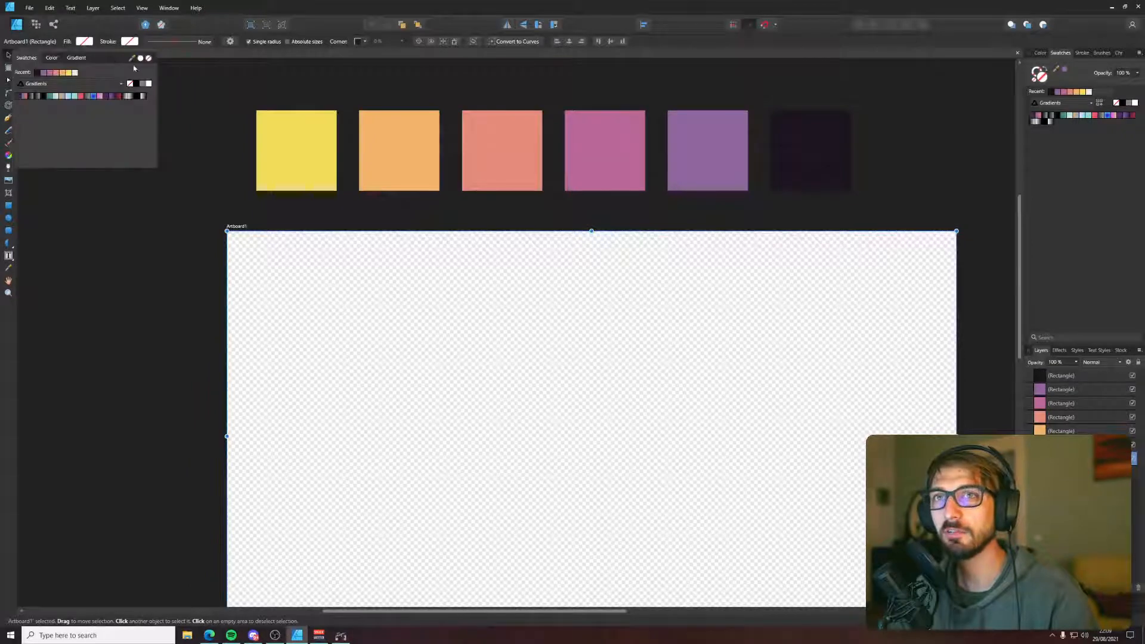
- Fill the artboard with the yellow sampled from the first palette square and deselect it
{"action": "left_click_drag", "start_coordinate": [132, 58], "coordinate": [302, 153]}
{"action": "left_click", "coordinate": [140, 58]}
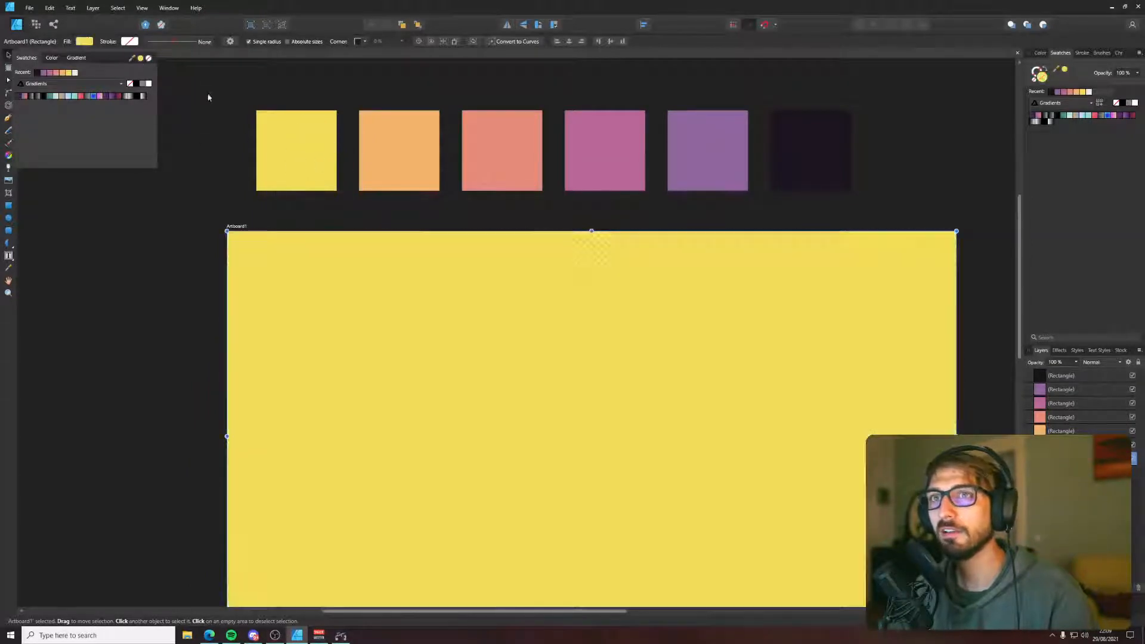
{"action": "left_click", "coordinate": [206, 113]}
{"action": "scroll", "coordinate": [206, 129], "scroll_direction": "down", "scroll_amount": 1}
{"action": "scroll", "coordinate": [205, 129], "scroll_direction": "right", "scroll_amount": 1}
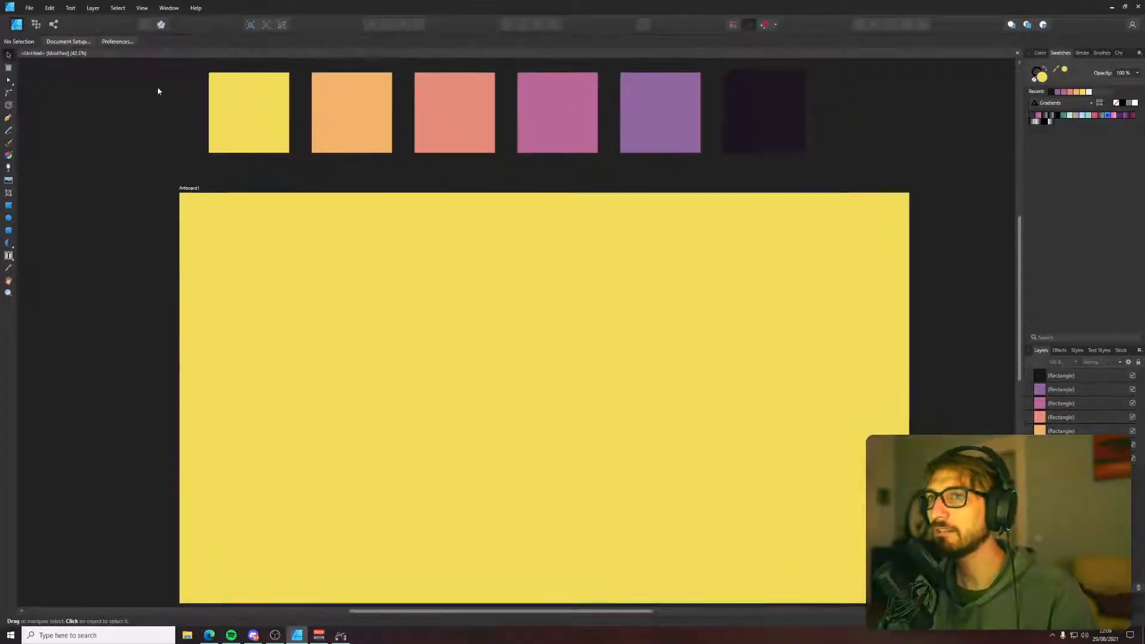
- Remove the stroke from the yellow palette square above the artboard and deselect it
{"action": "left_click", "coordinate": [215, 132]}
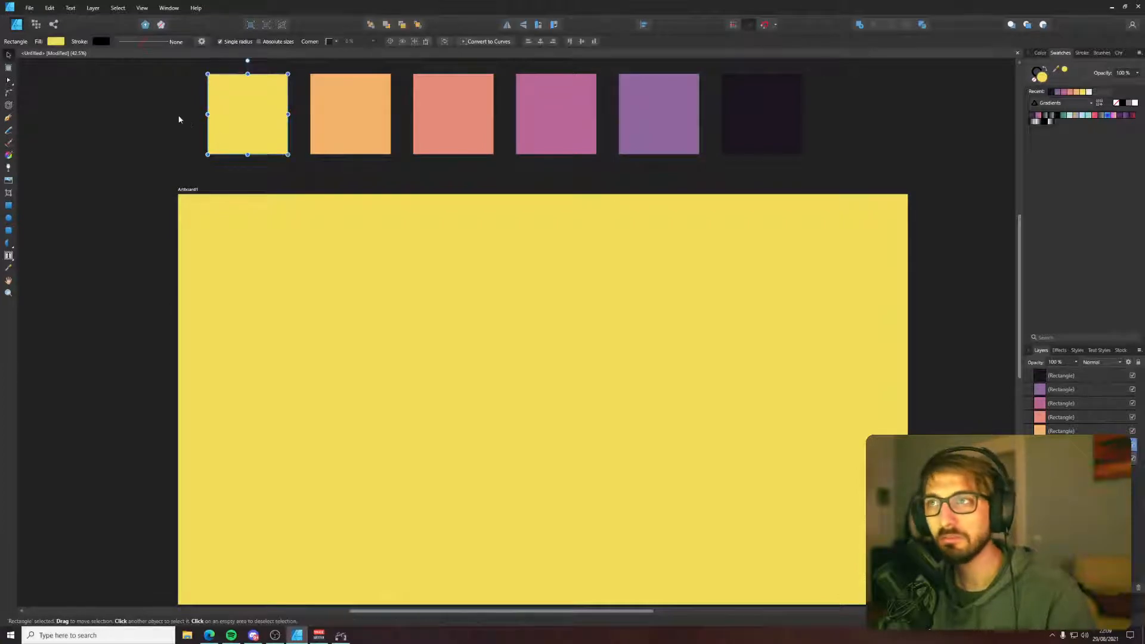
{"action": "key", "text": "c"}
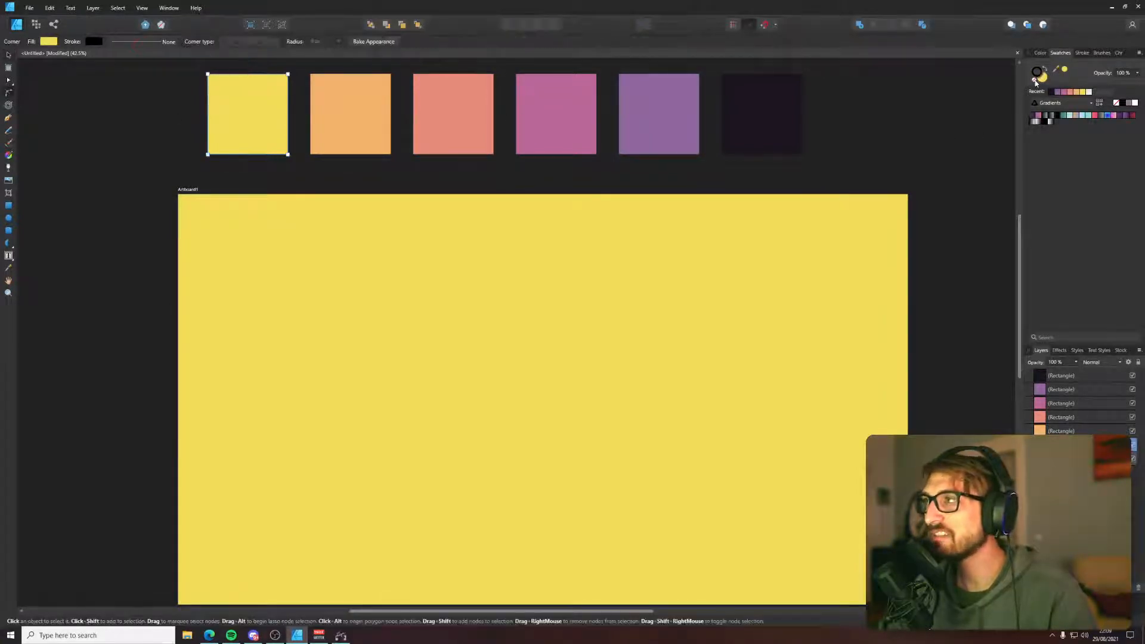
{"action": "left_click", "coordinate": [956, 120]}
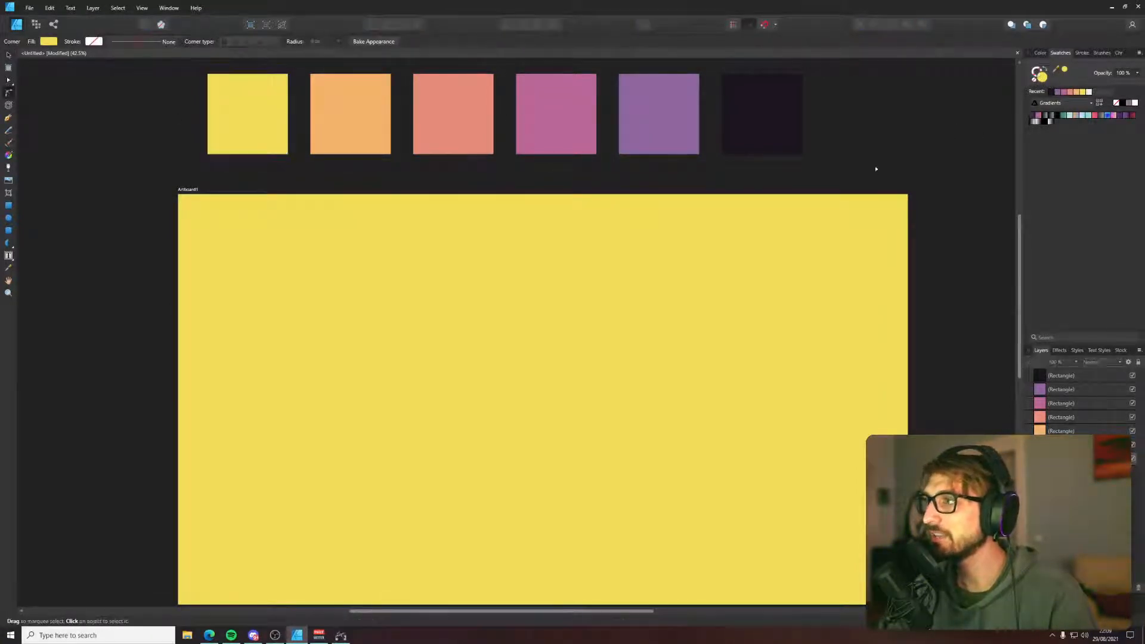
{"action": "scroll", "coordinate": [900, 120], "scroll_direction": "down", "scroll_amount": 1}
{"action": "scroll", "coordinate": [899, 119], "scroll_direction": "left", "scroll_amount": 1}
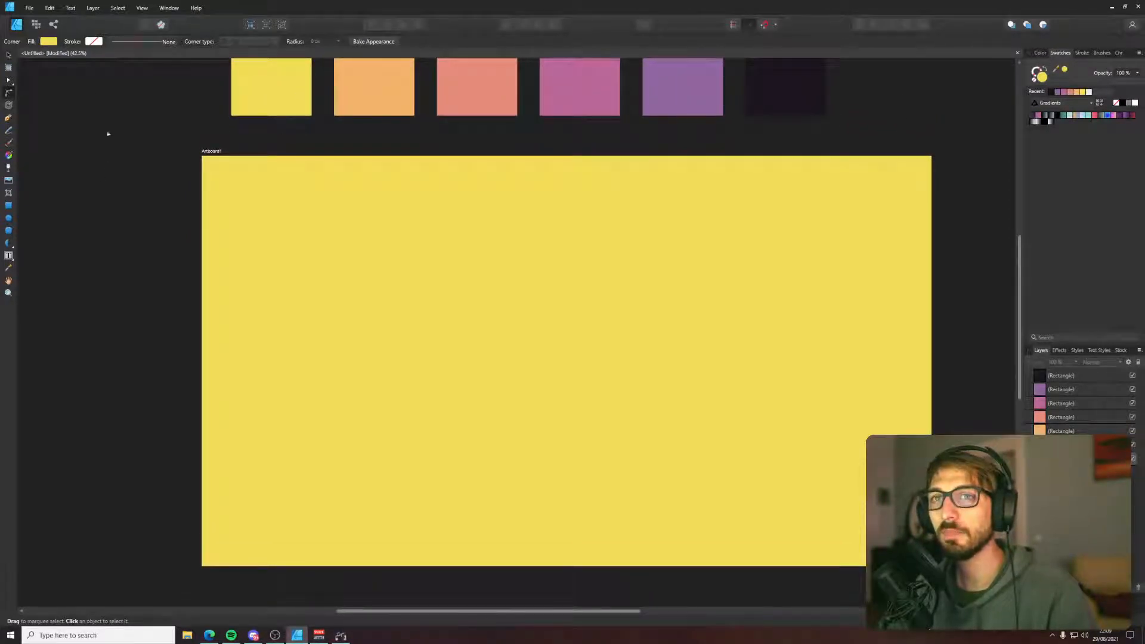
- Lighten the artboard's yellow fill to a pale yellow by raising its HSL lightness
{"action": "left_click", "coordinate": [49, 42]}
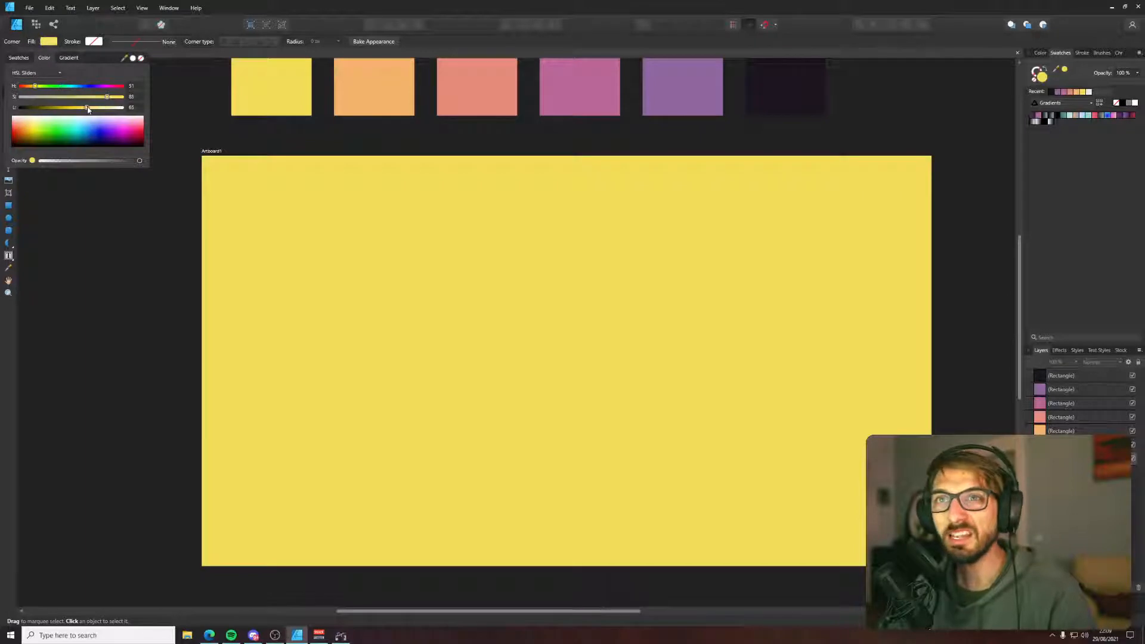
{"action": "key", "text": "a"}
{"action": "left_click", "coordinate": [217, 156]}
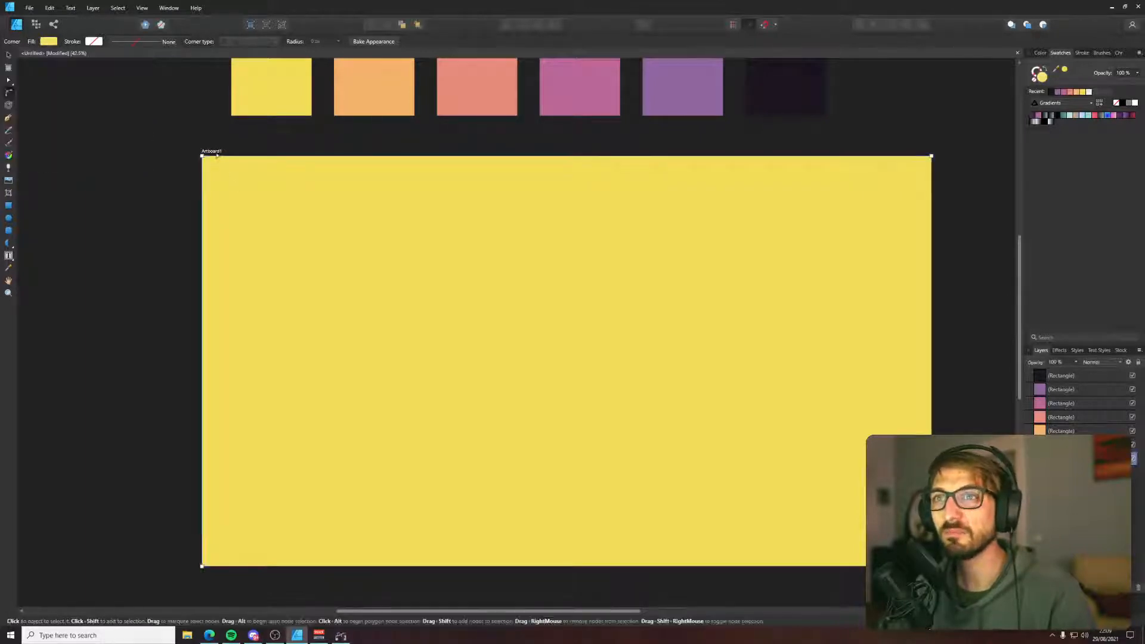
{"action": "left_click", "coordinate": [53, 42]}
{"action": "left_click_drag", "start_coordinate": [93, 110], "coordinate": [101, 114]}
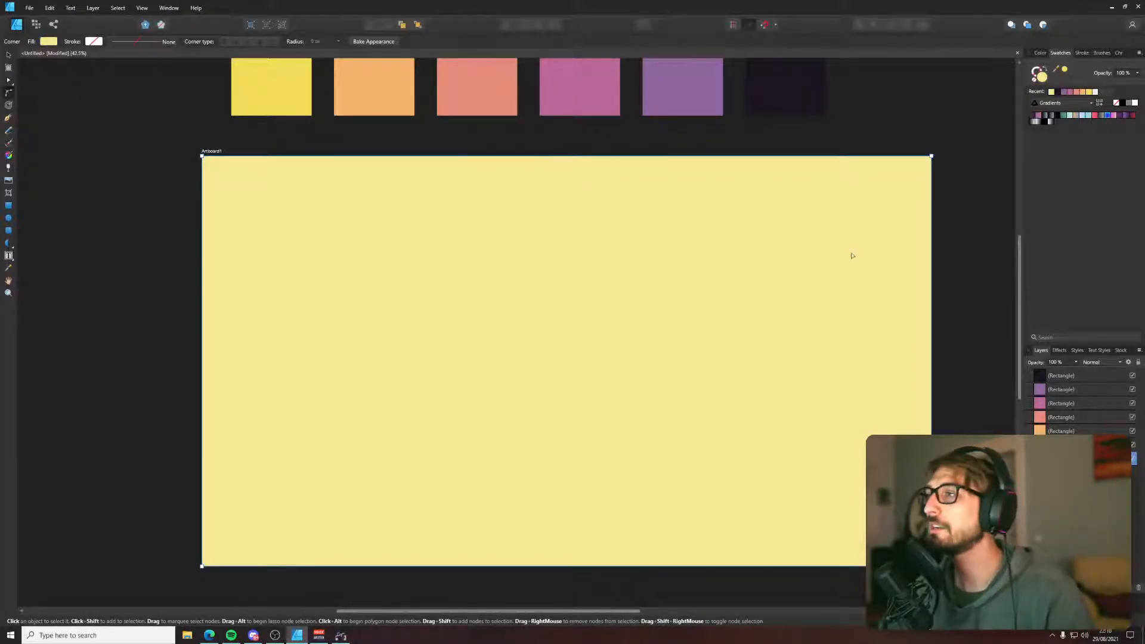
- Save the document as train.afdesign in the Posters folder inside Documents
{"action": "key", "text": "ctrl+s"}
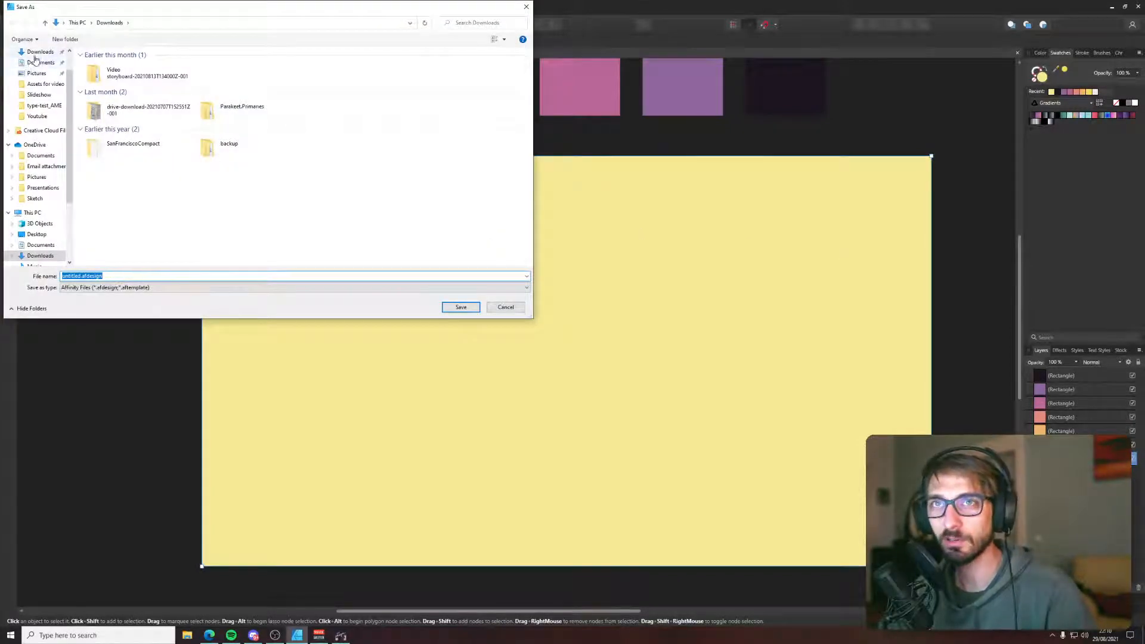
{"action": "left_click", "coordinate": [37, 178]}
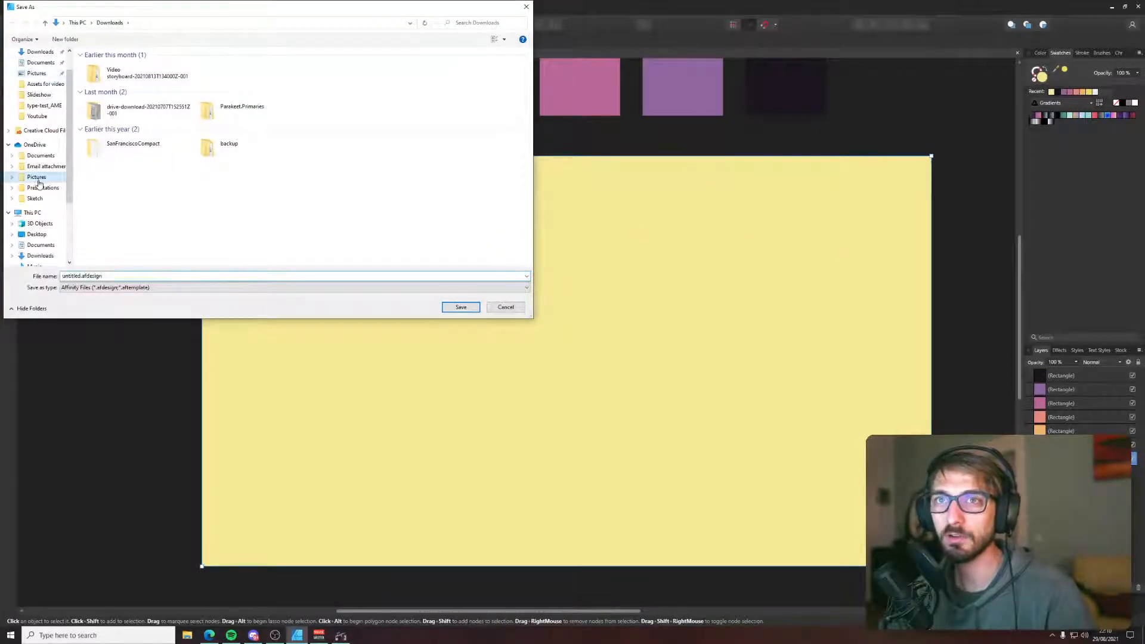
{"action": "scroll", "coordinate": [43, 194], "scroll_direction": "up", "scroll_amount": 1}
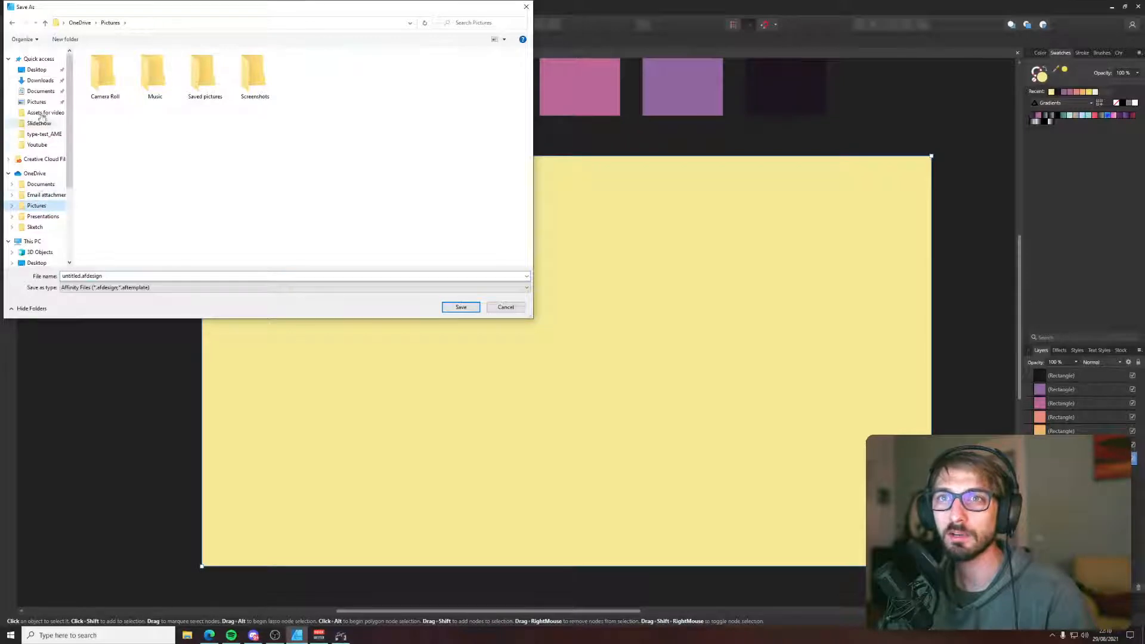
{"action": "left_click", "coordinate": [43, 93]}
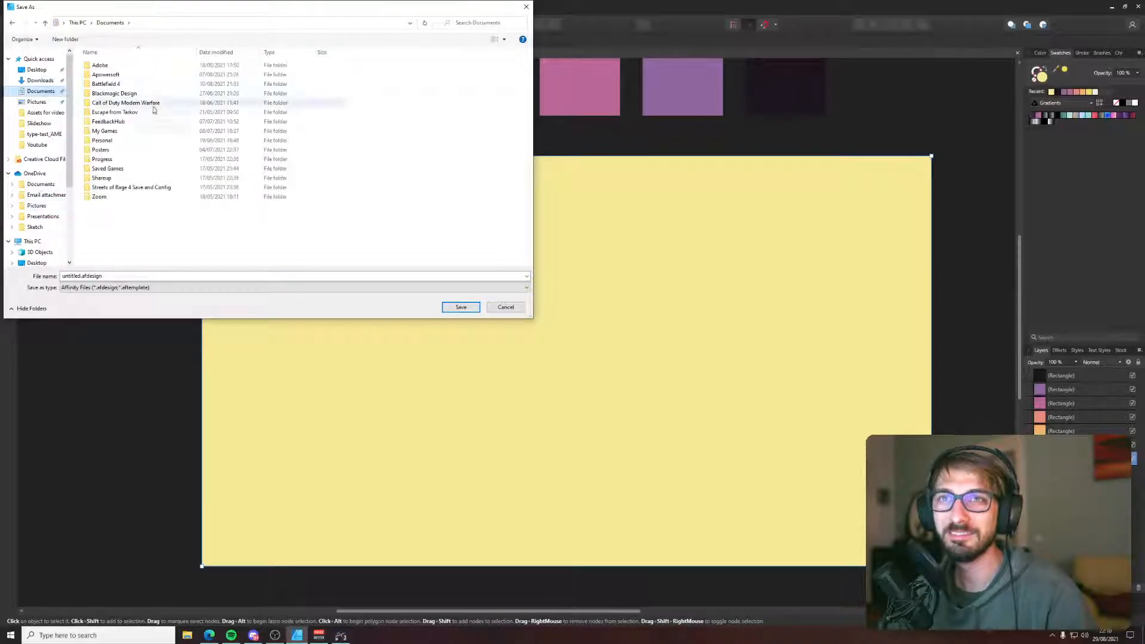
{"action": "double_click", "coordinate": [118, 154]}
{"action": "double_click", "coordinate": [79, 276]}
{"action": "left_click", "coordinate": [78, 276]}
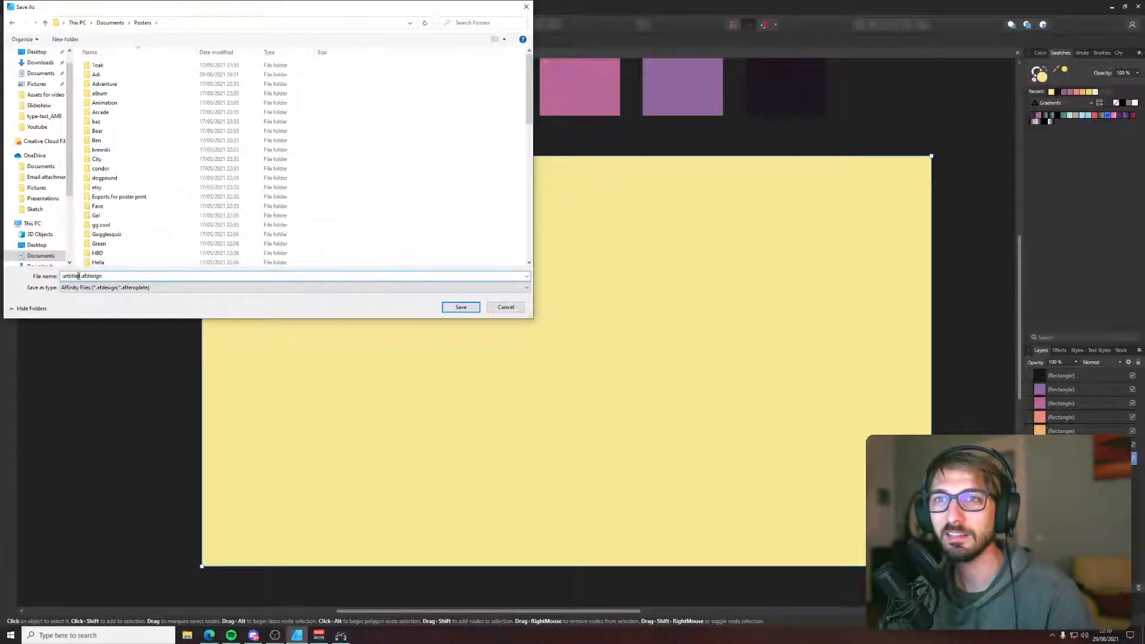
{"action": "type", "text": "ti"}
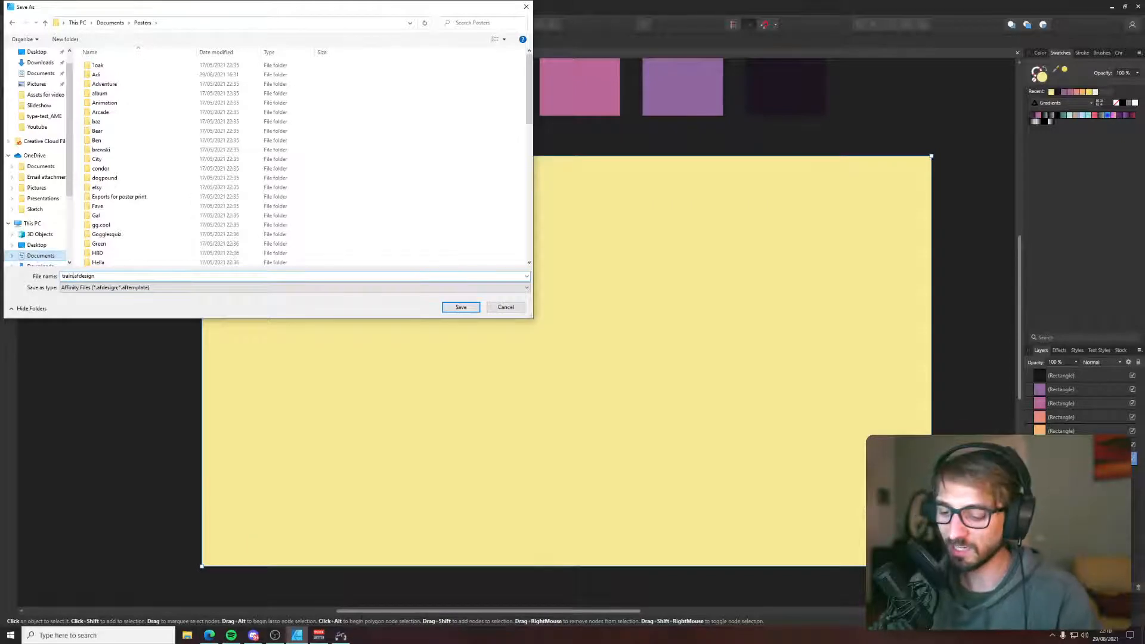
{"action": "type", "text": "ain"}
{"action": "key", "text": "Return"}
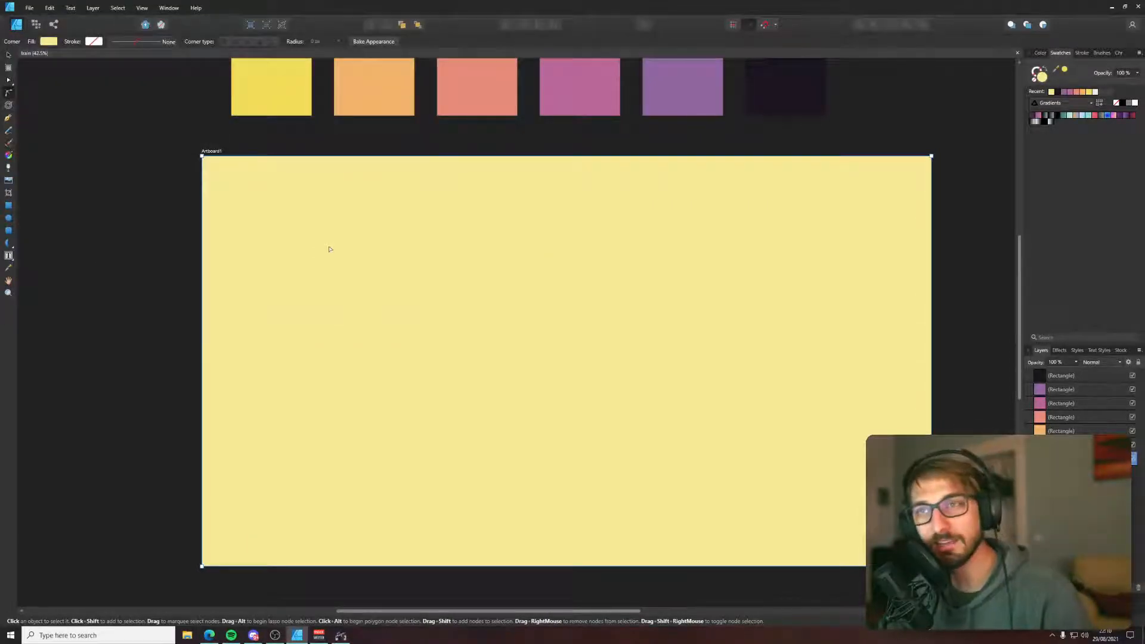
- Deselect the artboard and activate the Pen tool
{"action": "left_click", "coordinate": [134, 128]}
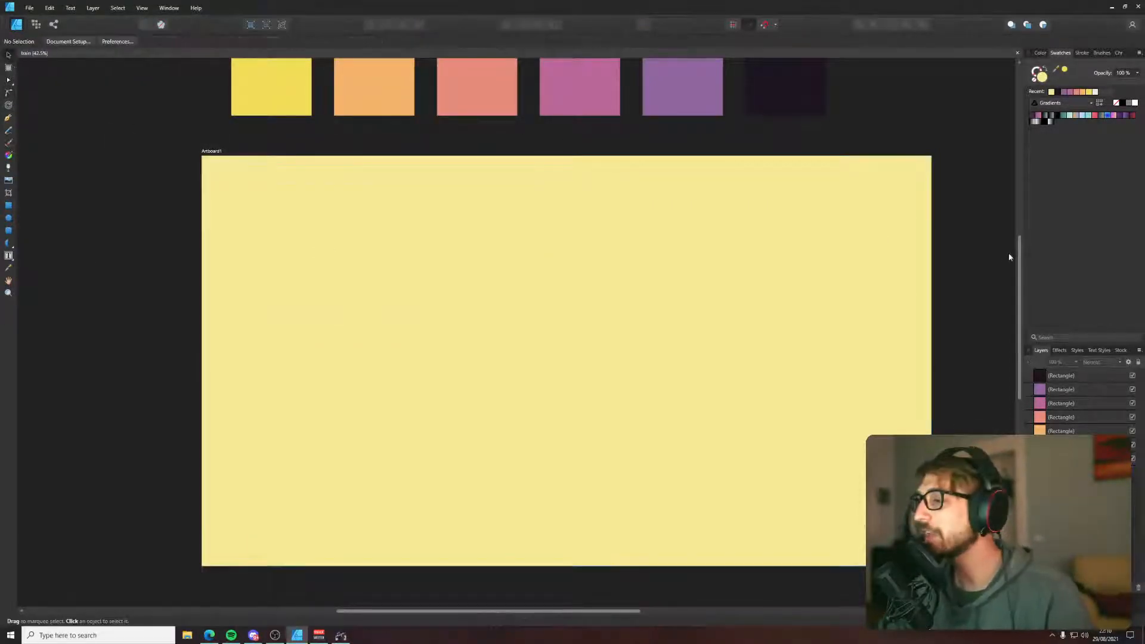
{"action": "key", "text": "p"}
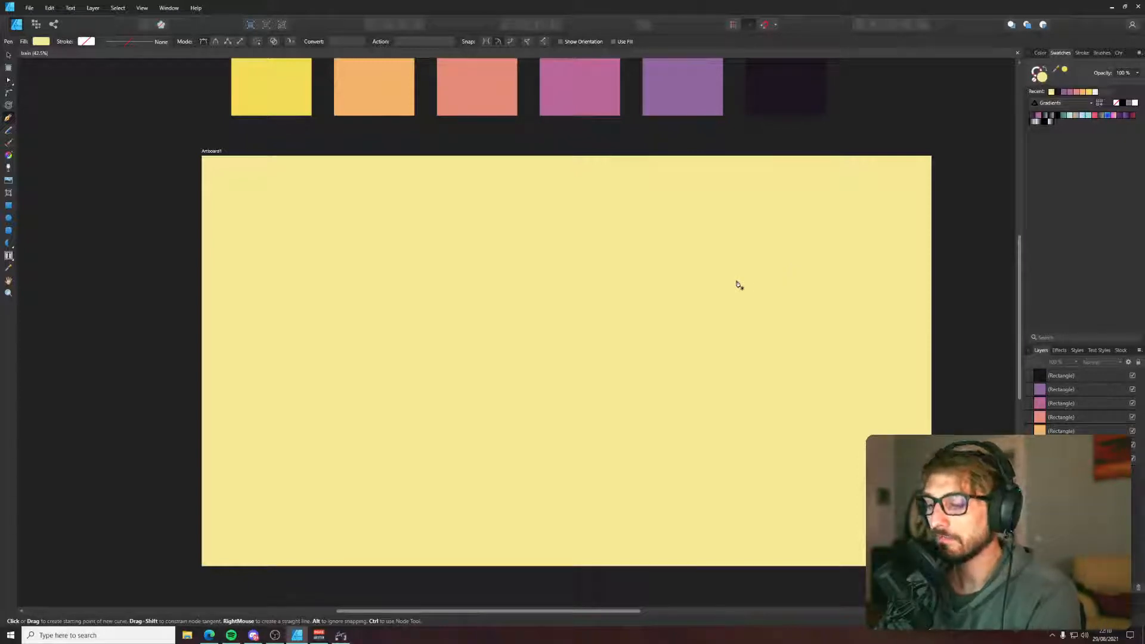
- Switch to the Edge browser, search for unsplash in a new tab and open the Unsplash website
{"action": "left_click", "coordinate": [209, 635]}
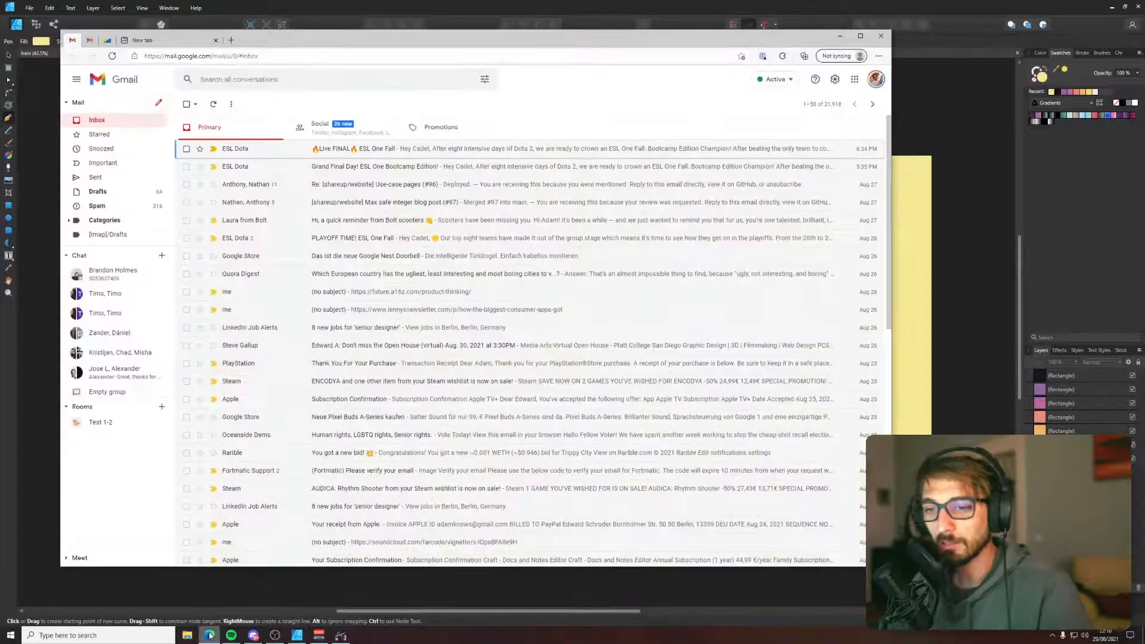
{"action": "key", "text": "ctrl+t"}
{"action": "type", "text": "unspla"}
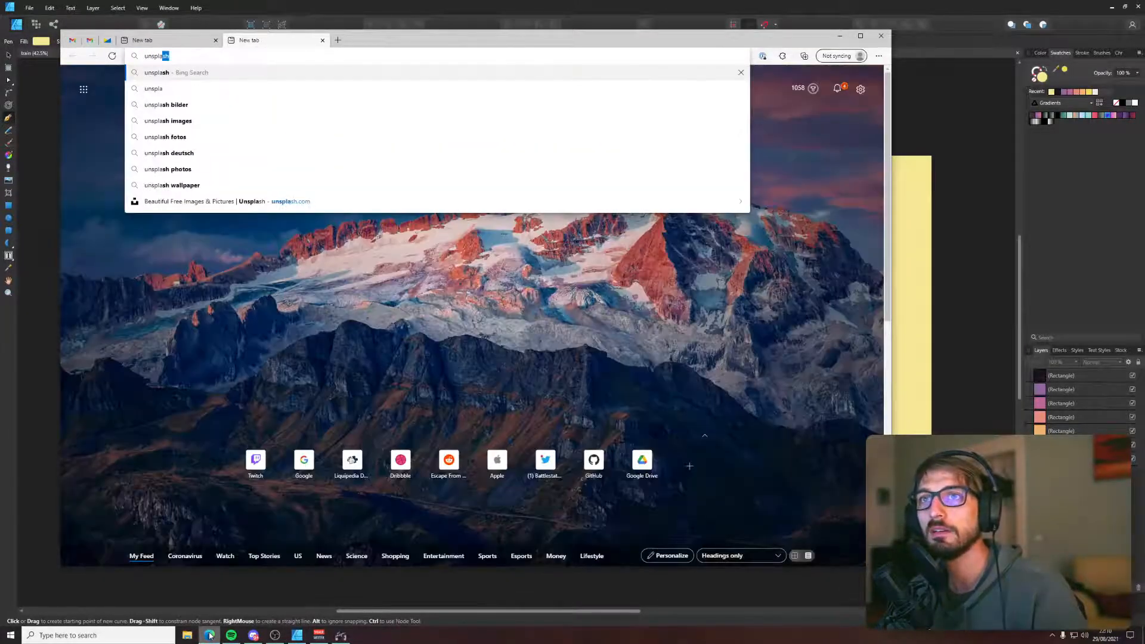
{"action": "key", "text": "Return"}
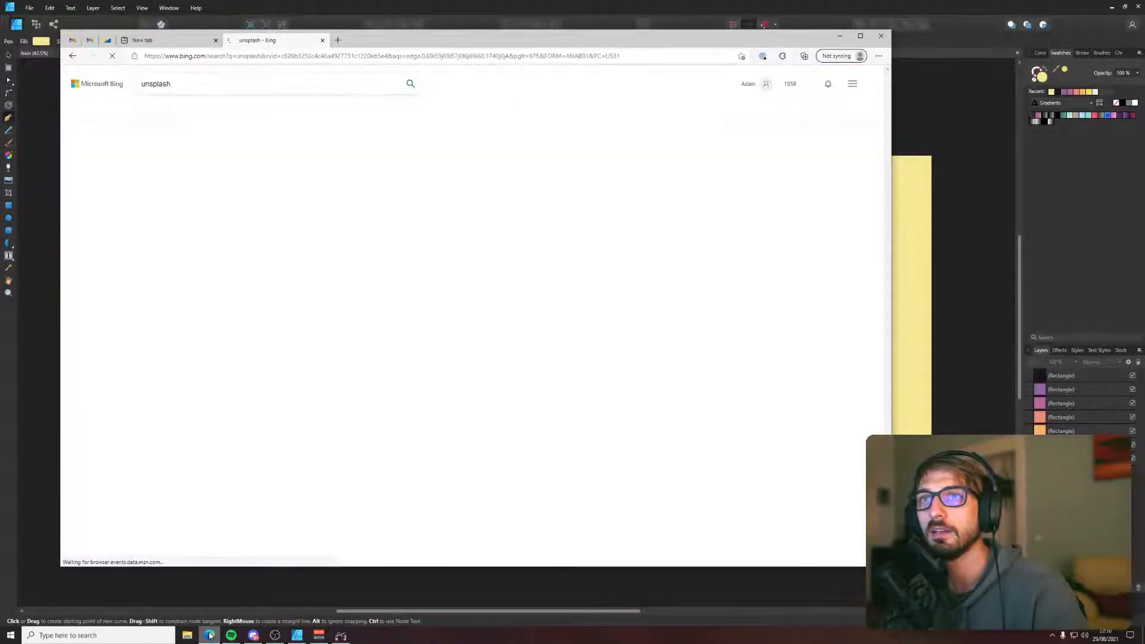
{"action": "left_click", "coordinate": [270, 145]}
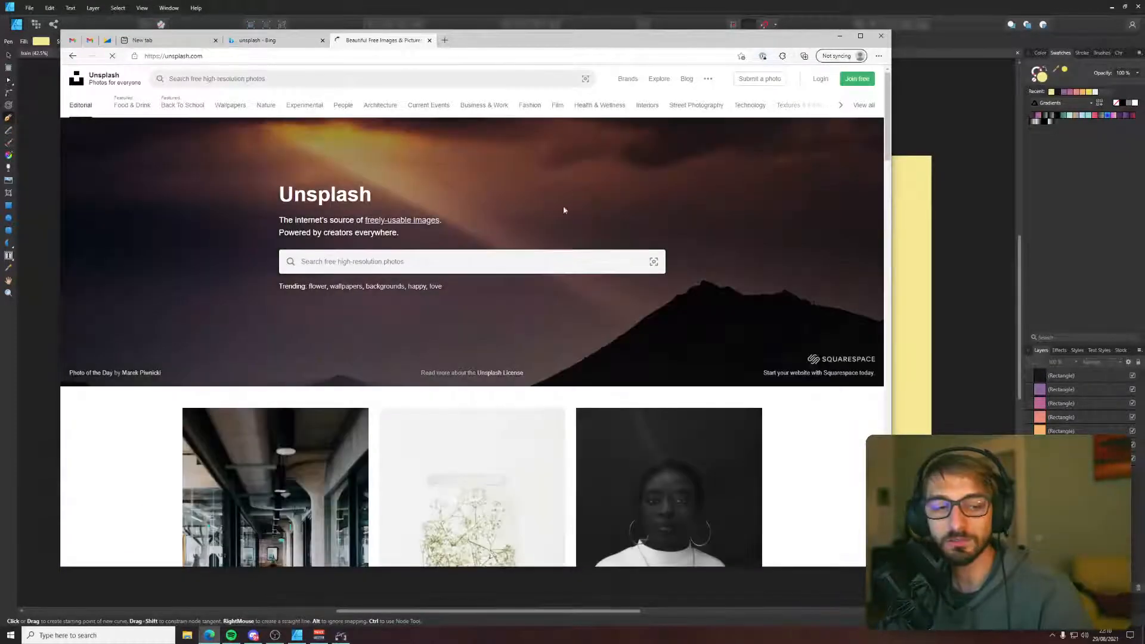
- Search the Unsplash photo library for "train"
{"action": "left_click", "coordinate": [590, 262]}
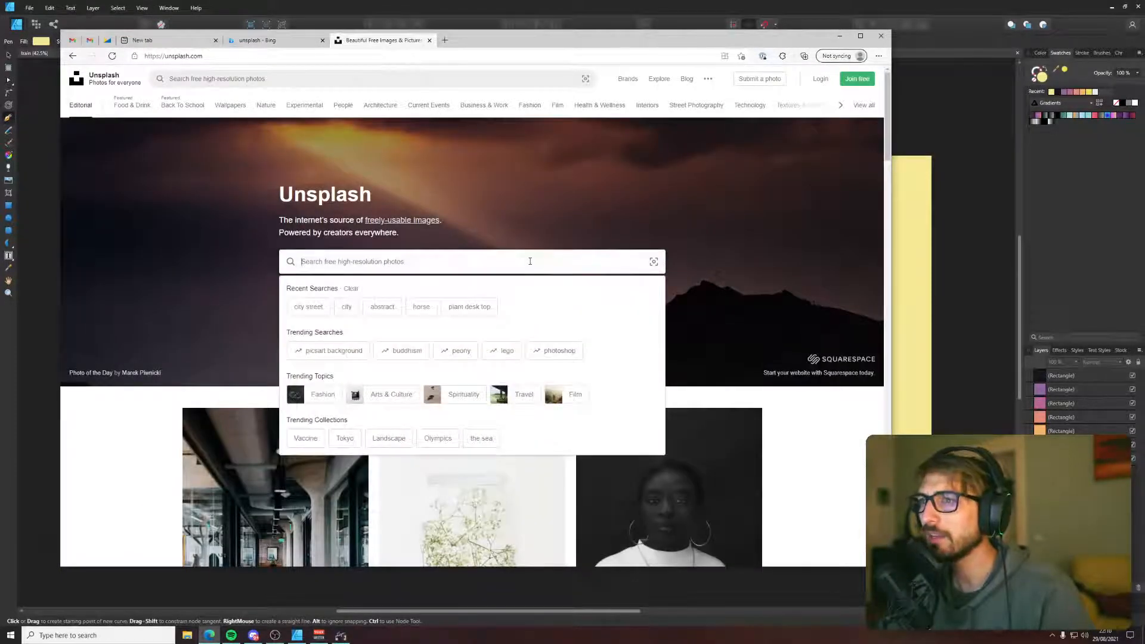
{"action": "type", "text": "train"}
{"action": "key", "text": "Return"}
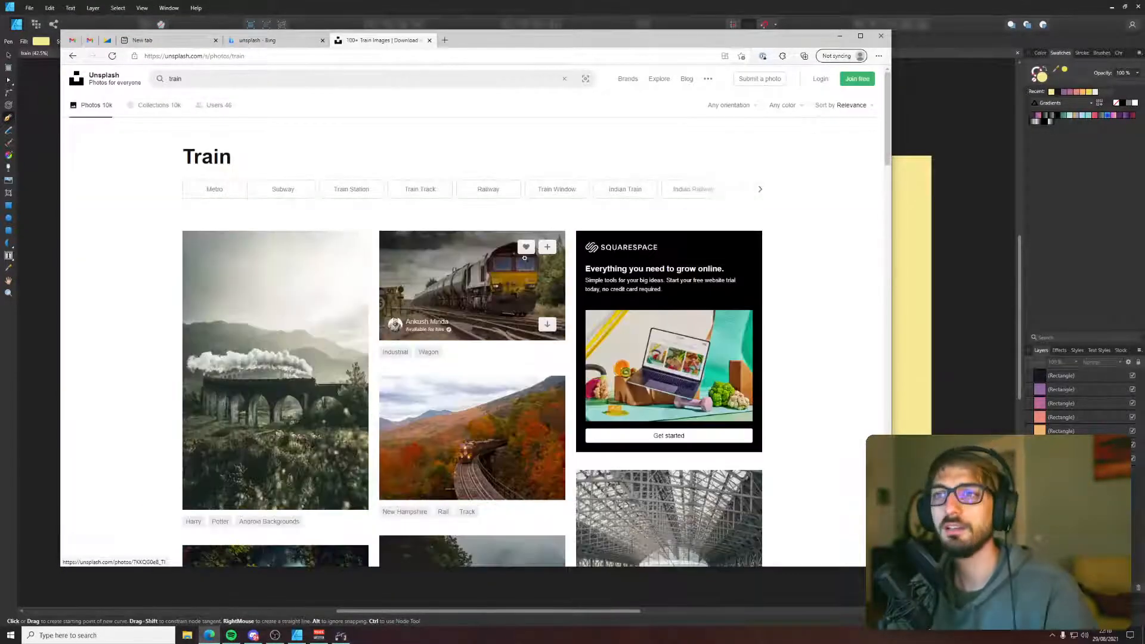
- Look through the train photo results for a train suitable as an illustration reference
{"action": "scroll", "coordinate": [823, 179], "scroll_direction": "down", "scroll_amount": 5}
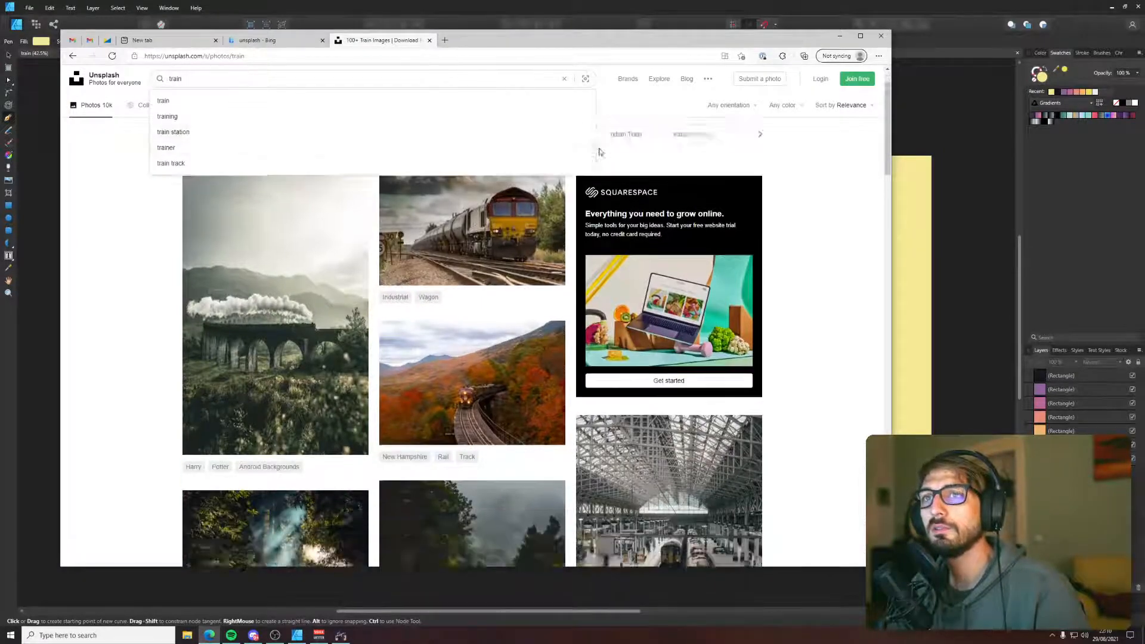
{"action": "scroll", "coordinate": [837, 182], "scroll_direction": "down", "scroll_amount": 4}
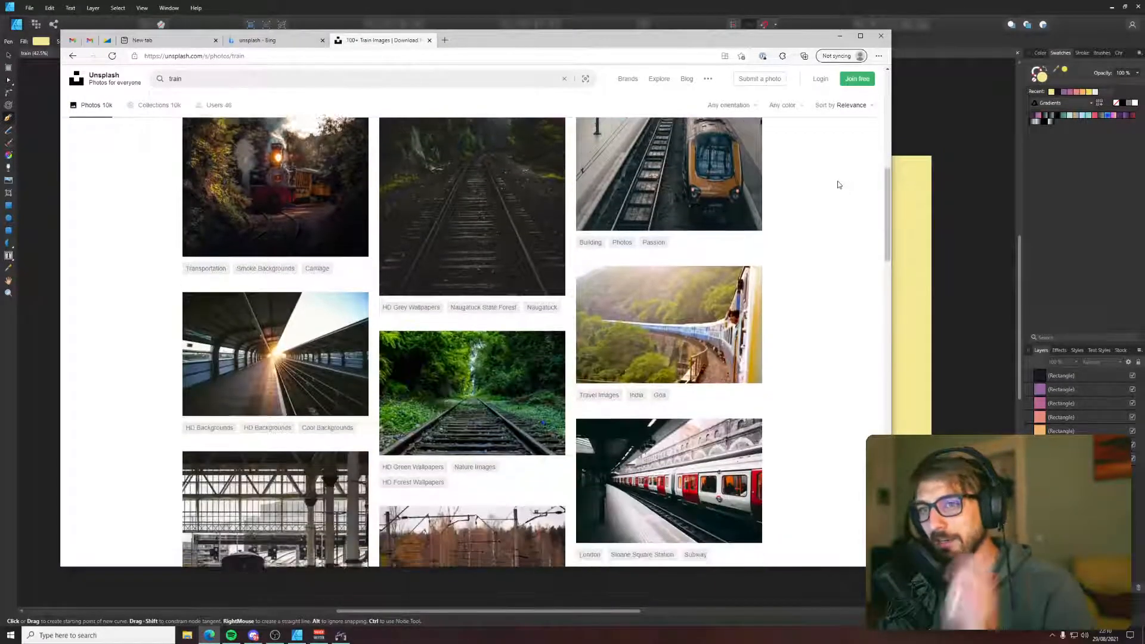
{"action": "scroll", "coordinate": [838, 182], "scroll_direction": "down", "scroll_amount": 5}
{"action": "scroll", "coordinate": [837, 182], "scroll_direction": "down", "scroll_amount": 8}
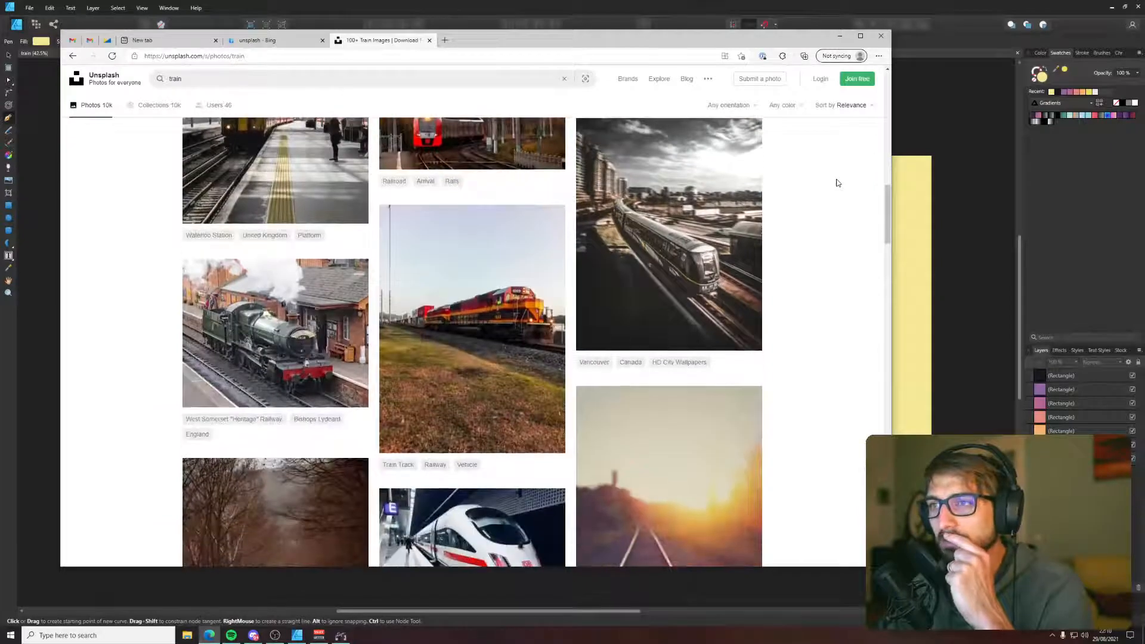
{"action": "scroll", "coordinate": [837, 183], "scroll_direction": "down", "scroll_amount": 1}
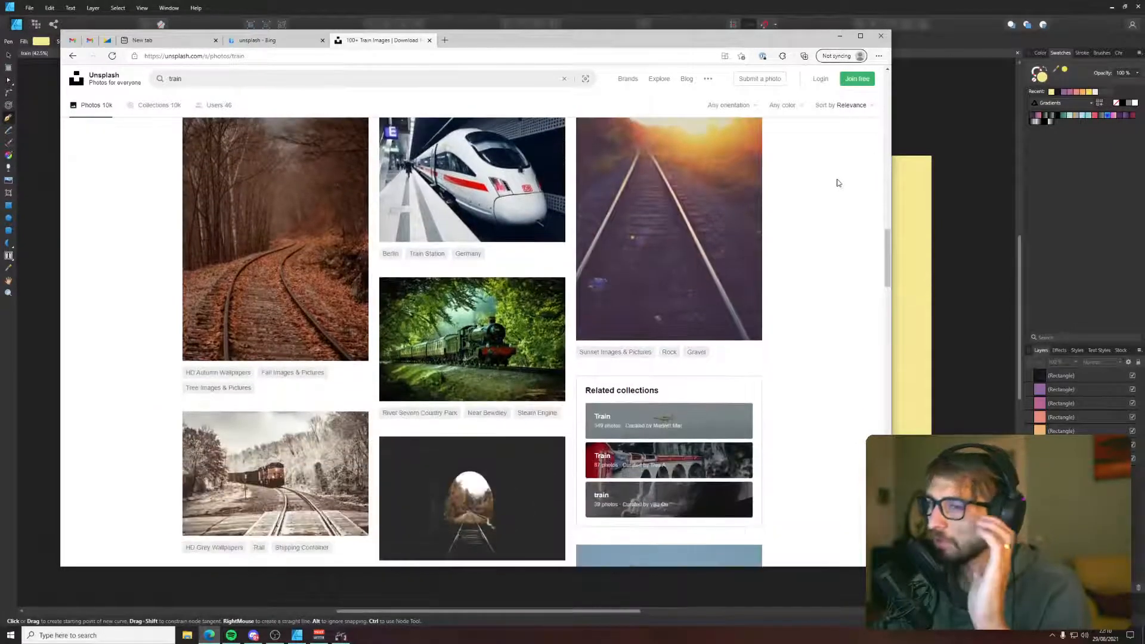
{"action": "scroll", "coordinate": [841, 187], "scroll_direction": "down", "scroll_amount": 7}
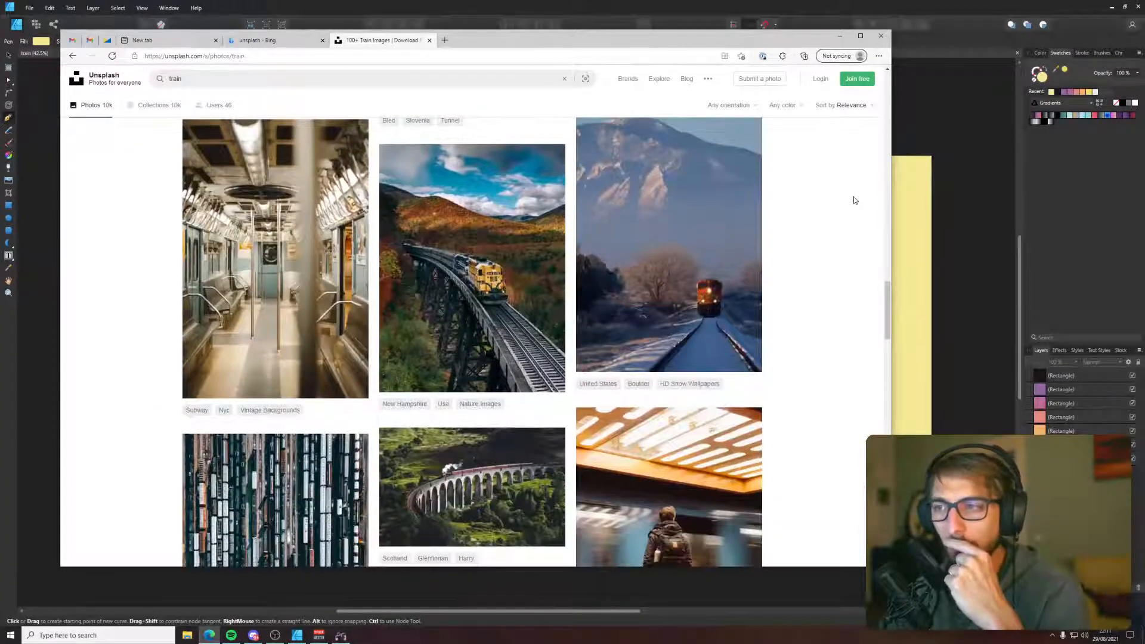
{"action": "scroll", "coordinate": [857, 203], "scroll_direction": "down", "scroll_amount": 5}
{"action": "scroll", "coordinate": [860, 205], "scroll_direction": "down", "scroll_amount": 9}
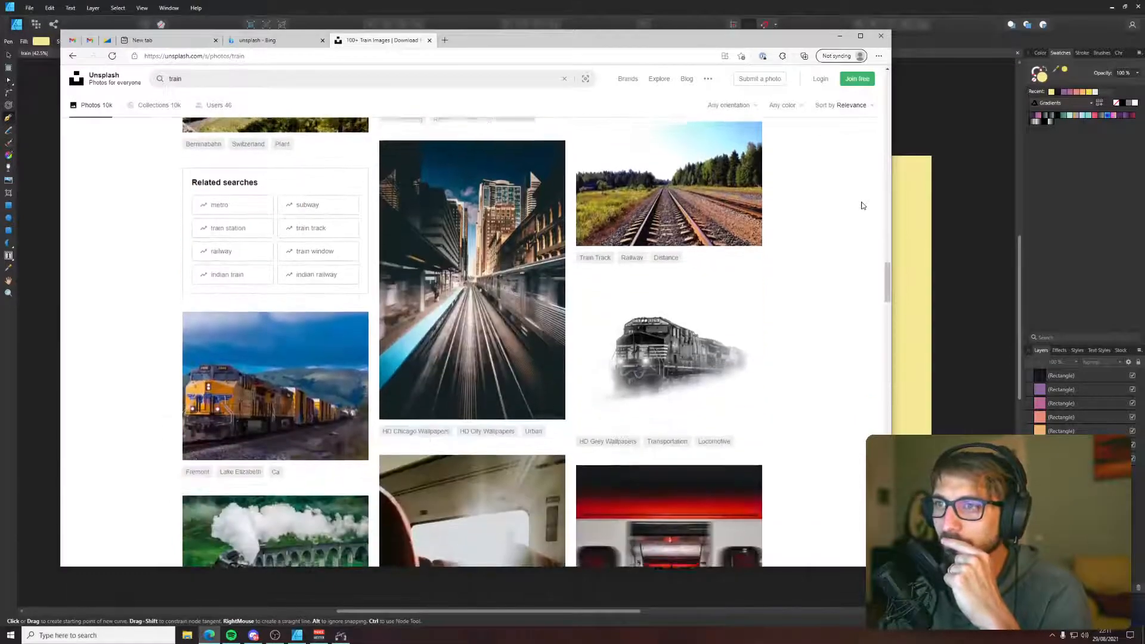
{"action": "scroll", "coordinate": [862, 206], "scroll_direction": "down", "scroll_amount": 5}
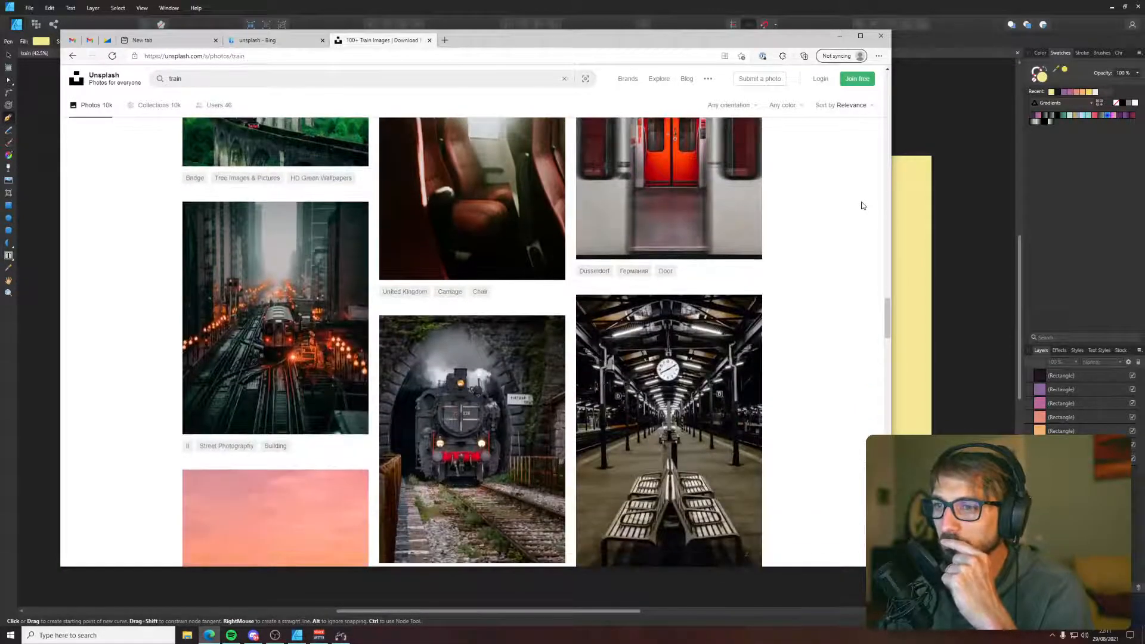
{"action": "scroll", "coordinate": [803, 207], "scroll_direction": "down", "scroll_amount": 5}
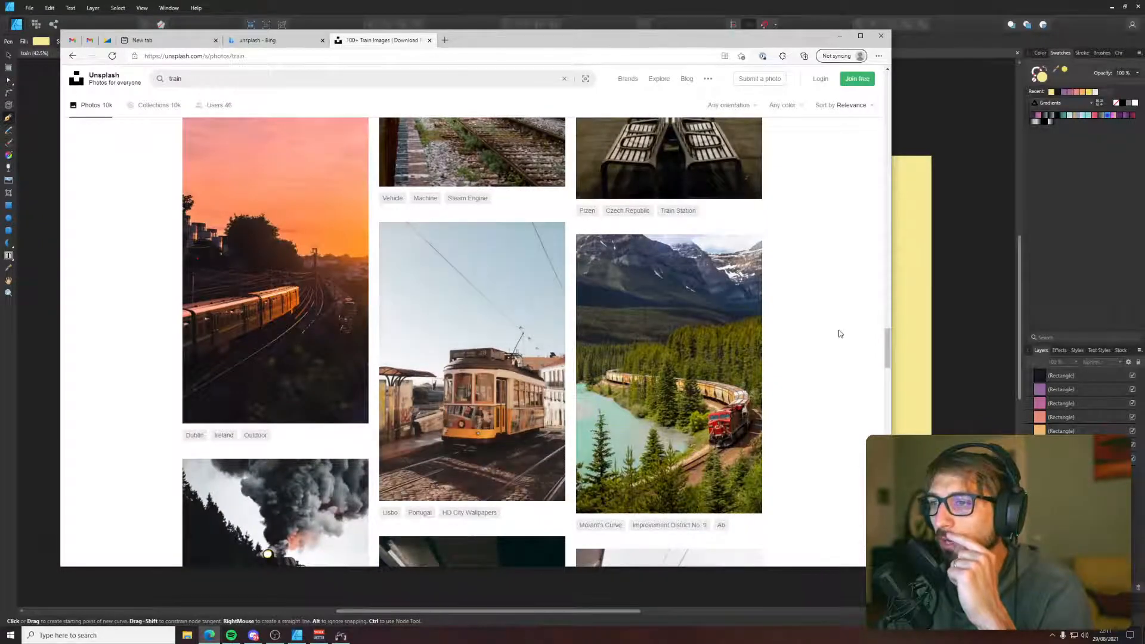
{"action": "scroll", "coordinate": [840, 334], "scroll_direction": "down", "scroll_amount": 3}
{"action": "scroll", "coordinate": [840, 334], "scroll_direction": "down", "scroll_amount": 5}
{"action": "scroll", "coordinate": [838, 332], "scroll_direction": "up", "scroll_amount": 7}
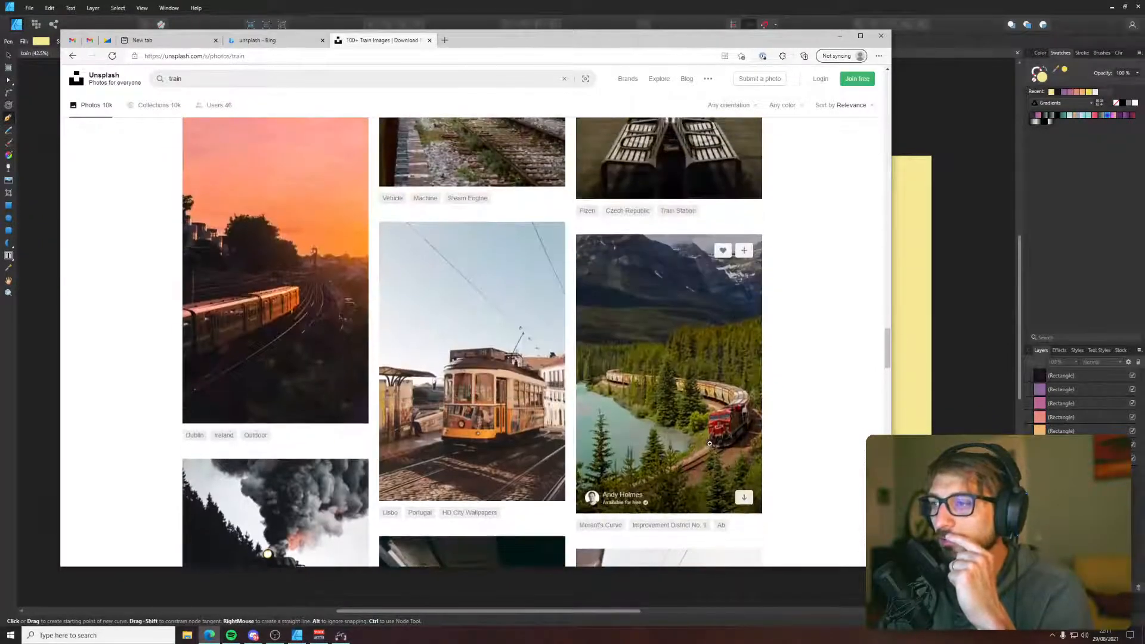
{"action": "scroll", "coordinate": [798, 358], "scroll_direction": "down", "scroll_amount": 10}
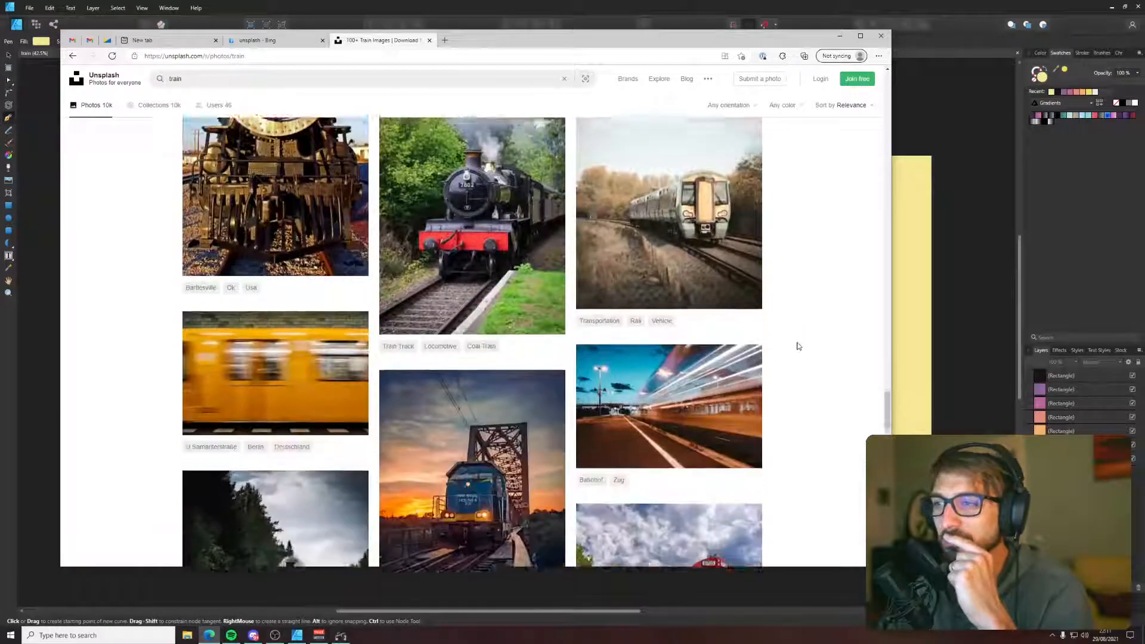
{"action": "scroll", "coordinate": [799, 343], "scroll_direction": "down", "scroll_amount": 8}
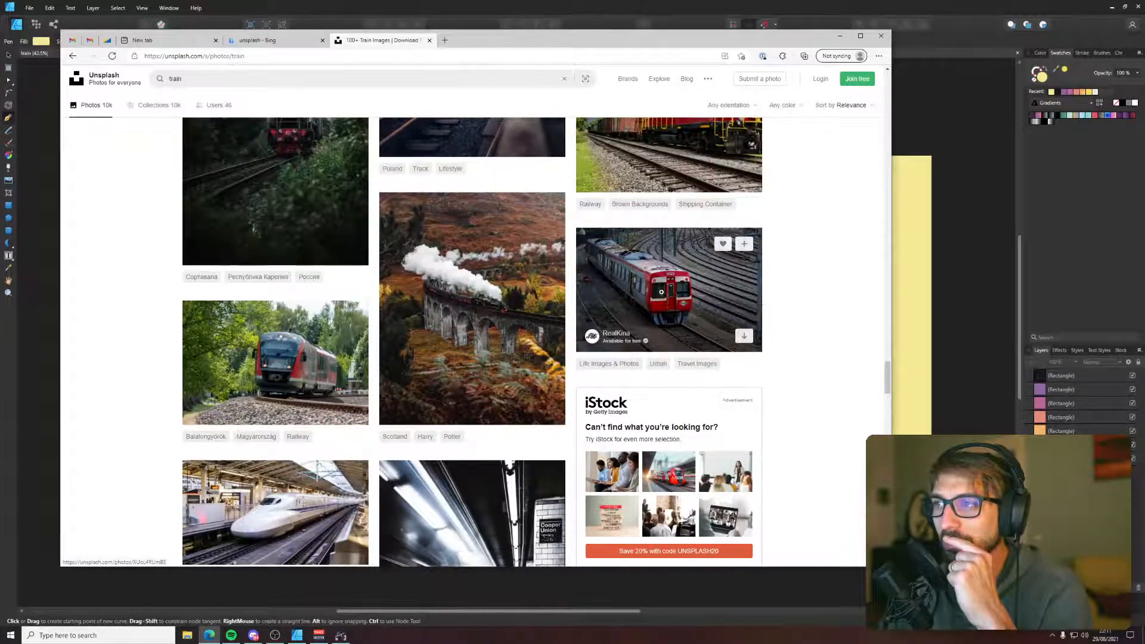
{"action": "scroll", "coordinate": [705, 297], "scroll_direction": "down", "scroll_amount": 4}
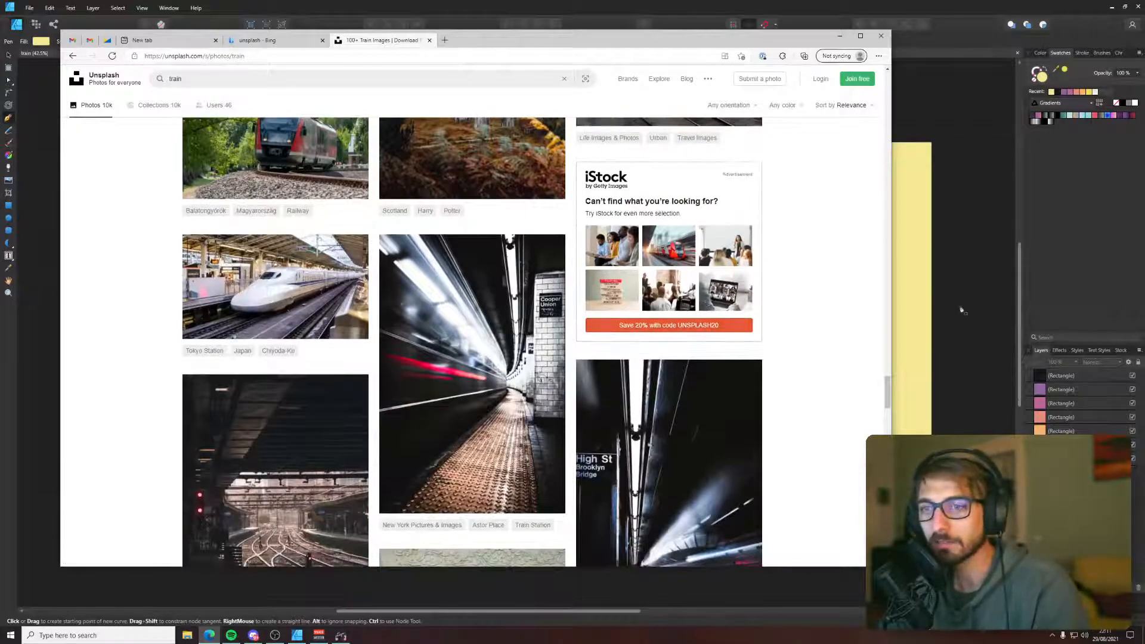
{"action": "scroll", "coordinate": [960, 311], "scroll_direction": "down", "scroll_amount": 3}
{"action": "scroll", "coordinate": [847, 335], "scroll_direction": "down", "scroll_amount": 6}
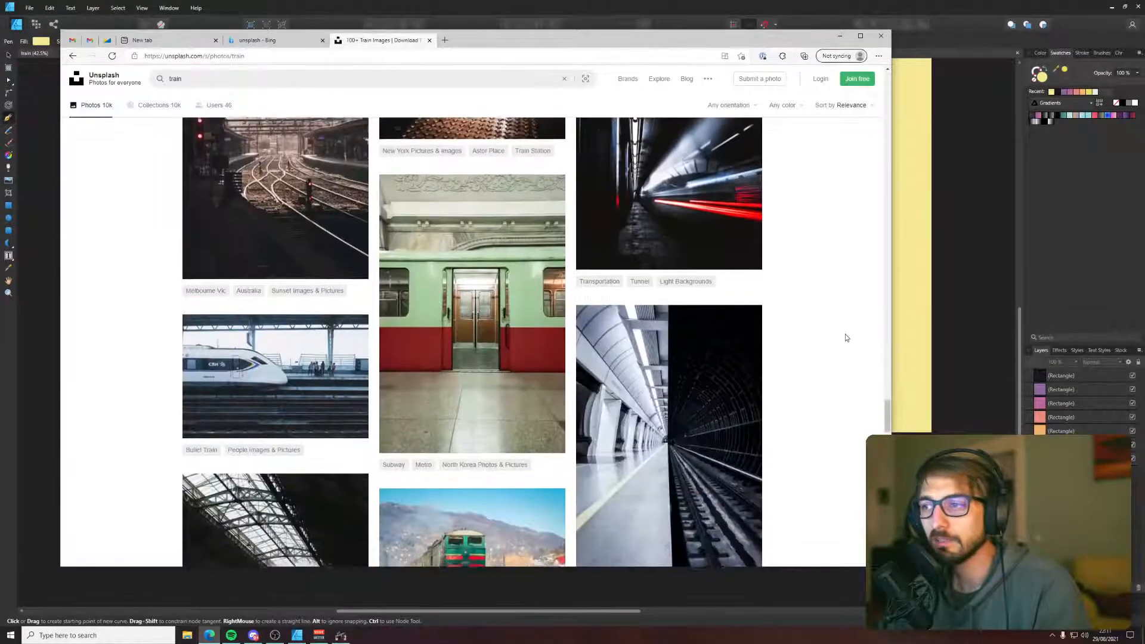
- Open the photo of the metro platform beside a dark tunnel for a closer look, and return to the results
{"action": "scroll", "coordinate": [847, 340], "scroll_direction": "down", "scroll_amount": 4}
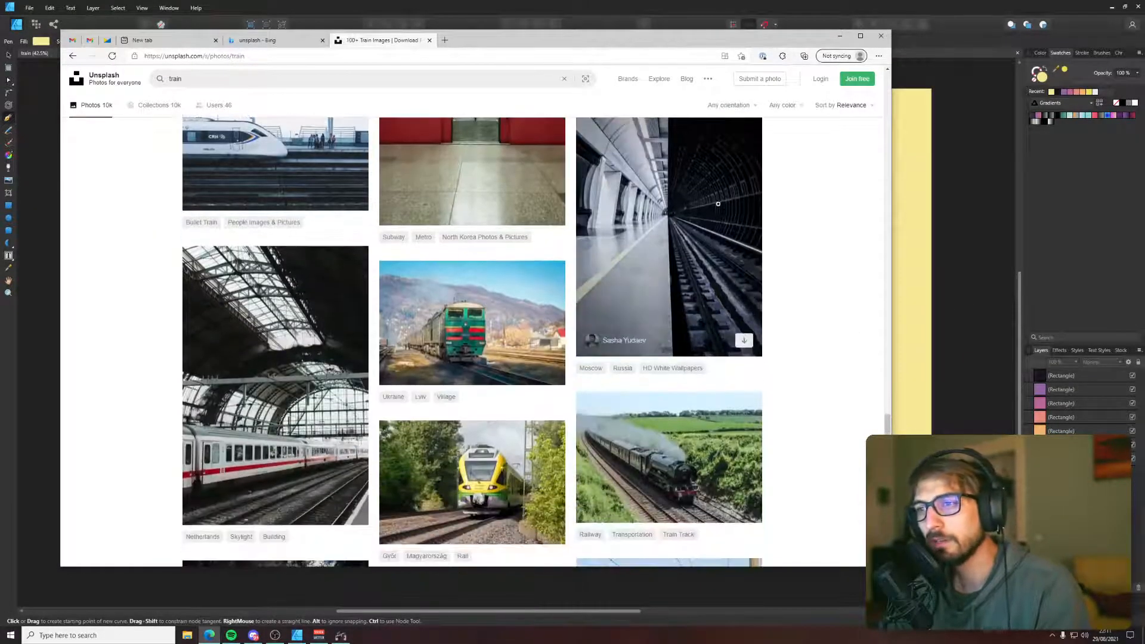
{"action": "left_click", "coordinate": [710, 239]}
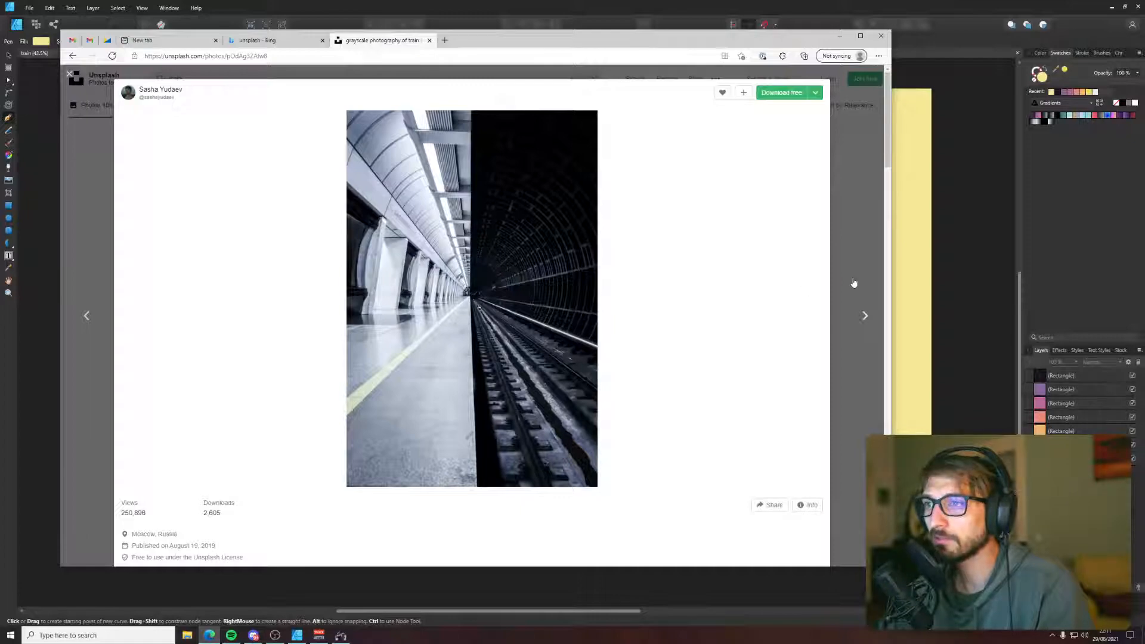
{"action": "left_click", "coordinate": [861, 254]}
- Continue examining further train photos in the results for a clear view of a train's front and side
{"action": "scroll", "coordinate": [769, 281], "scroll_direction": "down", "scroll_amount": 4}
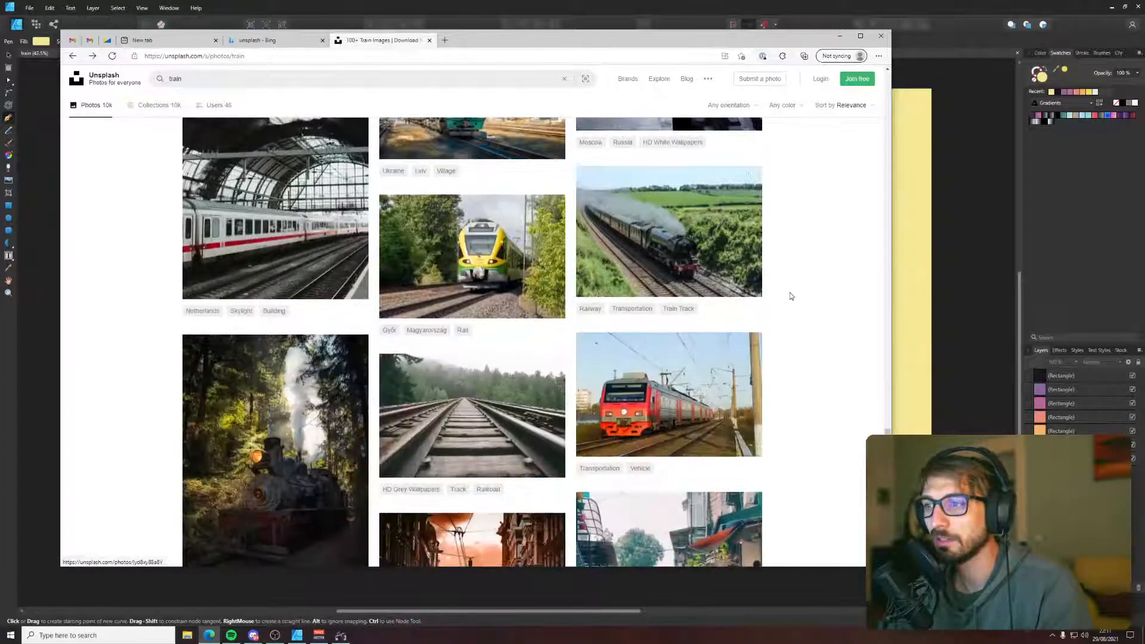
{"action": "scroll", "coordinate": [829, 296], "scroll_direction": "down", "scroll_amount": 8}
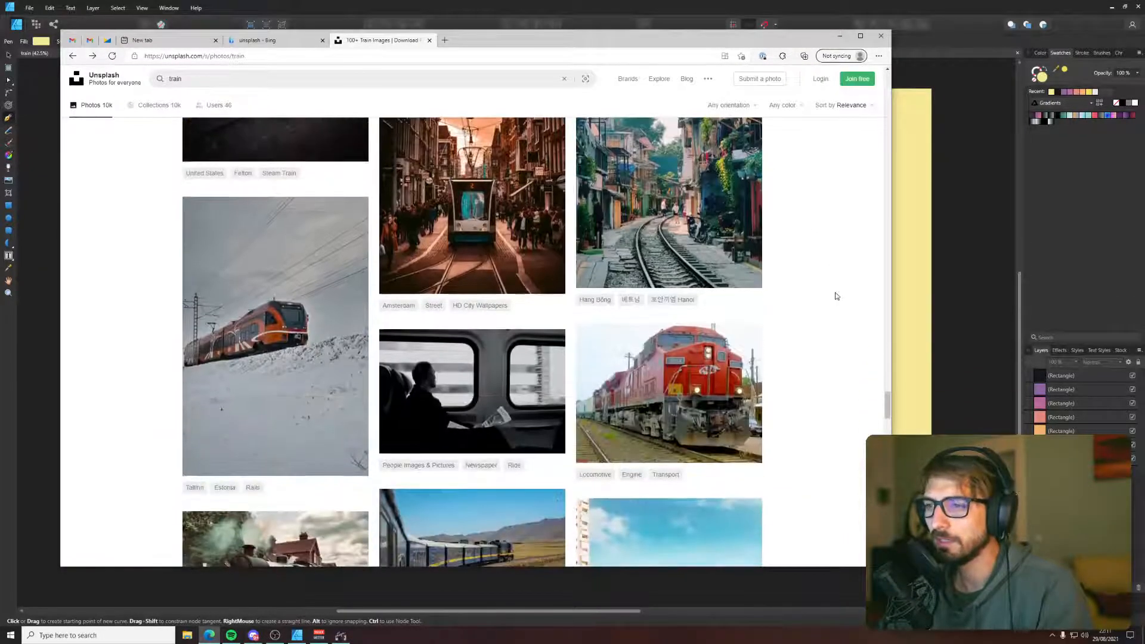
{"action": "scroll", "coordinate": [836, 295], "scroll_direction": "down", "scroll_amount": 6}
{"action": "scroll", "coordinate": [837, 296], "scroll_direction": "down", "scroll_amount": 11}
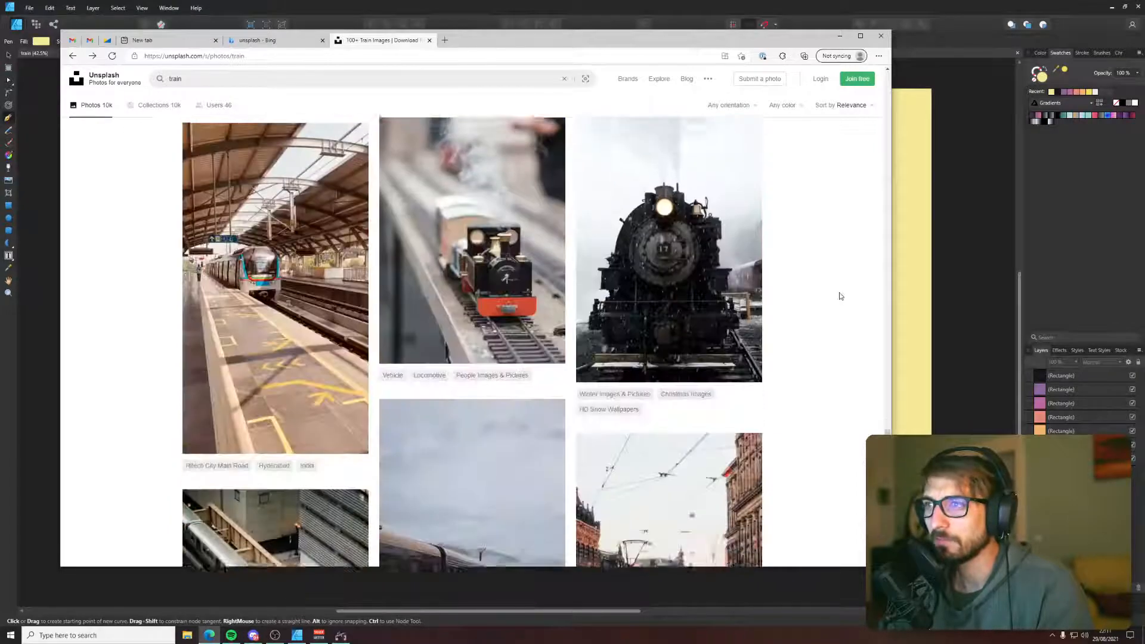
{"action": "scroll", "coordinate": [839, 296], "scroll_direction": "down", "scroll_amount": 8}
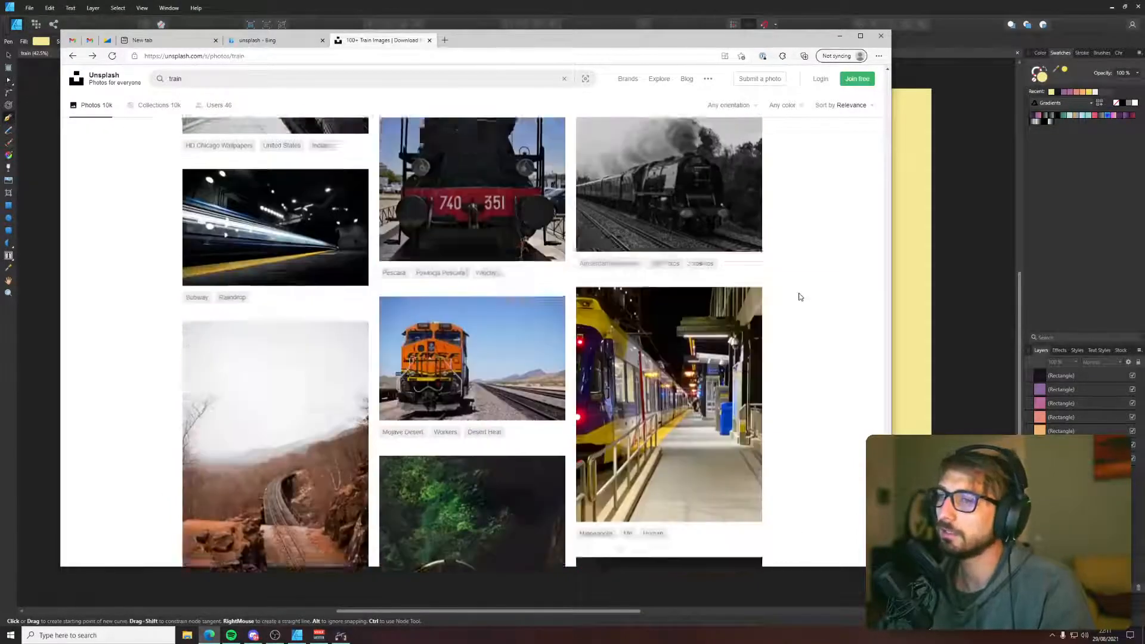
{"action": "scroll", "coordinate": [828, 293], "scroll_direction": "down", "scroll_amount": 5}
{"action": "scroll", "coordinate": [828, 293], "scroll_direction": "down", "scroll_amount": 5}
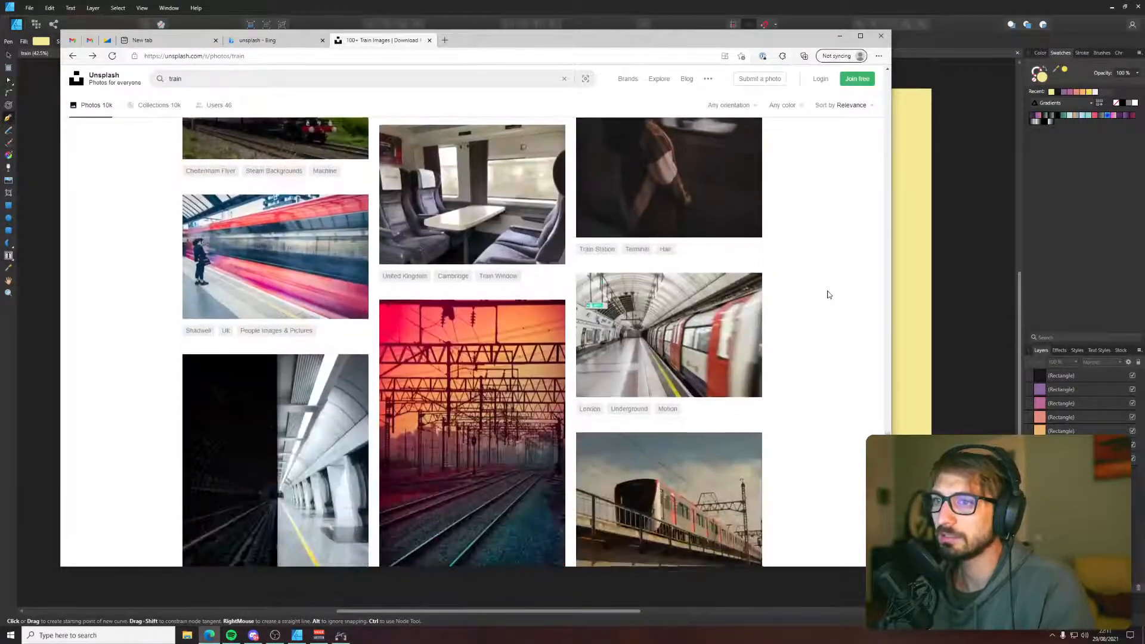
{"action": "scroll", "coordinate": [787, 299], "scroll_direction": "down", "scroll_amount": 7}
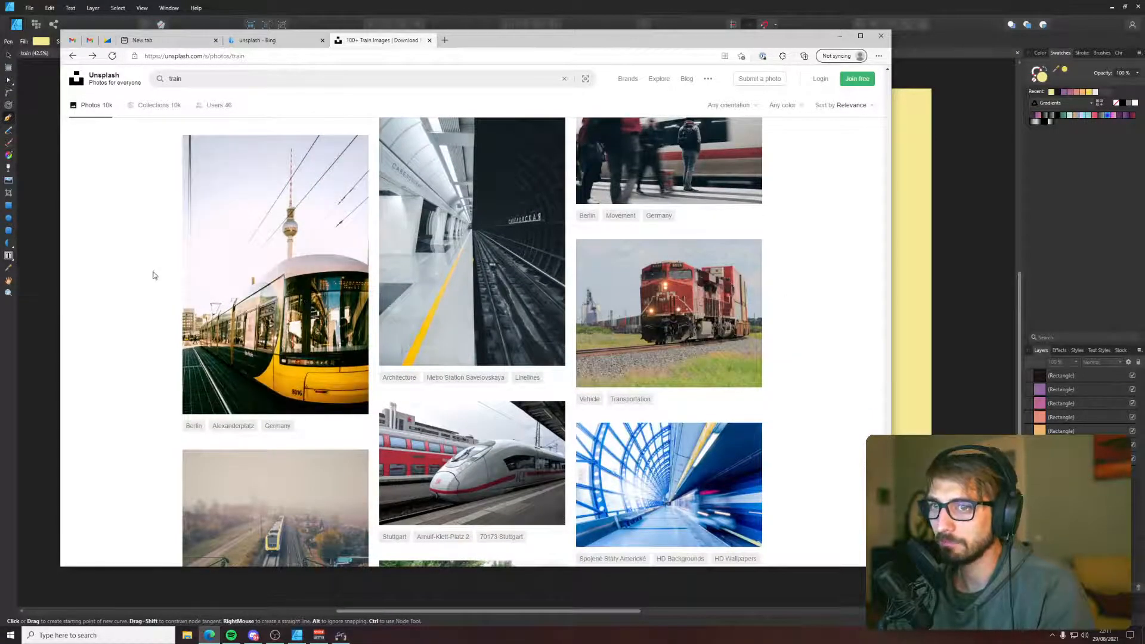
{"action": "scroll", "coordinate": [153, 275], "scroll_direction": "down", "scroll_amount": 3}
{"action": "scroll", "coordinate": [154, 275], "scroll_direction": "down", "scroll_amount": 2}
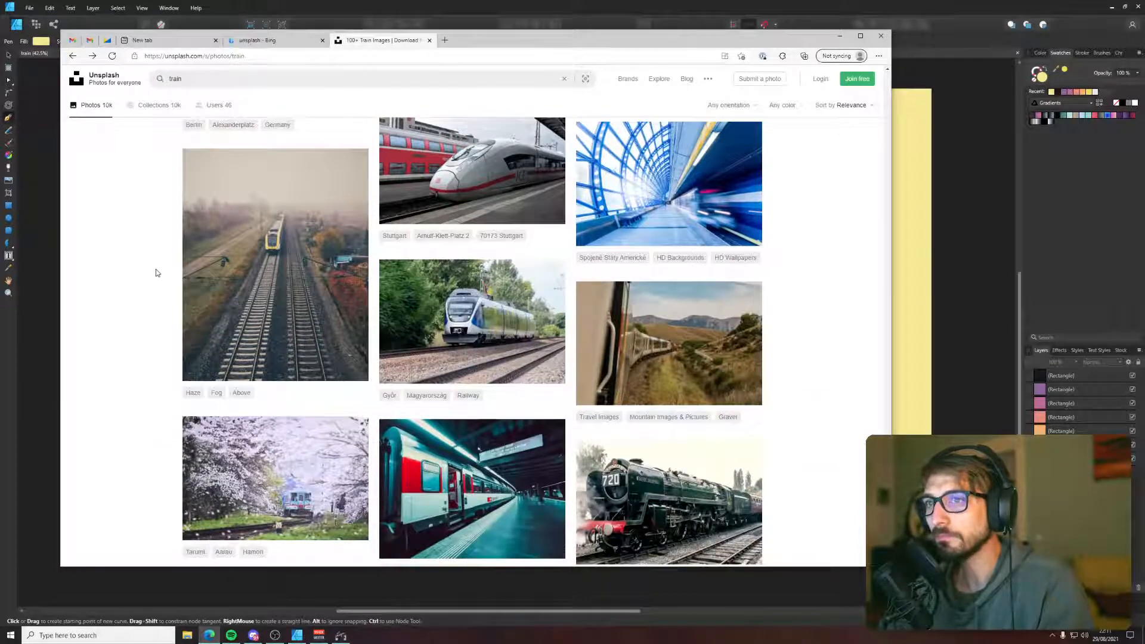
{"action": "scroll", "coordinate": [156, 273], "scroll_direction": "down", "scroll_amount": 9}
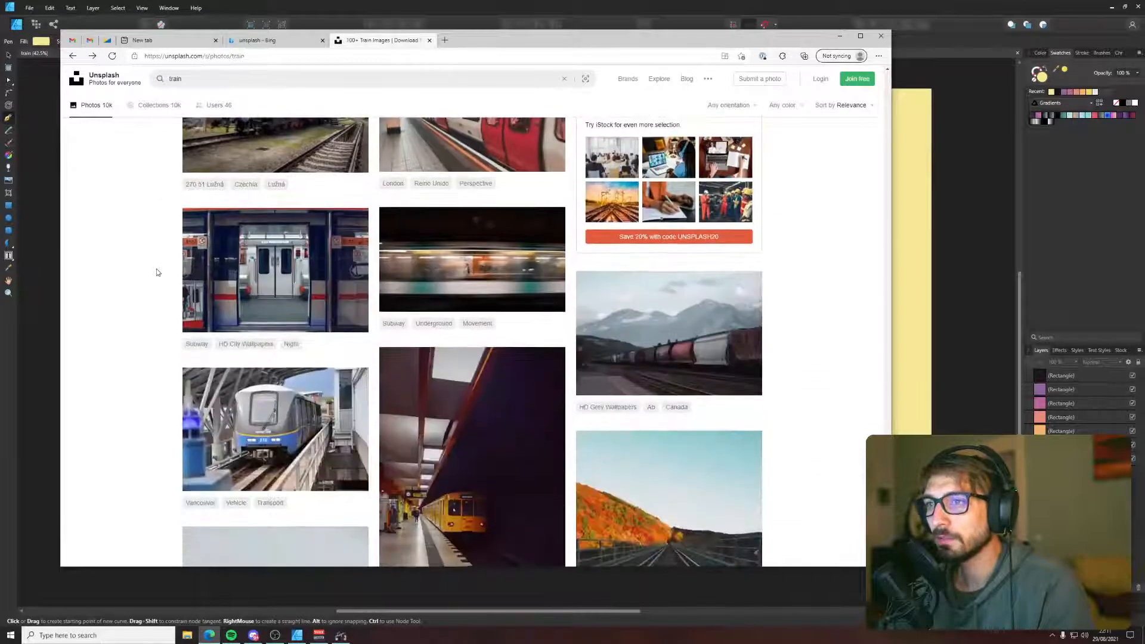
- Open the photo of the yellow train at the underground platform and enlarge it to inspect the train
{"action": "scroll", "coordinate": [158, 273], "scroll_direction": "down", "scroll_amount": 4}
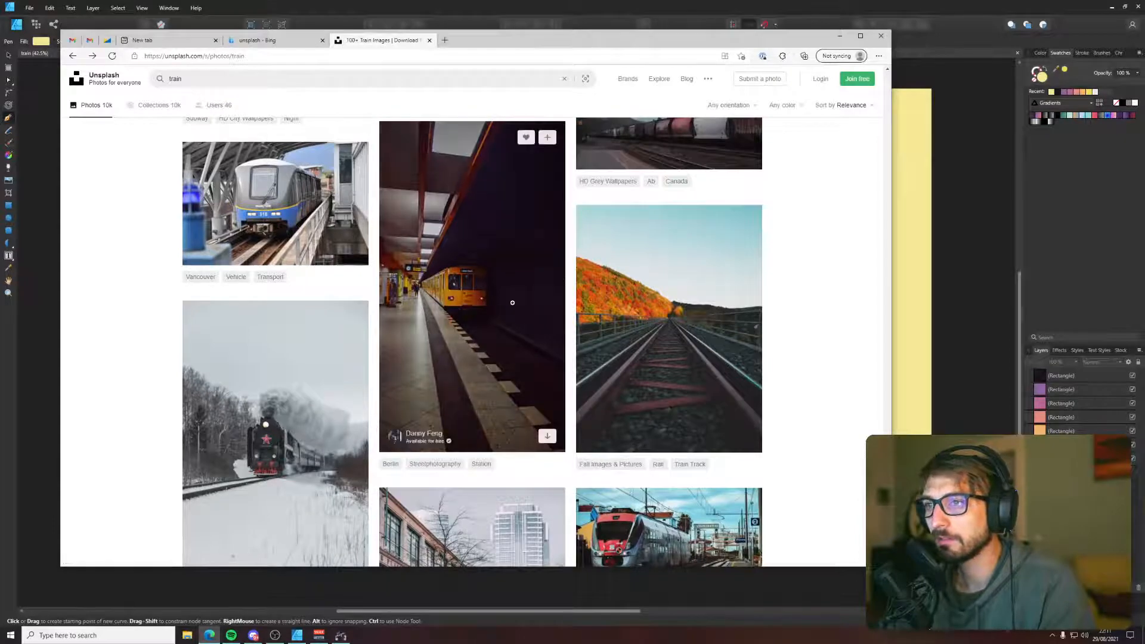
{"action": "left_click", "coordinate": [512, 302]}
{"action": "left_click", "coordinate": [468, 289]}
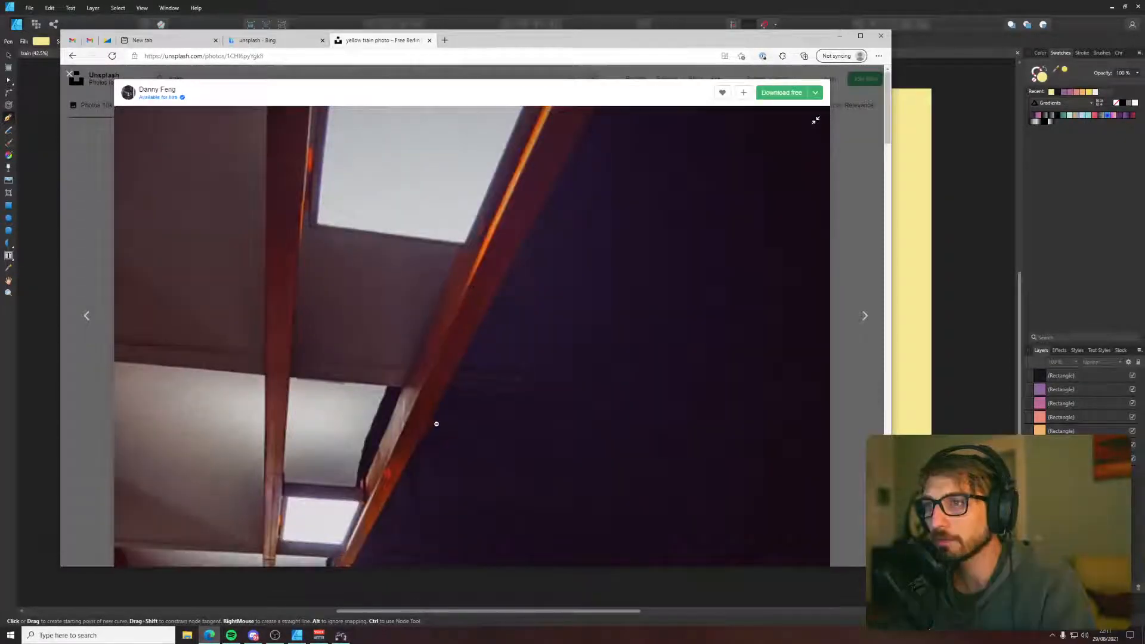
{"action": "scroll", "coordinate": [437, 424], "scroll_direction": "down", "scroll_amount": 6}
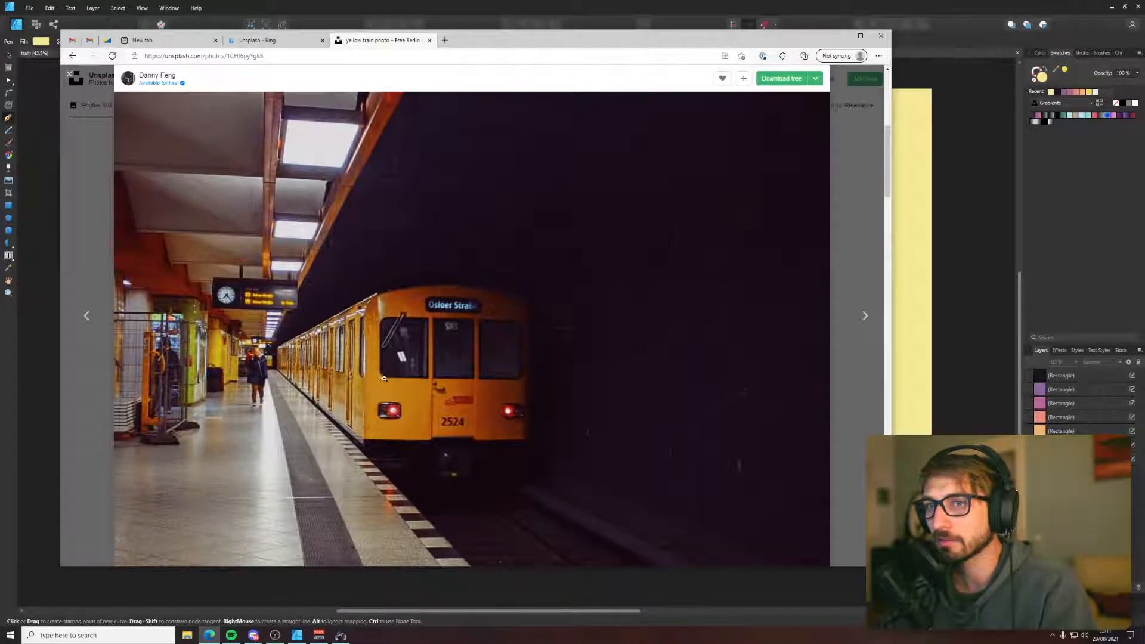
- Switch back to the Edge browser and close the enlarged yellow train photo
{"action": "left_click", "coordinate": [31, 232]}
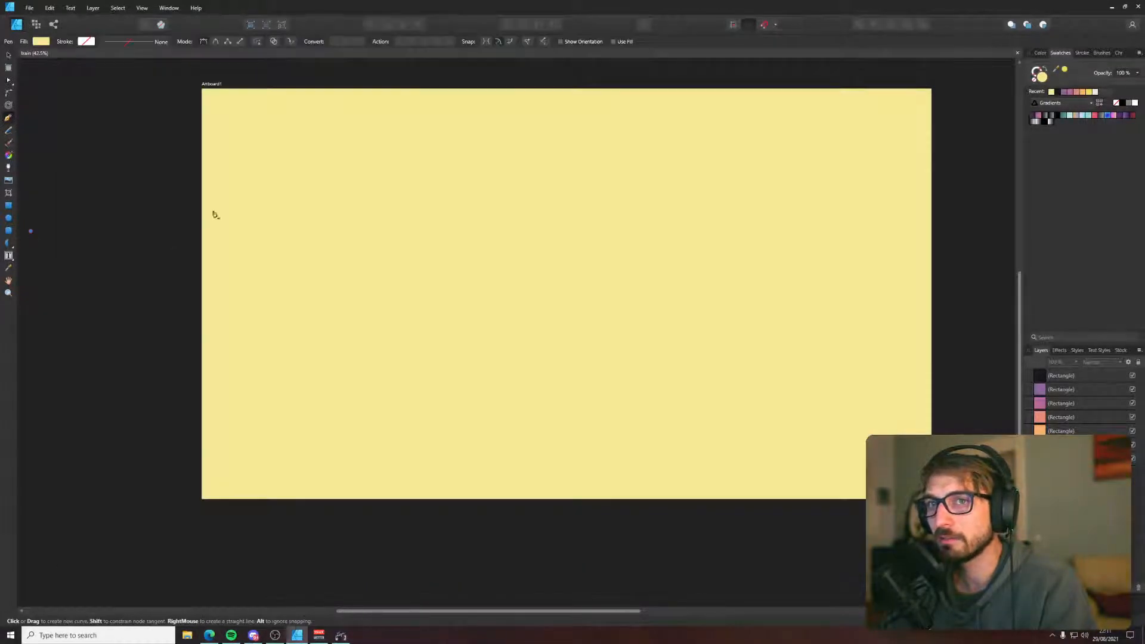
{"action": "key", "text": "alt+Tab"}
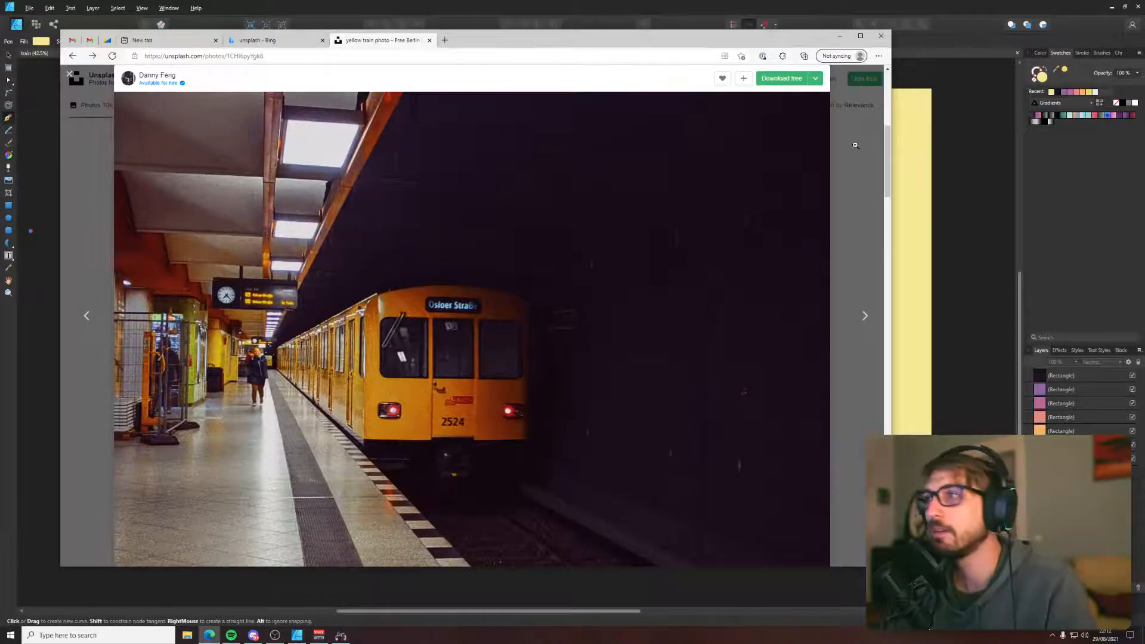
{"action": "key", "text": "Escape"}
- Examine further train photos in the search results for a suitable illustration reference with a clear train shape and viewing angle
{"action": "scroll", "coordinate": [704, 338], "scroll_direction": "down", "scroll_amount": 1}
{"action": "scroll", "coordinate": [704, 338], "scroll_direction": "down", "scroll_amount": 8}
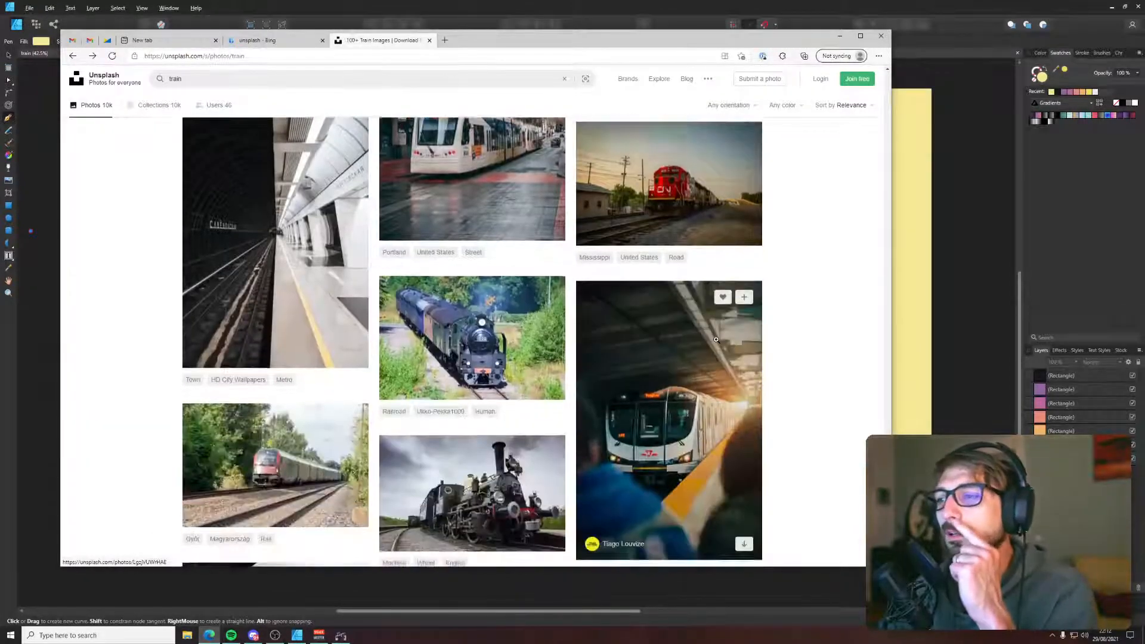
{"action": "scroll", "coordinate": [716, 339], "scroll_direction": "down", "scroll_amount": 9}
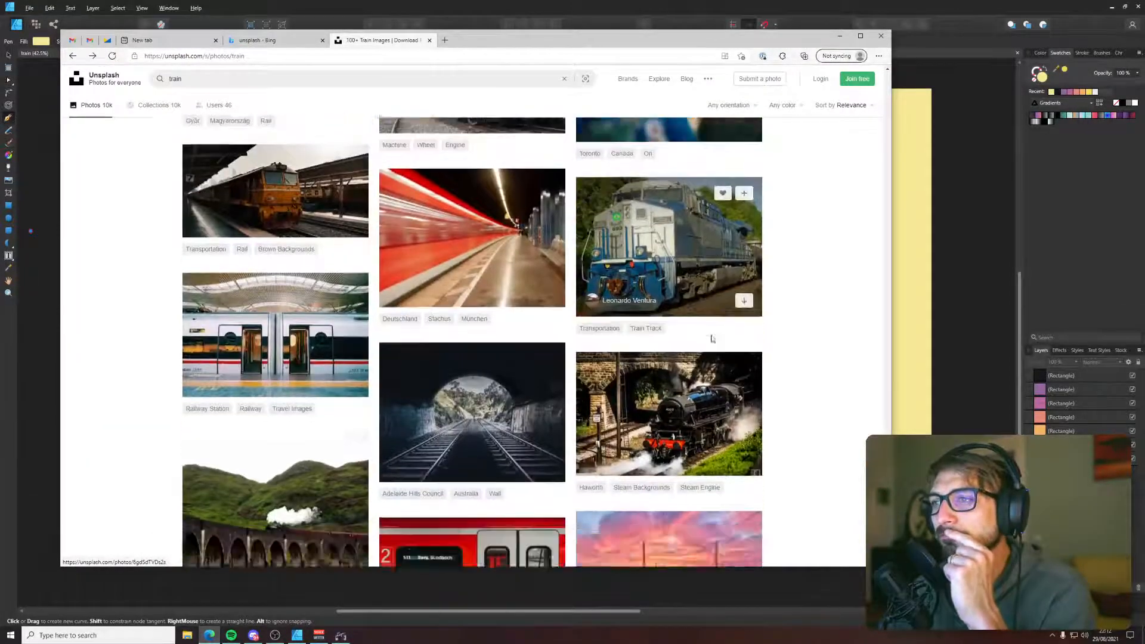
{"action": "scroll", "coordinate": [711, 338], "scroll_direction": "down", "scroll_amount": 10}
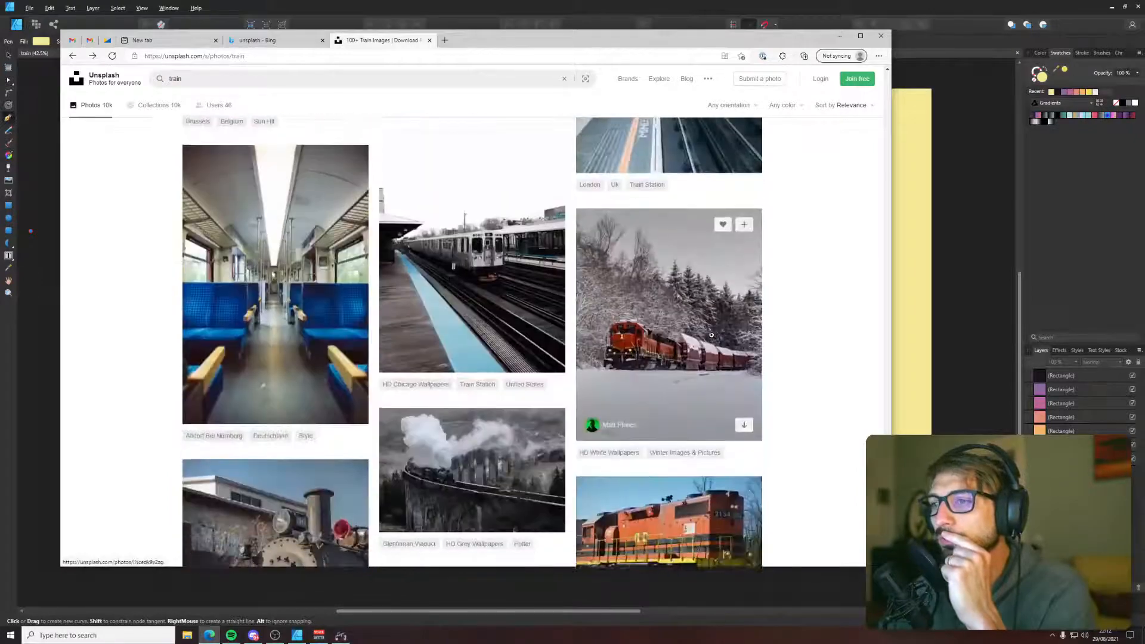
{"action": "scroll", "coordinate": [803, 330], "scroll_direction": "down", "scroll_amount": 9}
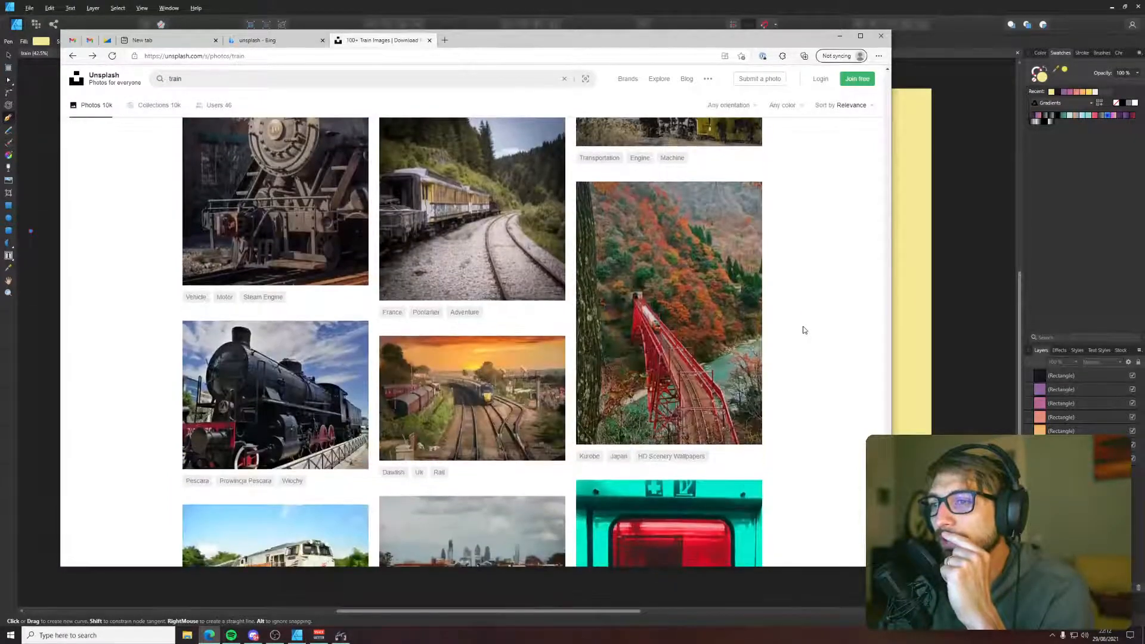
{"action": "scroll", "coordinate": [803, 330], "scroll_direction": "down", "scroll_amount": 6}
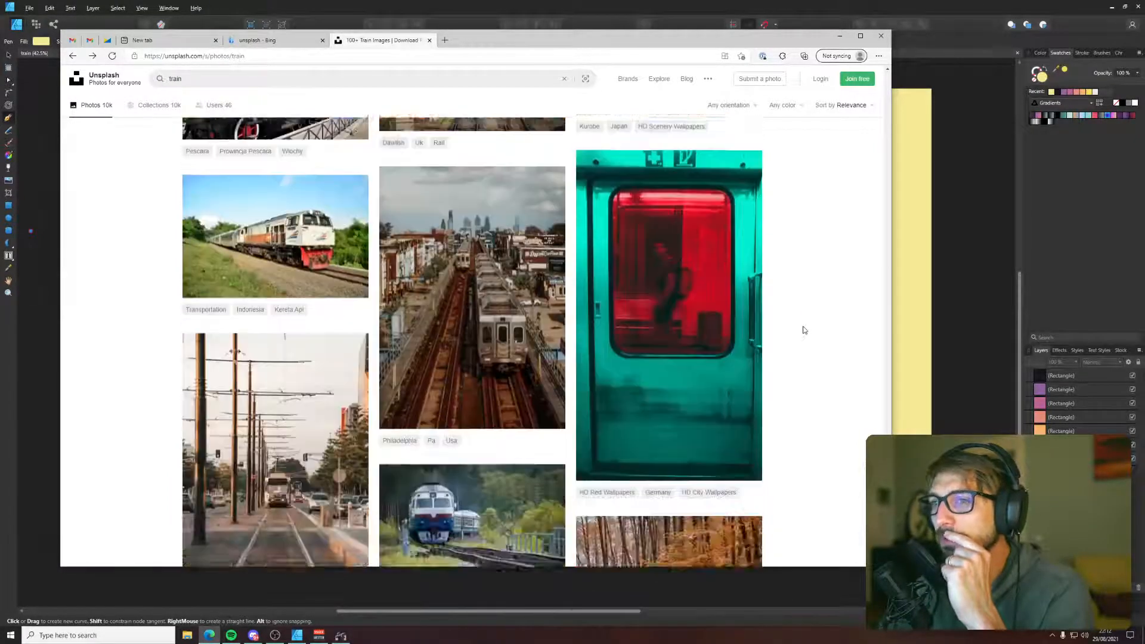
{"action": "scroll", "coordinate": [803, 330], "scroll_direction": "down", "scroll_amount": 10}
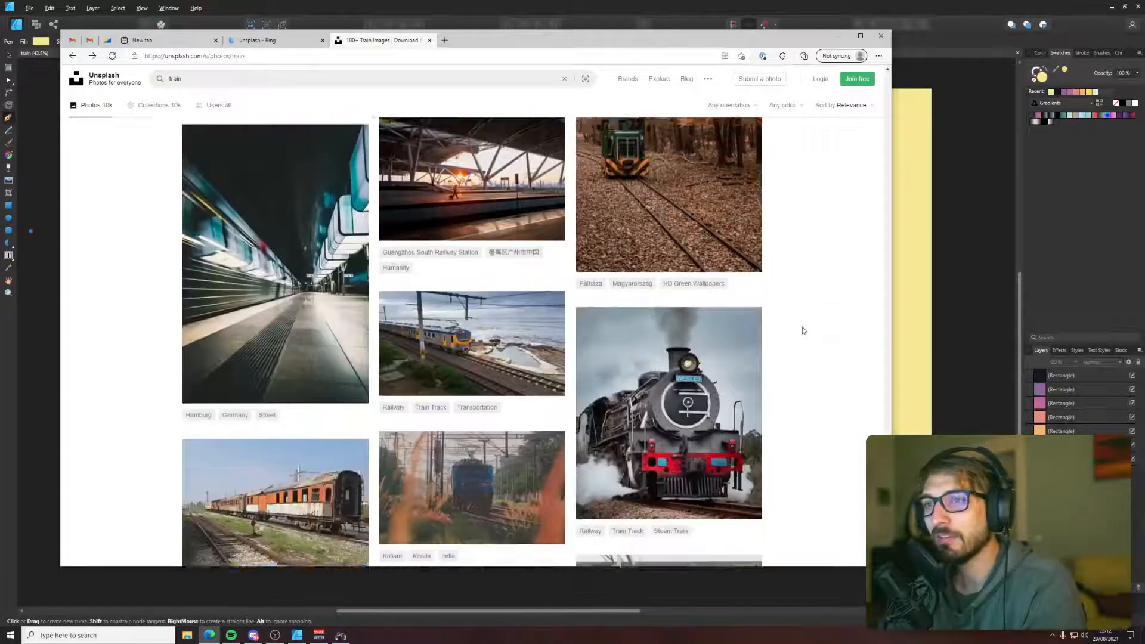
{"action": "scroll", "coordinate": [802, 330], "scroll_direction": "up", "scroll_amount": 4}
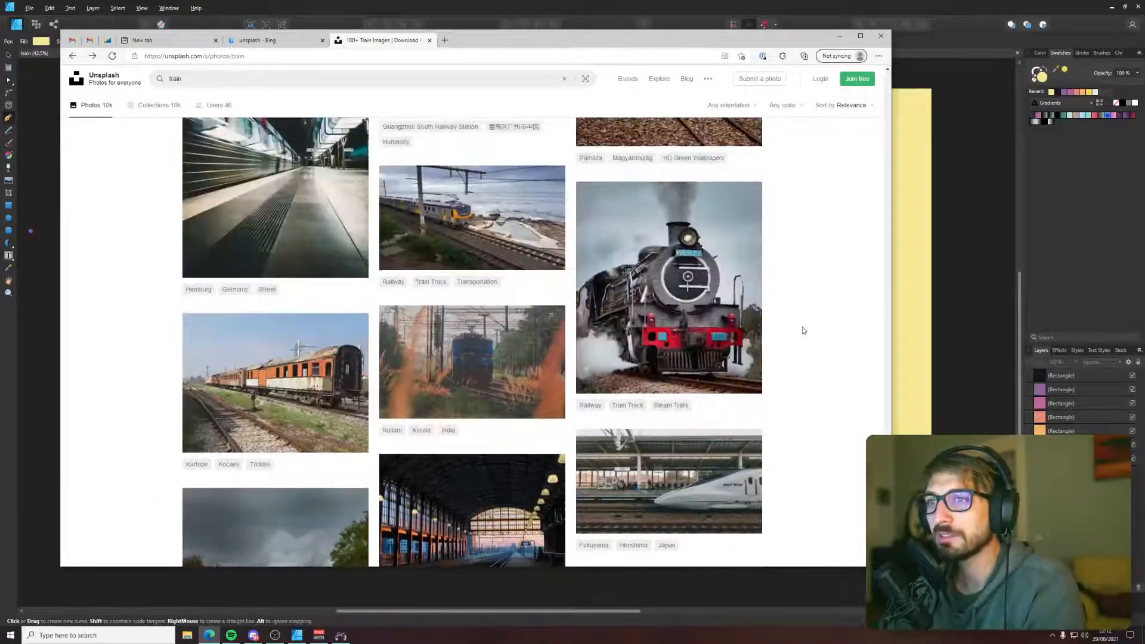
{"action": "scroll", "coordinate": [803, 331], "scroll_direction": "down", "scroll_amount": 6}
{"action": "scroll", "coordinate": [810, 329], "scroll_direction": "down", "scroll_amount": 4}
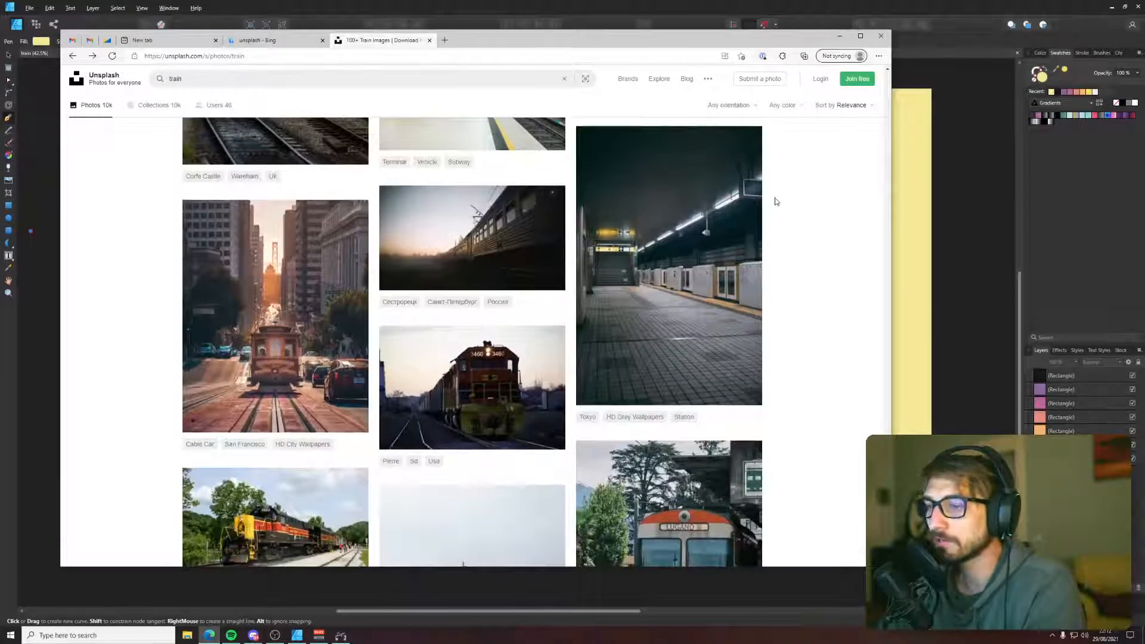
{"action": "scroll", "coordinate": [777, 215], "scroll_direction": "down", "scroll_amount": 4}
{"action": "scroll", "coordinate": [804, 235], "scroll_direction": "down", "scroll_amount": 4}
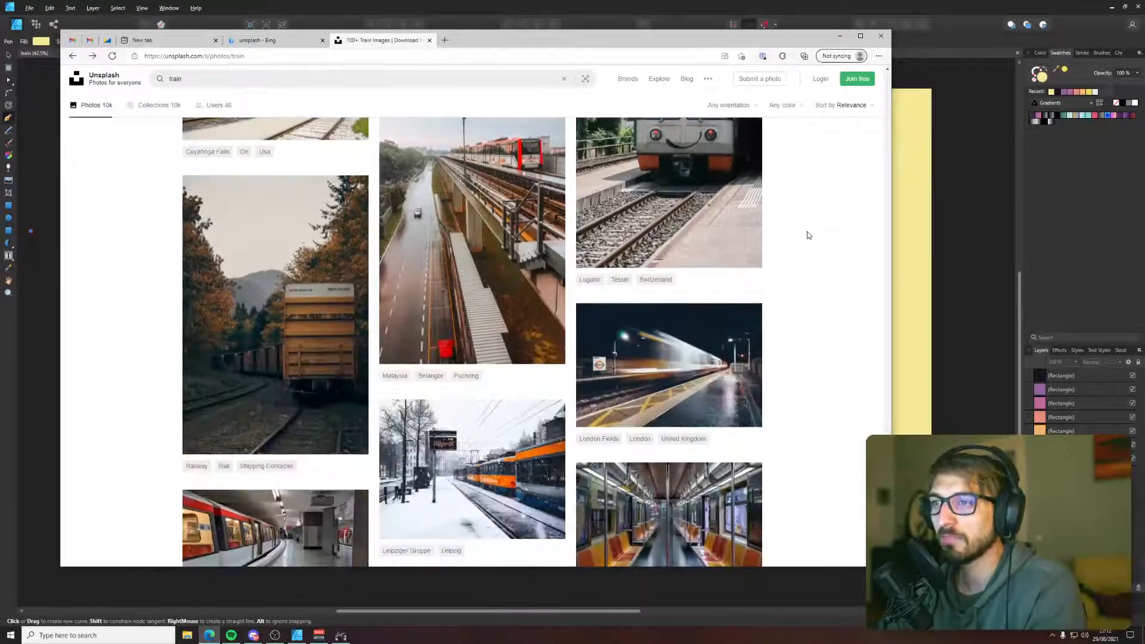
{"action": "scroll", "coordinate": [805, 236], "scroll_direction": "down", "scroll_amount": 5}
{"action": "scroll", "coordinate": [806, 268], "scroll_direction": "down", "scroll_amount": 4}
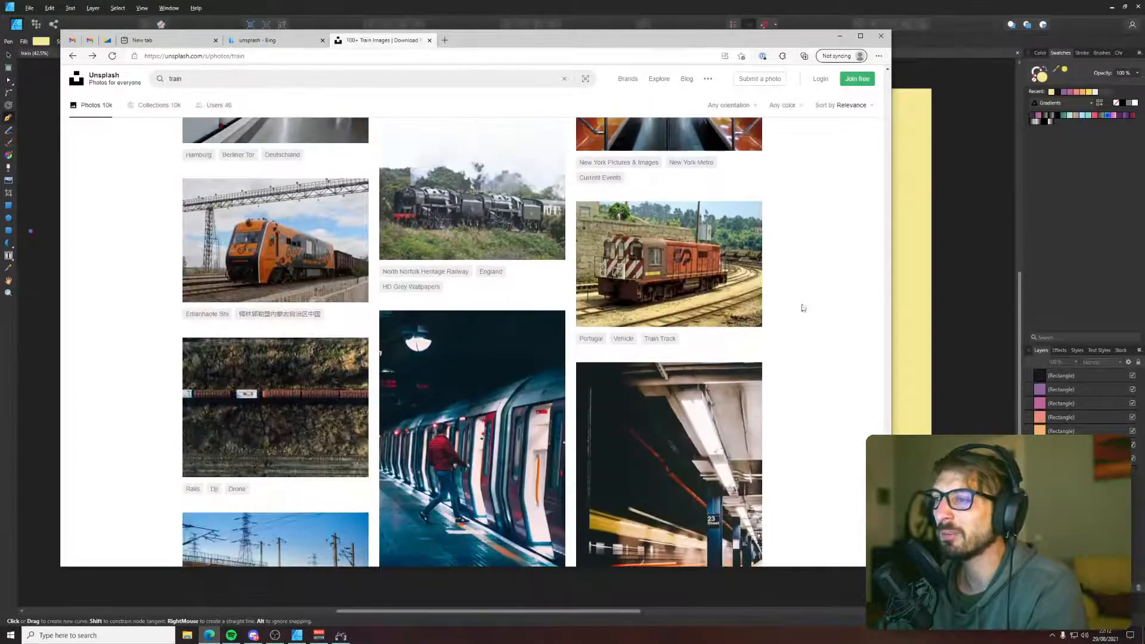
{"action": "scroll", "coordinate": [608, 244], "scroll_direction": "down", "scroll_amount": 4}
{"action": "scroll", "coordinate": [609, 245], "scroll_direction": "down", "scroll_amount": 6}
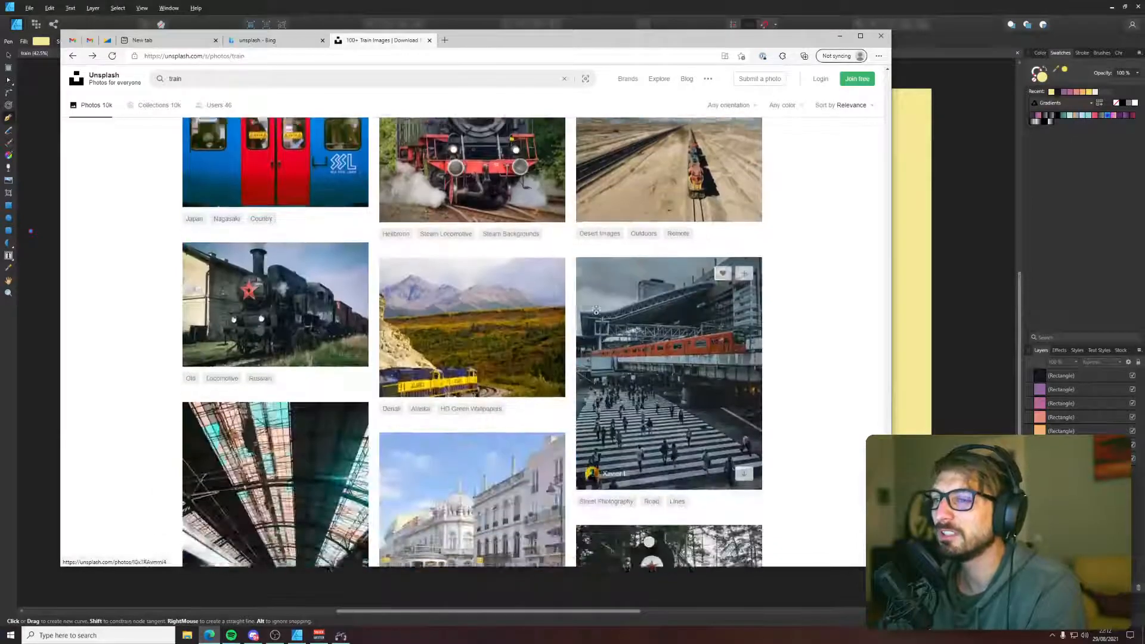
{"action": "scroll", "coordinate": [577, 356], "scroll_direction": "down", "scroll_amount": 3}
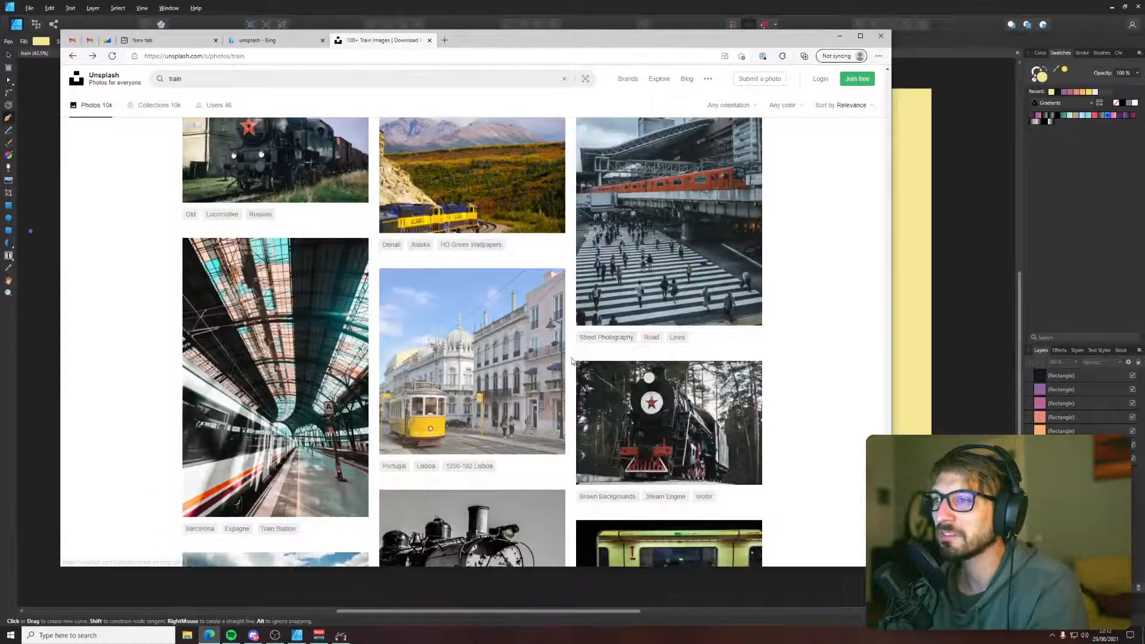
{"action": "scroll", "coordinate": [571, 361], "scroll_direction": "down", "scroll_amount": 5}
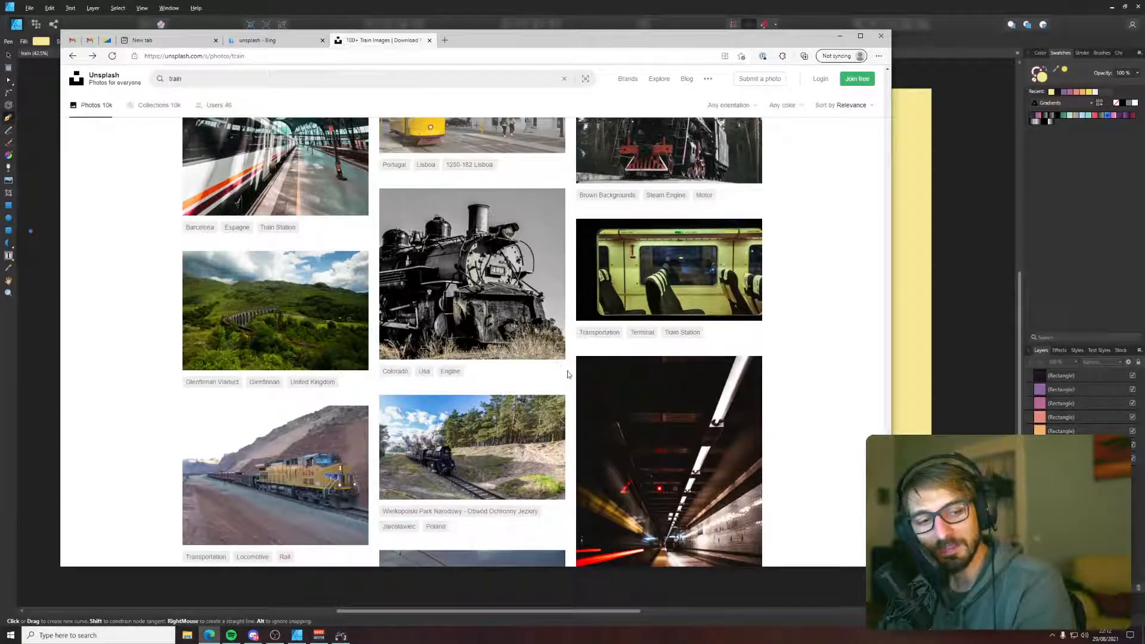
{"action": "scroll", "coordinate": [568, 375], "scroll_direction": "down", "scroll_amount": 6}
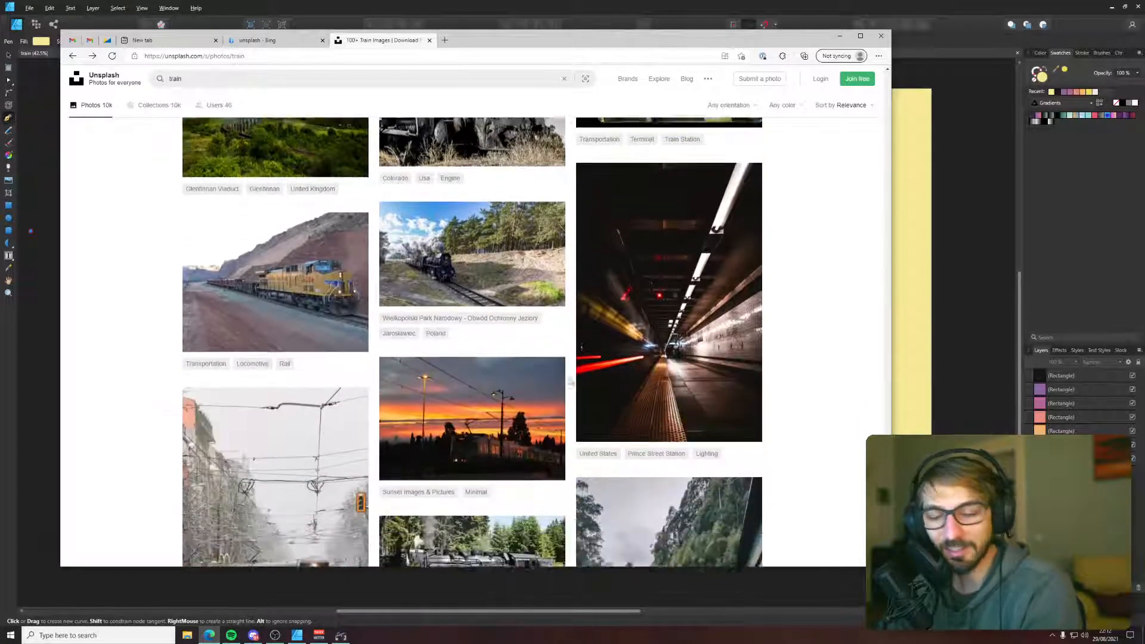
{"action": "scroll", "coordinate": [570, 382], "scroll_direction": "down", "scroll_amount": 10}
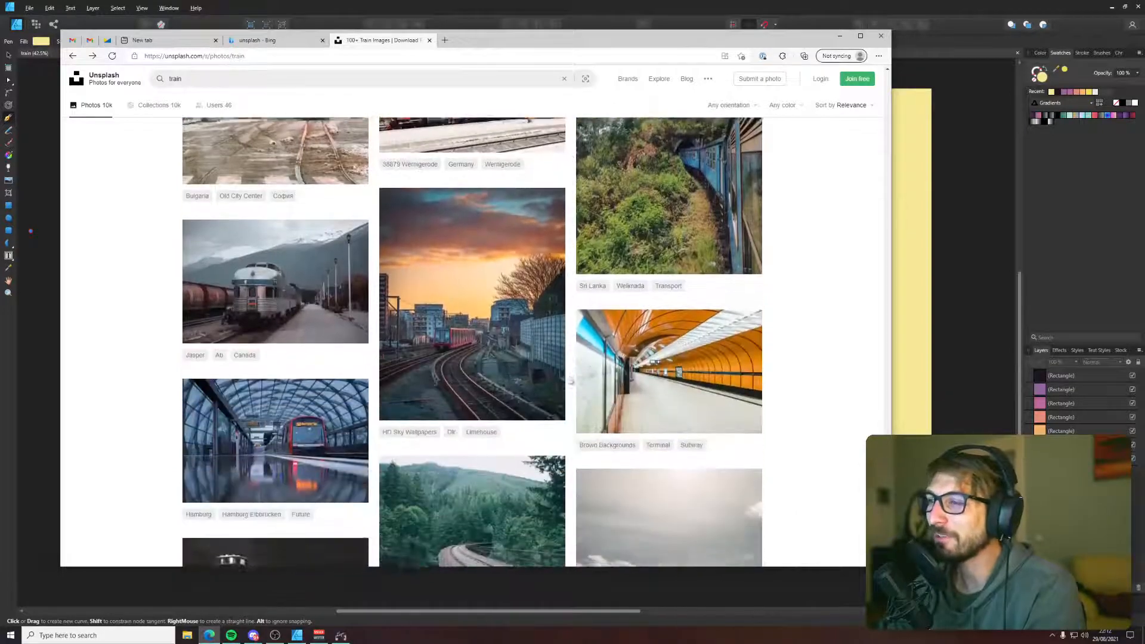
{"action": "scroll", "coordinate": [570, 386], "scroll_direction": "down", "scroll_amount": 4}
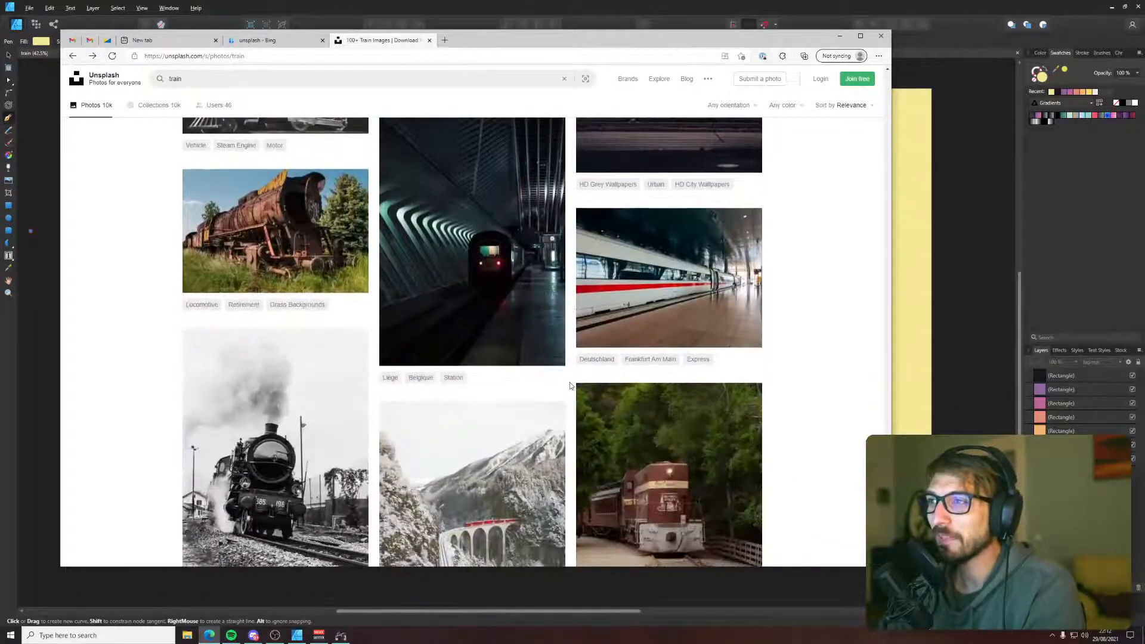
{"action": "scroll", "coordinate": [570, 386], "scroll_direction": "down", "scroll_amount": 10}
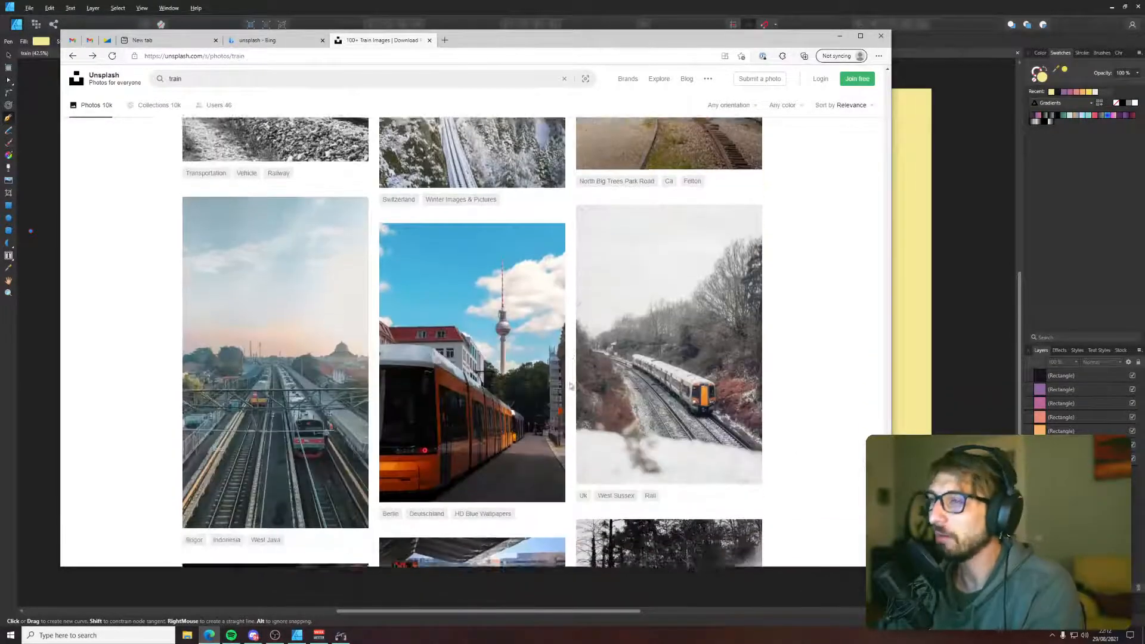
{"action": "scroll", "coordinate": [570, 386], "scroll_direction": "up", "scroll_amount": 2}
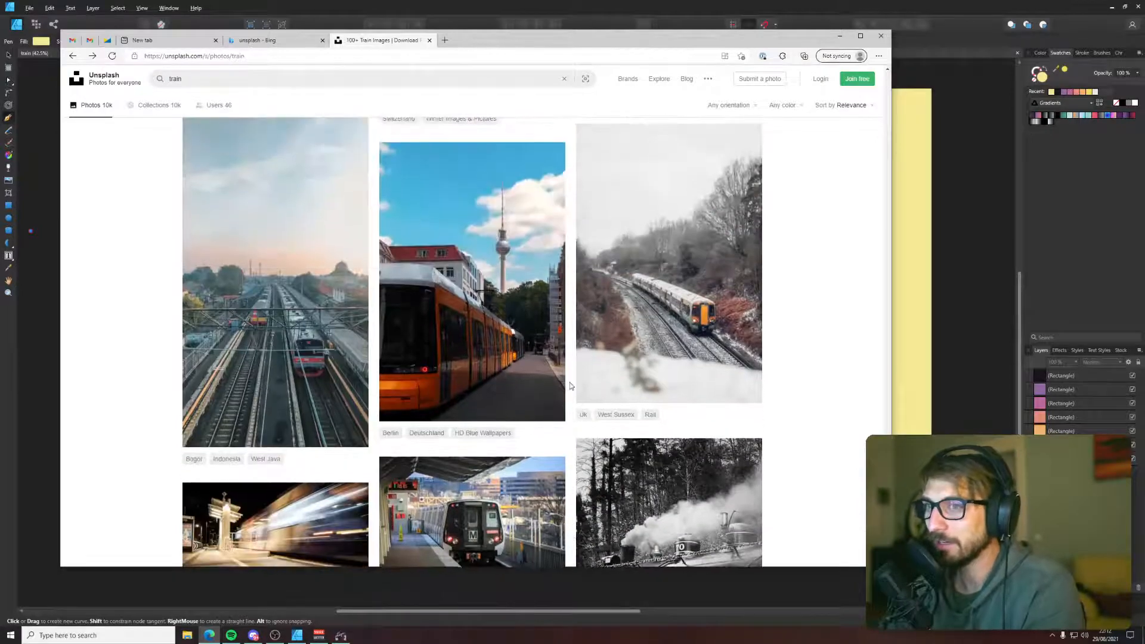
{"action": "scroll", "coordinate": [571, 386], "scroll_direction": "down", "scroll_amount": 1}
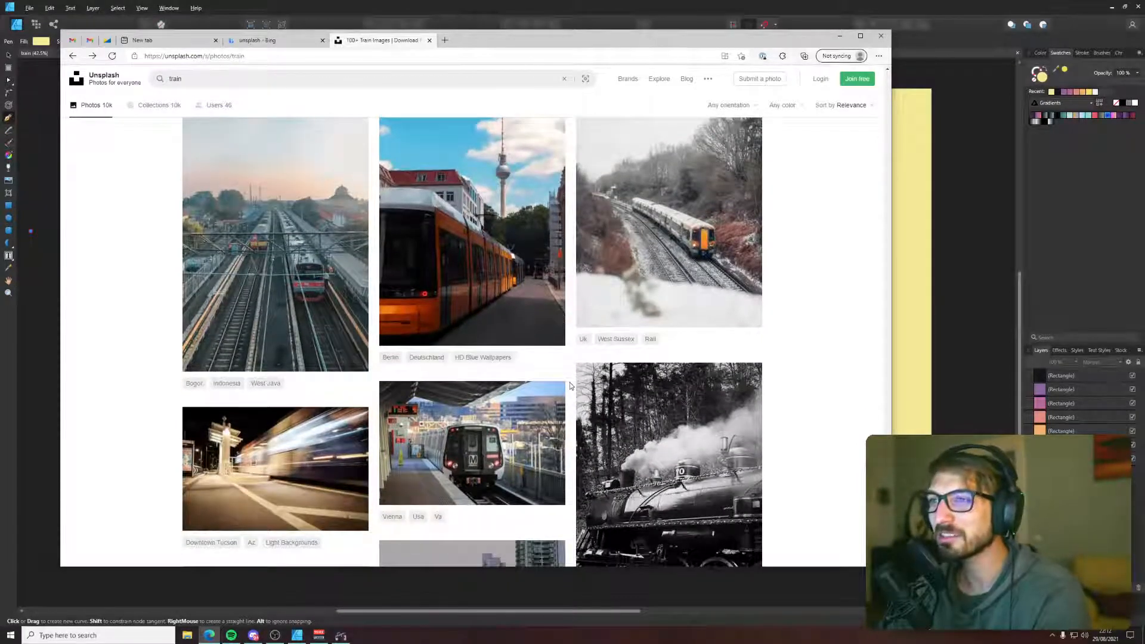
{"action": "scroll", "coordinate": [570, 386], "scroll_direction": "down", "scroll_amount": 6}
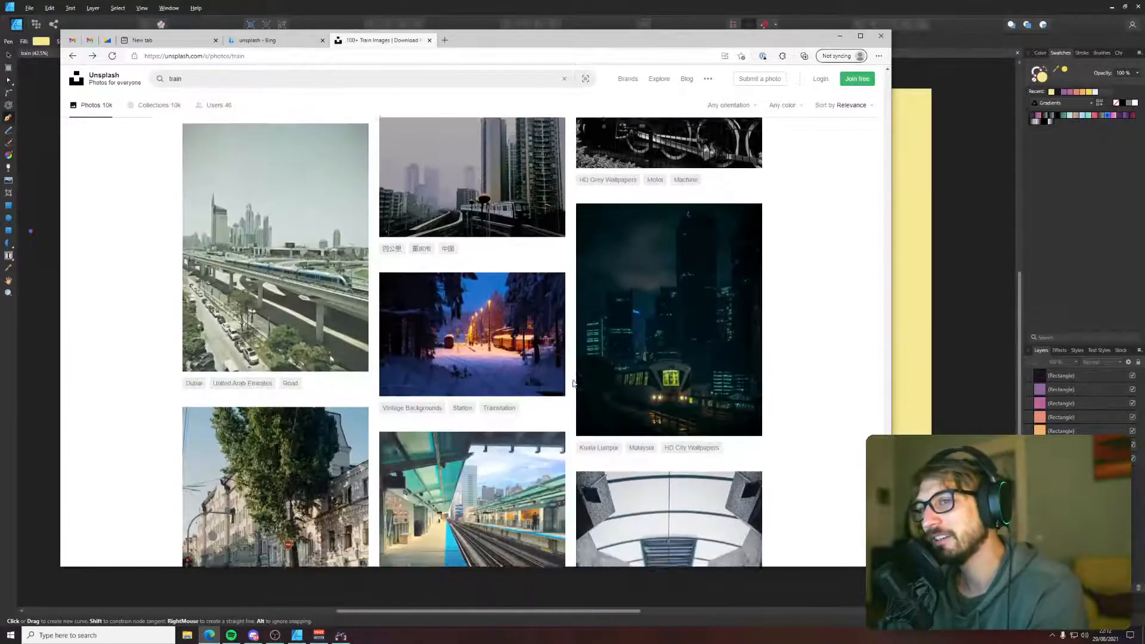
{"action": "scroll", "coordinate": [572, 383], "scroll_direction": "down", "scroll_amount": 7}
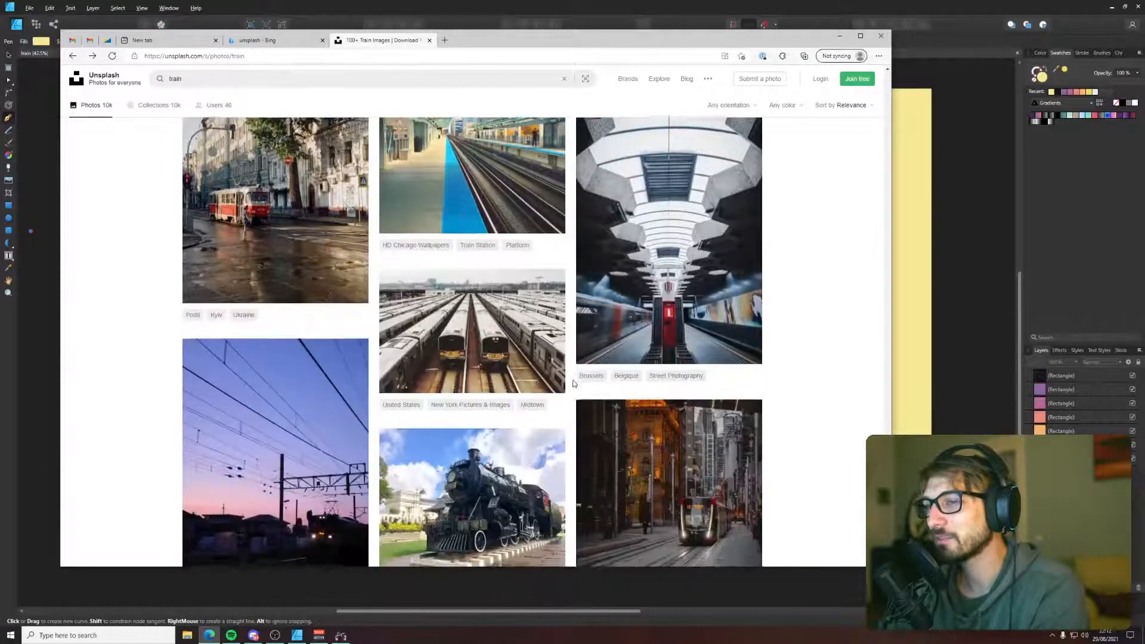
{"action": "scroll", "coordinate": [572, 384], "scroll_direction": "down", "scroll_amount": 4}
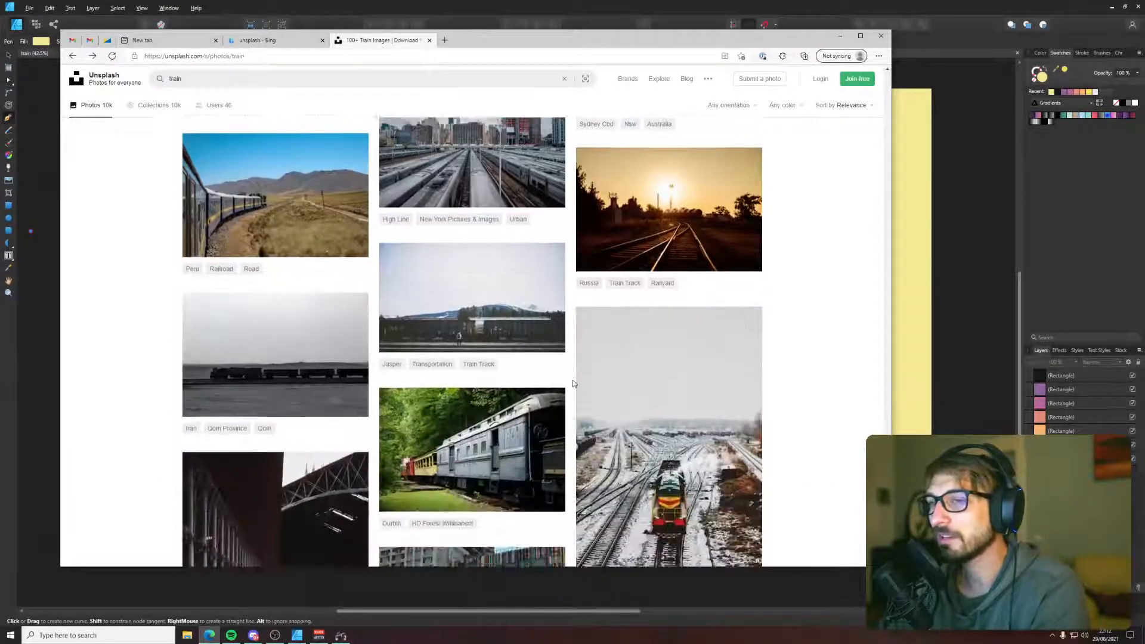
{"action": "scroll", "coordinate": [555, 339], "scroll_direction": "down", "scroll_amount": 6}
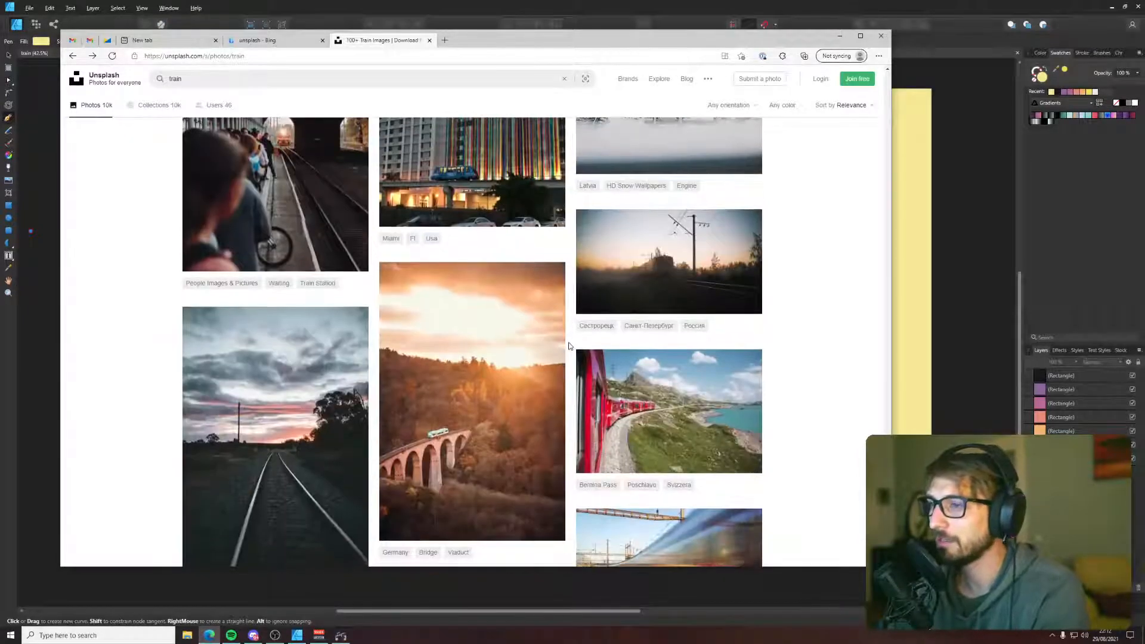
{"action": "scroll", "coordinate": [570, 334], "scroll_direction": "down", "scroll_amount": 5}
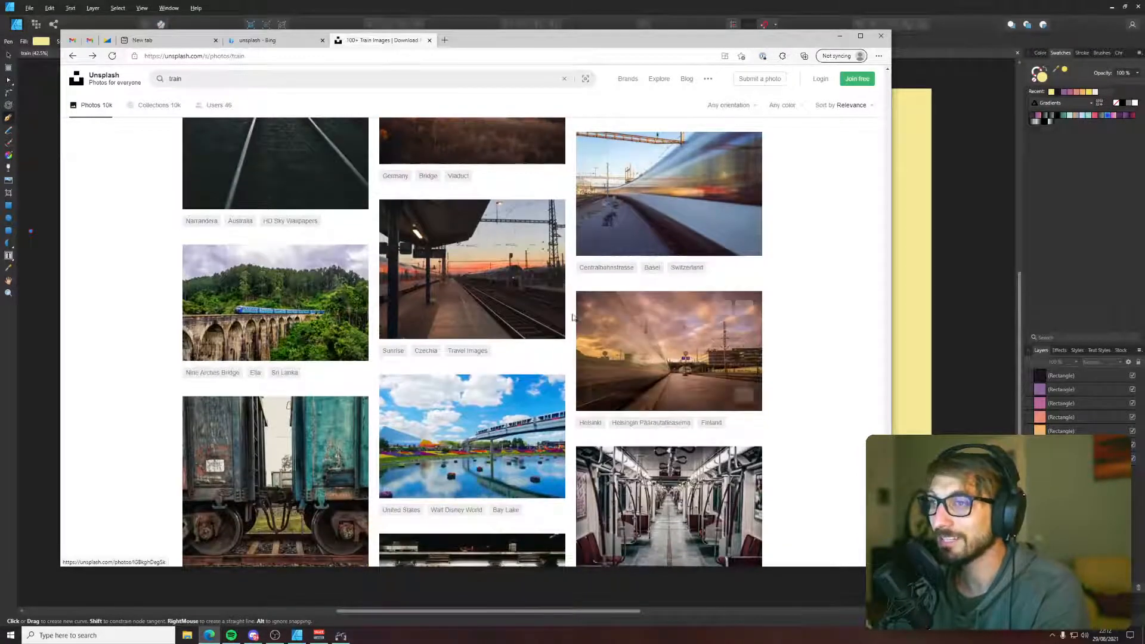
{"action": "scroll", "coordinate": [571, 317], "scroll_direction": "down", "scroll_amount": 2}
{"action": "scroll", "coordinate": [571, 323], "scroll_direction": "down", "scroll_amount": 1}
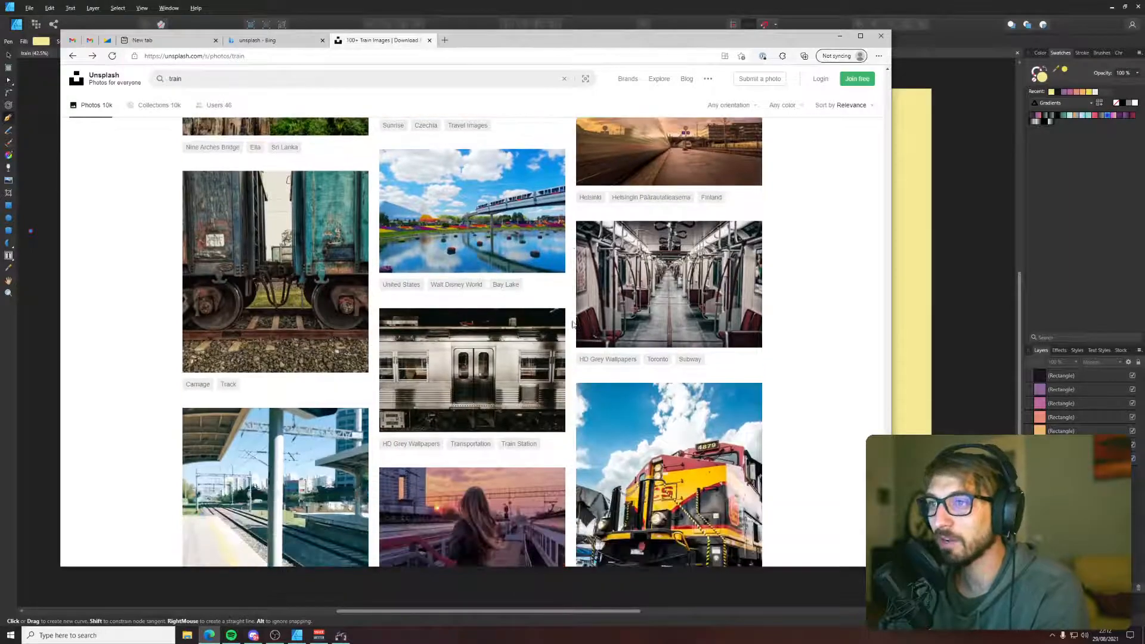
{"action": "scroll", "coordinate": [572, 323], "scroll_direction": "down", "scroll_amount": 2}
{"action": "scroll", "coordinate": [656, 244], "scroll_direction": "down", "scroll_amount": 4}
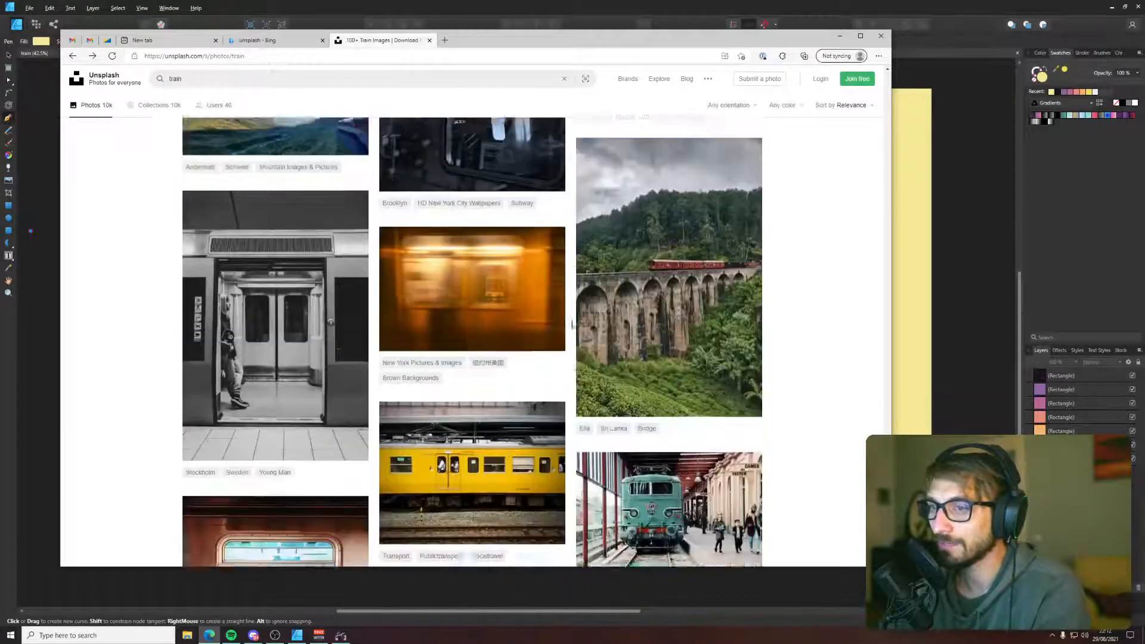
- Open the photos of the red train on the stone viaduct and the yellow train's side for closer looks, returning to the results each time
{"action": "left_click", "coordinate": [656, 244]}
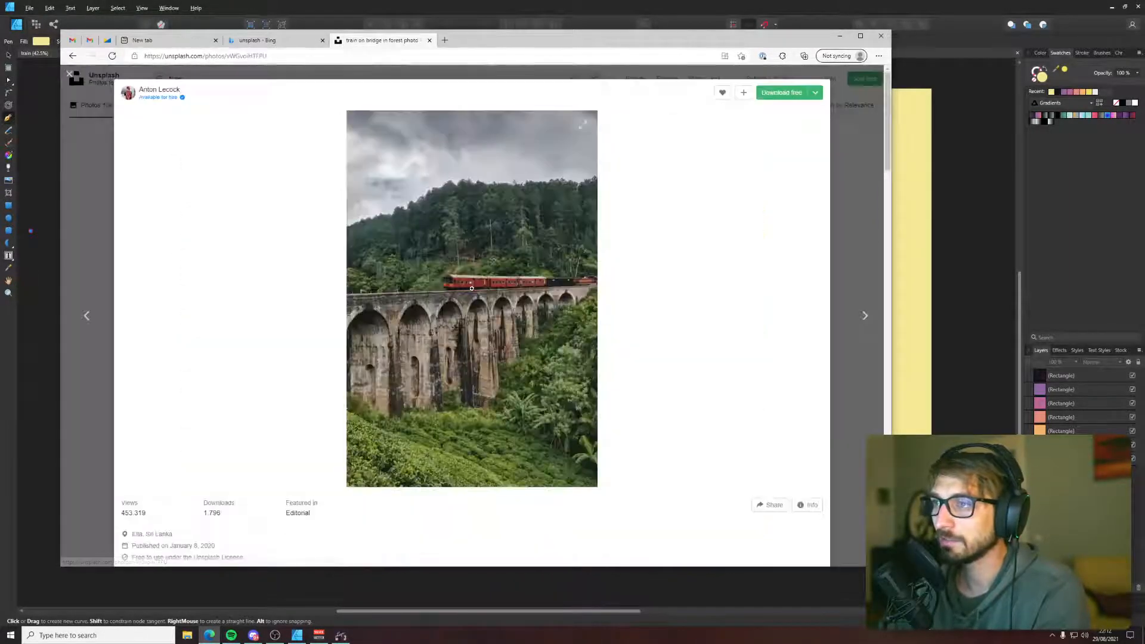
{"action": "left_click", "coordinate": [853, 135]}
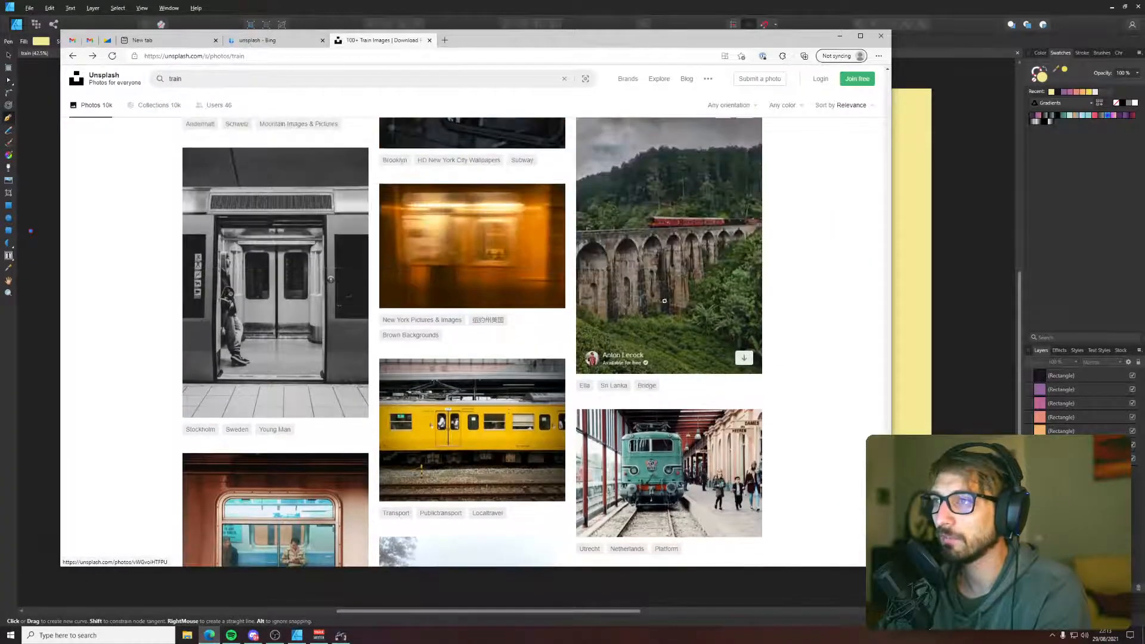
{"action": "scroll", "coordinate": [787, 277], "scroll_direction": "down", "scroll_amount": 2}
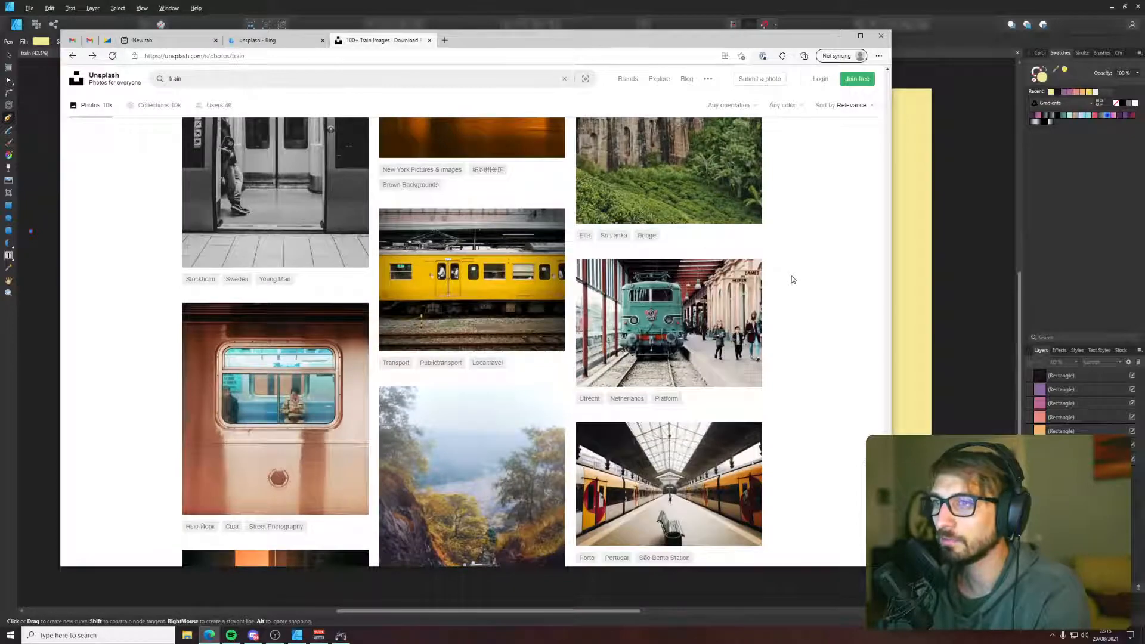
{"action": "scroll", "coordinate": [792, 280], "scroll_direction": "down", "scroll_amount": 1}
{"action": "left_click", "coordinate": [454, 251]}
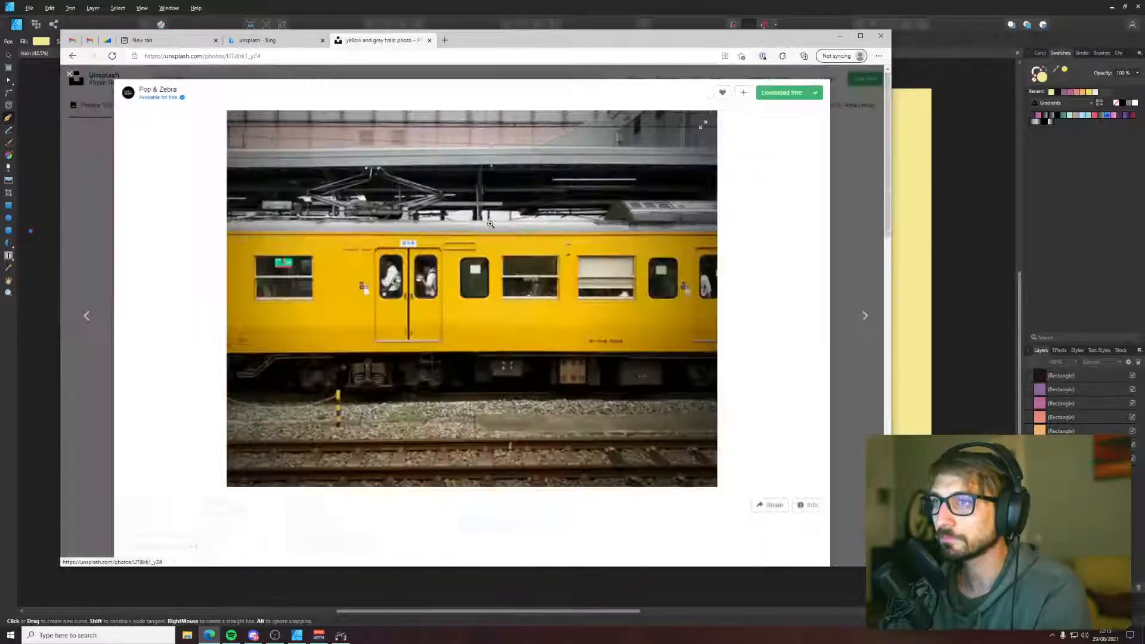
{"action": "left_click", "coordinate": [864, 259]}
- Find the photo of the orange Berlin metro train seen along the platform, open it, return to the results and reopen it for inspection
{"action": "scroll", "coordinate": [768, 309], "scroll_direction": "down", "scroll_amount": 4}
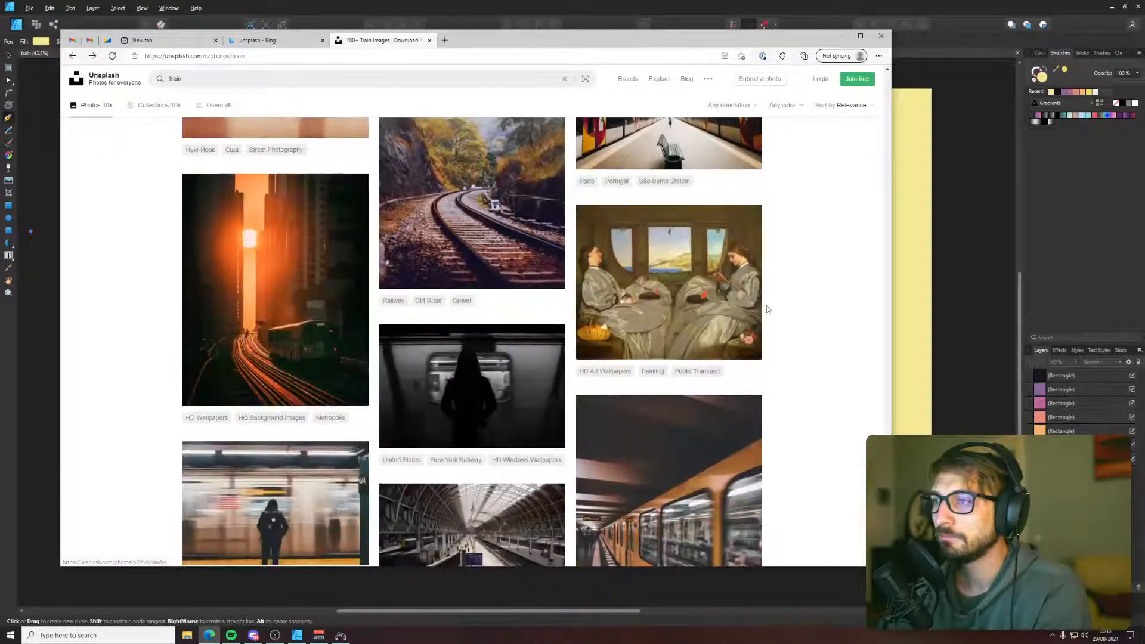
{"action": "scroll", "coordinate": [767, 309], "scroll_direction": "down", "scroll_amount": 3}
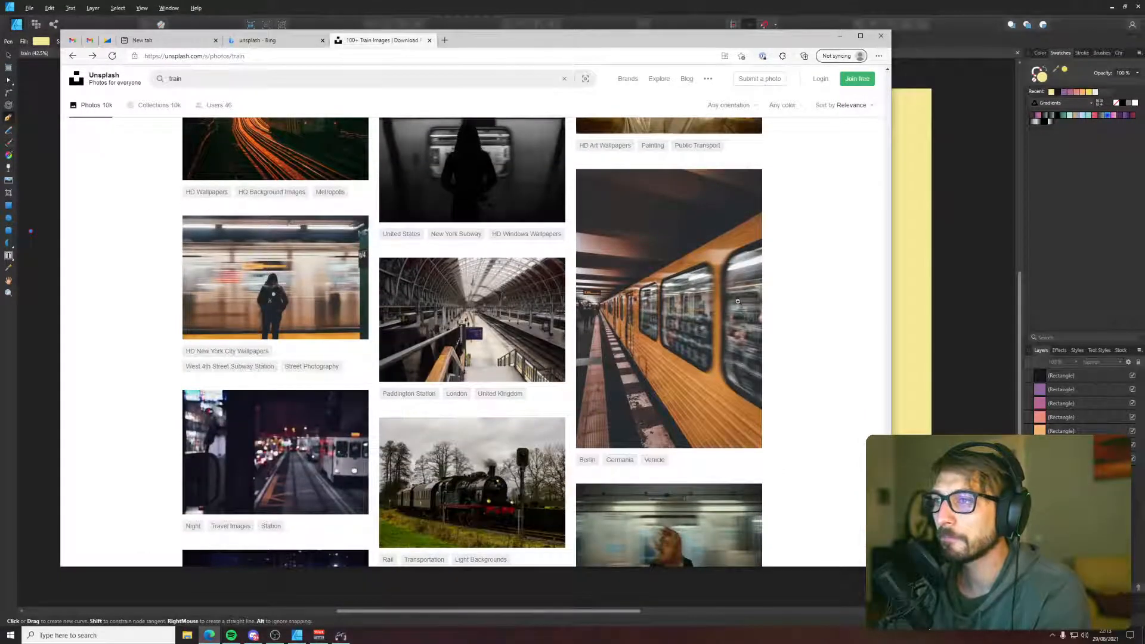
{"action": "left_click", "coordinate": [715, 300]}
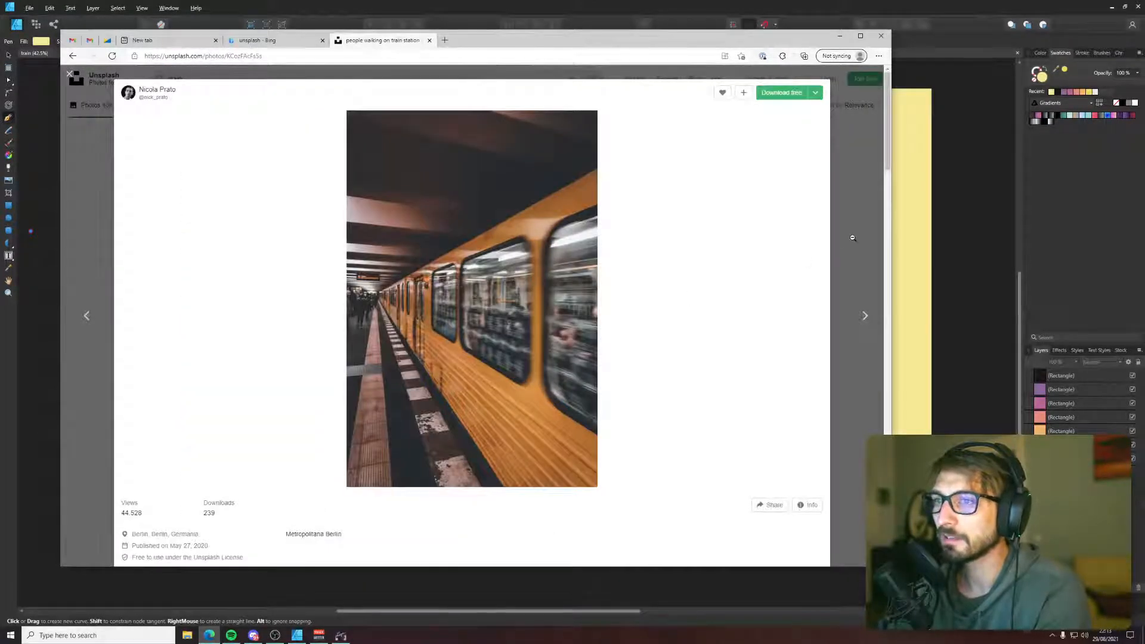
{"action": "left_click", "coordinate": [853, 238]}
{"action": "scroll", "coordinate": [619, 288], "scroll_direction": "down", "scroll_amount": 2}
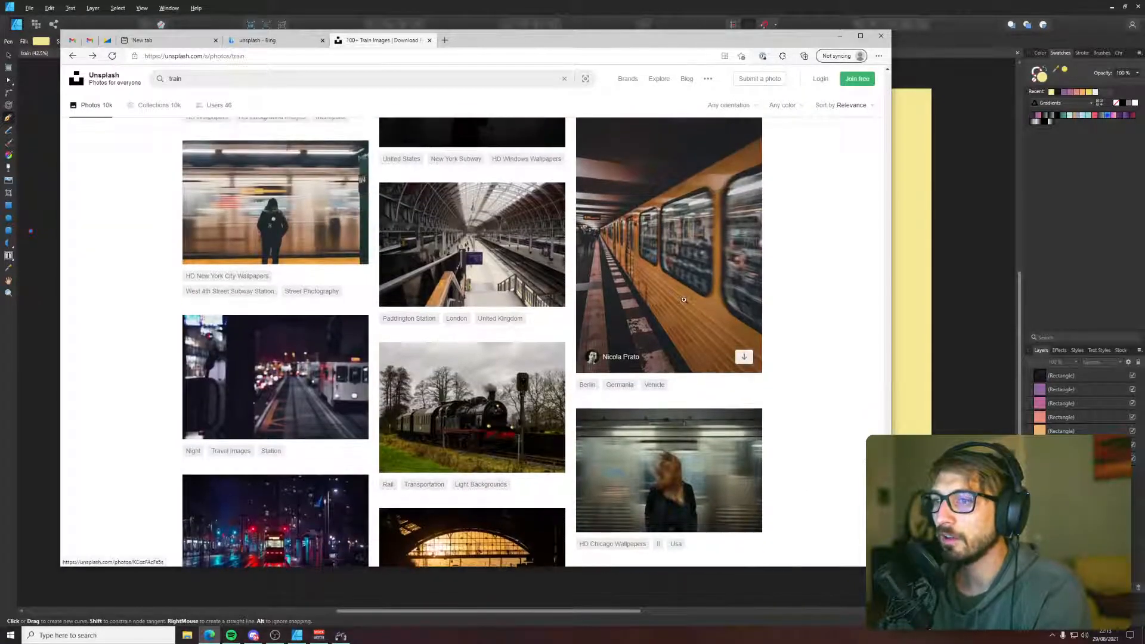
{"action": "left_click", "coordinate": [614, 292]}
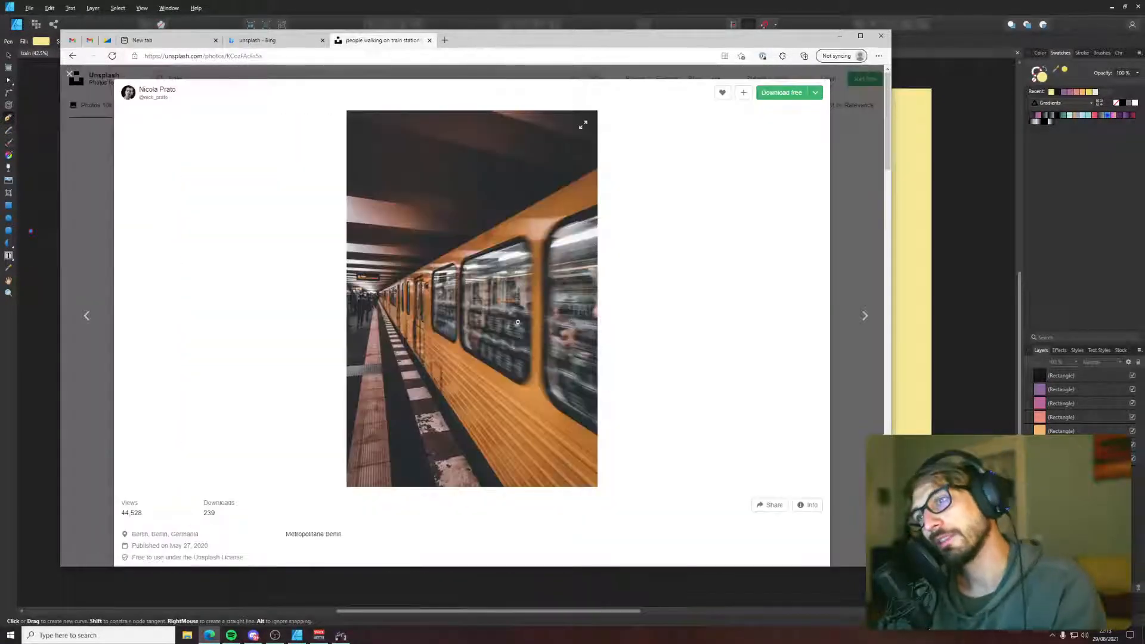
- Enlarge the orange Berlin metro photo, and run an image search for "brandenburger tor ubahn illustration" in a new tab
{"action": "left_click", "coordinate": [508, 345]}
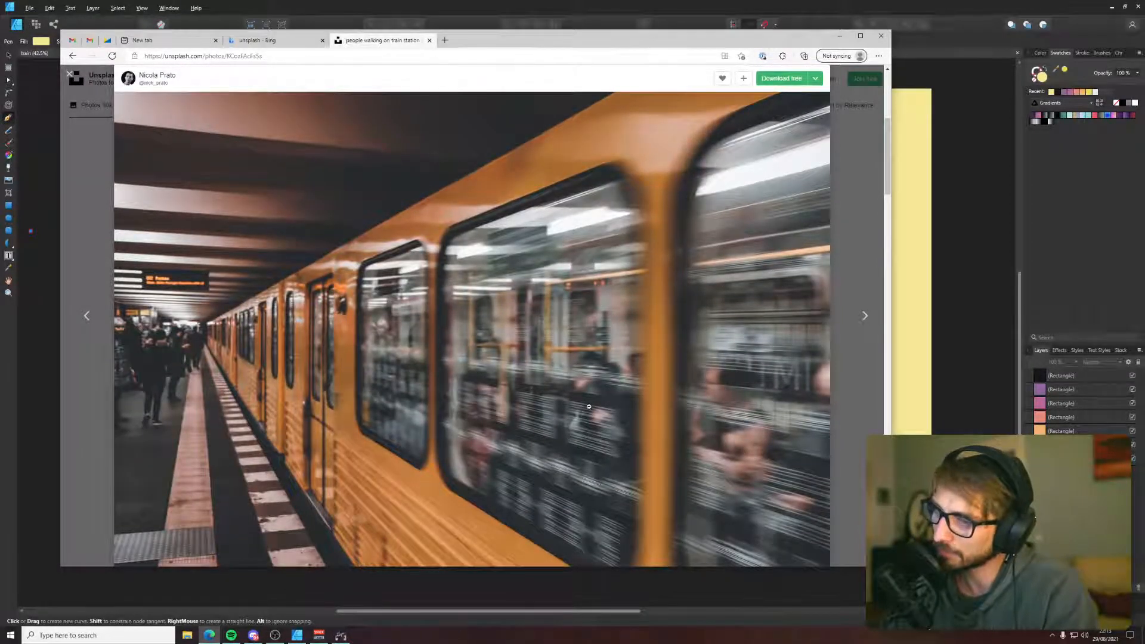
{"action": "key", "text": "ctrl+t"}
{"action": "type", "text": "bran"}
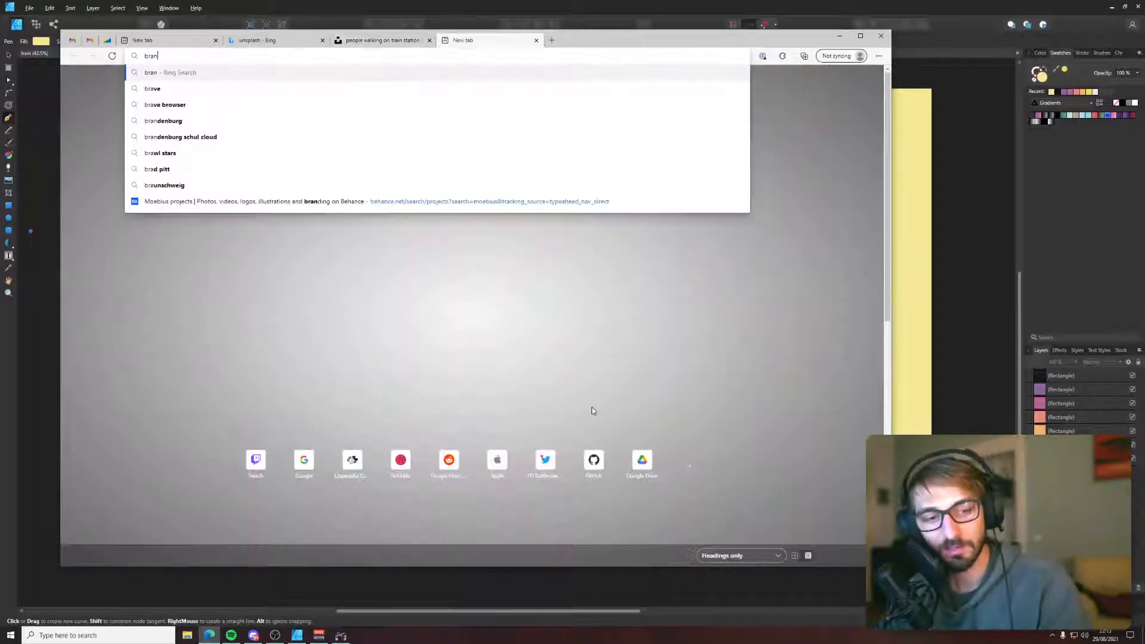
{"action": "type", "text": "denburg"}
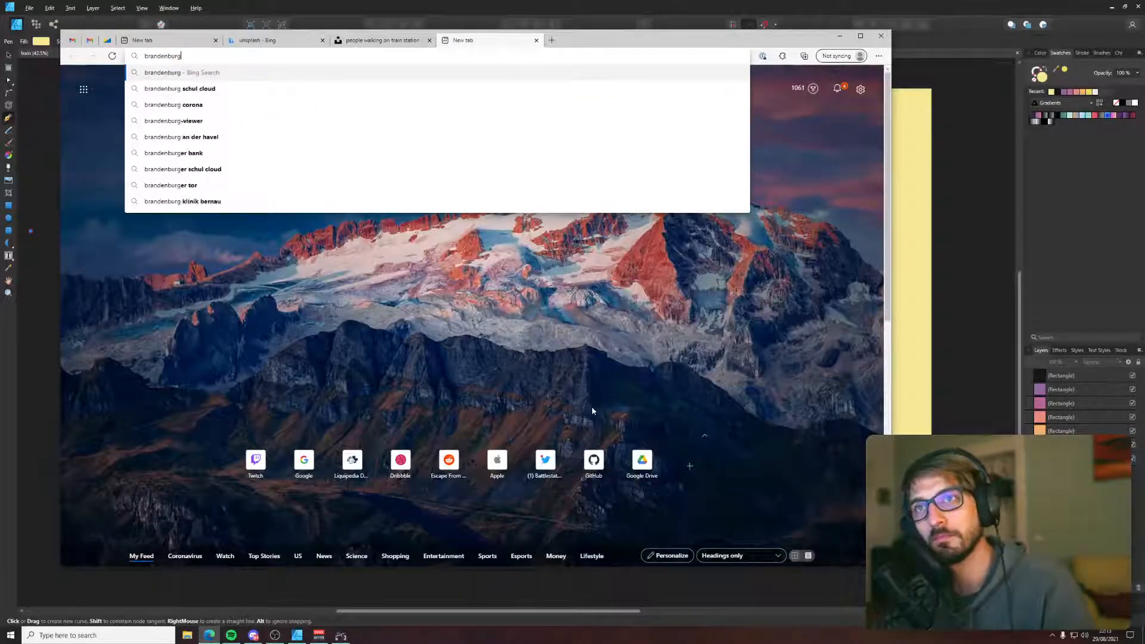
{"action": "type", "text": "er tor uba"}
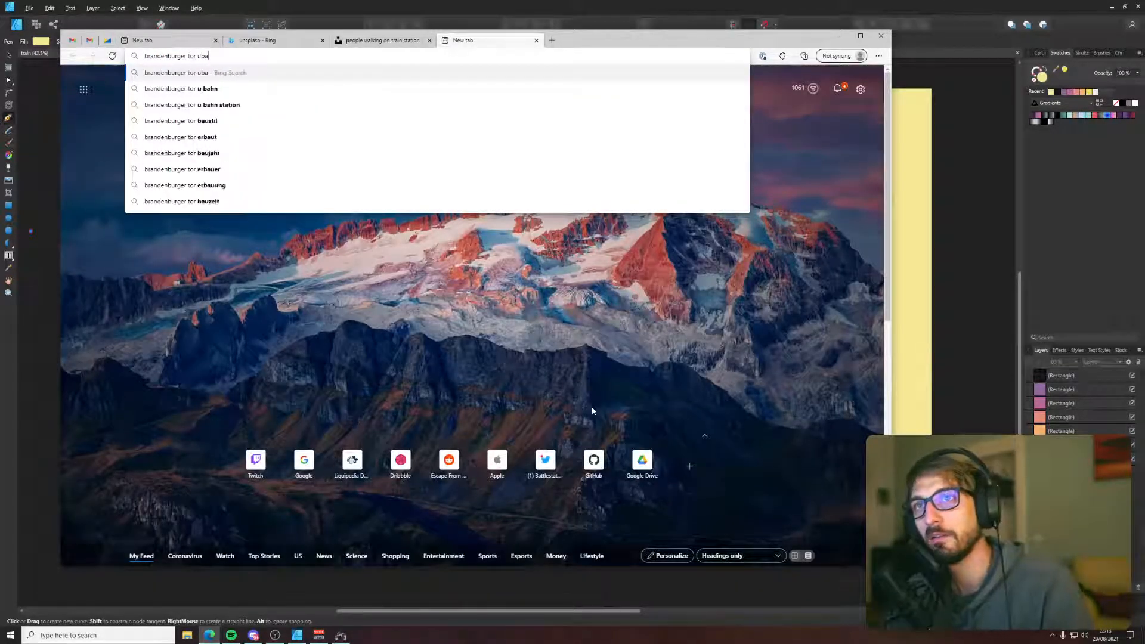
{"action": "type", "text": "hn illustration"}
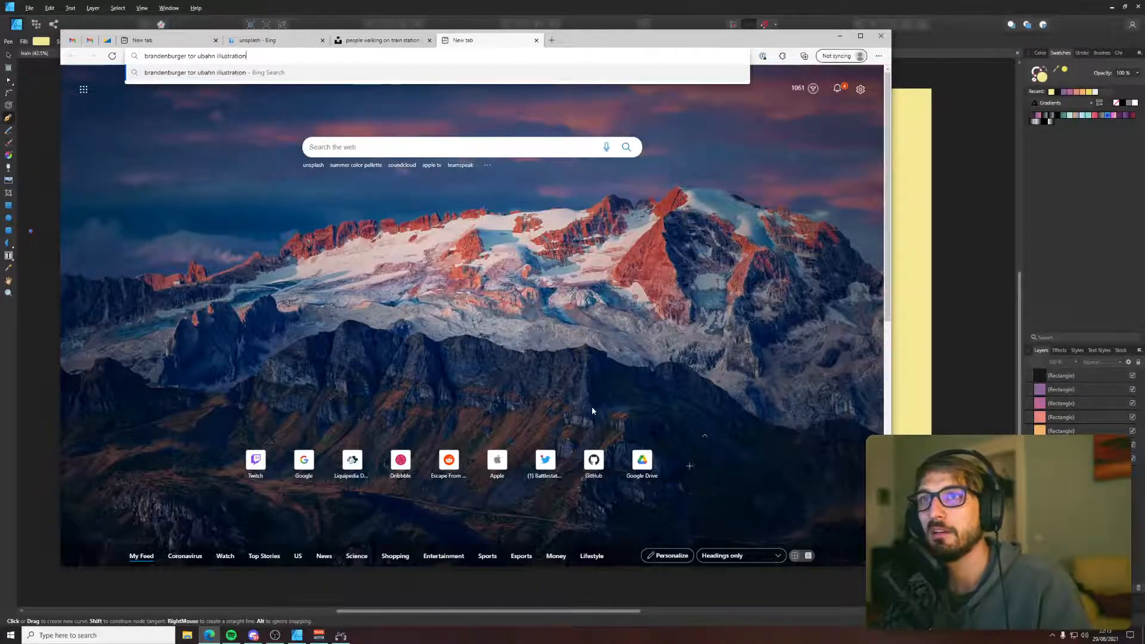
{"action": "key", "text": "Return"}
{"action": "left_click", "coordinate": [175, 105]}
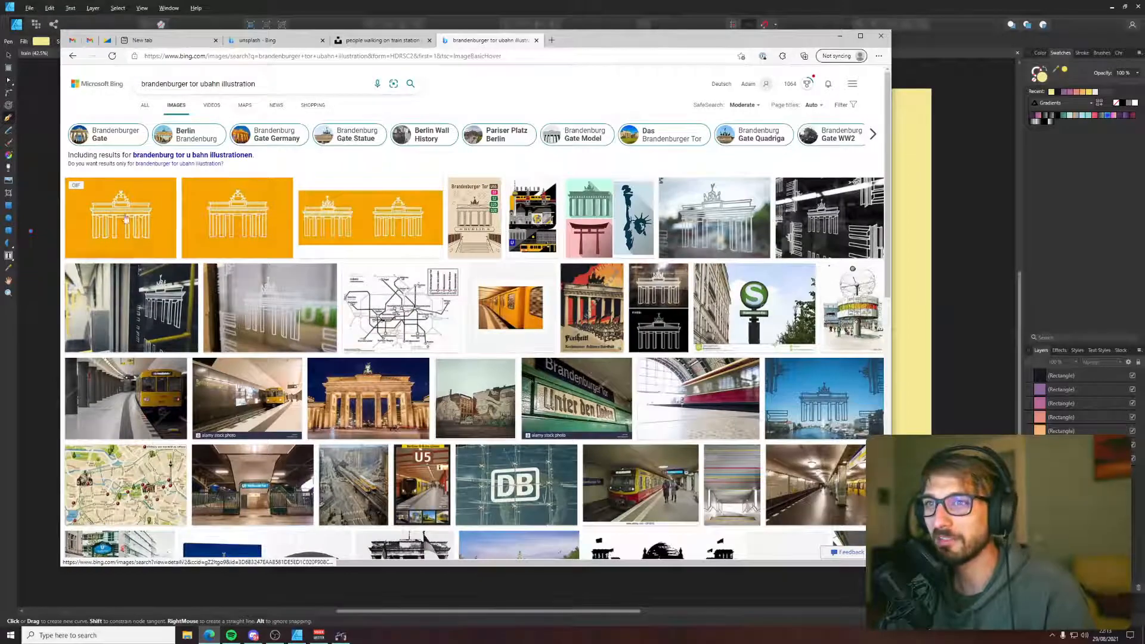
- View the white line drawing of the Brandenburg Gate on orange enlarged twice, returning to the image results each time
{"action": "left_click", "coordinate": [136, 204]}
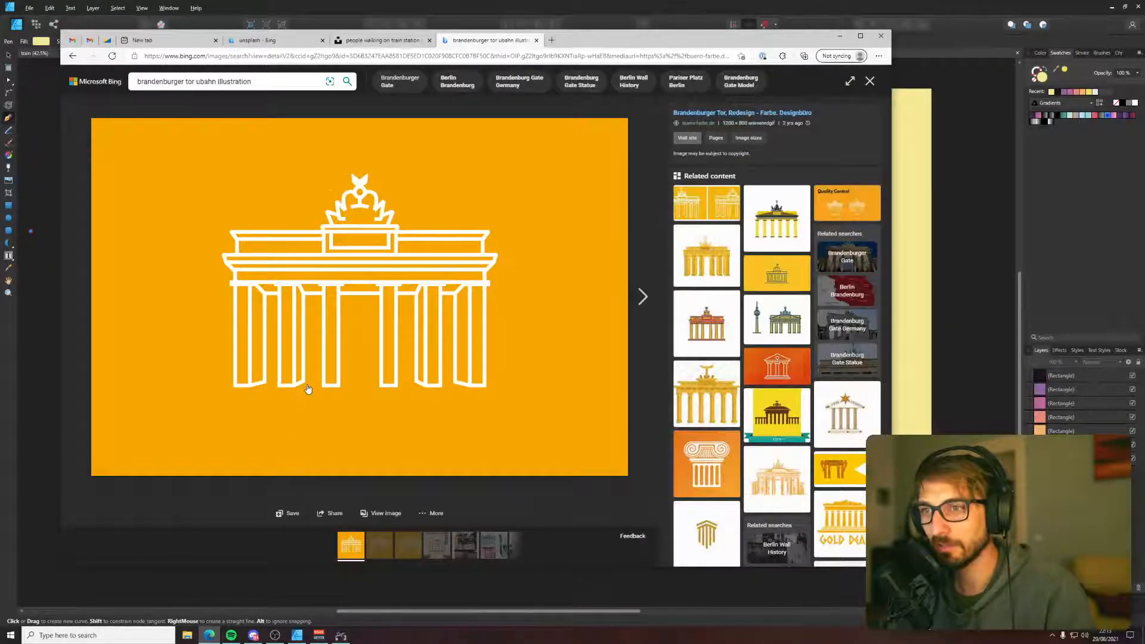
{"action": "key", "text": "Escape"}
{"action": "left_click", "coordinate": [137, 205]}
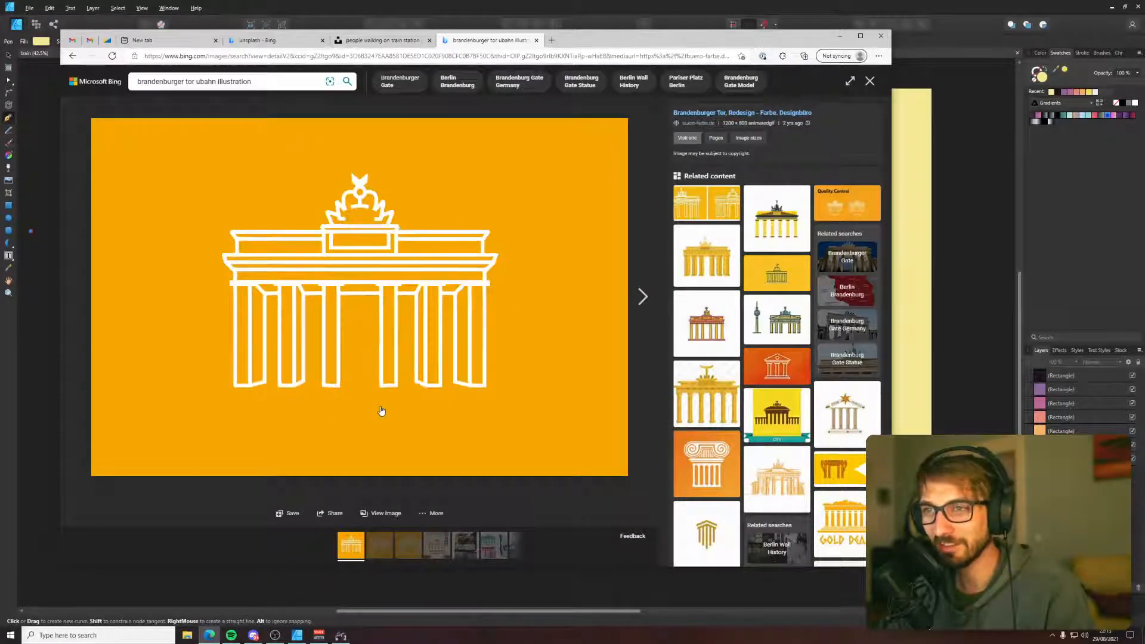
{"action": "key", "text": "Escape"}
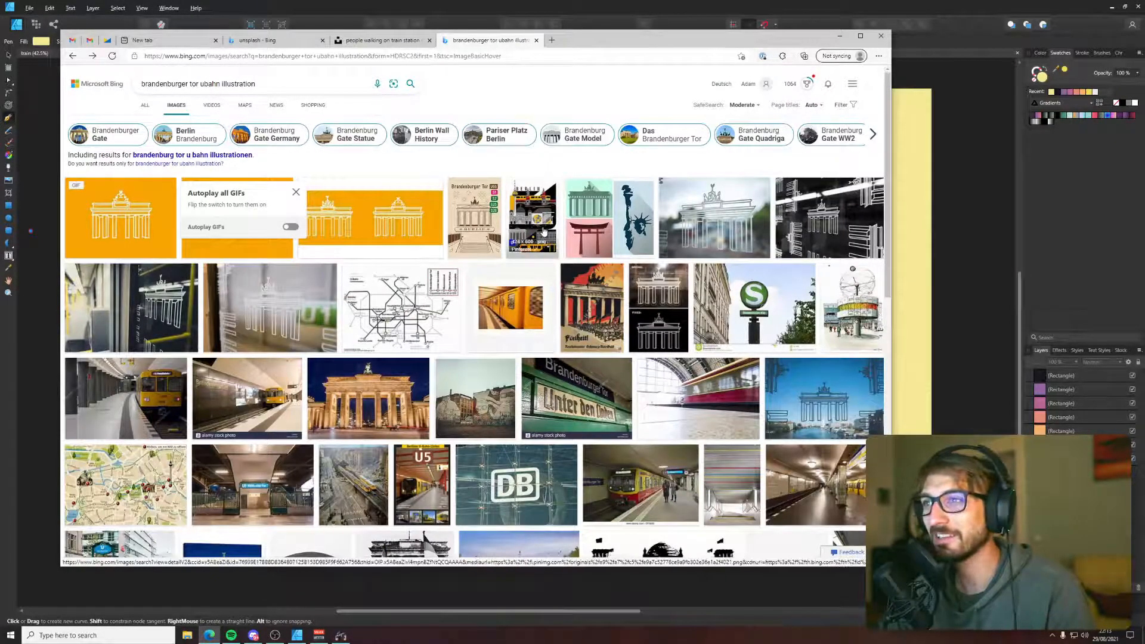
- Open the blue train window picture with the gate pattern, close it and look through the remaining image results
{"action": "scroll", "coordinate": [705, 278], "scroll_direction": "down", "scroll_amount": 1}
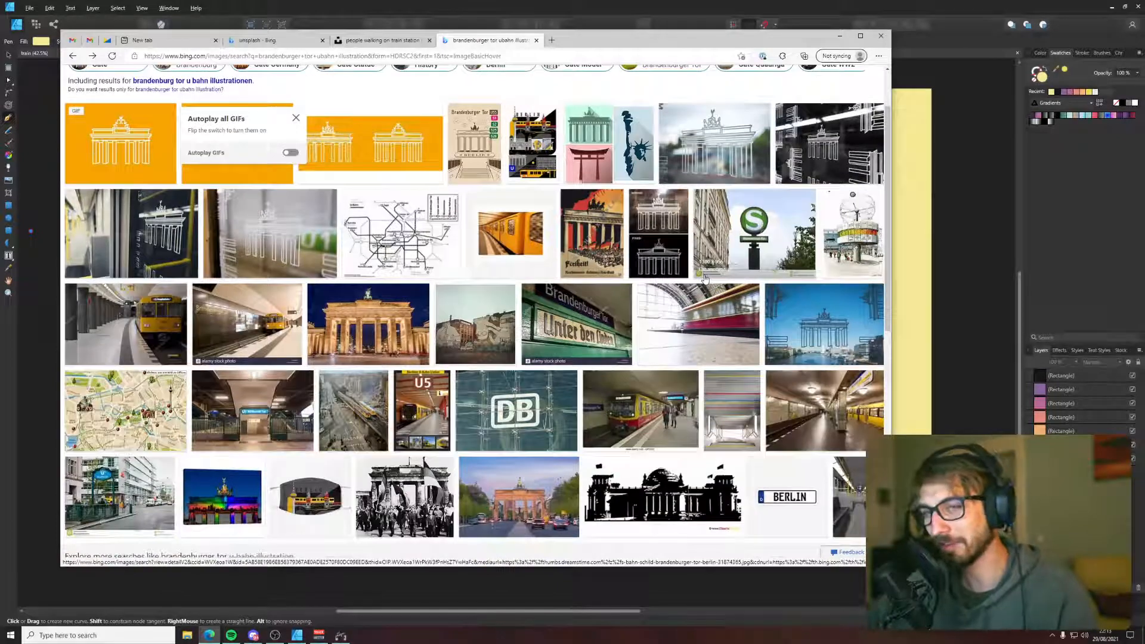
{"action": "left_click", "coordinate": [771, 343]}
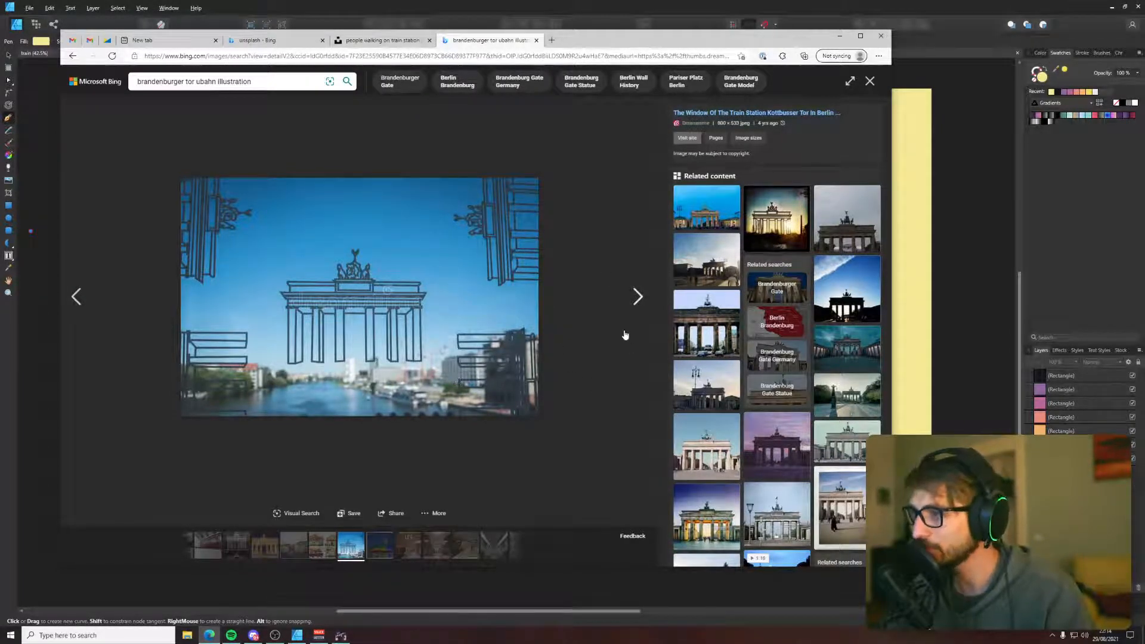
{"action": "left_click", "coordinate": [870, 81]}
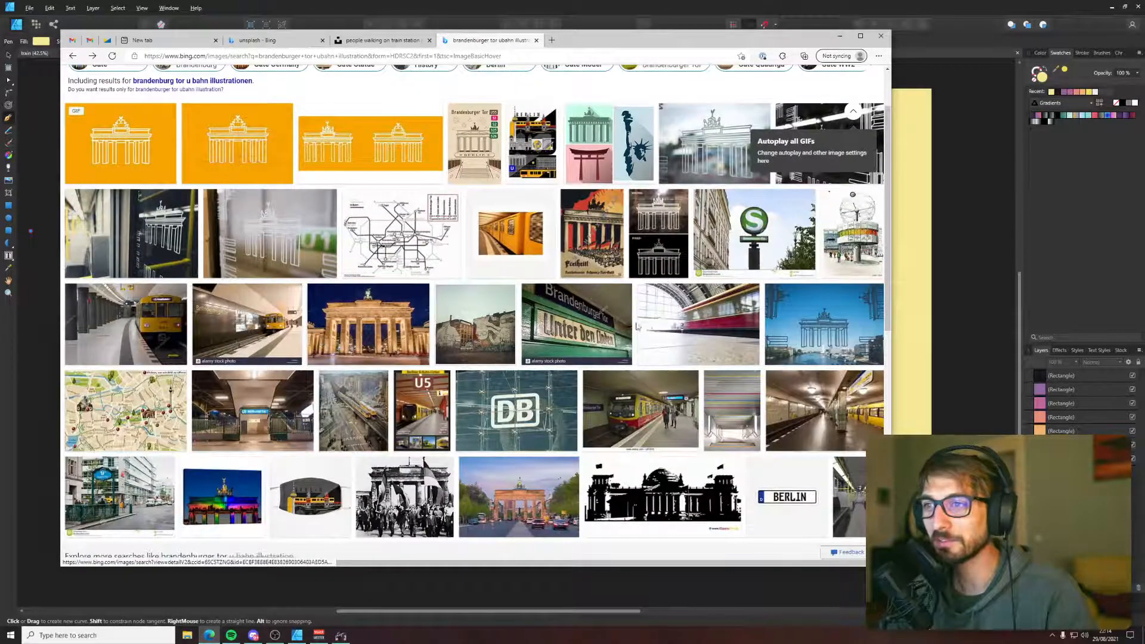
{"action": "scroll", "coordinate": [720, 342], "scroll_direction": "down", "scroll_amount": 4}
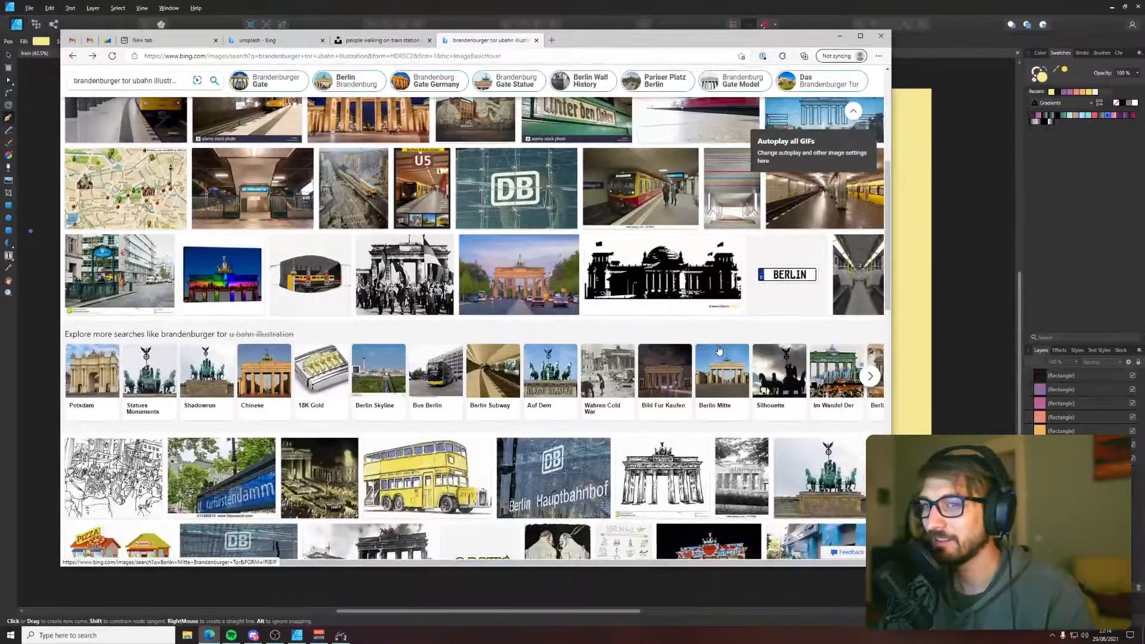
{"action": "scroll", "coordinate": [238, 238], "scroll_direction": "up", "scroll_amount": 5}
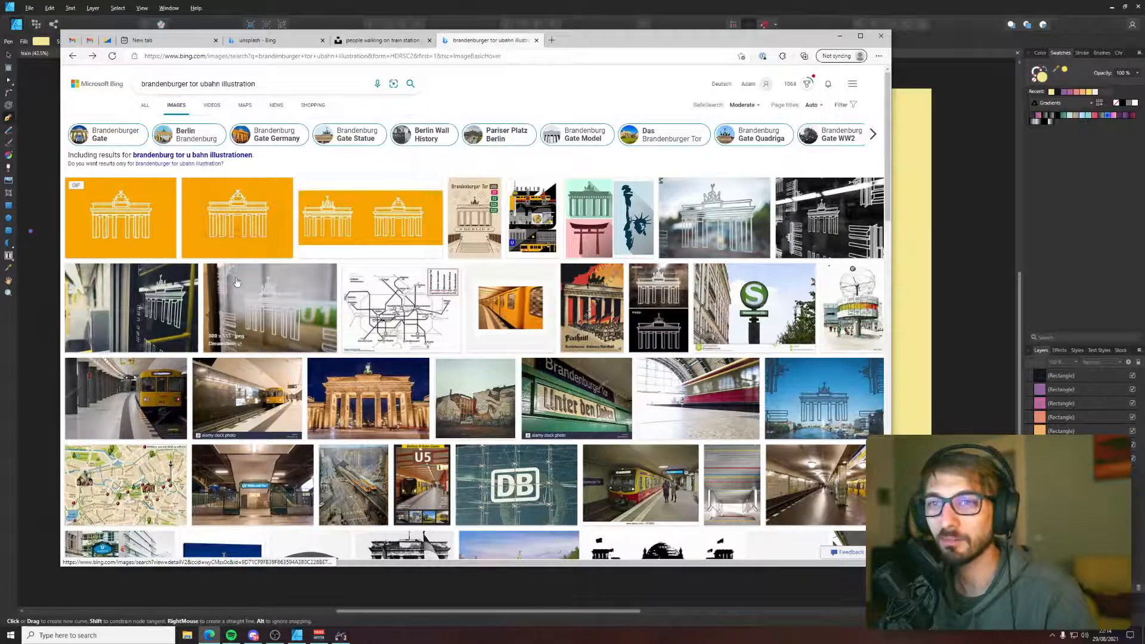
- Close the Brandenburg Gate search tab, restore the closed Unsplash photo tab and return to its train search results
{"action": "left_click", "coordinate": [363, 42]}
{"action": "key", "text": "ctrl+w"}
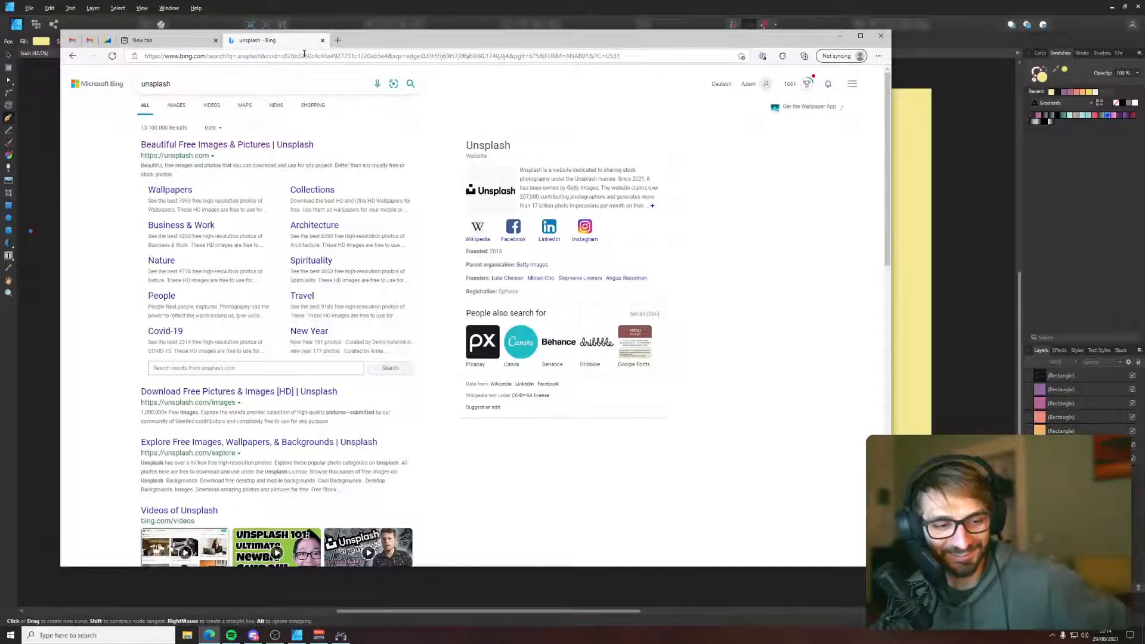
{"action": "left_click", "coordinate": [163, 44]}
{"action": "left_click", "coordinate": [239, 42]}
{"action": "left_click", "coordinate": [74, 56]}
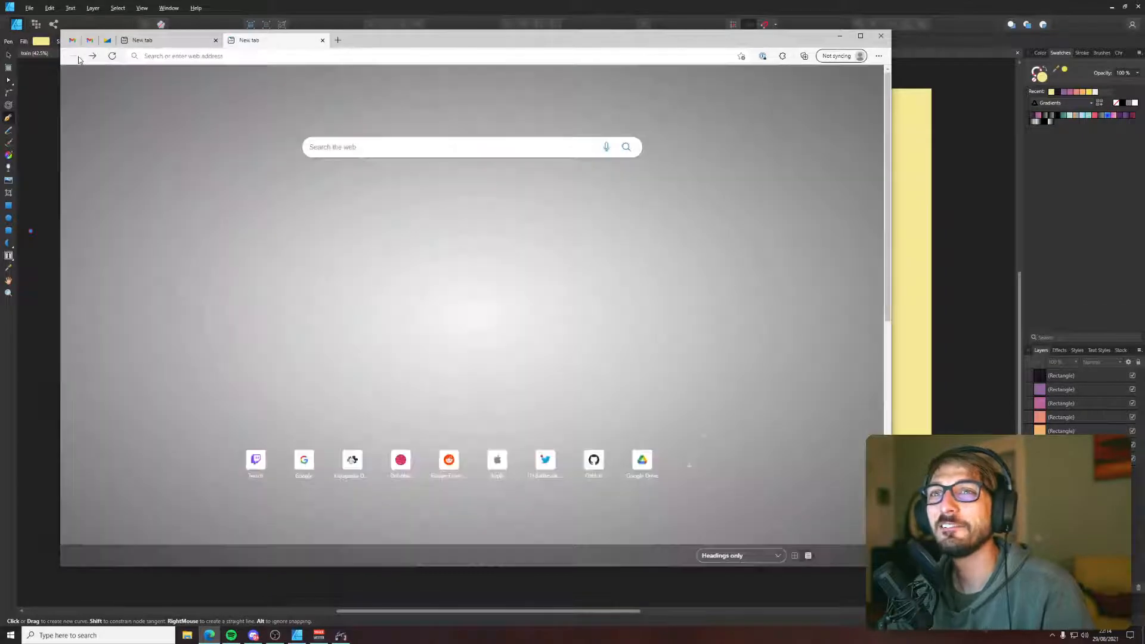
{"action": "left_click", "coordinate": [93, 56]}
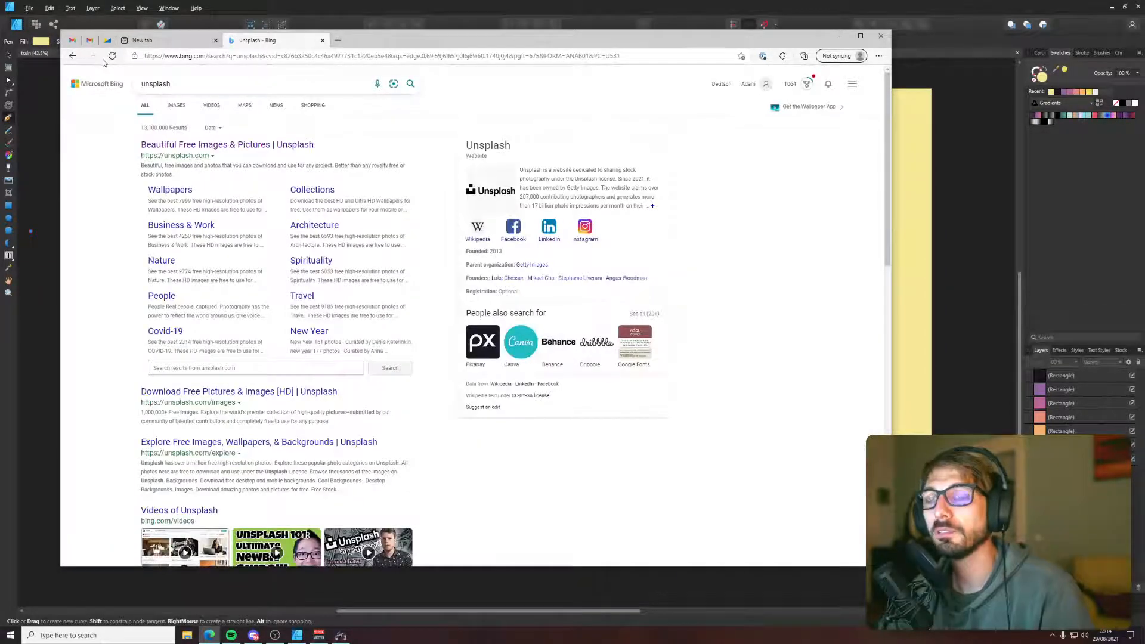
{"action": "key", "text": "ctrl+shift+t"}
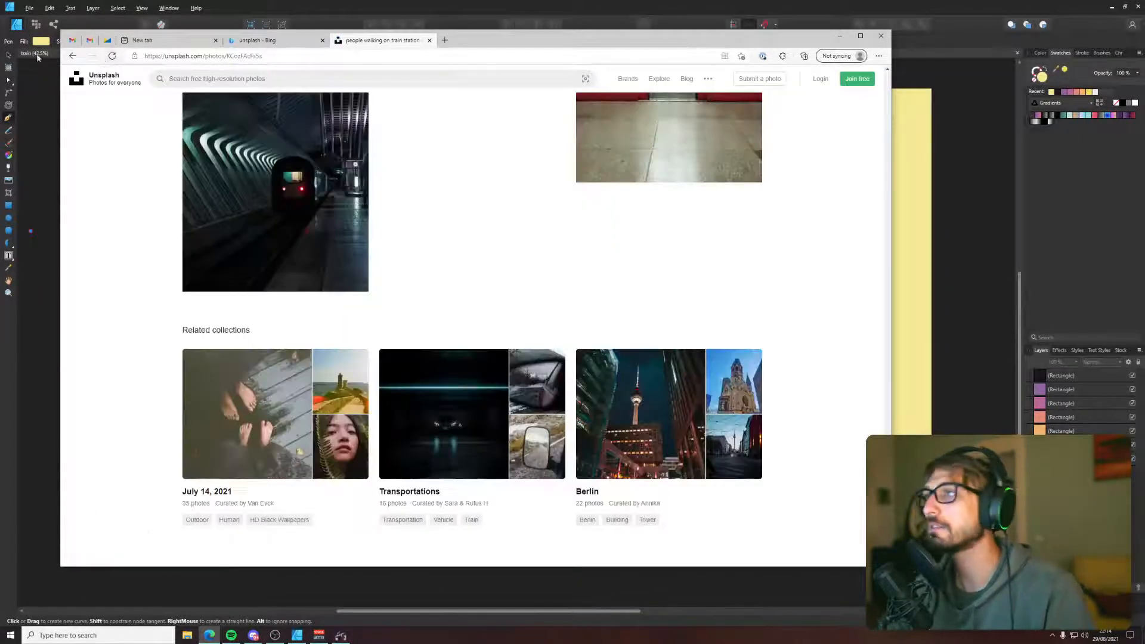
{"action": "left_click", "coordinate": [72, 56]}
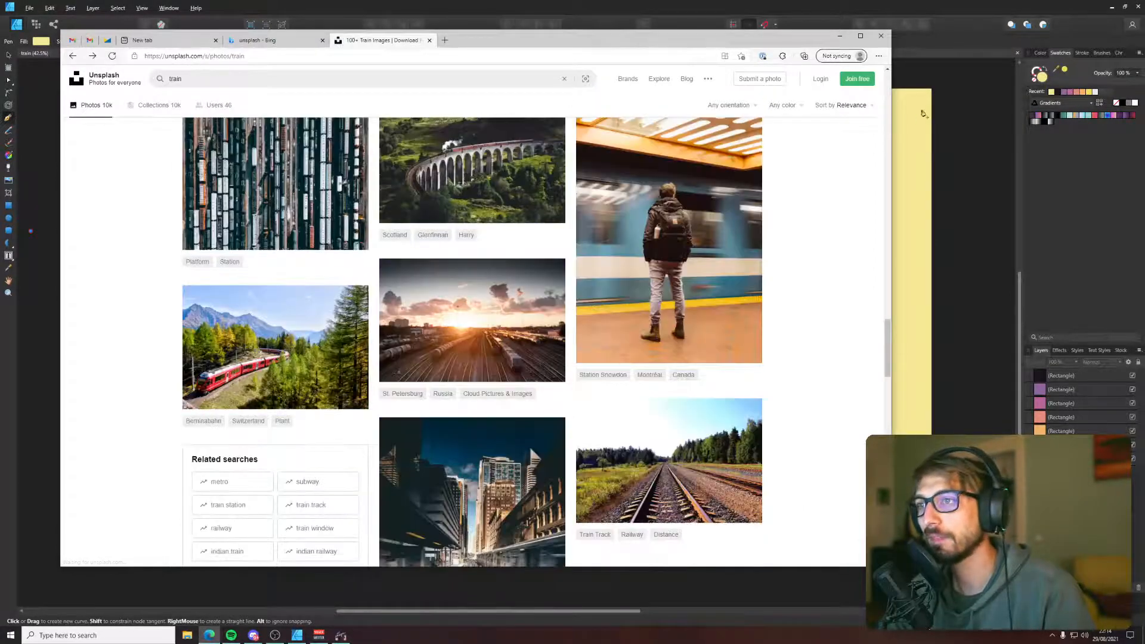
- Examine further Unsplash train photos for one with a clear train shape and viewing angle
{"action": "scroll", "coordinate": [765, 288], "scroll_direction": "down", "scroll_amount": 5}
{"action": "scroll", "coordinate": [818, 263], "scroll_direction": "down", "scroll_amount": 3}
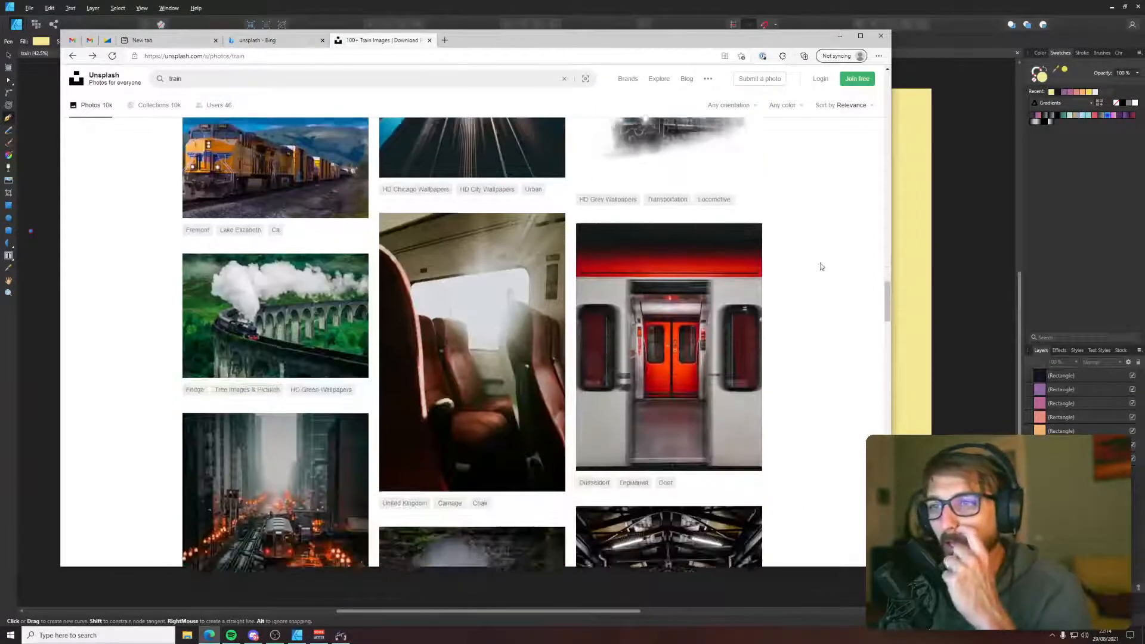
{"action": "scroll", "coordinate": [820, 266], "scroll_direction": "down", "scroll_amount": 12}
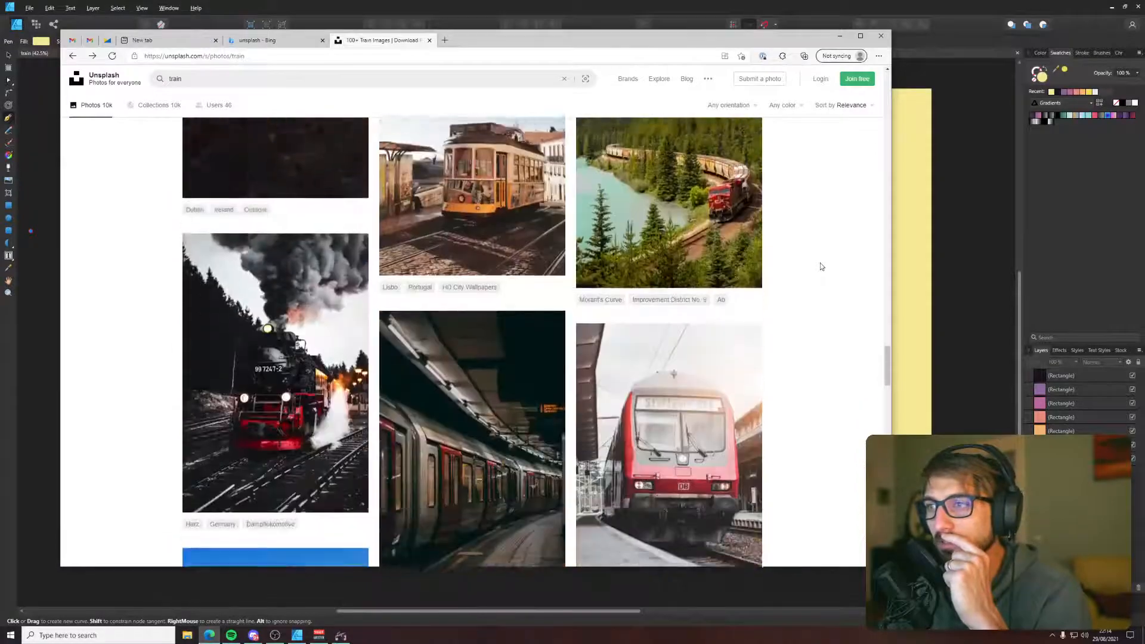
{"action": "scroll", "coordinate": [820, 265], "scroll_direction": "down", "scroll_amount": 10}
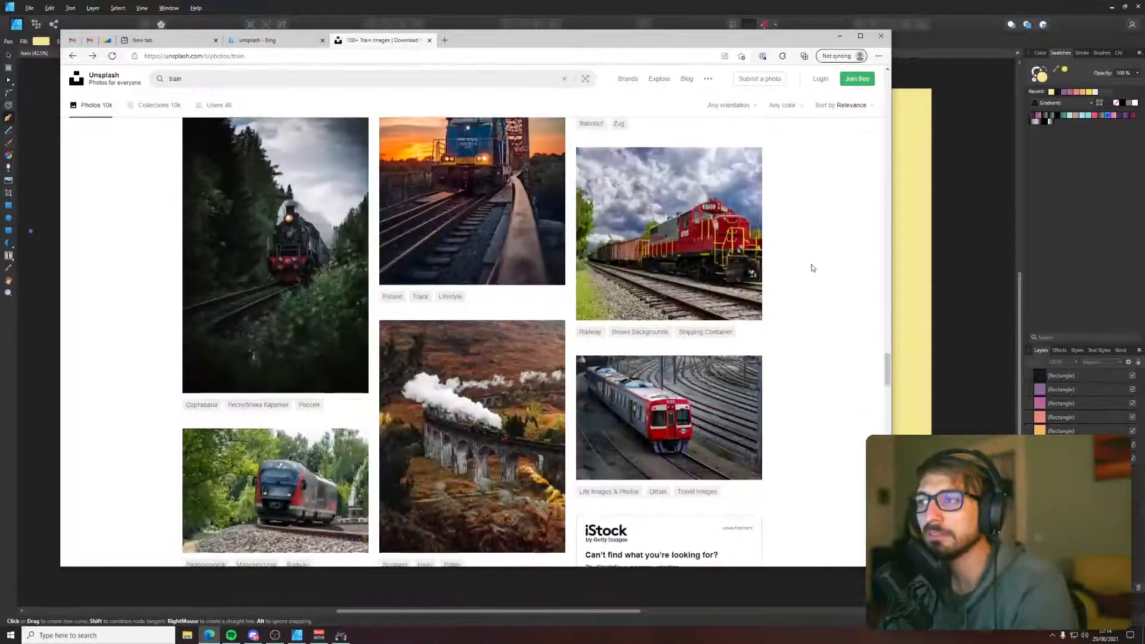
{"action": "scroll", "coordinate": [814, 268], "scroll_direction": "down", "scroll_amount": 5}
{"action": "scroll", "coordinate": [813, 268], "scroll_direction": "down", "scroll_amount": 10}
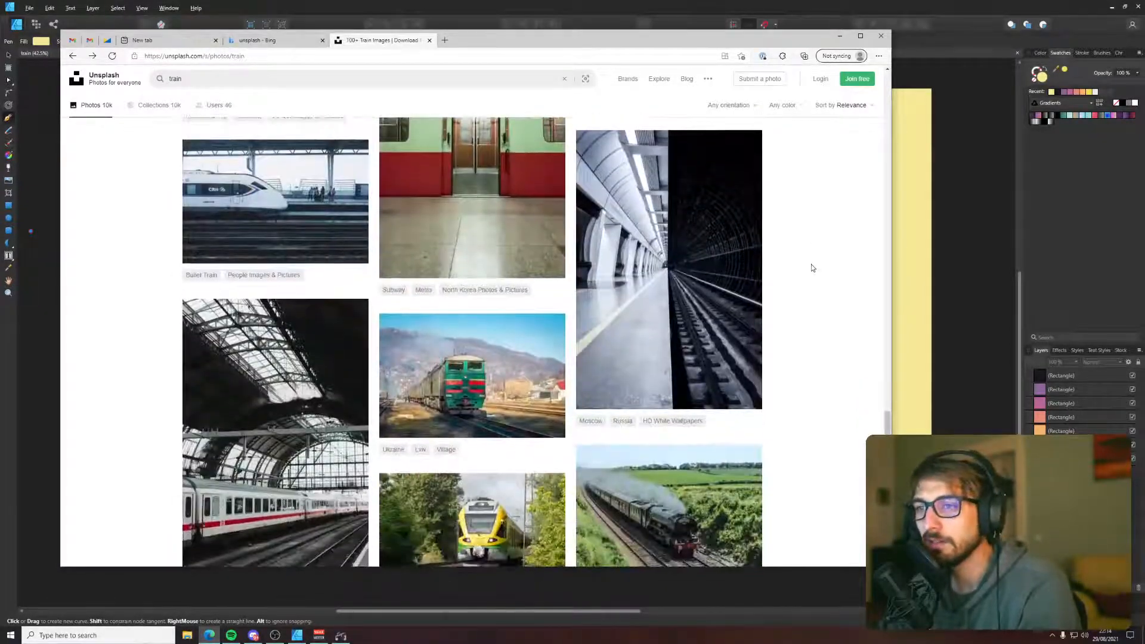
{"action": "scroll", "coordinate": [816, 268], "scroll_direction": "down", "scroll_amount": 15}
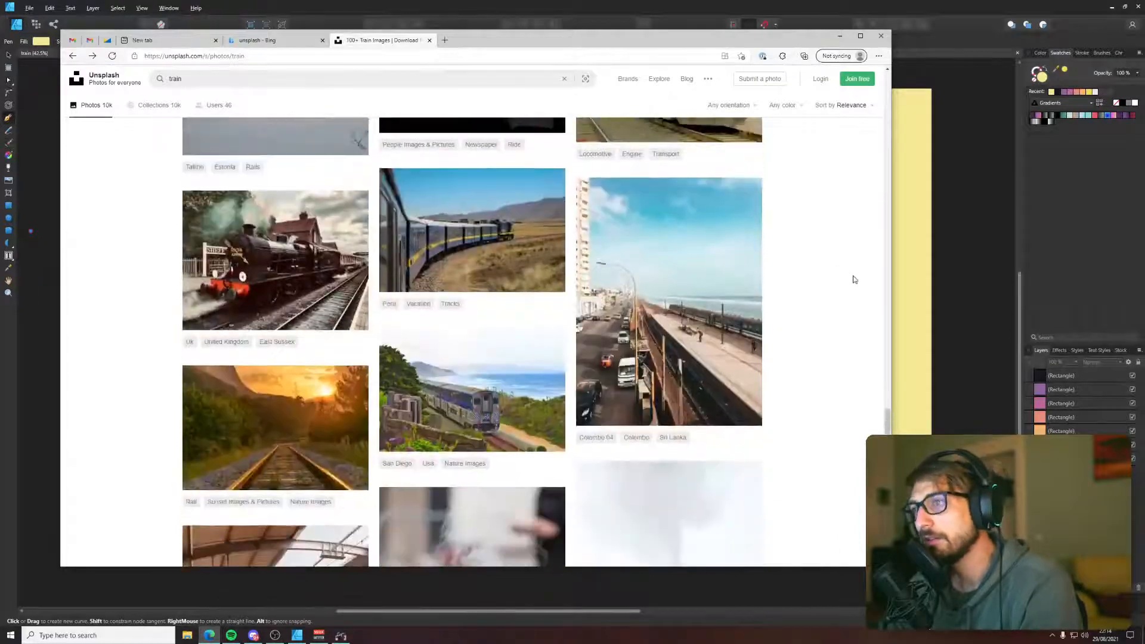
{"action": "scroll", "coordinate": [854, 279], "scroll_direction": "down", "scroll_amount": 15}
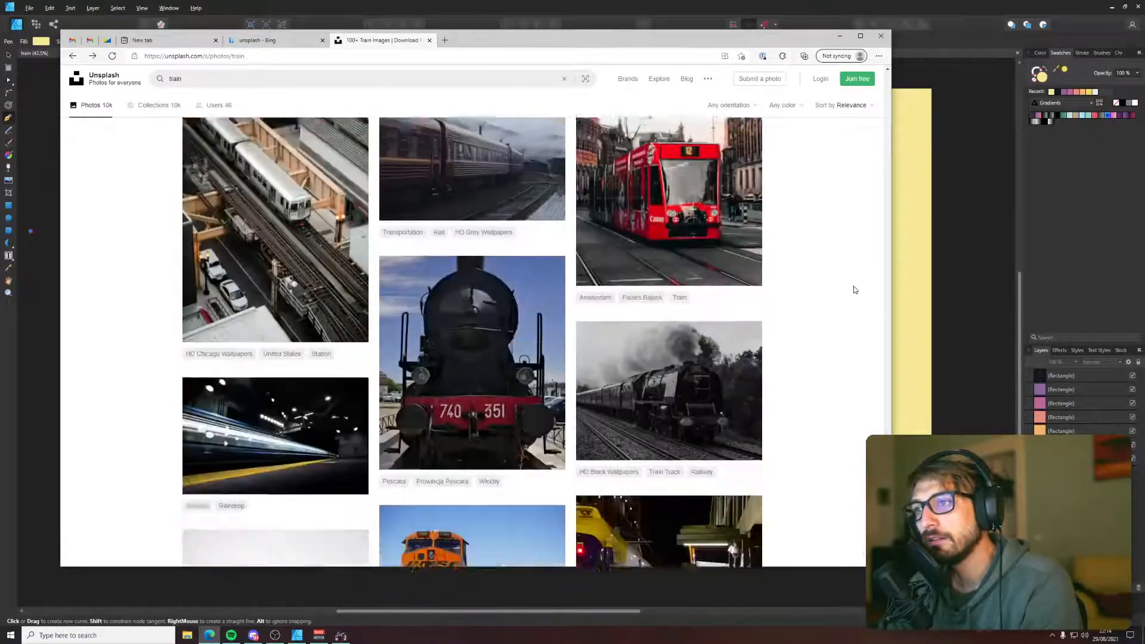
{"action": "scroll", "coordinate": [853, 290], "scroll_direction": "down", "scroll_amount": 15}
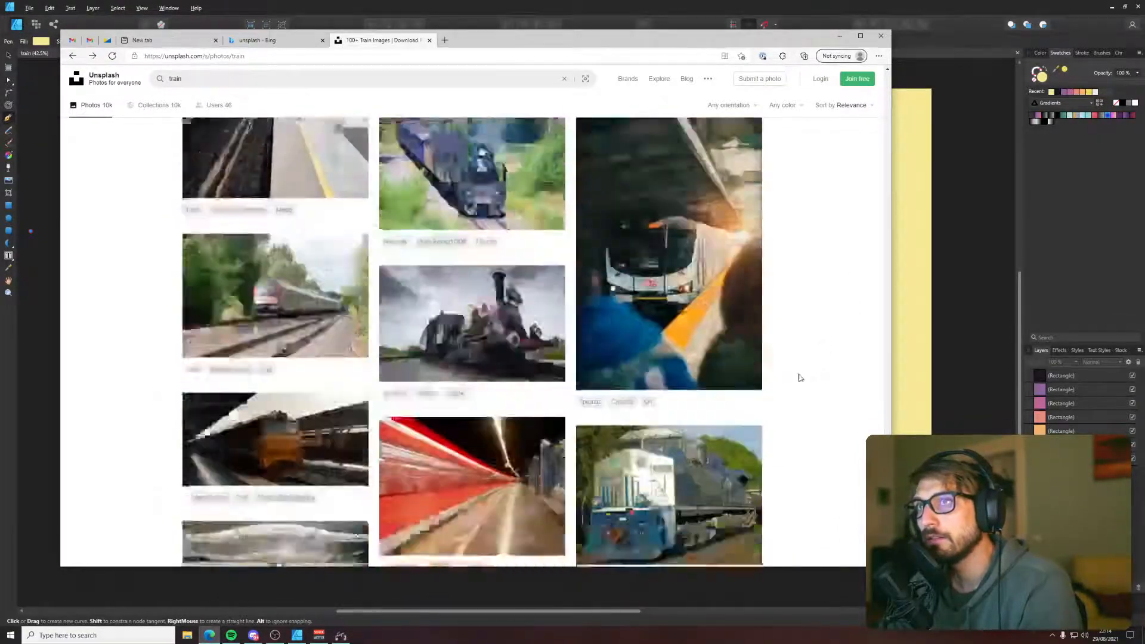
{"action": "scroll", "coordinate": [800, 371], "scroll_direction": "down", "scroll_amount": 15}
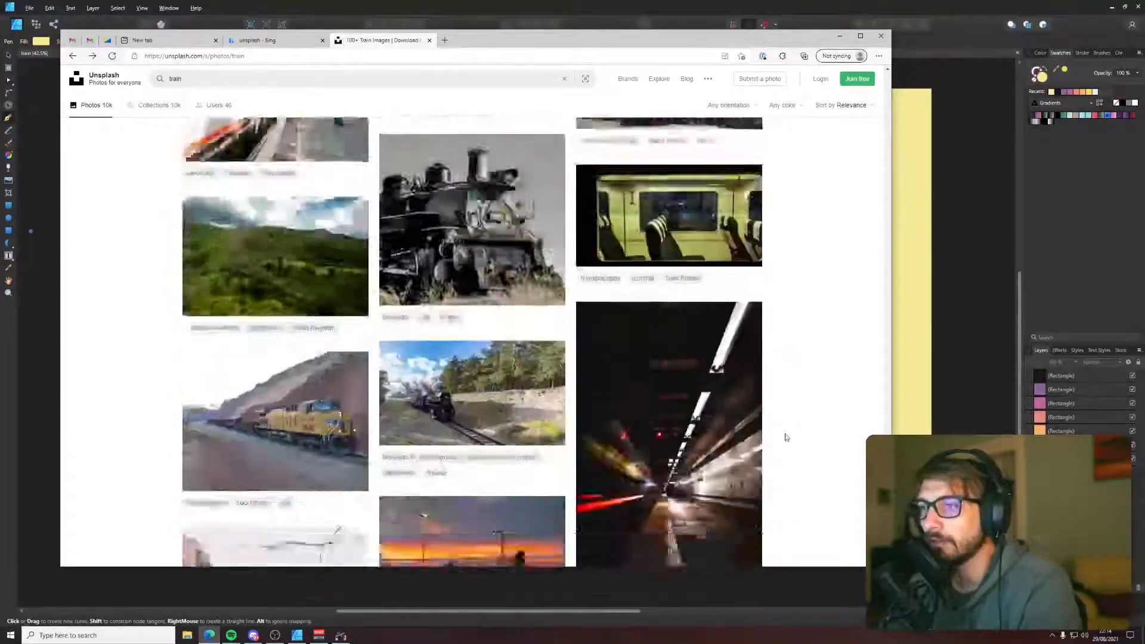
{"action": "scroll", "coordinate": [799, 433], "scroll_direction": "down", "scroll_amount": 3}
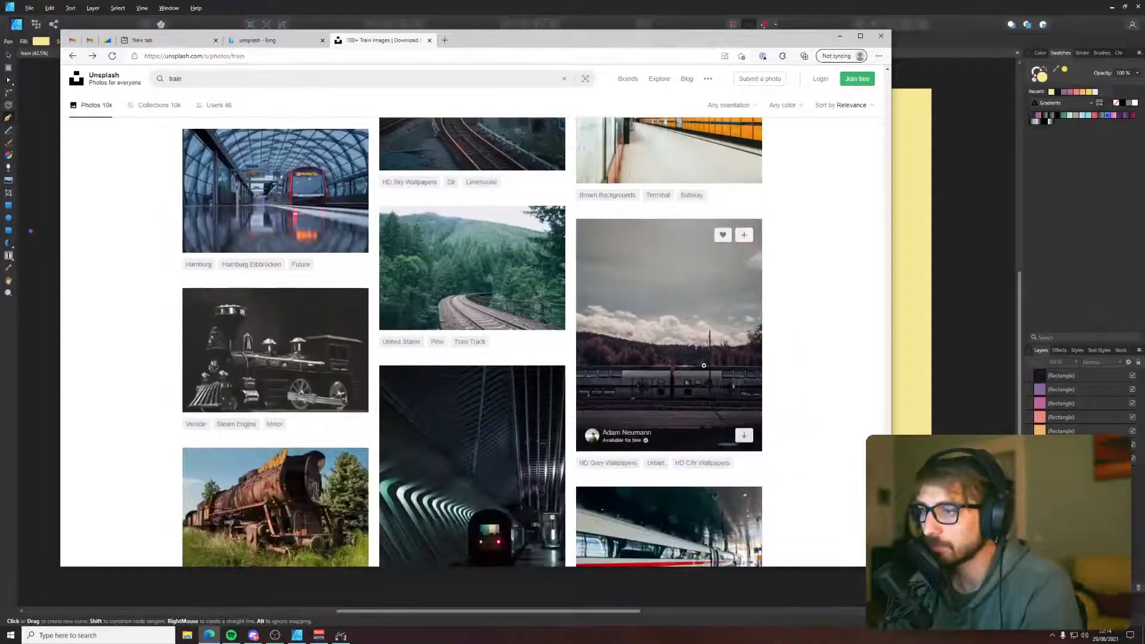
- Open the photo of the white double-deck train under a cloudy sky for a closer look and return to the results
{"action": "left_click", "coordinate": [742, 417]}
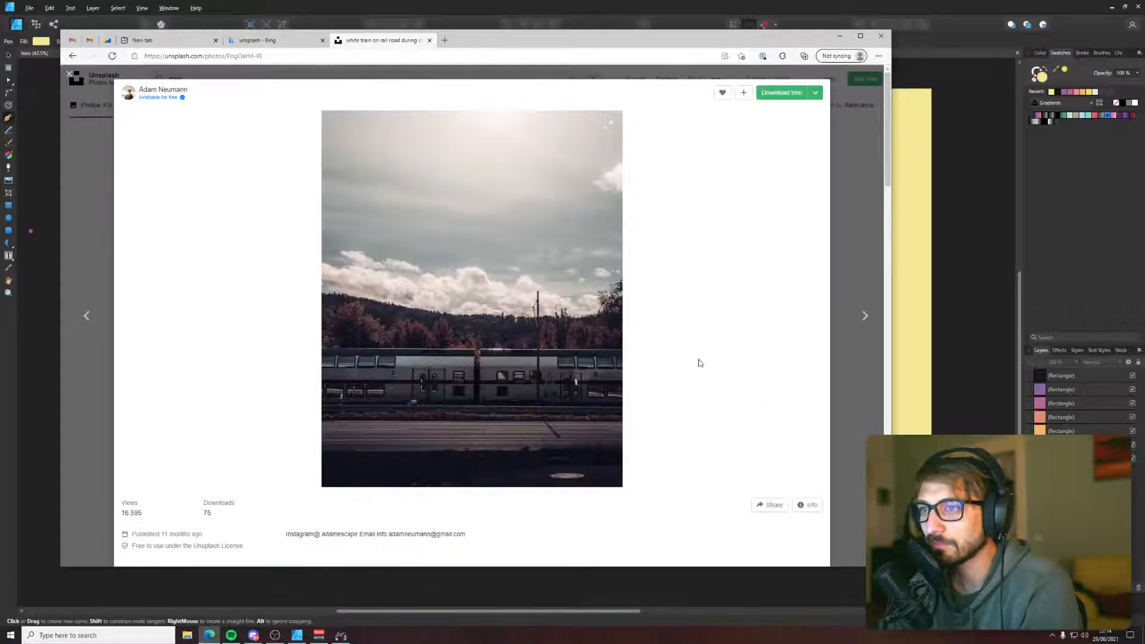
{"action": "left_click", "coordinate": [865, 248]}
{"action": "scroll", "coordinate": [746, 310], "scroll_direction": "down", "scroll_amount": 2}
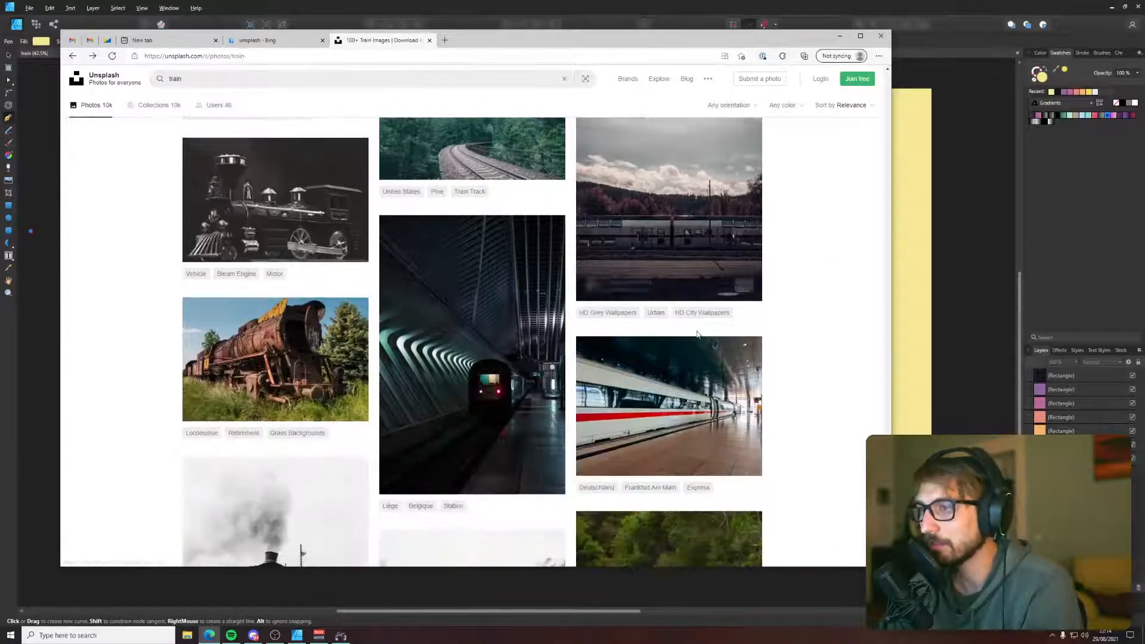
- Find the side-view photo of the yellow and gray train further down the results and open it in a new tab
{"action": "scroll", "coordinate": [697, 333], "scroll_direction": "down", "scroll_amount": 5}
{"action": "scroll", "coordinate": [701, 333], "scroll_direction": "down", "scroll_amount": 15}
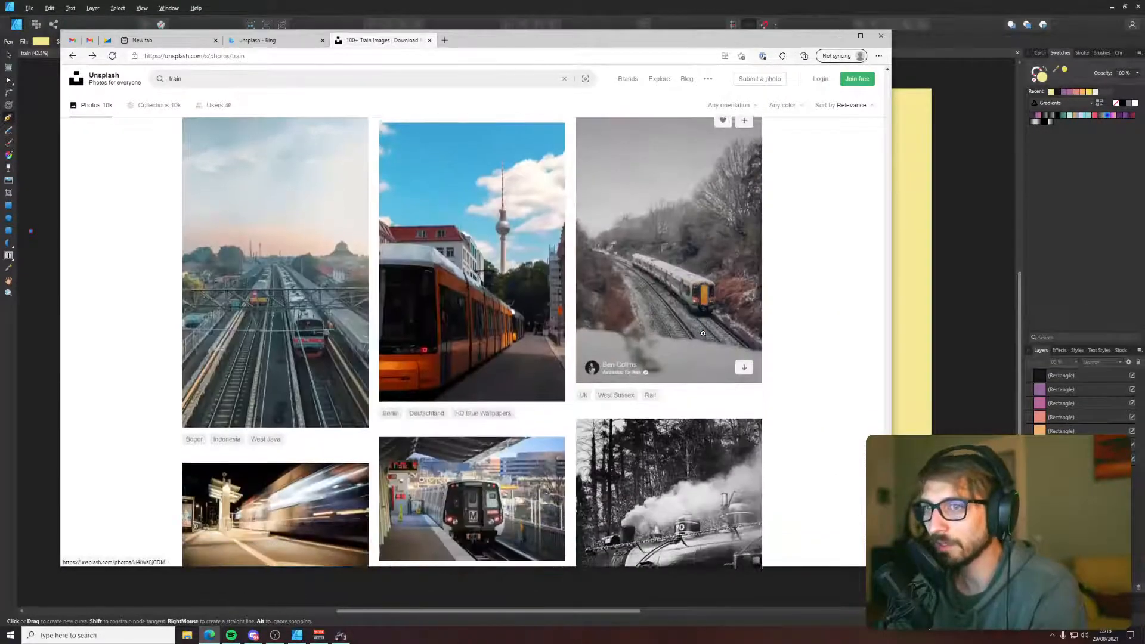
{"action": "scroll", "coordinate": [845, 373], "scroll_direction": "down", "scroll_amount": 15}
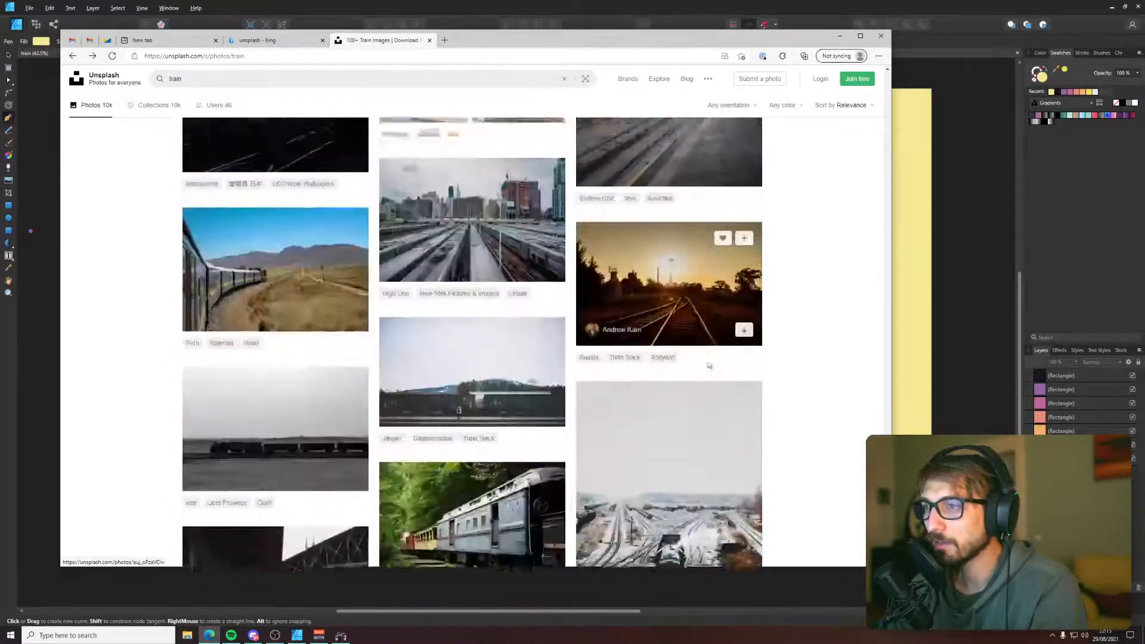
{"action": "scroll", "coordinate": [845, 373], "scroll_direction": "down", "scroll_amount": 7}
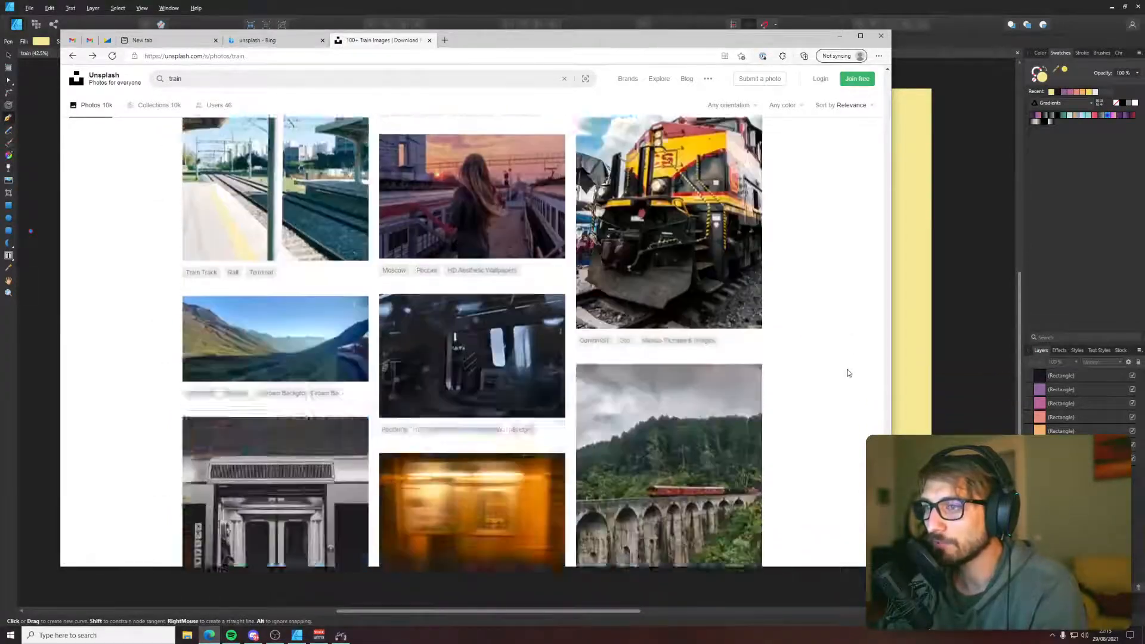
{"action": "scroll", "coordinate": [849, 368], "scroll_direction": "down", "scroll_amount": 3}
{"action": "middle_click", "coordinate": [497, 324]}
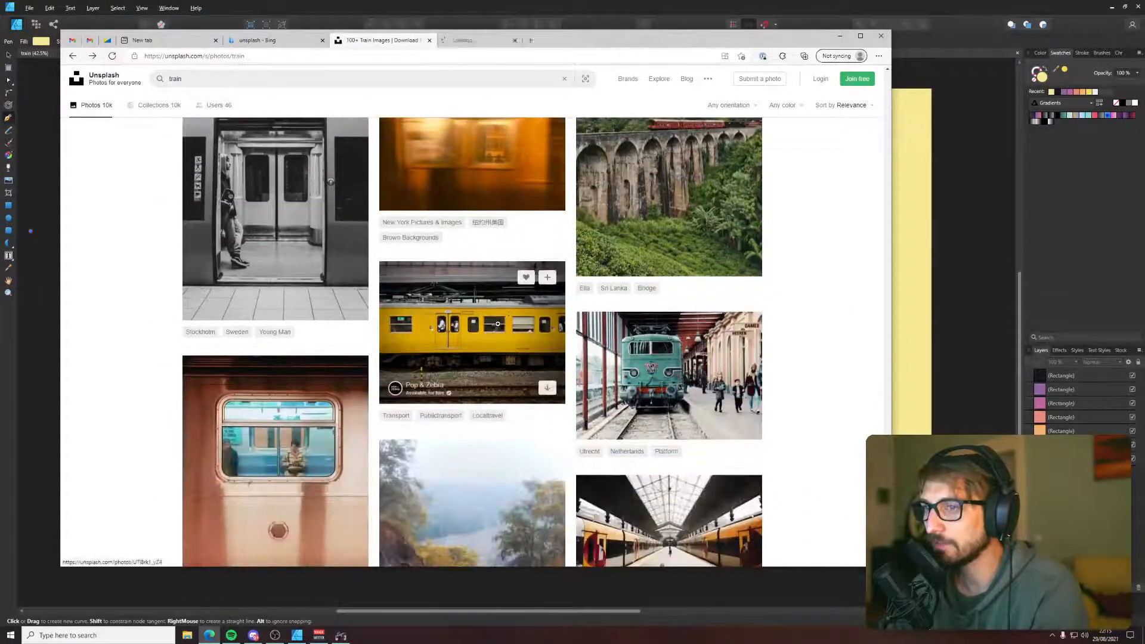
{"action": "scroll", "coordinate": [852, 397], "scroll_direction": "down", "scroll_amount": 9}
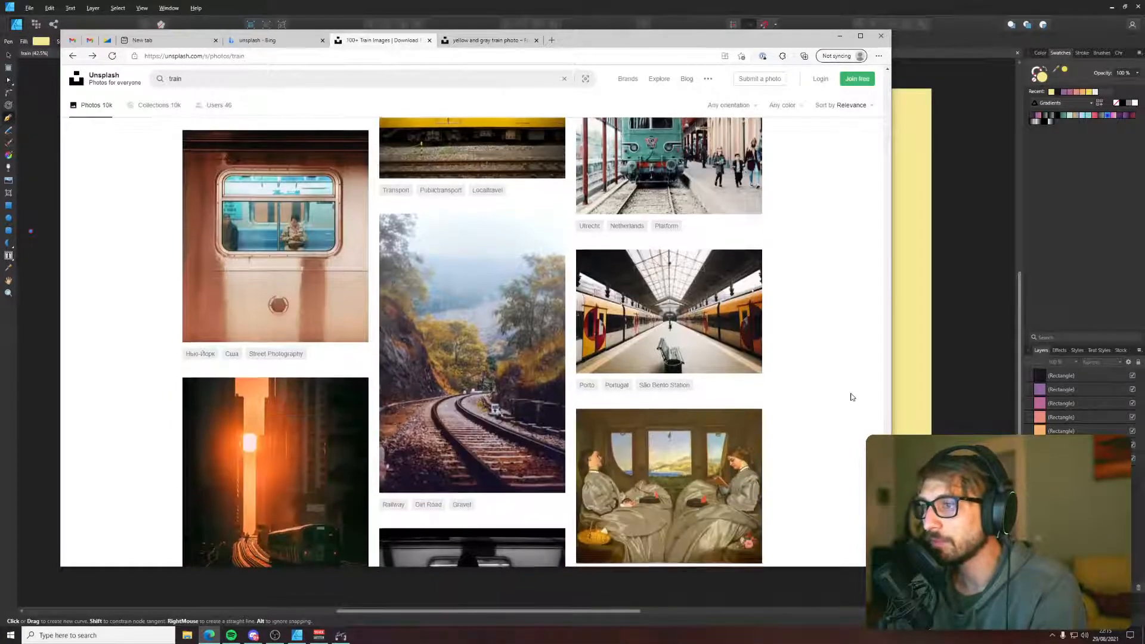
- Examine further Unsplash train photos for more references showing a clear train or tram shape
{"action": "scroll", "coordinate": [852, 397], "scroll_direction": "down", "scroll_amount": 13}
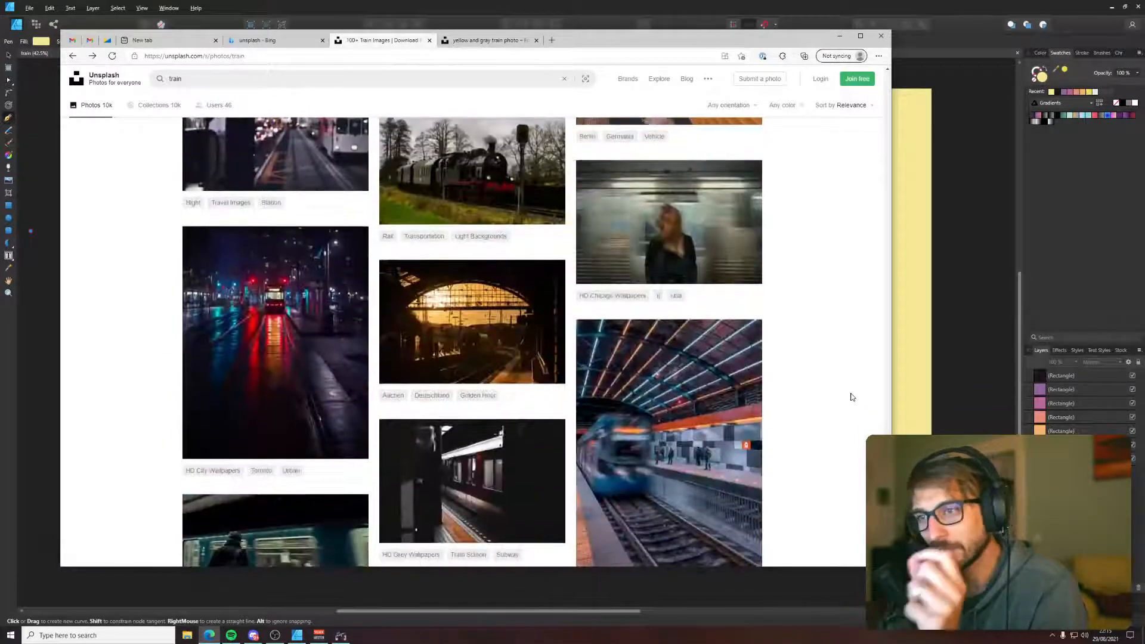
{"action": "scroll", "coordinate": [852, 397], "scroll_direction": "down", "scroll_amount": 10}
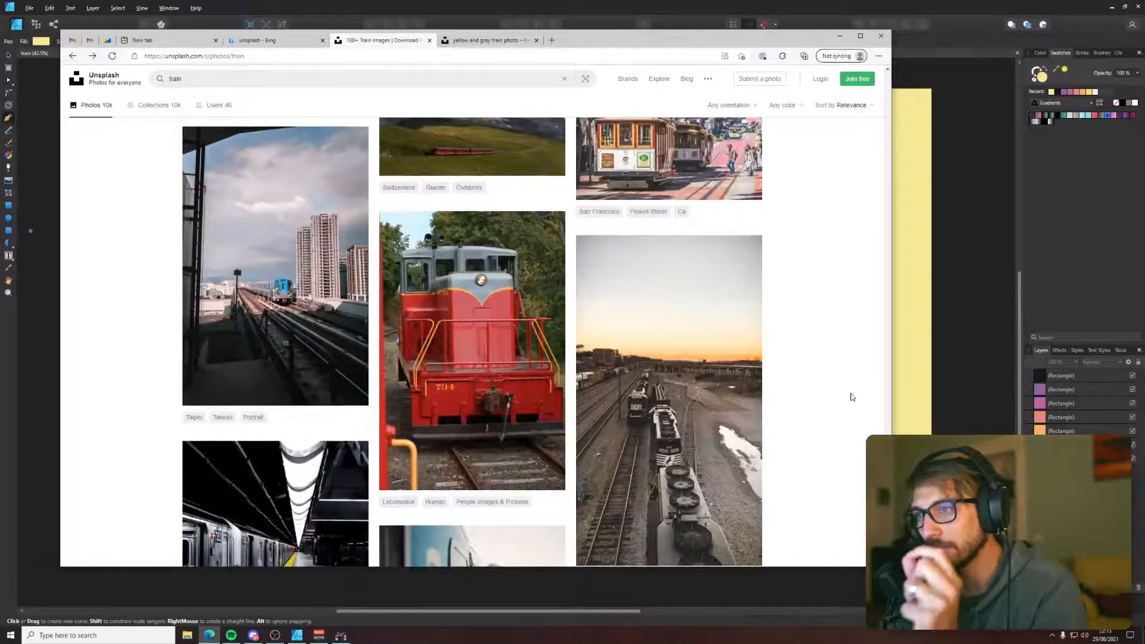
{"action": "scroll", "coordinate": [852, 397], "scroll_direction": "down", "scroll_amount": 7}
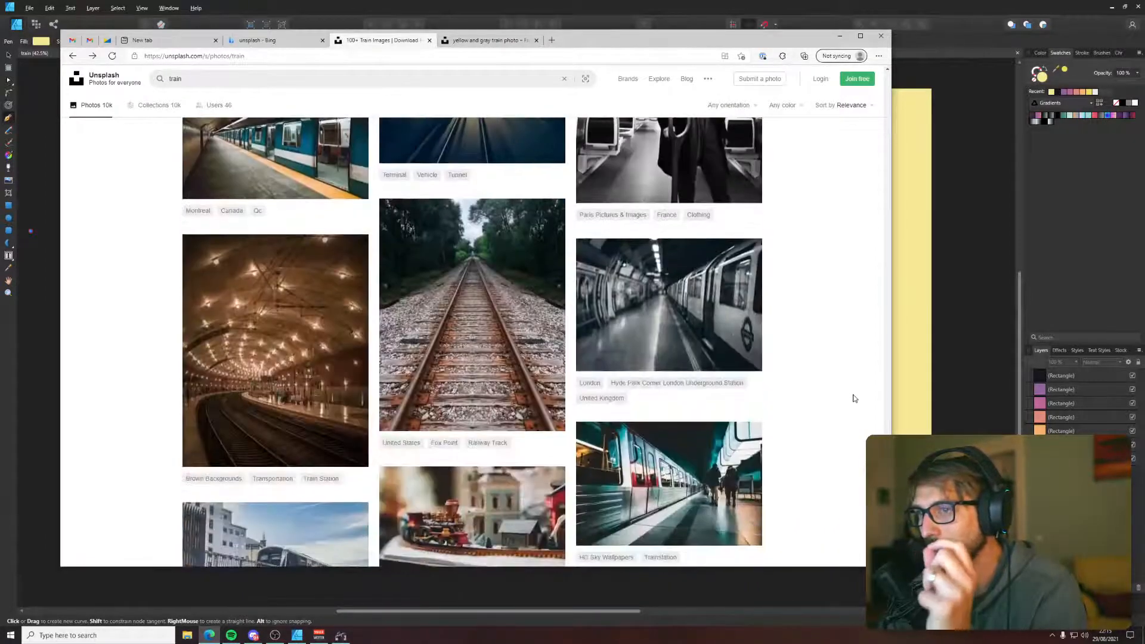
{"action": "scroll", "coordinate": [854, 399], "scroll_direction": "down", "scroll_amount": 5}
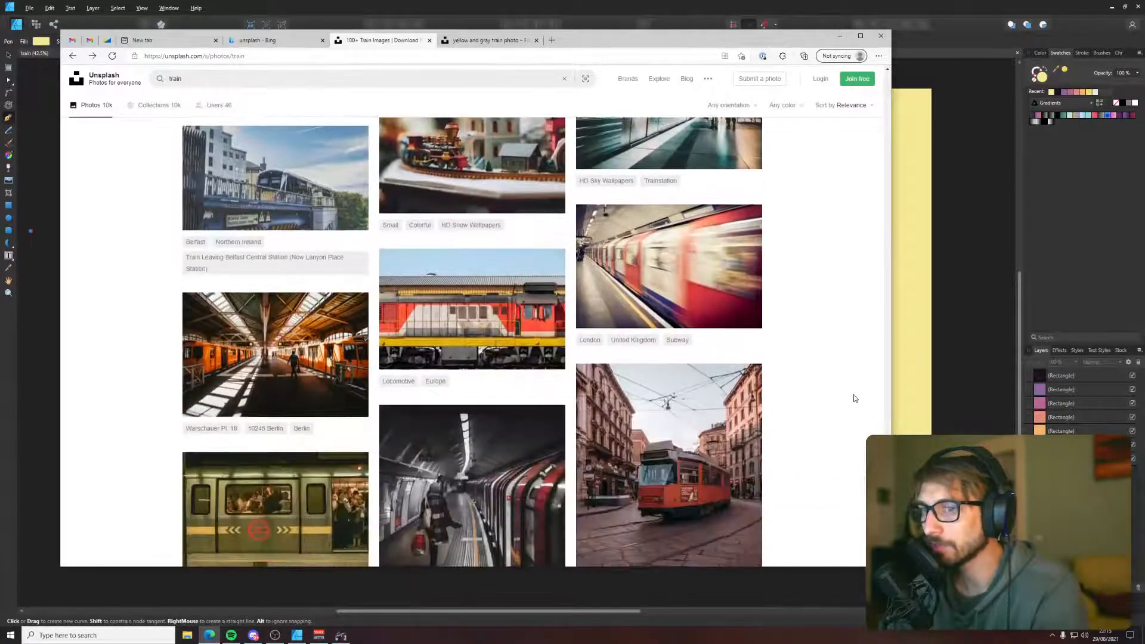
{"action": "scroll", "coordinate": [842, 400], "scroll_direction": "up", "scroll_amount": 5}
{"action": "mouse_move", "coordinate": [717, 401]}
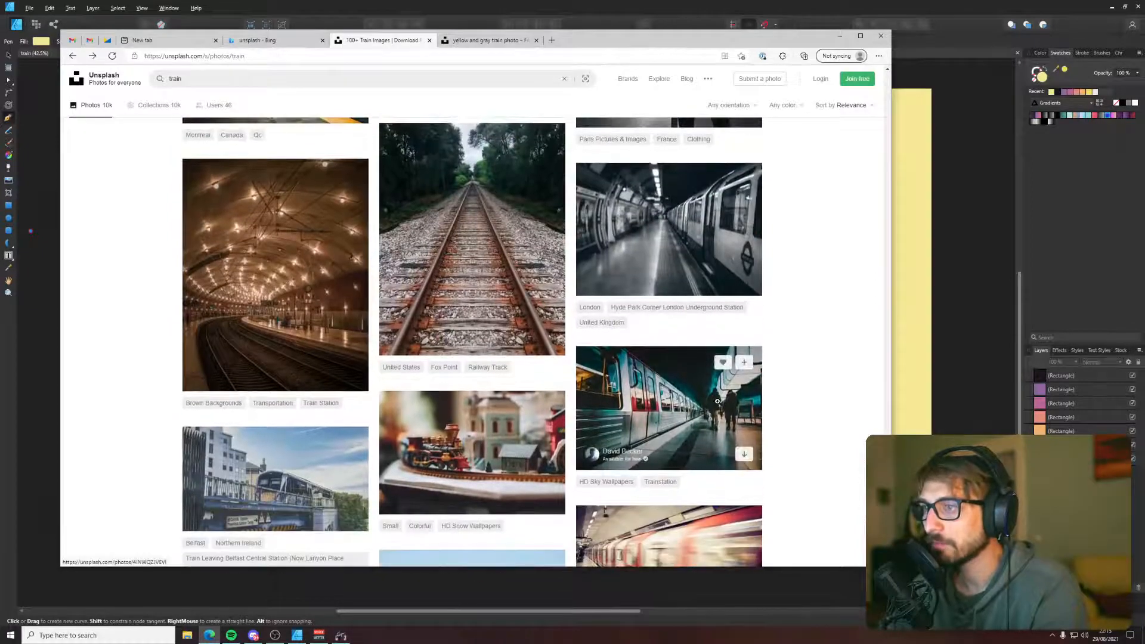
{"action": "scroll", "coordinate": [724, 401], "scroll_direction": "down", "scroll_amount": 1}
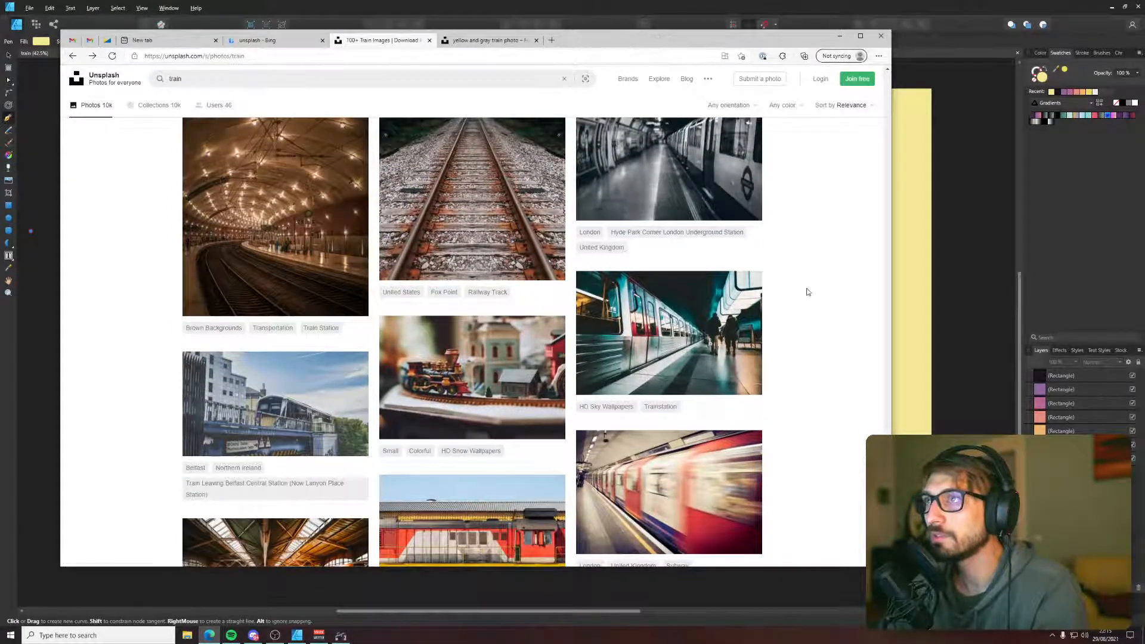
{"action": "scroll", "coordinate": [817, 311], "scroll_direction": "down", "scroll_amount": 5}
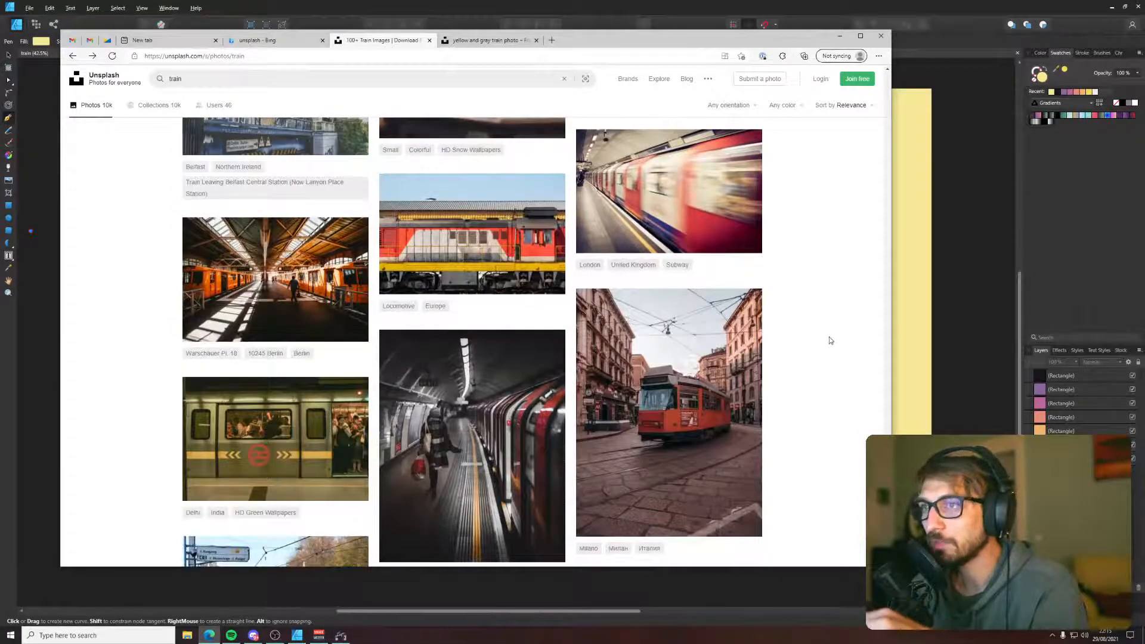
- Open the red Milan tram, the Delhi metro and the orange Budapest tram photos in separate tabs, view the Budapest one and close the empty tab
{"action": "scroll", "coordinate": [742, 448], "scroll_direction": "down", "scroll_amount": 1}
{"action": "middle_click", "coordinate": [742, 448]}
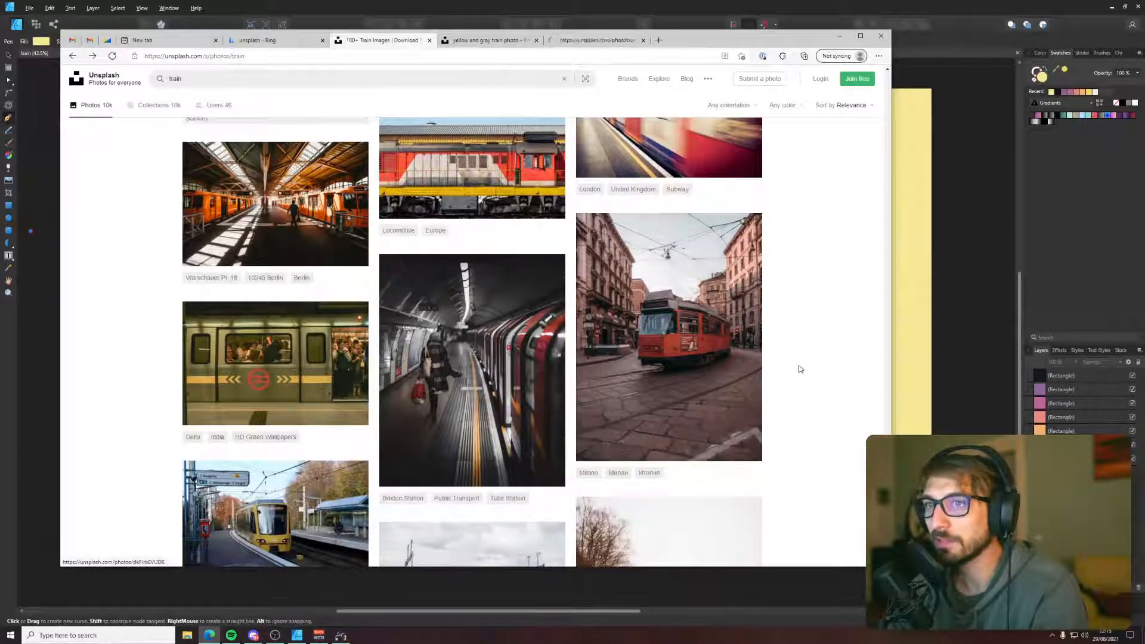
{"action": "mouse_move", "coordinate": [311, 340]}
{"action": "scroll", "coordinate": [267, 371], "scroll_direction": "down", "scroll_amount": 4}
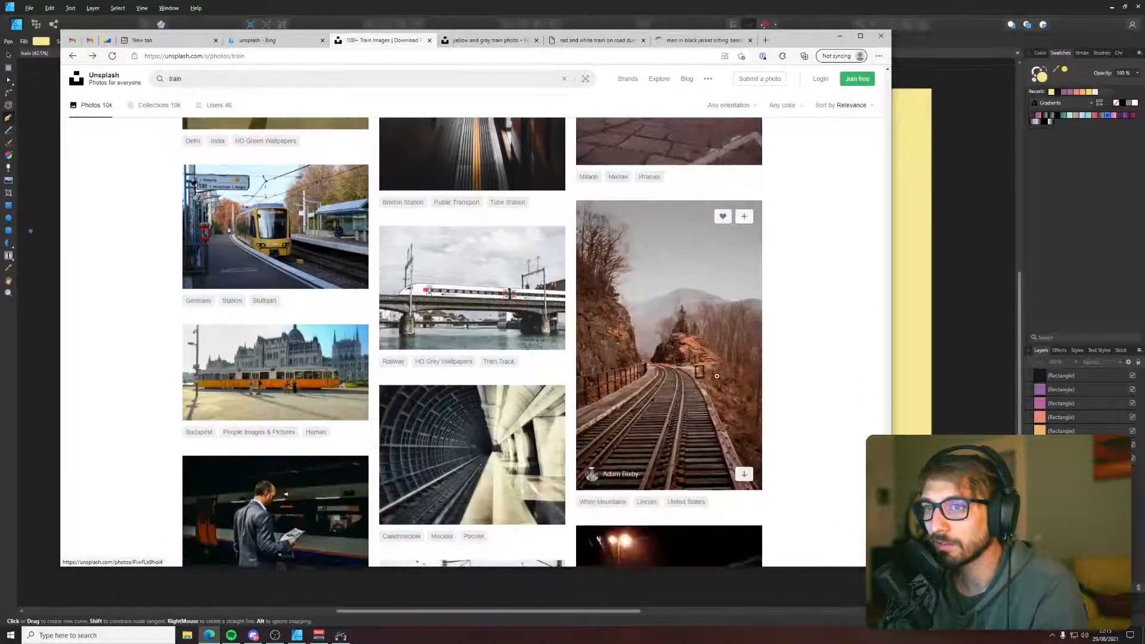
{"action": "middle_click", "coordinate": [308, 394]}
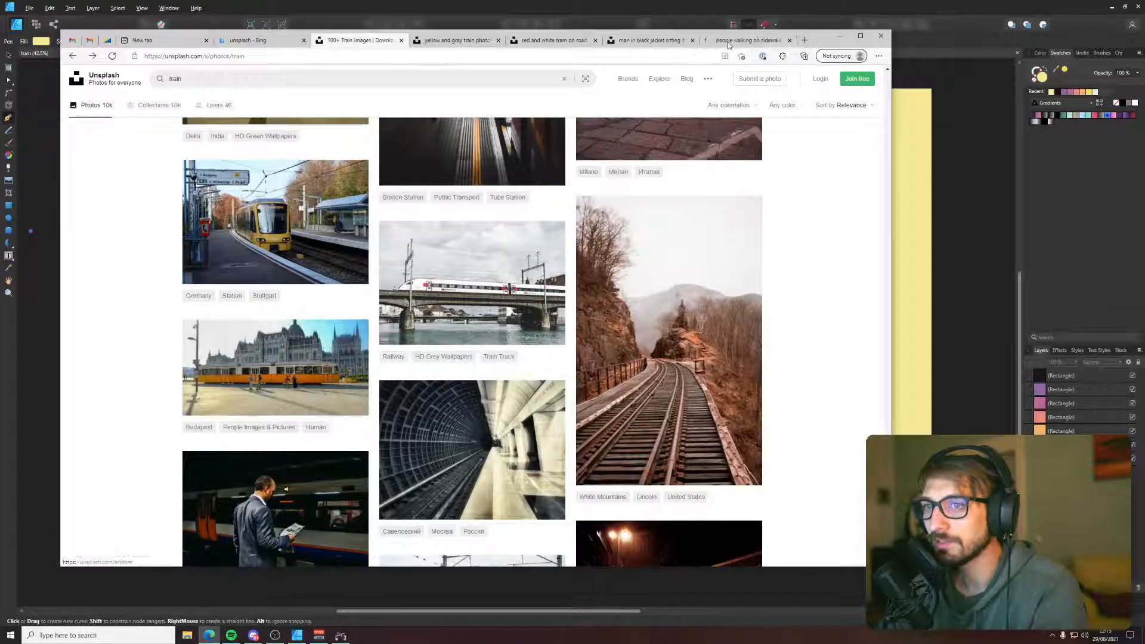
{"action": "left_click", "coordinate": [733, 41]}
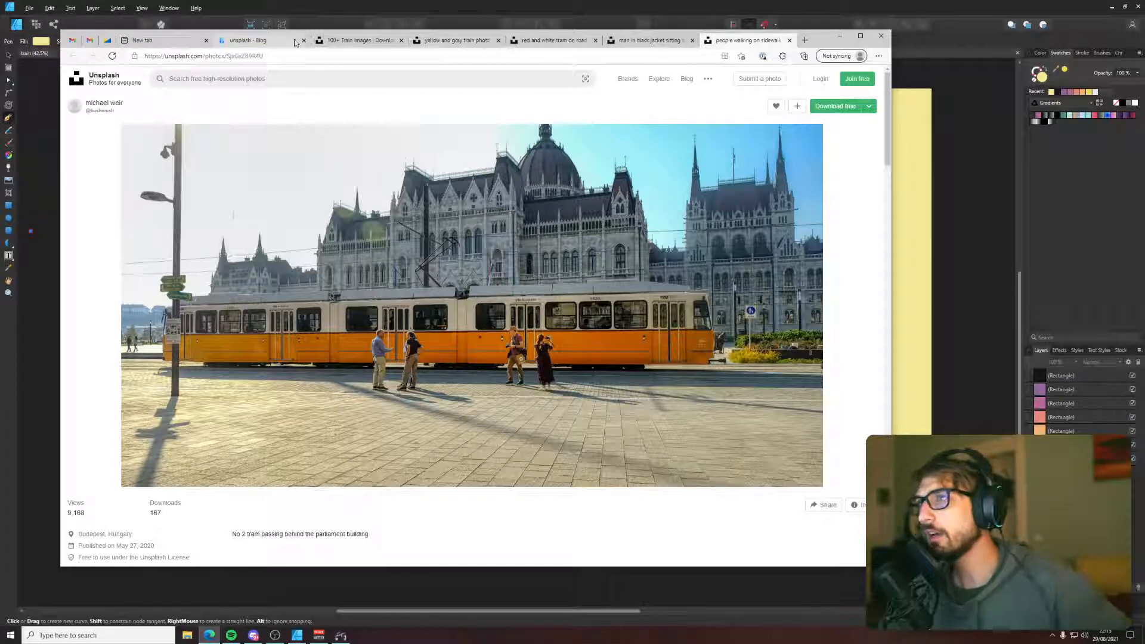
{"action": "left_click", "coordinate": [206, 41]}
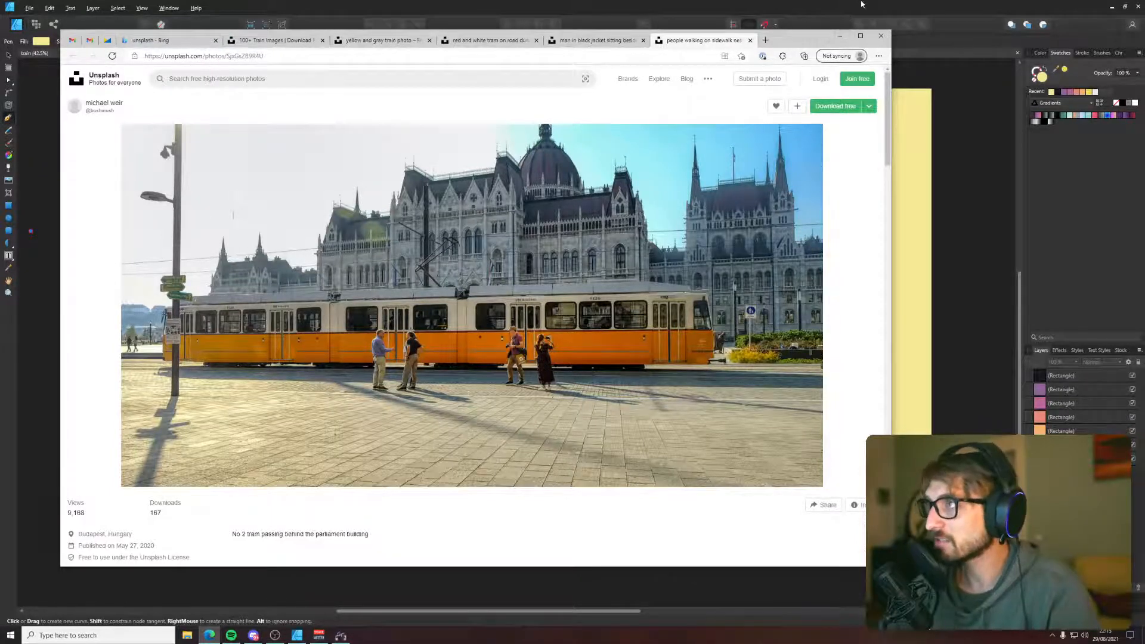
- Capture a screen snip of the orange Budapest tram photo and paste it into the Affinity Designer train document
{"action": "left_click", "coordinate": [842, 35]}
{"action": "left_click_drag", "start_coordinate": [947, 158], "coordinate": [801, 281]}
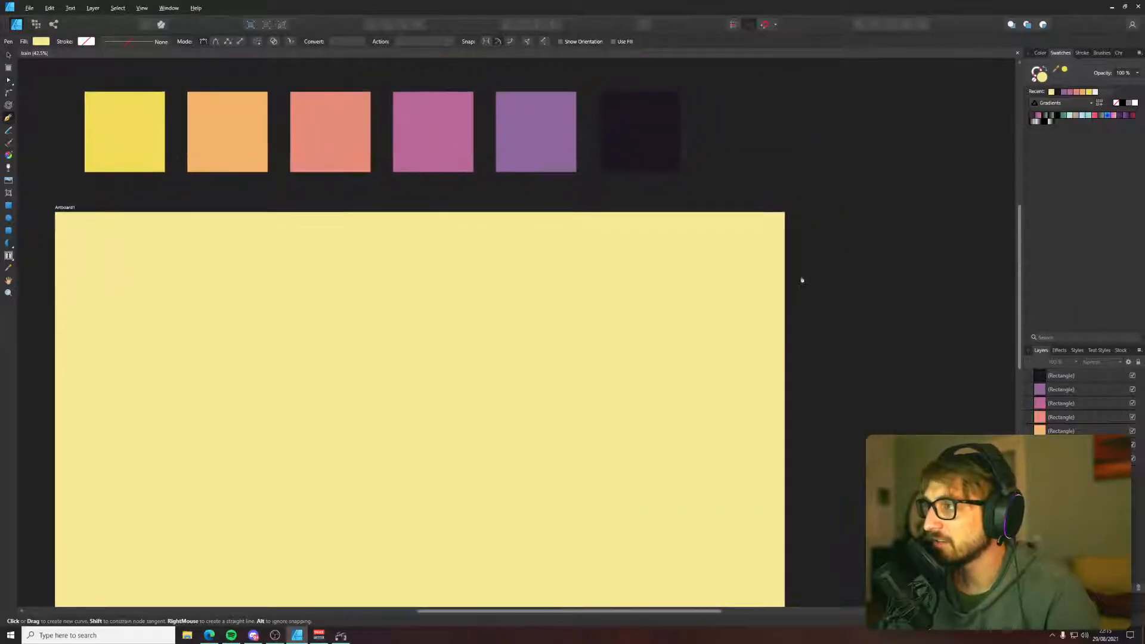
{"action": "scroll", "coordinate": [809, 277], "scroll_direction": "down", "scroll_amount": 2}
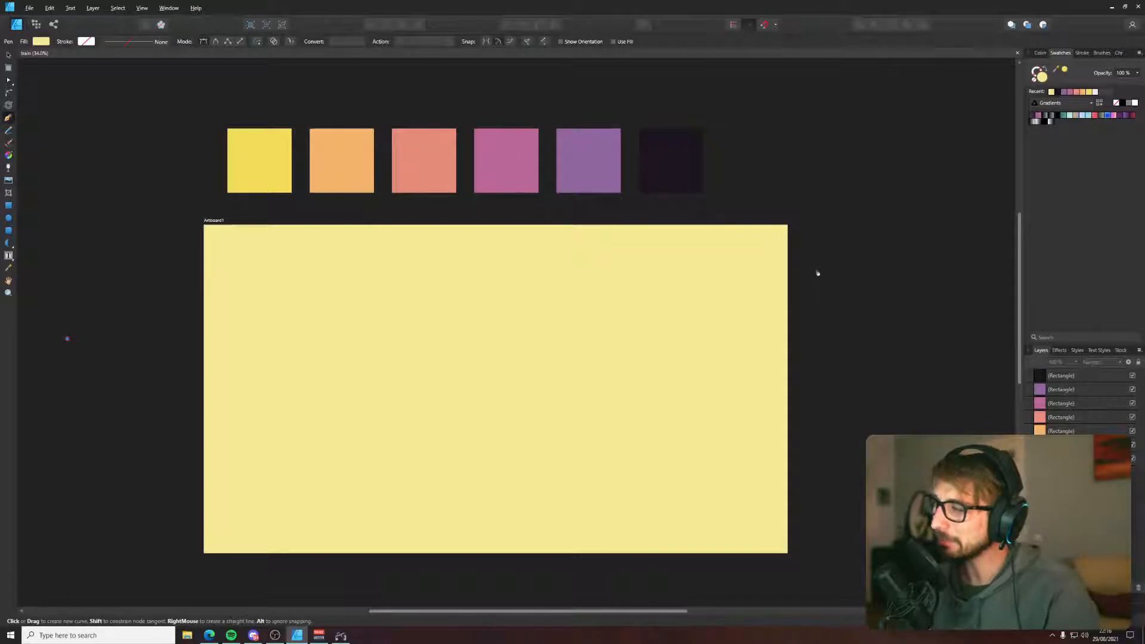
{"action": "key", "text": "v"}
{"action": "key", "text": "alt+Tab"}
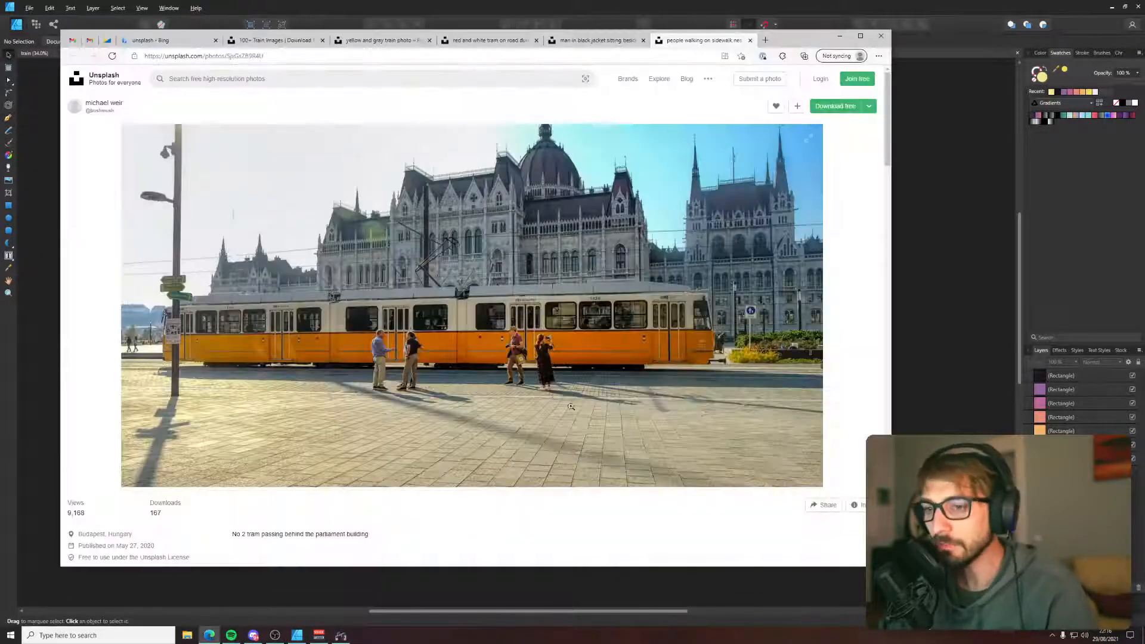
{"action": "key", "text": "super+shift+s"}
{"action": "left_click_drag", "start_coordinate": [132, 204], "coordinate": [777, 458]}
{"action": "key", "text": "alt+Tab"}
{"action": "key", "text": "ctrl+v"}
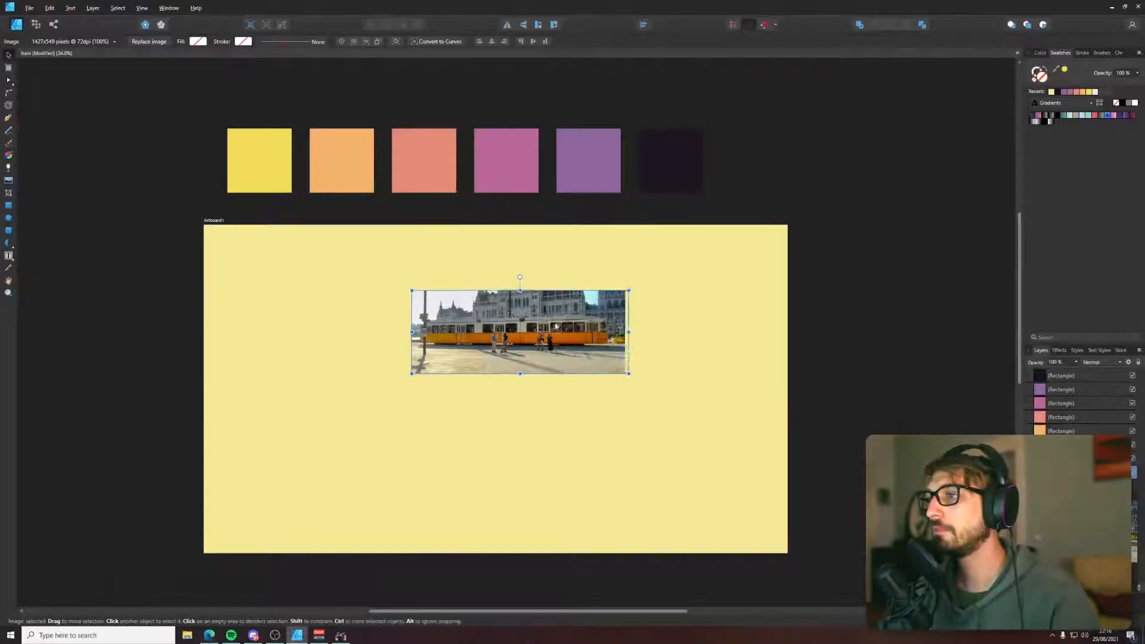
- Move the pasted Budapest tram image off the artboard, enlarge it and place it to the right of the colour swatches
{"action": "left_click_drag", "start_coordinate": [465, 364], "coordinate": [726, 200]}
{"action": "scroll", "coordinate": [689, 233], "scroll_direction": "down", "scroll_amount": 2}
{"action": "left_click_drag", "start_coordinate": [689, 234], "coordinate": [540, 263]}
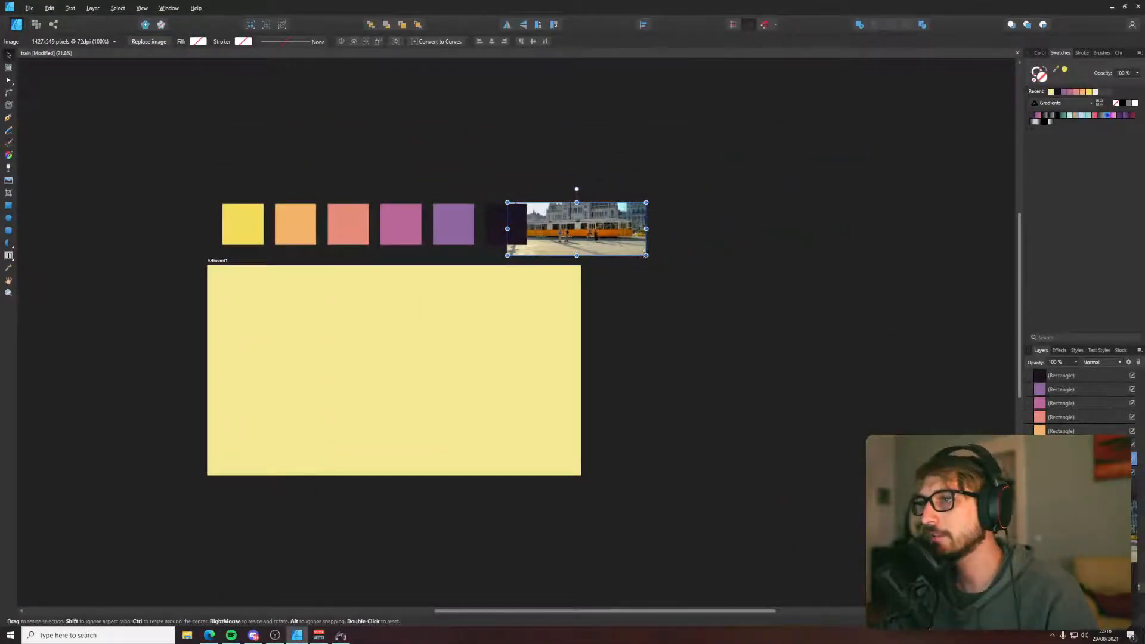
{"action": "left_click_drag", "start_coordinate": [647, 255], "coordinate": [888, 345]}
{"action": "left_click_drag", "start_coordinate": [730, 255], "coordinate": [879, 138]}
{"action": "scroll", "coordinate": [638, 274], "scroll_direction": "down", "scroll_amount": 2}
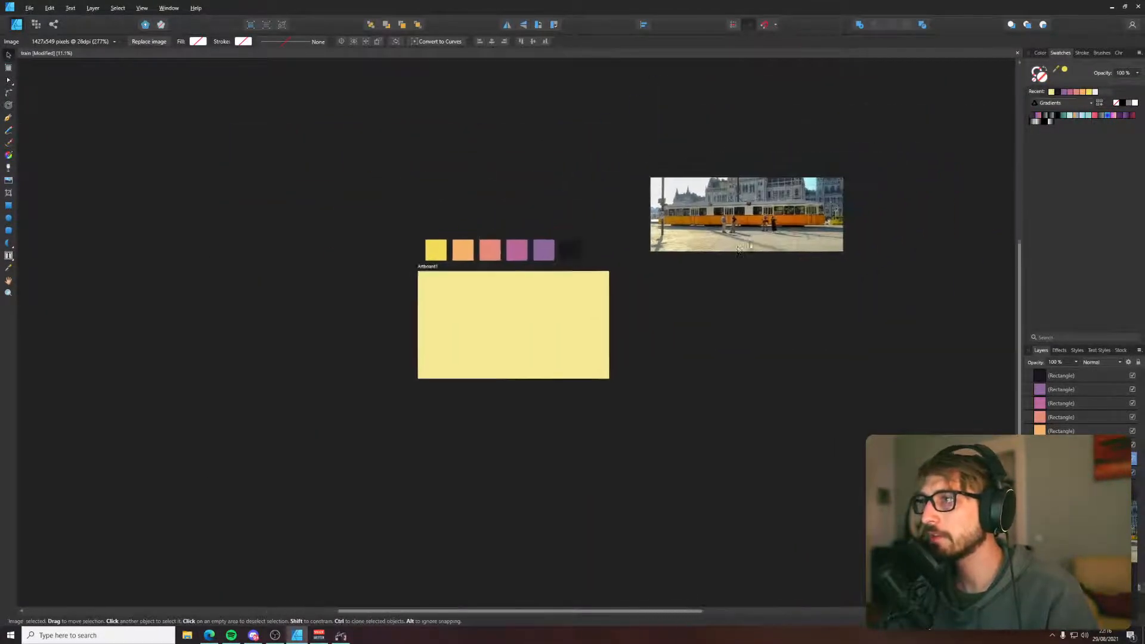
- Snip the yellow and gray train photo from its Unsplash tab, paste it into the document and place it enlarged below the Budapest tram image
{"action": "key", "text": "alt+Tab"}
{"action": "left_click", "coordinate": [365, 40]}
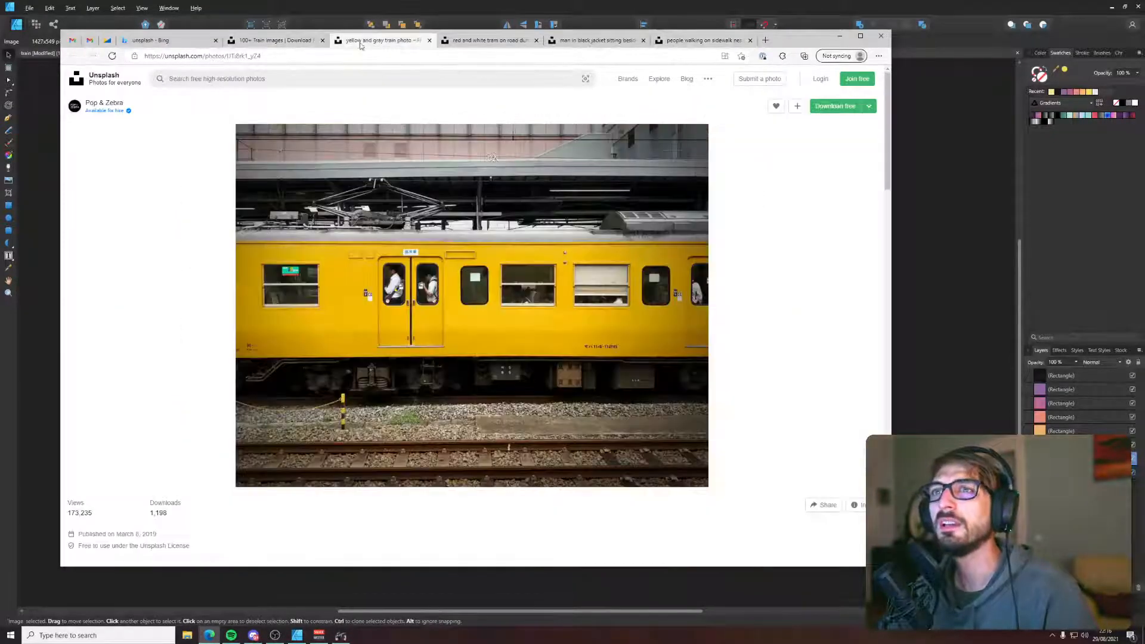
{"action": "key", "text": "super+shift+s"}
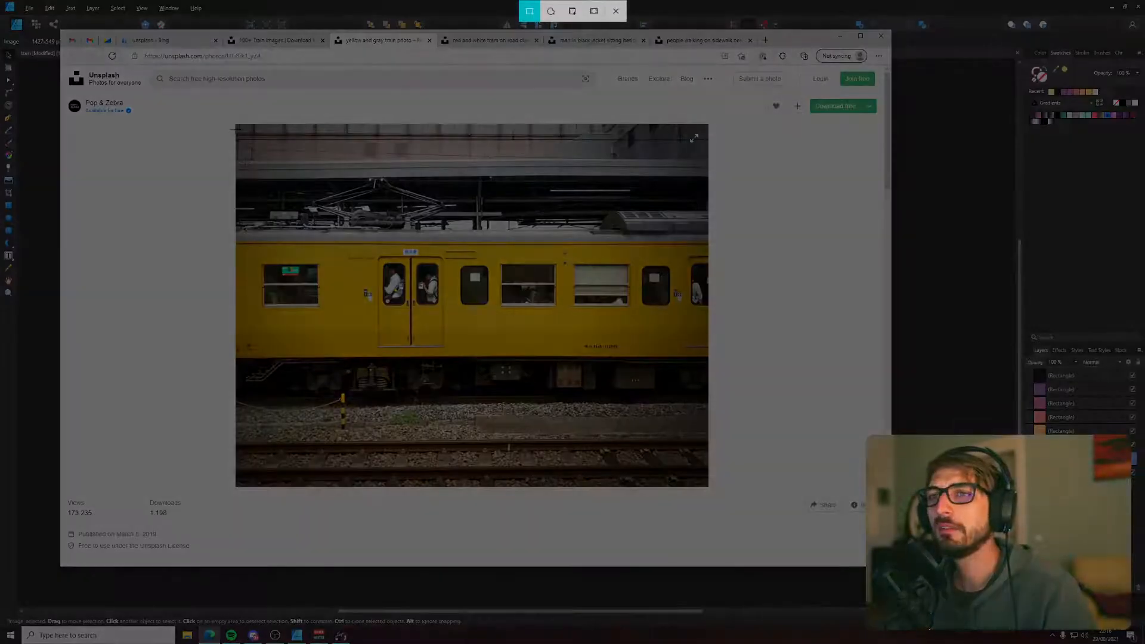
{"action": "left_click_drag", "start_coordinate": [239, 130], "coordinate": [695, 447]}
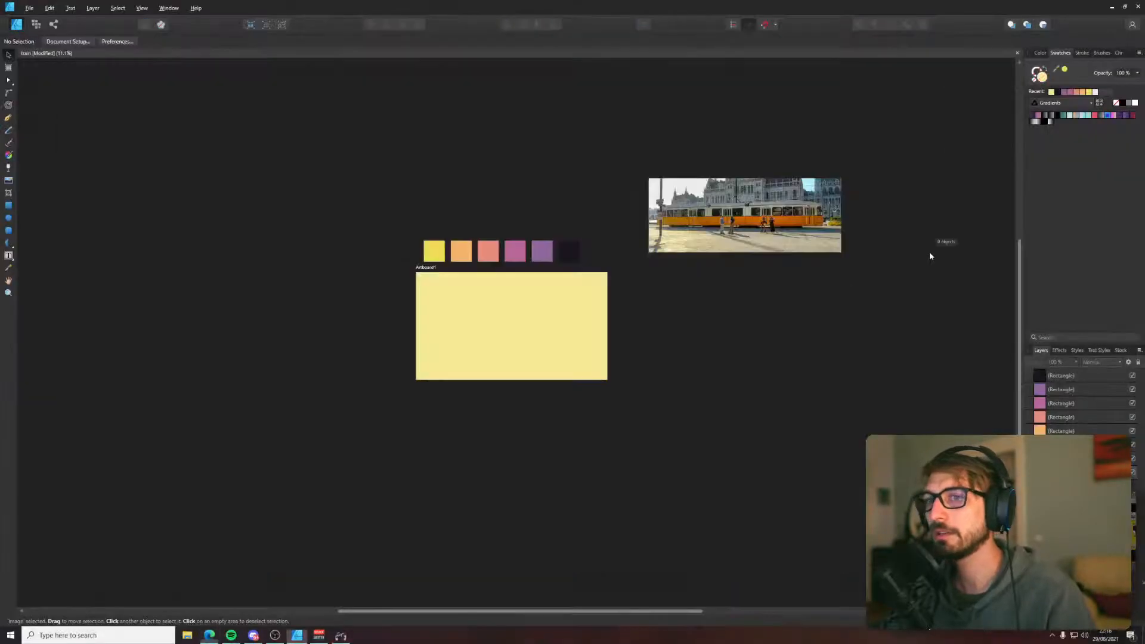
{"action": "key", "text": "ctrl+v"}
{"action": "left_click_drag", "start_coordinate": [530, 336], "coordinate": [846, 398]}
- Snip the red Milan tram photo from its Unsplash tab, paste it into the document and place it enlarged right of the other references
{"action": "key", "text": "alt+Tab"}
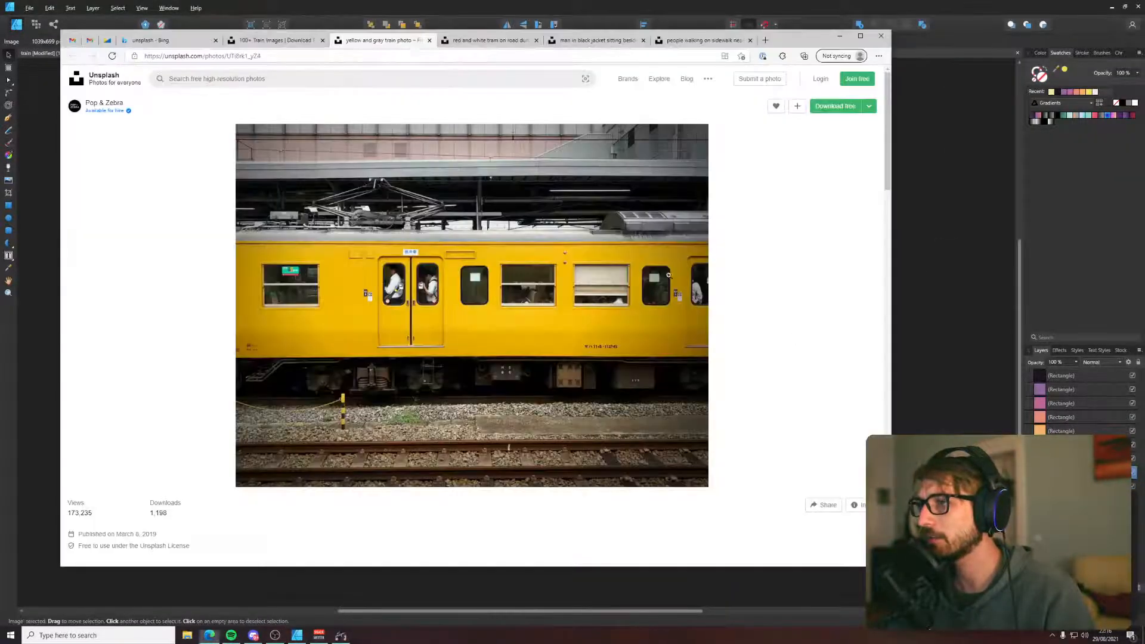
{"action": "left_click", "coordinate": [486, 40]}
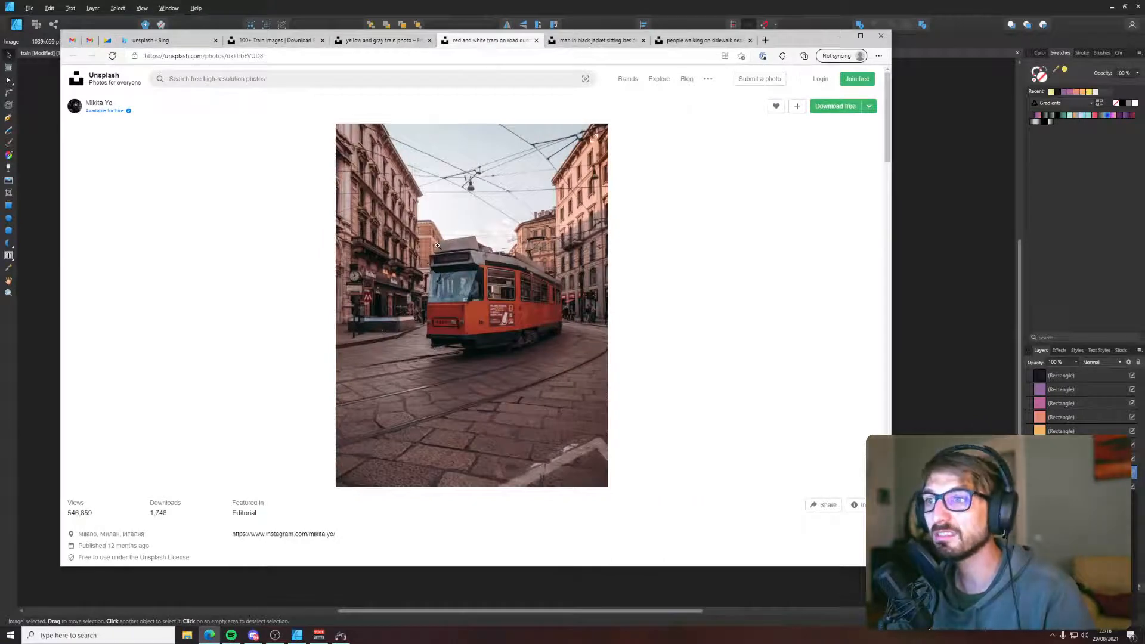
{"action": "key", "text": "super+shift+s"}
{"action": "left_click_drag", "start_coordinate": [352, 152], "coordinate": [584, 399]}
{"action": "left_click", "coordinate": [916, 284]}
{"action": "key", "text": "ctrl+v"}
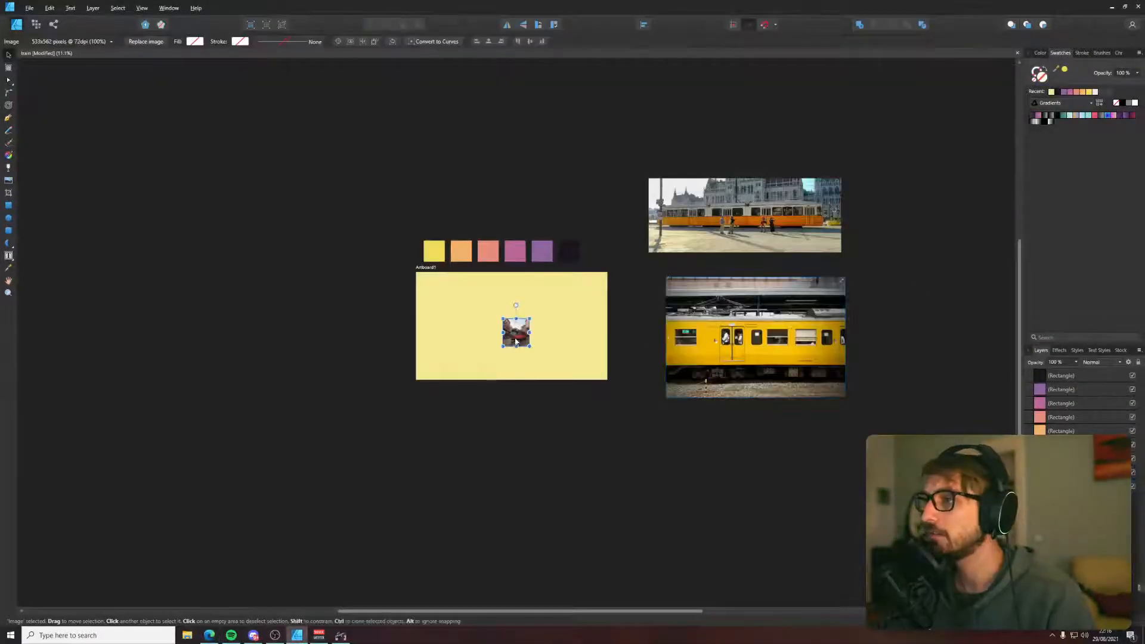
{"action": "left_click_drag", "start_coordinate": [516, 341], "coordinate": [1008, 321]}
- Snip the Delhi metro photo from its Unsplash tab, paste it into the document, place it enlarged below the red tram image and deselect it
{"action": "key", "text": "alt+Tab"}
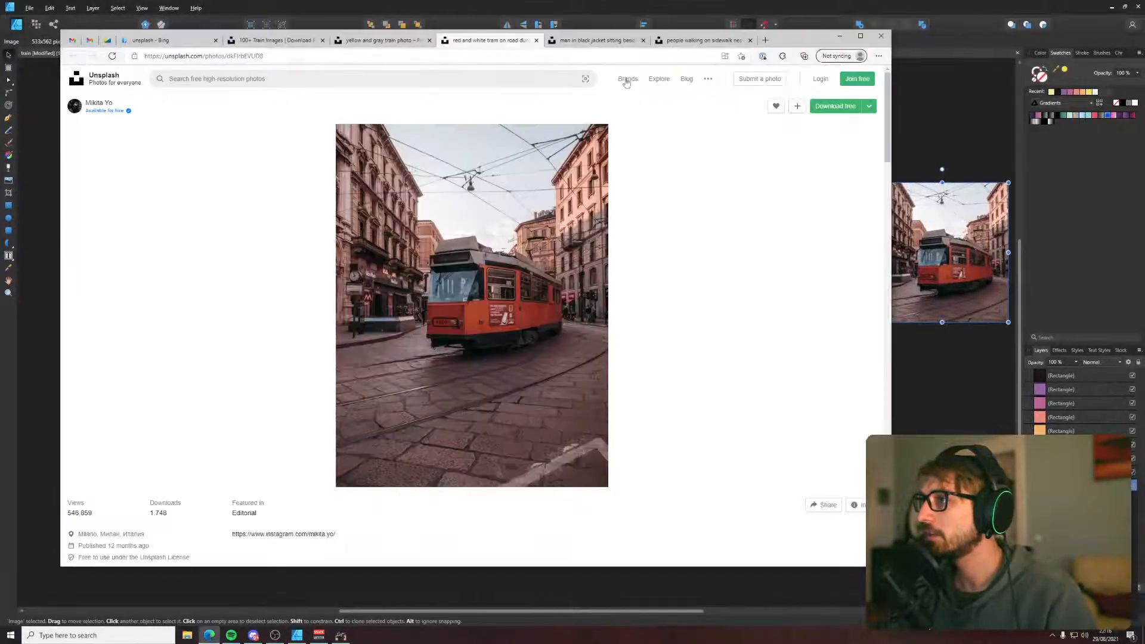
{"action": "left_click", "coordinate": [596, 40]}
{"action": "key", "text": "super+shift+s"}
{"action": "left_click_drag", "start_coordinate": [209, 131], "coordinate": [739, 470]}
{"action": "left_click", "coordinate": [951, 392]}
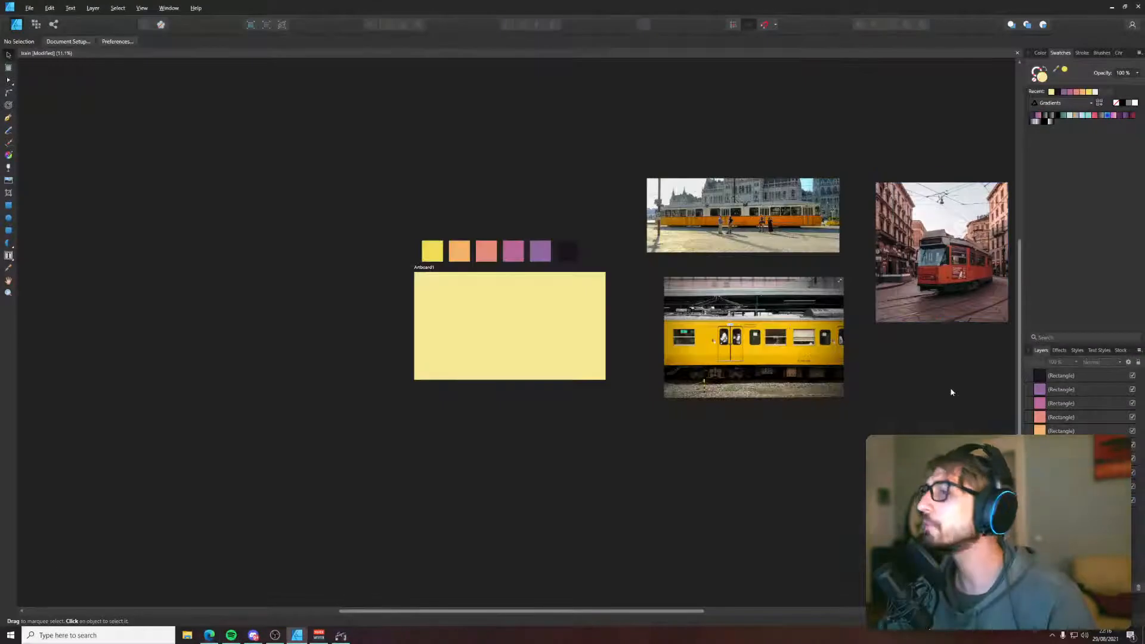
{"action": "left_click_drag", "start_coordinate": [951, 392], "coordinate": [466, 356]}
{"action": "key", "text": "ctrl+v"}
{"action": "left_click_drag", "start_coordinate": [39, 334], "coordinate": [580, 411]}
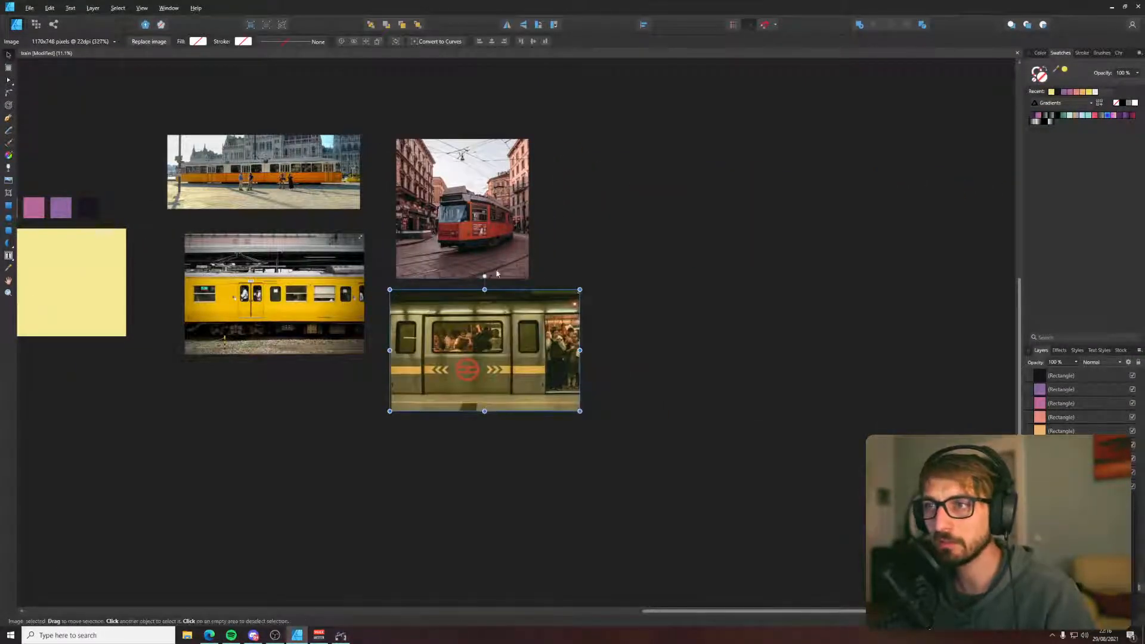
{"action": "left_click", "coordinate": [582, 216]}
{"action": "left_click_drag", "start_coordinate": [582, 217], "coordinate": [920, 260]}
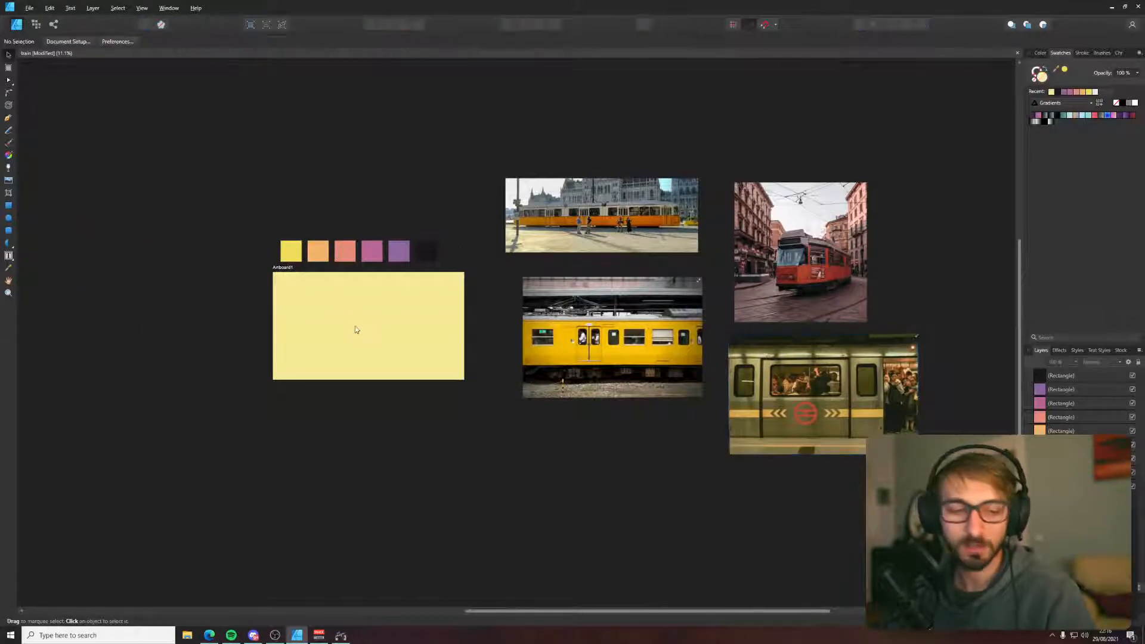
{"action": "scroll", "coordinate": [358, 361], "scroll_direction": "up", "scroll_amount": 3}
{"action": "left_click_drag", "start_coordinate": [383, 374], "coordinate": [407, 416]}
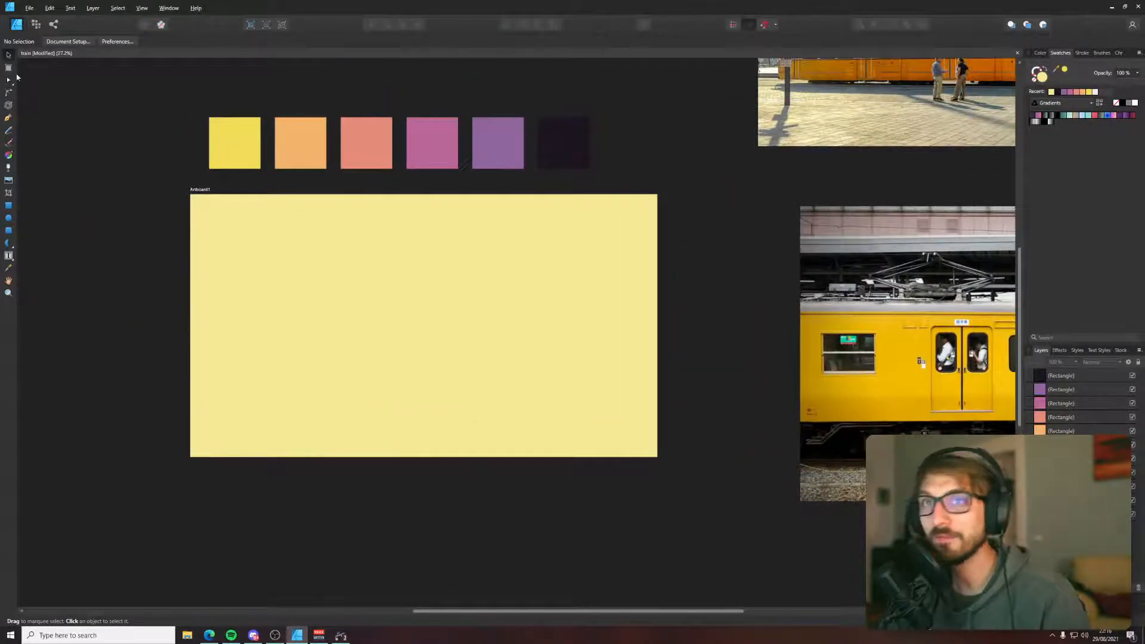
{"action": "left_click_drag", "start_coordinate": [305, 199], "coordinate": [291, 260]}
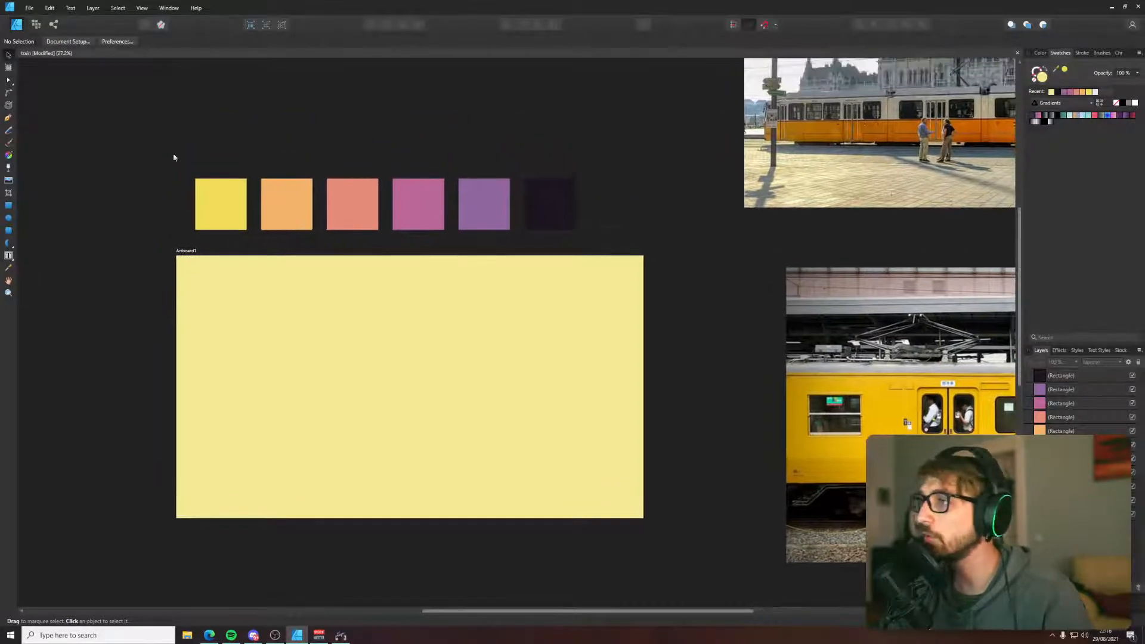
{"action": "left_click_drag", "start_coordinate": [87, 141], "coordinate": [586, 256]}
{"action": "left_click_drag", "start_coordinate": [541, 215], "coordinate": [314, 233]}
{"action": "left_click", "coordinate": [513, 133]}
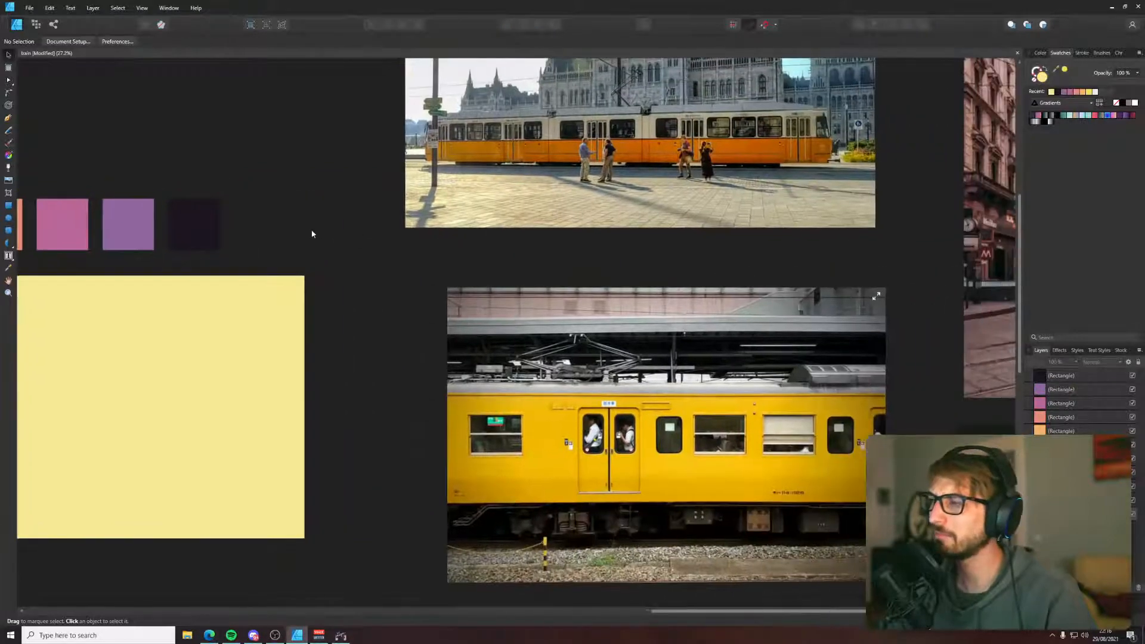
{"action": "scroll", "coordinate": [554, 346], "scroll_direction": "down", "scroll_amount": 4}
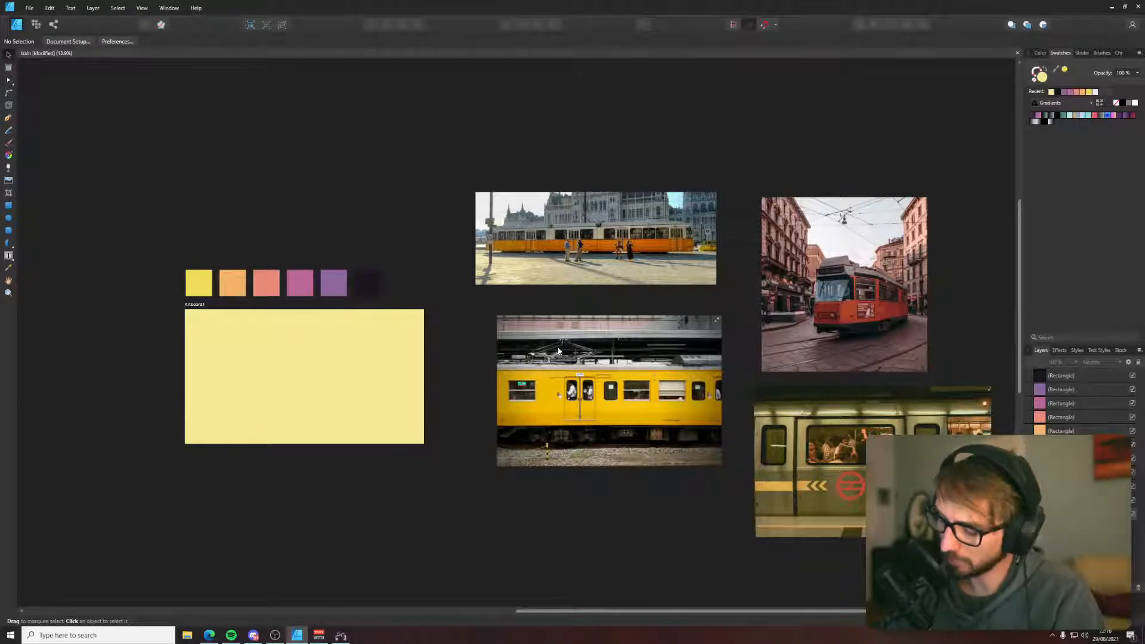
- Switch to the Edge browser and search the web for "weather berlin" in a new tab
{"action": "left_click", "coordinate": [208, 636]}
{"action": "key", "text": "ctrl+t"}
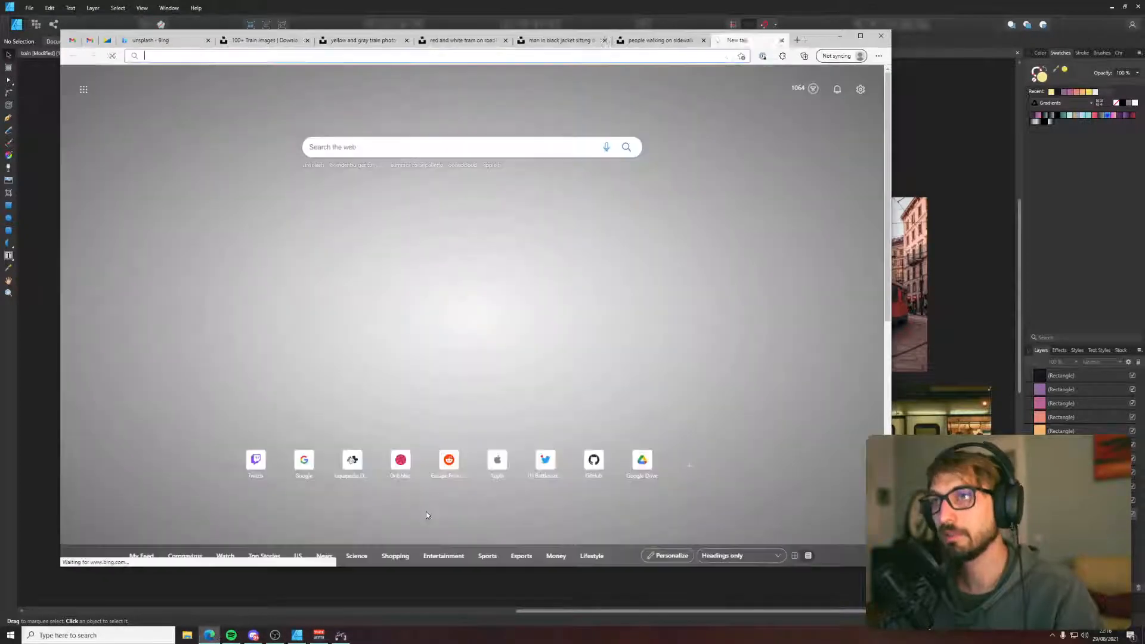
{"action": "type", "text": "weather berlin"}
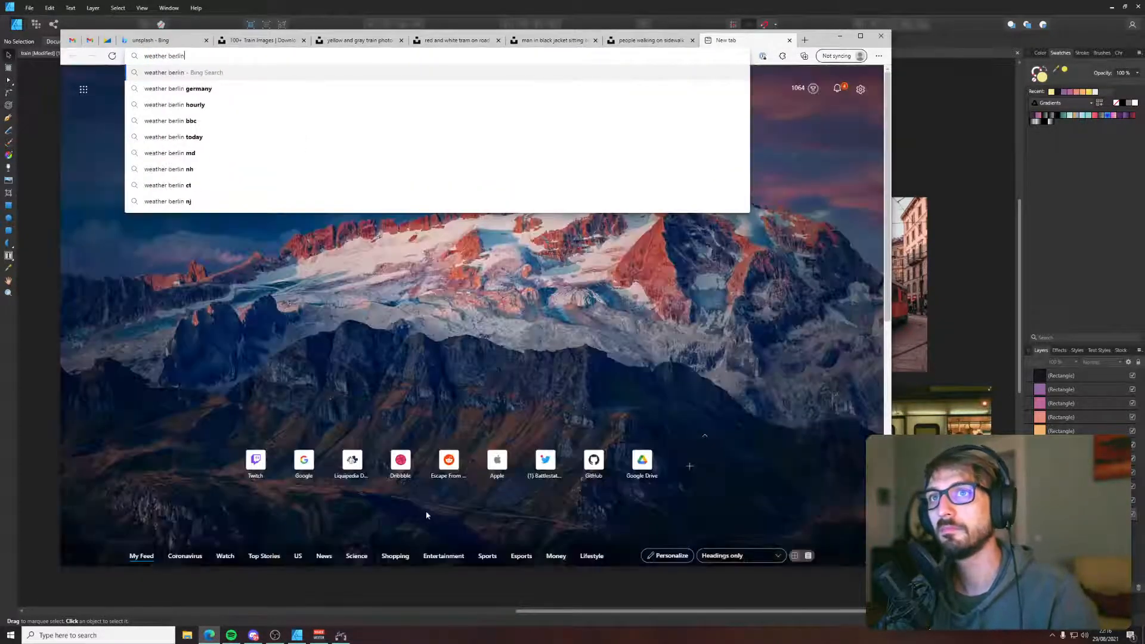
{"action": "key", "text": "Return"}
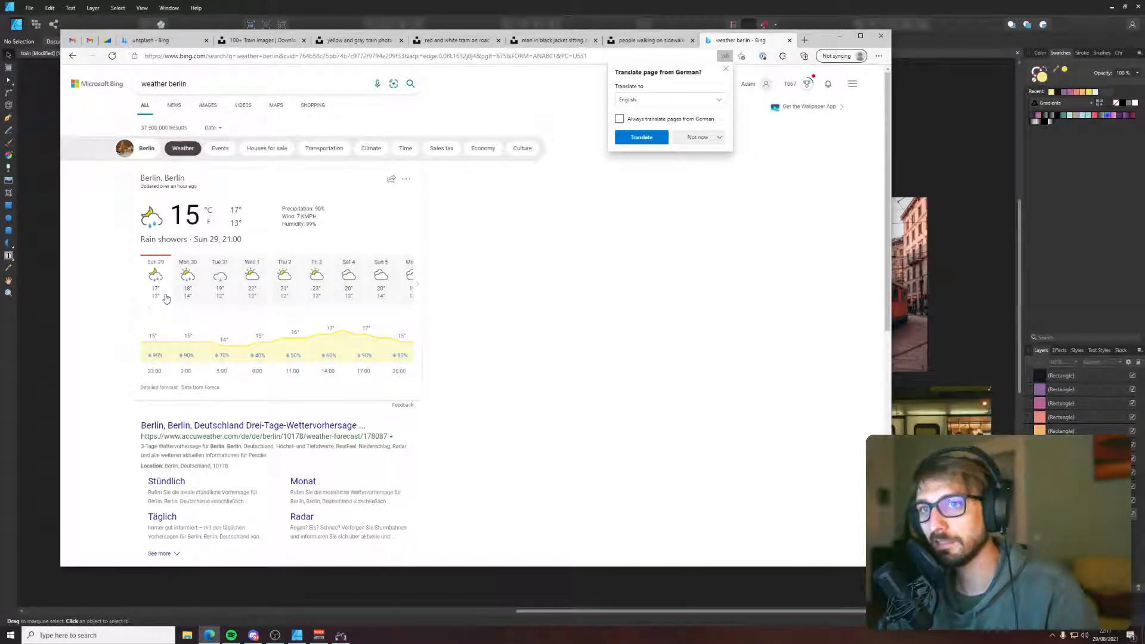
- View Berlin's forecast for Monday 30 and the following days, close the weather tab and switch back to Affinity Designer
{"action": "left_click", "coordinate": [187, 283]}
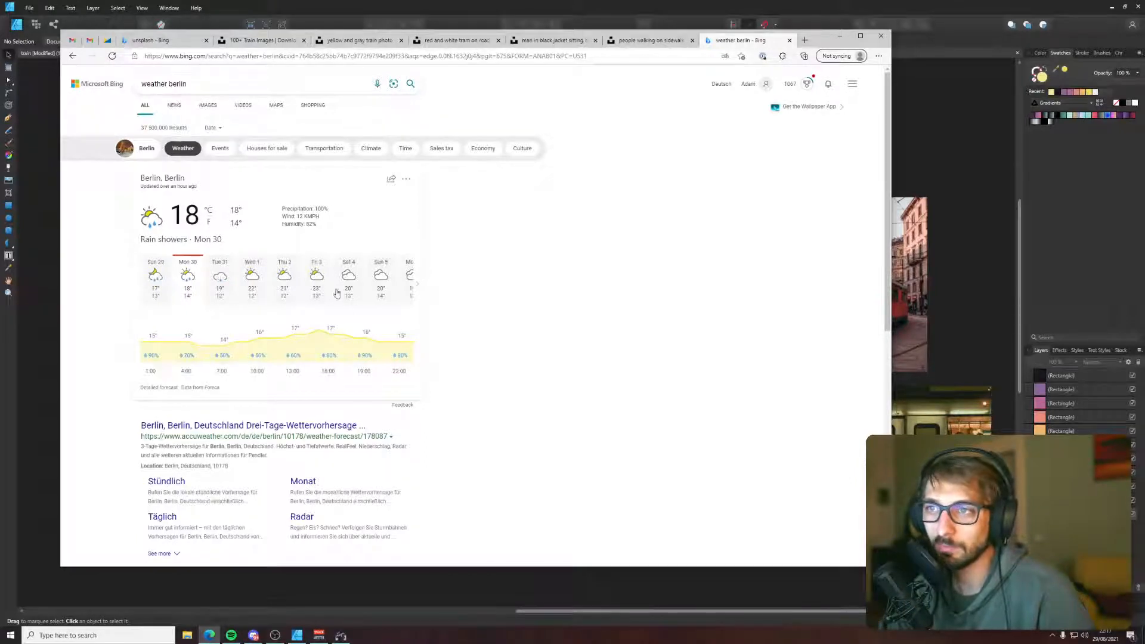
{"action": "left_click", "coordinate": [419, 289]}
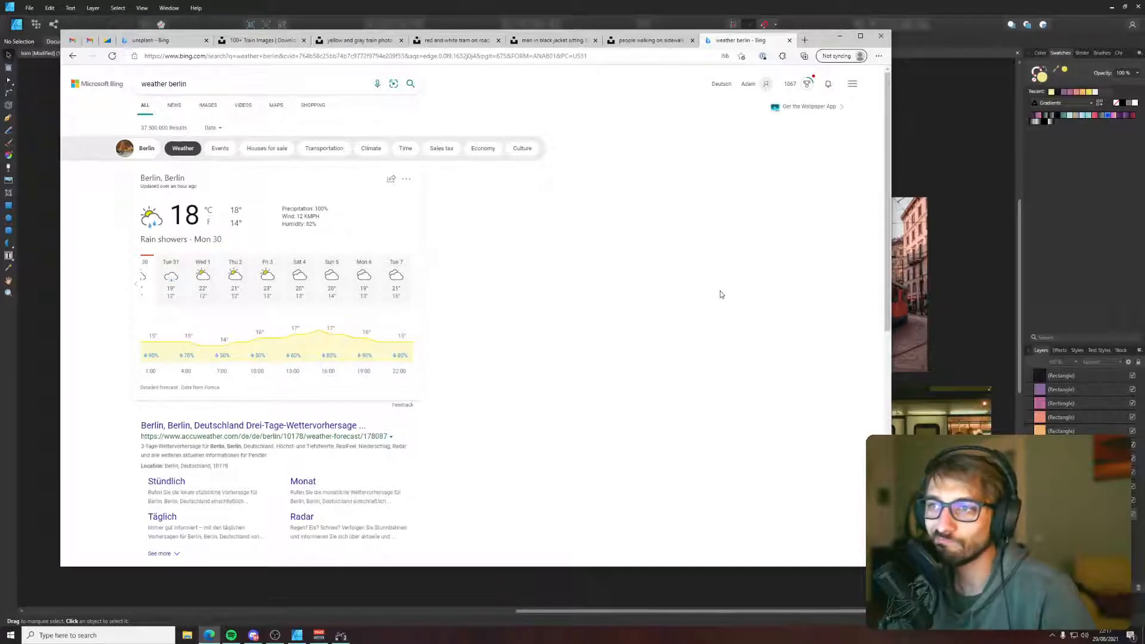
{"action": "key", "text": "ctrl+w"}
{"action": "left_click", "coordinate": [911, 4]}
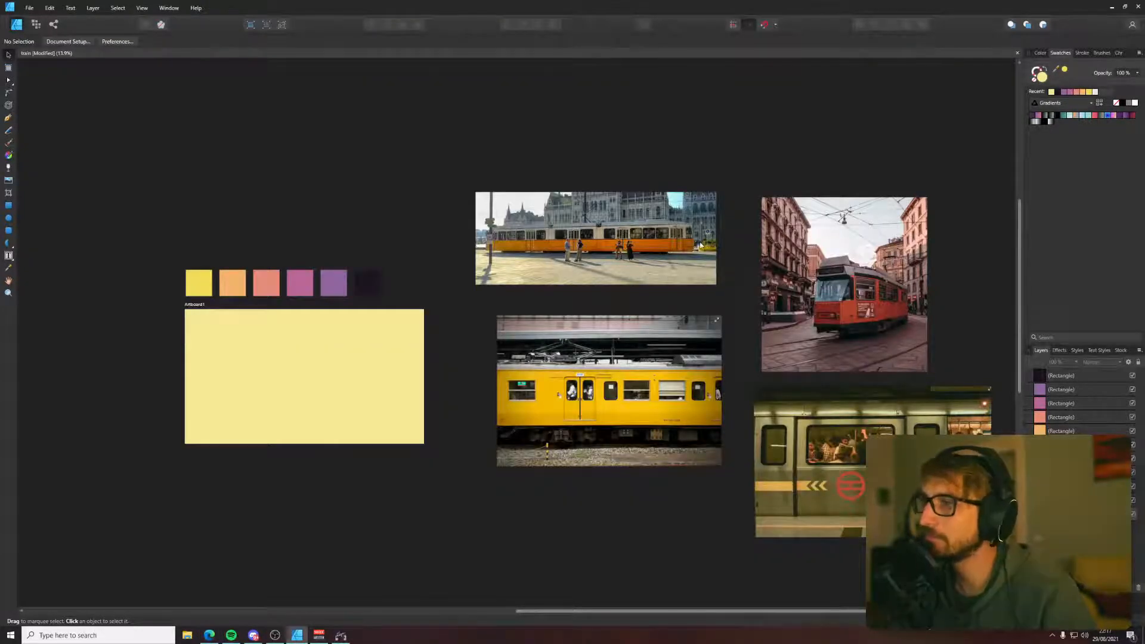
- Draw a straight horizontal line across the artboard's full width with the Pen tool and move it to about three quarters down the artboard
{"action": "scroll", "coordinate": [406, 336], "scroll_direction": "up", "scroll_amount": 3}
{"action": "left_click_drag", "start_coordinate": [409, 335], "coordinate": [680, 296]}
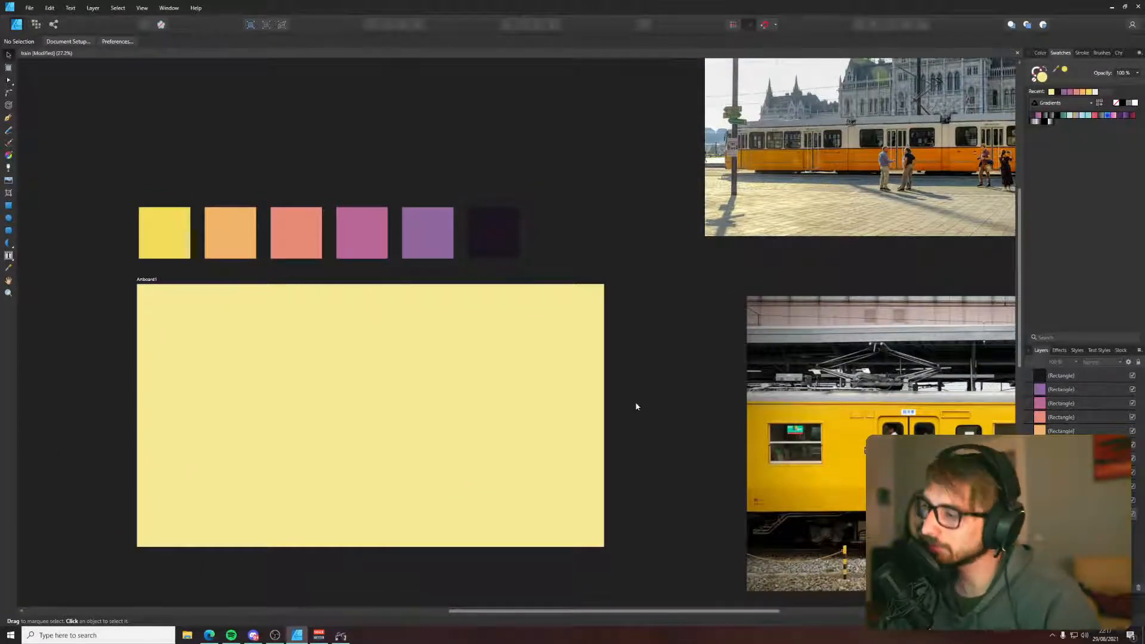
{"action": "left_click_drag", "start_coordinate": [332, 447], "coordinate": [450, 452]}
{"action": "scroll", "coordinate": [277, 508], "scroll_direction": "down", "scroll_amount": 2}
{"action": "key", "text": "p"}
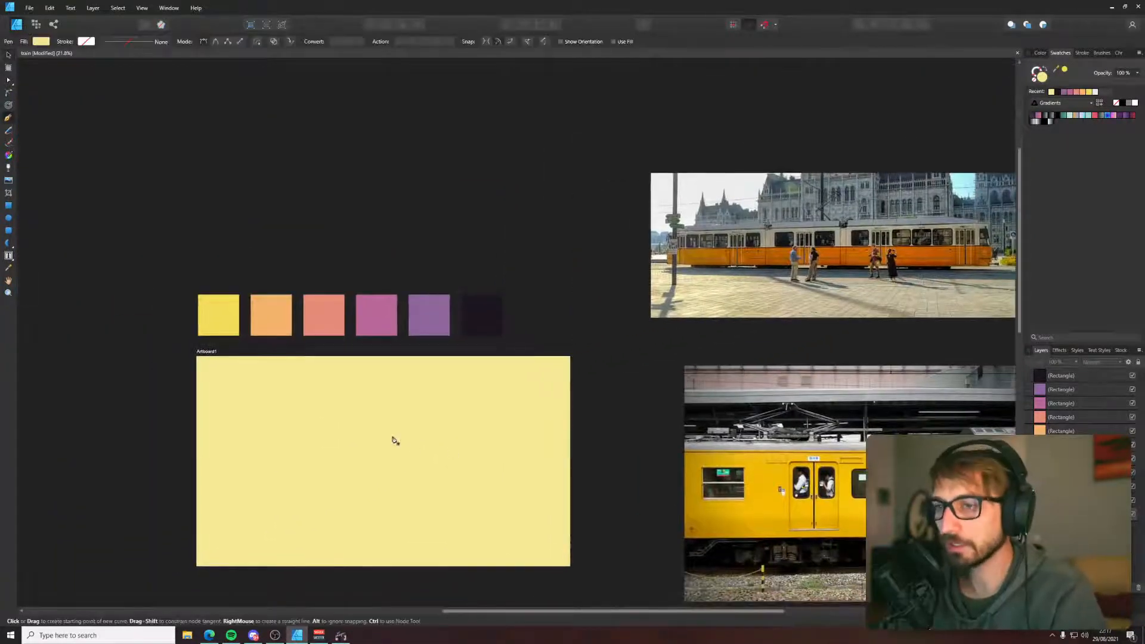
{"action": "scroll", "coordinate": [334, 479], "scroll_direction": "up", "scroll_amount": 3}
{"action": "left_click_drag", "start_coordinate": [335, 479], "coordinate": [491, 396]}
{"action": "scroll", "coordinate": [351, 404], "scroll_direction": "up", "scroll_amount": 4}
{"action": "scroll", "coordinate": [350, 404], "scroll_direction": "down", "scroll_amount": 4}
{"action": "scroll", "coordinate": [383, 369], "scroll_direction": "up", "scroll_amount": 1}
{"action": "scroll", "coordinate": [382, 369], "scroll_direction": "down", "scroll_amount": 1}
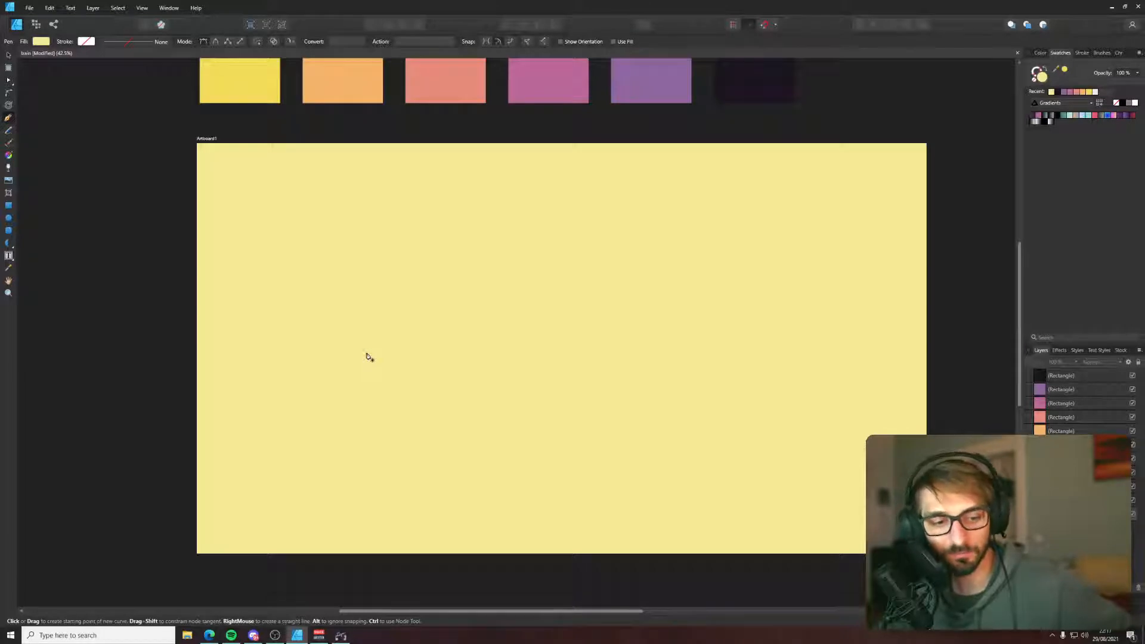
{"action": "left_click", "coordinate": [197, 399]}
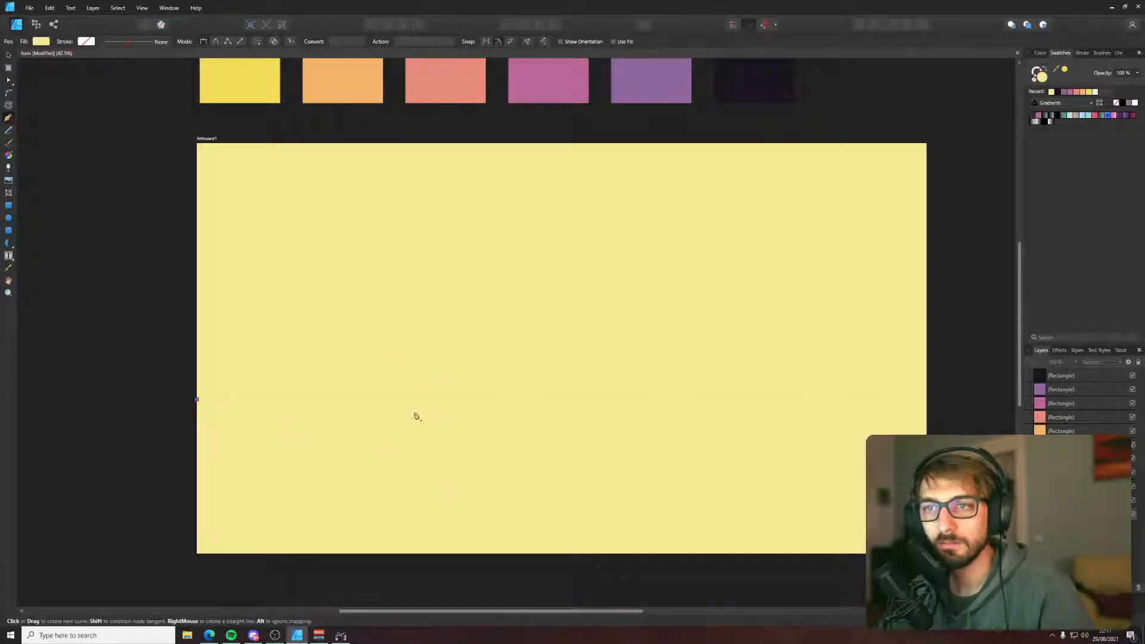
{"action": "left_click", "coordinate": [928, 402]}
{"action": "key", "text": "v"}
{"action": "left_click_drag", "start_coordinate": [900, 402], "coordinate": [900, 452]}
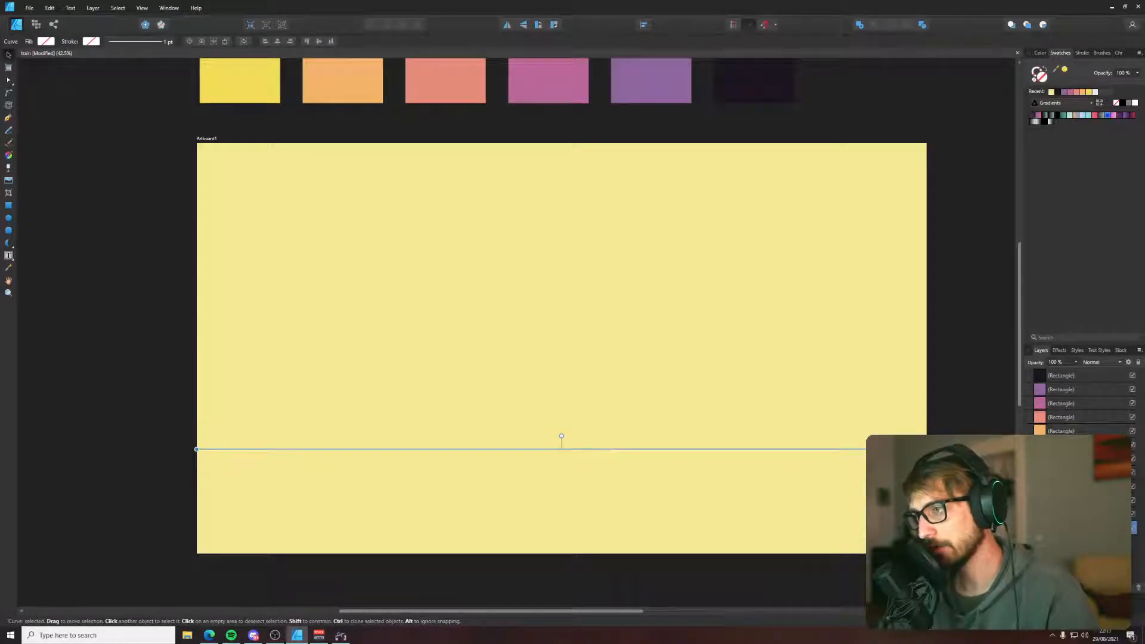
- Extend the line with the Pen tool into a closed ground shape reaching just past the artboard's lower edge
{"action": "key", "text": "p"}
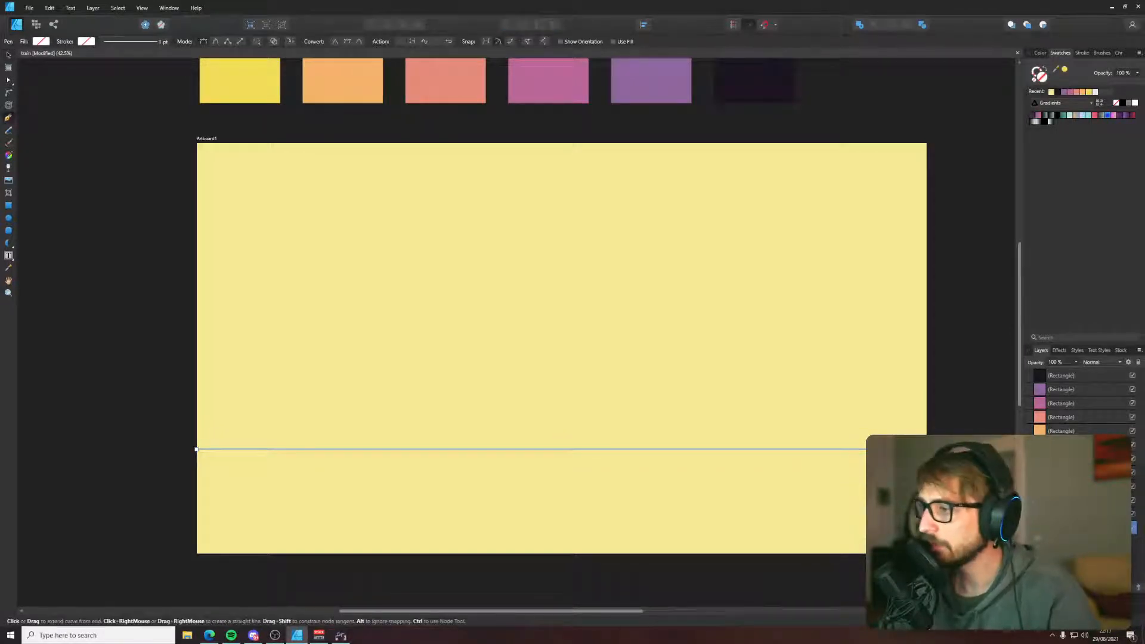
{"action": "left_click", "coordinate": [184, 566]}
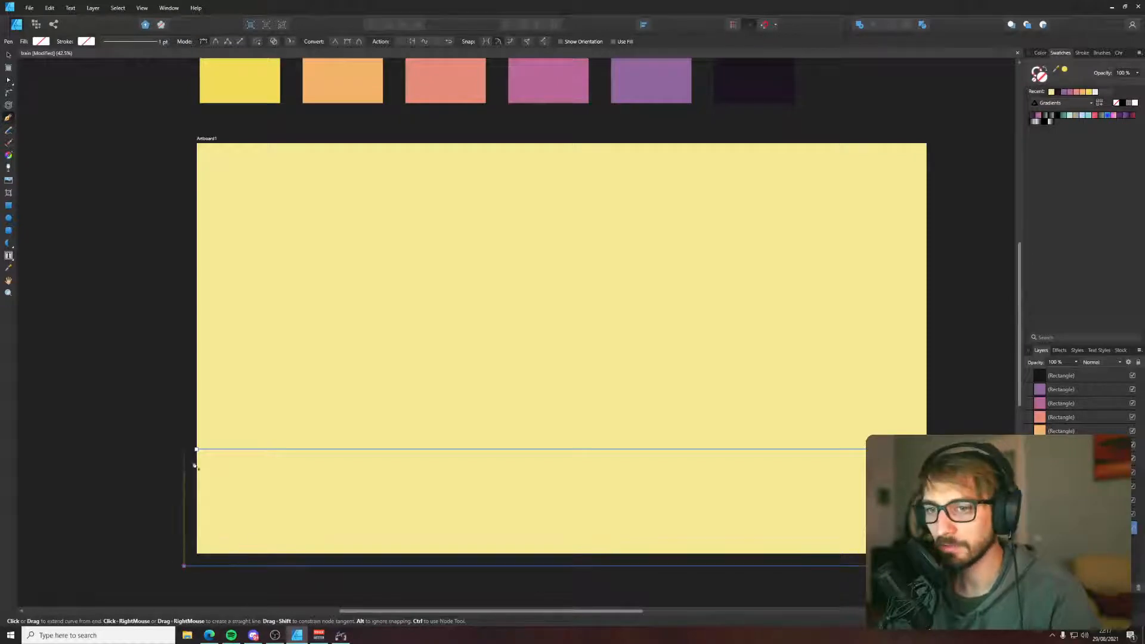
{"action": "left_click", "coordinate": [197, 450]}
{"action": "key", "text": "a"}
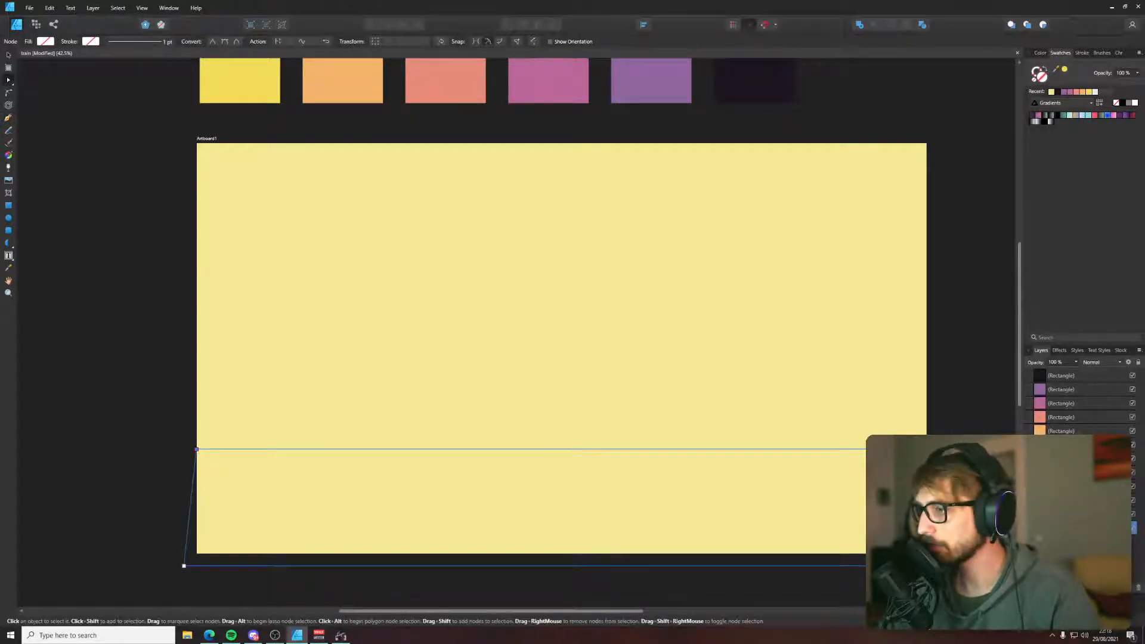
{"action": "scroll", "coordinate": [888, 489], "scroll_direction": "down", "scroll_amount": 1}
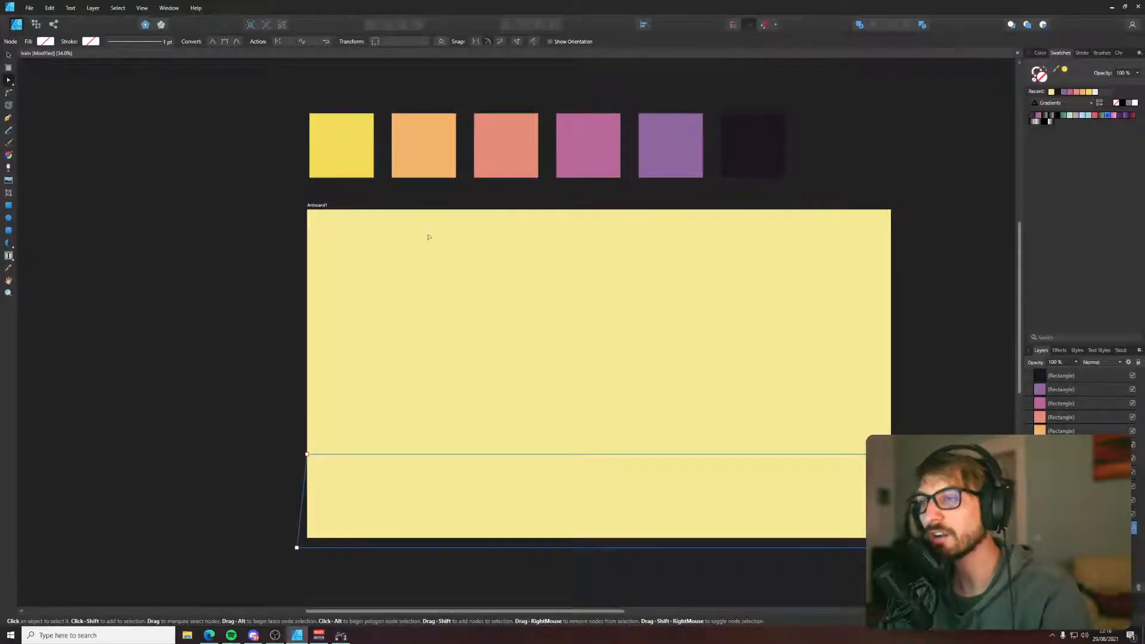
- Fill the ground shape with the orange sampled from the palette square above the artboard and deselect it
{"action": "key", "text": "i"}
{"action": "left_click", "coordinate": [439, 161]}
{"action": "key", "text": "v"}
{"action": "key", "text": "ctrl+d"}
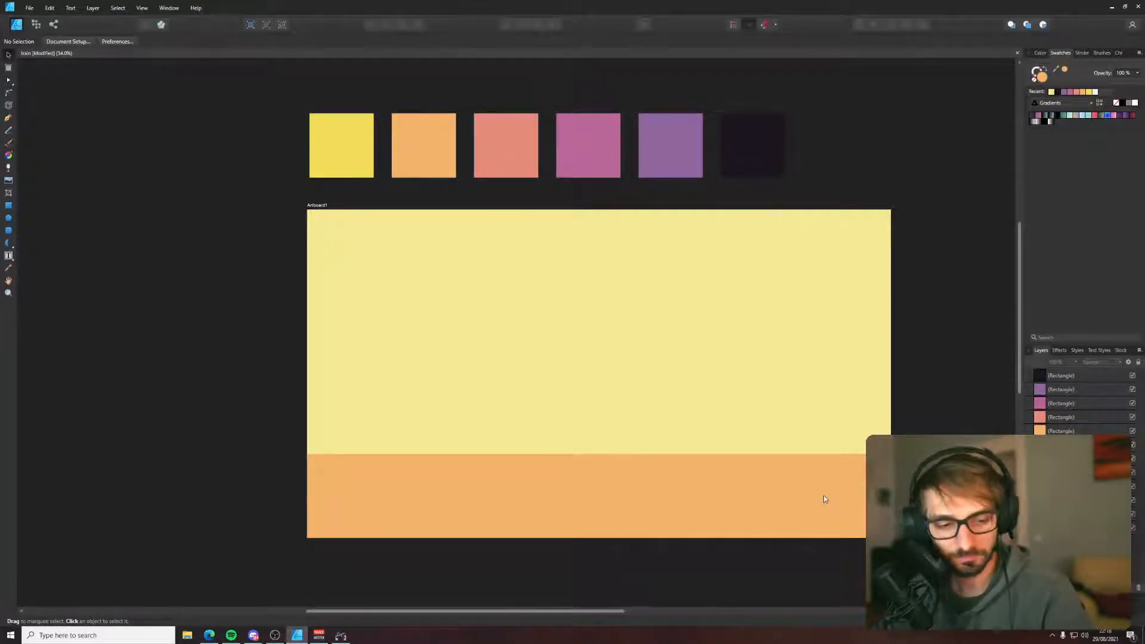
{"action": "left_click_drag", "start_coordinate": [825, 495], "coordinate": [774, 494]}
{"action": "key", "text": "p"}
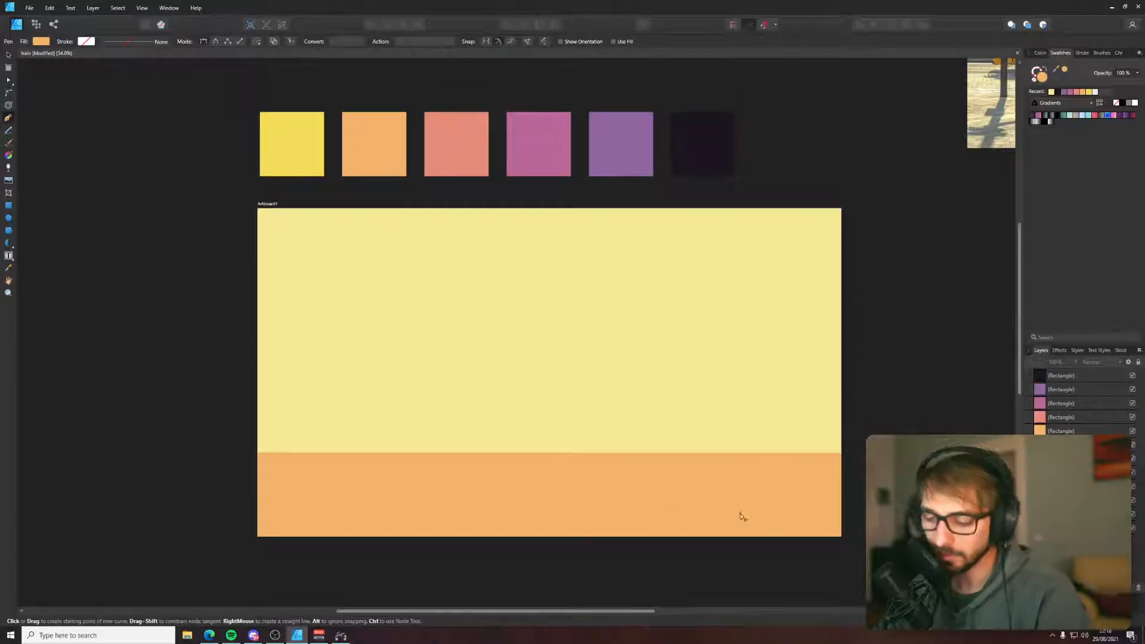
{"action": "left_click", "coordinate": [9, 54]}
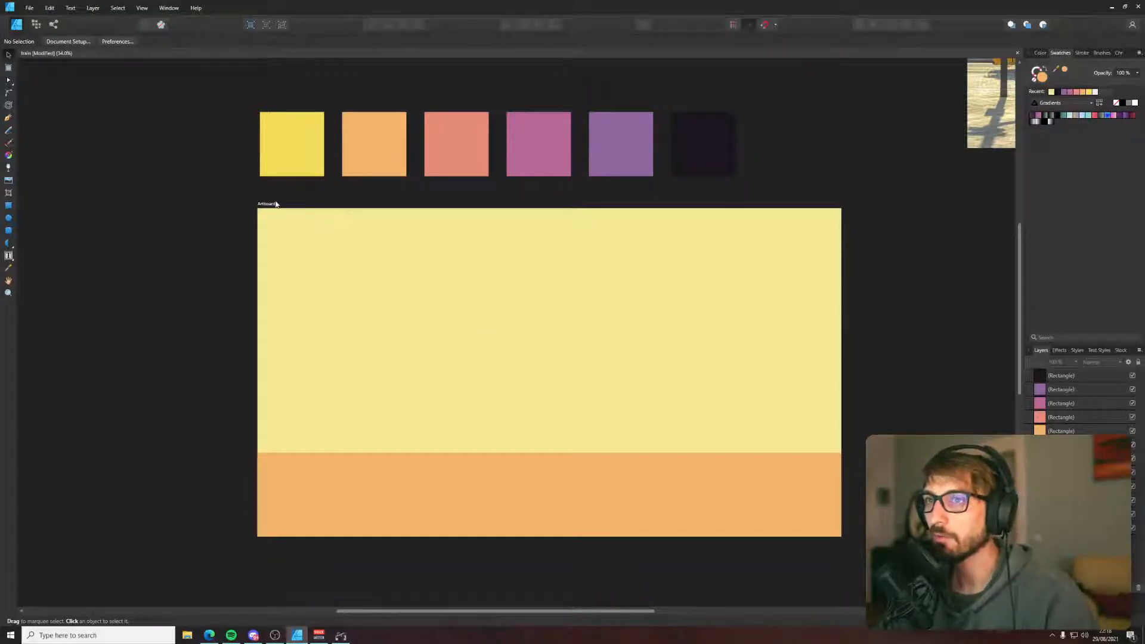
{"action": "key", "text": "p"}
{"action": "key", "text": "v"}
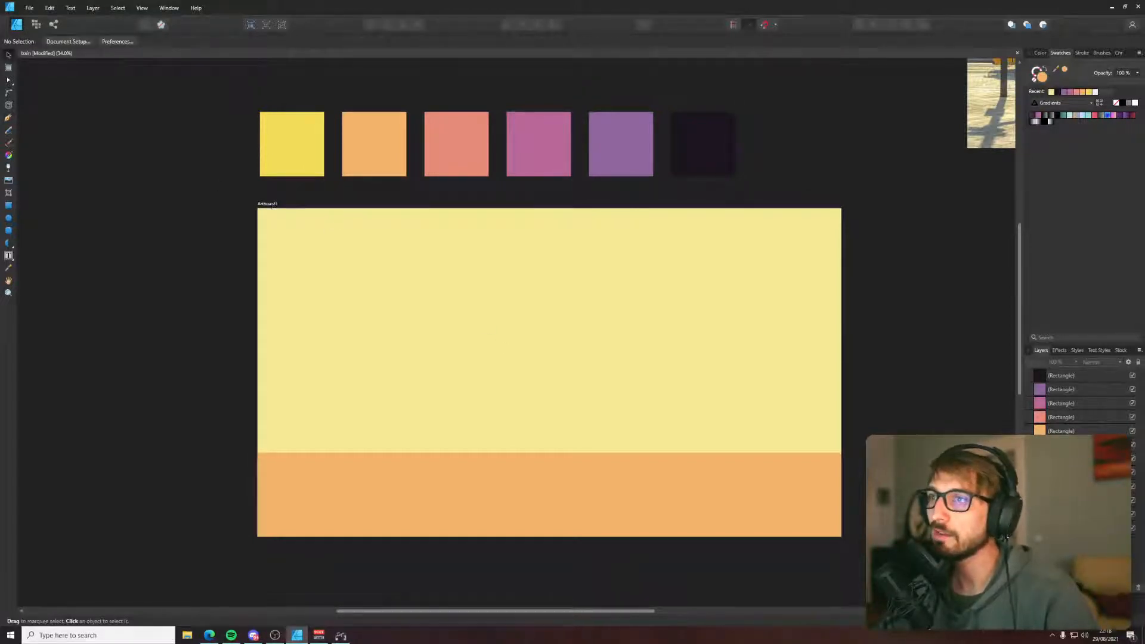
- Change the artboard's background fill to the off-white recent colour and deselect everything
{"action": "left_click", "coordinate": [272, 205]}
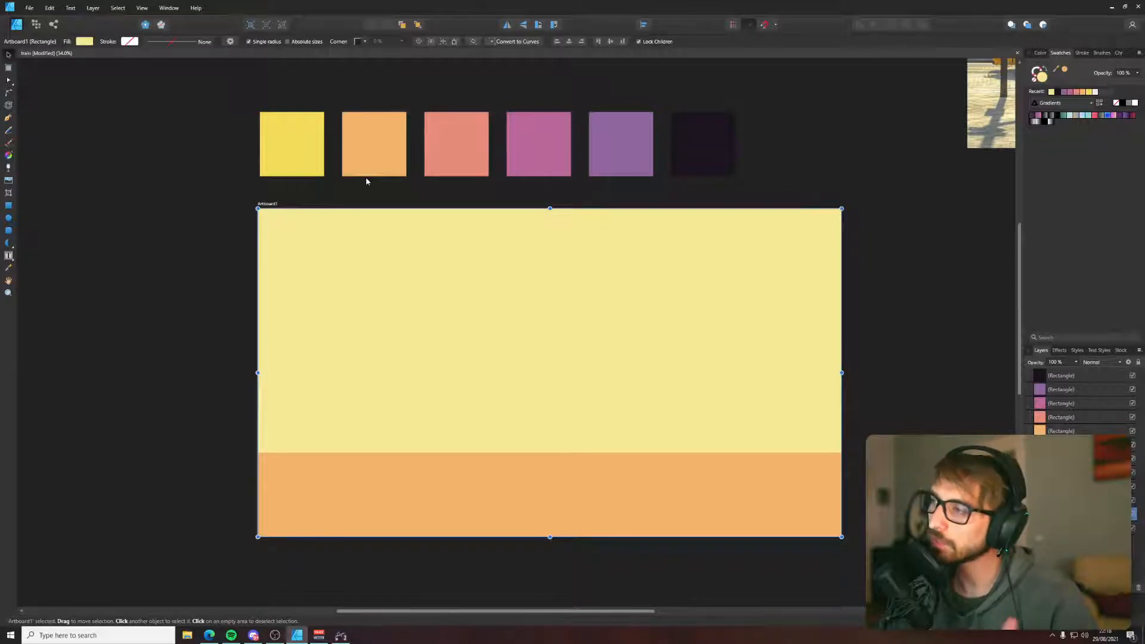
{"action": "scroll", "coordinate": [811, 387], "scroll_direction": "right", "scroll_amount": 2}
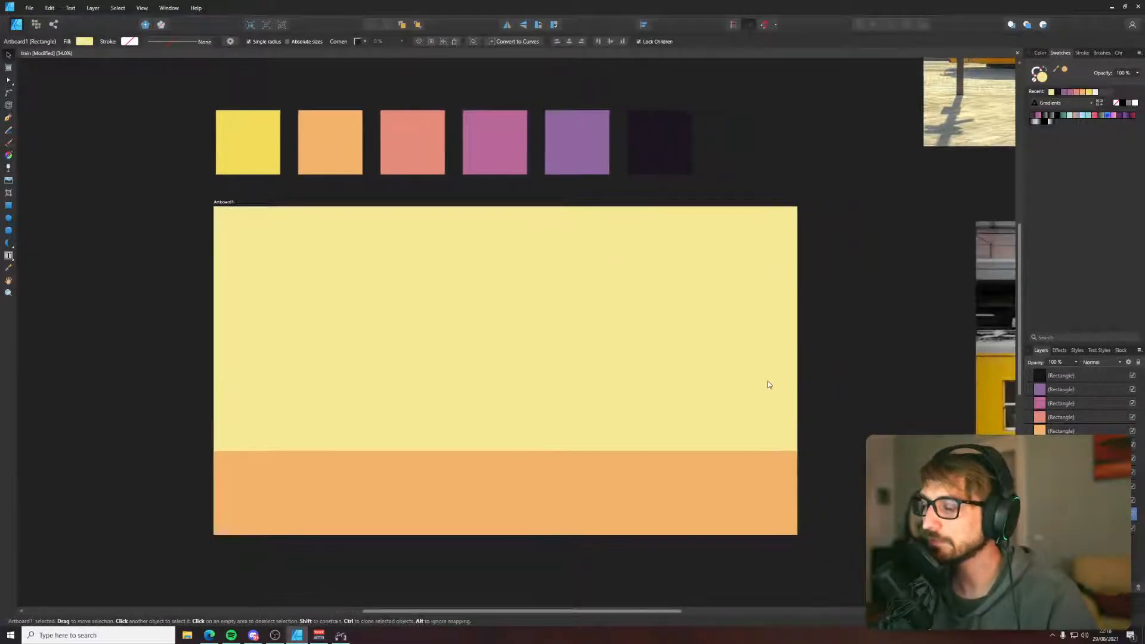
{"action": "key", "text": "p"}
{"action": "left_click_drag", "start_coordinate": [746, 372], "coordinate": [240, 507]}
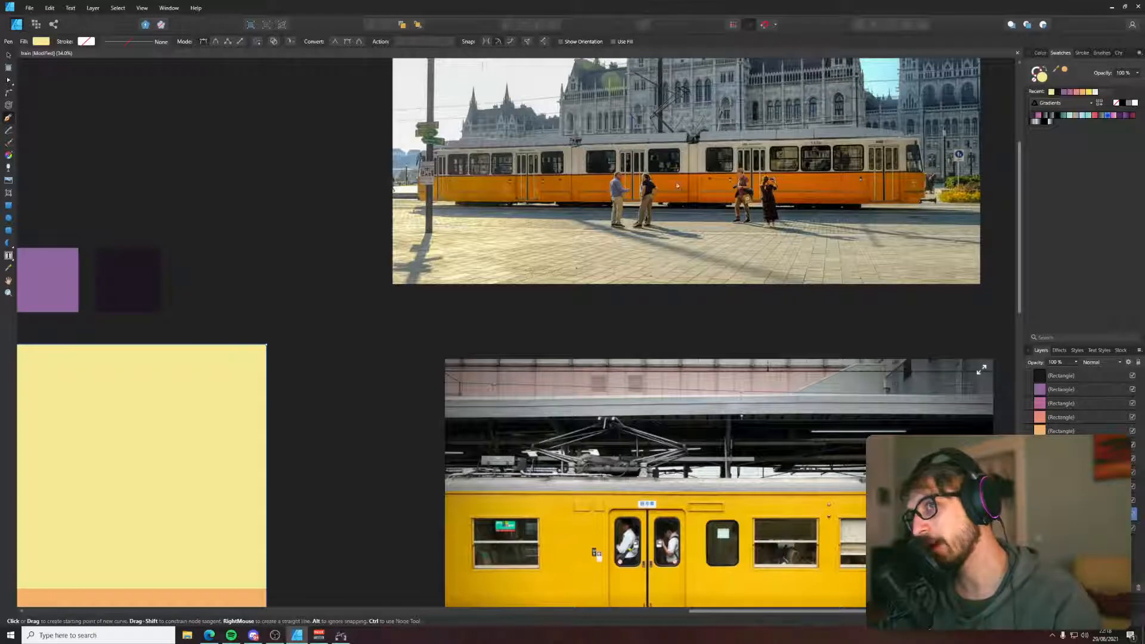
{"action": "key", "text": "v"}
{"action": "scroll", "coordinate": [596, 269], "scroll_direction": "left", "scroll_amount": 8}
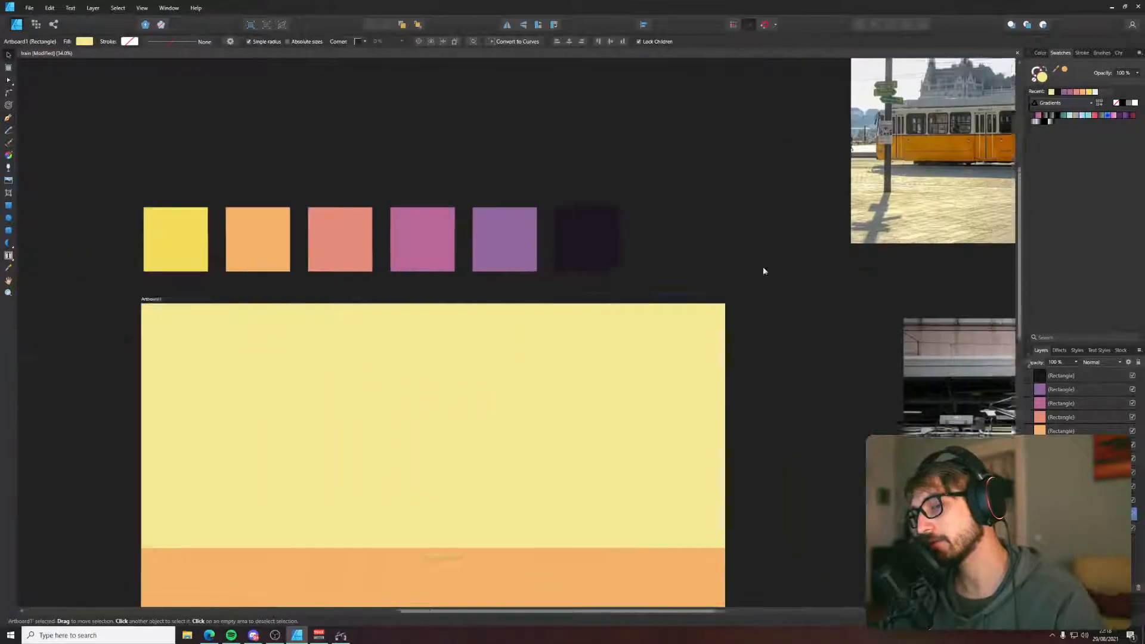
{"action": "left_click", "coordinate": [1095, 93]}
{"action": "left_click_drag", "start_coordinate": [828, 310], "coordinate": [731, 230]}
{"action": "key", "text": "p"}
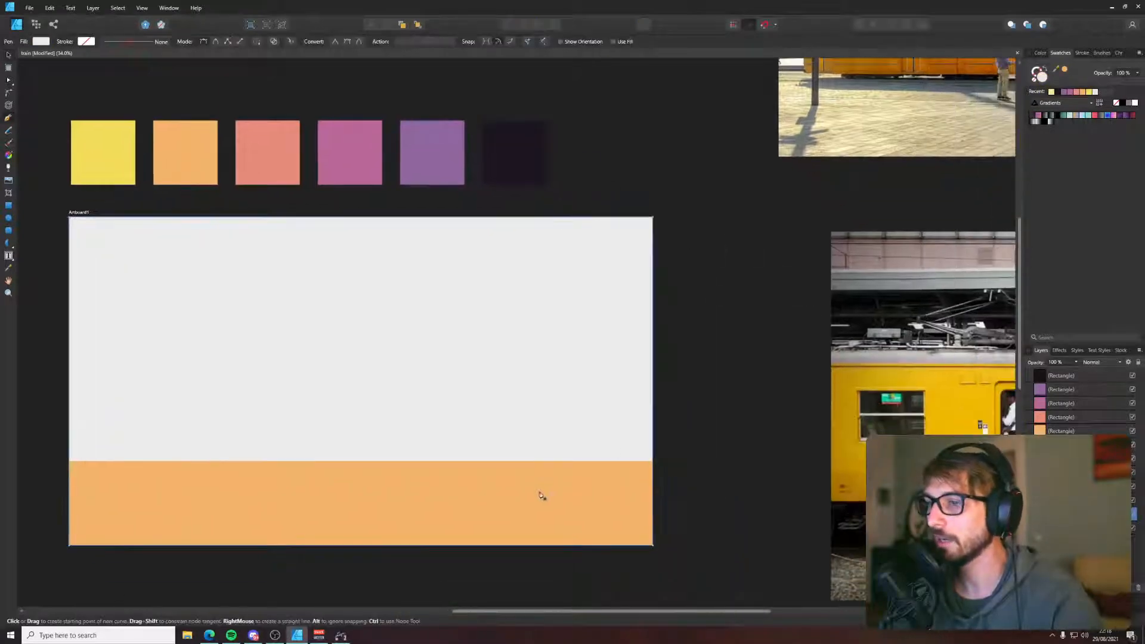
{"action": "left_click", "coordinate": [539, 491]}
{"action": "key", "text": "v"}
{"action": "left_click", "coordinate": [569, 486]}
{"action": "left_click", "coordinate": [666, 426]}
- Move the Budapest tram image and the yellow train image closer to the artboard
{"action": "left_click_drag", "start_coordinate": [779, 137], "coordinate": [838, 327]}
{"action": "scroll", "coordinate": [685, 296], "scroll_direction": "down", "scroll_amount": 3}
{"action": "scroll", "coordinate": [707, 242], "scroll_direction": "down", "scroll_amount": 3}
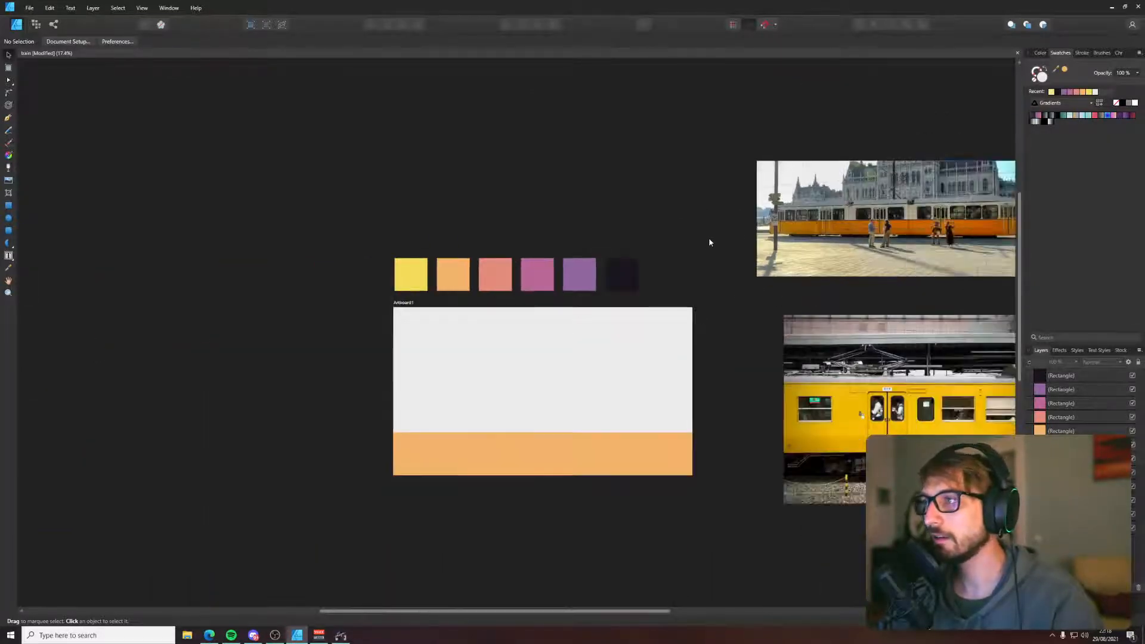
{"action": "left_click", "coordinate": [895, 241]}
{"action": "left_click_drag", "start_coordinate": [895, 241], "coordinate": [777, 216]}
{"action": "scroll", "coordinate": [801, 270], "scroll_direction": "down", "scroll_amount": 2}
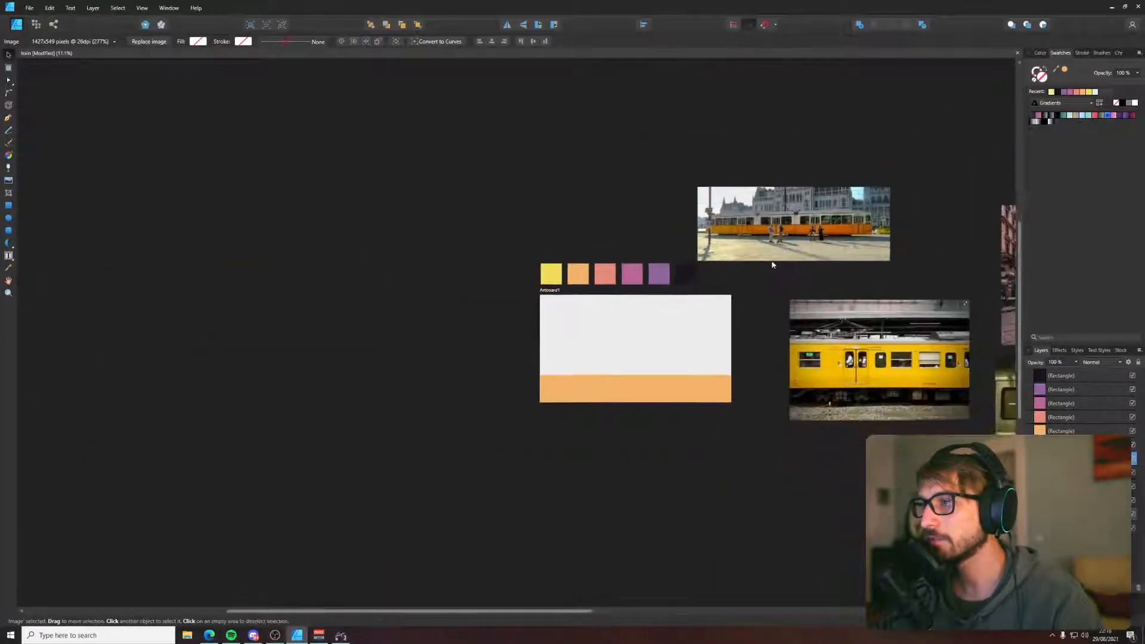
{"action": "scroll", "coordinate": [726, 250], "scroll_direction": "up", "scroll_amount": 3}
{"action": "left_click_drag", "start_coordinate": [727, 247], "coordinate": [655, 232]}
{"action": "left_click_drag", "start_coordinate": [676, 169], "coordinate": [695, 208]}
{"action": "left_click_drag", "start_coordinate": [789, 306], "coordinate": [697, 283]}
{"action": "scroll", "coordinate": [441, 306], "scroll_direction": "up", "scroll_amount": 1}
{"action": "key", "text": "p"}
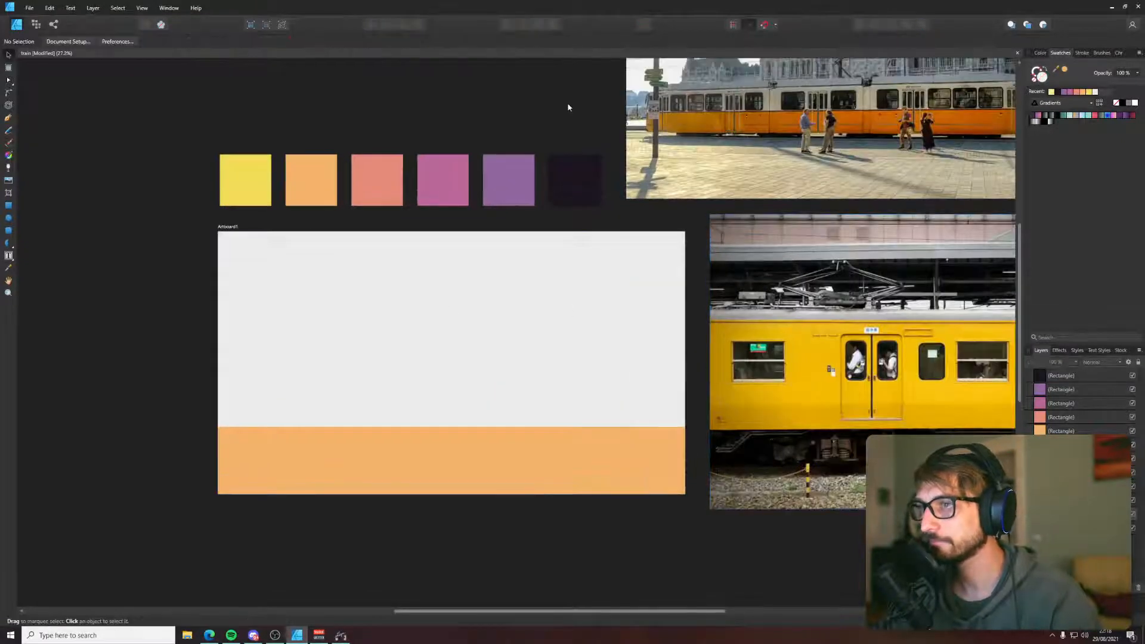
{"action": "scroll", "coordinate": [327, 304], "scroll_direction": "up", "scroll_amount": 3}
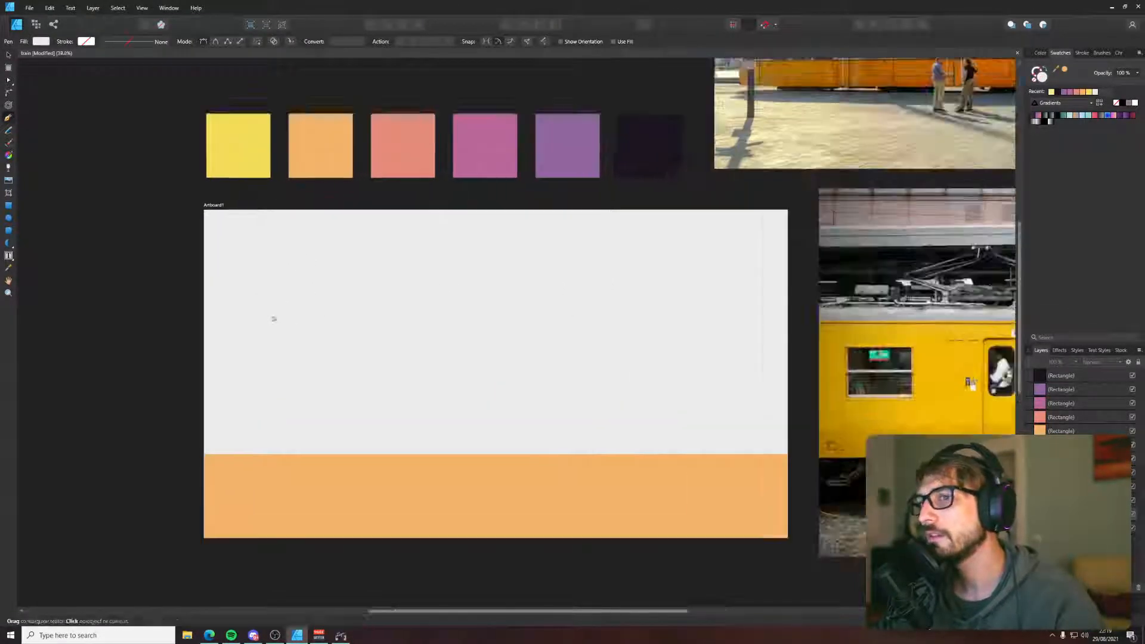
{"action": "left_click_drag", "start_coordinate": [342, 241], "coordinate": [339, 243]}
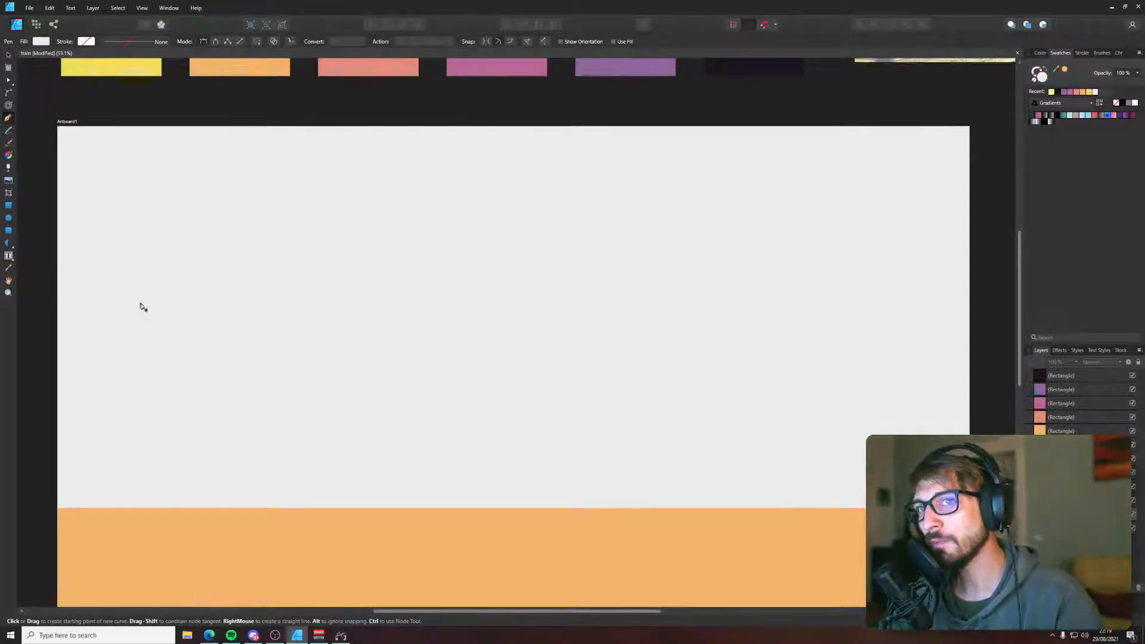
{"action": "left_click", "coordinate": [106, 346]}
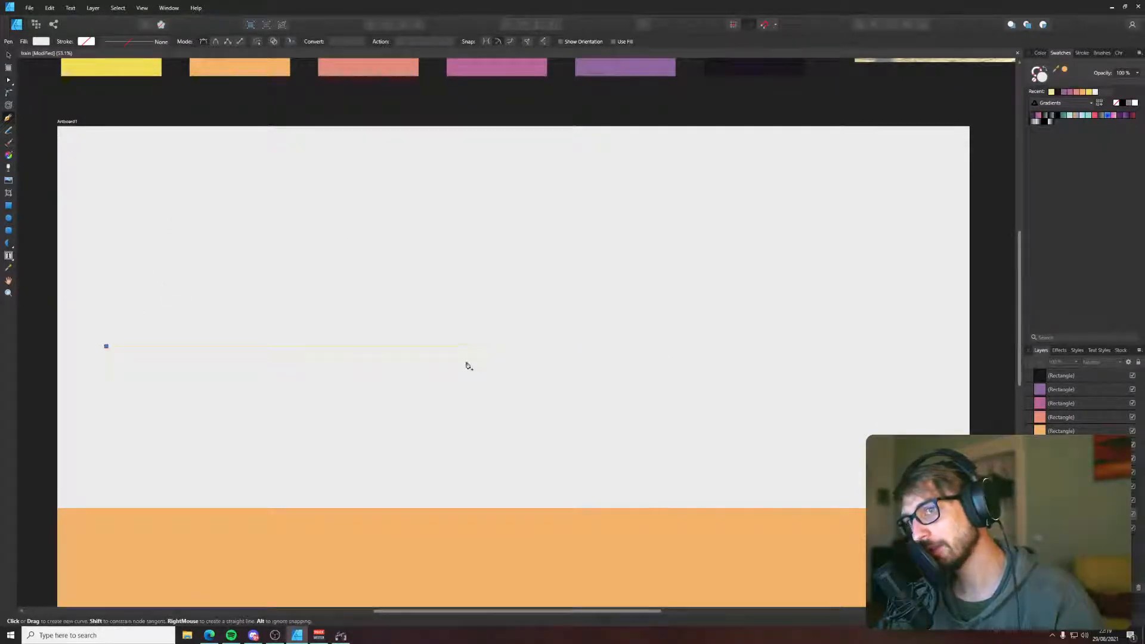
{"action": "left_click", "coordinate": [394, 346]}
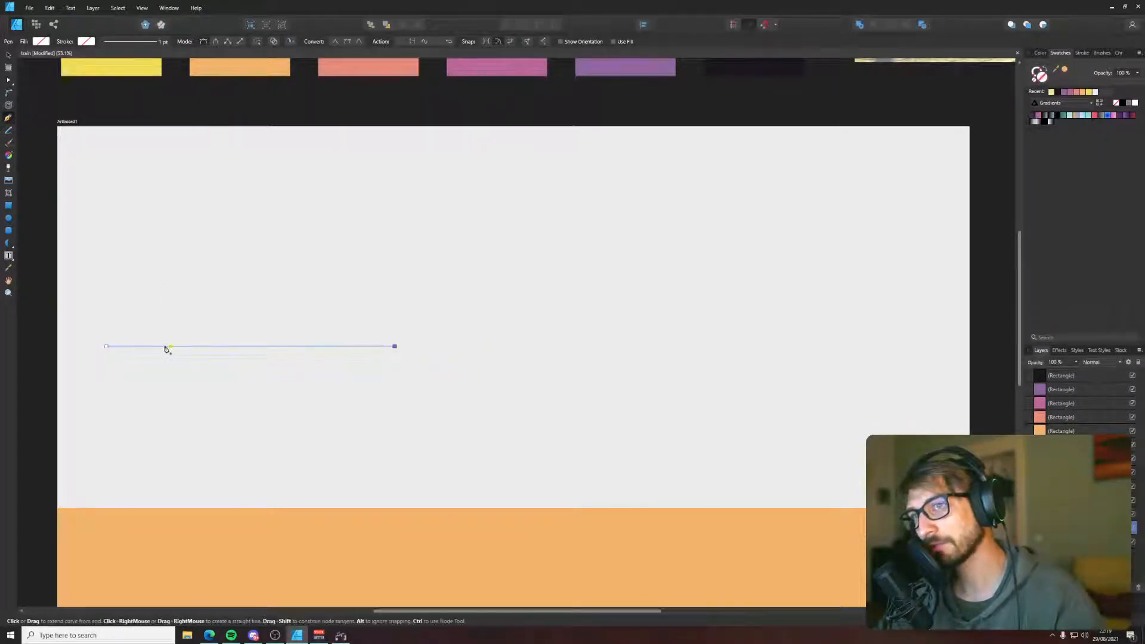
{"action": "key", "text": "a"}
{"action": "key", "text": "p"}
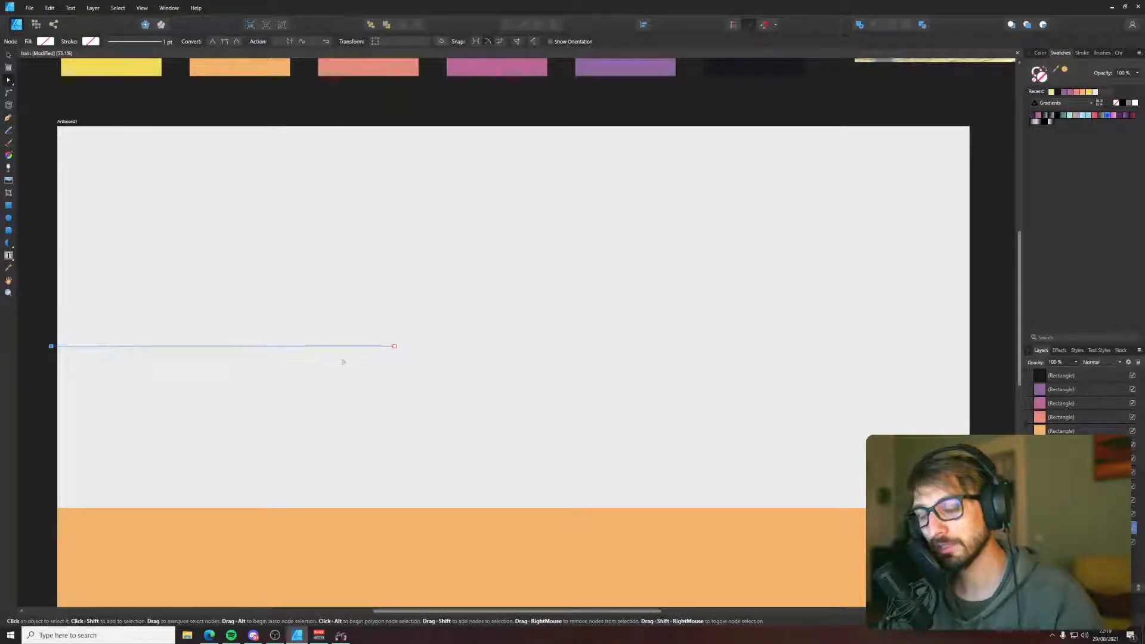
{"action": "left_click", "coordinate": [400, 355]}
{"action": "key", "text": "a"}
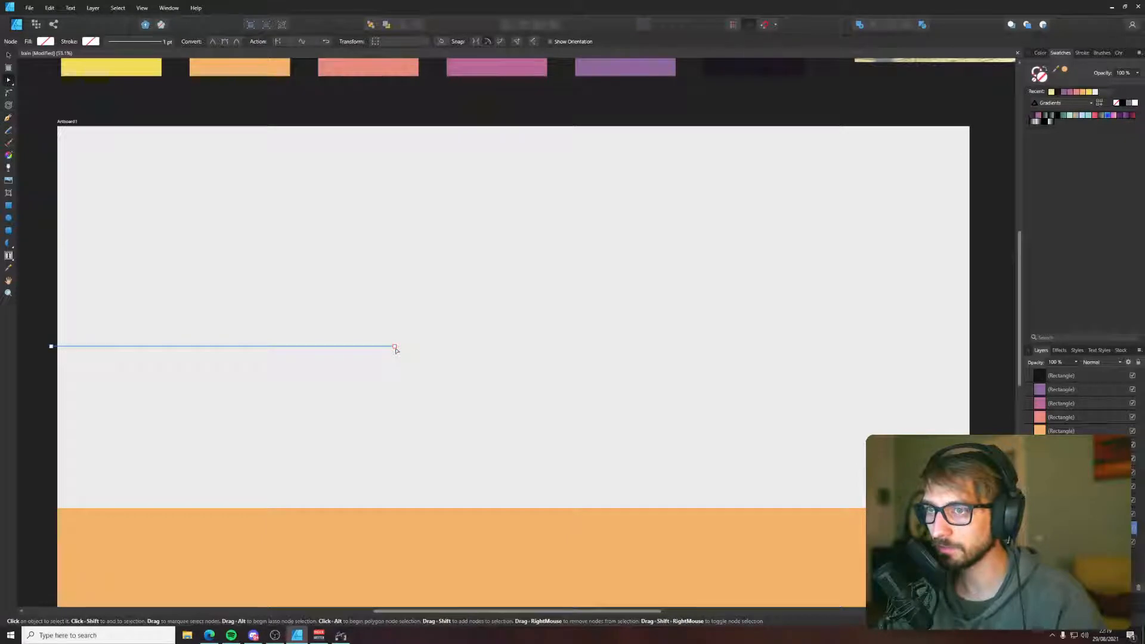
{"action": "left_click", "coordinate": [395, 347]}
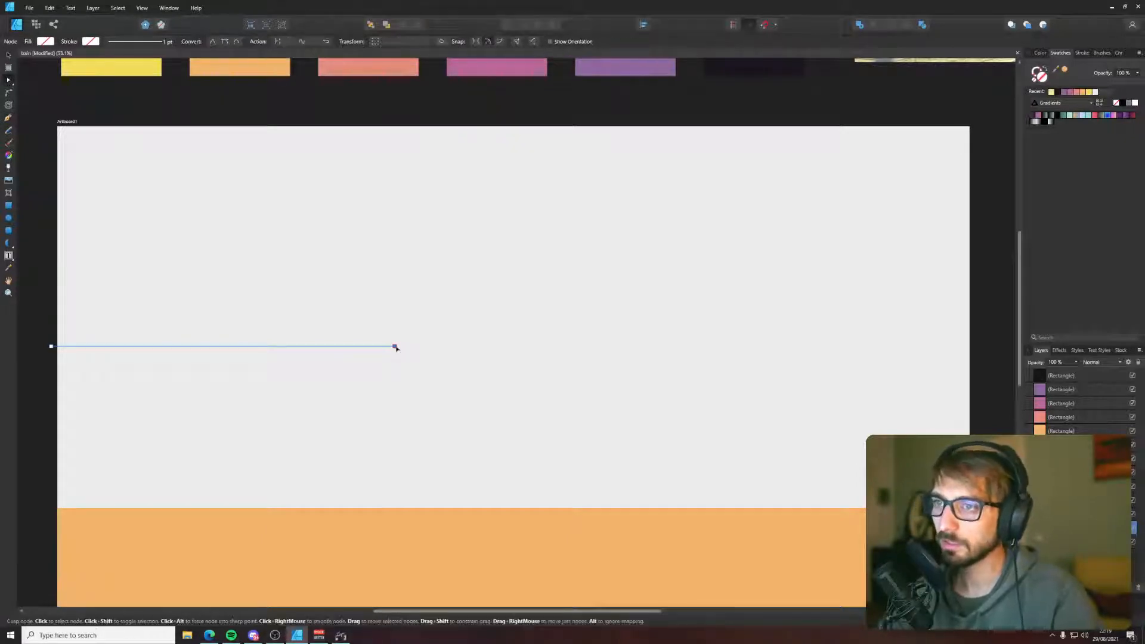
{"action": "key", "text": "Delete"}
{"action": "key", "text": "ctrl+z"}
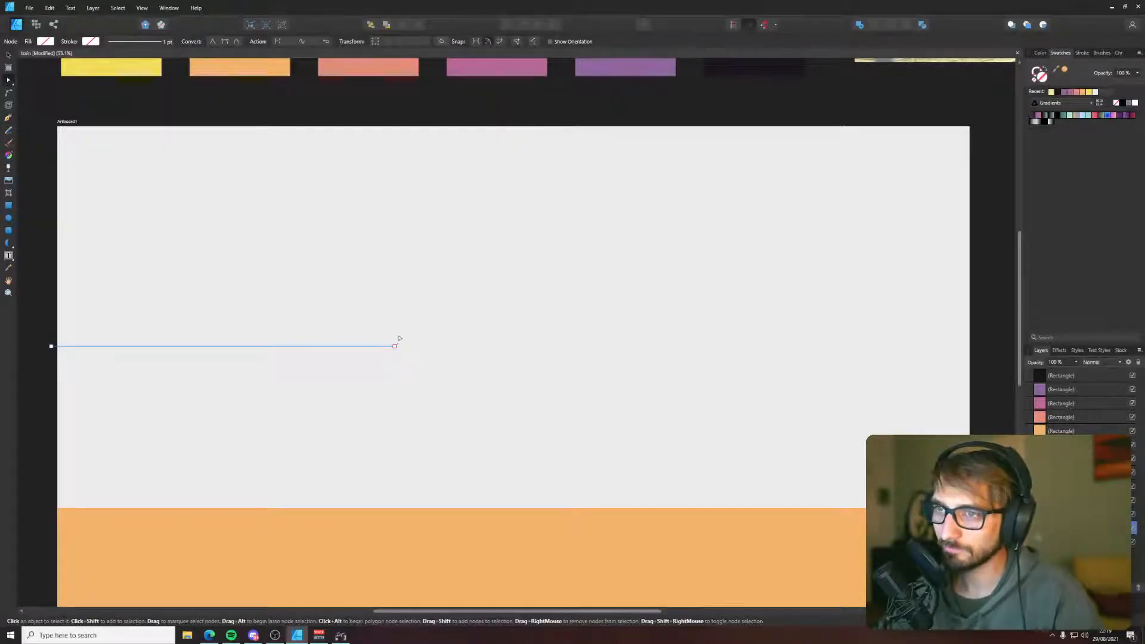
{"action": "key", "text": "v"}
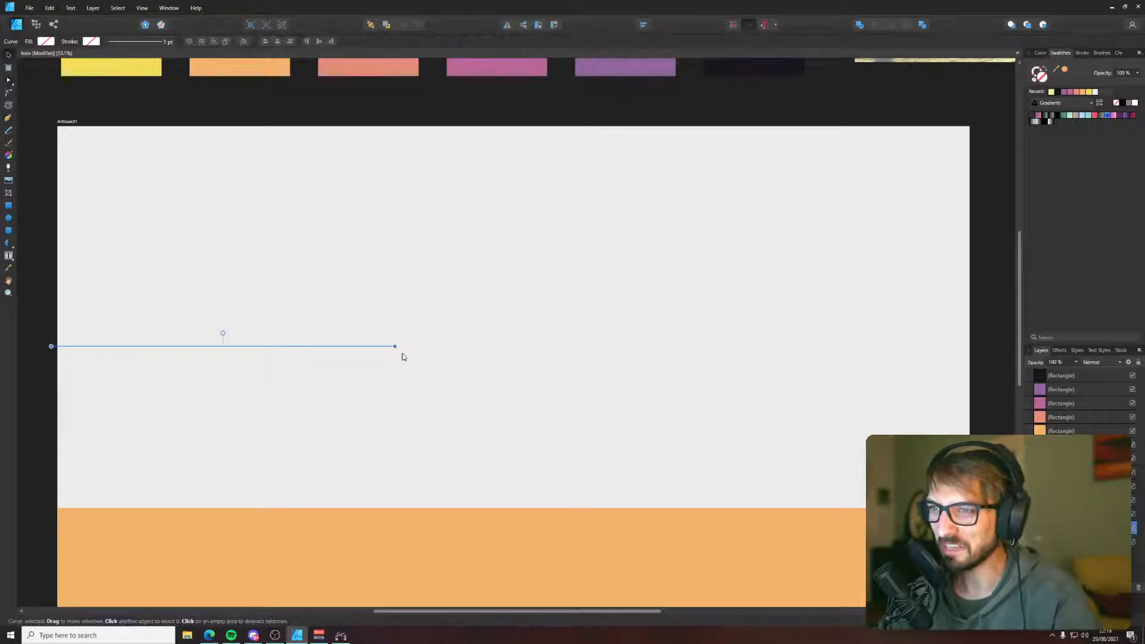
{"action": "key", "text": "Delete"}
- Draw the closed carriage body outline with the Pen tool, from just outside the artboard's left edge, with a bevelled upper front corner above the ground
{"action": "key", "text": "p"}
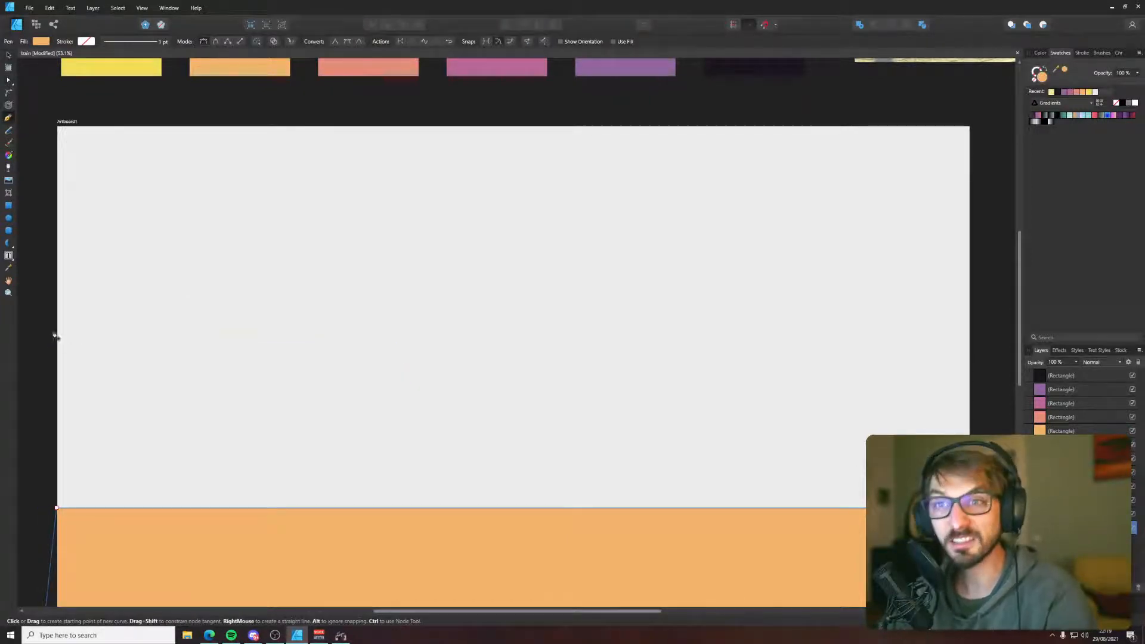
{"action": "left_click", "coordinate": [53, 332]}
{"action": "left_click", "coordinate": [359, 332]}
{"action": "left_click", "coordinate": [368, 334]}
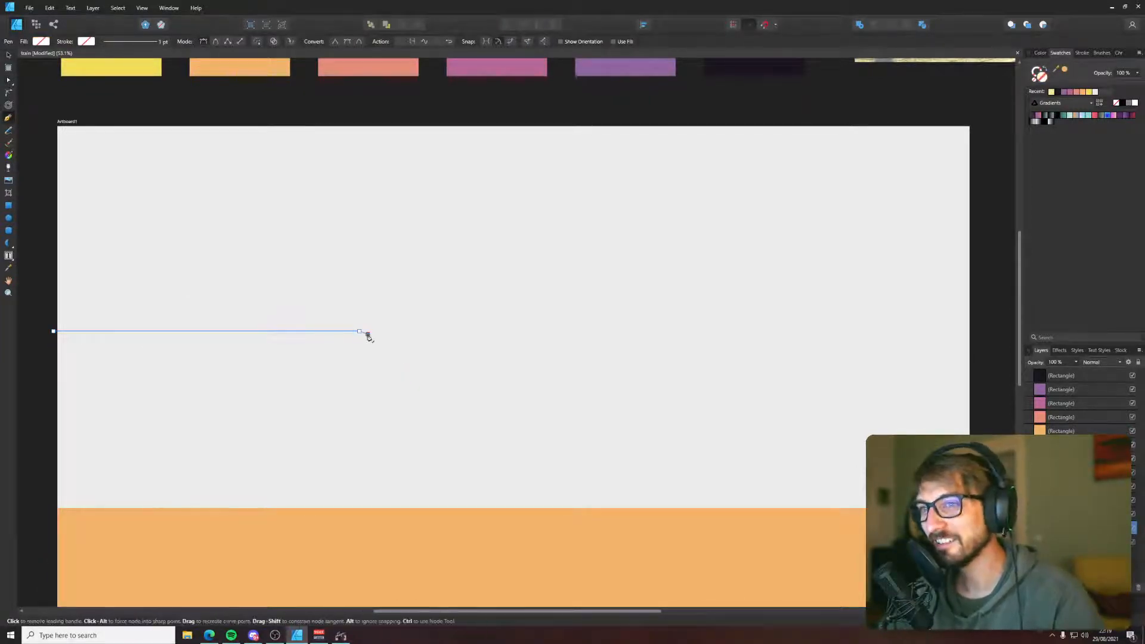
{"action": "left_click", "coordinate": [367, 496]}
{"action": "left_click", "coordinate": [51, 496]}
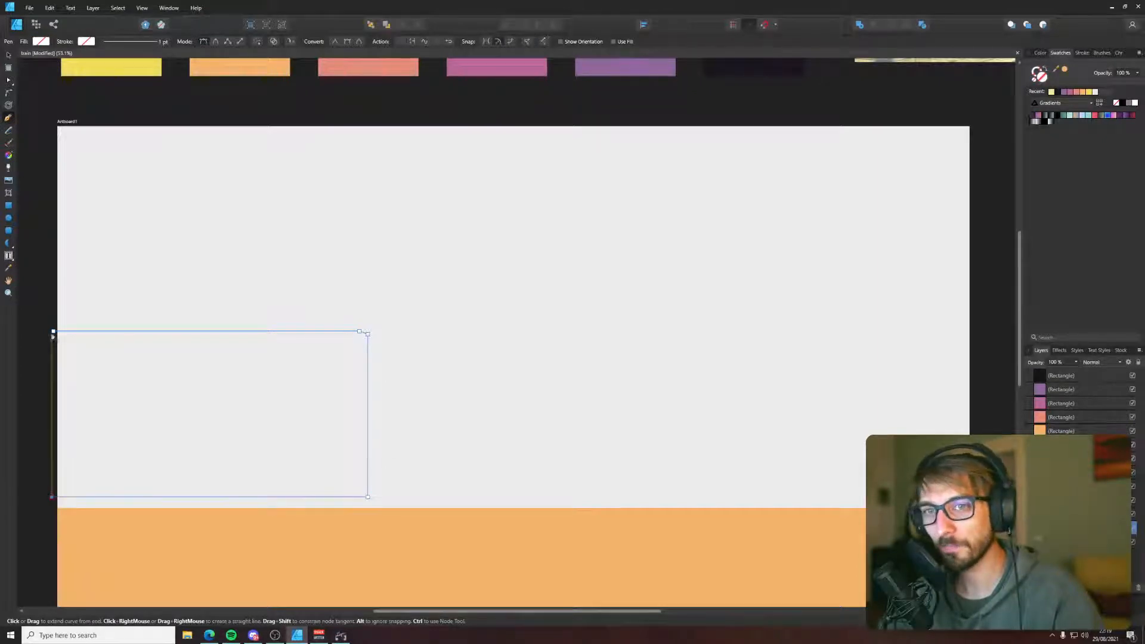
{"action": "left_click", "coordinate": [53, 332]}
{"action": "key", "text": "v"}
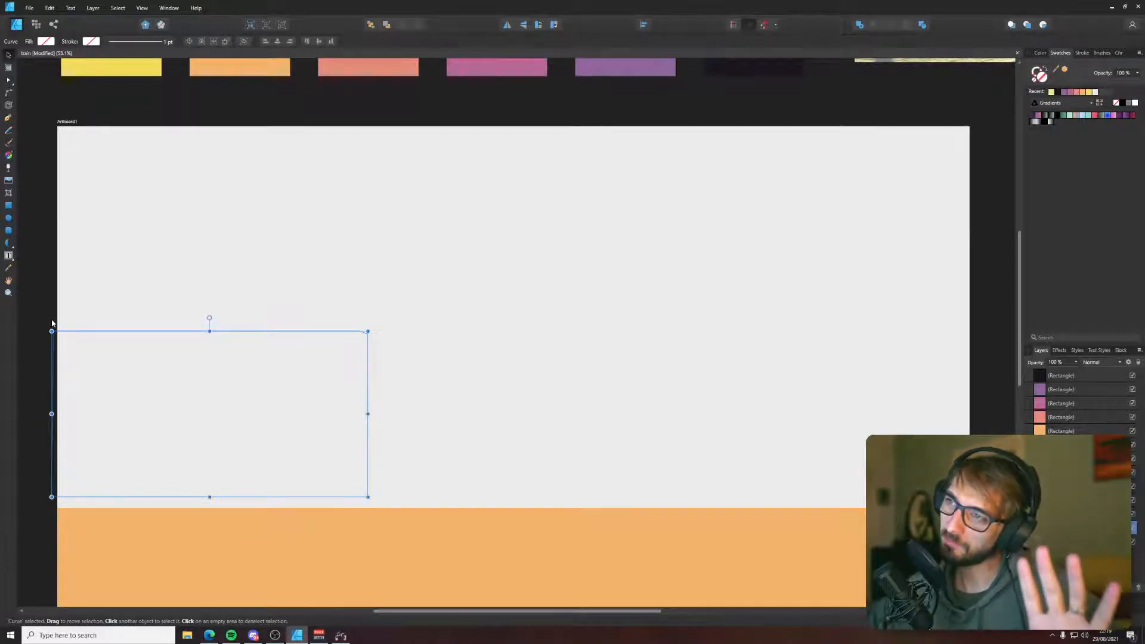
- Bevel the lower front corner of the carriage outline by editing its nodes
{"action": "scroll", "coordinate": [52, 322], "scroll_direction": "down", "scroll_amount": 3}
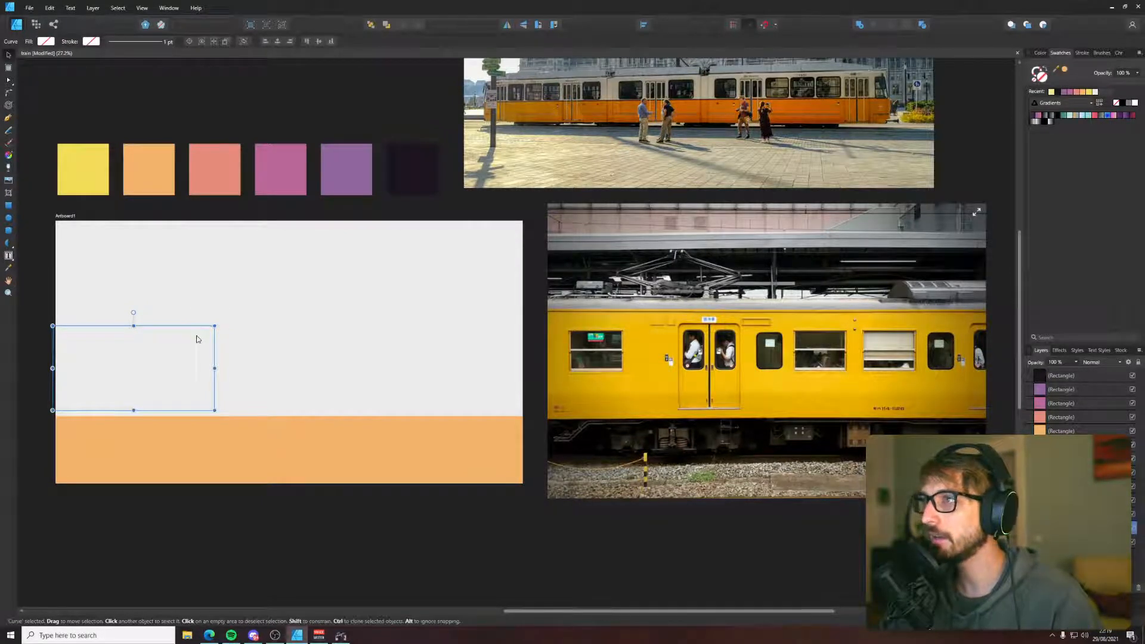
{"action": "scroll", "coordinate": [198, 339], "scroll_direction": "up", "scroll_amount": 5}
{"action": "key", "text": "a"}
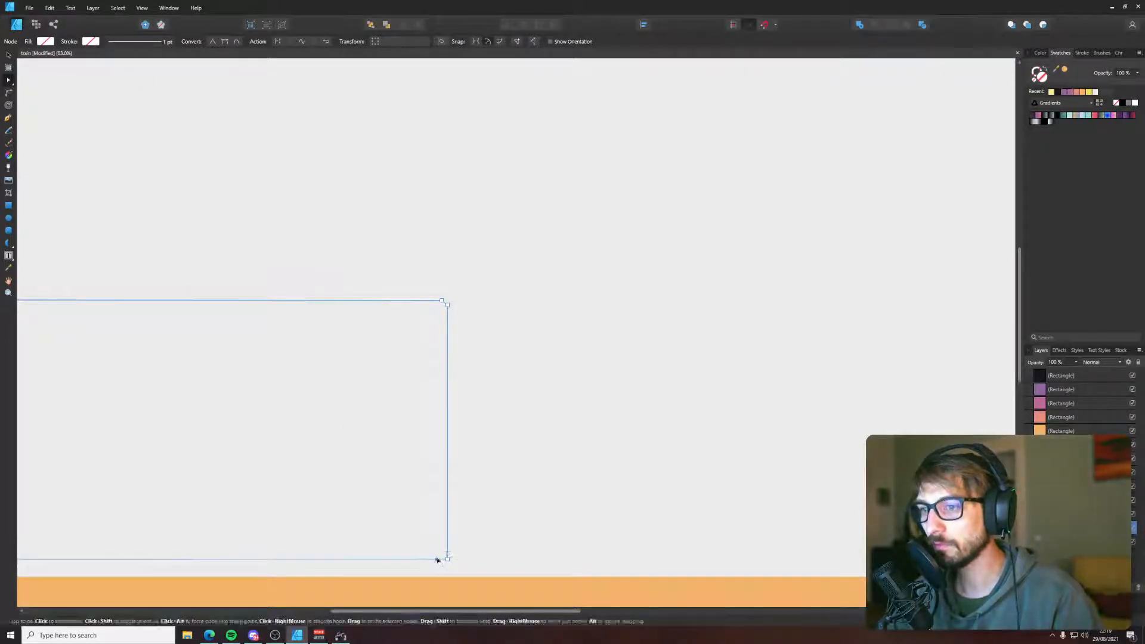
{"action": "left_click", "coordinate": [448, 559]}
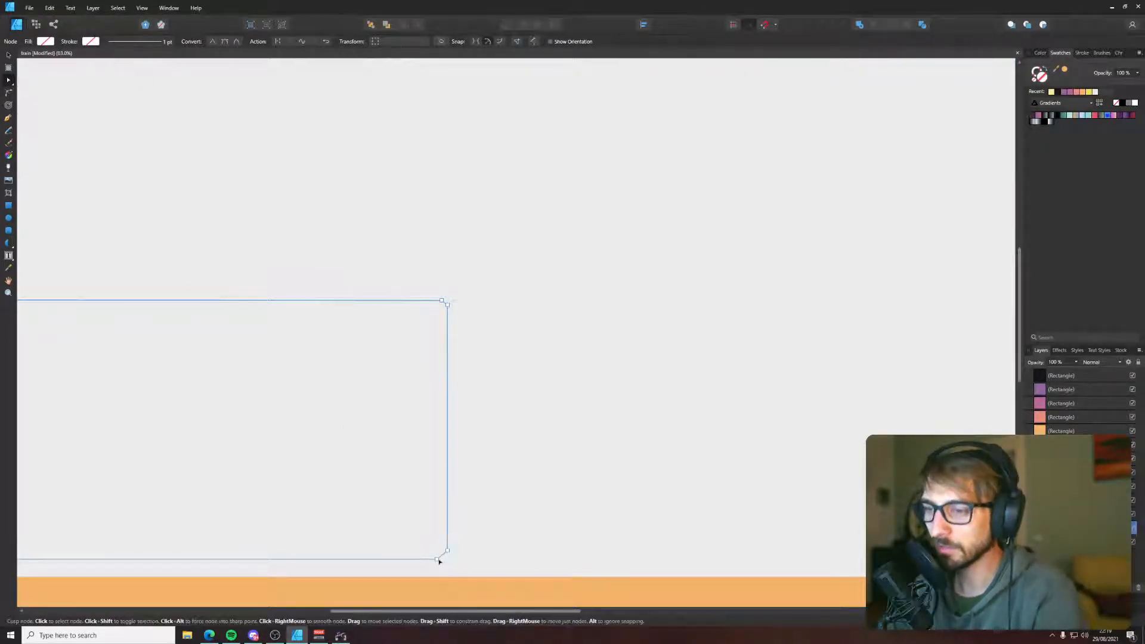
{"action": "left_click_drag", "start_coordinate": [447, 560], "coordinate": [445, 556]}
- Nudge the carriage outline's lower rear node slightly inward at the artboard's left edge and deselect the outline
{"action": "scroll", "coordinate": [444, 558], "scroll_direction": "left", "scroll_amount": 6}
{"action": "scroll", "coordinate": [444, 558], "scroll_direction": "down", "scroll_amount": 2}
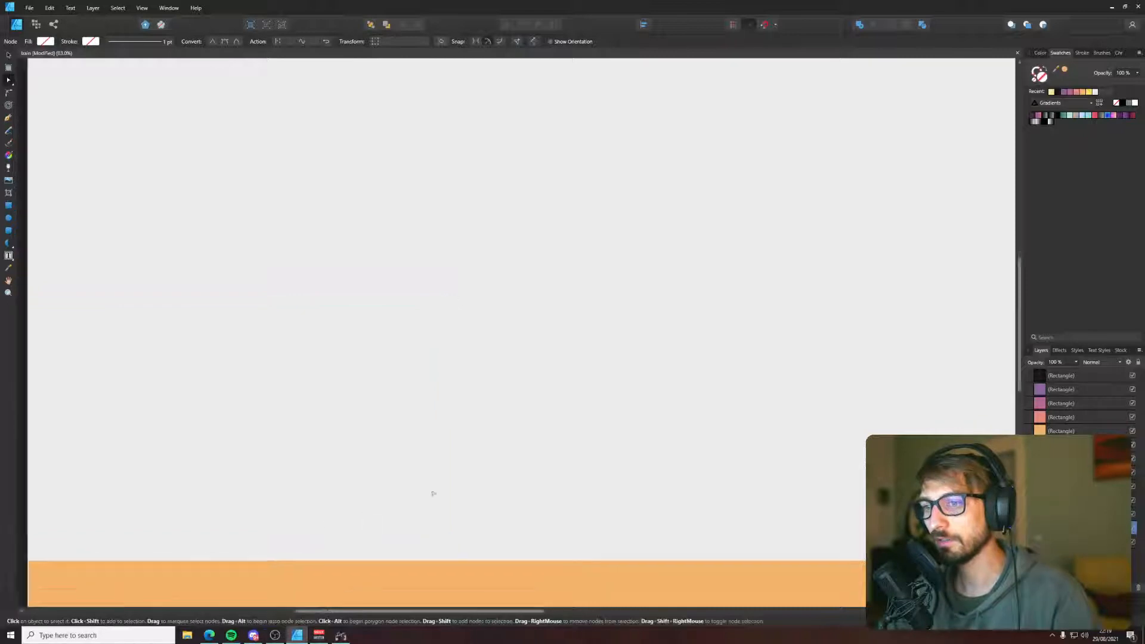
{"action": "left_click_drag", "start_coordinate": [309, 434], "coordinate": [315, 435]}
{"action": "left_click", "coordinate": [304, 389]}
{"action": "key", "text": "v"}
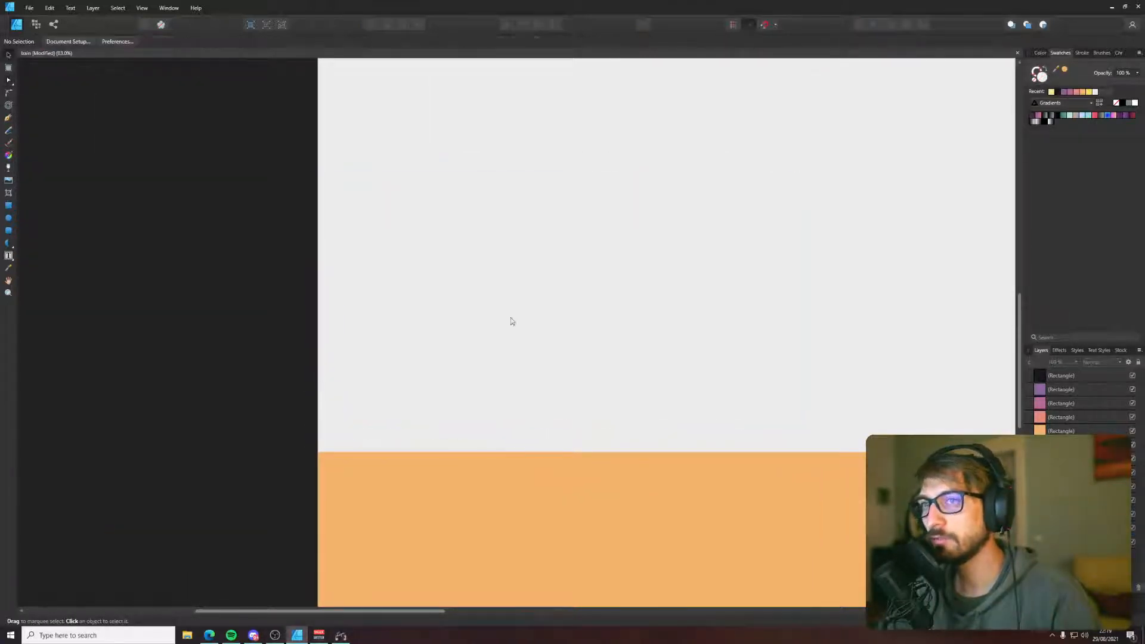
- Give the carriage outline a stroke in the dark recent colour and deselect it
{"action": "left_click", "coordinate": [803, 227]}
{"action": "key", "text": "c"}
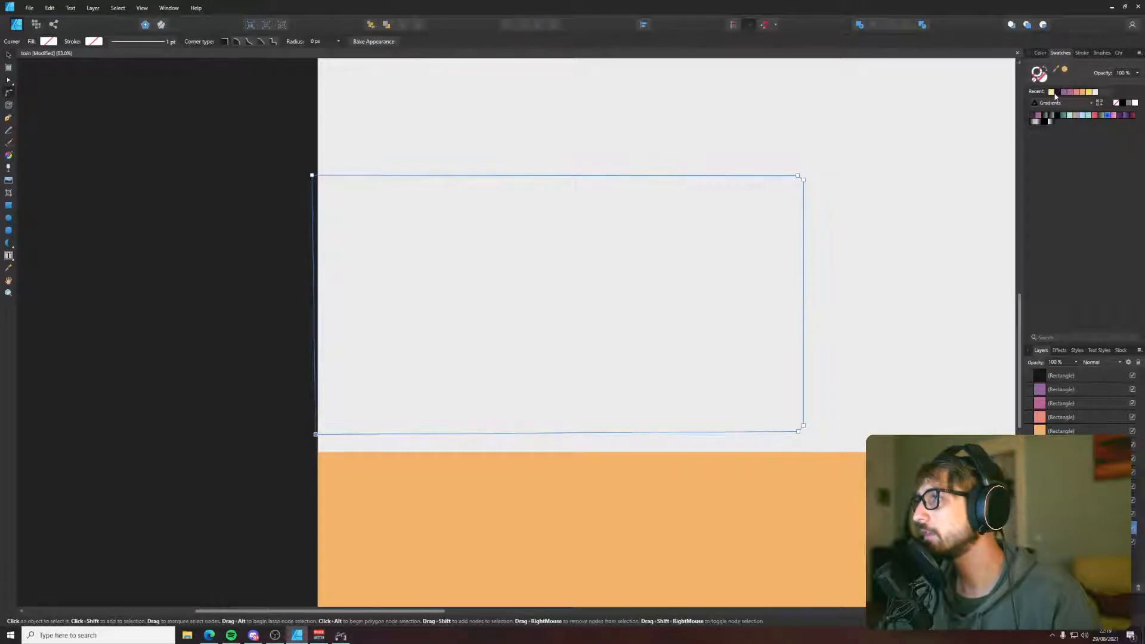
{"action": "key", "text": "v"}
{"action": "left_click", "coordinate": [183, 285]}
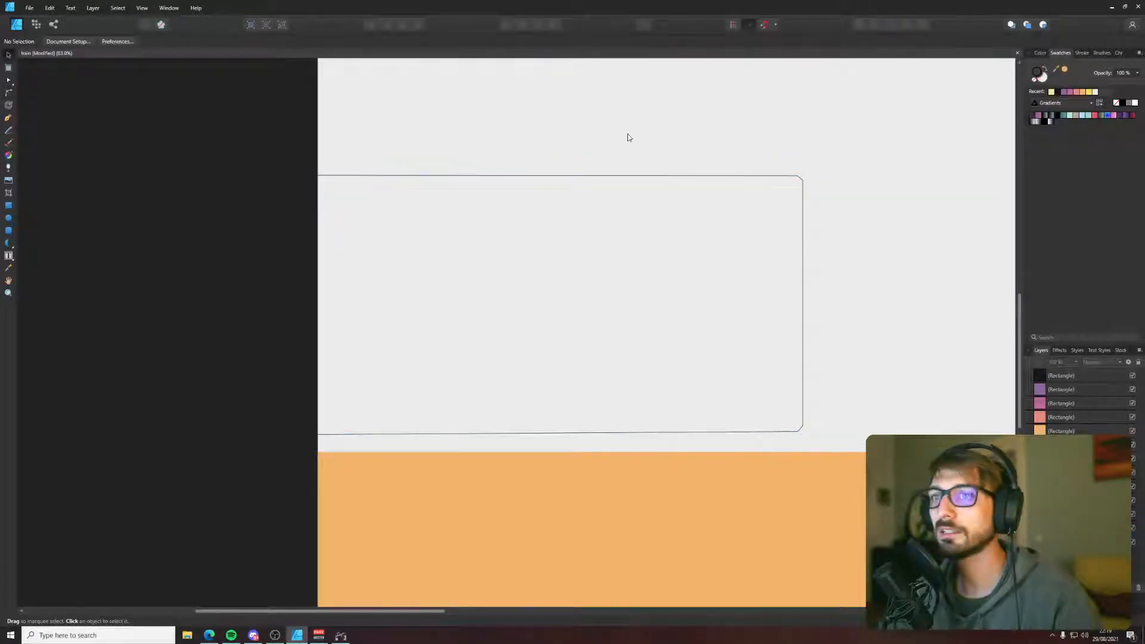
- Examine the tram and yellow train reference photos beside the carriage outline
{"action": "left_click_drag", "start_coordinate": [627, 138], "coordinate": [171, 281]}
{"action": "key", "text": "j"}
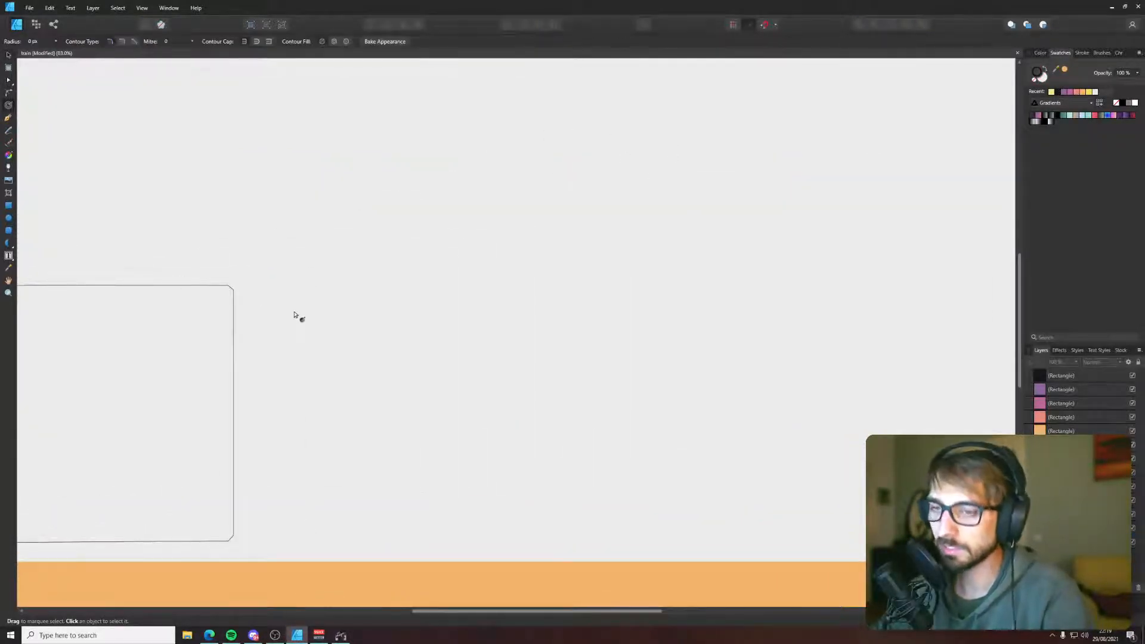
{"action": "scroll", "coordinate": [294, 314], "scroll_direction": "down", "scroll_amount": 3}
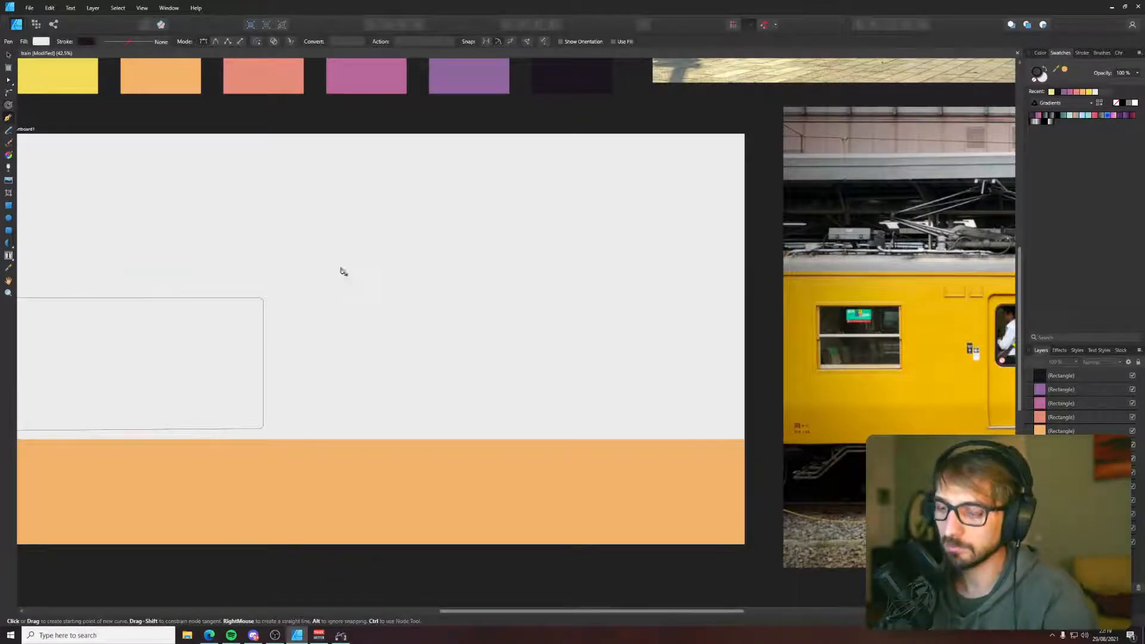
{"action": "key", "text": "p"}
{"action": "scroll", "coordinate": [333, 274], "scroll_direction": "up", "scroll_amount": 1}
{"action": "left_click_drag", "start_coordinate": [332, 273], "coordinate": [84, 546]}
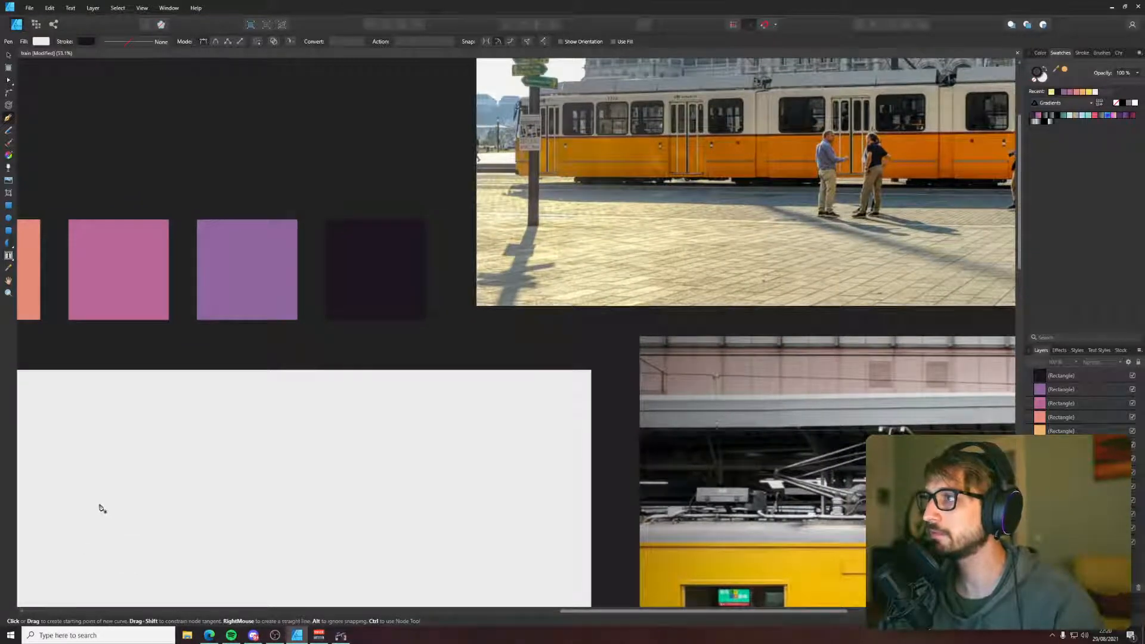
{"action": "left_click_drag", "start_coordinate": [84, 539], "coordinate": [636, 251]}
{"action": "scroll", "coordinate": [609, 346], "scroll_direction": "down", "scroll_amount": 3}
- Draw a closed roof strip with the Pen tool along the carriage's top edge, from its bevelled corner to just past the artboard's left edge
{"action": "scroll", "coordinate": [506, 376], "scroll_direction": "up", "scroll_amount": 5}
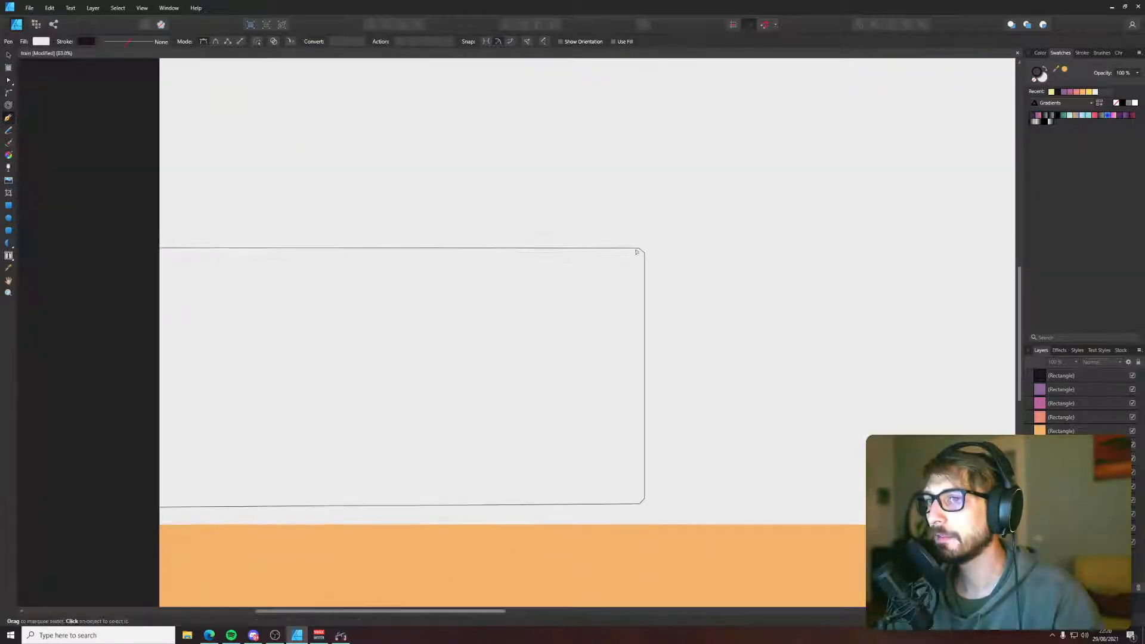
{"action": "scroll", "coordinate": [635, 249], "scroll_direction": "up", "scroll_amount": 2}
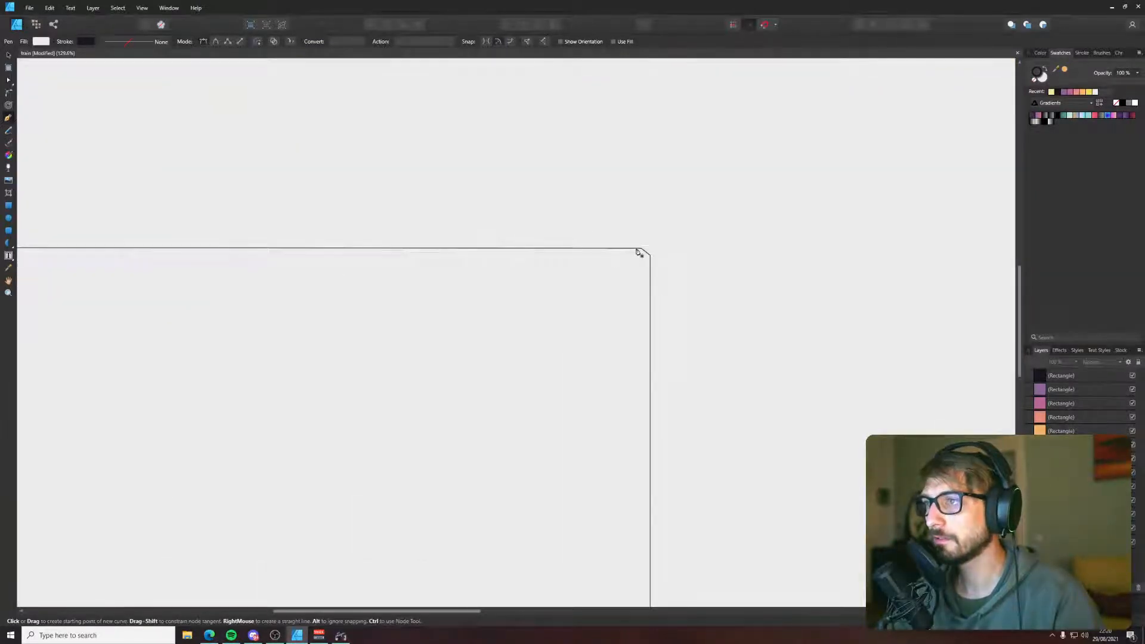
{"action": "left_click", "coordinate": [638, 252]}
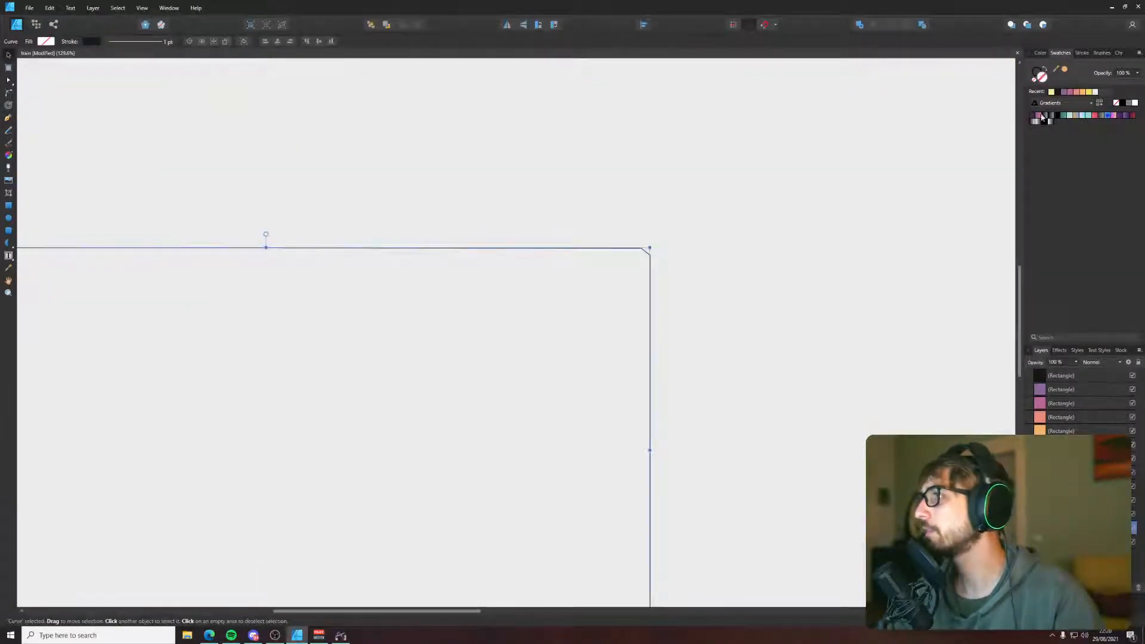
{"action": "key", "text": "ctrl+d"}
{"action": "key", "text": "p"}
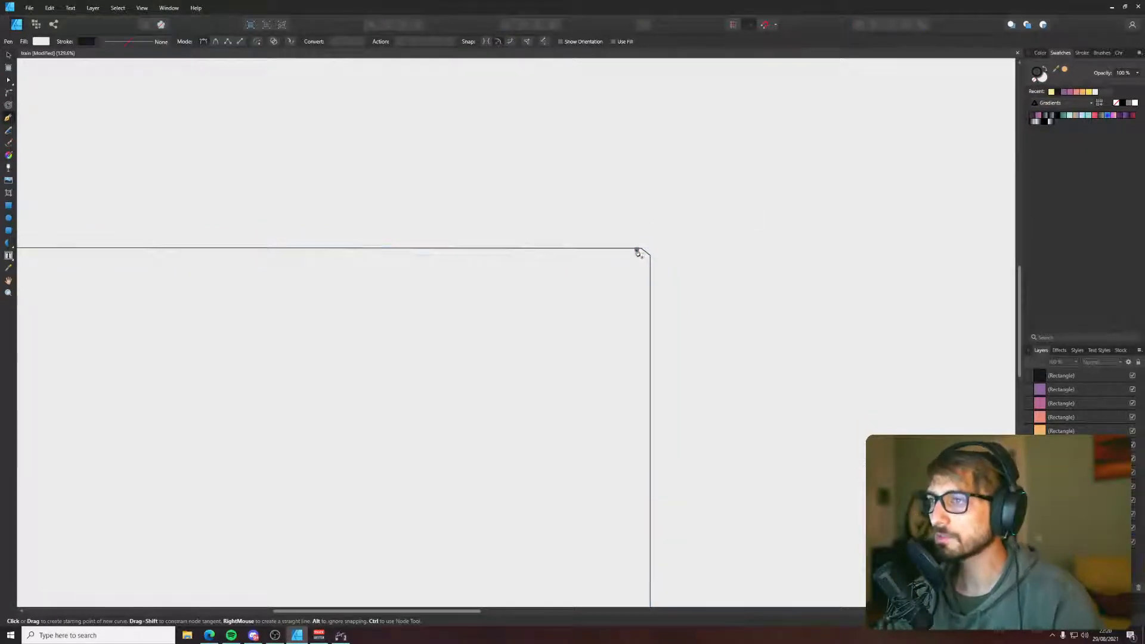
{"action": "left_click", "coordinate": [637, 249]}
{"action": "scroll", "coordinate": [619, 230], "scroll_direction": "left", "scroll_amount": 5}
{"action": "scroll", "coordinate": [620, 230], "scroll_direction": "up", "scroll_amount": 2}
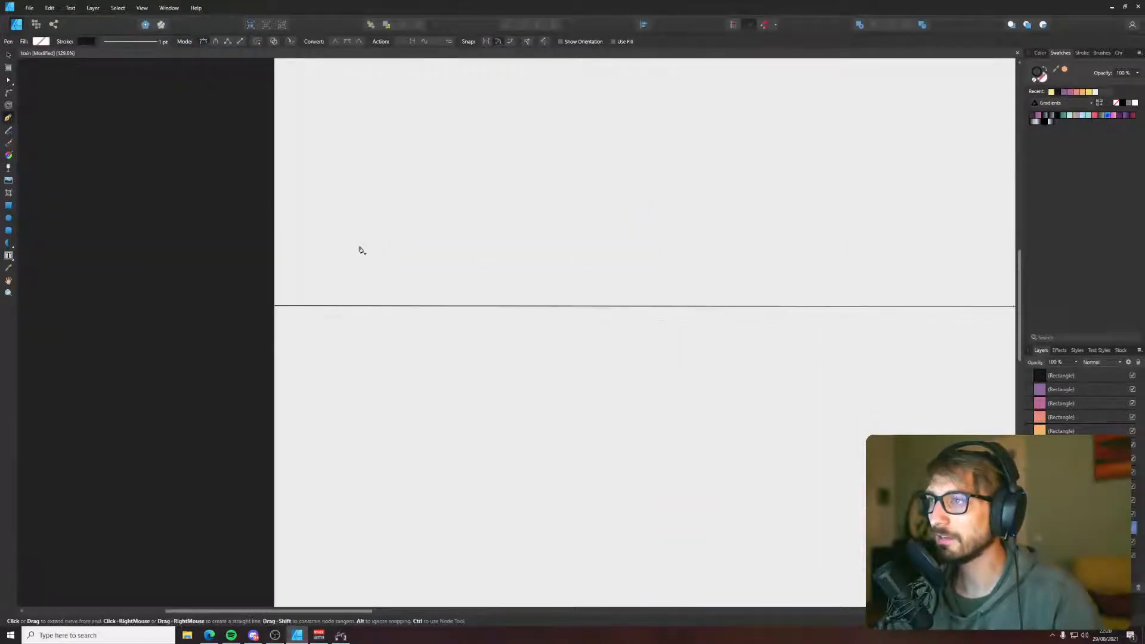
{"action": "left_click", "coordinate": [267, 260]}
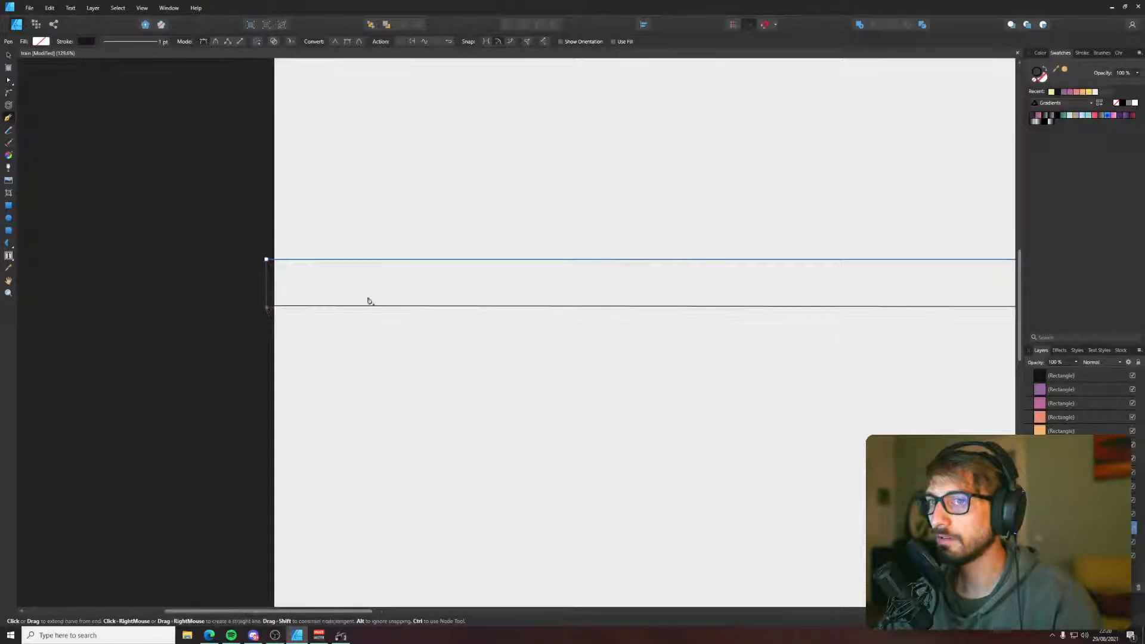
{"action": "scroll", "coordinate": [368, 302], "scroll_direction": "right", "scroll_amount": 5}
{"action": "scroll", "coordinate": [368, 301], "scroll_direction": "up", "scroll_amount": 1}
{"action": "left_click", "coordinate": [426, 339]}
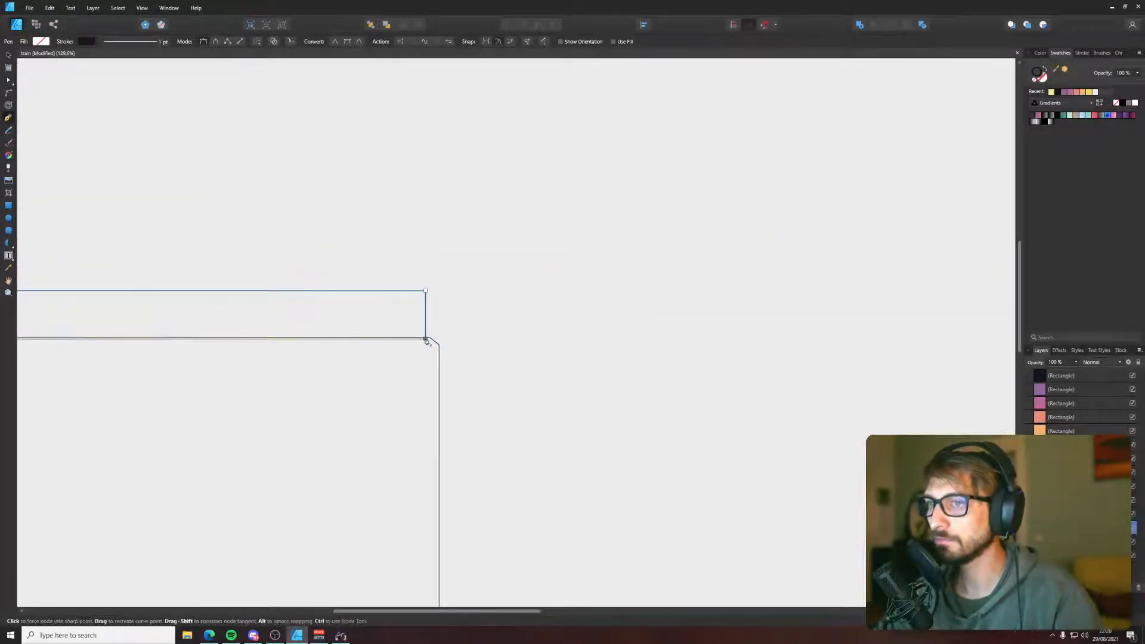
{"action": "key", "text": "Escape"}
- Fill the carriage body with off-white, send it to the back and deselect it
{"action": "key", "text": "v"}
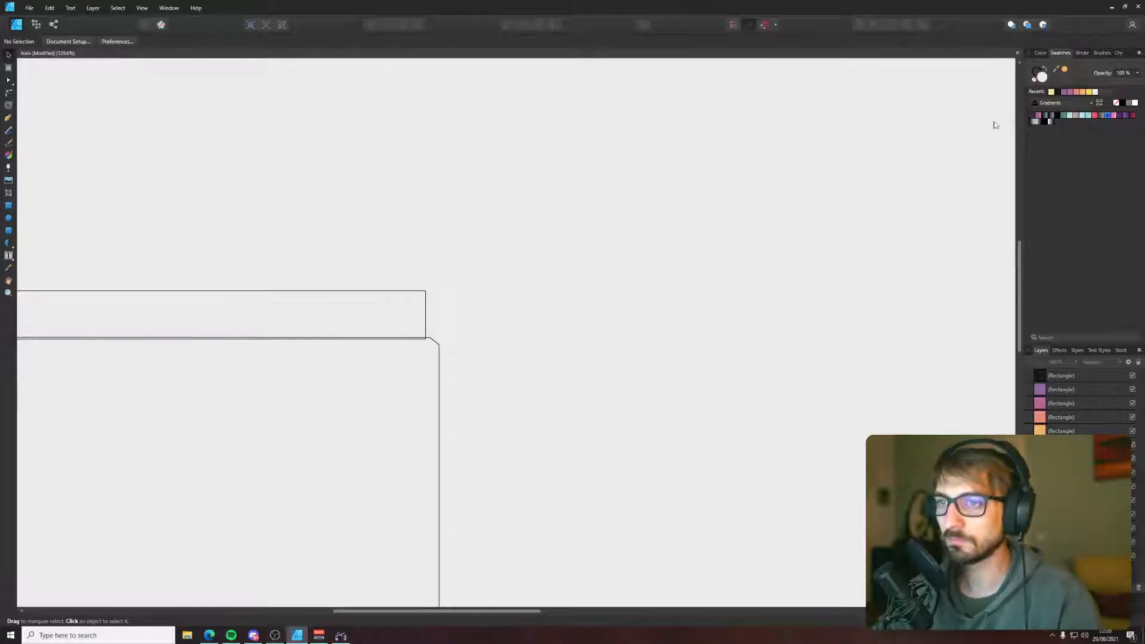
{"action": "left_click", "coordinate": [438, 356]}
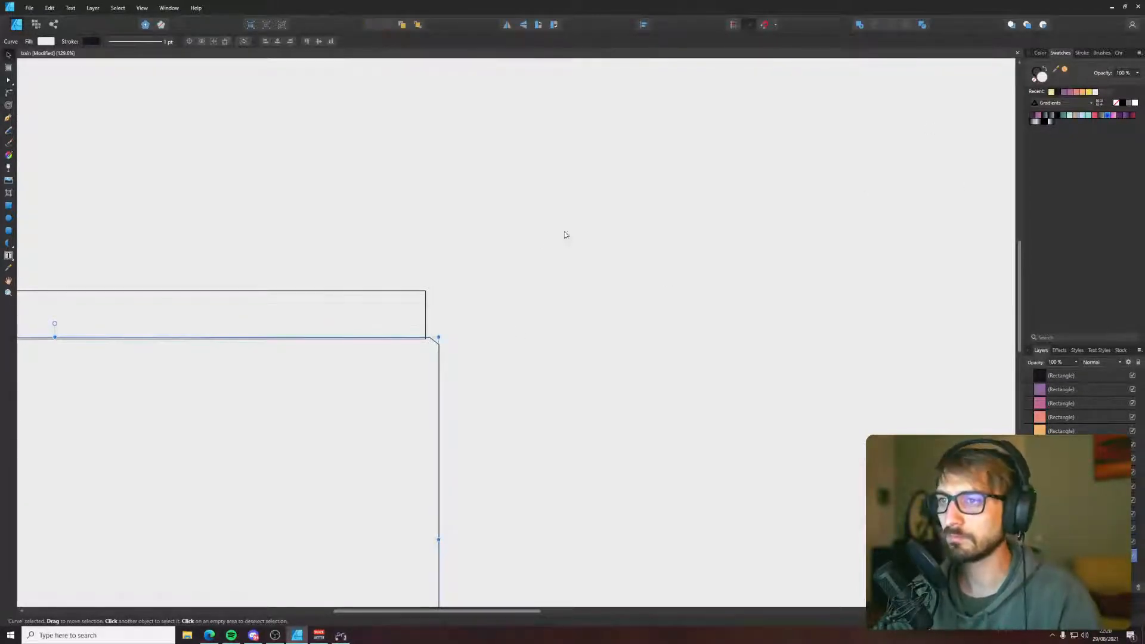
{"action": "left_click", "coordinate": [511, 246]}
- Draw a narrow closed vertical panel with the Pen tool along the carriage's front end, spanning from its upper bevel to its lower bevel
{"action": "scroll", "coordinate": [509, 235], "scroll_direction": "down", "scroll_amount": 3}
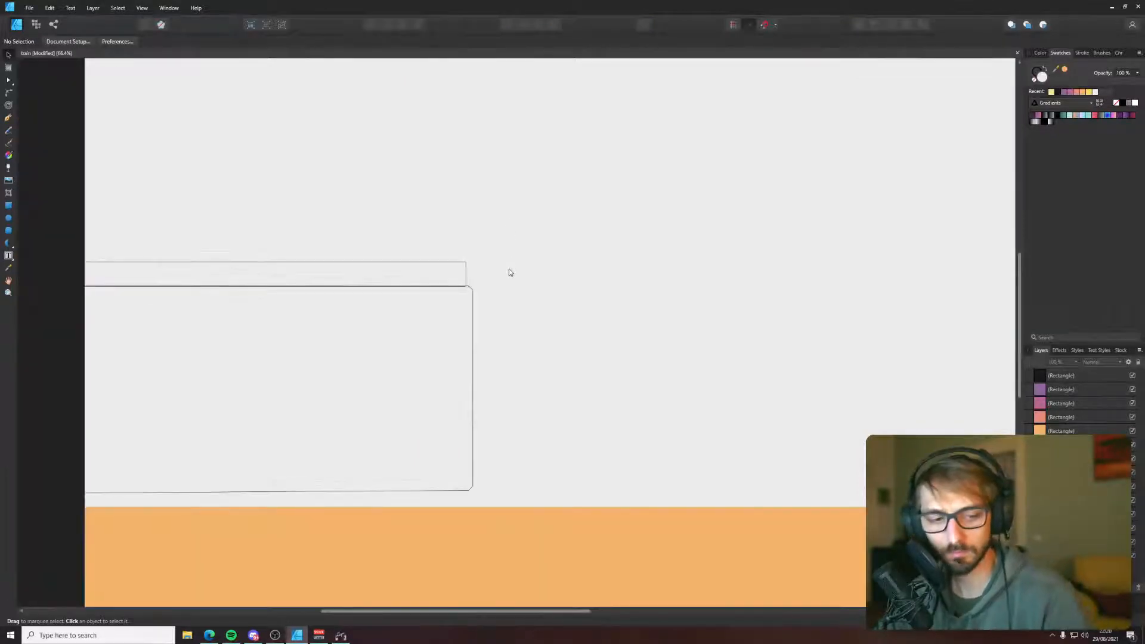
{"action": "key", "text": "p"}
{"action": "scroll", "coordinate": [450, 310], "scroll_direction": "up", "scroll_amount": 6}
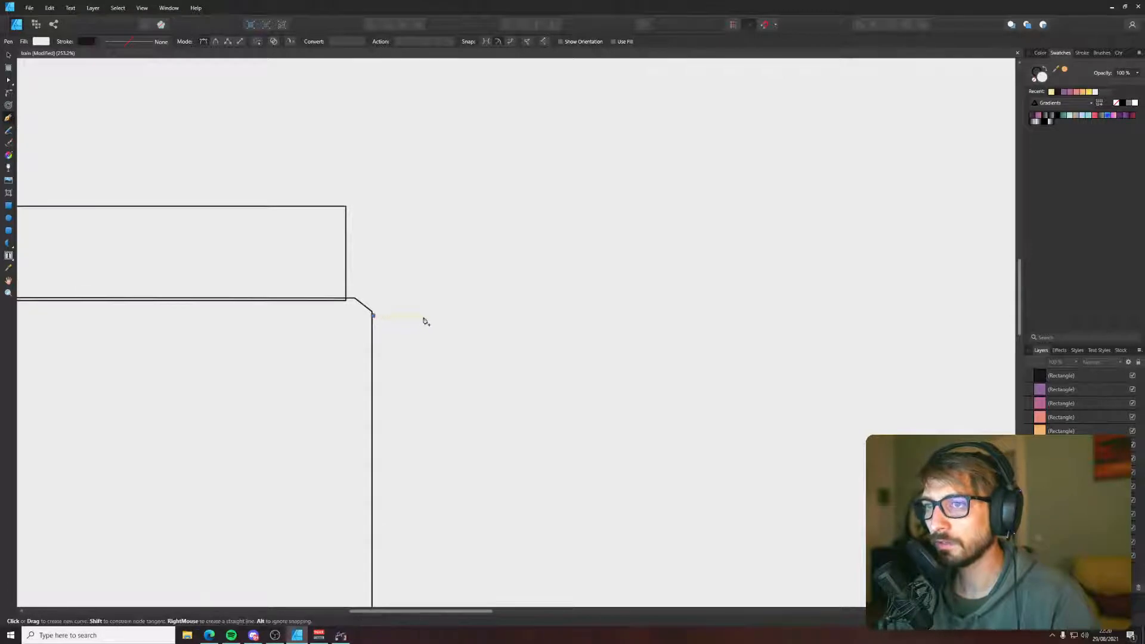
{"action": "left_click", "coordinate": [372, 318]}
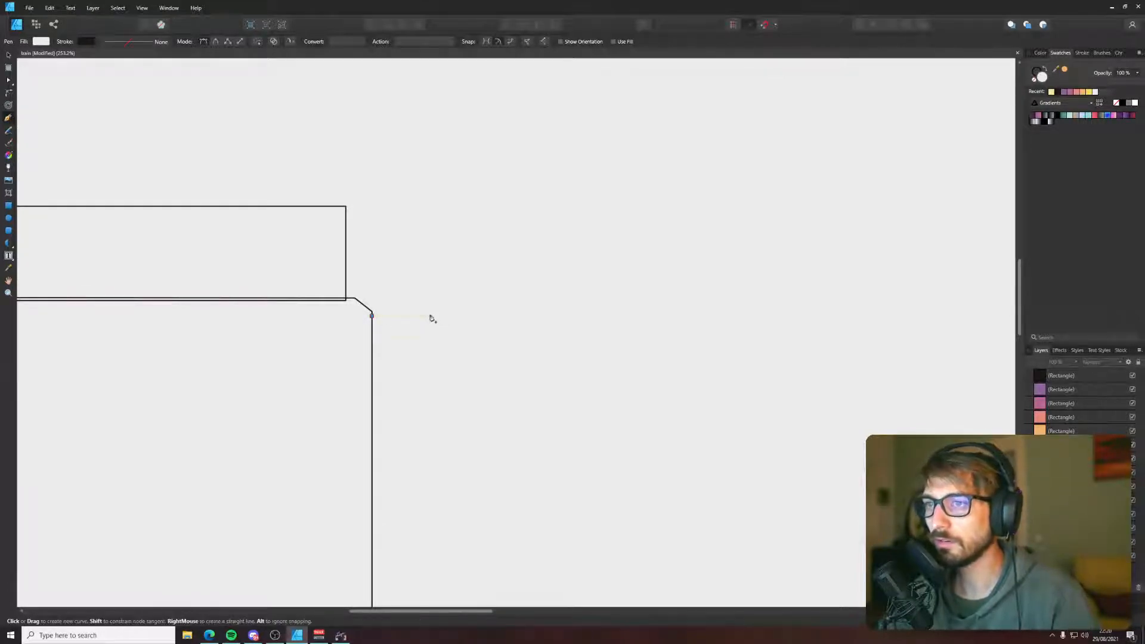
{"action": "left_click", "coordinate": [432, 317]}
{"action": "scroll", "coordinate": [443, 335], "scroll_direction": "right", "scroll_amount": 2}
{"action": "scroll", "coordinate": [471, 320], "scroll_direction": "down", "scroll_amount": 5}
{"action": "scroll", "coordinate": [470, 320], "scroll_direction": "left", "scroll_amount": 4}
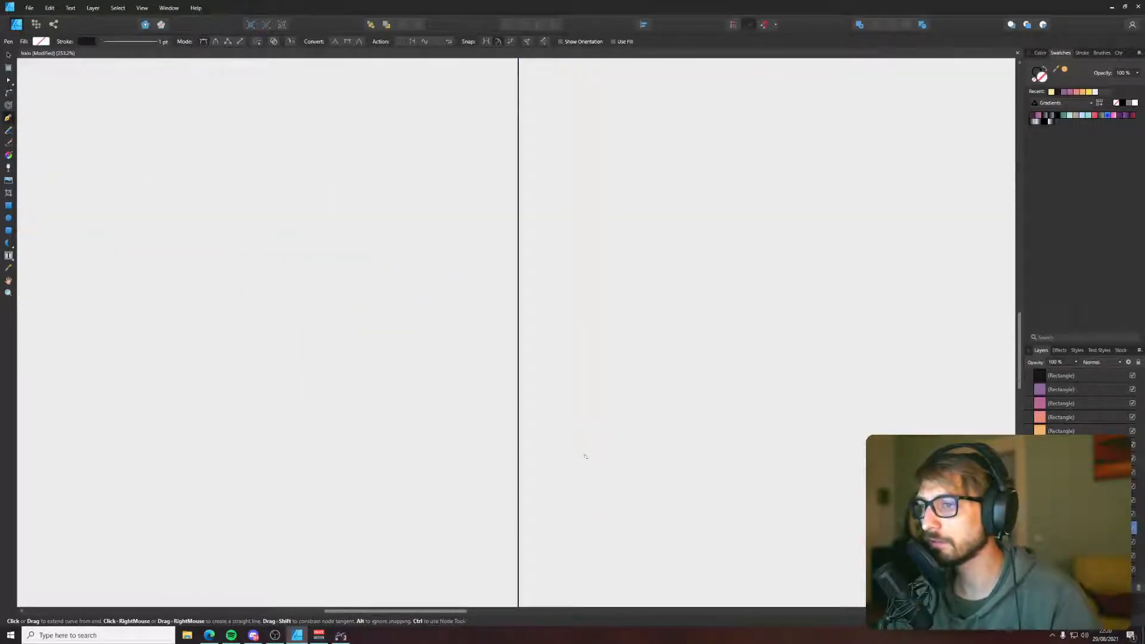
{"action": "scroll", "coordinate": [584, 456], "scroll_direction": "down", "scroll_amount": 3}
{"action": "scroll", "coordinate": [598, 481], "scroll_direction": "down", "scroll_amount": 2}
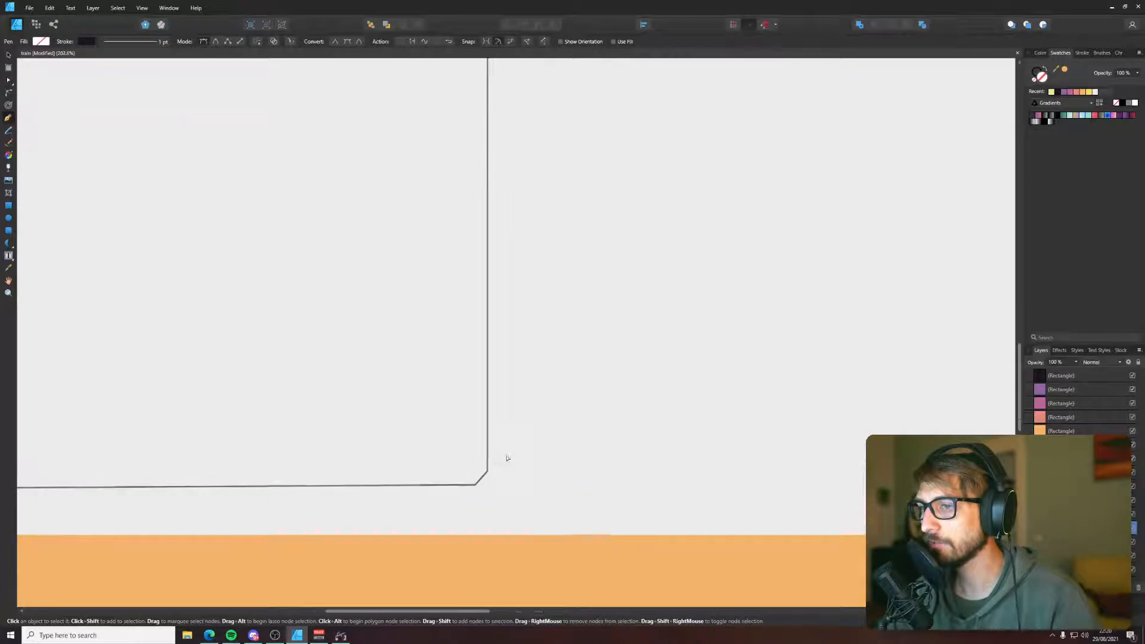
{"action": "left_click", "coordinate": [534, 479]}
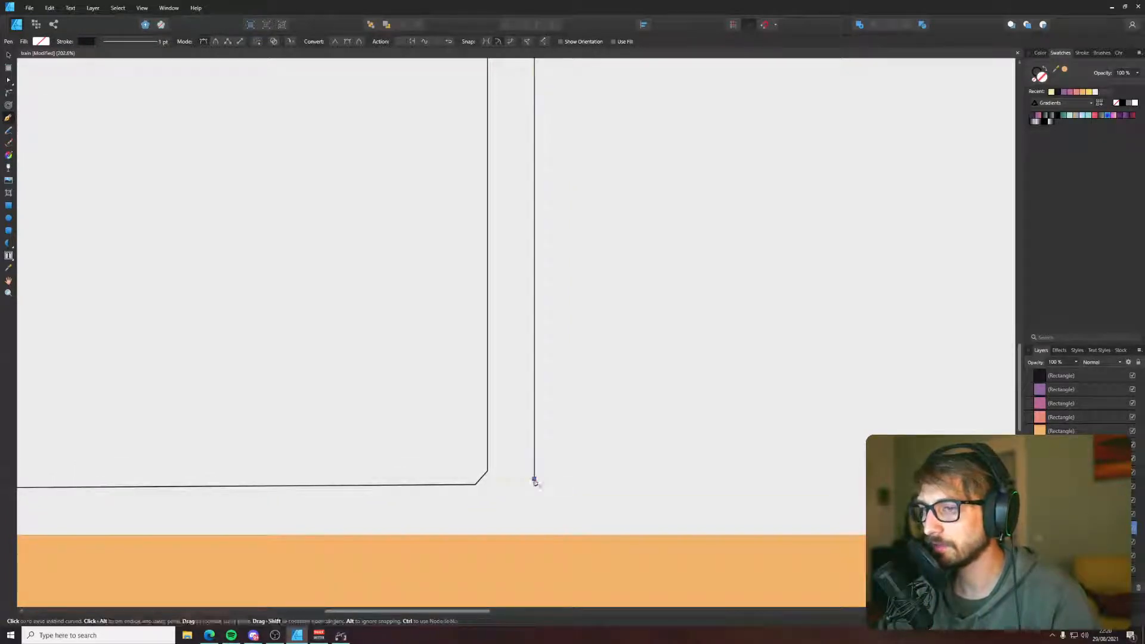
{"action": "scroll", "coordinate": [480, 421], "scroll_direction": "down", "scroll_amount": 3}
{"action": "scroll", "coordinate": [494, 335], "scroll_direction": "up", "scroll_amount": 2}
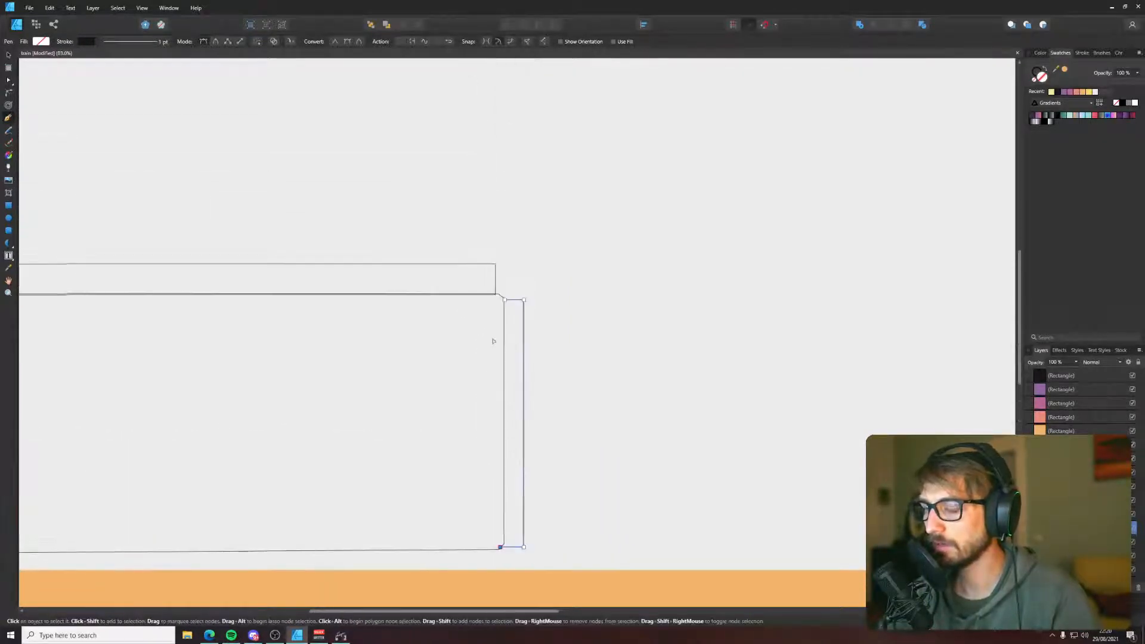
{"action": "left_click", "coordinate": [508, 292]}
{"action": "key", "text": "v"}
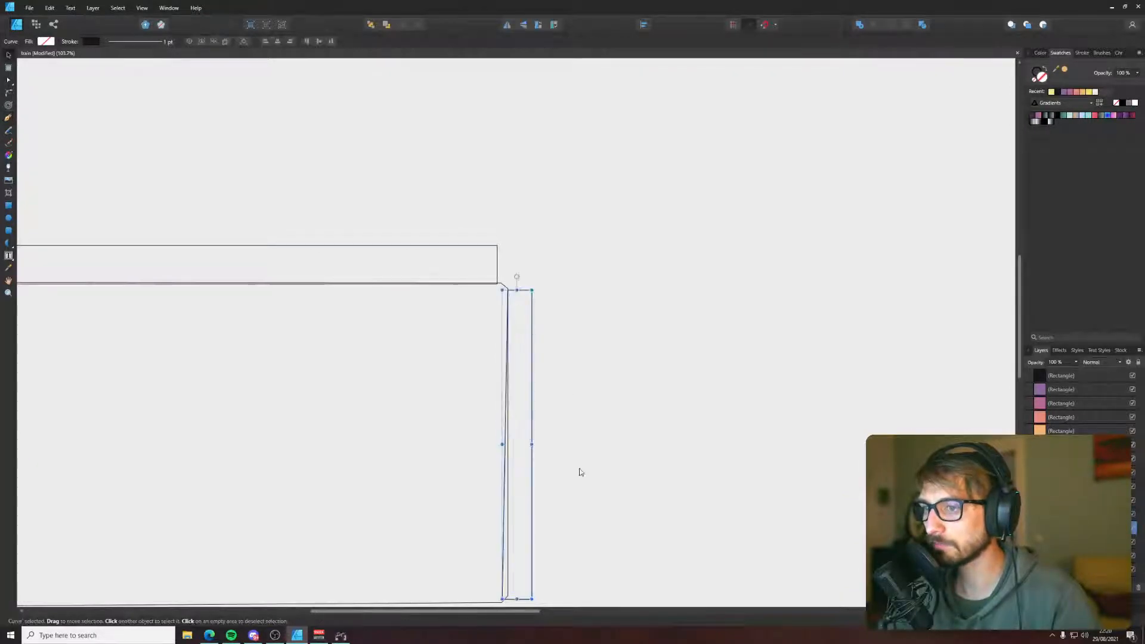
- Send the narrow end panel behind the carriage body and deselect it
{"action": "left_click", "coordinate": [671, 495]}
{"action": "left_click", "coordinate": [532, 361]}
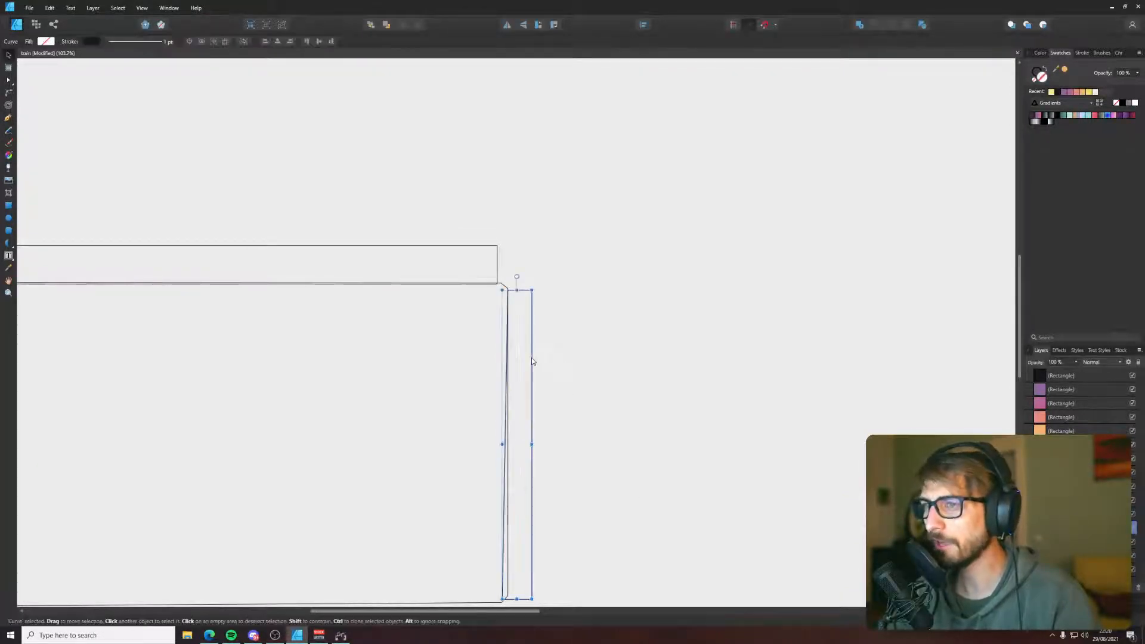
{"action": "left_click", "coordinate": [546, 357]}
- Start a second carriage outline with the Pen tool, running down the narrow end panel's outer edge and along above the orange band toward the artboard's far end
{"action": "scroll", "coordinate": [609, 434], "scroll_direction": "down", "scroll_amount": 2}
{"action": "scroll", "coordinate": [608, 434], "scroll_direction": "right", "scroll_amount": 2}
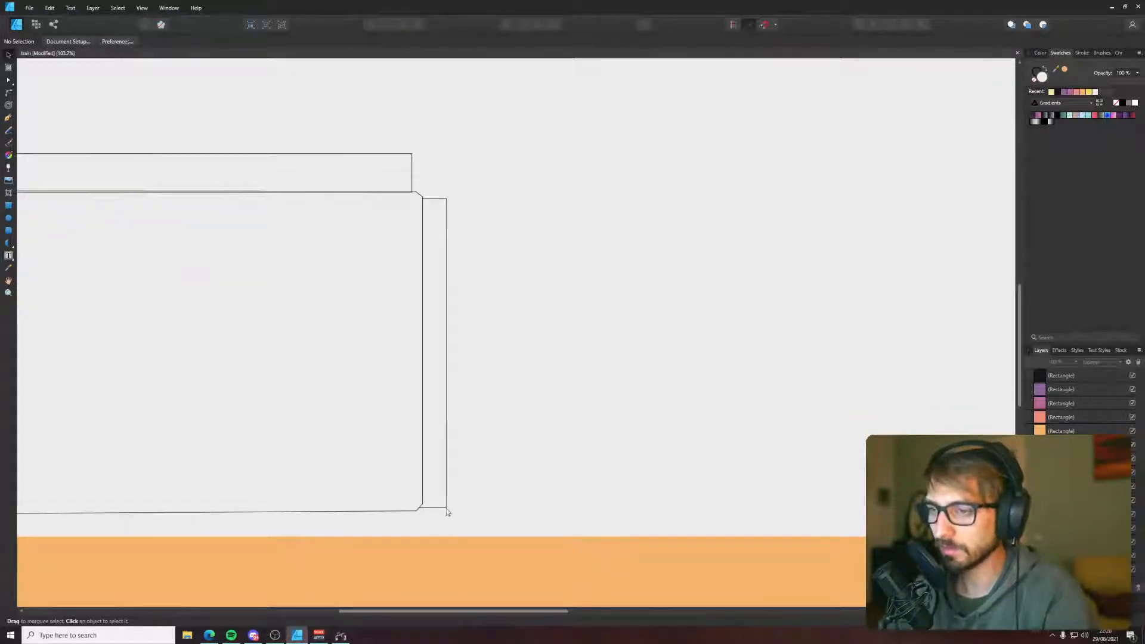
{"action": "key", "text": "p"}
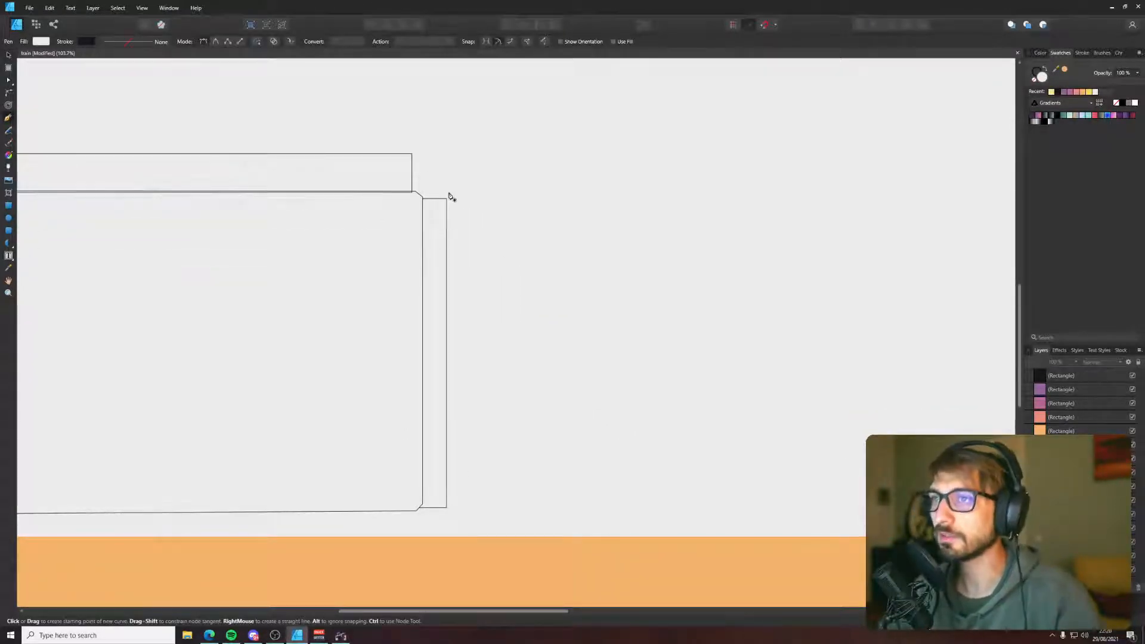
{"action": "left_click", "coordinate": [445, 196]}
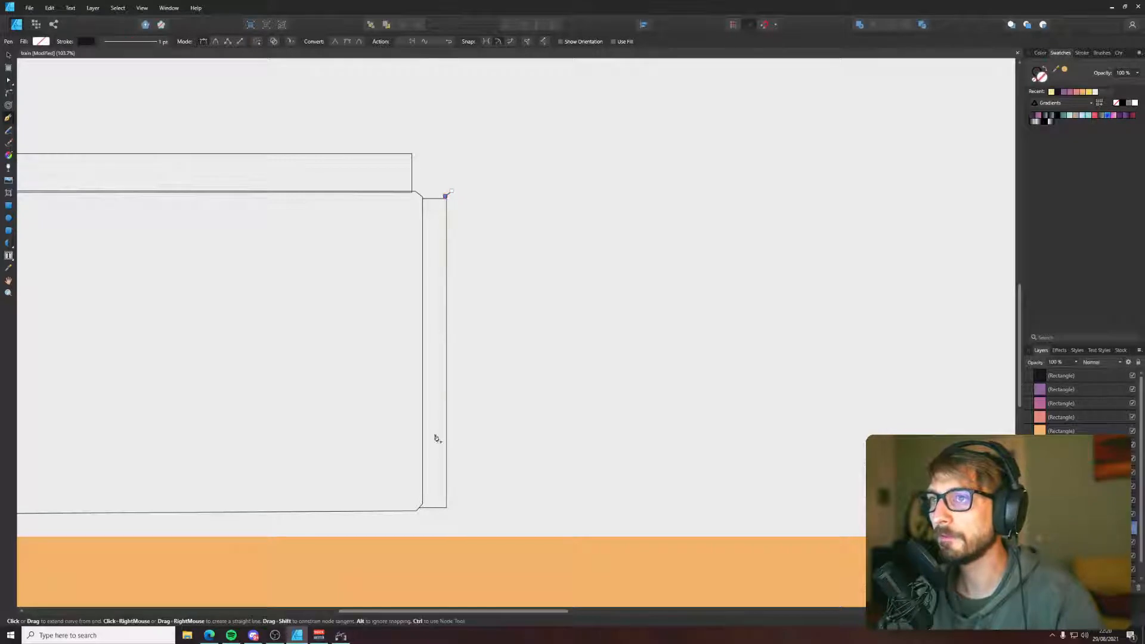
{"action": "left_click", "coordinate": [446, 504]}
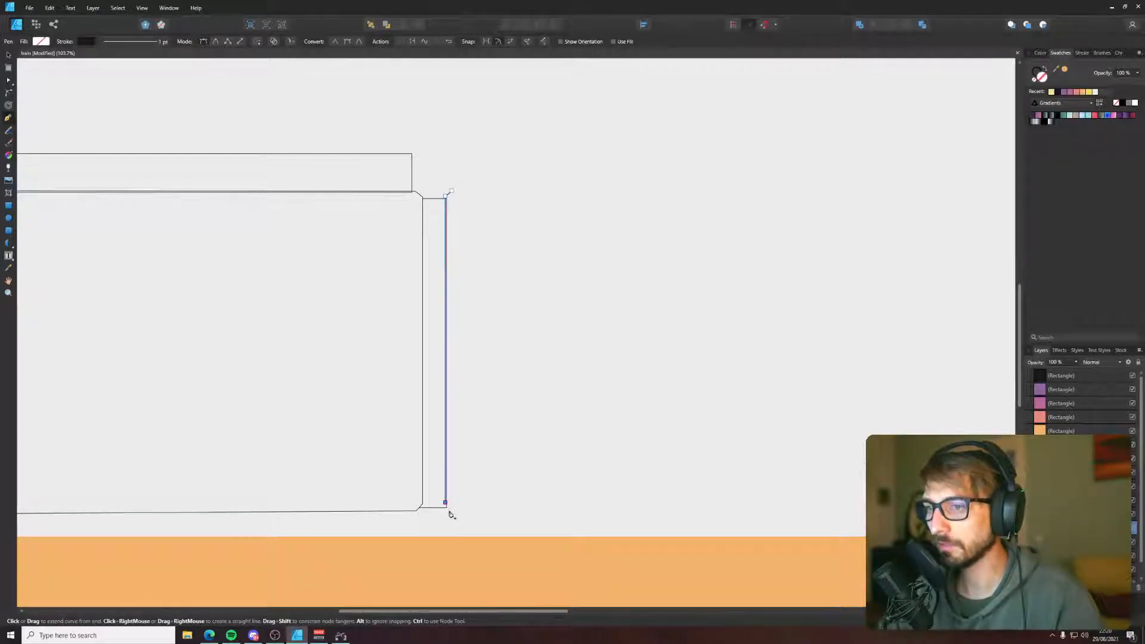
{"action": "scroll", "coordinate": [474, 509], "scroll_direction": "down", "scroll_amount": 3}
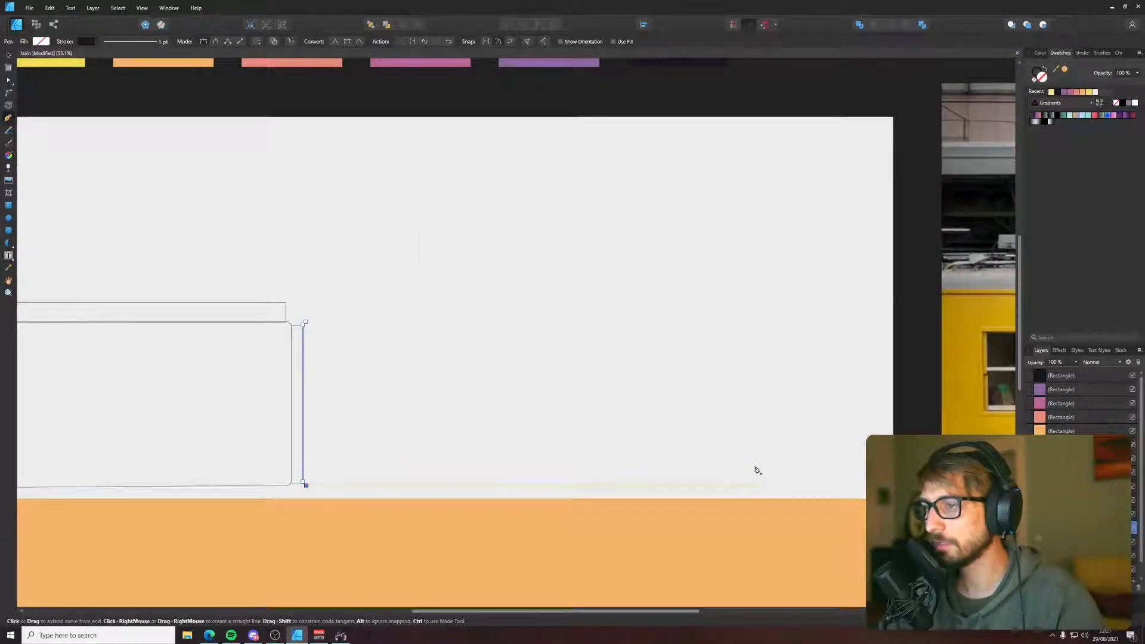
{"action": "scroll", "coordinate": [793, 471], "scroll_direction": "down", "scroll_amount": 4}
{"action": "scroll", "coordinate": [483, 365], "scroll_direction": "up", "scroll_amount": 5}
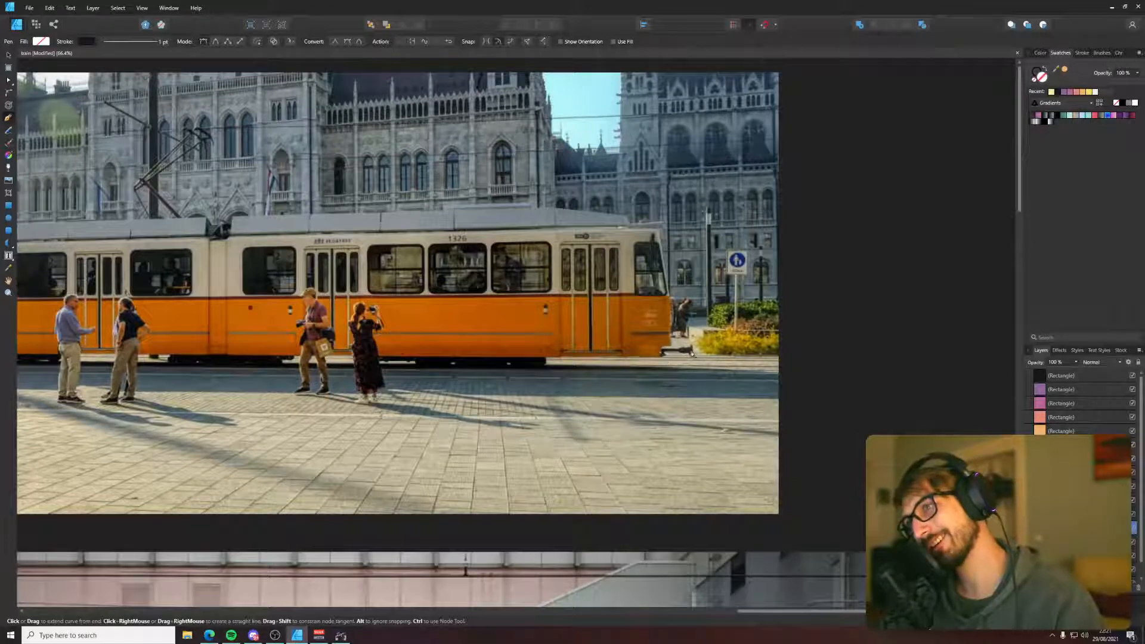
{"action": "left_click_drag", "start_coordinate": [396, 450], "coordinate": [954, 257]}
{"action": "mouse_move", "coordinate": [406, 567]}
{"action": "left_mouse_down"}
{"action": "mouse_move", "coordinate": [652, 304]}
{"action": "mouse_move", "coordinate": [803, 234]}
{"action": "left_mouse_up"}
{"action": "scroll", "coordinate": [877, 412], "scroll_direction": "up", "scroll_amount": 1}
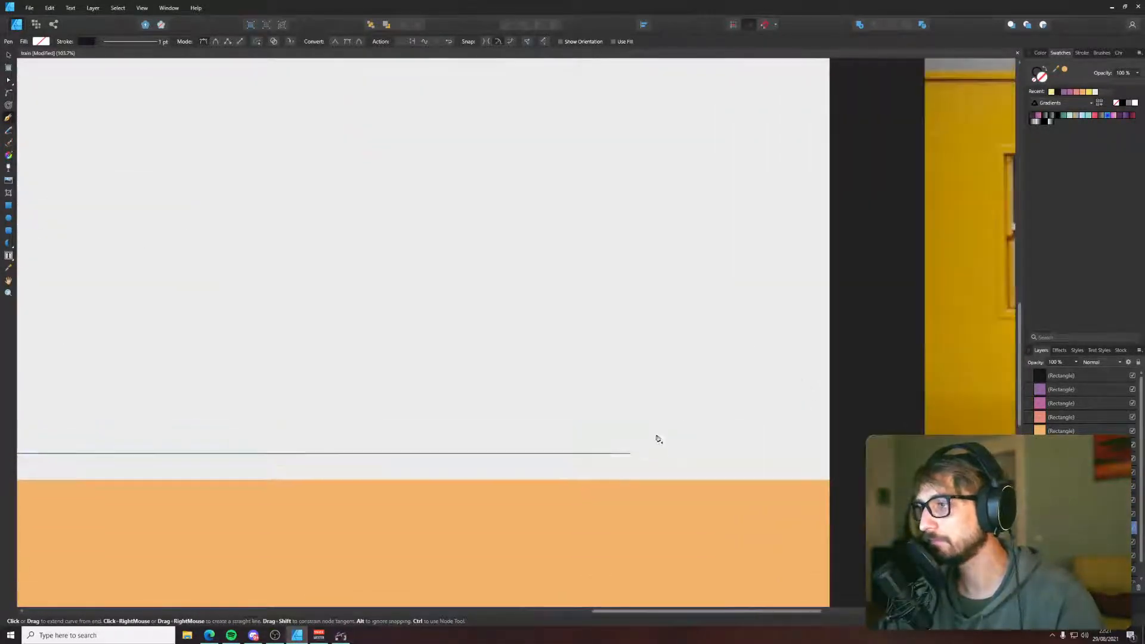
{"action": "scroll", "coordinate": [655, 441], "scroll_direction": "up", "scroll_amount": 2}
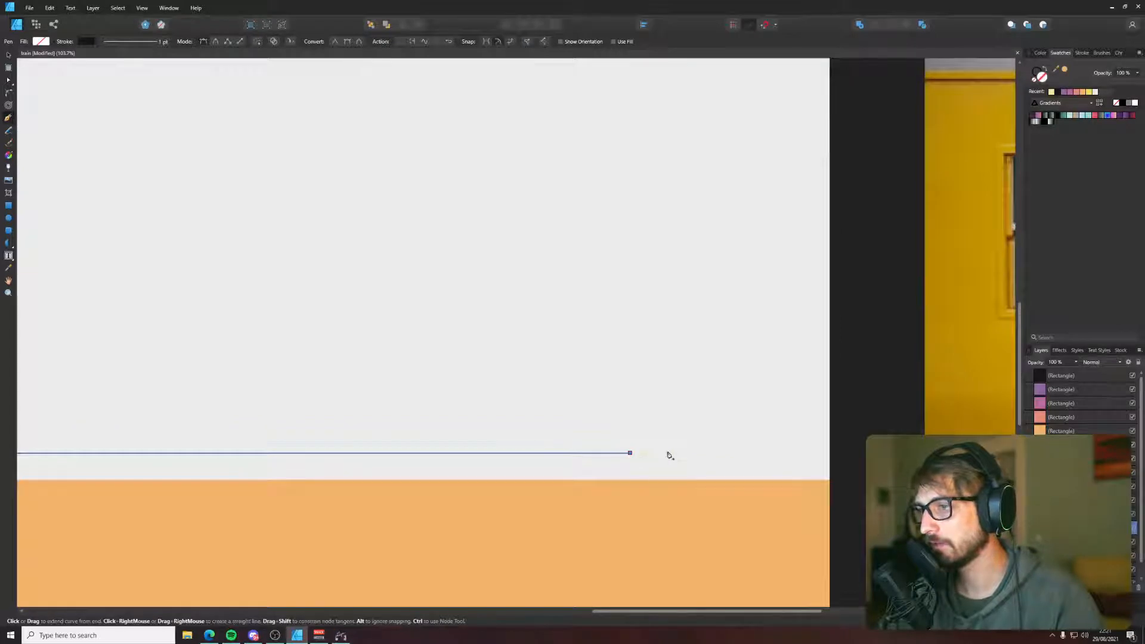
- Continue the outline with a small raised step in the base near the front, a short rounded nose corner and a vertical lower front edge
{"action": "left_click", "coordinate": [752, 443]}
{"action": "scroll", "coordinate": [749, 402], "scroll_direction": "down", "scroll_amount": 4}
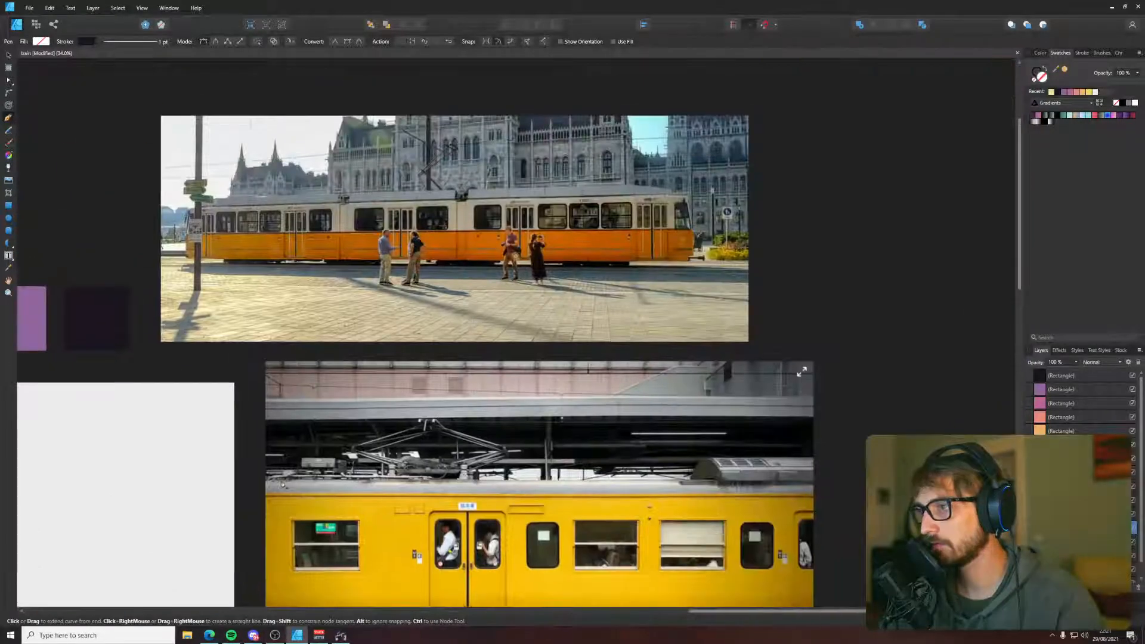
{"action": "left_click_drag", "start_coordinate": [254, 526], "coordinate": [670, 197]}
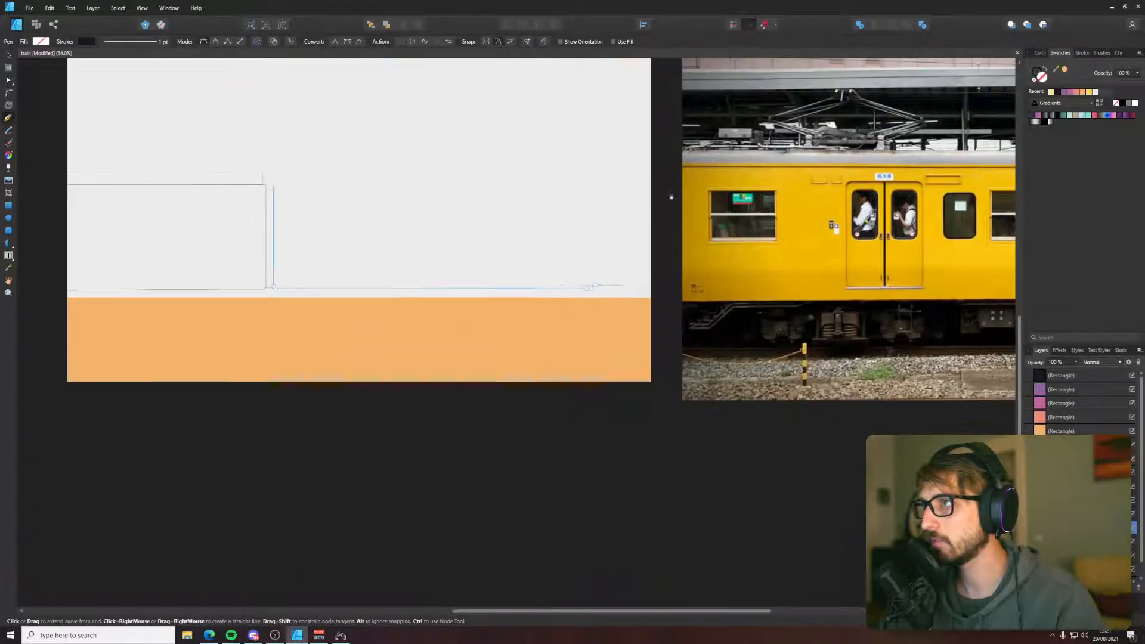
{"action": "scroll", "coordinate": [571, 280], "scroll_direction": "up", "scroll_amount": 3}
{"action": "scroll", "coordinate": [571, 281], "scroll_direction": "up", "scroll_amount": 1}
{"action": "left_click_drag", "start_coordinate": [775, 178], "coordinate": [626, 380]}
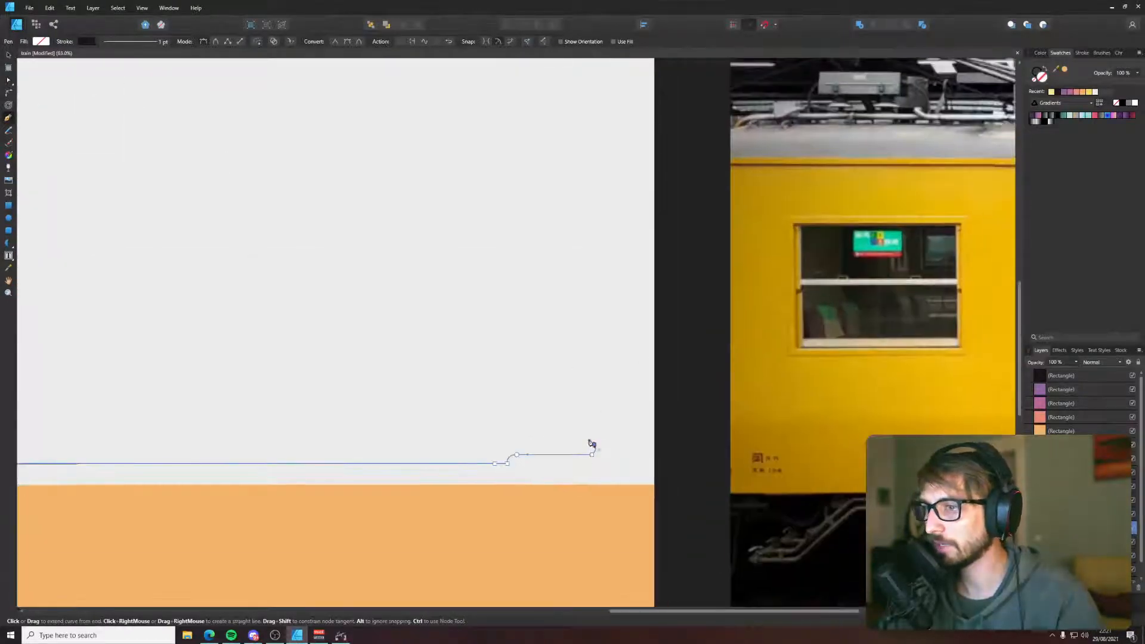
{"action": "left_click", "coordinate": [590, 278]}
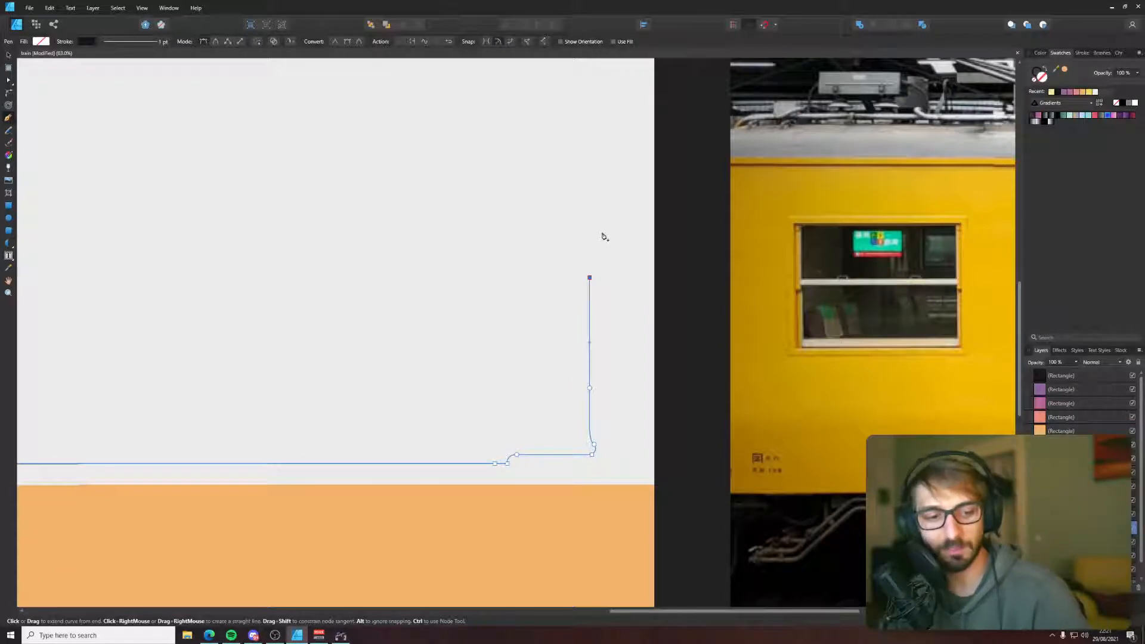
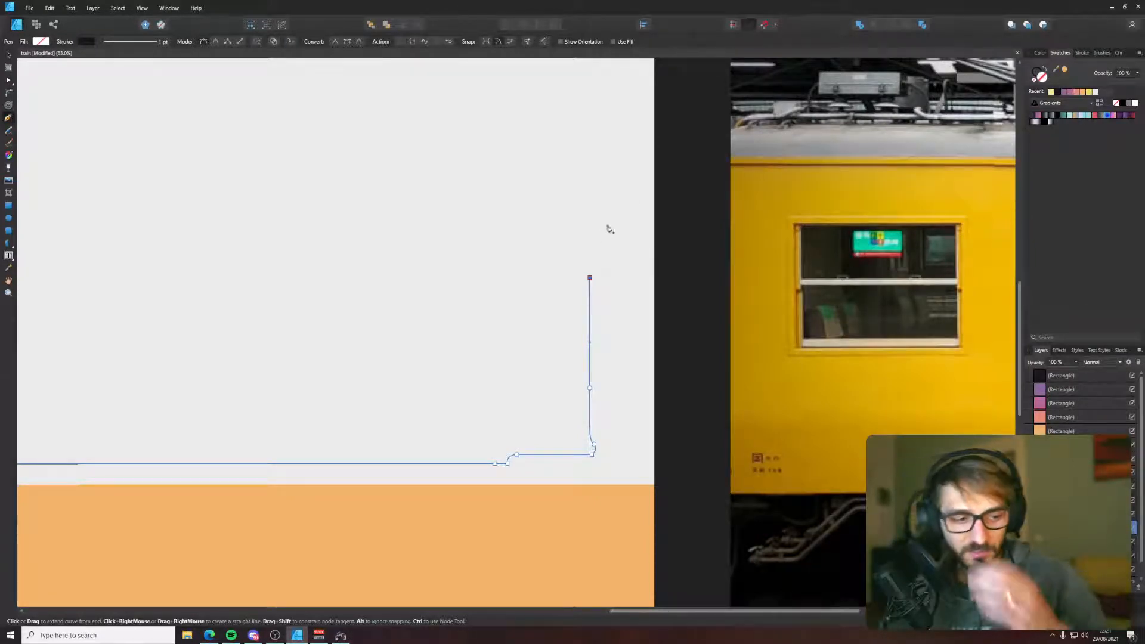
- Extend the carriage front upward with a straight segment slanting back from the top of the vertical front edge
{"action": "scroll", "coordinate": [629, 248], "scroll_direction": "down", "scroll_amount": 5}
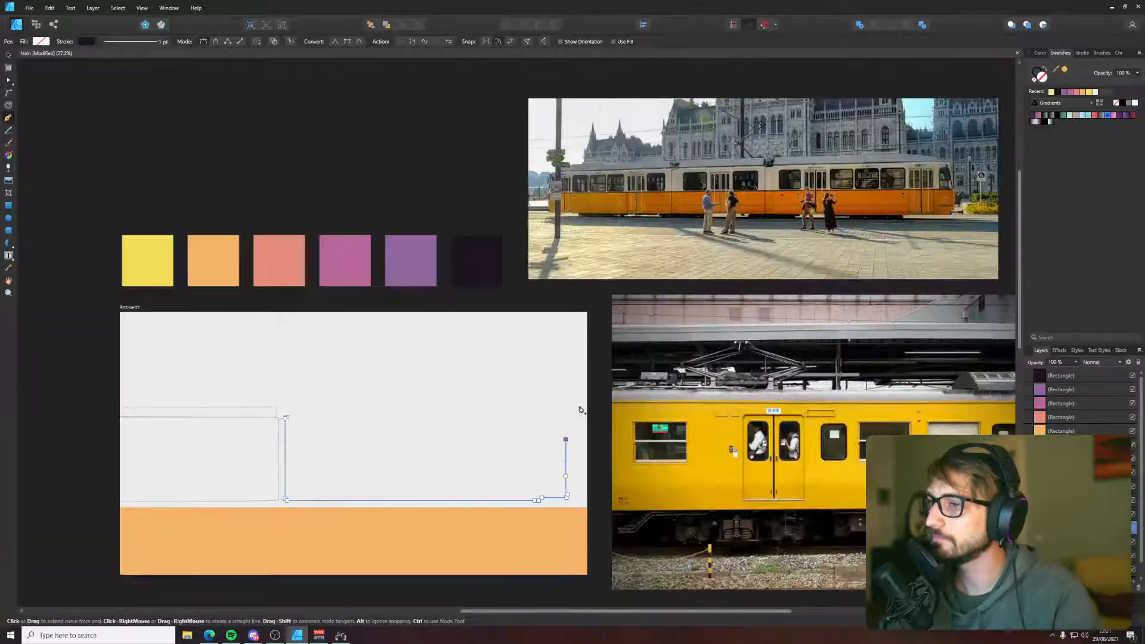
{"action": "scroll", "coordinate": [563, 423], "scroll_direction": "up", "scroll_amount": 3}
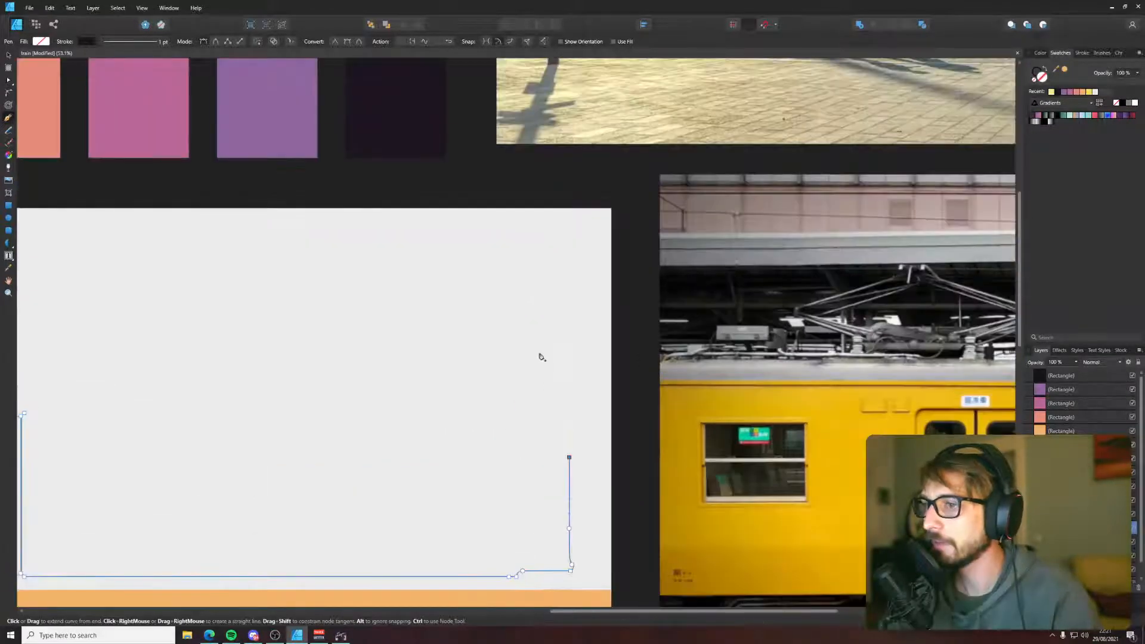
{"action": "key", "text": "ctrl"}
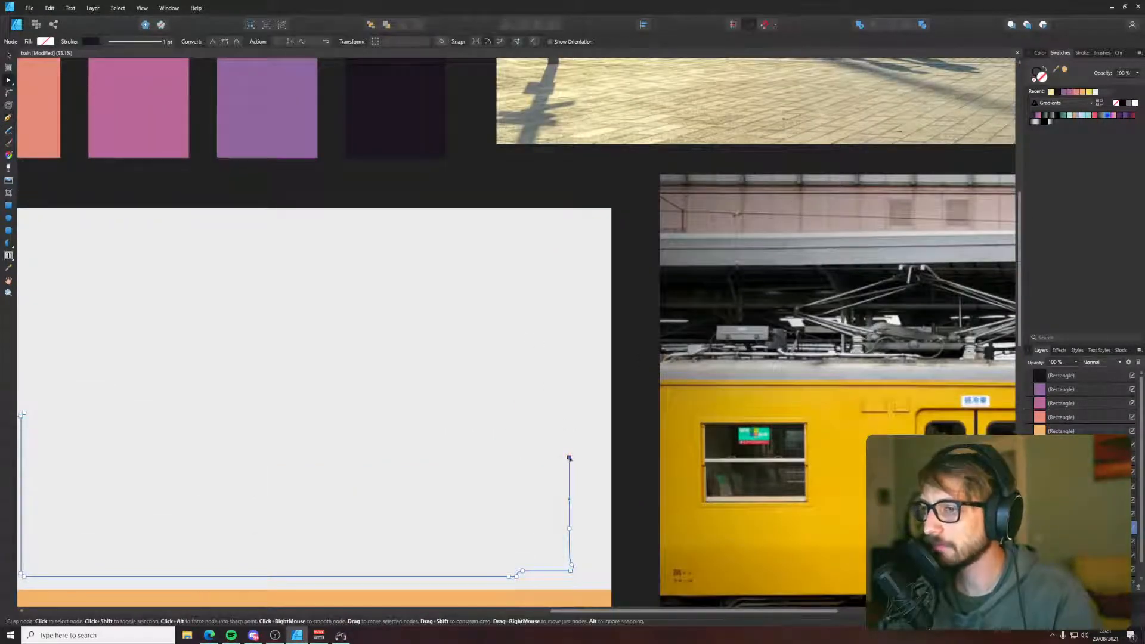
{"action": "left_click", "coordinate": [543, 313]}
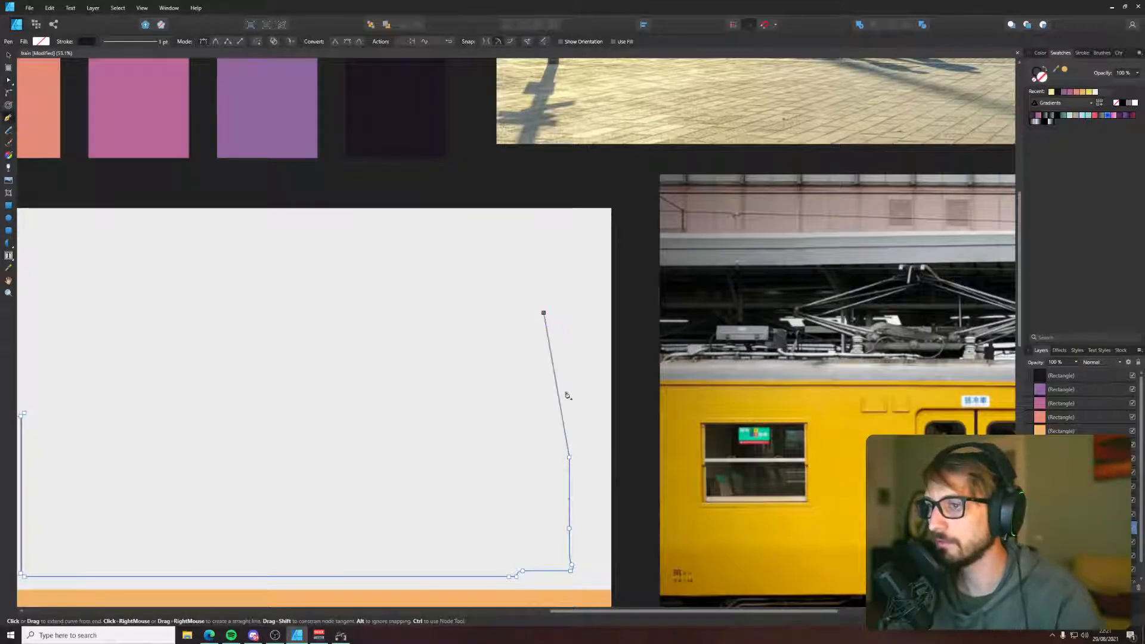
{"action": "scroll", "coordinate": [553, 306], "scroll_direction": "down", "scroll_amount": 2}
{"action": "left_click_drag", "start_coordinate": [554, 307], "coordinate": [491, 351]}
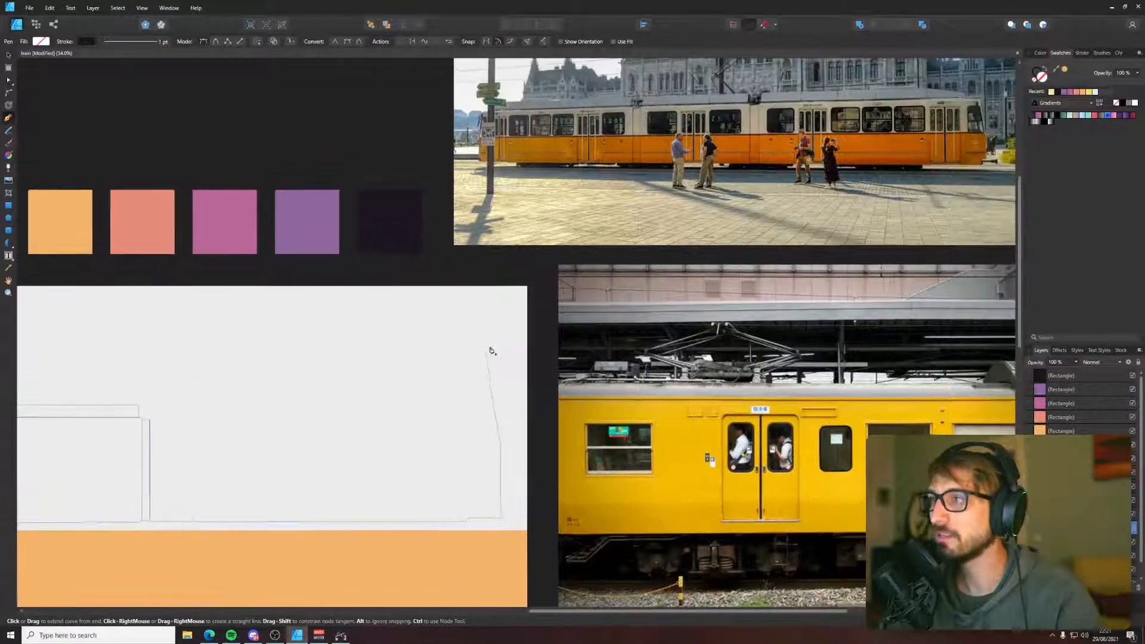
- Lower the slanted front's top node to about carriage roof height and delete the bend node below it so the front curves smoothly
{"action": "key", "text": "a"}
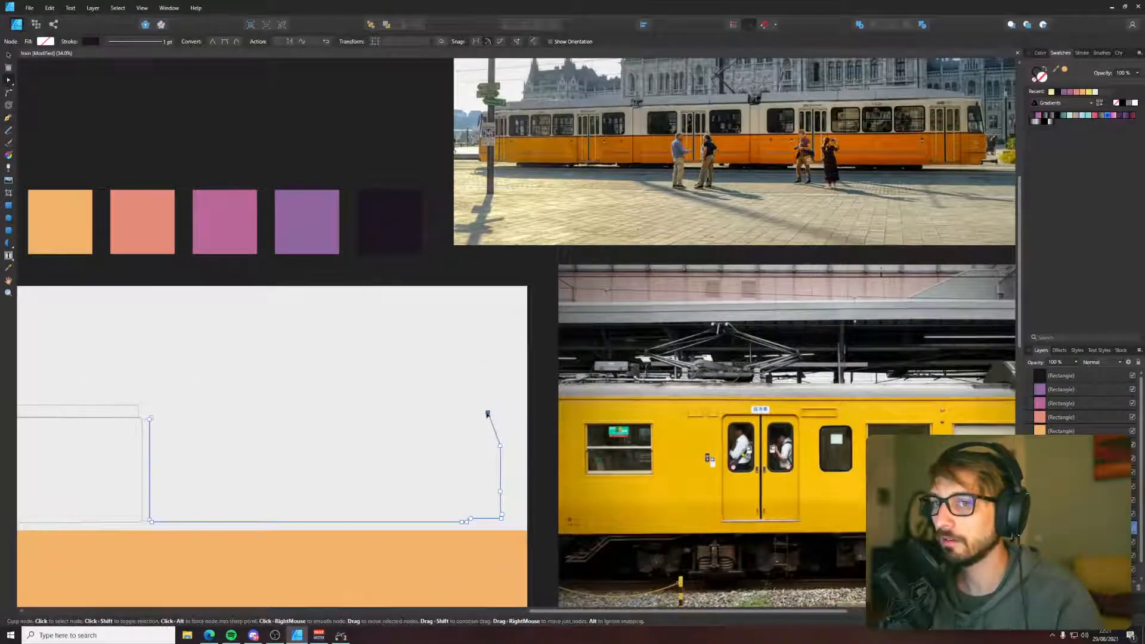
{"action": "left_click", "coordinate": [501, 447]}
{"action": "key", "text": "Delete"}
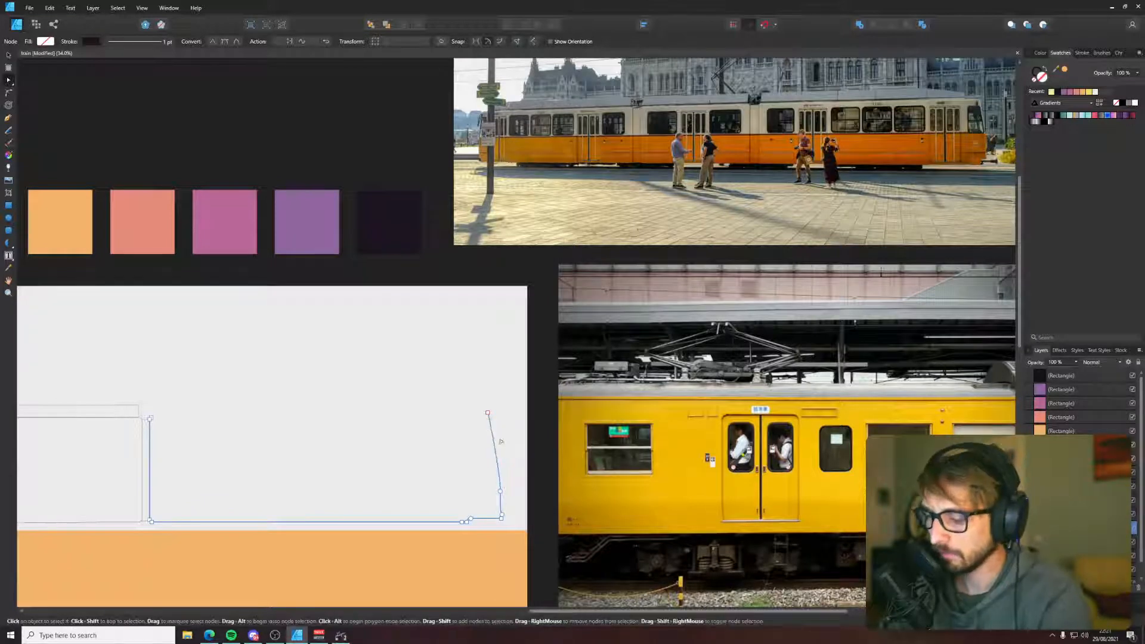
- Close the outline with a top edge back to the end panel's upper corner and lower the front top node to level that edge
{"action": "key", "text": "p"}
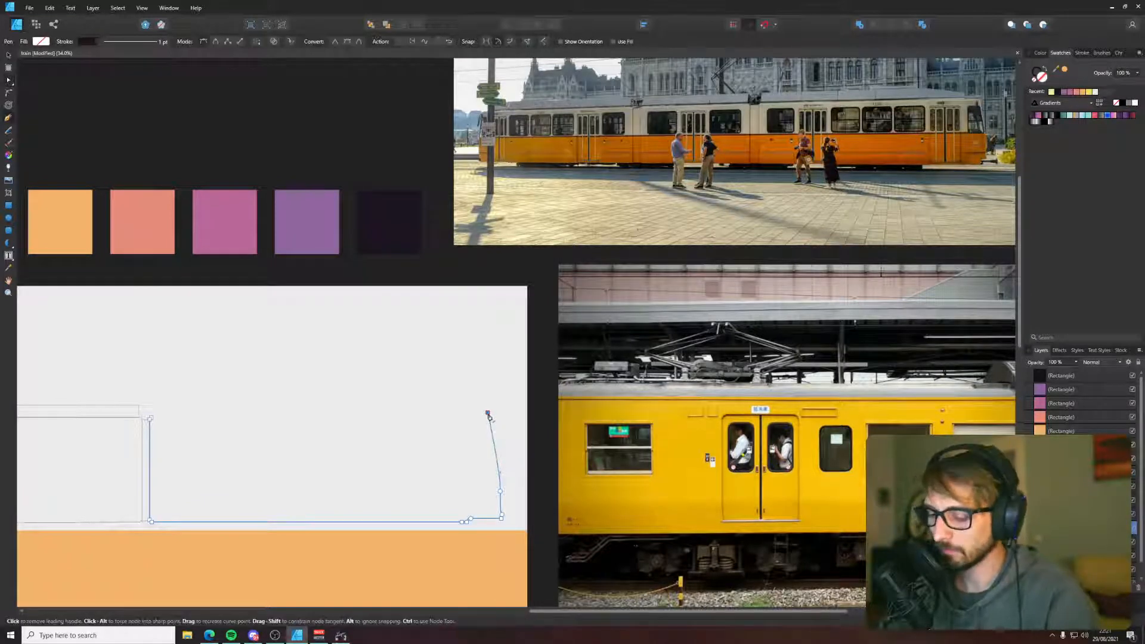
{"action": "left_click", "coordinate": [152, 420]}
{"action": "key", "text": "a"}
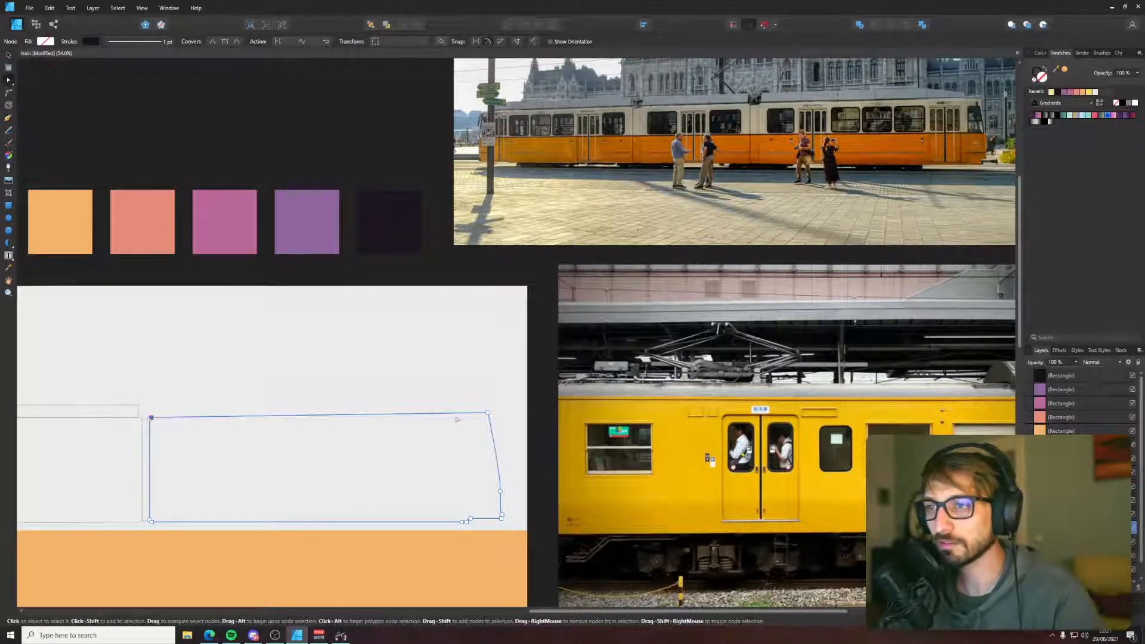
{"action": "left_click_drag", "start_coordinate": [487, 413], "coordinate": [488, 418]}
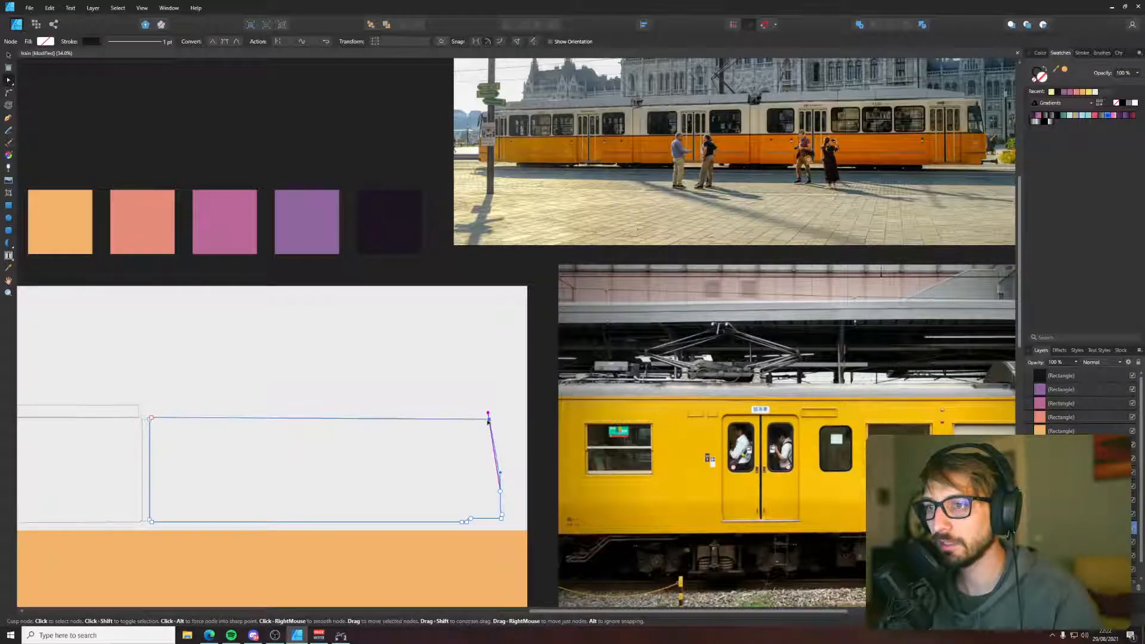
{"action": "key", "text": "Escape"}
- Bevel the second carriage's upper front corner by adding a node beside it and moving the corner node down the front, and deselect the outline
{"action": "scroll", "coordinate": [496, 462], "scroll_direction": "up", "scroll_amount": 4}
{"action": "left_click", "coordinate": [501, 510]}
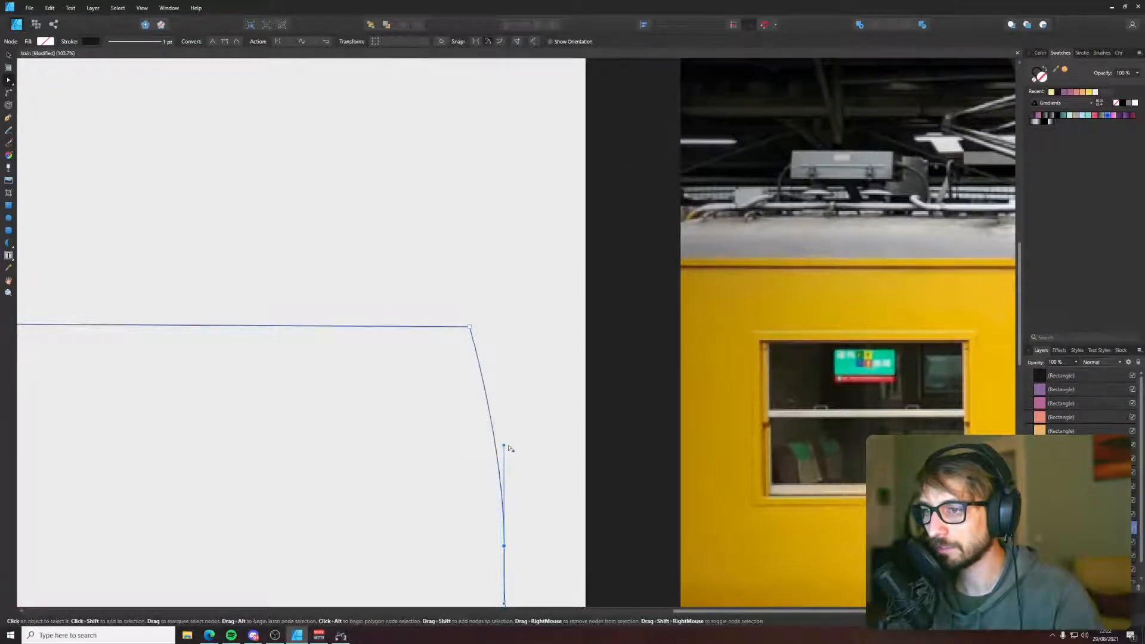
{"action": "left_click", "coordinate": [481, 331]}
{"action": "left_click", "coordinate": [467, 328]}
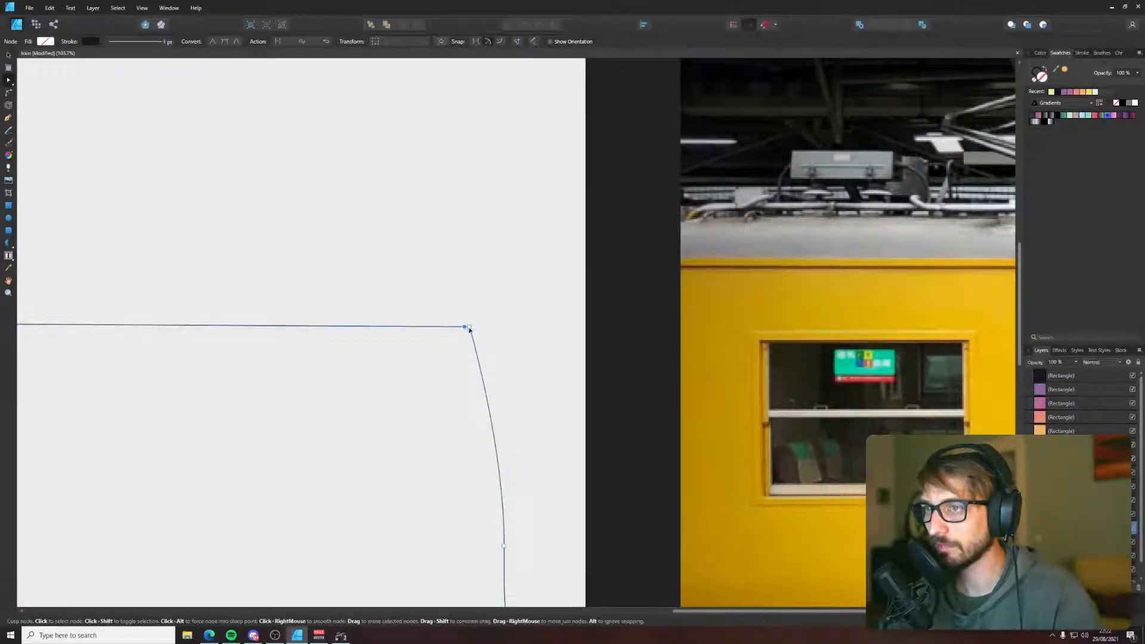
{"action": "left_click_drag", "start_coordinate": [469, 330], "coordinate": [472, 334]}
{"action": "left_click", "coordinate": [488, 322]}
{"action": "scroll", "coordinate": [493, 322], "scroll_direction": "down", "scroll_amount": 5}
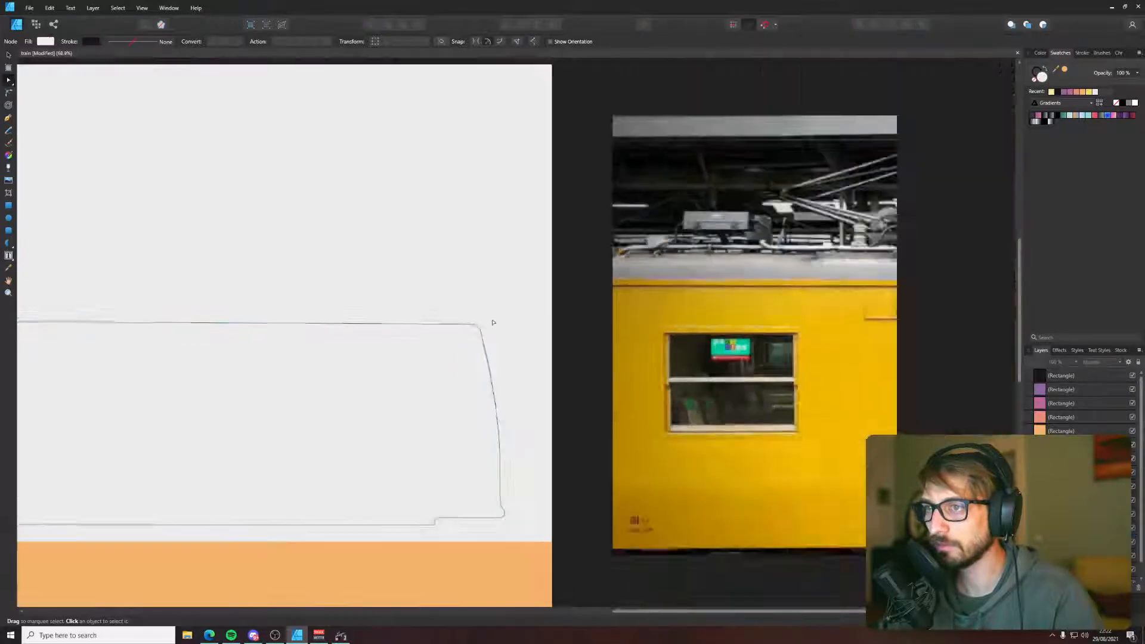
- Begin the second carriage's roof strip with the Pen tool, with a short rear edge level with the first strip and a base line to near the front corner
{"action": "left_click_drag", "start_coordinate": [578, 315], "coordinate": [606, 316]}
{"action": "left_click_drag", "start_coordinate": [466, 296], "coordinate": [719, 279]}
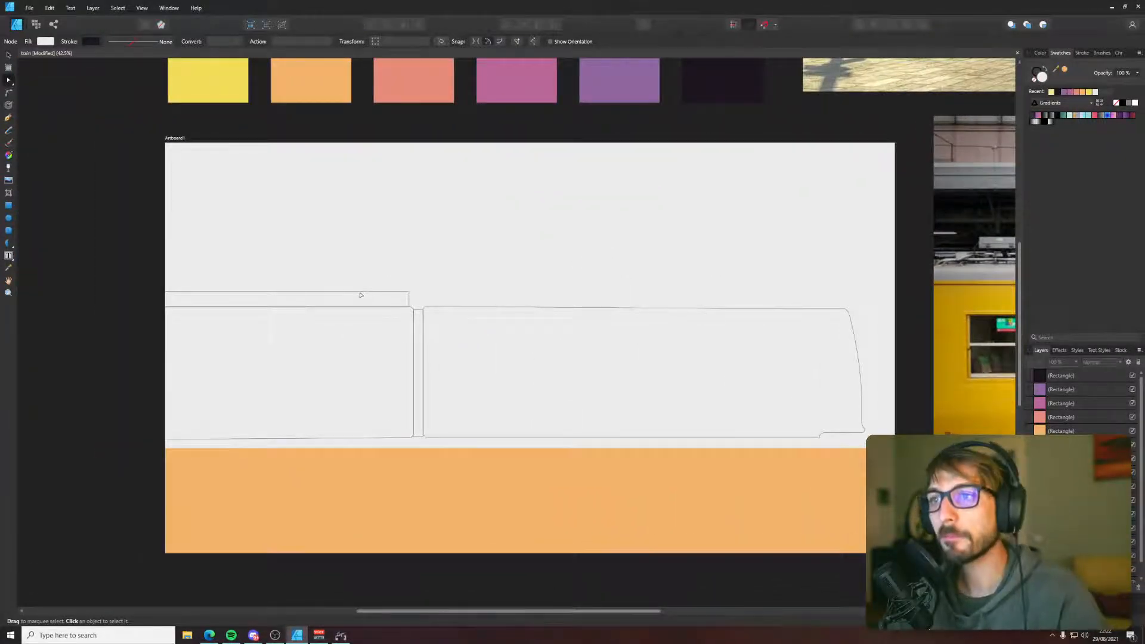
{"action": "key", "text": "p"}
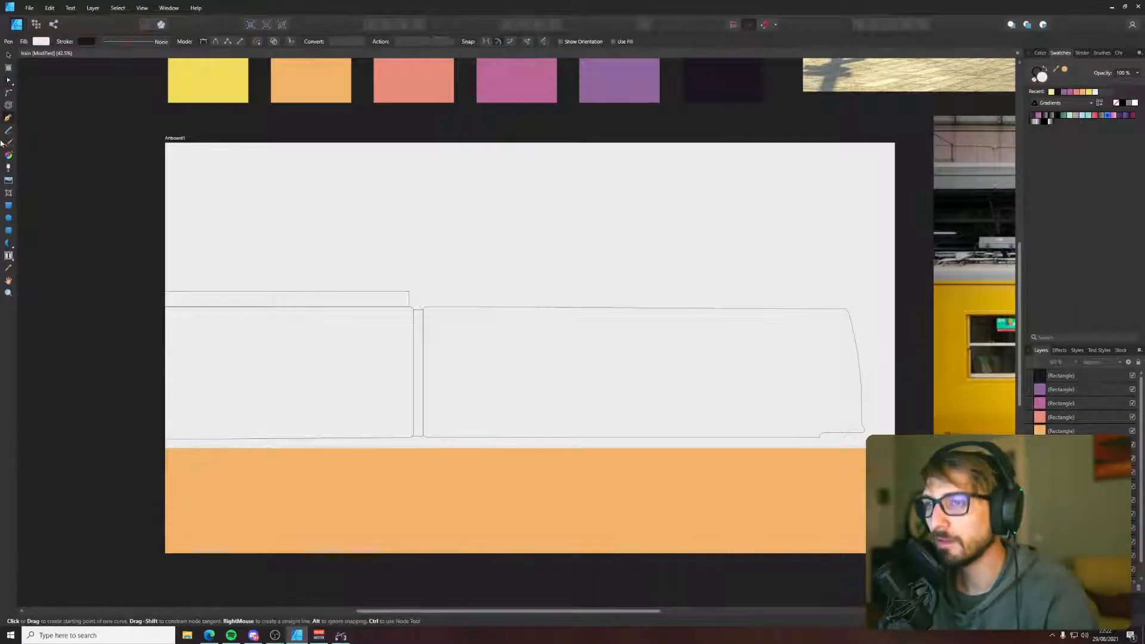
{"action": "key", "text": "v"}
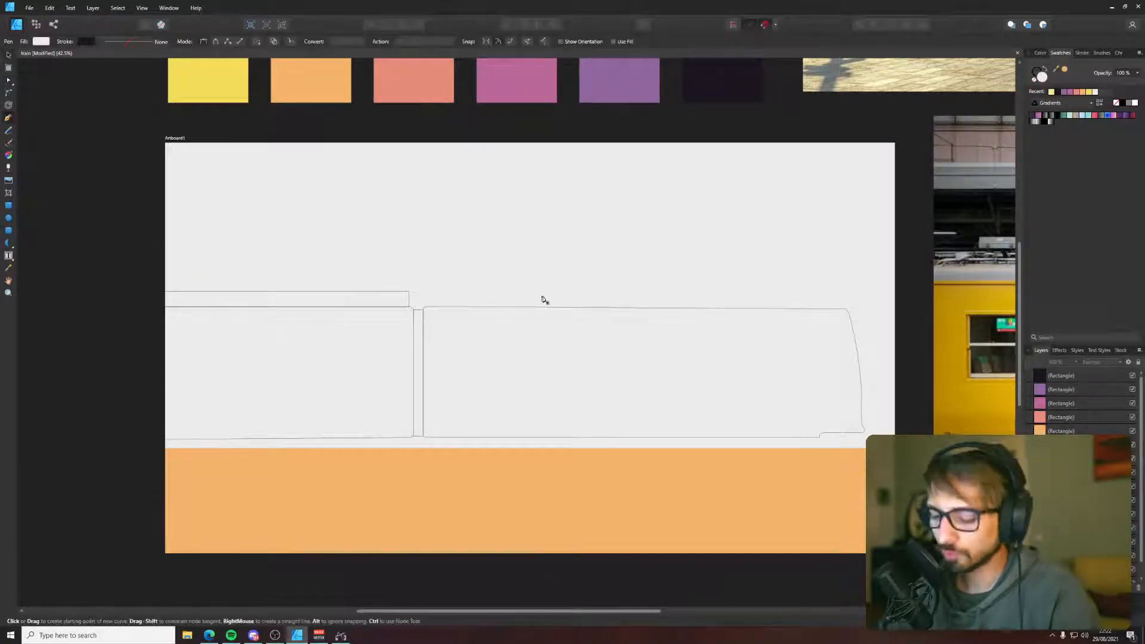
{"action": "scroll", "coordinate": [435, 301], "scroll_direction": "up", "scroll_amount": 5}
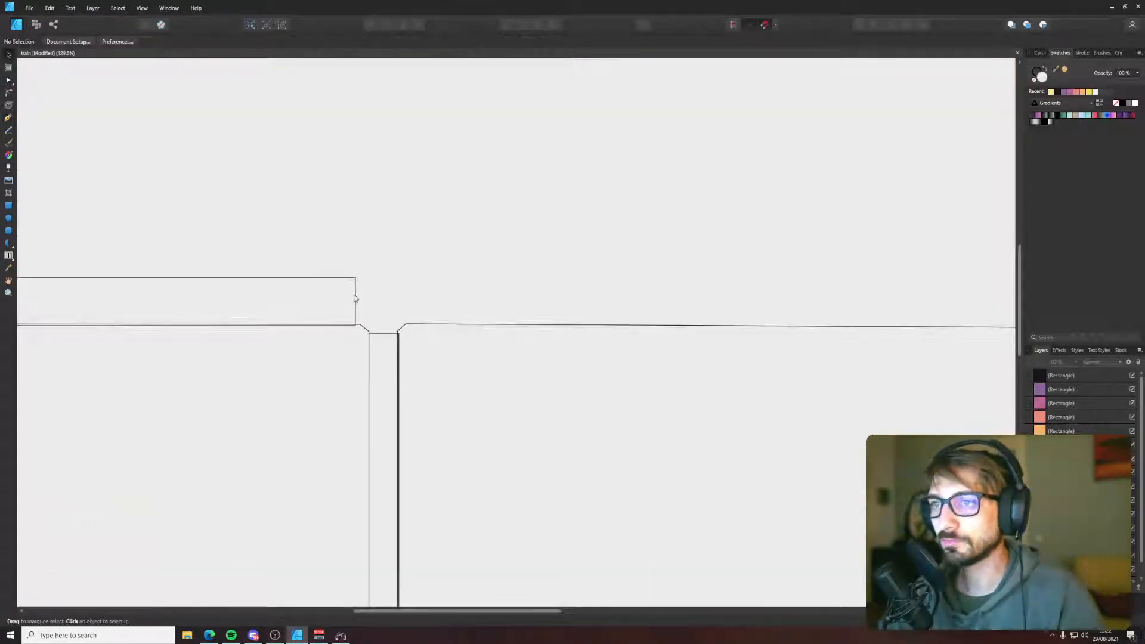
{"action": "left_click", "coordinate": [354, 297]}
{"action": "left_click", "coordinate": [408, 288]}
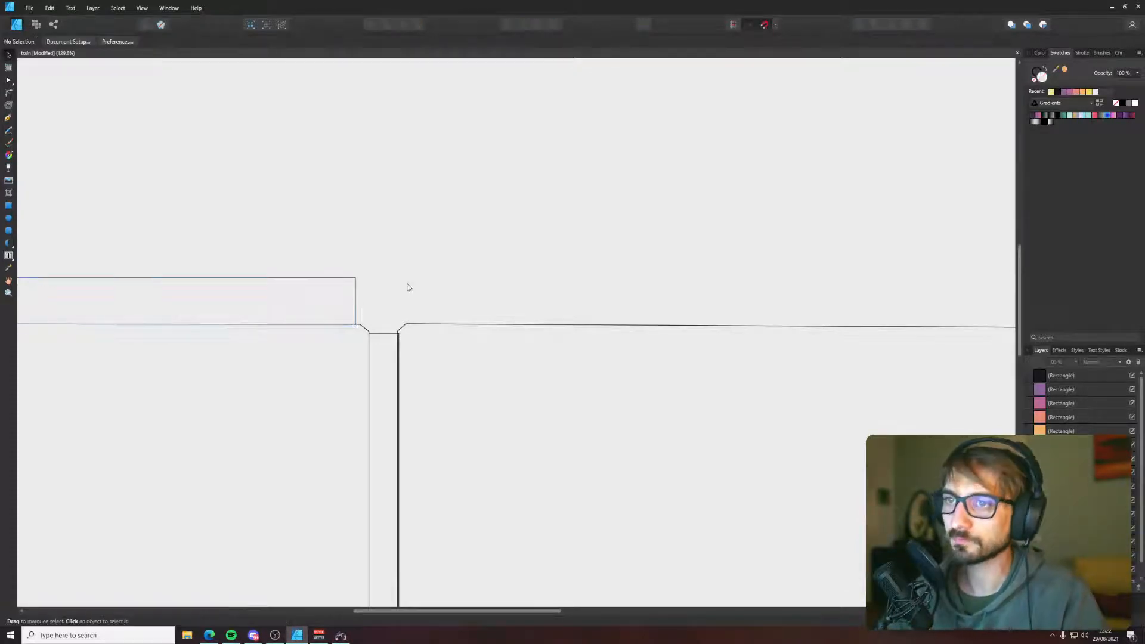
{"action": "key", "text": "p"}
{"action": "left_click", "coordinate": [415, 277]}
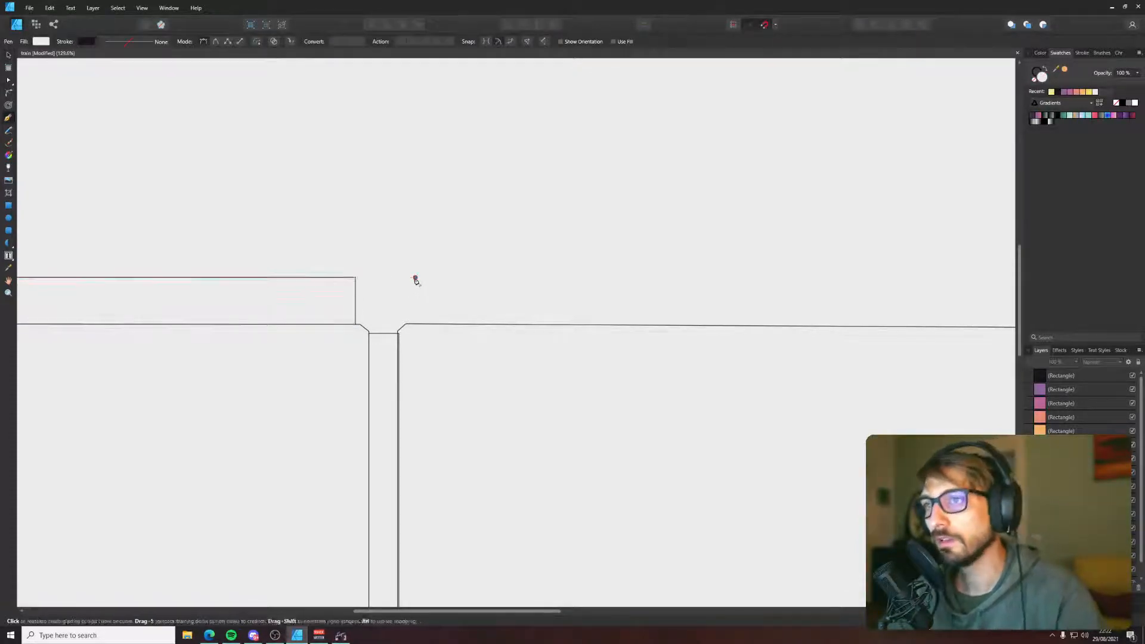
{"action": "left_click", "coordinate": [414, 327]}
{"action": "left_click_drag", "start_coordinate": [654, 370], "coordinate": [96, 375]}
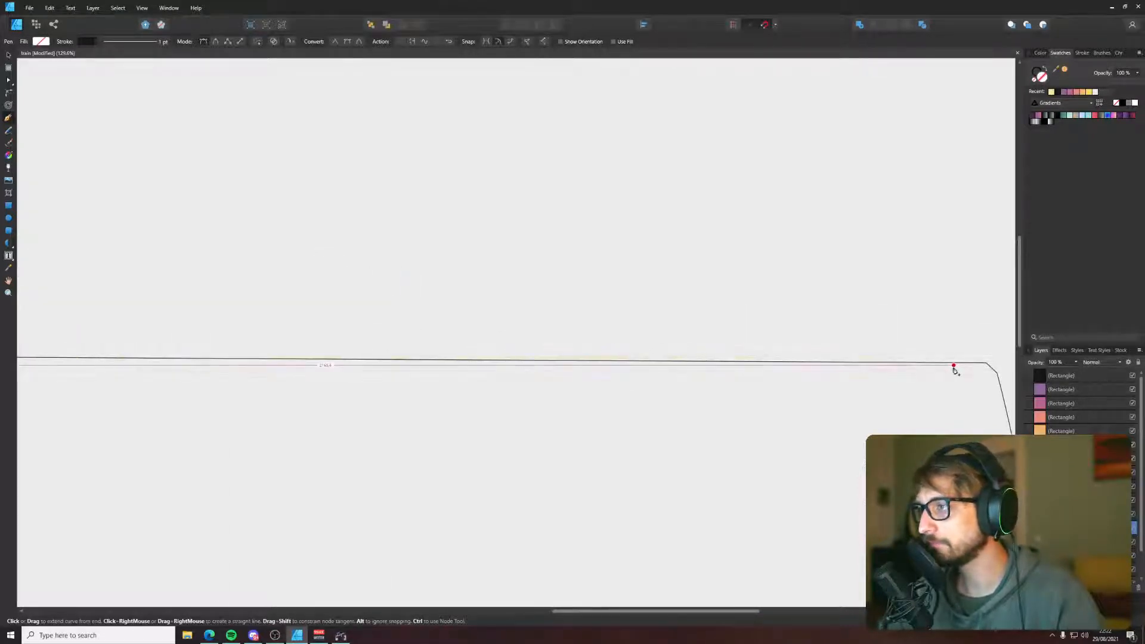
{"action": "scroll", "coordinate": [930, 350], "scroll_direction": "down", "scroll_amount": 4}
{"action": "left_click", "coordinate": [929, 350]}
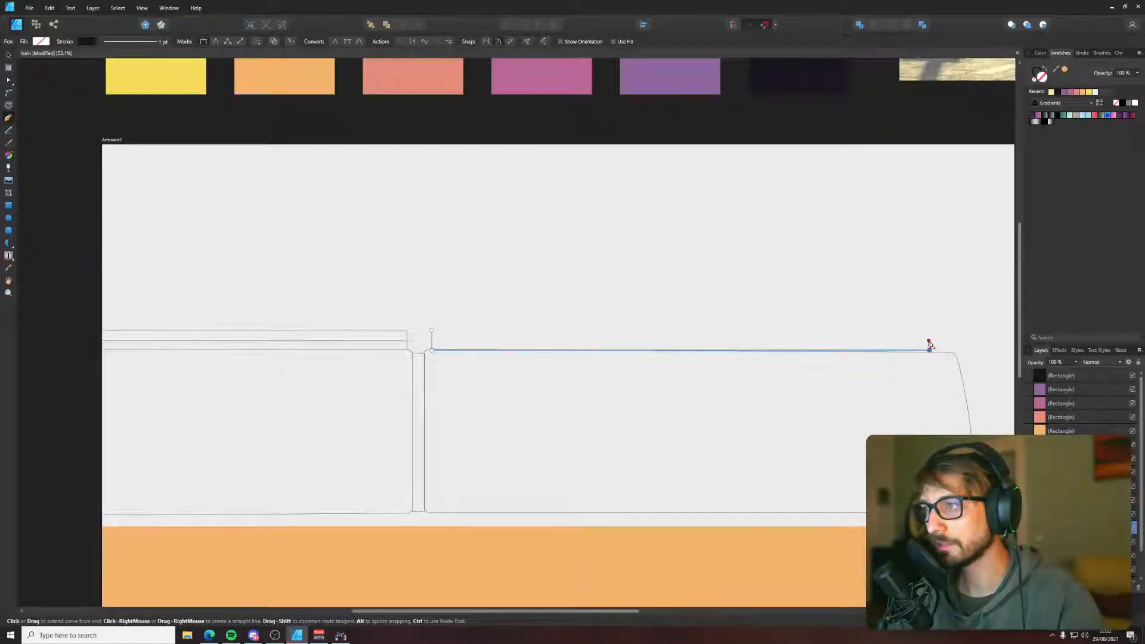
- Raise the second carriage's upper front corner node to level its top edge, and lift the bevel node below it for a shallower corner
{"action": "scroll", "coordinate": [952, 347], "scroll_direction": "up", "scroll_amount": 5}
{"action": "key", "text": "a"}
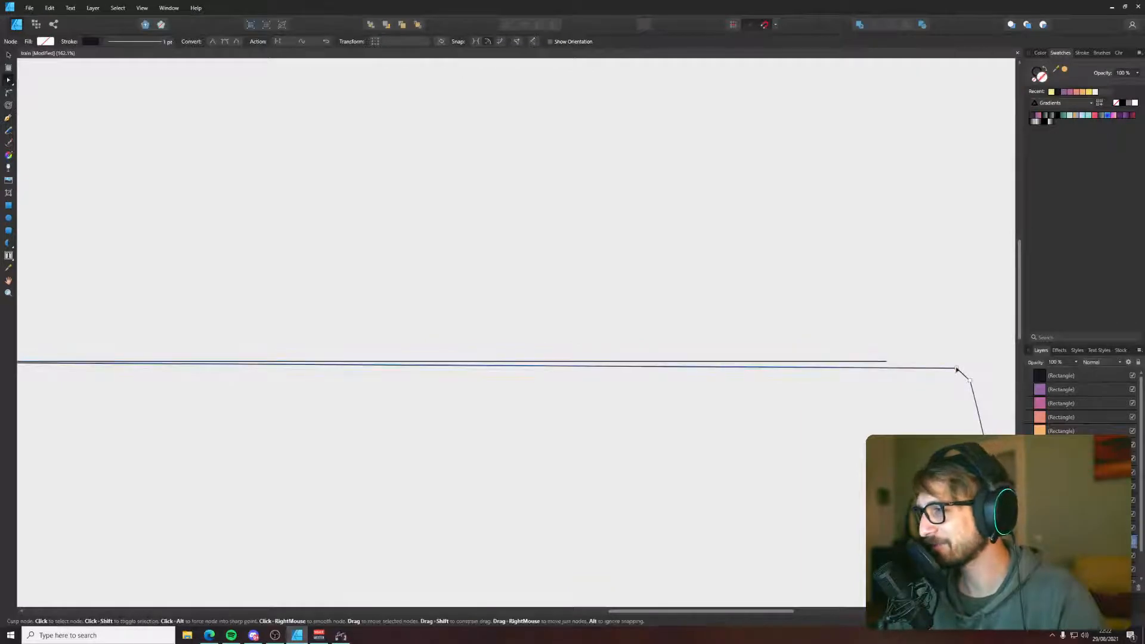
{"action": "left_click_drag", "start_coordinate": [957, 368], "coordinate": [948, 358]}
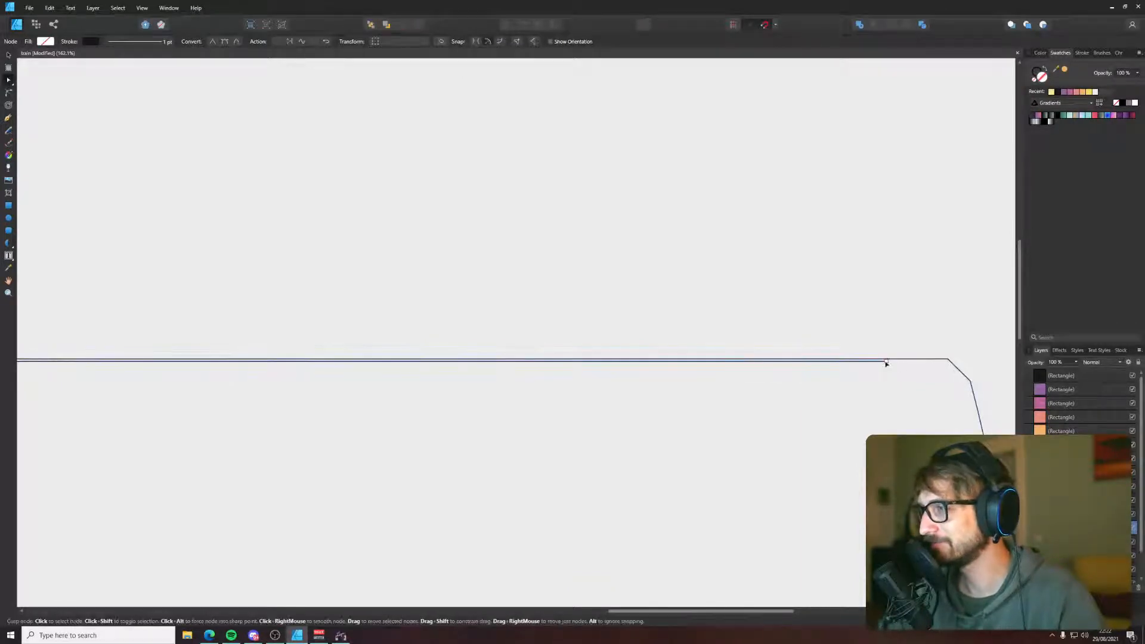
{"action": "left_click", "coordinate": [968, 382]}
{"action": "left_click", "coordinate": [968, 382]}
{"action": "left_click_drag", "start_coordinate": [970, 382], "coordinate": [965, 370]}
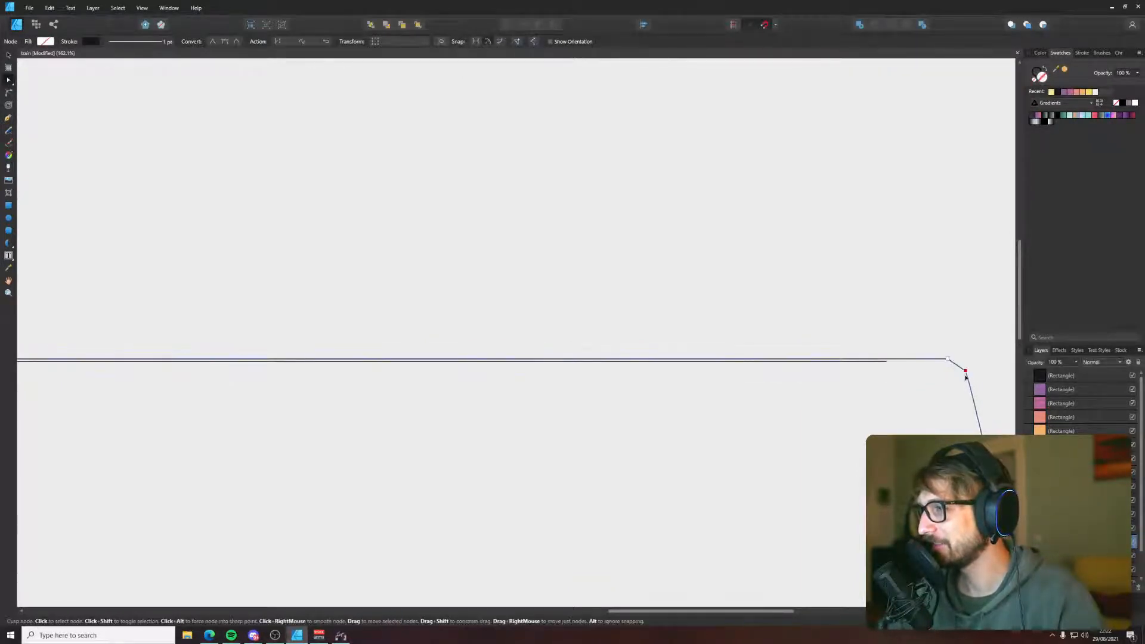
- Finish the second roof strip with a short front edge, a slope up and a closed top edge, levelling the slope's upper node with the rear corner
{"action": "left_click", "coordinate": [886, 360]}
{"action": "key", "text": "p"}
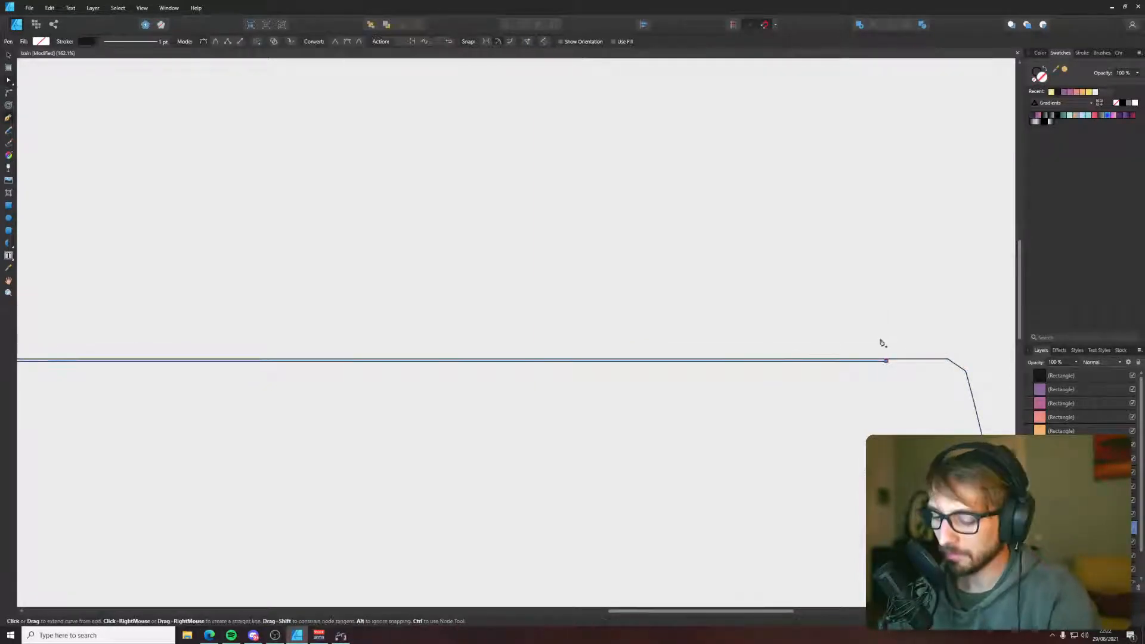
{"action": "left_click", "coordinate": [887, 341]}
{"action": "left_click", "coordinate": [509, 292]}
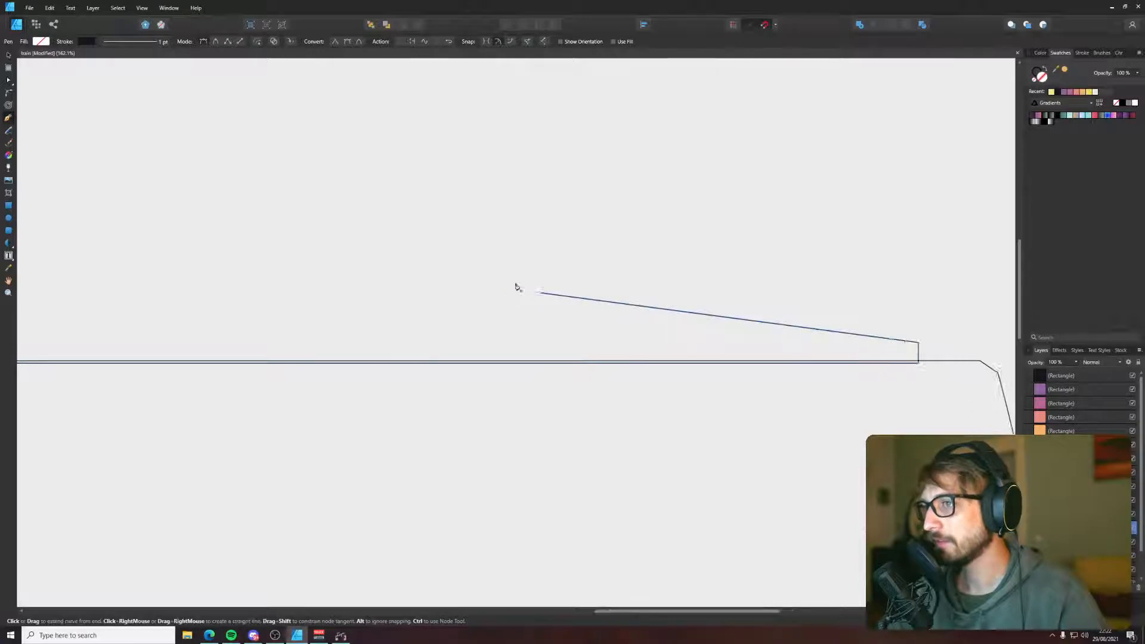
{"action": "scroll", "coordinate": [529, 327], "scroll_direction": "down", "scroll_amount": 4}
{"action": "left_click", "coordinate": [271, 325]}
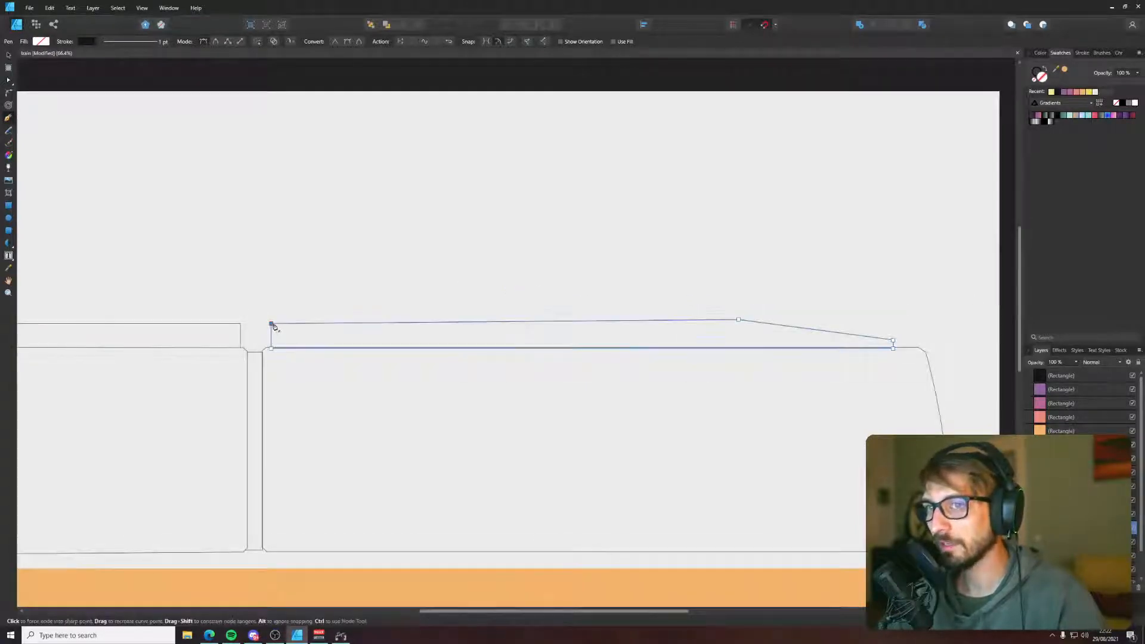
{"action": "key", "text": "a"}
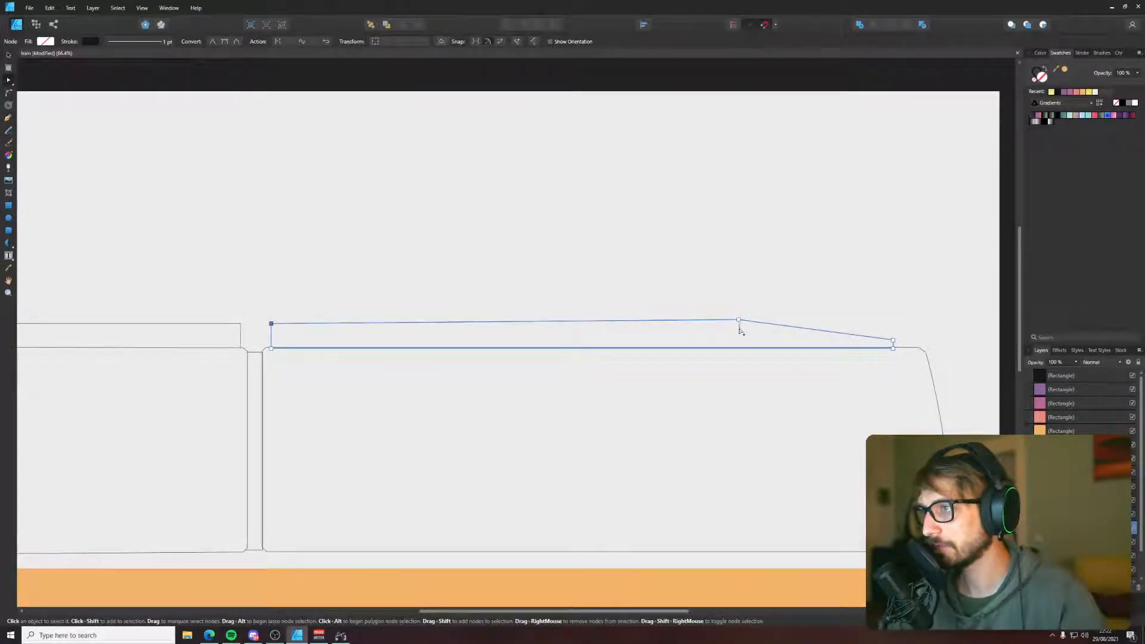
{"action": "left_click_drag", "start_coordinate": [739, 321], "coordinate": [739, 325]}
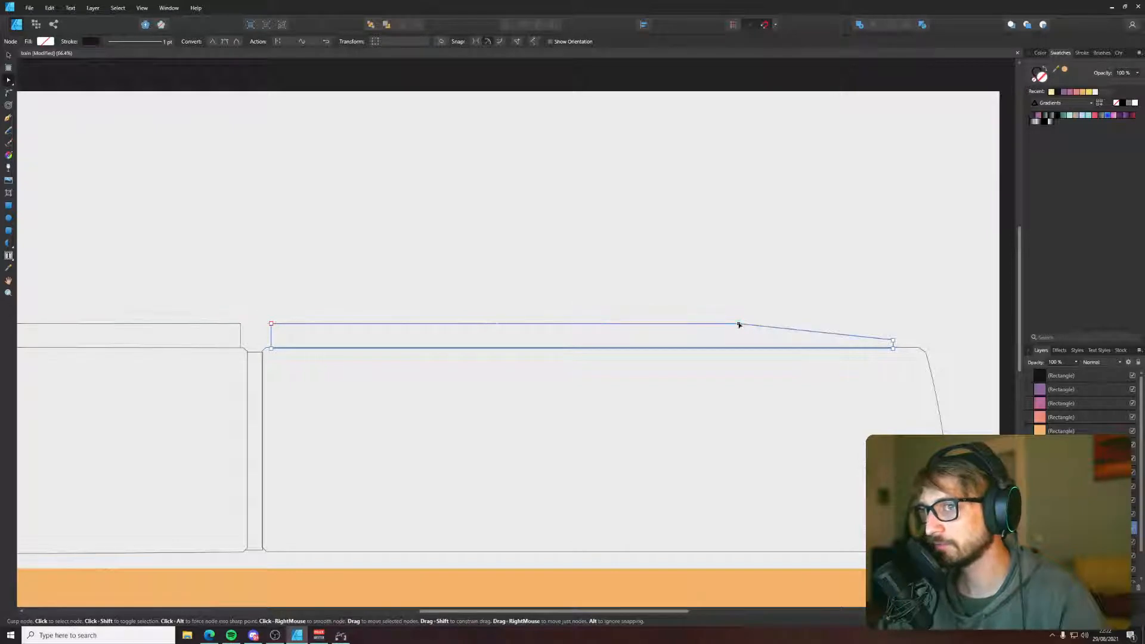
- Send the second carriage's roof strip to the back, behind the carriage body, and deselect it
{"action": "key", "text": "v"}
{"action": "left_click", "coordinate": [894, 342]}
{"action": "left_click", "coordinate": [894, 343]}
{"action": "scroll", "coordinate": [898, 345], "scroll_direction": "up", "scroll_amount": 5}
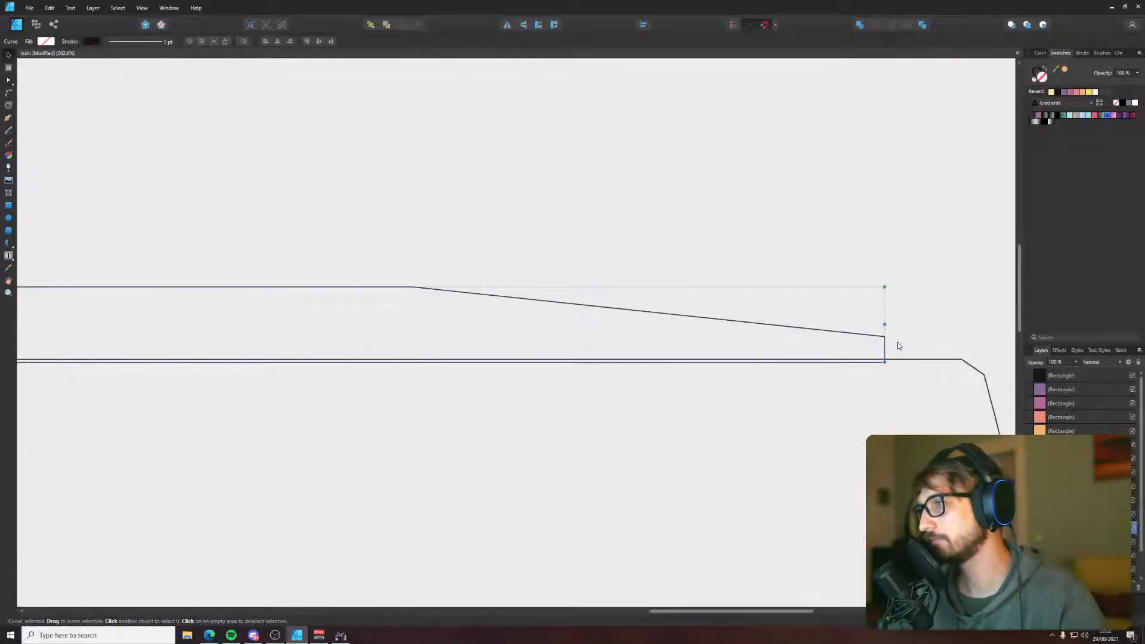
{"action": "left_click", "coordinate": [895, 347]}
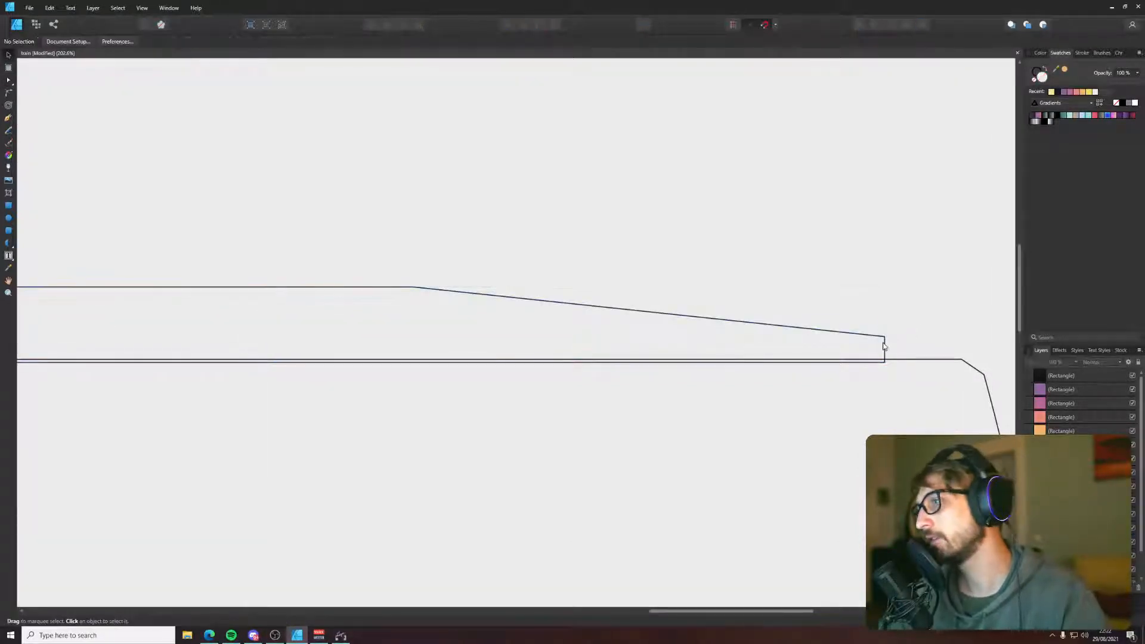
{"action": "left_click", "coordinate": [884, 346]}
{"action": "left_click", "coordinate": [932, 367]}
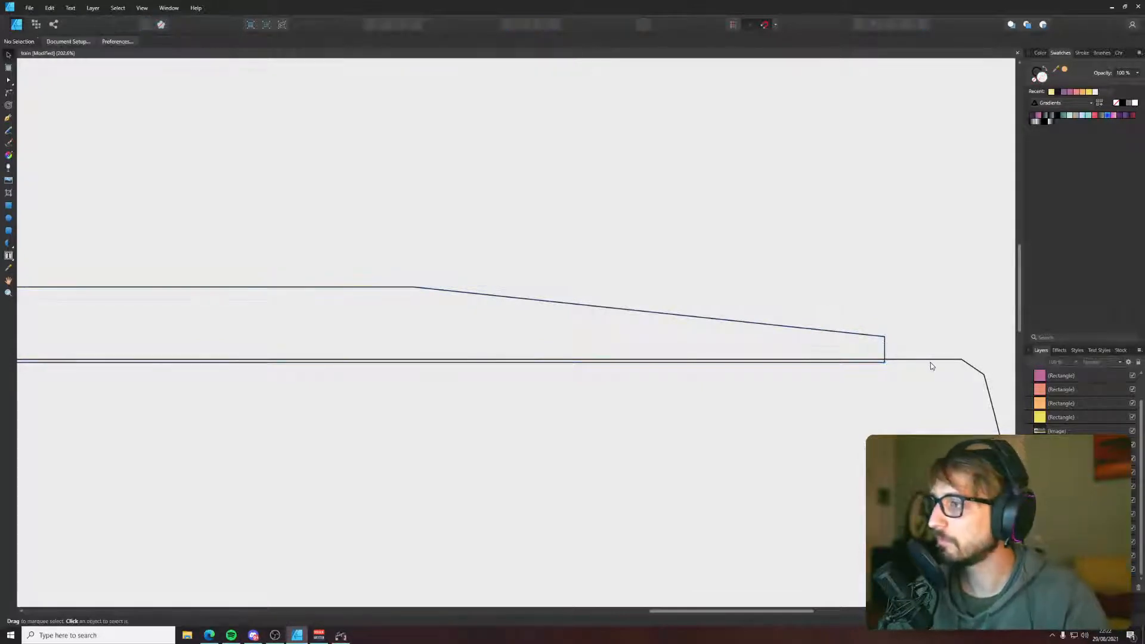
- Fill the second carriage's body with the artboard's off-white and deselect it
{"action": "left_click", "coordinate": [936, 360]}
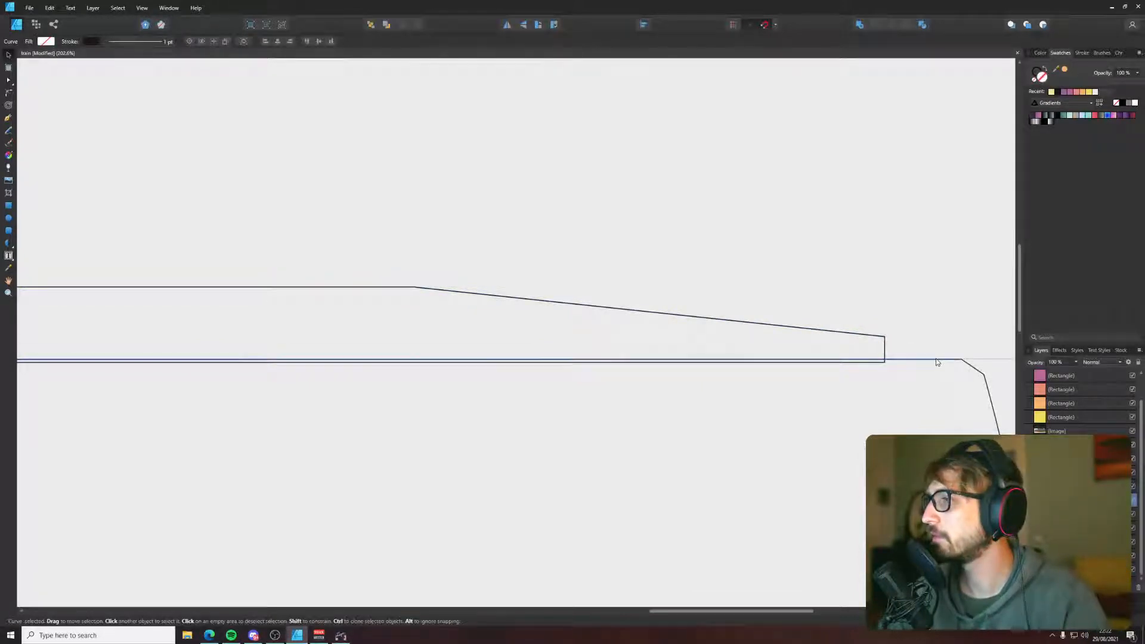
{"action": "left_click", "coordinate": [1135, 103]}
{"action": "key", "text": "ctrl+z"}
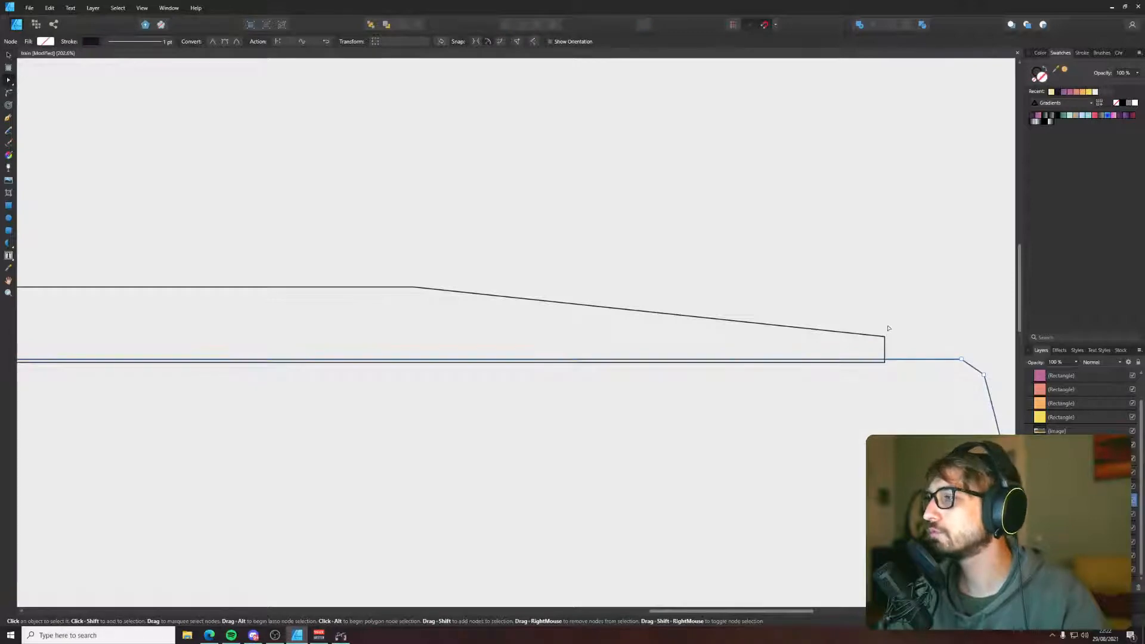
{"action": "scroll", "coordinate": [835, 319], "scroll_direction": "down", "scroll_amount": 5}
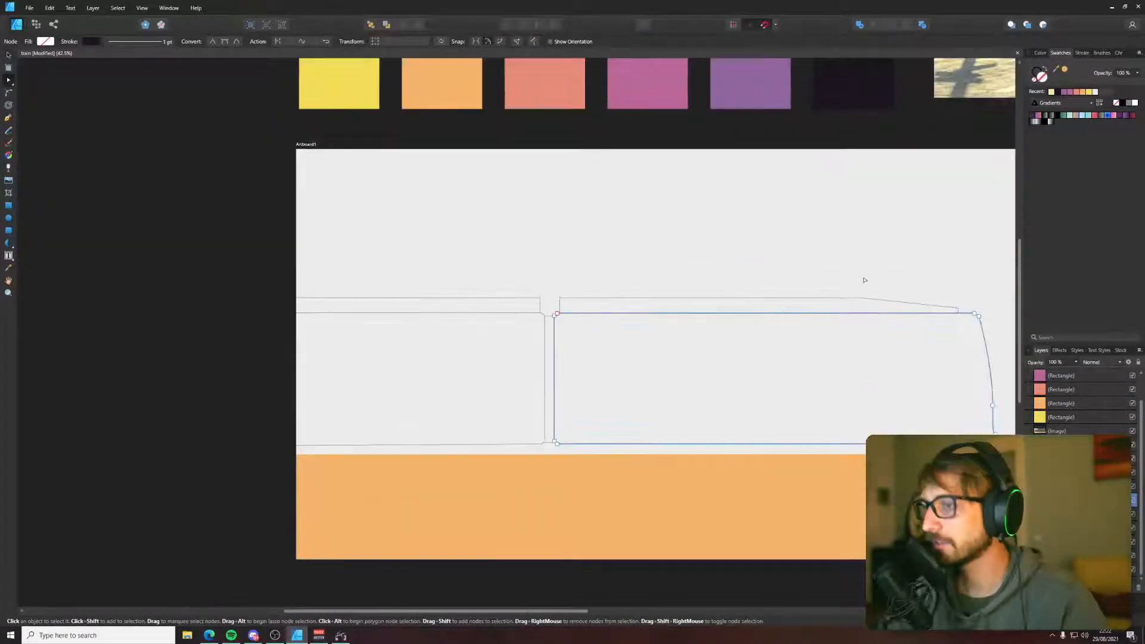
{"action": "left_click", "coordinate": [233, 338]}
- Bevel the second roof strip's upper front corner by adding a node beside it and moving the corner node down, and deselect the strip
{"action": "scroll", "coordinate": [818, 243], "scroll_direction": "up", "scroll_amount": 1}
{"action": "scroll", "coordinate": [343, 411], "scroll_direction": "right", "scroll_amount": 5}
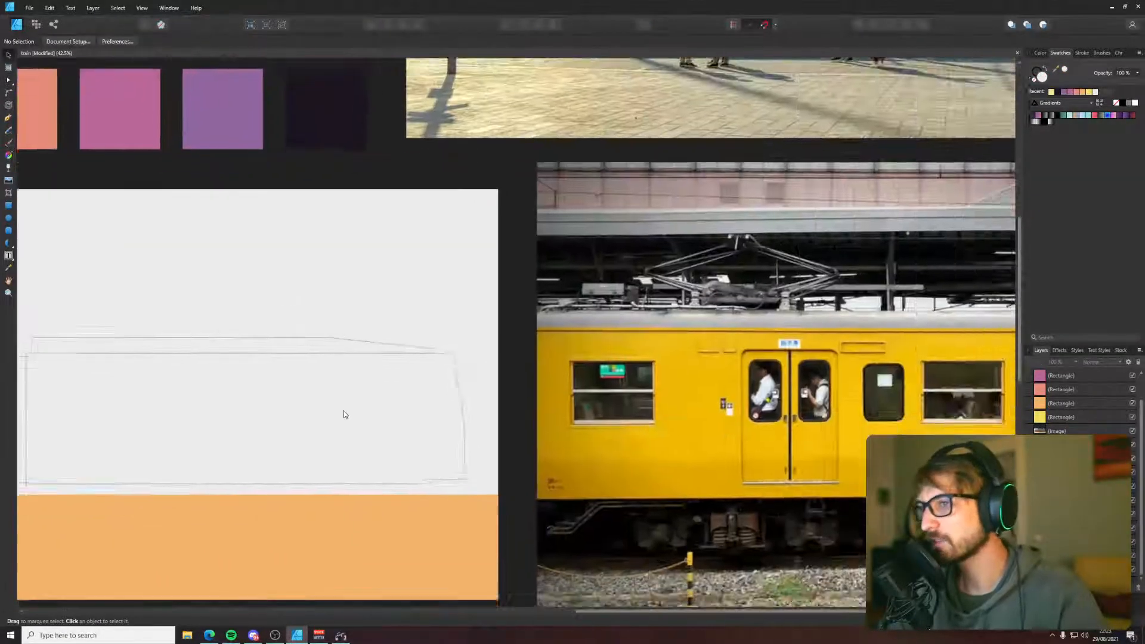
{"action": "scroll", "coordinate": [563, 207], "scroll_direction": "up", "scroll_amount": 5}
{"action": "left_click_drag", "start_coordinate": [549, 205], "coordinate": [488, 295]}
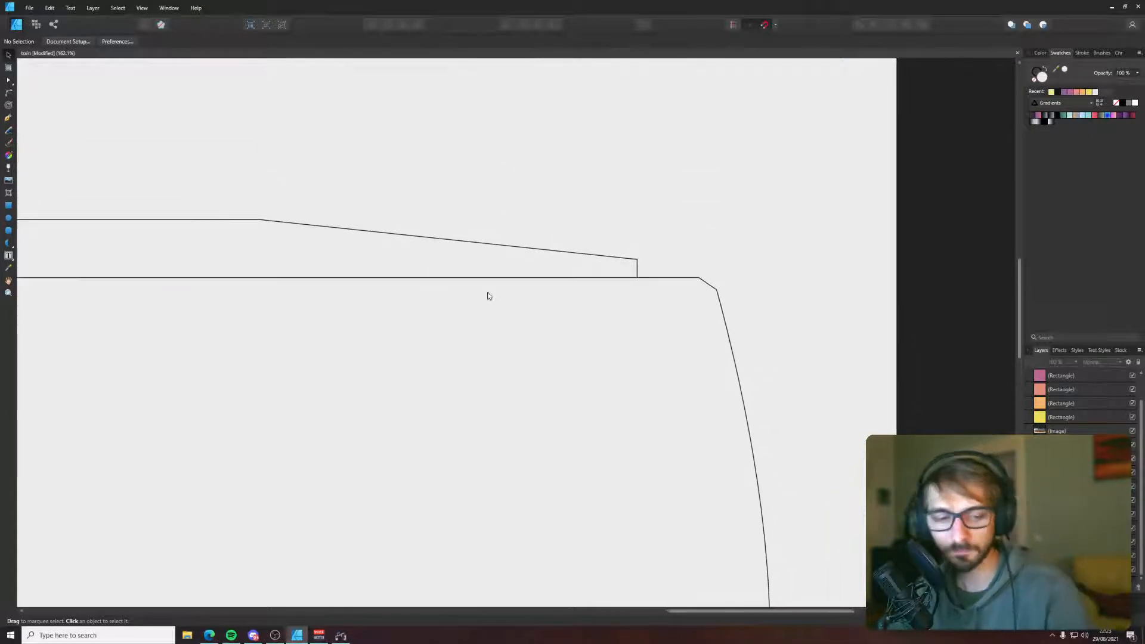
{"action": "left_click", "coordinate": [636, 263]}
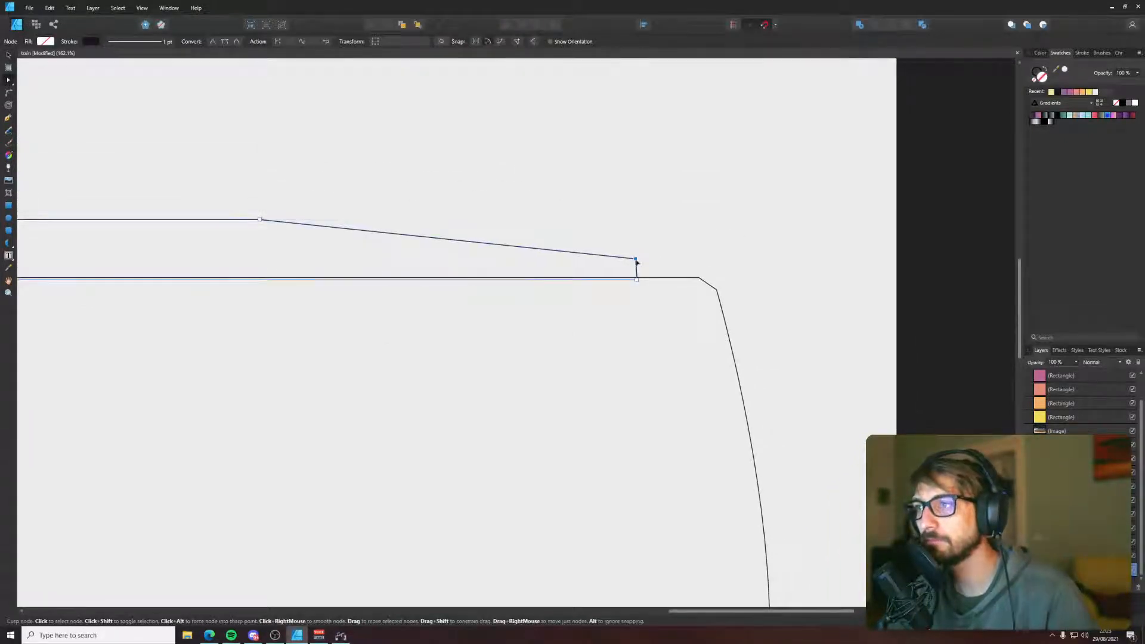
{"action": "left_click", "coordinate": [636, 261]}
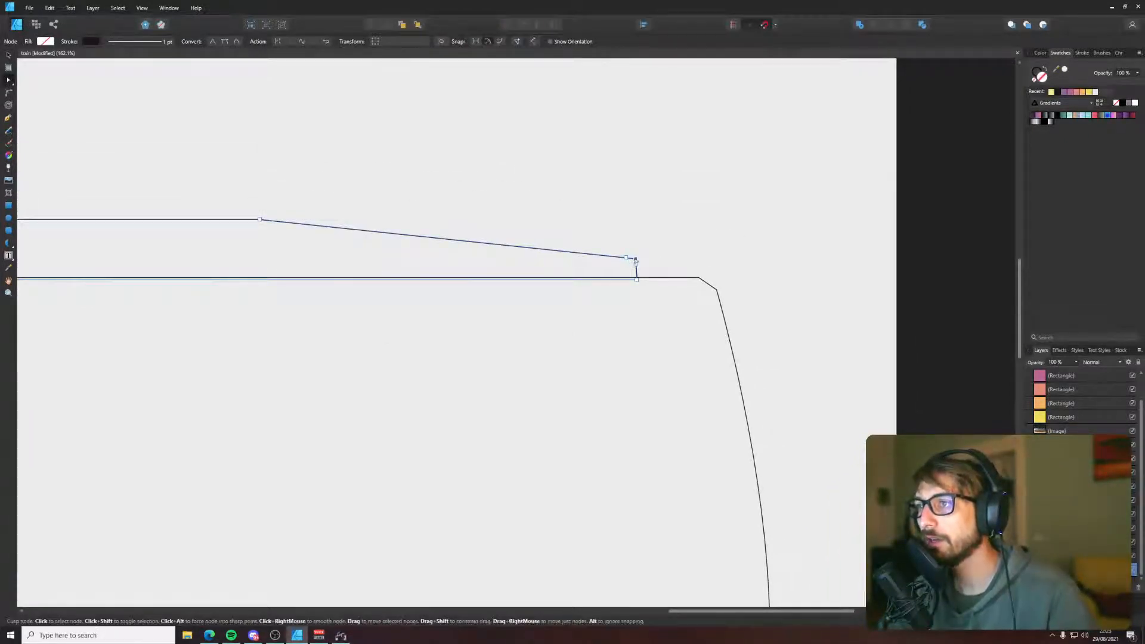
{"action": "left_click", "coordinate": [677, 243]}
{"action": "scroll", "coordinate": [707, 247], "scroll_direction": "down", "scroll_amount": 4}
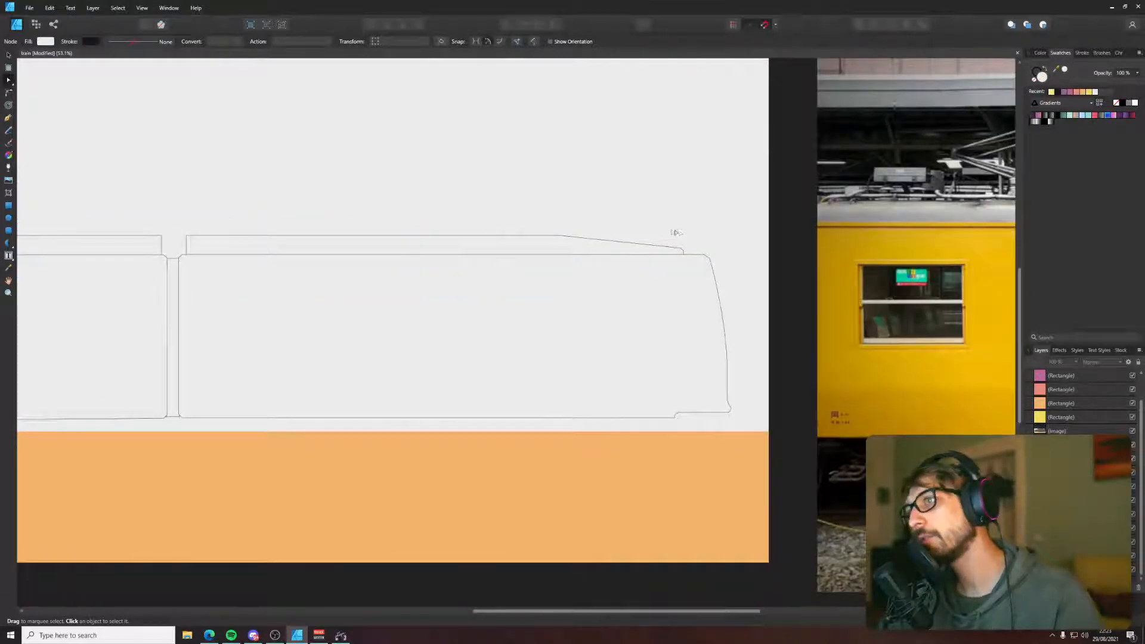
- Fill the first carriage's roof strip with the off-white sampled from the artboard
{"action": "scroll", "coordinate": [675, 233], "scroll_direction": "down", "scroll_amount": 5}
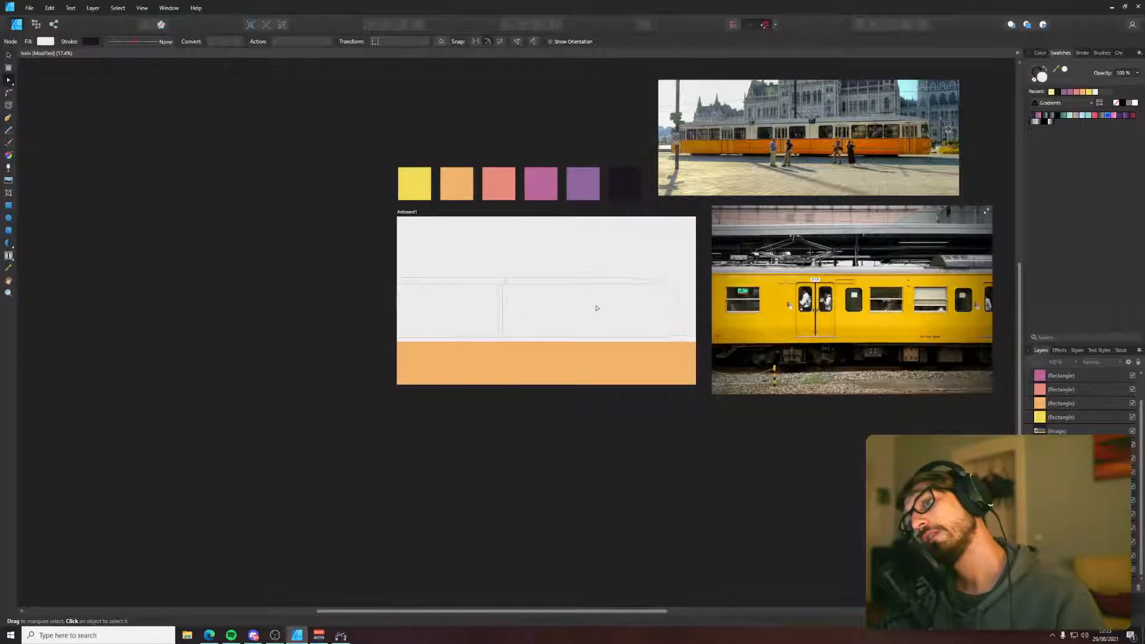
{"action": "left_click_drag", "start_coordinate": [635, 251], "coordinate": [592, 269]}
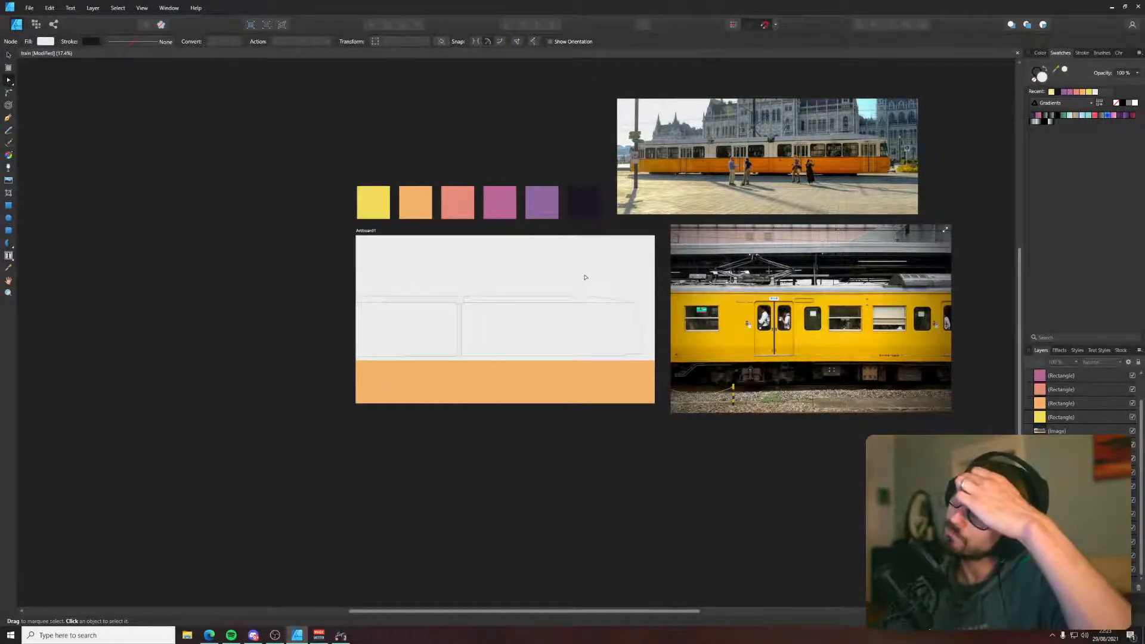
{"action": "scroll", "coordinate": [402, 324], "scroll_direction": "up", "scroll_amount": 4}
{"action": "left_click", "coordinate": [402, 325]}
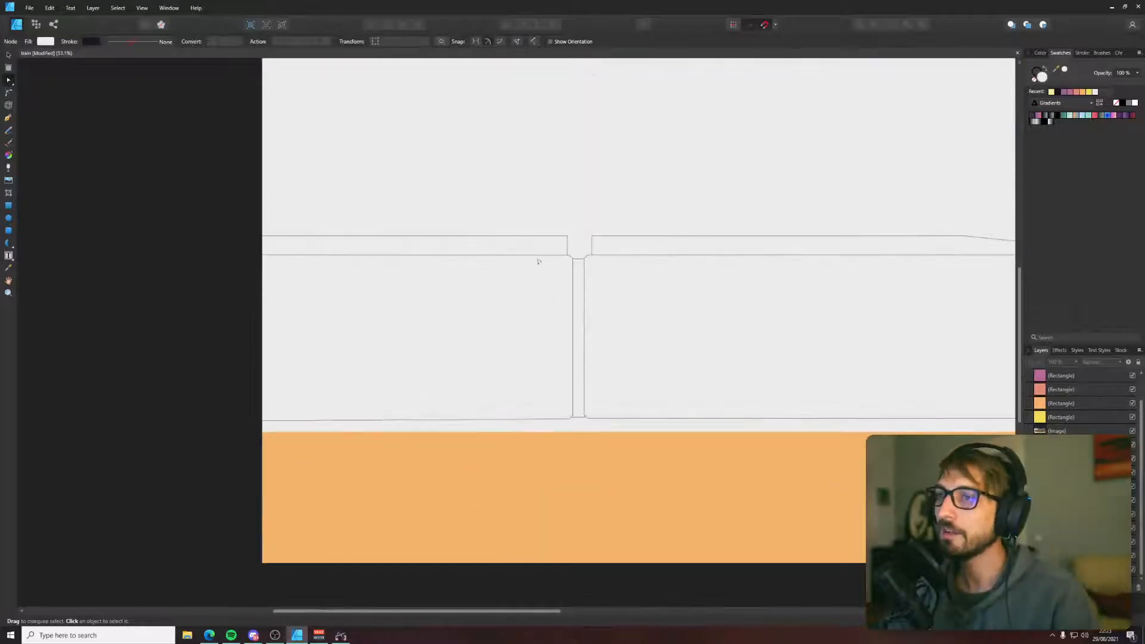
{"action": "key", "text": "v"}
{"action": "left_click", "coordinate": [566, 240]}
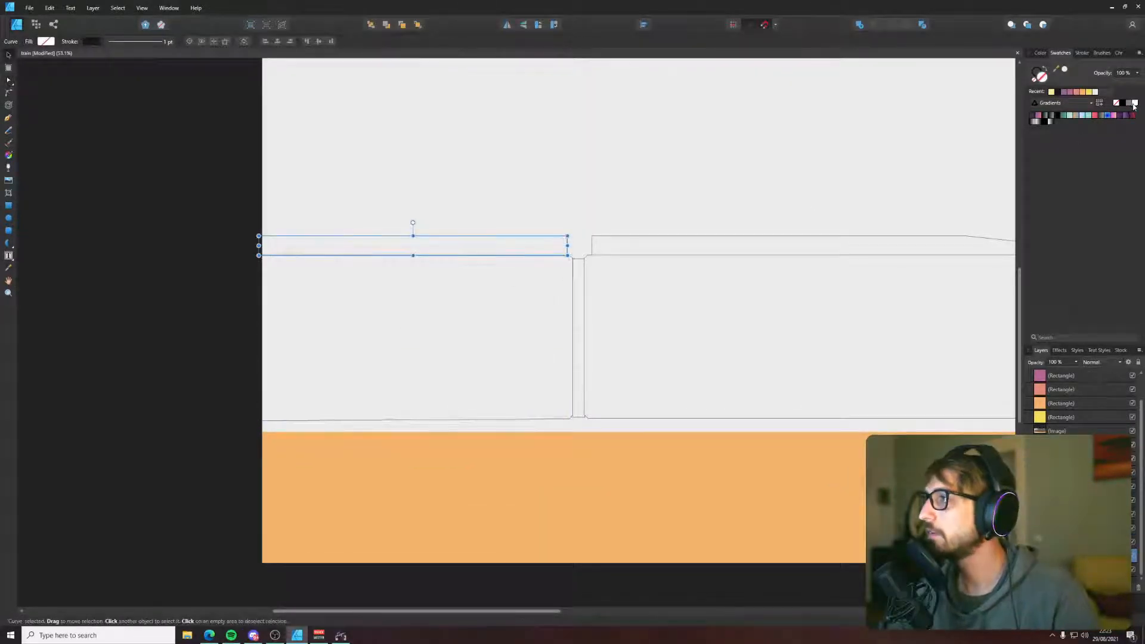
{"action": "key", "text": "i"}
{"action": "key", "text": "v"}
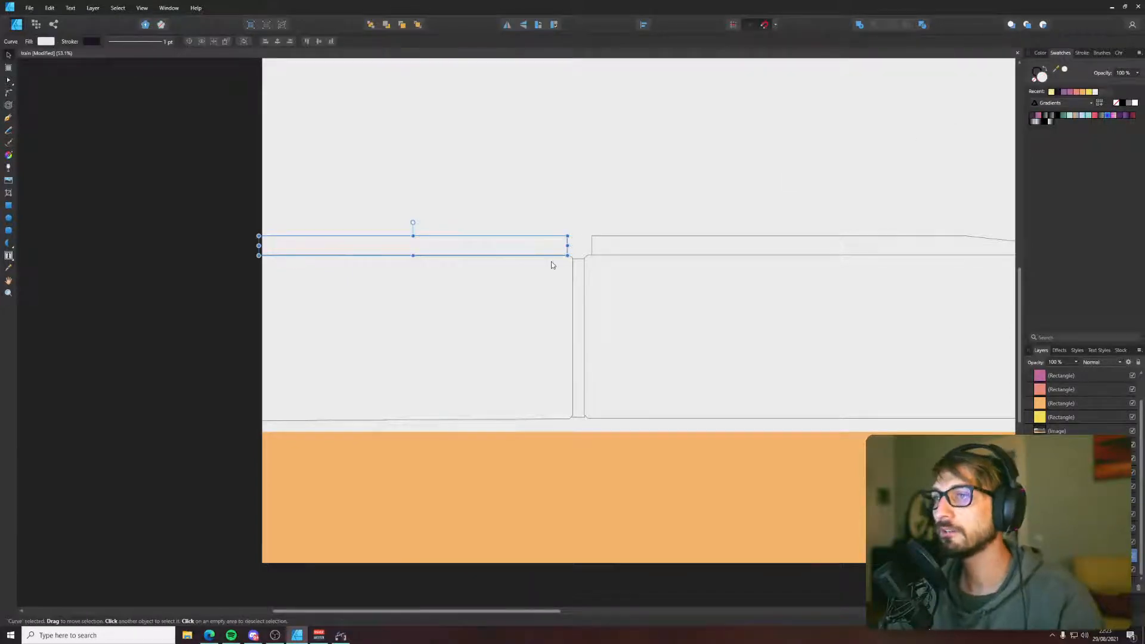
- Move the first carriage and its roof strip slightly away from the second carriage, and stretch the connecting panel to span the wider gap
{"action": "left_click", "coordinate": [565, 297], "text": "shift"}
{"action": "left_click_drag", "start_coordinate": [565, 296], "coordinate": [554, 294]}
{"action": "left_click", "coordinate": [577, 331]}
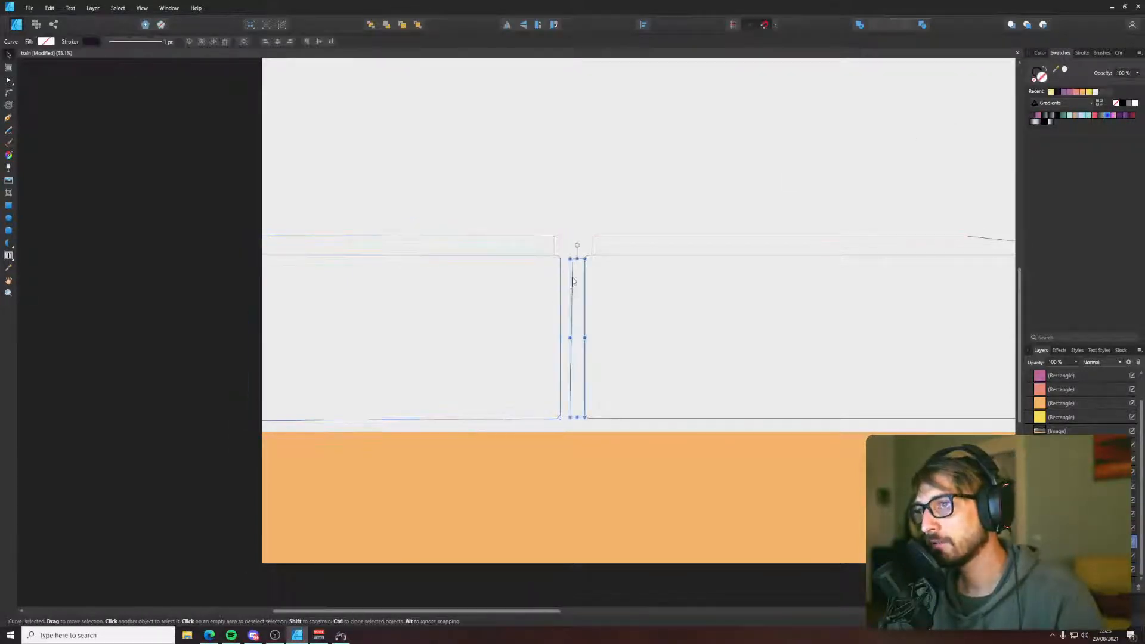
{"action": "left_click_drag", "start_coordinate": [568, 337], "coordinate": [554, 337]}
{"action": "left_click", "coordinate": [543, 194]}
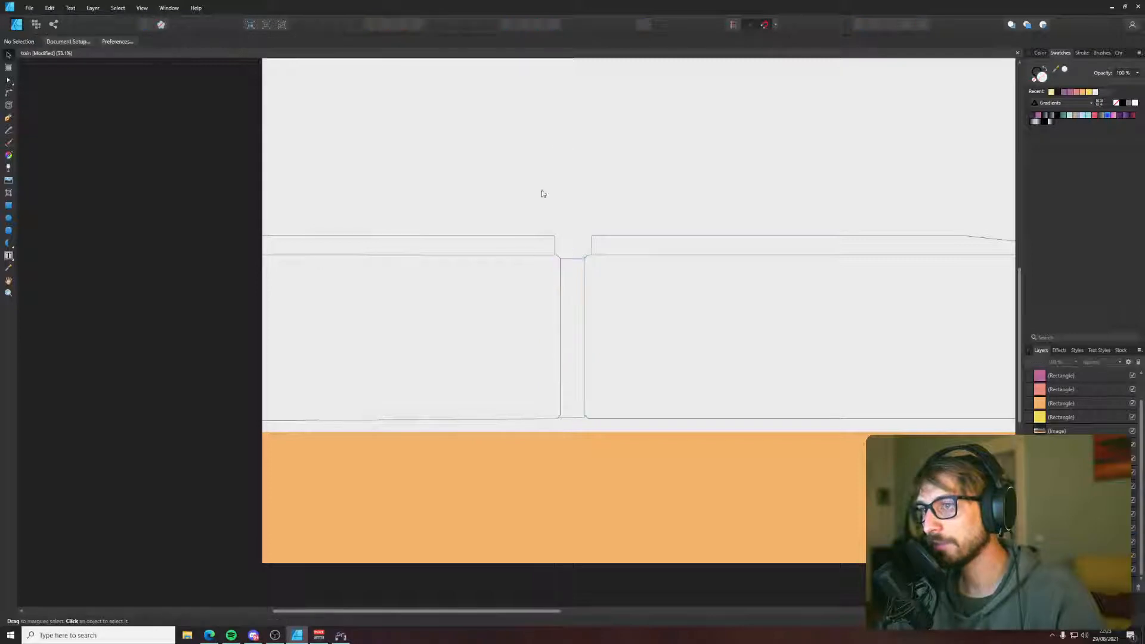
- Widen the connecting panel past the second carriage's rear edge and raise its bottom edge slightly
{"action": "scroll", "coordinate": [576, 327], "scroll_direction": "up", "scroll_amount": 4}
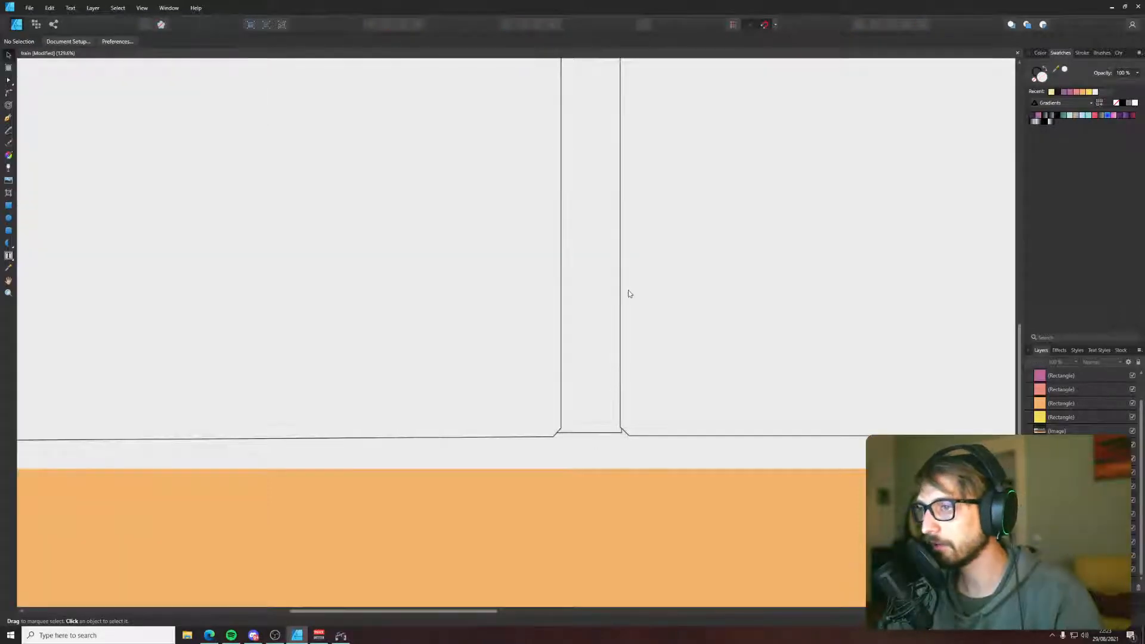
{"action": "left_click", "coordinate": [617, 432]}
{"action": "left_click_drag", "start_coordinate": [620, 239], "coordinate": [633, 240]}
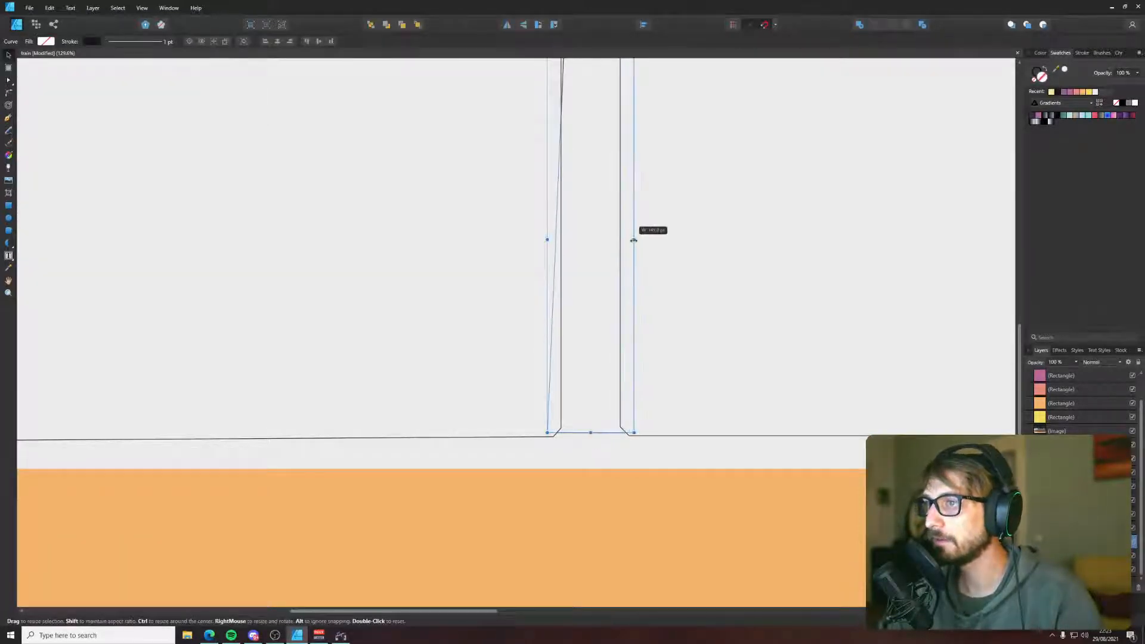
{"action": "left_click_drag", "start_coordinate": [589, 433], "coordinate": [588, 429]}
- Move the connecting panel's top nodes level with each other, just inside the ends of both carriages, and deselect it
{"action": "scroll", "coordinate": [572, 334], "scroll_direction": "up", "scroll_amount": 5}
{"action": "scroll", "coordinate": [557, 272], "scroll_direction": "down", "scroll_amount": 2}
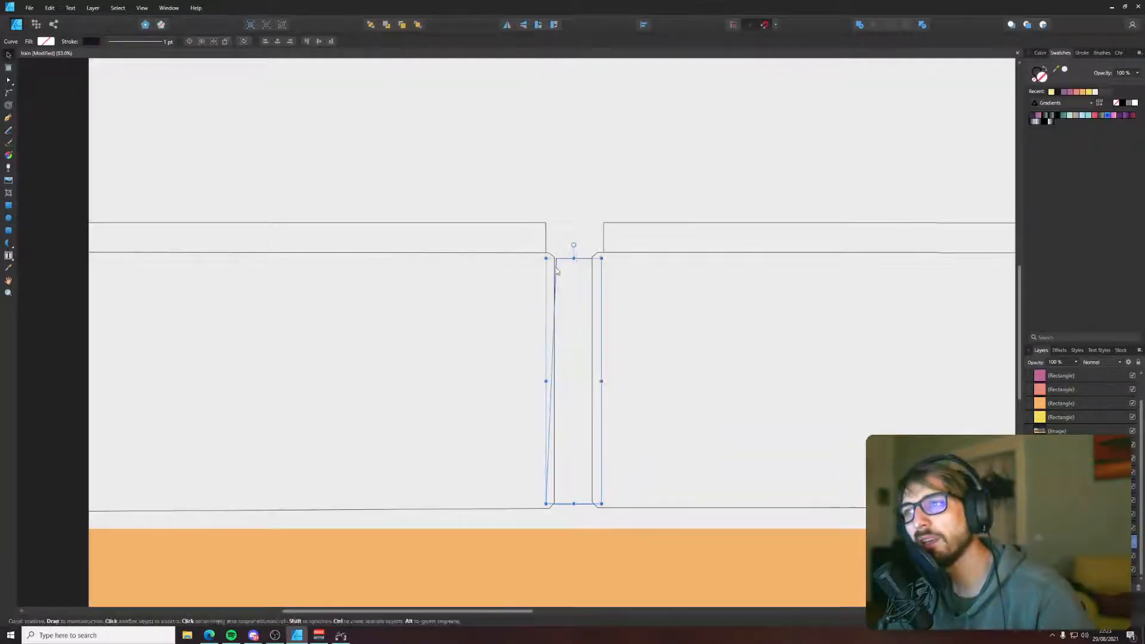
{"action": "key", "text": "a"}
{"action": "left_click_drag", "start_coordinate": [545, 258], "coordinate": [599, 258]}
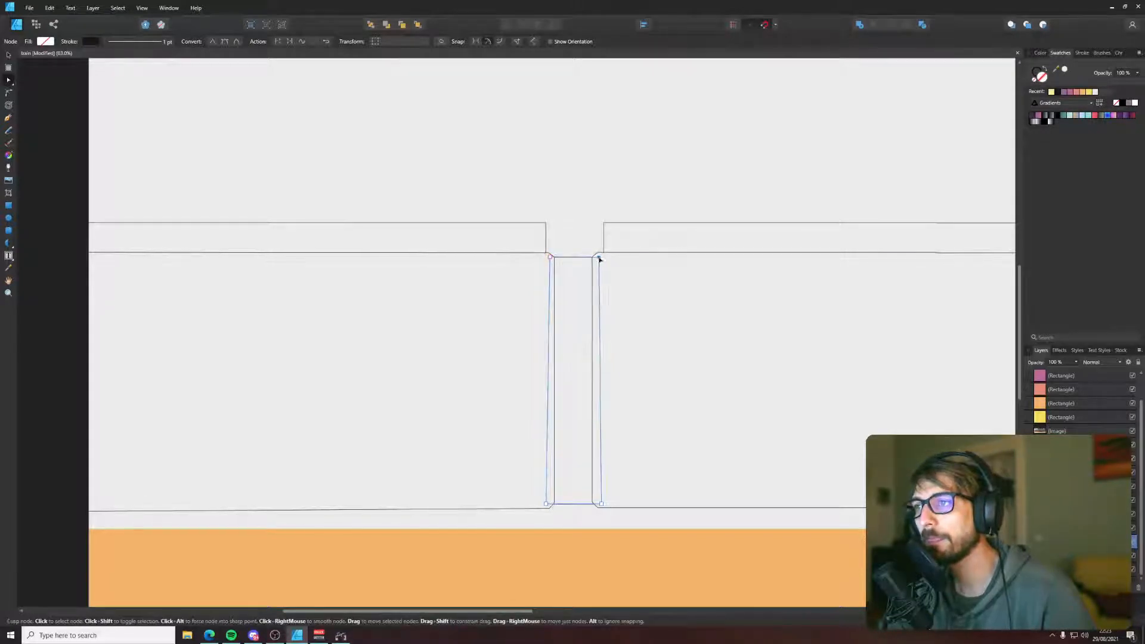
{"action": "scroll", "coordinate": [556, 260], "scroll_direction": "up", "scroll_amount": 5}
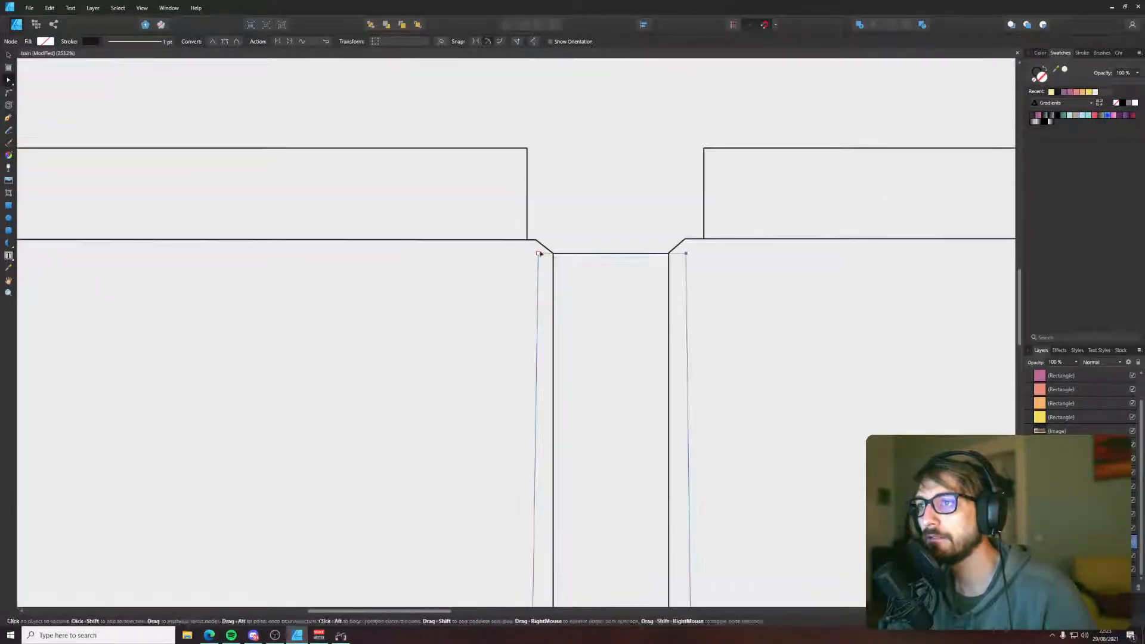
{"action": "left_click", "coordinate": [539, 254]}
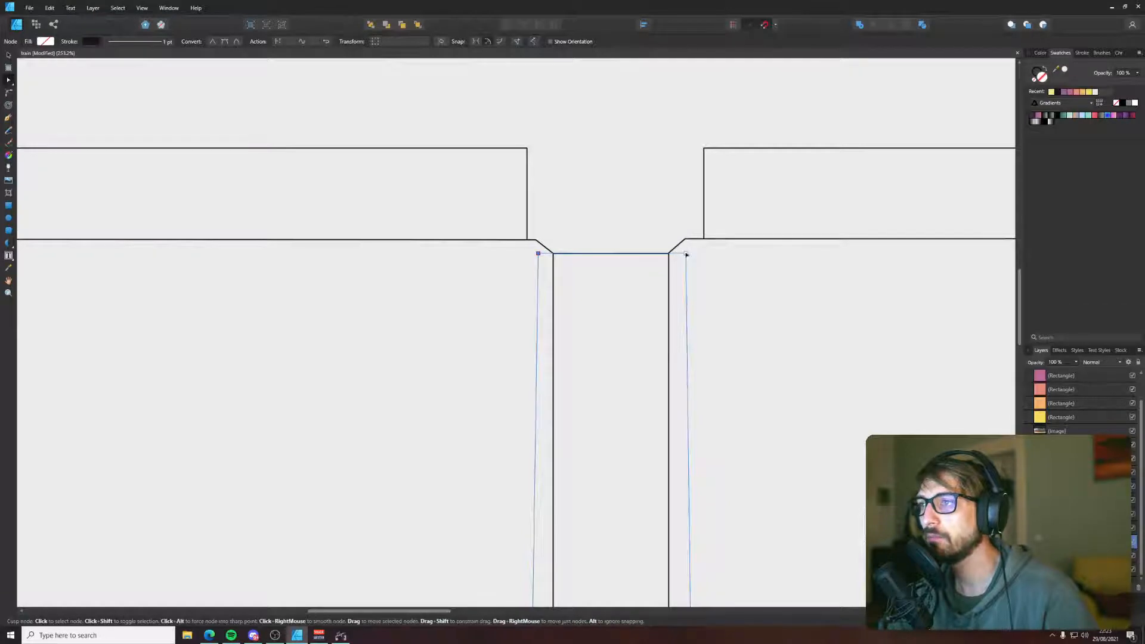
{"action": "left_click", "coordinate": [657, 201]}
- Save the train document and bring the whole artboard and the reference photos into view
{"action": "scroll", "coordinate": [656, 201], "scroll_direction": "down", "scroll_amount": 8}
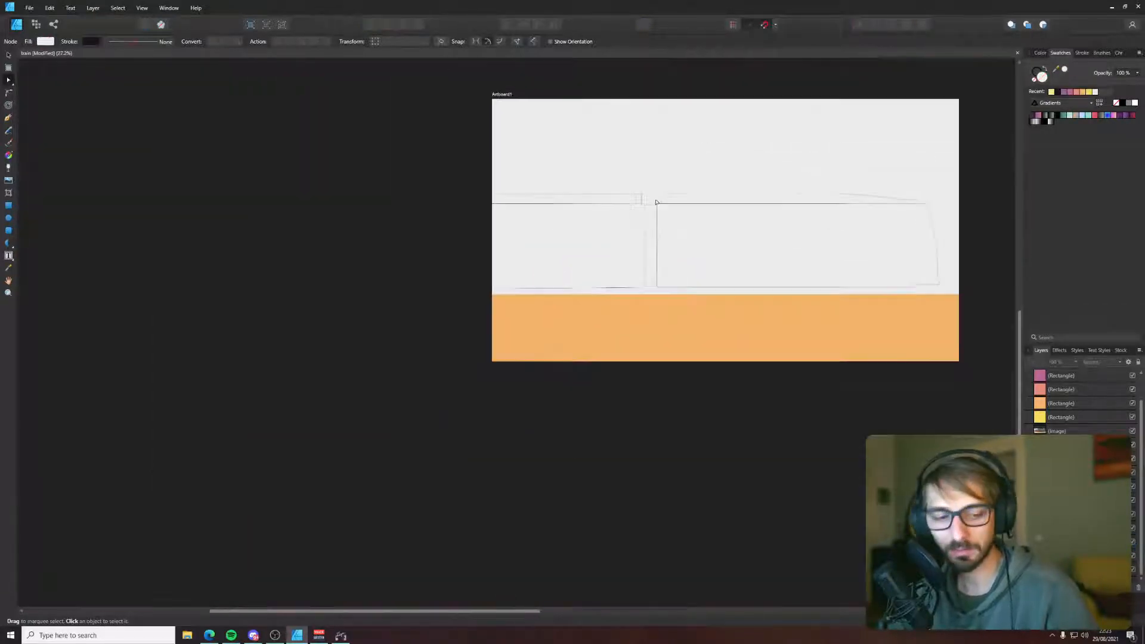
{"action": "key", "text": "ctrl+s"}
{"action": "left_click_drag", "start_coordinate": [713, 205], "coordinate": [491, 257]}
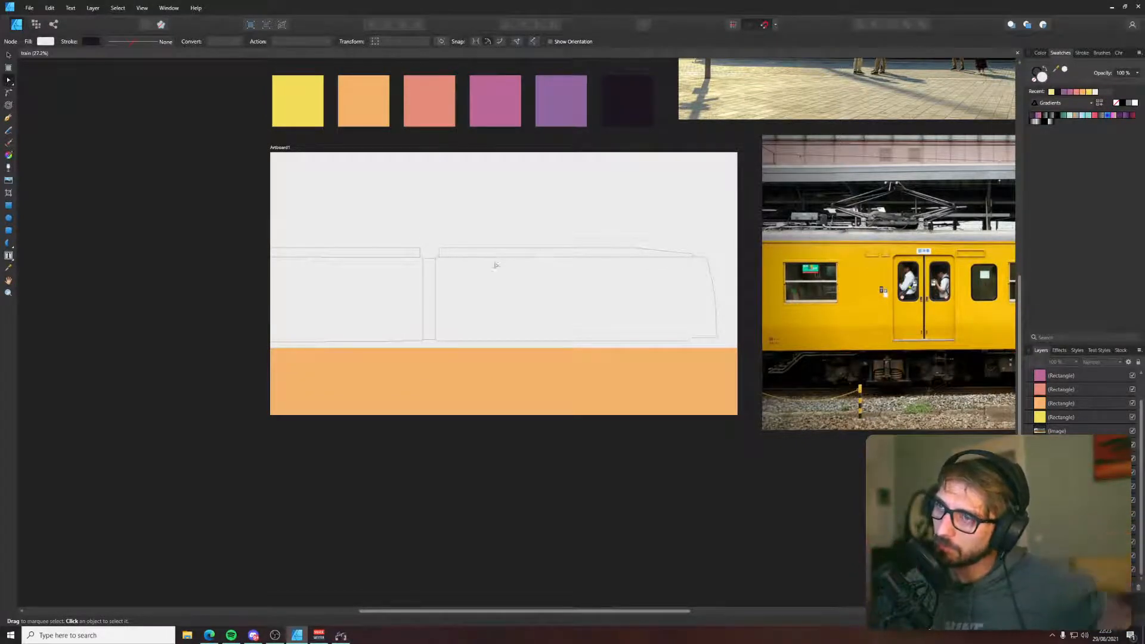
{"action": "scroll", "coordinate": [552, 261], "scroll_direction": "down", "scroll_amount": 2}
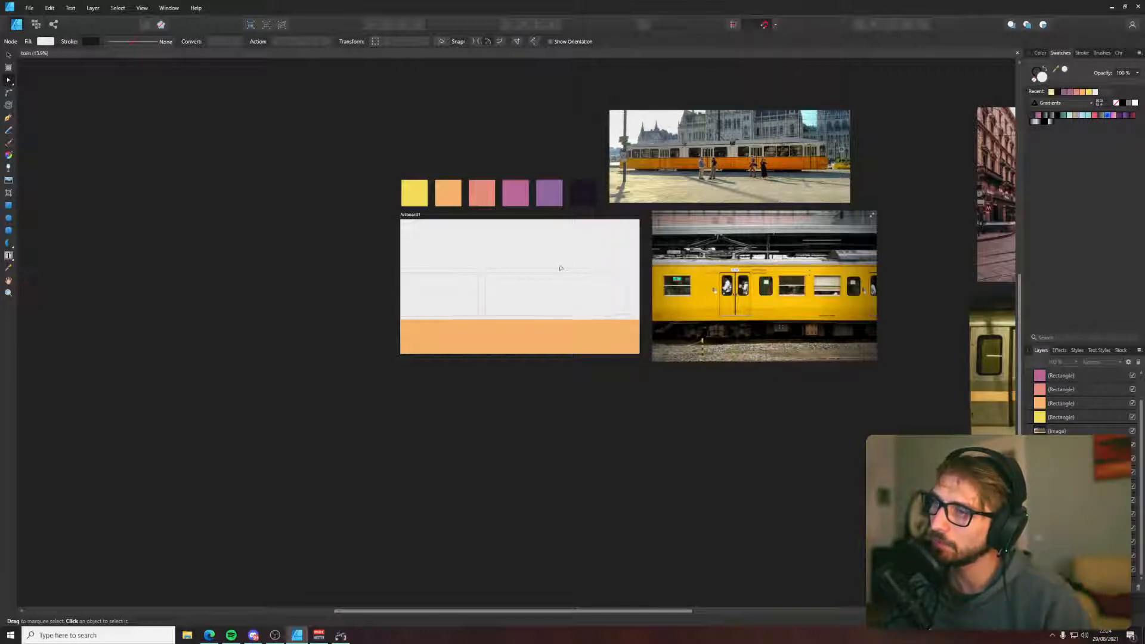
- Compare the blank train outline with the orange tram and yellow train reference photos
{"action": "scroll", "coordinate": [556, 268], "scroll_direction": "up", "scroll_amount": 8}
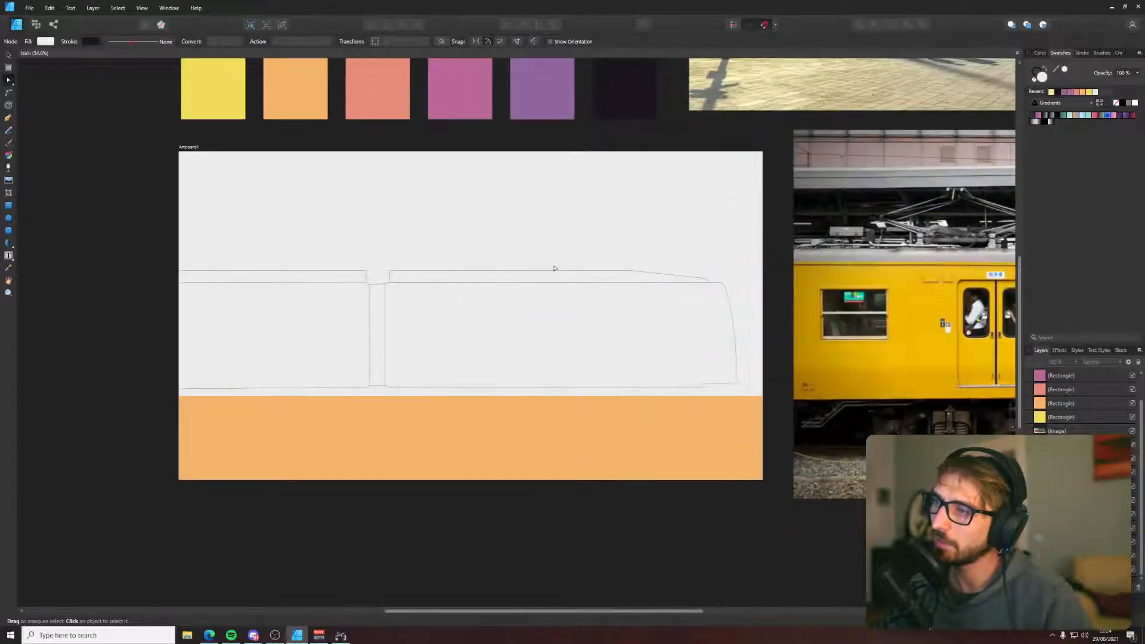
{"action": "key", "text": "p"}
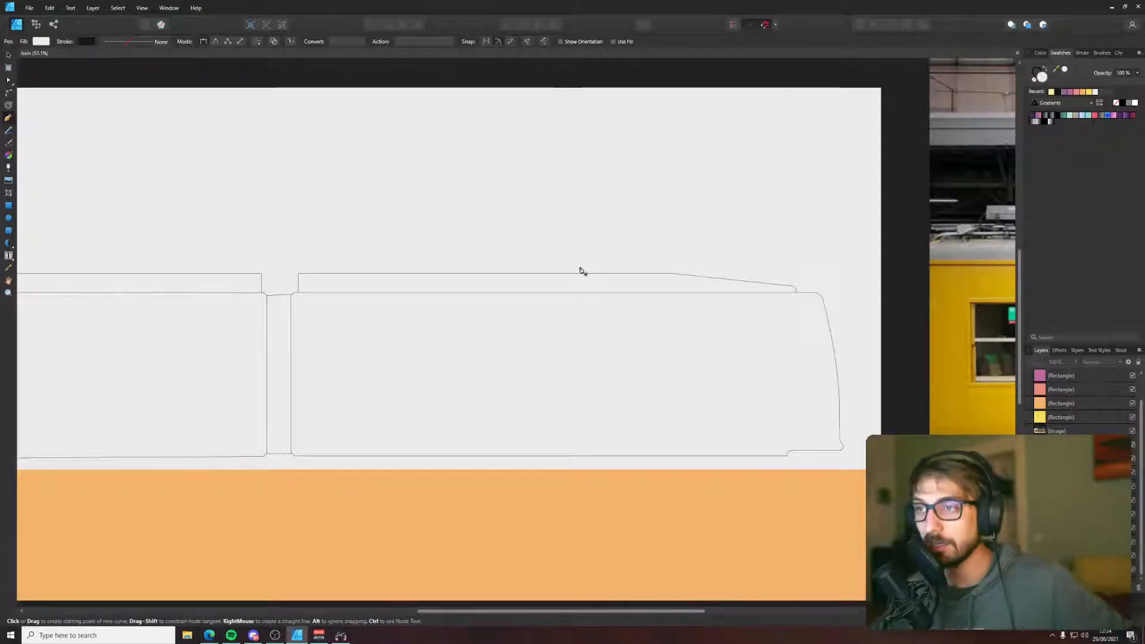
{"action": "scroll", "coordinate": [780, 266], "scroll_direction": "down", "scroll_amount": 1}
{"action": "scroll", "coordinate": [831, 209], "scroll_direction": "down", "scroll_amount": 1}
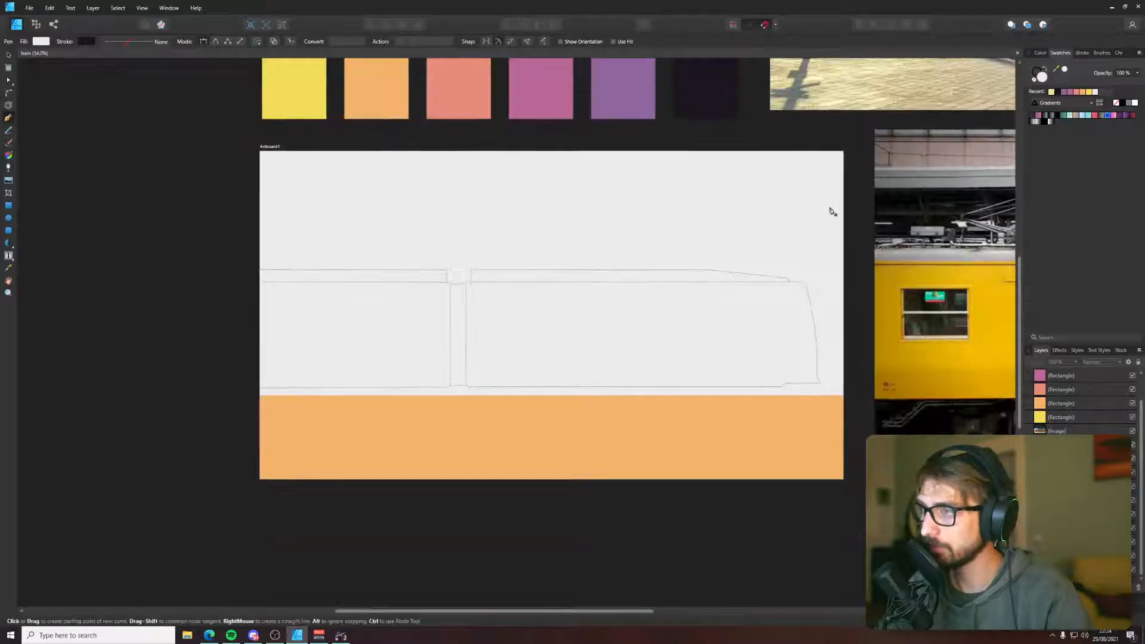
{"action": "left_click_drag", "start_coordinate": [627, 205], "coordinate": [388, 435]}
{"action": "scroll", "coordinate": [398, 444], "scroll_direction": "down", "scroll_amount": 1}
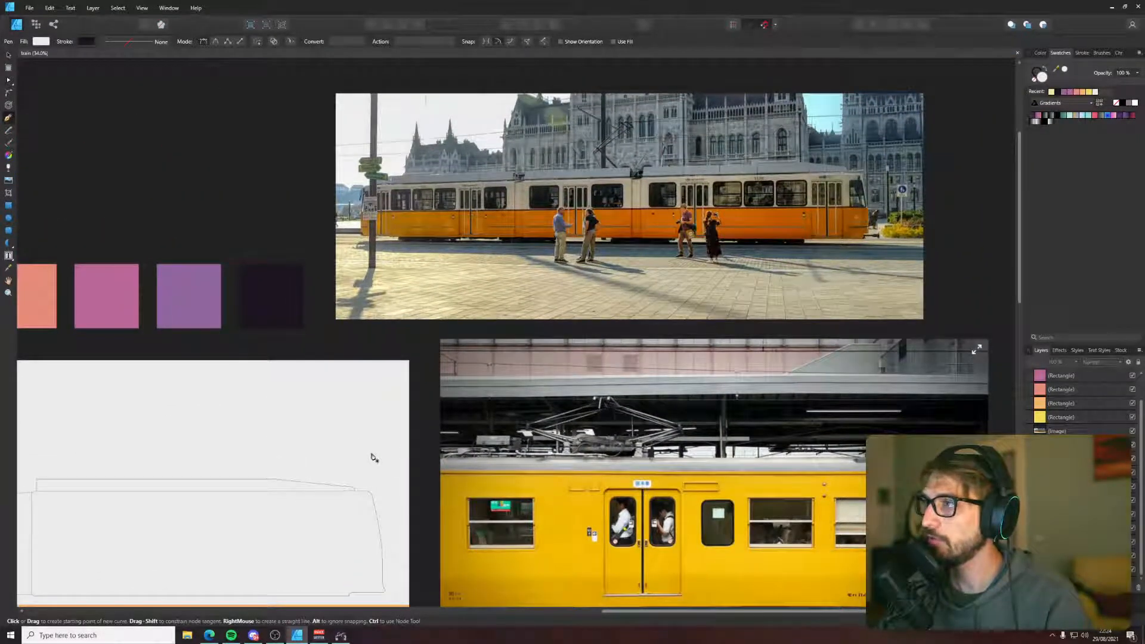
{"action": "left_click_drag", "start_coordinate": [298, 430], "coordinate": [420, 389]}
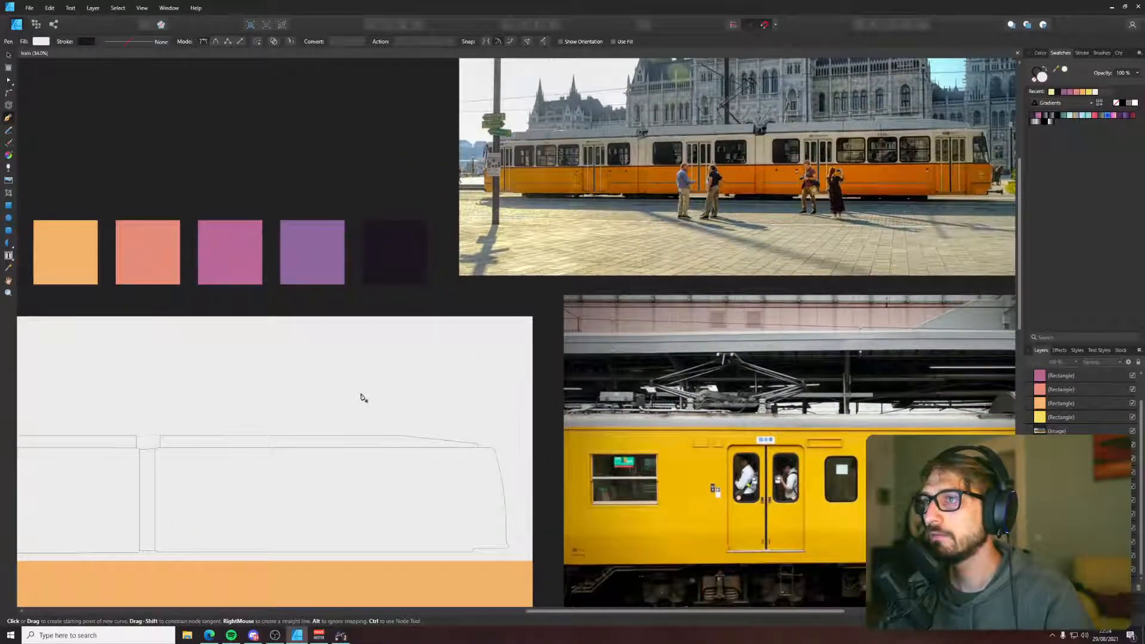
{"action": "mouse_move", "coordinate": [266, 413]}
{"action": "left_mouse_down"}
{"action": "mouse_move", "coordinate": [289, 411]}
{"action": "mouse_move", "coordinate": [284, 381]}
{"action": "mouse_move", "coordinate": [105, 374]}
{"action": "mouse_move", "coordinate": [654, 345]}
{"action": "left_mouse_up"}
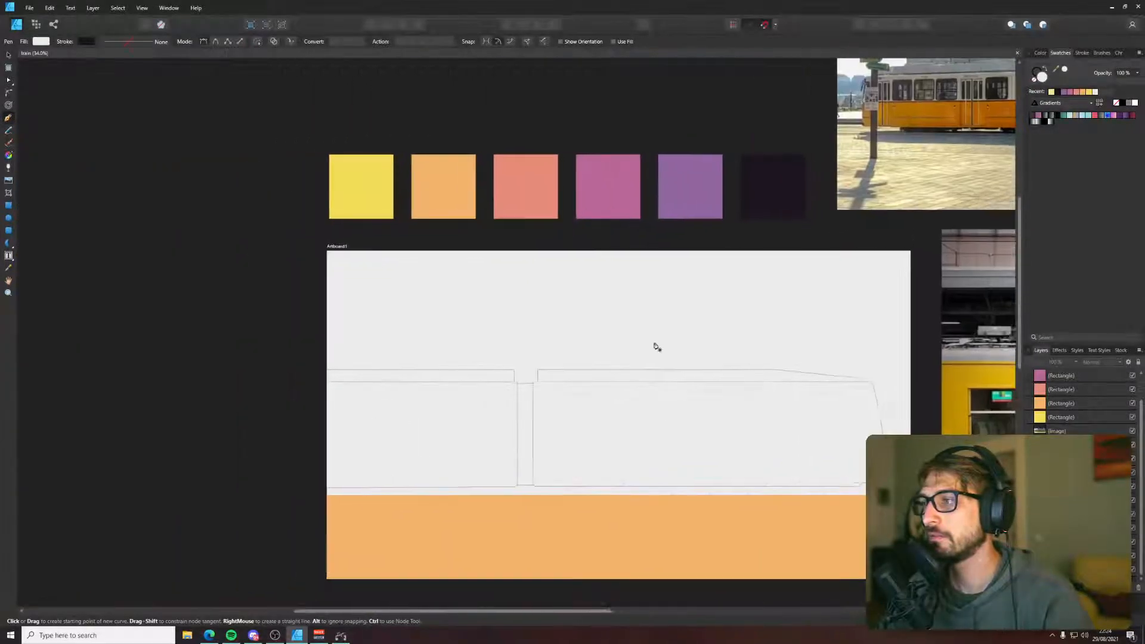
- Chamfer the upper corner of the first carriage's roof strip at the gap by adding nodes beside it and deleting the corner node
{"action": "scroll", "coordinate": [384, 384], "scroll_direction": "up", "scroll_amount": 5}
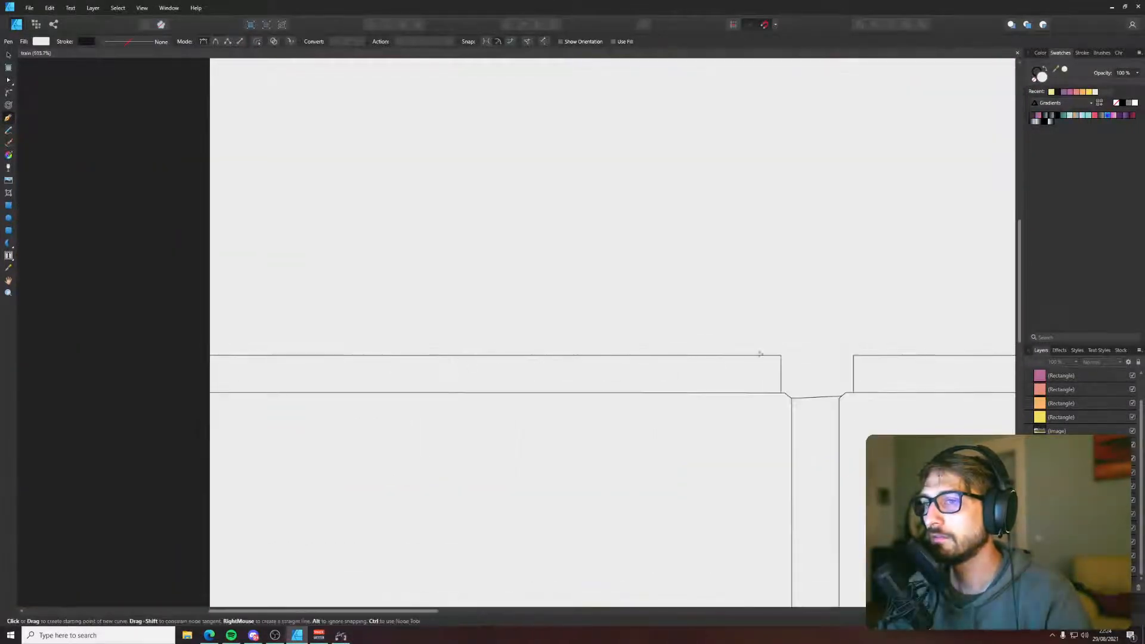
{"action": "scroll", "coordinate": [775, 365], "scroll_direction": "up", "scroll_amount": 3}
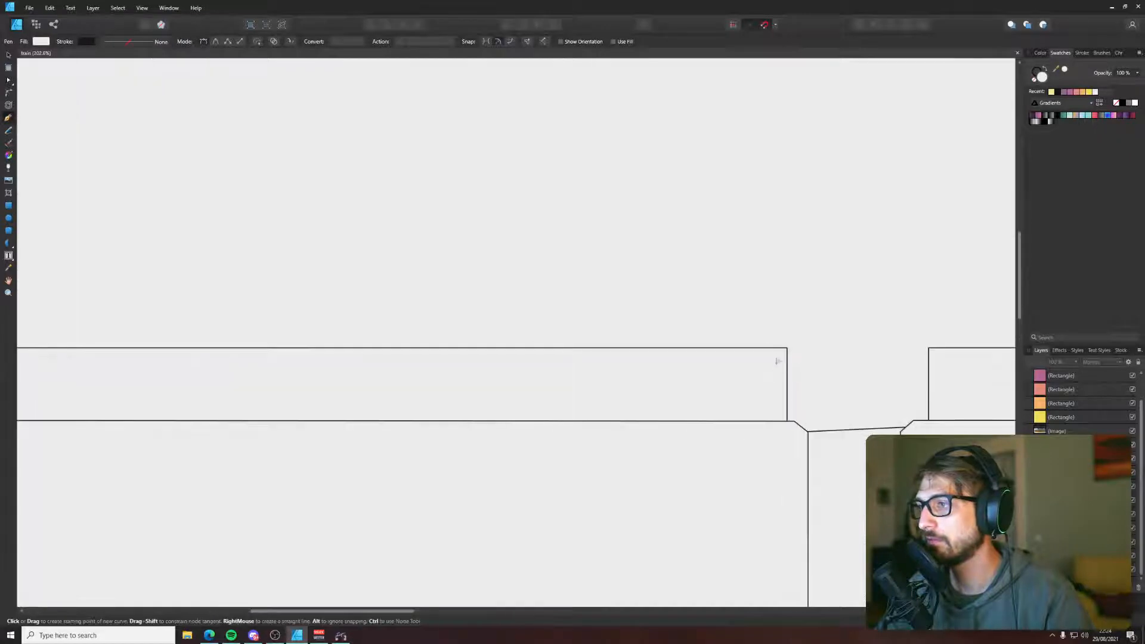
{"action": "key", "text": "a"}
{"action": "left_click", "coordinate": [787, 363]}
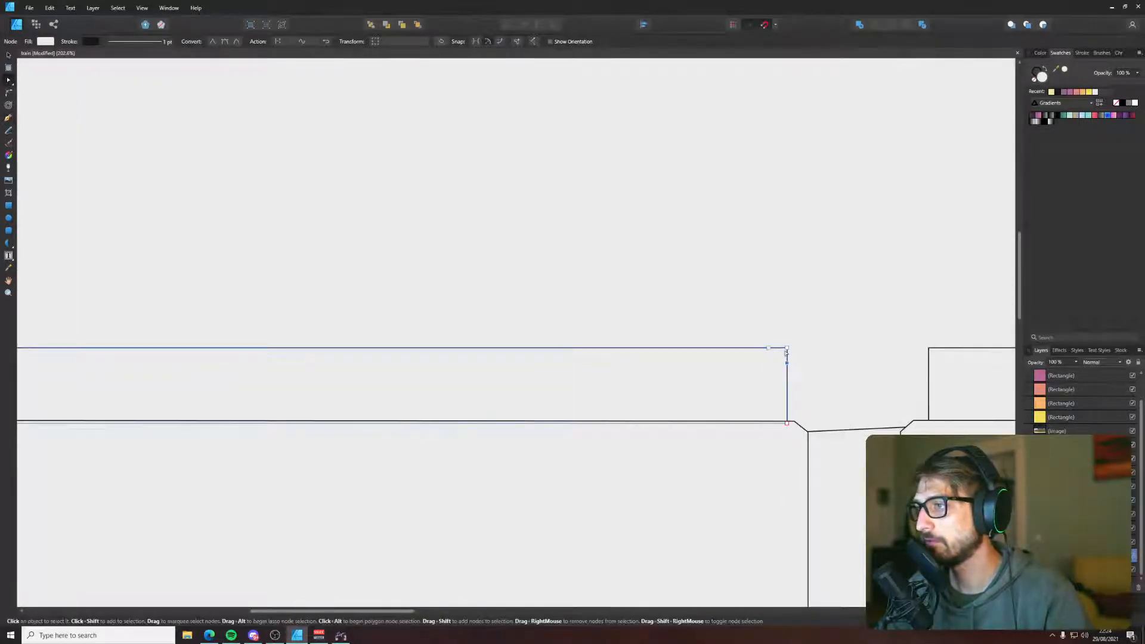
{"action": "left_click", "coordinate": [788, 349]}
{"action": "key", "text": "Delete"}
{"action": "left_click_drag", "start_coordinate": [802, 346], "coordinate": [603, 339]}
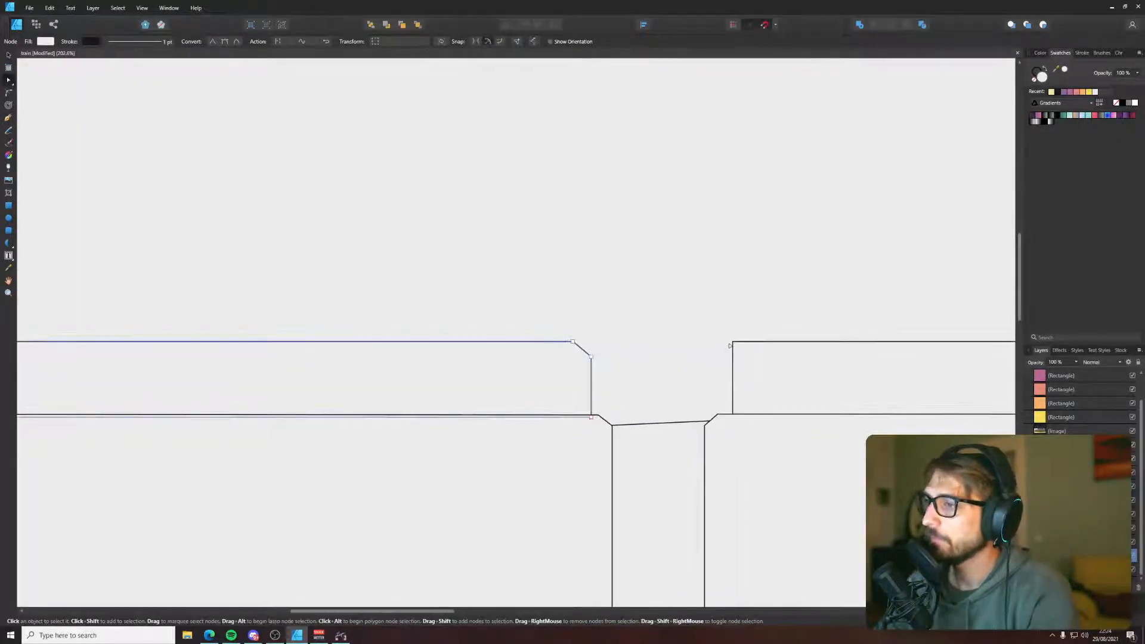
- Chamfer the facing upper corner of the second carriage's roof strip to match, and leave both roof strips deselected
{"action": "left_click", "coordinate": [733, 347]}
{"action": "left_click", "coordinate": [733, 351]}
{"action": "left_click", "coordinate": [743, 342]}
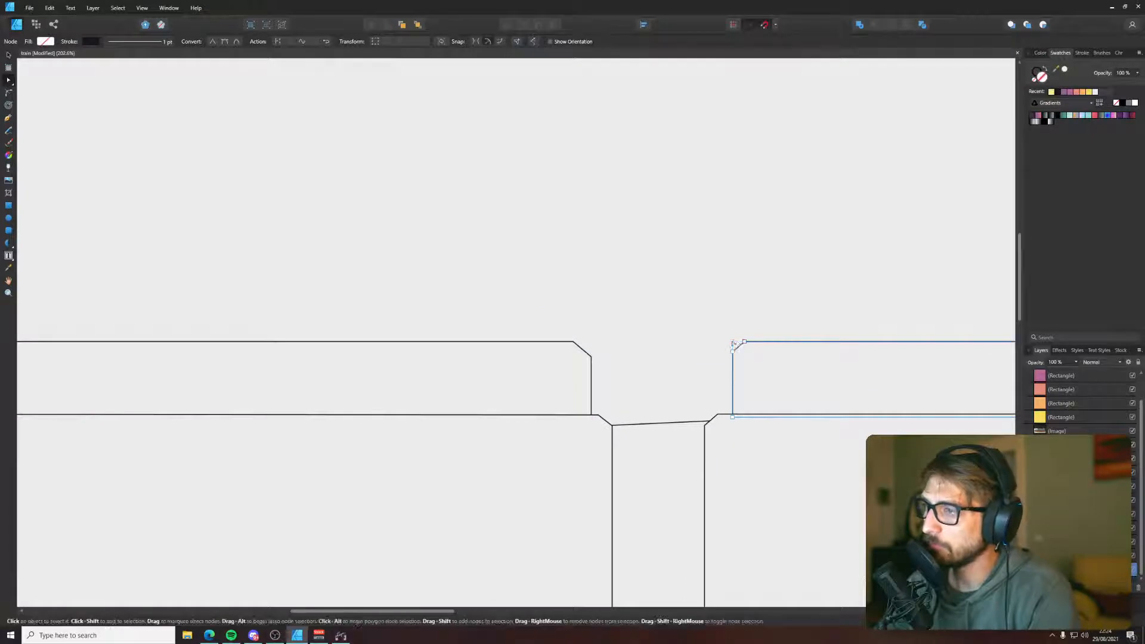
{"action": "key", "text": "Delete"}
{"action": "left_click", "coordinate": [582, 351]}
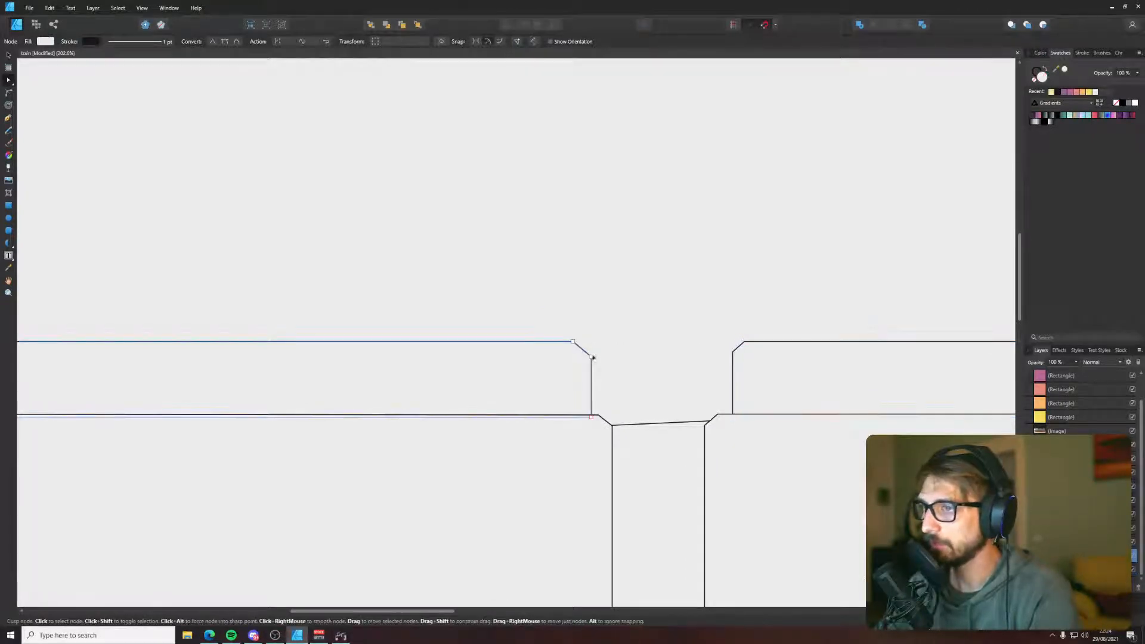
{"action": "left_click", "coordinate": [560, 320]}
- Save the train document with the whole artboard in view
{"action": "scroll", "coordinate": [561, 319], "scroll_direction": "down", "scroll_amount": 4}
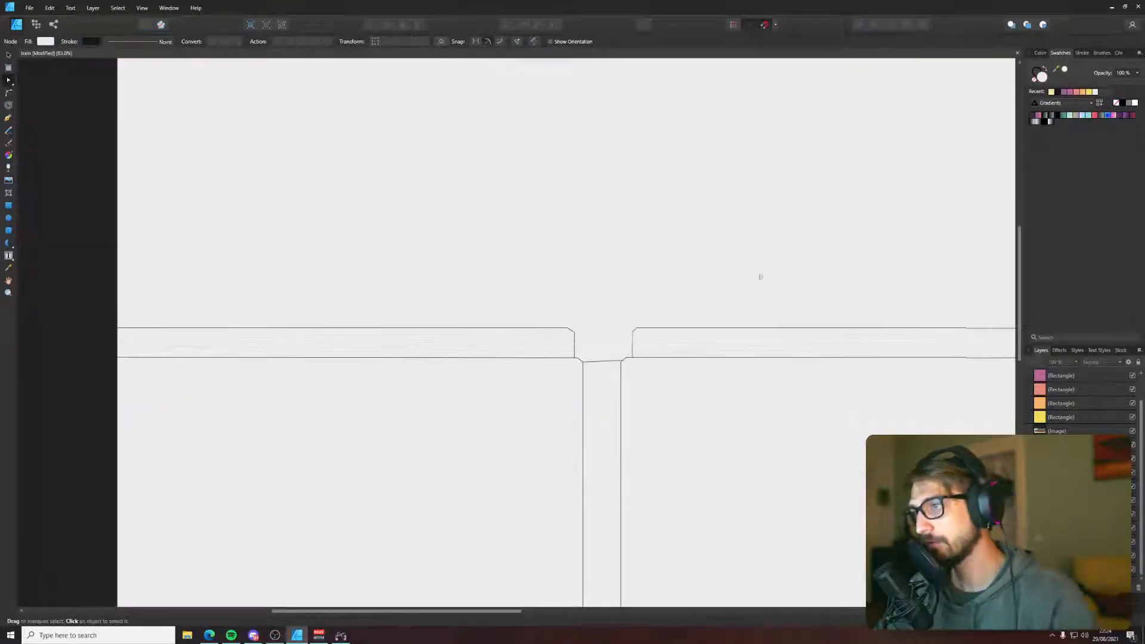
{"action": "left_click_drag", "start_coordinate": [759, 277], "coordinate": [481, 346]}
{"action": "scroll", "coordinate": [432, 303], "scroll_direction": "down", "scroll_amount": 3}
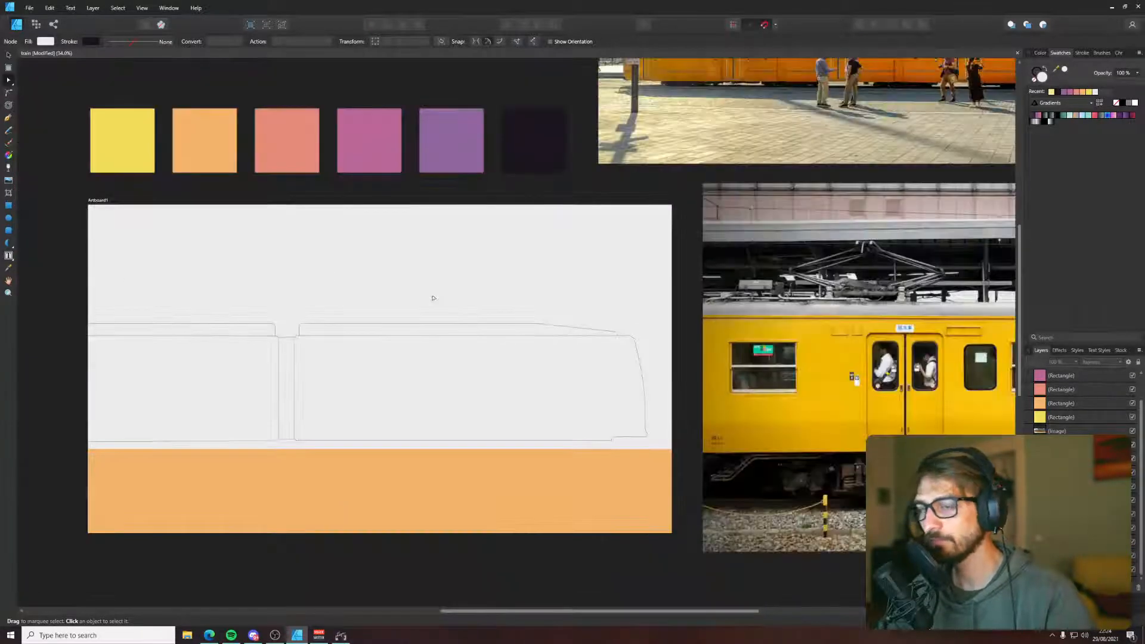
{"action": "key", "text": "ctrl+s"}
{"action": "left_click_drag", "start_coordinate": [152, 332], "coordinate": [327, 348]}
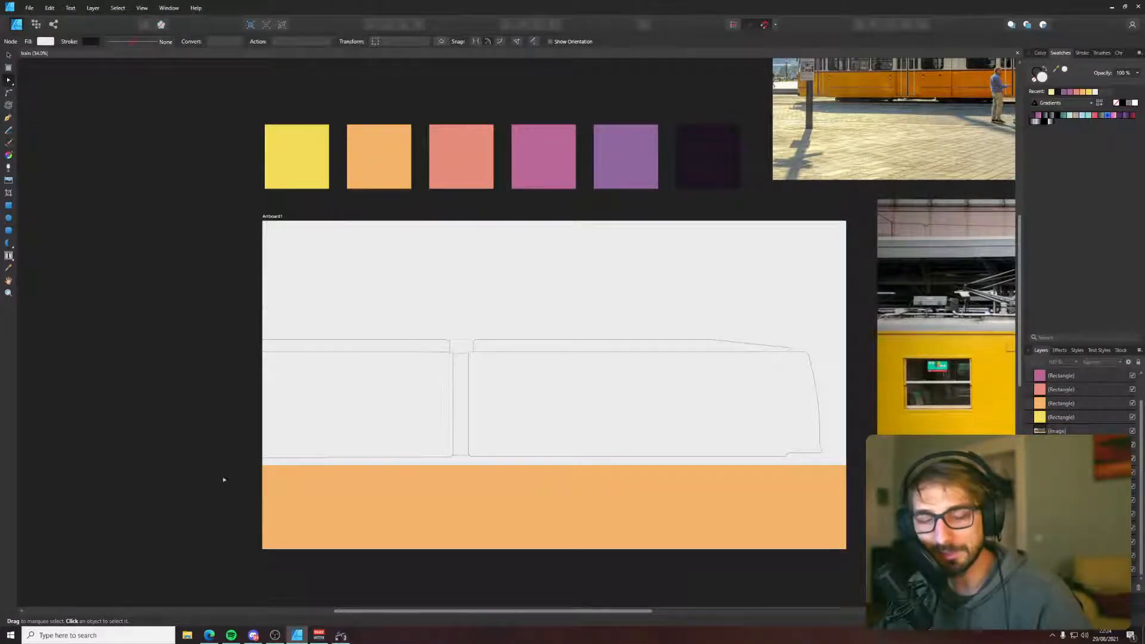
{"action": "scroll", "coordinate": [625, 420], "scroll_direction": "down", "scroll_amount": 2}
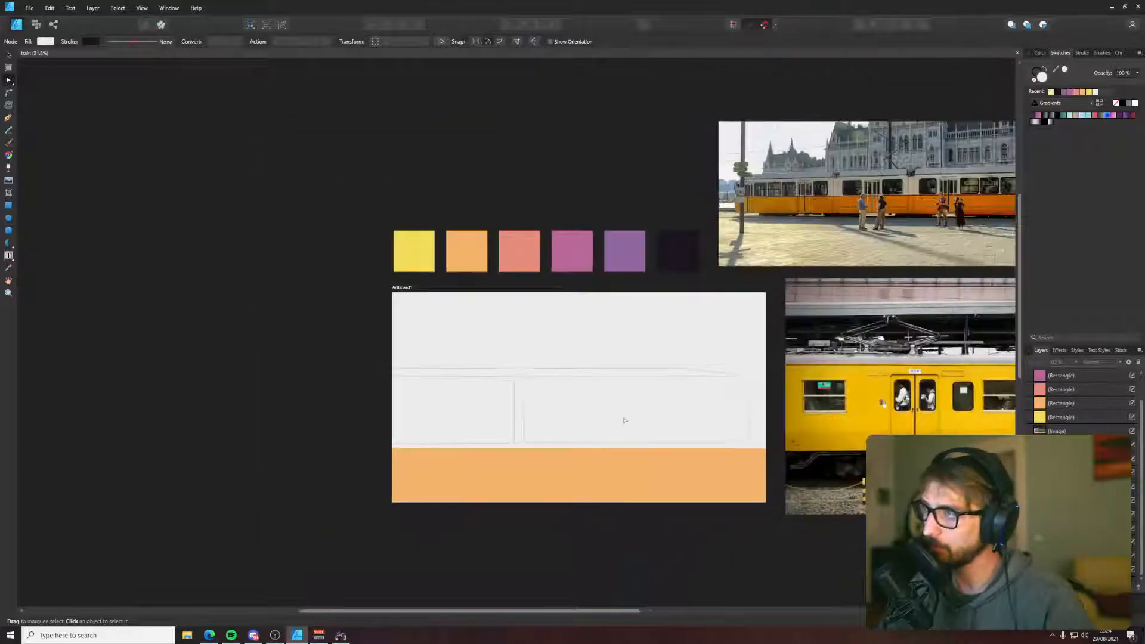
- Select both carriages, their roof strips and the connecting panel, move them slightly up from the orange ground band, and deselect them
{"action": "left_click_drag", "start_coordinate": [307, 345], "coordinate": [759, 458]}
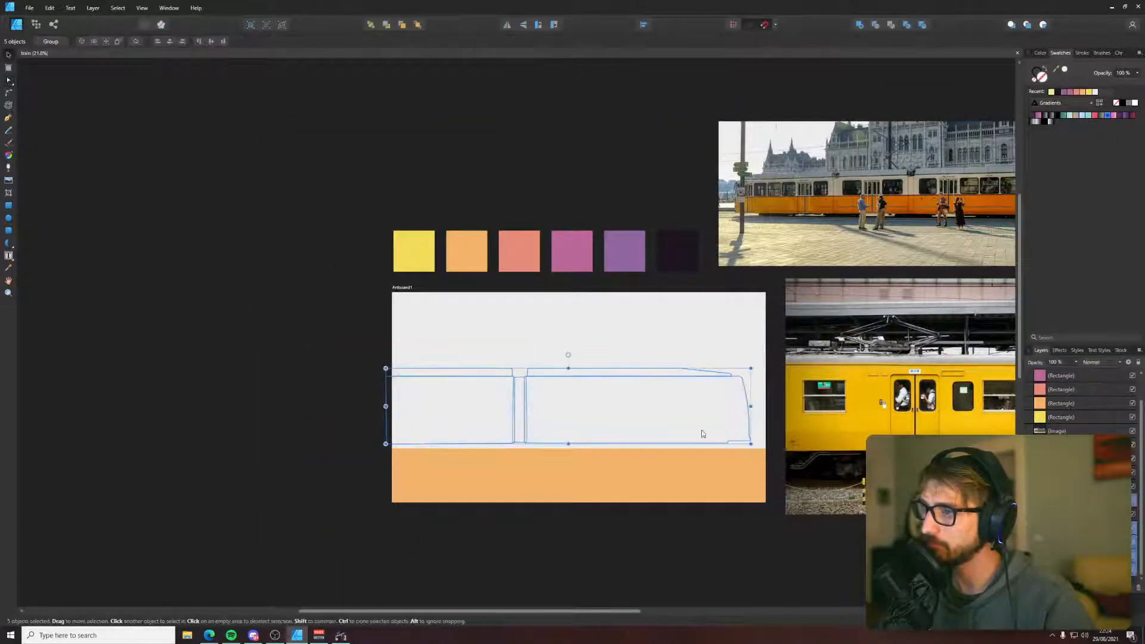
{"action": "left_click_drag", "start_coordinate": [682, 418], "coordinate": [679, 420]}
{"action": "left_click", "coordinate": [346, 402]}
{"action": "scroll", "coordinate": [438, 459], "scroll_direction": "up", "scroll_amount": 3}
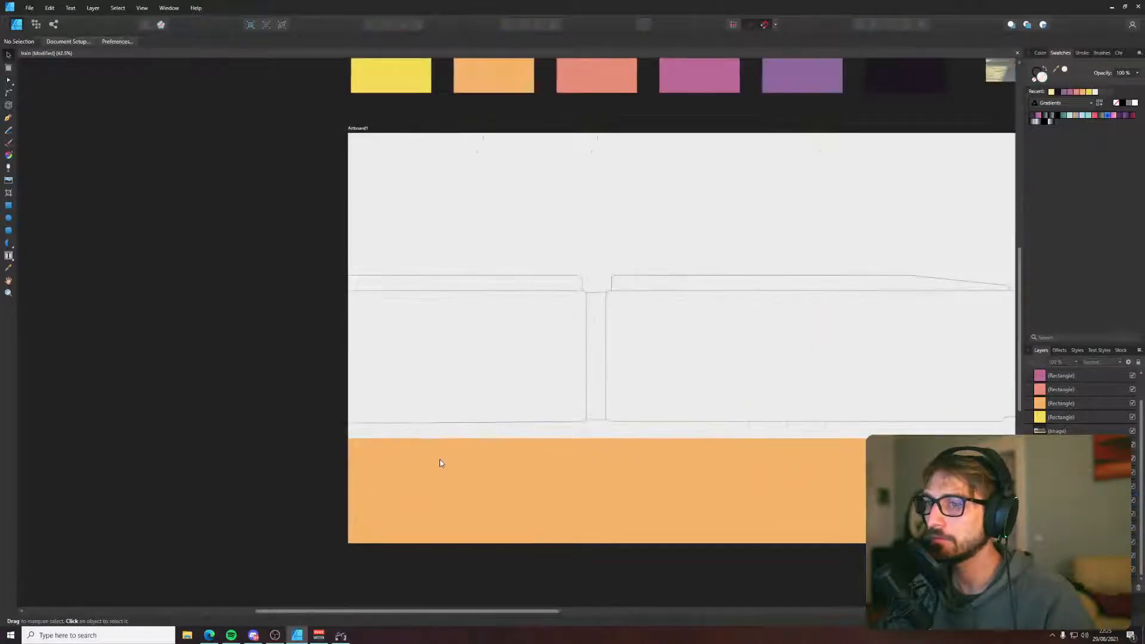
- Examine the windows, doors and undercarriage in the yellow train and orange tram photos against the train outline
{"action": "key", "text": "p"}
{"action": "scroll", "coordinate": [668, 391], "scroll_direction": "down", "scroll_amount": 3}
{"action": "scroll", "coordinate": [895, 161], "scroll_direction": "up", "scroll_amount": 3}
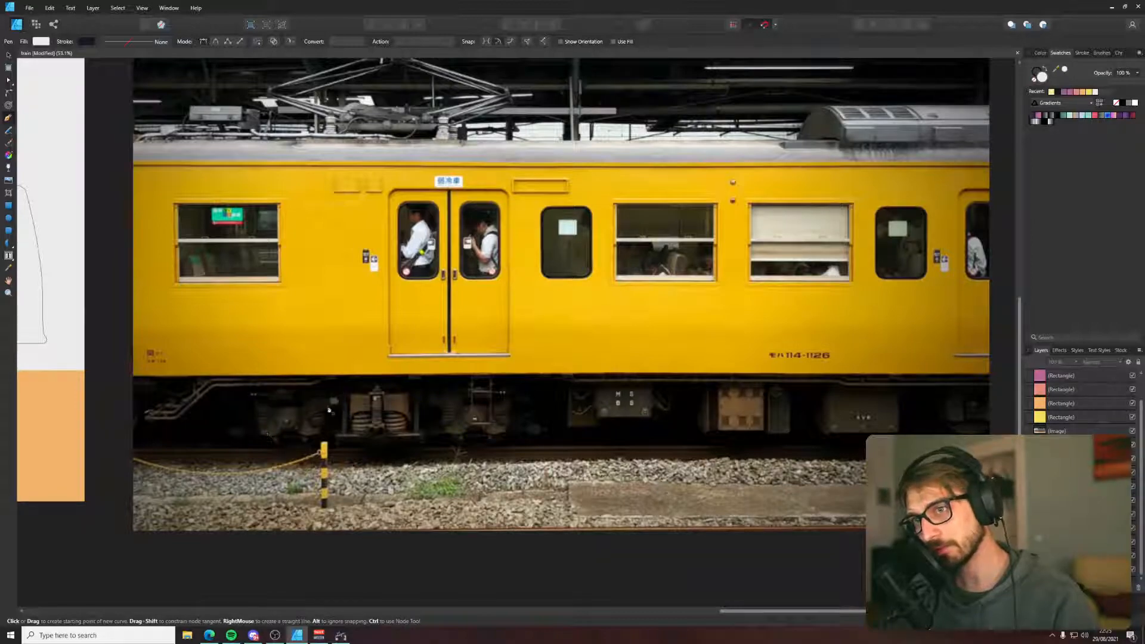
{"action": "scroll", "coordinate": [293, 142], "scroll_direction": "up", "scroll_amount": 10}
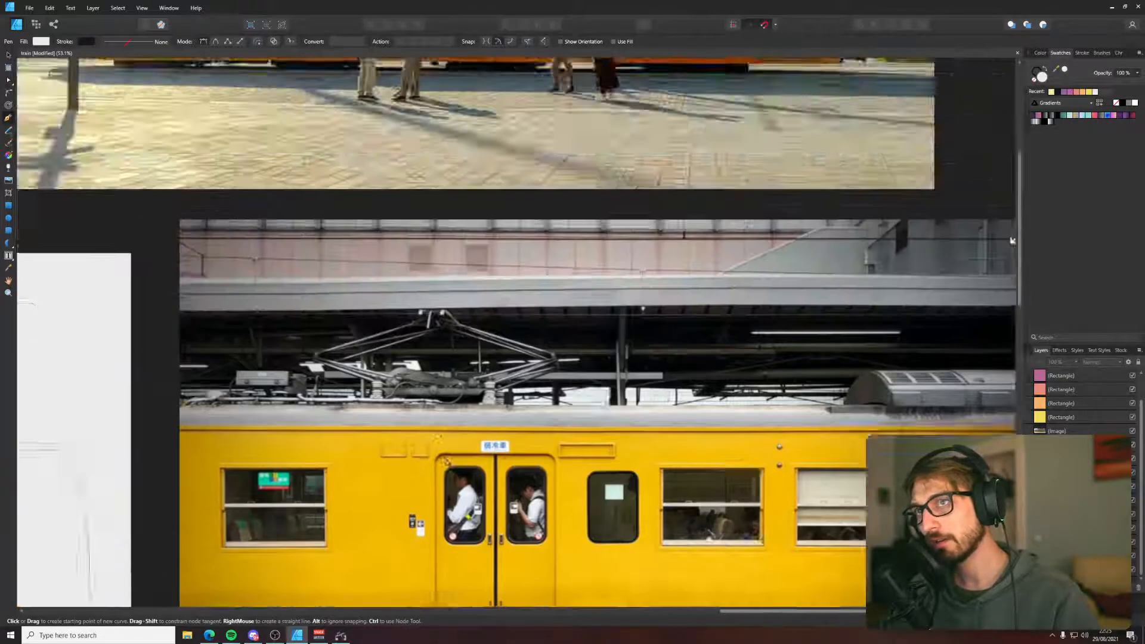
{"action": "scroll", "coordinate": [551, 579], "scroll_direction": "up", "scroll_amount": 2}
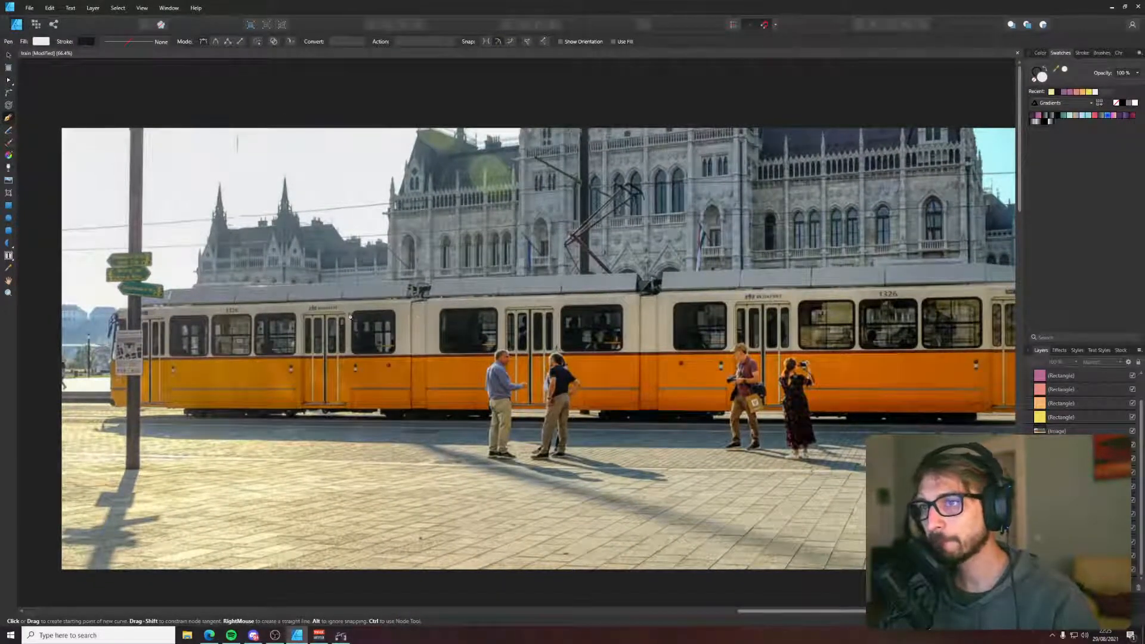
{"action": "scroll", "coordinate": [303, 387], "scroll_direction": "left", "scroll_amount": 8}
{"action": "scroll", "coordinate": [389, 324], "scroll_direction": "down", "scroll_amount": 10}
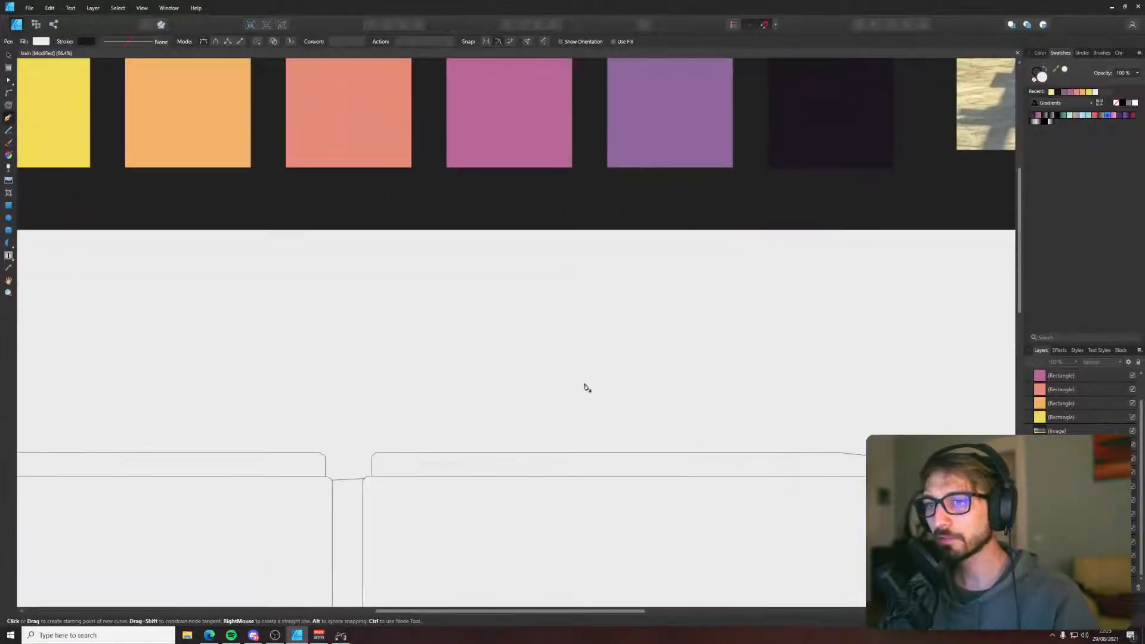
{"action": "scroll", "coordinate": [584, 171], "scroll_direction": "up", "scroll_amount": 10}
{"action": "scroll", "coordinate": [572, 196], "scroll_direction": "right", "scroll_amount": 6}
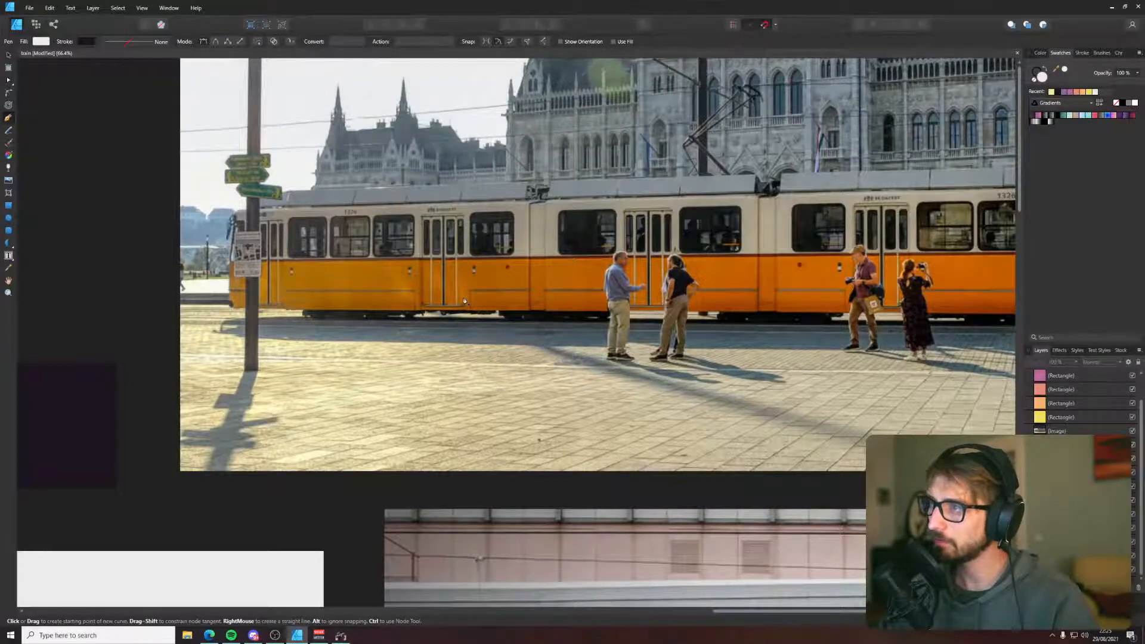
{"action": "left_click_drag", "start_coordinate": [465, 301], "coordinate": [155, 293]}
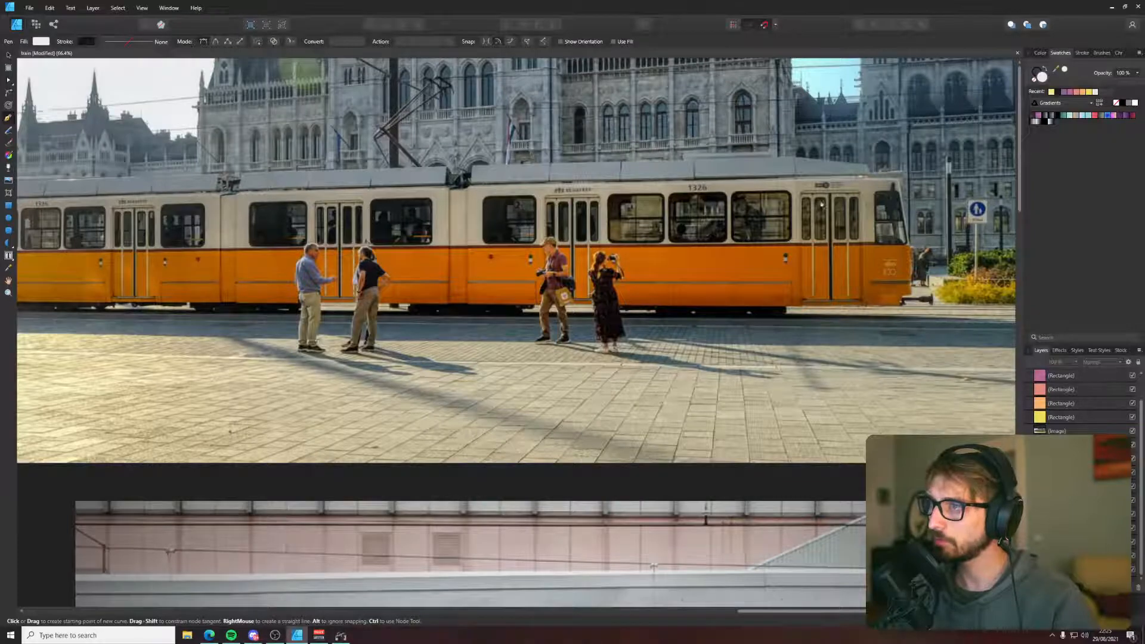
{"action": "left_click_drag", "start_coordinate": [451, 322], "coordinate": [537, 407]}
{"action": "scroll", "coordinate": [435, 378], "scroll_direction": "down", "scroll_amount": 1}
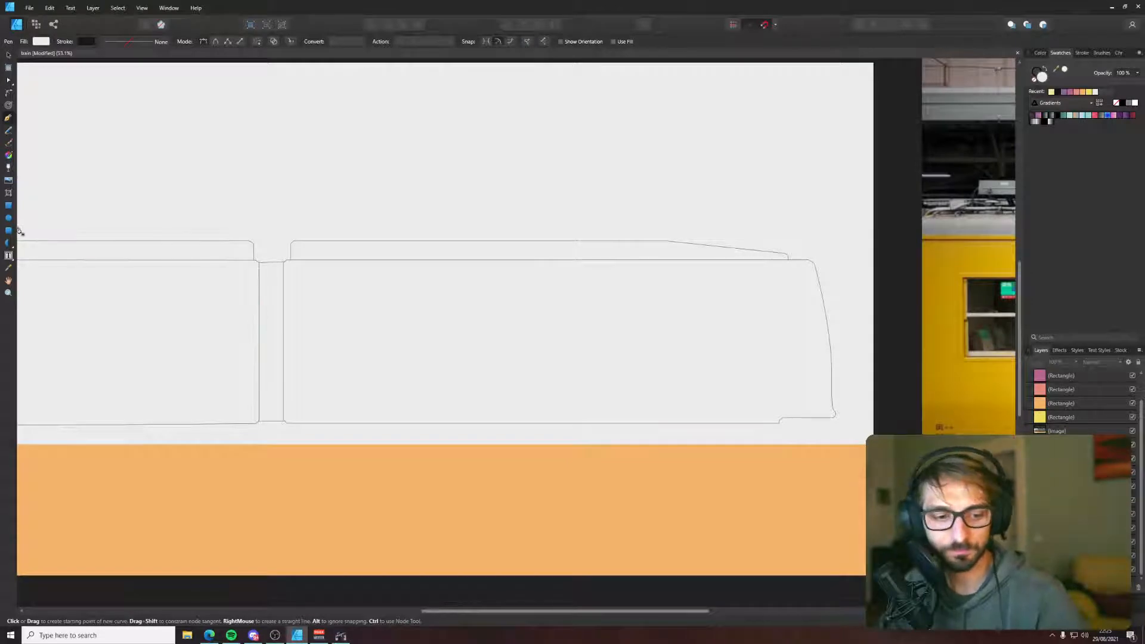
{"action": "scroll", "coordinate": [394, 262], "scroll_direction": "down", "scroll_amount": 2}
{"action": "scroll", "coordinate": [535, 253], "scroll_direction": "down", "scroll_amount": 1}
{"action": "left_click_drag", "start_coordinate": [679, 225], "coordinate": [567, 284]}
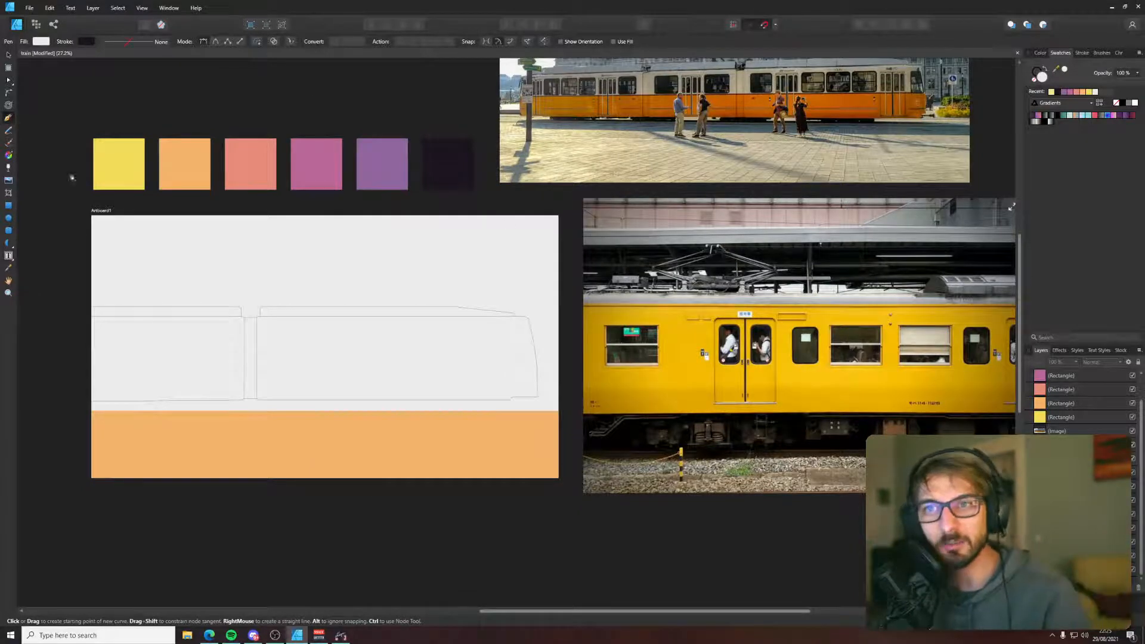
- Draw a rounded-rectangle window on the first carriage, reduce its corner radius to 10%, and place it near the connecting panel
{"action": "left_click", "coordinate": [9, 207]}
{"action": "left_click", "coordinate": [8, 232]}
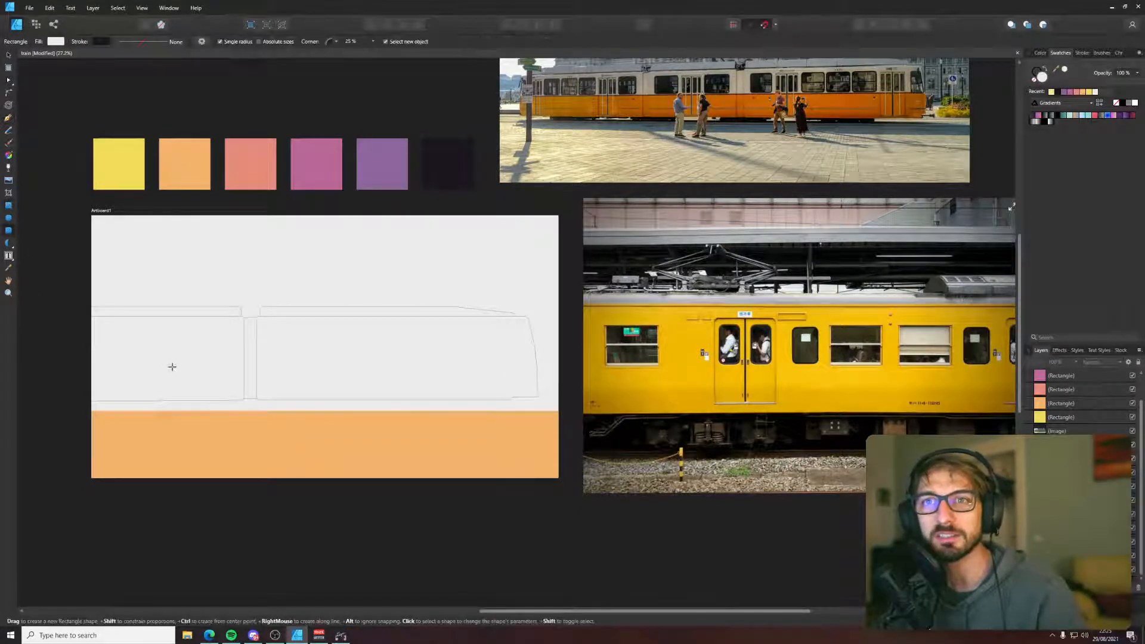
{"action": "scroll", "coordinate": [108, 380], "scroll_direction": "up", "scroll_amount": 5}
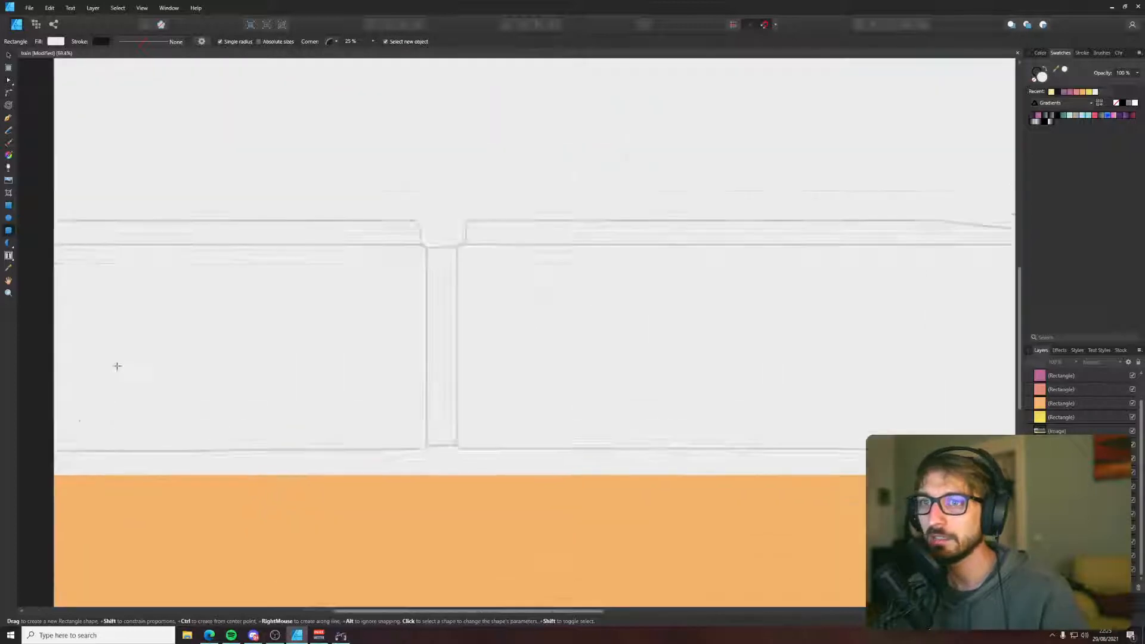
{"action": "left_click_drag", "start_coordinate": [213, 247], "coordinate": [449, 377]}
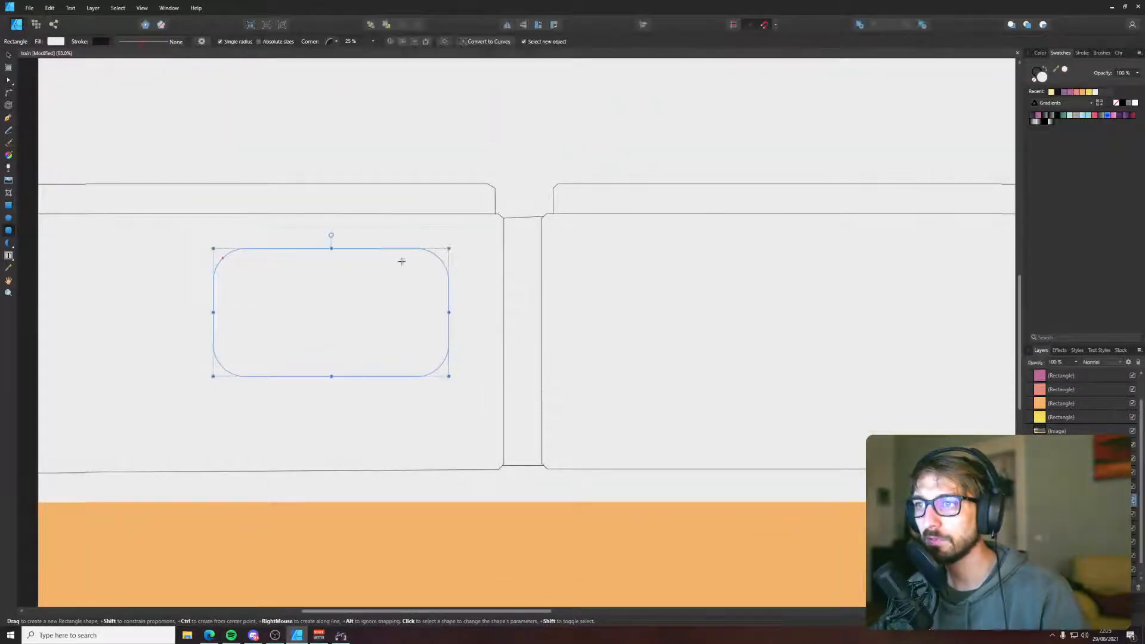
{"action": "left_click_drag", "start_coordinate": [215, 254], "coordinate": [215, 250]}
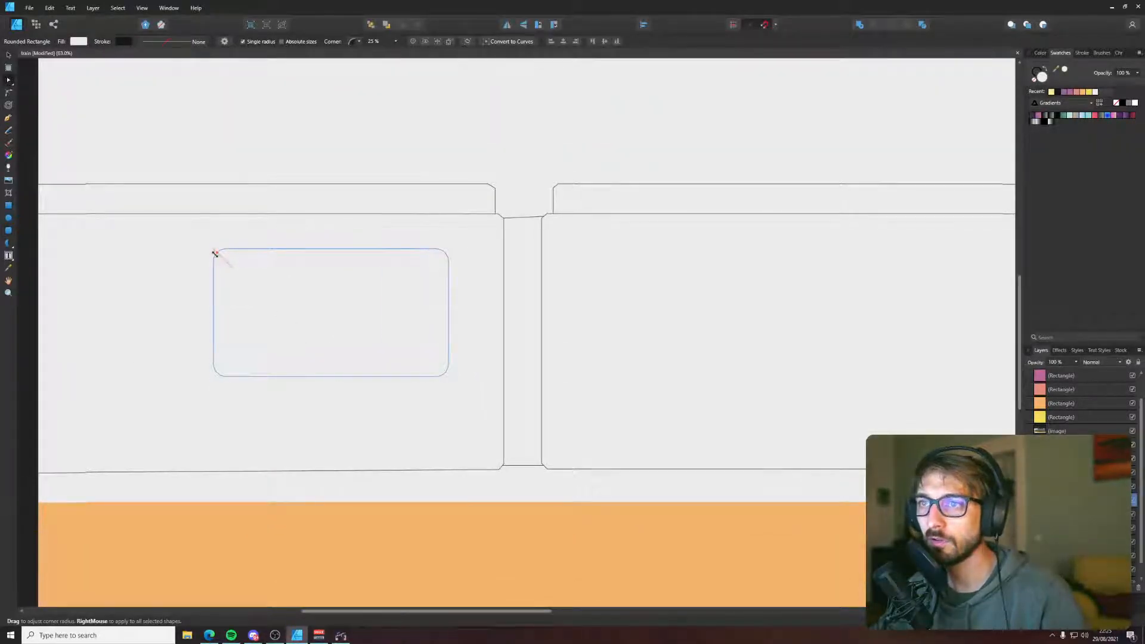
{"action": "left_click_drag", "start_coordinate": [416, 248], "coordinate": [436, 243]}
{"action": "key", "text": "alt"}
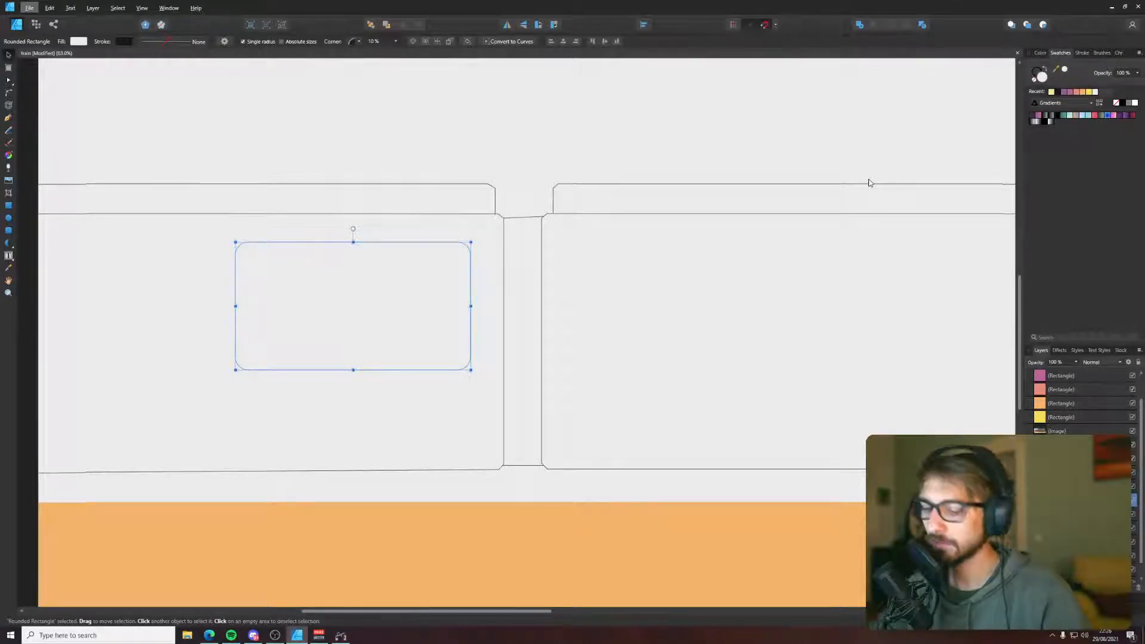
{"action": "key", "text": "v"}
{"action": "key", "text": "v"}
{"action": "left_click", "coordinate": [418, 316]}
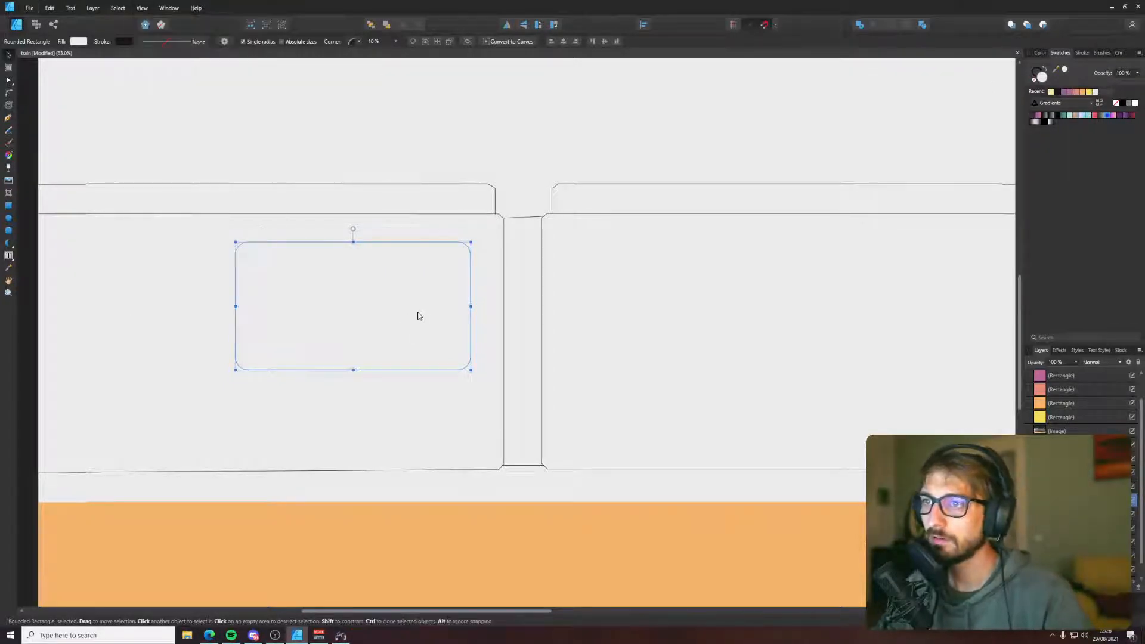
{"action": "mouse_move", "coordinate": [418, 316]}
{"action": "left_mouse_down"}
{"action": "mouse_move", "coordinate": [179, 327]}
{"action": "mouse_move", "coordinate": [416, 323]}
{"action": "left_mouse_up"}
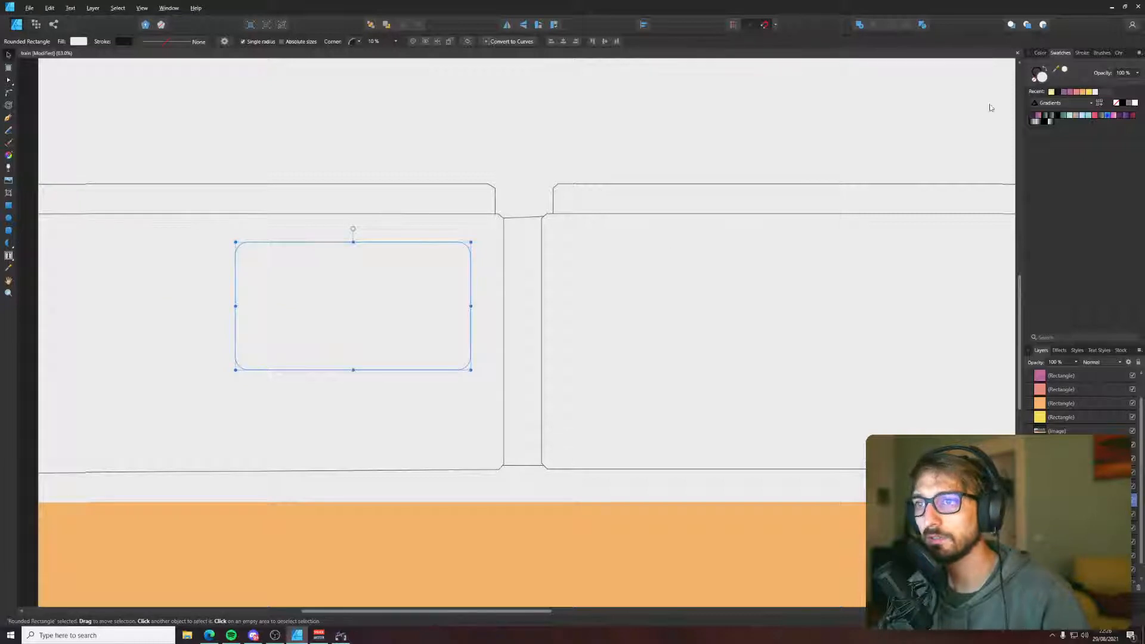
{"action": "left_click", "coordinate": [361, 541]}
{"action": "left_click", "coordinate": [384, 352]}
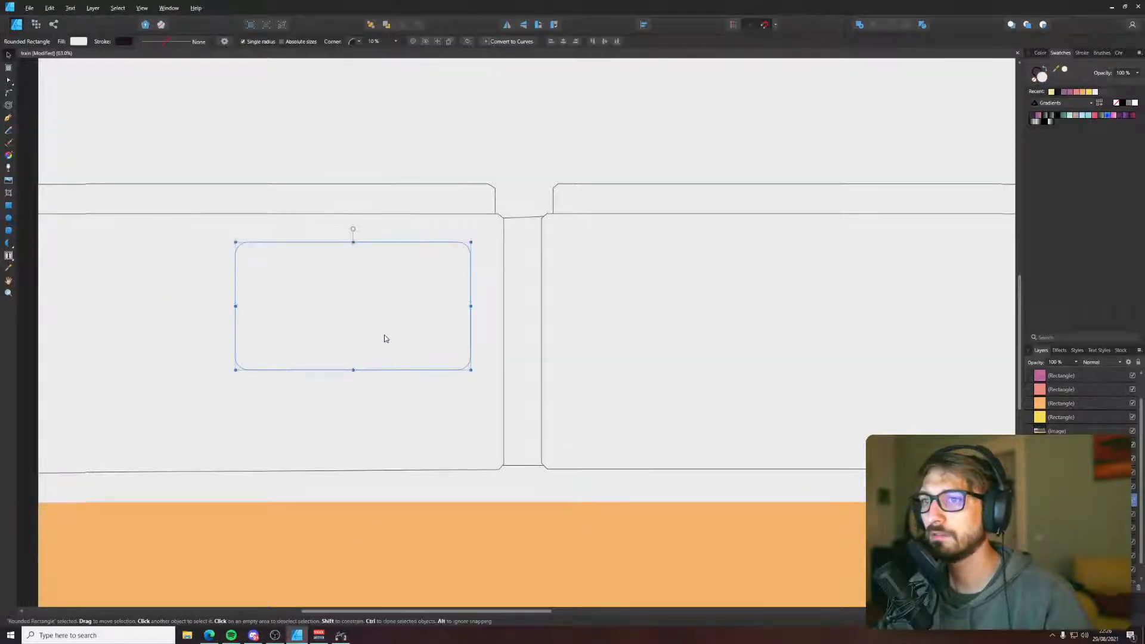
{"action": "left_click", "coordinate": [469, 179]}
{"action": "left_click", "coordinate": [437, 260]}
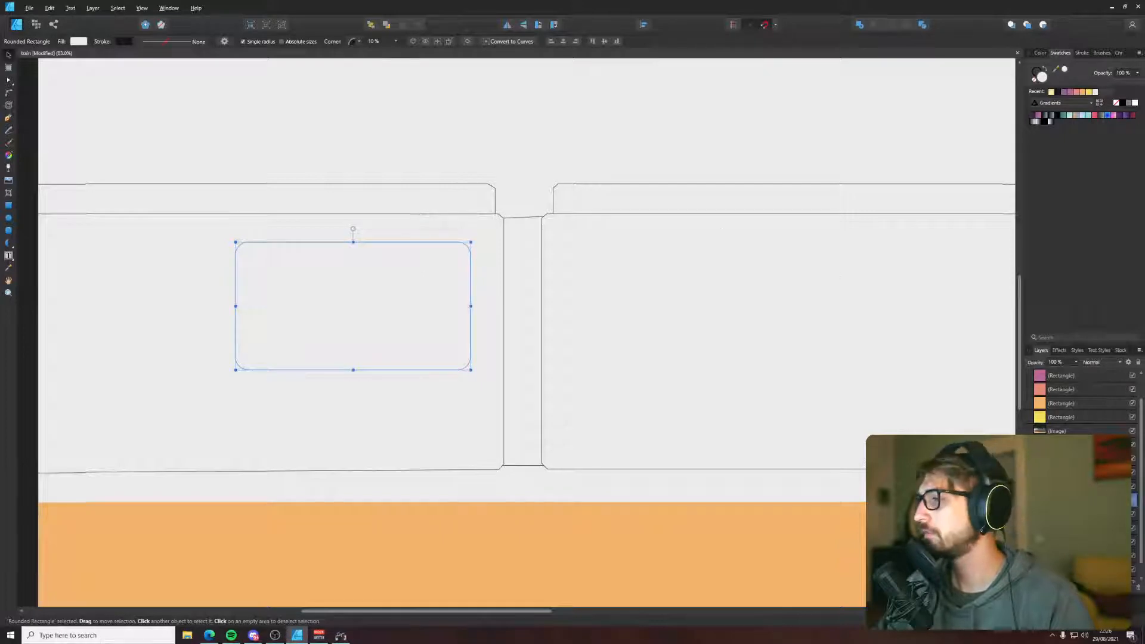
- Give the rounded window a 1 pt outline and deselect it
{"action": "left_click", "coordinate": [1081, 53]}
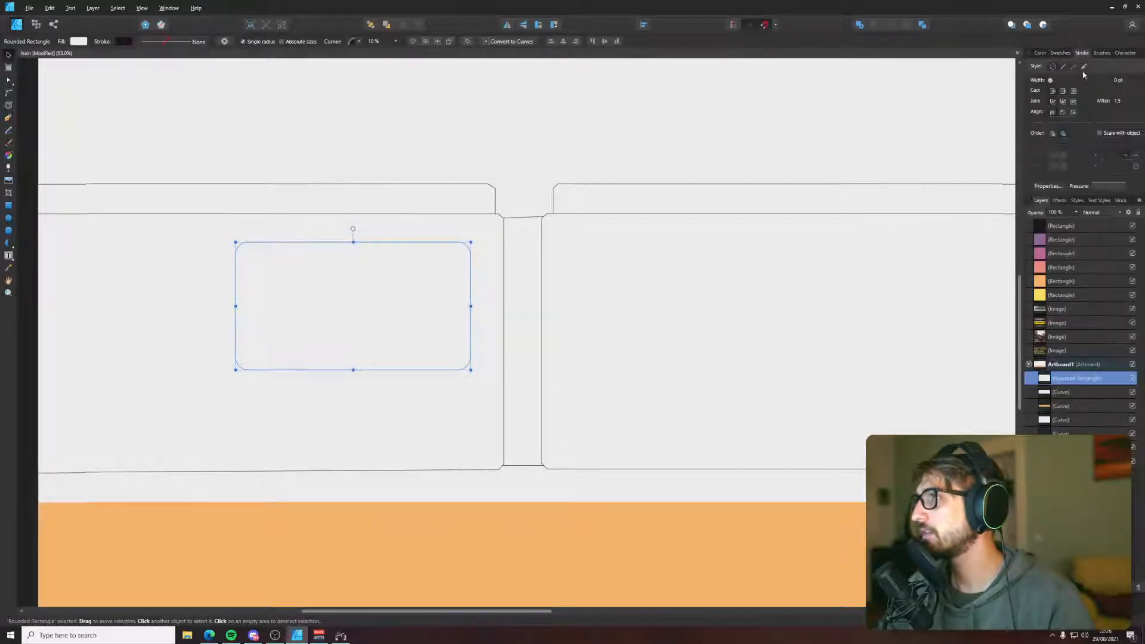
{"action": "type", "text": "1"}
{"action": "key", "text": "Return"}
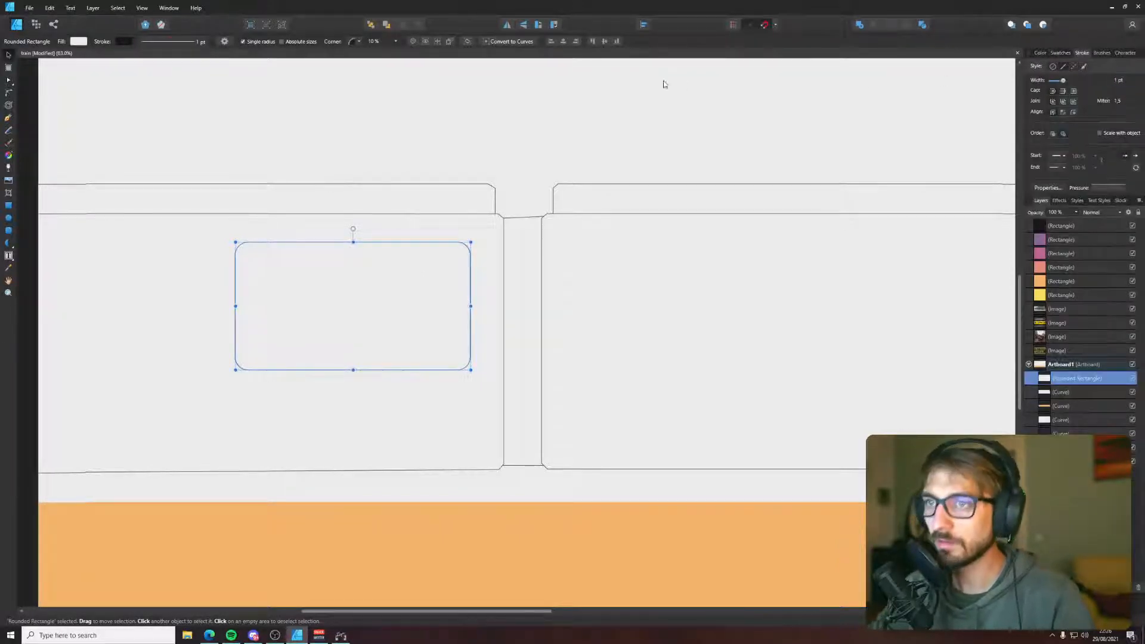
{"action": "left_click", "coordinate": [594, 147]}
- Duplicate the rounded window along the first carriage, keeping it level with the original and leaving a gap between them
{"action": "left_click", "coordinate": [458, 242]}
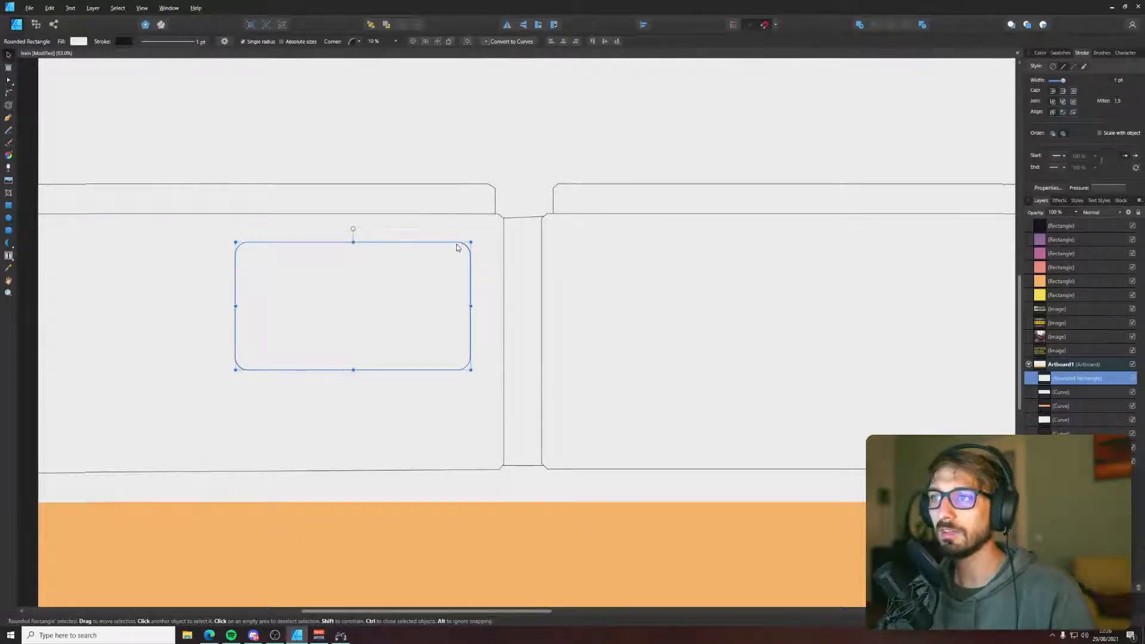
{"action": "mouse_move", "coordinate": [458, 247]}
{"action": "left_mouse_down"}
{"action": "mouse_move", "coordinate": [179, 263]}
{"action": "mouse_move", "coordinate": [194, 275]}
{"action": "mouse_move", "coordinate": [179, 275]}
{"action": "left_mouse_up"}
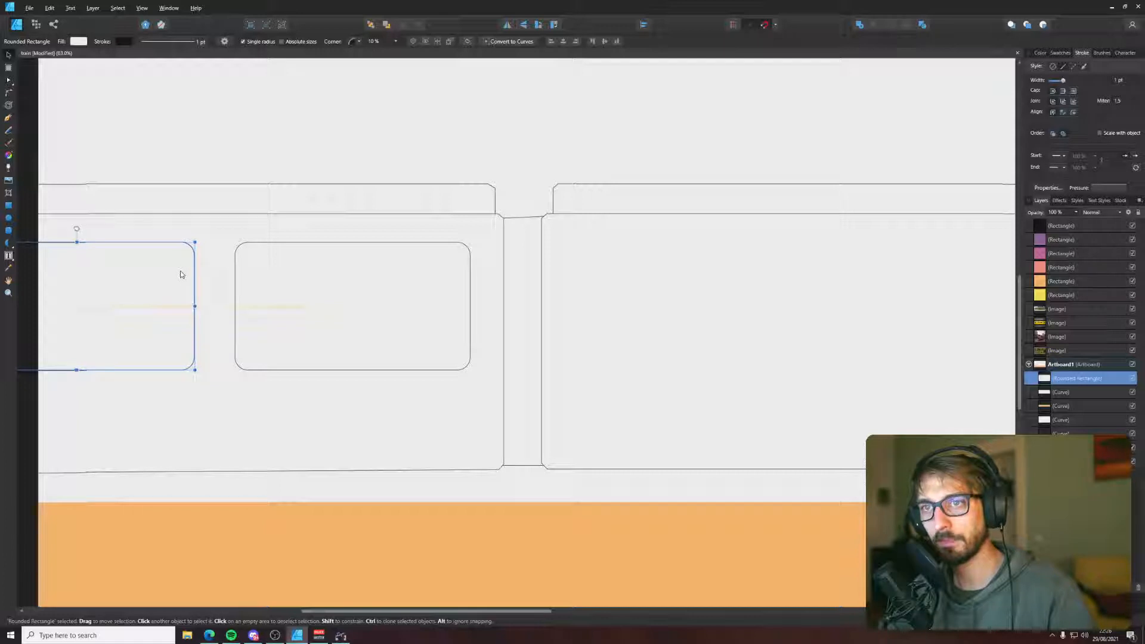
{"action": "left_click", "coordinate": [277, 121]}
- Copy the window onto the second carriage, narrow it to a nearly square shape, and place two more copies toward the nose
{"action": "scroll", "coordinate": [346, 164], "scroll_direction": "down", "scroll_amount": 1}
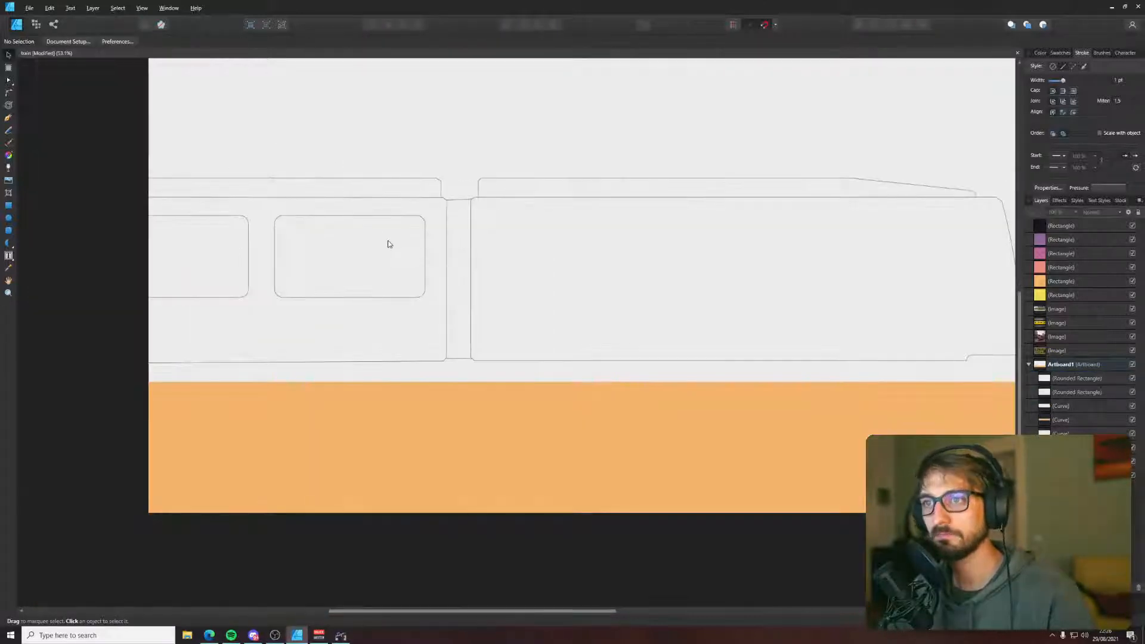
{"action": "left_click", "coordinate": [342, 219]}
{"action": "left_click_drag", "start_coordinate": [337, 219], "coordinate": [540, 220]}
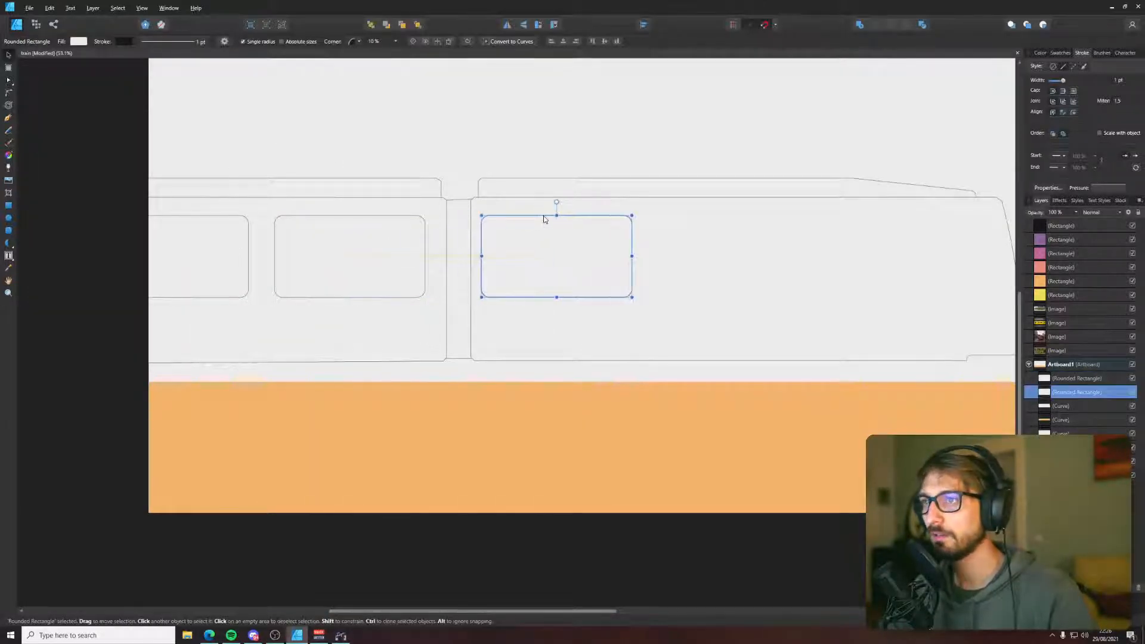
{"action": "left_click_drag", "start_coordinate": [631, 256], "coordinate": [859, 270]}
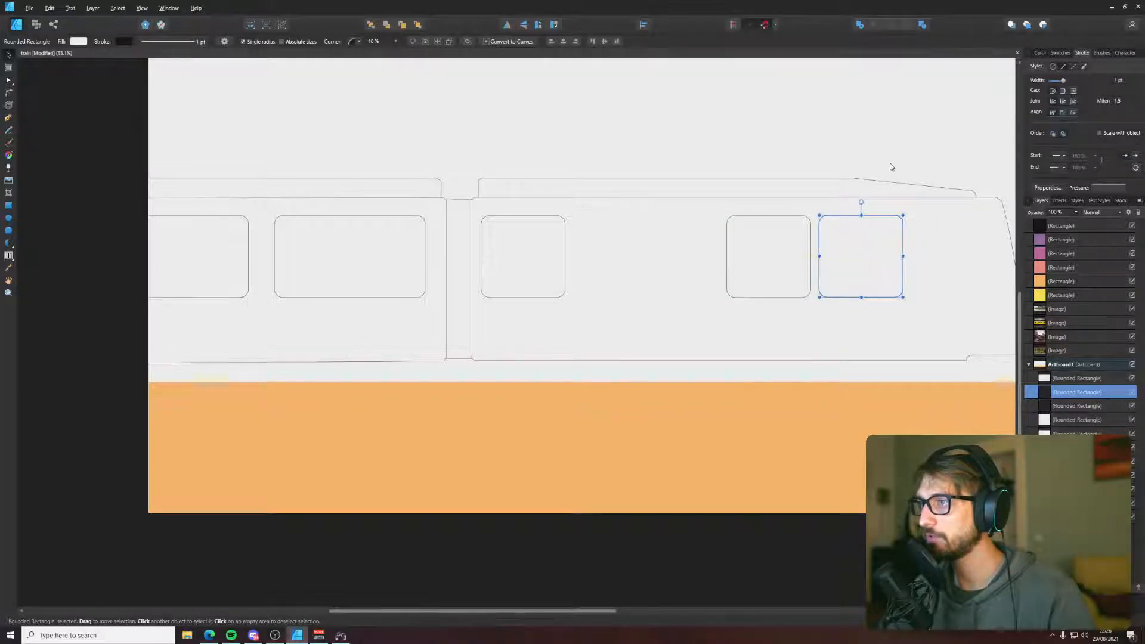
- Try another square window copy at the second carriage's nose and compare it with the orange tram's cab window
{"action": "scroll", "coordinate": [526, 220], "scroll_direction": "right", "scroll_amount": 5}
{"action": "scroll", "coordinate": [526, 220], "scroll_direction": "up", "scroll_amount": 1}
{"action": "left_click_drag", "start_coordinate": [510, 324], "coordinate": [613, 332]}
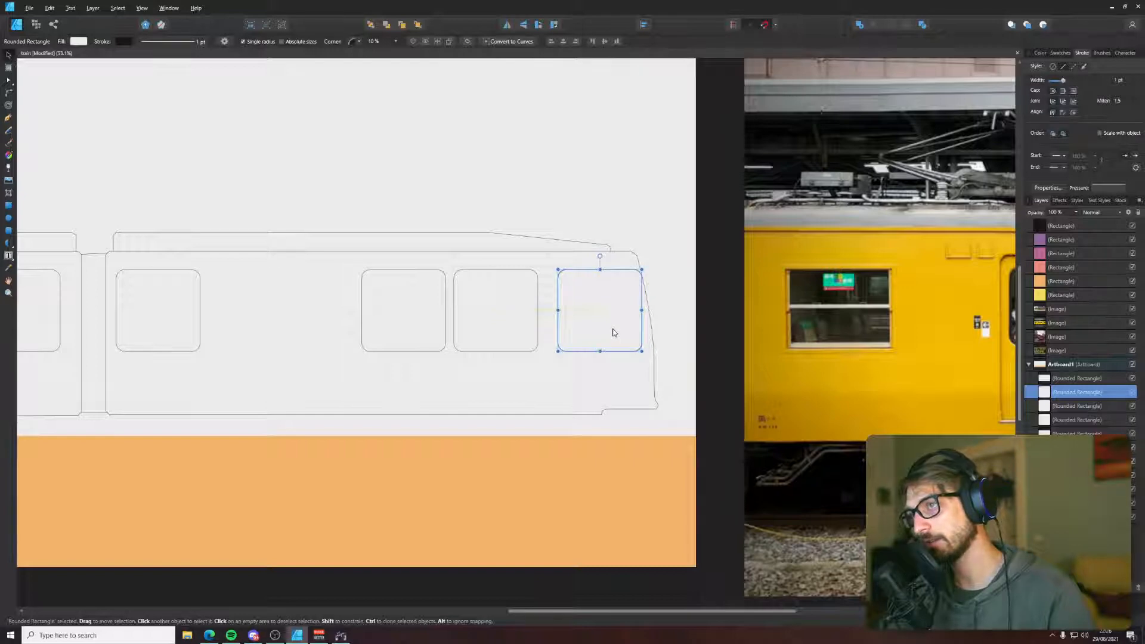
{"action": "scroll", "coordinate": [618, 327], "scroll_direction": "up", "scroll_amount": 4}
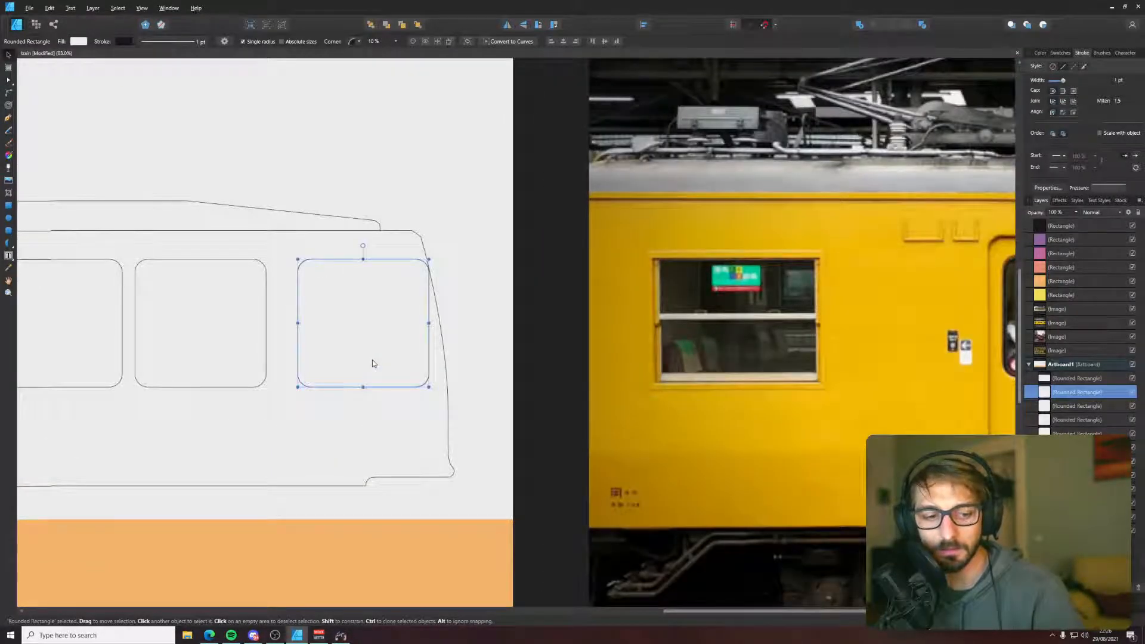
{"action": "scroll", "coordinate": [535, 297], "scroll_direction": "down", "scroll_amount": 5}
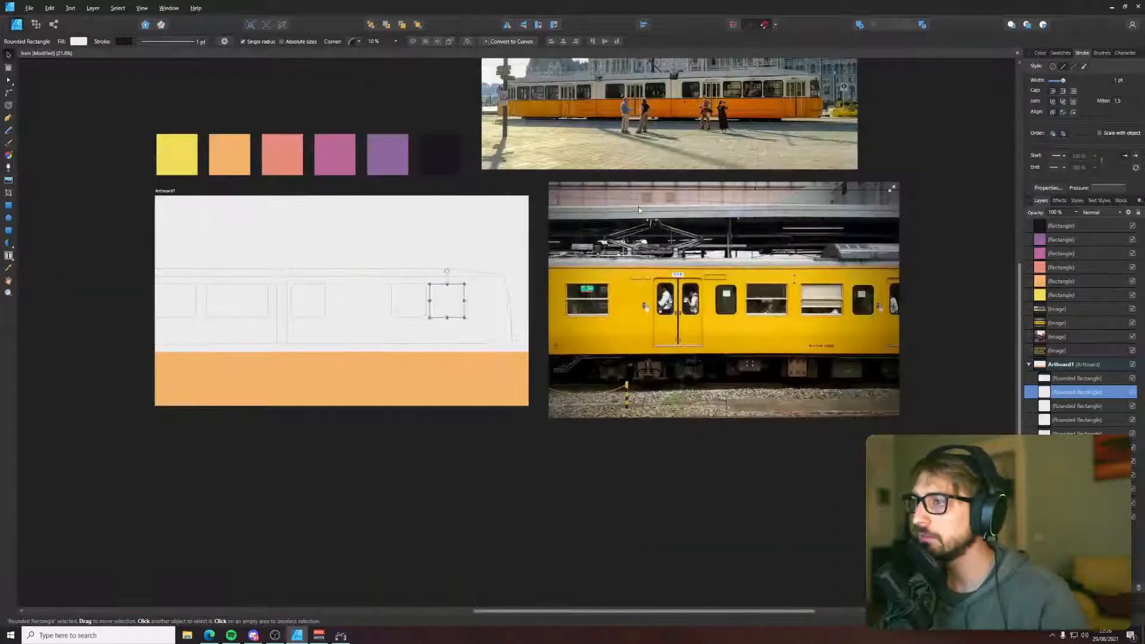
{"action": "scroll", "coordinate": [638, 206], "scroll_direction": "up", "scroll_amount": 10}
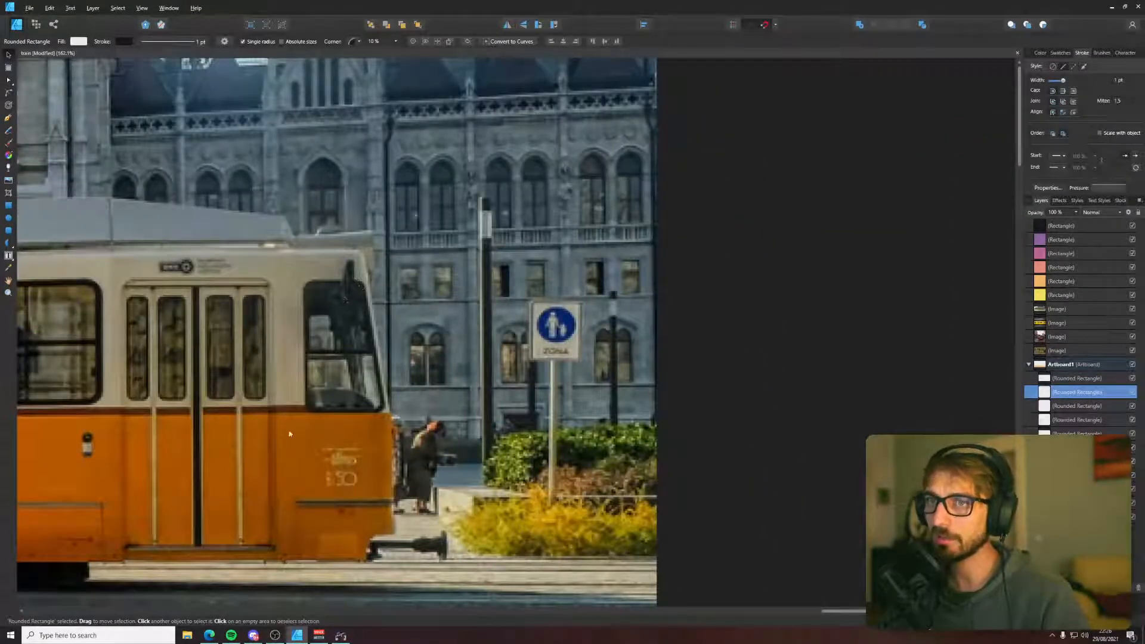
{"action": "scroll", "coordinate": [276, 420], "scroll_direction": "down", "scroll_amount": 4}
{"action": "scroll", "coordinate": [696, 235], "scroll_direction": "up", "scroll_amount": 6}
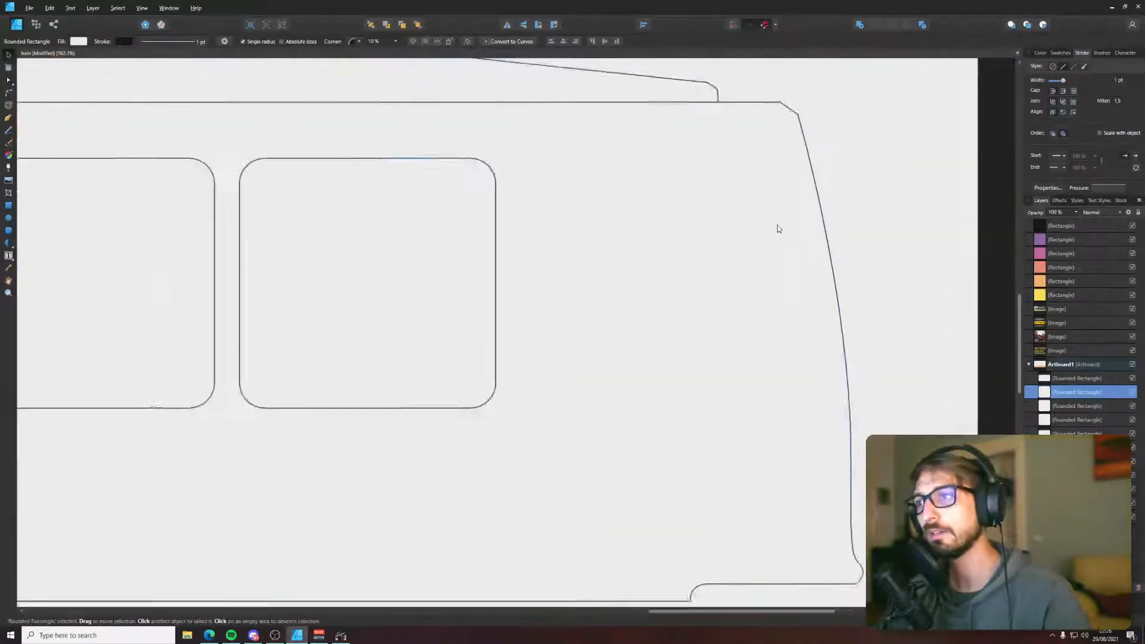
- Move the two upper corner nodes of the second carriage's nose inward to give the front a stronger slope
{"action": "left_click_drag", "start_coordinate": [778, 229], "coordinate": [674, 238]}
{"action": "key", "text": "v"}
{"action": "key", "text": "a"}
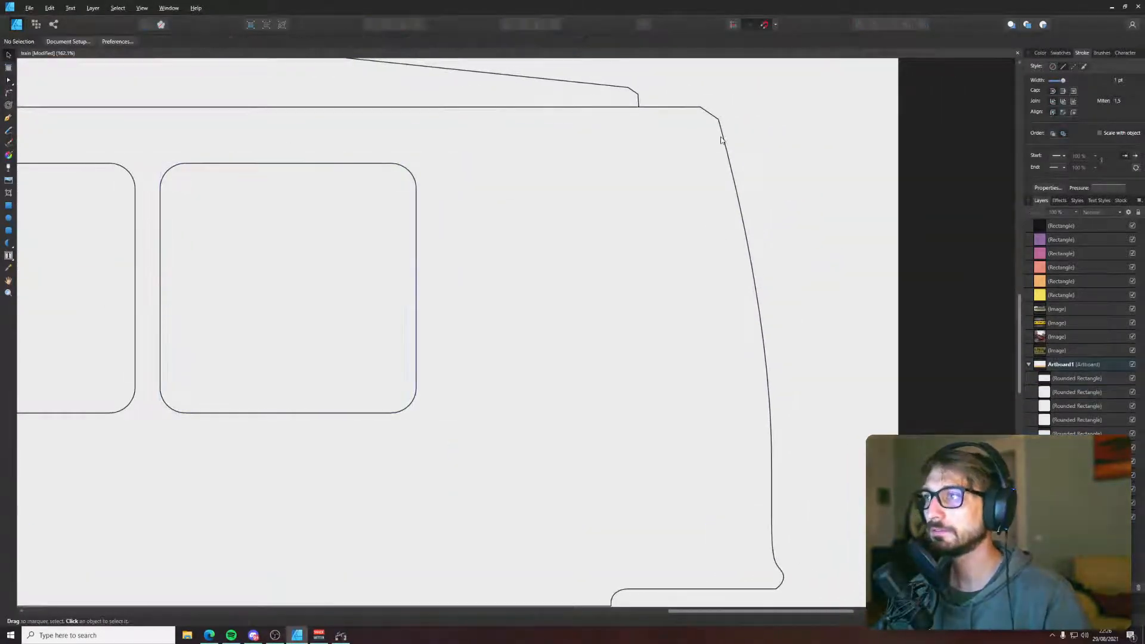
{"action": "left_click", "coordinate": [705, 113]}
{"action": "left_click_drag", "start_coordinate": [692, 94], "coordinate": [676, 124]}
{"action": "left_click", "coordinate": [727, 131]}
- Draw a closed cab window with the Pen tool, curving its front edge parallel to the sloped nose and levelling its top edge
{"action": "key", "text": "p"}
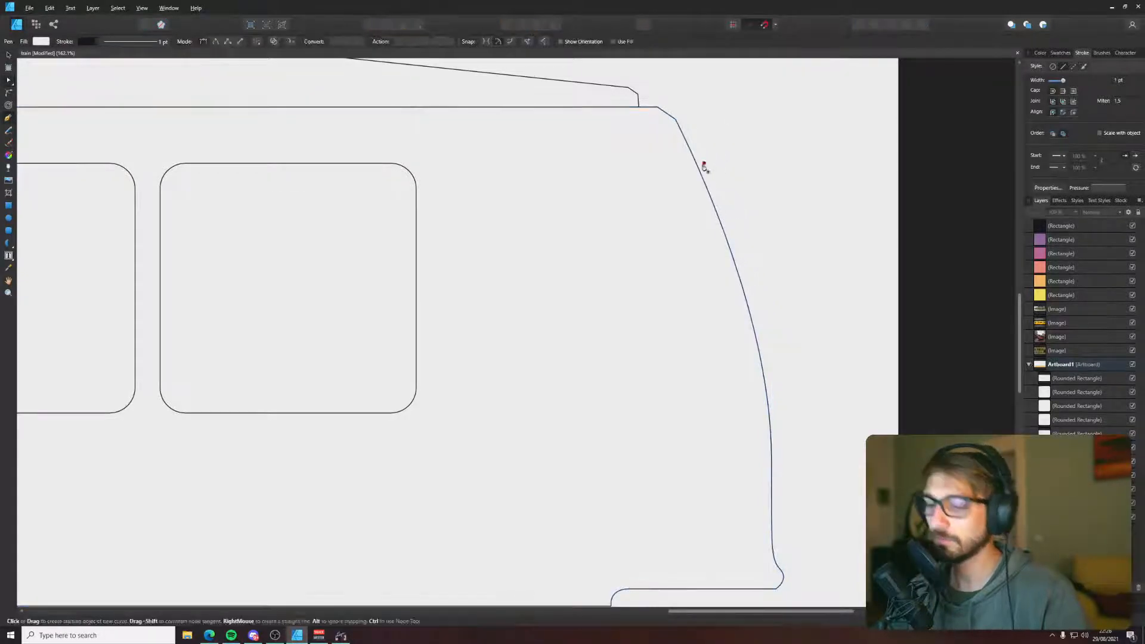
{"action": "left_click", "coordinate": [673, 141]}
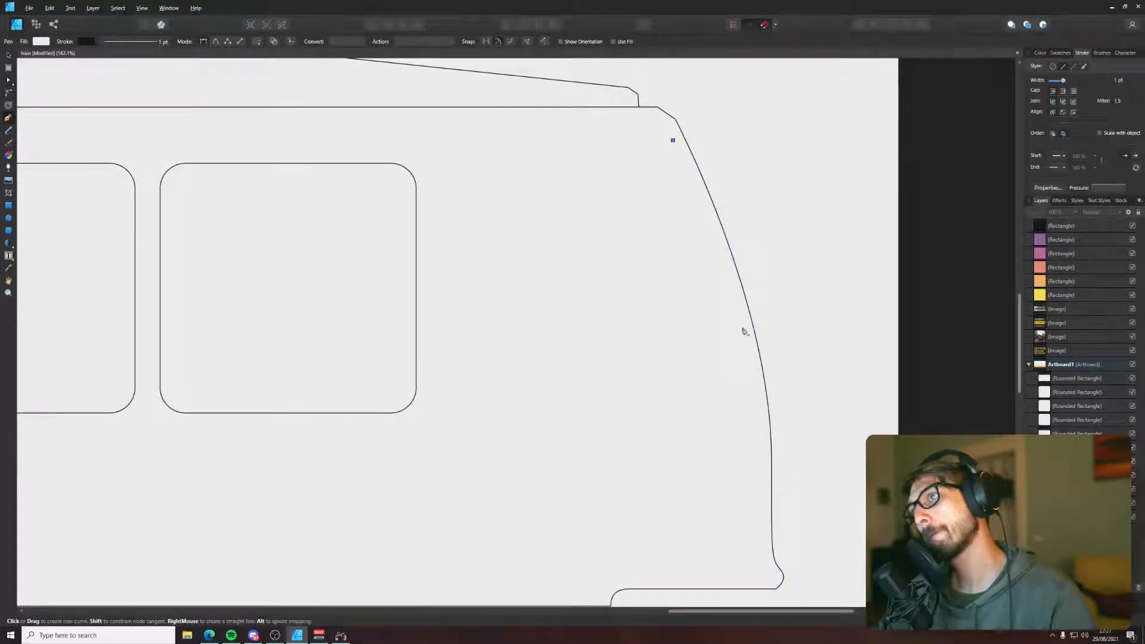
{"action": "left_click_drag", "start_coordinate": [759, 437], "coordinate": [760, 513]}
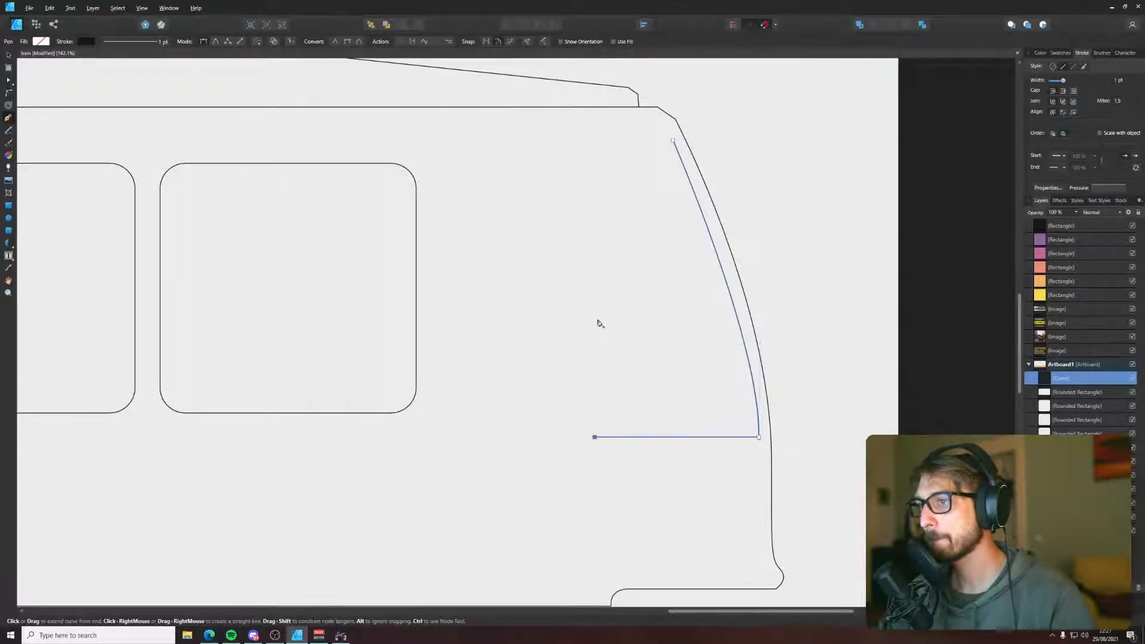
{"action": "left_click", "coordinate": [595, 137]}
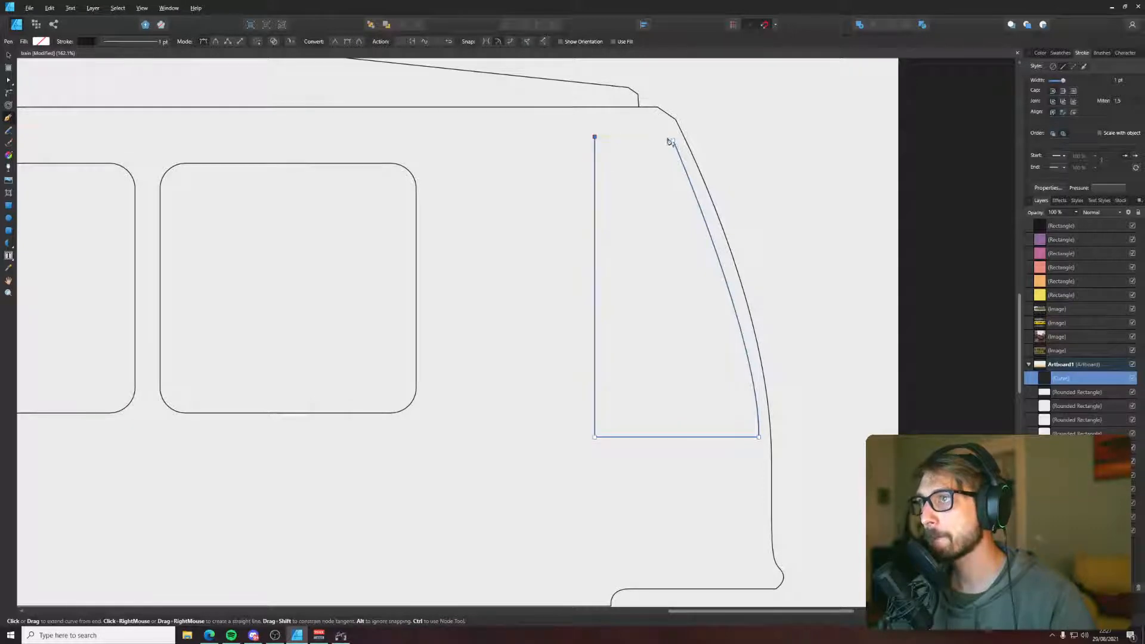
{"action": "left_click", "coordinate": [673, 140]}
{"action": "key", "text": "a"}
{"action": "left_click_drag", "start_coordinate": [595, 137], "coordinate": [595, 140]}
- Round all four corners of the cab window to a radius of about 28 px and deselect it
{"action": "left_click_drag", "start_coordinate": [531, 125], "coordinate": [845, 513]}
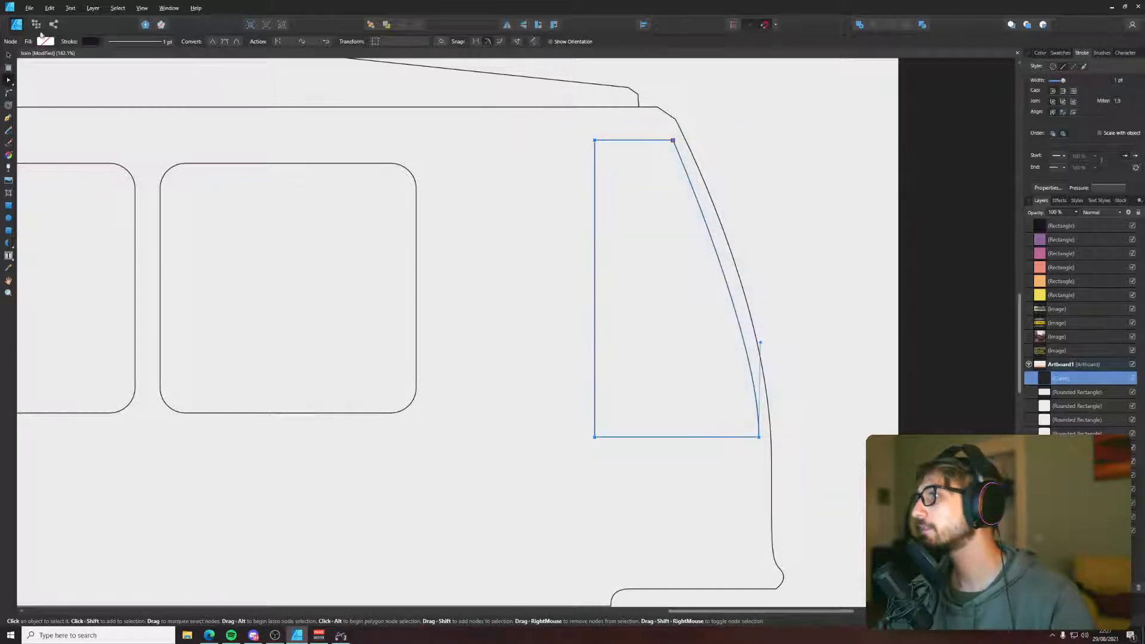
{"action": "left_click", "coordinate": [9, 94]}
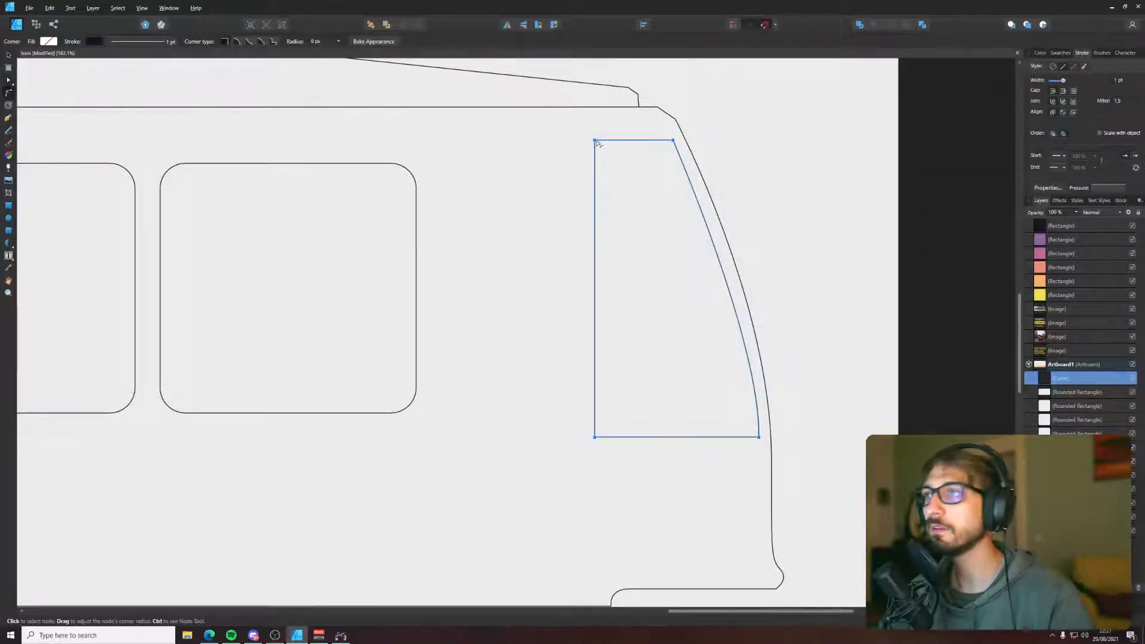
{"action": "left_click_drag", "start_coordinate": [597, 142], "coordinate": [608, 172]}
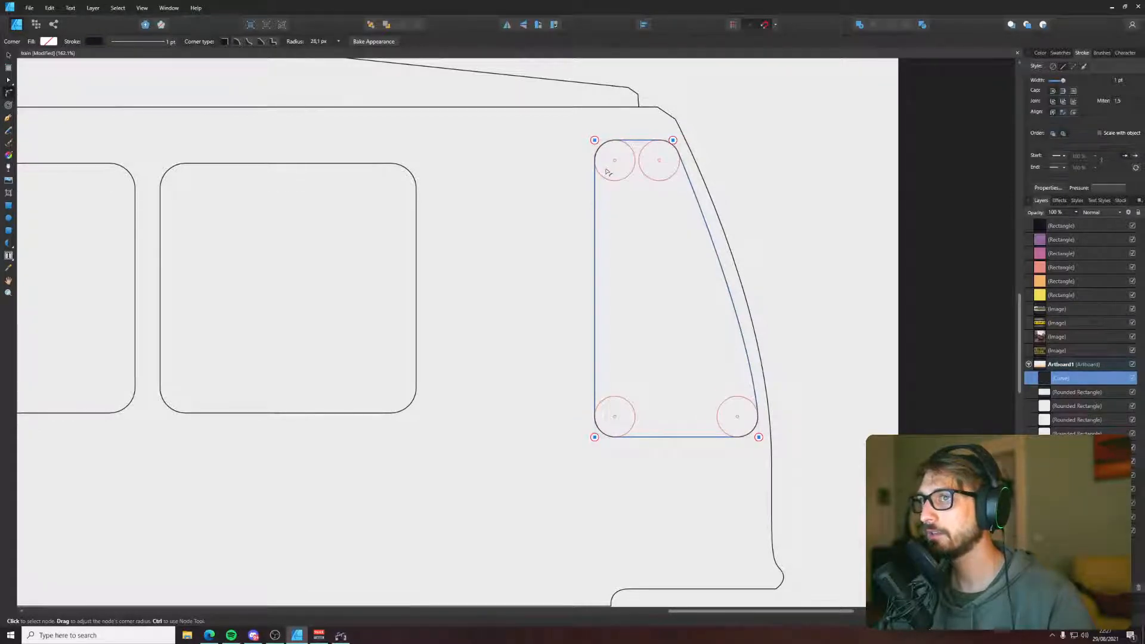
{"action": "key", "text": "v"}
{"action": "left_click", "coordinate": [865, 145]}
{"action": "scroll", "coordinate": [864, 145], "scroll_direction": "down", "scroll_amount": 3}
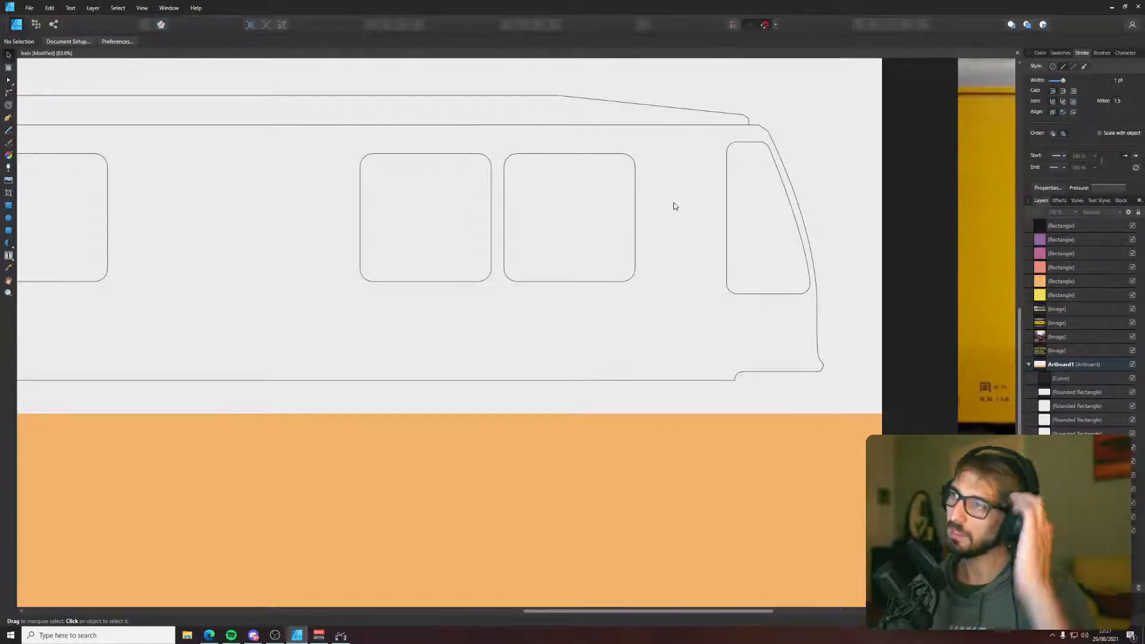
- Duplicate the nearest square window beside the cab window and narrow the copy to a slim vertical pane
{"action": "scroll", "coordinate": [501, 221], "scroll_direction": "down", "scroll_amount": 3}
{"action": "scroll", "coordinate": [526, 219], "scroll_direction": "up", "scroll_amount": 5}
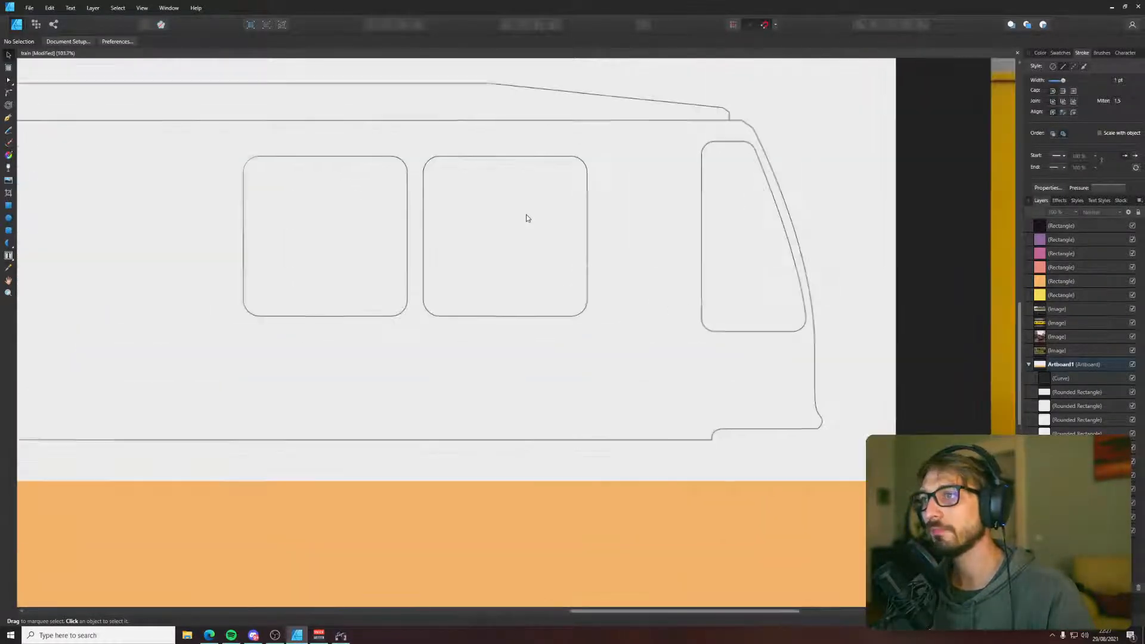
{"action": "left_click", "coordinate": [585, 220]}
{"action": "left_click", "coordinate": [735, 171]}
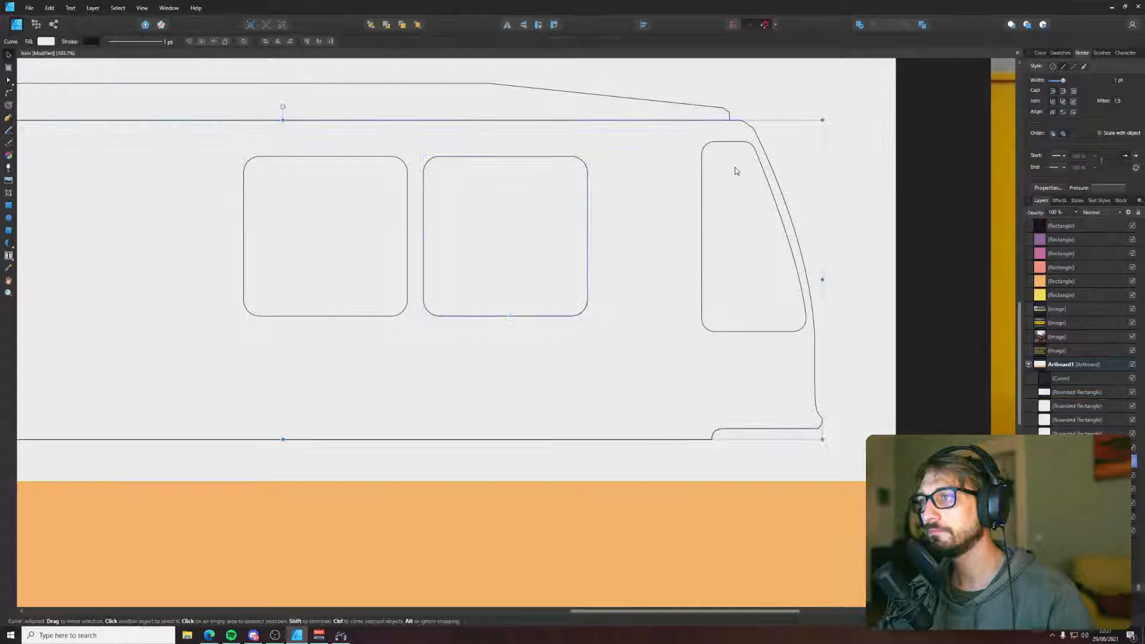
{"action": "left_click", "coordinate": [702, 173]}
{"action": "left_click_drag", "start_coordinate": [477, 165], "coordinate": [582, 157]}
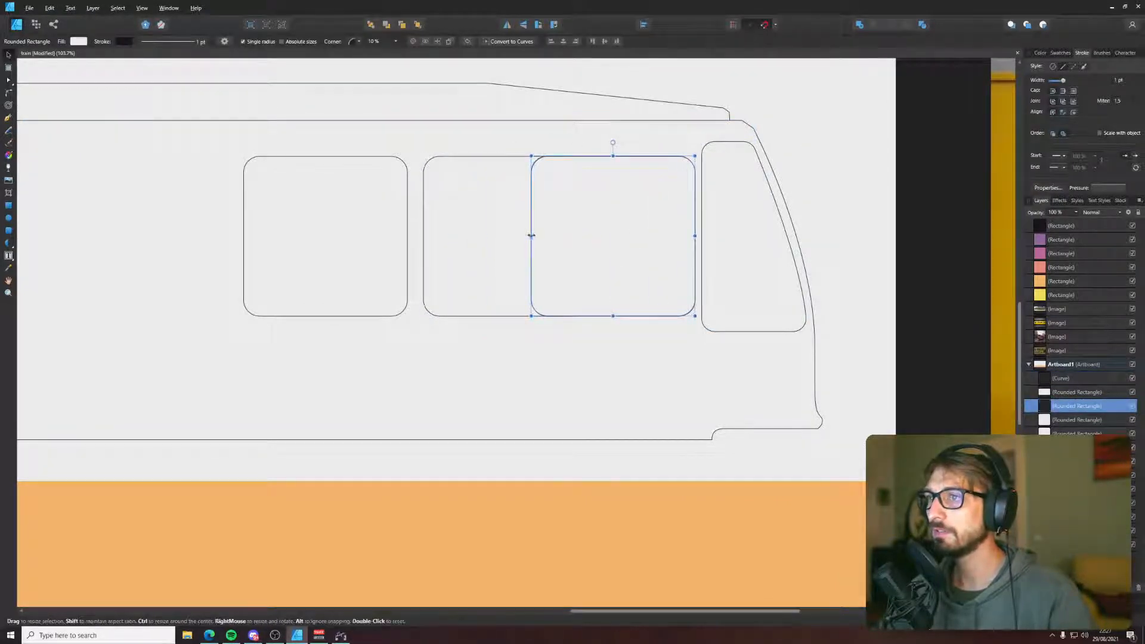
{"action": "left_click_drag", "start_coordinate": [531, 235], "coordinate": [661, 236]}
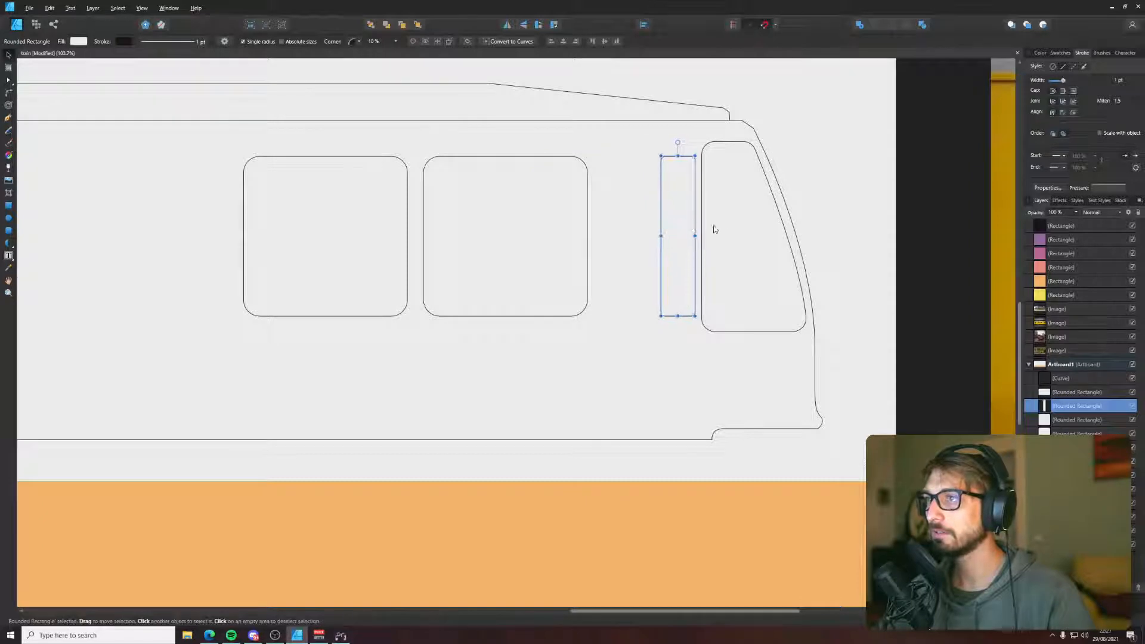
- Set the slim pane's corner radius to 25% and extend its top edge level with the top of the cab window
{"action": "scroll", "coordinate": [689, 176], "scroll_direction": "up", "scroll_amount": 4}
{"action": "left_click_drag", "start_coordinate": [693, 157], "coordinate": [633, 225]}
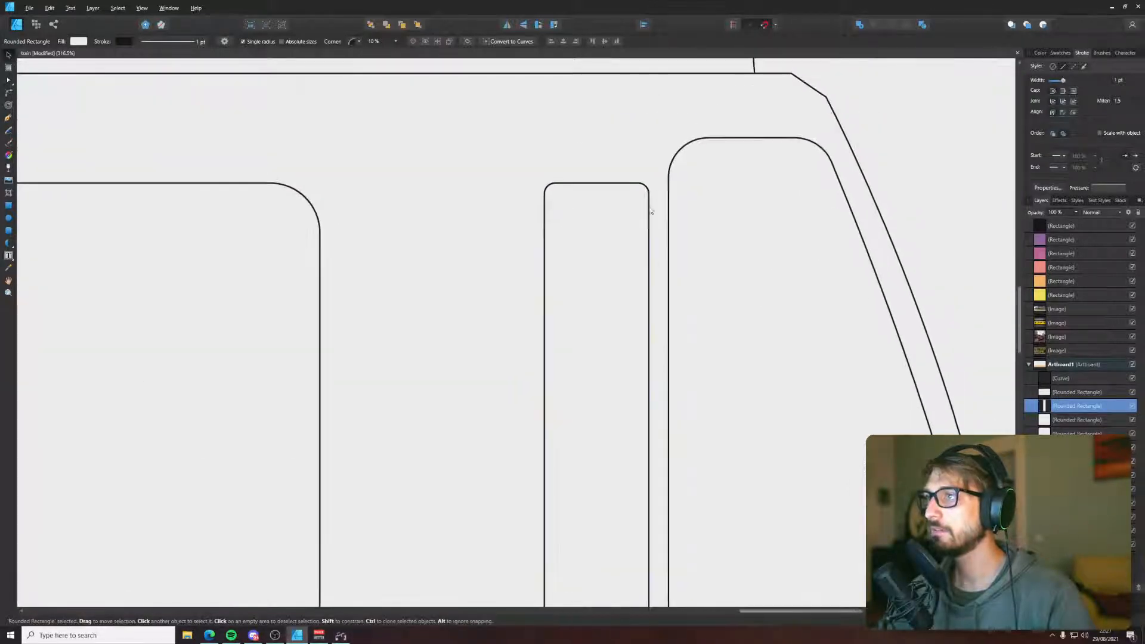
{"action": "left_click", "coordinate": [668, 202]}
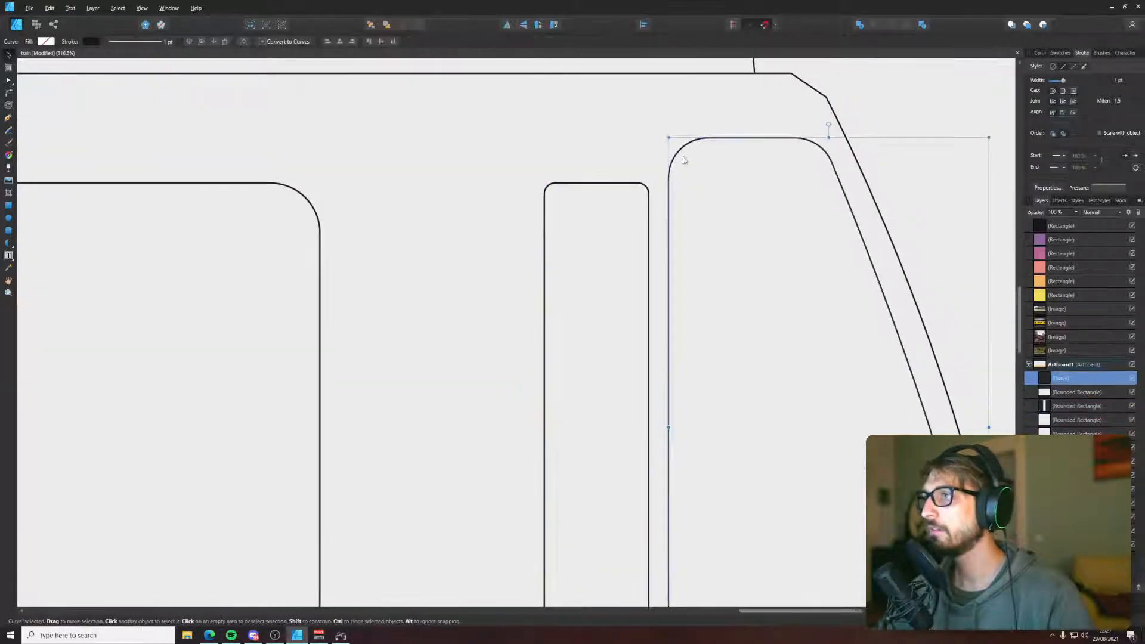
{"action": "left_click", "coordinate": [8, 105]}
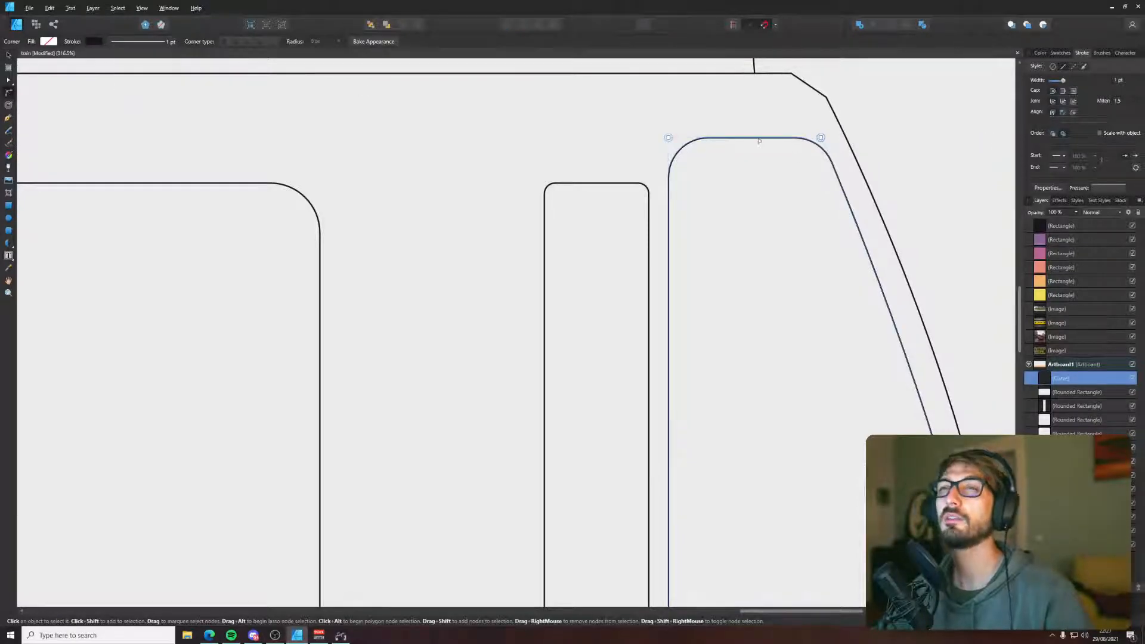
{"action": "left_click", "coordinate": [671, 140]}
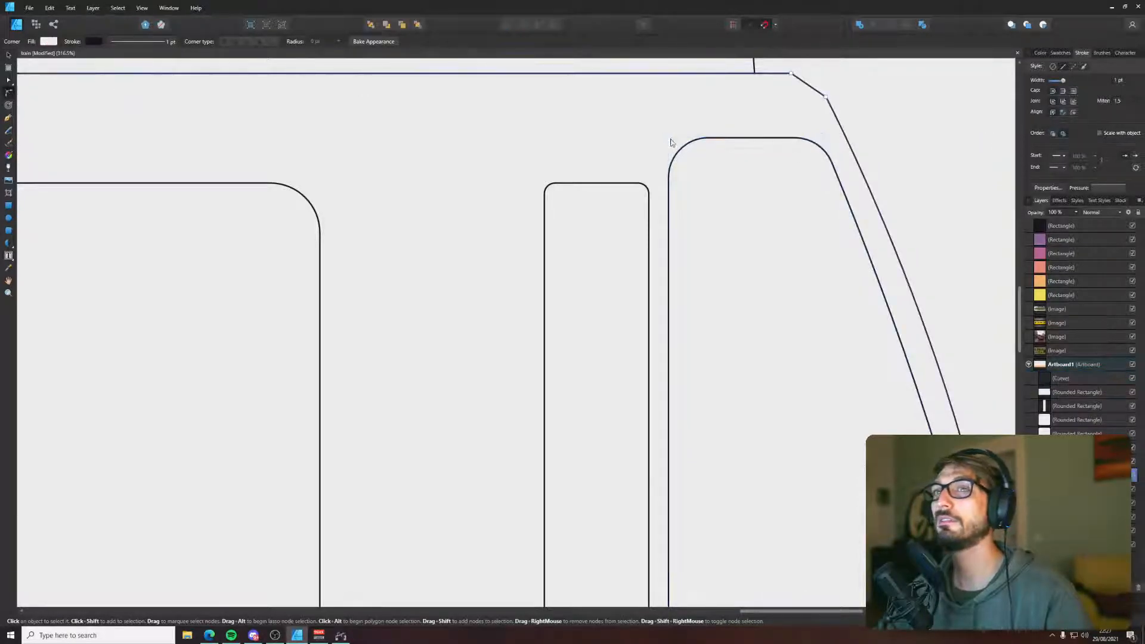
{"action": "key", "text": "a"}
{"action": "left_click", "coordinate": [669, 139]}
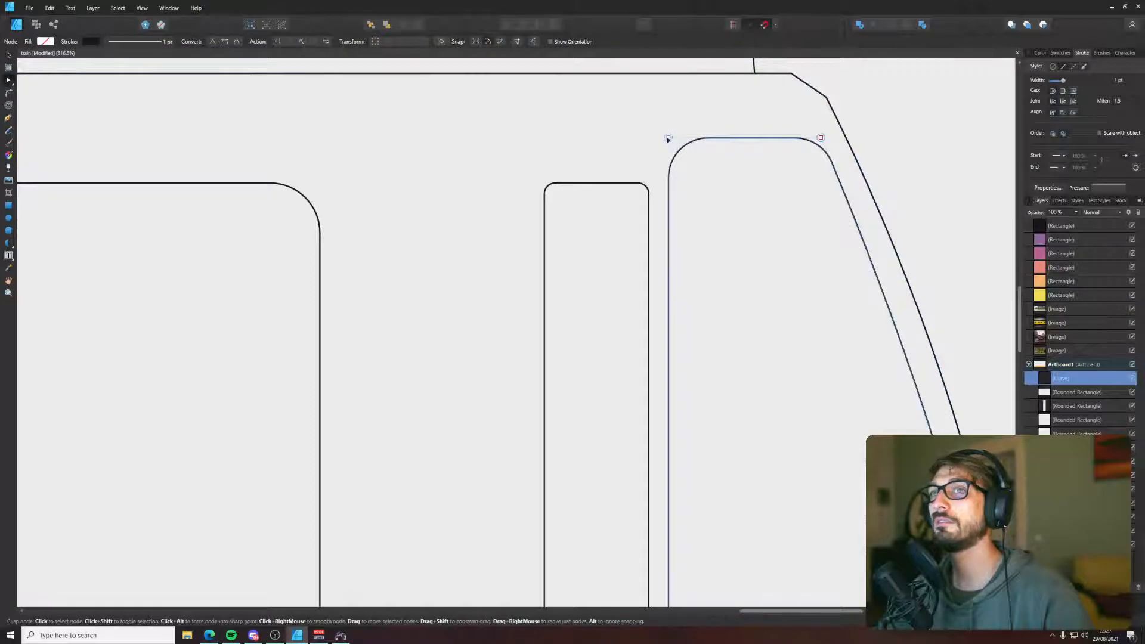
{"action": "left_click", "coordinate": [269, 184]}
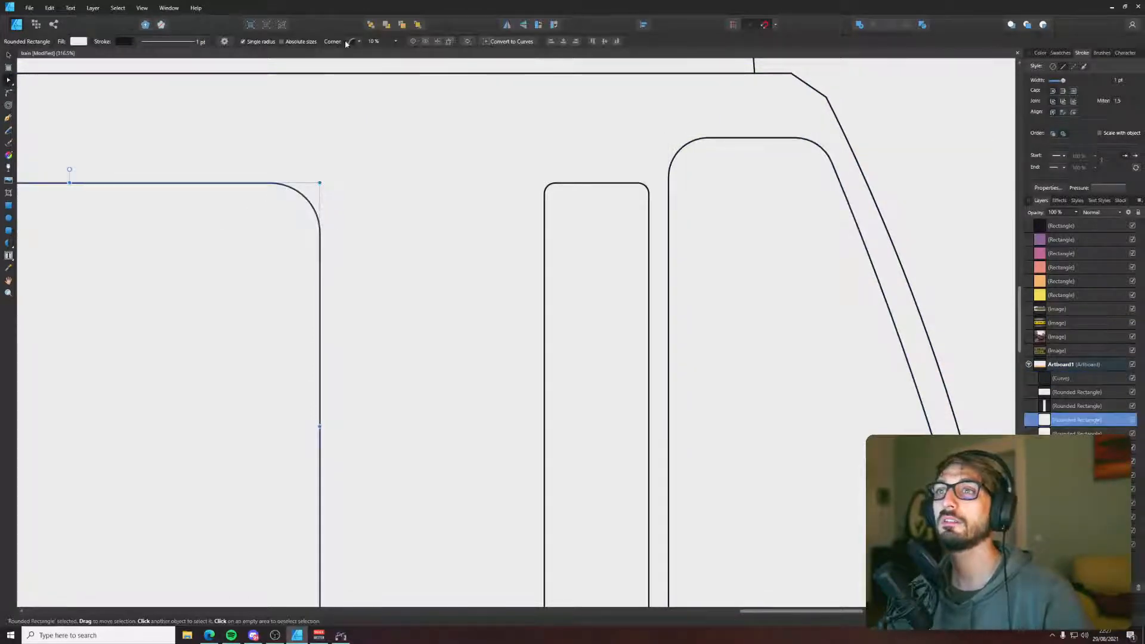
{"action": "left_click", "coordinate": [573, 189]}
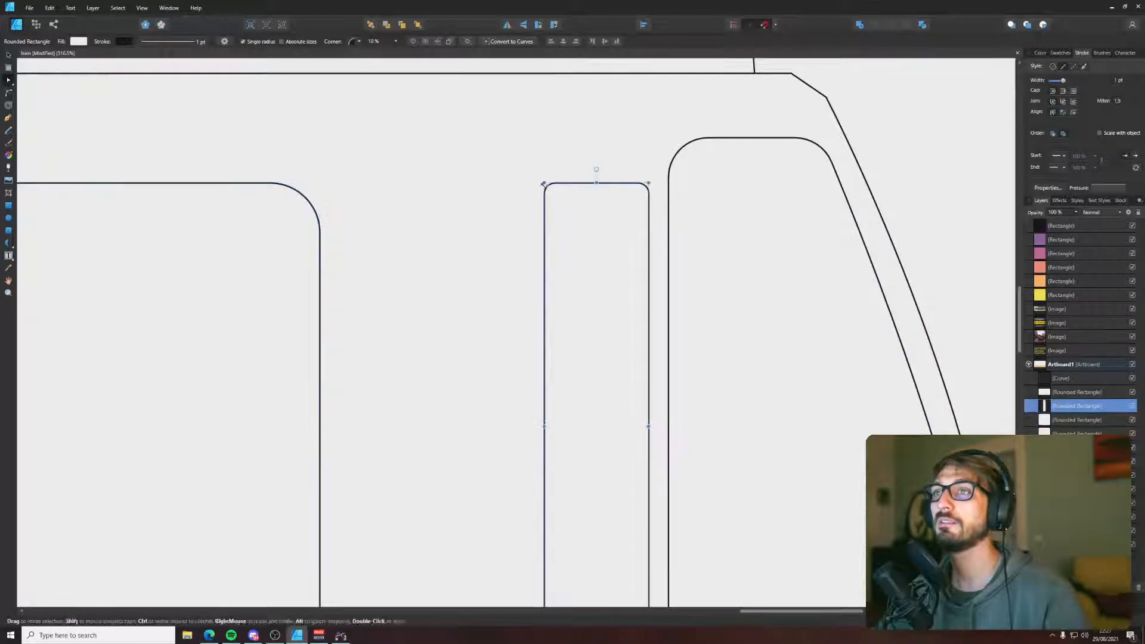
{"action": "left_click_drag", "start_coordinate": [548, 186], "coordinate": [558, 152]}
- Extend the slim pane's bottom edge level with the cab window's base and widen it slightly away from the nose
{"action": "scroll", "coordinate": [617, 251], "scroll_direction": "down", "scroll_amount": 5}
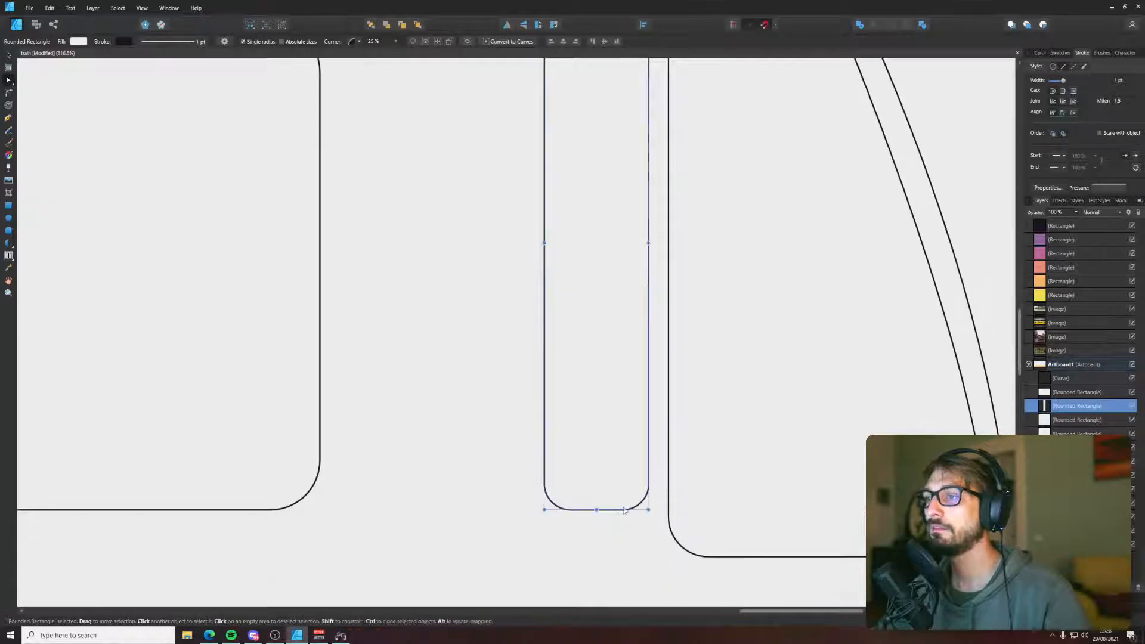
{"action": "left_click_drag", "start_coordinate": [597, 509], "coordinate": [597, 555]}
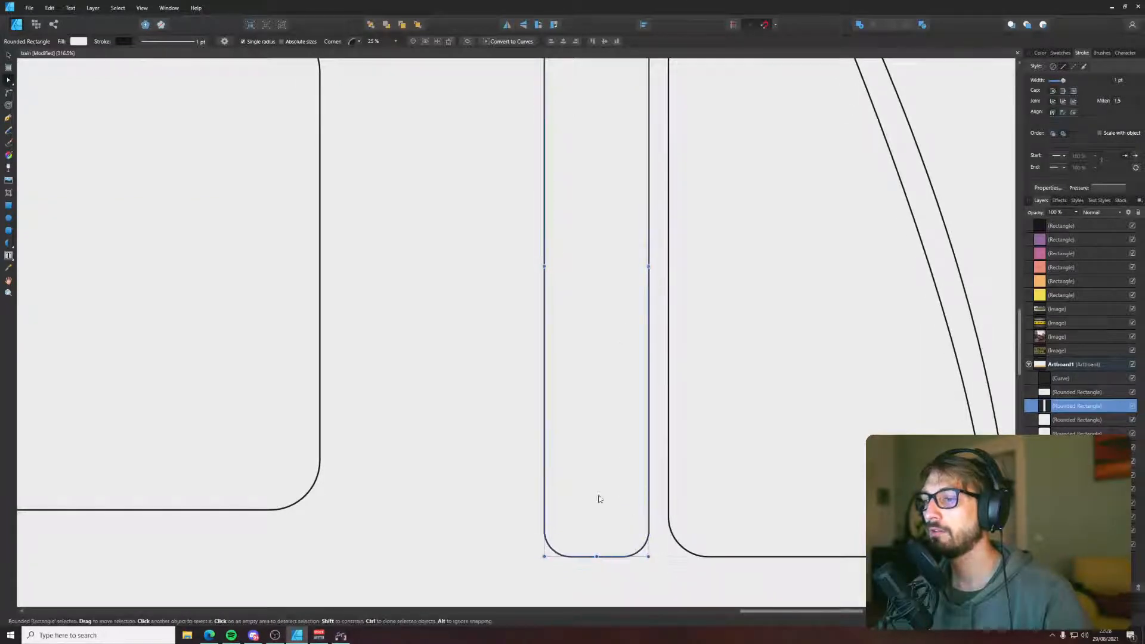
{"action": "left_click_drag", "start_coordinate": [545, 269], "coordinate": [501, 269]}
{"action": "scroll", "coordinate": [501, 269], "scroll_direction": "down", "scroll_amount": 5}
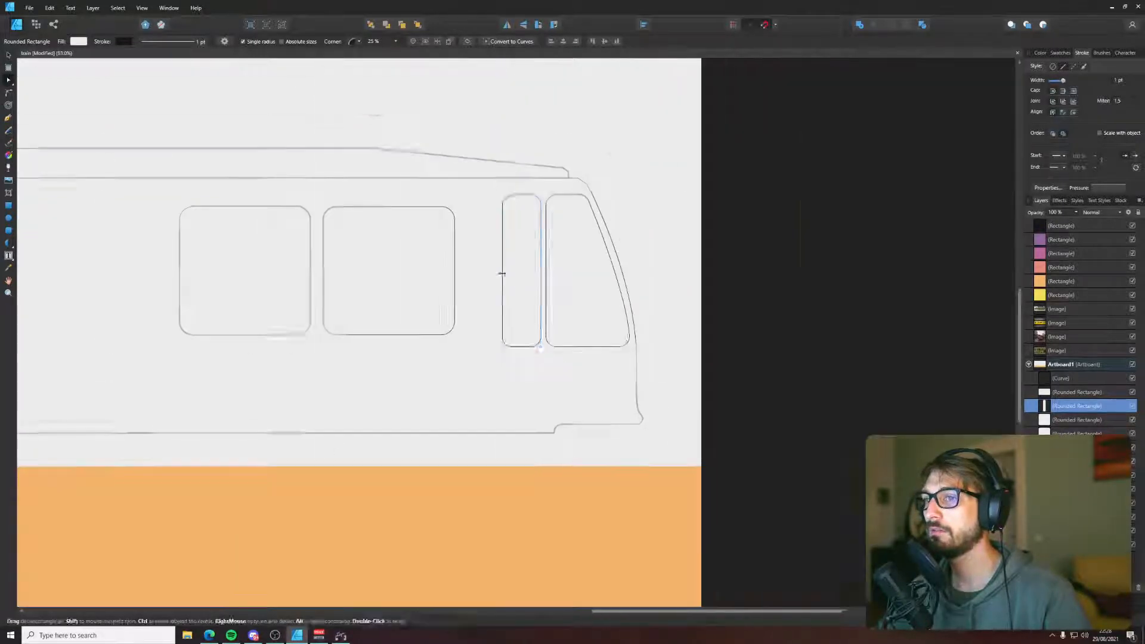
- Shorten the cab window and slim pane together so their bottom edges align with the bases of the square passenger windows
{"action": "left_click", "coordinate": [677, 245]}
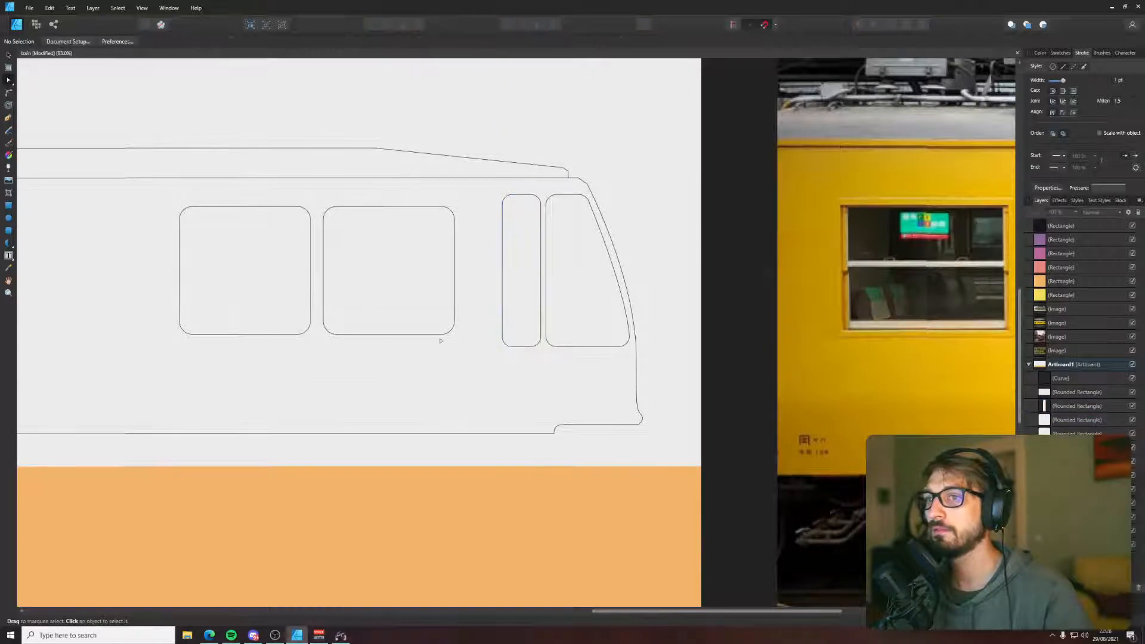
{"action": "left_click", "coordinate": [419, 326]}
{"action": "left_click_drag", "start_coordinate": [349, 312], "coordinate": [544, 306]}
{"action": "left_click", "coordinate": [733, 336]}
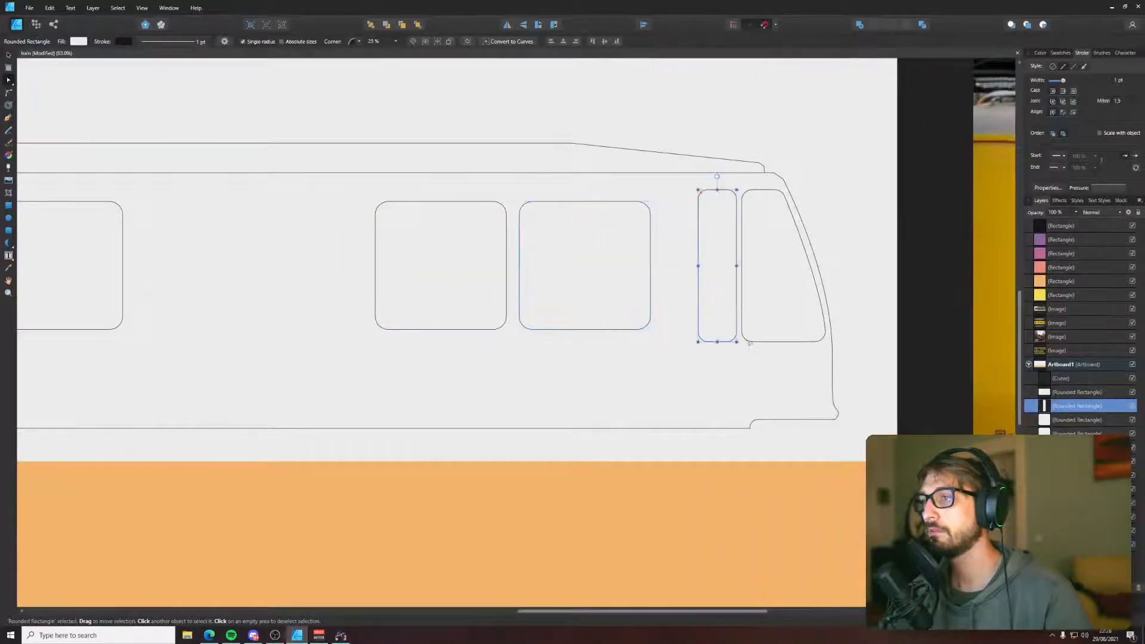
{"action": "left_click", "coordinate": [747, 341], "text": "shift"}
{"action": "left_click_drag", "start_coordinate": [761, 341], "coordinate": [760, 329]}
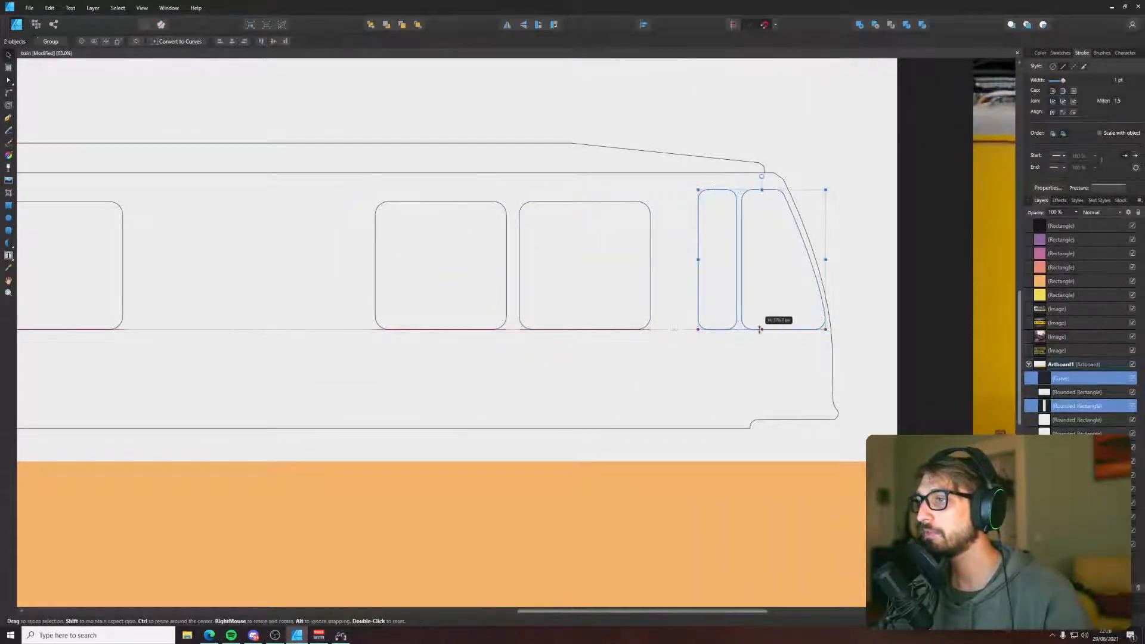
{"action": "left_click", "coordinate": [879, 268]}
- Select every shape of the train and move it backwards to leave more empty space ahead of its nose
{"action": "scroll", "coordinate": [881, 272], "scroll_direction": "down", "scroll_amount": 2}
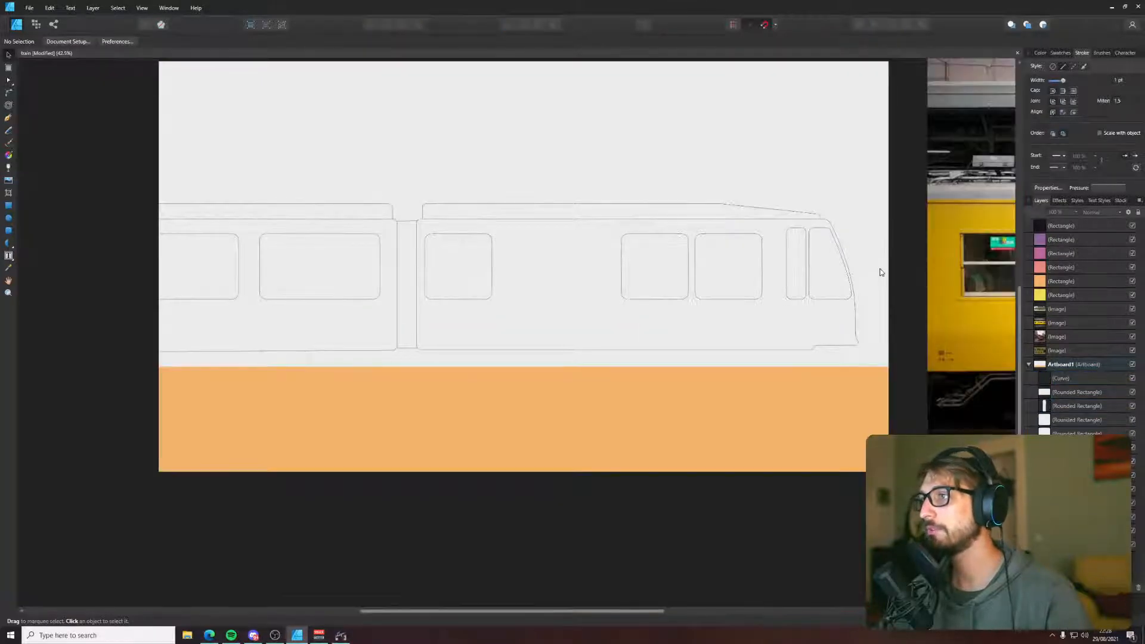
{"action": "scroll", "coordinate": [880, 272], "scroll_direction": "down", "scroll_amount": 2}
{"action": "left_click_drag", "start_coordinate": [881, 270], "coordinate": [555, 300]}
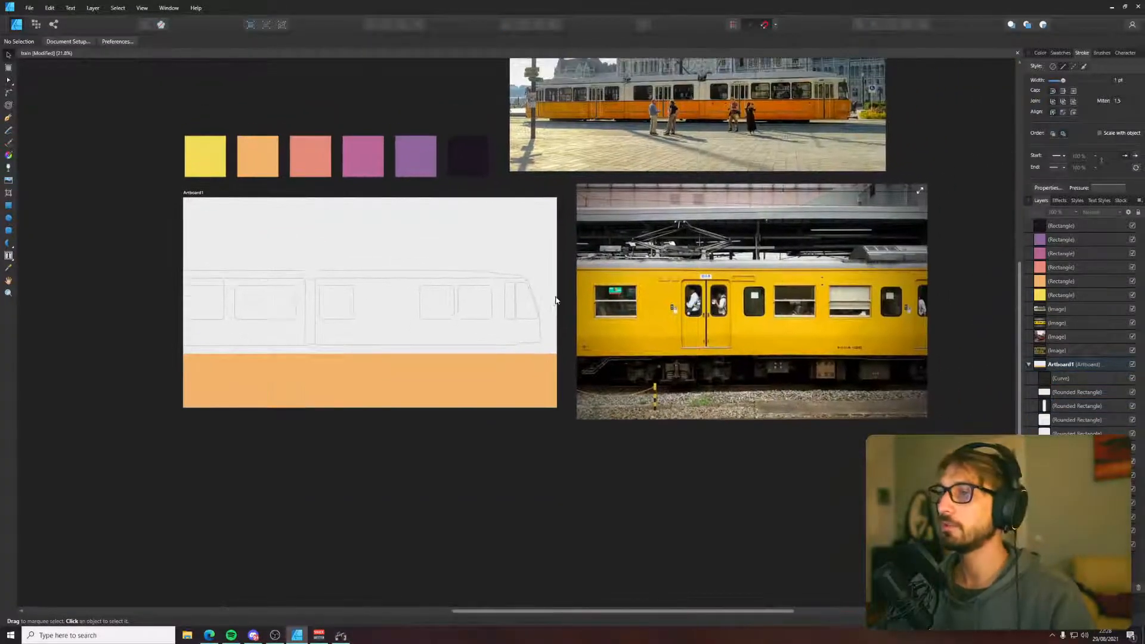
{"action": "mouse_move", "coordinate": [106, 242]}
{"action": "left_mouse_down"}
{"action": "mouse_move", "coordinate": [365, 332]}
{"action": "mouse_move", "coordinate": [563, 378]}
{"action": "left_mouse_up"}
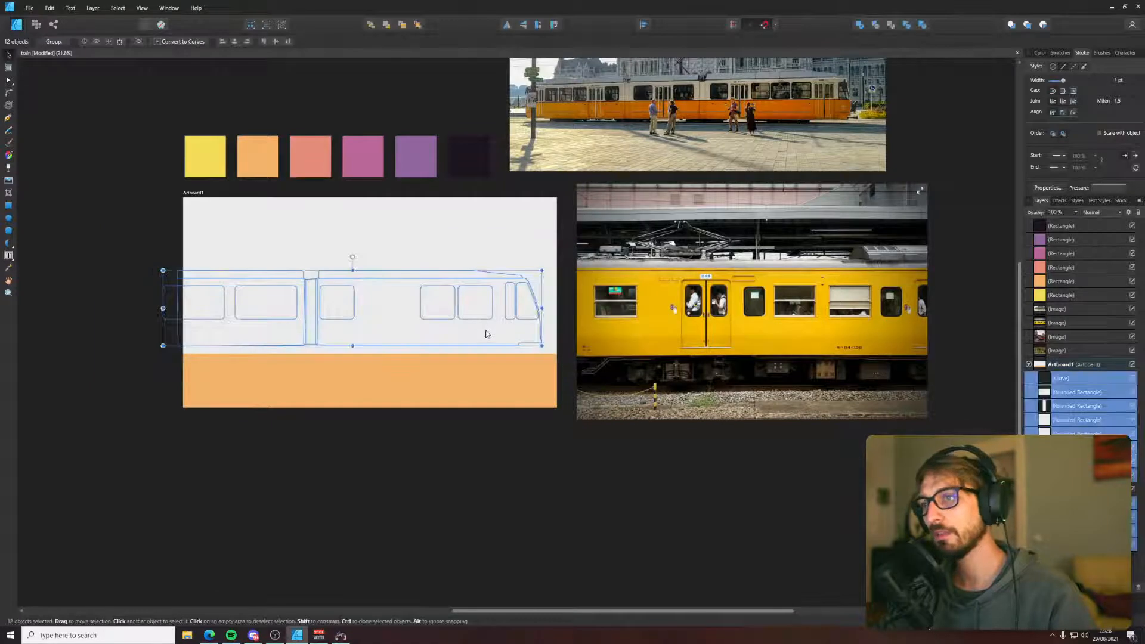
{"action": "left_click_drag", "start_coordinate": [466, 335], "coordinate": [462, 334]}
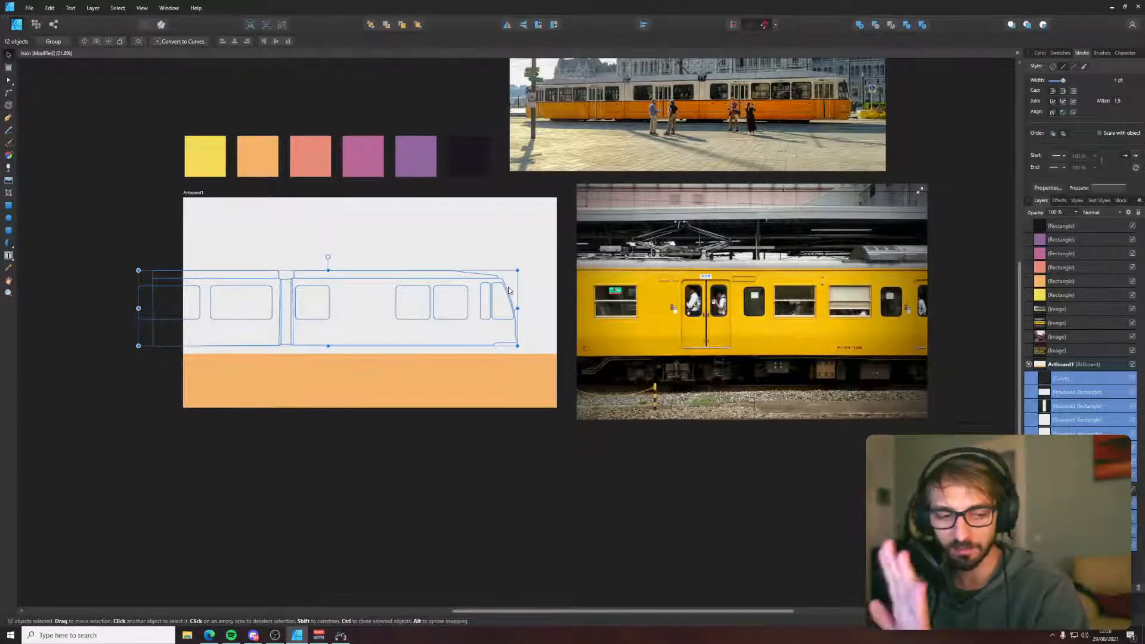
- Scale the whole train down slightly in proportion, keeping its base just above the orange ground band, and deselect it
{"action": "left_click_drag", "start_coordinate": [303, 423], "coordinate": [343, 434]}
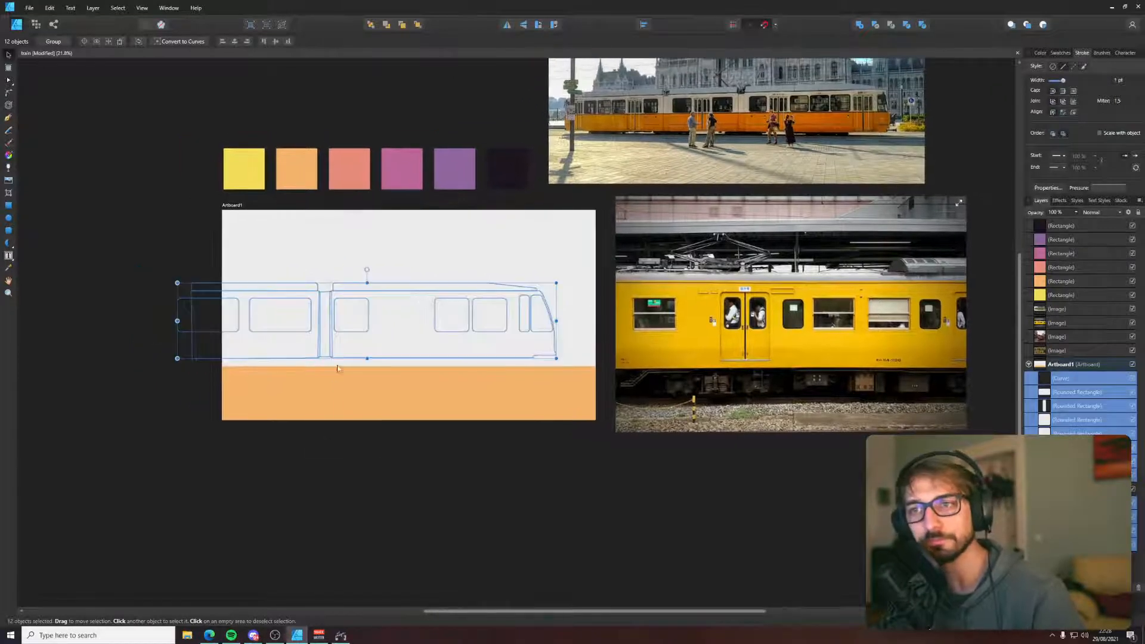
{"action": "left_click_drag", "start_coordinate": [553, 283], "coordinate": [526, 292]}
{"action": "left_click", "coordinate": [322, 504]}
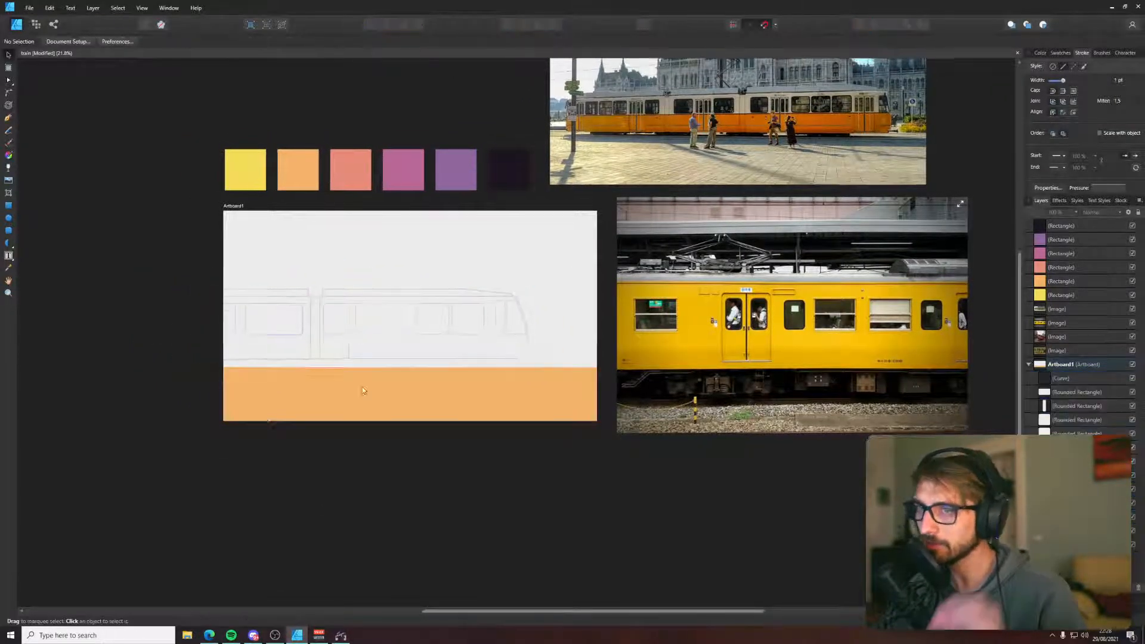
- Select all the shapes of both train carriages together without including the orange ground band
{"action": "scroll", "coordinate": [258, 332], "scroll_direction": "up", "scroll_amount": 1}
{"action": "scroll", "coordinate": [259, 333], "scroll_direction": "left", "scroll_amount": 3}
{"action": "left_click_drag", "start_coordinate": [189, 283], "coordinate": [640, 435]}
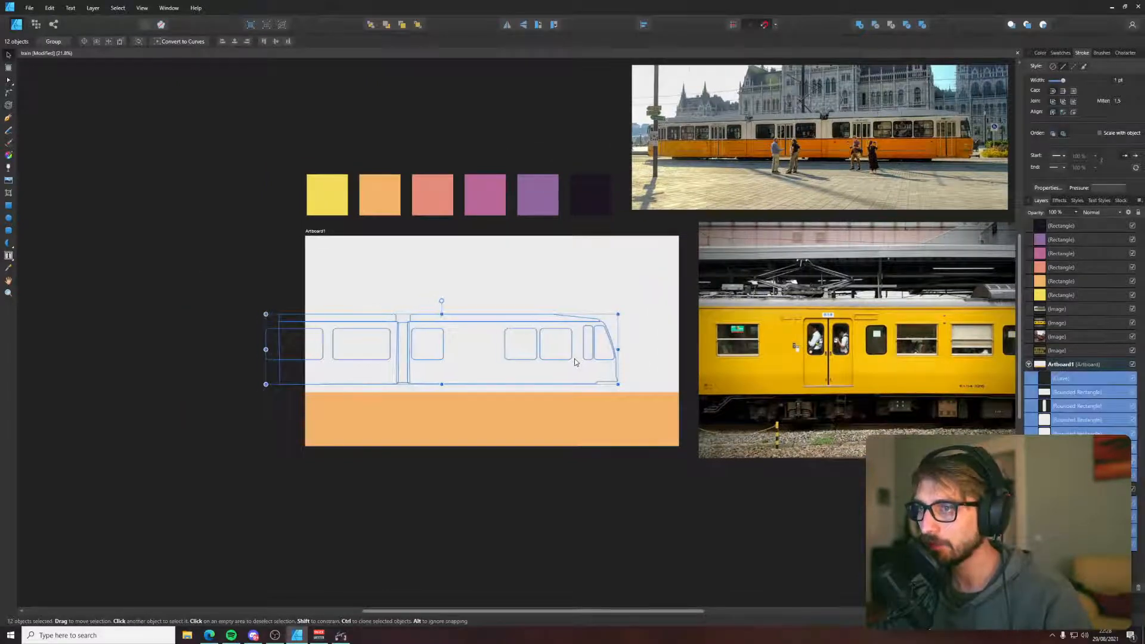
- Deselect the train and examine the orange tram and yellow train reference photos beside the artboard
{"action": "key", "text": "ctrl+d"}
{"action": "scroll", "coordinate": [357, 330], "scroll_direction": "up", "scroll_amount": 4}
{"action": "scroll", "coordinate": [400, 359], "scroll_direction": "up", "scroll_amount": 2}
{"action": "scroll", "coordinate": [451, 465], "scroll_direction": "up", "scroll_amount": 1}
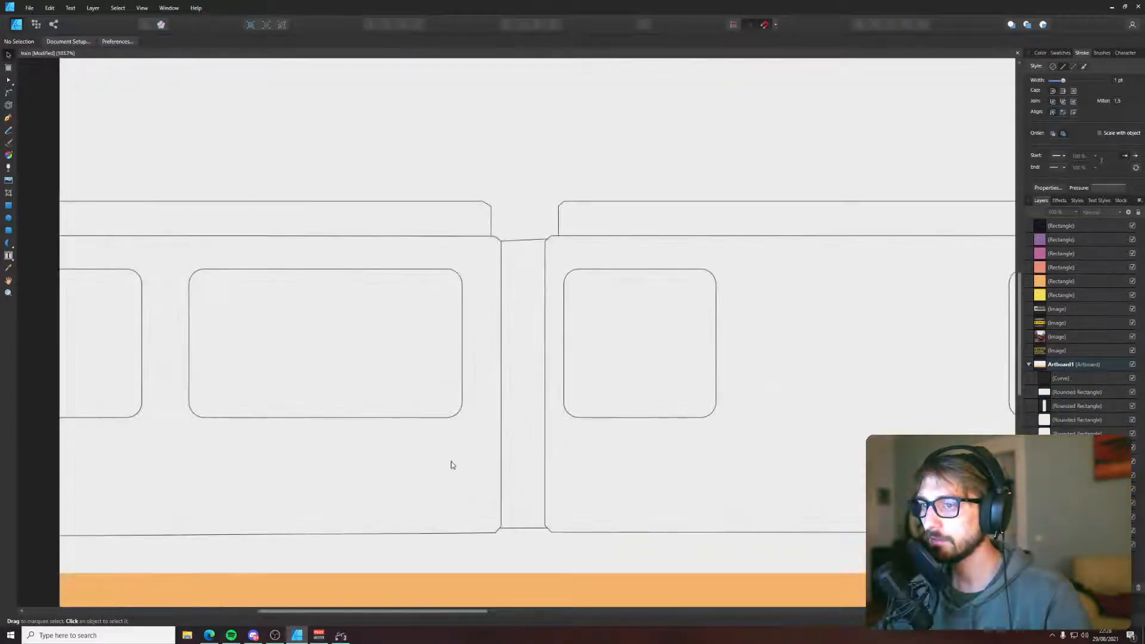
{"action": "key", "text": "p"}
{"action": "scroll", "coordinate": [513, 491], "scroll_direction": "down", "scroll_amount": 2}
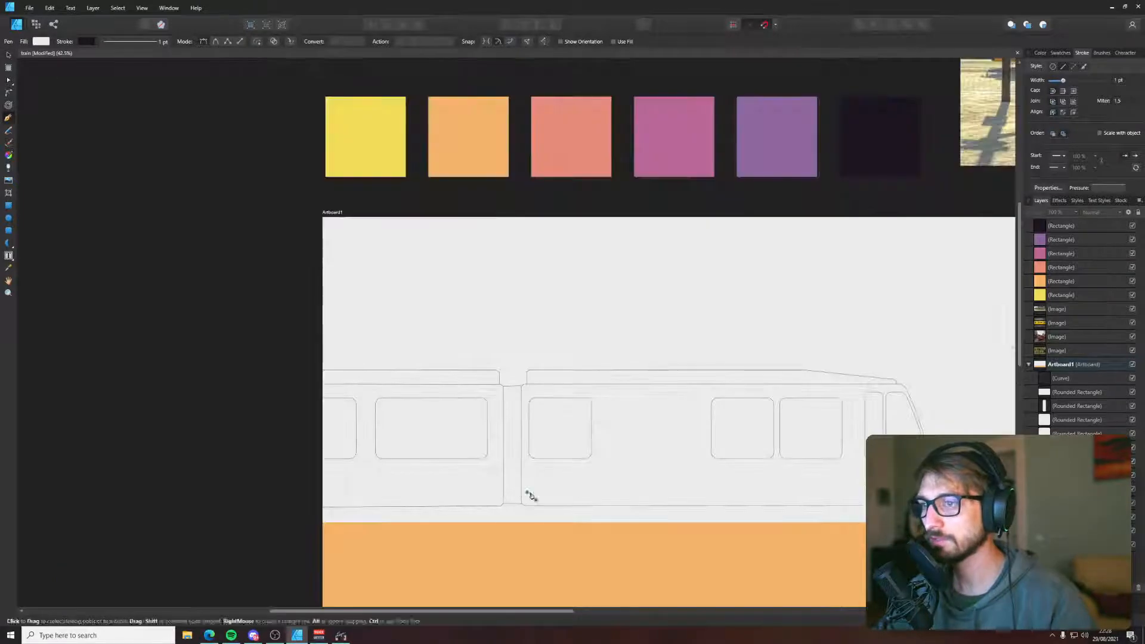
{"action": "scroll", "coordinate": [427, 357], "scroll_direction": "down", "scroll_amount": 3}
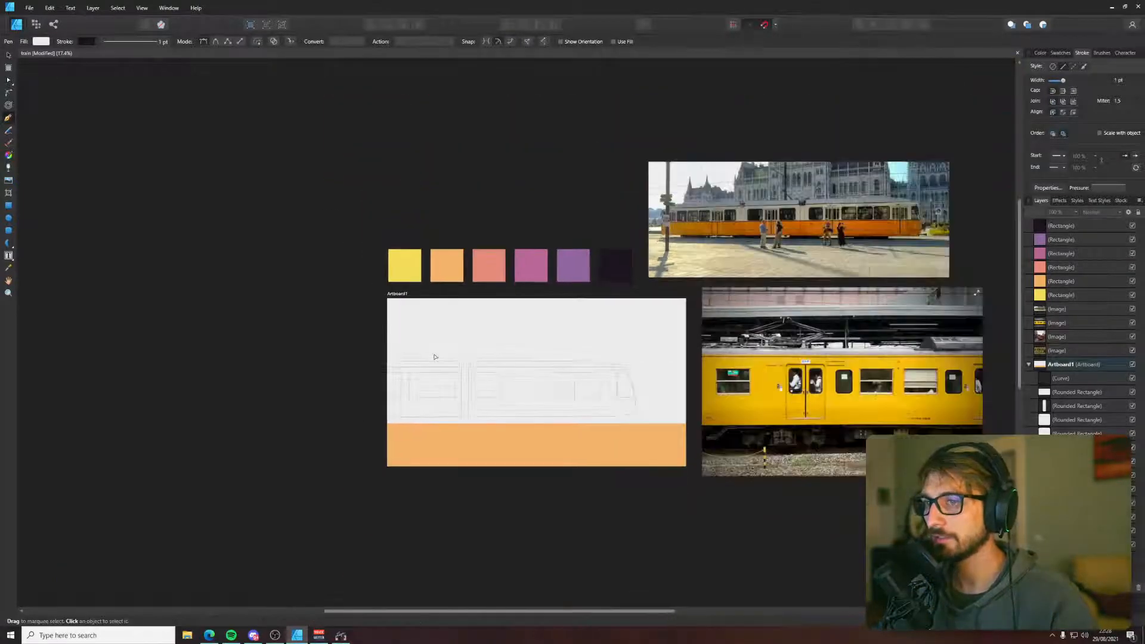
{"action": "scroll", "coordinate": [719, 452], "scroll_direction": "up", "scroll_amount": 4}
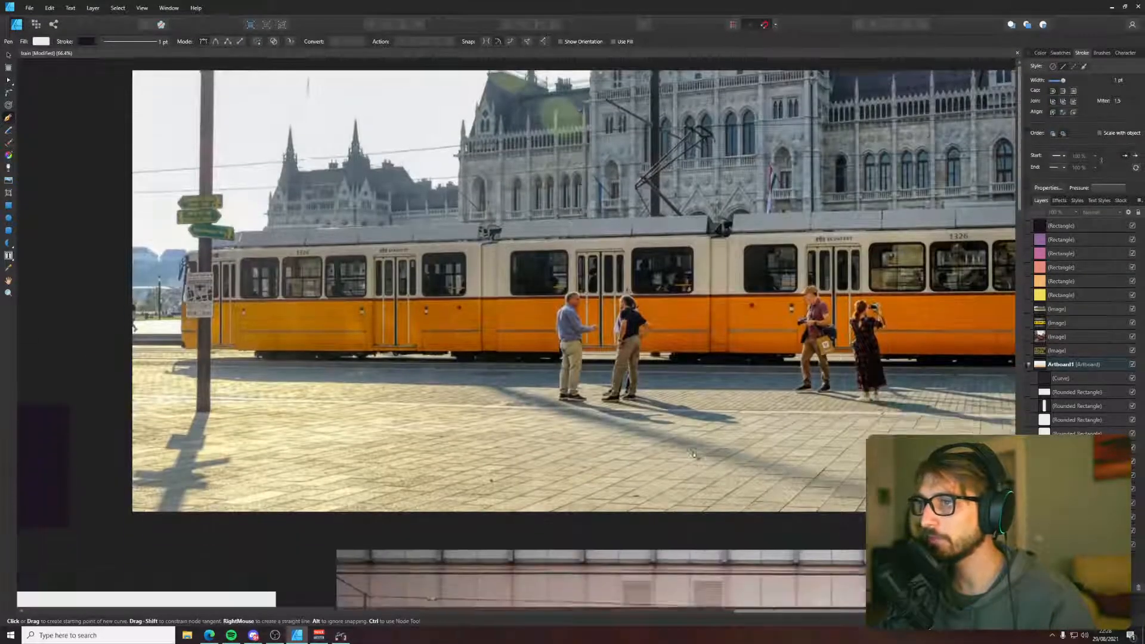
{"action": "scroll", "coordinate": [701, 495], "scroll_direction": "down", "scroll_amount": 2}
{"action": "scroll", "coordinate": [701, 495], "scroll_direction": "down", "scroll_amount": 2}
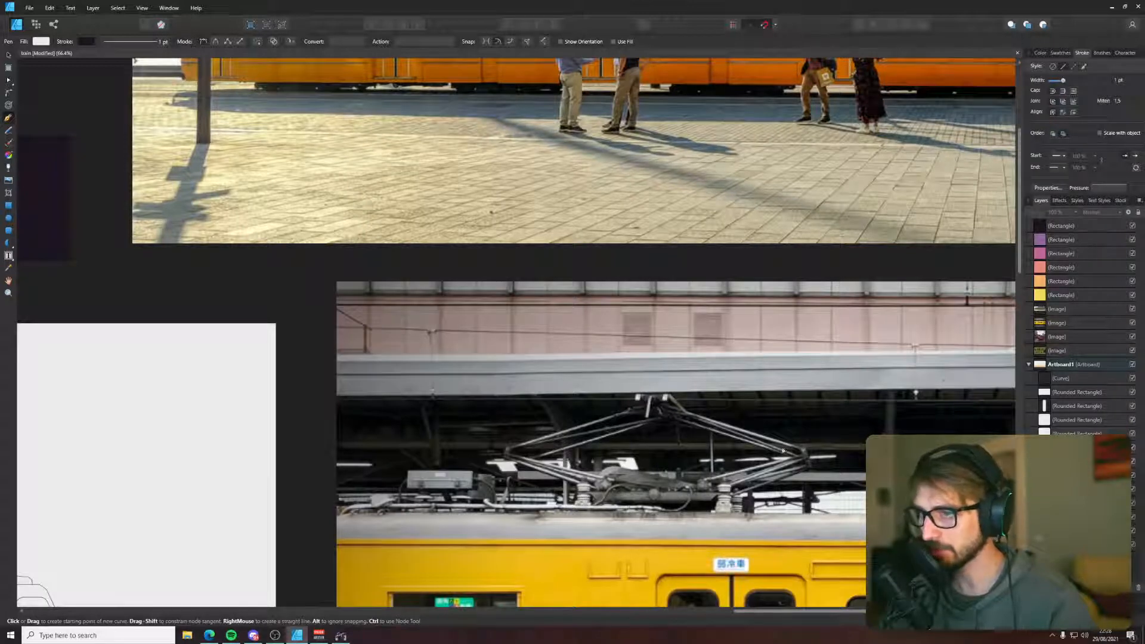
{"action": "scroll", "coordinate": [517, 520], "scroll_direction": "down", "scroll_amount": 4}
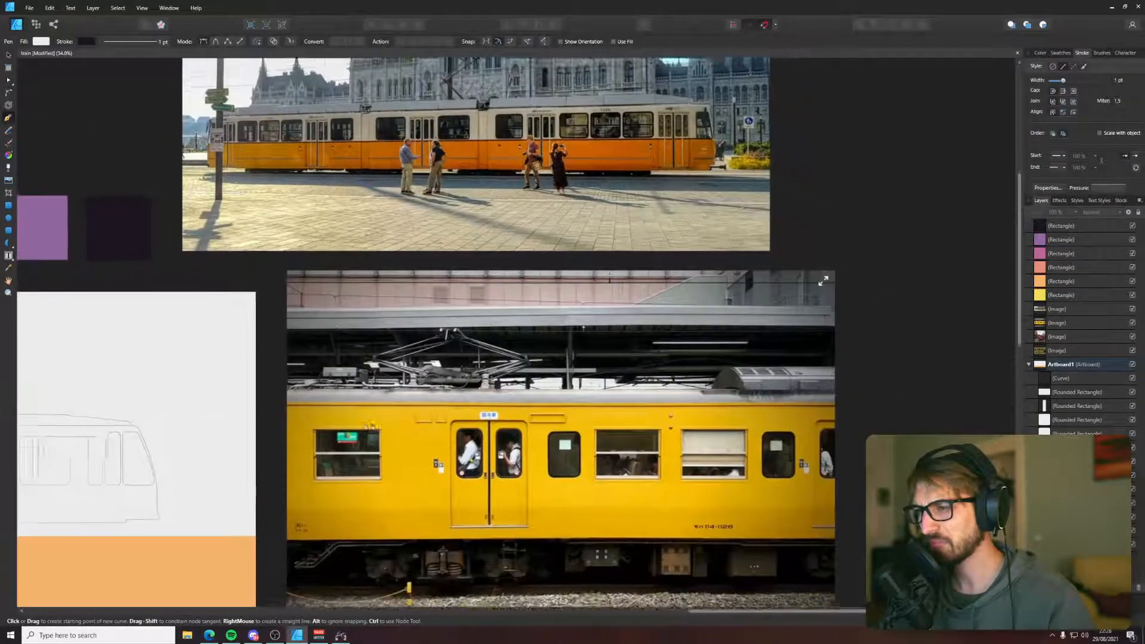
{"action": "left_click_drag", "start_coordinate": [371, 425], "coordinate": [875, 346]}
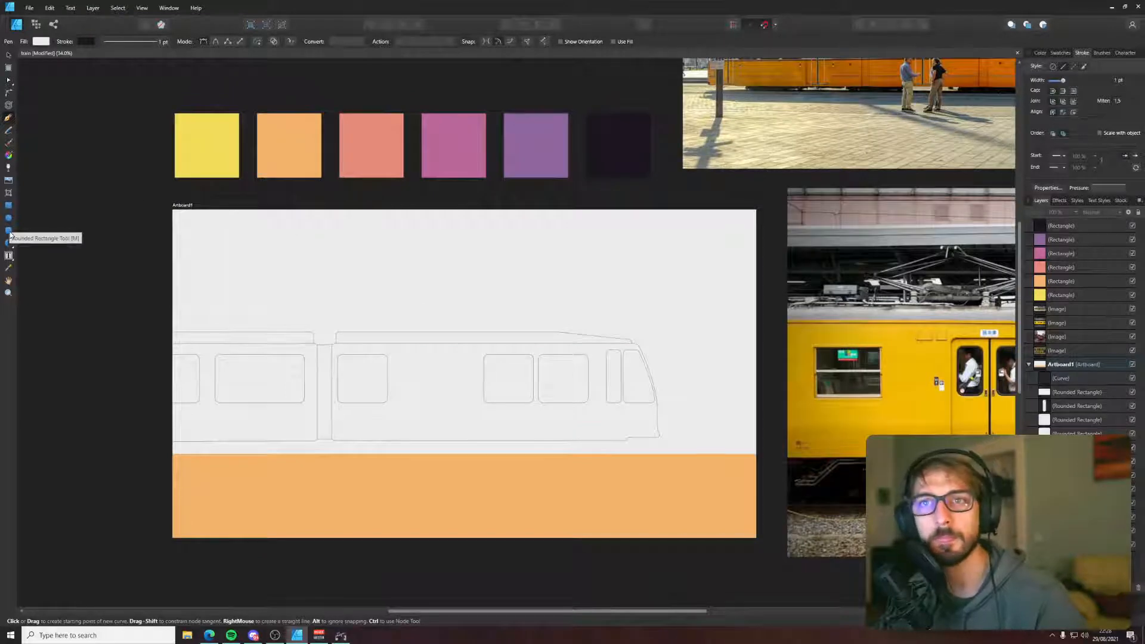
- Draw a rounded rectangle for a door between the front car's windows, reaching down to the body's bottom edge
{"action": "left_click", "coordinate": [9, 206]}
{"action": "scroll", "coordinate": [508, 240], "scroll_direction": "up", "scroll_amount": 2}
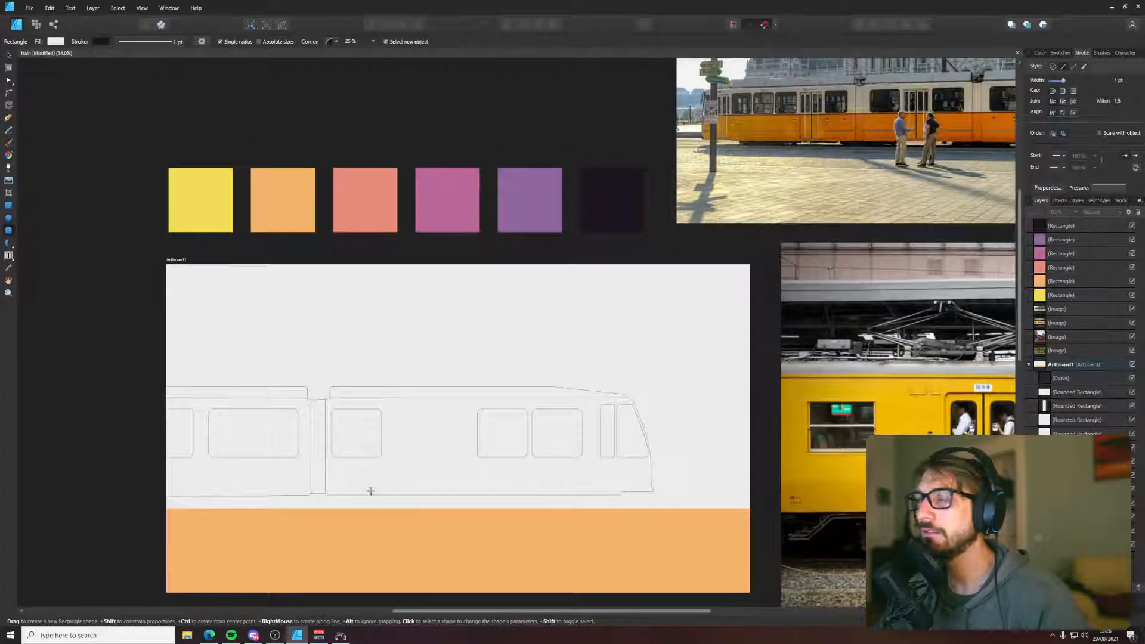
{"action": "scroll", "coordinate": [260, 445], "scroll_direction": "up", "scroll_amount": 4}
{"action": "scroll", "coordinate": [573, 384], "scroll_direction": "up", "scroll_amount": 1}
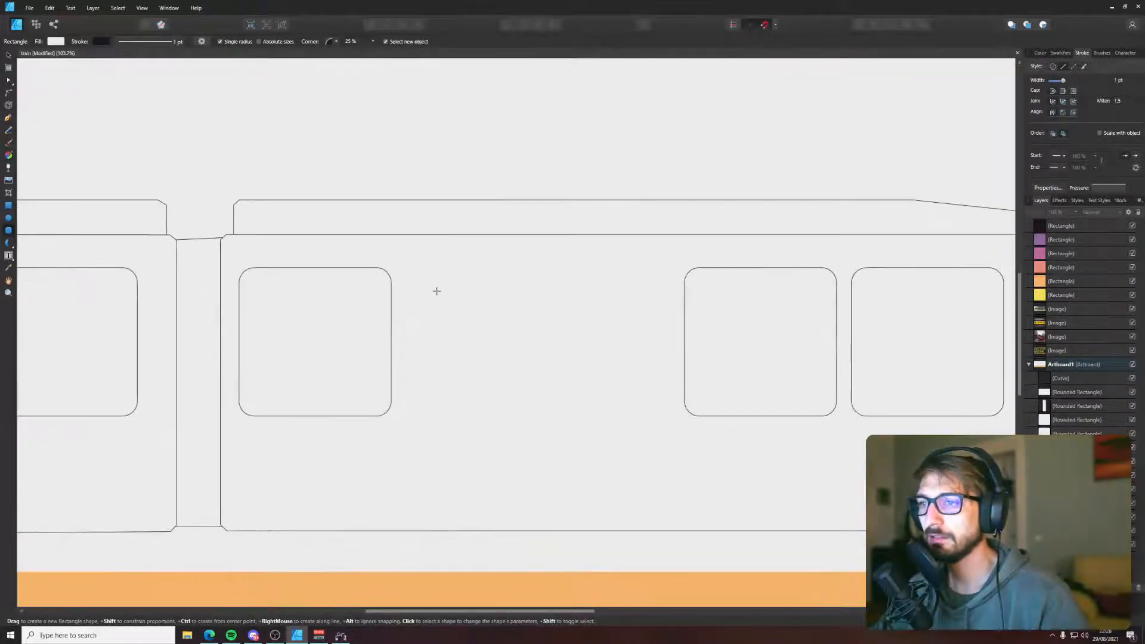
{"action": "left_click_drag", "start_coordinate": [435, 278], "coordinate": [629, 529]}
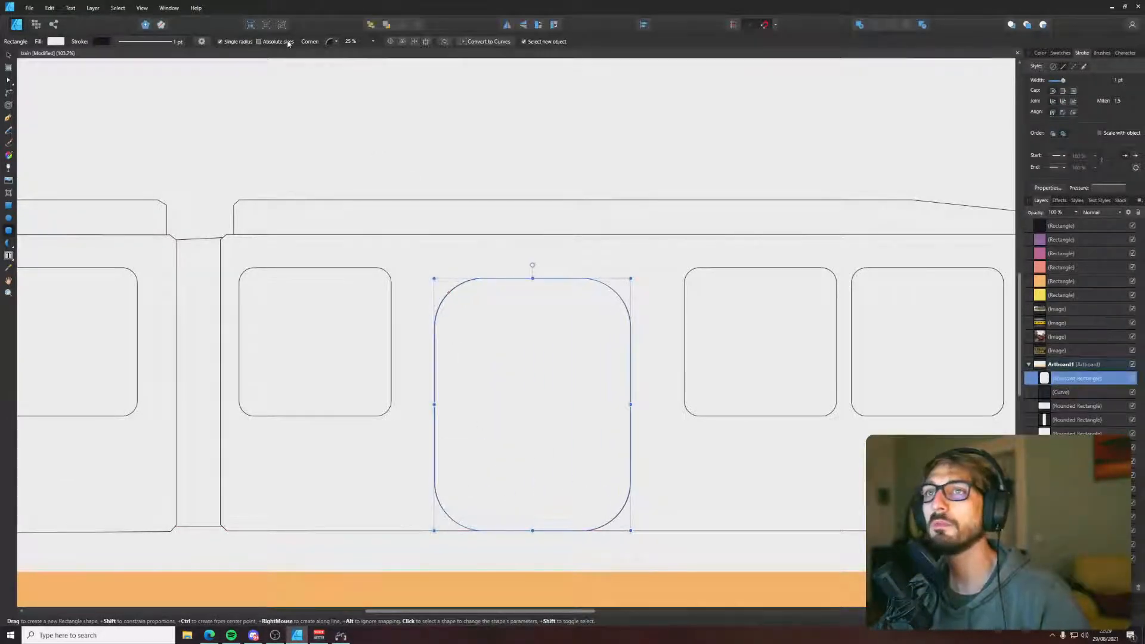
- Turn off the door's single radius and set its bottom corners to 0% and its top corners to 10%
{"action": "left_click", "coordinate": [239, 42]}
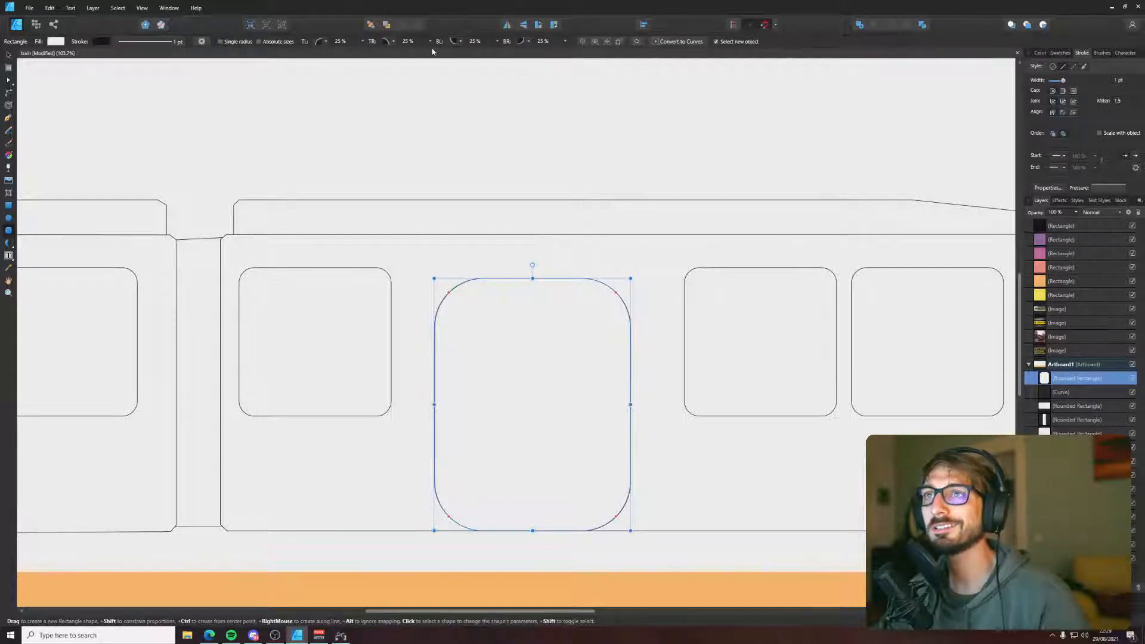
{"action": "left_click", "coordinate": [477, 45]}
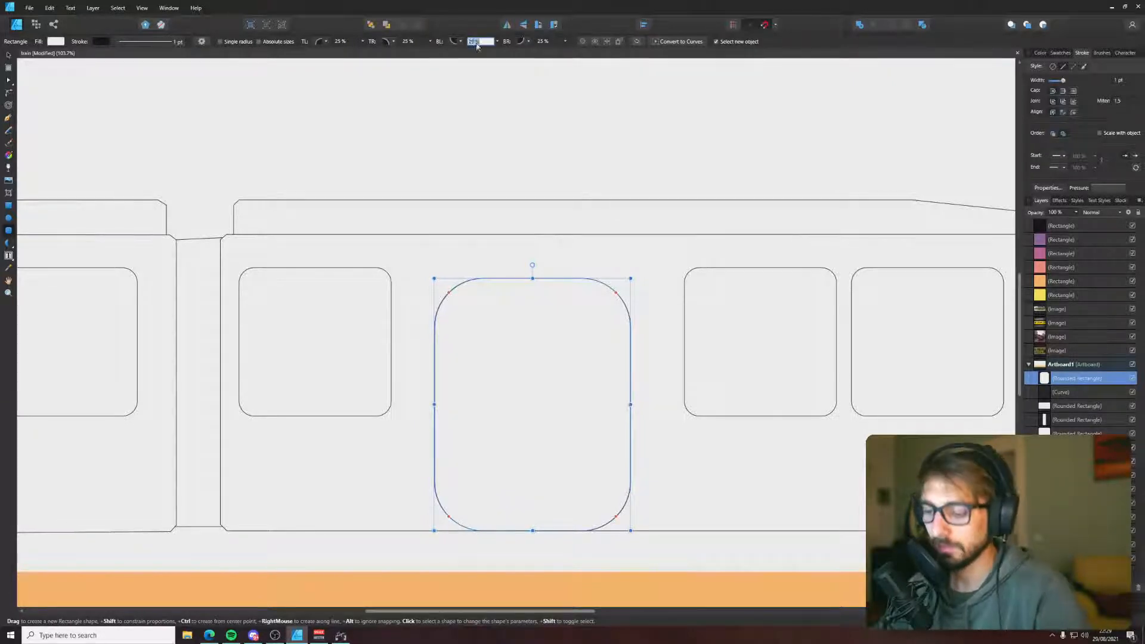
{"action": "type", "text": "0"}
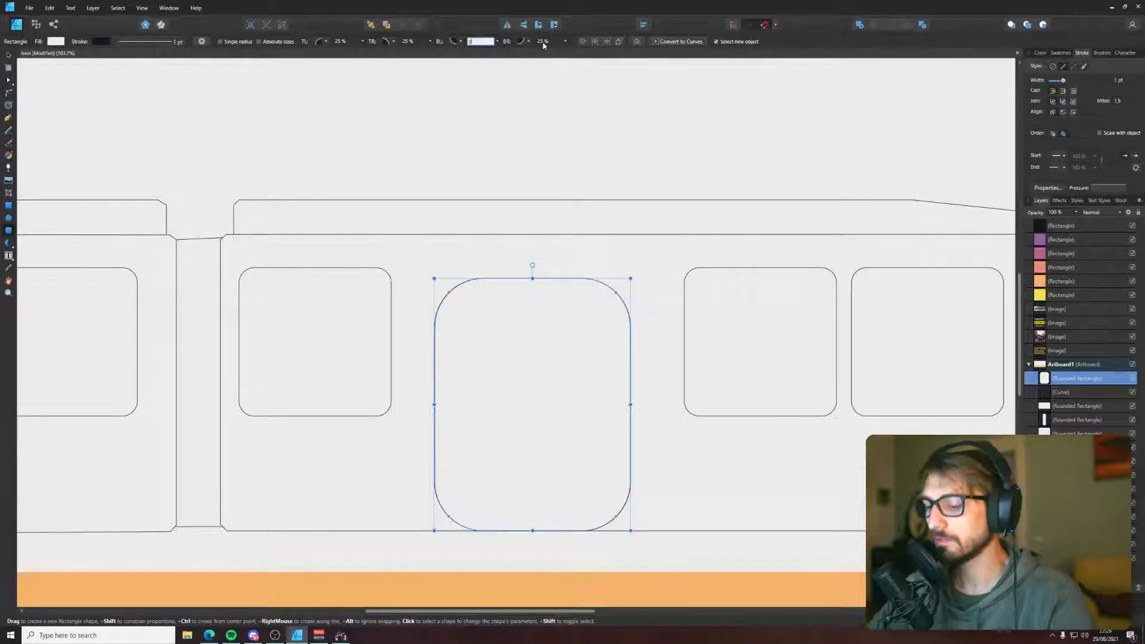
{"action": "left_click", "coordinate": [544, 42]}
{"action": "key", "text": "Return"}
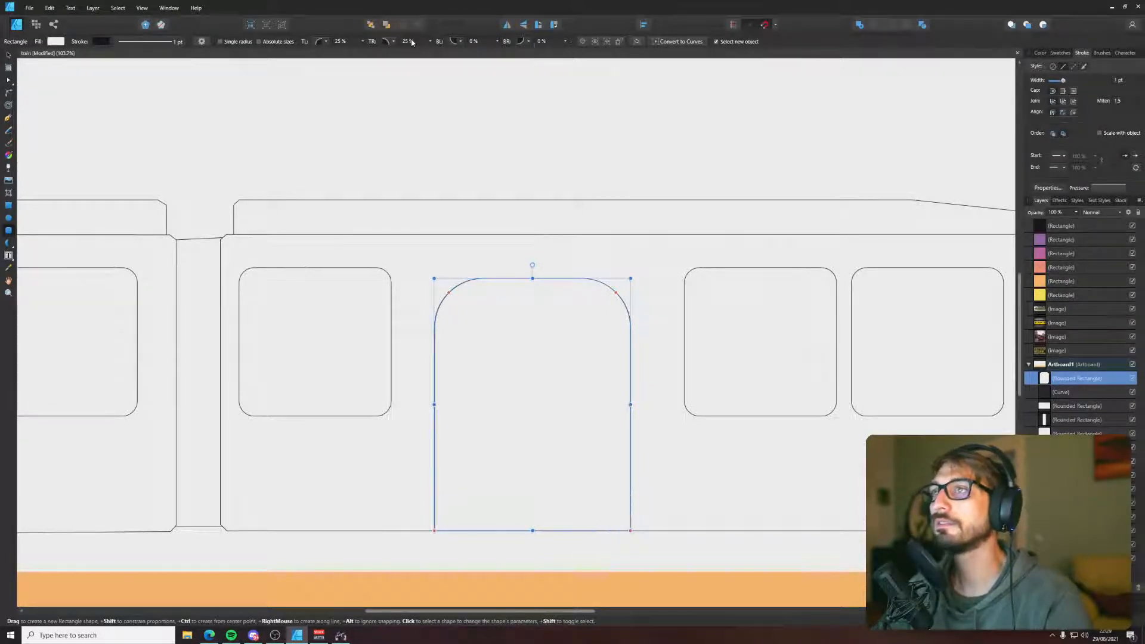
{"action": "key", "text": "Return"}
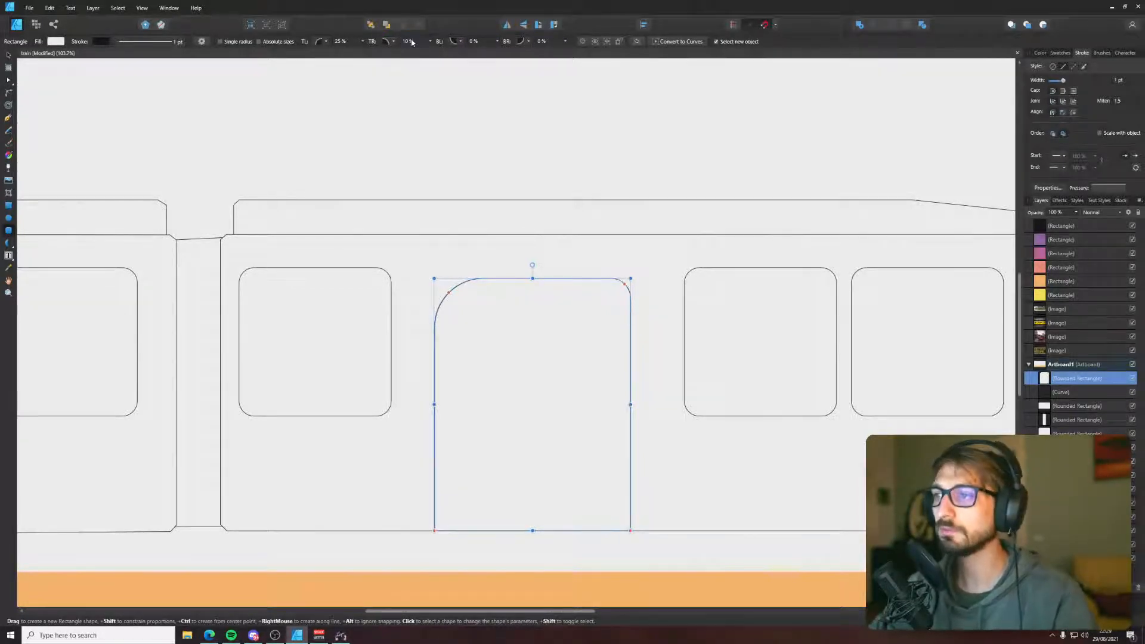
{"action": "type", "text": "10"}
{"action": "key", "text": "Return"}
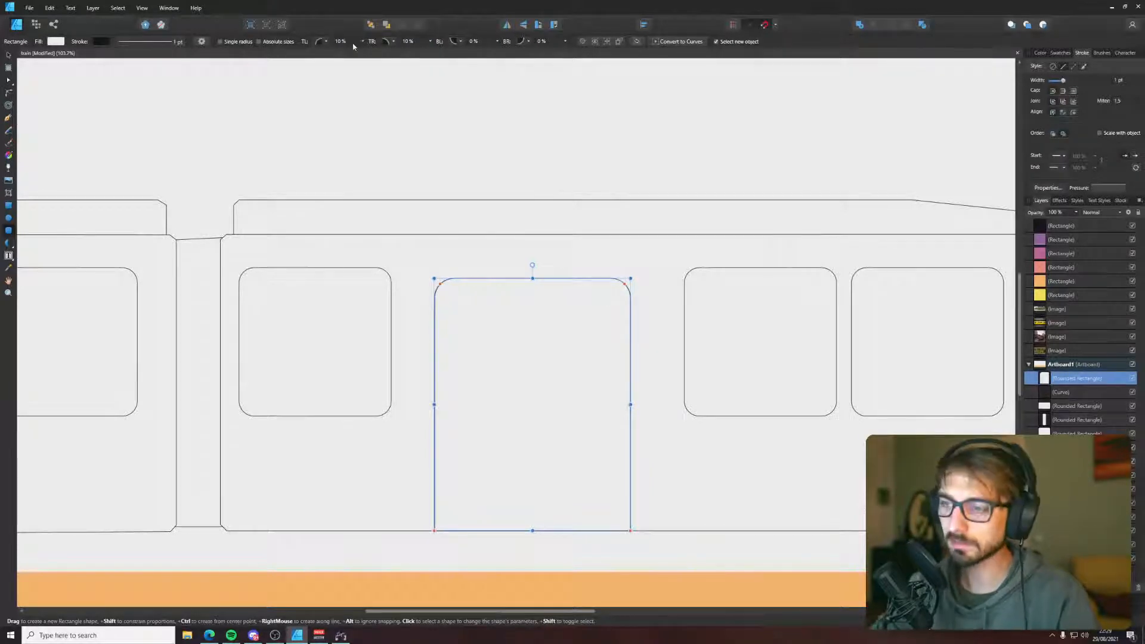
- Narrow the door shape and centre it in the gap between the neighbouring windows
{"action": "left_click_drag", "start_coordinate": [630, 405], "coordinate": [603, 403]}
{"action": "key", "text": "v"}
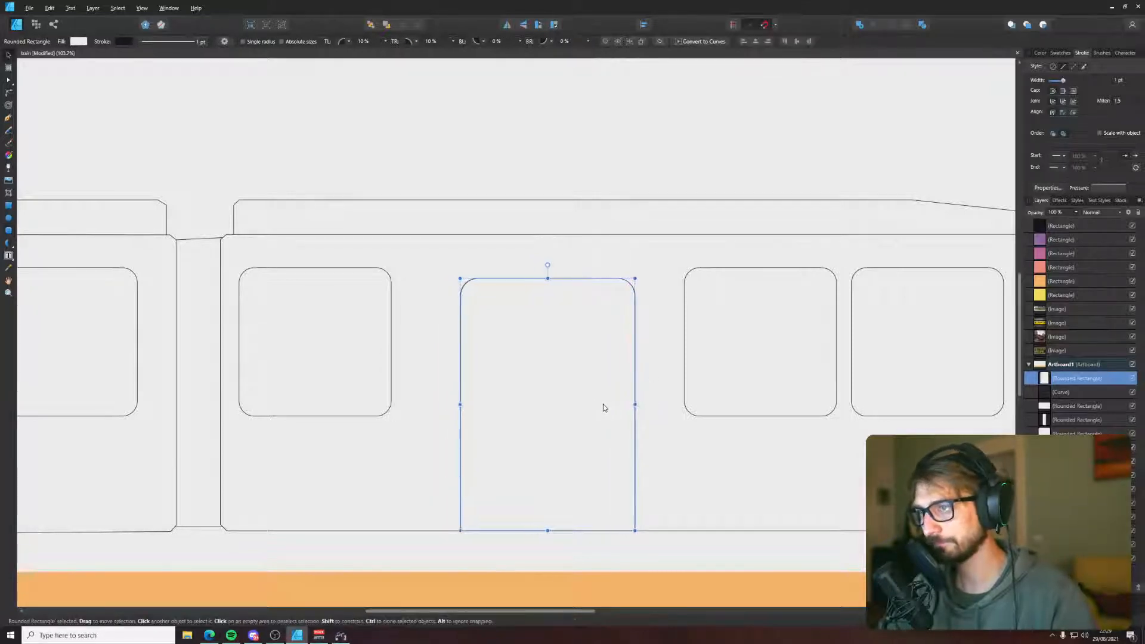
{"action": "left_click", "coordinate": [849, 557]}
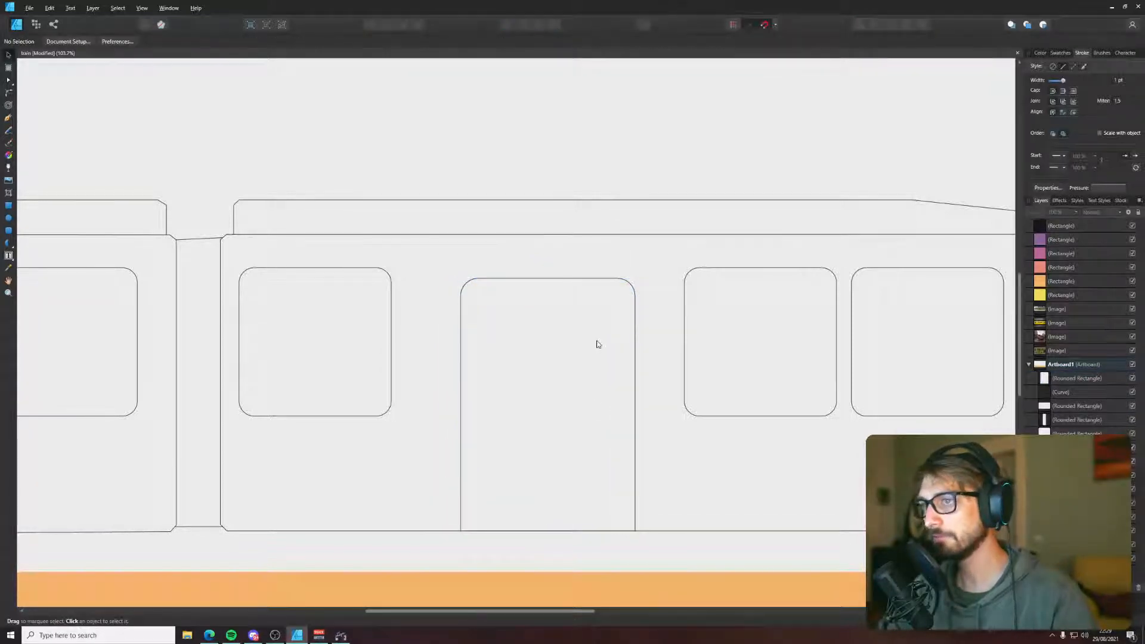
- Examine the double doors and their window panes in the orange tram reference photo
{"action": "scroll", "coordinate": [567, 354], "scroll_direction": "down", "scroll_amount": 5}
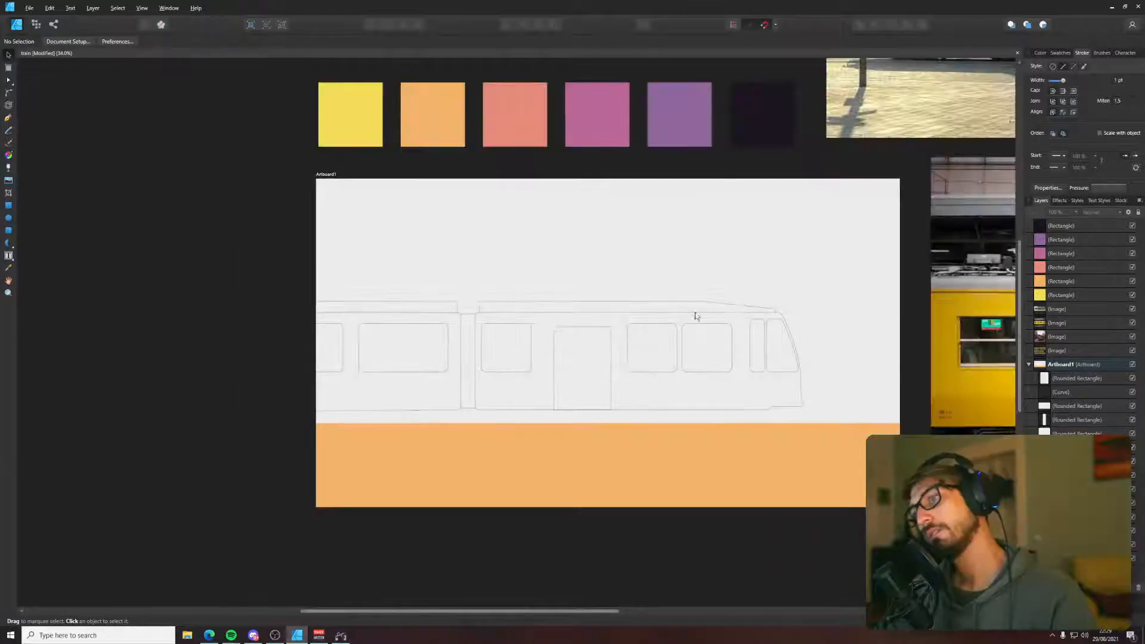
{"action": "left_click_drag", "start_coordinate": [696, 316], "coordinate": [435, 523]}
{"action": "scroll", "coordinate": [759, 251], "scroll_direction": "up", "scroll_amount": 6}
{"action": "left_click_drag", "start_coordinate": [759, 251], "coordinate": [617, 191]}
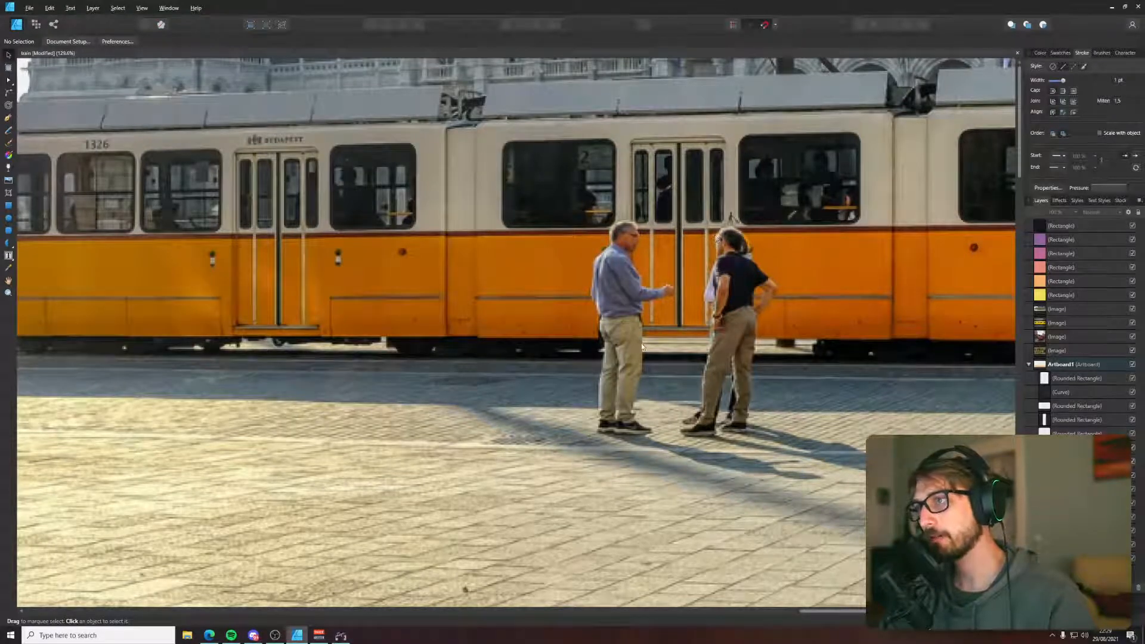
{"action": "left_click_drag", "start_coordinate": [308, 476], "coordinate": [978, 152]}
{"action": "left_click_drag", "start_coordinate": [150, 581], "coordinate": [820, 303]}
{"action": "scroll", "coordinate": [715, 405], "scroll_direction": "down", "scroll_amount": 3}
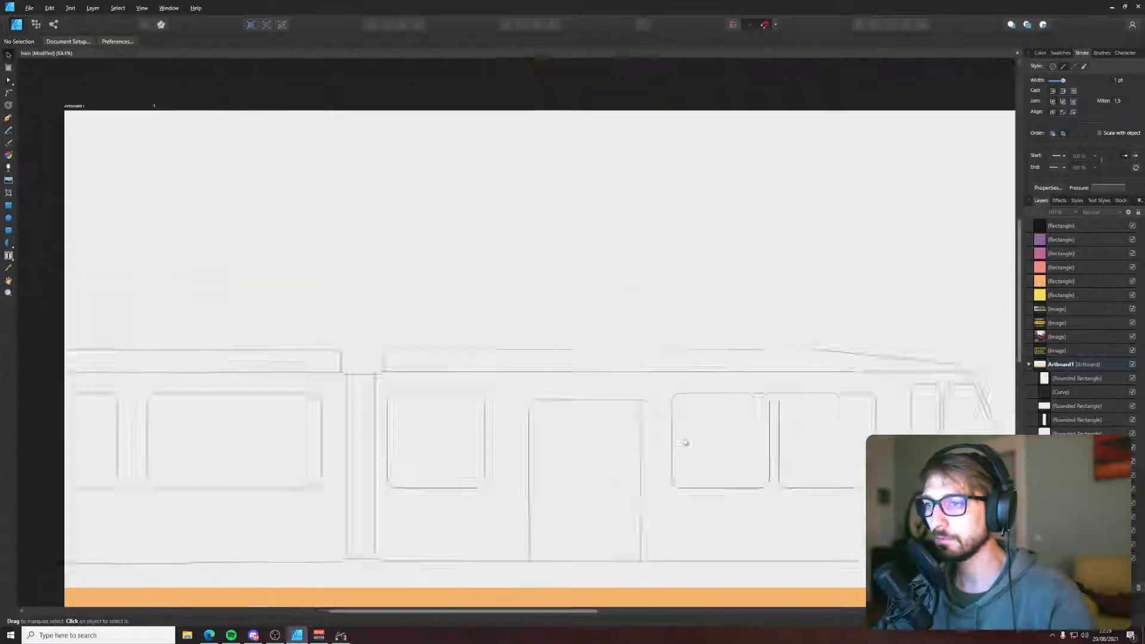
- Extend the door upward so its top edge aligns with the tops of the neighbouring windows
{"action": "scroll", "coordinate": [648, 399], "scroll_direction": "up", "scroll_amount": 6}
{"action": "scroll", "coordinate": [716, 304], "scroll_direction": "up", "scroll_amount": 2}
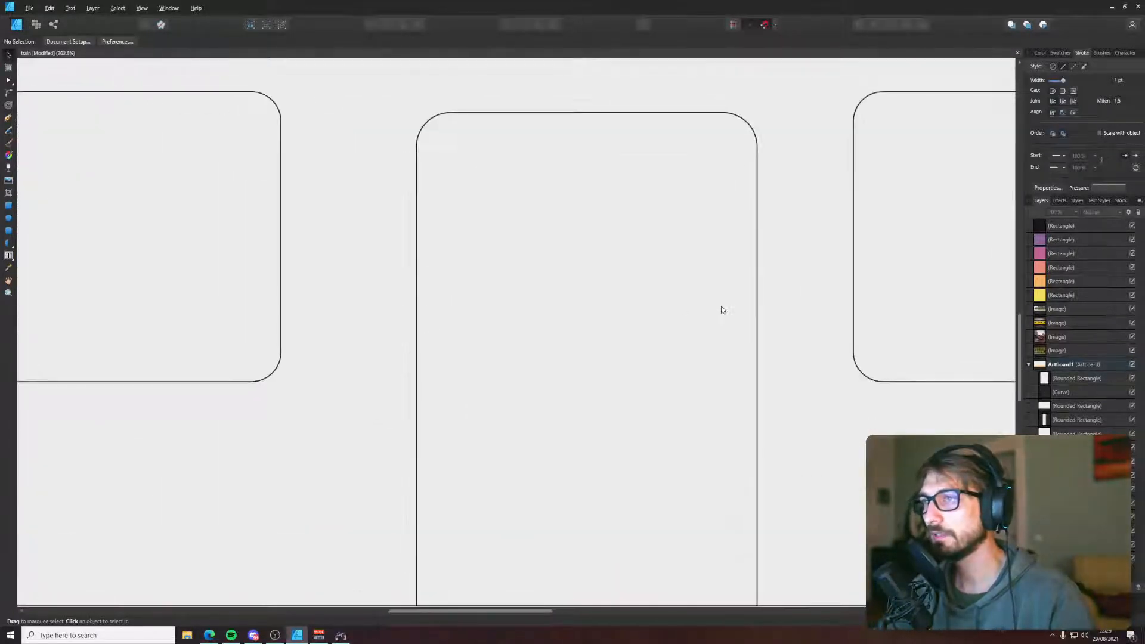
{"action": "left_click", "coordinate": [596, 112]}
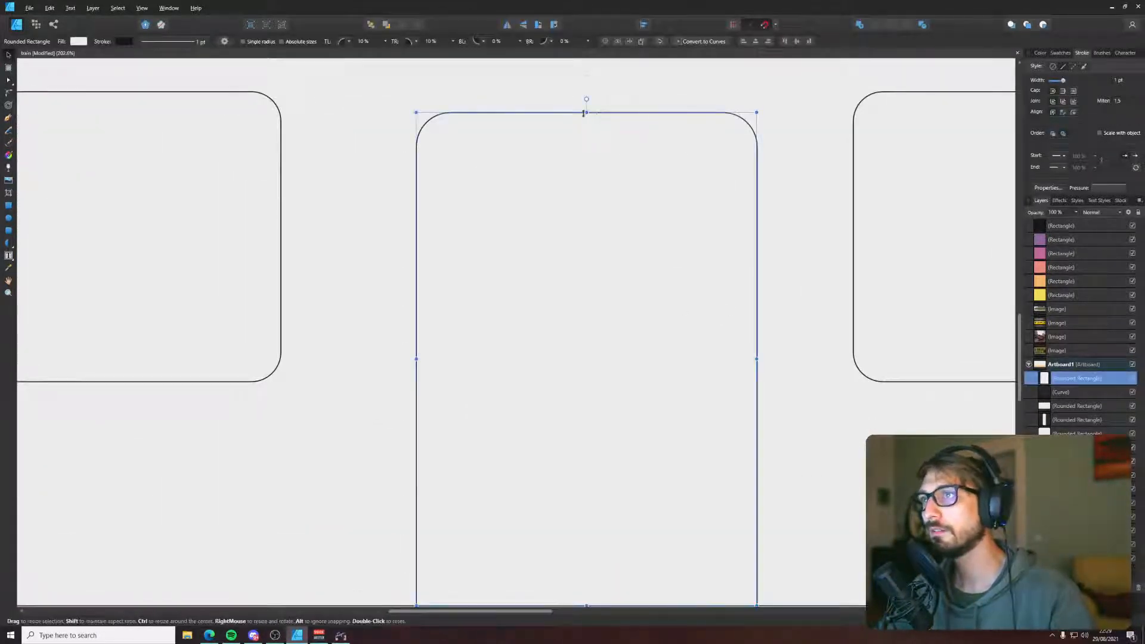
{"action": "left_click_drag", "start_coordinate": [587, 112], "coordinate": [586, 80]}
{"action": "scroll", "coordinate": [343, 192], "scroll_direction": "right", "scroll_amount": 5}
{"action": "scroll", "coordinate": [343, 192], "scroll_direction": "up", "scroll_amount": 2}
{"action": "scroll", "coordinate": [373, 220], "scroll_direction": "down", "scroll_amount": 4}
{"action": "key", "text": "ctrl+d"}
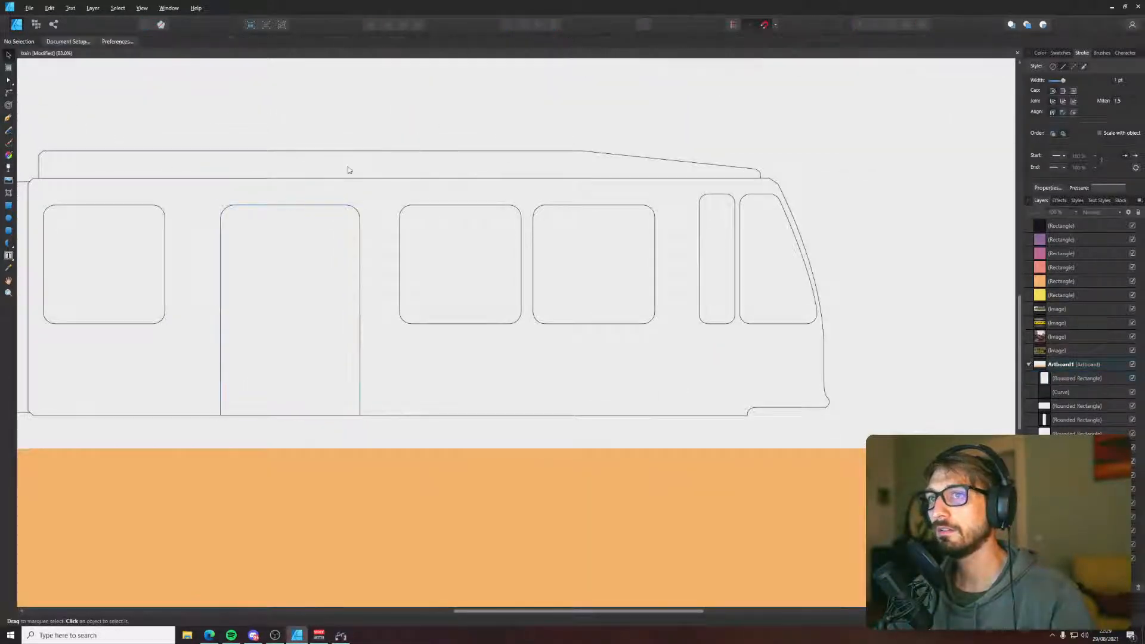
- Duplicate the front car's rearmost window and position the copy inside the upper part of the door
{"action": "scroll", "coordinate": [473, 222], "scroll_direction": "up", "scroll_amount": 2}
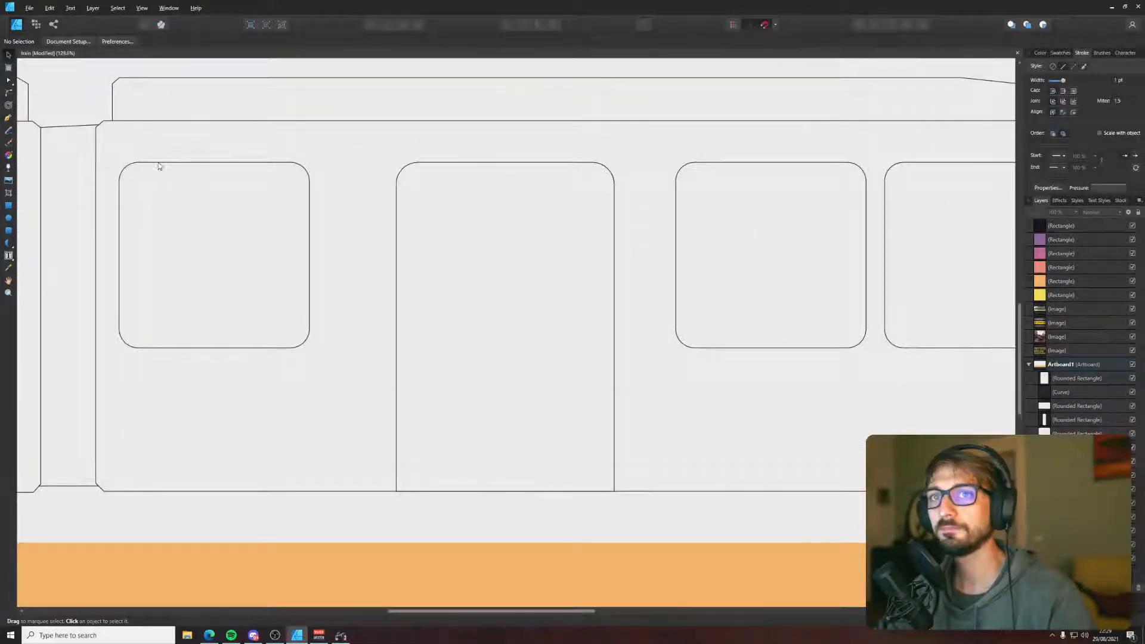
{"action": "left_click", "coordinate": [159, 166]}
{"action": "left_click_drag", "start_coordinate": [152, 163], "coordinate": [420, 218]}
{"action": "mouse_move", "coordinate": [589, 270]}
{"action": "left_mouse_down"}
{"action": "mouse_move", "coordinate": [452, 266]}
{"action": "mouse_move", "coordinate": [595, 266]}
{"action": "left_mouse_up"}
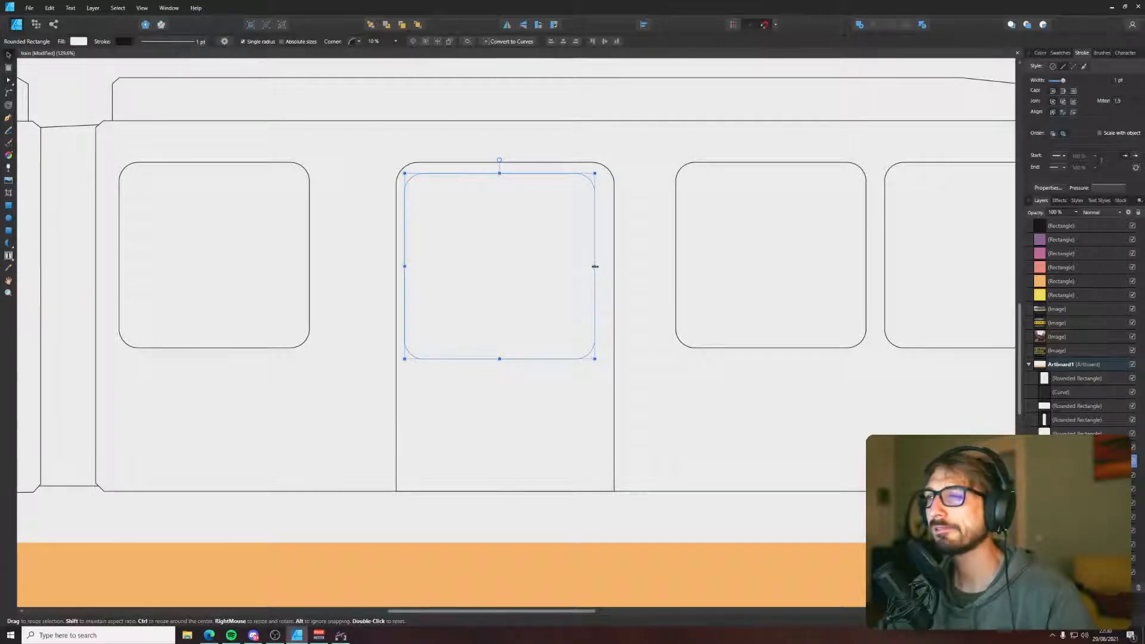
- Enable absolute corner sizes for the copied window and narrow it into a slim pane along the door's left side
{"action": "left_click_drag", "start_coordinate": [595, 266], "coordinate": [463, 266]}
{"action": "key", "text": "ctrl+z"}
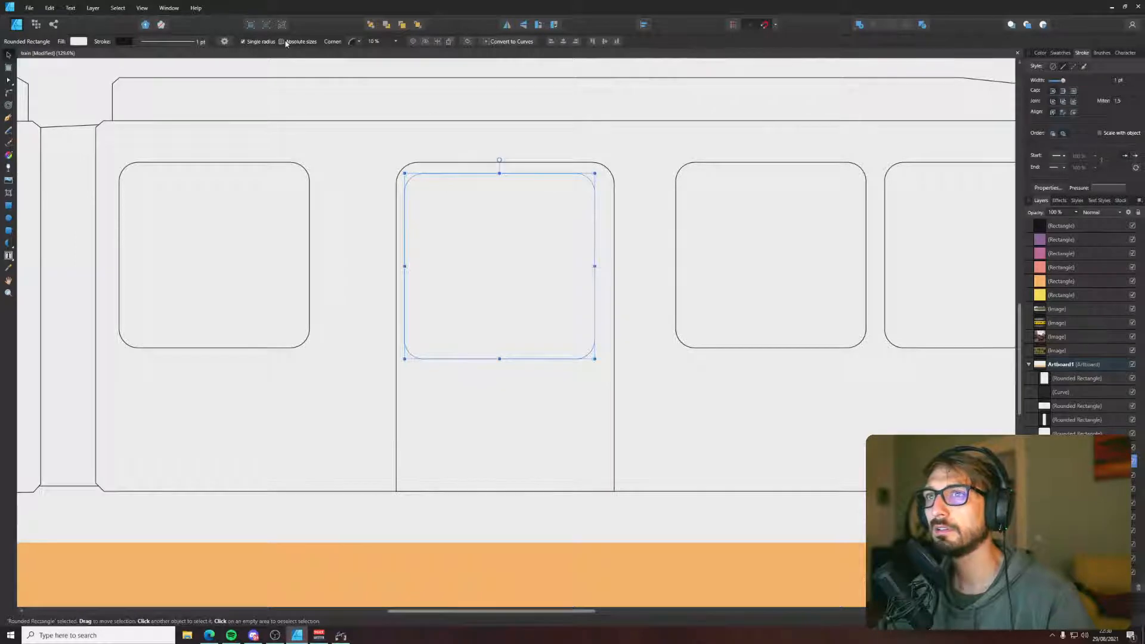
{"action": "left_click", "coordinate": [285, 41]}
{"action": "left_click_drag", "start_coordinate": [595, 266], "coordinate": [456, 249]}
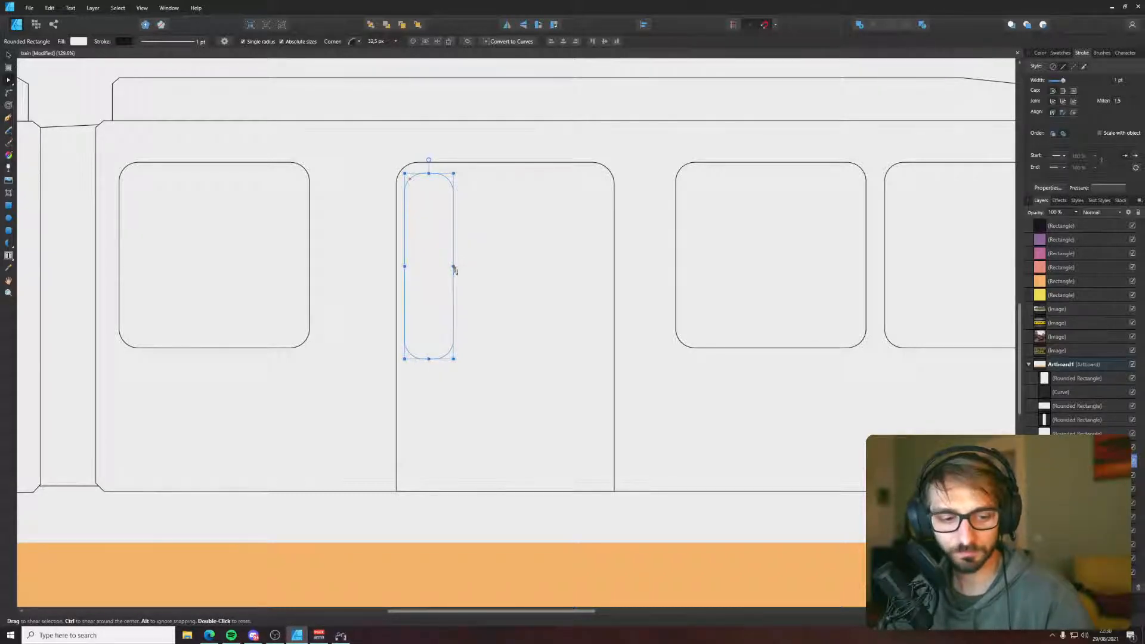
{"action": "left_click_drag", "start_coordinate": [429, 306], "coordinate": [496, 312]}
{"action": "key", "text": "ctrl+z"}
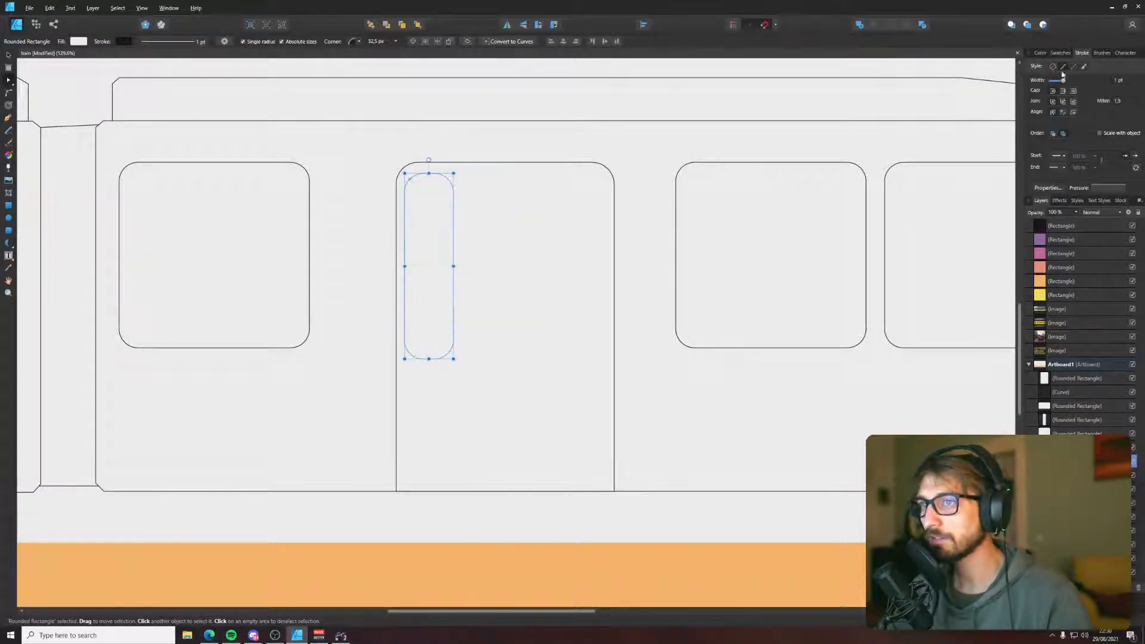
{"action": "left_click", "coordinate": [1039, 54]}
{"action": "left_click", "coordinate": [1054, 53]}
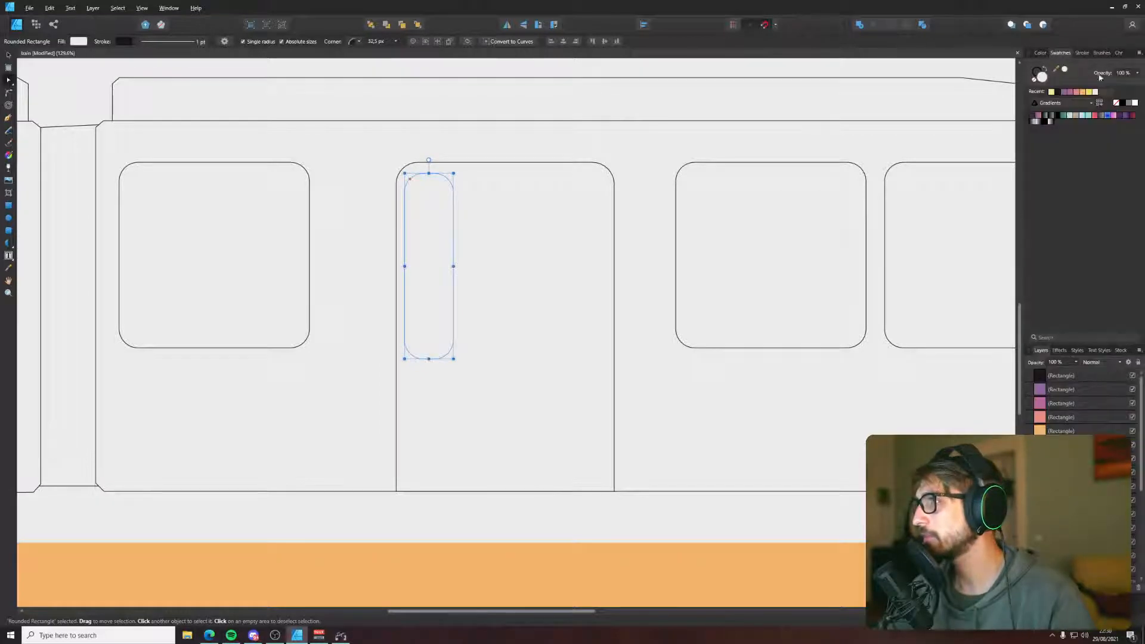
{"action": "left_click", "coordinate": [1081, 53]}
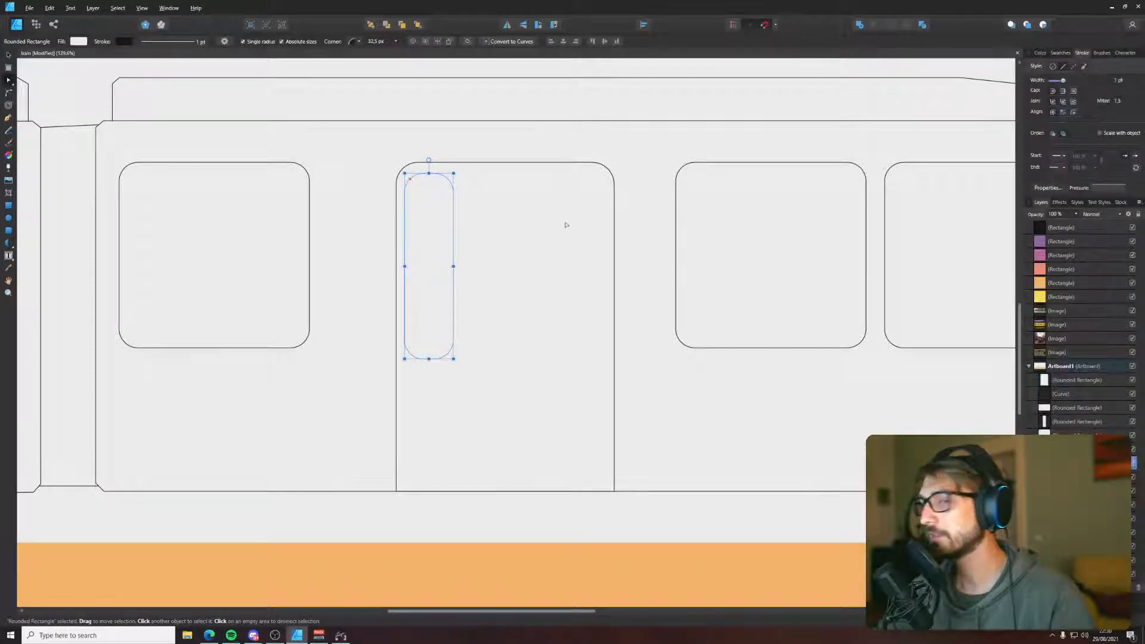
- Duplicate the slim door pane to form a side-by-side row of four panes and select them all
{"action": "key", "text": "ctrl+j"}
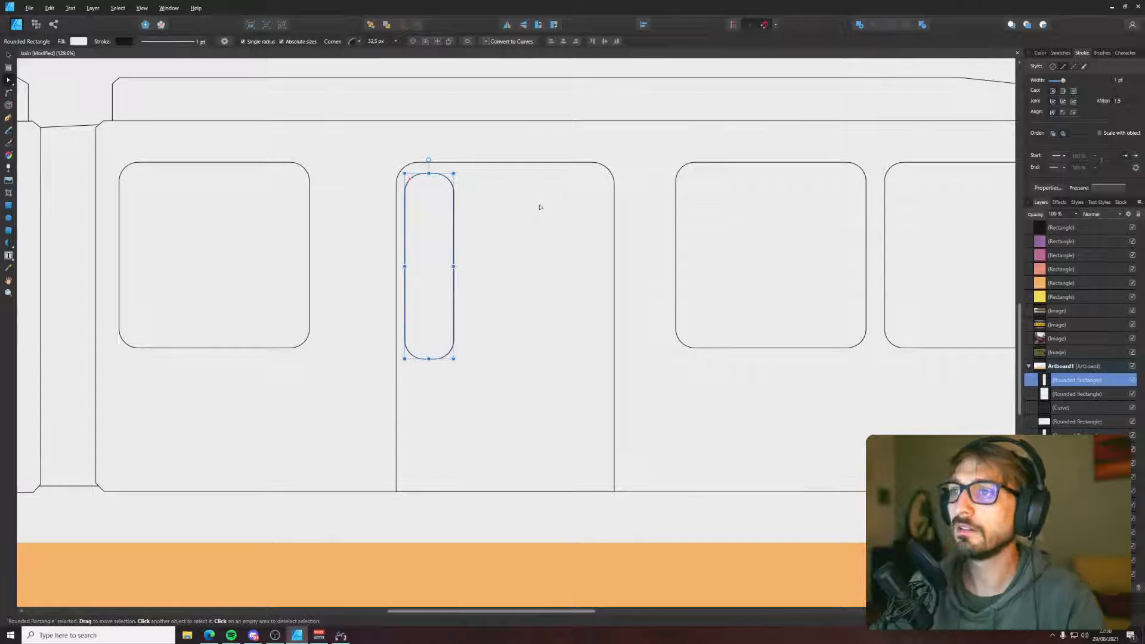
{"action": "left_click_drag", "start_coordinate": [455, 256], "coordinate": [545, 270]}
{"action": "left_click", "coordinate": [441, 256], "text": "shift"}
{"action": "key", "text": "ctrl+j"}
{"action": "left_click", "coordinate": [487, 274], "text": "shift"}
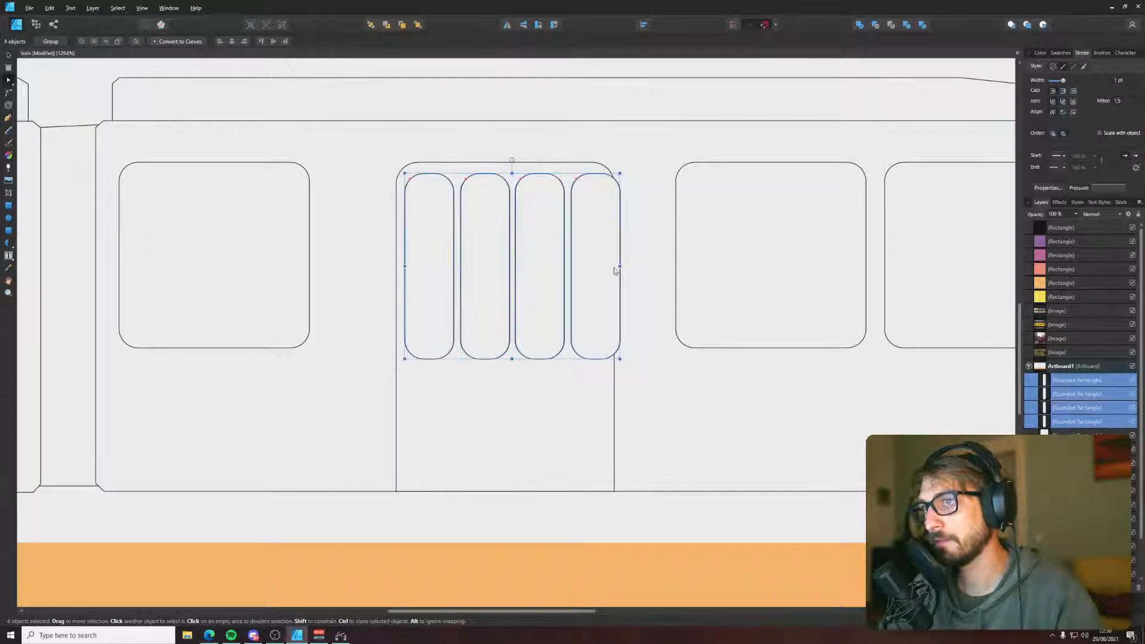
- Narrow the four panes to fit inside the door and move the right pair aside to leave a central gap
{"action": "left_click_drag", "start_coordinate": [619, 267], "coordinate": [527, 270]}
{"action": "left_click", "coordinate": [560, 270]}
{"action": "left_click", "coordinate": [524, 268], "text": "shift"}
- Select all four door panes and nudge the row slightly upward inside the door
{"action": "left_click", "coordinate": [462, 268]}
{"action": "left_click", "coordinate": [422, 269], "text": "shift"}
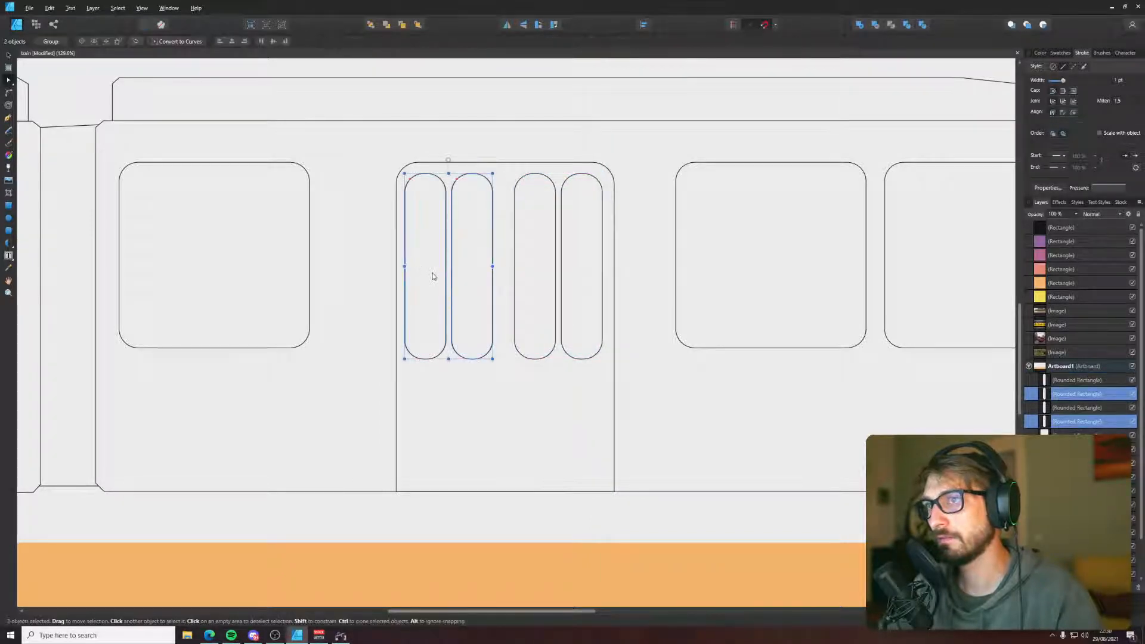
{"action": "left_click", "coordinate": [544, 238], "text": "shift"}
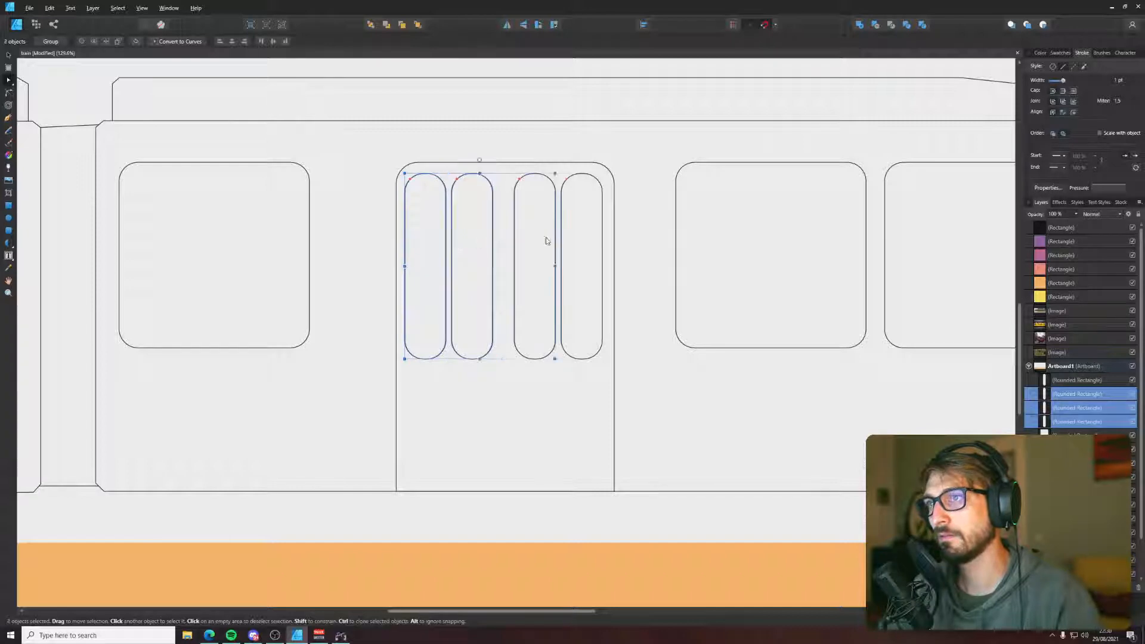
{"action": "left_click", "coordinate": [583, 260], "text": "shift"}
{"action": "left_click_drag", "start_coordinate": [583, 261], "coordinate": [580, 257]}
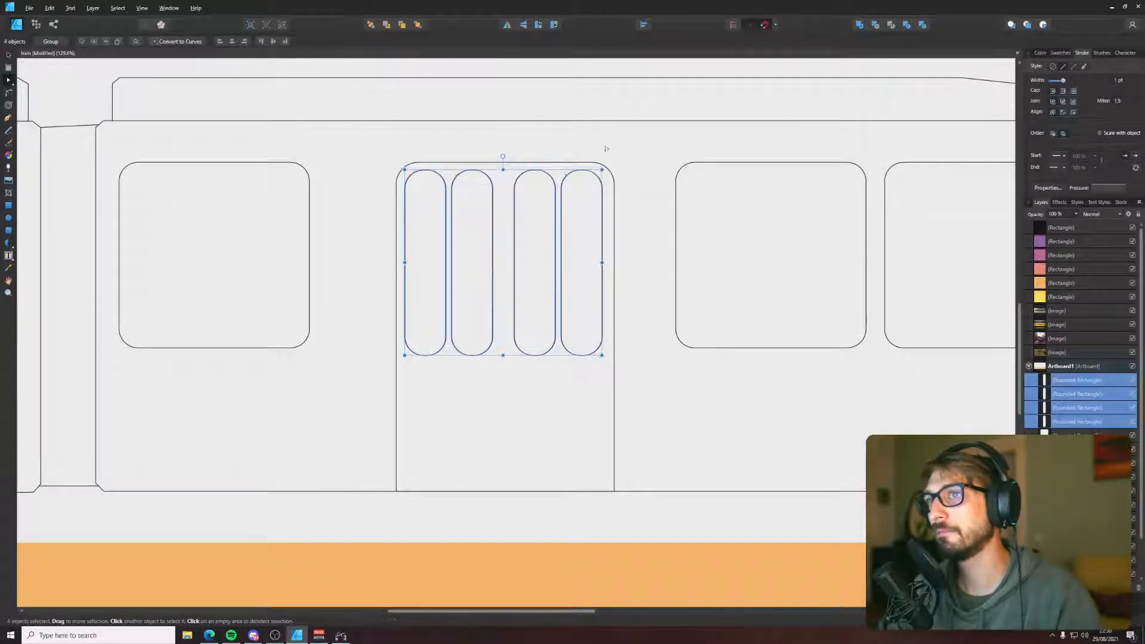
{"action": "left_click", "coordinate": [606, 149]}
- Reselect the four panes, try tightening their corner rounding together, and lower the row slightly within the door
{"action": "scroll", "coordinate": [609, 164], "scroll_direction": "down", "scroll_amount": 5}
{"action": "scroll", "coordinate": [591, 194], "scroll_direction": "up", "scroll_amount": 6}
{"action": "key", "text": "v"}
{"action": "left_click", "coordinate": [607, 230]}
{"action": "left_click", "coordinate": [551, 238], "text": "shift"}
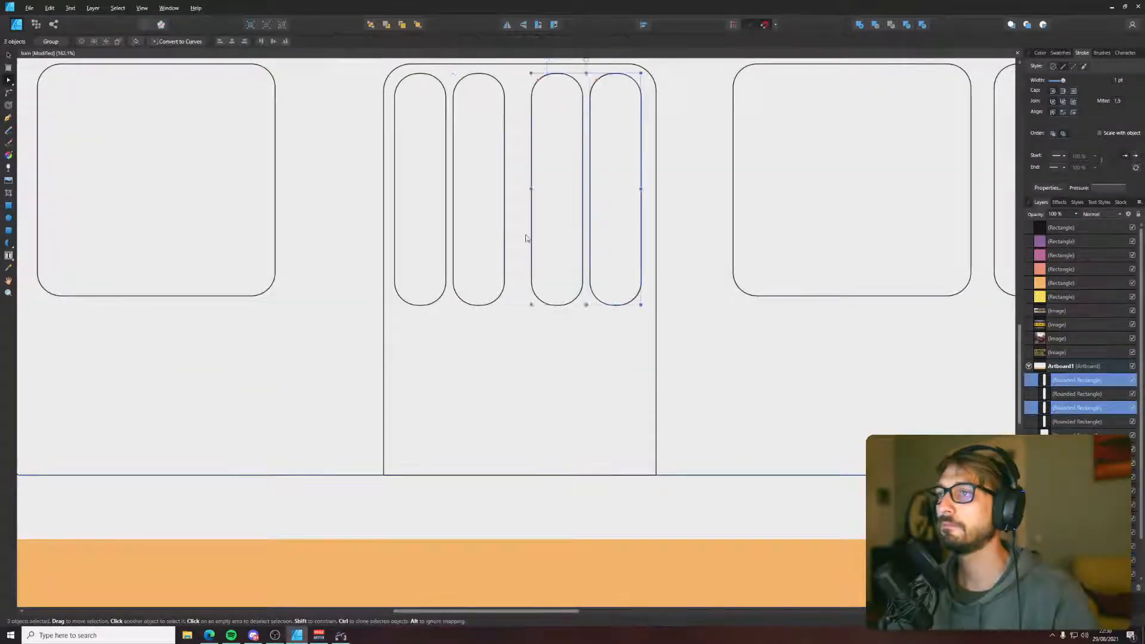
{"action": "left_click", "coordinate": [430, 238], "text": "shift"}
{"action": "left_click", "coordinate": [483, 220], "text": "shift"}
{"action": "scroll", "coordinate": [416, 199], "scroll_direction": "up", "scroll_amount": 3}
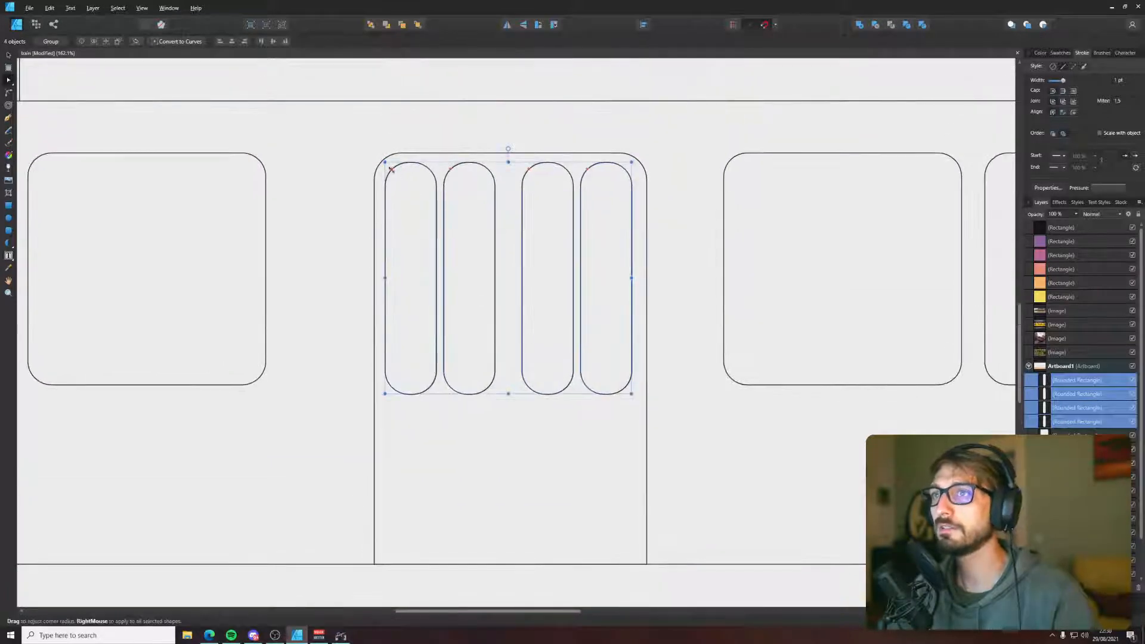
{"action": "left_click_drag", "start_coordinate": [392, 169], "coordinate": [386, 163]}
{"action": "key", "text": "ctrl+z"}
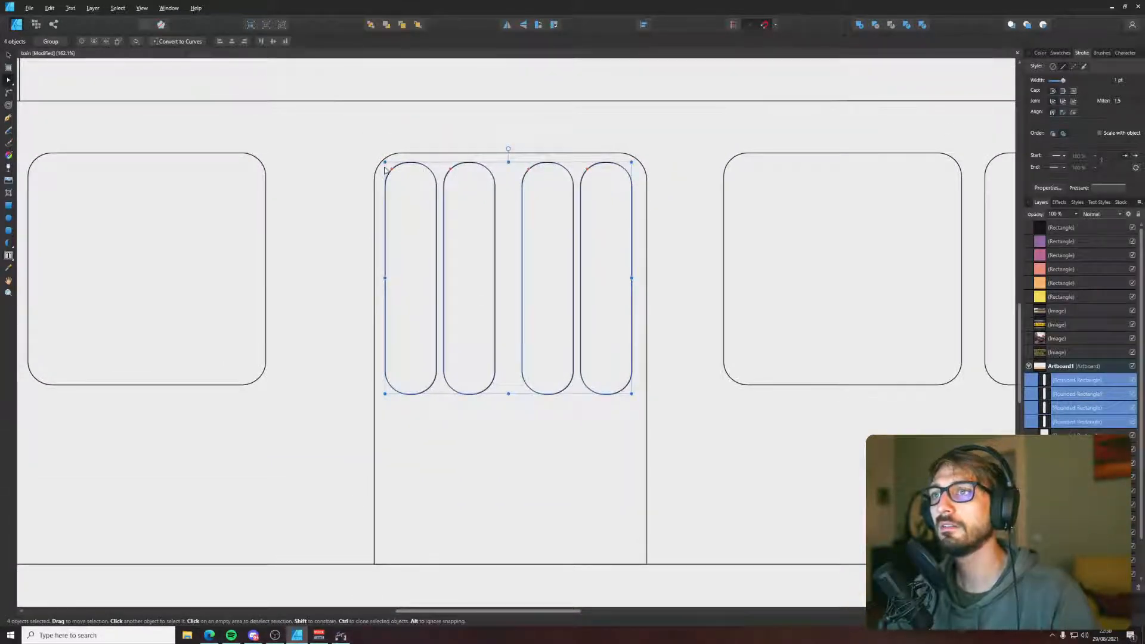
{"action": "left_click_drag", "start_coordinate": [391, 168], "coordinate": [390, 163]}
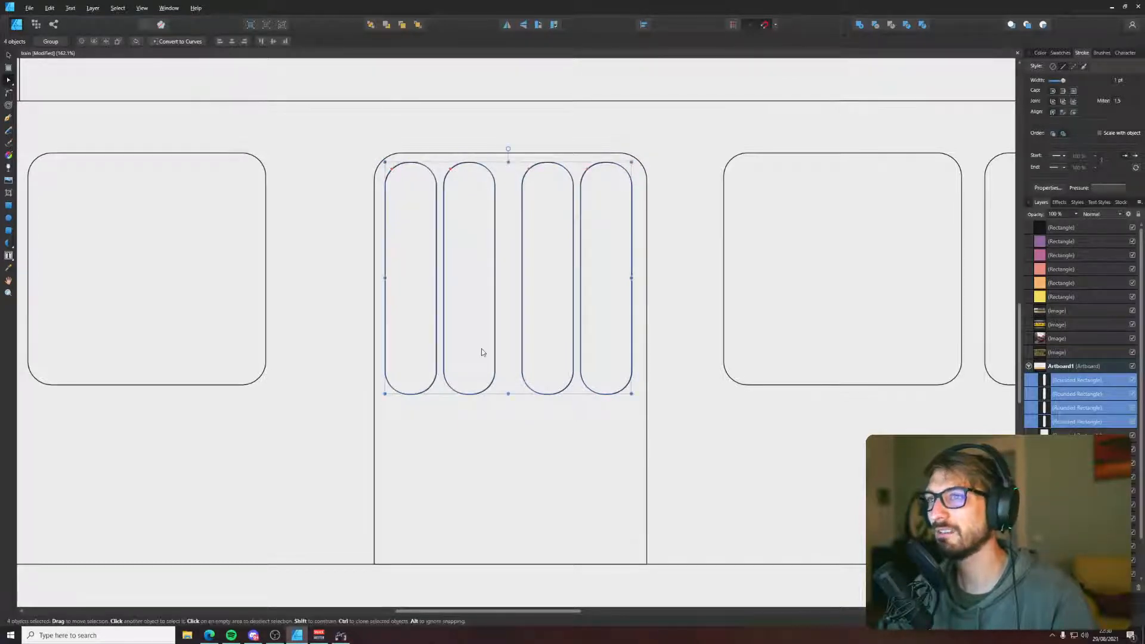
{"action": "key", "text": "ctrl+z"}
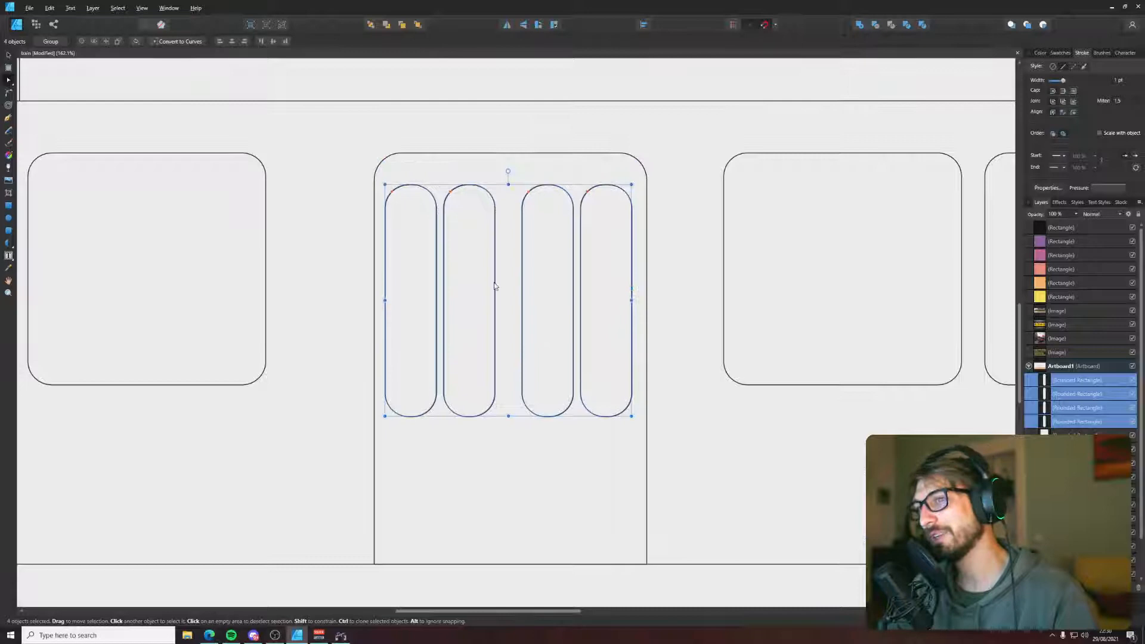
- Reduce the corner rounding of the door's two left panes to a matching tighter radius
{"action": "left_click", "coordinate": [394, 195]}
{"action": "left_click_drag", "start_coordinate": [392, 191], "coordinate": [389, 189]}
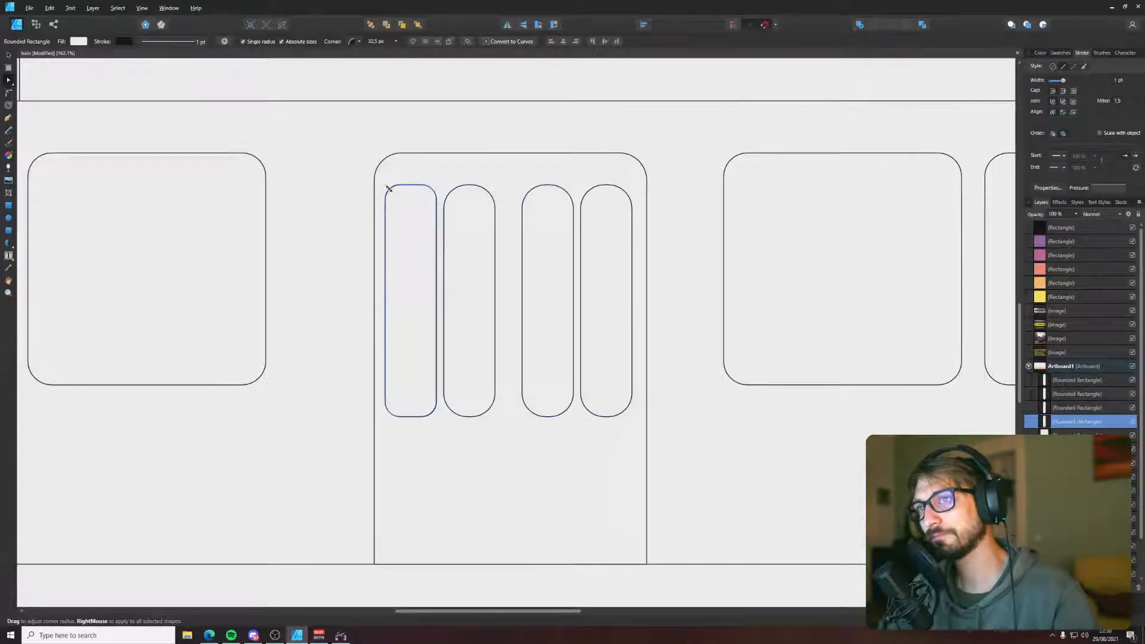
{"action": "left_click", "coordinate": [464, 221]}
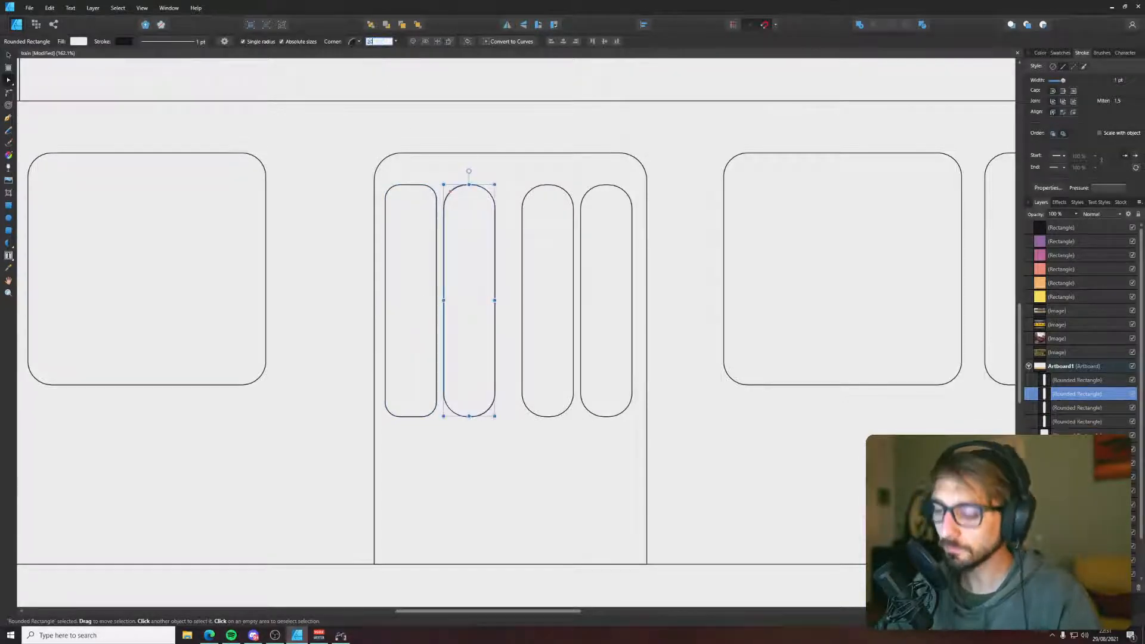
- Set the corner radius of the door's two right panes to 20 px each
{"action": "left_click", "coordinate": [564, 209]}
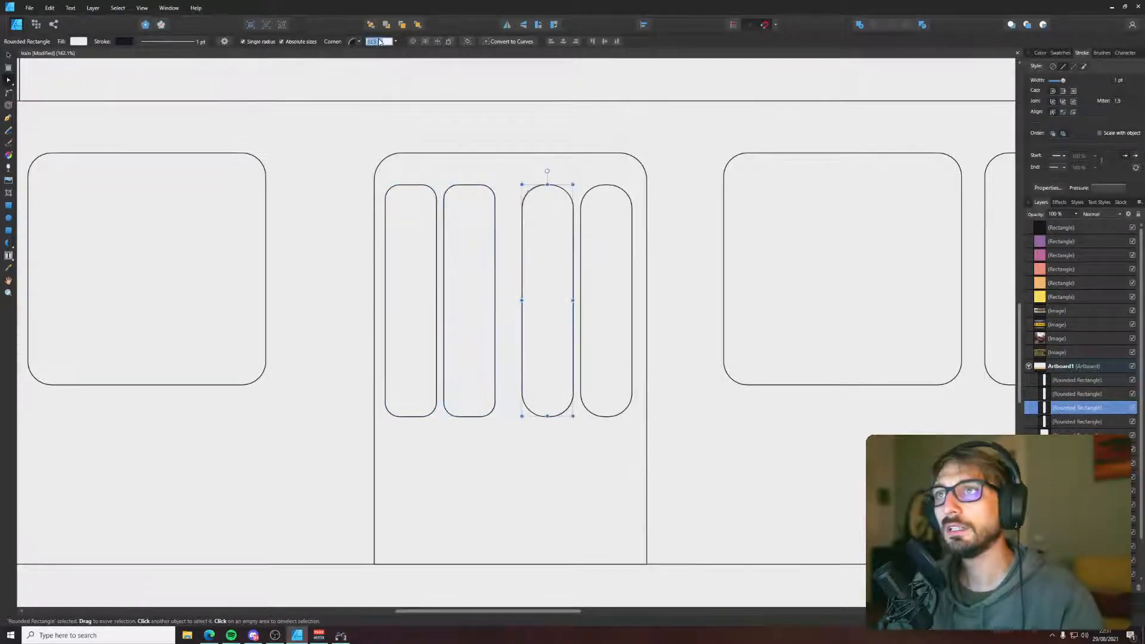
{"action": "left_click", "coordinate": [380, 42]}
{"action": "type", "text": "20"}
{"action": "key", "text": "Return"}
{"action": "left_click", "coordinate": [606, 268]}
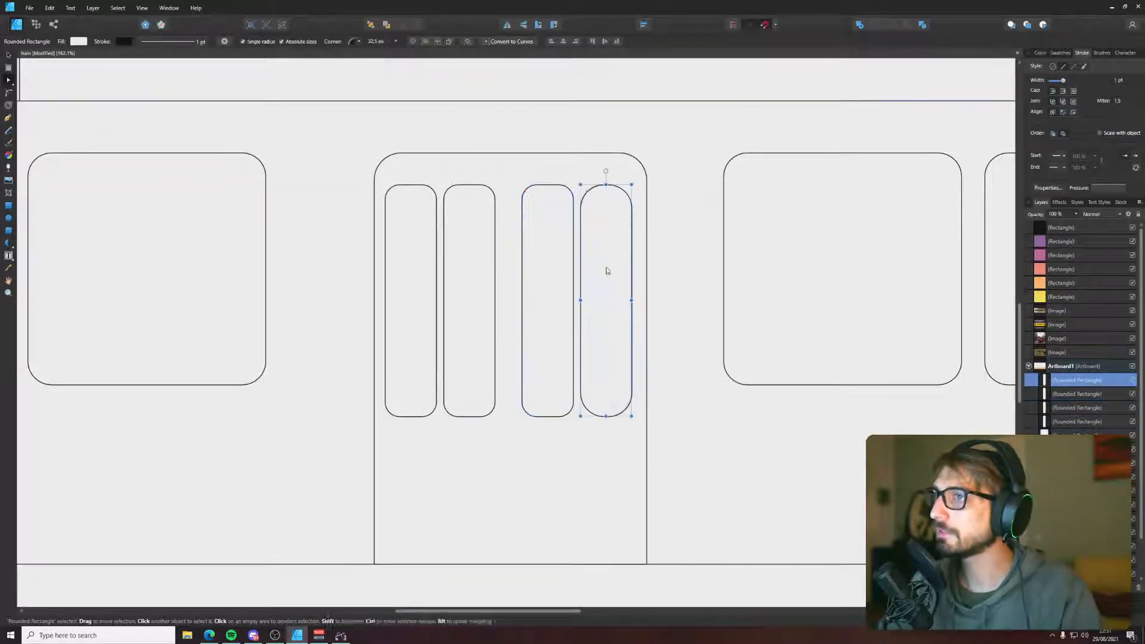
{"action": "type", "text": "20"}
{"action": "key", "text": "Return"}
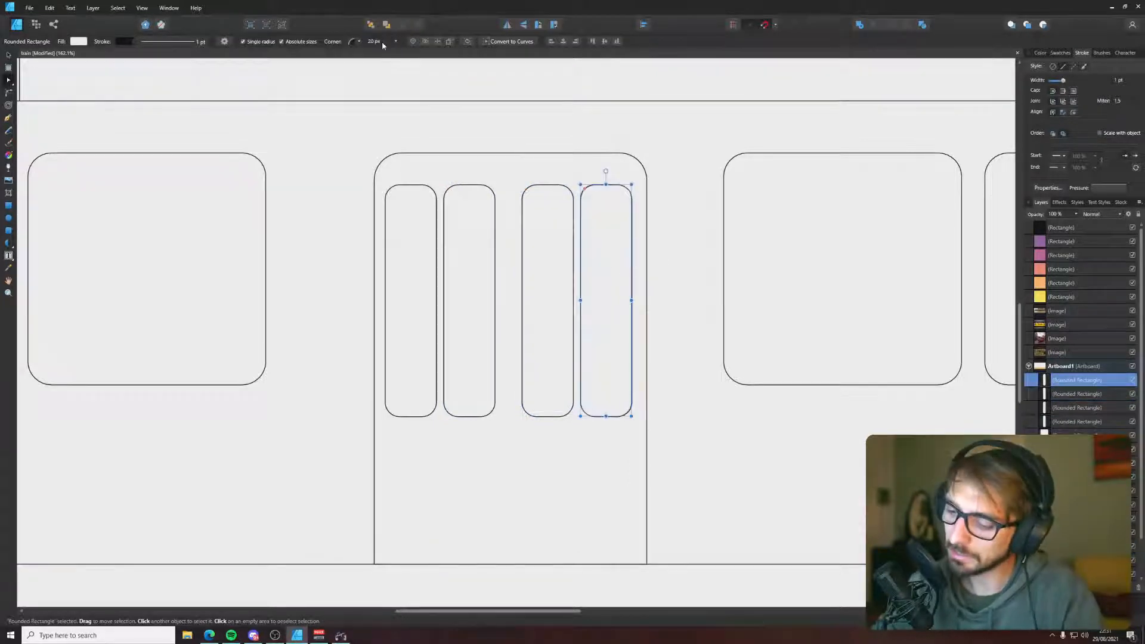
{"action": "left_click", "coordinate": [602, 126]}
- Examine the door and its panes in the context of the whole train and the reference photos
{"action": "scroll", "coordinate": [637, 157], "scroll_direction": "down", "scroll_amount": 3}
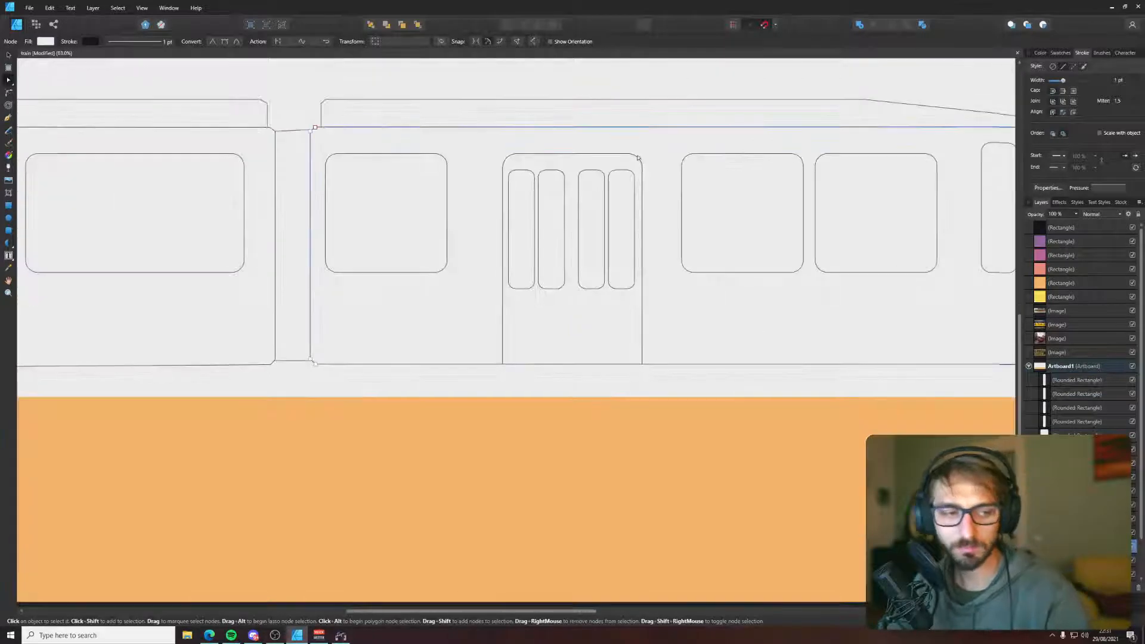
{"action": "scroll", "coordinate": [597, 168], "scroll_direction": "down", "scroll_amount": 2}
{"action": "left_click", "coordinate": [546, 456]}
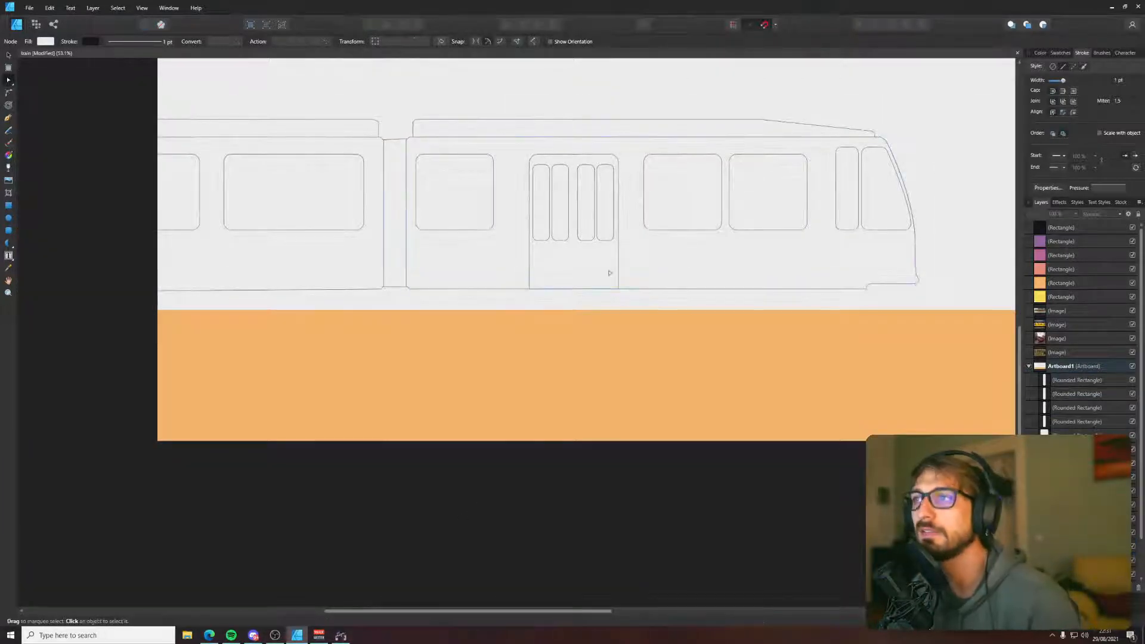
{"action": "left_click_drag", "start_coordinate": [633, 230], "coordinate": [513, 334]}
{"action": "scroll", "coordinate": [512, 335], "scroll_direction": "up", "scroll_amount": 1}
{"action": "scroll", "coordinate": [513, 334], "scroll_direction": "down", "scroll_amount": 3}
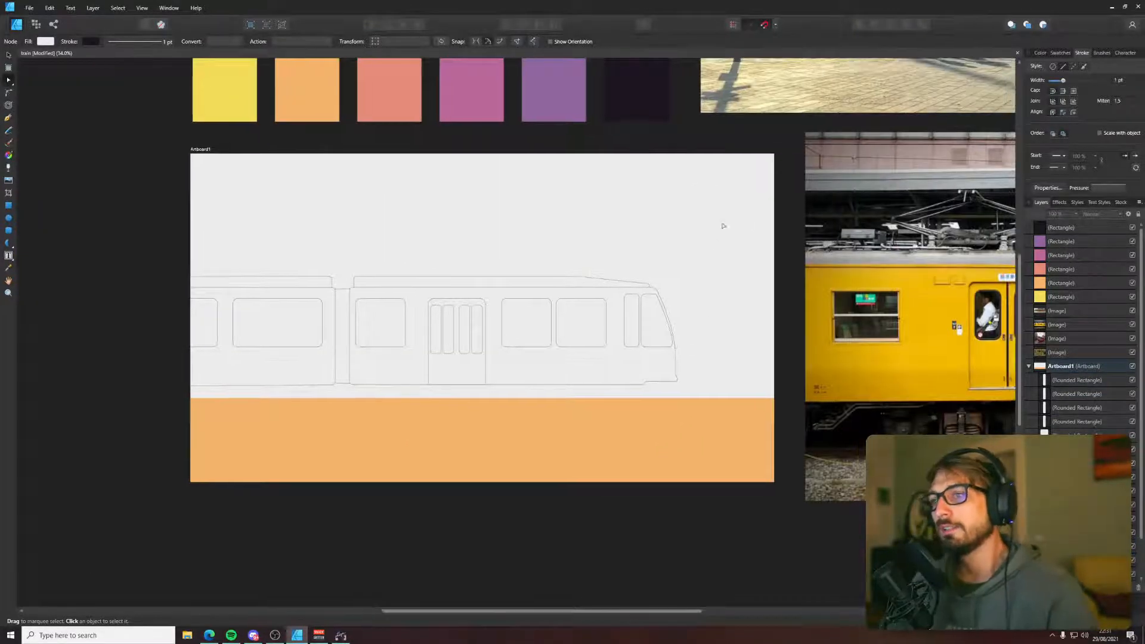
{"action": "scroll", "coordinate": [721, 225], "scroll_direction": "up", "scroll_amount": 1}
{"action": "left_click_drag", "start_coordinate": [721, 224], "coordinate": [729, 300]}
- Select the four door panes, shorten them from their lower edge and move the row up closer to the door's top
{"action": "scroll", "coordinate": [338, 489], "scroll_direction": "up", "scroll_amount": 7}
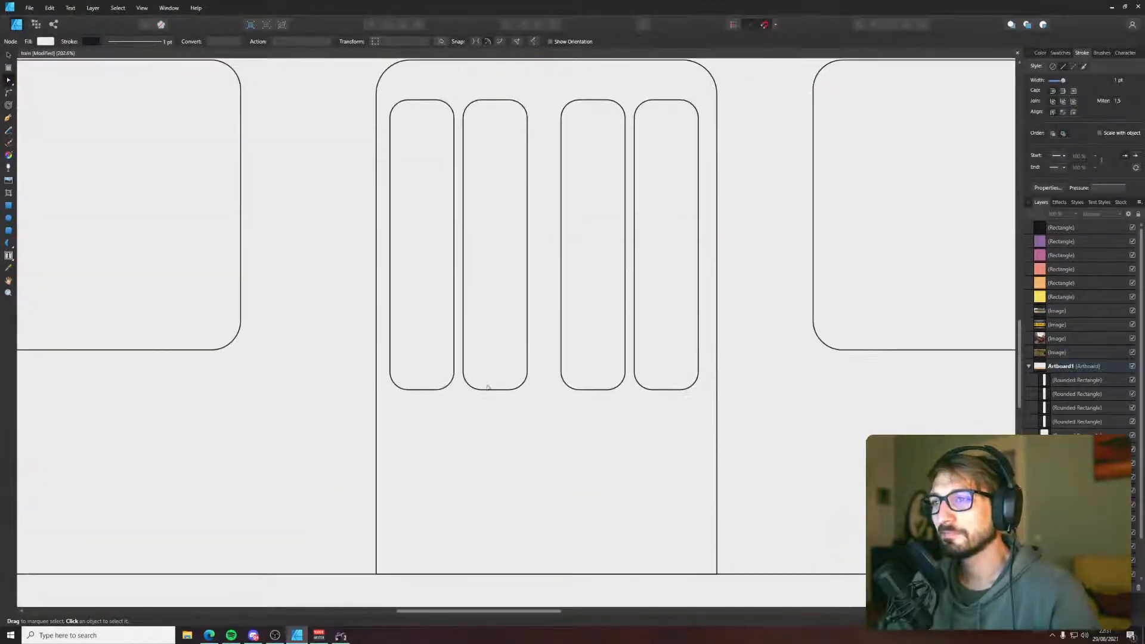
{"action": "left_click", "coordinate": [418, 239]}
{"action": "left_click", "coordinate": [496, 368], "text": "shift"}
{"action": "left_click", "coordinate": [620, 378], "text": "shift"}
{"action": "left_click", "coordinate": [637, 376], "text": "shift"}
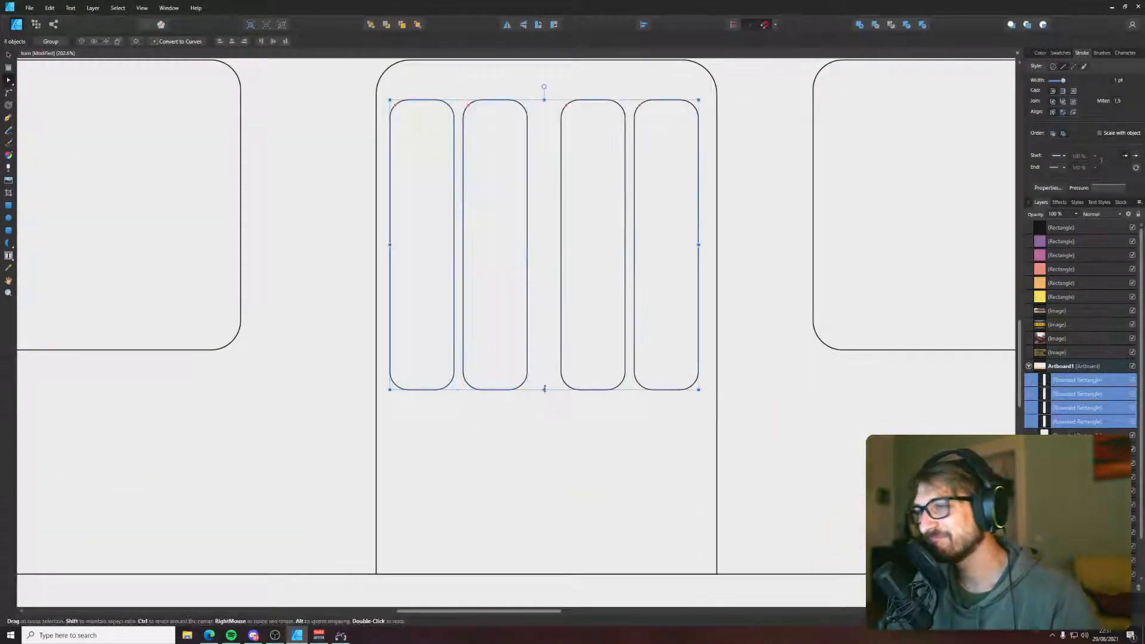
{"action": "left_click_drag", "start_coordinate": [544, 390], "coordinate": [553, 344]}
{"action": "scroll", "coordinate": [524, 223], "scroll_direction": "up", "scroll_amount": 1}
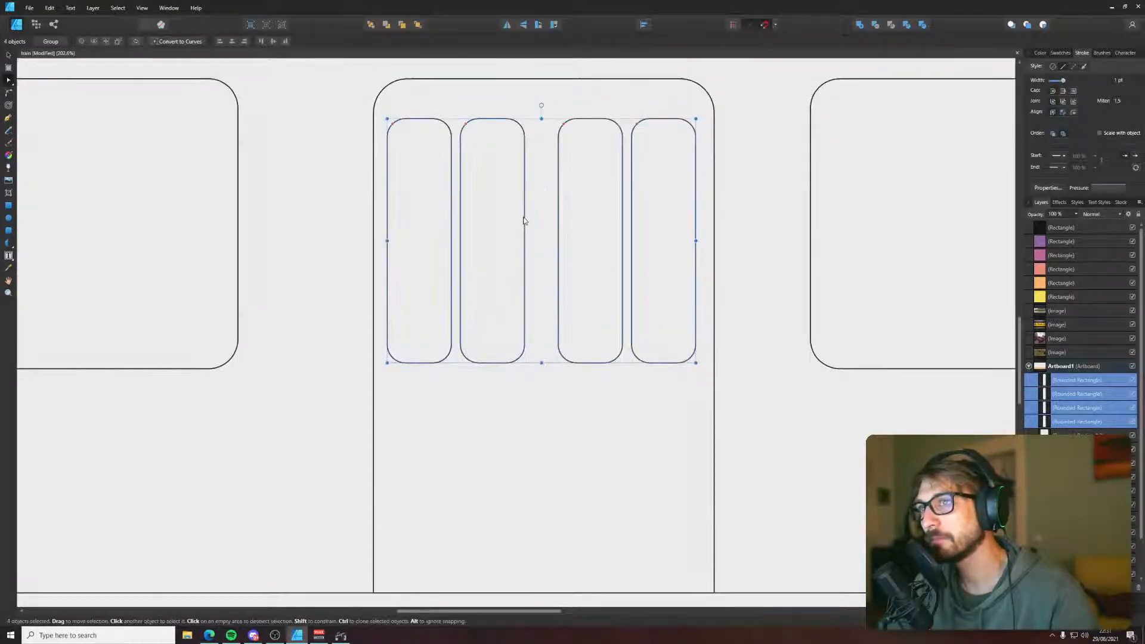
{"action": "left_click_drag", "start_coordinate": [524, 221], "coordinate": [526, 210]}
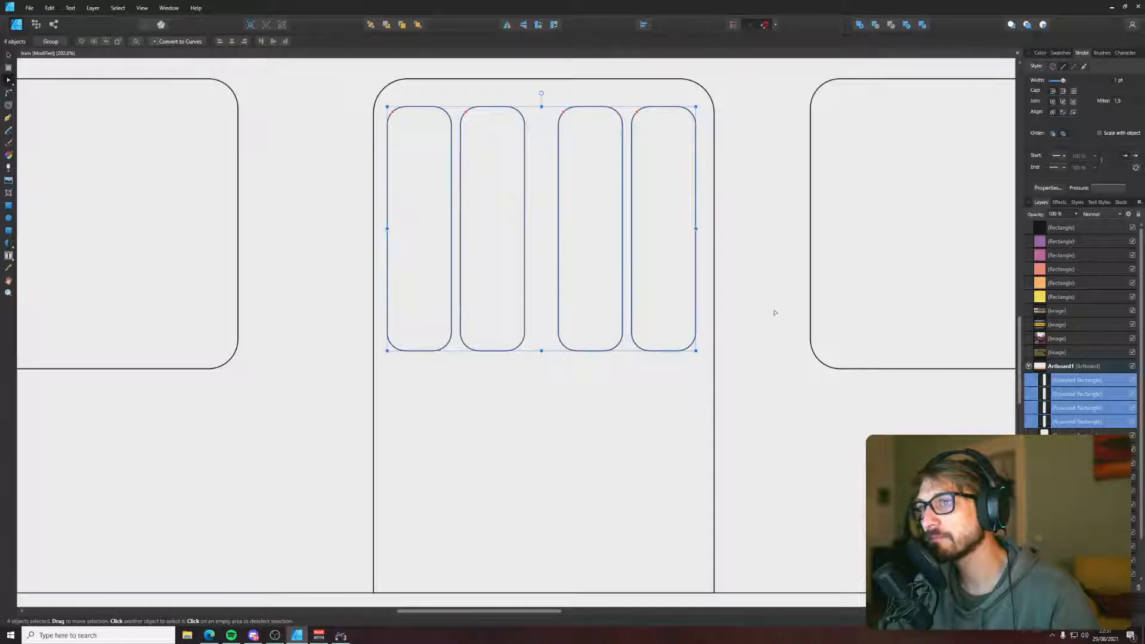
{"action": "left_click", "coordinate": [775, 311]}
- Draw a very thin full-height rectangle in the gap between the door's left and right panes
{"action": "scroll", "coordinate": [502, 326], "scroll_direction": "down", "scroll_amount": 3}
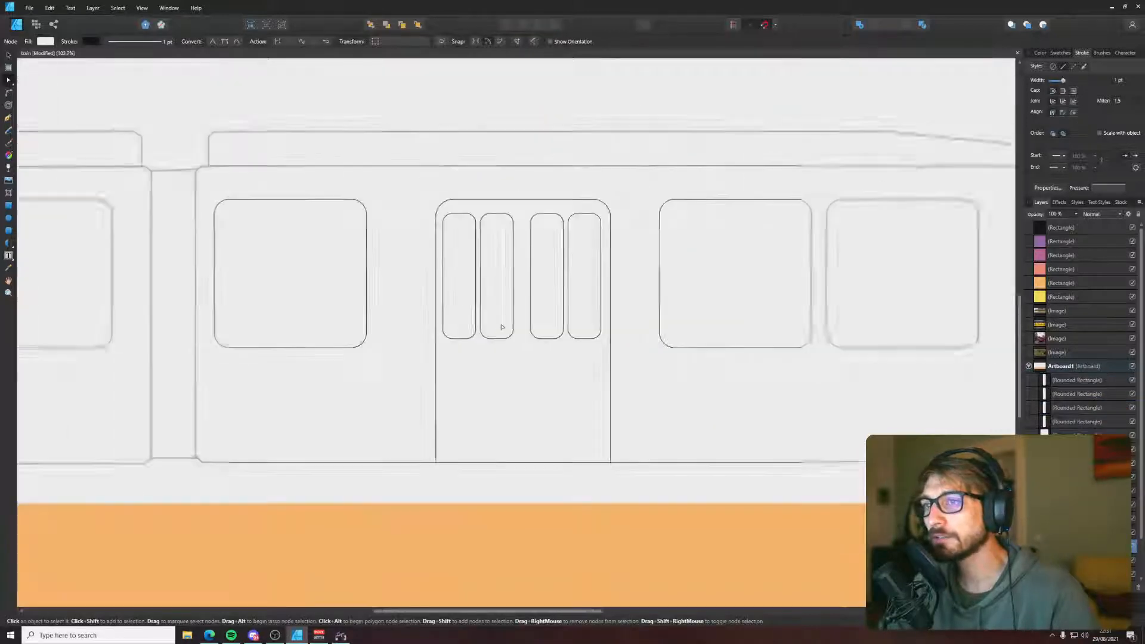
{"action": "left_click", "coordinate": [8, 207]}
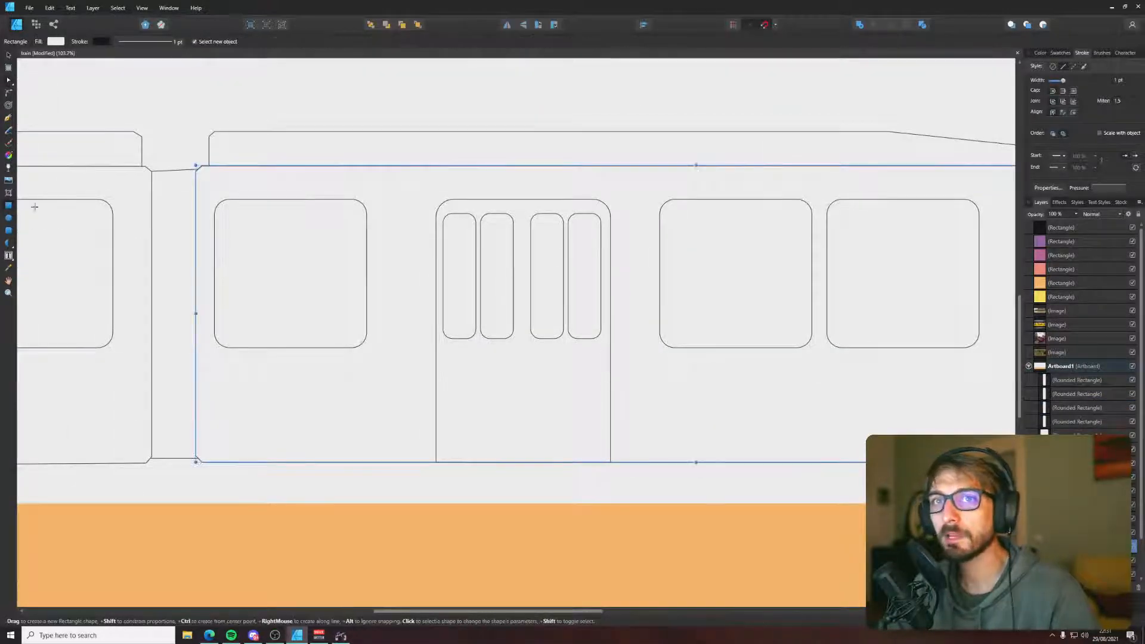
{"action": "scroll", "coordinate": [482, 227], "scroll_direction": "up", "scroll_amount": 3}
{"action": "left_click_drag", "start_coordinate": [548, 175], "coordinate": [551, 499]}
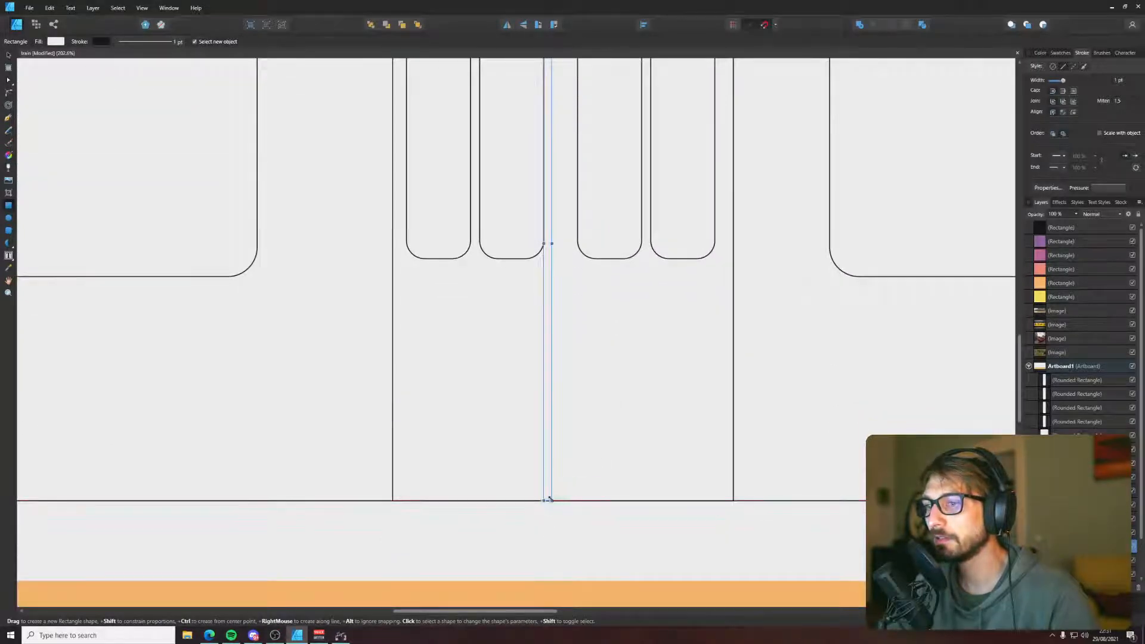
{"action": "left_click_drag", "start_coordinate": [544, 243], "coordinate": [550, 243]}
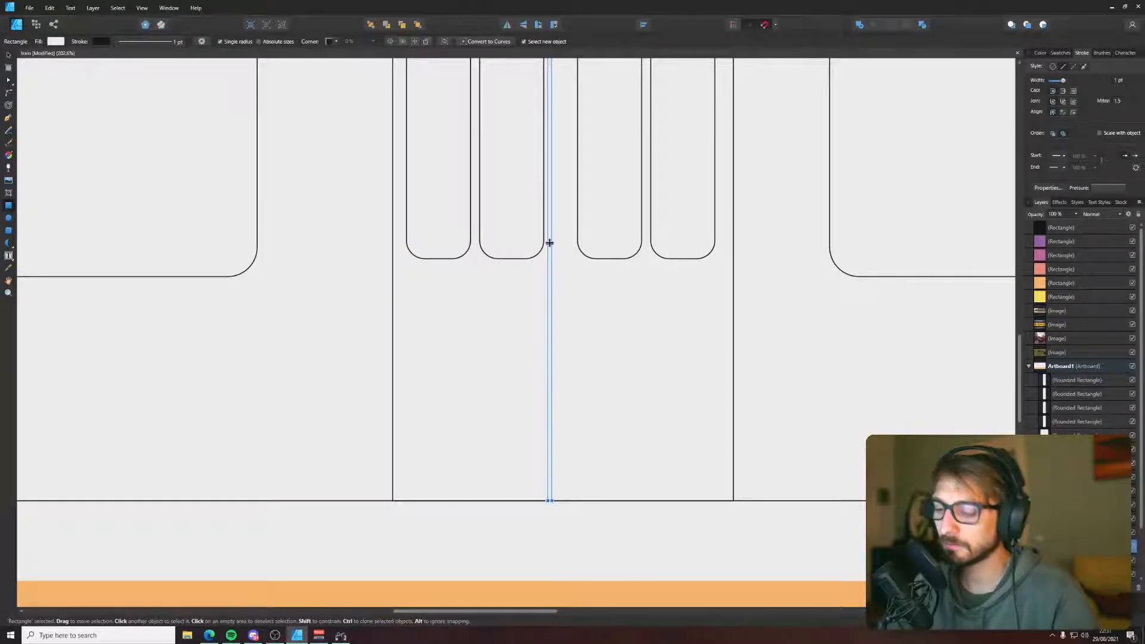
- Duplicate the thin strip alongside itself, tighten the spacing between the two and center the pair in the door
{"action": "scroll", "coordinate": [549, 243], "scroll_direction": "up", "scroll_amount": 4}
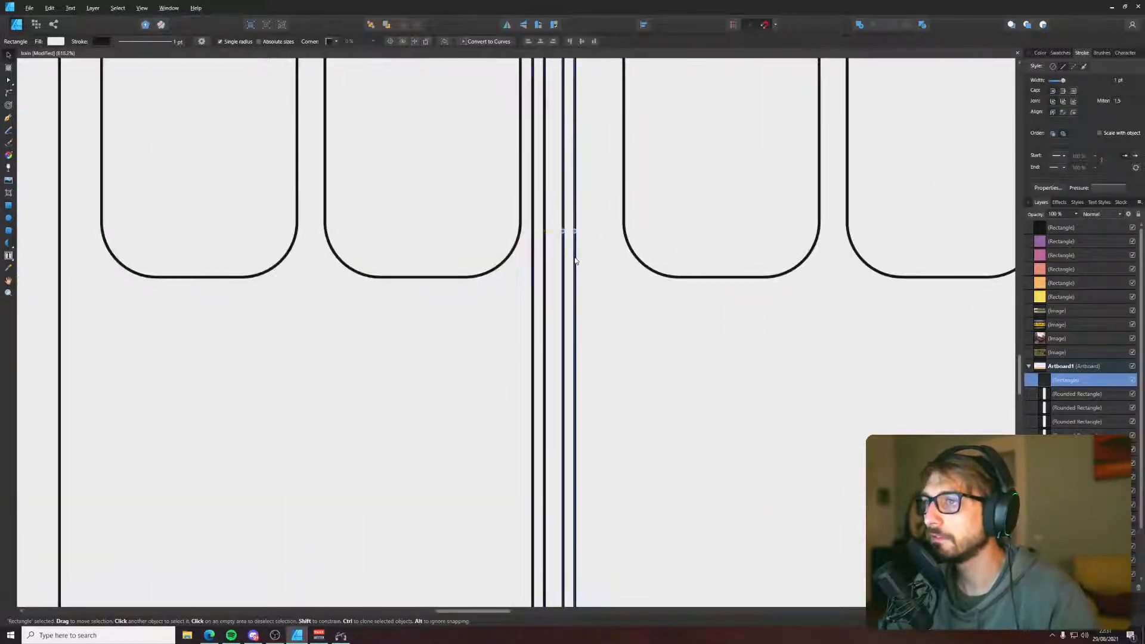
{"action": "left_click_drag", "start_coordinate": [575, 261], "coordinate": [558, 261]}
{"action": "left_click", "coordinate": [537, 260], "text": "shift"}
{"action": "left_click", "coordinate": [628, 291]}
{"action": "scroll", "coordinate": [627, 292], "scroll_direction": "down", "scroll_amount": 8}
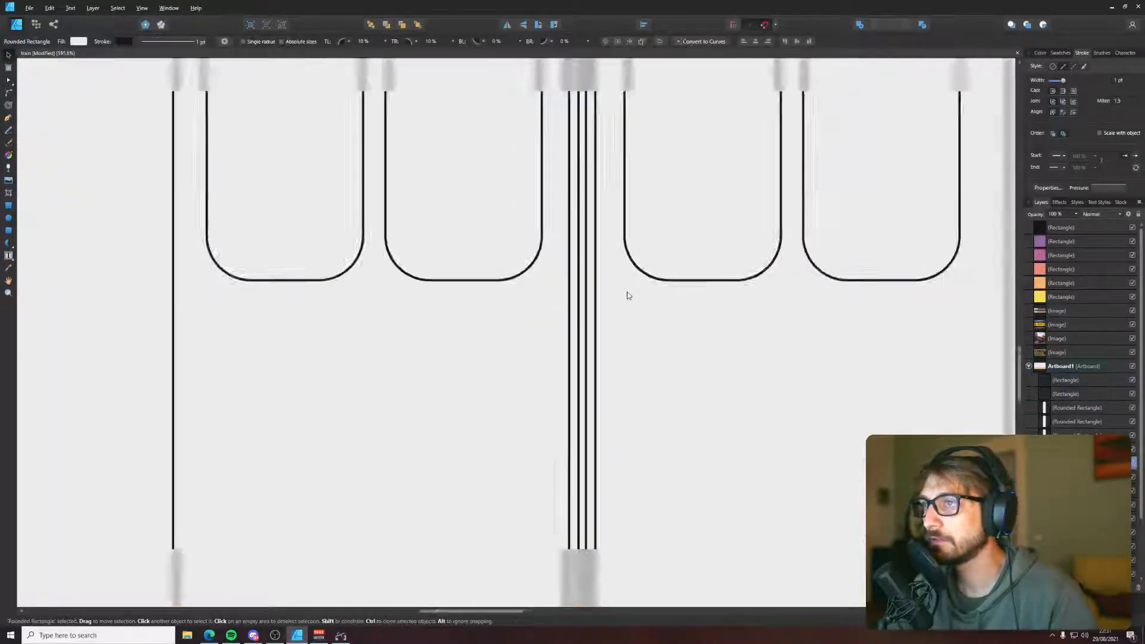
{"action": "left_click", "coordinate": [776, 356]}
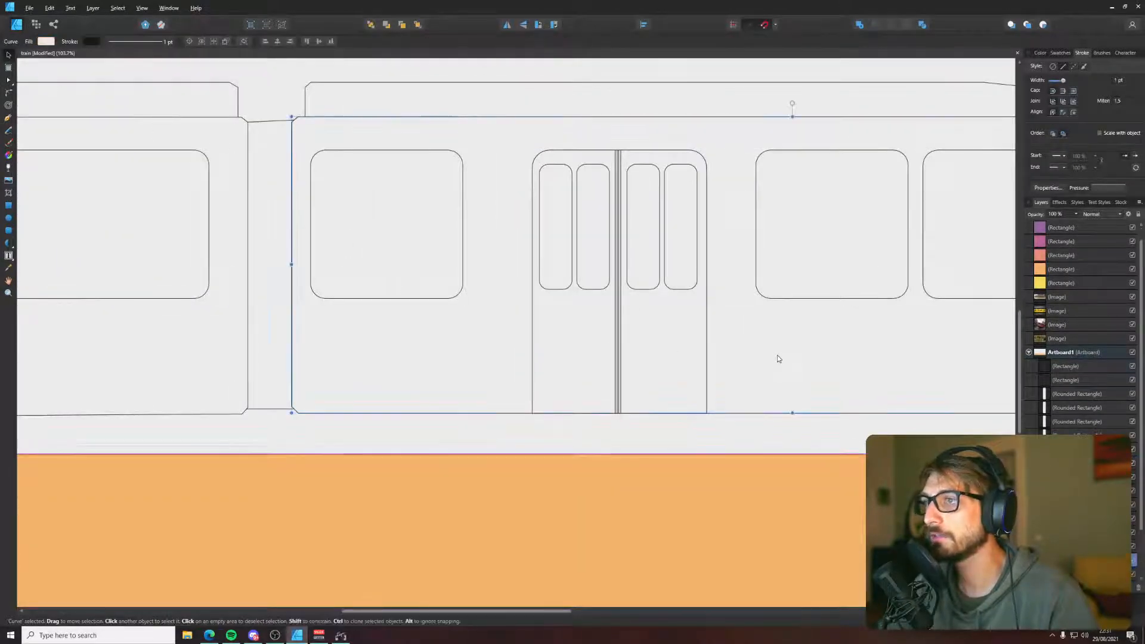
- Save the train document
{"action": "scroll", "coordinate": [775, 356], "scroll_direction": "down", "scroll_amount": 2}
{"action": "left_click_drag", "start_coordinate": [771, 346], "coordinate": [585, 495]}
{"action": "key", "text": "ctrl+s"}
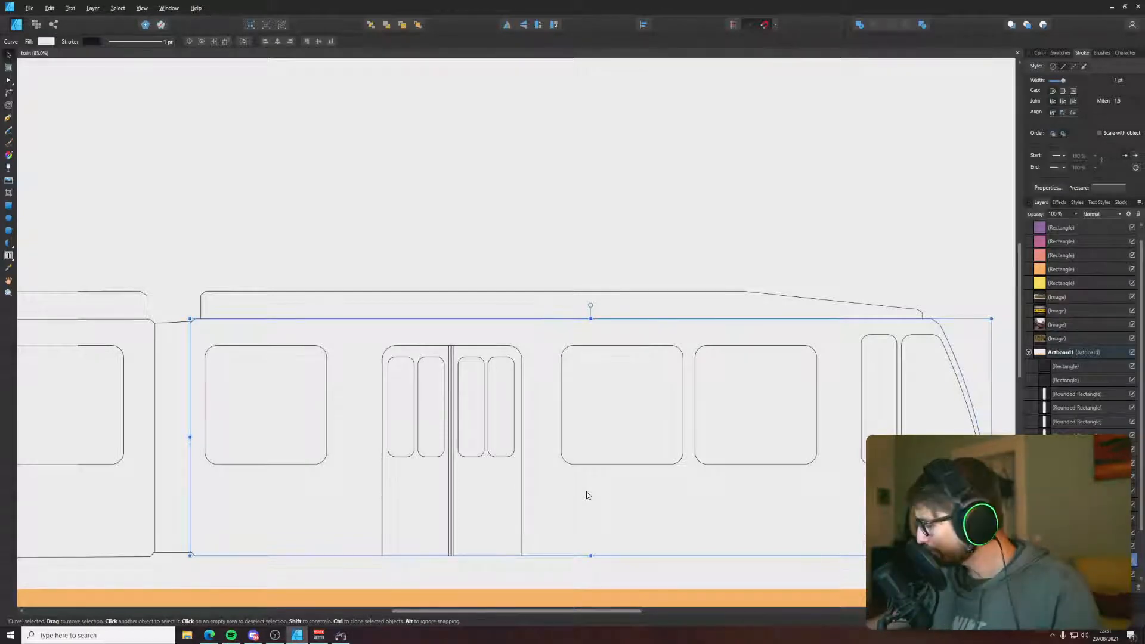
- Review the front car's door, windows and roof alongside the second car and the connector
{"action": "left_click", "coordinate": [463, 224]}
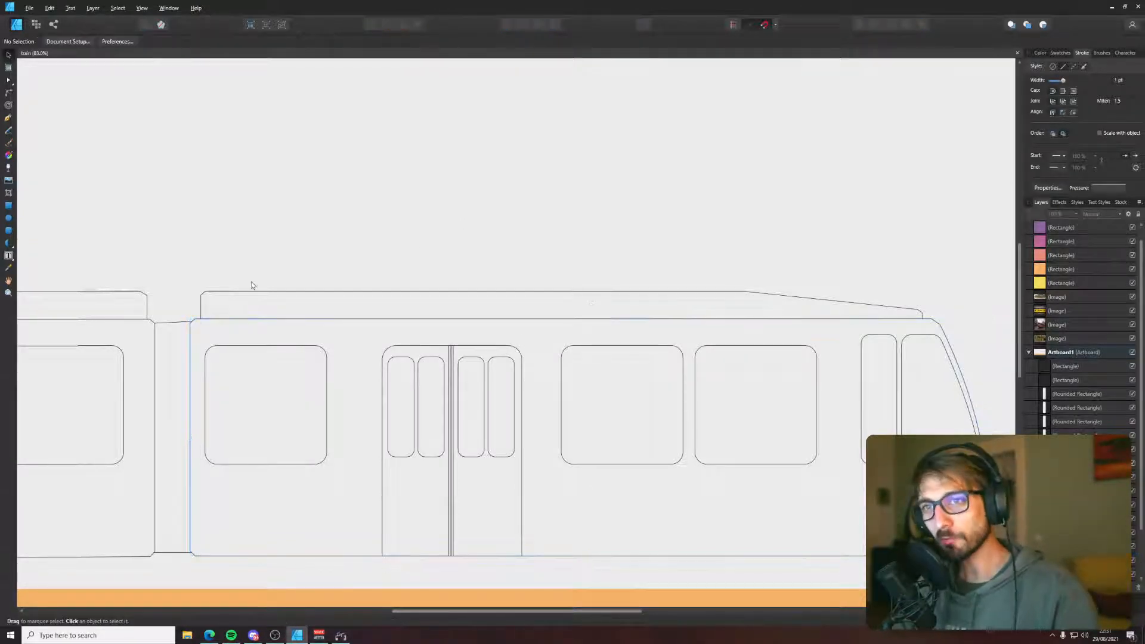
{"action": "left_click_drag", "start_coordinate": [252, 285], "coordinate": [460, 229]}
{"action": "left_click_drag", "start_coordinate": [421, 270], "coordinate": [396, 304]}
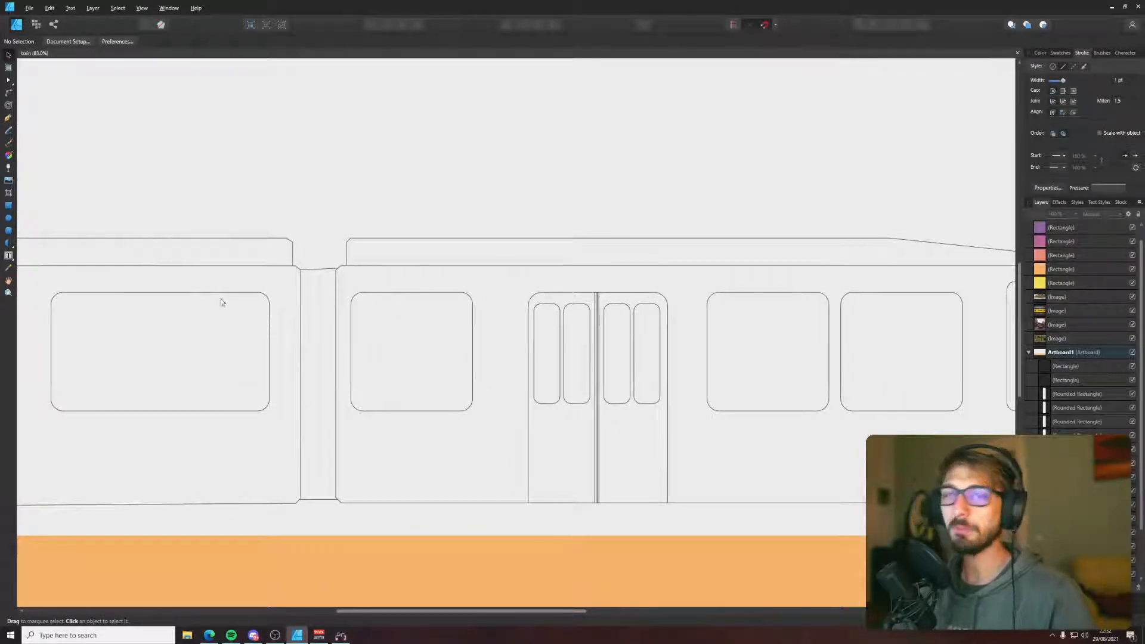
{"action": "scroll", "coordinate": [259, 258], "scroll_direction": "right", "scroll_amount": 5}
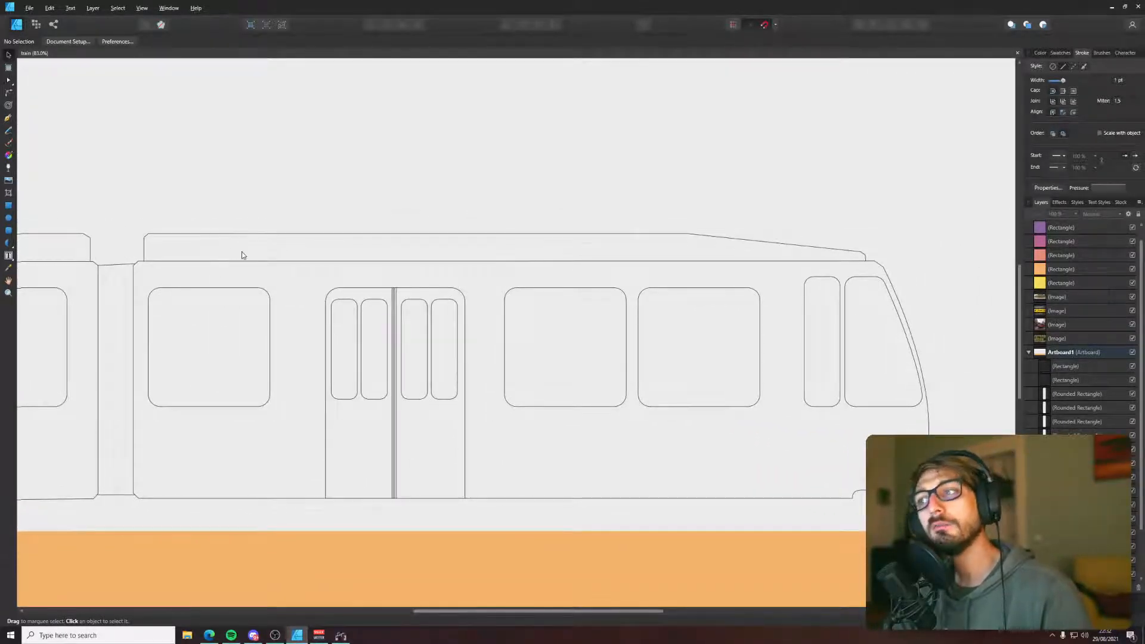
{"action": "left_click_drag", "start_coordinate": [240, 255], "coordinate": [447, 181]}
{"action": "scroll", "coordinate": [445, 184], "scroll_direction": "down", "scroll_amount": 3}
{"action": "left_click_drag", "start_coordinate": [330, 235], "coordinate": [356, 254]}
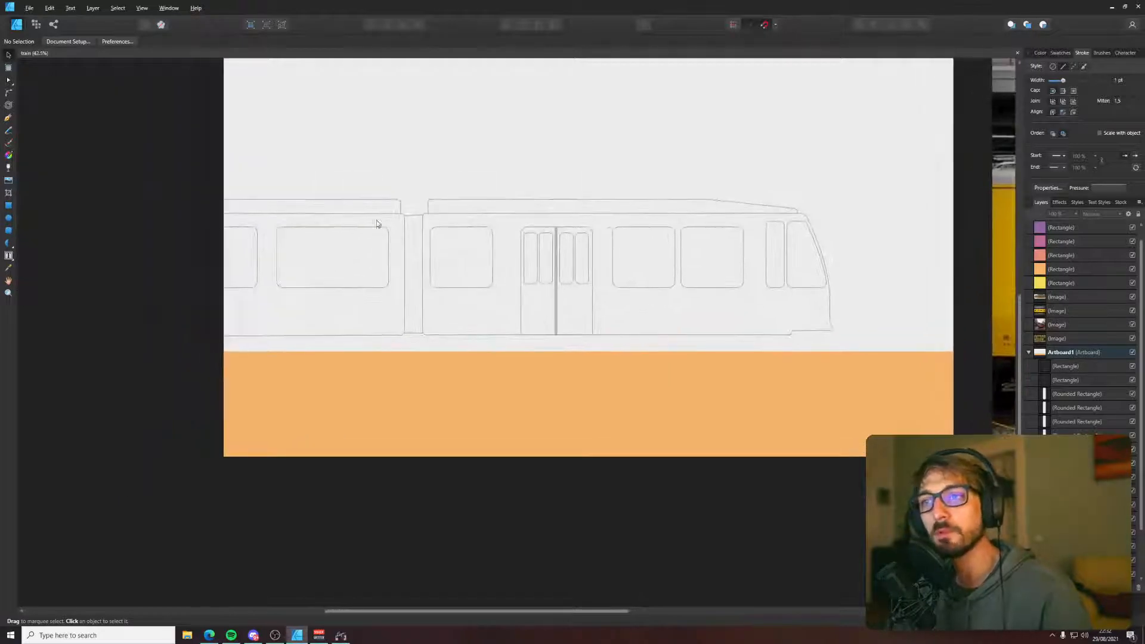
{"action": "left_click", "coordinate": [8, 224]}
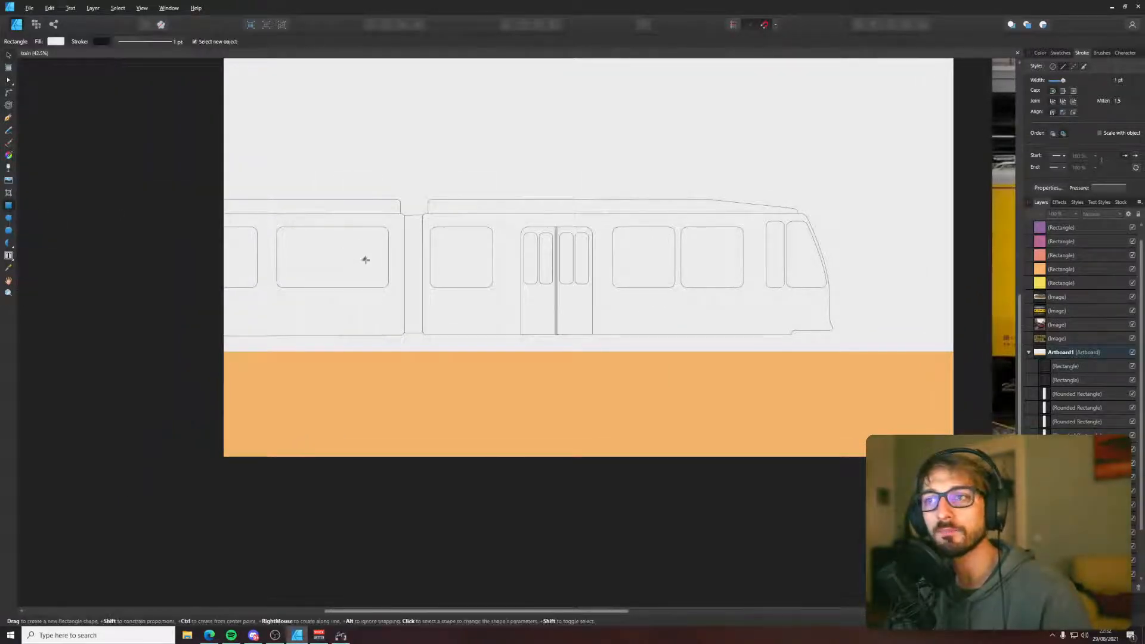
{"action": "scroll", "coordinate": [329, 282], "scroll_direction": "up", "scroll_amount": 5}
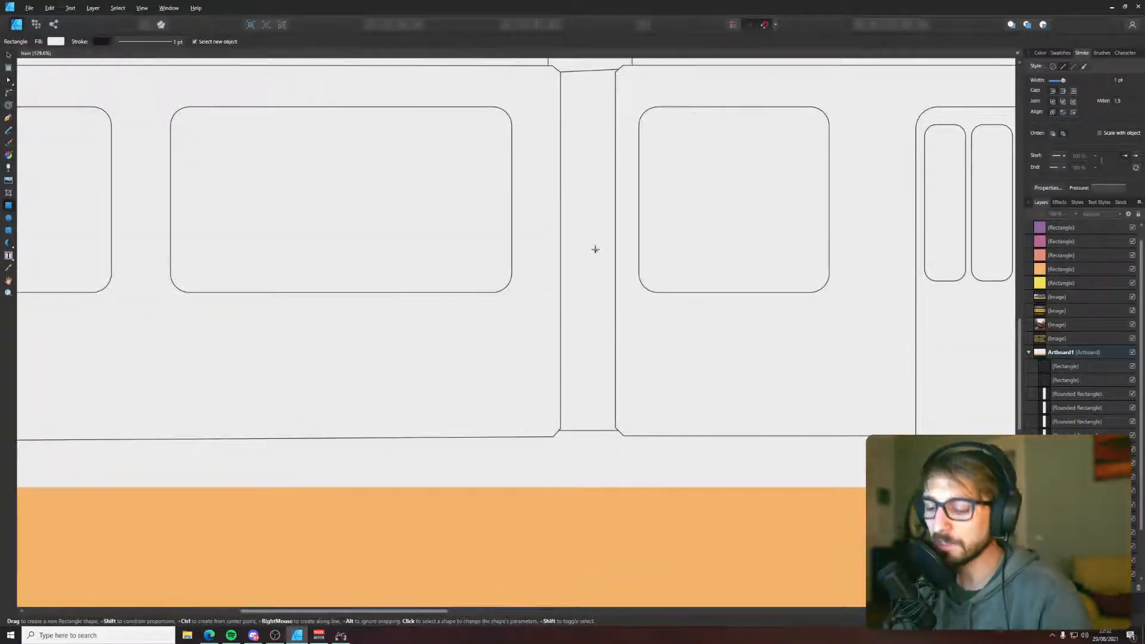
{"action": "key", "text": "v"}
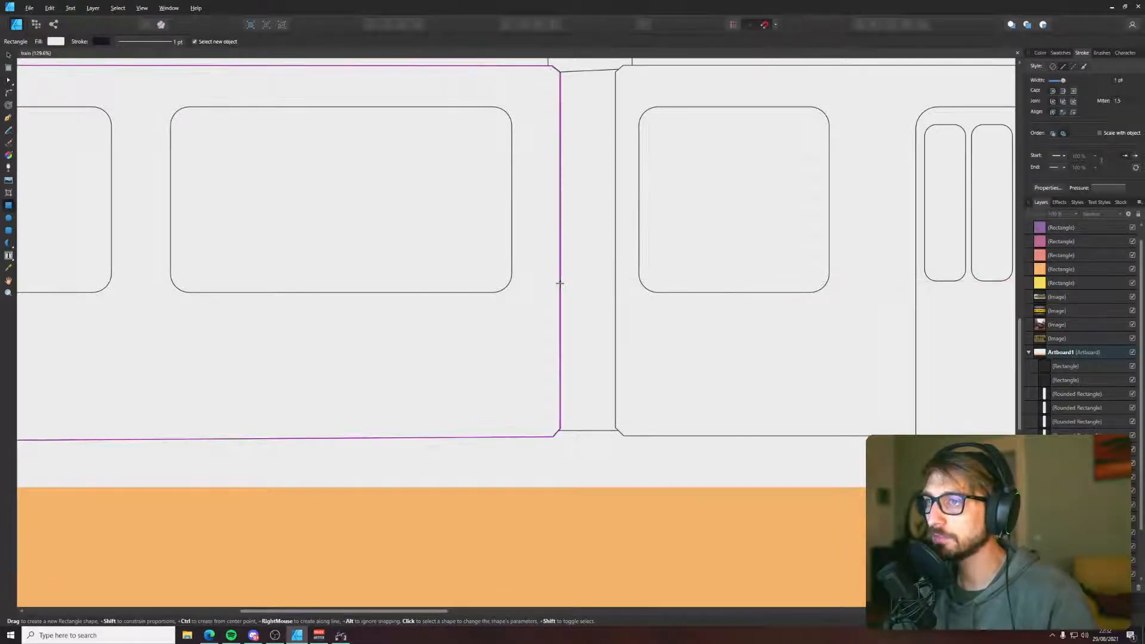
{"action": "scroll", "coordinate": [560, 283], "scroll_direction": "down", "scroll_amount": 4}
{"action": "key", "text": "p"}
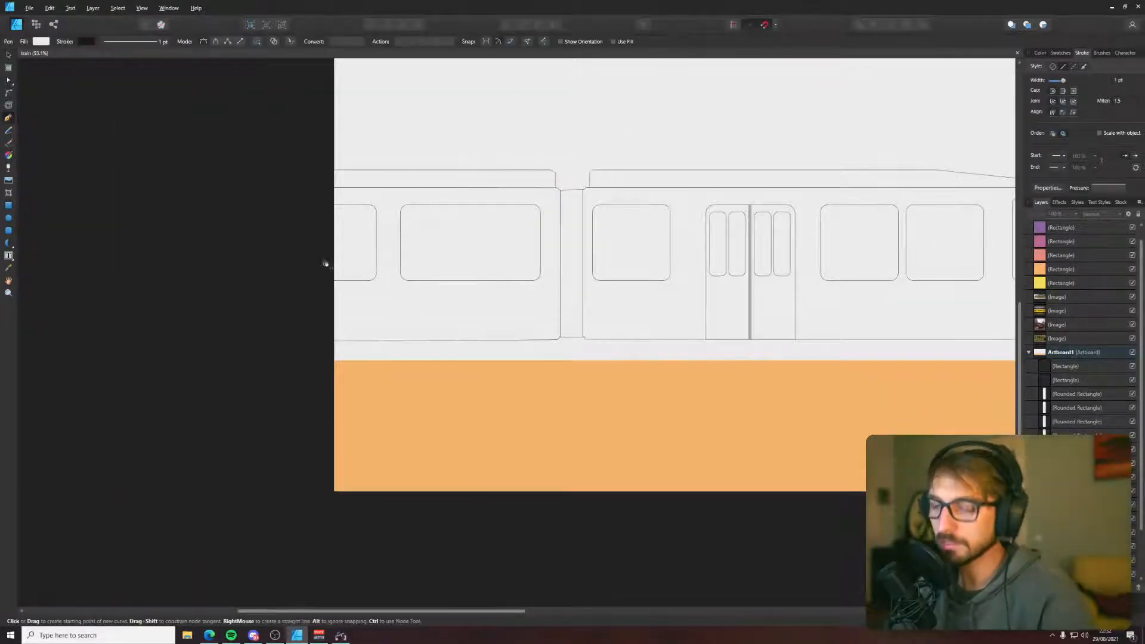
{"action": "left_click_drag", "start_coordinate": [431, 206], "coordinate": [404, 224]}
{"action": "left_click", "coordinate": [296, 264]}
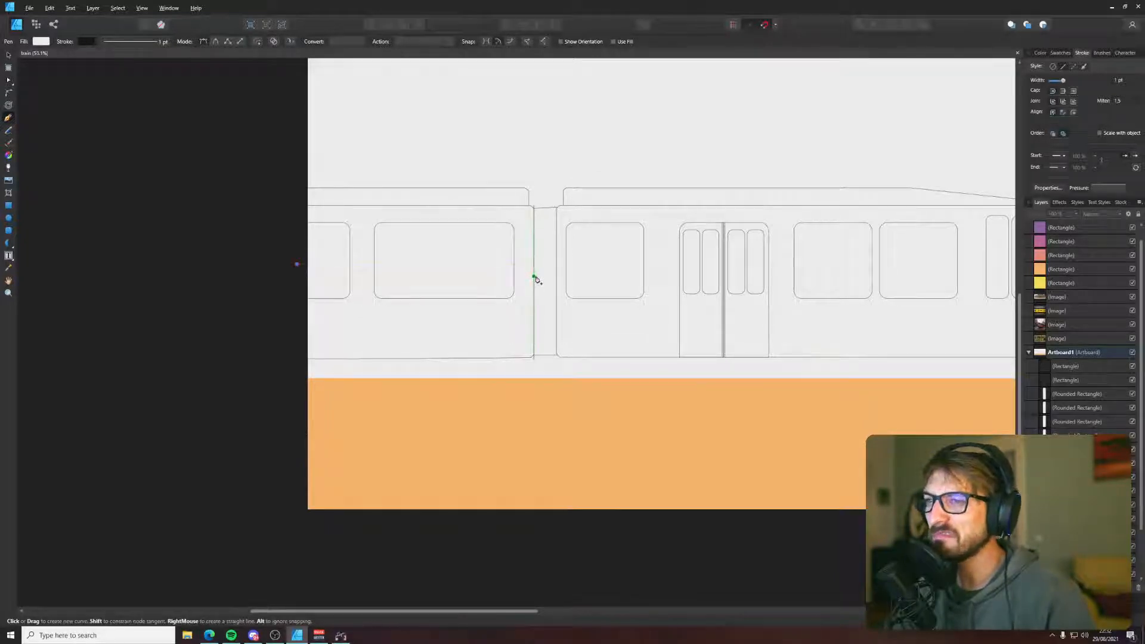
{"action": "key", "text": "v"}
{"action": "key", "text": "p"}
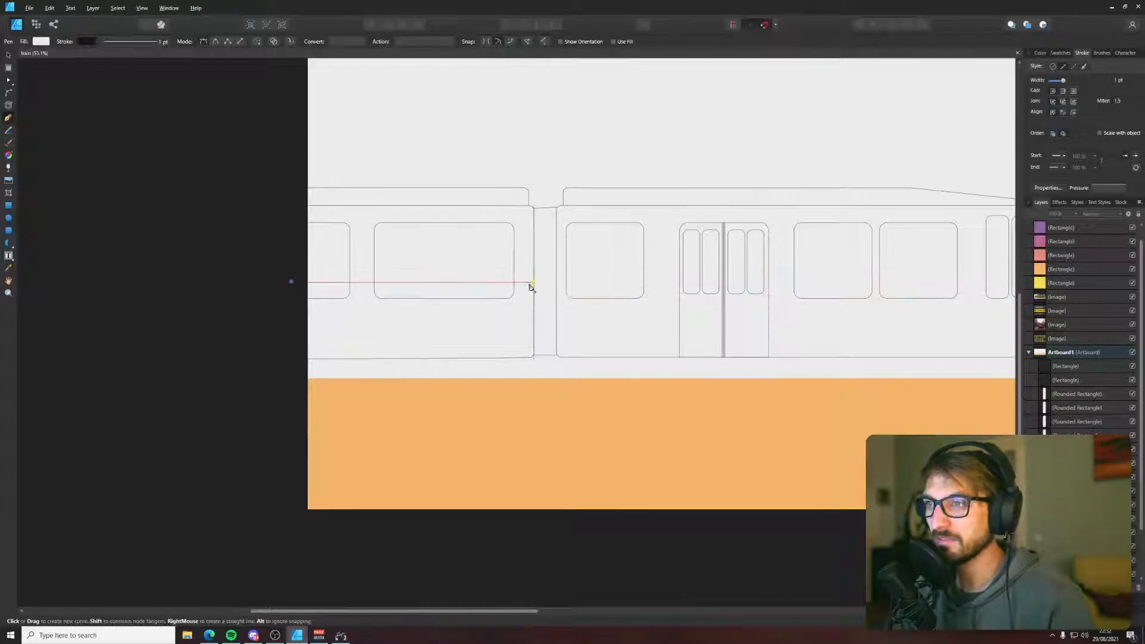
{"action": "key", "text": "v"}
- Switch to the web browser, search for "rear window" in a new tab, close that tab and return to the drawing
{"action": "left_click", "coordinate": [209, 635]}
{"action": "key", "text": "ctrl+t"}
{"action": "type", "text": "rear window"}
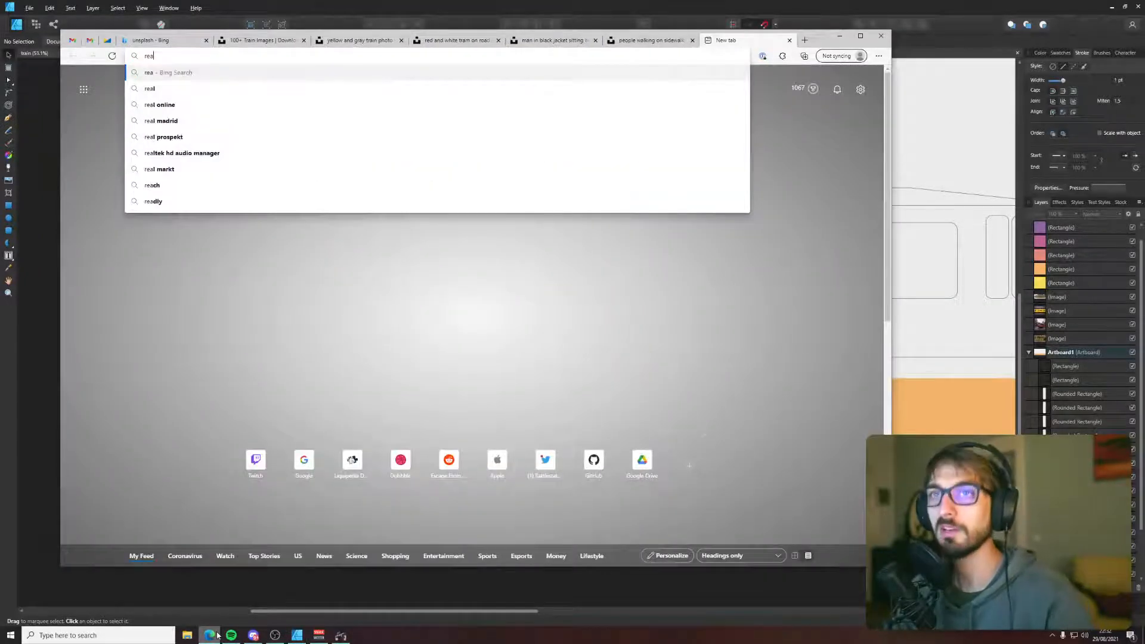
{"action": "key", "text": "Return"}
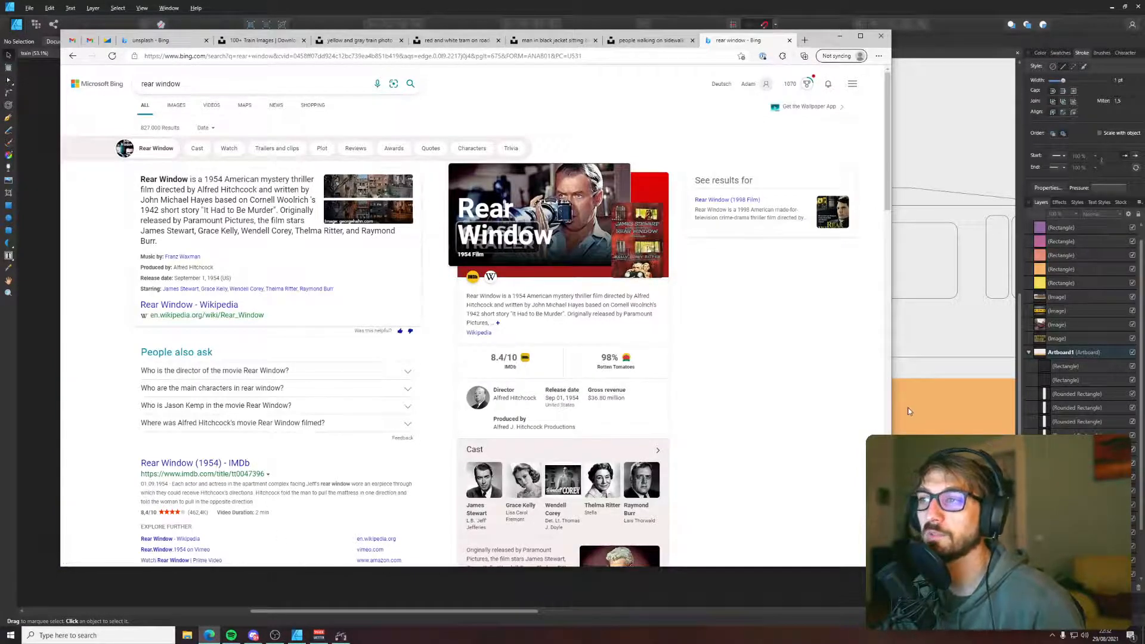
{"action": "key", "text": "ctrl+w"}
{"action": "left_click", "coordinate": [848, 13]}
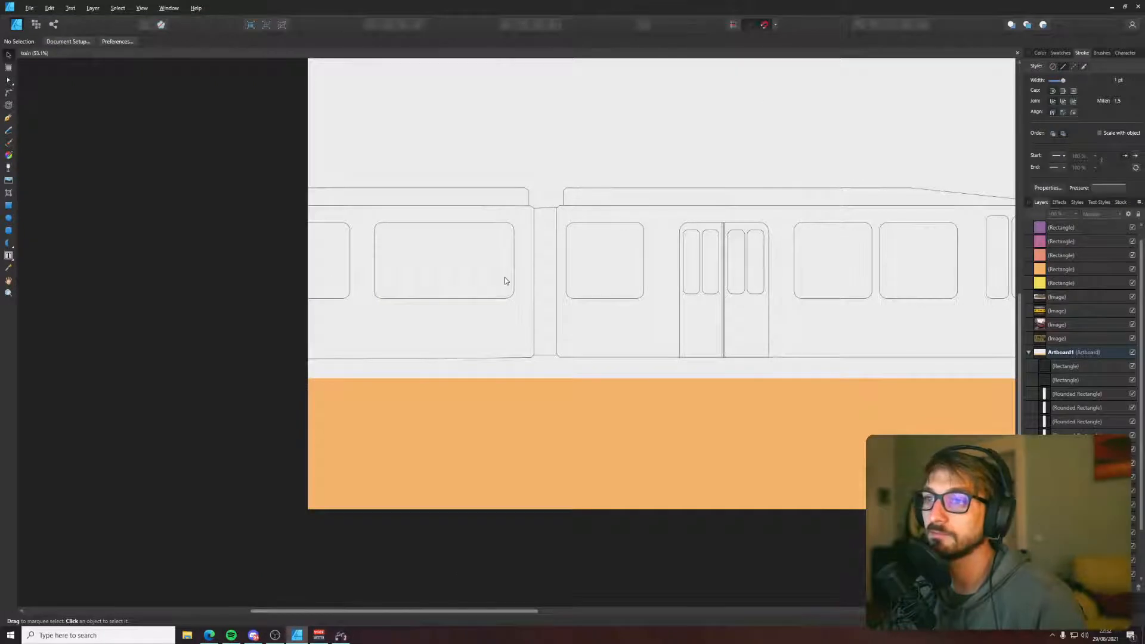
{"action": "key", "text": "p"}
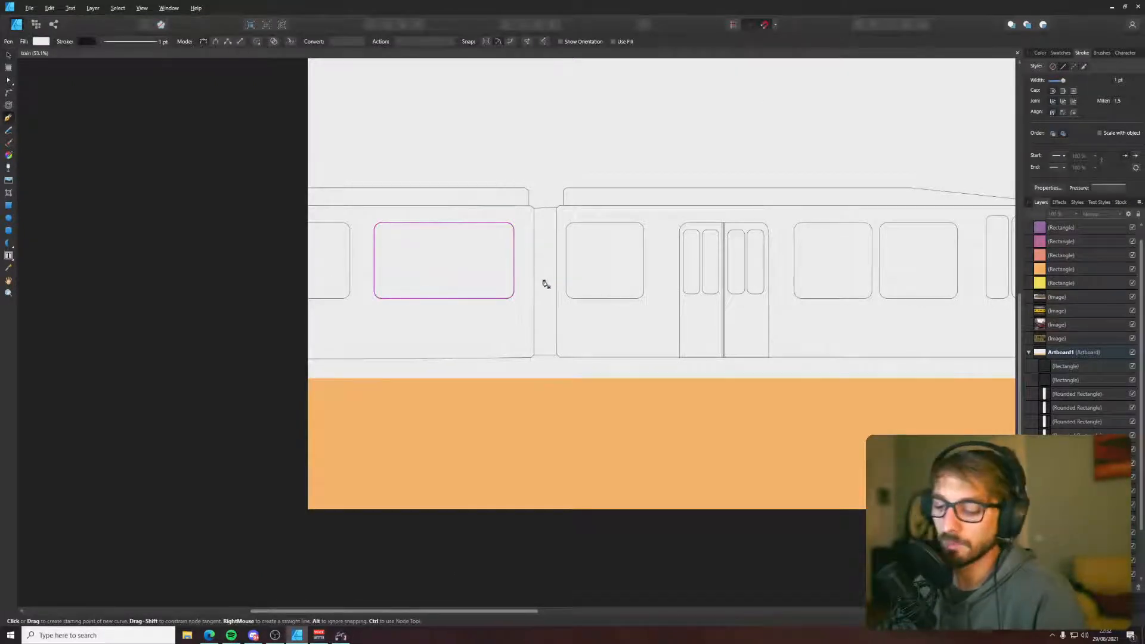
{"action": "left_click", "coordinate": [288, 282]}
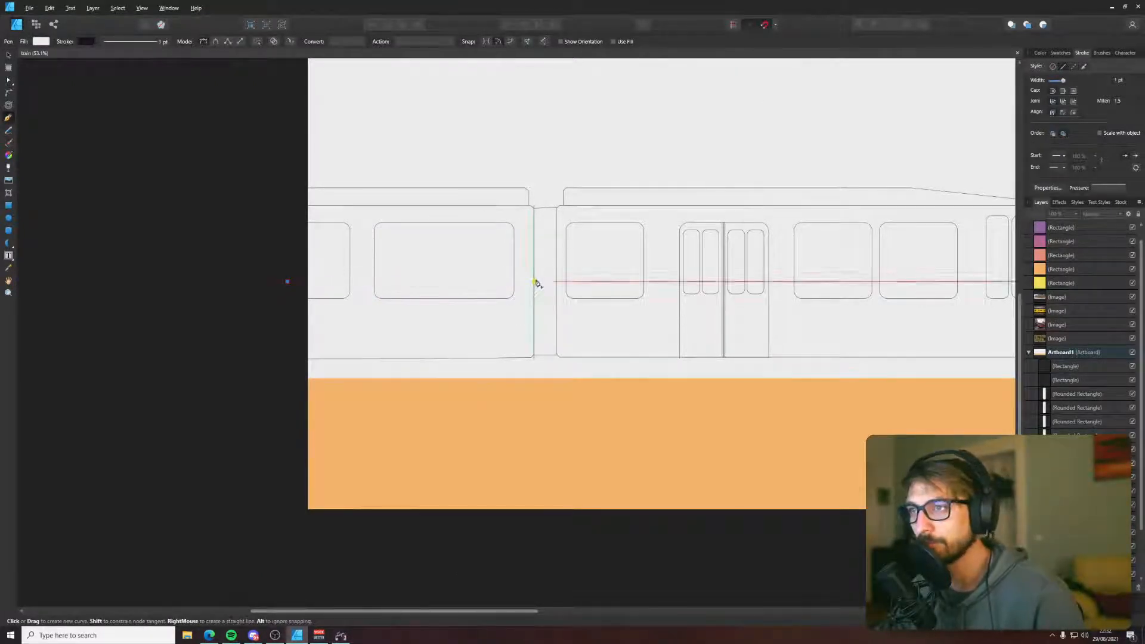
{"action": "key", "text": "v"}
{"action": "scroll", "coordinate": [404, 220], "scroll_direction": "right", "scroll_amount": 2}
{"action": "key", "text": "p"}
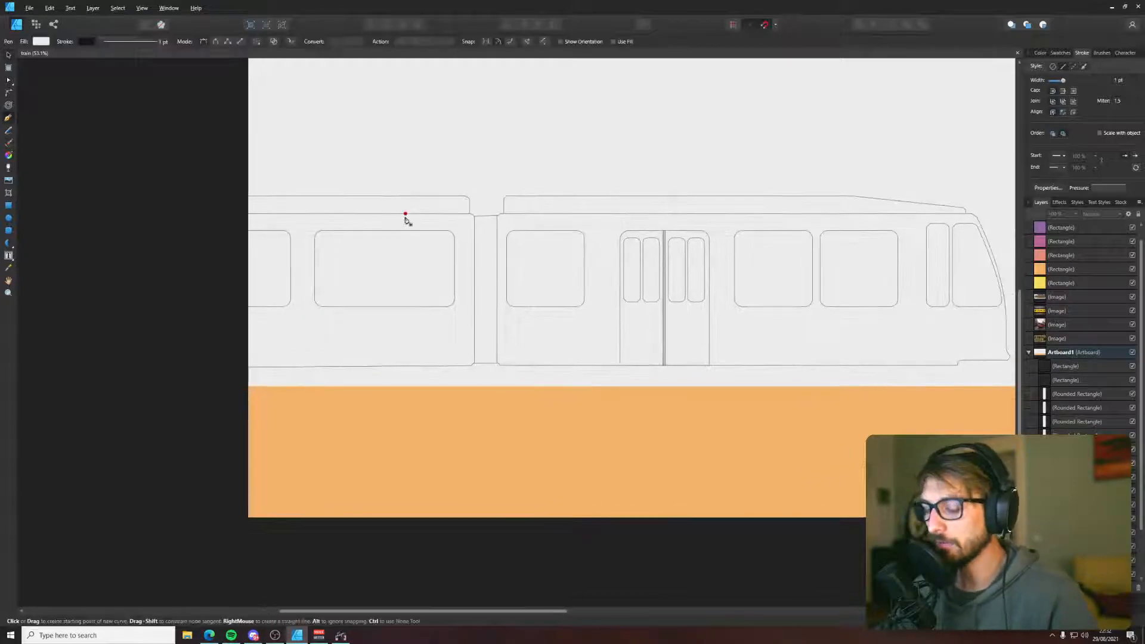
- Examine the undersides of the trams and trains in the reference photos and compare them with the drawn train's lower edge
{"action": "scroll", "coordinate": [113, 335], "scroll_direction": "down", "scroll_amount": 5}
{"action": "scroll", "coordinate": [482, 241], "scroll_direction": "up", "scroll_amount": 6}
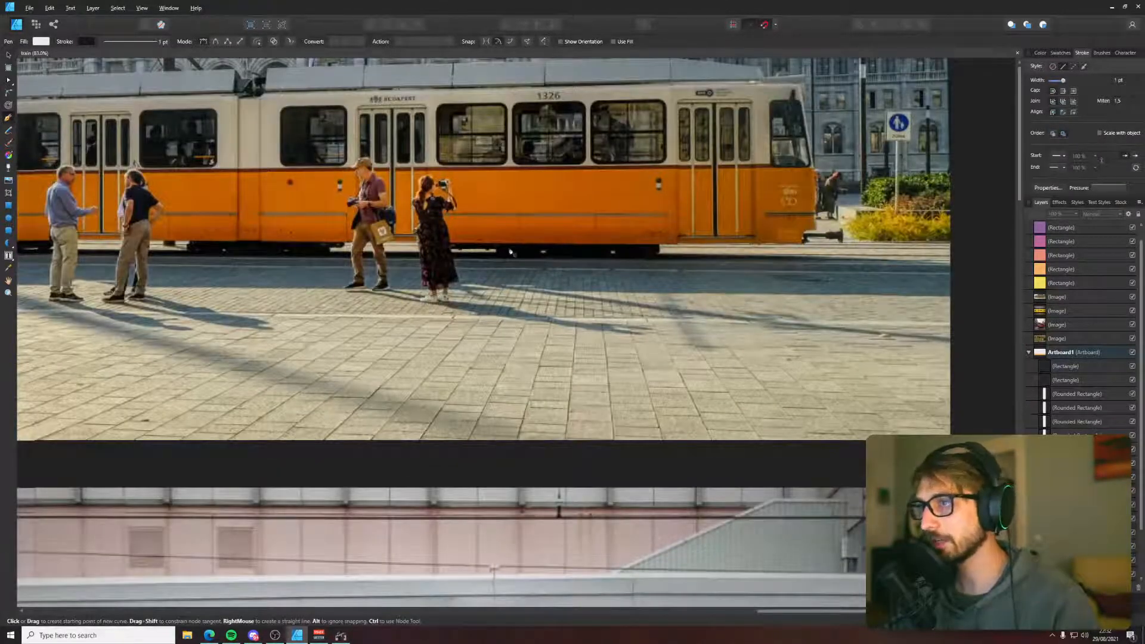
{"action": "scroll", "coordinate": [686, 265], "scroll_direction": "down", "scroll_amount": 4}
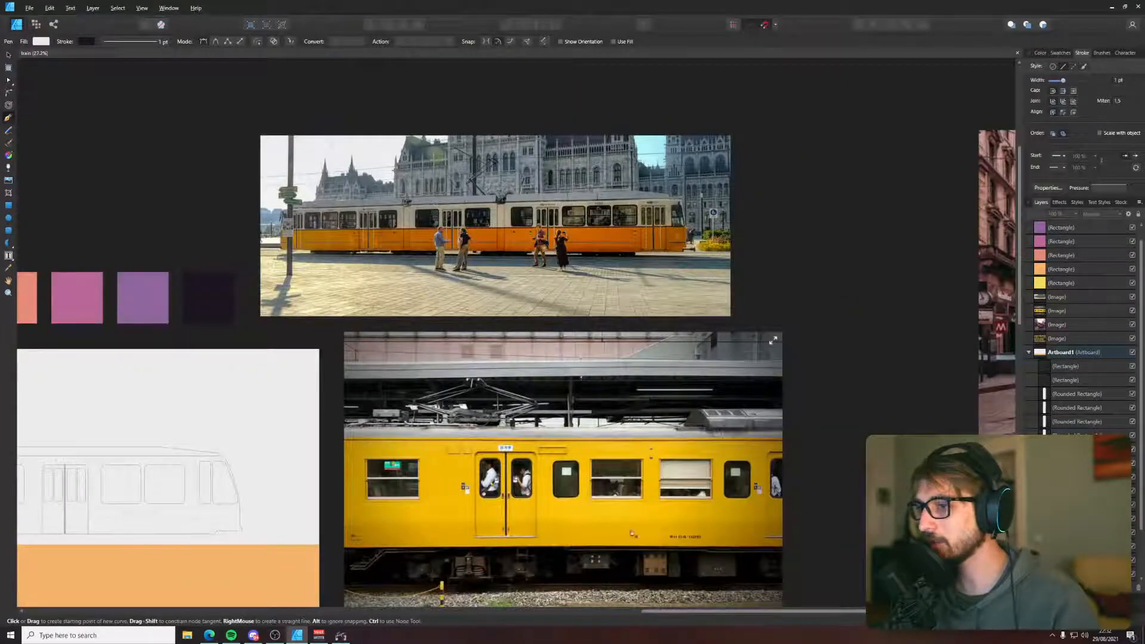
{"action": "left_click_drag", "start_coordinate": [1008, 559], "coordinate": [422, 257]}
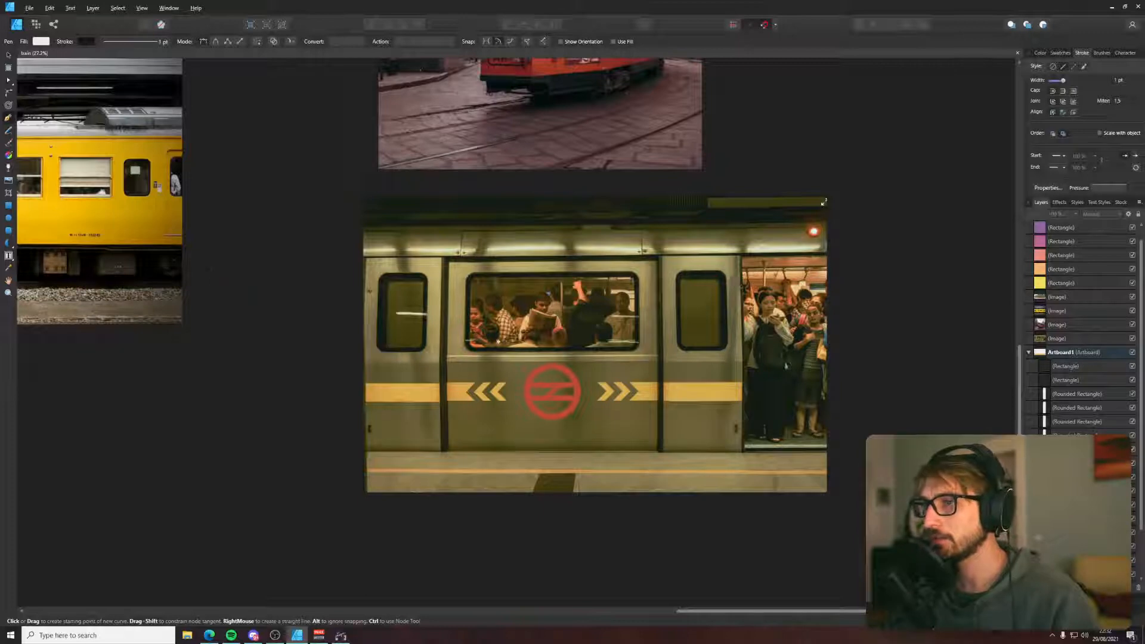
{"action": "left_click_drag", "start_coordinate": [255, 351], "coordinate": [307, 358]}
{"action": "scroll", "coordinate": [685, 430], "scroll_direction": "up", "scroll_amount": 2}
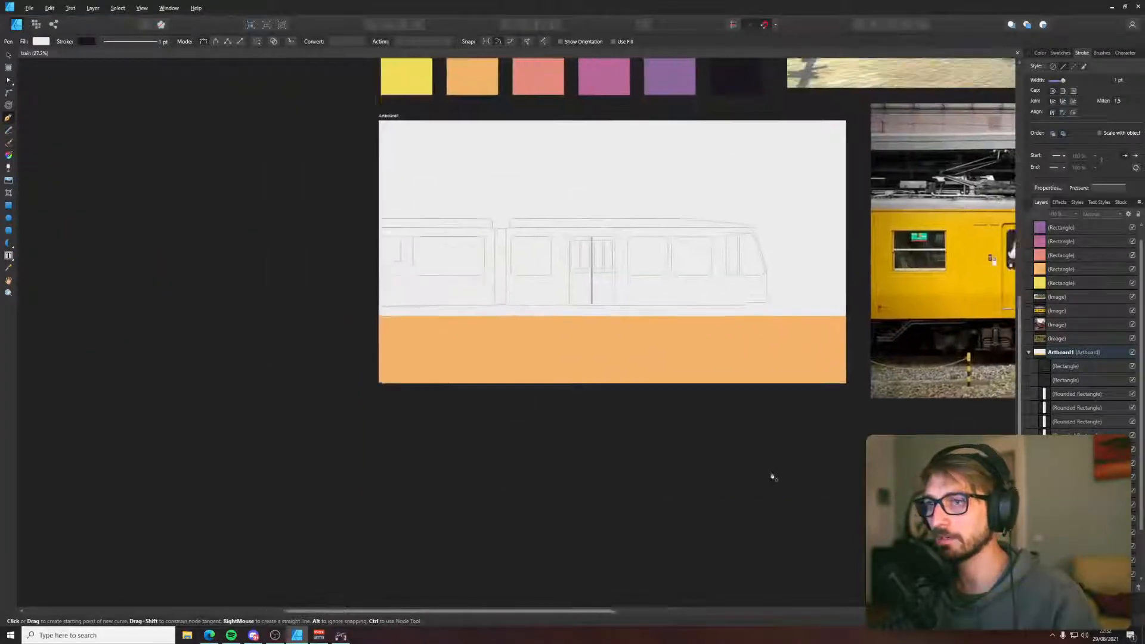
{"action": "scroll", "coordinate": [631, 304], "scroll_direction": "up", "scroll_amount": 3}
{"action": "scroll", "coordinate": [557, 291], "scroll_direction": "down", "scroll_amount": 4}
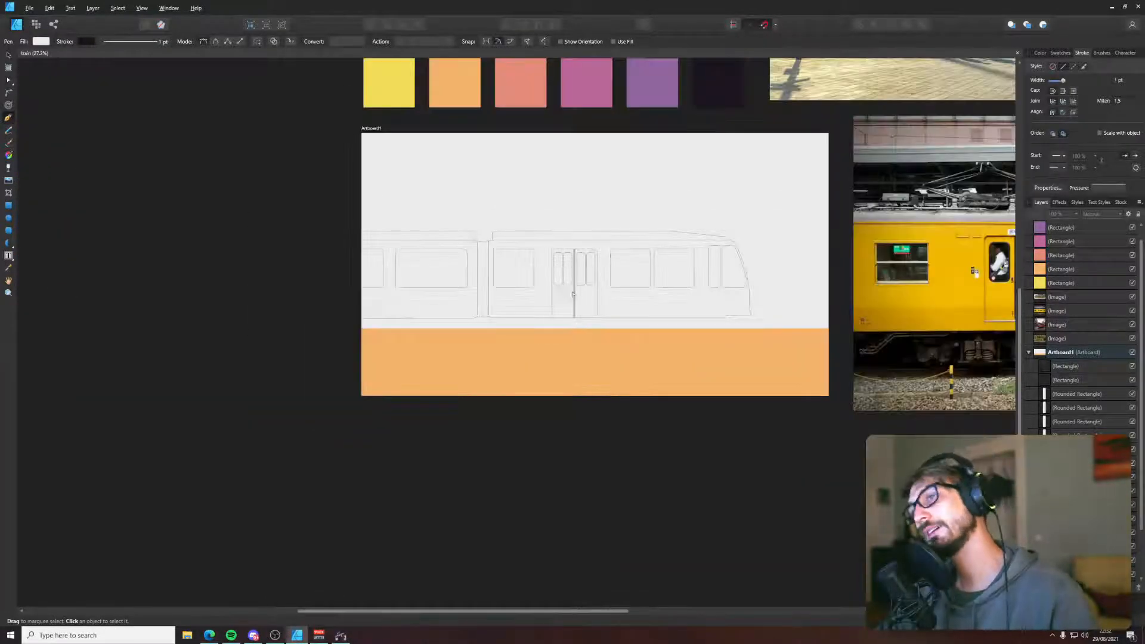
{"action": "scroll", "coordinate": [577, 294], "scroll_direction": "up", "scroll_amount": 3}
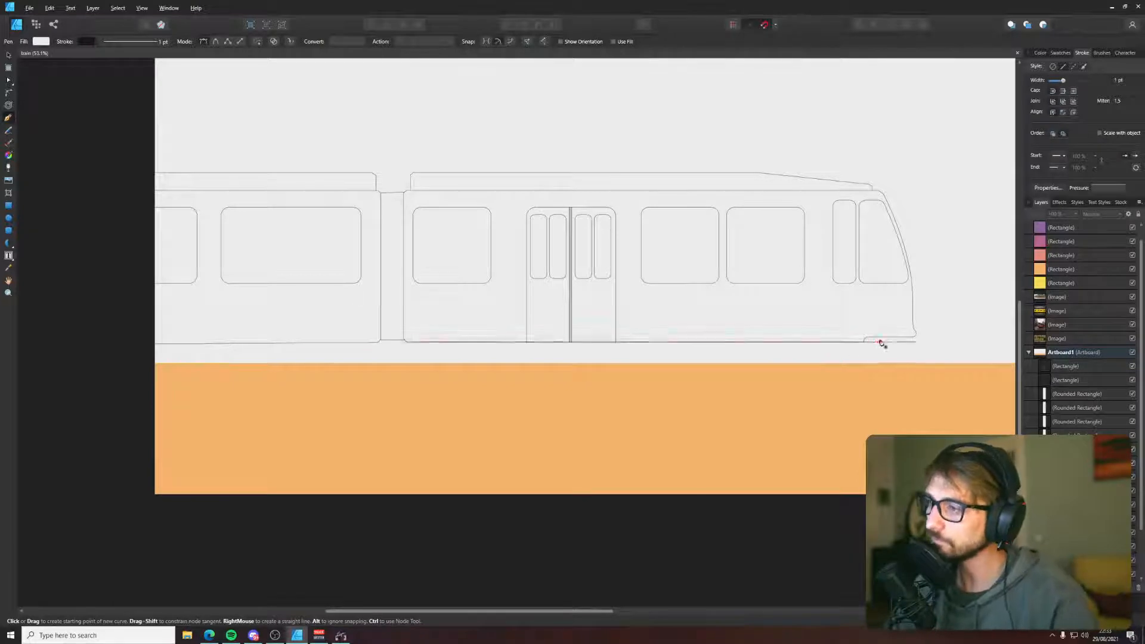
{"action": "left_click_drag", "start_coordinate": [879, 340], "coordinate": [767, 366]}
{"action": "left_click_drag", "start_coordinate": [263, 344], "coordinate": [434, 340]}
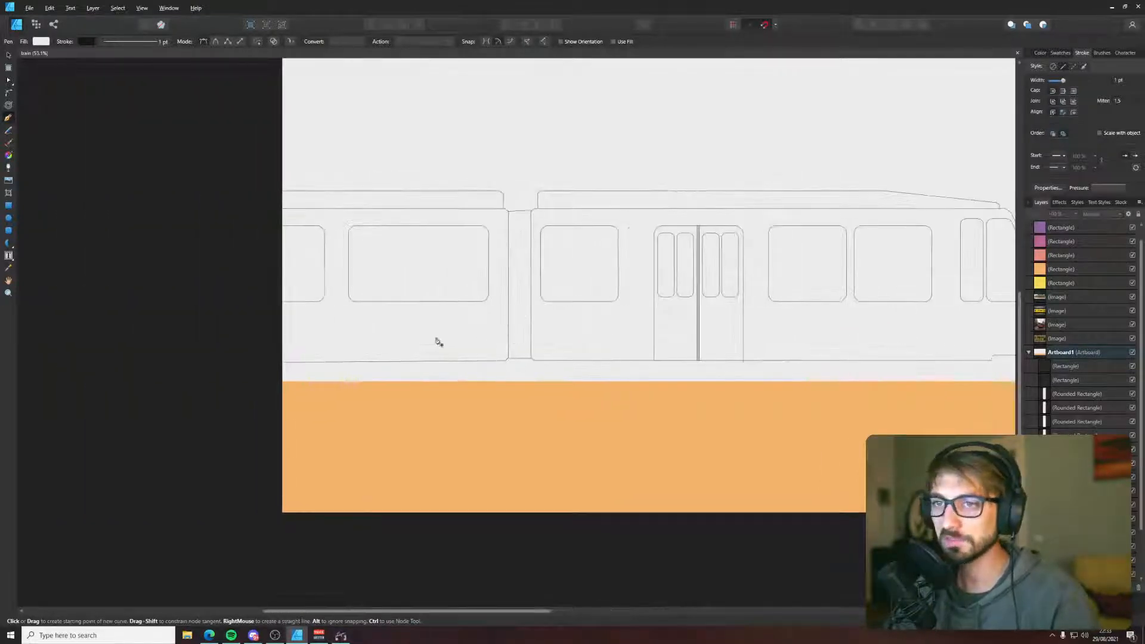
- Draw a closed four-cornered box with the Pen tool across the second car's lower edge and place it behind the car body
{"action": "scroll", "coordinate": [302, 370], "scroll_direction": "up", "scroll_amount": 5}
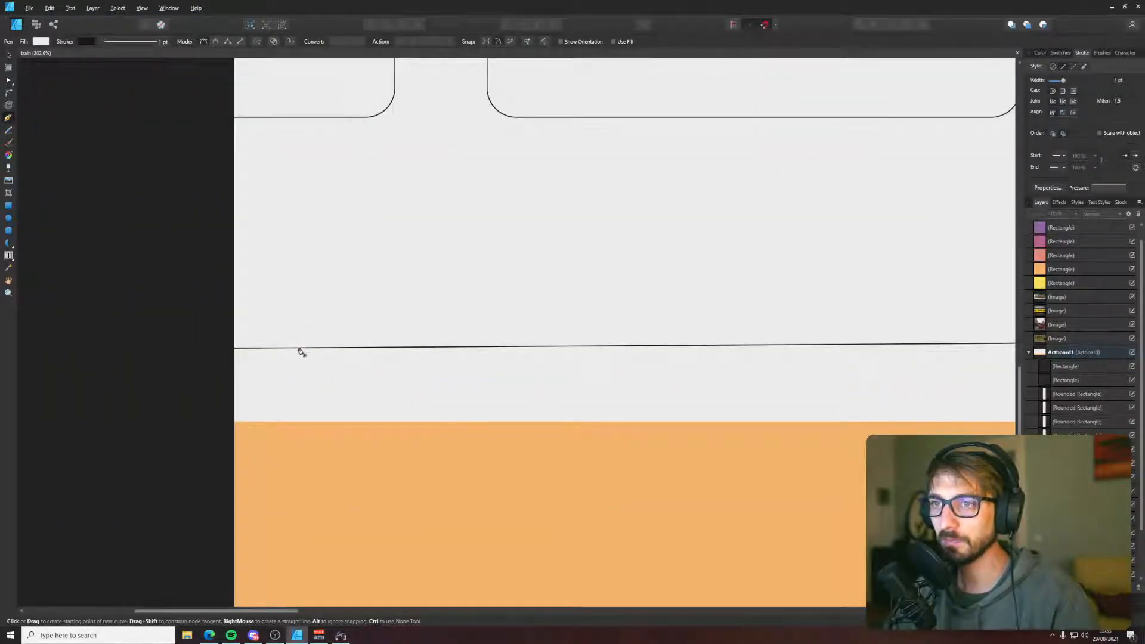
{"action": "left_click", "coordinate": [294, 331]}
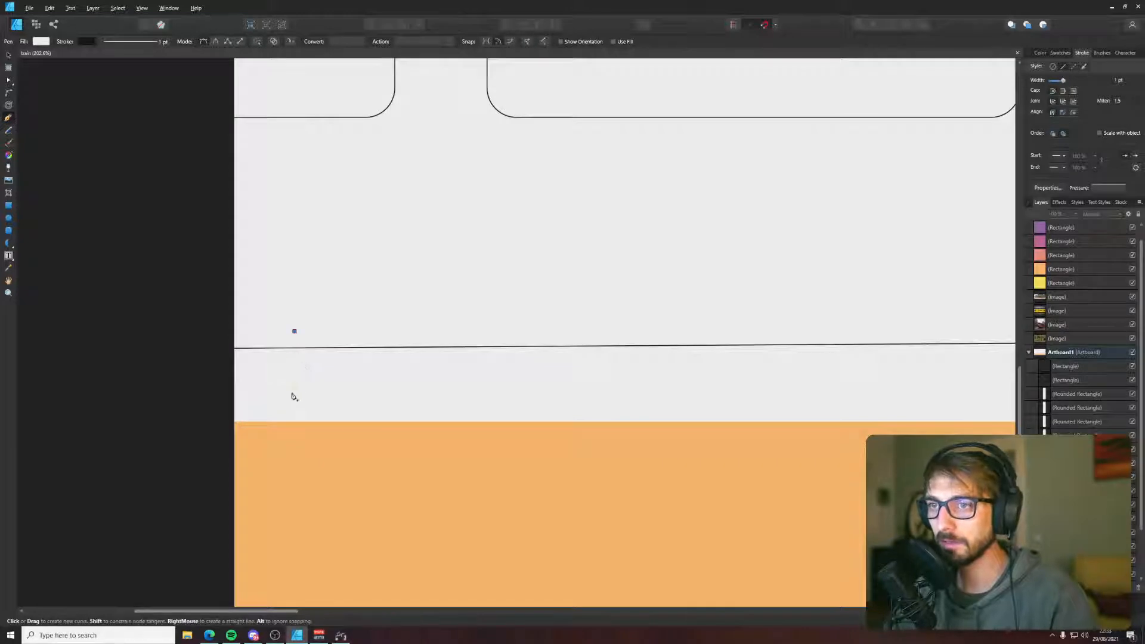
{"action": "left_click", "coordinate": [294, 393]}
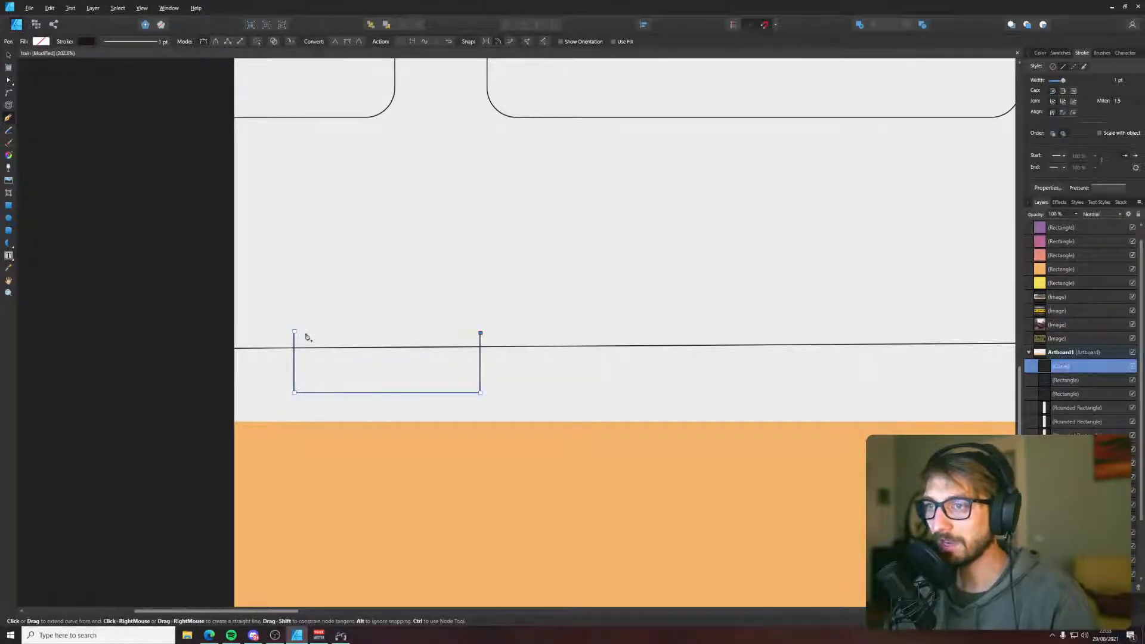
{"action": "left_click", "coordinate": [294, 332]}
{"action": "key", "text": "v"}
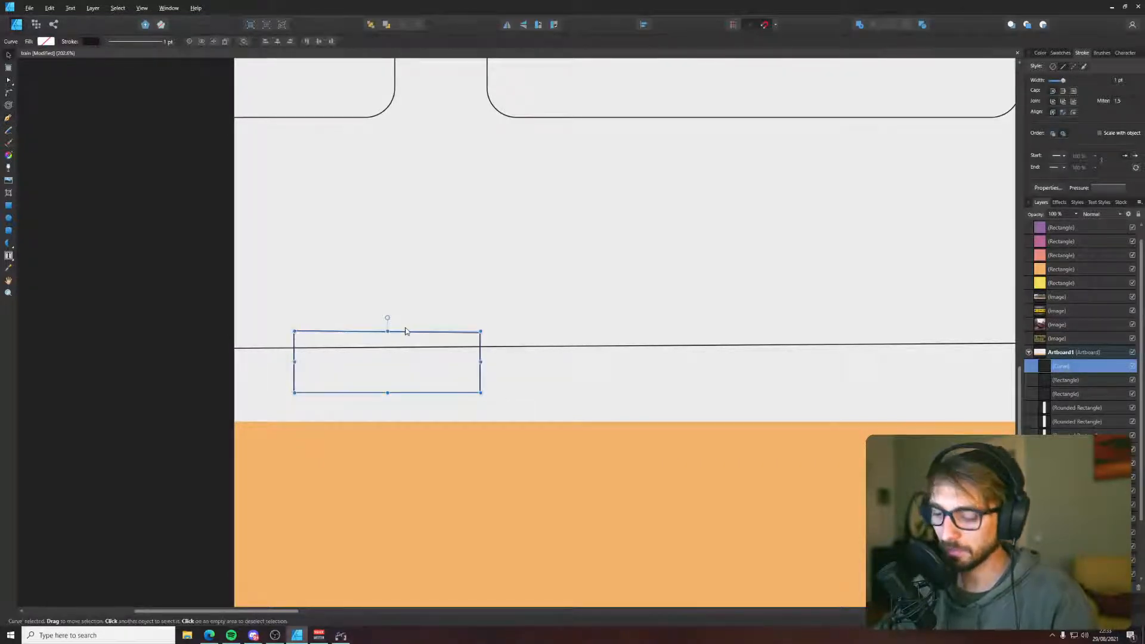
{"action": "key", "text": "Delete"}
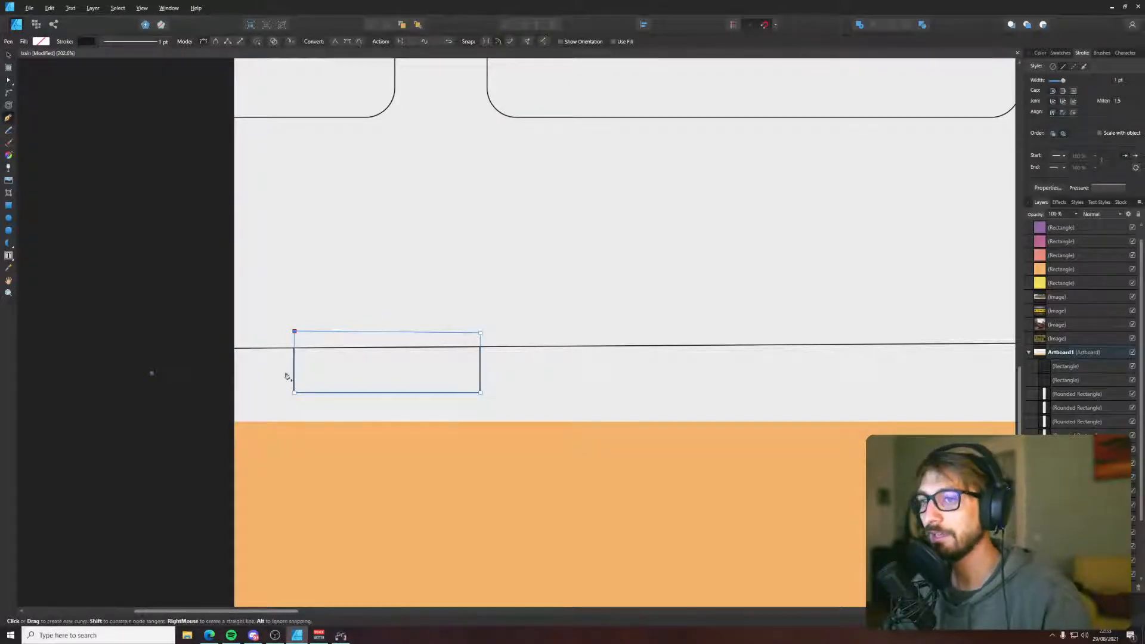
{"action": "left_click", "coordinate": [215, 378]}
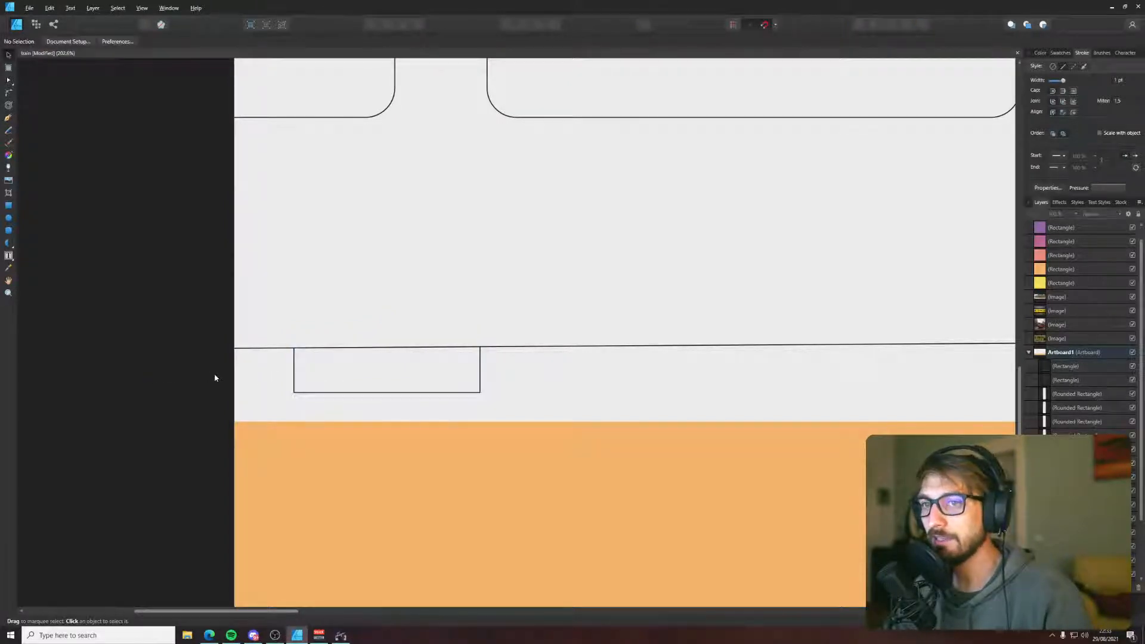
- Chamfer both lower corners of the underbody box by adding nodes beside each corner and deleting the corner nodes
{"action": "left_click", "coordinate": [294, 389]}
{"action": "scroll", "coordinate": [294, 390], "scroll_direction": "up", "scroll_amount": 4}
{"action": "key", "text": "a"}
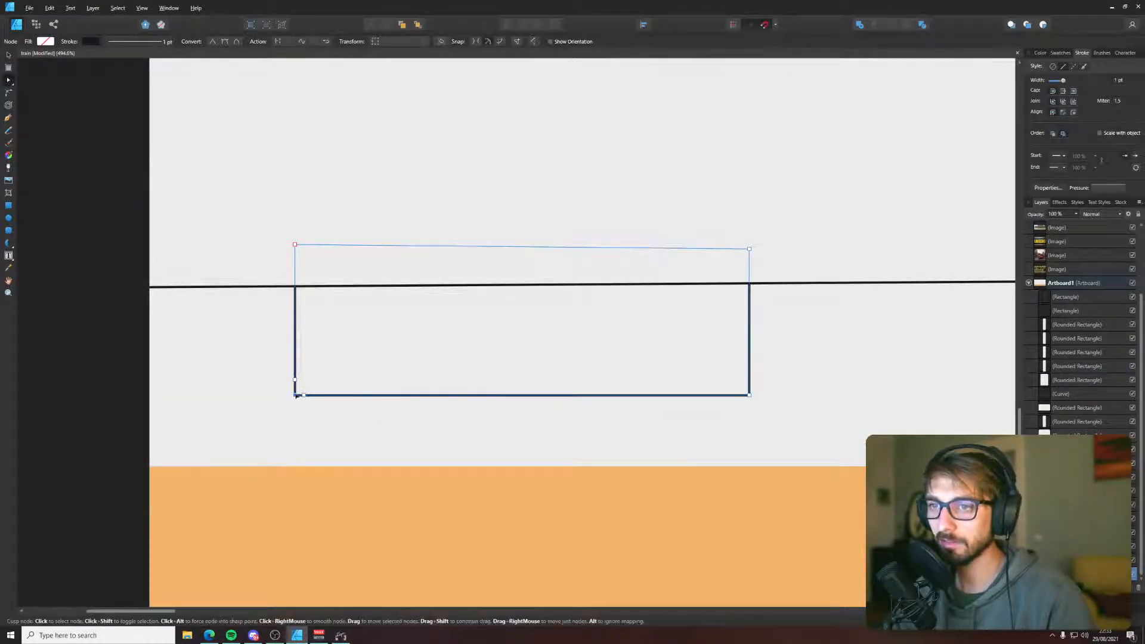
{"action": "left_click", "coordinate": [296, 395]}
{"action": "key", "text": "Delete"}
{"action": "left_click", "coordinate": [749, 394]}
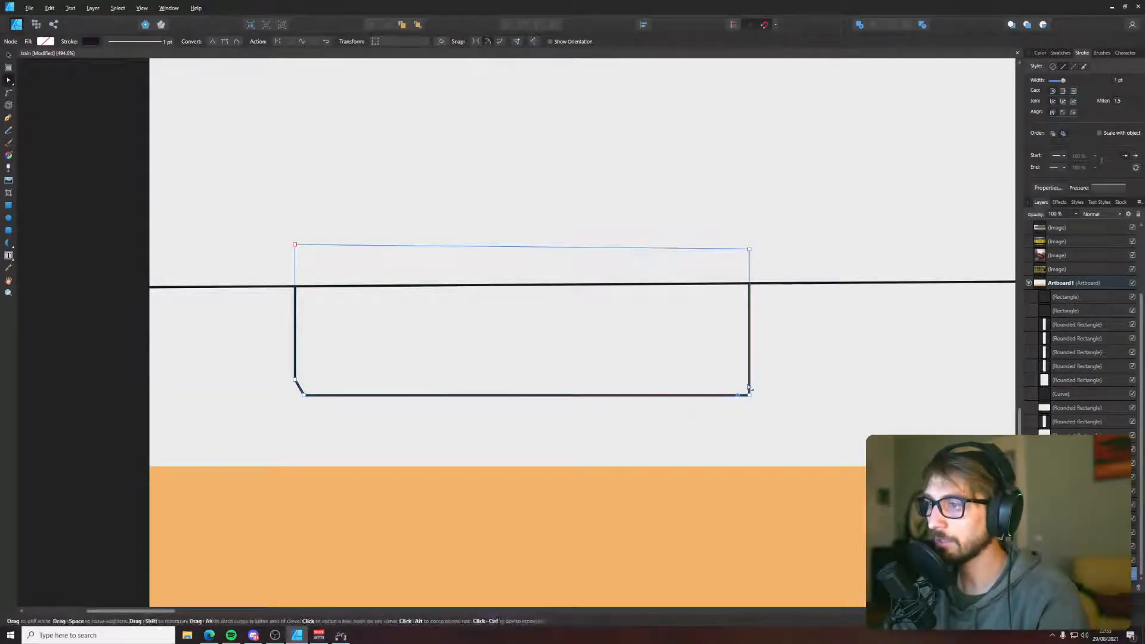
{"action": "key", "text": "Delete"}
{"action": "left_click", "coordinate": [692, 360]}
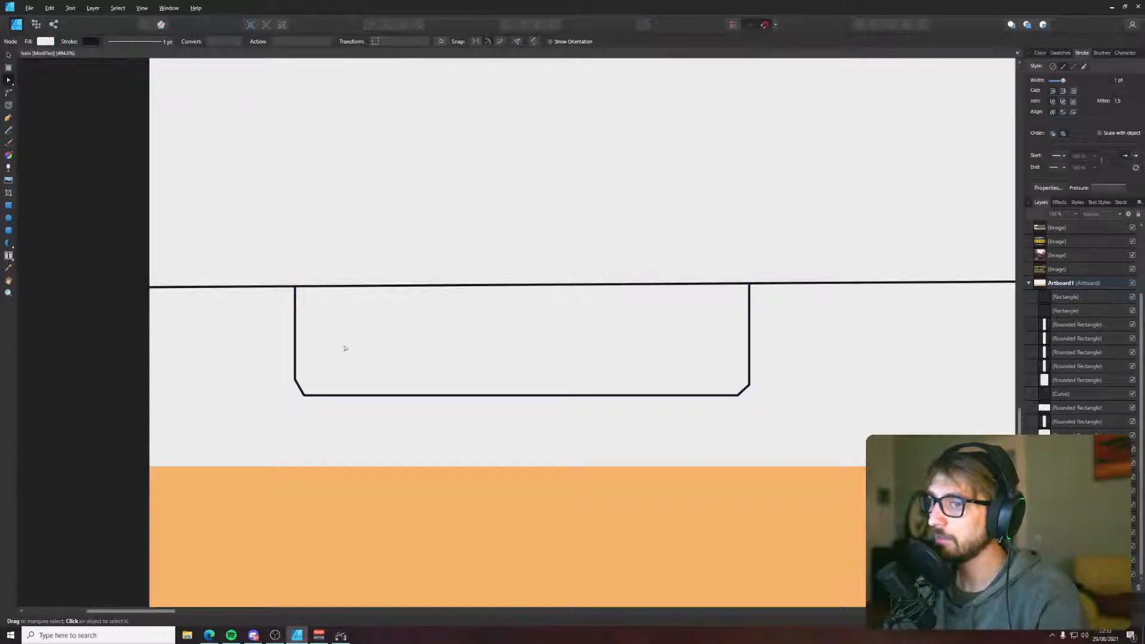
- Draw a narrow upright rectangle beside the underbody box, tucked behind the car body, and duplicate it on the box's other side
{"action": "left_click", "coordinate": [10, 206]}
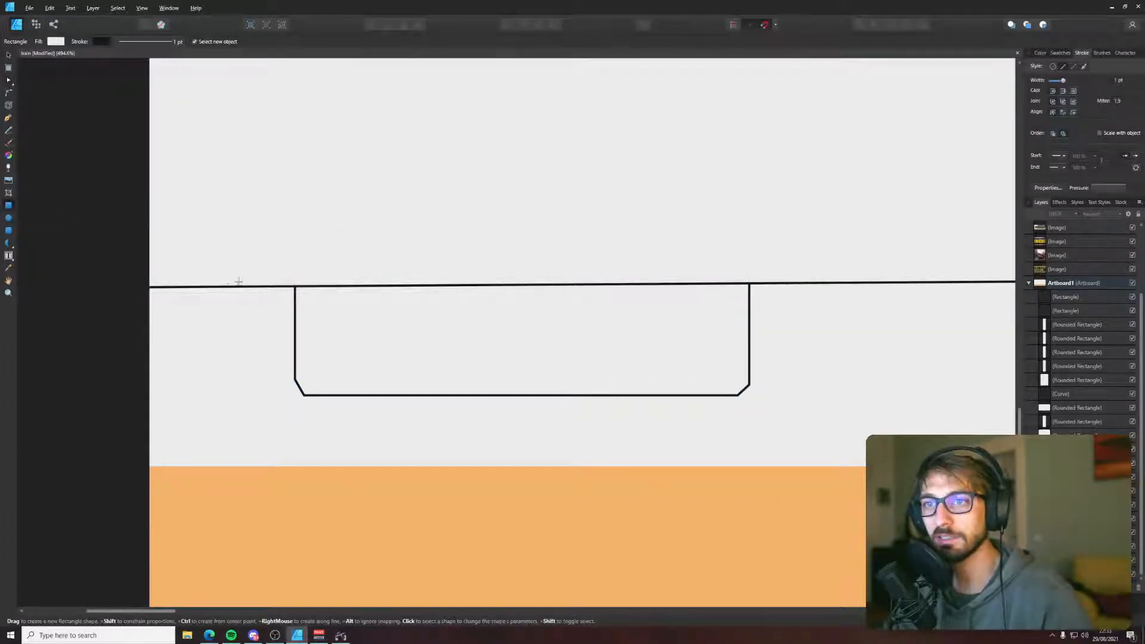
{"action": "left_click_drag", "start_coordinate": [263, 275], "coordinate": [408, 358]}
{"action": "key", "text": "v"}
{"action": "left_click_drag", "start_coordinate": [511, 356], "coordinate": [768, 365]}
{"action": "left_click", "coordinate": [814, 350]}
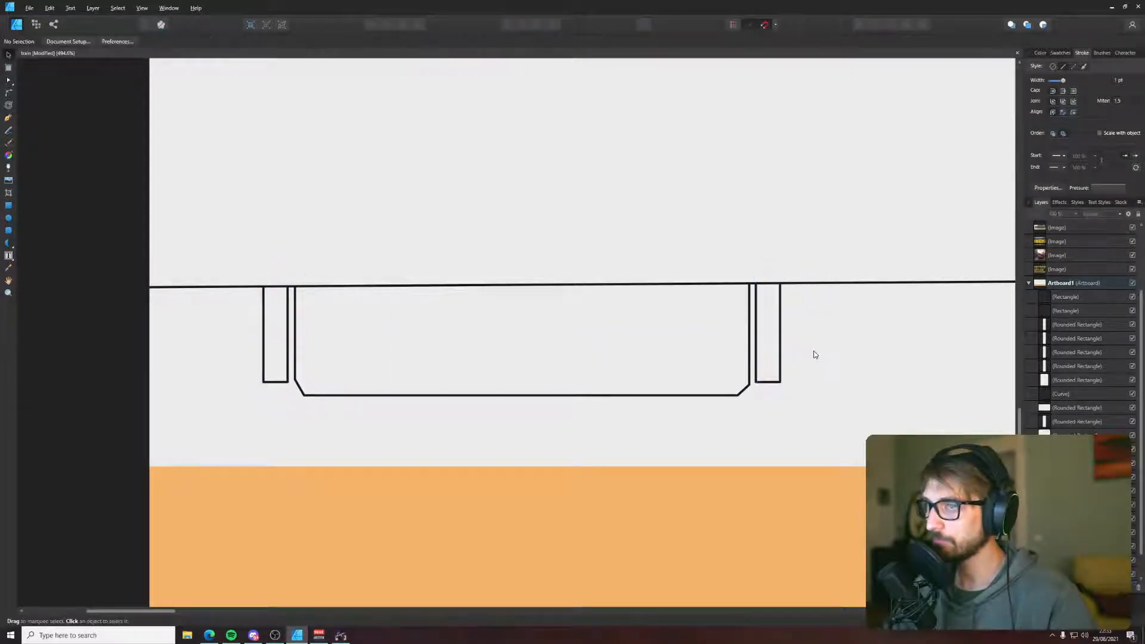
- Draw a circular wheel at the artboard's edge beside the underbody parts and send it behind the second car
{"action": "left_click", "coordinate": [9, 218]}
{"action": "left_click_drag", "start_coordinate": [101, 260], "coordinate": [214, 430]}
{"action": "key", "text": "ctrl+shift+bracketleft"}
{"action": "scroll", "coordinate": [229, 415], "scroll_direction": "down", "scroll_amount": 5}
{"action": "scroll", "coordinate": [230, 415], "scroll_direction": "down", "scroll_amount": 3}
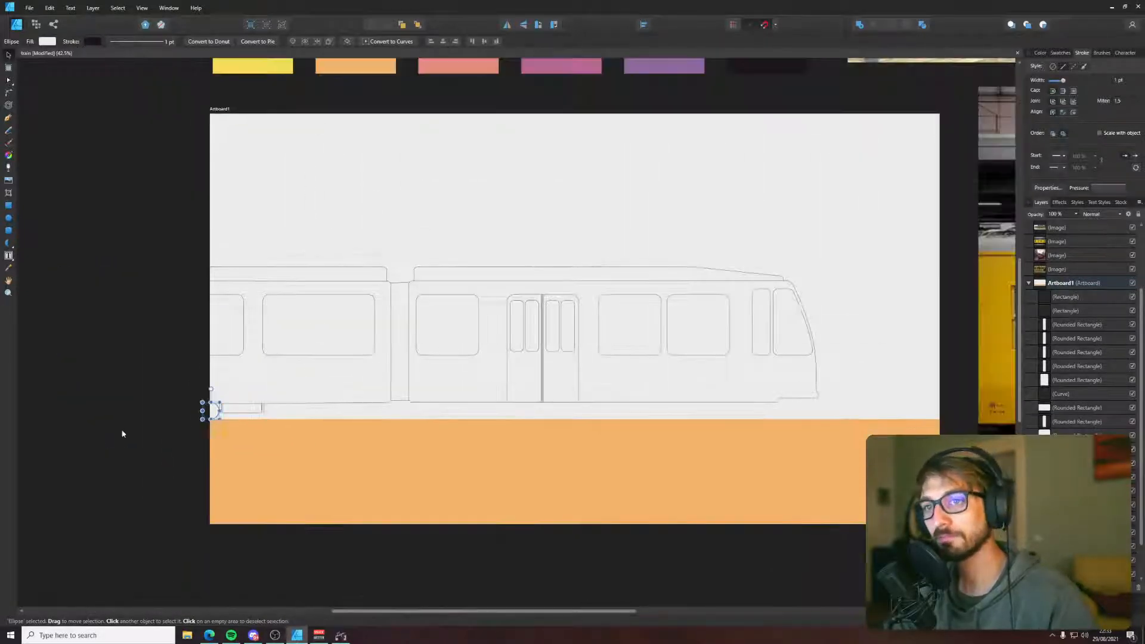
- Enlarge the wheel outward so it reaches further up behind the car body while still resting near the ground
{"action": "left_click", "coordinate": [172, 398]}
{"action": "scroll", "coordinate": [180, 396], "scroll_direction": "up", "scroll_amount": 4}
{"action": "left_click", "coordinate": [216, 418]}
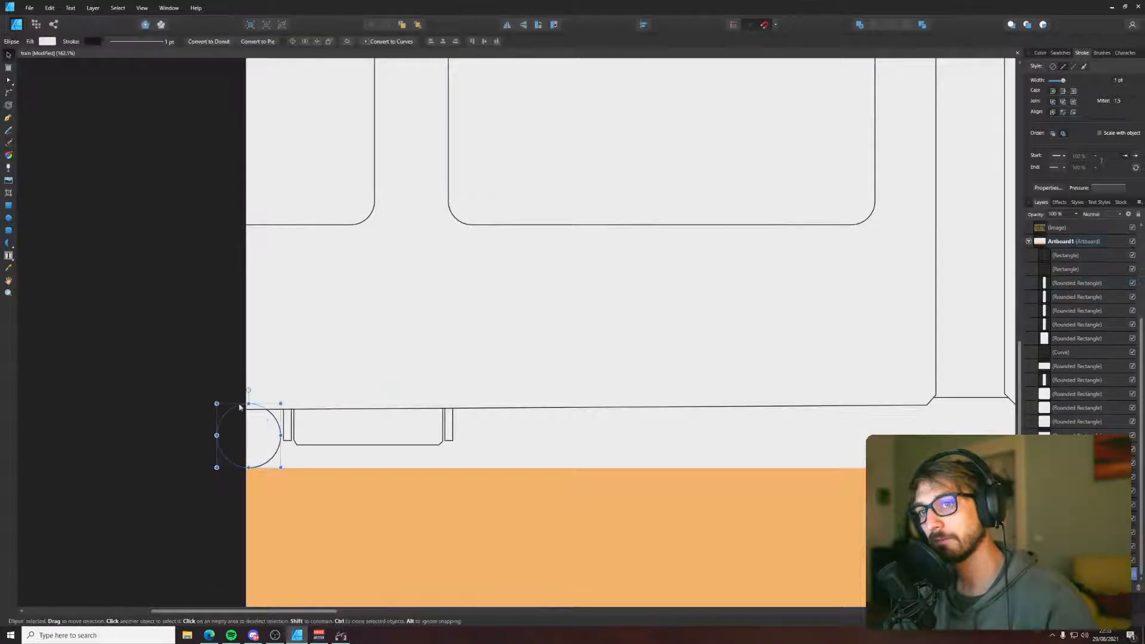
{"action": "left_click_drag", "start_coordinate": [212, 399], "coordinate": [195, 391]}
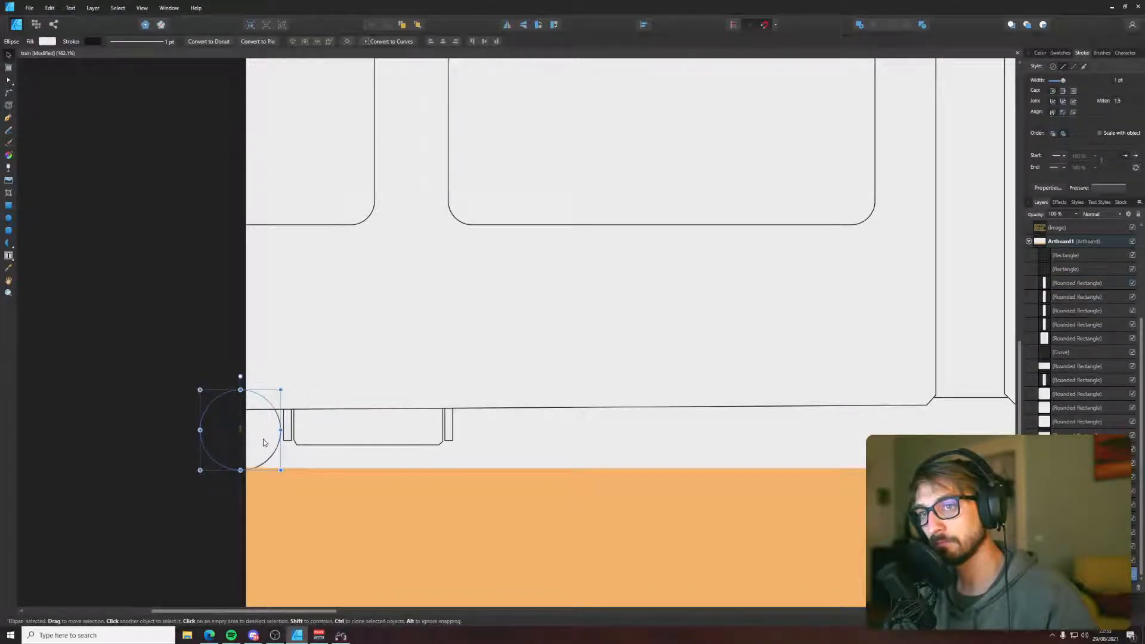
{"action": "left_click", "coordinate": [179, 303]}
{"action": "scroll", "coordinate": [180, 313], "scroll_direction": "down", "scroll_amount": 3}
{"action": "scroll", "coordinate": [181, 314], "scroll_direction": "down", "scroll_amount": 4}
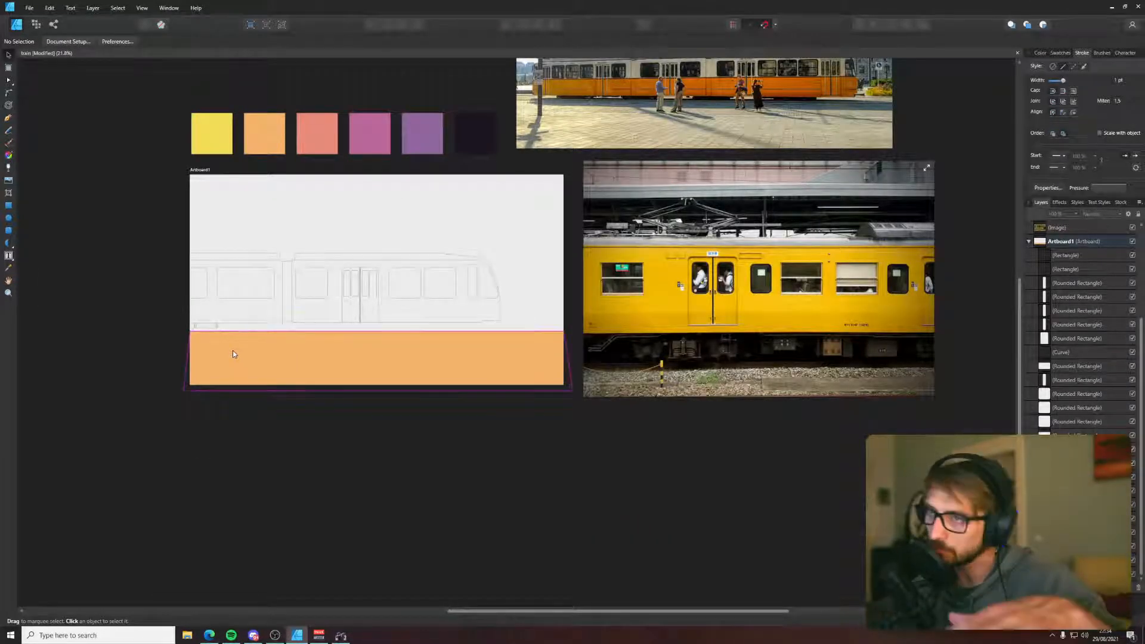
{"action": "scroll", "coordinate": [232, 354], "scroll_direction": "up", "scroll_amount": 1}
{"action": "scroll", "coordinate": [238, 344], "scroll_direction": "up", "scroll_amount": 3}
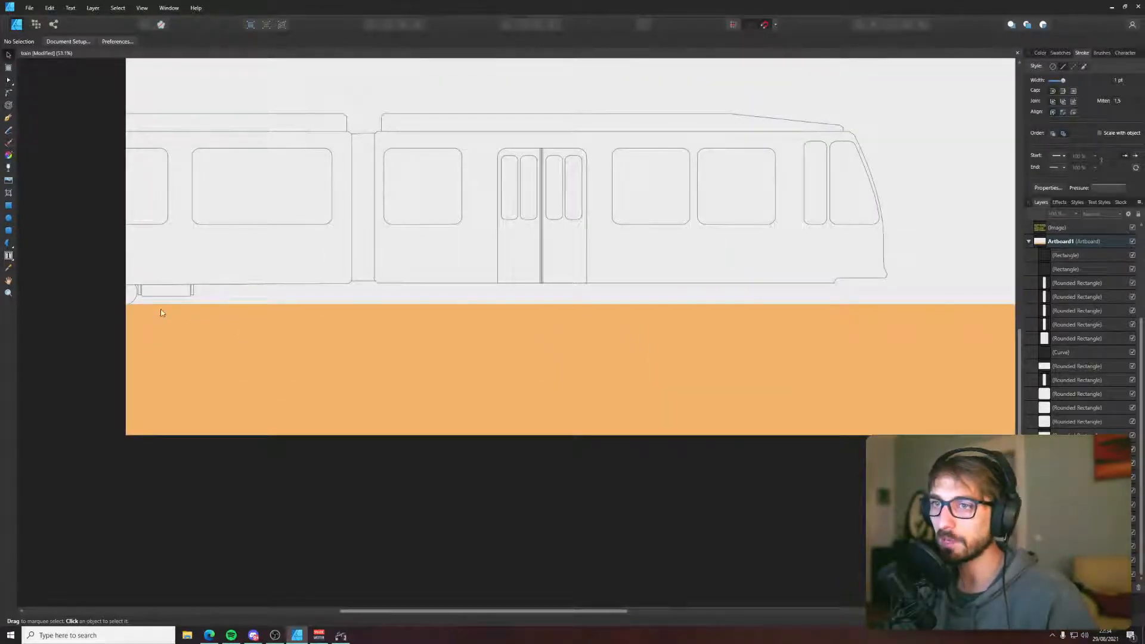
- Enlarge the wheel at the artboard's edge so that its lower half extends behind the orange ground
{"action": "scroll", "coordinate": [152, 308], "scroll_direction": "up", "scroll_amount": 3}
{"action": "left_click", "coordinate": [123, 290]}
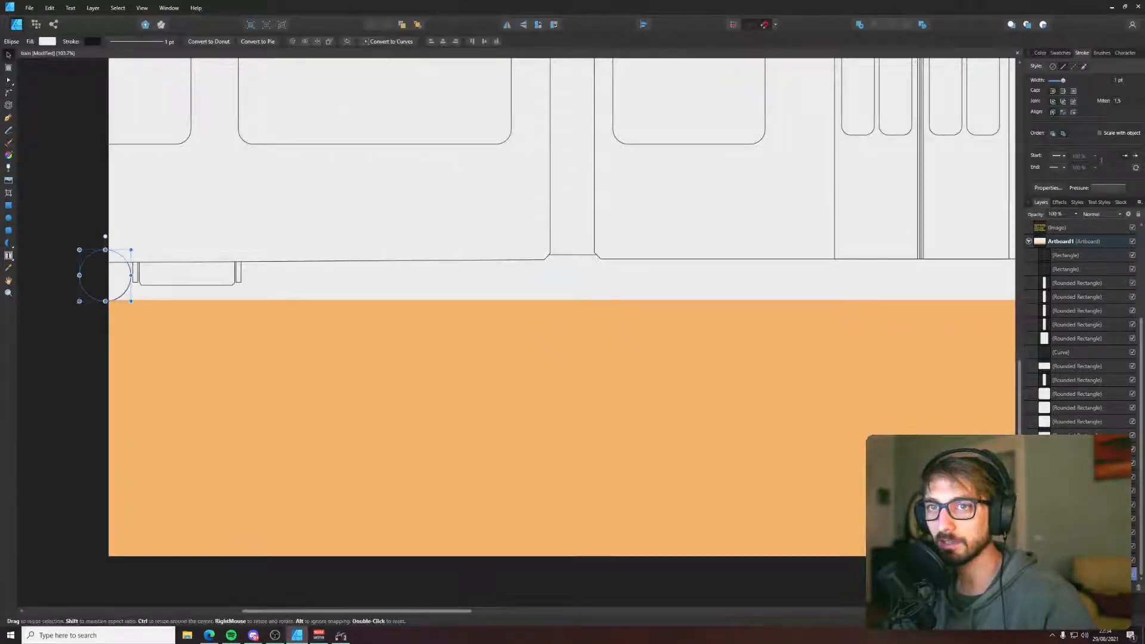
{"action": "mouse_move", "coordinate": [92, 303]}
{"action": "left_mouse_down"}
{"action": "mouse_move", "coordinate": [84, 308]}
{"action": "mouse_move", "coordinate": [136, 330]}
{"action": "left_mouse_up"}
- Enlarge the underbody box together with its two side rectangles and shift the set slightly away from the wheel
{"action": "left_click", "coordinate": [139, 280]}
{"action": "scroll", "coordinate": [139, 280], "scroll_direction": "up", "scroll_amount": 3}
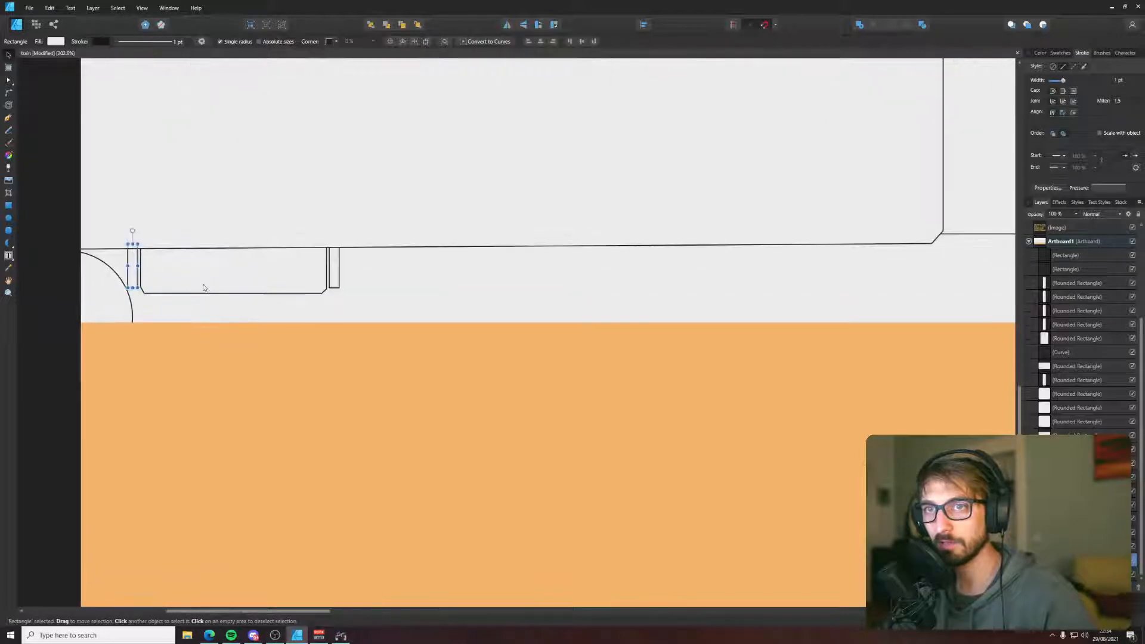
{"action": "left_click", "coordinate": [238, 272], "text": "shift"}
{"action": "left_click", "coordinate": [317, 295], "text": "shift"}
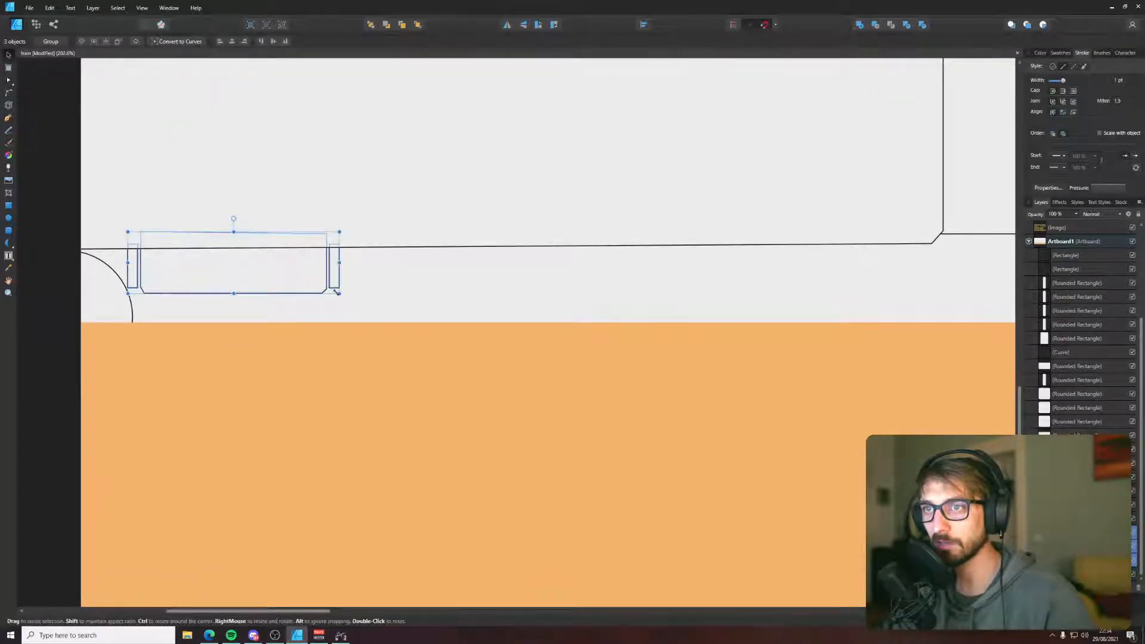
{"action": "left_click_drag", "start_coordinate": [338, 293], "coordinate": [412, 327]}
{"action": "left_click_drag", "start_coordinate": [295, 292], "coordinate": [307, 292]}
{"action": "scroll", "coordinate": [133, 278], "scroll_direction": "down", "scroll_amount": 8}
{"action": "left_click", "coordinate": [42, 254]}
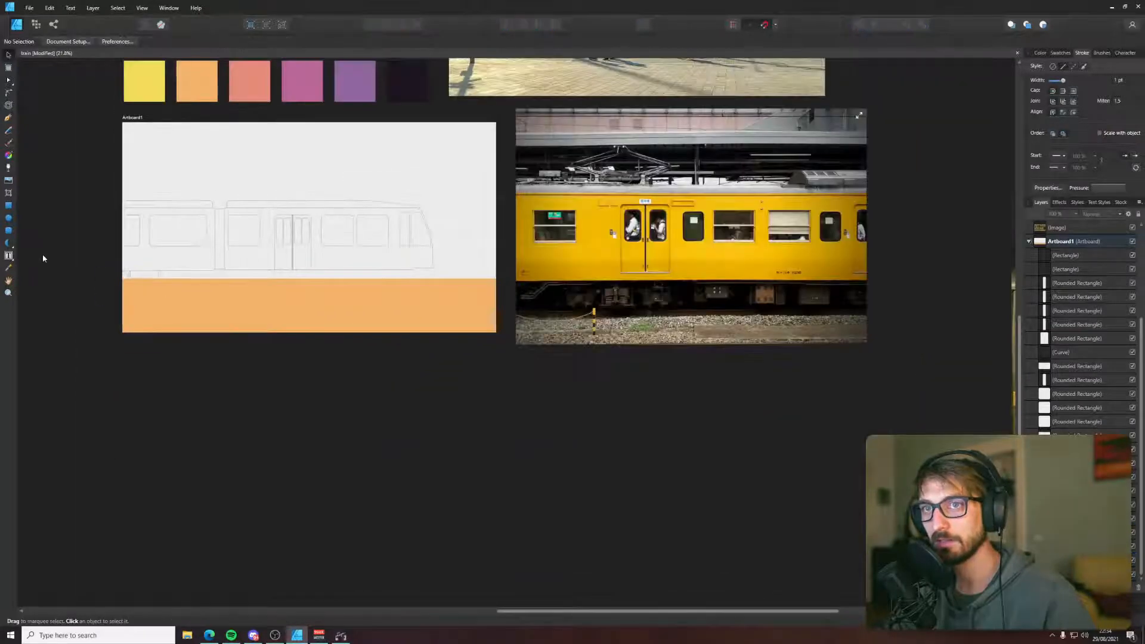
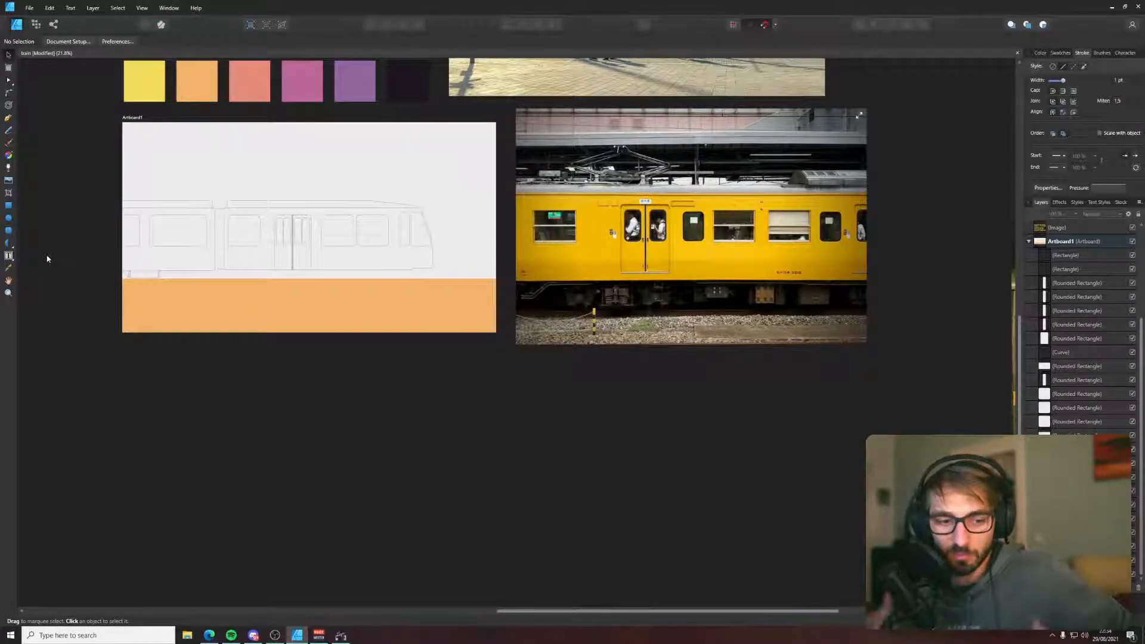
- Duplicate the edge wheel into a side-by-side pair of wheels on the other side of the underbody box
{"action": "scroll", "coordinate": [135, 292], "scroll_direction": "up", "scroll_amount": 3}
{"action": "scroll", "coordinate": [268, 220], "scroll_direction": "up", "scroll_amount": 5}
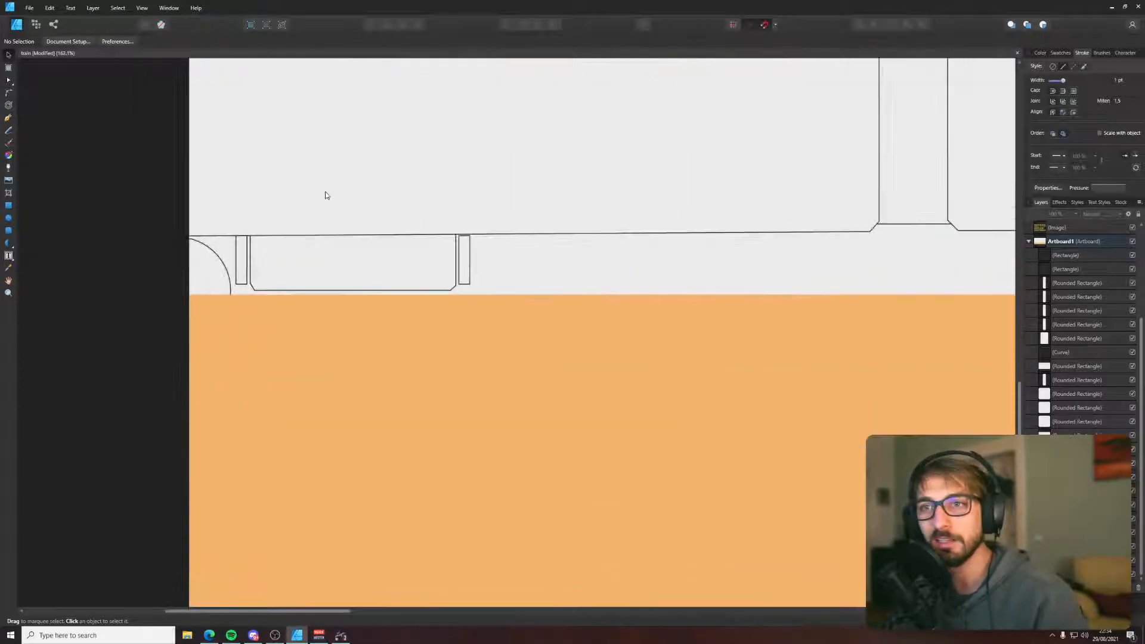
{"action": "left_click_drag", "start_coordinate": [286, 186], "coordinate": [261, 209]}
{"action": "left_click", "coordinate": [189, 279]}
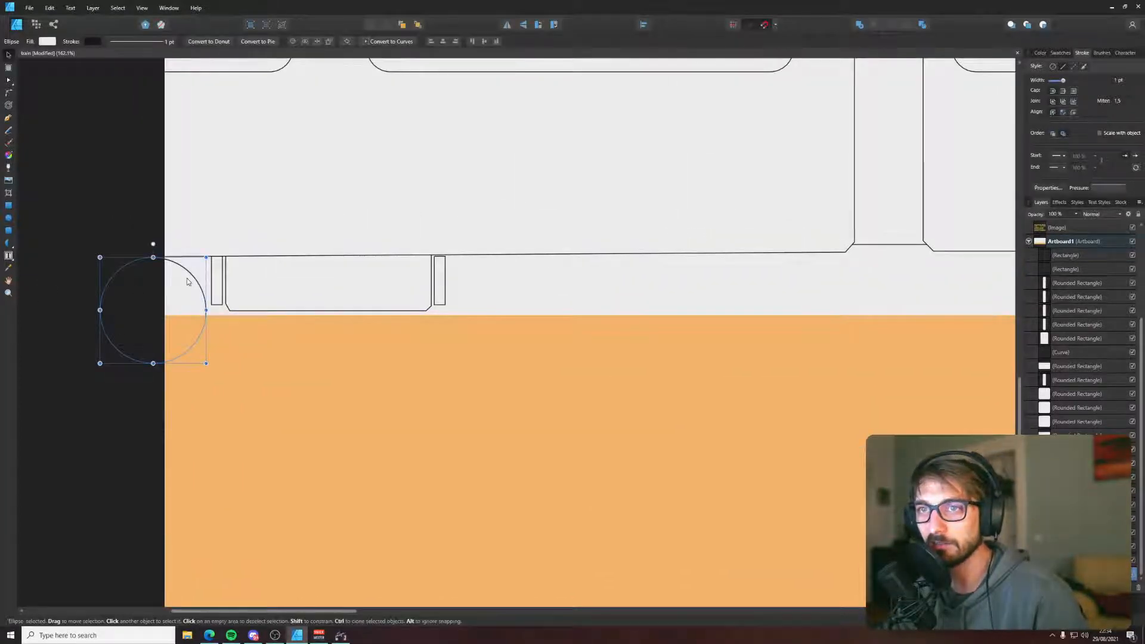
{"action": "mouse_move", "coordinate": [187, 281]}
{"action": "left_mouse_down"}
{"action": "mouse_move", "coordinate": [523, 283]}
{"action": "mouse_move", "coordinate": [669, 299]}
{"action": "left_mouse_up"}
{"action": "left_click", "coordinate": [551, 303], "text": "shift"}
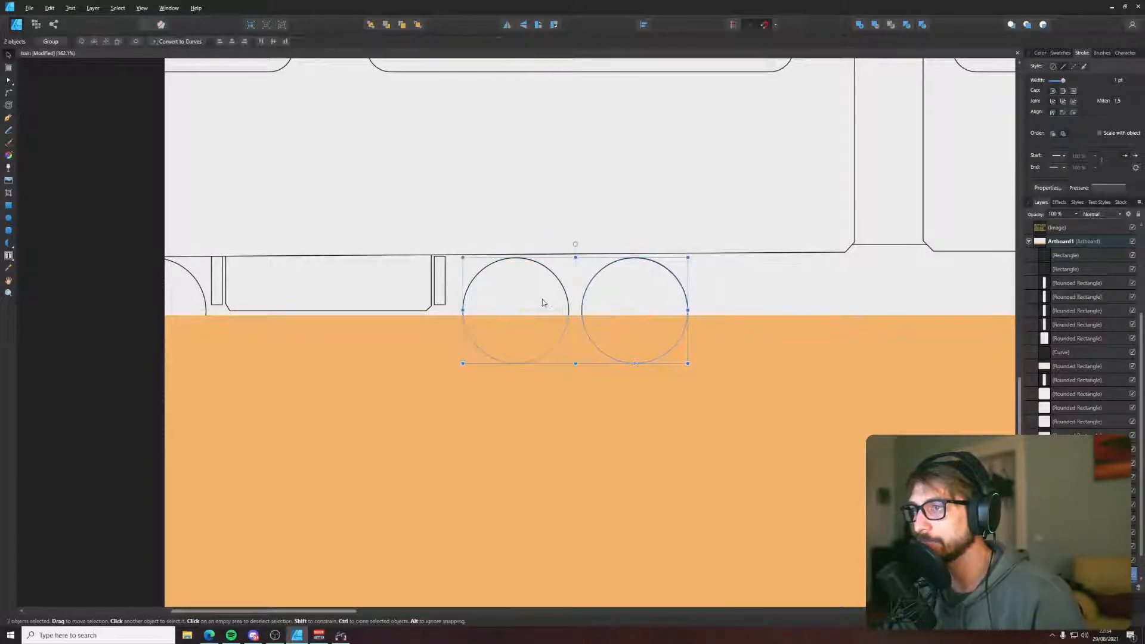
- Duplicate the wheel pair to beneath the car joint and move the original pair closer to the copy
{"action": "left_click_drag", "start_coordinate": [542, 302], "coordinate": [861, 309]}
{"action": "left_click", "coordinate": [549, 302]}
{"action": "left_click", "coordinate": [595, 299], "text": "shift"}
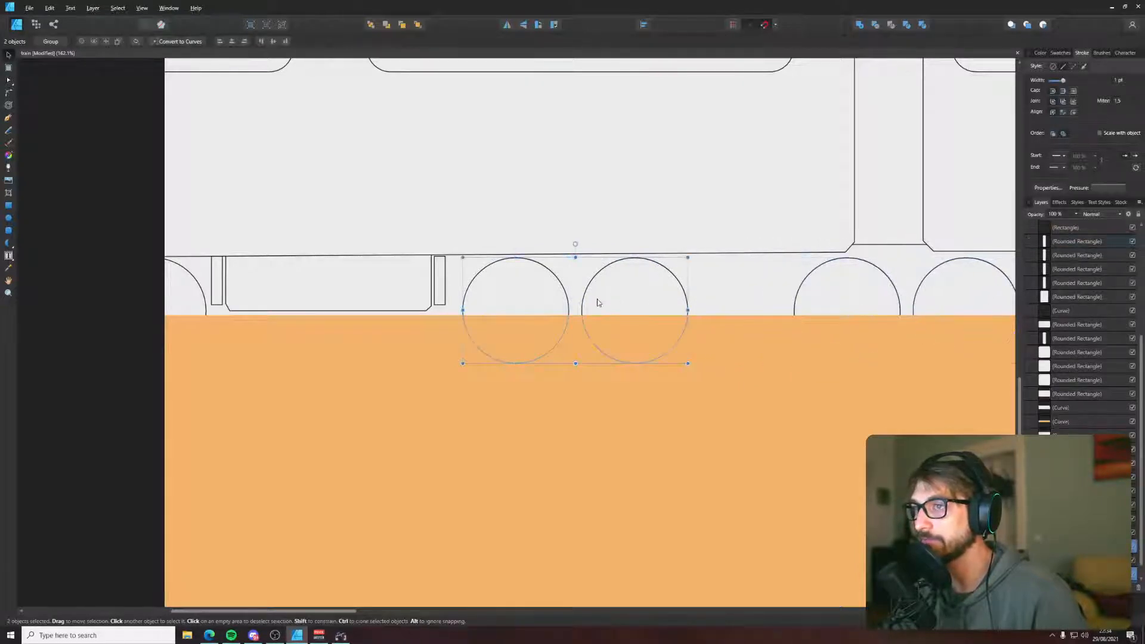
{"action": "left_click_drag", "start_coordinate": [595, 299], "coordinate": [693, 303]}
{"action": "scroll", "coordinate": [769, 292], "scroll_direction": "down", "scroll_amount": 4}
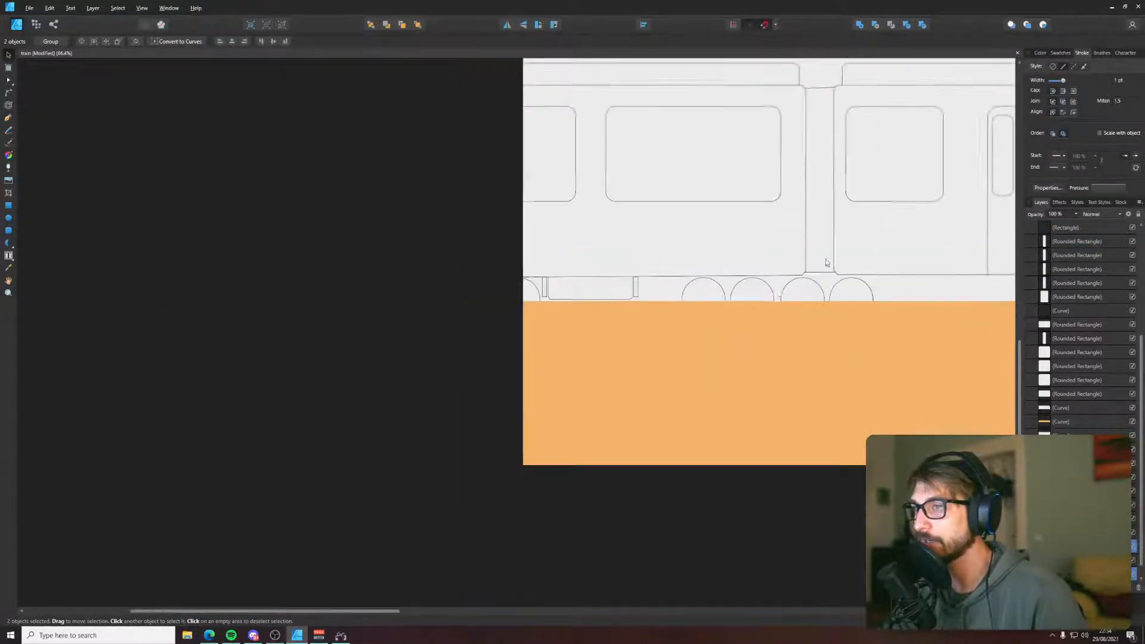
- Select all four wheels and duplicate them beneath the front end of the leading car
{"action": "mouse_move", "coordinate": [826, 263]}
{"action": "left_mouse_down"}
{"action": "mouse_move", "coordinate": [353, 333]}
{"action": "mouse_move", "coordinate": [357, 362]}
{"action": "mouse_move", "coordinate": [553, 361]}
{"action": "mouse_move", "coordinate": [437, 360]}
{"action": "mouse_move", "coordinate": [296, 392]}
{"action": "mouse_move", "coordinate": [646, 416]}
{"action": "left_mouse_up"}
{"action": "left_click", "coordinate": [455, 365], "text": "shift"}
{"action": "left_click", "coordinate": [402, 369], "text": "shift"}
{"action": "scroll", "coordinate": [645, 412], "scroll_direction": "down", "scroll_amount": 5}
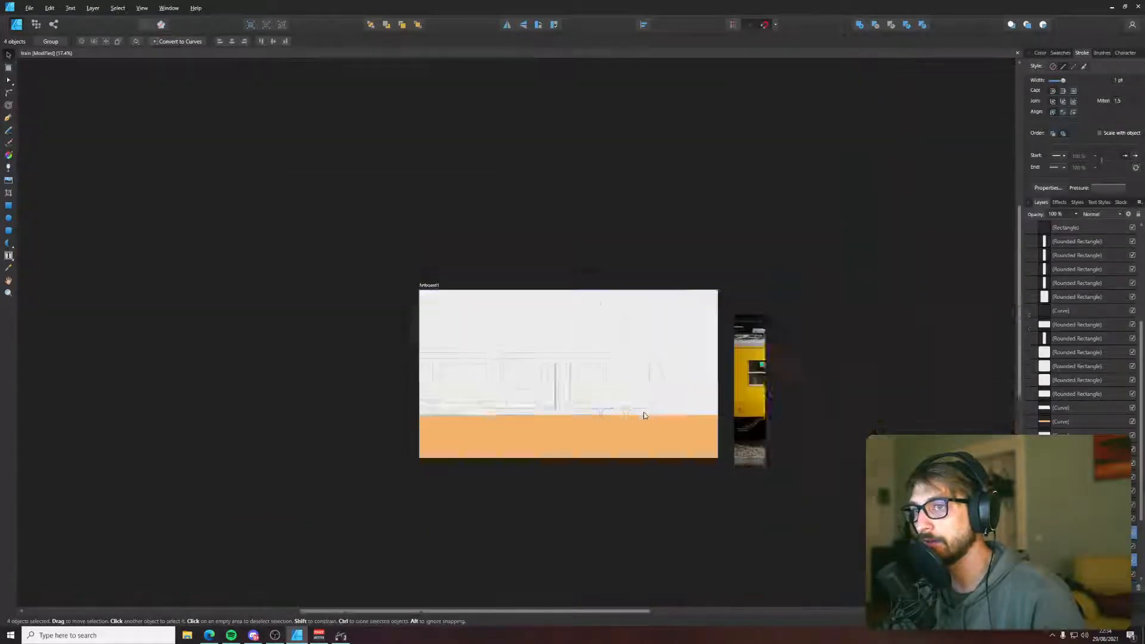
{"action": "left_click", "coordinate": [352, 474]}
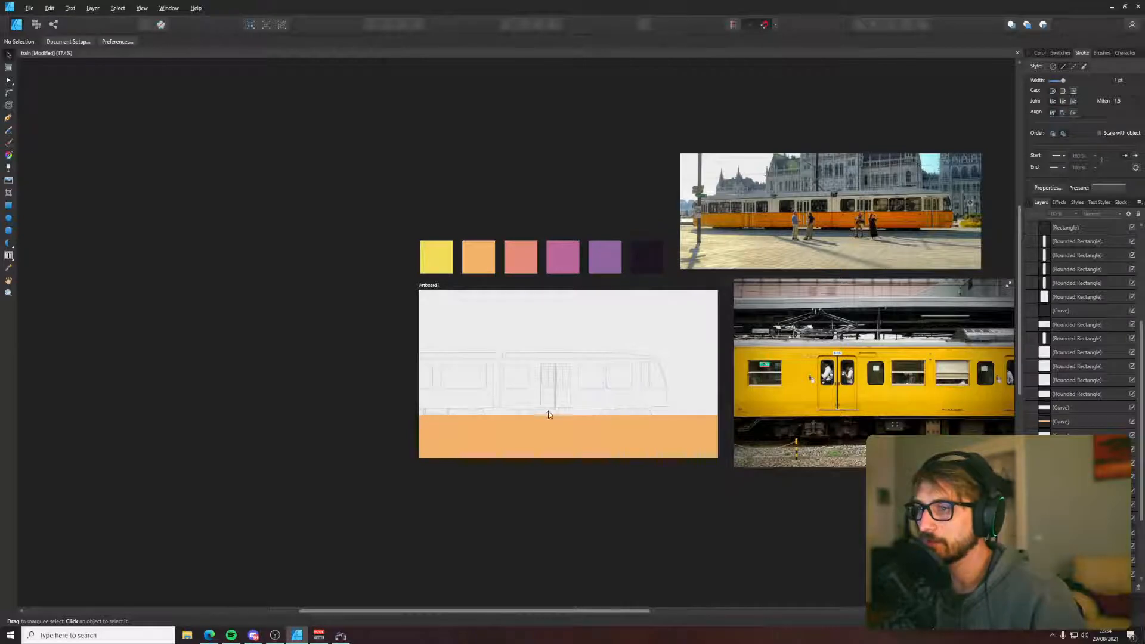
- Move the underbody box and its two side rectangles toward the middle of the gap between the wheels
{"action": "scroll", "coordinate": [549, 414], "scroll_direction": "up", "scroll_amount": 9}
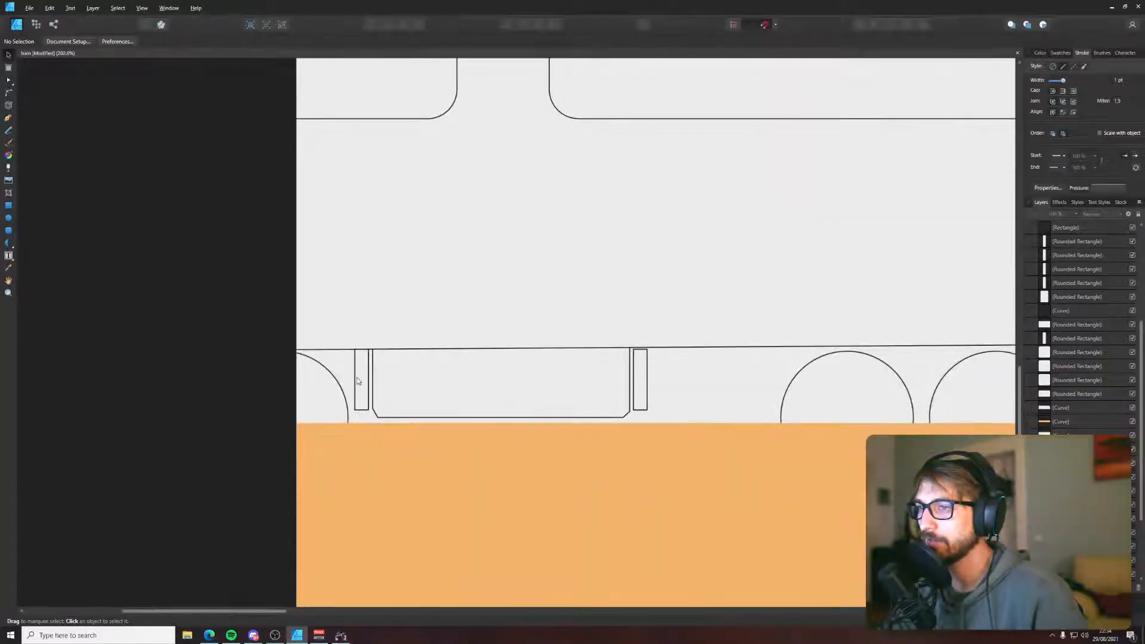
{"action": "left_click", "coordinate": [358, 380]}
{"action": "left_click", "coordinate": [642, 386], "text": "shift"}
{"action": "left_click", "coordinate": [613, 417], "text": "shift"}
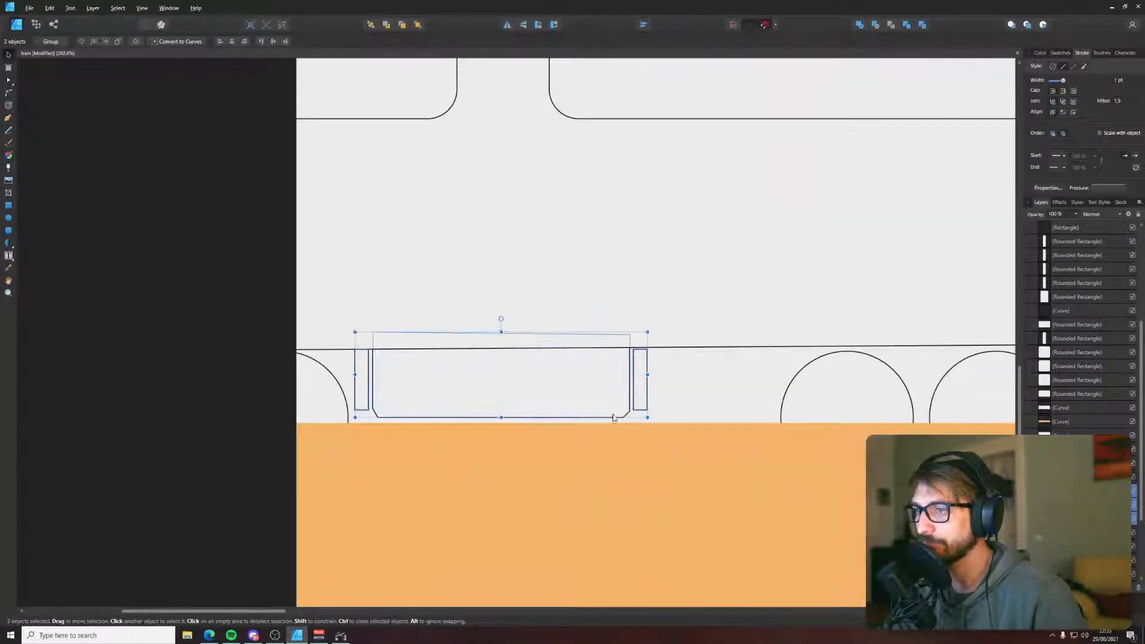
{"action": "left_click_drag", "start_coordinate": [607, 417], "coordinate": [668, 418]}
{"action": "left_click", "coordinate": [255, 358]}
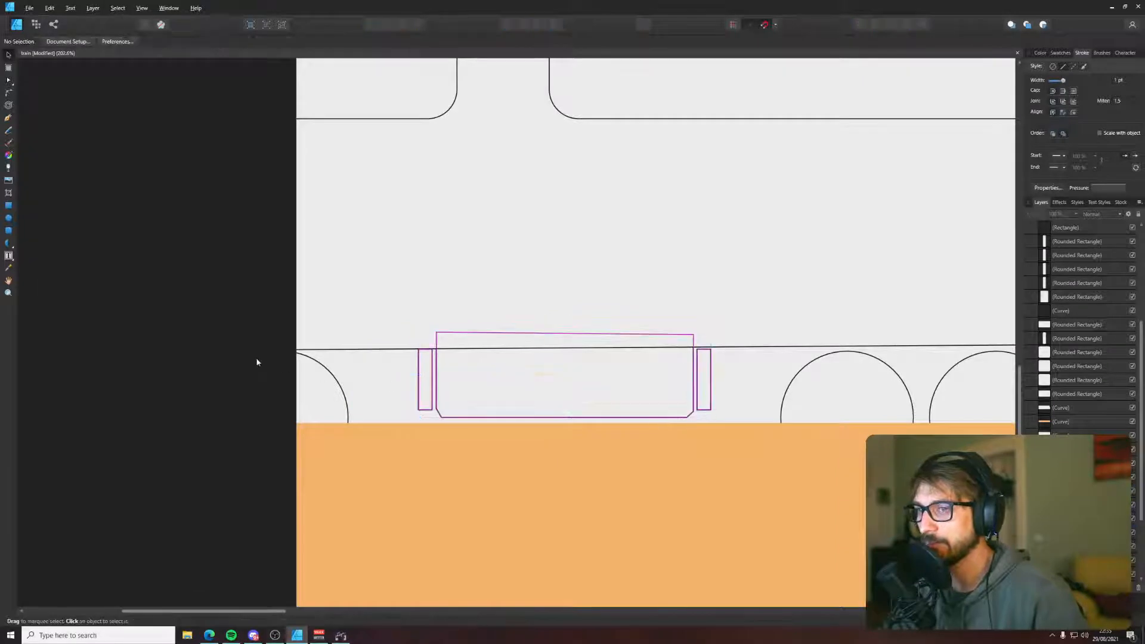
{"action": "scroll", "coordinate": [262, 359], "scroll_direction": "down", "scroll_amount": 6}
{"action": "scroll", "coordinate": [511, 324], "scroll_direction": "down", "scroll_amount": 2}
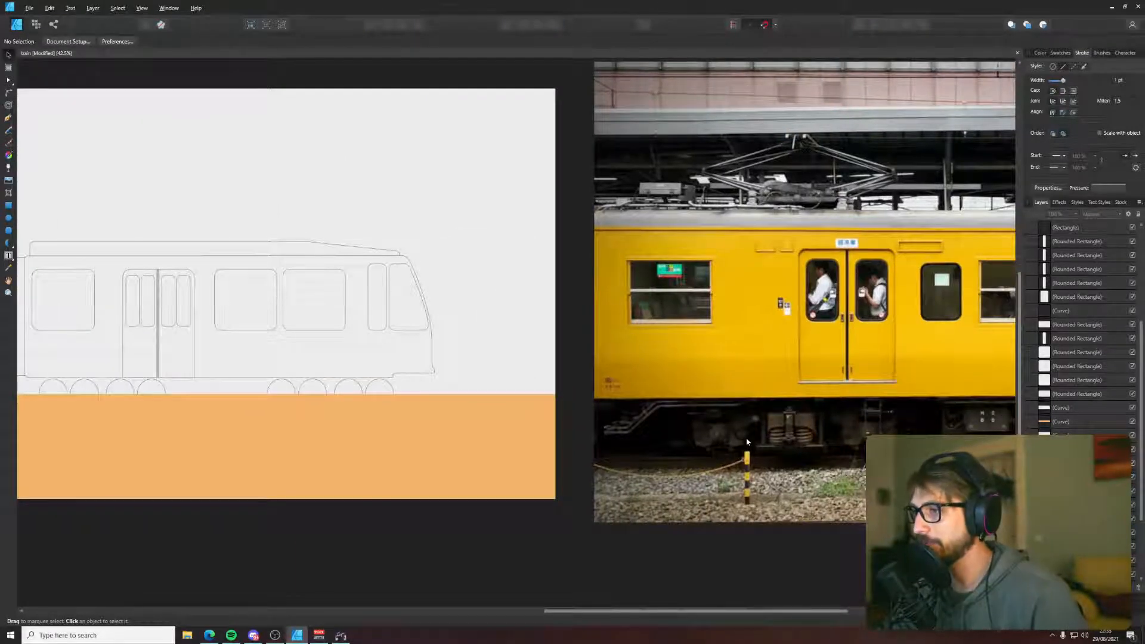
- Narrow the underbody box from its left side and move the left side rectangle up against the shortened box
{"action": "key", "text": "p"}
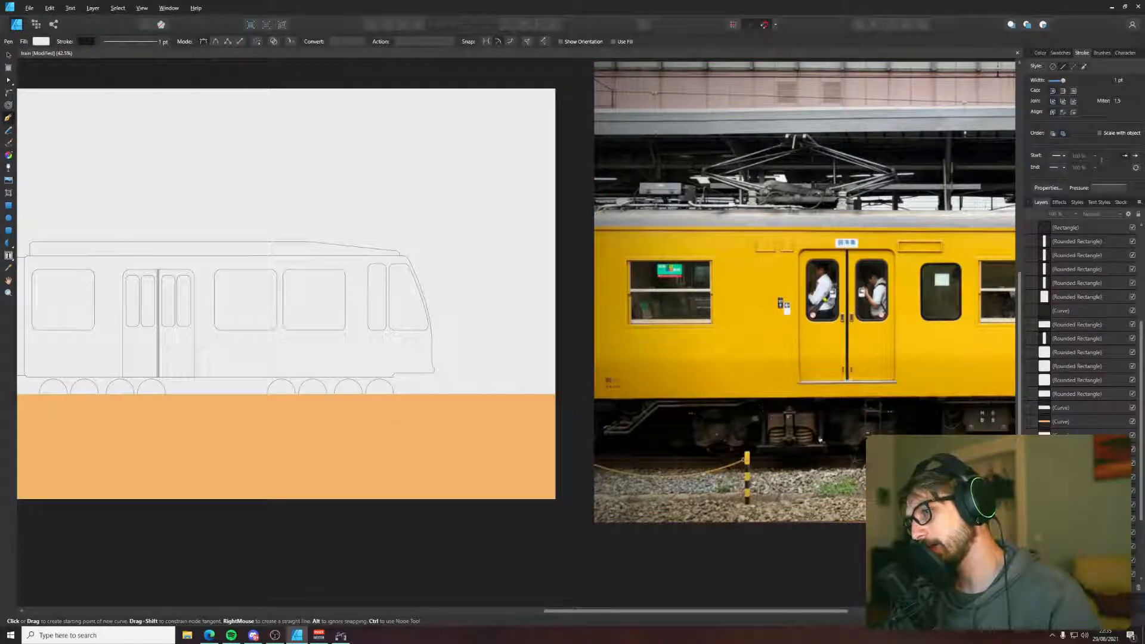
{"action": "scroll", "coordinate": [472, 370], "scroll_direction": "up", "scroll_amount": 8}
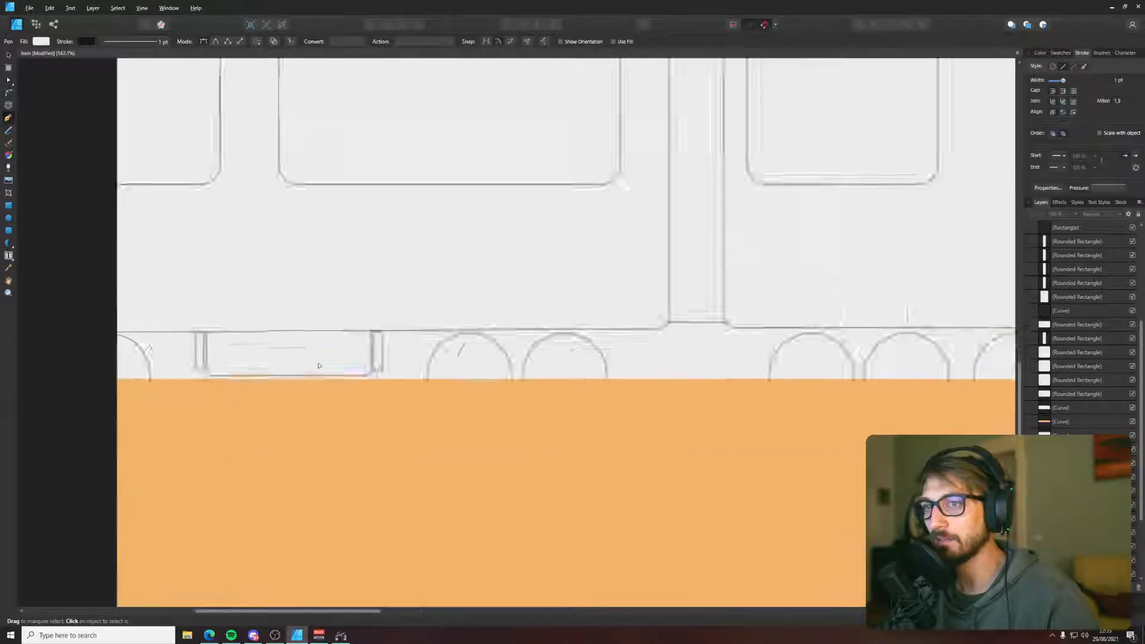
{"action": "scroll", "coordinate": [322, 364], "scroll_direction": "up", "scroll_amount": 4}
{"action": "left_click_drag", "start_coordinate": [266, 335], "coordinate": [449, 339]}
{"action": "left_click", "coordinate": [208, 354]}
{"action": "left_click", "coordinate": [225, 369], "text": "shift"}
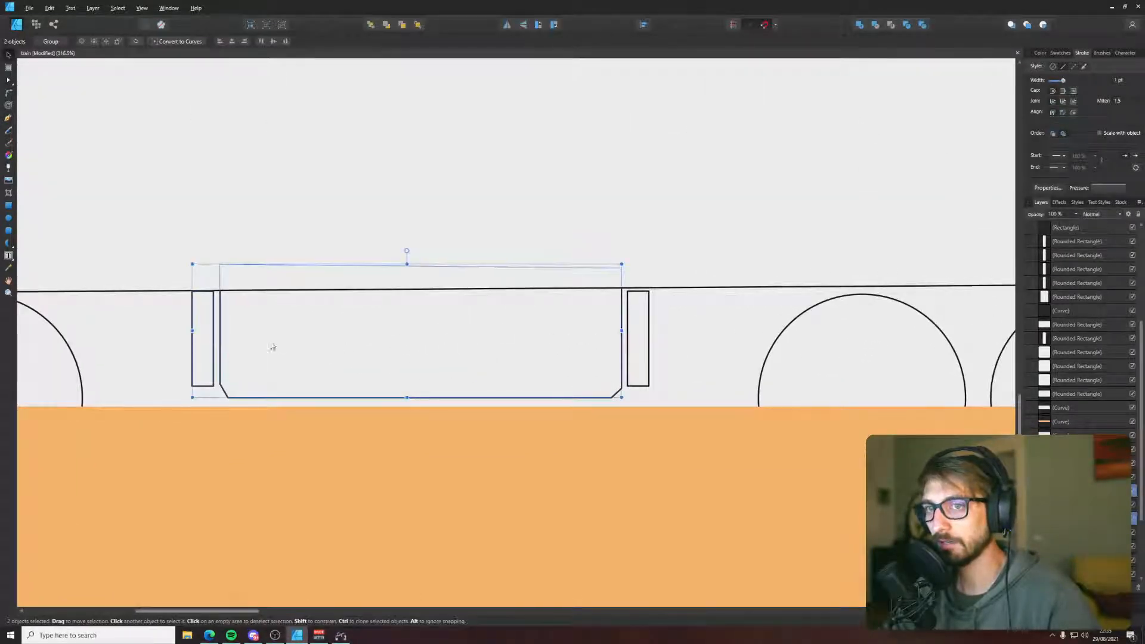
{"action": "key", "text": "Escape"}
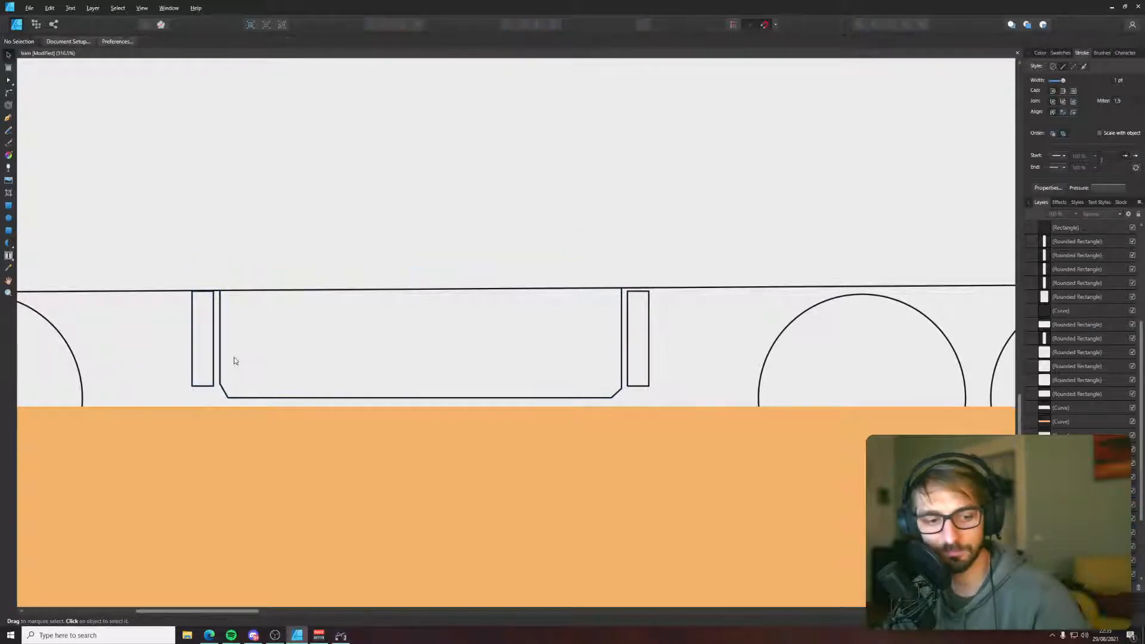
{"action": "left_click", "coordinate": [233, 360]}
{"action": "left_click_drag", "start_coordinate": [217, 329], "coordinate": [312, 329]}
{"action": "left_click", "coordinate": [199, 347]}
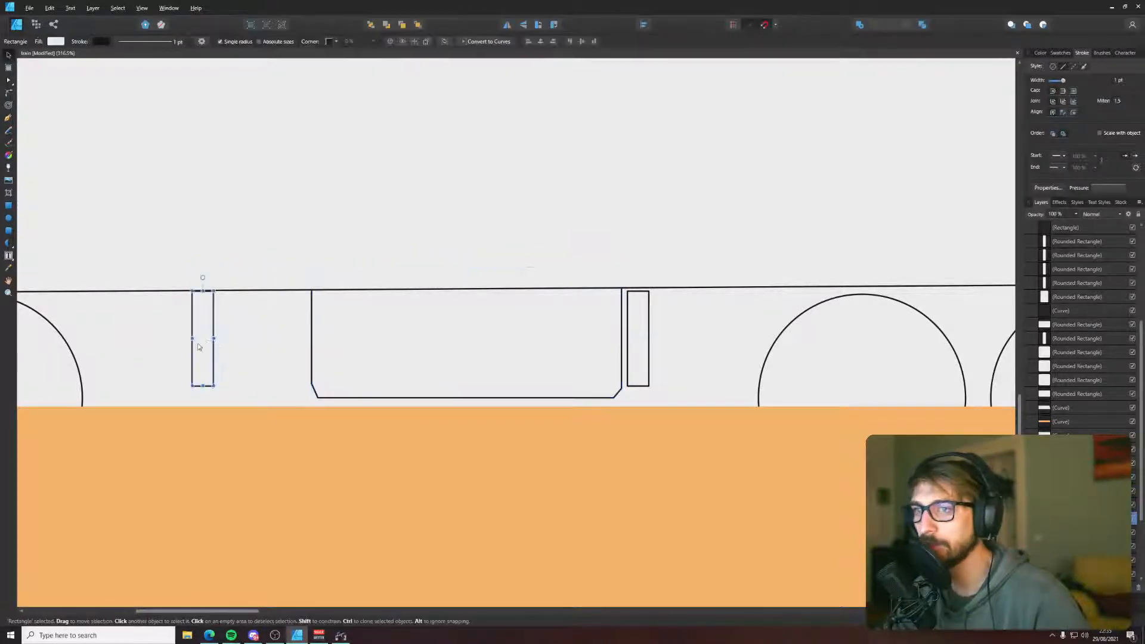
{"action": "left_click_drag", "start_coordinate": [199, 346], "coordinate": [292, 346]}
{"action": "left_click", "coordinate": [257, 291]}
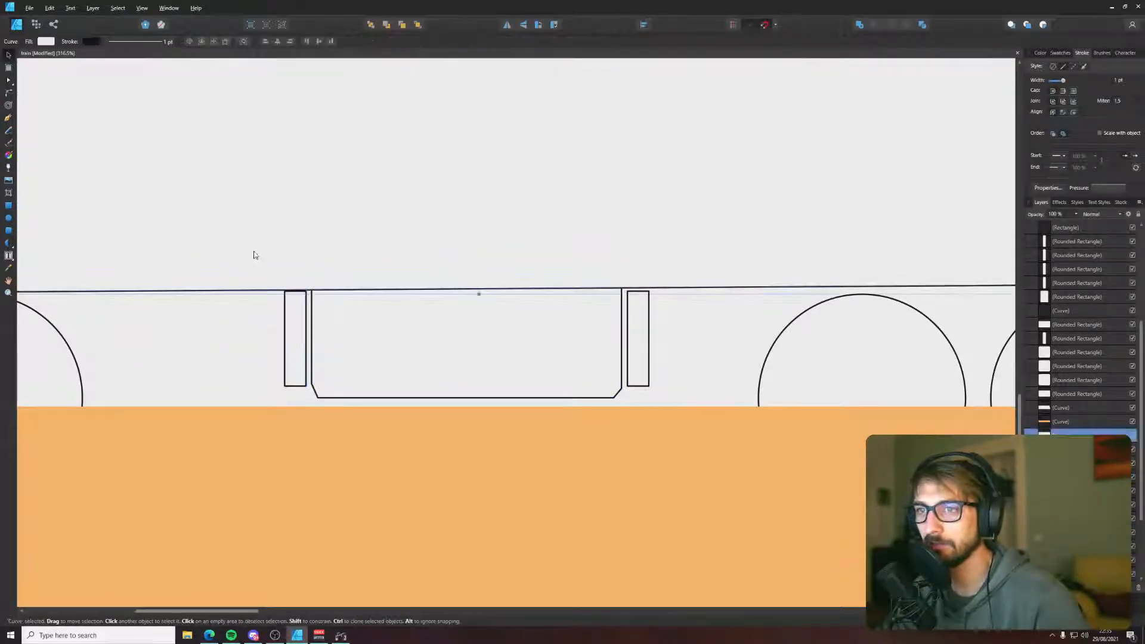
{"action": "left_click_drag", "start_coordinate": [255, 256], "coordinate": [336, 267]}
{"action": "left_click_drag", "start_coordinate": [344, 177], "coordinate": [504, 334]}
{"action": "key", "text": "ctrl+z"}
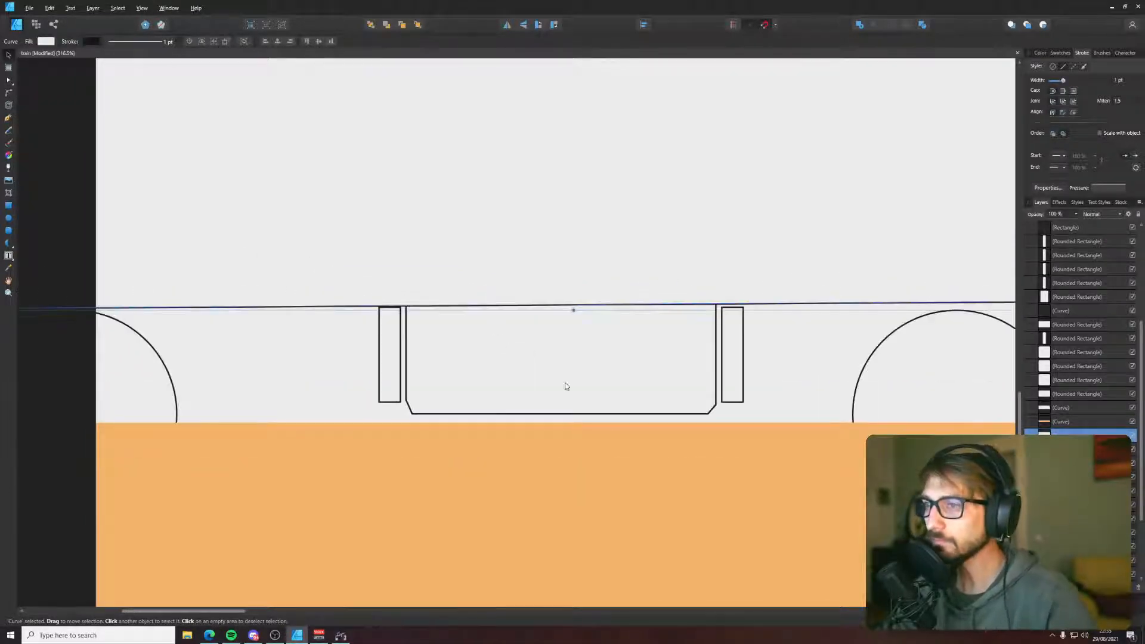
- Shift the underbody box and both side rectangles slightly left toward the edge wheel
{"action": "left_click", "coordinate": [737, 376]}
{"action": "left_click", "coordinate": [390, 358], "text": "shift"}
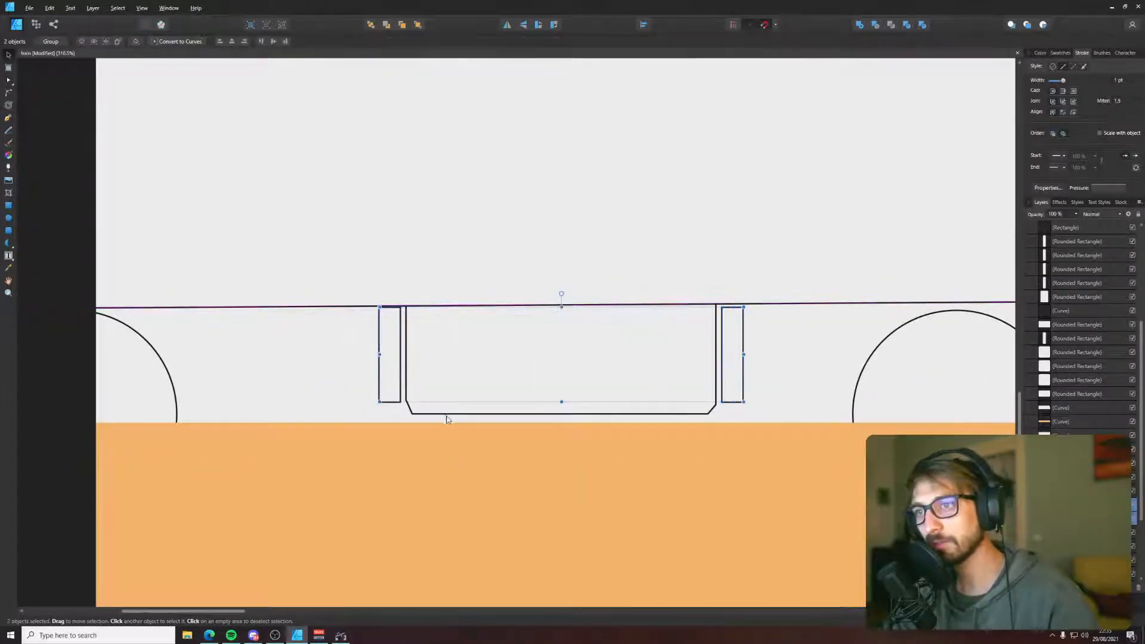
{"action": "left_click", "coordinate": [448, 416], "text": "shift"}
{"action": "left_click_drag", "start_coordinate": [449, 417], "coordinate": [429, 442]}
{"action": "left_click", "coordinate": [429, 459]}
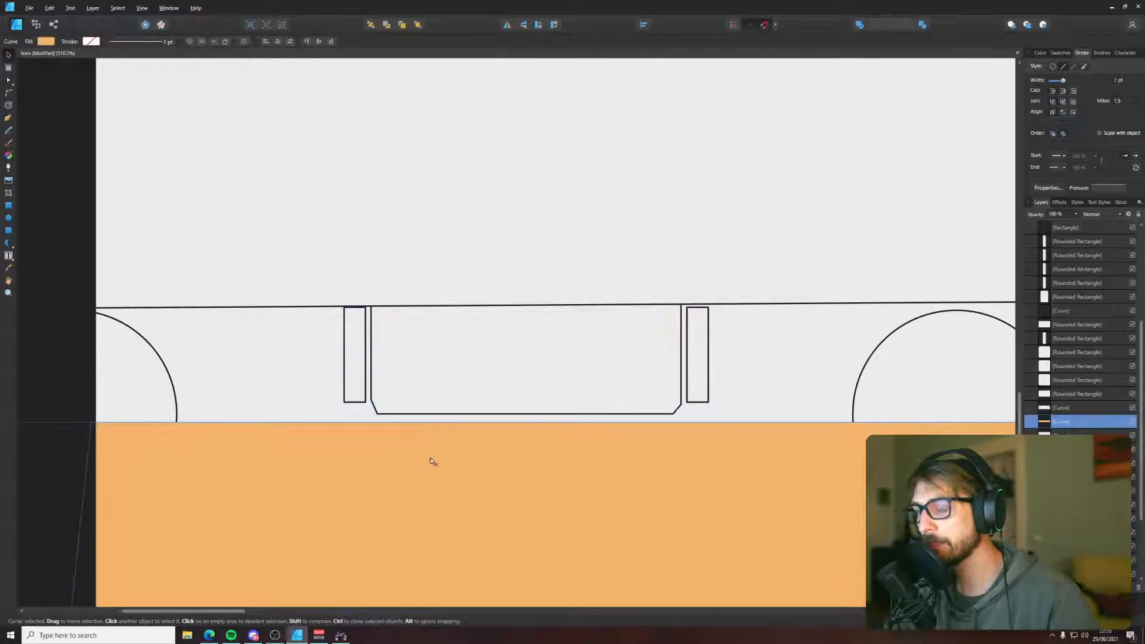
- Draw a bracket with concave curved lower corners between the edge wheel and the underbody box, and send it behind the car body
{"action": "key", "text": "p"}
{"action": "left_click", "coordinate": [188, 296]}
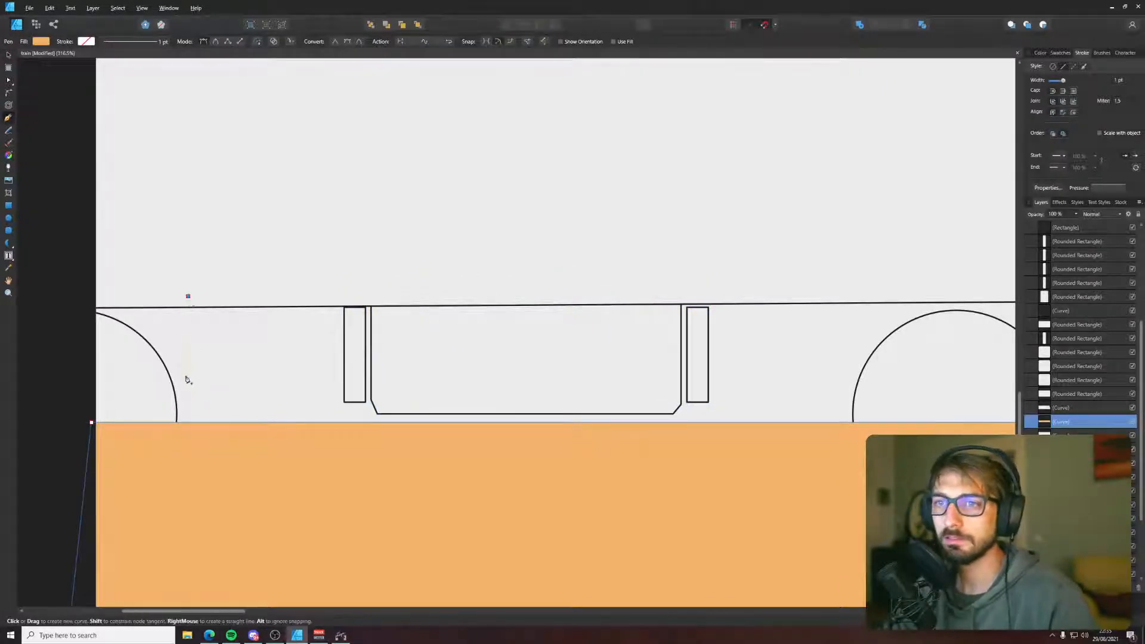
{"action": "left_click", "coordinate": [188, 377]}
{"action": "left_click", "coordinate": [218, 401]}
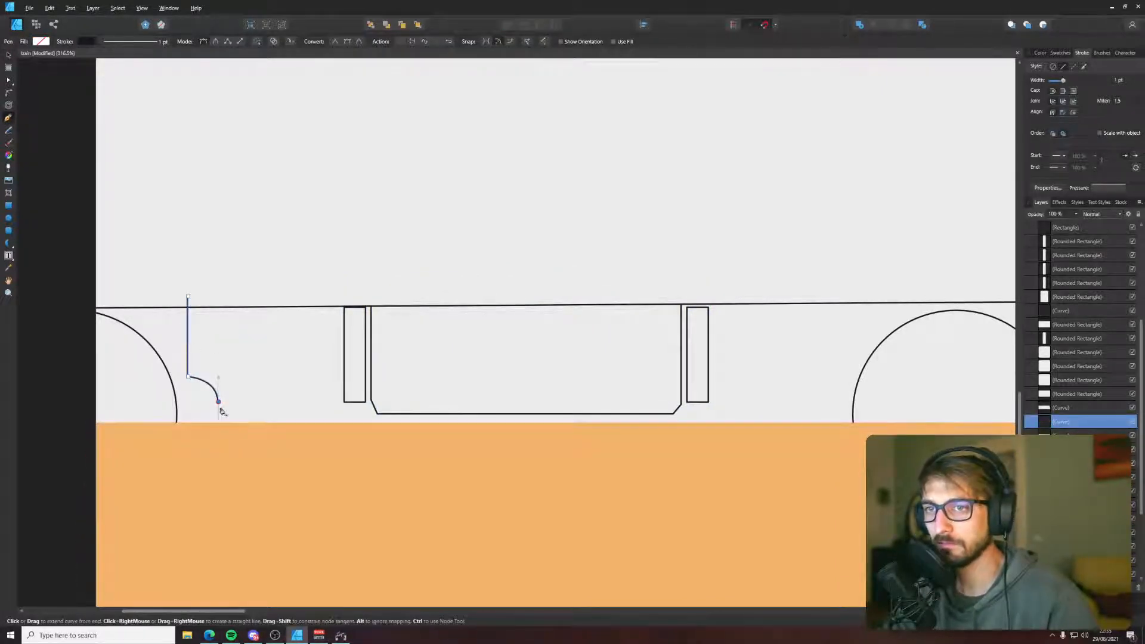
{"action": "left_click", "coordinate": [281, 401]}
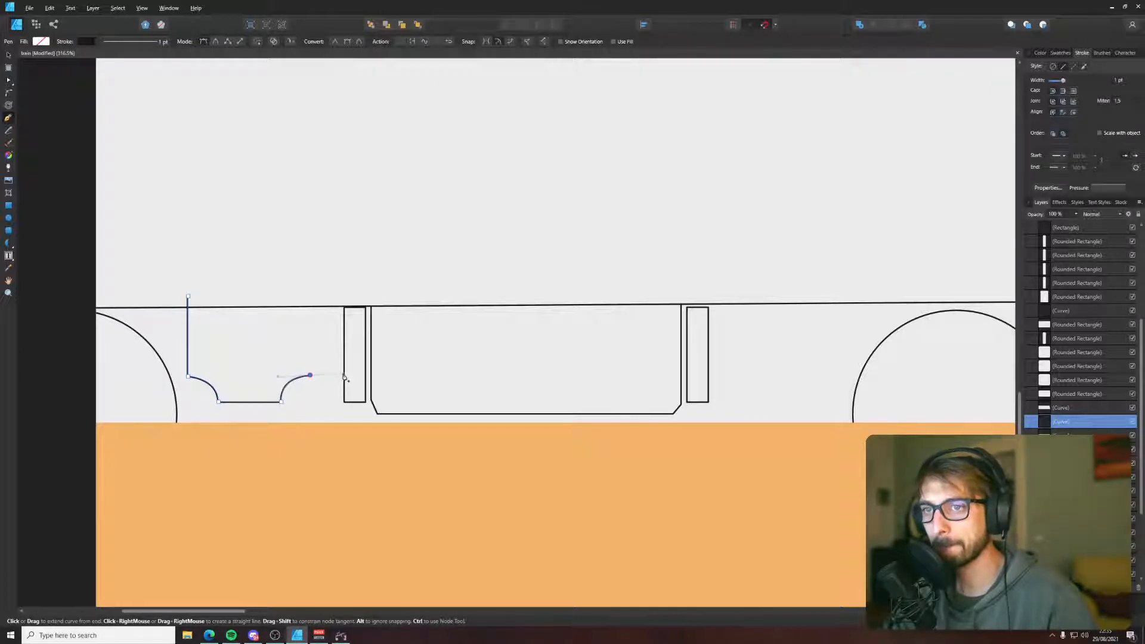
{"action": "left_click_drag", "start_coordinate": [342, 378], "coordinate": [343, 378]}
{"action": "left_click", "coordinate": [310, 375]}
{"action": "left_click", "coordinate": [310, 292]}
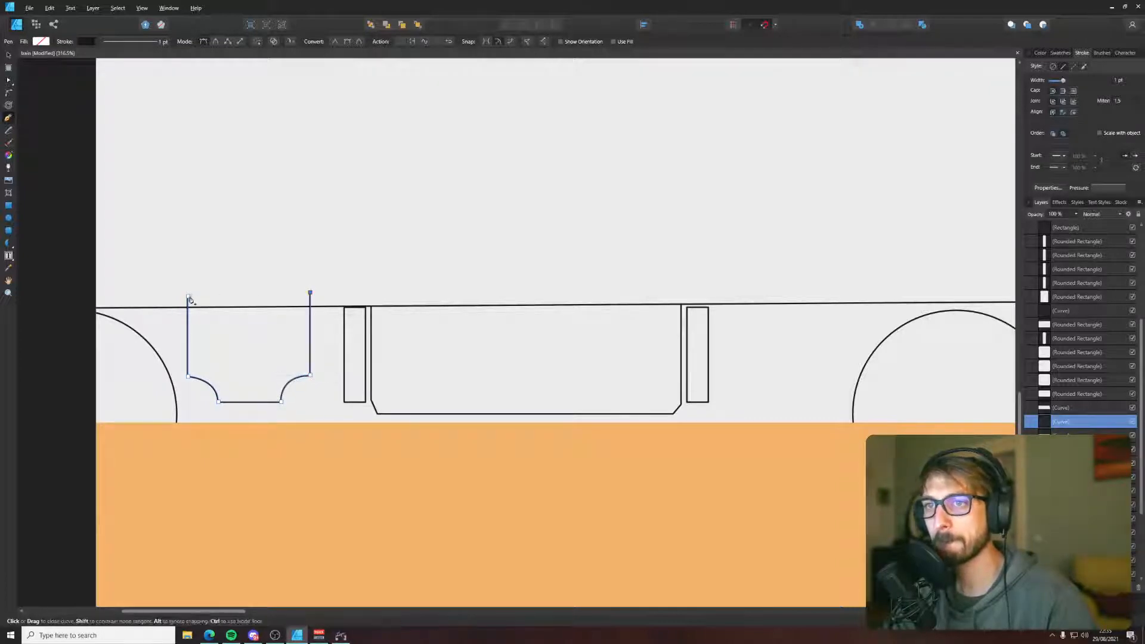
{"action": "left_click", "coordinate": [188, 297]}
{"action": "key", "text": "v"}
{"action": "key", "text": "ctrl+shift+["}
{"action": "key", "text": "p"}
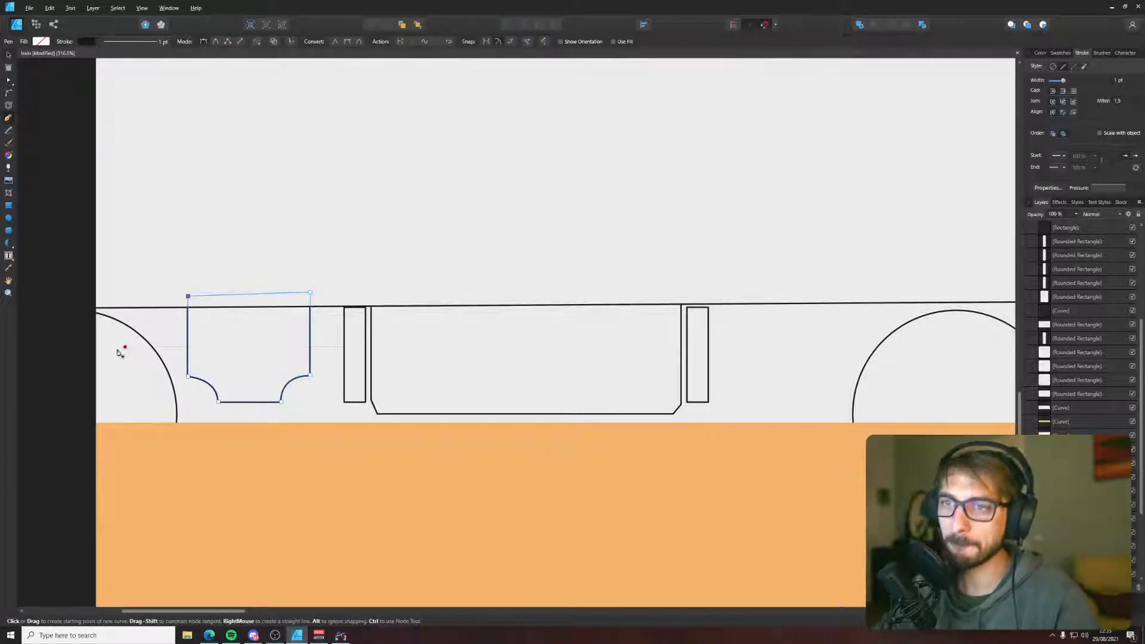
{"action": "key", "text": "v"}
{"action": "left_click", "coordinate": [87, 346]}
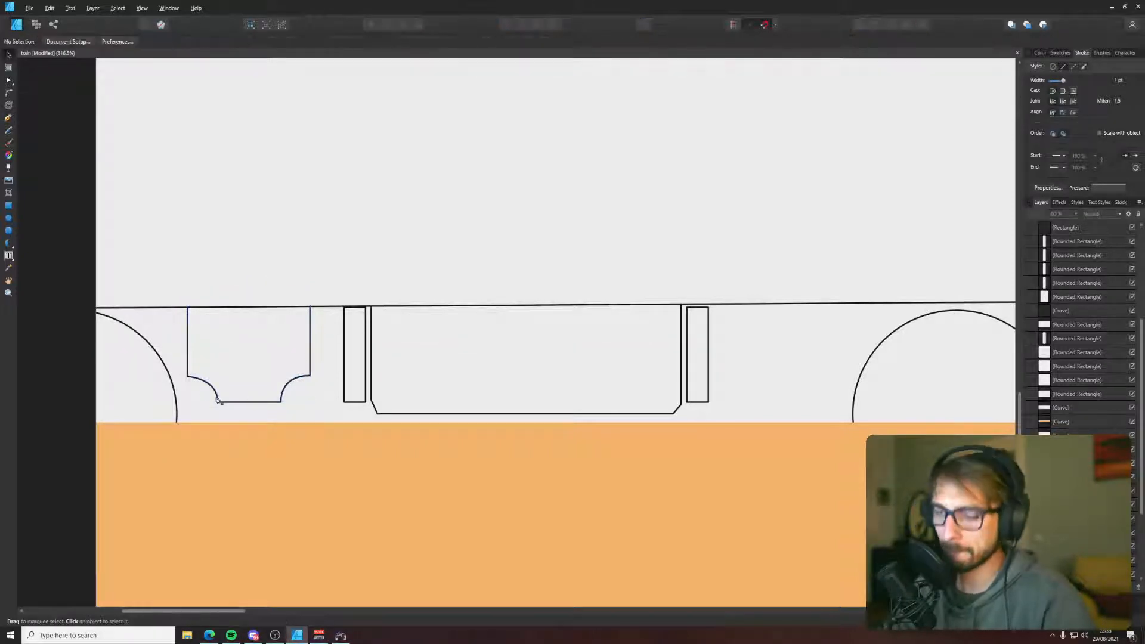
- Draw a narrow upright four-sided shape with a slanted top over the bracket's left curved corner using the Pen tool
{"action": "key", "text": "p"}
{"action": "scroll", "coordinate": [218, 400], "scroll_direction": "up", "scroll_amount": 5}
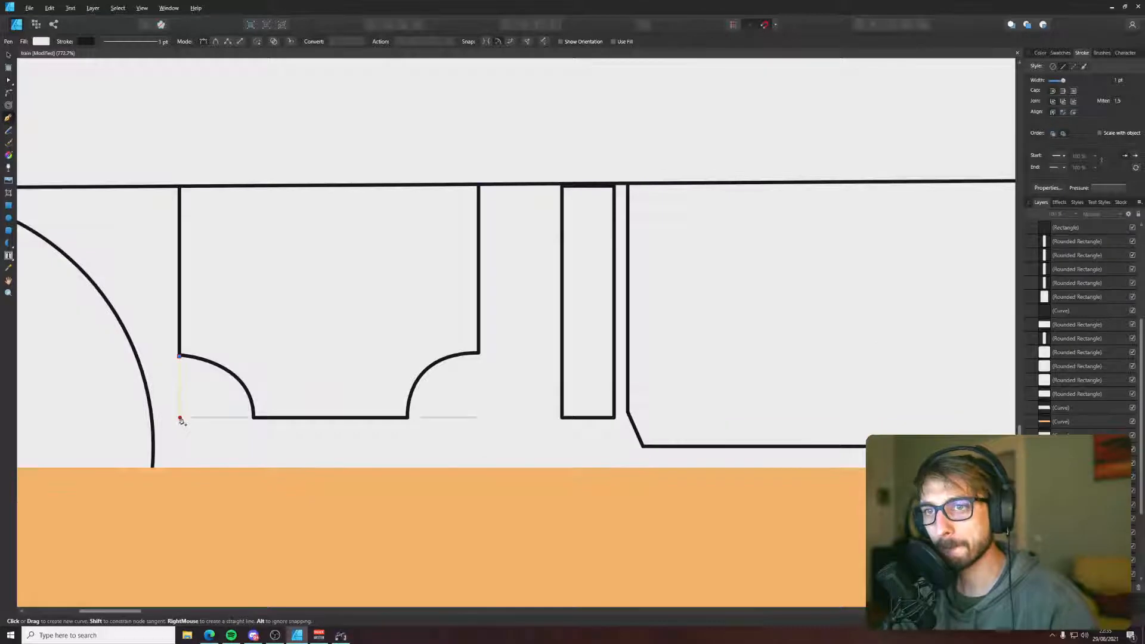
{"action": "left_click", "coordinate": [178, 457]}
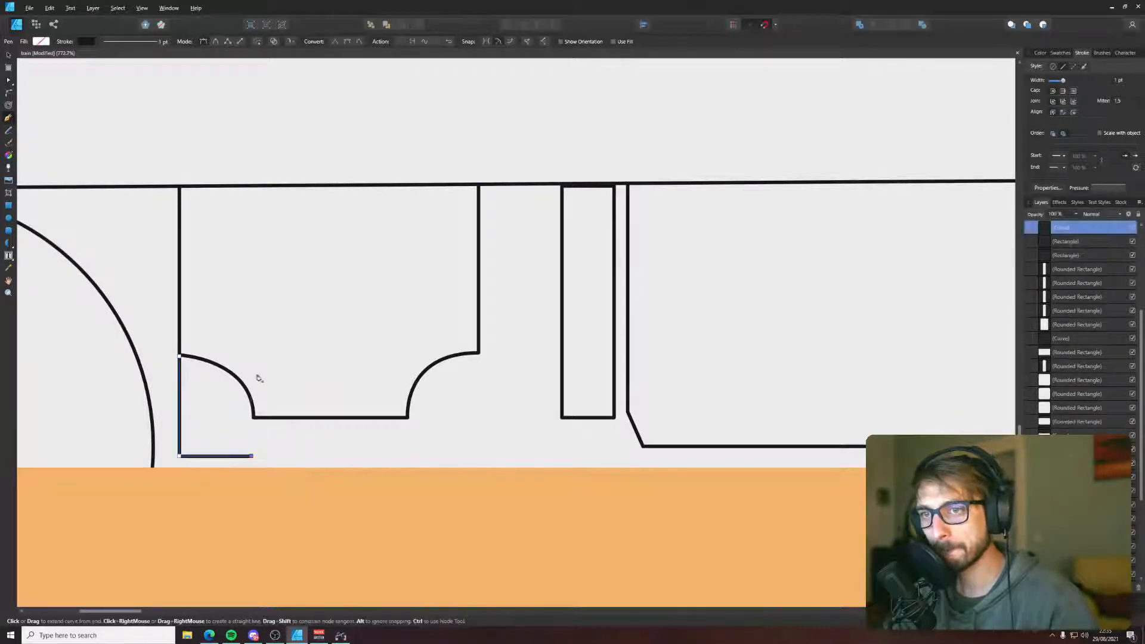
{"action": "left_click", "coordinate": [251, 276]}
{"action": "left_click", "coordinate": [179, 266]}
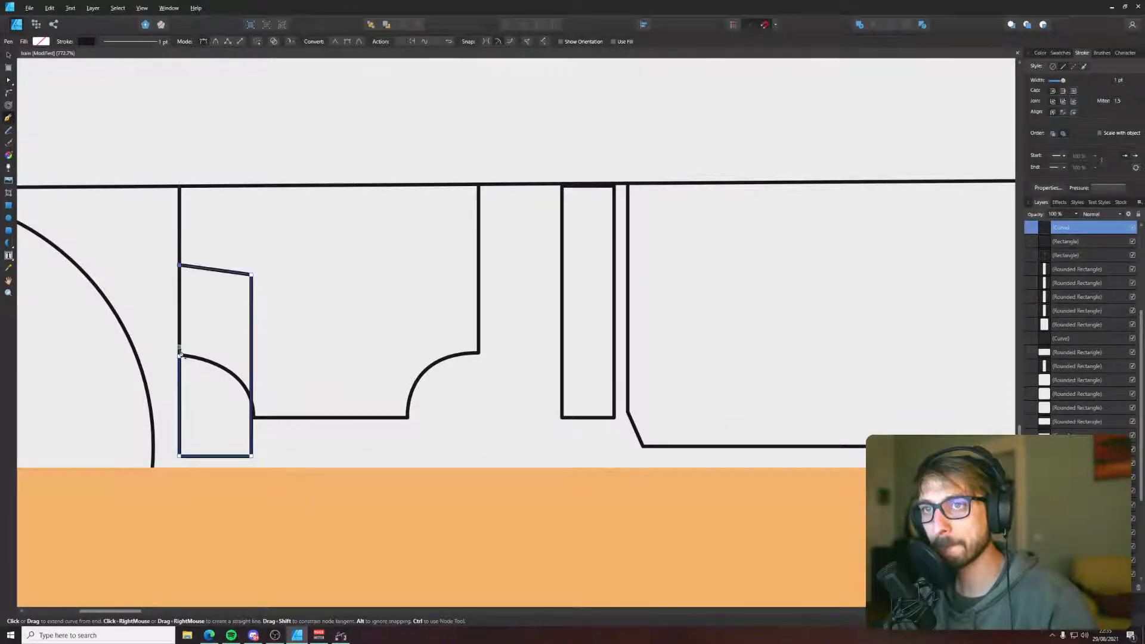
{"action": "key", "text": "v"}
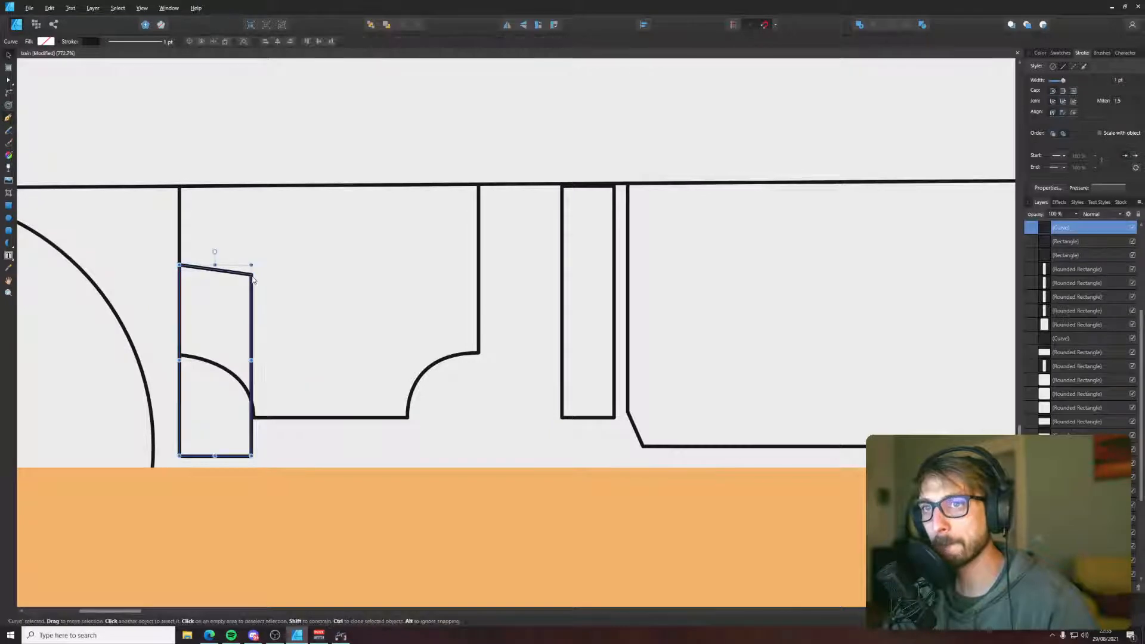
- Lower the upper right corner of the narrow upright shape to steepen its slant, and stack the shape behind the bracket
{"action": "key", "text": "a"}
{"action": "left_click_drag", "start_coordinate": [252, 275], "coordinate": [250, 301]}
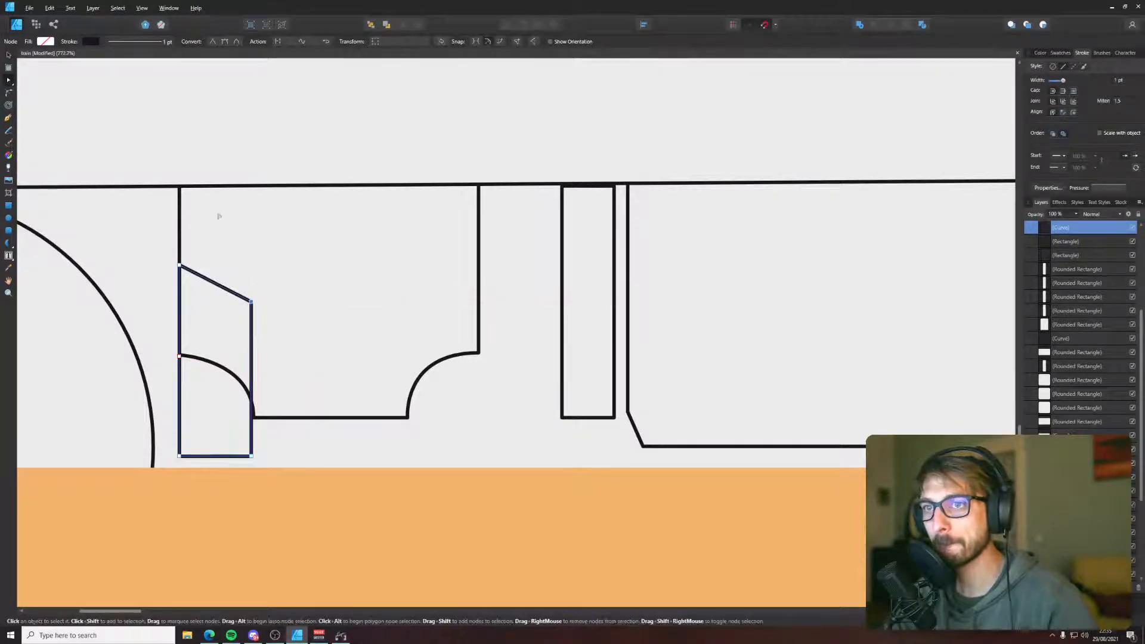
{"action": "left_click", "coordinate": [183, 211]}
{"action": "left_click", "coordinate": [182, 212]}
{"action": "key", "text": "i"}
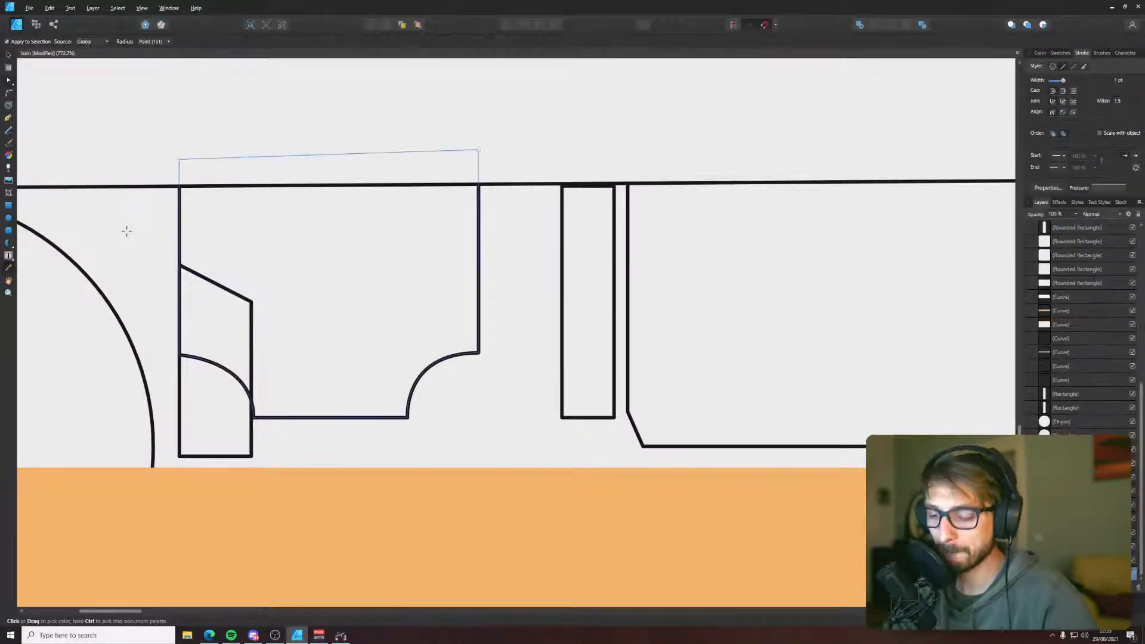
{"action": "key", "text": "v"}
{"action": "left_click", "coordinate": [248, 432]}
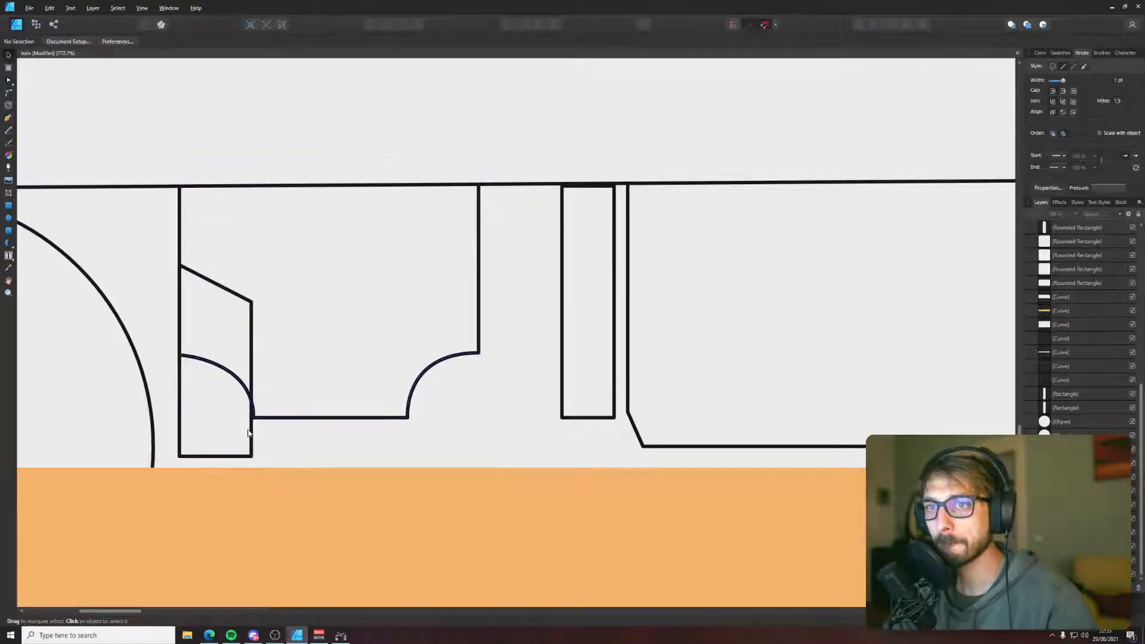
{"action": "left_click", "coordinate": [251, 433]}
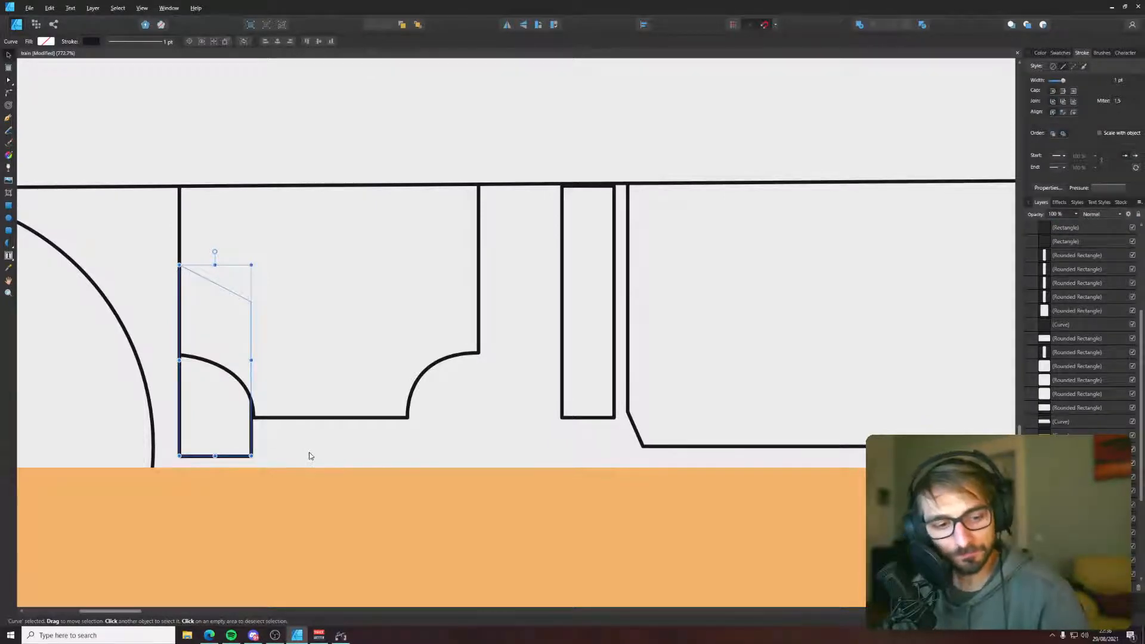
{"action": "left_click", "coordinate": [214, 440]}
{"action": "left_click", "coordinate": [180, 423]}
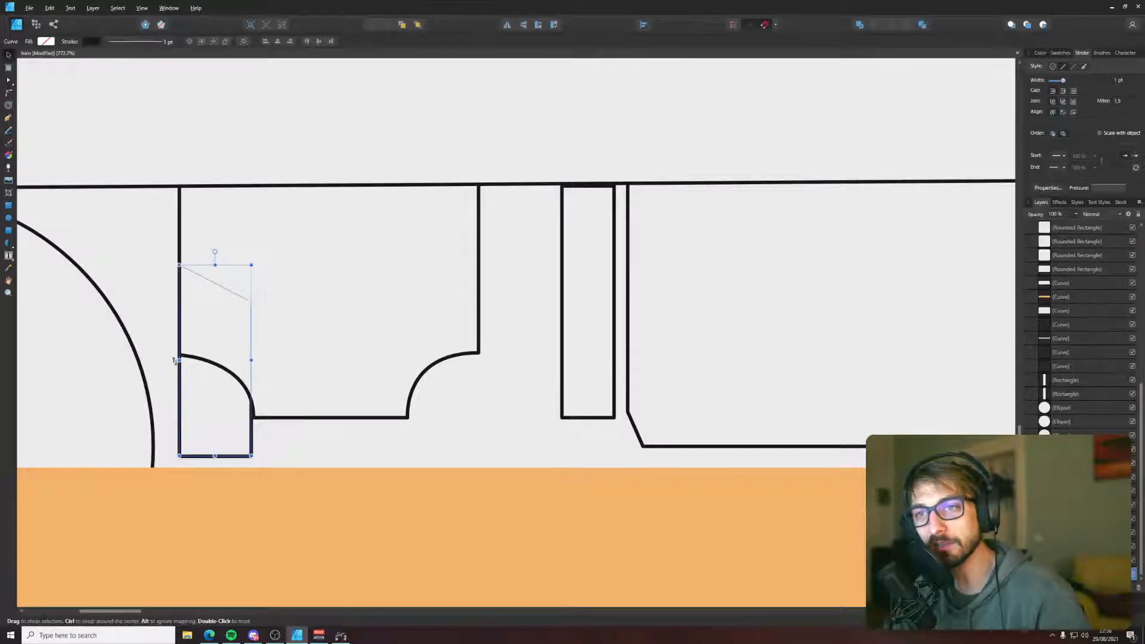
- Narrow the upright shape from its left side, copy it under the bracket's right curved corner, and adjust the copy's width to fit
{"action": "left_click_drag", "start_coordinate": [175, 360], "coordinate": [185, 361]}
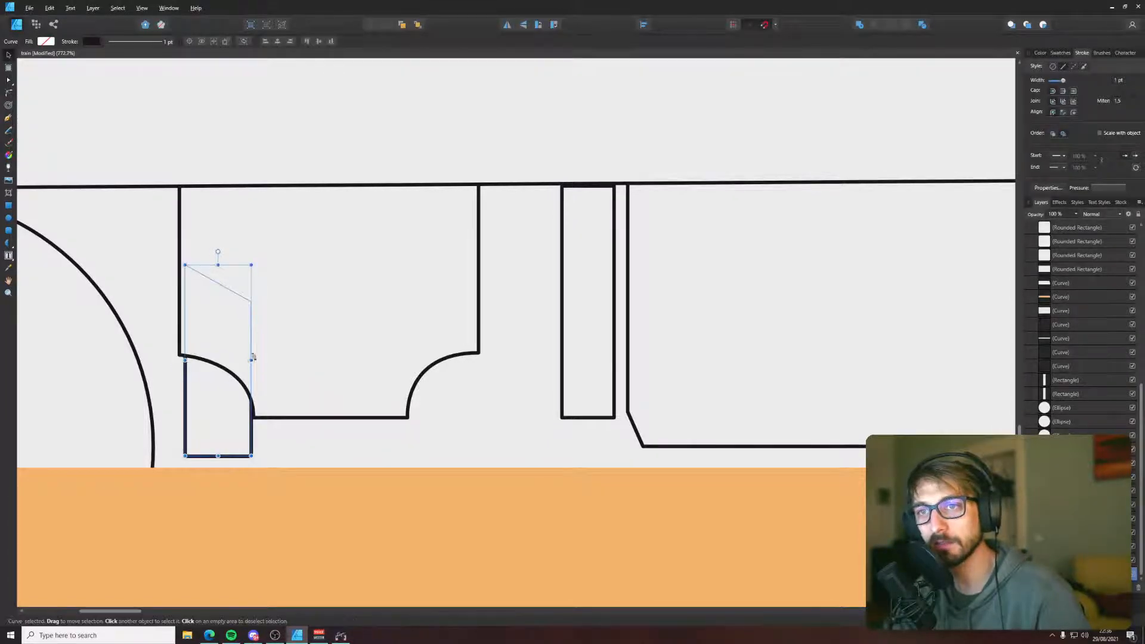
{"action": "left_click_drag", "start_coordinate": [217, 448], "coordinate": [445, 448]}
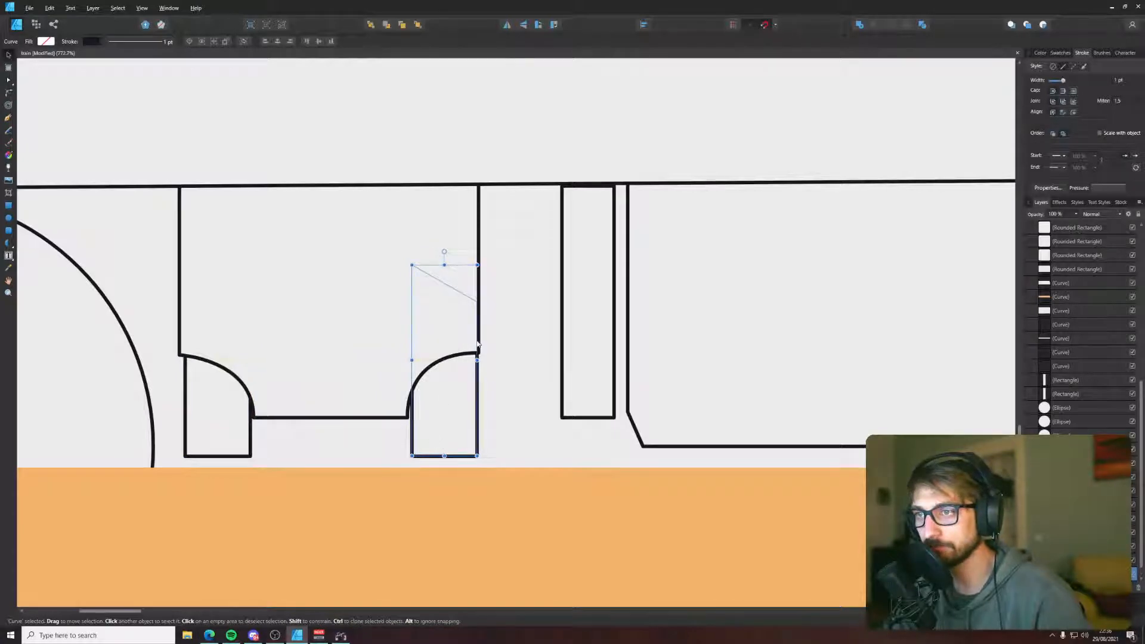
{"action": "left_click_drag", "start_coordinate": [477, 360], "coordinate": [475, 360]}
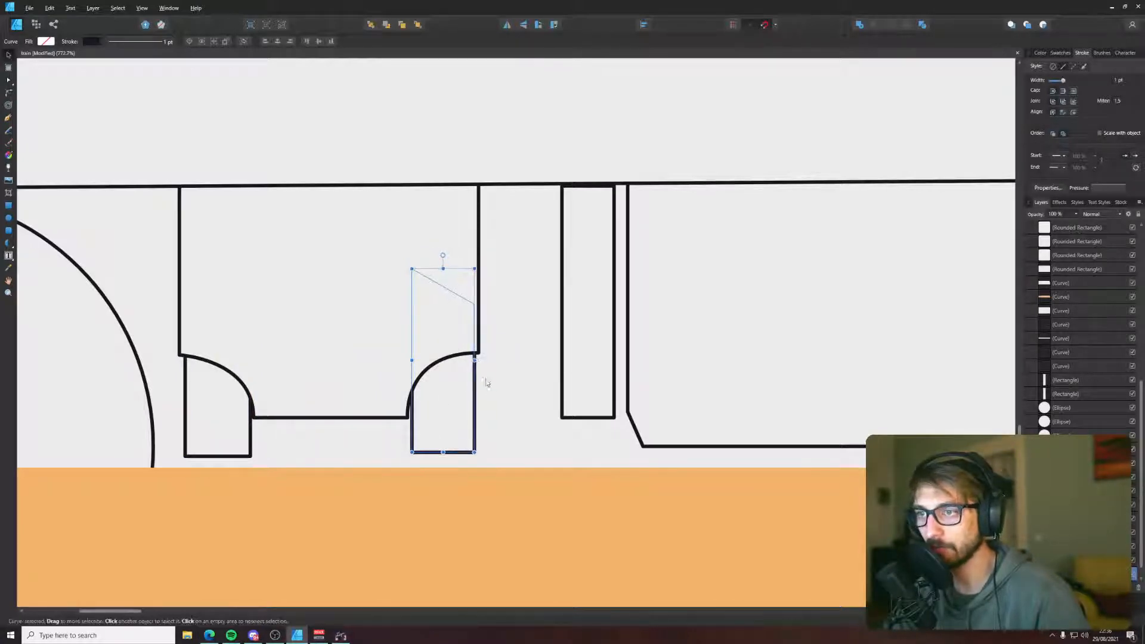
{"action": "left_click_drag", "start_coordinate": [408, 360], "coordinate": [407, 360]}
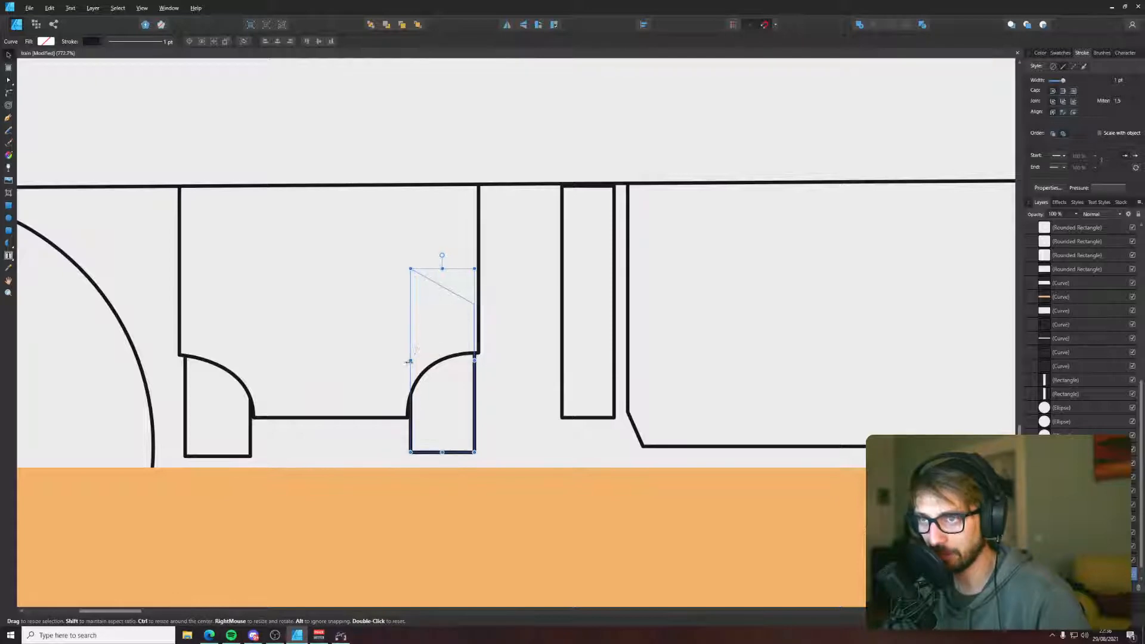
- Slant the bottom edges of both upright shapes by raising their outer lower corners
{"action": "left_click", "coordinate": [234, 453]}
{"action": "key", "text": "a"}
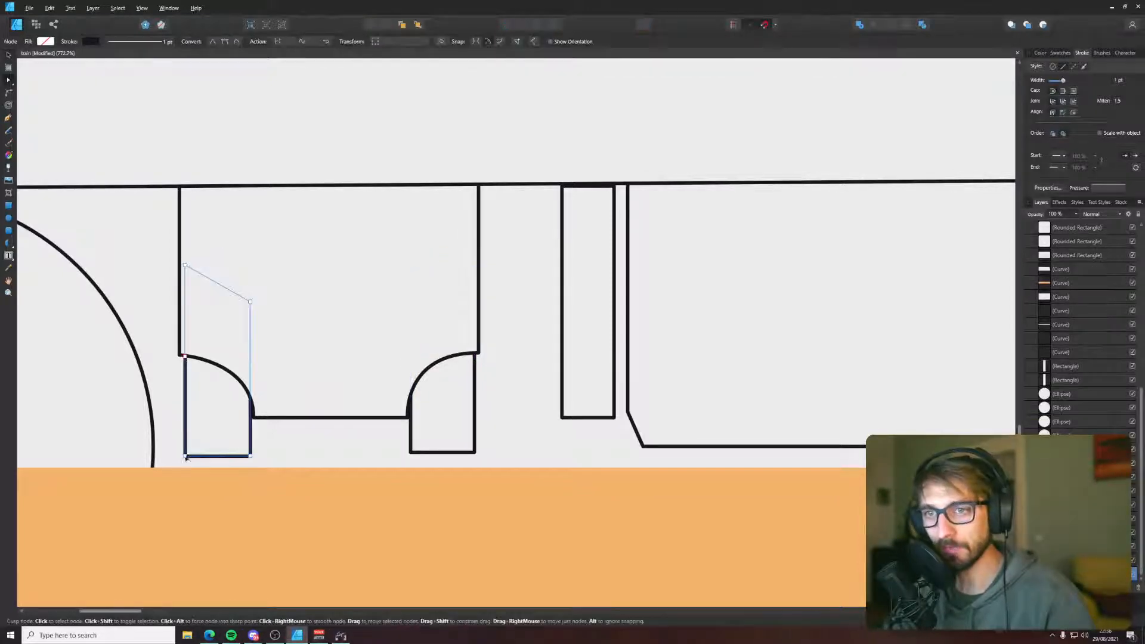
{"action": "left_click_drag", "start_coordinate": [184, 456], "coordinate": [184, 445]}
{"action": "left_click", "coordinate": [474, 430]}
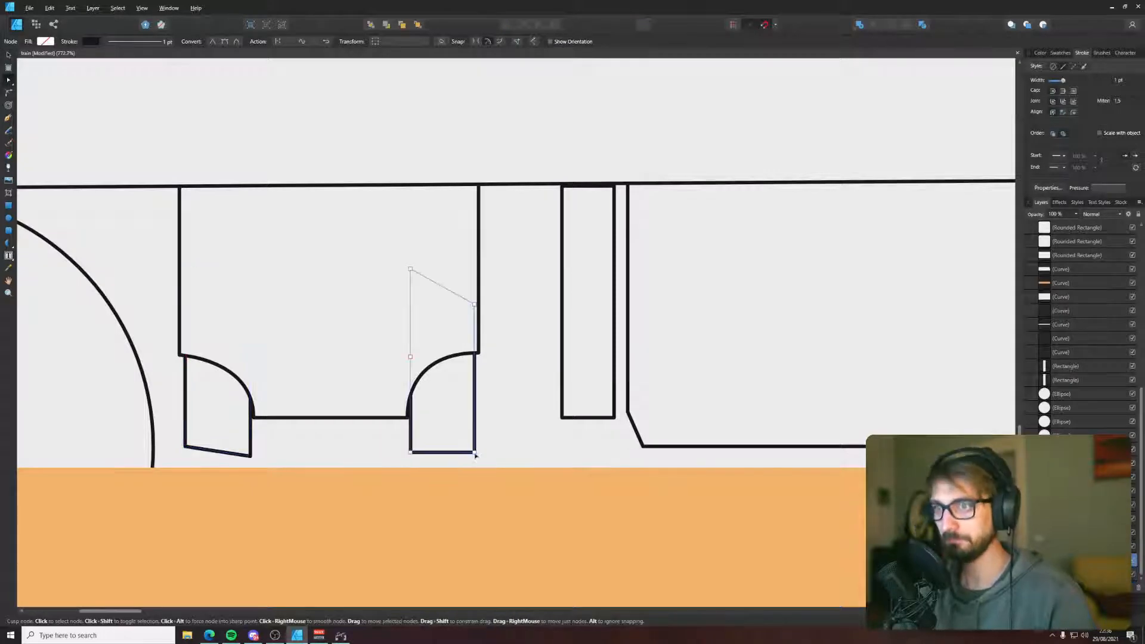
{"action": "left_click_drag", "start_coordinate": [475, 452], "coordinate": [475, 447]}
{"action": "left_click", "coordinate": [375, 463]}
- Draw a curved line across the left upright shape, copy it upward three times, and stack the topmost copy behind the bracket
{"action": "key", "text": "p"}
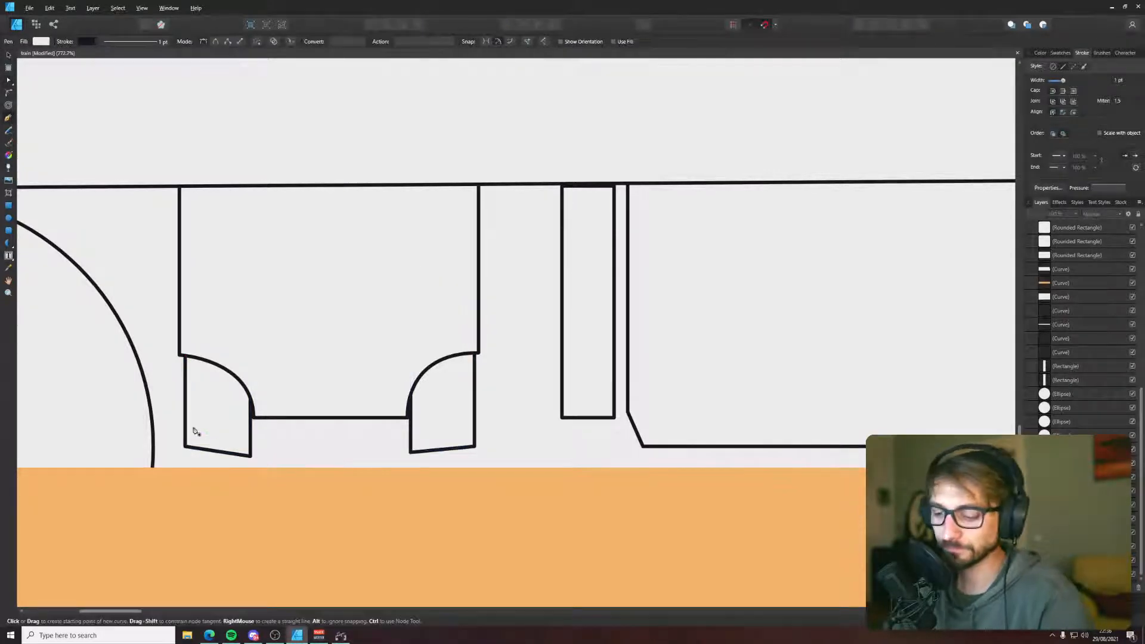
{"action": "left_click", "coordinate": [186, 426]}
{"action": "left_click_drag", "start_coordinate": [250, 446], "coordinate": [271, 470]}
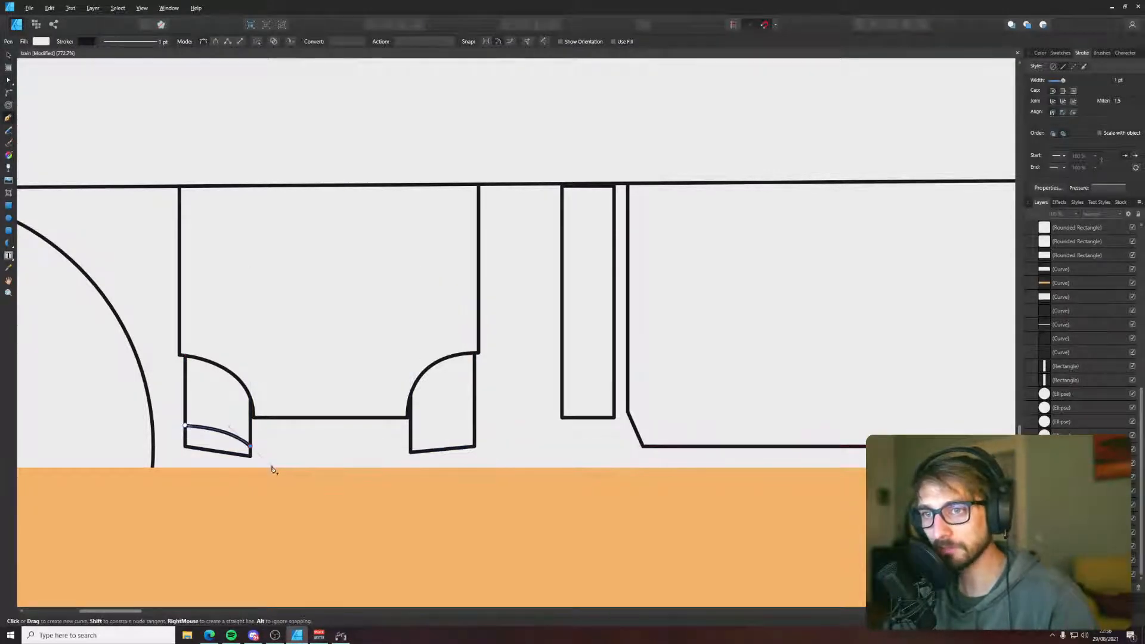
{"action": "key", "text": "v"}
{"action": "left_click_drag", "start_coordinate": [230, 435], "coordinate": [222, 375]}
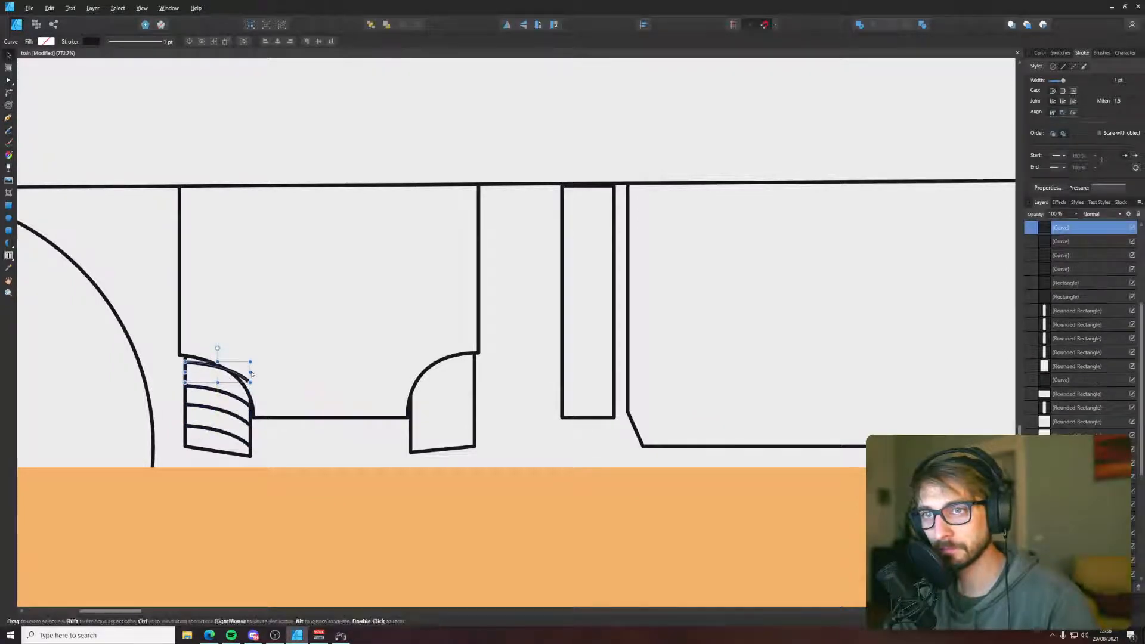
{"action": "key", "text": "a"}
{"action": "key", "text": "Delete"}
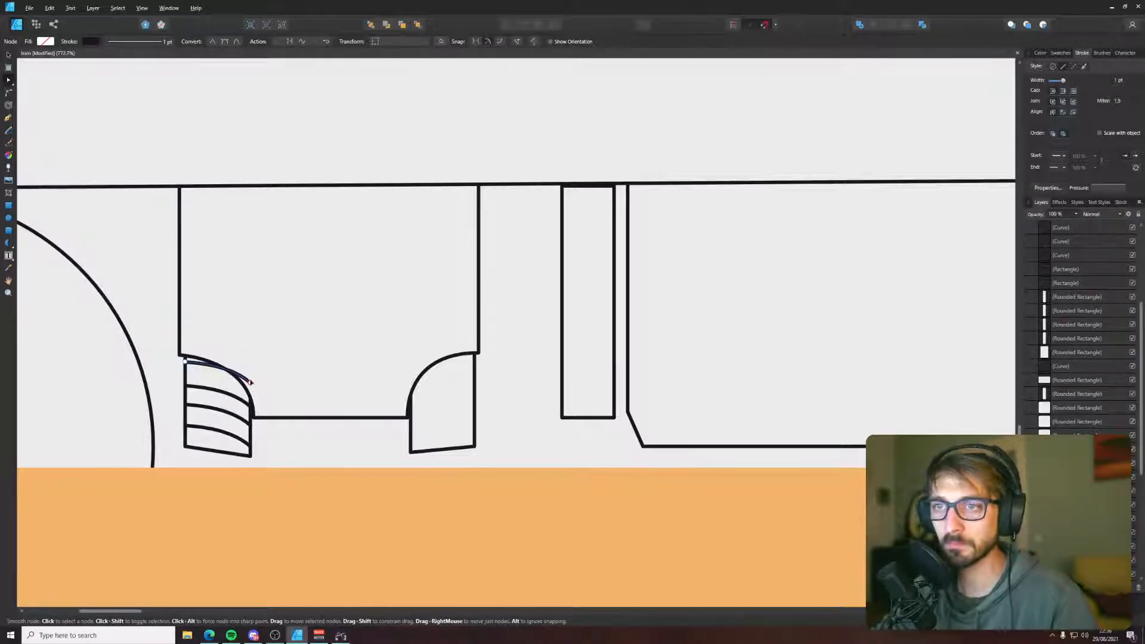
- Copy the four curved lines onto the right upright shape and flip the copies horizontally
{"action": "left_click", "coordinate": [233, 434]}
{"action": "left_click", "coordinate": [236, 418], "text": "shift"}
{"action": "left_click", "coordinate": [235, 401], "text": "shift"}
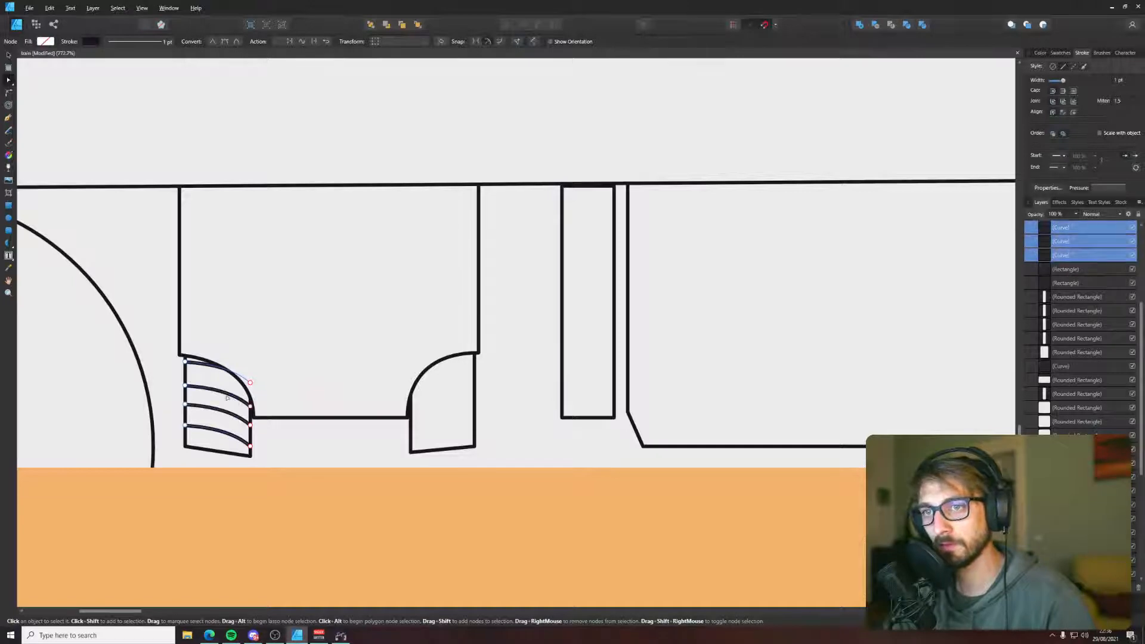
{"action": "key", "text": "alt+v"}
{"action": "key", "text": "Escape"}
{"action": "key", "text": "Escape"}
{"action": "key", "text": "v"}
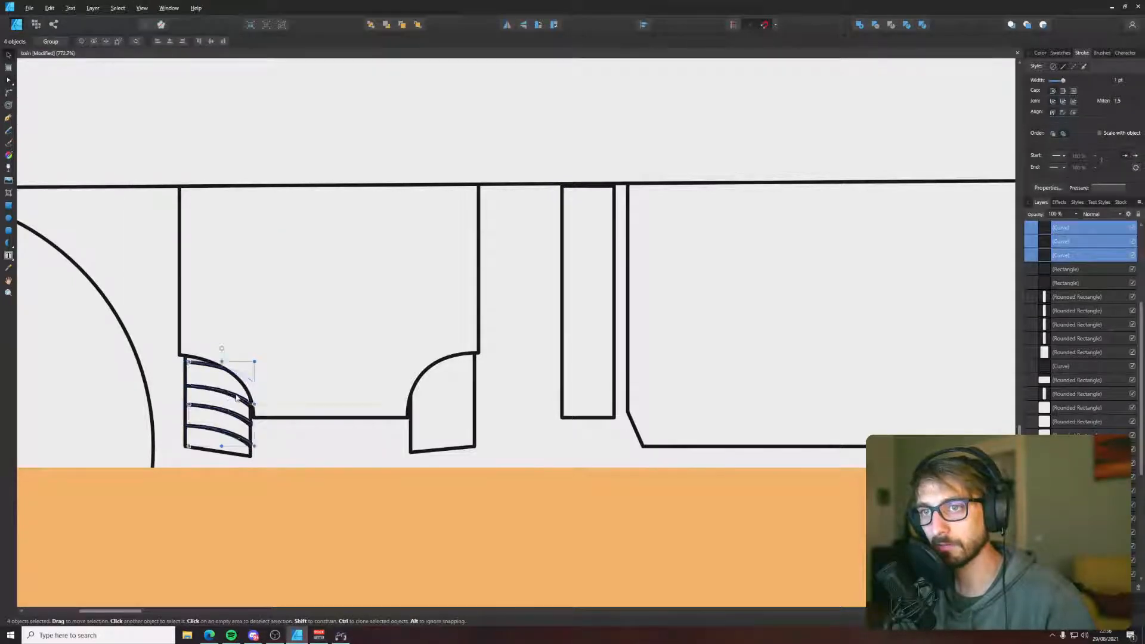
{"action": "left_click_drag", "start_coordinate": [237, 398], "coordinate": [459, 398]}
{"action": "right_click", "coordinate": [488, 373]}
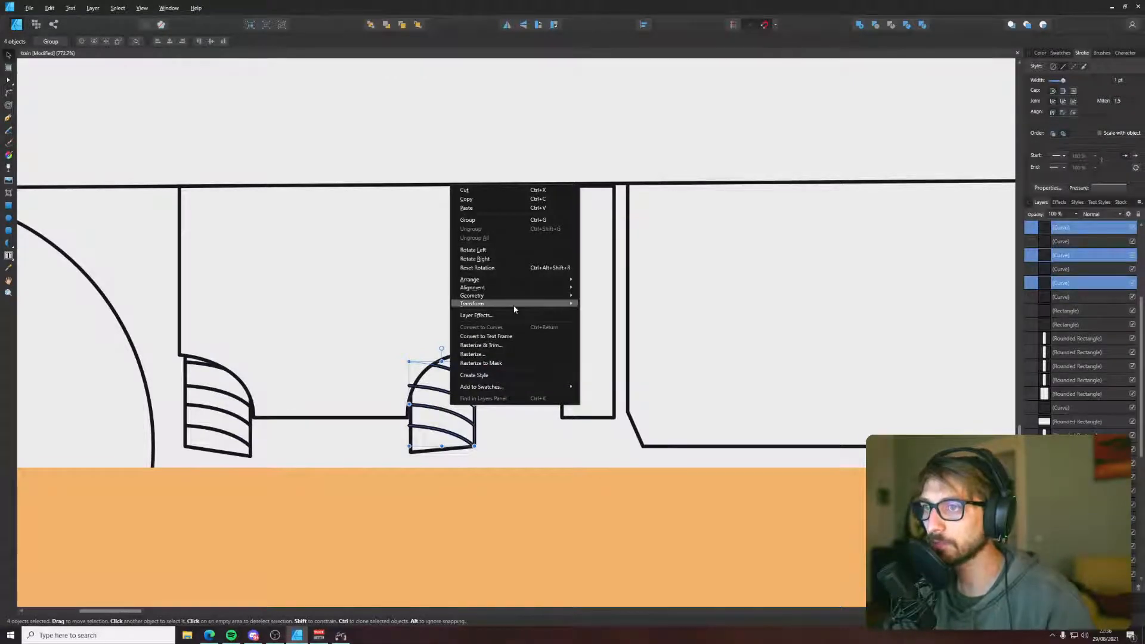
{"action": "mouse_move", "coordinate": [514, 309]}
{"action": "left_click", "coordinate": [634, 329]}
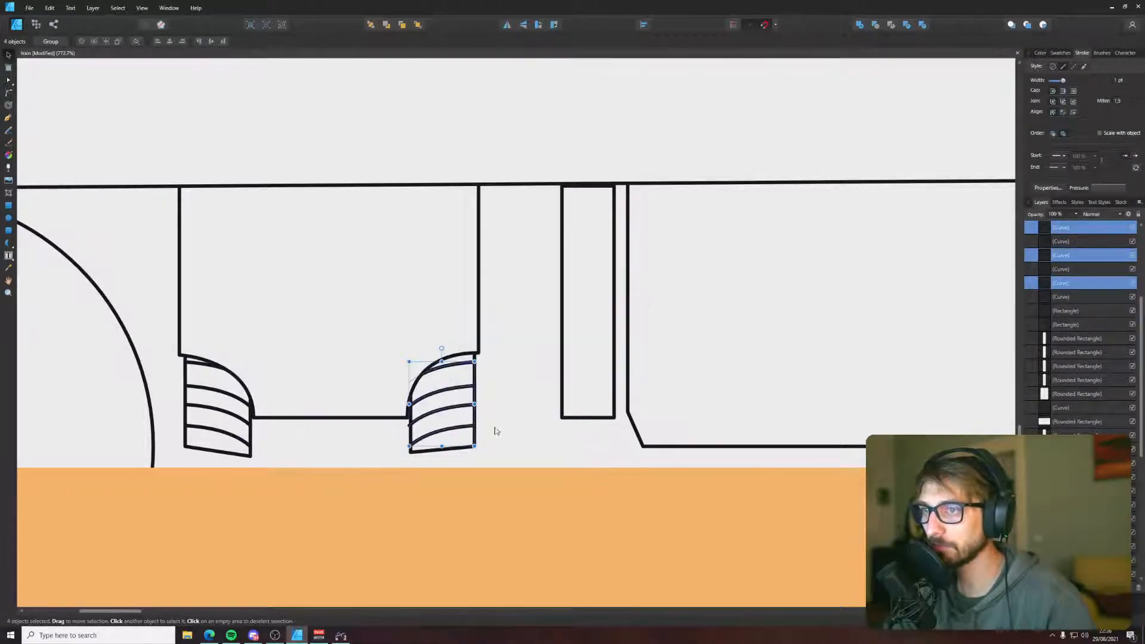
- Shift the four mirrored curves slightly and narrow them so they fit within the right upright shape
{"action": "left_click", "coordinate": [507, 458]}
{"action": "scroll", "coordinate": [424, 447], "scroll_direction": "up", "scroll_amount": 5}
{"action": "left_click", "coordinate": [442, 433]}
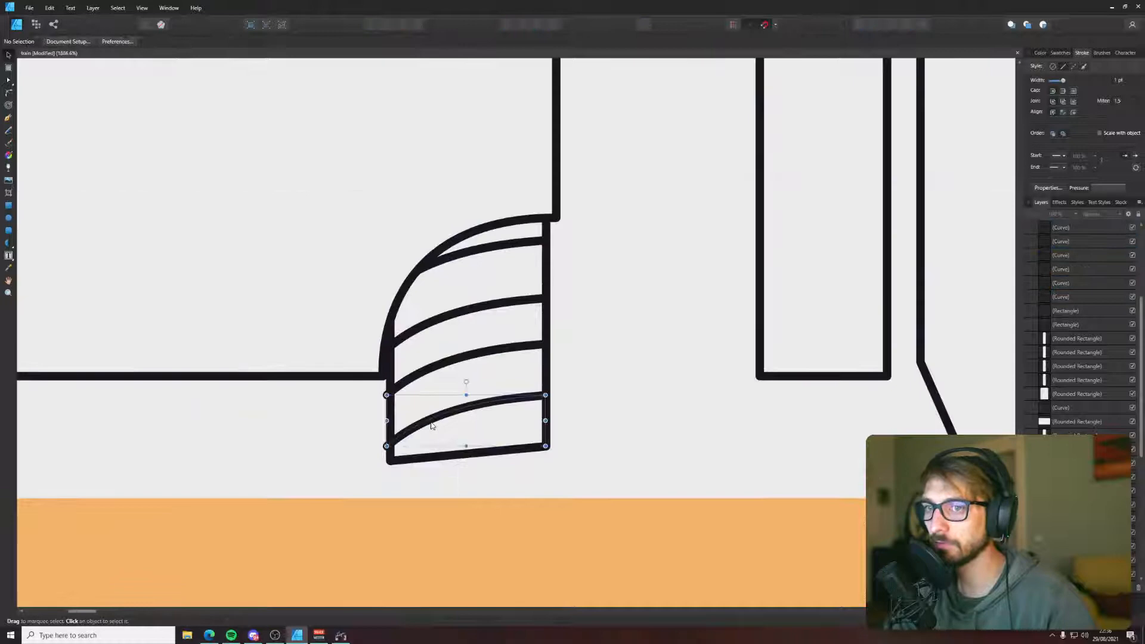
{"action": "left_click", "coordinate": [446, 353], "text": "shift"}
{"action": "left_click", "coordinate": [471, 308], "text": "shift"}
{"action": "left_click", "coordinate": [455, 253], "text": "shift"}
{"action": "left_click_drag", "start_coordinate": [456, 253], "coordinate": [470, 258]}
{"action": "left_click_drag", "start_coordinate": [549, 342], "coordinate": [544, 343]}
{"action": "left_click", "coordinate": [575, 378]}
- Draw a narrow upright rectangle in the middle of the bracket, from the car body's underside to the bracket's bottom edge, using the Pen tool
{"action": "scroll", "coordinate": [574, 378], "scroll_direction": "down", "scroll_amount": 15}
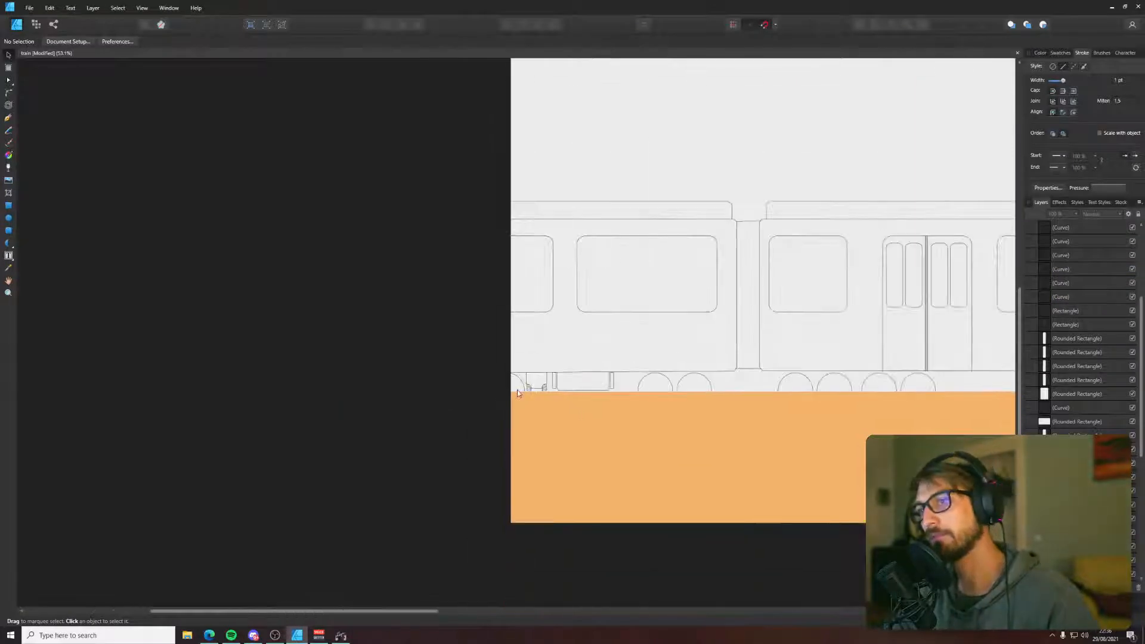
{"action": "scroll", "coordinate": [517, 393], "scroll_direction": "down", "scroll_amount": 3}
{"action": "scroll", "coordinate": [517, 393], "scroll_direction": "right", "scroll_amount": 3}
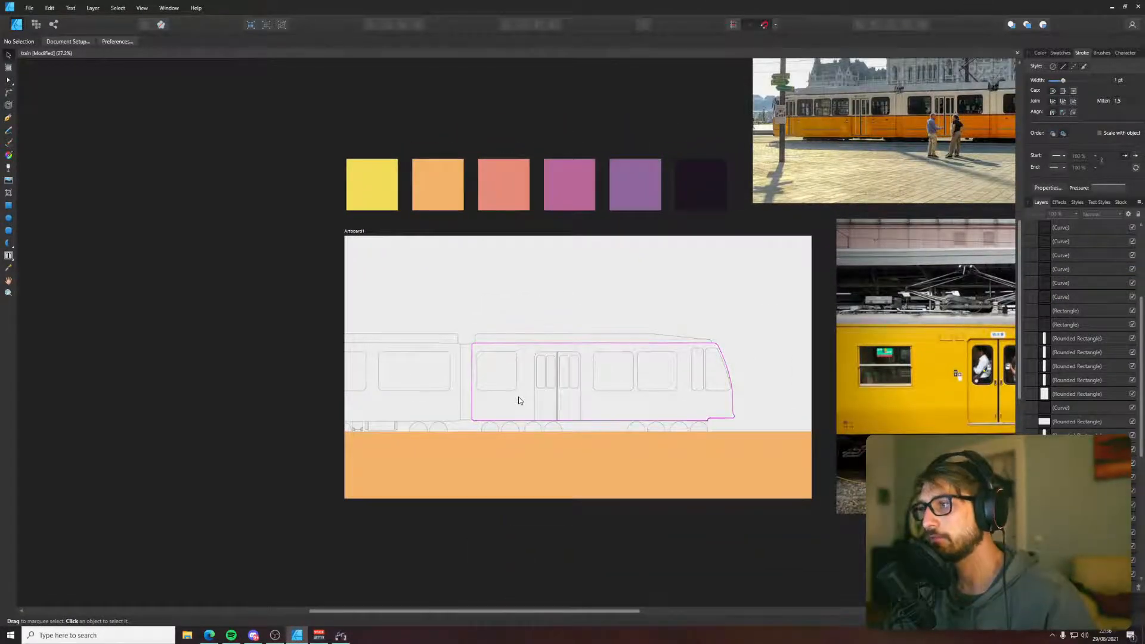
{"action": "scroll", "coordinate": [353, 421], "scroll_direction": "up", "scroll_amount": 13}
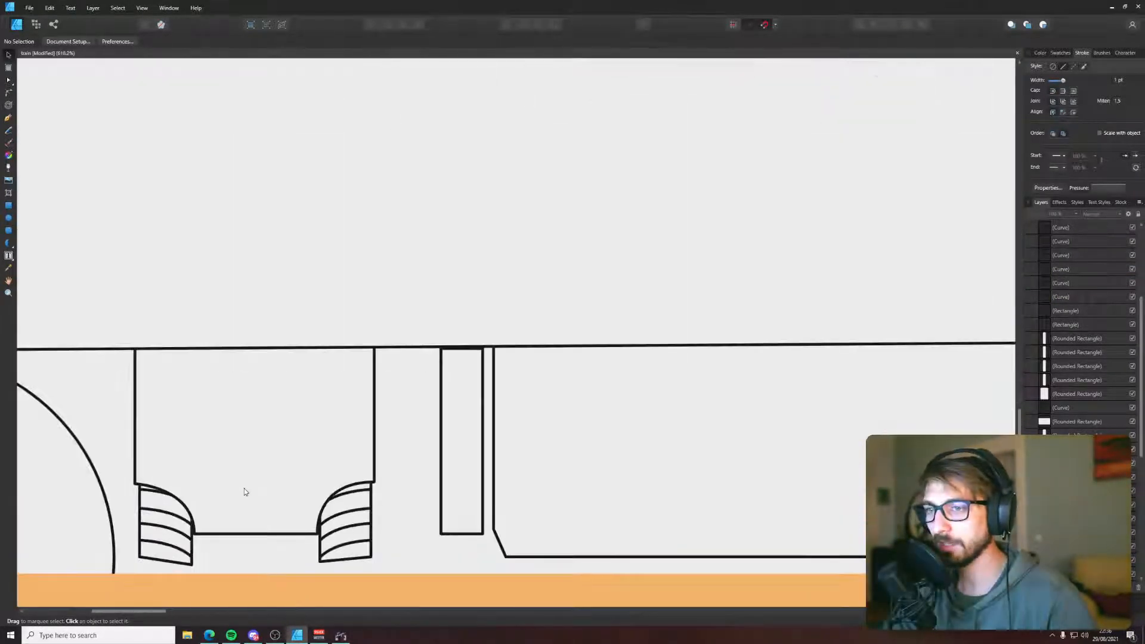
{"action": "scroll", "coordinate": [244, 491], "scroll_direction": "left", "scroll_amount": 2}
{"action": "key", "text": "p"}
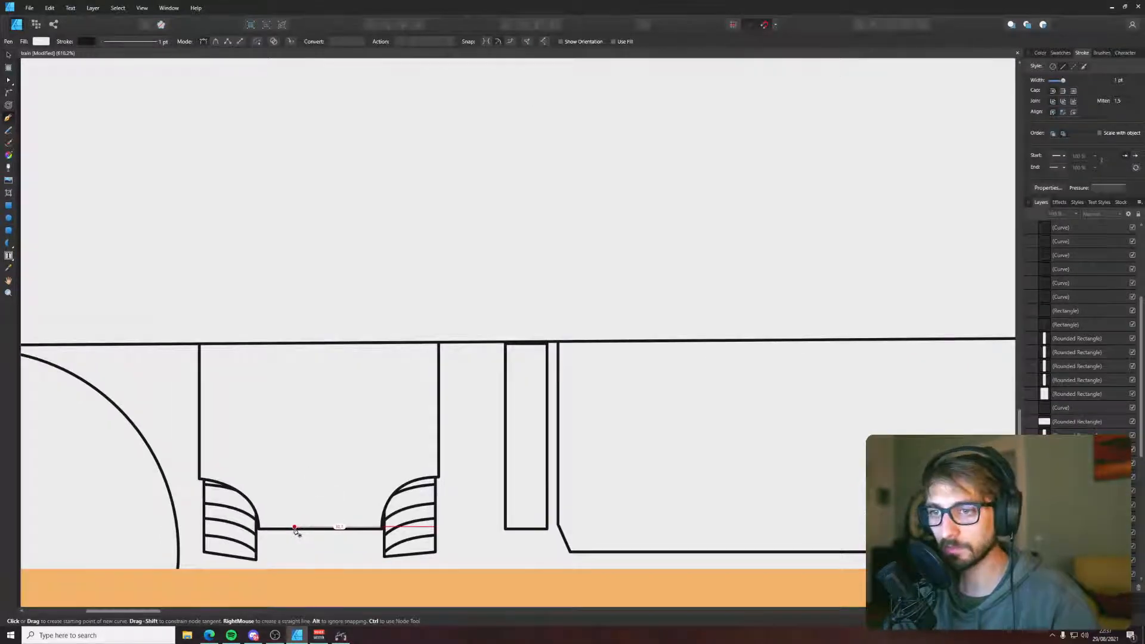
{"action": "scroll", "coordinate": [307, 506], "scroll_direction": "up", "scroll_amount": 5}
{"action": "scroll", "coordinate": [302, 513], "scroll_direction": "down", "scroll_amount": 7}
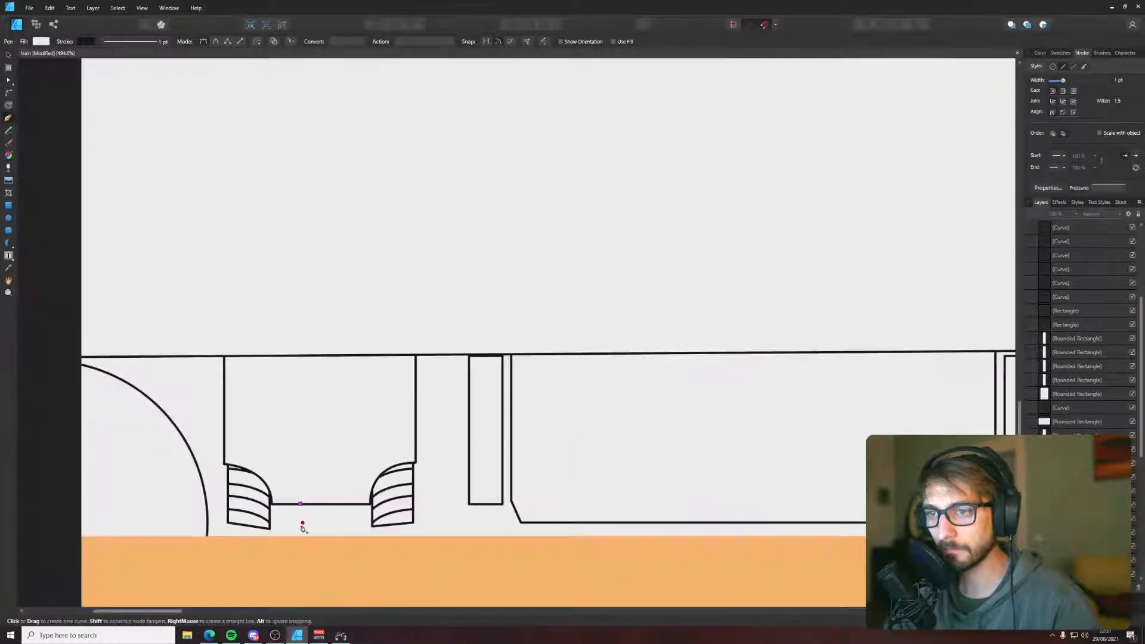
{"action": "left_click", "coordinate": [300, 356]}
{"action": "left_click", "coordinate": [328, 356]}
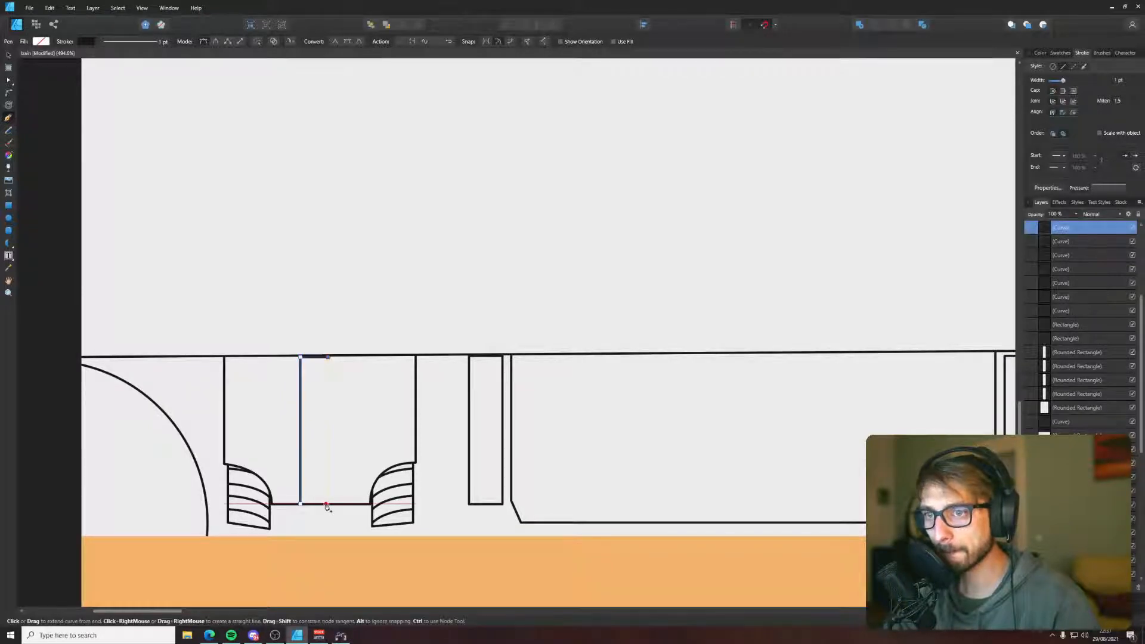
{"action": "left_click", "coordinate": [328, 505]}
{"action": "left_click", "coordinate": [300, 503]}
{"action": "scroll", "coordinate": [300, 504], "scroll_direction": "up", "scroll_amount": 3}
{"action": "left_click", "coordinate": [291, 436], "text": "ctrl"}
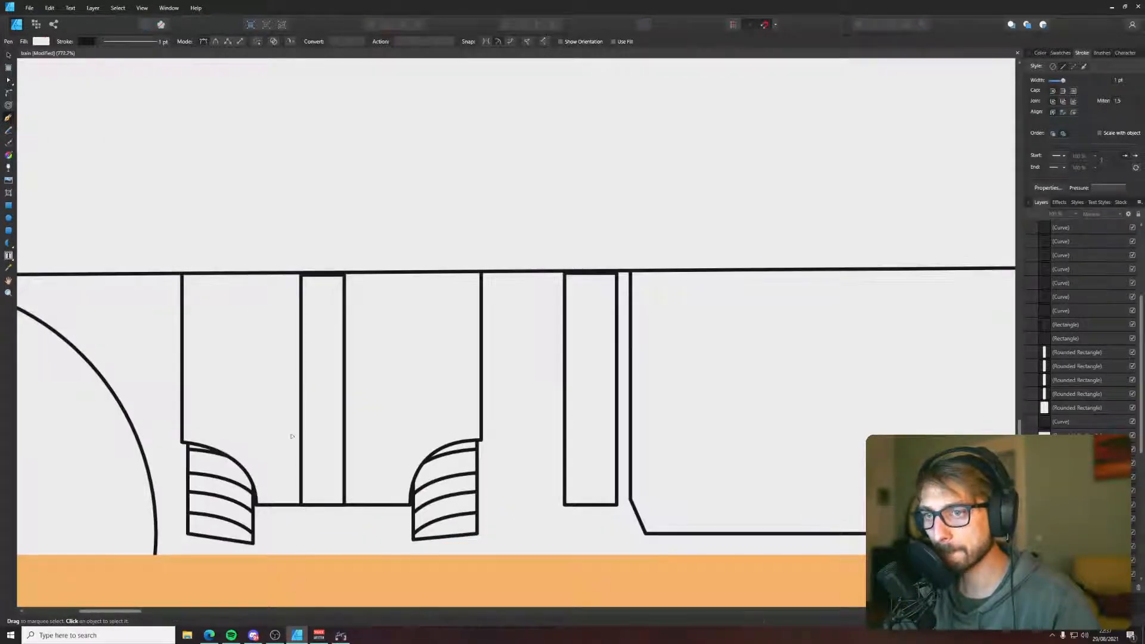
- Shorten the narrow rectangle in the bracket from its top, leaving a gap beneath the car body
{"action": "scroll", "coordinate": [287, 432], "scroll_direction": "up", "scroll_amount": 1}
{"action": "scroll", "coordinate": [229, 357], "scroll_direction": "down", "scroll_amount": 12}
{"action": "scroll", "coordinate": [376, 366], "scroll_direction": "right", "scroll_amount": 10}
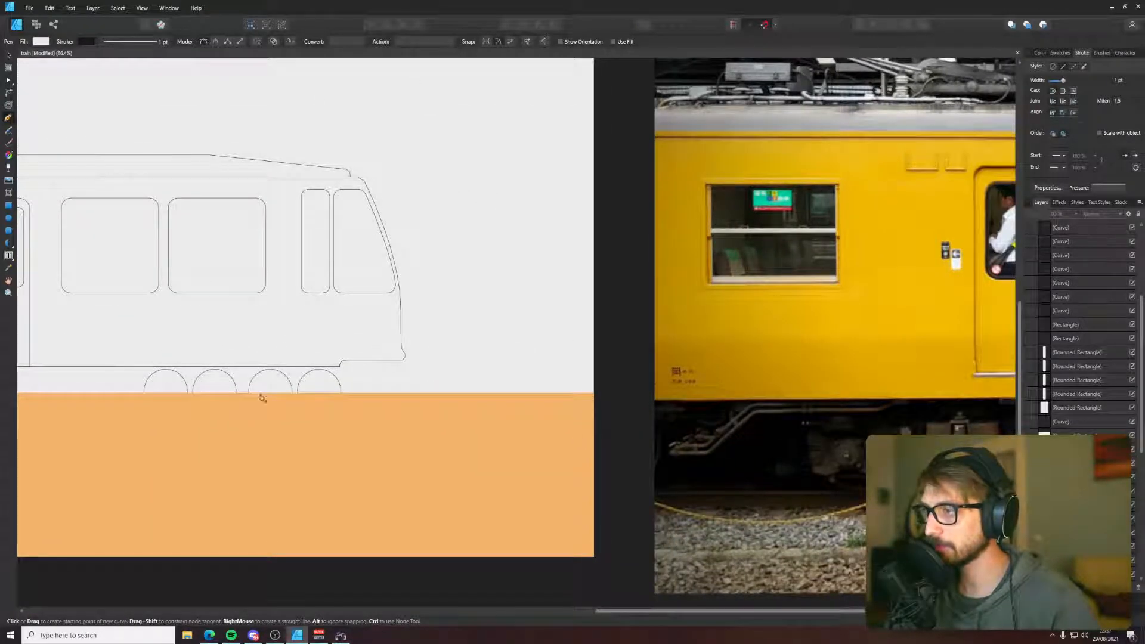
{"action": "scroll", "coordinate": [233, 369], "scroll_direction": "left", "scroll_amount": 8}
{"action": "scroll", "coordinate": [429, 453], "scroll_direction": "up", "scroll_amount": 9}
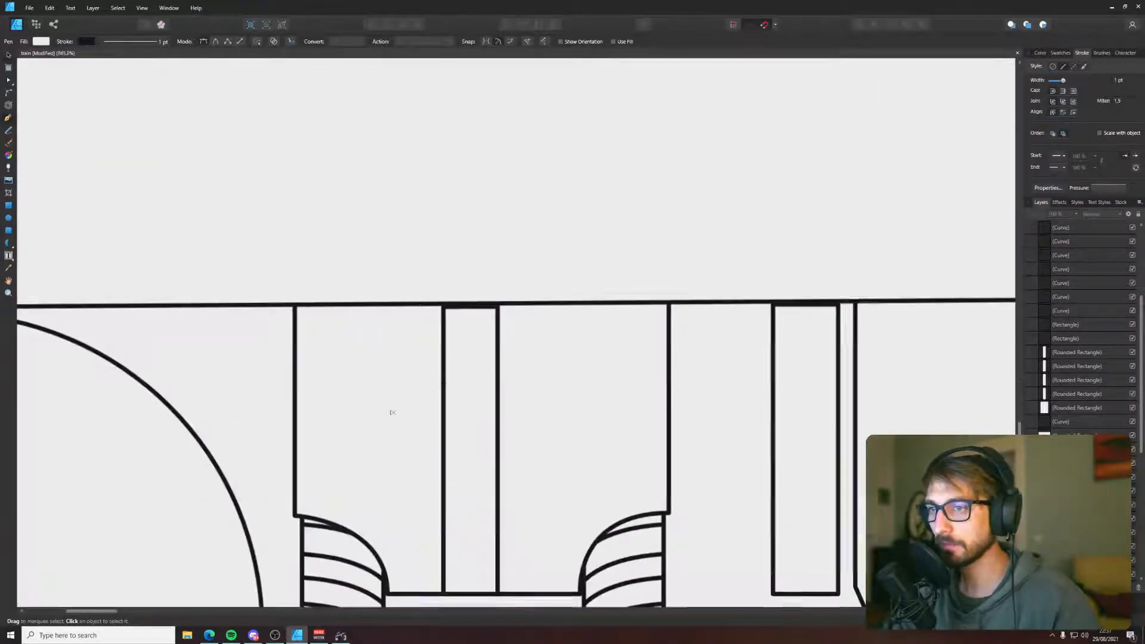
{"action": "key", "text": "v"}
{"action": "left_click", "coordinate": [443, 334]}
{"action": "key", "text": "Down"}
{"action": "key", "text": "Down"}
{"action": "key", "text": "Down"}
{"action": "key", "text": "Down"}
{"action": "key", "text": "Down"}
{"action": "key", "text": "Down"}
{"action": "key", "text": "Down"}
{"action": "key", "text": "Down"}
{"action": "key", "text": "Down"}
{"action": "key", "text": "Down"}
{"action": "key", "text": "Down"}
{"action": "key", "text": "Down"}
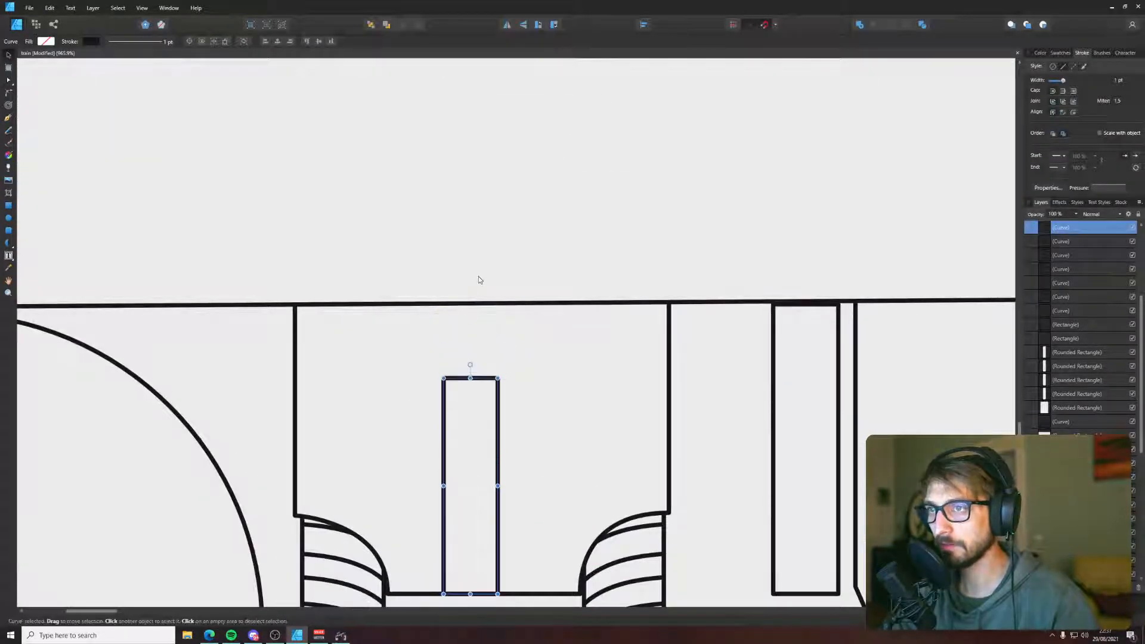
{"action": "left_click", "coordinate": [478, 280]}
- Draw a small, low four-sided cap on top of the narrow rectangle and pull its upper right corner slightly inward
{"action": "key", "text": "p"}
{"action": "left_click", "coordinate": [451, 379]}
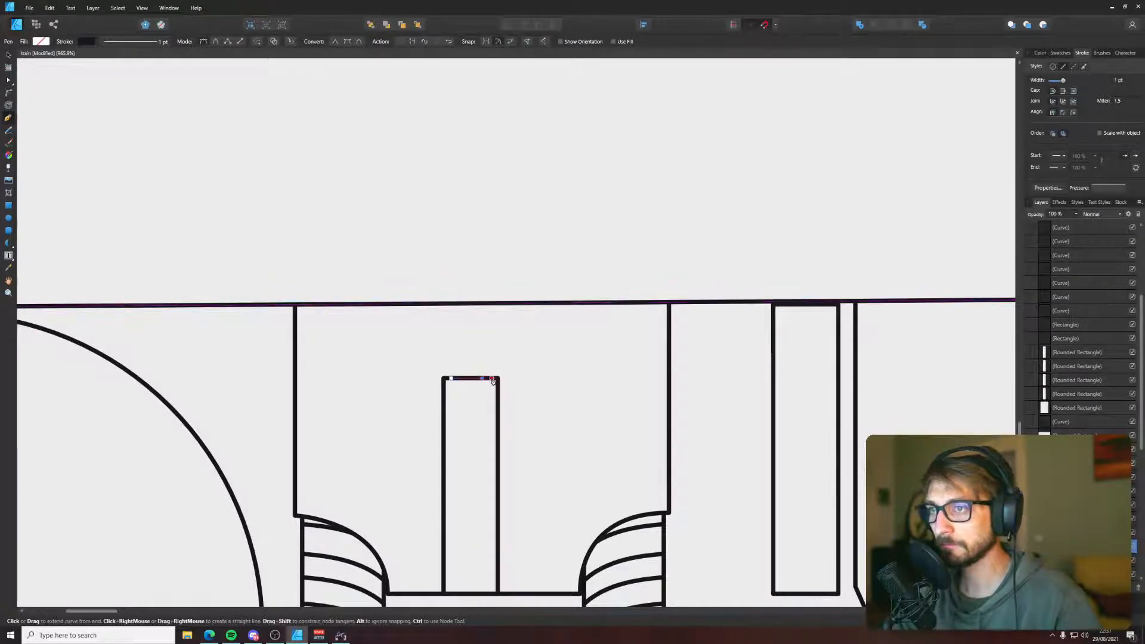
{"action": "left_click", "coordinate": [492, 380]}
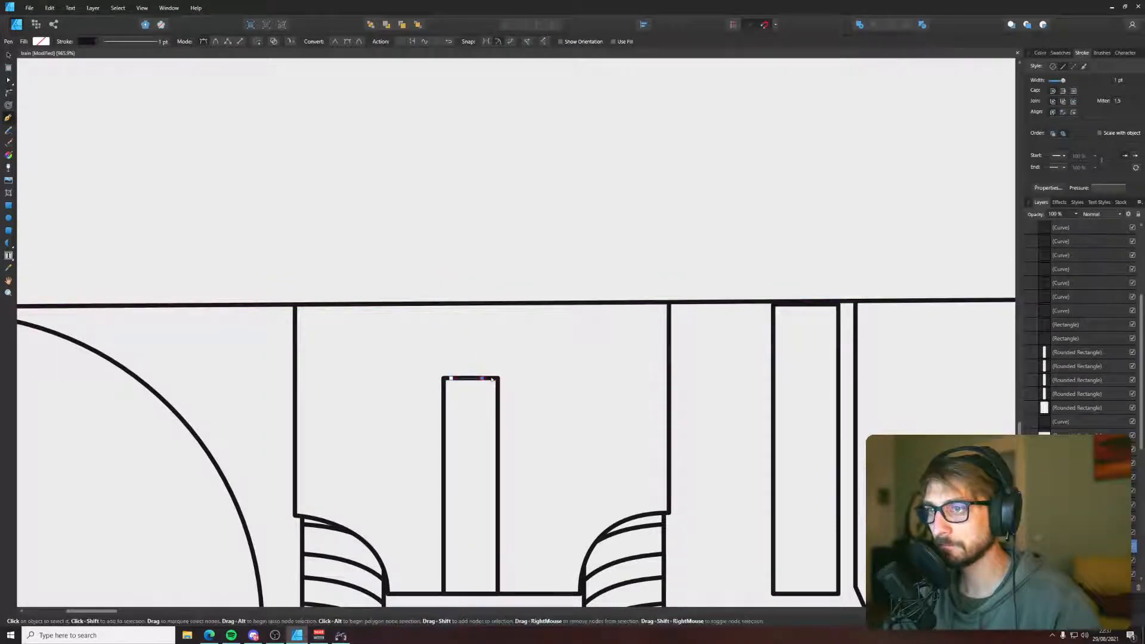
{"action": "left_click", "coordinate": [455, 379]}
{"action": "left_click", "coordinate": [492, 365]}
{"action": "left_click", "coordinate": [491, 377]}
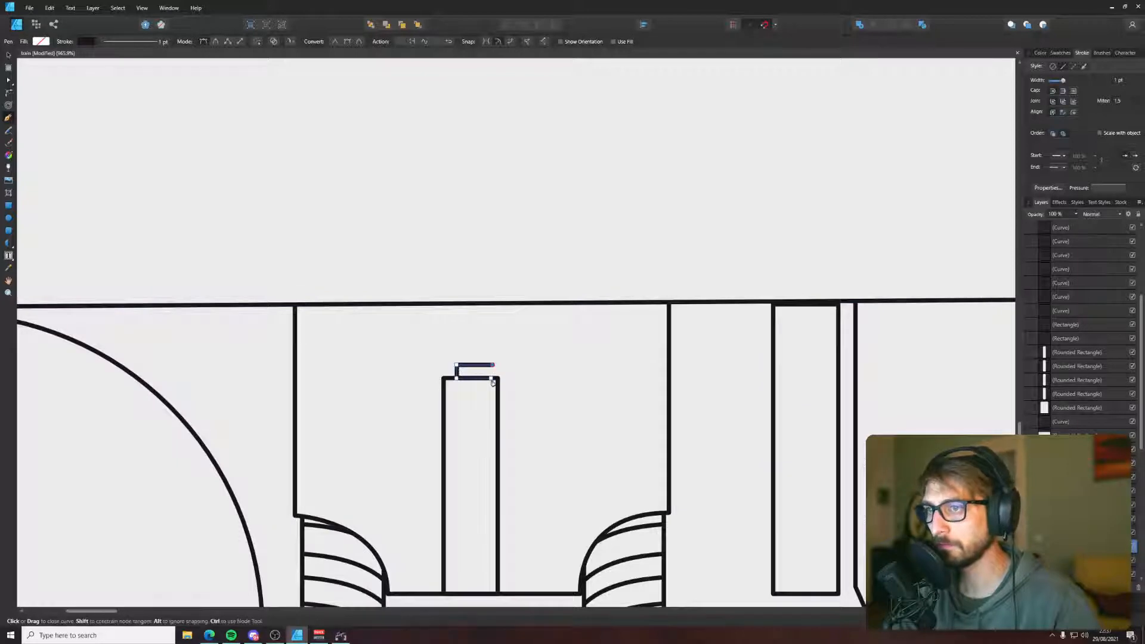
{"action": "key", "text": "a"}
{"action": "scroll", "coordinate": [479, 365], "scroll_direction": "up", "scroll_amount": 3}
{"action": "left_click_drag", "start_coordinate": [512, 364], "coordinate": [507, 365]}
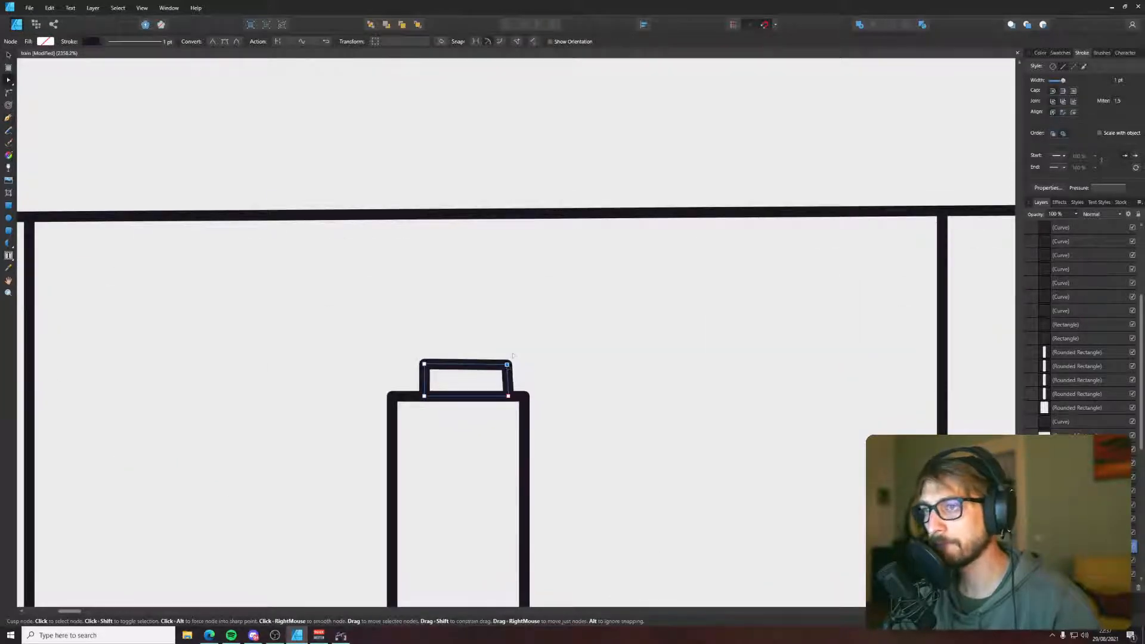
{"action": "left_click", "coordinate": [503, 361]}
{"action": "key", "text": "p"}
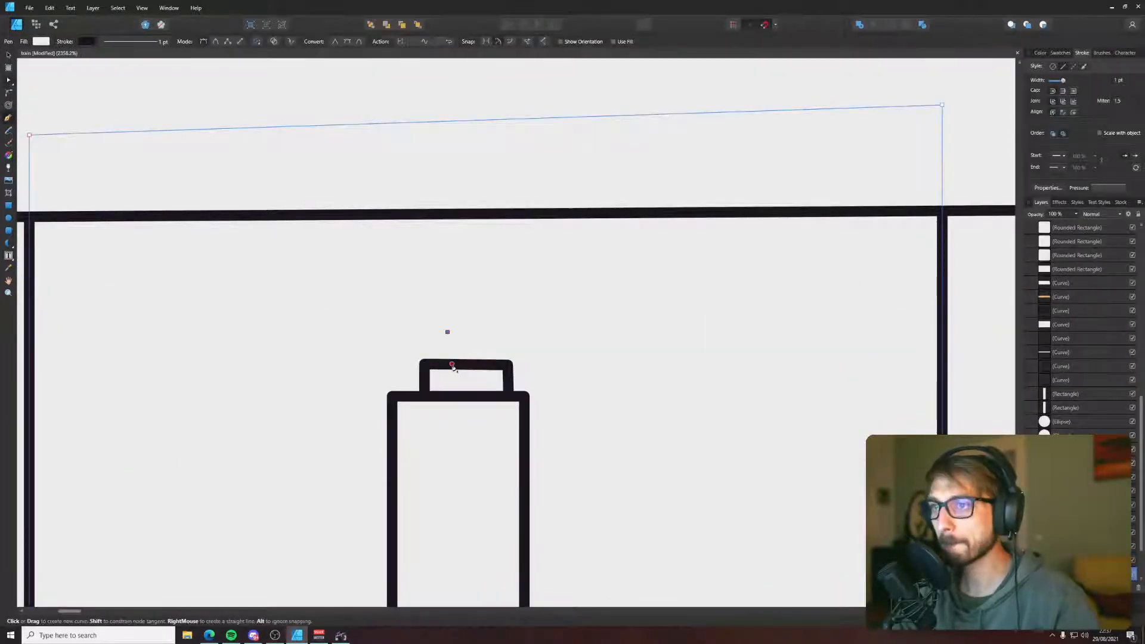
- Draw a small square centred on top of the narrow rectangle's cap with the Pen tool
{"action": "left_click", "coordinate": [447, 361]}
{"action": "left_click", "coordinate": [480, 361]}
{"action": "left_click", "coordinate": [480, 328]}
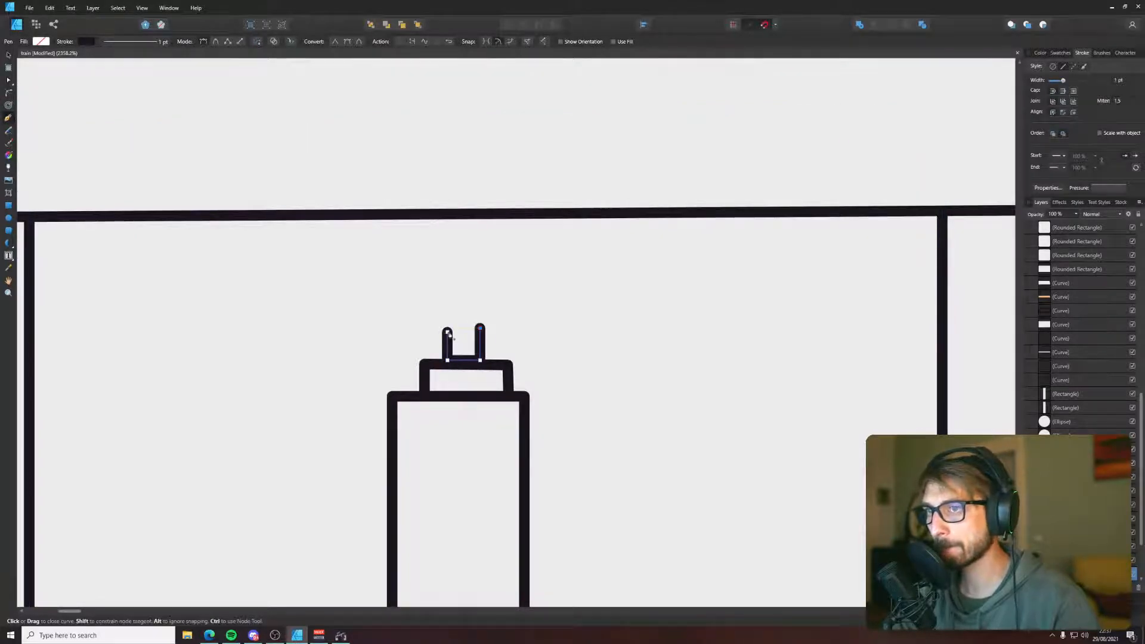
{"action": "left_click", "coordinate": [447, 329]}
{"action": "key", "text": "a"}
- Draw a closed diagonal brace from the bracket's upper left corner down to the lower left side of the central column
{"action": "scroll", "coordinate": [462, 349], "scroll_direction": "down", "scroll_amount": 10}
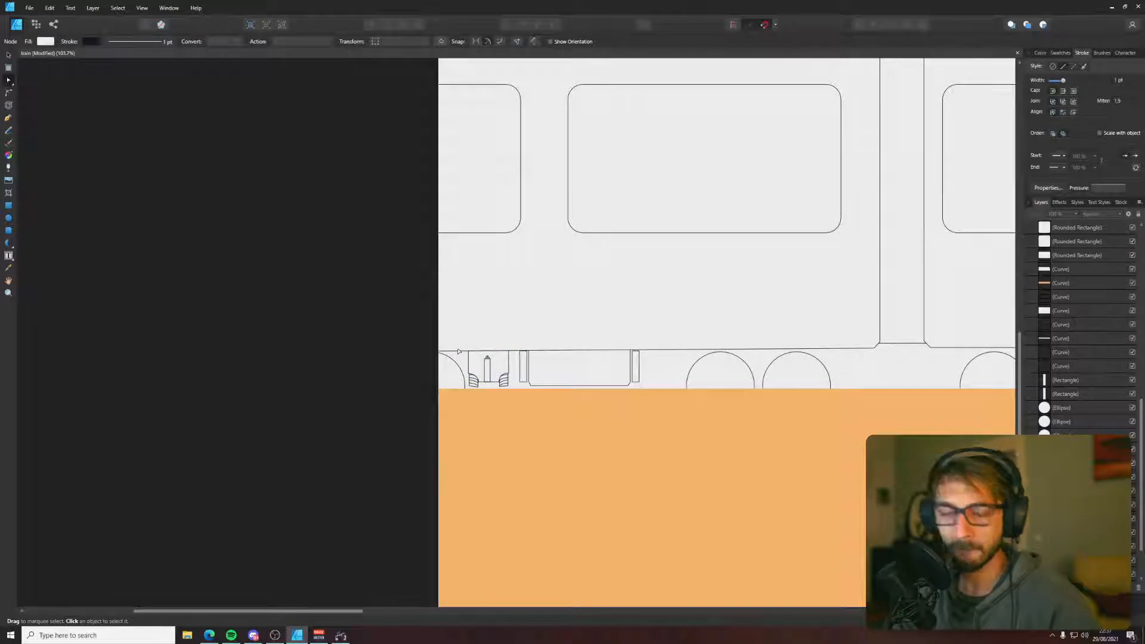
{"action": "scroll", "coordinate": [457, 359], "scroll_direction": "down", "scroll_amount": 3}
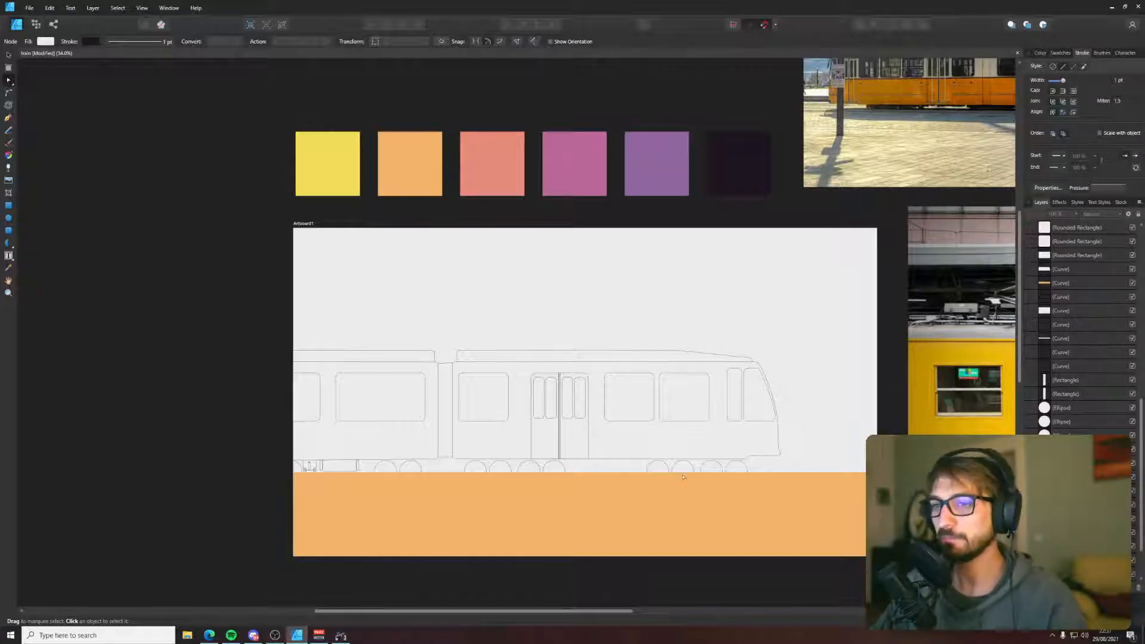
{"action": "left_click_drag", "start_coordinate": [683, 477], "coordinate": [654, 528]}
{"action": "scroll", "coordinate": [379, 481], "scroll_direction": "up", "scroll_amount": 10}
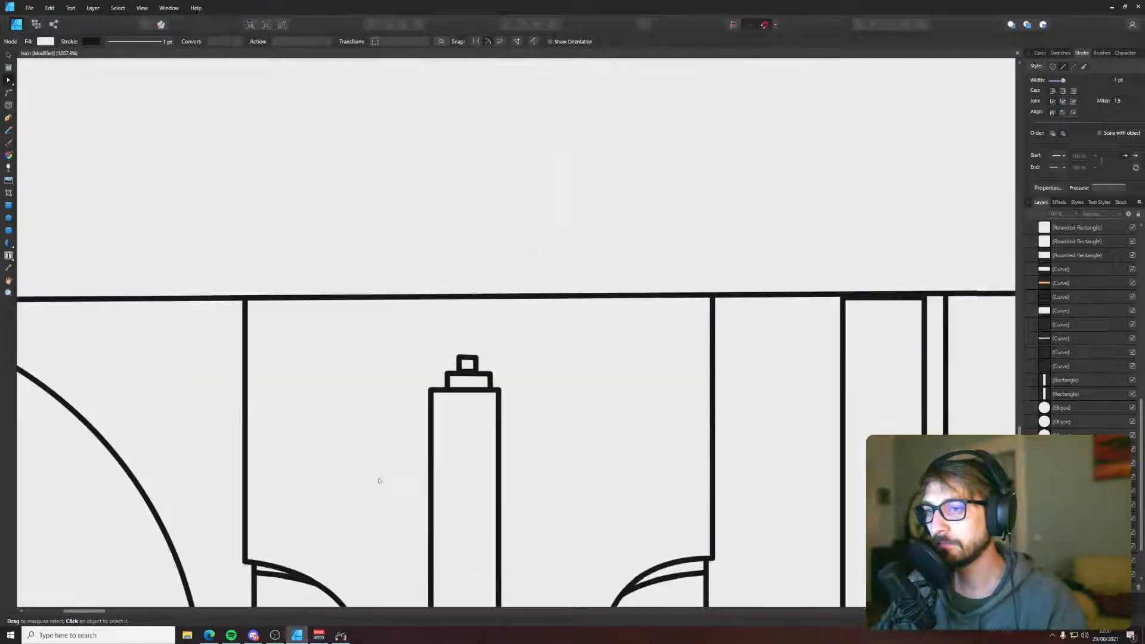
{"action": "left_click_drag", "start_coordinate": [379, 481], "coordinate": [462, 337]}
{"action": "key", "text": "p"}
{"action": "left_click", "coordinate": [352, 161]}
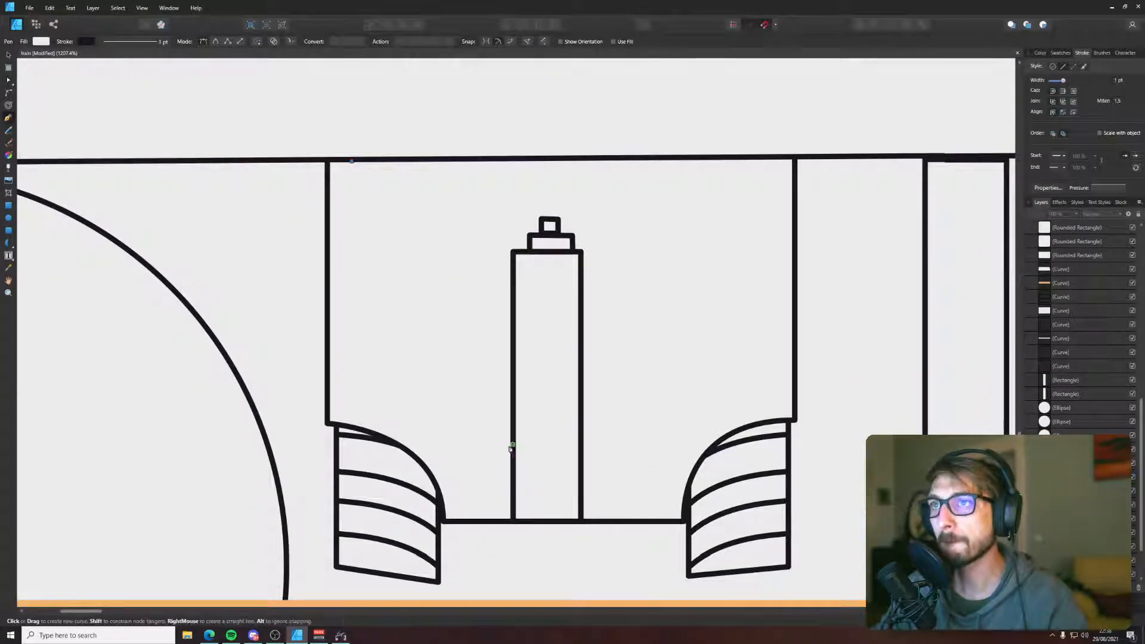
{"action": "left_click", "coordinate": [512, 451]}
{"action": "left_click", "coordinate": [511, 476]}
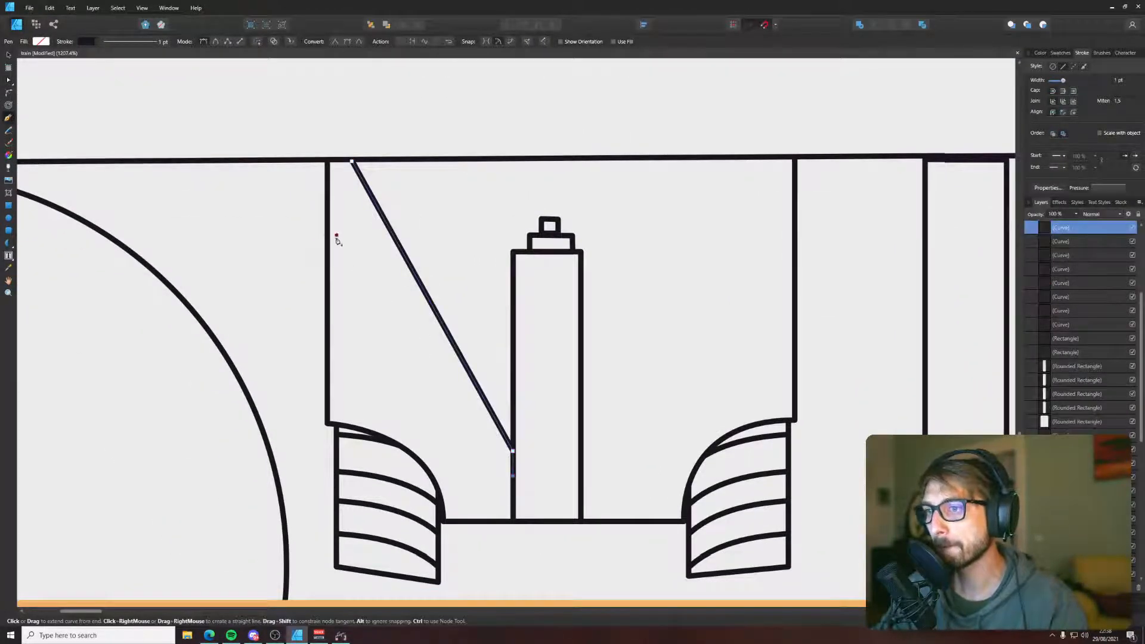
{"action": "left_click", "coordinate": [326, 234]}
{"action": "left_click", "coordinate": [327, 161]}
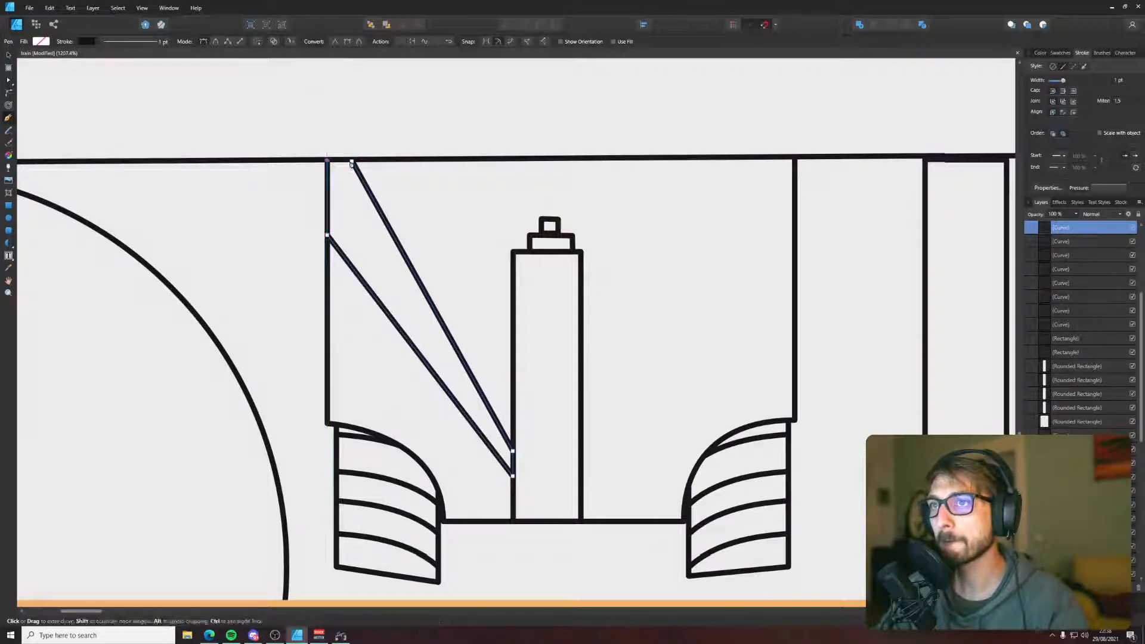
{"action": "key", "text": "v"}
{"action": "left_click_drag", "start_coordinate": [428, 292], "coordinate": [682, 292]}
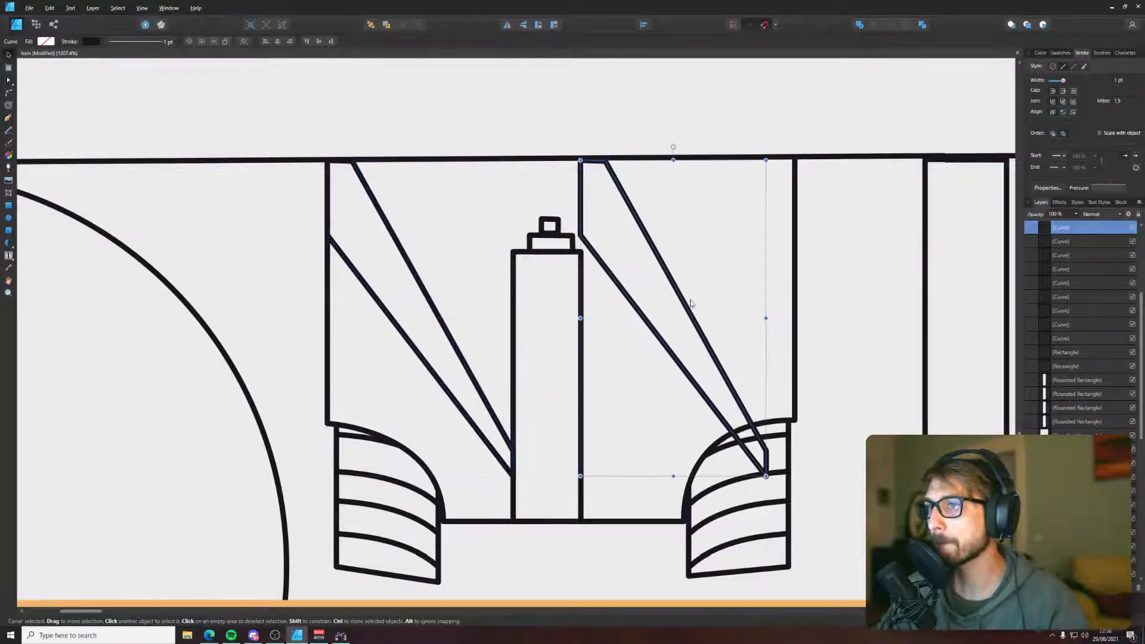
{"action": "right_click", "coordinate": [690, 299]}
{"action": "left_click", "coordinate": [758, 431]}
{"action": "key", "text": "ctrl+z"}
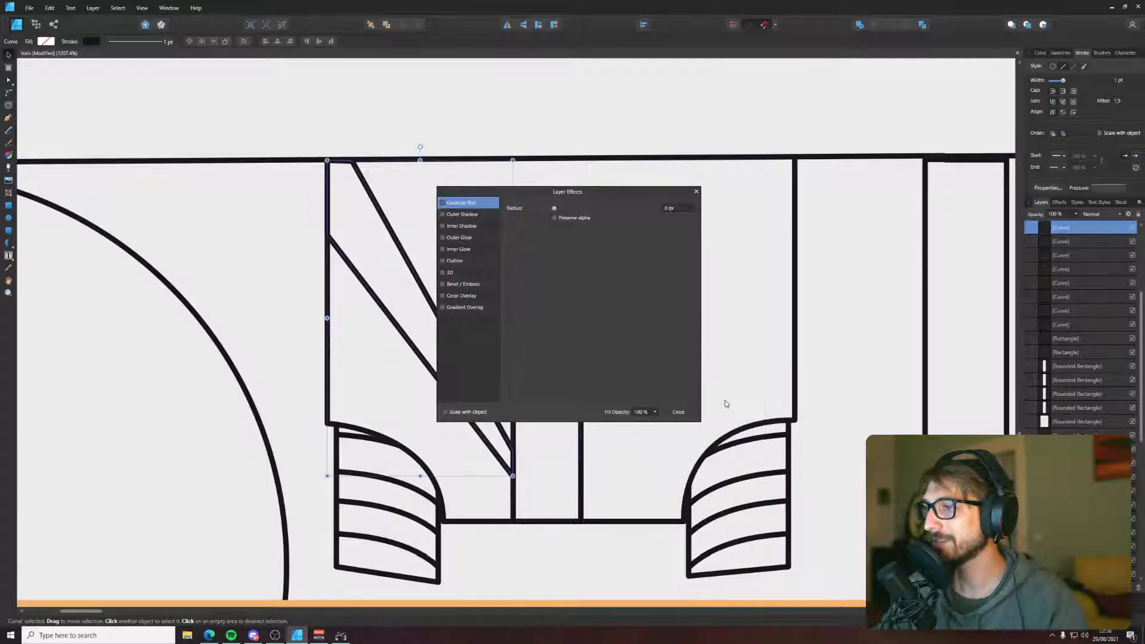
{"action": "left_click", "coordinate": [679, 412]}
{"action": "left_click", "coordinate": [621, 413]}
- Duplicate the diagonal brace, flip the copy horizontally and place its lower end against the central column's right side
{"action": "left_click_drag", "start_coordinate": [475, 403], "coordinate": [745, 399]}
{"action": "right_click", "coordinate": [750, 391]}
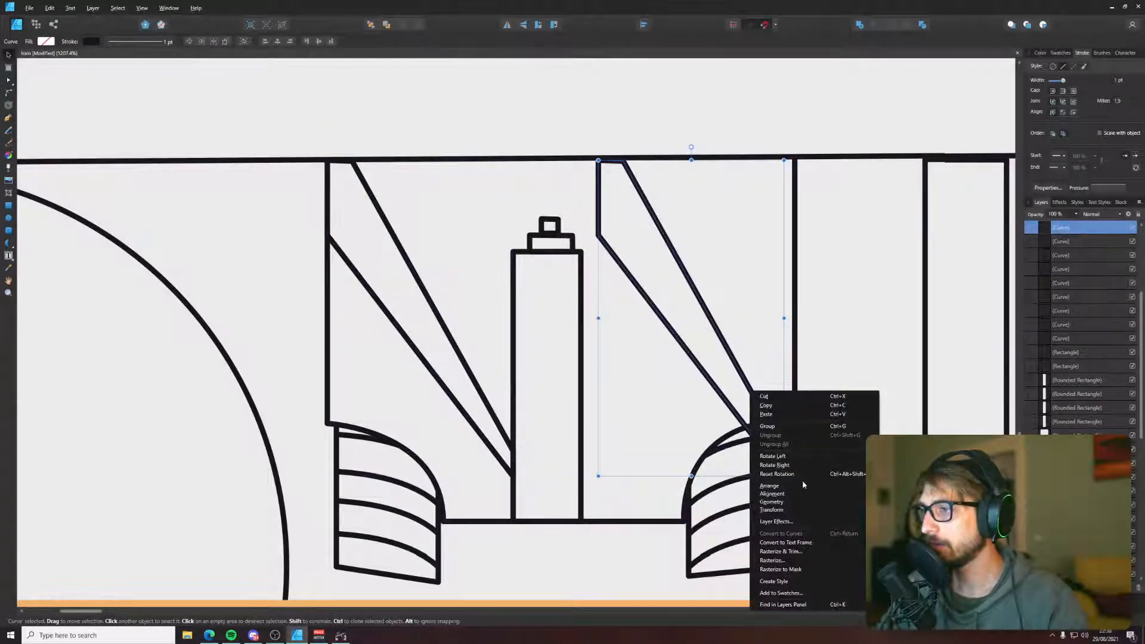
{"action": "mouse_move", "coordinate": [802, 511]}
{"action": "left_click", "coordinate": [907, 511]}
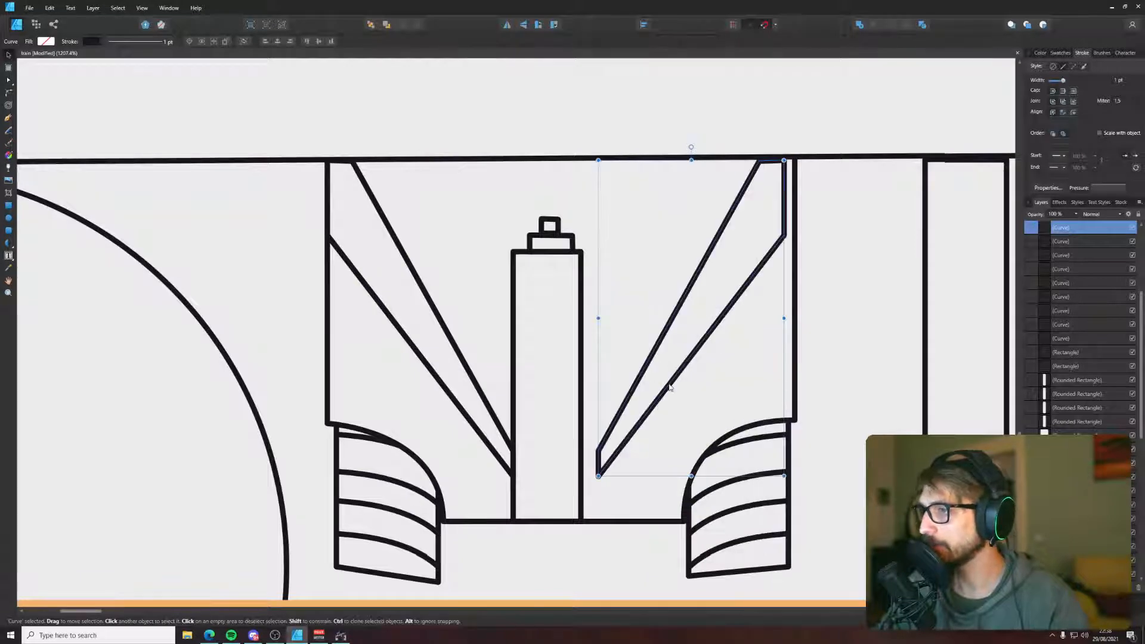
{"action": "left_click_drag", "start_coordinate": [670, 389], "coordinate": [654, 391]}
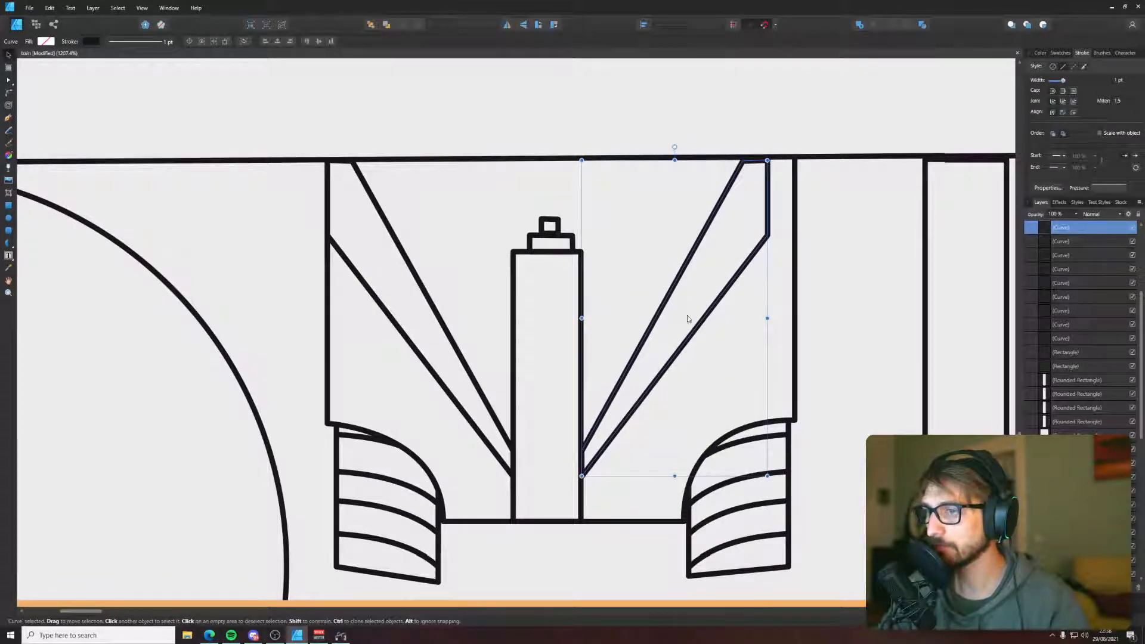
- Extend the upper end of the mirrored brace to meet the bracket's right edge
{"action": "key", "text": "a"}
{"action": "left_click_drag", "start_coordinate": [710, 139], "coordinate": [794, 235]}
{"action": "left_click", "coordinate": [811, 254]}
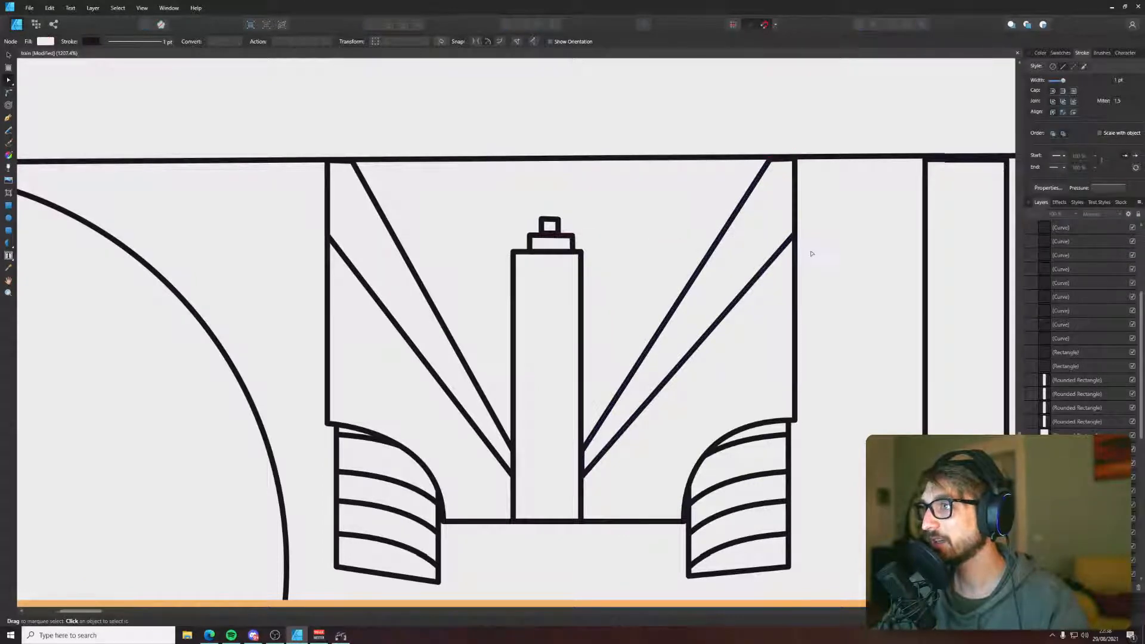
- Draw an open box outline from the bracket's left edge across to the diagonal brace and down to the curved left part
{"action": "scroll", "coordinate": [811, 253], "scroll_direction": "down", "scroll_amount": 5}
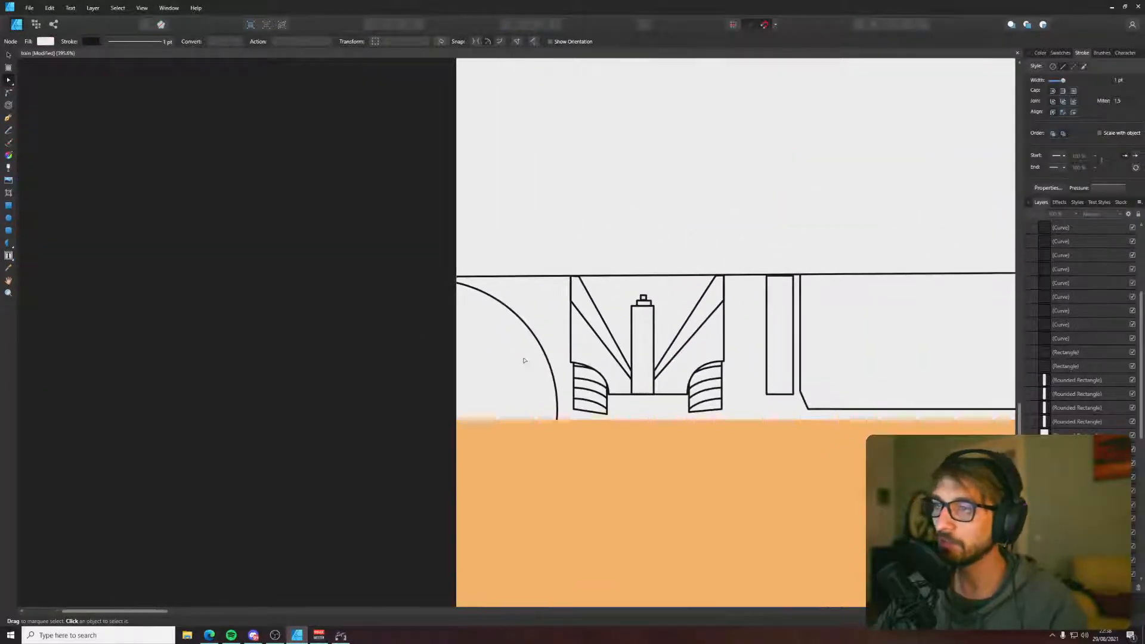
{"action": "key", "text": "p"}
{"action": "scroll", "coordinate": [641, 356], "scroll_direction": "up", "scroll_amount": 5}
{"action": "left_click", "coordinate": [430, 271]}
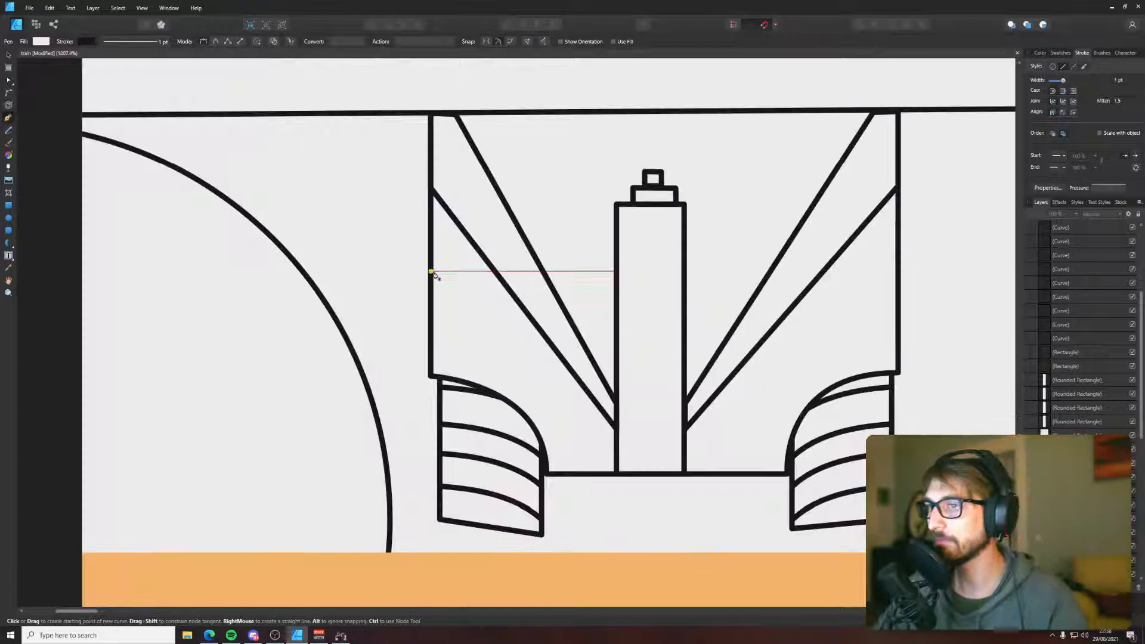
{"action": "left_click", "coordinate": [495, 273]}
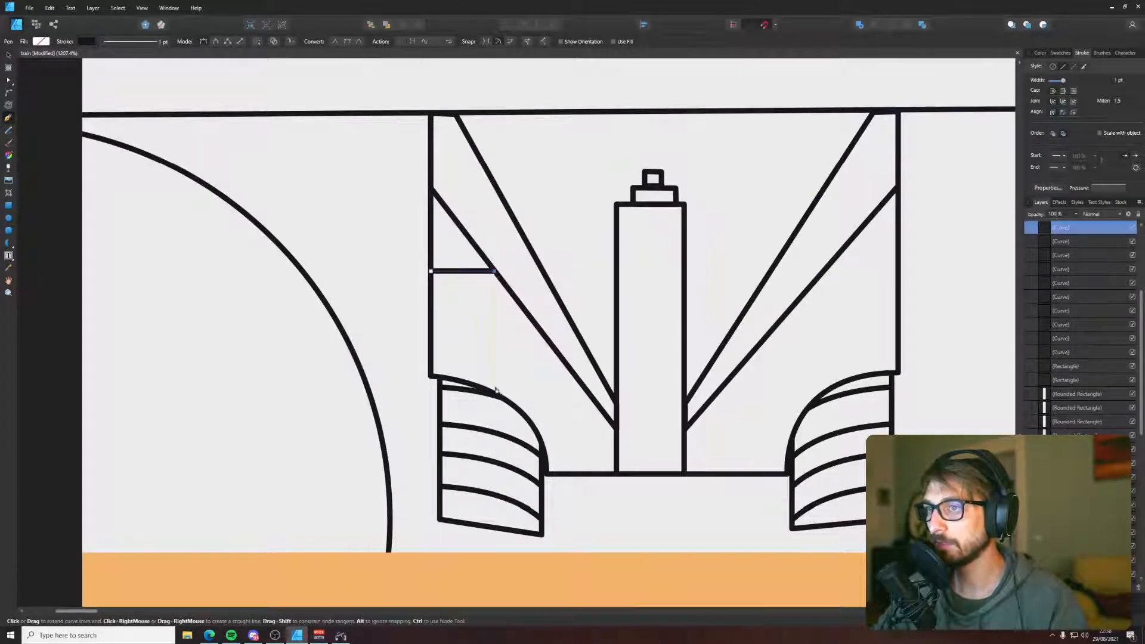
{"action": "left_click", "coordinate": [495, 392]}
{"action": "key", "text": "v"}
{"action": "left_click", "coordinate": [506, 333]}
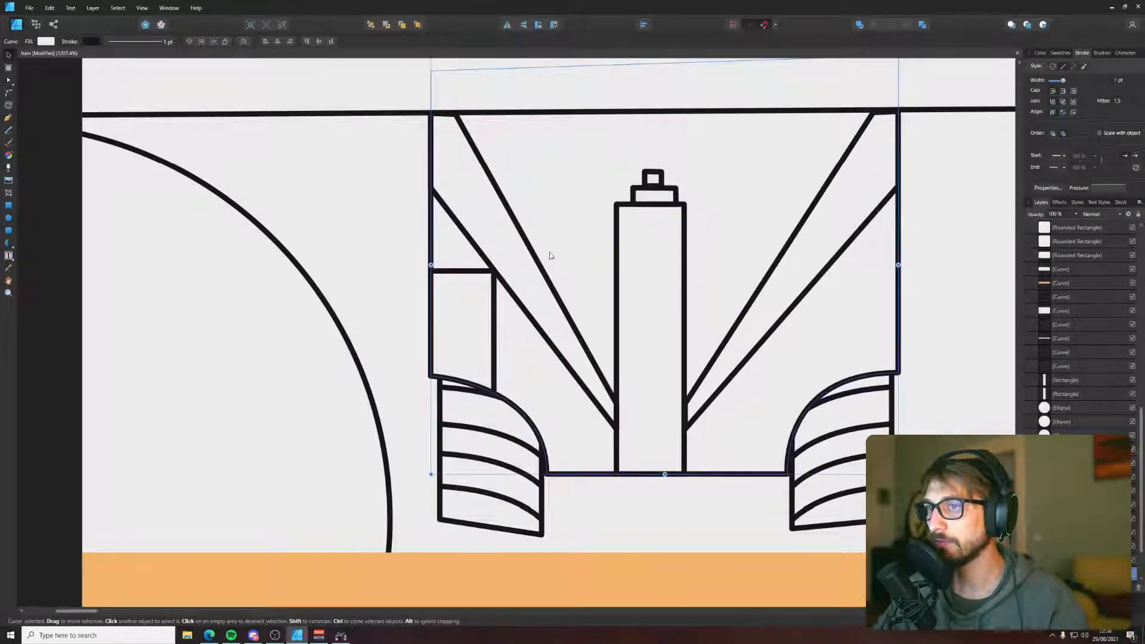
- Draw a thin stepped pipe from the left diagonal brace down to the bracket's bottom edge, beside the central column
{"action": "key", "text": "p"}
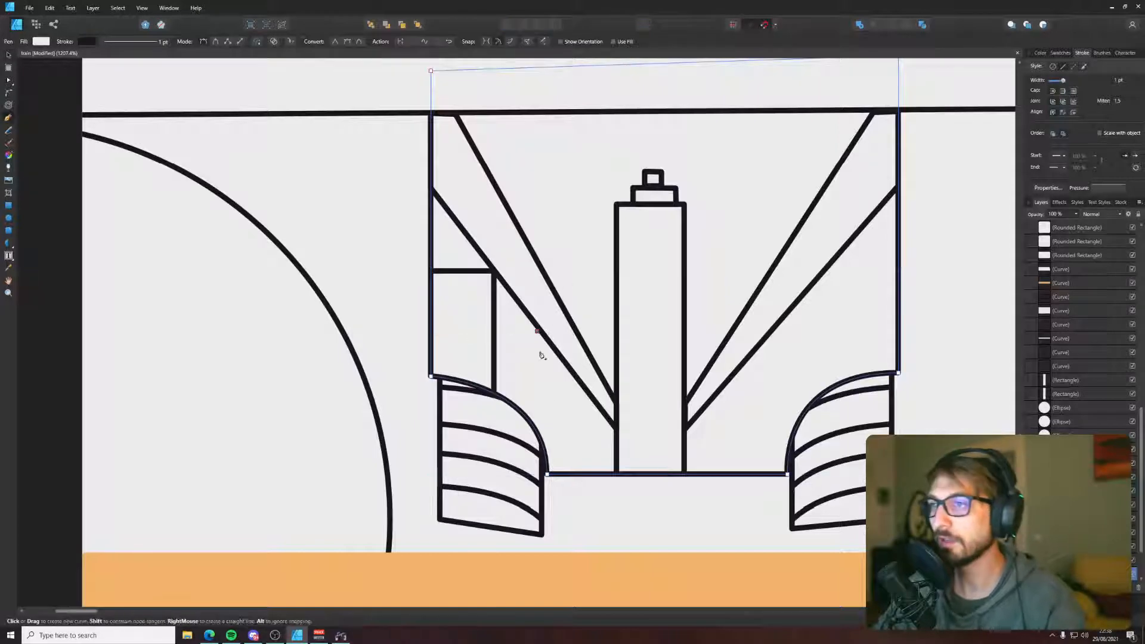
{"action": "left_click", "coordinate": [537, 331]}
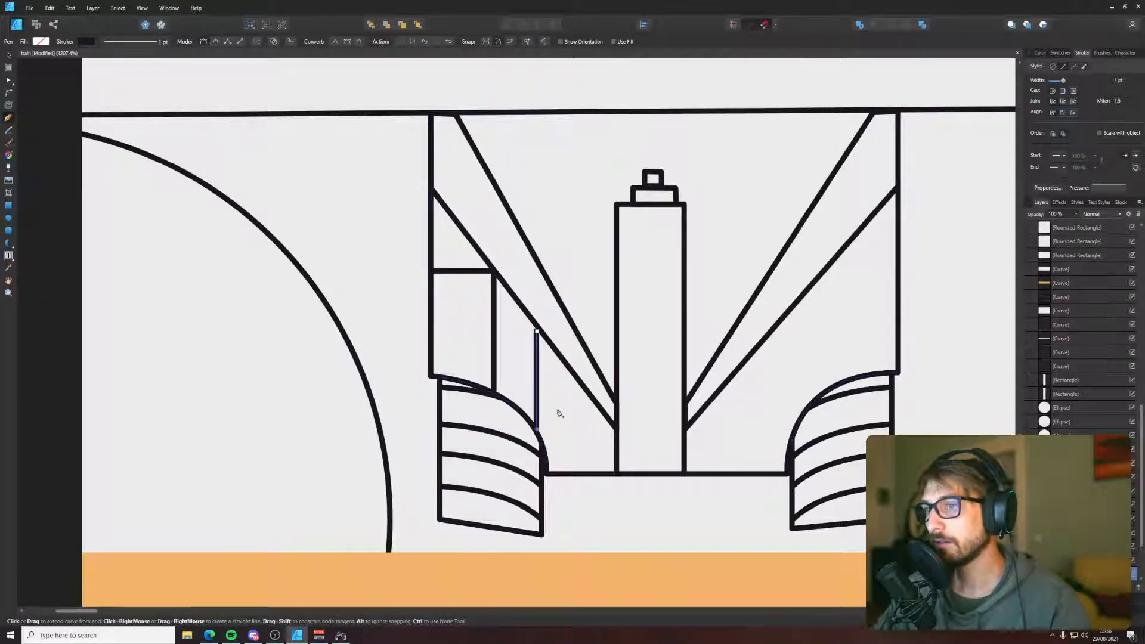
{"action": "left_click", "coordinate": [568, 475]}
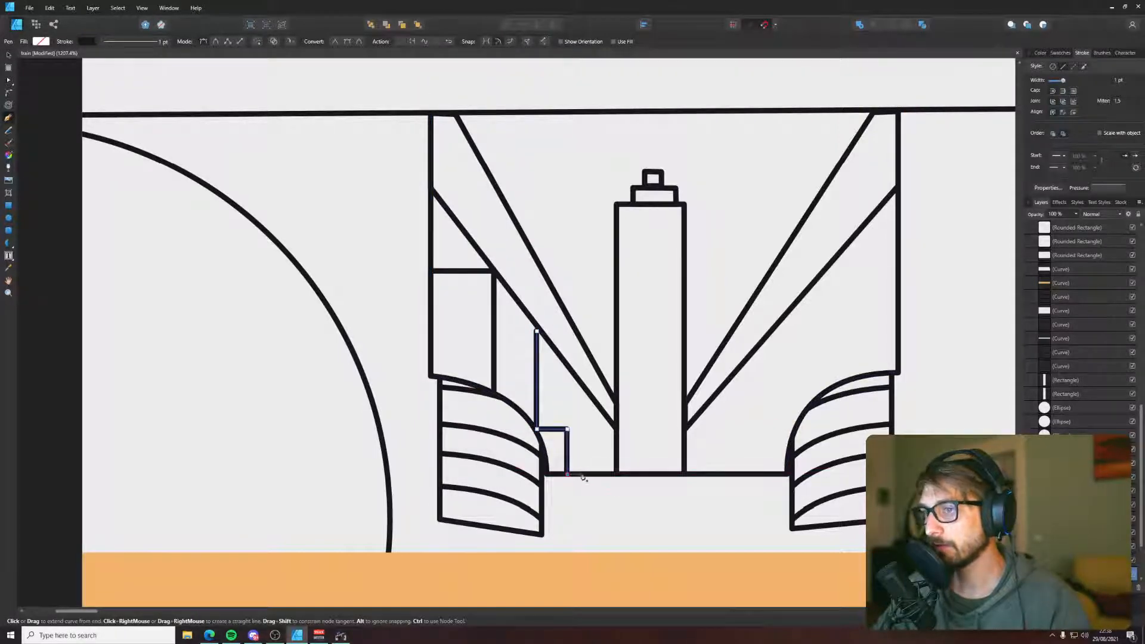
{"action": "left_click", "coordinate": [584, 419]}
{"action": "left_click", "coordinate": [545, 417]}
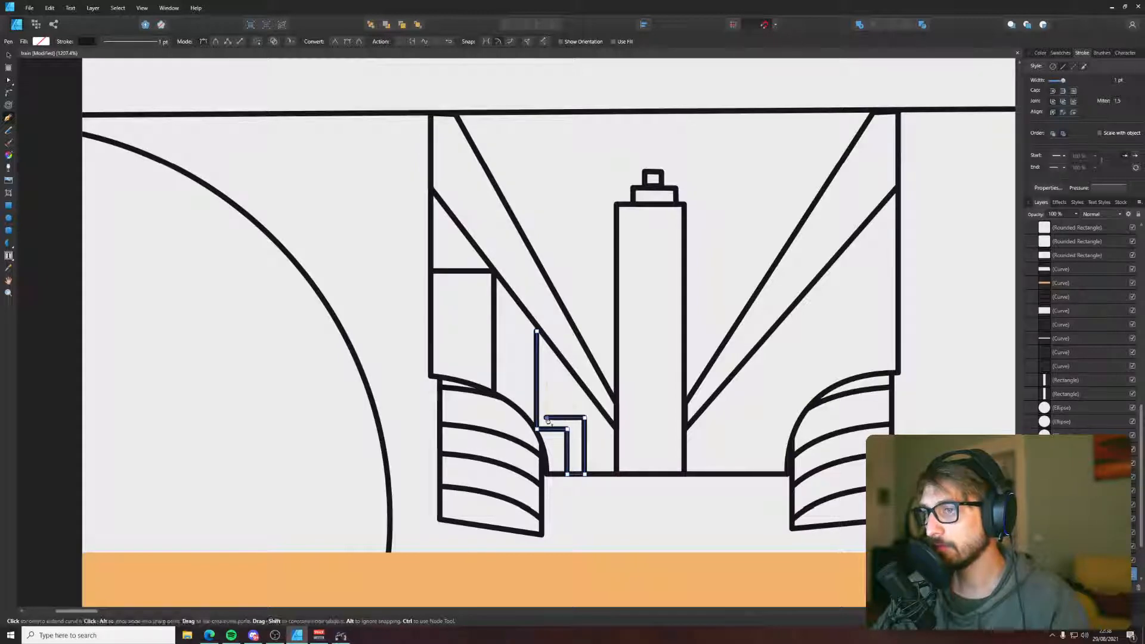
{"action": "left_click", "coordinate": [547, 342]}
{"action": "key", "text": "v"}
{"action": "left_click", "coordinate": [414, 309]}
- Lower the outer end of the right diagonal brace along the bracket's edge to just above the curved right part
{"action": "scroll", "coordinate": [414, 309], "scroll_direction": "down", "scroll_amount": 14}
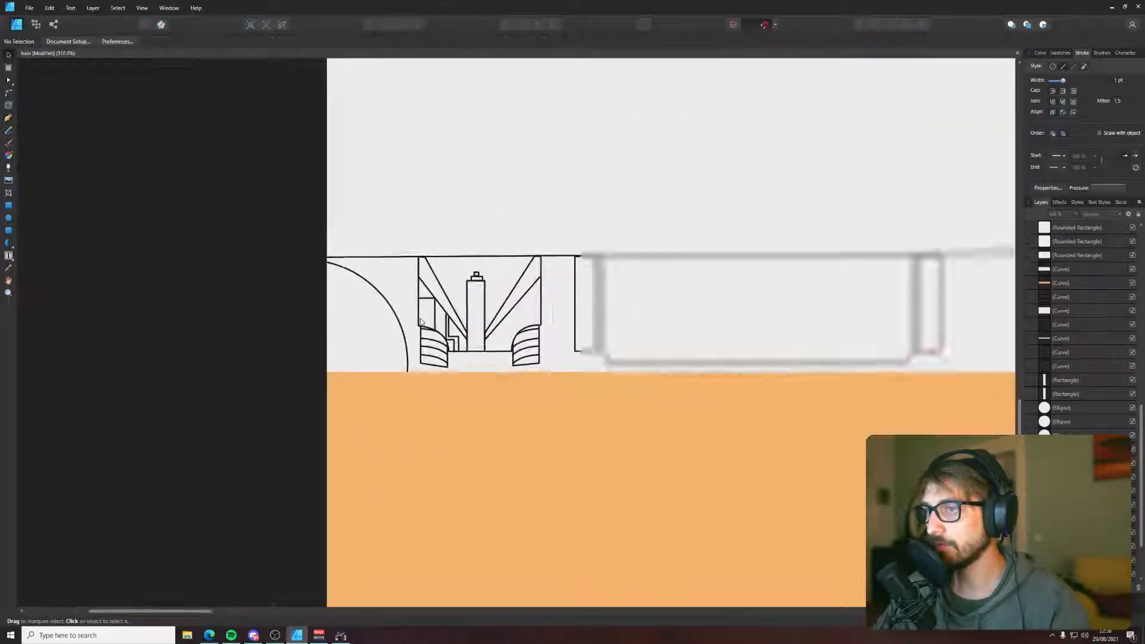
{"action": "left_click_drag", "start_coordinate": [385, 257], "coordinate": [181, 381]}
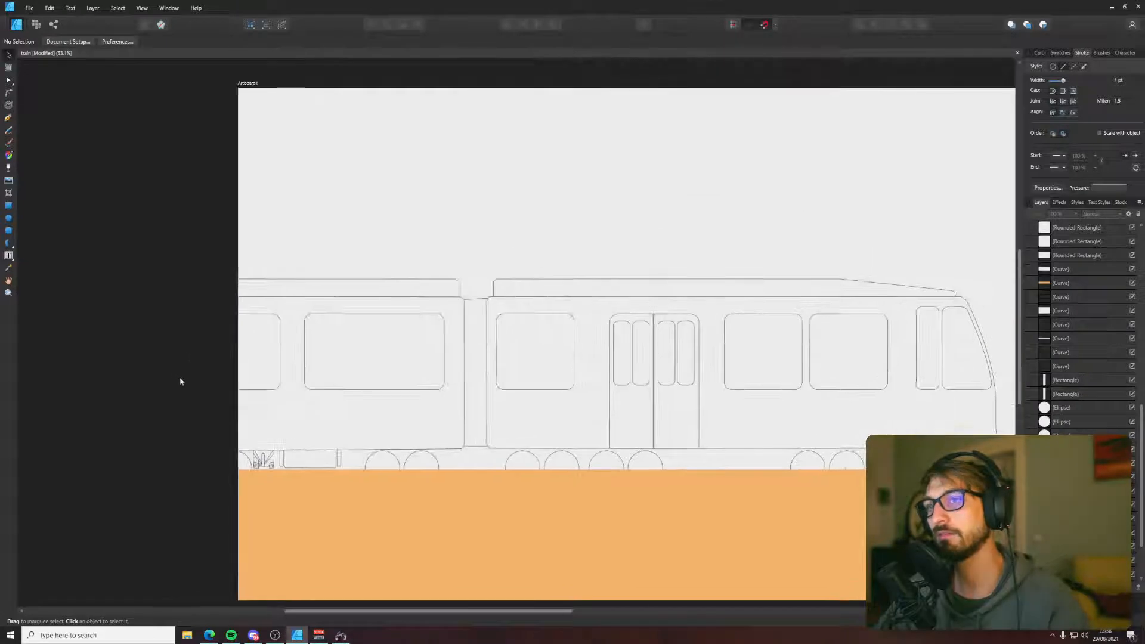
{"action": "scroll", "coordinate": [254, 462], "scroll_direction": "up", "scroll_amount": 13}
{"action": "left_click", "coordinate": [476, 404]}
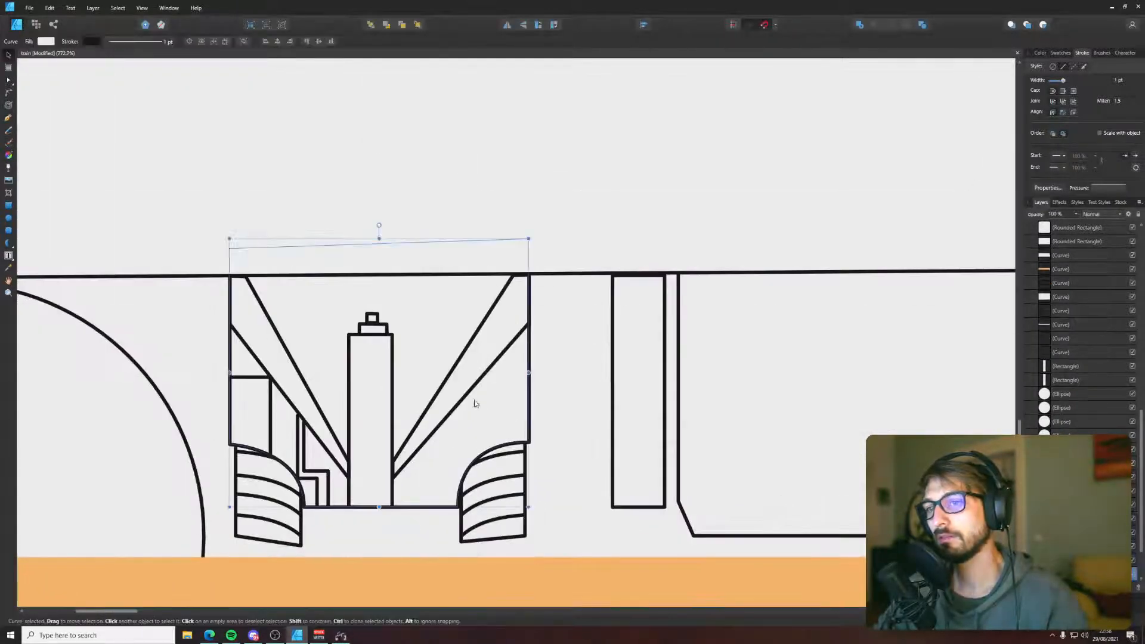
{"action": "left_click", "coordinate": [471, 392]}
{"action": "key", "text": "a"}
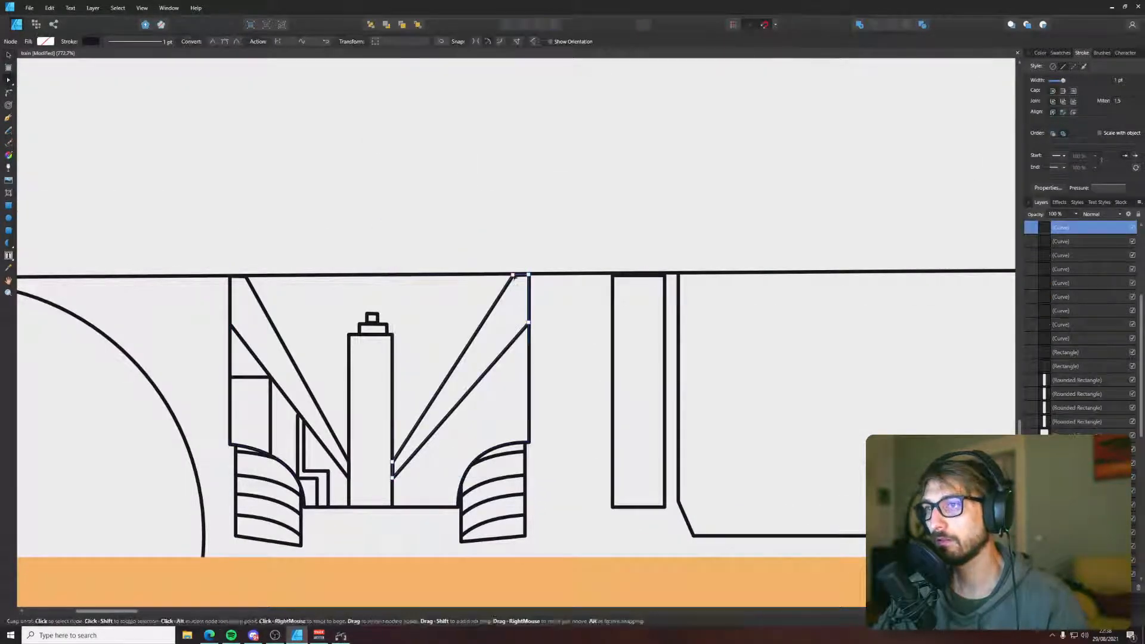
{"action": "key", "text": "Delete"}
{"action": "left_click_drag", "start_coordinate": [514, 254], "coordinate": [531, 424]}
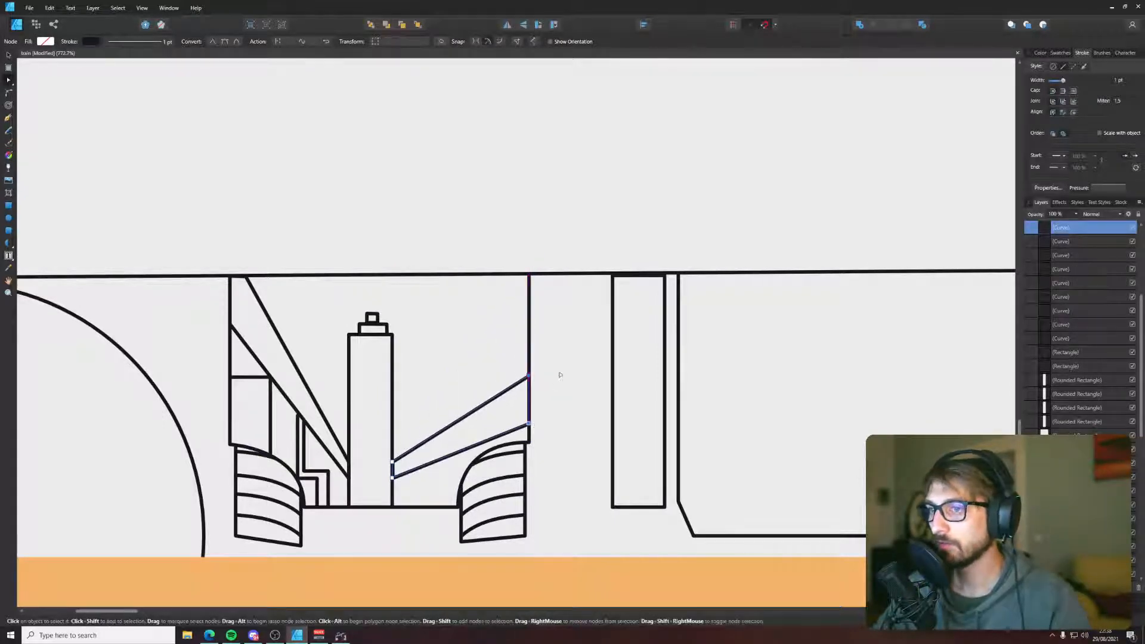
{"action": "left_click", "coordinate": [467, 380]}
- Draw a thin horizontal bar from the central column to the bracket's right edge, directly above the right brace
{"action": "key", "text": "p"}
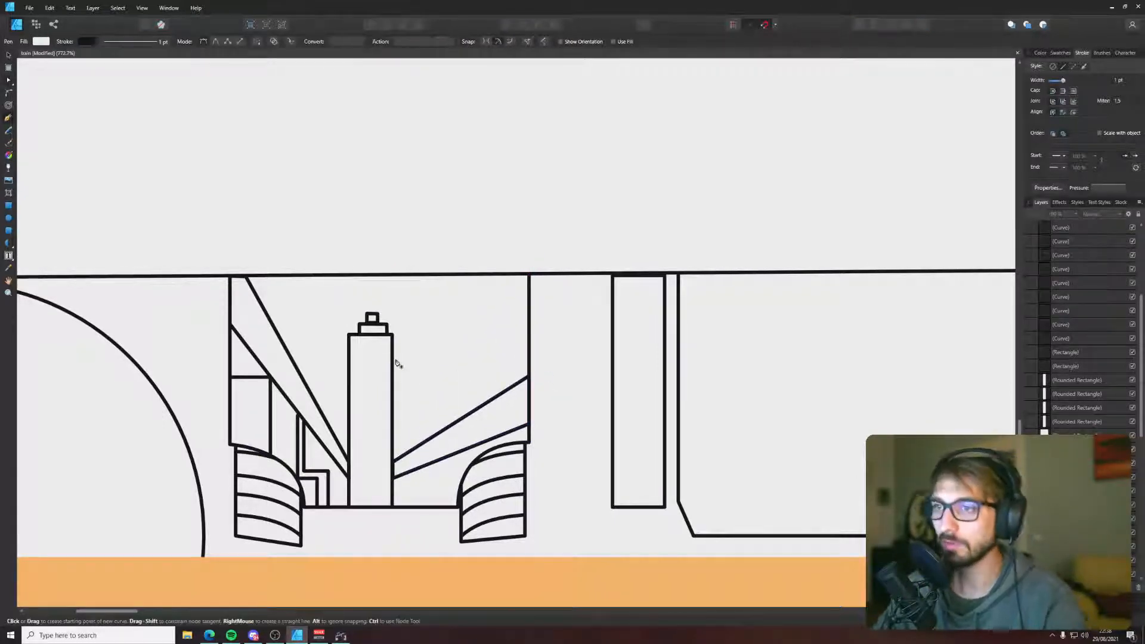
{"action": "left_click", "coordinate": [392, 359]}
{"action": "left_click", "coordinate": [529, 358]}
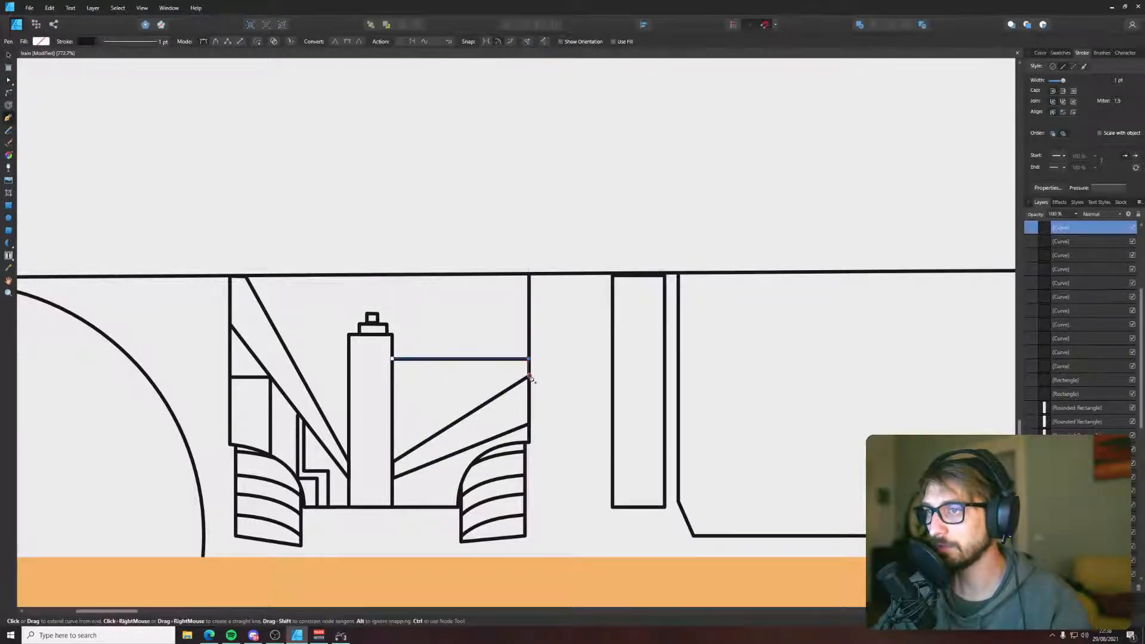
{"action": "left_click", "coordinate": [393, 375]}
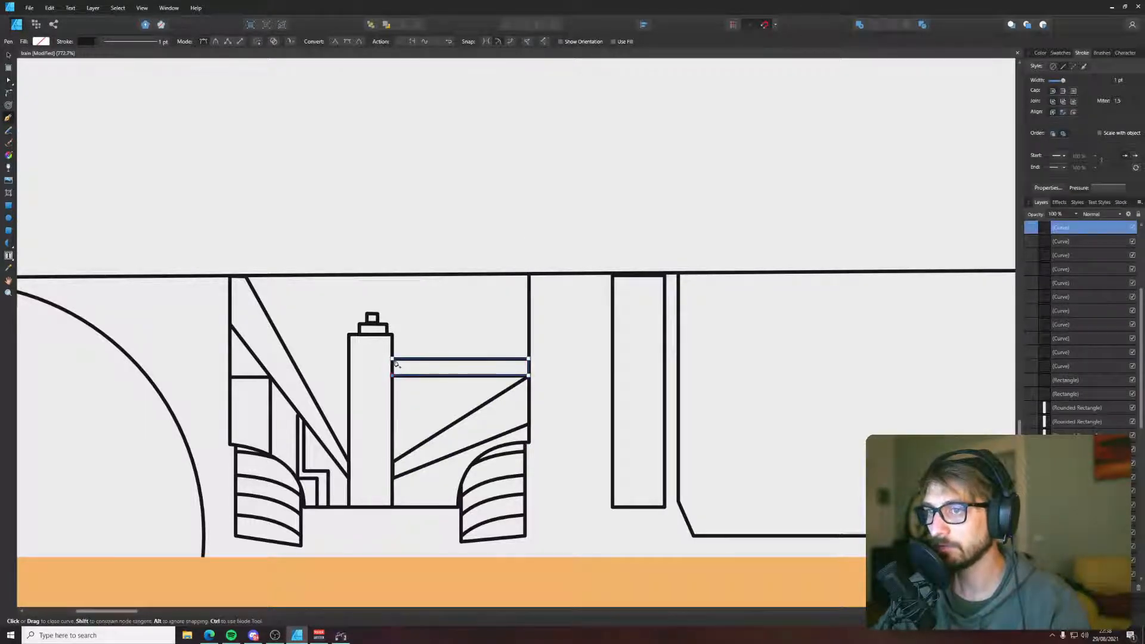
{"action": "key", "text": "v"}
- Stretch the thin horizontal bar to the right, past the bracket and across the neighbouring upright rectangle
{"action": "scroll", "coordinate": [496, 325], "scroll_direction": "down", "scroll_amount": 10}
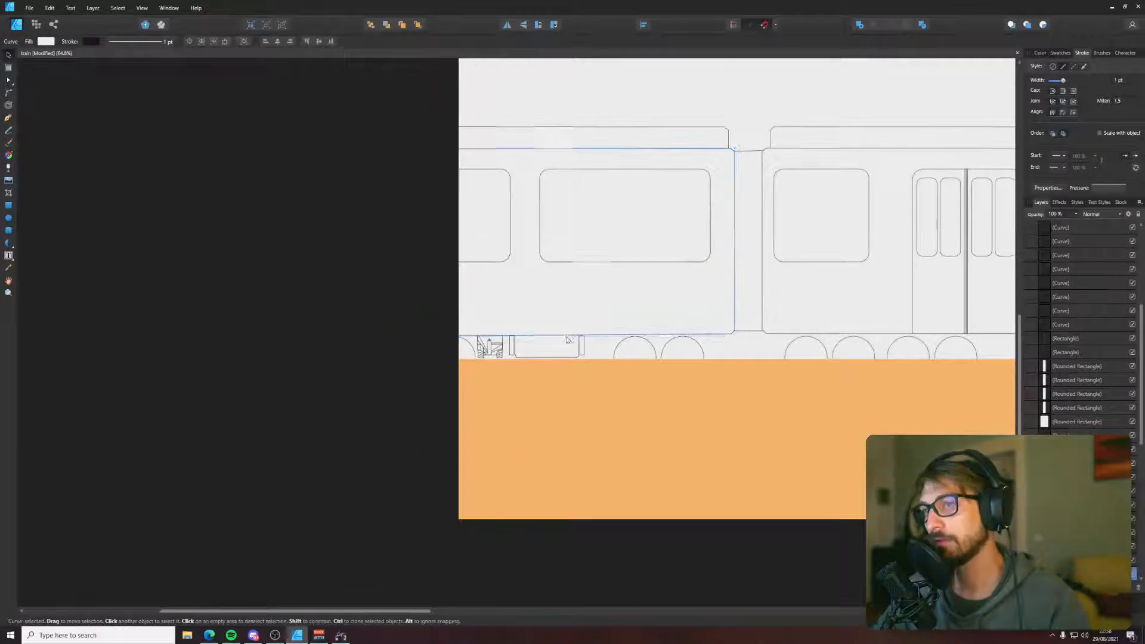
{"action": "scroll", "coordinate": [477, 378], "scroll_direction": "down", "scroll_amount": 6}
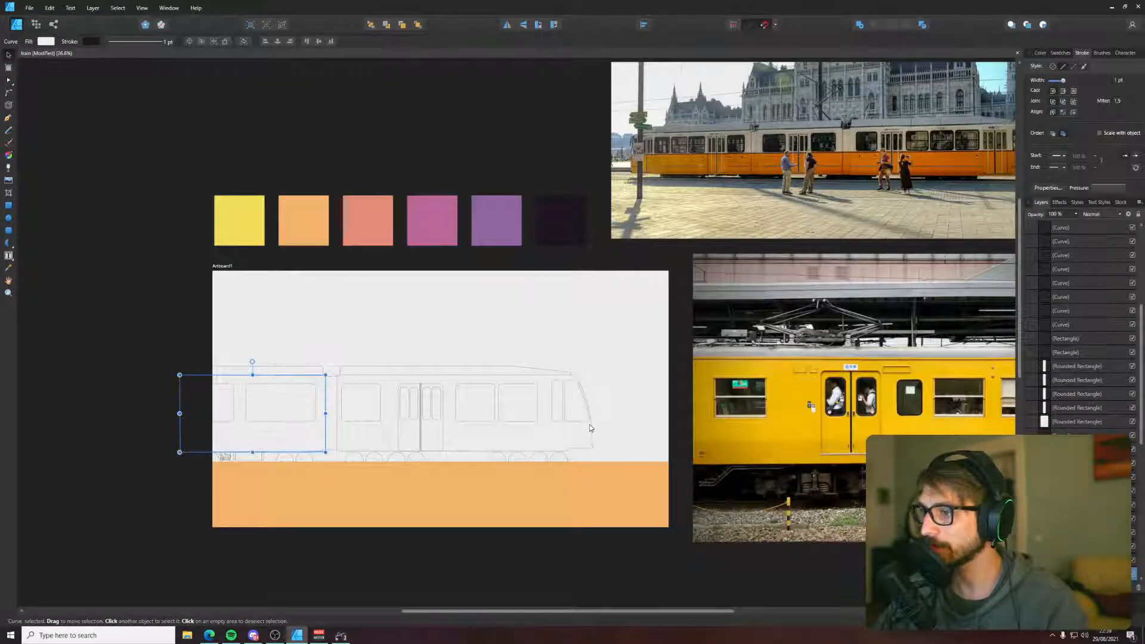
{"action": "key", "text": "p"}
{"action": "scroll", "coordinate": [256, 456], "scroll_direction": "up", "scroll_amount": 13}
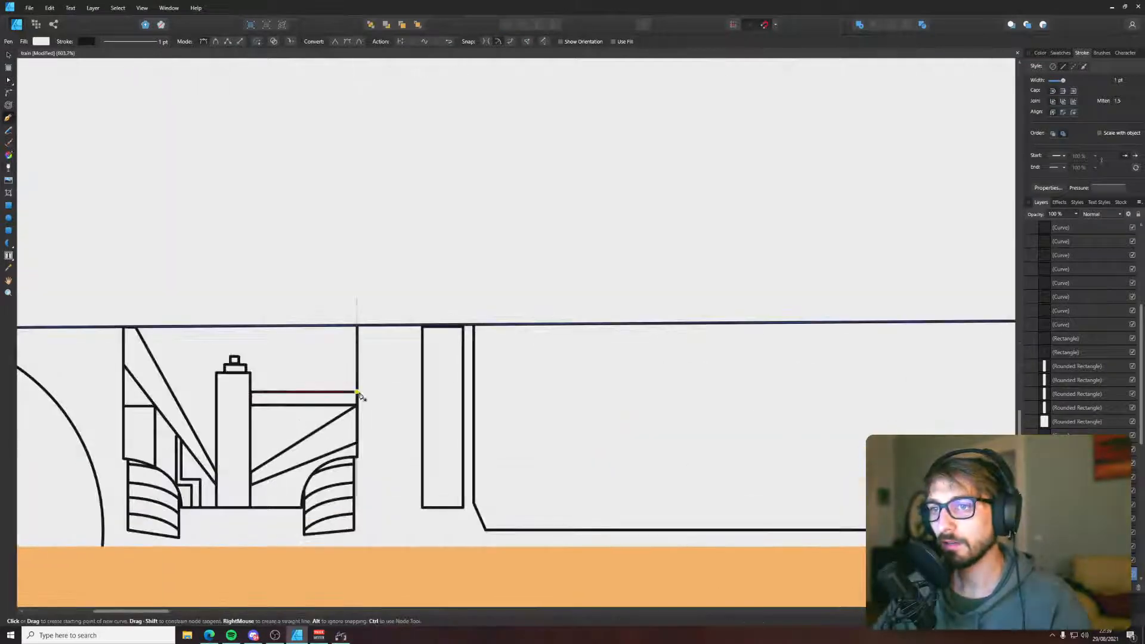
{"action": "key", "text": "v"}
{"action": "left_click", "coordinate": [339, 398]}
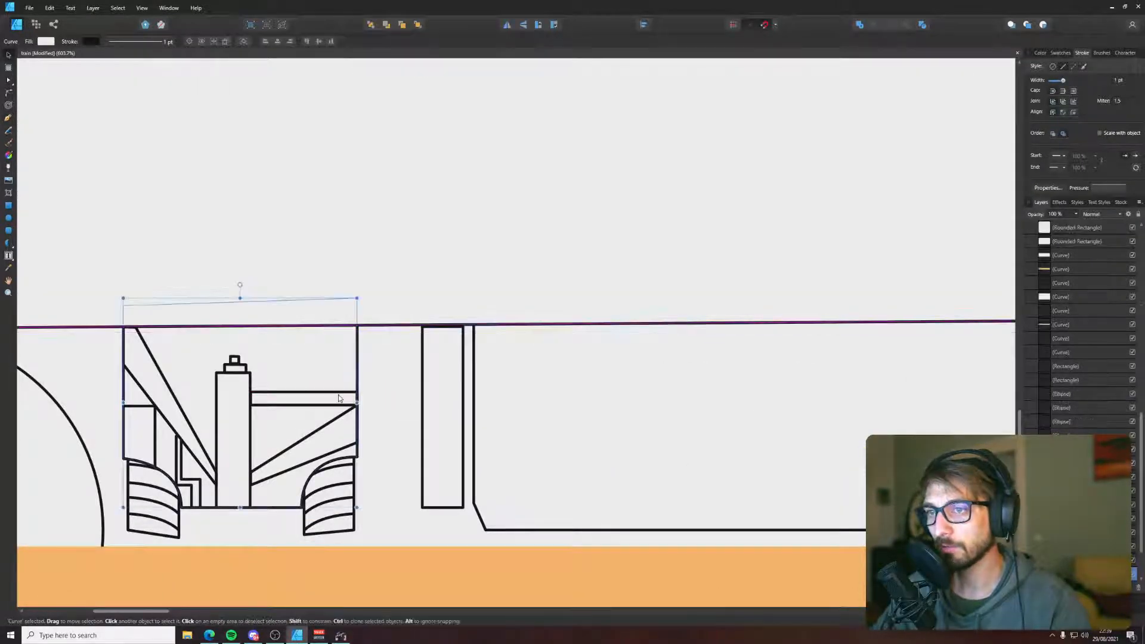
{"action": "left_click", "coordinate": [352, 397]}
{"action": "left_click_drag", "start_coordinate": [357, 398], "coordinate": [467, 401]}
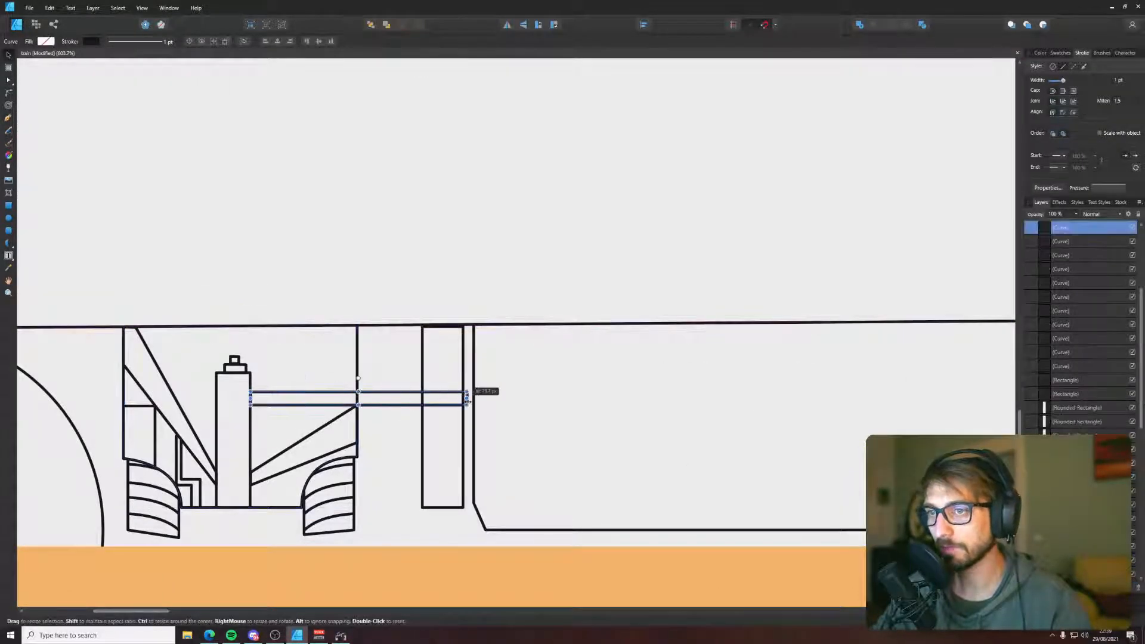
{"action": "key", "text": "i"}
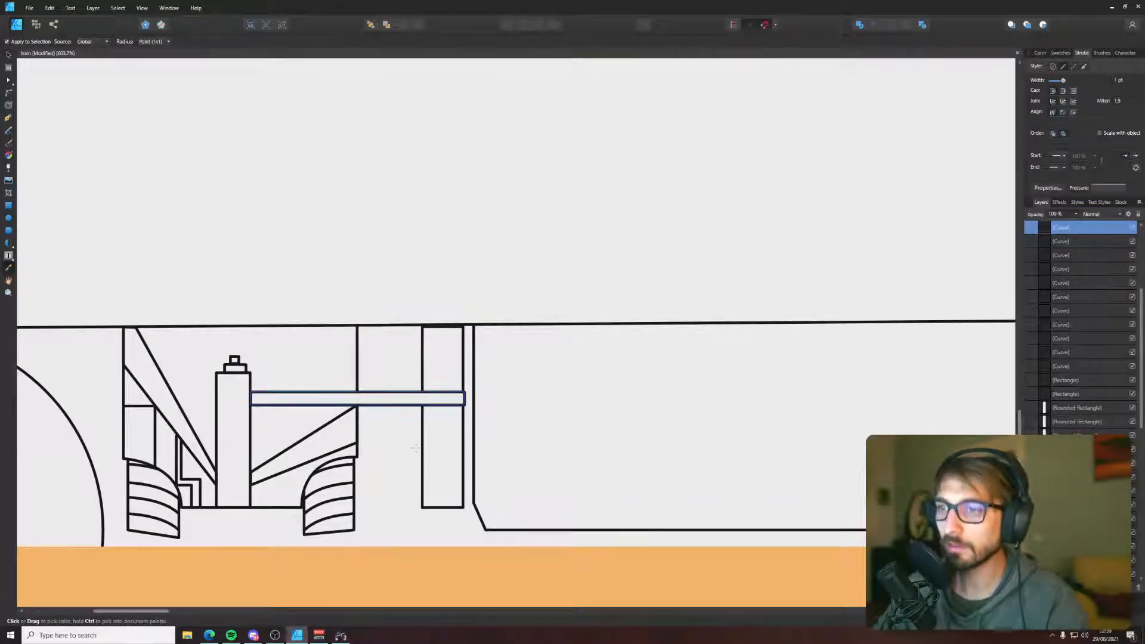
- Extend the thin horizontal bar past the upright rectangle to the near edge of the large underbody box
{"action": "key", "text": "v"}
{"action": "left_click_drag", "start_coordinate": [465, 398], "coordinate": [473, 400]}
{"action": "left_click", "coordinate": [409, 468]}
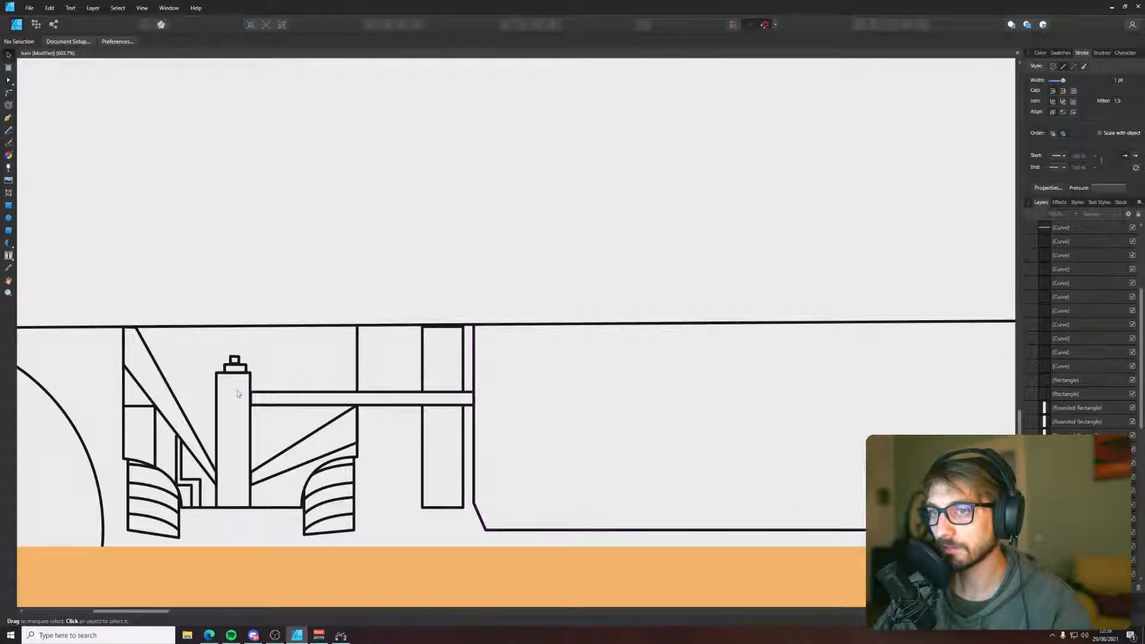
- Draw a thin bent pipe from the central column's left edge, turning down to the left diagonal brace
{"action": "scroll", "coordinate": [322, 399], "scroll_direction": "left", "scroll_amount": 3}
{"action": "scroll", "coordinate": [322, 400], "scroll_direction": "down", "scroll_amount": 1}
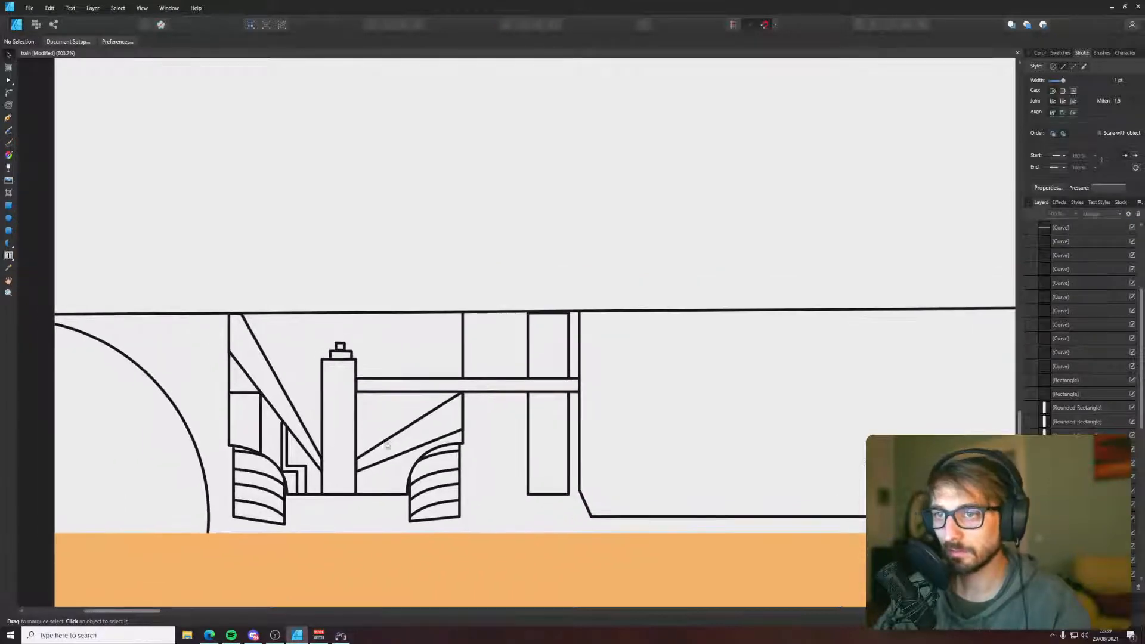
{"action": "key", "text": "p"}
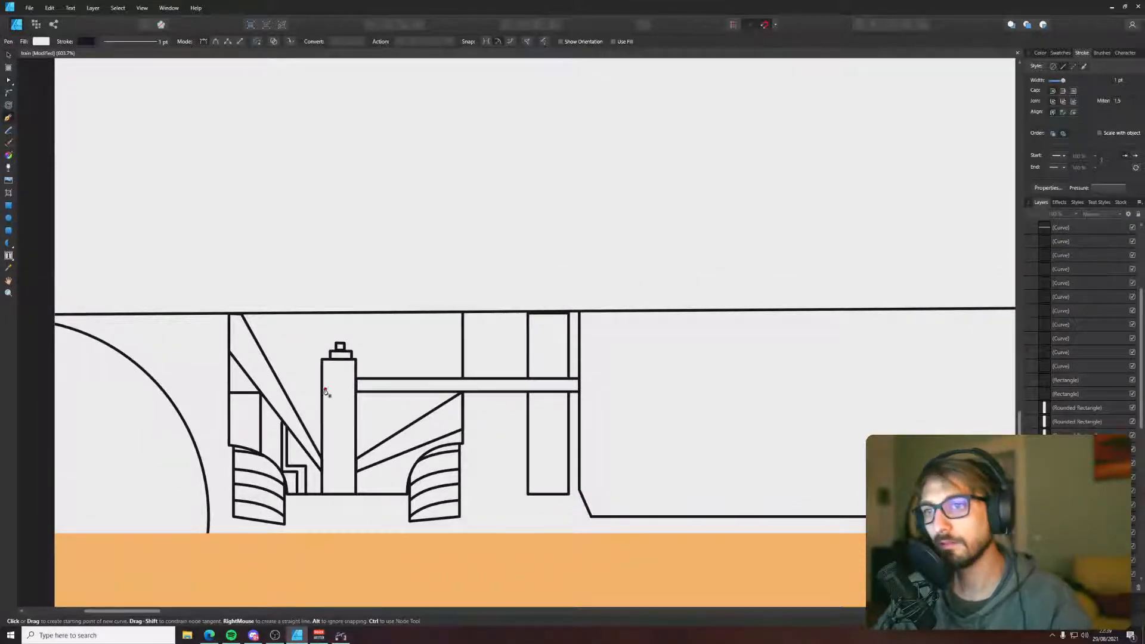
{"action": "left_click", "coordinate": [321, 390]}
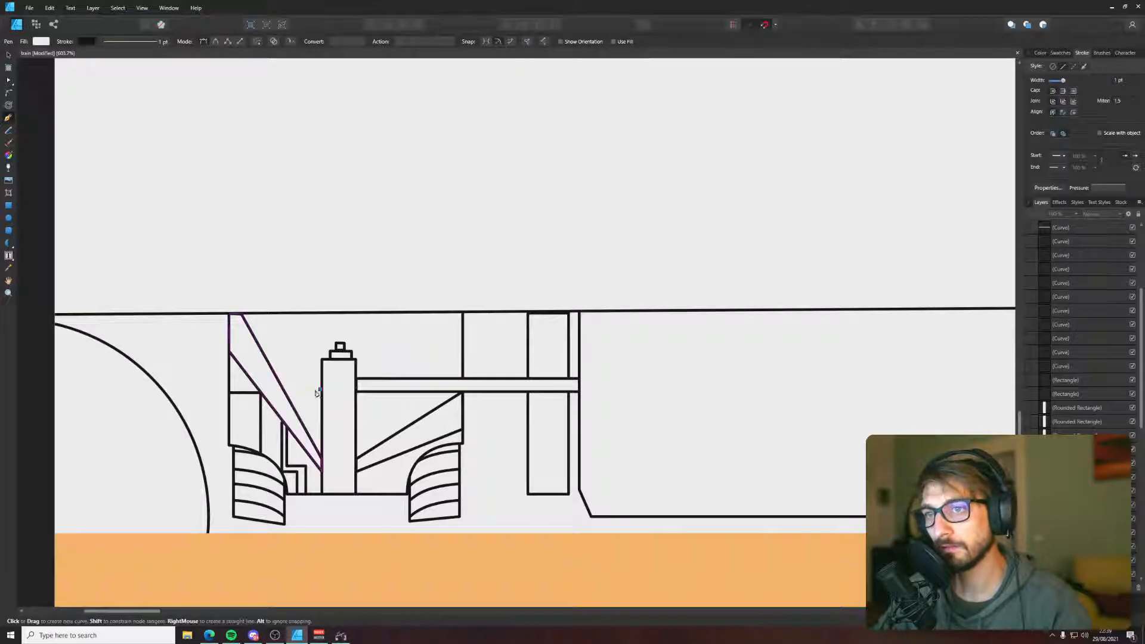
{"action": "left_click", "coordinate": [308, 389]}
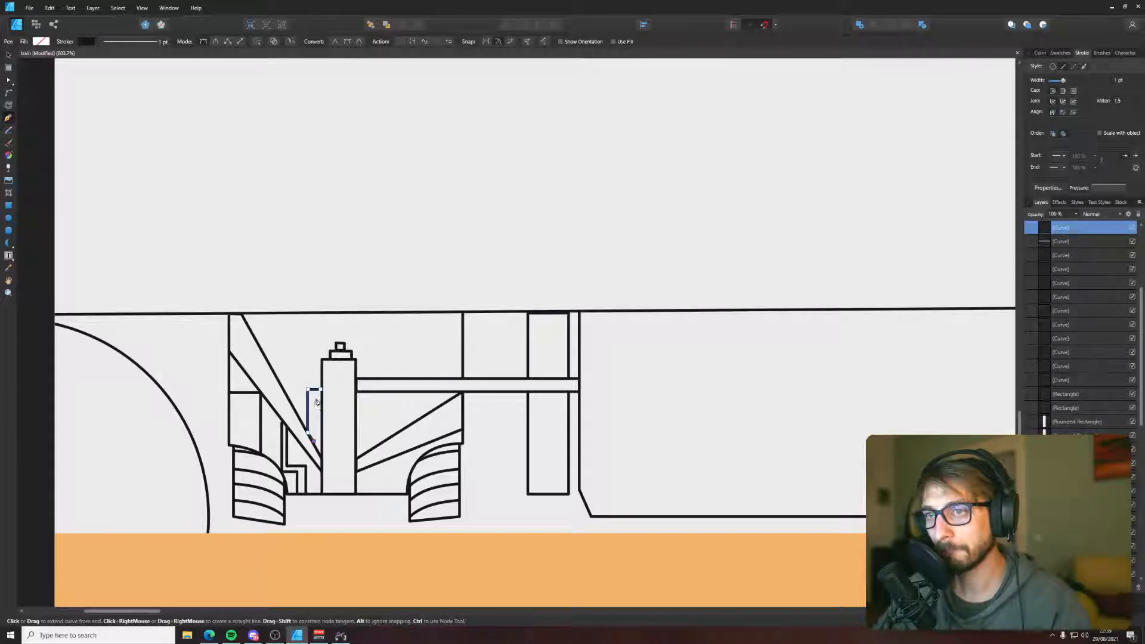
{"action": "key", "text": "v"}
{"action": "left_click", "coordinate": [345, 292]}
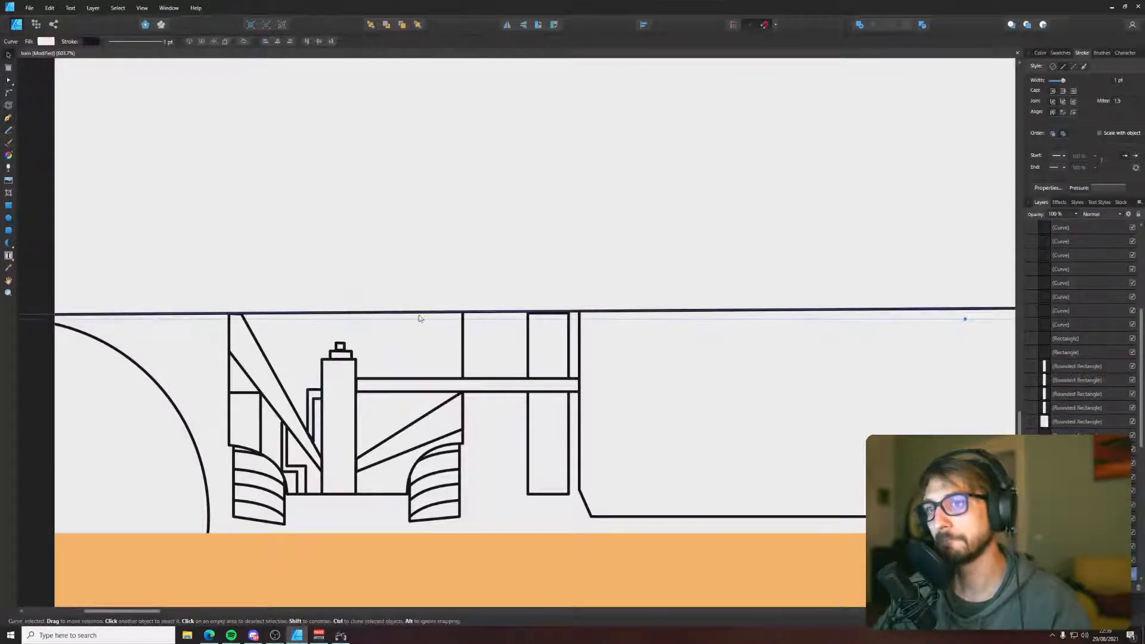
- Lower the upper outer corner of the right diagonal brace along the bracket's edge to make the brace a narrow band
{"action": "double_click", "coordinate": [459, 396]}
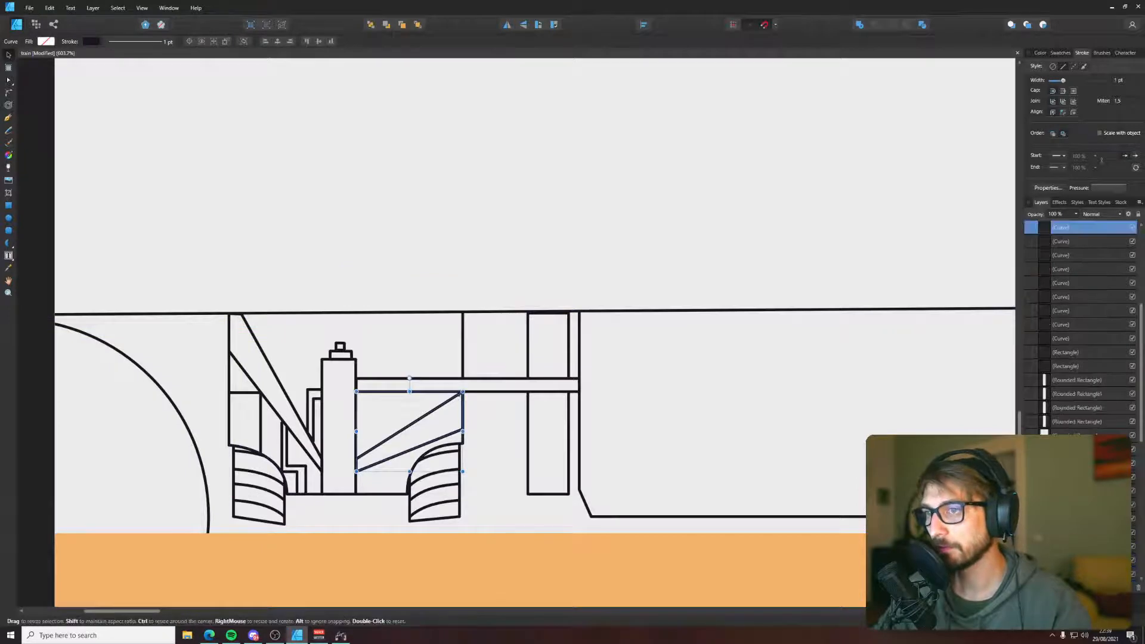
{"action": "left_click_drag", "start_coordinate": [460, 394], "coordinate": [463, 421]}
{"action": "left_click", "coordinate": [484, 425]}
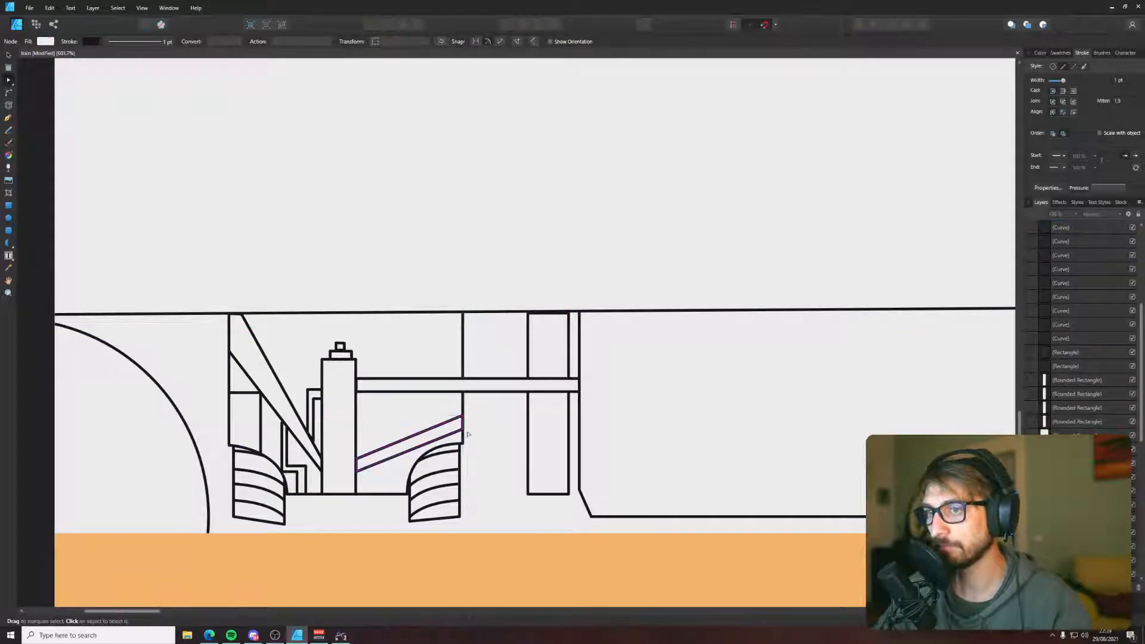
- Draw a second, thinner horizontal bar just above the first, from the central column to the large box's edge
{"action": "key", "text": "p"}
{"action": "left_click", "coordinate": [356, 371]}
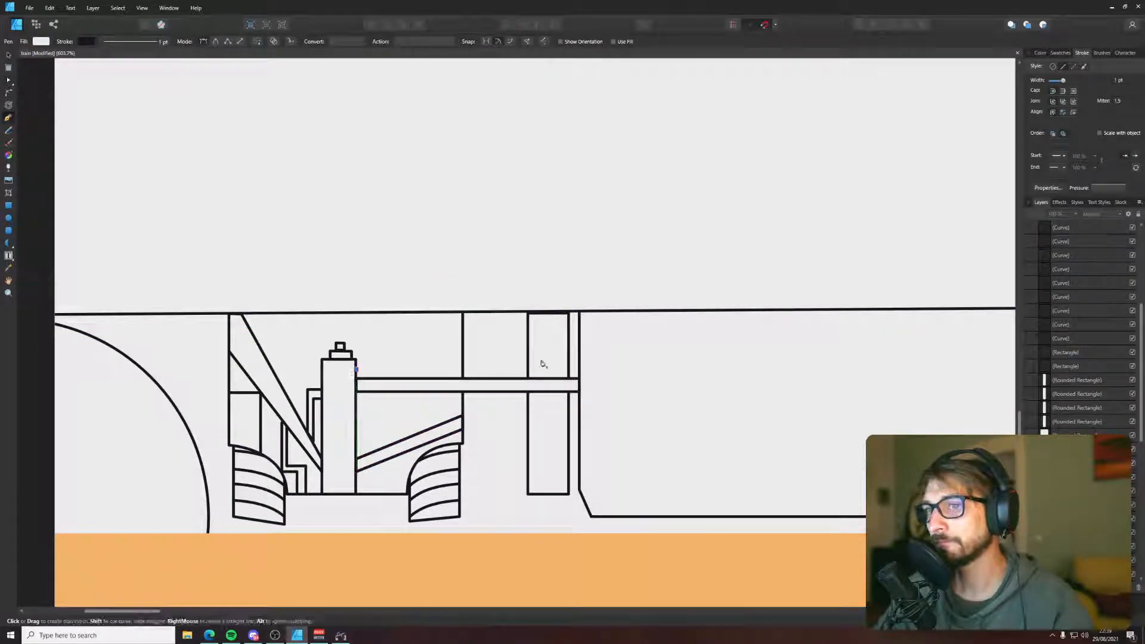
{"action": "left_click", "coordinate": [579, 369]}
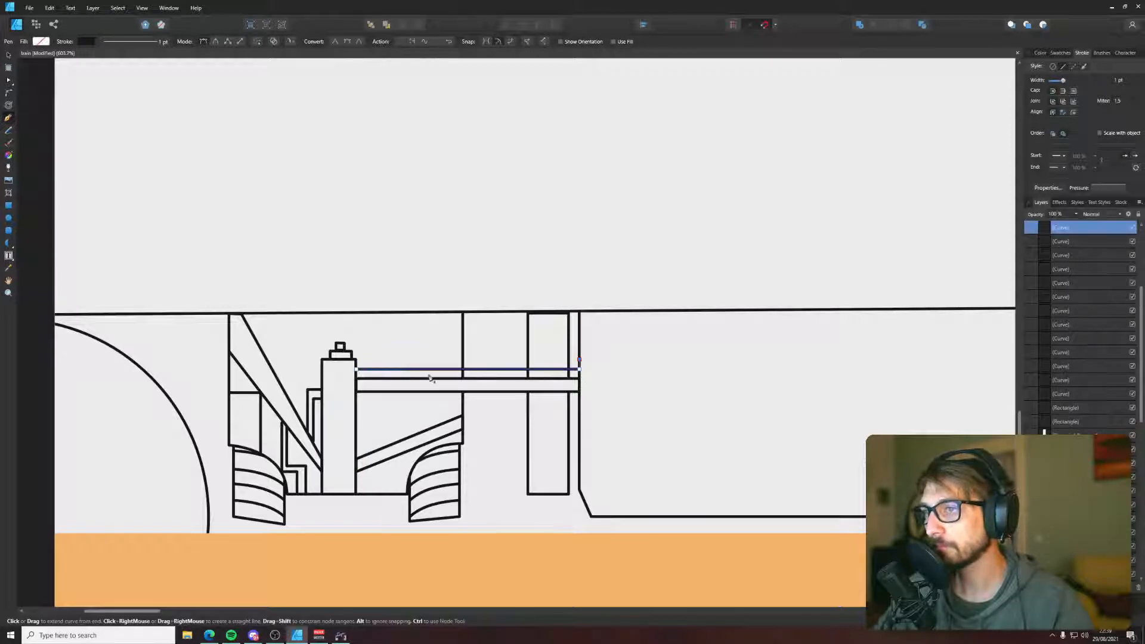
{"action": "left_click", "coordinate": [357, 360]}
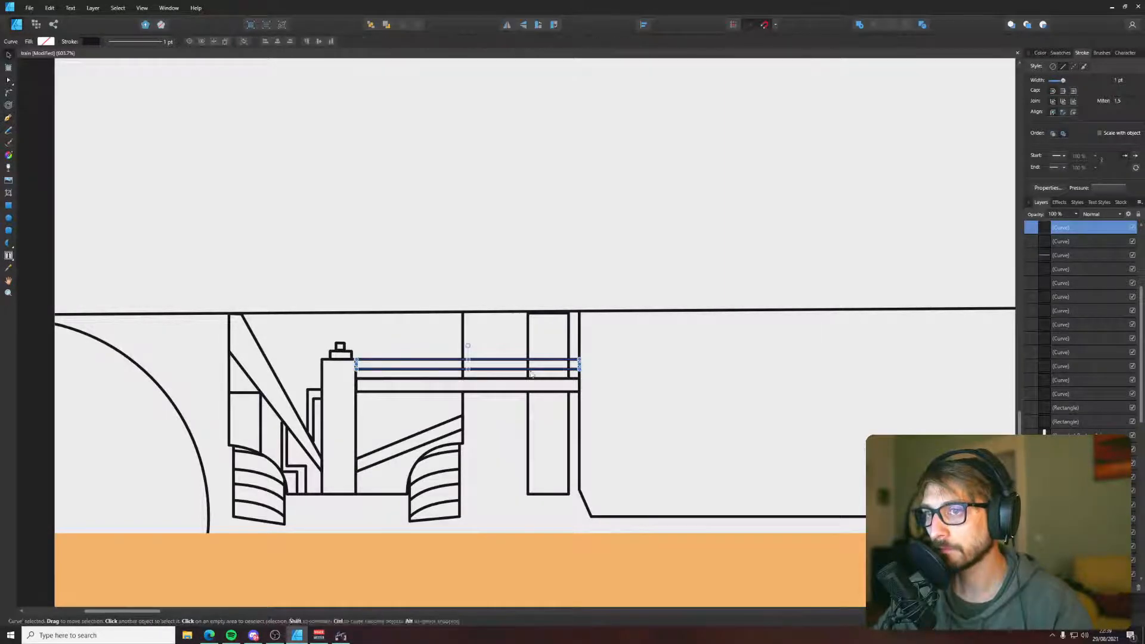
{"action": "key", "text": "v"}
{"action": "left_click", "coordinate": [501, 504]}
- Move the upright rectangle to the right of the large box up until it meets the car's bottom edge
{"action": "scroll", "coordinate": [489, 498], "scroll_direction": "down", "scroll_amount": 8}
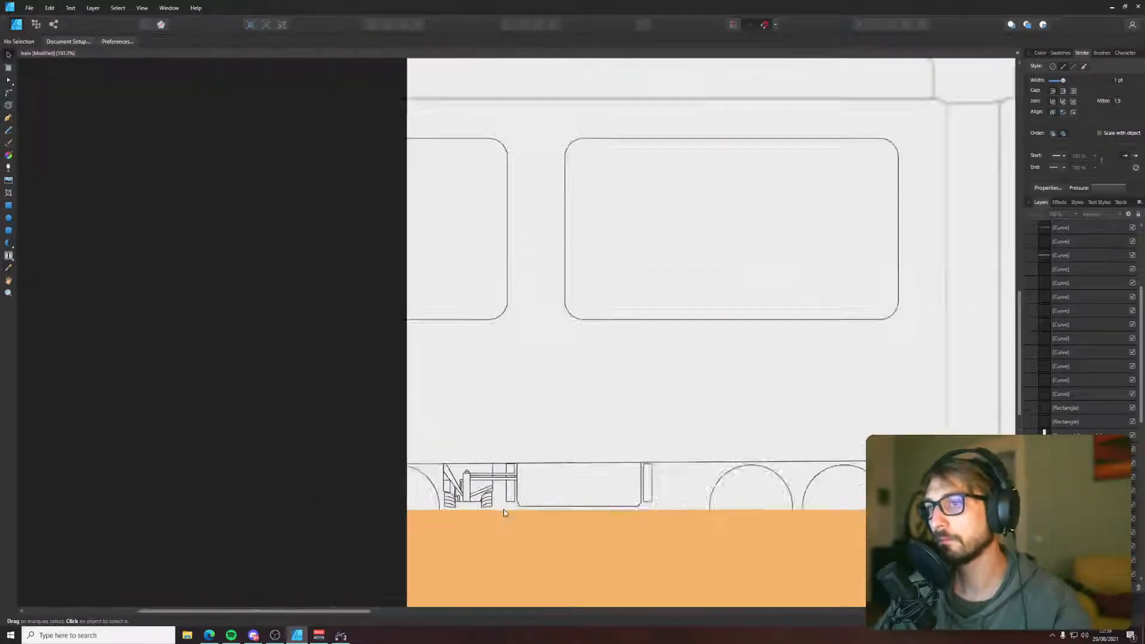
{"action": "scroll", "coordinate": [356, 448], "scroll_direction": "right", "scroll_amount": 3}
{"action": "key", "text": "p"}
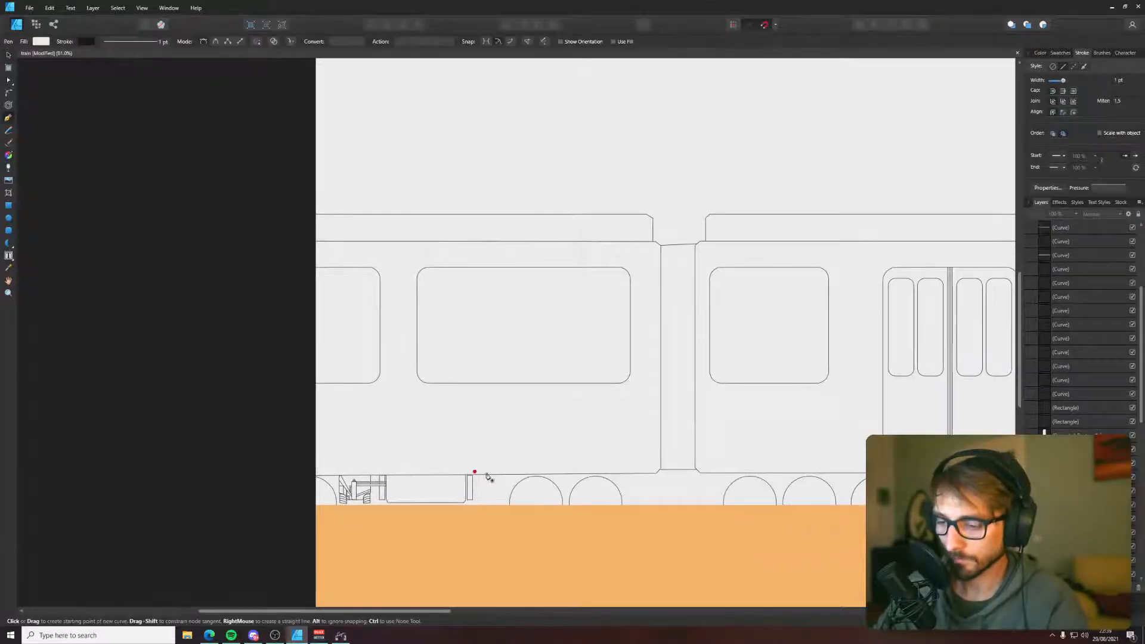
{"action": "scroll", "coordinate": [480, 475], "scroll_direction": "up", "scroll_amount": 8}
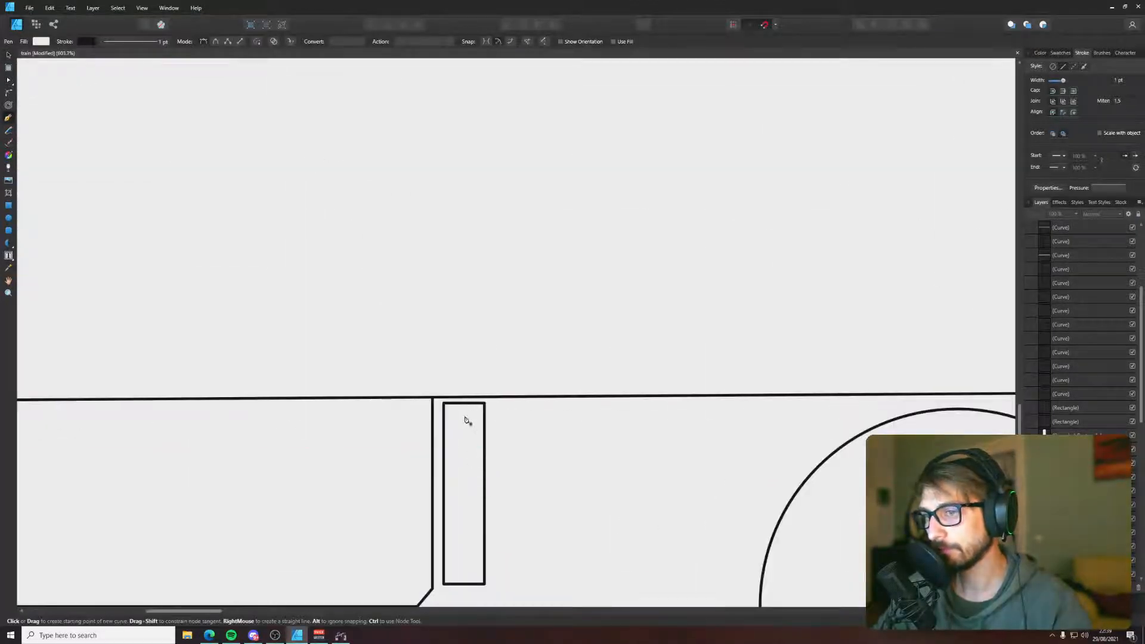
{"action": "key", "text": "v"}
{"action": "left_click_drag", "start_coordinate": [469, 435], "coordinate": [470, 430]}
{"action": "left_click", "coordinate": [530, 439]}
- Draw a thin pipe from the right upright rectangle's side, running right and up through an angled corner to the car's bottom edge
{"action": "key", "text": "p"}
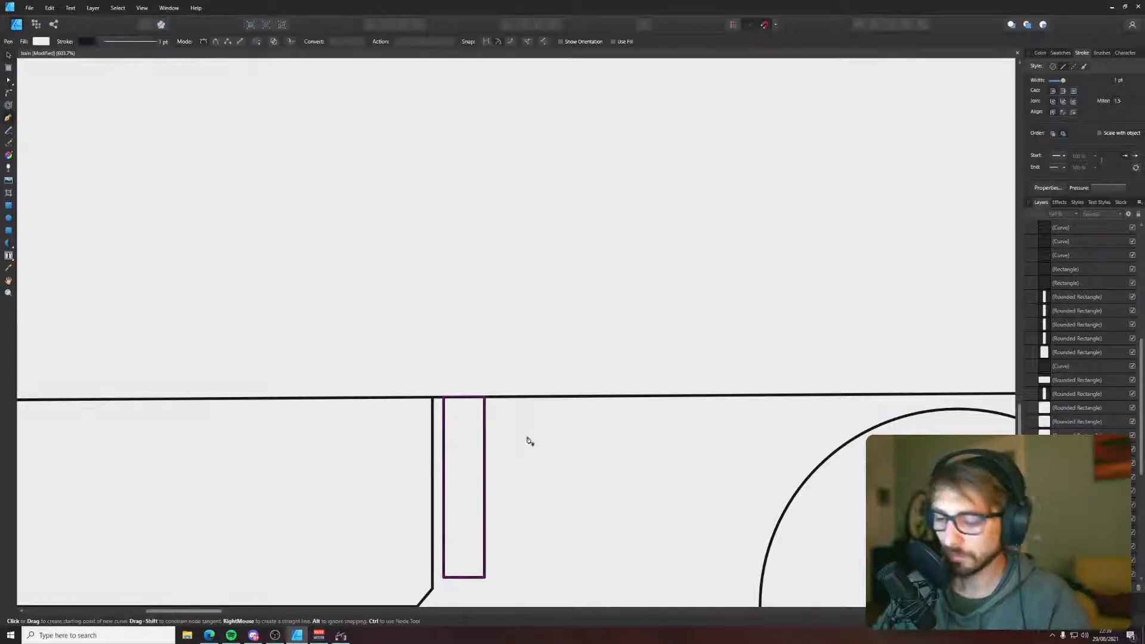
{"action": "scroll", "coordinate": [535, 448], "scroll_direction": "down", "scroll_amount": 1}
{"action": "scroll", "coordinate": [465, 418], "scroll_direction": "down", "scroll_amount": 4}
{"action": "scroll", "coordinate": [401, 388], "scroll_direction": "right", "scroll_amount": 3}
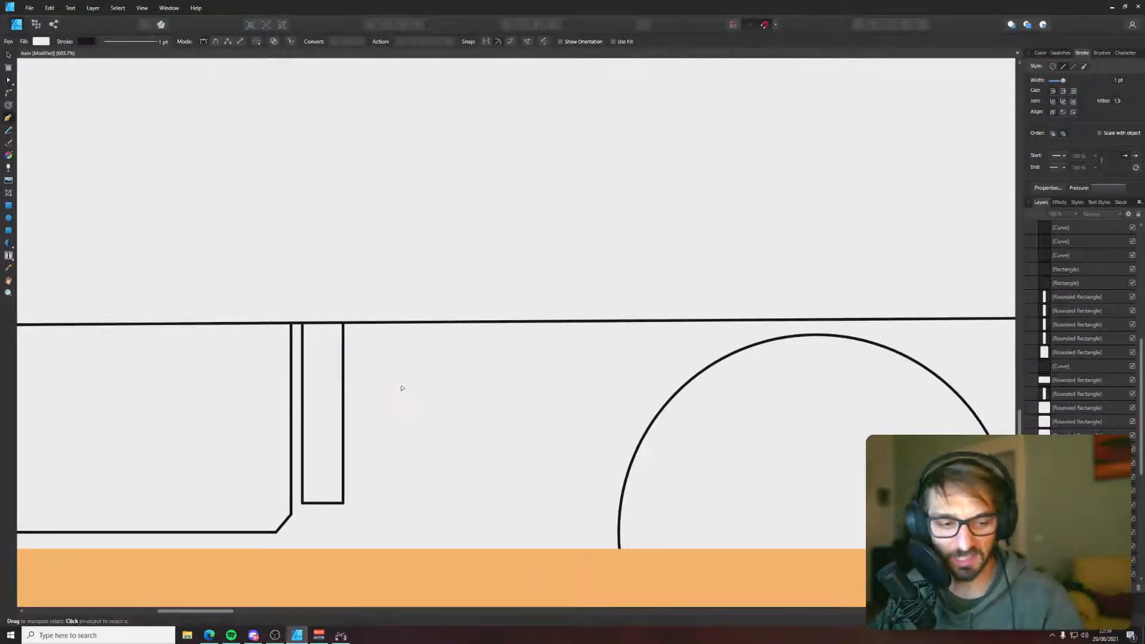
{"action": "scroll", "coordinate": [401, 388], "scroll_direction": "down", "scroll_amount": 10}
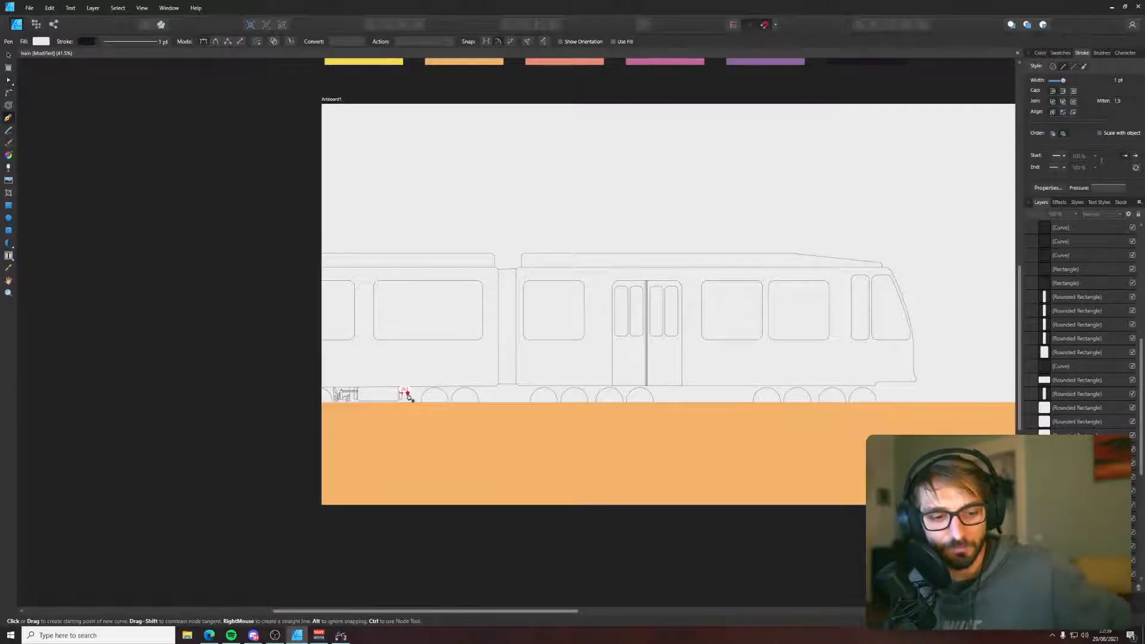
{"action": "scroll", "coordinate": [409, 395], "scroll_direction": "up", "scroll_amount": 10}
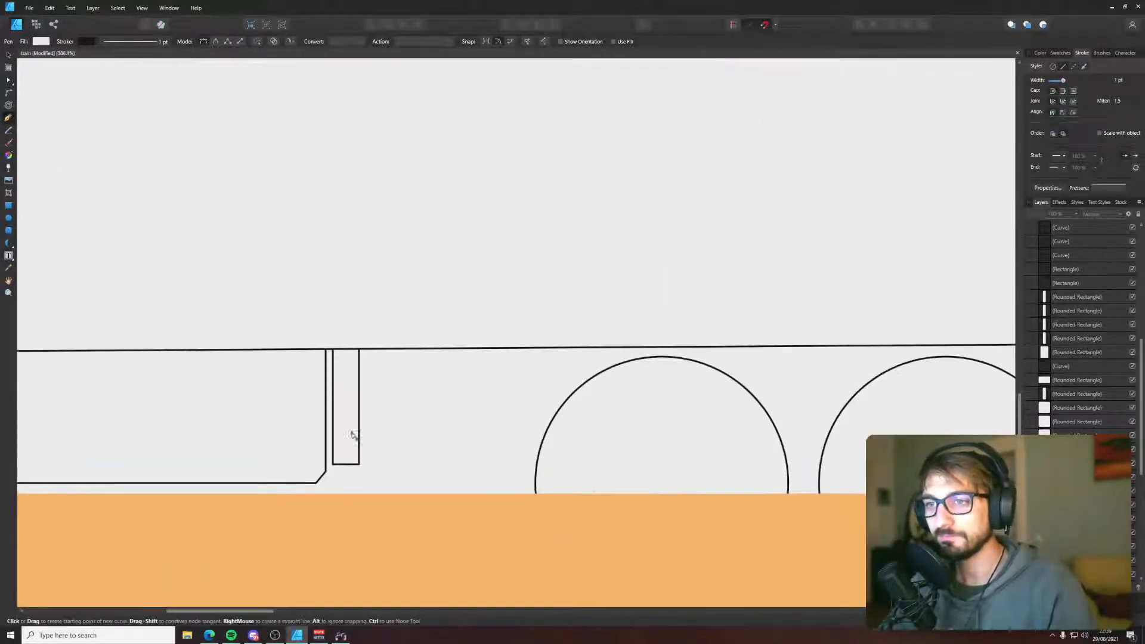
{"action": "scroll", "coordinate": [347, 415], "scroll_direction": "down", "scroll_amount": 1}
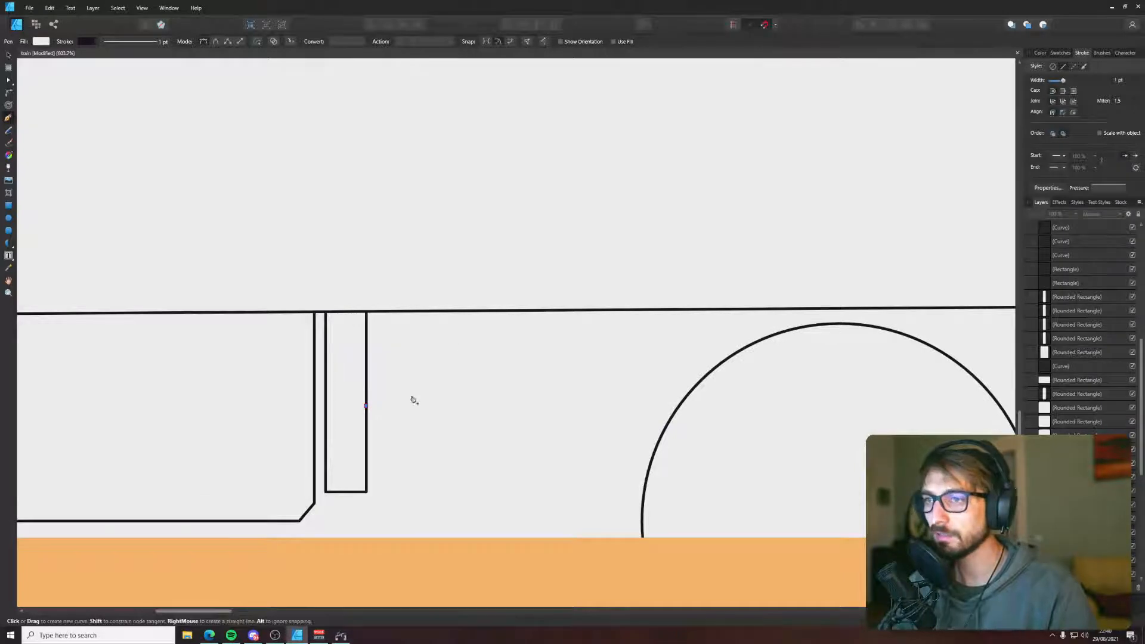
{"action": "left_click", "coordinate": [517, 406]}
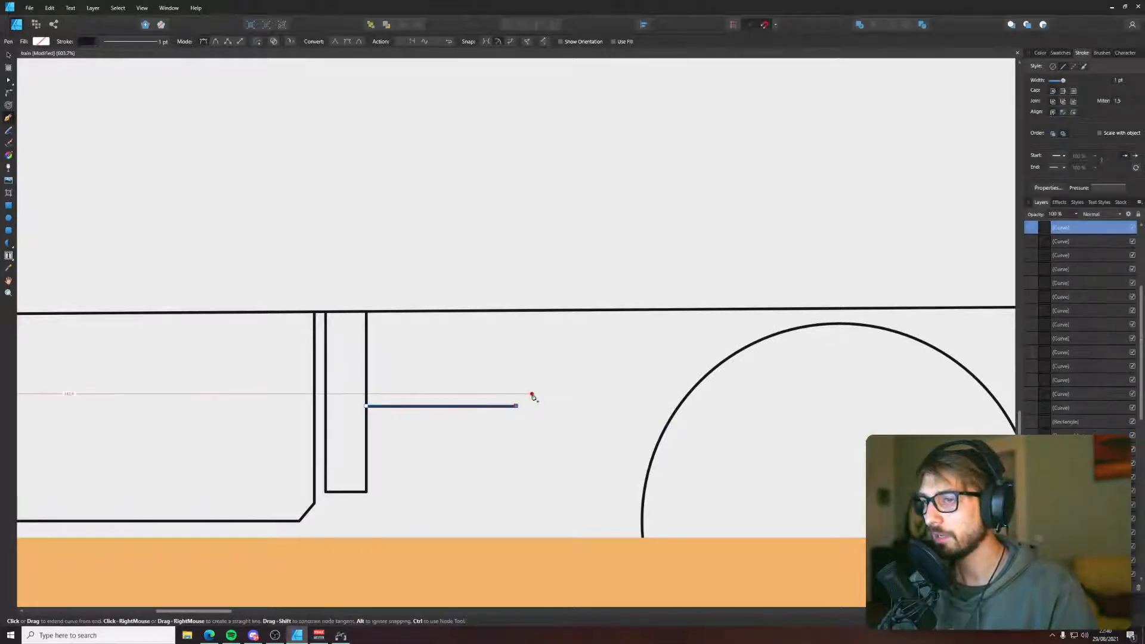
{"action": "left_click", "coordinate": [530, 393]}
{"action": "key", "text": "Escape"}
{"action": "left_click", "coordinate": [531, 310]}
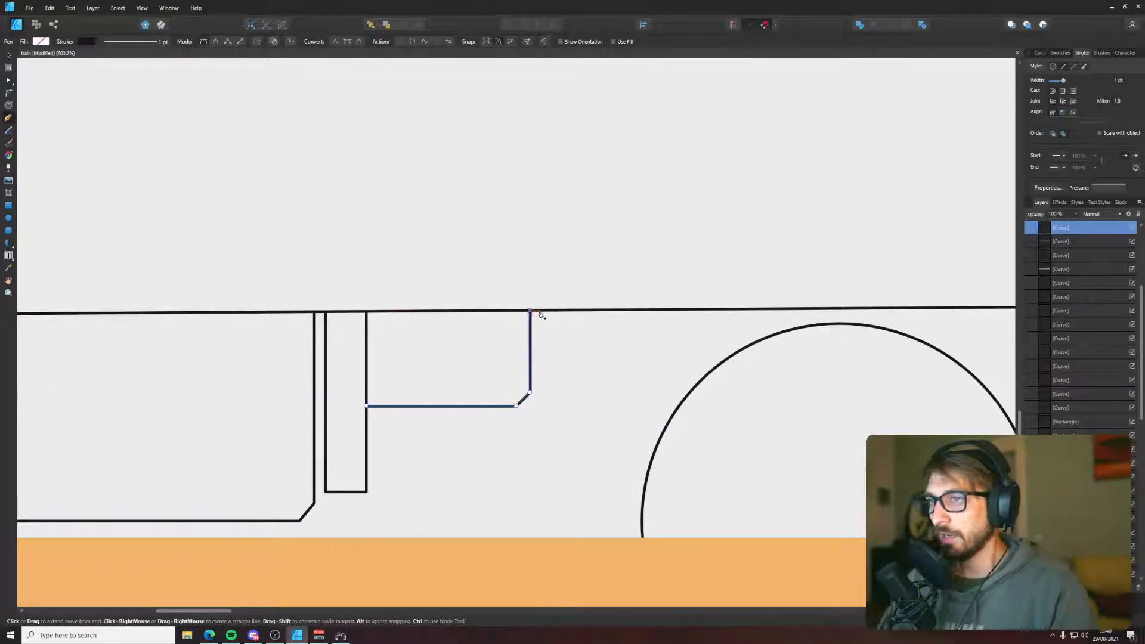
{"action": "left_click", "coordinate": [540, 393]}
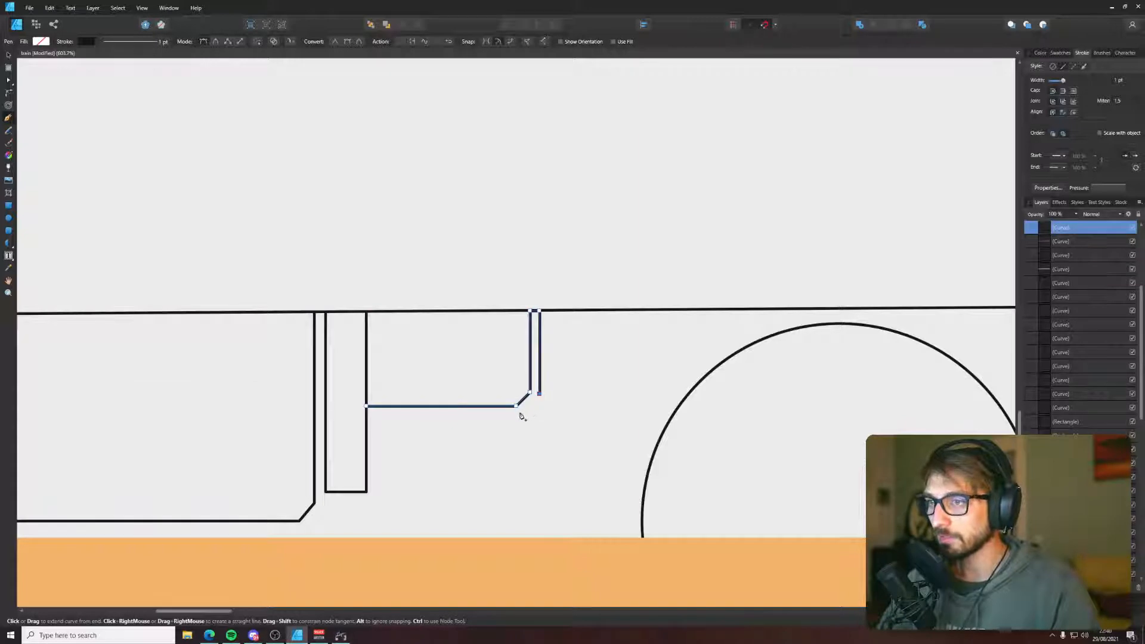
{"action": "left_click", "coordinate": [367, 412]}
{"action": "key", "text": "v"}
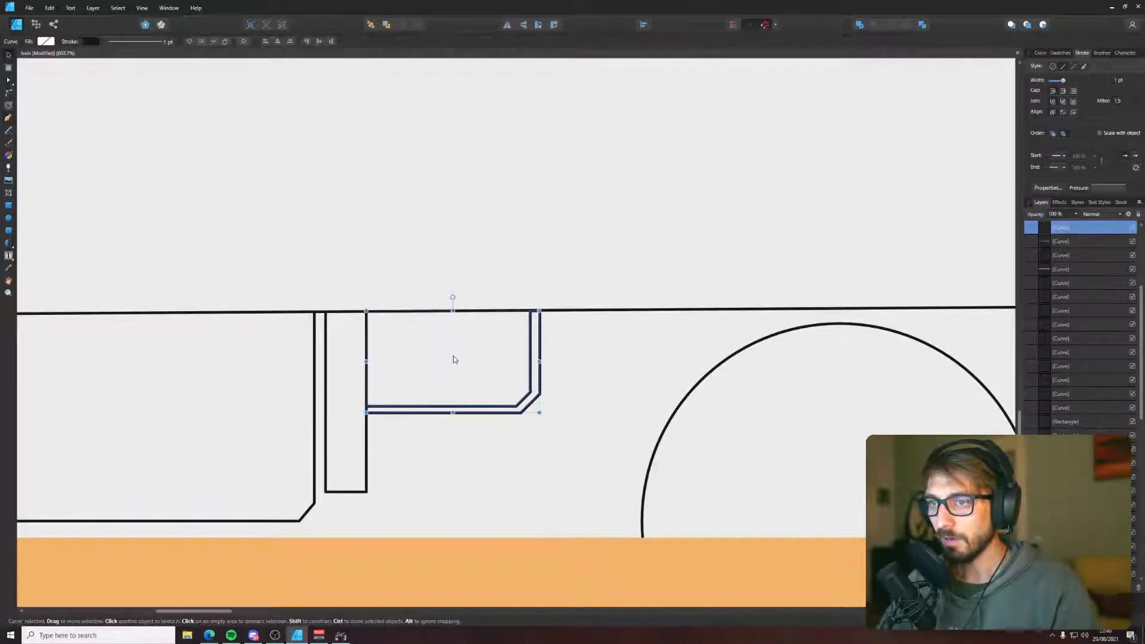
- Lower the angled pipe's bottom edge slightly so its horizontal run is about as thick as its vertical run
{"action": "left_click", "coordinate": [527, 387]}
{"action": "left_click", "coordinate": [528, 387]}
{"action": "key", "text": "a"}
{"action": "scroll", "coordinate": [519, 402], "scroll_direction": "up", "scroll_amount": 3}
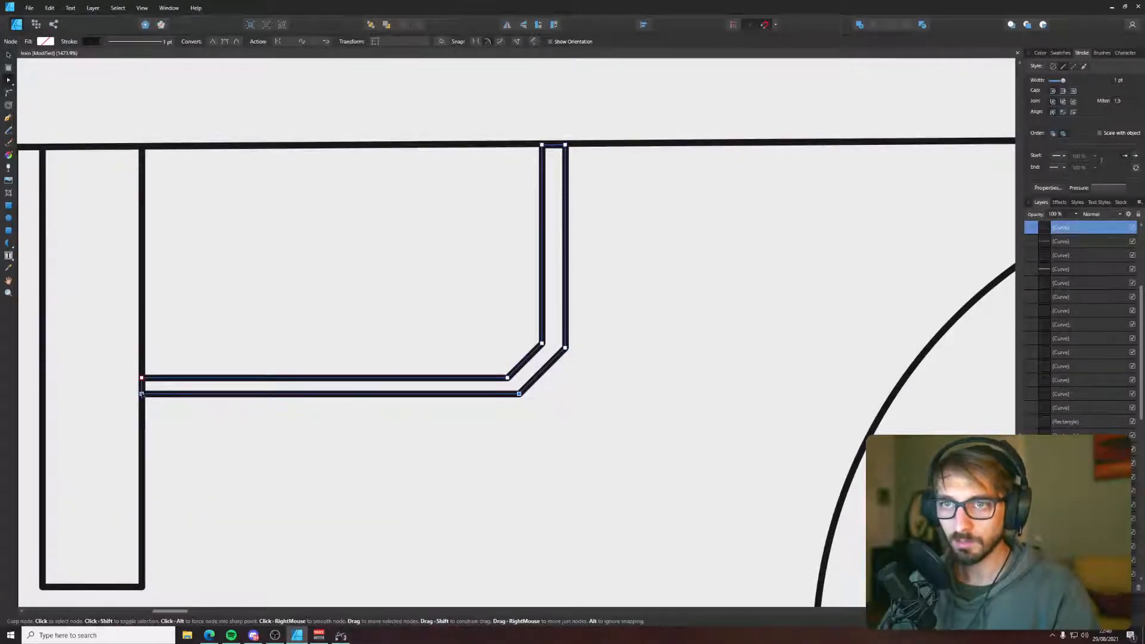
{"action": "left_click_drag", "start_coordinate": [141, 394], "coordinate": [141, 398]}
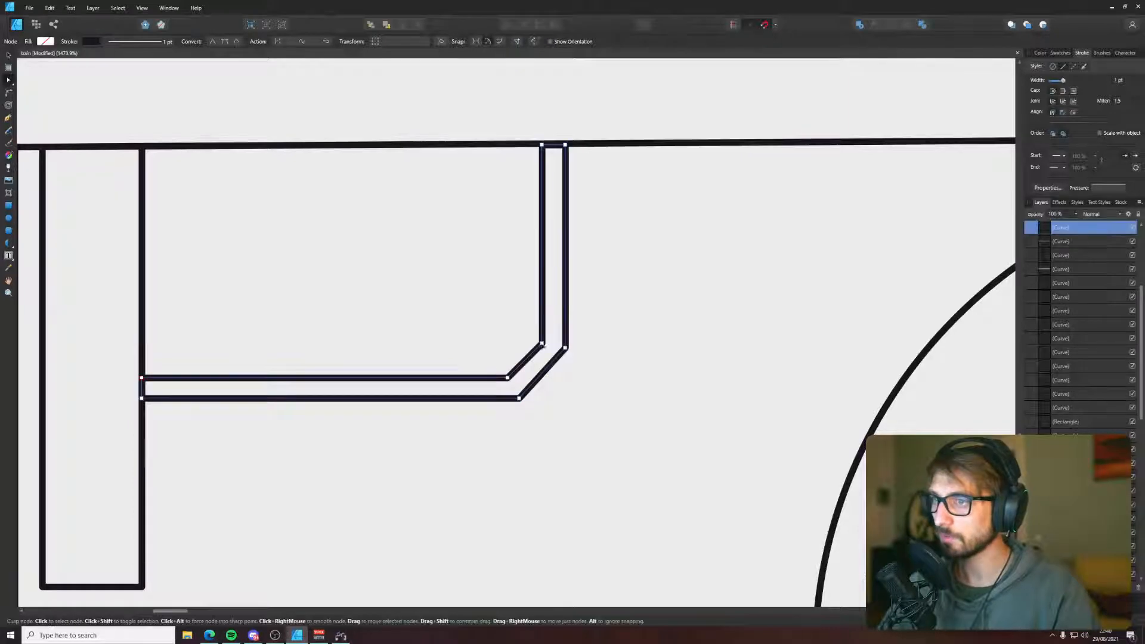
{"action": "left_click", "coordinate": [543, 343]}
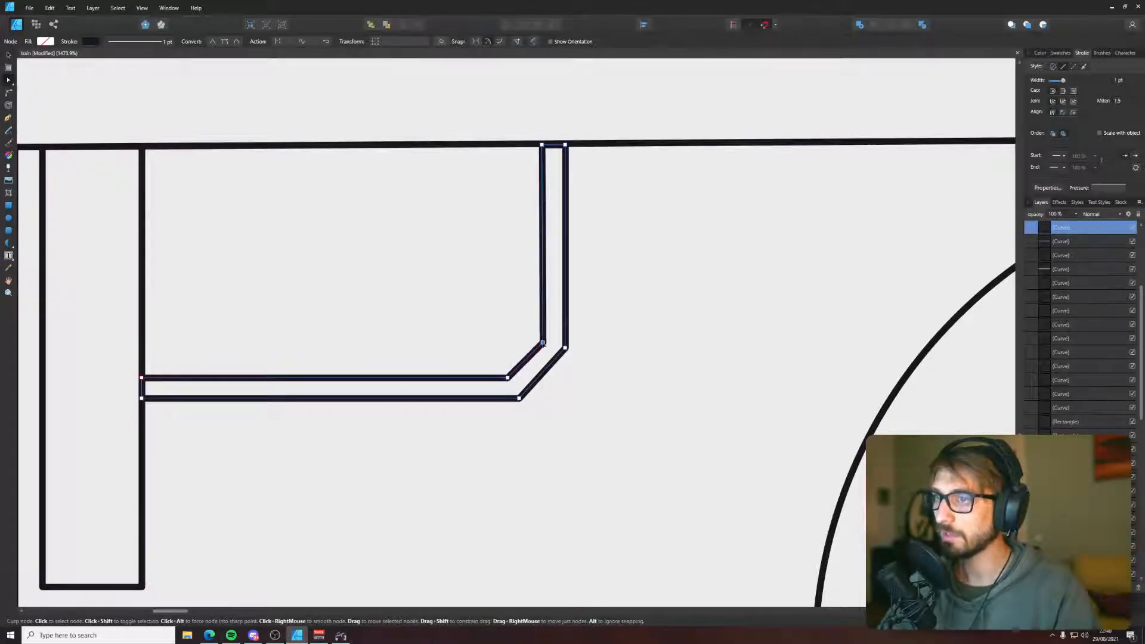
- Duplicate the angled pipe and place the copy directly below the original
{"action": "key", "text": "v"}
{"action": "left_click", "coordinate": [532, 355]}
{"action": "left_click", "coordinate": [529, 356]}
{"action": "left_click_drag", "start_coordinate": [529, 356], "coordinate": [529, 398]}
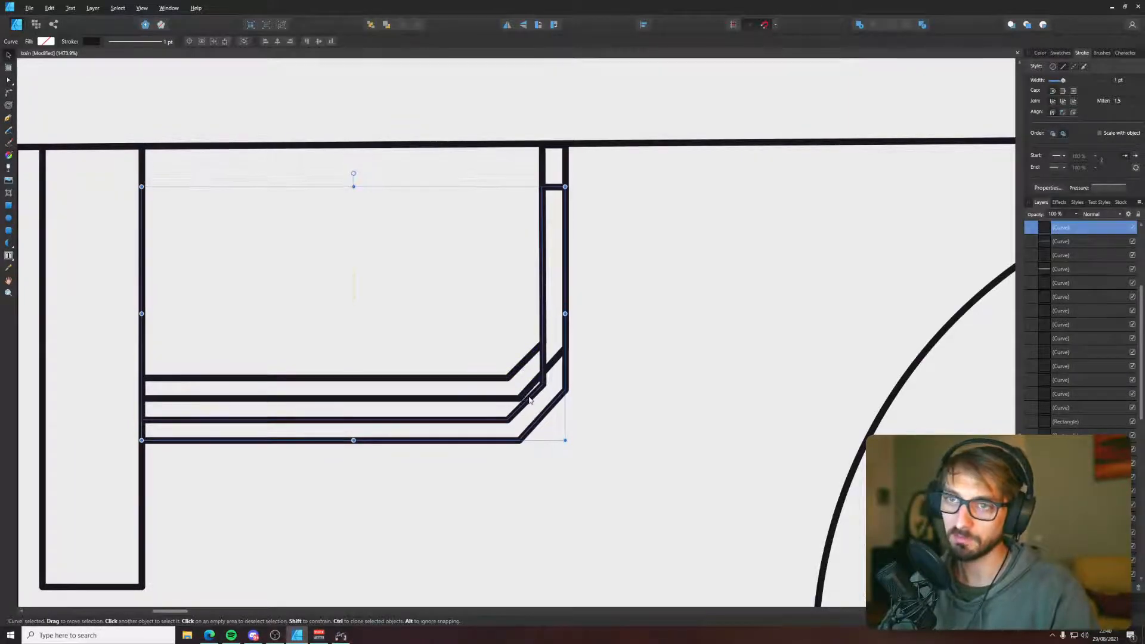
- Widen the copied pipe to the right of the original and raise its upper end to the car's bottom edge
{"action": "key", "text": "a"}
{"action": "left_click_drag", "start_coordinate": [447, 146], "coordinate": [665, 492]}
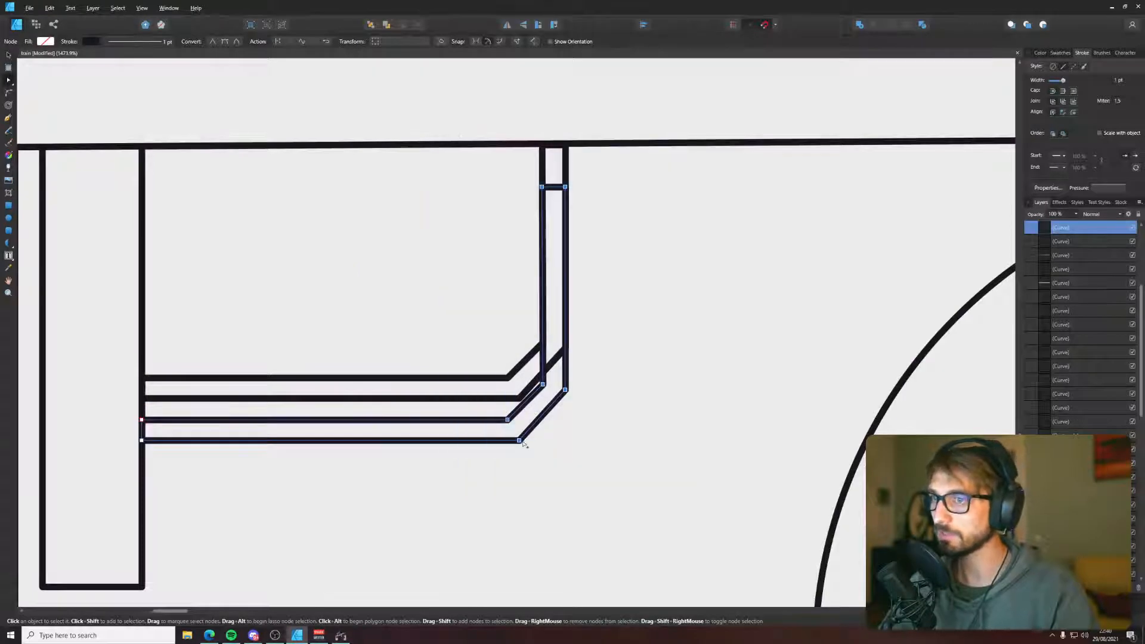
{"action": "left_click_drag", "start_coordinate": [523, 443], "coordinate": [570, 444]}
{"action": "key", "text": "v"}
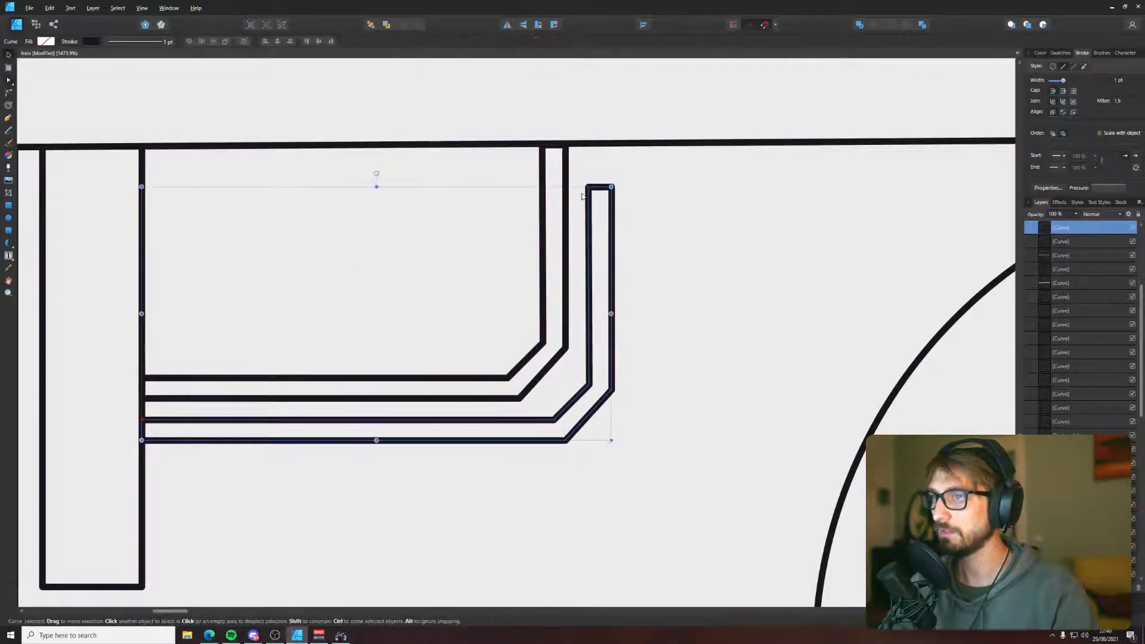
{"action": "key", "text": "a"}
{"action": "left_click_drag", "start_coordinate": [576, 176], "coordinate": [611, 146]}
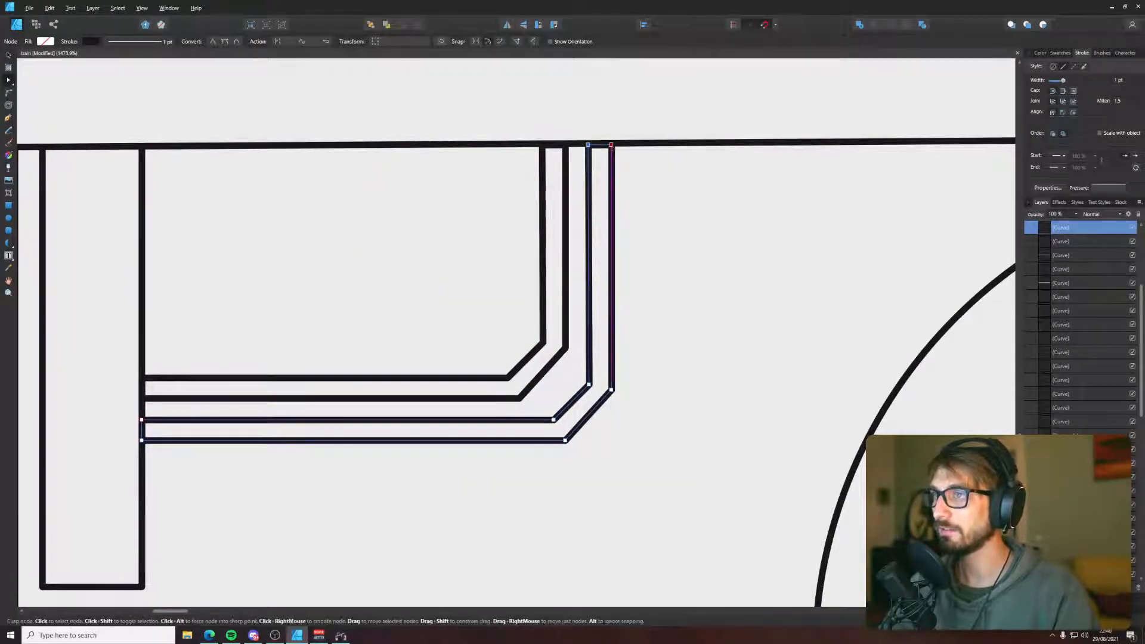
{"action": "left_click", "coordinate": [665, 200]}
- Save the train document after checking the whole artboard, and return to the underbody details
{"action": "scroll", "coordinate": [668, 241], "scroll_direction": "down", "scroll_amount": 12}
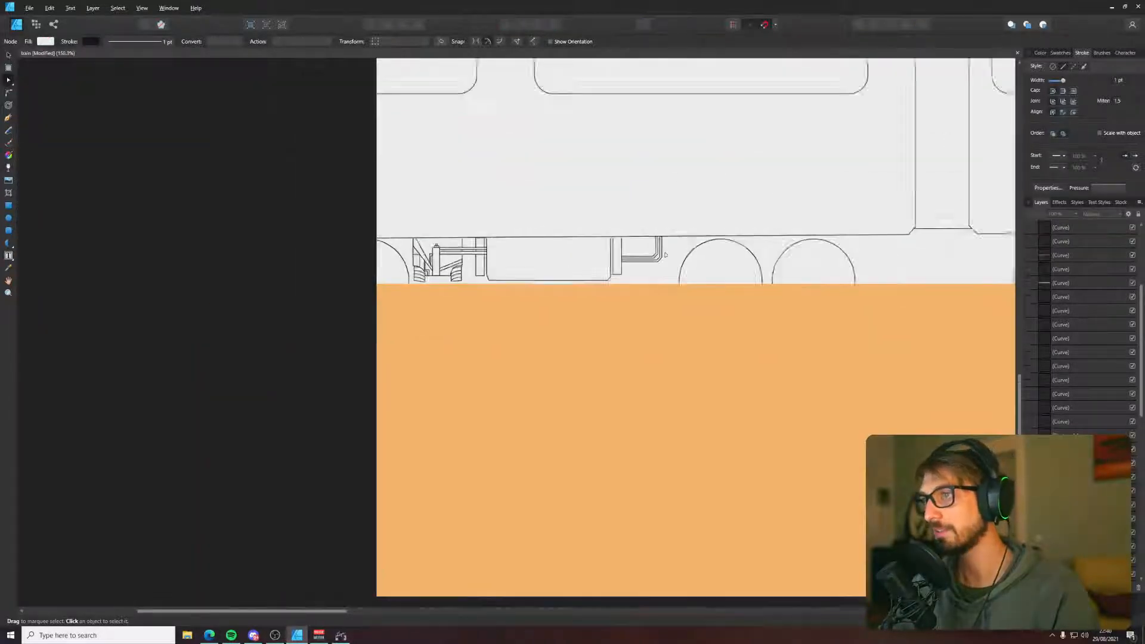
{"action": "scroll", "coordinate": [665, 255], "scroll_direction": "down", "scroll_amount": 4}
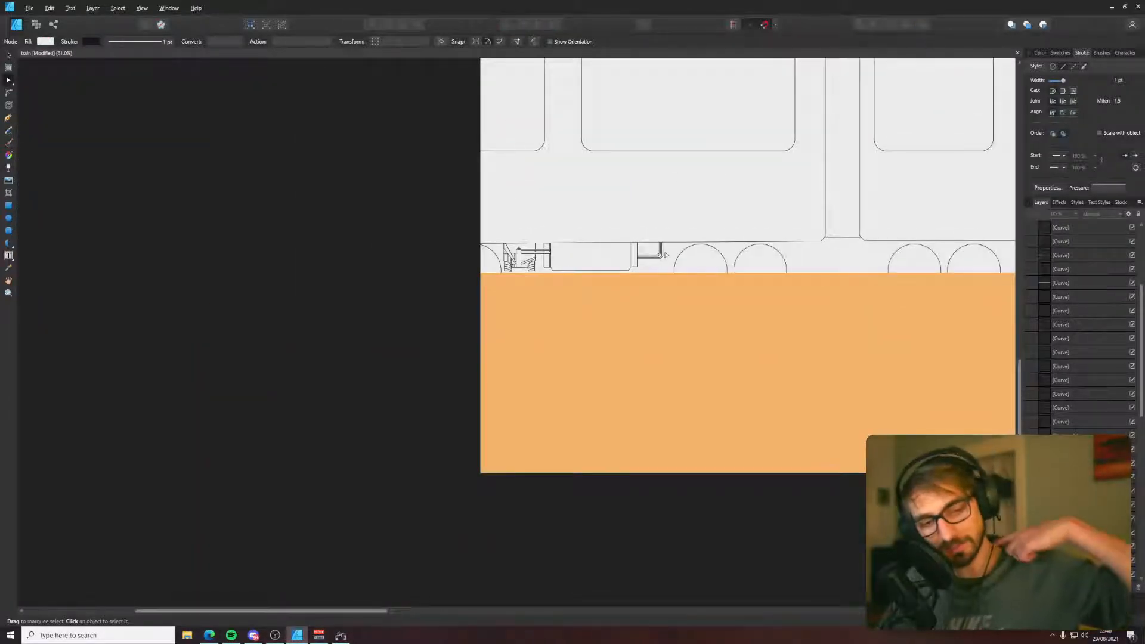
{"action": "scroll", "coordinate": [665, 283], "scroll_direction": "down", "scroll_amount": 4}
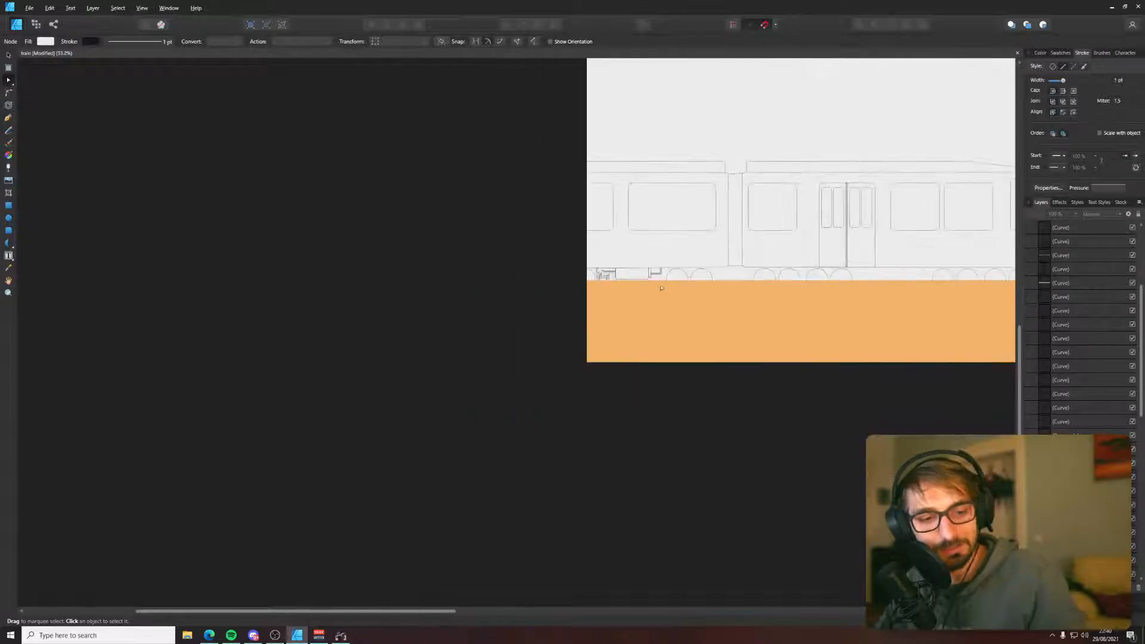
{"action": "left_click_drag", "start_coordinate": [692, 285], "coordinate": [289, 508]}
{"action": "key", "text": "ctrl+s"}
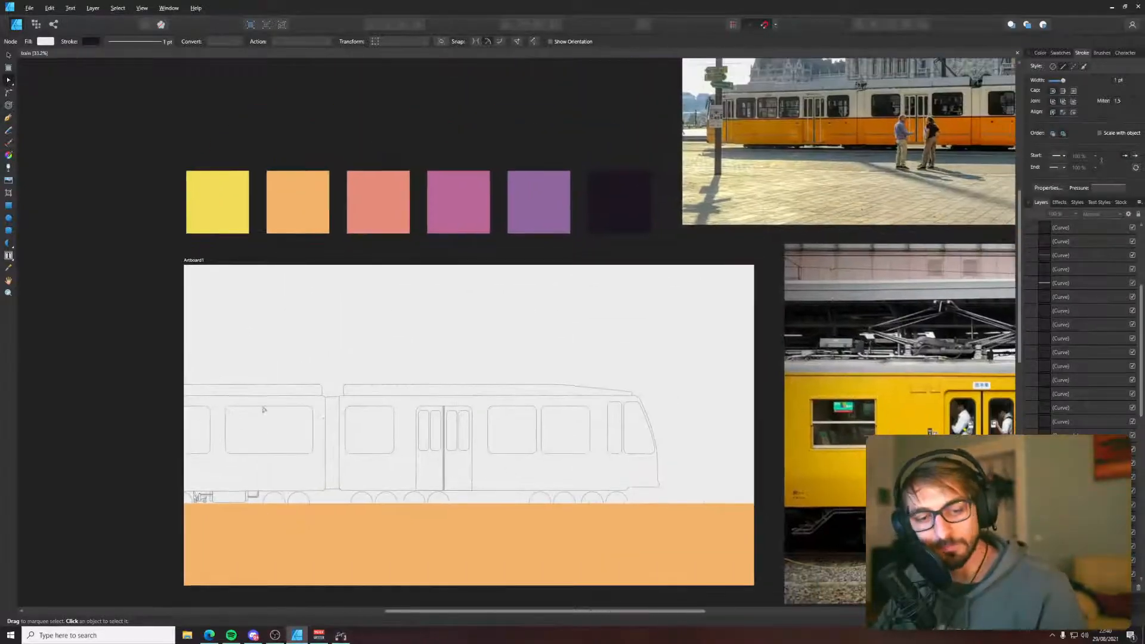
{"action": "scroll", "coordinate": [209, 501], "scroll_direction": "up", "scroll_amount": 10}
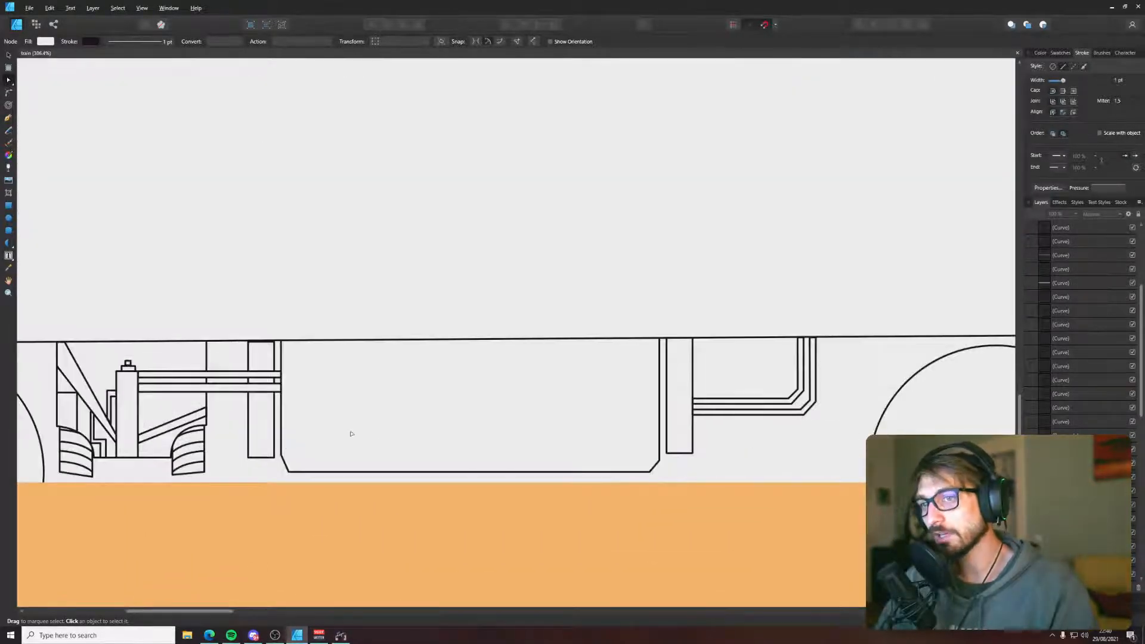
- Draw a thin closed four-cornered bar inside the large box near its lower left corner, with its upper right corner raised slightly
{"action": "scroll", "coordinate": [508, 444], "scroll_direction": "down", "scroll_amount": 10}
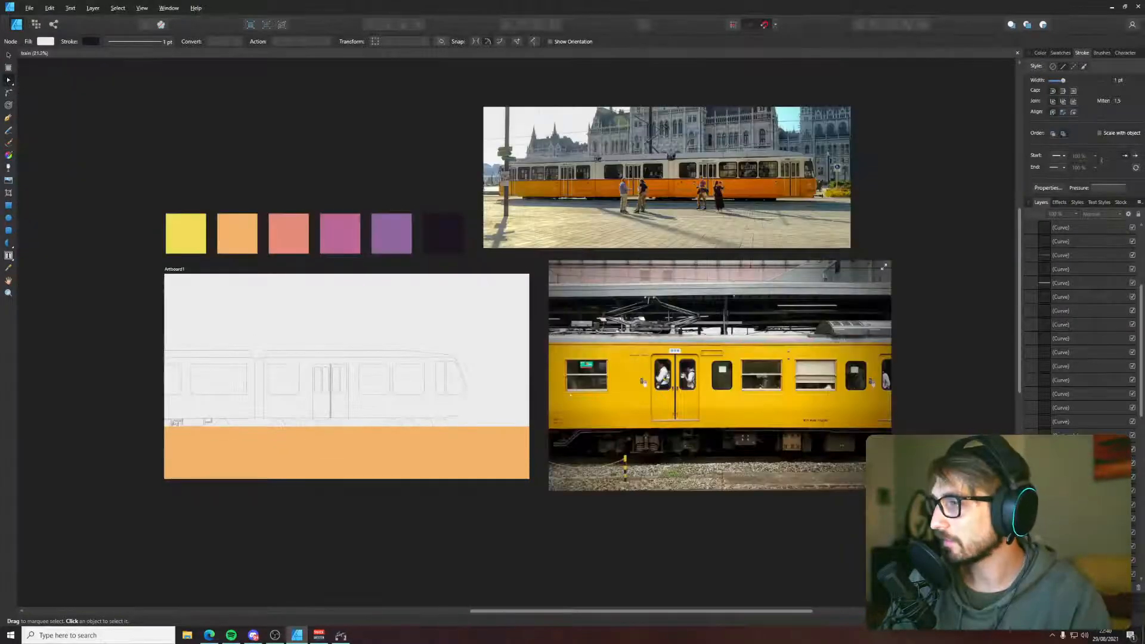
{"action": "scroll", "coordinate": [588, 448], "scroll_direction": "up", "scroll_amount": 3}
{"action": "scroll", "coordinate": [588, 449], "scroll_direction": "down", "scroll_amount": 3}
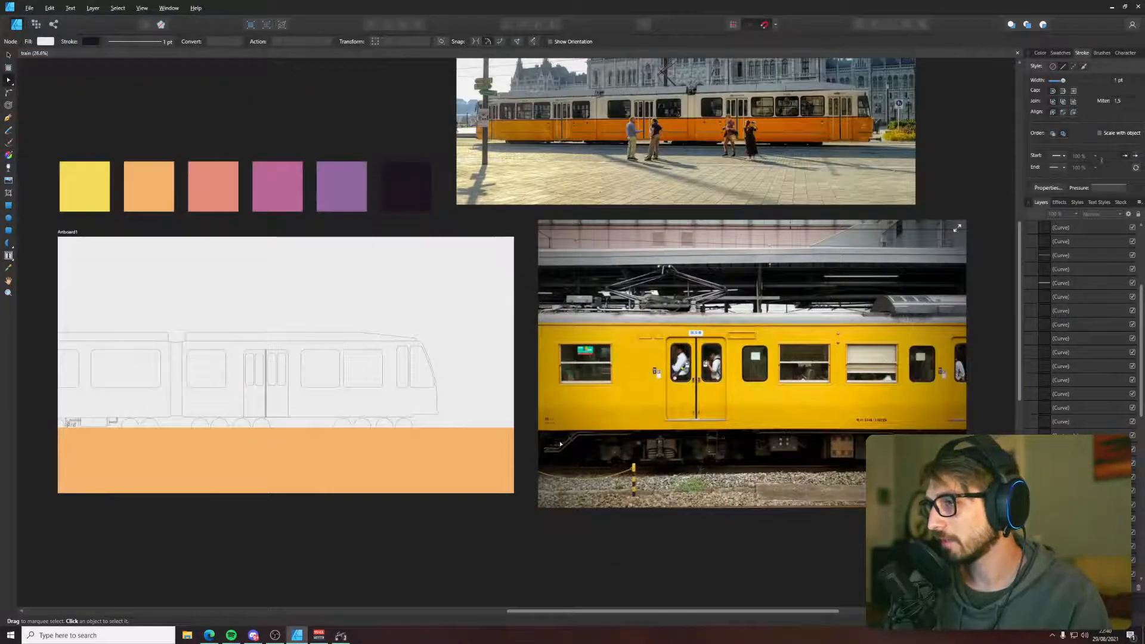
{"action": "key", "text": "p"}
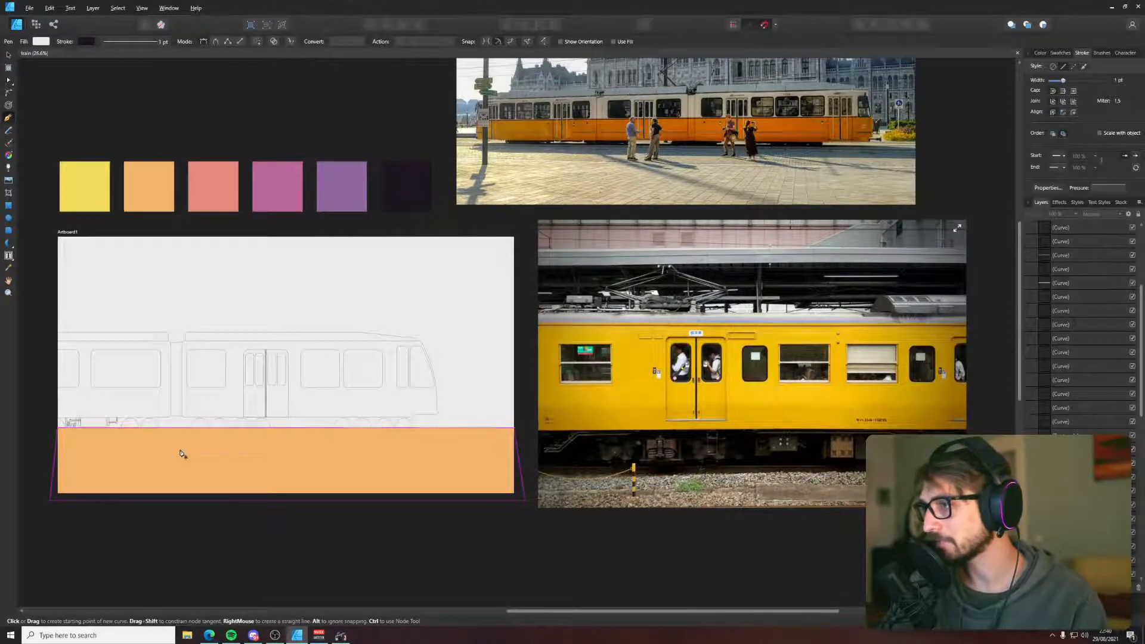
{"action": "left_click_drag", "start_coordinate": [182, 453], "coordinate": [602, 378]}
{"action": "scroll", "coordinate": [559, 322], "scroll_direction": "up", "scroll_amount": 10}
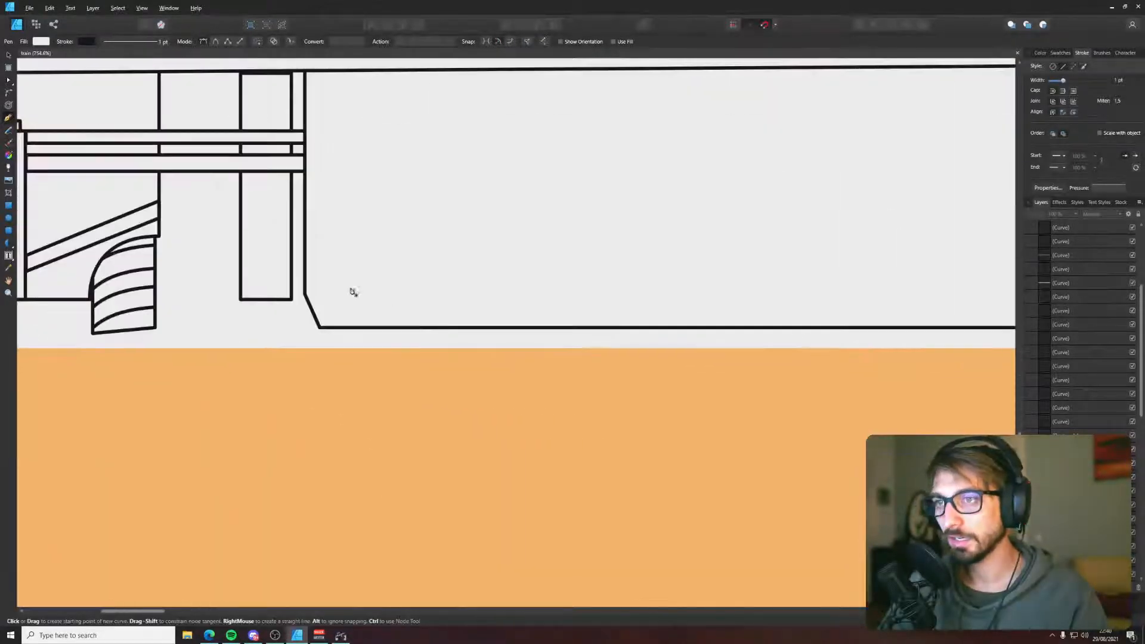
{"action": "left_click", "coordinate": [362, 286]}
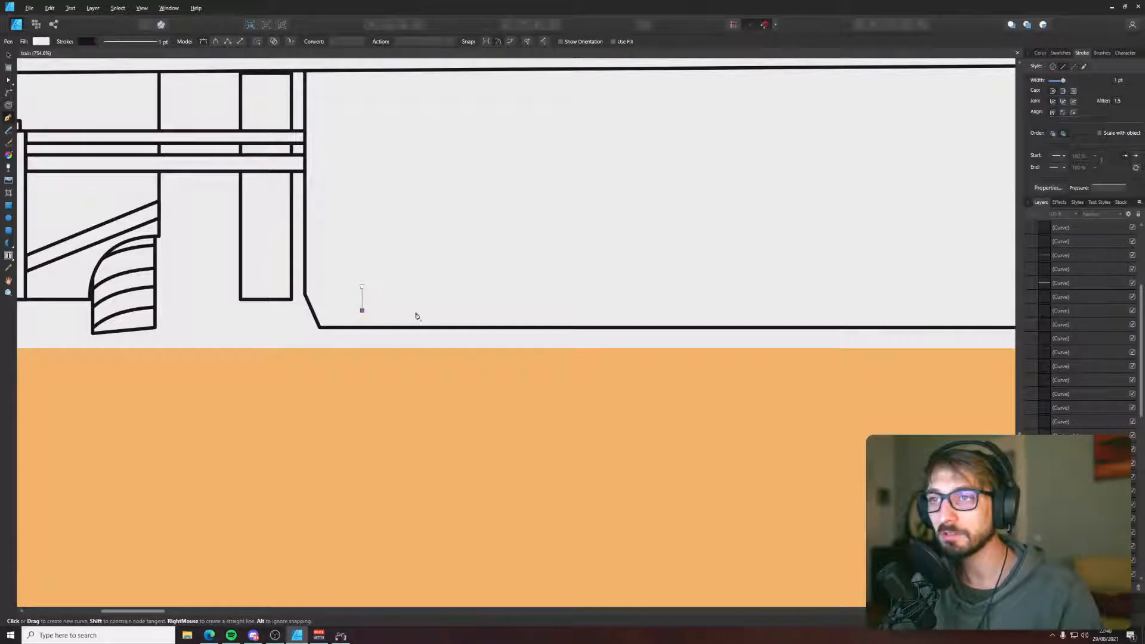
{"action": "left_click", "coordinate": [478, 311]}
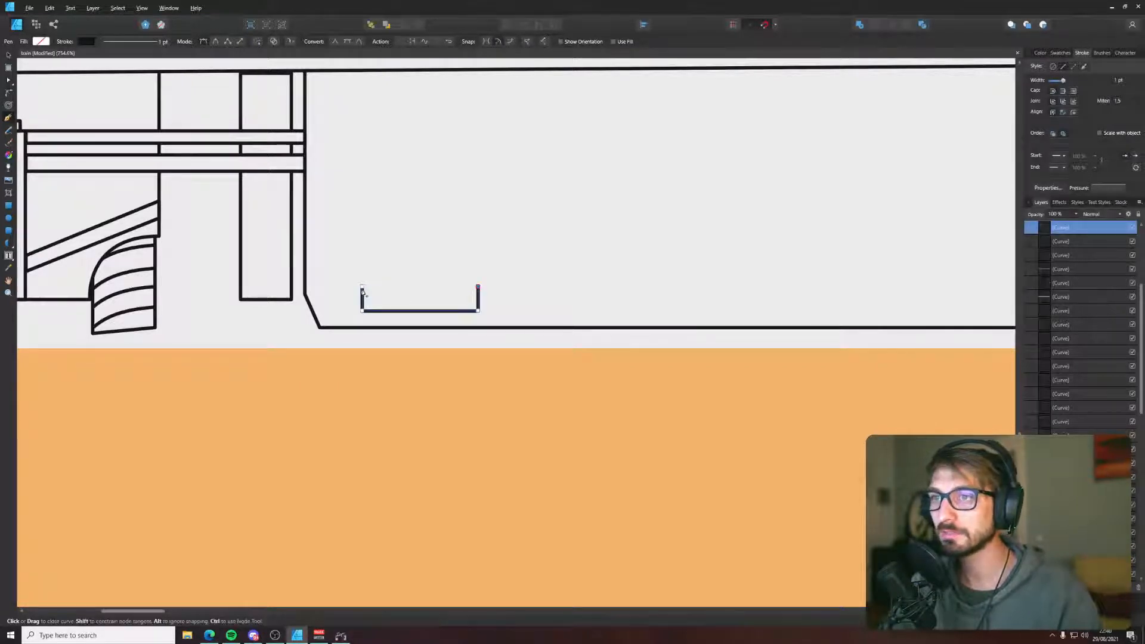
{"action": "left_click", "coordinate": [362, 287]}
{"action": "key", "text": "a"}
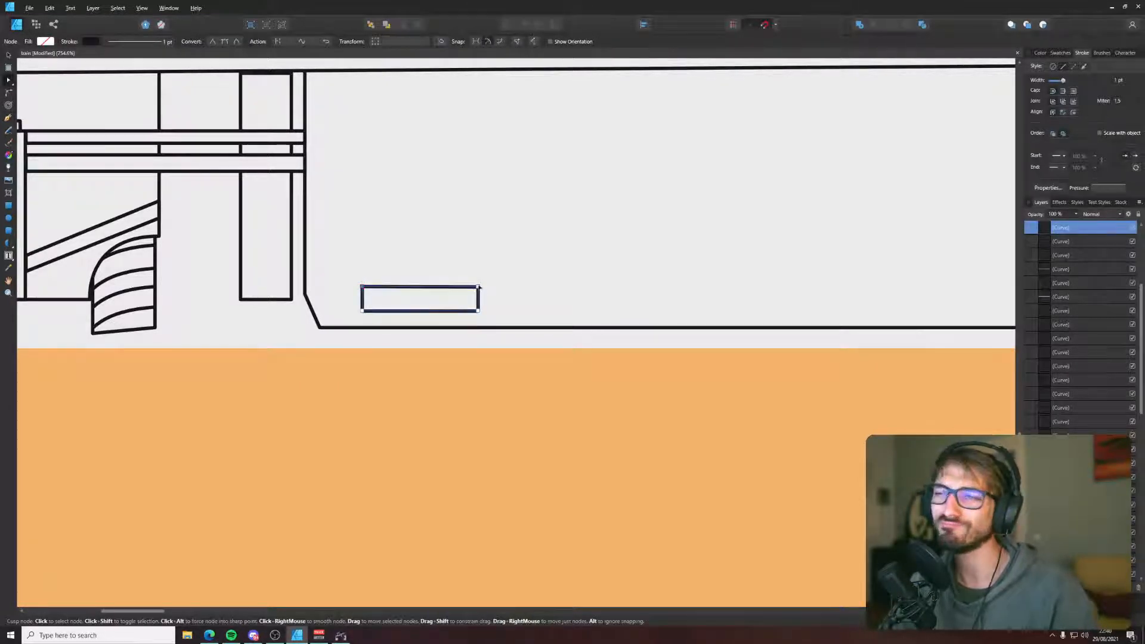
{"action": "left_click_drag", "start_coordinate": [478, 287], "coordinate": [478, 283]}
- Draw a small circle beside the thin bar in the large box and place a copy in the box's lower right corner
{"action": "left_click", "coordinate": [9, 218]}
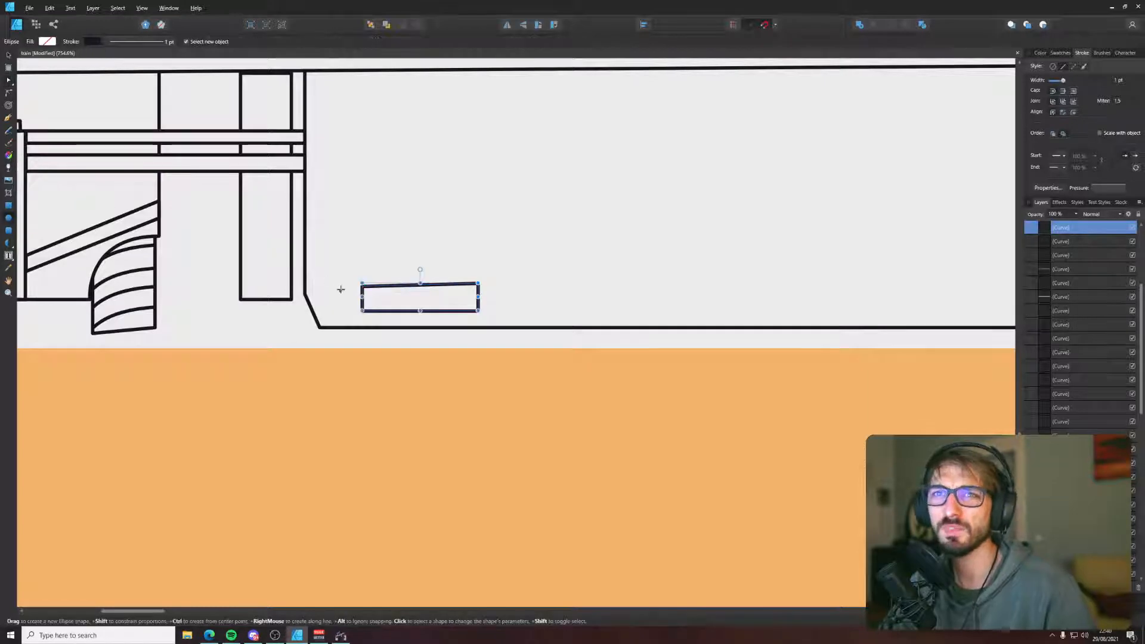
{"action": "left_click_drag", "start_coordinate": [326, 283], "coordinate": [354, 311]}
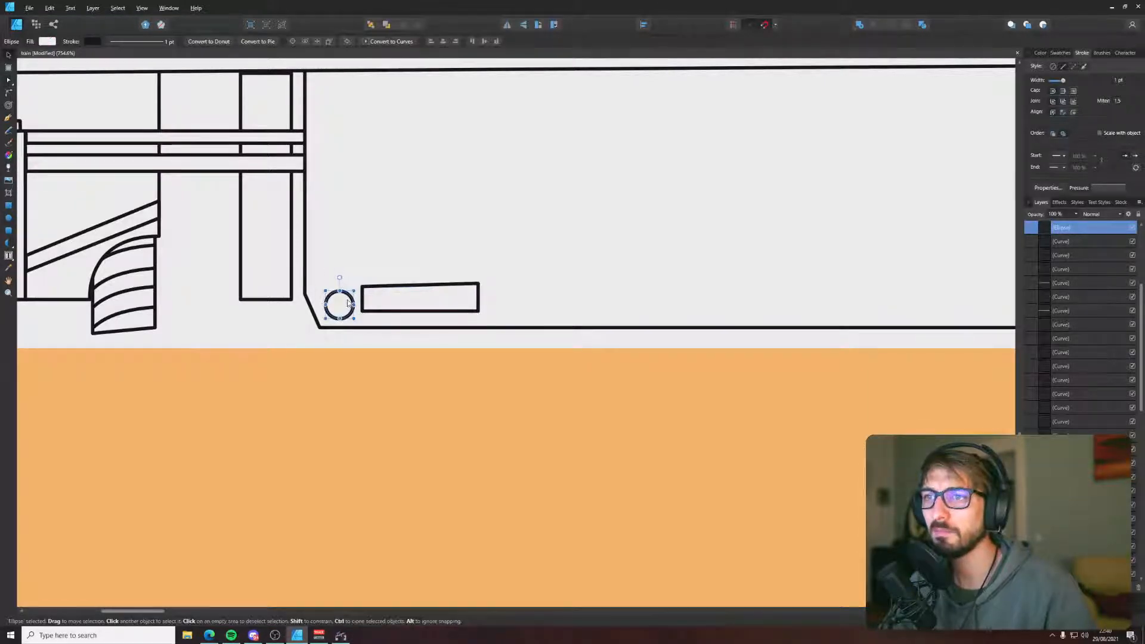
{"action": "scroll", "coordinate": [325, 343], "scroll_direction": "down", "scroll_amount": 3}
{"action": "scroll", "coordinate": [325, 343], "scroll_direction": "up", "scroll_amount": 2}
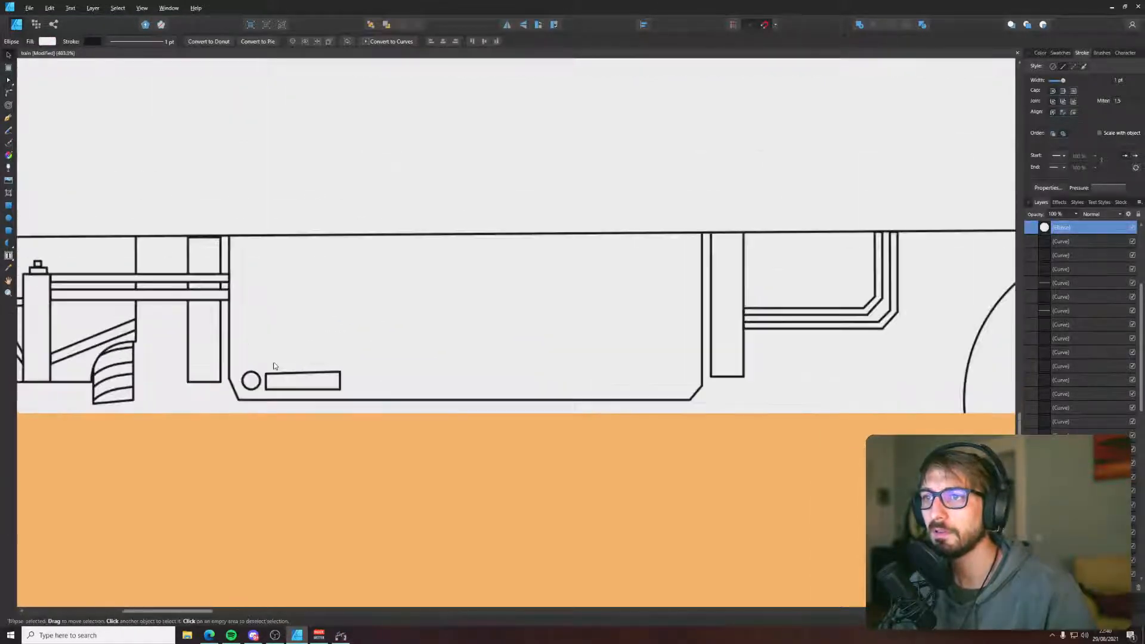
{"action": "left_click_drag", "start_coordinate": [249, 381], "coordinate": [677, 383]}
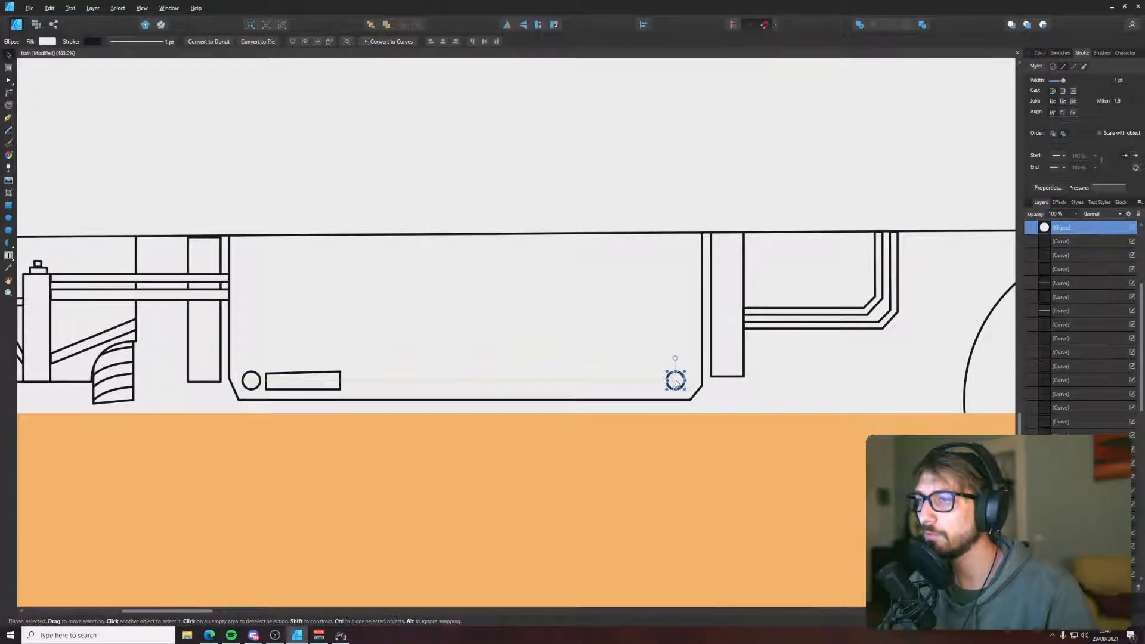
{"action": "left_click", "coordinate": [499, 479]}
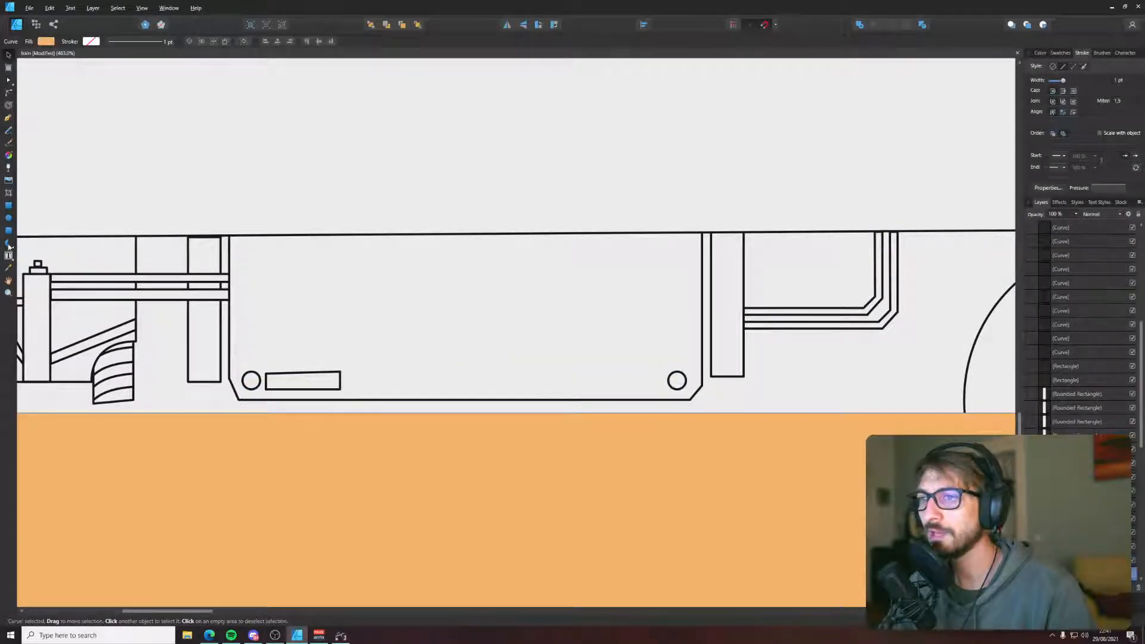
- Draw a wide rectangle inside the large box, reaching from just above the car's bottom edge to just above the two circles
{"action": "left_click", "coordinate": [8, 207]}
{"action": "left_click_drag", "start_coordinate": [245, 222], "coordinate": [690, 362]}
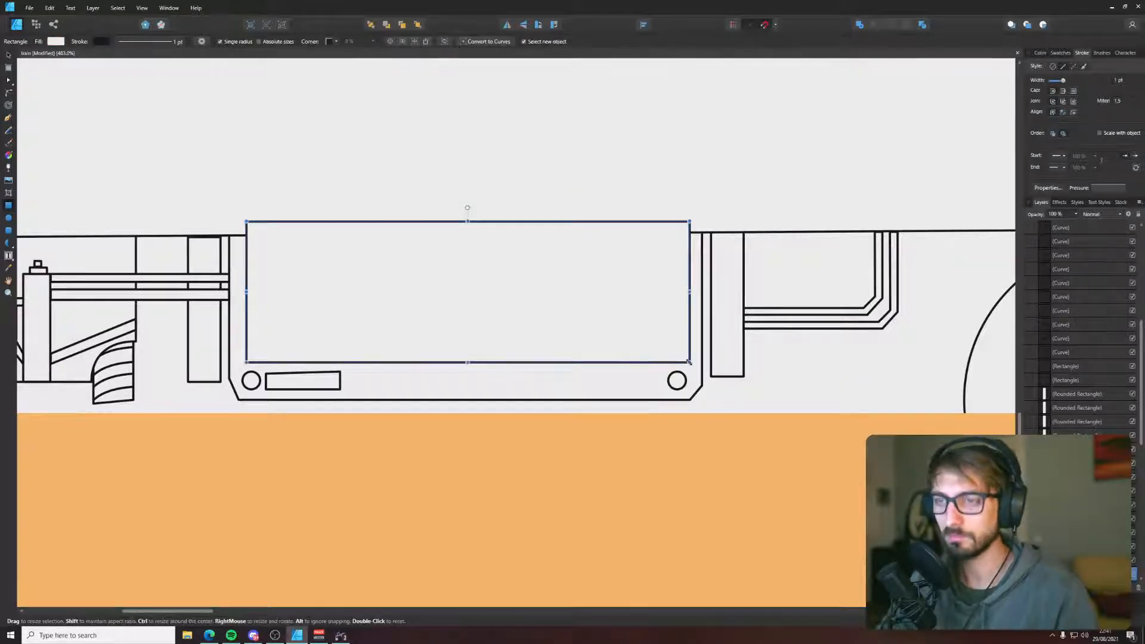
{"action": "key", "text": "ctrl+z"}
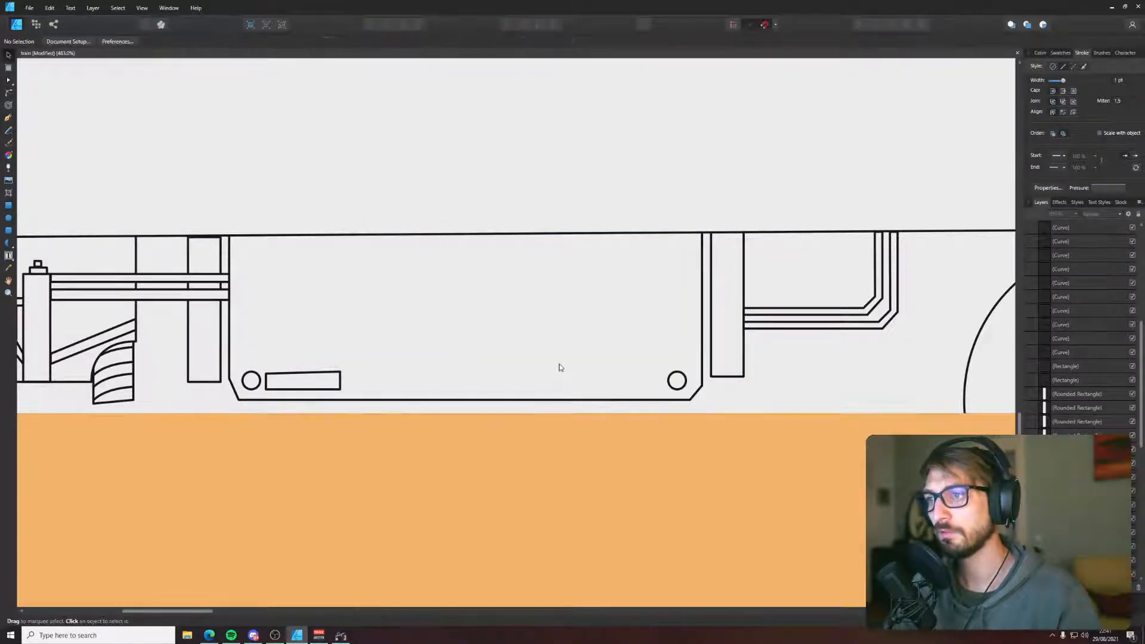
{"action": "key", "text": "ctrl+shift+z"}
- Restack the wide rectangle behind the car body so the part above the car's bottom edge is hidden
{"action": "scroll", "coordinate": [560, 365], "scroll_direction": "down", "scroll_amount": 5}
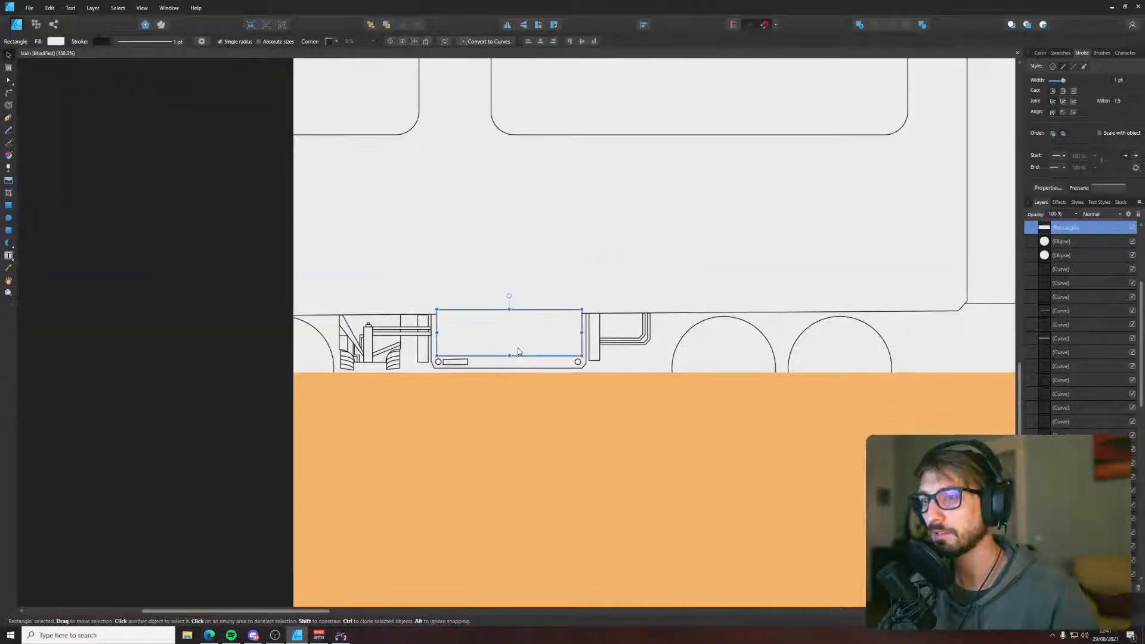
{"action": "key", "text": "ctrl+bracketleft"}
{"action": "key", "text": "ctrl+bracketleft"}
{"action": "key", "text": "ctrl+bracketleft"}
{"action": "key", "text": "ctrl+bracketleft"}
{"action": "key", "text": "ctrl+bracketleft"}
{"action": "key", "text": "ctrl+bracketleft"}
{"action": "key", "text": "ctrl+bracketleft"}
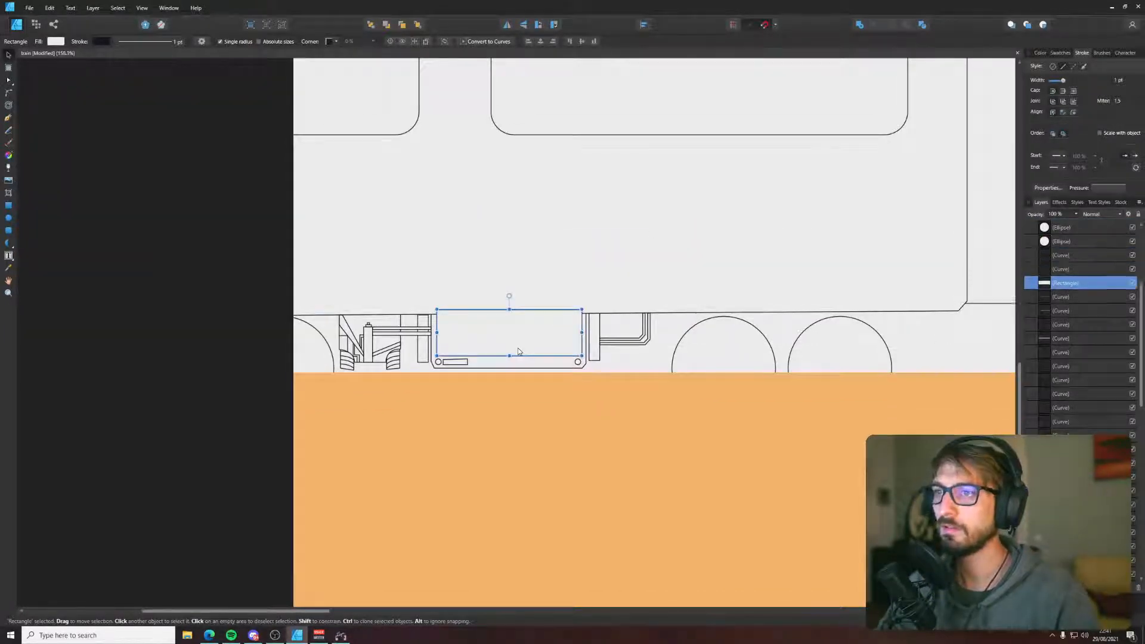
{"action": "key", "text": "ctrl+bracketleft"}
{"action": "key", "text": "ctrl+bracketleft"}
{"action": "key", "text": "ctrl+x"}
{"action": "left_click", "coordinate": [510, 294]}
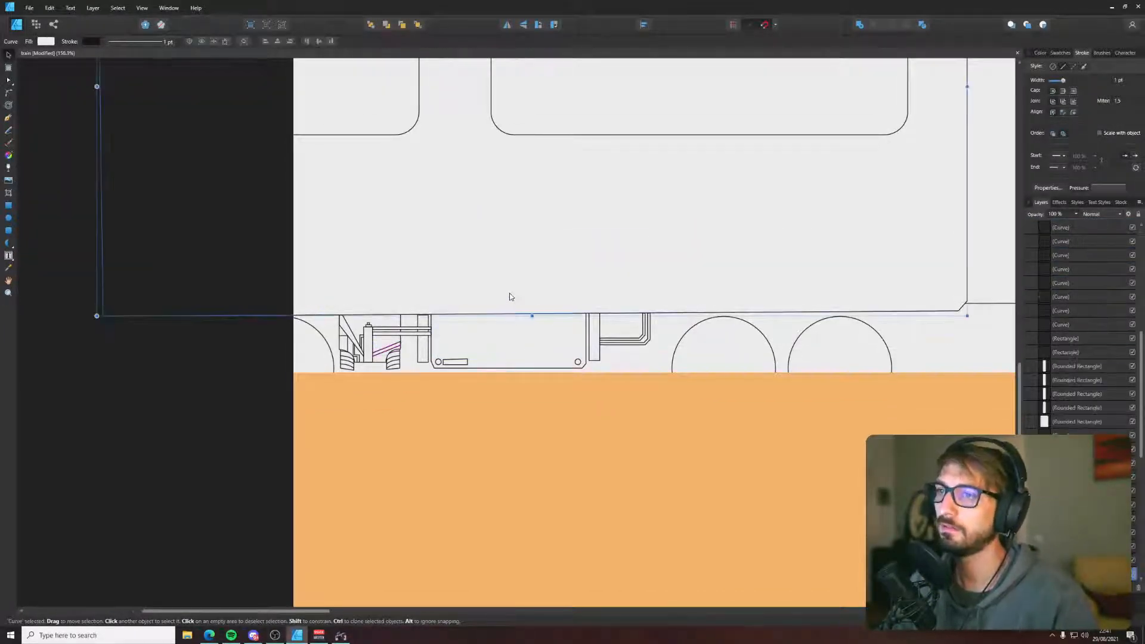
{"action": "key", "text": "ctrl+v"}
{"action": "left_click", "coordinate": [149, 345]}
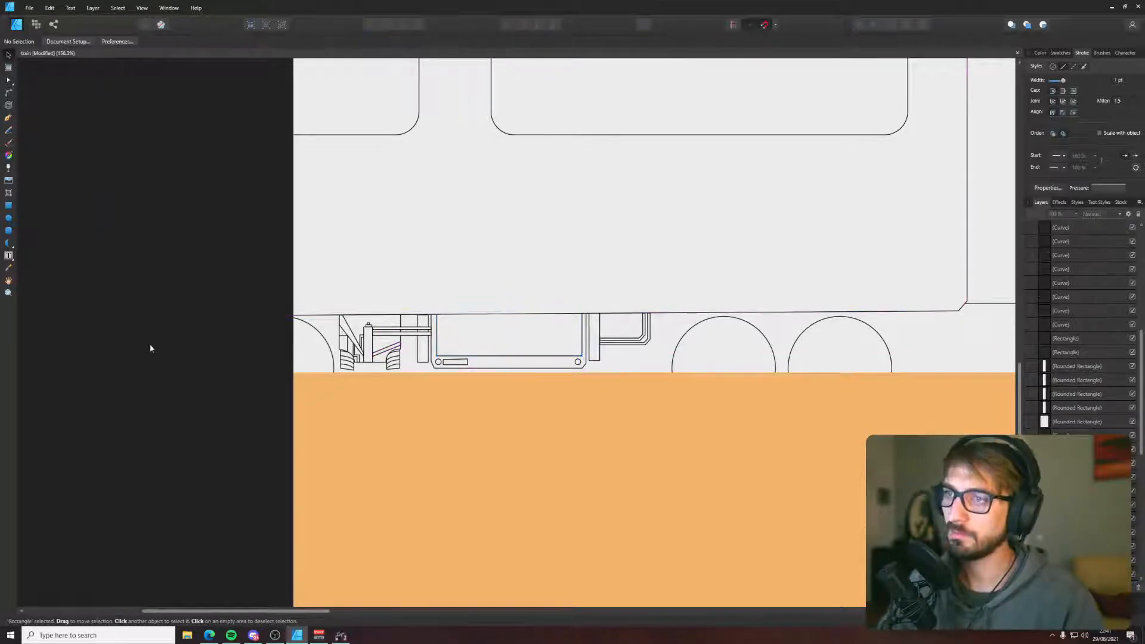
- Shift the upper ends of both bent pipes right along the car's bottom edge so their upright runs become diagonal, widening the outer pipe's end
{"action": "scroll", "coordinate": [485, 349], "scroll_direction": "up", "scroll_amount": 3}
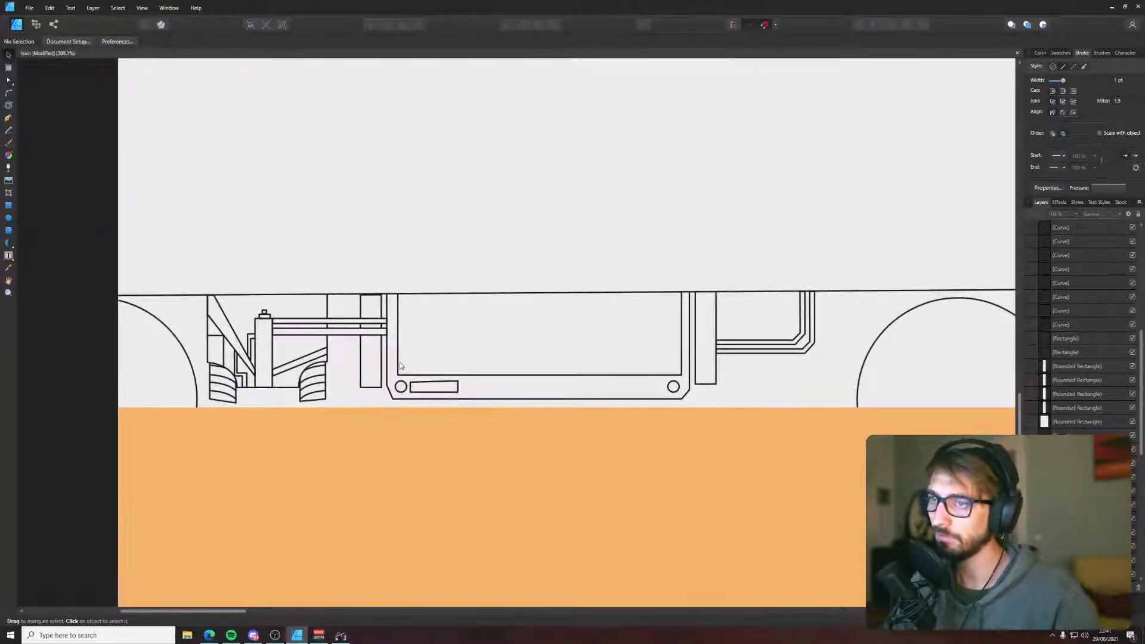
{"action": "scroll", "coordinate": [406, 380], "scroll_direction": "down", "scroll_amount": 8}
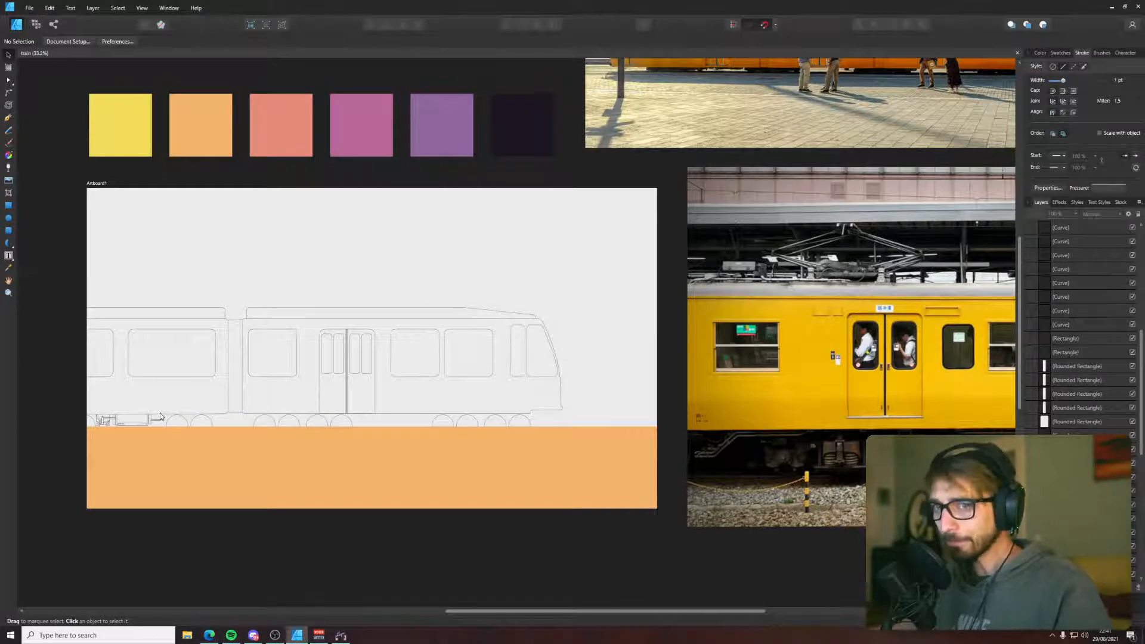
{"action": "scroll", "coordinate": [159, 413], "scroll_direction": "up", "scroll_amount": 10, "text": "ctrl"}
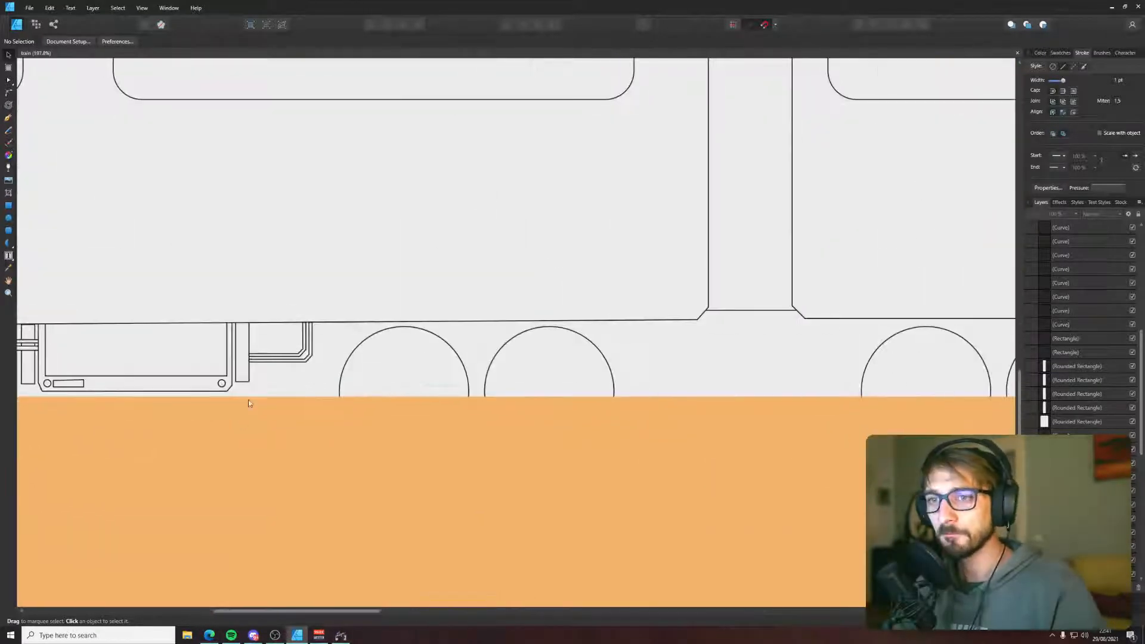
{"action": "scroll", "coordinate": [297, 375], "scroll_direction": "up", "scroll_amount": 1, "text": "ctrl"}
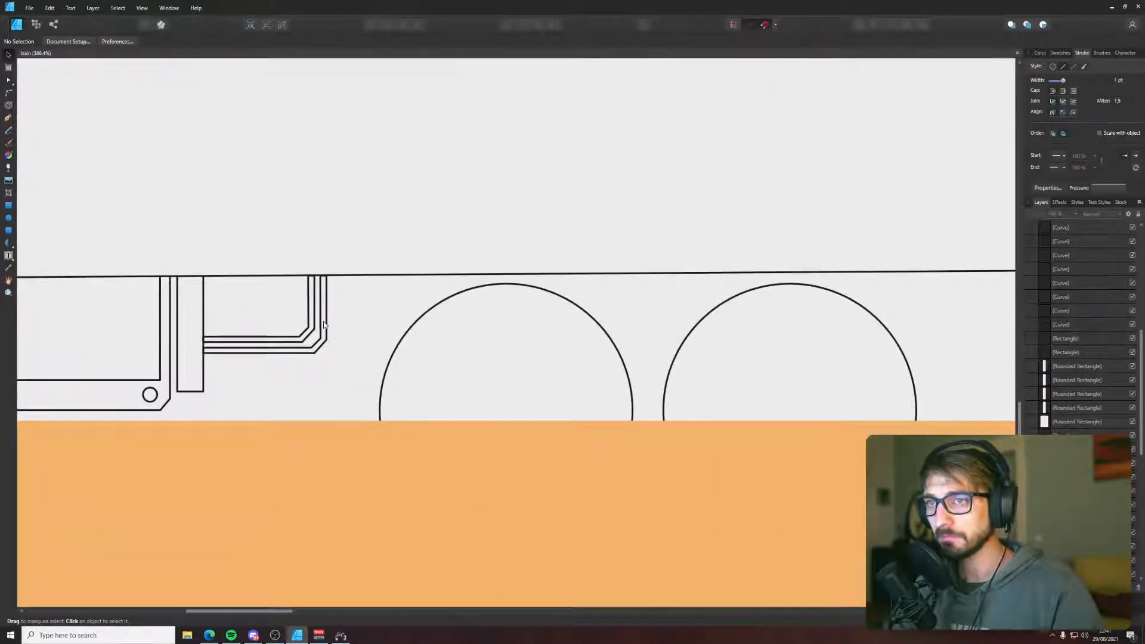
{"action": "left_click", "coordinate": [322, 327]}
{"action": "left_click", "coordinate": [314, 329], "text": "shift"}
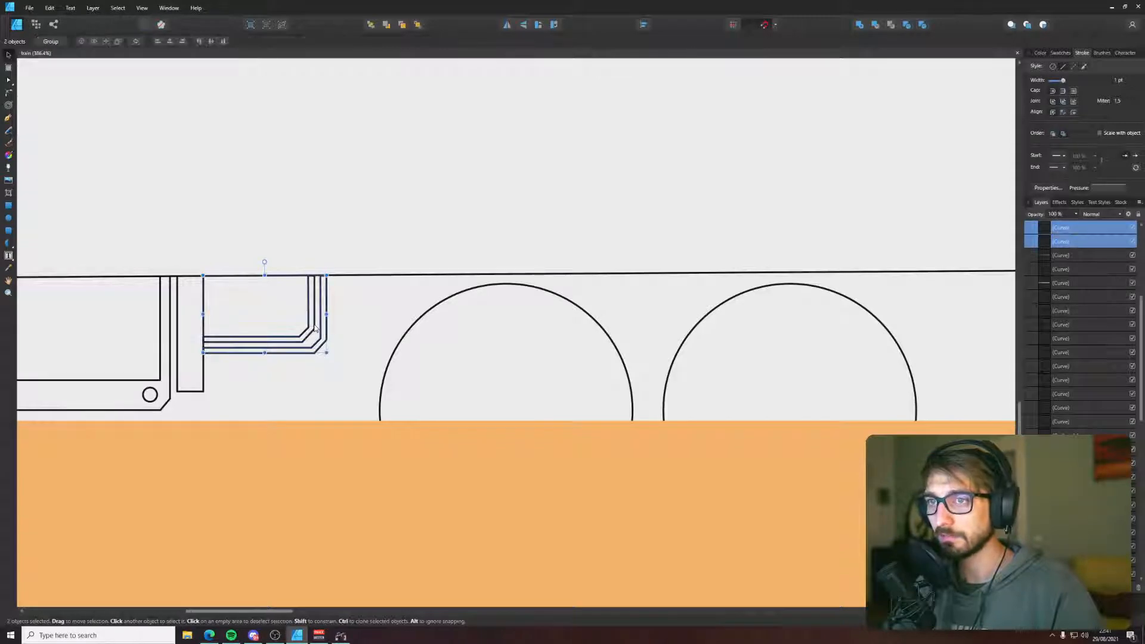
{"action": "key", "text": "a"}
{"action": "left_click_drag", "start_coordinate": [287, 252], "coordinate": [392, 278]}
{"action": "scroll", "coordinate": [381, 276], "scroll_direction": "up", "scroll_amount": 3, "text": "ctrl"}
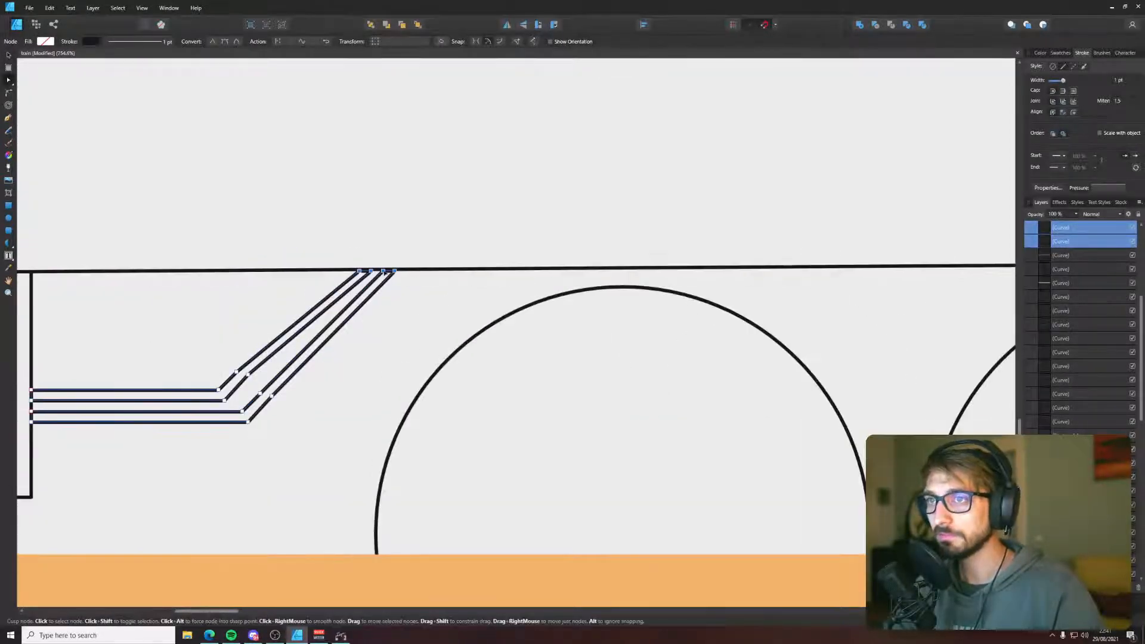
{"action": "left_click_drag", "start_coordinate": [393, 272], "coordinate": [404, 271]}
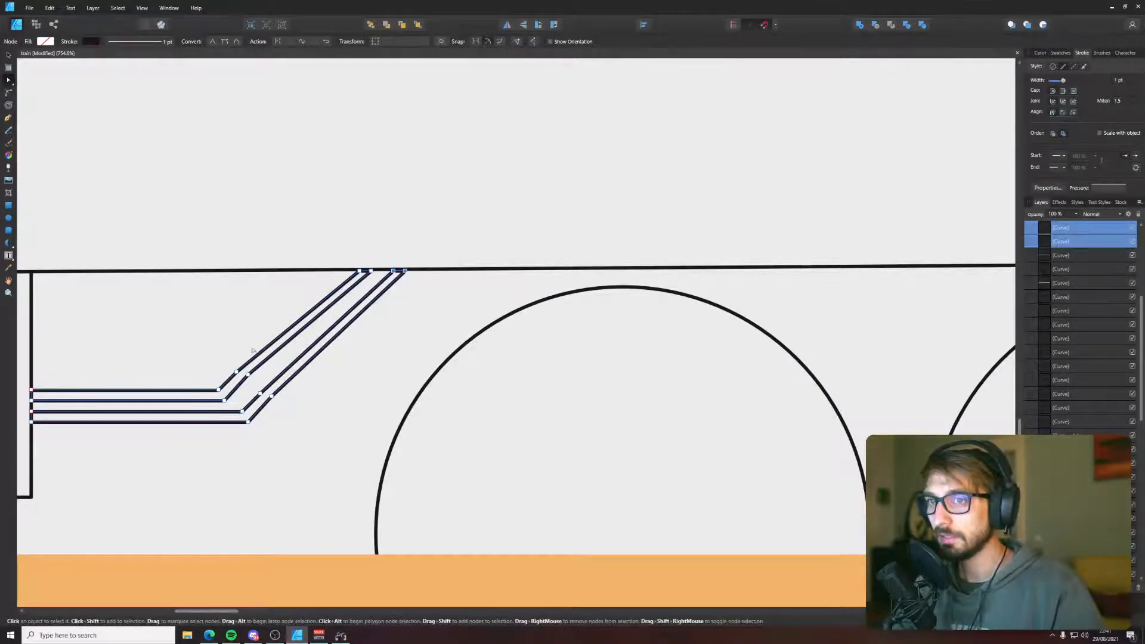
- Delete the extra bevel nodes at the bends of both pipes, leaving one sharp corner per line
{"action": "left_click_drag", "start_coordinate": [226, 341], "coordinate": [265, 382]}
{"action": "key", "text": "Delete"}
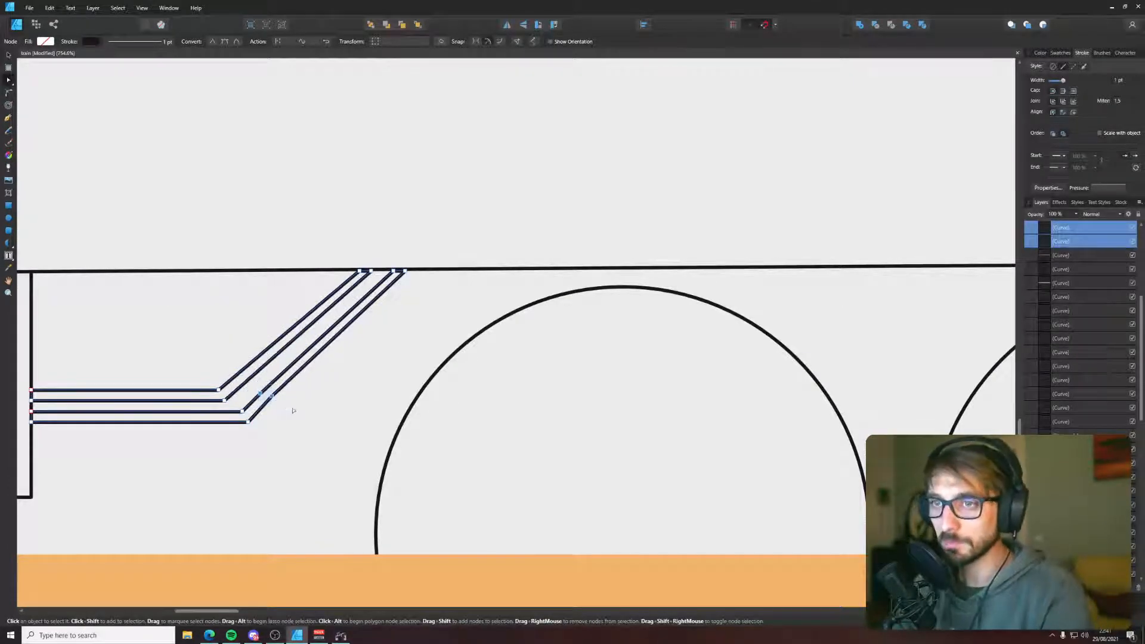
{"action": "key", "text": "Delete"}
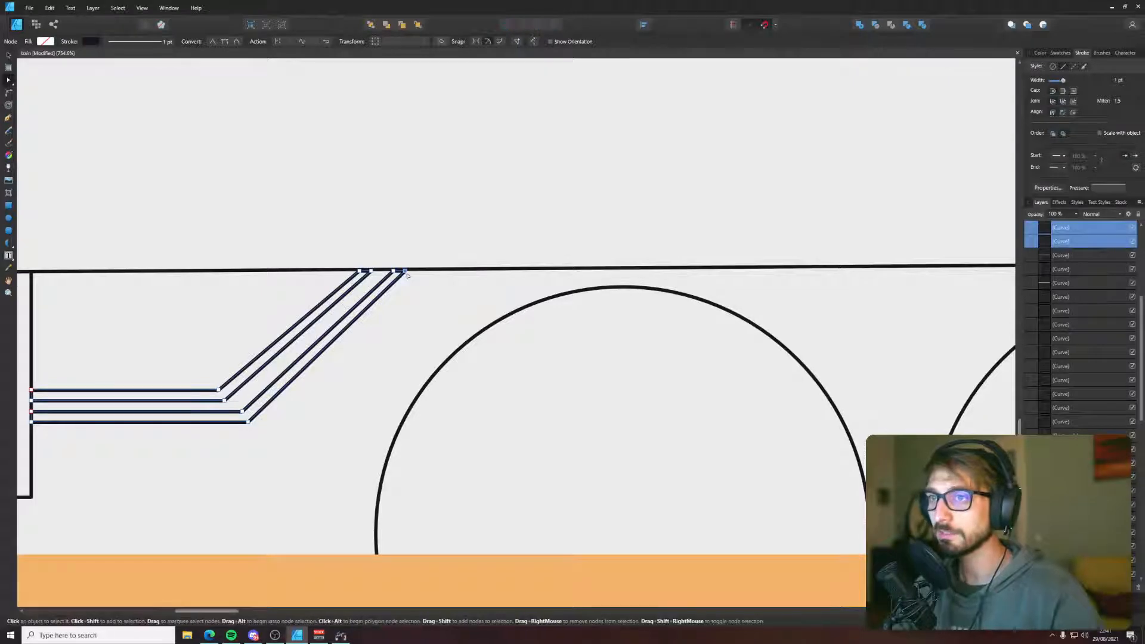
- Widen the upper ends of both pipes slightly and move the upper pipe's bend right to even out the diagonal runs
{"action": "left_click_drag", "start_coordinate": [405, 272], "coordinate": [374, 272]}
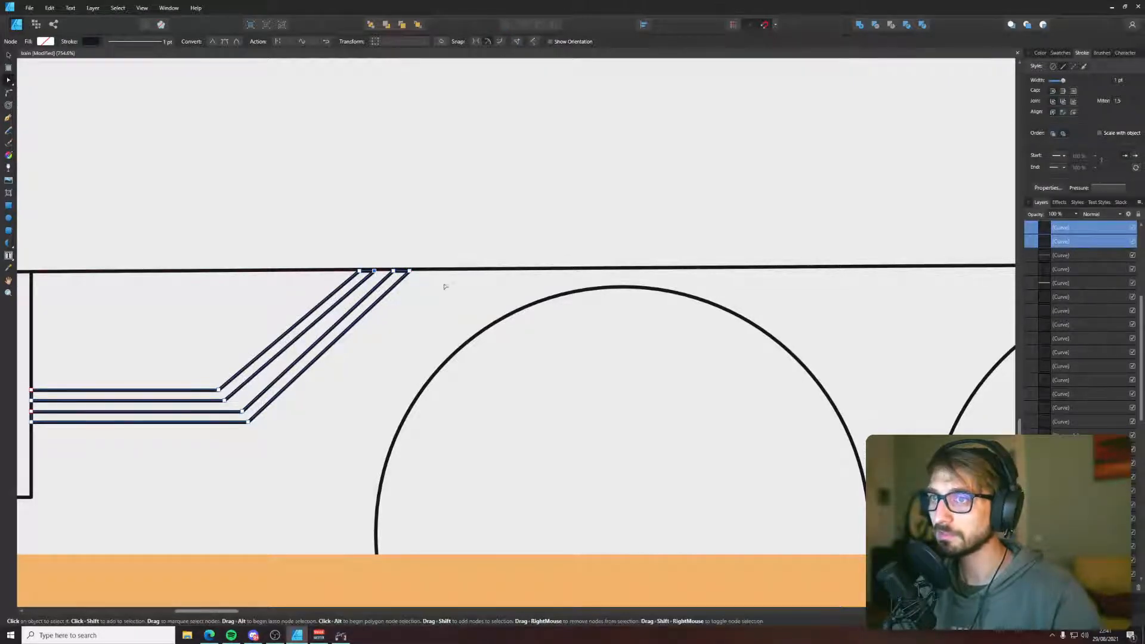
{"action": "scroll", "coordinate": [325, 299], "scroll_direction": "down", "scroll_amount": 3}
{"action": "scroll", "coordinate": [328, 331], "scroll_direction": "up", "scroll_amount": 3}
{"action": "scroll", "coordinate": [327, 331], "scroll_direction": "up", "scroll_amount": 2}
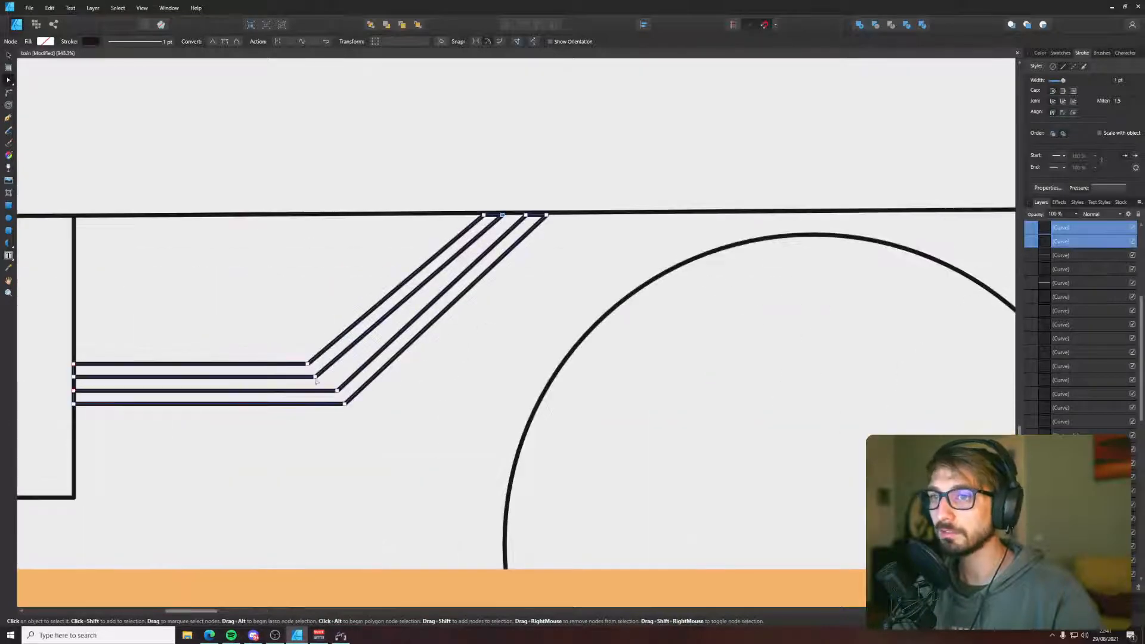
{"action": "left_click_drag", "start_coordinate": [290, 350], "coordinate": [329, 378]}
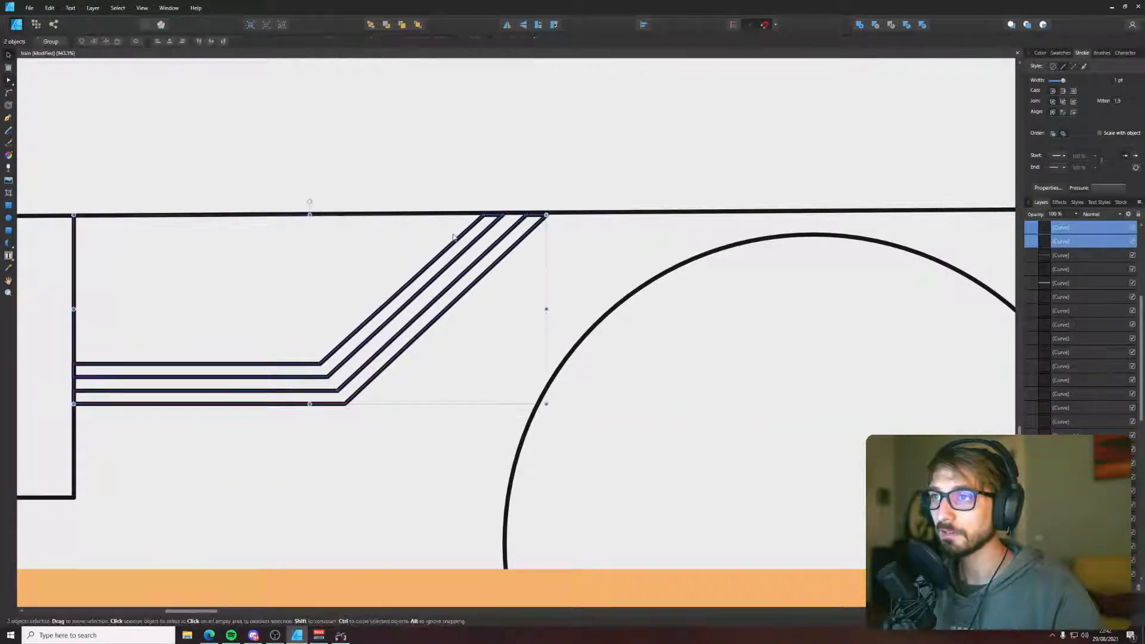
- Lengthen the horizontal runs of both pipes by moving their bends and diagonal ends right across the nearest wheel
{"action": "scroll", "coordinate": [442, 277], "scroll_direction": "down", "scroll_amount": 8}
{"action": "left_click_drag", "start_coordinate": [417, 348], "coordinate": [533, 349]}
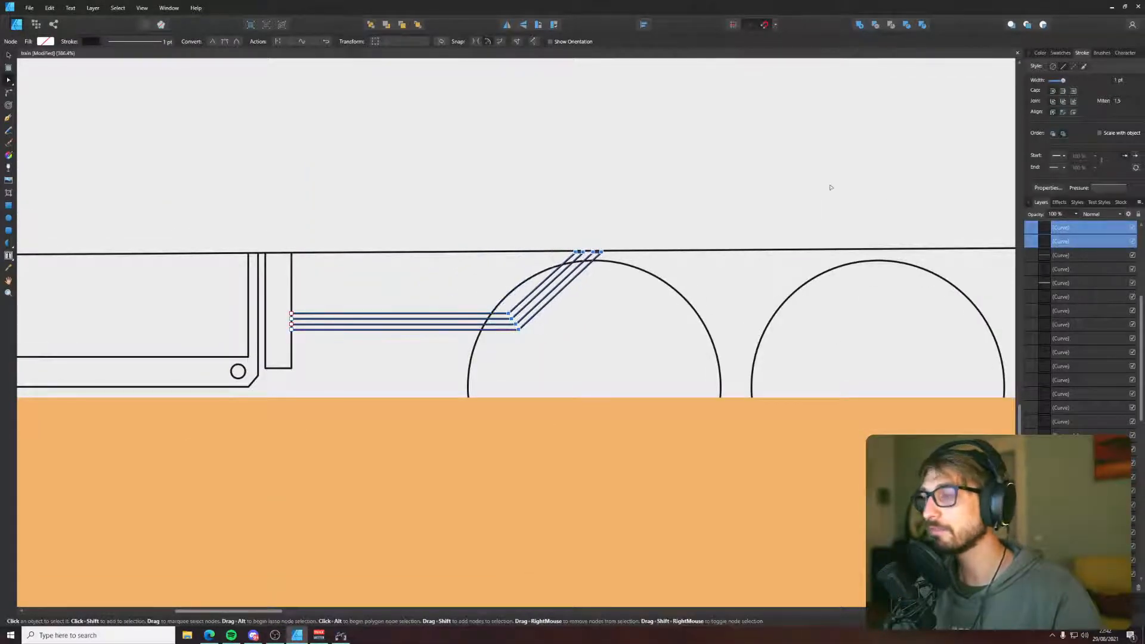
{"action": "key", "text": "v"}
{"action": "left_click", "coordinate": [512, 407]}
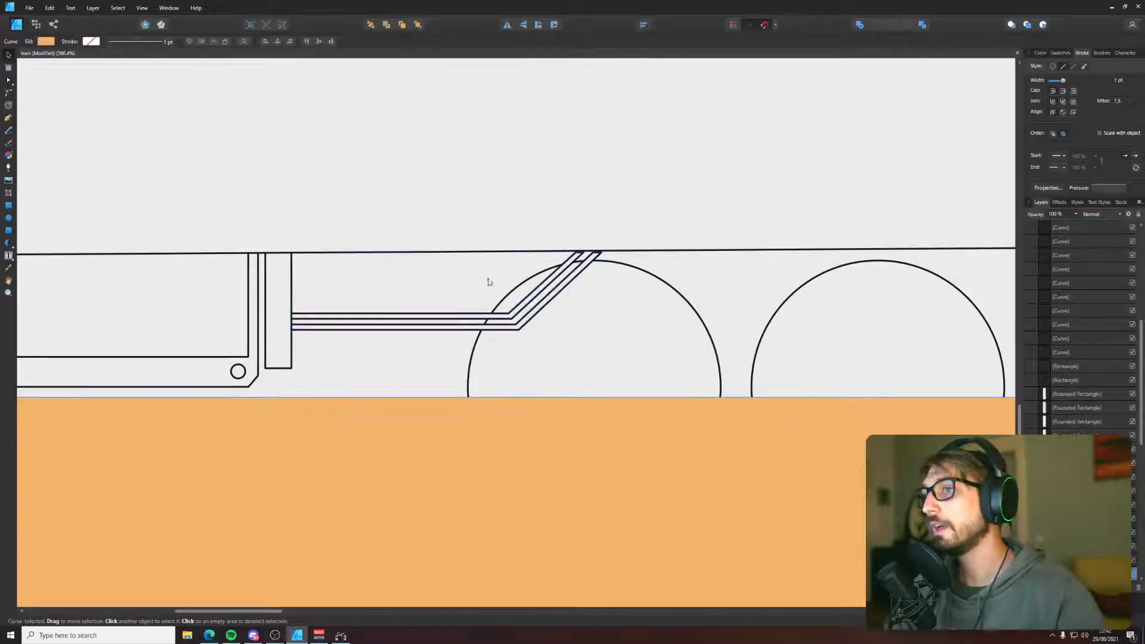
- Draw a closed bevel-cornered pipe outline above the two bent pipes, running from the bracket up to the car's bottom edge, and shift it up slightly
{"action": "scroll", "coordinate": [493, 261], "scroll_direction": "up", "scroll_amount": 6}
{"action": "key", "text": "p"}
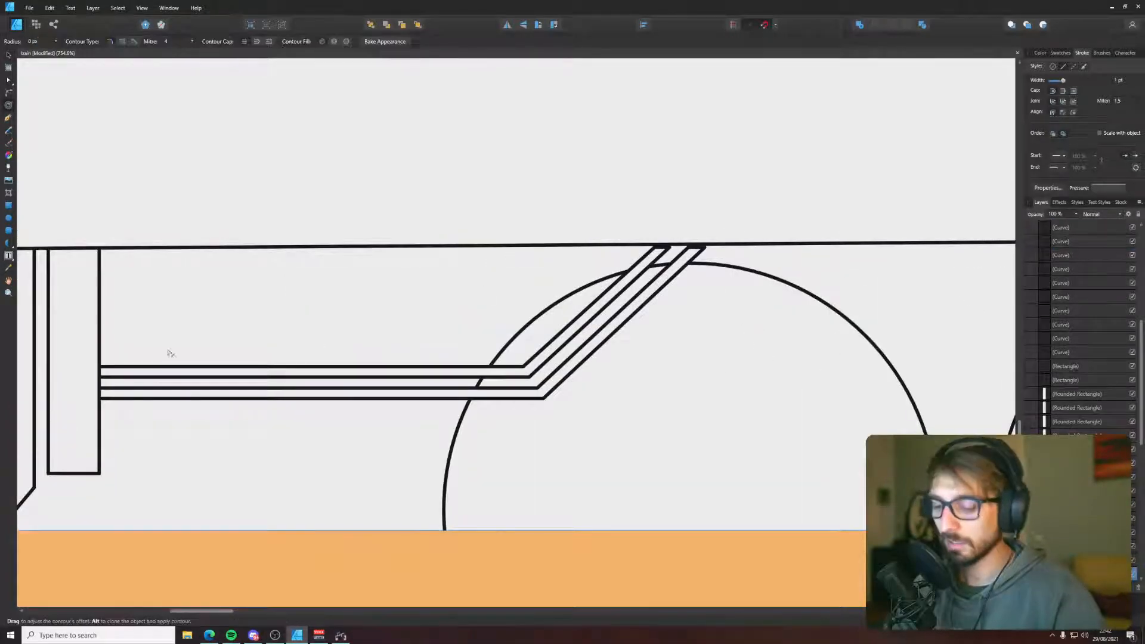
{"action": "left_click", "coordinate": [100, 356]}
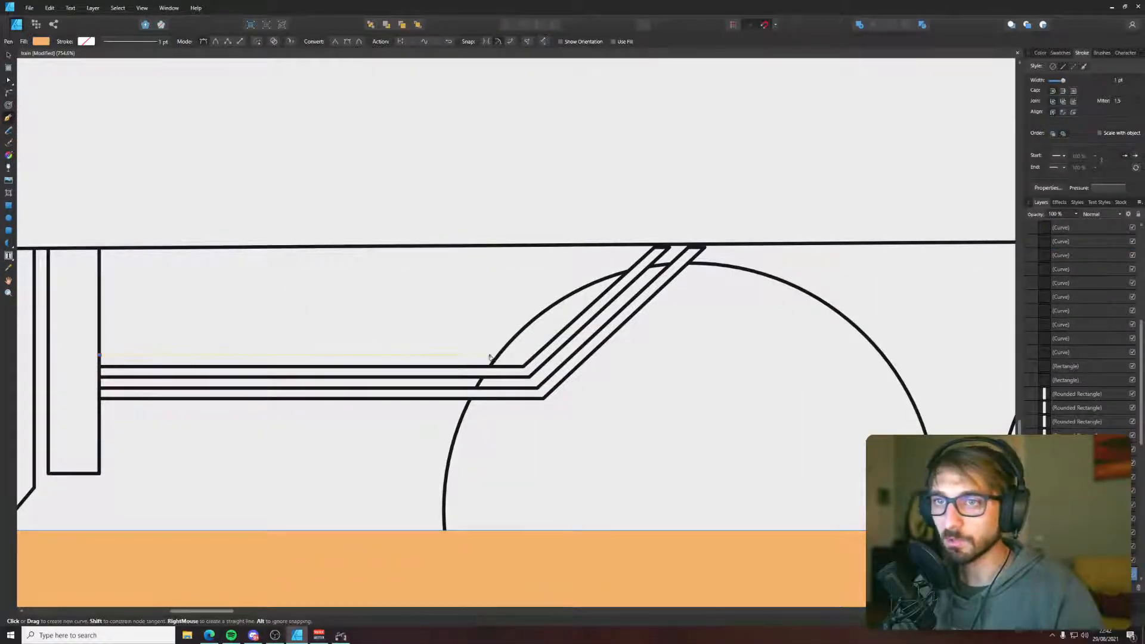
{"action": "left_click", "coordinate": [520, 355]}
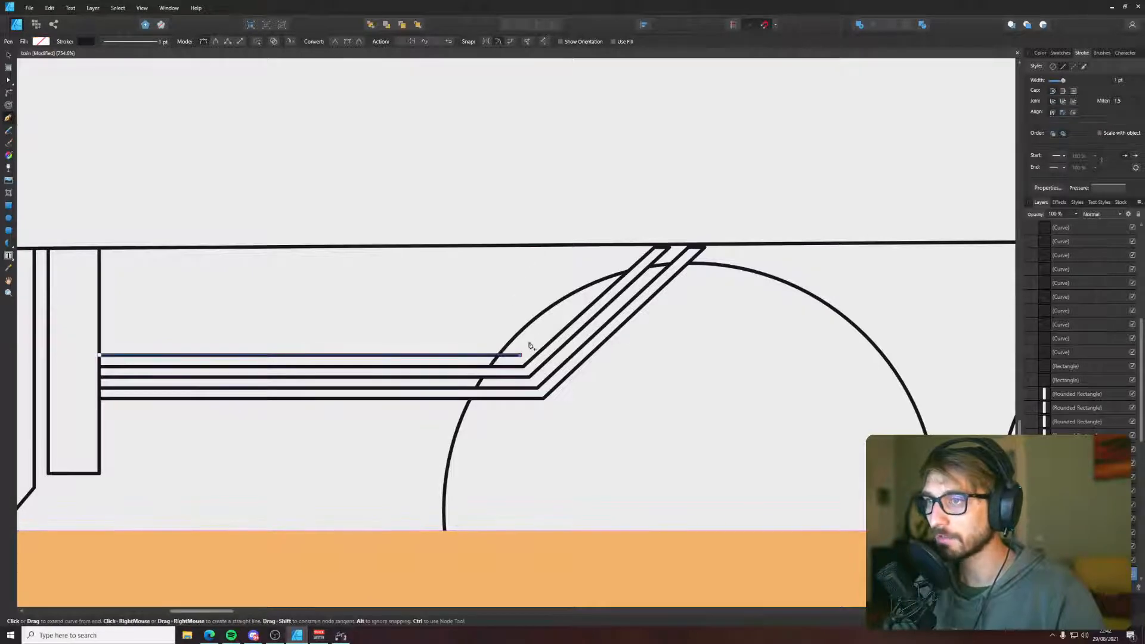
{"action": "left_click", "coordinate": [526, 247]}
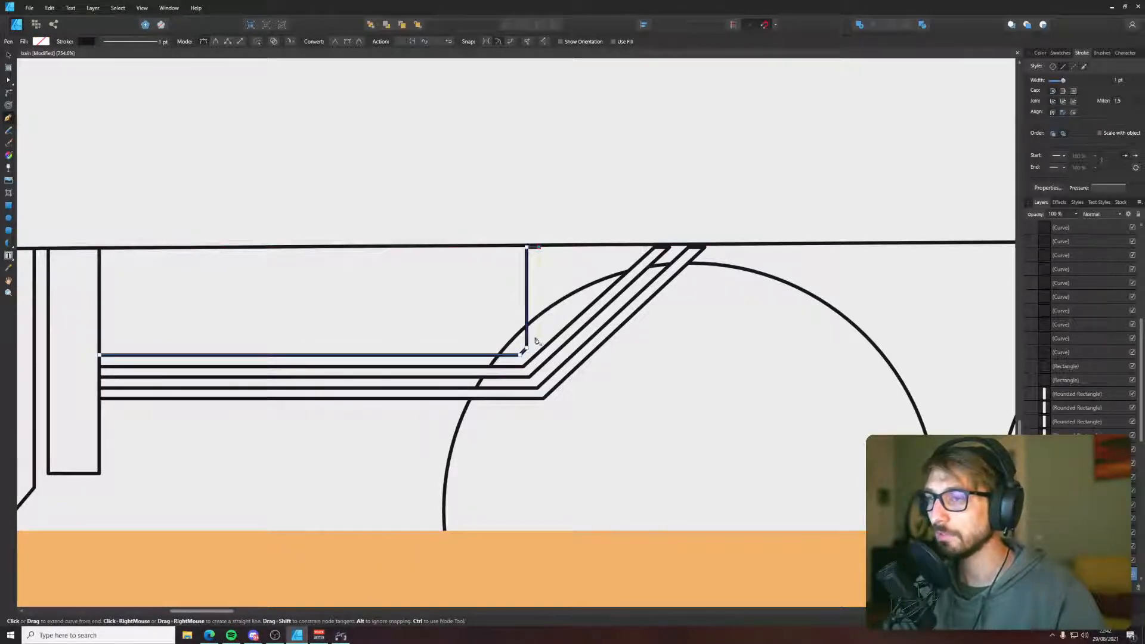
{"action": "left_click", "coordinate": [538, 350]}
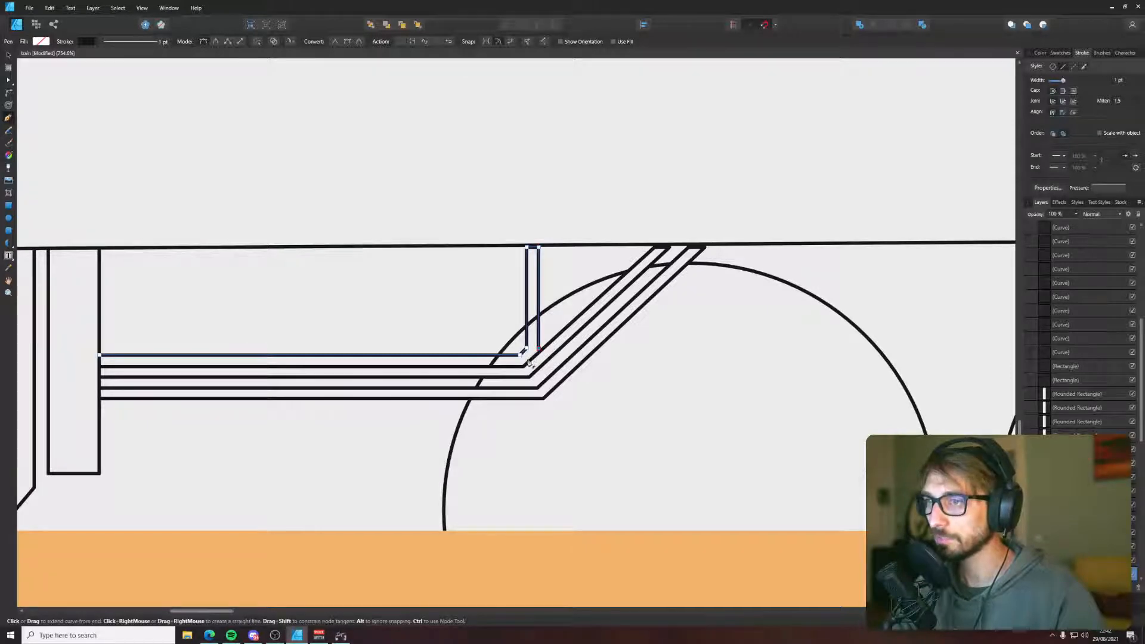
{"action": "left_click", "coordinate": [100, 358]}
{"action": "key", "text": "v"}
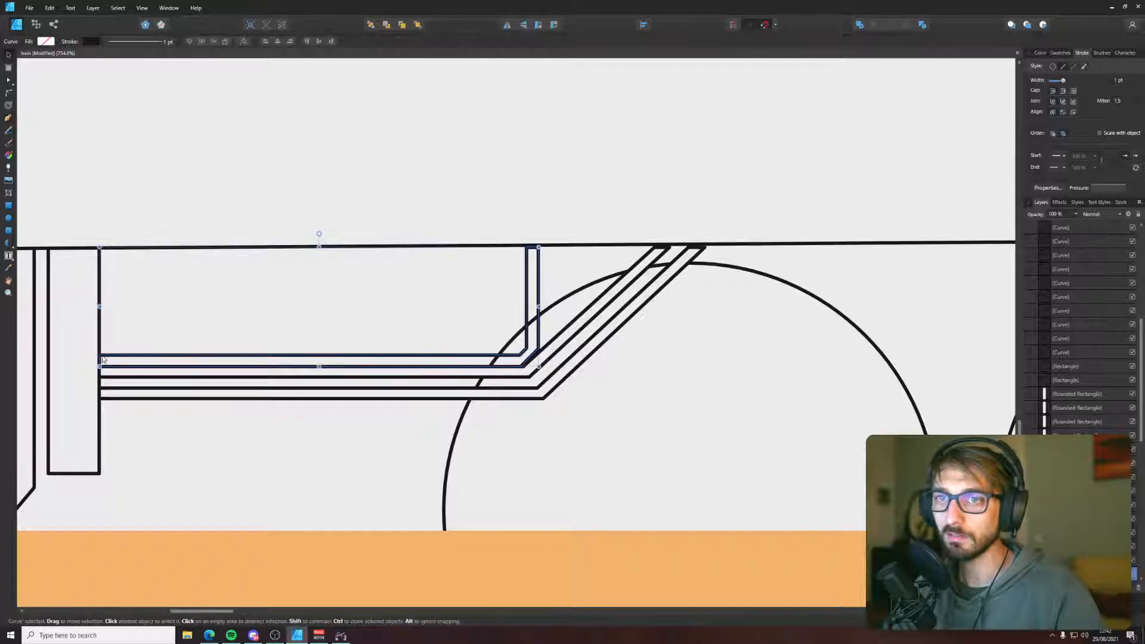
{"action": "left_click_drag", "start_coordinate": [102, 358], "coordinate": [108, 349]}
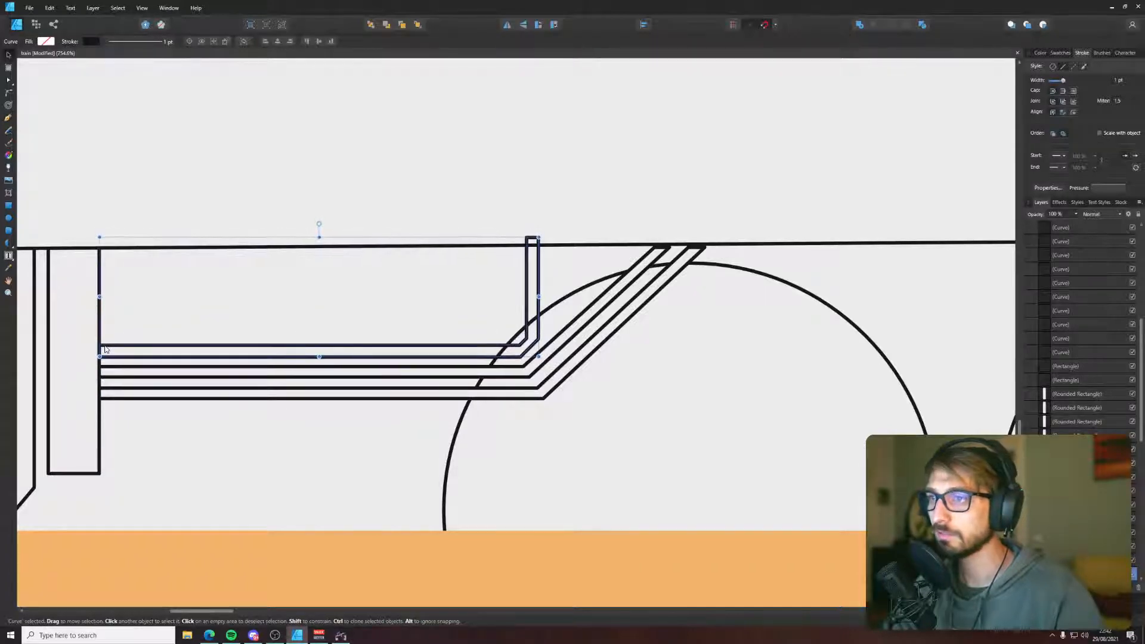
- Fill the new upright pipe with the sampled light grey and restack it just above the nearest wheel, behind the car body
{"action": "key", "text": "i"}
{"action": "key", "text": "a"}
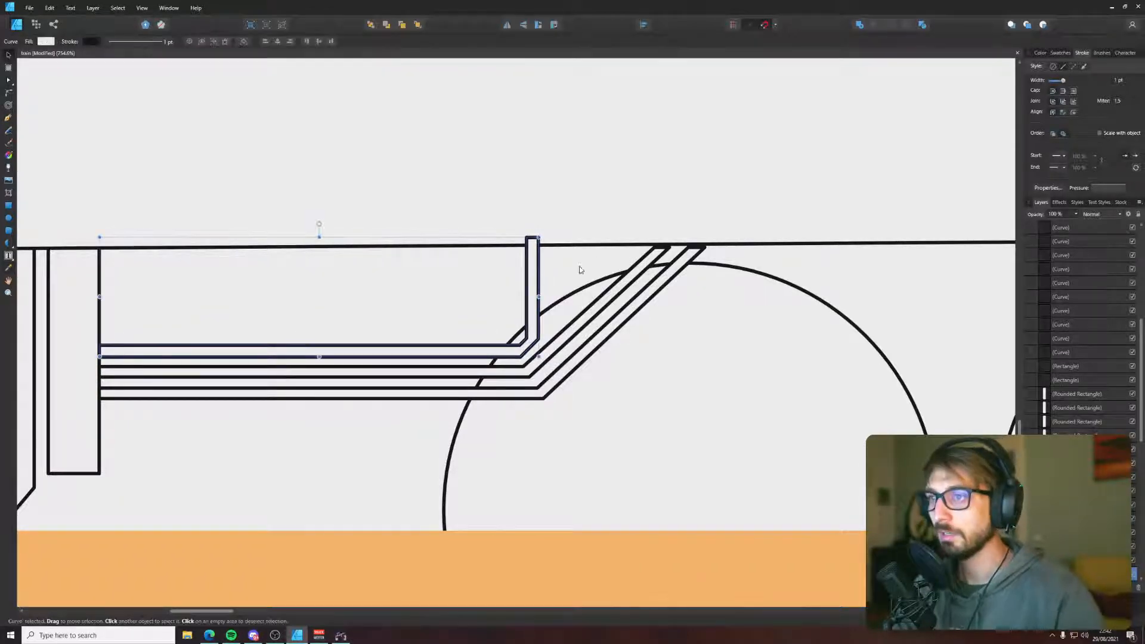
{"action": "left_click", "coordinate": [528, 252]}
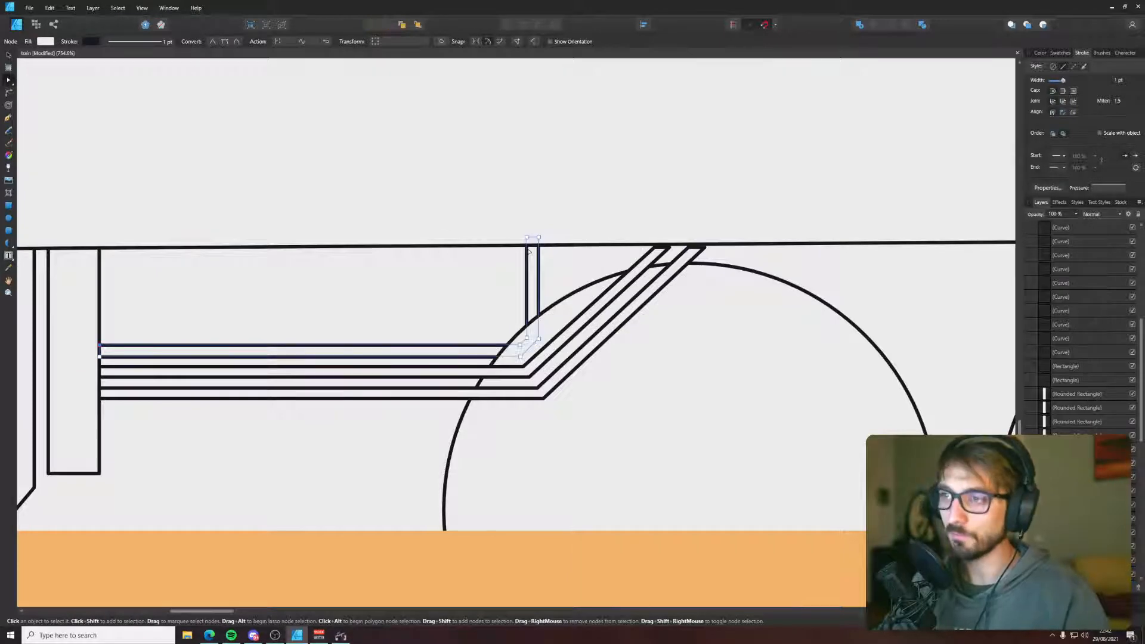
{"action": "key", "text": "ctrl+x"}
{"action": "left_click", "coordinate": [544, 332]}
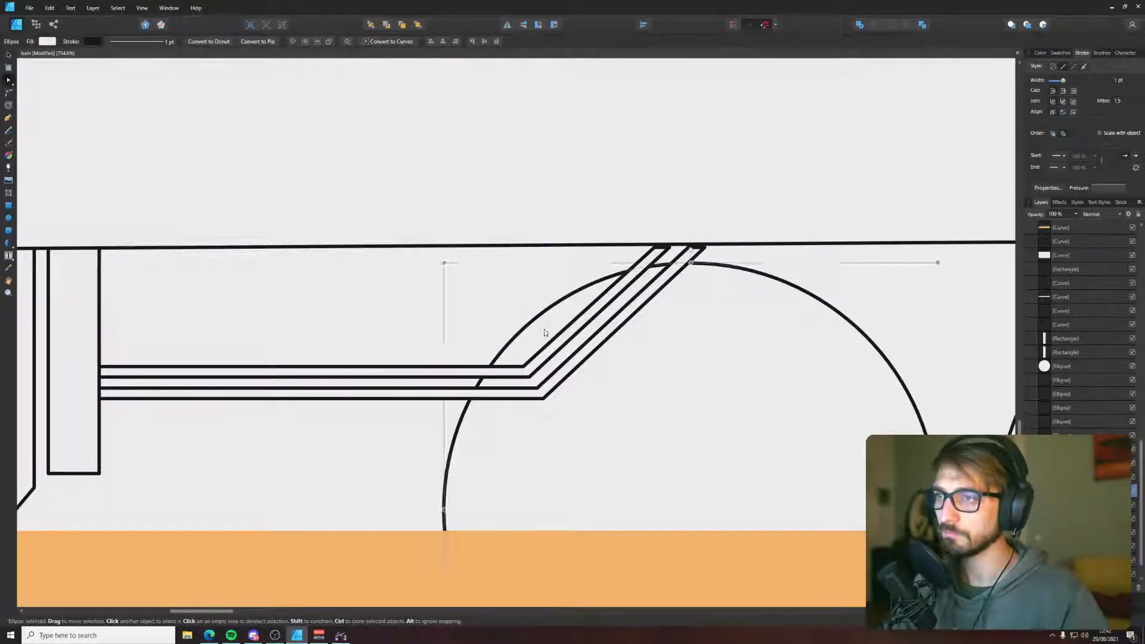
{"action": "key", "text": "ctrl+v"}
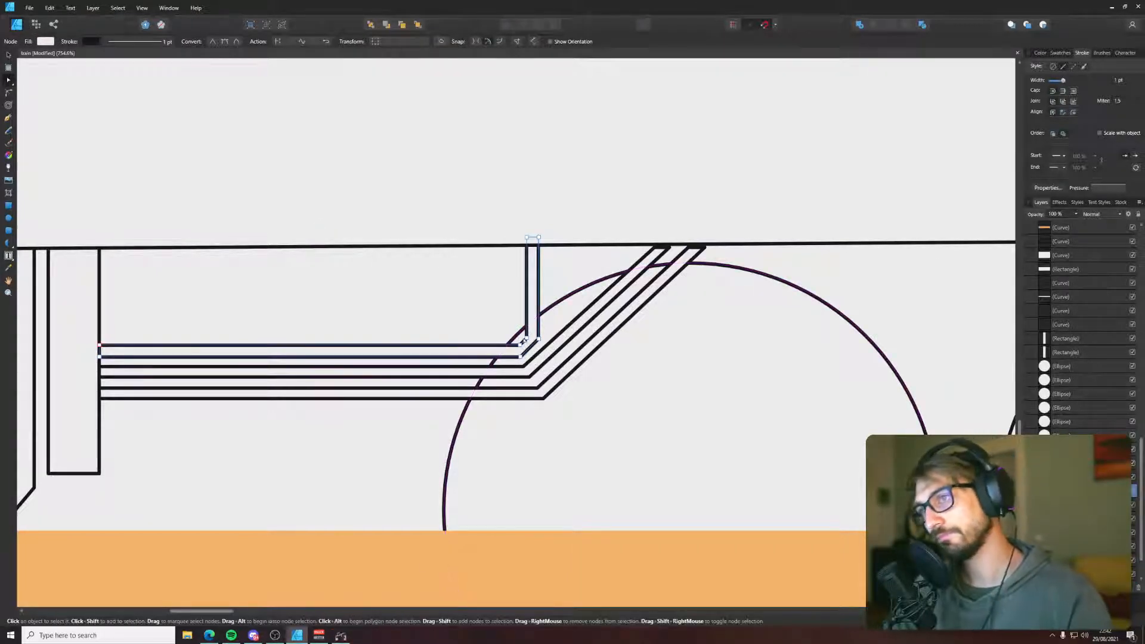
- Nudge the inner line of the new pipe's upright run slightly left to even out its width
{"action": "scroll", "coordinate": [524, 341], "scroll_direction": "up", "scroll_amount": 1}
{"action": "left_click_drag", "start_coordinate": [520, 224], "coordinate": [537, 358]}
{"action": "scroll", "coordinate": [537, 358], "scroll_direction": "down", "scroll_amount": 1}
{"action": "left_click", "coordinate": [376, 348]}
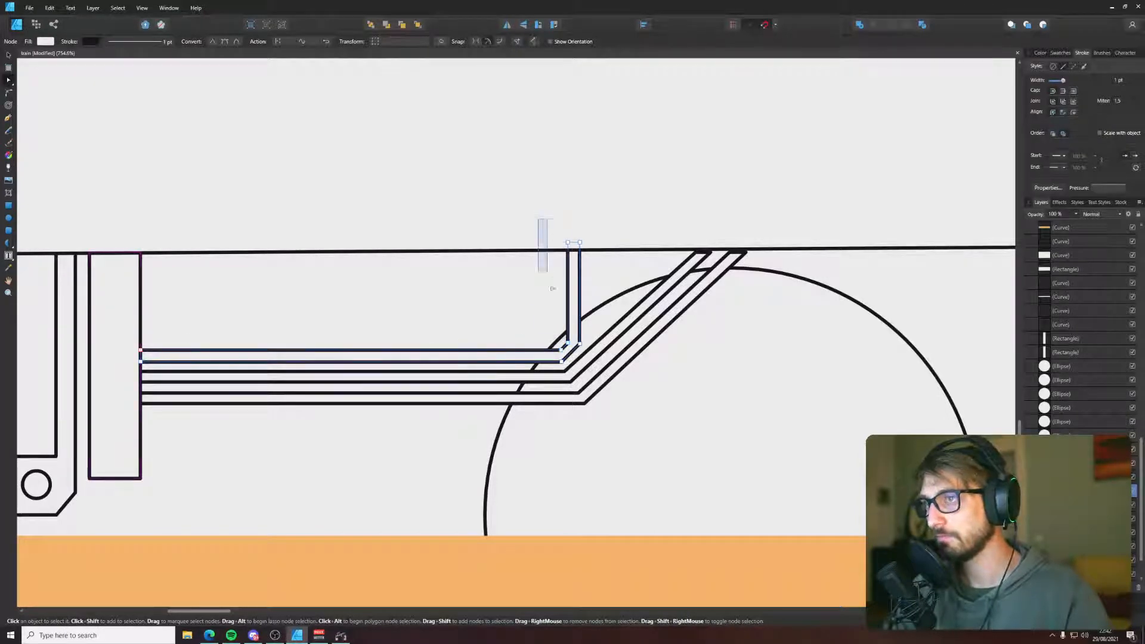
{"action": "left_click_drag", "start_coordinate": [553, 289], "coordinate": [573, 358]}
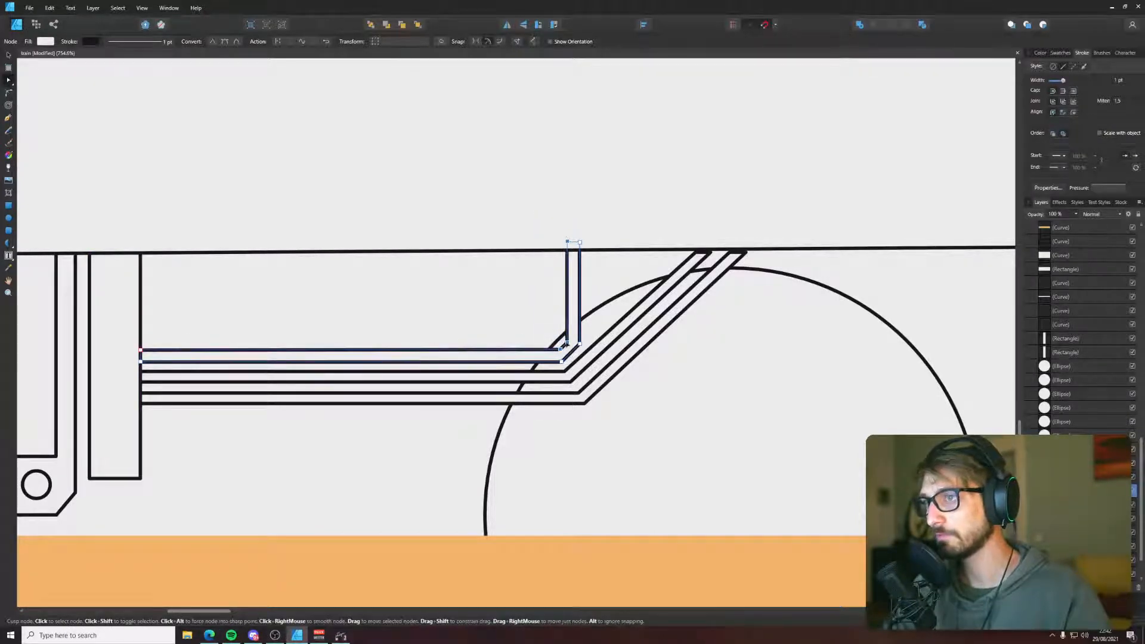
- Extend the upper ends of the two diagonal pipes up to the car's bottom edge and save the document
{"action": "key", "text": "v"}
{"action": "left_click", "coordinate": [605, 225]}
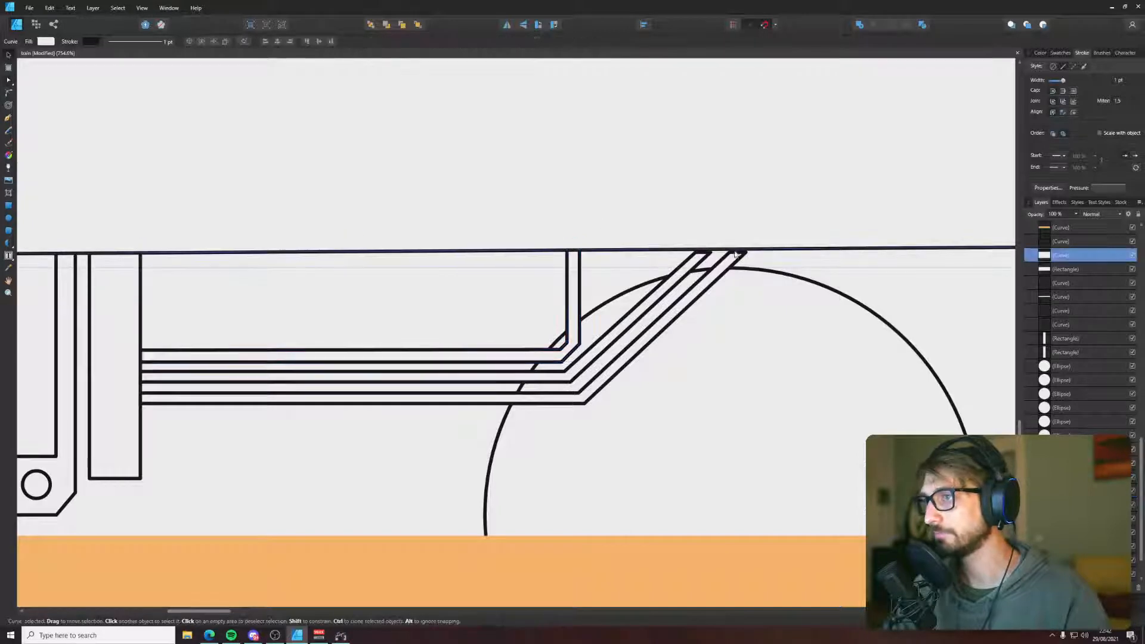
{"action": "left_click", "coordinate": [645, 306]}
{"action": "key", "text": "a"}
{"action": "left_click_drag", "start_coordinate": [660, 222], "coordinate": [766, 269]}
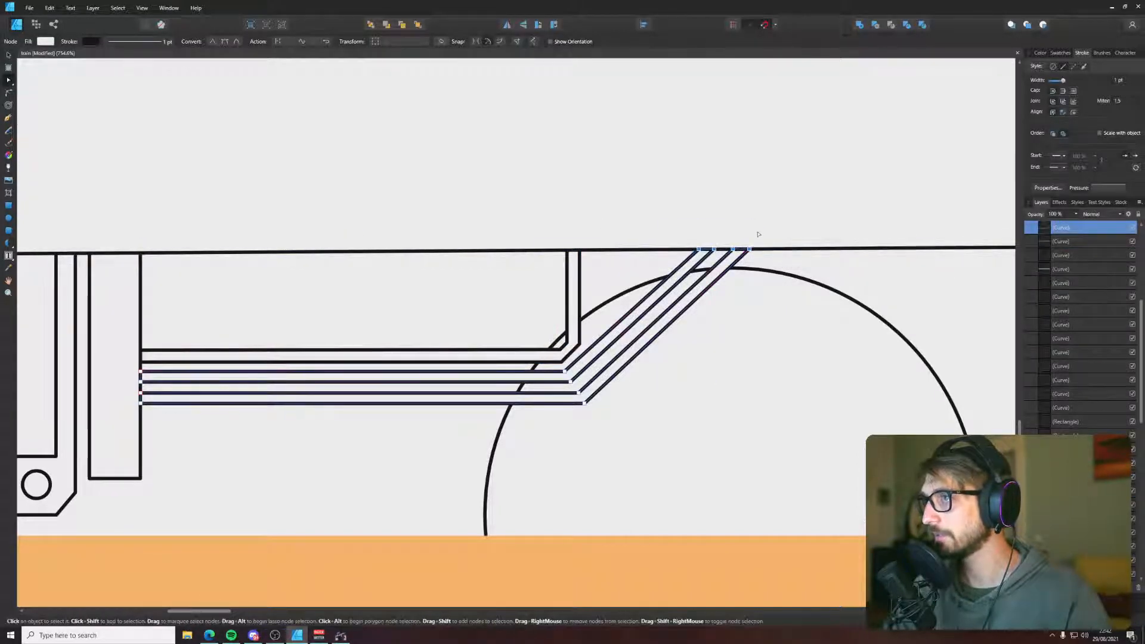
{"action": "left_click", "coordinate": [757, 235]}
{"action": "scroll", "coordinate": [757, 235], "scroll_direction": "down", "scroll_amount": 8}
{"action": "left_click_drag", "start_coordinate": [800, 185], "coordinate": [623, 288]}
{"action": "key", "text": "ctrl+s"}
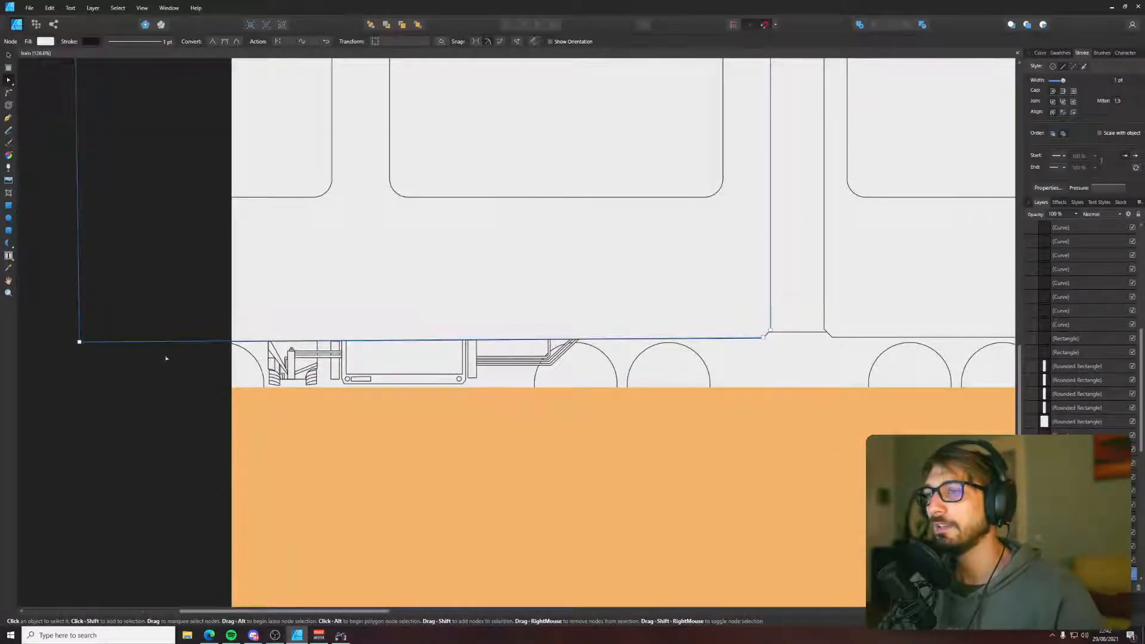
{"action": "left_click", "coordinate": [156, 396]}
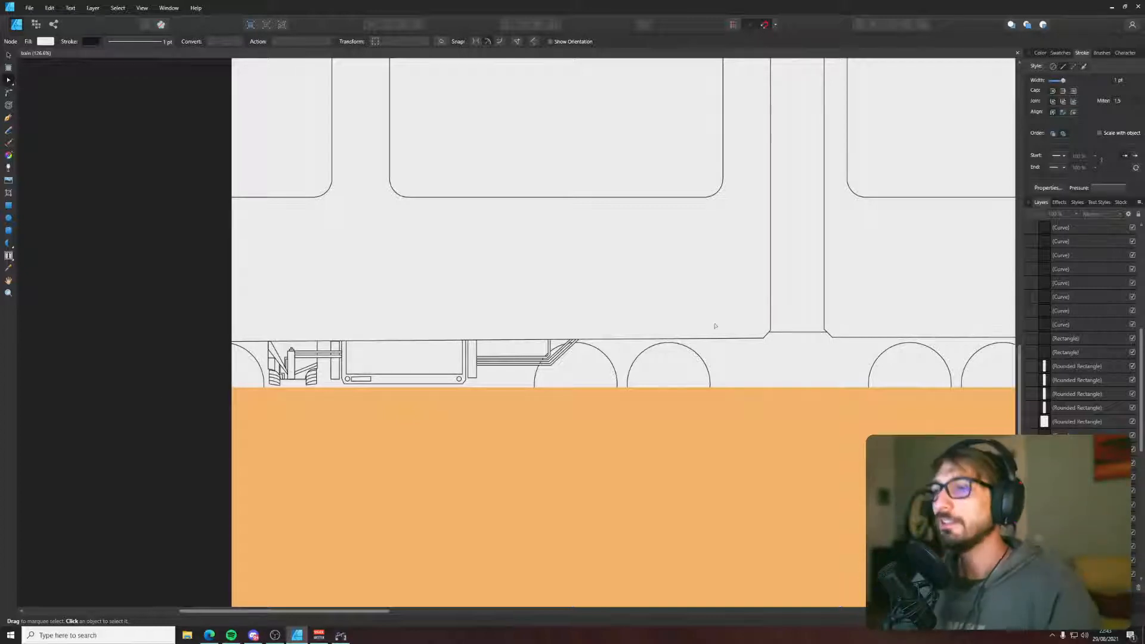
- Draw a closed L-shaped pipe from the lower part of the bracket, running short to the right and up across the other pipes
{"action": "scroll", "coordinate": [575, 385], "scroll_direction": "up", "scroll_amount": 3}
{"action": "key", "text": "p"}
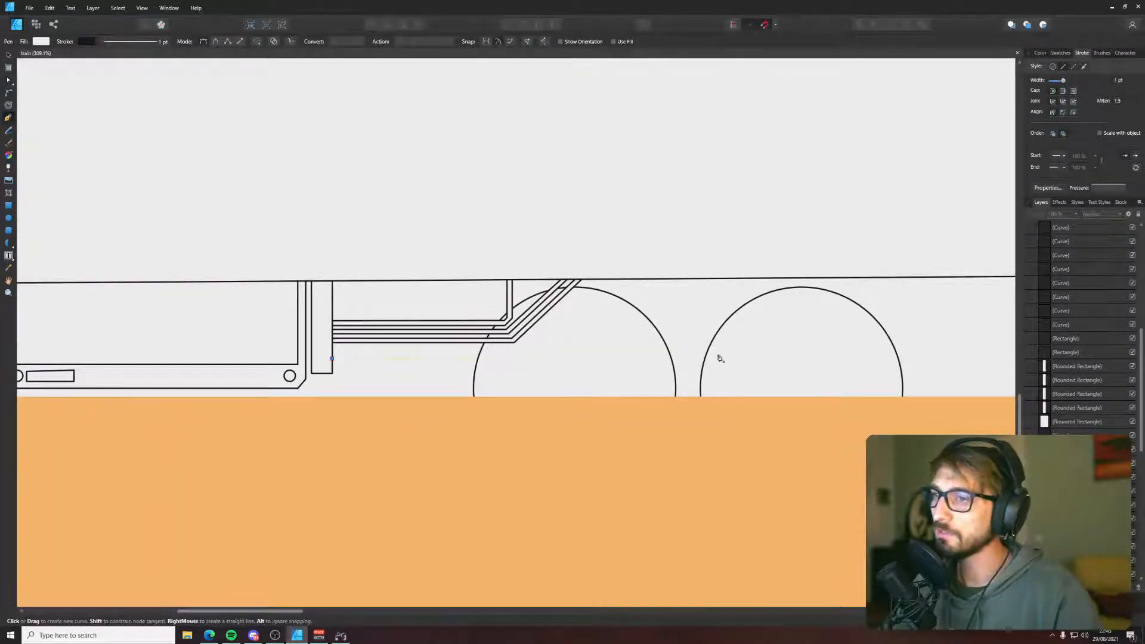
{"action": "scroll", "coordinate": [602, 368], "scroll_direction": "down", "scroll_amount": 4}
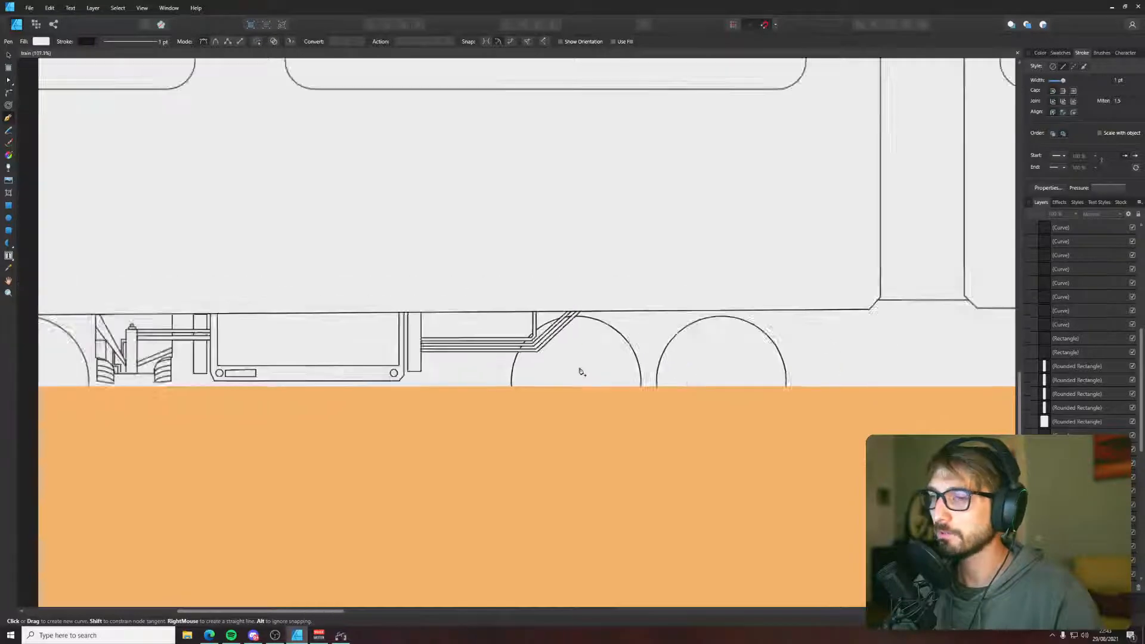
{"action": "scroll", "coordinate": [577, 372], "scroll_direction": "up", "scroll_amount": 2}
{"action": "scroll", "coordinate": [555, 366], "scroll_direction": "up", "scroll_amount": 2}
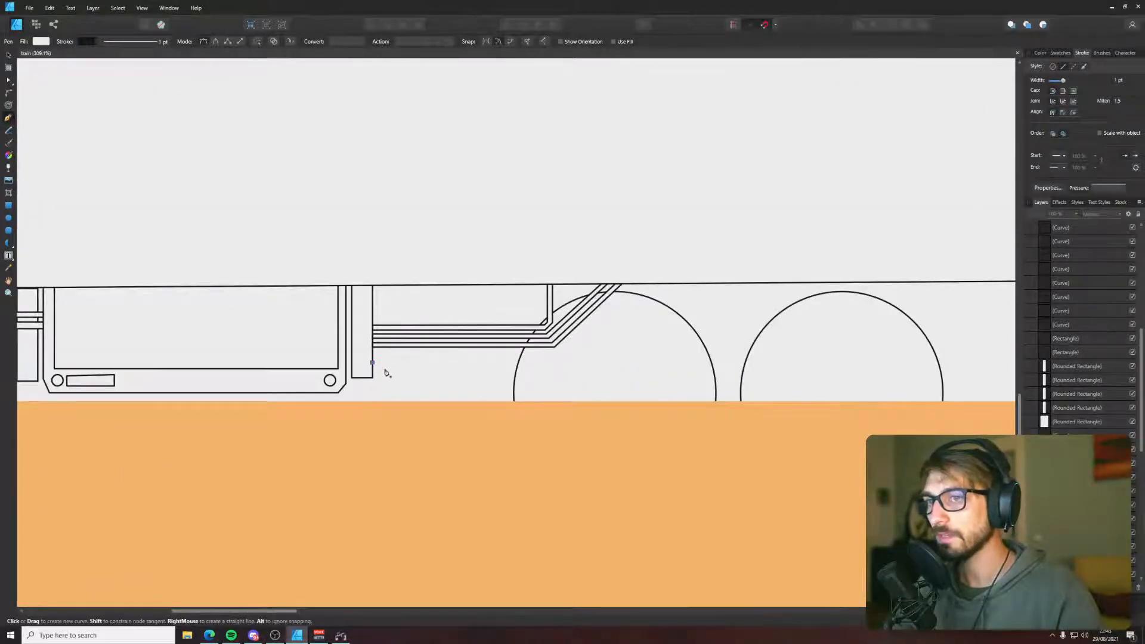
{"action": "left_click", "coordinate": [411, 362]}
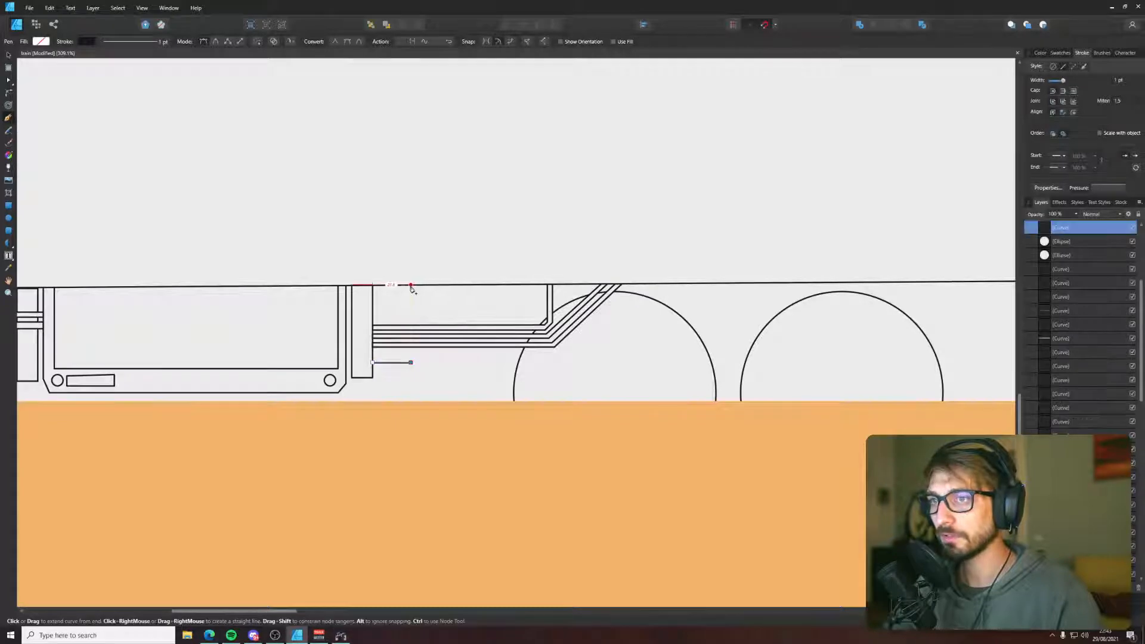
{"action": "left_click", "coordinate": [411, 285]}
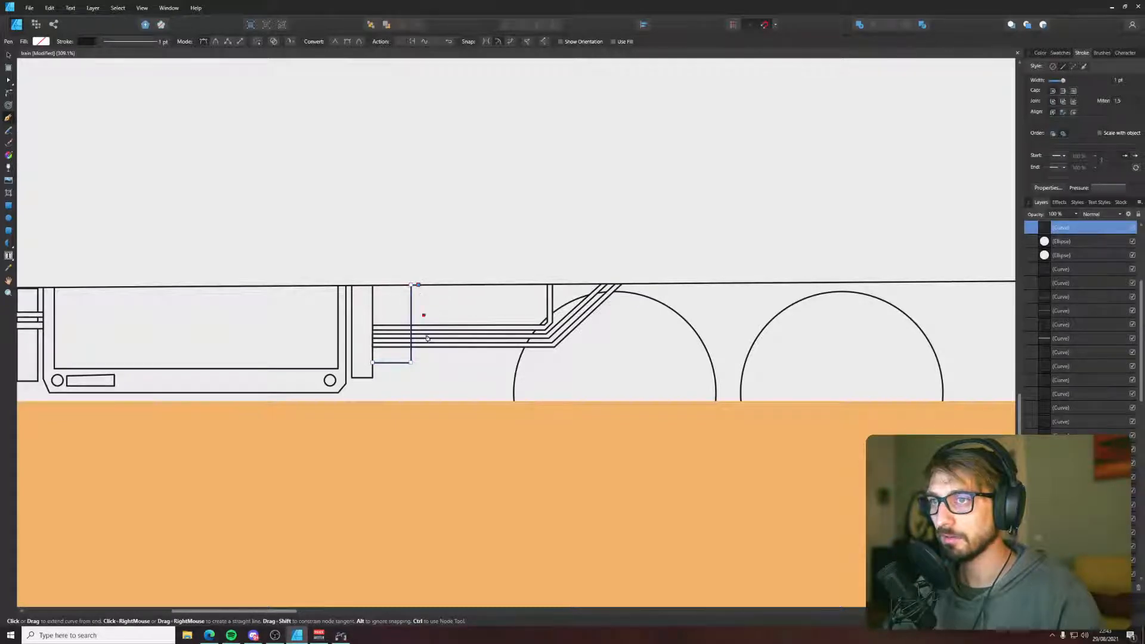
{"action": "left_click", "coordinate": [418, 369]}
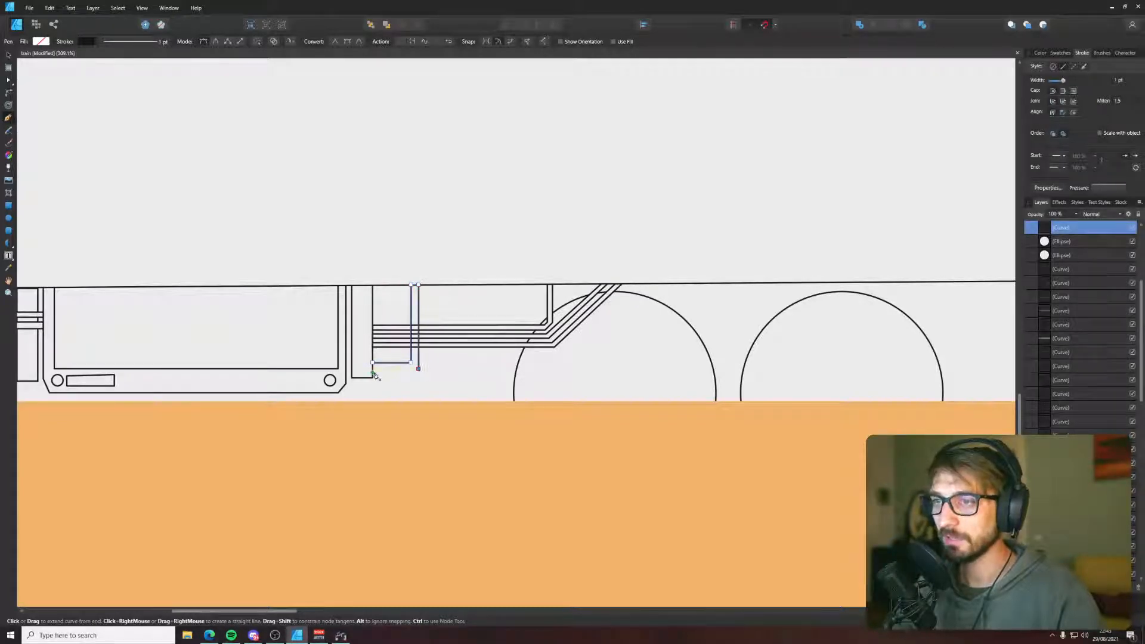
{"action": "left_click", "coordinate": [374, 370]}
{"action": "key", "text": "v"}
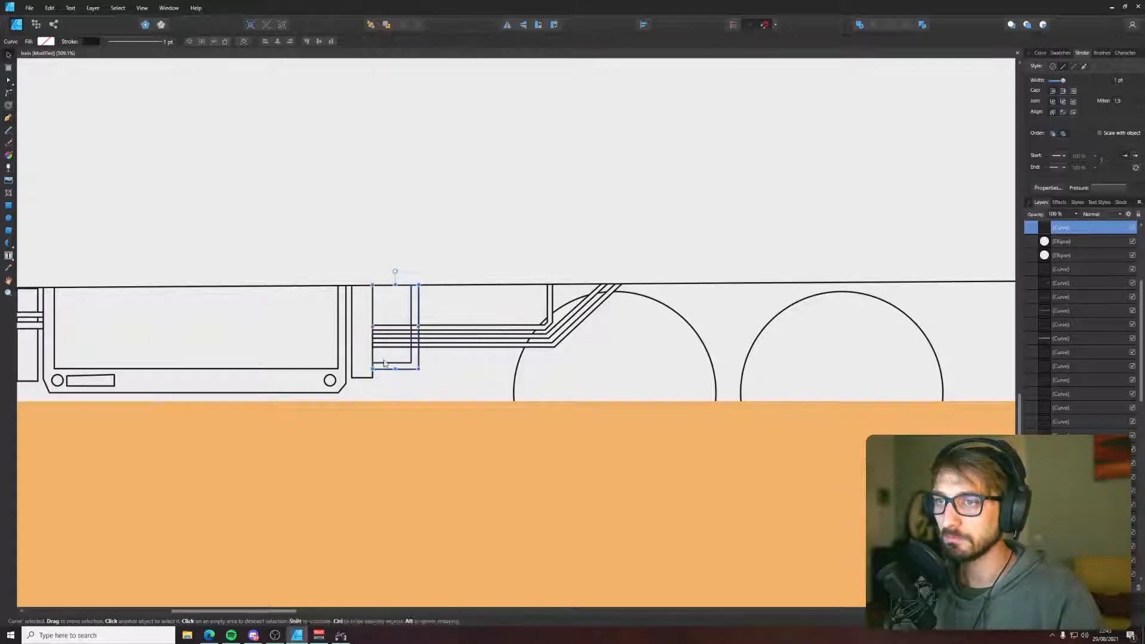
- Fill the L-shaped pipe with the sampled light grey so it covers the pipes behind it, and save the document
{"action": "key", "text": "i"}
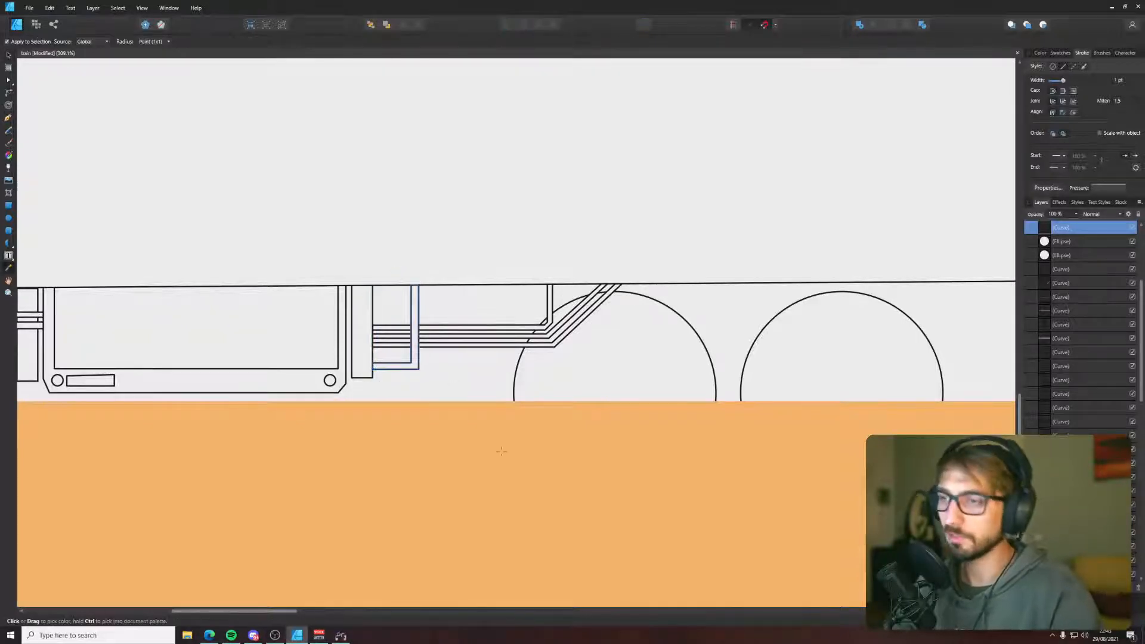
{"action": "scroll", "coordinate": [503, 453], "scroll_direction": "down", "scroll_amount": 5}
{"action": "scroll", "coordinate": [504, 454], "scroll_direction": "down", "scroll_amount": 5}
{"action": "key", "text": "v"}
{"action": "left_click", "coordinate": [560, 464]}
{"action": "left_click_drag", "start_coordinate": [561, 464], "coordinate": [398, 487]}
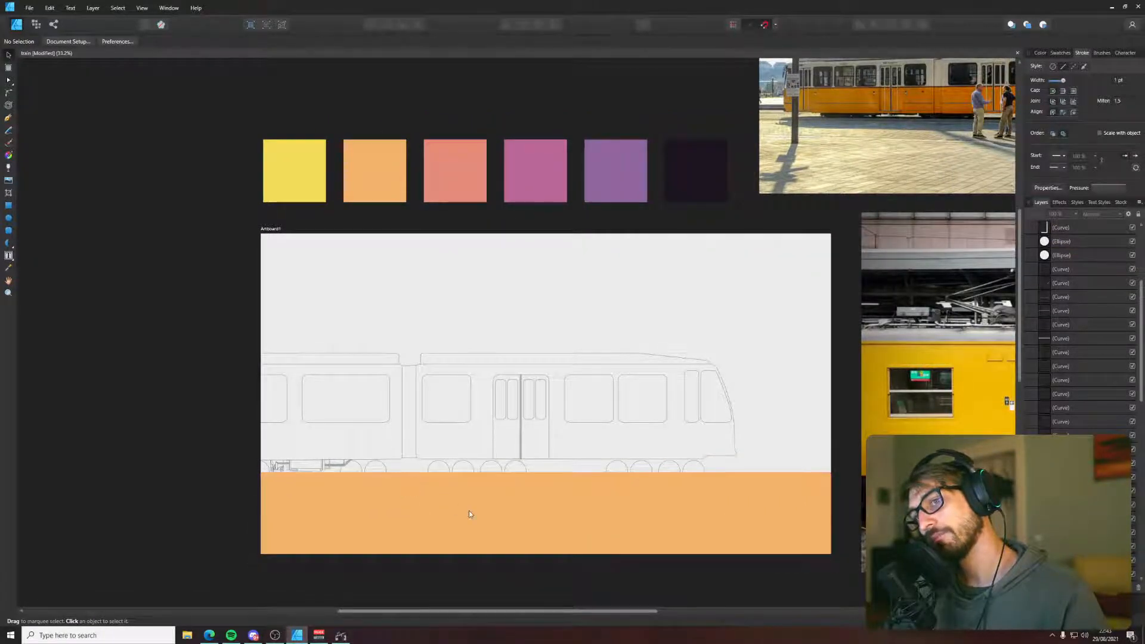
{"action": "left_click_drag", "start_coordinate": [468, 510], "coordinate": [380, 499]}
{"action": "key", "text": "ctrl+s"}
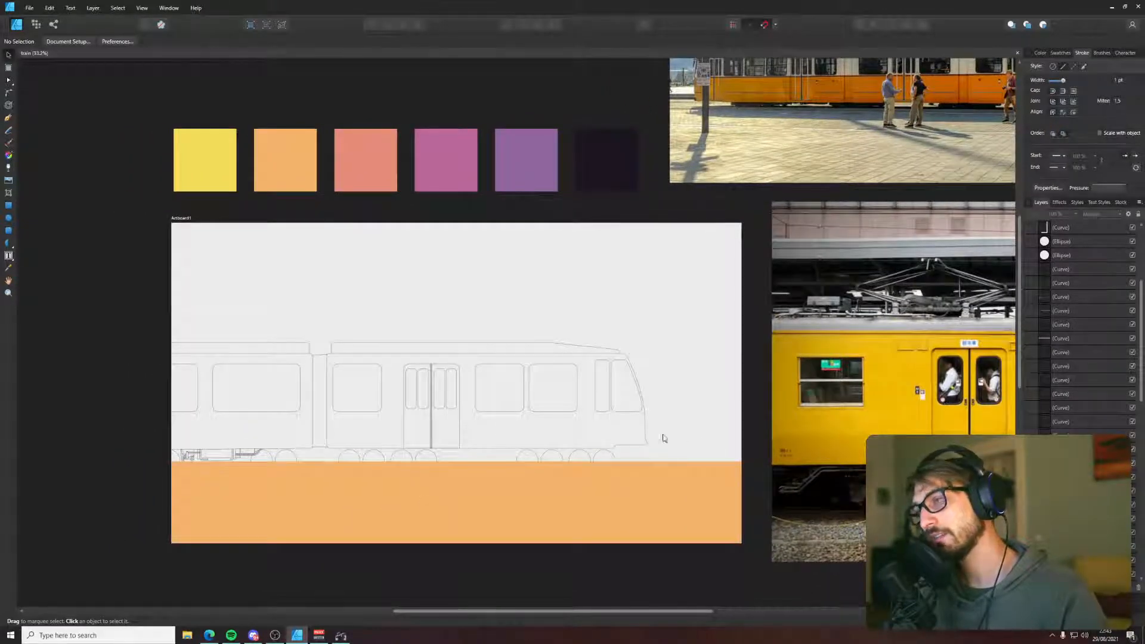
- Select the rear car's three wheels and fill them with the darkest palette swatch
{"action": "scroll", "coordinate": [277, 427], "scroll_direction": "up", "scroll_amount": 6}
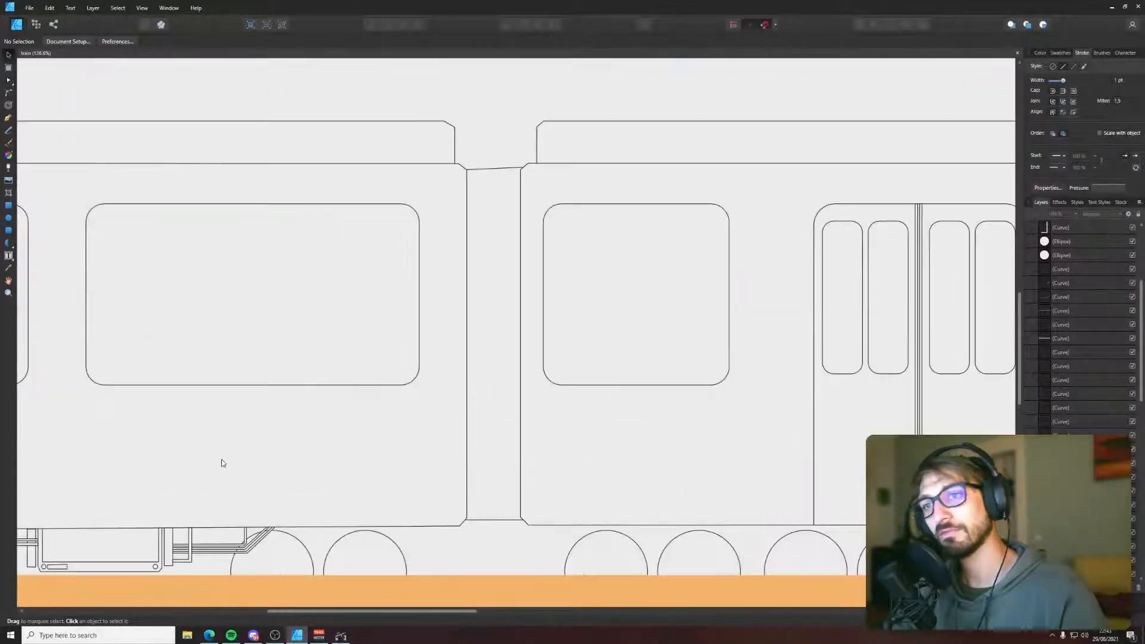
{"action": "key", "text": "p"}
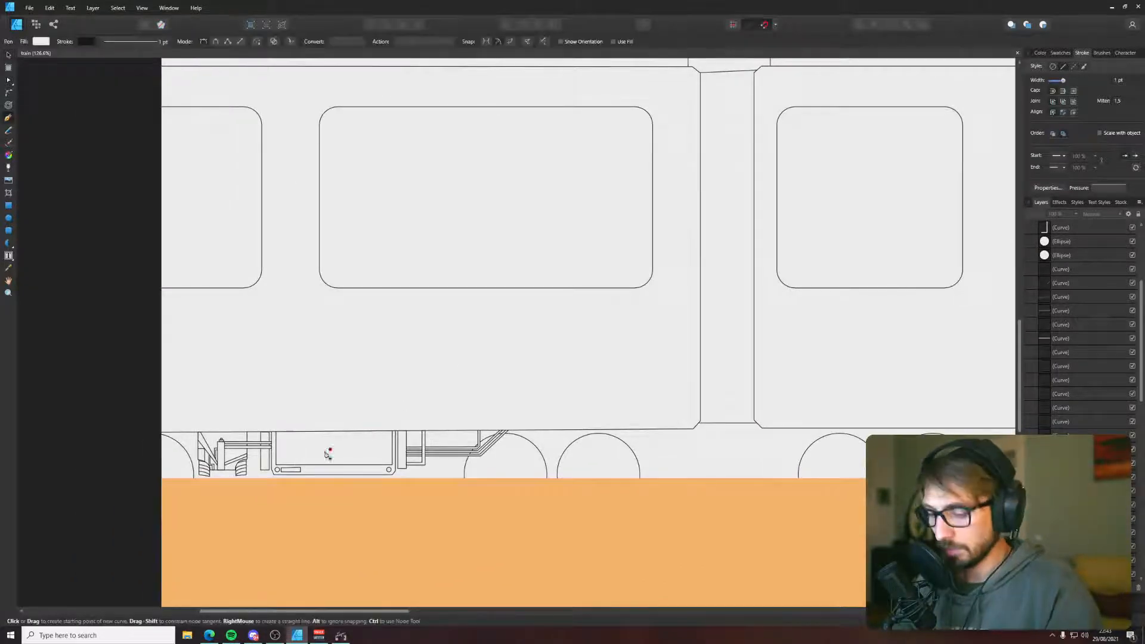
{"action": "scroll", "coordinate": [294, 475], "scroll_direction": "up", "scroll_amount": 3}
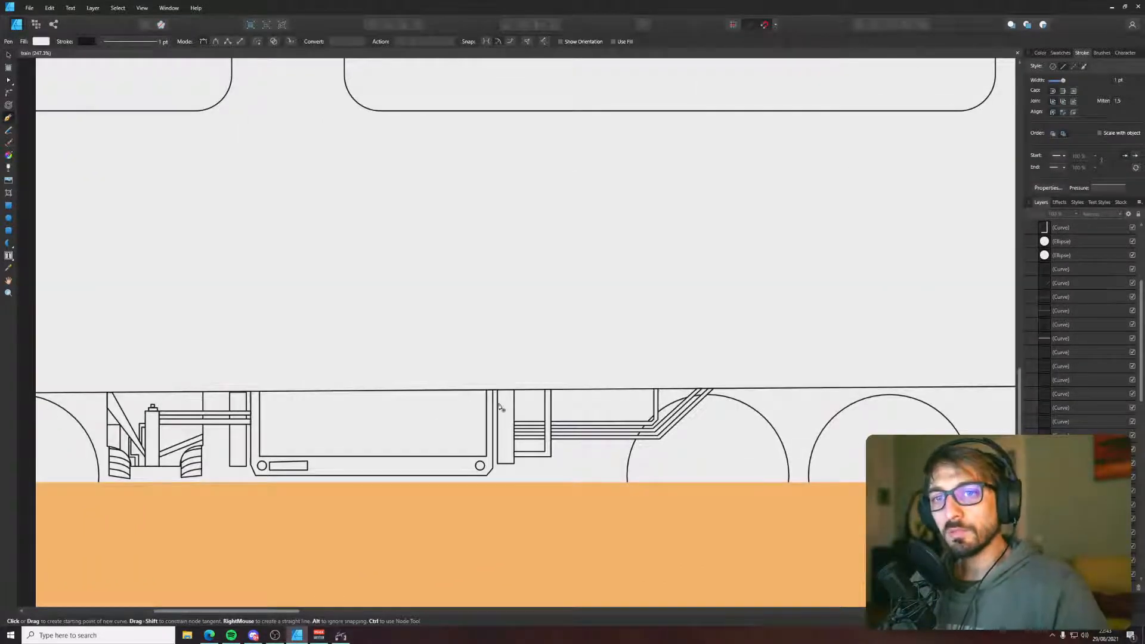
{"action": "key", "text": "v"}
{"action": "left_click", "coordinate": [82, 434]}
{"action": "scroll", "coordinate": [83, 441], "scroll_direction": "down", "scroll_amount": 3}
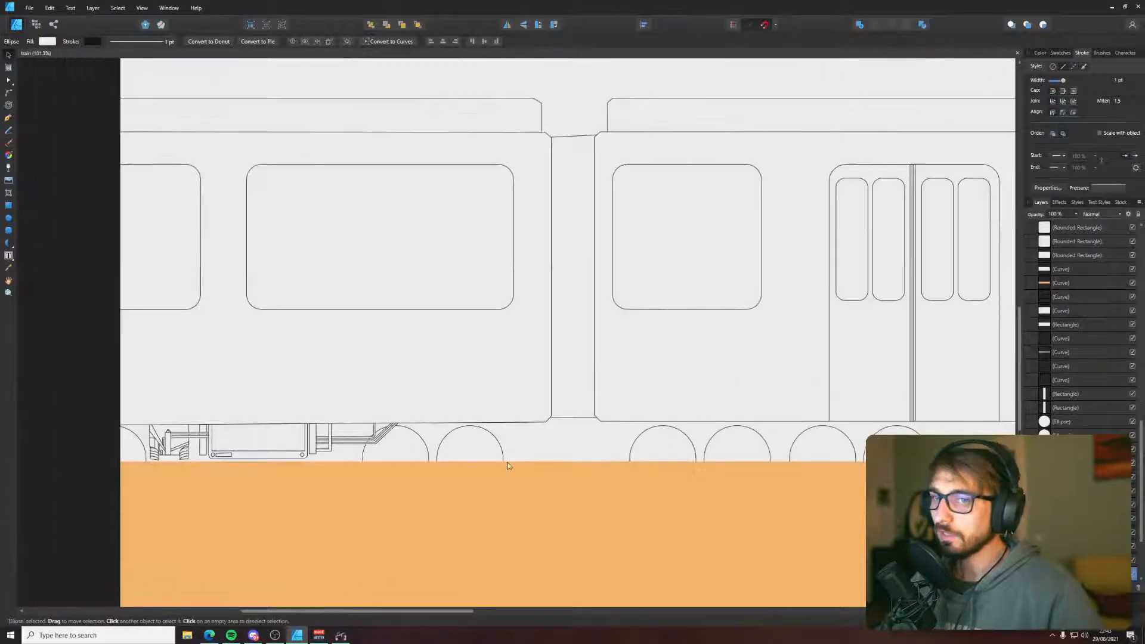
{"action": "left_click", "coordinate": [396, 444], "text": "shift"}
{"action": "left_click", "coordinate": [471, 445], "text": "shift"}
{"action": "scroll", "coordinate": [555, 423], "scroll_direction": "down", "scroll_amount": 3}
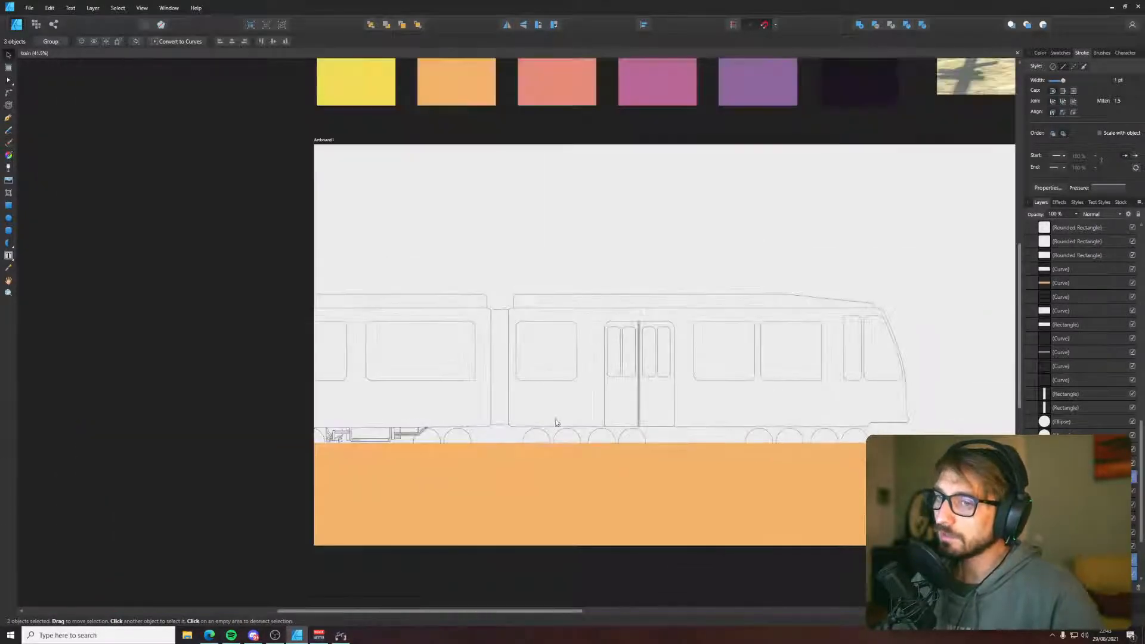
{"action": "left_click_drag", "start_coordinate": [769, 226], "coordinate": [714, 271]}
{"action": "key", "text": "i"}
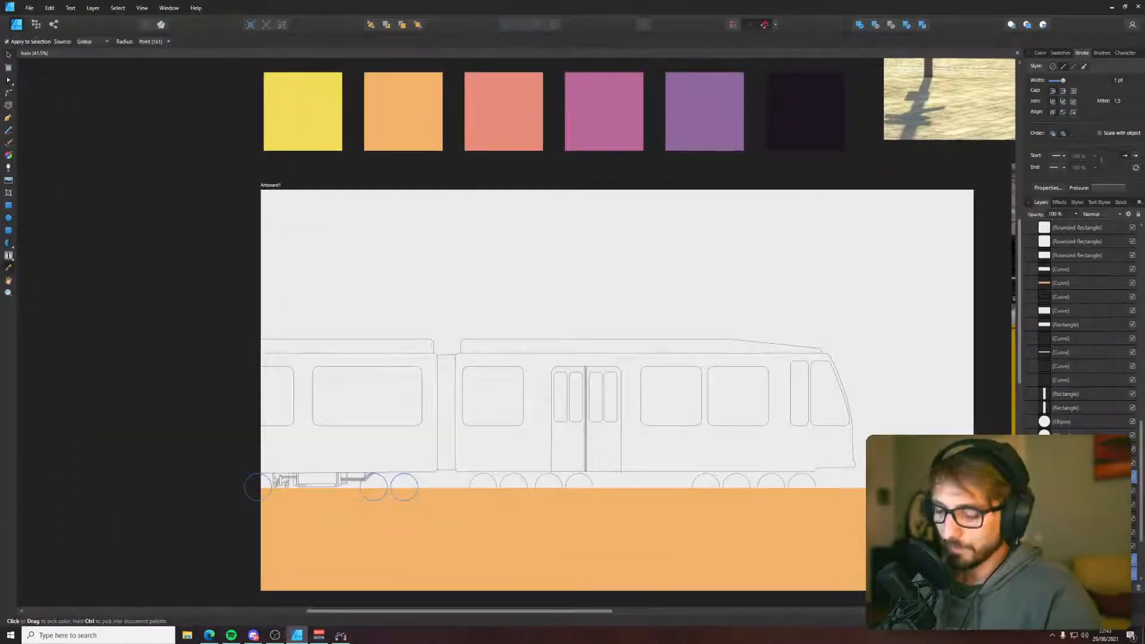
{"action": "left_click", "coordinate": [793, 118]}
- Select all the train's shapes and bring up the fill and stroke colour controls
{"action": "scroll", "coordinate": [544, 429], "scroll_direction": "down", "scroll_amount": 3}
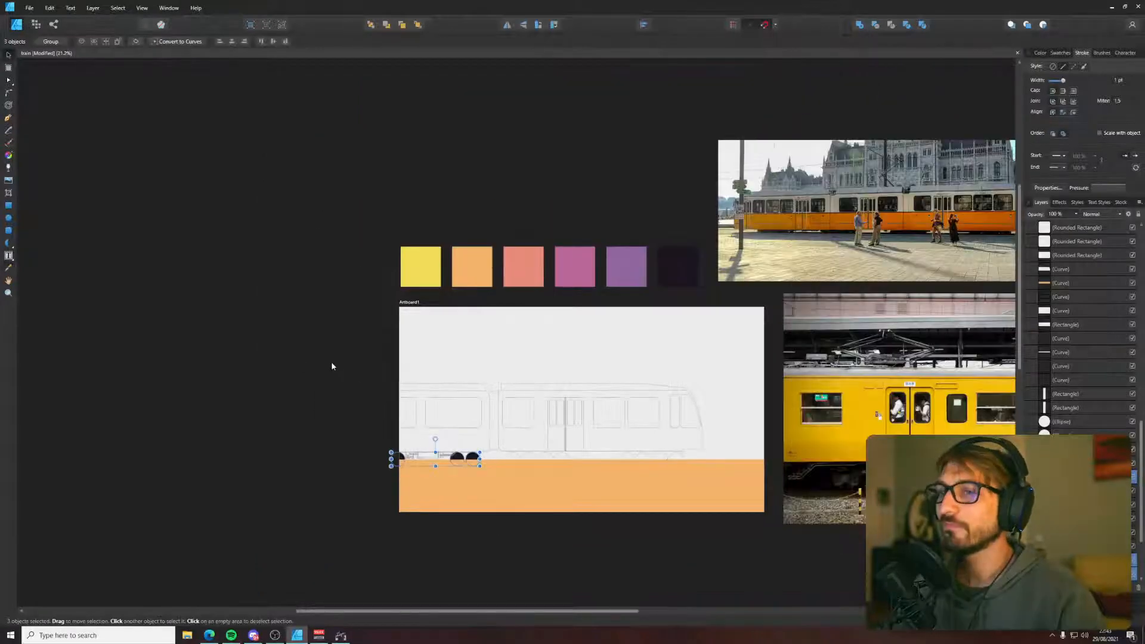
{"action": "key", "text": "v"}
{"action": "left_click_drag", "start_coordinate": [331, 362], "coordinate": [725, 483]}
{"action": "left_click", "coordinate": [1046, 54]}
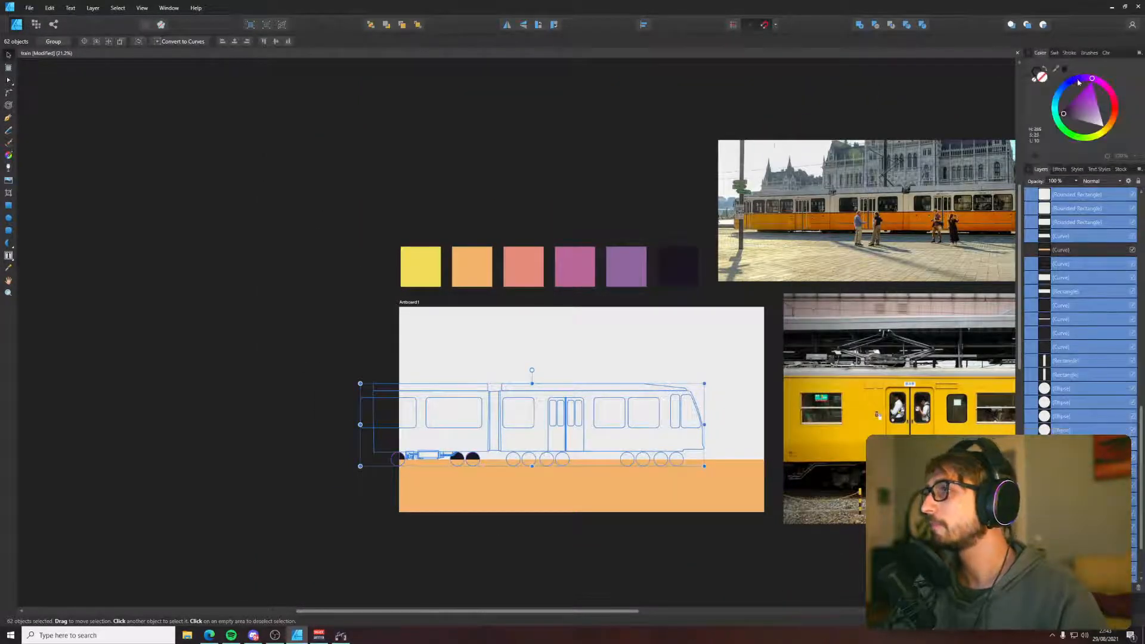
{"action": "key", "text": "x"}
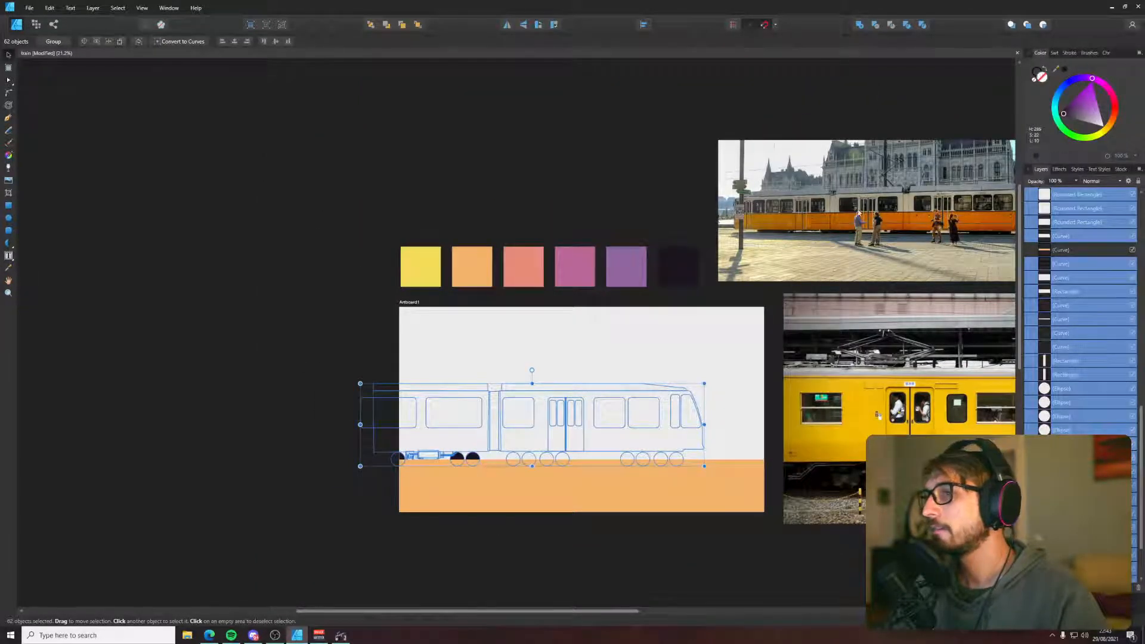
{"action": "left_click", "coordinate": [317, 456]}
- Select the front car's eight wheels and fill them with the sampled dark purple-black palette colour
{"action": "scroll", "coordinate": [471, 473], "scroll_direction": "up", "scroll_amount": 5}
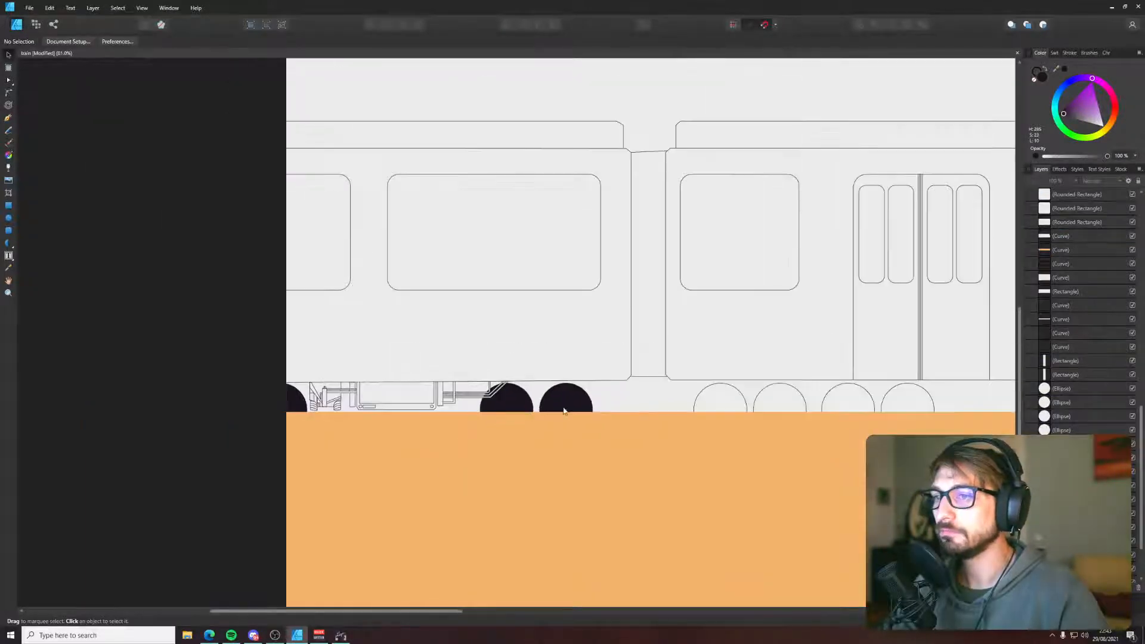
{"action": "scroll", "coordinate": [537, 411], "scroll_direction": "right", "scroll_amount": 3}
{"action": "left_click", "coordinate": [601, 414]}
{"action": "left_click", "coordinate": [643, 417], "text": "shift"}
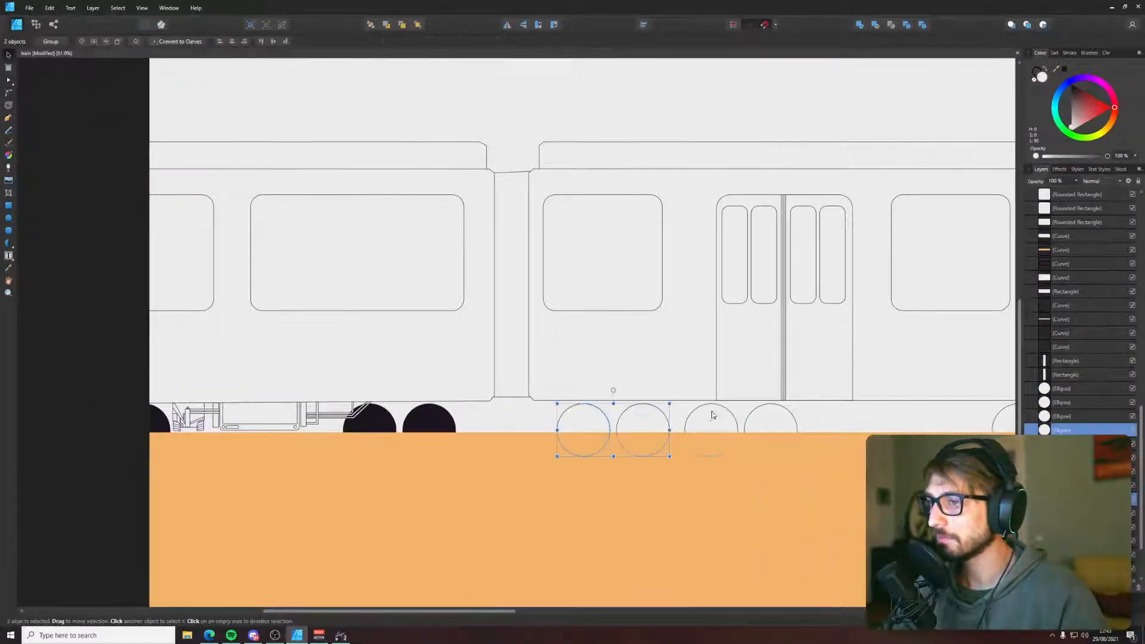
{"action": "left_click", "coordinate": [711, 418], "text": "shift"}
{"action": "left_click", "coordinate": [770, 417], "text": "shift"}
{"action": "scroll", "coordinate": [663, 452], "scroll_direction": "right", "scroll_amount": 3}
{"action": "left_click_drag", "start_coordinate": [664, 452], "coordinate": [581, 456]}
{"action": "left_click", "coordinate": [794, 445], "text": "shift"}
{"action": "left_click", "coordinate": [847, 444], "text": "shift"}
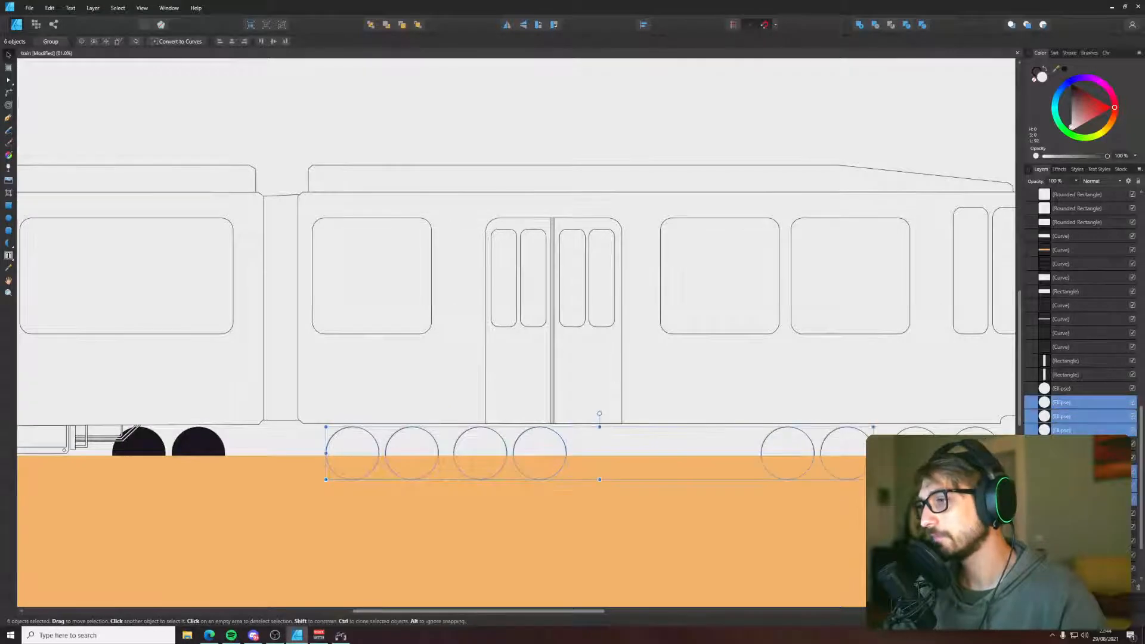
{"action": "left_click", "coordinate": [914, 443], "text": "shift"}
{"action": "left_click", "coordinate": [972, 441], "text": "shift"}
{"action": "left_click_drag", "start_coordinate": [950, 415], "coordinate": [838, 438]}
{"action": "left_click", "coordinate": [1065, 70]}
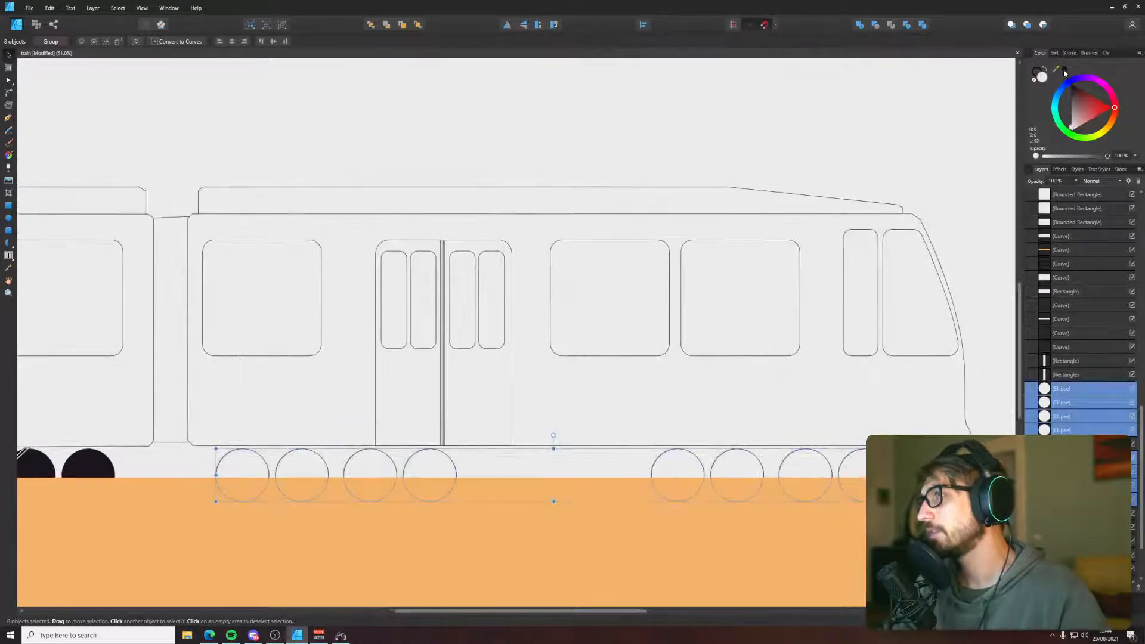
{"action": "left_click_drag", "start_coordinate": [356, 520], "coordinate": [782, 466]}
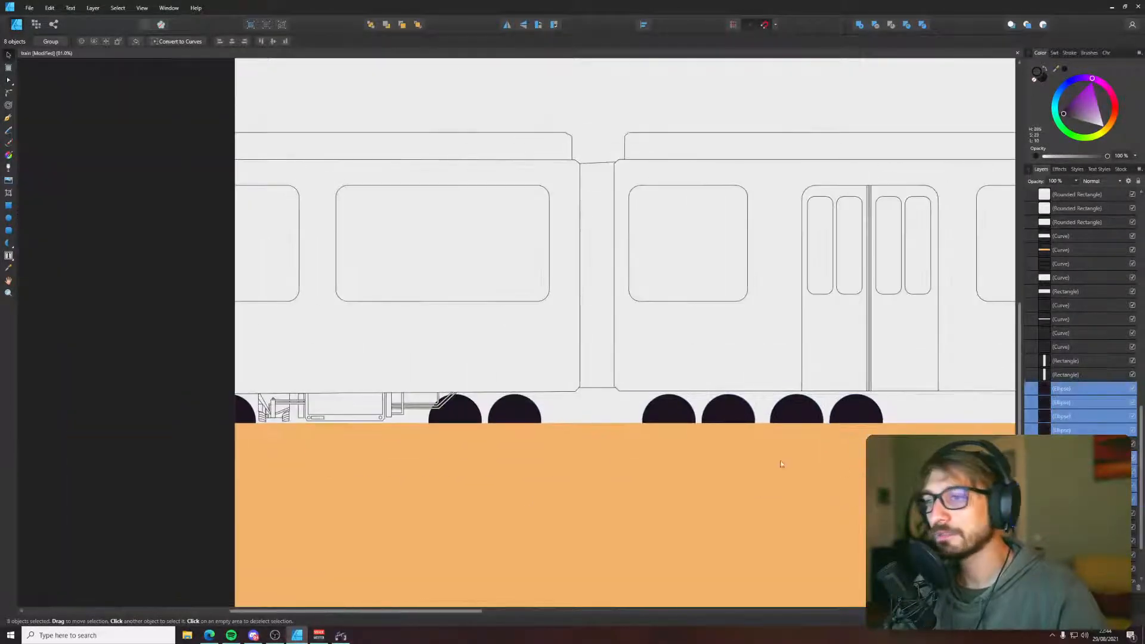
{"action": "left_click", "coordinate": [155, 415]}
- Select the whole train and scale it down slightly, keeping its wheels on the orange ground
{"action": "scroll", "coordinate": [250, 422], "scroll_direction": "down", "scroll_amount": 5}
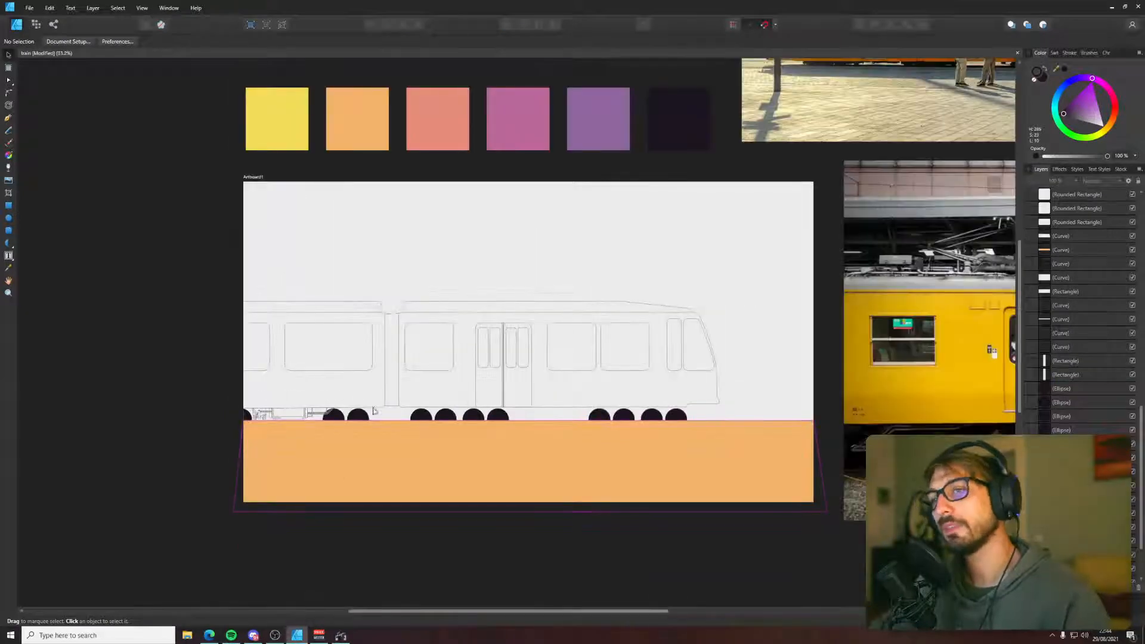
{"action": "scroll", "coordinate": [659, 360], "scroll_direction": "down", "scroll_amount": 2}
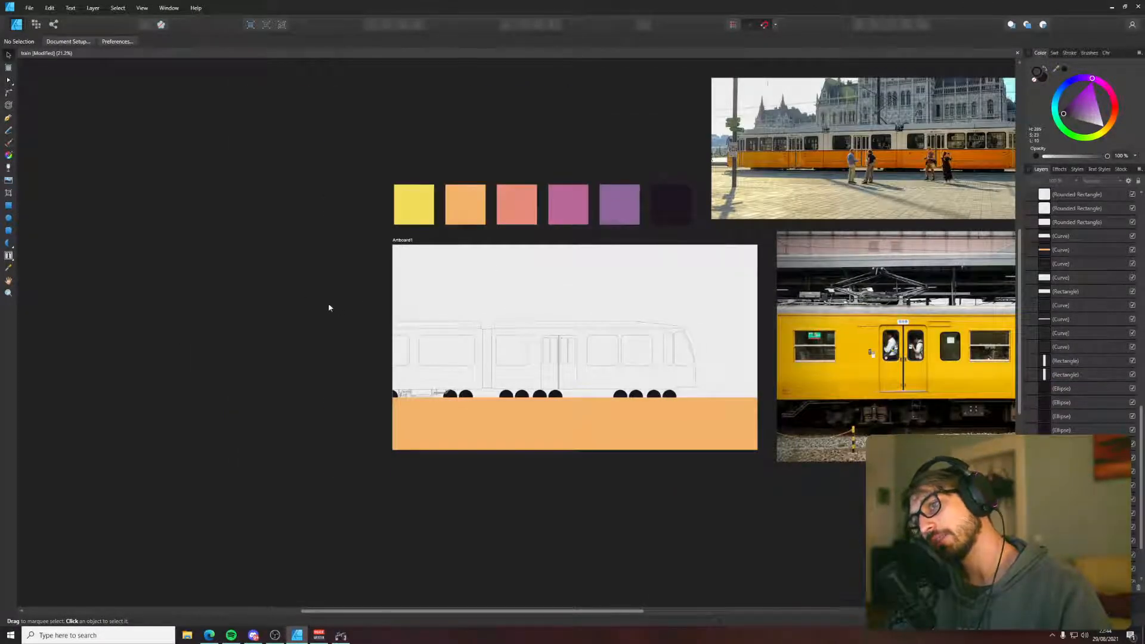
{"action": "mouse_move", "coordinate": [299, 279]}
{"action": "left_mouse_down"}
{"action": "mouse_move", "coordinate": [728, 481]}
{"action": "mouse_move", "coordinate": [734, 424]}
{"action": "left_mouse_up"}
{"action": "mouse_move", "coordinate": [697, 323]}
{"action": "left_mouse_down"}
{"action": "mouse_move", "coordinate": [688, 336]}
{"action": "mouse_move", "coordinate": [665, 329]}
{"action": "mouse_move", "coordinate": [647, 358]}
{"action": "left_mouse_up"}
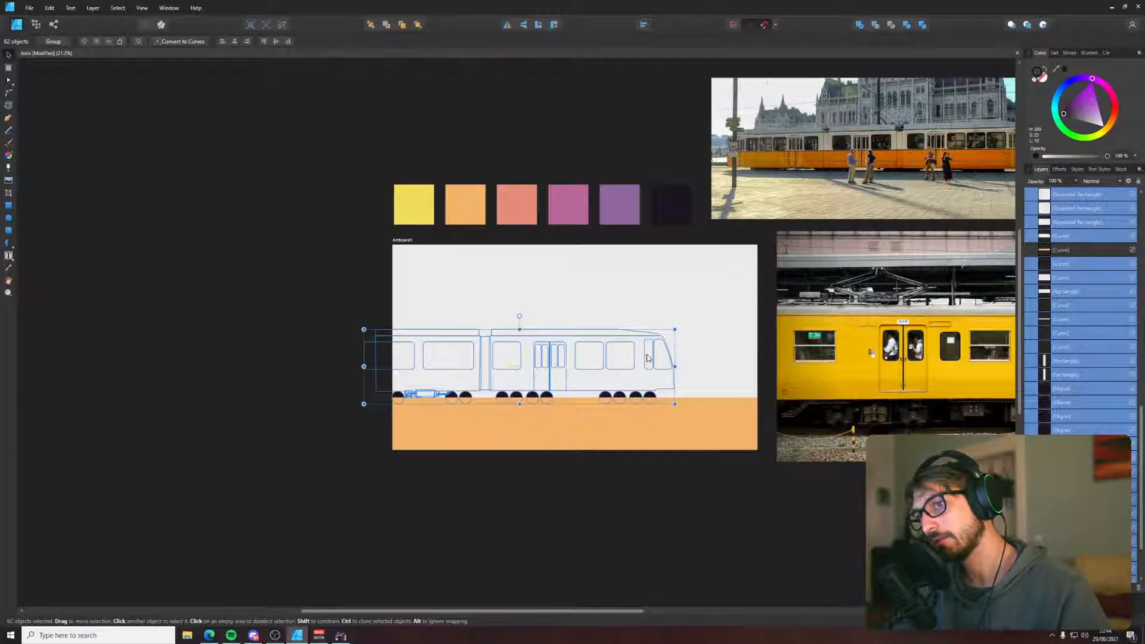
{"action": "left_click", "coordinate": [320, 326]}
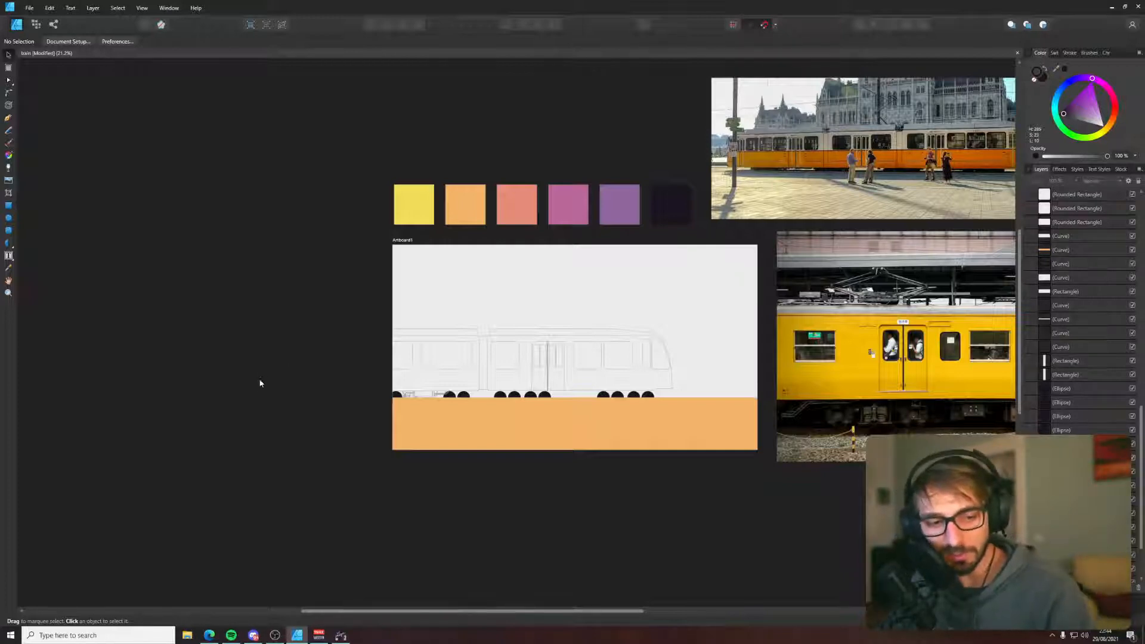
- Move the whole train down slightly so the wheels sink a bit further behind the orange ground
{"action": "scroll", "coordinate": [398, 465], "scroll_direction": "up", "scroll_amount": 3}
{"action": "scroll", "coordinate": [480, 268], "scroll_direction": "up", "scroll_amount": 5}
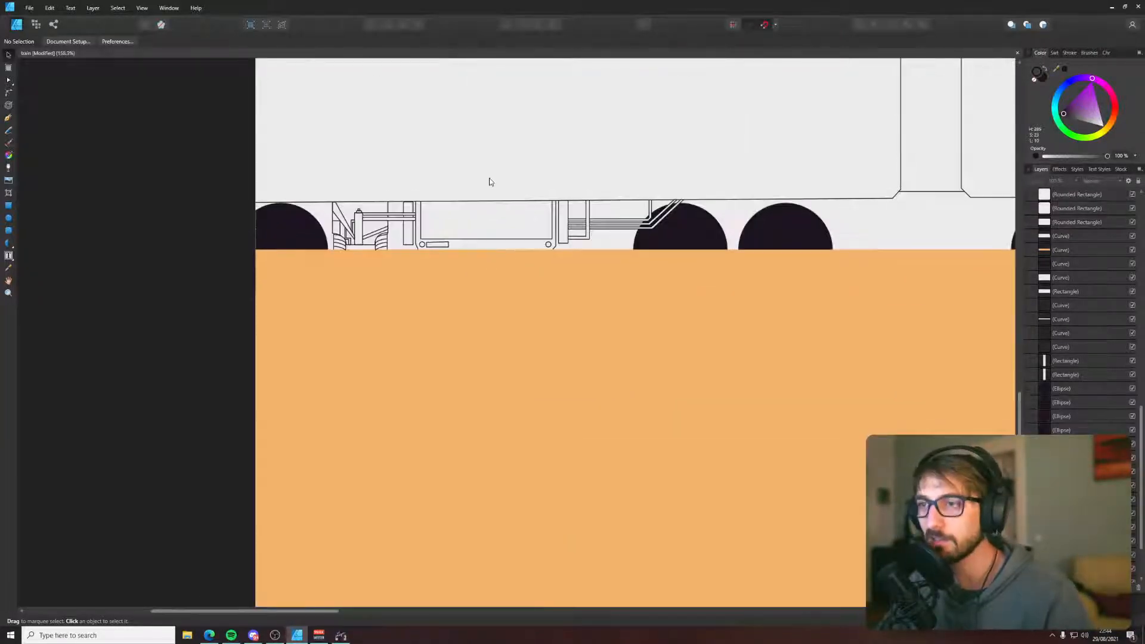
{"action": "scroll", "coordinate": [422, 222], "scroll_direction": "down", "scroll_amount": 5}
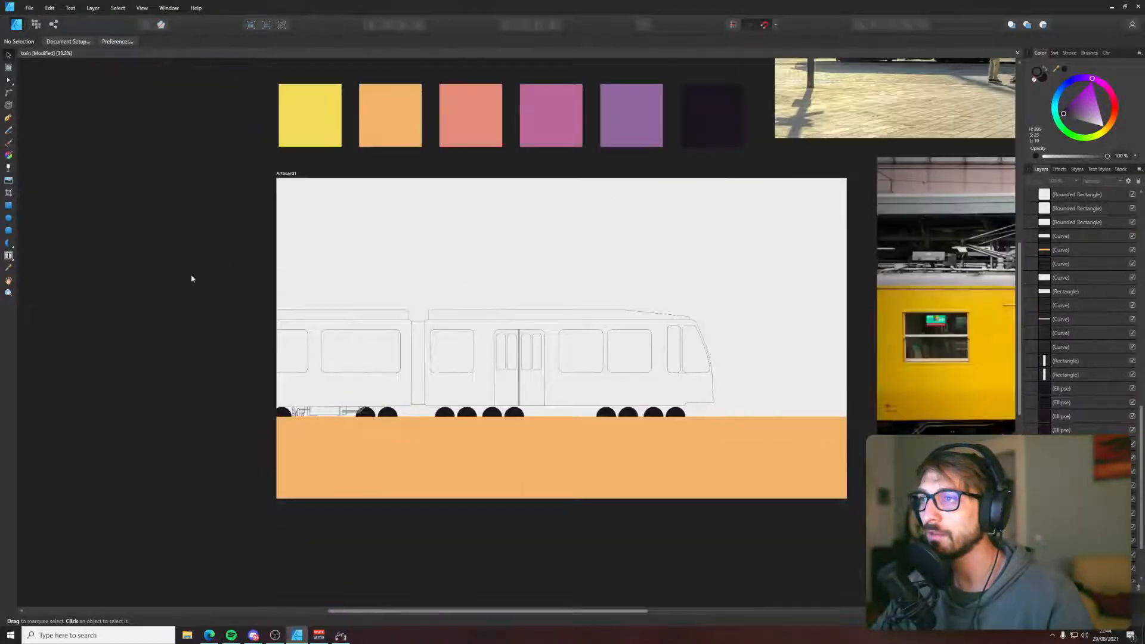
{"action": "left_click_drag", "start_coordinate": [146, 237], "coordinate": [788, 465]}
{"action": "left_click_drag", "start_coordinate": [682, 386], "coordinate": [684, 385]}
{"action": "scroll", "coordinate": [309, 404], "scroll_direction": "up", "scroll_amount": 5}
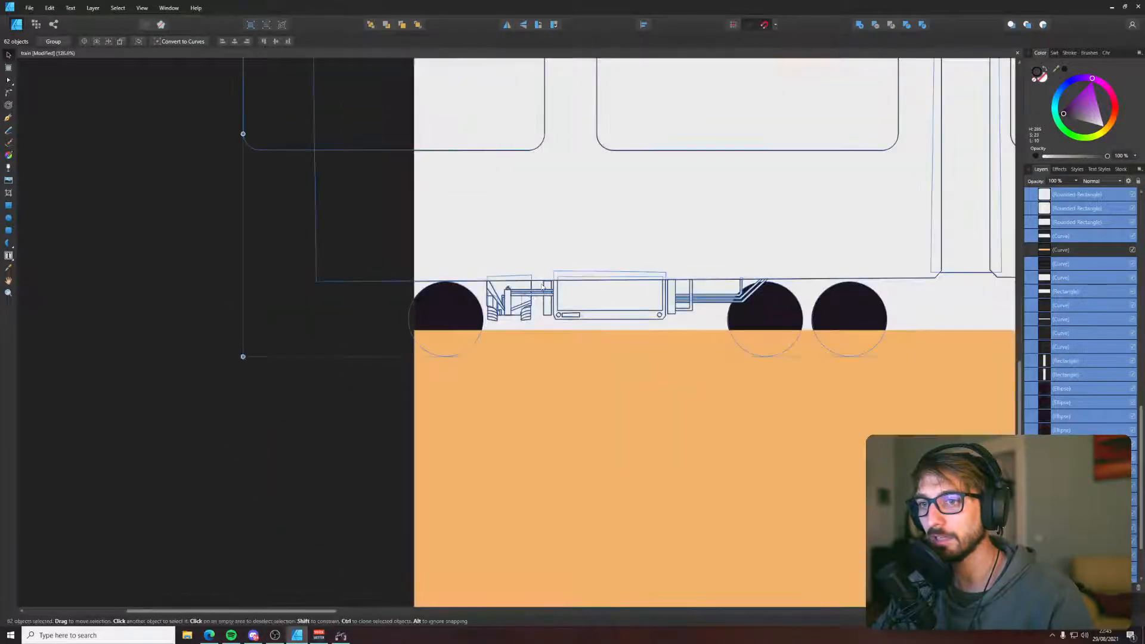
{"action": "left_click_drag", "start_coordinate": [583, 266], "coordinate": [584, 272]}
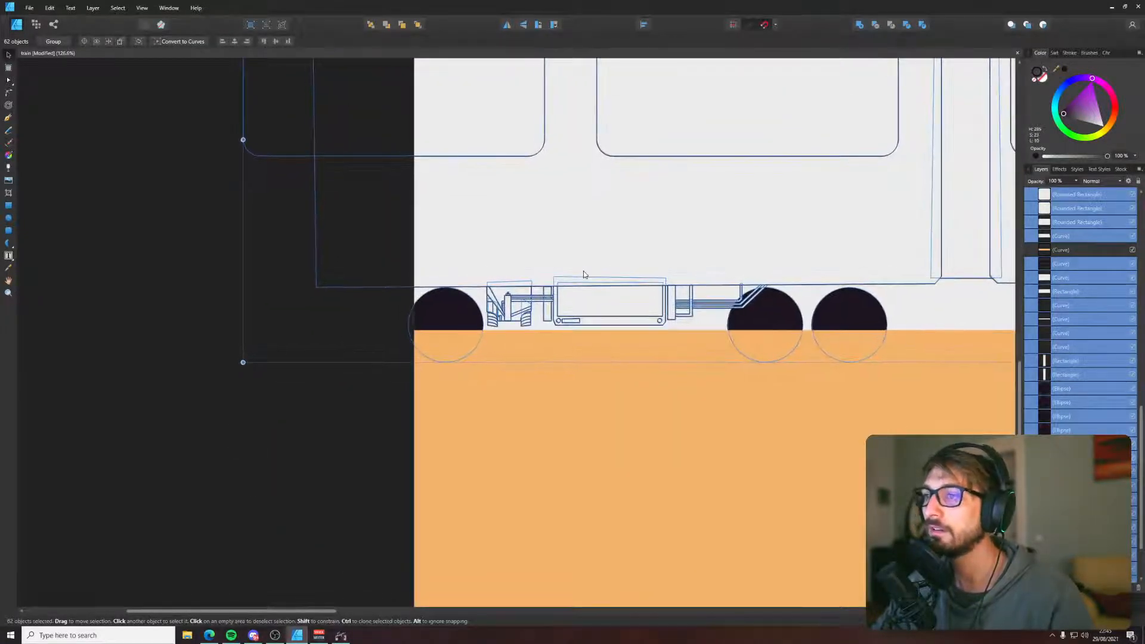
{"action": "left_click", "coordinate": [311, 277]}
- Draw a closed rectangular panel over the rearmost wheel, from beyond the artboard edge to the bracket, and align its upper nodes with the car's bottom edge
{"action": "scroll", "coordinate": [358, 268], "scroll_direction": "down", "scroll_amount": 4}
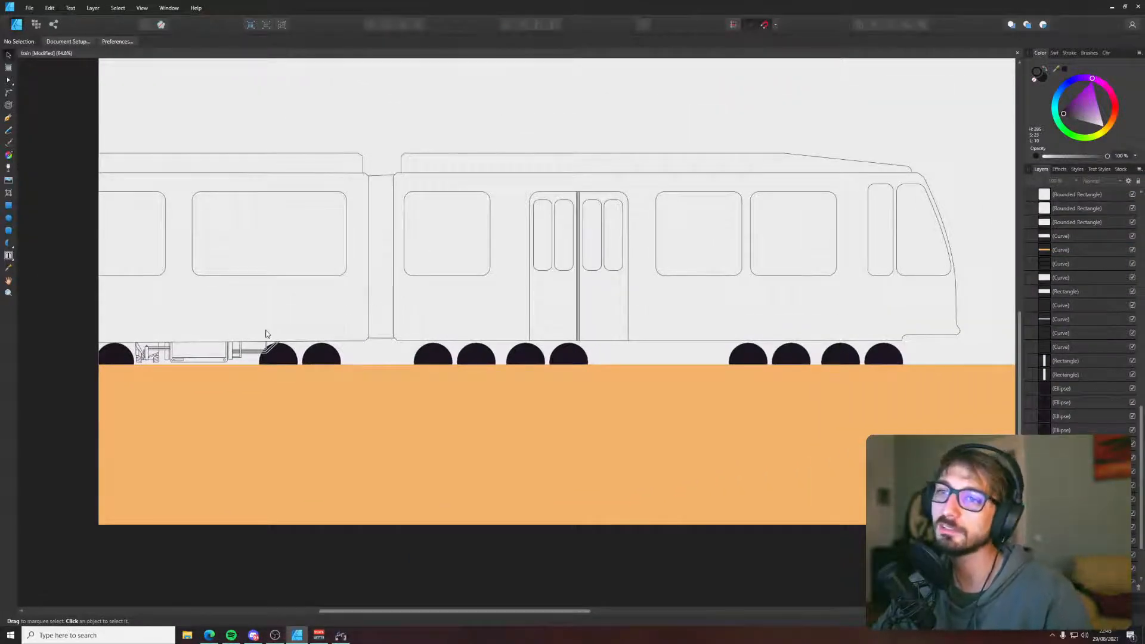
{"action": "key", "text": "p"}
{"action": "scroll", "coordinate": [184, 369], "scroll_direction": "up", "scroll_amount": 6}
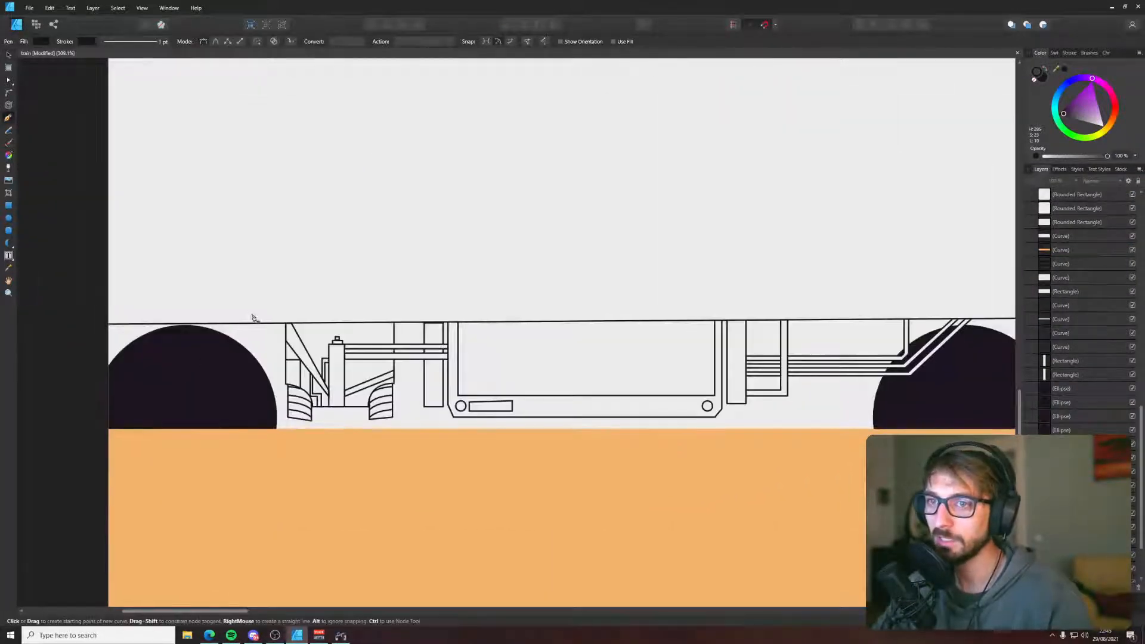
{"action": "left_click", "coordinate": [285, 370]}
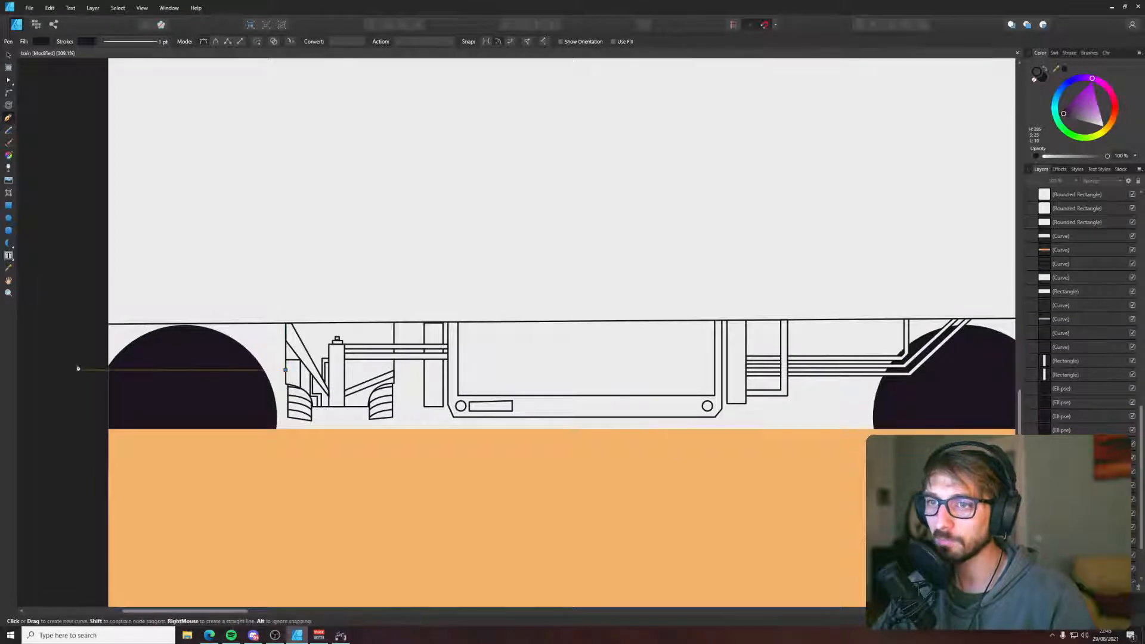
{"action": "left_click", "coordinate": [79, 370]}
{"action": "left_click", "coordinate": [78, 326]}
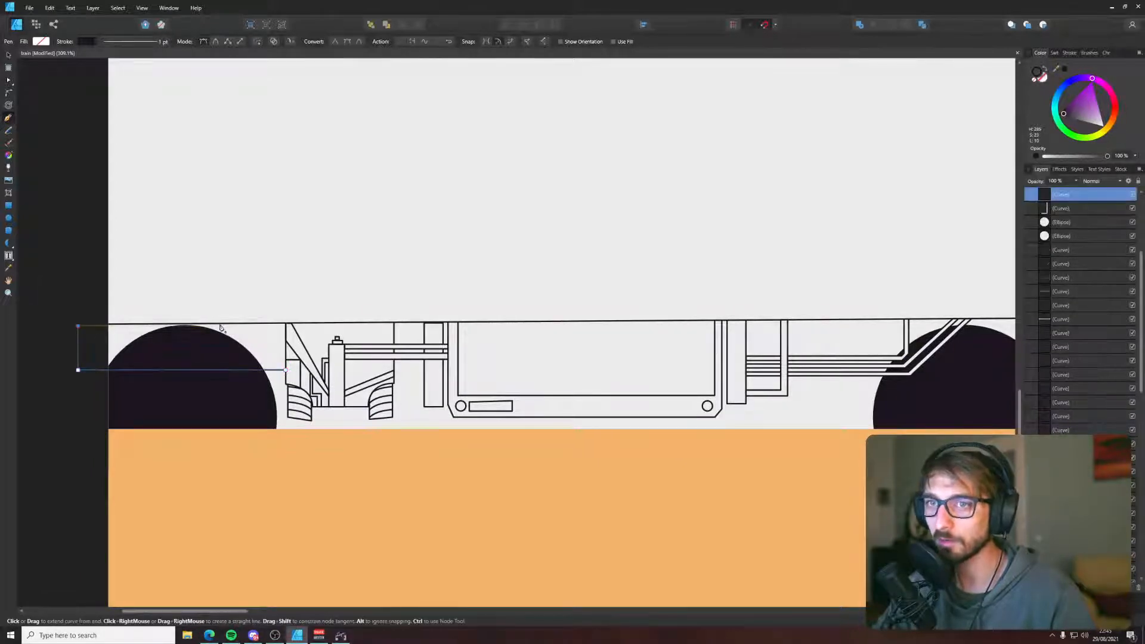
{"action": "left_click", "coordinate": [286, 325]}
{"action": "left_click", "coordinate": [287, 370]}
{"action": "key", "text": "a"}
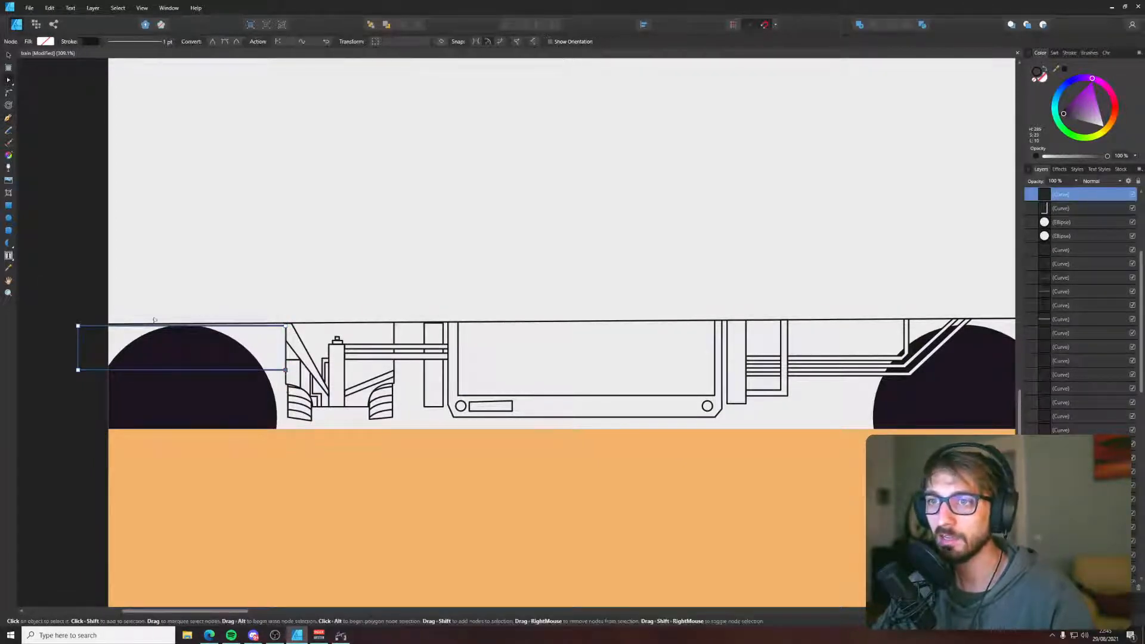
{"action": "left_click_drag", "start_coordinate": [29, 287], "coordinate": [286, 326]}
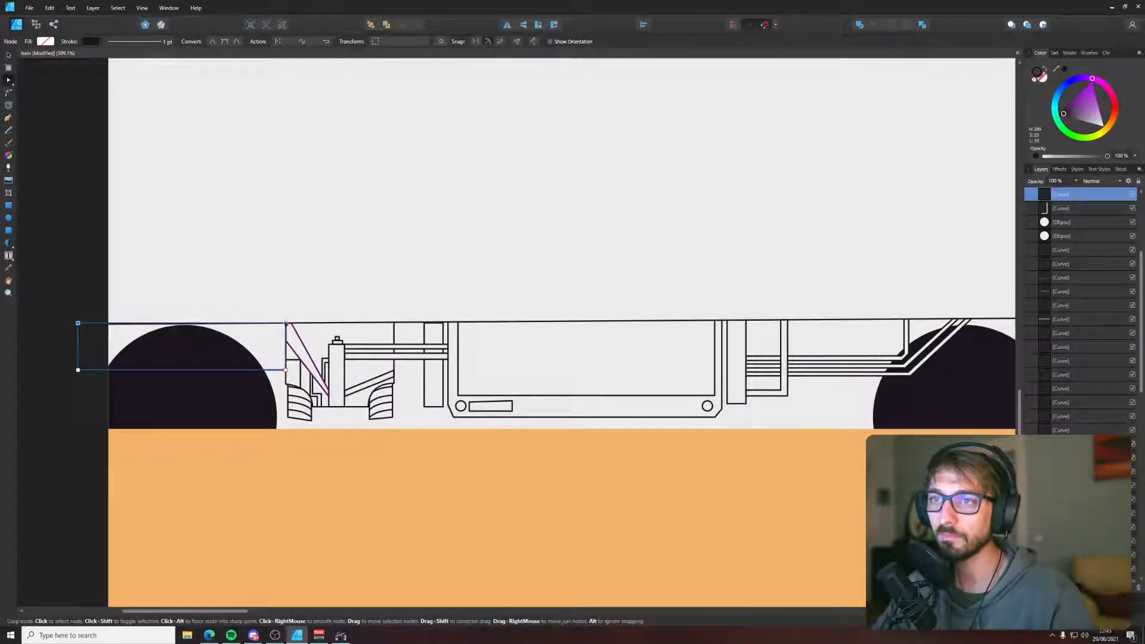
- Fill the new panel with the dark colour sampled from the wheel and deselect it
{"action": "key", "text": "v"}
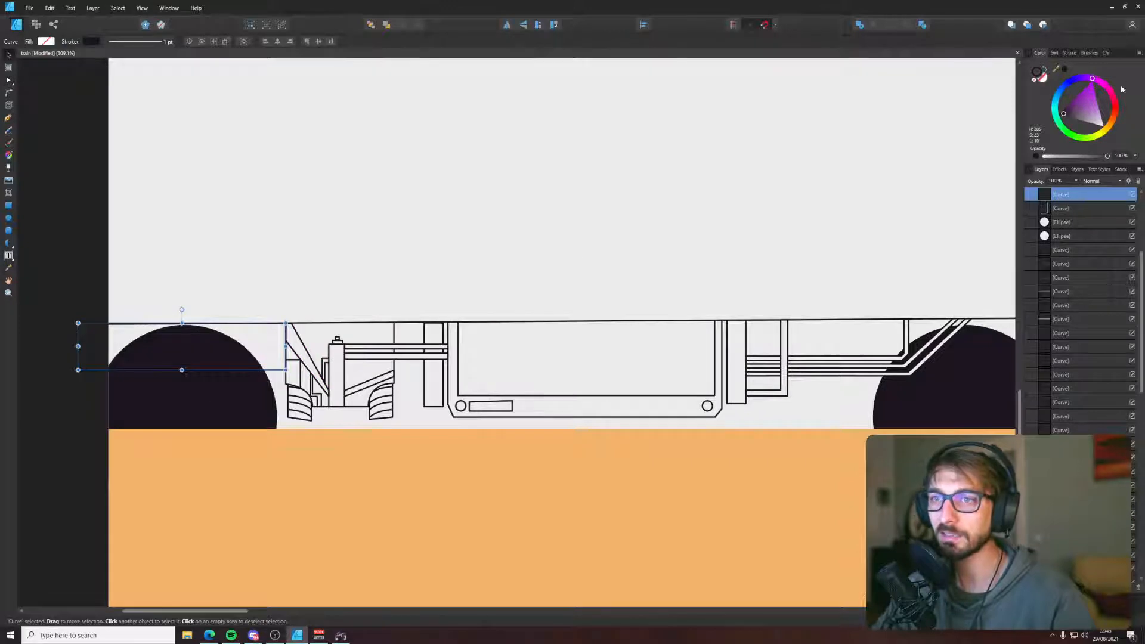
{"action": "key", "text": "i"}
{"action": "left_click", "coordinate": [213, 405]}
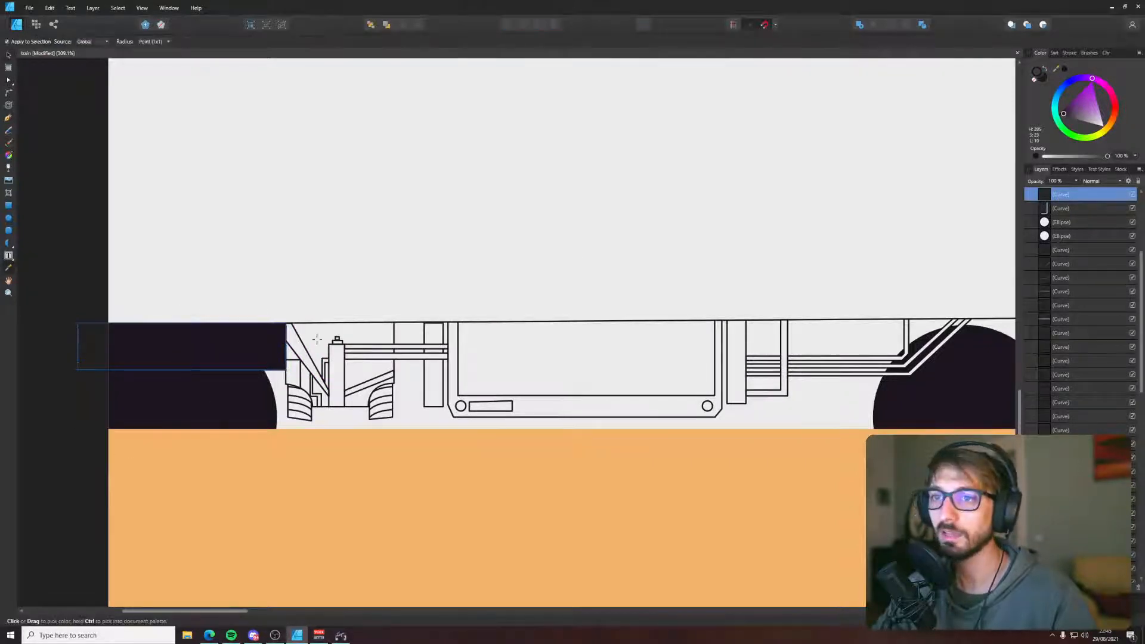
{"action": "scroll", "coordinate": [298, 358], "scroll_direction": "down", "scroll_amount": 3}
{"action": "scroll", "coordinate": [268, 365], "scroll_direction": "up", "scroll_amount": 3}
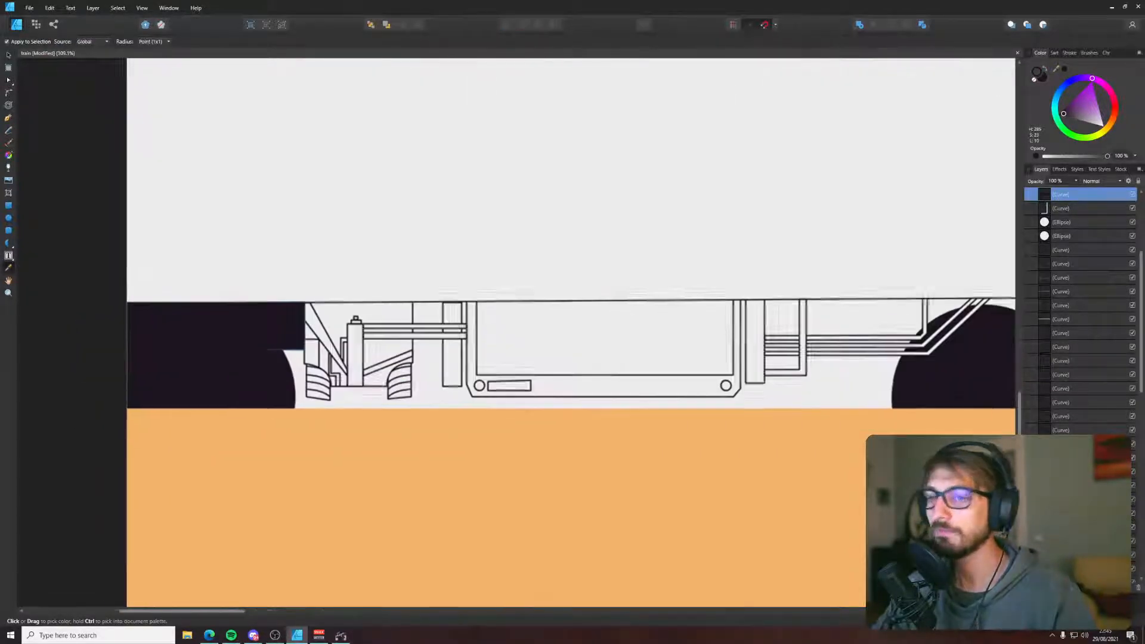
{"action": "key", "text": "p"}
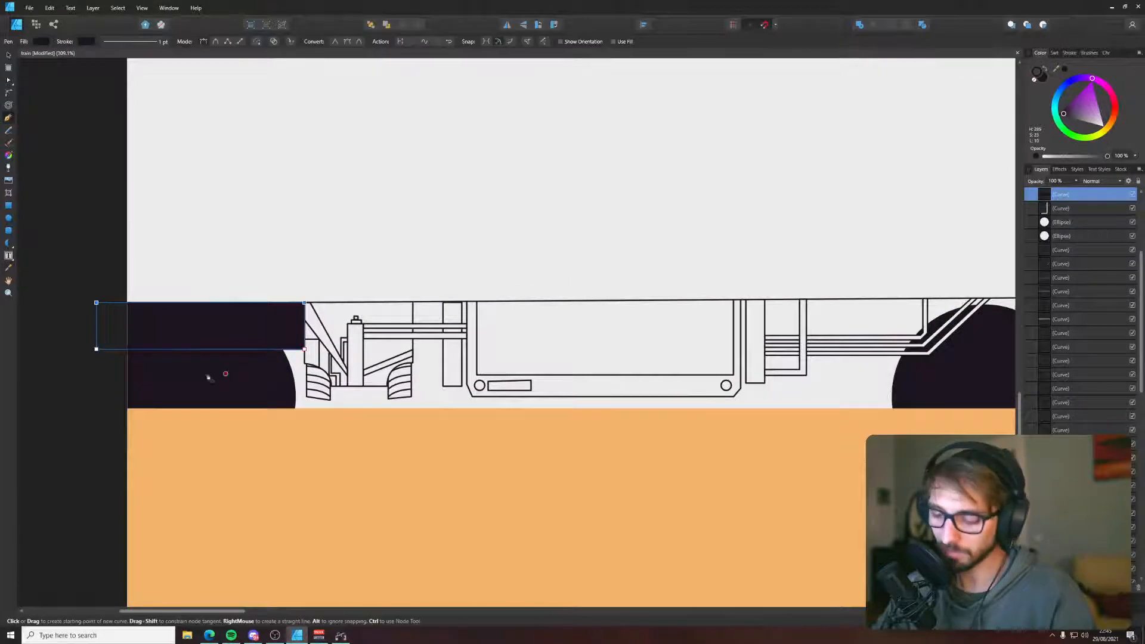
{"action": "key", "text": "v"}
{"action": "left_click", "coordinate": [119, 371]}
- Try filling the bracket's backing shape next to the panel with the dark colour, and undo the fill
{"action": "scroll", "coordinate": [128, 375], "scroll_direction": "up", "scroll_amount": 1}
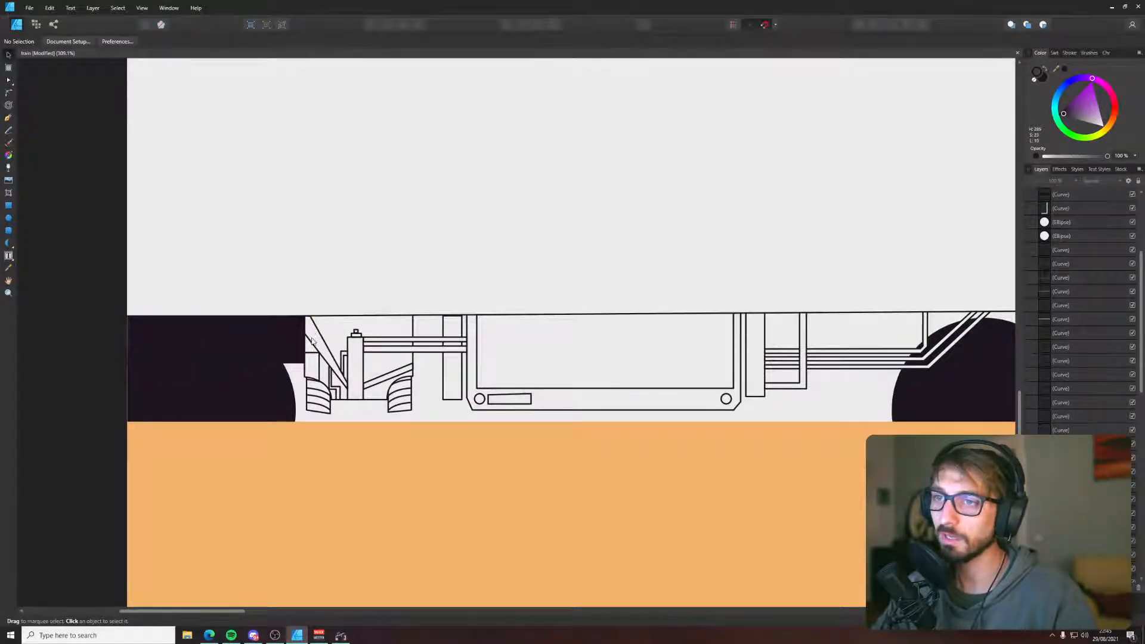
{"action": "left_click", "coordinate": [332, 332]}
{"action": "key", "text": "i"}
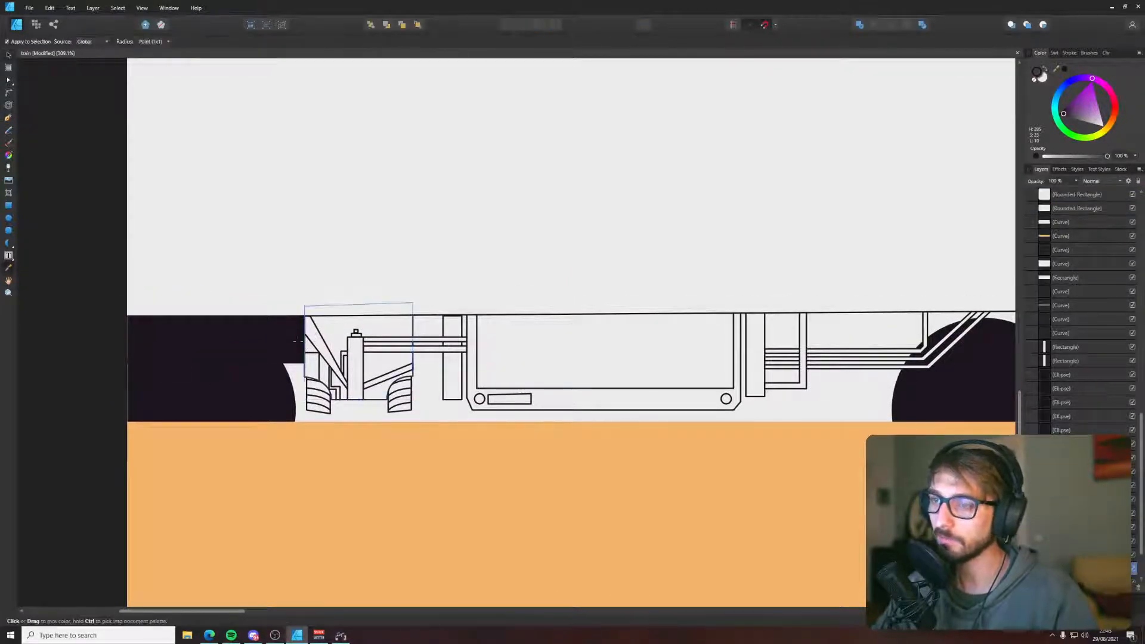
{"action": "key", "text": "v"}
{"action": "left_click", "coordinate": [1041, 74]}
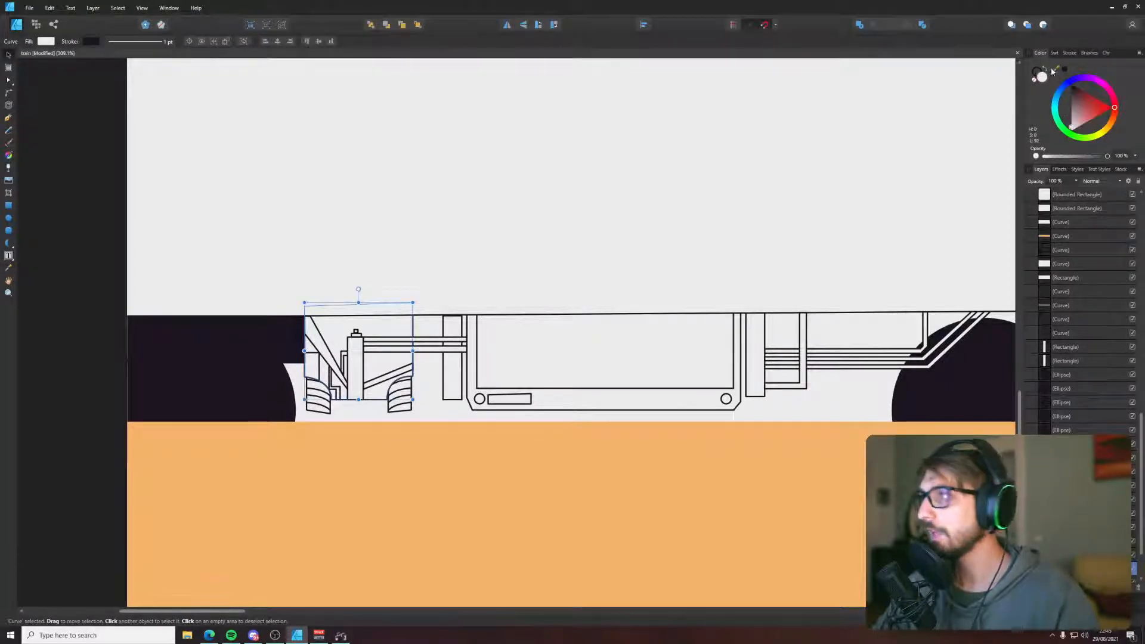
{"action": "left_click_drag", "start_coordinate": [1066, 70], "coordinate": [358, 334]}
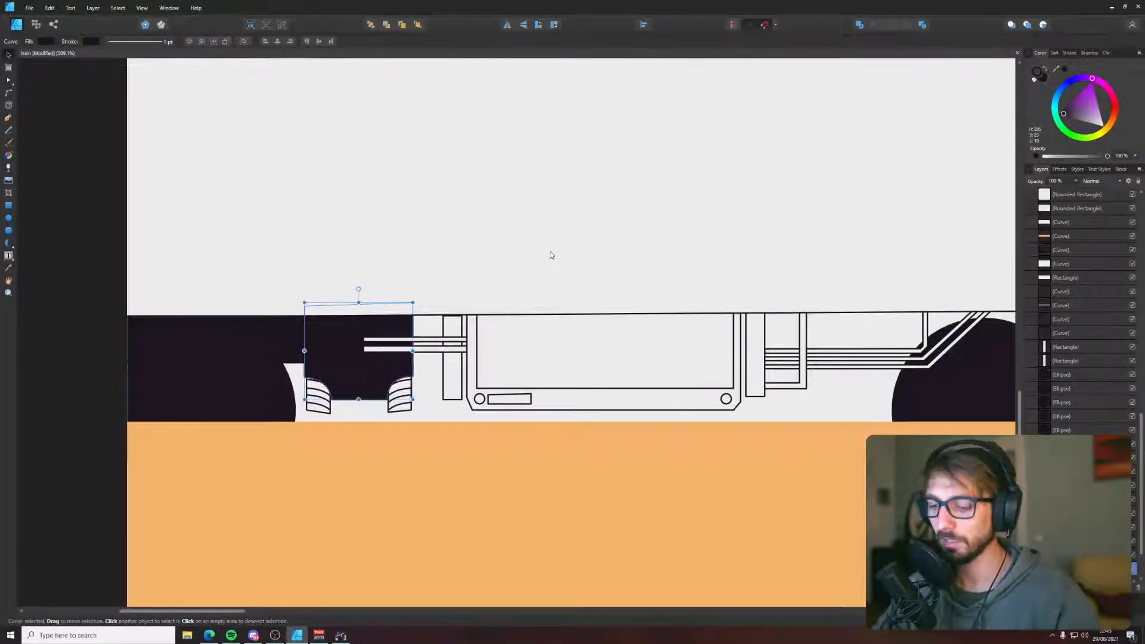
{"action": "key", "text": "ctrl+z"}
{"action": "key", "text": "i"}
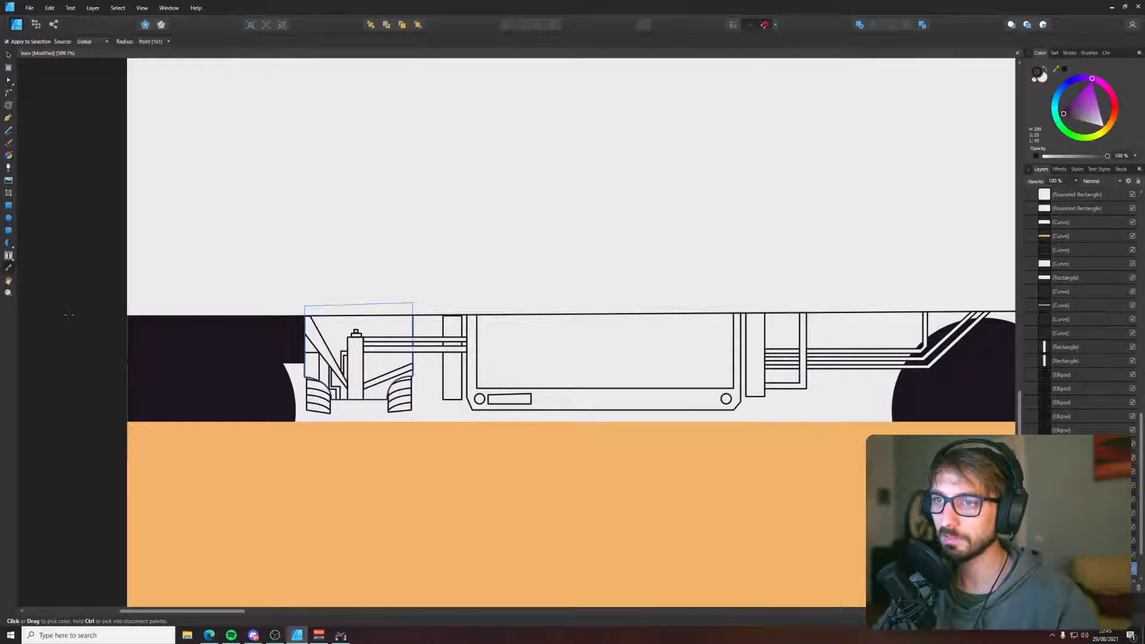
{"action": "key", "text": "v"}
{"action": "left_click", "coordinate": [99, 316]}
- Draw a thin closed strip along the rear car's underside, from the bevelled corner at the gangway to beyond the artboard edge
{"action": "scroll", "coordinate": [137, 310], "scroll_direction": "down", "scroll_amount": 7}
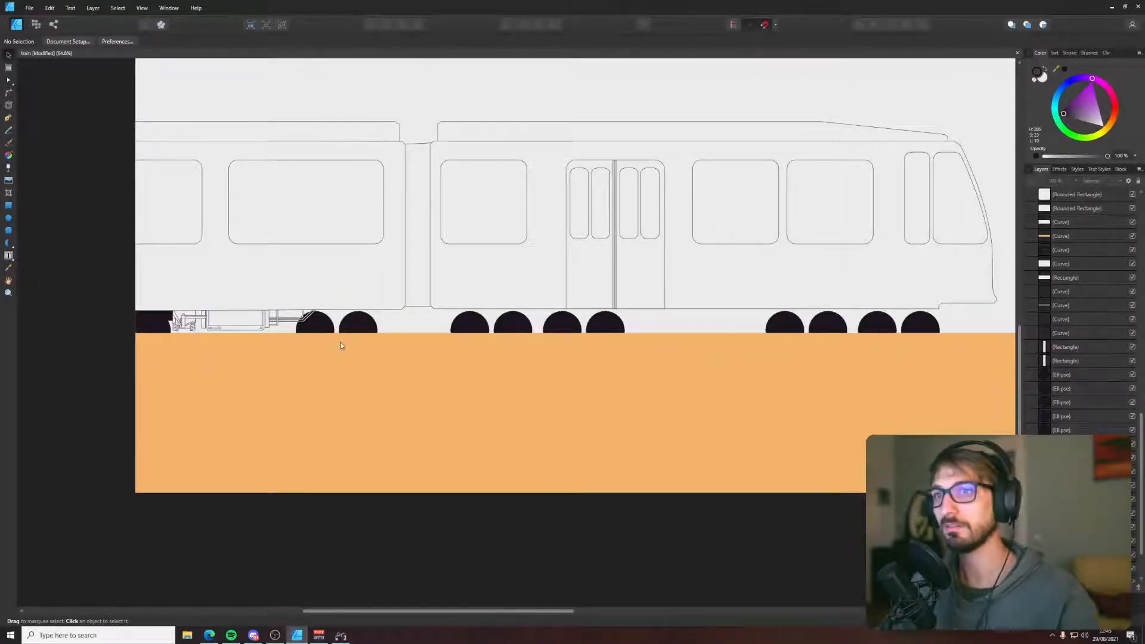
{"action": "key", "text": "p"}
{"action": "scroll", "coordinate": [350, 328], "scroll_direction": "up", "scroll_amount": 3}
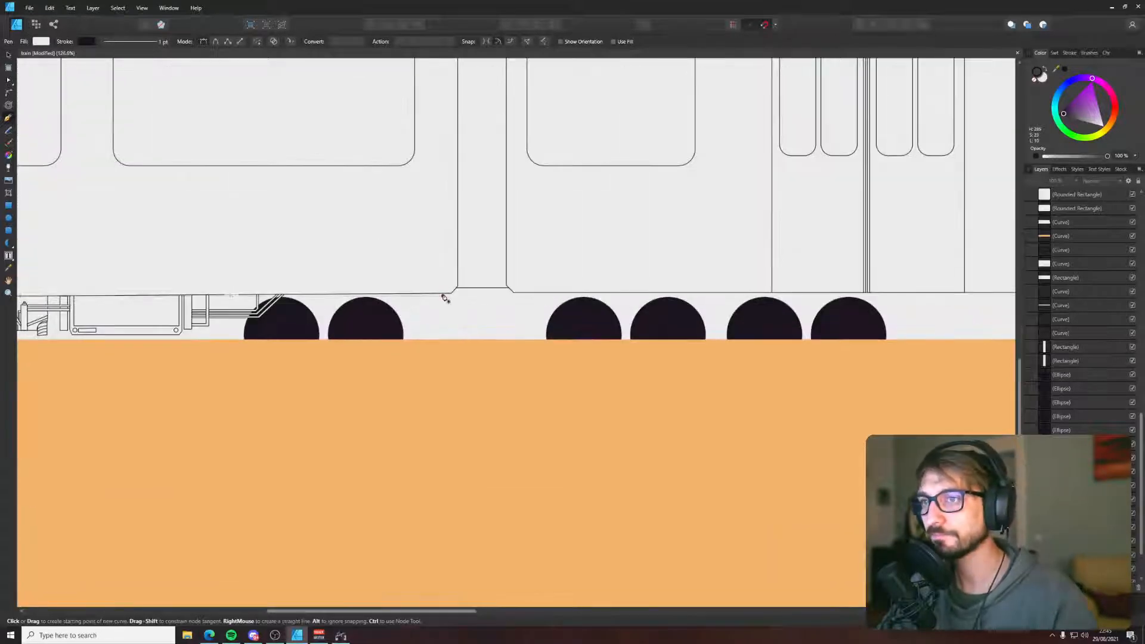
{"action": "scroll", "coordinate": [450, 295], "scroll_direction": "up", "scroll_amount": 4}
{"action": "left_click", "coordinate": [455, 294]}
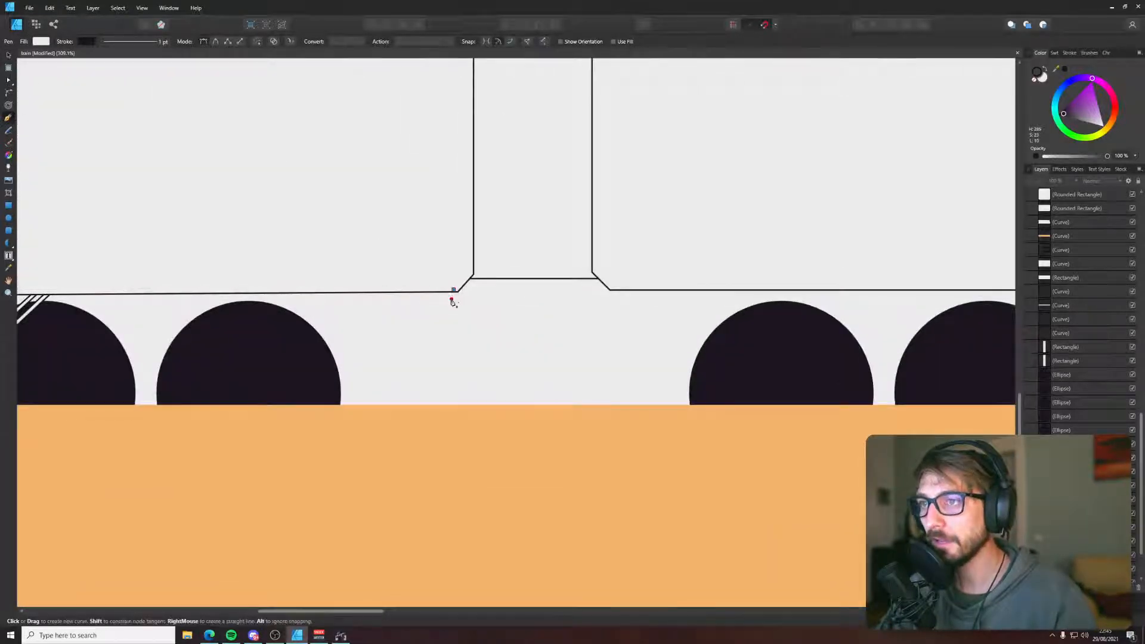
{"action": "scroll", "coordinate": [452, 301], "scroll_direction": "down", "scroll_amount": 4}
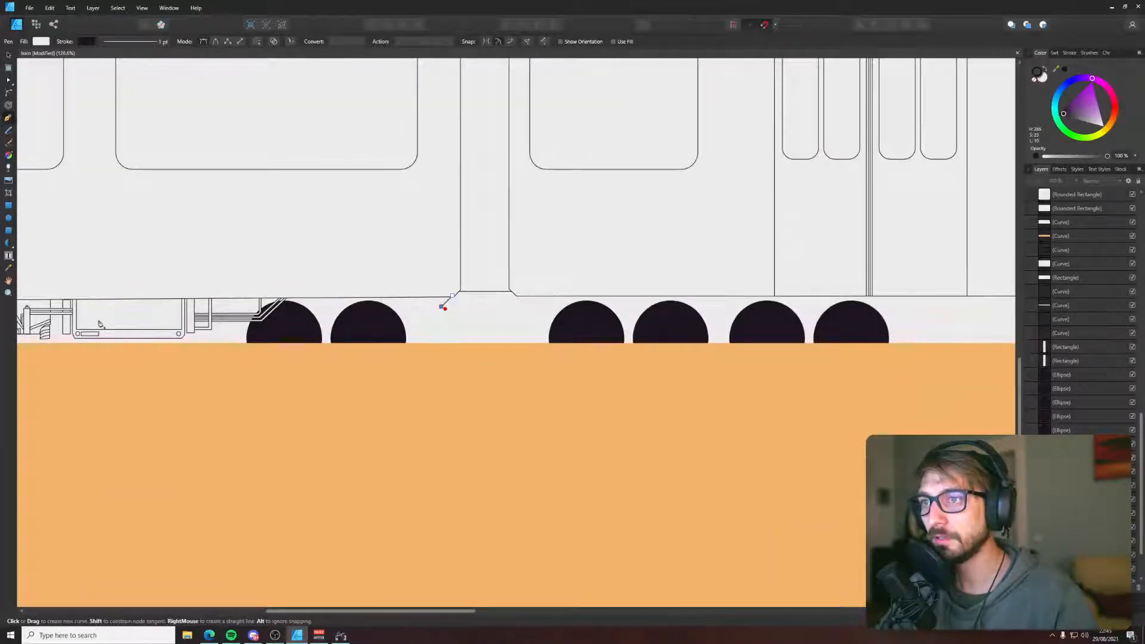
{"action": "left_click", "coordinate": [441, 307]}
{"action": "left_click_drag", "start_coordinate": [27, 309], "coordinate": [353, 349]}
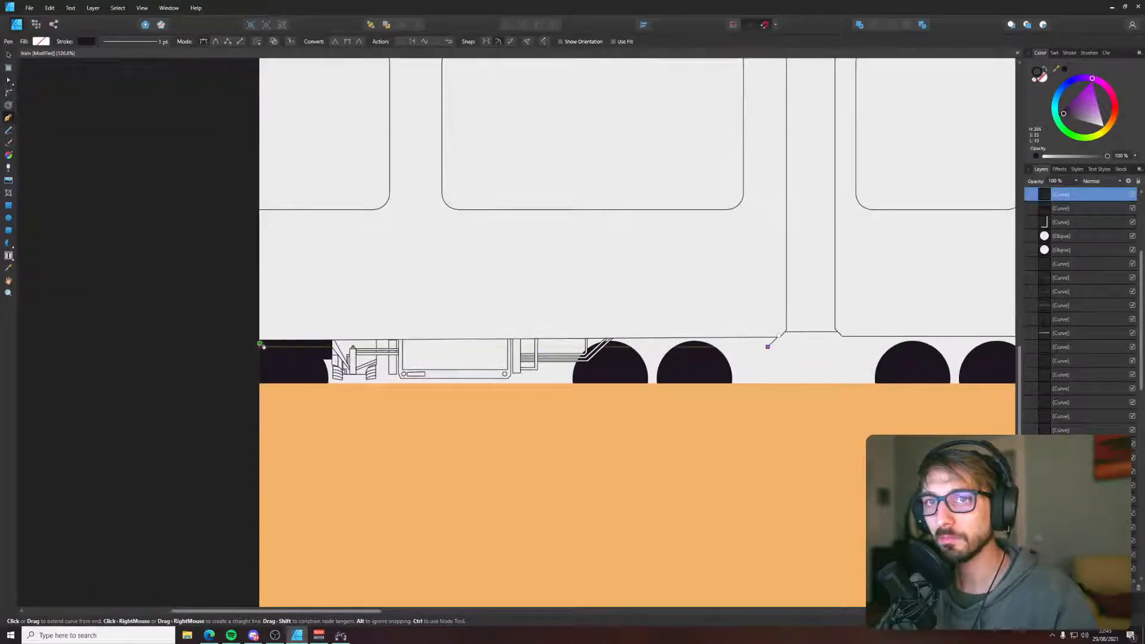
{"action": "left_click", "coordinate": [259, 346]}
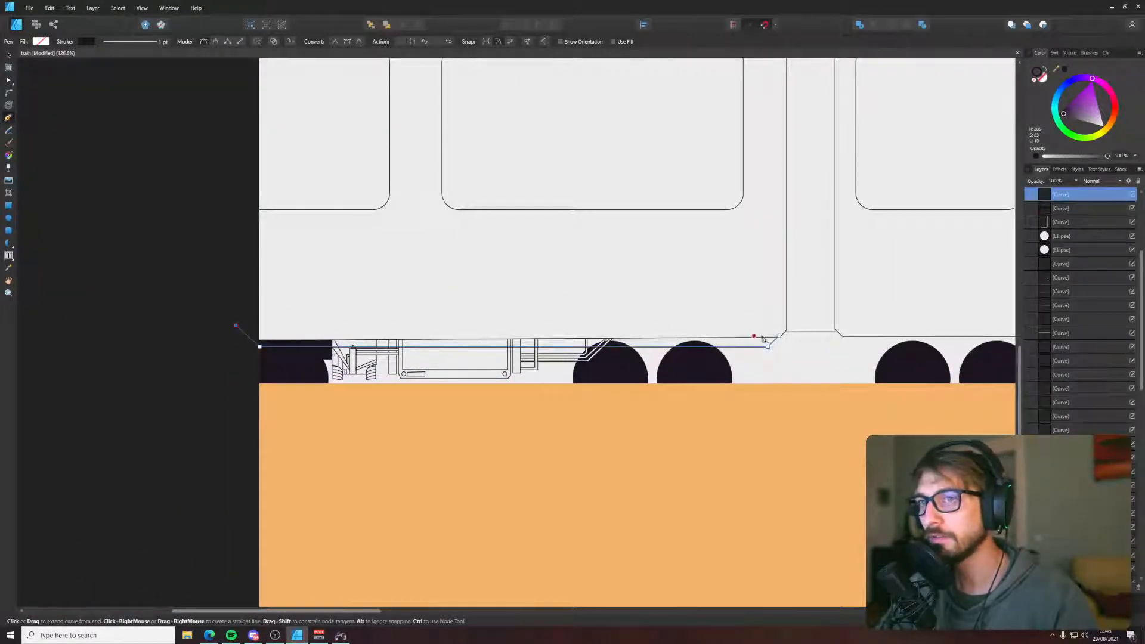
{"action": "left_click", "coordinate": [779, 335]}
- Send the rear car's strip behind the underbody equipment, fill it with the sampled dark colour and deselect it
{"action": "key", "text": "i"}
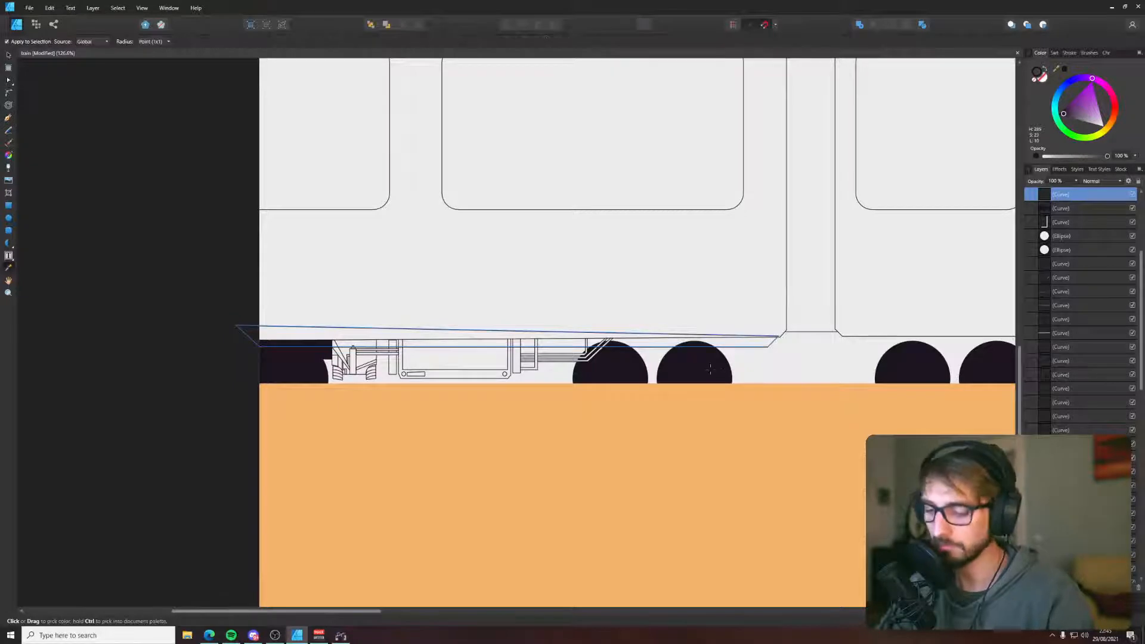
{"action": "key", "text": "v"}
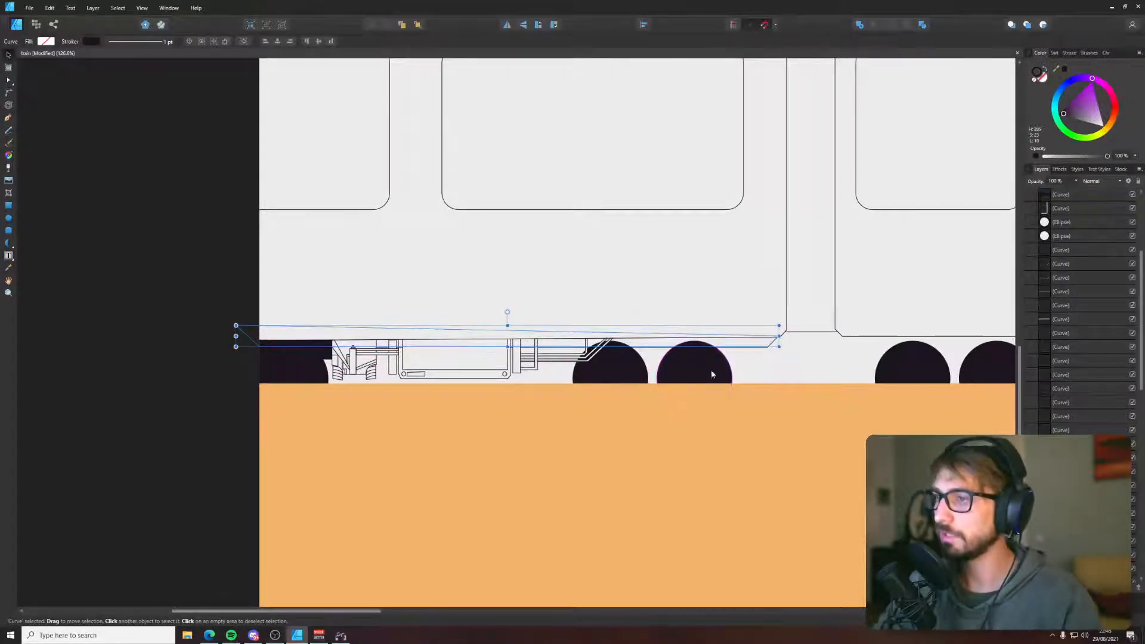
{"action": "left_click", "coordinate": [1065, 71]}
{"action": "key", "text": "i"}
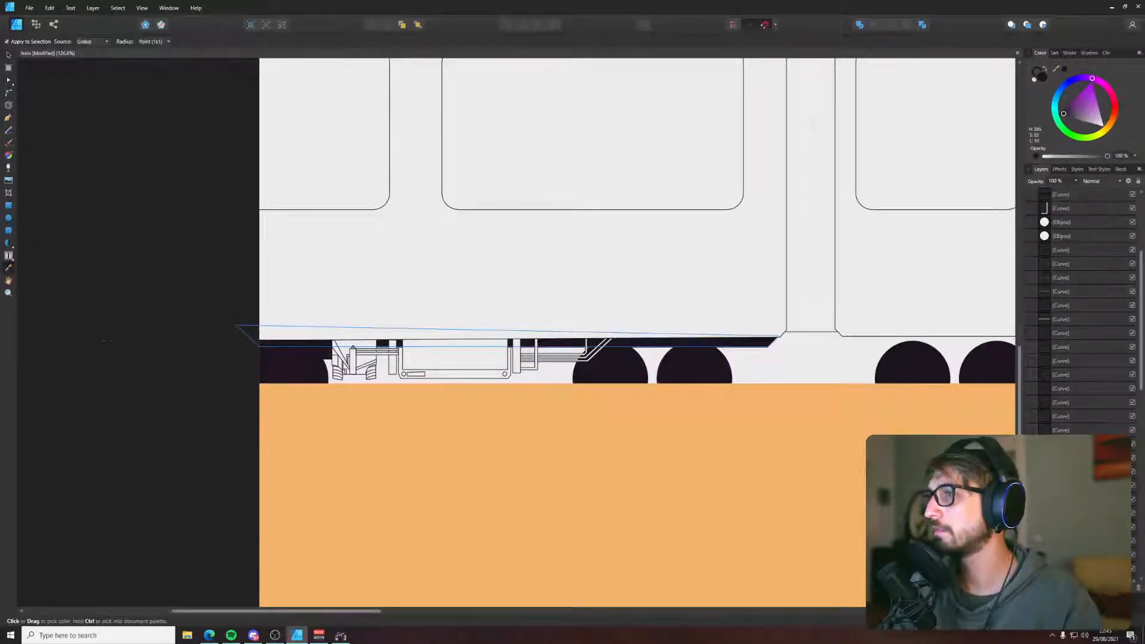
{"action": "key", "text": "v"}
{"action": "left_click", "coordinate": [167, 346]}
{"action": "scroll", "coordinate": [169, 347], "scroll_direction": "down", "scroll_amount": 5}
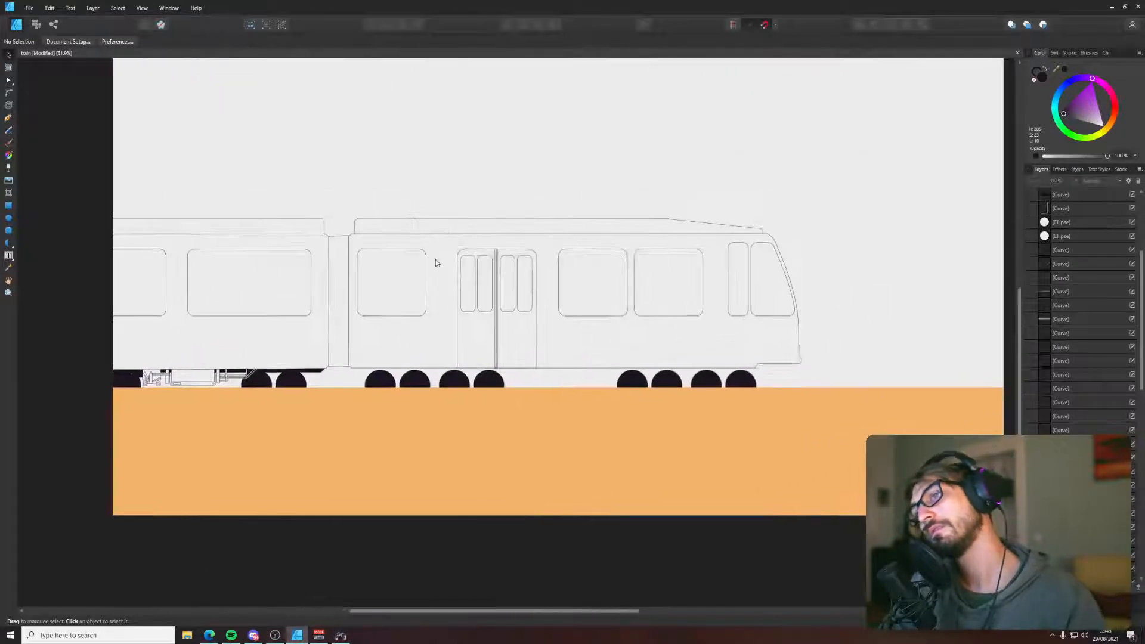
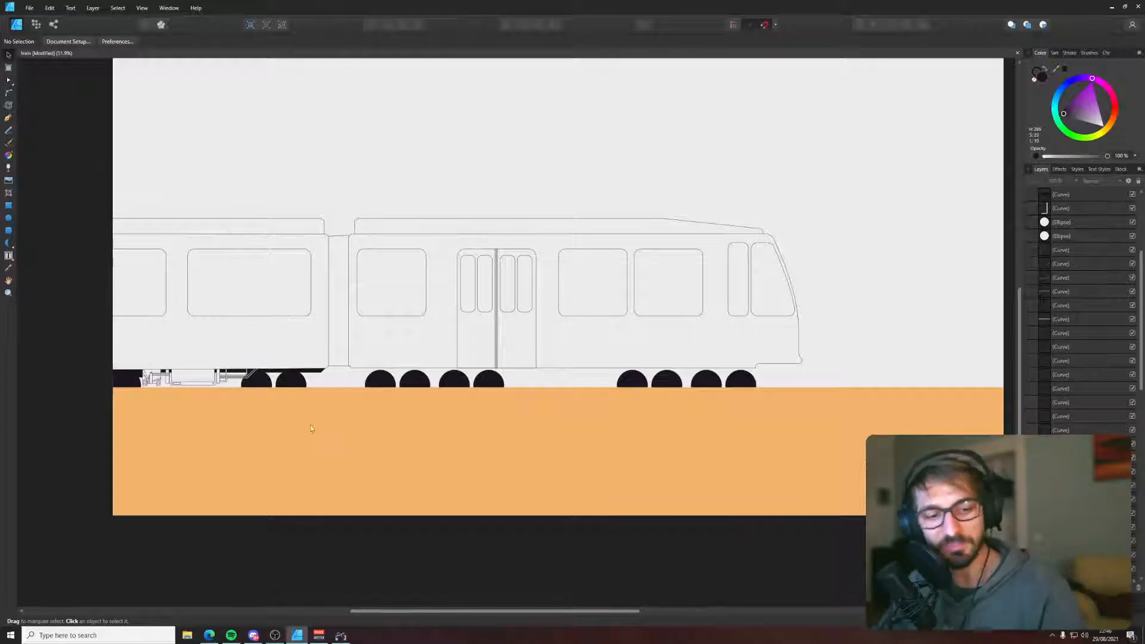
- Draw a closed strip with slanted ends under the front car, from the gangway corner to just past the doors
{"action": "scroll", "coordinate": [310, 425], "scroll_direction": "up", "scroll_amount": 5}
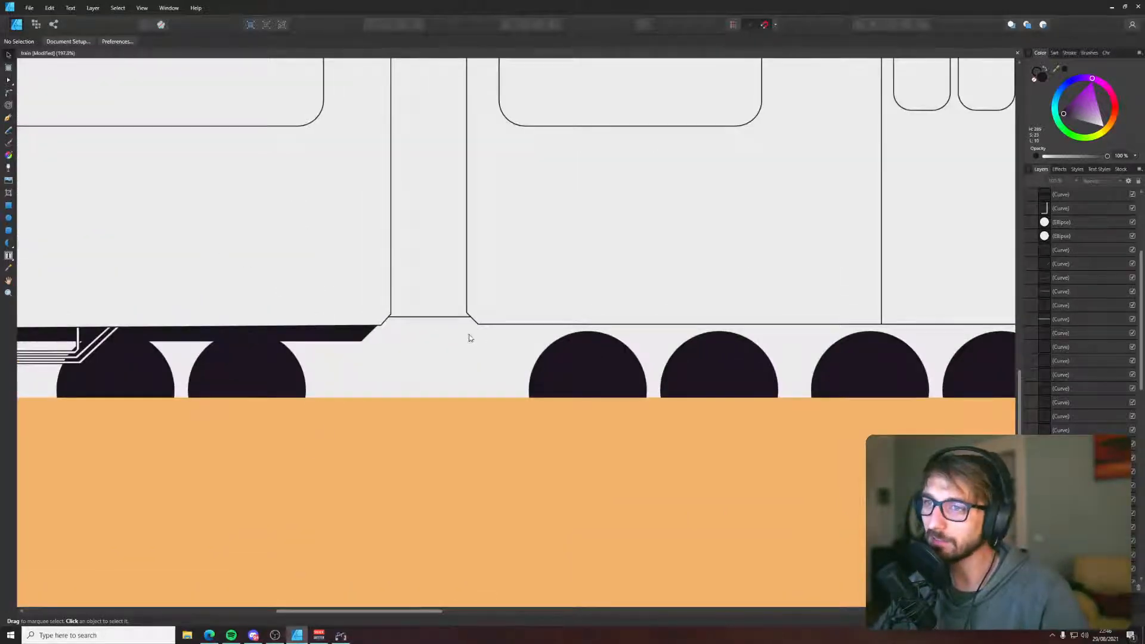
{"action": "key", "text": "p"}
{"action": "scroll", "coordinate": [474, 328], "scroll_direction": "down", "scroll_amount": 2}
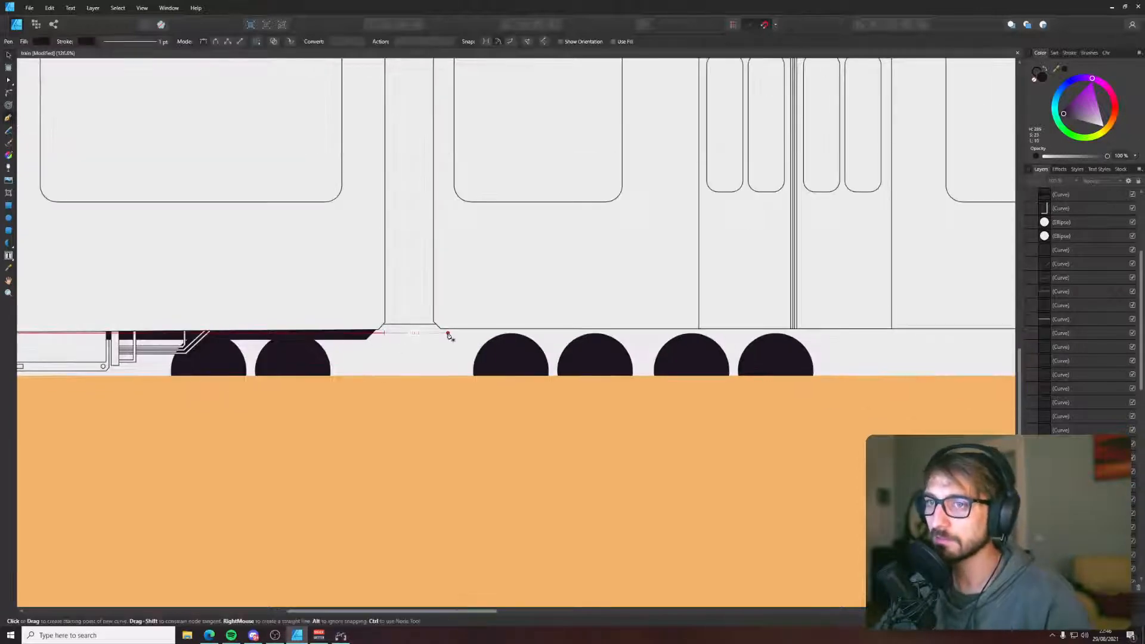
{"action": "left_click", "coordinate": [445, 329]}
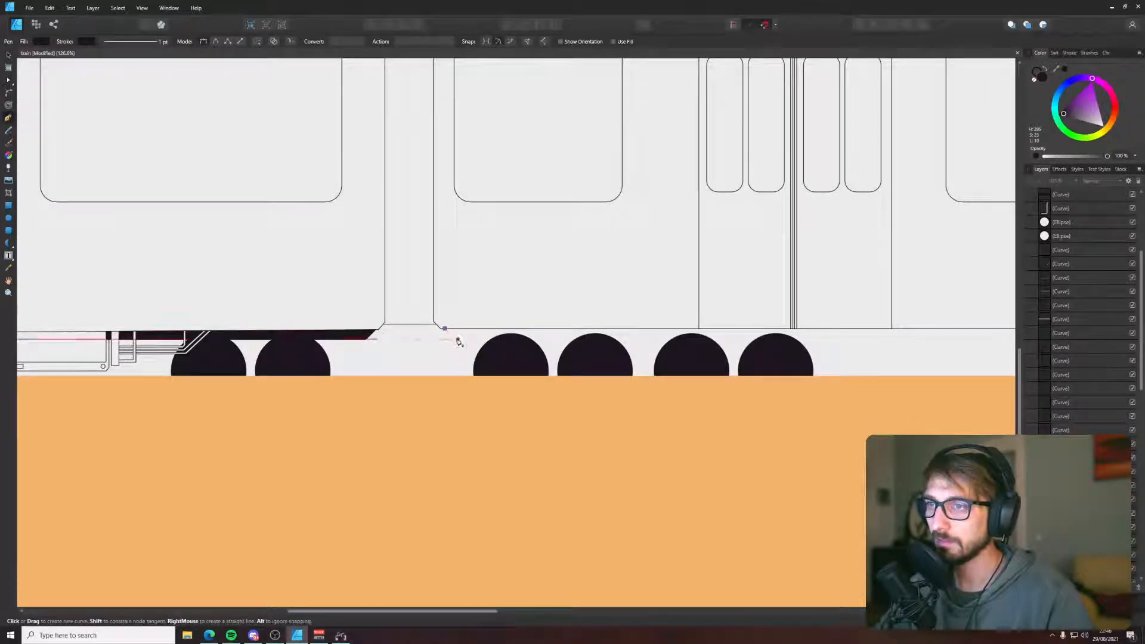
{"action": "left_click", "coordinate": [456, 339]}
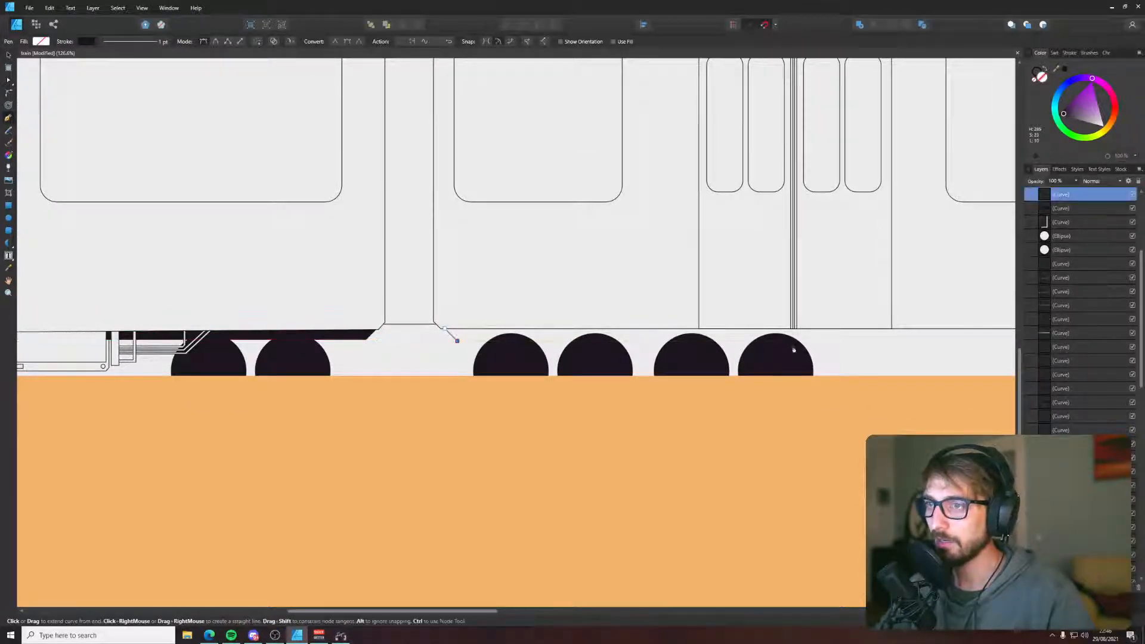
{"action": "scroll", "coordinate": [537, 357], "scroll_direction": "right", "scroll_amount": 8}
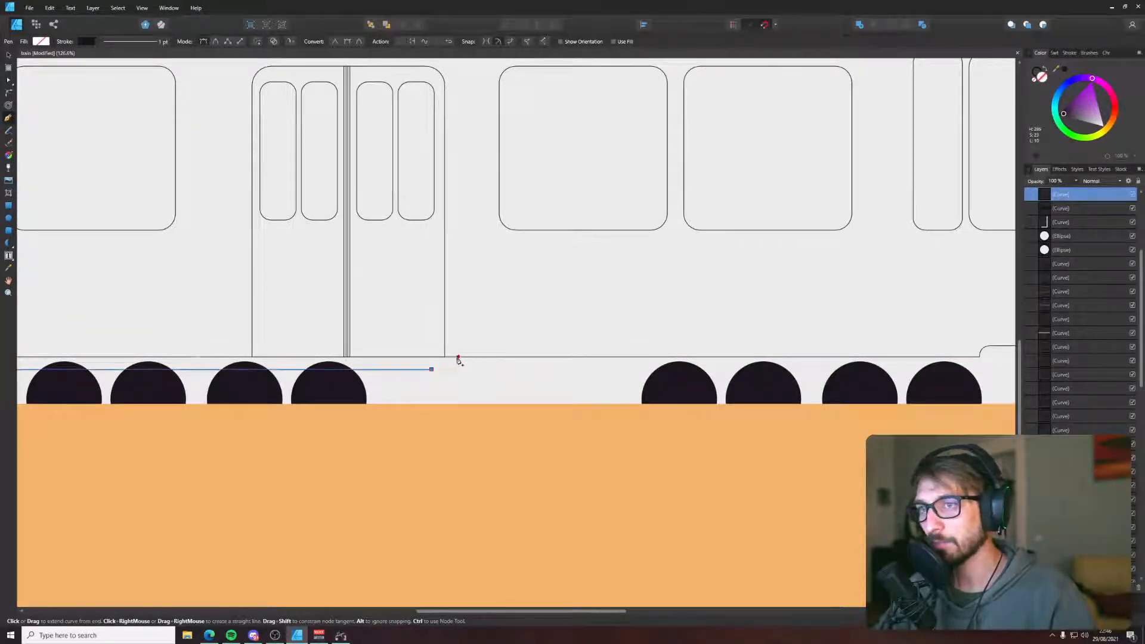
{"action": "left_click", "coordinate": [450, 358]}
{"action": "scroll", "coordinate": [540, 353], "scroll_direction": "left", "scroll_amount": 7}
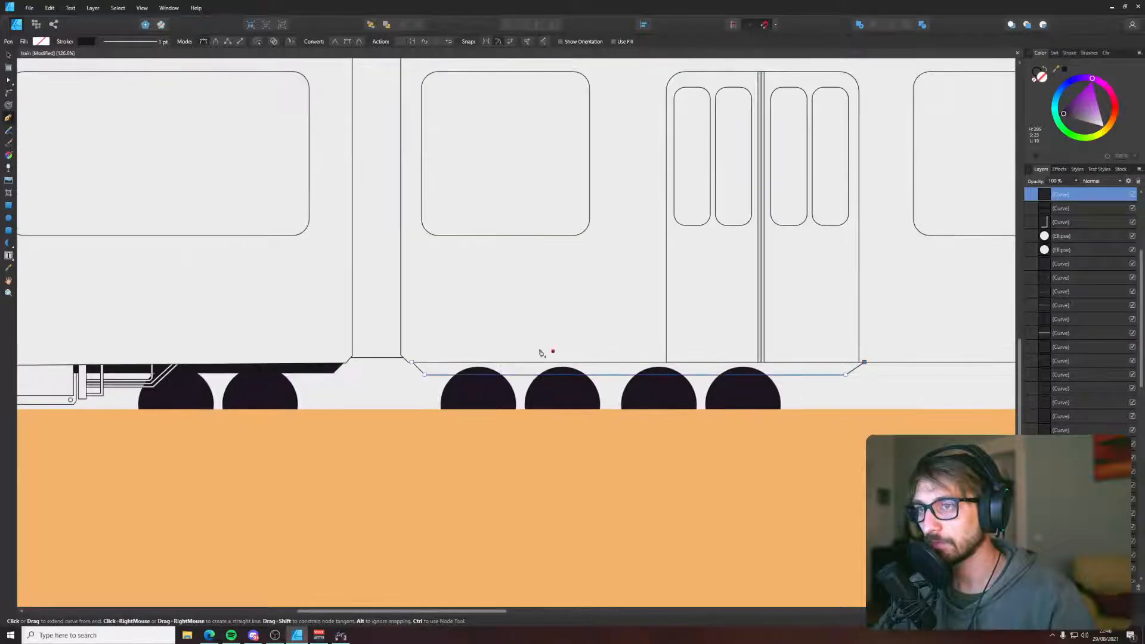
- Reduce the new strip's height slightly to match the rear strip, fill it with that strip's dark colour and deselect it
{"action": "key", "text": "v"}
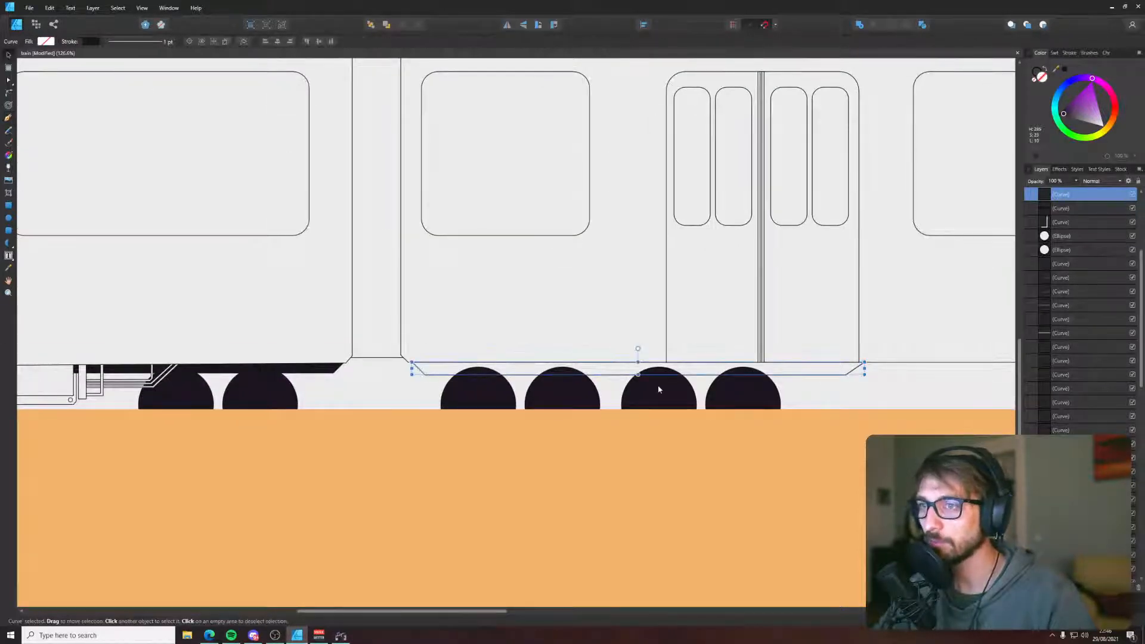
{"action": "left_click_drag", "start_coordinate": [638, 375], "coordinate": [637, 373]}
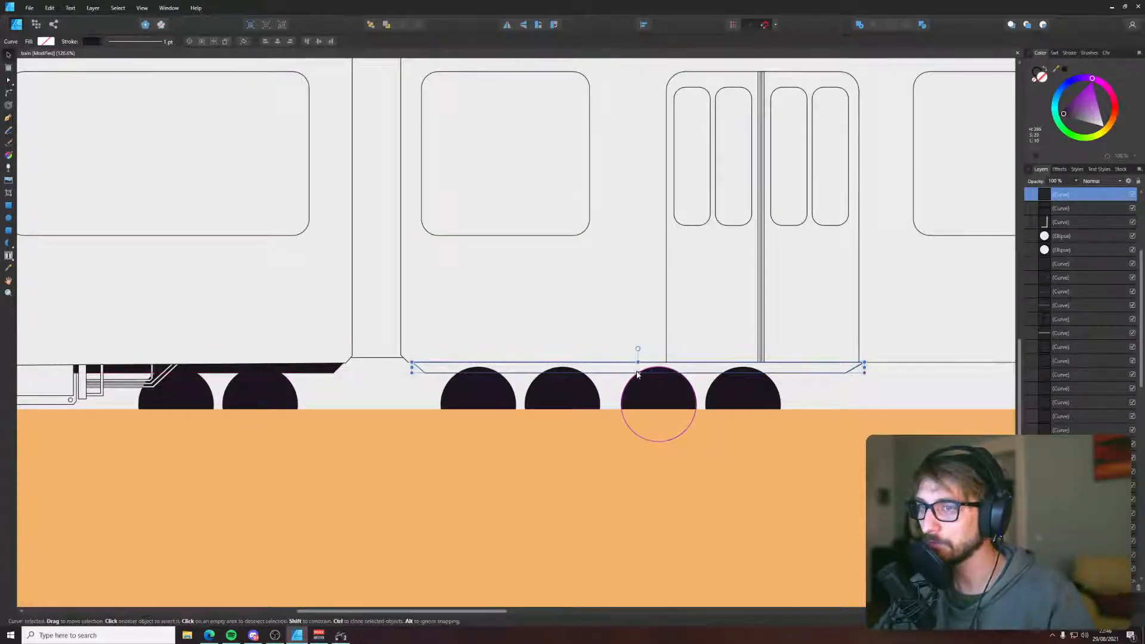
{"action": "key", "text": "i"}
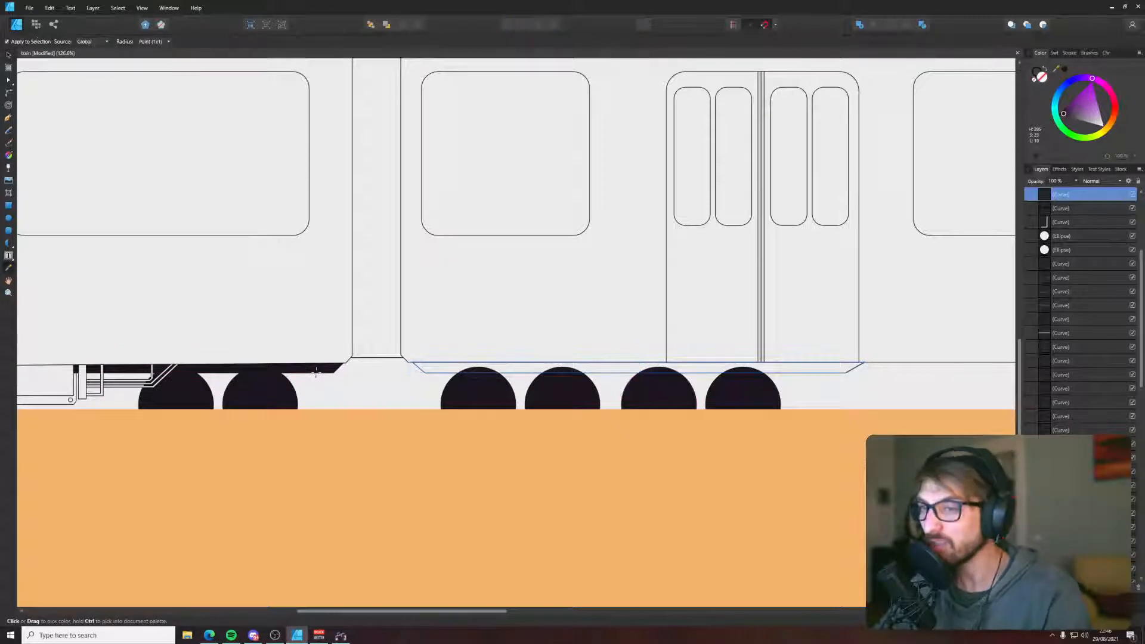
{"action": "left_click", "coordinate": [316, 371]}
{"action": "key", "text": "v"}
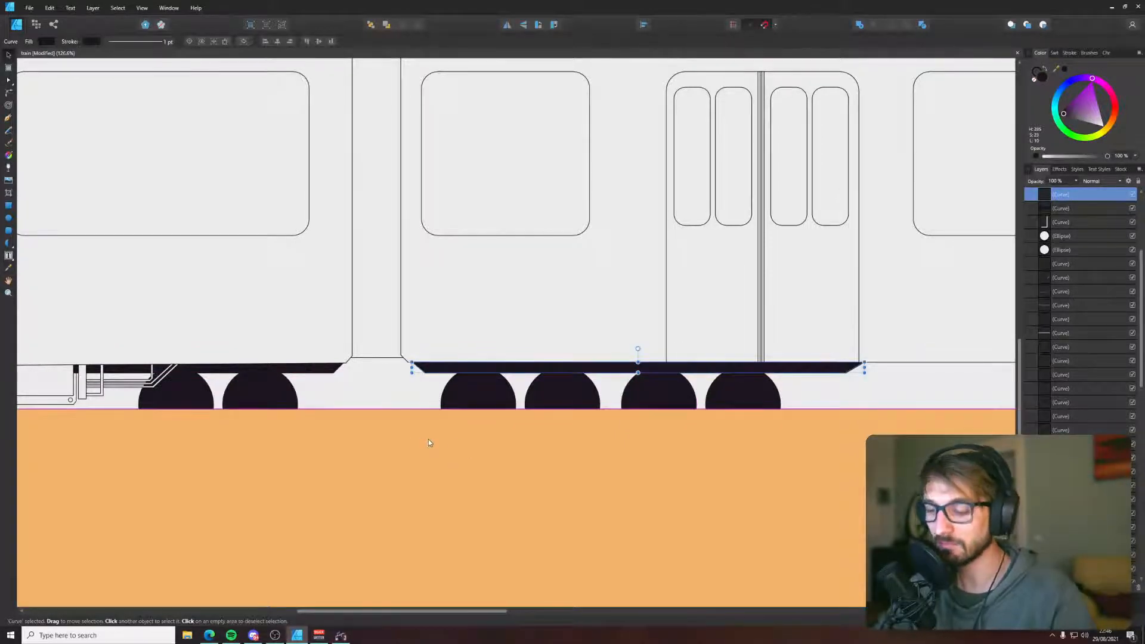
{"action": "key", "text": "ctrl+d"}
{"action": "scroll", "coordinate": [428, 442], "scroll_direction": "down", "scroll_amount": 5}
{"action": "key", "text": "i"}
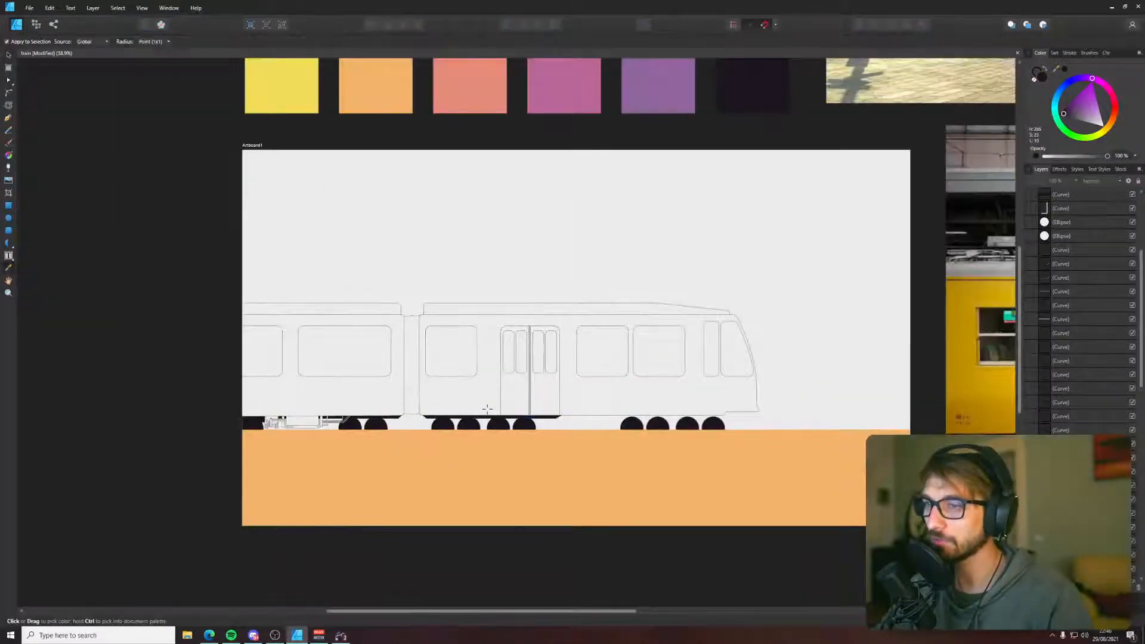
{"action": "scroll", "coordinate": [487, 409], "scroll_direction": "up", "scroll_amount": 6}
{"action": "scroll", "coordinate": [461, 432], "scroll_direction": "down", "scroll_amount": 8}
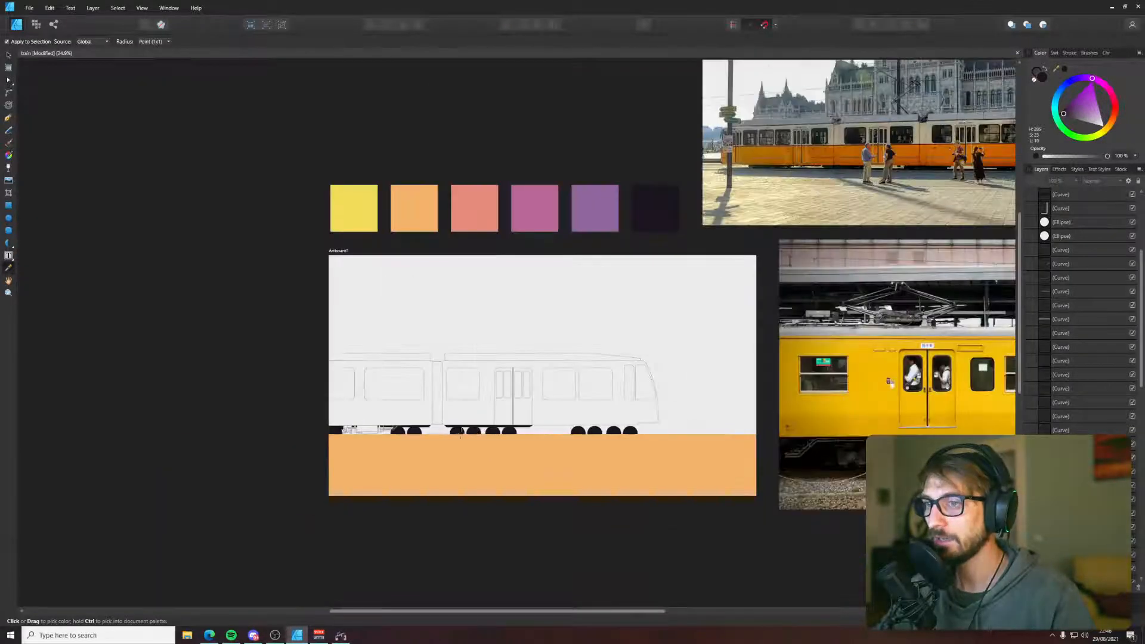
{"action": "scroll", "coordinate": [461, 433], "scroll_direction": "up", "scroll_amount": 2}
{"action": "key", "text": "v"}
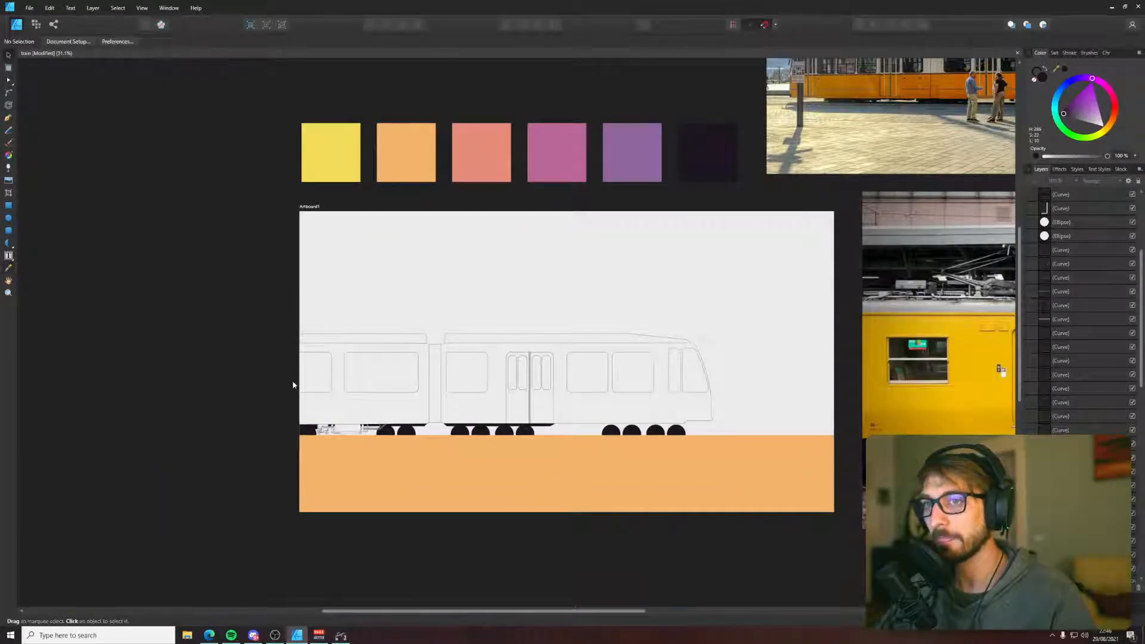
- Select the whole train including all its wheels, move it down slightly towards the orange ground and deselect it
{"action": "scroll", "coordinate": [293, 385], "scroll_direction": "up", "scroll_amount": 2}
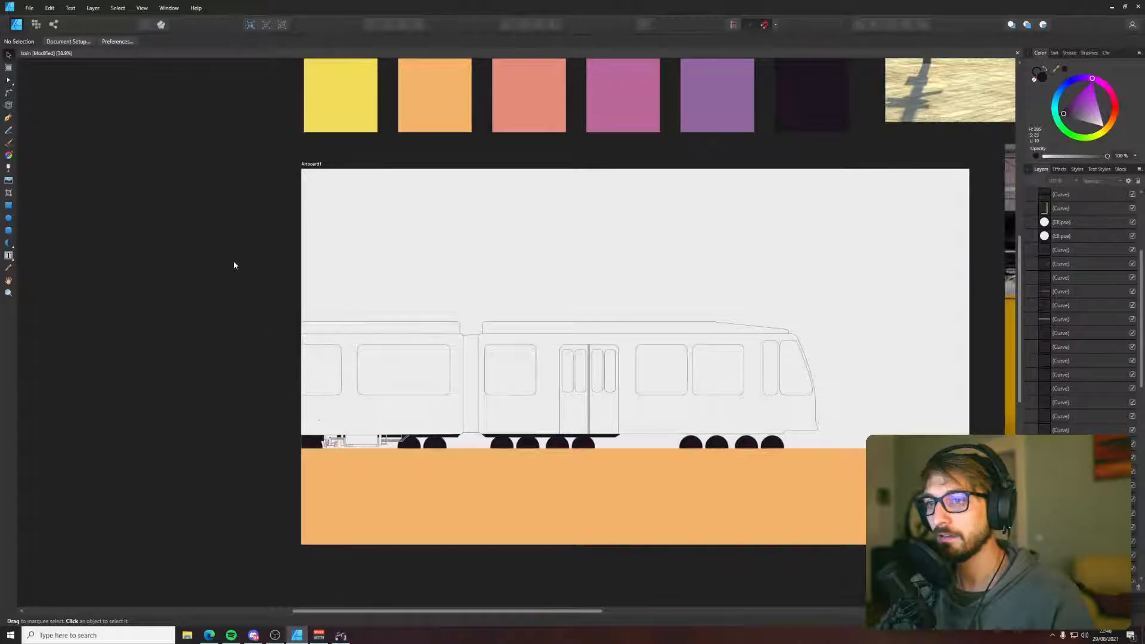
{"action": "left_click_drag", "start_coordinate": [234, 266], "coordinate": [830, 452]}
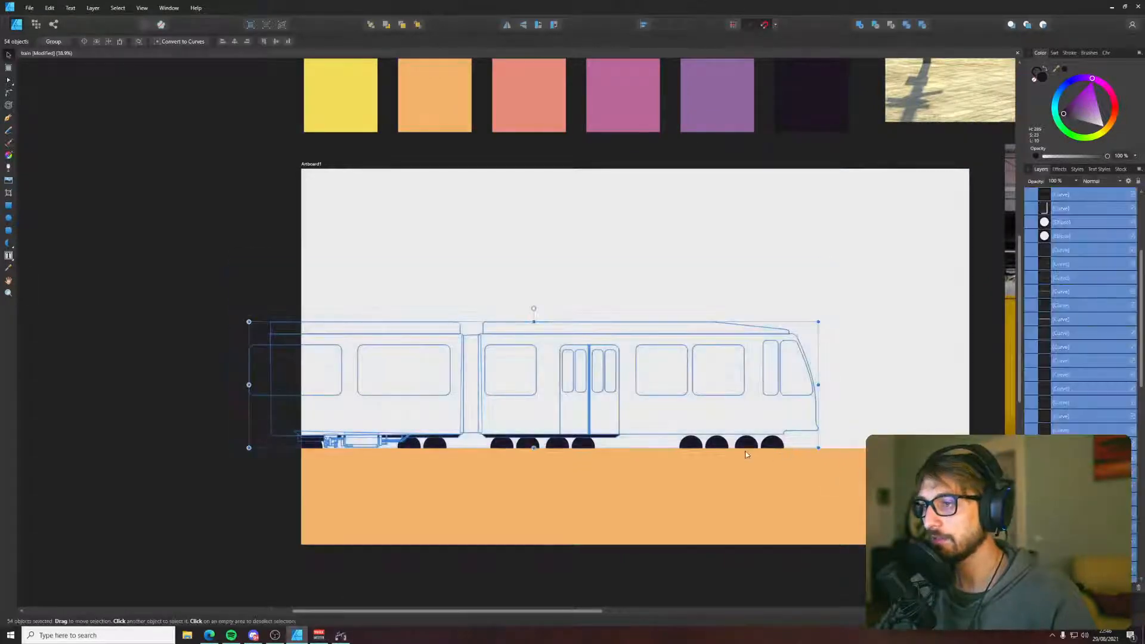
{"action": "scroll", "coordinate": [746, 453], "scroll_direction": "up", "scroll_amount": 2}
{"action": "scroll", "coordinate": [746, 453], "scroll_direction": "down", "scroll_amount": 4}
{"action": "left_click_drag", "start_coordinate": [218, 273], "coordinate": [811, 498]}
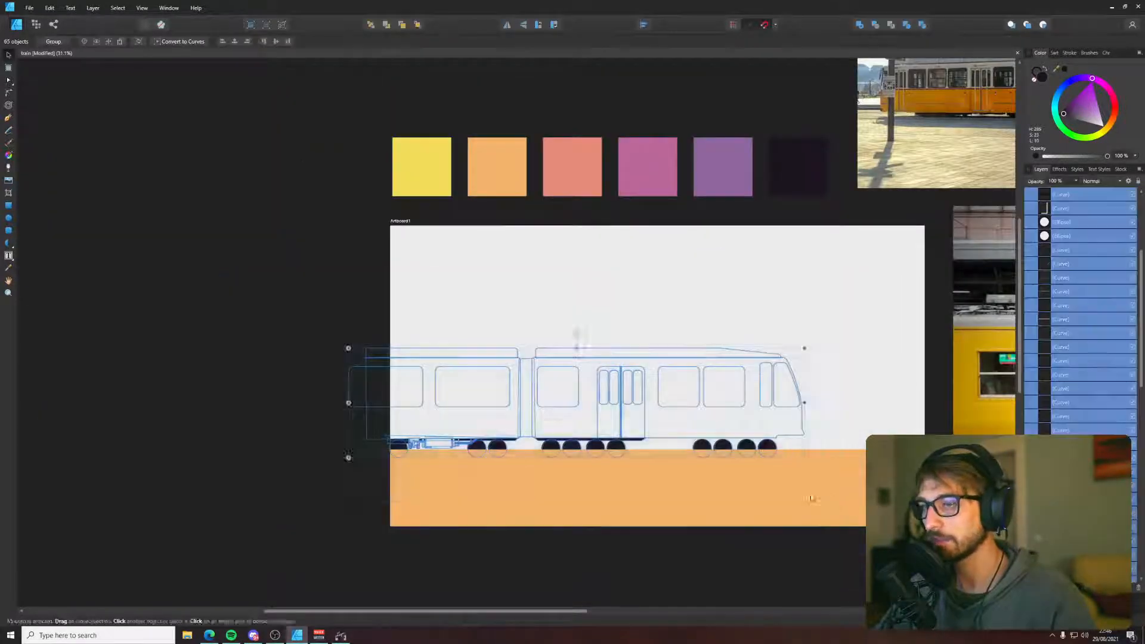
{"action": "scroll", "coordinate": [499, 457], "scroll_direction": "up", "scroll_amount": 6}
{"action": "scroll", "coordinate": [444, 433], "scroll_direction": "up", "scroll_amount": 6}
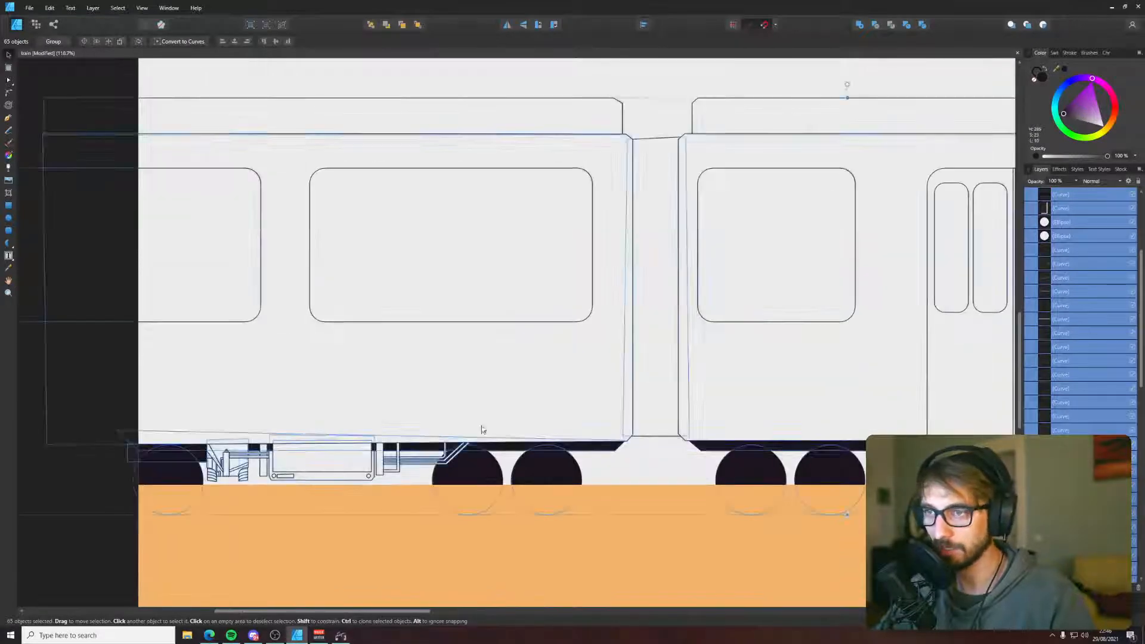
{"action": "left_click_drag", "start_coordinate": [481, 432], "coordinate": [483, 438]}
{"action": "left_click", "coordinate": [21, 531]}
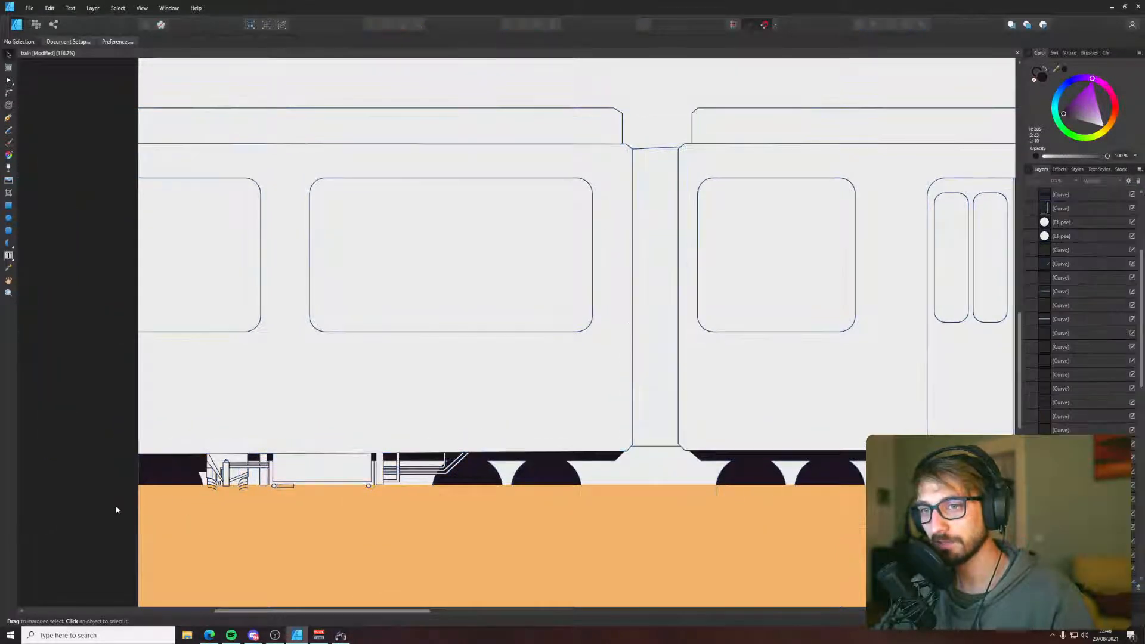
- Bring the orange ground shape to the front so it covers the lower underbody equipment, and deselect it
{"action": "scroll", "coordinate": [159, 513], "scroll_direction": "down", "scroll_amount": 3}
{"action": "left_click", "coordinate": [213, 538]}
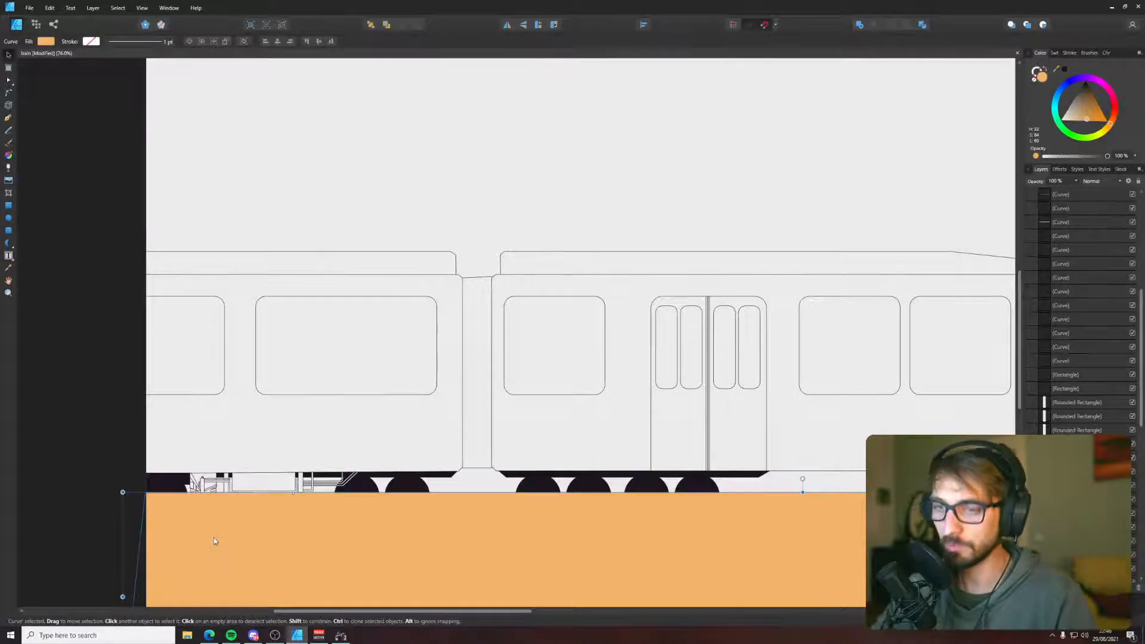
{"action": "scroll", "coordinate": [214, 538], "scroll_direction": "down", "scroll_amount": 3}
{"action": "key", "text": "ctrl+d"}
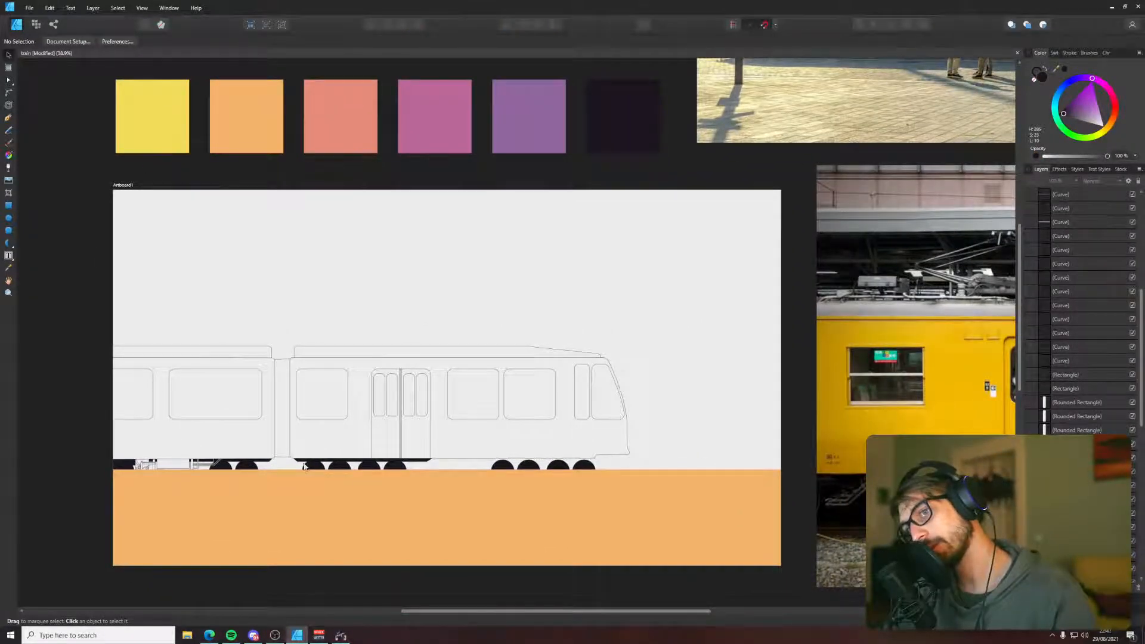
- Send the front car's dark strip to the back and place a duplicate of it above the foremost group of wheels
{"action": "scroll", "coordinate": [303, 467], "scroll_direction": "up", "scroll_amount": 3}
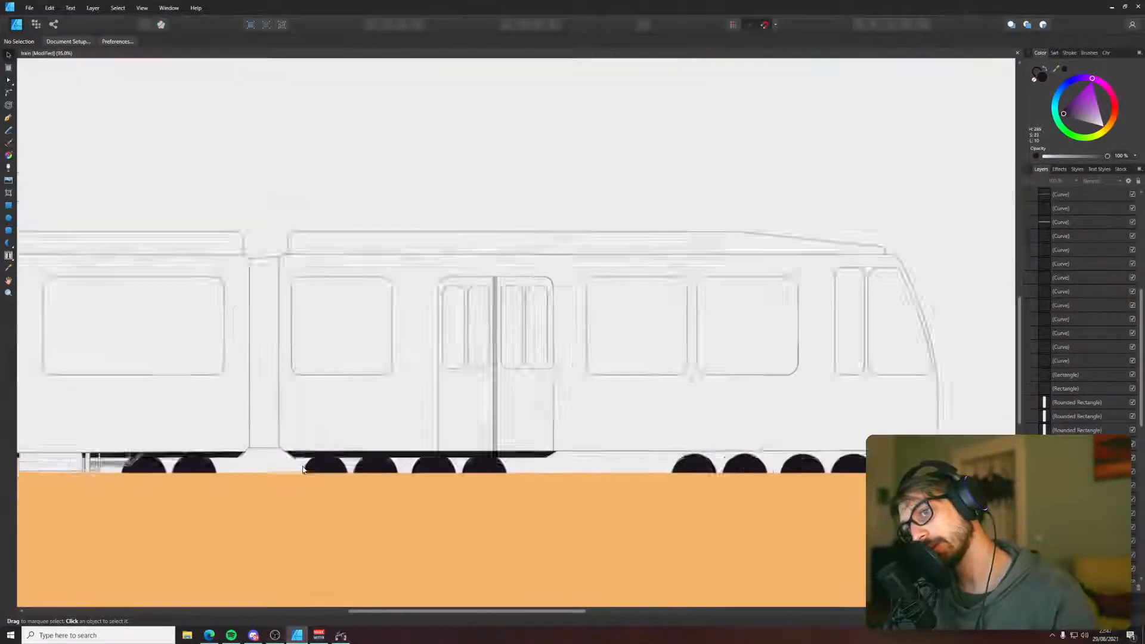
{"action": "left_click", "coordinate": [356, 457]}
{"action": "scroll", "coordinate": [358, 459], "scroll_direction": "down", "scroll_amount": 3}
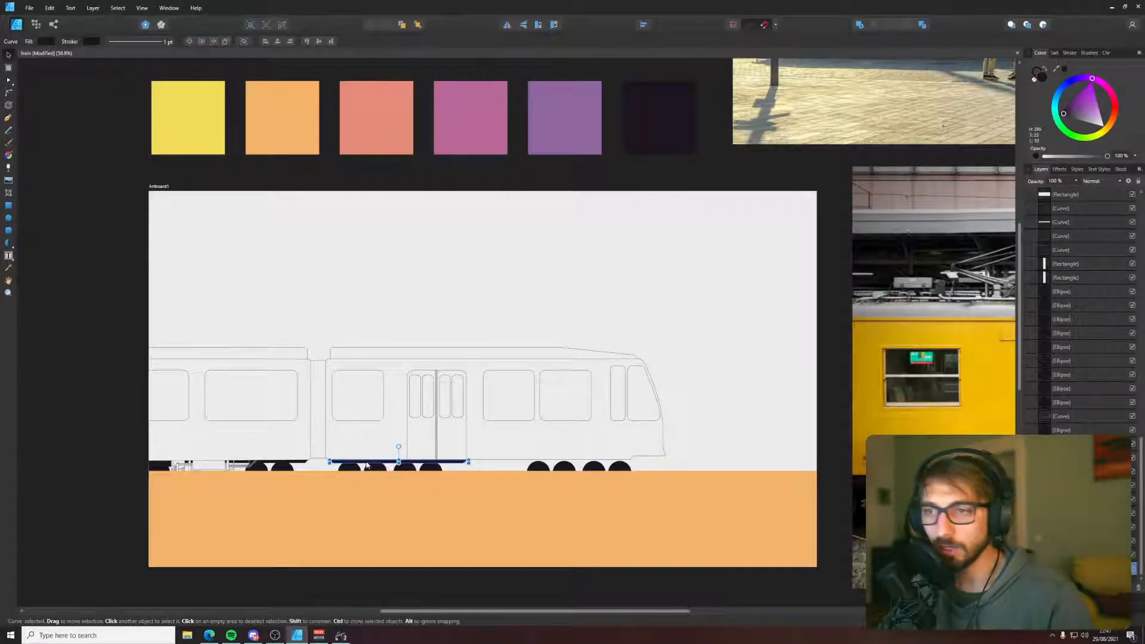
{"action": "left_click_drag", "start_coordinate": [384, 467], "coordinate": [528, 470]}
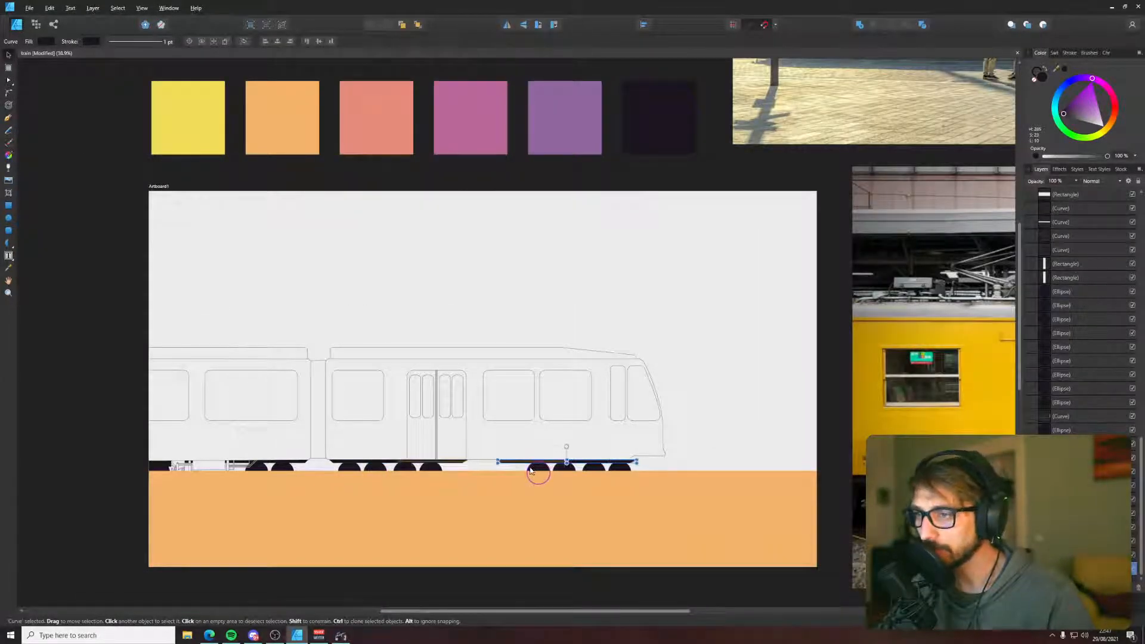
- Select the wheels of the foremost group beneath the front car
{"action": "scroll", "coordinate": [525, 471], "scroll_direction": "up", "scroll_amount": 5}
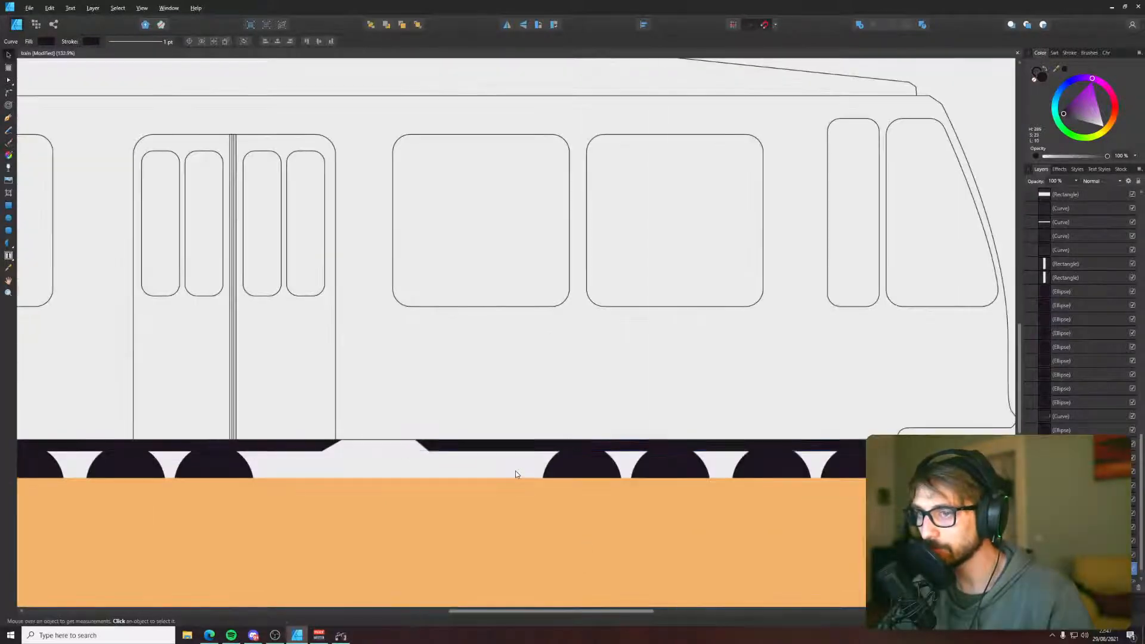
{"action": "left_click", "coordinate": [578, 471], "text": "shift"}
{"action": "left_click", "coordinate": [680, 472], "text": "shift"}
{"action": "left_click", "coordinate": [670, 484]}
{"action": "left_click", "coordinate": [823, 473], "text": "shift"}
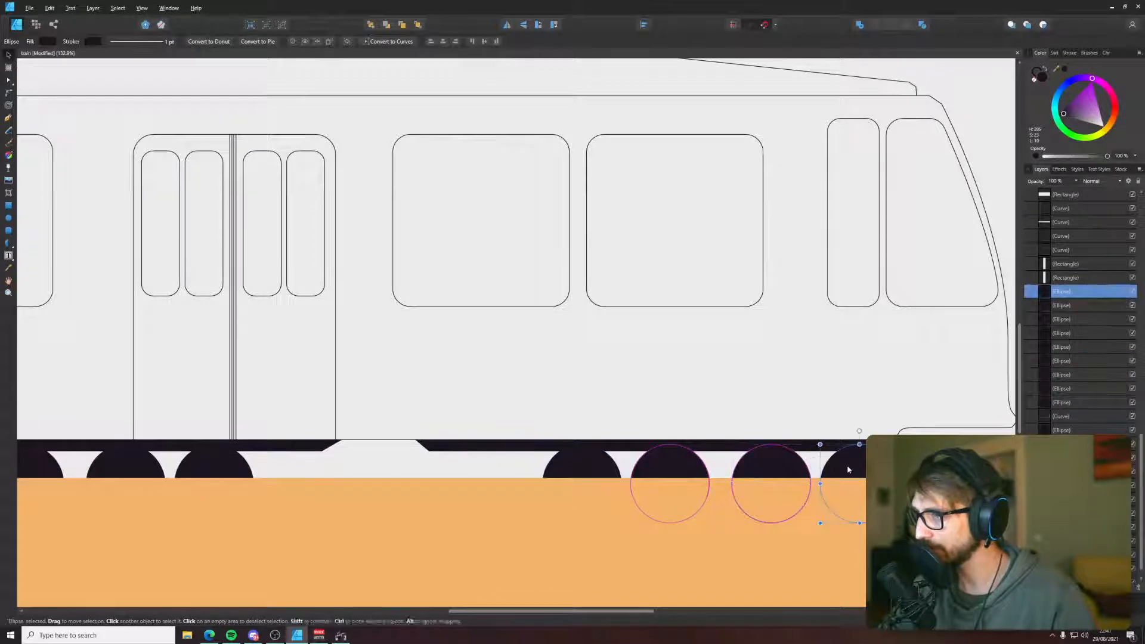
- Reposition the wheels beneath the front carriage so they sit in closely spaced pairs
{"action": "left_click", "coordinate": [632, 474], "text": "shift"}
{"action": "left_click_drag", "start_coordinate": [632, 474], "coordinate": [598, 469]}
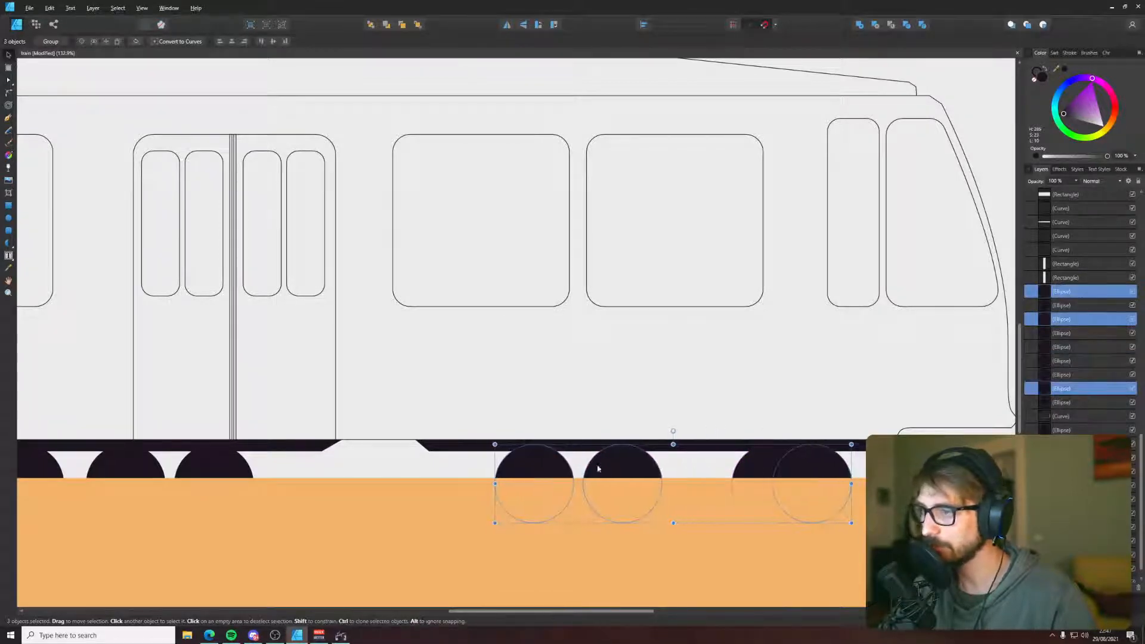
{"action": "left_click_drag", "start_coordinate": [751, 469], "coordinate": [711, 478]}
{"action": "left_click", "coordinate": [779, 481], "text": "shift"}
{"action": "scroll", "coordinate": [714, 490], "scroll_direction": "down", "scroll_amount": 5}
{"action": "left_click", "coordinate": [432, 463]}
- Fill the outlined frame around the large equipment box under the rear carriage with the dark purple colour
{"action": "scroll", "coordinate": [466, 473], "scroll_direction": "right", "scroll_amount": 4}
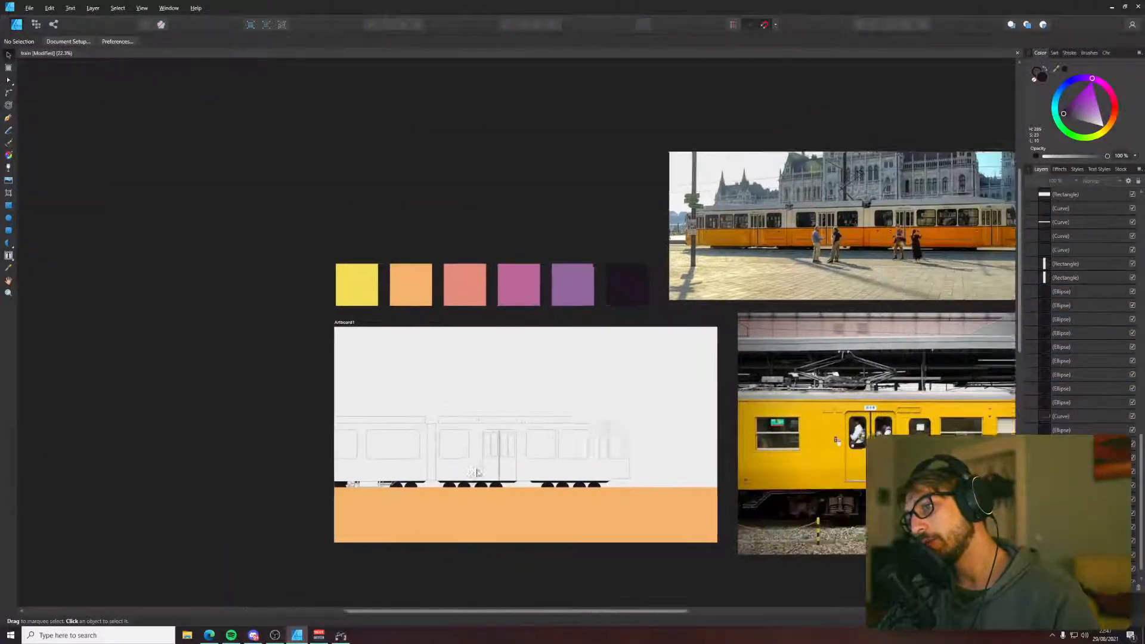
{"action": "scroll", "coordinate": [468, 473], "scroll_direction": "up", "scroll_amount": 5}
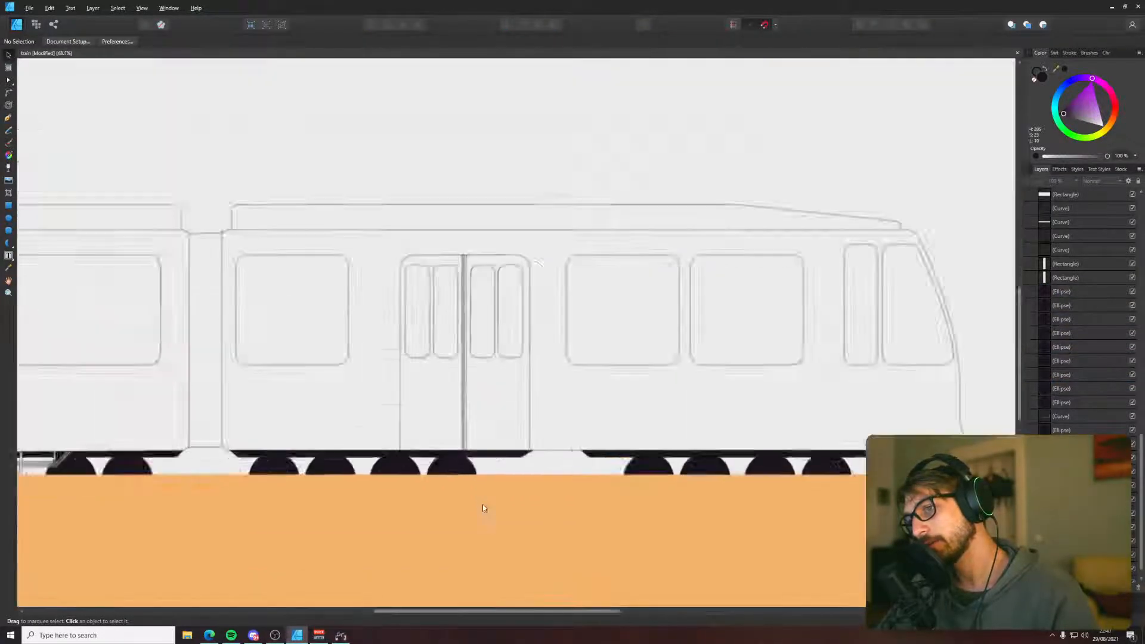
{"action": "scroll", "coordinate": [315, 443], "scroll_direction": "down", "scroll_amount": 2}
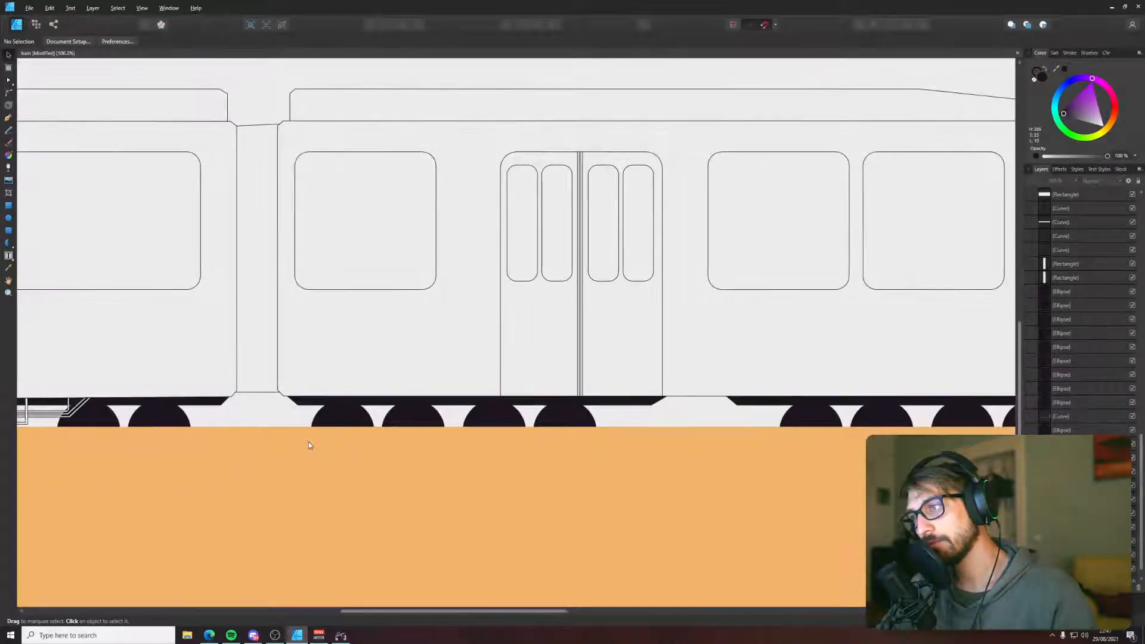
{"action": "scroll", "coordinate": [309, 442], "scroll_direction": "up", "scroll_amount": 2}
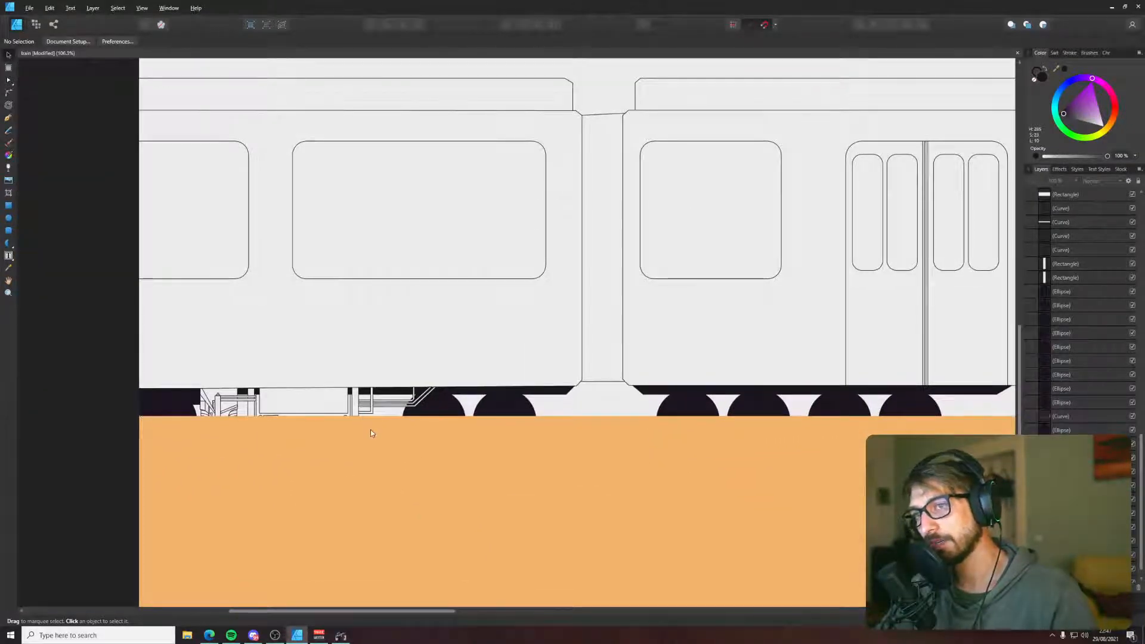
{"action": "scroll", "coordinate": [371, 433], "scroll_direction": "up", "scroll_amount": 4}
{"action": "left_click", "coordinate": [390, 410]}
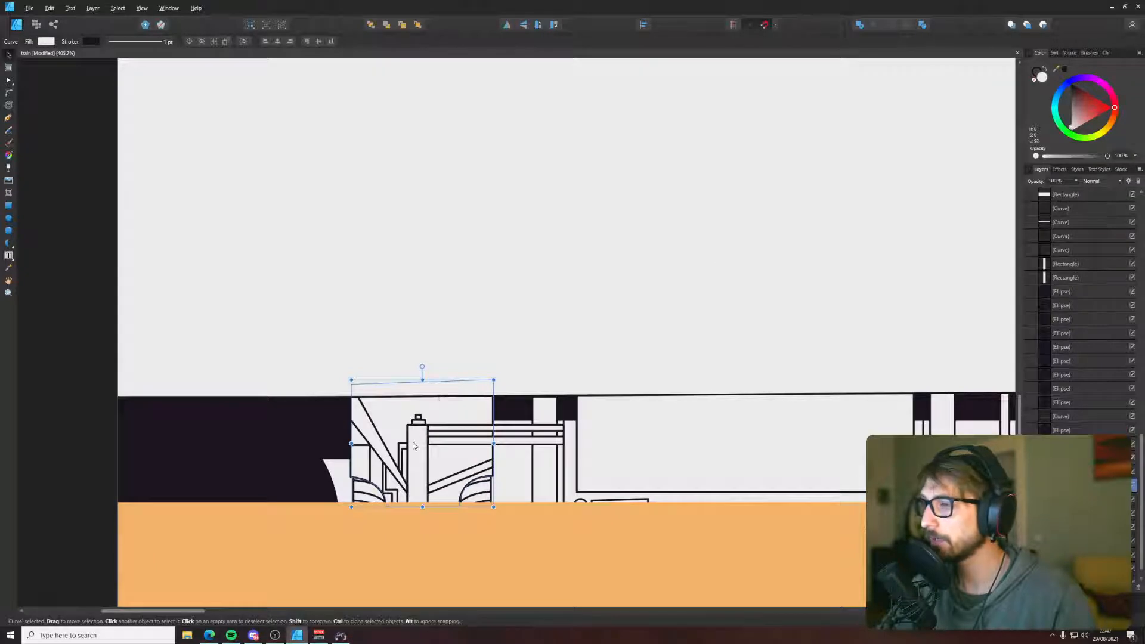
{"action": "left_click", "coordinate": [445, 428]}
{"action": "left_click", "coordinate": [536, 442], "text": "shift"}
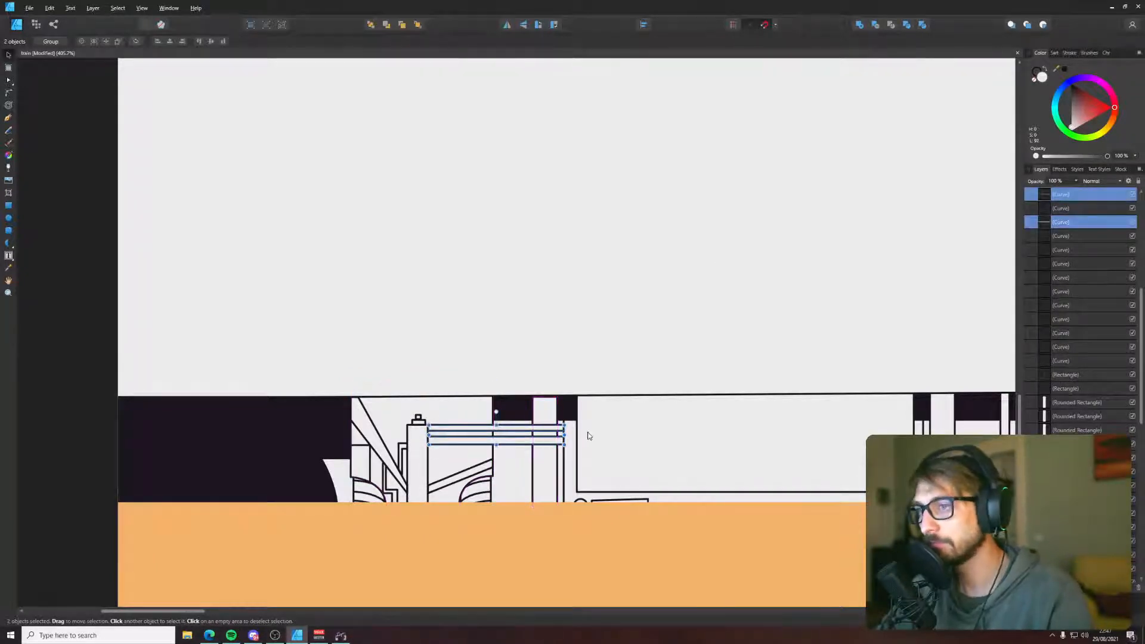
{"action": "left_click", "coordinate": [570, 476]}
{"action": "left_click", "coordinate": [564, 475]}
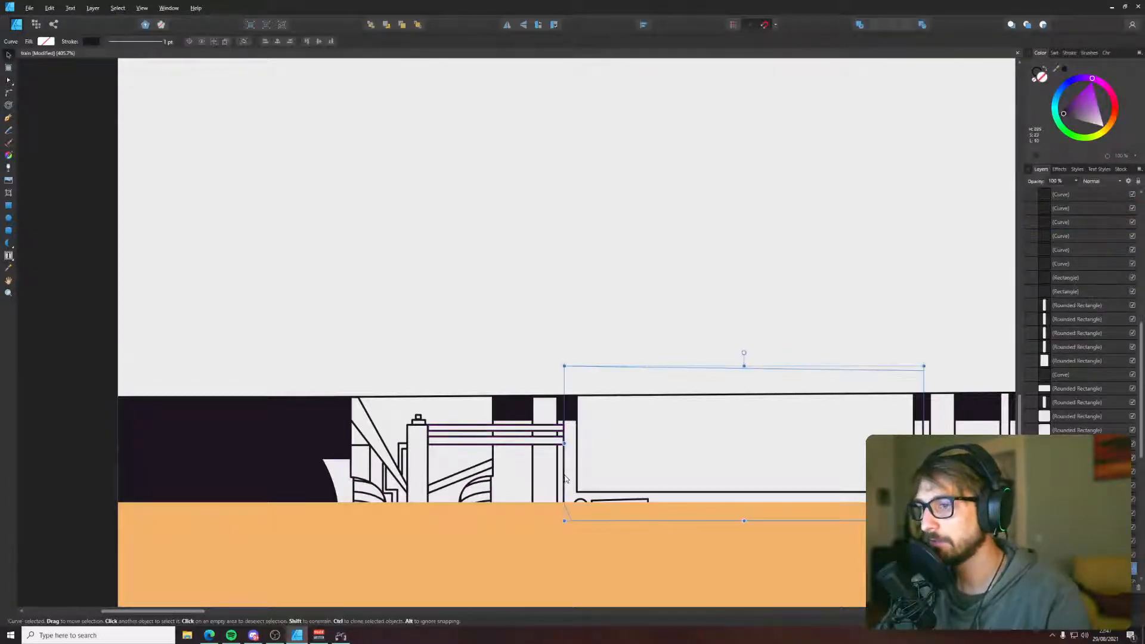
{"action": "key", "text": "i"}
{"action": "key", "text": "v"}
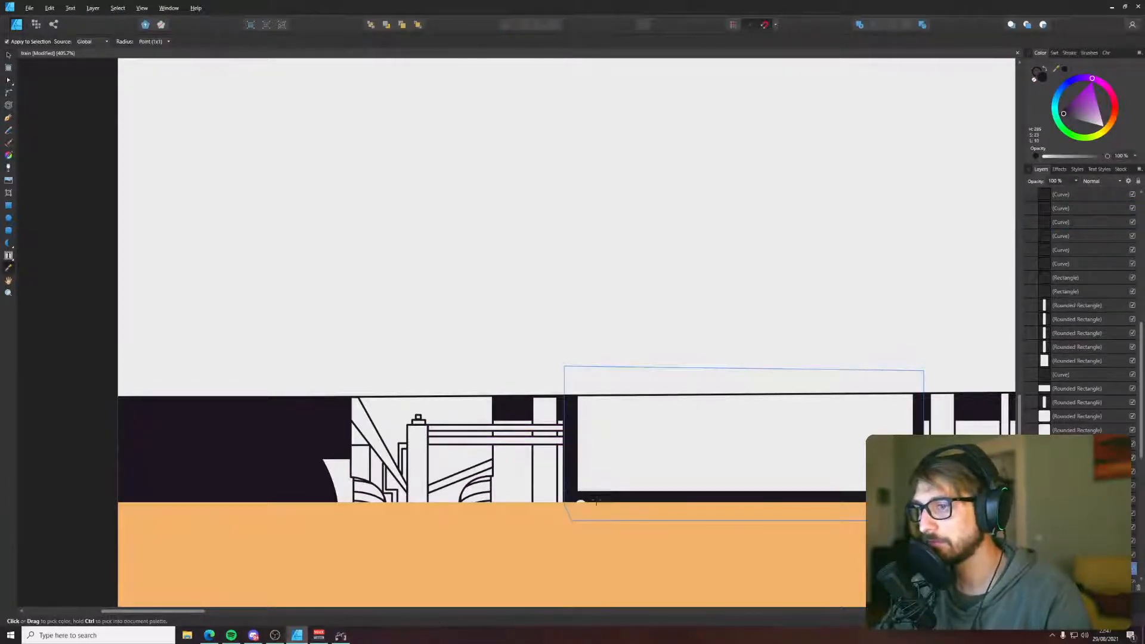
- Select the equipment box, its dark frame and the small details below it, and shorten them slightly from the bottom edge
{"action": "left_click", "coordinate": [601, 504]}
{"action": "left_click", "coordinate": [582, 505], "text": "shift"}
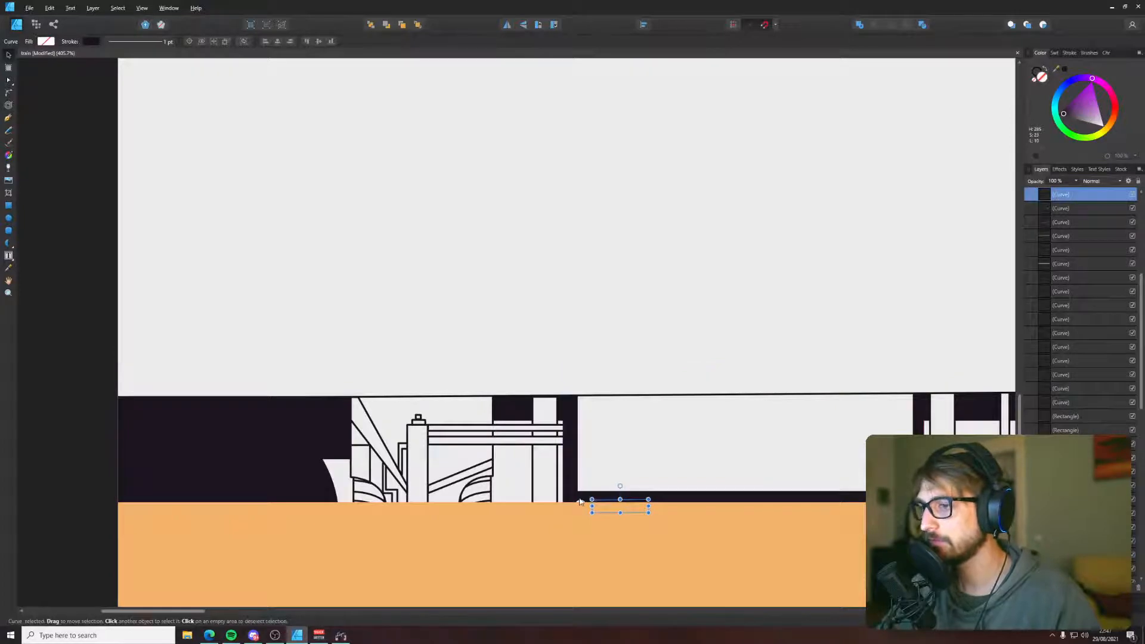
{"action": "left_click", "coordinate": [705, 509], "text": "shift"}
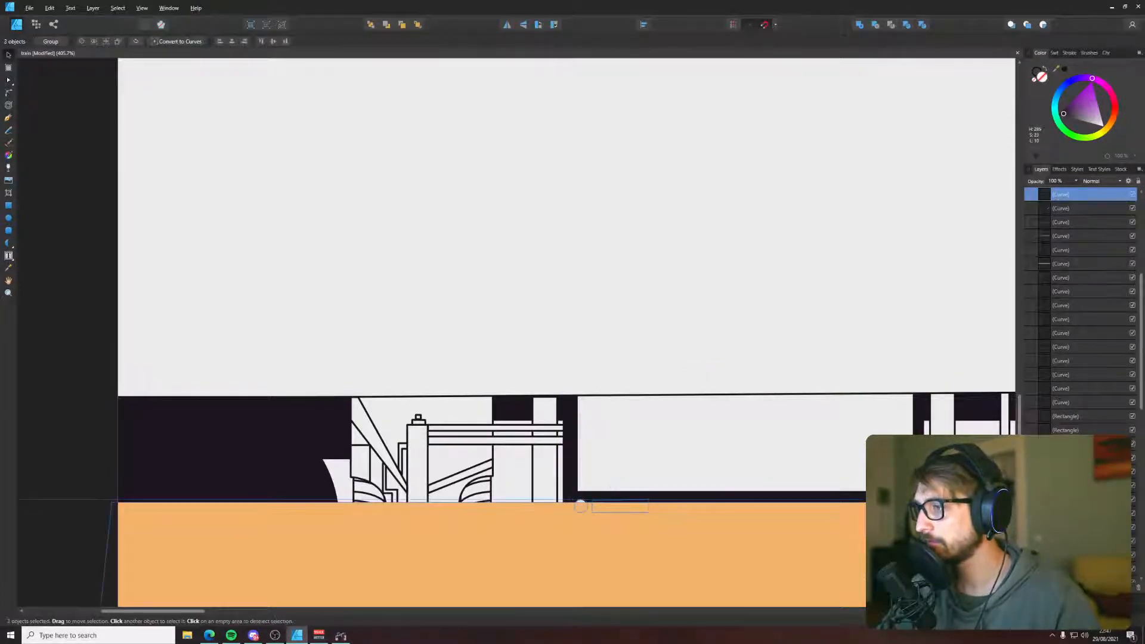
{"action": "left_click", "coordinate": [706, 494], "text": "shift"}
{"action": "left_click", "coordinate": [715, 497], "text": "shift"}
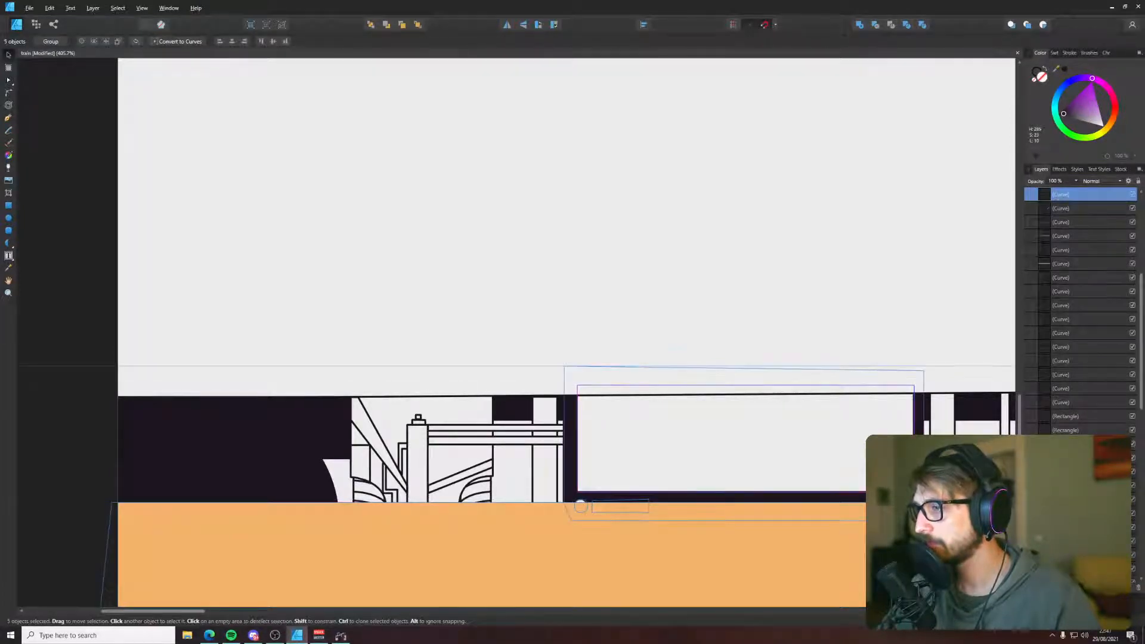
{"action": "left_click", "coordinate": [857, 529], "text": "shift"}
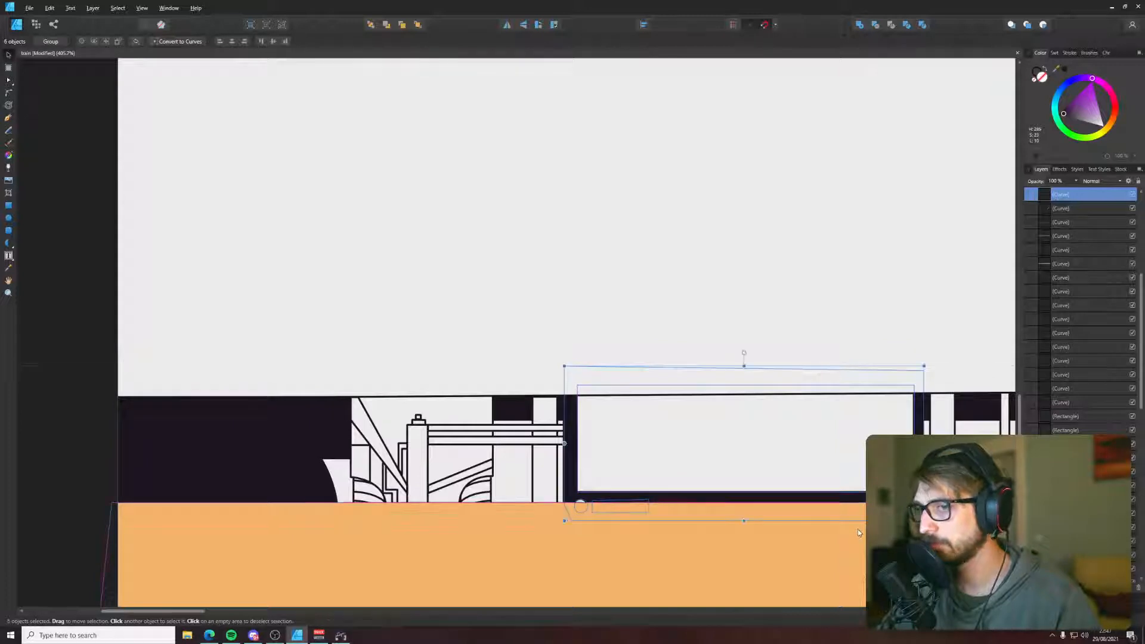
{"action": "left_click_drag", "start_coordinate": [744, 521], "coordinate": [745, 514]}
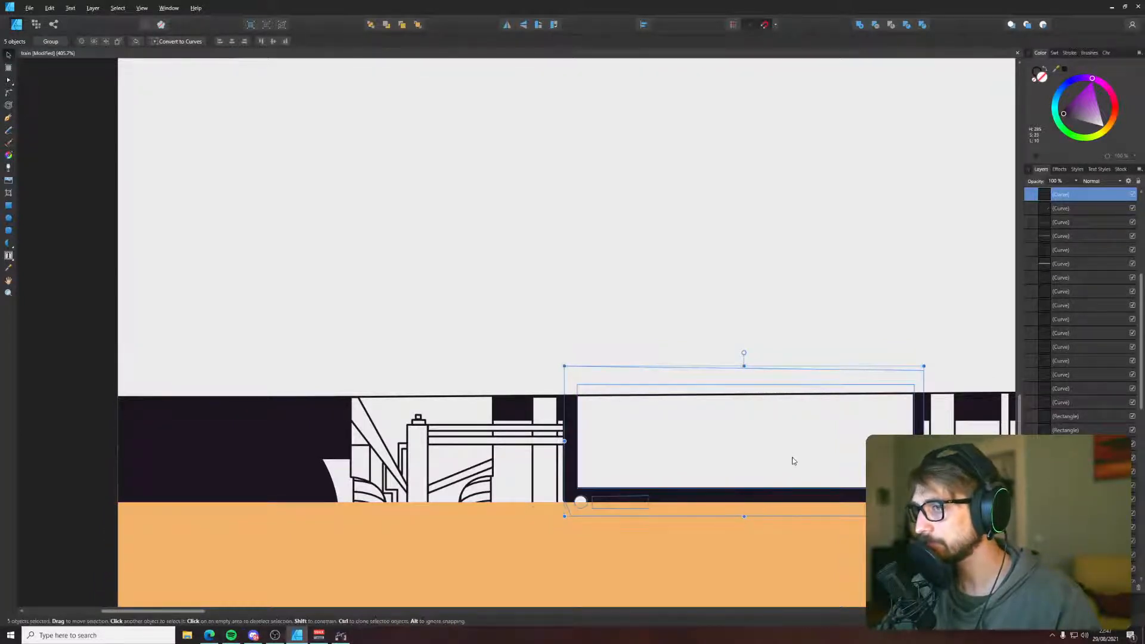
- Save the train document and clear the selection
{"action": "left_click", "coordinate": [642, 496]}
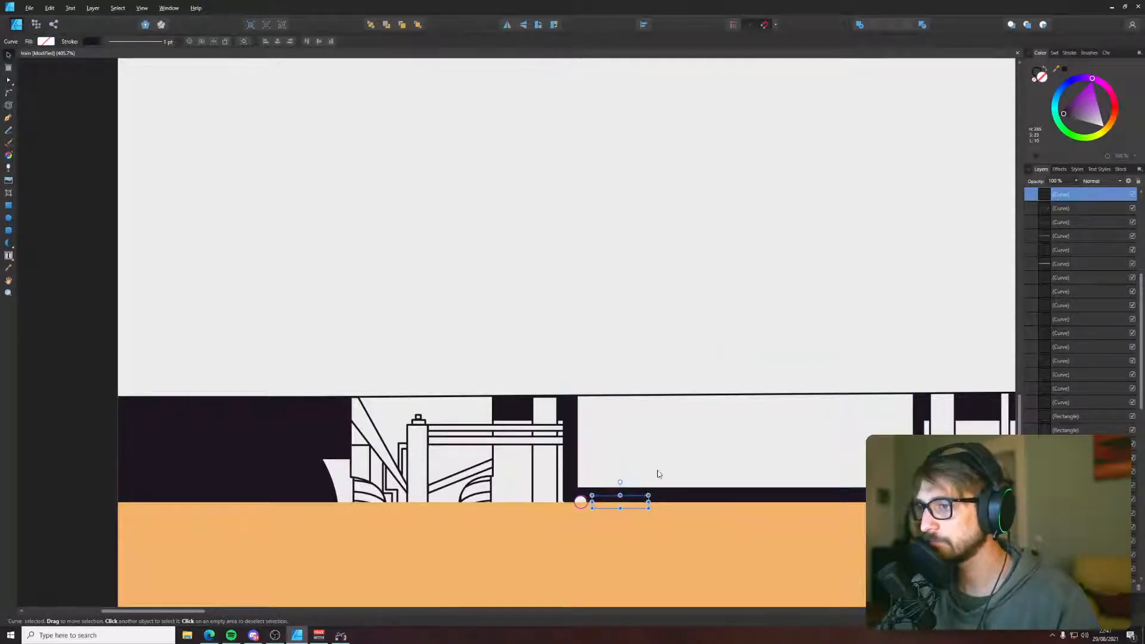
{"action": "left_click", "coordinate": [631, 344]}
{"action": "scroll", "coordinate": [631, 344], "scroll_direction": "down", "scroll_amount": 3}
{"action": "left_click_drag", "start_coordinate": [695, 370], "coordinate": [534, 396]}
{"action": "key", "text": "ctrl+s"}
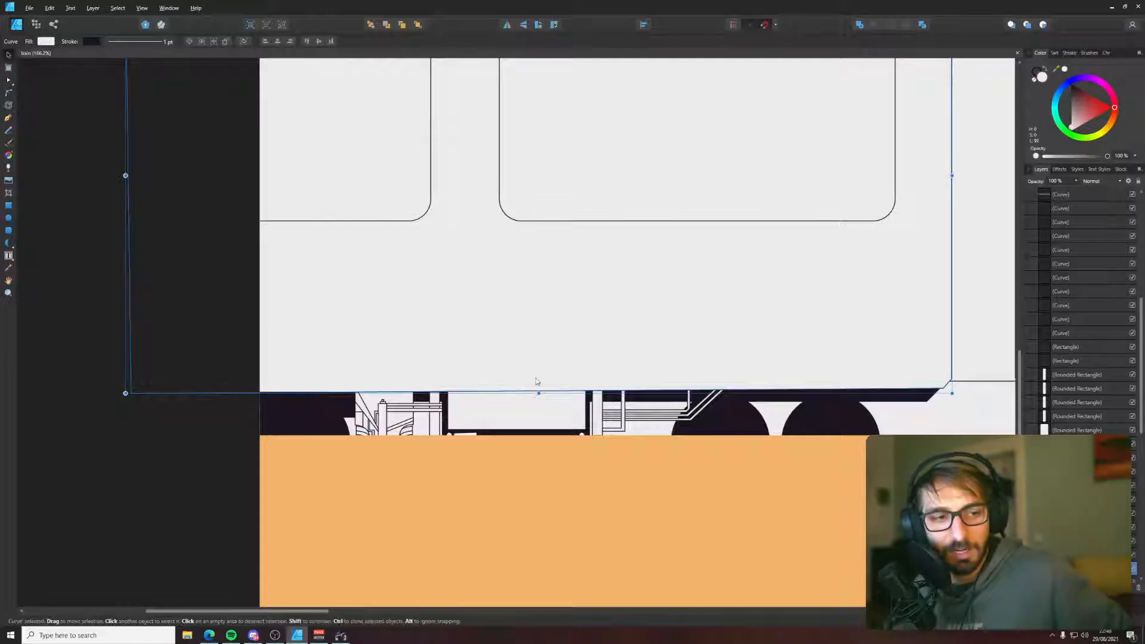
{"action": "left_click", "coordinate": [169, 445]}
{"action": "scroll", "coordinate": [350, 479], "scroll_direction": "down", "scroll_amount": 5}
{"action": "scroll", "coordinate": [565, 470], "scroll_direction": "down", "scroll_amount": 2}
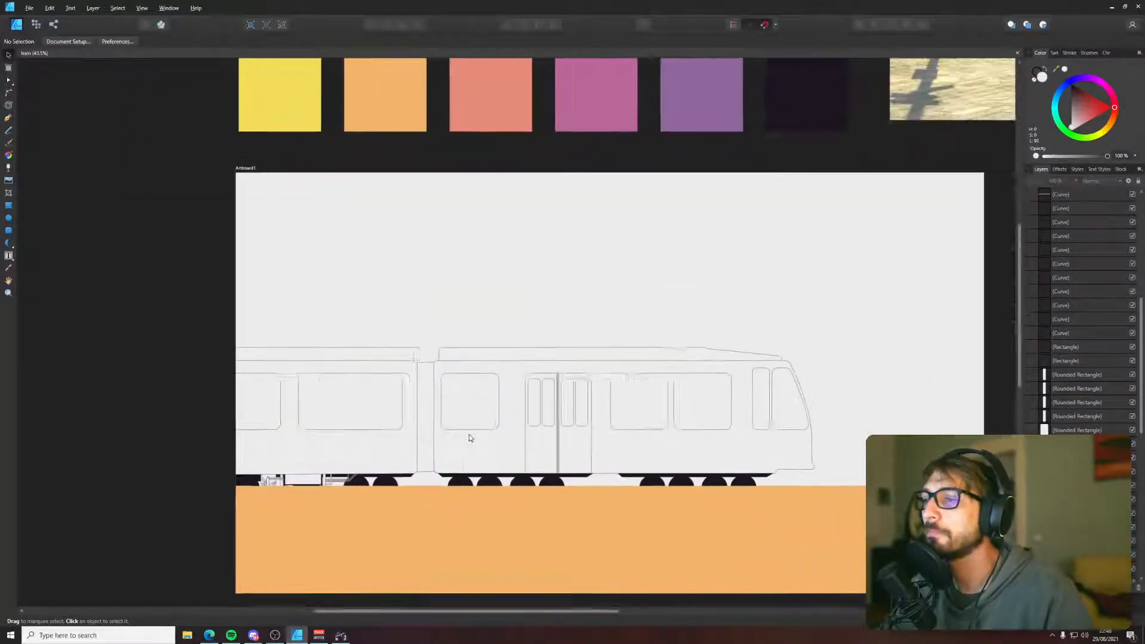
- Add nodes along the top edge of the connector between the carriages and bend its segments into upward scallops
{"action": "scroll", "coordinate": [368, 448], "scroll_direction": "up", "scroll_amount": 5}
{"action": "left_click", "coordinate": [401, 314]}
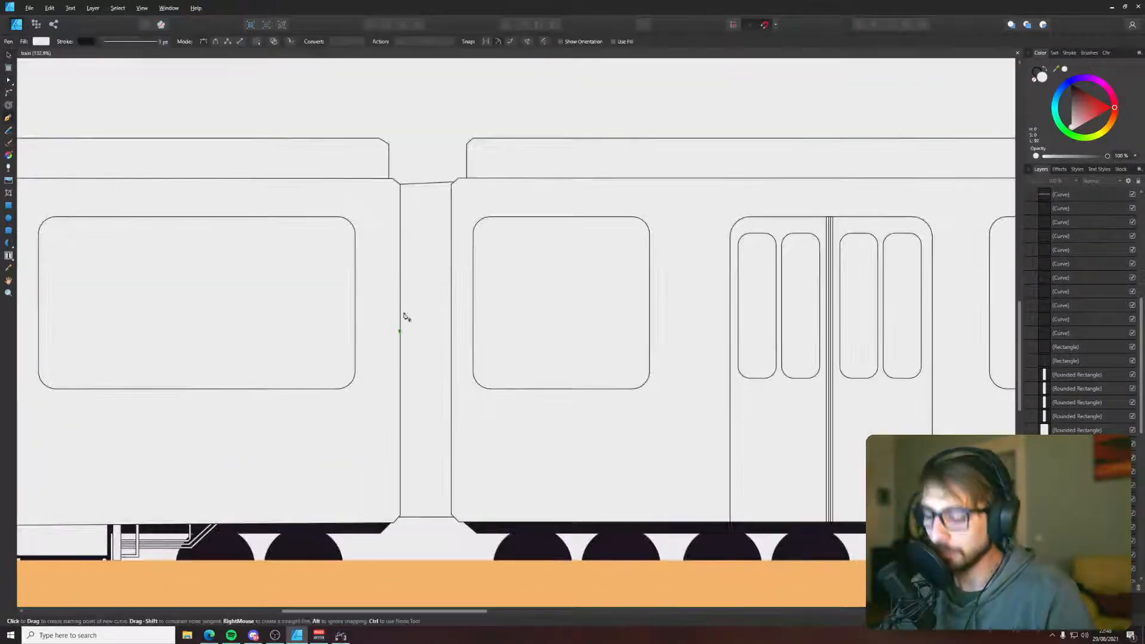
{"action": "scroll", "coordinate": [404, 205], "scroll_direction": "up", "scroll_amount": 4}
{"action": "left_click", "coordinate": [410, 165]}
{"action": "key", "text": "a"}
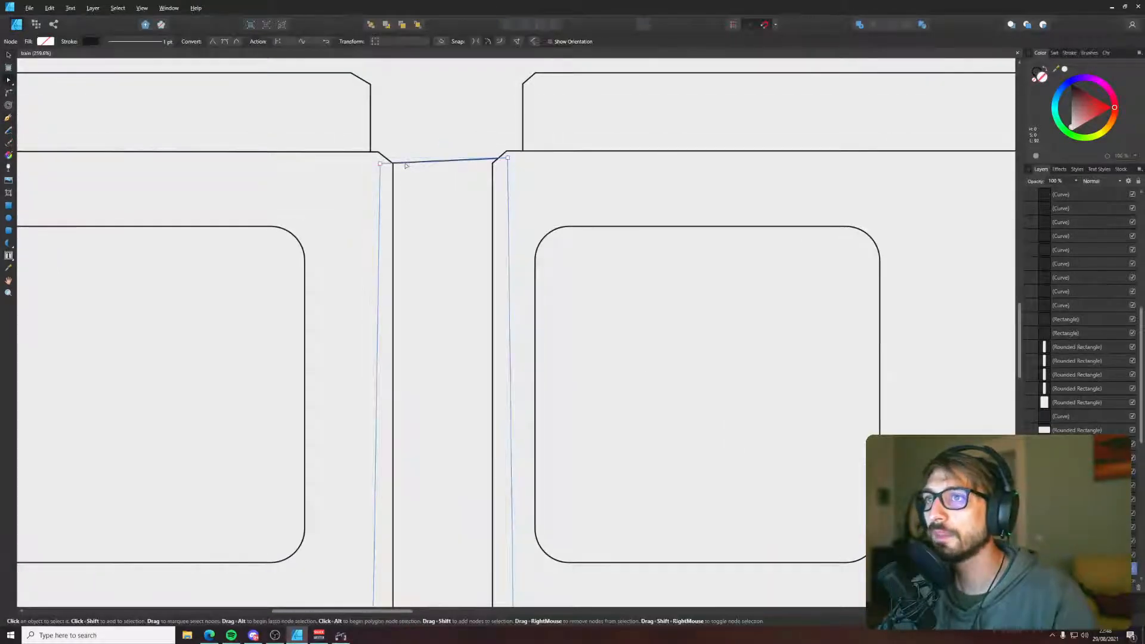
{"action": "left_click", "coordinate": [477, 160]}
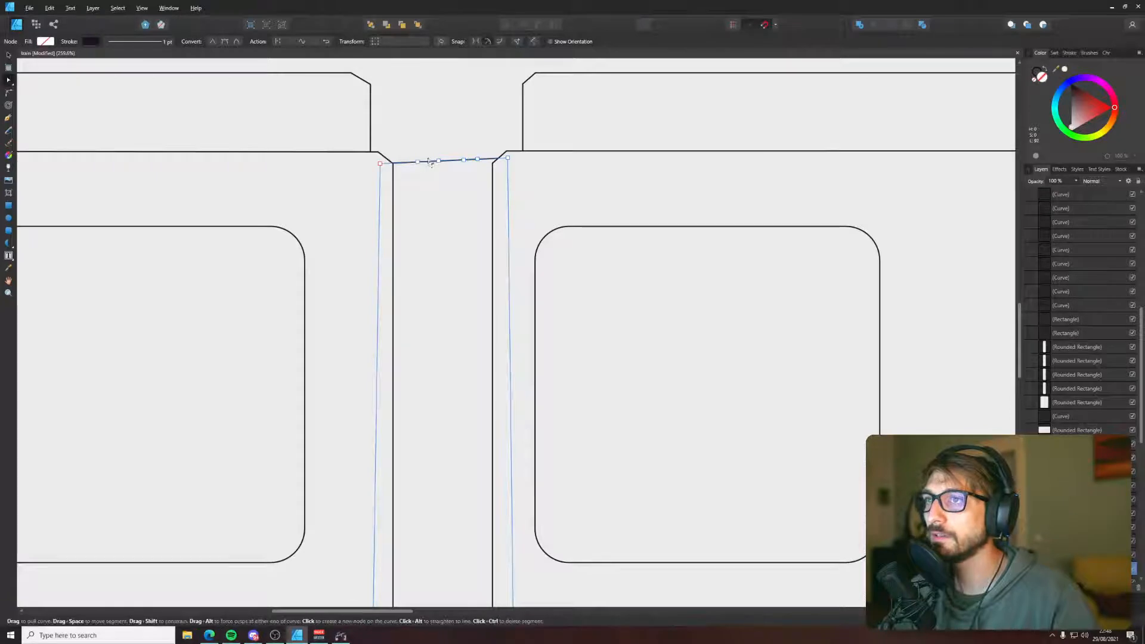
{"action": "left_click_drag", "start_coordinate": [396, 159], "coordinate": [455, 157]}
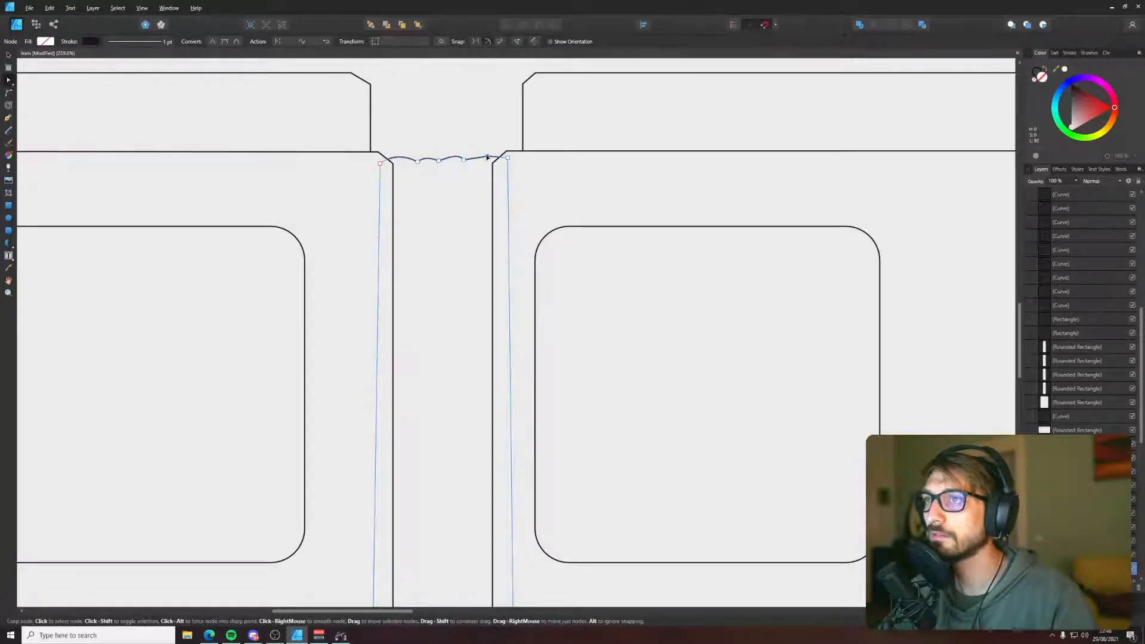
- Draw a straight vertical fold line with the Pen tool from the connector's first top scallop point to its bottom edge
{"action": "key", "text": "p"}
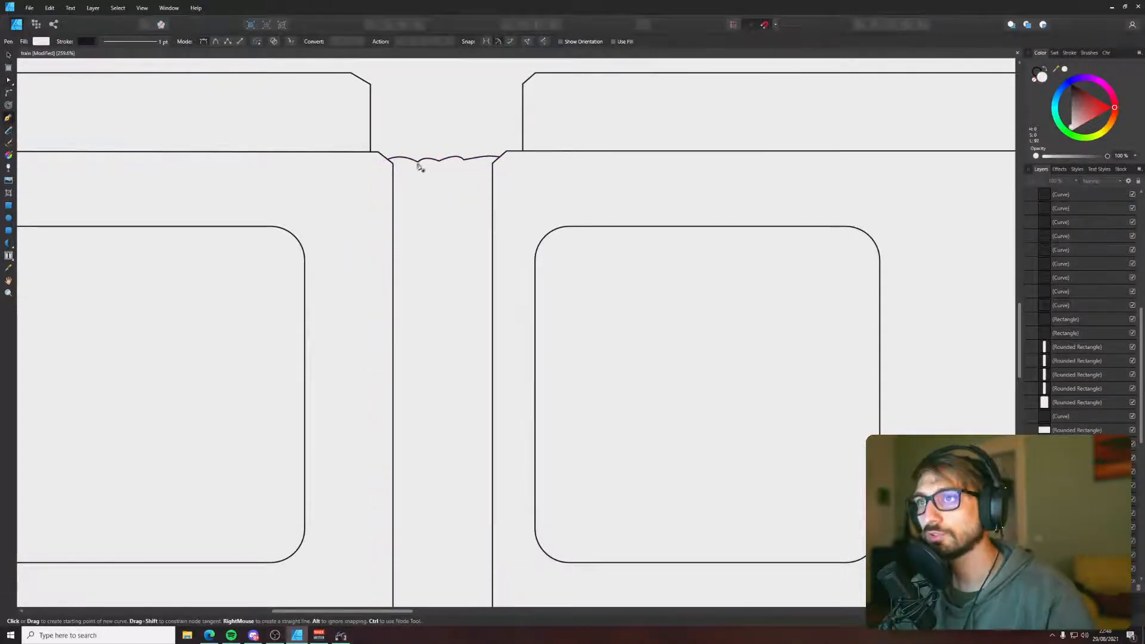
{"action": "scroll", "coordinate": [430, 209], "scroll_direction": "down", "scroll_amount": 5}
{"action": "scroll", "coordinate": [438, 319], "scroll_direction": "down", "scroll_amount": 3}
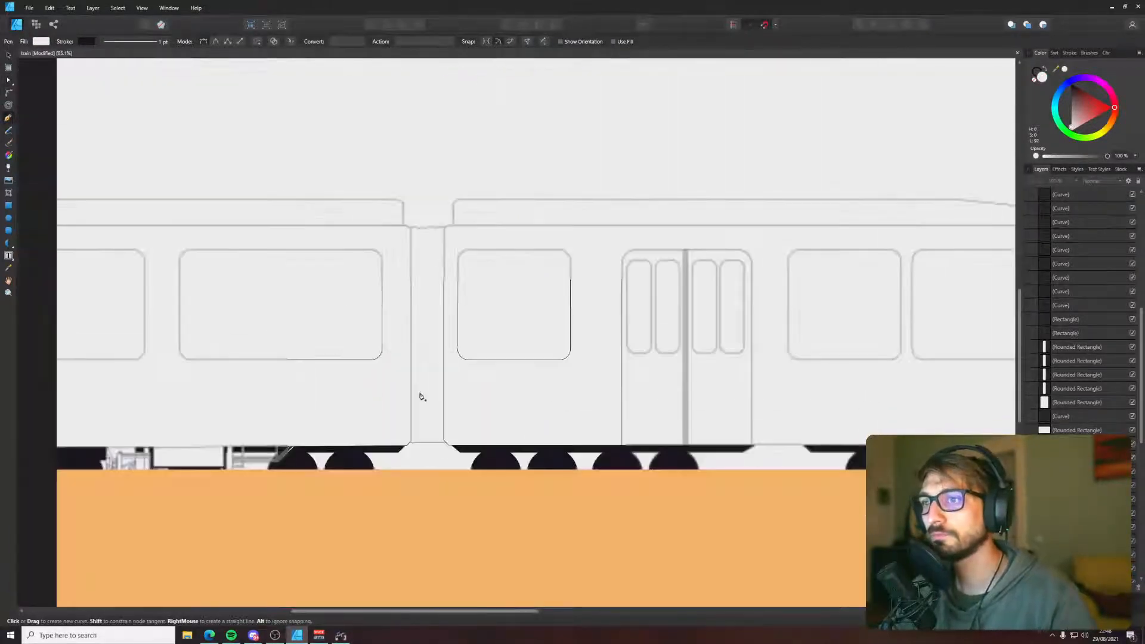
{"action": "scroll", "coordinate": [422, 396], "scroll_direction": "down", "scroll_amount": 1}
{"action": "scroll", "coordinate": [419, 451], "scroll_direction": "up", "scroll_amount": 3}
{"action": "left_click", "coordinate": [418, 425], "text": "shift"}
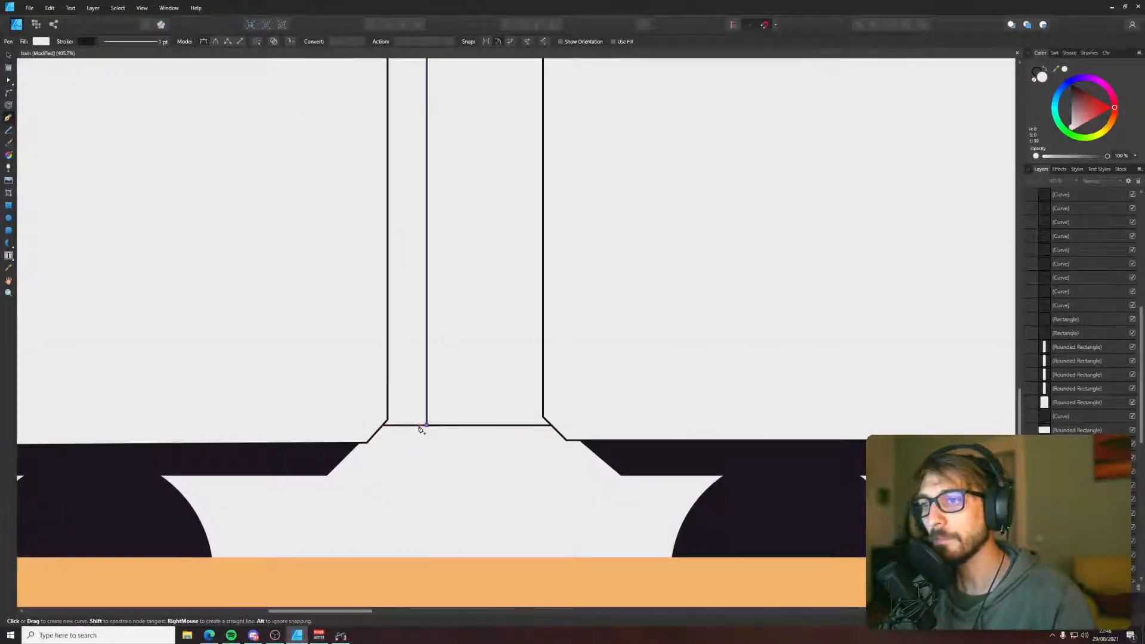
- Add nodes along the connector's bottom edge and bend its segments into downward scallops
{"action": "key", "text": "a"}
{"action": "left_click", "coordinate": [420, 425]}
{"action": "left_click", "coordinate": [464, 425]}
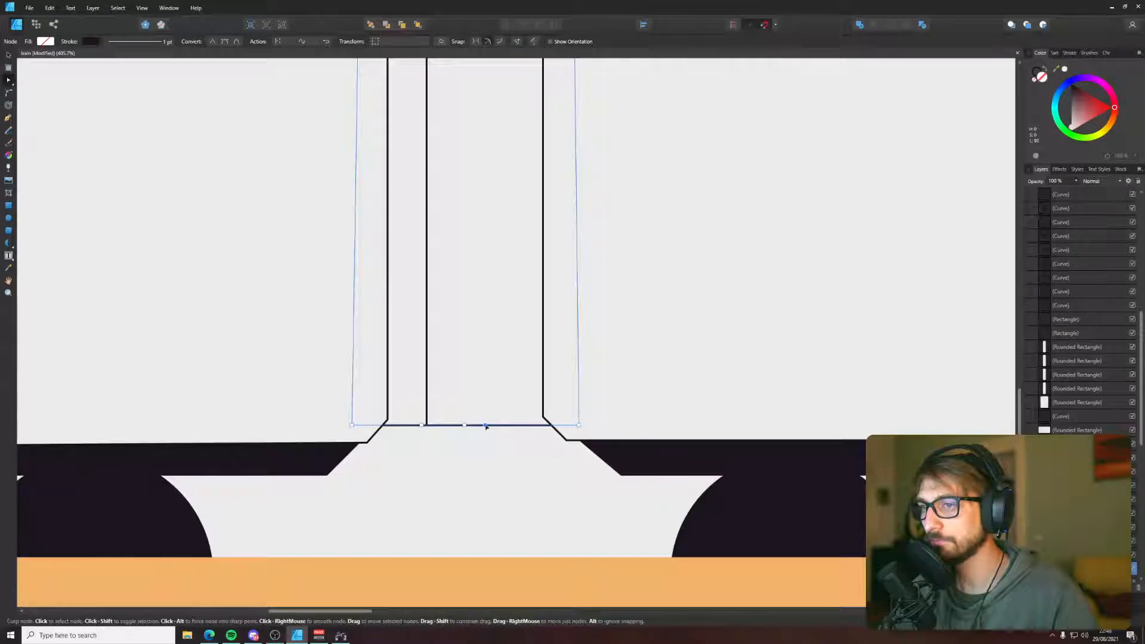
{"action": "left_click", "coordinate": [512, 425]}
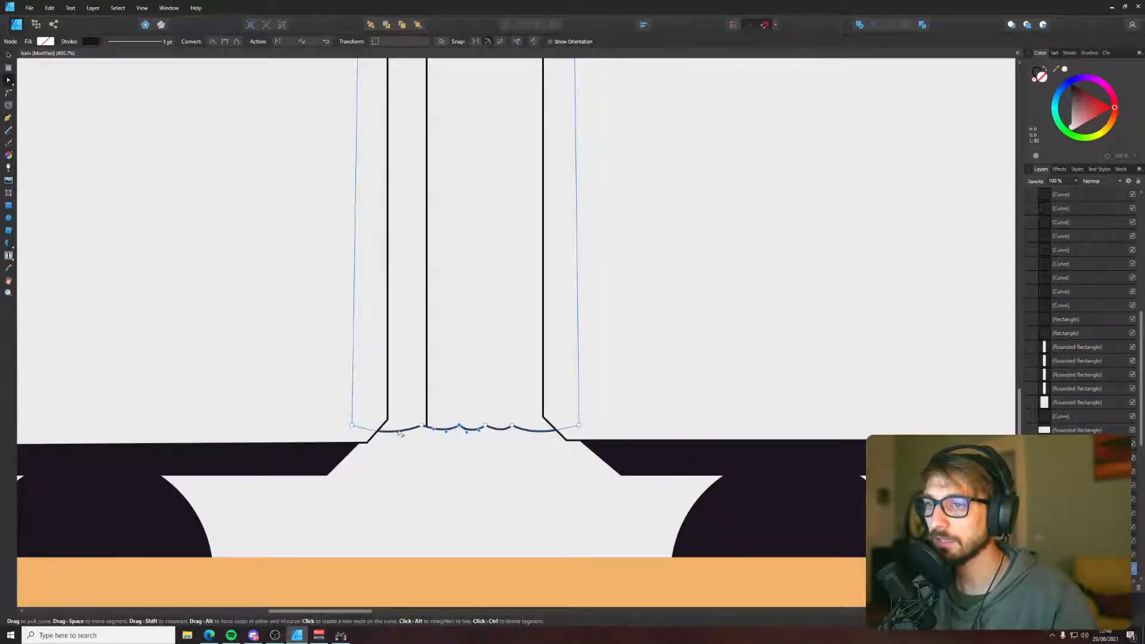
- Snap the fold line's lower end to the first bottom scallop point and place three copies at the remaining points
{"action": "left_click", "coordinate": [426, 416]}
{"action": "left_click_drag", "start_coordinate": [426, 426], "coordinate": [422, 426]}
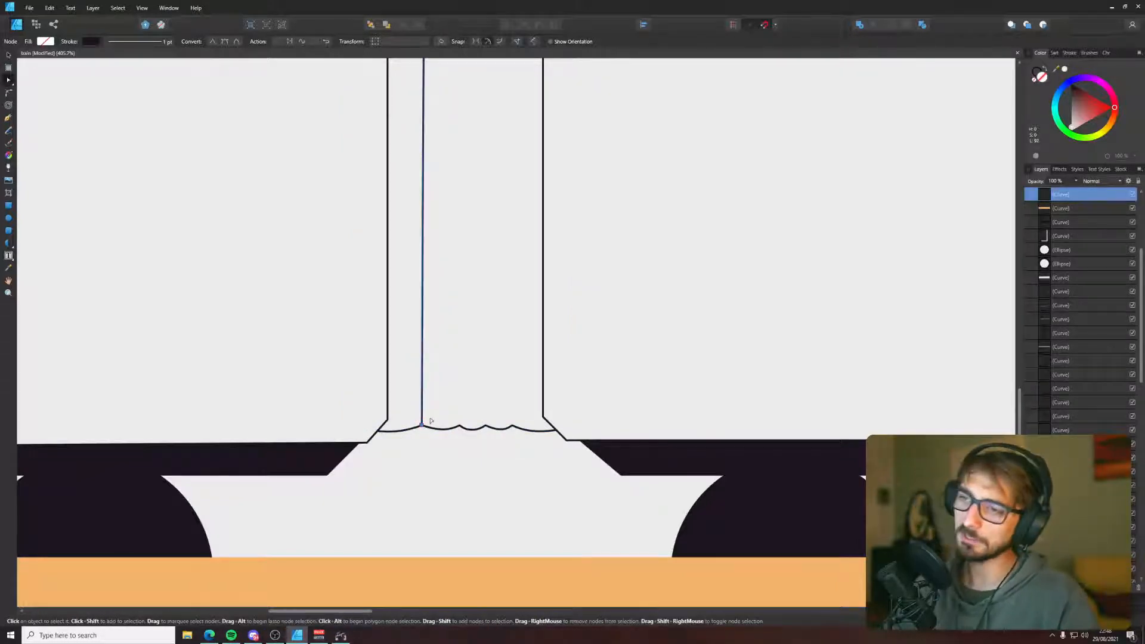
{"action": "key", "text": "v"}
{"action": "left_click_drag", "start_coordinate": [422, 408], "coordinate": [513, 400]}
{"action": "scroll", "coordinate": [512, 400], "scroll_direction": "down", "scroll_amount": 5}
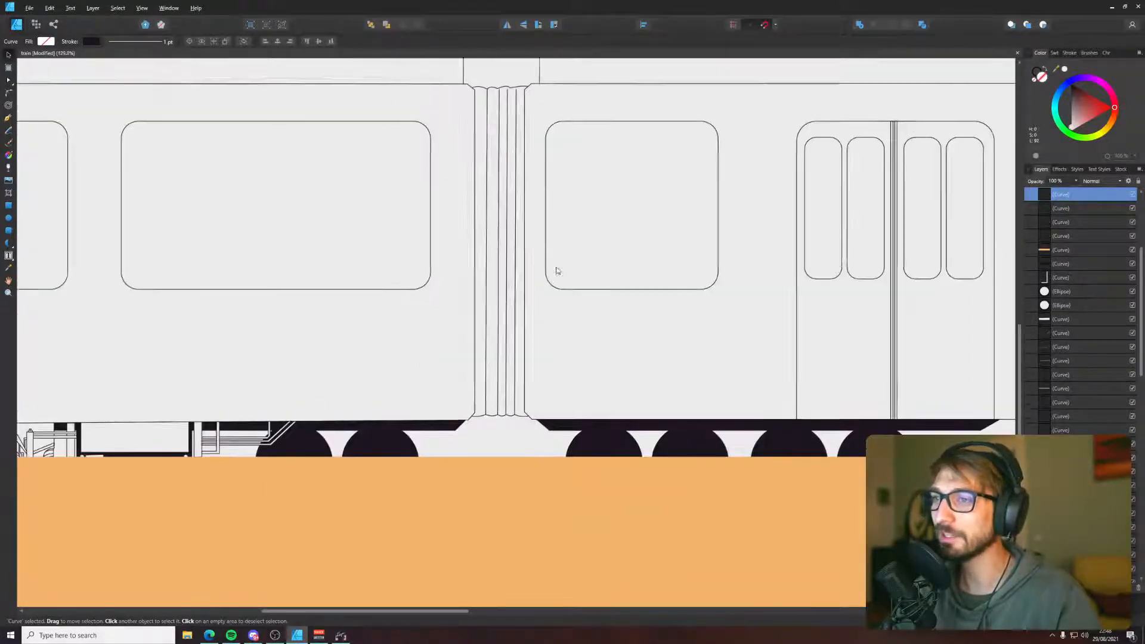
- Move the top ends of the second and third fold lines onto the matching scallop points of the connector's top edge
{"action": "scroll", "coordinate": [513, 316], "scroll_direction": "up", "scroll_amount": 8}
{"action": "left_click", "coordinate": [502, 311]}
{"action": "key", "text": "a"}
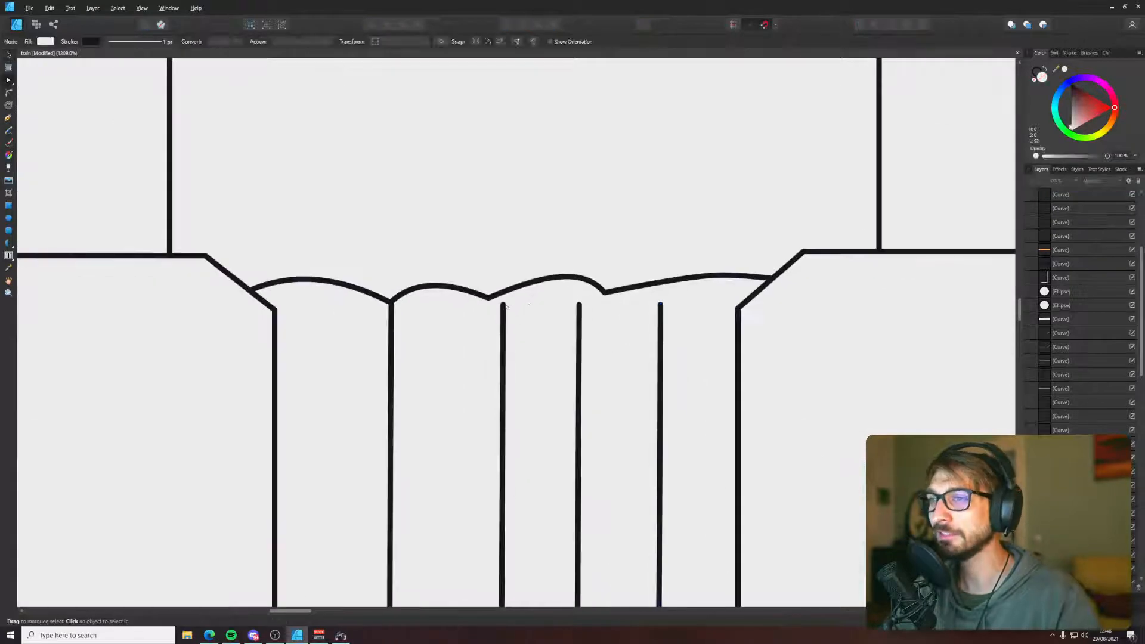
{"action": "left_click_drag", "start_coordinate": [503, 304], "coordinate": [486, 296]}
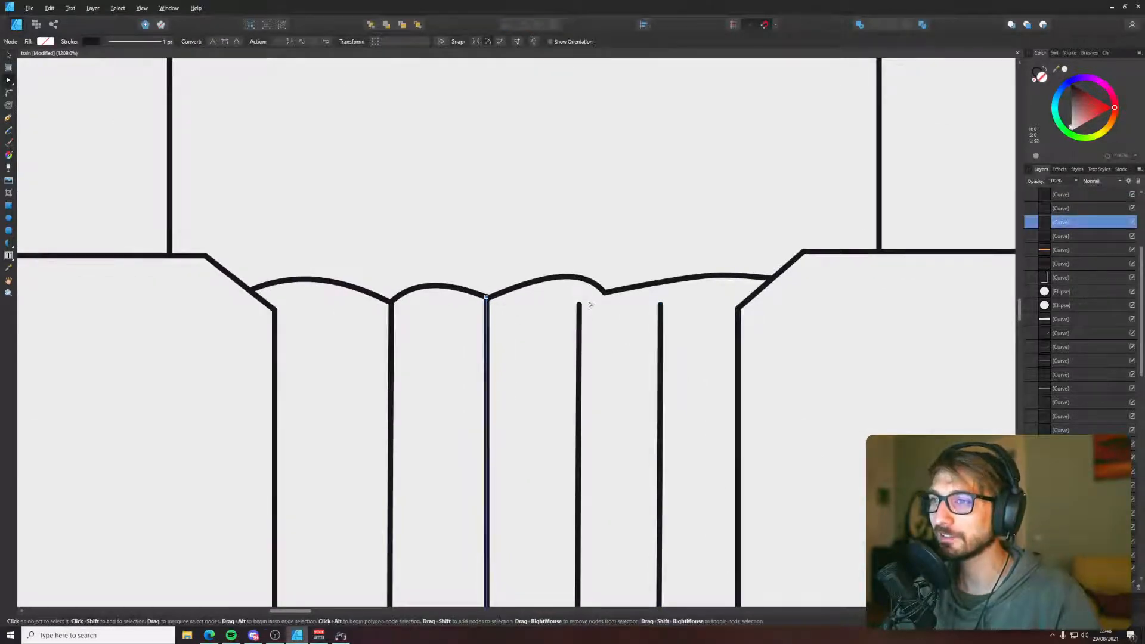
{"action": "left_click_drag", "start_coordinate": [579, 306], "coordinate": [604, 292]}
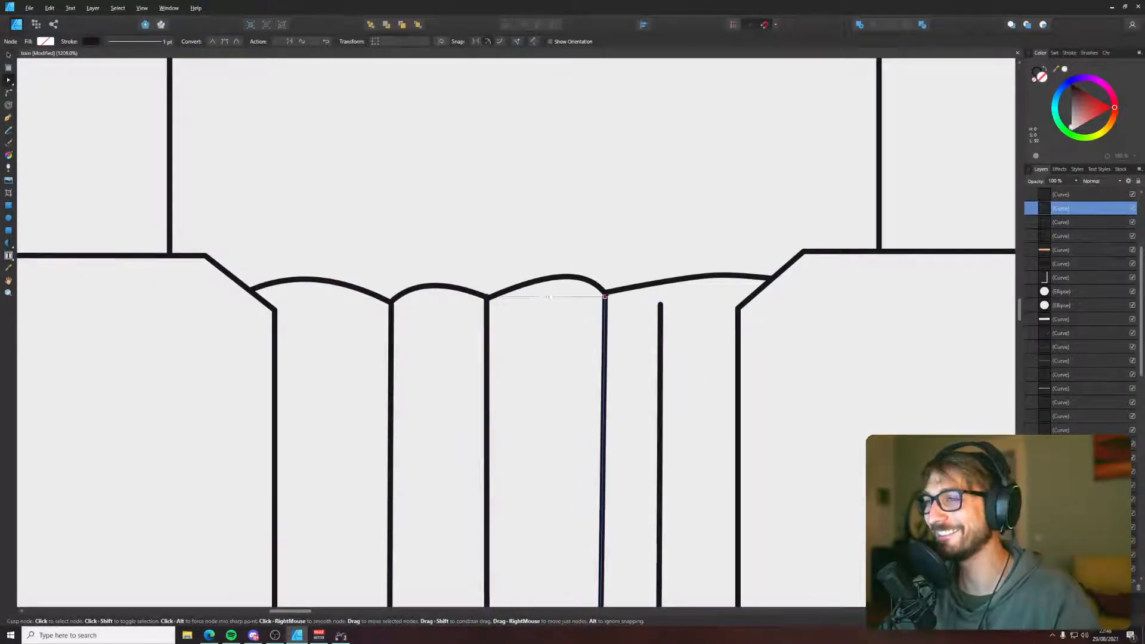
- Add a sharp node on the top edge at the fourth fold line and curve the segments on both sides into scallops
{"action": "left_click", "coordinate": [679, 283]}
{"action": "left_click_drag", "start_coordinate": [713, 276], "coordinate": [661, 305]}
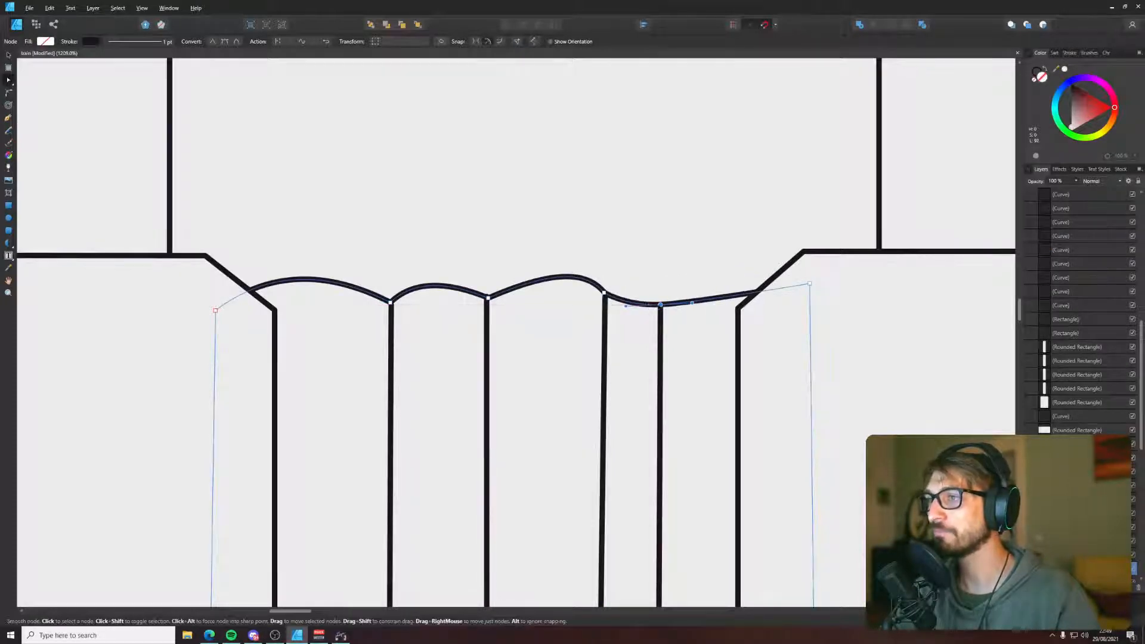
{"action": "left_click", "coordinate": [213, 41]}
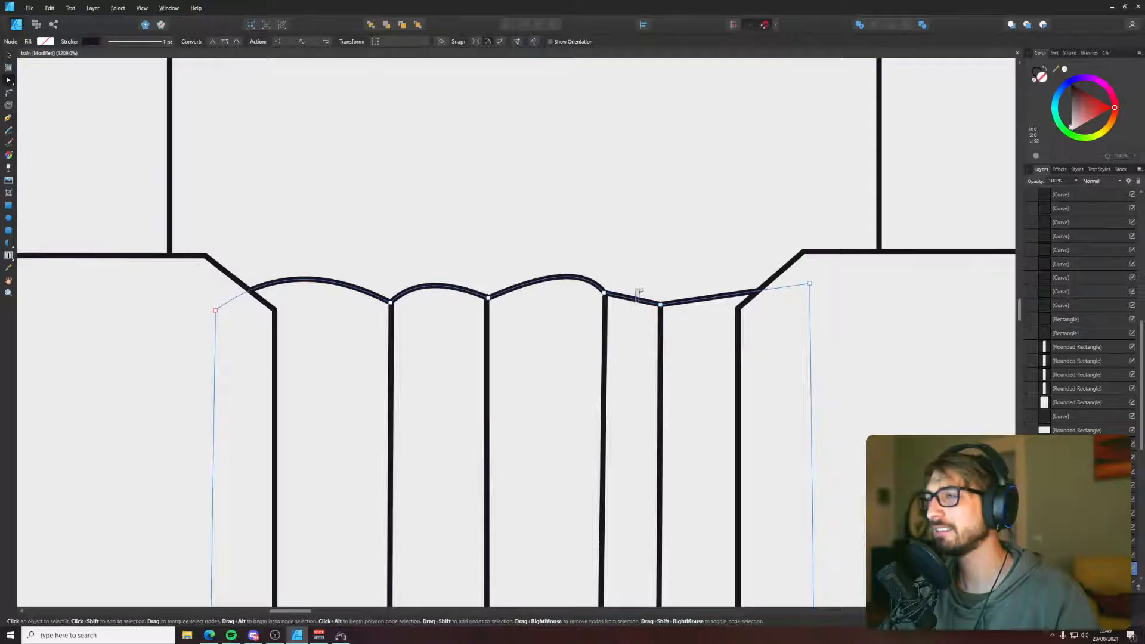
{"action": "left_click_drag", "start_coordinate": [714, 301], "coordinate": [714, 286]}
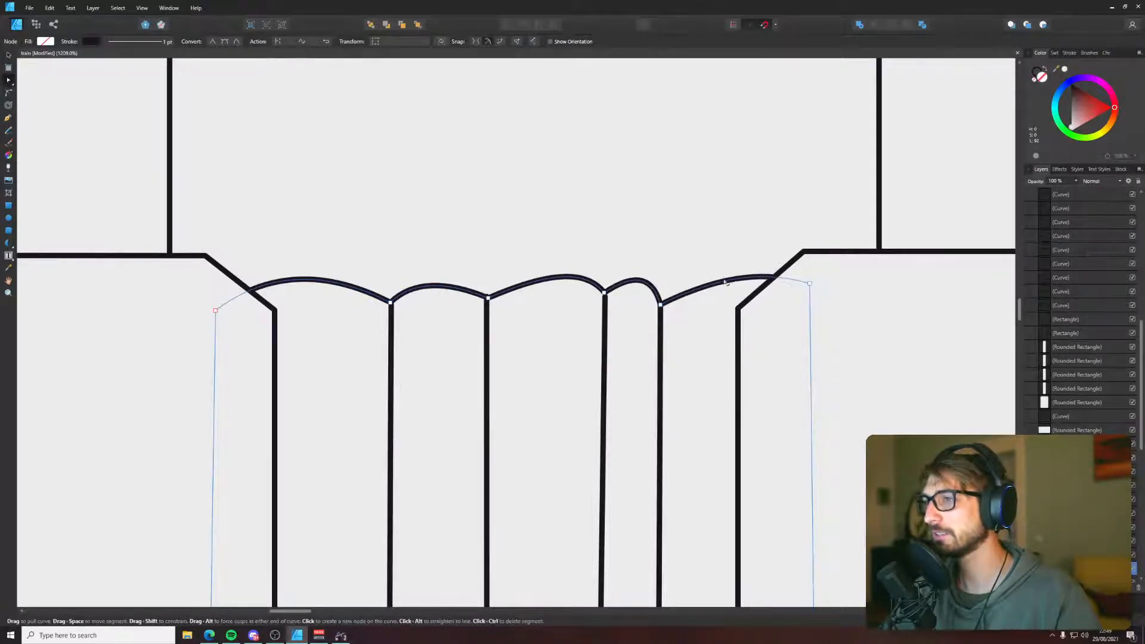
{"action": "left_click_drag", "start_coordinate": [643, 282], "coordinate": [637, 293]}
{"action": "scroll", "coordinate": [636, 294], "scroll_direction": "down", "scroll_amount": 10}
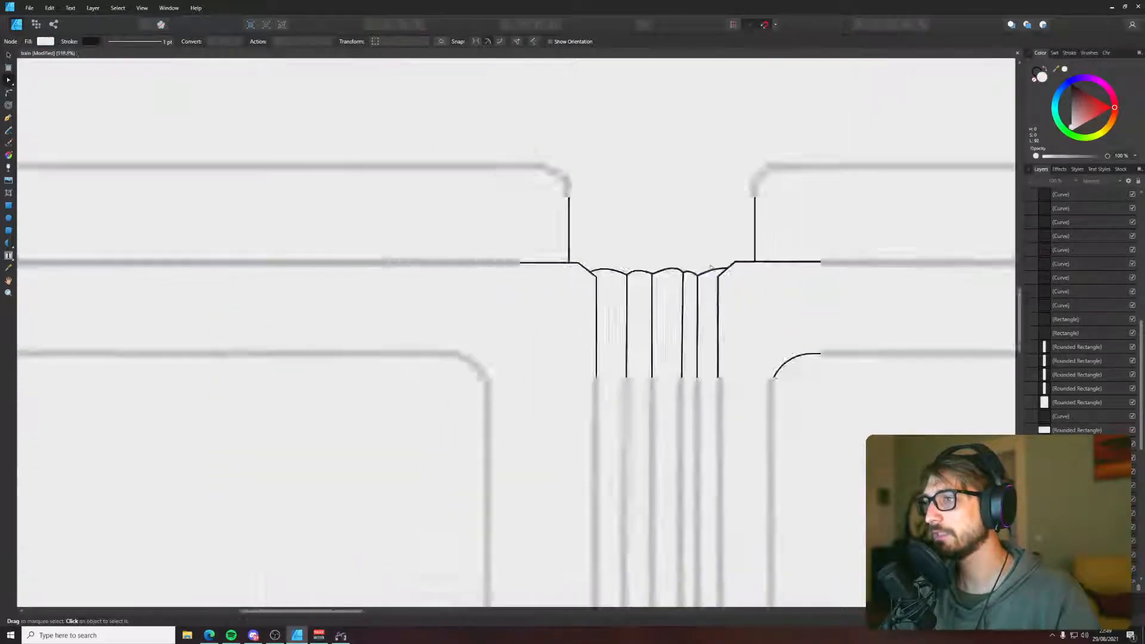
- Move the front carriage's window beside the connector slightly towards the doors, leaving it midway between connector and doors
{"action": "scroll", "coordinate": [214, 334], "scroll_direction": "right", "scroll_amount": 5}
{"action": "scroll", "coordinate": [253, 278], "scroll_direction": "up", "scroll_amount": 1}
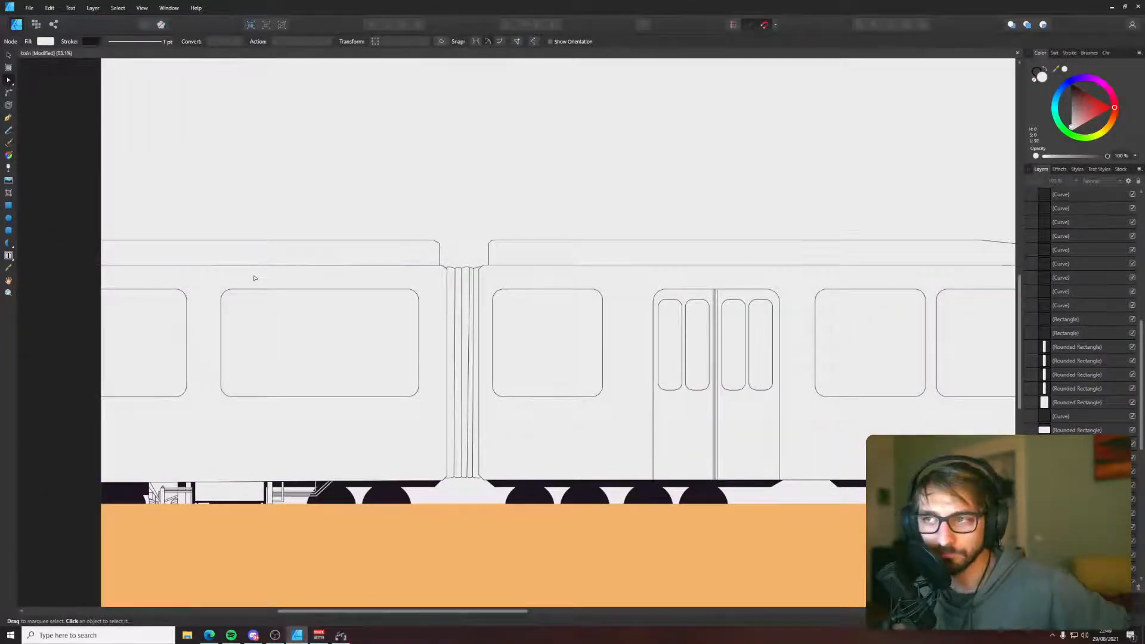
{"action": "scroll", "coordinate": [259, 279], "scroll_direction": "down", "scroll_amount": 3}
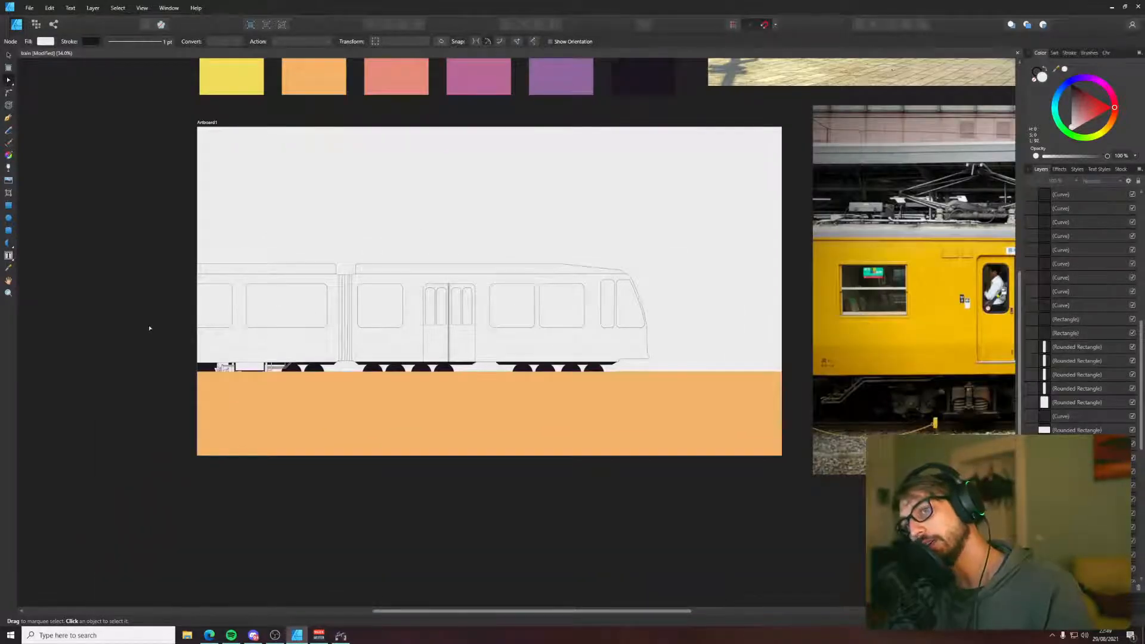
{"action": "left_click", "coordinate": [8, 55]}
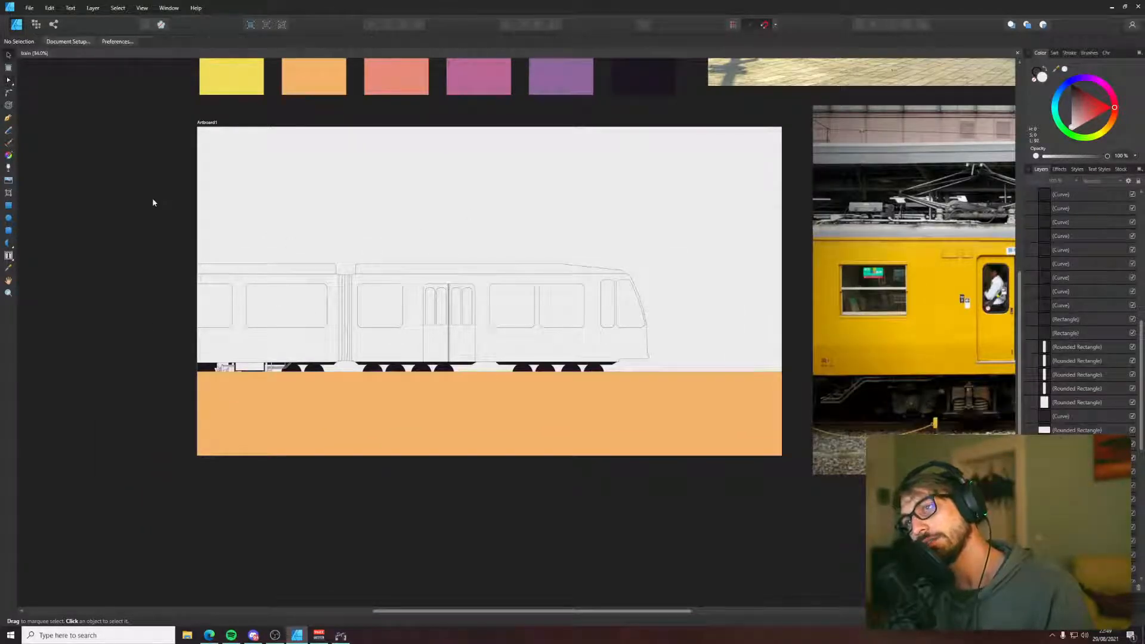
{"action": "left_click_drag", "start_coordinate": [552, 201], "coordinate": [680, 318]}
{"action": "scroll", "coordinate": [680, 318], "scroll_direction": "up", "scroll_amount": 1}
{"action": "scroll", "coordinate": [446, 456], "scroll_direction": "up", "scroll_amount": 6}
{"action": "scroll", "coordinate": [615, 223], "scroll_direction": "down", "scroll_amount": 4}
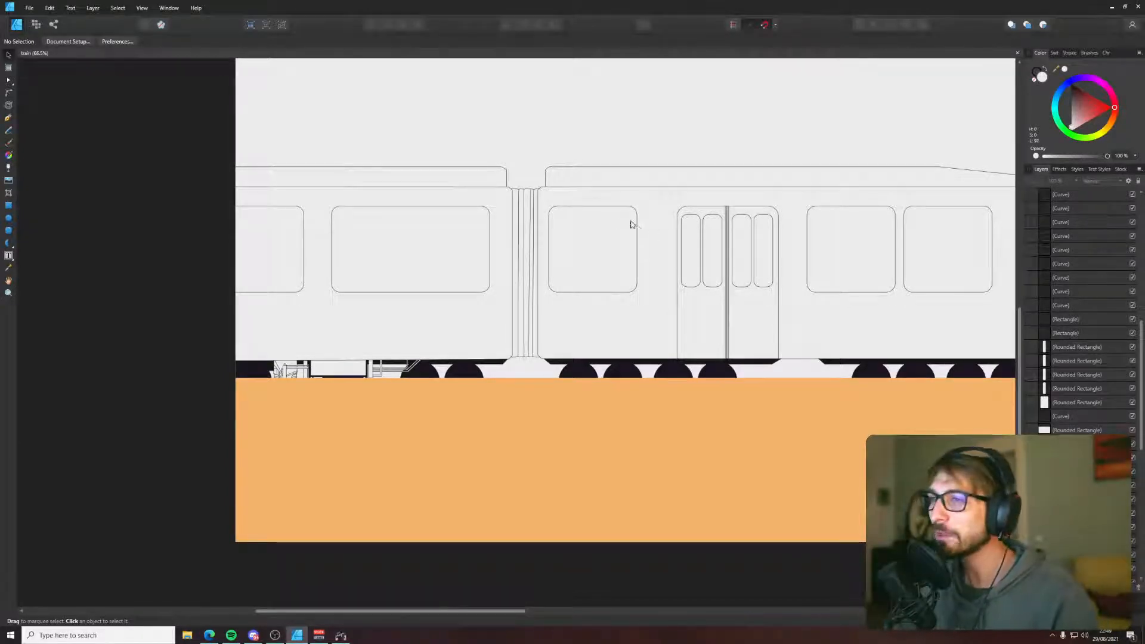
{"action": "left_click", "coordinate": [634, 220]}
{"action": "left_click_drag", "start_coordinate": [624, 213], "coordinate": [636, 215]}
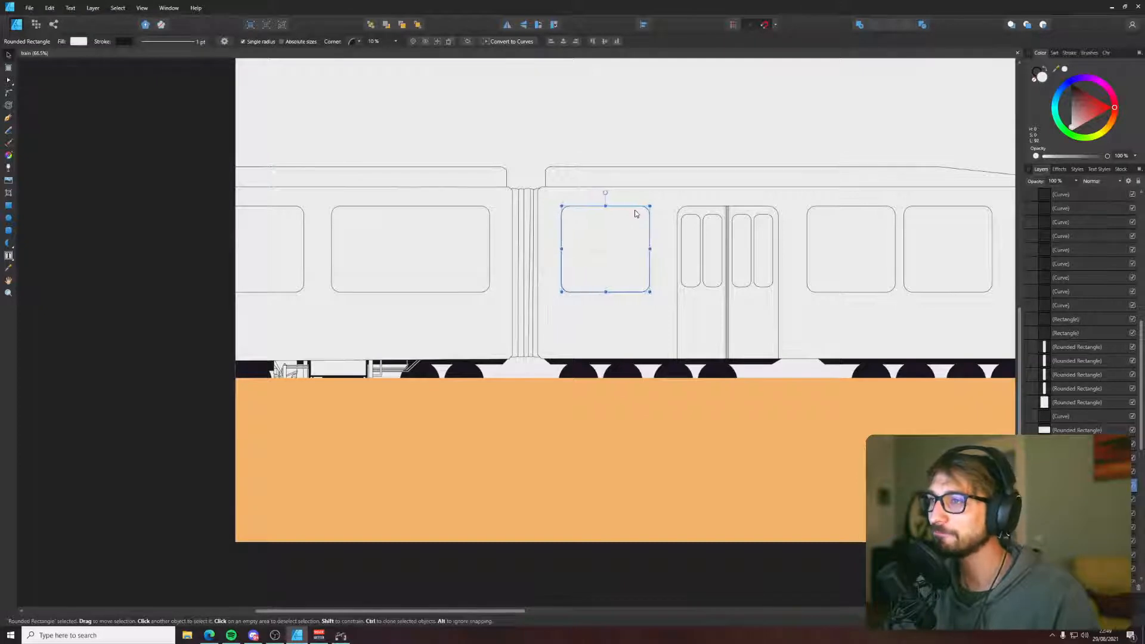
{"action": "left_click", "coordinate": [68, 303]}
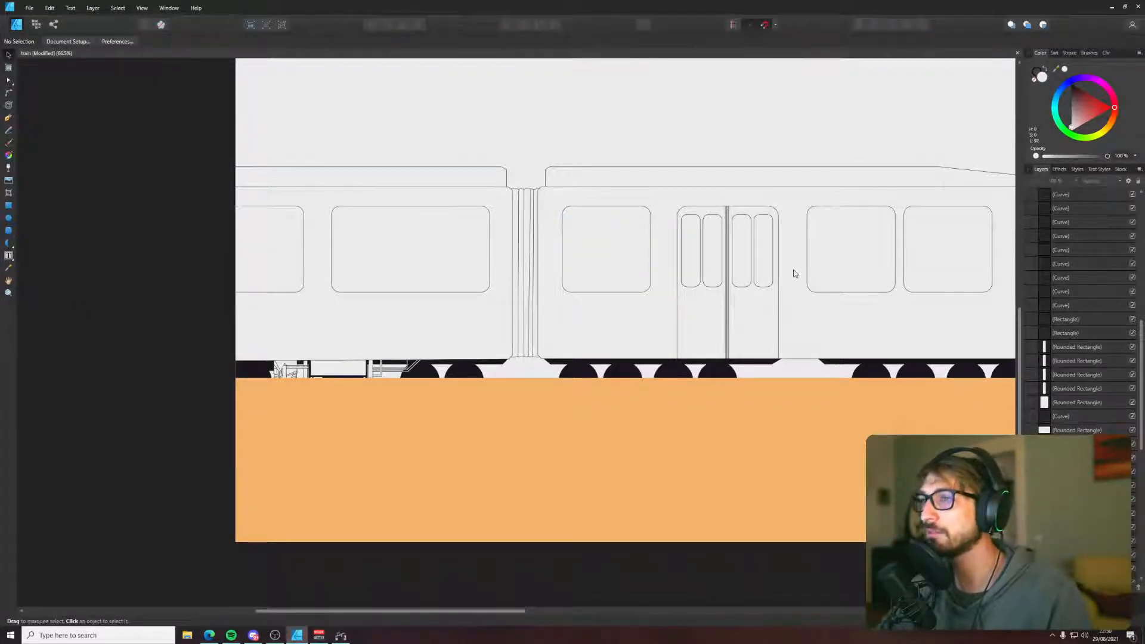
- Stretch the small pin on top of the undercarriage's vertical cylinder up to the underside of the rear carriage
{"action": "left_click_drag", "start_coordinate": [793, 280], "coordinate": [625, 271]}
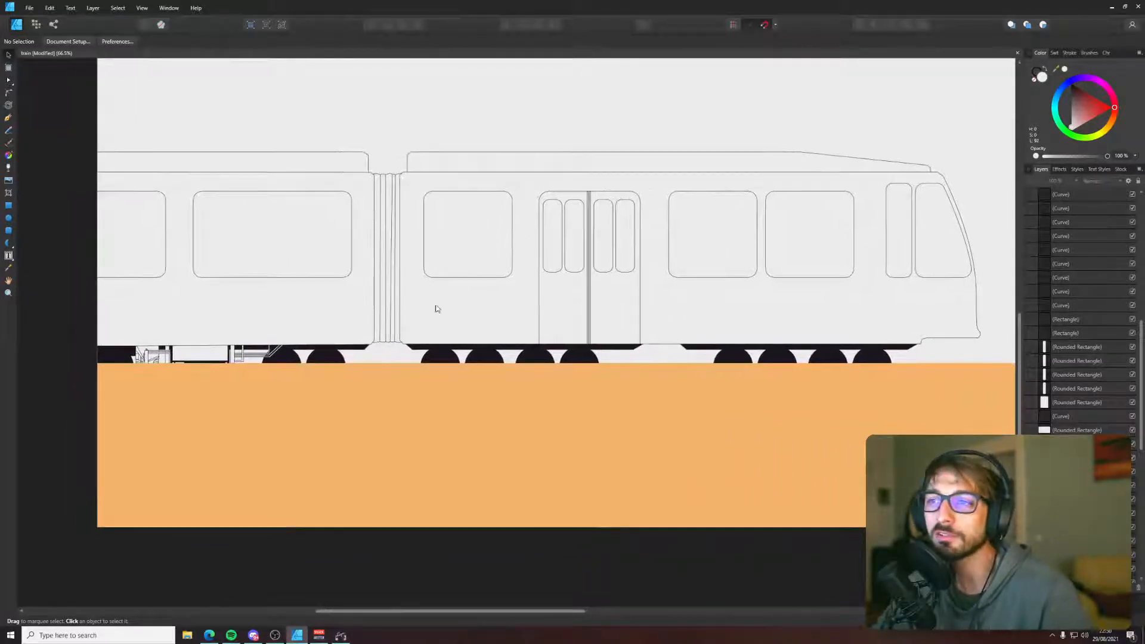
{"action": "scroll", "coordinate": [123, 414], "scroll_direction": "up", "scroll_amount": 4}
{"action": "left_click_drag", "start_coordinate": [168, 228], "coordinate": [368, 313]}
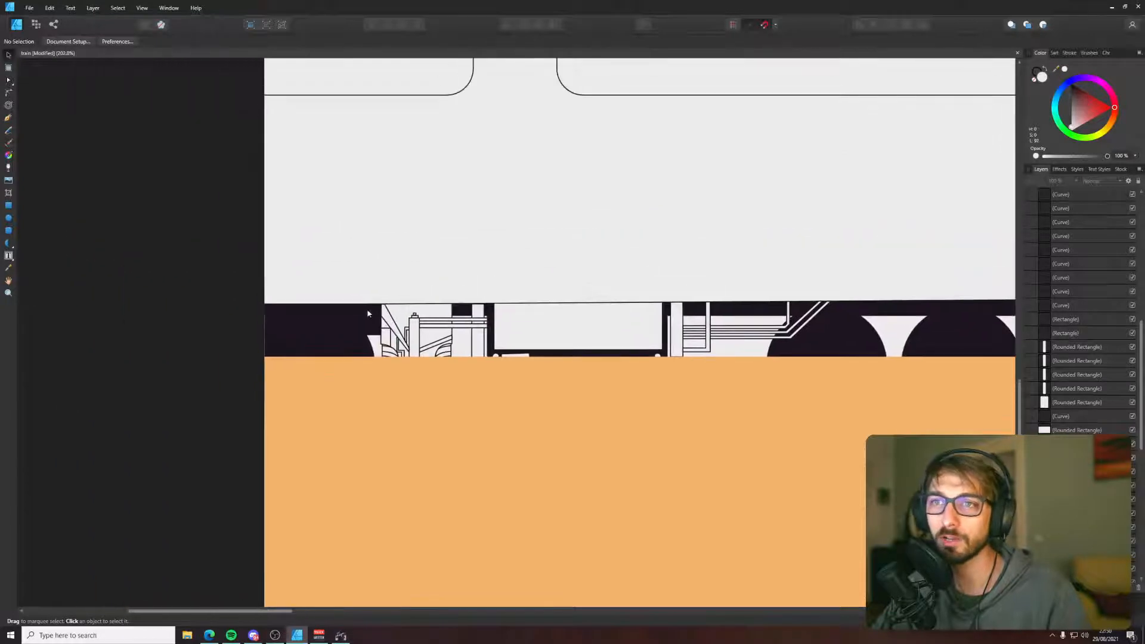
{"action": "key", "text": "p"}
{"action": "scroll", "coordinate": [411, 328], "scroll_direction": "up", "scroll_amount": 3}
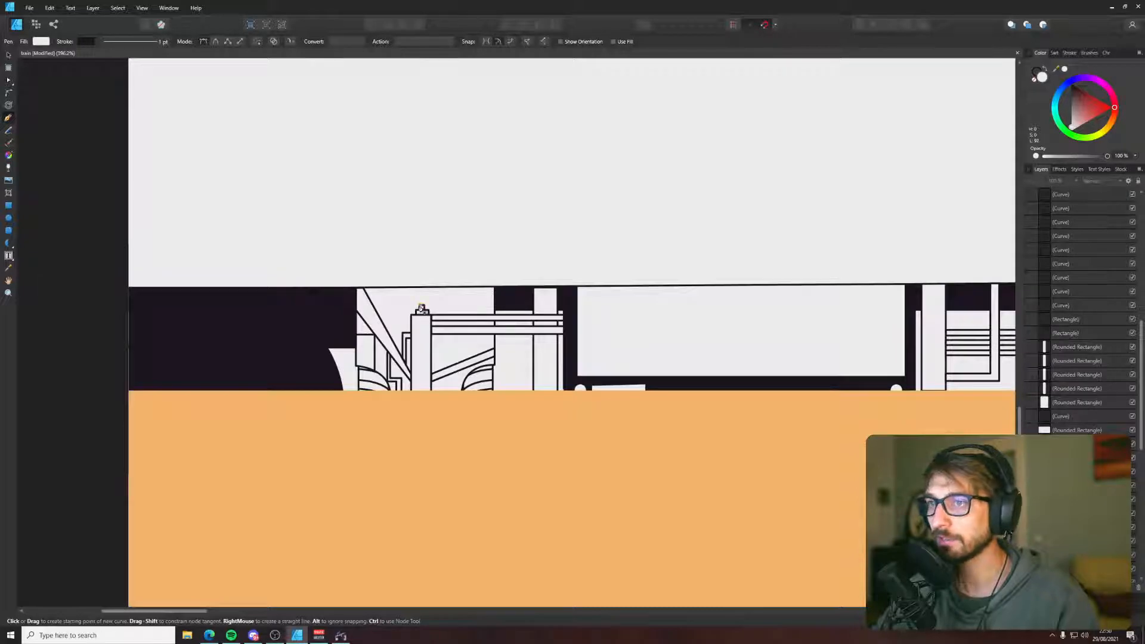
{"action": "key", "text": "v"}
{"action": "left_click", "coordinate": [422, 308]}
{"action": "left_click_drag", "start_coordinate": [421, 304], "coordinate": [423, 290]}
{"action": "key", "text": "Escape"}
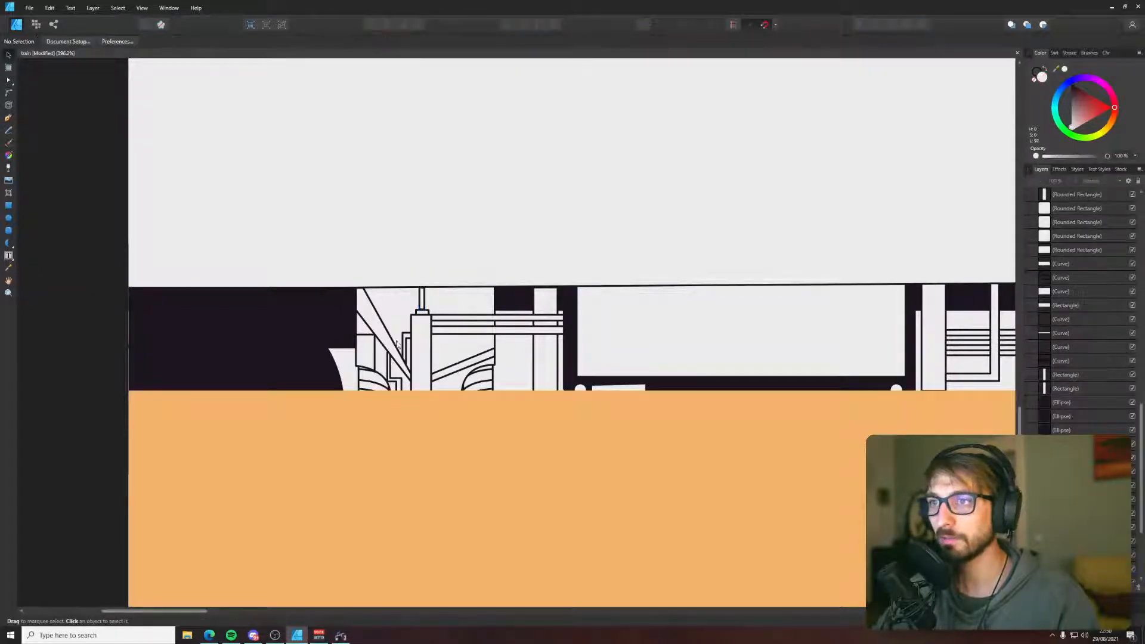
- Extend the upper horizontal undercarriage pipe leftward past the vertical cylinder and onto the dark frame
{"action": "key", "text": "p"}
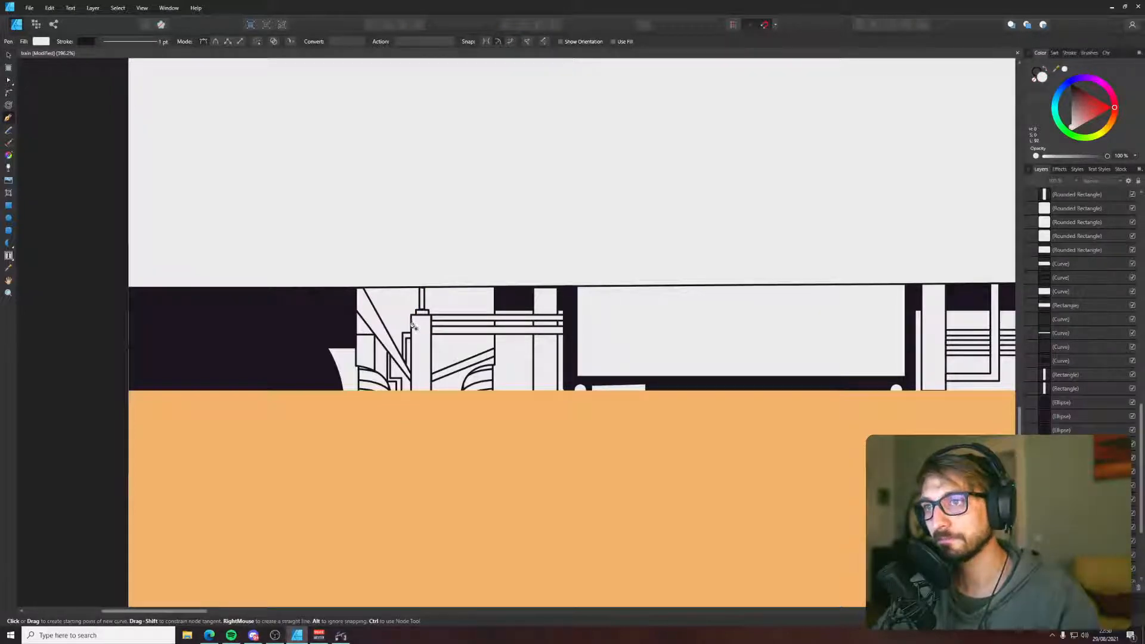
{"action": "key", "text": "v"}
{"action": "left_click_drag", "start_coordinate": [437, 316], "coordinate": [294, 317]}
{"action": "left_click", "coordinate": [90, 305]}
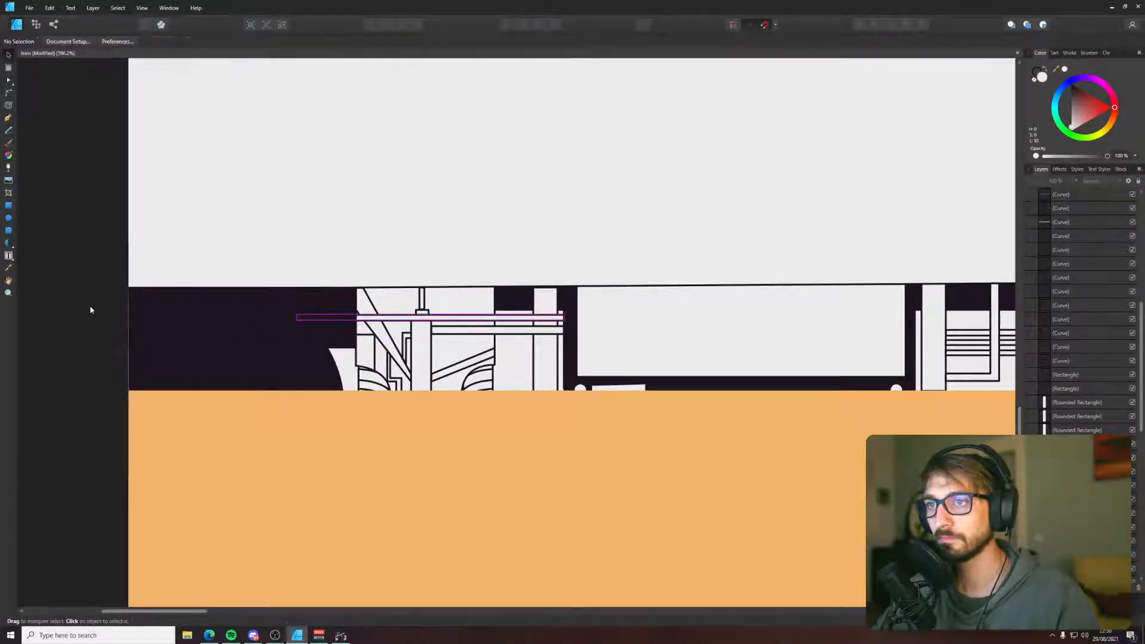
{"action": "scroll", "coordinate": [92, 308], "scroll_direction": "down", "scroll_amount": 6}
{"action": "scroll", "coordinate": [92, 309], "scroll_direction": "down", "scroll_amount": 3}
{"action": "left_click", "coordinate": [149, 370]}
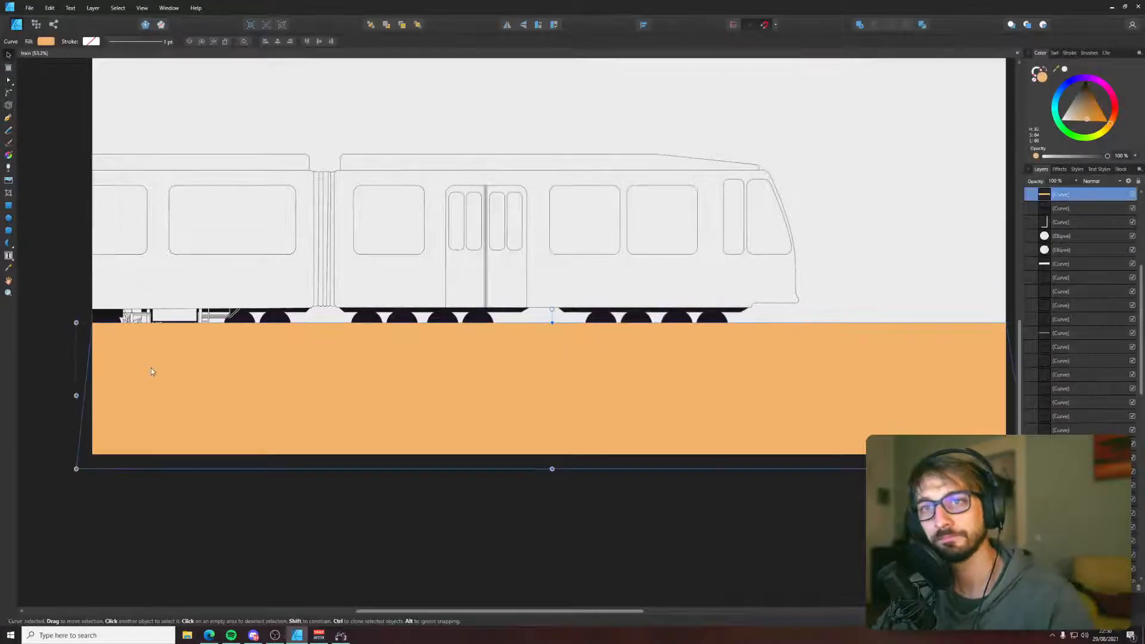
{"action": "left_click_drag", "start_coordinate": [168, 376], "coordinate": [222, 421]}
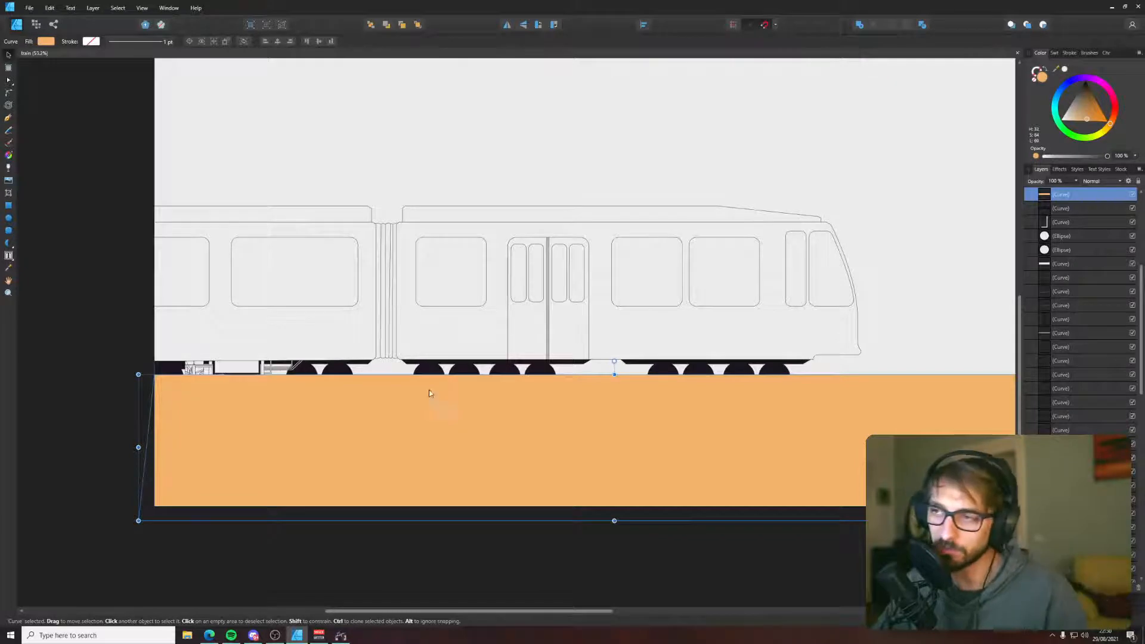
- Draw an open three-sided bracket outline with the Pen tool across the two rear-carriage wheels nearest the connector
{"action": "left_click_drag", "start_coordinate": [429, 389], "coordinate": [452, 424]}
{"action": "scroll", "coordinate": [451, 427], "scroll_direction": "up", "scroll_amount": 3}
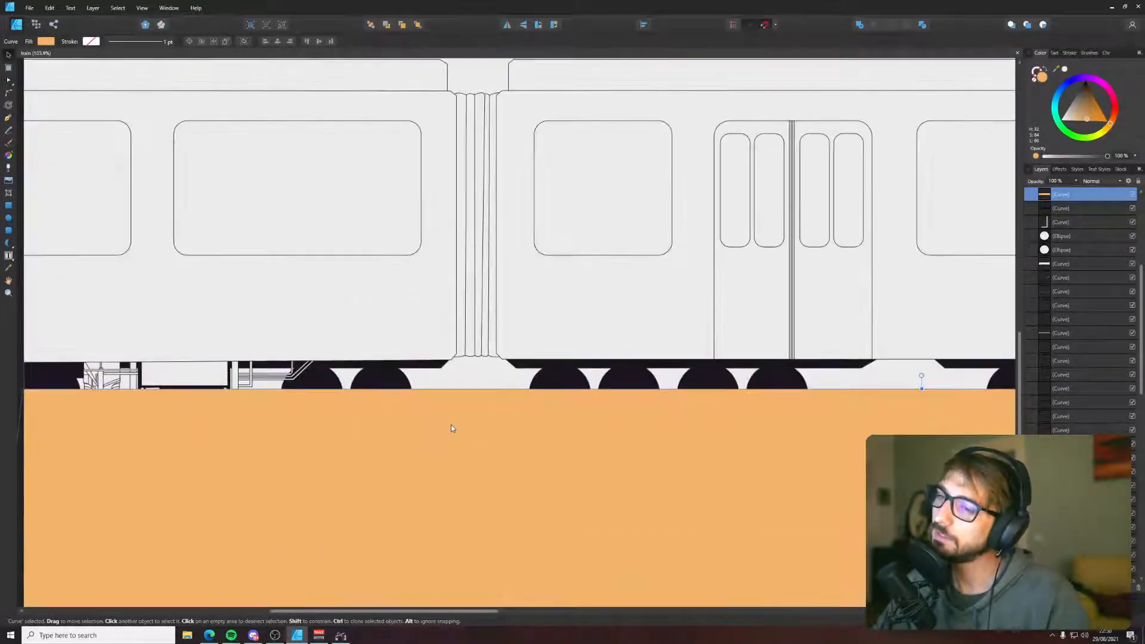
{"action": "key", "text": "p"}
{"action": "scroll", "coordinate": [325, 373], "scroll_direction": "up", "scroll_amount": 4}
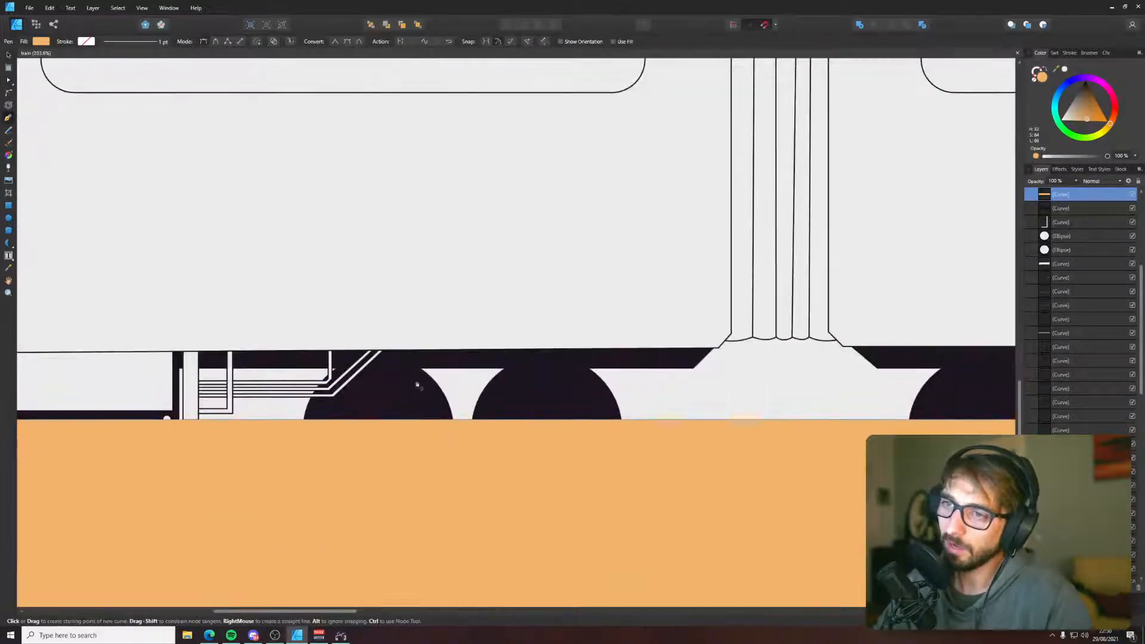
{"action": "scroll", "coordinate": [626, 370], "scroll_direction": "down", "scroll_amount": 3}
{"action": "scroll", "coordinate": [656, 366], "scroll_direction": "up", "scroll_amount": 2}
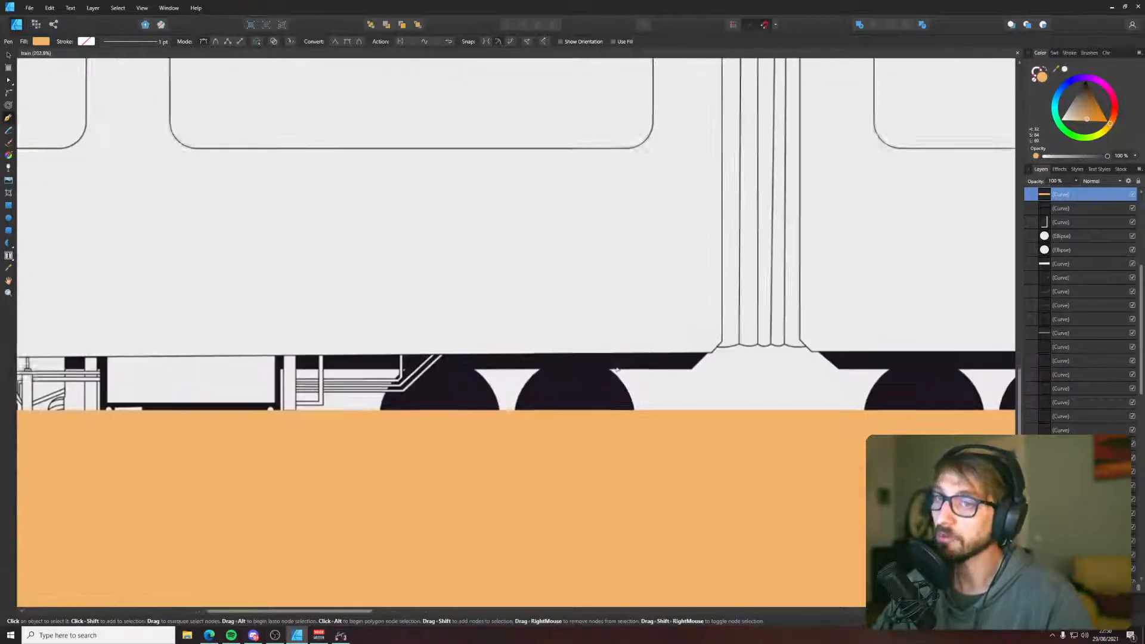
{"action": "left_click", "coordinate": [663, 363]}
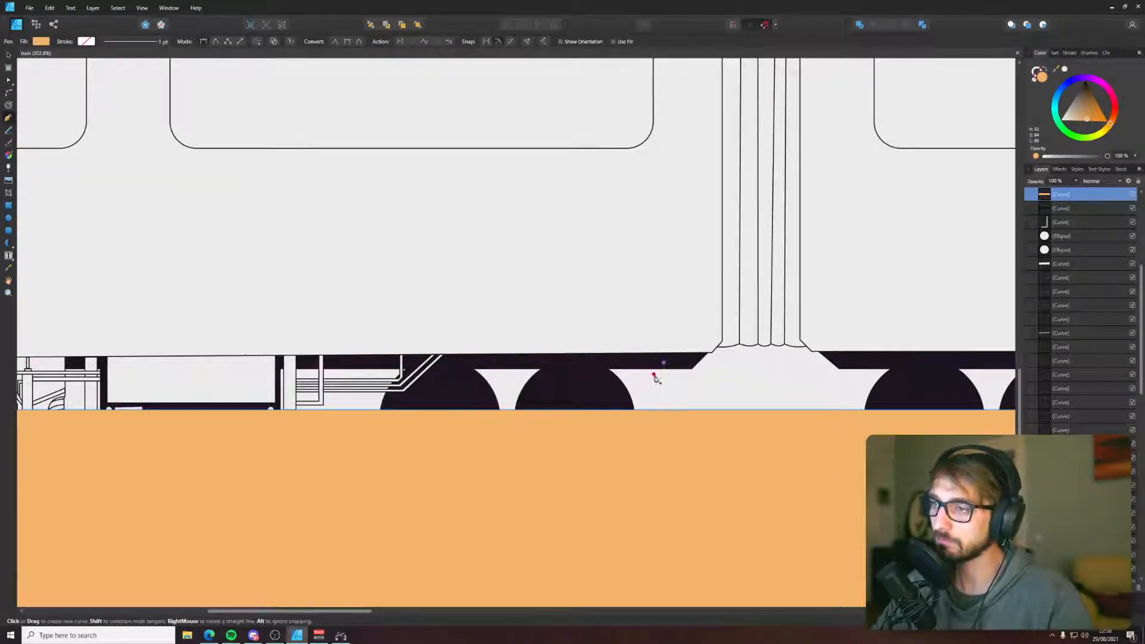
{"action": "left_click", "coordinate": [663, 390]}
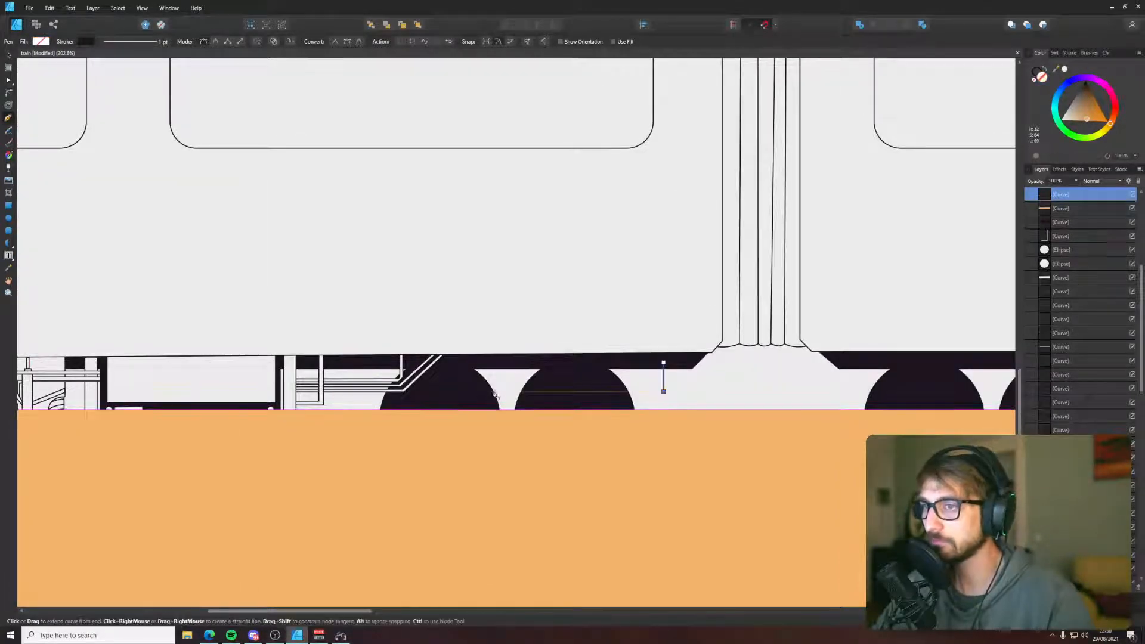
{"action": "left_click", "coordinate": [471, 392]}
{"action": "left_click", "coordinate": [471, 362]}
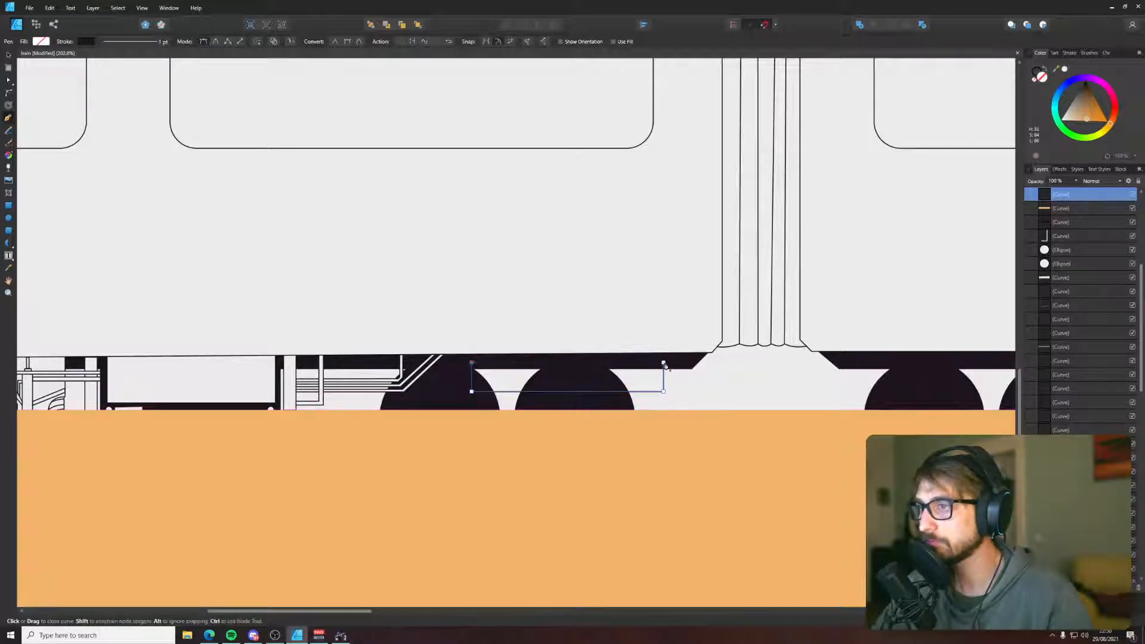
- Stretch the bracket outline leftward over the pipes and send it behind the wheels
{"action": "key", "text": "v"}
{"action": "left_click_drag", "start_coordinate": [471, 376], "coordinate": [342, 371]}
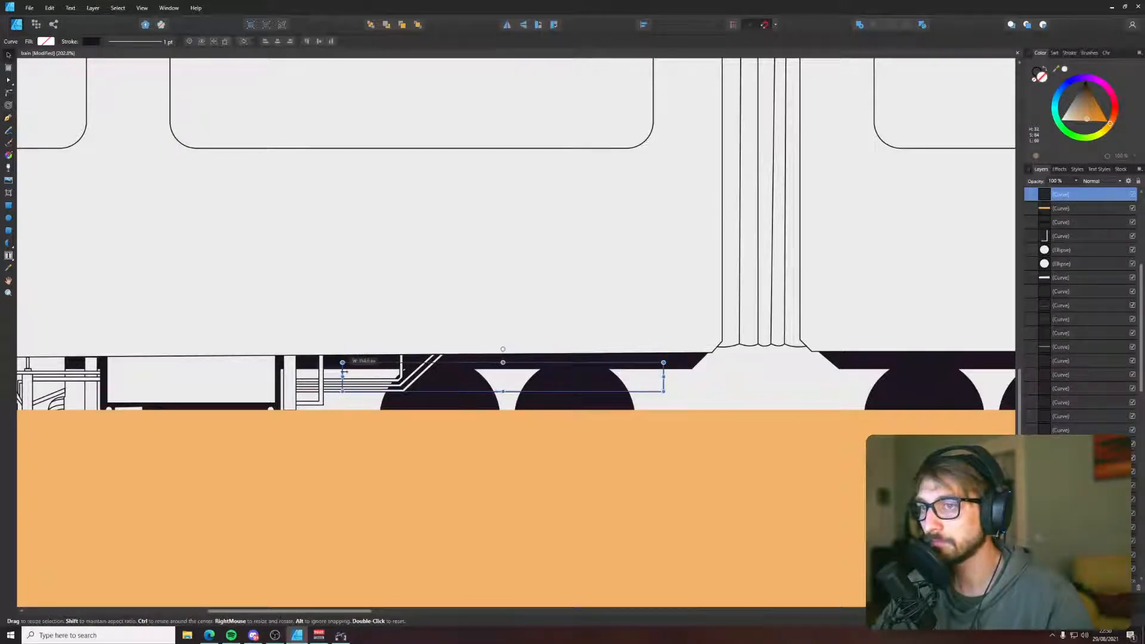
{"action": "left_click", "coordinate": [583, 446]}
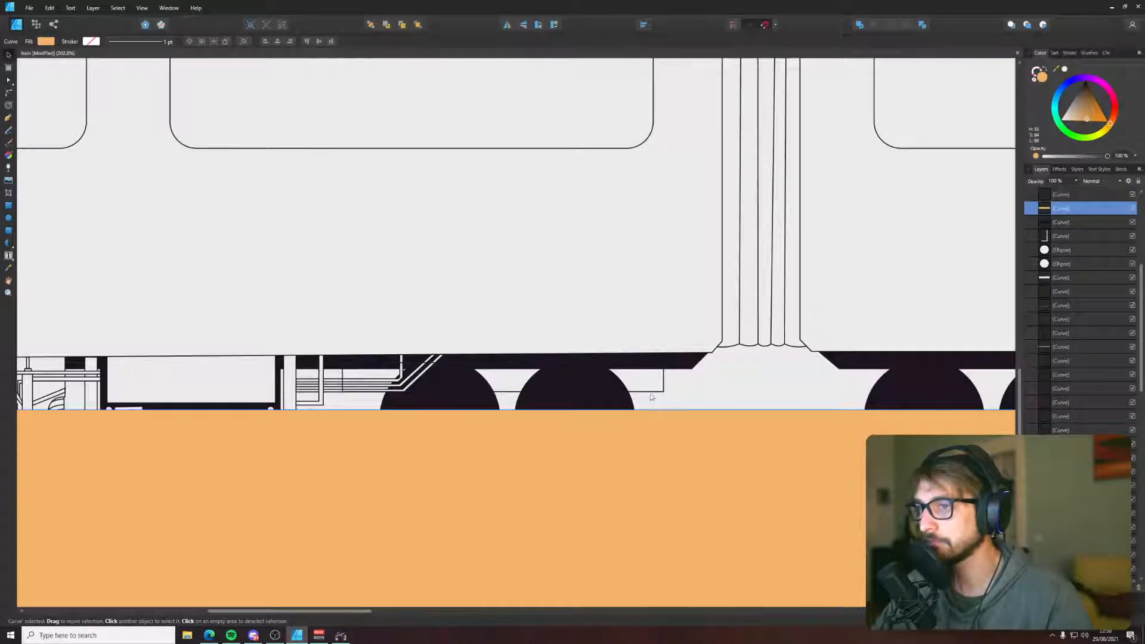
{"action": "scroll", "coordinate": [639, 393], "scroll_direction": "up", "scroll_amount": 4}
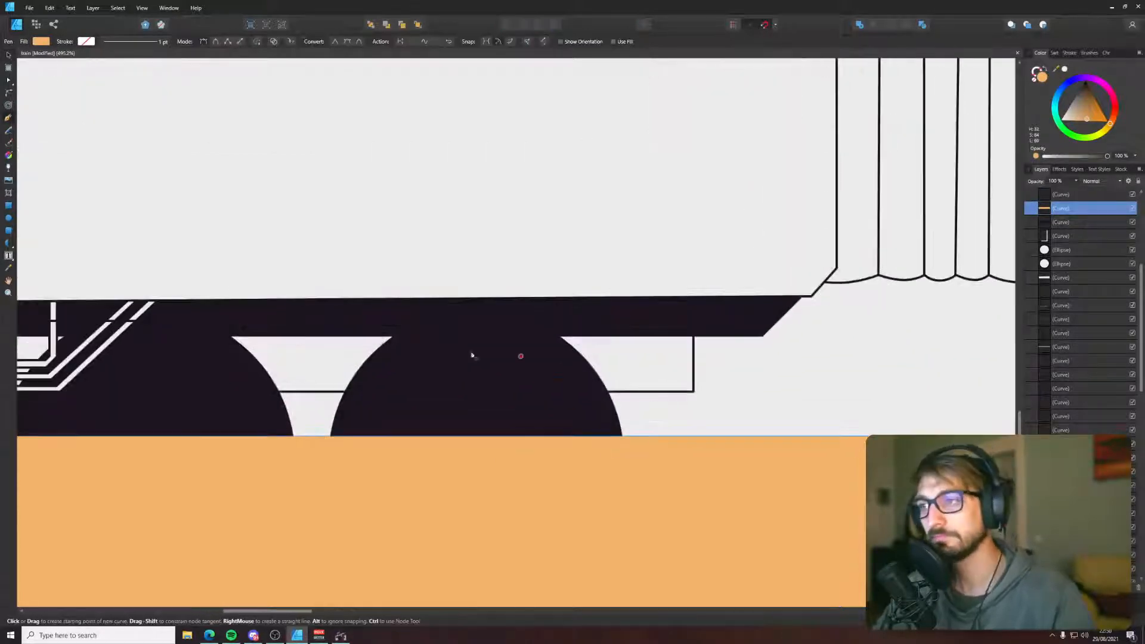
{"action": "scroll", "coordinate": [342, 367], "scroll_direction": "down", "scroll_amount": 5}
{"action": "scroll", "coordinate": [342, 366], "scroll_direction": "left", "scroll_amount": 2}
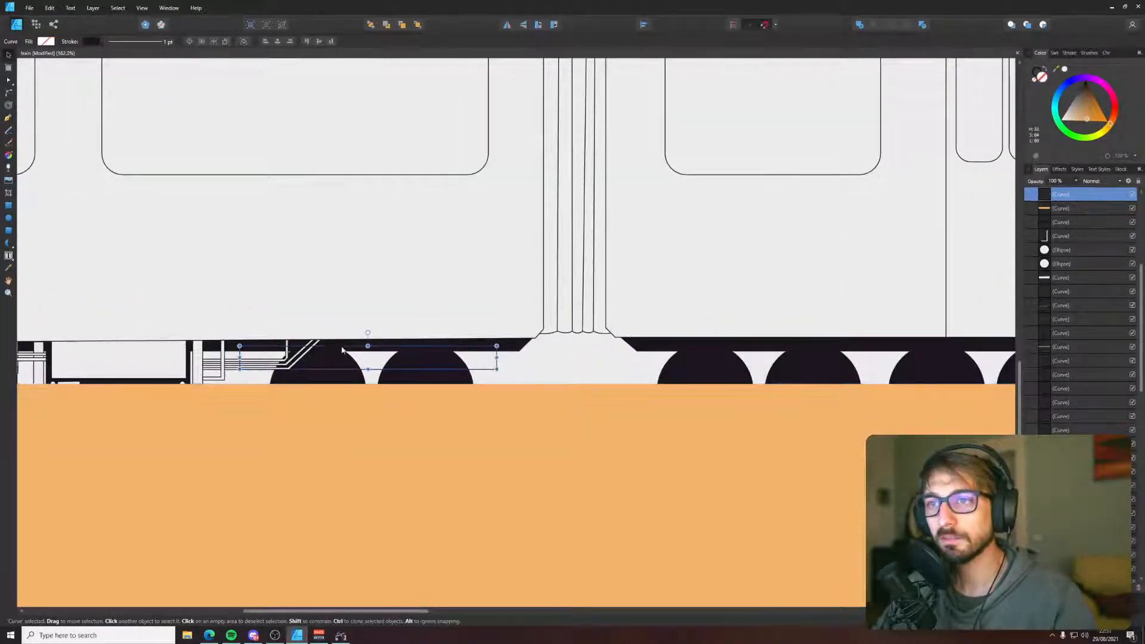
{"action": "left_click", "coordinate": [494, 352]}
{"action": "left_click", "coordinate": [494, 351]}
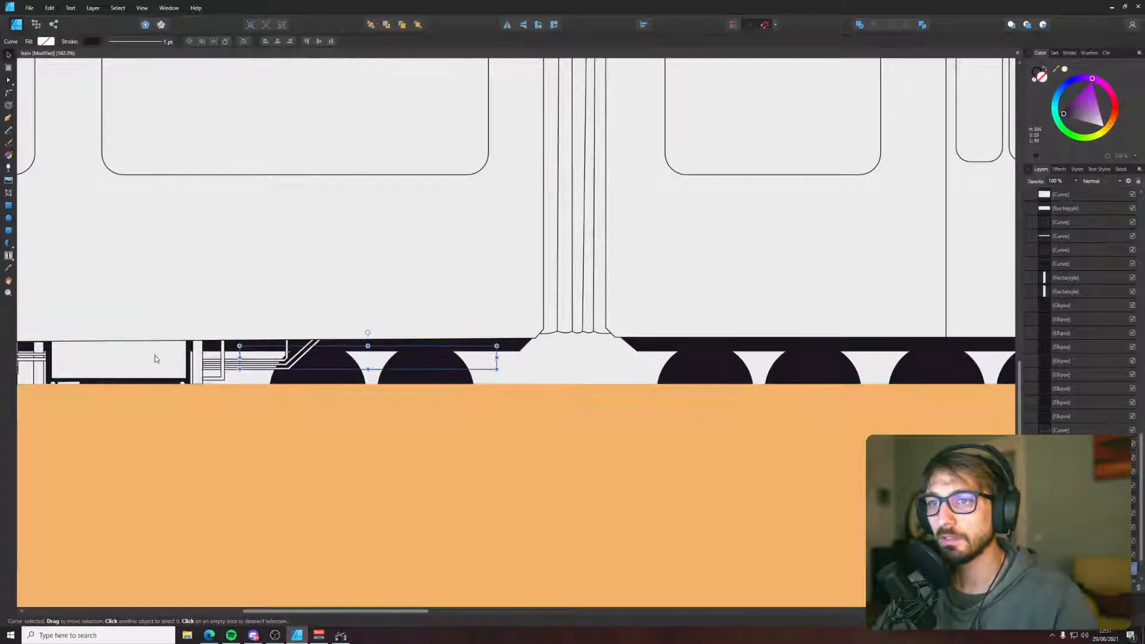
- Copy the equipment box's small white circle into the bracket's end near the connector and duplicate it as a vertical pair
{"action": "left_click", "coordinate": [185, 386]}
{"action": "left_click", "coordinate": [182, 381]}
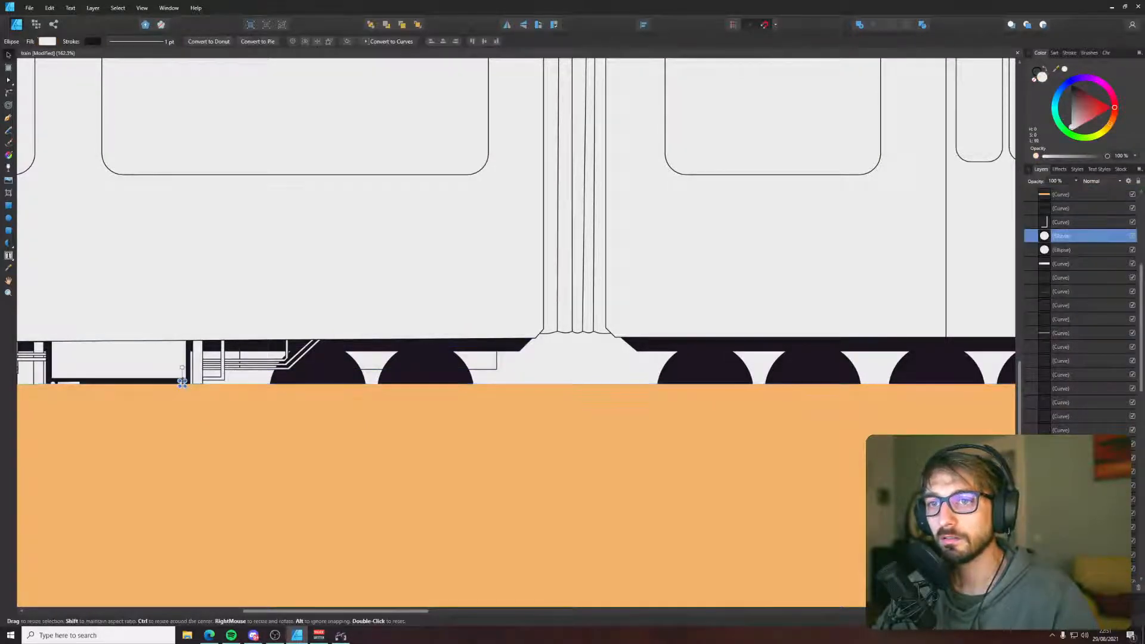
{"action": "left_click_drag", "start_coordinate": [448, 382], "coordinate": [496, 322]}
{"action": "scroll", "coordinate": [492, 358], "scroll_direction": "up", "scroll_amount": 3}
{"action": "key", "text": "ctrl+j"}
{"action": "scroll", "coordinate": [501, 334], "scroll_direction": "up", "scroll_amount": 2}
{"action": "scroll", "coordinate": [523, 355], "scroll_direction": "left", "scroll_amount": 2}
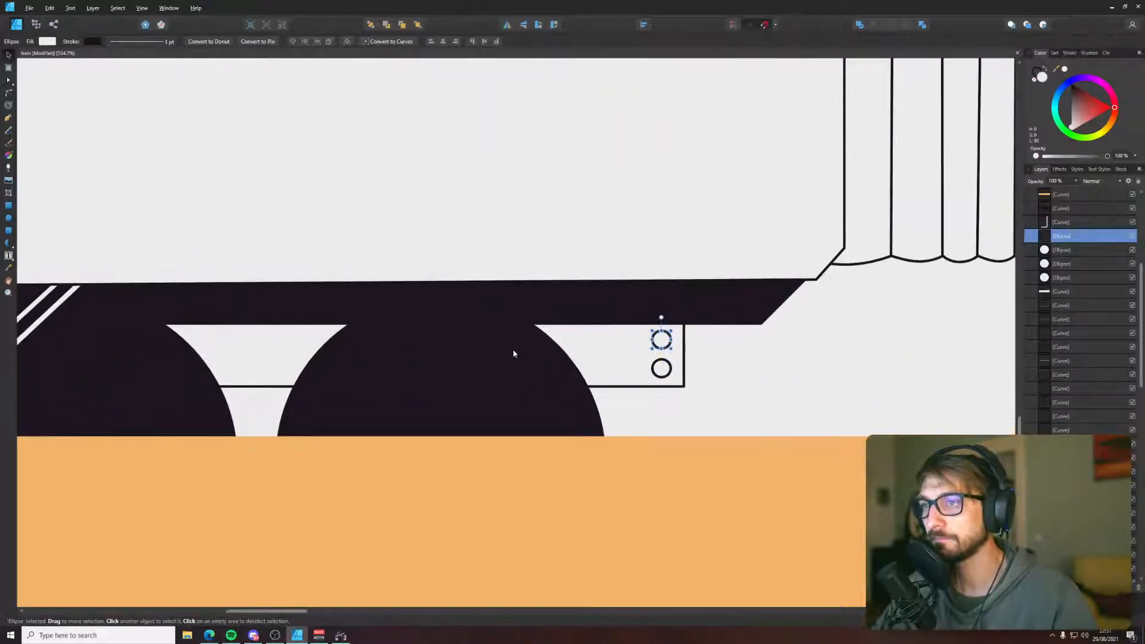
- Select both bracket circles and place a copy of the pair in the gap between the two wheels
{"action": "left_click", "coordinate": [662, 368], "text": "shift"}
{"action": "left_click", "coordinate": [666, 348], "text": "shift"}
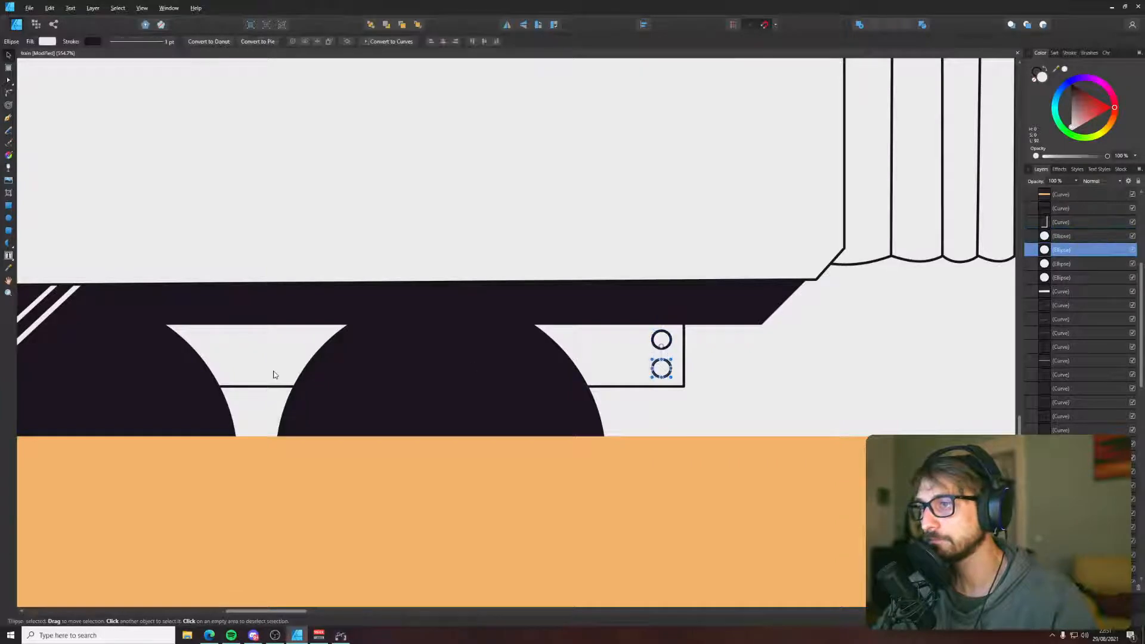
{"action": "left_click", "coordinate": [665, 343], "text": "shift"}
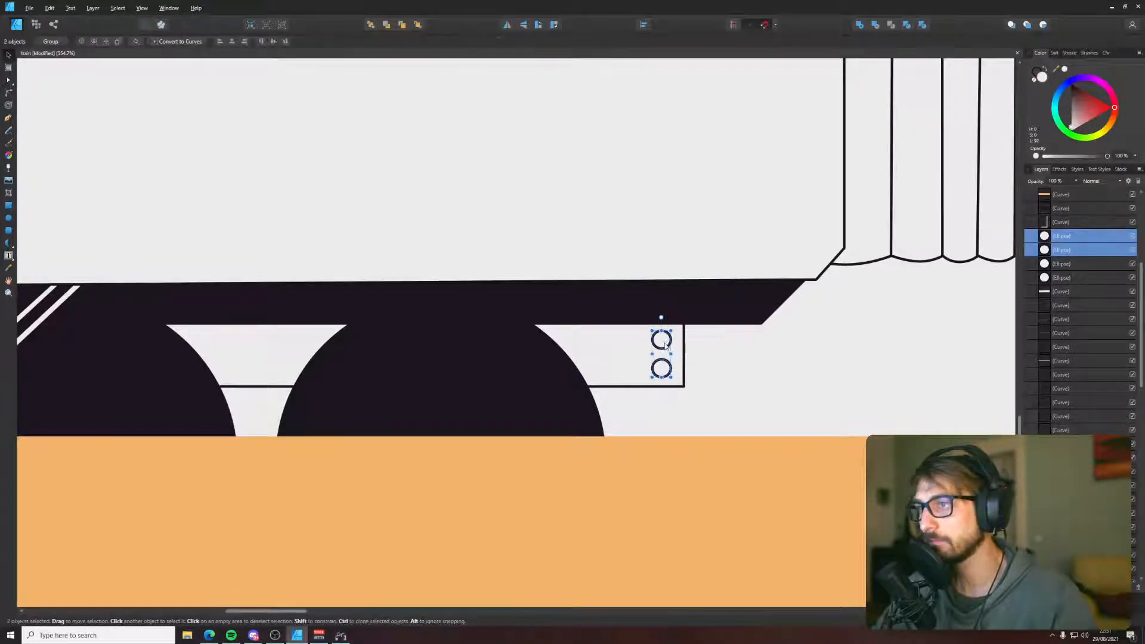
{"action": "left_click_drag", "start_coordinate": [666, 345], "coordinate": [258, 345]}
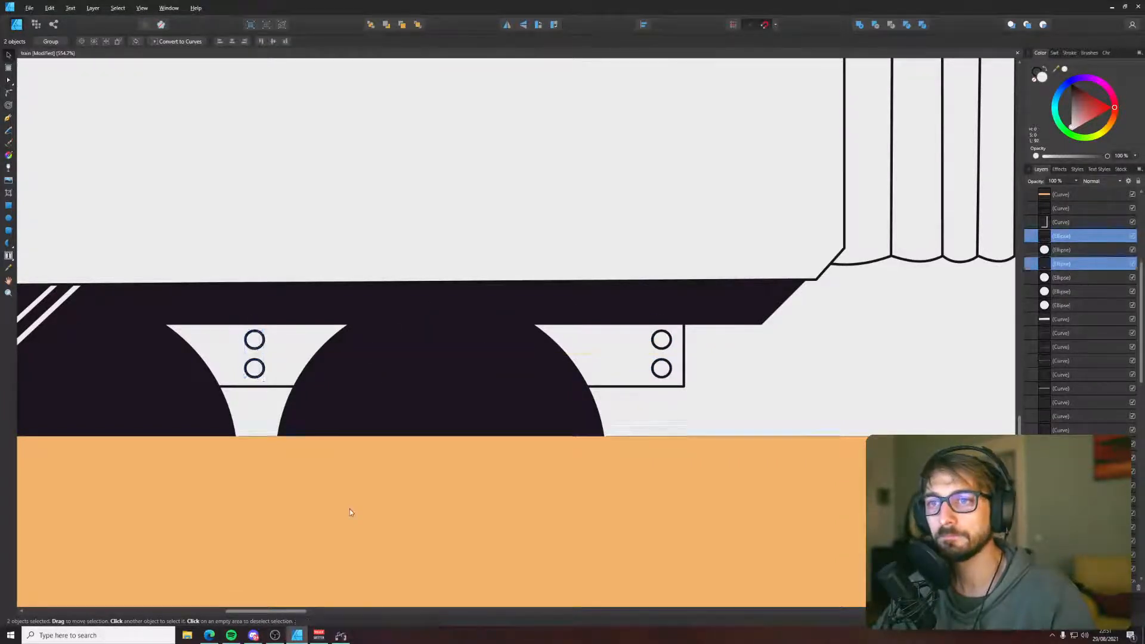
{"action": "left_click", "coordinate": [349, 509]}
- Add nodes on both sides of the bracket's lower corner near the connector and cut the corner off diagonally
{"action": "scroll", "coordinate": [349, 510], "scroll_direction": "down", "scroll_amount": 5}
{"action": "scroll", "coordinate": [497, 482], "scroll_direction": "up", "scroll_amount": 5}
{"action": "left_click", "coordinate": [276, 449]}
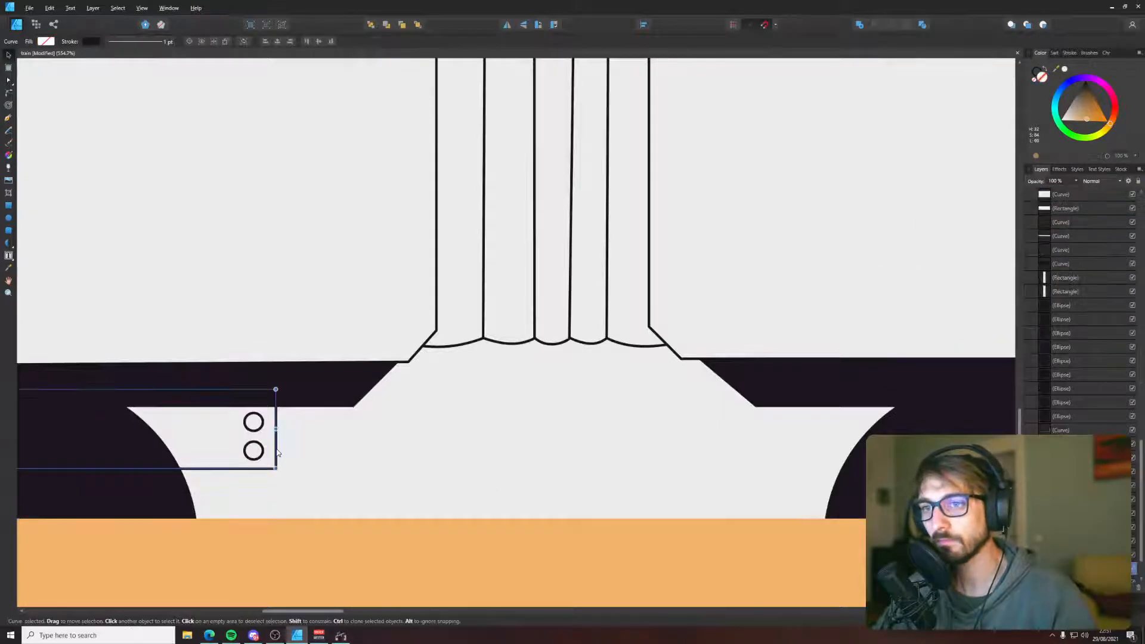
{"action": "key", "text": "a"}
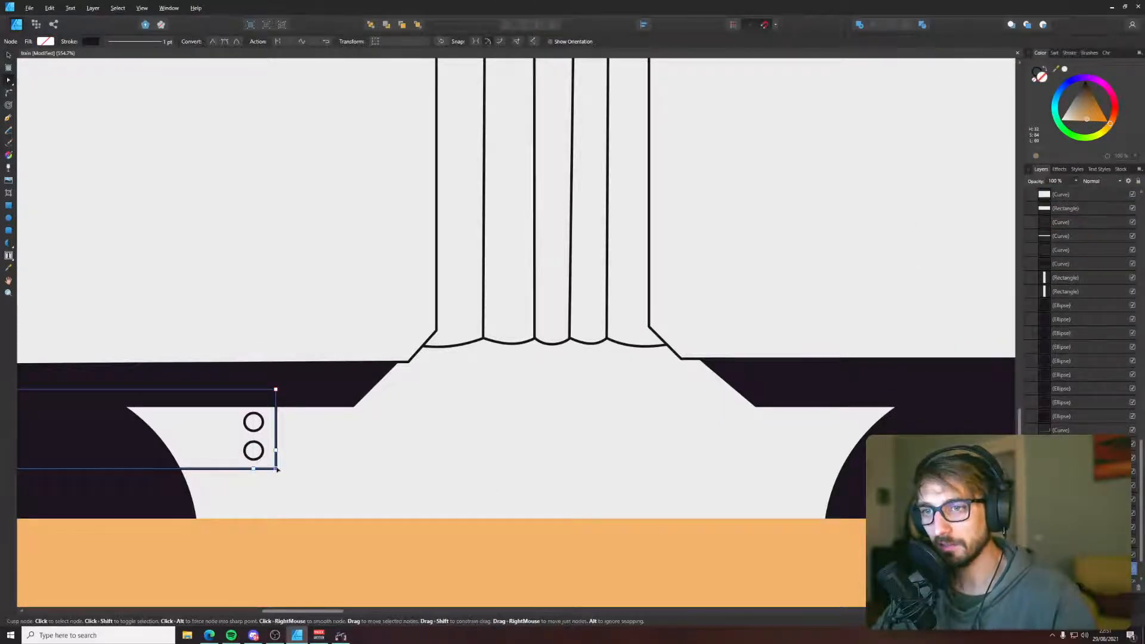
{"action": "left_click", "coordinate": [315, 451]}
{"action": "scroll", "coordinate": [317, 451], "scroll_direction": "down", "scroll_amount": 5}
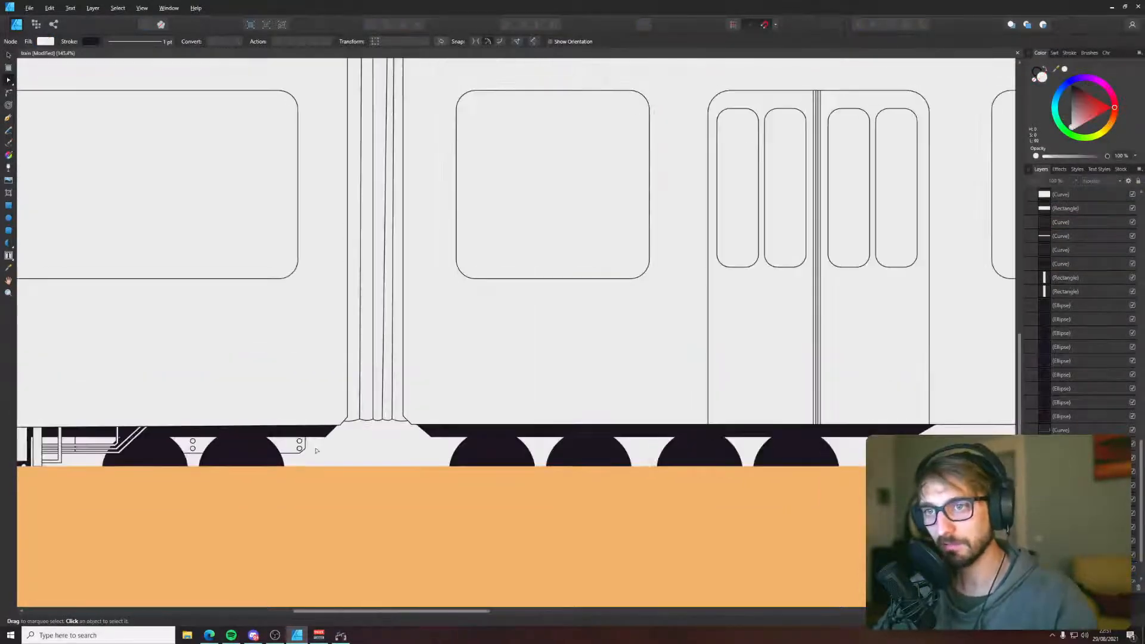
{"action": "scroll", "coordinate": [316, 450], "scroll_direction": "down", "scroll_amount": 3}
{"action": "left_click", "coordinate": [326, 496]}
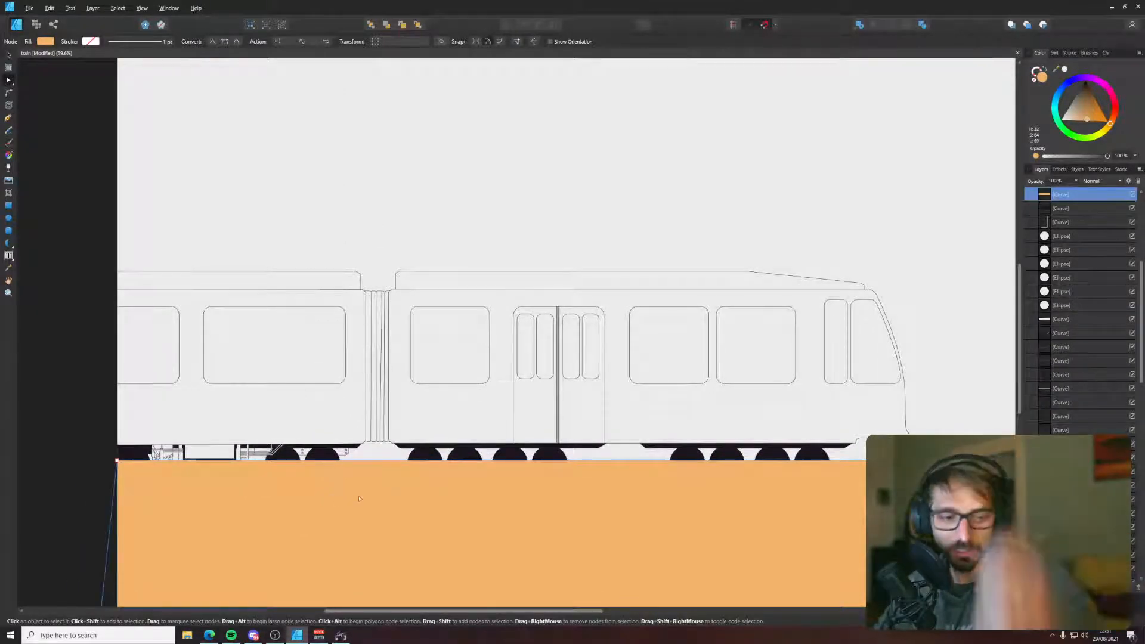
{"action": "scroll", "coordinate": [359, 499], "scroll_direction": "down", "scroll_amount": 4}
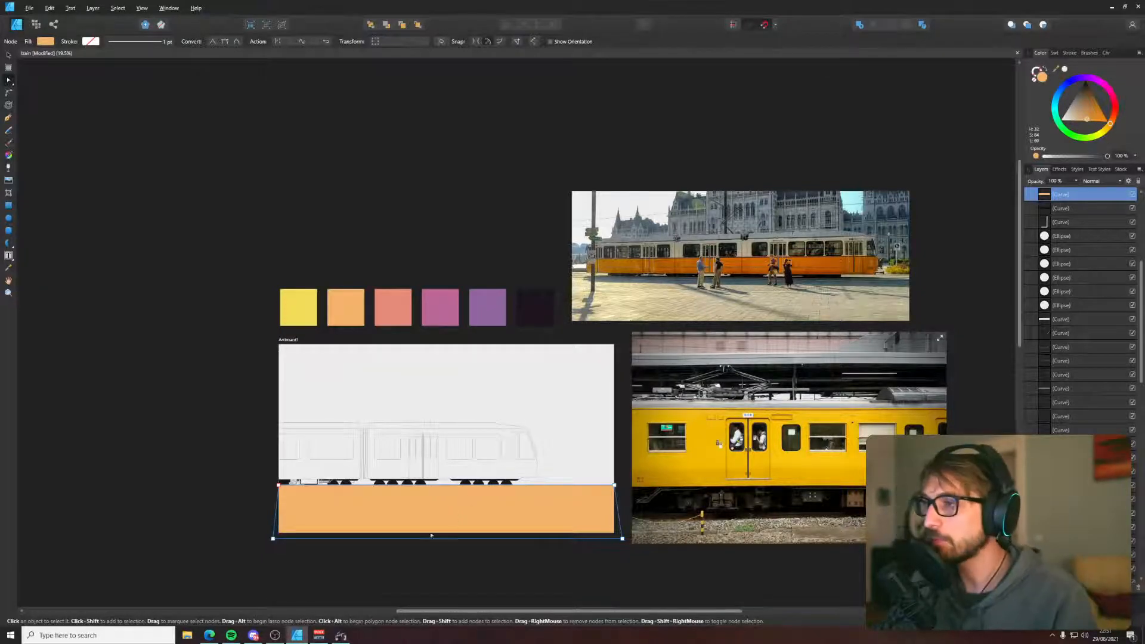
- Save the illustration
{"action": "left_click", "coordinate": [158, 471]}
{"action": "key", "text": "ctrl+s"}
- Try to place a copy of the rear carriage's undercarriage details, without its wheels, beneath the front carriage's door area
{"action": "scroll", "coordinate": [343, 488], "scroll_direction": "up", "scroll_amount": 5}
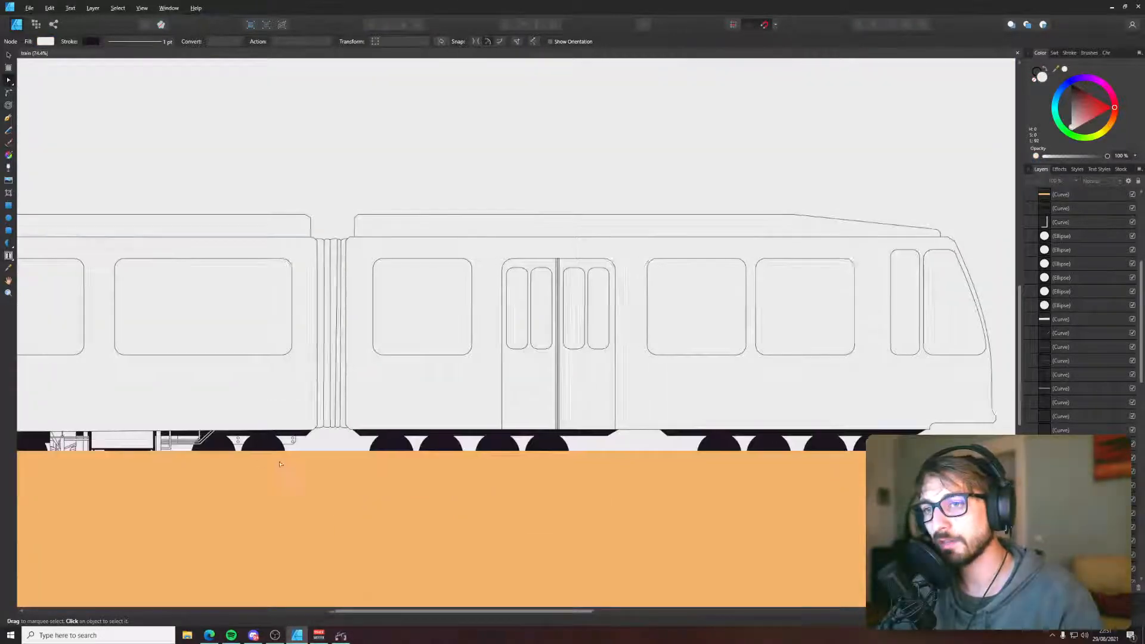
{"action": "scroll", "coordinate": [250, 480], "scroll_direction": "up", "scroll_amount": 2}
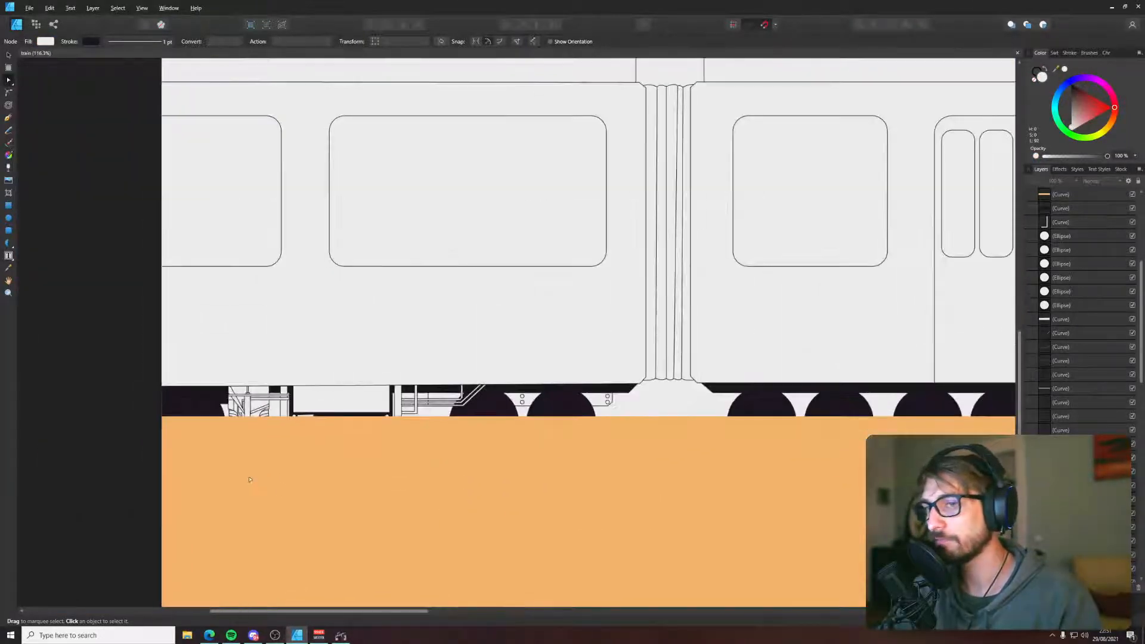
{"action": "scroll", "coordinate": [231, 472], "scroll_direction": "down", "scroll_amount": 1}
{"action": "left_click_drag", "start_coordinate": [92, 357], "coordinate": [550, 434]}
{"action": "scroll", "coordinate": [254, 452], "scroll_direction": "down", "scroll_amount": 3}
{"action": "key", "text": "v"}
{"action": "scroll", "coordinate": [254, 452], "scroll_direction": "left", "scroll_amount": 3}
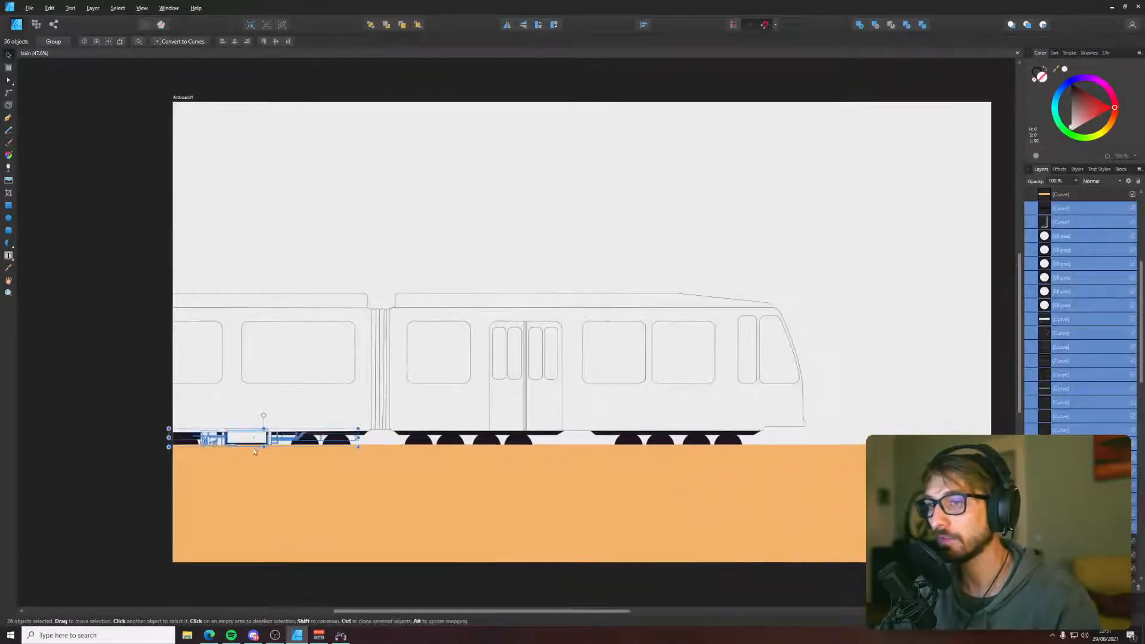
{"action": "left_click_drag", "start_coordinate": [253, 438], "coordinate": [588, 457]}
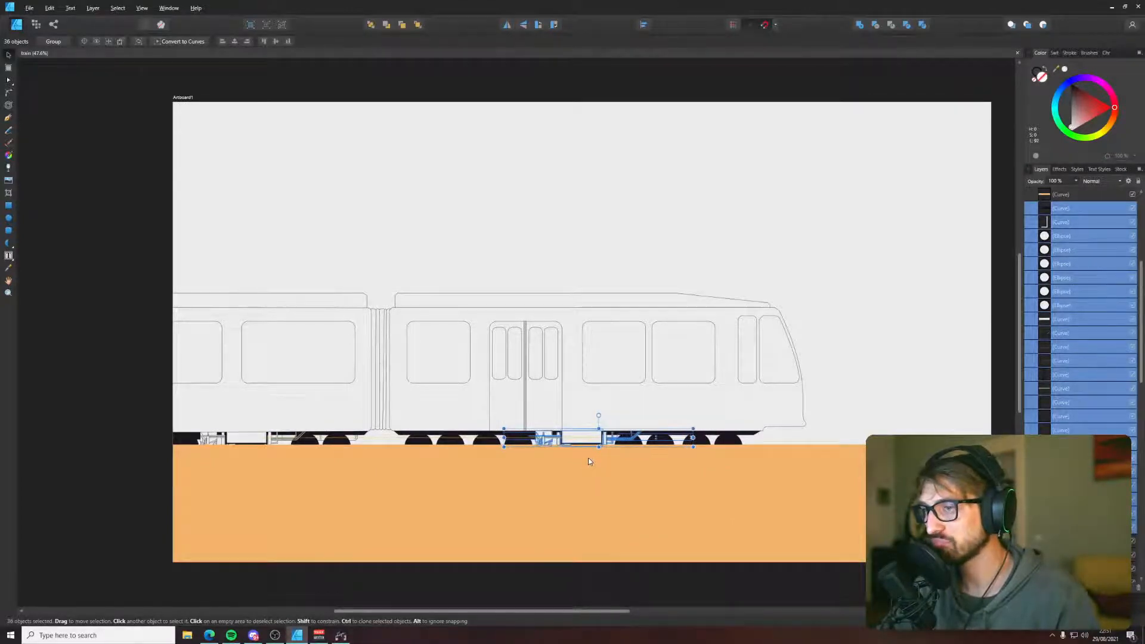
{"action": "scroll", "coordinate": [588, 457], "scroll_direction": "up", "scroll_amount": 3}
{"action": "scroll", "coordinate": [588, 459], "scroll_direction": "up", "scroll_amount": 3}
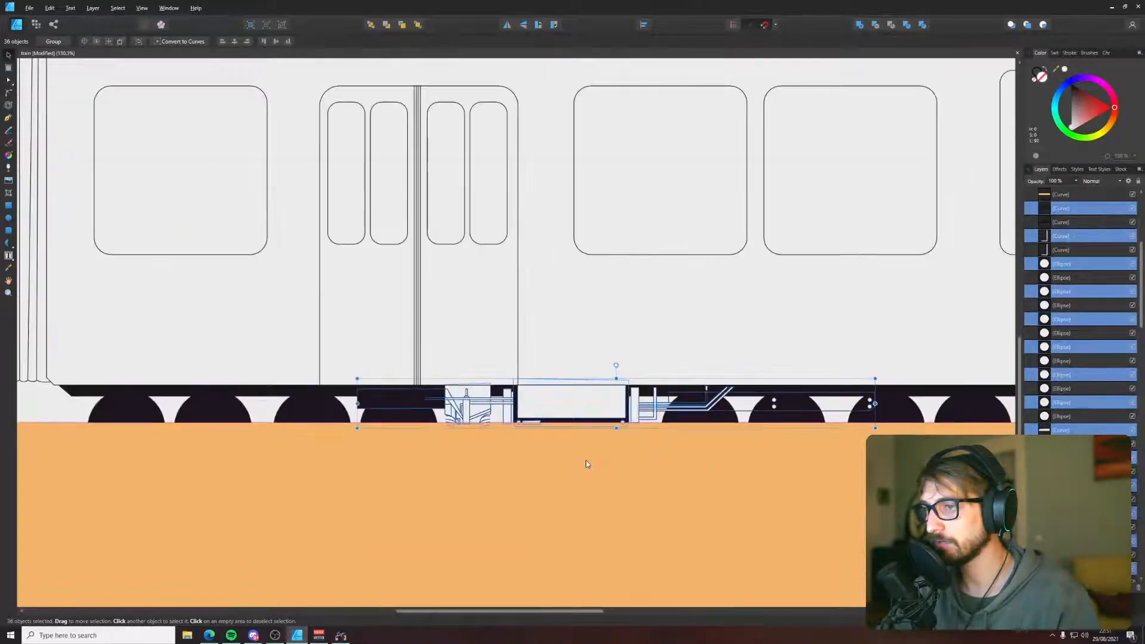
{"action": "left_click", "coordinate": [510, 475]}
{"action": "scroll", "coordinate": [439, 450], "scroll_direction": "down", "scroll_amount": 4}
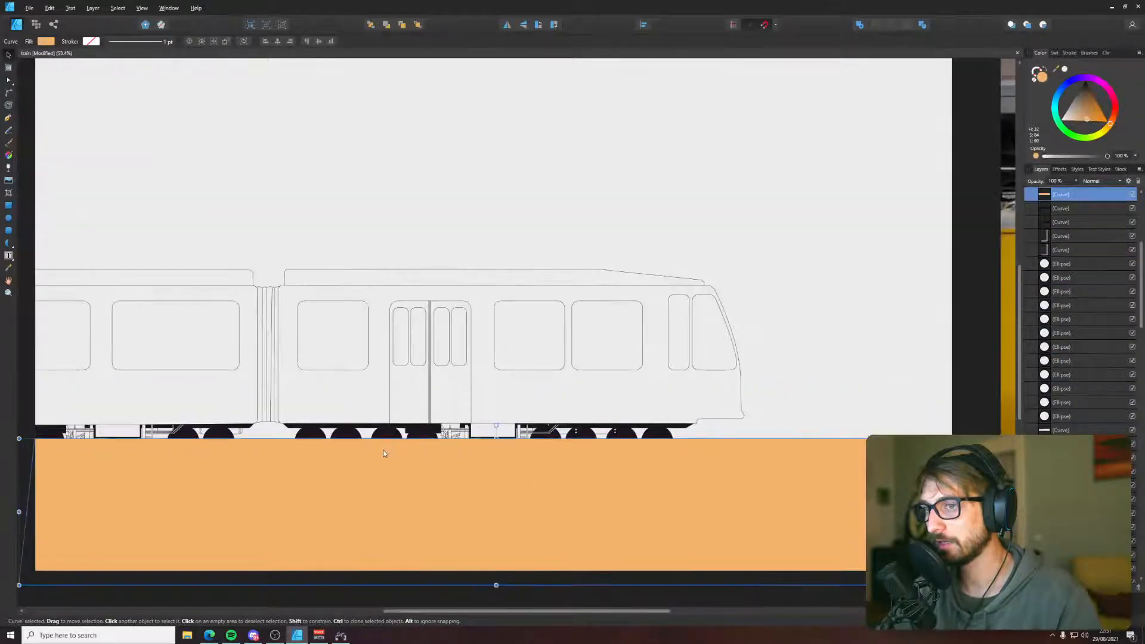
{"action": "key", "text": "ctrl+z"}
{"action": "key", "text": "ctrl+z"}
- Select the rear carriage's undercarriage parts including the dark end bar but not the wheels, and place a copy beneath the front carriage
{"action": "scroll", "coordinate": [382, 451], "scroll_direction": "left", "scroll_amount": 5}
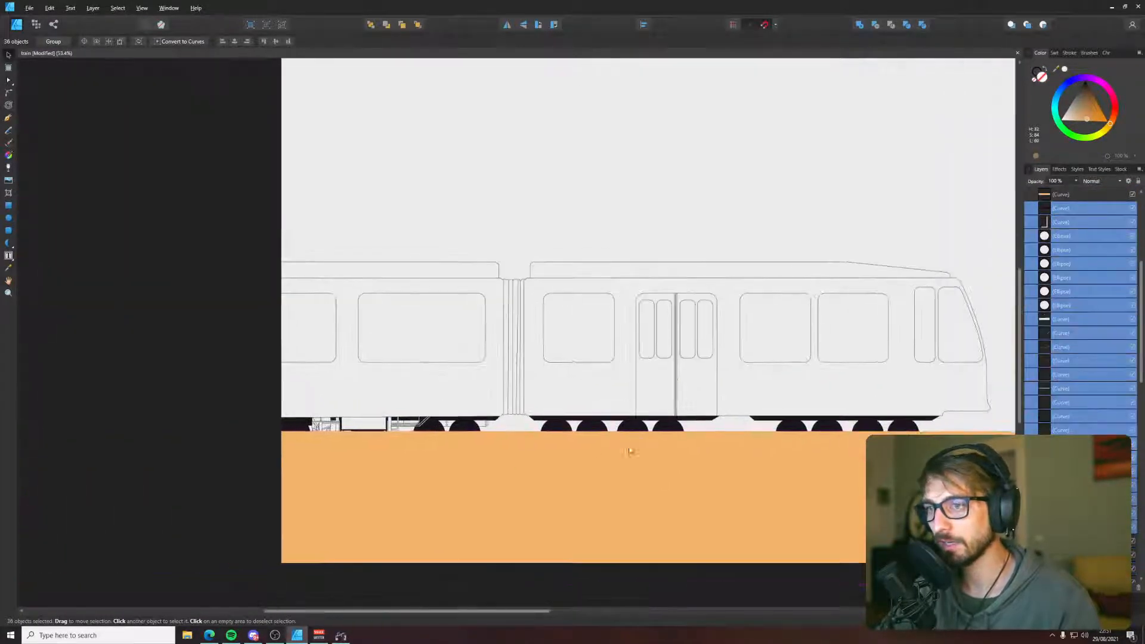
{"action": "left_click", "coordinate": [161, 388]}
{"action": "left_click_drag", "start_coordinate": [139, 358], "coordinate": [546, 521]}
{"action": "scroll", "coordinate": [456, 482], "scroll_direction": "up", "scroll_amount": 3}
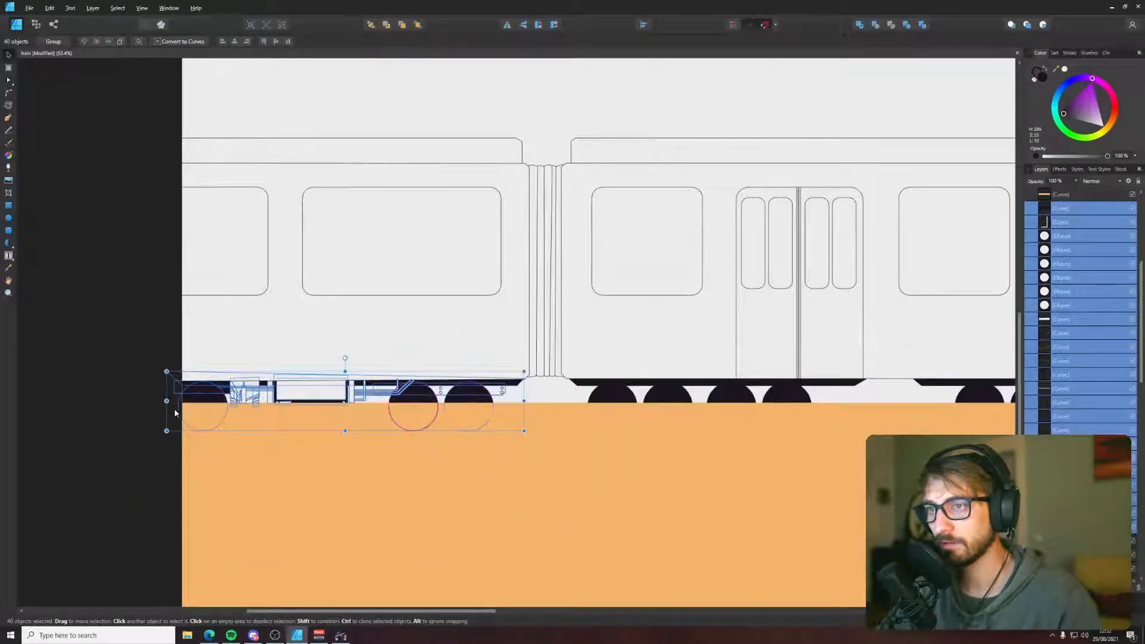
{"action": "left_click", "coordinate": [210, 401], "text": "shift"}
{"action": "left_click_drag", "start_coordinate": [238, 397], "coordinate": [822, 458]}
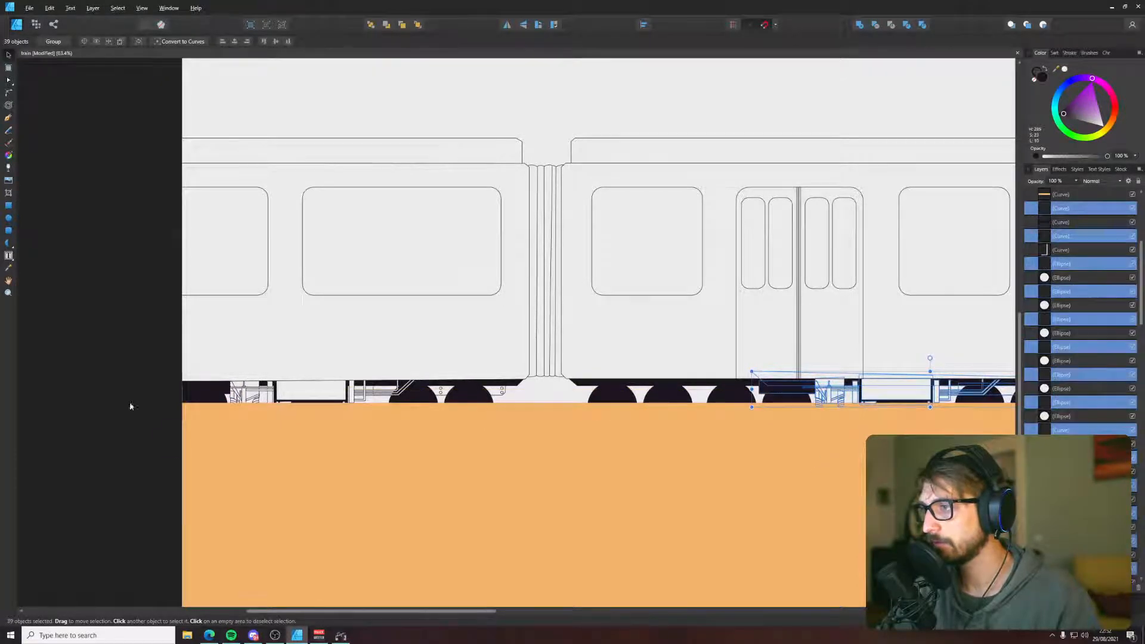
- Stretch the copied dark bar across the front carriage's rear wheels towards the connector and cut its lower corner off diagonally
{"action": "left_click", "coordinate": [78, 402]}
{"action": "left_click", "coordinate": [783, 393]}
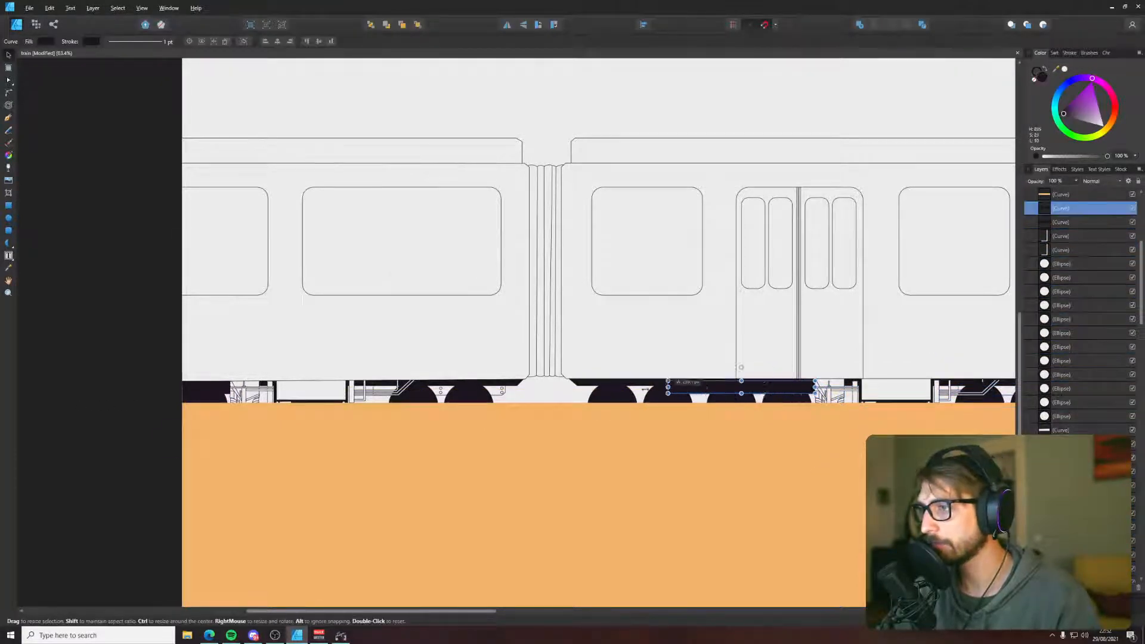
{"action": "left_click_drag", "start_coordinate": [585, 387], "coordinate": [581, 387]}
{"action": "scroll", "coordinate": [582, 386], "scroll_direction": "up", "scroll_amount": 5}
{"action": "key", "text": "a"}
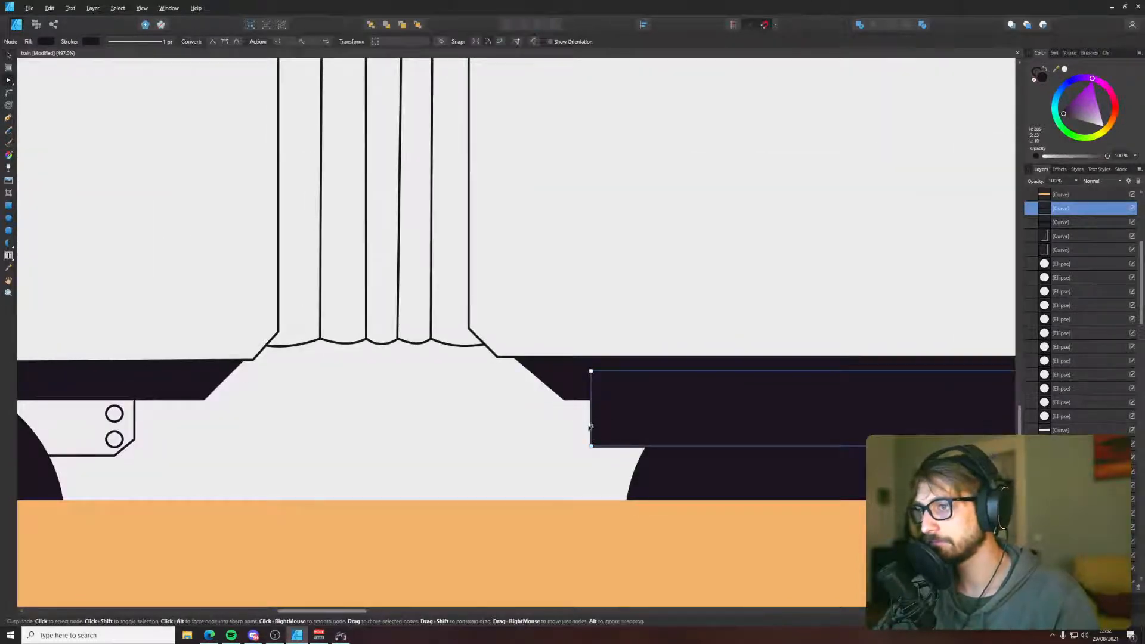
{"action": "left_click", "coordinate": [591, 446]}
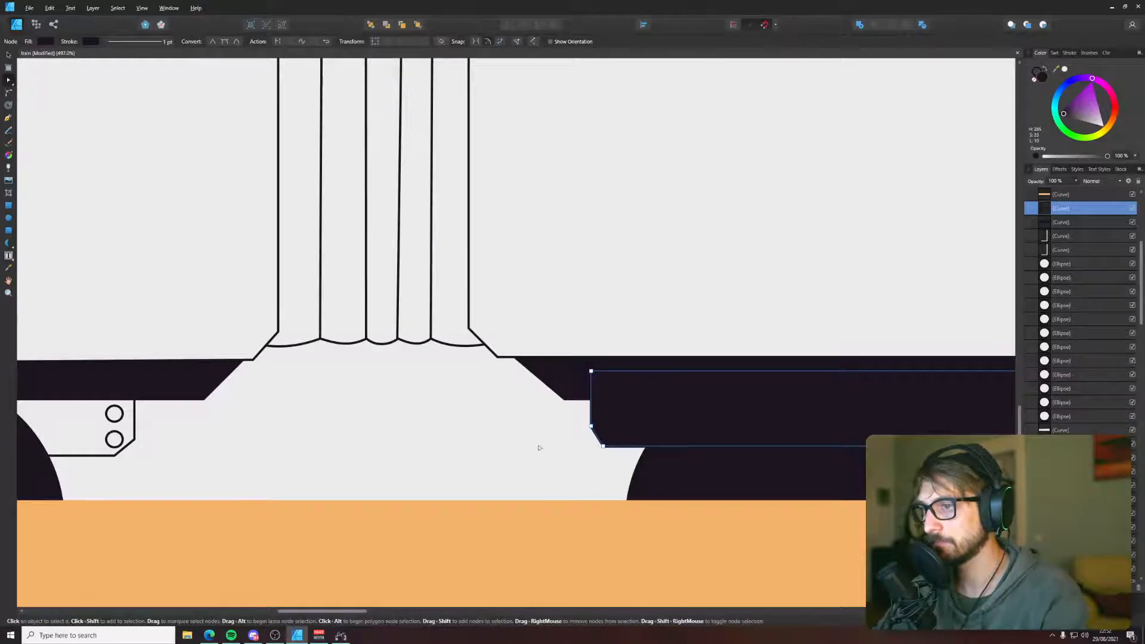
{"action": "left_click", "coordinate": [537, 447]}
- Save the illustration with the copied undercarriage
{"action": "scroll", "coordinate": [537, 448], "scroll_direction": "down", "scroll_amount": 10}
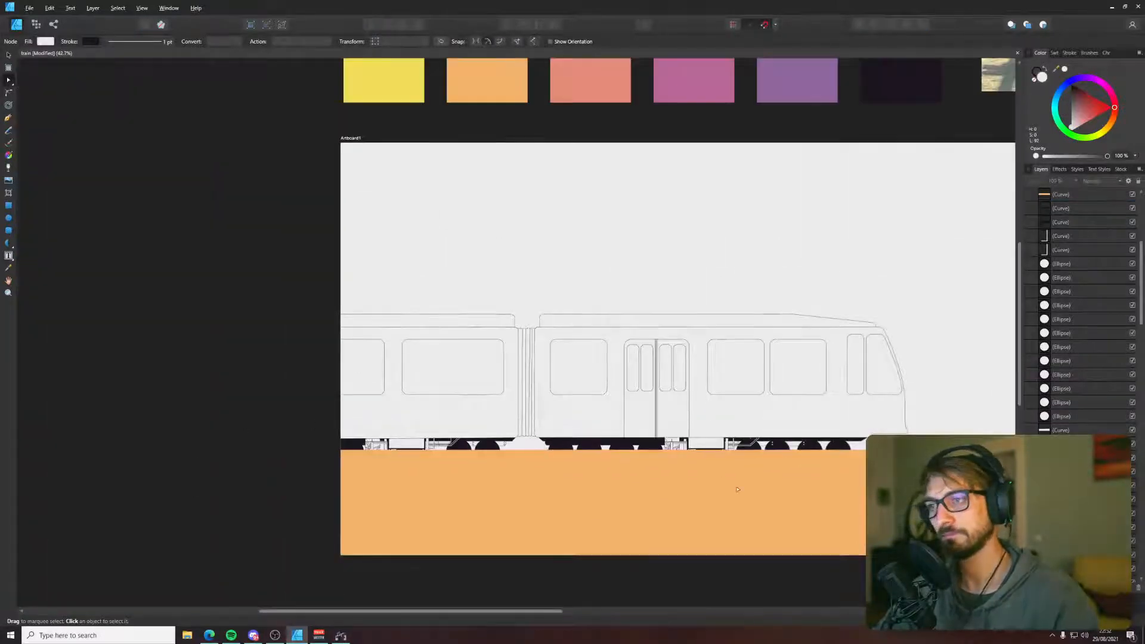
{"action": "scroll", "coordinate": [737, 490], "scroll_direction": "down", "scroll_amount": 4}
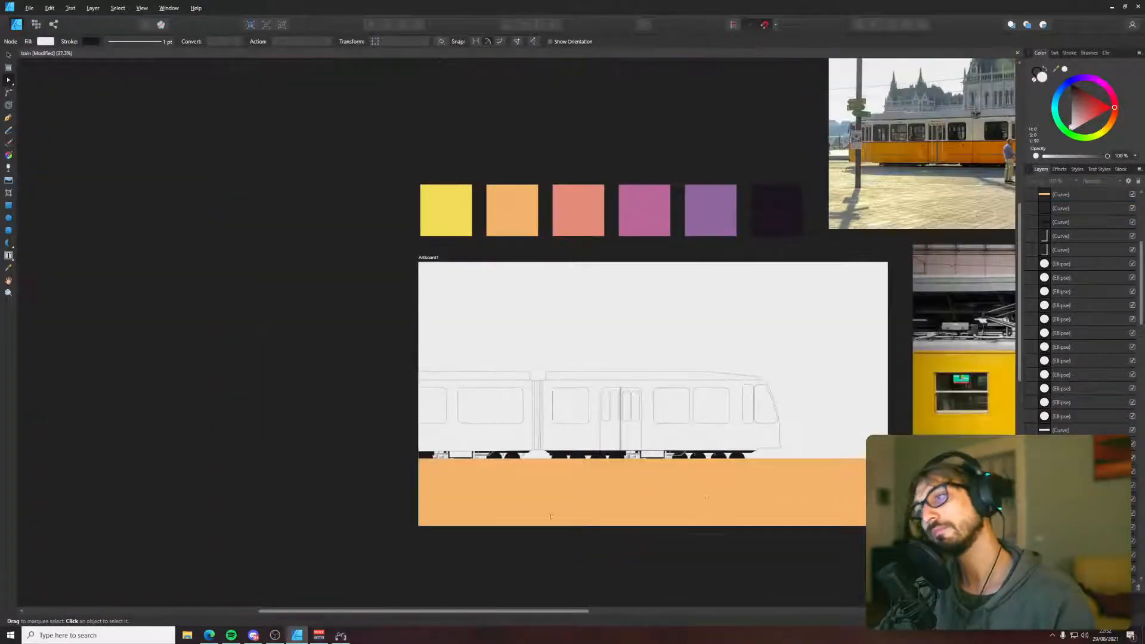
{"action": "scroll", "coordinate": [417, 525], "scroll_direction": "right", "scroll_amount": 3}
{"action": "left_click", "coordinate": [596, 479]}
{"action": "key", "text": "ctrl+s"}
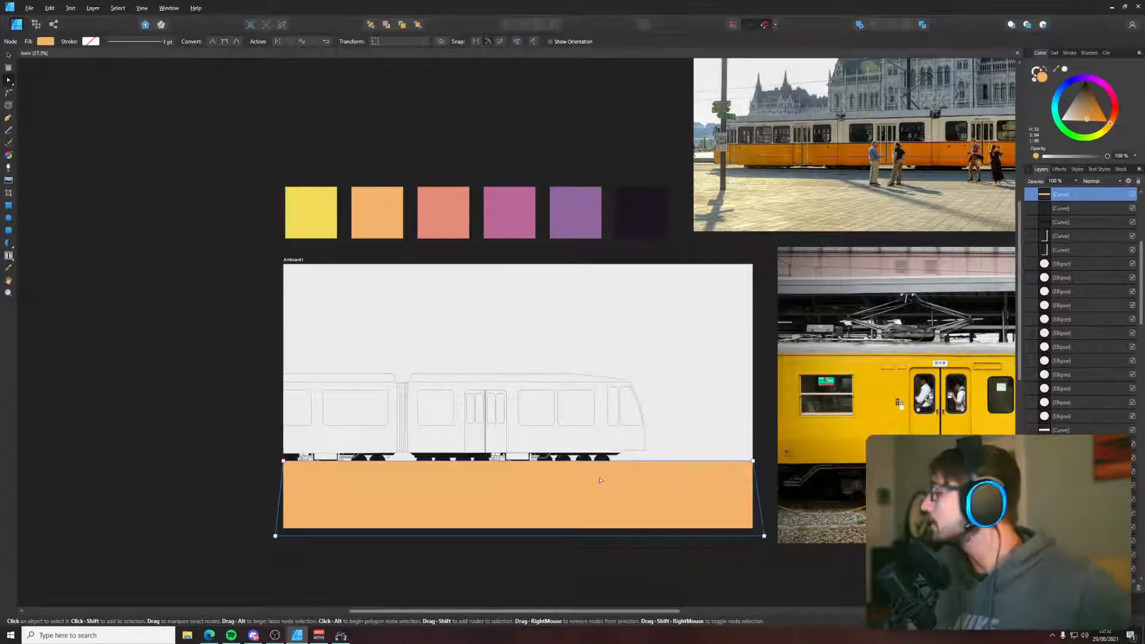
- Move the front bracket's two pairs of small circles off the wheels into the gaps before and after the second wheel
{"action": "scroll", "coordinate": [600, 478], "scroll_direction": "up", "scroll_amount": 8}
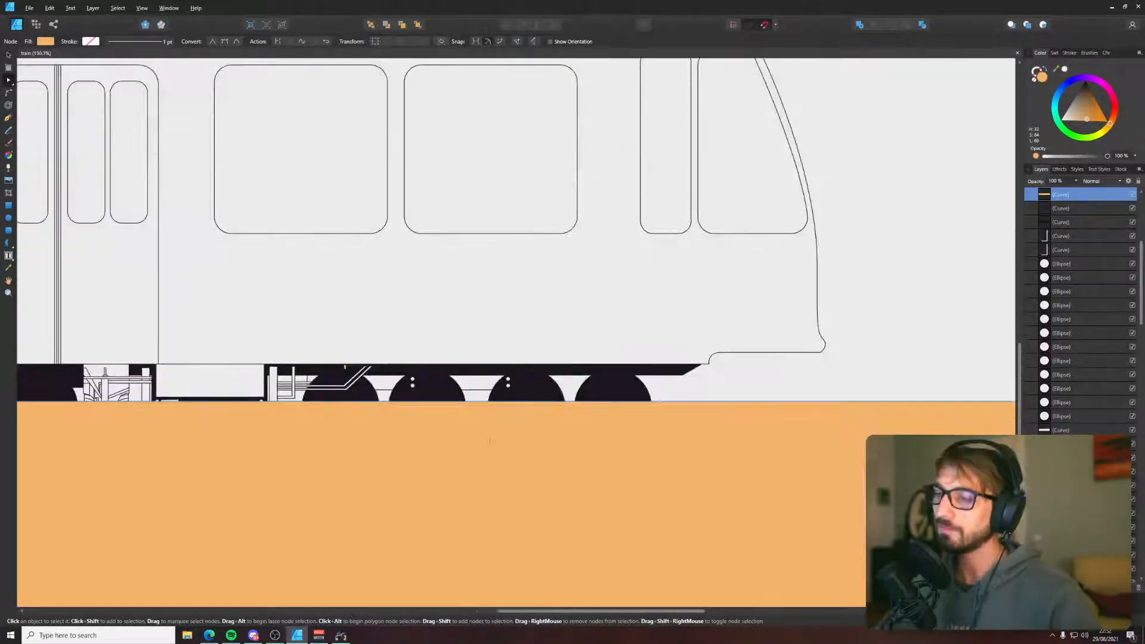
{"action": "left_click", "coordinate": [358, 331]}
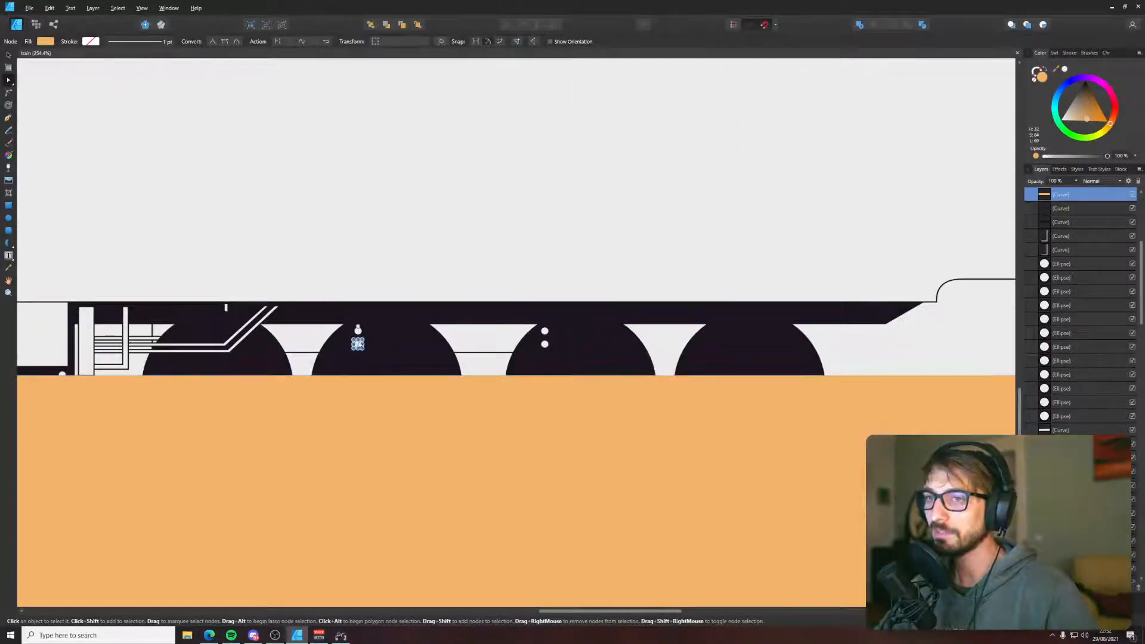
{"action": "left_click", "coordinate": [357, 344], "text": "shift"}
{"action": "left_click_drag", "start_coordinate": [358, 344], "coordinate": [305, 342]}
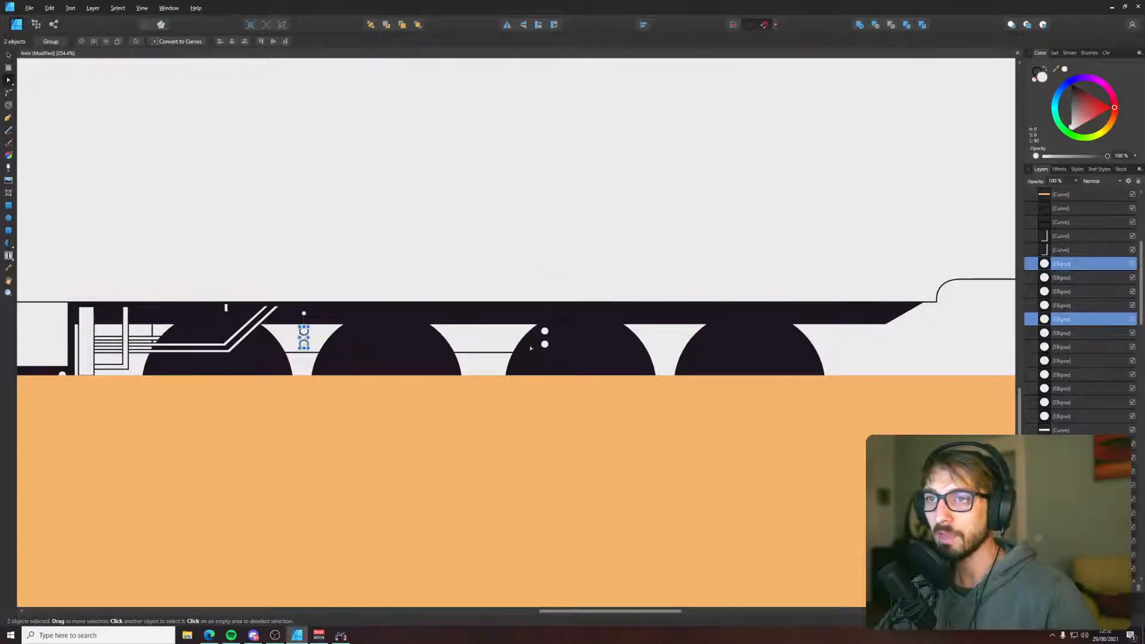
{"action": "left_click", "coordinate": [545, 332]}
{"action": "left_click", "coordinate": [545, 345], "text": "shift"}
{"action": "left_click_drag", "start_coordinate": [545, 345], "coordinate": [489, 353]}
{"action": "left_click", "coordinate": [486, 406]}
- Bring the partly hidden upright pipe beside the front carriage's equipment box in front of the wheel
{"action": "scroll", "coordinate": [289, 356], "scroll_direction": "down", "scroll_amount": 3}
{"action": "left_click_drag", "start_coordinate": [281, 356], "coordinate": [310, 364]}
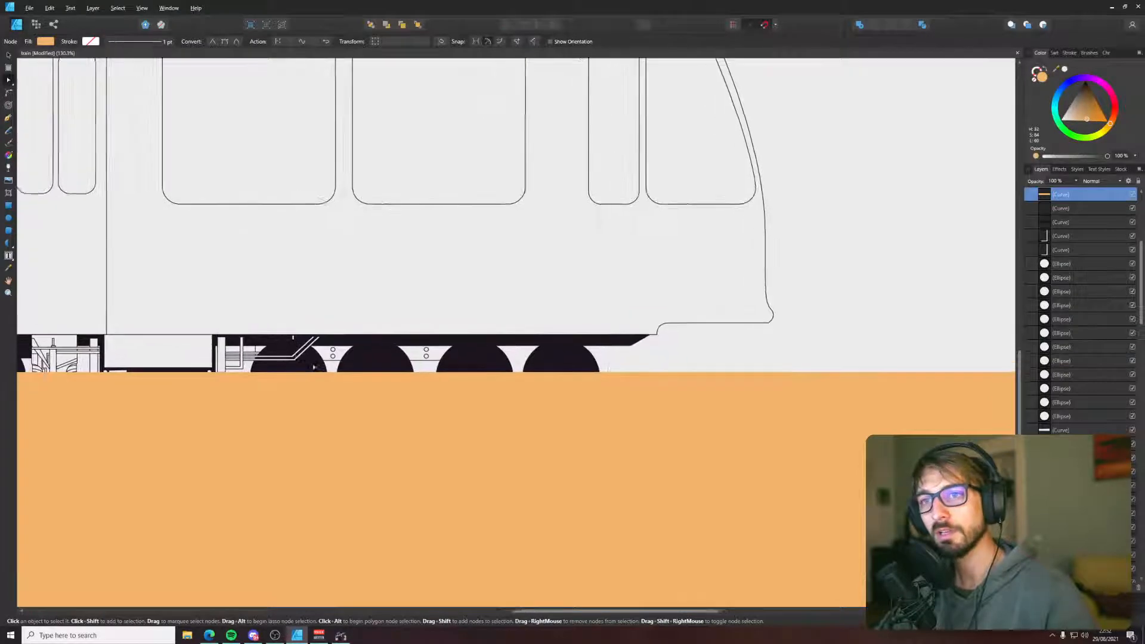
{"action": "scroll", "coordinate": [335, 359], "scroll_direction": "up", "scroll_amount": 5}
{"action": "scroll", "coordinate": [336, 358], "scroll_direction": "up", "scroll_amount": 2}
{"action": "left_click", "coordinate": [363, 357]}
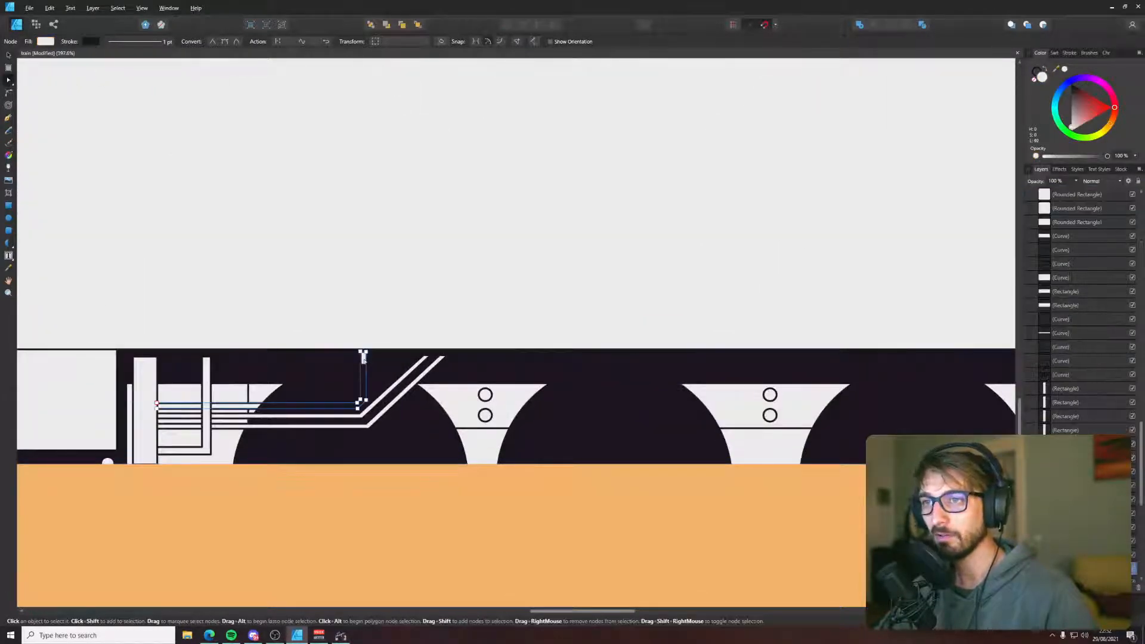
{"action": "left_click_drag", "start_coordinate": [307, 315], "coordinate": [247, 391]}
{"action": "left_click", "coordinate": [308, 505]}
- Extend the top of the small upright post beneath the front carriage's door up to the carriage underside
{"action": "scroll", "coordinate": [307, 504], "scroll_direction": "down", "scroll_amount": 5}
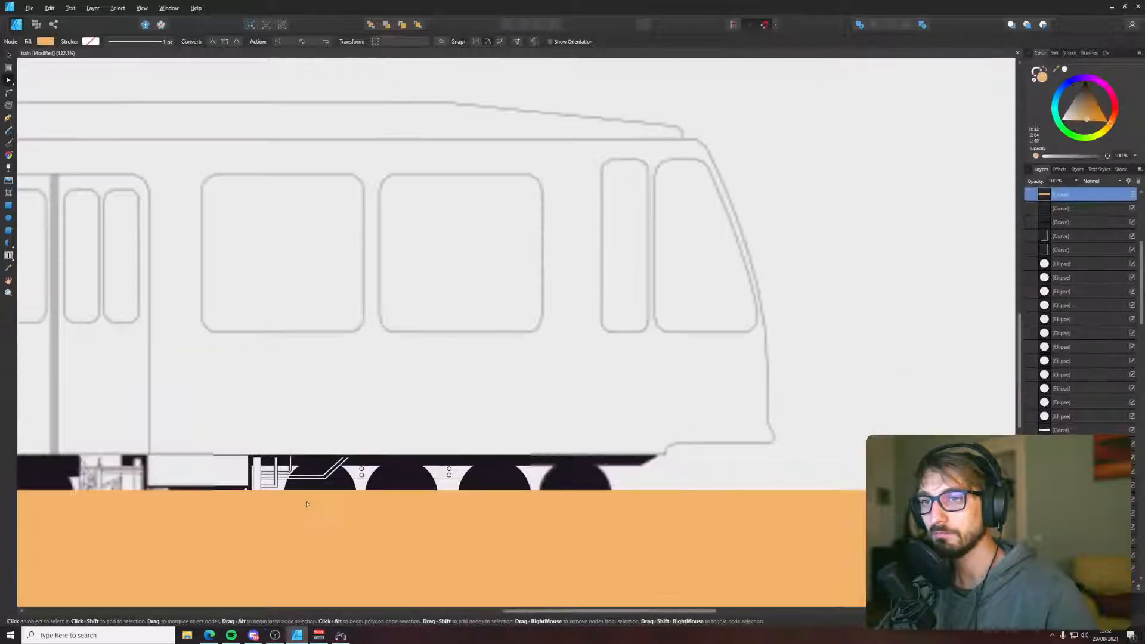
{"action": "left_click_drag", "start_coordinate": [307, 504], "coordinate": [488, 507]}
{"action": "scroll", "coordinate": [267, 474], "scroll_direction": "up", "scroll_amount": 3}
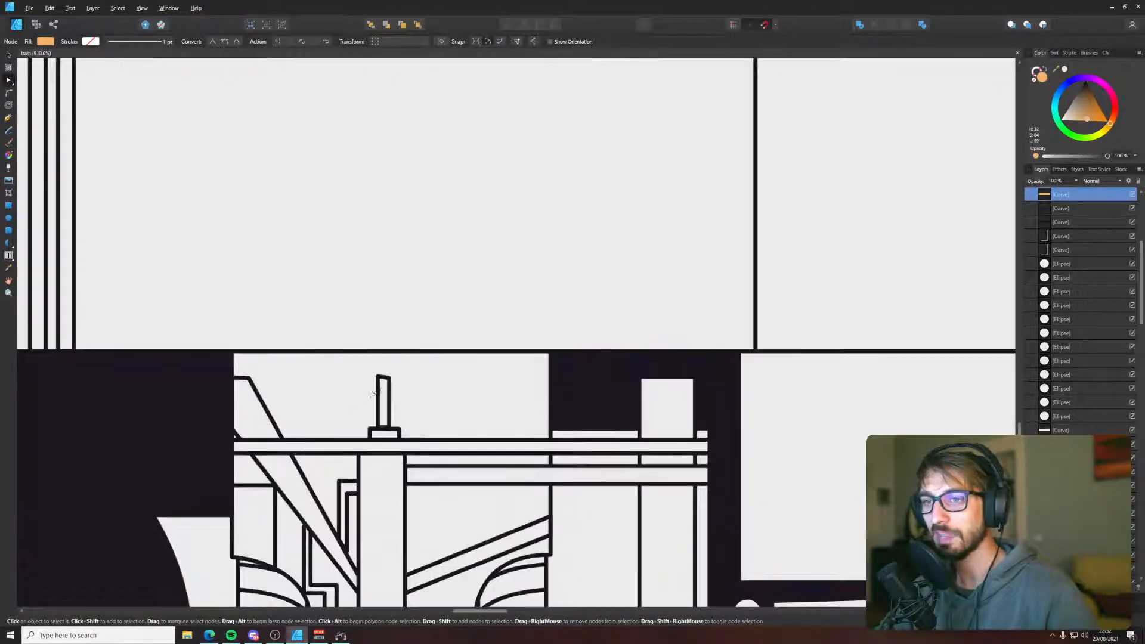
{"action": "left_click", "coordinate": [373, 373]}
{"action": "left_click_drag", "start_coordinate": [377, 375], "coordinate": [388, 356]}
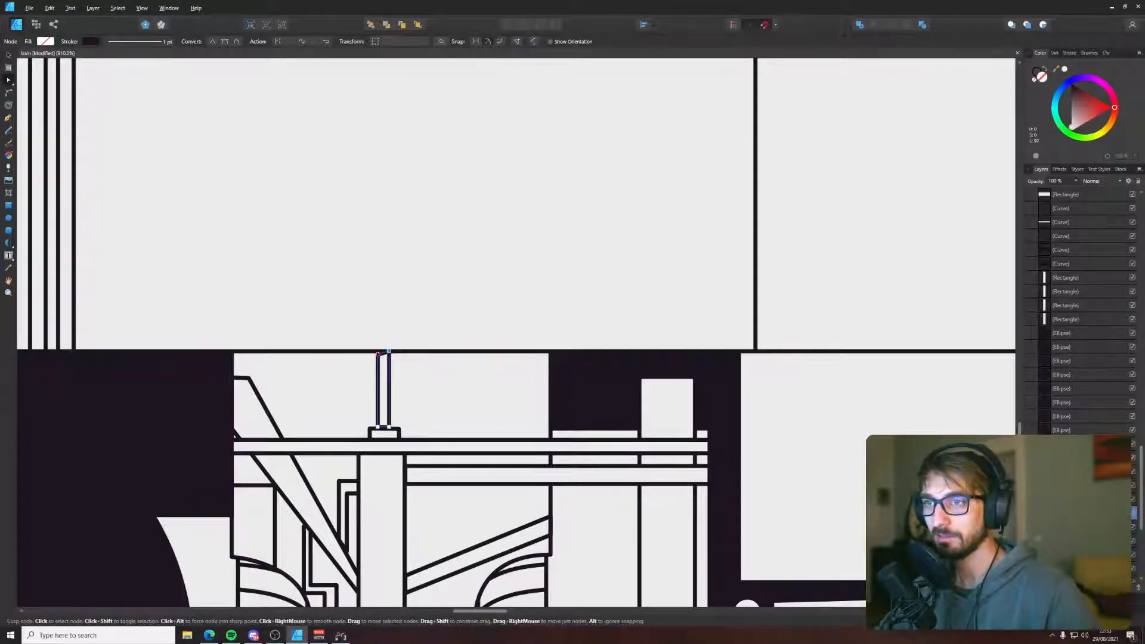
{"action": "key", "text": "ctrl+v"}
{"action": "scroll", "coordinate": [414, 358], "scroll_direction": "down", "scroll_amount": 3}
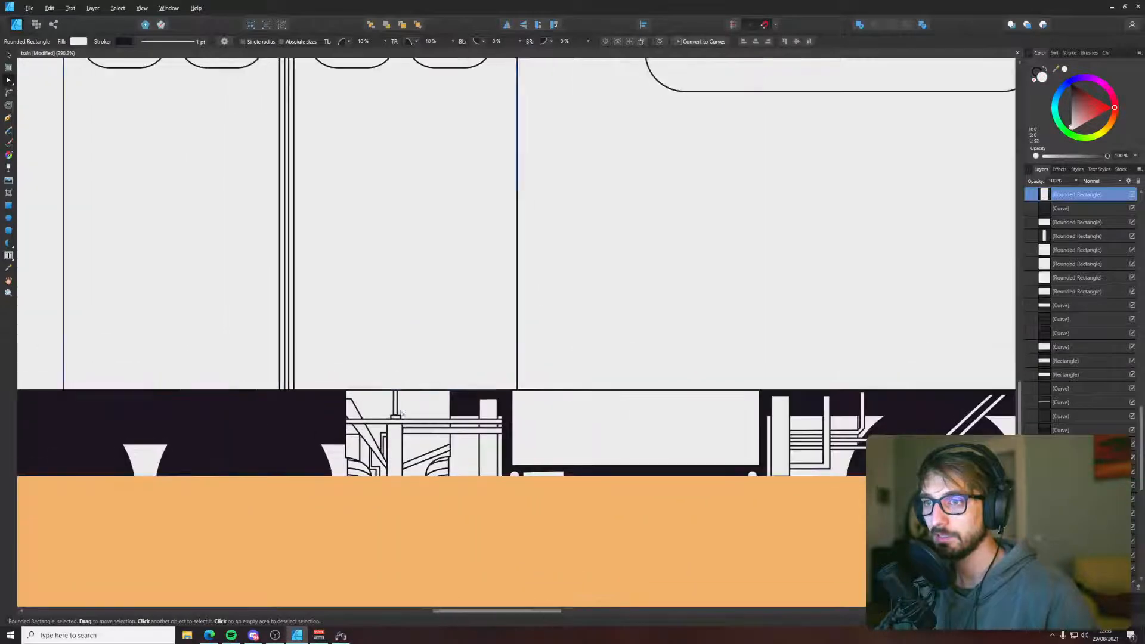
- Fill the diagonal brace beneath the front carriage's door with the dark colour of the wheels
{"action": "scroll", "coordinate": [377, 450], "scroll_direction": "up", "scroll_amount": 5}
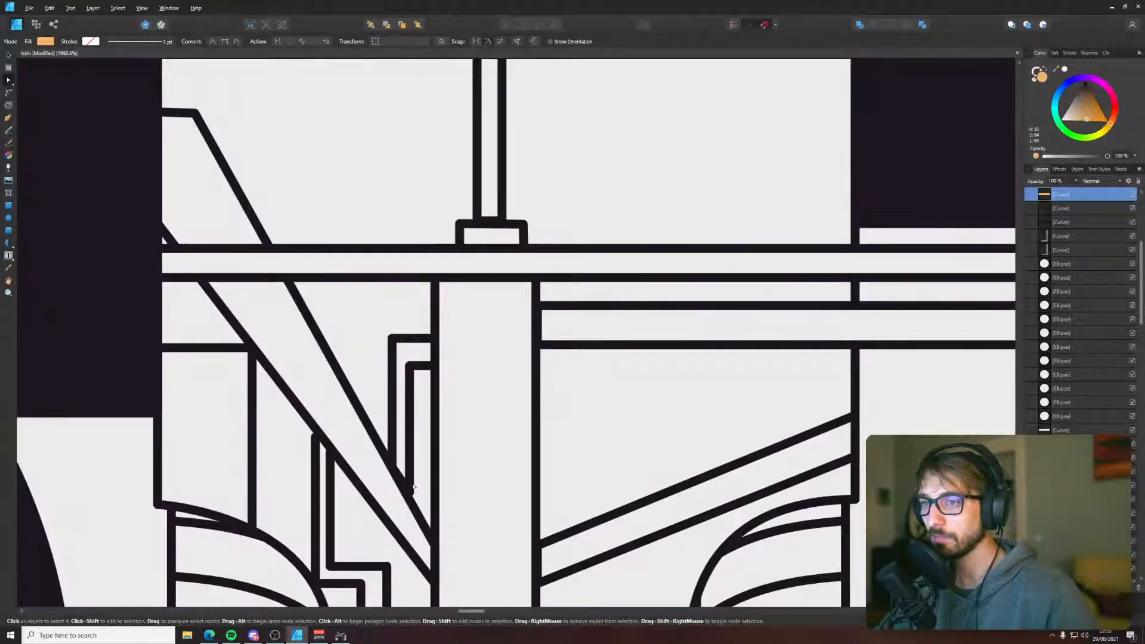
{"action": "left_click", "coordinate": [412, 489]}
{"action": "scroll", "coordinate": [409, 499], "scroll_direction": "down", "scroll_amount": 8}
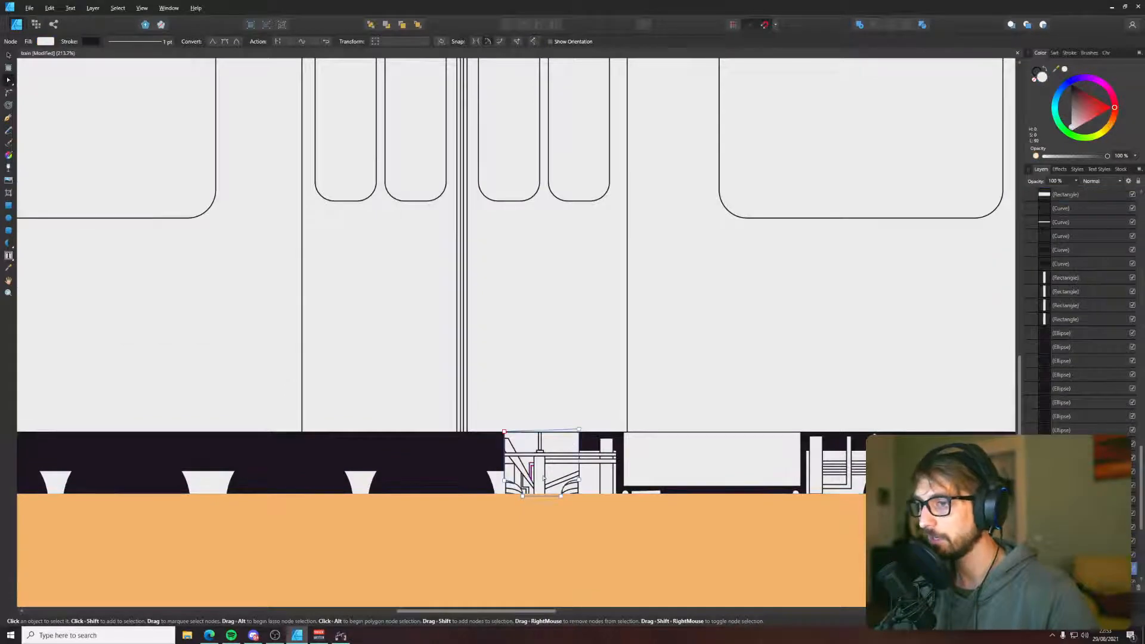
{"action": "scroll", "coordinate": [543, 477], "scroll_direction": "up", "scroll_amount": 3}
{"action": "left_click", "coordinate": [488, 468]}
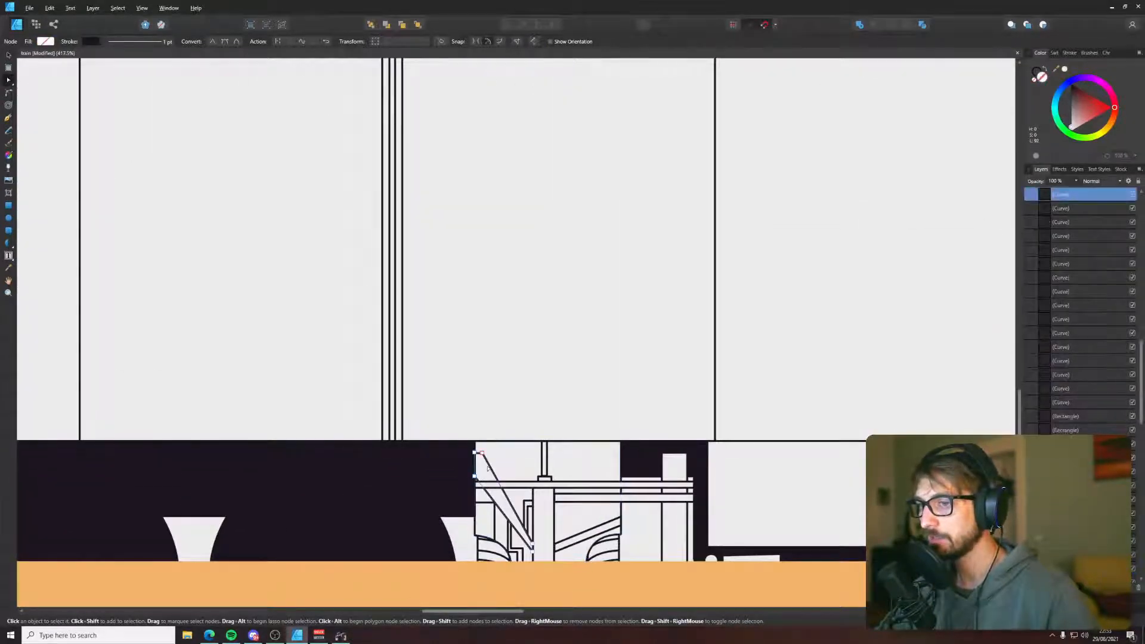
{"action": "key", "text": "v"}
{"action": "scroll", "coordinate": [430, 471], "scroll_direction": "down", "scroll_amount": 5}
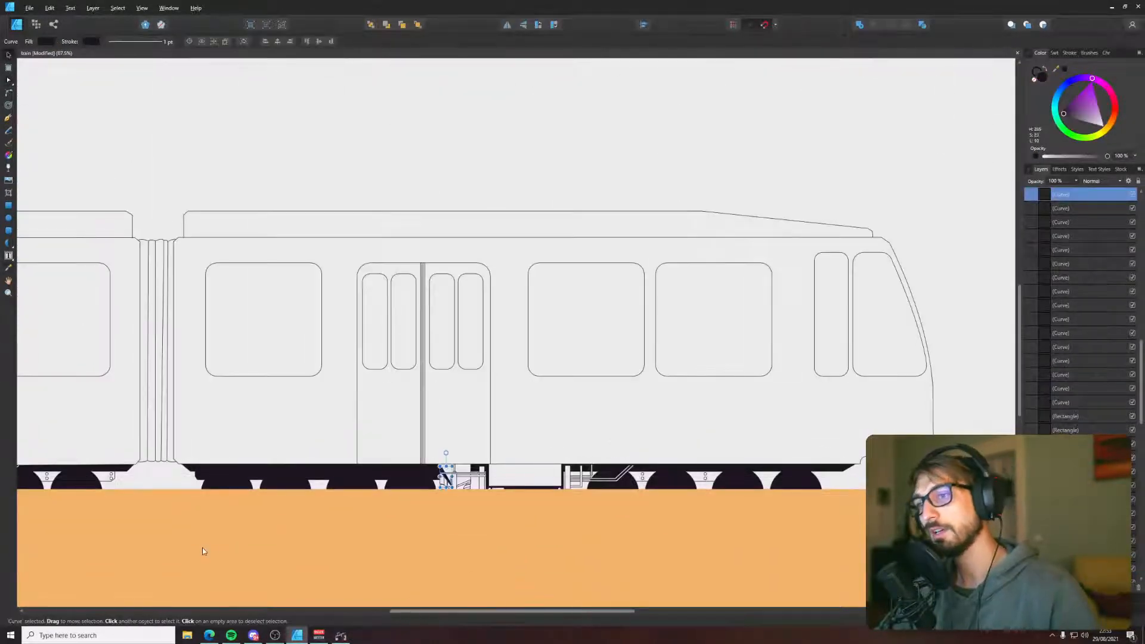
{"action": "left_click", "coordinate": [450, 519]}
- Try to narrow the dark diagonal brace by raising the lower node at its wheel-side end
{"action": "scroll", "coordinate": [448, 516], "scroll_direction": "up", "scroll_amount": 11}
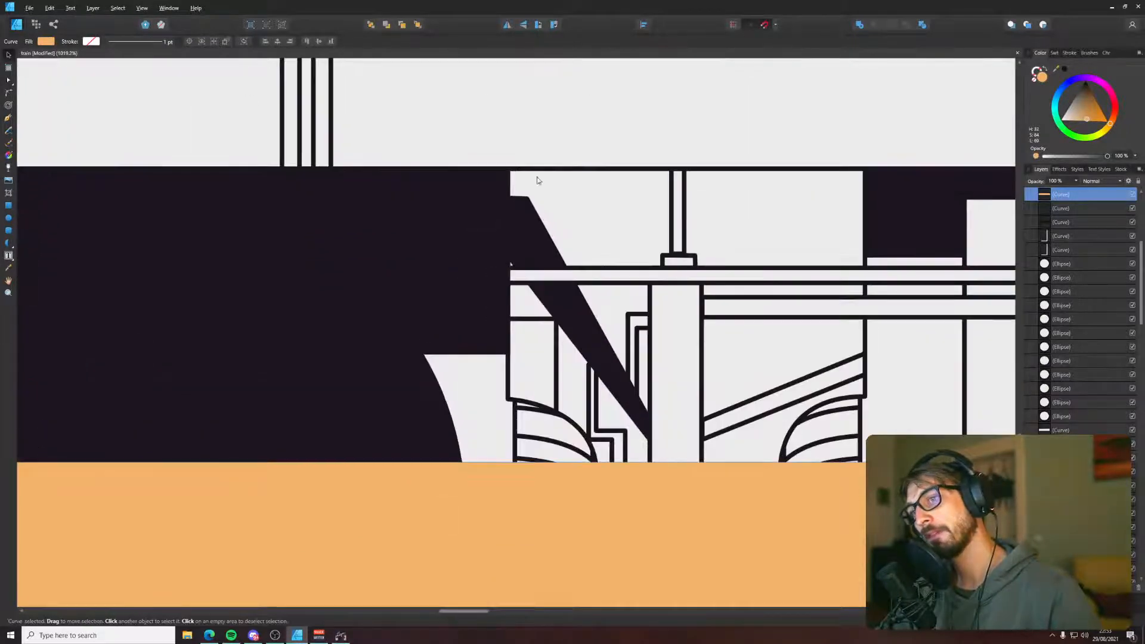
{"action": "left_click", "coordinate": [527, 224]}
{"action": "key", "text": "a"}
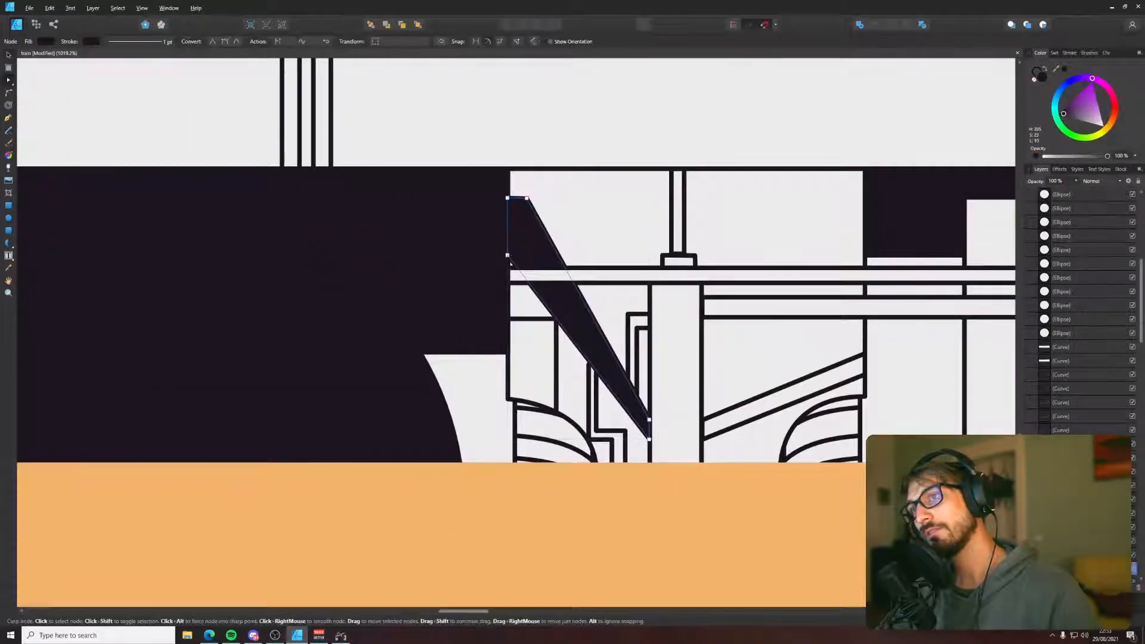
{"action": "left_click_drag", "start_coordinate": [510, 263], "coordinate": [507, 223]}
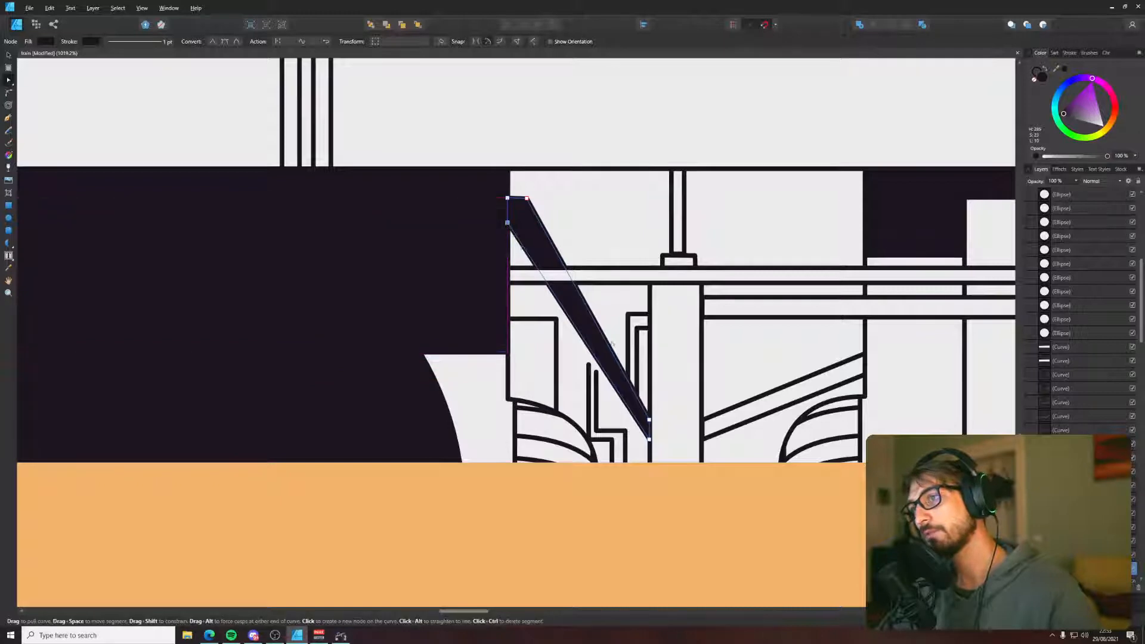
{"action": "key", "text": "ctrl+z"}
- Fill the two small stepped pipes on either side of the diagonal brace with the same dark colour
{"action": "key", "text": "v"}
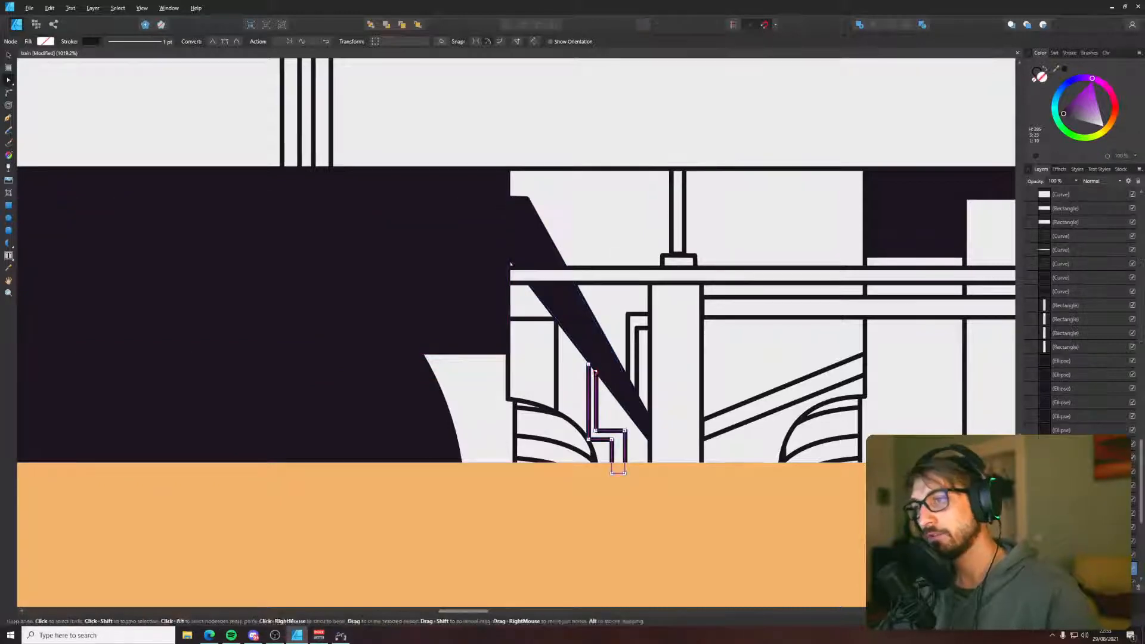
{"action": "left_click", "coordinate": [592, 405]}
{"action": "left_click", "coordinate": [636, 534]}
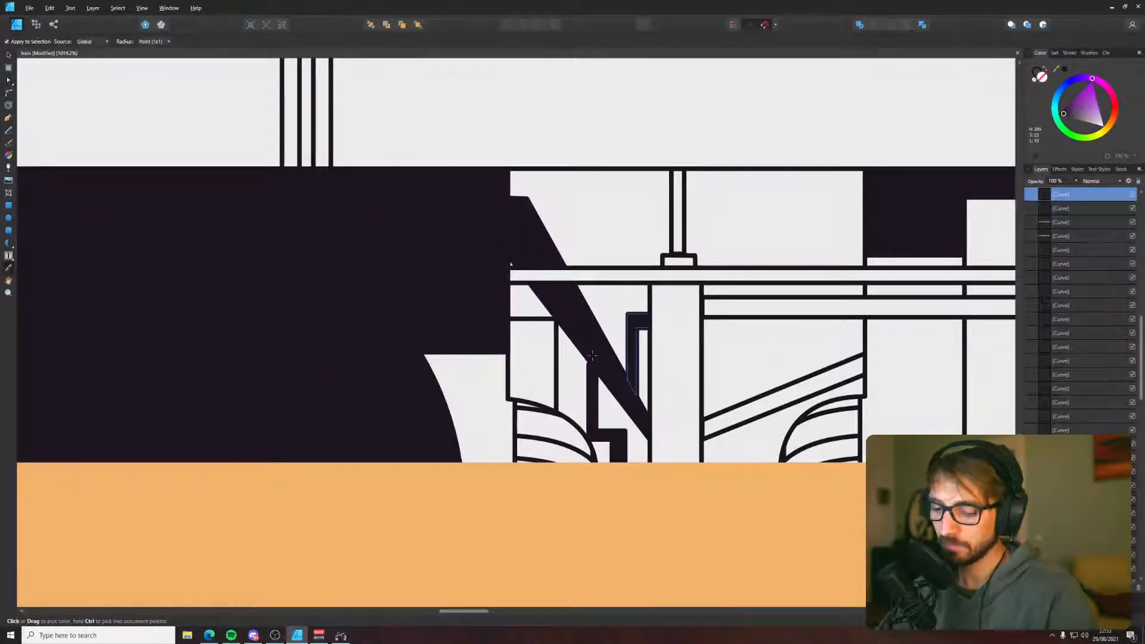
{"action": "scroll", "coordinate": [635, 535], "scroll_direction": "down", "scroll_amount": 6}
{"action": "scroll", "coordinate": [636, 536], "scroll_direction": "down", "scroll_amount": 5}
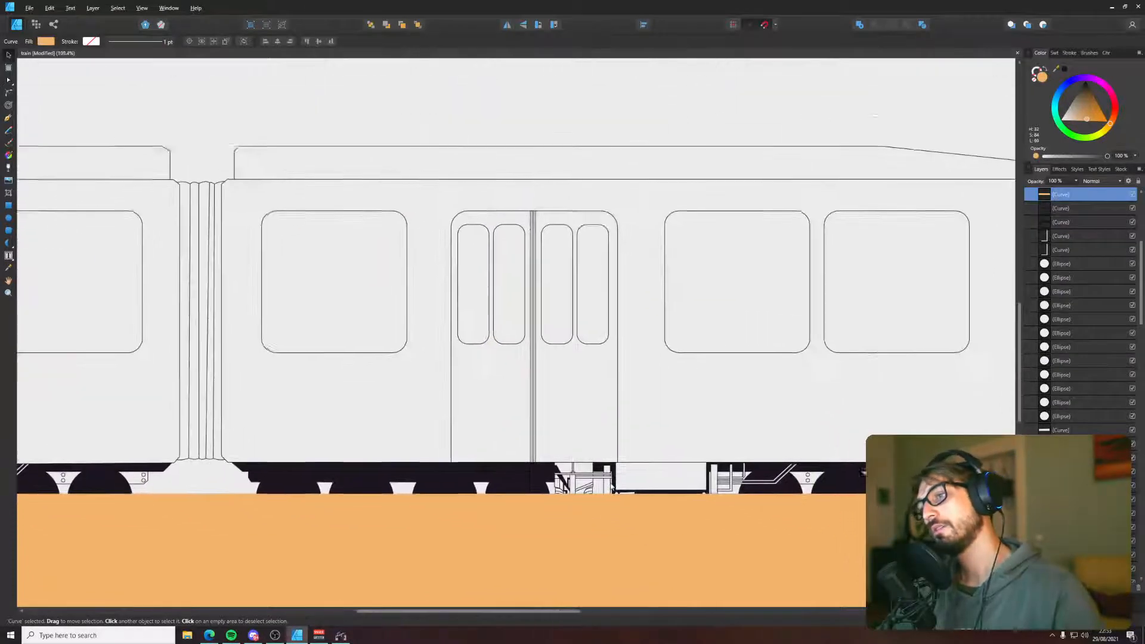
- Revert the dark fill of the two small stepped pipes beside the diagonal brace
{"action": "left_click", "coordinate": [564, 407]}
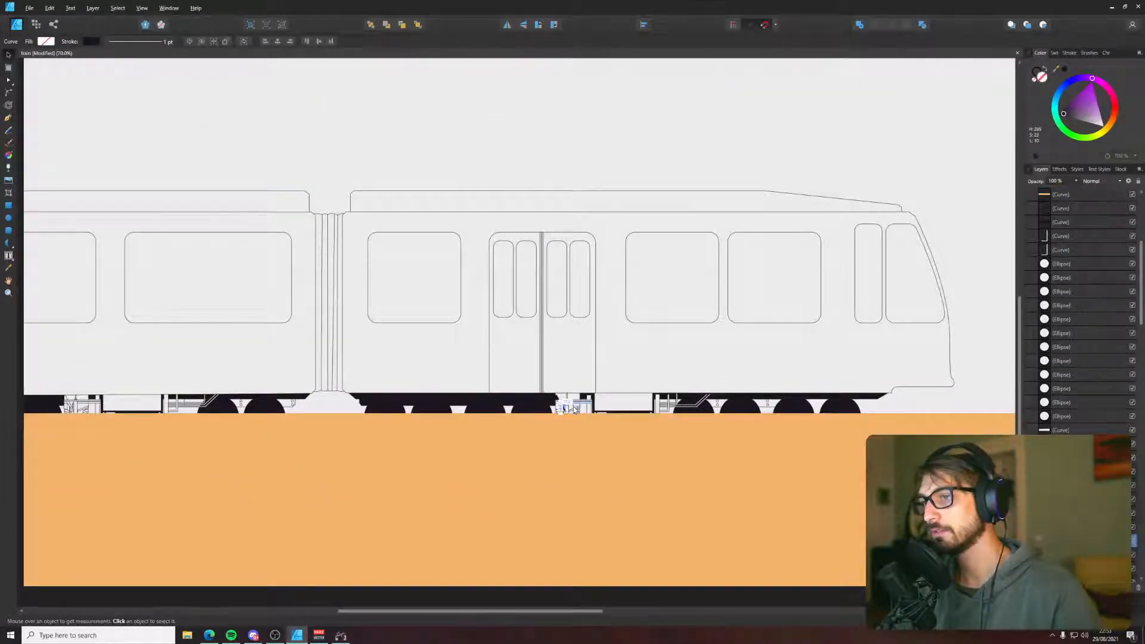
{"action": "scroll", "coordinate": [567, 408], "scroll_direction": "up", "scroll_amount": 6}
{"action": "left_click", "coordinate": [525, 422]}
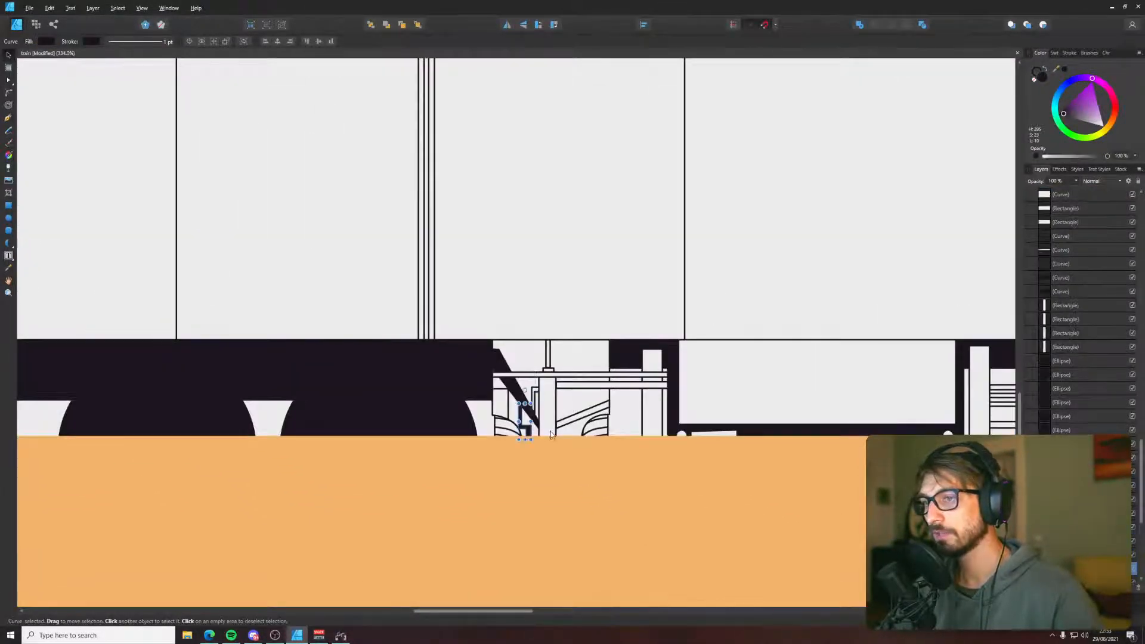
{"action": "left_click", "coordinate": [566, 484]}
{"action": "scroll", "coordinate": [507, 438], "scroll_direction": "up", "scroll_amount": 3}
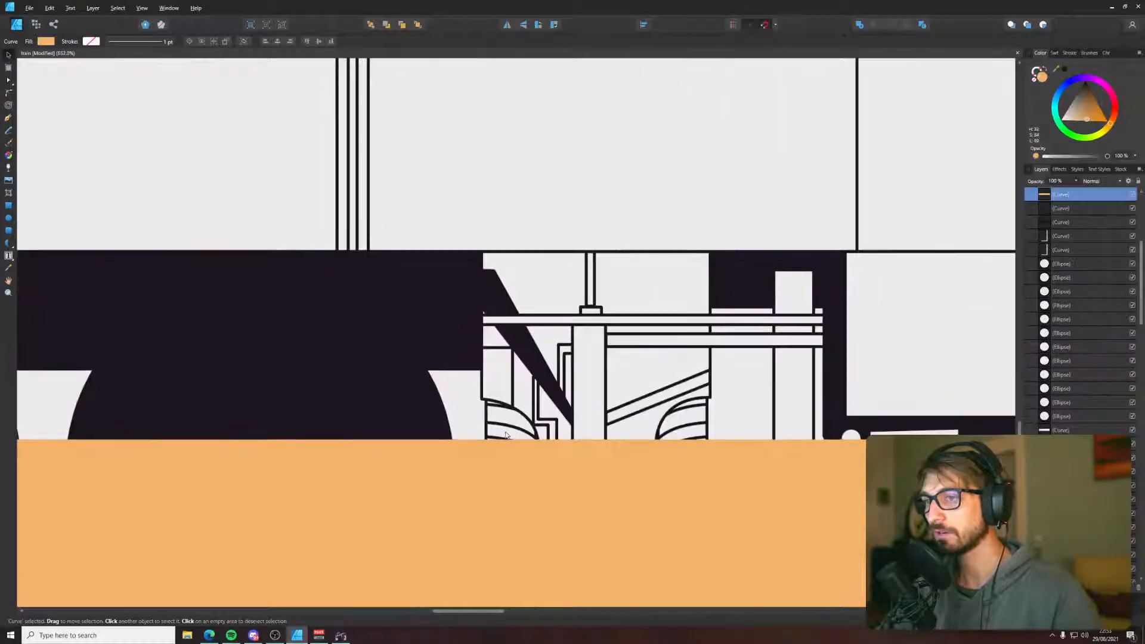
- Try to fill the light backing panel behind the small undercarriage parts with the dark colour of the wheels
{"action": "left_click", "coordinate": [649, 421]}
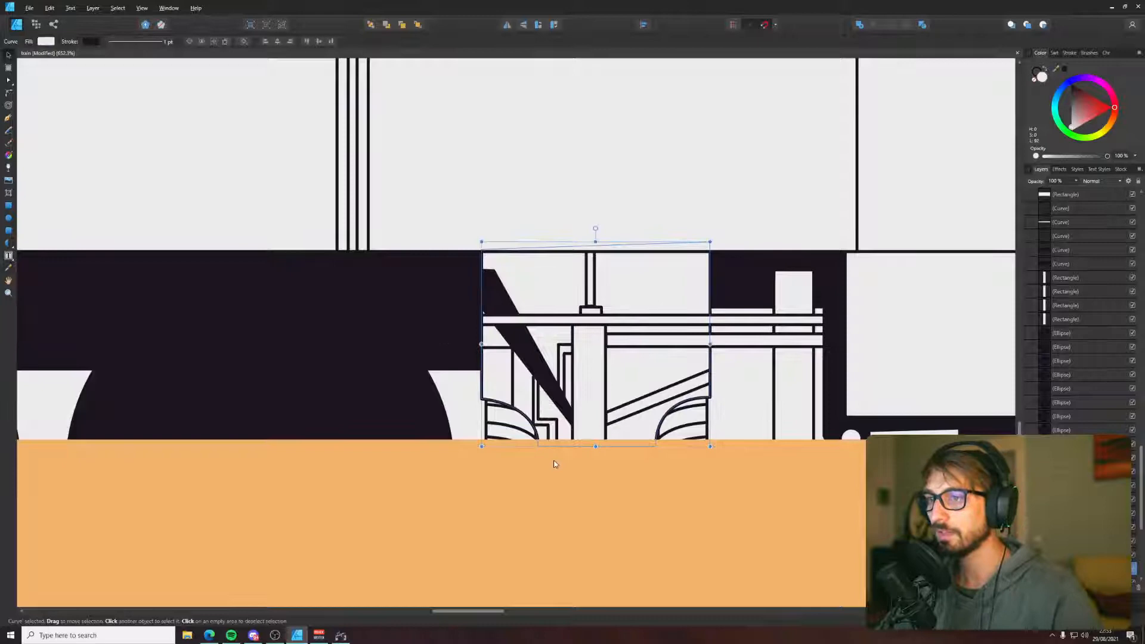
{"action": "left_click", "coordinate": [538, 388]}
{"action": "left_click", "coordinate": [513, 378], "text": "shift"}
{"action": "left_click", "coordinate": [566, 341], "text": "shift"}
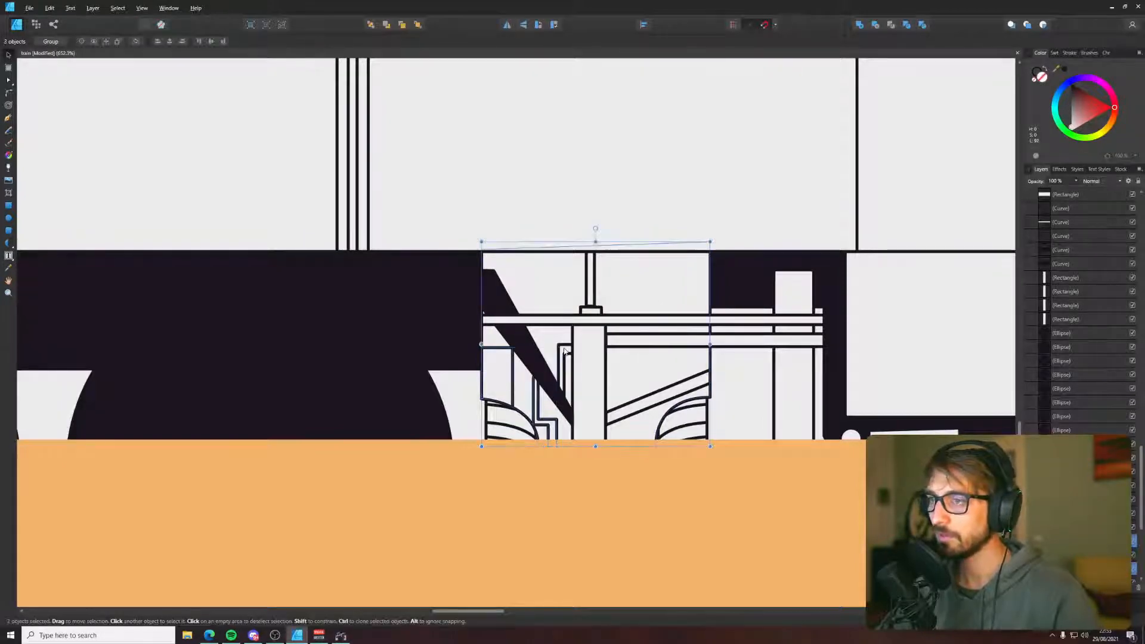
{"action": "left_click", "coordinate": [565, 330], "text": "shift"}
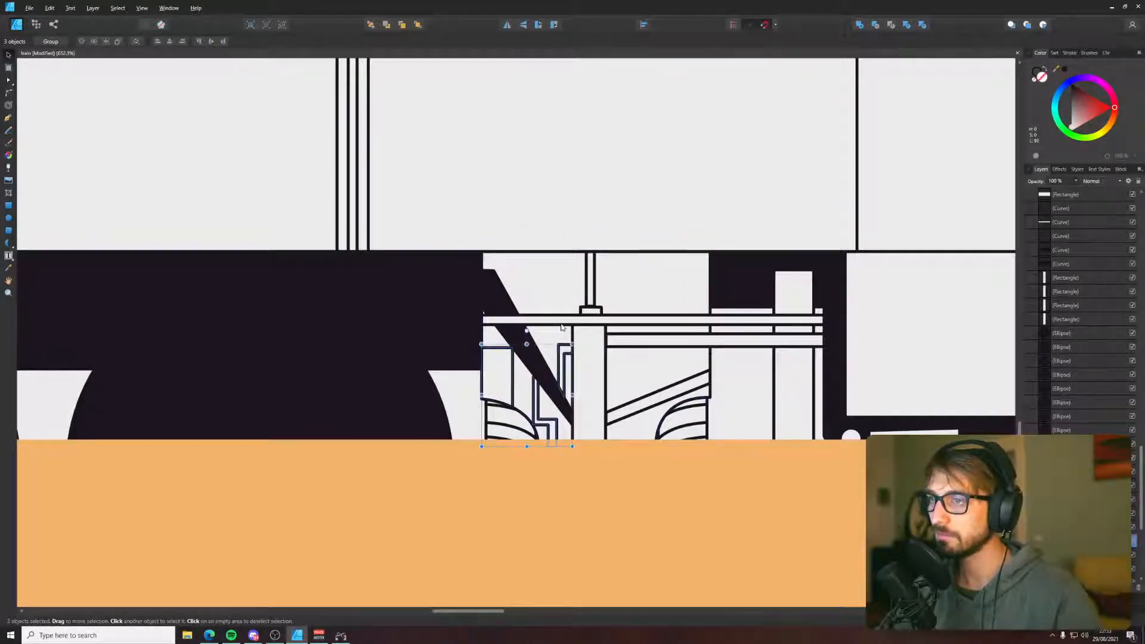
{"action": "left_click", "coordinate": [564, 328], "text": "shift"}
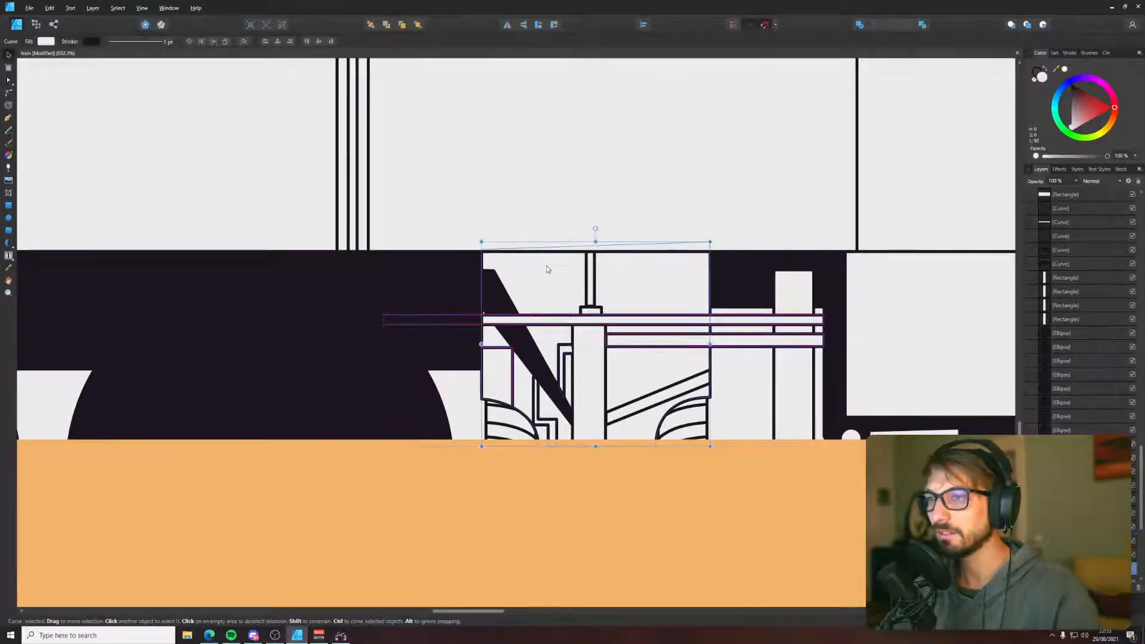
{"action": "key", "text": "i"}
{"action": "left_click", "coordinate": [442, 288]}
{"action": "key", "text": "ctrl+z"}
{"action": "key", "text": "ctrl+z"}
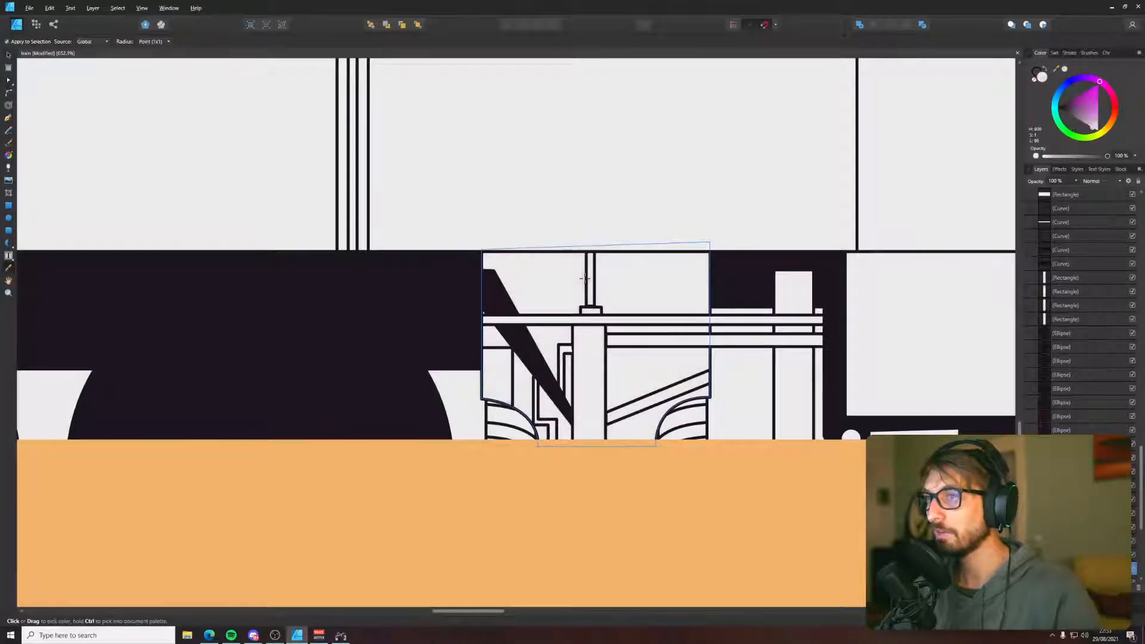
{"action": "key", "text": "v"}
{"action": "left_click", "coordinate": [589, 278]}
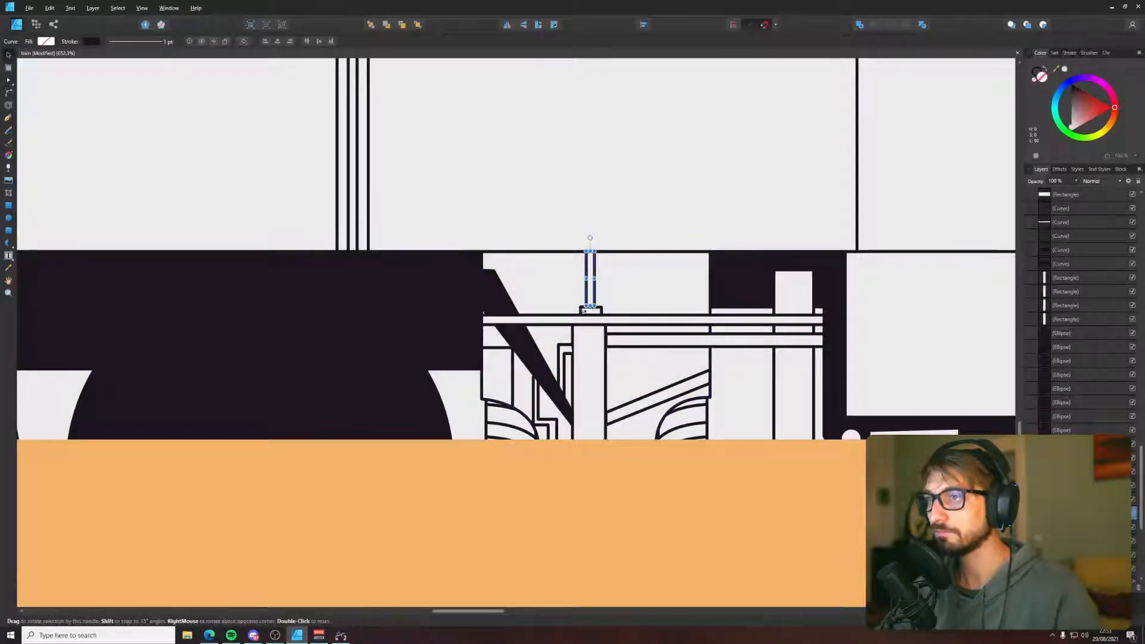
{"action": "left_click", "coordinate": [584, 321], "text": "shift"}
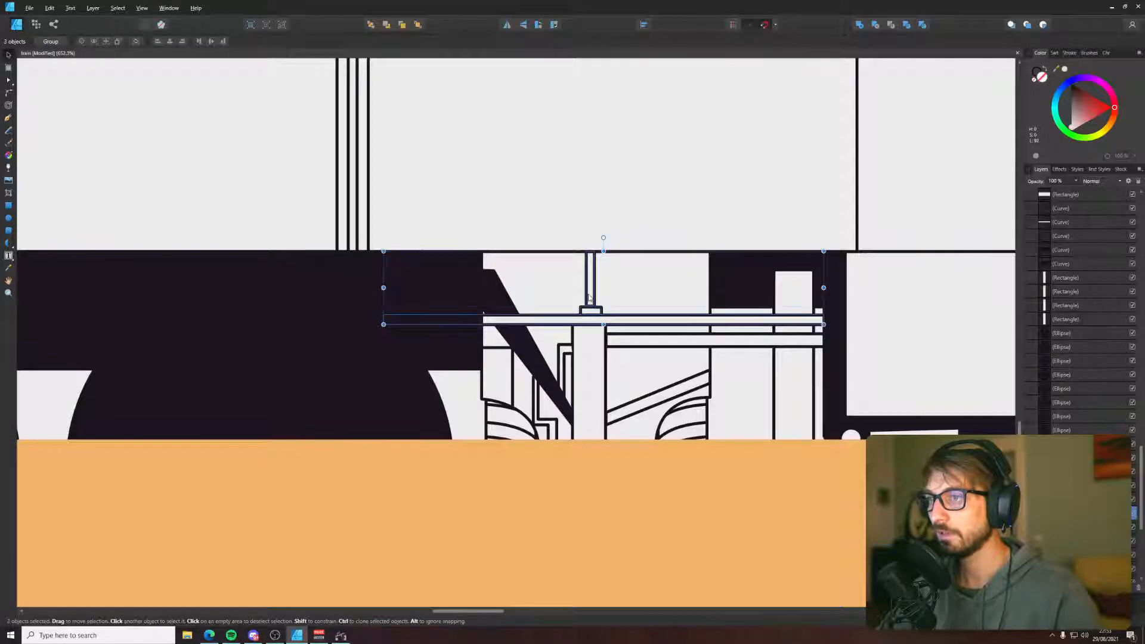
{"action": "left_click", "coordinate": [585, 364], "text": "shift"}
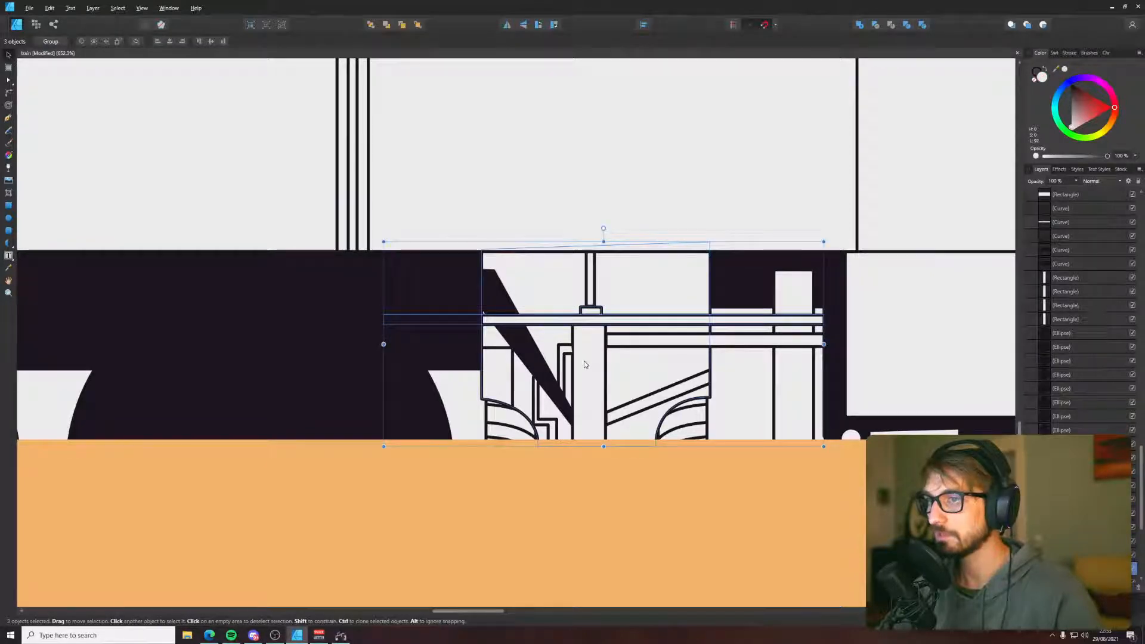
{"action": "left_click", "coordinate": [628, 371], "text": "shift"}
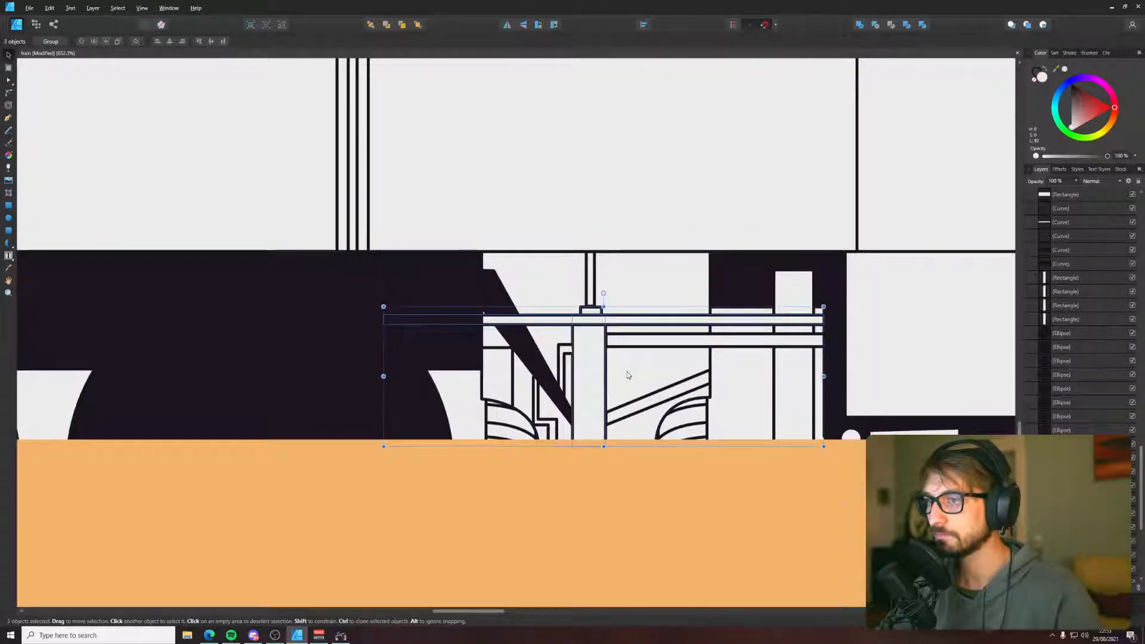
{"action": "left_click", "coordinate": [617, 410]}
{"action": "key", "text": "a"}
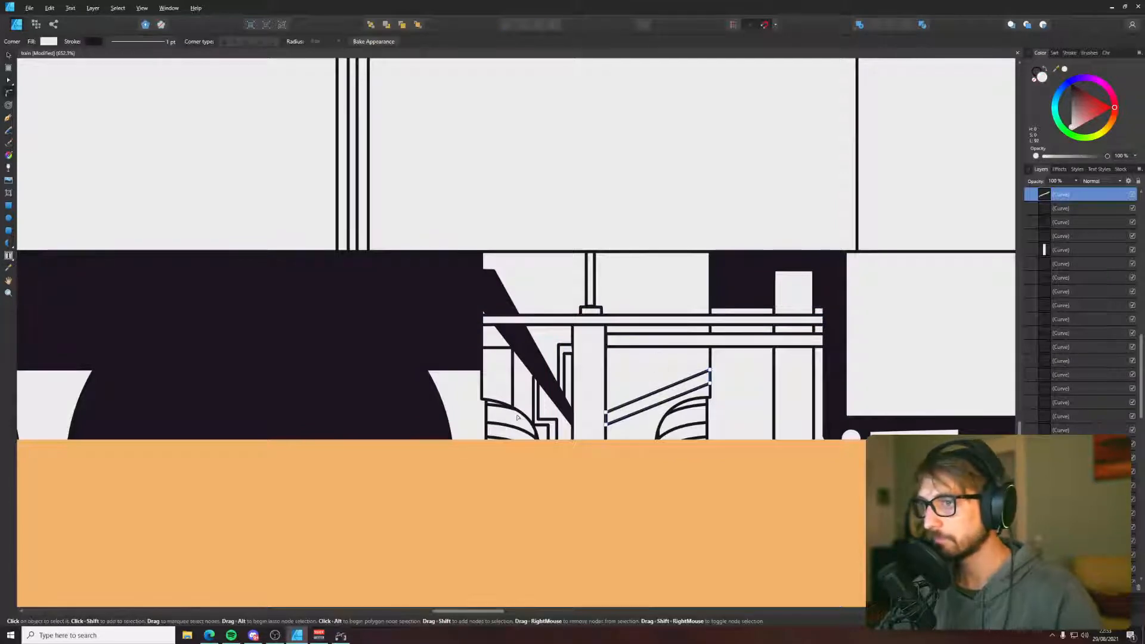
- Reselect the backing panel, try the sampled wheel-housing colour on it once more and undo the fill
{"action": "left_click", "coordinate": [481, 399]}
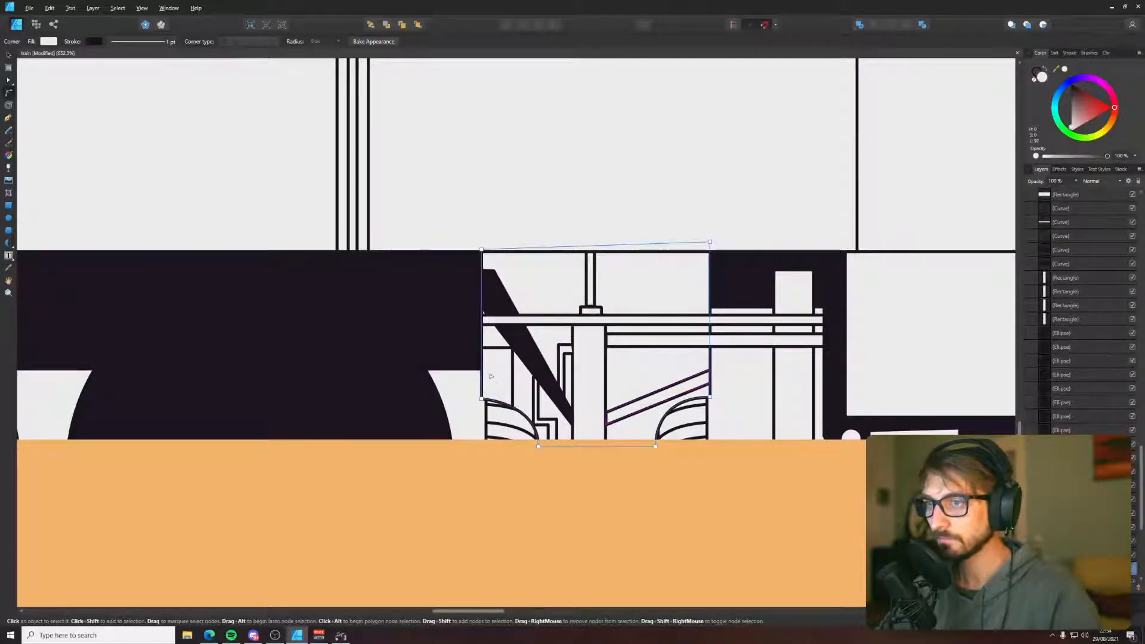
{"action": "key", "text": "i"}
{"action": "left_click", "coordinate": [445, 345]}
{"action": "key", "text": "ctrl+z"}
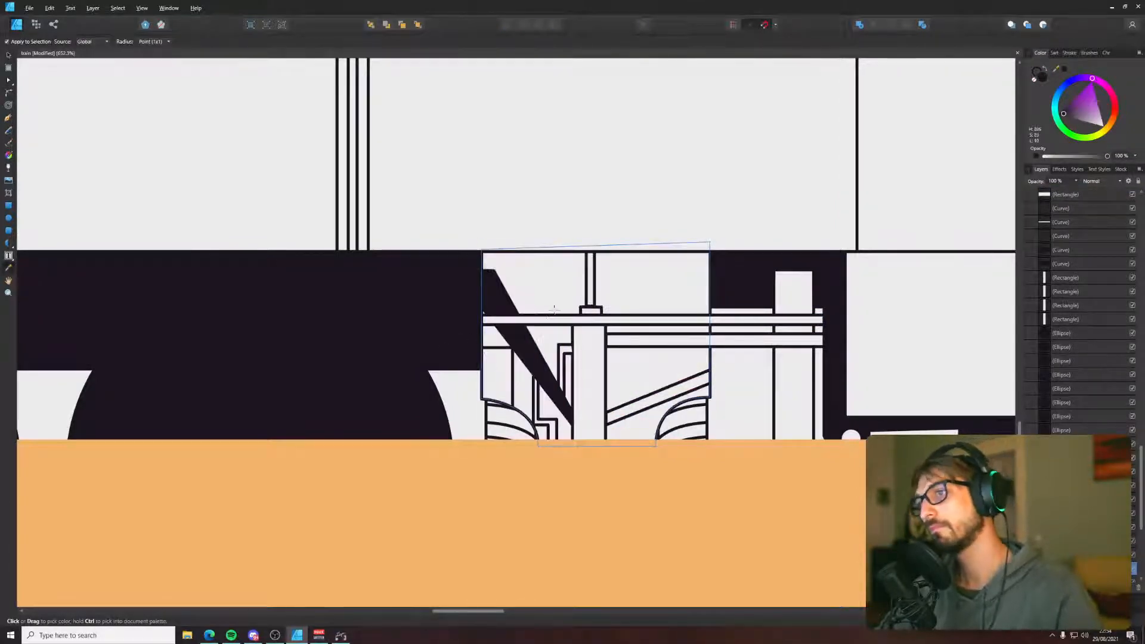
- Fill the thin upright post above the horizontal rail with the light colour sampled from the panel beside it
{"action": "key", "text": "v"}
{"action": "left_click", "coordinate": [590, 294]}
{"action": "key", "text": "i"}
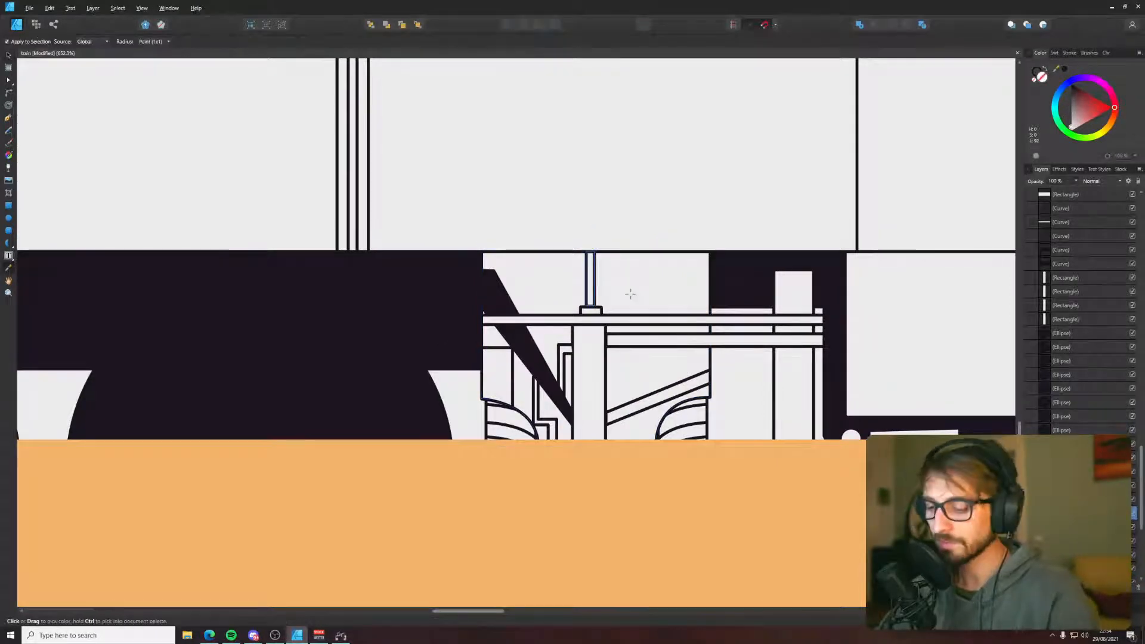
{"action": "left_click", "coordinate": [631, 294]}
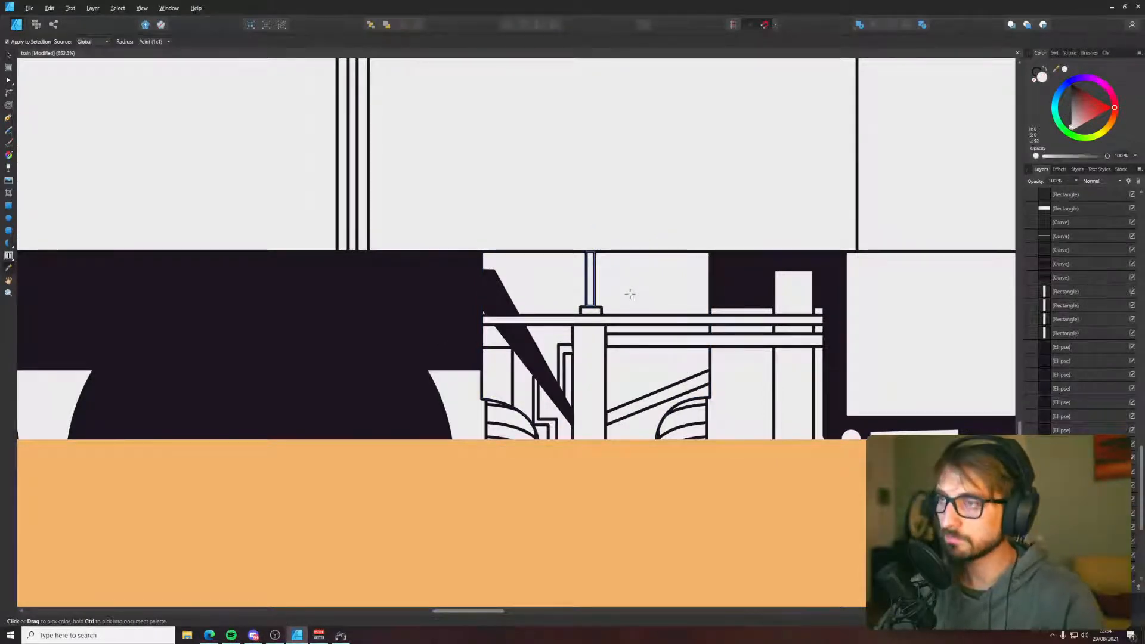
{"action": "key", "text": "v"}
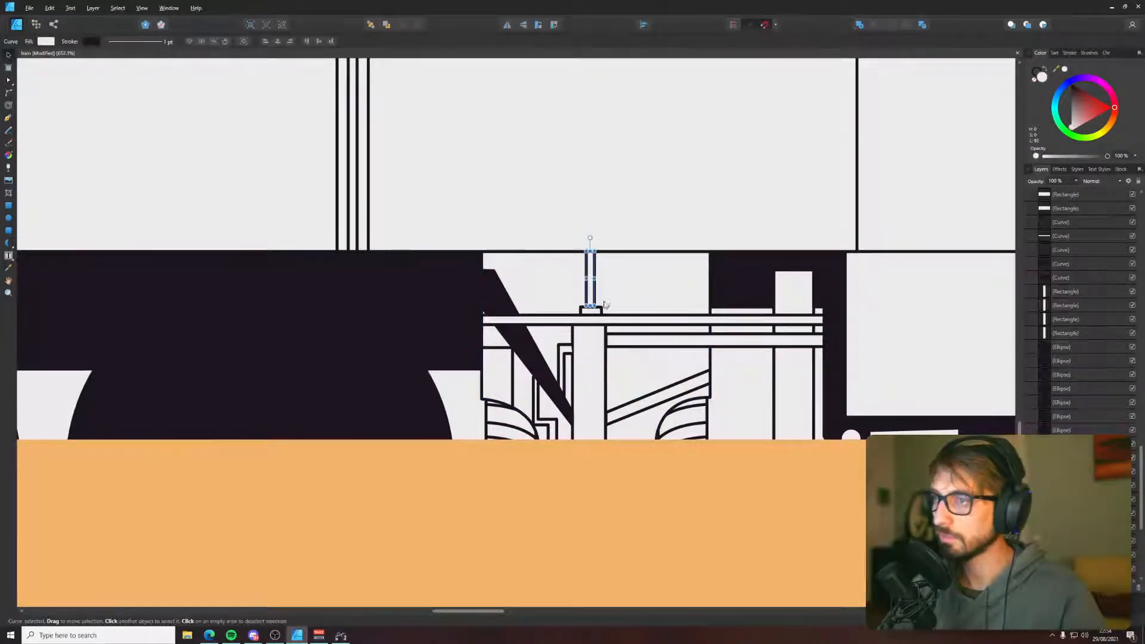
- Try inverting the colours beneath the door: a dark backing panel with a light diagonal brace
{"action": "left_click", "coordinate": [528, 286]}
{"action": "key", "text": "i"}
{"action": "left_click", "coordinate": [454, 295]}
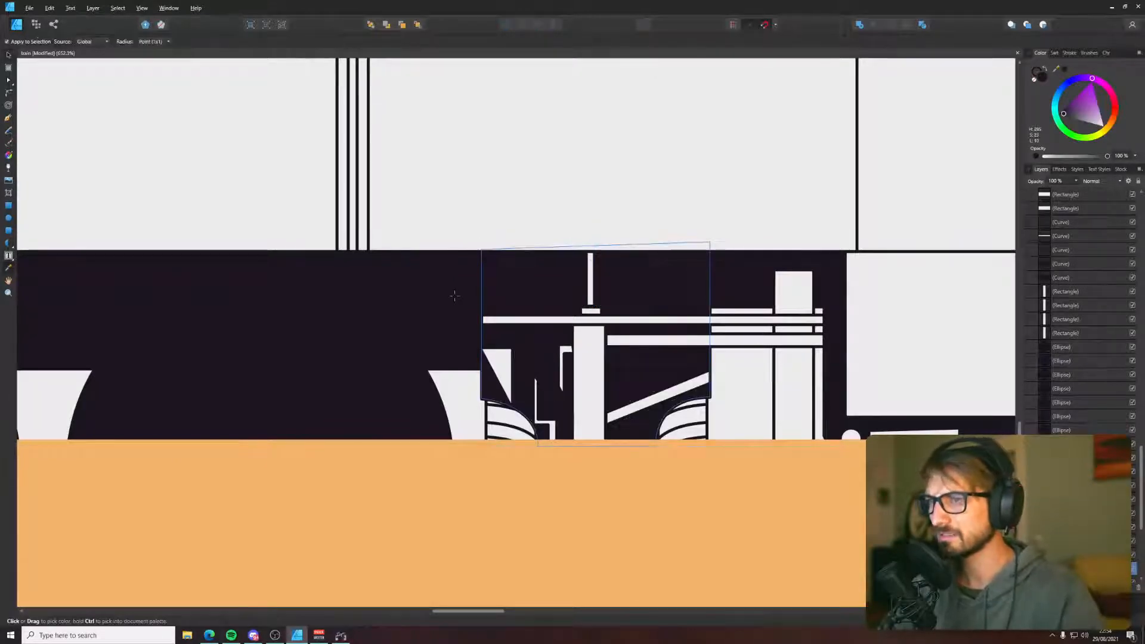
{"action": "left_click", "coordinate": [545, 374]}
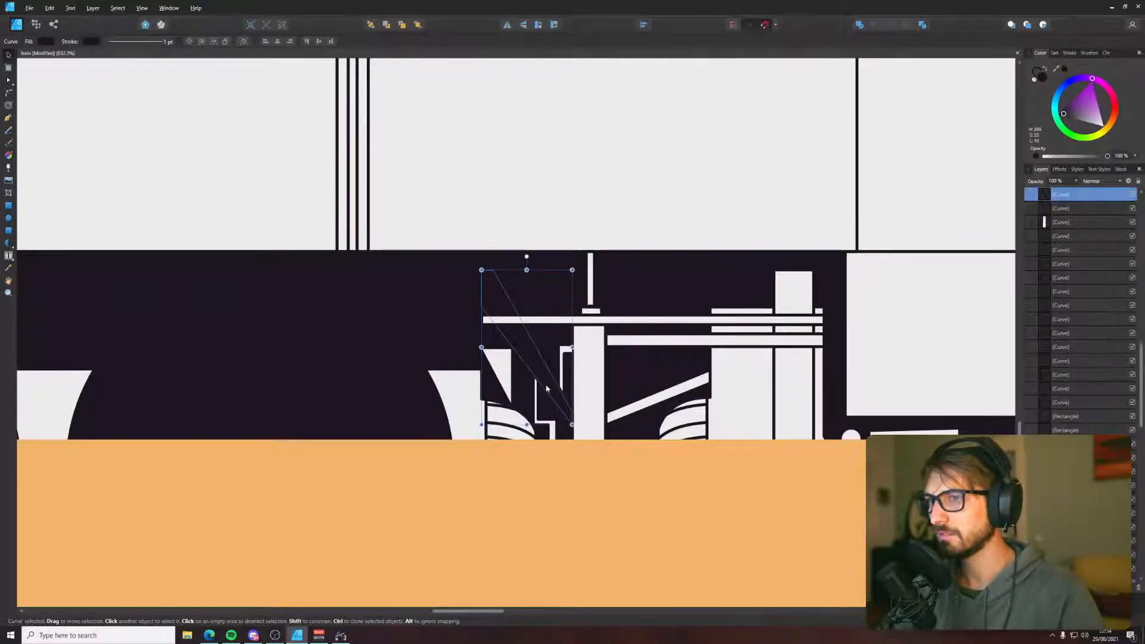
{"action": "left_click", "coordinate": [542, 319]}
{"action": "key", "text": "v"}
{"action": "left_click", "coordinate": [637, 478]}
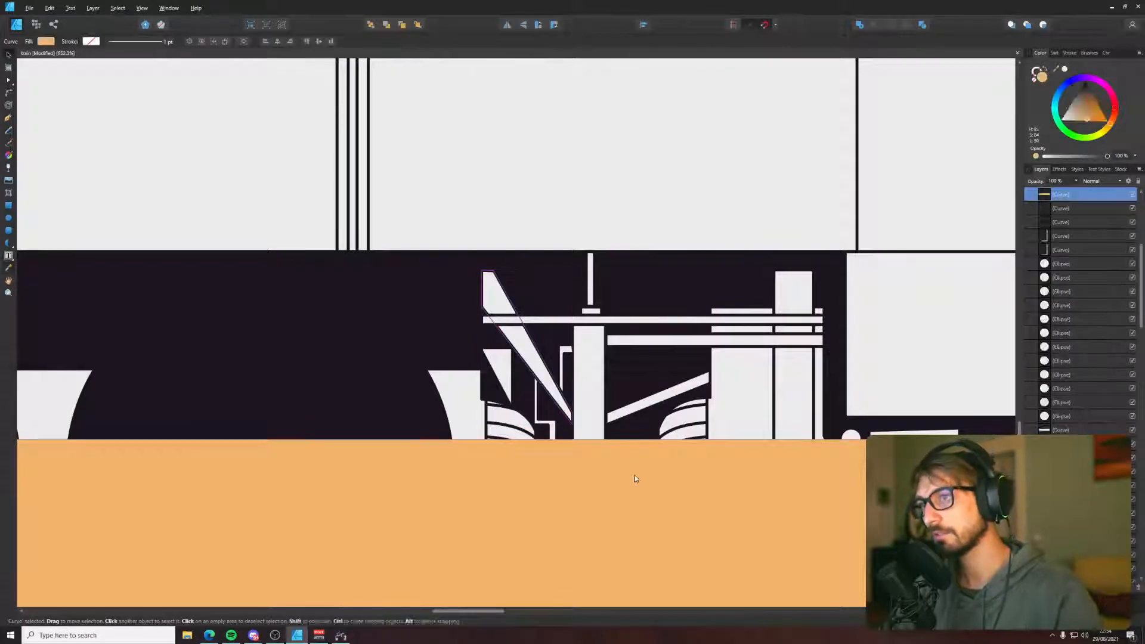
- Undo the light fill of the diagonal brace and the dark fill of the backing panel
{"action": "scroll", "coordinate": [645, 368], "scroll_direction": "down", "scroll_amount": 4}
{"action": "scroll", "coordinate": [645, 374], "scroll_direction": "down", "scroll_amount": 4}
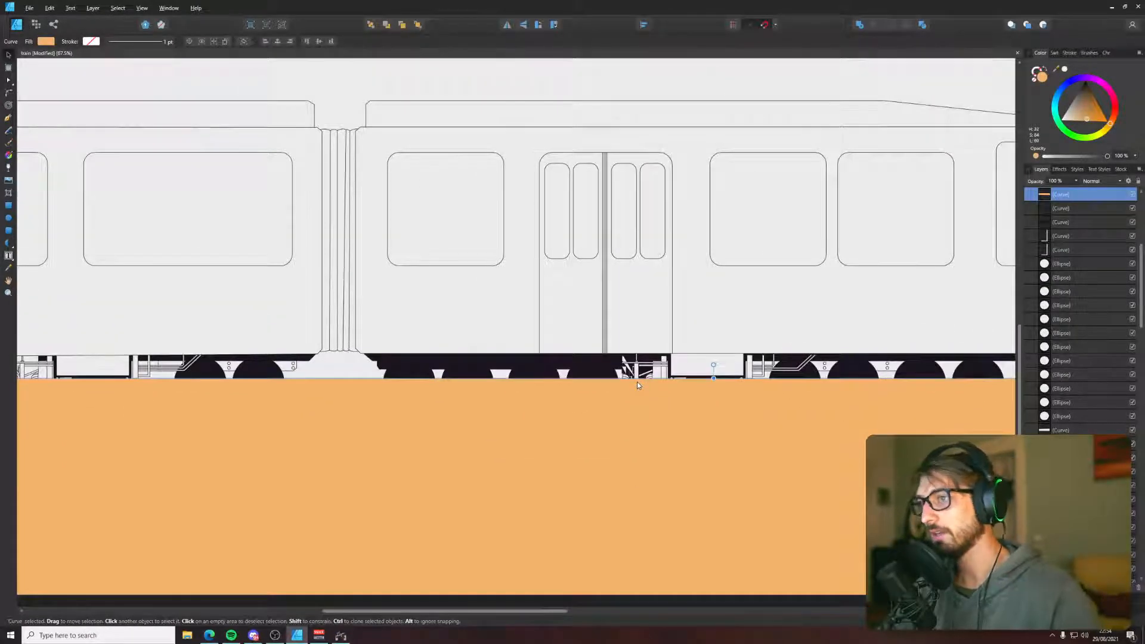
{"action": "scroll", "coordinate": [638, 385], "scroll_direction": "up", "scroll_amount": 4}
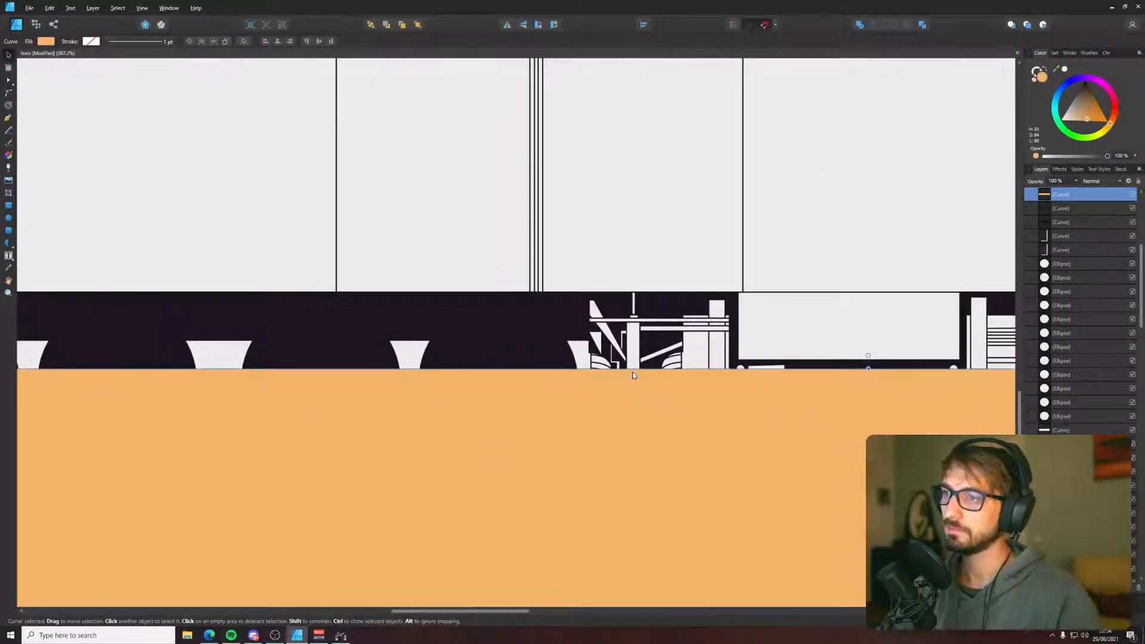
{"action": "scroll", "coordinate": [638, 381], "scroll_direction": "down", "scroll_amount": 2}
{"action": "left_click", "coordinate": [626, 360]}
{"action": "key", "text": "shift+x"}
{"action": "left_click", "coordinate": [635, 369]}
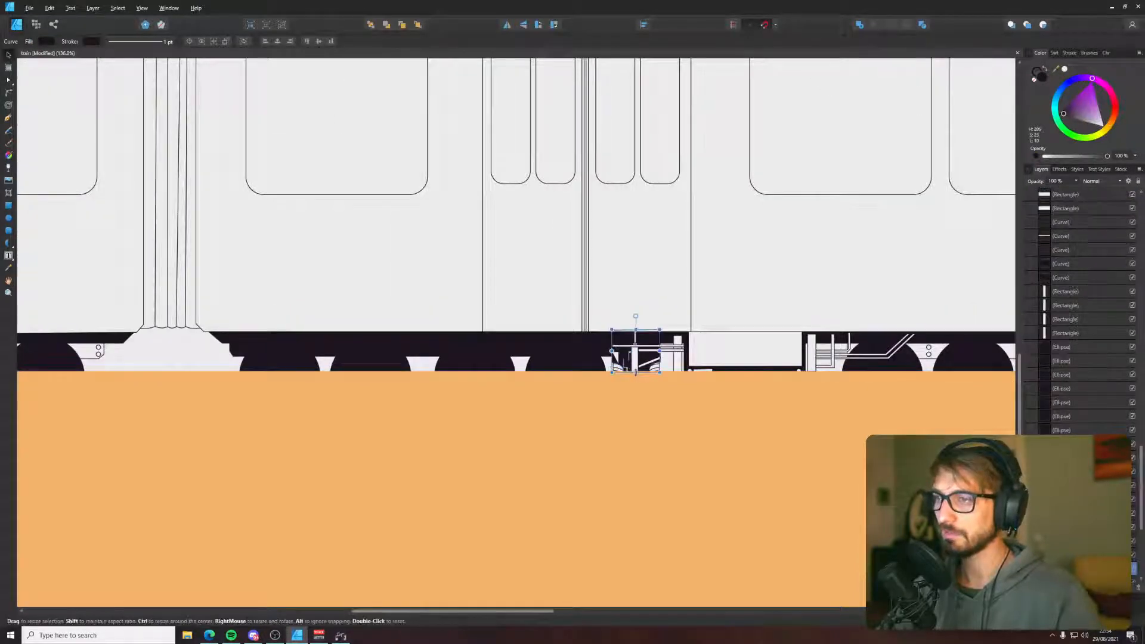
{"action": "key", "text": "shift+x"}
{"action": "left_click", "coordinate": [634, 388]}
{"action": "scroll", "coordinate": [635, 391], "scroll_direction": "down", "scroll_amount": 4}
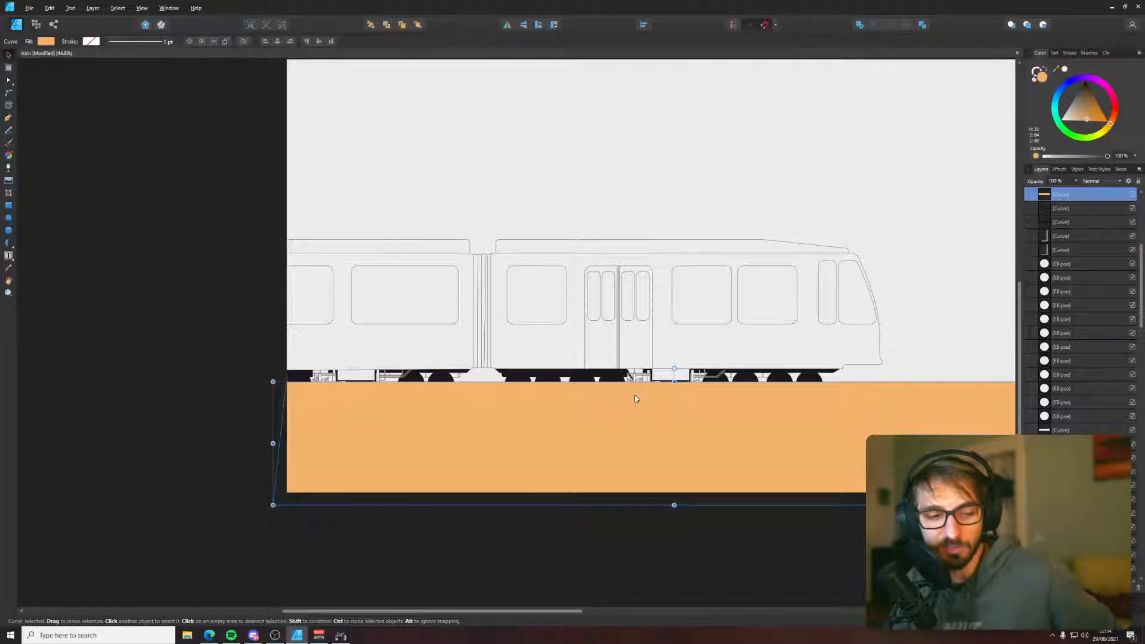
{"action": "scroll", "coordinate": [635, 398], "scroll_direction": "up", "scroll_amount": 8}
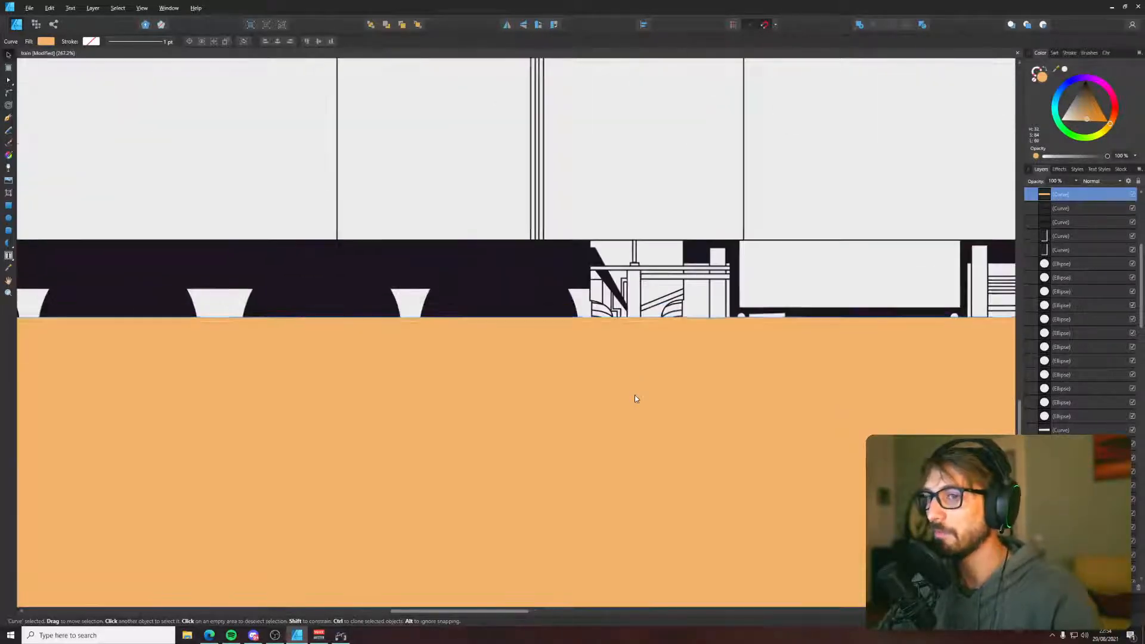
- Try to raise the small undercarriage parts beneath the door together with the upright post, leaving out the backing panel
{"action": "scroll", "coordinate": [642, 337], "scroll_direction": "down", "scroll_amount": 6}
{"action": "left_click_drag", "start_coordinate": [691, 586], "coordinate": [579, 316]}
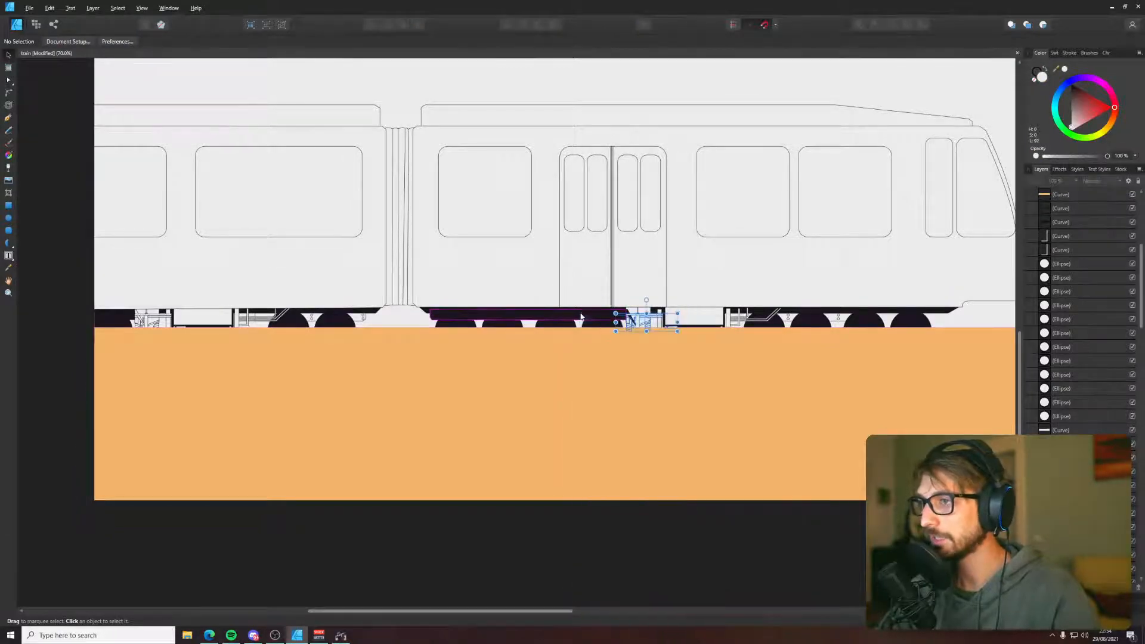
{"action": "scroll", "coordinate": [699, 382], "scroll_direction": "up", "scroll_amount": 7}
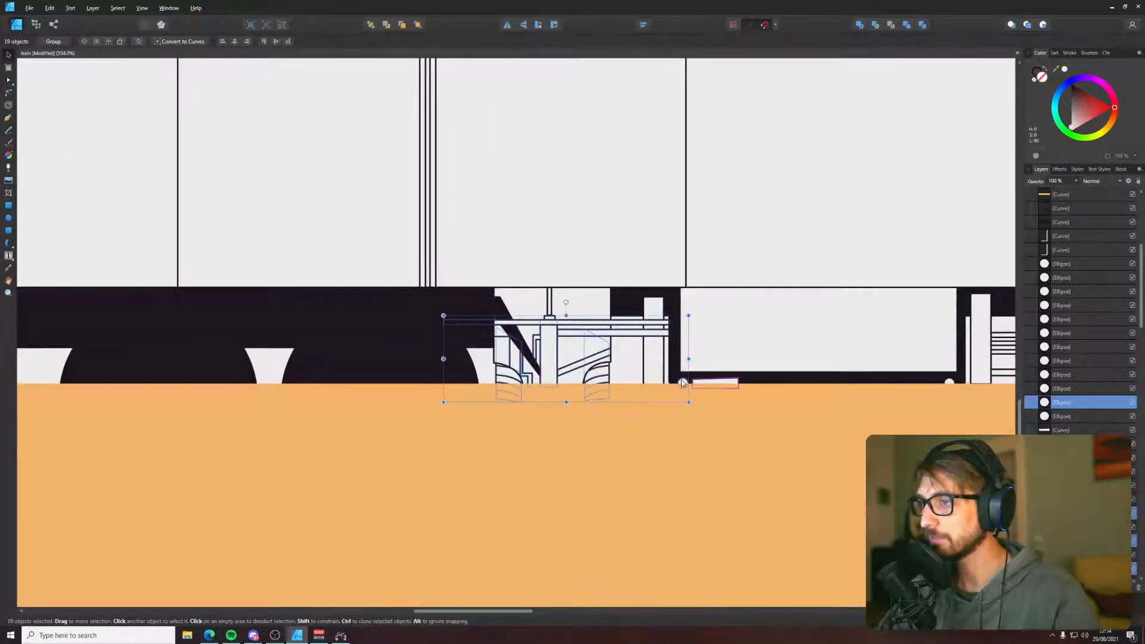
{"action": "left_click", "coordinate": [699, 382], "text": "shift"}
{"action": "left_click_drag", "start_coordinate": [594, 356], "coordinate": [543, 330]}
{"action": "key", "text": "ctrl+z"}
{"action": "left_click", "coordinate": [550, 299], "text": "shift"}
{"action": "key", "text": "ctrl+z"}
{"action": "key", "text": "ctrl+shift+z"}
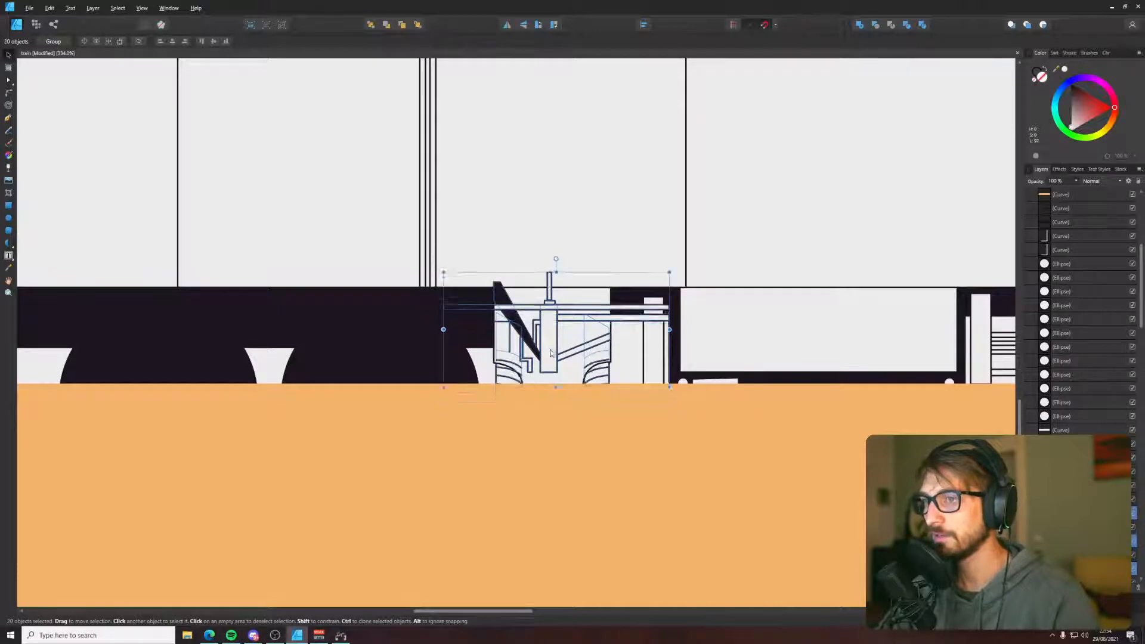
{"action": "key", "text": "ctrl+z"}
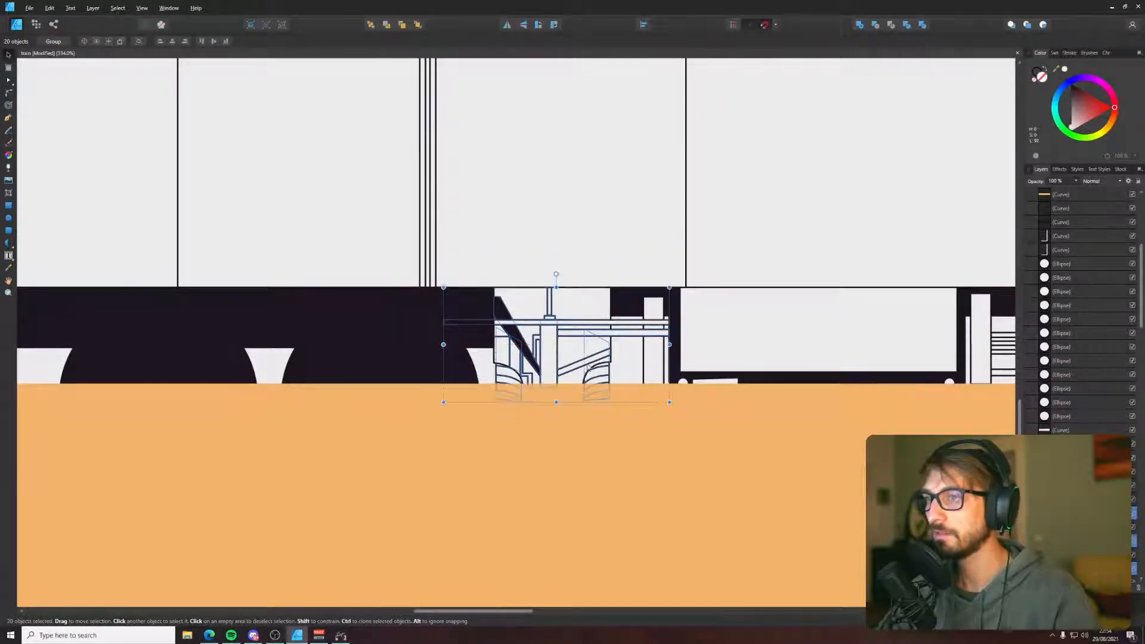
- Add the backing panel to the selected undercarriage parts, raise the whole cluster above the ground and send it behind the dark underside strip
{"action": "left_click", "coordinate": [591, 310], "text": "shift"}
{"action": "left_click_drag", "start_coordinate": [597, 342], "coordinate": [597, 318]}
{"action": "key", "text": "ctrl+shift+["}
{"action": "scroll", "coordinate": [597, 318], "scroll_direction": "up", "scroll_amount": 2}
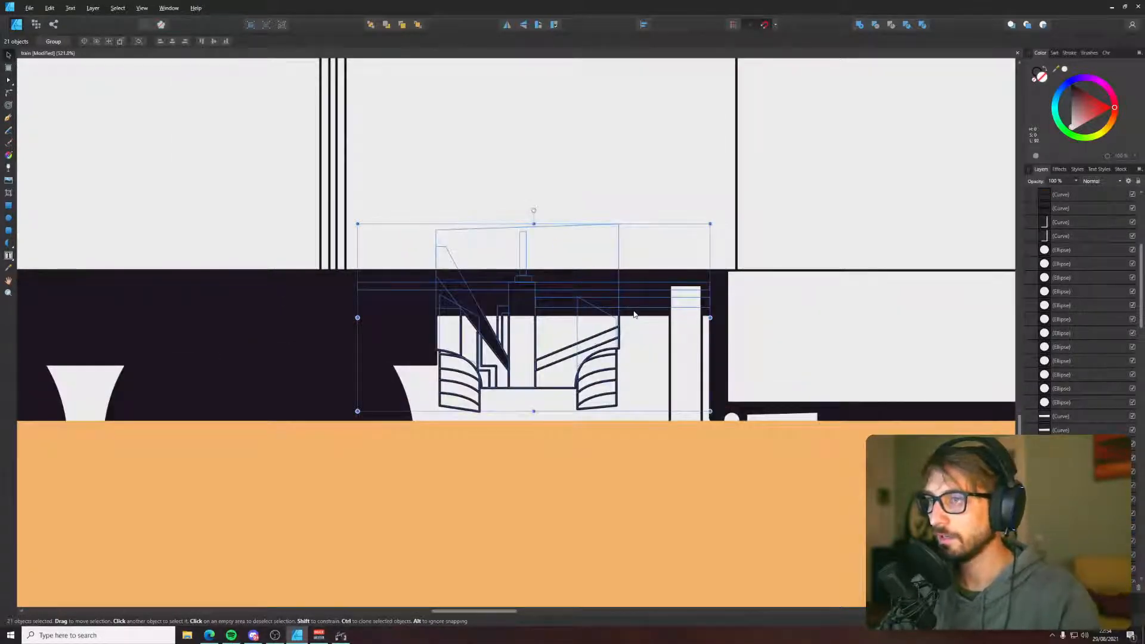
{"action": "left_click_drag", "start_coordinate": [597, 346], "coordinate": [635, 311]}
- Shorten the dark underside strip from its rear end to uncover the raised undercarriage parts
{"action": "left_click", "coordinate": [635, 311]}
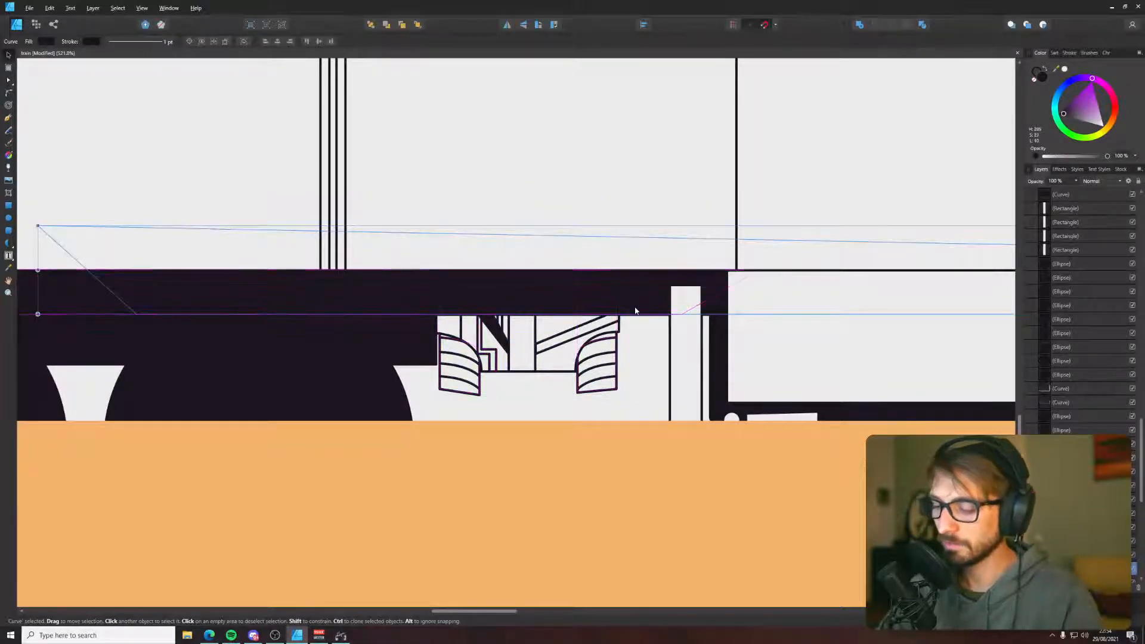
{"action": "scroll", "coordinate": [635, 310], "scroll_direction": "down", "scroll_amount": 6}
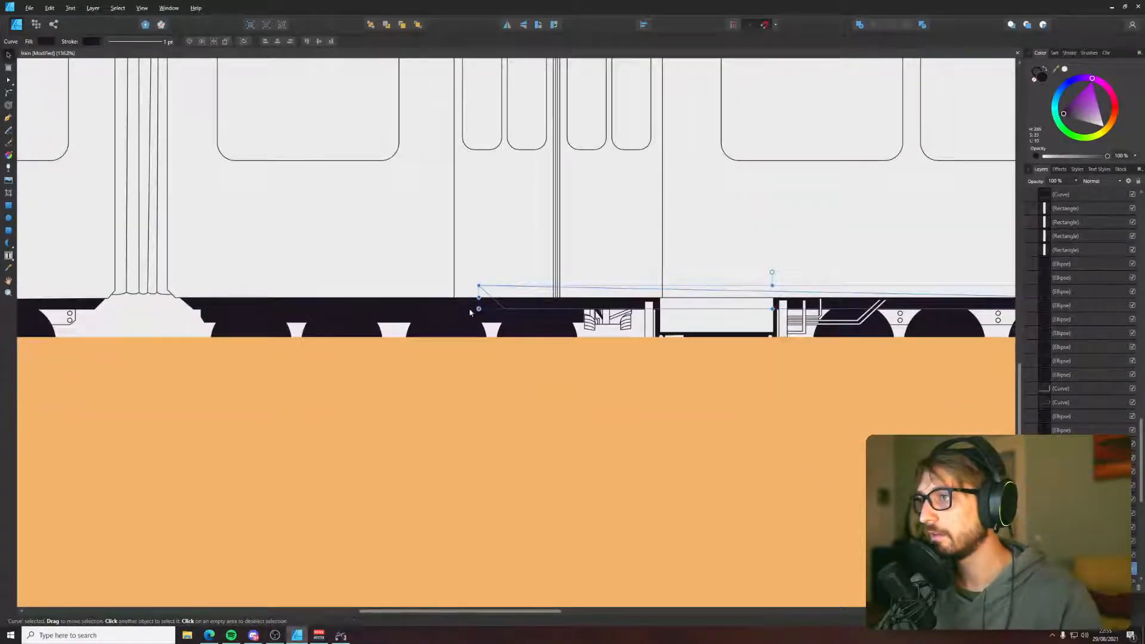
{"action": "left_click_drag", "start_coordinate": [479, 297], "coordinate": [602, 302]}
{"action": "left_click", "coordinate": [637, 310]}
{"action": "left_click", "coordinate": [656, 398]}
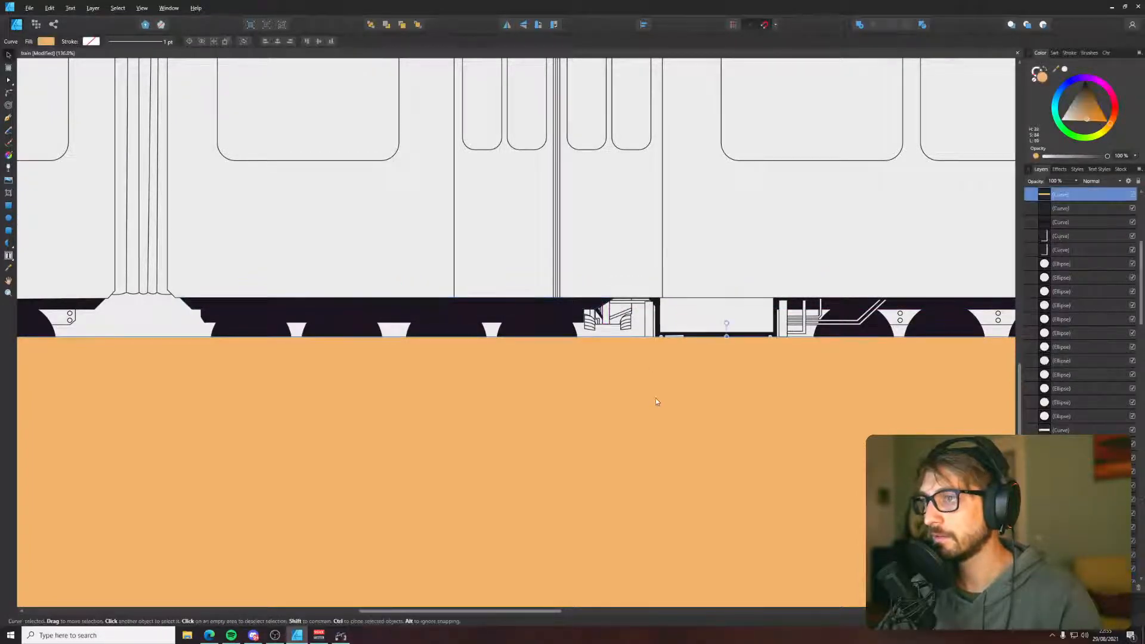
- Shorten the upright post beside the front carriage's large undercarriage box so it runs from the carriage underside to above the ground
{"action": "scroll", "coordinate": [656, 398], "scroll_direction": "down", "scroll_amount": 5}
{"action": "scroll", "coordinate": [658, 401], "scroll_direction": "up", "scroll_amount": 10}
{"action": "left_click", "coordinate": [661, 345]}
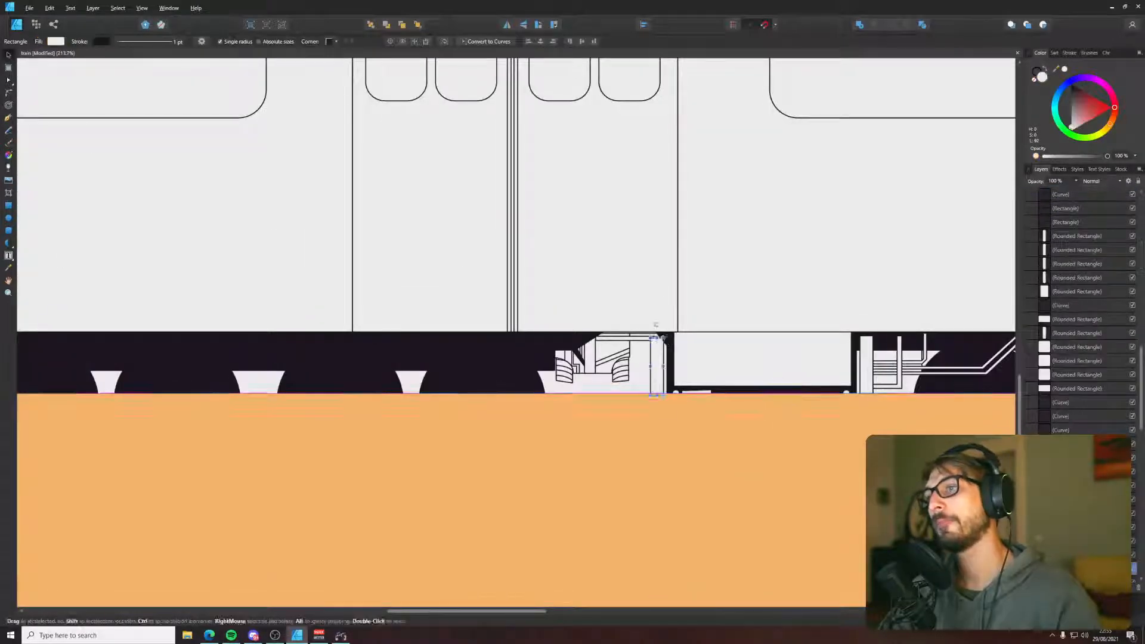
{"action": "left_click_drag", "start_coordinate": [648, 335], "coordinate": [648, 320]}
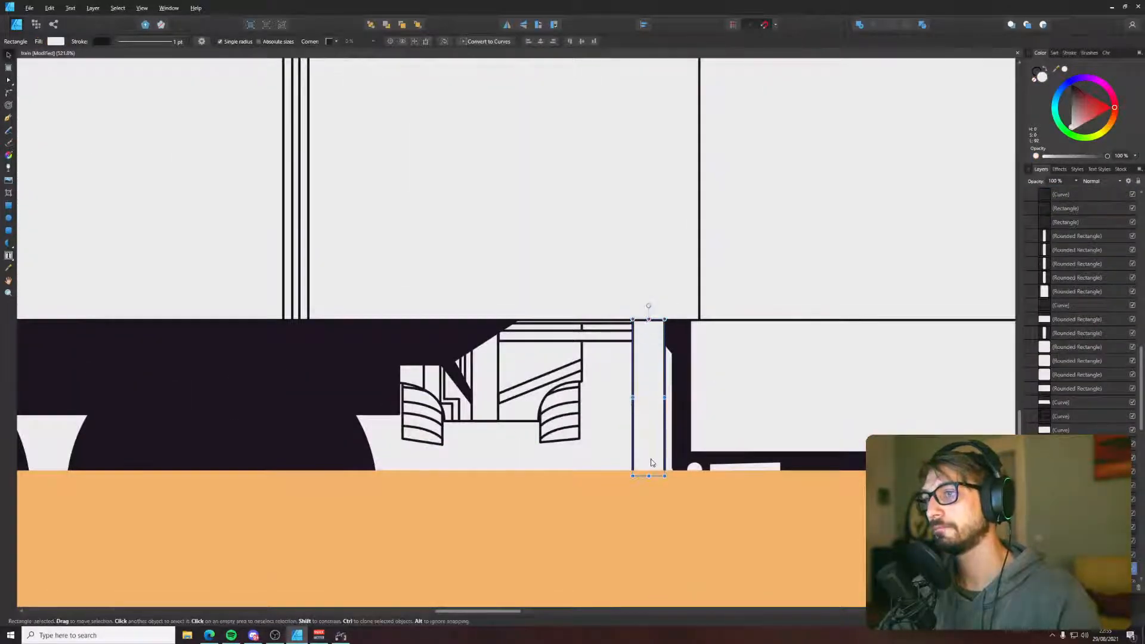
{"action": "left_click_drag", "start_coordinate": [649, 475], "coordinate": [648, 439]}
{"action": "left_click", "coordinate": [654, 488]}
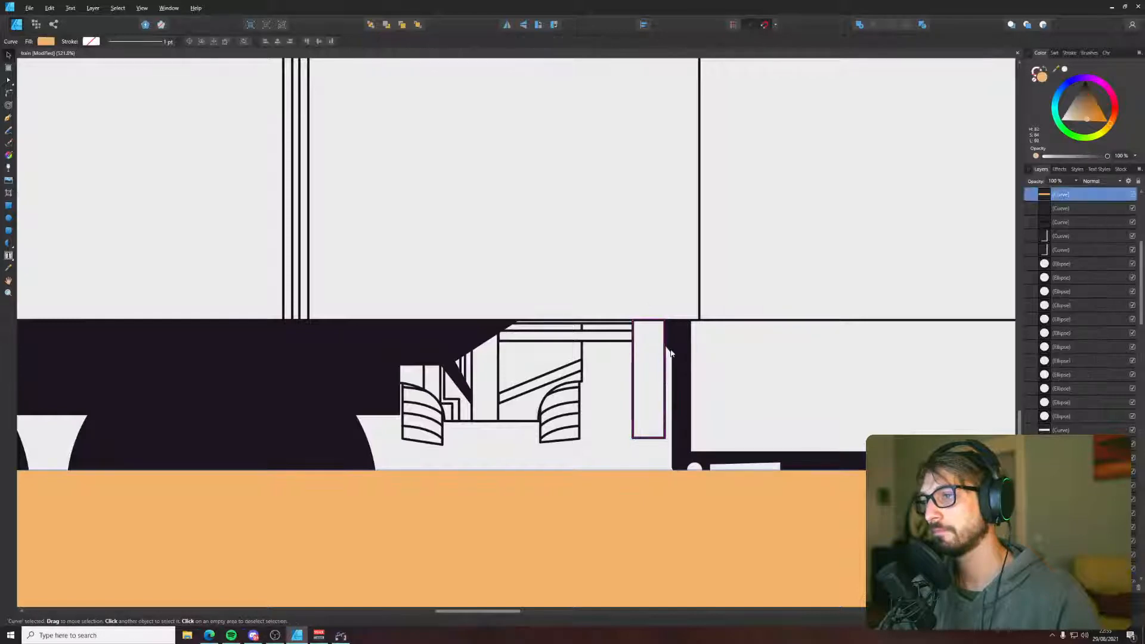
{"action": "left_click", "coordinate": [672, 345]}
{"action": "scroll", "coordinate": [673, 344], "scroll_direction": "down", "scroll_amount": 10}
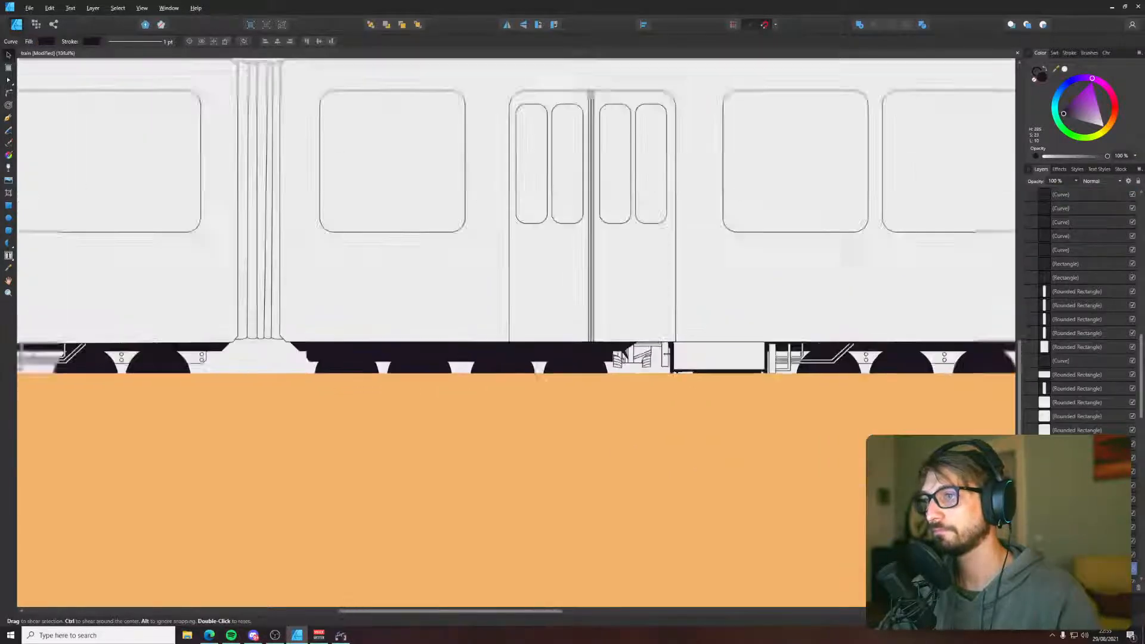
{"action": "left_click", "coordinate": [695, 529]}
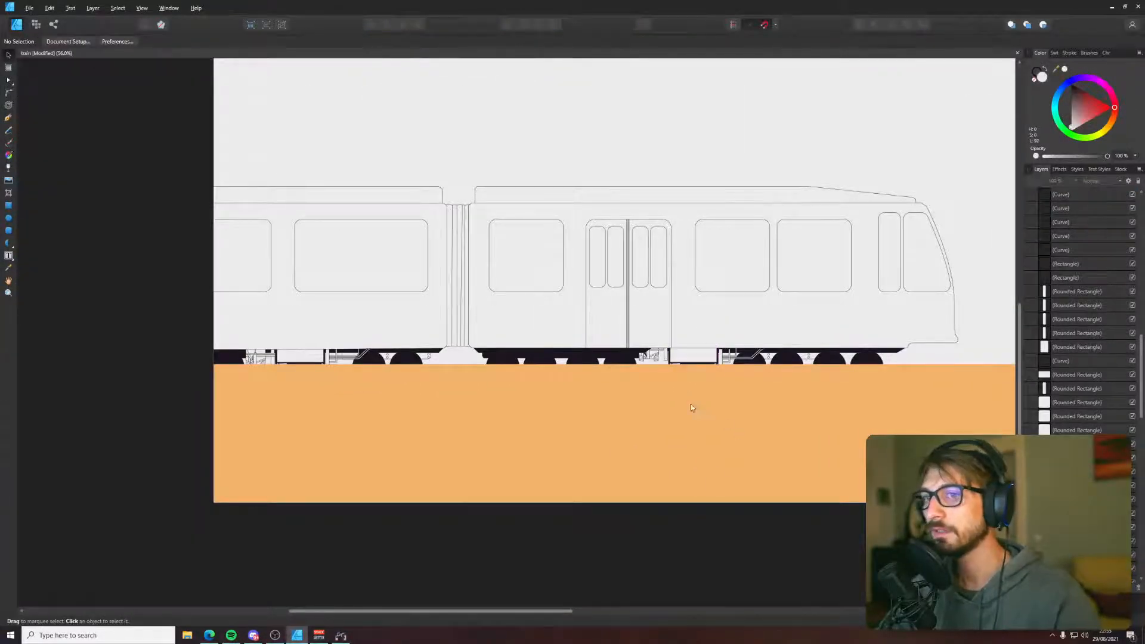
- Check the whole train against the palette and reference photos, and save the document
{"action": "left_click_drag", "start_coordinate": [834, 381], "coordinate": [746, 396]}
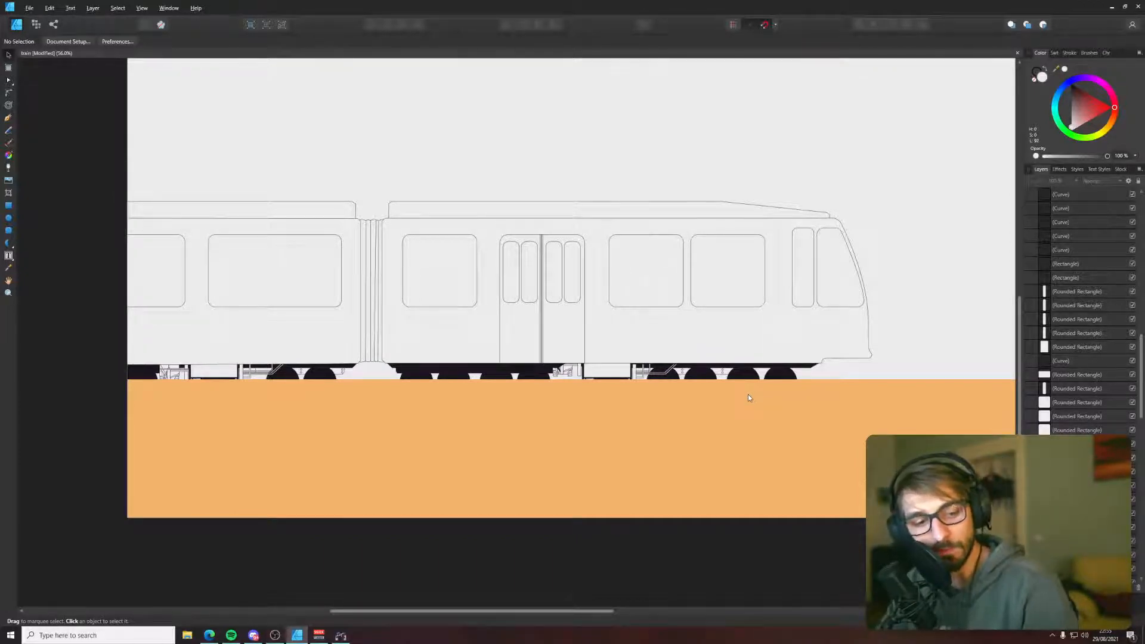
{"action": "scroll", "coordinate": [749, 393], "scroll_direction": "down", "scroll_amount": 4}
{"action": "left_click_drag", "start_coordinate": [749, 394], "coordinate": [546, 471]}
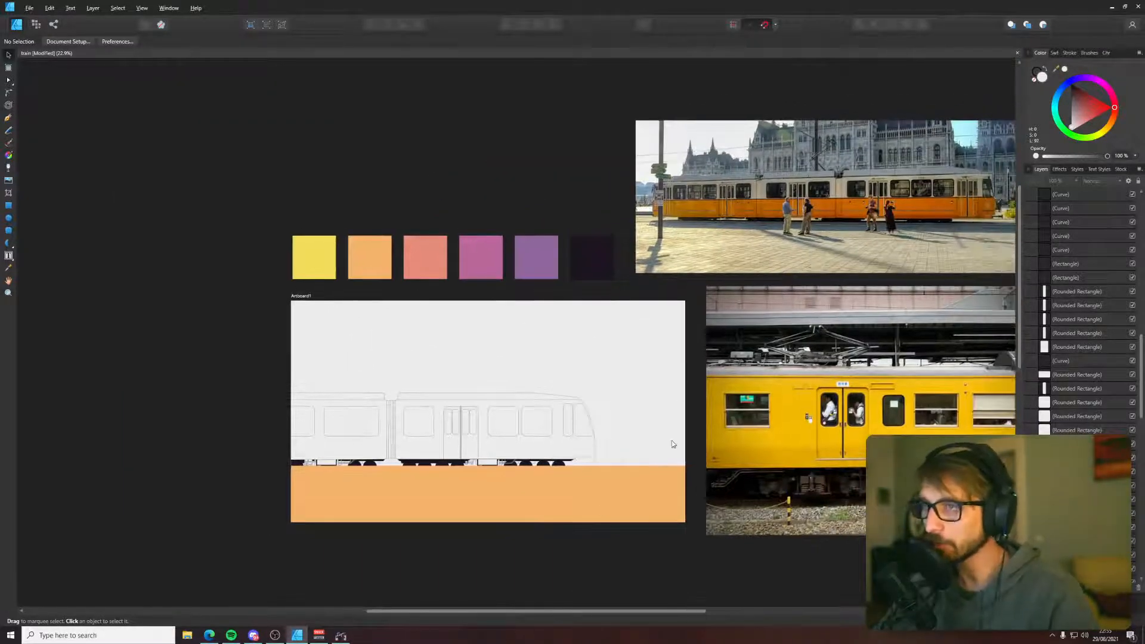
{"action": "mouse_move", "coordinate": [620, 418]}
{"action": "left_mouse_down"}
{"action": "mouse_move", "coordinate": [638, 392]}
{"action": "mouse_move", "coordinate": [811, 335]}
{"action": "left_mouse_up"}
{"action": "scroll", "coordinate": [811, 334], "scroll_direction": "up", "scroll_amount": 3}
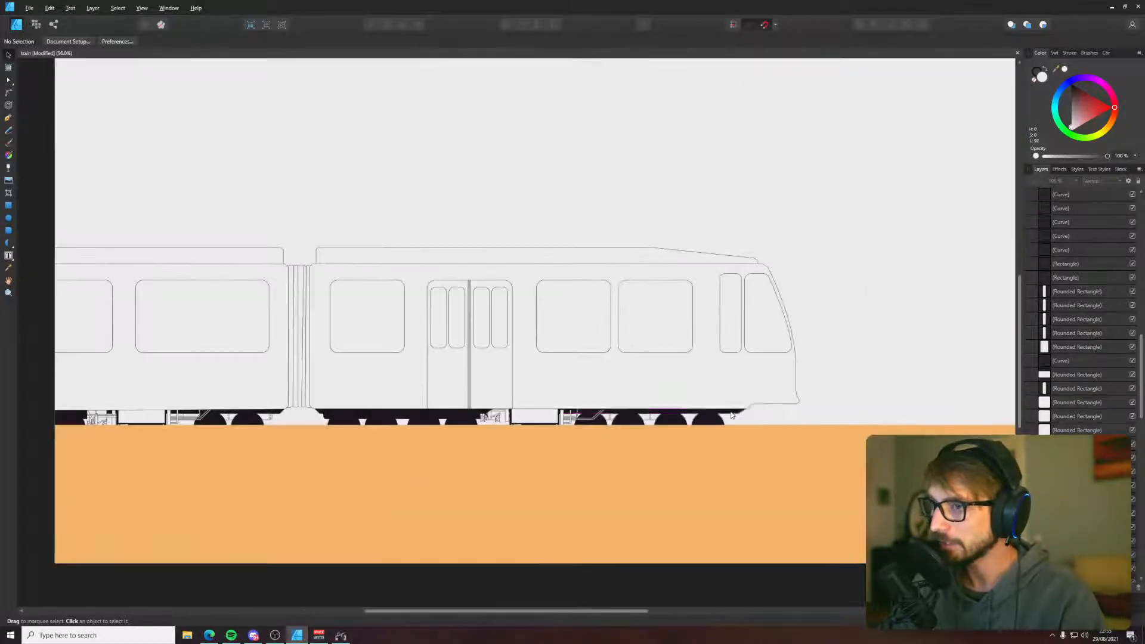
{"action": "scroll", "coordinate": [737, 416], "scroll_direction": "down", "scroll_amount": 2}
{"action": "key", "text": "ctrl+s"}
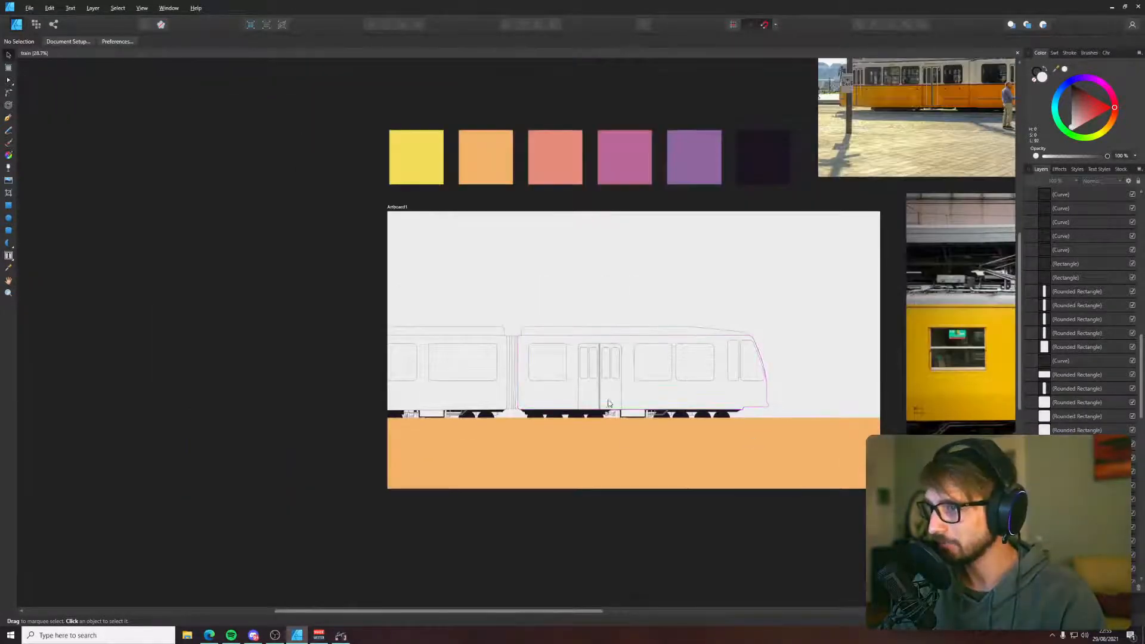
- Change the artboard background to a pale sky blue with hue 217 and lightness 85
{"action": "scroll", "coordinate": [634, 415], "scroll_direction": "up", "scroll_amount": 4}
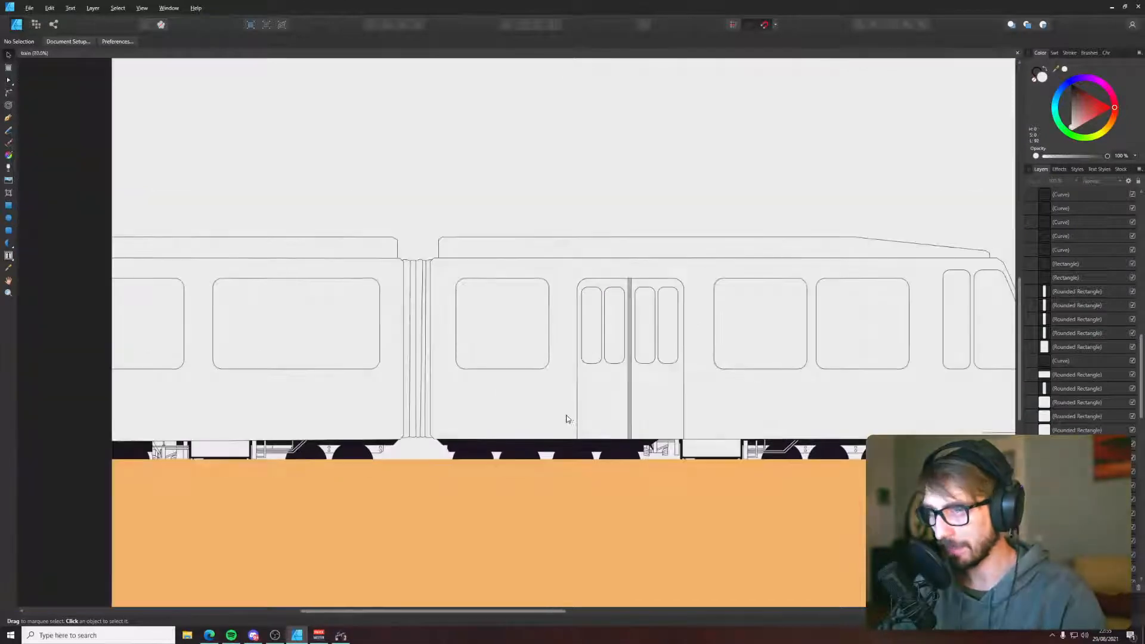
{"action": "scroll", "coordinate": [570, 417], "scroll_direction": "down", "scroll_amount": 2}
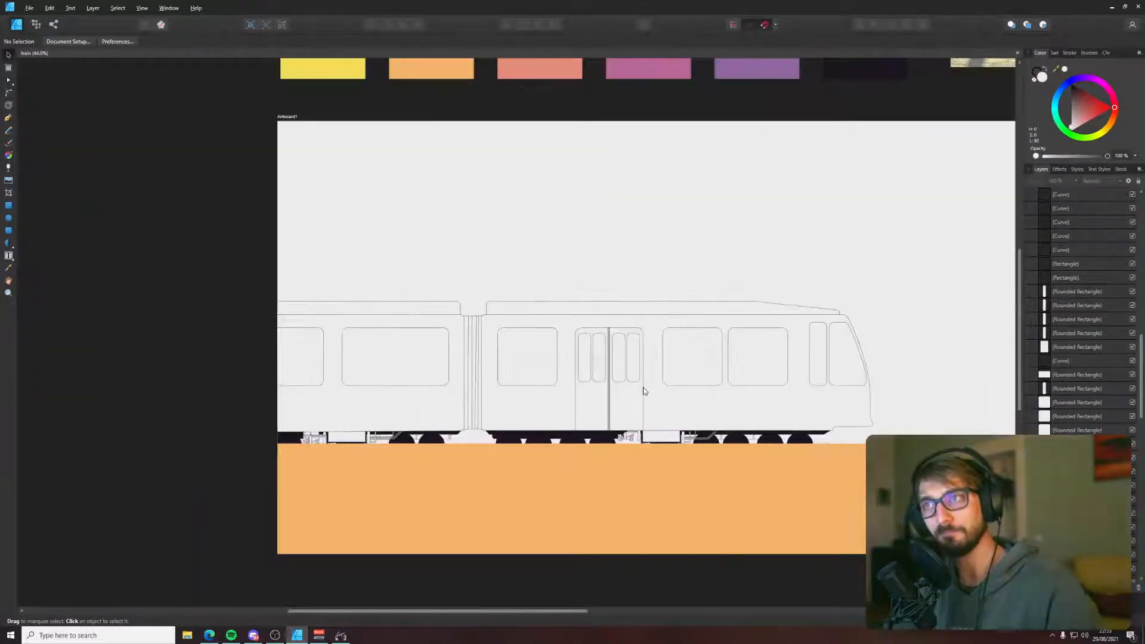
{"action": "left_click_drag", "start_coordinate": [639, 388], "coordinate": [492, 412]}
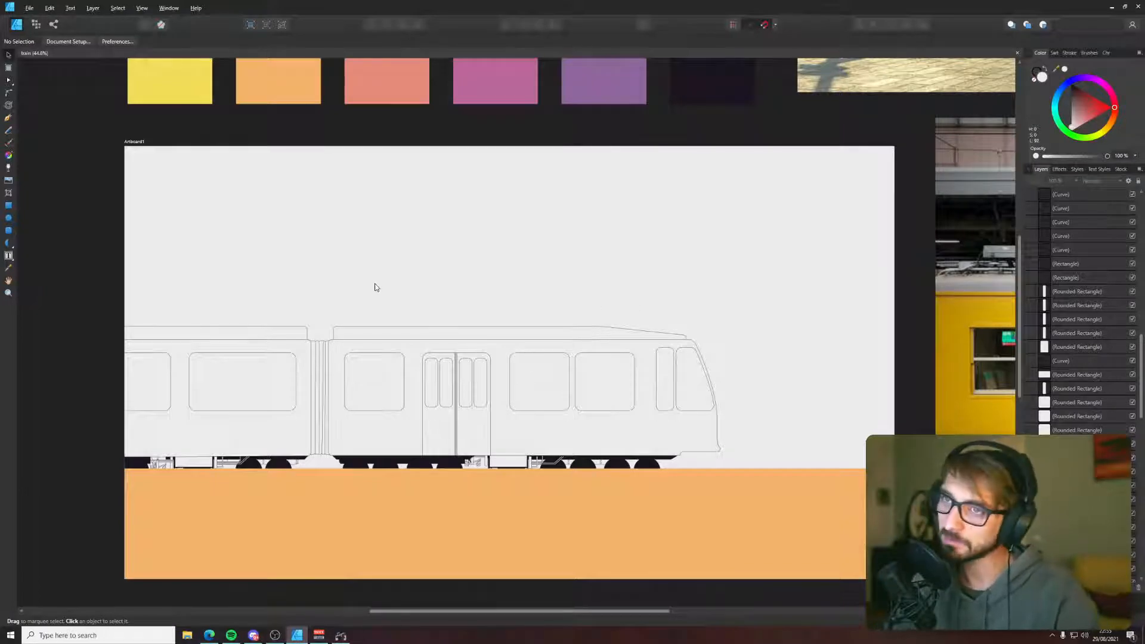
{"action": "left_click", "coordinate": [138, 142]}
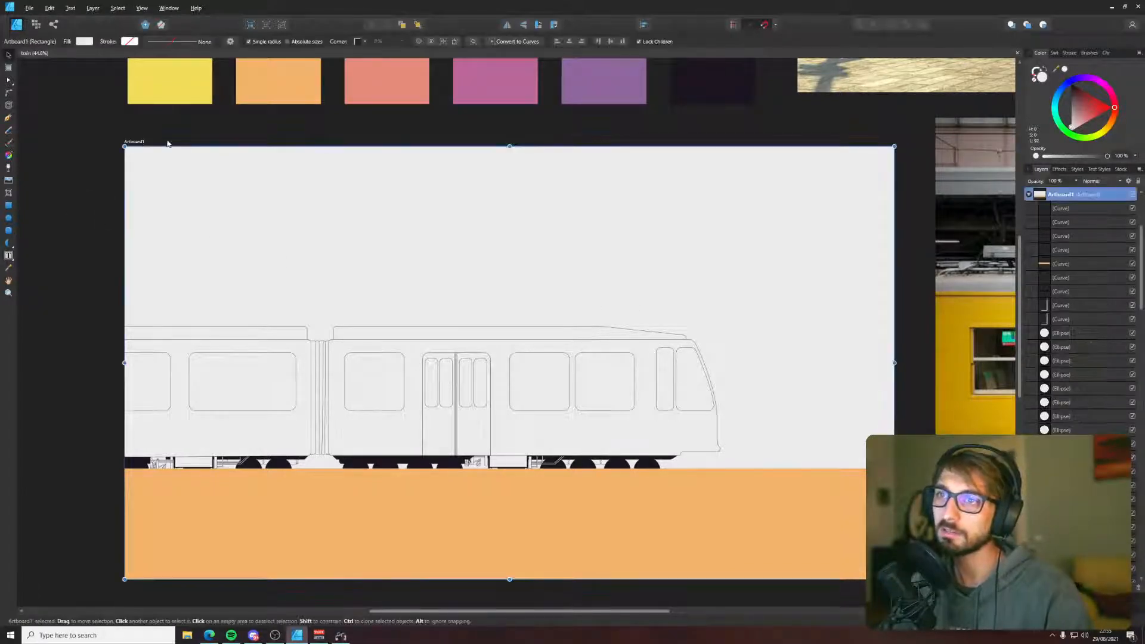
{"action": "left_click", "coordinate": [1059, 109]}
{"action": "mouse_move", "coordinate": [1076, 100]}
{"action": "left_mouse_down"}
{"action": "mouse_move", "coordinate": [1096, 89]}
{"action": "mouse_move", "coordinate": [1091, 104]}
{"action": "mouse_move", "coordinate": [1075, 99]}
{"action": "mouse_move", "coordinate": [1076, 113]}
{"action": "left_mouse_up"}
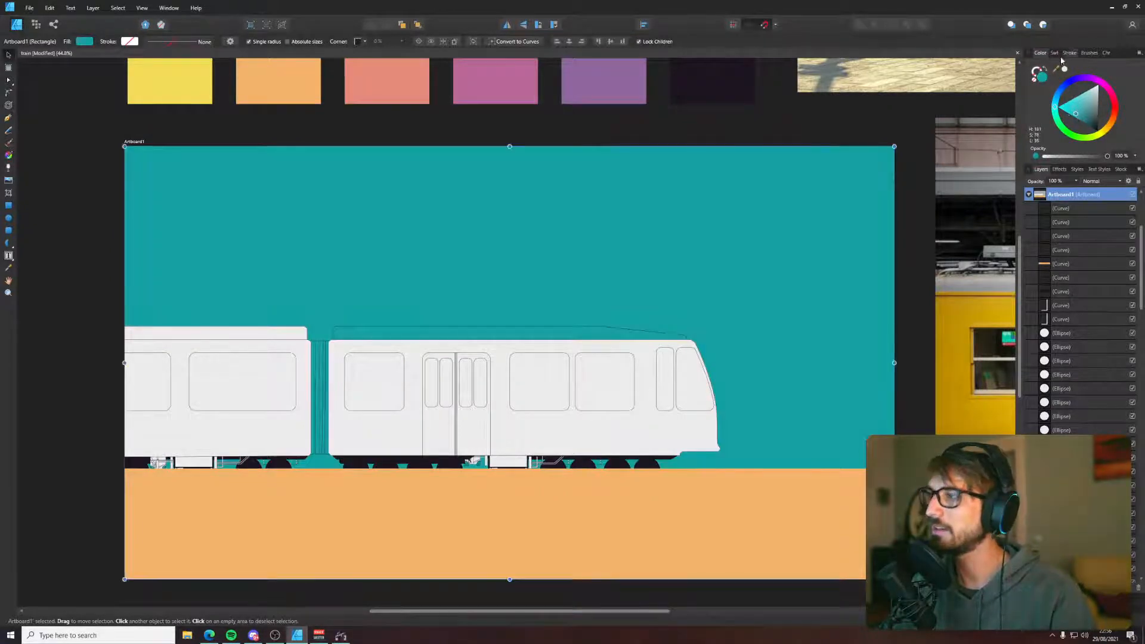
{"action": "left_click", "coordinate": [84, 41]}
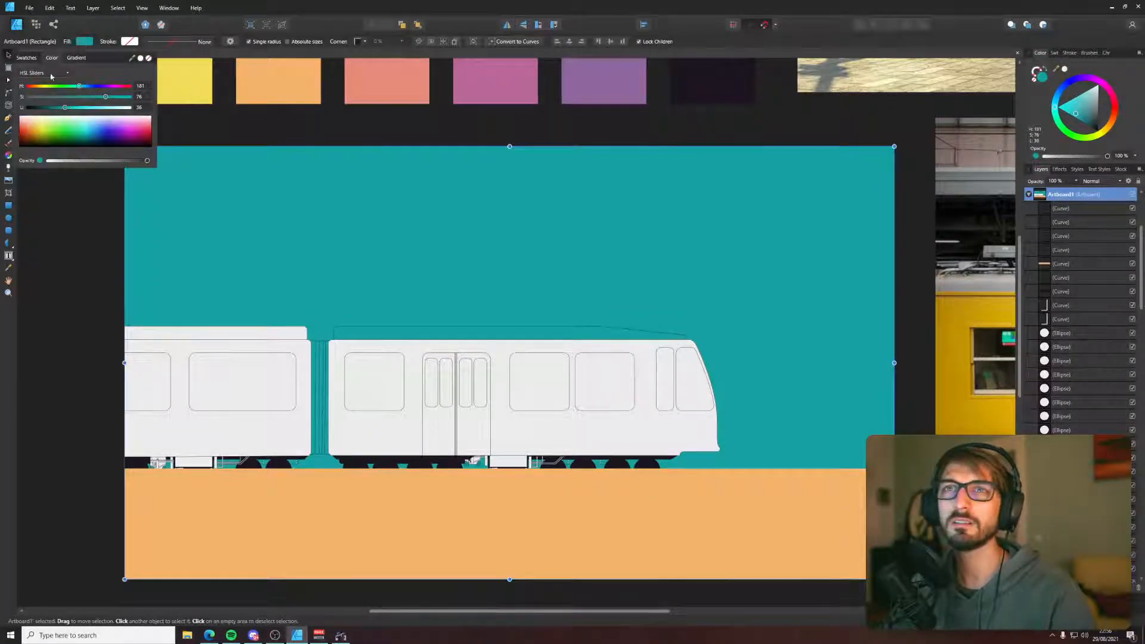
{"action": "left_click_drag", "start_coordinate": [65, 108], "coordinate": [98, 115]}
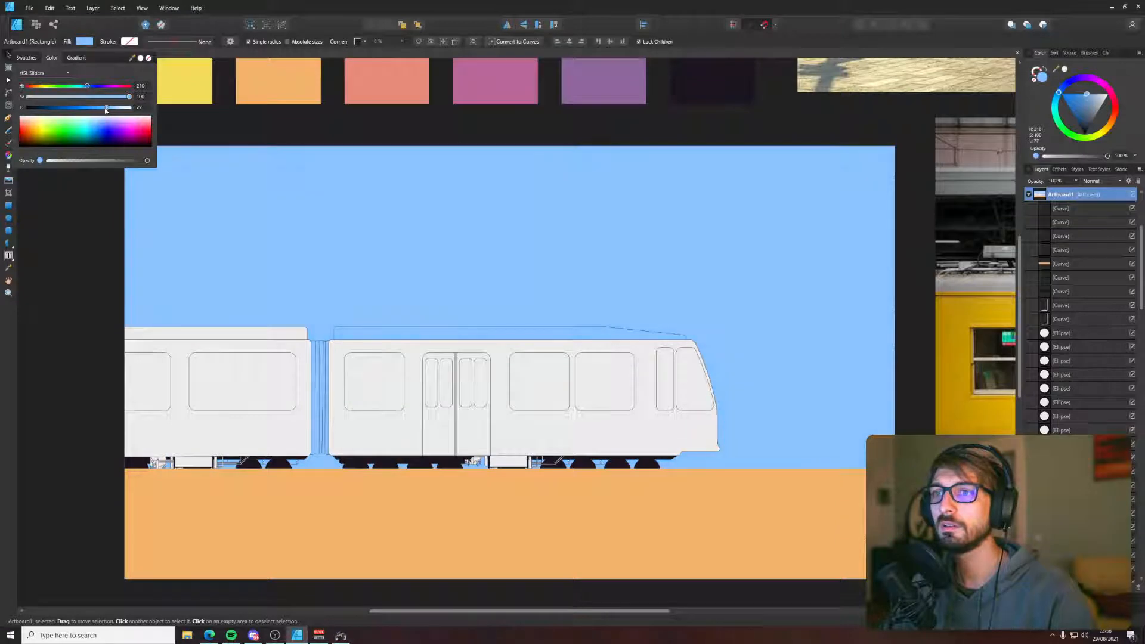
{"action": "left_click_drag", "start_coordinate": [129, 97], "coordinate": [100, 101]}
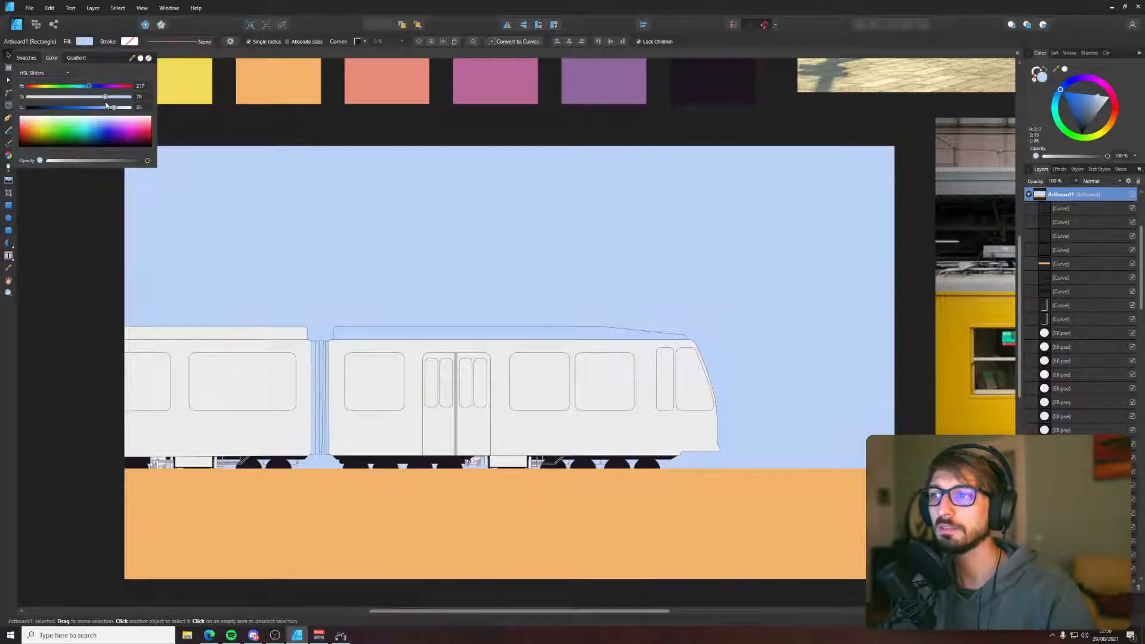
{"action": "left_click", "coordinate": [102, 281]}
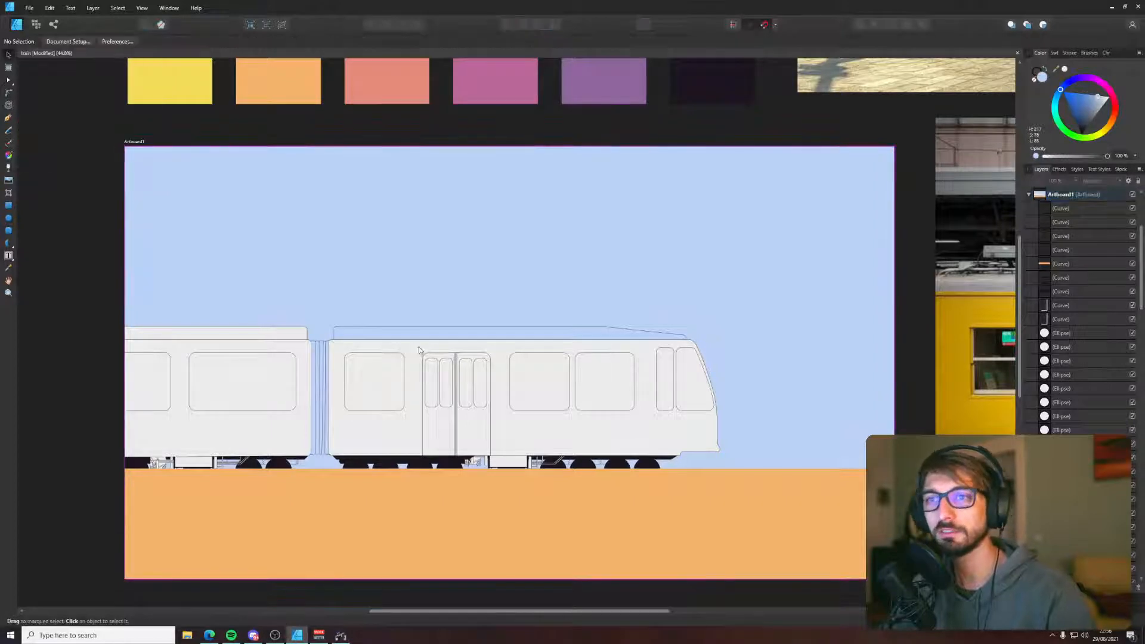
- Fill the front carriage's roof section with the light grey of the train body
{"action": "left_click", "coordinate": [366, 331]}
{"action": "key", "text": "i"}
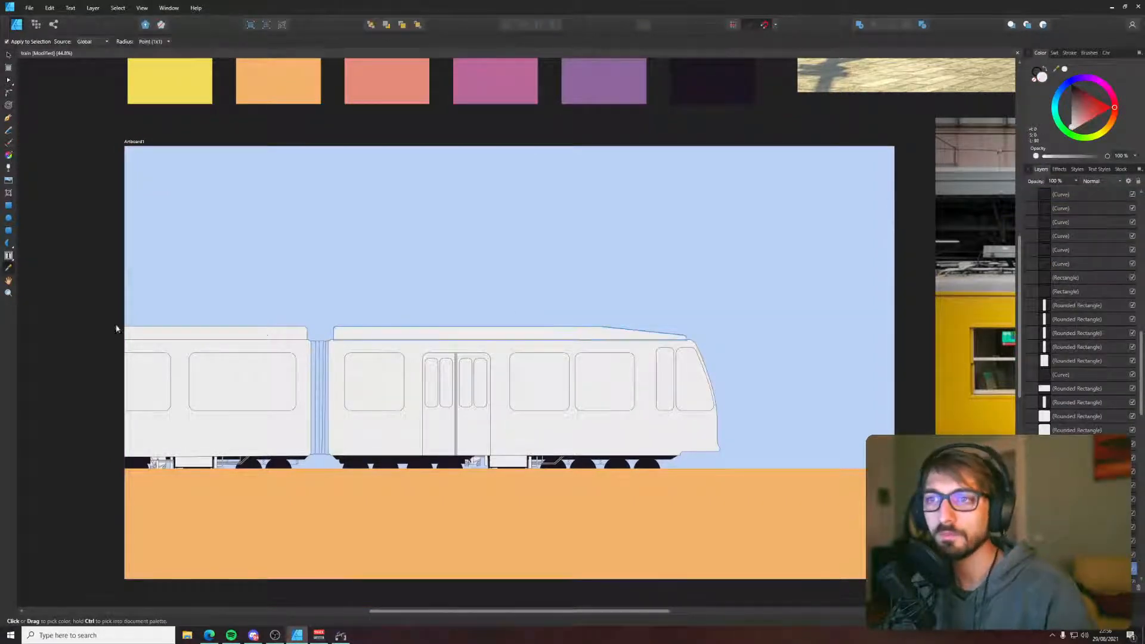
{"action": "key", "text": "v"}
- Fill the pleated connector between the two carriages with the same light grey as the body
{"action": "scroll", "coordinate": [239, 382], "scroll_direction": "up", "scroll_amount": 4}
{"action": "left_click_drag", "start_coordinate": [411, 260], "coordinate": [457, 562]}
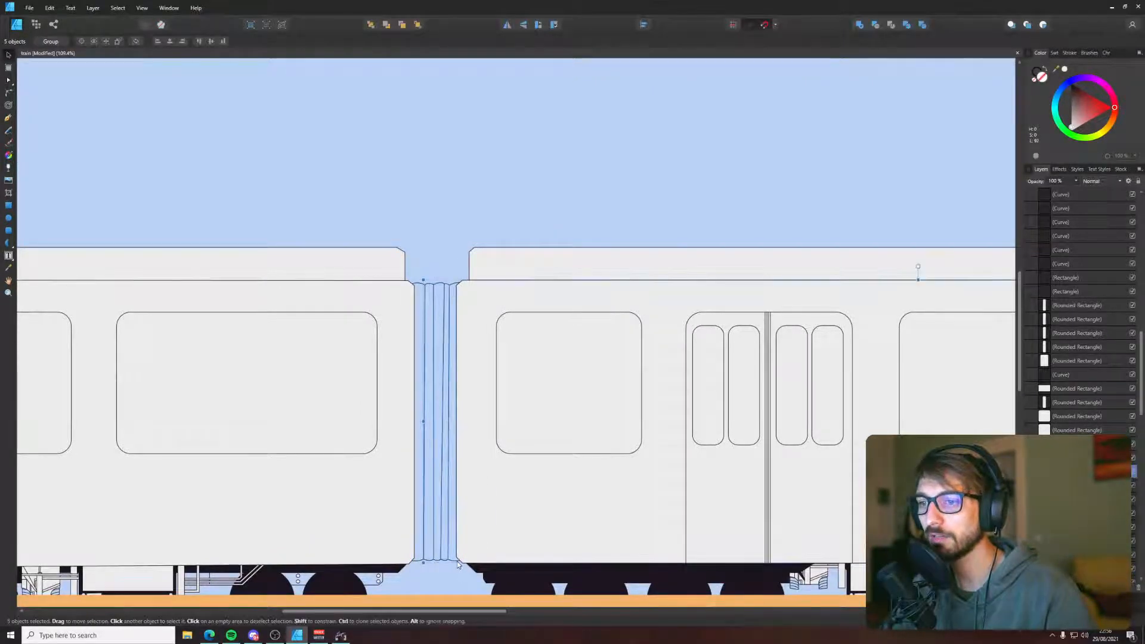
{"action": "left_click", "coordinate": [418, 286]}
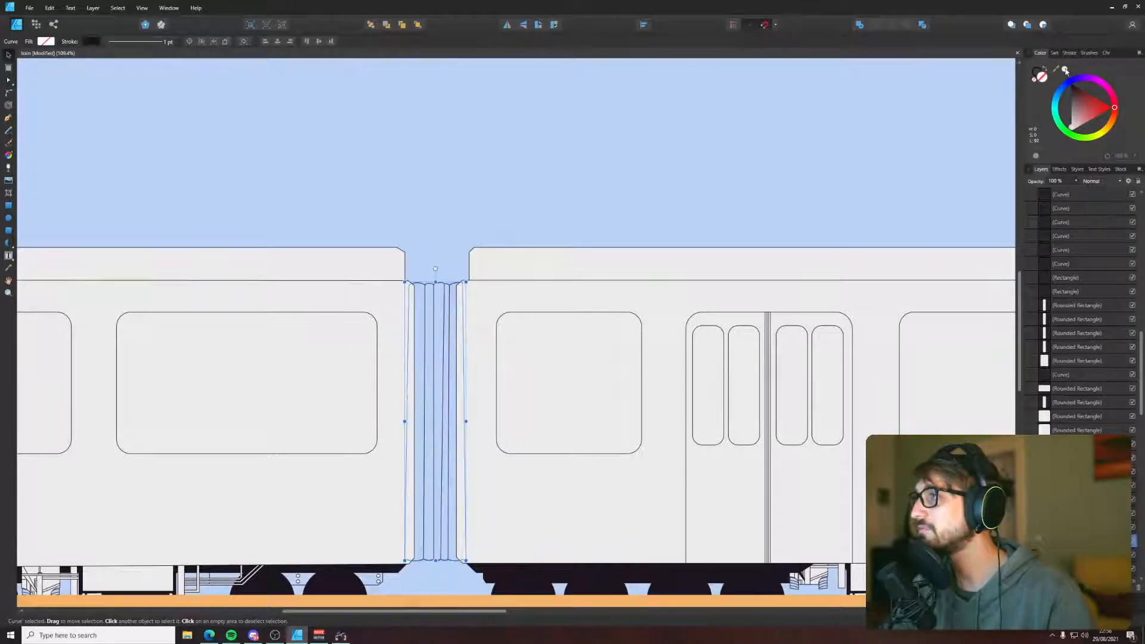
{"action": "left_click_drag", "start_coordinate": [608, 275], "coordinate": [564, 239]}
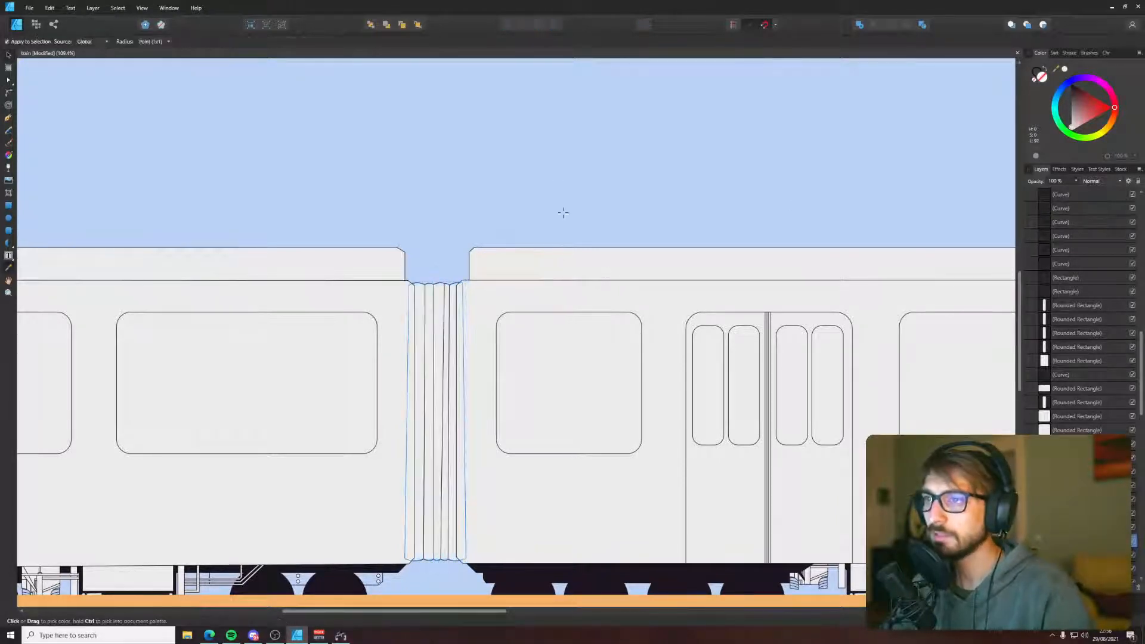
{"action": "left_click", "coordinate": [558, 214]}
- Fill the long side panel across the rear carriage's wheels with light grey
{"action": "scroll", "coordinate": [488, 278], "scroll_direction": "up", "scroll_amount": 5}
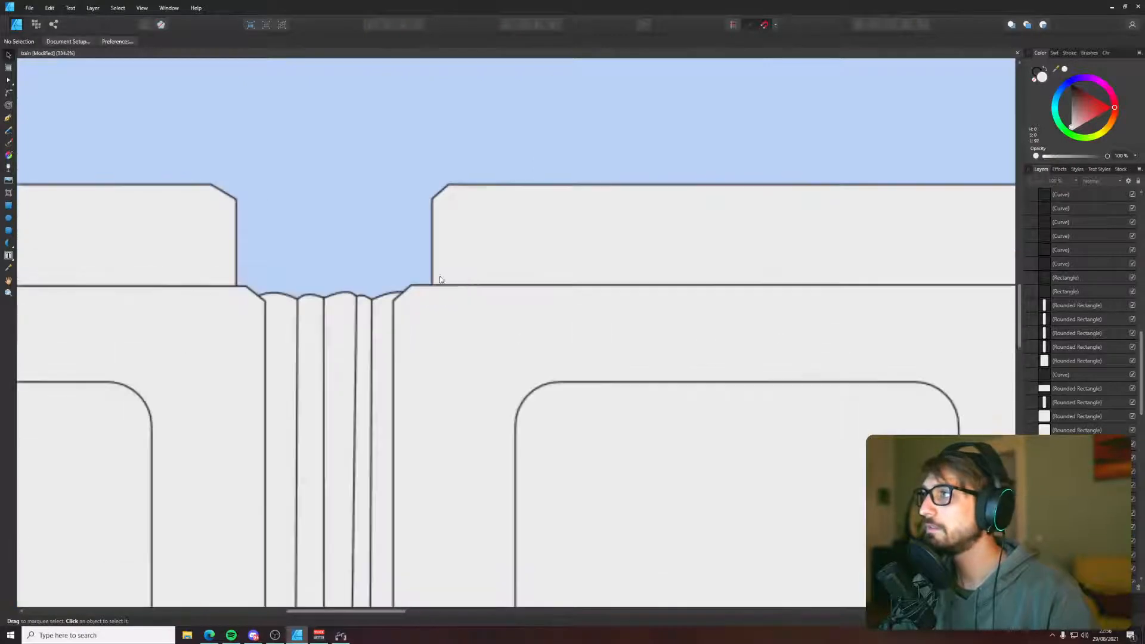
{"action": "left_click_drag", "start_coordinate": [344, 263], "coordinate": [506, 140]}
{"action": "scroll", "coordinate": [538, 183], "scroll_direction": "down", "scroll_amount": 6}
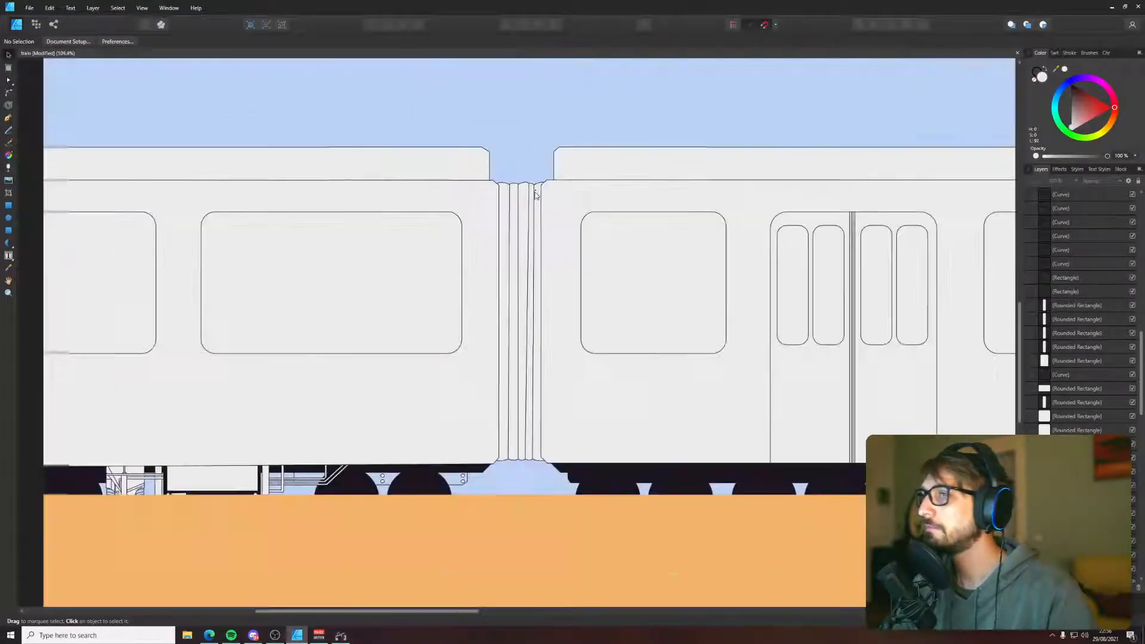
{"action": "scroll", "coordinate": [504, 396], "scroll_direction": "up", "scroll_amount": 3}
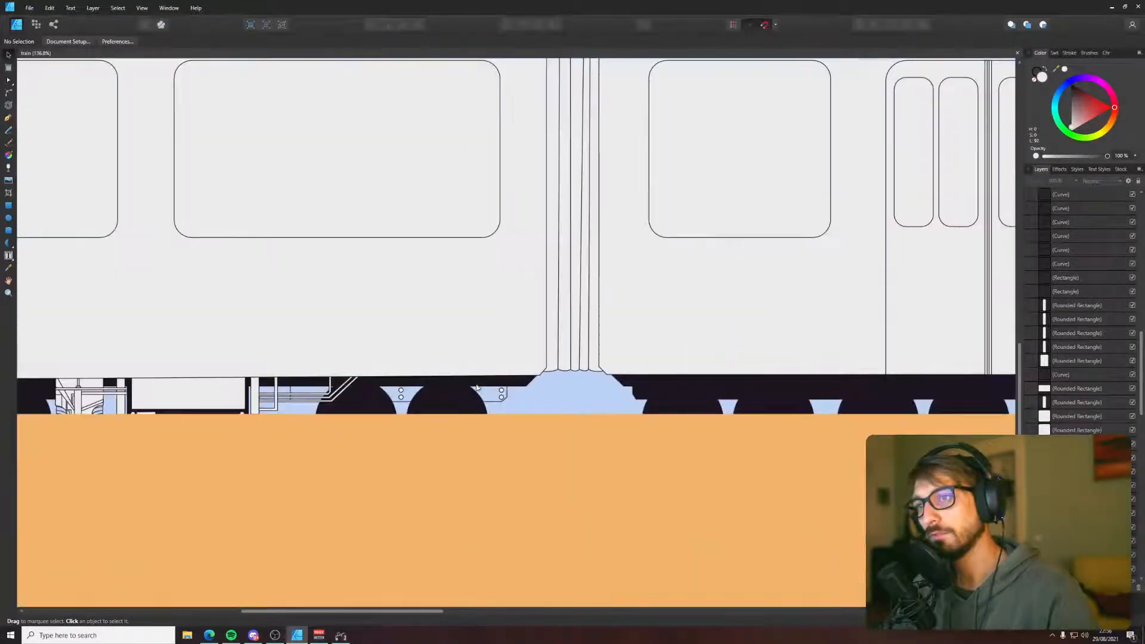
{"action": "left_click", "coordinate": [483, 379]}
{"action": "scroll", "coordinate": [316, 391], "scroll_direction": "up", "scroll_amount": 4}
{"action": "left_click_drag", "start_coordinate": [317, 390], "coordinate": [892, 285]}
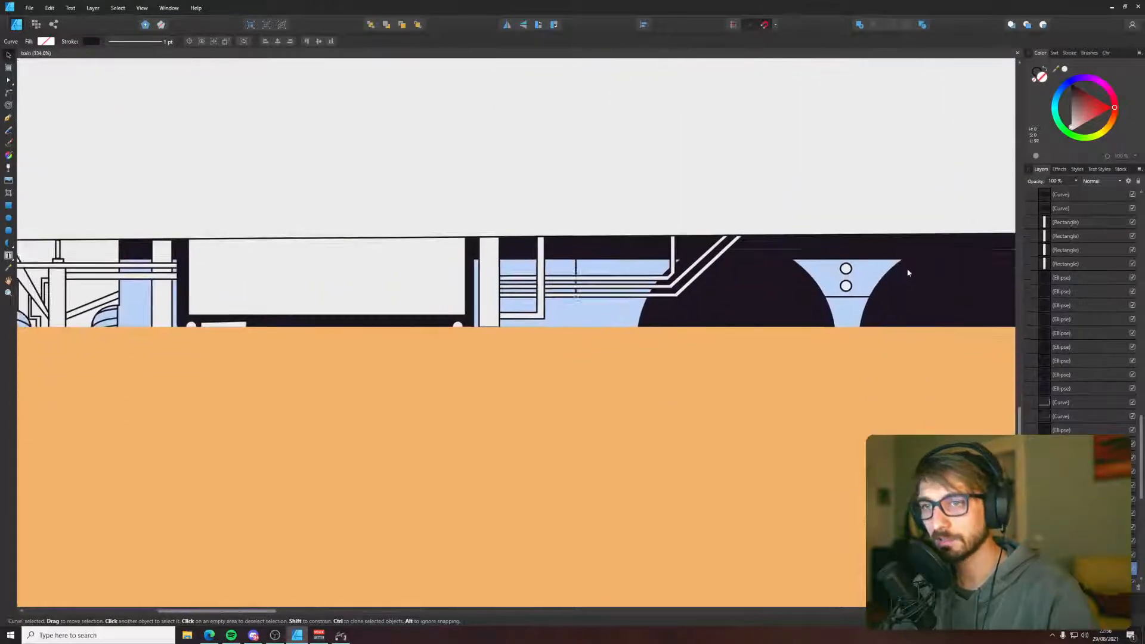
{"action": "scroll", "coordinate": [449, 275], "scroll_direction": "down", "scroll_amount": 4}
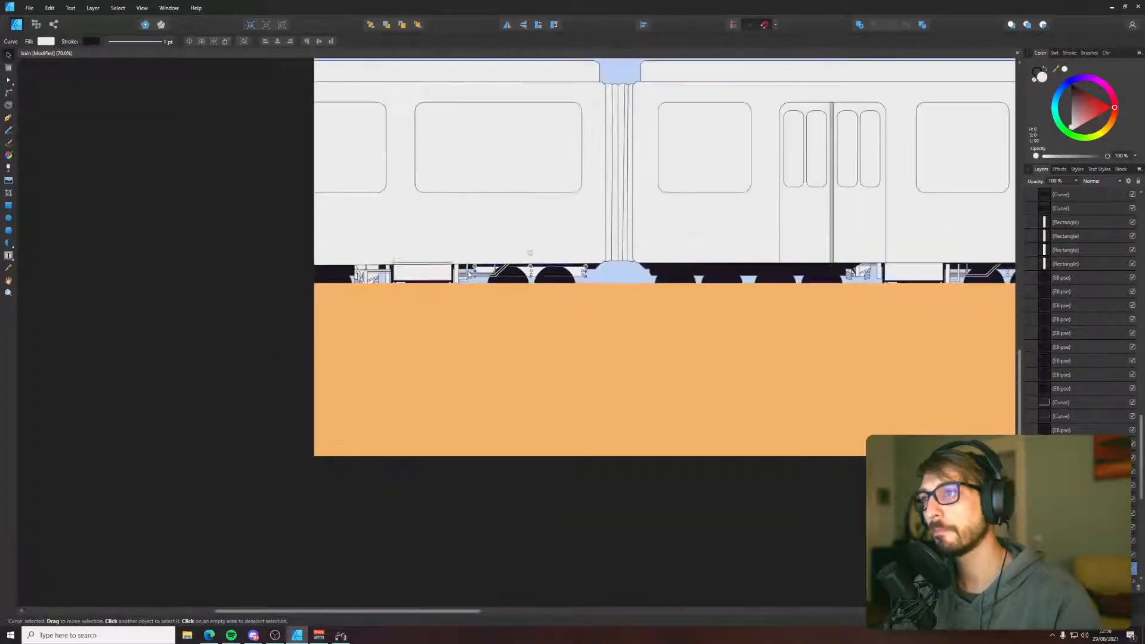
{"action": "key", "text": "ctrl+d"}
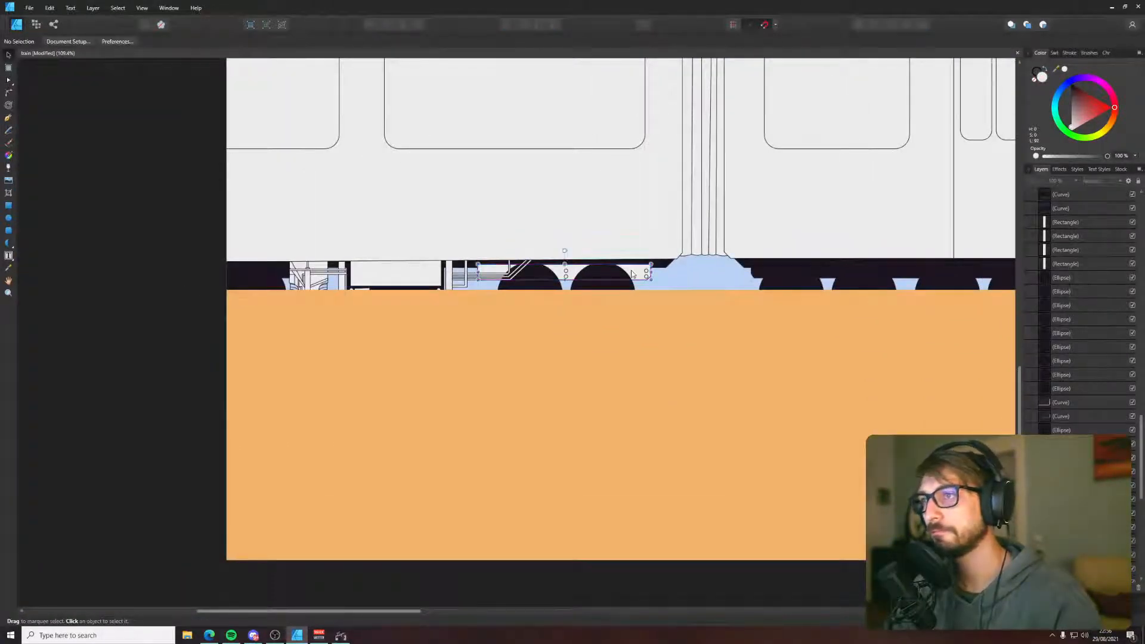
- Try the dark undercarriage colour as the fill of the rear carriage's wheel side panel
{"action": "key", "text": "i"}
{"action": "scroll", "coordinate": [630, 273], "scroll_direction": "up", "scroll_amount": 4}
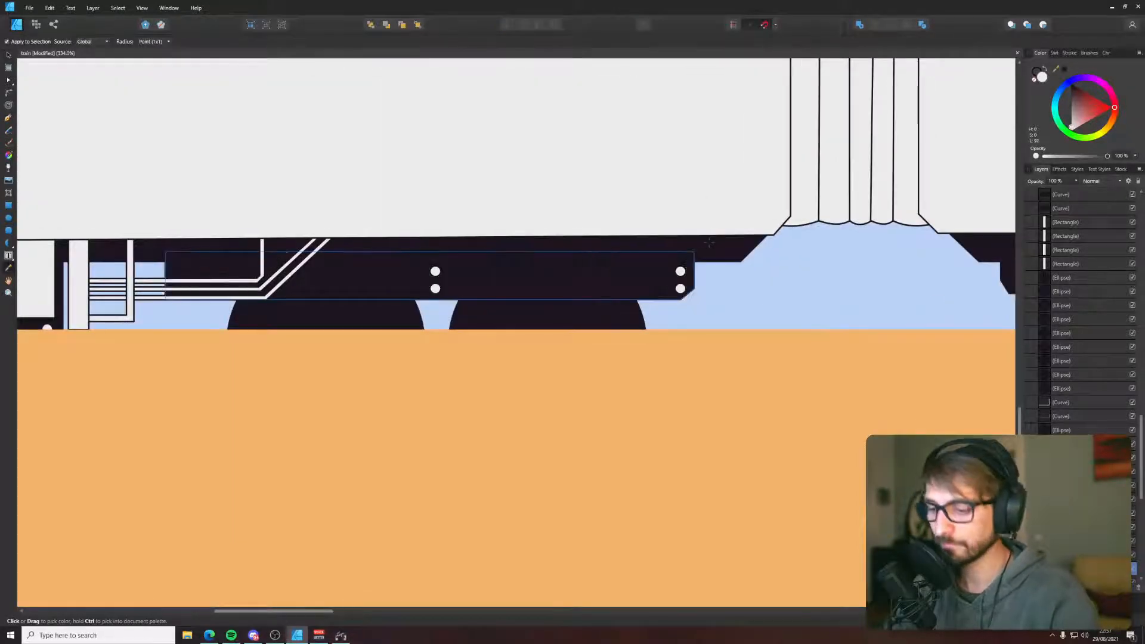
{"action": "left_click", "coordinate": [687, 257]}
{"action": "scroll", "coordinate": [687, 256], "scroll_direction": "down", "scroll_amount": 5}
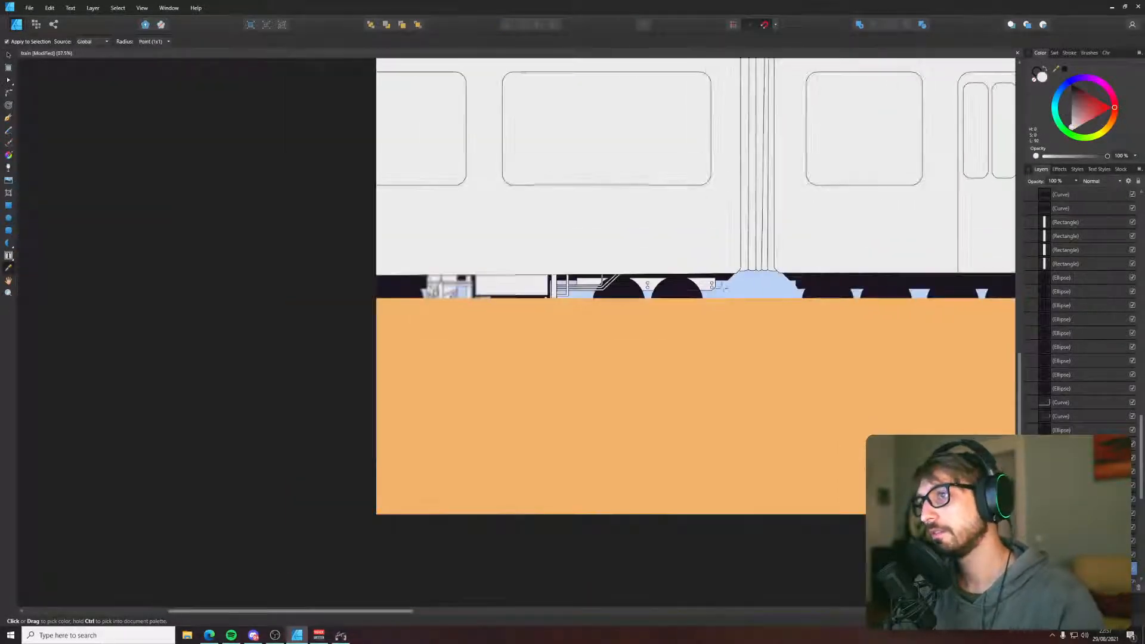
{"action": "key", "text": "v"}
- Fill the matching side panel across the front carriage's wheels with light grey
{"action": "left_click", "coordinate": [603, 278]}
{"action": "scroll", "coordinate": [825, 304], "scroll_direction": "right", "scroll_amount": 10}
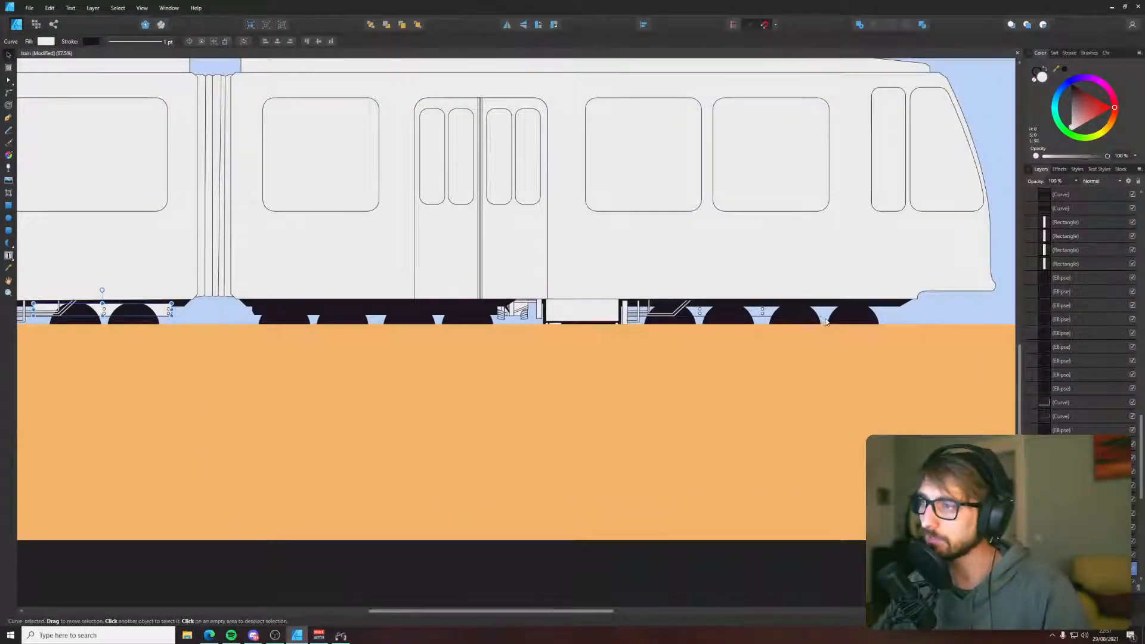
{"action": "left_click", "coordinate": [768, 319]}
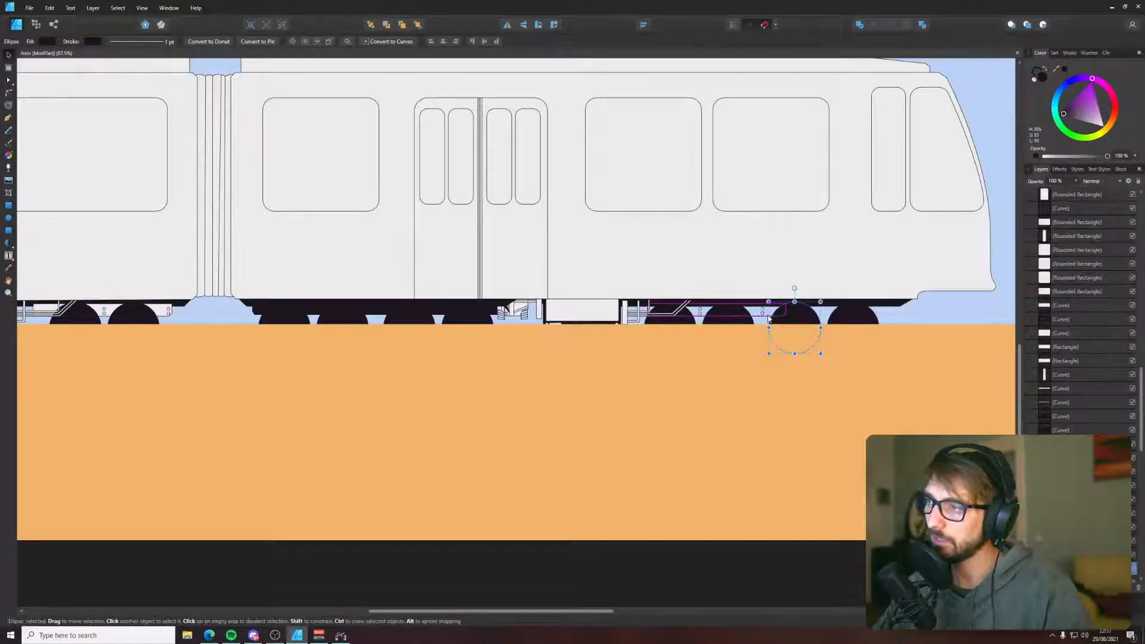
{"action": "scroll", "coordinate": [768, 319], "scroll_direction": "up", "scroll_amount": 3}
{"action": "scroll", "coordinate": [735, 317], "scroll_direction": "down", "scroll_amount": 5}
{"action": "left_click", "coordinate": [738, 312]}
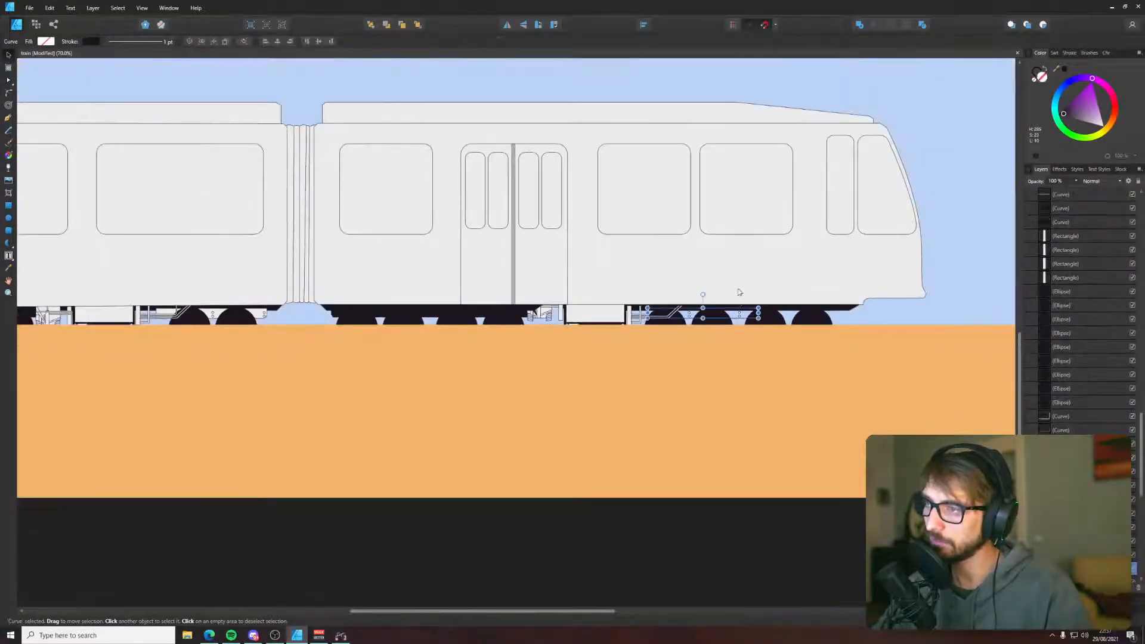
{"action": "key", "text": "b"}
{"action": "key", "text": "v"}
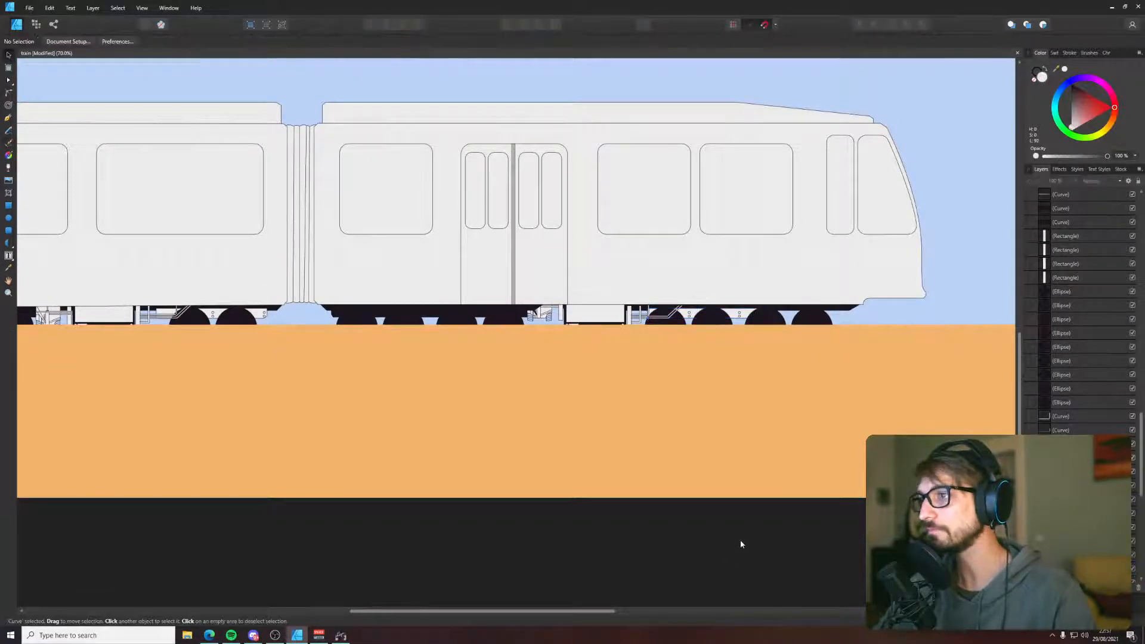
{"action": "scroll", "coordinate": [610, 230], "scroll_direction": "down", "scroll_amount": 5}
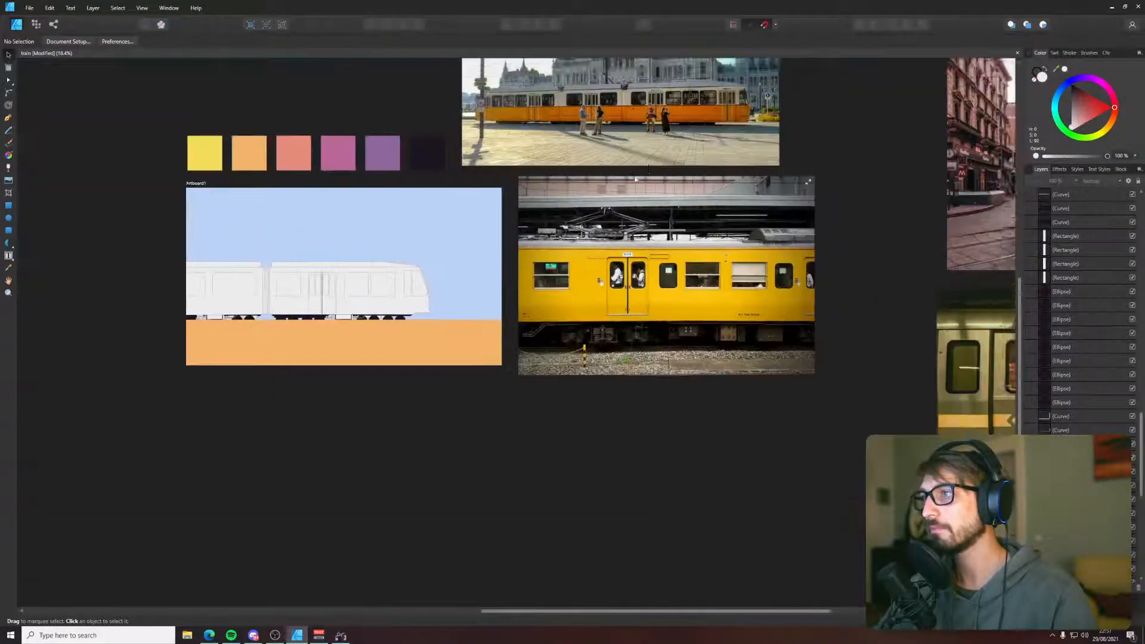
- Examine the orange tram and yellow train reference photos for body, window and roof equipment details
{"action": "scroll", "coordinate": [469, 167], "scroll_direction": "up", "scroll_amount": 6}
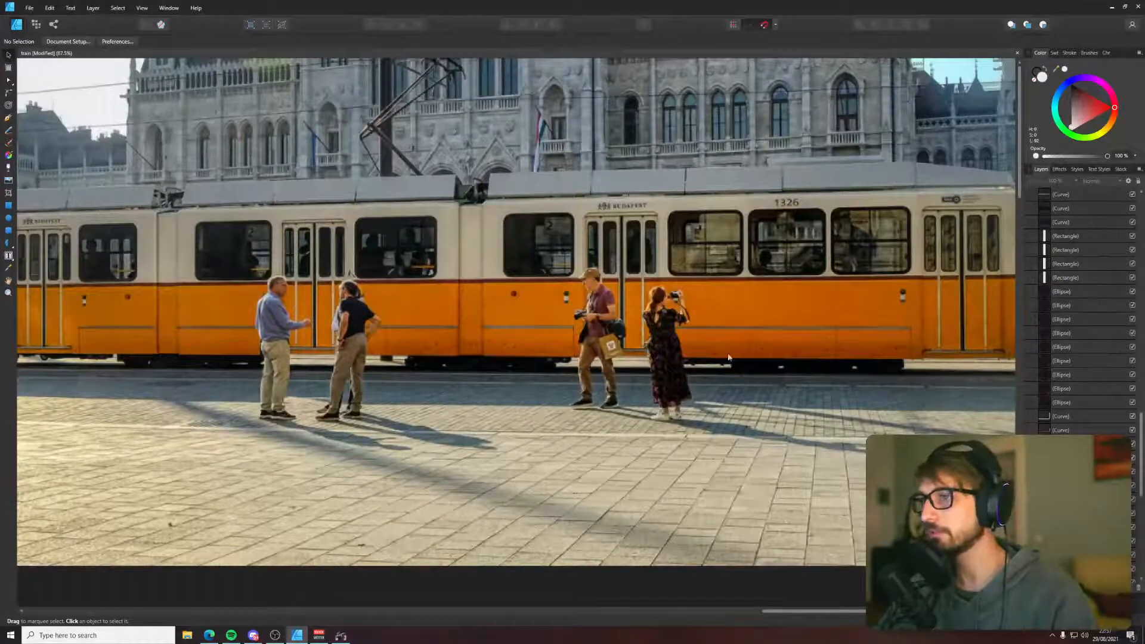
{"action": "scroll", "coordinate": [779, 314], "scroll_direction": "right", "scroll_amount": 3}
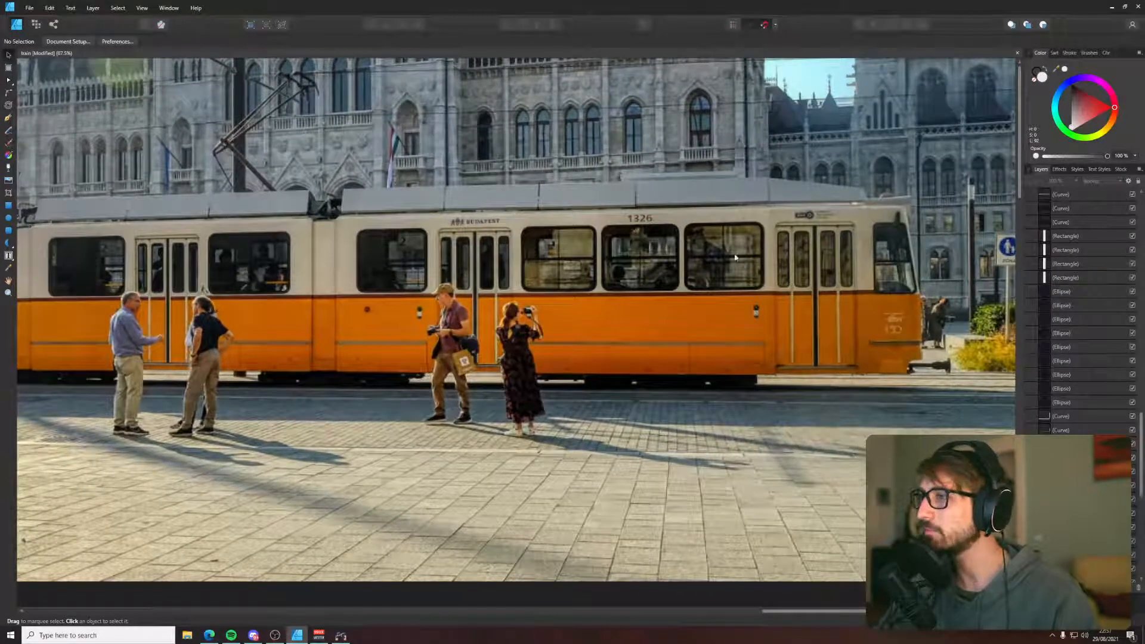
{"action": "scroll", "coordinate": [875, 341], "scroll_direction": "up", "scroll_amount": 1}
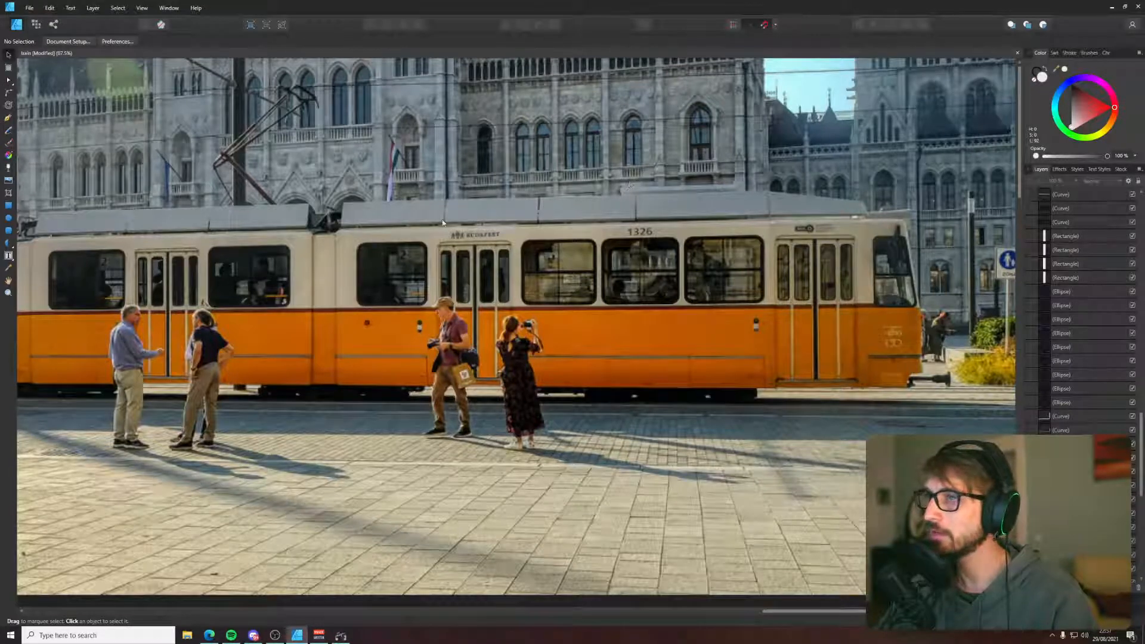
{"action": "left_click_drag", "start_coordinate": [522, 512], "coordinate": [531, 3]}
{"action": "left_click_drag", "start_coordinate": [128, 373], "coordinate": [338, 240]}
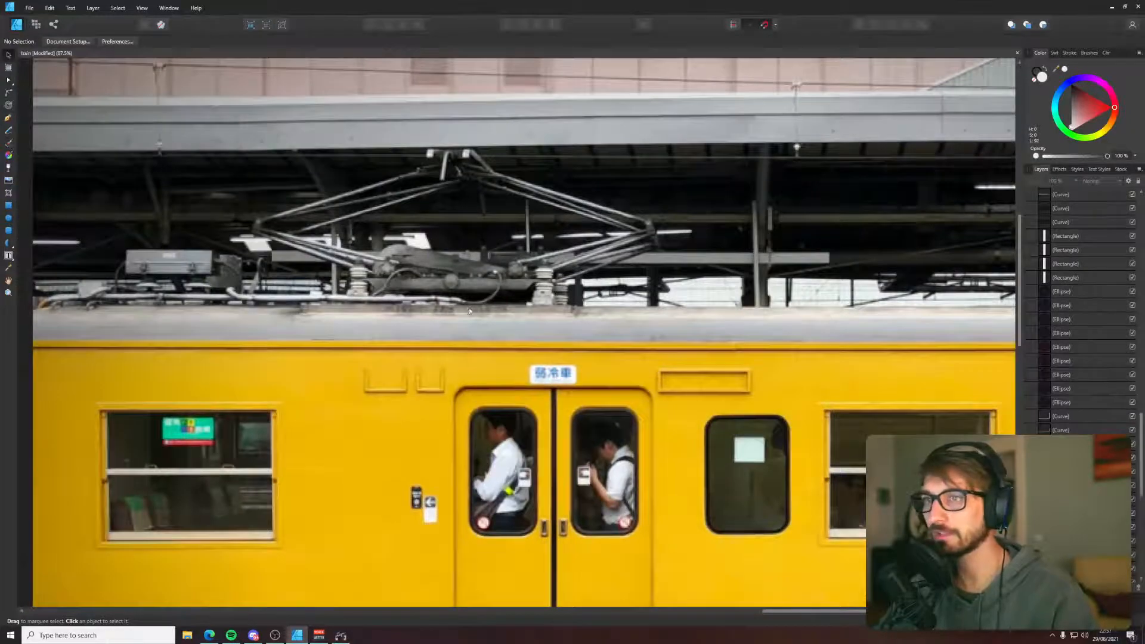
{"action": "left_click_drag", "start_coordinate": [381, 301], "coordinate": [585, 327]}
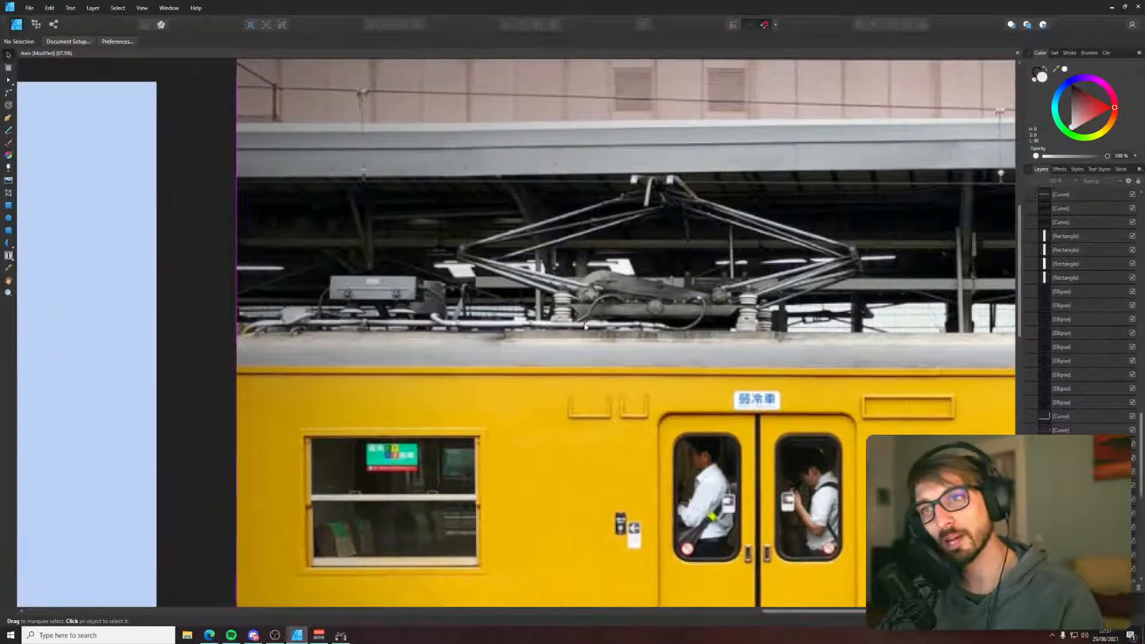
{"action": "key", "text": "p"}
{"action": "scroll", "coordinate": [622, 356], "scroll_direction": "down", "scroll_amount": 1}
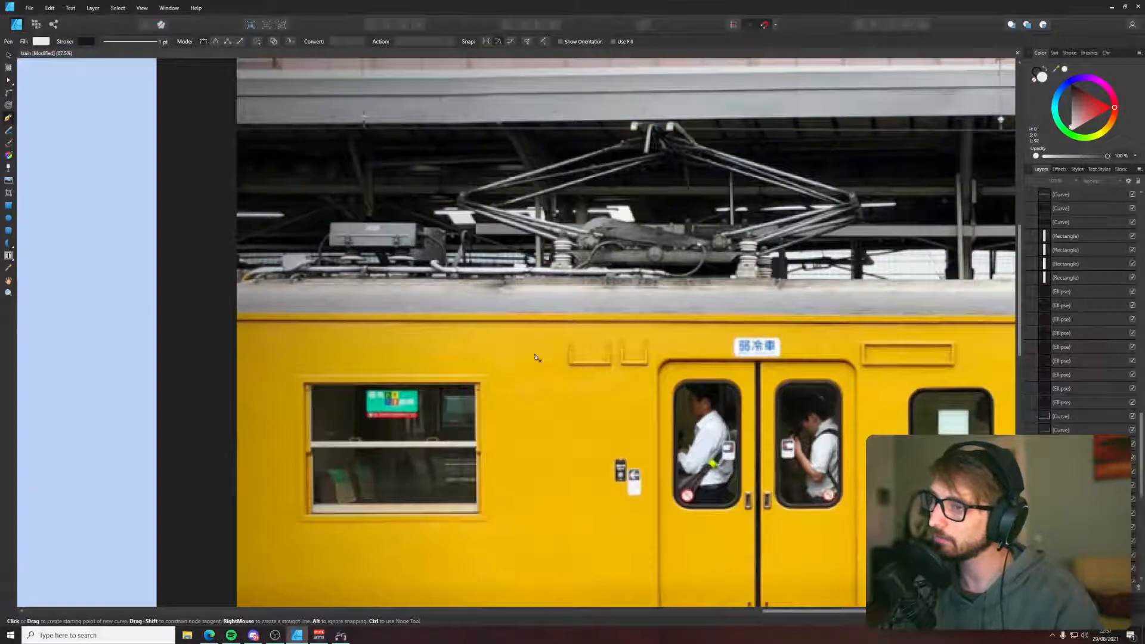
{"action": "scroll", "coordinate": [410, 433], "scroll_direction": "down", "scroll_amount": 4}
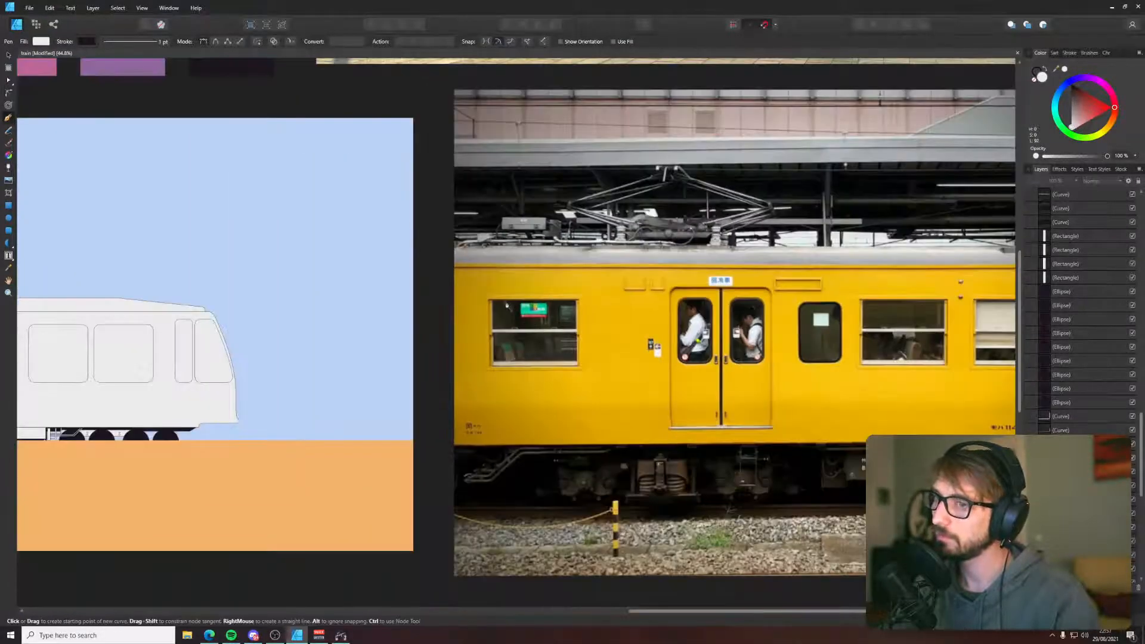
{"action": "scroll", "coordinate": [547, 398], "scroll_direction": "down", "scroll_amount": 4}
{"action": "left_click_drag", "start_coordinate": [424, 391], "coordinate": [671, 353]}
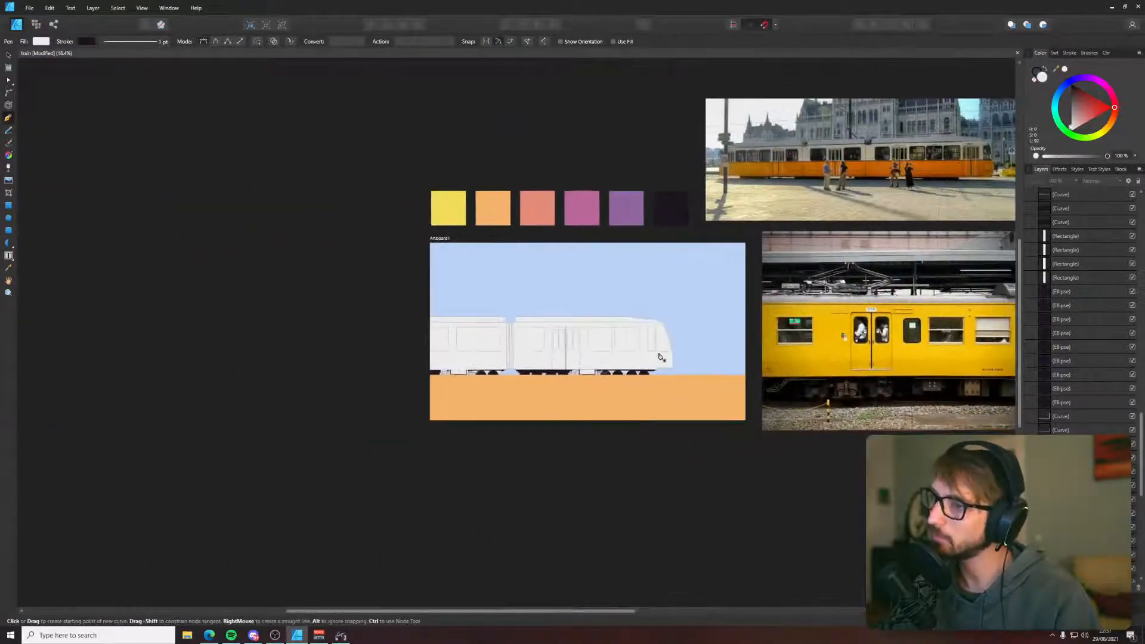
- Subtract the two rounded window shapes from the rear carriage body to make see-through window openings
{"action": "scroll", "coordinate": [521, 359], "scroll_direction": "up", "scroll_amount": 3}
{"action": "scroll", "coordinate": [522, 359], "scroll_direction": "up", "scroll_amount": 4}
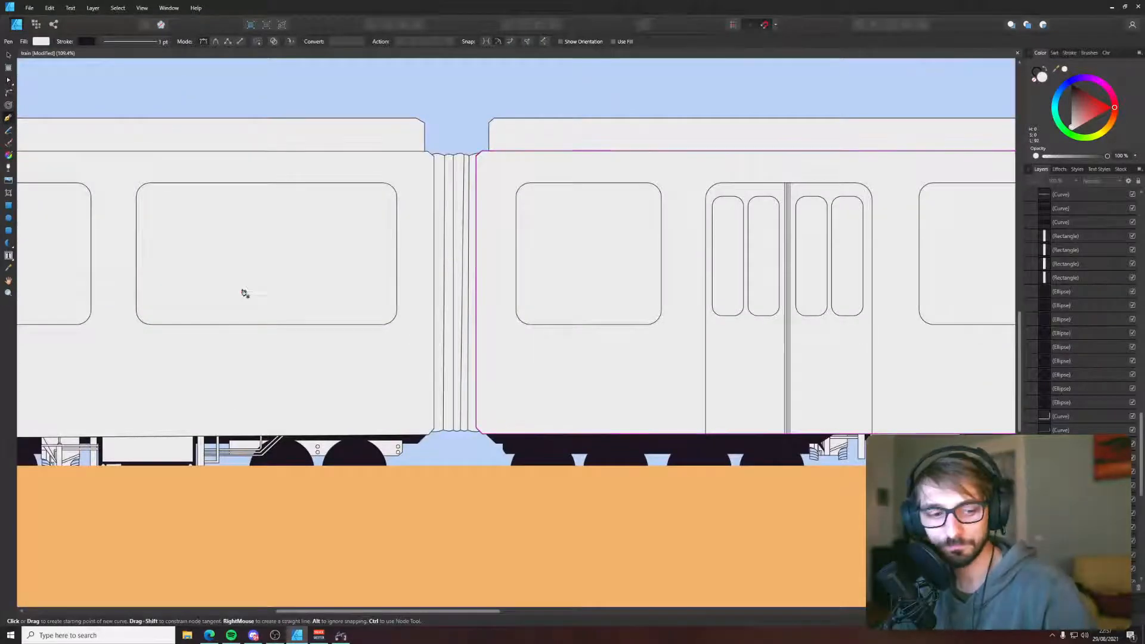
{"action": "scroll", "coordinate": [242, 290], "scroll_direction": "down", "scroll_amount": 4}
{"action": "key", "text": "v"}
{"action": "left_click", "coordinate": [178, 278]}
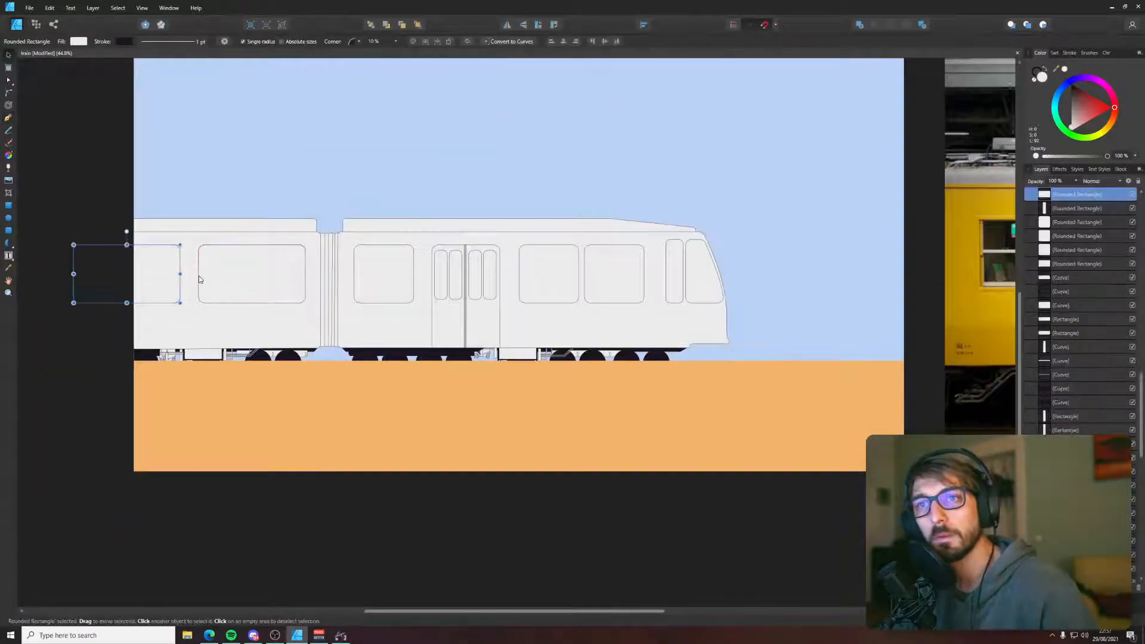
{"action": "left_click", "coordinate": [199, 276], "text": "shift"}
{"action": "left_click", "coordinate": [192, 276], "text": "shift"}
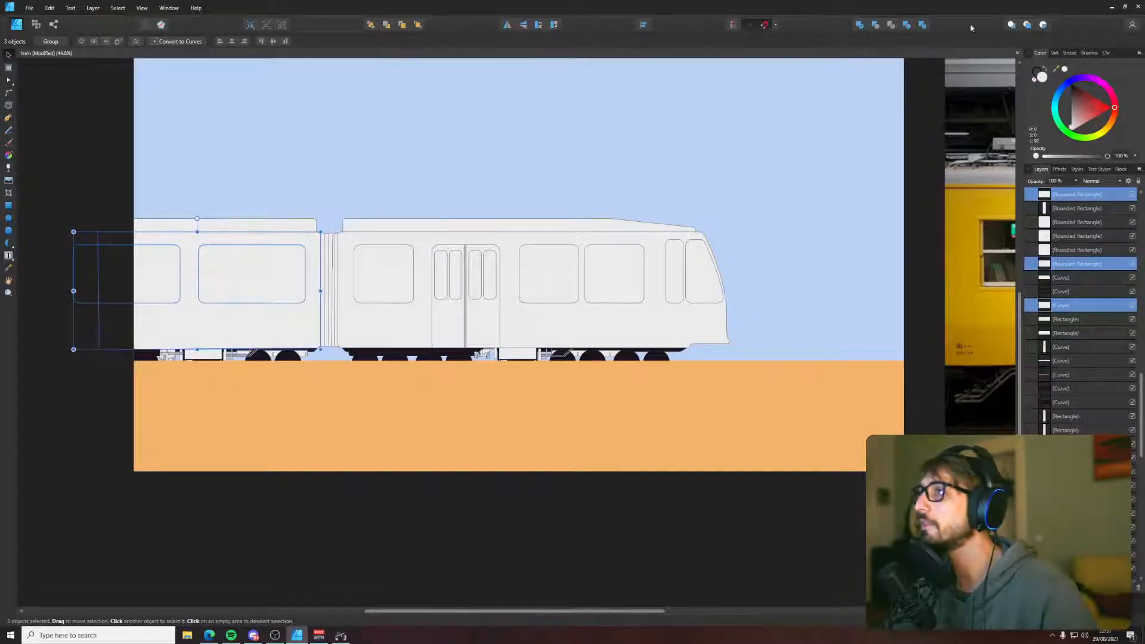
{"action": "left_click", "coordinate": [876, 24]}
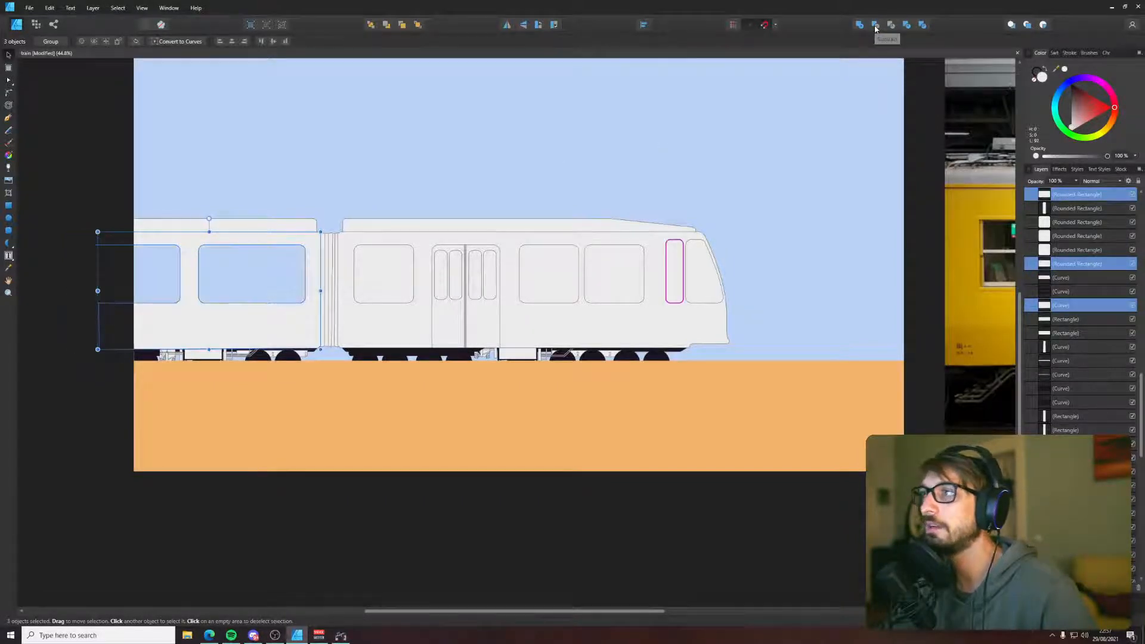
- Subtract the three large windows, the narrow front window and the slanted cab window from the front carriage body
{"action": "left_click", "coordinate": [394, 265]}
{"action": "left_click", "coordinate": [533, 262], "text": "shift"}
{"action": "left_click", "coordinate": [603, 264], "text": "shift"}
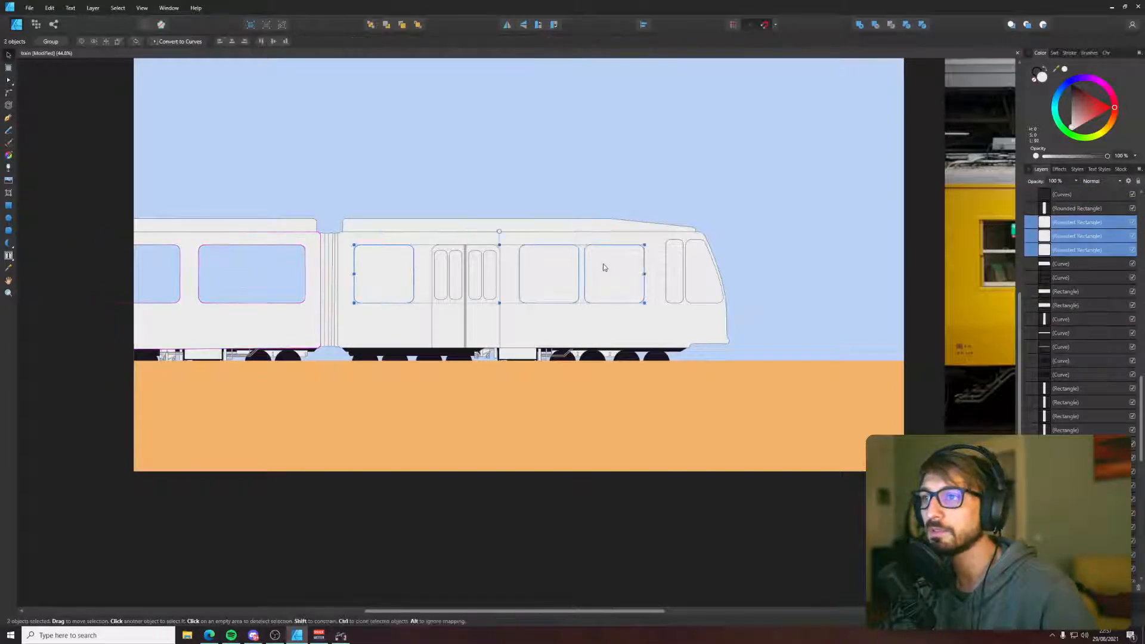
{"action": "left_click", "coordinate": [676, 266], "text": "shift"}
{"action": "left_click", "coordinate": [660, 301], "text": "shift"}
{"action": "left_click", "coordinate": [635, 318], "text": "shift"}
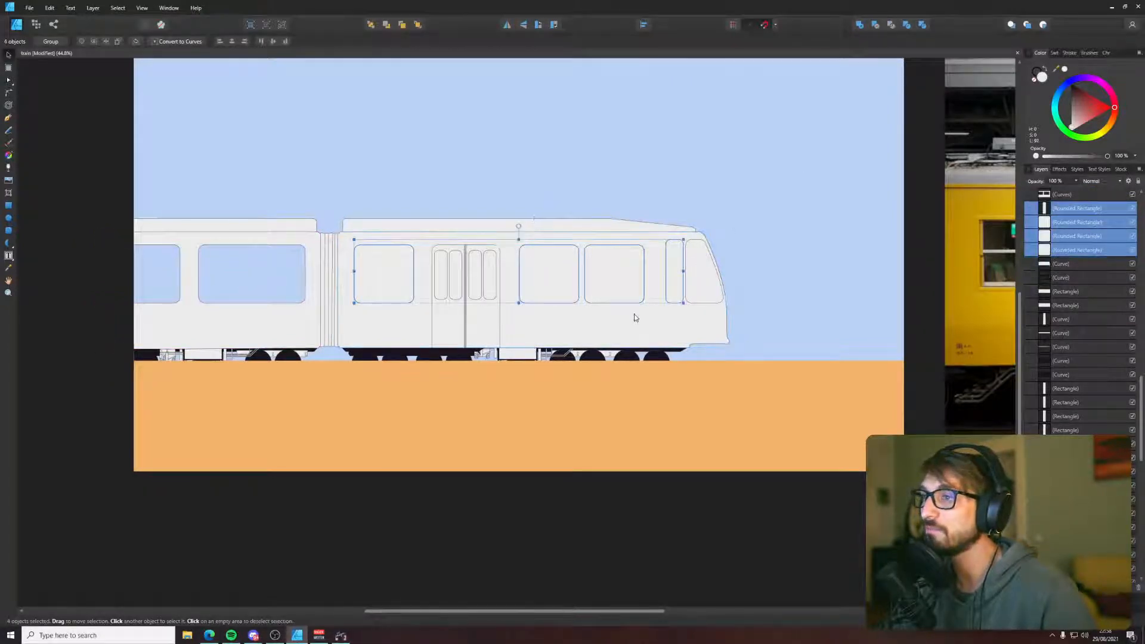
{"action": "left_click", "coordinate": [690, 322], "text": "shift"}
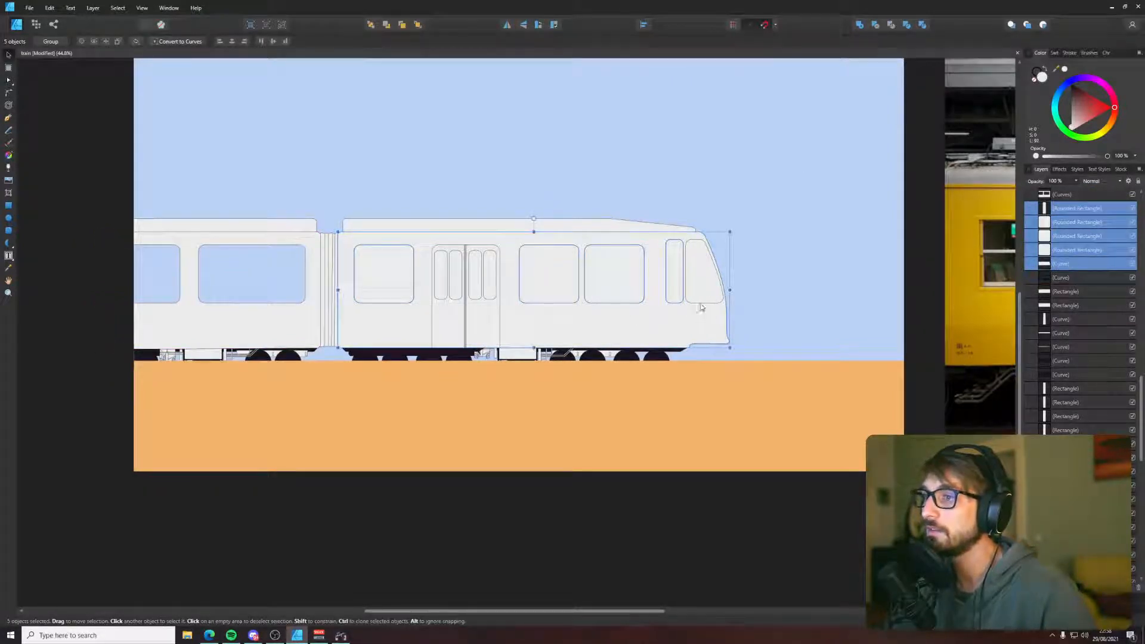
{"action": "left_click", "coordinate": [701, 298], "text": "shift"}
{"action": "left_click", "coordinate": [875, 25]}
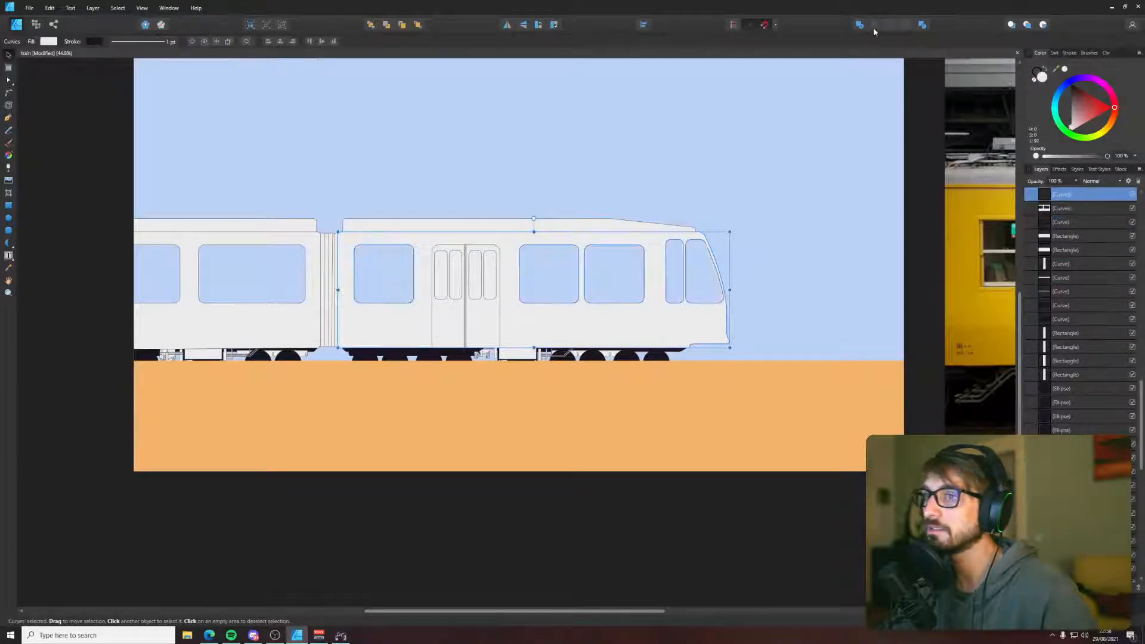
{"action": "left_click", "coordinate": [507, 151]}
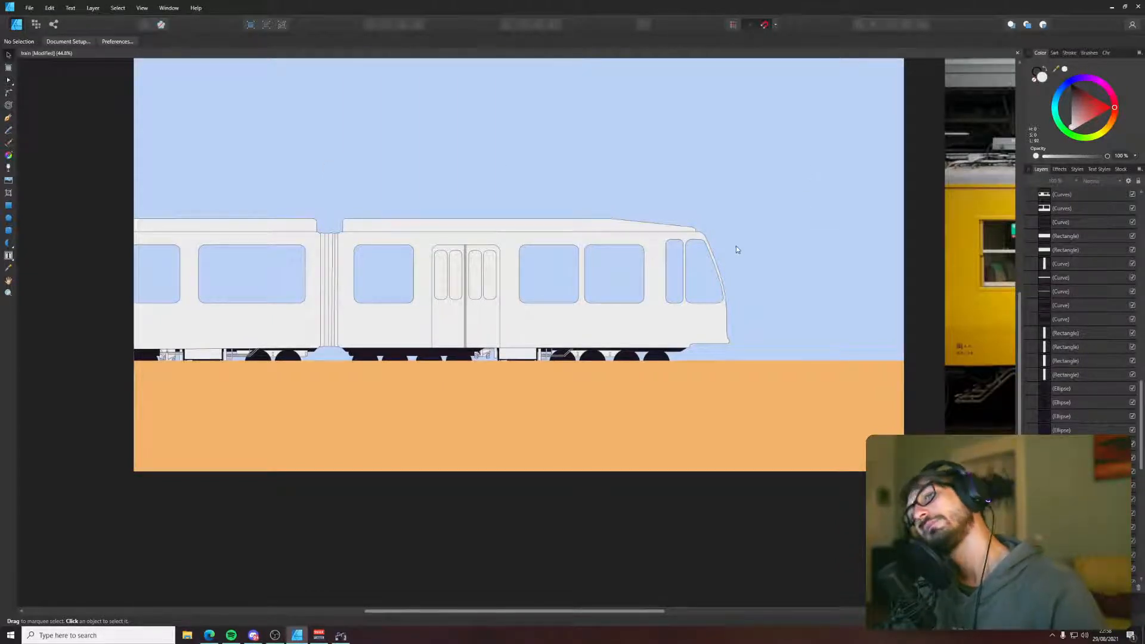
- Draw a thin closed inverted-U bracket on the front carriage between the pleated connector and the first window
{"action": "scroll", "coordinate": [567, 179], "scroll_direction": "down", "scroll_amount": 2}
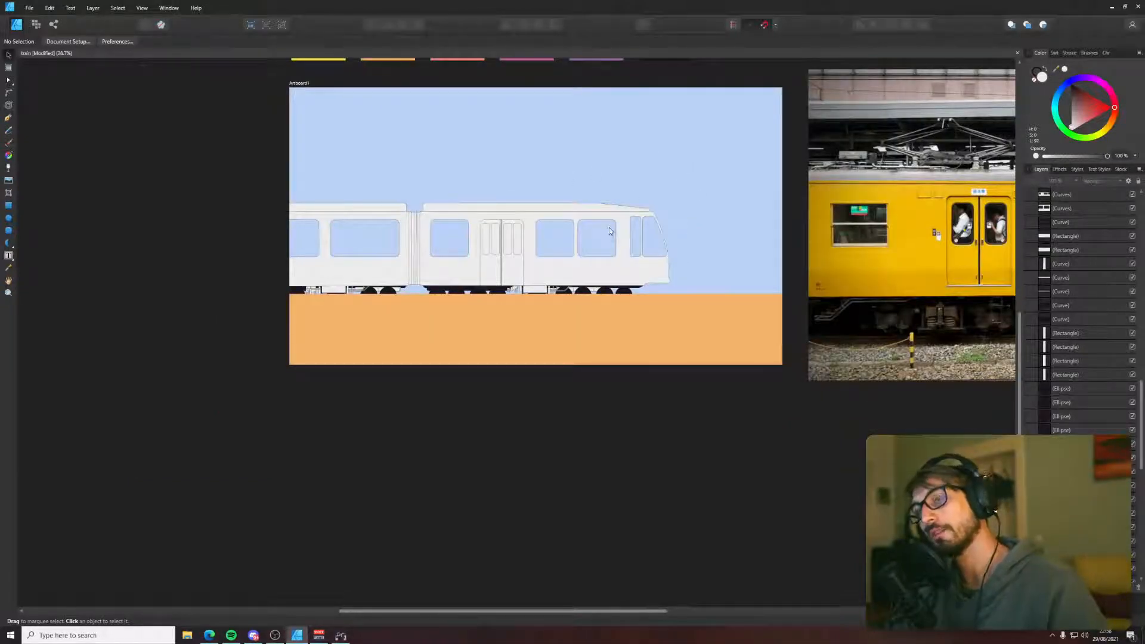
{"action": "key", "text": "p"}
{"action": "scroll", "coordinate": [281, 258], "scroll_direction": "up", "scroll_amount": 3}
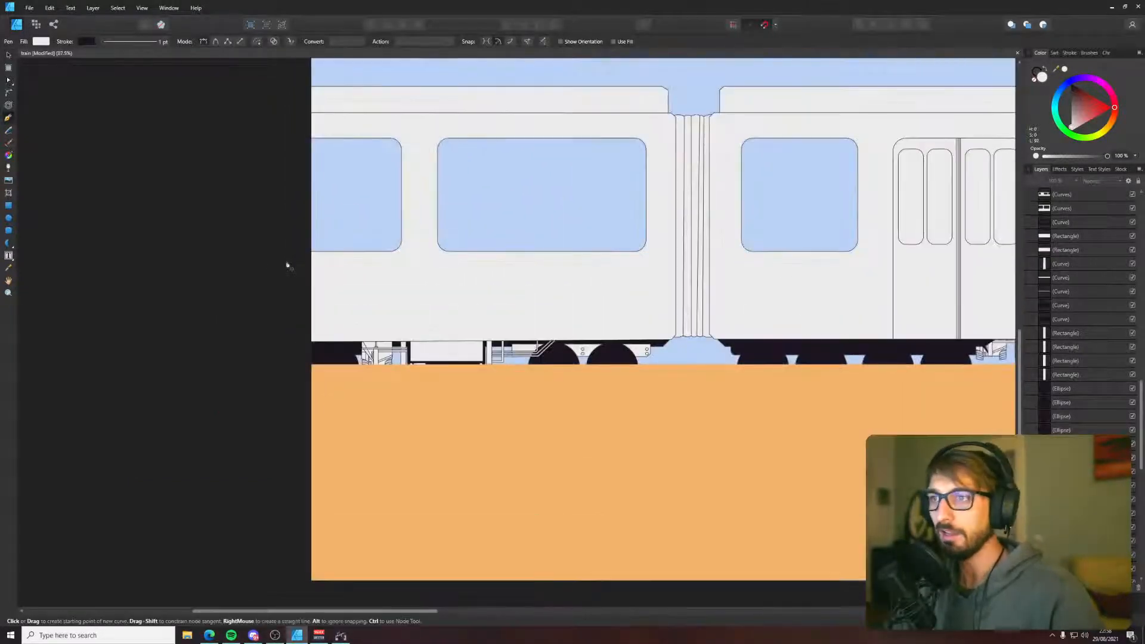
{"action": "left_click_drag", "start_coordinate": [514, 226], "coordinate": [363, 378]}
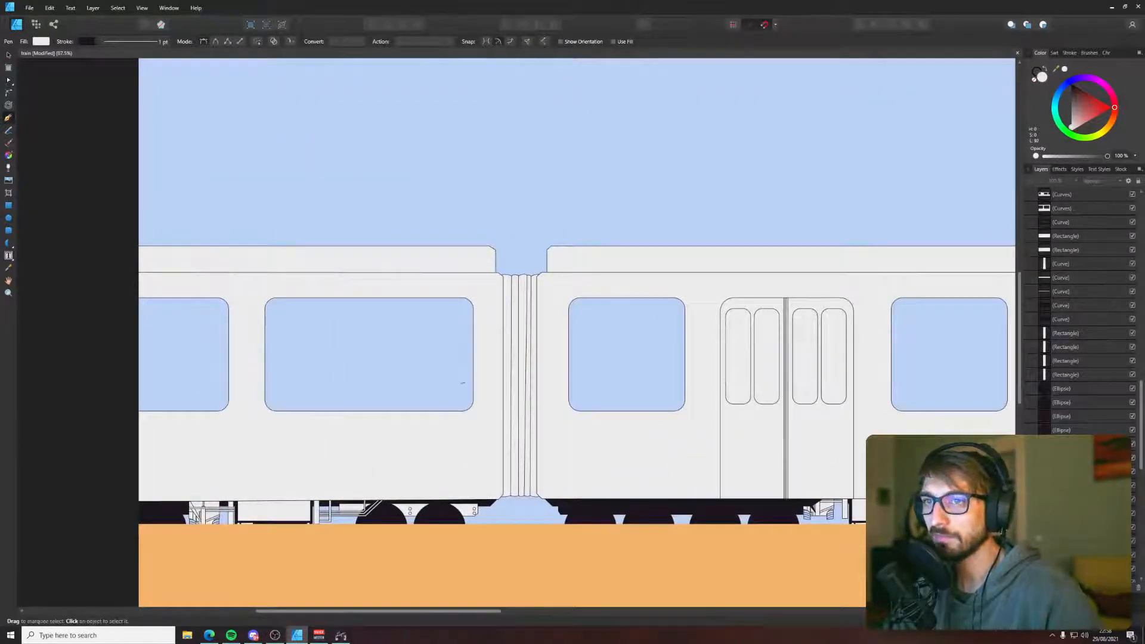
{"action": "scroll", "coordinate": [557, 312], "scroll_direction": "up", "scroll_amount": 3}
{"action": "scroll", "coordinate": [536, 328], "scroll_direction": "up", "scroll_amount": 3}
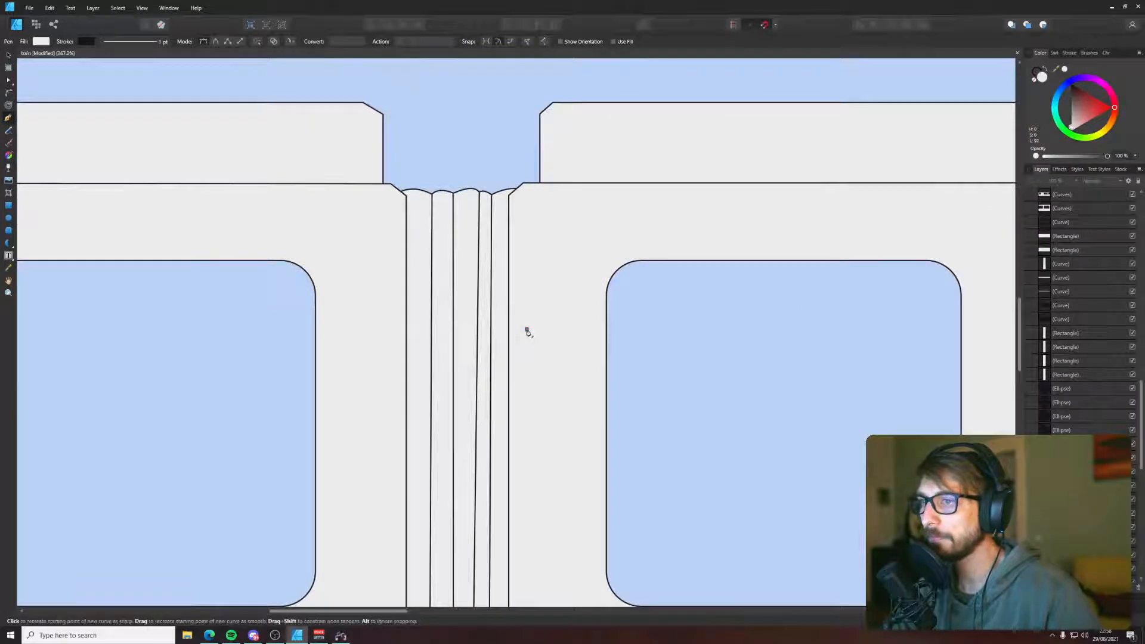
{"action": "left_click", "coordinate": [529, 329]}
{"action": "left_click", "coordinate": [530, 275]}
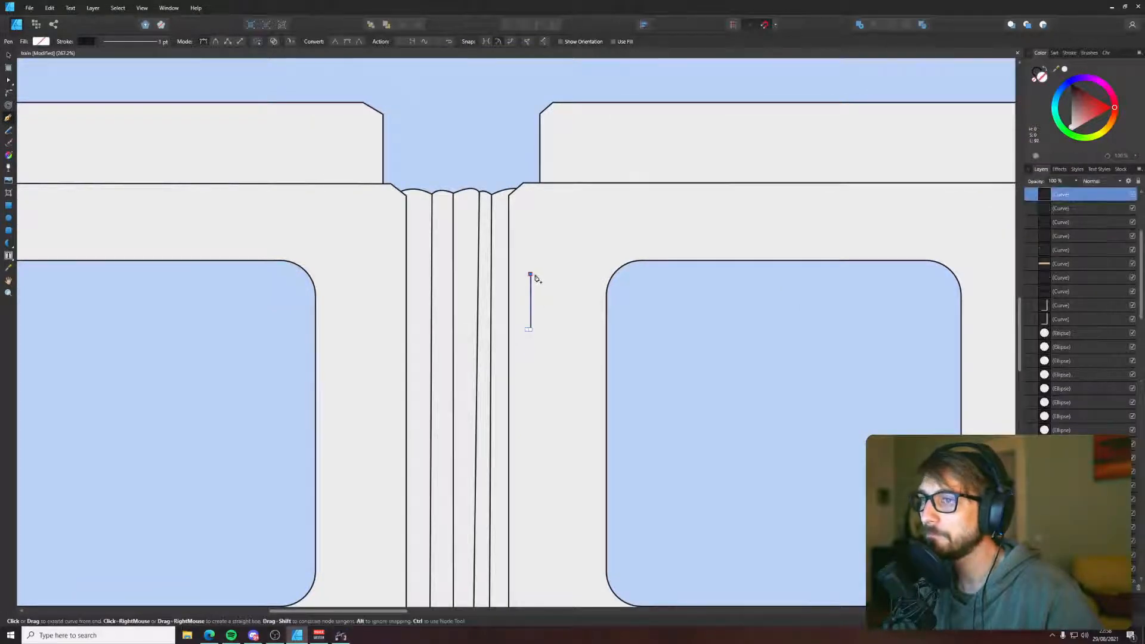
{"action": "left_click", "coordinate": [582, 274]}
{"action": "left_click", "coordinate": [582, 328]}
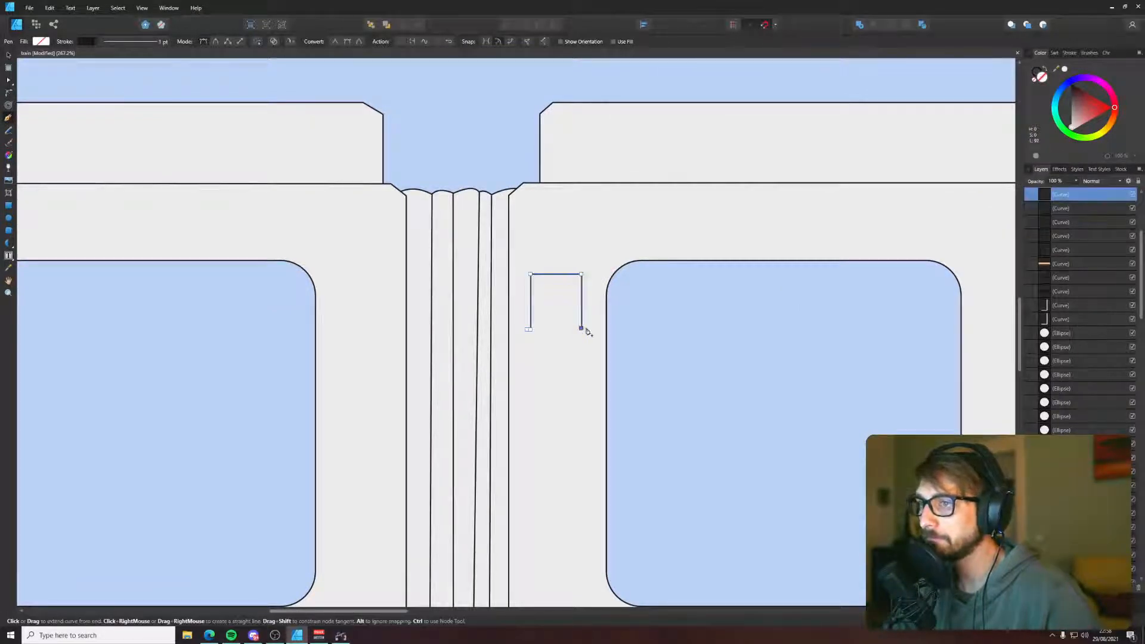
{"action": "left_click", "coordinate": [586, 268]}
{"action": "left_click", "coordinate": [527, 268]}
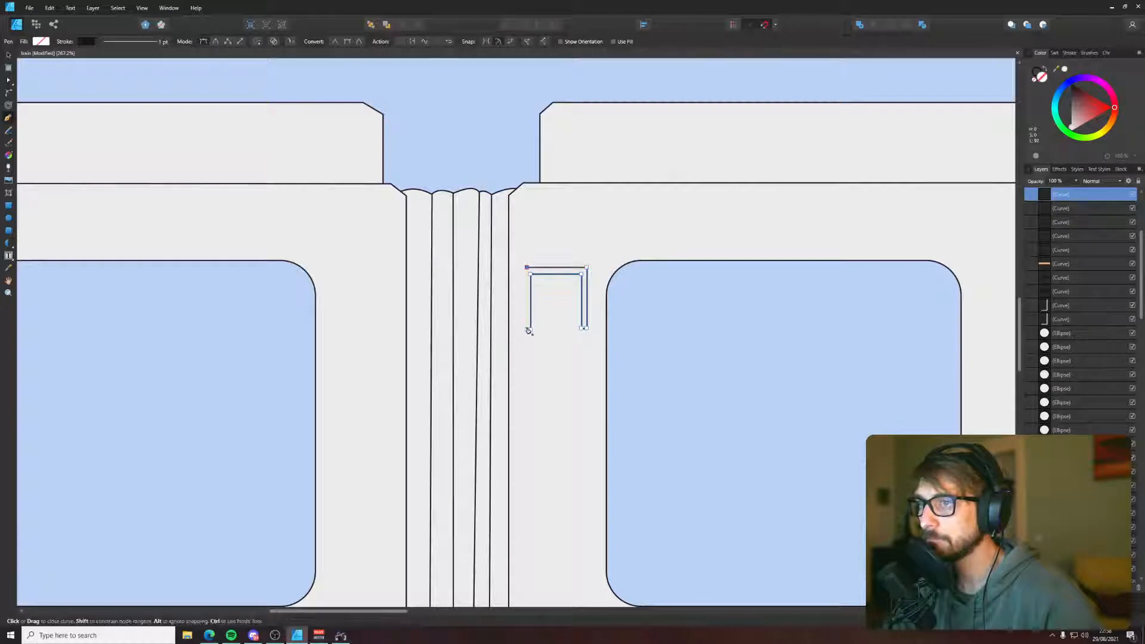
{"action": "left_click", "coordinate": [528, 332]}
{"action": "key", "text": "v"}
{"action": "scroll", "coordinate": [593, 325], "scroll_direction": "down", "scroll_amount": 2}
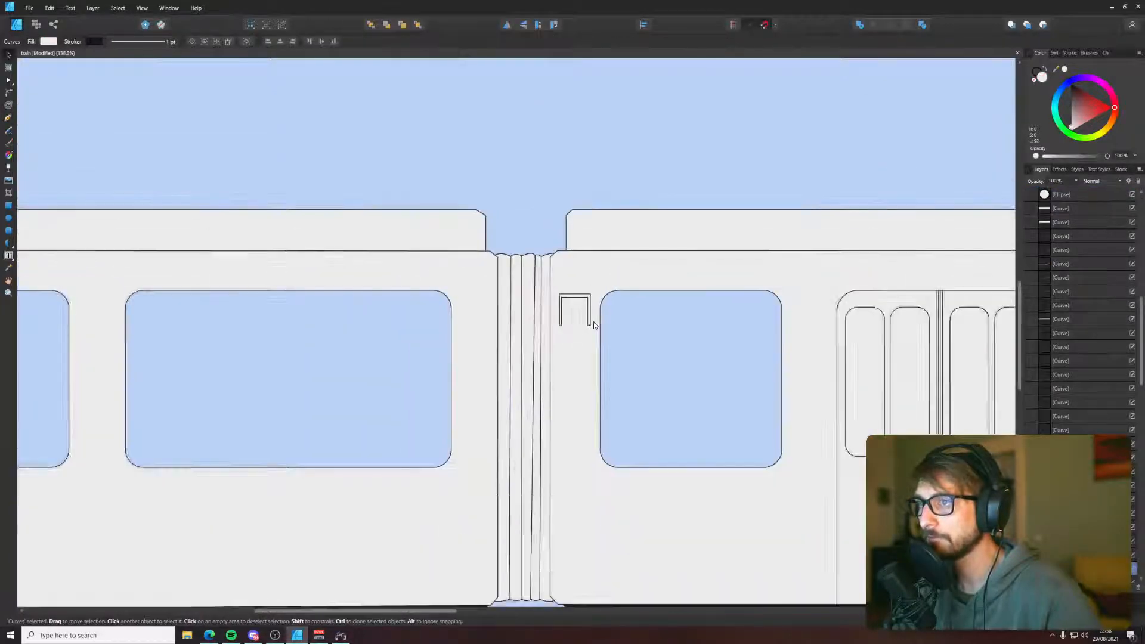
- Shift the inner nodes of the bracket's right leg outward so the leg becomes thinner
{"action": "scroll", "coordinate": [586, 325], "scroll_direction": "up", "scroll_amount": 4}
{"action": "scroll", "coordinate": [587, 325], "scroll_direction": "up", "scroll_amount": 2}
{"action": "key", "text": "a"}
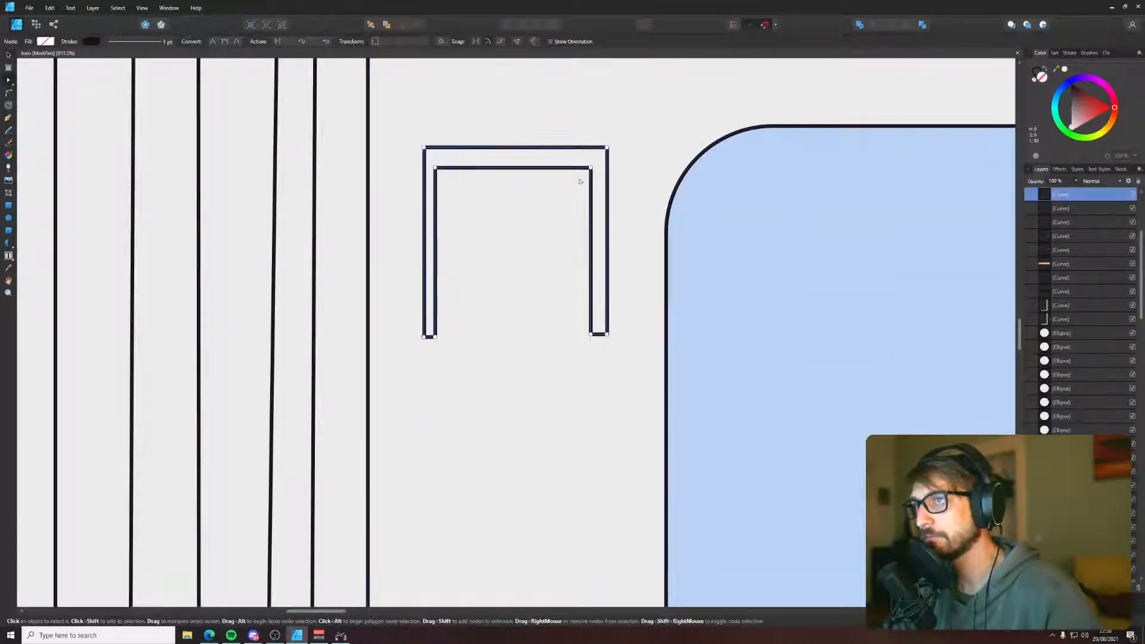
{"action": "left_click_drag", "start_coordinate": [576, 162], "coordinate": [598, 341]}
{"action": "key", "text": "Right"}
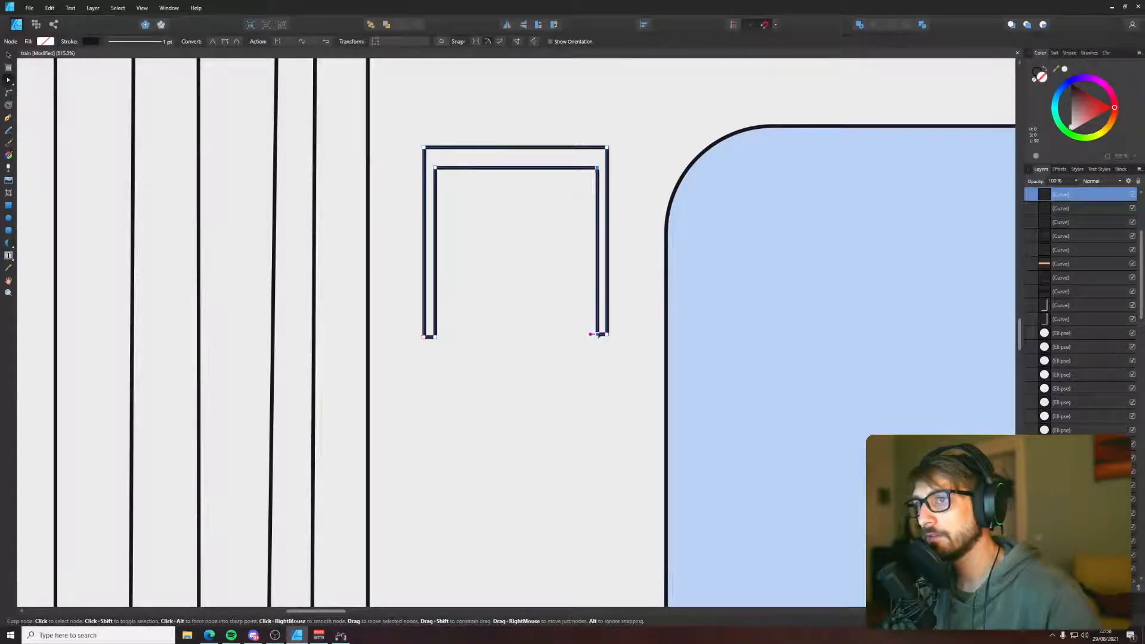
{"action": "left_click", "coordinate": [626, 275]}
{"action": "scroll", "coordinate": [627, 275], "scroll_direction": "down", "scroll_amount": 12}
{"action": "key", "text": "v"}
{"action": "left_click", "coordinate": [748, 168]}
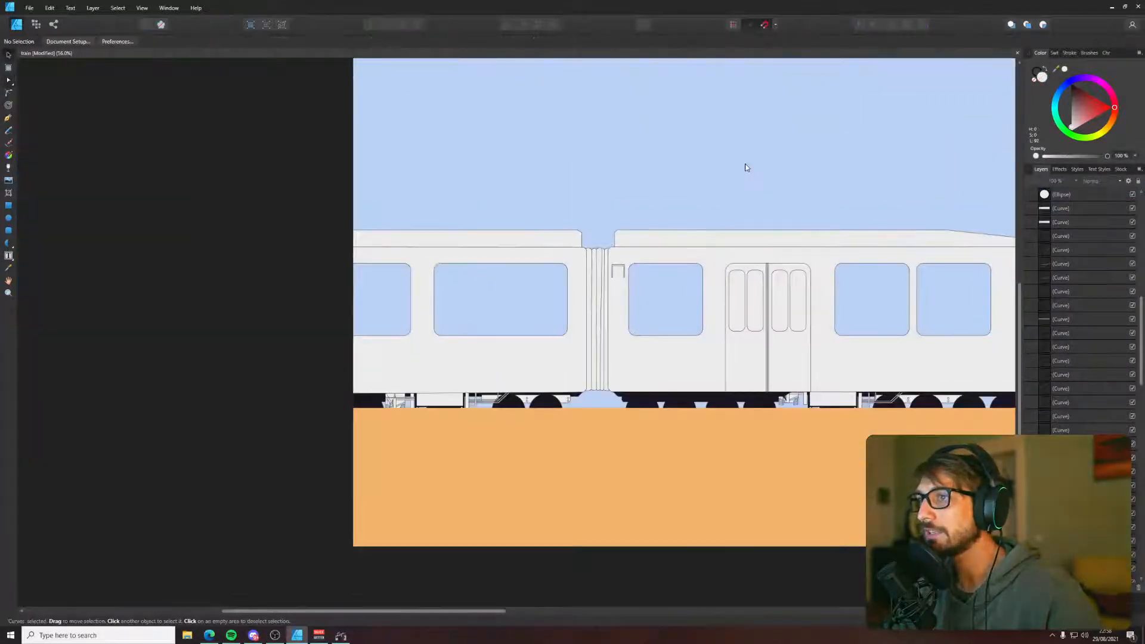
- Draw a thin horizontal rectangular strip just below the first window of the front carriage with the Pen tool
{"action": "key", "text": "p"}
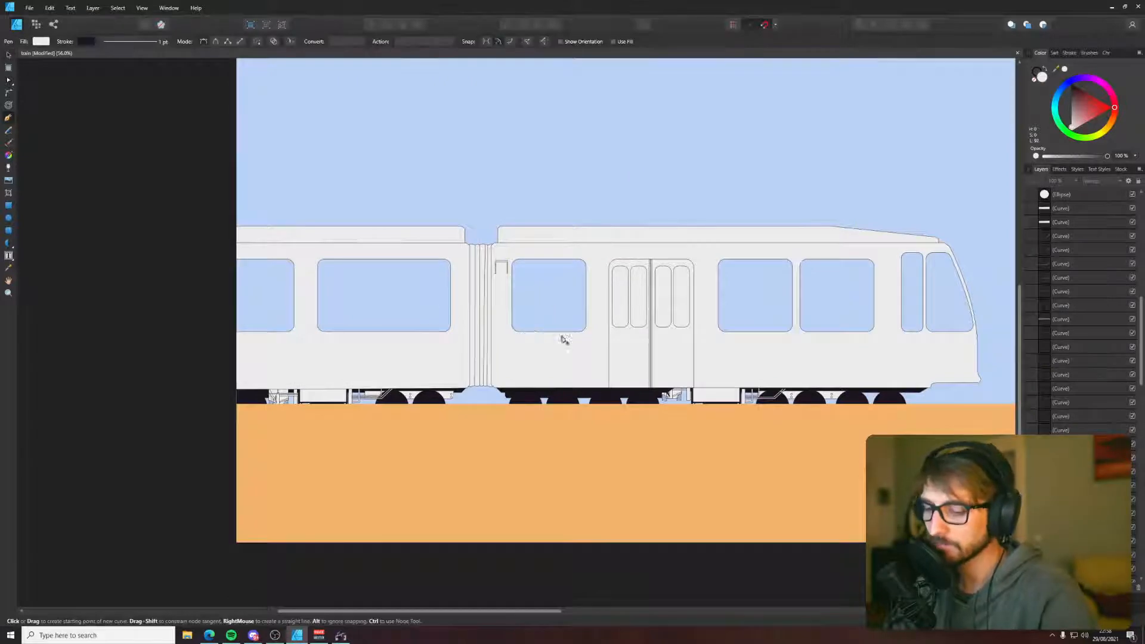
{"action": "scroll", "coordinate": [565, 329], "scroll_direction": "up", "scroll_amount": 7}
{"action": "left_click", "coordinate": [447, 308]}
{"action": "left_click", "coordinate": [630, 308]}
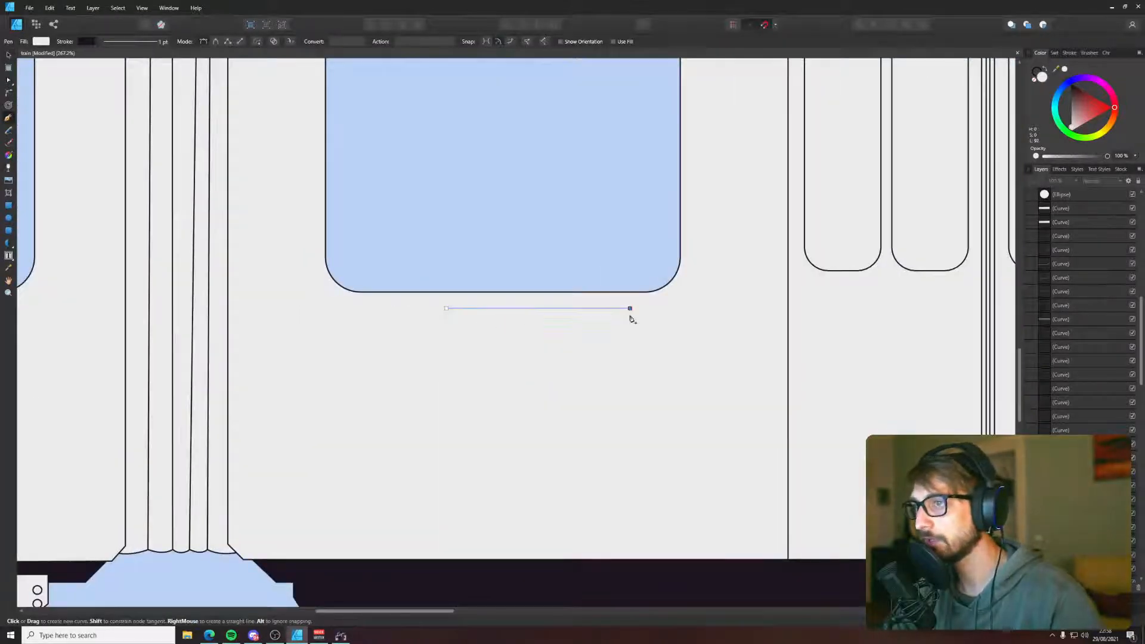
{"action": "left_click", "coordinate": [447, 321]}
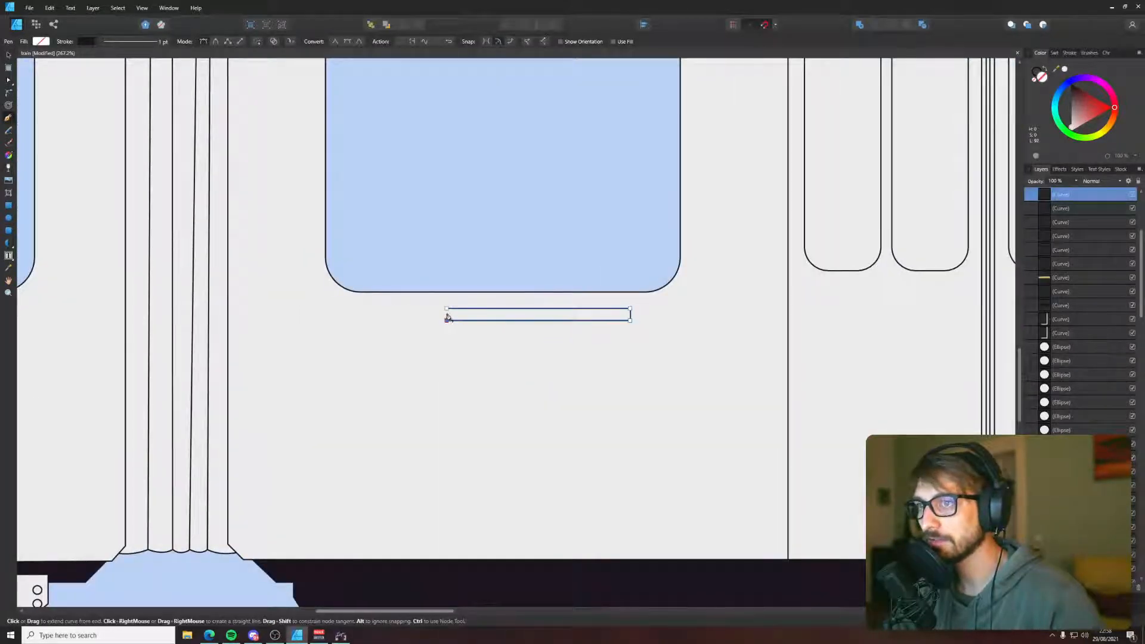
{"action": "left_click", "coordinate": [448, 308]}
{"action": "key", "text": "v"}
{"action": "scroll", "coordinate": [545, 319], "scroll_direction": "down", "scroll_amount": 4}
{"action": "scroll", "coordinate": [545, 321], "scroll_direction": "down", "scroll_amount": 1}
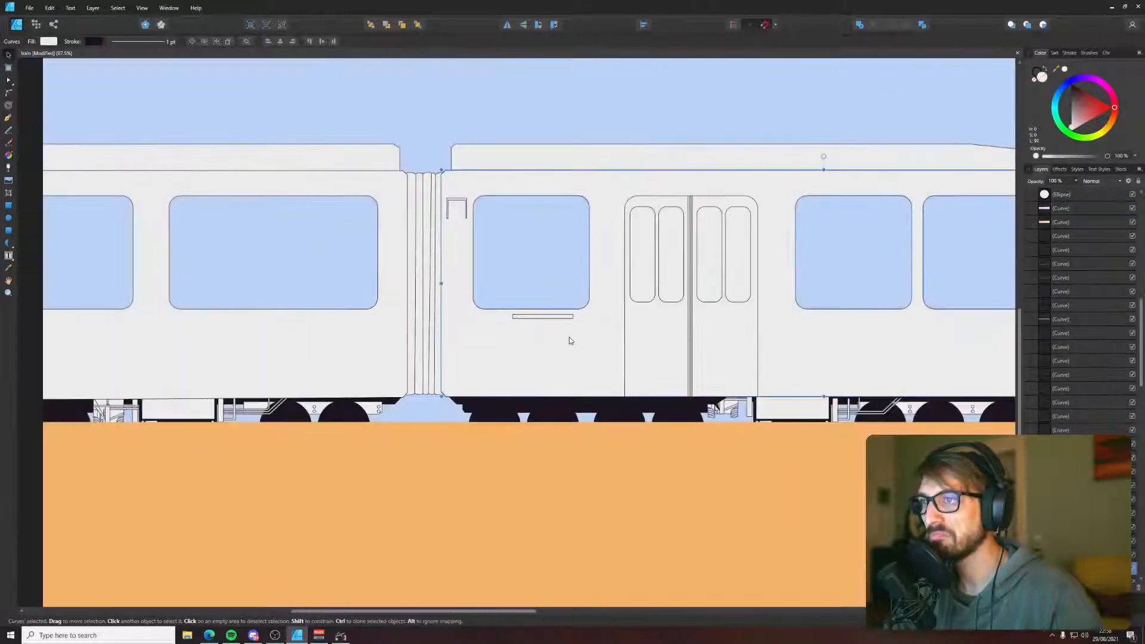
- Try to subtract the four narrow door windows from the front carriage body
{"action": "key", "text": "p"}
{"action": "key", "text": "v"}
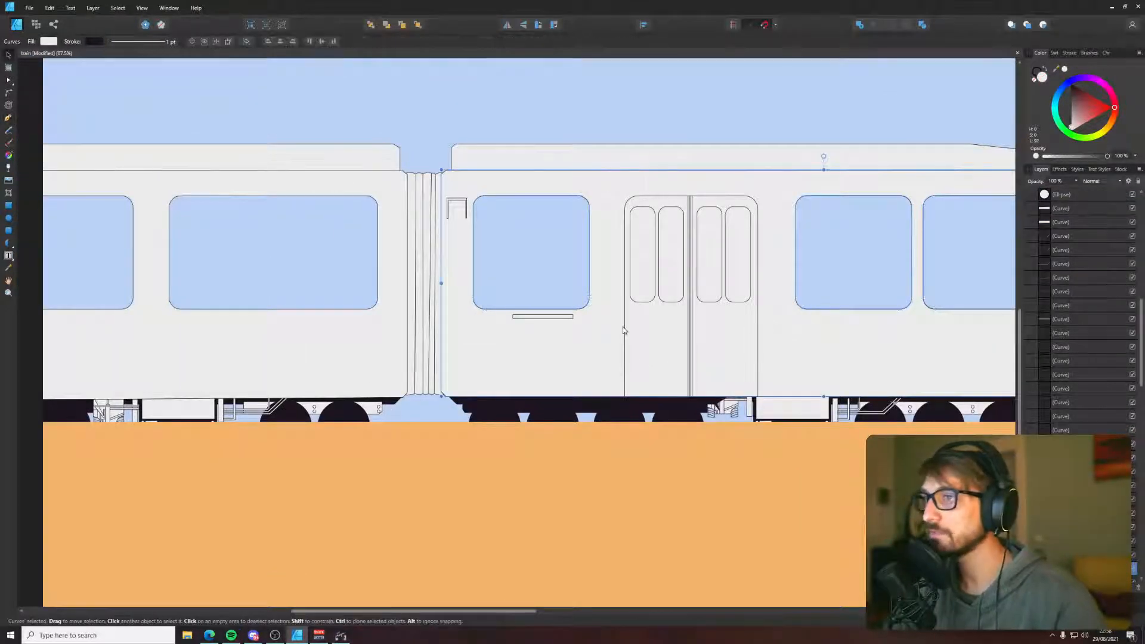
{"action": "left_click", "coordinate": [625, 328]}
{"action": "left_click", "coordinate": [655, 287]}
{"action": "left_click", "coordinate": [667, 287], "text": "shift"}
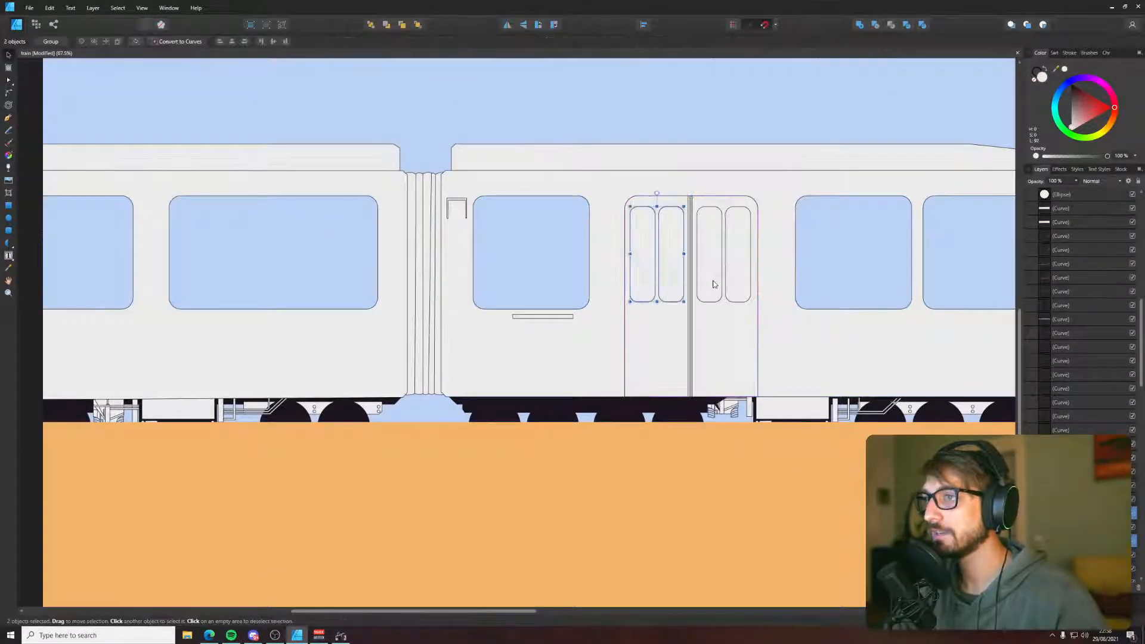
{"action": "left_click", "coordinate": [713, 282], "text": "shift"}
{"action": "left_click", "coordinate": [732, 283], "text": "shift"}
{"action": "left_click", "coordinate": [773, 277], "text": "shift"}
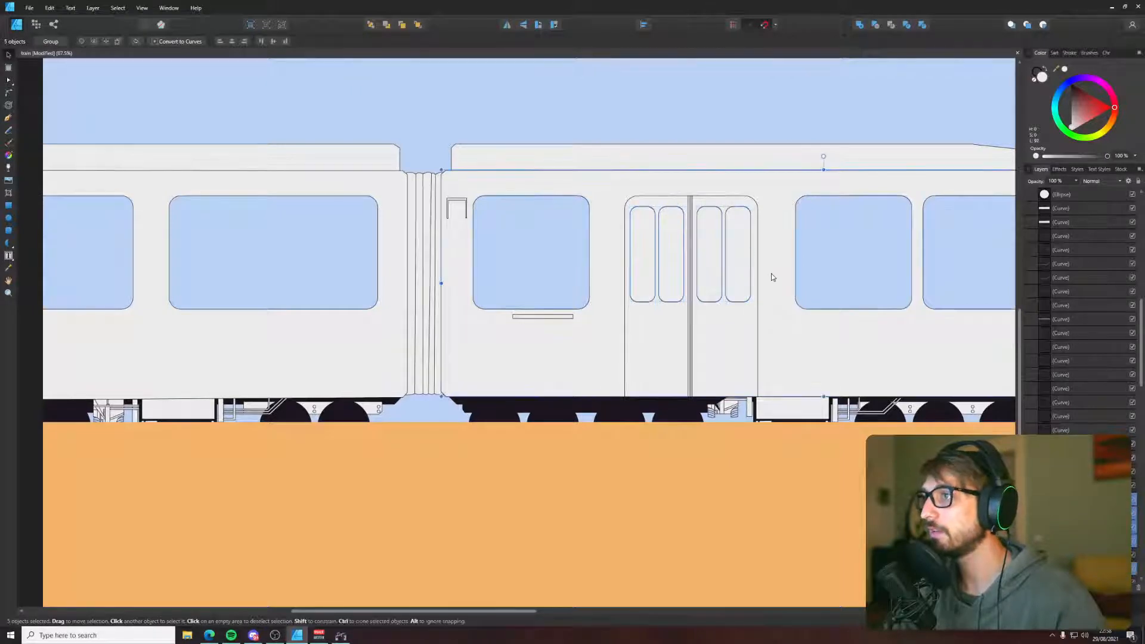
{"action": "left_click", "coordinate": [874, 26]}
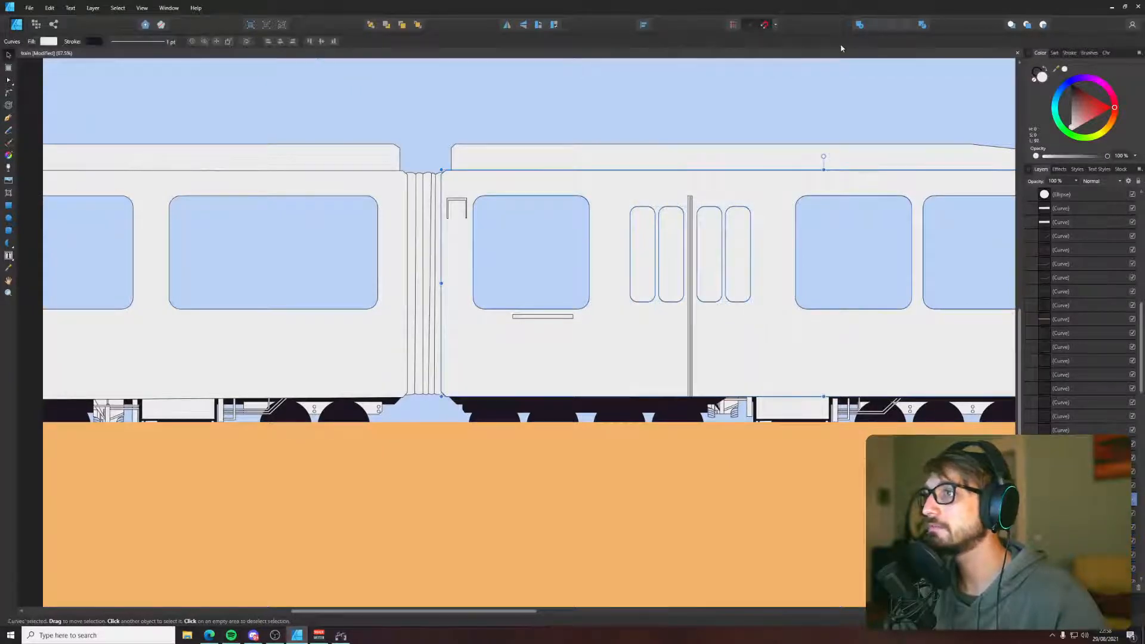
{"action": "key", "text": "ctrl+z"}
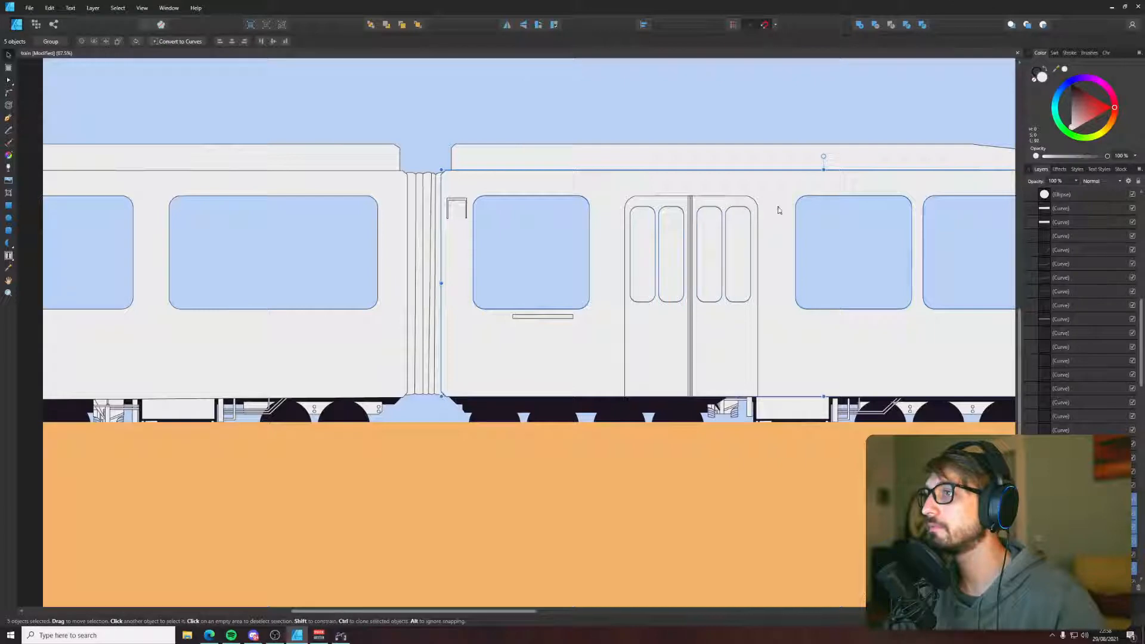
- Retry cutting the four door windows out of the front carriage body, and undo that cut
{"action": "left_click", "coordinate": [778, 210]}
{"action": "left_click", "coordinate": [744, 210], "text": "shift"}
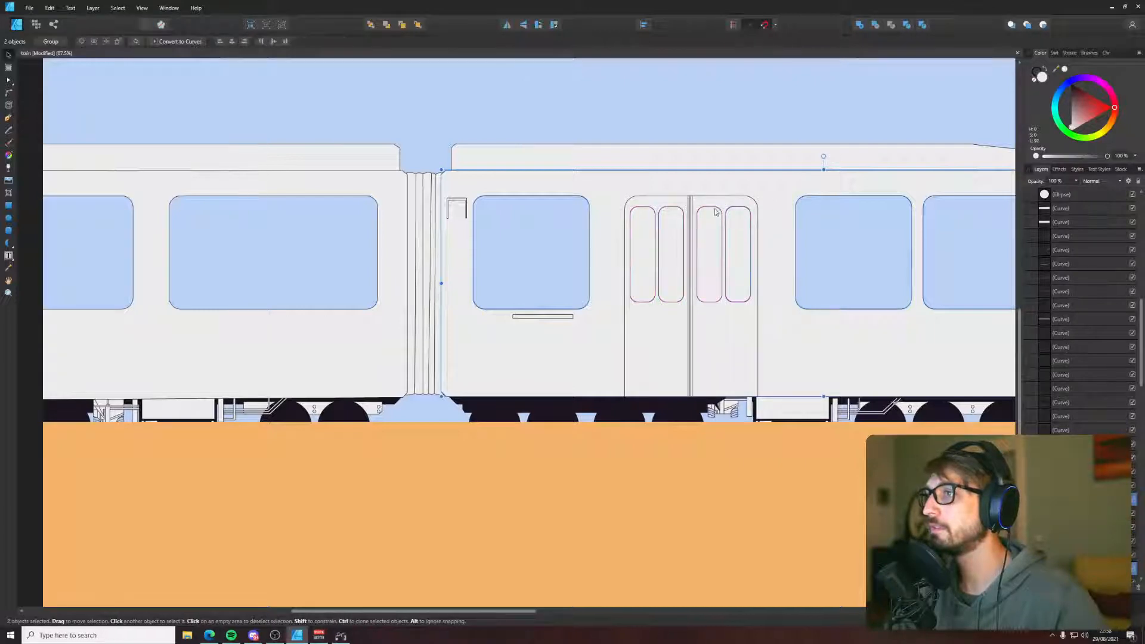
{"action": "left_click", "coordinate": [651, 212], "text": "shift"}
{"action": "left_click", "coordinate": [876, 27]}
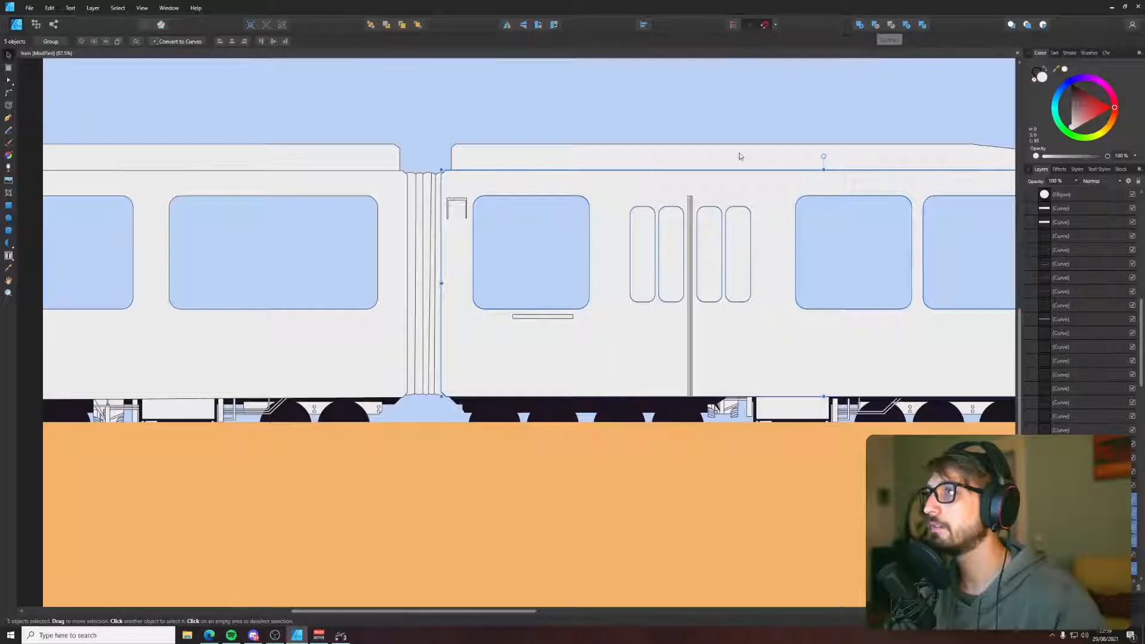
{"action": "key", "text": "ctrl+z"}
- Remove the fill from the rounded rectangle that forms the front carriage's double door
{"action": "left_click", "coordinate": [713, 201]}
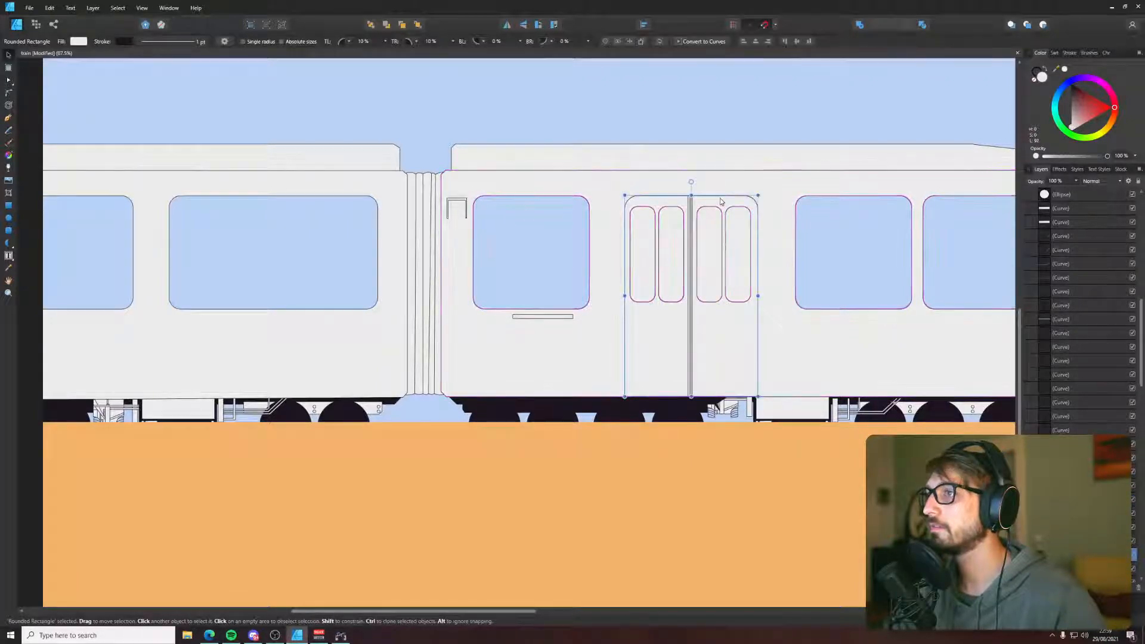
{"action": "left_click", "coordinate": [720, 199]}
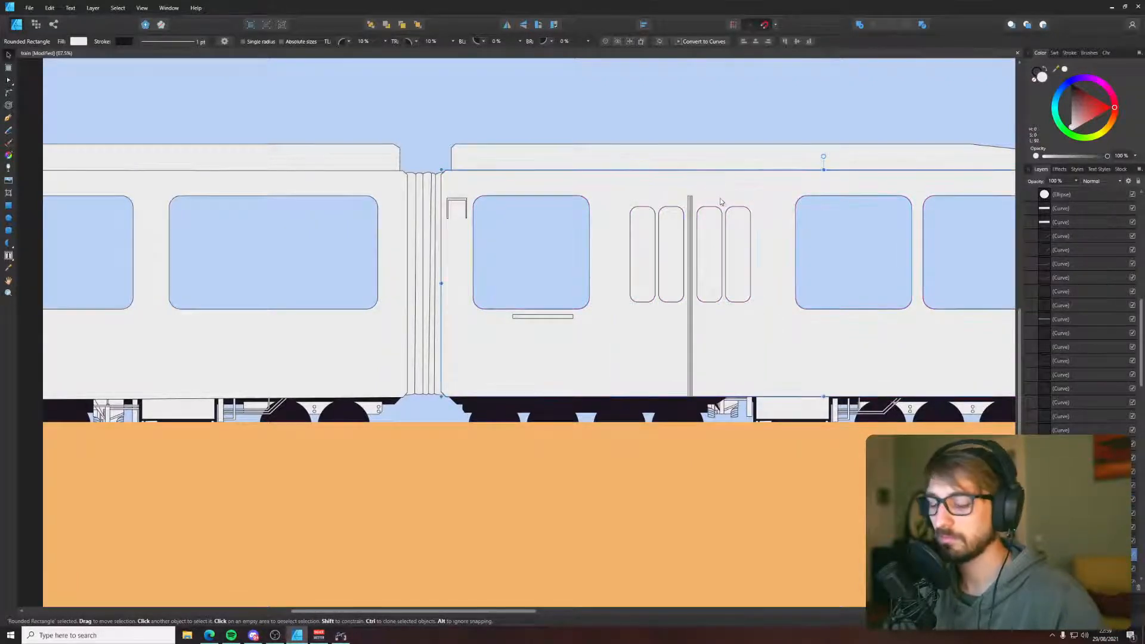
{"action": "left_click", "coordinate": [716, 236]}
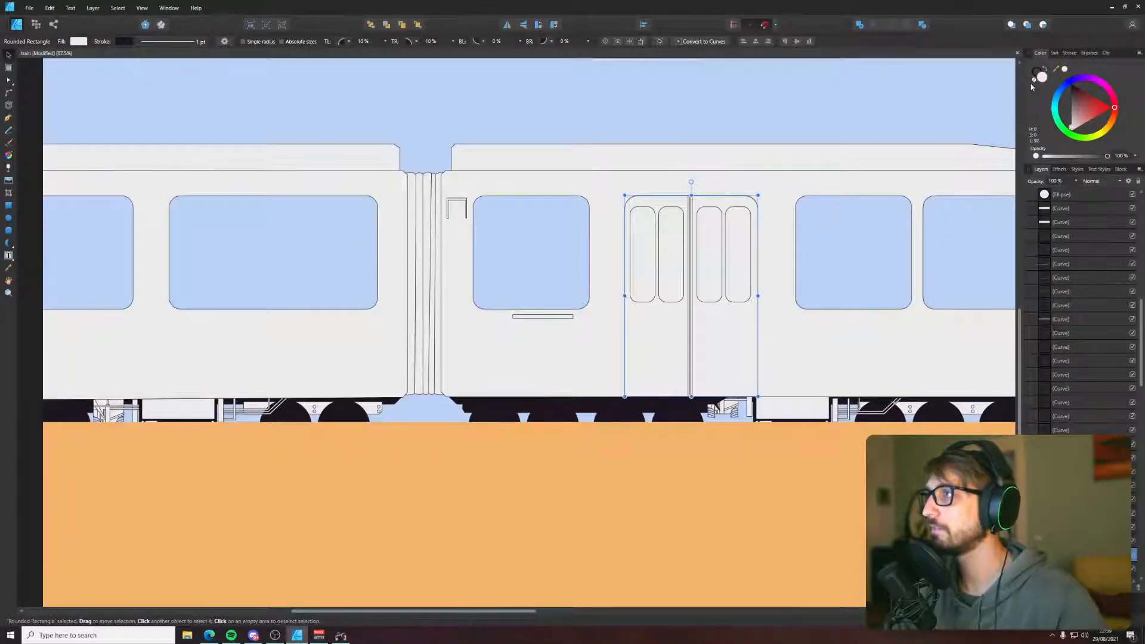
- Subtract the four narrow door windows from the front carriage body to make see-through openings
{"action": "left_click", "coordinate": [732, 215]}
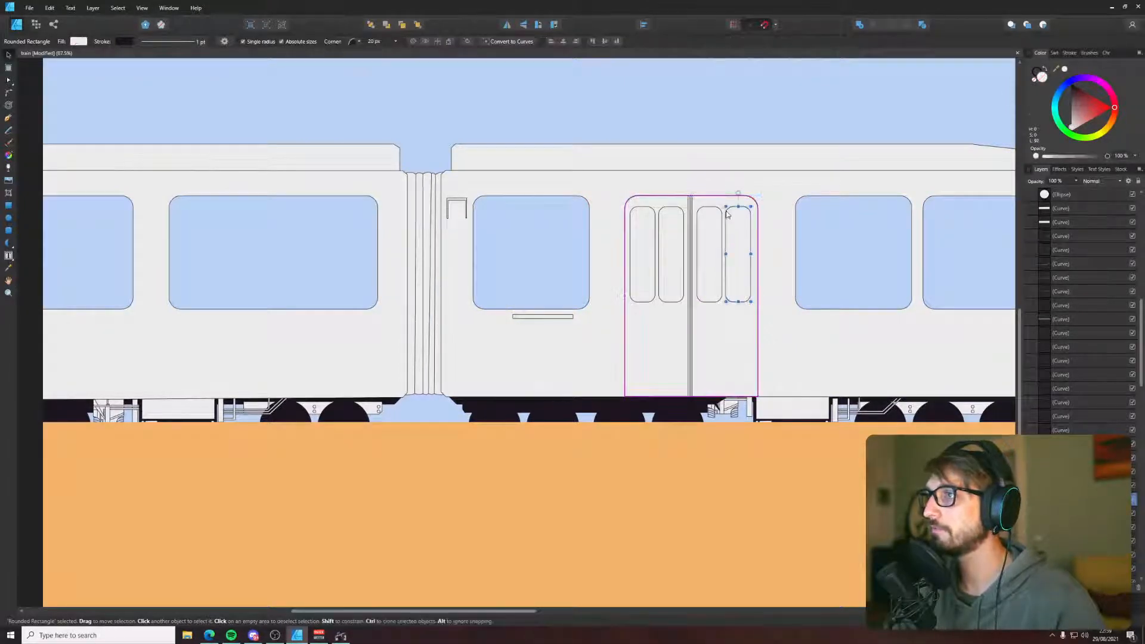
{"action": "left_click", "coordinate": [713, 211], "text": "shift"}
{"action": "left_click", "coordinate": [676, 211], "text": "shift"}
{"action": "left_click", "coordinate": [638, 212], "text": "shift"}
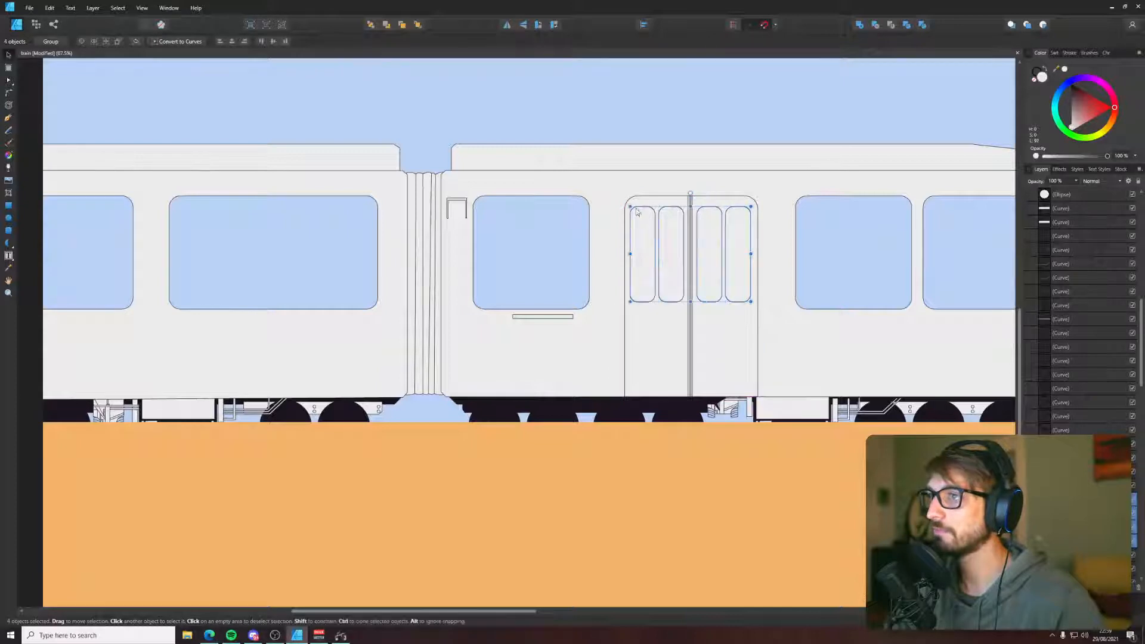
{"action": "left_click", "coordinate": [607, 206], "text": "shift"}
{"action": "left_click", "coordinate": [877, 25]}
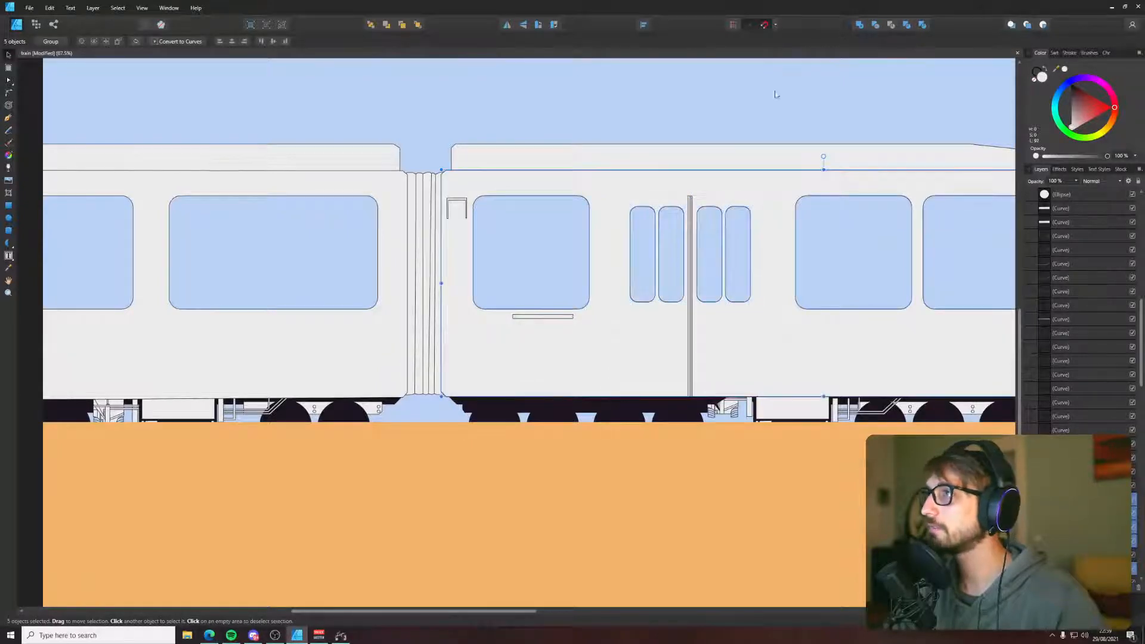
{"action": "key", "text": "ctrl+d"}
{"action": "key", "text": "ctrl+z"}
{"action": "key", "text": "ctrl+z"}
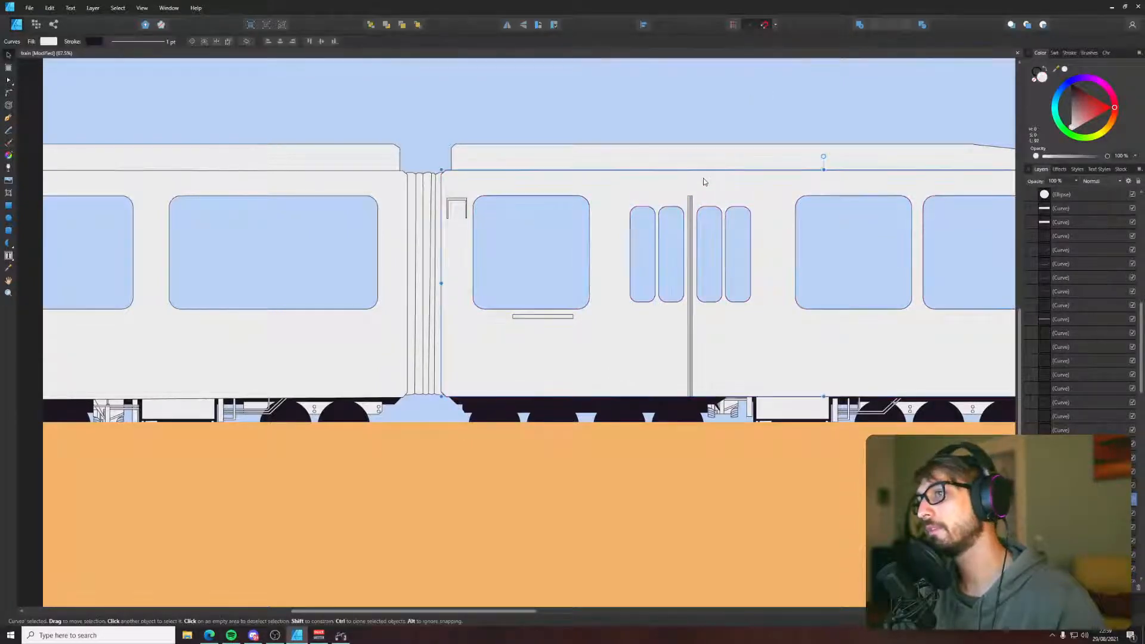
{"action": "left_click", "coordinate": [660, 197], "text": "shift"}
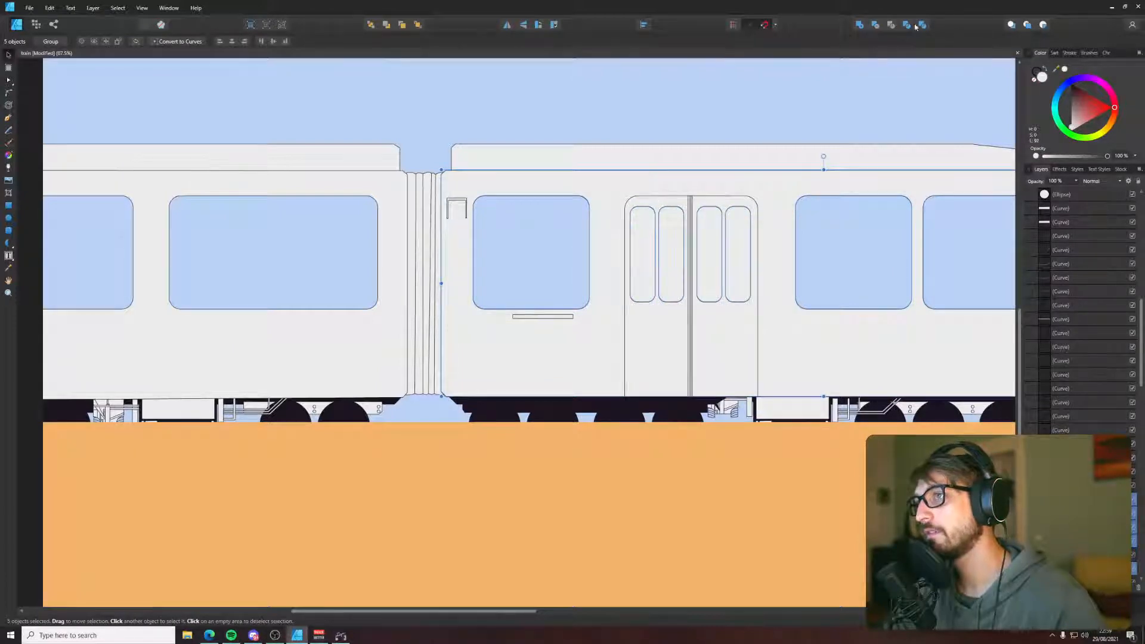
{"action": "left_click", "coordinate": [875, 25]}
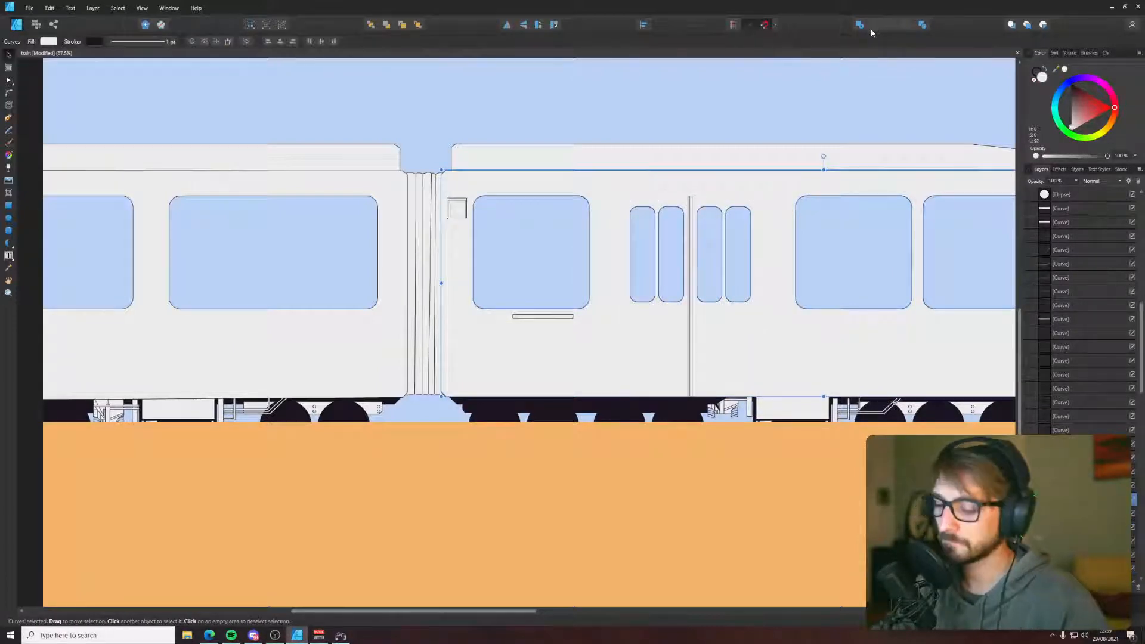
- Send the front carriage body behind the double-door outline and duplicate that outline
{"action": "key", "text": "ctrl+bracketleft"}
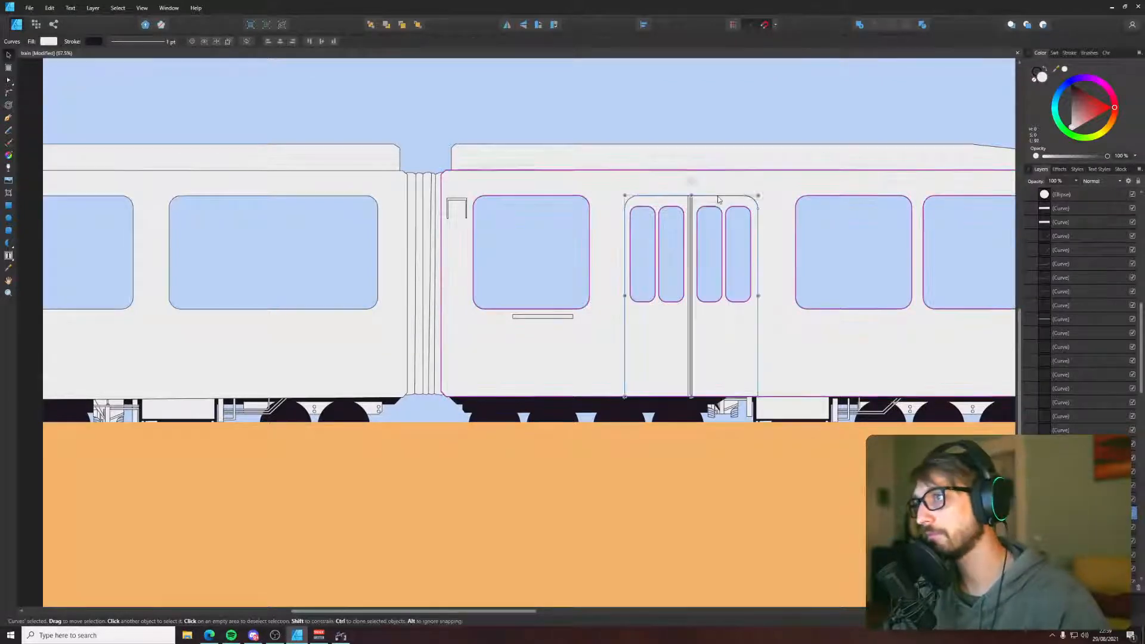
{"action": "key", "text": "p"}
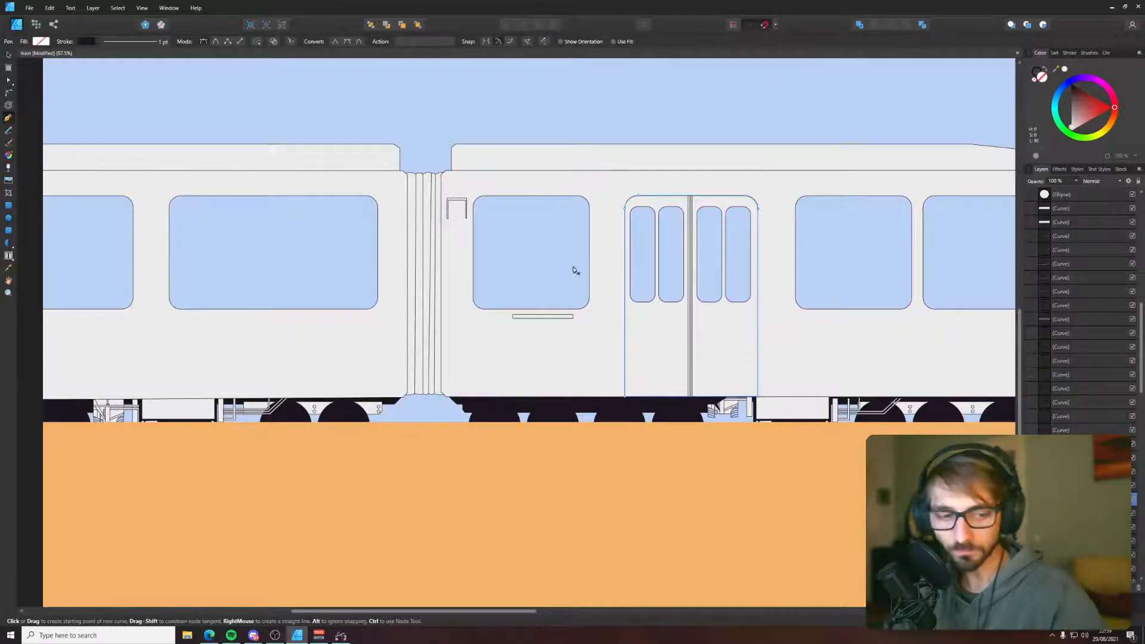
{"action": "key", "text": "v"}
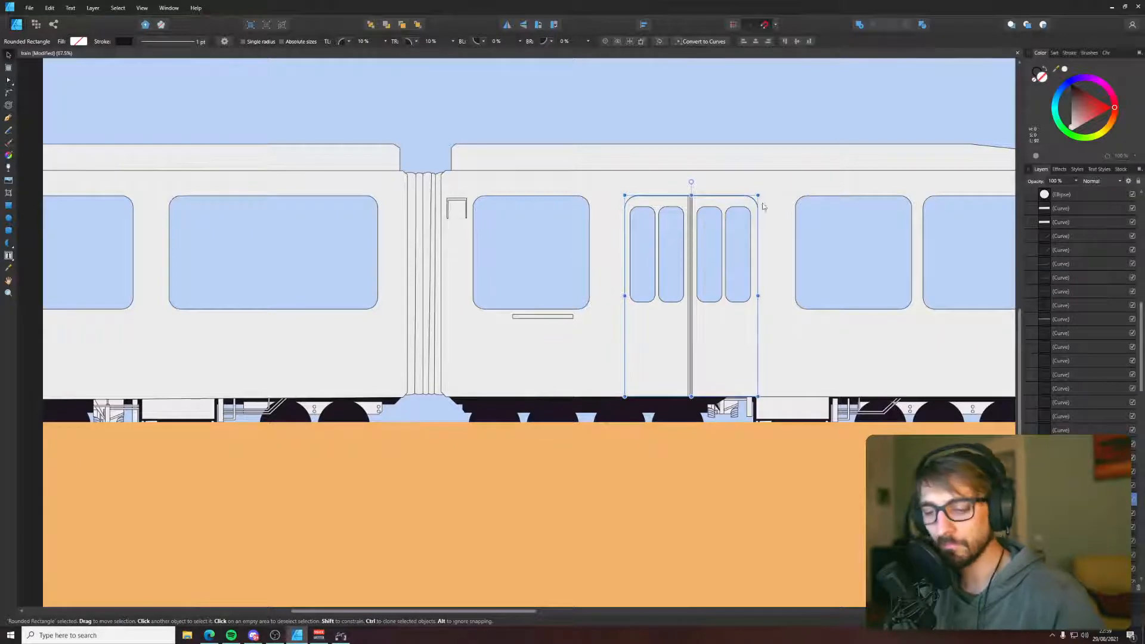
- Enlarge the duplicated door outline slightly at the top and sides to form a thin, even frame around the double door
{"action": "left_click_drag", "start_coordinate": [759, 195], "coordinate": [762, 189]}
{"action": "key", "text": "Left"}
{"action": "key", "text": "Left"}
{"action": "key", "text": "Left"}
{"action": "key", "text": "Left"}
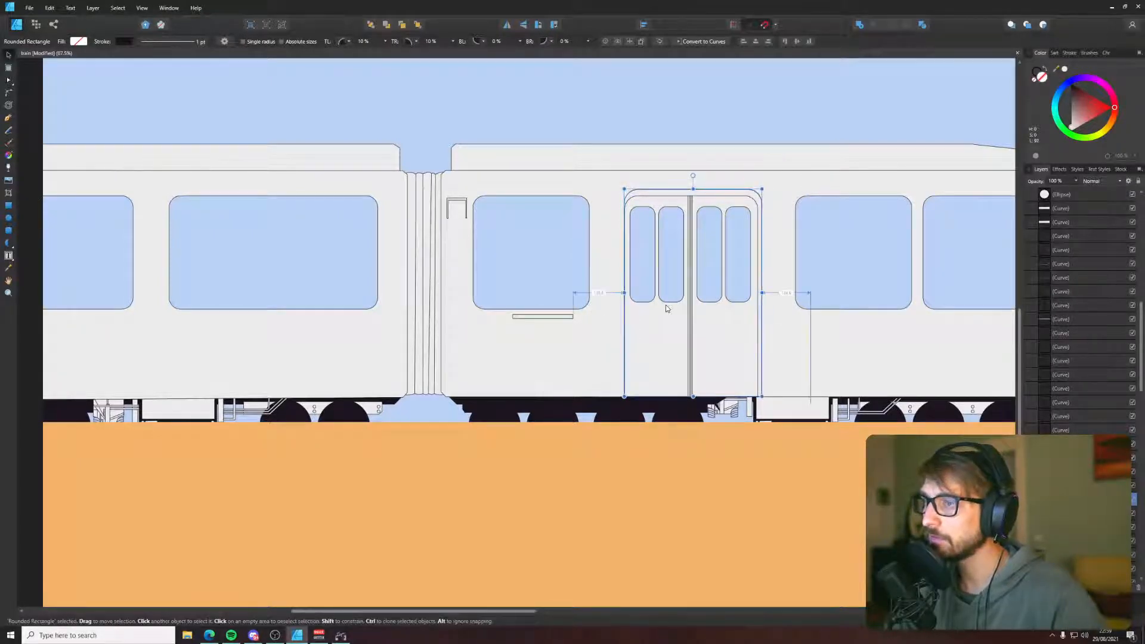
{"action": "scroll", "coordinate": [666, 309], "scroll_direction": "up", "scroll_amount": 3}
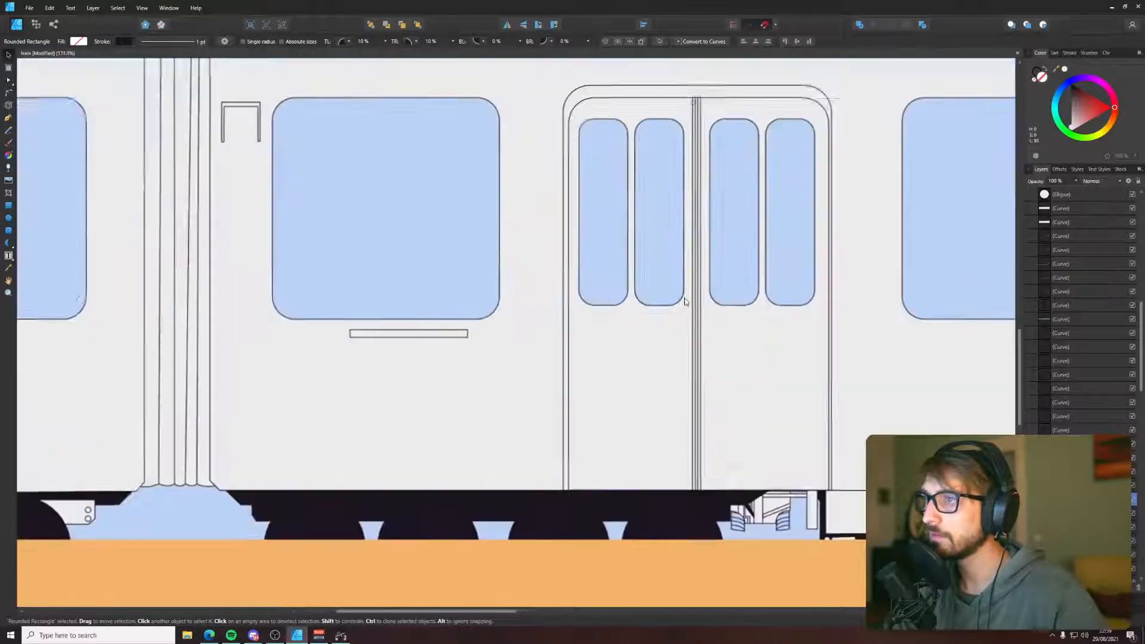
{"action": "left_click_drag", "start_coordinate": [833, 291], "coordinate": [837, 291]}
{"action": "left_click_drag", "start_coordinate": [700, 85], "coordinate": [699, 93]}
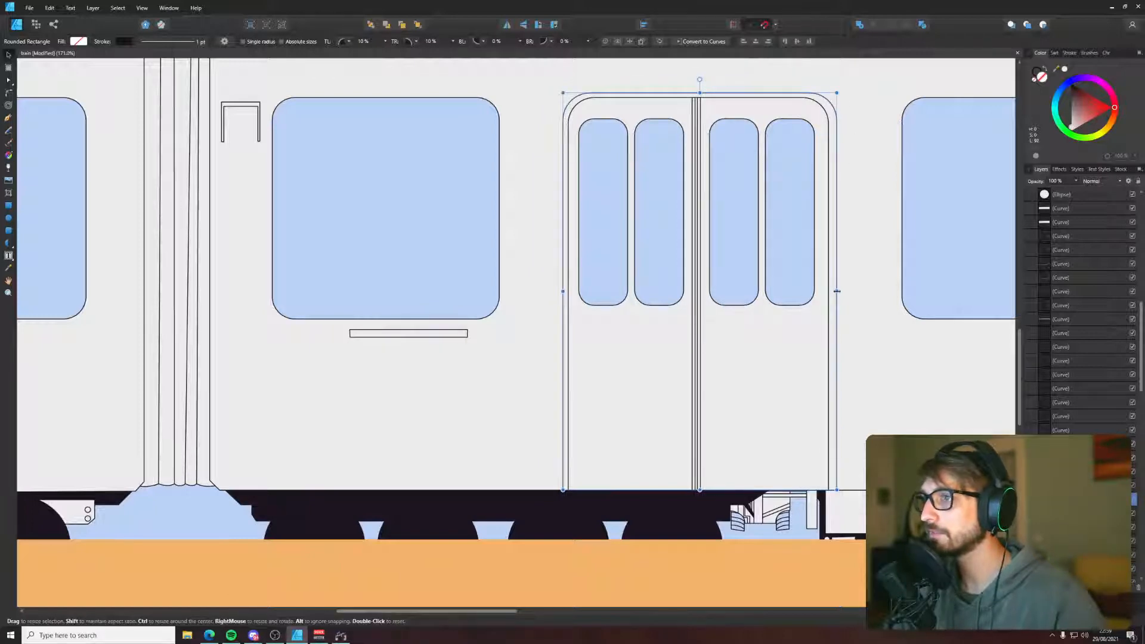
{"action": "left_click_drag", "start_coordinate": [834, 292], "coordinate": [835, 291]}
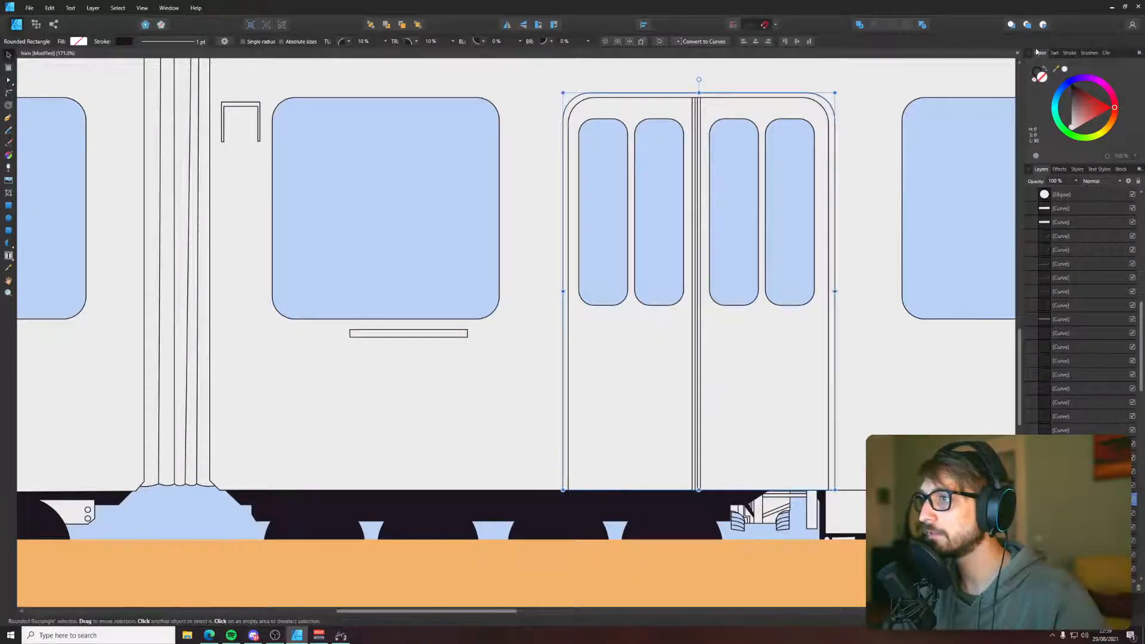
- Try filling the outer door frame with the dark palette colour, and clear that fill again
{"action": "scroll", "coordinate": [832, 253], "scroll_direction": "down", "scroll_amount": 5}
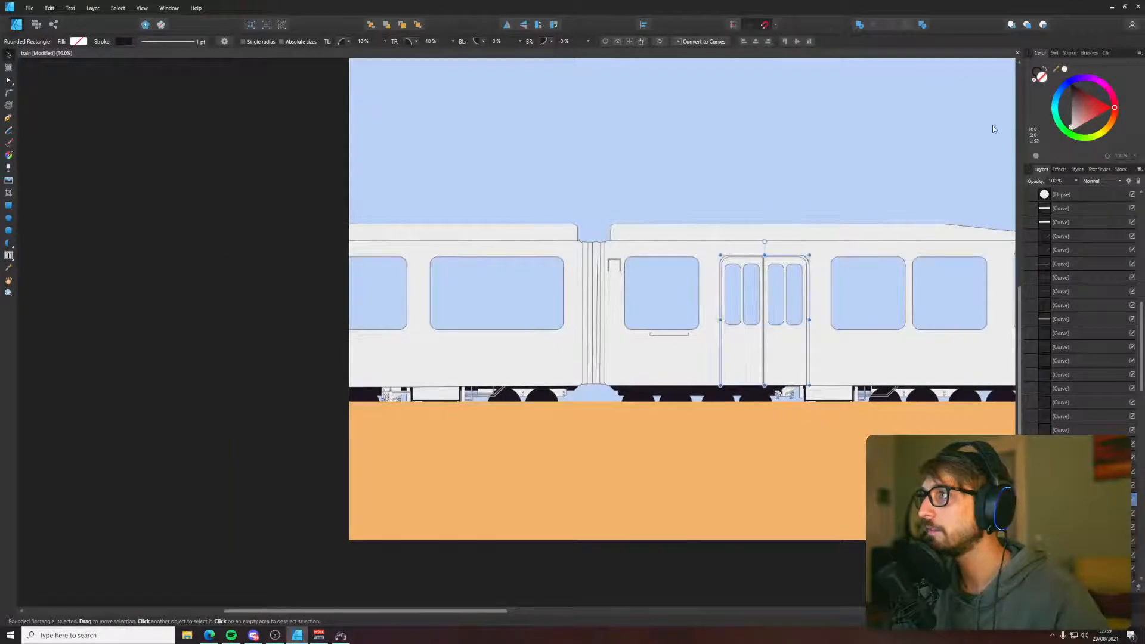
{"action": "scroll", "coordinate": [785, 163], "scroll_direction": "down", "scroll_amount": 2}
{"action": "left_click_drag", "start_coordinate": [786, 163], "coordinate": [710, 248]}
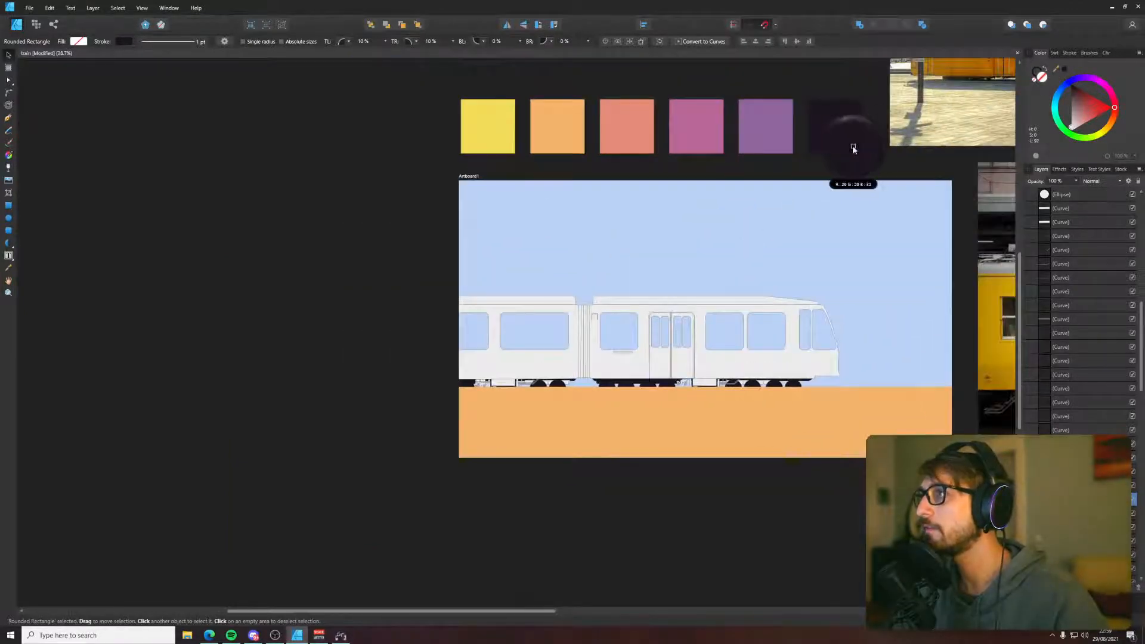
{"action": "left_click_drag", "start_coordinate": [1056, 68], "coordinate": [834, 125]}
{"action": "left_click", "coordinate": [457, 222]}
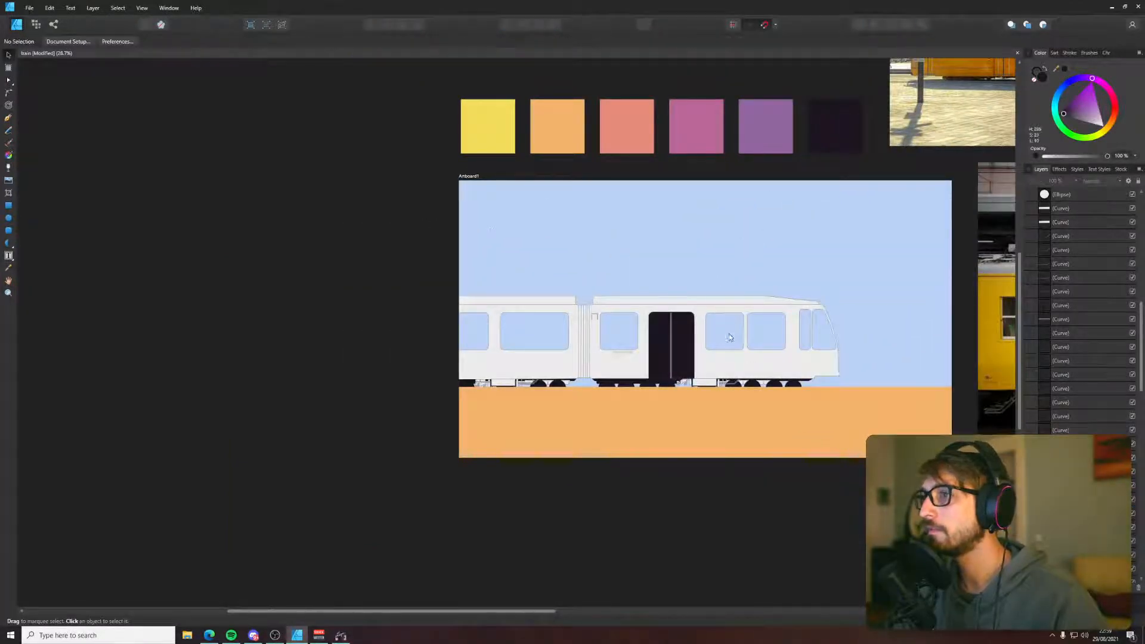
{"action": "scroll", "coordinate": [729, 334], "scroll_direction": "up", "scroll_amount": 3}
{"action": "left_click", "coordinate": [613, 278]}
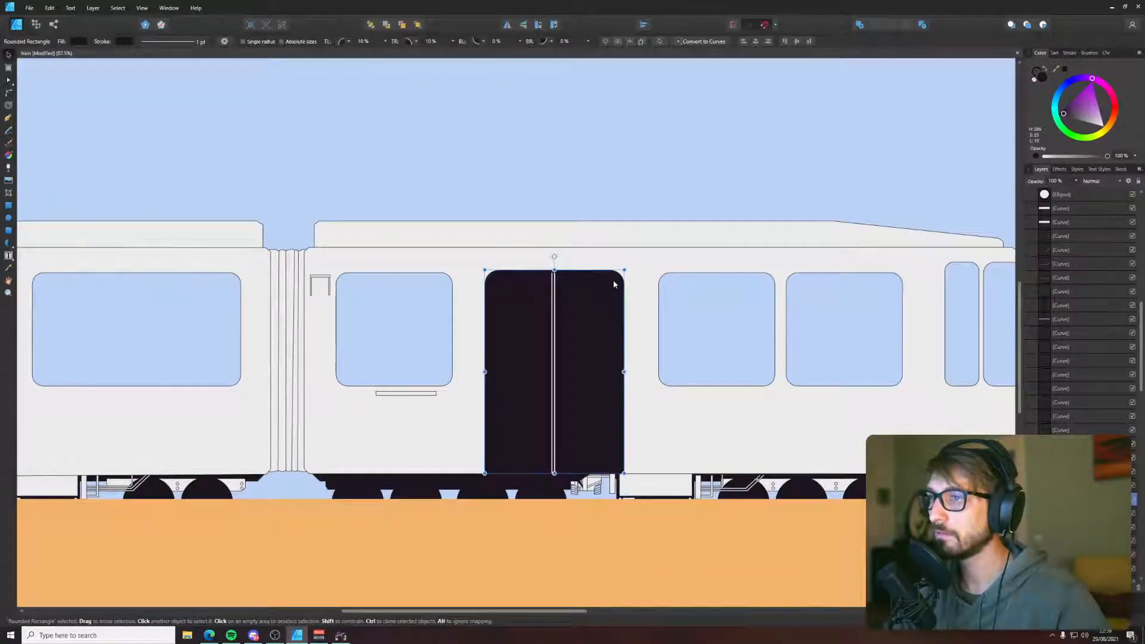
{"action": "key", "text": "slash"}
- Fill the inner door shape with the train's off-white and send it behind the front carriage body
{"action": "scroll", "coordinate": [614, 285], "scroll_direction": "up", "scroll_amount": 3}
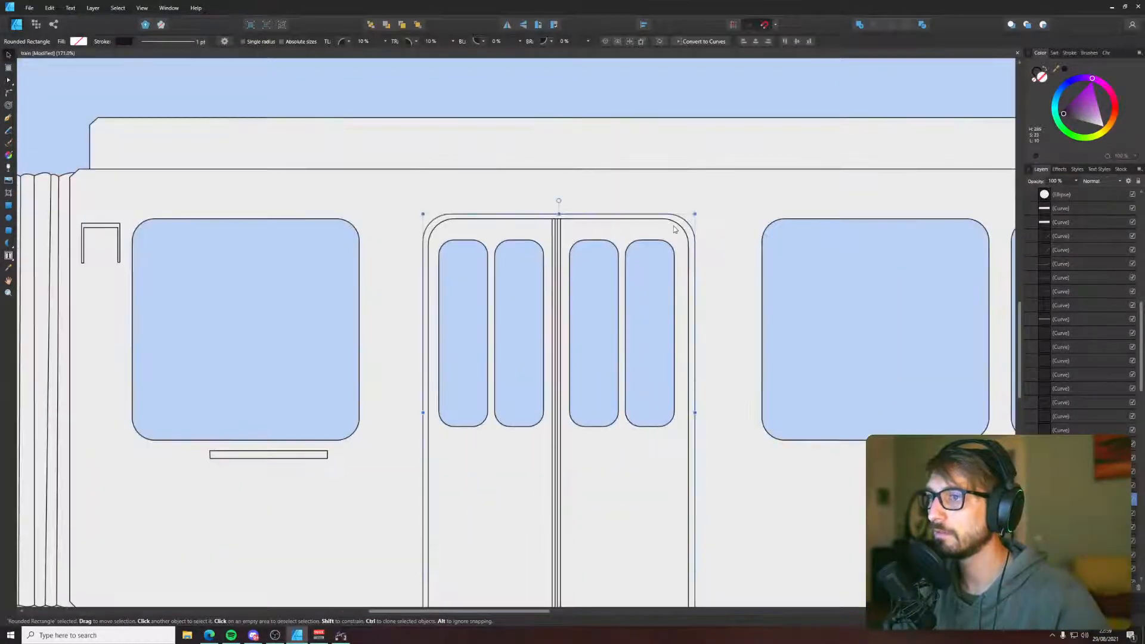
{"action": "left_click", "coordinate": [644, 247]}
{"action": "left_click", "coordinate": [663, 223]}
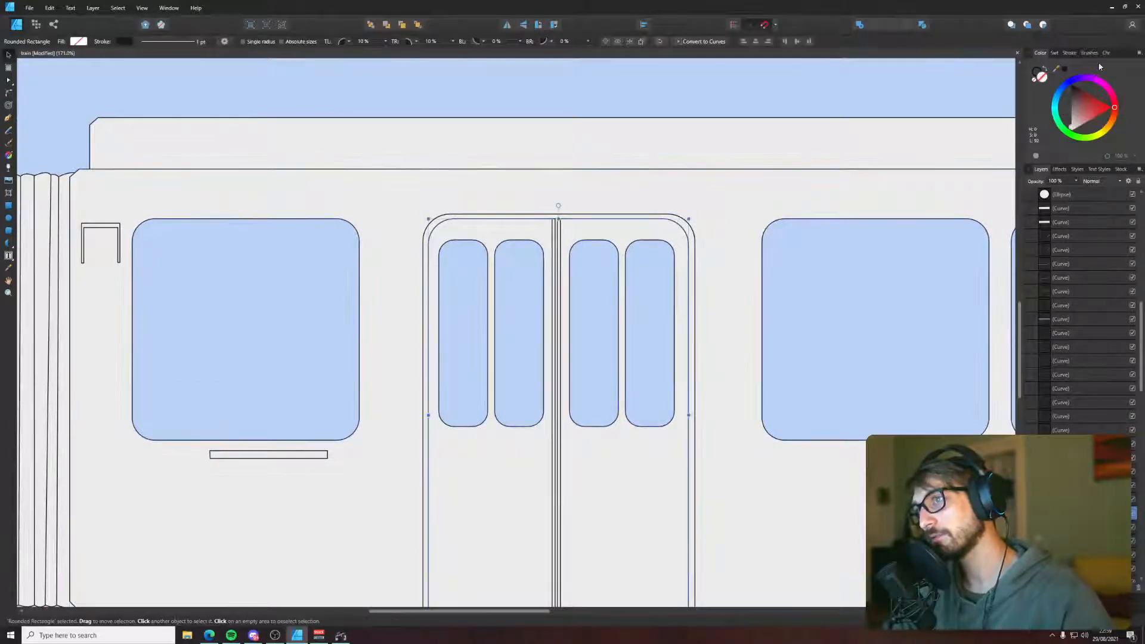
{"action": "left_click_drag", "start_coordinate": [1056, 68], "coordinate": [904, 145]}
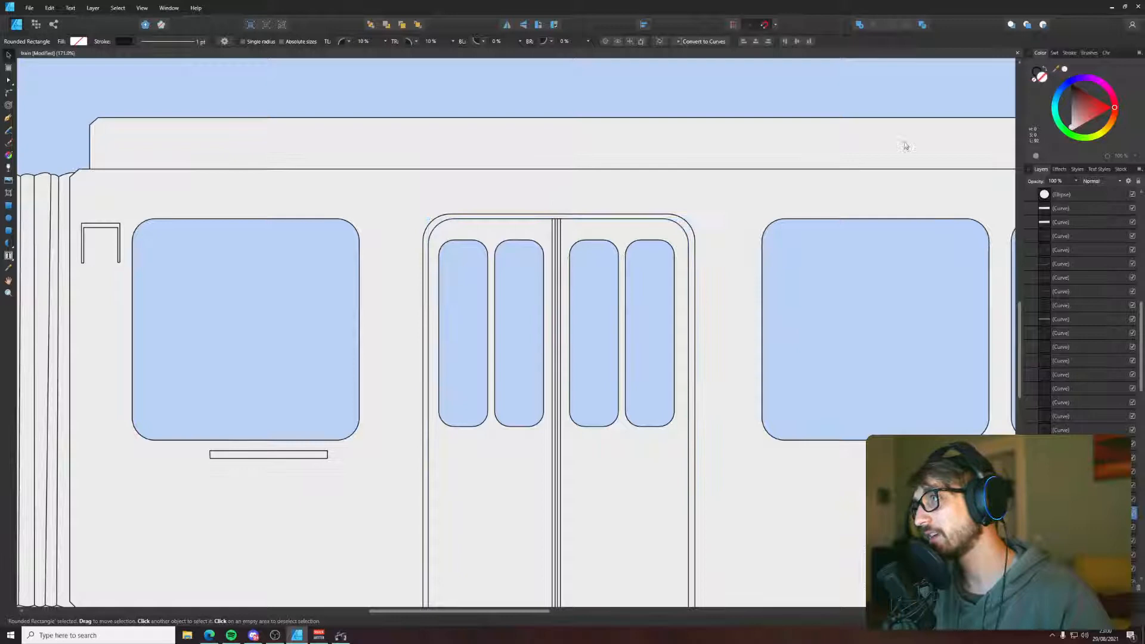
{"action": "left_click", "coordinate": [1065, 68]}
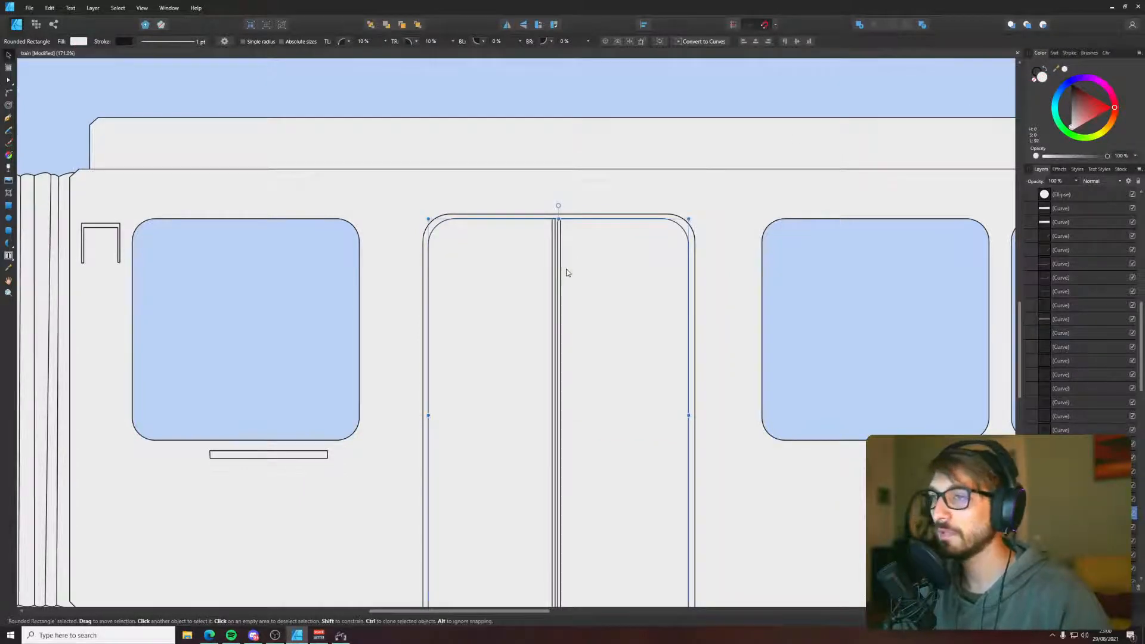
{"action": "key", "text": "ctrl+["}
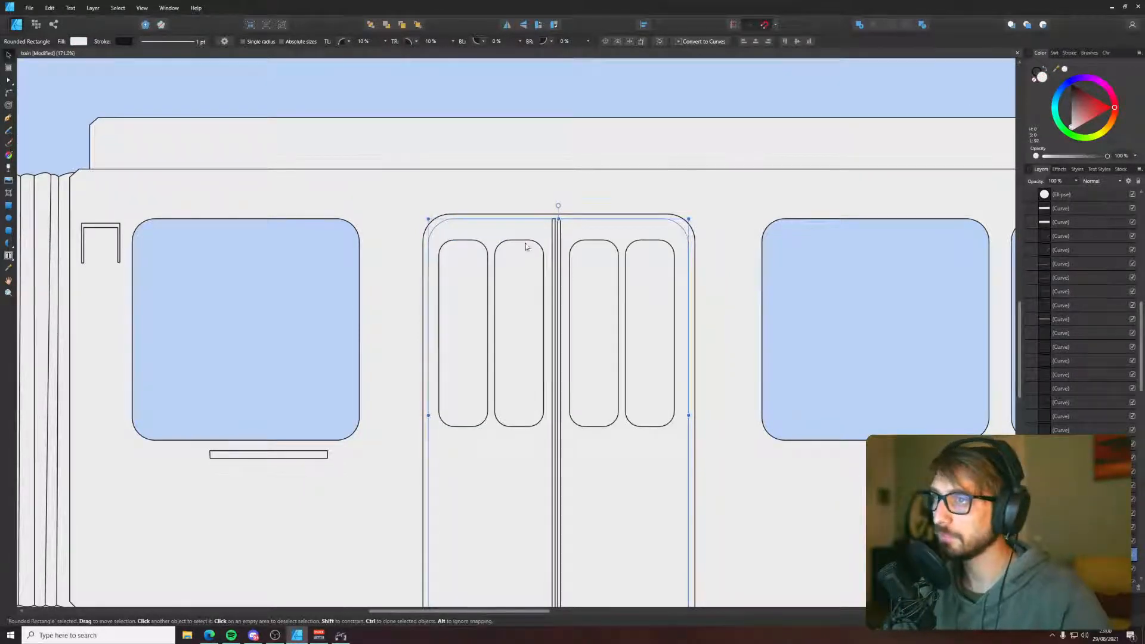
- Examine the nodes of the window and door-window openings cut into the front carriage body
{"action": "left_click", "coordinate": [503, 247], "text": "shift"}
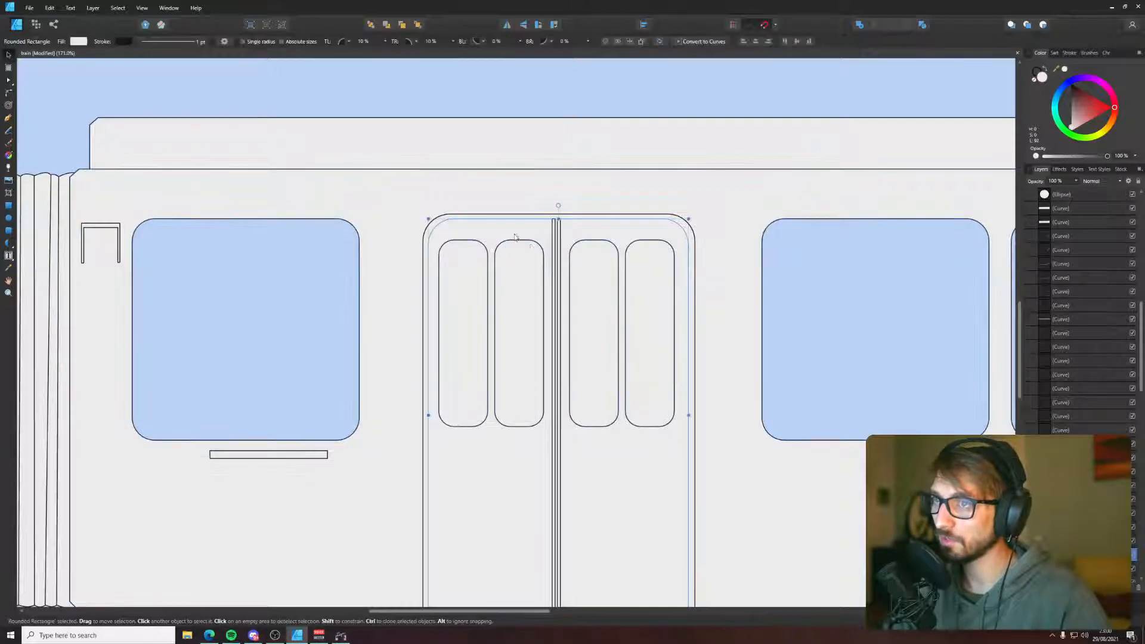
{"action": "key", "text": "ctrl+alt+shift+minus"}
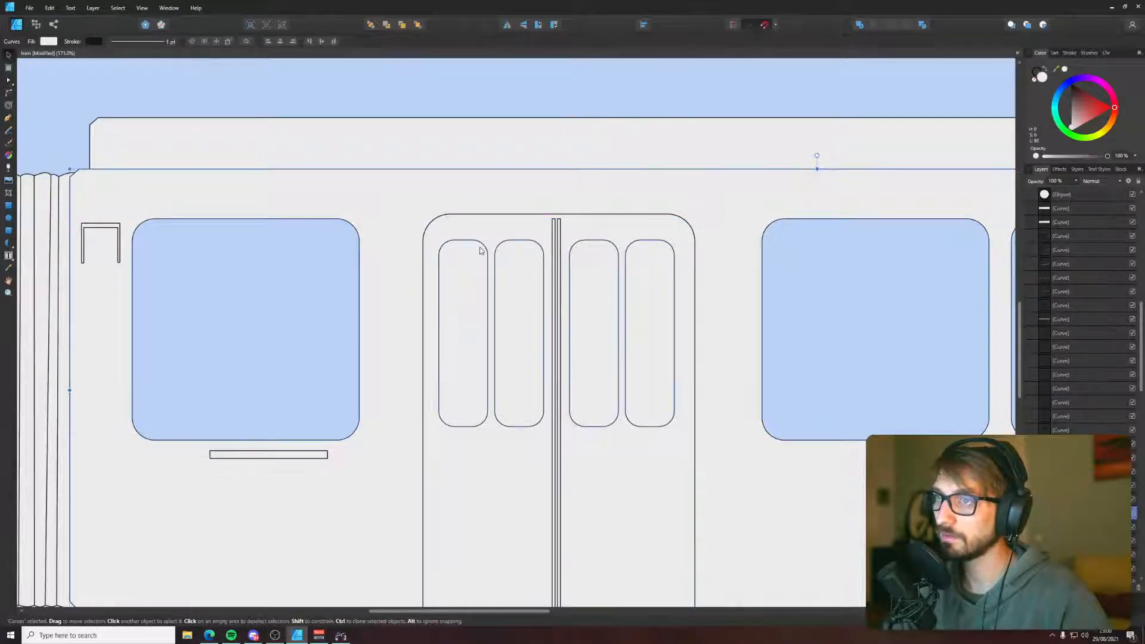
{"action": "key", "text": "a"}
{"action": "left_click_drag", "start_coordinate": [392, 189], "coordinate": [727, 471]}
{"action": "key", "text": "ctrl+d"}
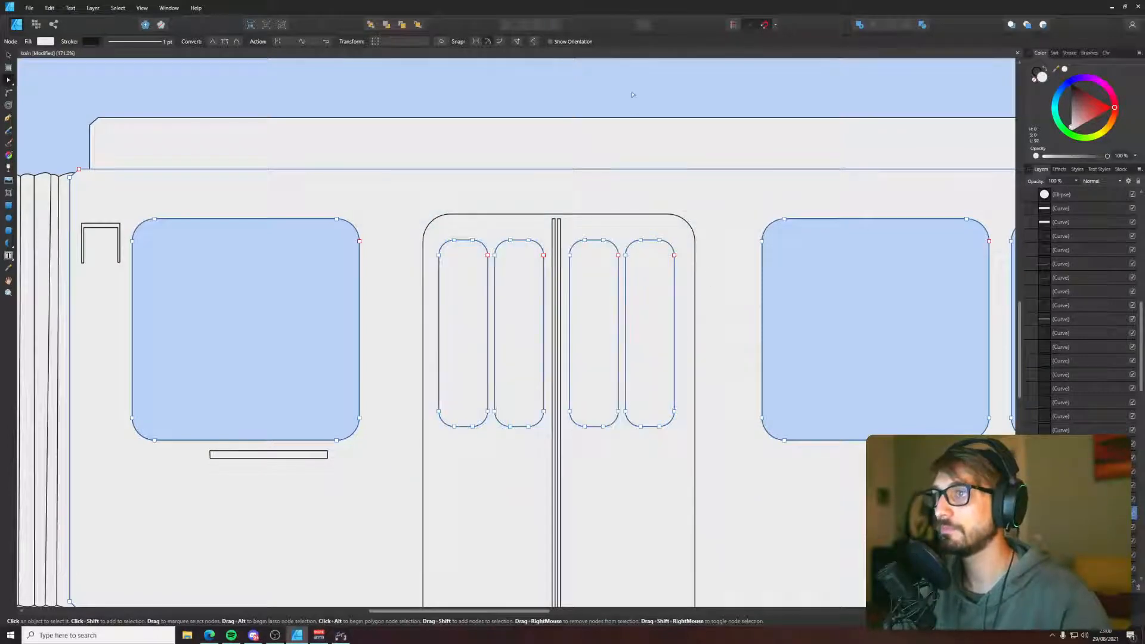
{"action": "key", "text": "ctrl+a"}
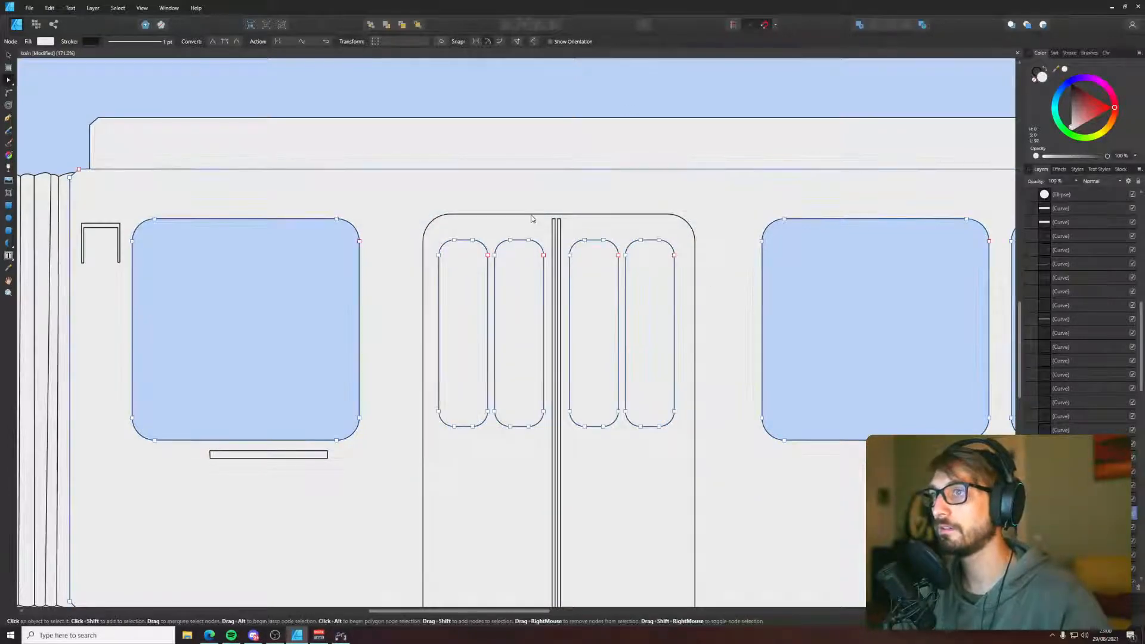
{"action": "left_click", "coordinate": [532, 216]}
{"action": "key", "text": "ctrl+a"}
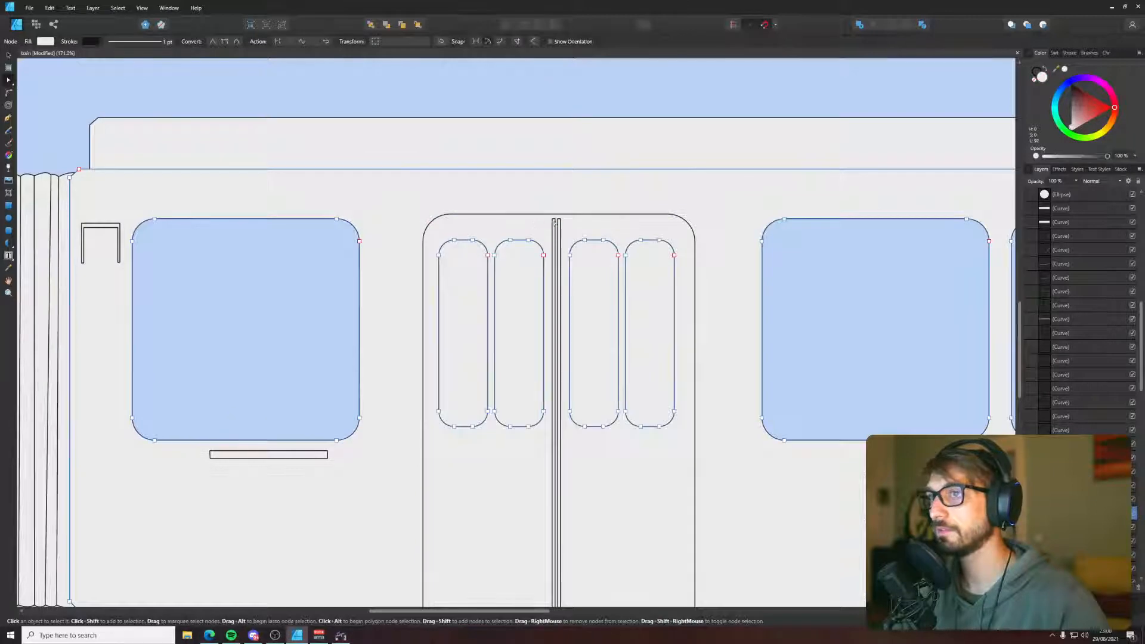
{"action": "scroll", "coordinate": [670, 181], "scroll_direction": "down", "scroll_amount": 5}
{"action": "key", "text": "ctrl+d"}
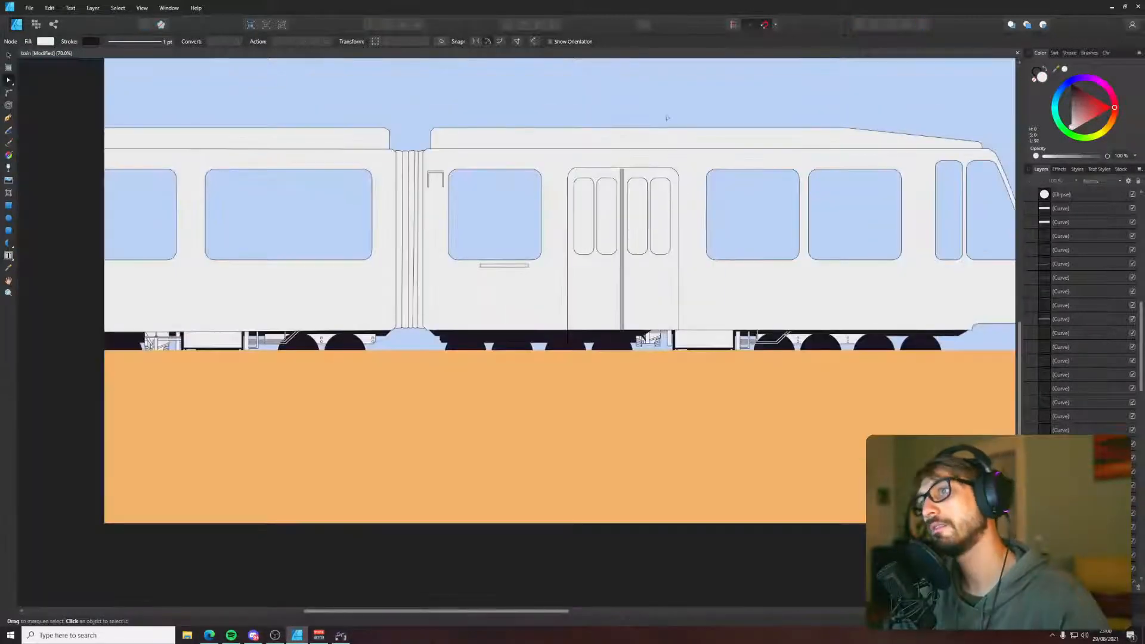
- Examine the overlapping shapes that make up the front carriage's double door
{"action": "left_click_drag", "start_coordinate": [751, 581], "coordinate": [543, 155]}
{"action": "left_click", "coordinate": [561, 193]}
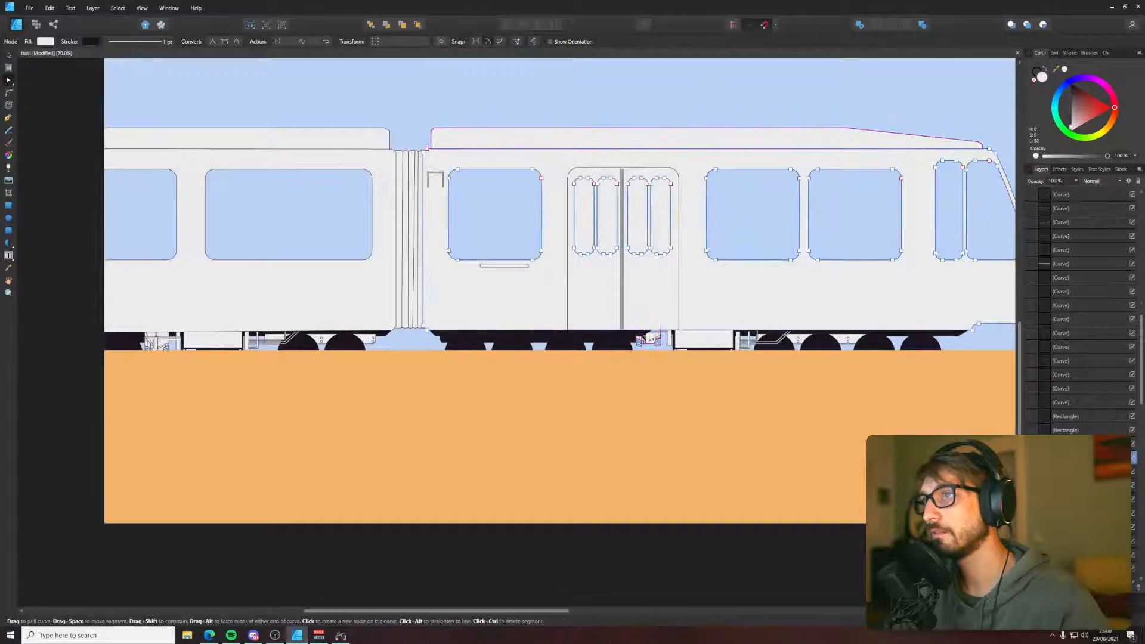
{"action": "left_click", "coordinate": [570, 182]}
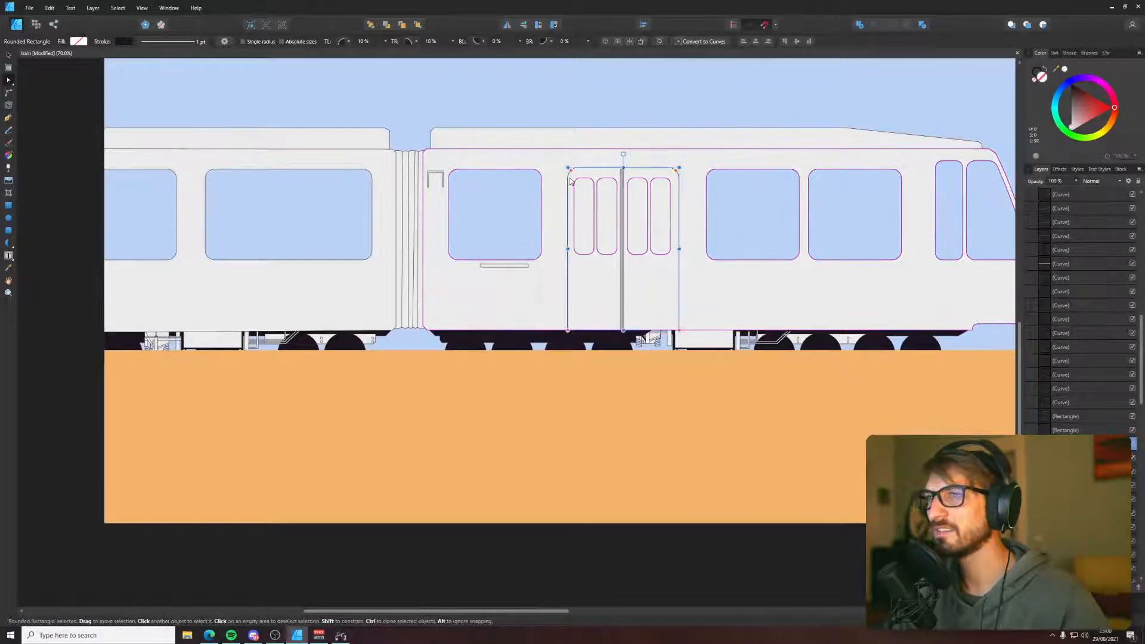
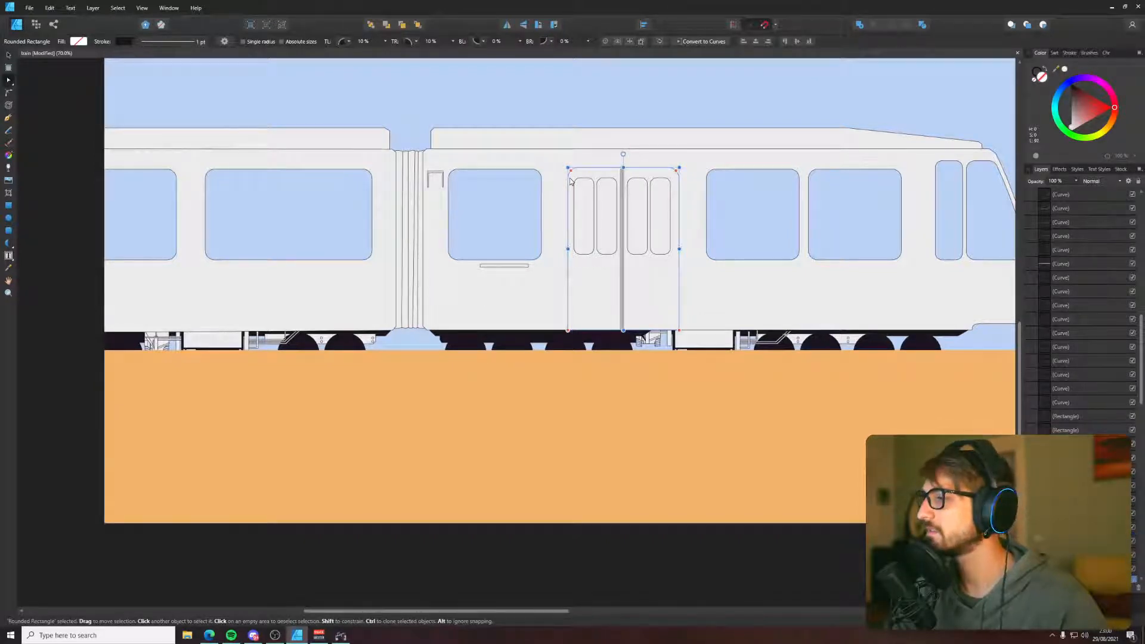
{"action": "scroll", "coordinate": [614, 168], "scroll_direction": "up", "scroll_amount": 4}
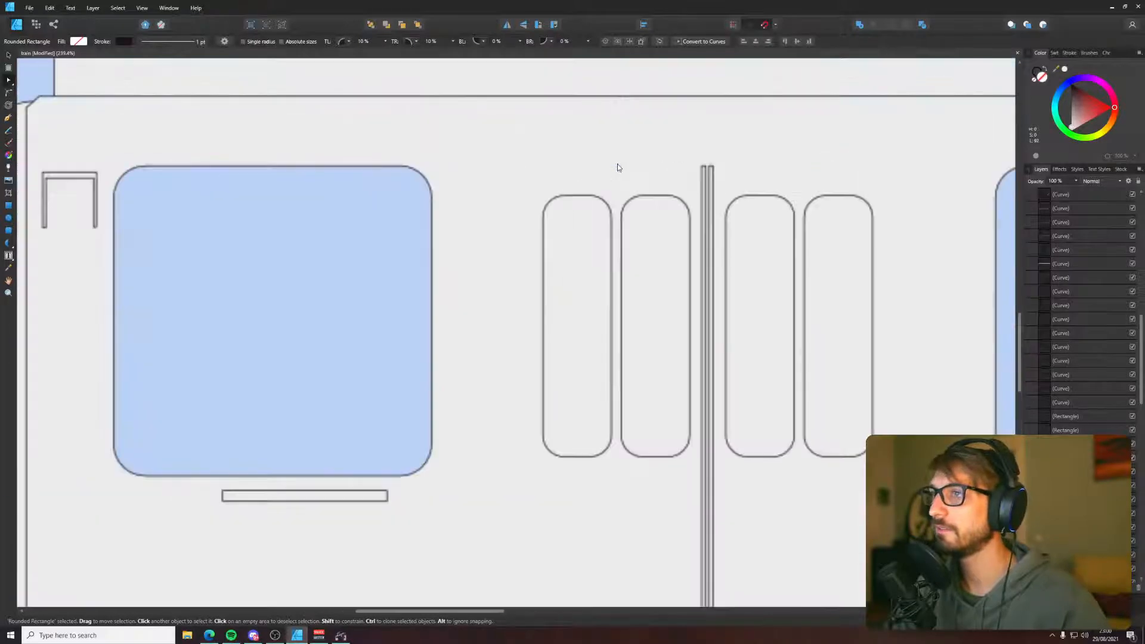
{"action": "scroll", "coordinate": [618, 165], "scroll_direction": "down", "scroll_amount": 7}
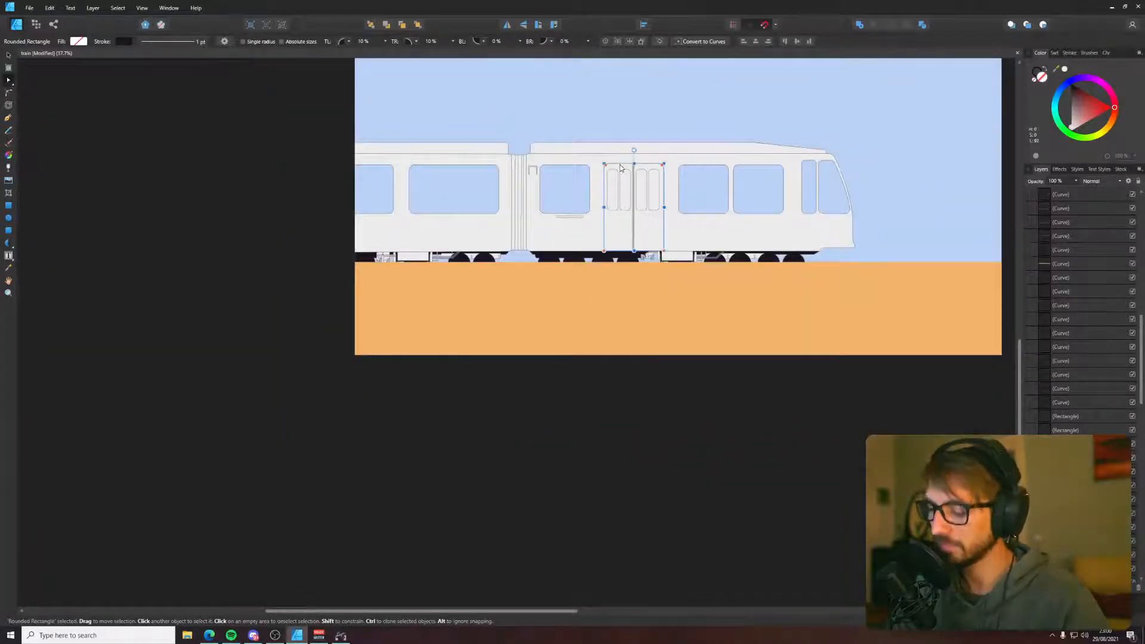
{"action": "scroll", "coordinate": [622, 170], "scroll_direction": "down", "scroll_amount": 1}
{"action": "scroll", "coordinate": [641, 205], "scroll_direction": "up", "scroll_amount": 4}
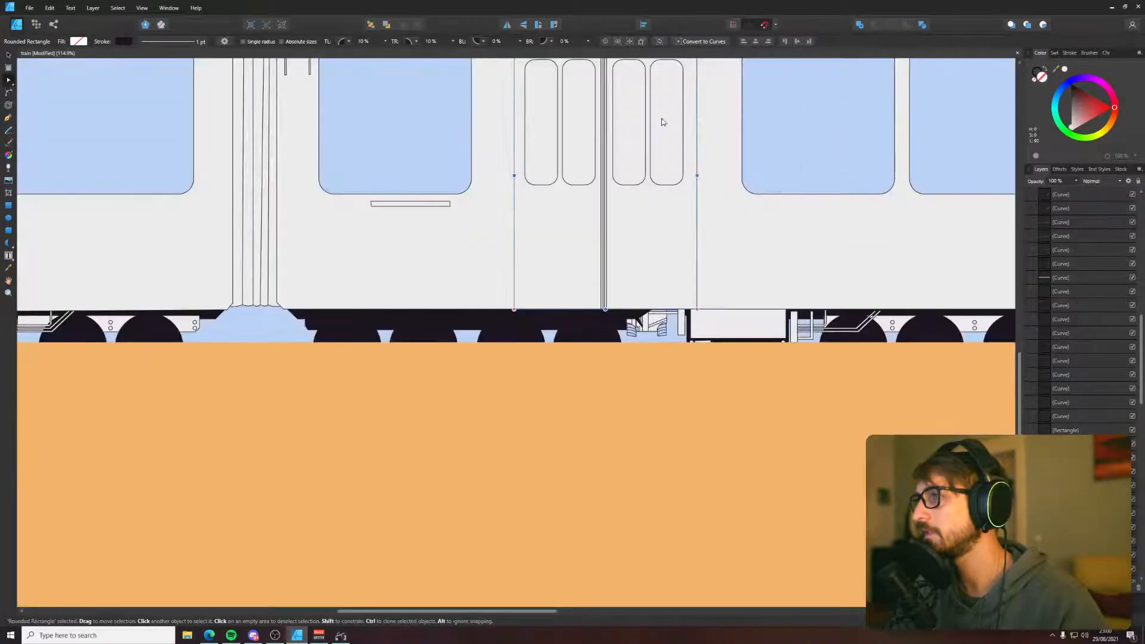
{"action": "scroll", "coordinate": [662, 121], "scroll_direction": "up", "scroll_amount": 5}
{"action": "key", "text": "a"}
{"action": "scroll", "coordinate": [658, 337], "scroll_direction": "down", "scroll_amount": 1}
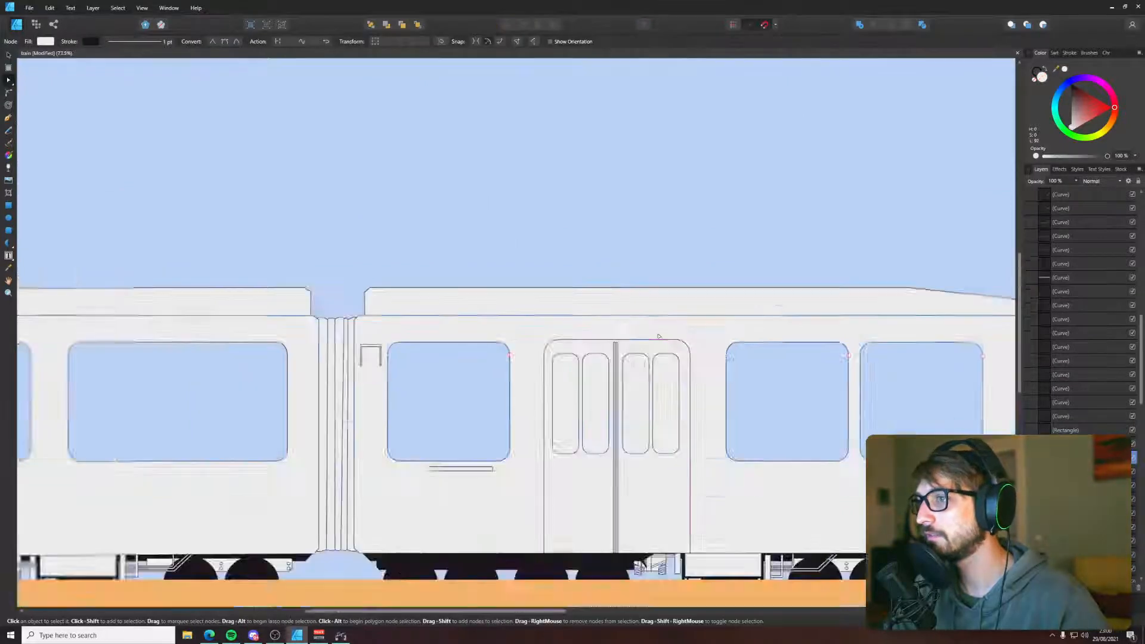
{"action": "scroll", "coordinate": [659, 337], "scroll_direction": "down", "scroll_amount": 2}
{"action": "left_click_drag", "start_coordinate": [687, 146], "coordinate": [601, 418]}
{"action": "scroll", "coordinate": [646, 386], "scroll_direction": "up", "scroll_amount": 5}
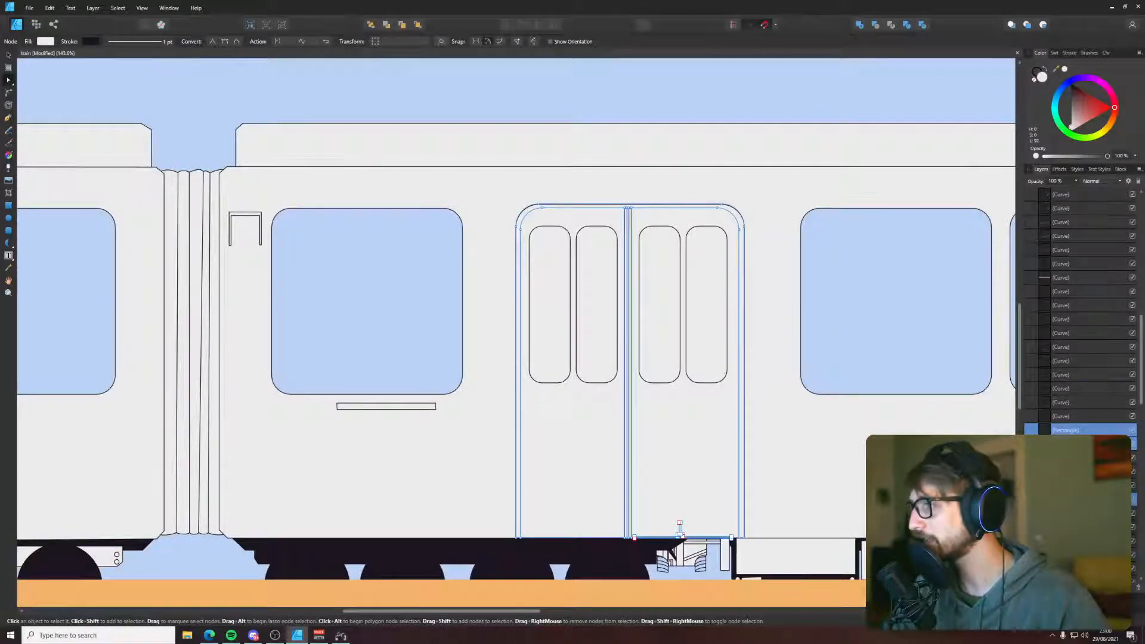
- Bring the filled inner door shape to the front and convert it to curves
{"action": "left_click", "coordinate": [679, 526]}
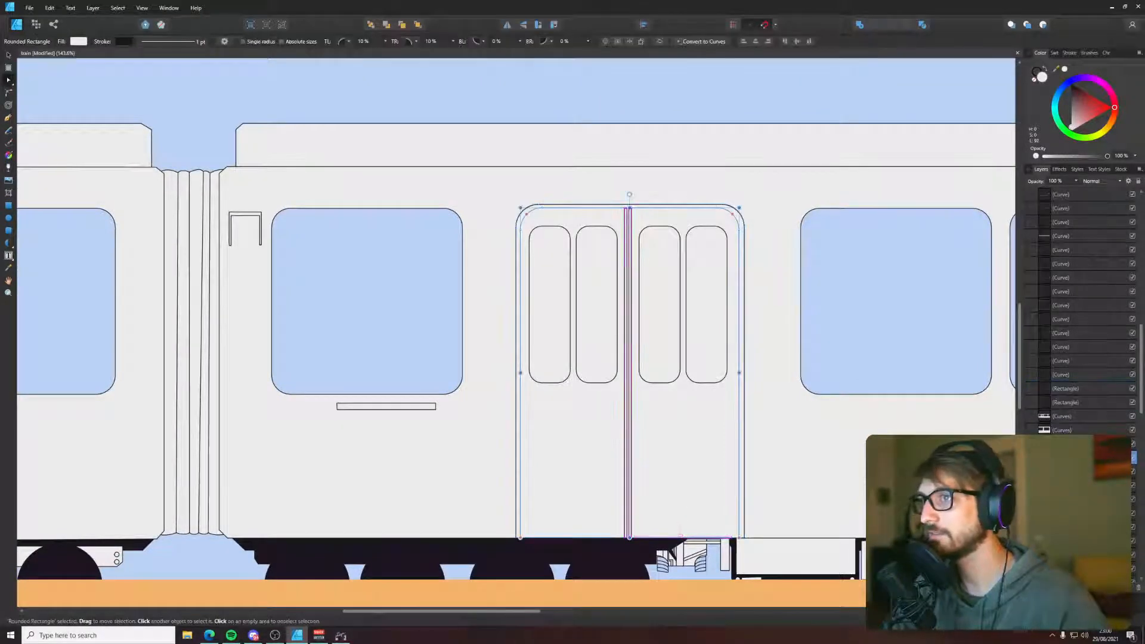
{"action": "key", "text": "ctrl+shift+bracketright"}
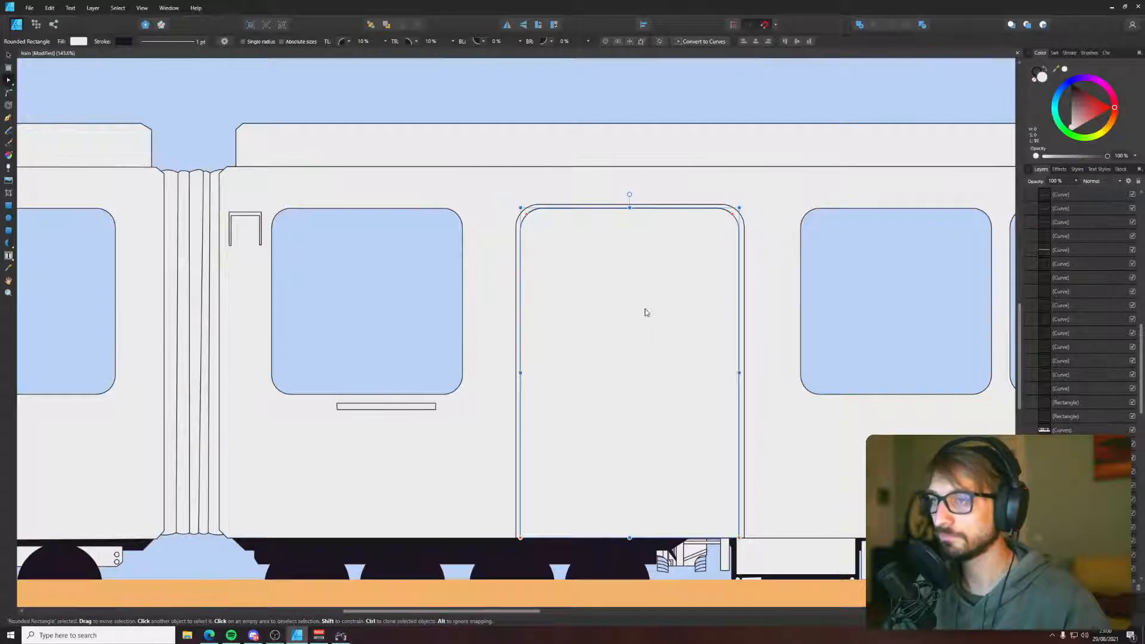
{"action": "key", "text": "ctrl+Return"}
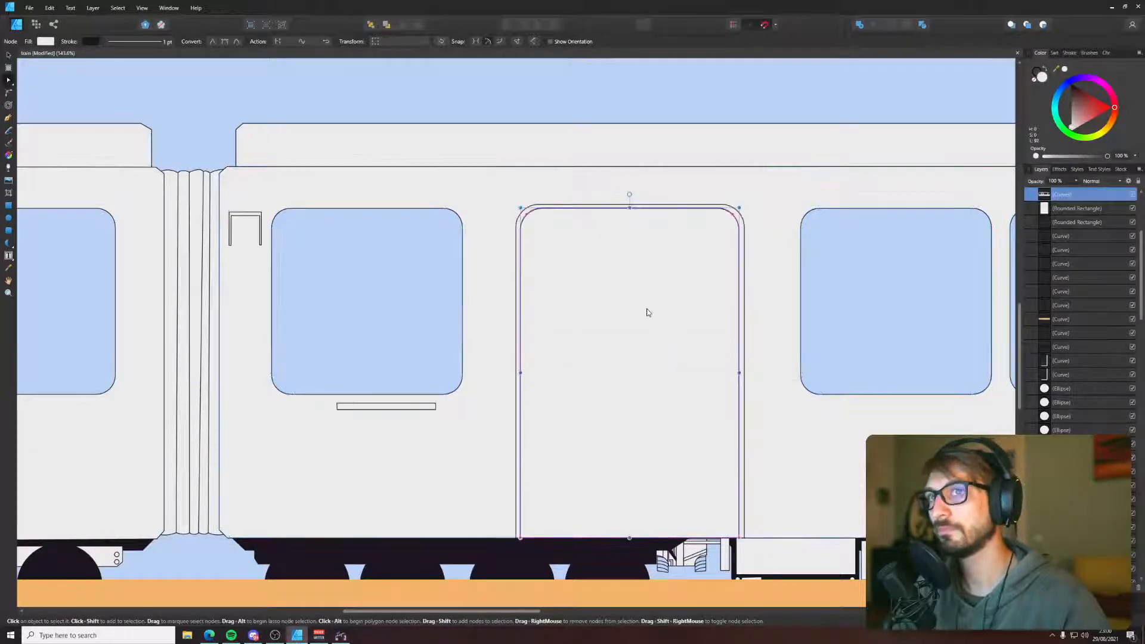
{"action": "key", "text": "ctrl+z"}
{"action": "key", "text": "ctrl+z"}
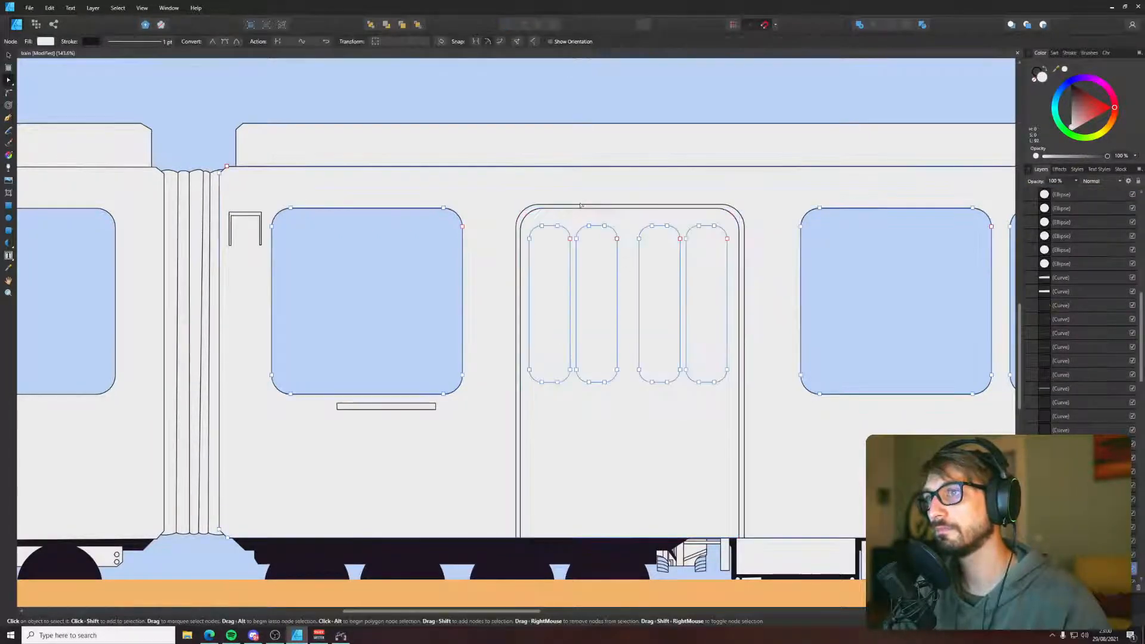
{"action": "key", "text": "ctrl+z"}
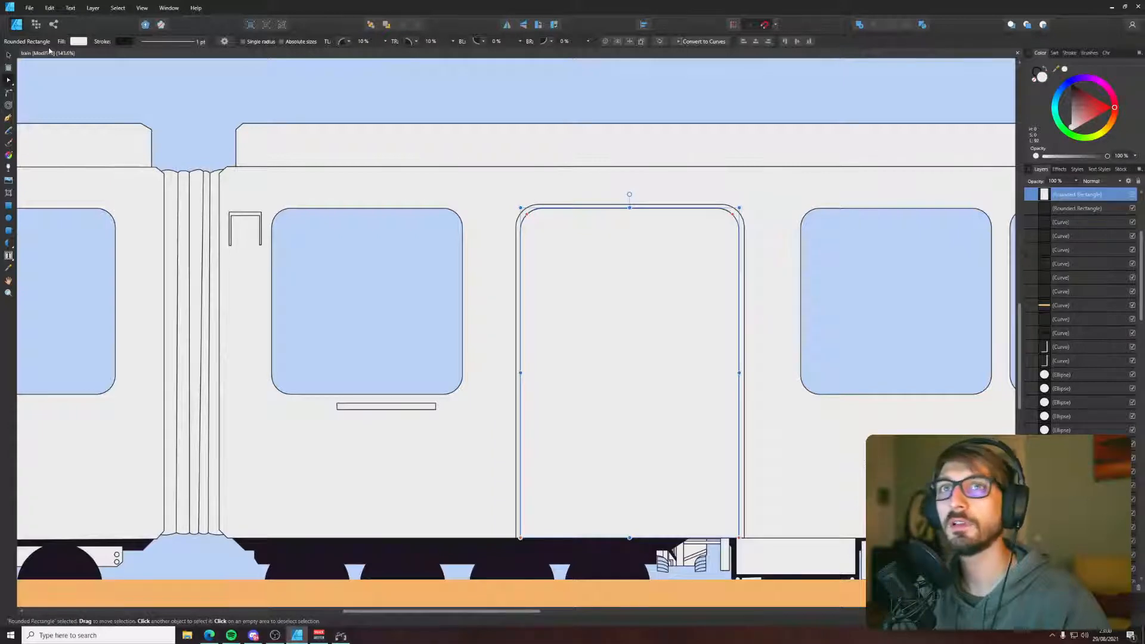
{"action": "right_click", "coordinate": [628, 208]}
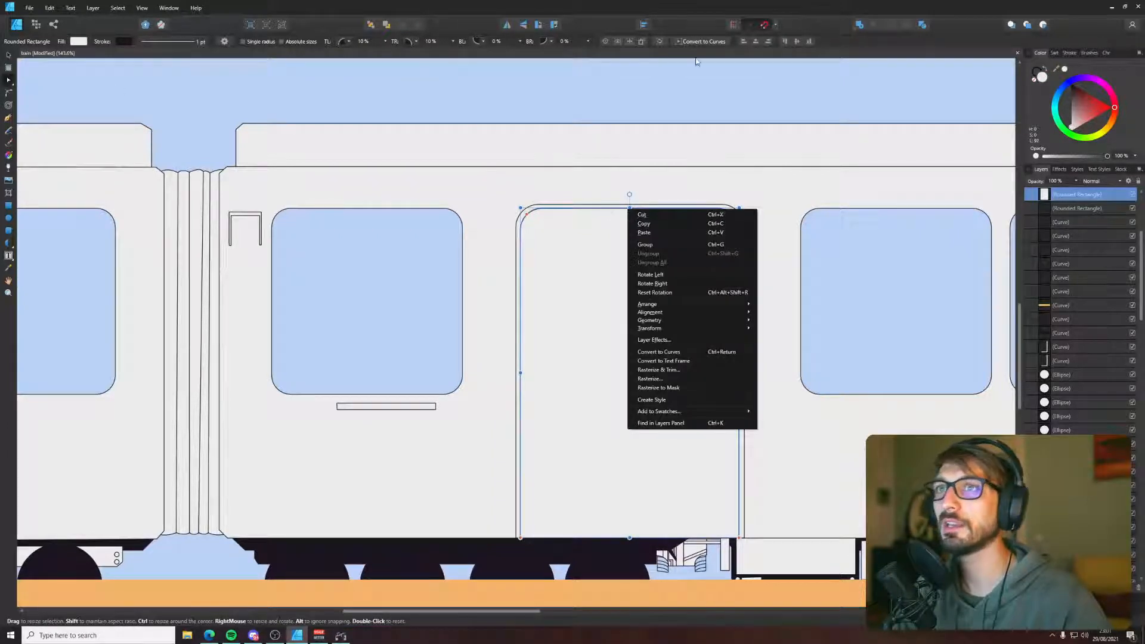
{"action": "left_click", "coordinate": [701, 41]}
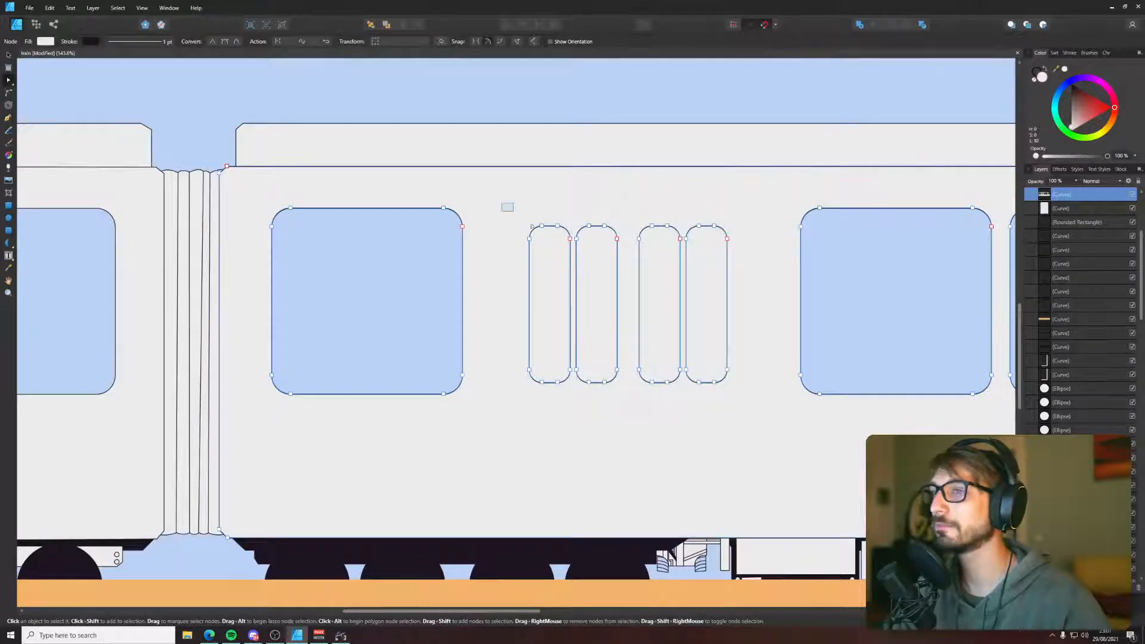
- Try selecting the four door-window openings' nodes with the carriage body in front, and undo bringing the body forward
{"action": "left_click_drag", "start_coordinate": [532, 226], "coordinate": [762, 404]}
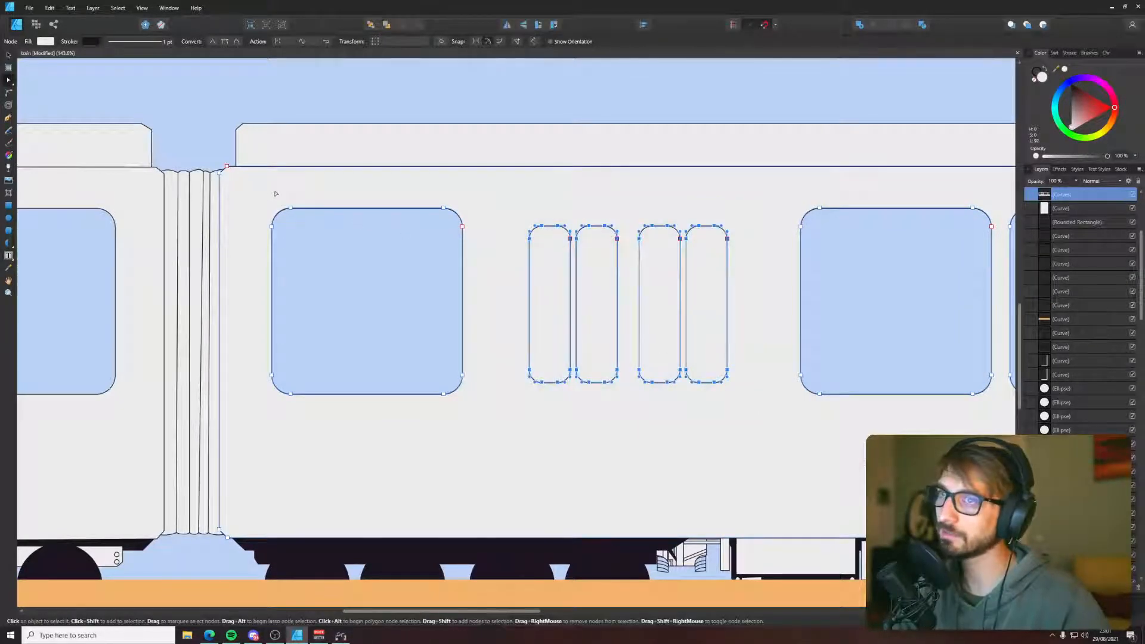
{"action": "key", "text": "ctrl+z"}
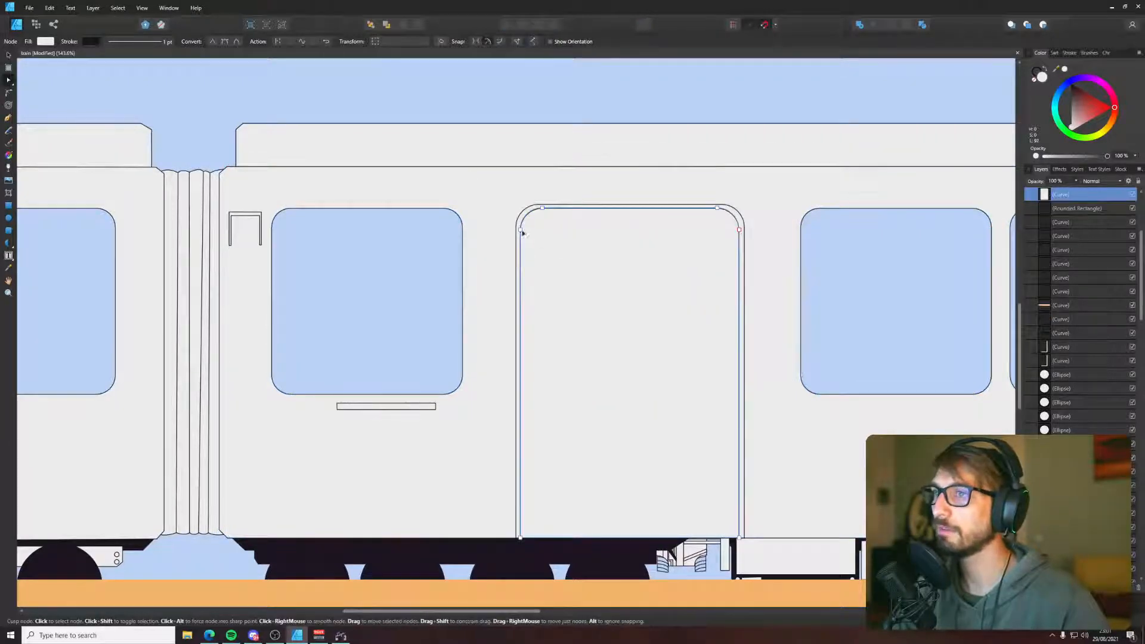
{"action": "key", "text": "ctrl+shift+z"}
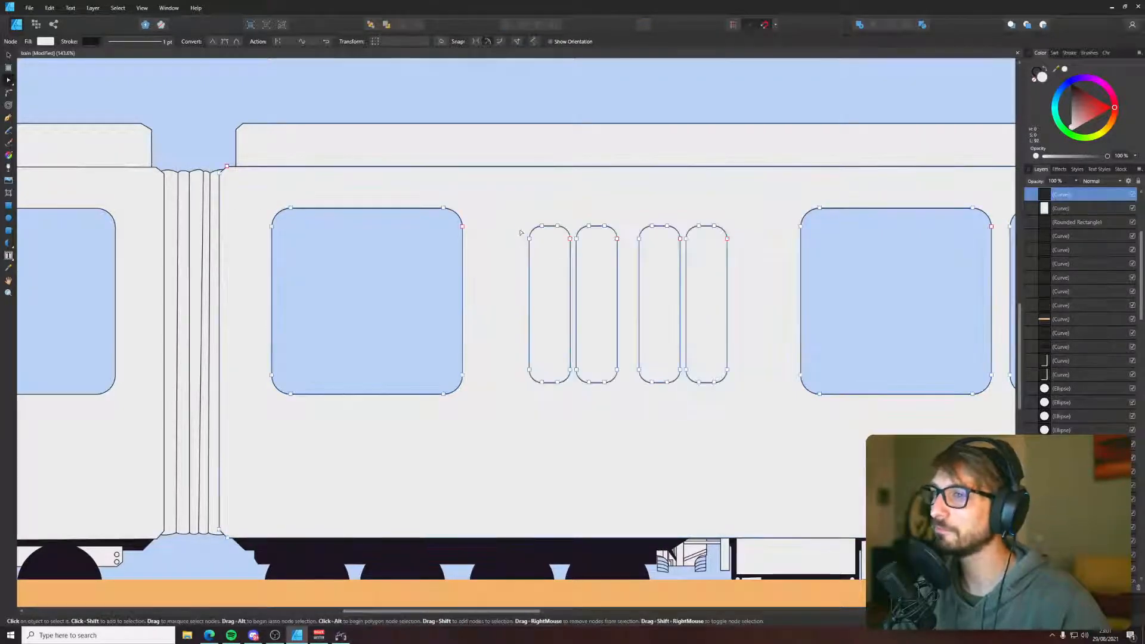
{"action": "key", "text": "ctrl+z"}
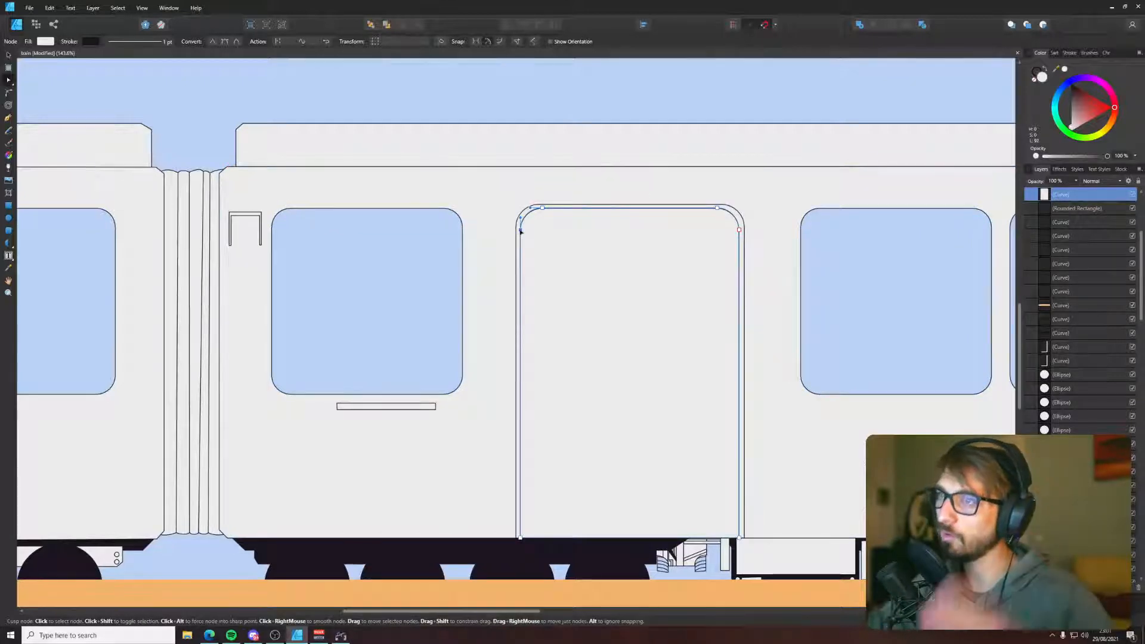
- Delete the filled inner door shape that covers the double door
{"action": "scroll", "coordinate": [537, 253], "scroll_direction": "down", "scroll_amount": 3}
{"action": "key", "text": "v"}
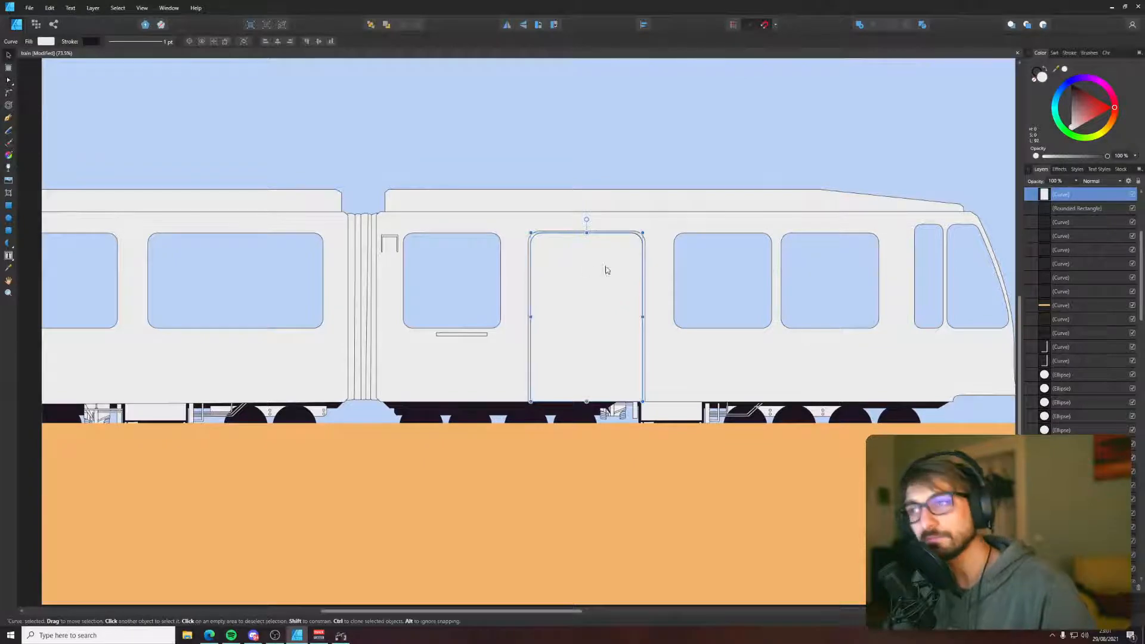
{"action": "key", "text": "Delete"}
- Duplicate the double door's outer frame outline and shrink the copy slightly at the top and sides to form a thin, even frame
{"action": "scroll", "coordinate": [590, 267], "scroll_direction": "up", "scroll_amount": 2}
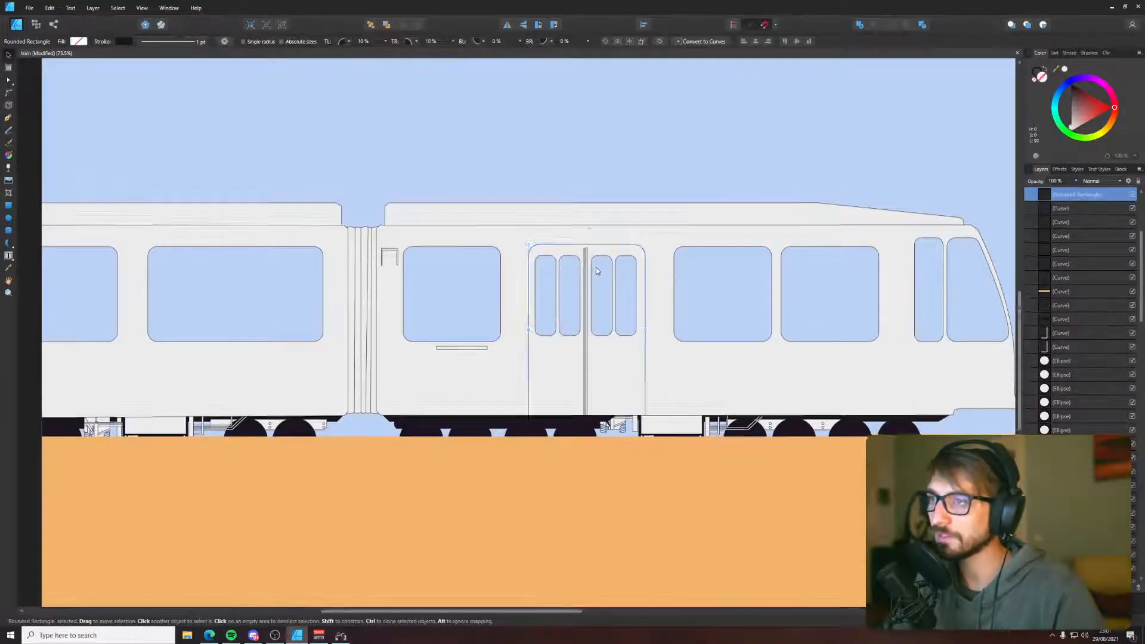
{"action": "left_click", "coordinate": [614, 243]}
{"action": "left_click", "coordinate": [625, 233]}
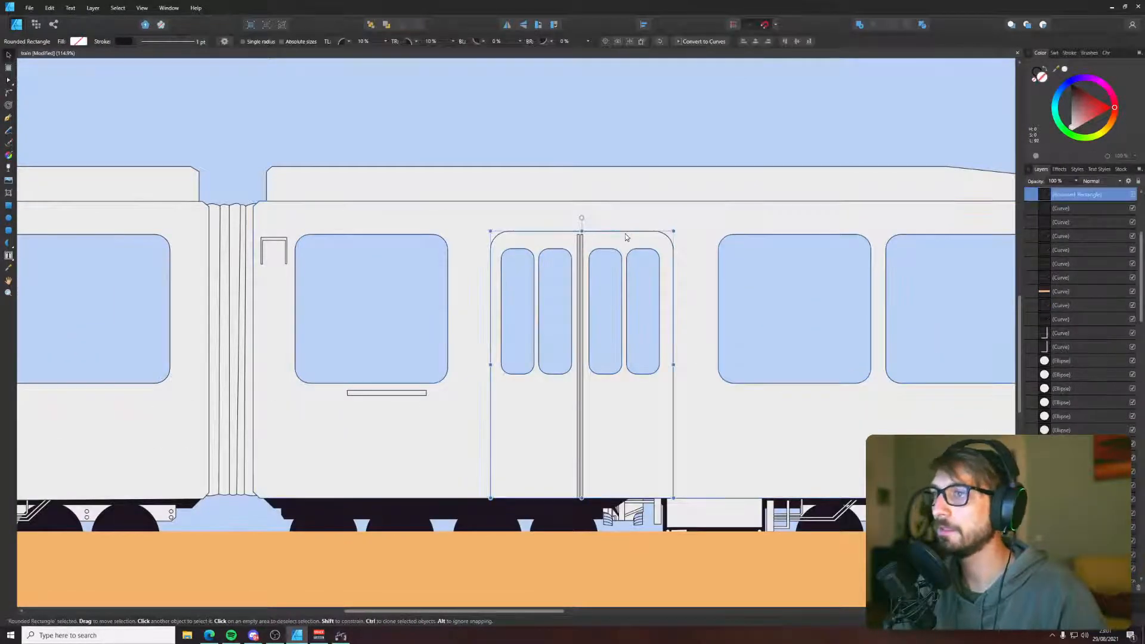
{"action": "scroll", "coordinate": [624, 234], "scroll_direction": "up", "scroll_amount": 3}
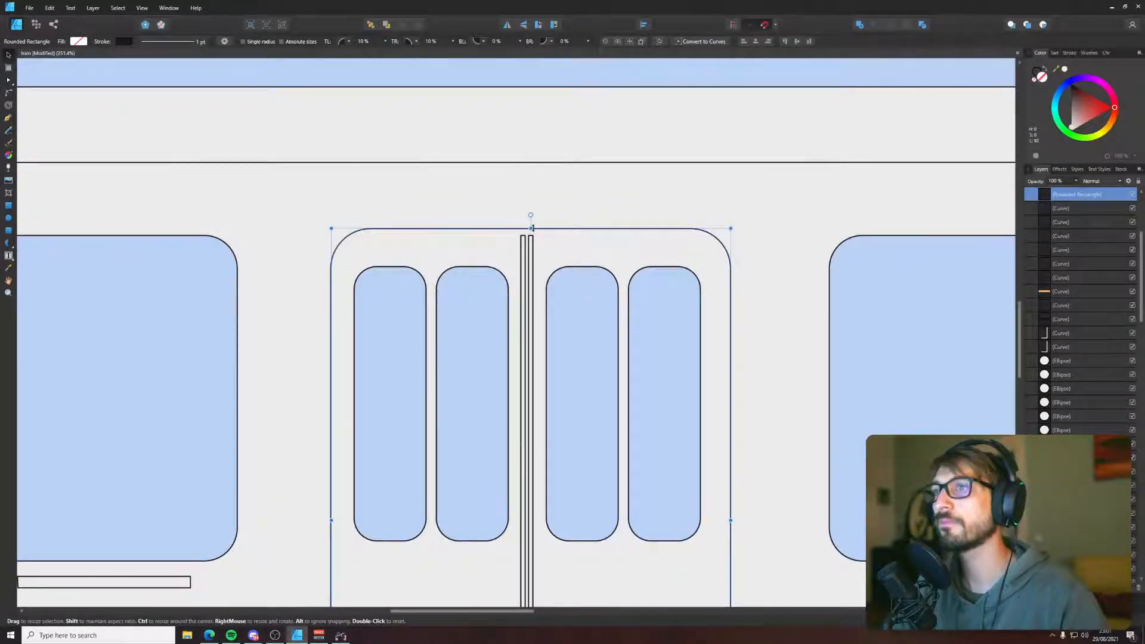
{"action": "key", "text": "ctrl+j"}
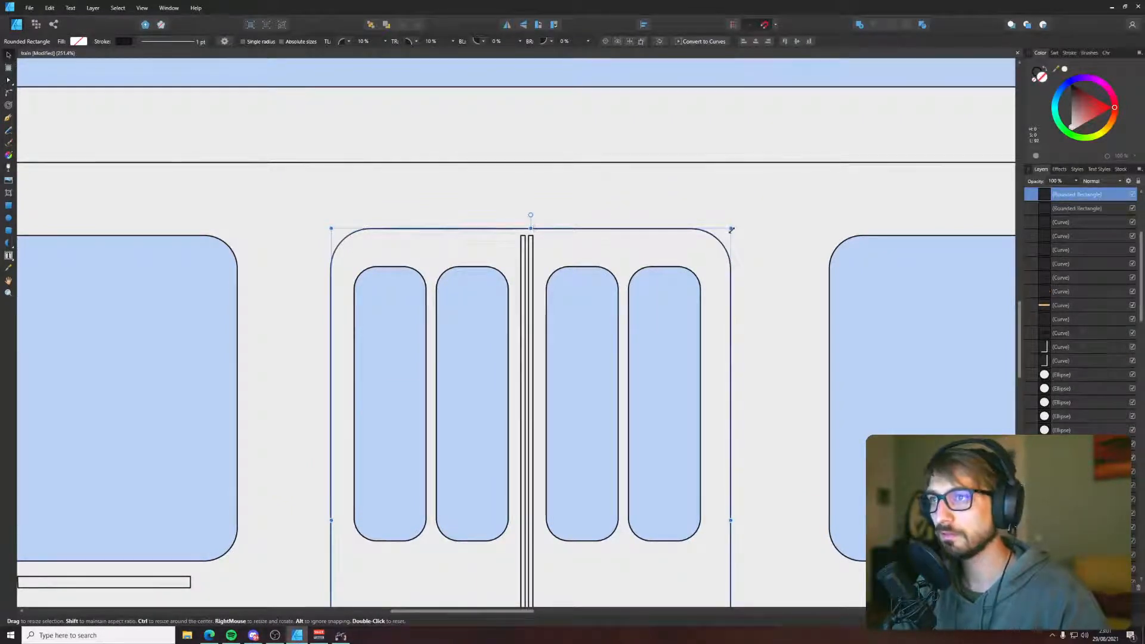
{"action": "left_click_drag", "start_coordinate": [731, 228], "coordinate": [727, 235]}
{"action": "scroll", "coordinate": [444, 212], "scroll_direction": "up", "scroll_amount": 4}
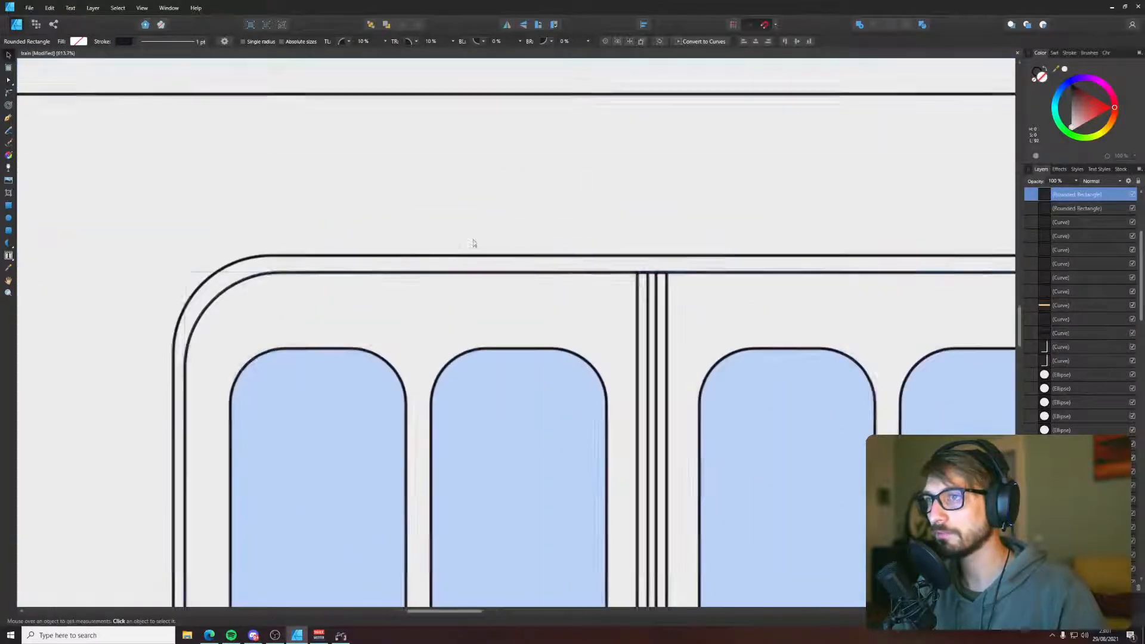
{"action": "scroll", "coordinate": [523, 252], "scroll_direction": "down", "scroll_amount": 5}
{"action": "left_click_drag", "start_coordinate": [555, 251], "coordinate": [478, 183]}
{"action": "left_click", "coordinate": [477, 182]}
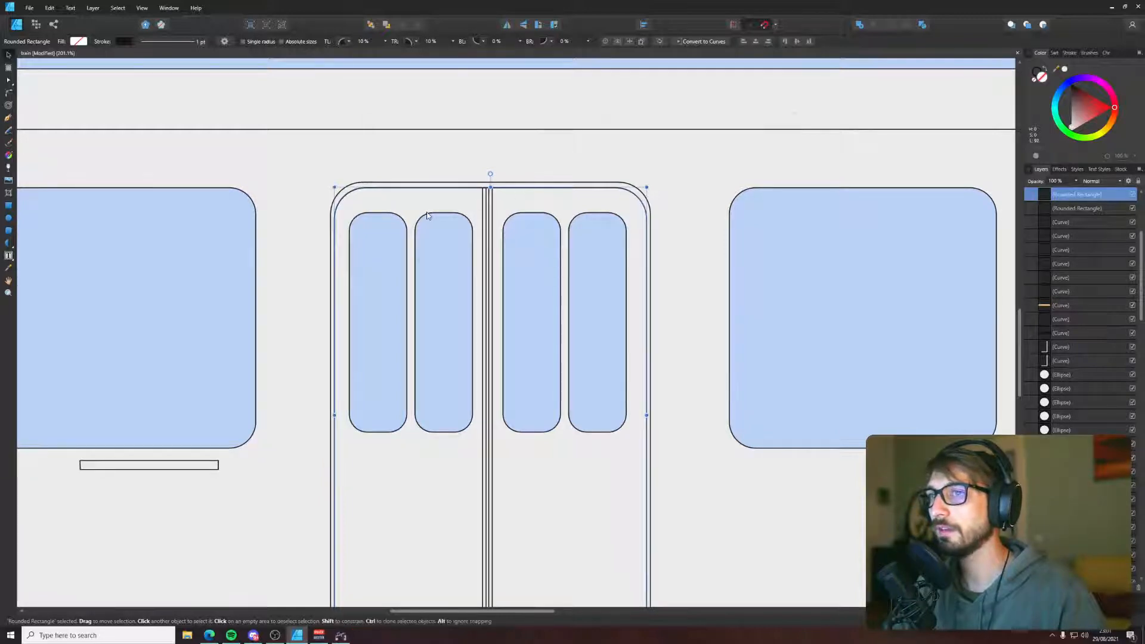
{"action": "left_click", "coordinate": [284, 210]}
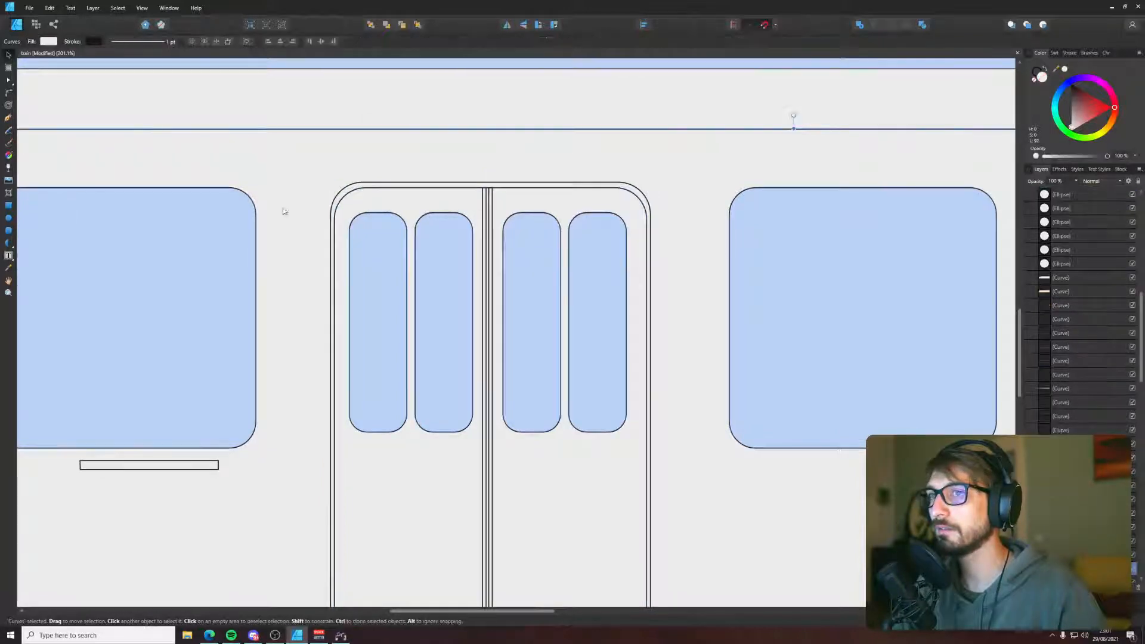
{"action": "left_click", "coordinate": [8, 231]}
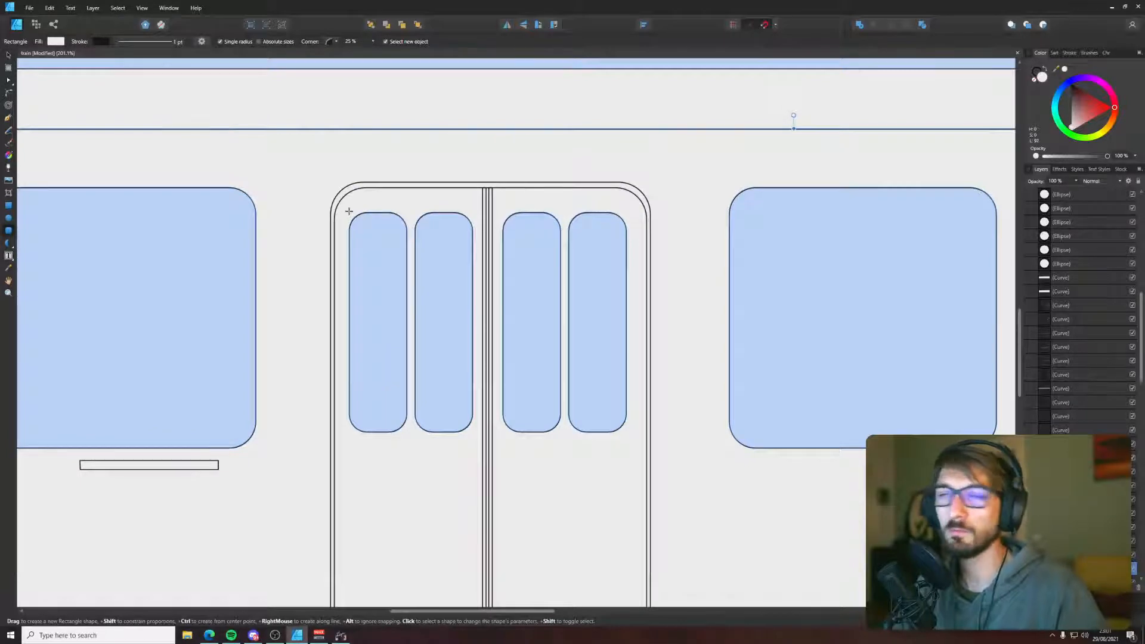
{"action": "left_click", "coordinate": [394, 183]}
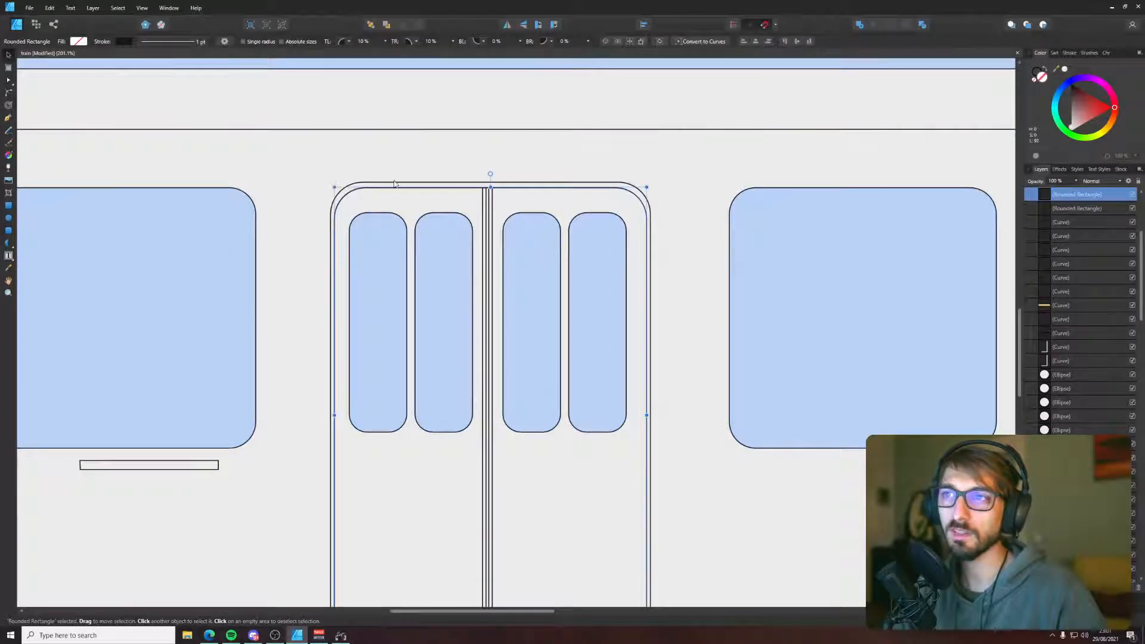
- Delete the double door's outer frame outline and extend the remaining door outline down to the carriage body's lower edge
{"action": "left_click", "coordinate": [484, 186]}
{"action": "key", "text": "Delete"}
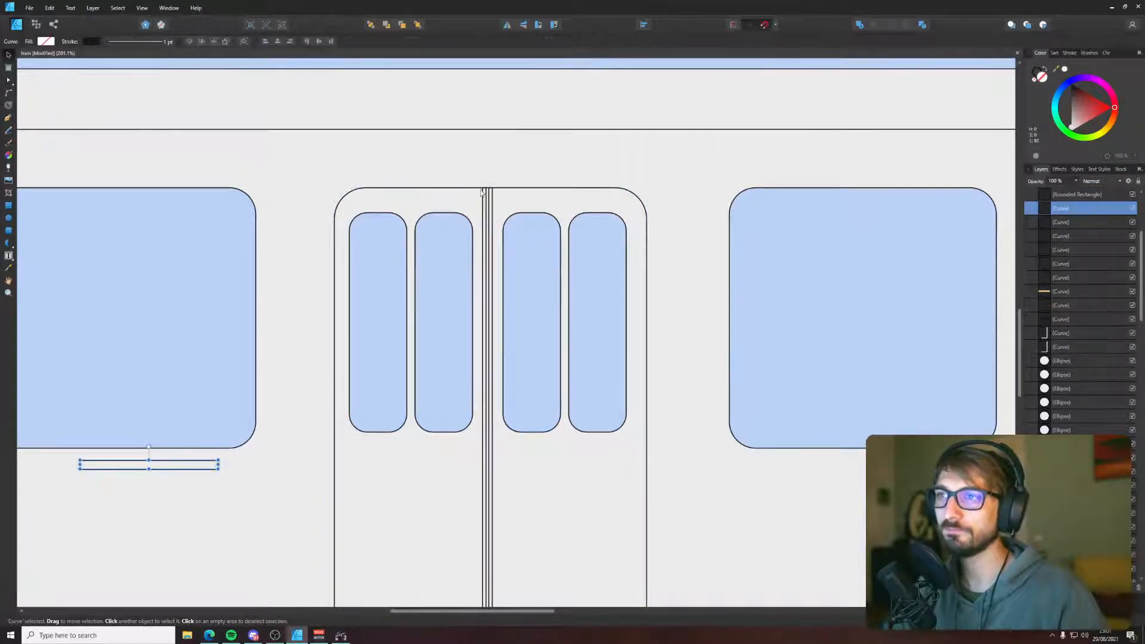
{"action": "left_click", "coordinate": [470, 193]}
{"action": "scroll", "coordinate": [469, 193], "scroll_direction": "down", "scroll_amount": 4}
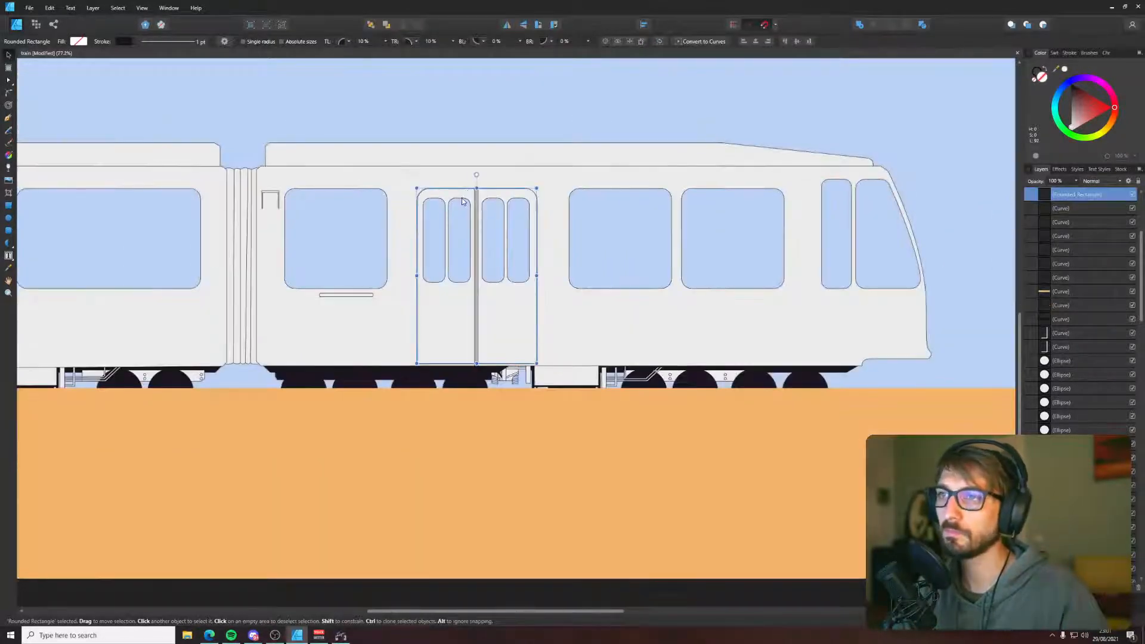
{"action": "scroll", "coordinate": [455, 369], "scroll_direction": "up", "scroll_amount": 4}
{"action": "left_click_drag", "start_coordinate": [511, 360], "coordinate": [513, 365]}
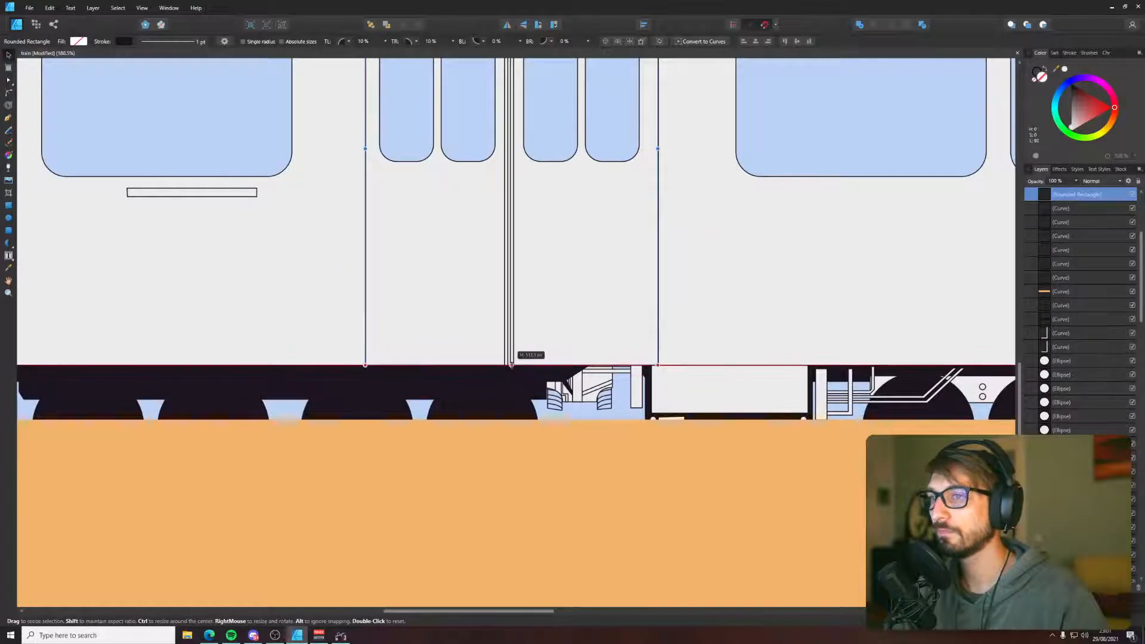
{"action": "scroll", "coordinate": [513, 365], "scroll_direction": "down", "scroll_amount": 3}
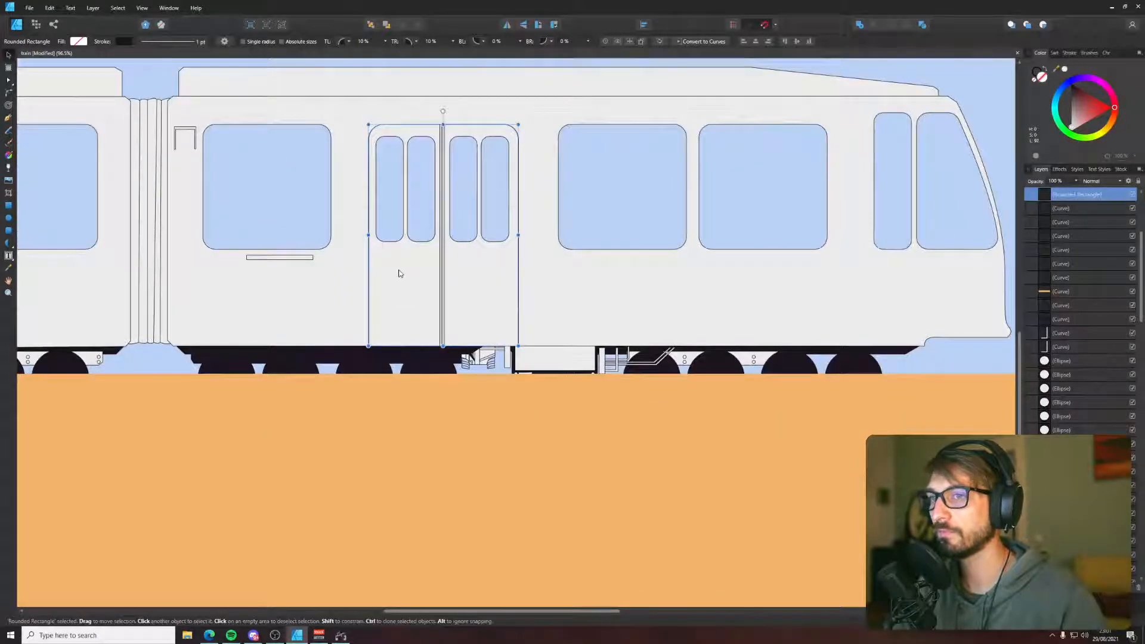
- Start an outer frame line with the Pen tool, running from the body's lower edge up just outside the door's left side
{"action": "scroll", "coordinate": [400, 273], "scroll_direction": "up", "scroll_amount": 5}
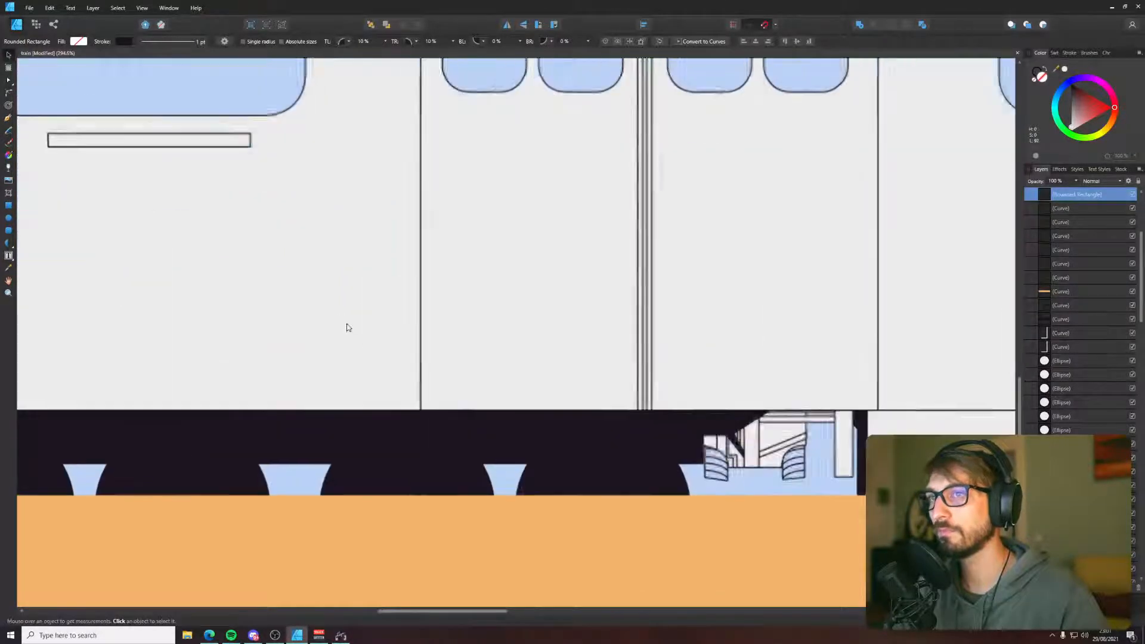
{"action": "key", "text": "p"}
{"action": "left_click", "coordinate": [417, 413]}
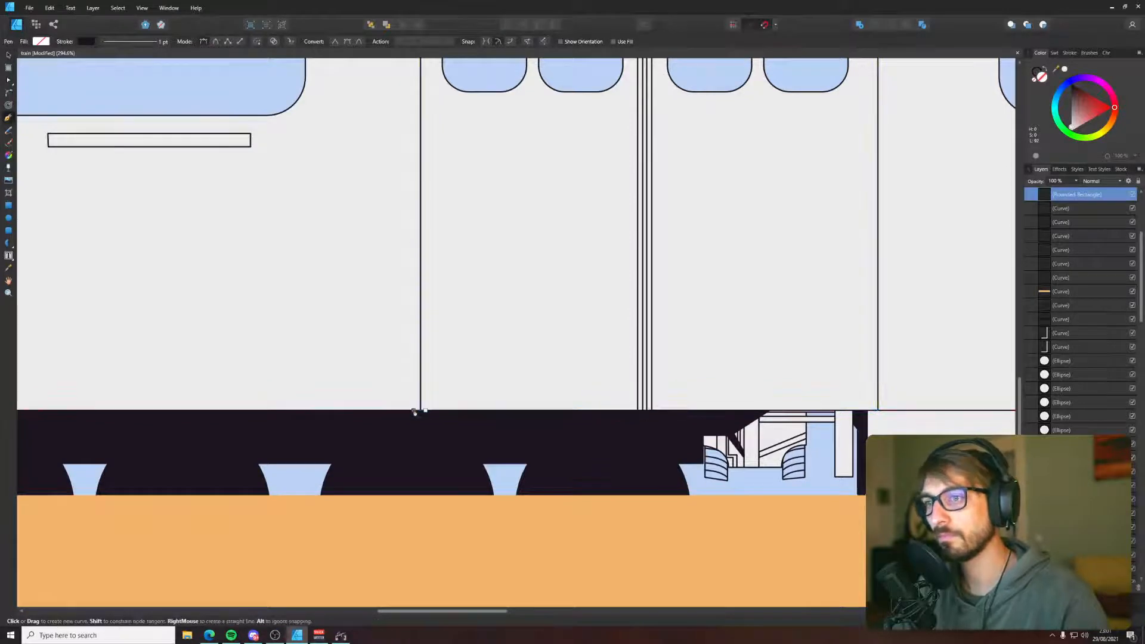
{"action": "scroll", "coordinate": [396, 250], "scroll_direction": "down", "scroll_amount": 4}
{"action": "left_click", "coordinate": [407, 257]}
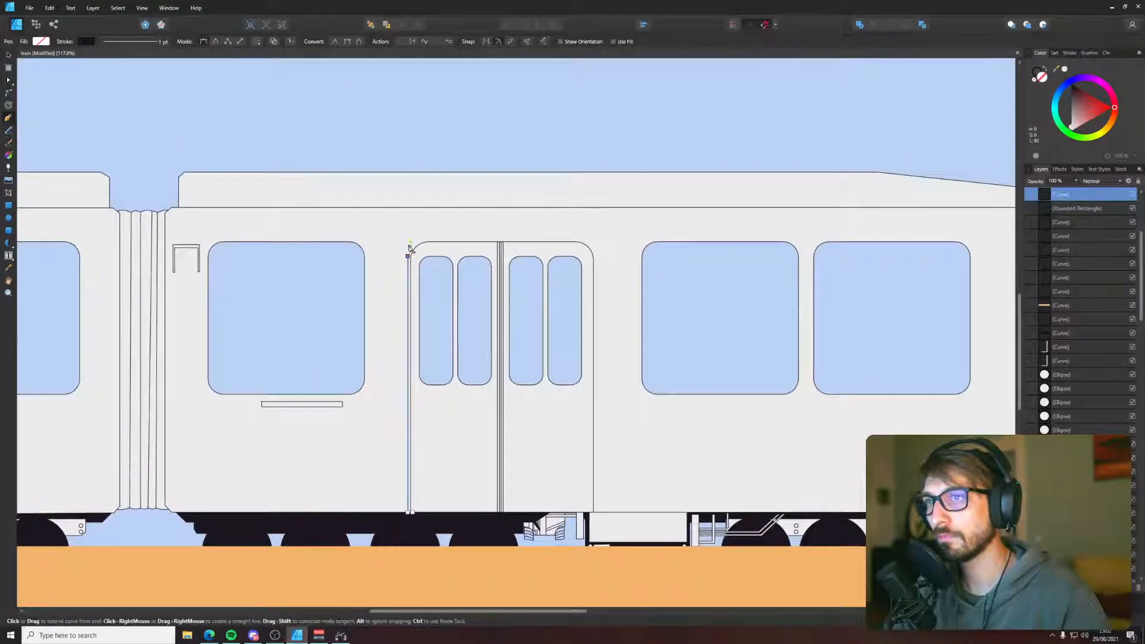
{"action": "scroll", "coordinate": [409, 249], "scroll_direction": "up", "scroll_amount": 5}
{"action": "left_click_drag", "start_coordinate": [431, 239], "coordinate": [455, 241]}
{"action": "mouse_move", "coordinate": [550, 231]}
{"action": "left_mouse_down"}
{"action": "mouse_move", "coordinate": [531, 238]}
{"action": "mouse_move", "coordinate": [550, 240]}
{"action": "left_mouse_up"}
{"action": "key", "text": "ctrl+z"}
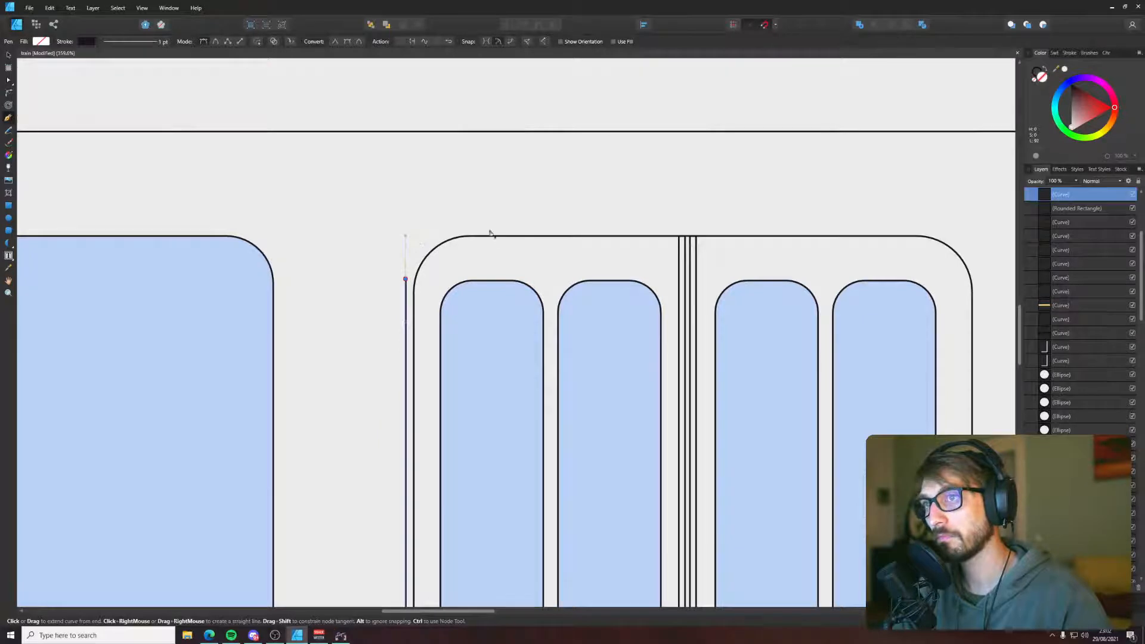
- Add the frame line's rounded upper-left corner and adjust its node and handles to follow the door outline
{"action": "left_click", "coordinate": [466, 232]}
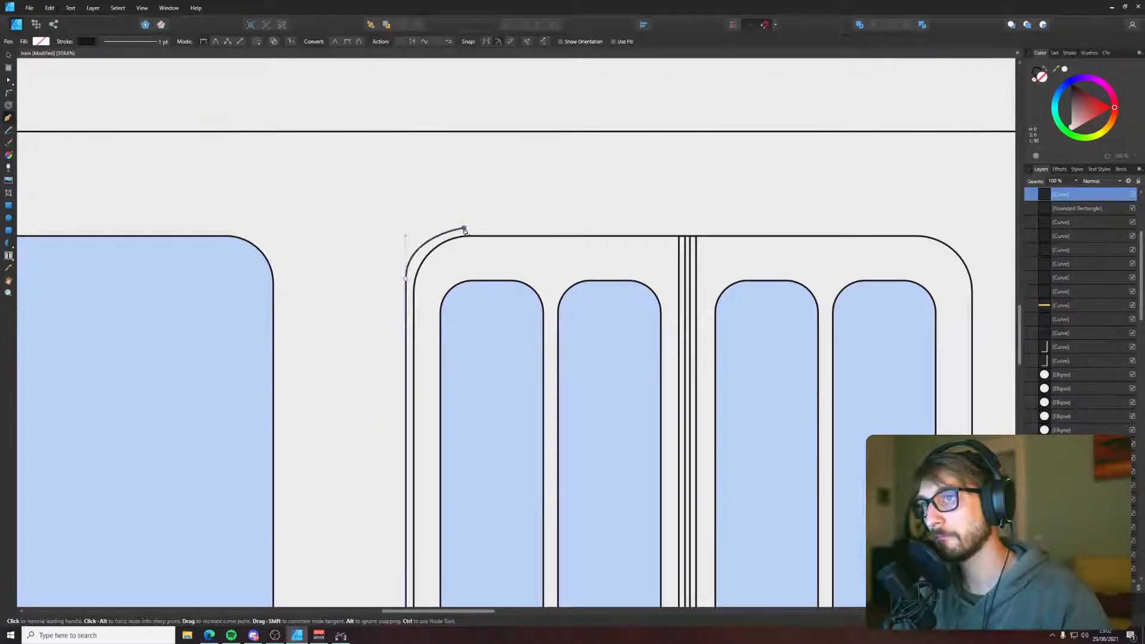
{"action": "key", "text": "ctrl"}
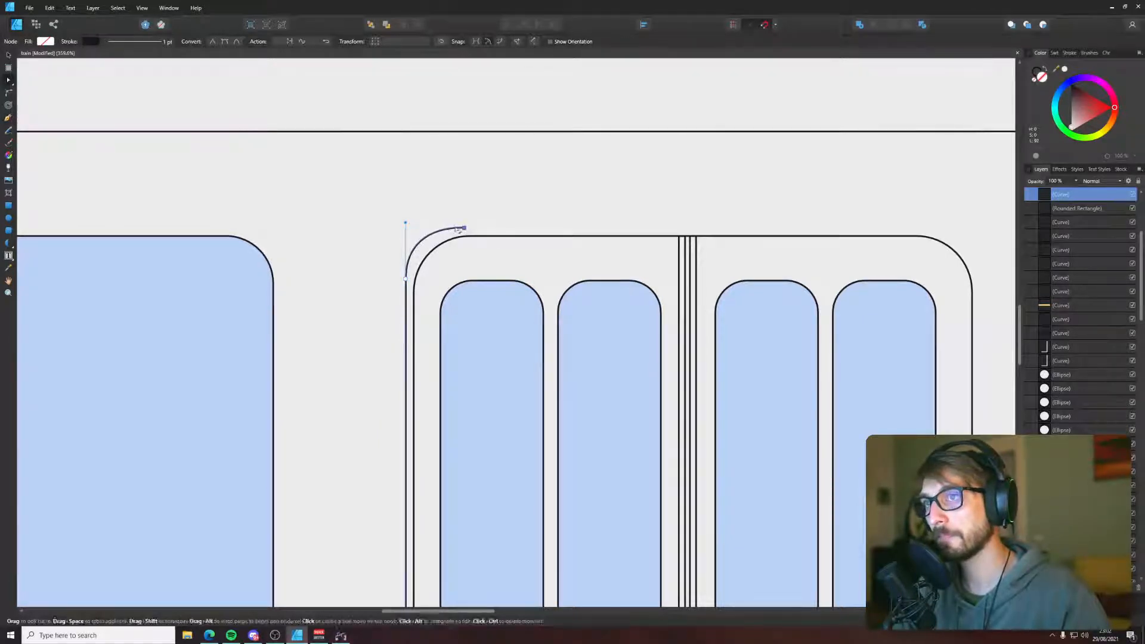
{"action": "left_click_drag", "start_coordinate": [436, 229], "coordinate": [475, 228]}
{"action": "key", "text": "p"}
{"action": "key", "text": "a"}
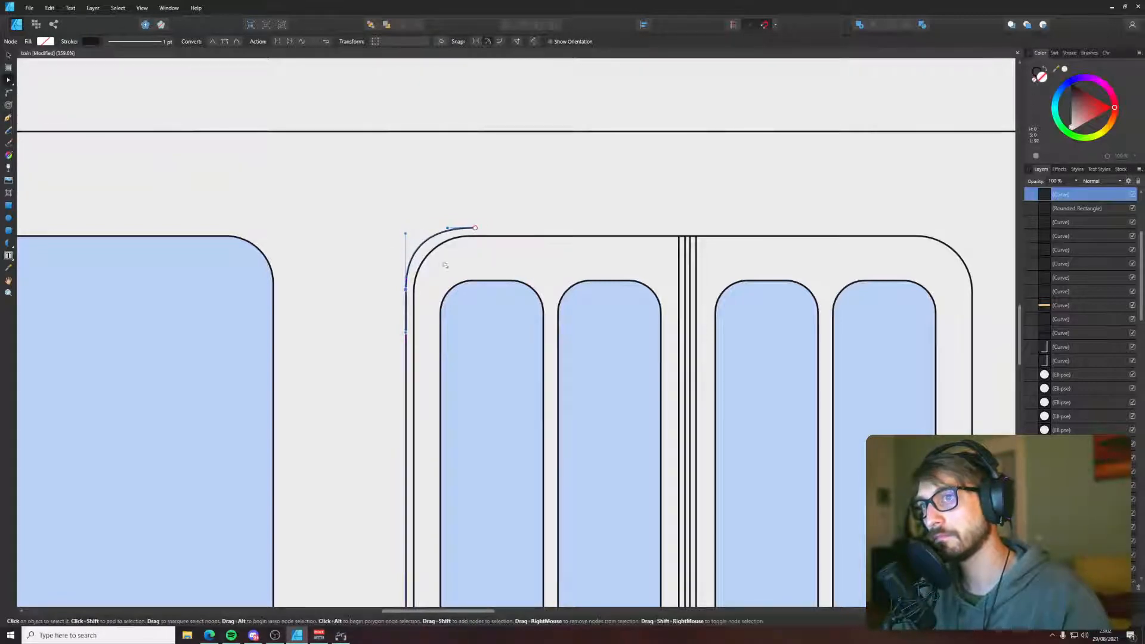
{"action": "left_click", "coordinate": [476, 229]}
- Continue the frame line across the door's top, around the upper-right corner and down to the carriage body's lower edge
{"action": "key", "text": "p"}
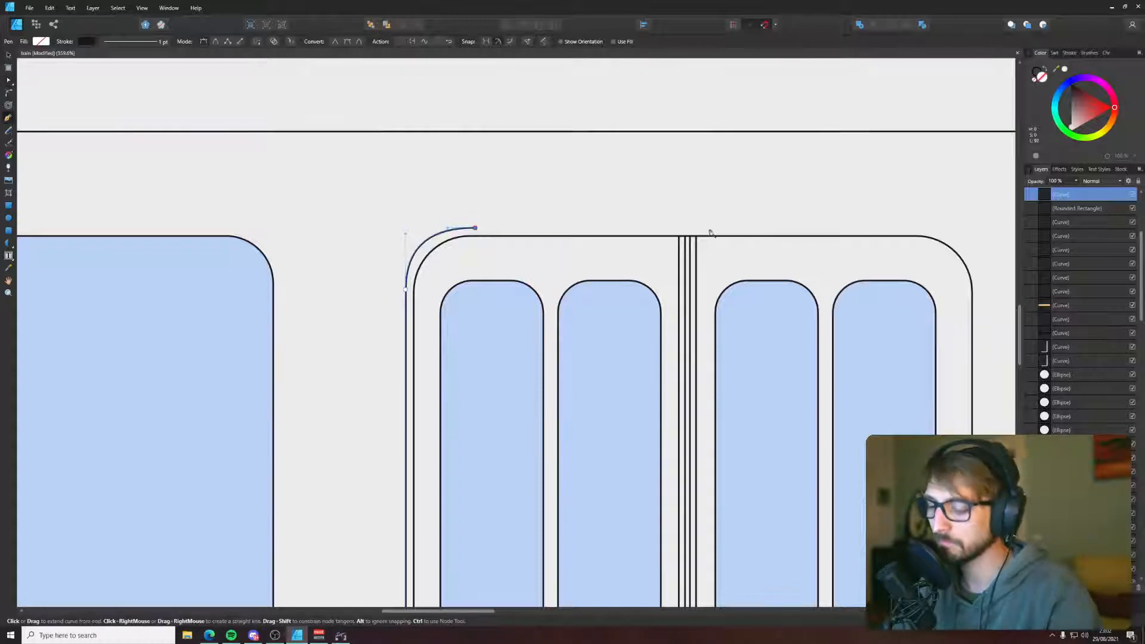
{"action": "left_click", "coordinate": [917, 228]}
{"action": "left_click_drag", "start_coordinate": [957, 230], "coordinate": [660, 234]}
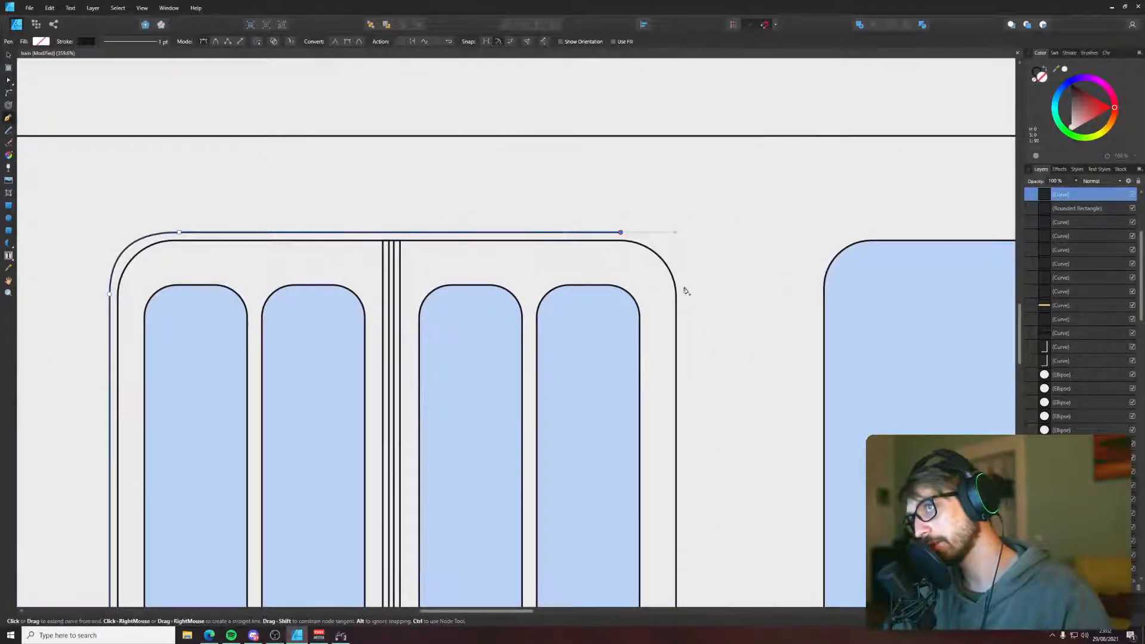
{"action": "left_click_drag", "start_coordinate": [686, 289], "coordinate": [687, 332]}
{"action": "scroll", "coordinate": [687, 333], "scroll_direction": "down", "scroll_amount": 5}
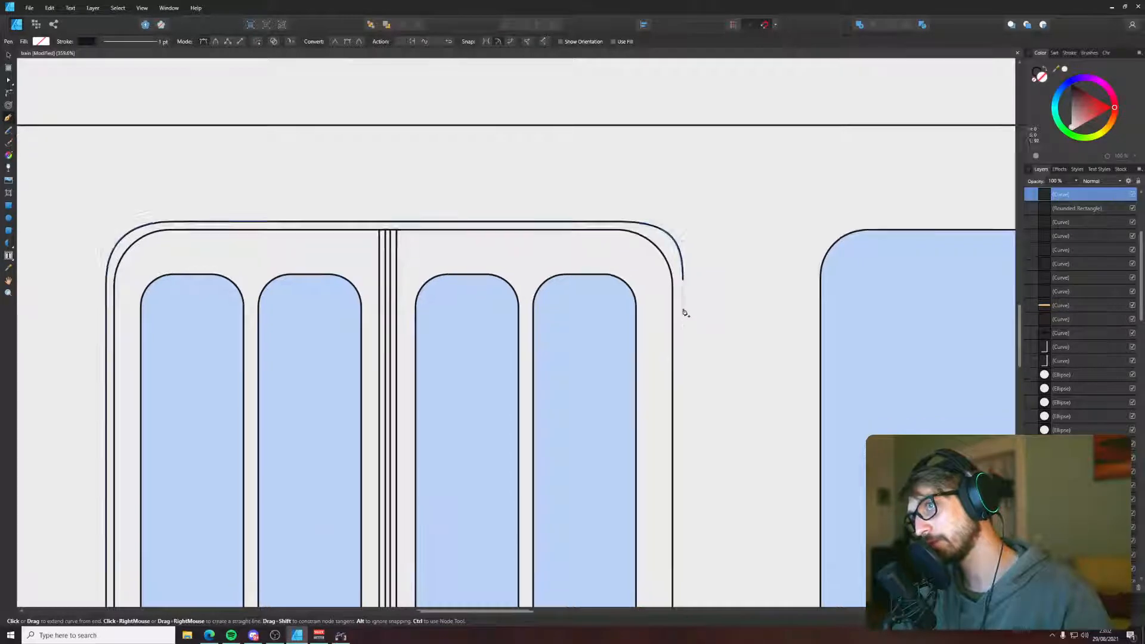
{"action": "left_click", "coordinate": [613, 494]}
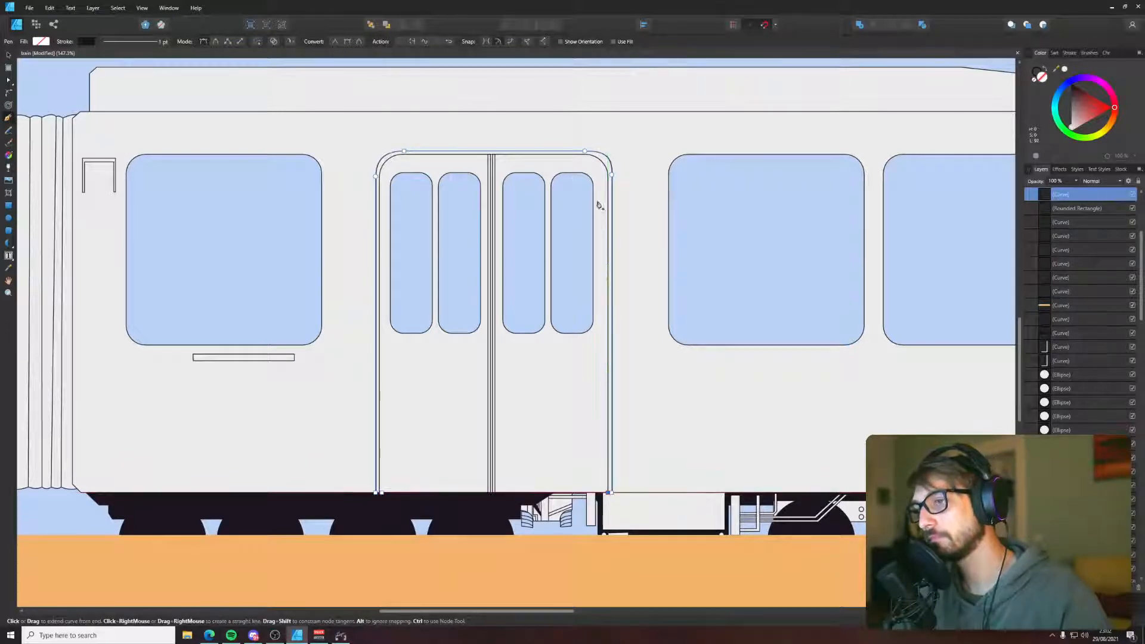
- Delete the hand-drawn outer frame line around the double door
{"action": "scroll", "coordinate": [611, 177], "scroll_direction": "up", "scroll_amount": 4}
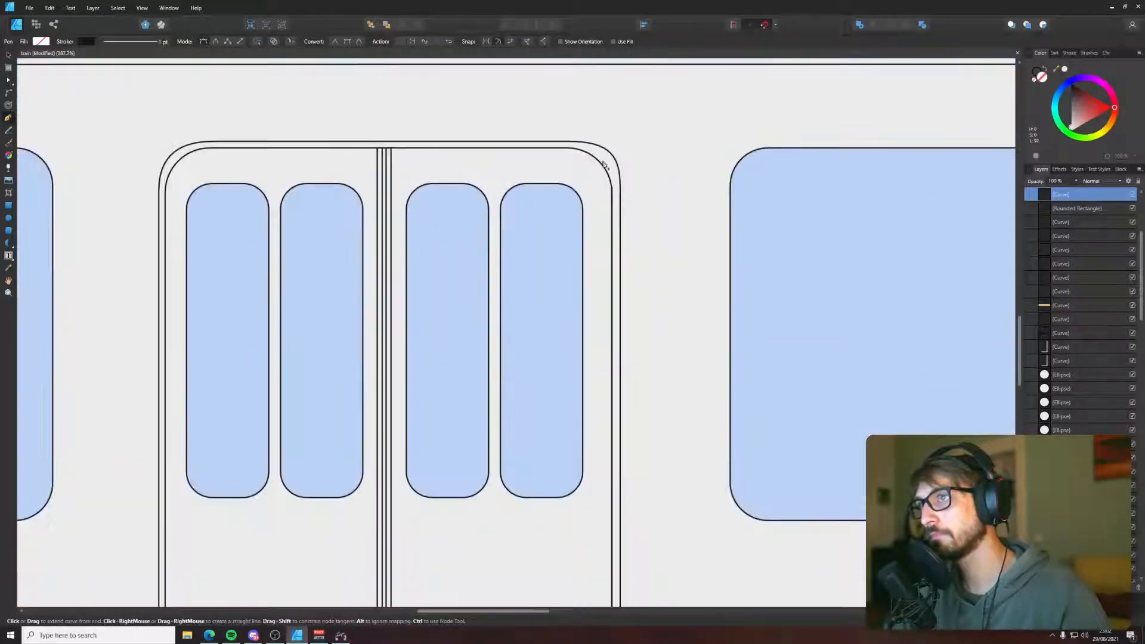
{"action": "left_click_drag", "start_coordinate": [573, 148], "coordinate": [539, 147]}
{"action": "key", "text": "v"}
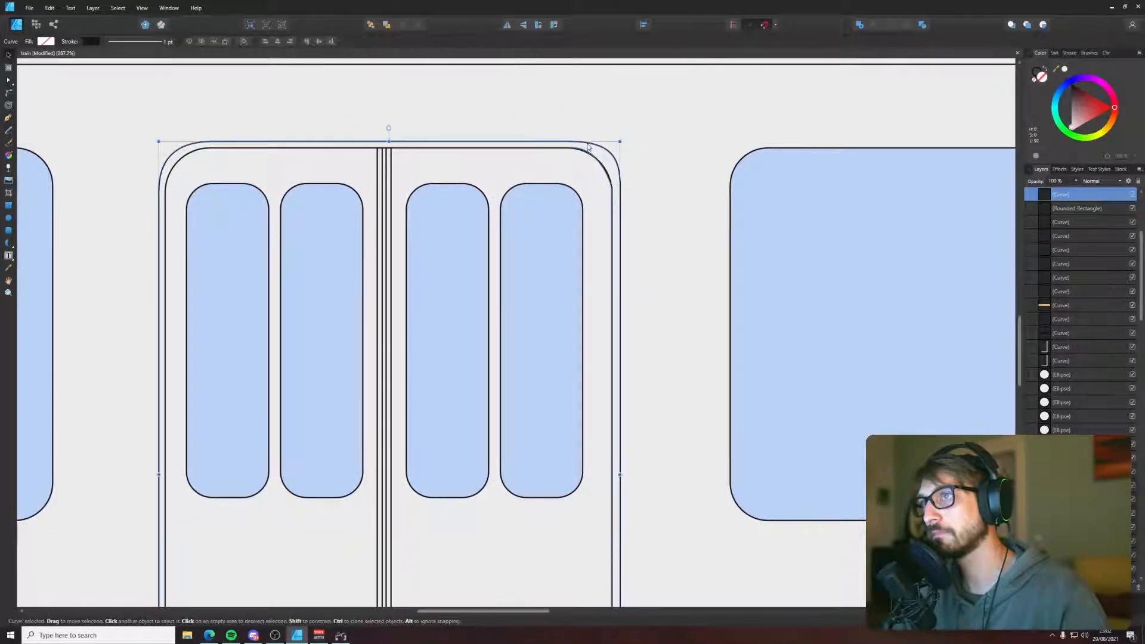
{"action": "key", "text": "Delete"}
{"action": "key", "text": "p"}
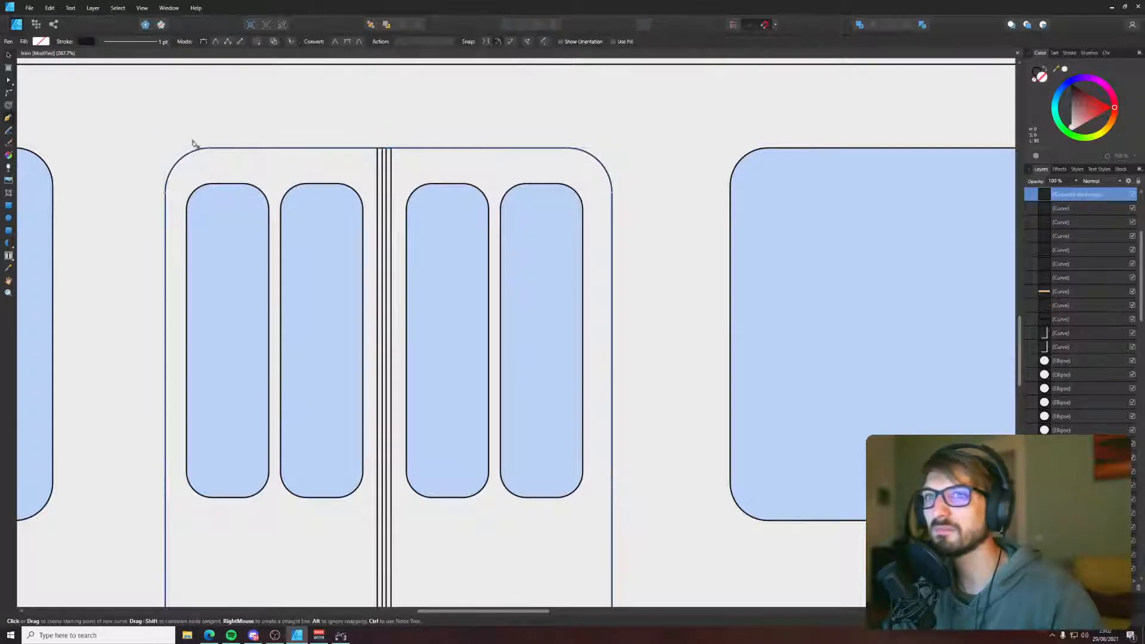
{"action": "scroll", "coordinate": [217, 154], "scroll_direction": "down", "scroll_amount": 4}
{"action": "key", "text": "v"}
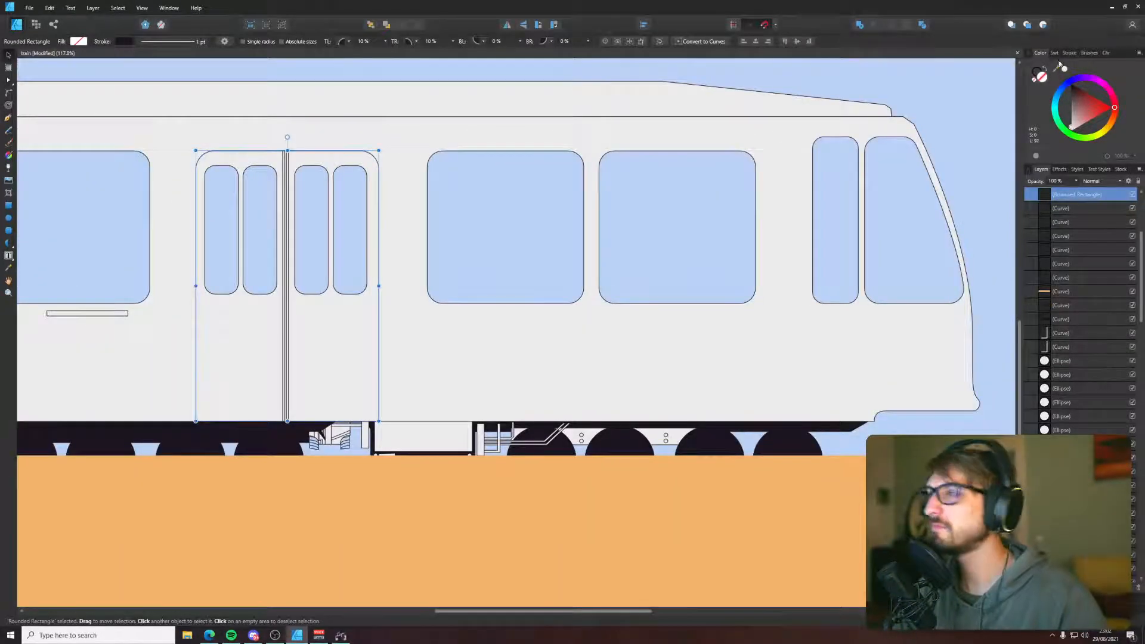
- Thicken the double door outline's stroke to 5.9 pt
{"action": "left_click", "coordinate": [1055, 53]}
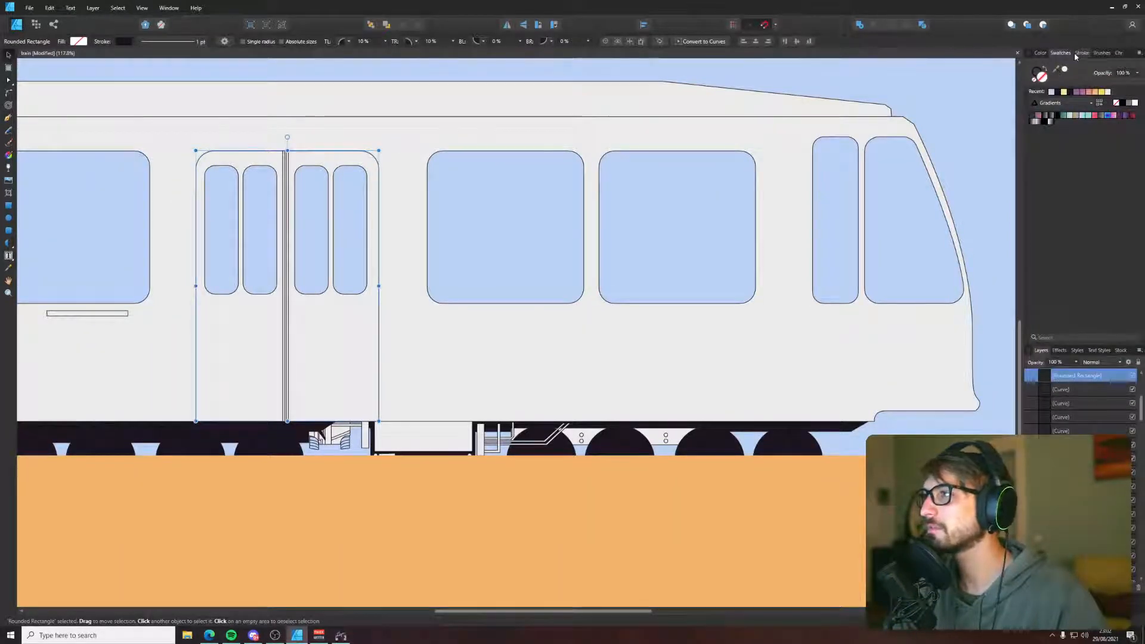
{"action": "left_click", "coordinate": [1080, 53]}
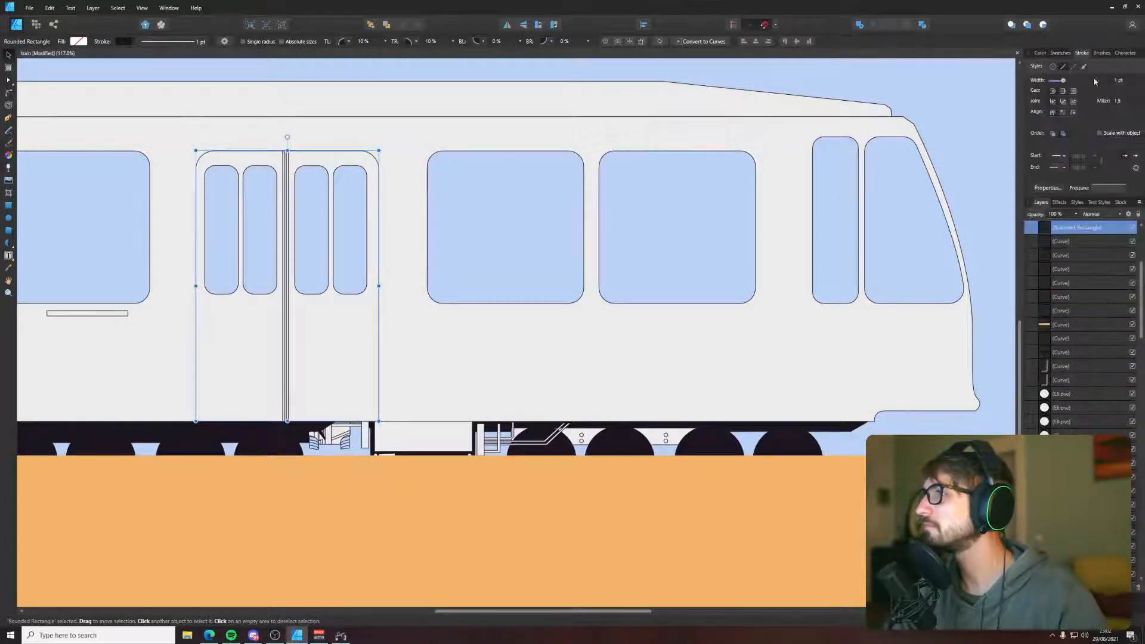
{"action": "left_click_drag", "start_coordinate": [1070, 80], "coordinate": [1068, 82]}
{"action": "left_click_drag", "start_coordinate": [1069, 83], "coordinate": [1071, 83]}
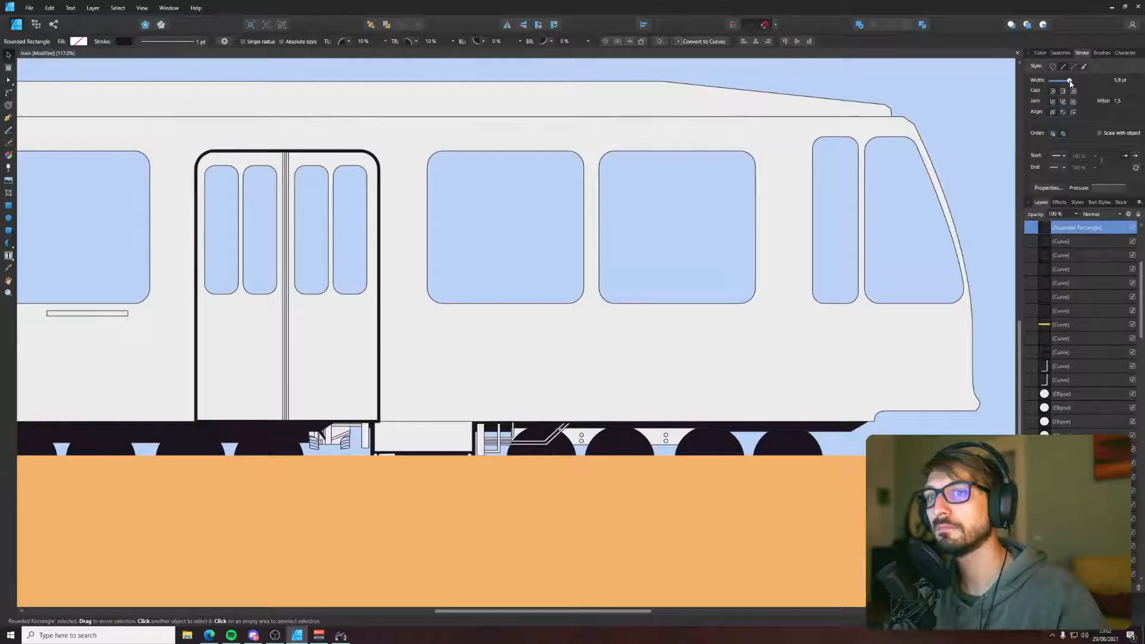
- Nudge the thick door outline's bottom edge to meet the carriage body's lower edge and clear the selection
{"action": "scroll", "coordinate": [281, 427], "scroll_direction": "up", "scroll_amount": 5}
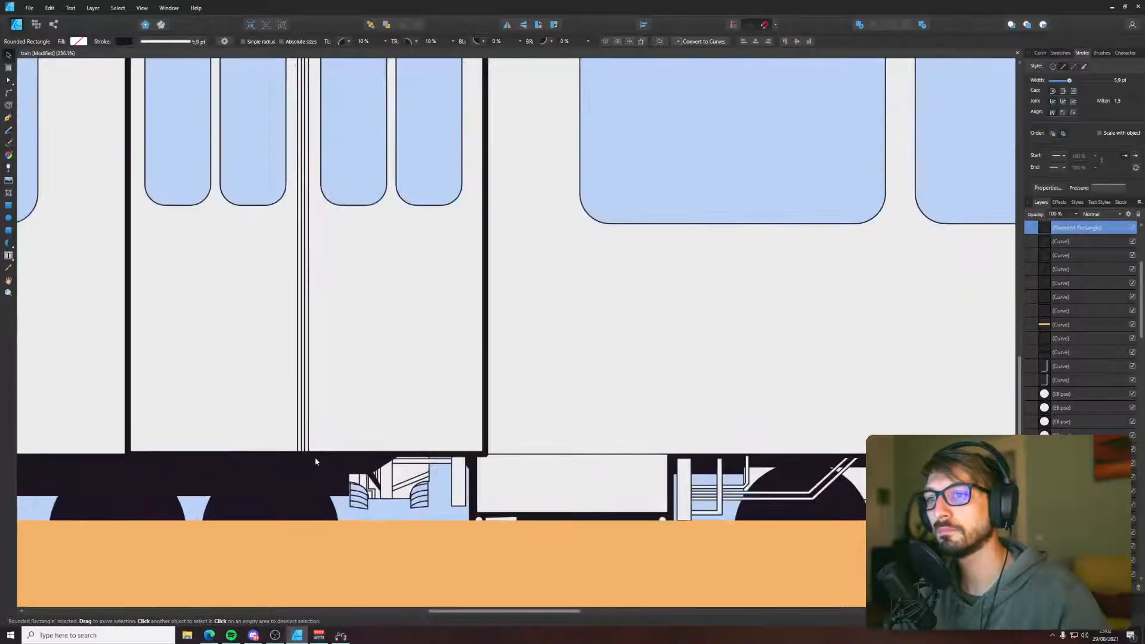
{"action": "left_click_drag", "start_coordinate": [306, 454], "coordinate": [306, 455]}
{"action": "scroll", "coordinate": [353, 471], "scroll_direction": "down", "scroll_amount": 10}
{"action": "left_click", "coordinate": [566, 527]}
{"action": "scroll", "coordinate": [563, 525], "scroll_direction": "down", "scroll_amount": 5}
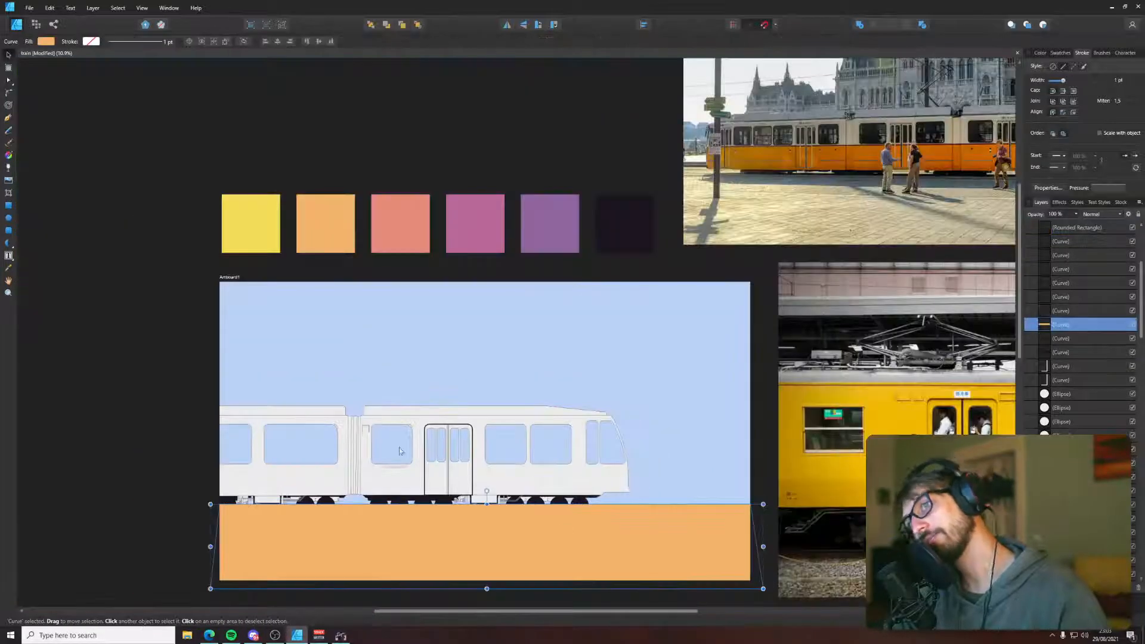
{"action": "left_click", "coordinate": [135, 338]}
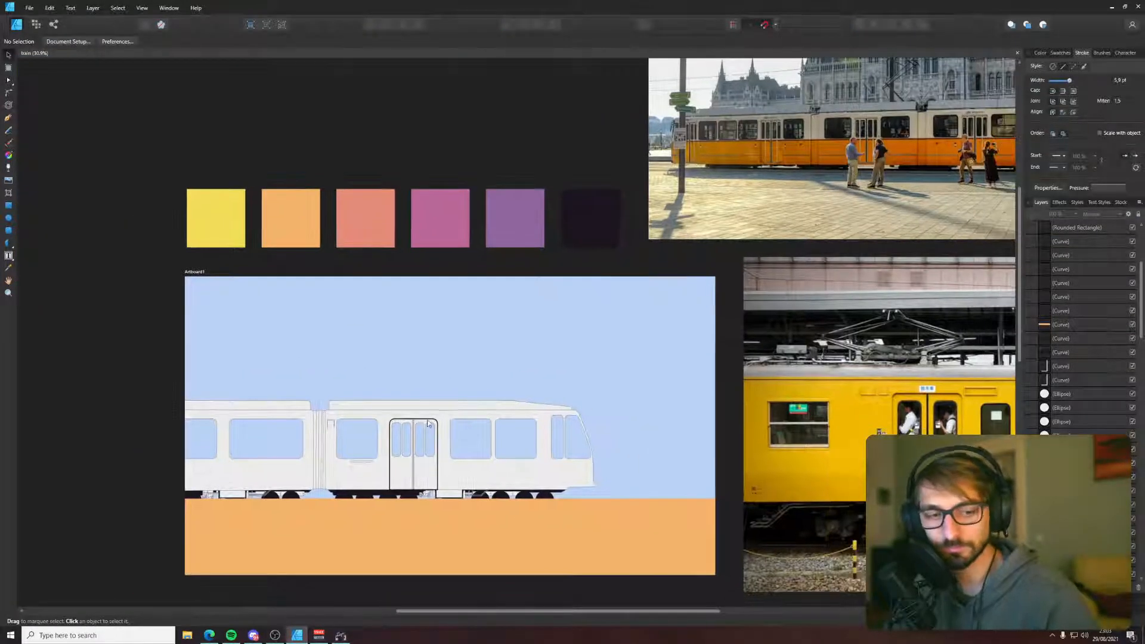
- Draw a rectangle with 25% rounded corners over the window opening between the gangway bellows and the double door
{"action": "scroll", "coordinate": [444, 457], "scroll_direction": "up", "scroll_amount": 6}
{"action": "scroll", "coordinate": [445, 457], "scroll_direction": "up", "scroll_amount": 1}
{"action": "left_click_drag", "start_coordinate": [163, 384], "coordinate": [404, 302]}
{"action": "scroll", "coordinate": [269, 281], "scroll_direction": "up", "scroll_amount": 3}
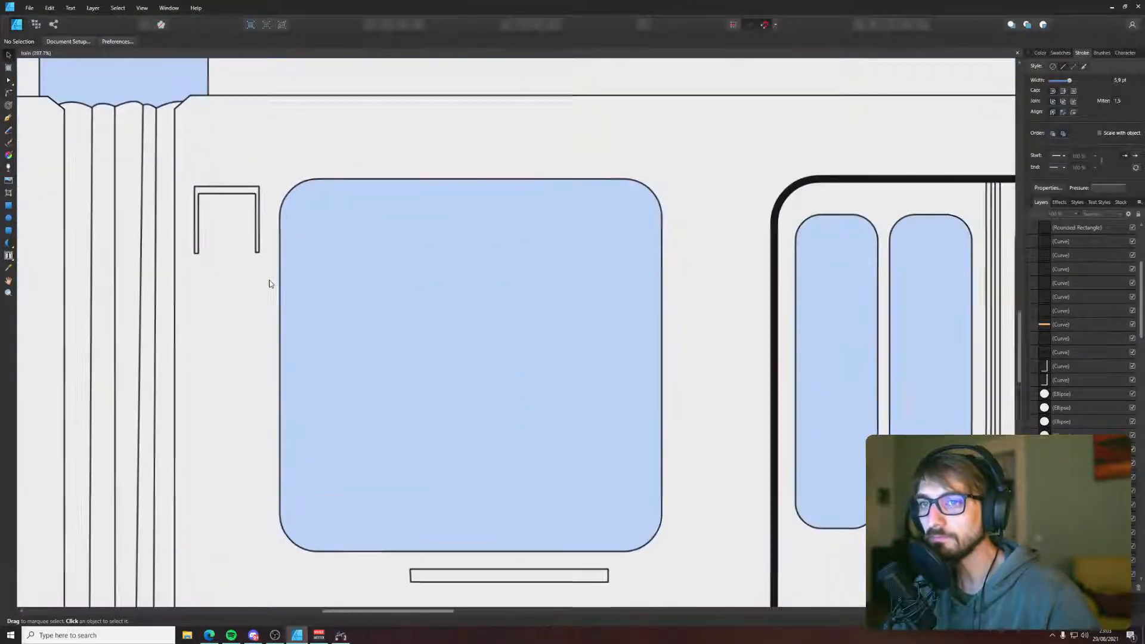
{"action": "double_click", "coordinate": [280, 277]}
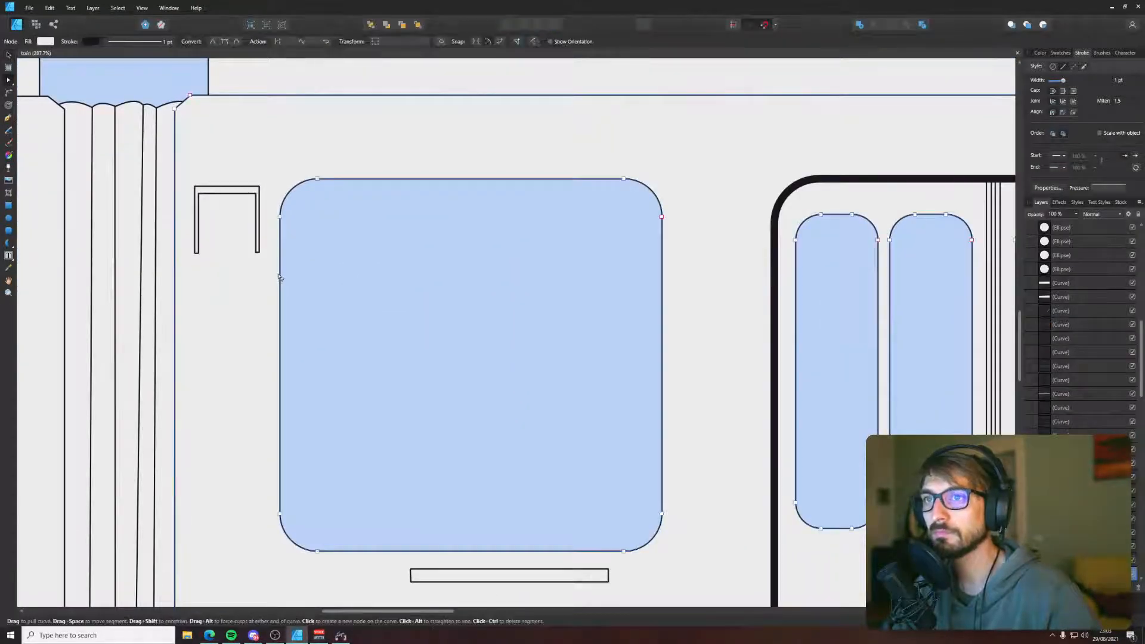
{"action": "key", "text": "v"}
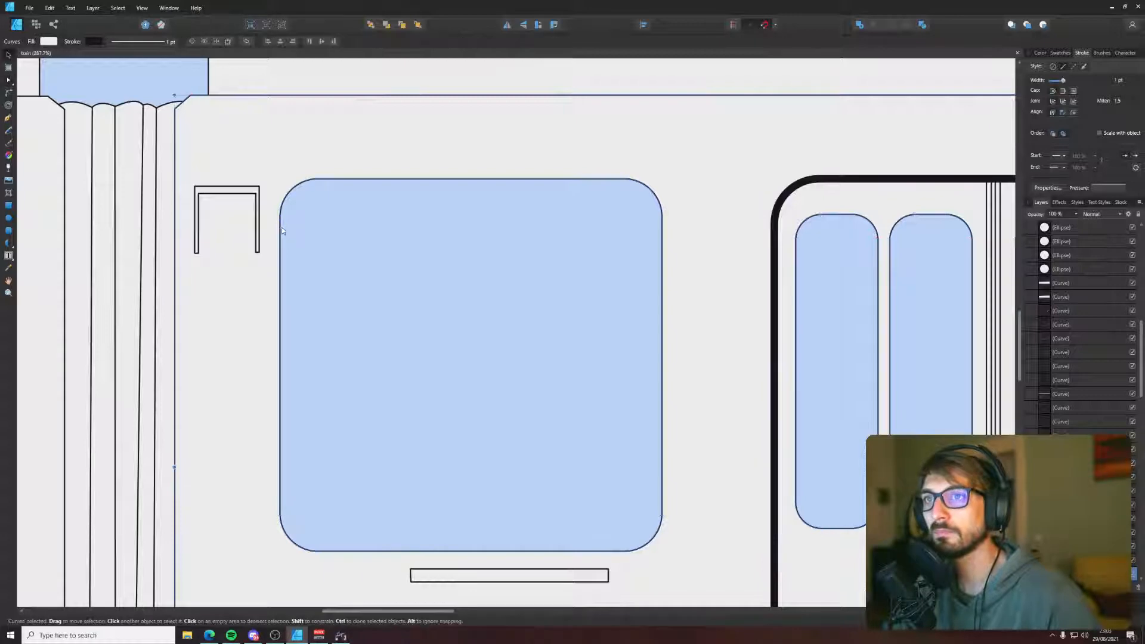
{"action": "left_click", "coordinate": [11, 229]}
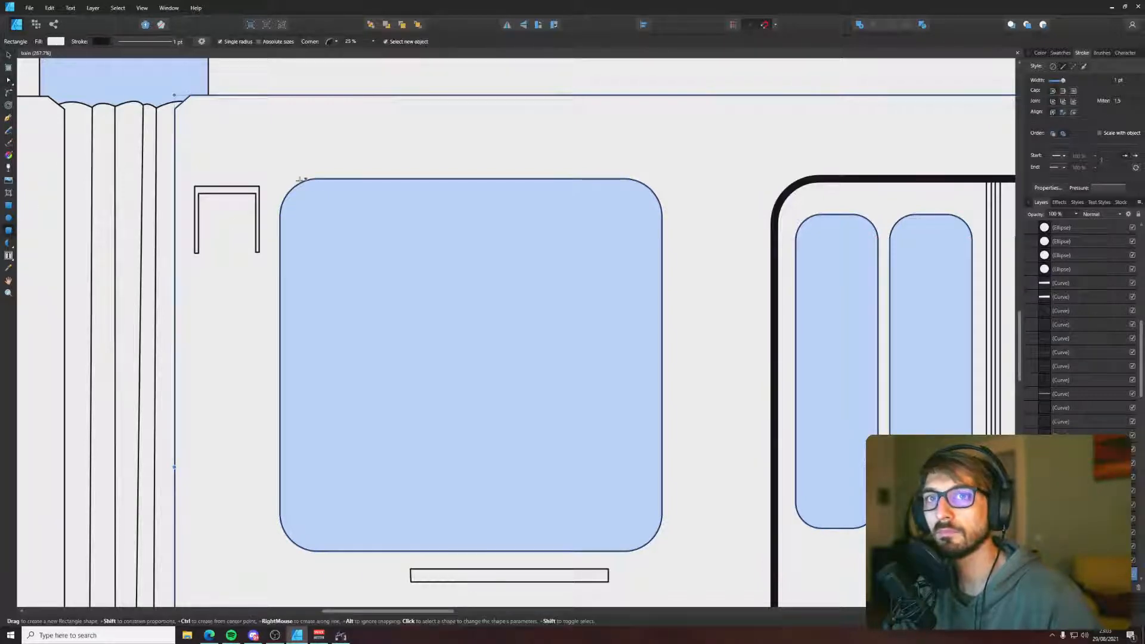
{"action": "mouse_move", "coordinate": [270, 168]}
{"action": "left_mouse_down"}
{"action": "mouse_move", "coordinate": [527, 453]}
{"action": "mouse_move", "coordinate": [638, 554]}
{"action": "mouse_move", "coordinate": [661, 560]}
{"action": "mouse_move", "coordinate": [287, 178]}
{"action": "left_mouse_up"}
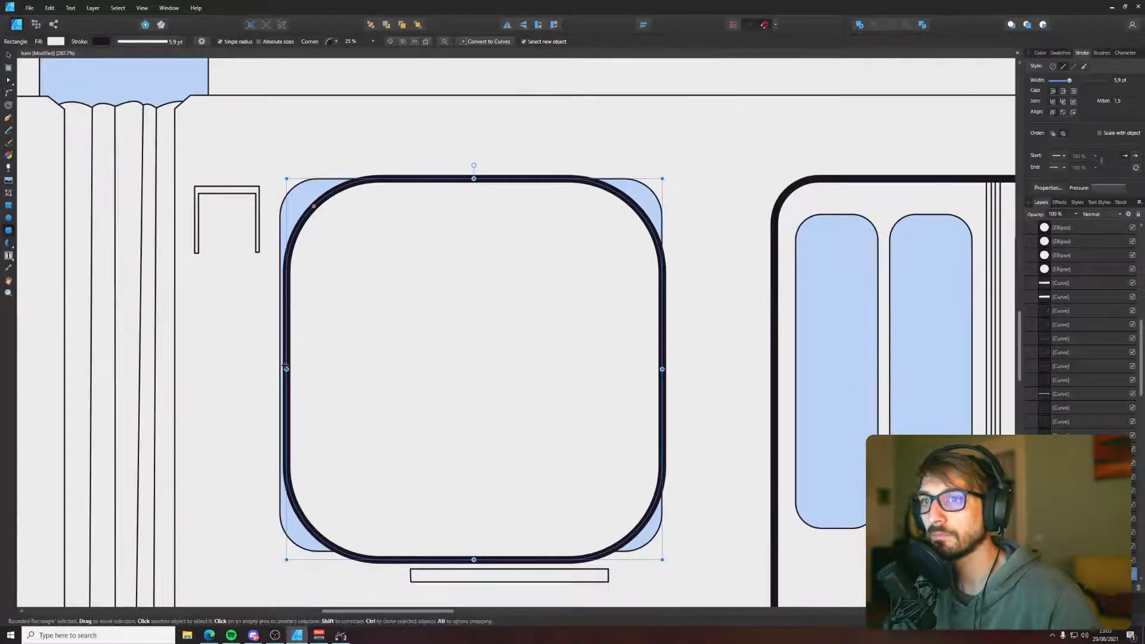
- Reduce the window rectangle's corner rounding to 9% and set its stroke width to 1 pt
{"action": "left_click_drag", "start_coordinate": [276, 345], "coordinate": [272, 345]}
{"action": "left_click_drag", "start_coordinate": [310, 206], "coordinate": [292, 189]}
{"action": "left_click", "coordinate": [1117, 80]}
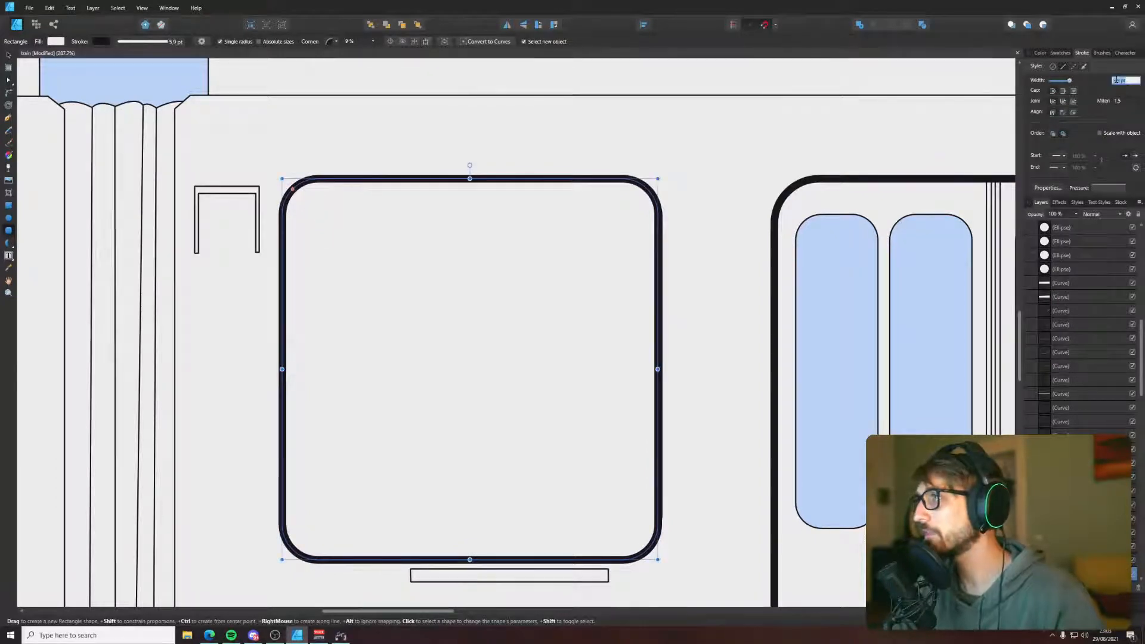
{"action": "type", "text": "1"}
{"action": "key", "text": "Return"}
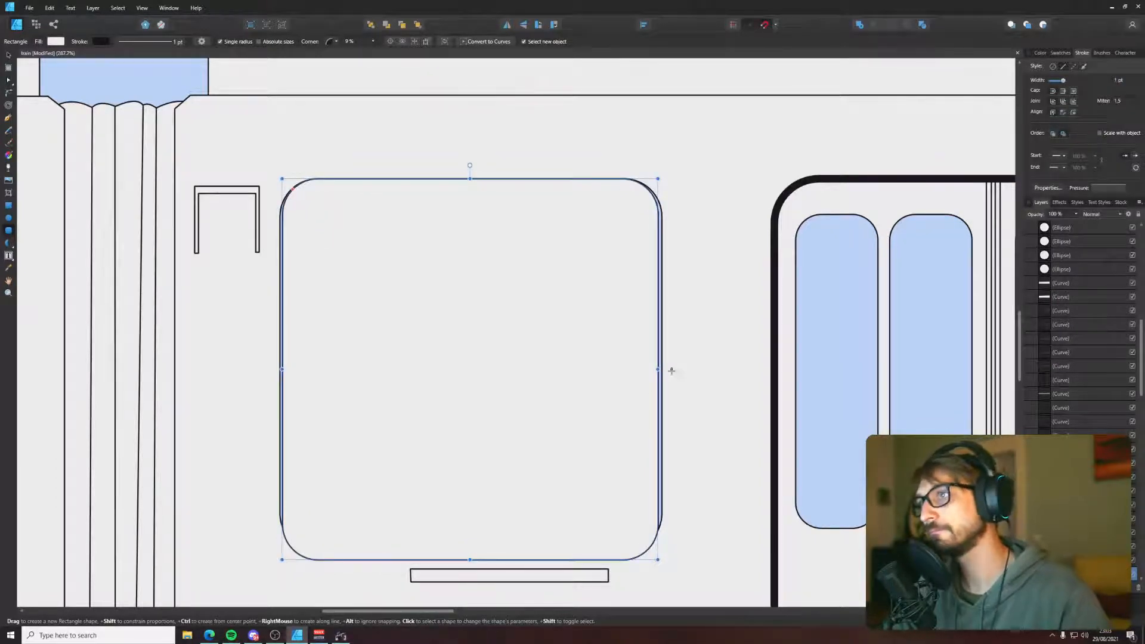
- Resize the window rectangle's right, bottom and left edges to match the window opening
{"action": "left_click_drag", "start_coordinate": [658, 369], "coordinate": [663, 368]}
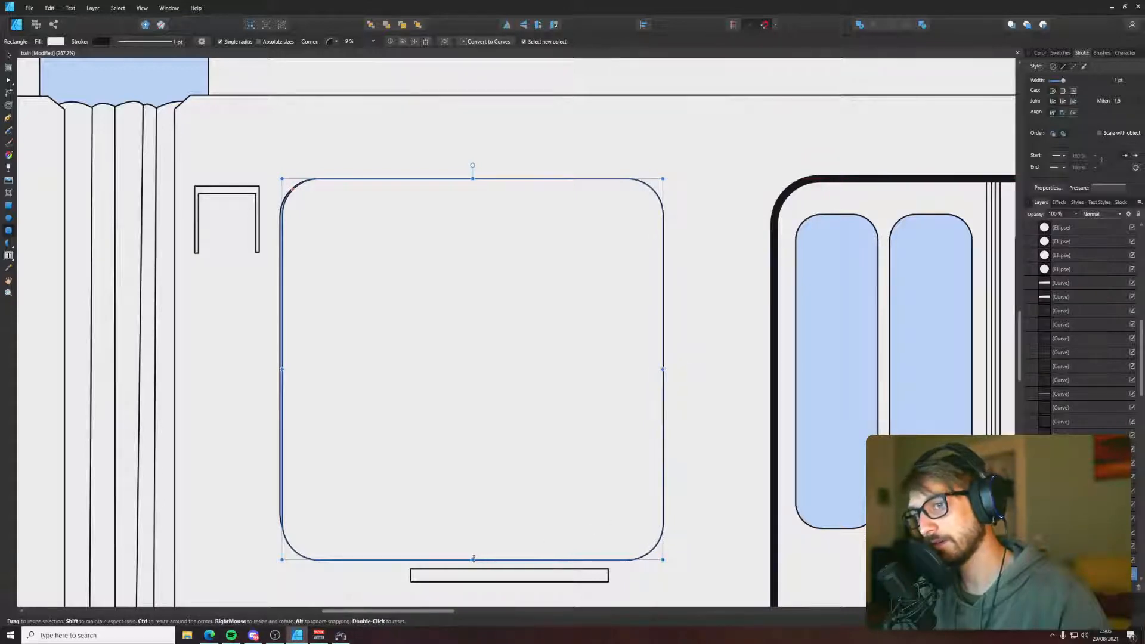
{"action": "left_click_drag", "start_coordinate": [473, 558], "coordinate": [473, 550]}
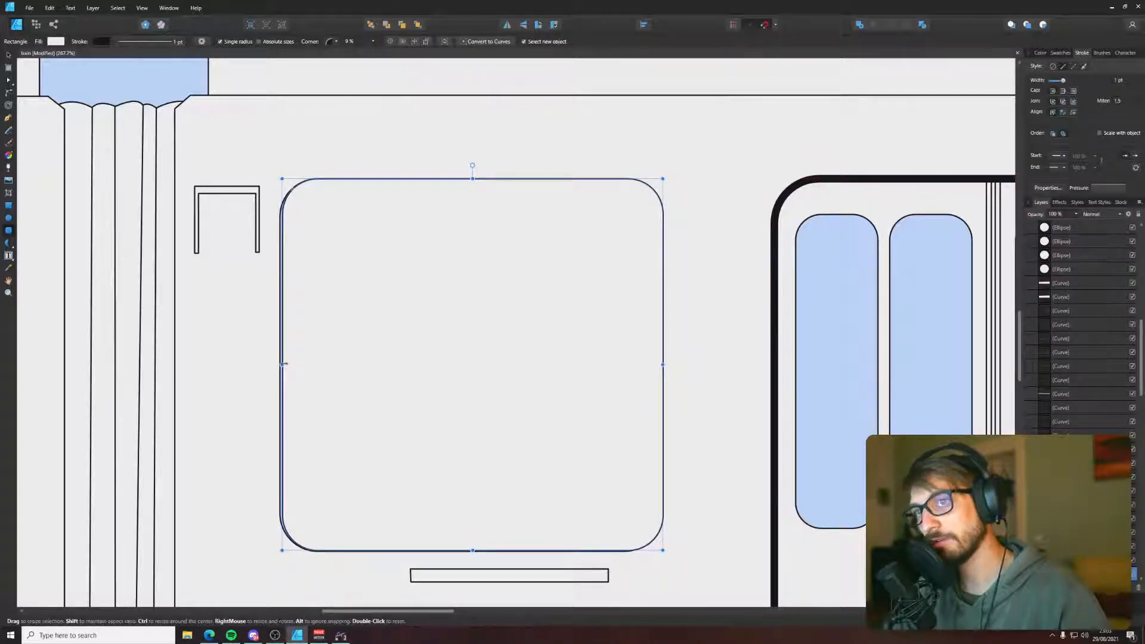
{"action": "left_click_drag", "start_coordinate": [282, 363], "coordinate": [278, 364]}
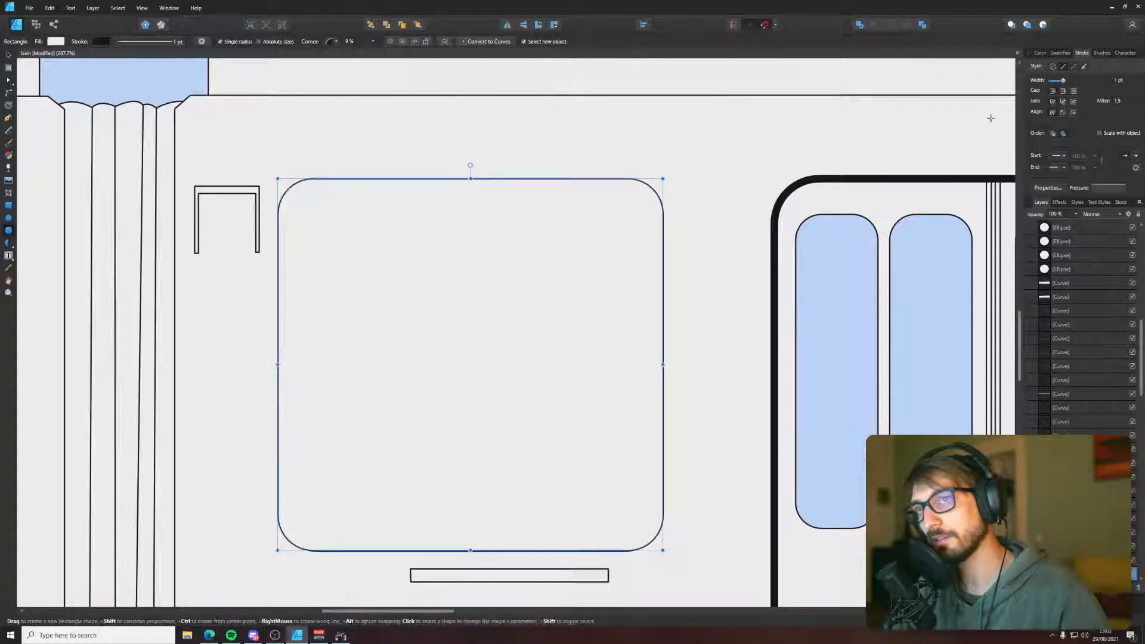
- Remove the window rectangle's fill and enlarge it on all sides so it forms a thin frame around the opening
{"action": "left_click", "coordinate": [1046, 53]}
{"action": "left_click", "coordinate": [1036, 82]}
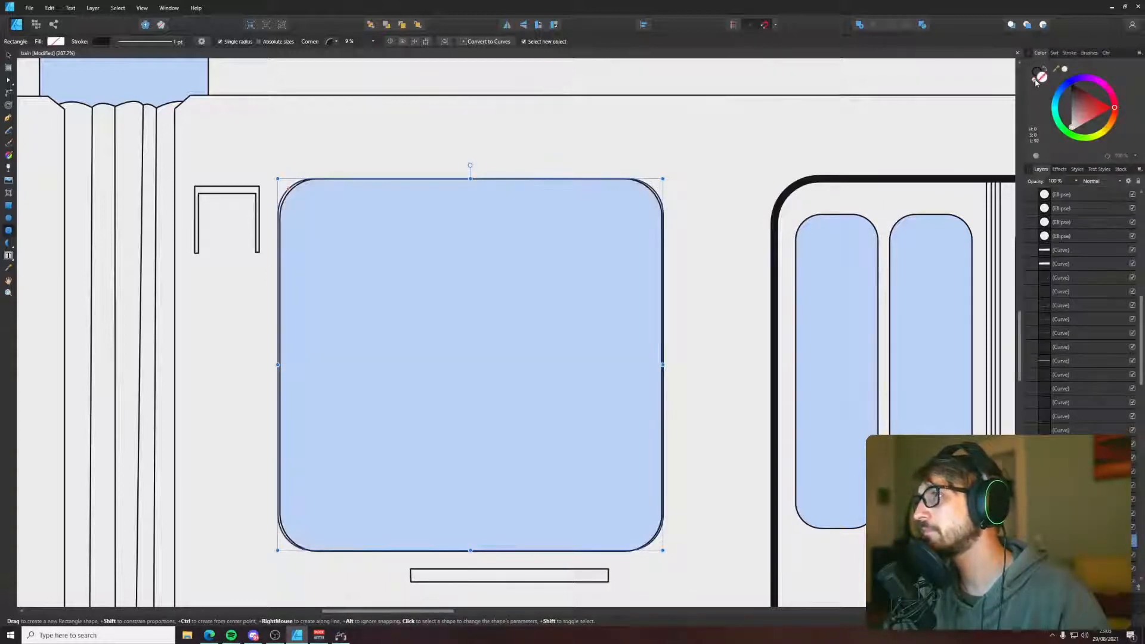
{"action": "left_click_drag", "start_coordinate": [662, 178], "coordinate": [664, 174]}
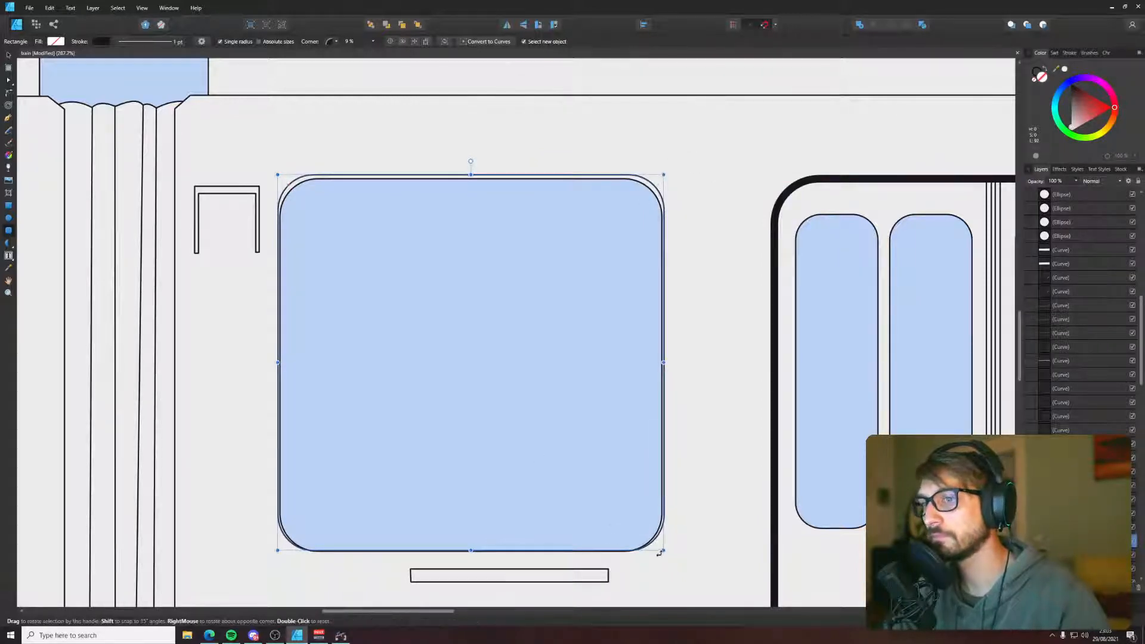
{"action": "left_click_drag", "start_coordinate": [665, 552], "coordinate": [665, 554]}
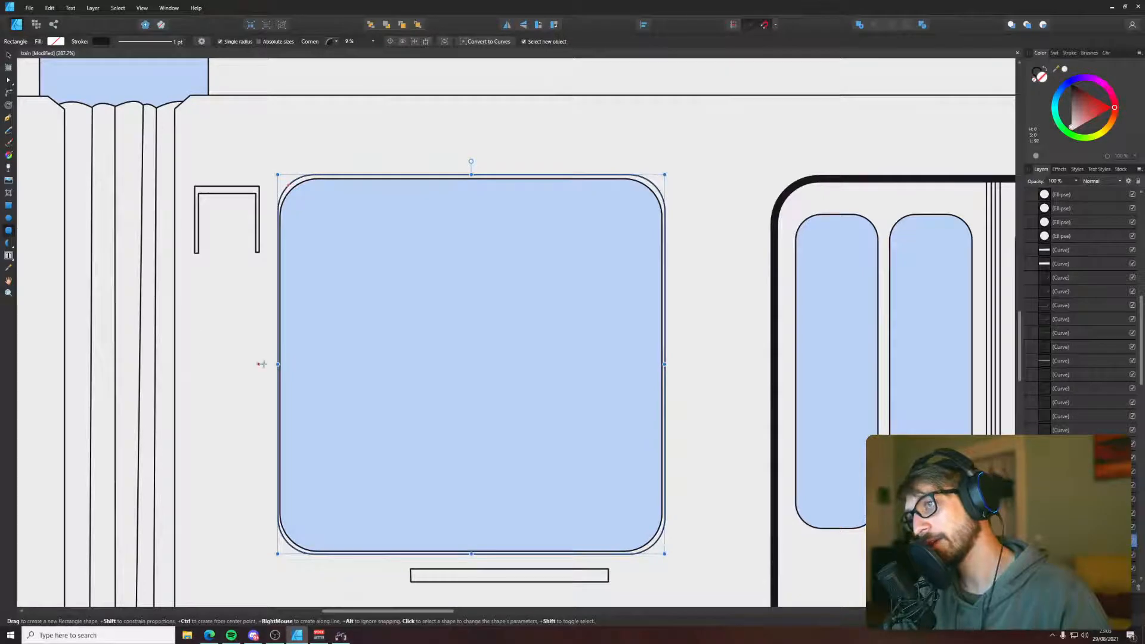
{"action": "left_click_drag", "start_coordinate": [276, 364], "coordinate": [275, 365]}
{"action": "left_click_drag", "start_coordinate": [470, 555], "coordinate": [470, 556]}
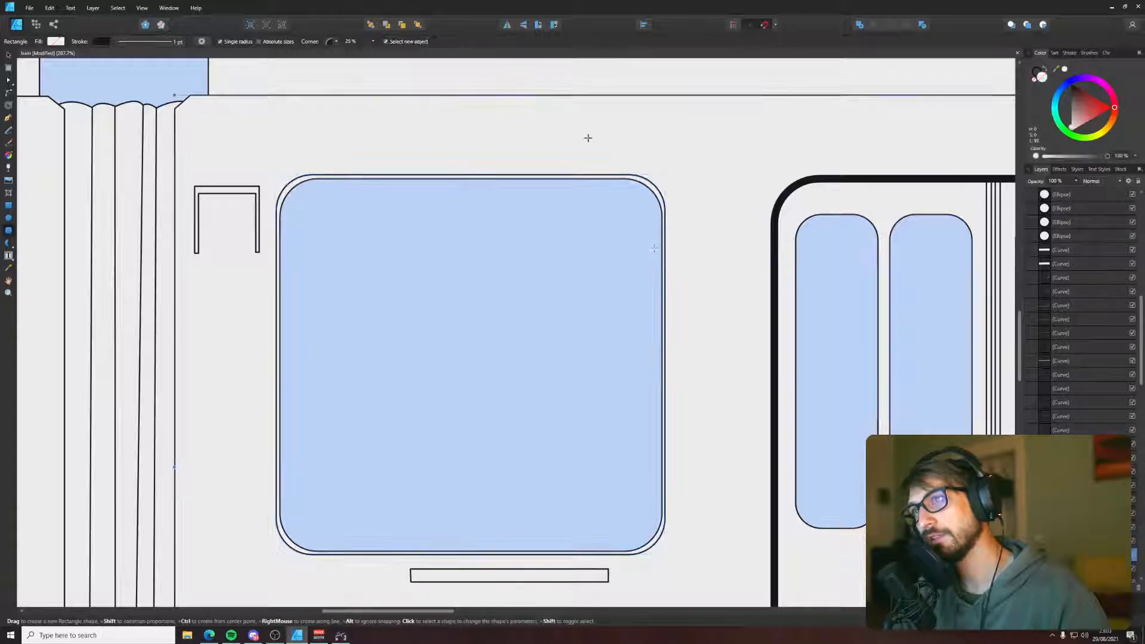
- Increase the window frame's corner rounding to 11% to follow the opening's corners, and clear the selection
{"action": "scroll", "coordinate": [666, 382], "scroll_direction": "up", "scroll_amount": 5}
{"action": "key", "text": "v"}
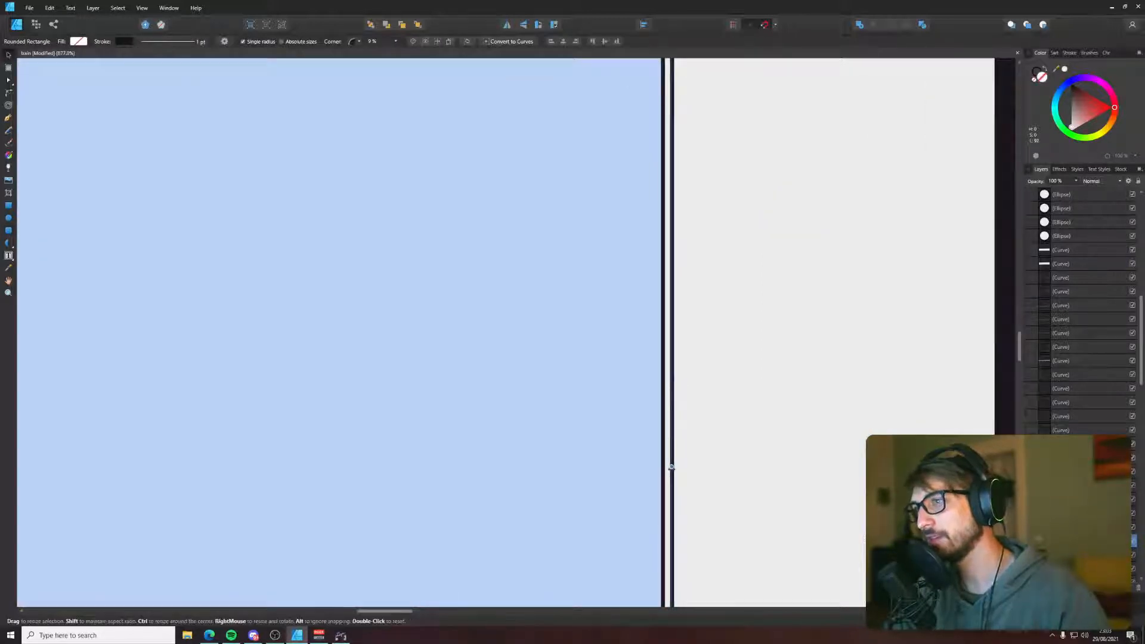
{"action": "left_click", "coordinate": [672, 459]}
{"action": "scroll", "coordinate": [719, 422], "scroll_direction": "down", "scroll_amount": 5}
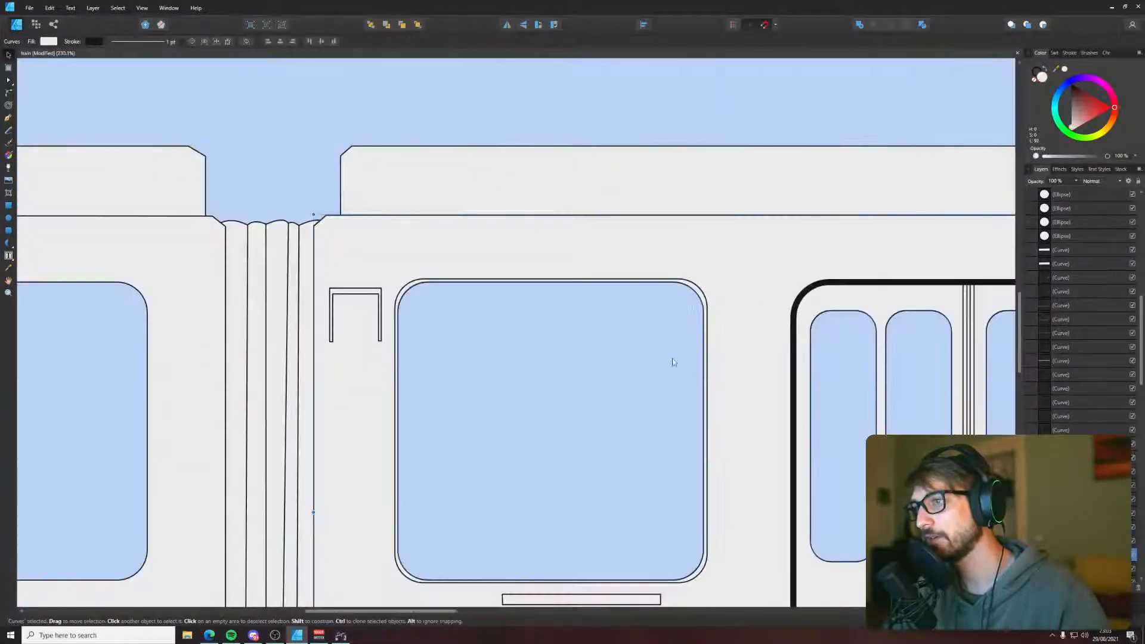
{"action": "scroll", "coordinate": [569, 268], "scroll_direction": "up", "scroll_amount": 3}
{"action": "left_click", "coordinate": [575, 262]}
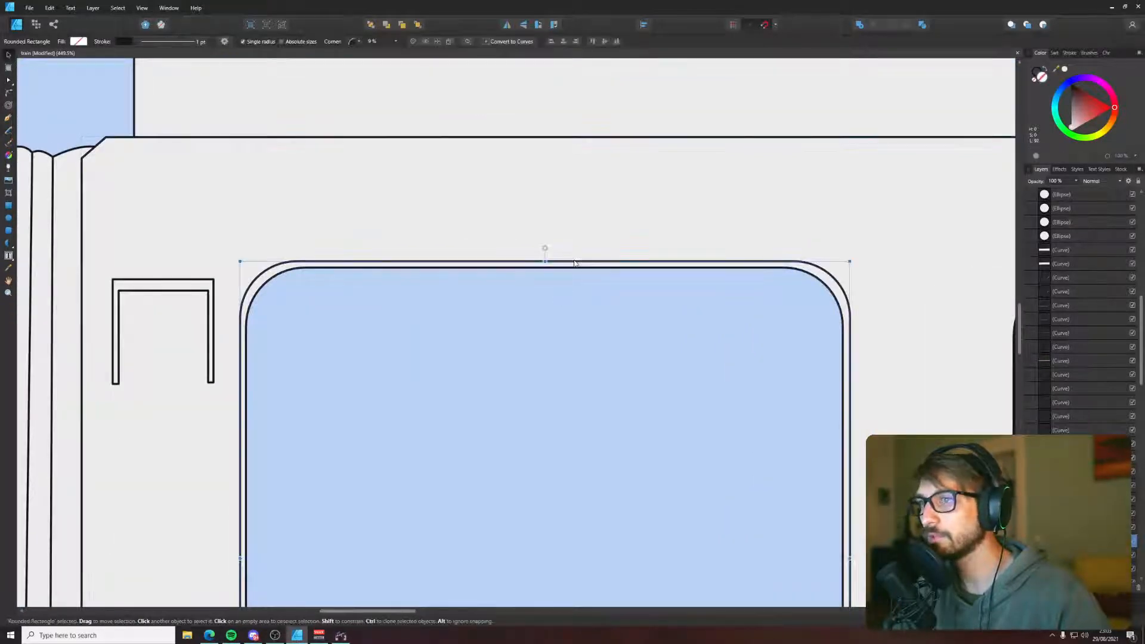
{"action": "left_click_drag", "start_coordinate": [252, 283], "coordinate": [257, 279]}
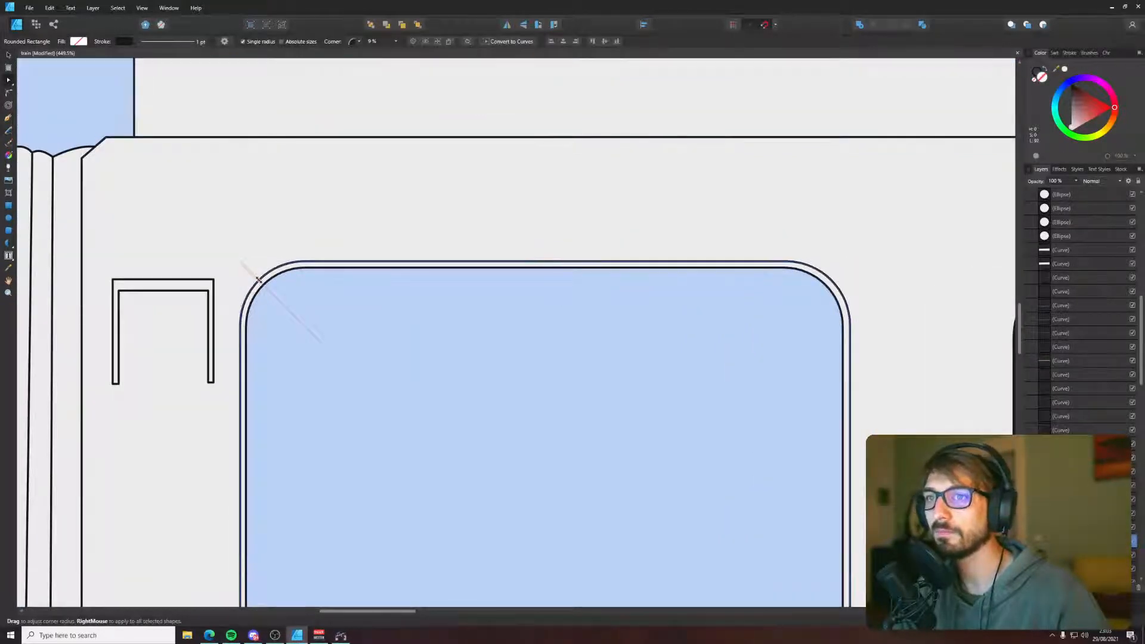
{"action": "key", "text": "Escape"}
- Duplicate the window frame onto the wide window beside the gangway bellows and stretch it to surround that opening evenly
{"action": "scroll", "coordinate": [572, 167], "scroll_direction": "down", "scroll_amount": 9}
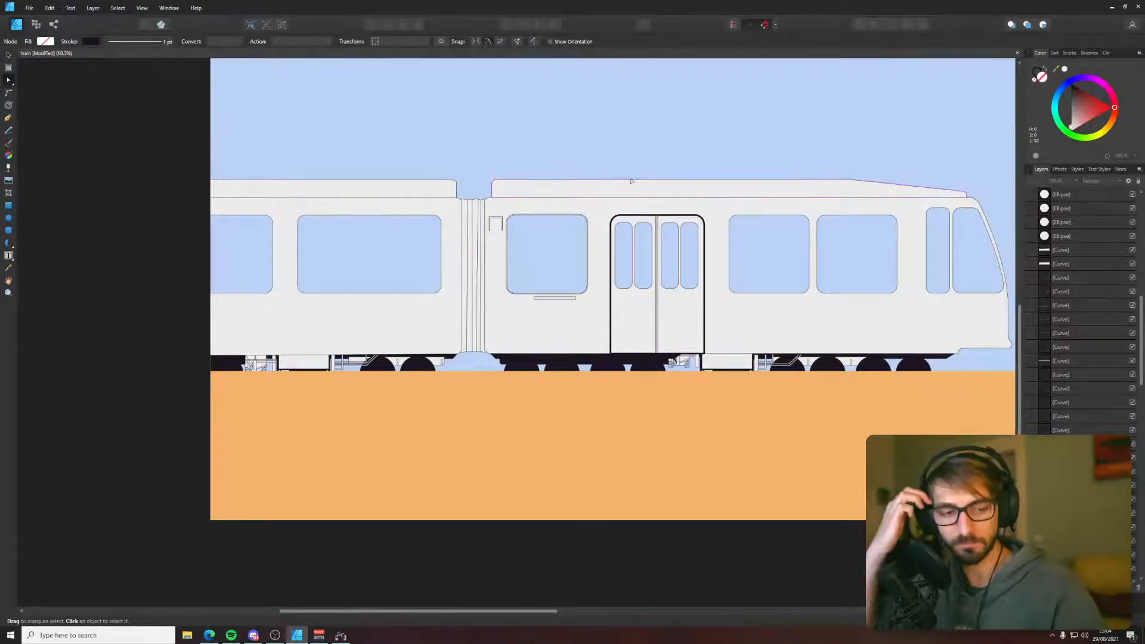
{"action": "key", "text": "v"}
{"action": "scroll", "coordinate": [626, 178], "scroll_direction": "up", "scroll_amount": 3}
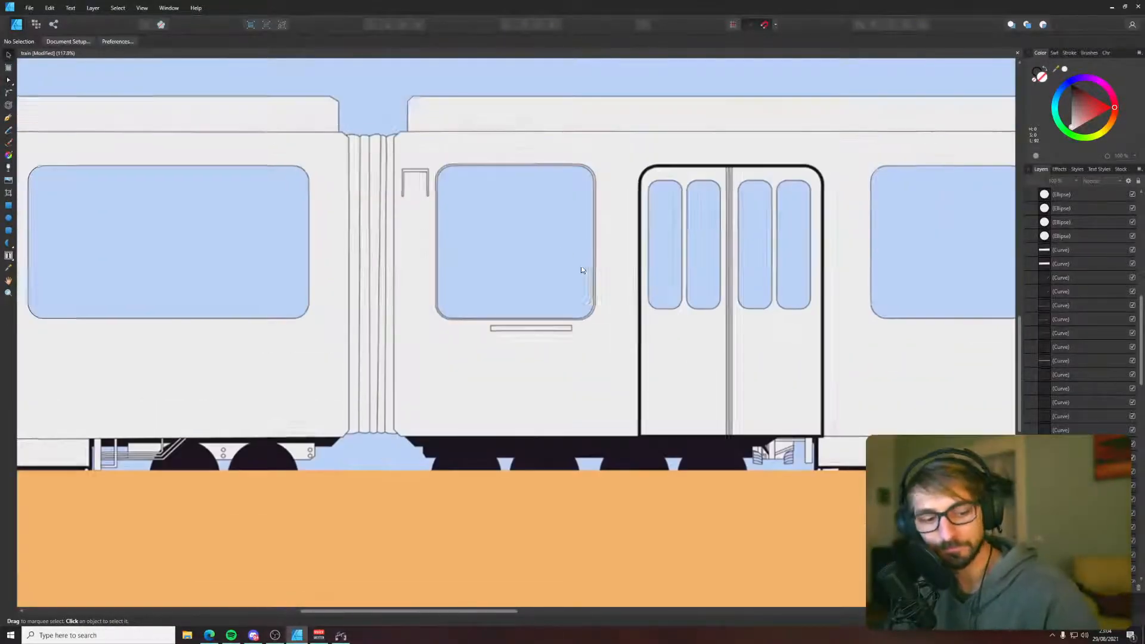
{"action": "left_click", "coordinate": [448, 165]}
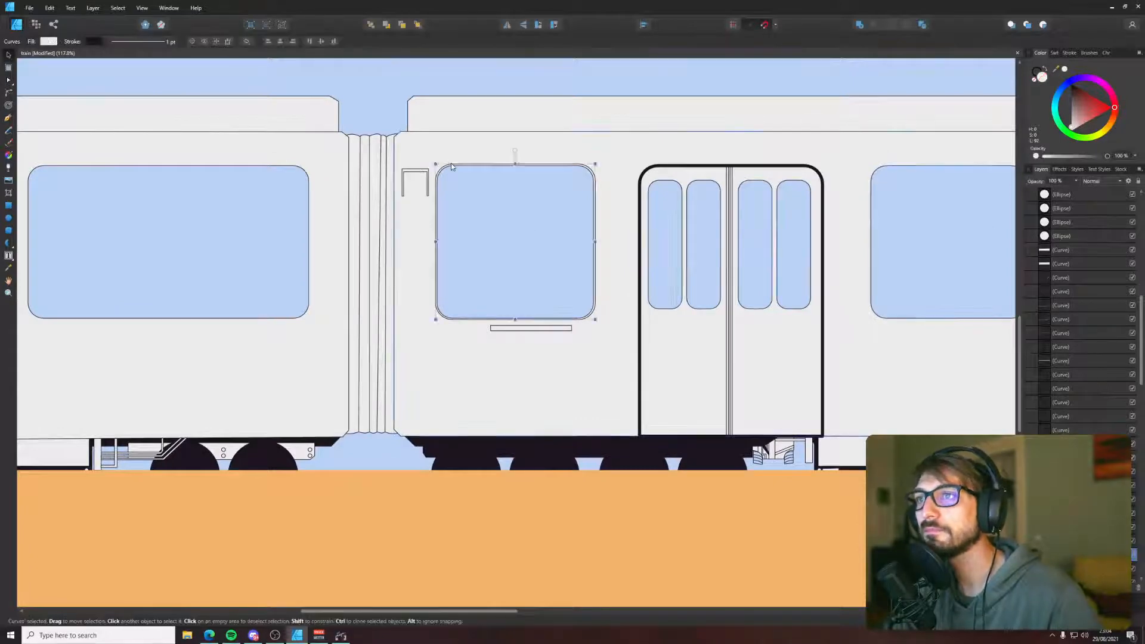
{"action": "left_click_drag", "start_coordinate": [449, 164], "coordinate": [440, 261]}
{"action": "scroll", "coordinate": [168, 181], "scroll_direction": "up", "scroll_amount": 1}
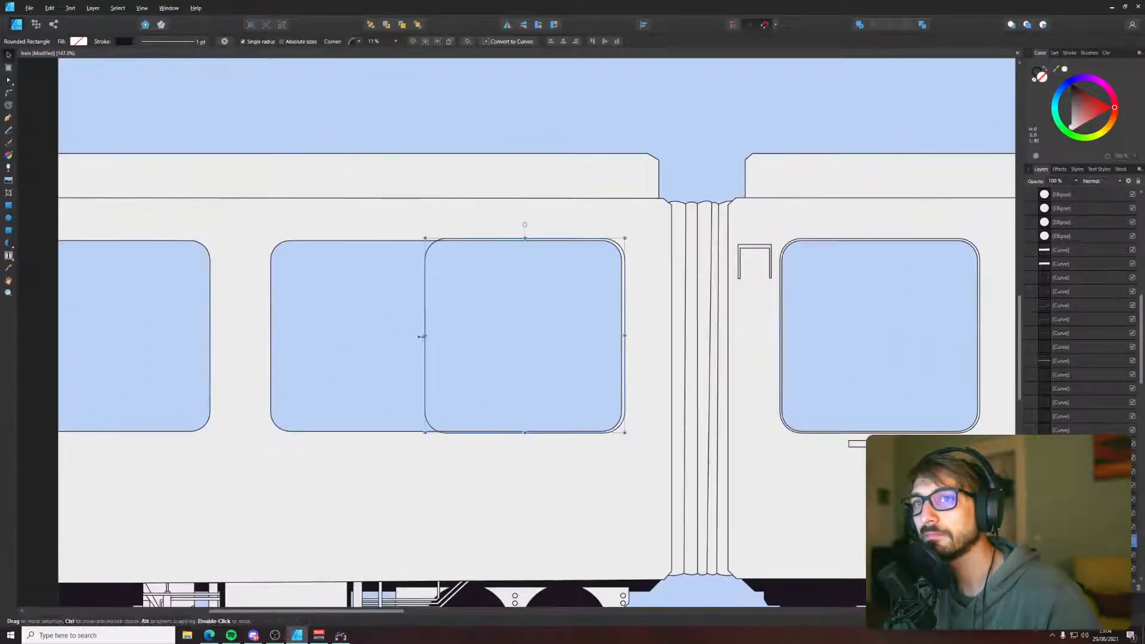
{"action": "left_click_drag", "start_coordinate": [425, 336], "coordinate": [266, 336]}
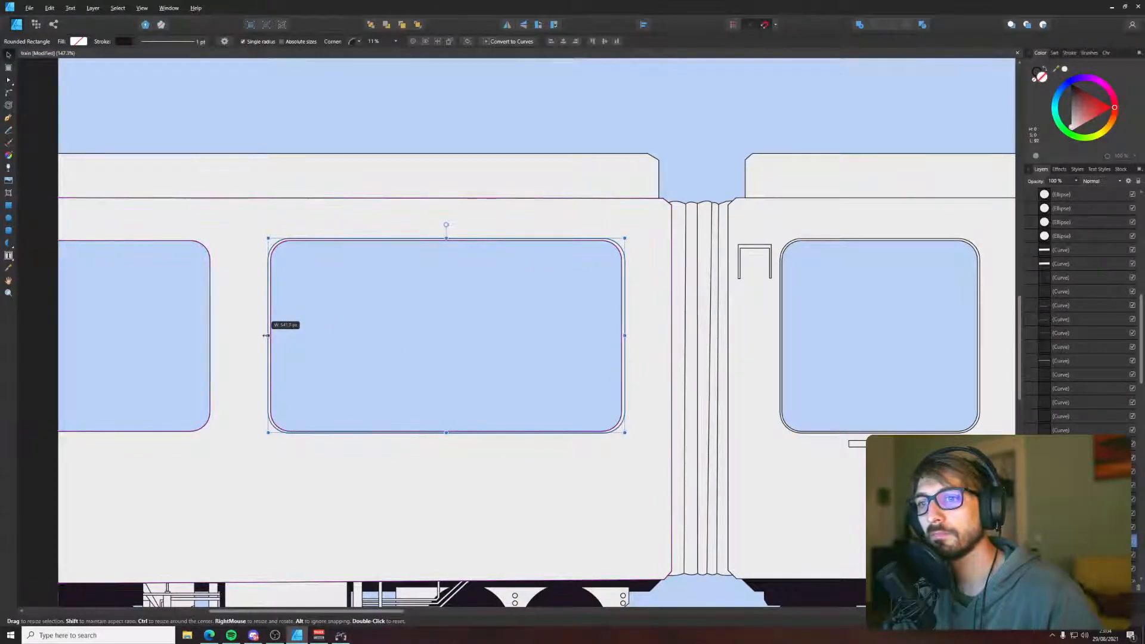
{"action": "scroll", "coordinate": [266, 335], "scroll_direction": "up", "scroll_amount": 4}
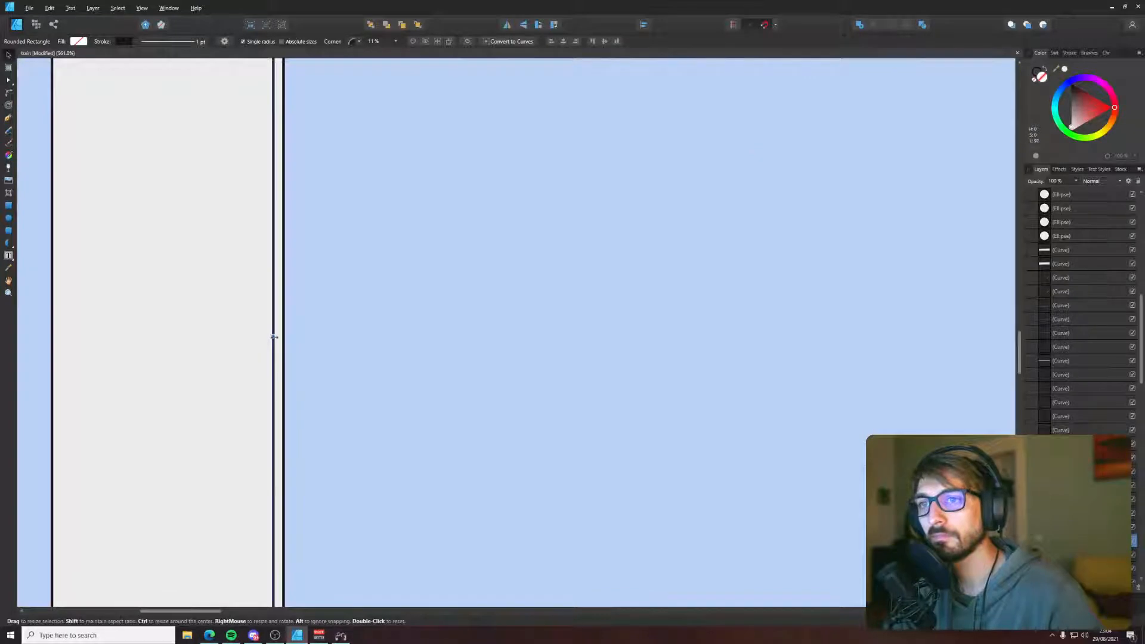
{"action": "left_click_drag", "start_coordinate": [274, 337], "coordinate": [273, 337]}
{"action": "scroll", "coordinate": [272, 337], "scroll_direction": "down", "scroll_amount": 4}
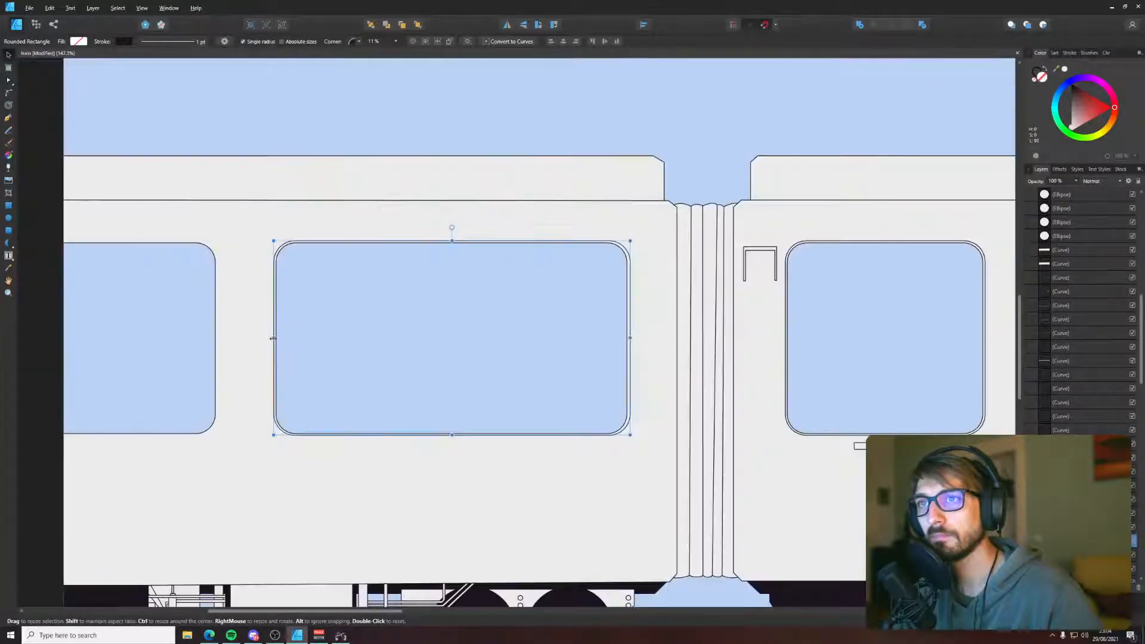
- Duplicate the wide window frame onto the partly visible window at the artboard's edge and clear the selection
{"action": "left_click_drag", "start_coordinate": [486, 217], "coordinate": [774, 236]}
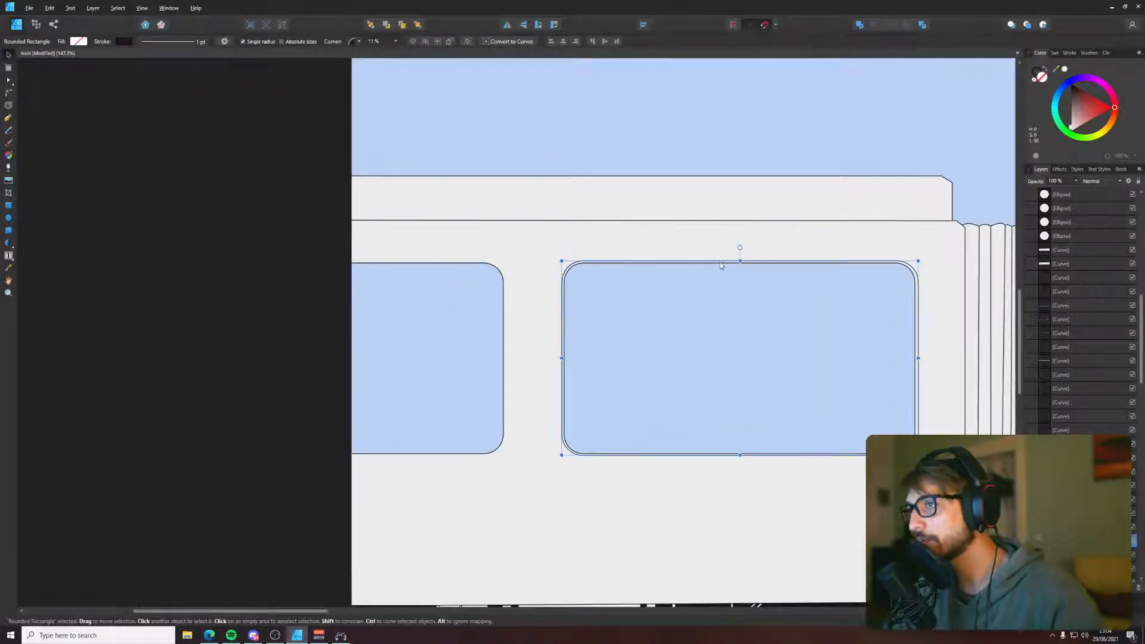
{"action": "left_click_drag", "start_coordinate": [722, 265], "coordinate": [309, 266]}
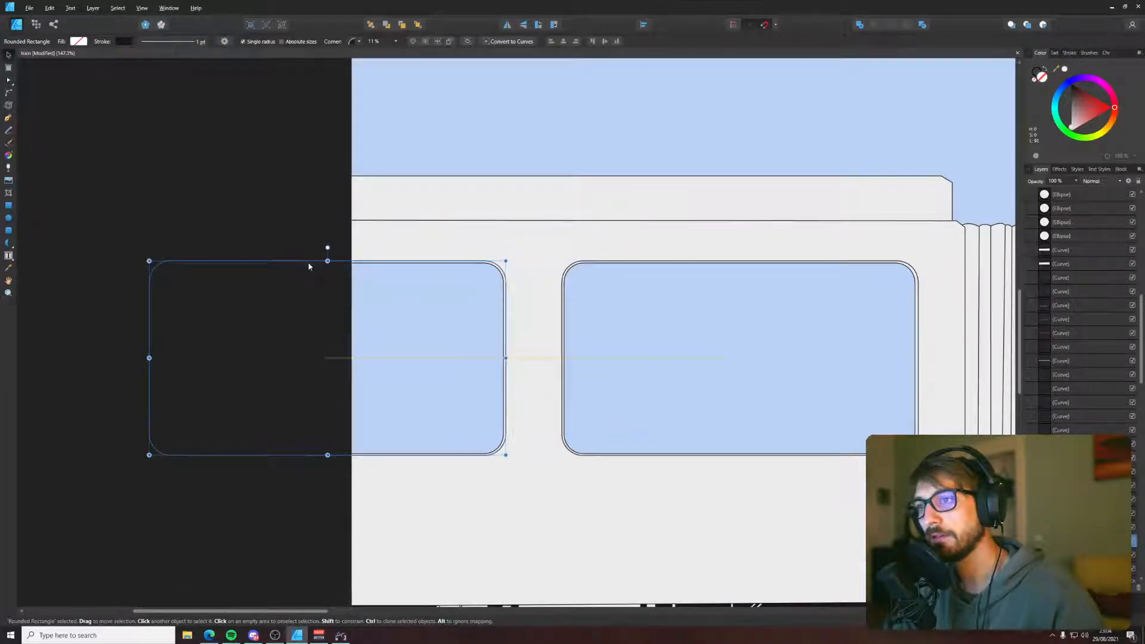
{"action": "left_click", "coordinate": [332, 216]}
- Duplicate the square window frame onto both windows between the double door and the cab, and place another copy over the narrow cab window
{"action": "scroll", "coordinate": [346, 226], "scroll_direction": "down", "scroll_amount": 5}
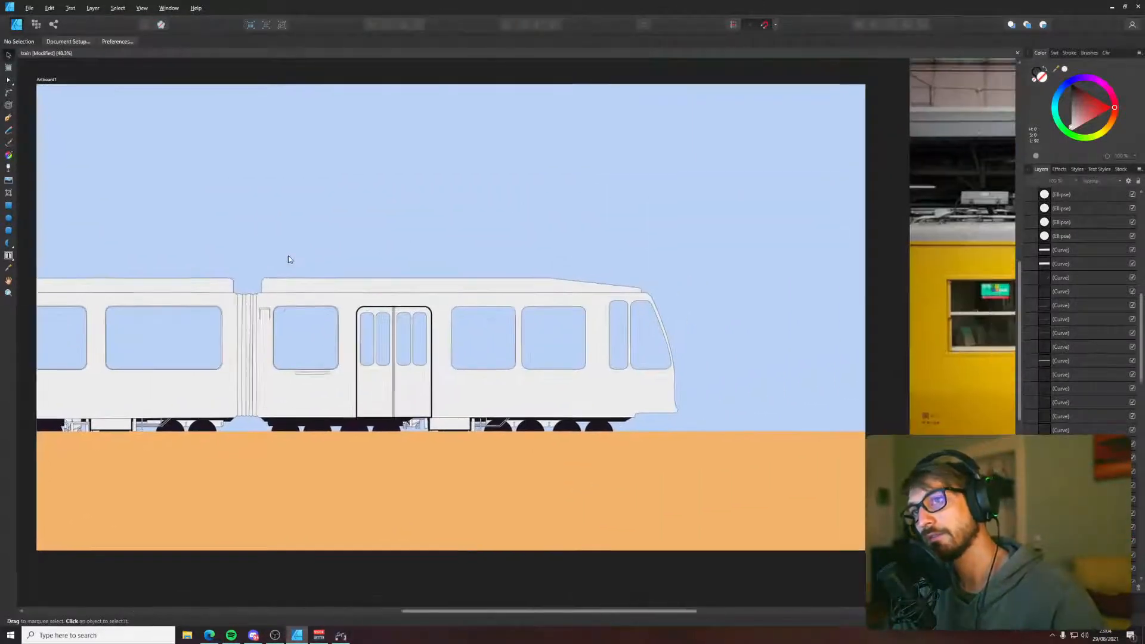
{"action": "scroll", "coordinate": [371, 352], "scroll_direction": "up", "scroll_amount": 5}
{"action": "left_click", "coordinate": [236, 217]}
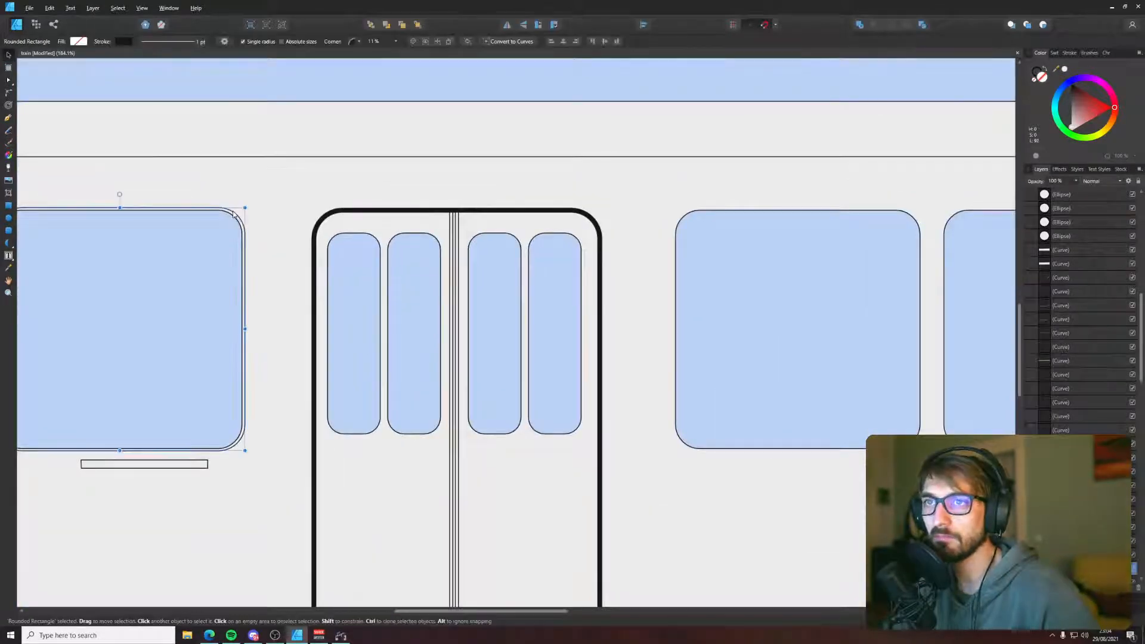
{"action": "left_click_drag", "start_coordinate": [232, 214], "coordinate": [424, 213]}
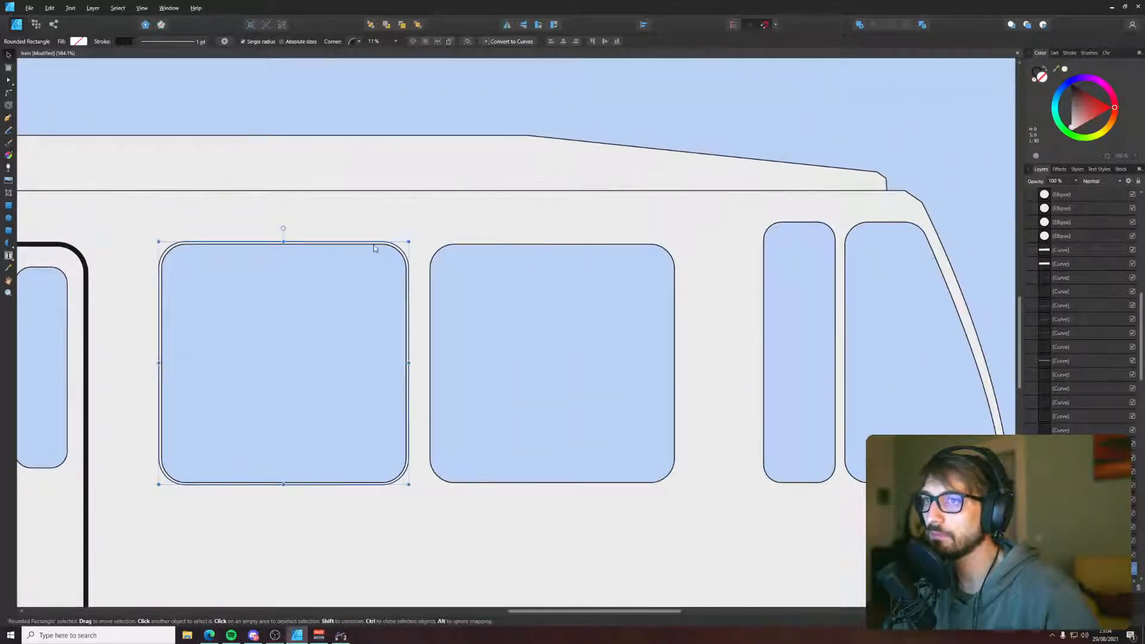
{"action": "mouse_move", "coordinate": [373, 242]}
{"action": "left_mouse_down"}
{"action": "mouse_move", "coordinate": [643, 236]}
{"action": "mouse_move", "coordinate": [376, 312]}
{"action": "mouse_move", "coordinate": [672, 270]}
{"action": "left_mouse_up"}
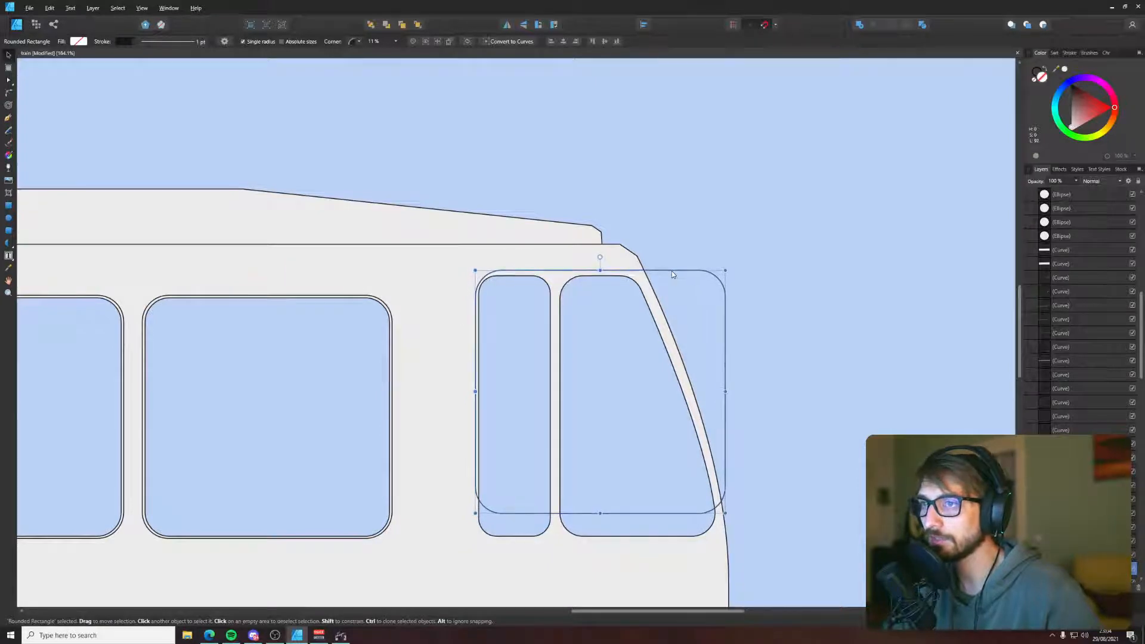
- Resize the frame copy to surround the narrow cab window and set its corner rounding to 27%
{"action": "left_click_drag", "start_coordinate": [725, 512], "coordinate": [551, 536]}
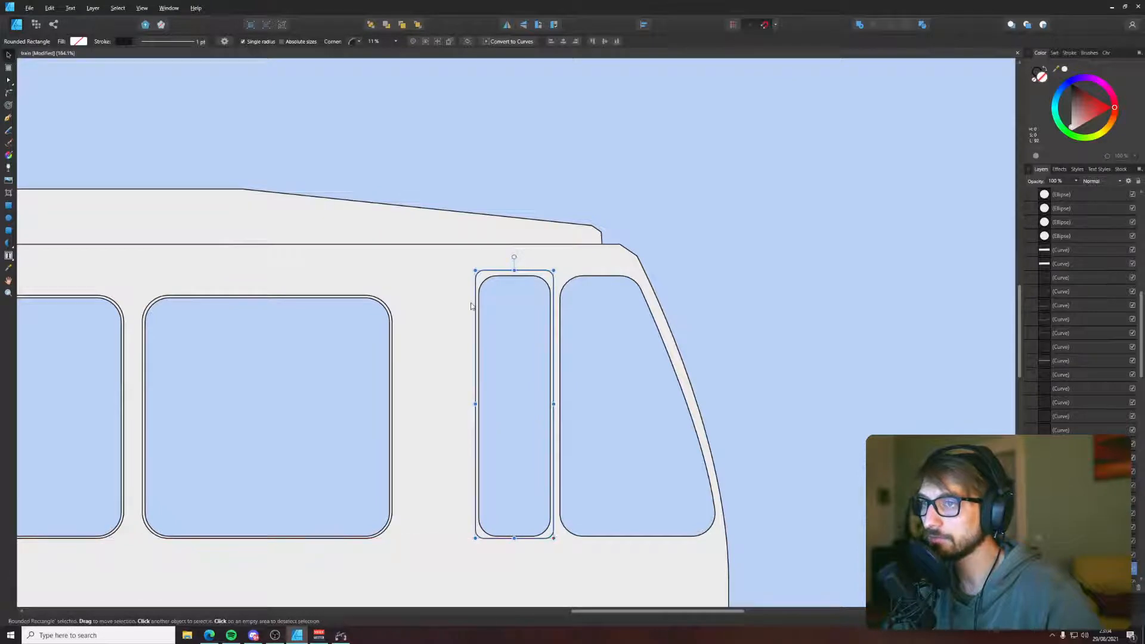
{"action": "scroll", "coordinate": [484, 283], "scroll_direction": "up", "scroll_amount": 2}
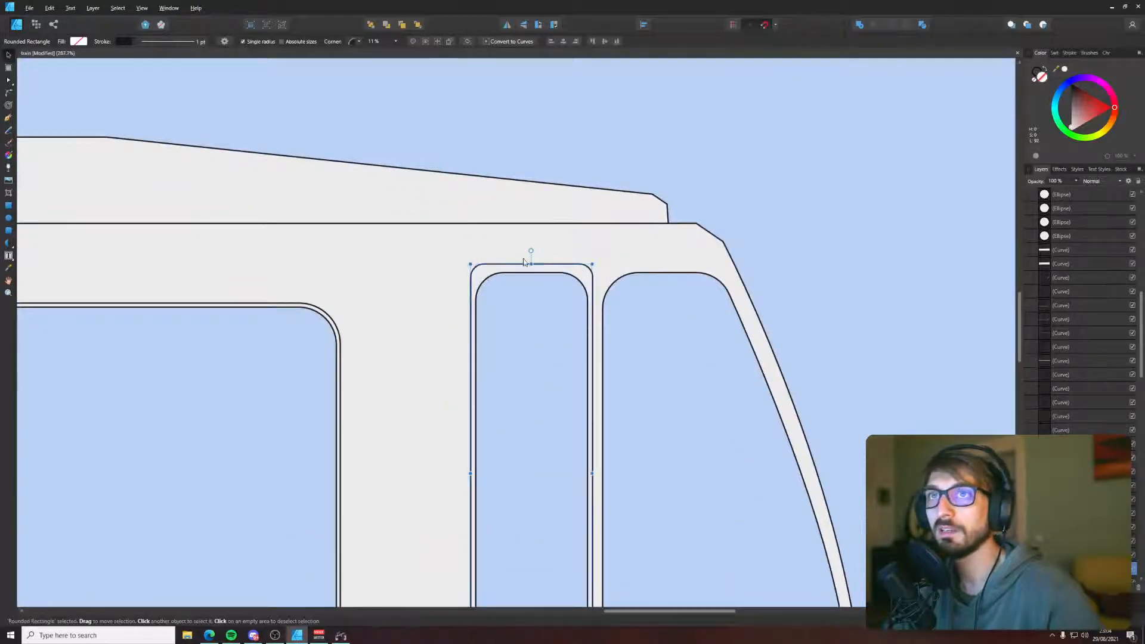
{"action": "left_click_drag", "start_coordinate": [471, 265], "coordinate": [530, 266]}
{"action": "key", "text": "ctrl+z"}
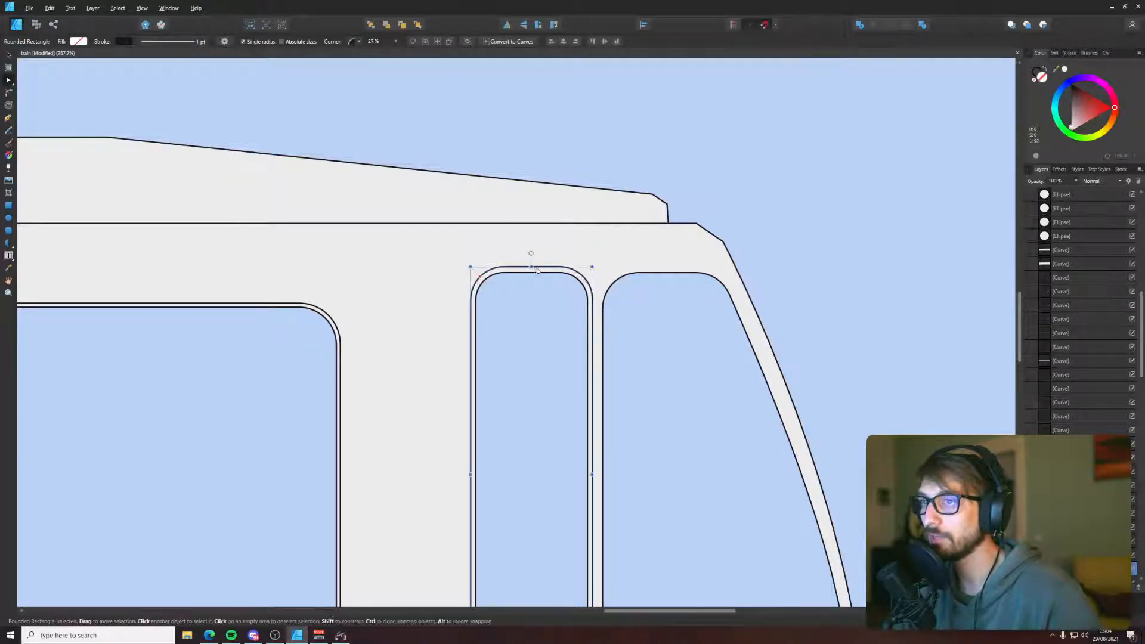
- Fine-tune the narrow cab window frame's top and bottom edges for an even gap around the opening, and clear the selection
{"action": "scroll", "coordinate": [533, 268], "scroll_direction": "up", "scroll_amount": 5}
{"action": "left_click", "coordinate": [535, 261]}
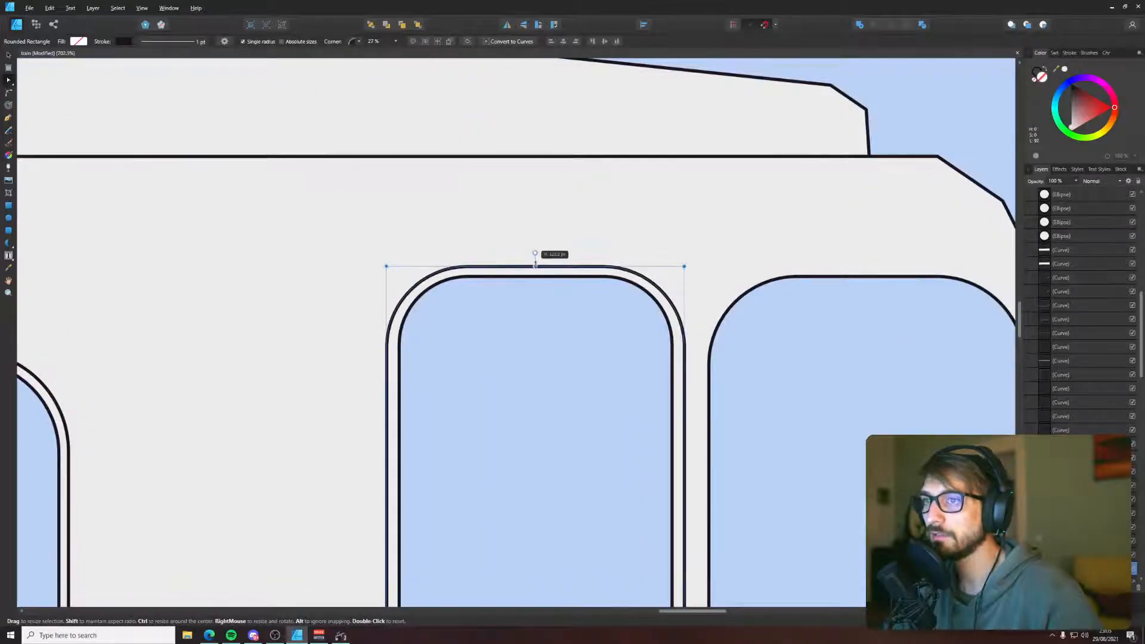
{"action": "scroll", "coordinate": [535, 260], "scroll_direction": "down", "scroll_amount": 5}
{"action": "scroll", "coordinate": [510, 555], "scroll_direction": "up", "scroll_amount": 5}
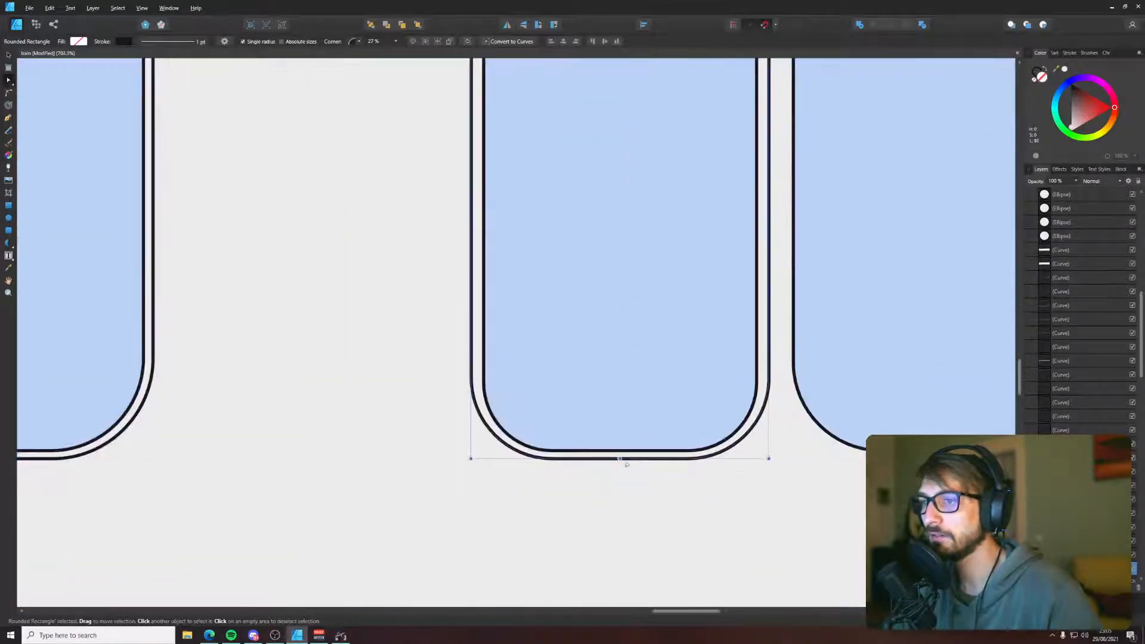
{"action": "left_click_drag", "start_coordinate": [620, 459], "coordinate": [621, 463]}
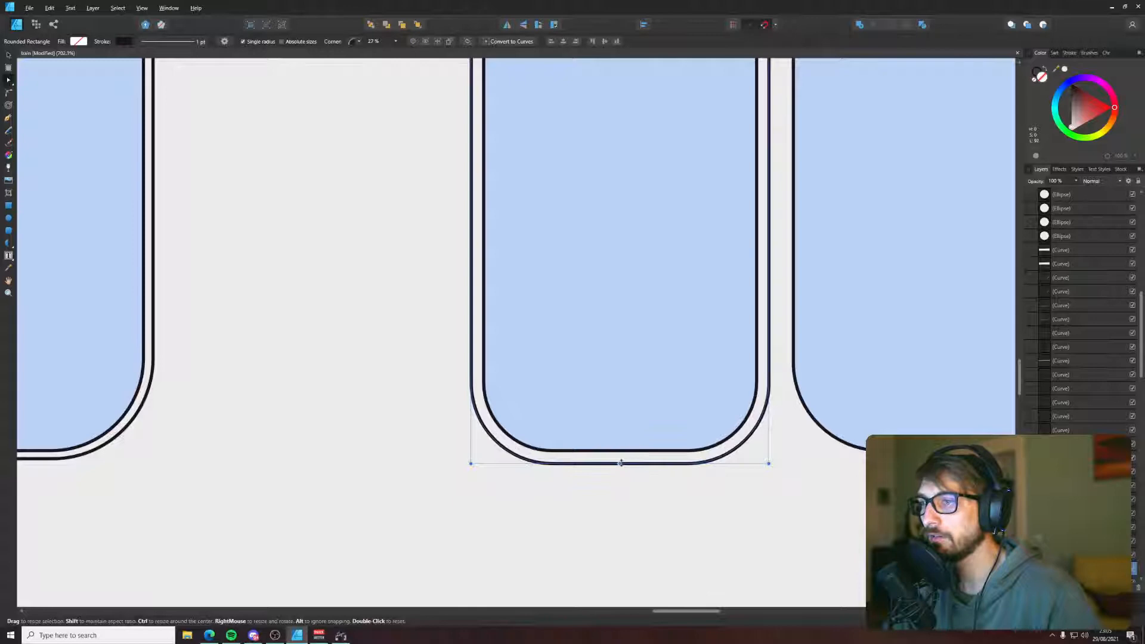
{"action": "left_click", "coordinate": [637, 492]}
- Draw a slim vertical handle with 25% rounded corners beside the double door's centre seam and duplicate it into a pair on each door leaf
{"action": "scroll", "coordinate": [638, 492], "scroll_direction": "down", "scroll_amount": 10}
{"action": "scroll", "coordinate": [793, 333], "scroll_direction": "down", "scroll_amount": 2}
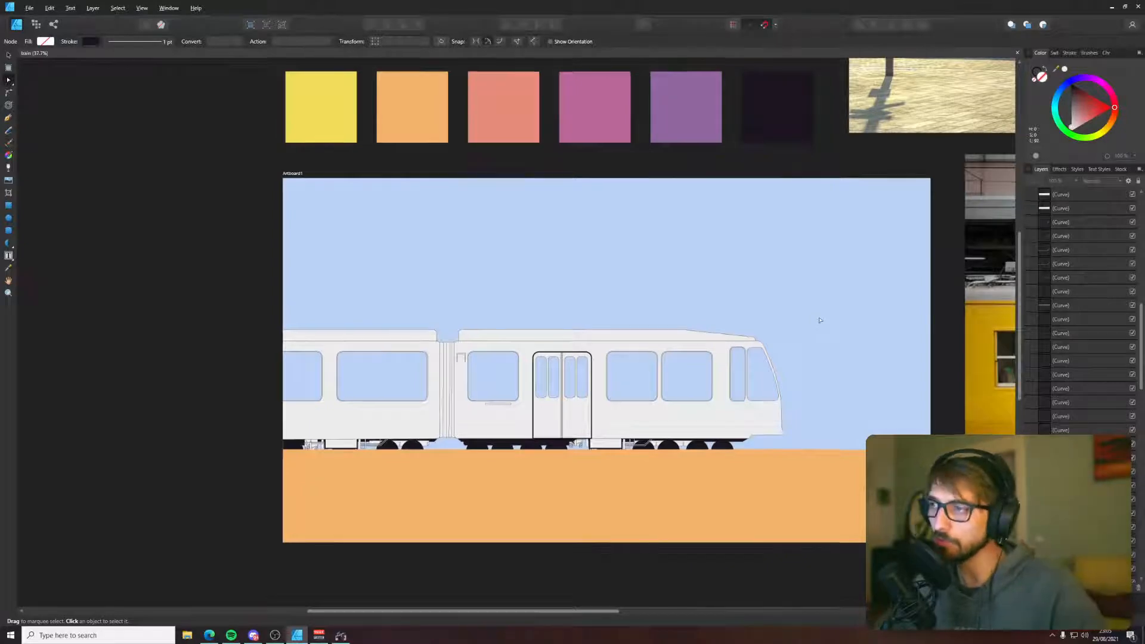
{"action": "scroll", "coordinate": [814, 322], "scroll_direction": "right", "scroll_amount": 5}
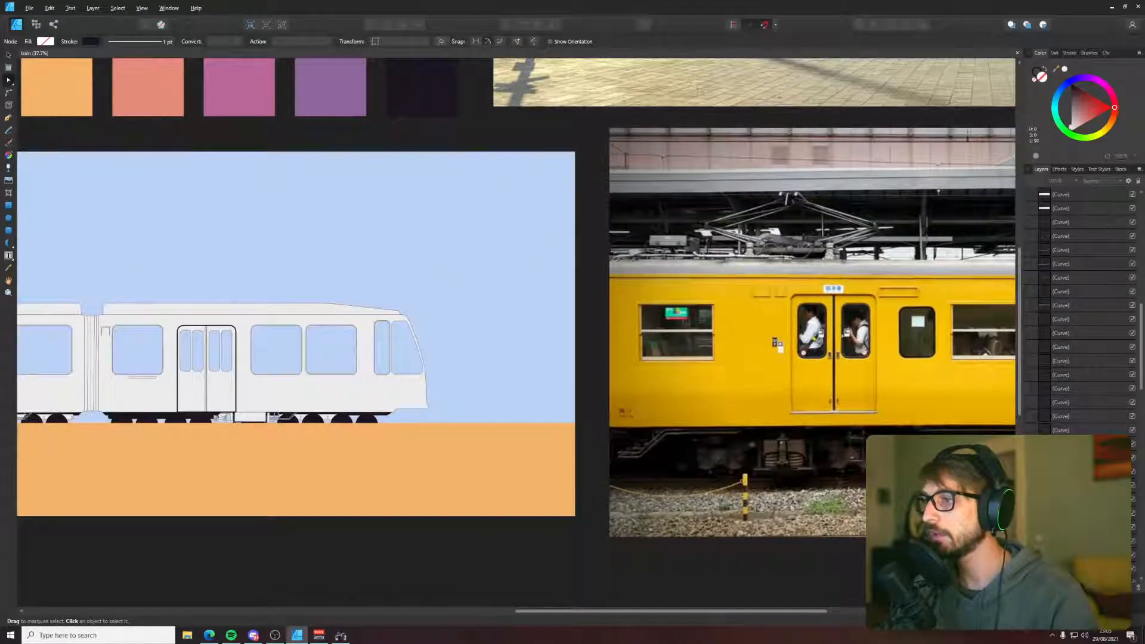
{"action": "scroll", "coordinate": [209, 380], "scroll_direction": "up", "scroll_amount": 8}
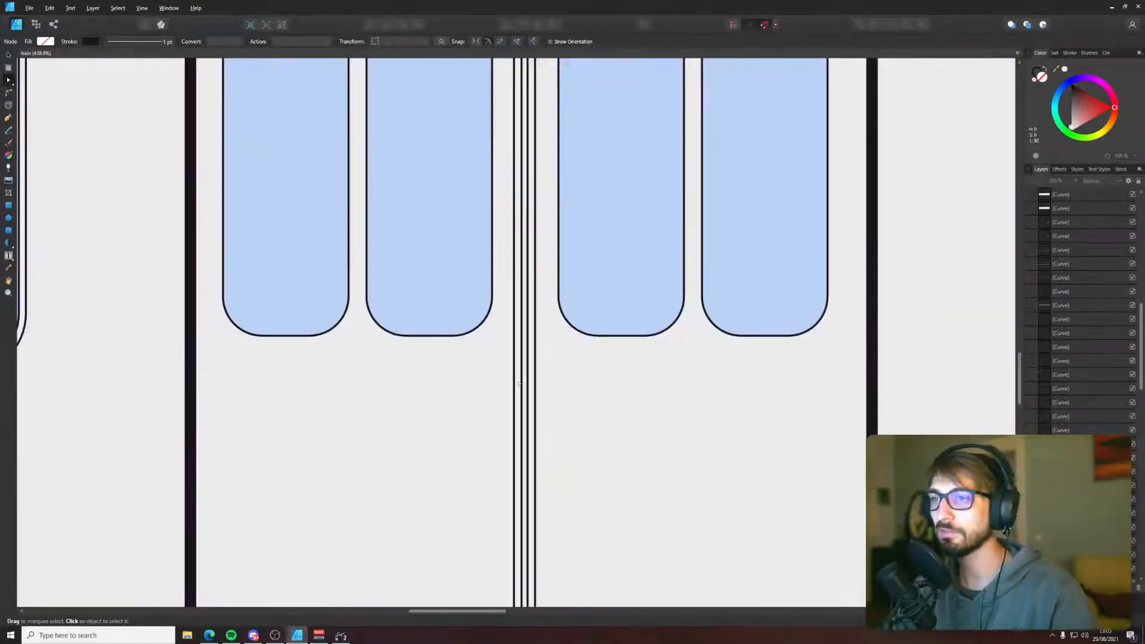
{"action": "left_click", "coordinate": [9, 206]}
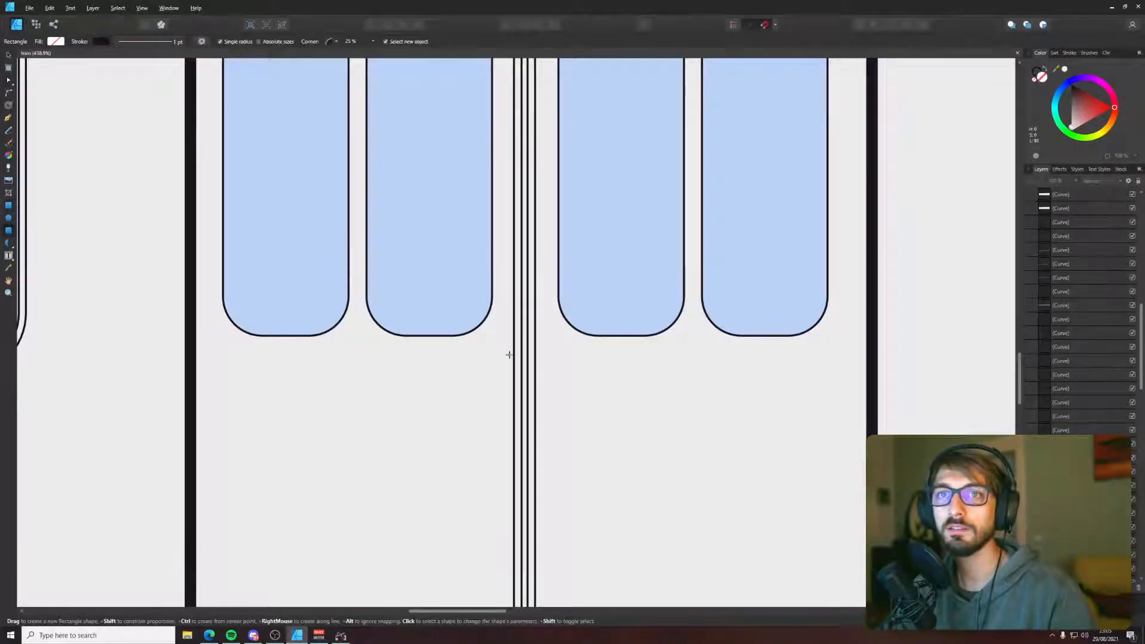
{"action": "mouse_move", "coordinate": [548, 366]}
{"action": "left_mouse_down"}
{"action": "mouse_move", "coordinate": [560, 406]}
{"action": "mouse_move", "coordinate": [577, 398]}
{"action": "mouse_move", "coordinate": [494, 393]}
{"action": "left_mouse_up"}
{"action": "left_click", "coordinate": [560, 396], "text": "shift"}
{"action": "left_click", "coordinate": [560, 397]}
{"action": "left_click", "coordinate": [570, 398], "text": "shift"}
{"action": "scroll", "coordinate": [492, 394], "scroll_direction": "up", "scroll_amount": 3}
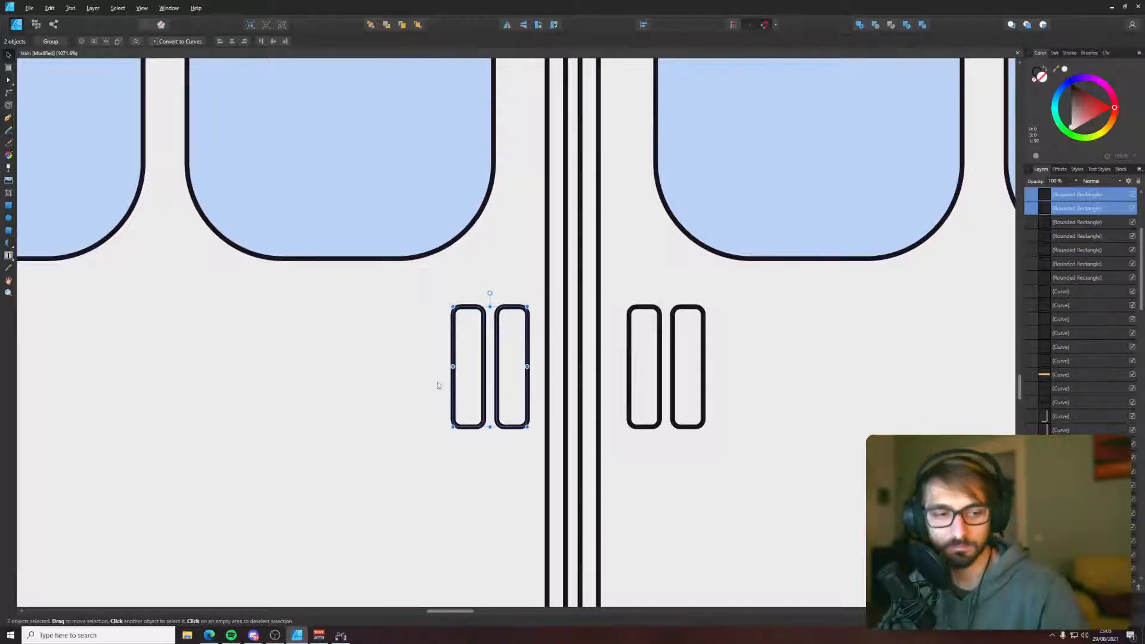
- Add a smaller inset rounded rectangle inside each of the four door handles and clear the selection
{"action": "left_click", "coordinate": [467, 307]}
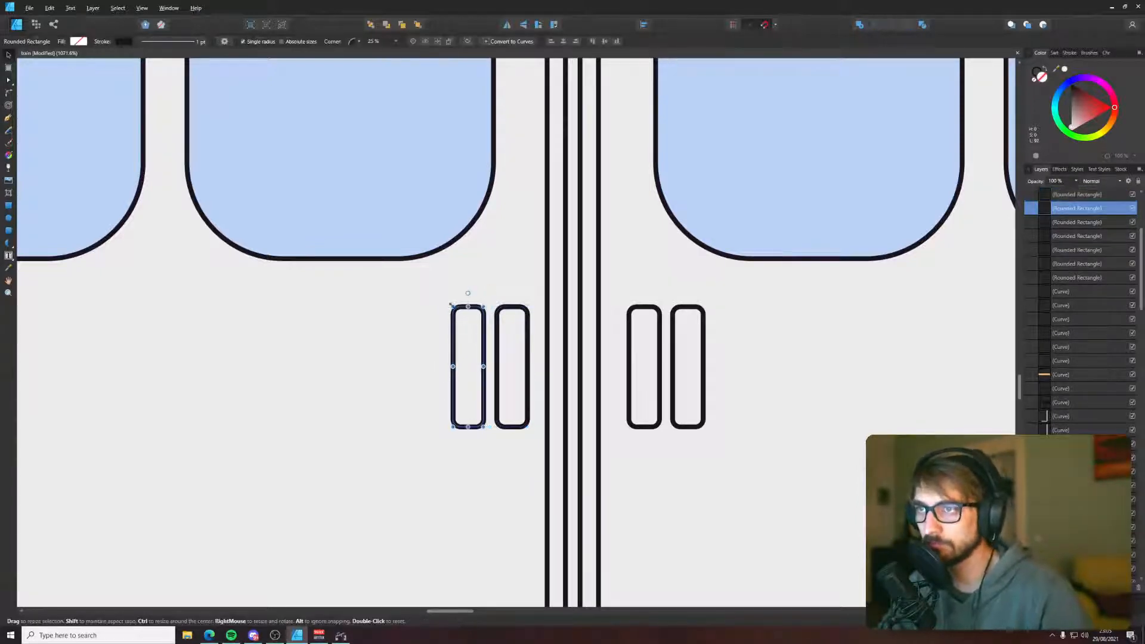
{"action": "mouse_move", "coordinate": [452, 307]}
{"action": "left_mouse_down"}
{"action": "mouse_move", "coordinate": [462, 332]}
{"action": "mouse_move", "coordinate": [463, 320]}
{"action": "mouse_move", "coordinate": [500, 312]}
{"action": "mouse_move", "coordinate": [652, 326]}
{"action": "left_mouse_up"}
{"action": "left_click", "coordinate": [495, 310]}
{"action": "left_click", "coordinate": [476, 327], "text": "shift"}
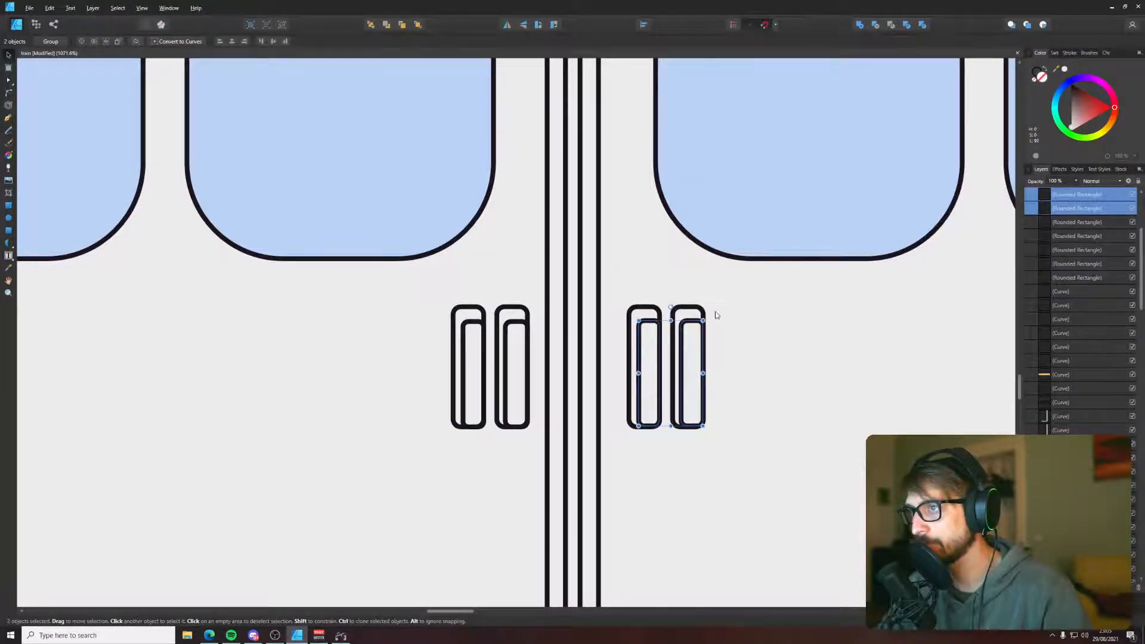
{"action": "key", "text": "ctrl+Return"}
{"action": "scroll", "coordinate": [724, 326], "scroll_direction": "down", "scroll_amount": 13}
{"action": "left_click", "coordinate": [736, 460]}
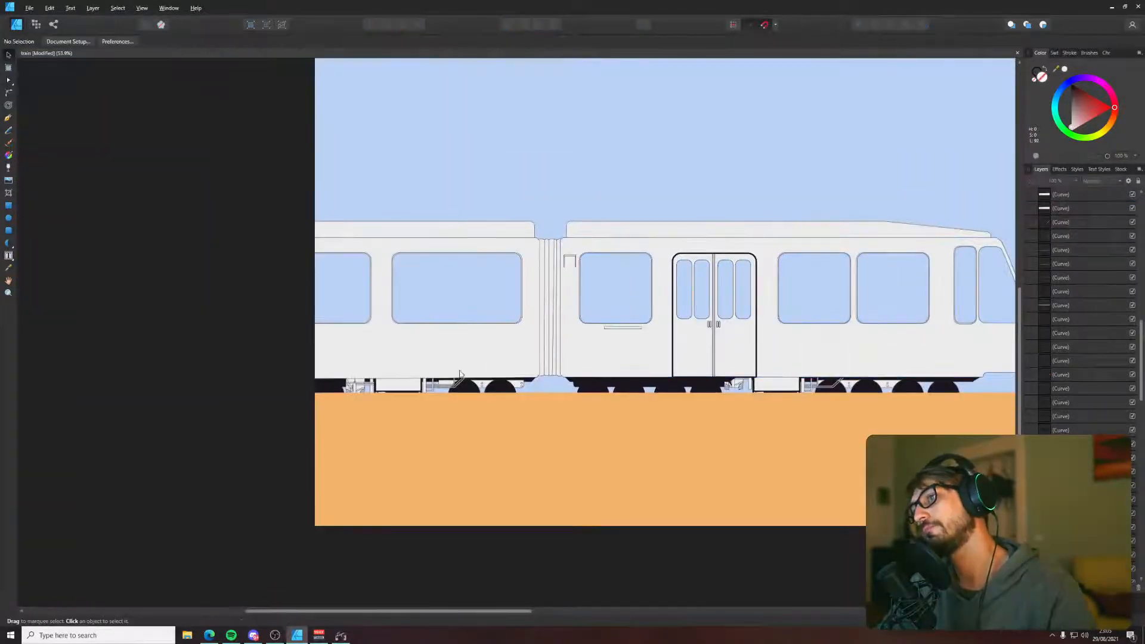
- Draw a flat rectangular block under the front end of the chassis, fill it with the dark chassis colour, and clear the selection
{"action": "scroll", "coordinate": [725, 323], "scroll_direction": "up", "scroll_amount": 1}
{"action": "left_click_drag", "start_coordinate": [725, 322], "coordinate": [489, 366]}
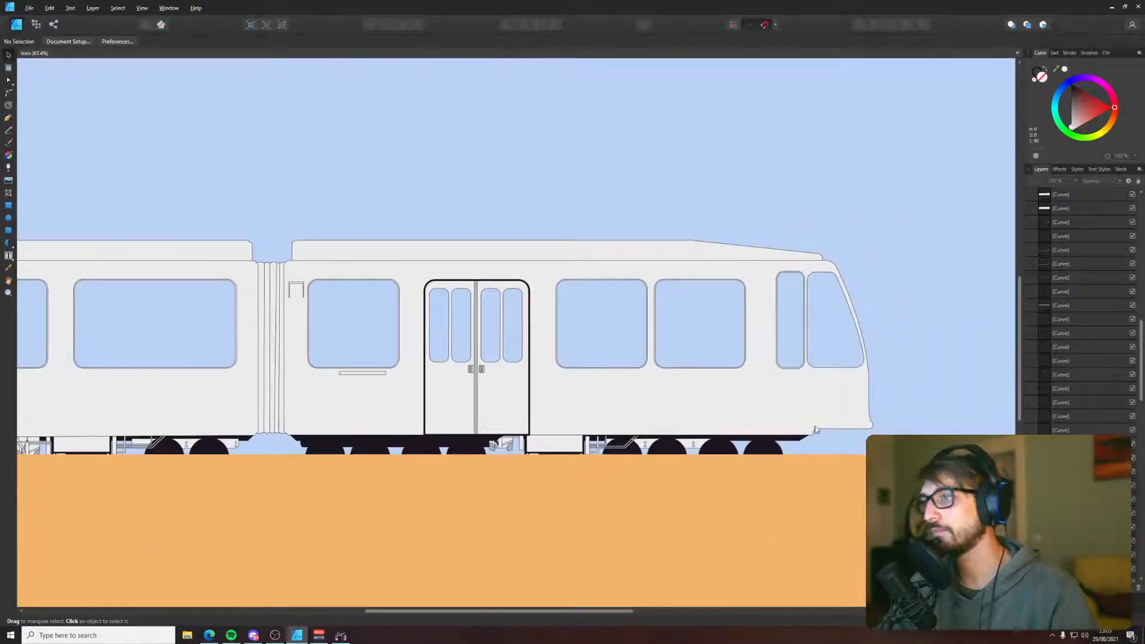
{"action": "scroll", "coordinate": [816, 429], "scroll_direction": "up", "scroll_amount": 3}
{"action": "key", "text": "p"}
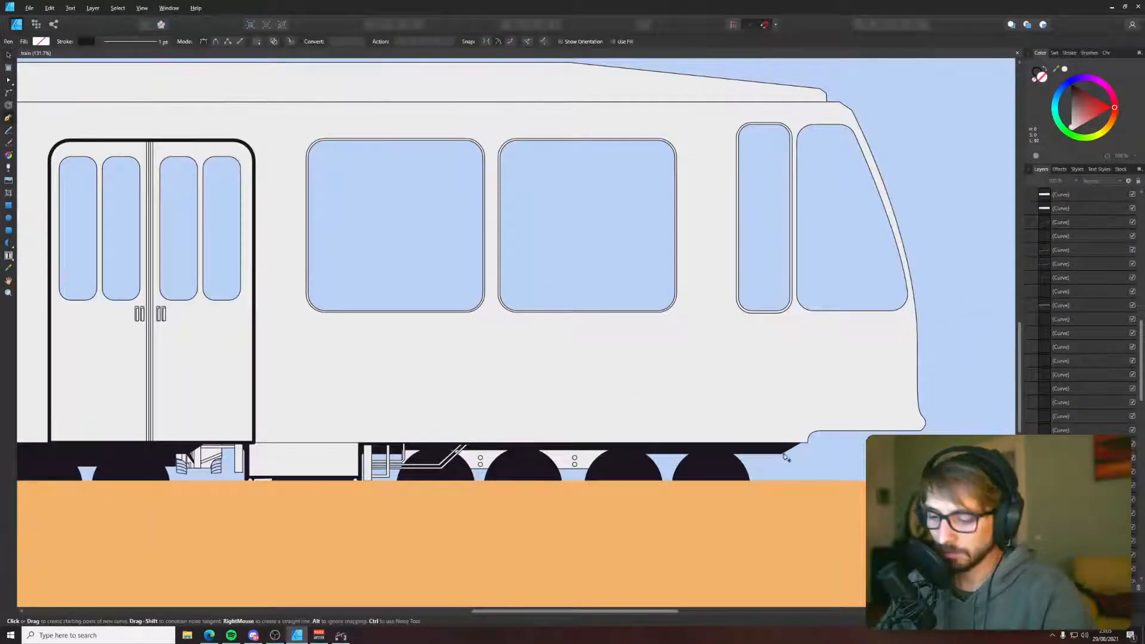
{"action": "left_click", "coordinate": [779, 452]}
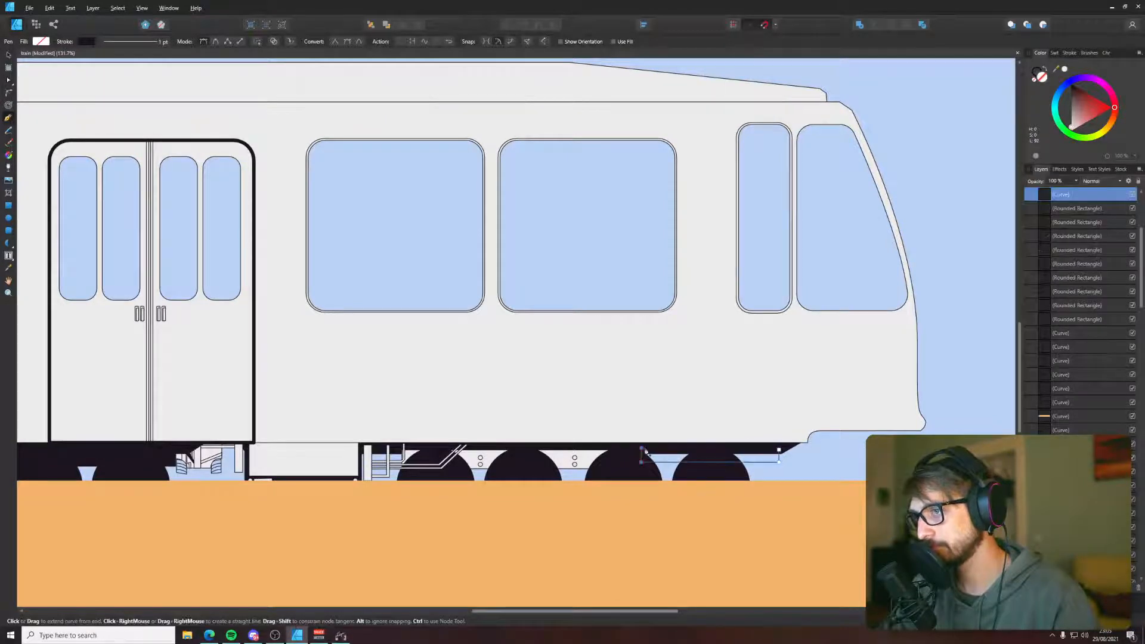
{"action": "left_click", "coordinate": [643, 451]}
{"action": "key", "text": "i"}
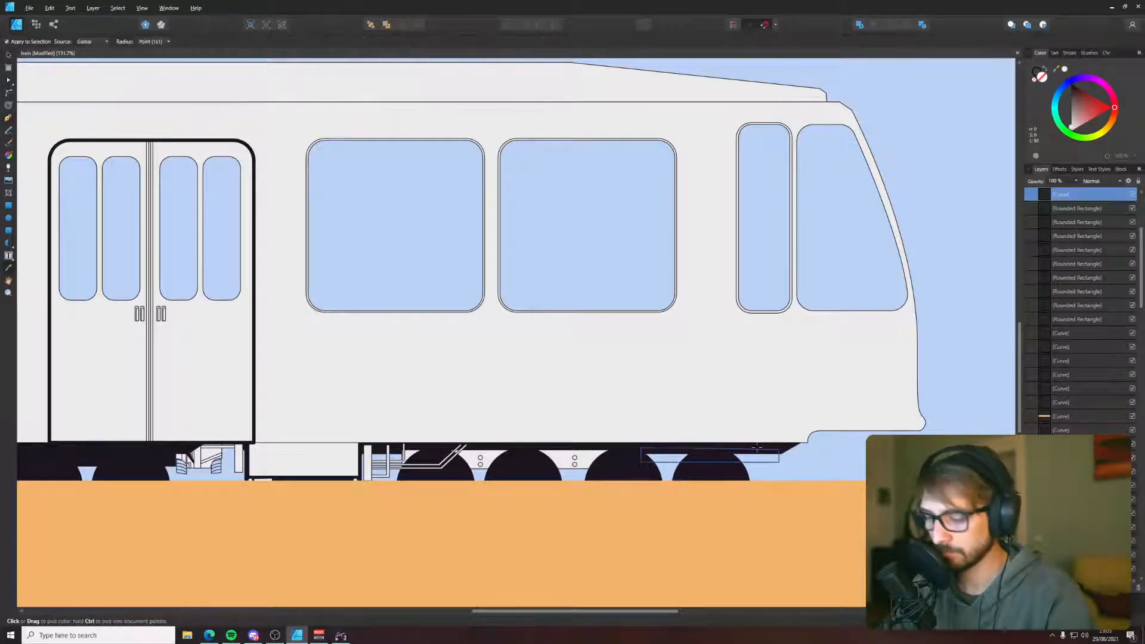
{"action": "left_click", "coordinate": [756, 447]}
{"action": "key", "text": "v"}
{"action": "left_click", "coordinate": [775, 475]}
{"action": "scroll", "coordinate": [774, 476], "scroll_direction": "up", "scroll_amount": 3}
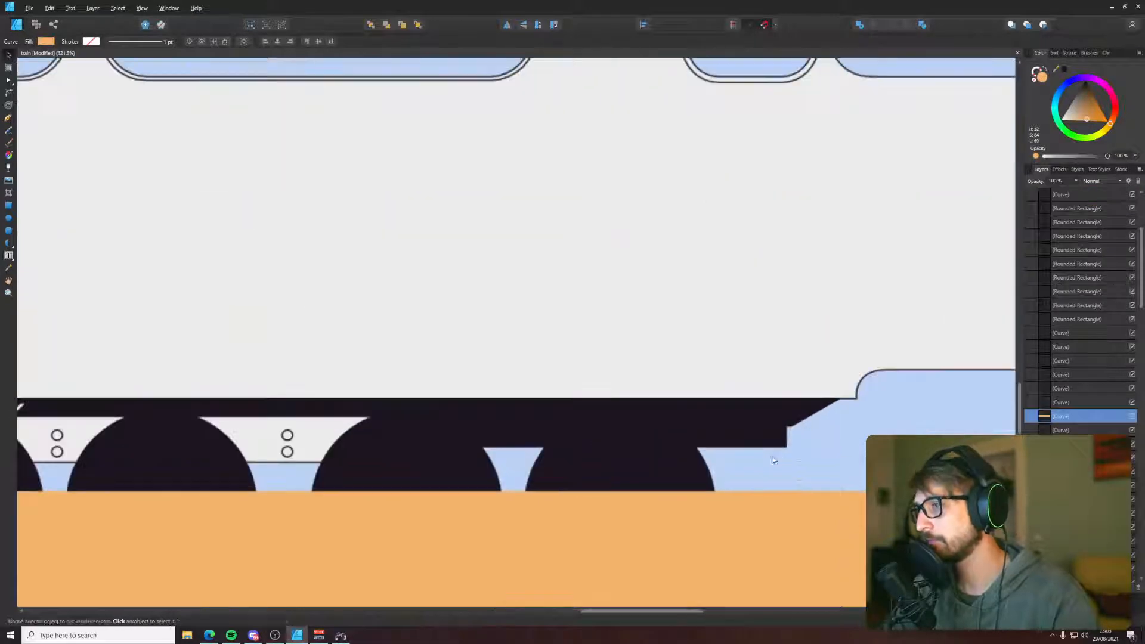
{"action": "left_click", "coordinate": [772, 438]}
{"action": "left_click", "coordinate": [833, 437]}
{"action": "left_click_drag", "start_coordinate": [834, 437], "coordinate": [524, 463]}
- Check the tram reference photos and outline a thin horizontal strip with a slanted rear end on the lower cab body, starting at the nose
{"action": "key", "text": "p"}
{"action": "scroll", "coordinate": [524, 464], "scroll_direction": "down", "scroll_amount": 7}
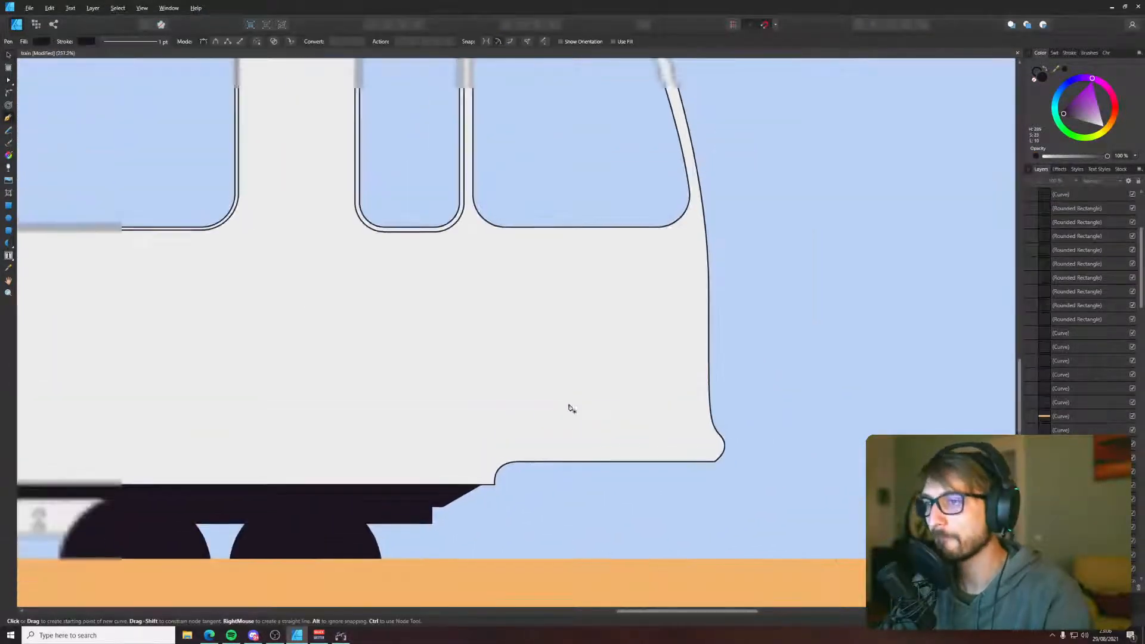
{"action": "scroll", "coordinate": [808, 294], "scroll_direction": "up", "scroll_amount": 4}
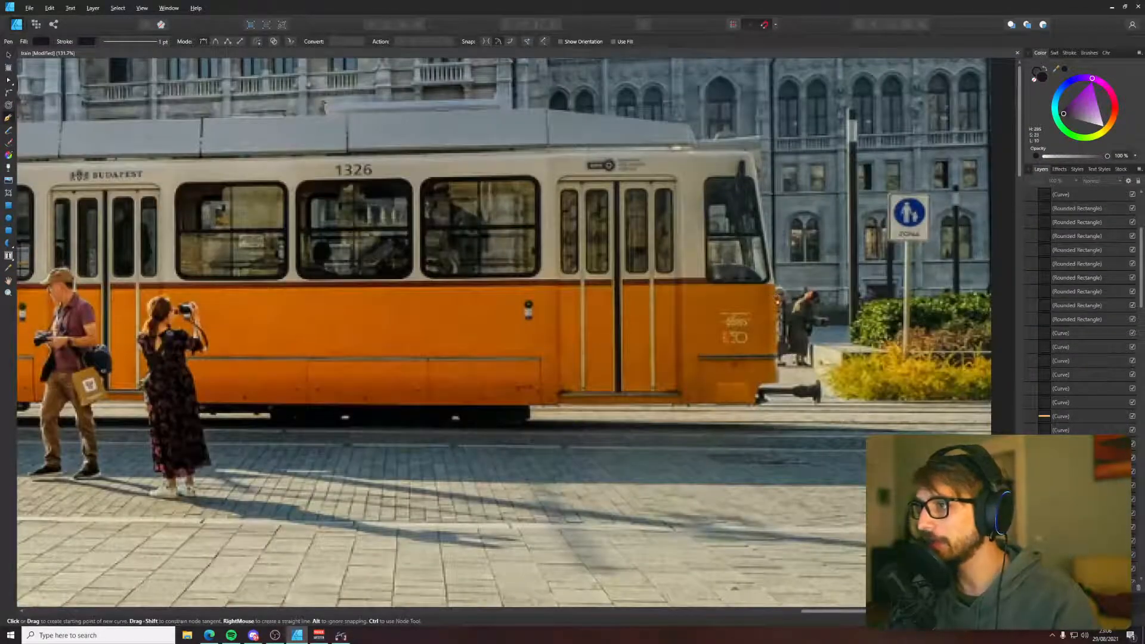
{"action": "scroll", "coordinate": [745, 346], "scroll_direction": "down", "scroll_amount": 3}
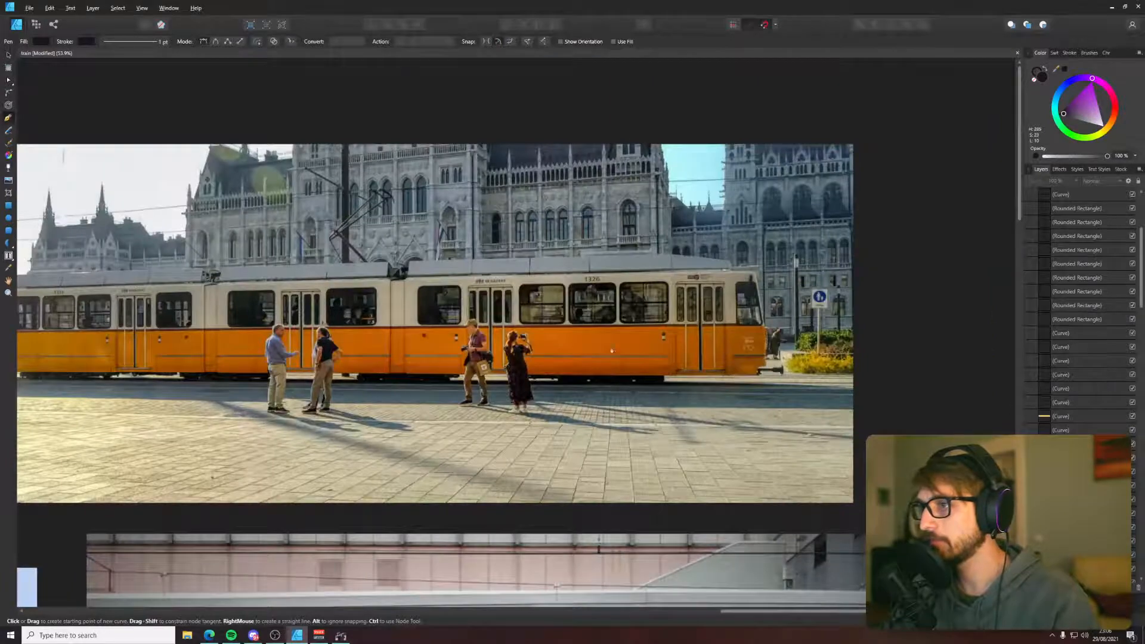
{"action": "left_click_drag", "start_coordinate": [358, 412], "coordinate": [820, 180]}
{"action": "left_click_drag", "start_coordinate": [359, 508], "coordinate": [754, 209]}
{"action": "scroll", "coordinate": [701, 365], "scroll_direction": "up", "scroll_amount": 6}
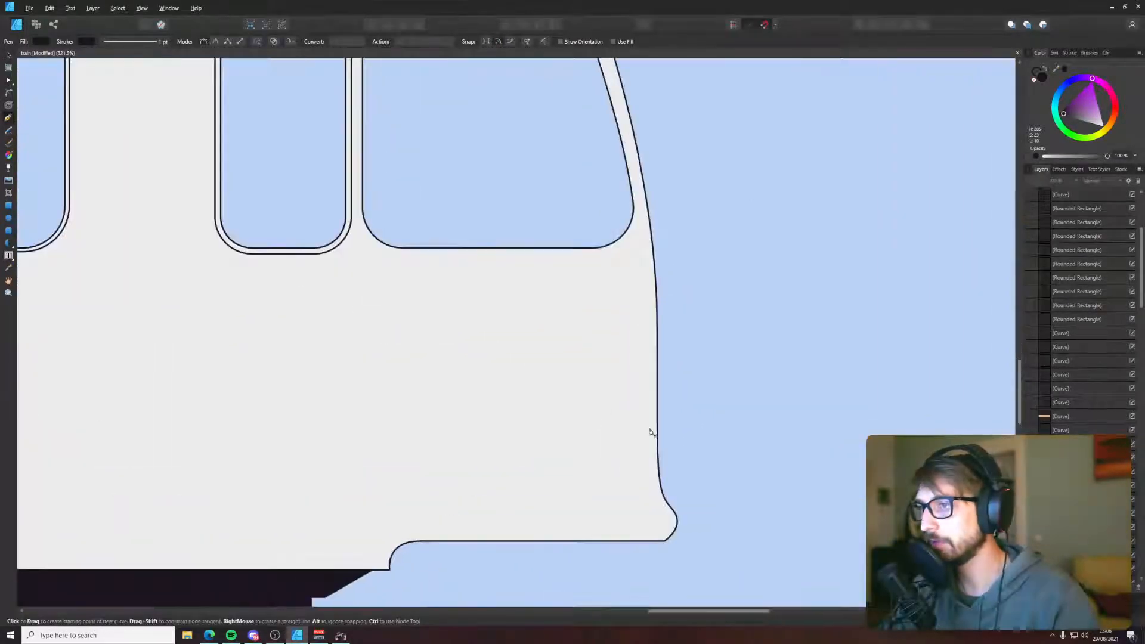
{"action": "left_click", "coordinate": [658, 413]}
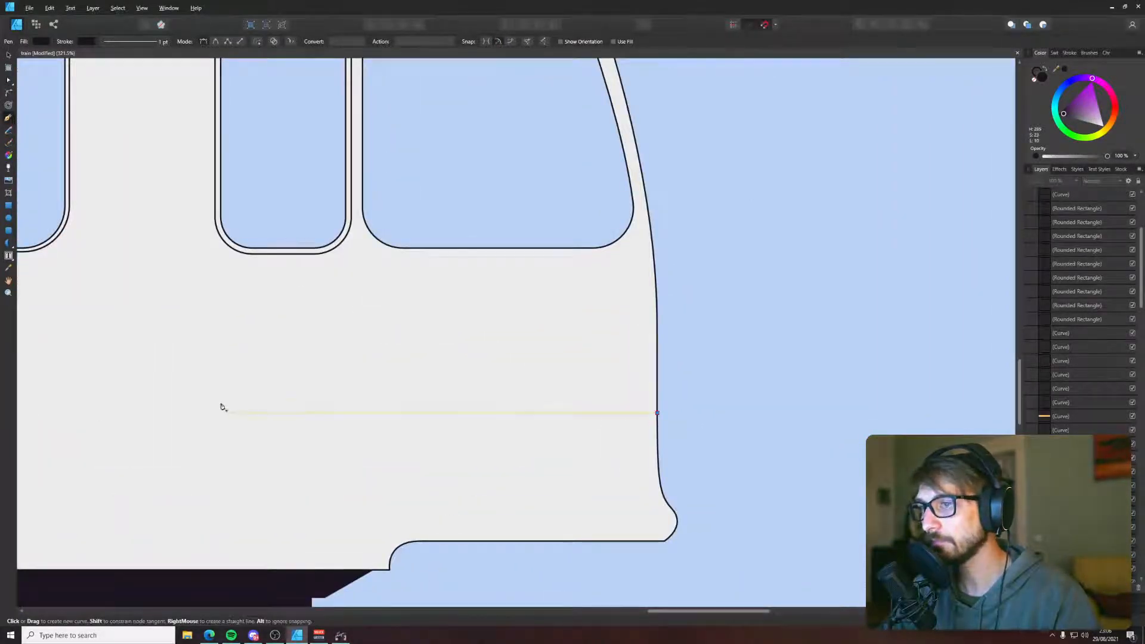
{"action": "left_click", "coordinate": [252, 413]}
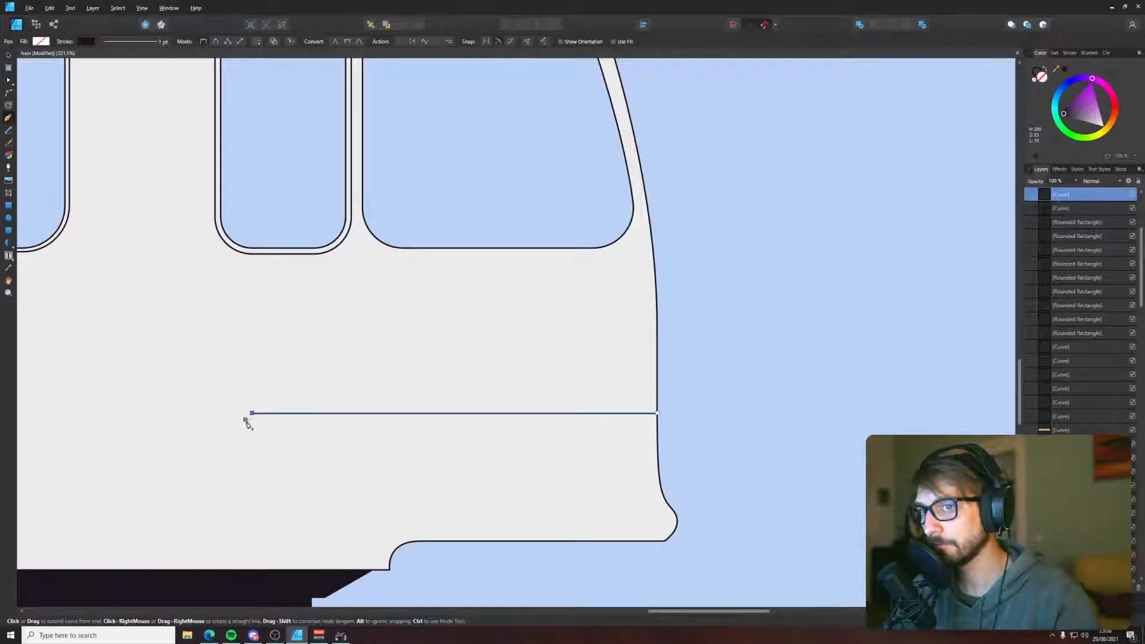
{"action": "left_click", "coordinate": [245, 419]}
- Extend the strip's front end slightly past the nose outline and fill it with the light body colour
{"action": "key", "text": "a"}
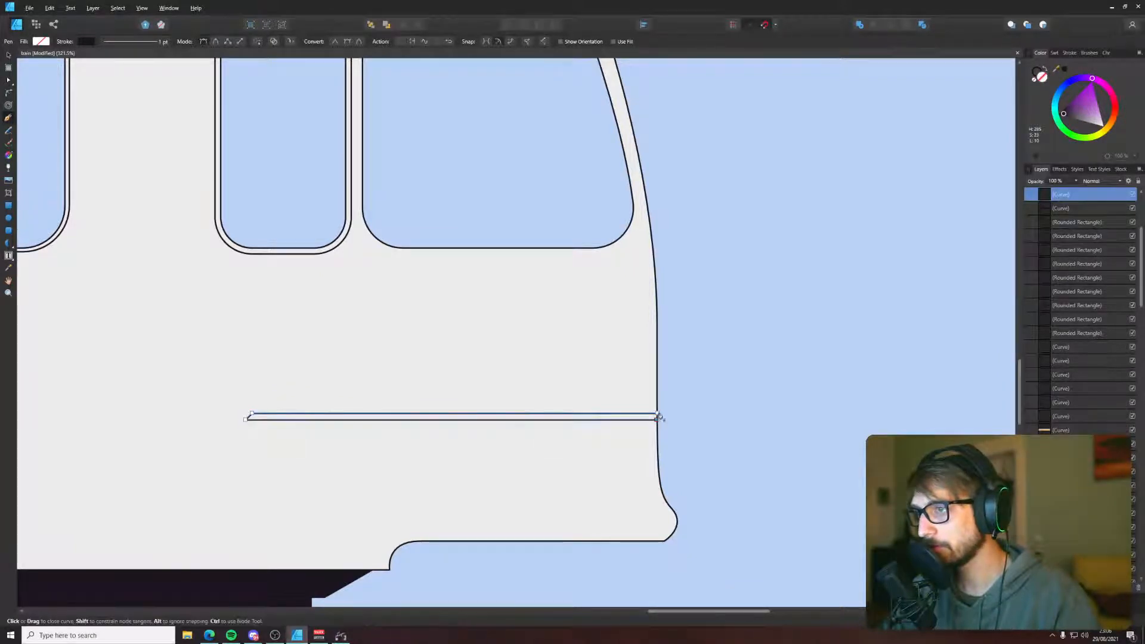
{"action": "scroll", "coordinate": [658, 422], "scroll_direction": "up", "scroll_amount": 8}
{"action": "left_click_drag", "start_coordinate": [630, 434], "coordinate": [649, 398]}
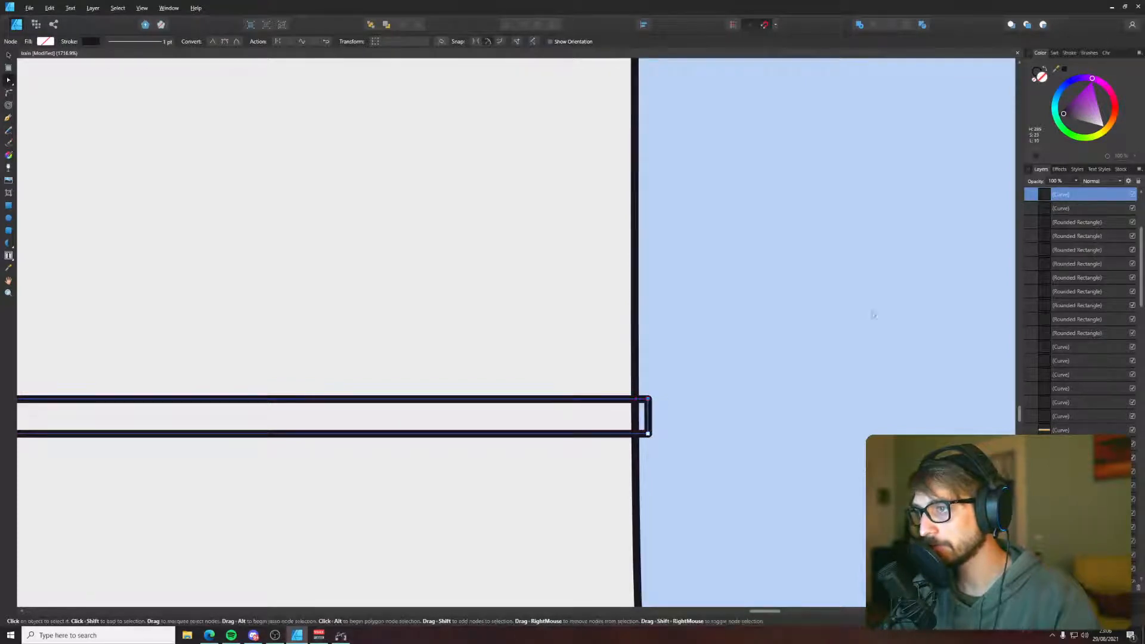
{"action": "key", "text": "v"}
- Duplicate the strip just below the original, stretch the copy slightly farther toward the rear, and clear the selection
{"action": "scroll", "coordinate": [693, 350], "scroll_direction": "down", "scroll_amount": 5}
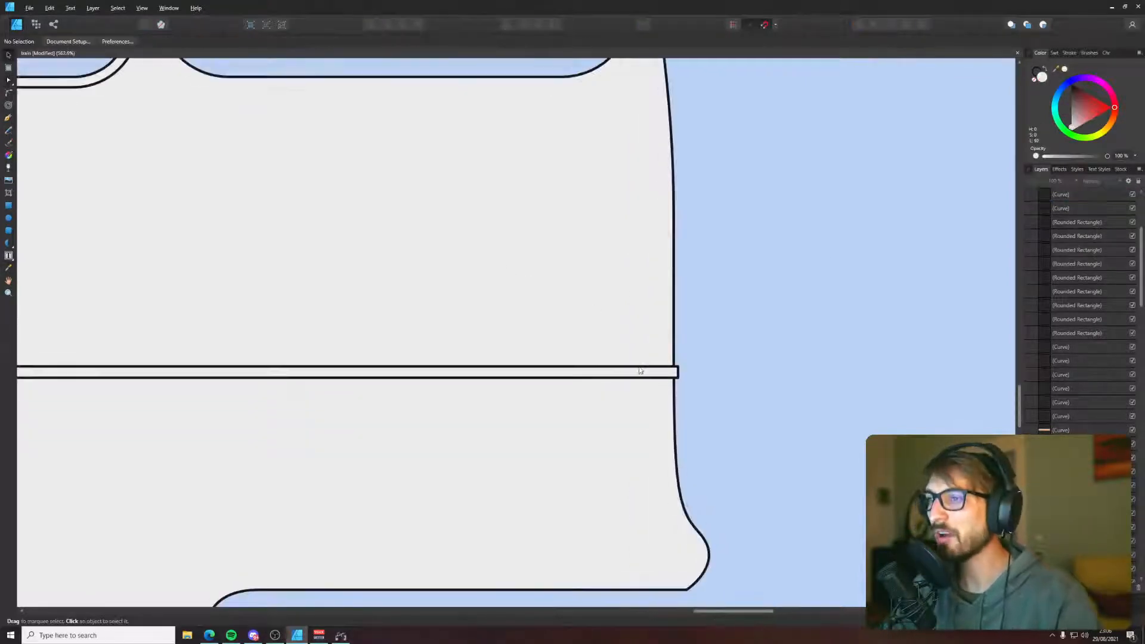
{"action": "left_click_drag", "start_coordinate": [629, 374], "coordinate": [631, 390]}
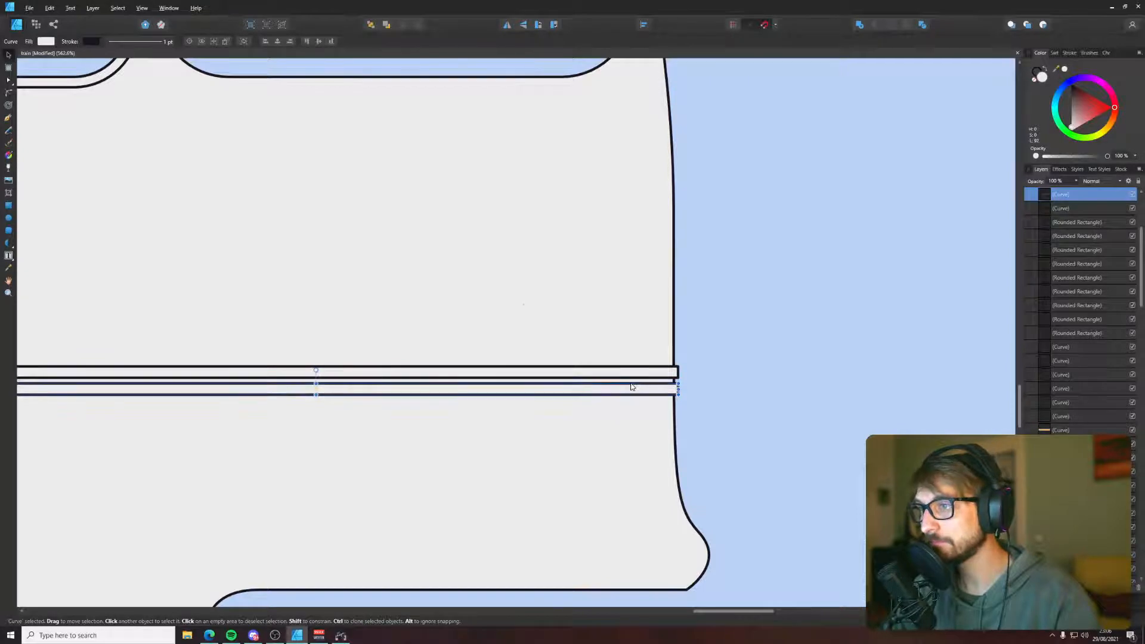
{"action": "scroll", "coordinate": [690, 345], "scroll_direction": "up", "scroll_amount": 5}
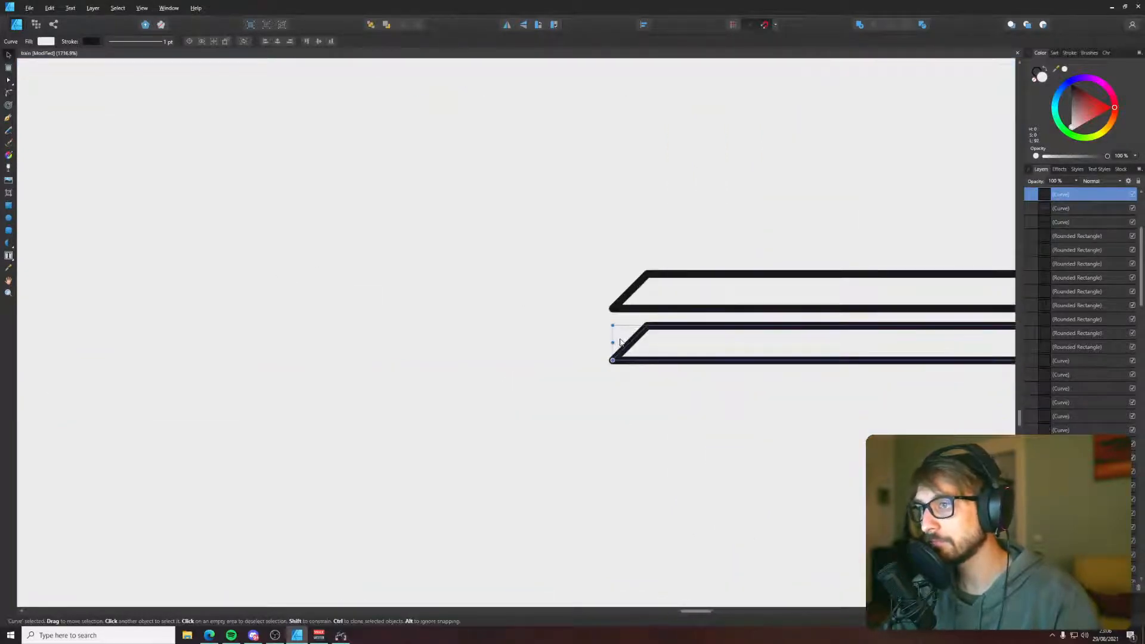
{"action": "left_click_drag", "start_coordinate": [604, 342], "coordinate": [558, 341]}
{"action": "scroll", "coordinate": [596, 323], "scroll_direction": "down", "scroll_amount": 12}
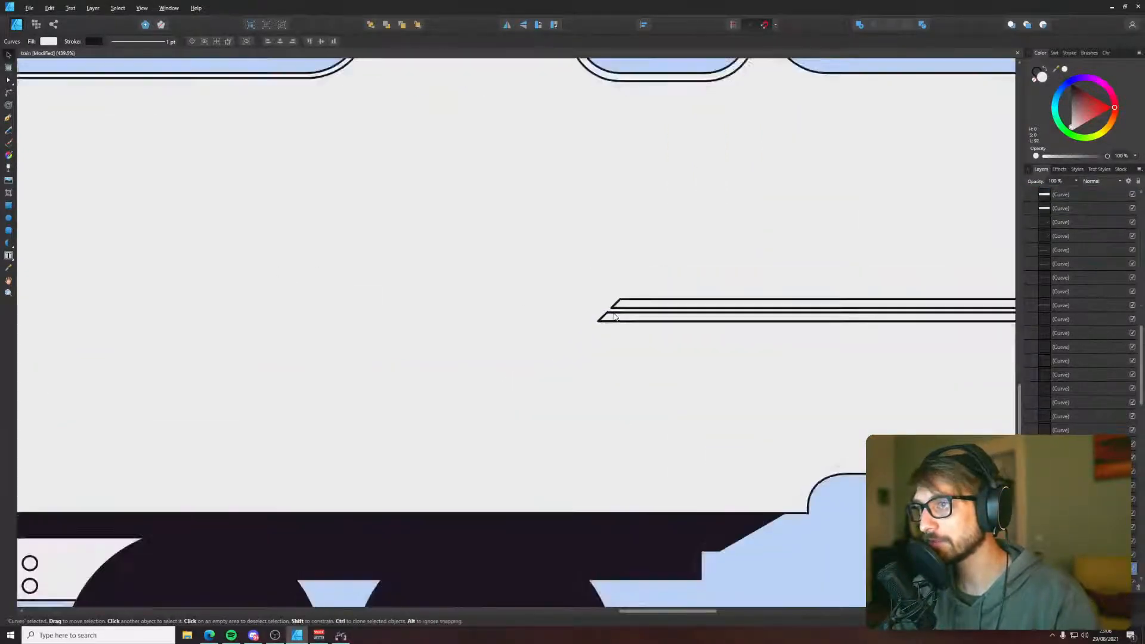
{"action": "left_click", "coordinate": [899, 266]}
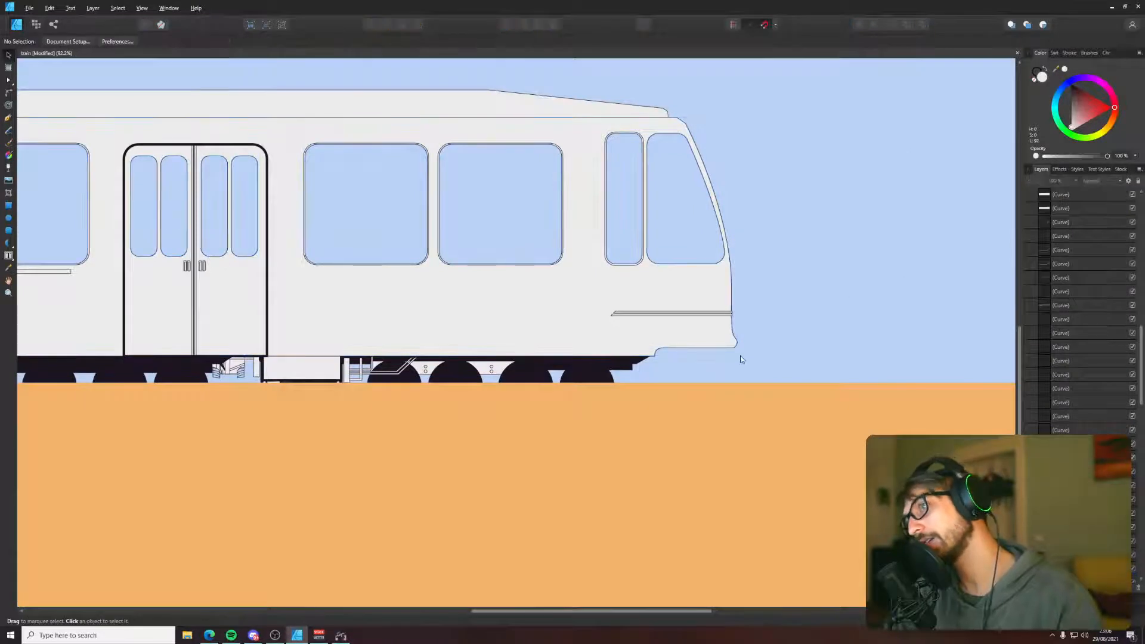
- Draw a small rounded bump protruding from the train's nose above the strips and fill it with the light body colour
{"action": "scroll", "coordinate": [696, 343], "scroll_direction": "up", "scroll_amount": 4}
{"action": "left_click_drag", "start_coordinate": [759, 304], "coordinate": [652, 332]}
{"action": "key", "text": "p"}
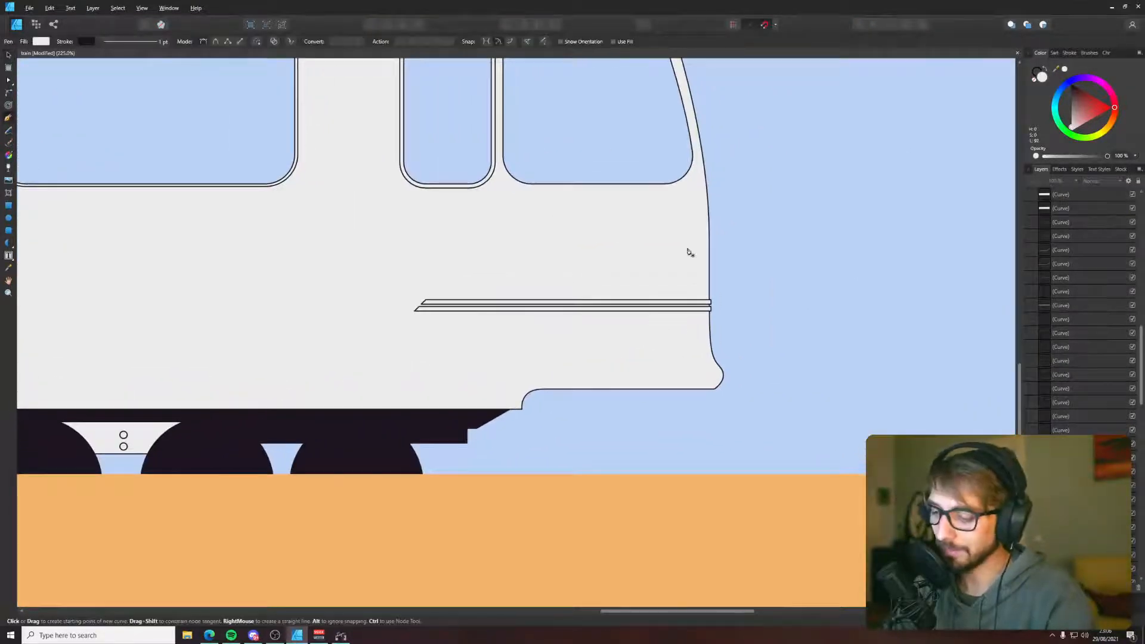
{"action": "scroll", "coordinate": [677, 309], "scroll_direction": "up", "scroll_amount": 4}
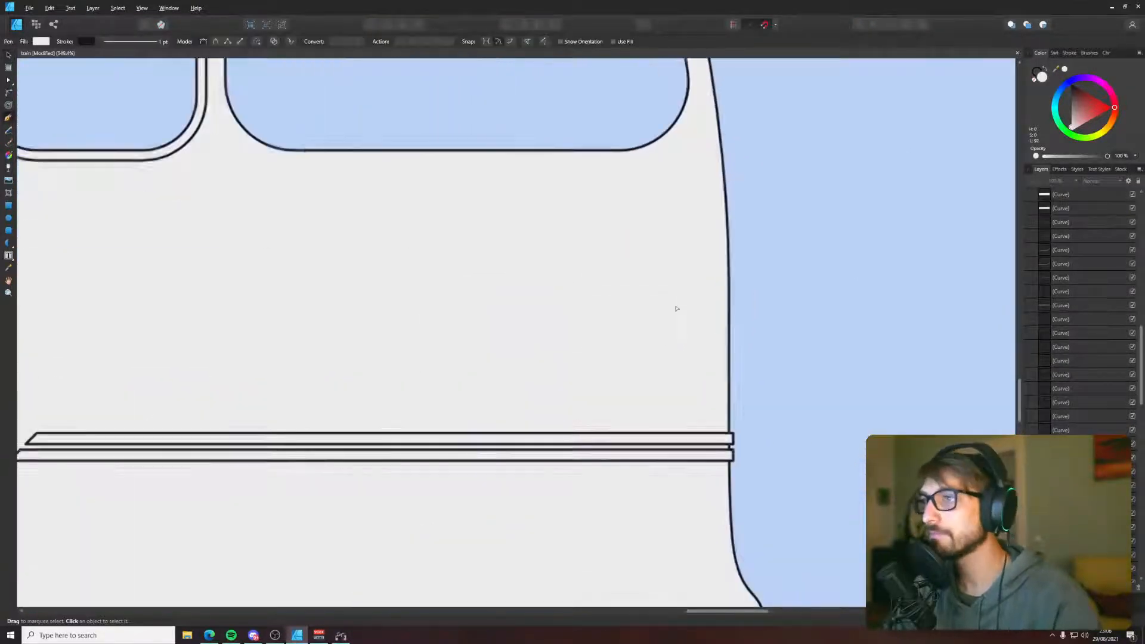
{"action": "left_click", "coordinate": [728, 315]}
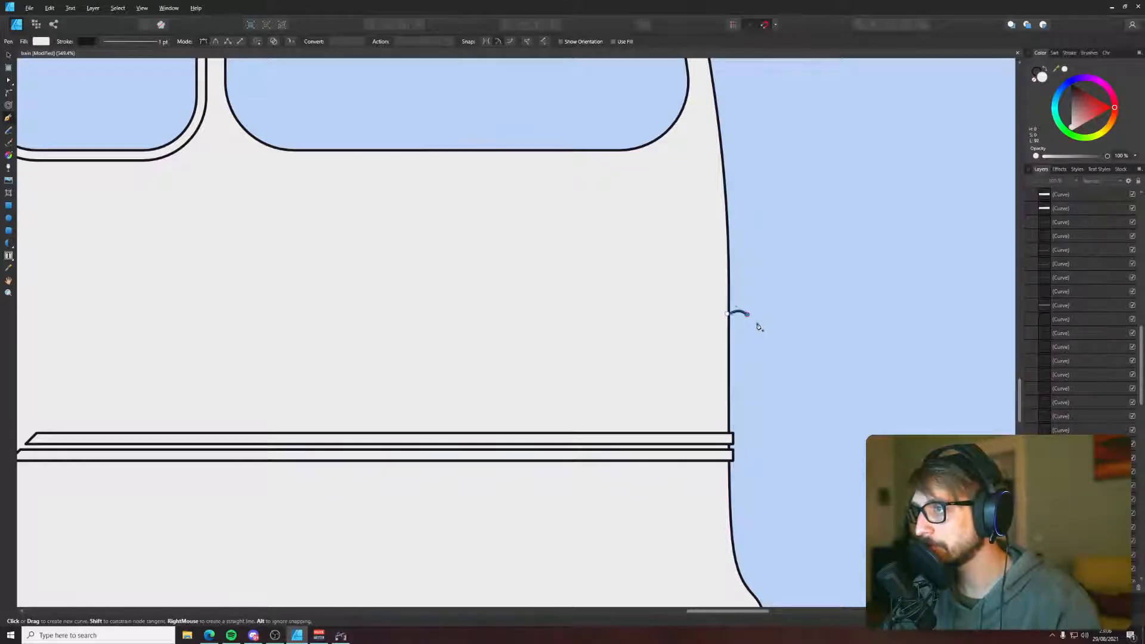
{"action": "left_click_drag", "start_coordinate": [746, 373], "coordinate": [735, 393]}
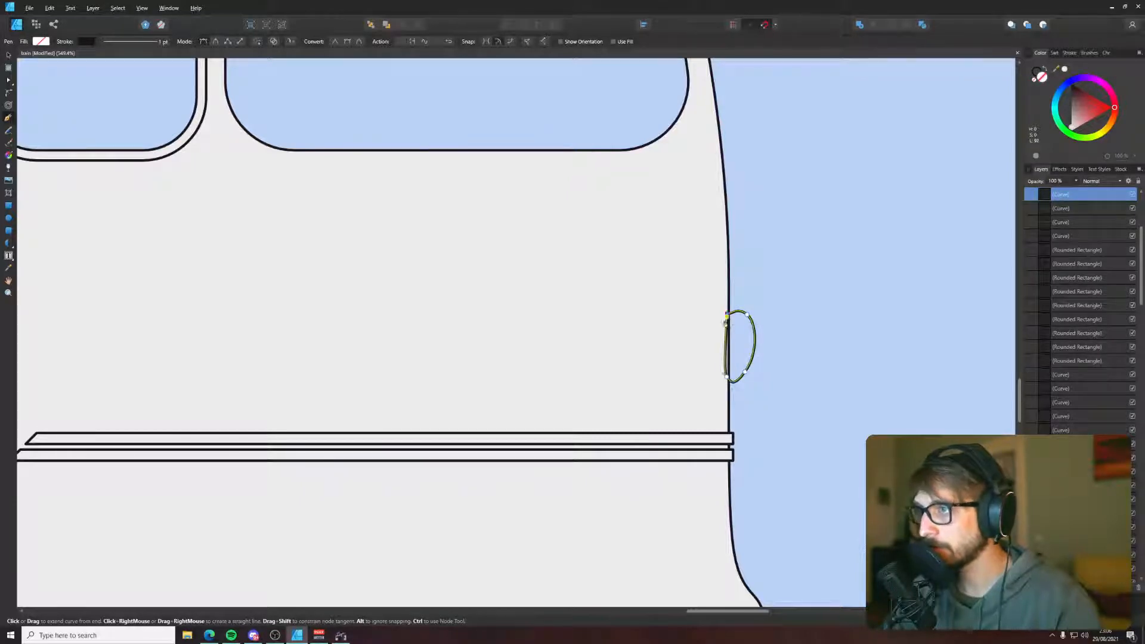
{"action": "key", "text": "i"}
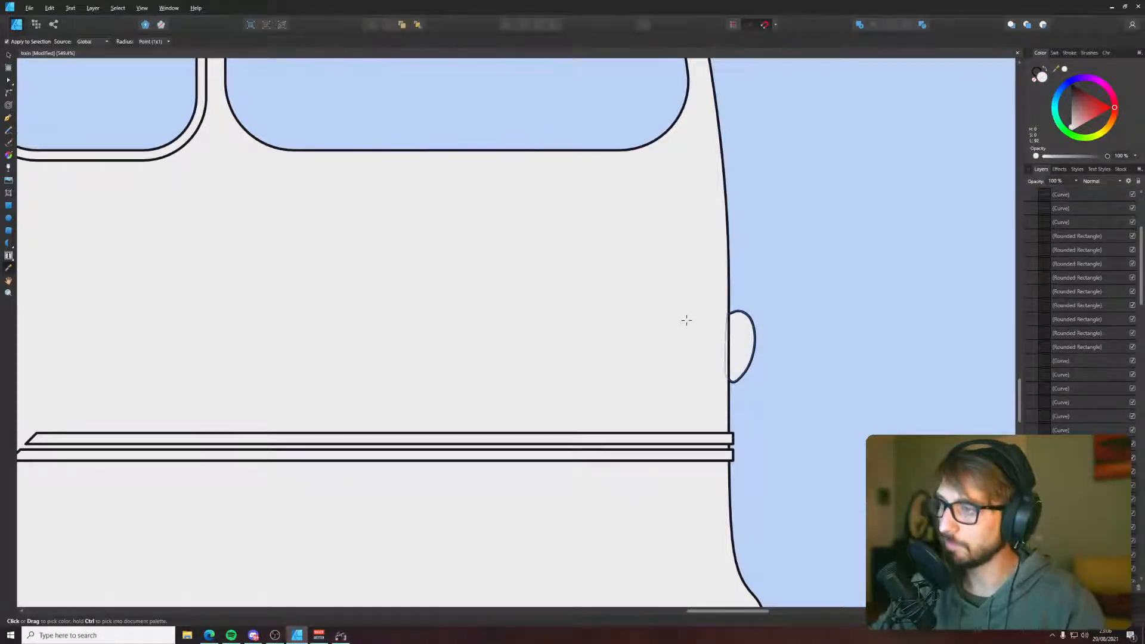
{"action": "key", "text": "v"}
{"action": "scroll", "coordinate": [854, 301], "scroll_direction": "down", "scroll_amount": 6}
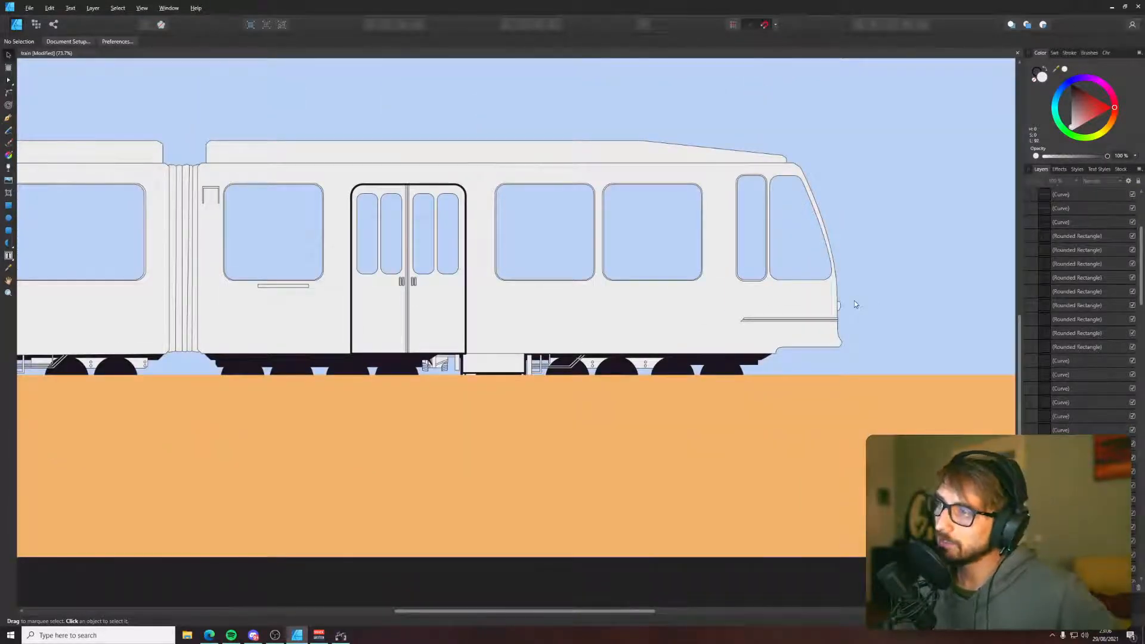
- Draw a slim vertical four-sided shape with slanted ends along the rear inner edge of the front cab window
{"action": "key", "text": "p"}
{"action": "scroll", "coordinate": [771, 178], "scroll_direction": "up", "scroll_amount": 5}
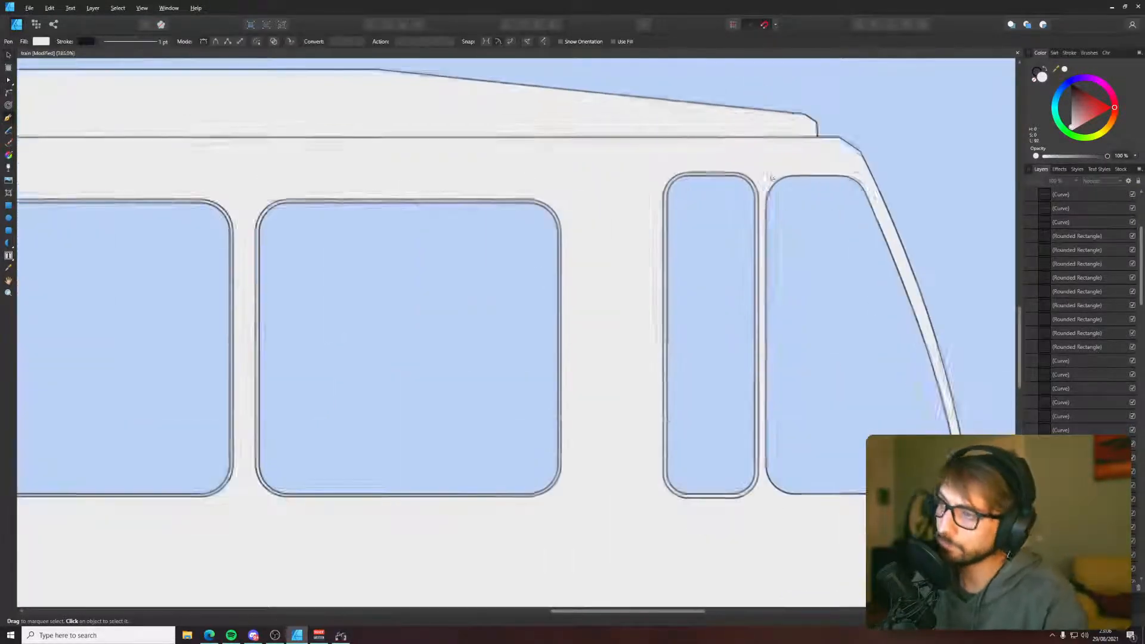
{"action": "left_click", "coordinate": [780, 194]}
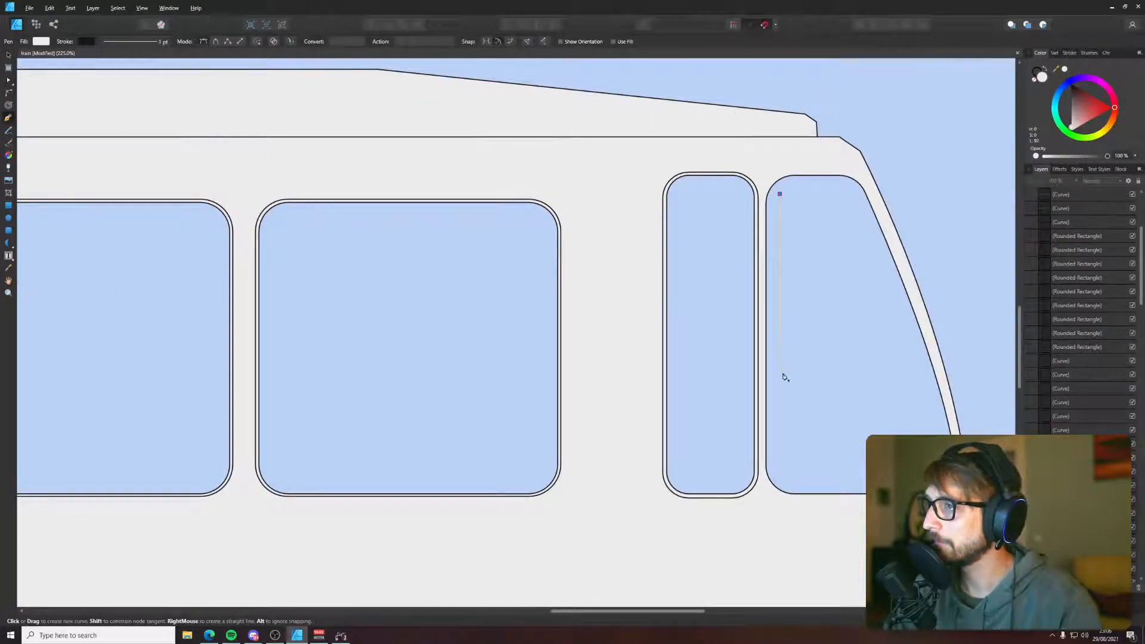
{"action": "left_click", "coordinate": [780, 373]}
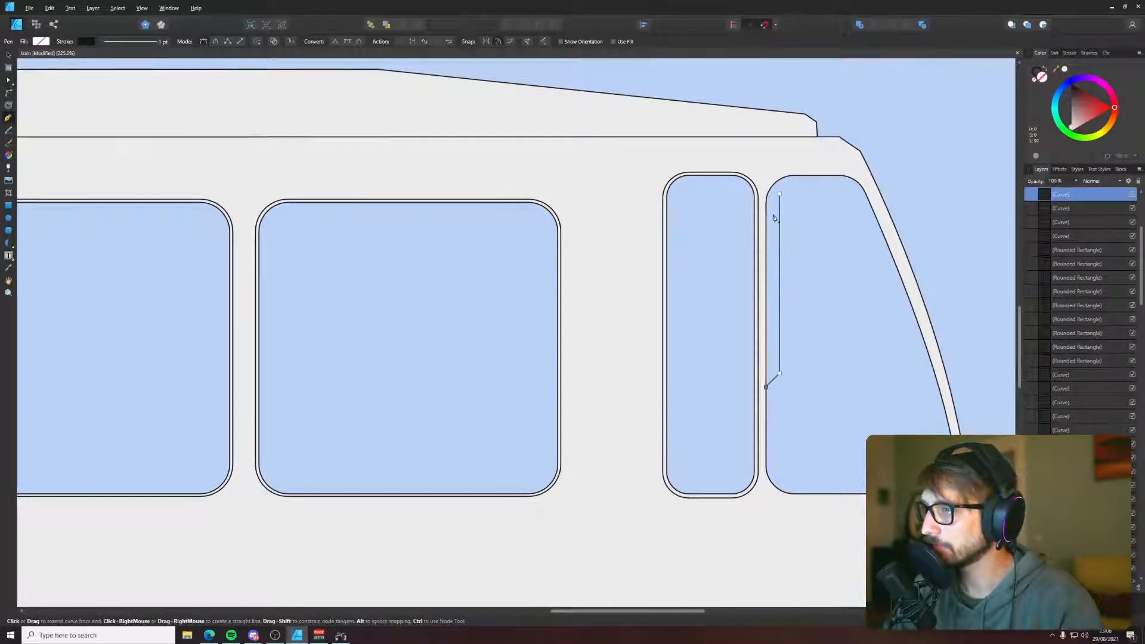
{"action": "left_click", "coordinate": [766, 213]}
{"action": "left_click", "coordinate": [780, 195]}
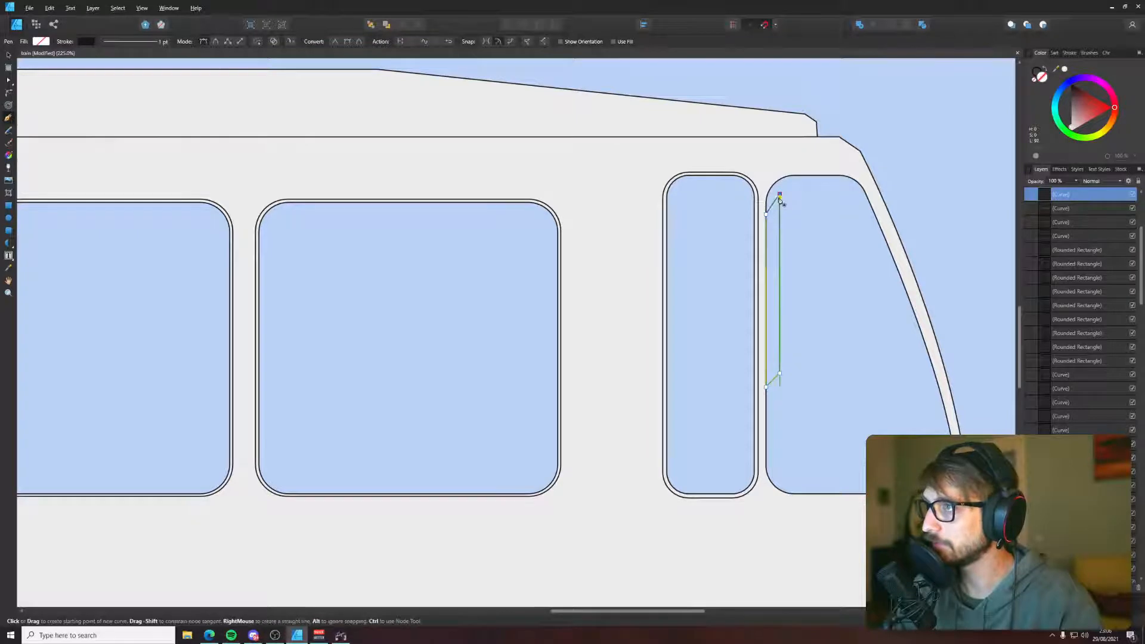
{"action": "key", "text": "i"}
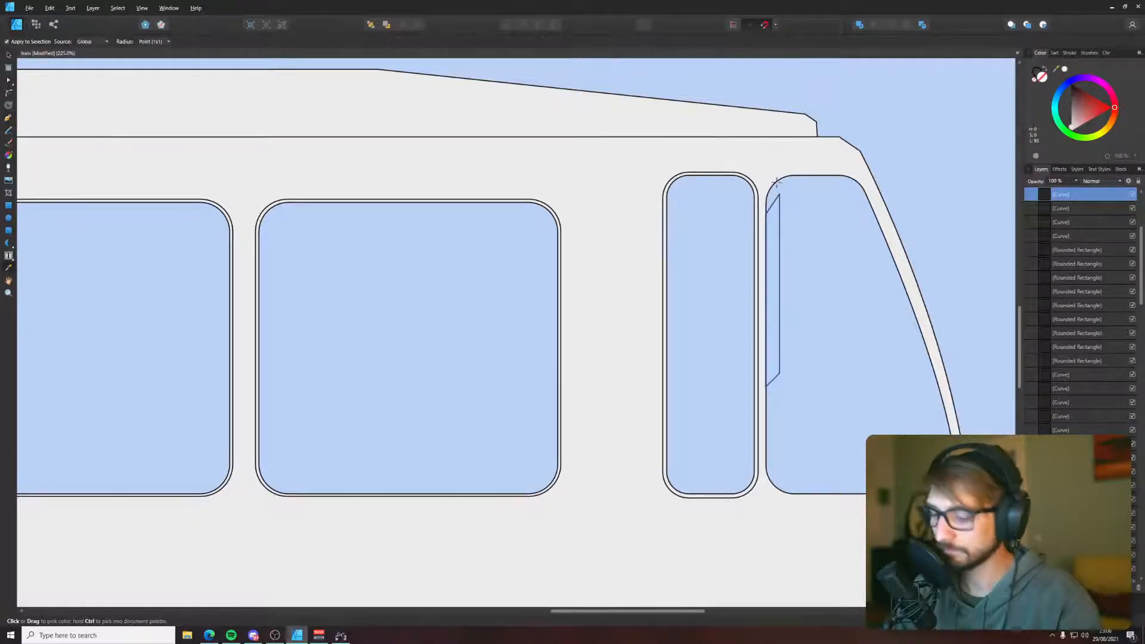
- Fill the mirror shape beside the front cab window with the dark palette colour
{"action": "left_click_drag", "start_coordinate": [1066, 72], "coordinate": [785, 173]}
{"action": "left_click", "coordinate": [1061, 71]}
{"action": "key", "text": "v"}
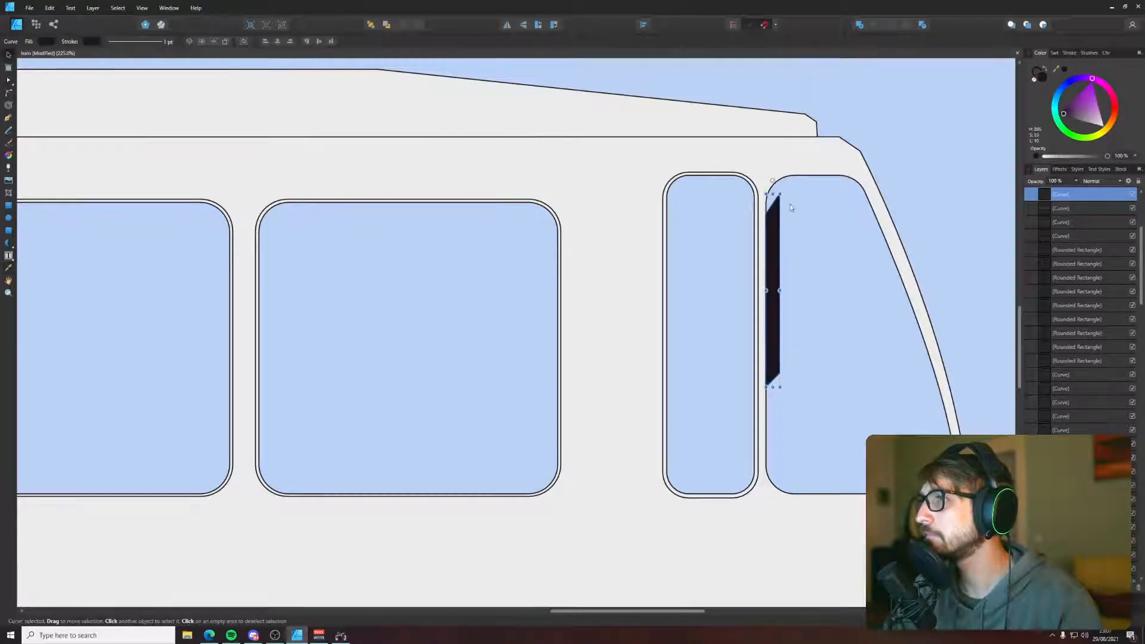
- Round the mirror shape's two outer corners with the Corner tool and widen the shape within the cab window
{"action": "scroll", "coordinate": [778, 203], "scroll_direction": "up", "scroll_amount": 3}
{"action": "key", "text": "a"}
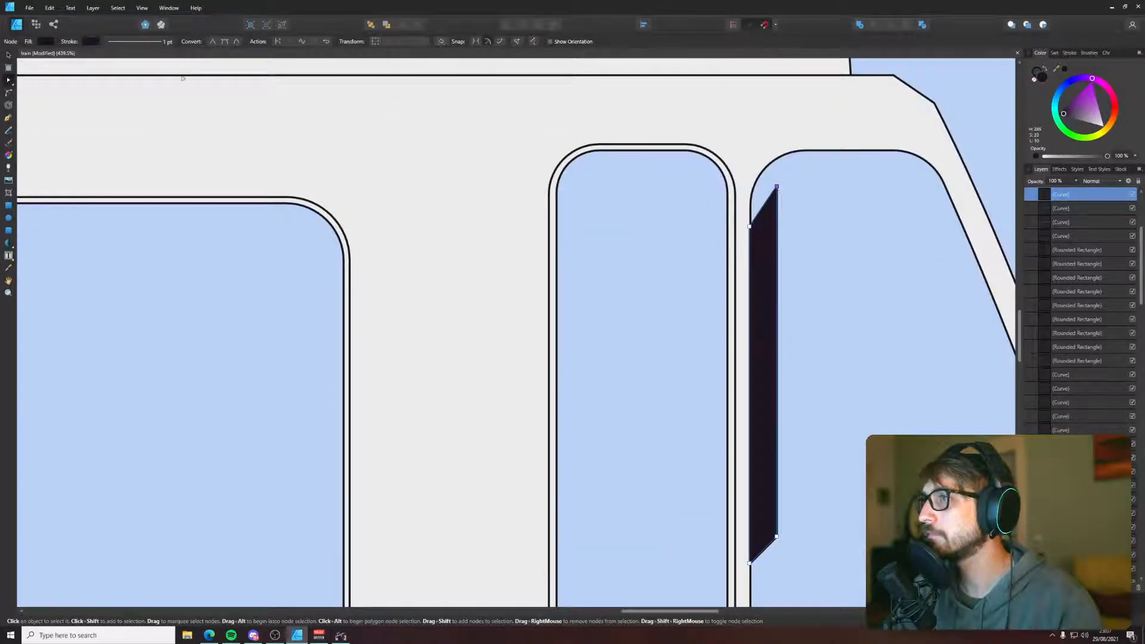
{"action": "left_click", "coordinate": [8, 94]}
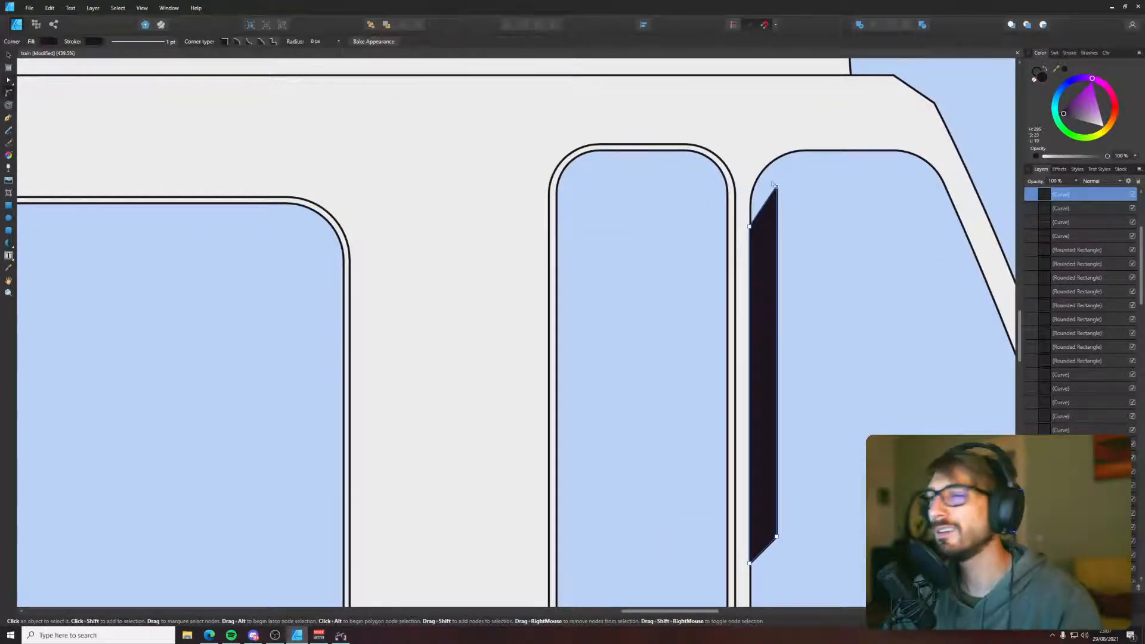
{"action": "left_click_drag", "start_coordinate": [774, 187], "coordinate": [773, 200]}
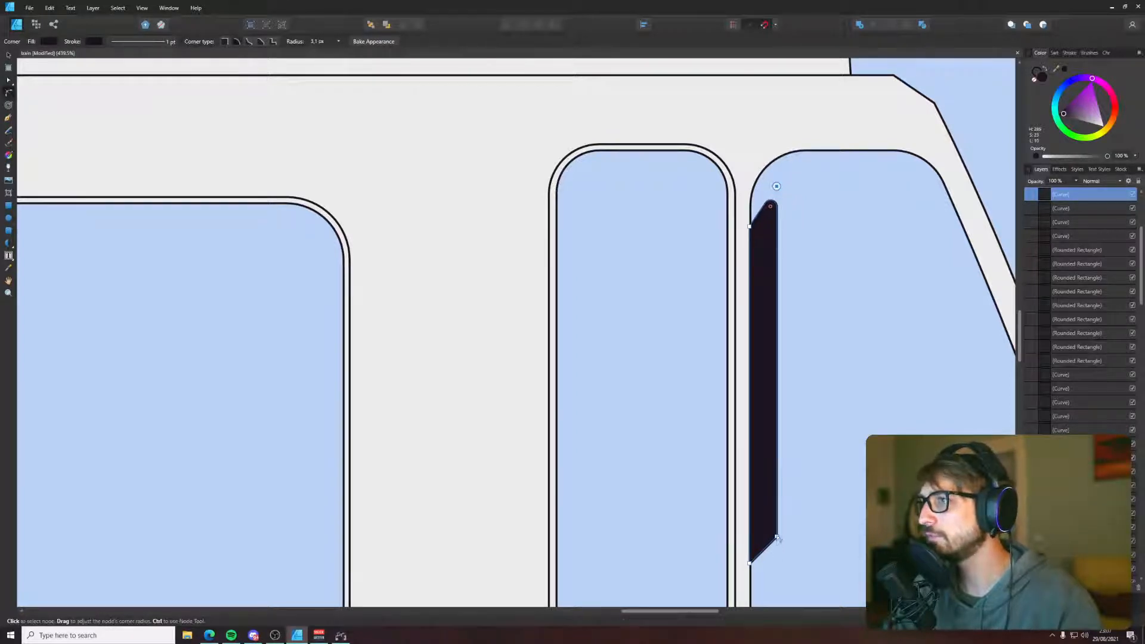
{"action": "key", "text": "v"}
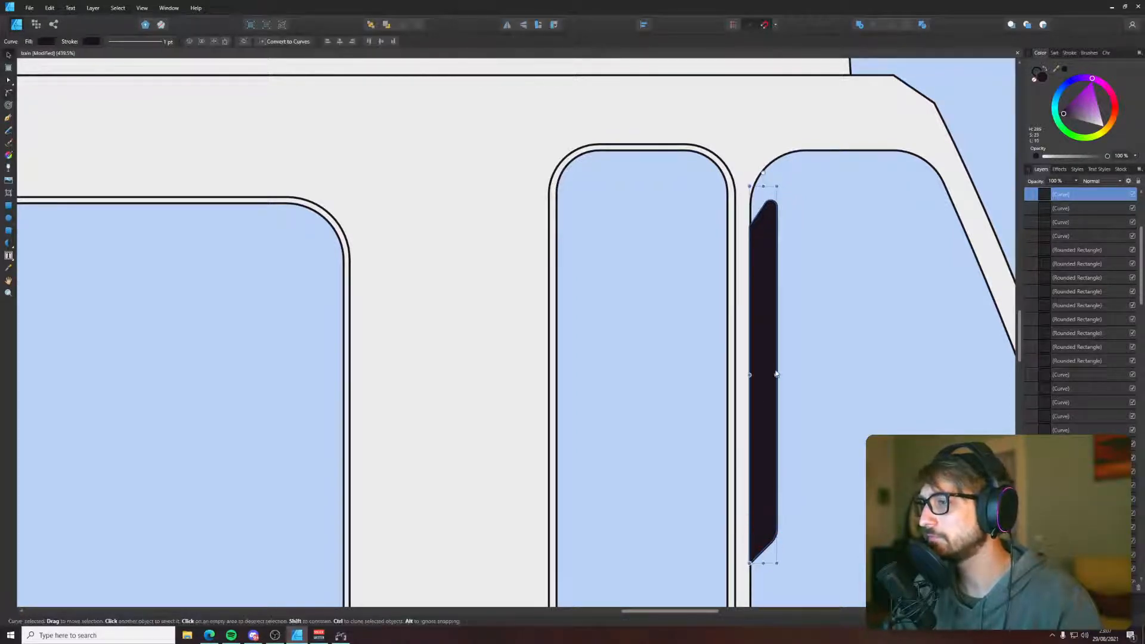
{"action": "left_click_drag", "start_coordinate": [777, 374], "coordinate": [781, 349]}
- Draw a small four-sided bracket joining the window frame to the mirror's upper part and fill it with the mirror's dark colour
{"action": "key", "text": "p"}
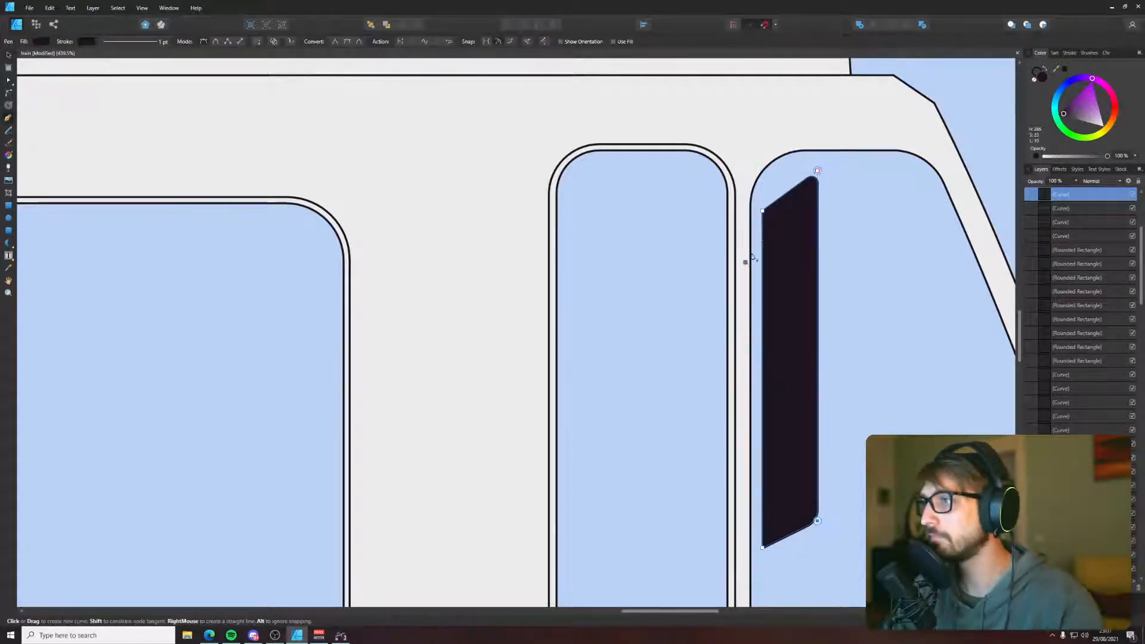
{"action": "left_click_drag", "start_coordinate": [746, 260], "coordinate": [768, 272]}
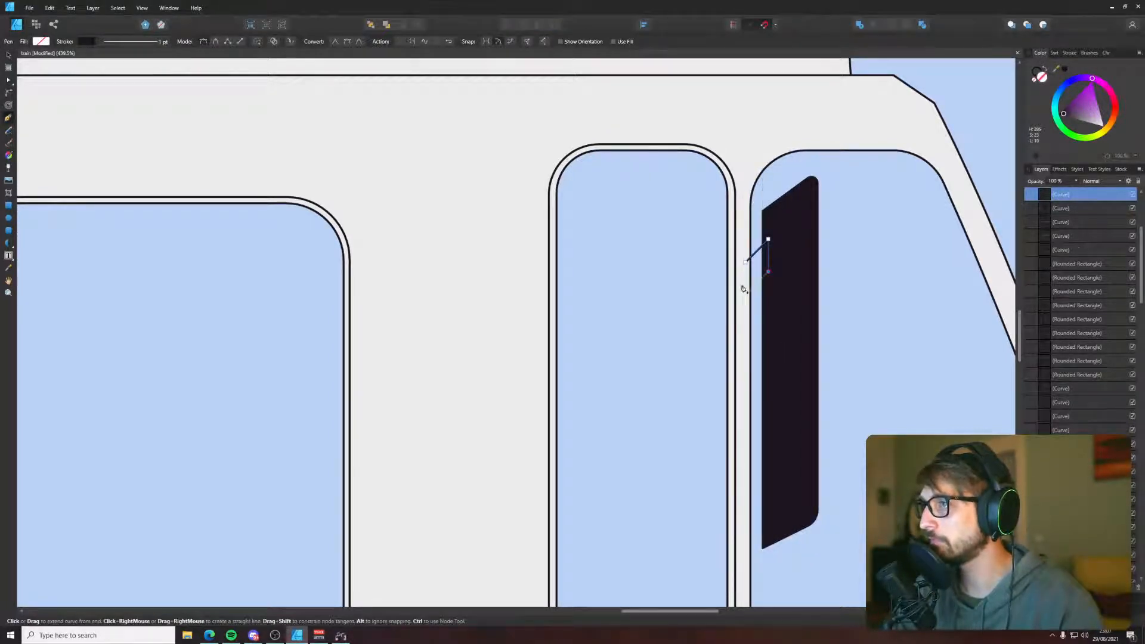
{"action": "left_click", "coordinate": [746, 261]}
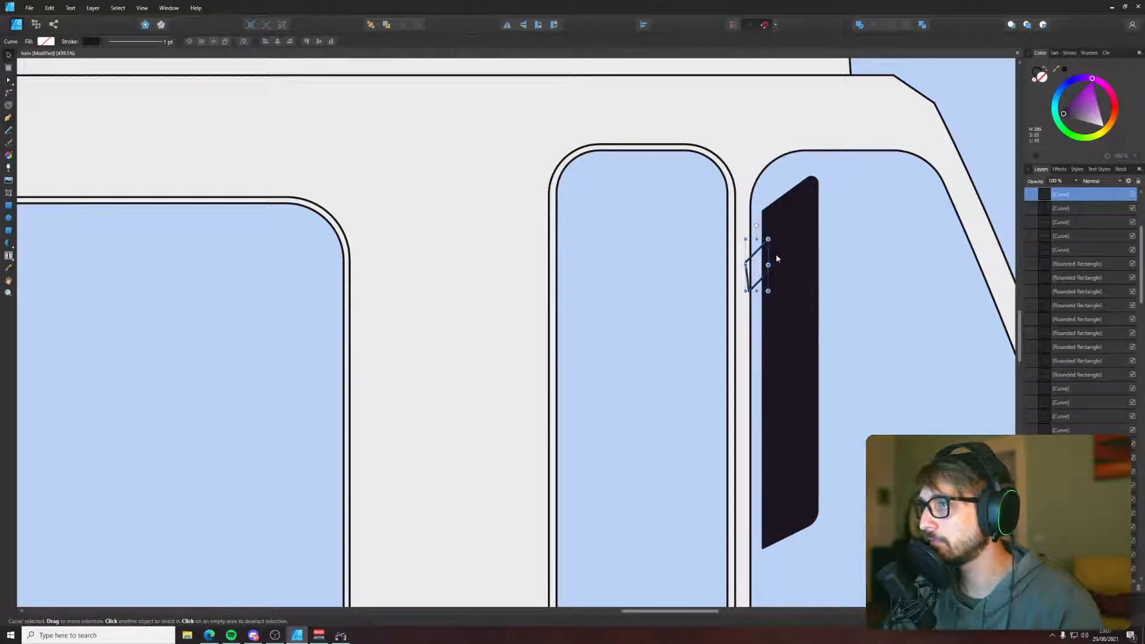
{"action": "key", "text": "i"}
{"action": "left_click", "coordinate": [780, 251]}
{"action": "key", "text": "v"}
{"action": "scroll", "coordinate": [750, 275], "scroll_direction": "up", "scroll_amount": 5}
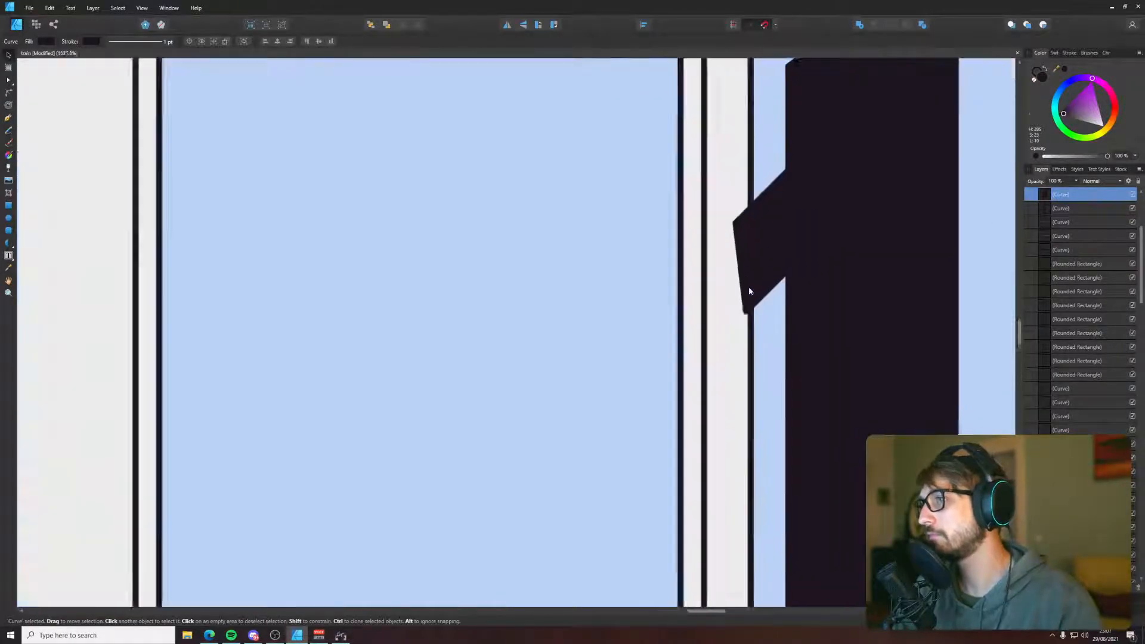
{"action": "left_click_drag", "start_coordinate": [762, 302], "coordinate": [750, 313]}
- Draw a closed triangle with the Pen tool beneath the bracket's slanted lower edge, reaching into the mirror
{"action": "key", "text": "p"}
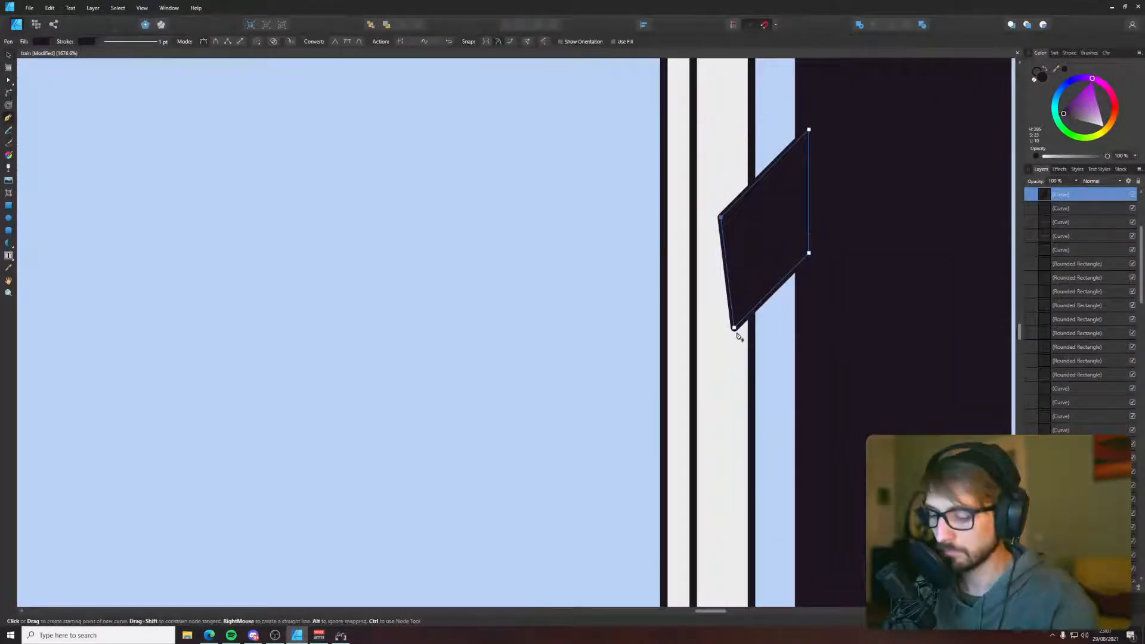
{"action": "left_click", "coordinate": [735, 328]}
{"action": "left_click", "coordinate": [832, 327]}
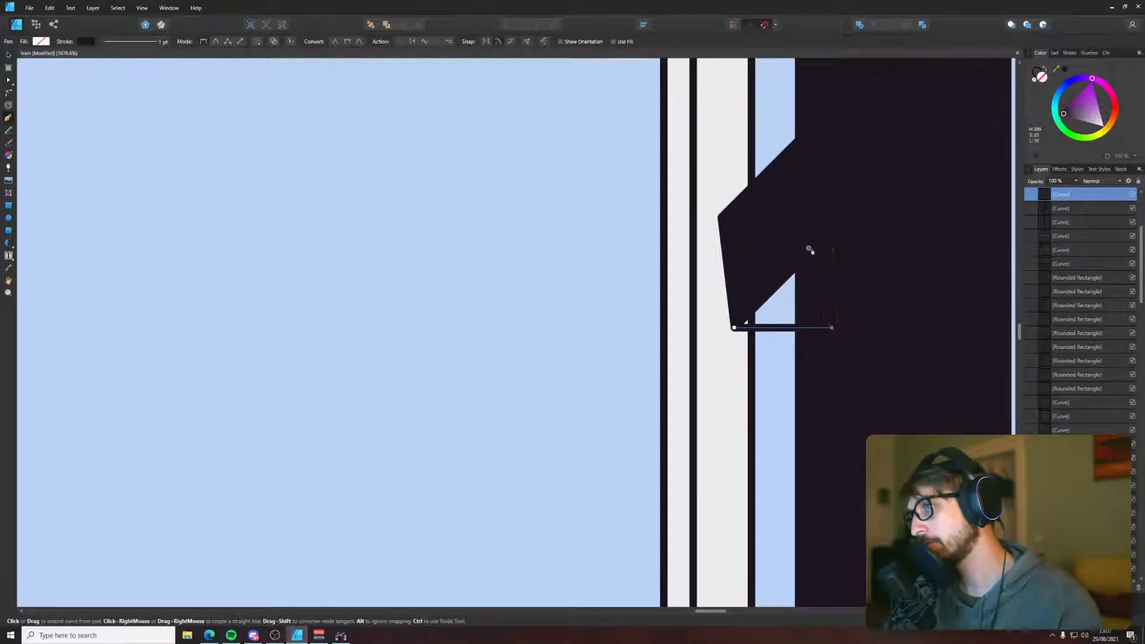
{"action": "left_click", "coordinate": [809, 248]}
{"action": "left_click", "coordinate": [734, 328]}
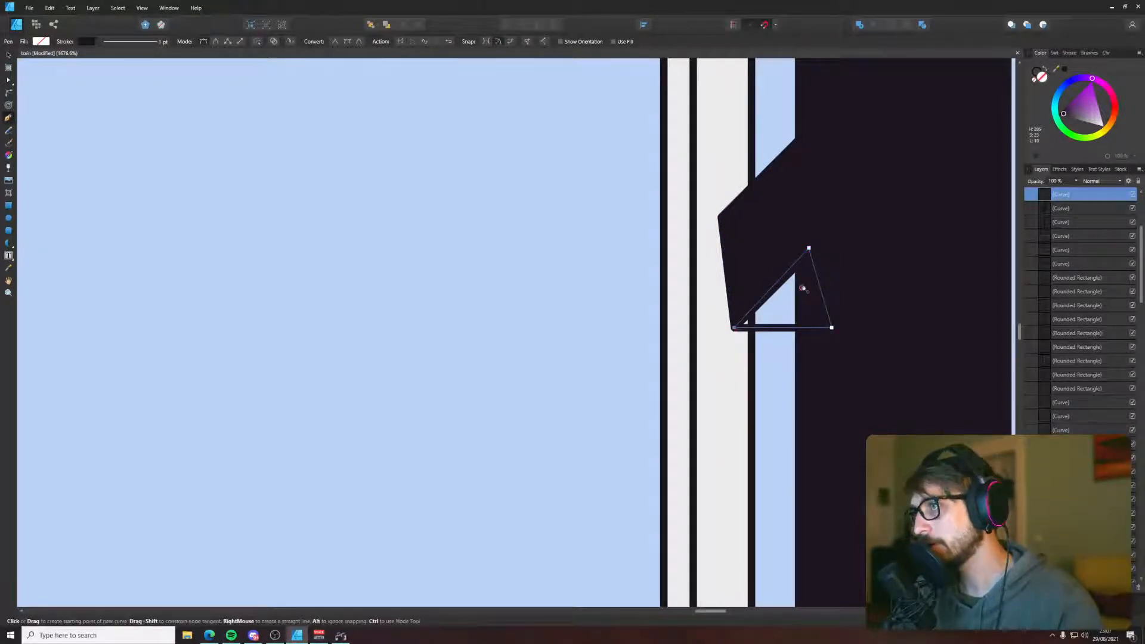
- Duplicate the bracket and its triangle straight down to the lower end of the mirror
{"action": "key", "text": "v"}
{"action": "left_click", "coordinate": [848, 248], "text": "shift"}
{"action": "scroll", "coordinate": [835, 244], "scroll_direction": "down", "scroll_amount": 5}
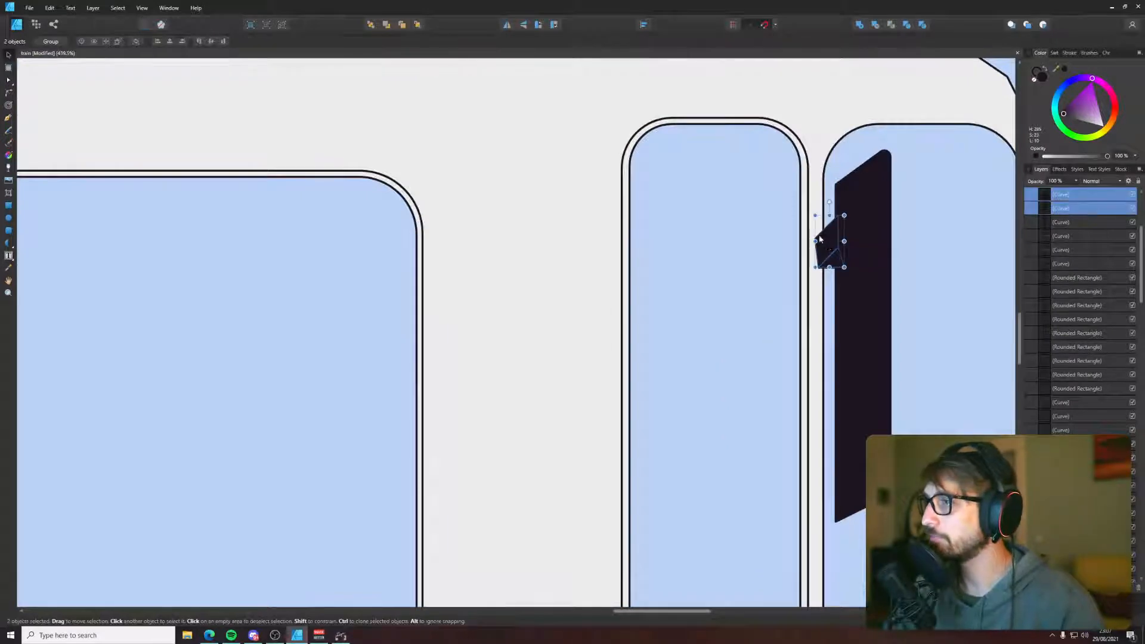
{"action": "left_click_drag", "start_coordinate": [820, 239], "coordinate": [820, 481]}
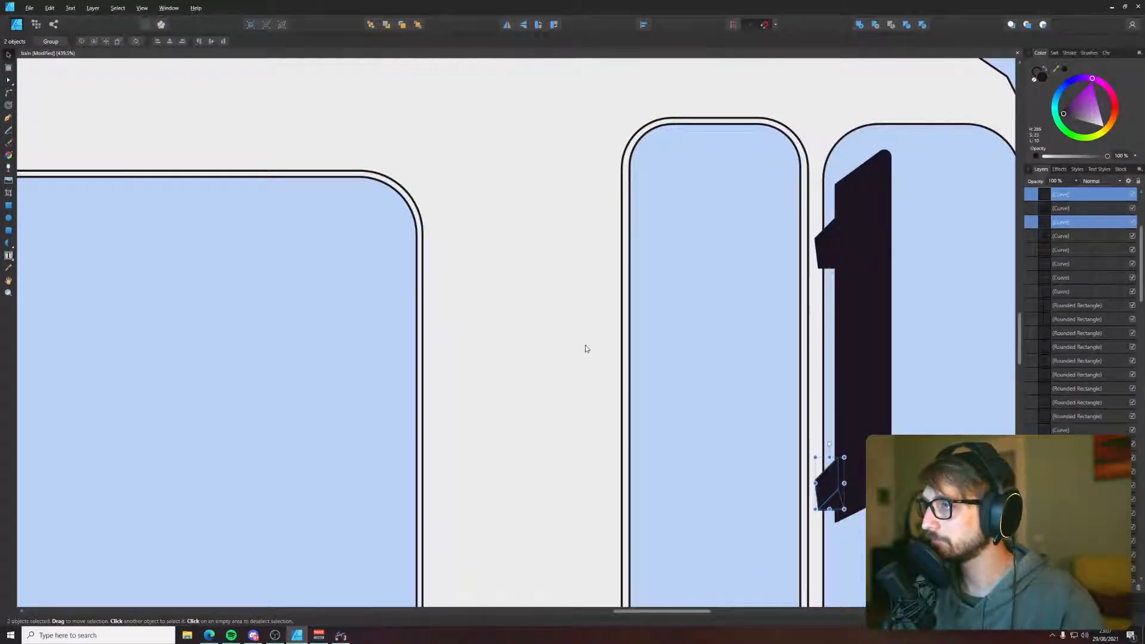
{"action": "scroll", "coordinate": [585, 349], "scroll_direction": "down", "scroll_amount": 8}
{"action": "left_click", "coordinate": [685, 511]}
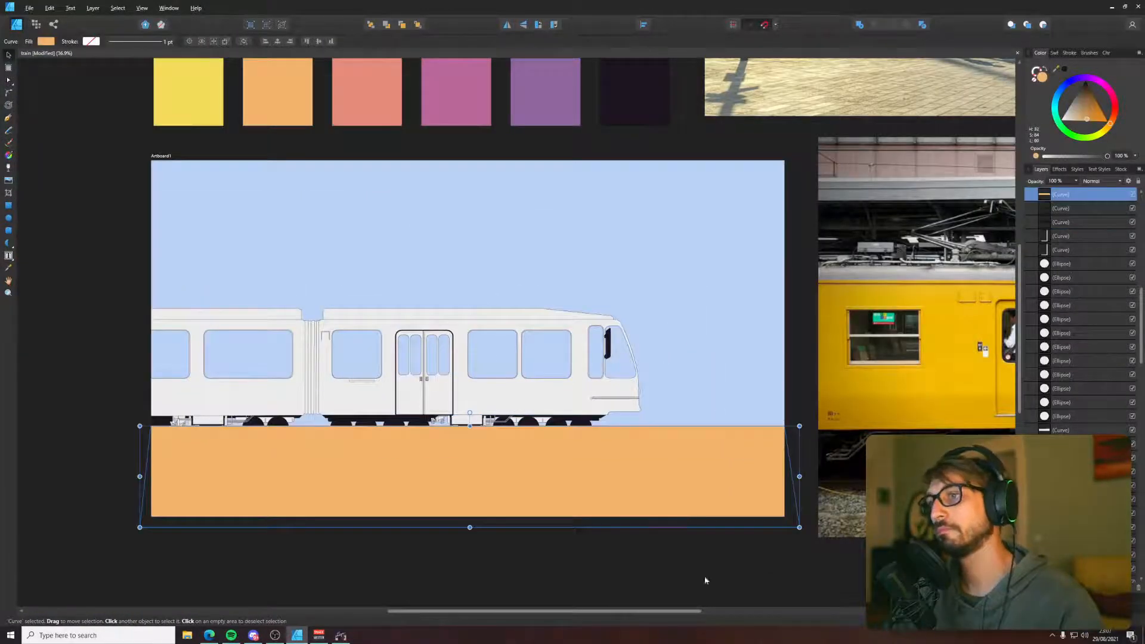
{"action": "left_click", "coordinate": [707, 583]}
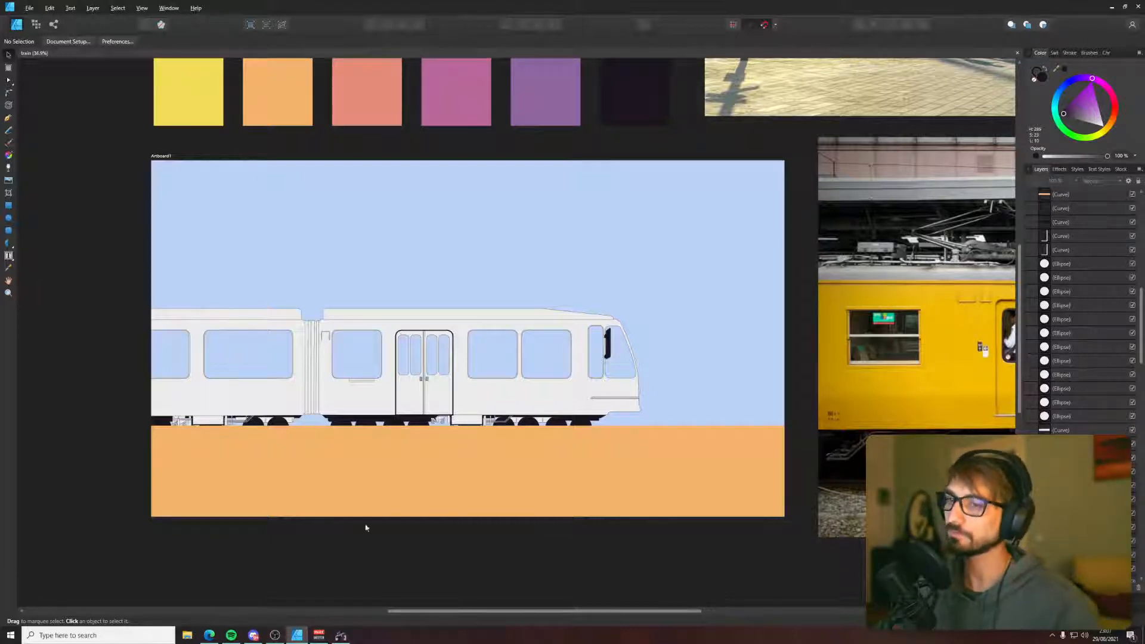
{"action": "left_click_drag", "start_coordinate": [486, 412], "coordinate": [493, 429]}
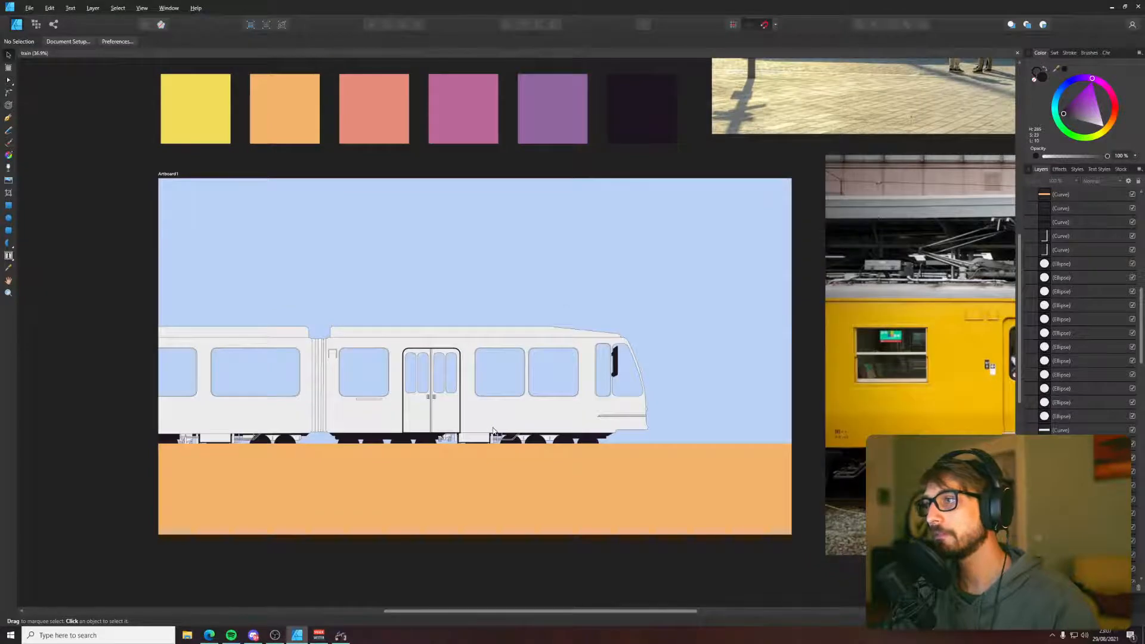
- Draw a vertical line across the front carriage's roof section and place a duplicate close beside it
{"action": "key", "text": "p"}
{"action": "scroll", "coordinate": [340, 364], "scroll_direction": "up", "scroll_amount": 6}
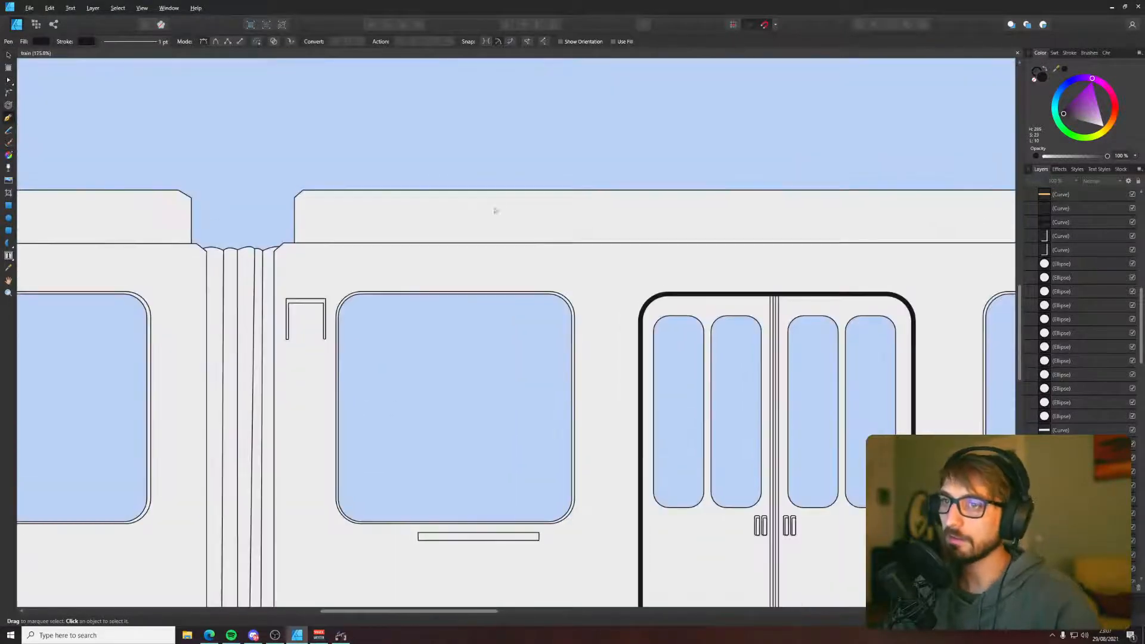
{"action": "left_click", "coordinate": [552, 191]}
{"action": "left_click", "coordinate": [552, 243]}
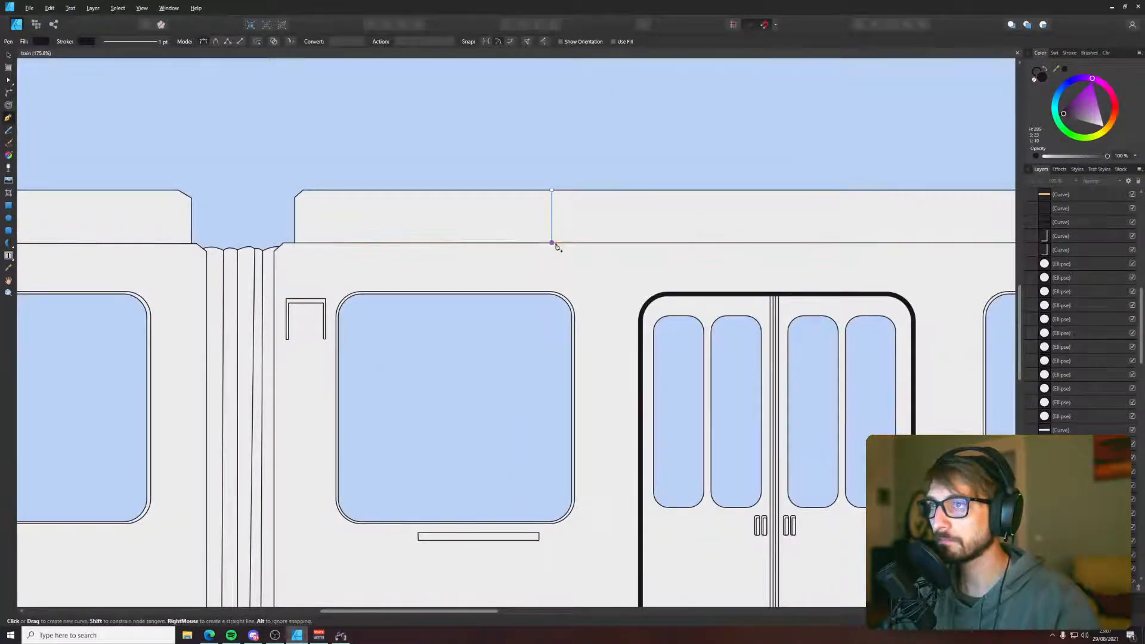
{"action": "scroll", "coordinate": [555, 245], "scroll_direction": "up", "scroll_amount": 4}
{"action": "key", "text": "v"}
{"action": "left_click_drag", "start_coordinate": [552, 97], "coordinate": [562, 97]}
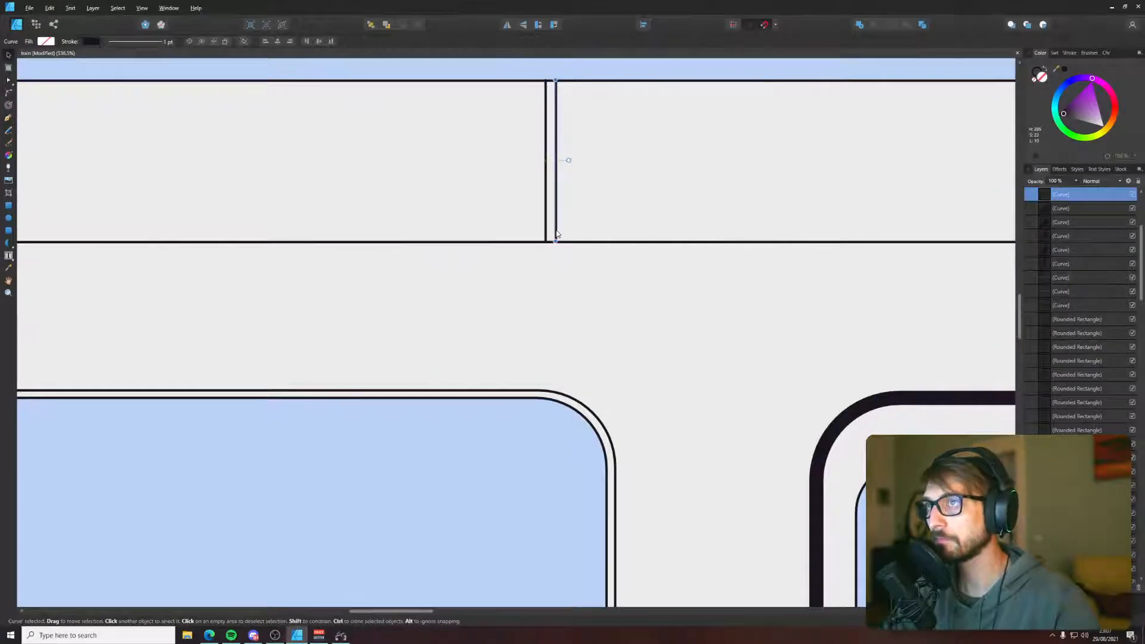
- Trim the line pair's upper ends to the roof edge and duplicate the pair farther along the front carriage's roof
{"action": "scroll", "coordinate": [562, 96], "scroll_direction": "up", "scroll_amount": 8}
{"action": "left_click", "coordinate": [534, 247], "text": "shift"}
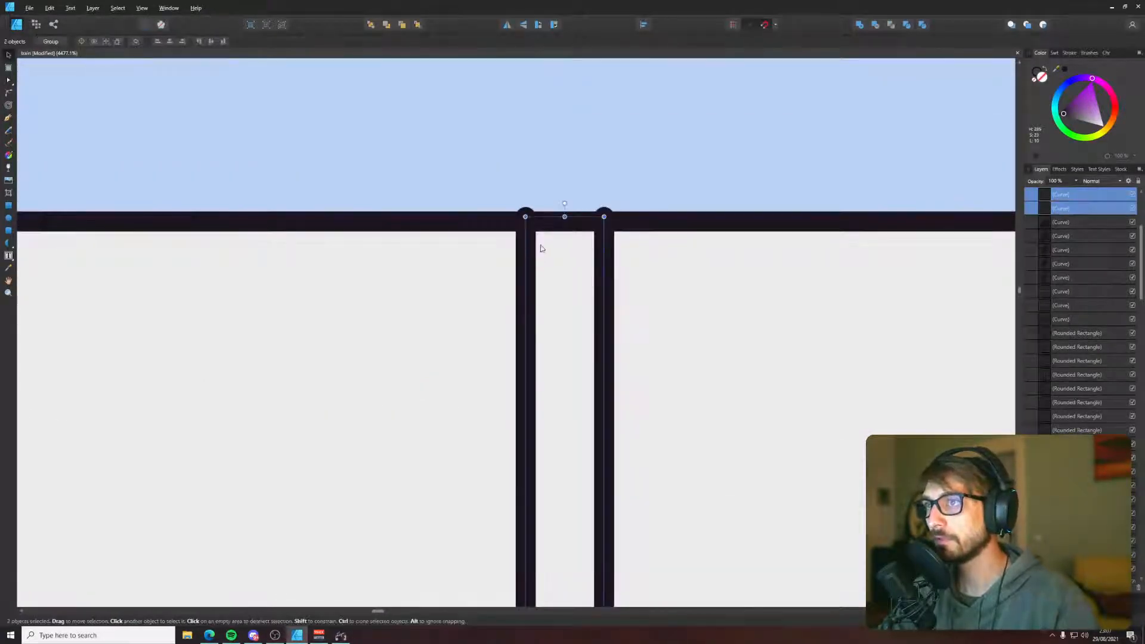
{"action": "left_click_drag", "start_coordinate": [565, 220], "coordinate": [565, 222]}
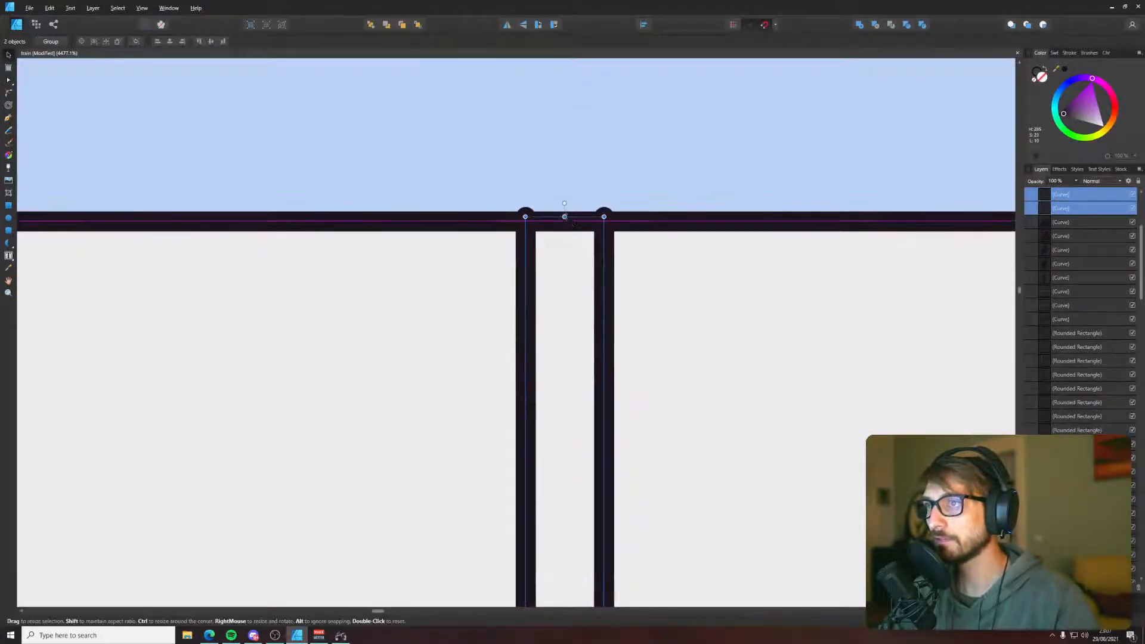
{"action": "scroll", "coordinate": [565, 222], "scroll_direction": "down", "scroll_amount": 15}
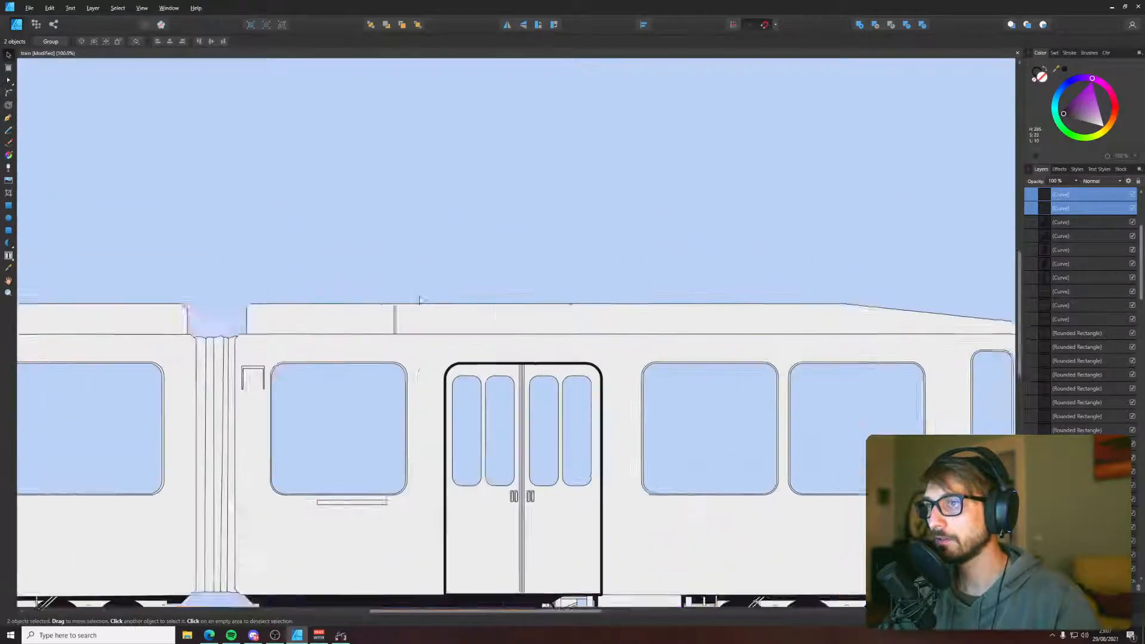
{"action": "left_click_drag", "start_coordinate": [221, 331], "coordinate": [585, 327]}
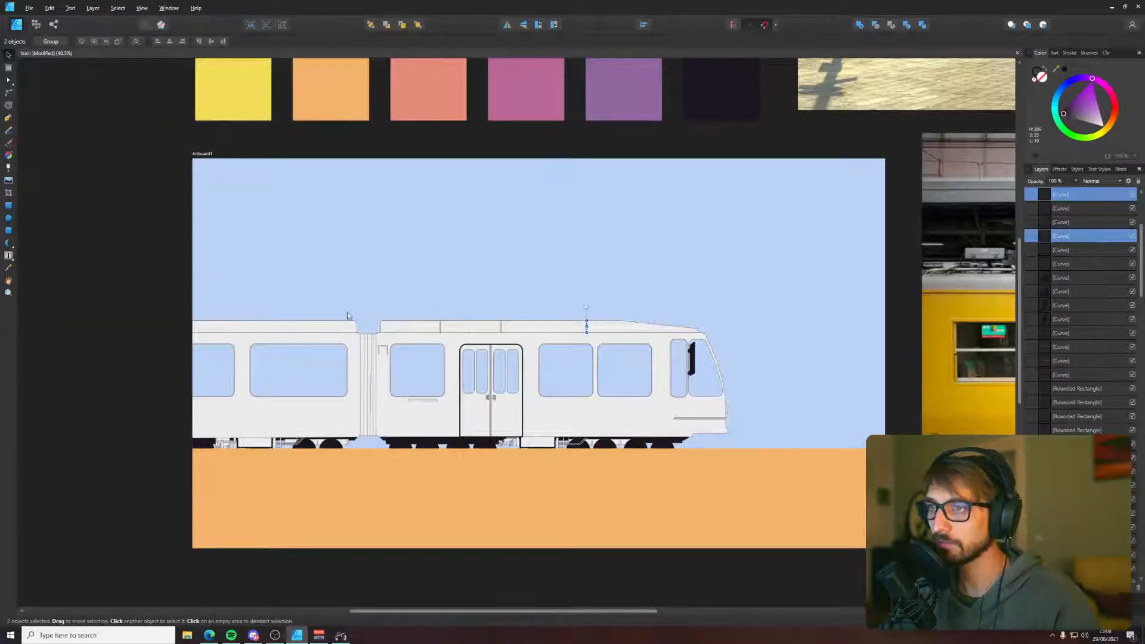
- Copy a pair of roof panel lines onto the rear carriage's roof, above its large window
{"action": "scroll", "coordinate": [345, 320], "scroll_direction": "up", "scroll_amount": 5}
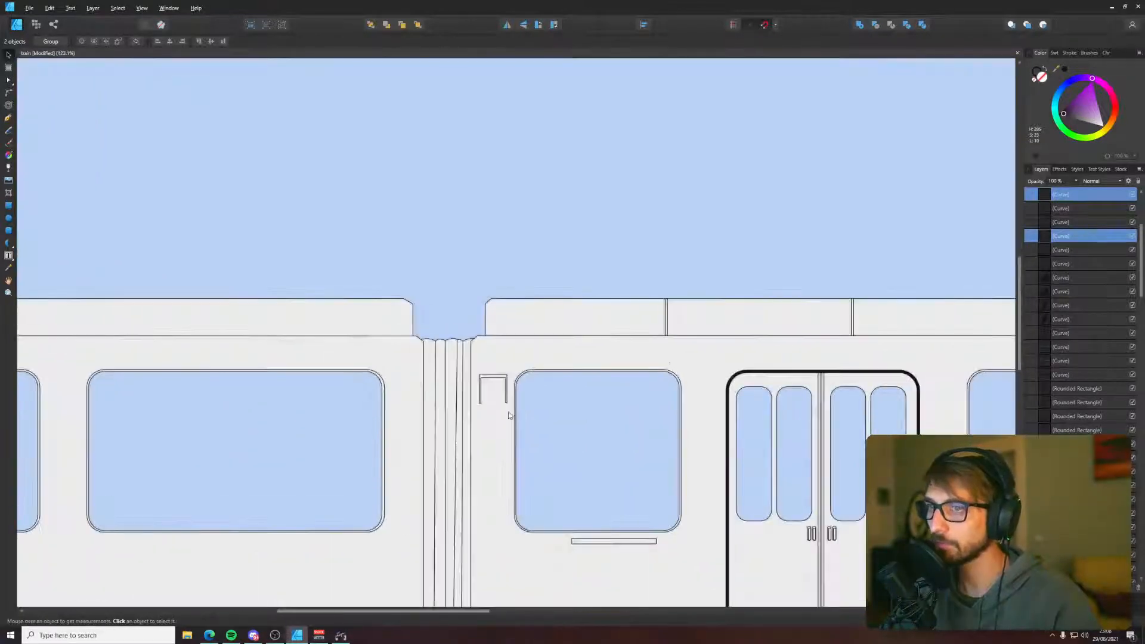
{"action": "scroll", "coordinate": [853, 320], "scroll_direction": "up", "scroll_amount": 3}
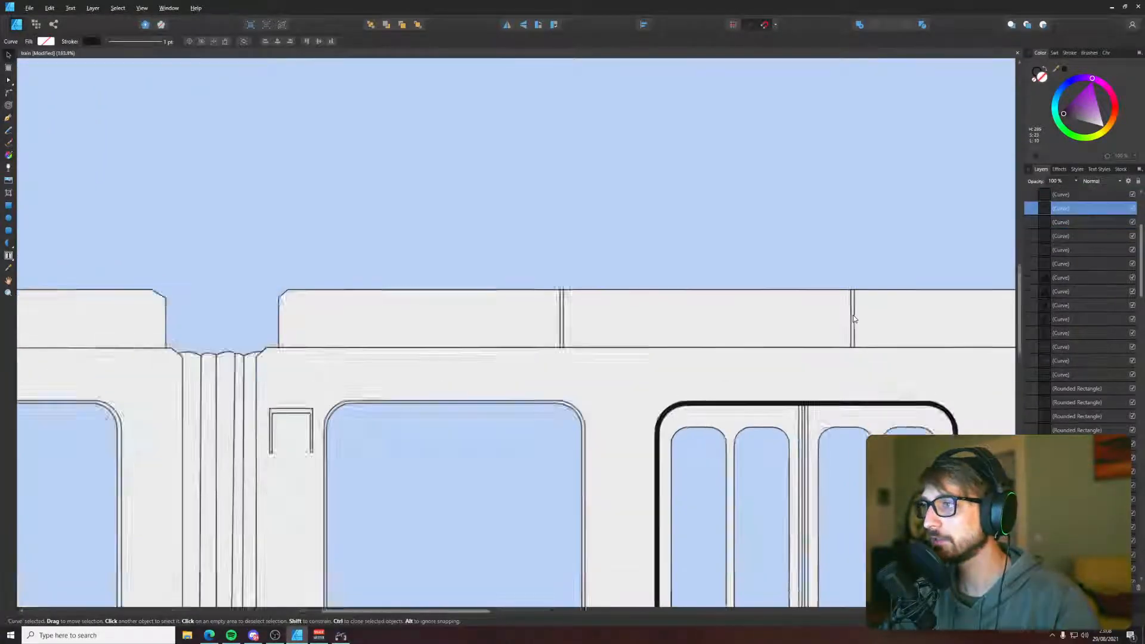
{"action": "scroll", "coordinate": [852, 319], "scroll_direction": "down", "scroll_amount": 5}
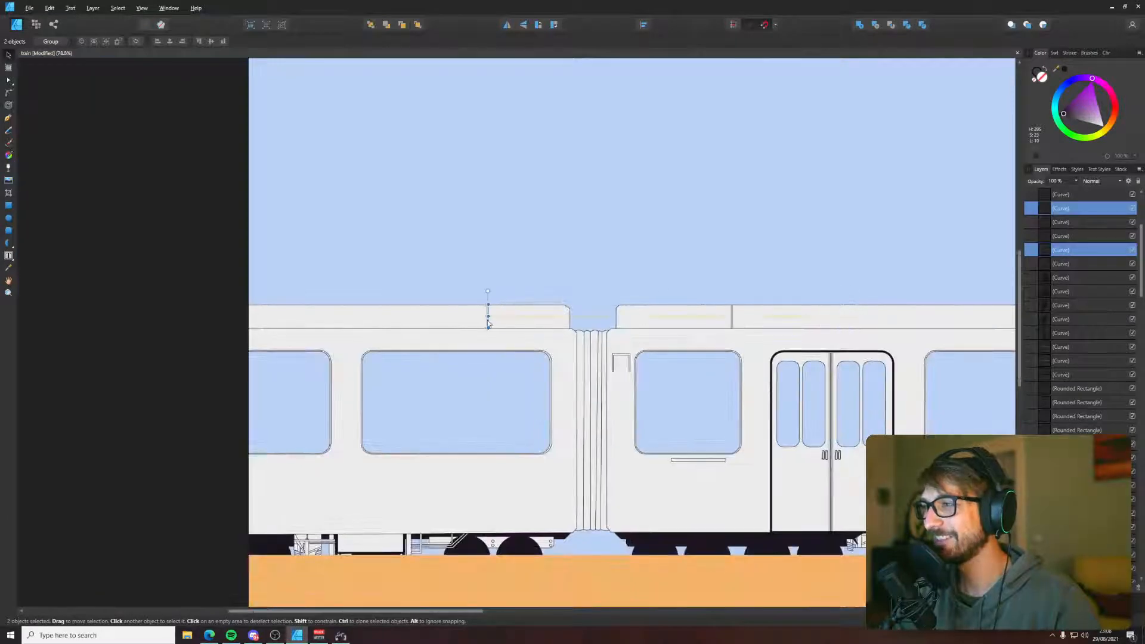
{"action": "left_click_drag", "start_coordinate": [488, 324], "coordinate": [853, 325]}
{"action": "left_click_drag", "start_coordinate": [625, 324], "coordinate": [506, 319]}
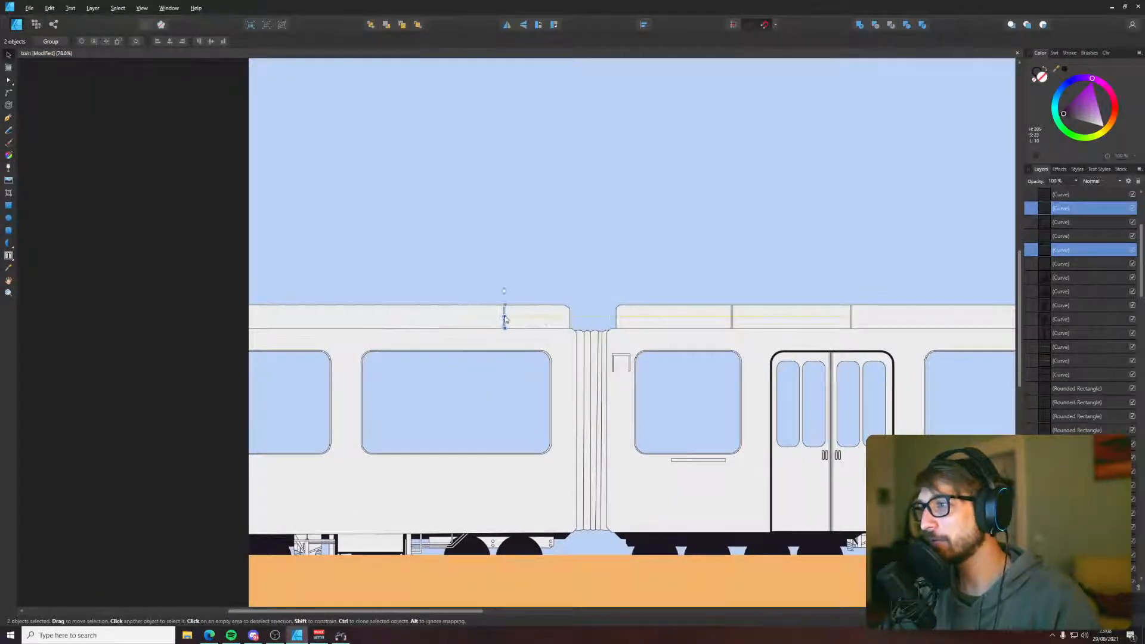
{"action": "left_click_drag", "start_coordinate": [411, 325], "coordinate": [410, 325]}
{"action": "left_click", "coordinate": [179, 286]}
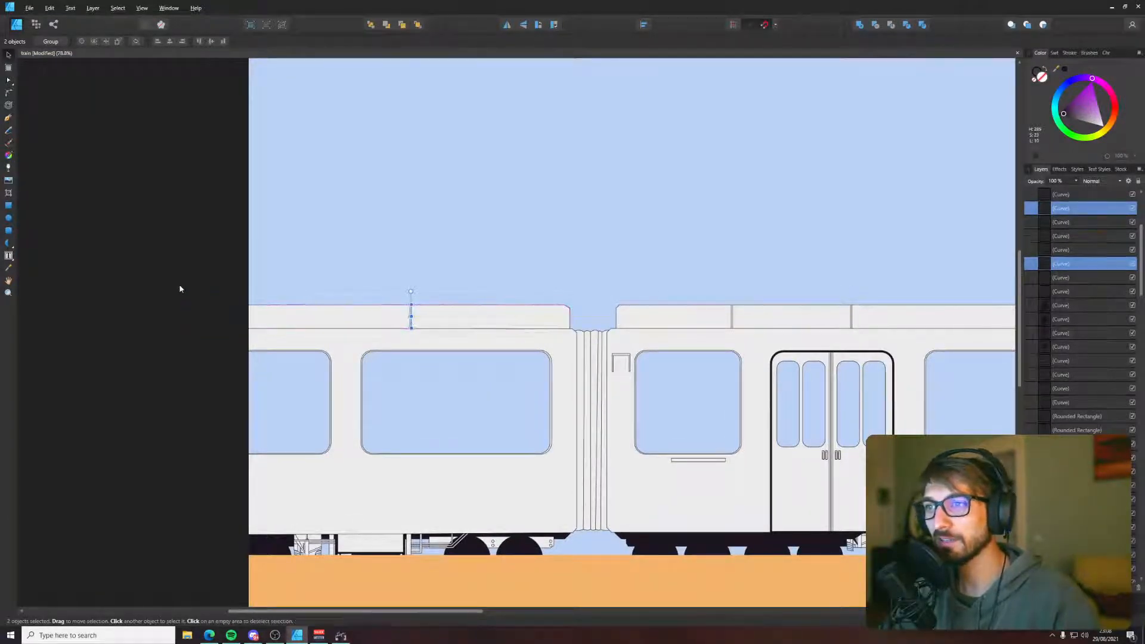
{"action": "scroll", "coordinate": [388, 305], "scroll_direction": "down", "scroll_amount": 1}
{"action": "scroll", "coordinate": [388, 305], "scroll_direction": "down", "scroll_amount": 1}
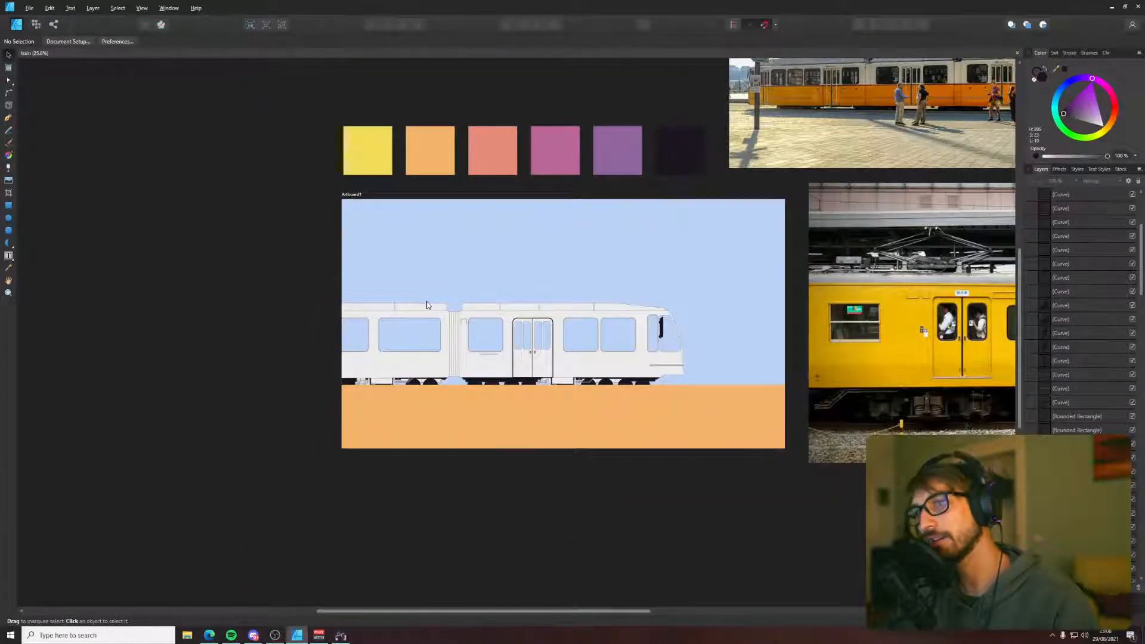
{"action": "scroll", "coordinate": [575, 326], "scroll_direction": "up", "scroll_amount": 4}
{"action": "scroll", "coordinate": [644, 322], "scroll_direction": "down", "scroll_amount": 5}
{"action": "left_click_drag", "start_coordinate": [766, 318], "coordinate": [490, 378]}
- Draw a closed raised-roof outline with a sloping front end on top of the rear carriage's roof, extending past the artboard edge
{"action": "key", "text": "p"}
{"action": "scroll", "coordinate": [323, 354], "scroll_direction": "up", "scroll_amount": 6}
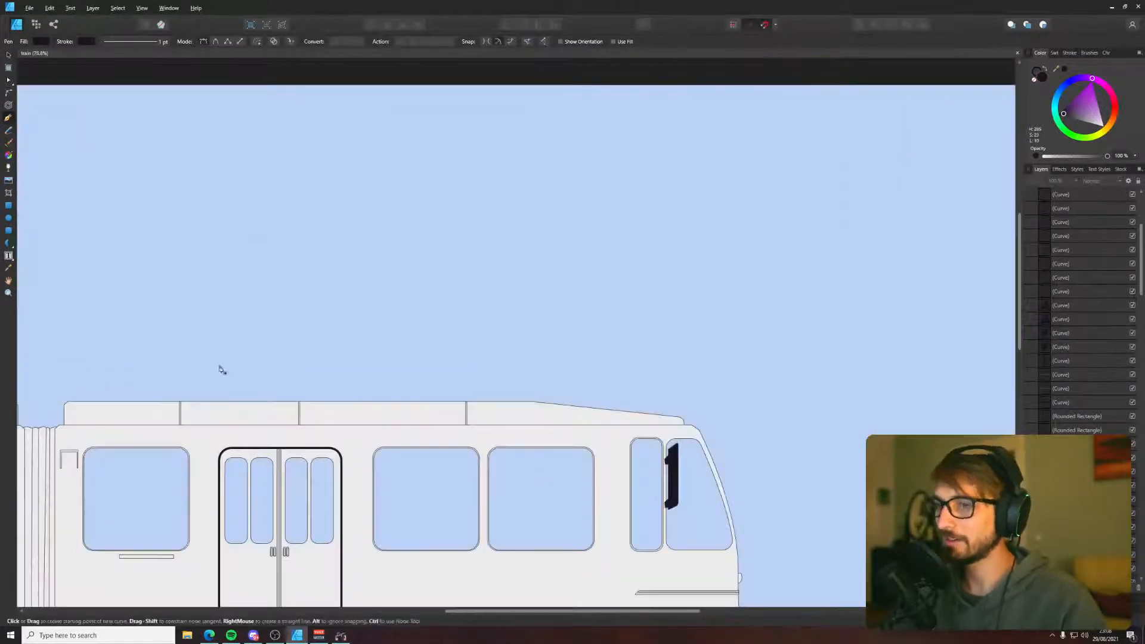
{"action": "scroll", "coordinate": [714, 375], "scroll_direction": "up", "scroll_amount": 3}
{"action": "scroll", "coordinate": [501, 352], "scroll_direction": "up", "scroll_amount": 3}
{"action": "scroll", "coordinate": [534, 362], "scroll_direction": "up", "scroll_amount": 1}
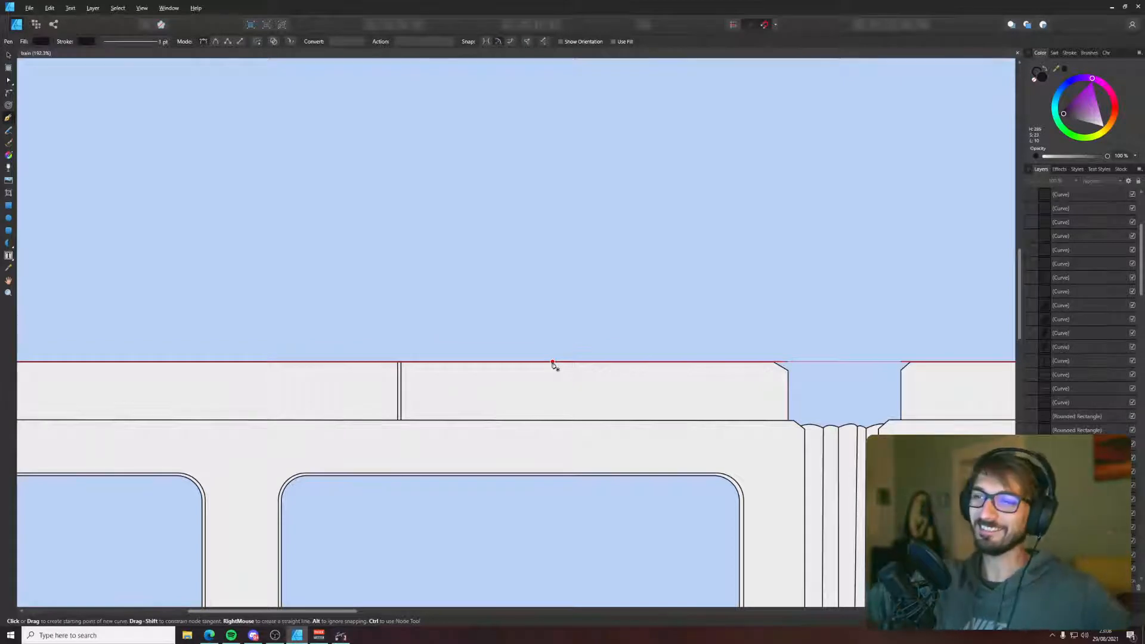
{"action": "left_click", "coordinate": [583, 362]}
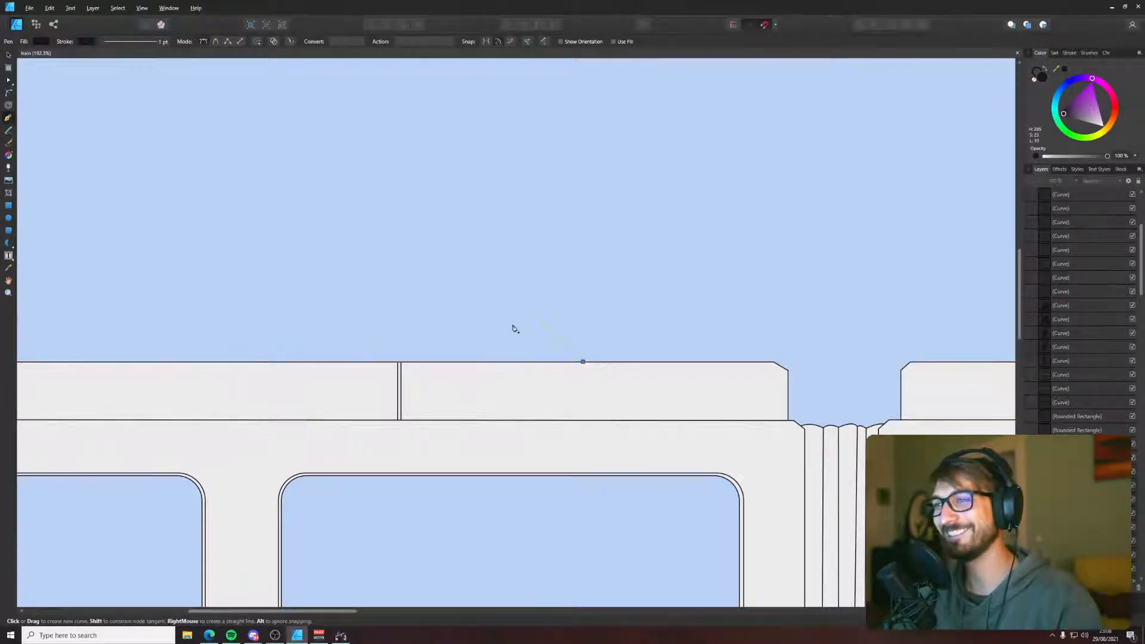
{"action": "scroll", "coordinate": [526, 327], "scroll_direction": "down", "scroll_amount": 3}
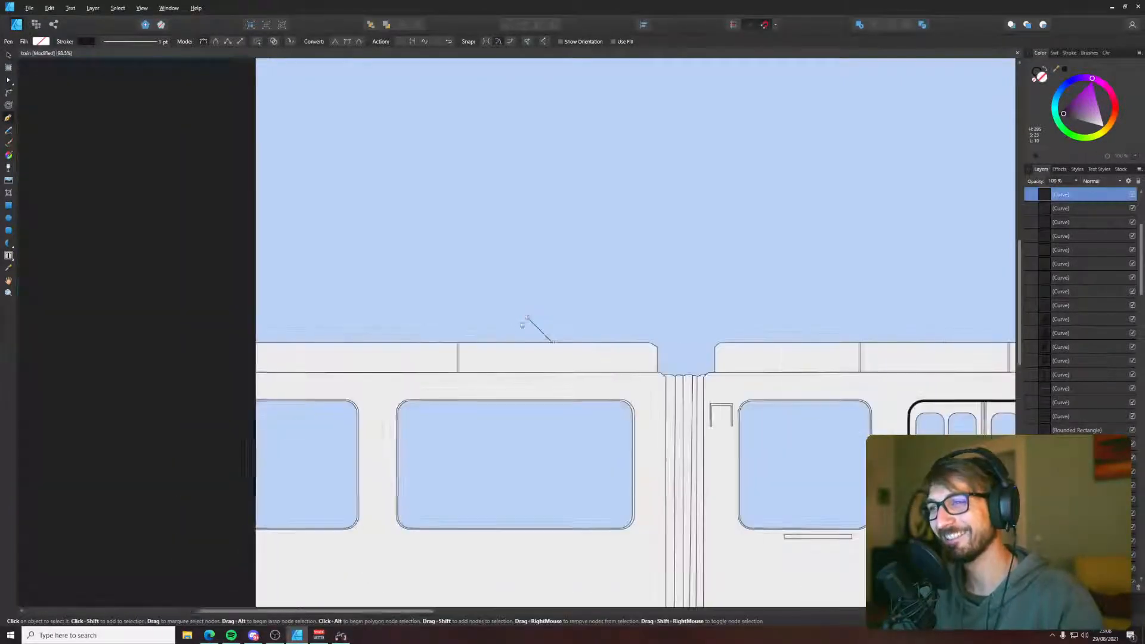
{"action": "left_click", "coordinate": [234, 318]}
{"action": "left_click", "coordinate": [215, 350]}
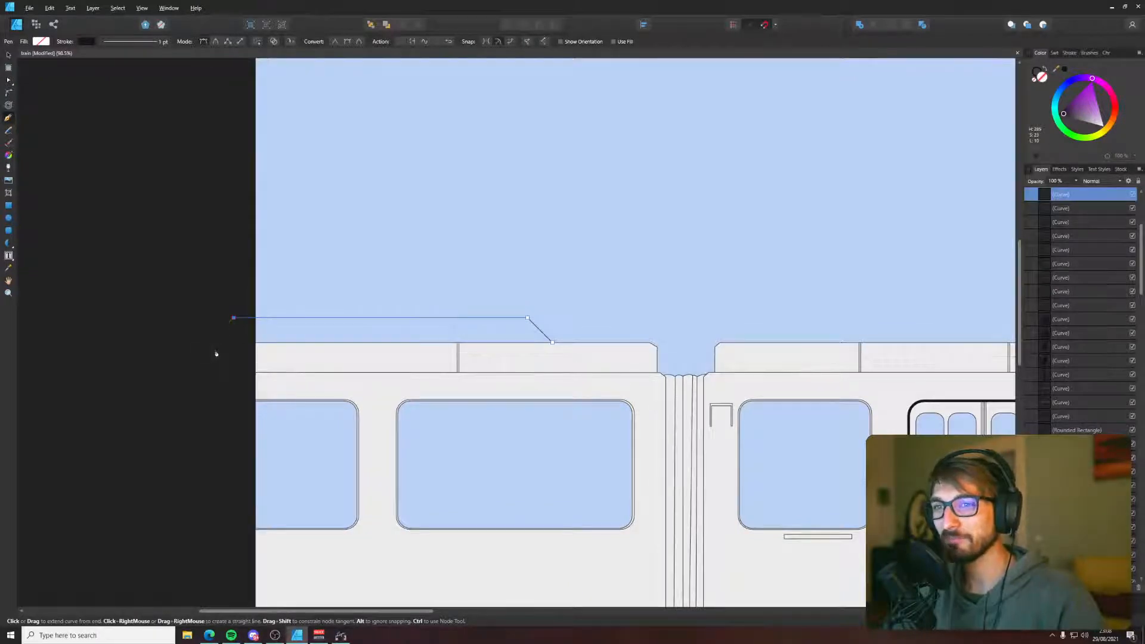
{"action": "left_click", "coordinate": [553, 344]}
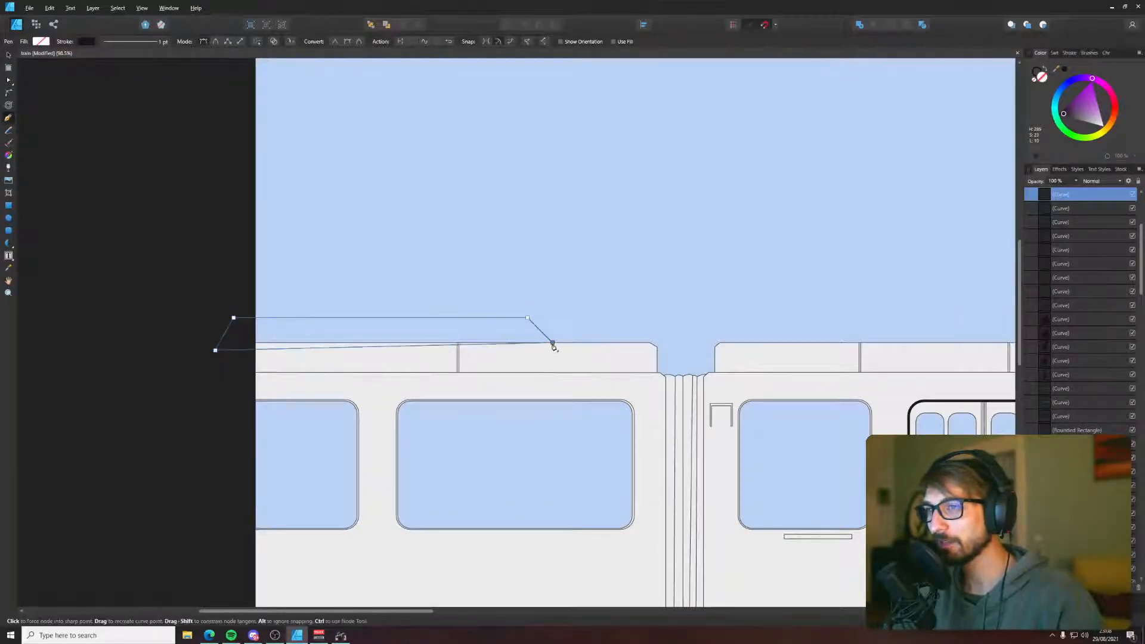
{"action": "key", "text": "v"}
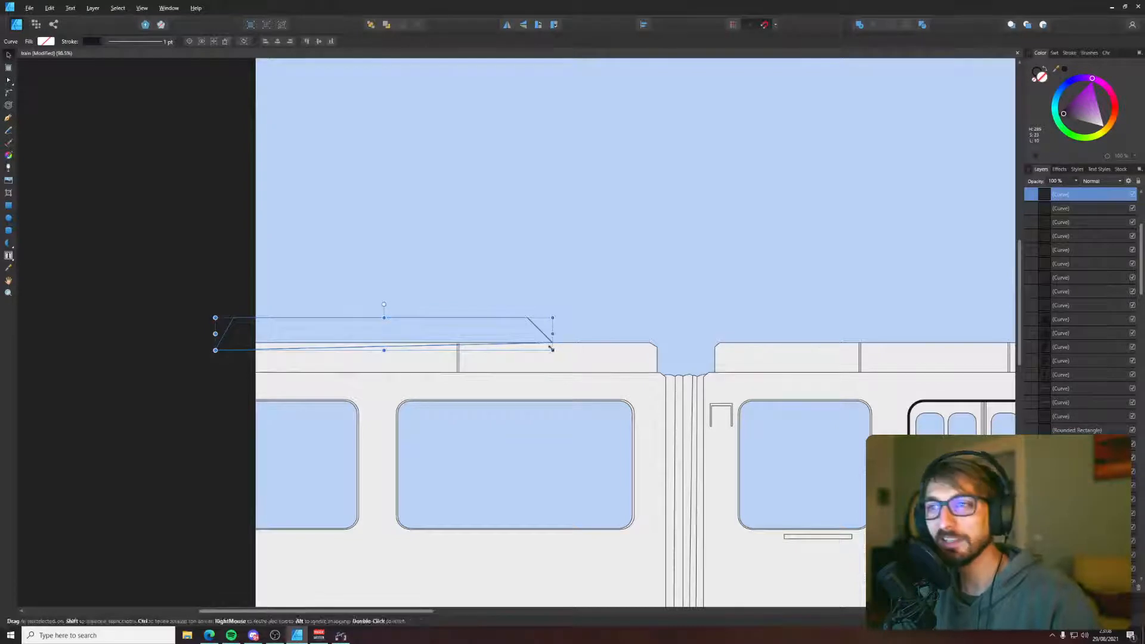
- Fill the raised roof shape with the light grey sampled from the carriage roof and send it behind the roof
{"action": "key", "text": "i"}
{"action": "left_click", "coordinate": [545, 356]}
{"action": "key", "text": "ctrl+["}
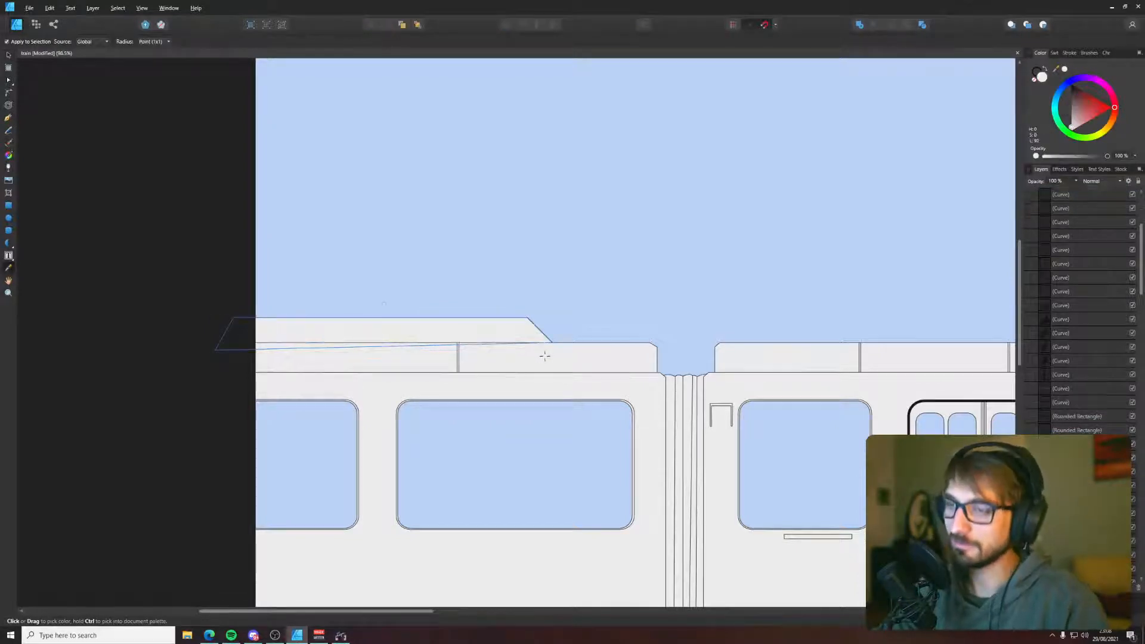
{"action": "key", "text": "v"}
{"action": "left_click", "coordinate": [191, 302]}
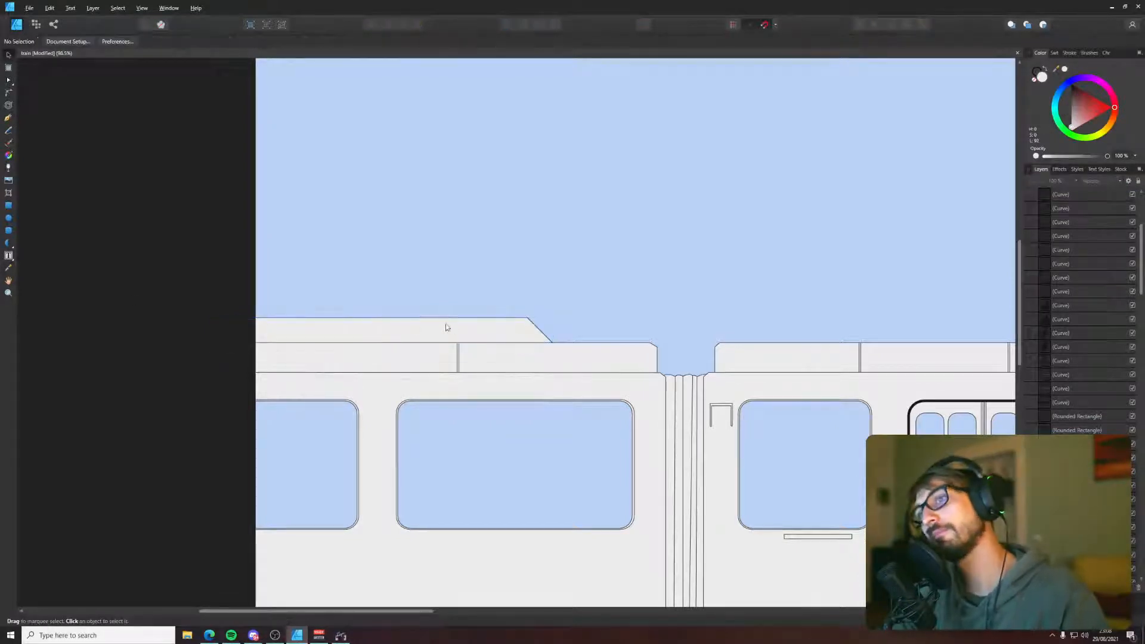
- Round the raised roof's upper corner where its flat top meets the front slope
{"action": "double_click", "coordinate": [516, 322]}
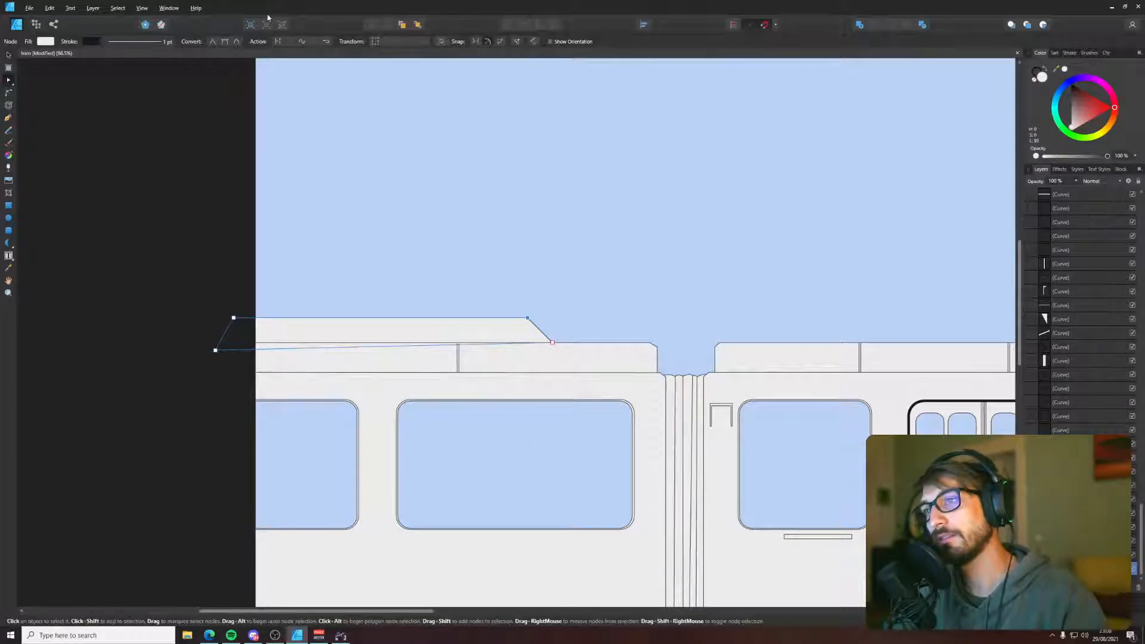
{"action": "left_click", "coordinate": [8, 93]}
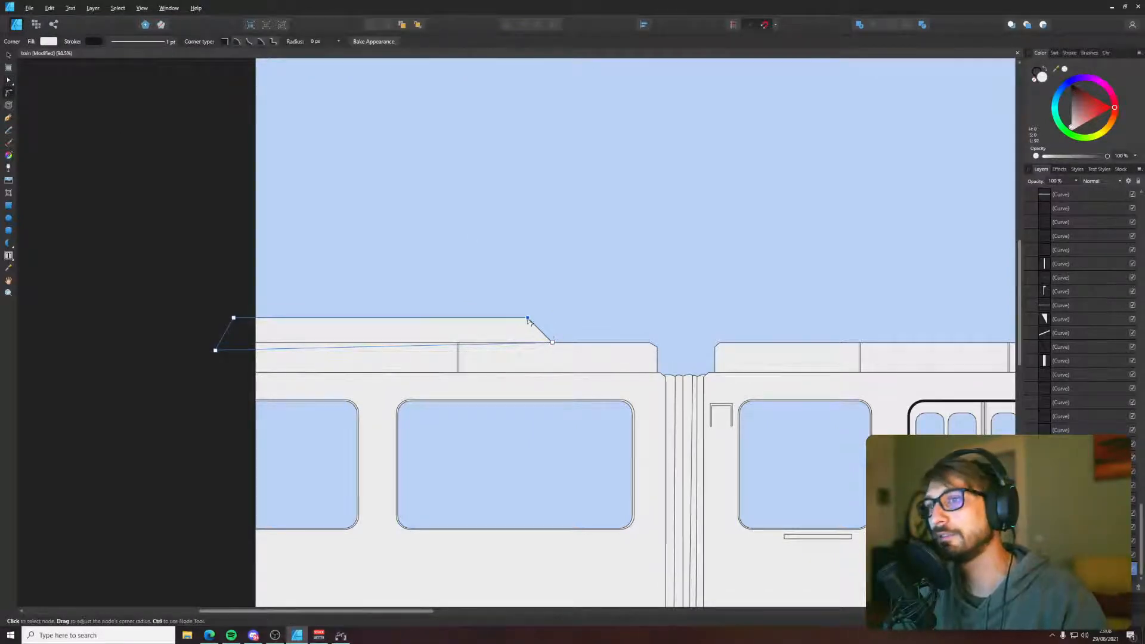
{"action": "key", "text": "v"}
{"action": "key", "text": "ctrl+d"}
{"action": "scroll", "coordinate": [546, 280], "scroll_direction": "down", "scroll_amount": 3}
{"action": "left_click_drag", "start_coordinate": [669, 264], "coordinate": [495, 326]}
- Draw the rounded front end of a thin rail protruding from the raised roof's slope and smooth its lower bend
{"action": "key", "text": "p"}
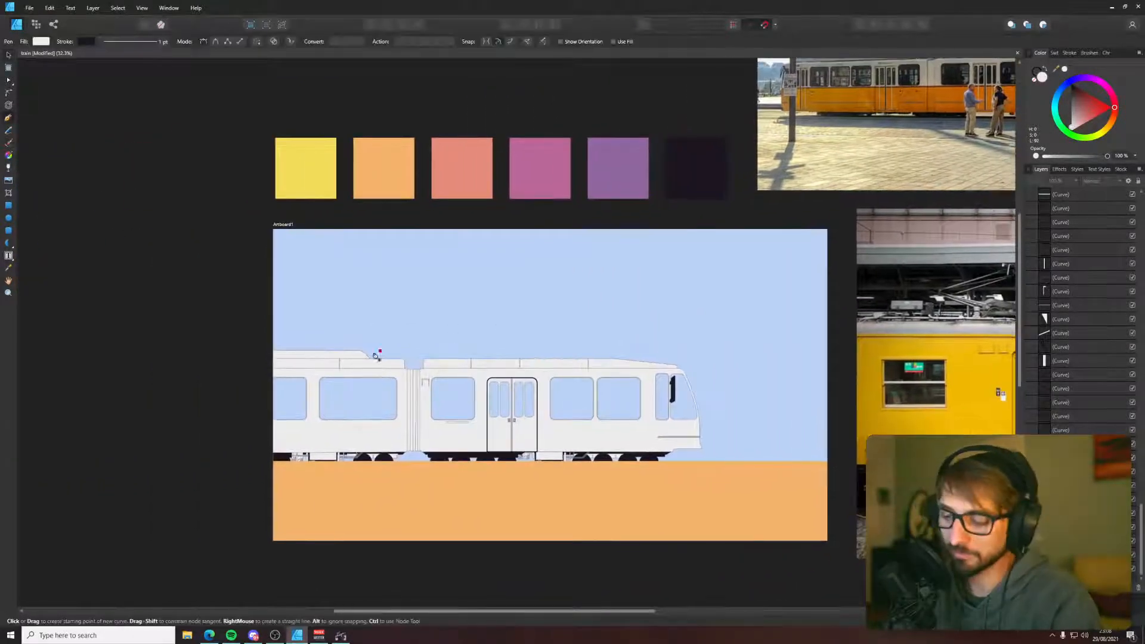
{"action": "scroll", "coordinate": [314, 361], "scroll_direction": "up", "scroll_amount": 5}
{"action": "scroll", "coordinate": [622, 333], "scroll_direction": "up", "scroll_amount": 3}
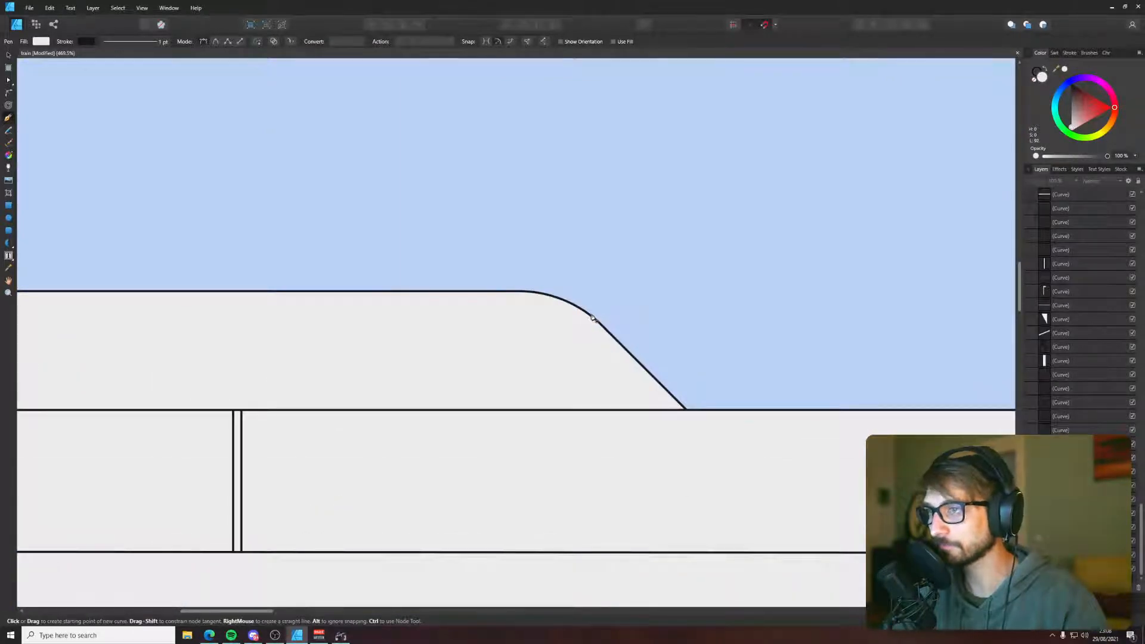
{"action": "left_click", "coordinate": [592, 314]}
{"action": "left_click_drag", "start_coordinate": [623, 329], "coordinate": [623, 330]}
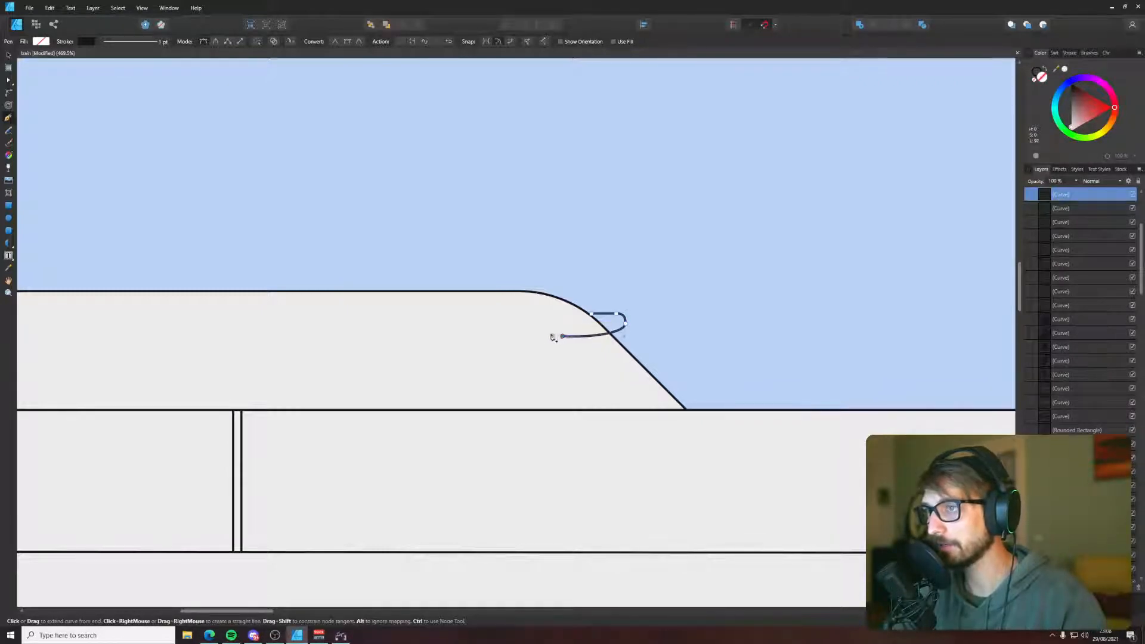
{"action": "key", "text": "z"}
{"action": "key", "text": "a"}
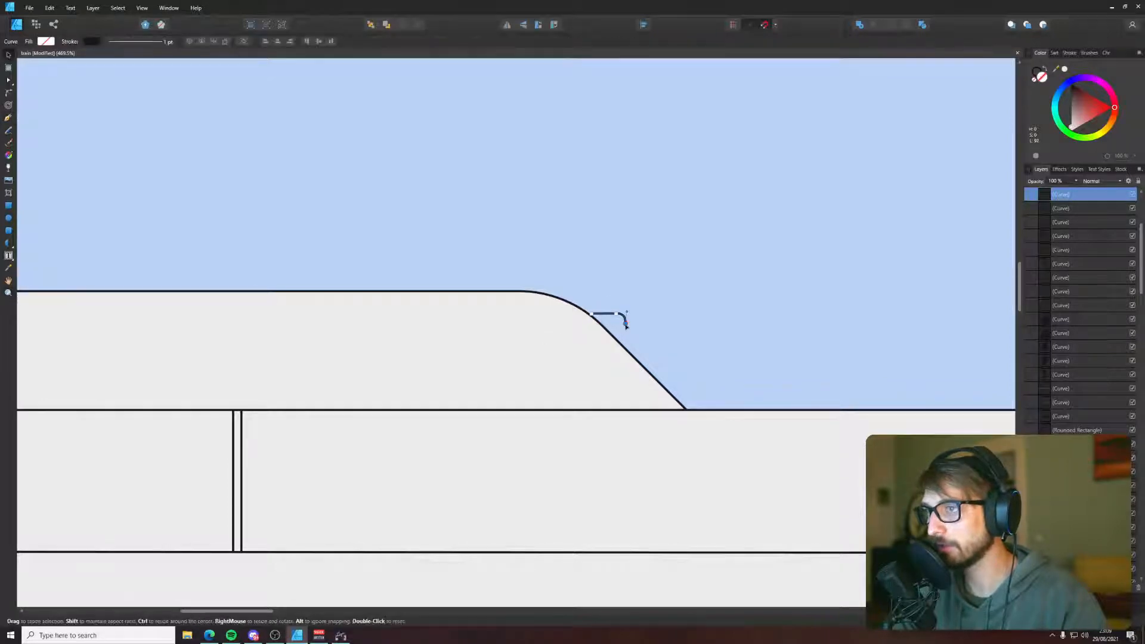
{"action": "key", "text": "p"}
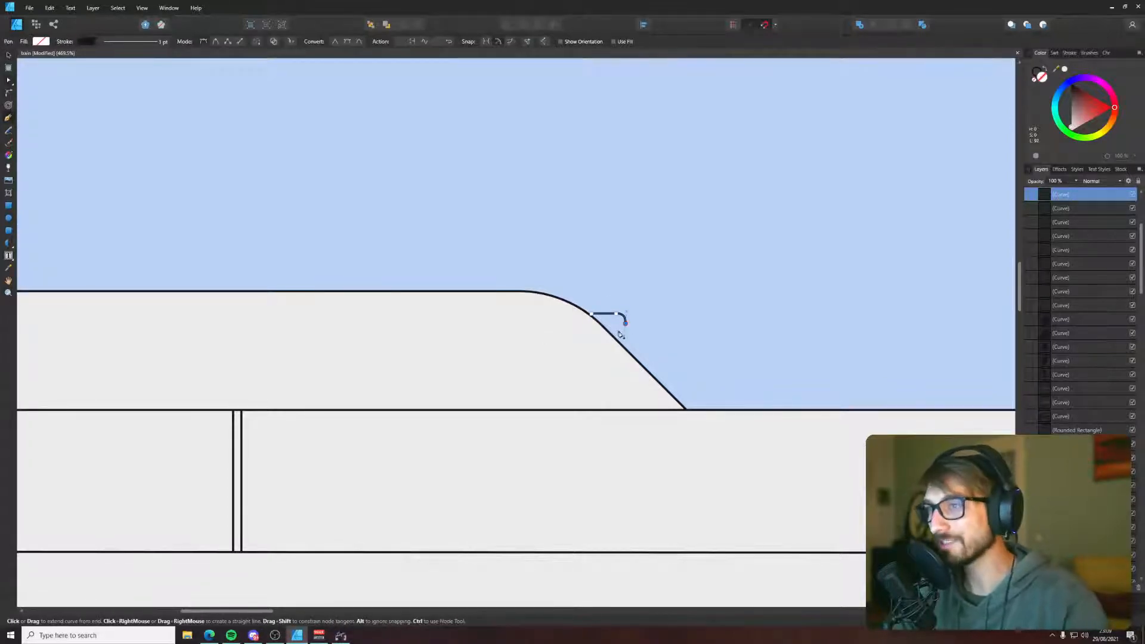
{"action": "scroll", "coordinate": [621, 331], "scroll_direction": "up", "scroll_amount": 5}
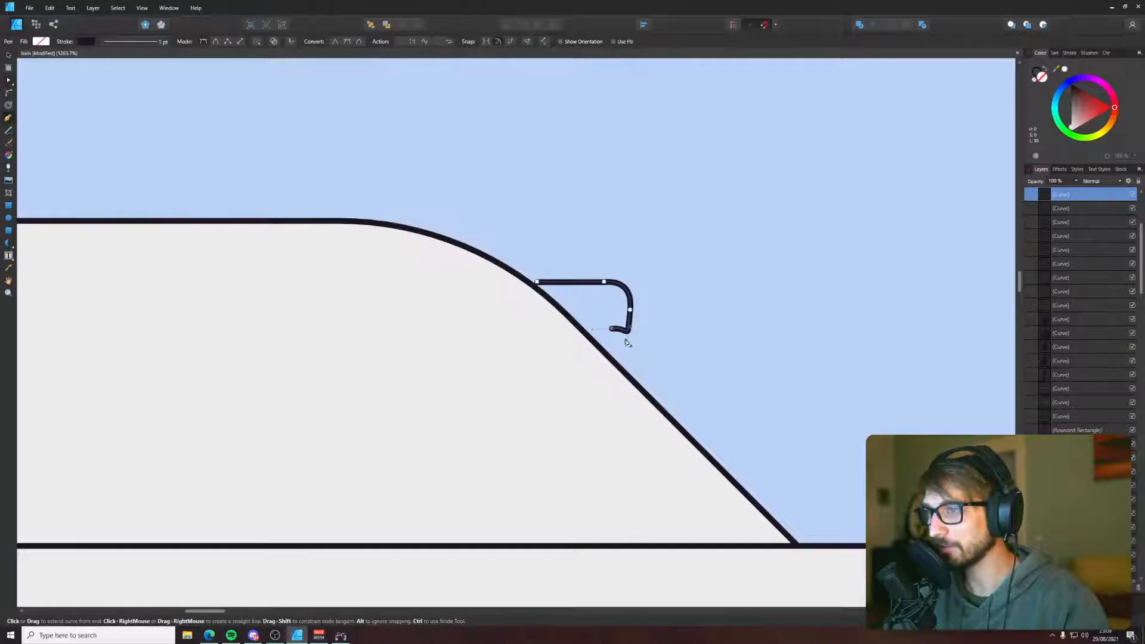
{"action": "key", "text": "a"}
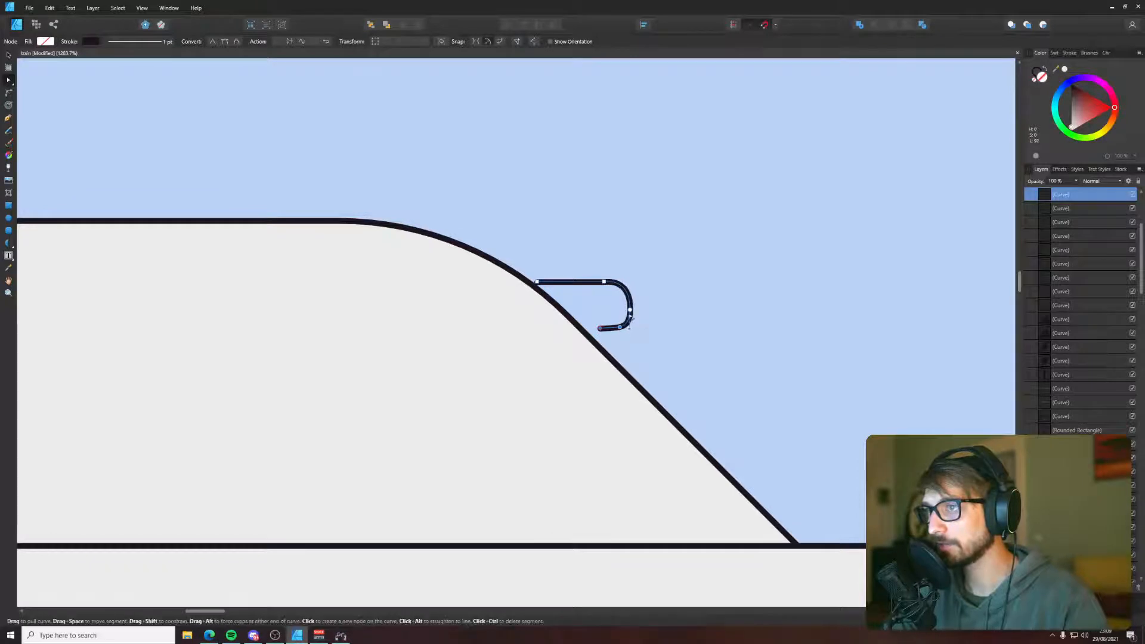
{"action": "left_click", "coordinate": [631, 306]}
{"action": "left_click_drag", "start_coordinate": [631, 306], "coordinate": [630, 309]}
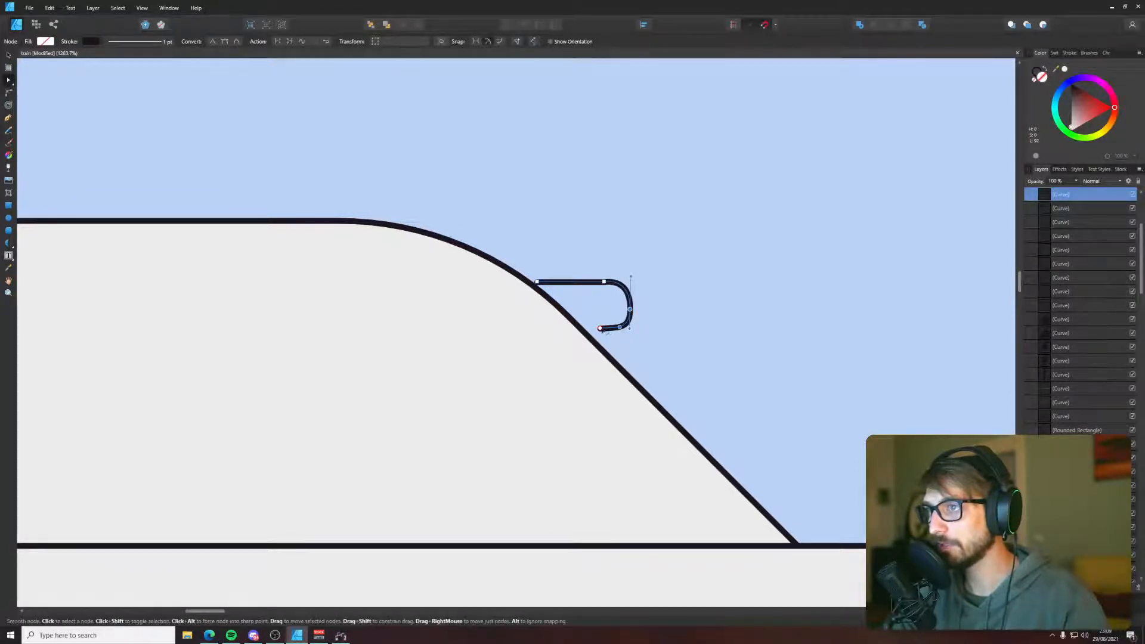
- Extend the rail along the raised roof past the artboard edge, close its outline and fill it with the roof's light grey
{"action": "key", "text": "p"}
{"action": "scroll", "coordinate": [602, 331], "scroll_direction": "down", "scroll_amount": 10}
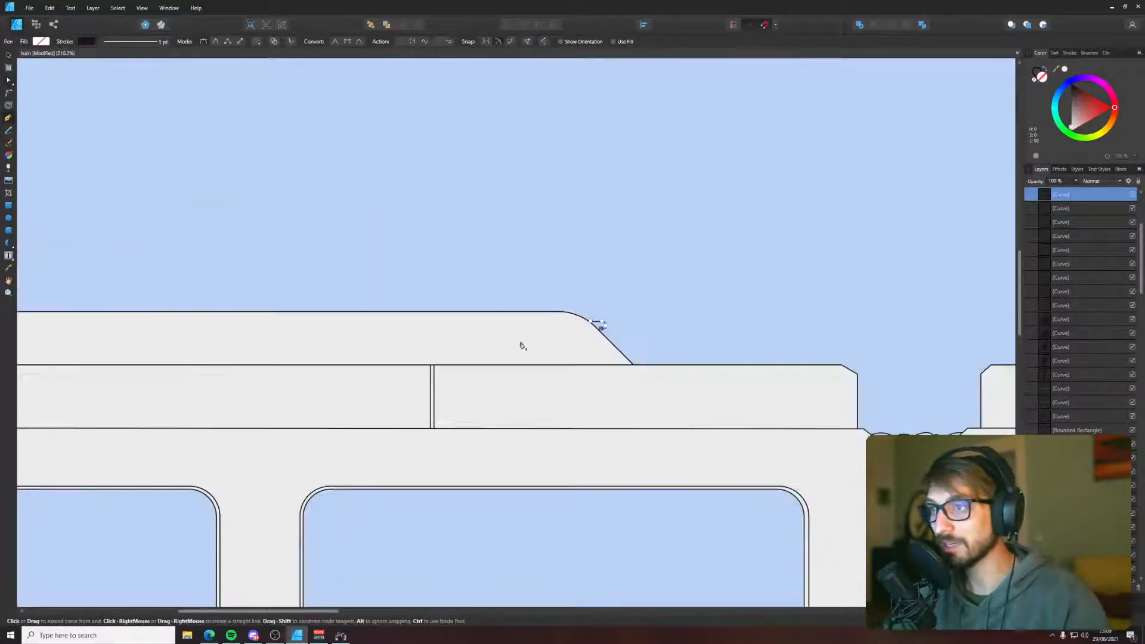
{"action": "scroll", "coordinate": [423, 352], "scroll_direction": "up", "scroll_amount": 5}
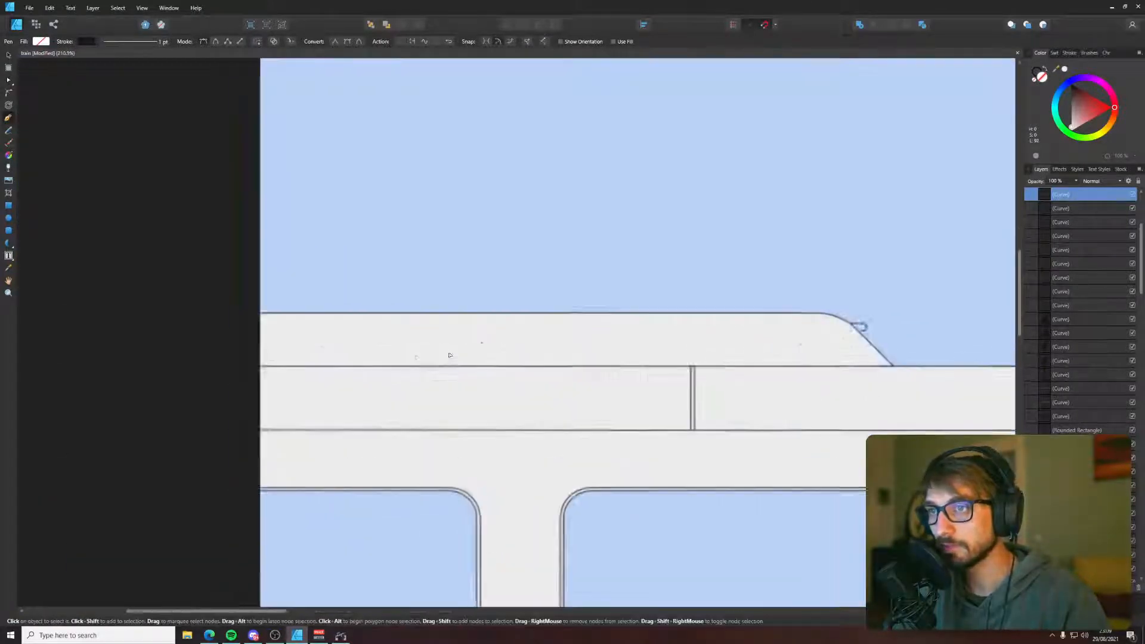
{"action": "left_click", "coordinate": [219, 331]}
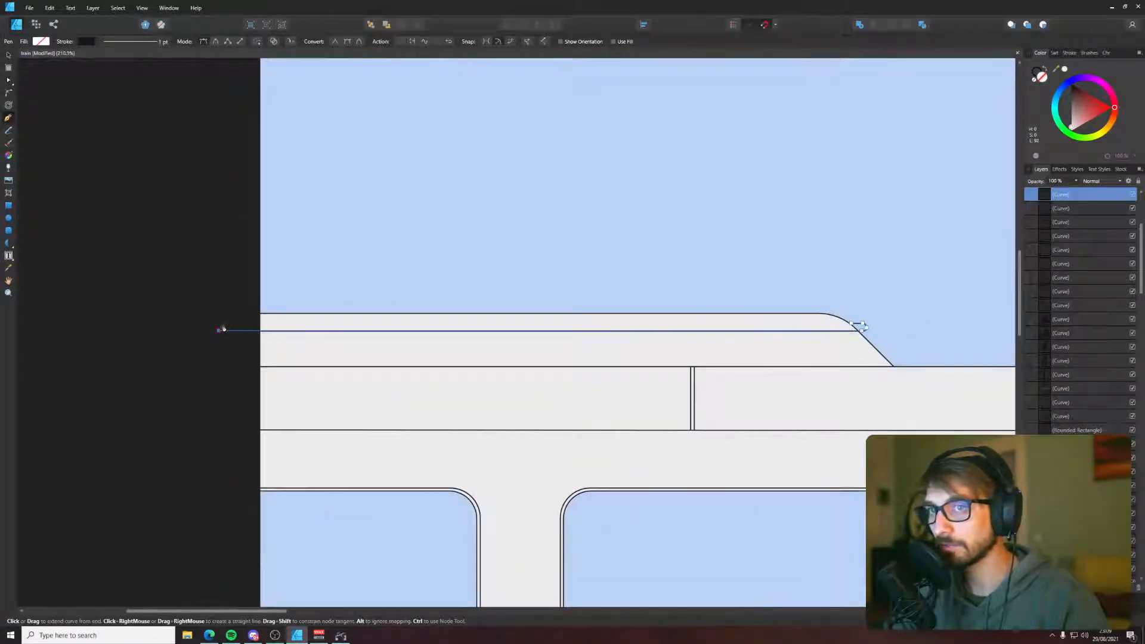
{"action": "left_click", "coordinate": [852, 324]}
{"action": "key", "text": "v"}
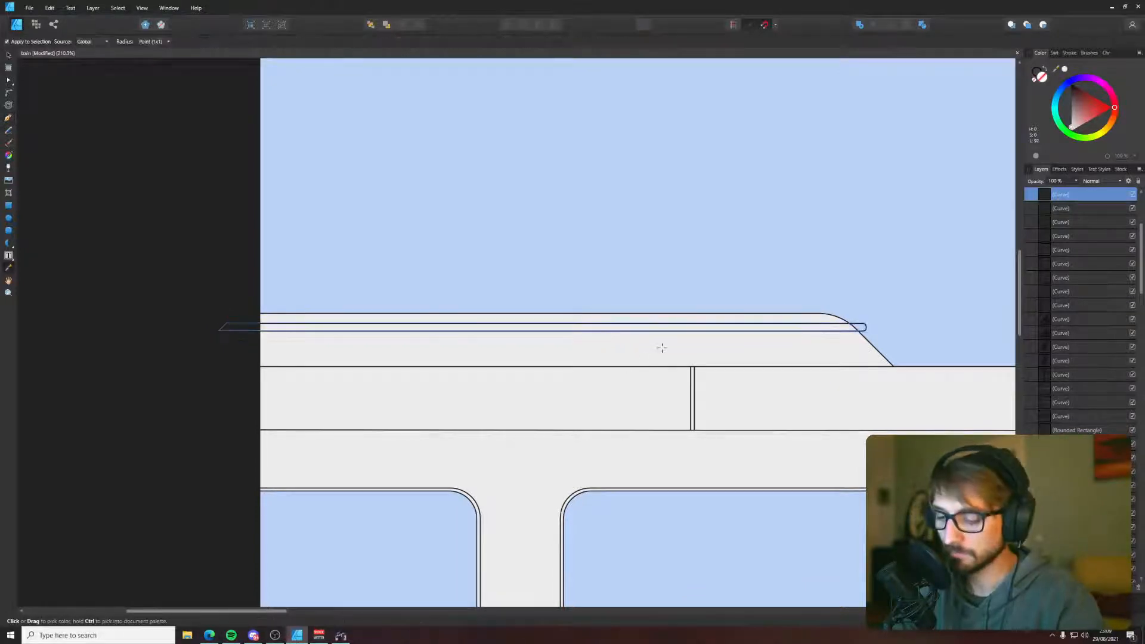
{"action": "key", "text": "ctrl+d"}
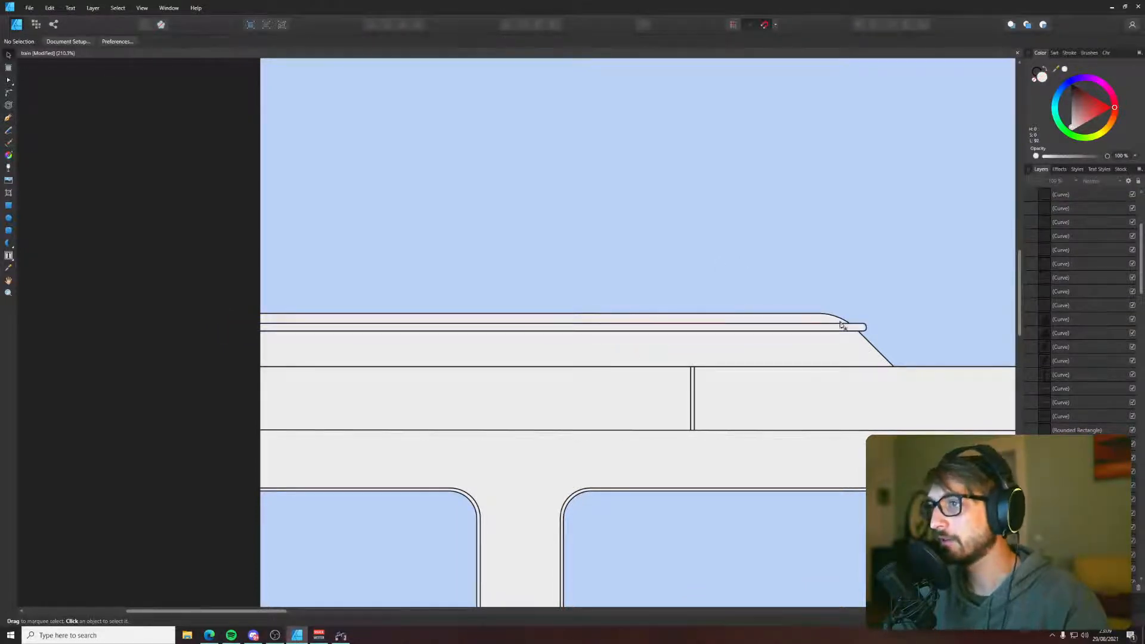
- Draw a narrow vertical post with a rounded top from the rail down to the raised roof's base and fill it light grey
{"action": "key", "text": "p"}
{"action": "scroll", "coordinate": [728, 332], "scroll_direction": "up", "scroll_amount": 5}
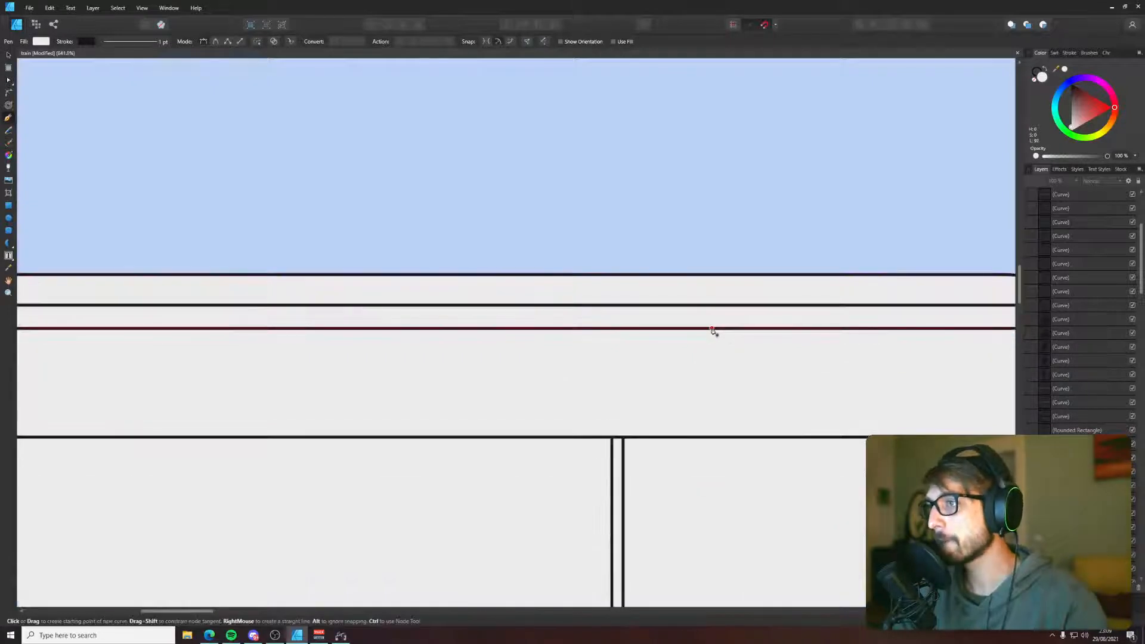
{"action": "left_click", "coordinate": [707, 306]}
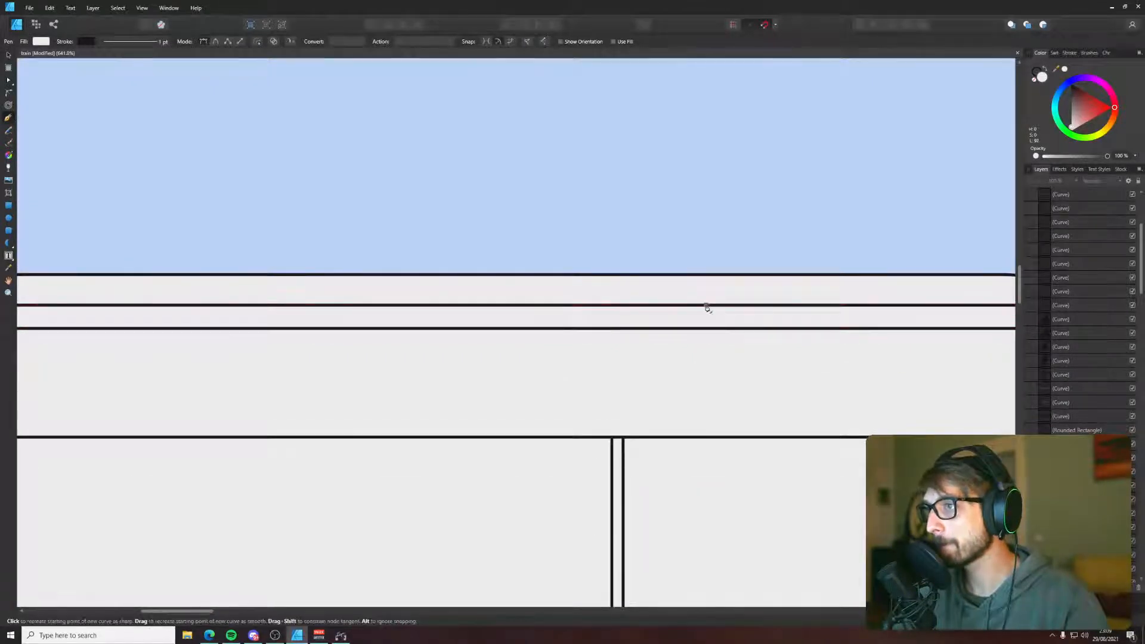
{"action": "left_click", "coordinate": [705, 439]}
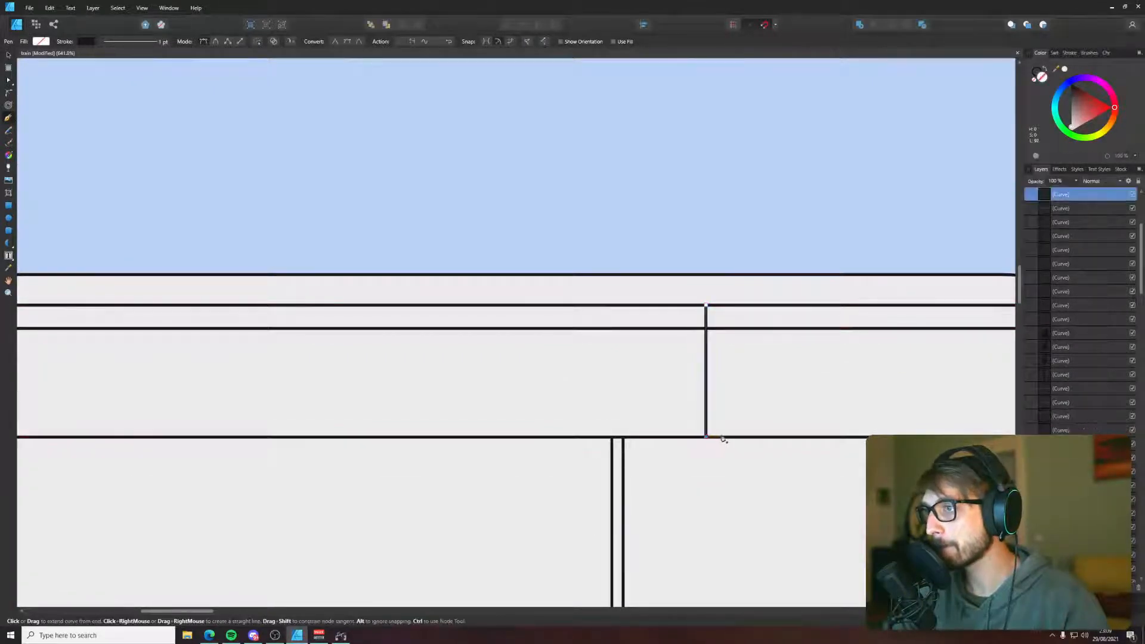
{"action": "left_click", "coordinate": [721, 305]}
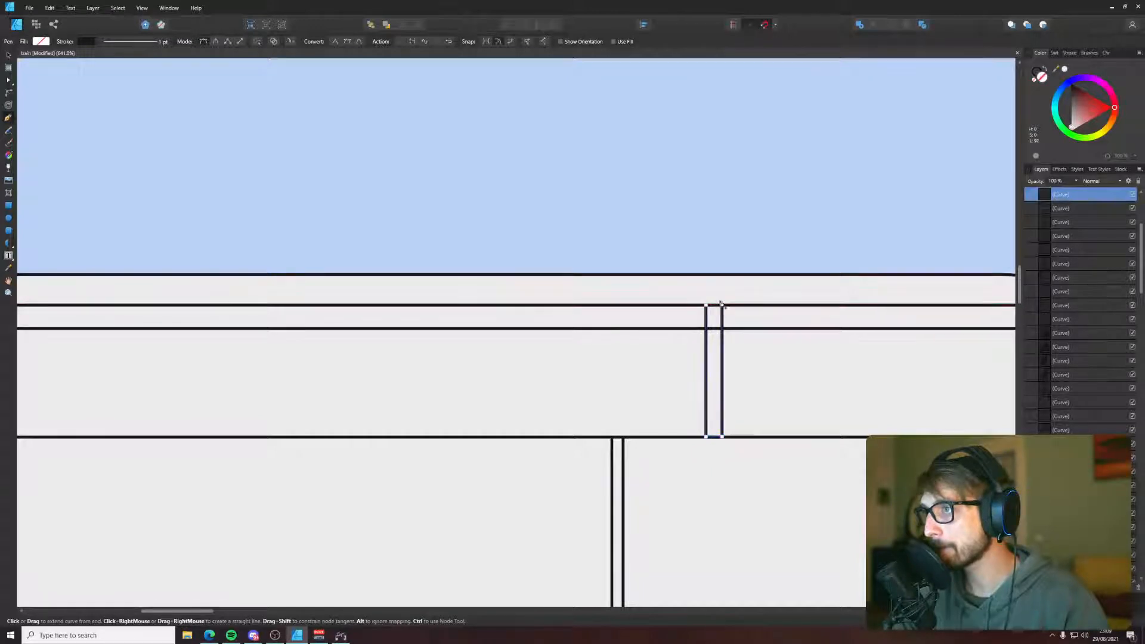
{"action": "left_click", "coordinate": [707, 303]}
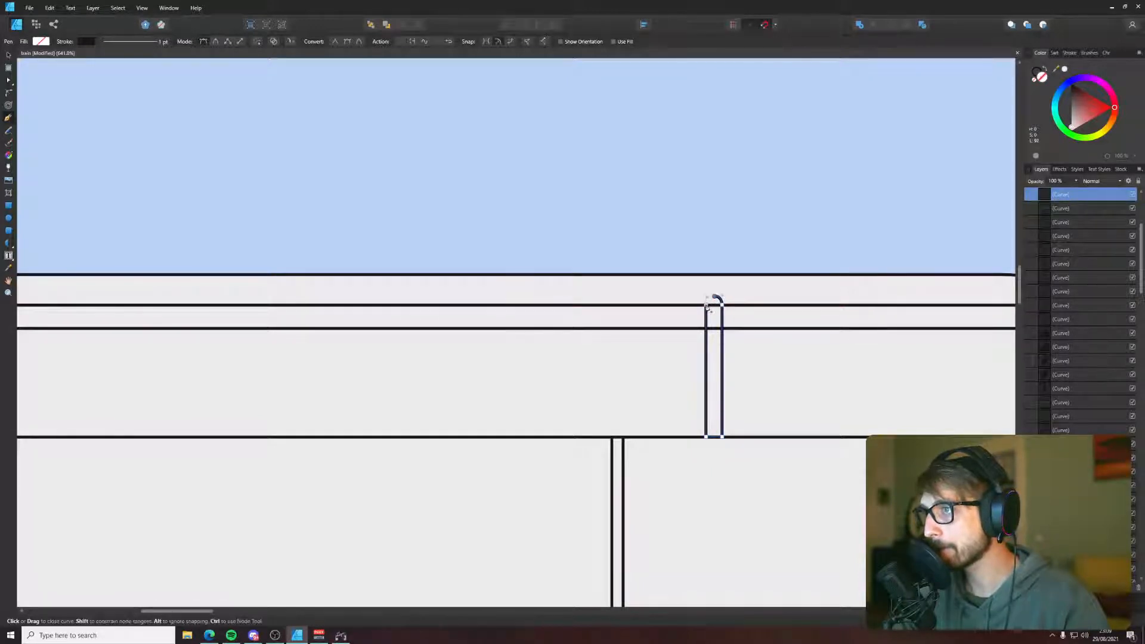
{"action": "key", "text": "i"}
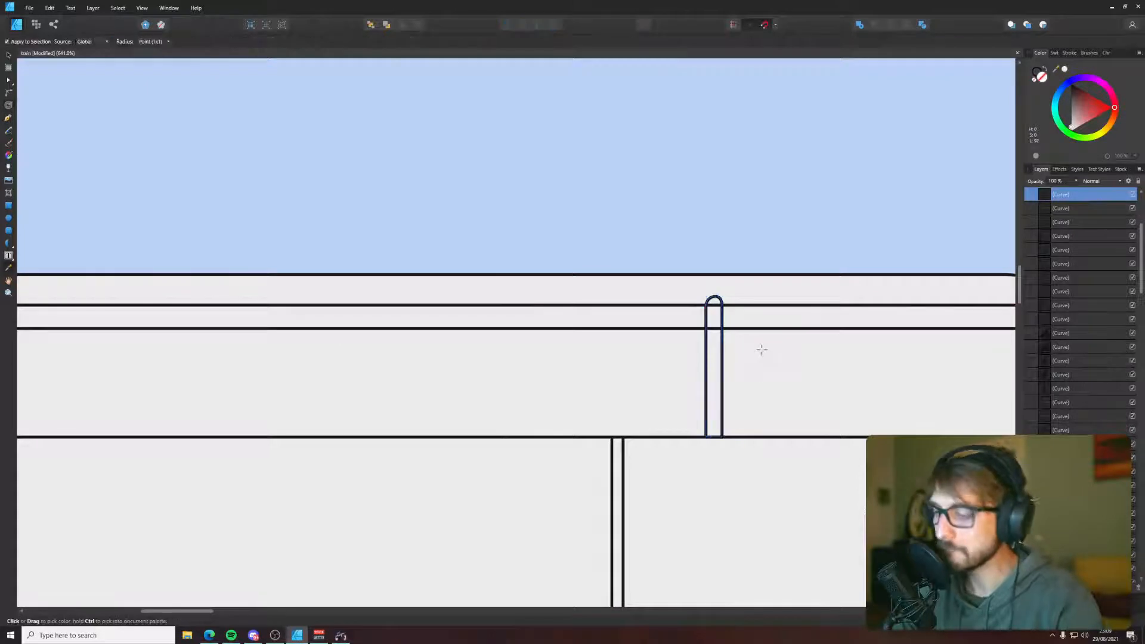
{"action": "key", "text": "v"}
- Draw a rectangular box outline near the artboard's edge, from just above the rail down to the raised roof's base
{"action": "scroll", "coordinate": [761, 350], "scroll_direction": "down", "scroll_amount": 10}
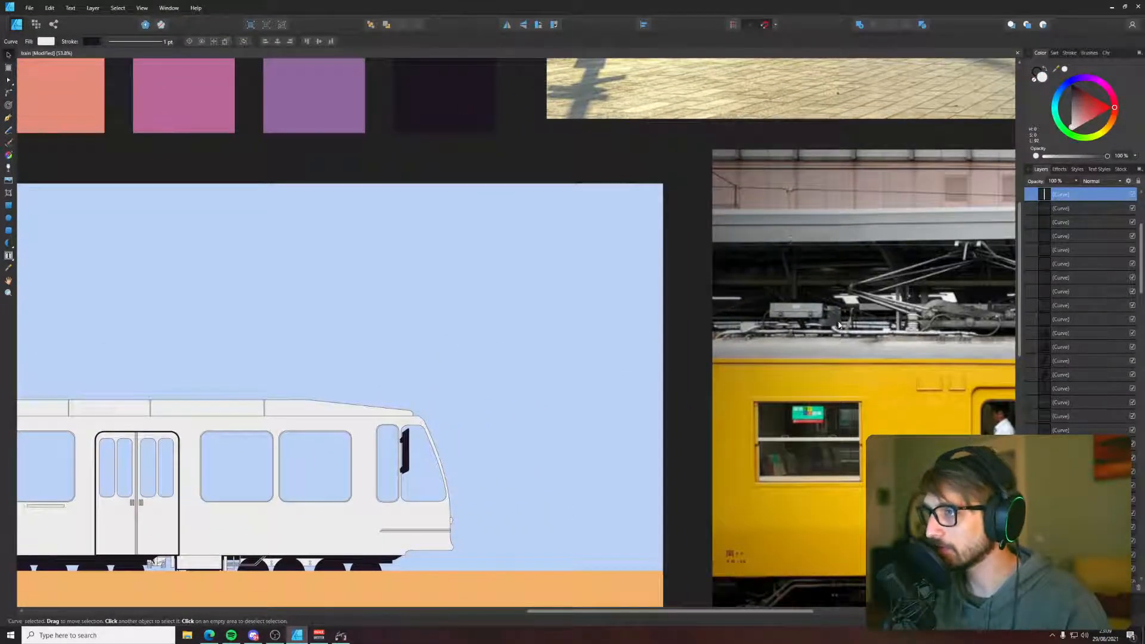
{"action": "key", "text": "p"}
{"action": "scroll", "coordinate": [480, 363], "scroll_direction": "left", "scroll_amount": 8}
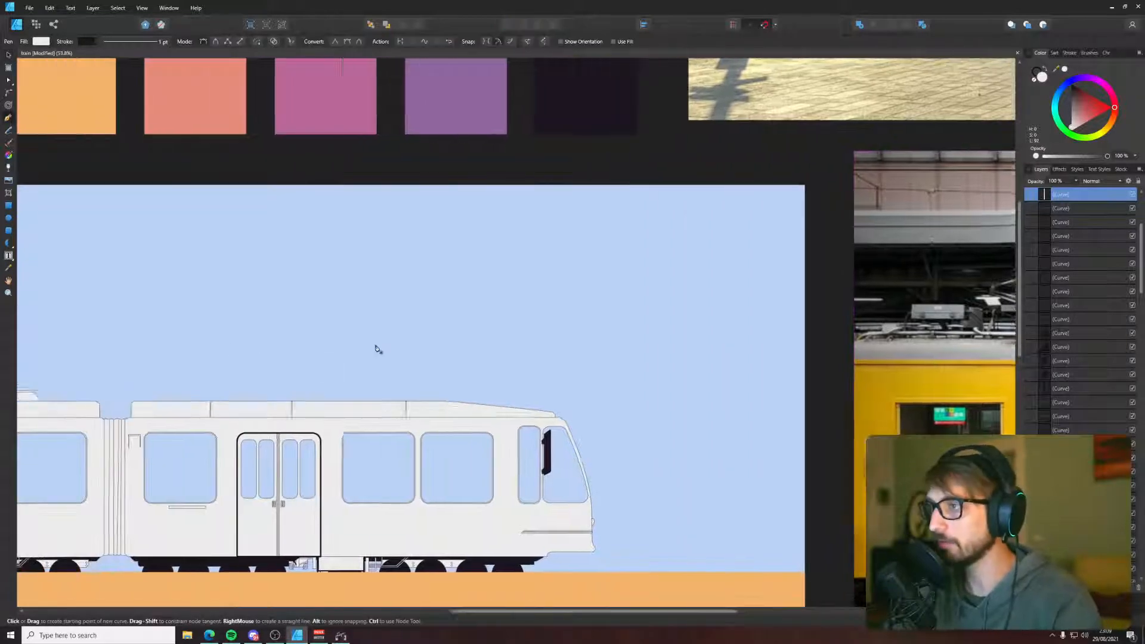
{"action": "scroll", "coordinate": [421, 384], "scroll_direction": "up", "scroll_amount": 8}
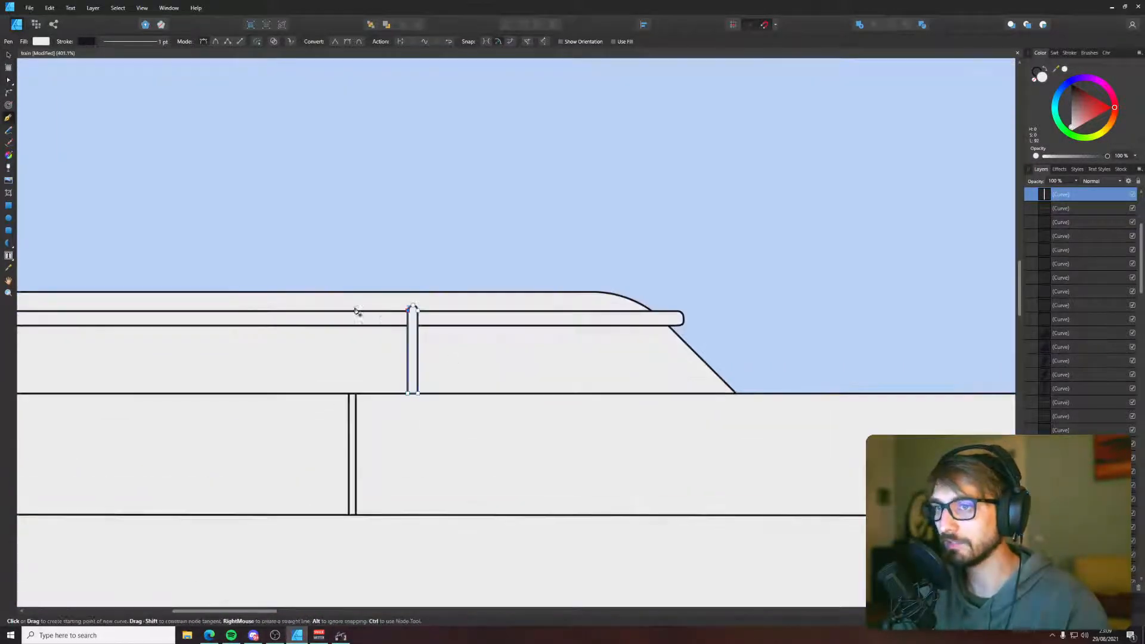
{"action": "scroll", "coordinate": [309, 311], "scroll_direction": "left", "scroll_amount": 1}
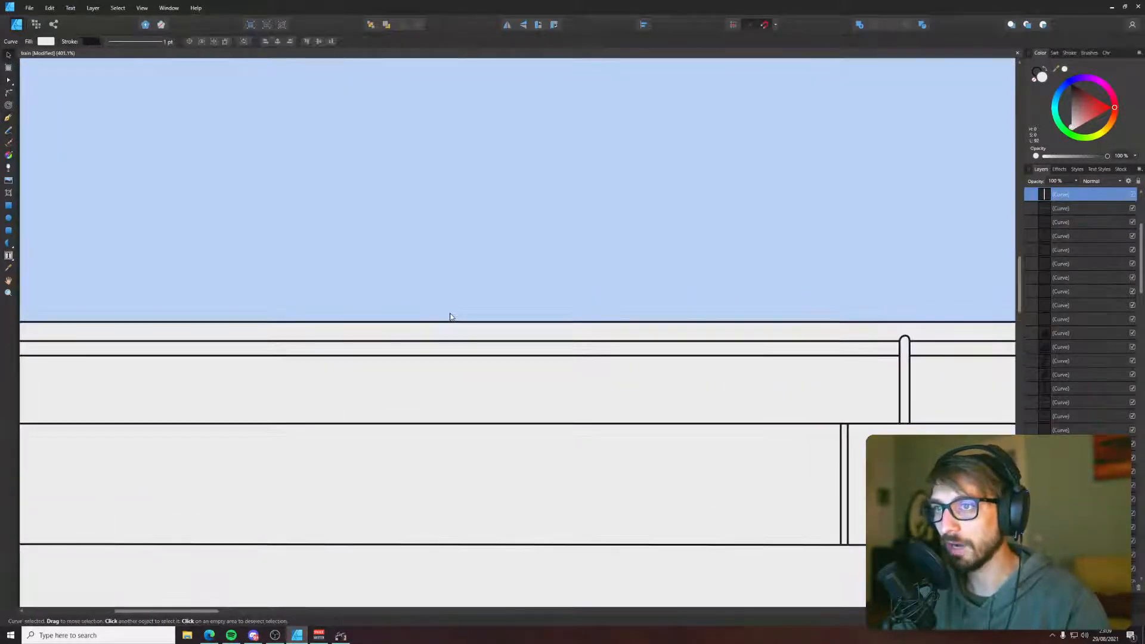
{"action": "scroll", "coordinate": [291, 374], "scroll_direction": "left", "scroll_amount": 8}
{"action": "left_click", "coordinate": [406, 301]}
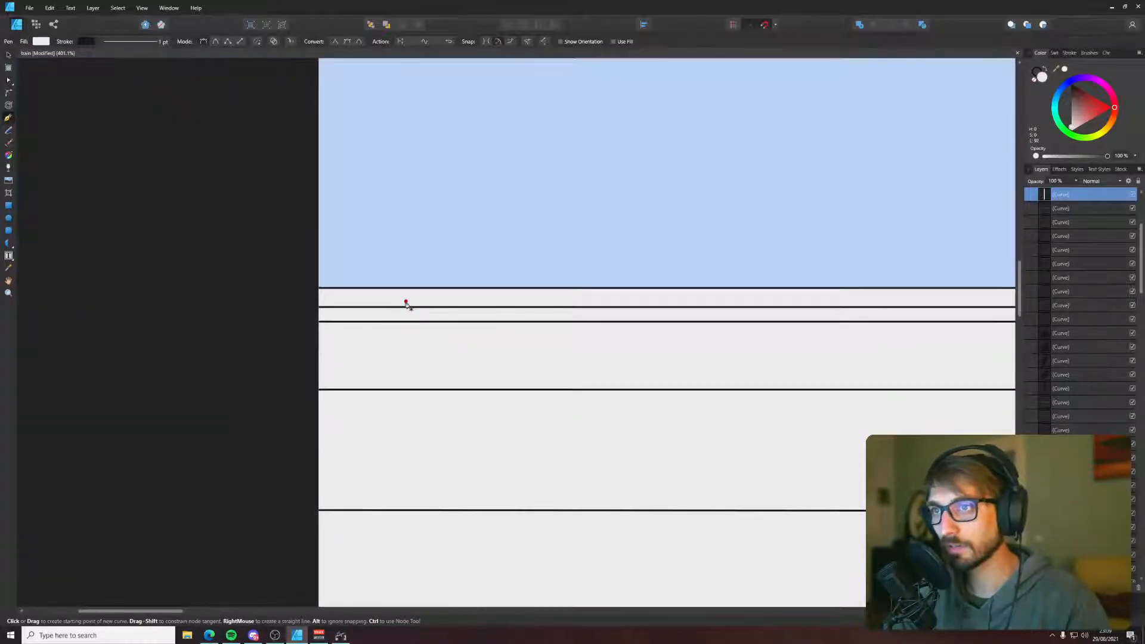
{"action": "left_click", "coordinate": [407, 390]}
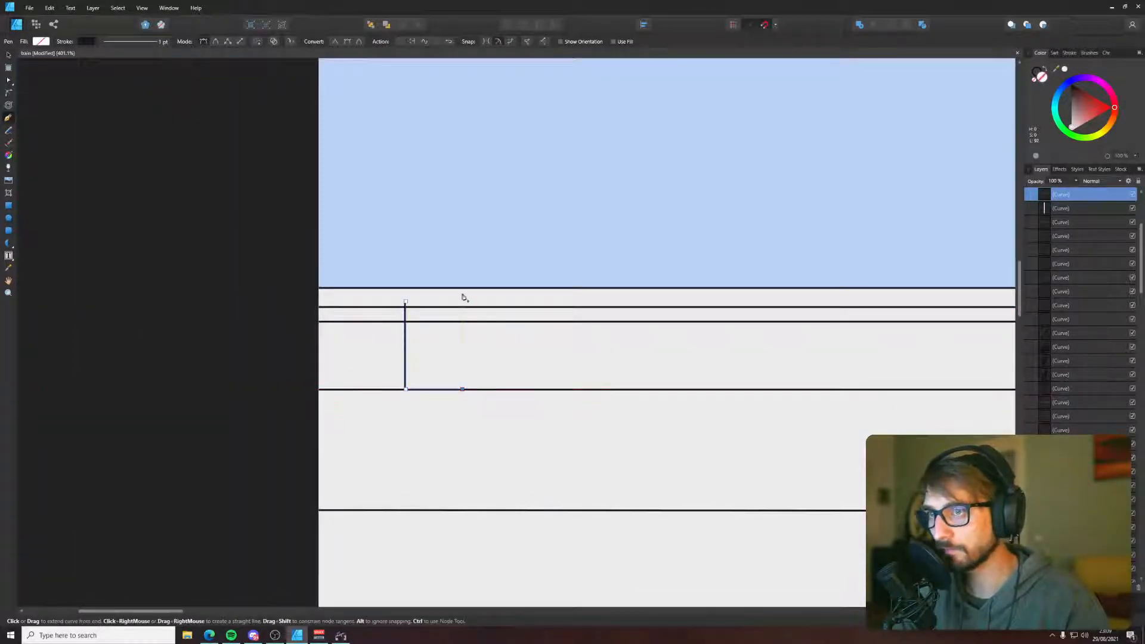
{"action": "left_click", "coordinate": [406, 301]}
{"action": "key", "text": "v"}
- Fill the rectangular box with the roof's light grey and place it behind the rail
{"action": "left_click", "coordinate": [444, 316]}
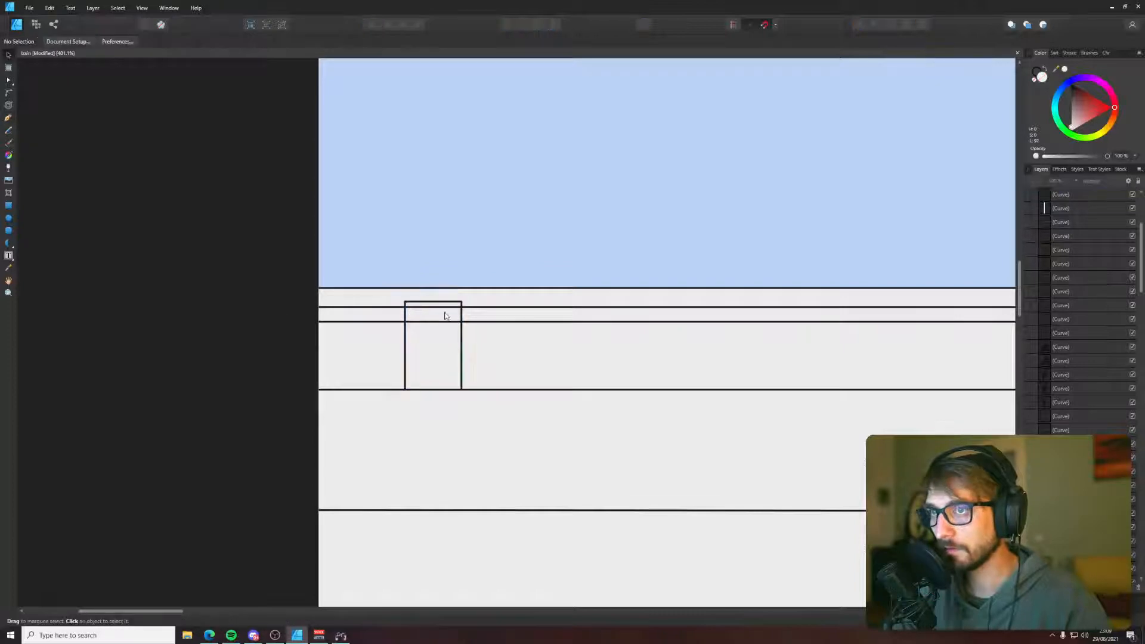
{"action": "left_click", "coordinate": [406, 345]}
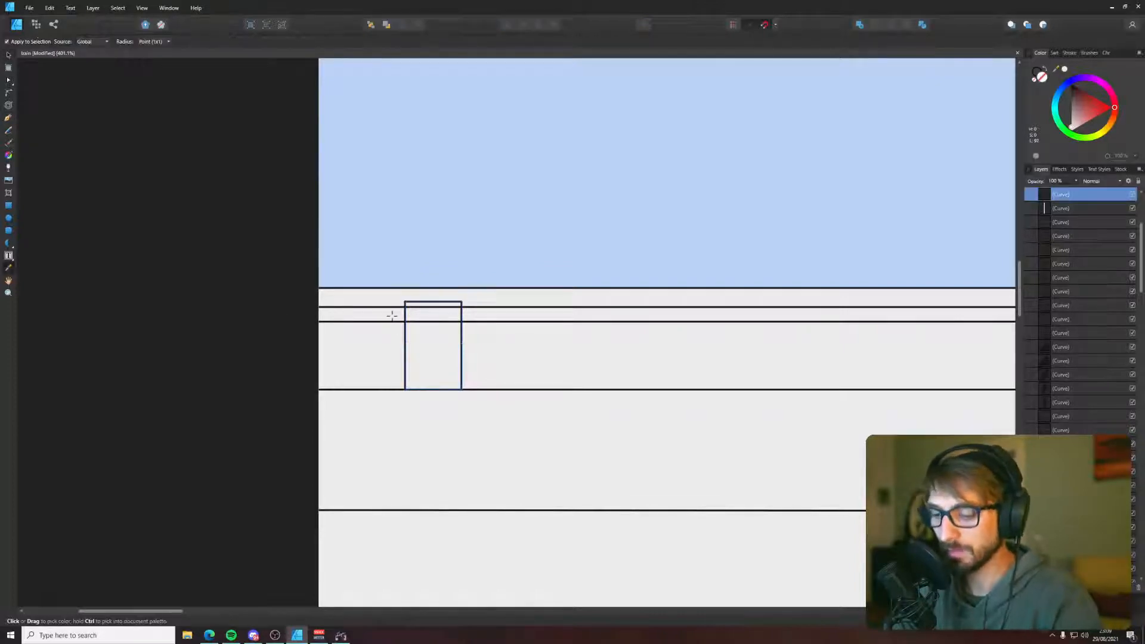
{"action": "key", "text": "Delete"}
{"action": "left_click", "coordinate": [394, 341]}
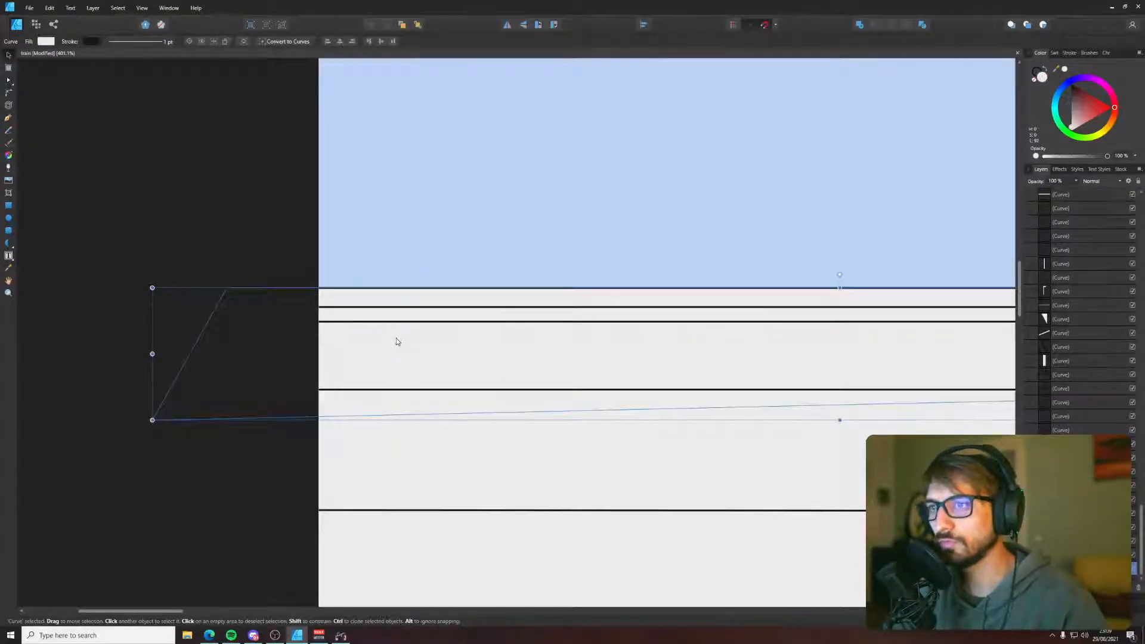
{"action": "key", "text": "ctrl+z"}
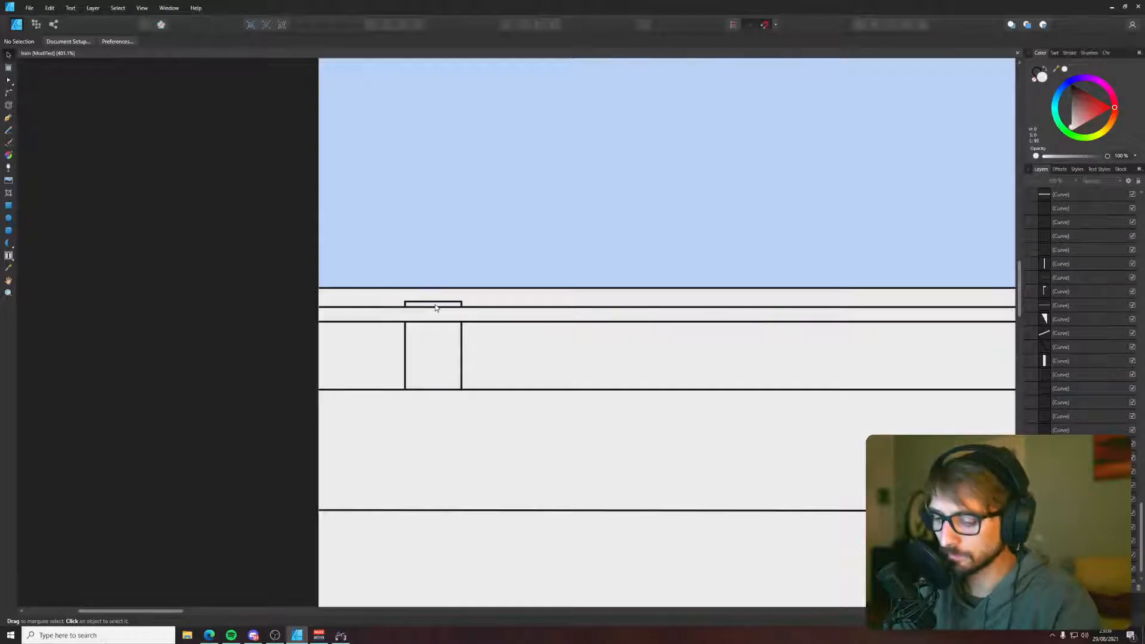
- Draw the upper edge of a bent pipe rising from the box's top and curving over, and smooth its bend
{"action": "key", "text": "p"}
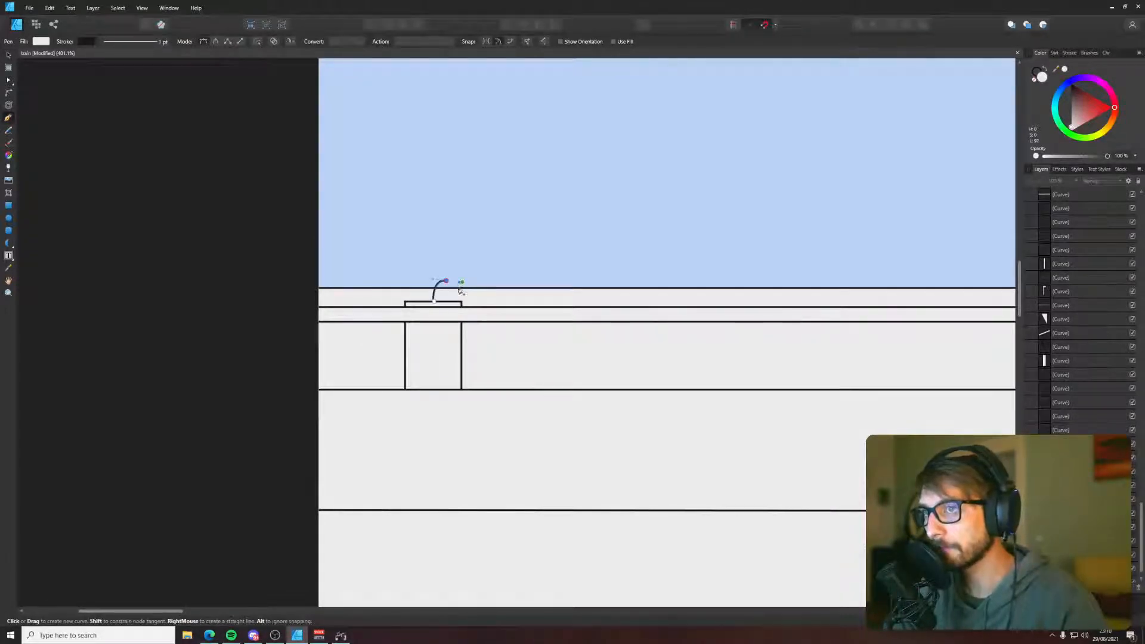
{"action": "left_click_drag", "start_coordinate": [461, 291], "coordinate": [470, 295]}
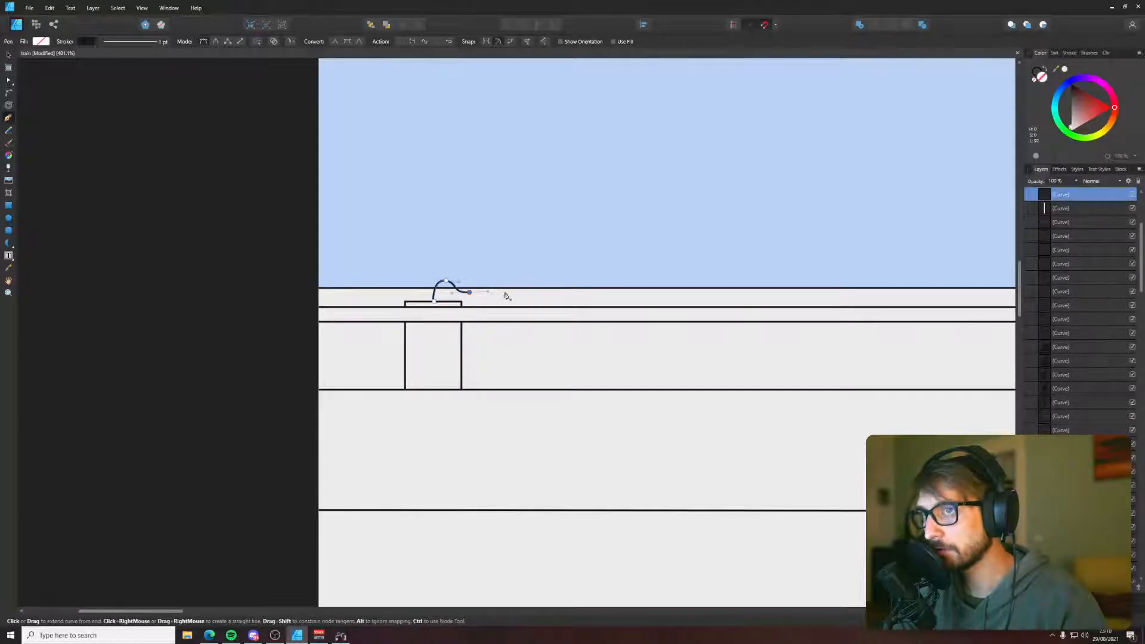
{"action": "left_click", "coordinate": [552, 307]}
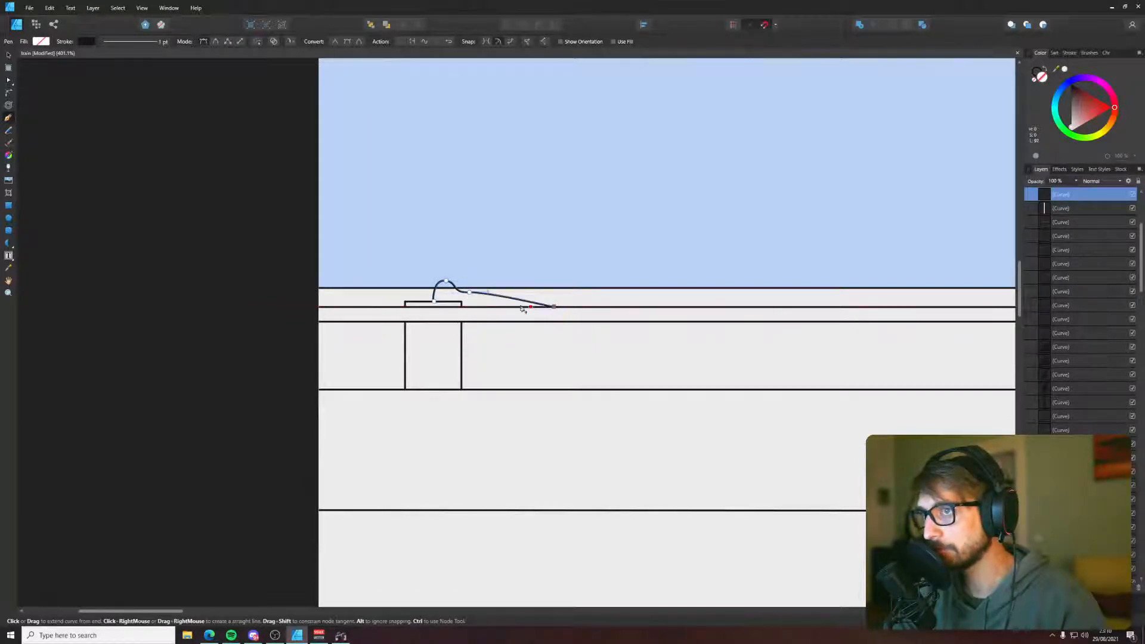
{"action": "key", "text": "z"}
{"action": "key", "text": "a"}
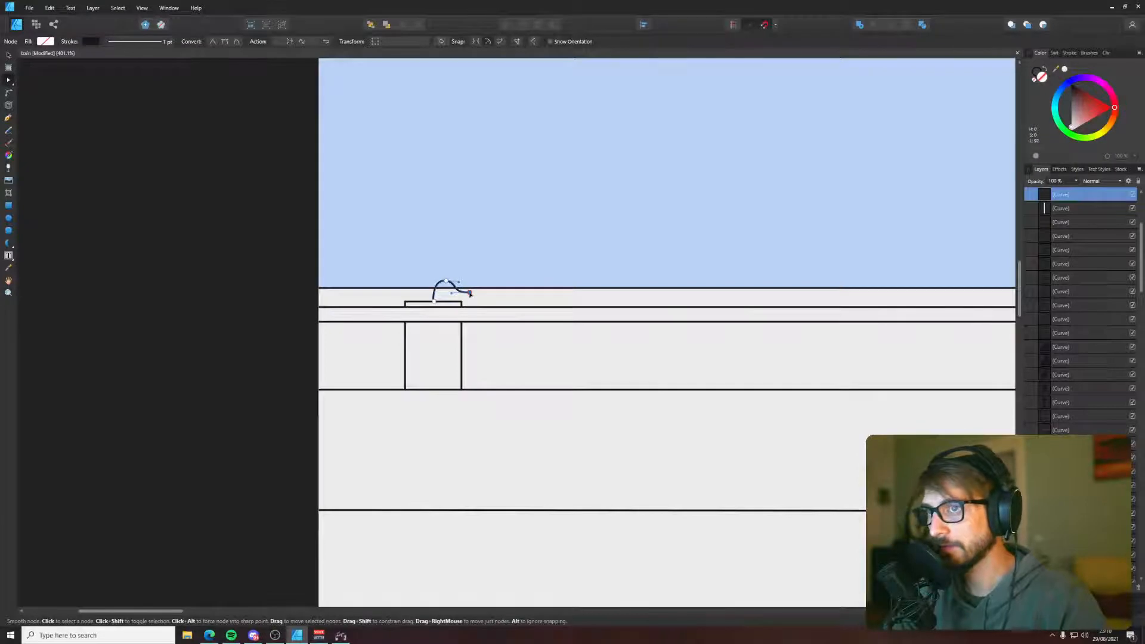
{"action": "scroll", "coordinate": [470, 293], "scroll_direction": "up", "scroll_amount": 2}
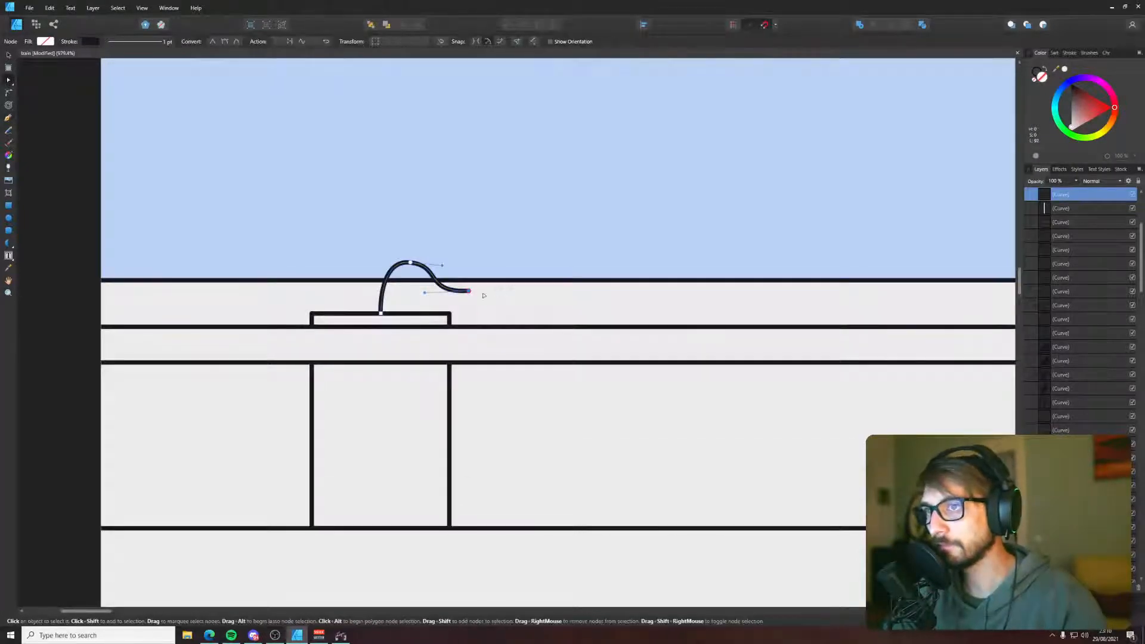
{"action": "key", "text": "p"}
{"action": "key", "text": "ctrl+z"}
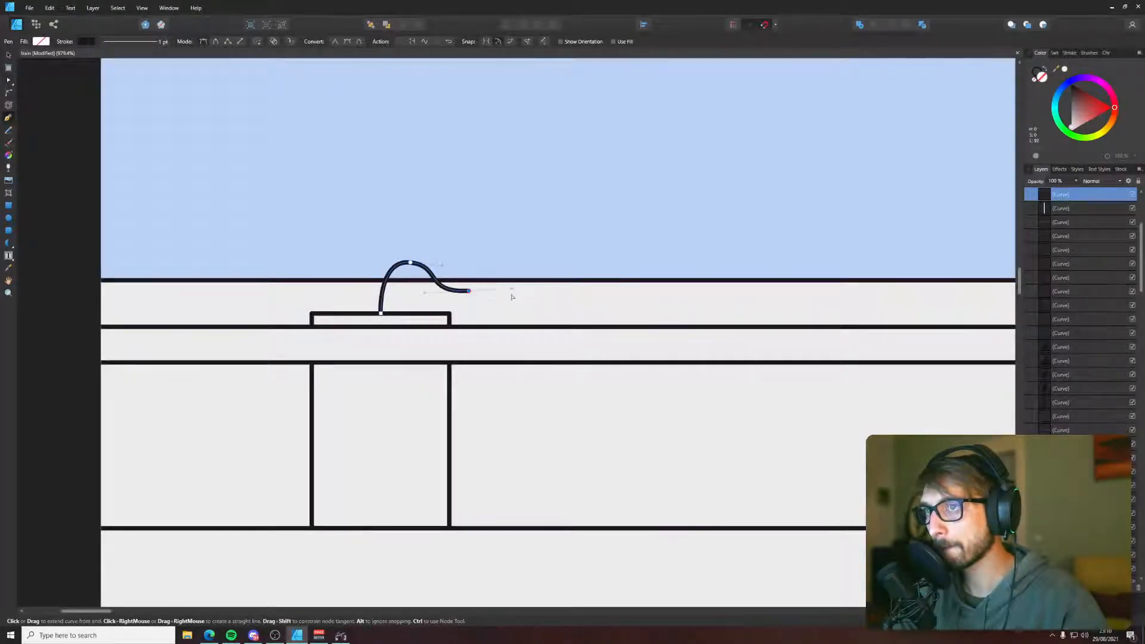
{"action": "key", "text": "a"}
{"action": "left_click_drag", "start_coordinate": [426, 294], "coordinate": [434, 272]}
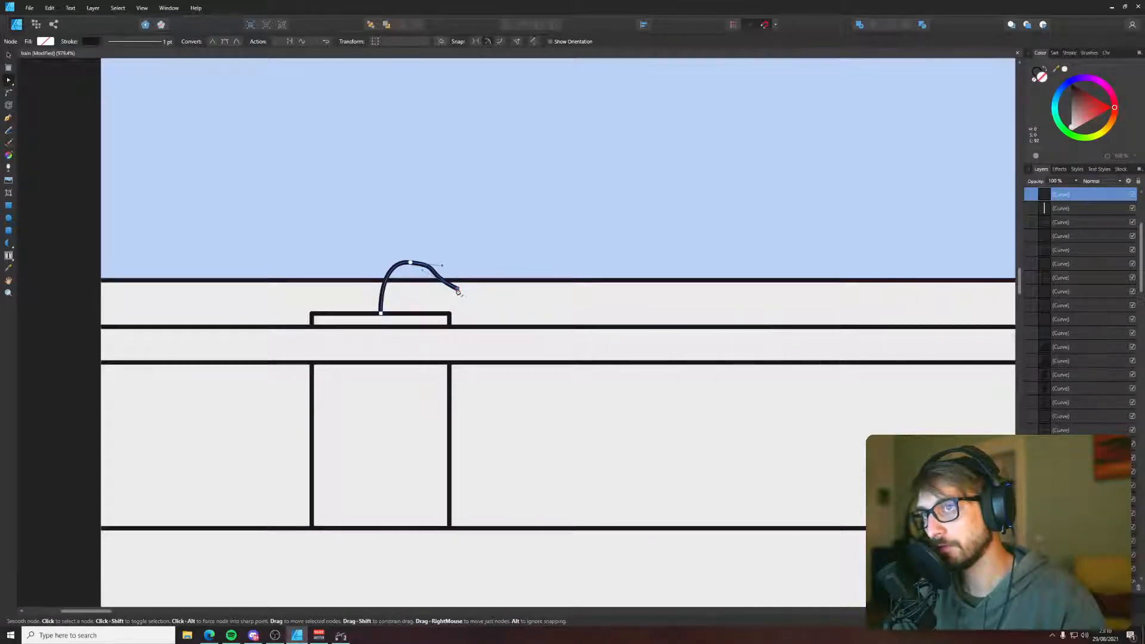
- Extend the pipe's edge in a straight slope down to the rail and trace its lower edge back to the box's top
{"action": "key", "text": "p"}
{"action": "left_click", "coordinate": [620, 325]}
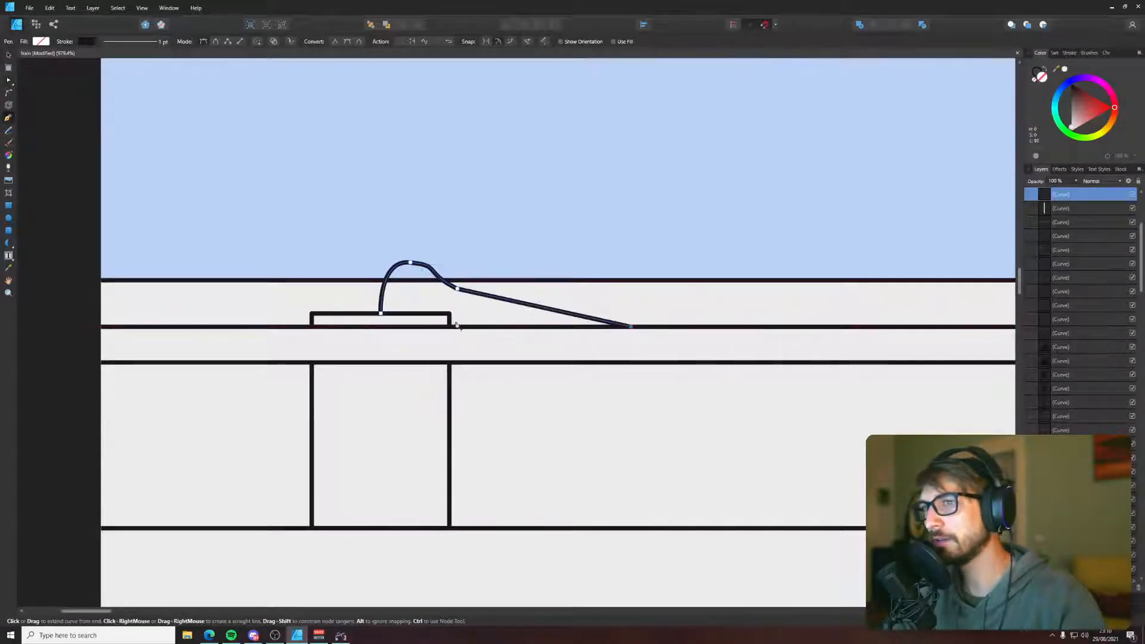
{"action": "left_click", "coordinate": [550, 327]}
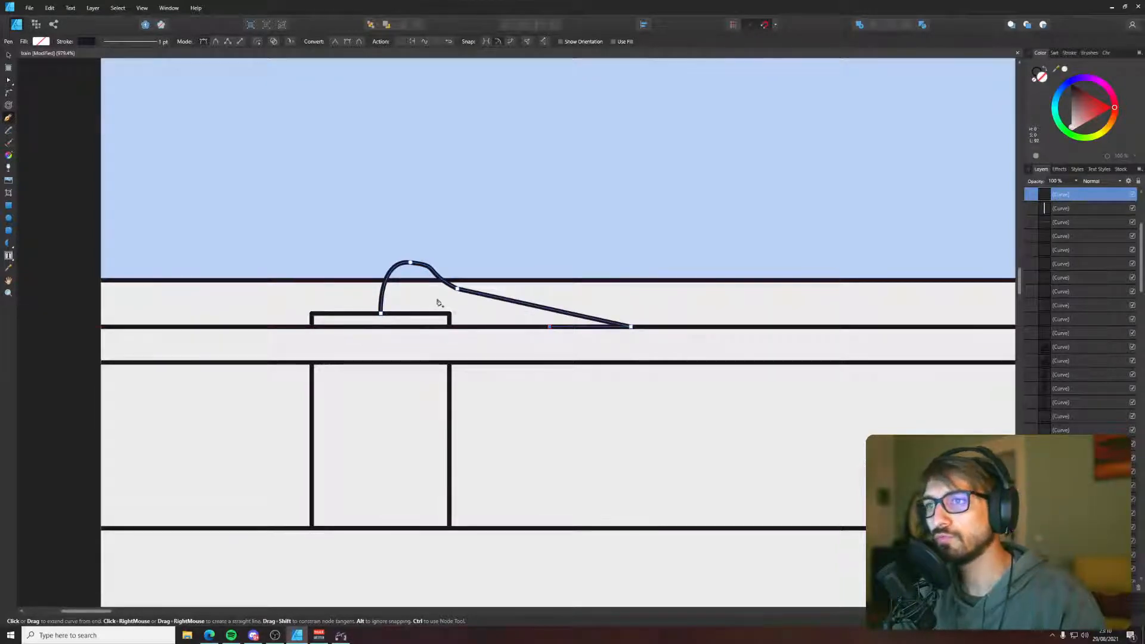
{"action": "left_click", "coordinate": [439, 306]}
{"action": "left_click_drag", "start_coordinate": [413, 312], "coordinate": [416, 336]}
- Adjust the curve of the pipe's upper bend and fill the pipe with the roof's light grey
{"action": "key", "text": "a"}
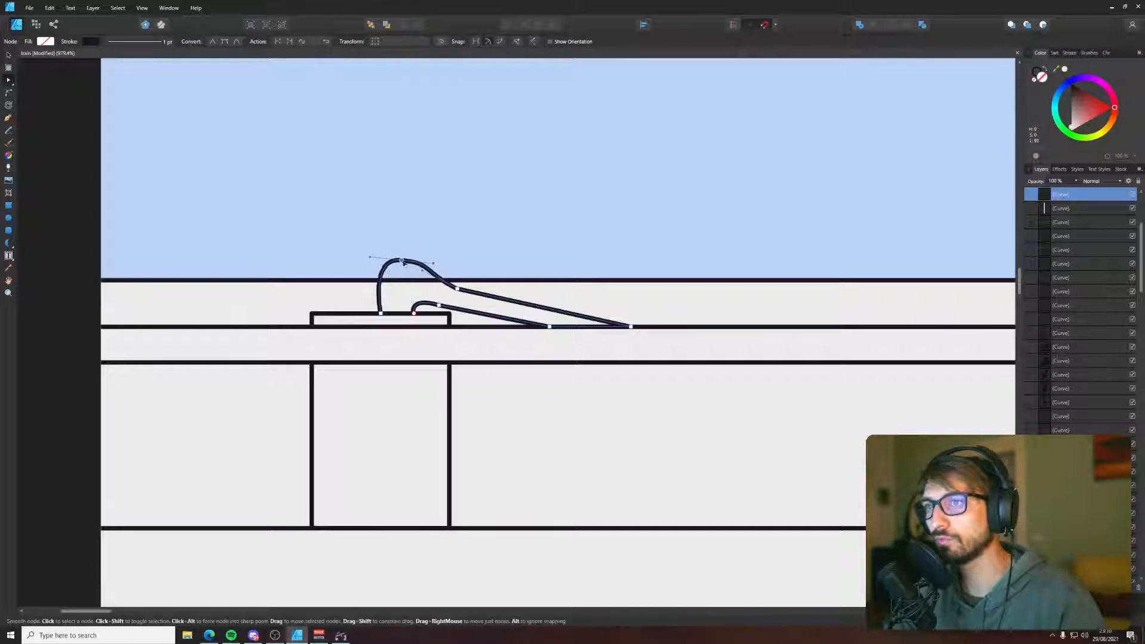
{"action": "left_click", "coordinate": [405, 261]}
{"action": "left_click_drag", "start_coordinate": [434, 265], "coordinate": [423, 264]}
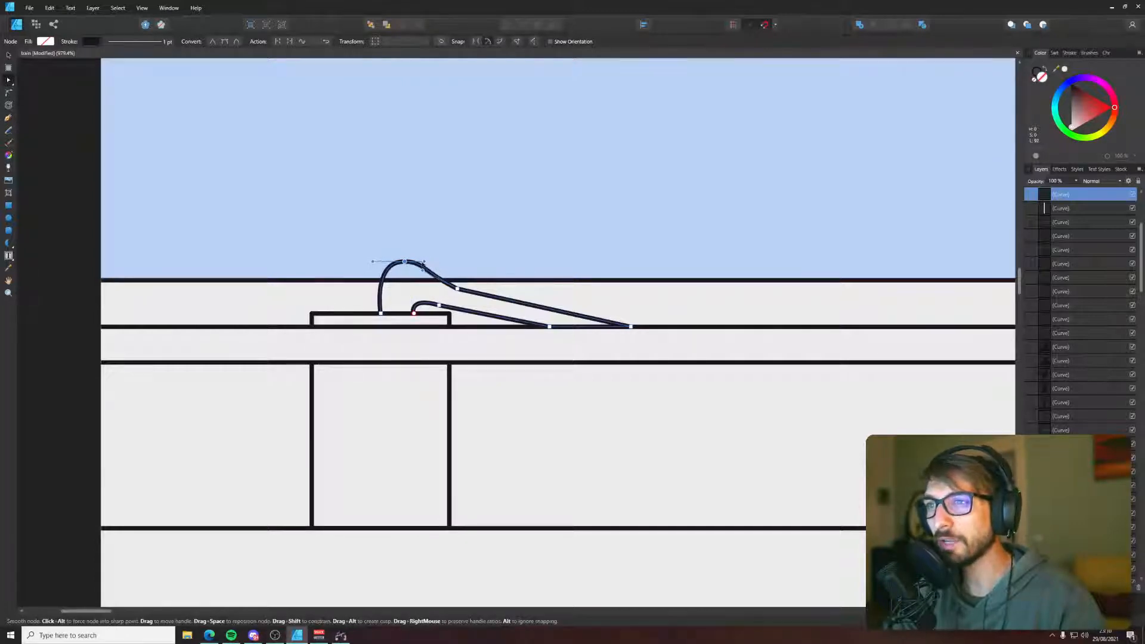
{"action": "key", "text": "v"}
{"action": "scroll", "coordinate": [495, 322], "scroll_direction": "down", "scroll_amount": 5}
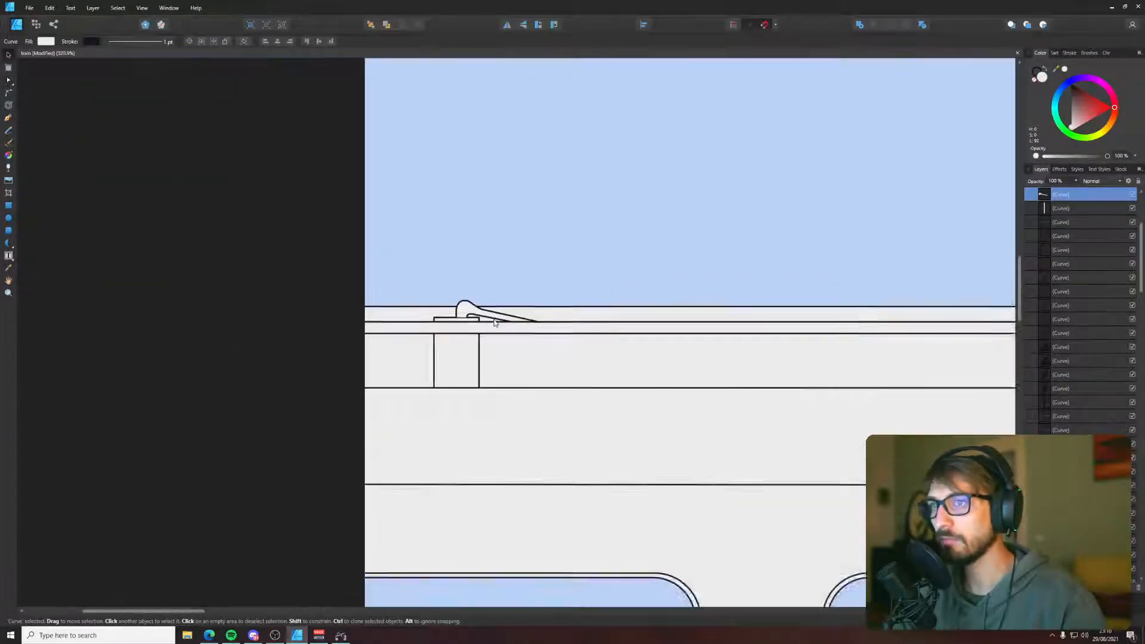
{"action": "scroll", "coordinate": [494, 323], "scroll_direction": "up", "scroll_amount": 6}
- Reshape the pipe's inner and outer bends so they run smoothly into the slope at an even thickness
{"action": "key", "text": "a"}
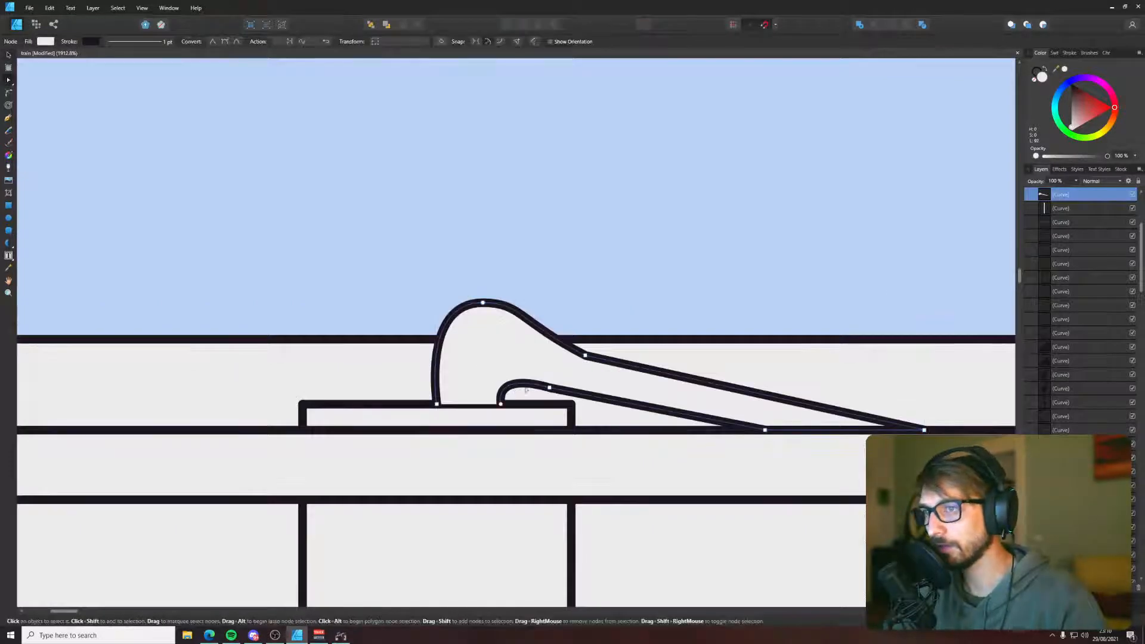
{"action": "left_click_drag", "start_coordinate": [510, 389], "coordinate": [485, 405]}
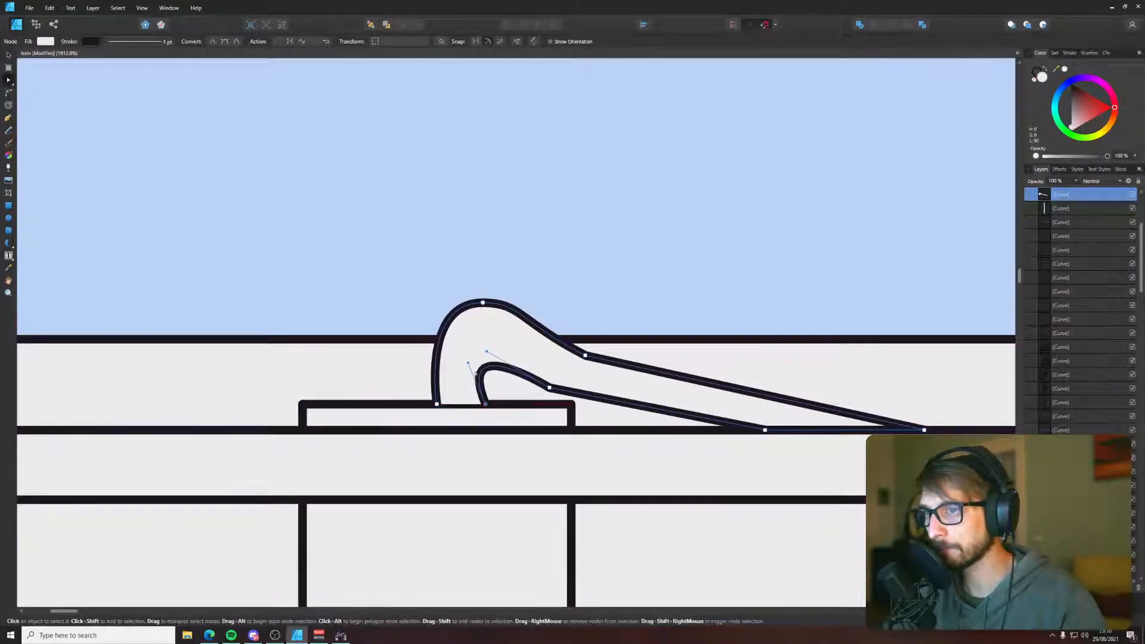
{"action": "left_click_drag", "start_coordinate": [487, 352], "coordinate": [484, 354]}
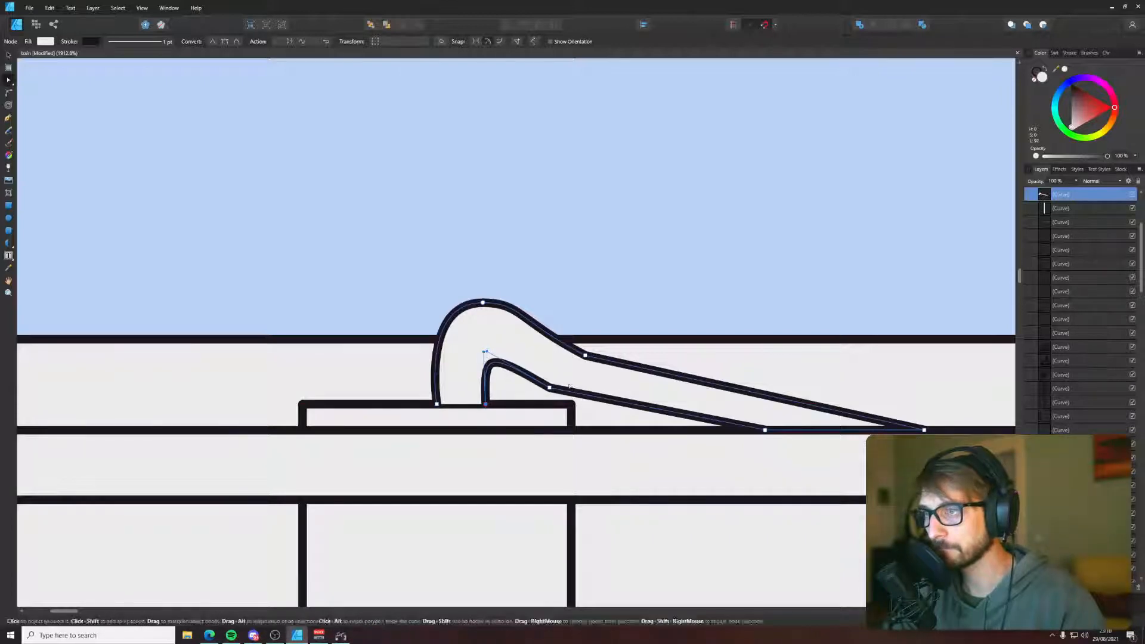
{"action": "left_click_drag", "start_coordinate": [549, 387], "coordinate": [600, 340]}
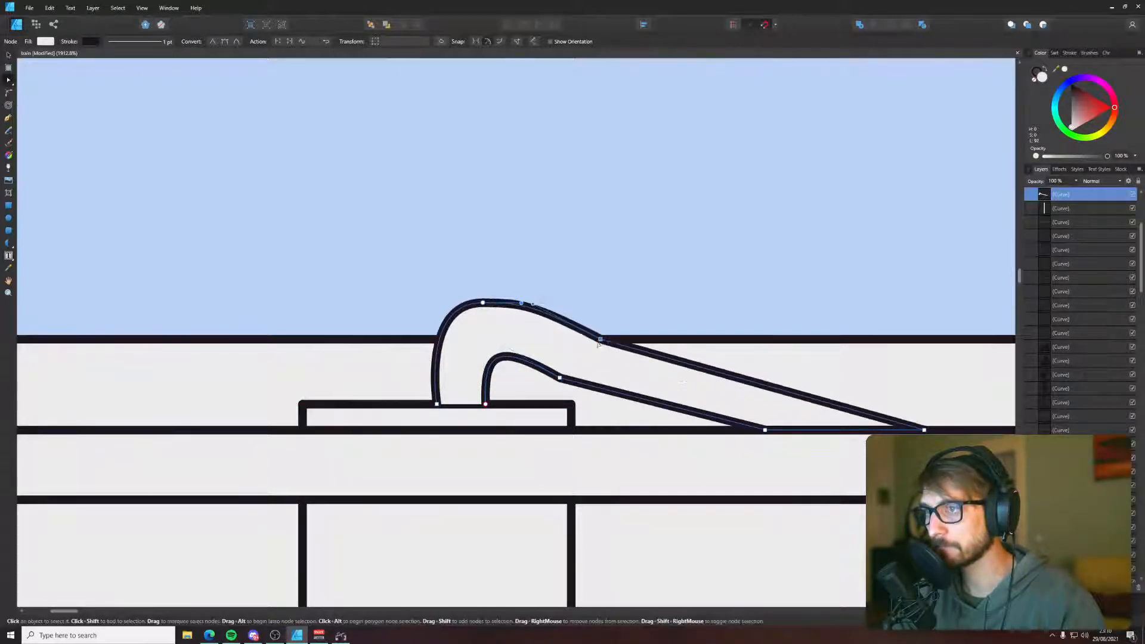
{"action": "left_click_drag", "start_coordinate": [512, 326], "coordinate": [497, 352]}
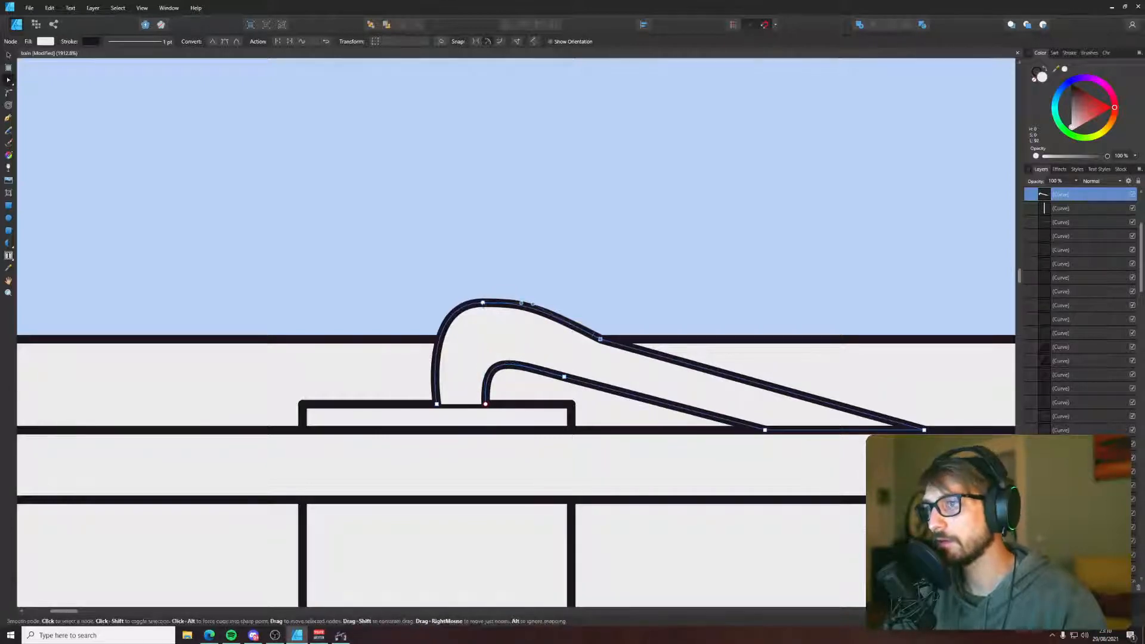
{"action": "left_click_drag", "start_coordinate": [483, 303], "coordinate": [544, 323]}
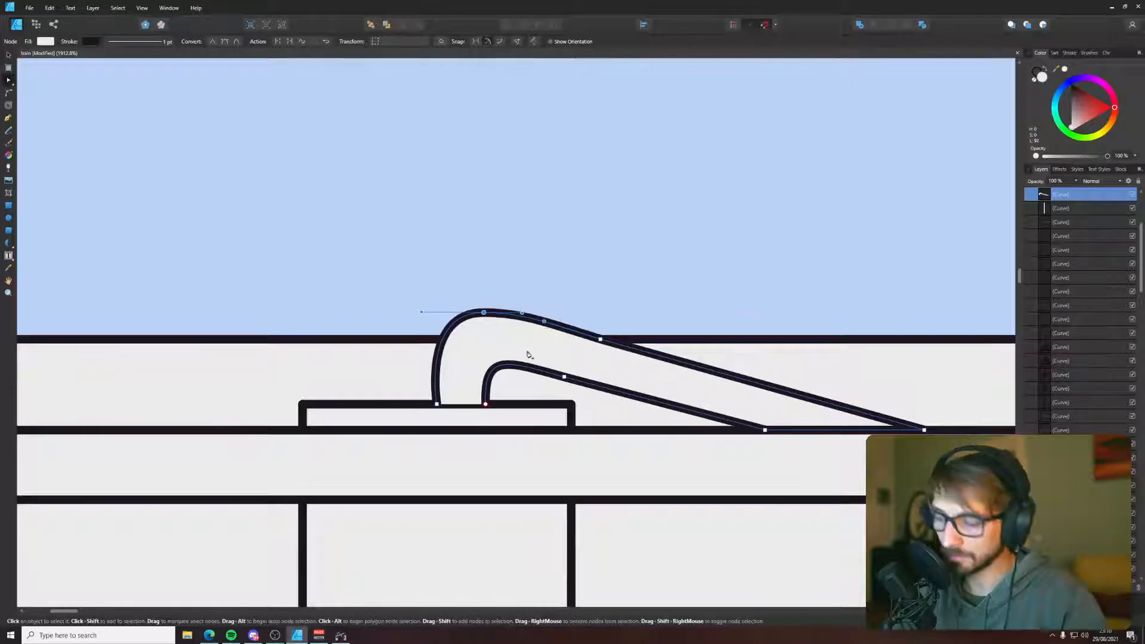
- Close the pipe's outline along the box's top and deselect it
{"action": "key", "text": "p"}
{"action": "left_click", "coordinate": [486, 405]}
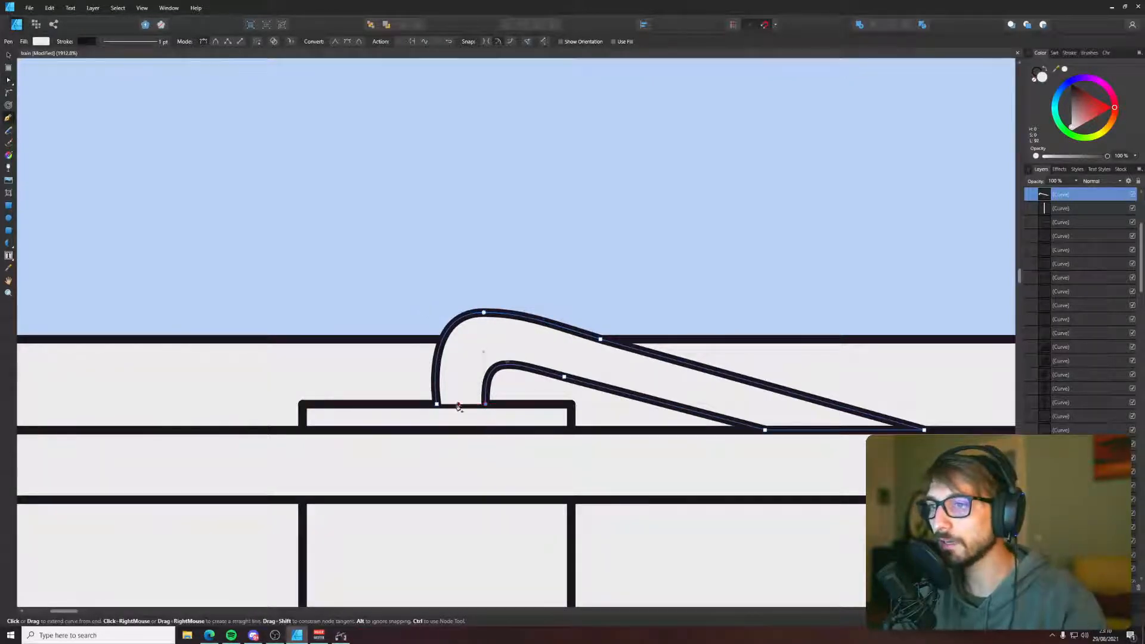
{"action": "left_click", "coordinate": [437, 403]}
{"action": "key", "text": "v"}
{"action": "key", "text": "ctrl+d"}
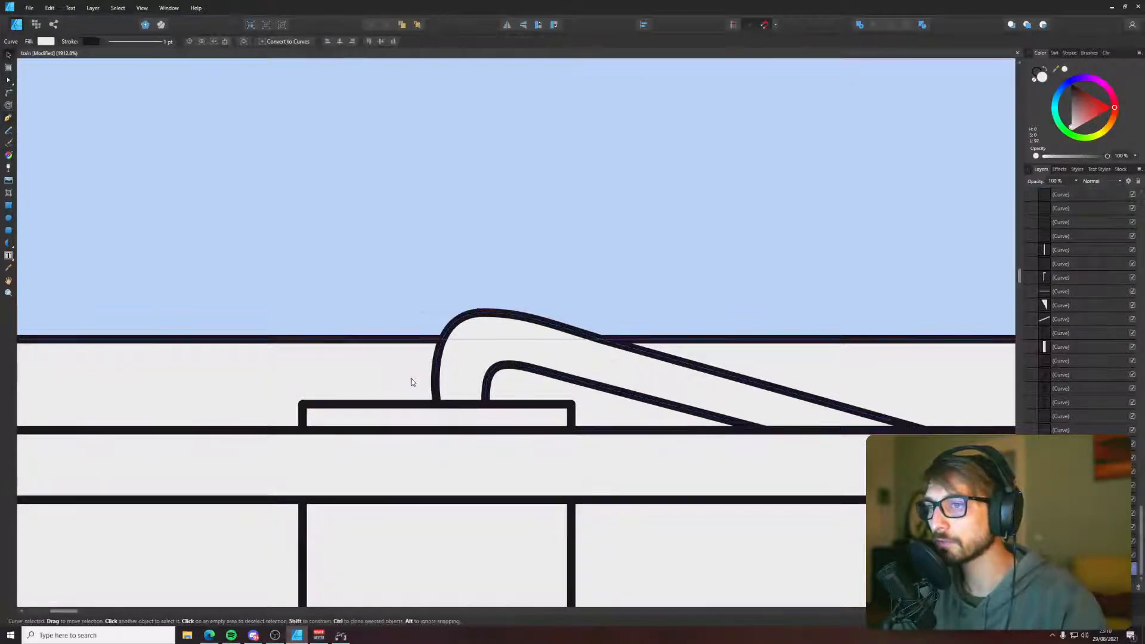
- Outline a short upright pipe with a rounded top on the box's top, beside the bent pipe
{"action": "scroll", "coordinate": [411, 378], "scroll_direction": "down", "scroll_amount": 10}
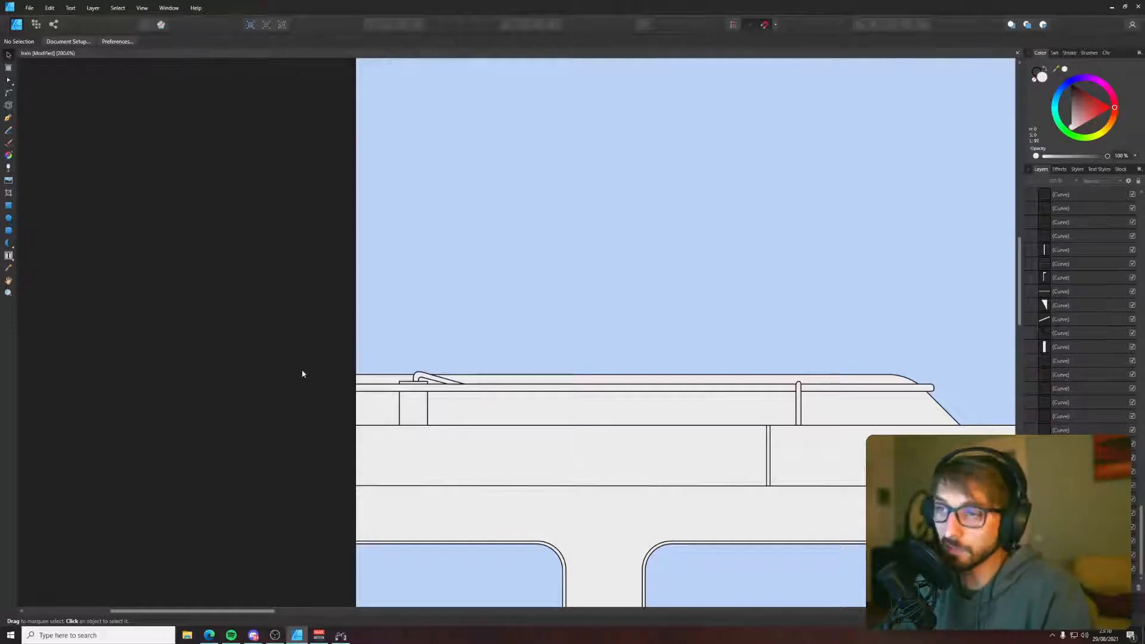
{"action": "key", "text": "p"}
{"action": "scroll", "coordinate": [463, 382], "scroll_direction": "up", "scroll_amount": 3}
{"action": "scroll", "coordinate": [442, 388], "scroll_direction": "up", "scroll_amount": 3}
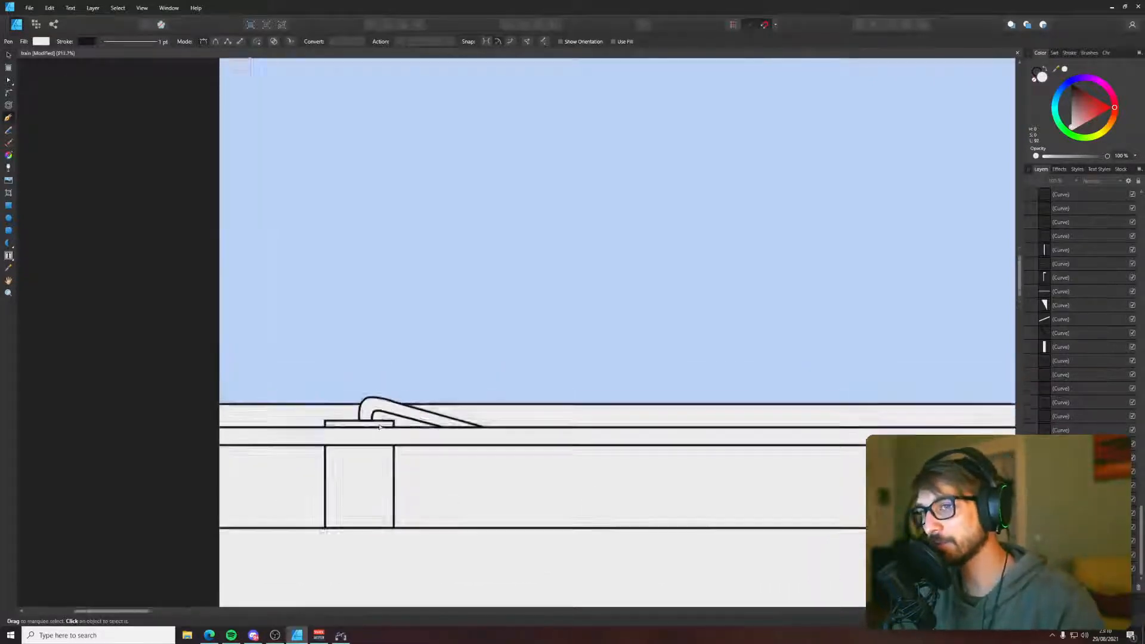
{"action": "scroll", "coordinate": [308, 414], "scroll_direction": "up", "scroll_amount": 3}
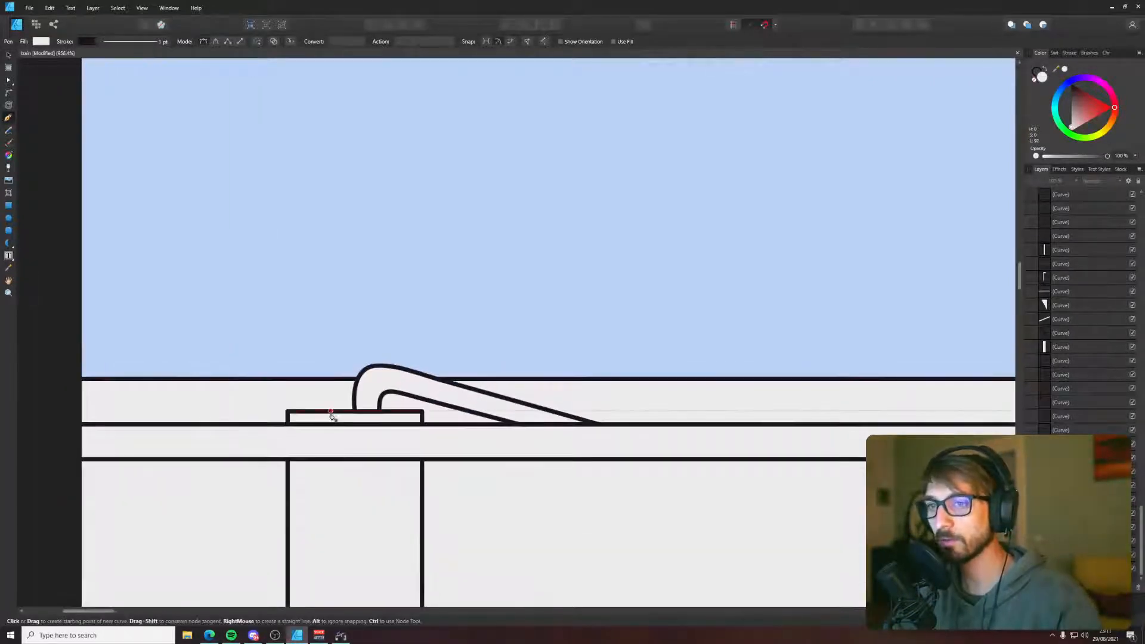
{"action": "left_click", "coordinate": [331, 411]}
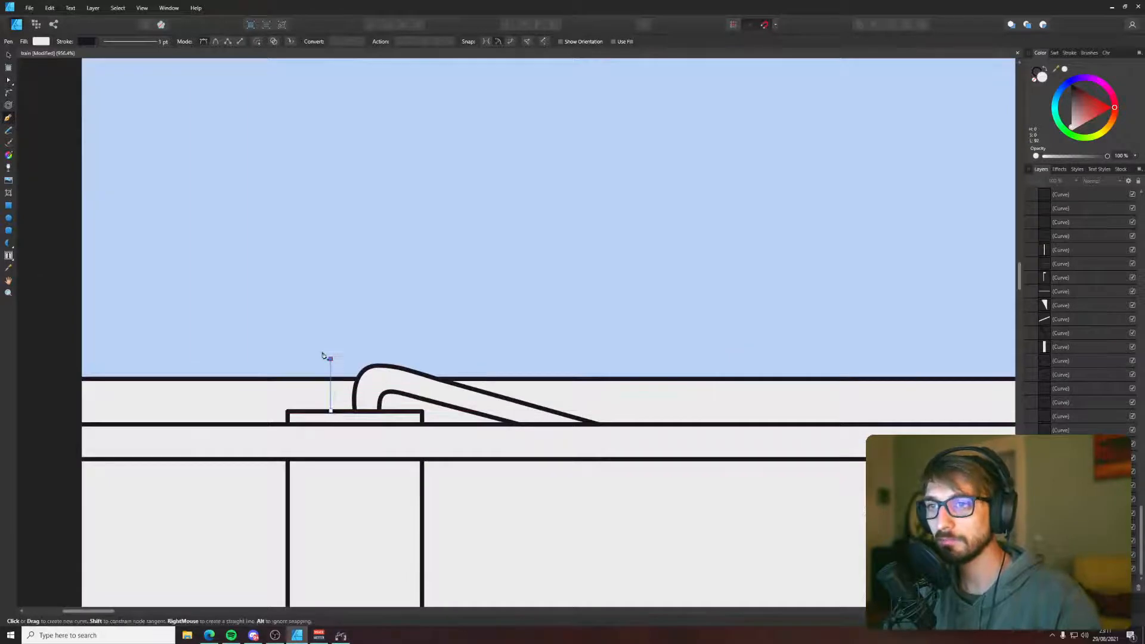
{"action": "left_click", "coordinate": [323, 356]}
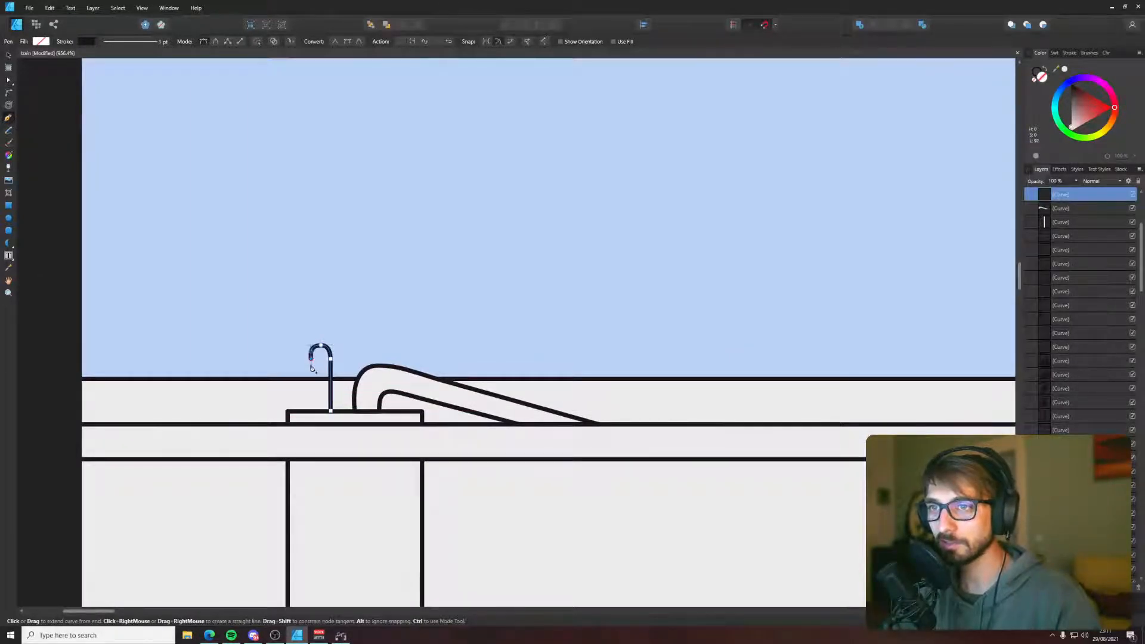
{"action": "left_click", "coordinate": [311, 410]}
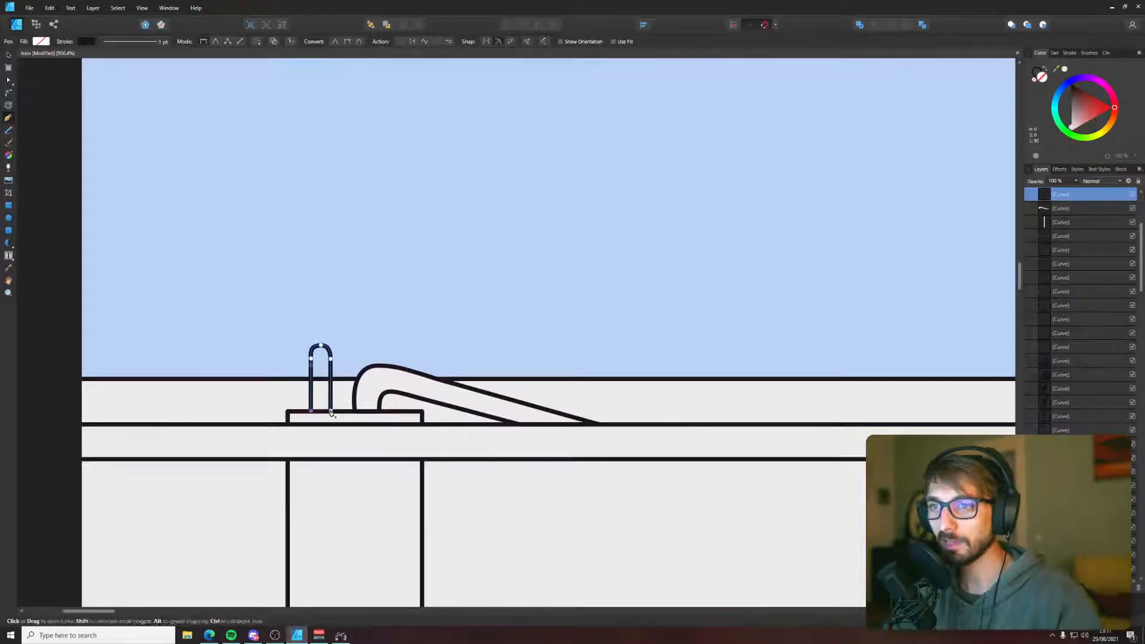
{"action": "left_click", "coordinate": [331, 412]}
- Fill the upright pipe with the roof's light grey and deselect it
{"action": "key", "text": "i"}
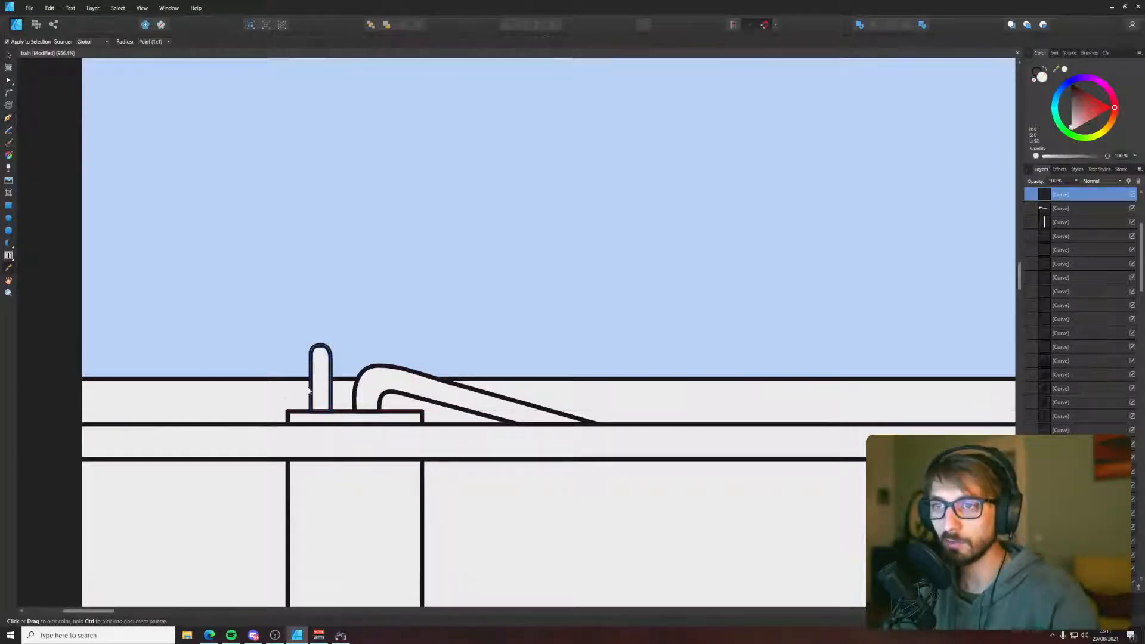
{"action": "key", "text": "v"}
{"action": "scroll", "coordinate": [240, 314], "scroll_direction": "down", "scroll_amount": 5}
{"action": "left_click", "coordinate": [72, 338]}
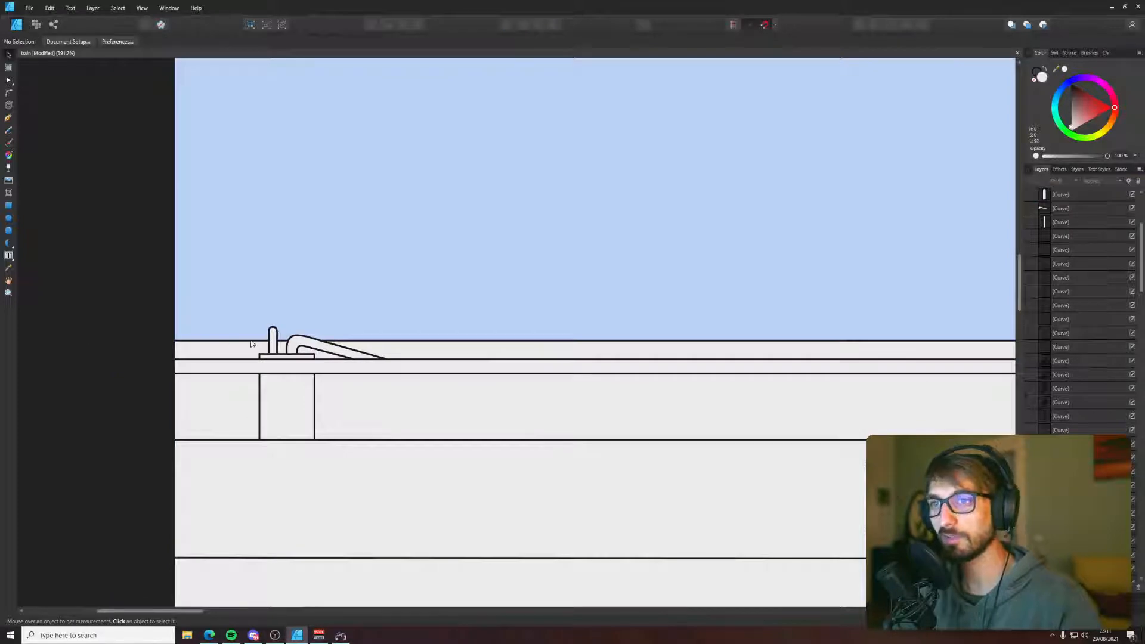
- Draw a narrow closed post between the rail's lower edge and the raised roof's base line, just right of the box
{"action": "scroll", "coordinate": [251, 344], "scroll_direction": "up", "scroll_amount": 2}
{"action": "key", "text": "p"}
{"action": "scroll", "coordinate": [569, 316], "scroll_direction": "down", "scroll_amount": 3}
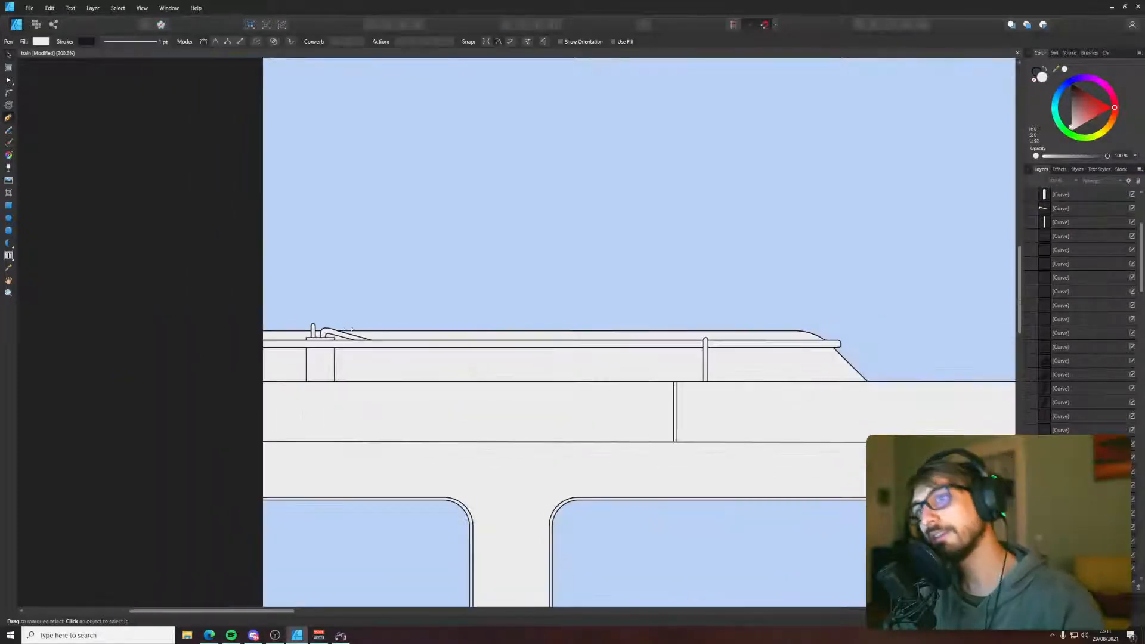
{"action": "scroll", "coordinate": [569, 316], "scroll_direction": "down", "scroll_amount": 2}
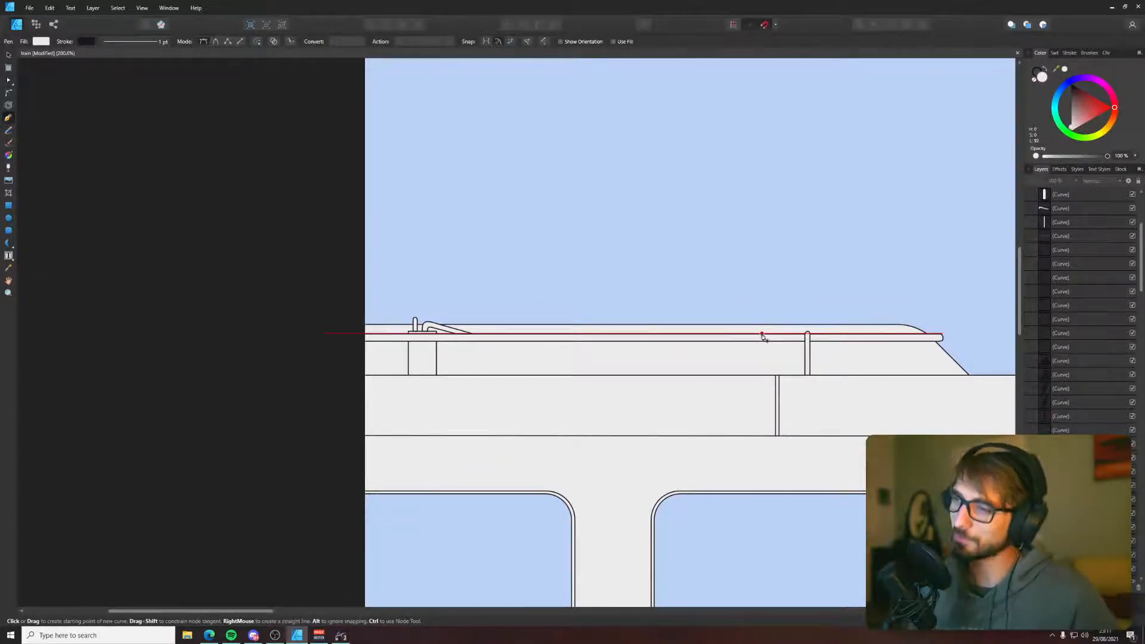
{"action": "scroll", "coordinate": [763, 337], "scroll_direction": "up", "scroll_amount": 3}
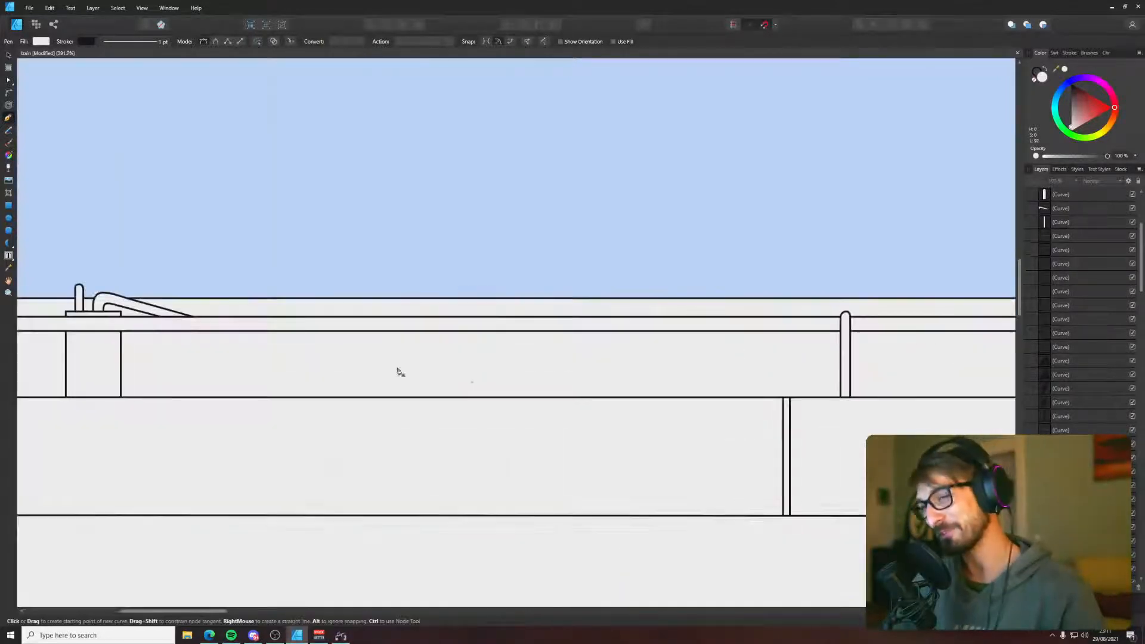
{"action": "scroll", "coordinate": [503, 345], "scroll_direction": "up", "scroll_amount": 2}
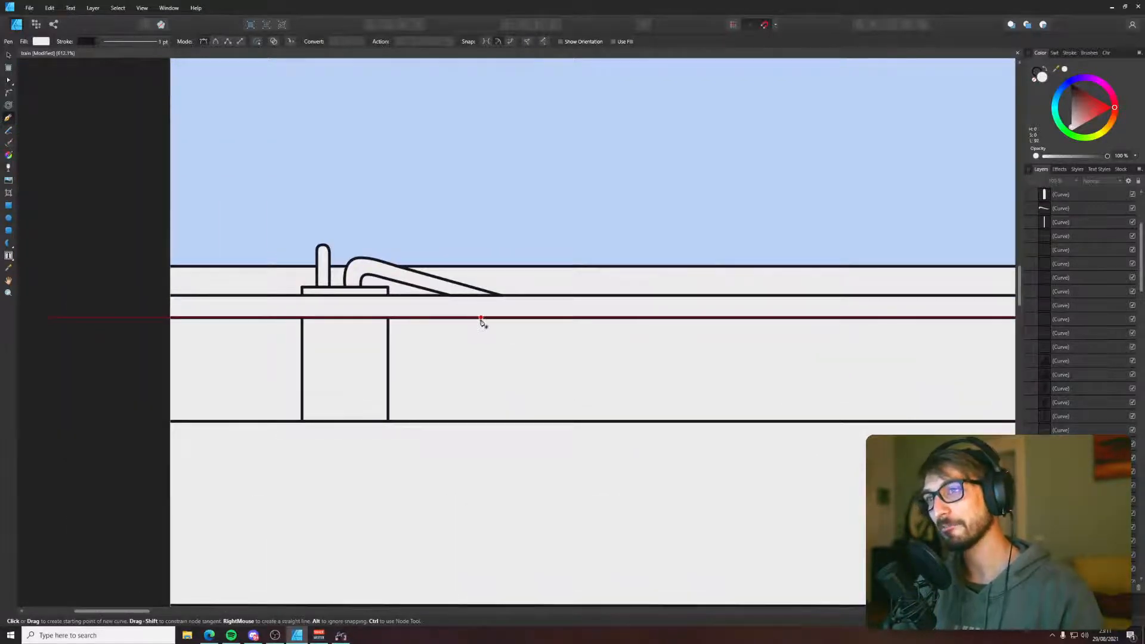
{"action": "left_click", "coordinate": [481, 319]}
{"action": "left_click", "coordinate": [494, 424]}
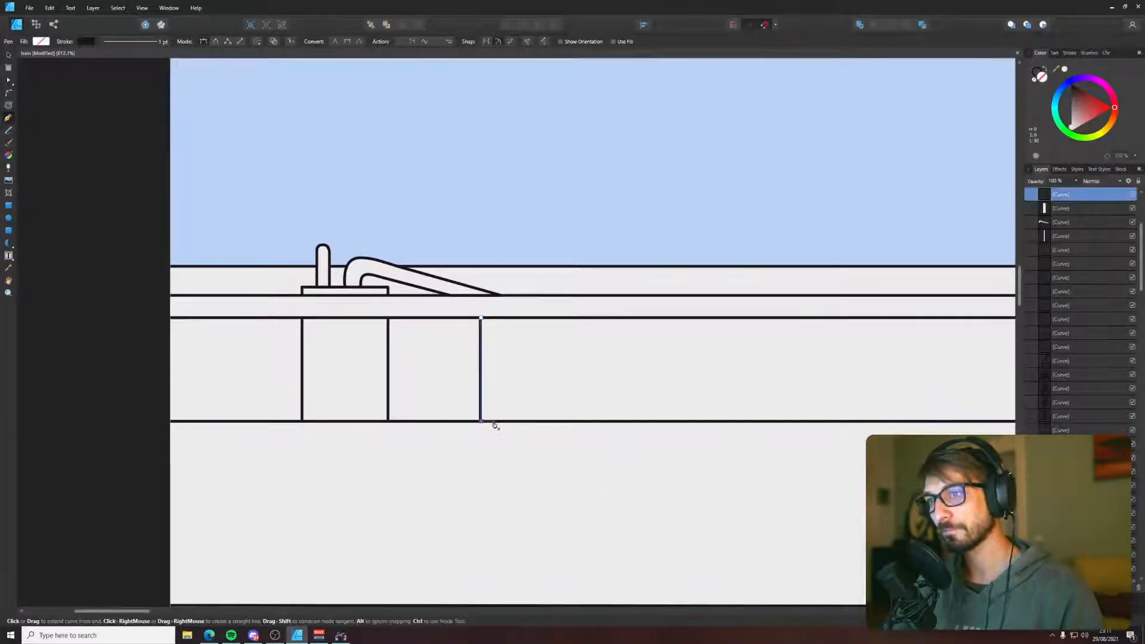
{"action": "scroll", "coordinate": [496, 325], "scroll_direction": "up", "scroll_amount": 2}
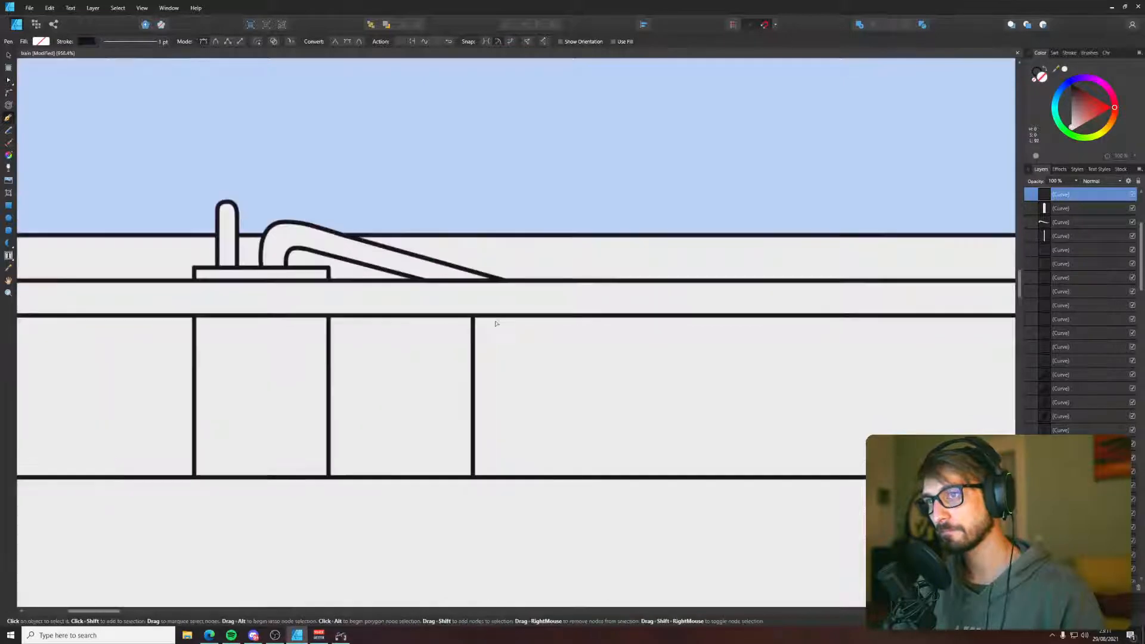
{"action": "left_click", "coordinate": [490, 317]}
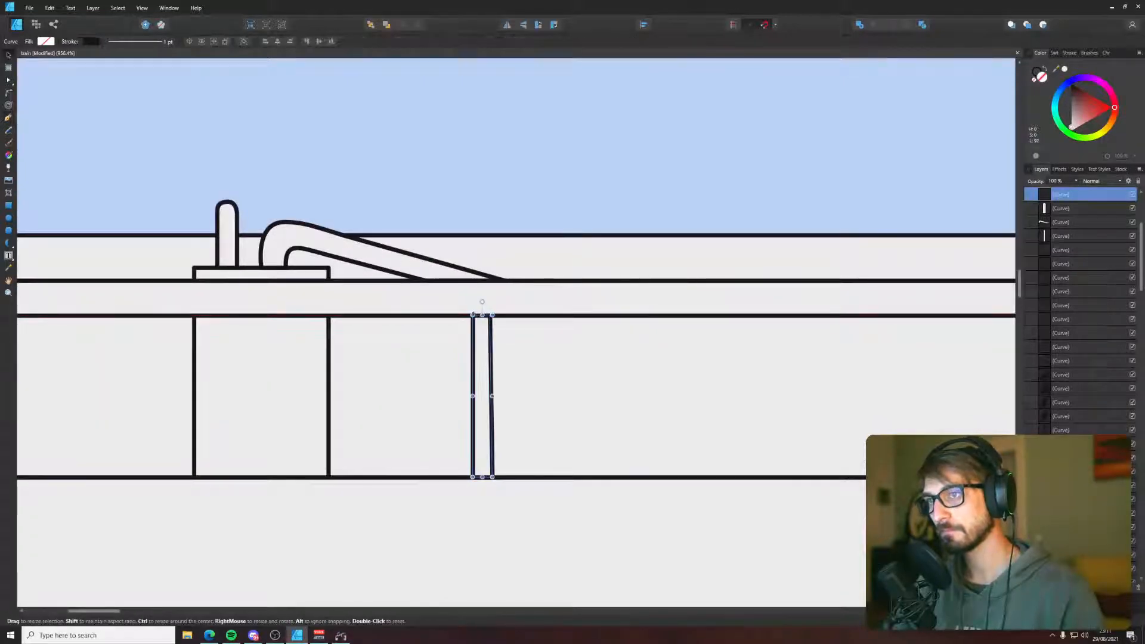
{"action": "left_click", "coordinate": [474, 316]}
- Fill the narrow post with the roof's light grey and place a copy right beside it
{"action": "key", "text": "v"}
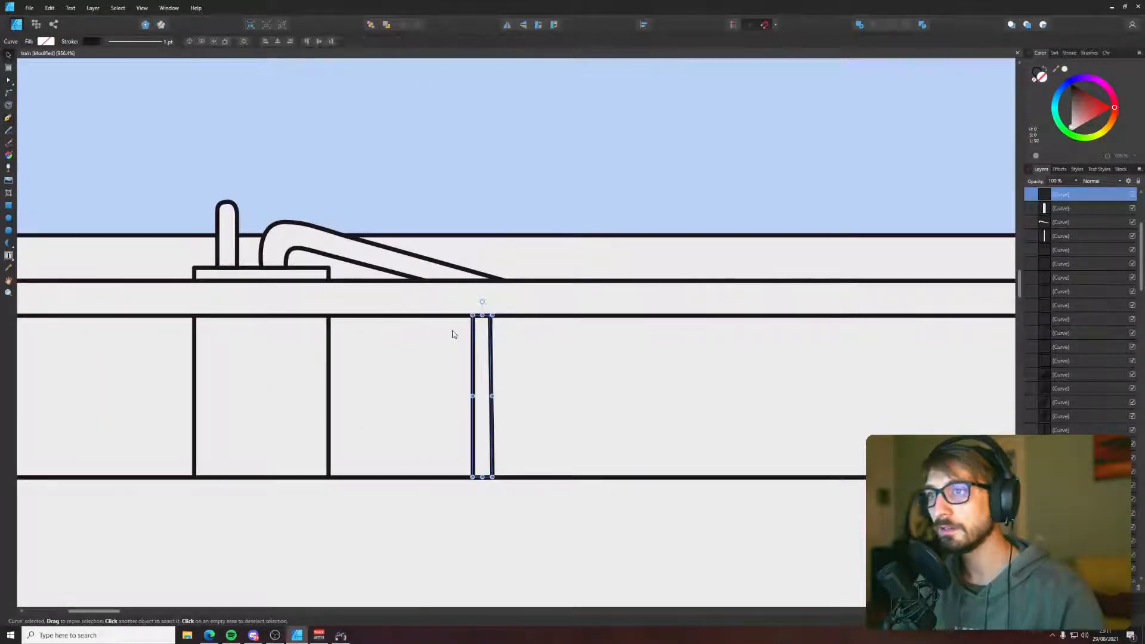
{"action": "key", "text": "i"}
{"action": "left_click", "coordinate": [478, 344]}
{"action": "key", "text": "v"}
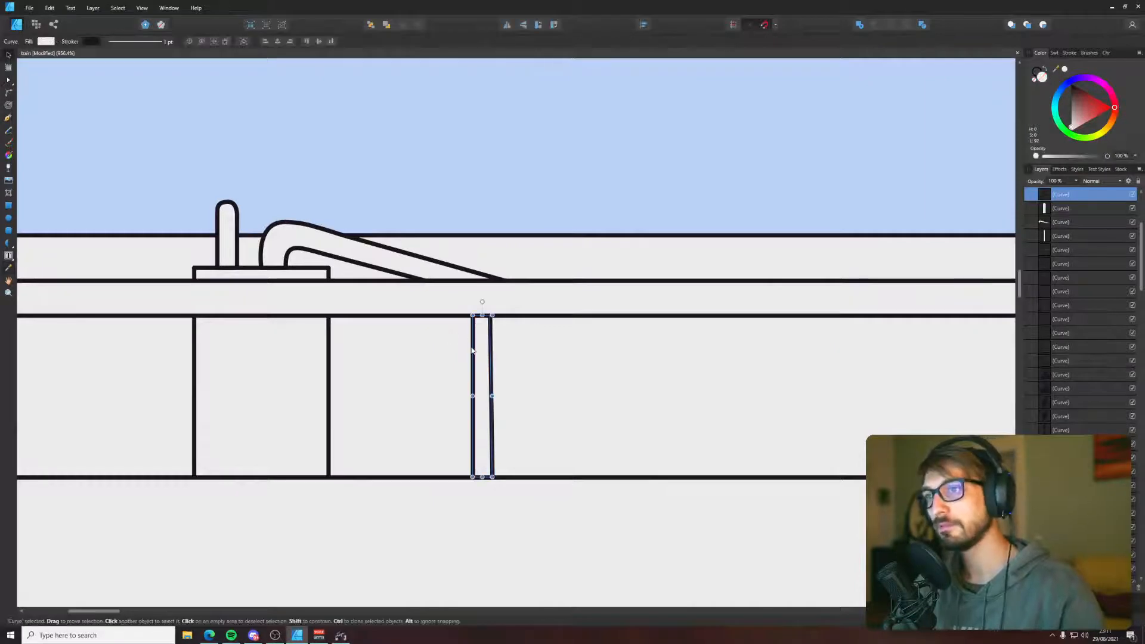
{"action": "left_click_drag", "start_coordinate": [479, 346], "coordinate": [510, 346]}
{"action": "left_click", "coordinate": [421, 363]}
{"action": "scroll", "coordinate": [334, 351], "scroll_direction": "down", "scroll_amount": 10}
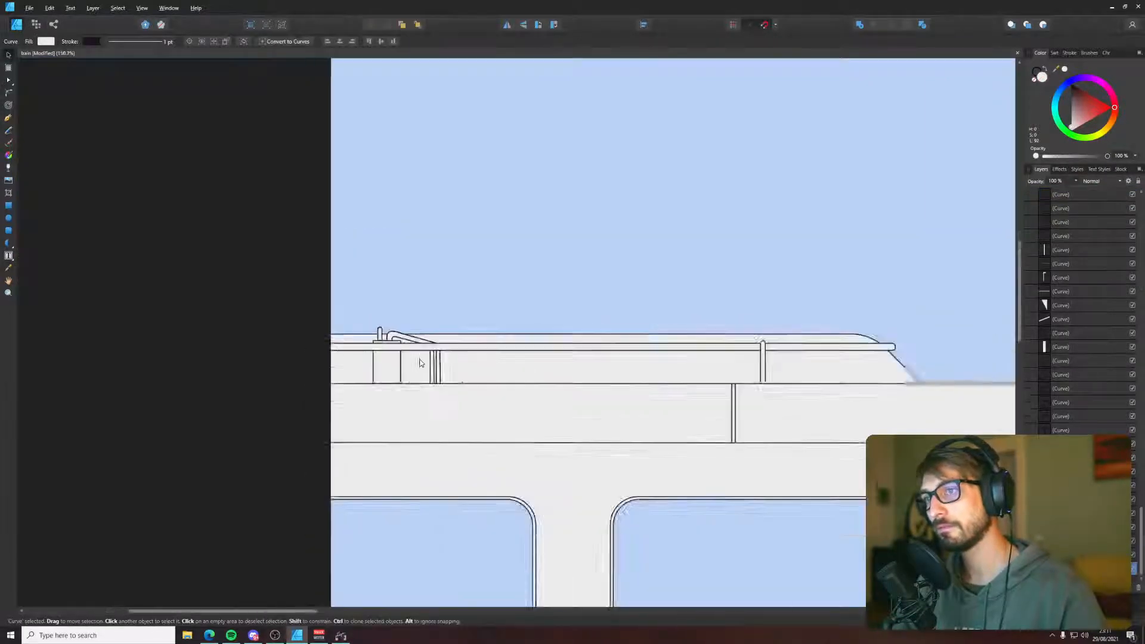
{"action": "left_click", "coordinate": [321, 348]}
{"action": "scroll", "coordinate": [468, 330], "scroll_direction": "down", "scroll_amount": 2}
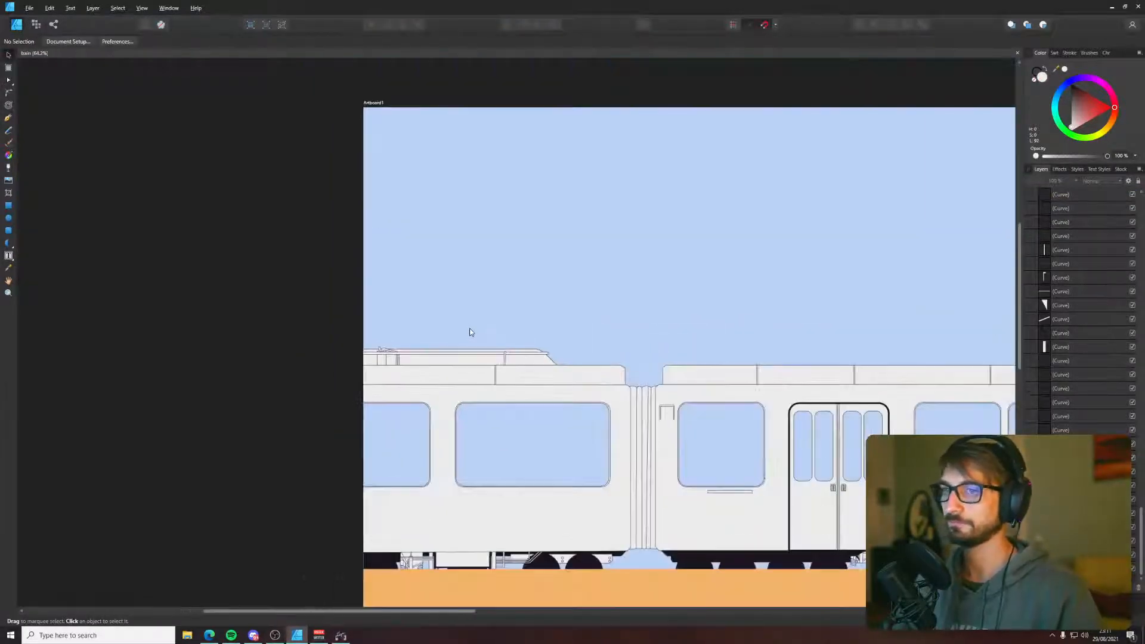
- Draw a closed slanted panel rising to the right from the roof's upper line over the upright pipe, with a flat top edge
{"action": "key", "text": "p"}
{"action": "scroll", "coordinate": [554, 362], "scroll_direction": "down", "scroll_amount": 2}
{"action": "left_click_drag", "start_coordinate": [578, 335], "coordinate": [609, 384]}
{"action": "scroll", "coordinate": [413, 415], "scroll_direction": "up", "scroll_amount": 9}
{"action": "scroll", "coordinate": [441, 441], "scroll_direction": "up", "scroll_amount": 4}
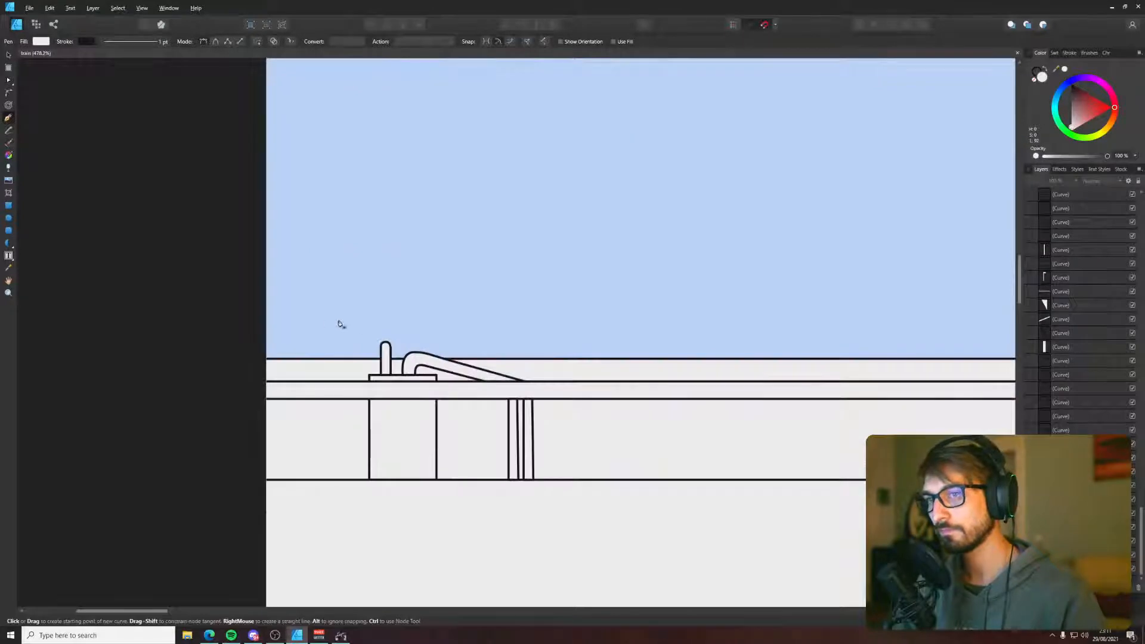
{"action": "left_click", "coordinate": [337, 358]}
{"action": "left_click_drag", "start_coordinate": [494, 303], "coordinate": [565, 309]}
{"action": "key", "text": "Escape"}
{"action": "key", "text": "Delete"}
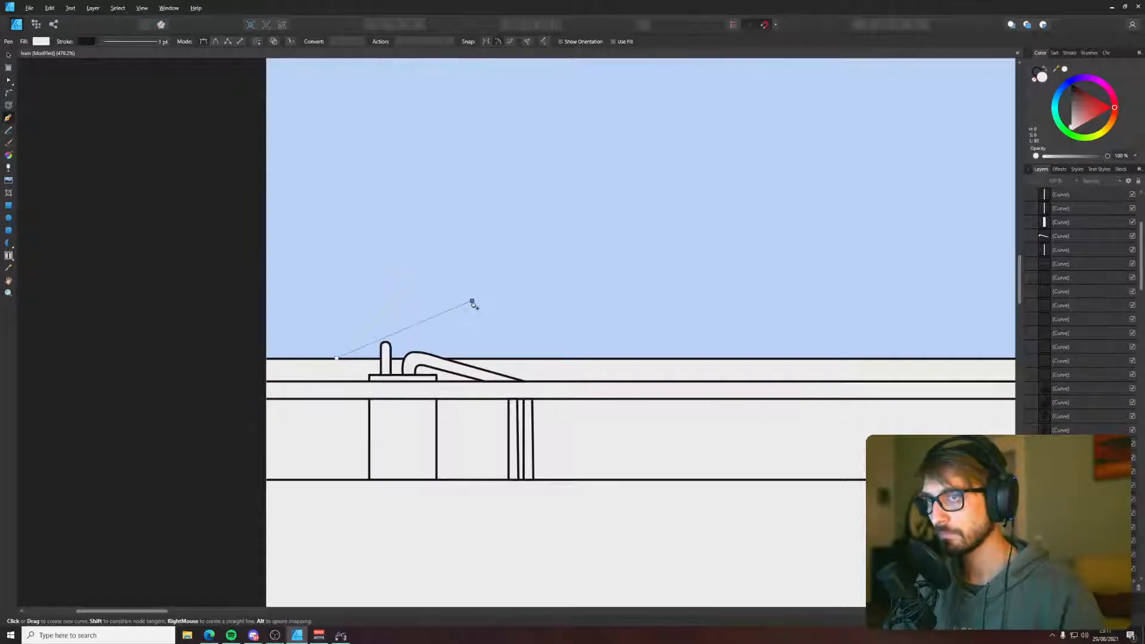
{"action": "left_click", "coordinate": [473, 303]}
{"action": "left_click", "coordinate": [519, 301]}
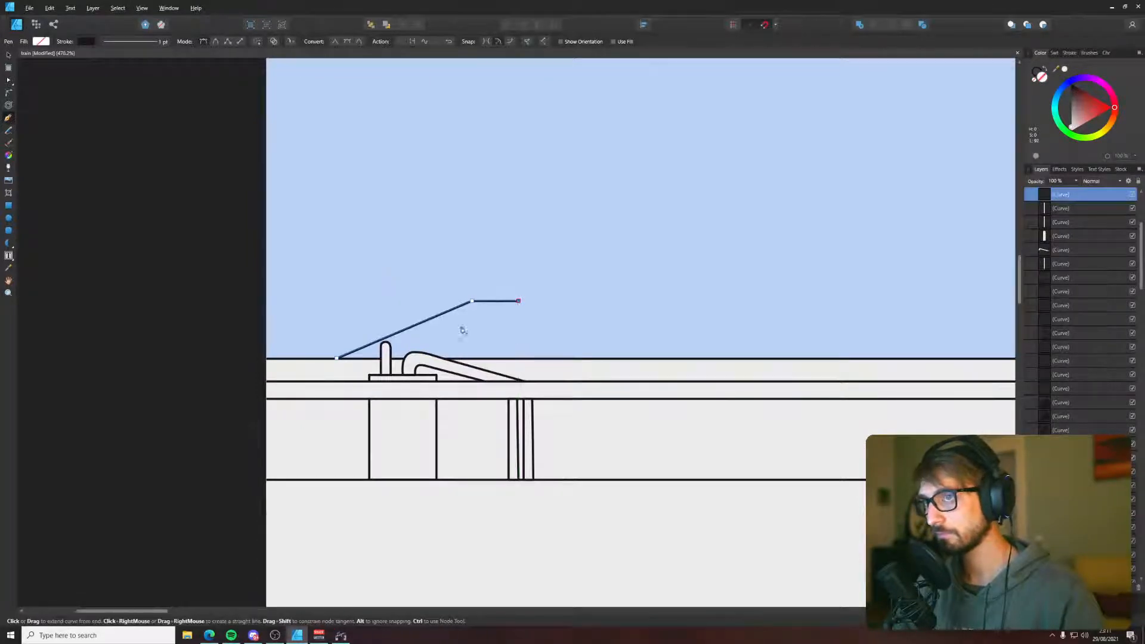
{"action": "left_click", "coordinate": [377, 358]}
{"action": "left_click", "coordinate": [337, 358]}
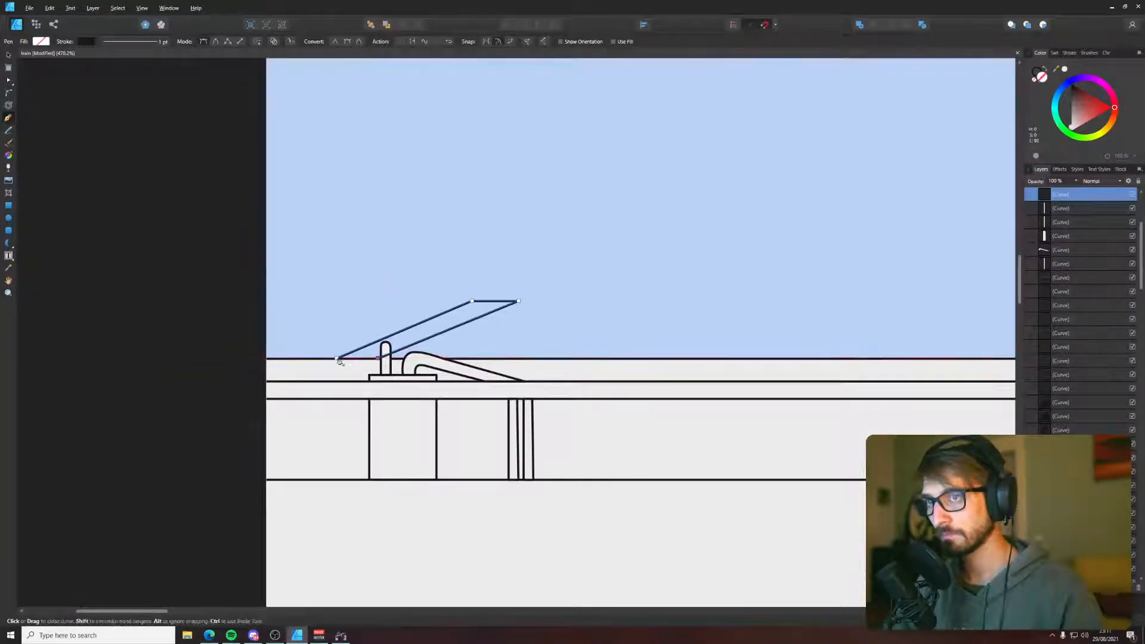
{"action": "key", "text": "a"}
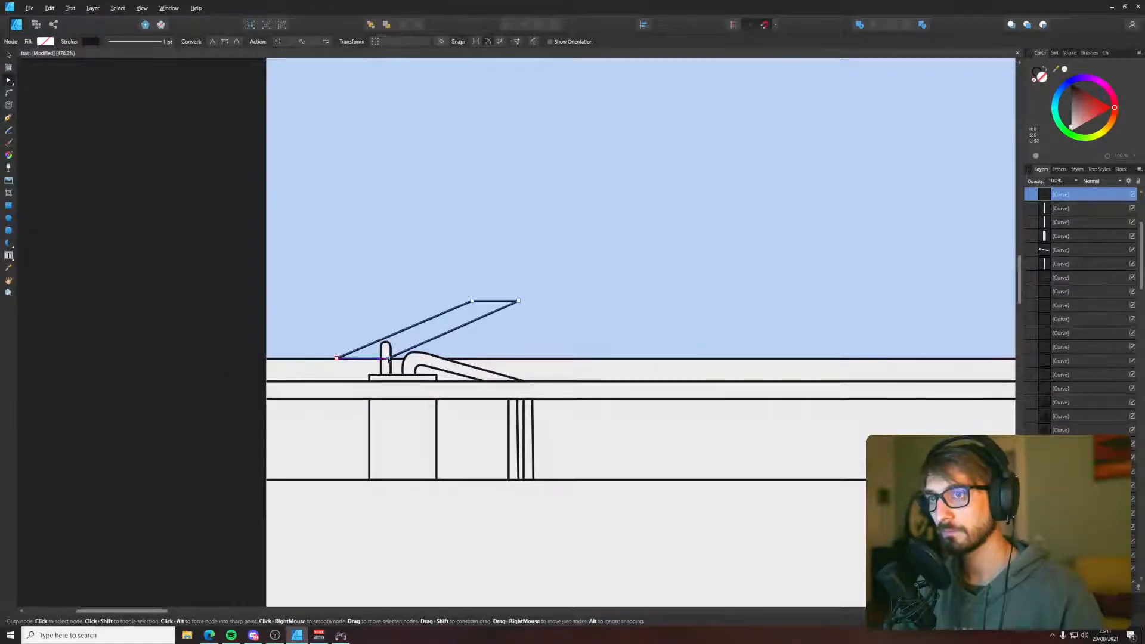
- Fill the slanted panel with the roof's light grey and send it behind the pipes
{"action": "key", "text": "v"}
{"action": "key", "text": "ctrl+shift+v"}
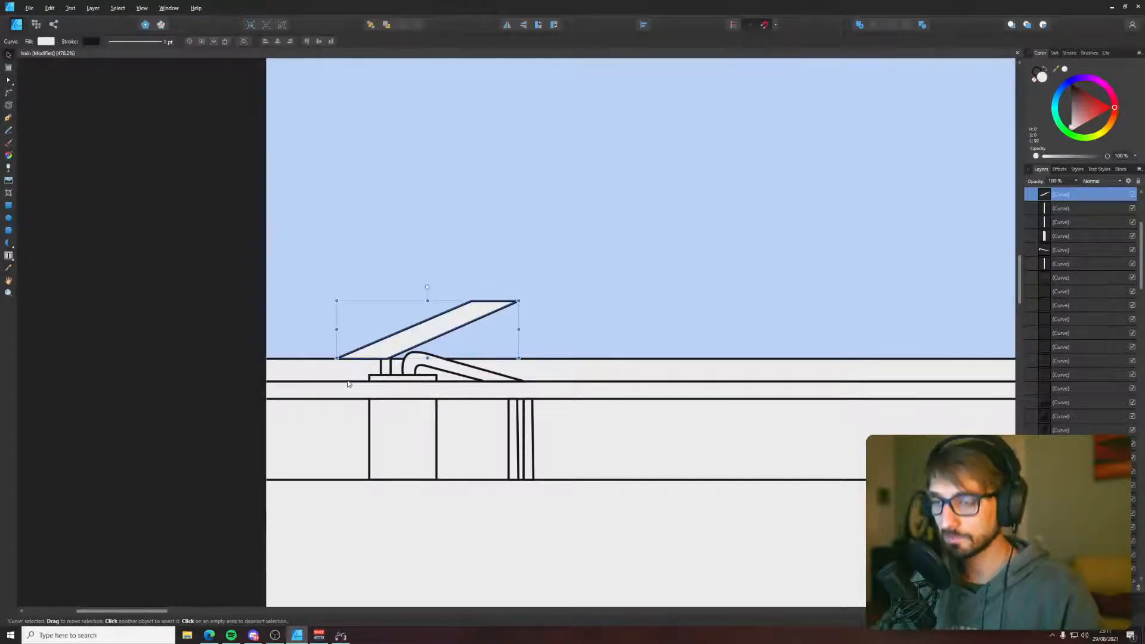
{"action": "key", "text": "ctrl+shift+["}
{"action": "key", "text": "i"}
{"action": "scroll", "coordinate": [488, 283], "scroll_direction": "up", "scroll_amount": 5}
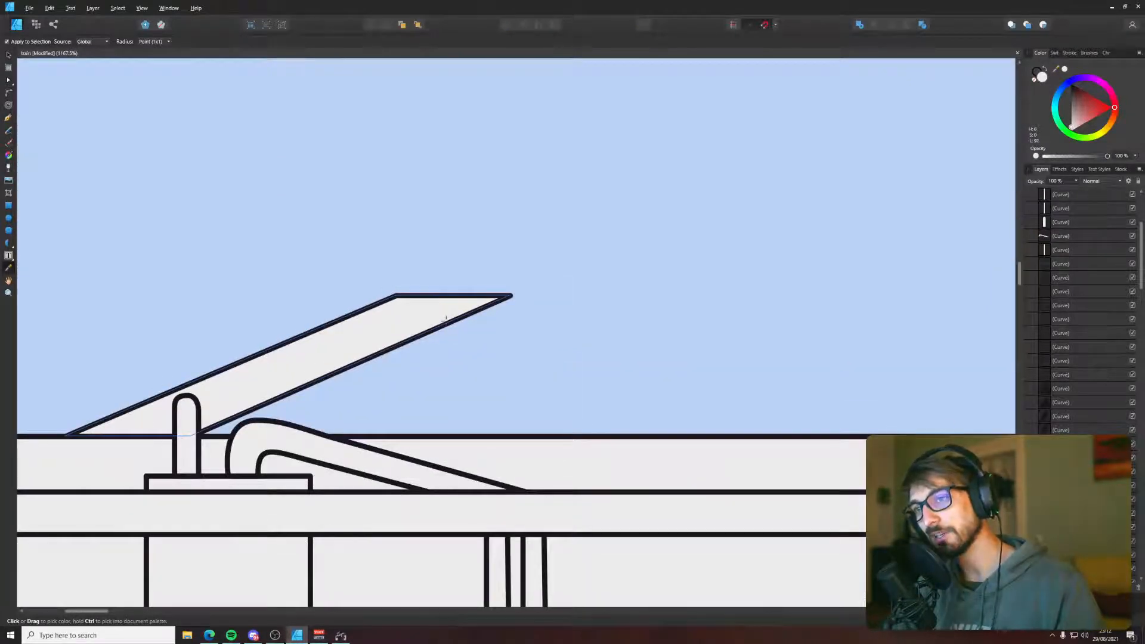
- Examine the pantograph and roof equipment in the yellow train reference photo
{"action": "scroll", "coordinate": [445, 319], "scroll_direction": "down", "scroll_amount": 15}
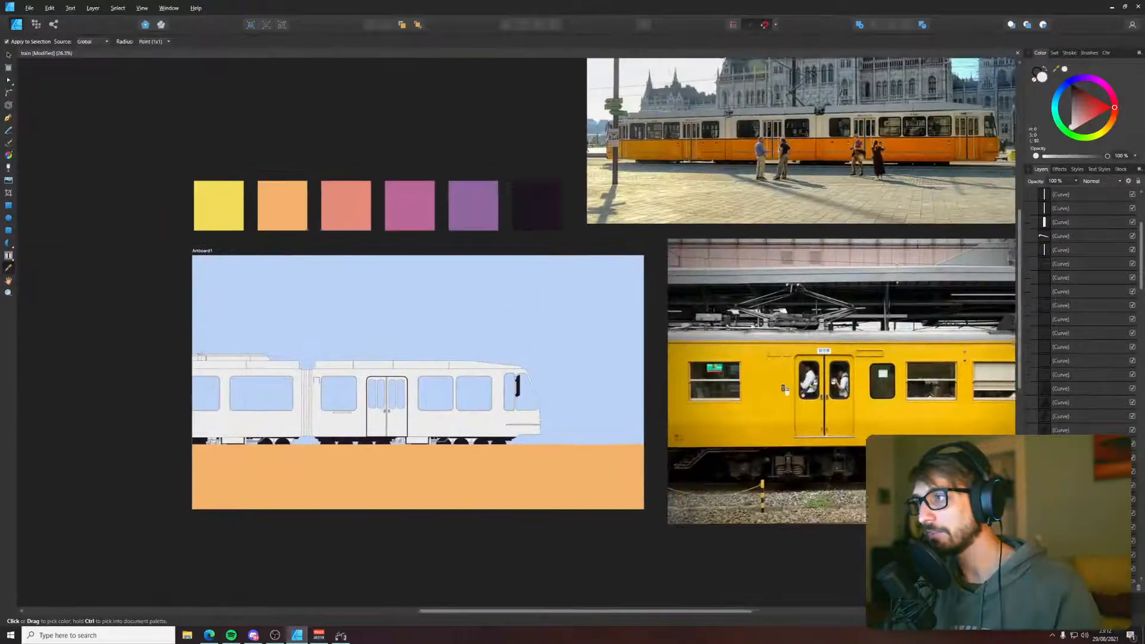
{"action": "scroll", "coordinate": [775, 339], "scroll_direction": "up", "scroll_amount": 4}
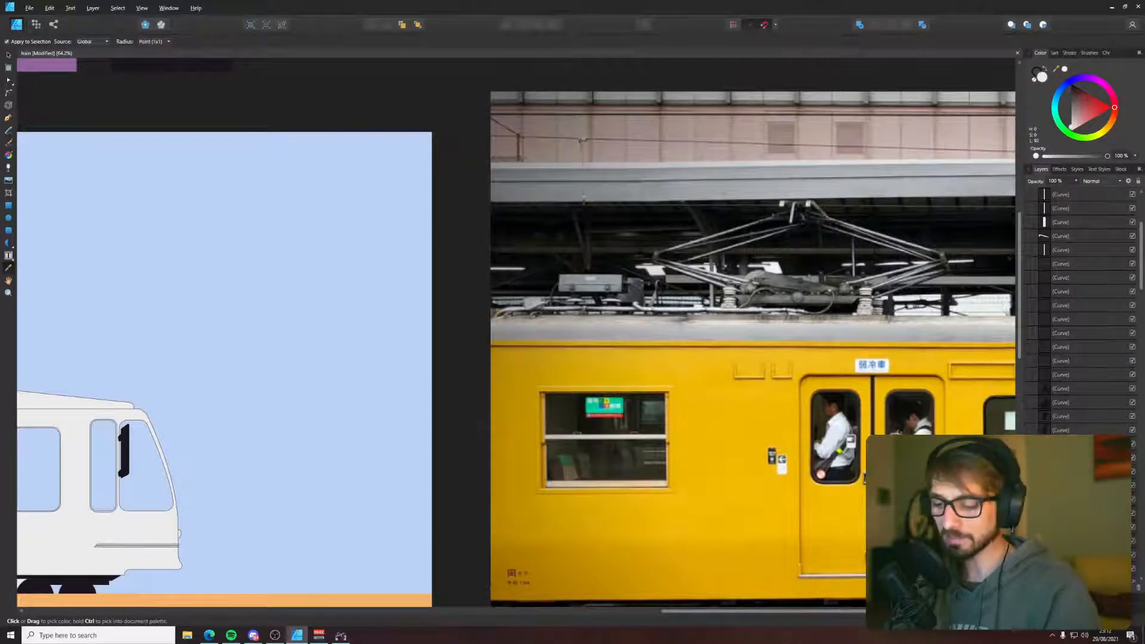
{"action": "key", "text": "p"}
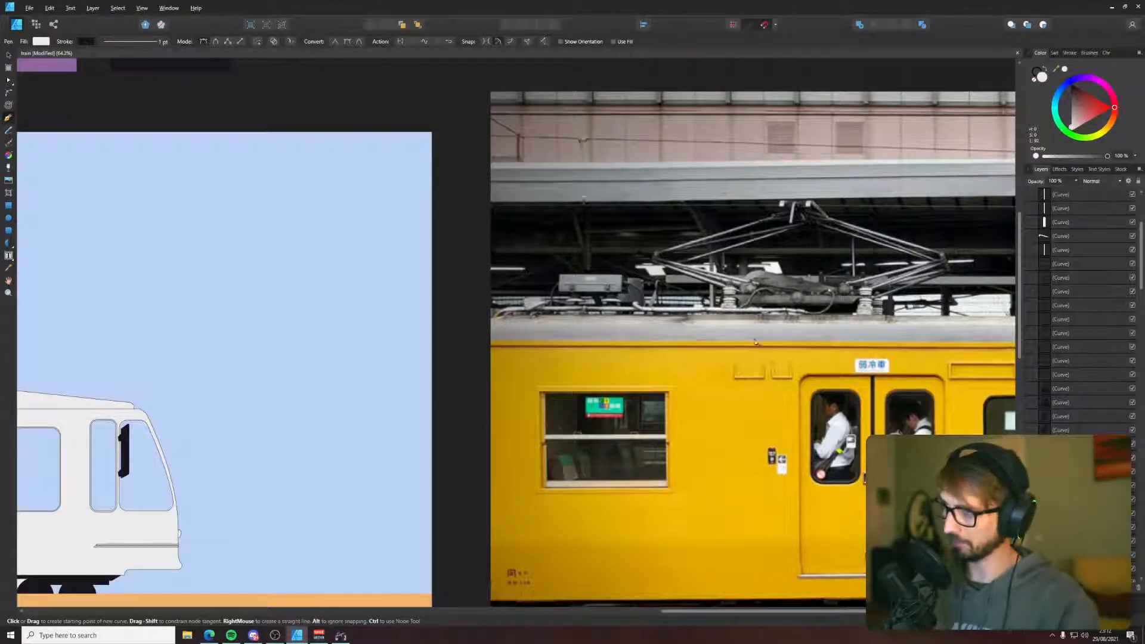
{"action": "left_click_drag", "start_coordinate": [201, 355], "coordinate": [211, 356]}
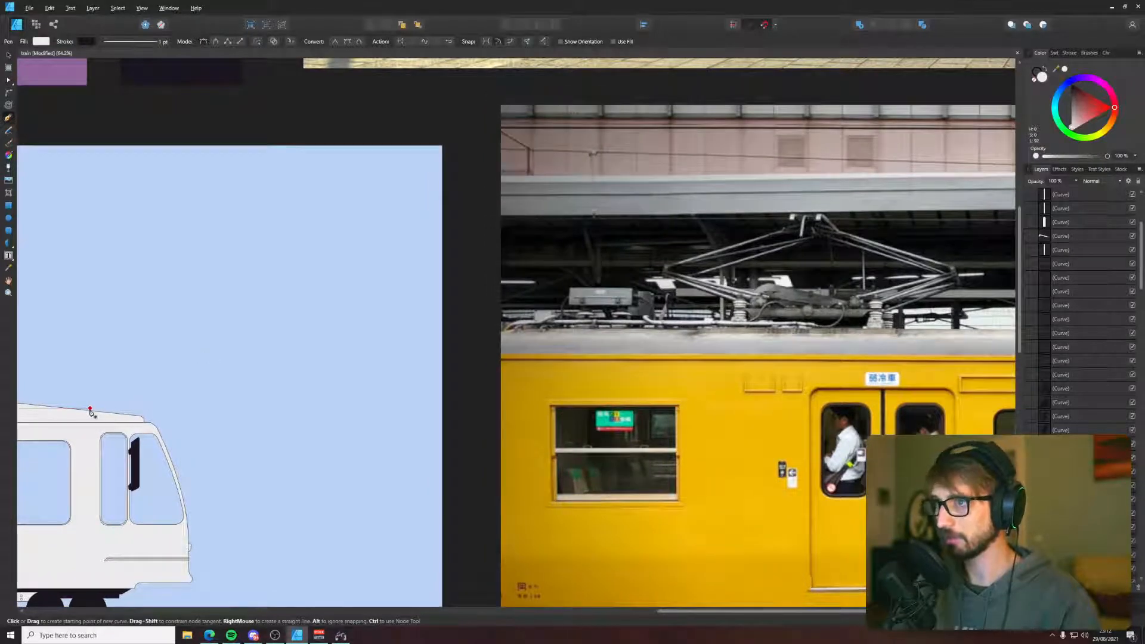
{"action": "left_click_drag", "start_coordinate": [91, 414], "coordinate": [740, 354]}
{"action": "left_click_drag", "start_coordinate": [155, 406], "coordinate": [626, 413]}
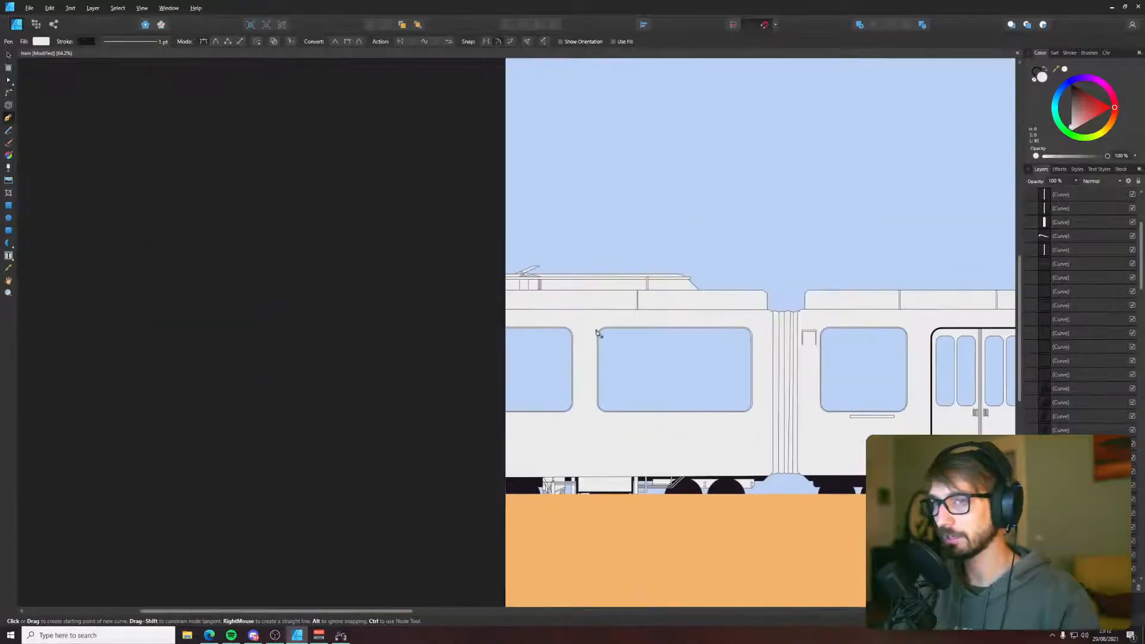
- Move the slanted panel slightly to the right along the roof line and deselect it
{"action": "scroll", "coordinate": [572, 304], "scroll_direction": "up", "scroll_amount": 6}
{"action": "left_click_drag", "start_coordinate": [552, 190], "coordinate": [346, 242]}
{"action": "key", "text": "v"}
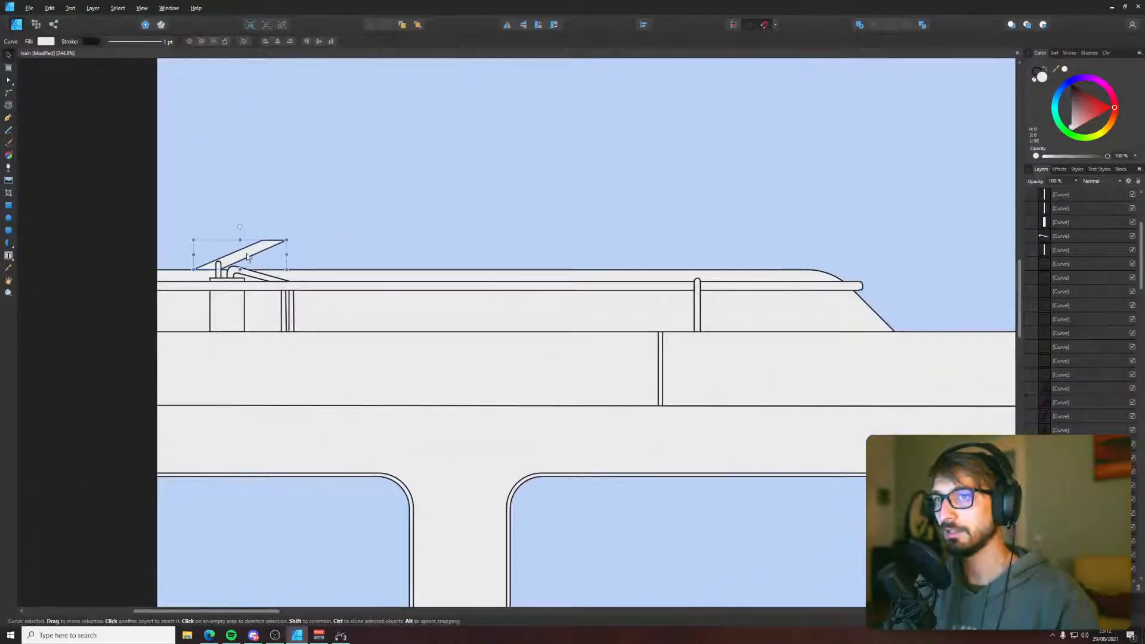
{"action": "left_click_drag", "start_coordinate": [243, 258], "coordinate": [251, 258]}
{"action": "scroll", "coordinate": [276, 247], "scroll_direction": "up", "scroll_amount": 4}
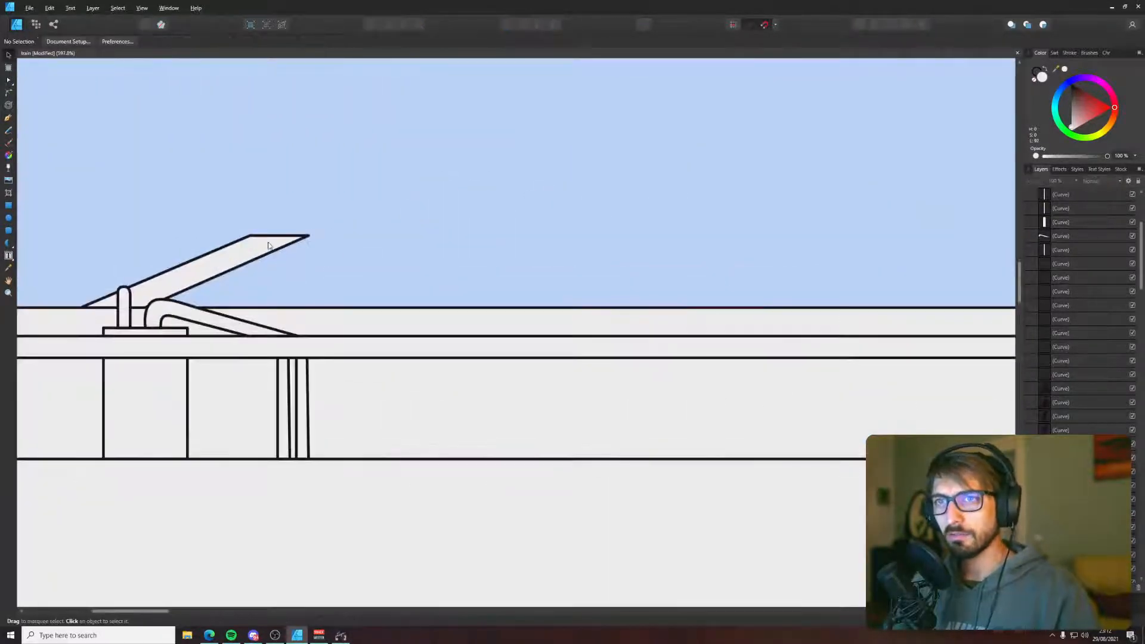
- Draw a long closed box outline on the roof's upper line across the slanted panel, and slightly lower its far upper corner
{"action": "key", "text": "p"}
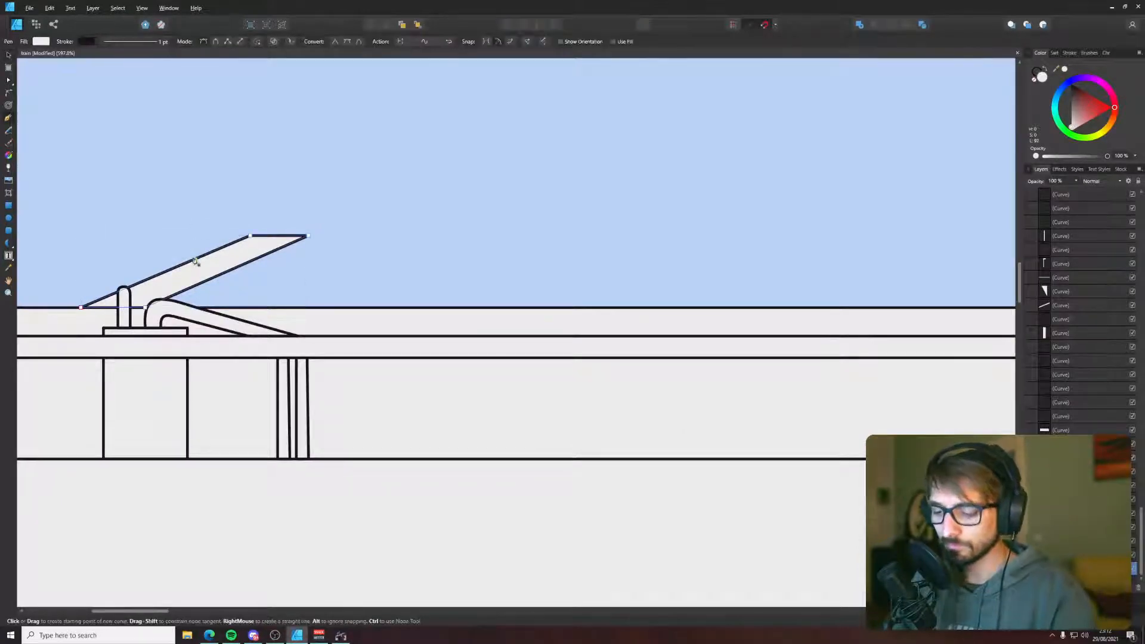
{"action": "left_click", "coordinate": [191, 249]}
{"action": "left_click", "coordinate": [190, 308]}
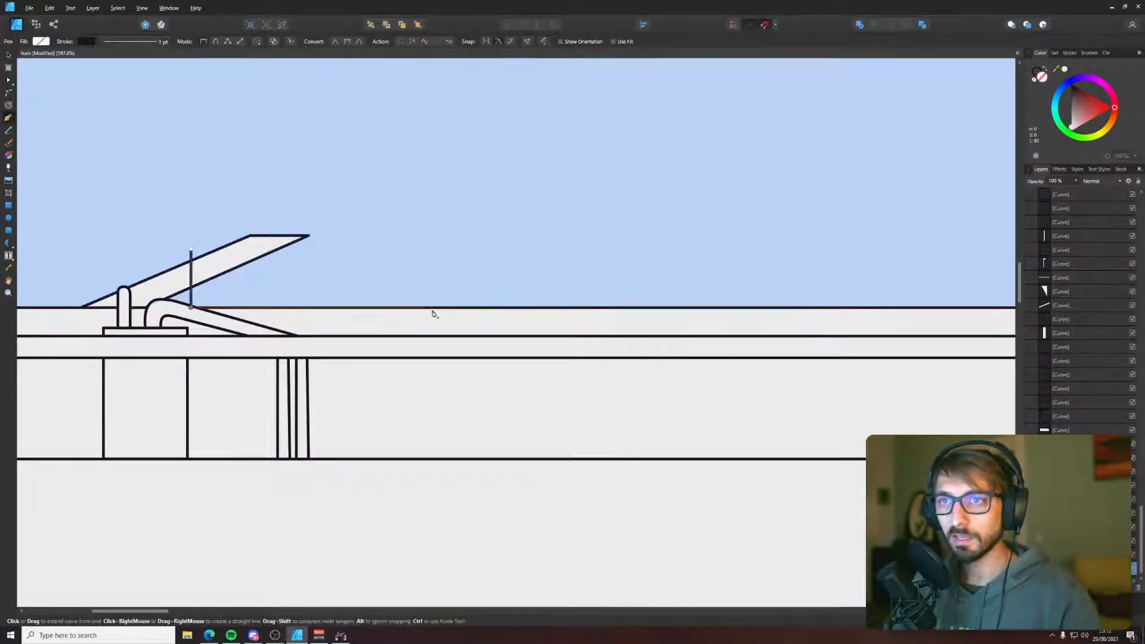
{"action": "left_click", "coordinate": [563, 308]}
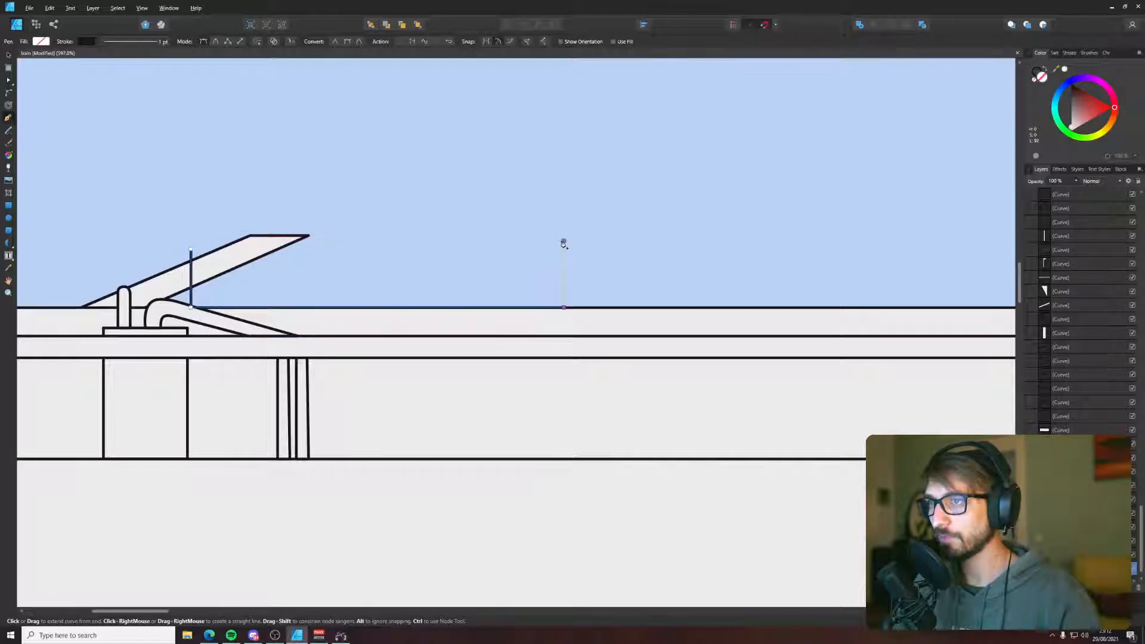
{"action": "left_click", "coordinate": [191, 249]}
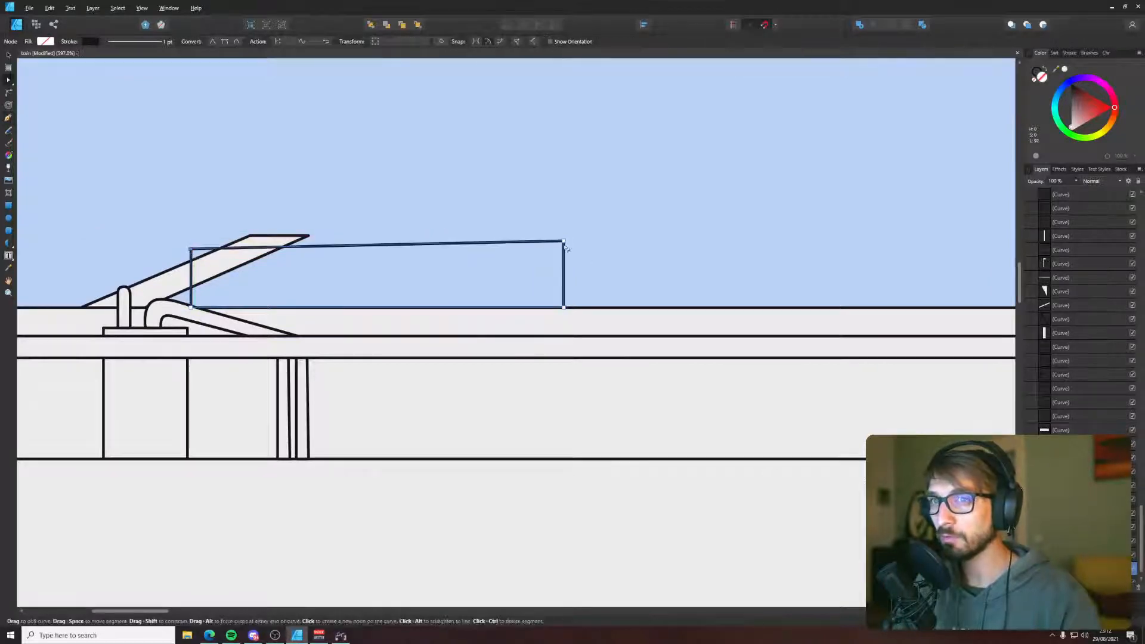
{"action": "key", "text": "a"}
{"action": "left_click_drag", "start_coordinate": [564, 242], "coordinate": [564, 244]}
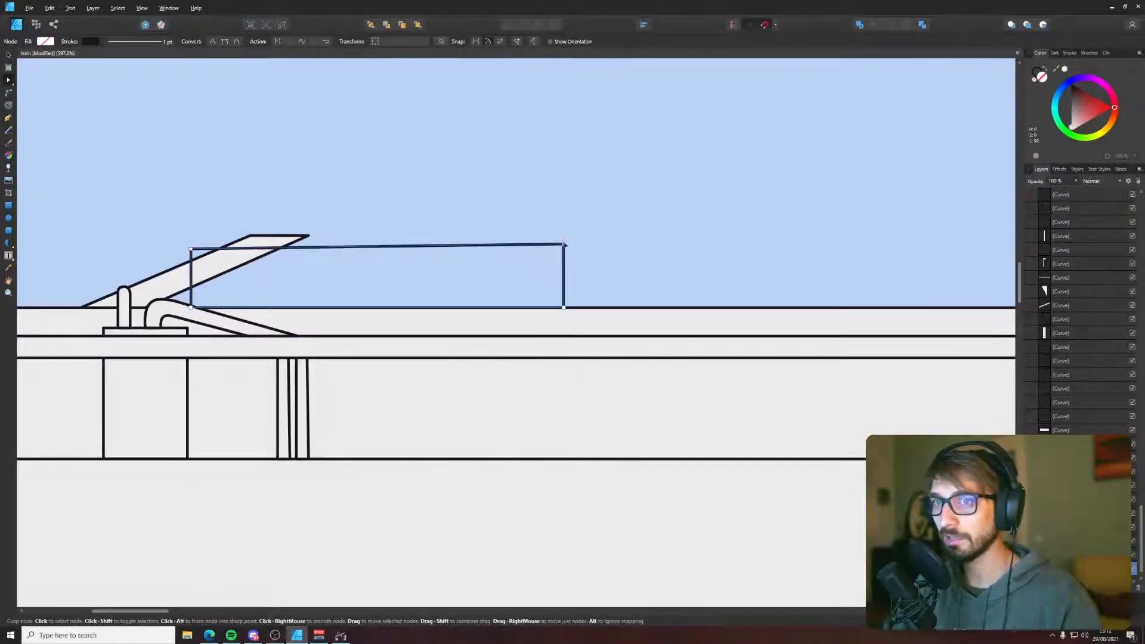
- Fill the long box with the roof's light grey and send it behind the slanted panel and pipes
{"action": "key", "text": "i"}
{"action": "left_click", "coordinate": [448, 375]}
{"action": "key", "text": "v"}
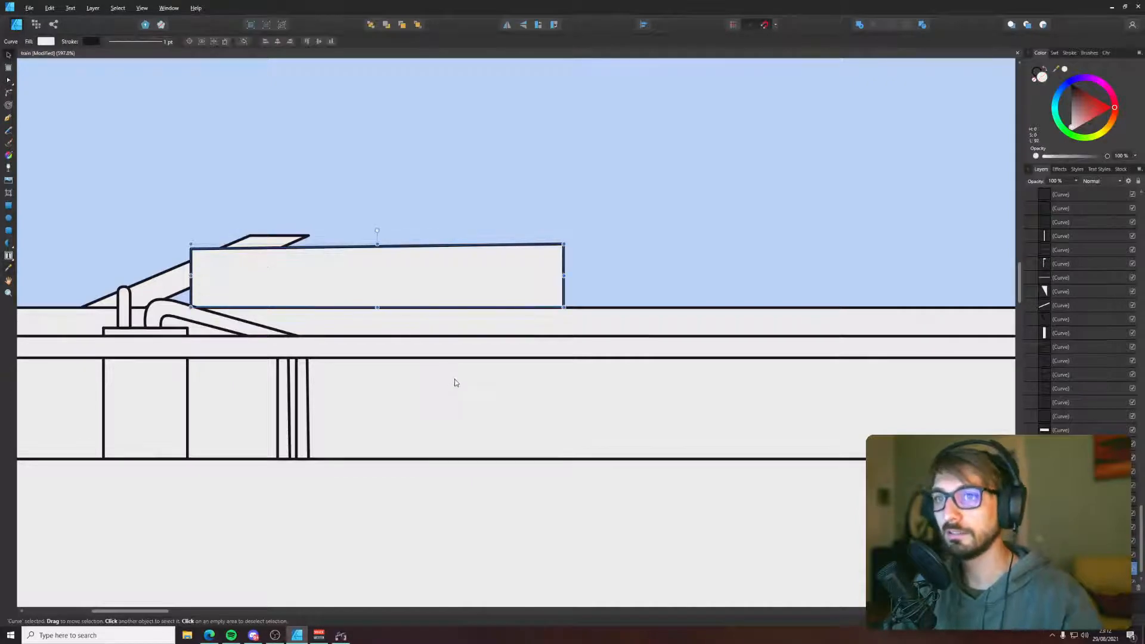
{"action": "key", "text": "ctrl+shift+bracketleft"}
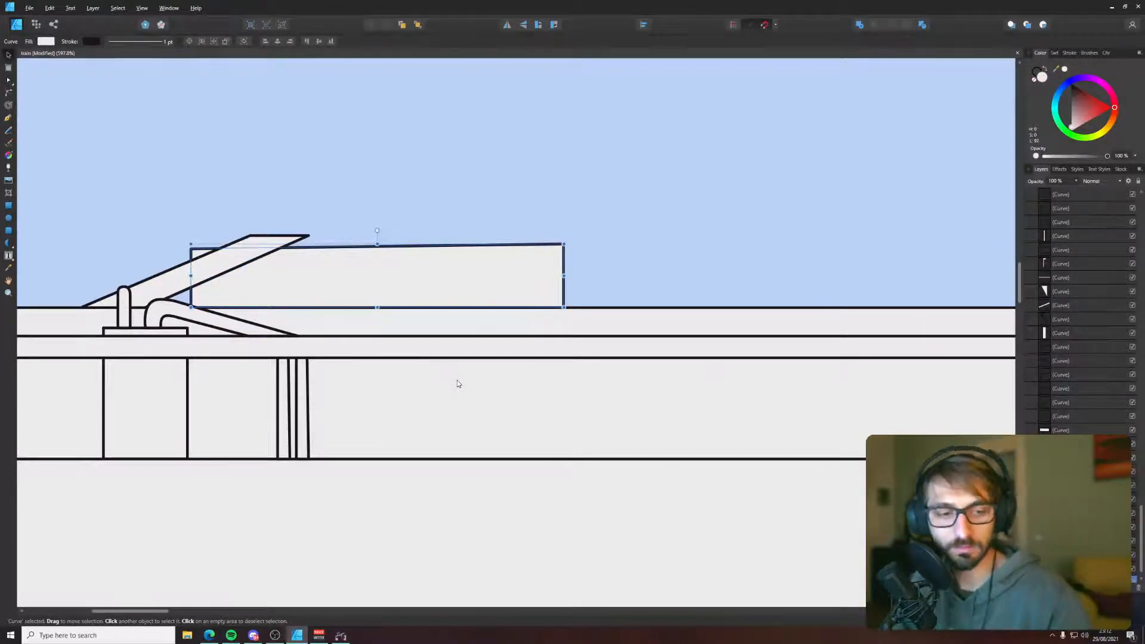
- Reshape the slanted panel's upper end into a rounded tip that curves down onto the long box's top edge
{"action": "scroll", "coordinate": [458, 384], "scroll_direction": "down", "scroll_amount": 2}
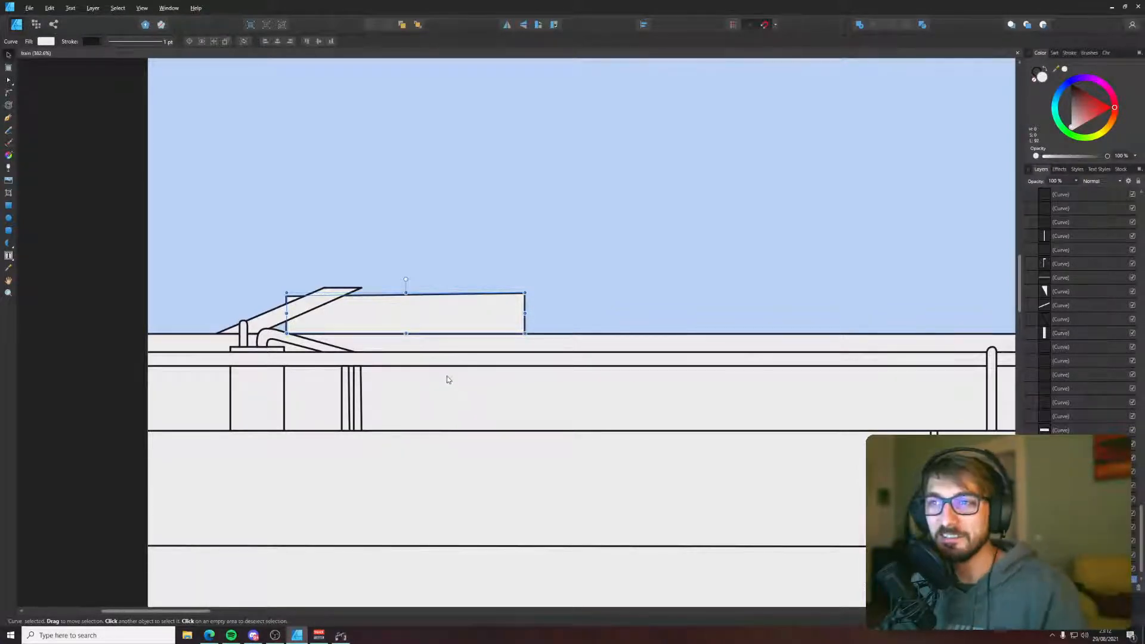
{"action": "key", "text": "p"}
{"action": "scroll", "coordinate": [356, 291], "scroll_direction": "up", "scroll_amount": 3}
{"action": "key", "text": "a"}
{"action": "left_click", "coordinate": [338, 290]}
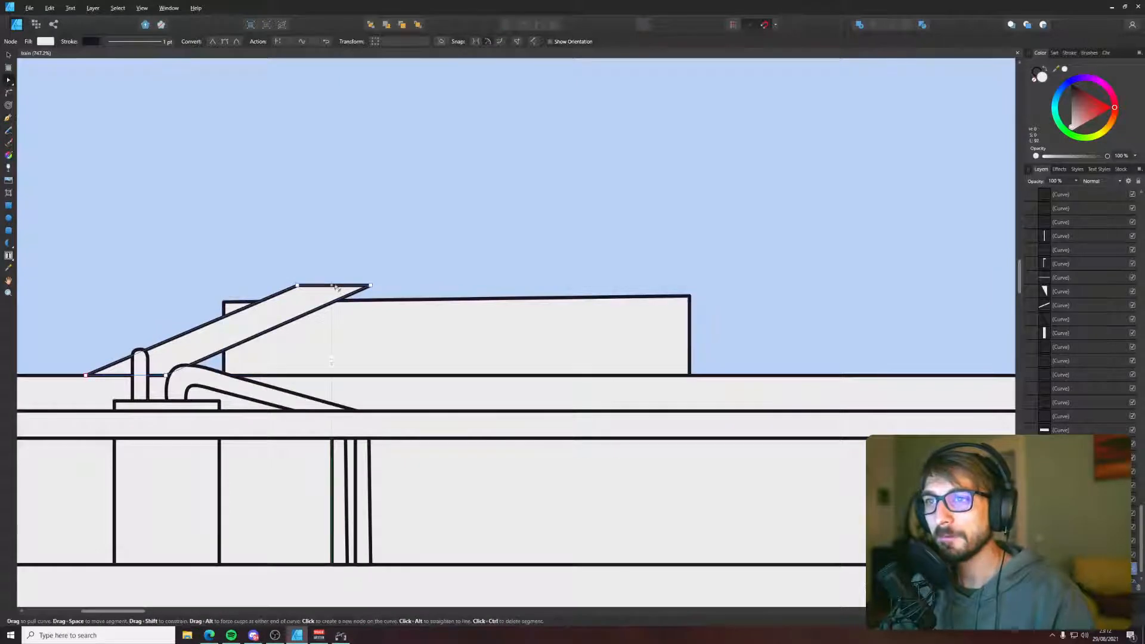
{"action": "left_click_drag", "start_coordinate": [340, 286], "coordinate": [351, 272]}
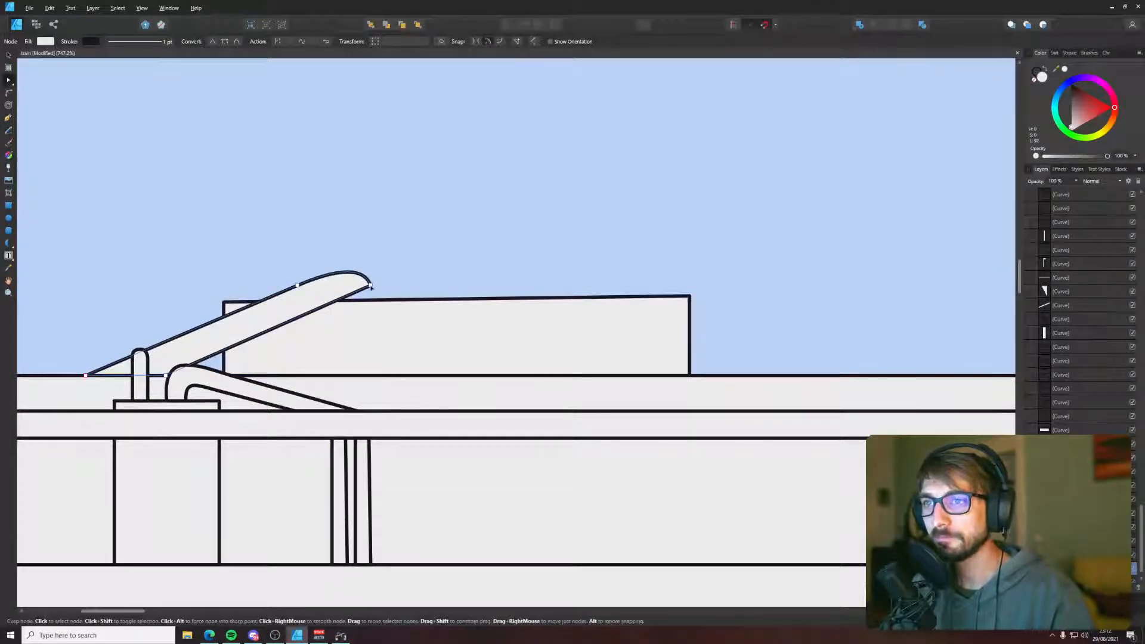
{"action": "left_click_drag", "start_coordinate": [370, 285], "coordinate": [346, 297]}
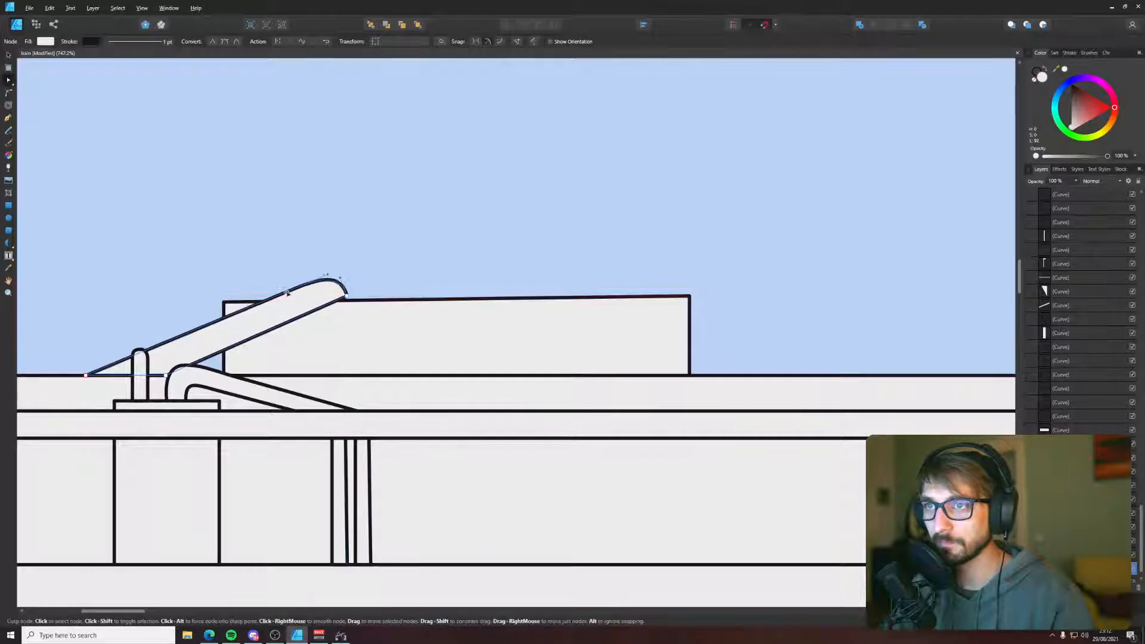
{"action": "left_click", "coordinate": [349, 258]}
{"action": "left_click", "coordinate": [335, 302]}
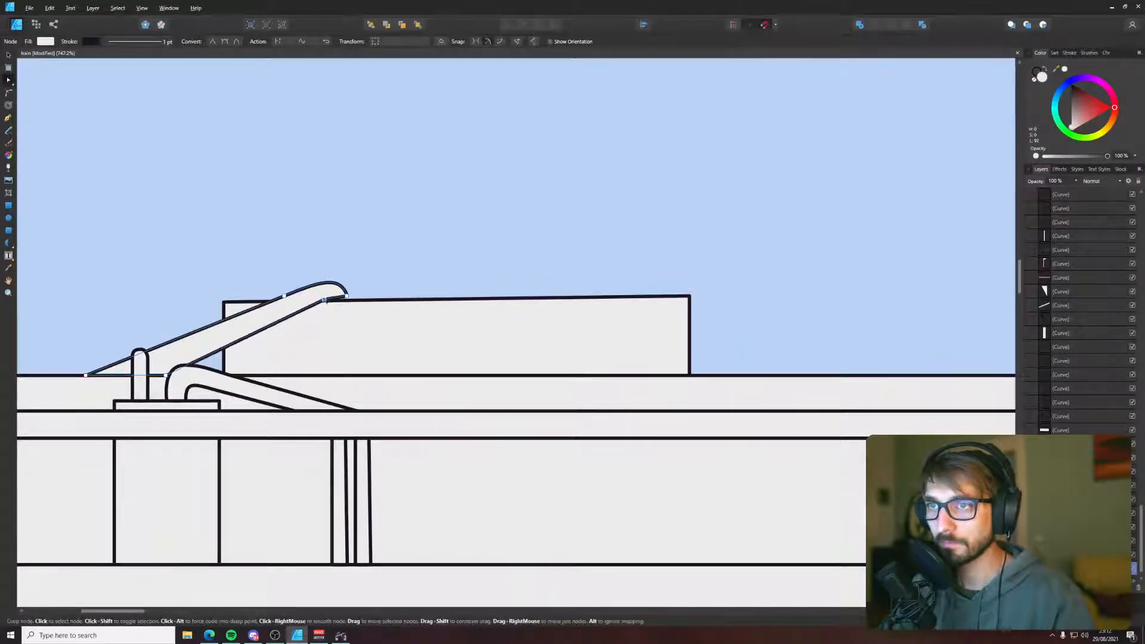
{"action": "left_click_drag", "start_coordinate": [347, 296], "coordinate": [350, 301]}
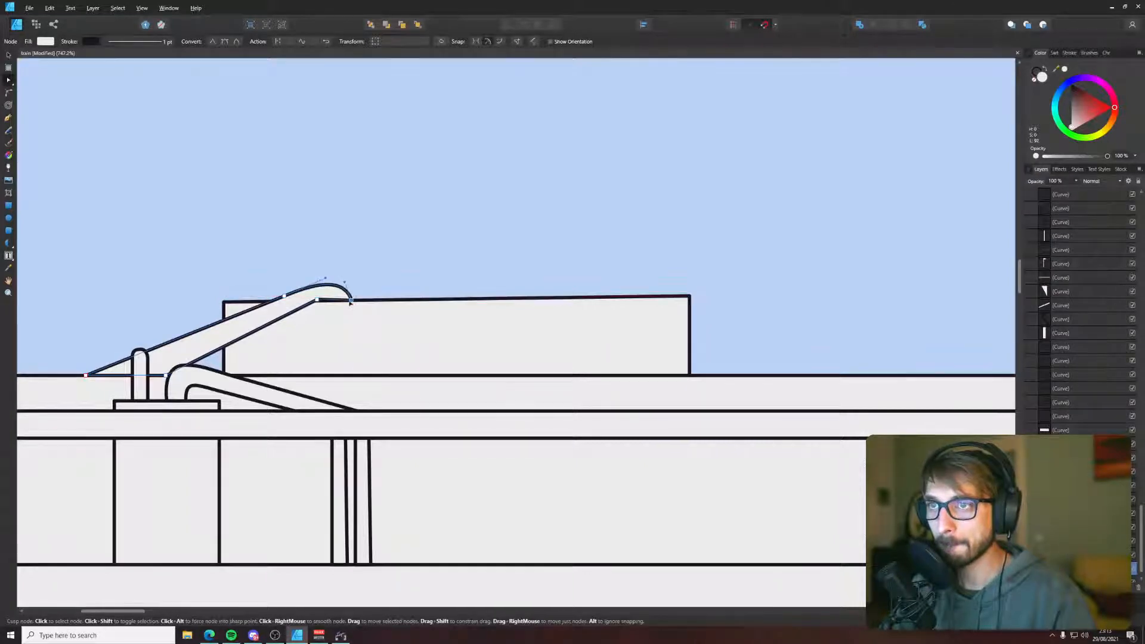
{"action": "left_click", "coordinate": [387, 283]}
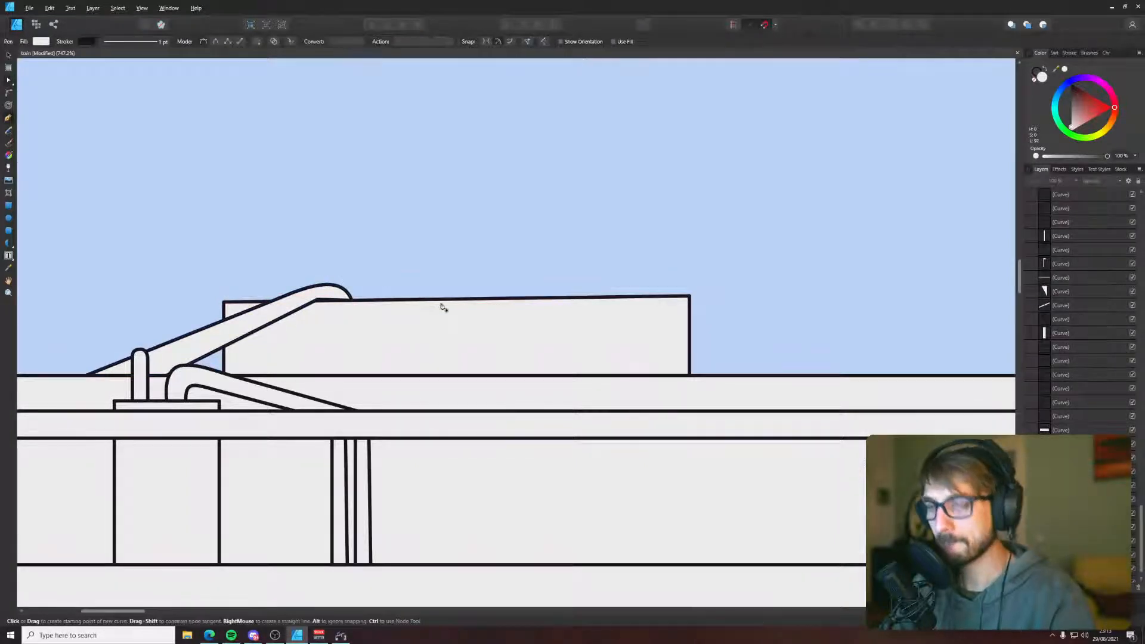
- Chamfer the long box's upper corner at the end away from the slanted panel and deselect it
{"action": "left_click", "coordinate": [690, 316]}
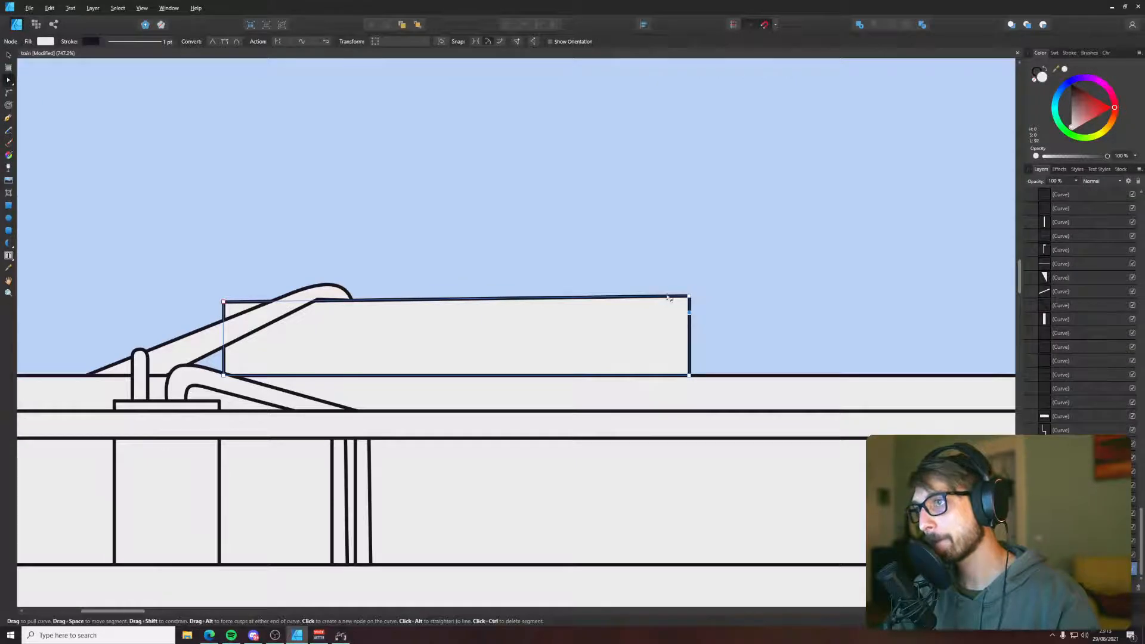
{"action": "left_click", "coordinate": [689, 297]}
{"action": "key", "text": "Delete"}
{"action": "key", "text": "ctrl+d"}
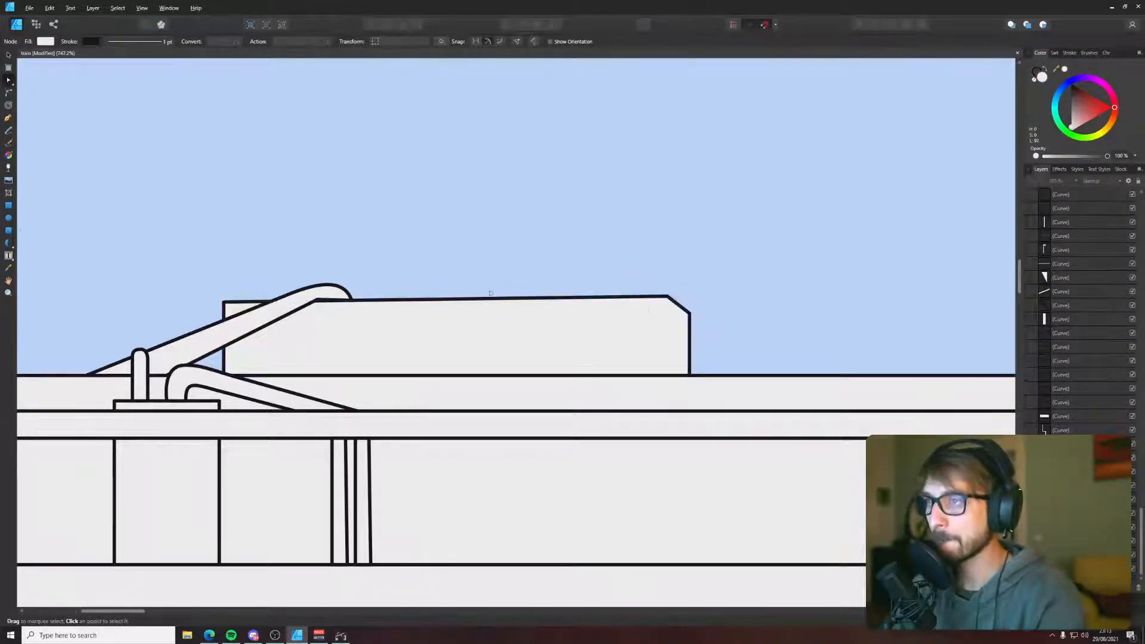
- Add four small circles in a two-by-two arrangement near the chamfered end of the long box
{"action": "key", "text": "e"}
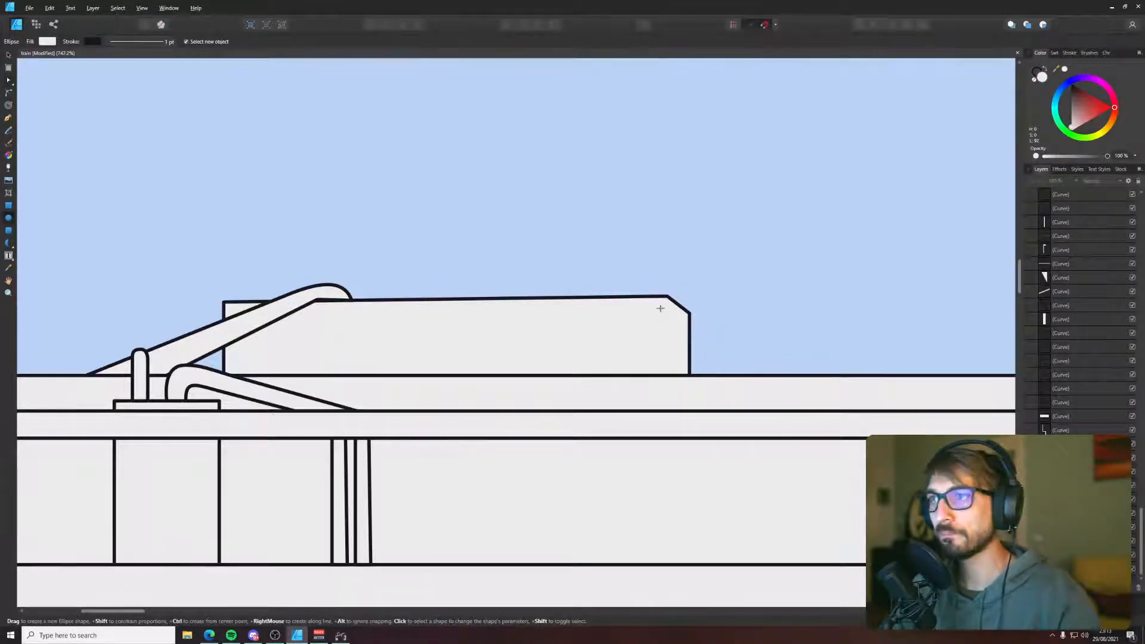
{"action": "mouse_move", "coordinate": [660, 308]}
{"action": "left_mouse_down"}
{"action": "mouse_move", "coordinate": [678, 327]}
{"action": "mouse_move", "coordinate": [676, 357]}
{"action": "mouse_move", "coordinate": [649, 323]}
{"action": "left_mouse_up"}
{"action": "left_click", "coordinate": [674, 322], "text": "shift"}
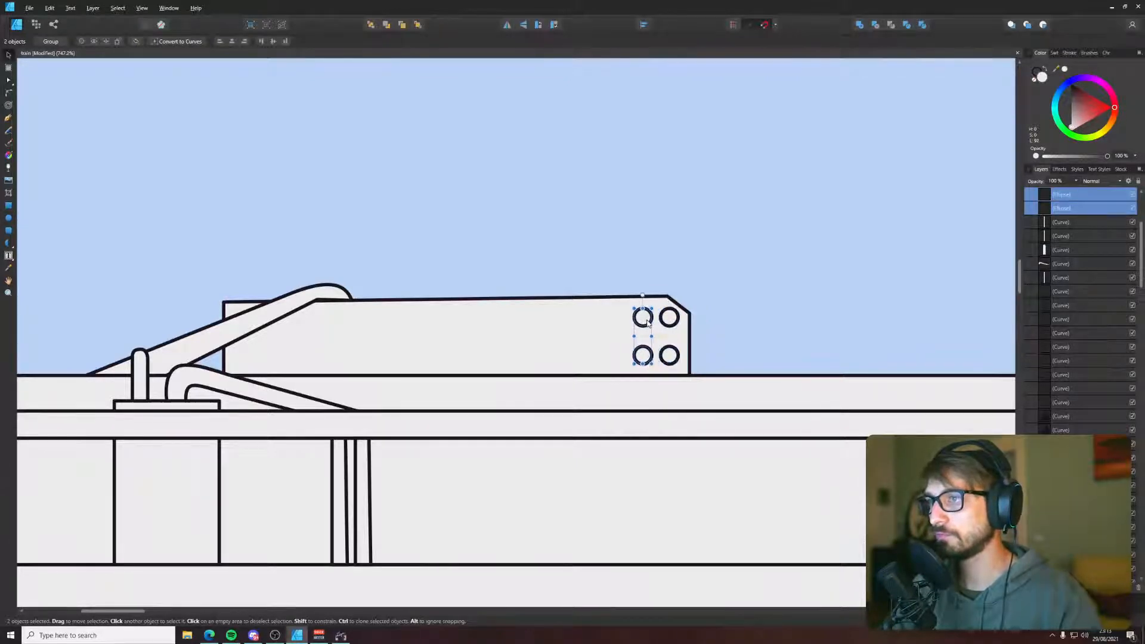
{"action": "key", "text": "ctrl+d"}
- Draw a wide rectangle on the middle of the long box and place a thinner copy of it directly below
{"action": "key", "text": "p"}
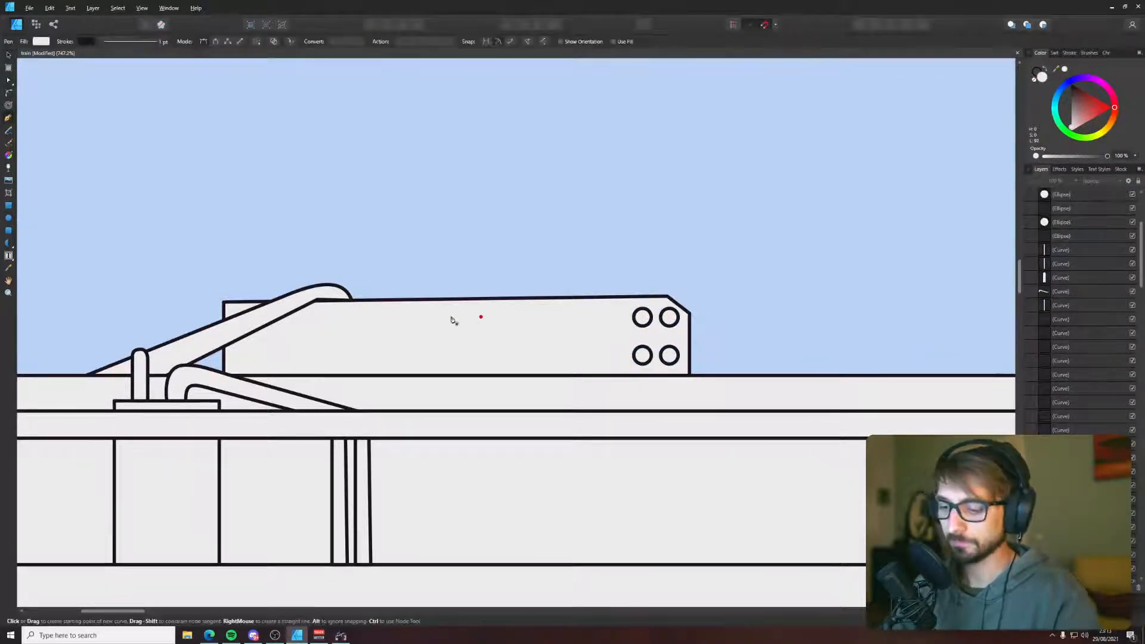
{"action": "left_click", "coordinate": [392, 309]}
{"action": "left_click", "coordinate": [393, 340]}
{"action": "left_click", "coordinate": [553, 340]}
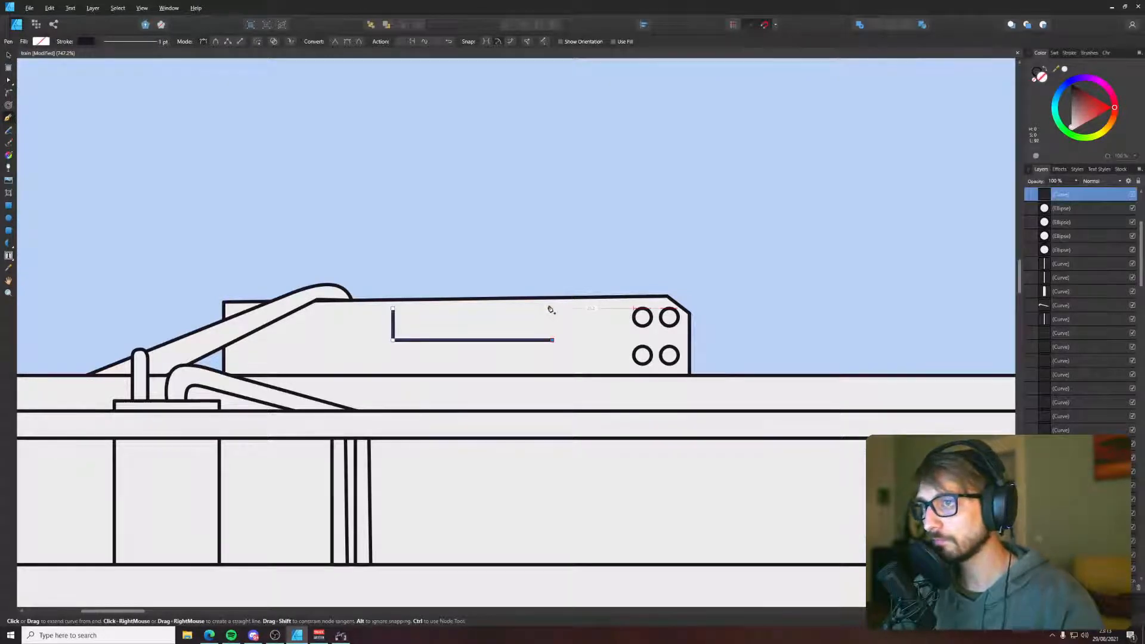
{"action": "left_click", "coordinate": [394, 308]}
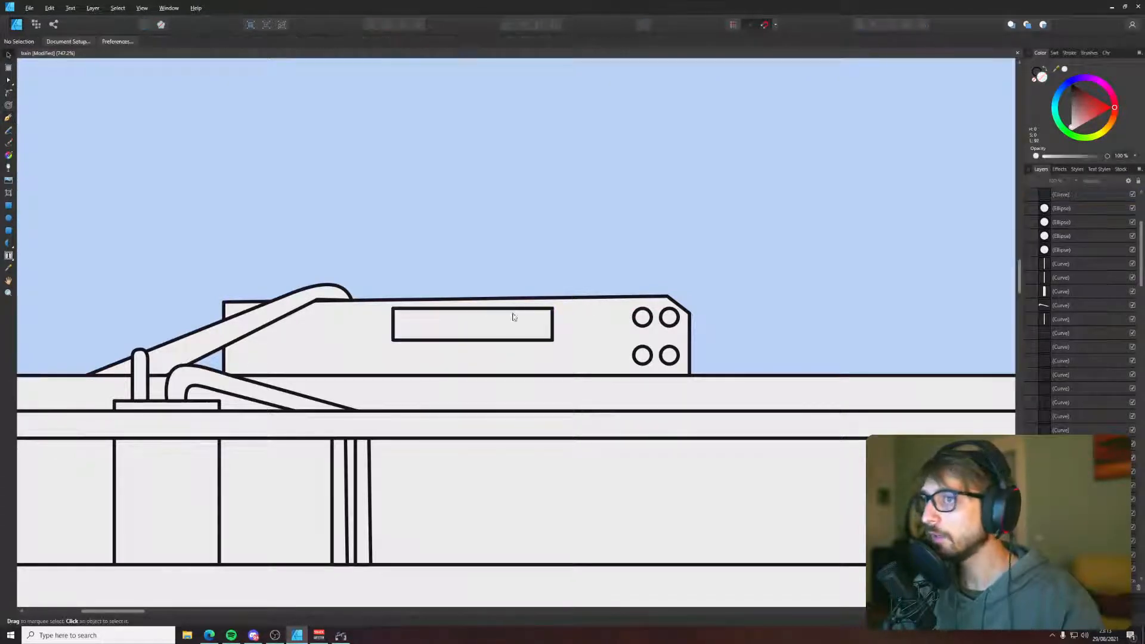
{"action": "key", "text": "v"}
{"action": "left_click_drag", "start_coordinate": [483, 314], "coordinate": [475, 362]}
{"action": "left_click", "coordinate": [560, 197]}
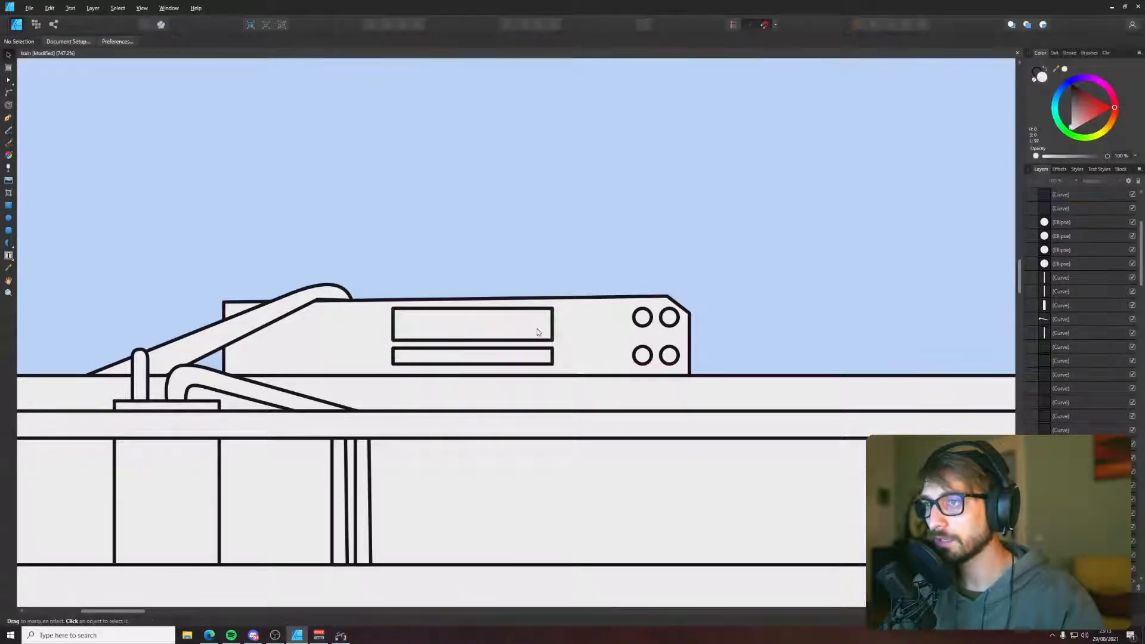
- Draw a narrow upright post with a slanted top just past the panel's rounded tip and fill it with roof grey
{"action": "key", "text": "p"}
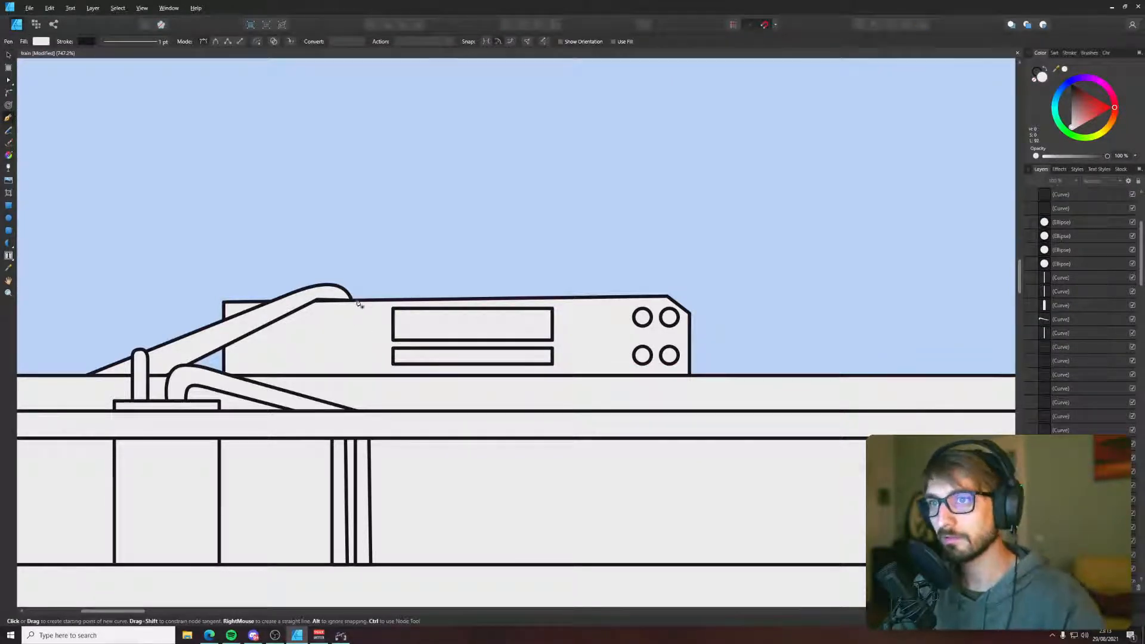
{"action": "left_click", "coordinate": [357, 298]}
{"action": "left_click", "coordinate": [357, 376]}
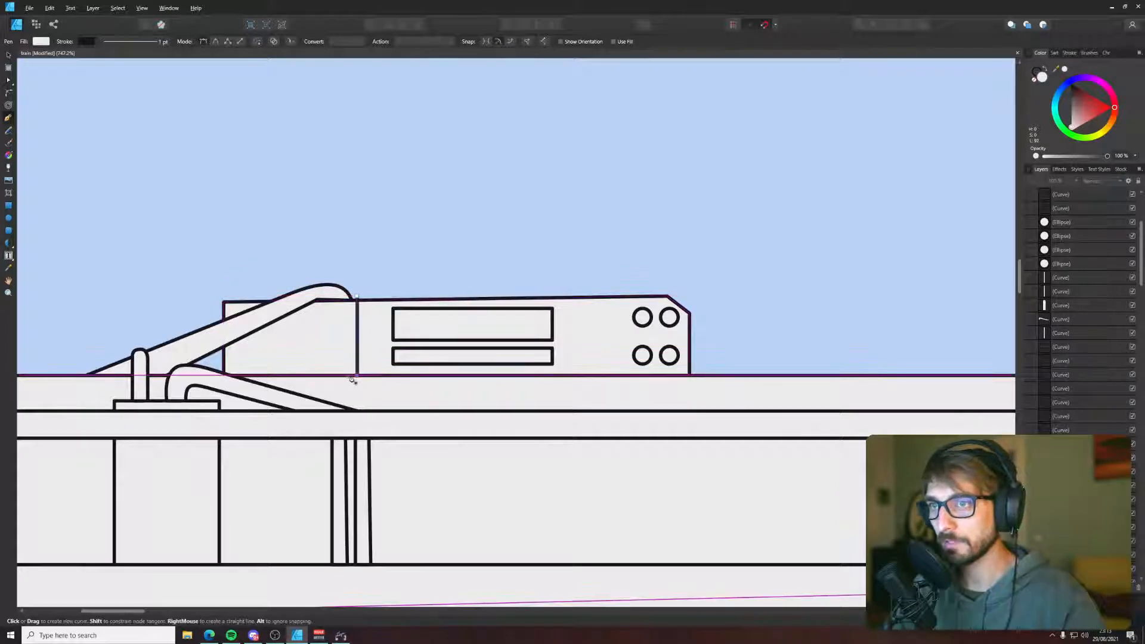
{"action": "key", "text": "Escape"}
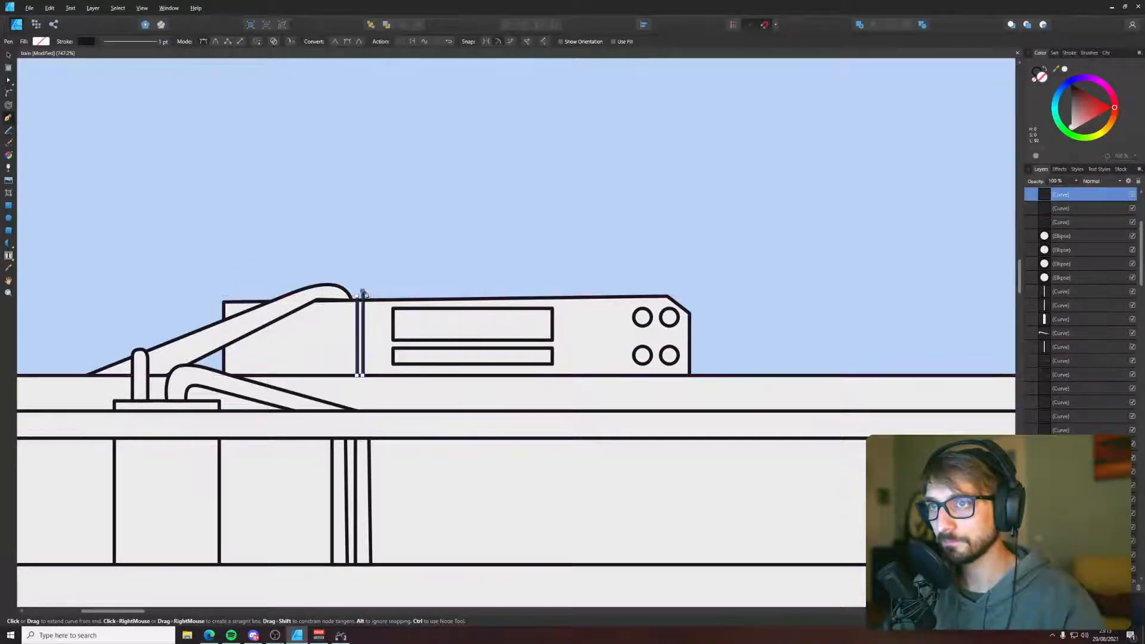
{"action": "key", "text": "i"}
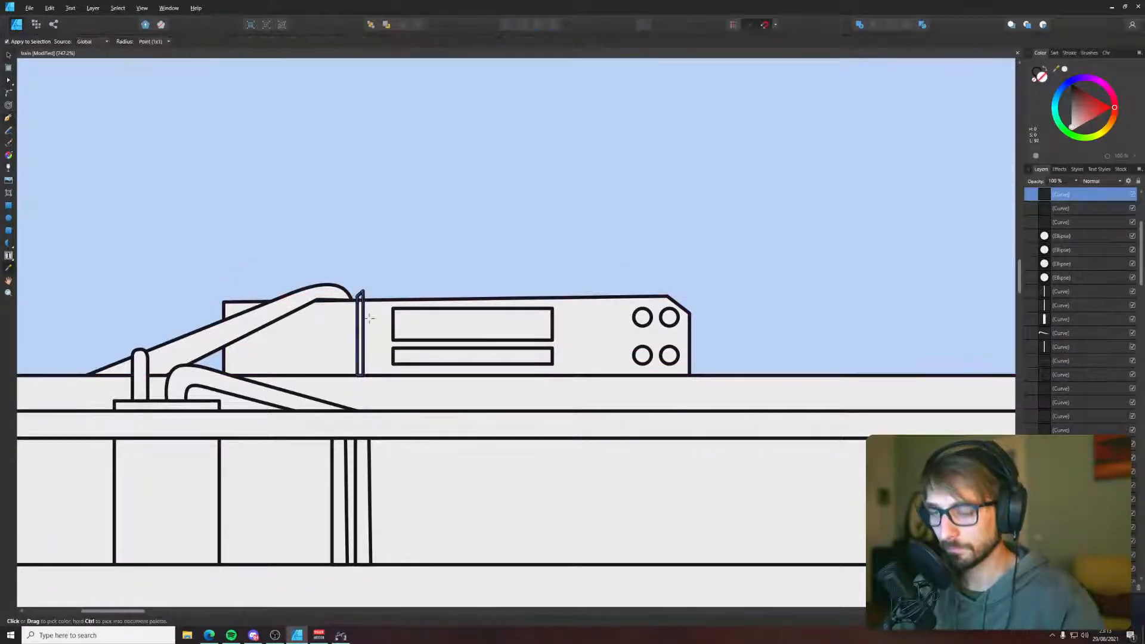
{"action": "key", "text": "v"}
{"action": "left_click", "coordinate": [386, 244]}
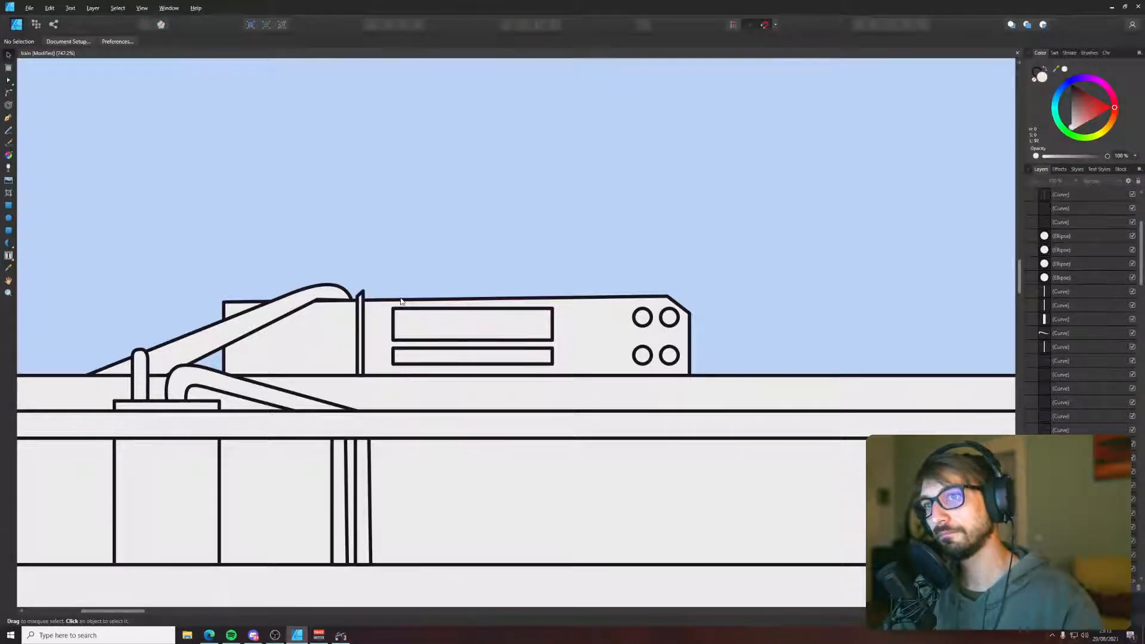
- Raise the slanted top of the narrow post higher above the long box
{"action": "key", "text": "p"}
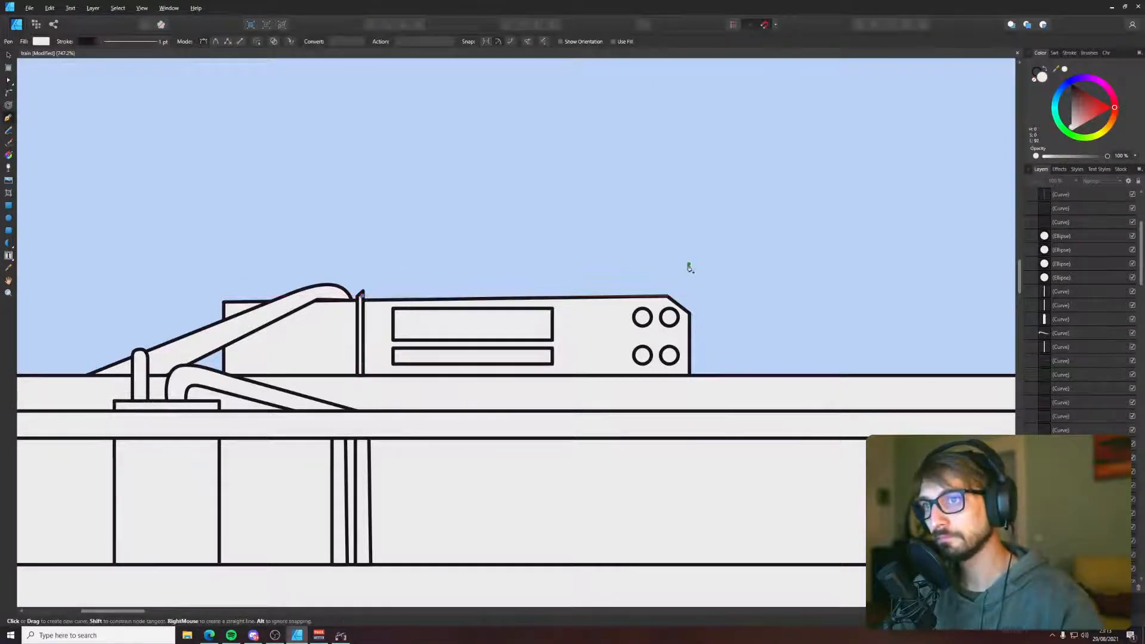
{"action": "scroll", "coordinate": [371, 292], "scroll_direction": "up", "scroll_amount": 2}
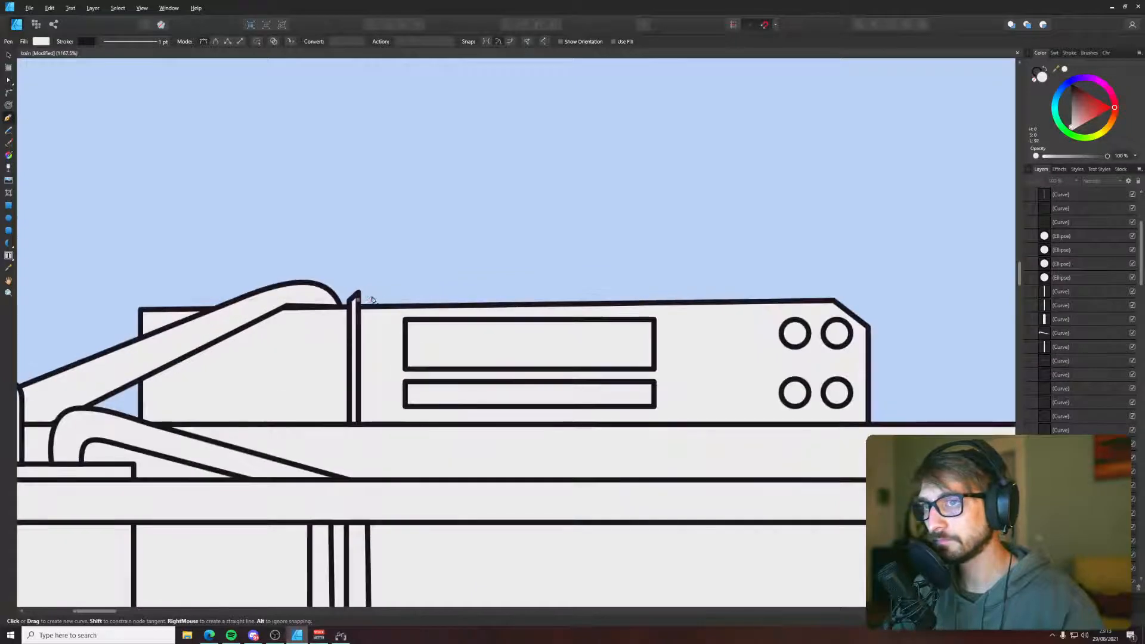
{"action": "left_click", "coordinate": [358, 279]}
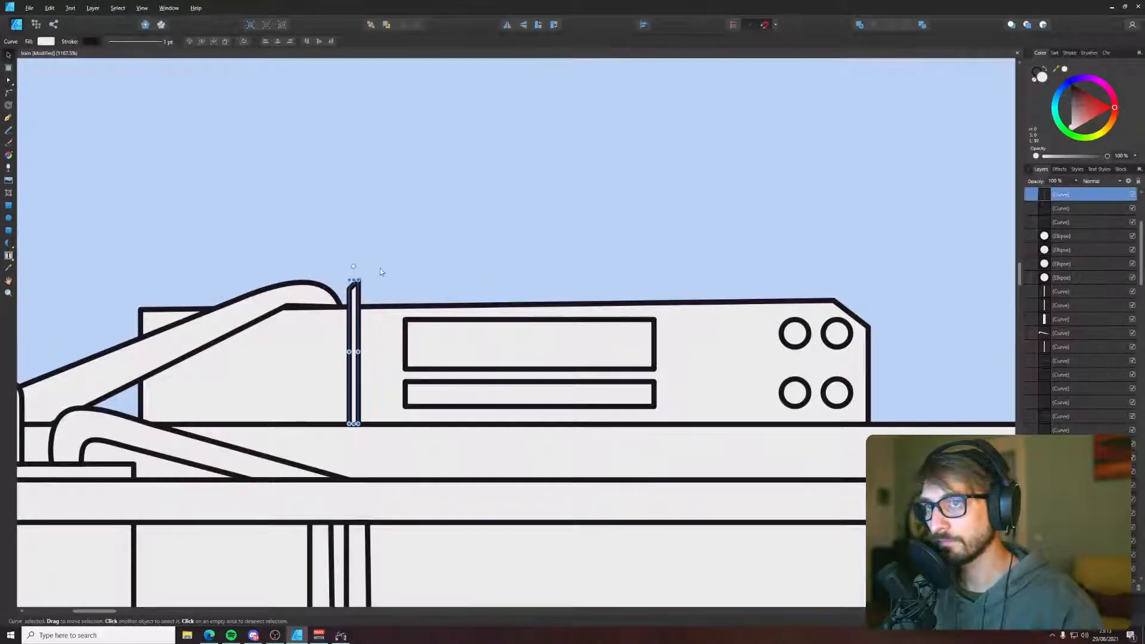
{"action": "key", "text": "v"}
- Draw a thin closed rail from the post's top along the long box, angled down to its top edge, filled light grey
{"action": "key", "text": "p"}
{"action": "left_click", "coordinate": [358, 279]}
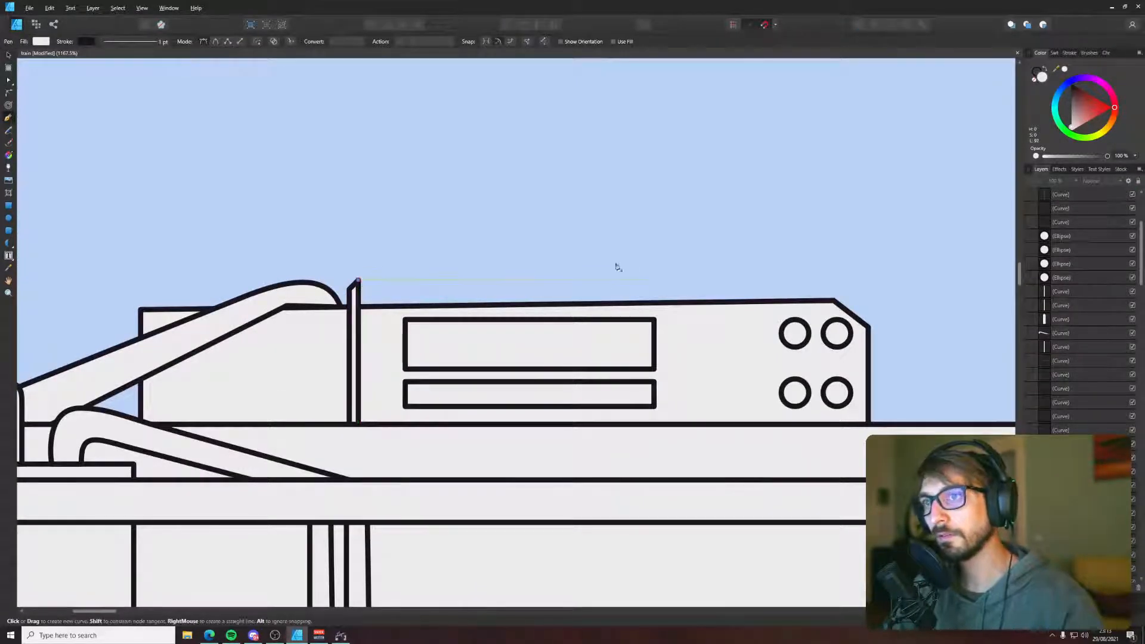
{"action": "left_click", "coordinate": [705, 280]}
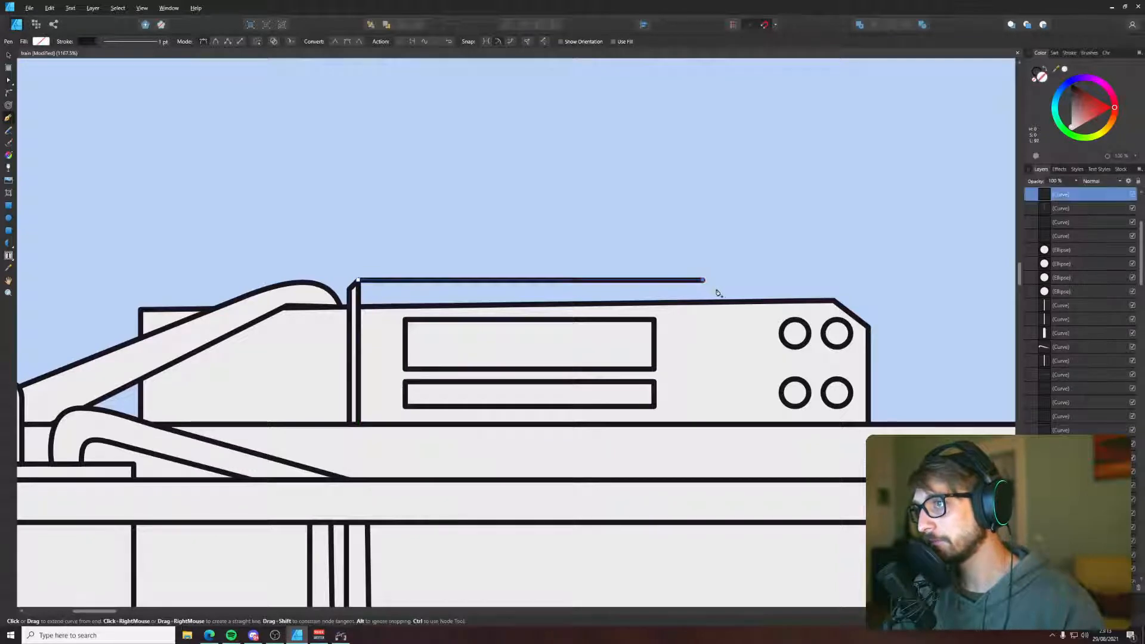
{"action": "left_click", "coordinate": [723, 303]}
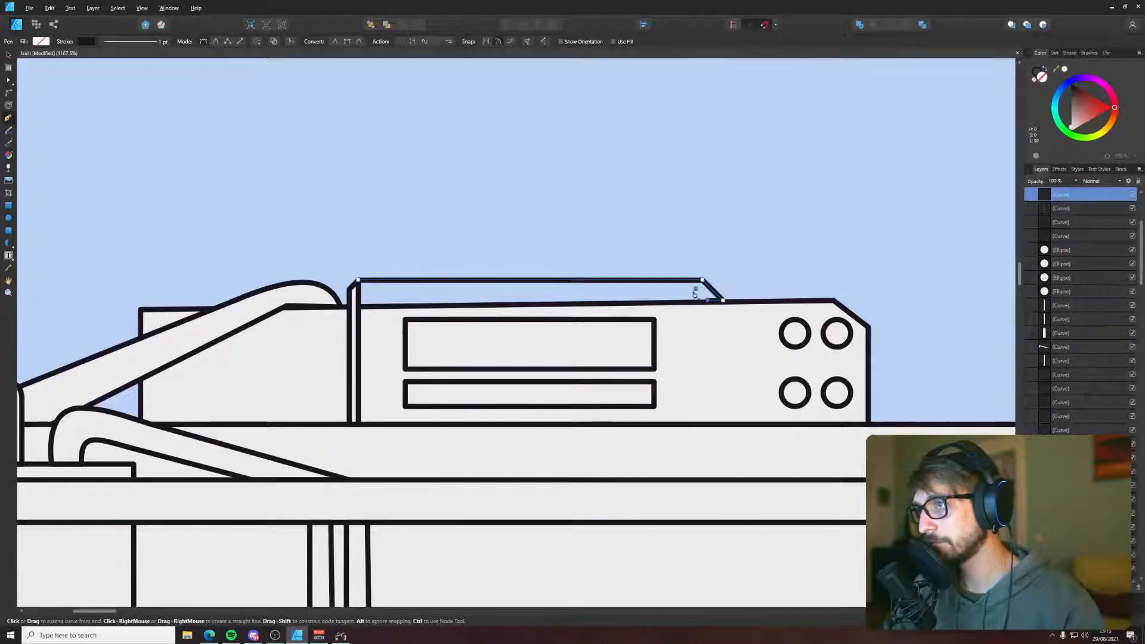
{"action": "left_click", "coordinate": [361, 288]}
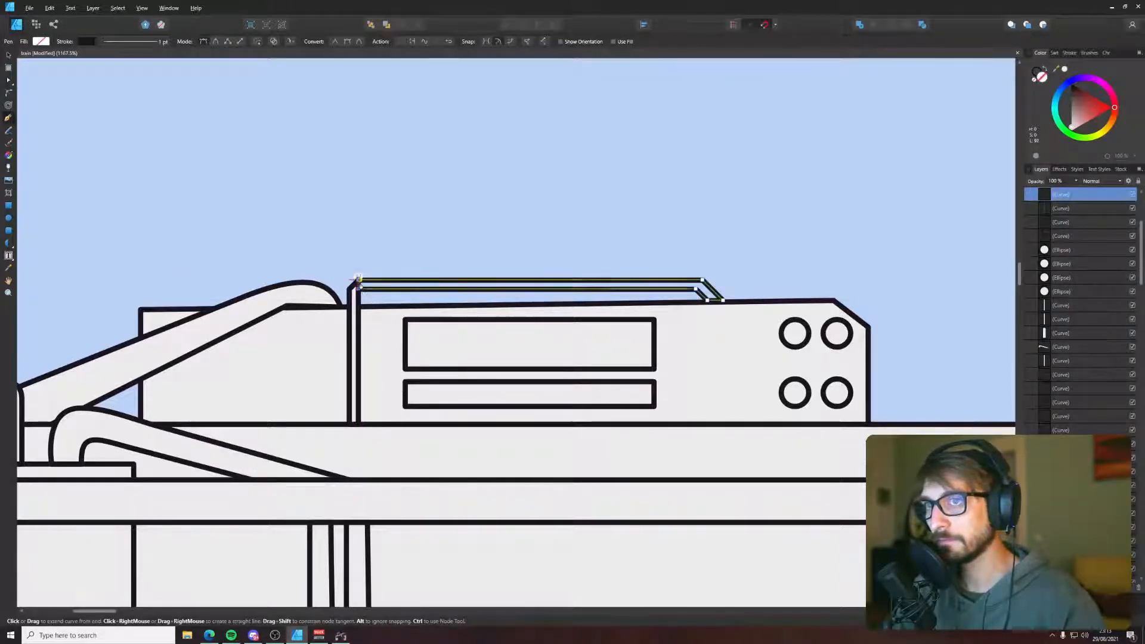
{"action": "key", "text": "Escape"}
{"action": "key", "text": "v"}
{"action": "scroll", "coordinate": [484, 342], "scroll_direction": "down", "scroll_amount": 10}
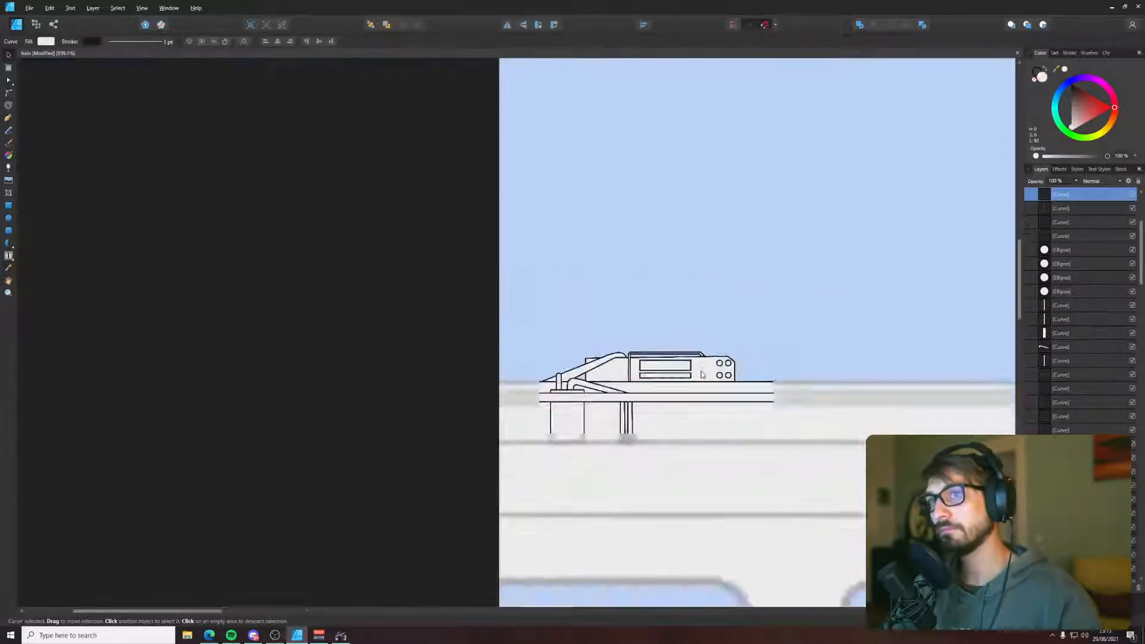
- Look over the whole train at overall scale, comparing the rear carriage's roof equipment with the front carriage's roof
{"action": "scroll", "coordinate": [484, 342], "scroll_direction": "right", "scroll_amount": 10}
{"action": "scroll", "coordinate": [249, 351], "scroll_direction": "down", "scroll_amount": 3}
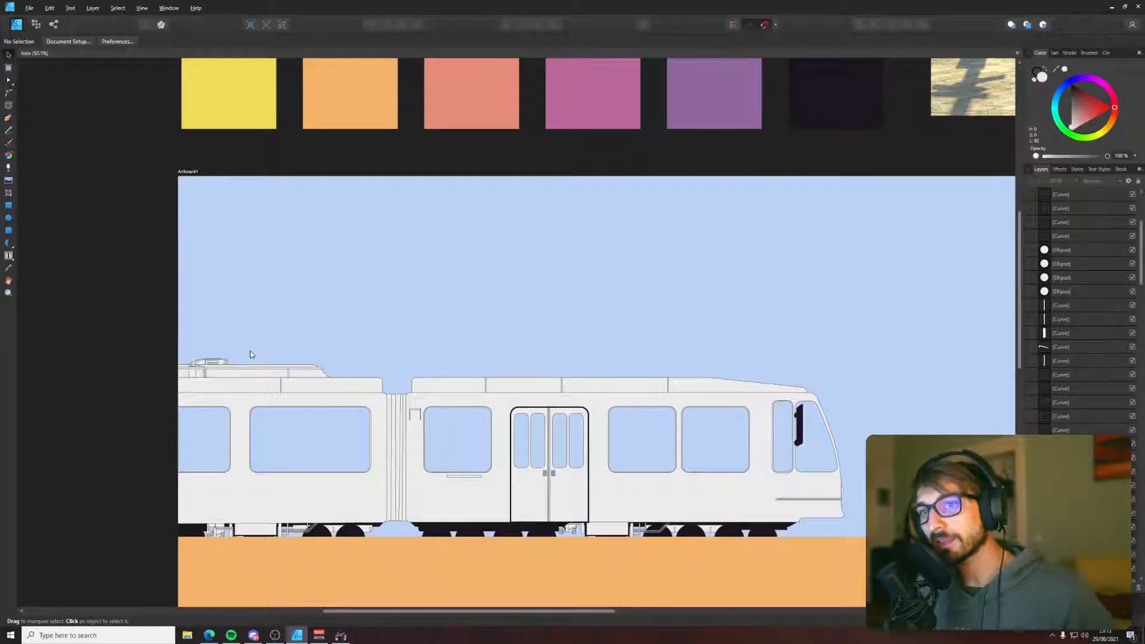
{"action": "scroll", "coordinate": [234, 363], "scroll_direction": "down", "scroll_amount": 1}
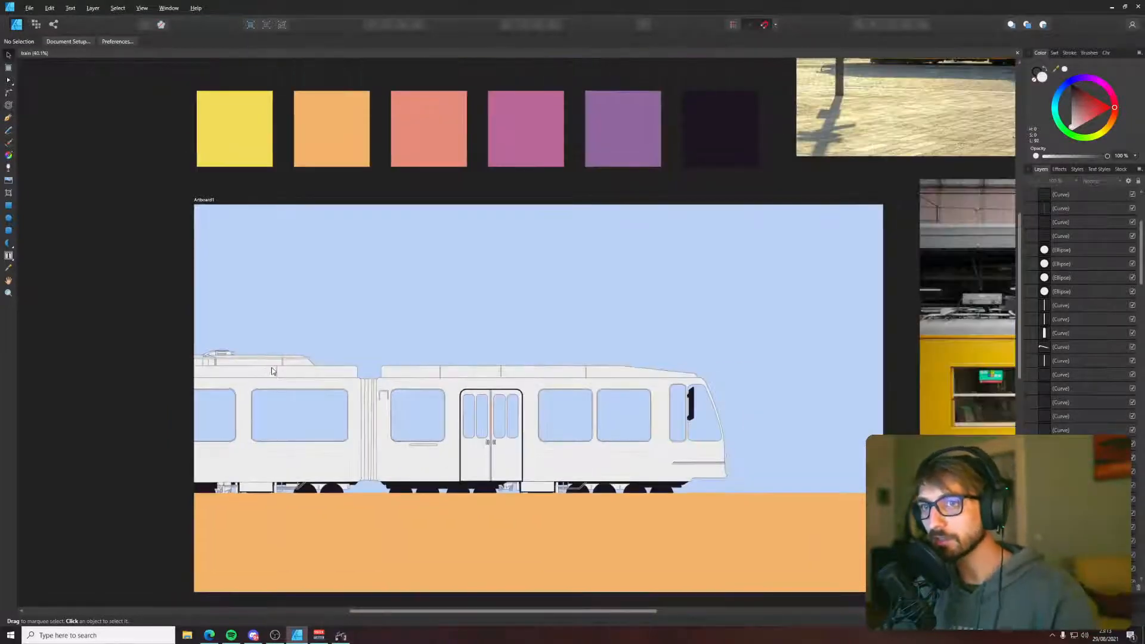
{"action": "scroll", "coordinate": [270, 367], "scroll_direction": "up", "scroll_amount": 1}
{"action": "scroll", "coordinate": [273, 368], "scroll_direction": "down", "scroll_amount": 1}
{"action": "left_click_drag", "start_coordinate": [557, 369], "coordinate": [513, 360]}
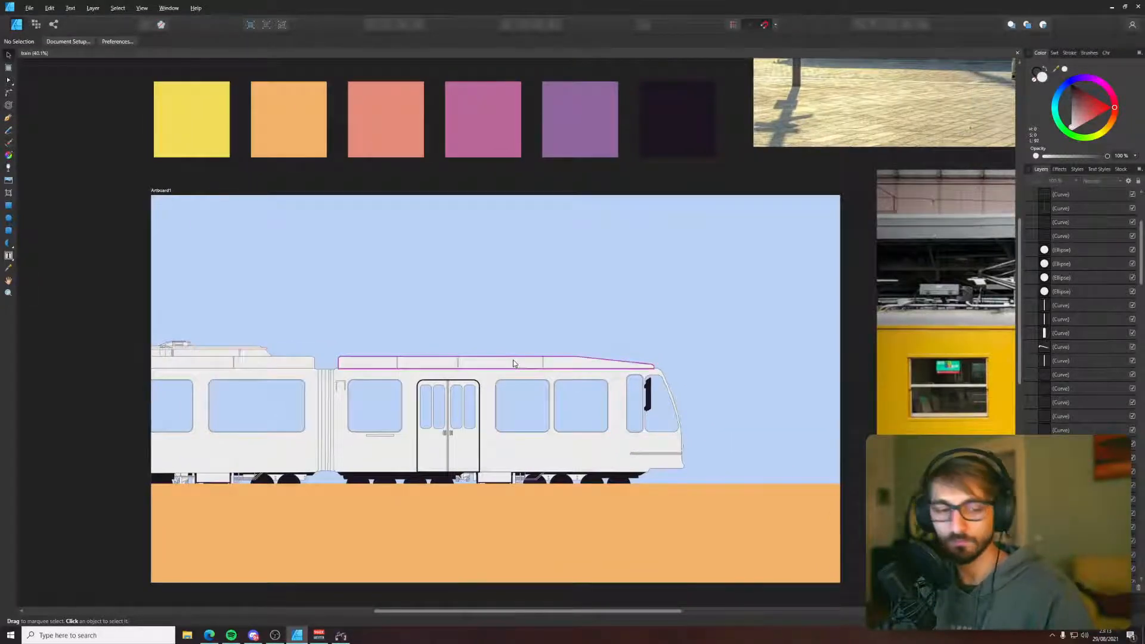
{"action": "left_click_drag", "start_coordinate": [312, 373], "coordinate": [311, 359]}
{"action": "scroll", "coordinate": [311, 360], "scroll_direction": "up", "scroll_amount": 10}
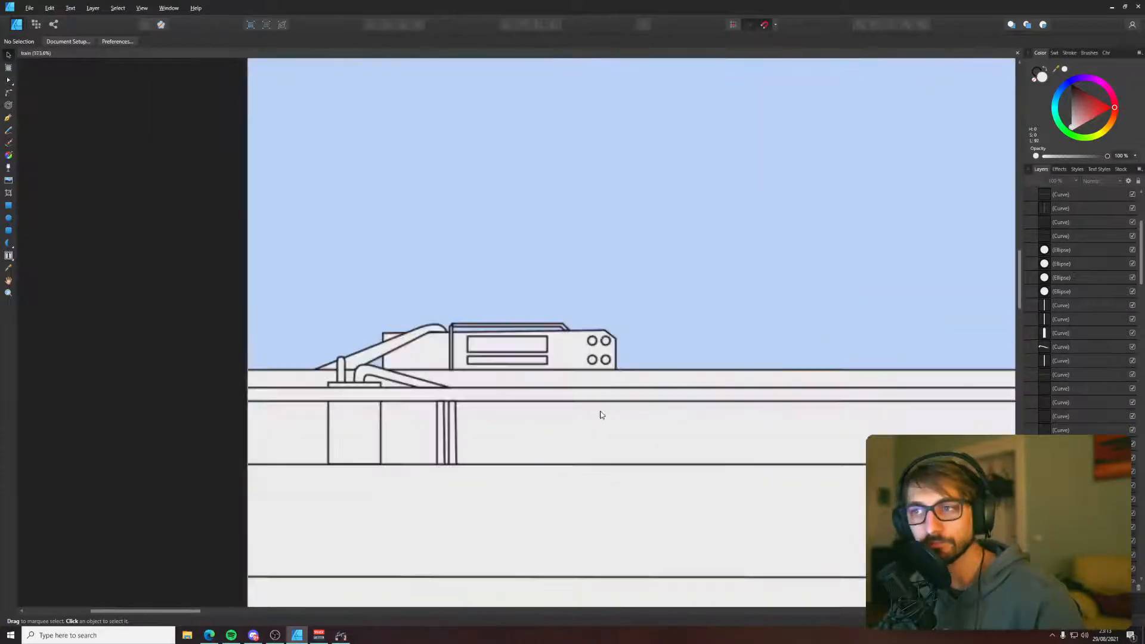
- Draw a thin closed pipe from the front end of the roof box, bent down to the raised roof, and fill it with roof grey
{"action": "key", "text": "p"}
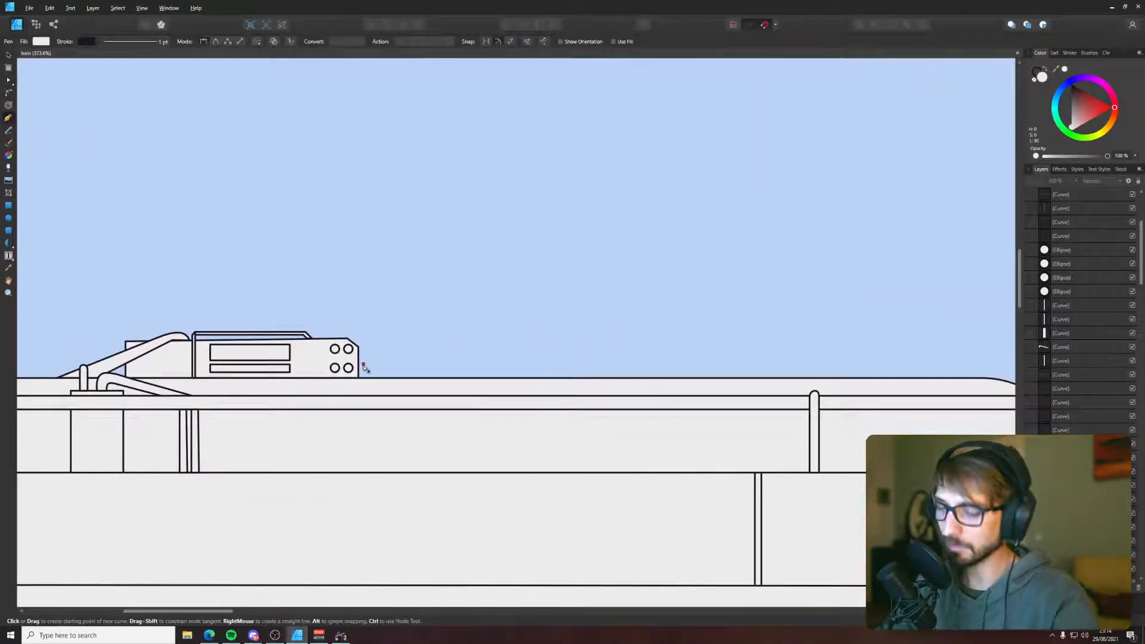
{"action": "left_click", "coordinate": [358, 358]}
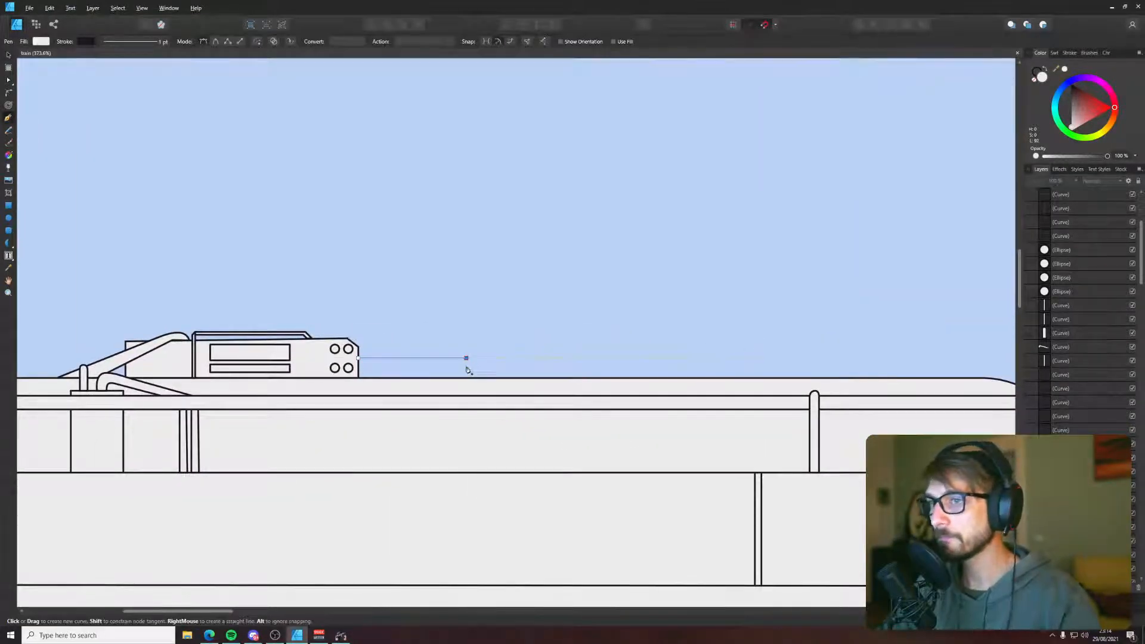
{"action": "left_click", "coordinate": [469, 369]}
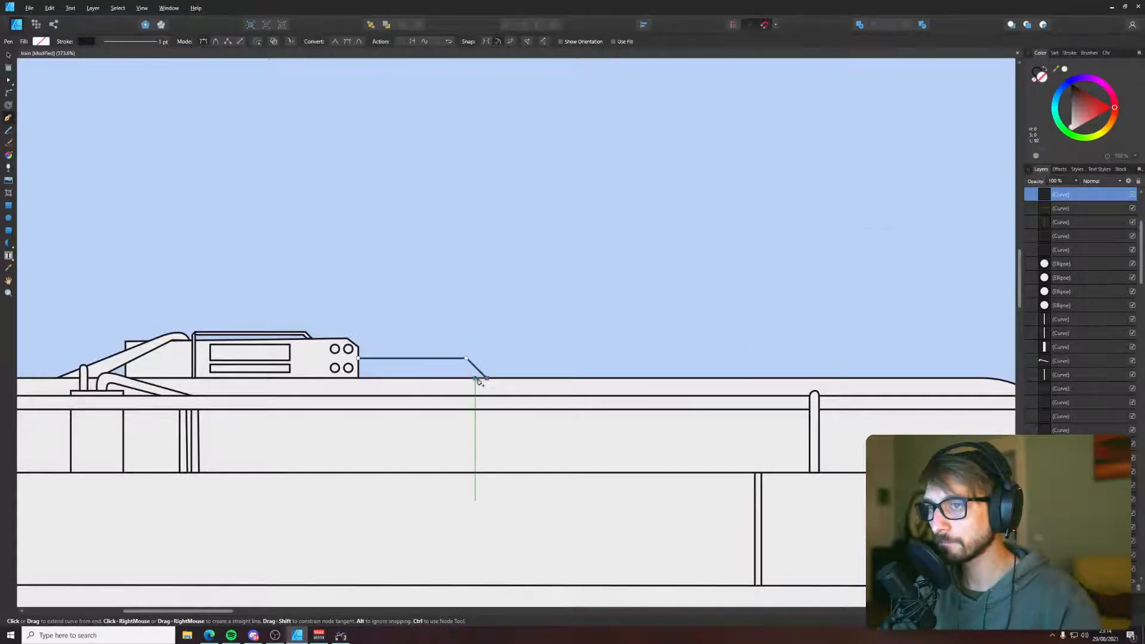
{"action": "left_click", "coordinate": [475, 377]}
{"action": "left_click", "coordinate": [464, 368]}
{"action": "left_click", "coordinate": [357, 368]}
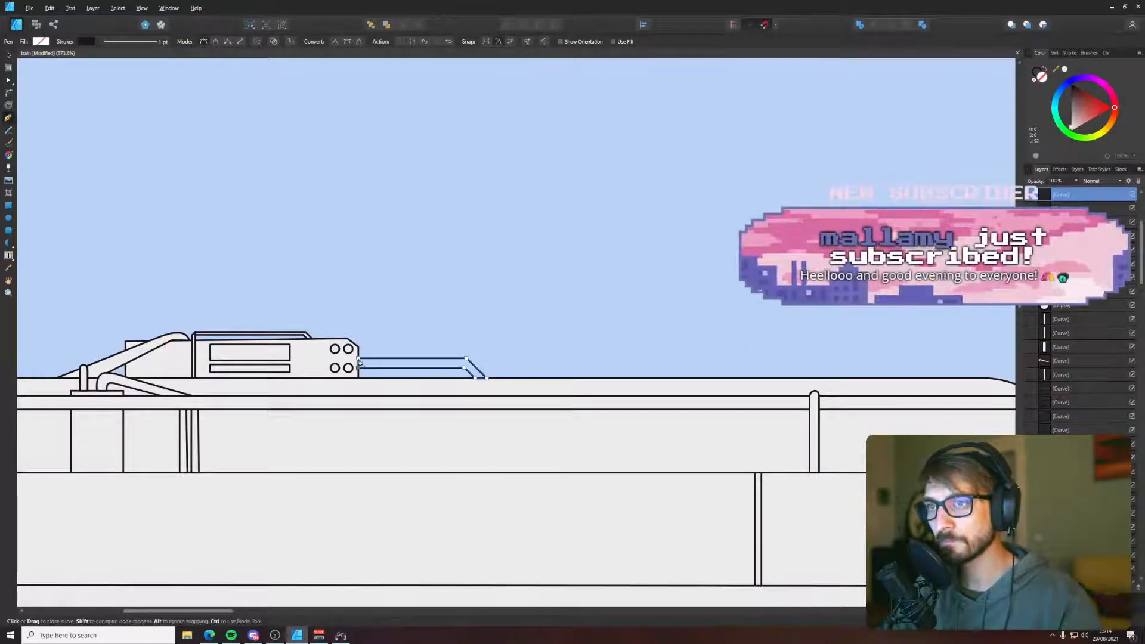
{"action": "left_click", "coordinate": [358, 359]}
{"action": "key", "text": "i"}
{"action": "left_click", "coordinate": [482, 433]}
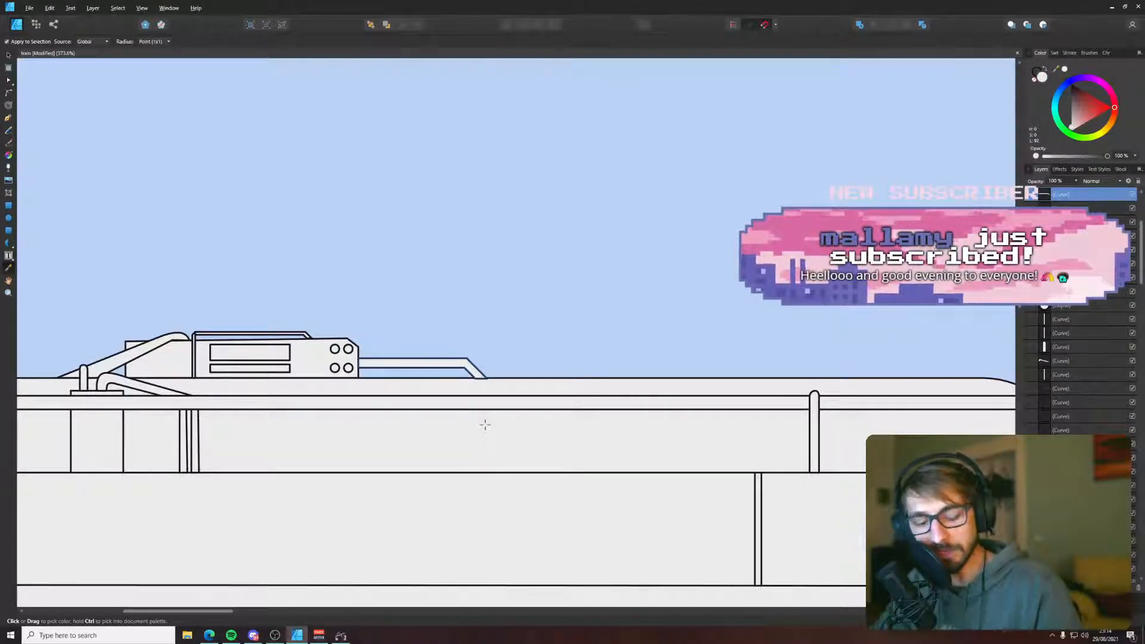
{"action": "key", "text": "v"}
{"action": "left_click", "coordinate": [452, 325]}
- Check the new roof pipe on the rear carriage and save the document
{"action": "scroll", "coordinate": [452, 325], "scroll_direction": "down", "scroll_amount": 5}
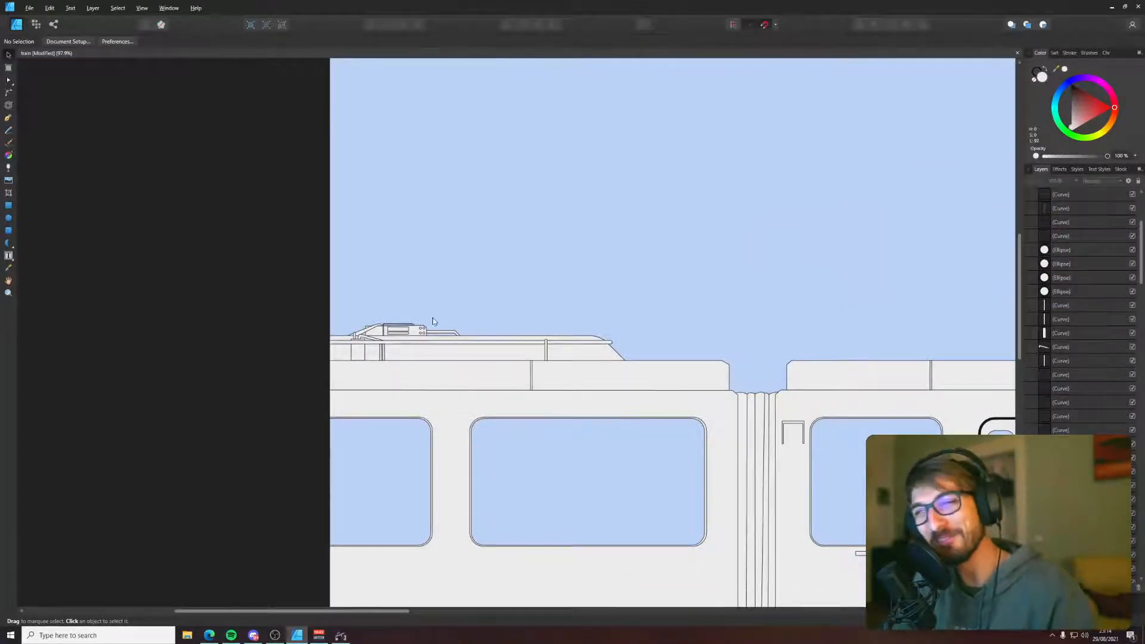
{"action": "scroll", "coordinate": [435, 319], "scroll_direction": "up", "scroll_amount": 4}
{"action": "key", "text": "ctrl+s"}
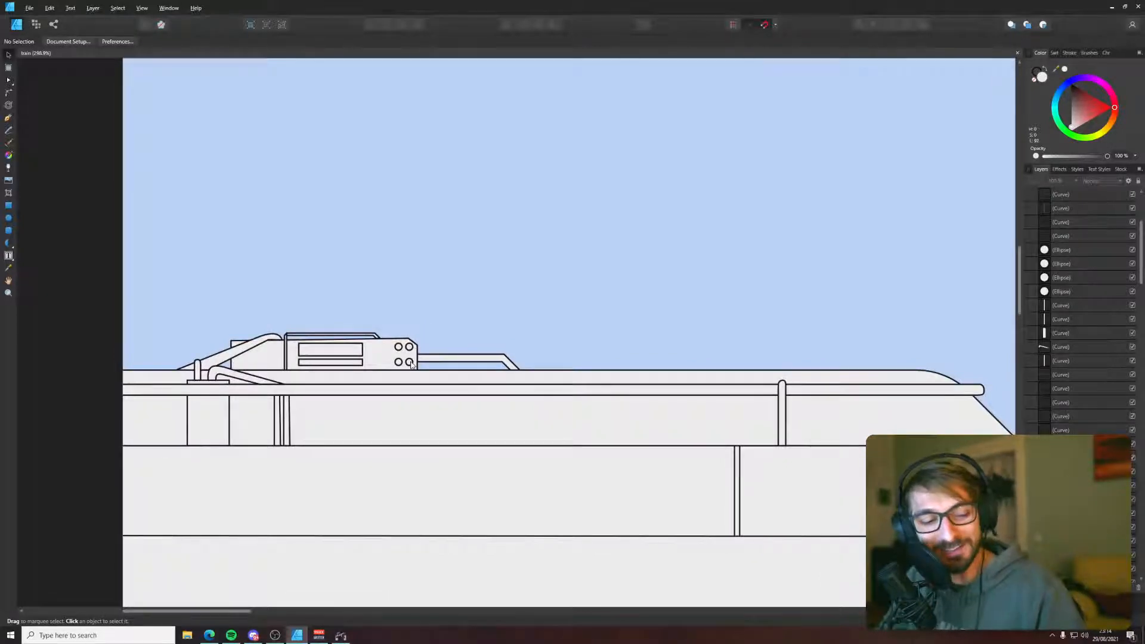
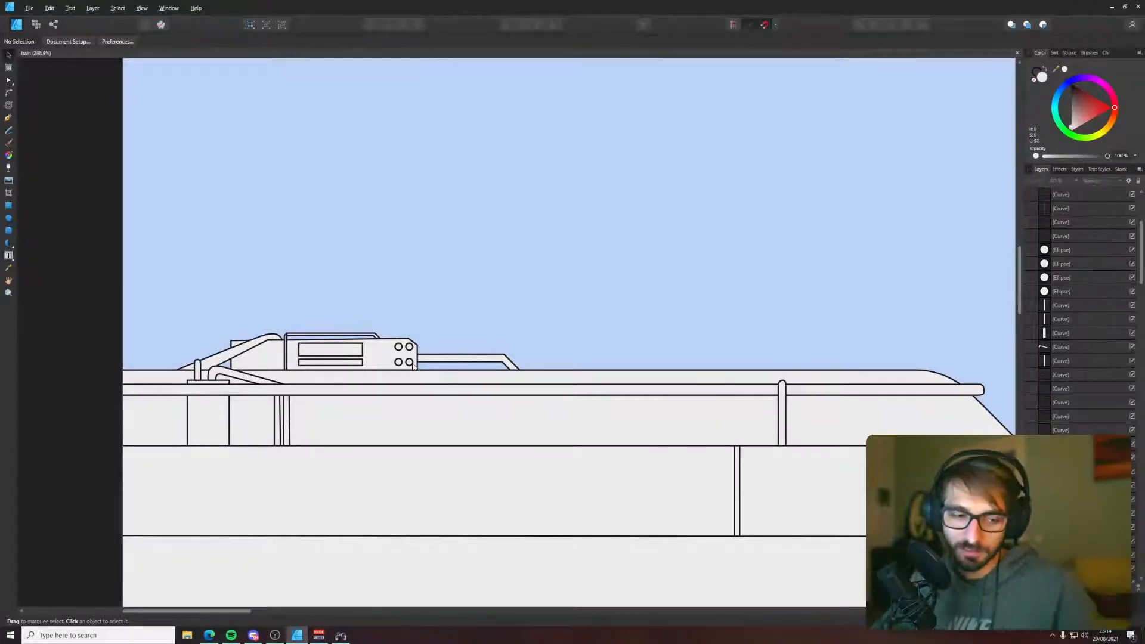
- Draw a small wedge with a slanted front on the roof just past the raised roof's end, fill it roof grey and send it to the back
{"action": "scroll", "coordinate": [478, 345], "scroll_direction": "down", "scroll_amount": 5}
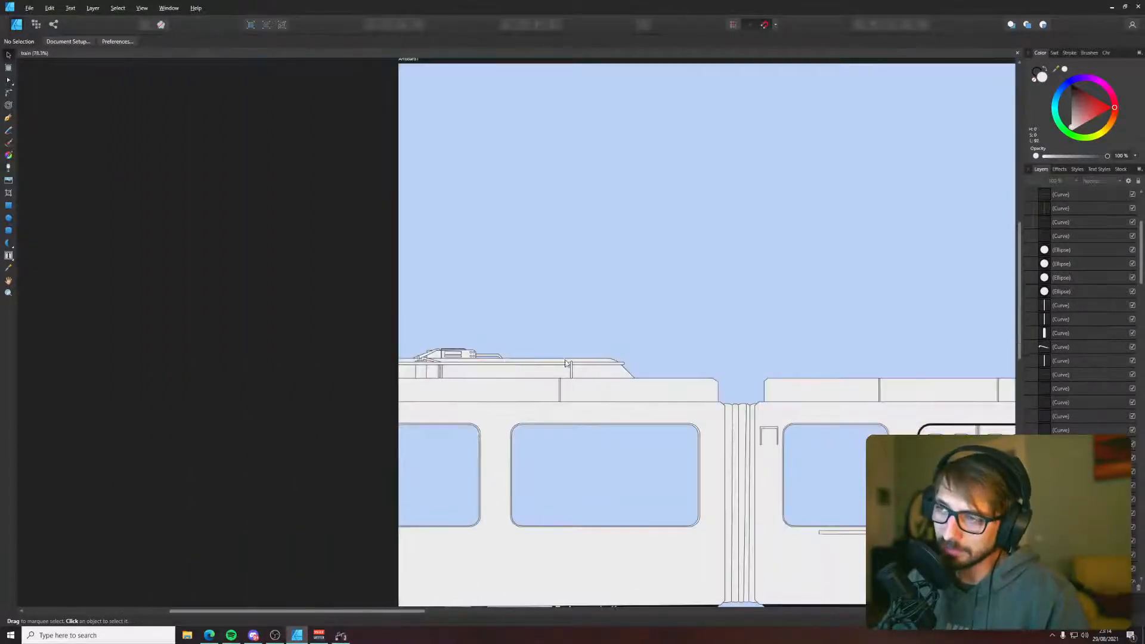
{"action": "scroll", "coordinate": [530, 329], "scroll_direction": "down", "scroll_amount": 1}
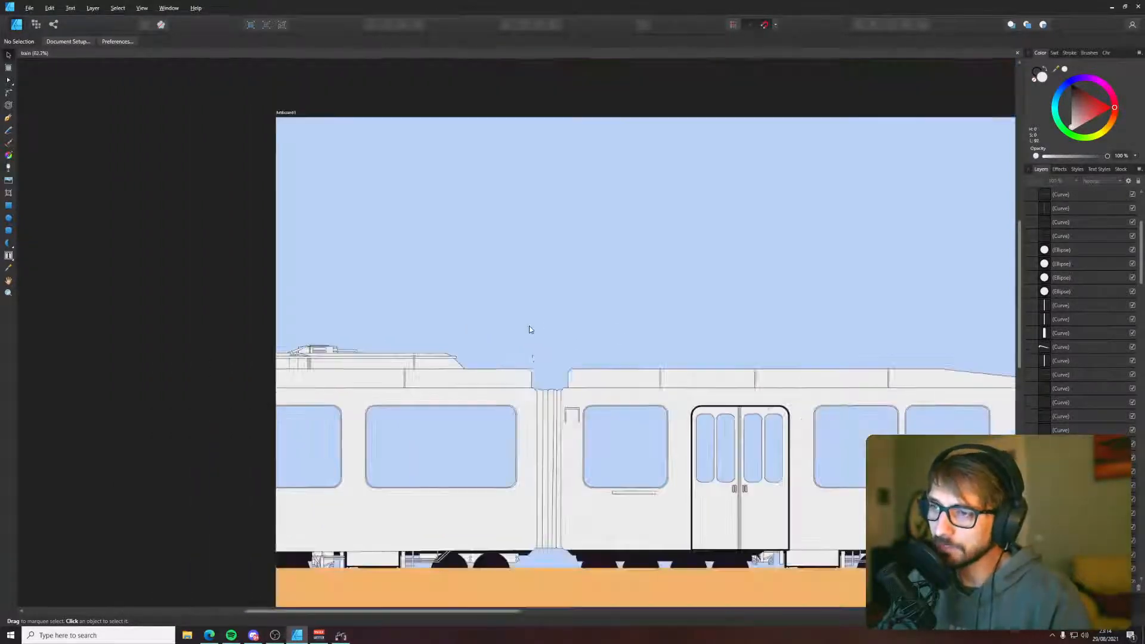
{"action": "key", "text": "p"}
{"action": "scroll", "coordinate": [493, 370], "scroll_direction": "up", "scroll_amount": 4}
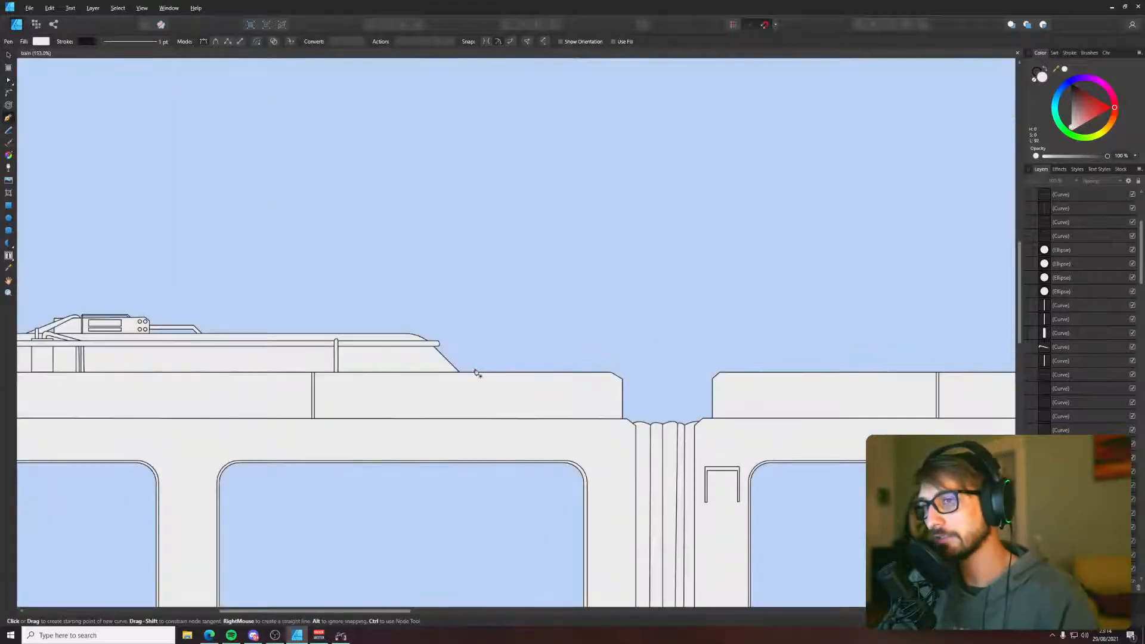
{"action": "left_click_drag", "start_coordinate": [472, 369], "coordinate": [475, 354]}
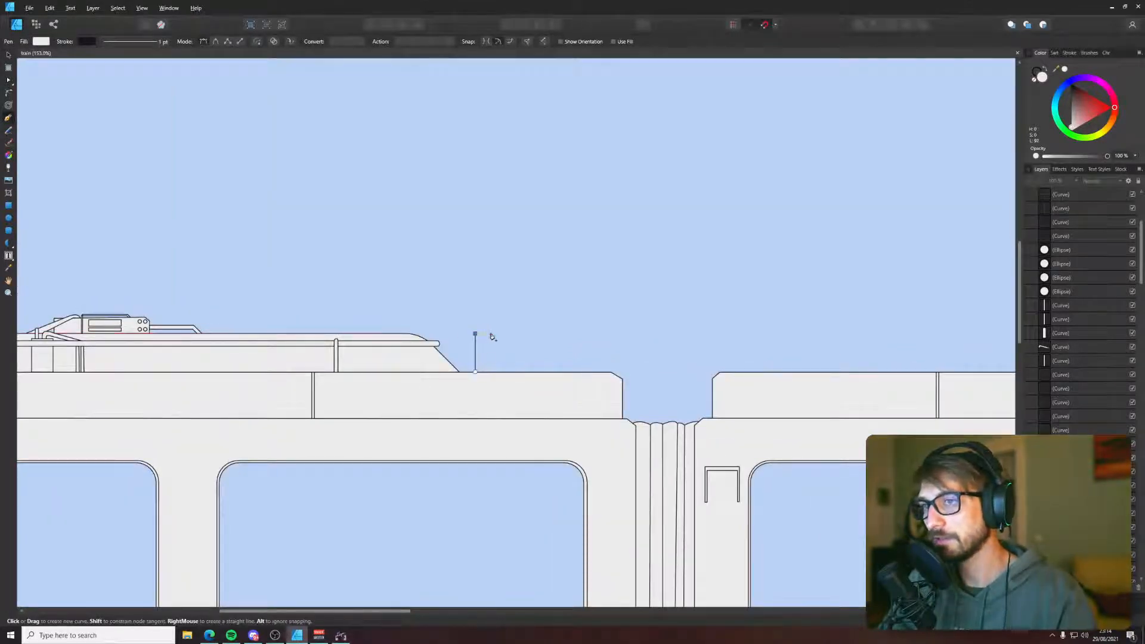
{"action": "left_click", "coordinate": [540, 373]}
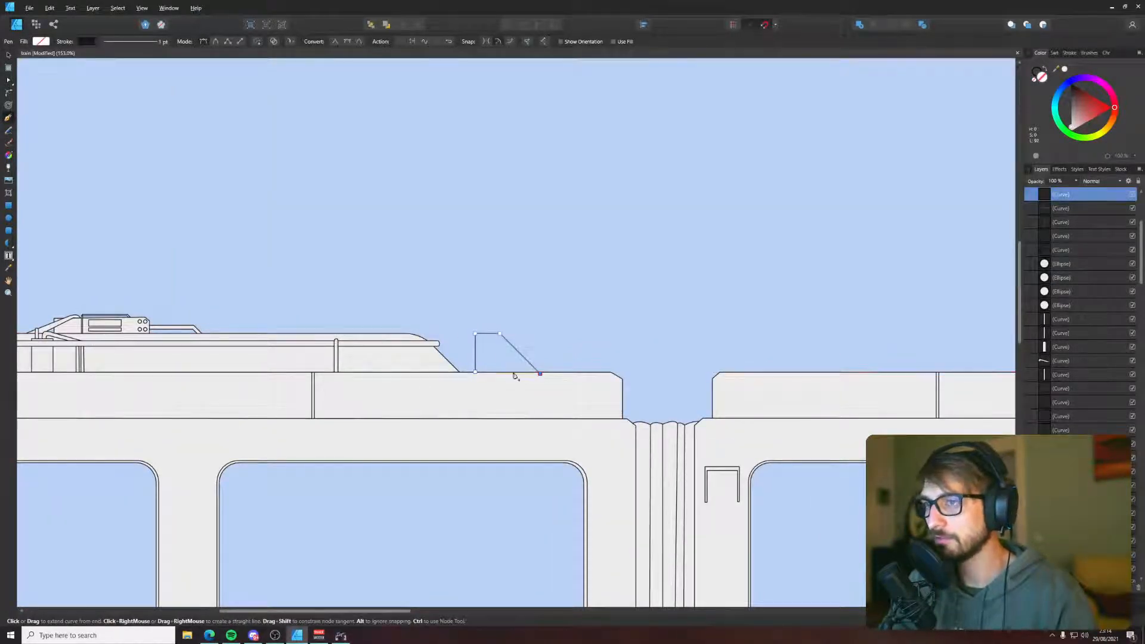
{"action": "left_click", "coordinate": [475, 371]}
{"action": "key", "text": "i"}
{"action": "left_click", "coordinate": [485, 391]}
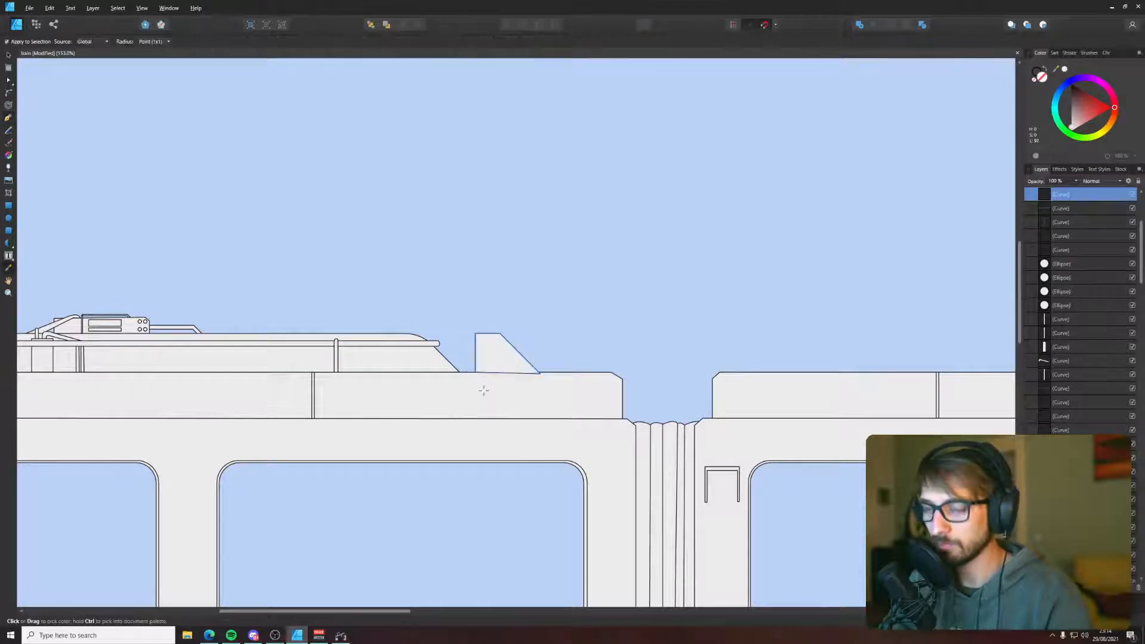
{"action": "key", "text": "v"}
{"action": "key", "text": "ctrl+shift+bracketleft"}
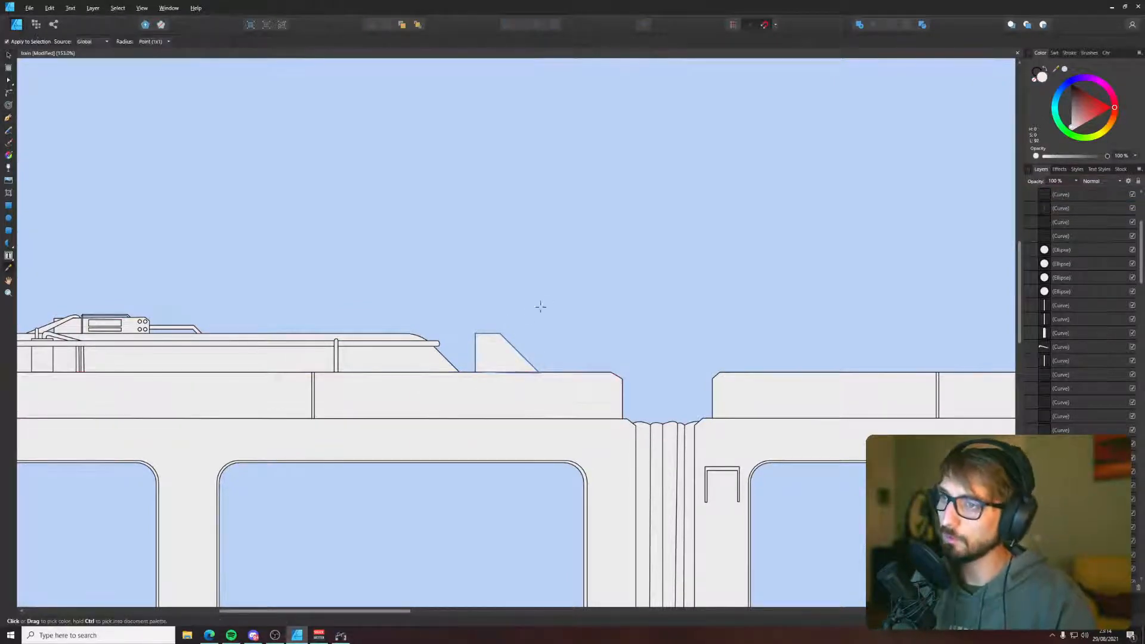
- Place a slightly lower copy of the wedge over it to form a rim along its top and slanted edge, and save the document
{"action": "scroll", "coordinate": [523, 330], "scroll_direction": "up", "scroll_amount": 3}
{"action": "left_click_drag", "start_coordinate": [476, 370], "coordinate": [475, 384]}
{"action": "left_click", "coordinate": [522, 317]}
{"action": "scroll", "coordinate": [523, 316], "scroll_direction": "down", "scroll_amount": 12}
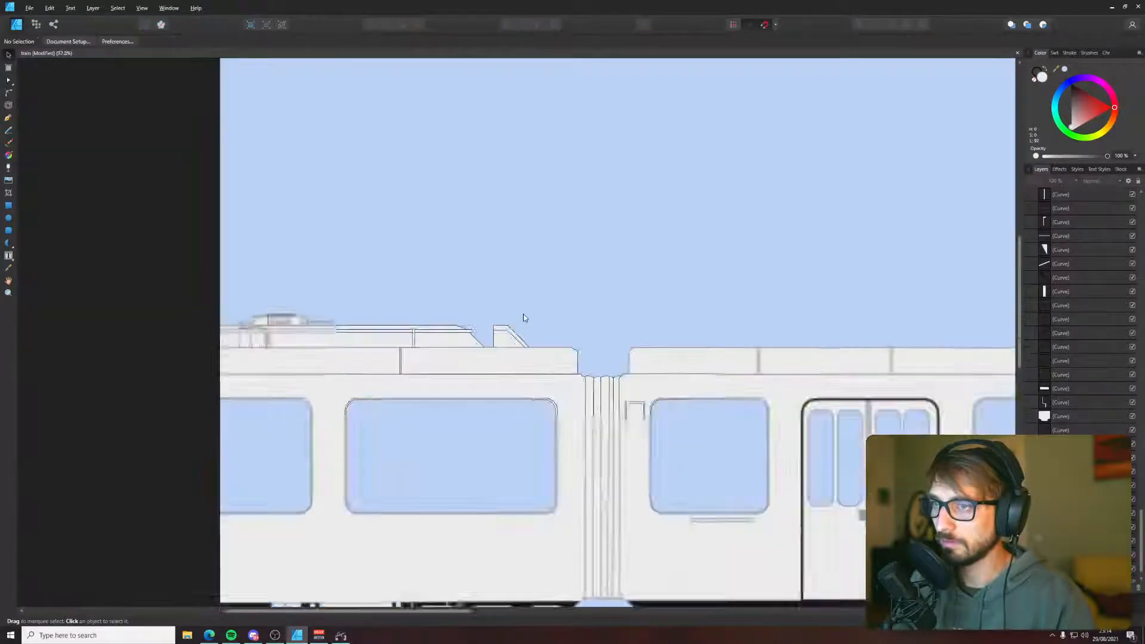
{"action": "left_click_drag", "start_coordinate": [607, 282], "coordinate": [541, 291]}
{"action": "key", "text": "ctrl+s"}
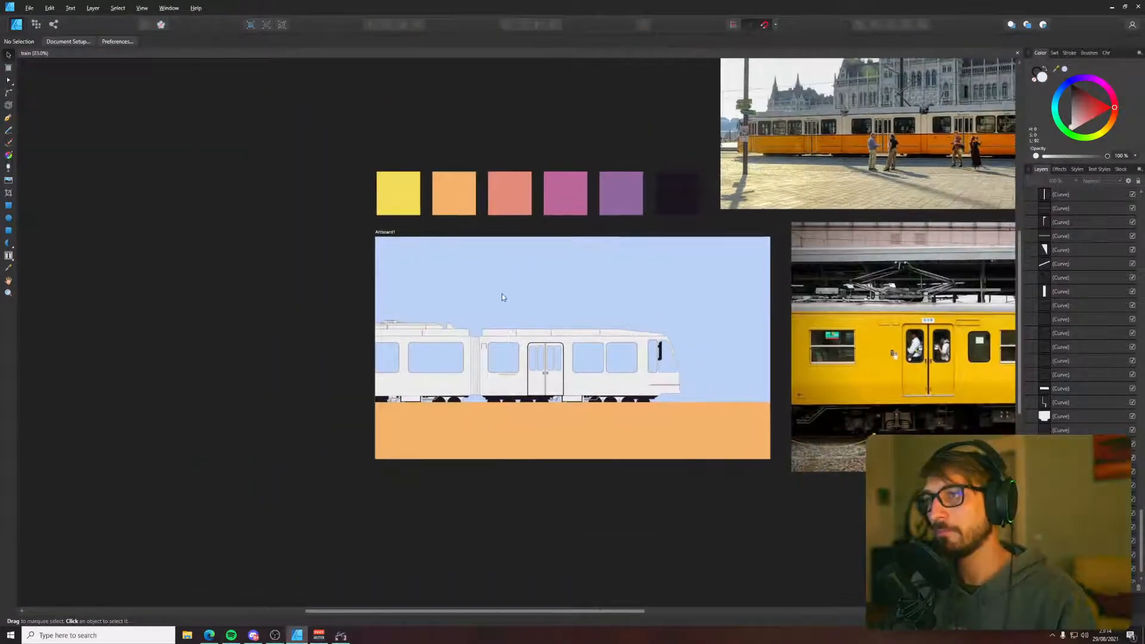
- Select all of the rear carriage's raised roof equipment, including the wedge, and place a copy on the front carriage's roof
{"action": "scroll", "coordinate": [511, 286], "scroll_direction": "up", "scroll_amount": 3}
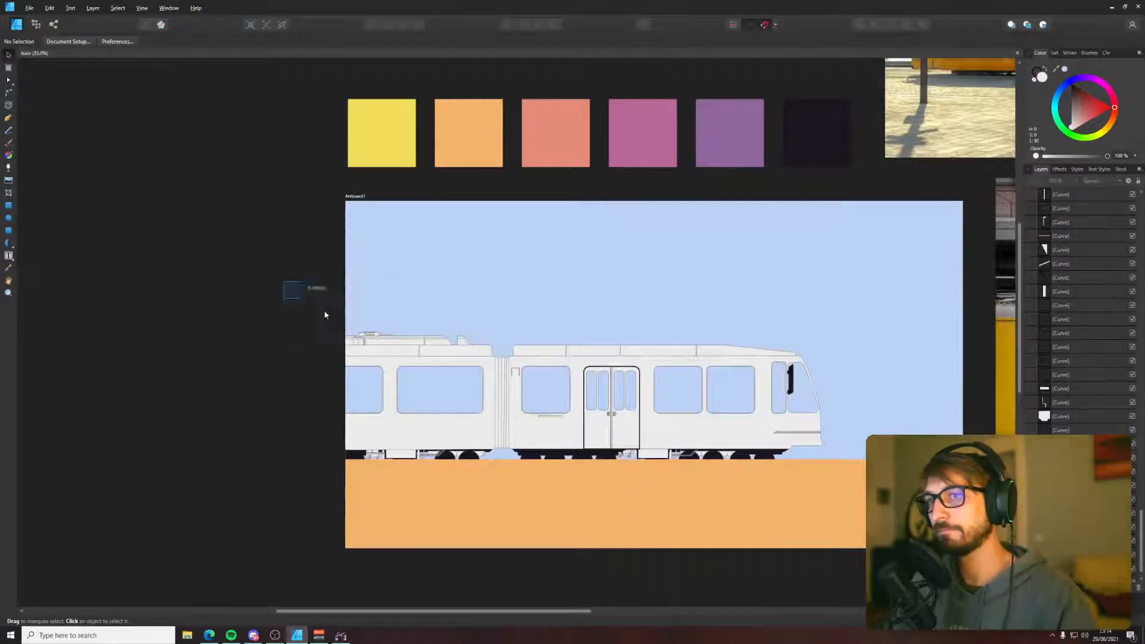
{"action": "left_click_drag", "start_coordinate": [325, 315], "coordinate": [652, 350]}
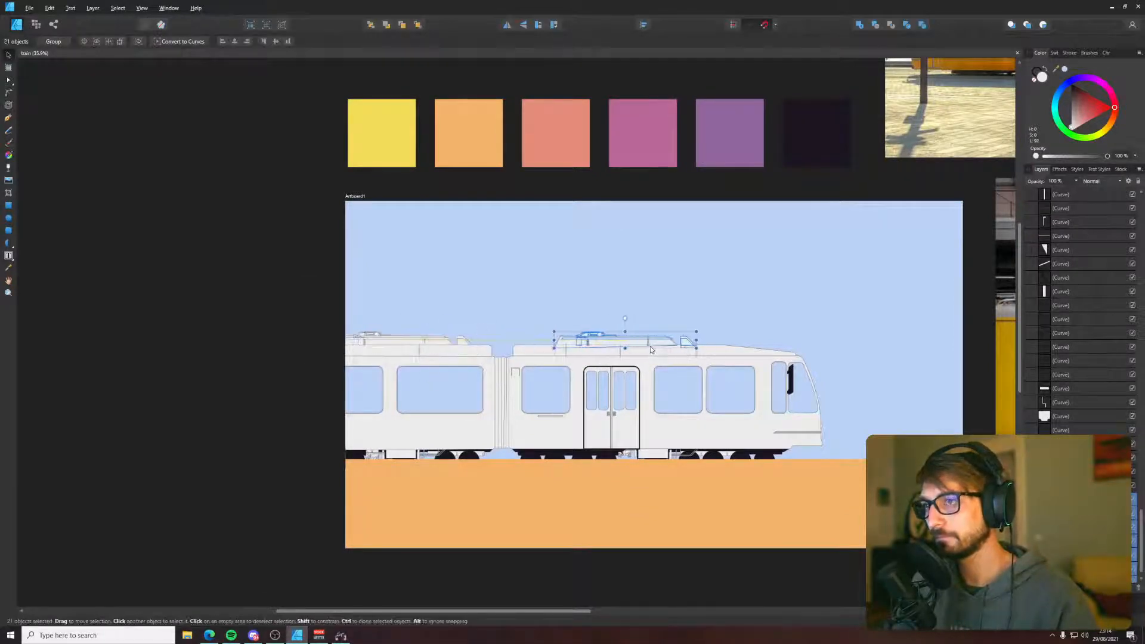
{"action": "left_click", "coordinate": [270, 343]}
- Examine the pantograph on the yellow train reference photo and return to the rear carriage's roof box
{"action": "scroll", "coordinate": [316, 341], "scroll_direction": "down", "scroll_amount": 3}
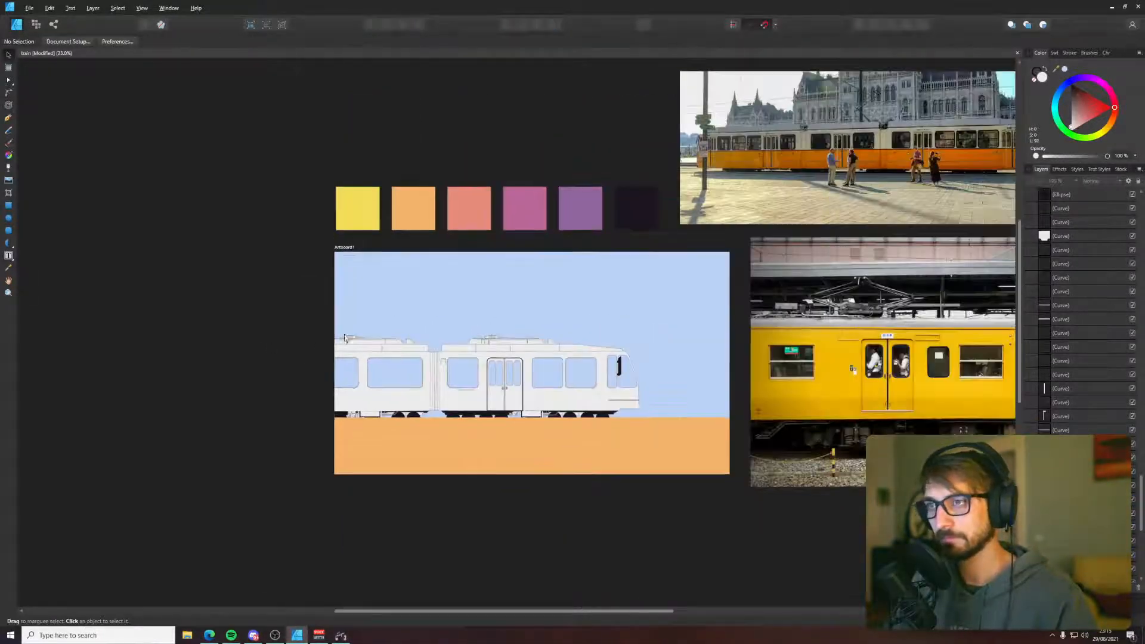
{"action": "left_click_drag", "start_coordinate": [603, 322], "coordinate": [538, 321]}
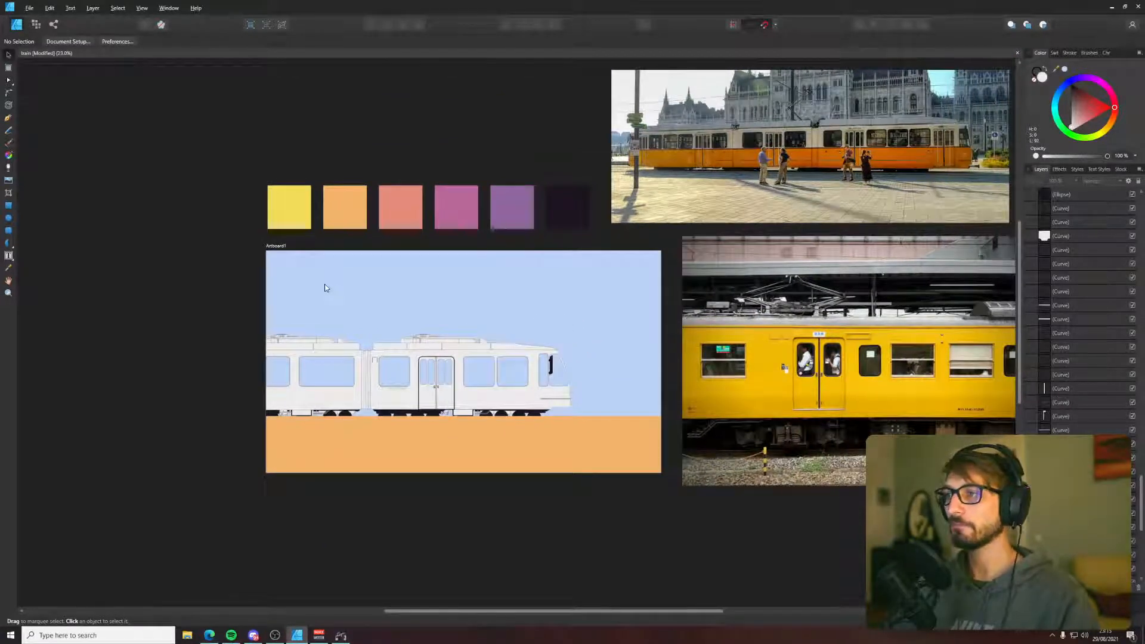
{"action": "scroll", "coordinate": [325, 290], "scroll_direction": "up", "scroll_amount": 10}
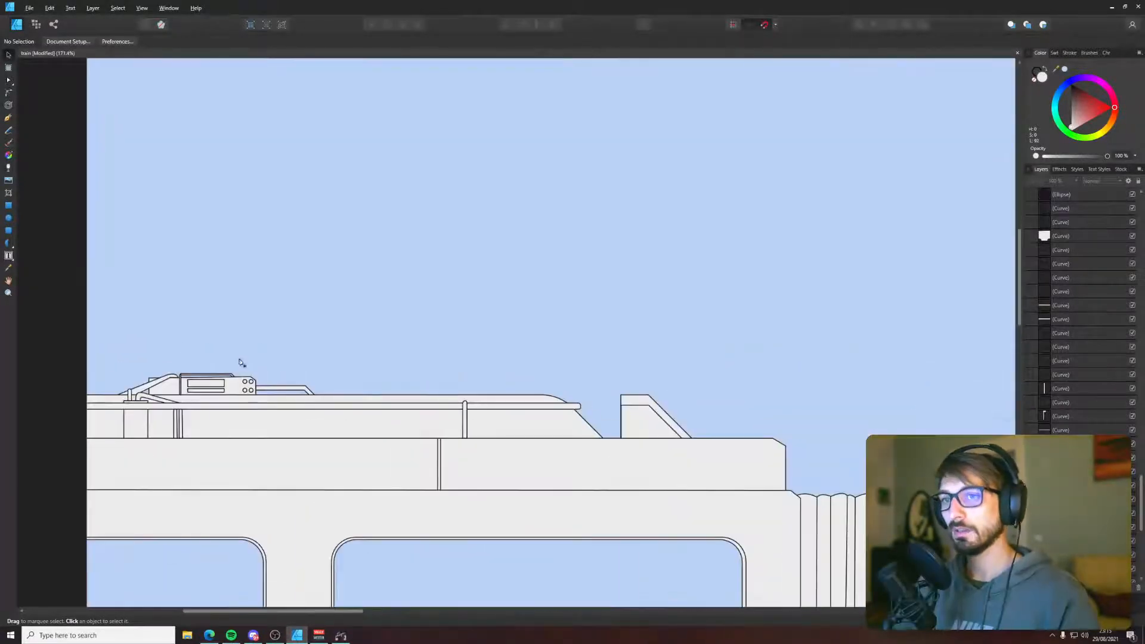
{"action": "key", "text": "p"}
{"action": "scroll", "coordinate": [631, 320], "scroll_direction": "down", "scroll_amount": 8}
{"action": "scroll", "coordinate": [631, 319], "scroll_direction": "up", "scroll_amount": 3}
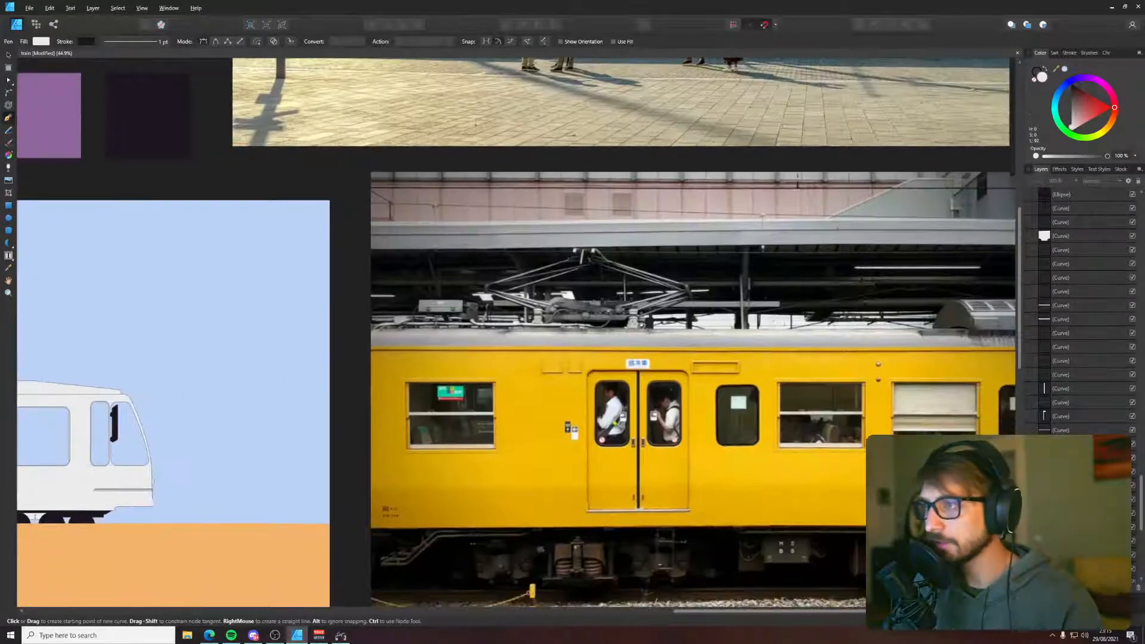
{"action": "left_click_drag", "start_coordinate": [18, 392], "coordinate": [840, 320]}
{"action": "scroll", "coordinate": [423, 311], "scroll_direction": "up", "scroll_amount": 4}
{"action": "scroll", "coordinate": [451, 271], "scroll_direction": "up", "scroll_amount": 3}
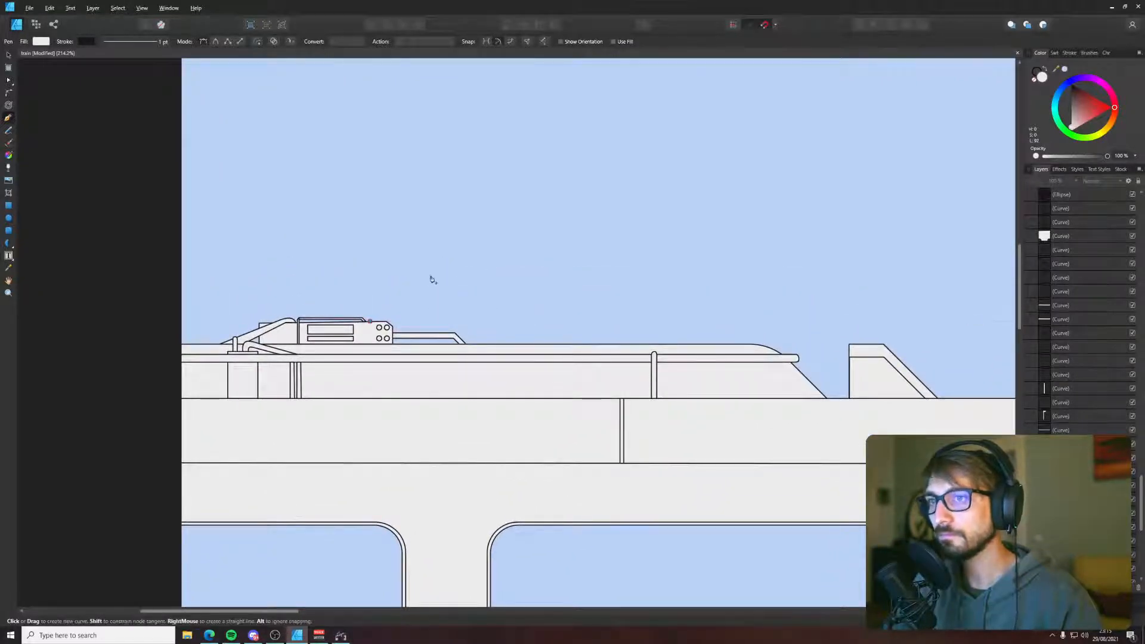
- Draw a thin V-shaped pantograph arm rising from the roof box, bent back at its middle joint, and fill it with roof grey
{"action": "left_click", "coordinate": [421, 240]}
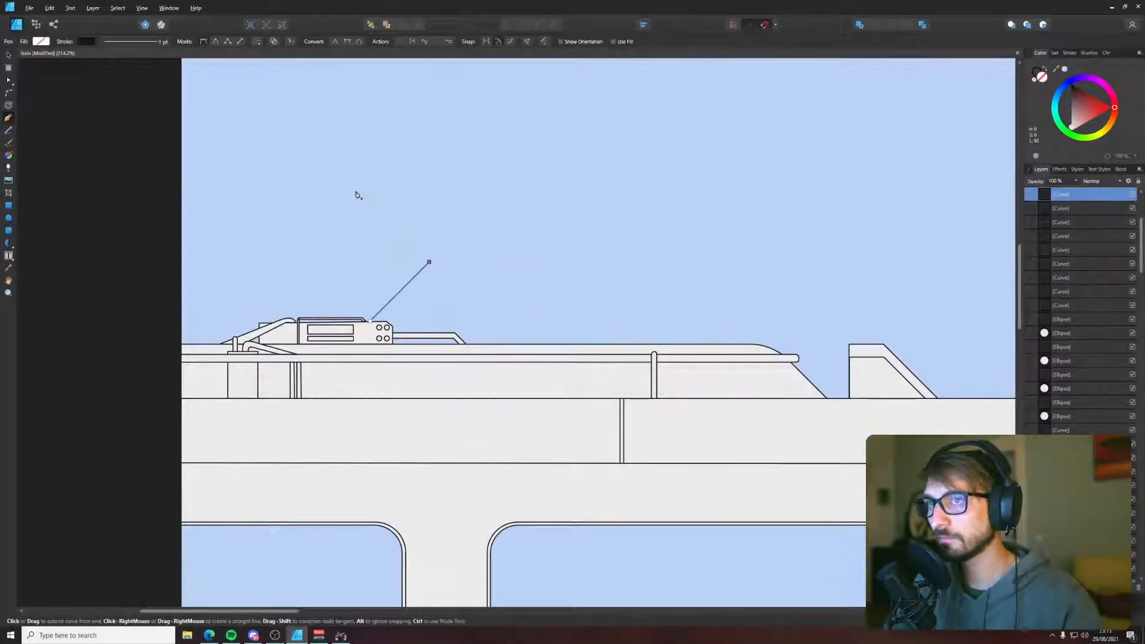
{"action": "left_click", "coordinate": [358, 189]}
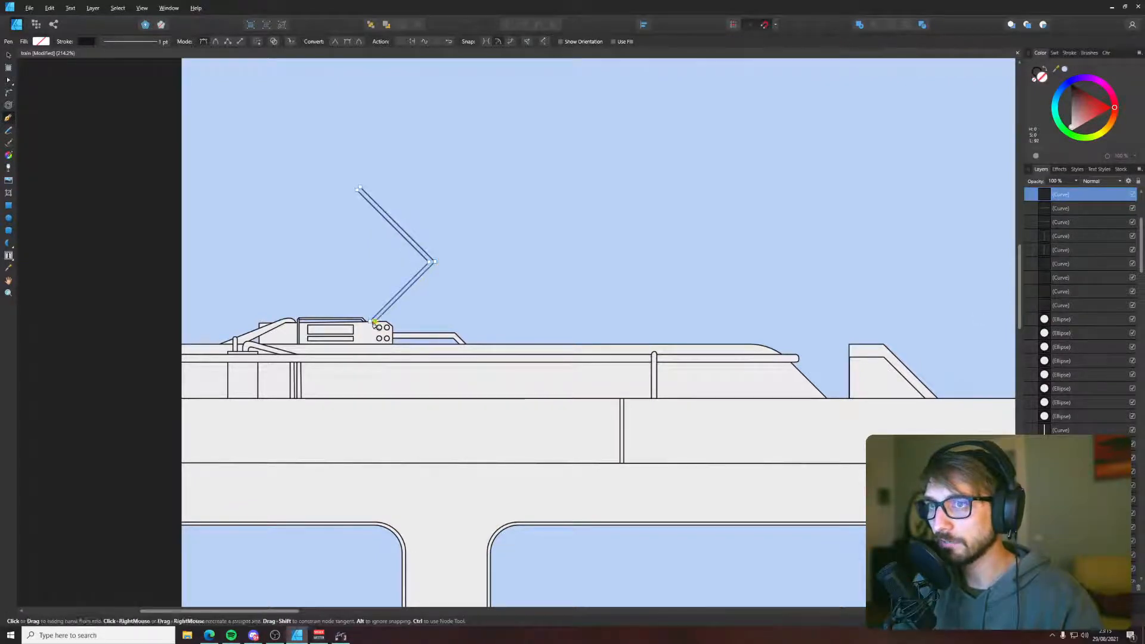
{"action": "scroll", "coordinate": [374, 322], "scroll_direction": "up", "scroll_amount": 4}
{"action": "left_click", "coordinate": [369, 321]}
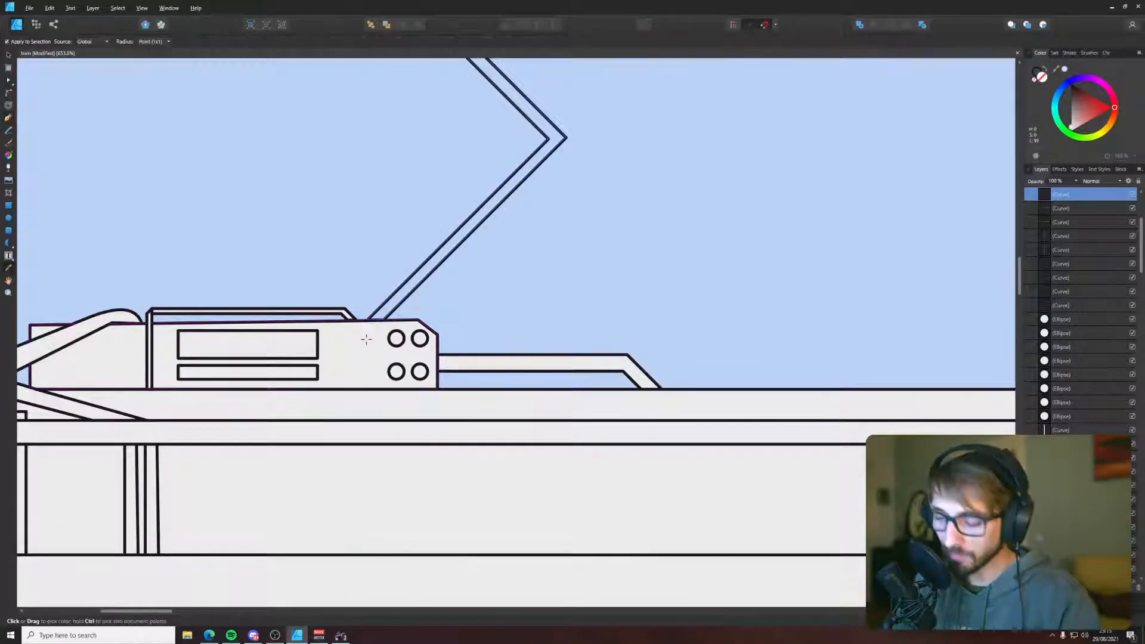
{"action": "key", "text": "v"}
{"action": "scroll", "coordinate": [423, 287], "scroll_direction": "down", "scroll_amount": 3}
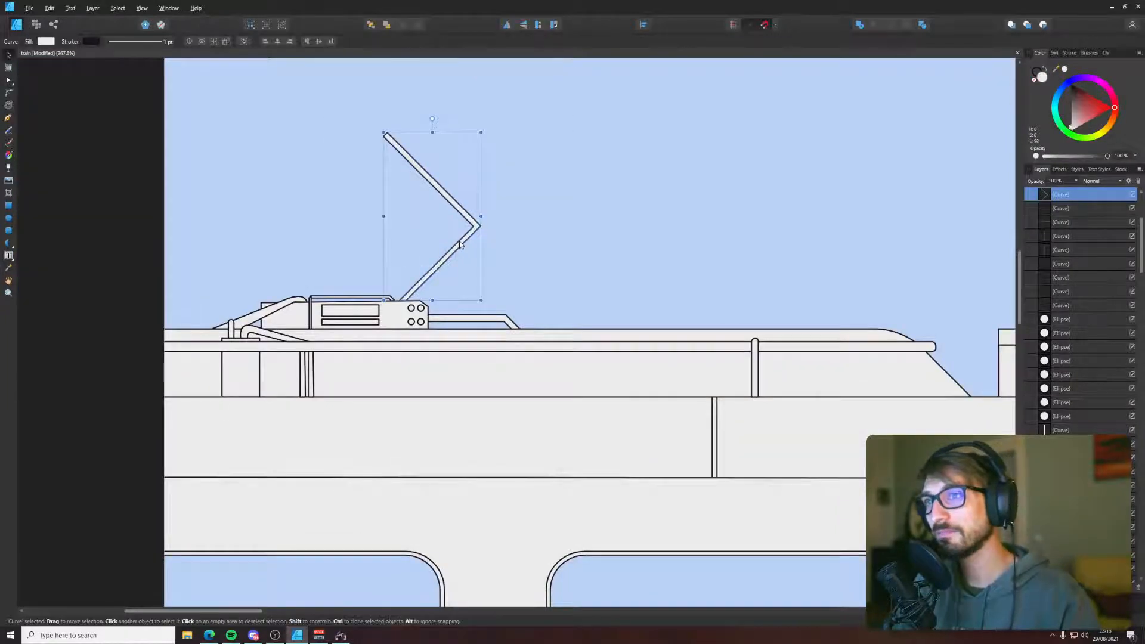
- Place a copy of the pantograph arm slightly ahead of the original and move its upper end to meet the first arm's tip
{"action": "left_click_drag", "start_coordinate": [458, 248], "coordinate": [471, 247], "text": "ctrl"}
{"action": "key", "text": "a"}
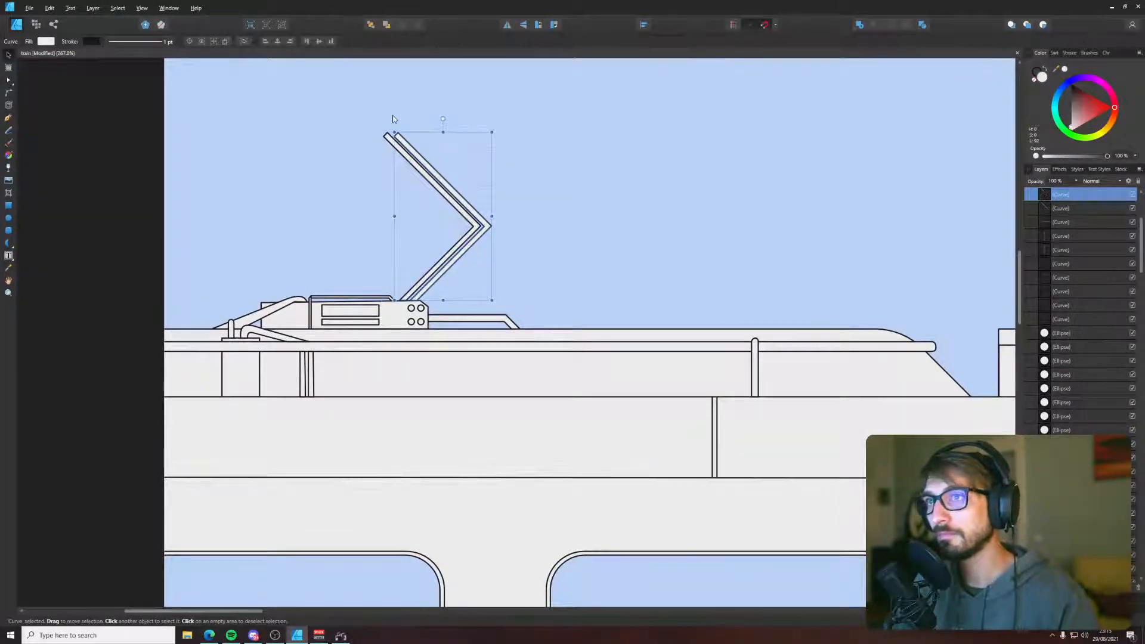
{"action": "scroll", "coordinate": [388, 114], "scroll_direction": "up", "scroll_amount": 2}
{"action": "left_click_drag", "start_coordinate": [398, 147], "coordinate": [398, 147]}
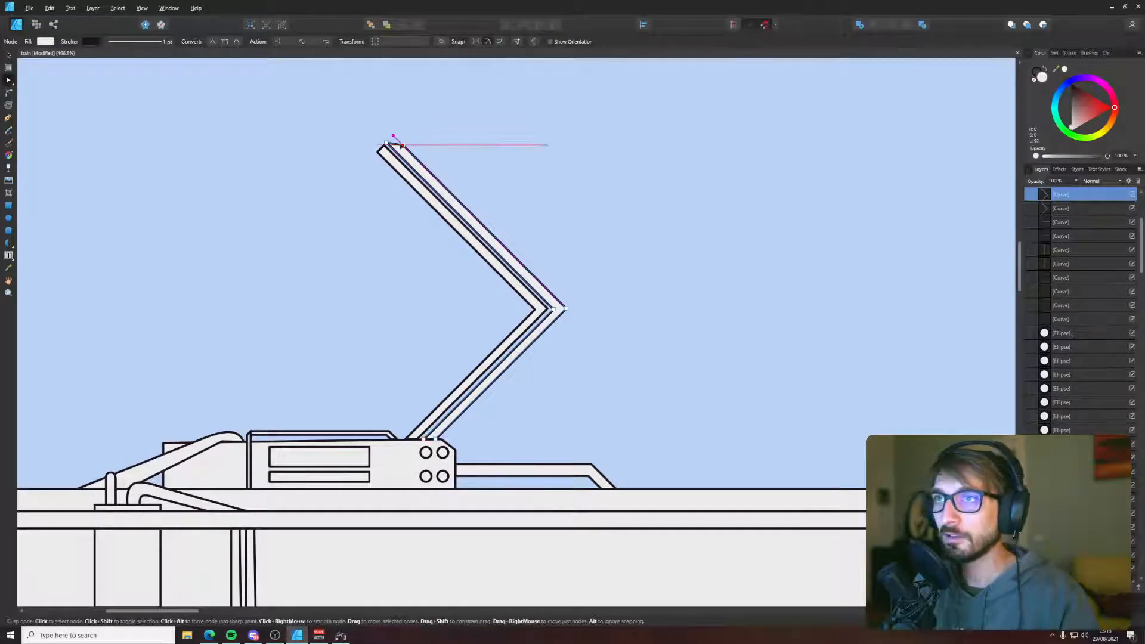
{"action": "left_click", "coordinate": [560, 210]}
{"action": "scroll", "coordinate": [560, 211], "scroll_direction": "down", "scroll_amount": 8}
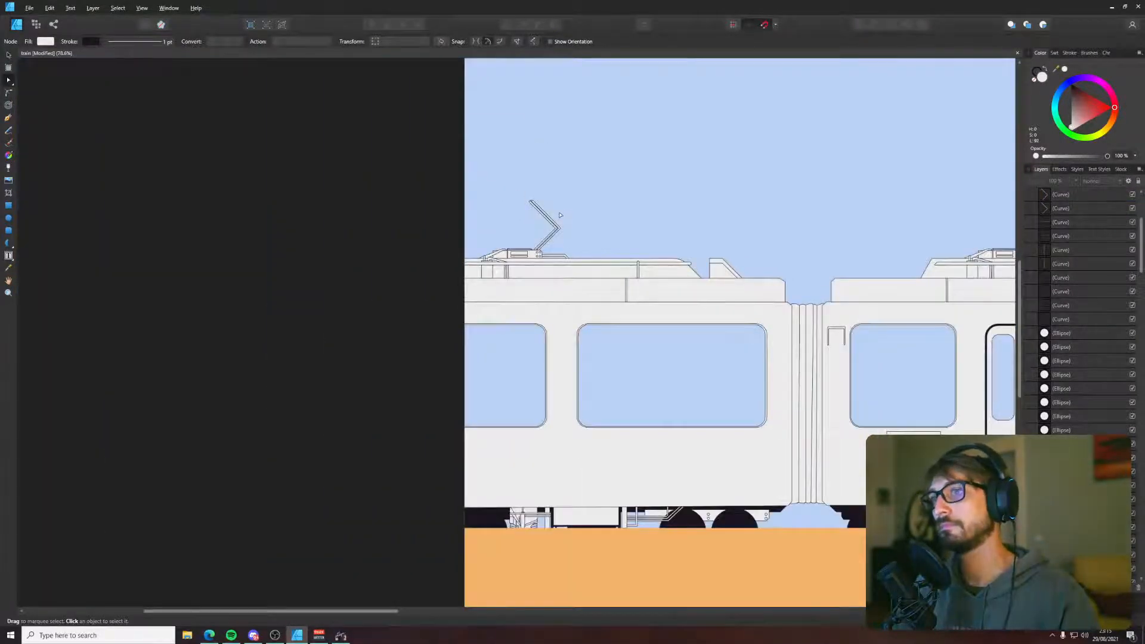
- Select both curves of the pantograph arm on the rear carriage and place a copy of the pair behind the original
{"action": "scroll", "coordinate": [560, 215], "scroll_direction": "up", "scroll_amount": 4}
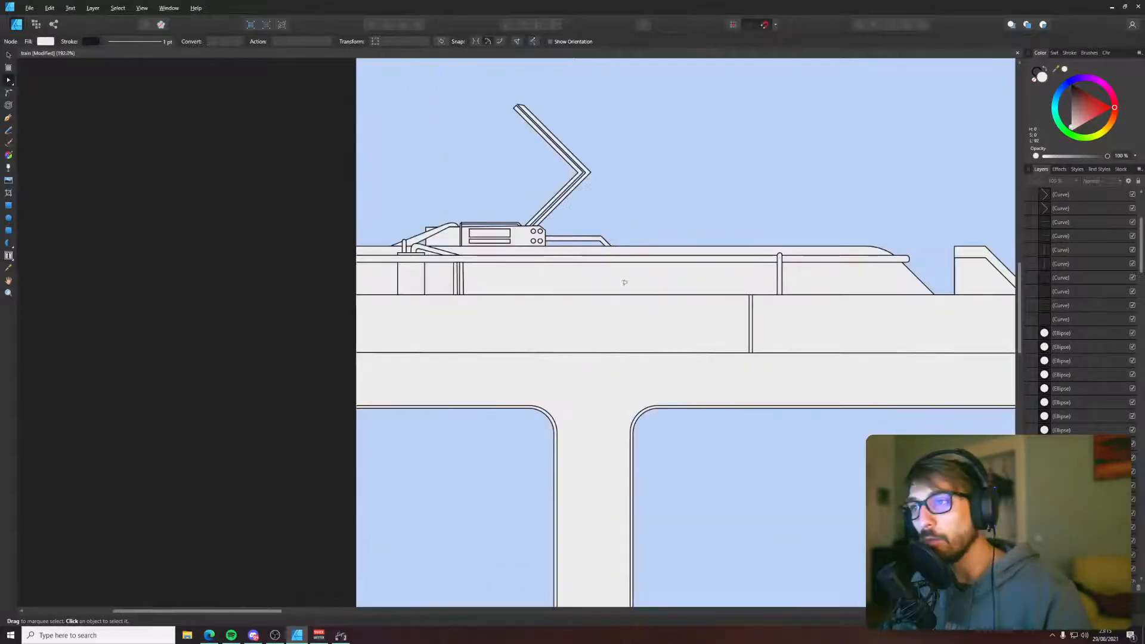
{"action": "scroll", "coordinate": [625, 282], "scroll_direction": "down", "scroll_amount": 2}
{"action": "scroll", "coordinate": [692, 223], "scroll_direction": "up", "scroll_amount": 5}
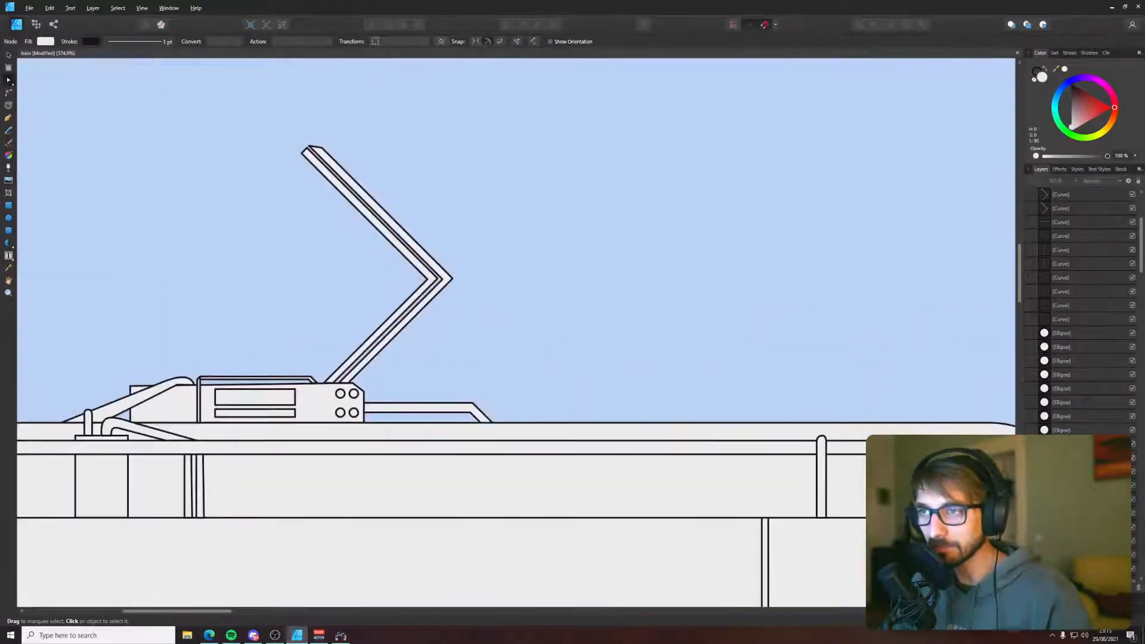
{"action": "left_click", "coordinate": [424, 295]}
{"action": "left_click", "coordinate": [438, 298], "text": "shift"}
{"action": "scroll", "coordinate": [438, 298], "scroll_direction": "down", "scroll_amount": 8}
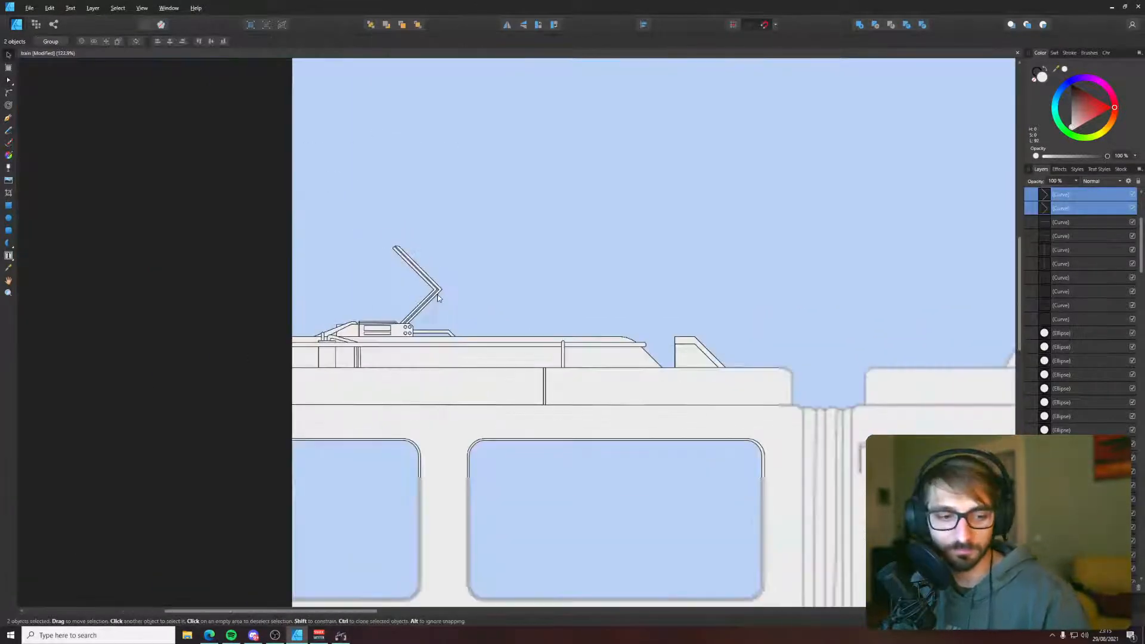
{"action": "scroll", "coordinate": [329, 313], "scroll_direction": "right", "scroll_amount": 5}
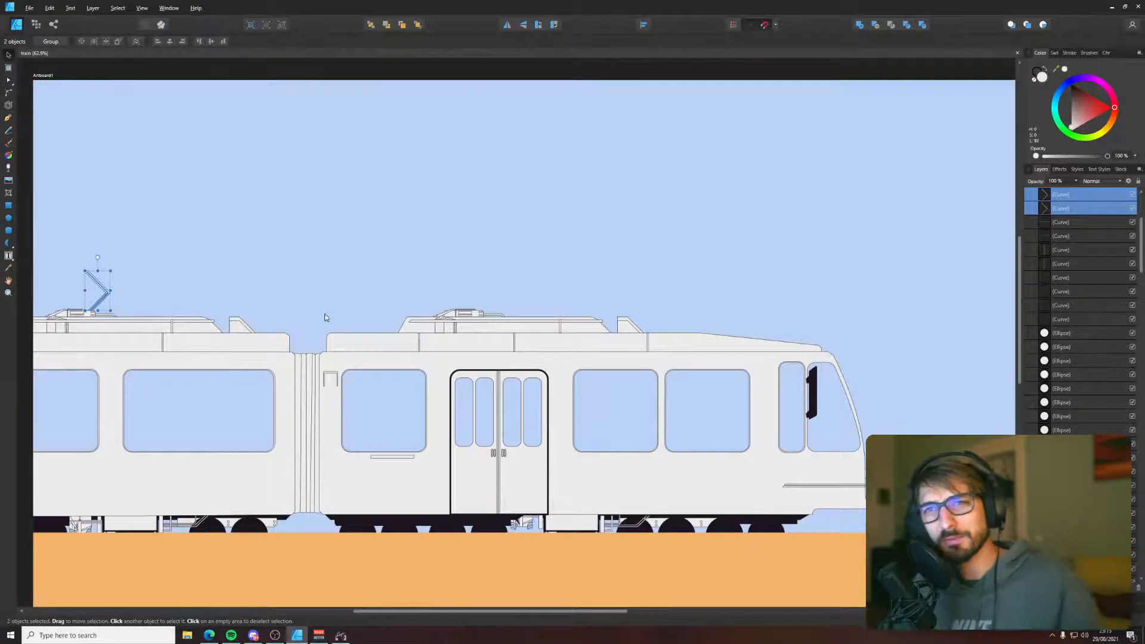
{"action": "left_click_drag", "start_coordinate": [333, 314], "coordinate": [386, 327]}
{"action": "scroll", "coordinate": [284, 325], "scroll_direction": "left", "scroll_amount": 3}
{"action": "scroll", "coordinate": [522, 289], "scroll_direction": "up", "scroll_amount": 5}
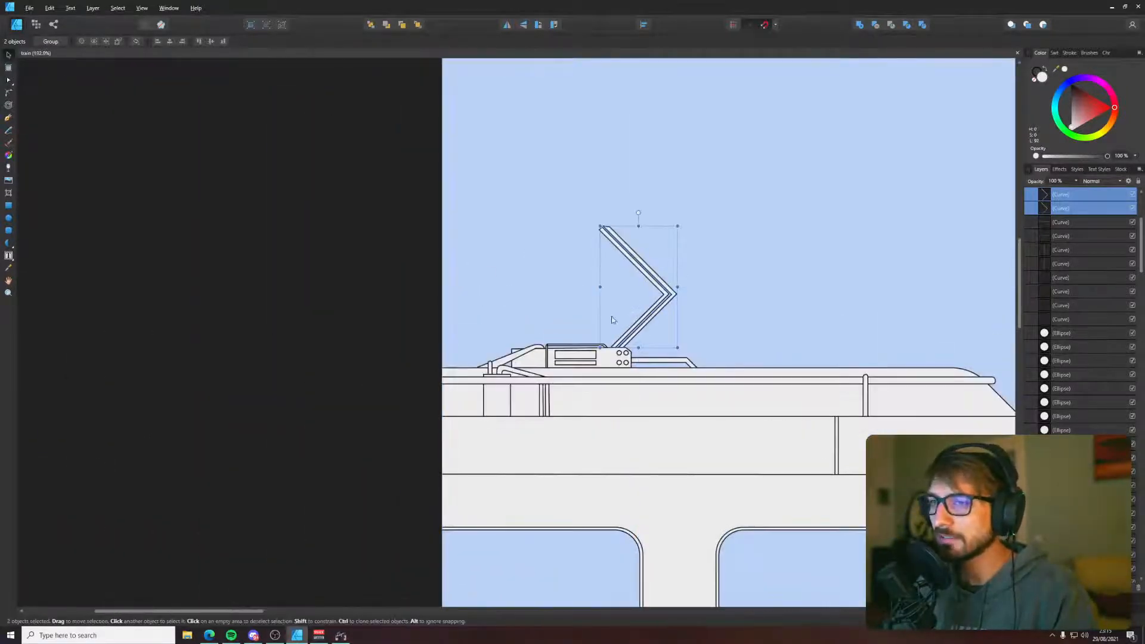
{"action": "left_click_drag", "start_coordinate": [657, 306], "coordinate": [564, 307]}
- Flip the copied arm pair horizontally and set its foot on the rear end of the roof box, mirroring the original
{"action": "right_click", "coordinate": [563, 308]}
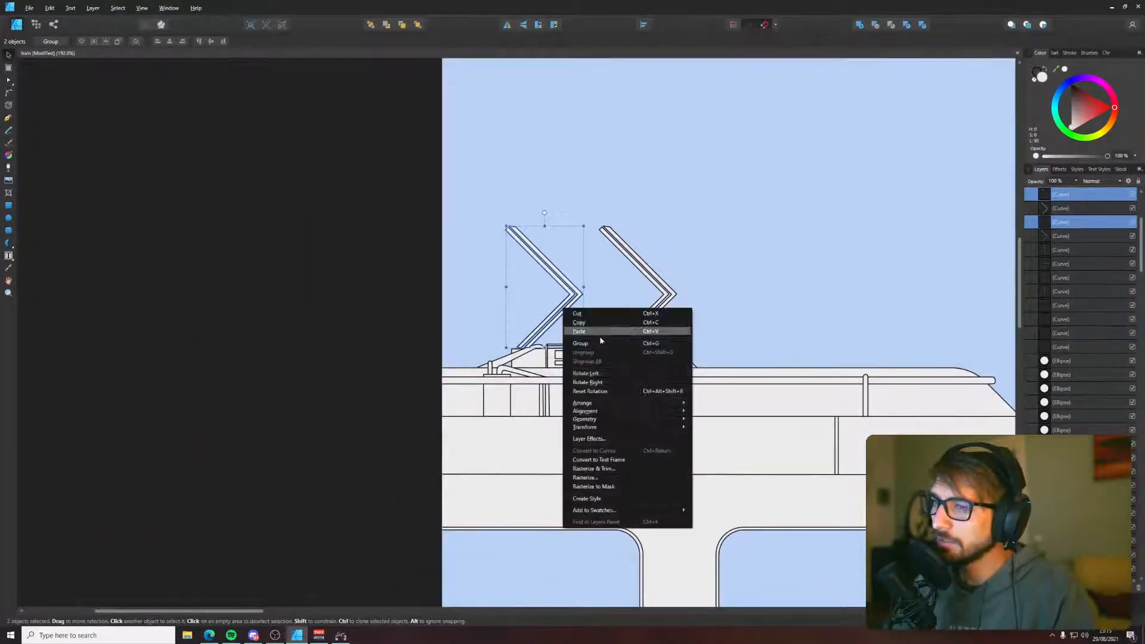
{"action": "left_click", "coordinate": [731, 450]}
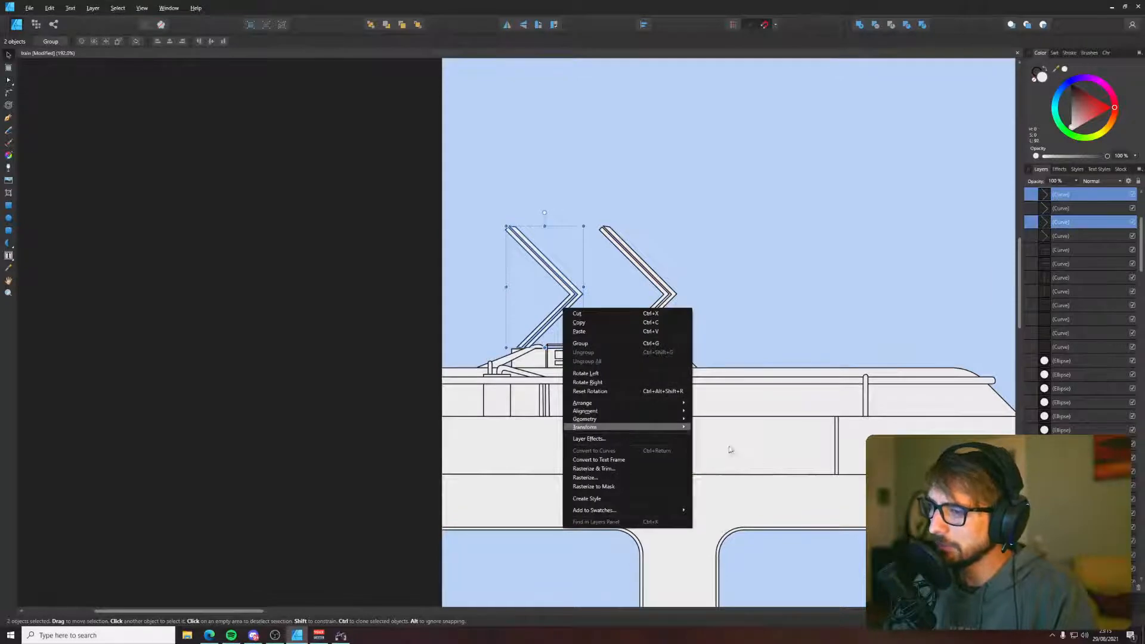
{"action": "scroll", "coordinate": [558, 338], "scroll_direction": "up", "scroll_amount": 3}
{"action": "left_click_drag", "start_coordinate": [558, 338], "coordinate": [500, 351]}
{"action": "scroll", "coordinate": [482, 336], "scroll_direction": "up", "scroll_amount": 2}
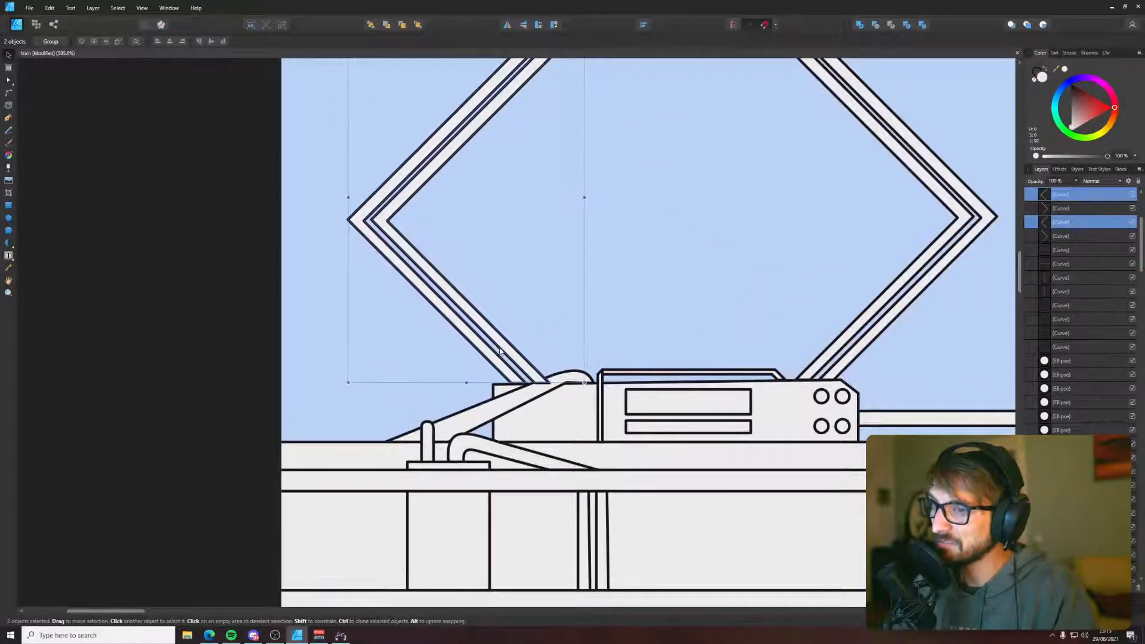
- Examine the contact bars at the top of the pantograph on the yellow train reference photo
{"action": "scroll", "coordinate": [500, 350], "scroll_direction": "down", "scroll_amount": 5}
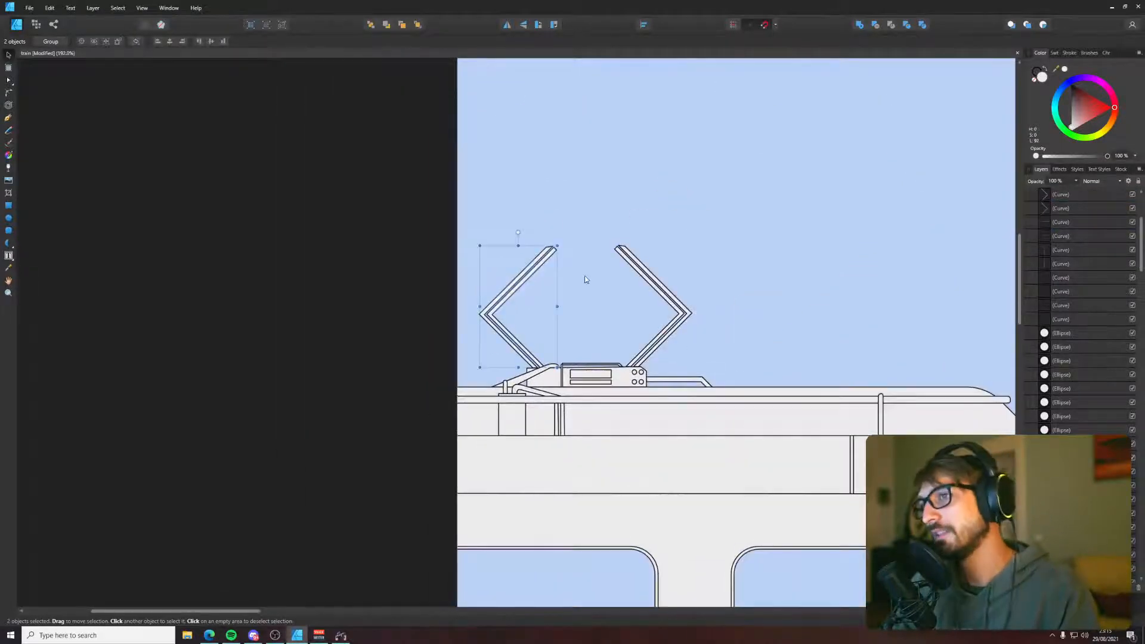
{"action": "scroll", "coordinate": [584, 275], "scroll_direction": "down", "scroll_amount": 6}
{"action": "scroll", "coordinate": [567, 328], "scroll_direction": "down", "scroll_amount": 2}
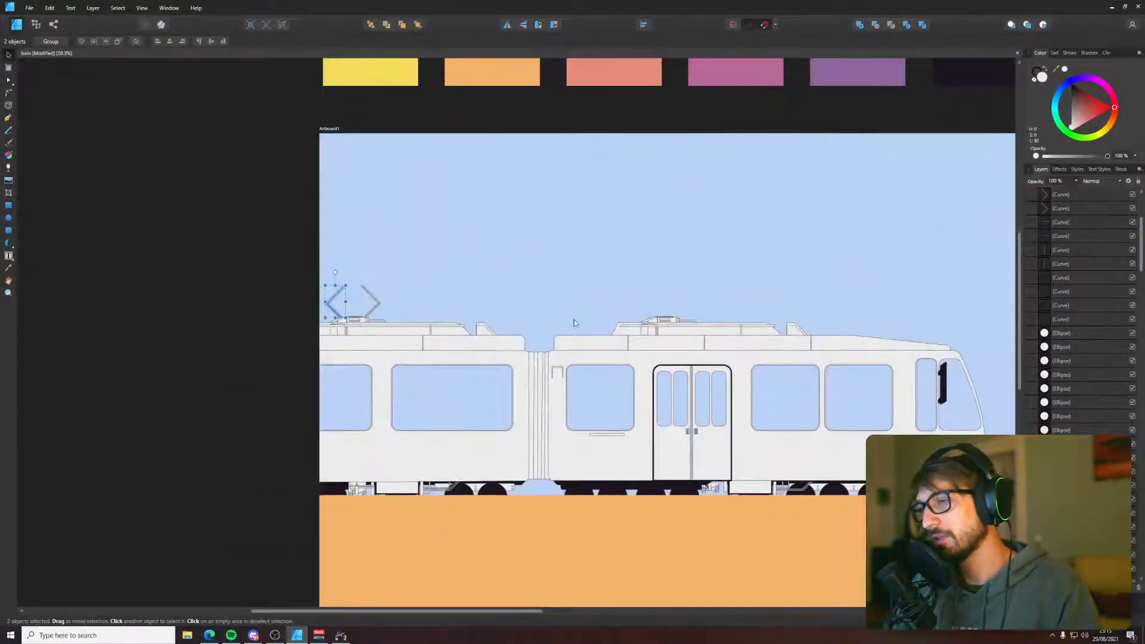
{"action": "scroll", "coordinate": [373, 301], "scroll_direction": "up", "scroll_amount": 3}
{"action": "scroll", "coordinate": [369, 304], "scroll_direction": "down", "scroll_amount": 6}
{"action": "left_click_drag", "start_coordinate": [725, 285], "coordinate": [482, 322]}
{"action": "scroll", "coordinate": [686, 284], "scroll_direction": "up", "scroll_amount": 5}
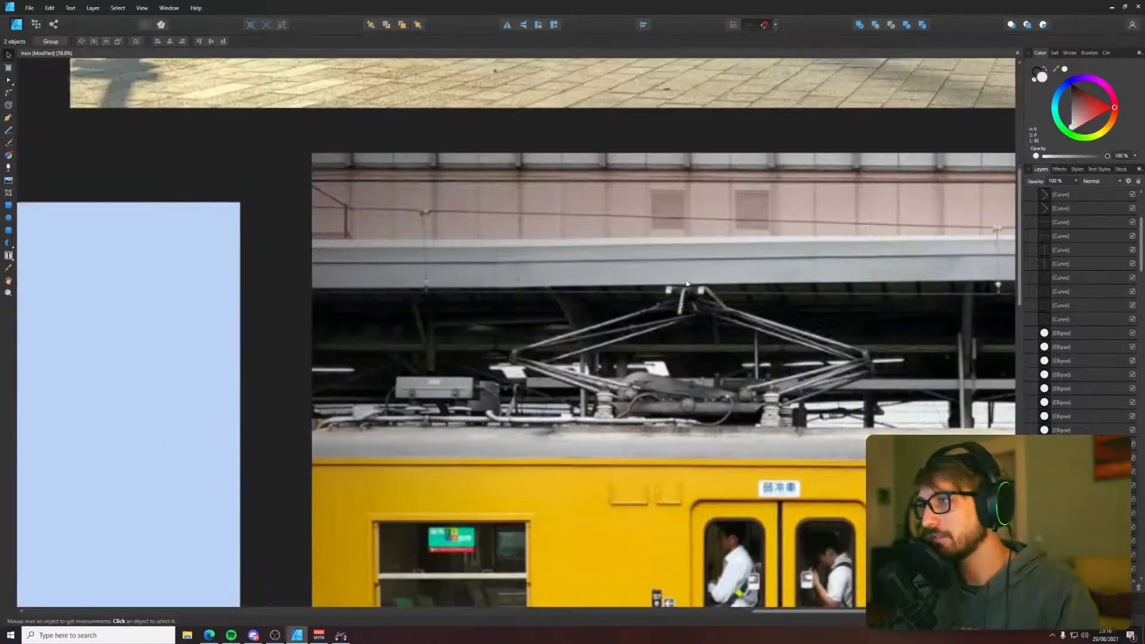
{"action": "scroll", "coordinate": [686, 284], "scroll_direction": "up", "scroll_amount": 3}
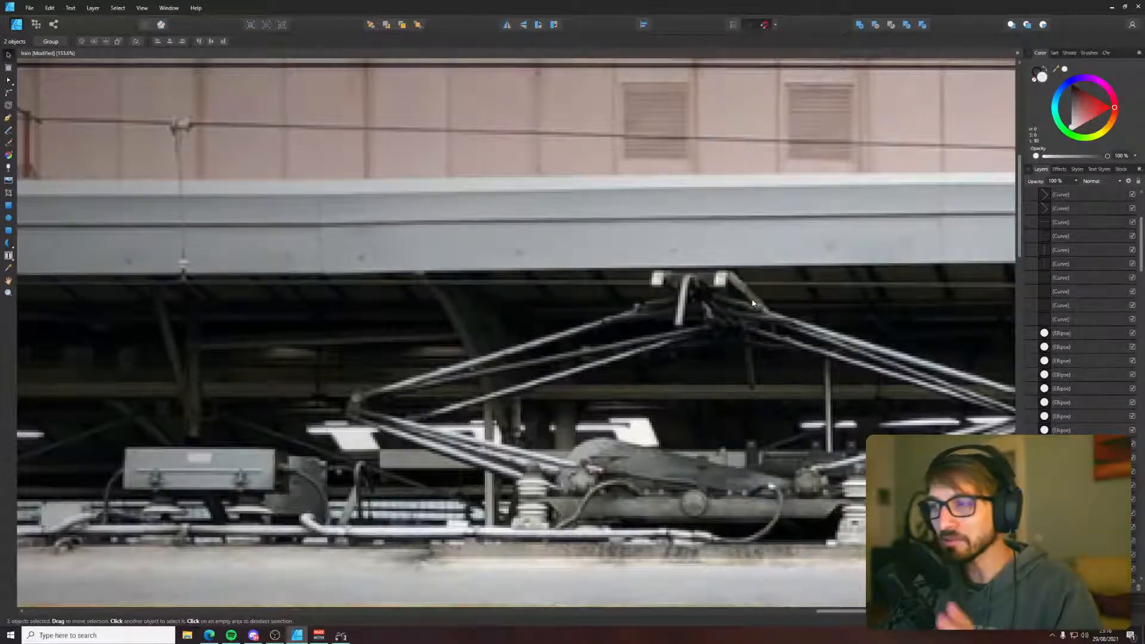
{"action": "scroll", "coordinate": [753, 303], "scroll_direction": "down", "scroll_amount": 4}
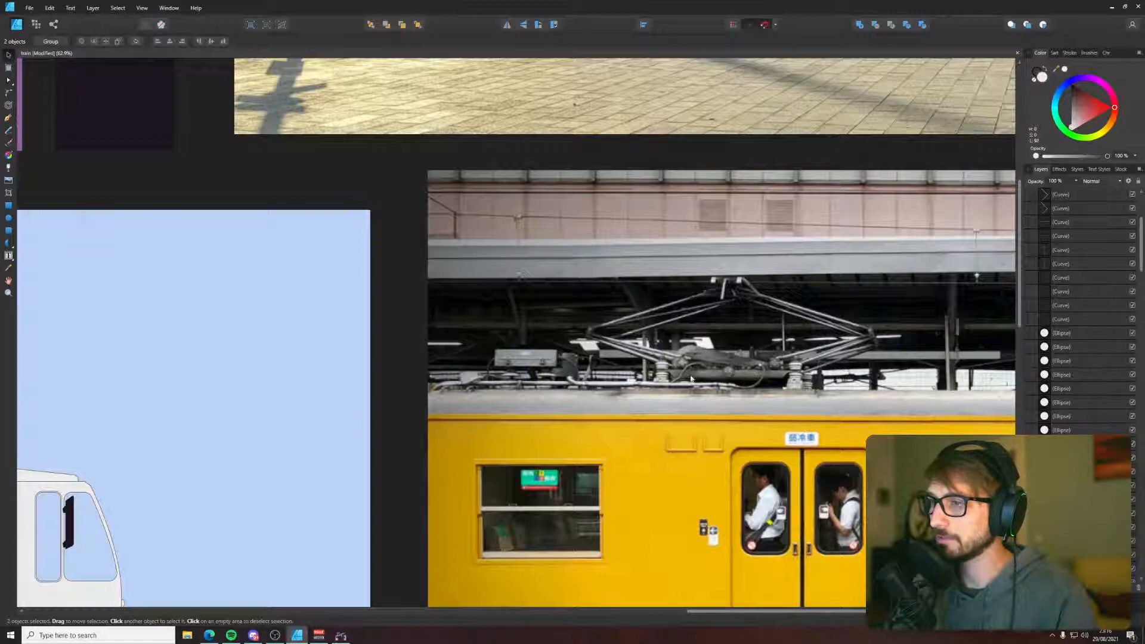
{"action": "scroll", "coordinate": [640, 378], "scroll_direction": "down", "scroll_amount": 4}
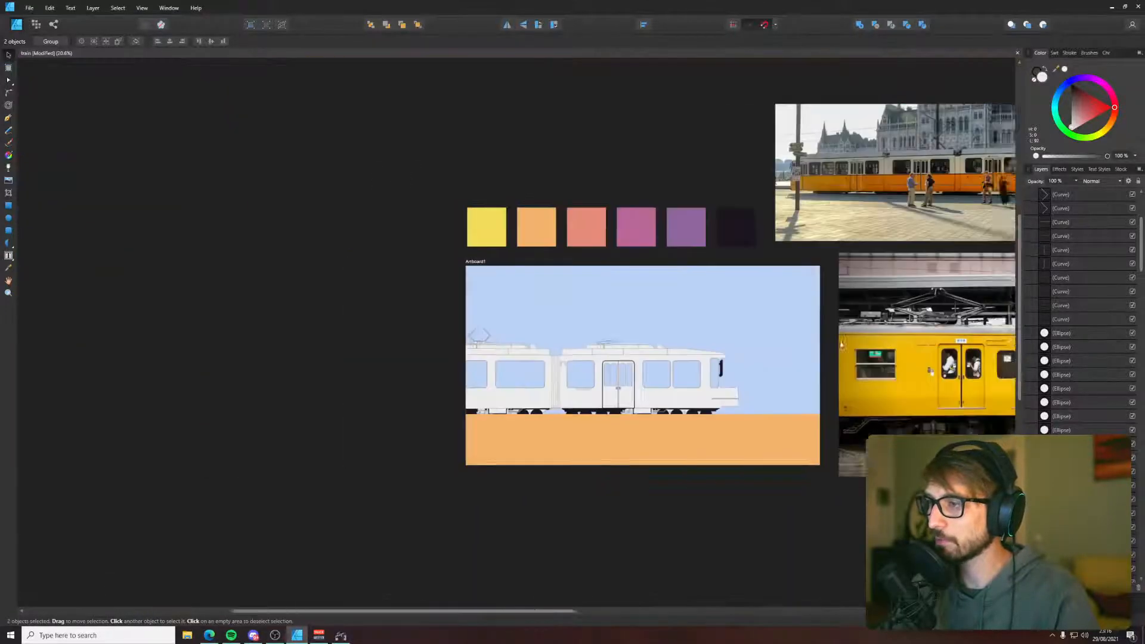
- Draw a thin rounded rectangle as a contact bar across the rear arm pair's top ends and place a copy on the front pair
{"action": "scroll", "coordinate": [529, 345], "scroll_direction": "up", "scroll_amount": 6}
{"action": "scroll", "coordinate": [335, 385], "scroll_direction": "up", "scroll_amount": 3}
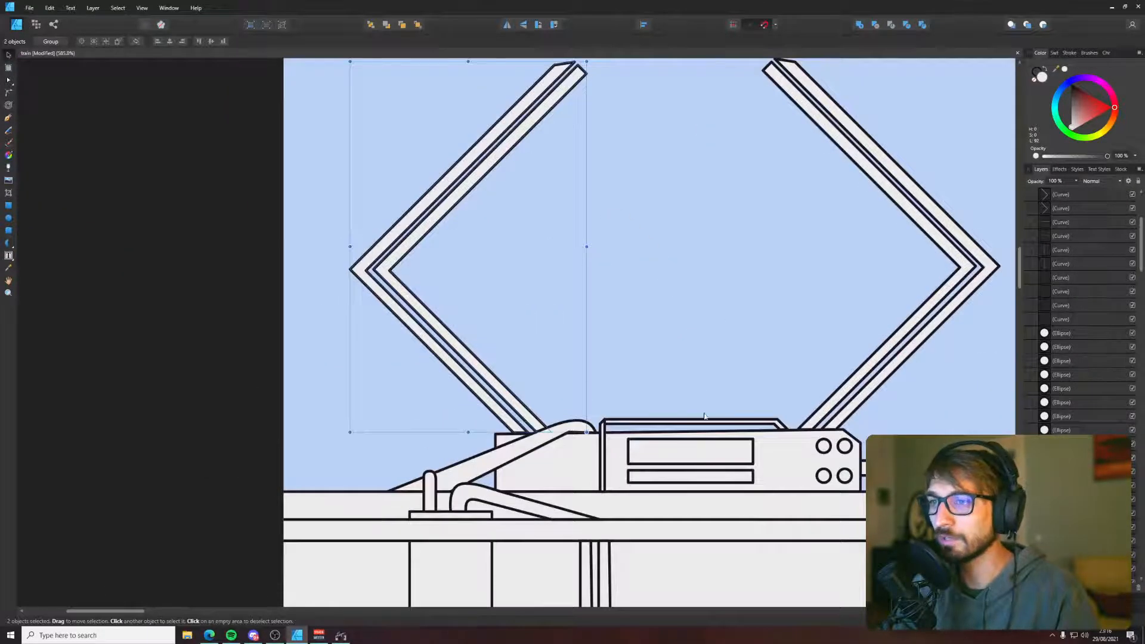
{"action": "scroll", "coordinate": [667, 340], "scroll_direction": "up", "scroll_amount": 3}
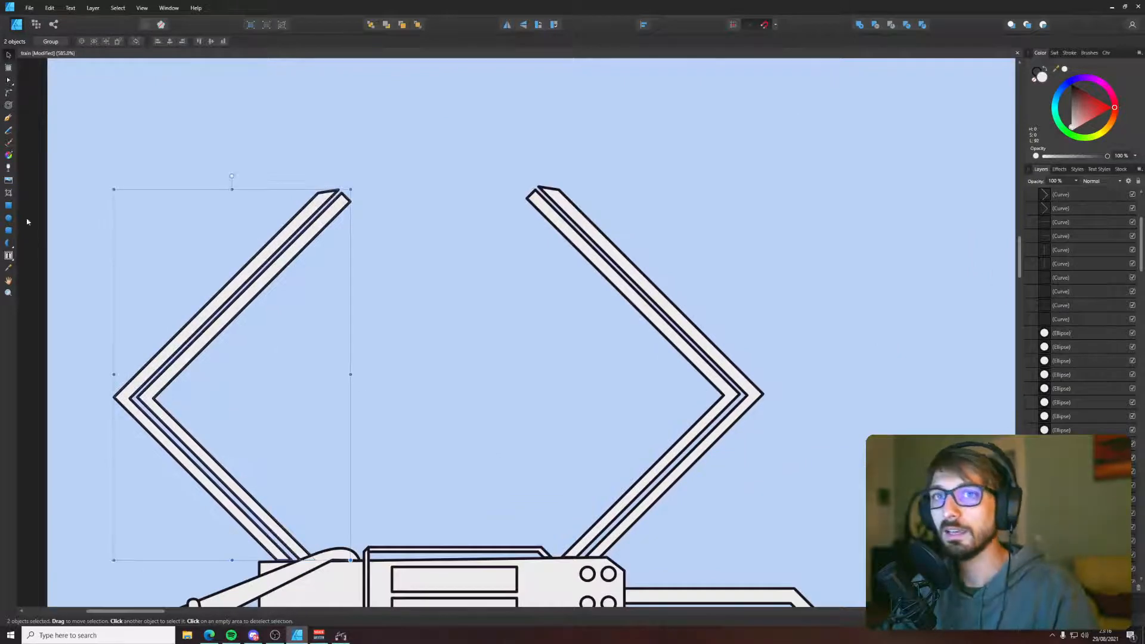
{"action": "left_click", "coordinate": [7, 232]}
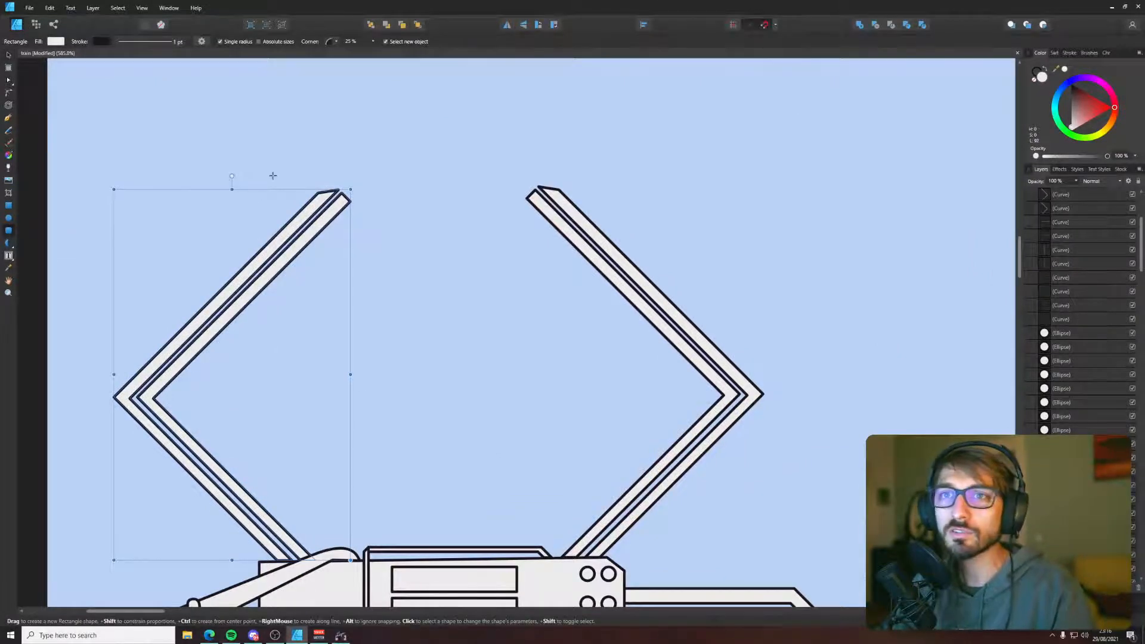
{"action": "mouse_move", "coordinate": [273, 176]}
{"action": "left_mouse_down"}
{"action": "mouse_move", "coordinate": [365, 200]}
{"action": "mouse_move", "coordinate": [376, 187]}
{"action": "mouse_move", "coordinate": [341, 206]}
{"action": "mouse_move", "coordinate": [447, 190]}
{"action": "mouse_move", "coordinate": [570, 205]}
{"action": "mouse_move", "coordinate": [568, 190]}
{"action": "mouse_move", "coordinate": [566, 206]}
{"action": "left_mouse_up"}
{"action": "key", "text": "v"}
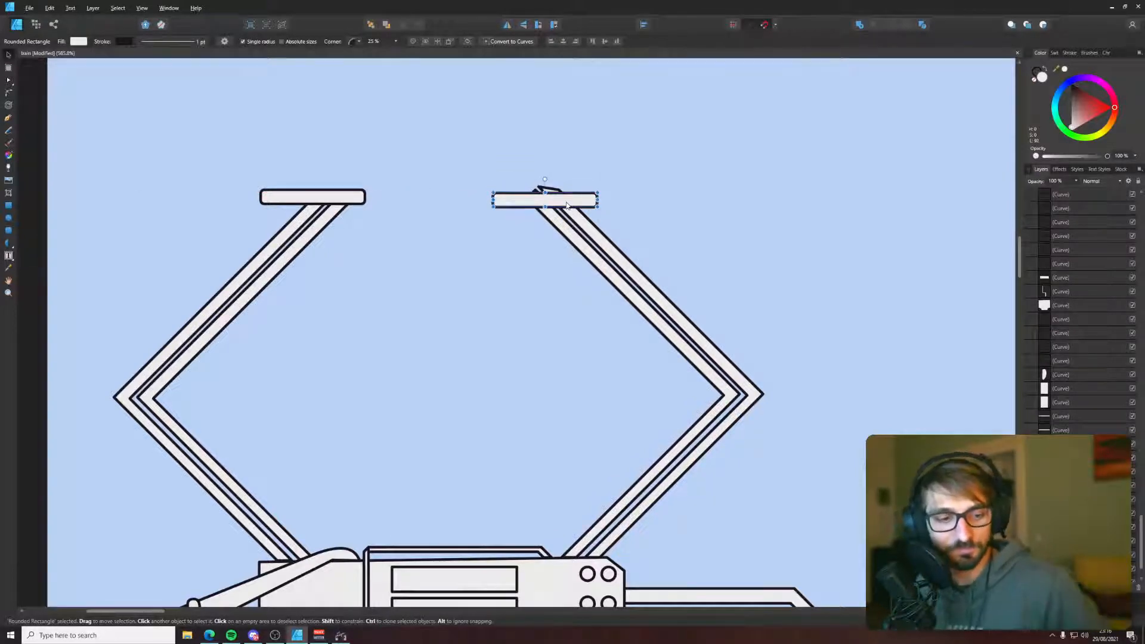
- Draw a small pointed horn at the front end of the rear contact bar, filled light grey and placed behind the bar
{"action": "key", "text": "p"}
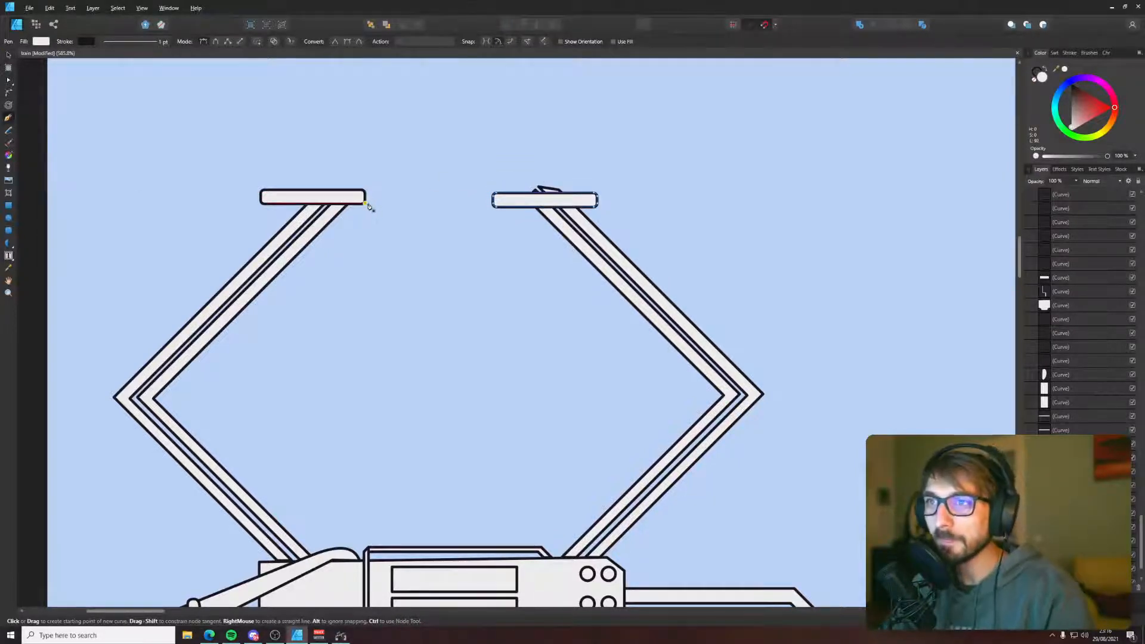
{"action": "left_click", "coordinate": [365, 205]}
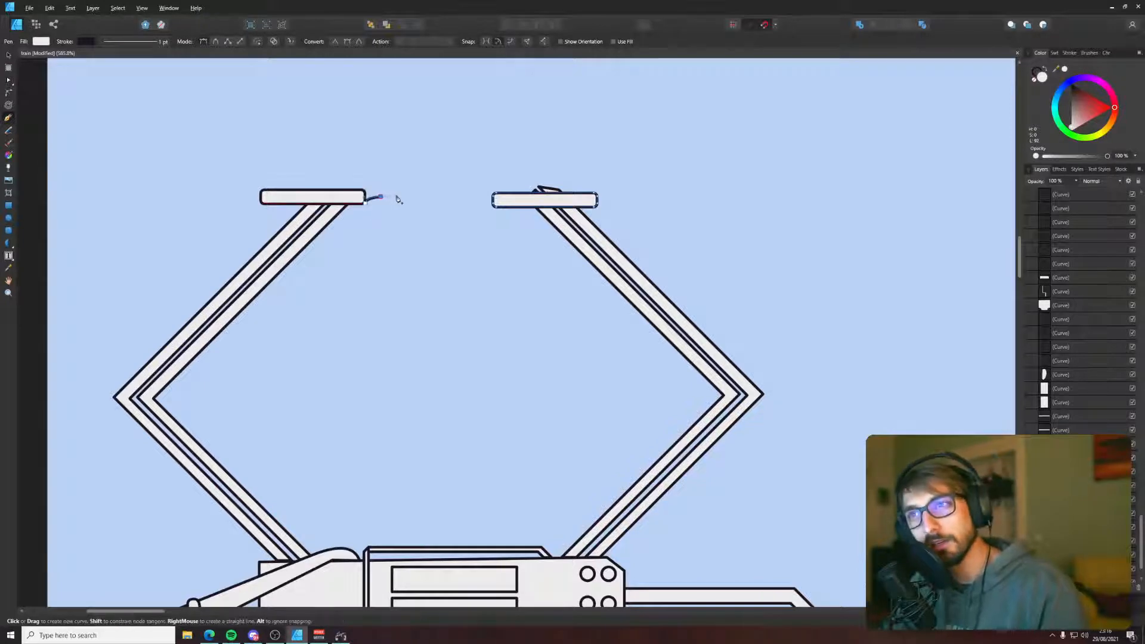
{"action": "left_click", "coordinate": [382, 196]}
{"action": "left_click", "coordinate": [272, 189]}
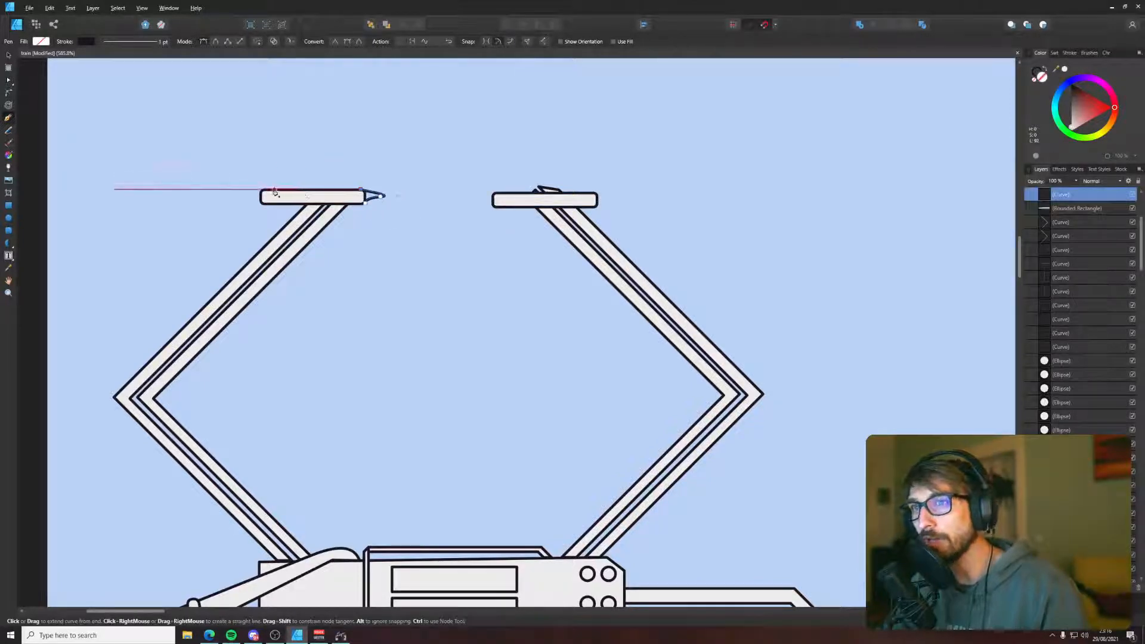
{"action": "left_click", "coordinate": [366, 204]}
{"action": "key", "text": "v"}
{"action": "key", "text": "ctrl+bracketleft"}
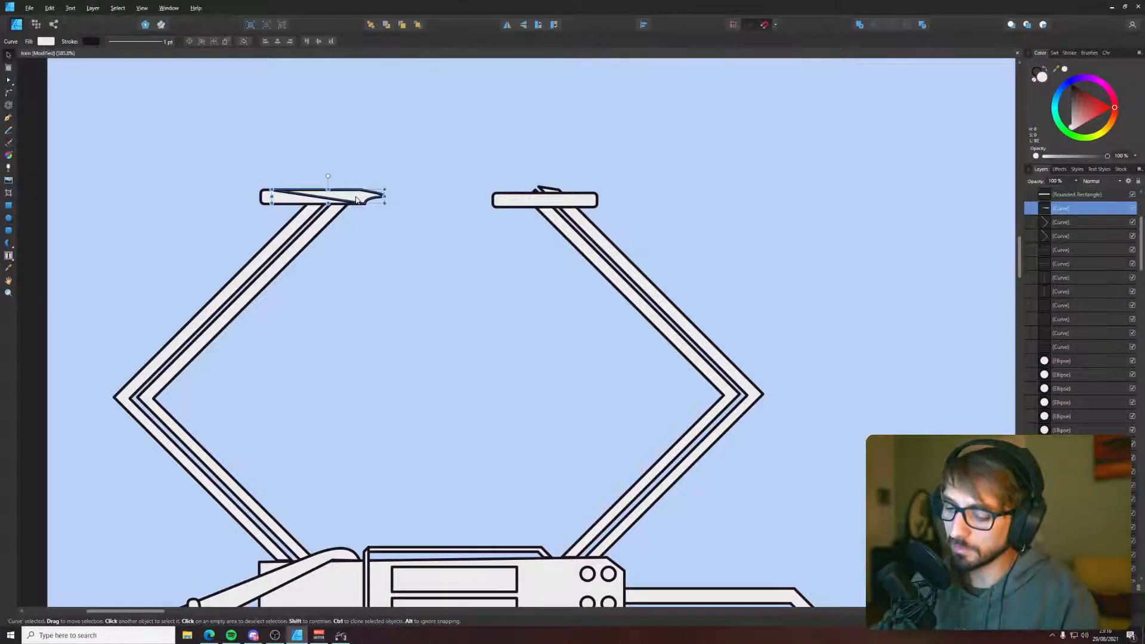
{"action": "key", "text": "ctrl+d"}
- Raise the horn's tip node slightly so that its point sits closer to the contact bar's upper edge
{"action": "scroll", "coordinate": [356, 196], "scroll_direction": "up", "scroll_amount": 3}
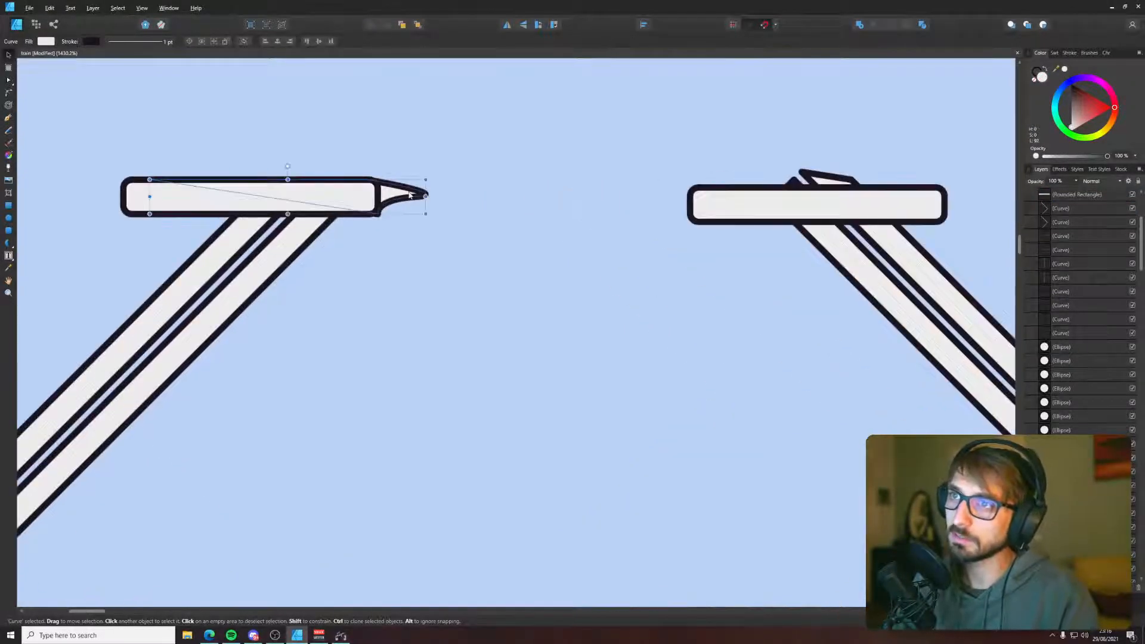
{"action": "key", "text": "a"}
{"action": "left_click_drag", "start_coordinate": [415, 196], "coordinate": [415, 187]}
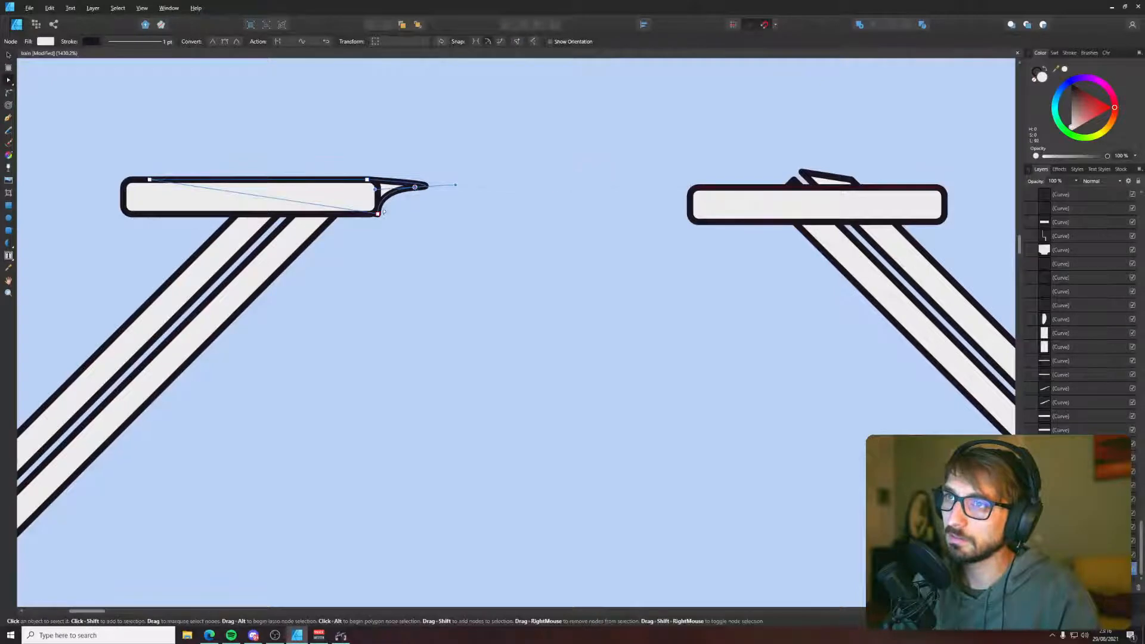
{"action": "scroll", "coordinate": [372, 217], "scroll_direction": "down", "scroll_amount": 4}
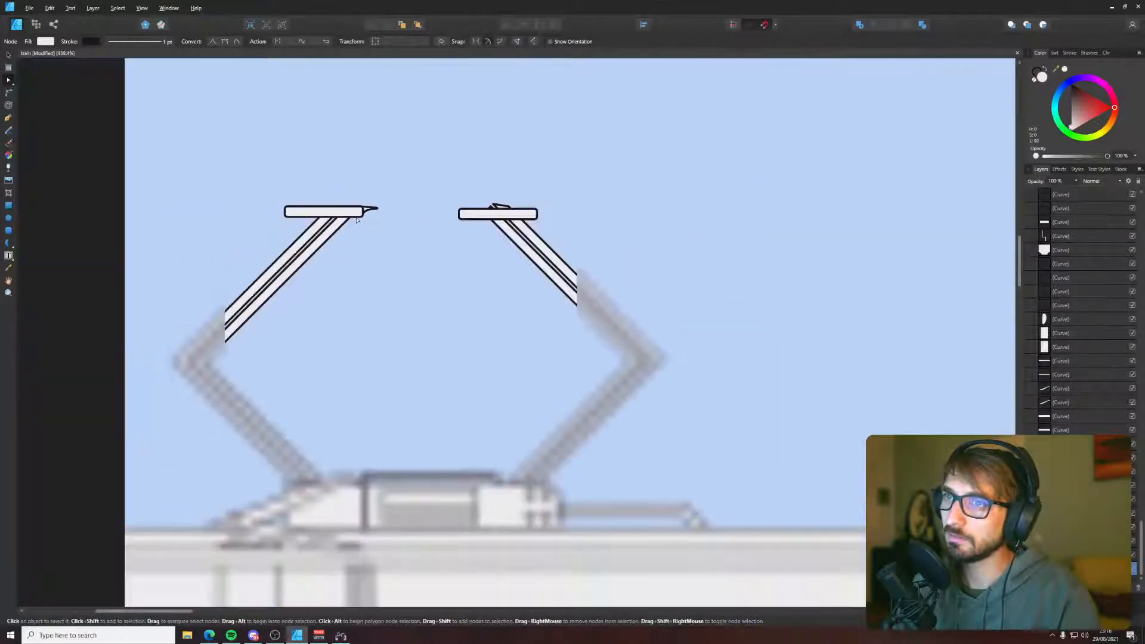
- Place a copy of the pointed horn at the front end of the second contact bar and fit the bar over the arm tips
{"action": "scroll", "coordinate": [302, 206], "scroll_direction": "up", "scroll_amount": 2}
{"action": "left_click", "coordinate": [298, 208]}
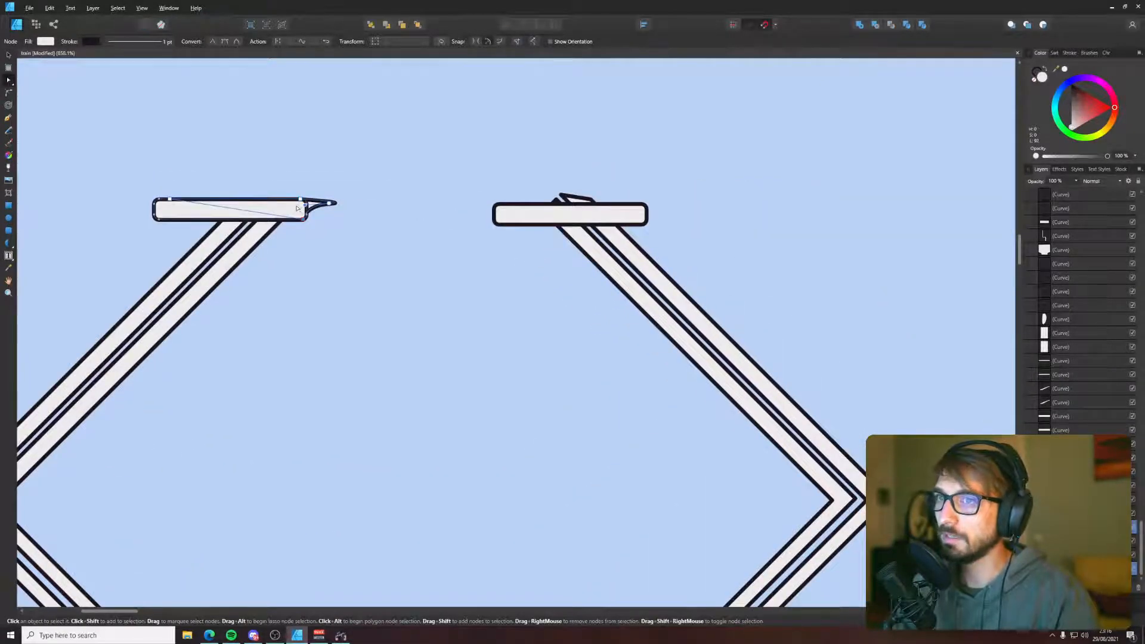
{"action": "key", "text": "v"}
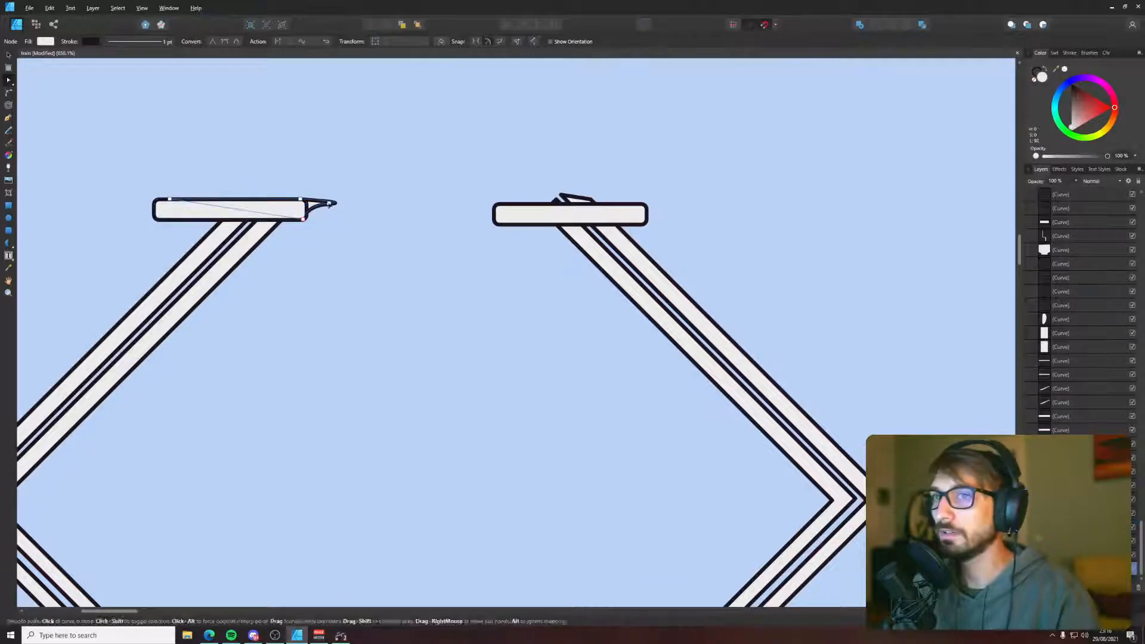
{"action": "left_click_drag", "start_coordinate": [316, 207], "coordinate": [564, 208]}
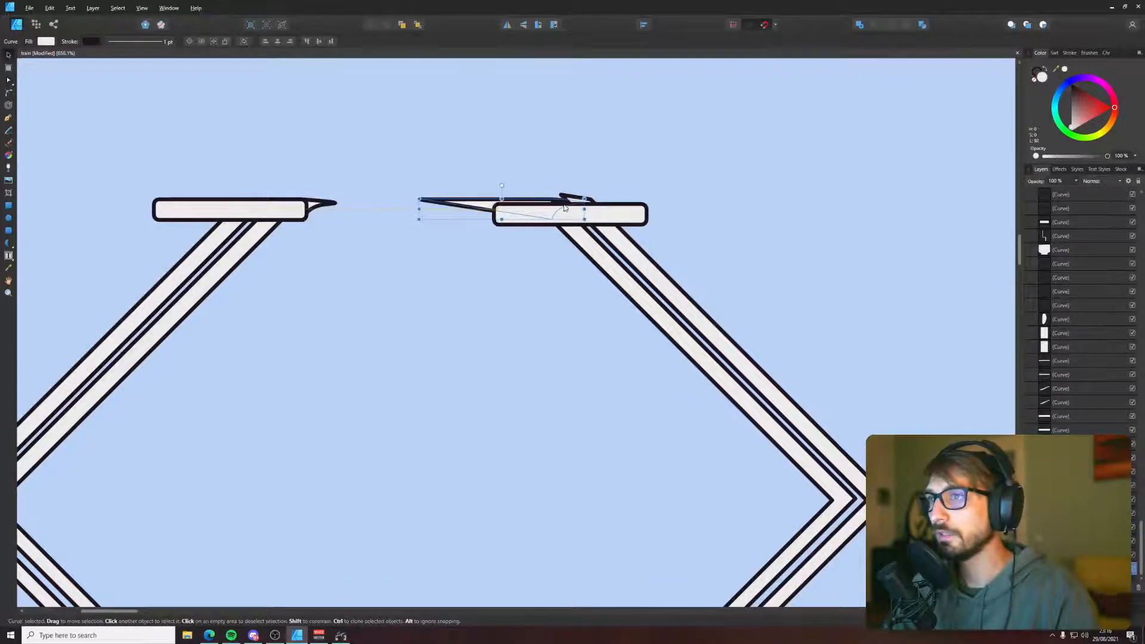
{"action": "right_click", "coordinate": [481, 210]}
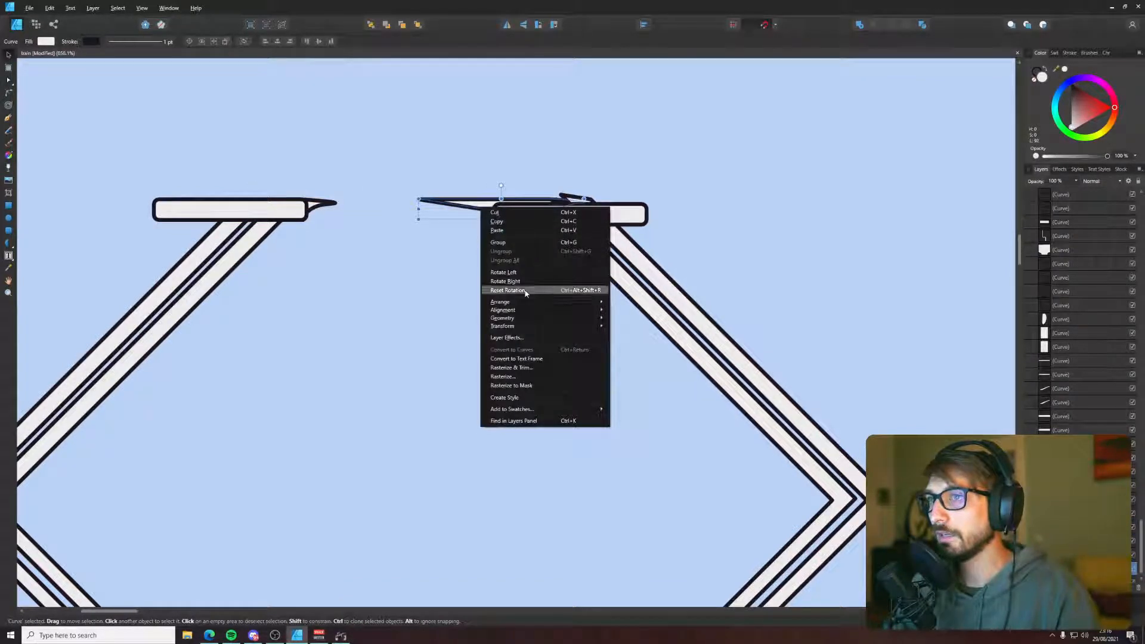
{"action": "left_click", "coordinate": [512, 222]}
{"action": "left_click_drag", "start_coordinate": [473, 212], "coordinate": [561, 216]}
{"action": "key", "text": "ctrl+d"}
- Duplicate the rear pair of pantograph arms, scale the copy down and place it just inside the original arms
{"action": "scroll", "coordinate": [546, 204], "scroll_direction": "down", "scroll_amount": 5}
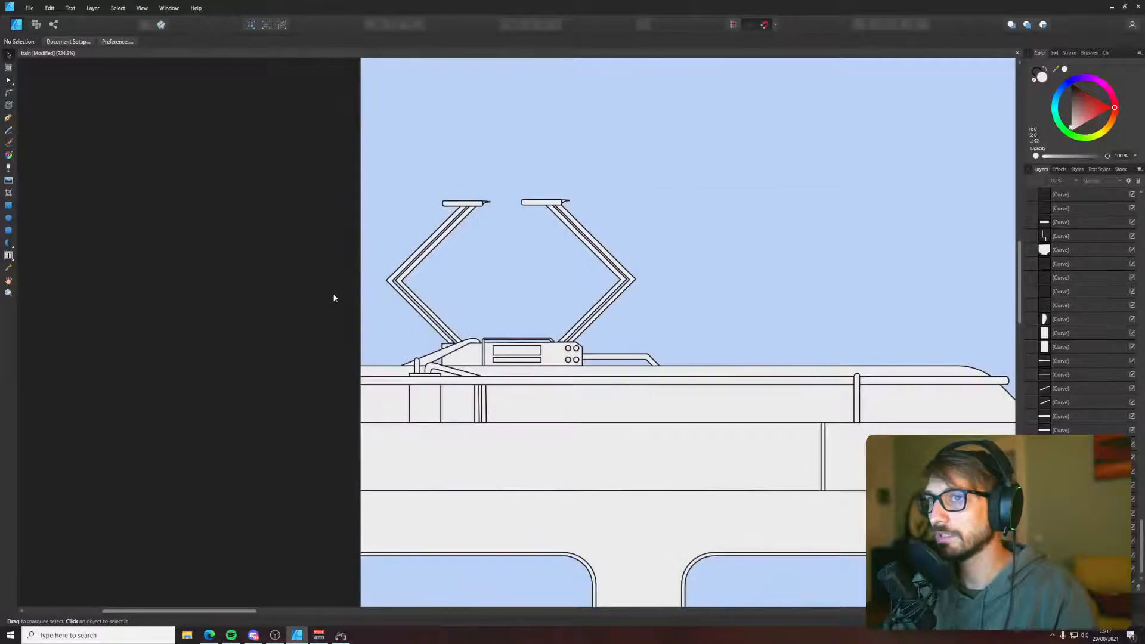
{"action": "scroll", "coordinate": [414, 309], "scroll_direction": "up", "scroll_amount": 3}
{"action": "left_click", "coordinate": [387, 249]}
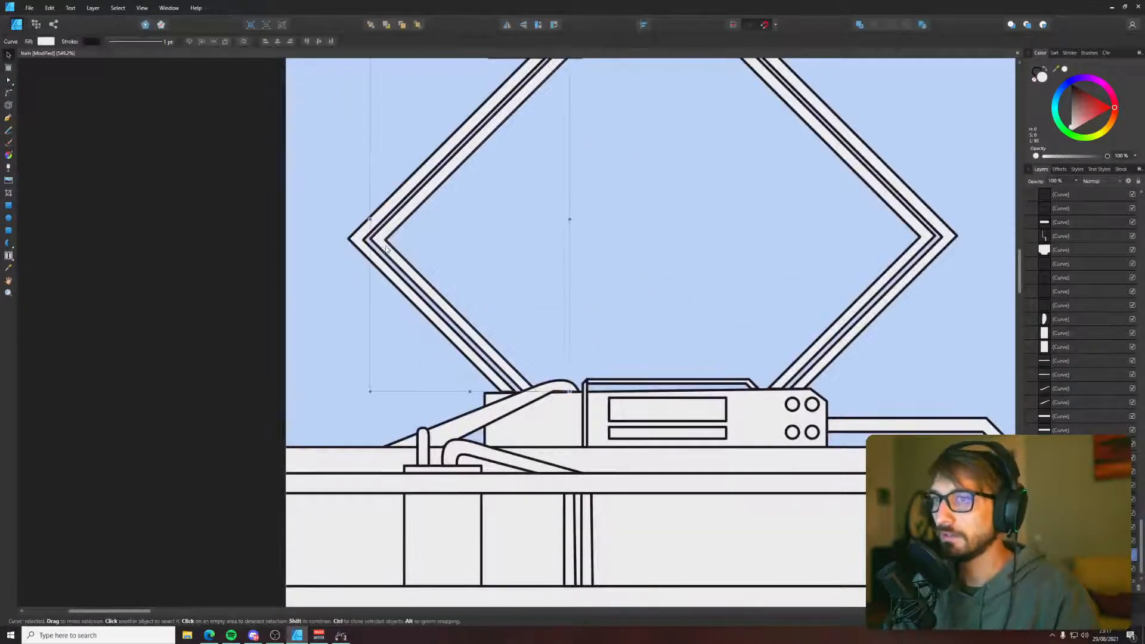
{"action": "scroll", "coordinate": [383, 249], "scroll_direction": "down", "scroll_amount": 2}
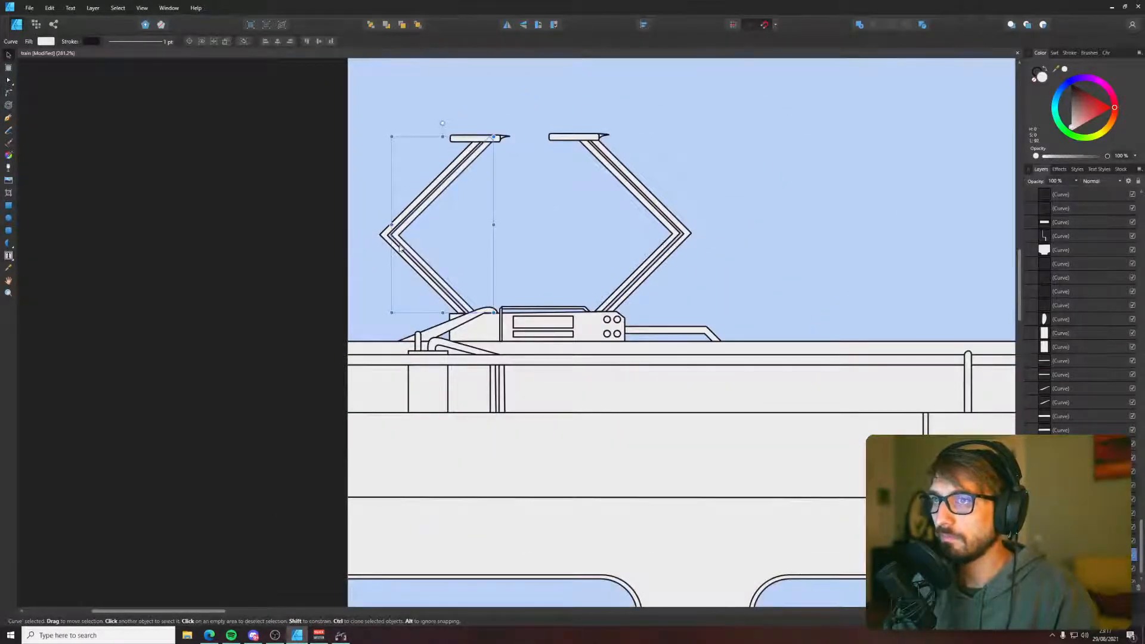
{"action": "left_click", "coordinate": [399, 248]}
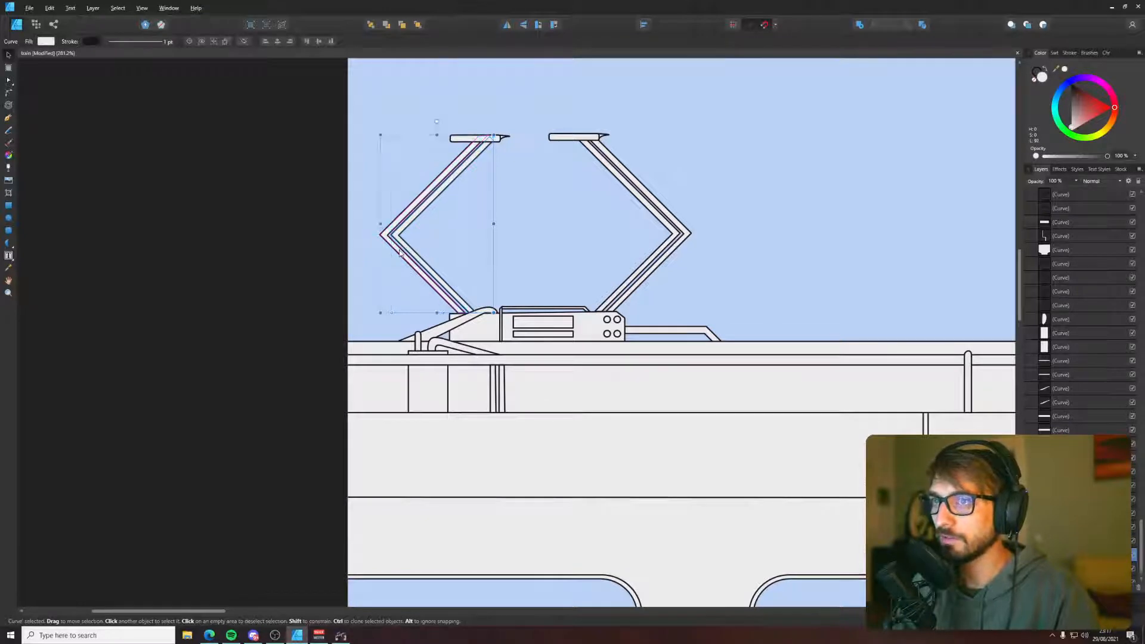
{"action": "left_click", "coordinate": [393, 252], "text": "shift"}
{"action": "left_click_drag", "start_coordinate": [392, 252], "coordinate": [420, 252]}
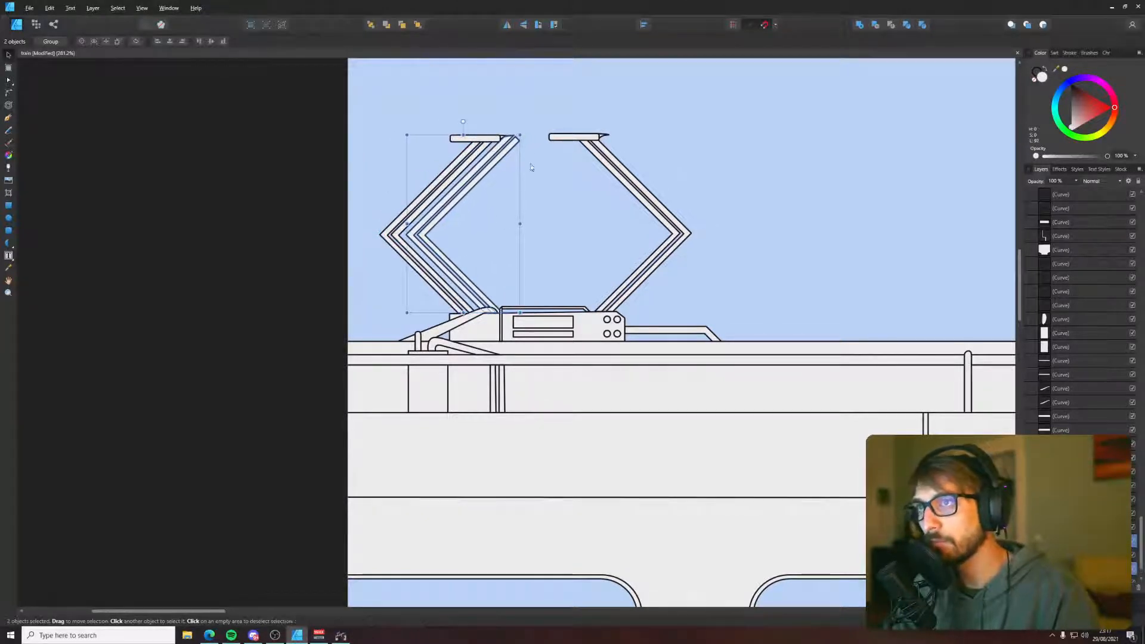
{"action": "left_click_drag", "start_coordinate": [520, 135], "coordinate": [500, 164]}
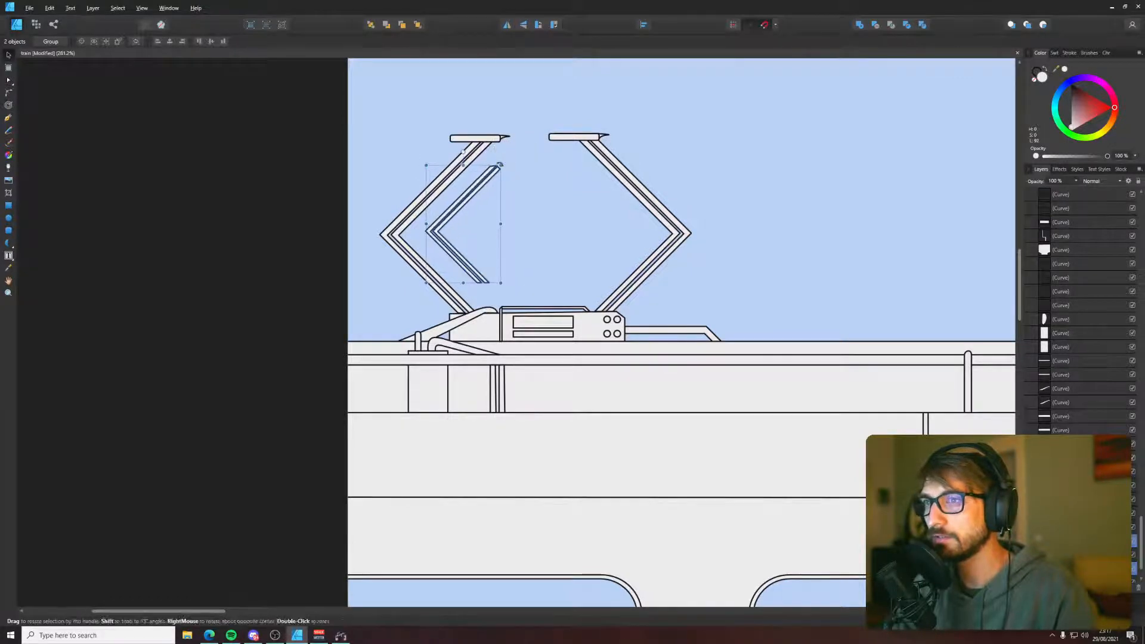
{"action": "scroll", "coordinate": [450, 213], "scroll_direction": "up", "scroll_amount": 3}
{"action": "left_click_drag", "start_coordinate": [428, 246], "coordinate": [381, 252]}
- Extend the thin inner arms' ends down to the base and up to the contact bar, and shift them closer to the outer arms
{"action": "key", "text": "a"}
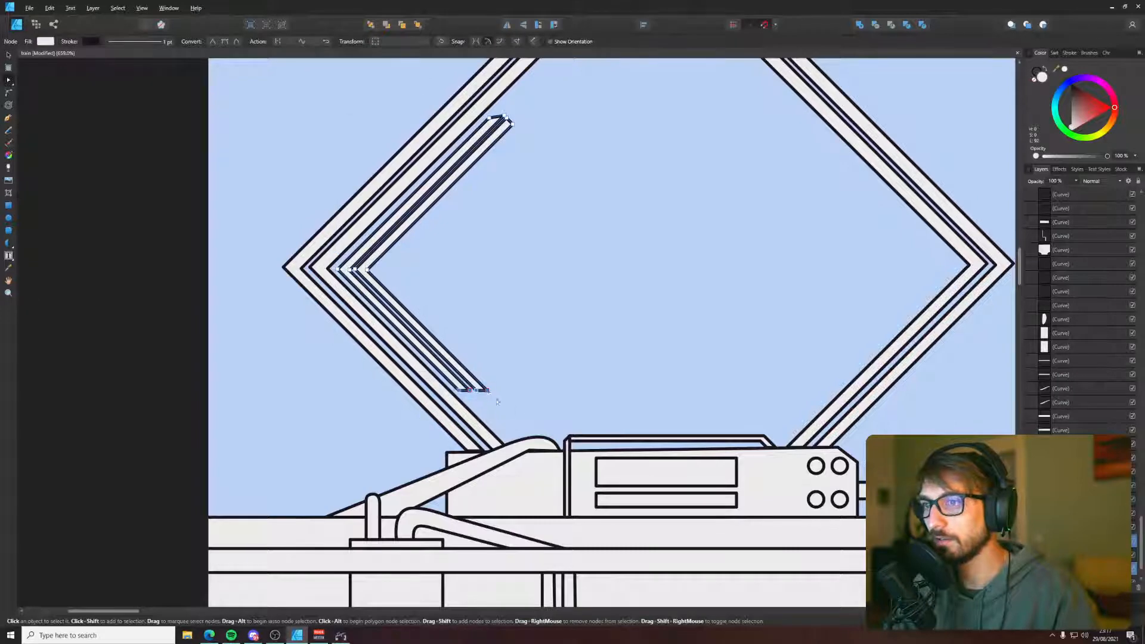
{"action": "left_click_drag", "start_coordinate": [486, 392], "coordinate": [544, 451]}
{"action": "left_click_drag", "start_coordinate": [560, 230], "coordinate": [504, 381]}
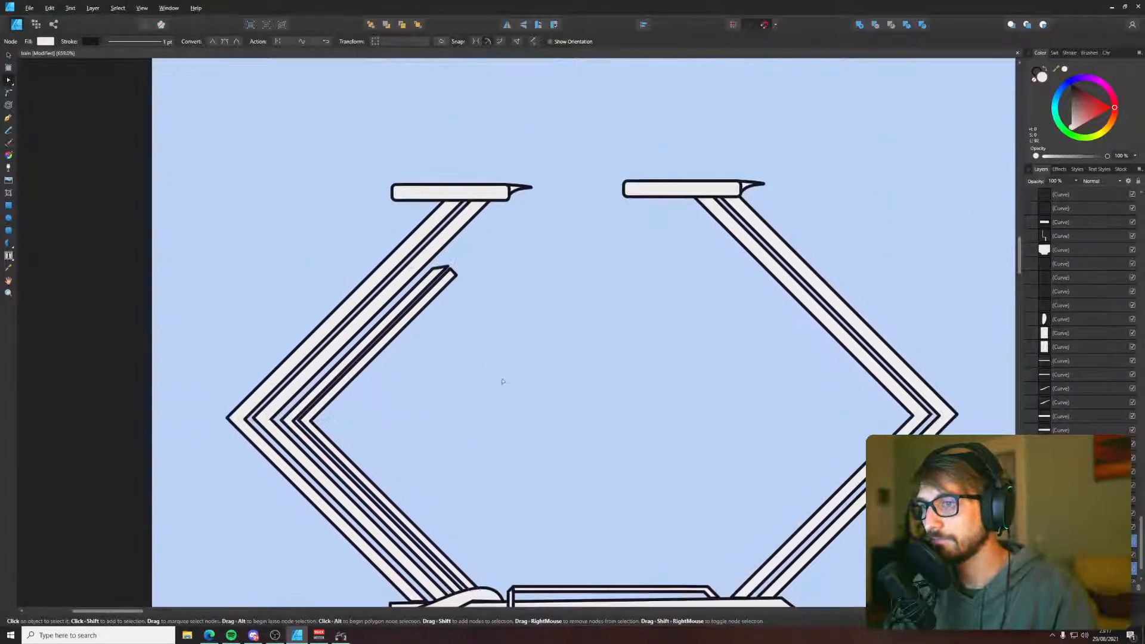
{"action": "left_click_drag", "start_coordinate": [386, 235], "coordinate": [534, 343]}
{"action": "left_click_drag", "start_coordinate": [449, 269], "coordinate": [522, 197]}
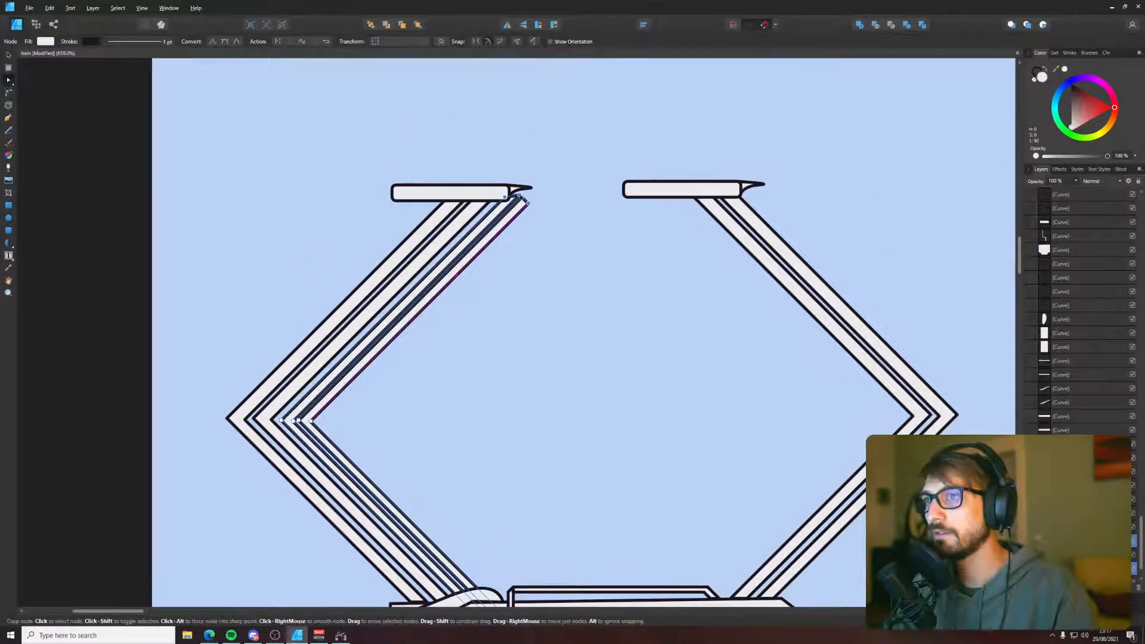
{"action": "key", "text": "c"}
{"action": "key", "text": "v"}
{"action": "left_click_drag", "start_coordinate": [412, 317], "coordinate": [400, 317]}
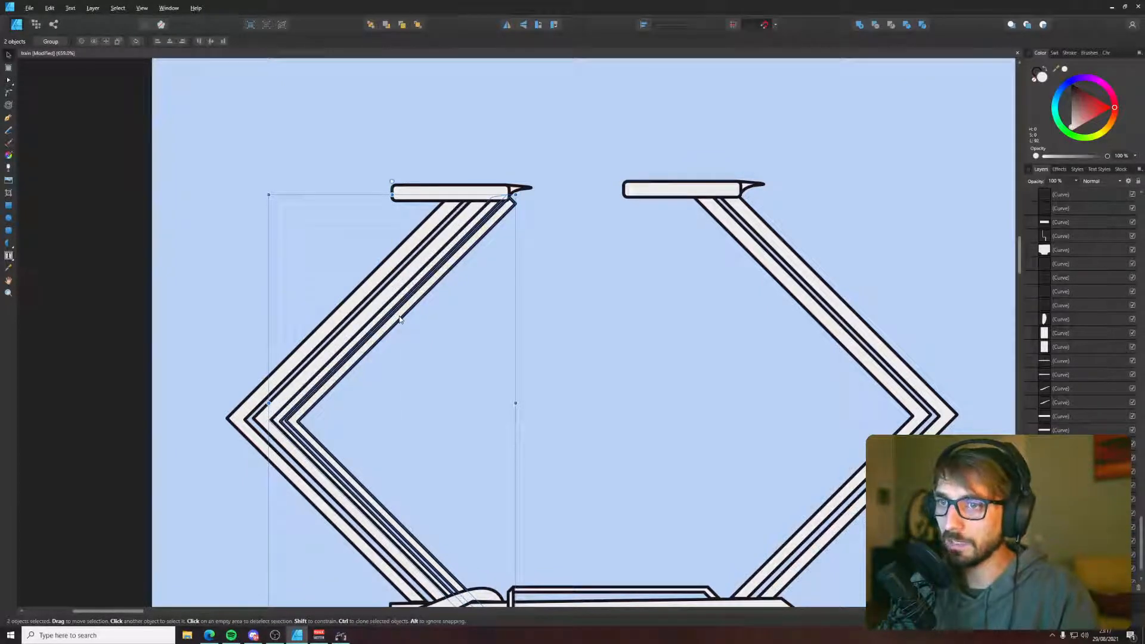
- Place a horizontally flipped copy of the thin inner arms inside the front arm pair, fitted beneath its contact bar
{"action": "scroll", "coordinate": [524, 399], "scroll_direction": "down", "scroll_amount": 5}
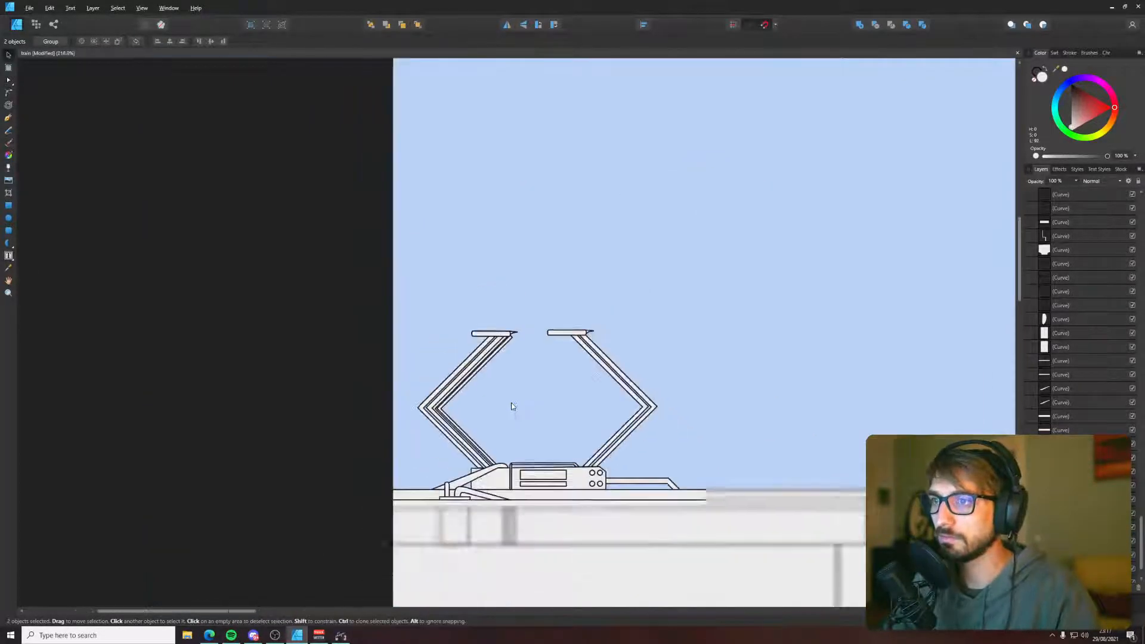
{"action": "left_click_drag", "start_coordinate": [449, 404], "coordinate": [608, 400]}
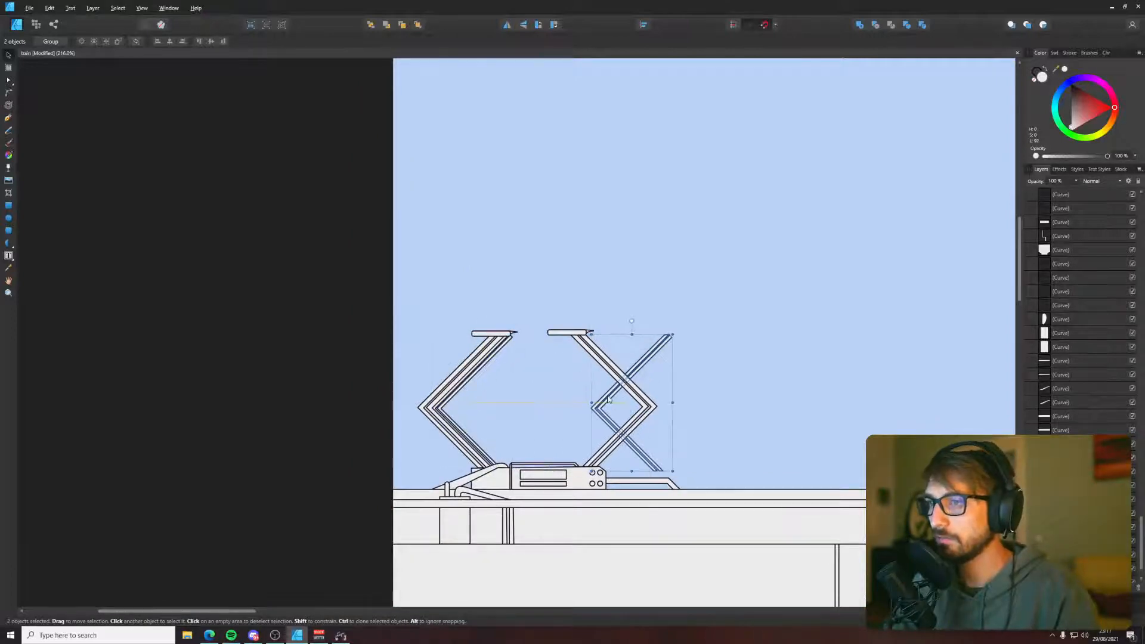
{"action": "right_click", "coordinate": [609, 400]}
{"action": "mouse_move", "coordinate": [715, 514]}
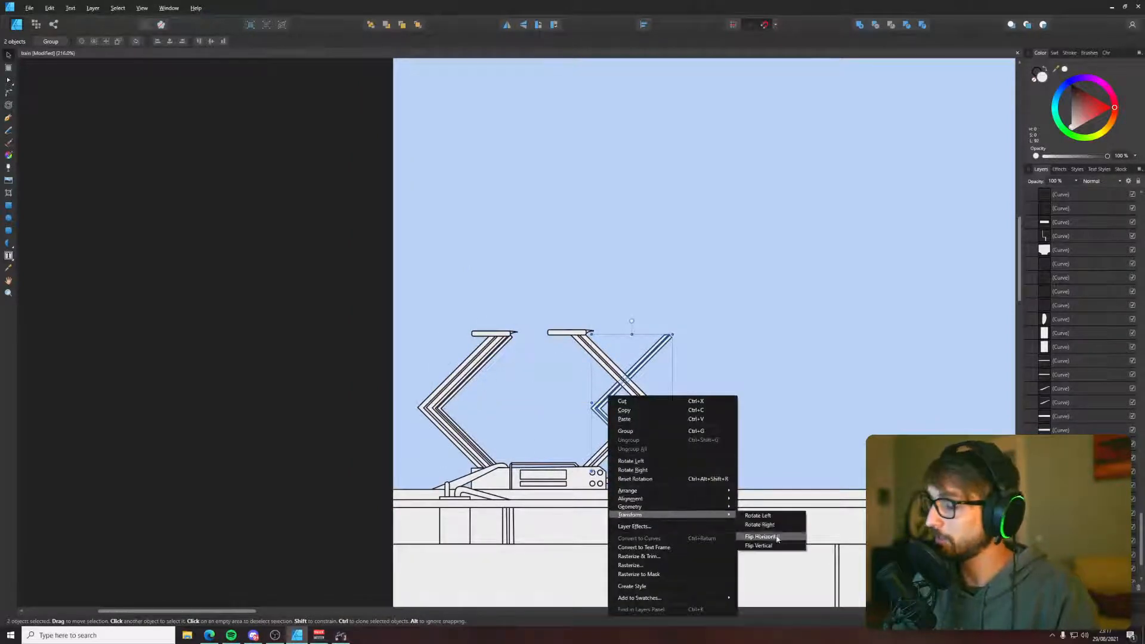
{"action": "left_click", "coordinate": [781, 536]}
{"action": "scroll", "coordinate": [589, 420], "scroll_direction": "up", "scroll_amount": 3}
{"action": "left_click_drag", "start_coordinate": [740, 419], "coordinate": [680, 419]}
{"action": "left_click_drag", "start_coordinate": [622, 251], "coordinate": [618, 245]}
{"action": "left_click", "coordinate": [738, 211]}
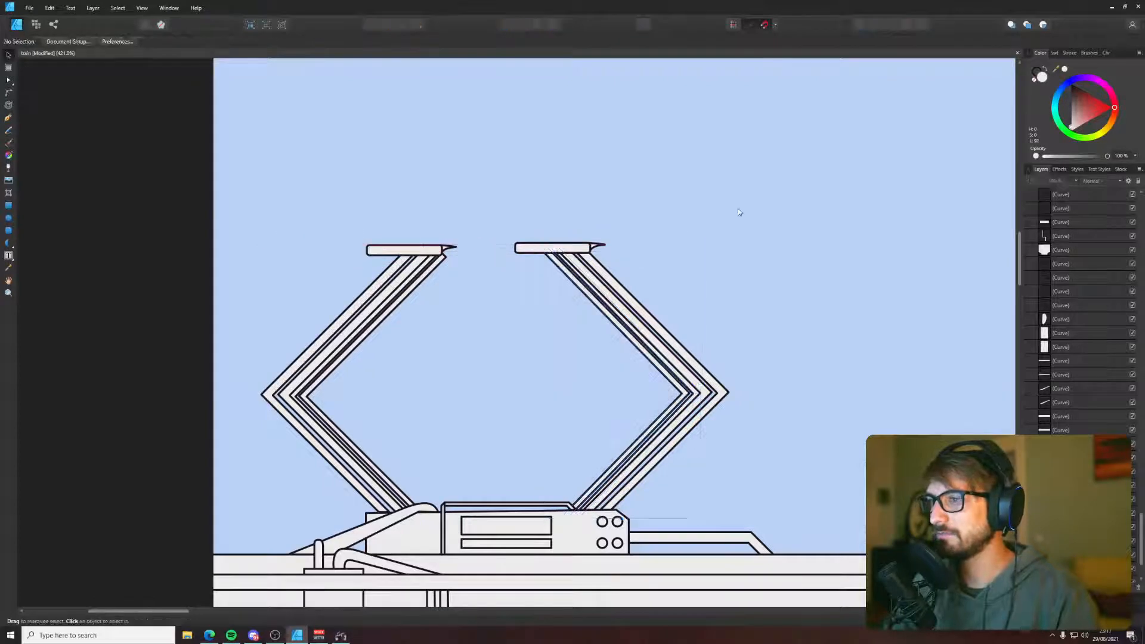
- Draw a narrow upright rounded rectangle as a post between the sloping pipe and the pantograph's base housing
{"action": "scroll", "coordinate": [739, 211], "scroll_direction": "down", "scroll_amount": 7}
{"action": "left_click_drag", "start_coordinate": [739, 211], "coordinate": [277, 309]}
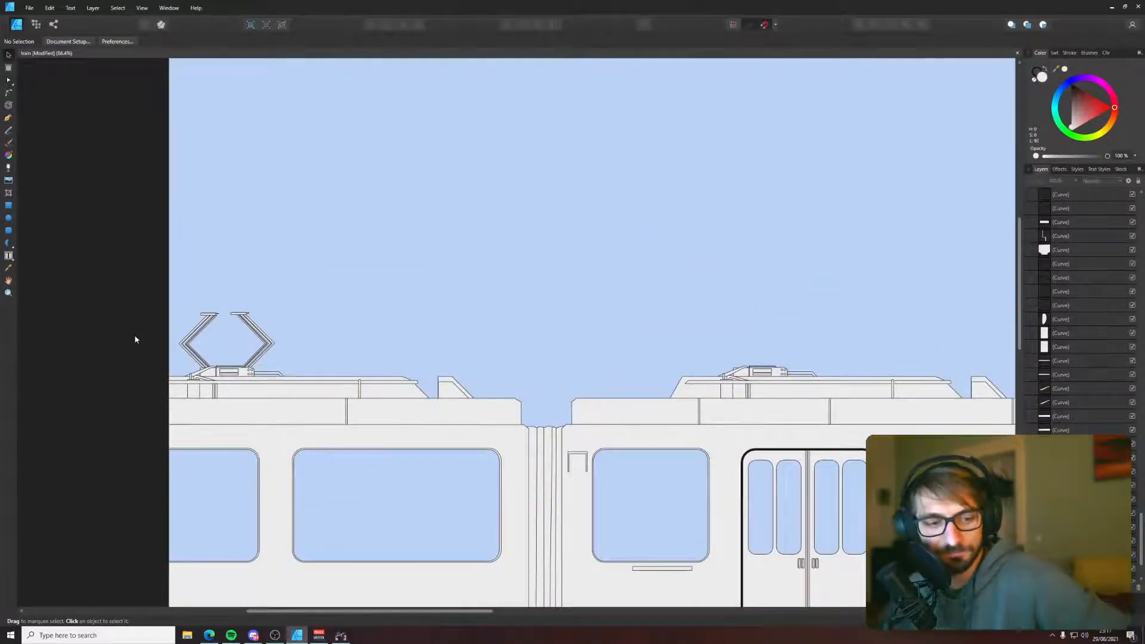
{"action": "scroll", "coordinate": [135, 339], "scroll_direction": "up", "scroll_amount": 8}
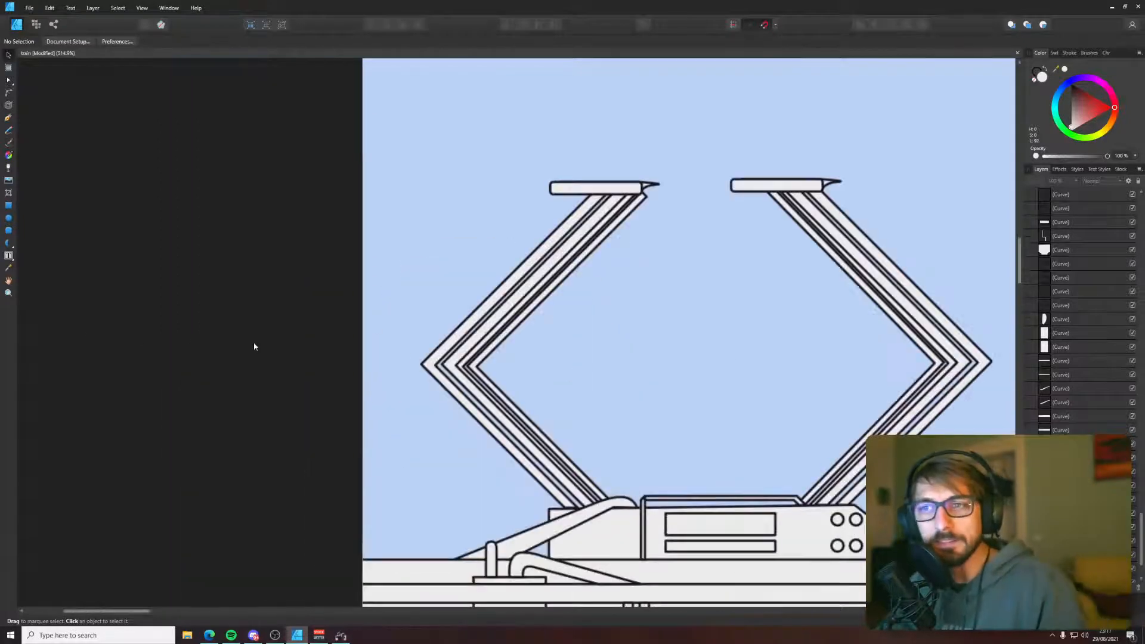
{"action": "left_click", "coordinate": [9, 231]}
{"action": "scroll", "coordinate": [296, 278], "scroll_direction": "up", "scroll_amount": 3}
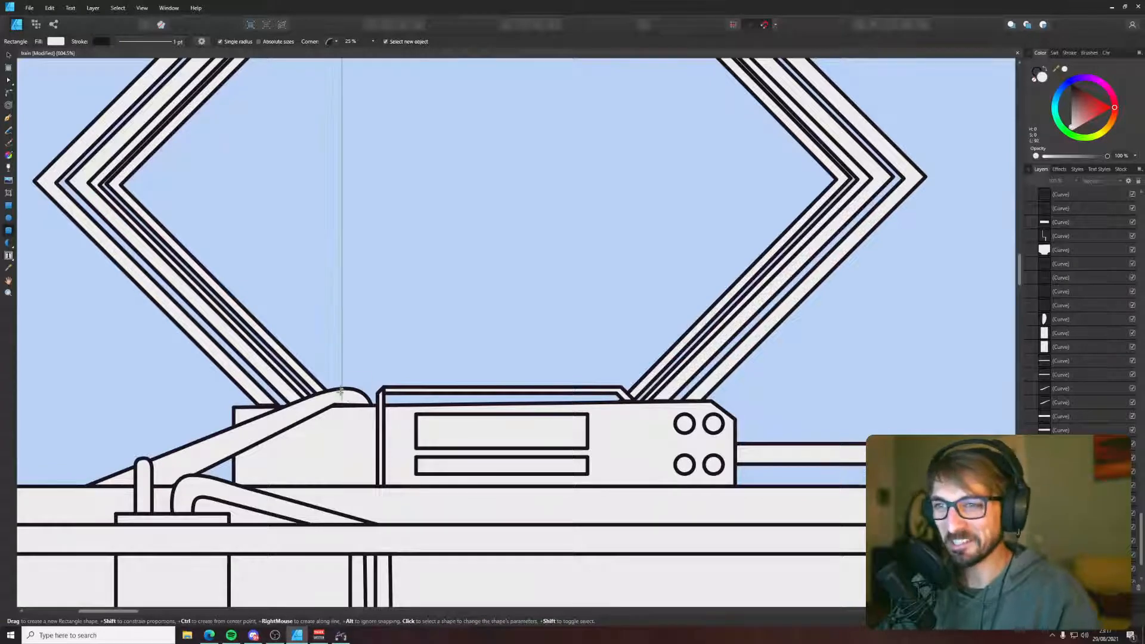
{"action": "left_click_drag", "start_coordinate": [341, 391], "coordinate": [376, 486]}
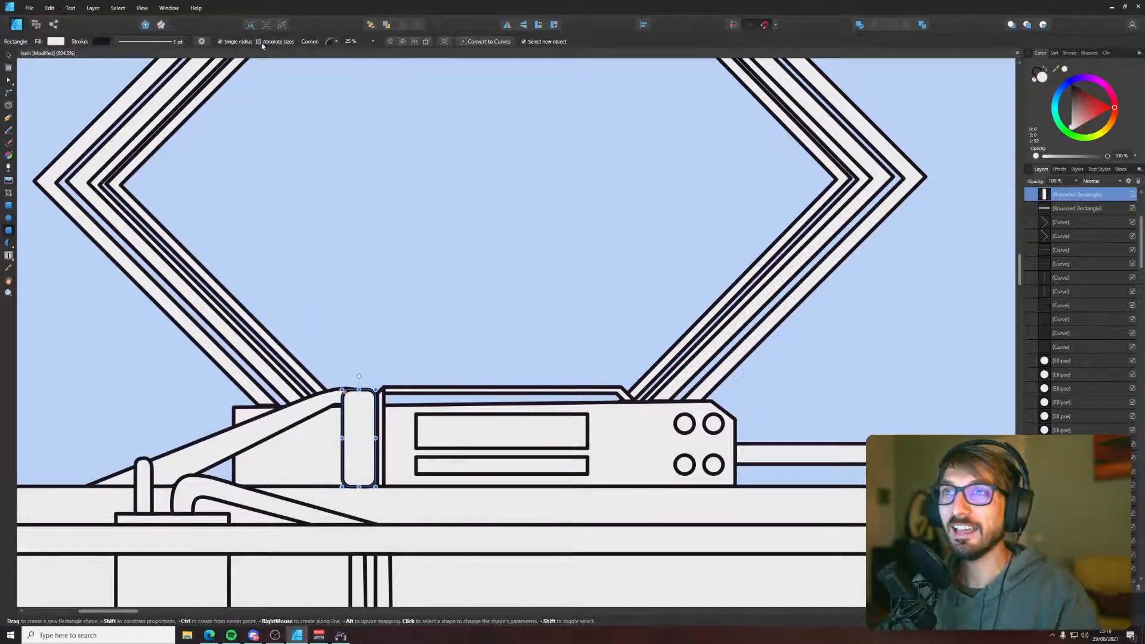
- Give the post separate corner radii with both bottom corners at 0 %, and stretch its top above the housing
{"action": "left_click", "coordinate": [240, 42]}
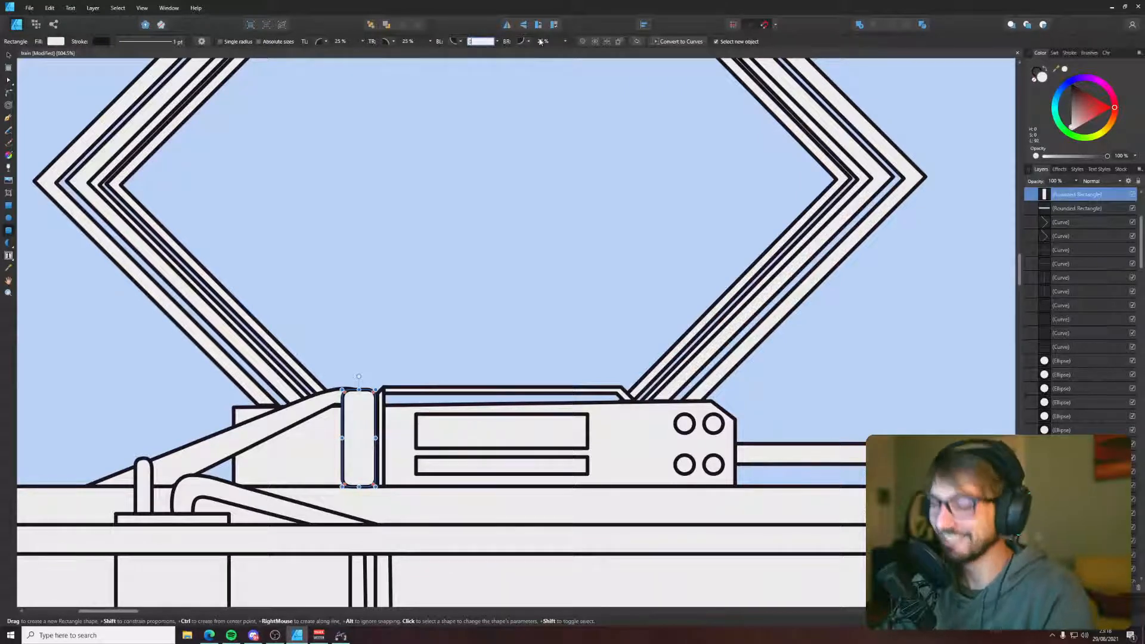
{"action": "left_click", "coordinate": [548, 42]}
{"action": "left_click", "coordinate": [9, 54]}
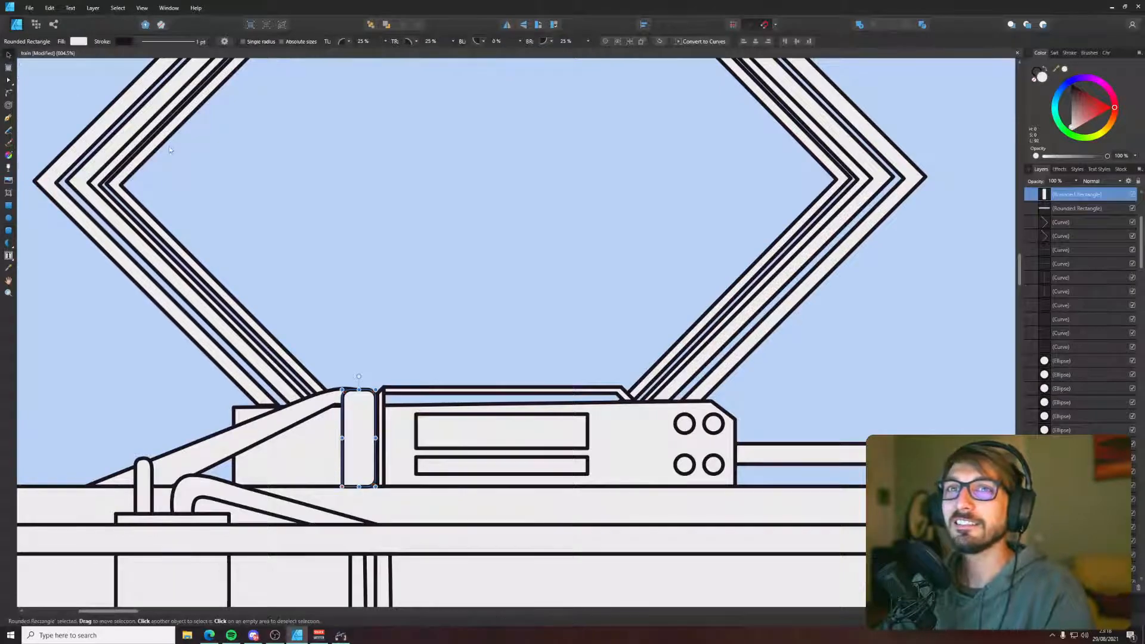
{"action": "scroll", "coordinate": [364, 401], "scroll_direction": "up", "scroll_amount": 2}
{"action": "key", "text": "m"}
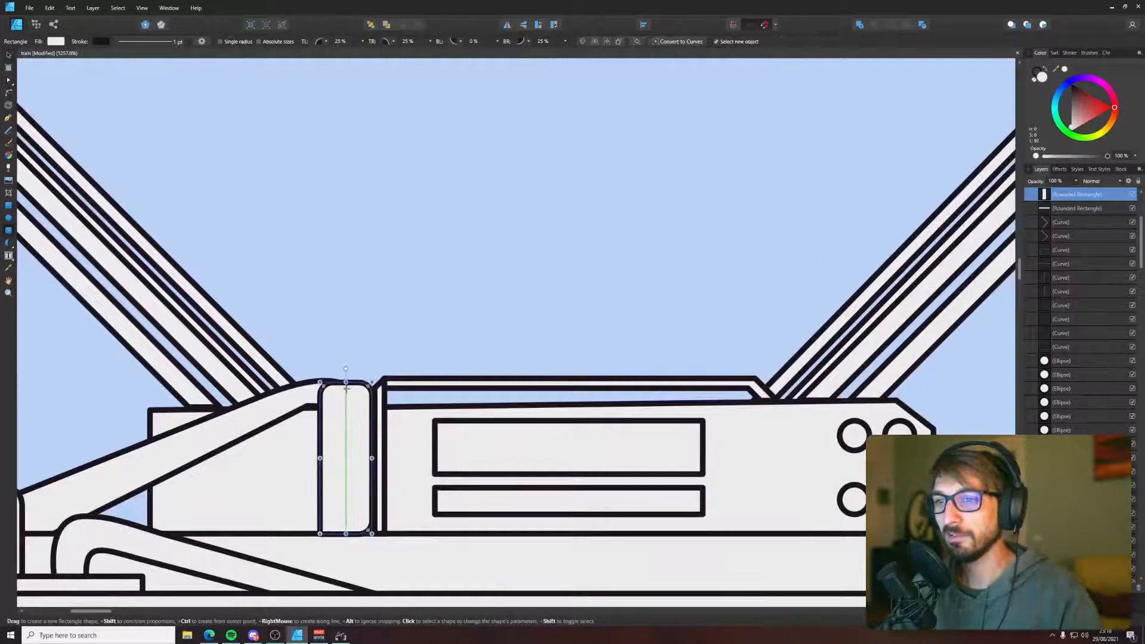
{"action": "left_click_drag", "start_coordinate": [346, 383], "coordinate": [346, 366]}
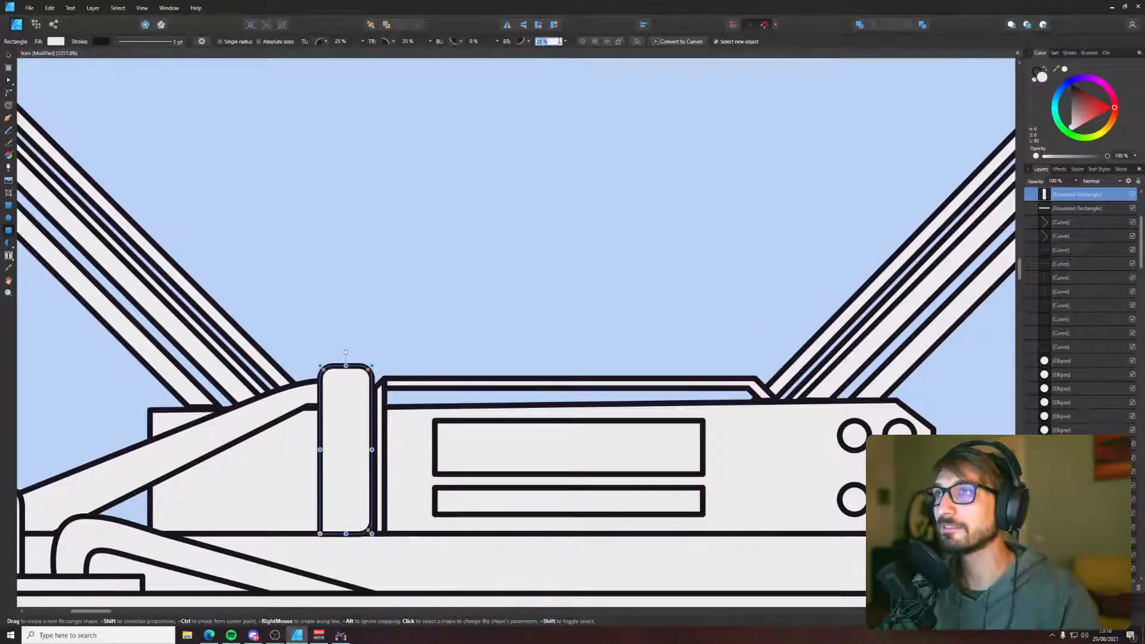
{"action": "type", "text": "0"}
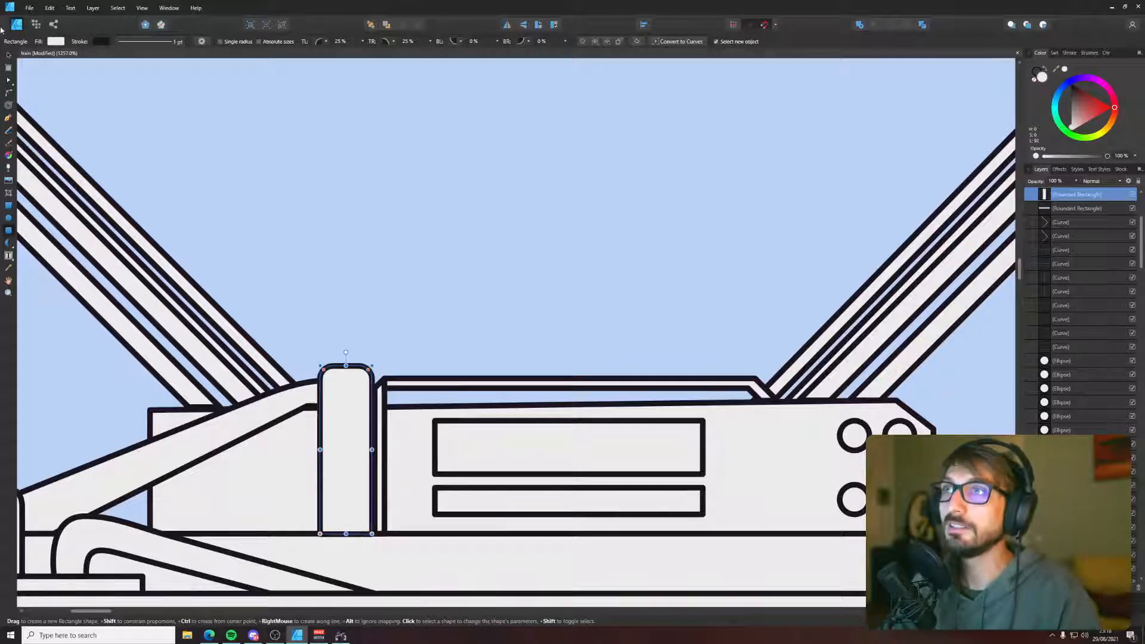
{"action": "left_click", "coordinate": [8, 55]}
{"action": "left_click_drag", "start_coordinate": [346, 365], "coordinate": [346, 355]}
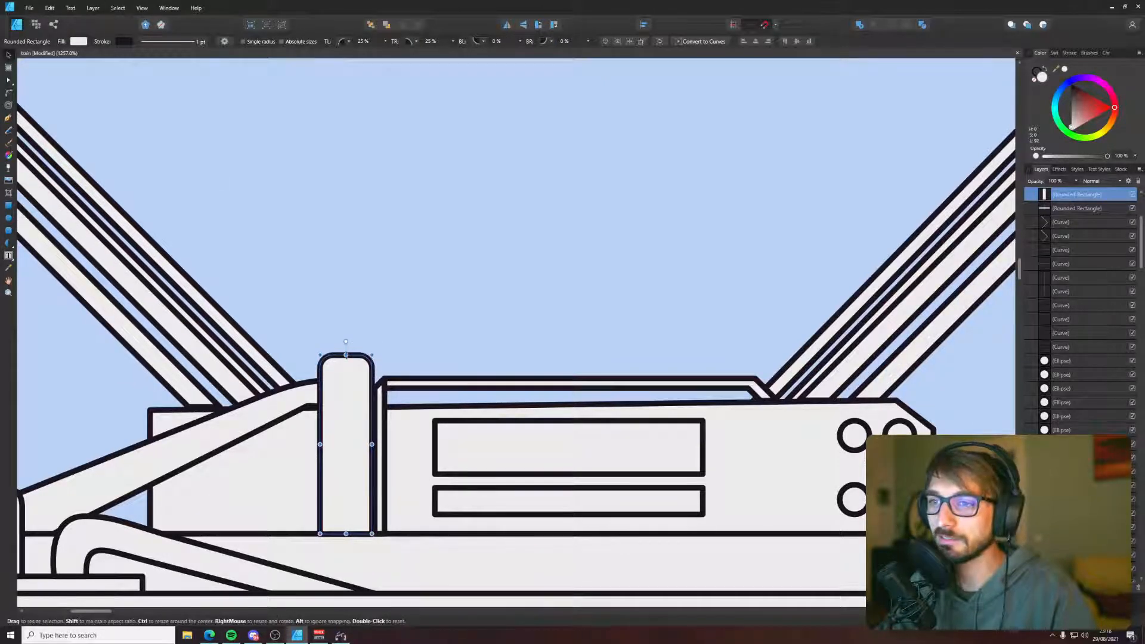
{"action": "left_click", "coordinate": [455, 338]}
- Draw a curved line across the post's lower part and repeat it along the full height as coil stripes, trimming the lowest at the base
{"action": "key", "text": "p"}
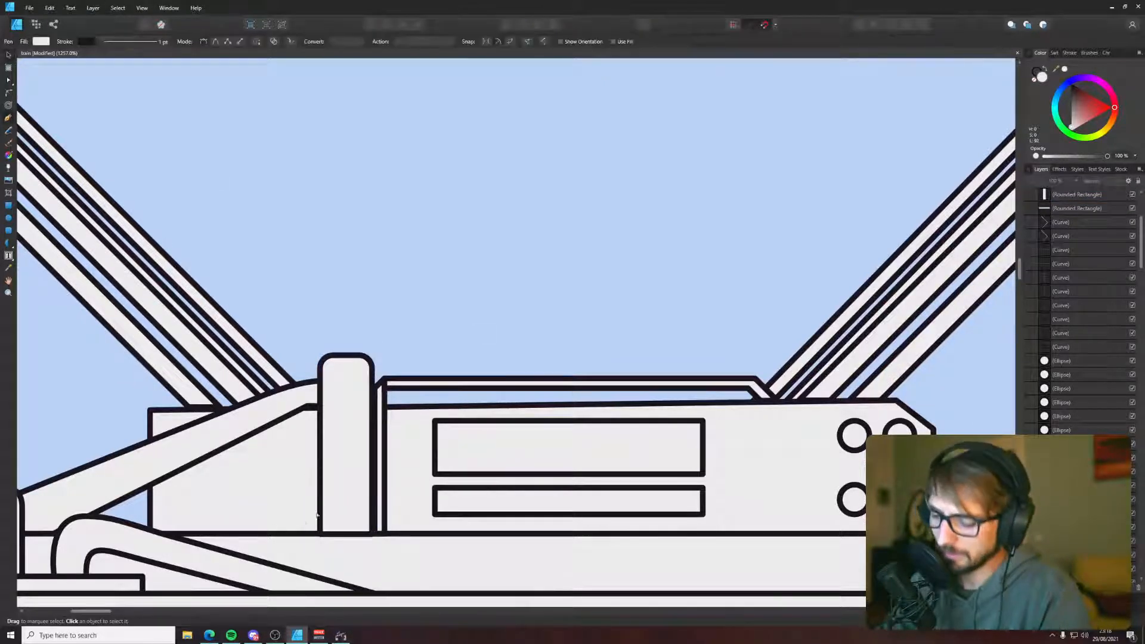
{"action": "scroll", "coordinate": [319, 515], "scroll_direction": "up", "scroll_amount": 2}
{"action": "left_click_drag", "start_coordinate": [403, 481], "coordinate": [426, 449]}
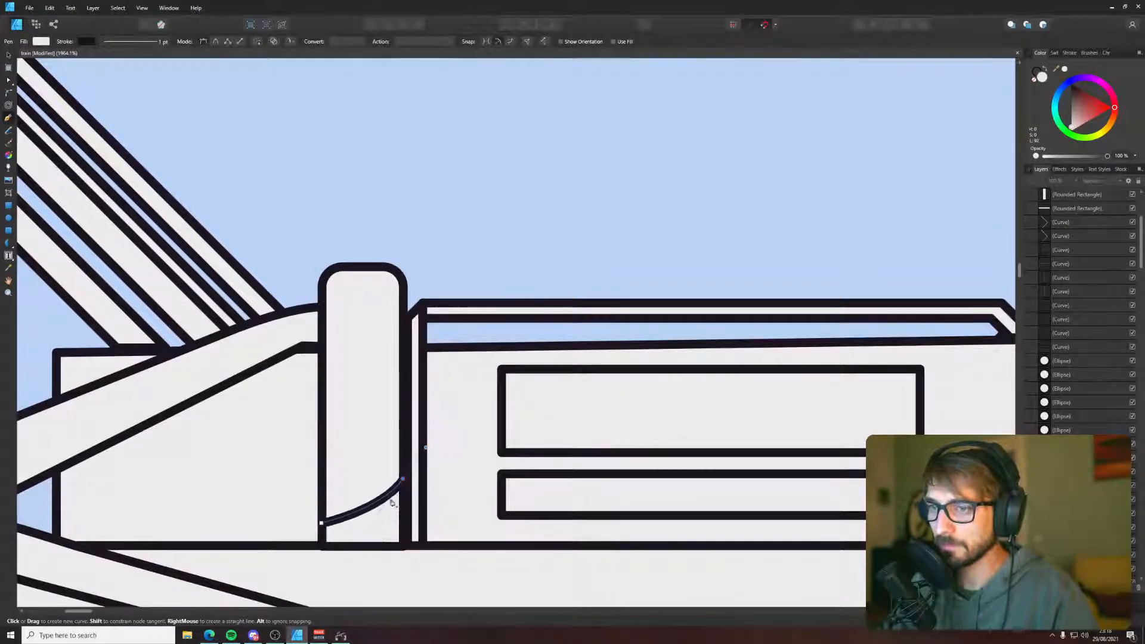
{"action": "key", "text": "v"}
{"action": "left_click_drag", "start_coordinate": [394, 494], "coordinate": [388, 294]}
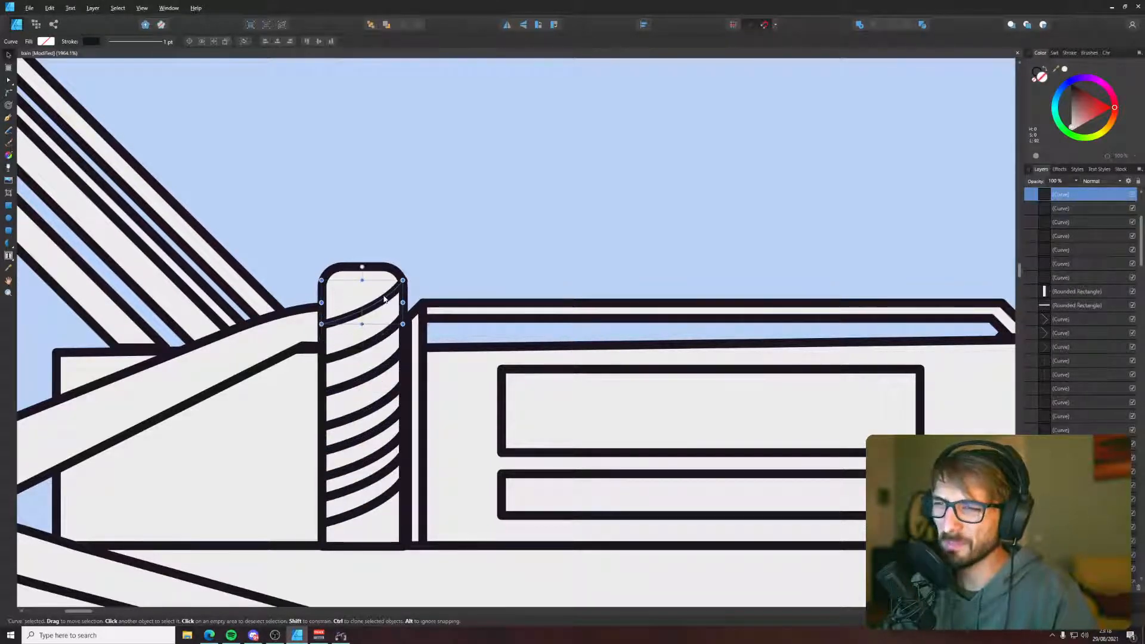
{"action": "mouse_move", "coordinate": [394, 498]}
{"action": "left_mouse_down"}
{"action": "mouse_move", "coordinate": [388, 528]}
{"action": "mouse_move", "coordinate": [345, 573]}
{"action": "left_mouse_up"}
{"action": "key", "text": "a"}
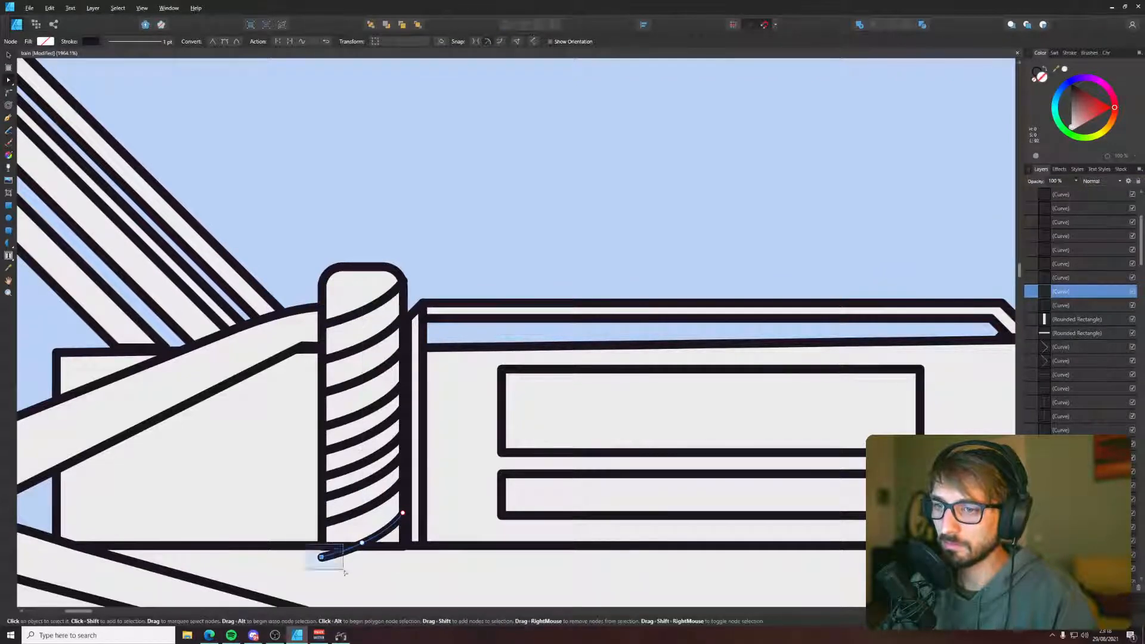
{"action": "scroll", "coordinate": [344, 560], "scroll_direction": "down", "scroll_amount": 5}
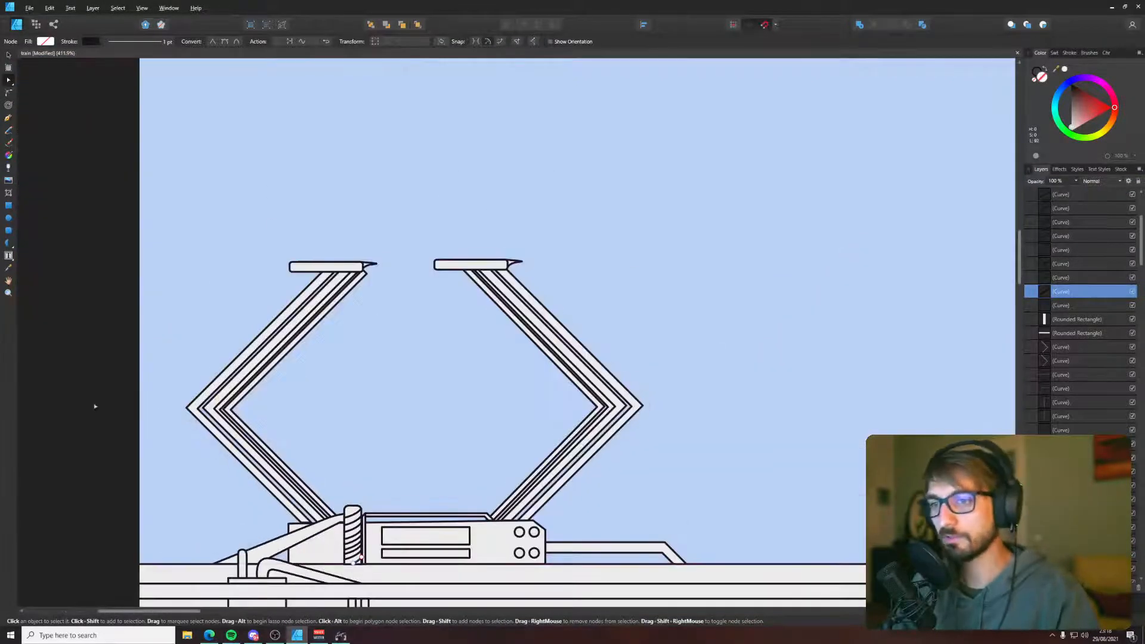
- Duplicate the post with its coil stripes and place the copy at the front end of the base housing
{"action": "left_click_drag", "start_coordinate": [111, 442], "coordinate": [368, 569]}
{"action": "scroll", "coordinate": [368, 570], "scroll_direction": "up", "scroll_amount": 1}
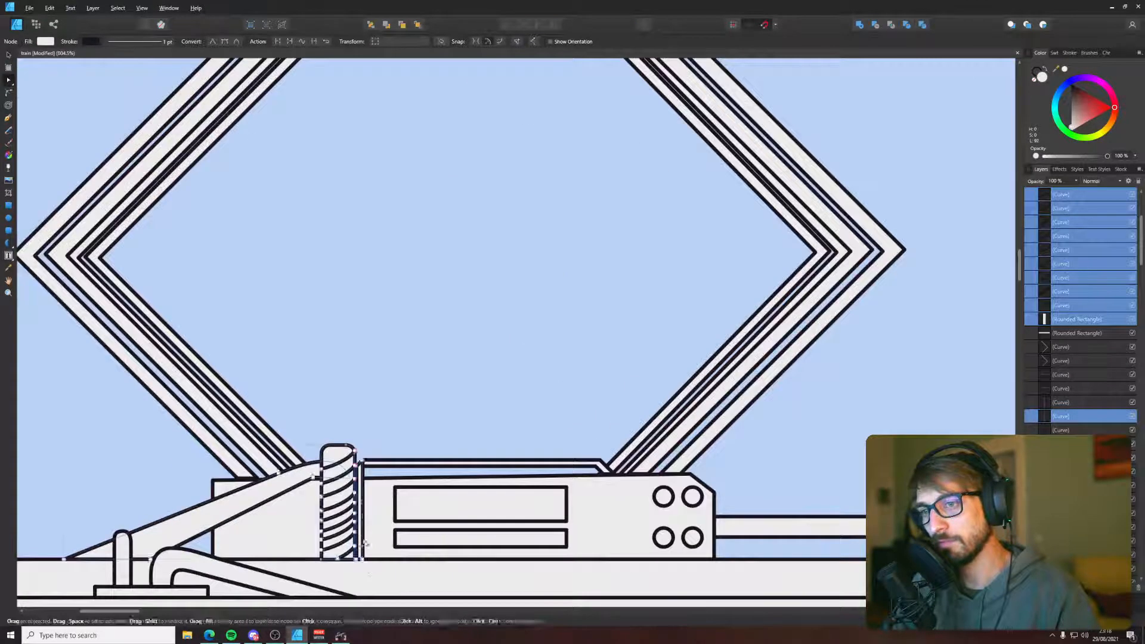
{"action": "left_click", "coordinate": [310, 483], "text": "shift"}
{"action": "mouse_move", "coordinate": [339, 495]}
{"action": "left_mouse_down"}
{"action": "mouse_move", "coordinate": [614, 504]}
{"action": "mouse_move", "coordinate": [197, 456]}
{"action": "left_mouse_up"}
{"action": "scroll", "coordinate": [614, 504], "scroll_direction": "down", "scroll_amount": 3}
{"action": "scroll", "coordinate": [576, 508], "scroll_direction": "down", "scroll_amount": 2}
{"action": "scroll", "coordinate": [190, 453], "scroll_direction": "up", "scroll_amount": 4}
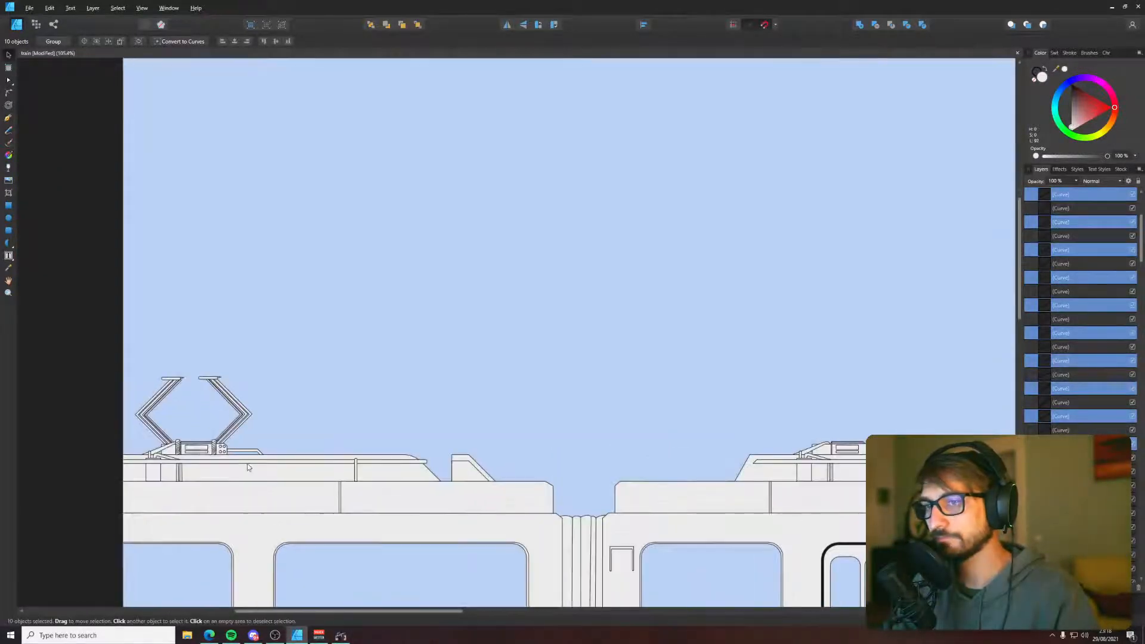
- Replace the front car's roof equipment with a copy of the rear car's complete roof equipment, including the pantograph
{"action": "scroll", "coordinate": [210, 447], "scroll_direction": "down", "scroll_amount": 6}
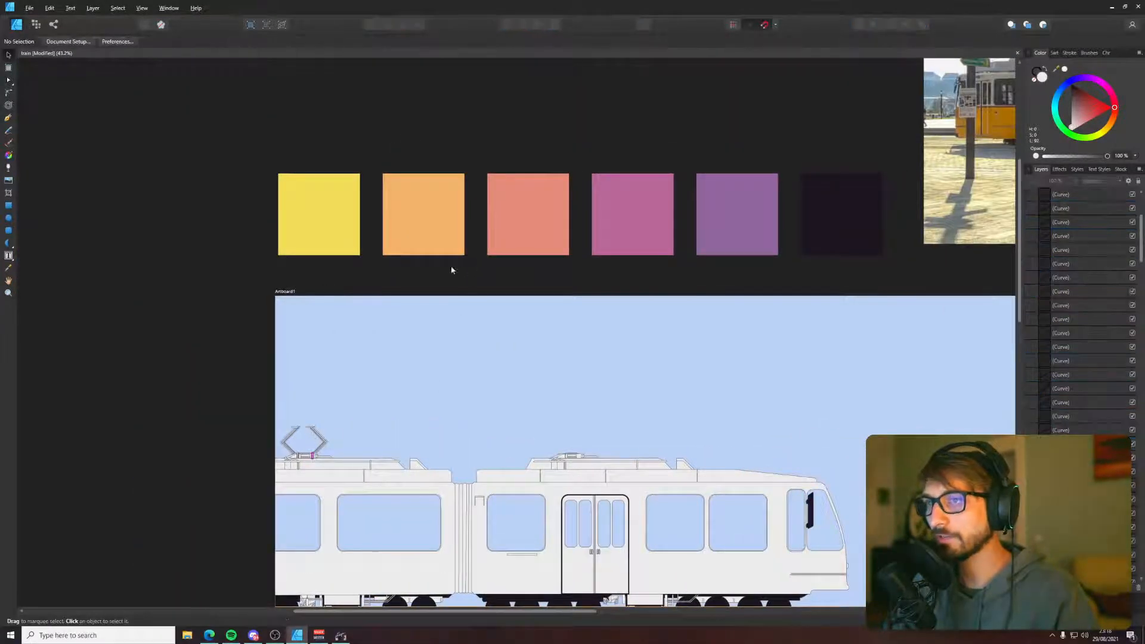
{"action": "left_click_drag", "start_coordinate": [450, 266], "coordinate": [739, 484]}
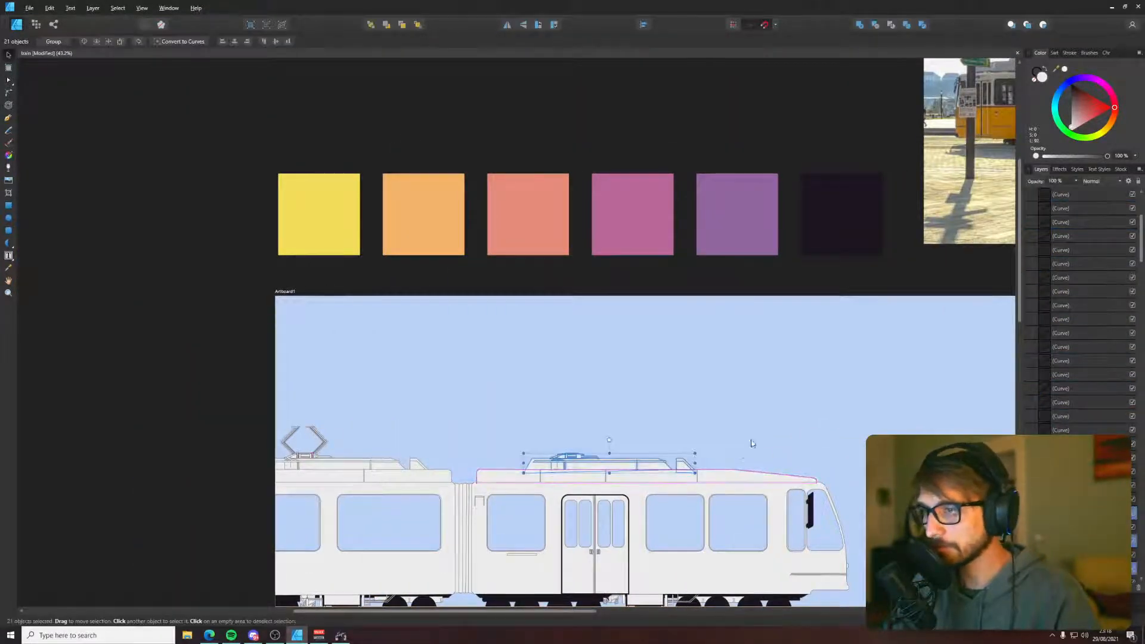
{"action": "left_click_drag", "start_coordinate": [181, 286], "coordinate": [467, 479]}
{"action": "left_click_drag", "start_coordinate": [319, 472], "coordinate": [594, 476]}
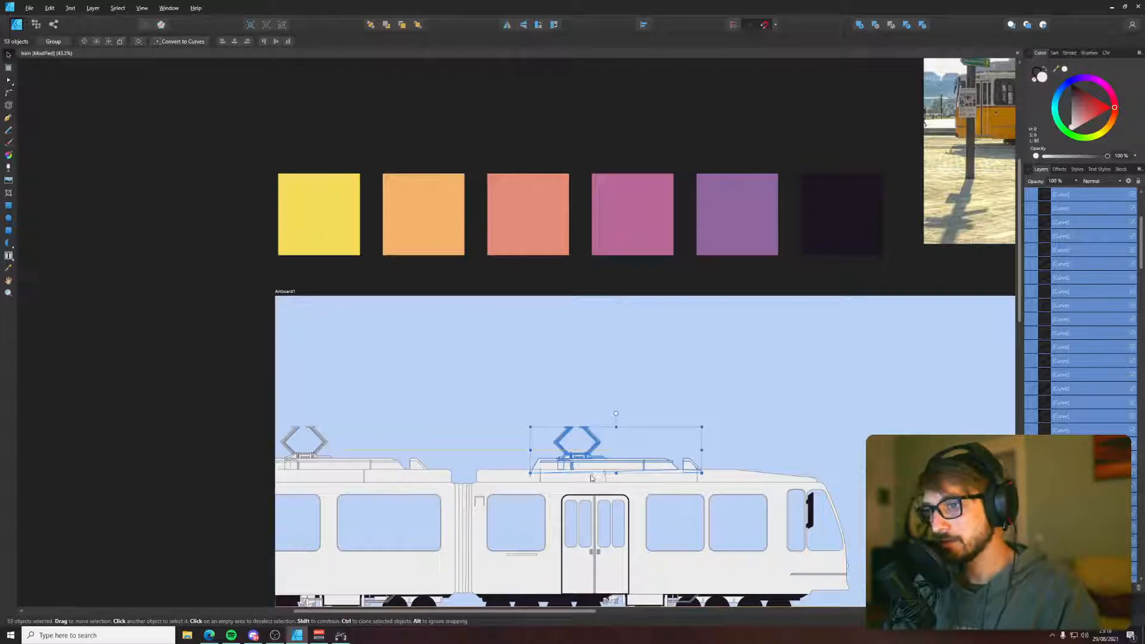
{"action": "left_click", "coordinate": [179, 440]}
{"action": "scroll", "coordinate": [193, 439], "scroll_direction": "down", "scroll_amount": 2}
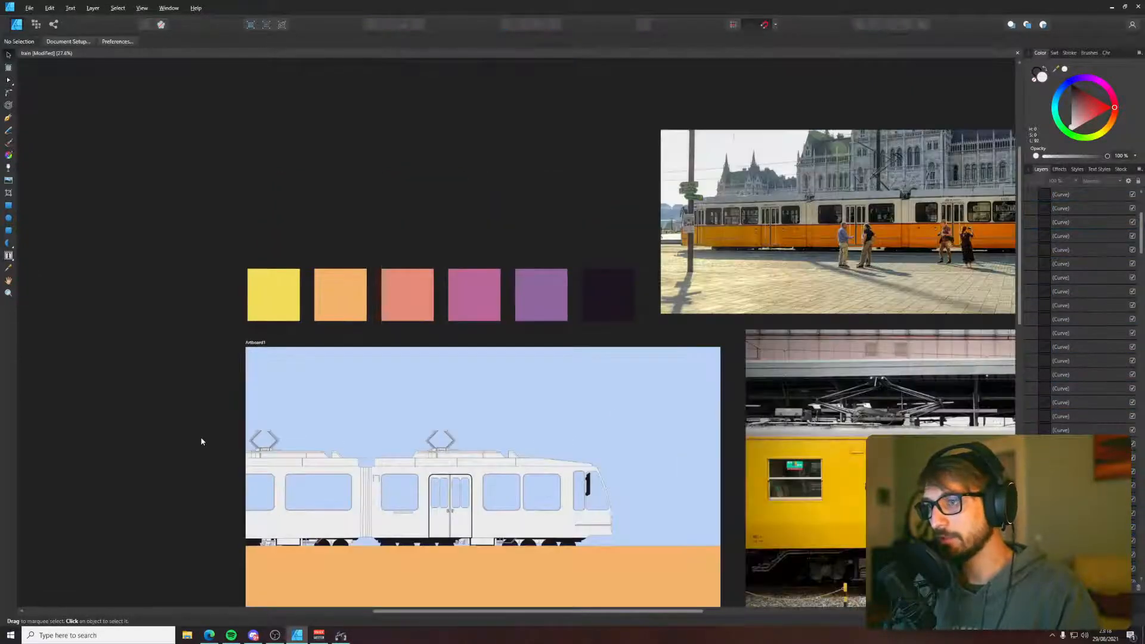
{"action": "scroll", "coordinate": [505, 446], "scroll_direction": "up", "scroll_amount": 3}
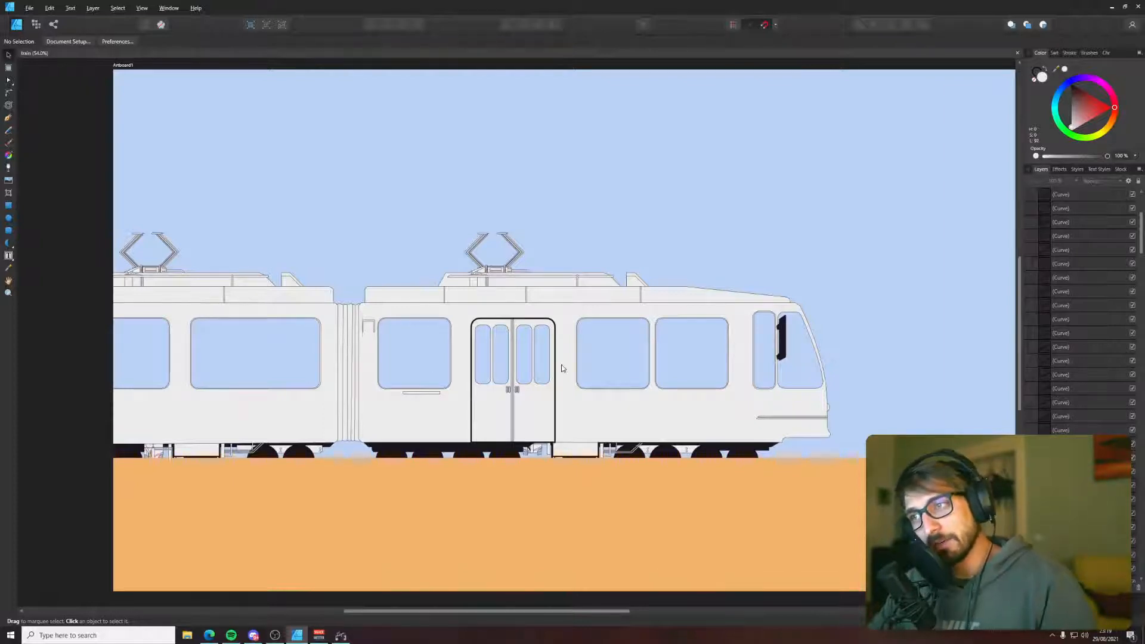
{"action": "scroll", "coordinate": [564, 365], "scroll_direction": "down", "scroll_amount": 2}
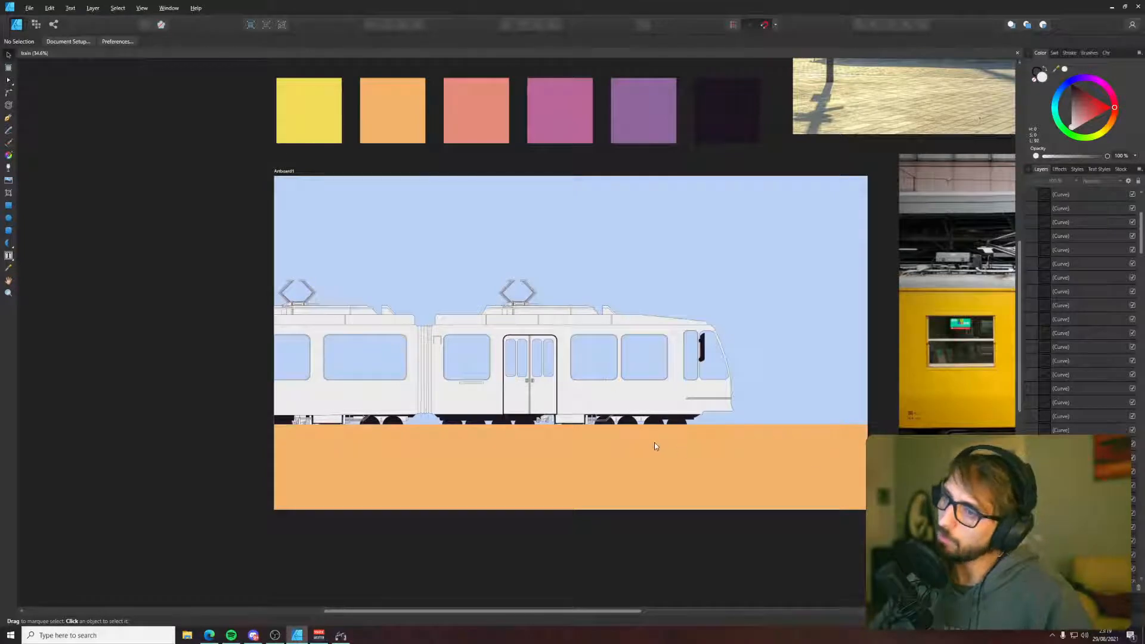
{"action": "scroll", "coordinate": [654, 442], "scroll_direction": "down", "scroll_amount": 1}
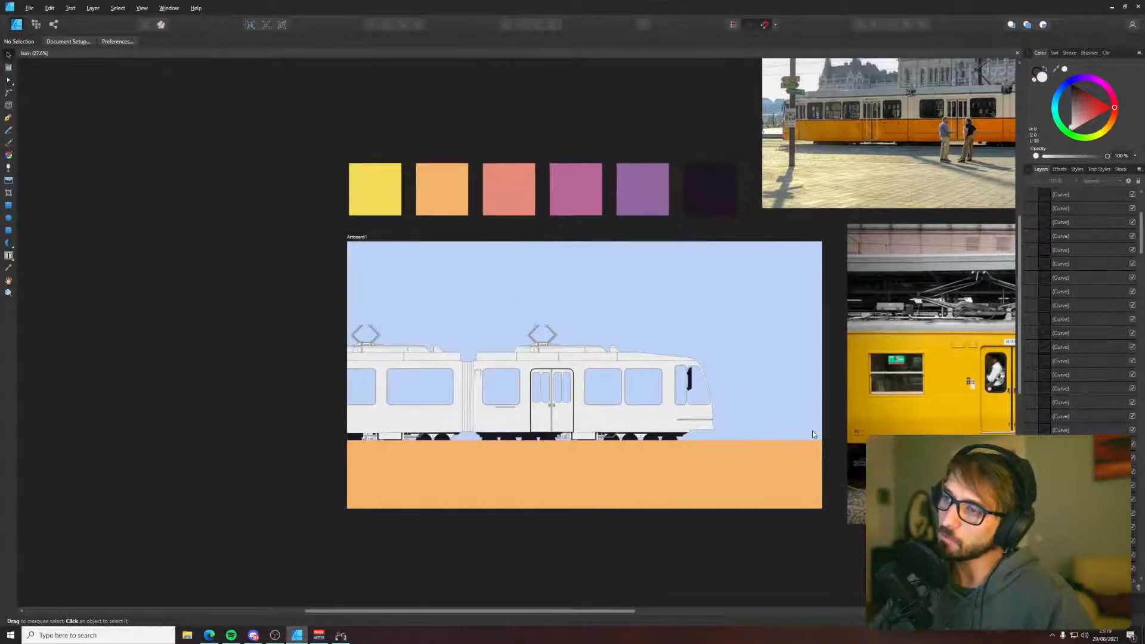
{"action": "scroll", "coordinate": [812, 432], "scroll_direction": "up", "scroll_amount": 3}
{"action": "scroll", "coordinate": [812, 431], "scroll_direction": "up", "scroll_amount": 1}
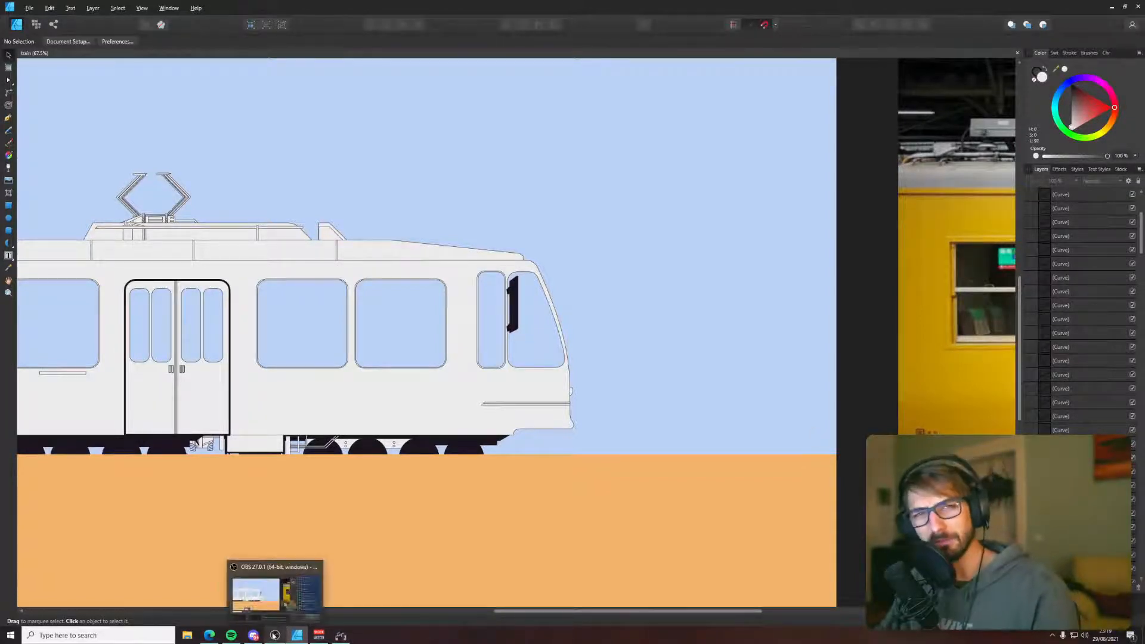
- Fill the two striped coil springs beneath the front car with off-white
{"action": "left_click", "coordinate": [281, 502]}
{"action": "scroll", "coordinate": [310, 489], "scroll_direction": "up", "scroll_amount": 8}
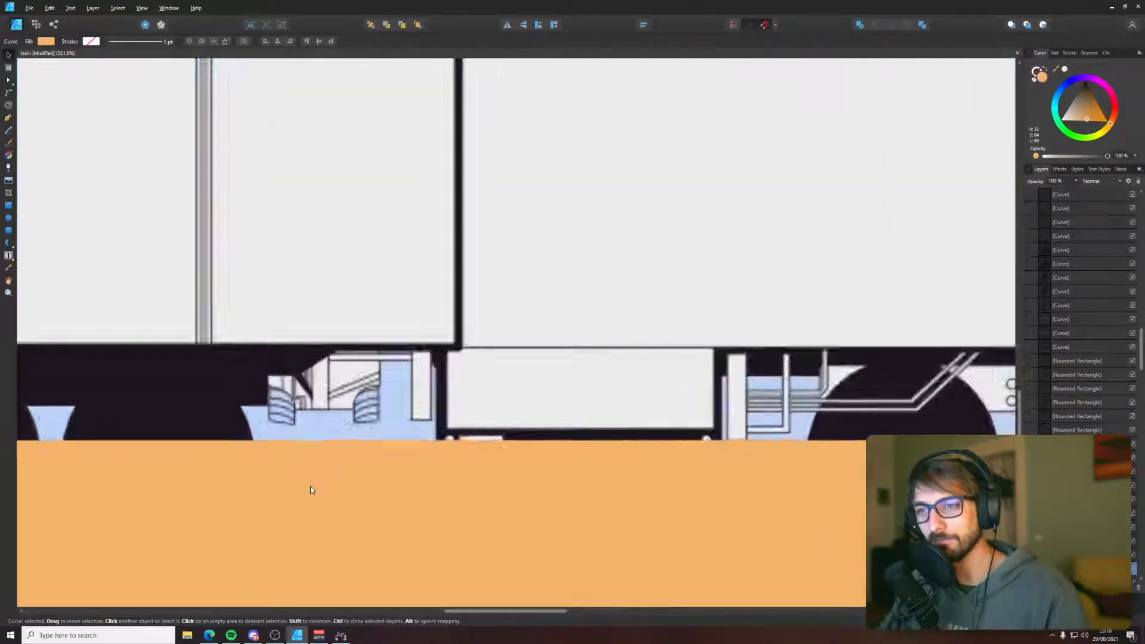
{"action": "left_click", "coordinate": [380, 416]}
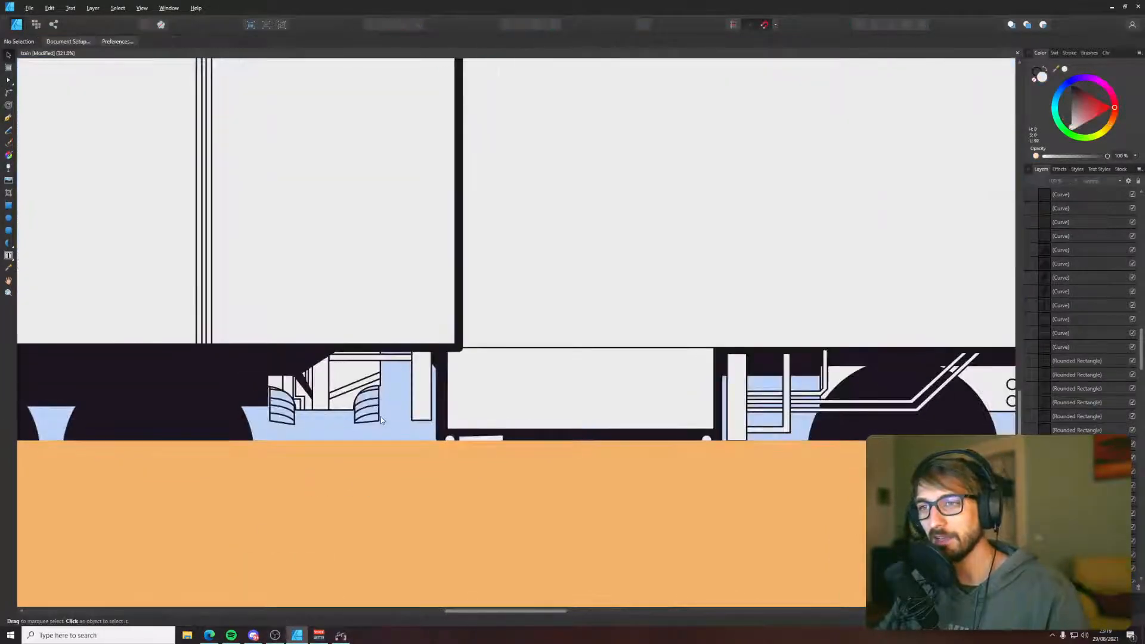
{"action": "left_click", "coordinate": [290, 425], "text": "shift"}
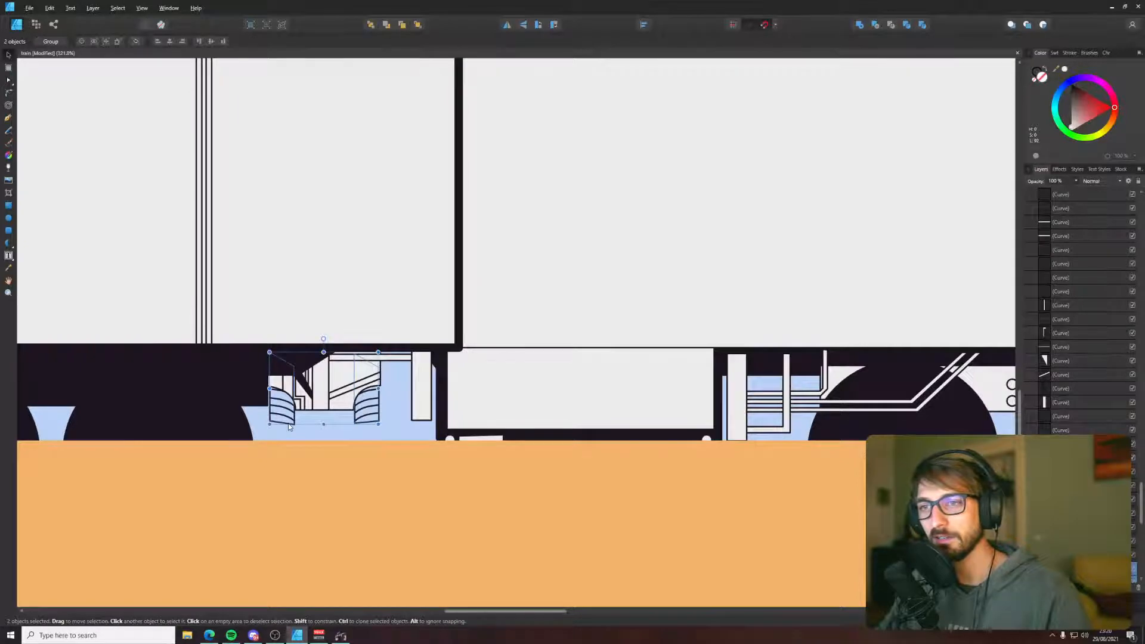
{"action": "key", "text": "shift+x"}
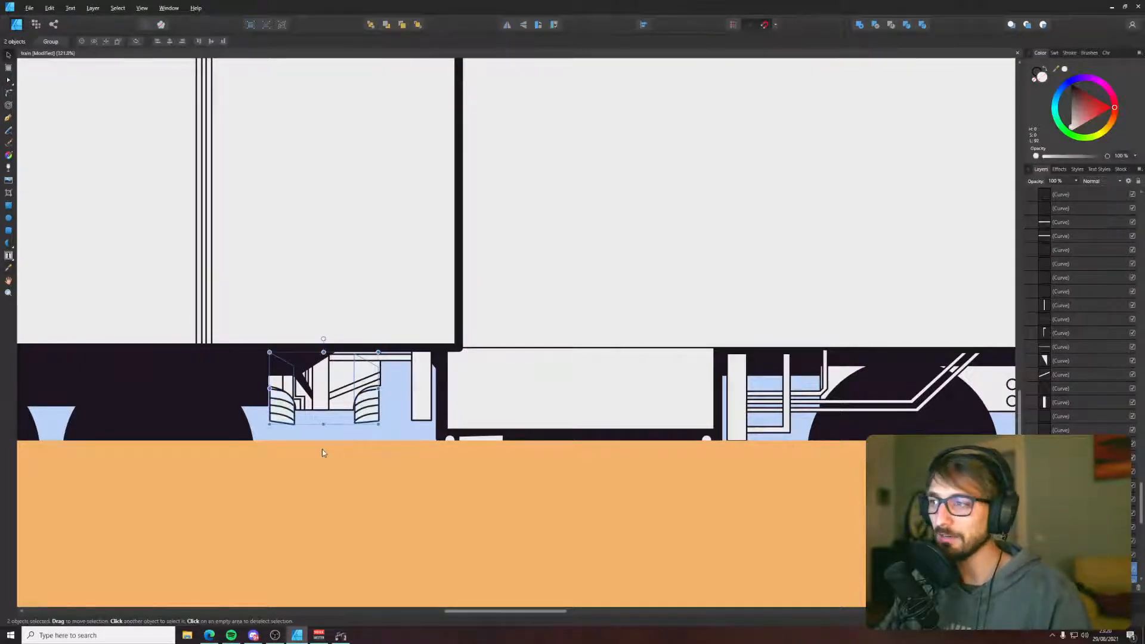
- Fill the two matching coil springs beneath the rear car with the same off-white and save the document
{"action": "scroll", "coordinate": [327, 450], "scroll_direction": "down", "scroll_amount": 5}
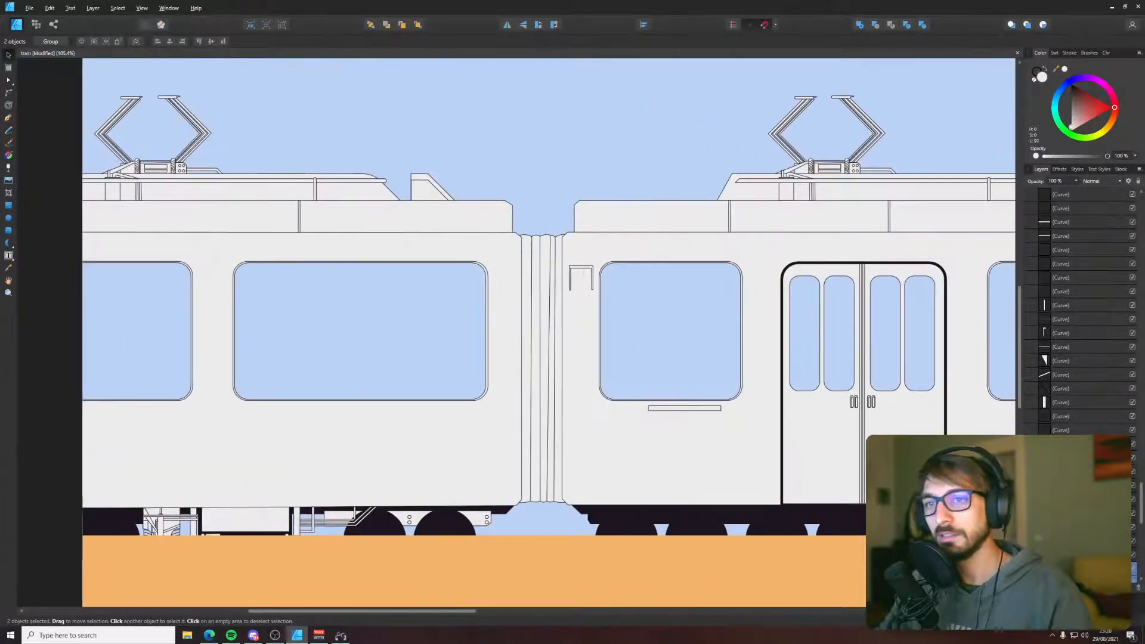
{"action": "scroll", "coordinate": [251, 363], "scroll_direction": "up", "scroll_amount": 5}
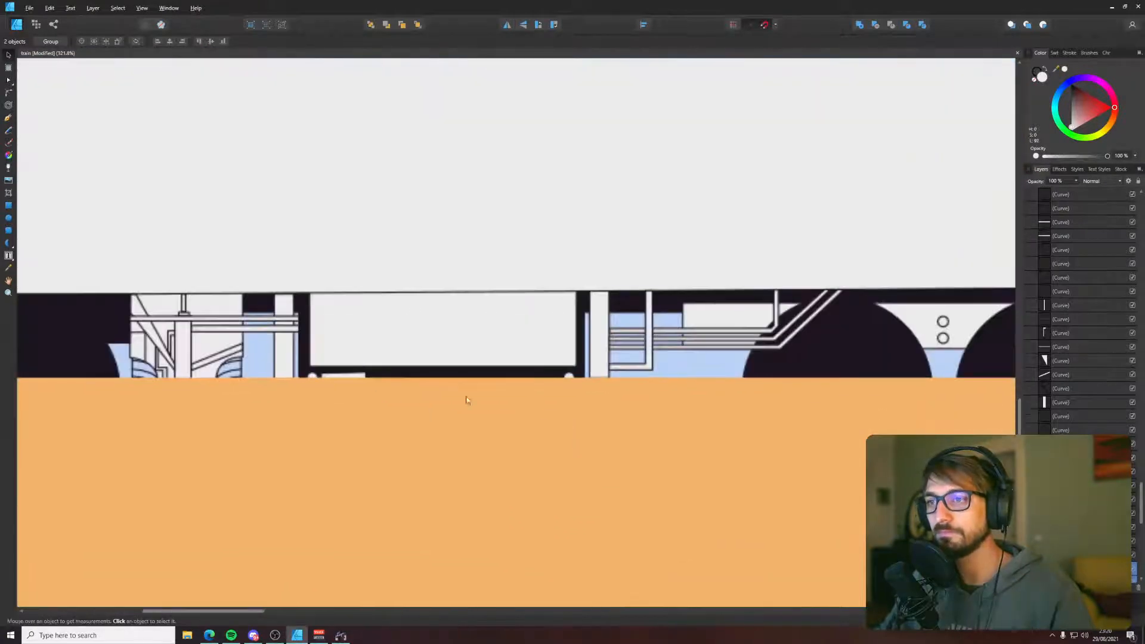
{"action": "left_click", "coordinate": [230, 365]}
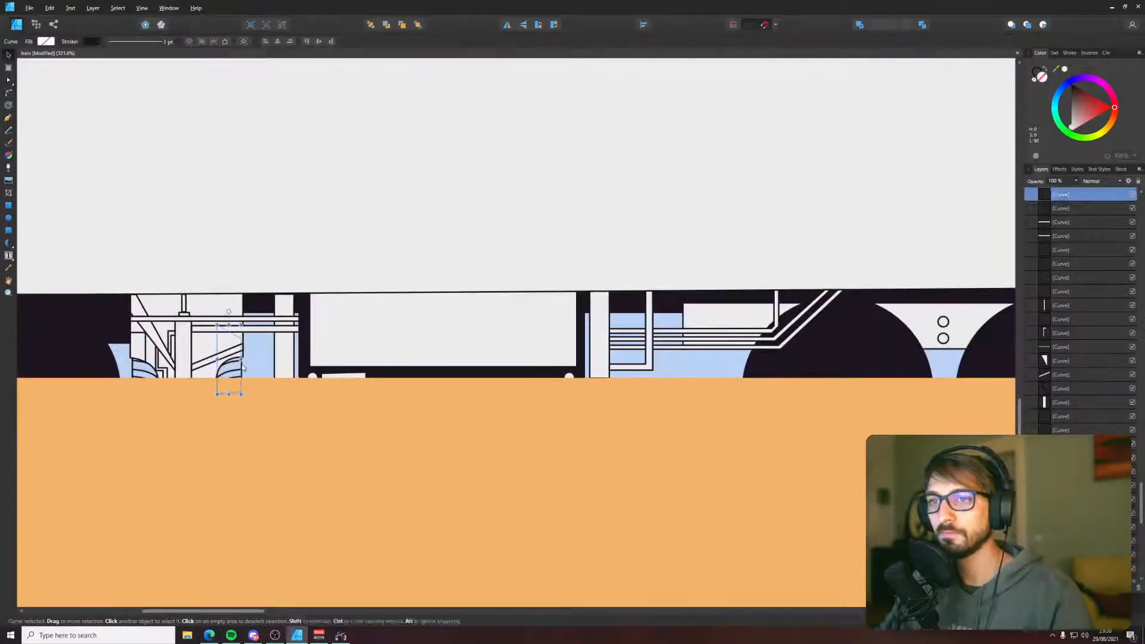
{"action": "left_click", "coordinate": [134, 367], "text": "shift"}
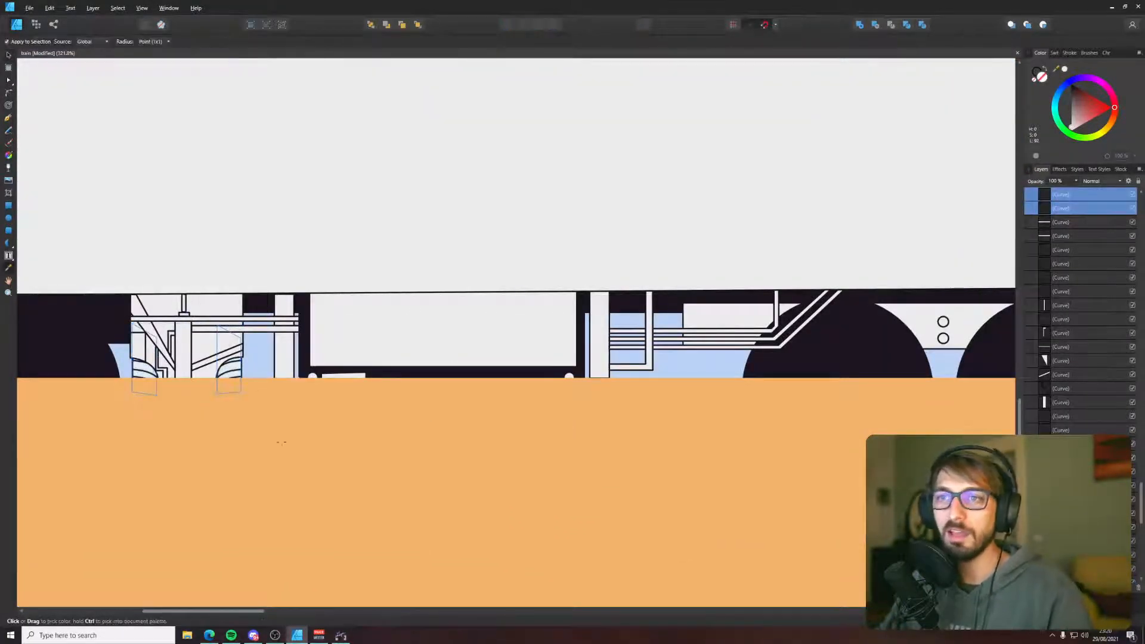
{"action": "scroll", "coordinate": [284, 449], "scroll_direction": "down", "scroll_amount": 5}
{"action": "left_click", "coordinate": [396, 478]}
{"action": "scroll", "coordinate": [447, 434], "scroll_direction": "right", "scroll_amount": 4}
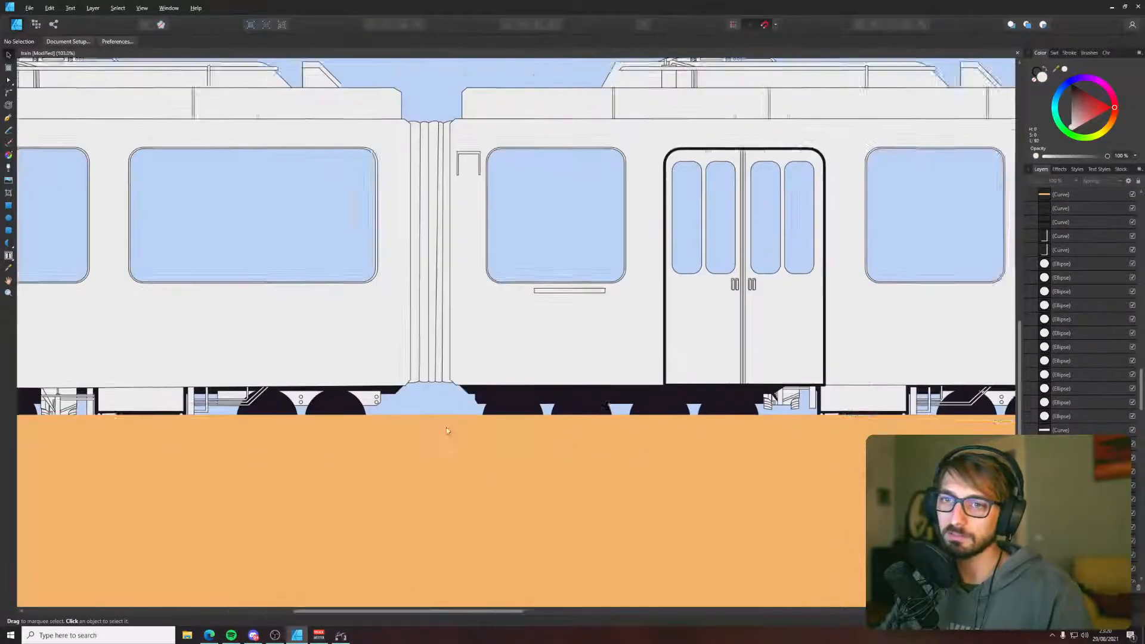
{"action": "scroll", "coordinate": [415, 446], "scroll_direction": "down", "scroll_amount": 3}
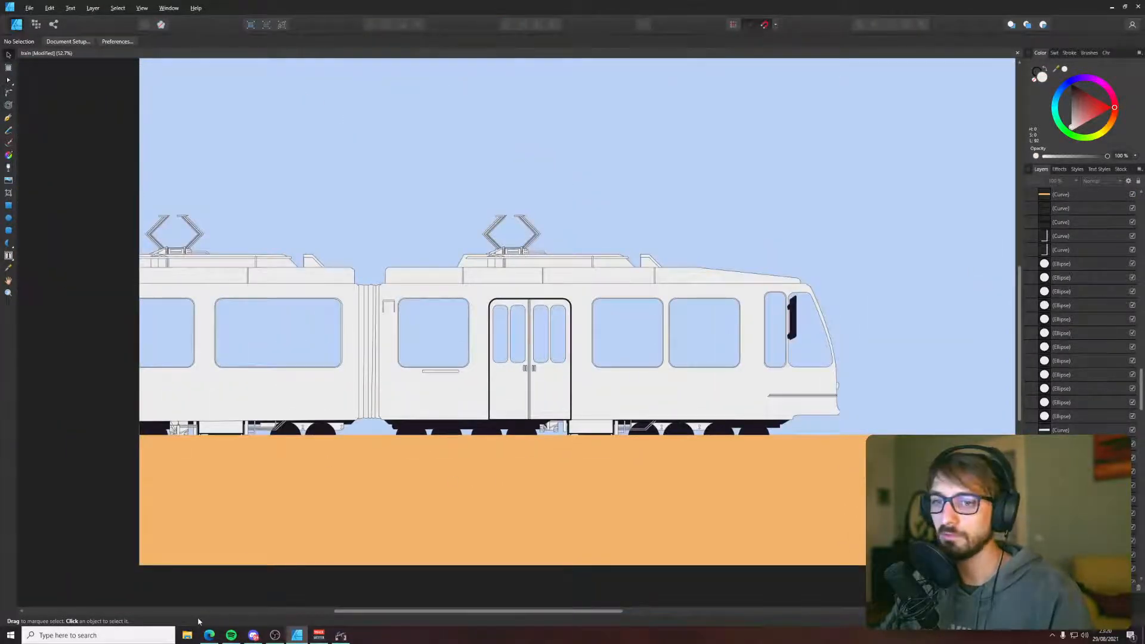
{"action": "key", "text": "ctrl+s"}
- Switch to File Explorer, view scene.gif from the Posters > Pixel art folder in Photos, and return to the train illustration
{"action": "left_click", "coordinate": [187, 635]}
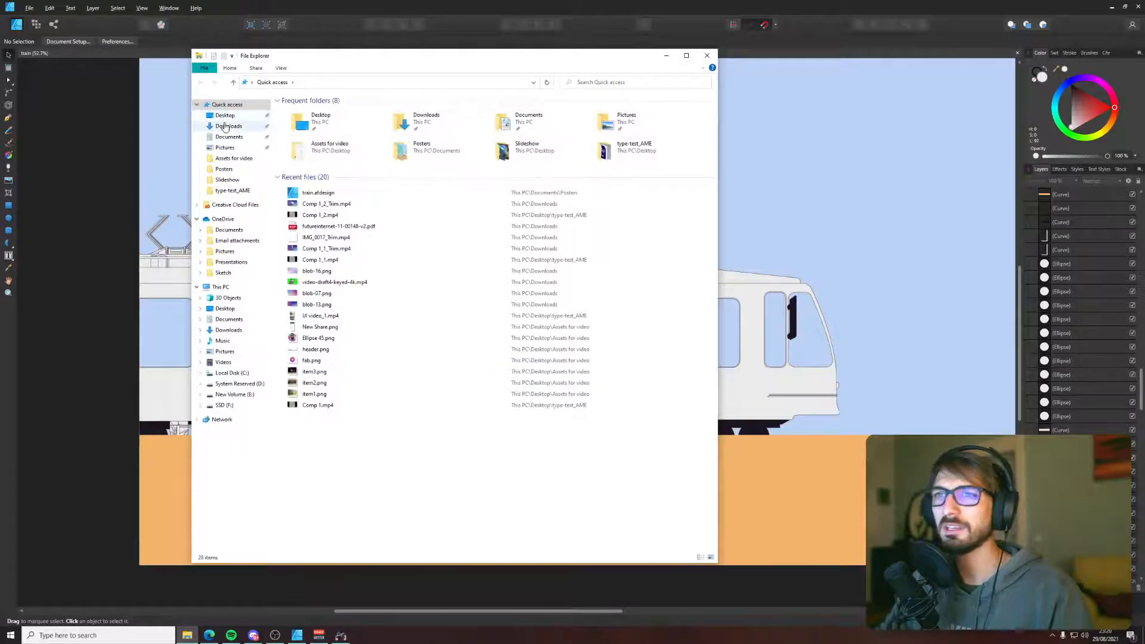
{"action": "left_click", "coordinate": [224, 169]}
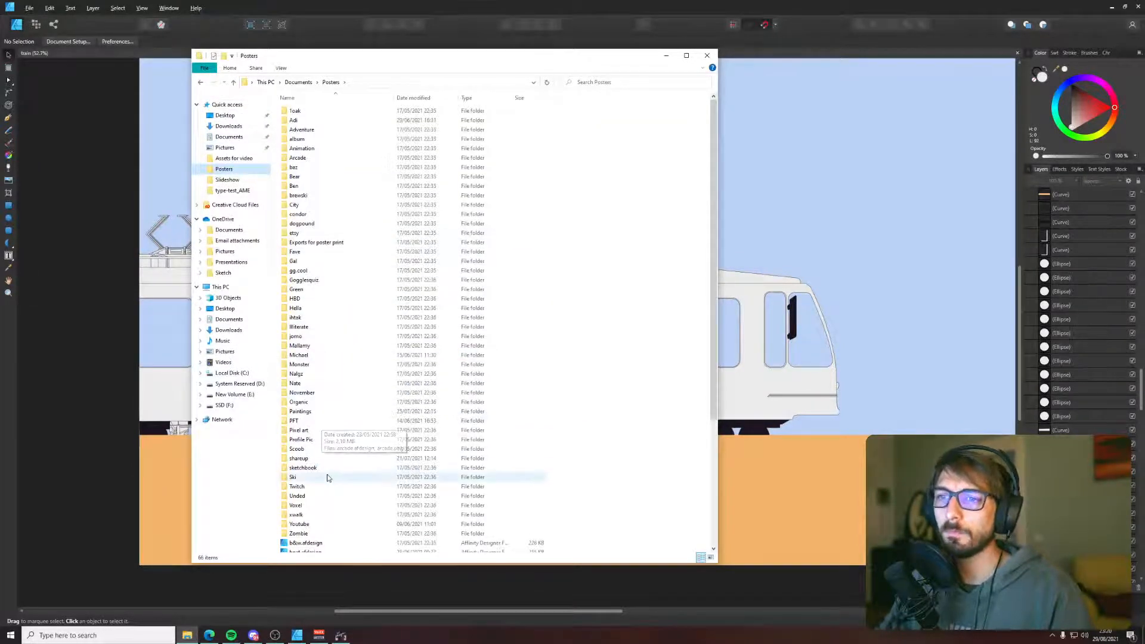
{"action": "double_click", "coordinate": [341, 430]}
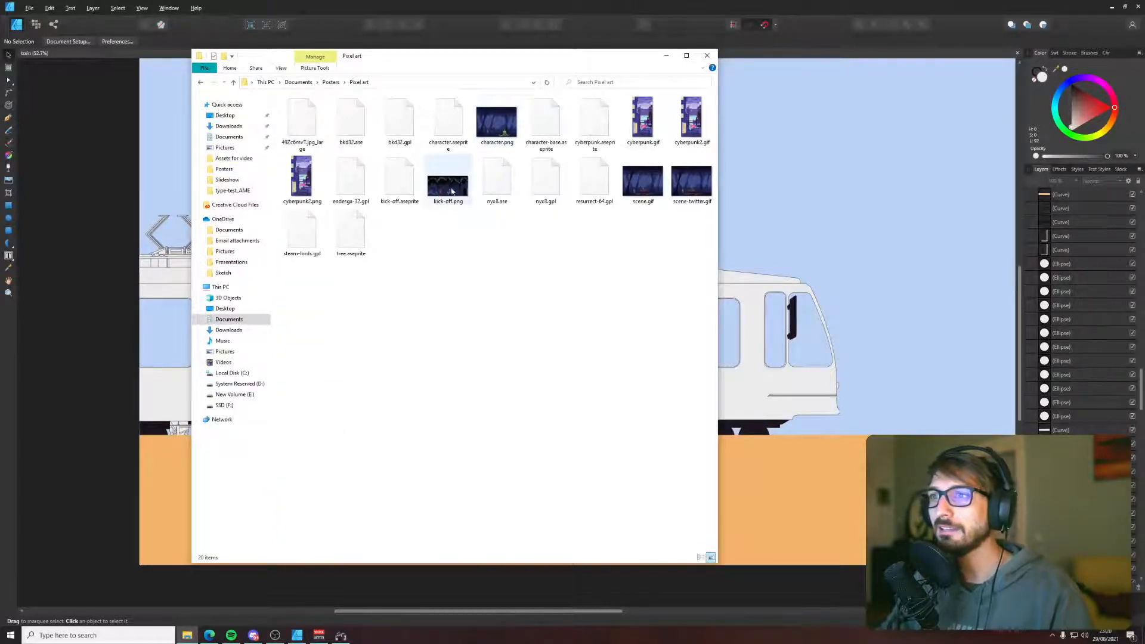
{"action": "left_click", "coordinate": [497, 125]}
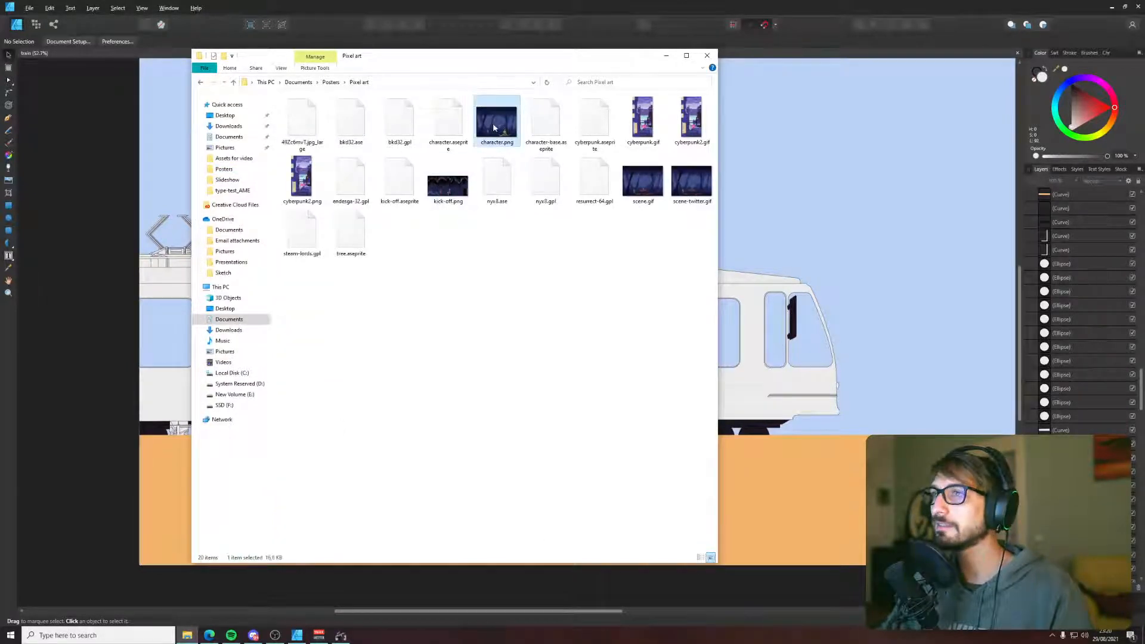
{"action": "double_click", "coordinate": [653, 183]}
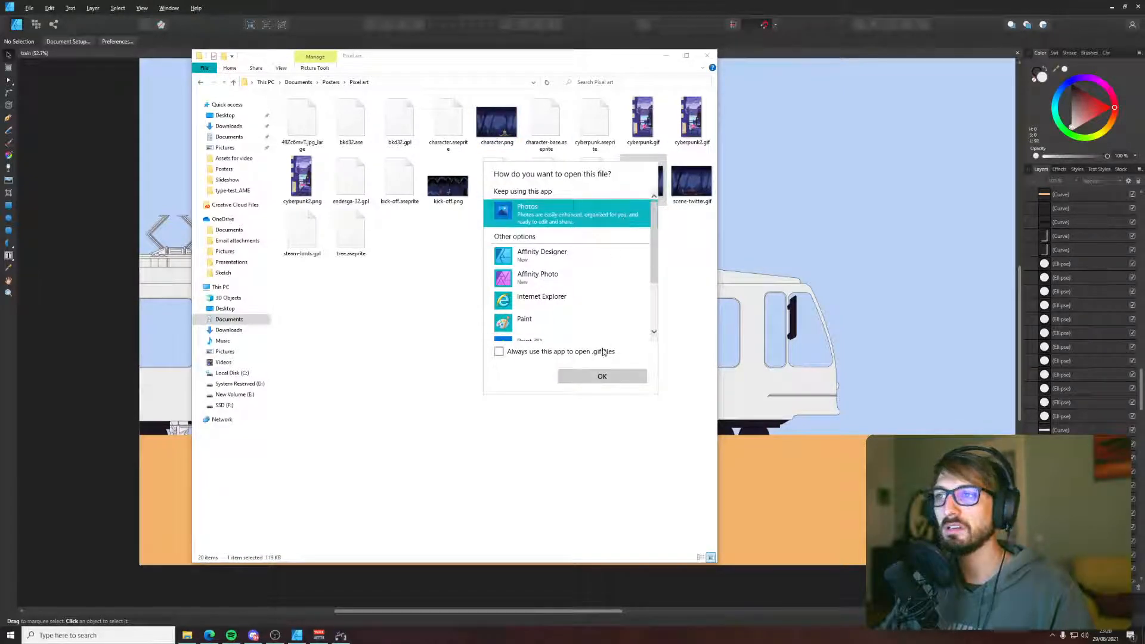
{"action": "left_click", "coordinate": [602, 376]}
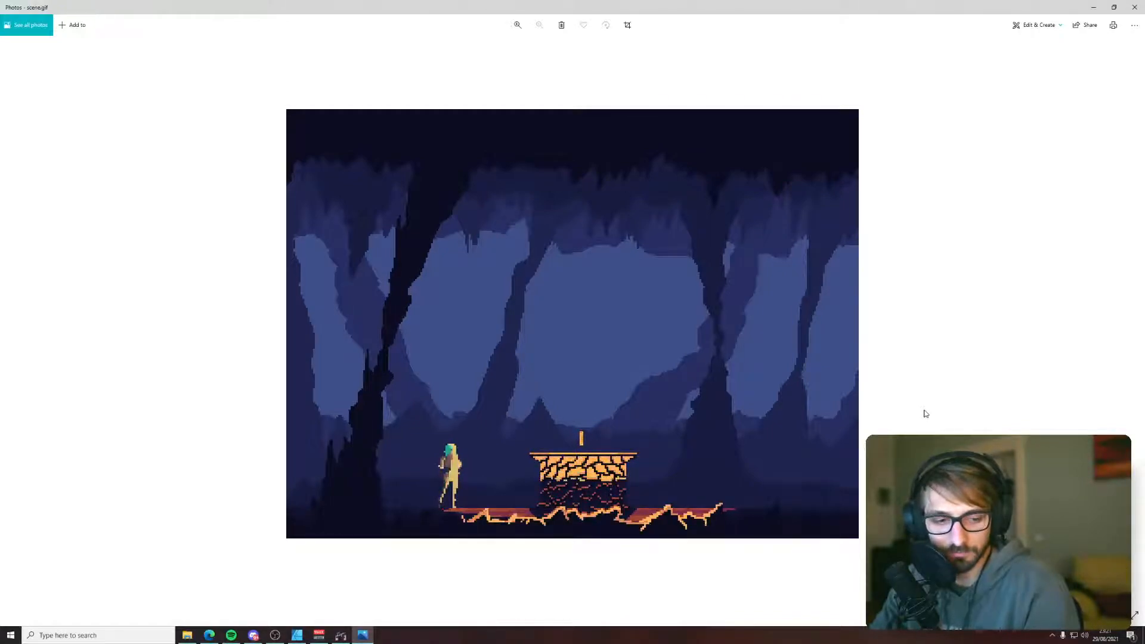
{"action": "left_click", "coordinate": [1134, 6]}
{"action": "left_click", "coordinate": [370, 4]}
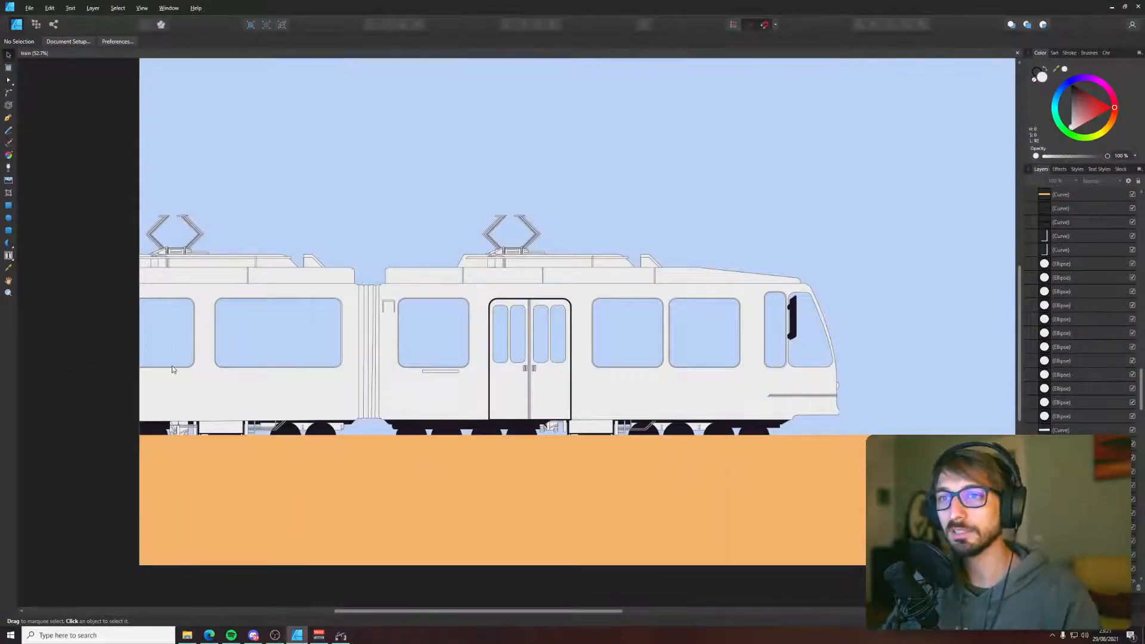
- Duplicate the rounded outline of the rear car's cut-off window, enlarge it slightly and shift the copy up and toward the front
{"action": "scroll", "coordinate": [142, 353], "scroll_direction": "up", "scroll_amount": 2}
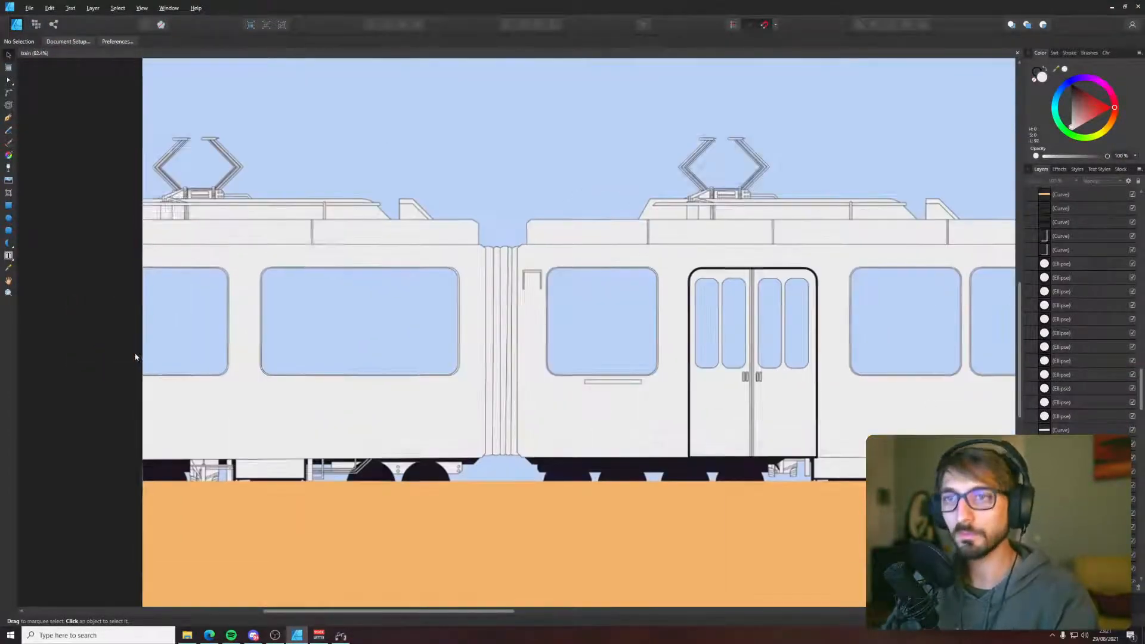
{"action": "scroll", "coordinate": [123, 266], "scroll_direction": "up", "scroll_amount": 2}
{"action": "left_click", "coordinate": [240, 268]}
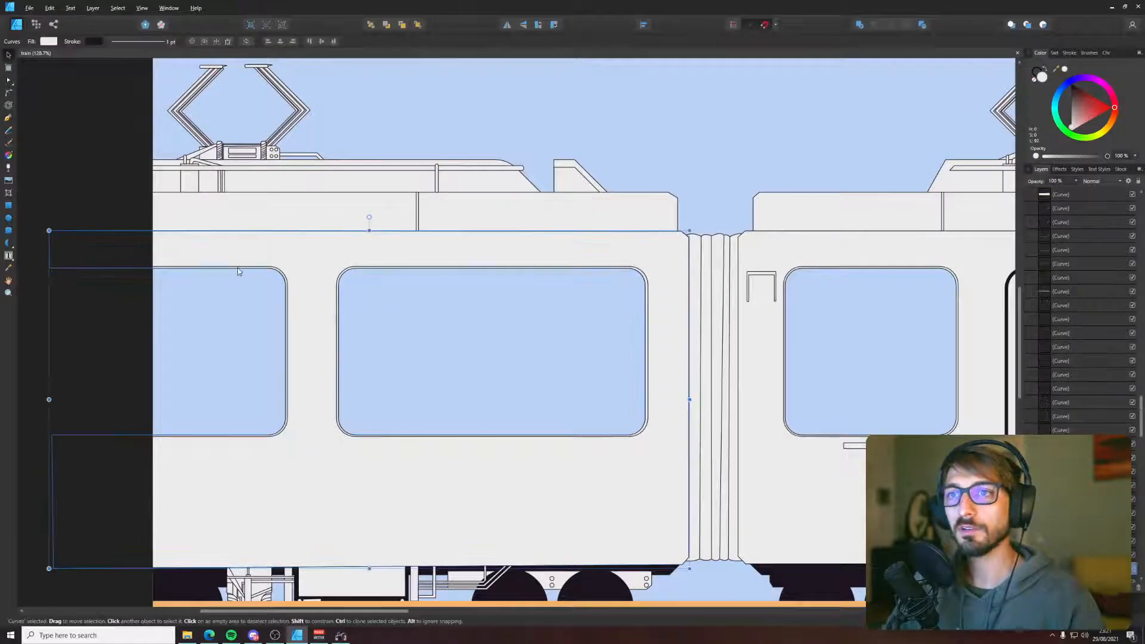
{"action": "left_click", "coordinate": [278, 271]}
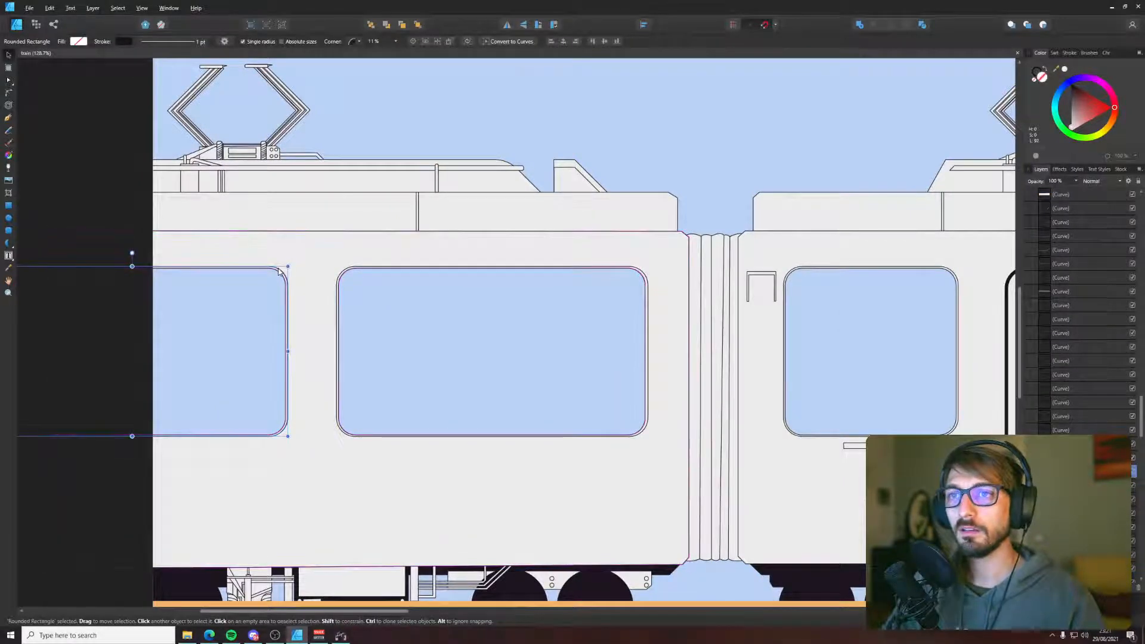
{"action": "mouse_move", "coordinate": [287, 436]}
{"action": "left_mouse_down"}
{"action": "mouse_move", "coordinate": [268, 419]}
{"action": "mouse_move", "coordinate": [286, 428]}
{"action": "left_mouse_up"}
{"action": "left_click_drag", "start_coordinate": [287, 267], "coordinate": [302, 250]}
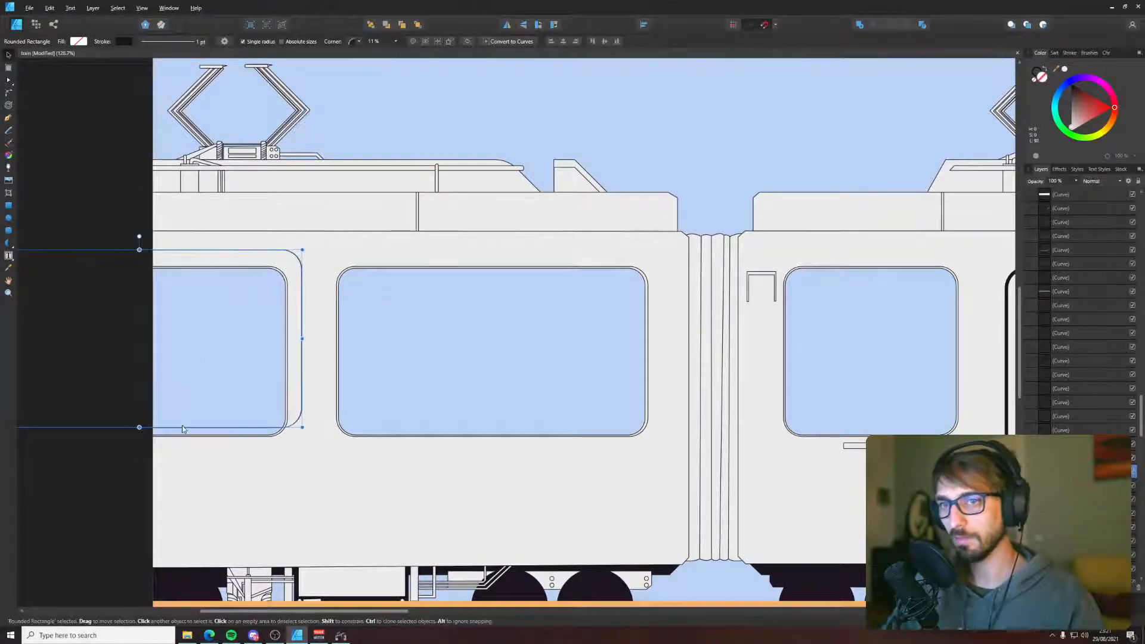
{"action": "left_click_drag", "start_coordinate": [183, 428], "coordinate": [209, 423]}
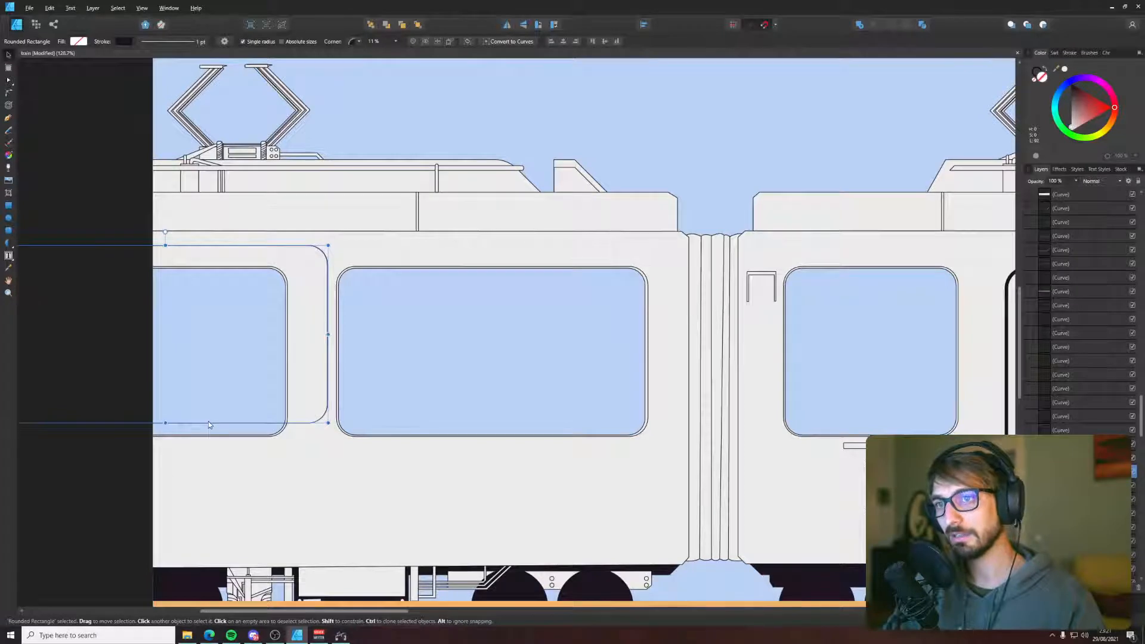
- Stretch the copied outline across both rear-car windows and reduce it to a low band starting just above their lower edges
{"action": "scroll", "coordinate": [209, 421], "scroll_direction": "down", "scroll_amount": 4}
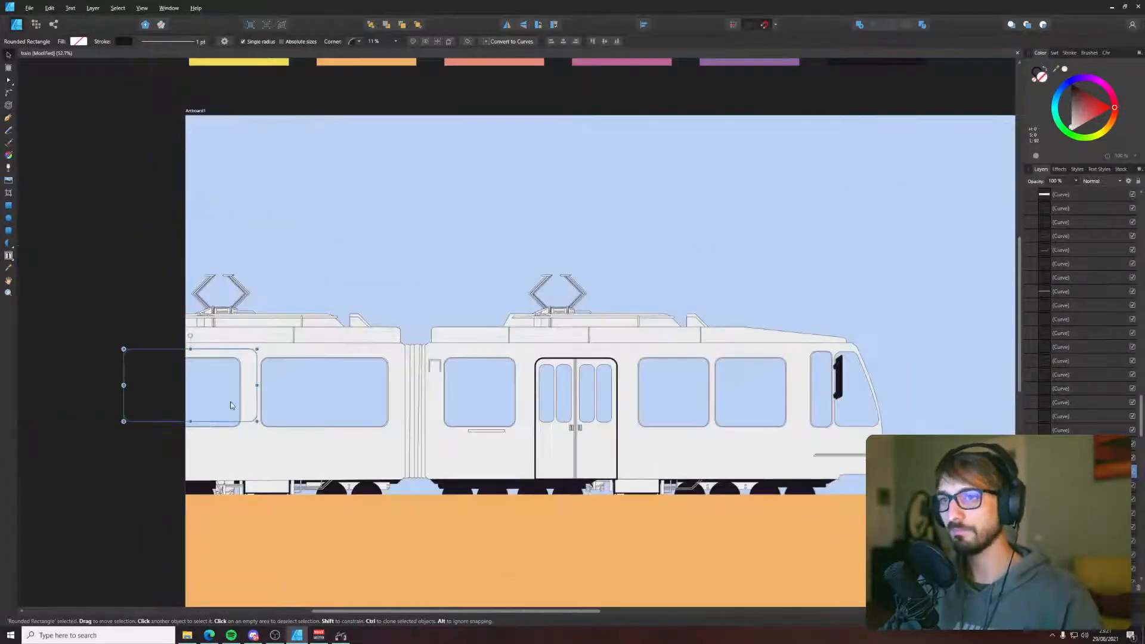
{"action": "left_click_drag", "start_coordinate": [257, 385], "coordinate": [396, 385]}
{"action": "scroll", "coordinate": [349, 431], "scroll_direction": "up", "scroll_amount": 3}
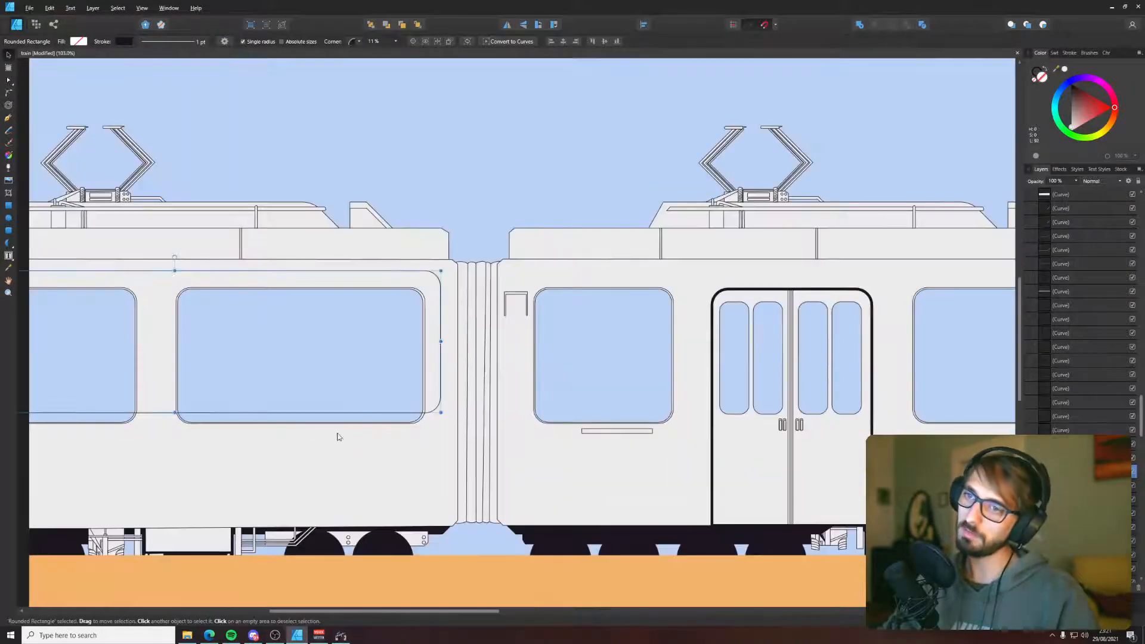
{"action": "left_click_drag", "start_coordinate": [174, 412], "coordinate": [175, 408]}
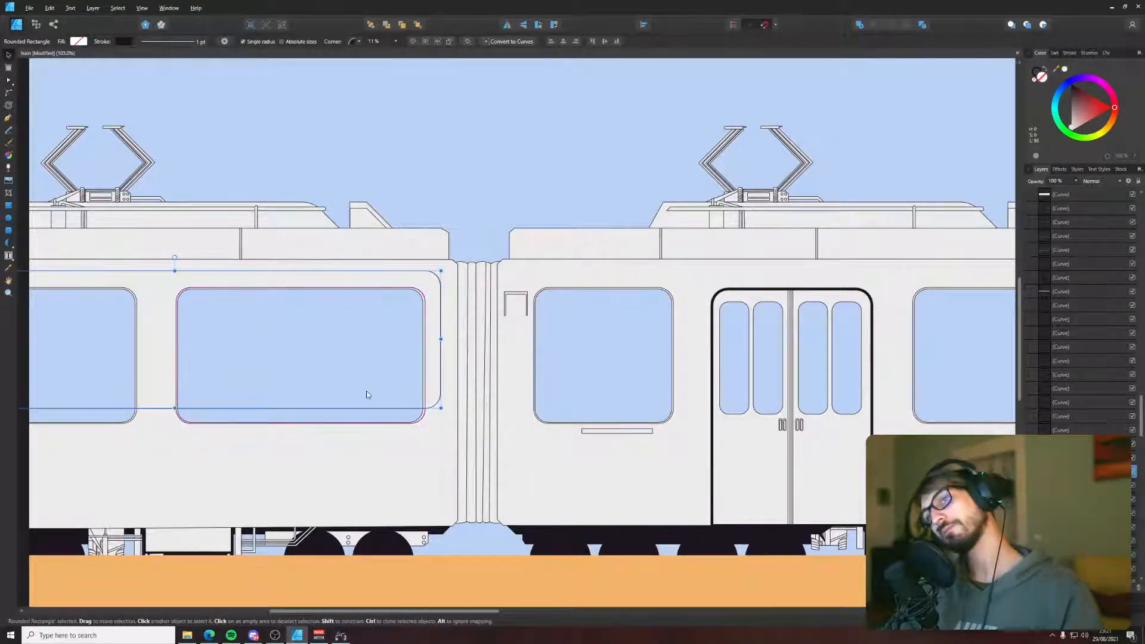
{"action": "left_click_drag", "start_coordinate": [365, 396], "coordinate": [588, 369]}
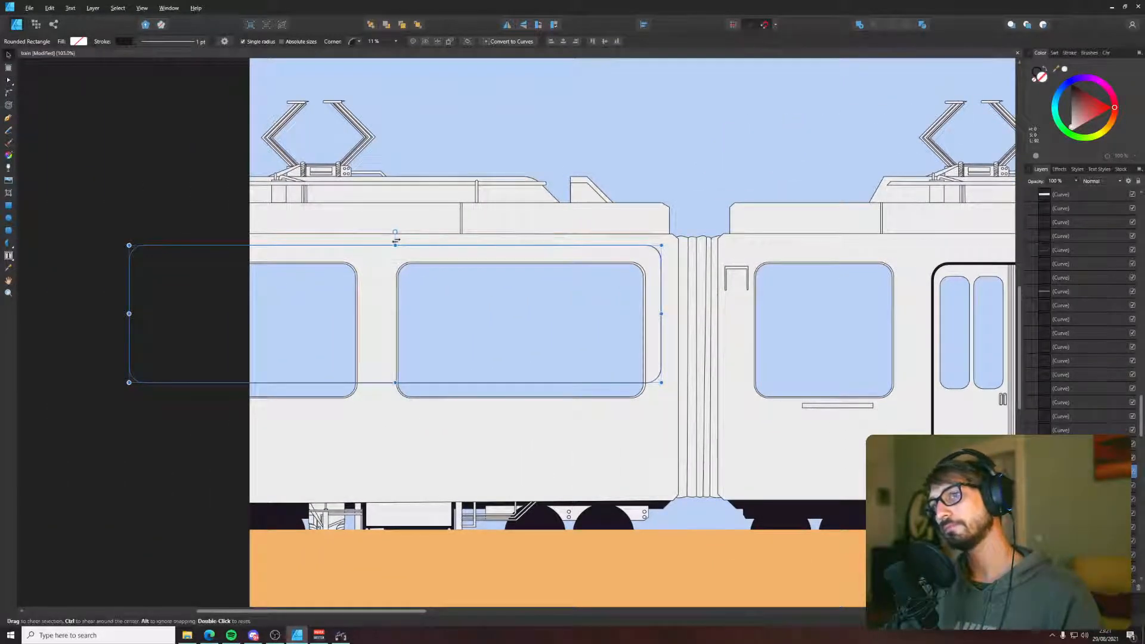
{"action": "left_click_drag", "start_coordinate": [395, 245], "coordinate": [414, 454]}
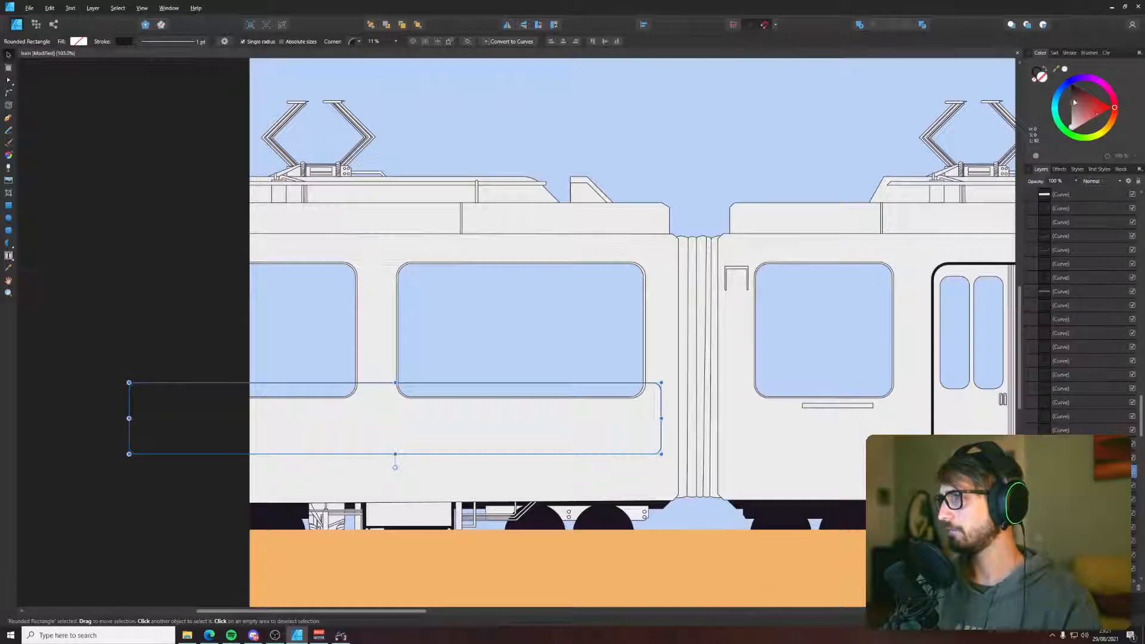
- Make the band solid dark grey without an outline and send it behind the rear car's body
{"action": "left_click_drag", "start_coordinate": [1074, 102], "coordinate": [1071, 97]}
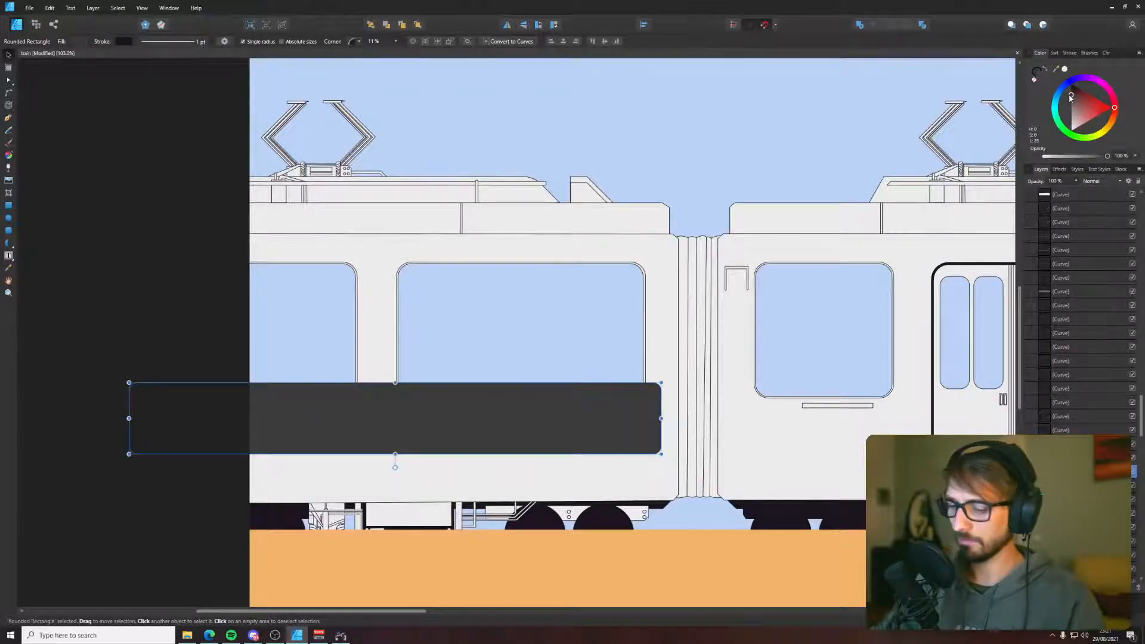
{"action": "key", "text": "ctrl+shift+bracketleft"}
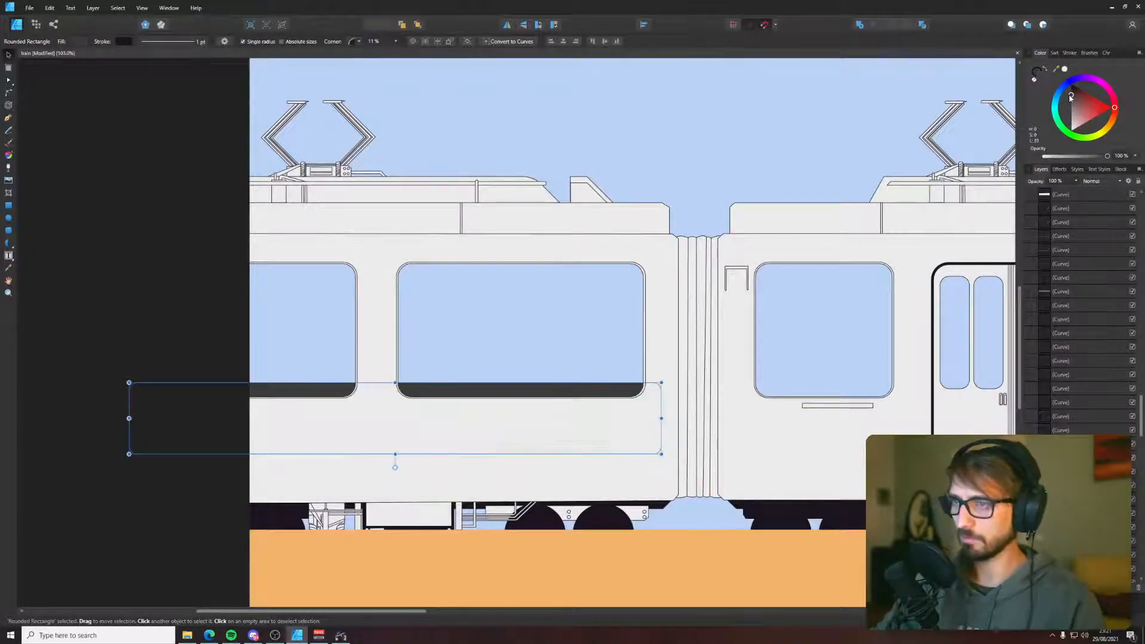
{"action": "left_click", "coordinate": [1036, 81]}
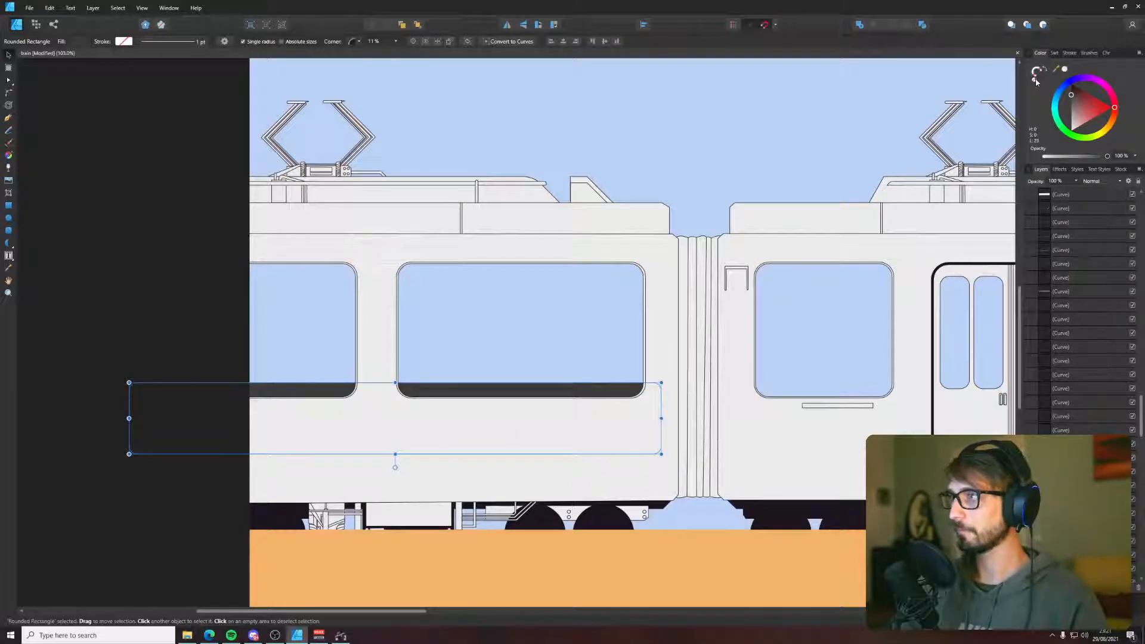
{"action": "left_click", "coordinate": [105, 240]}
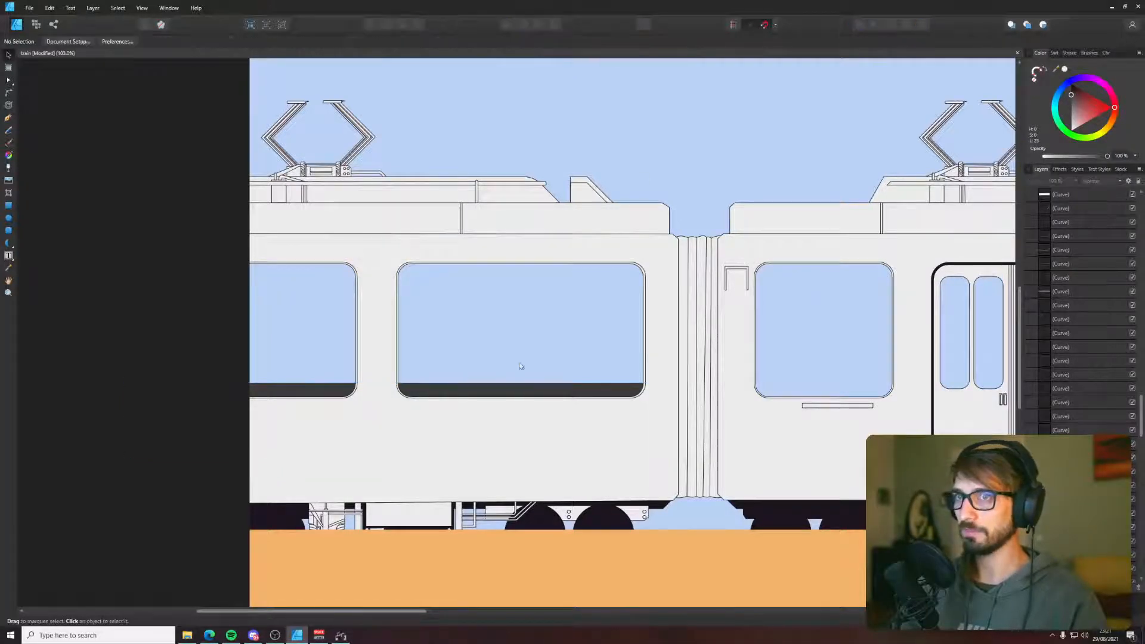
- Give the dark grey band behind the rear car's windows an outline in the near-black purple sampled from the artwork
{"action": "left_click", "coordinate": [478, 388]}
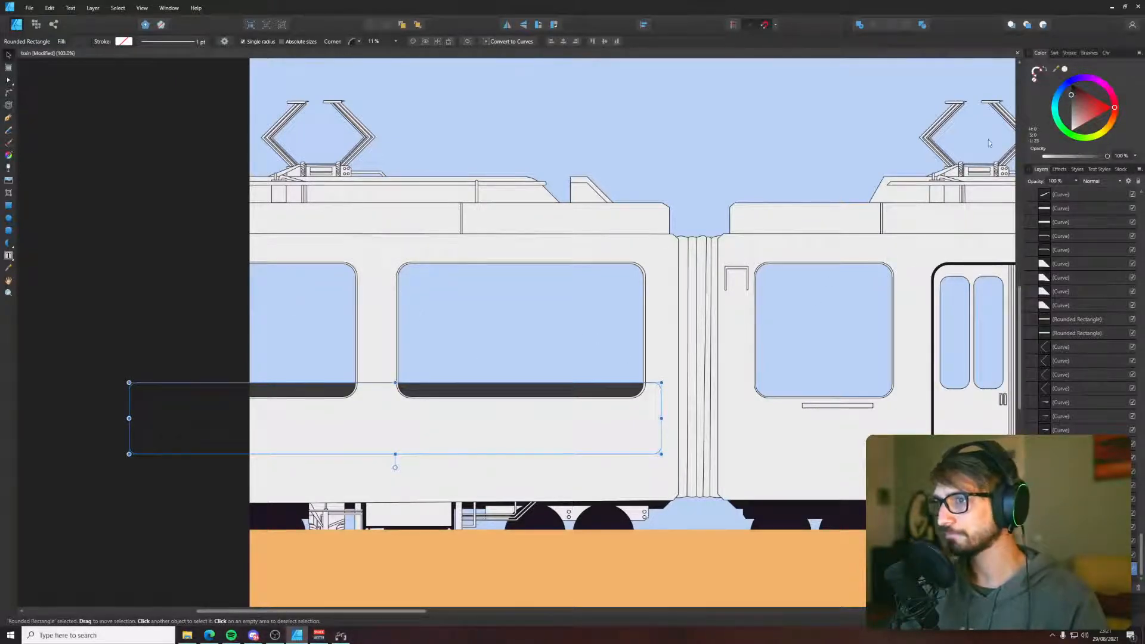
{"action": "key", "text": "i"}
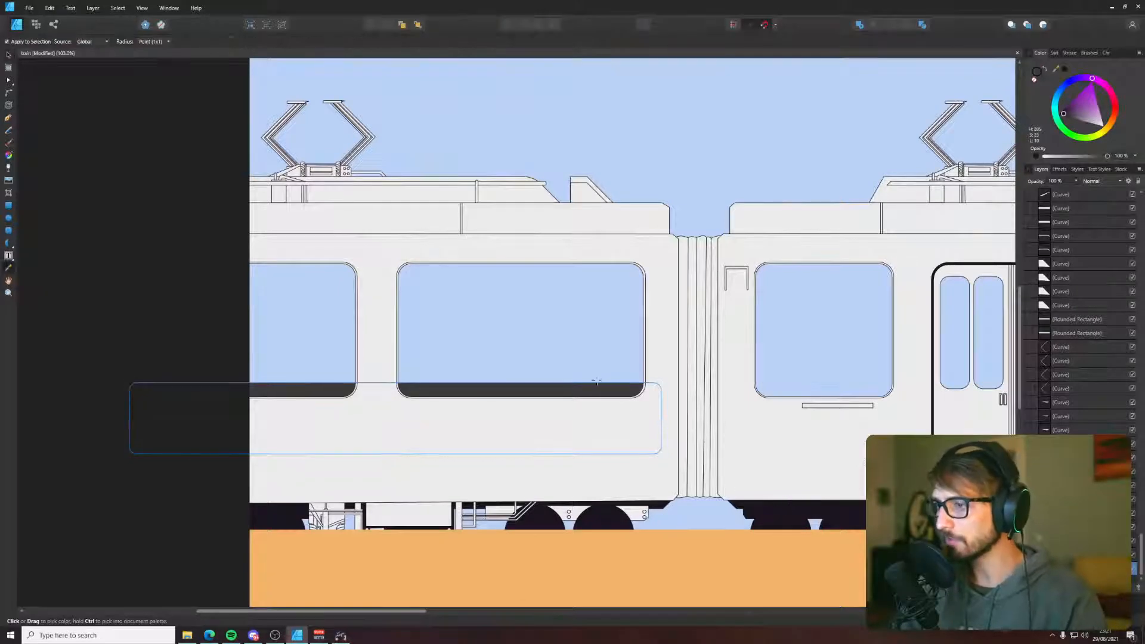
{"action": "key", "text": "v"}
{"action": "left_click", "coordinate": [185, 310]}
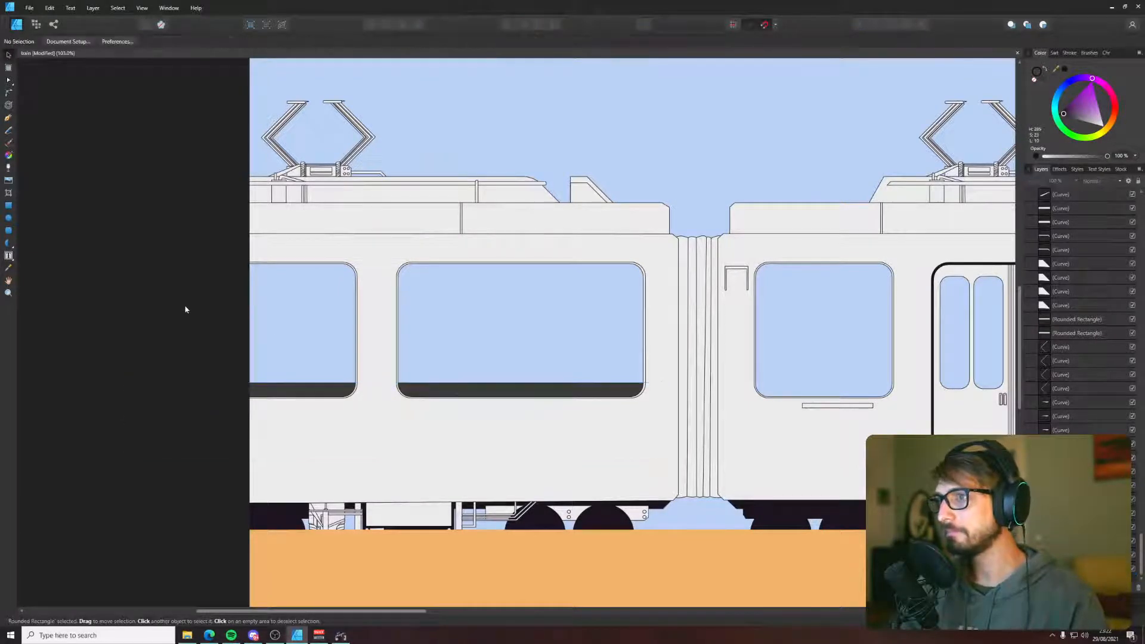
{"action": "scroll", "coordinate": [534, 359], "scroll_direction": "down", "scroll_amount": 3}
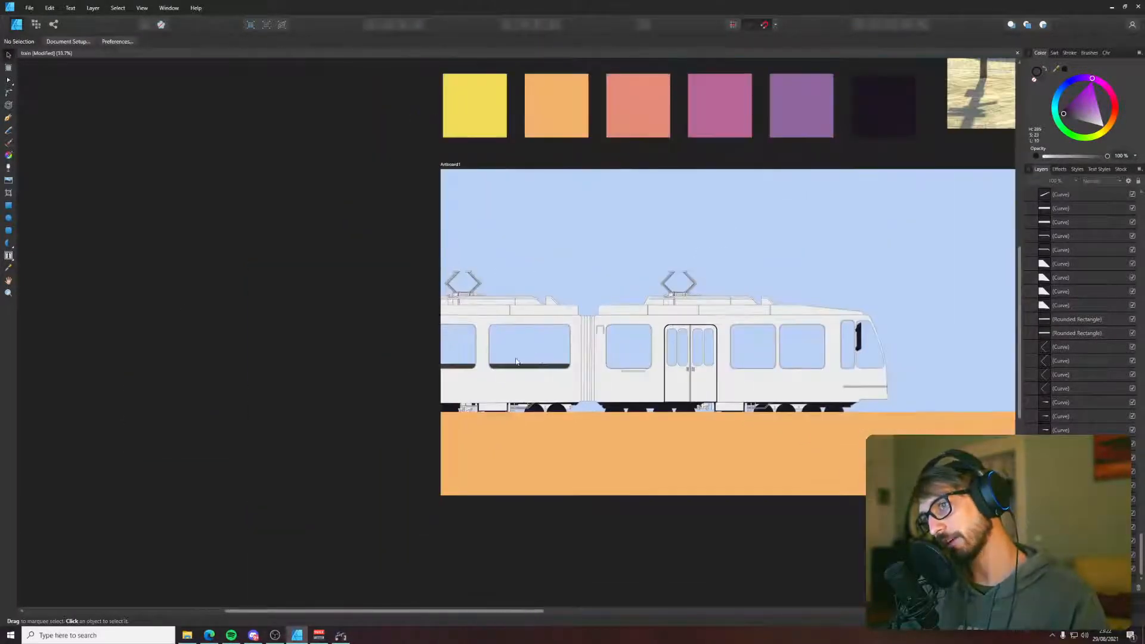
{"action": "scroll", "coordinate": [535, 358], "scroll_direction": "up", "scroll_amount": 4}
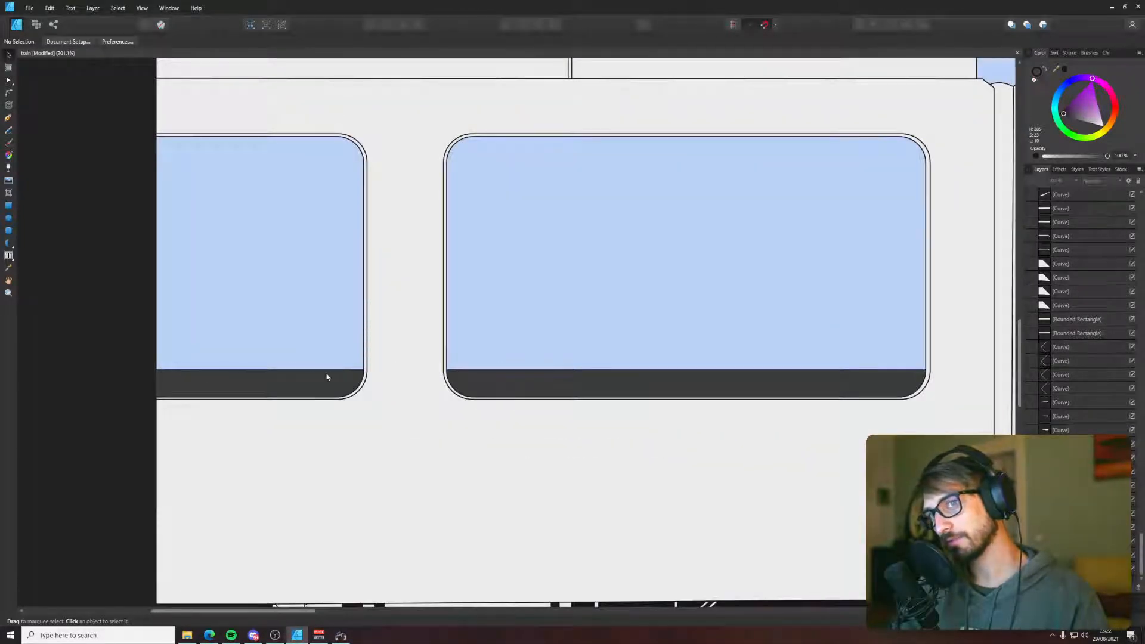
- Duplicate the band forward along the front car so it fills the bottoms of its passenger and door windows, and save the document
{"action": "left_click", "coordinate": [300, 384]}
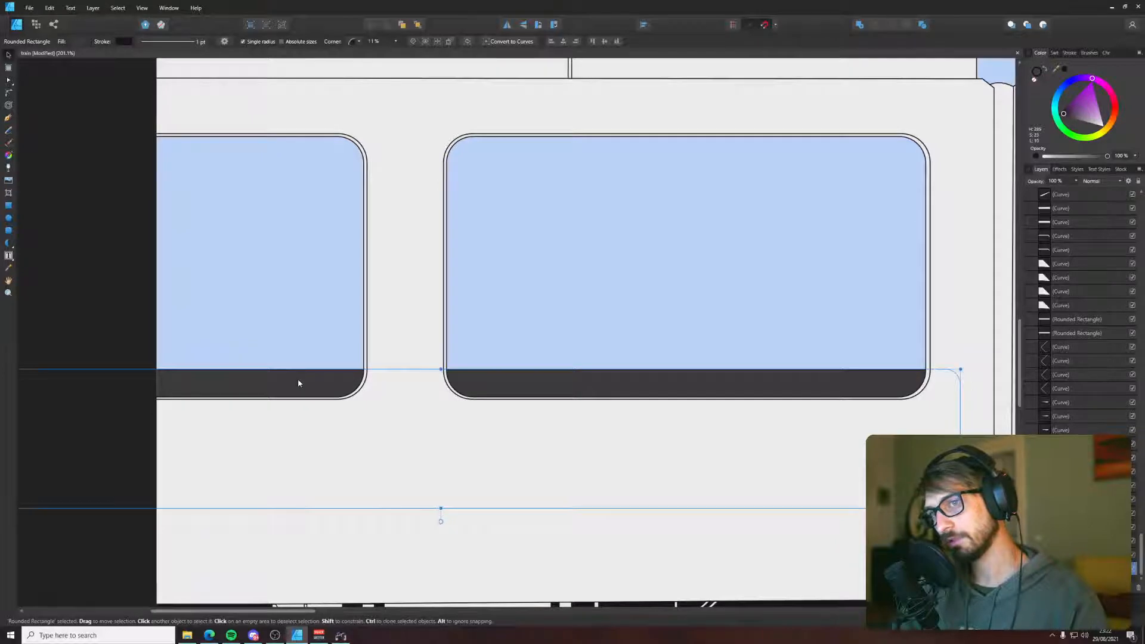
{"action": "scroll", "coordinate": [299, 384], "scroll_direction": "down", "scroll_amount": 4}
{"action": "scroll", "coordinate": [409, 386], "scroll_direction": "up", "scroll_amount": 2}
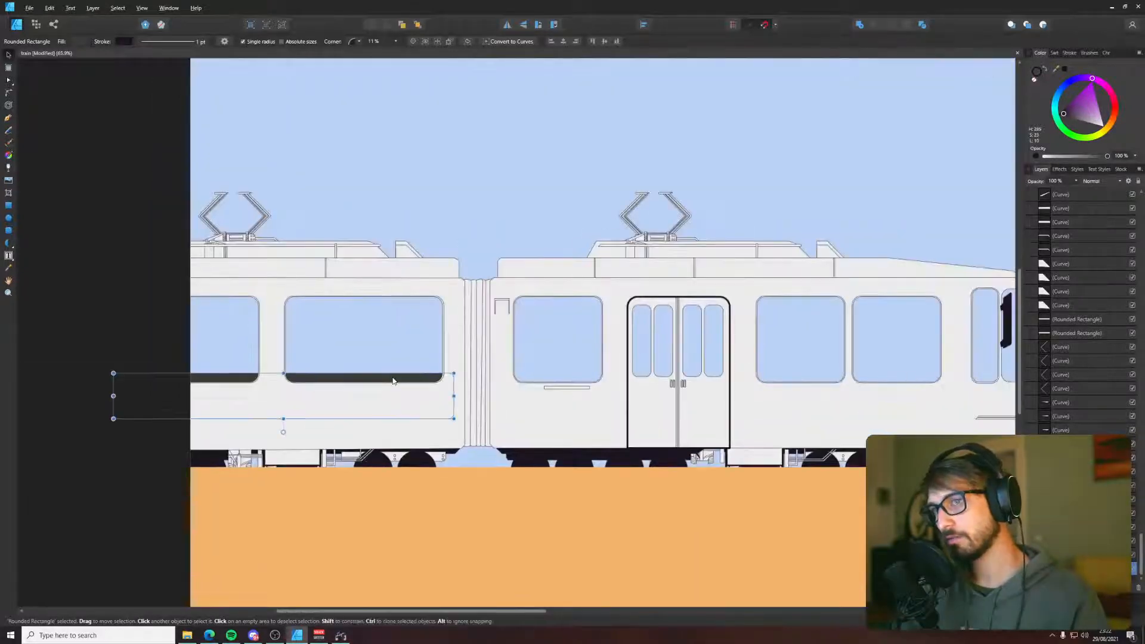
{"action": "left_click_drag", "start_coordinate": [398, 378], "coordinate": [791, 374]}
{"action": "left_click_drag", "start_coordinate": [876, 379], "coordinate": [770, 430]}
{"action": "left_click", "coordinate": [858, 239]}
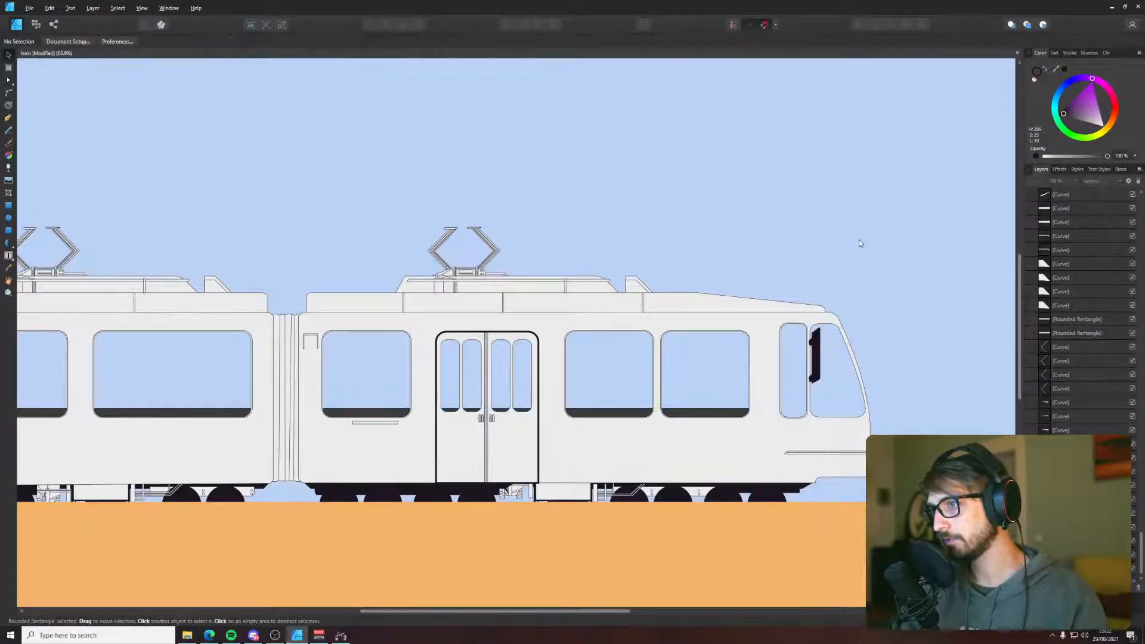
{"action": "scroll", "coordinate": [810, 270], "scroll_direction": "down", "scroll_amount": 3}
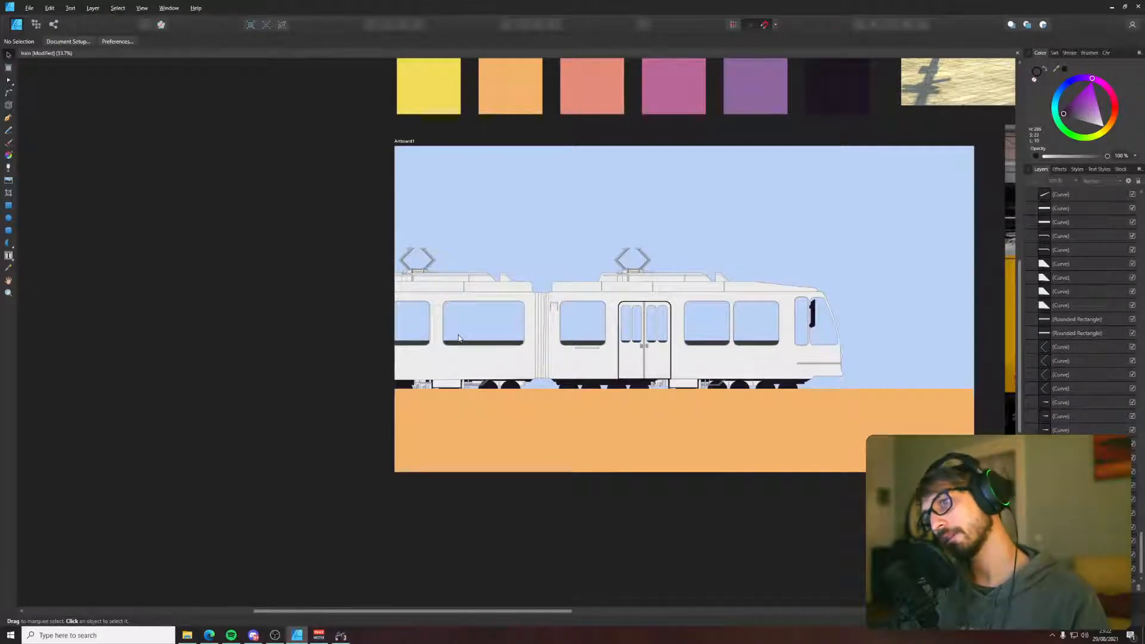
{"action": "key", "text": "ctrl+s"}
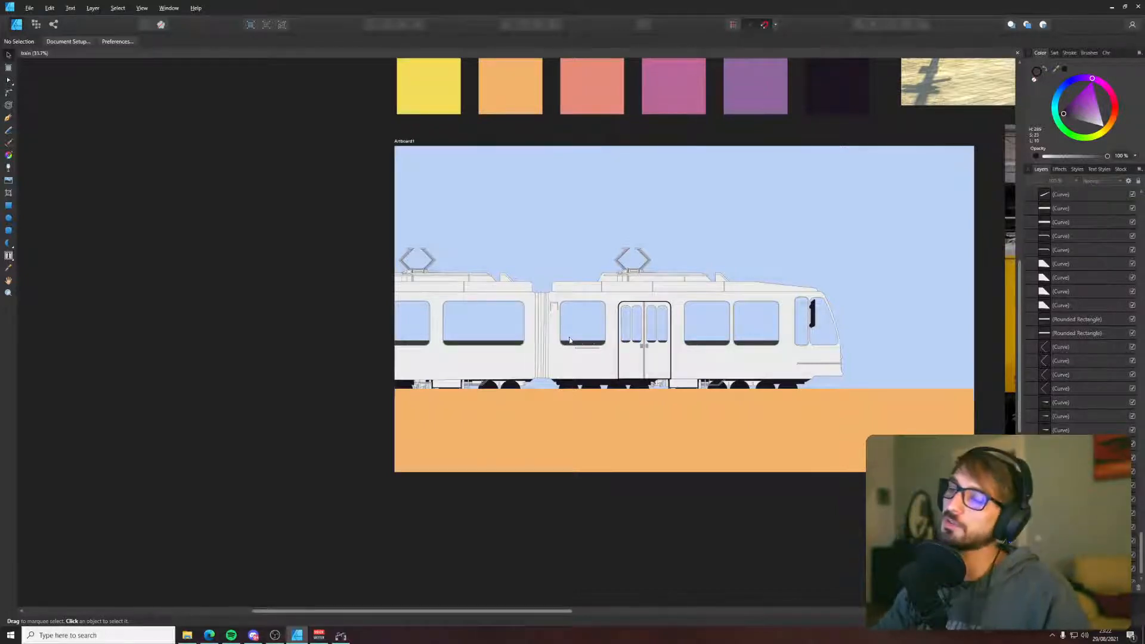
- Switch to File Explorer and view cyberpunk.gif and cyberpunk2.gif from the Pixel art folder in Photos
{"action": "scroll", "coordinate": [569, 339], "scroll_direction": "up", "scroll_amount": 4}
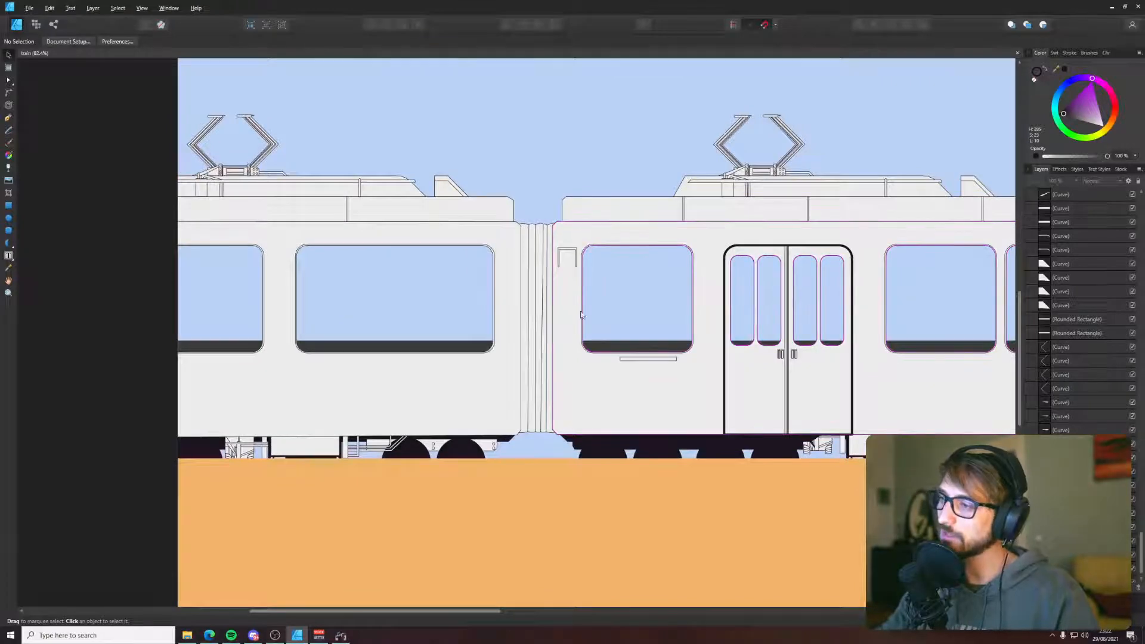
{"action": "scroll", "coordinate": [433, 337], "scroll_direction": "up", "scroll_amount": 1}
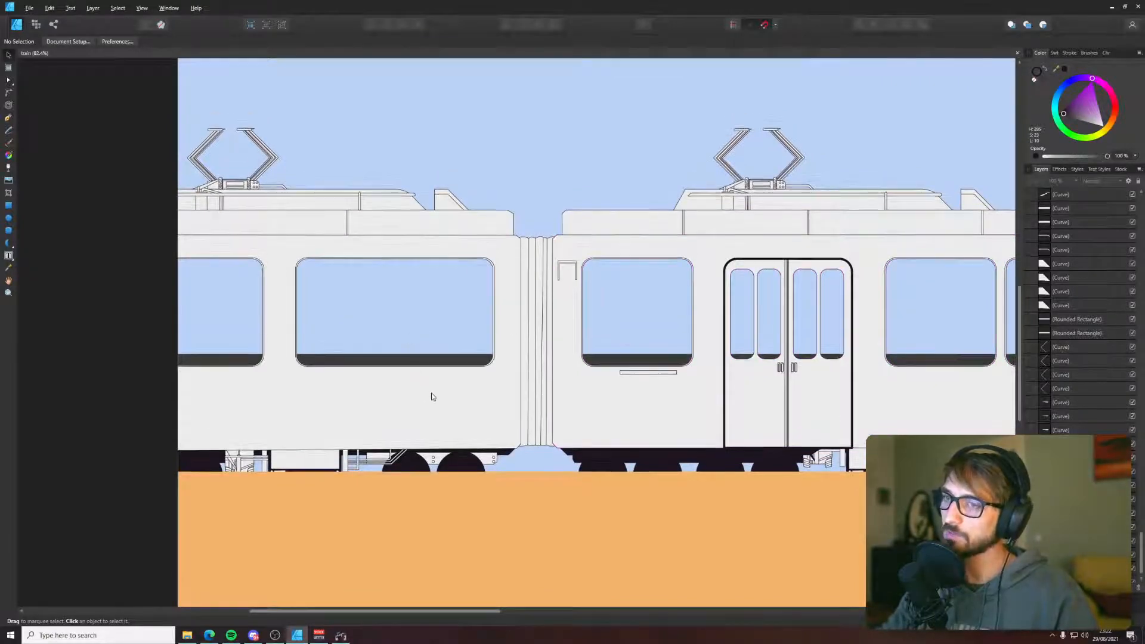
{"action": "scroll", "coordinate": [332, 401], "scroll_direction": "down", "scroll_amount": 1}
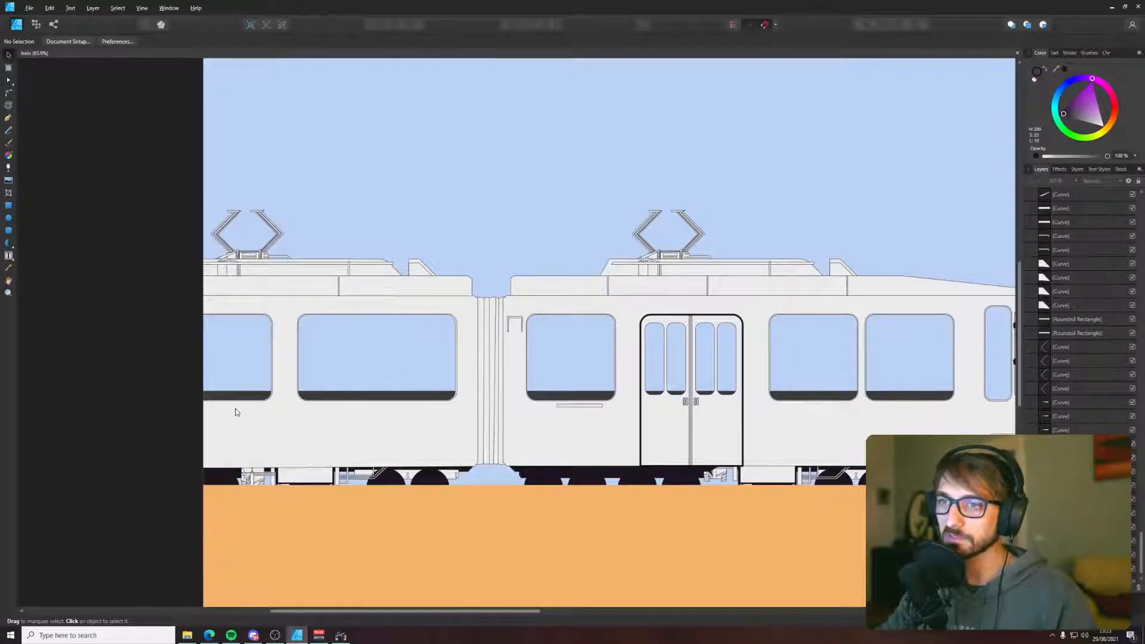
{"action": "scroll", "coordinate": [236, 412], "scroll_direction": "up", "scroll_amount": 2}
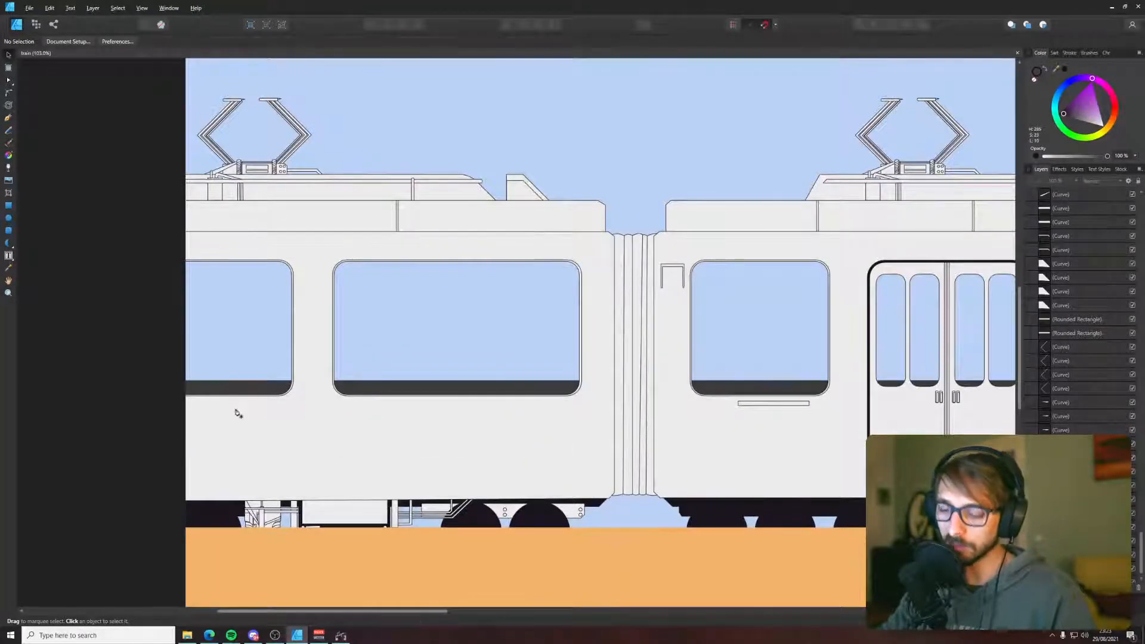
{"action": "left_click", "coordinate": [187, 635]}
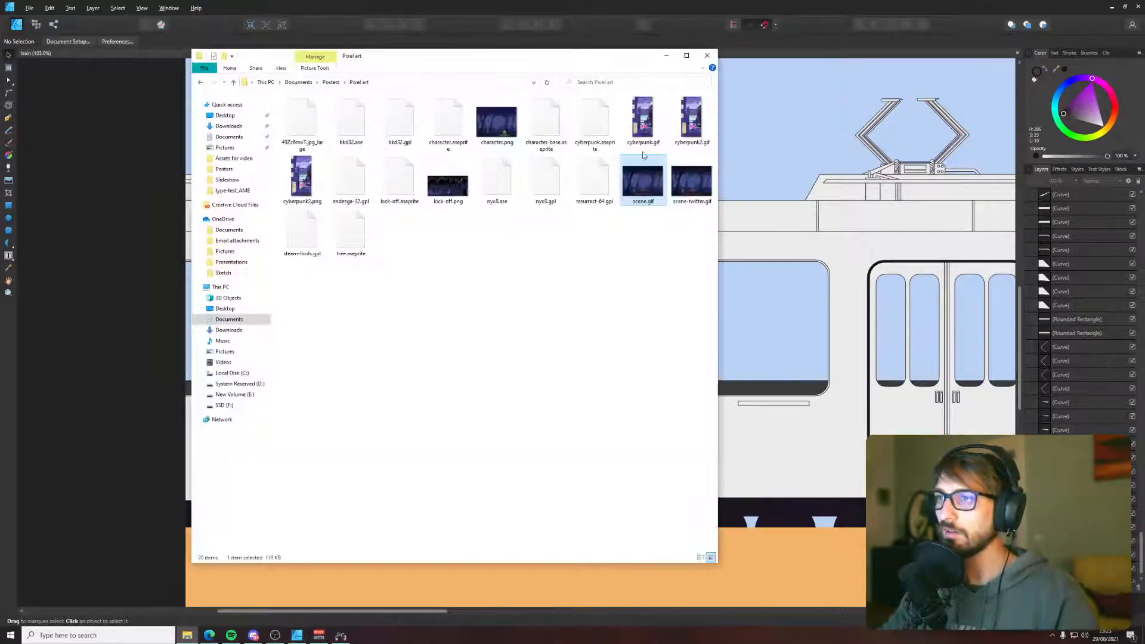
{"action": "double_click", "coordinate": [643, 119]}
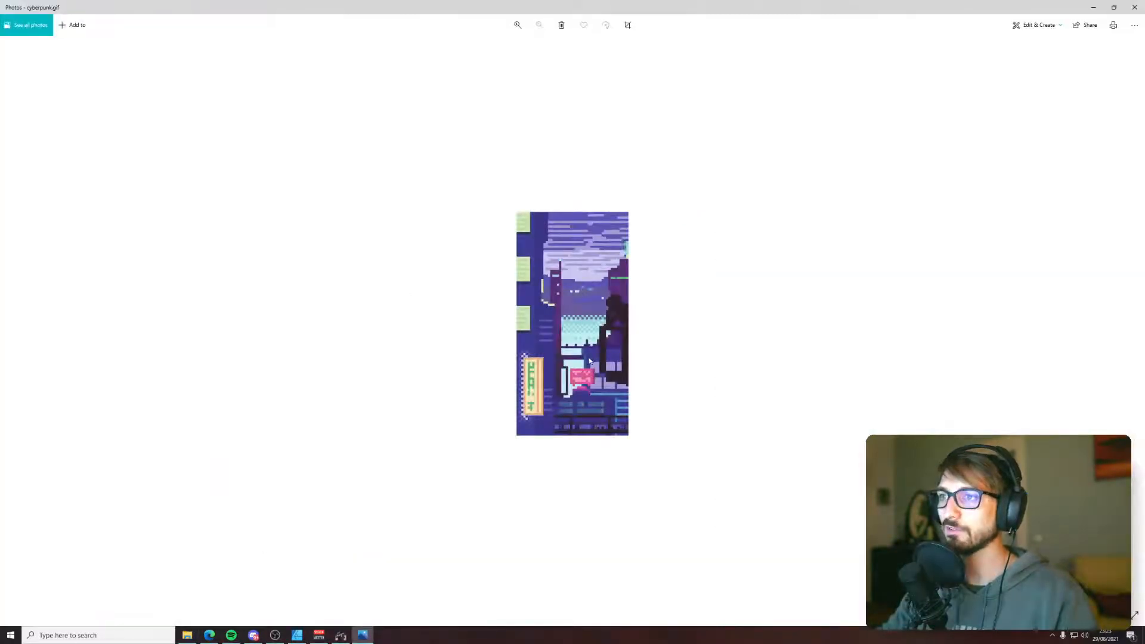
{"action": "scroll", "coordinate": [589, 361], "scroll_direction": "up", "scroll_amount": 4}
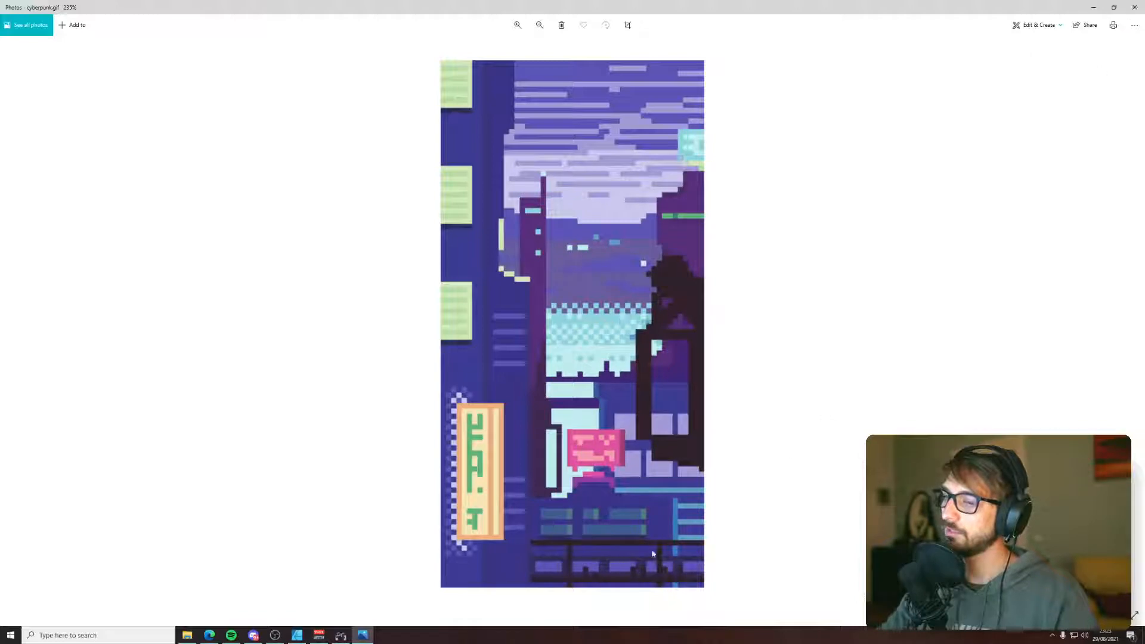
{"action": "left_click", "coordinate": [1135, 7]}
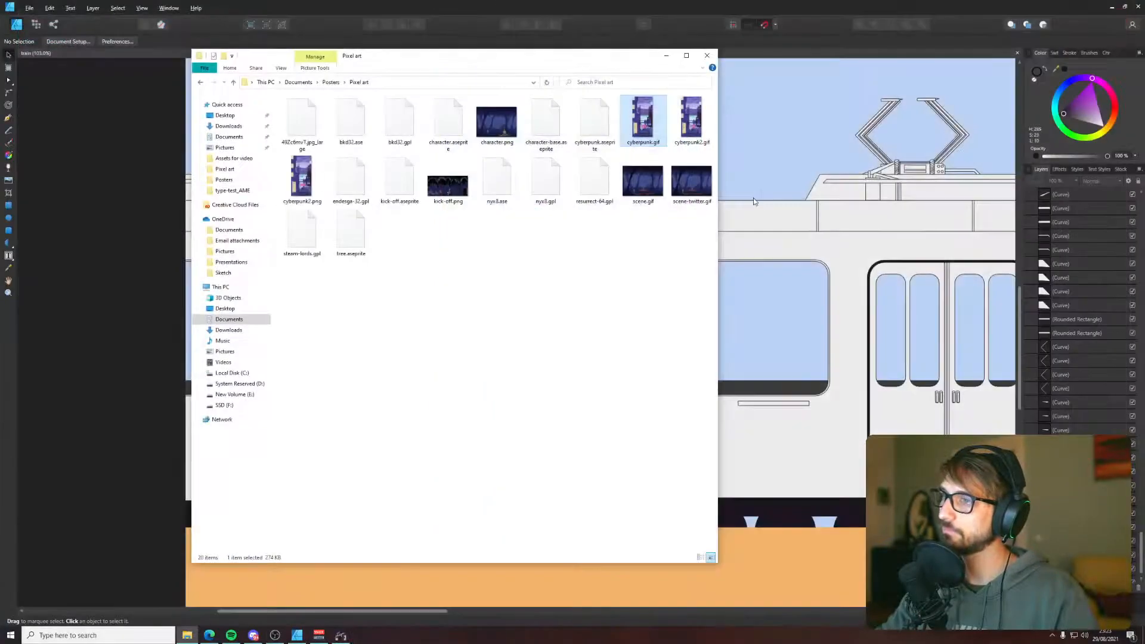
{"action": "double_click", "coordinate": [691, 119]}
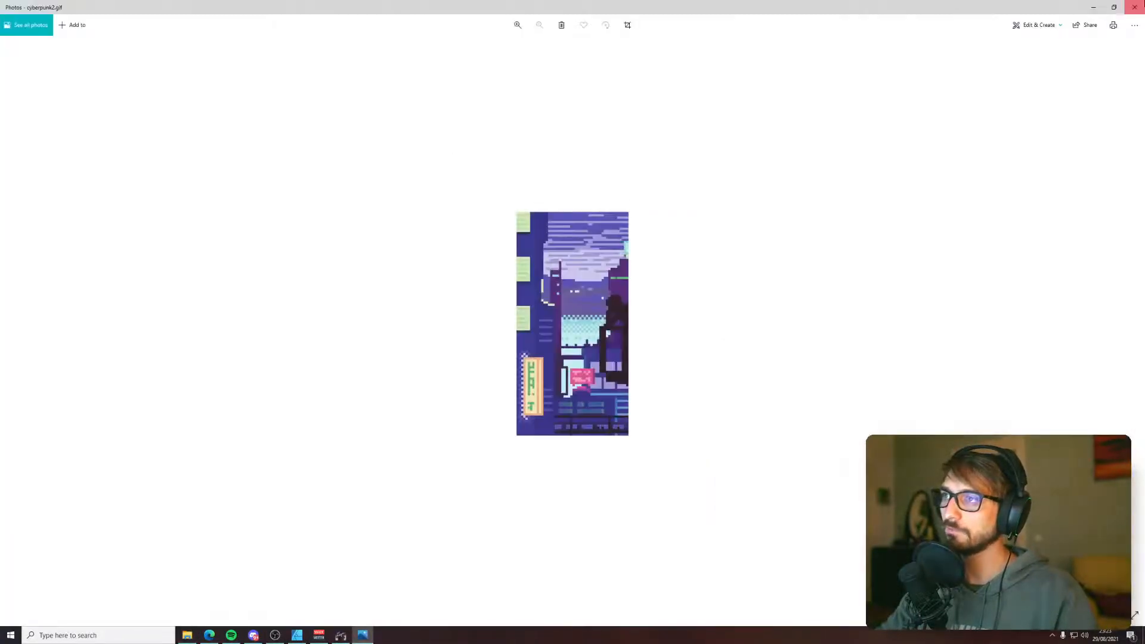
{"action": "left_click", "coordinate": [1134, 8]}
- View kick-off.png from the same folder enlarged in Photos and return to the train illustration
{"action": "left_click", "coordinate": [438, 190]}
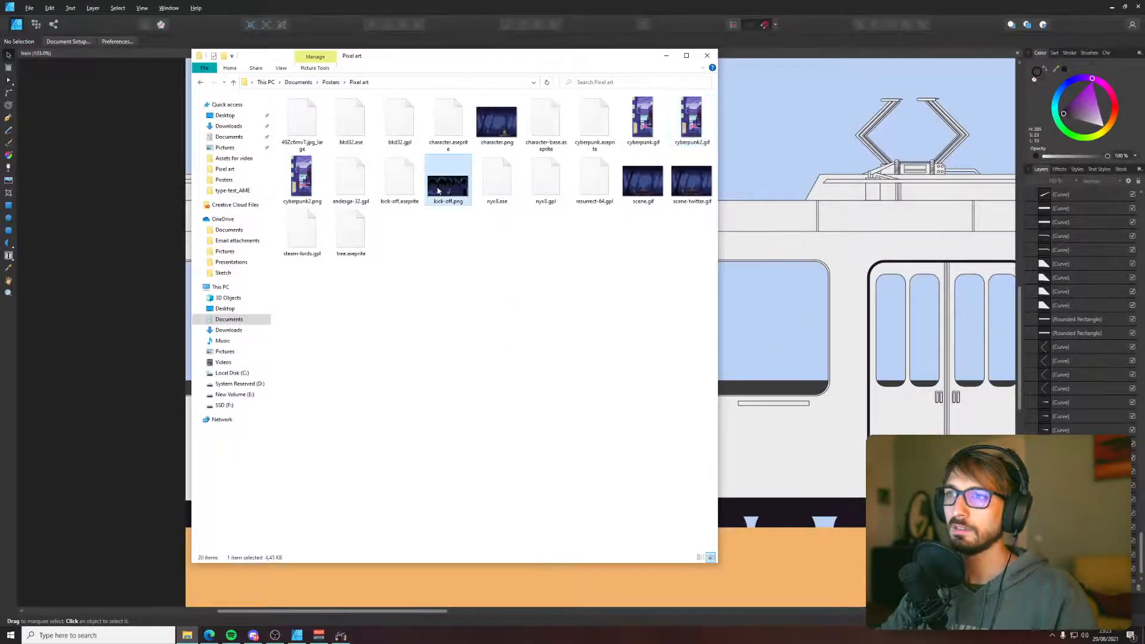
{"action": "double_click", "coordinate": [438, 191]}
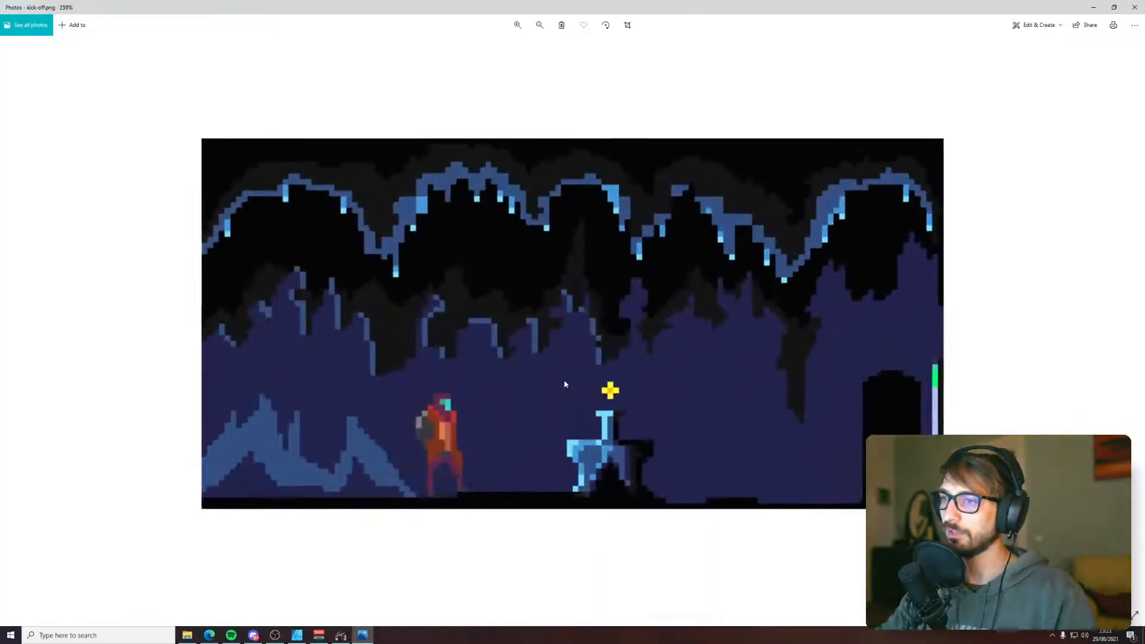
{"action": "scroll", "coordinate": [557, 387], "scroll_direction": "up", "scroll_amount": 2}
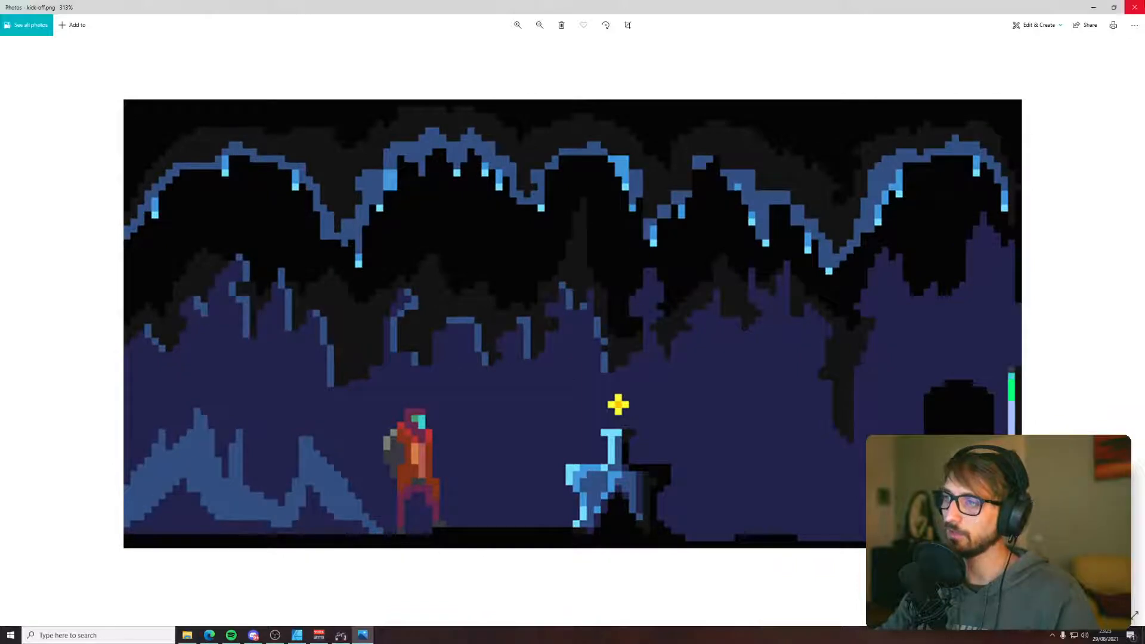
{"action": "left_click", "coordinate": [1134, 7]}
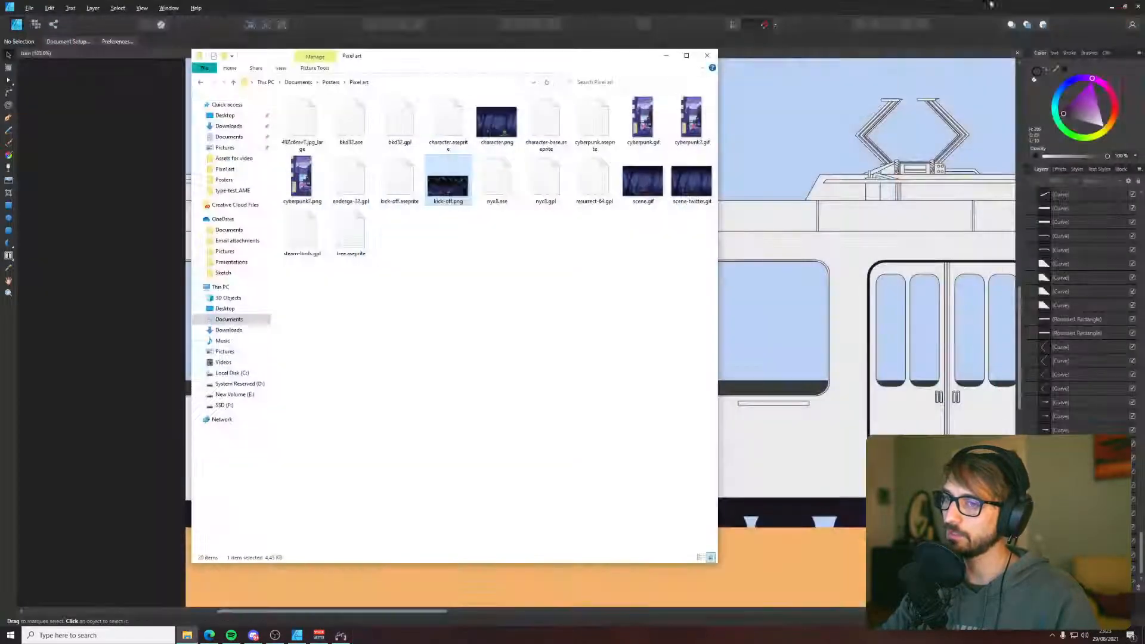
{"action": "left_click", "coordinate": [732, 292]}
- Duplicate the front car's band forward to the nose and shorten its rear end so the copy spans only the two cab windows
{"action": "scroll", "coordinate": [668, 323], "scroll_direction": "down", "scroll_amount": 3}
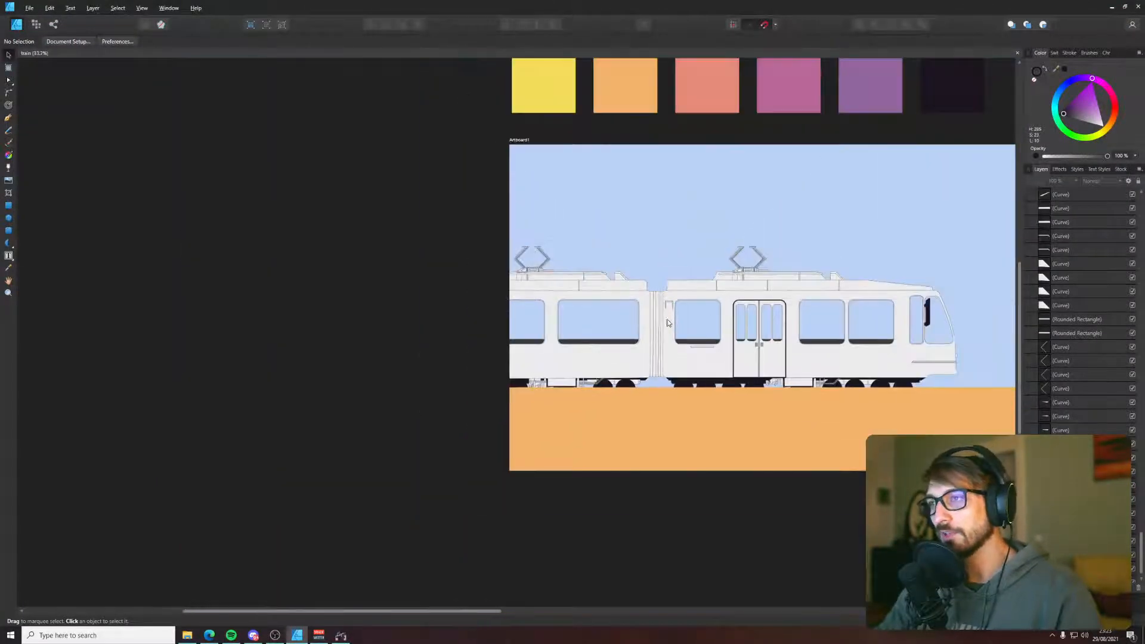
{"action": "scroll", "coordinate": [657, 341], "scroll_direction": "up", "scroll_amount": 1}
{"action": "scroll", "coordinate": [657, 341], "scroll_direction": "down", "scroll_amount": 1}
{"action": "left_click_drag", "start_coordinate": [657, 341], "coordinate": [542, 347]}
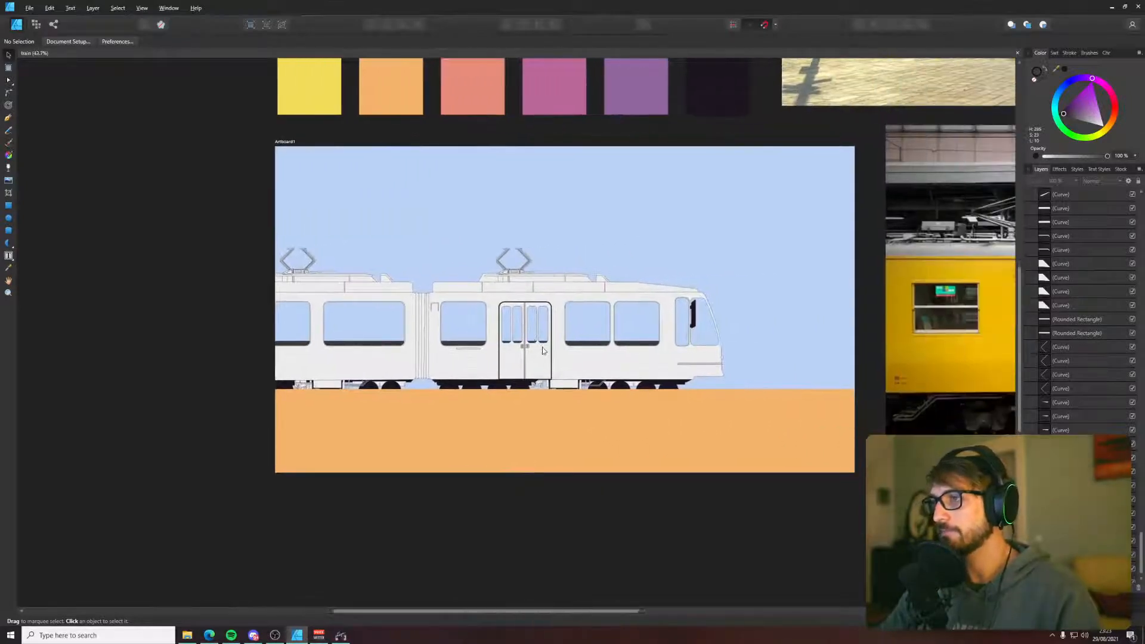
{"action": "scroll", "coordinate": [542, 347], "scroll_direction": "up", "scroll_amount": 3}
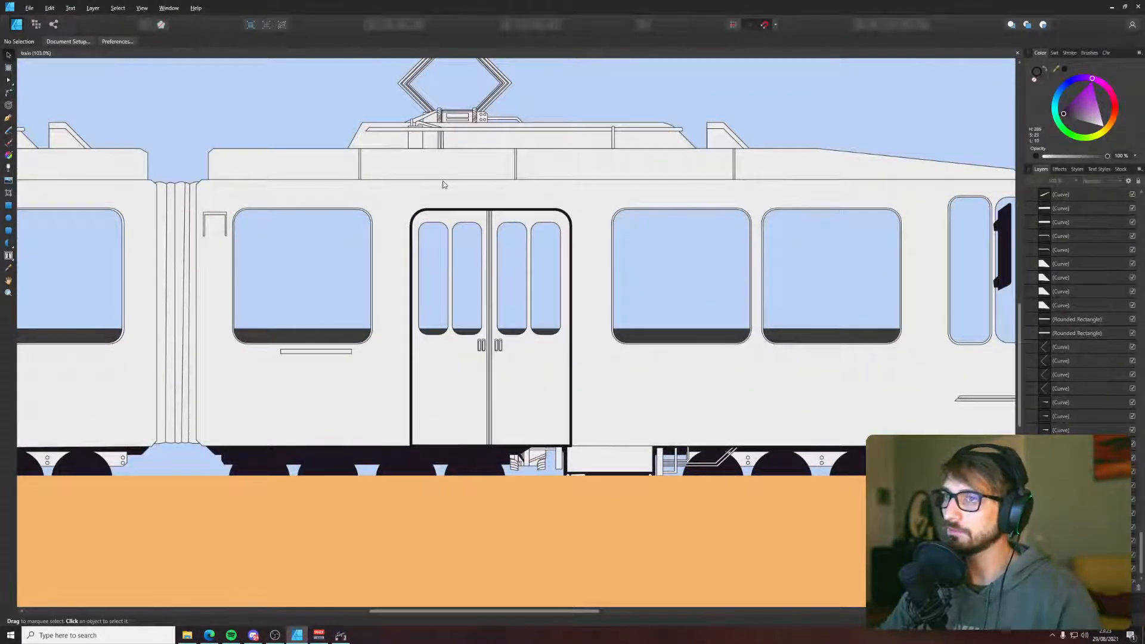
{"action": "key", "text": "p"}
{"action": "left_click_drag", "start_coordinate": [765, 200], "coordinate": [430, 217]}
{"action": "scroll", "coordinate": [431, 218], "scroll_direction": "up", "scroll_amount": 1}
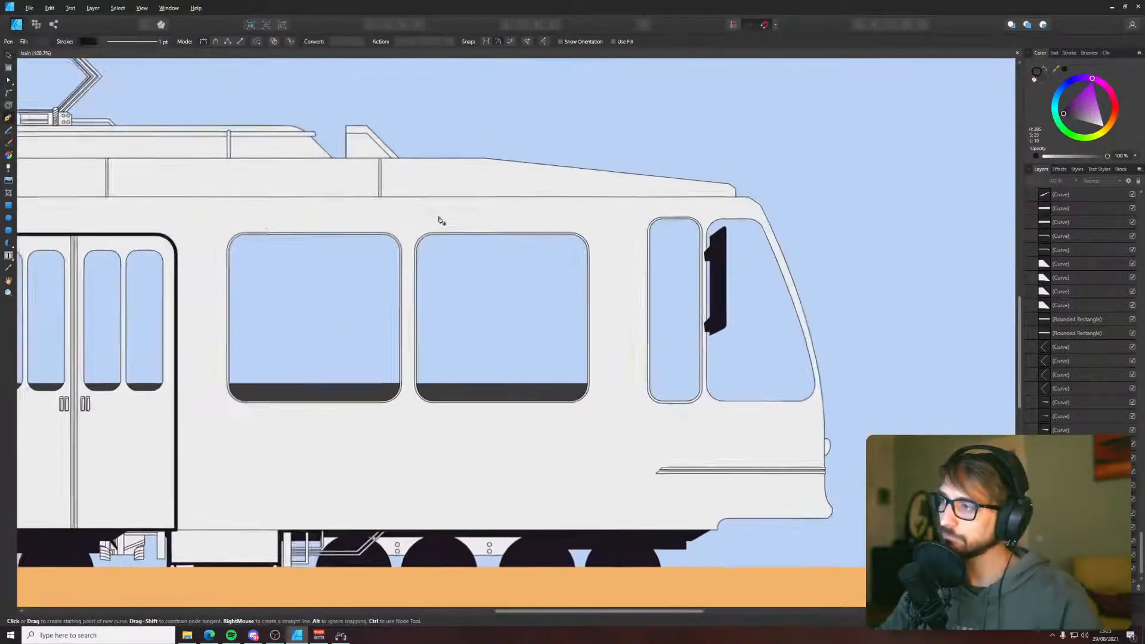
{"action": "scroll", "coordinate": [699, 246], "scroll_direction": "up", "scroll_amount": 3}
{"action": "key", "text": "v"}
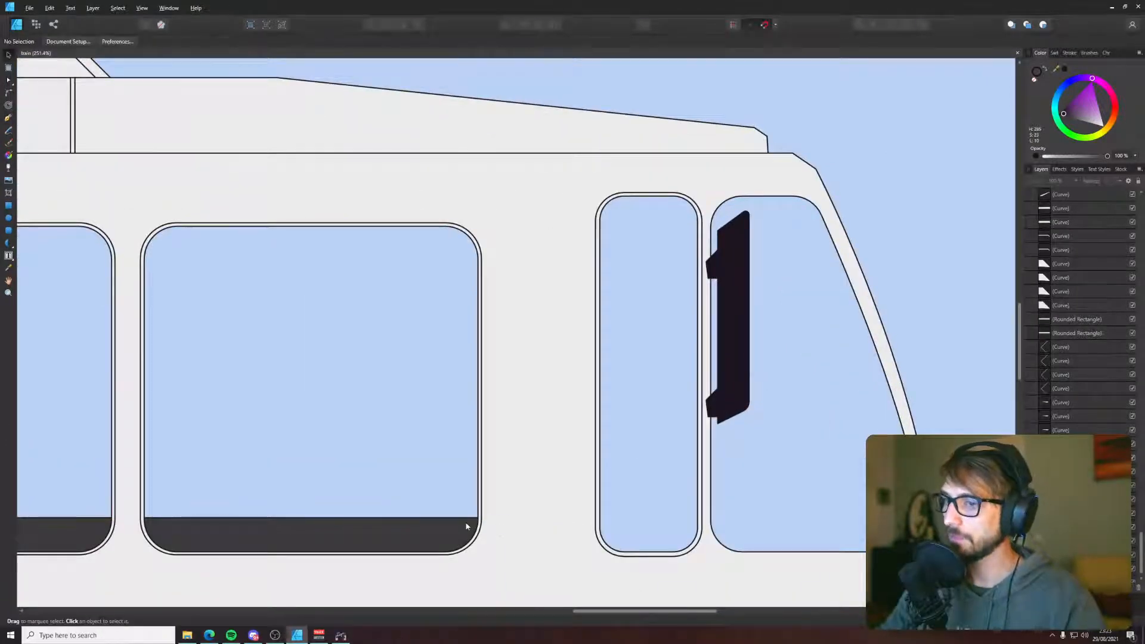
{"action": "left_click", "coordinate": [453, 532]}
{"action": "scroll", "coordinate": [435, 534], "scroll_direction": "down", "scroll_amount": 7}
{"action": "left_click_drag", "start_coordinate": [397, 539], "coordinate": [489, 534]}
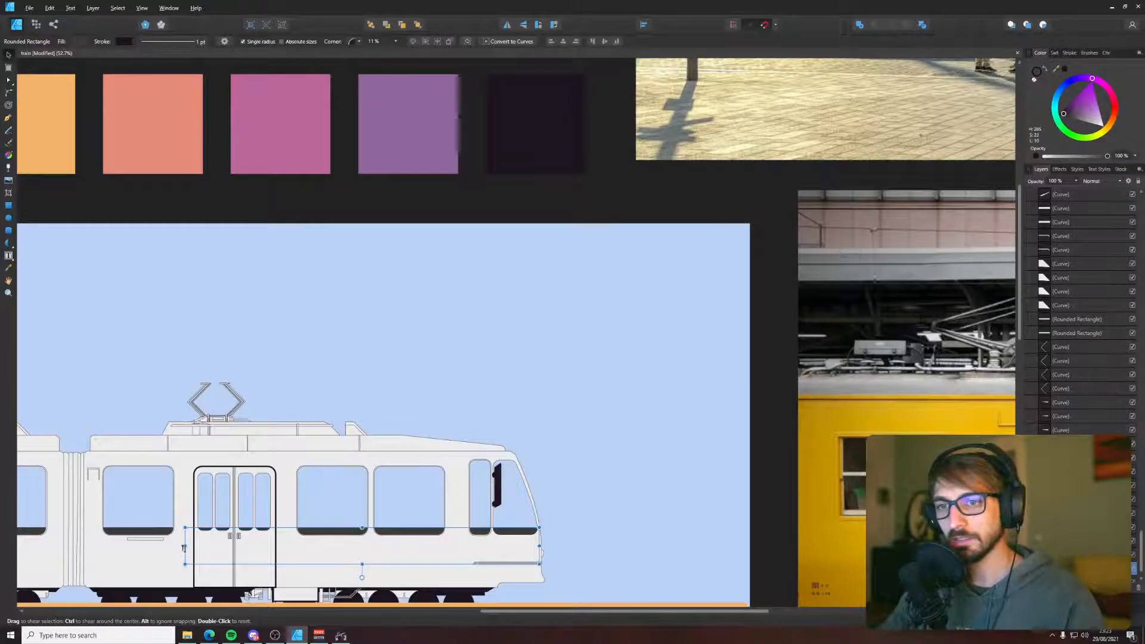
{"action": "left_click_drag", "start_coordinate": [185, 545], "coordinate": [494, 533]}
{"action": "scroll", "coordinate": [506, 528], "scroll_direction": "up", "scroll_amount": 5}
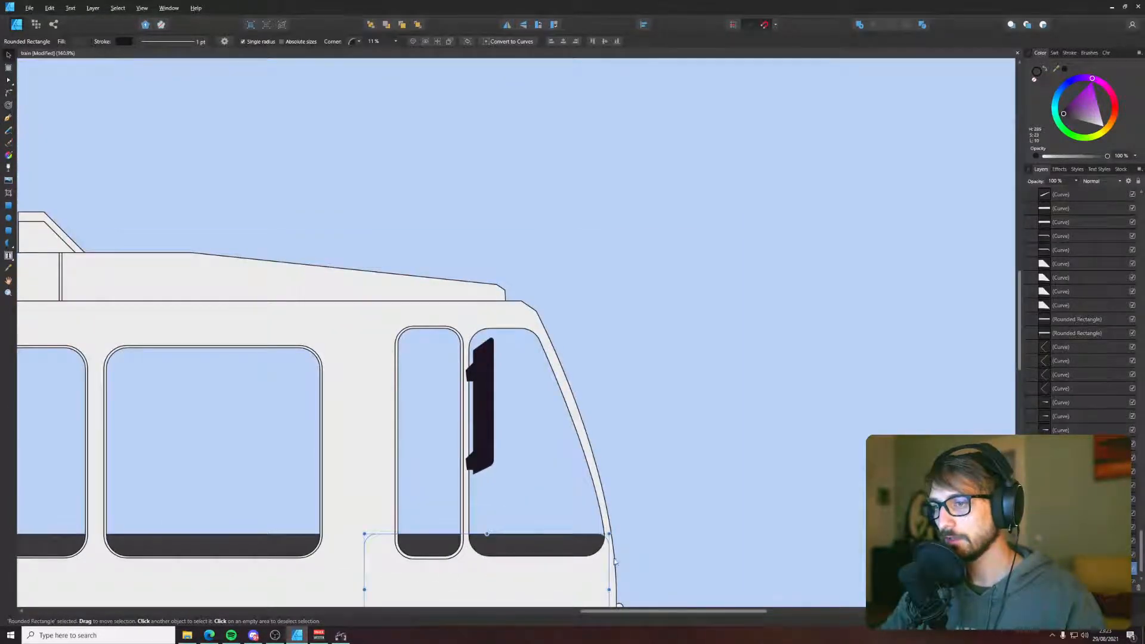
- Convert the cab band copy to curves and pull its front upper node up along the windscreen to form a tapering pillar
{"action": "left_click", "coordinate": [517, 43]}
{"action": "scroll", "coordinate": [648, 486], "scroll_direction": "up", "scroll_amount": 2}
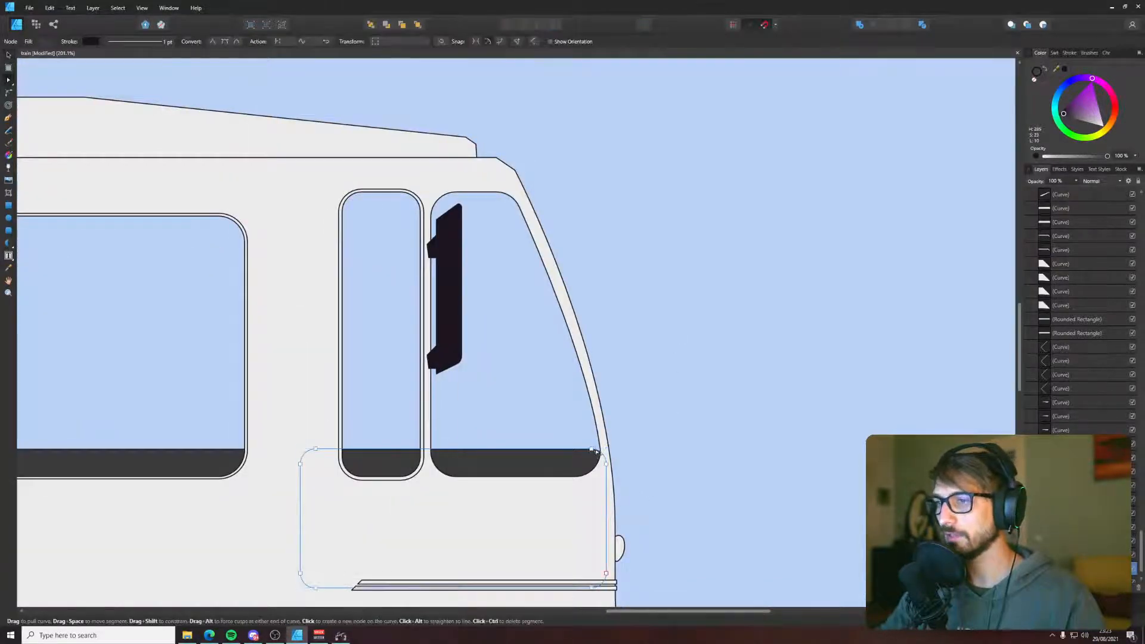
{"action": "key", "text": "z"}
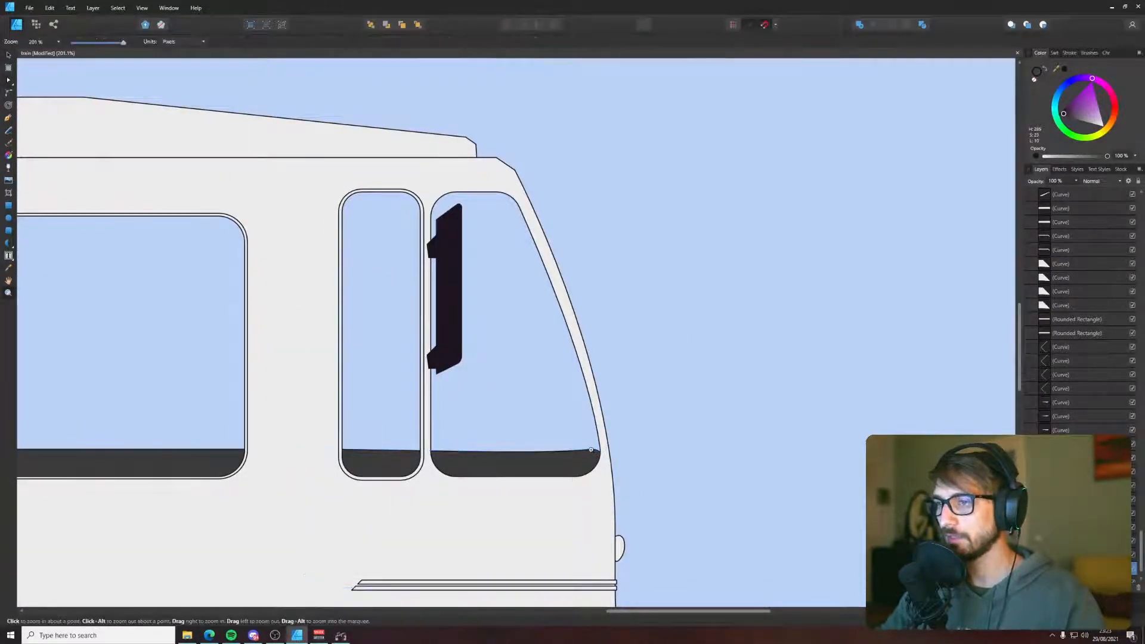
{"action": "key", "text": "a"}
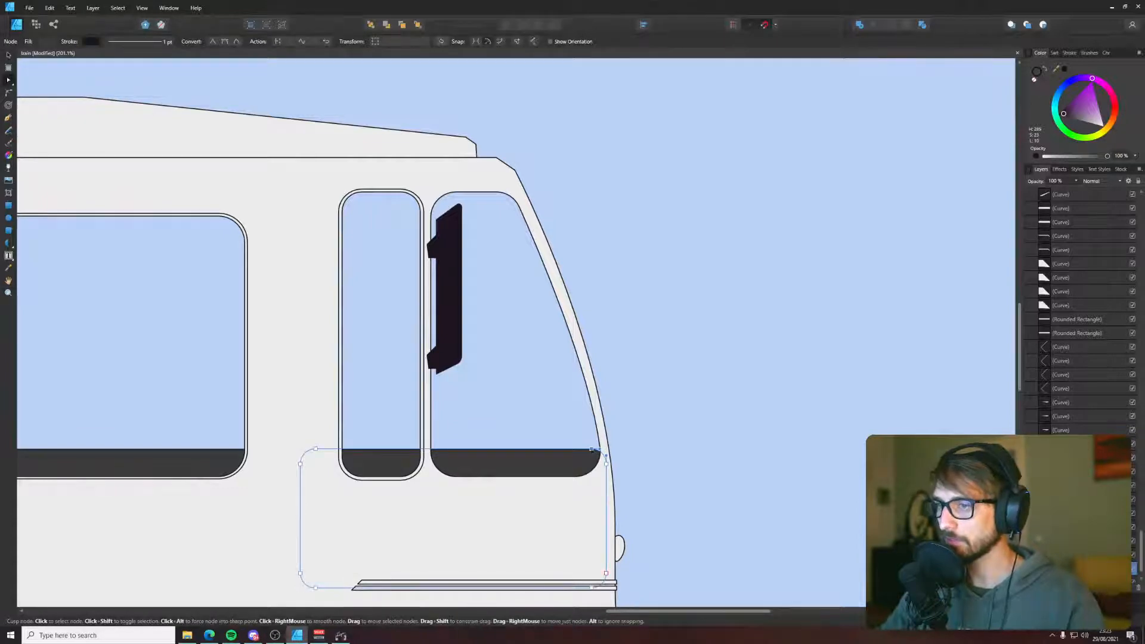
{"action": "left_click_drag", "start_coordinate": [592, 451], "coordinate": [603, 452]}
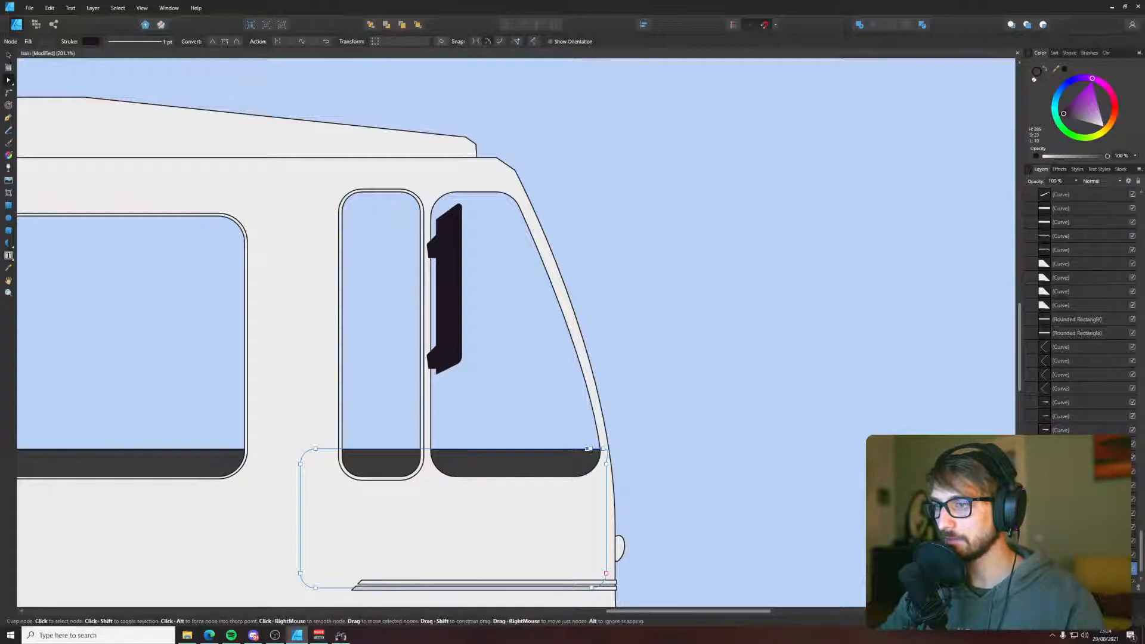
{"action": "left_click_drag", "start_coordinate": [592, 450], "coordinate": [529, 236]}
{"action": "left_click", "coordinate": [586, 448]}
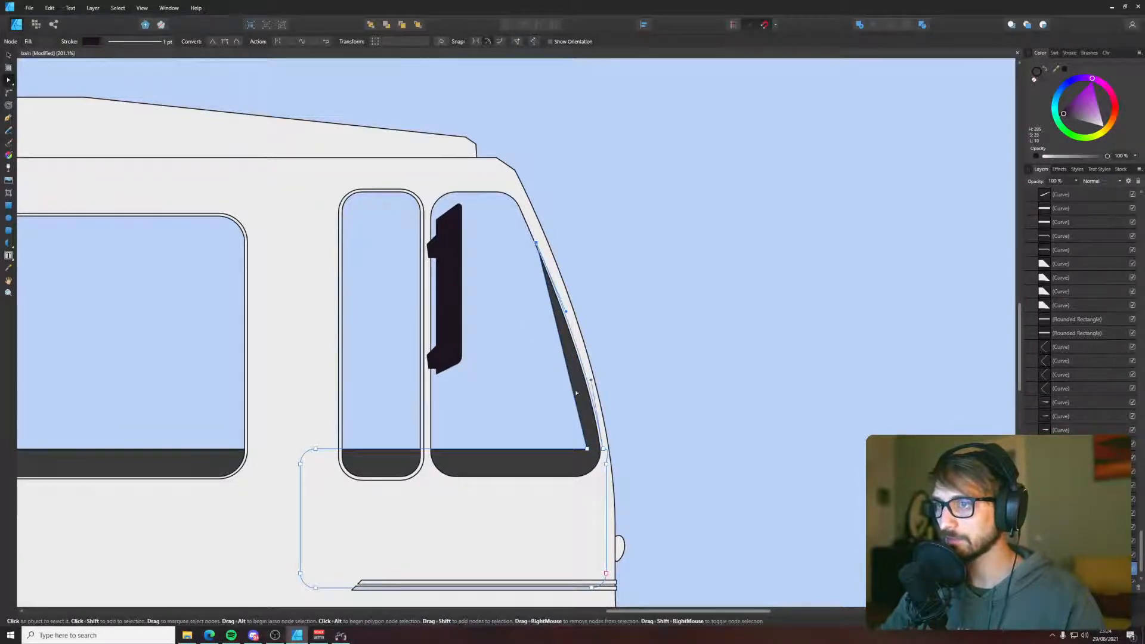
{"action": "left_click", "coordinate": [586, 448]}
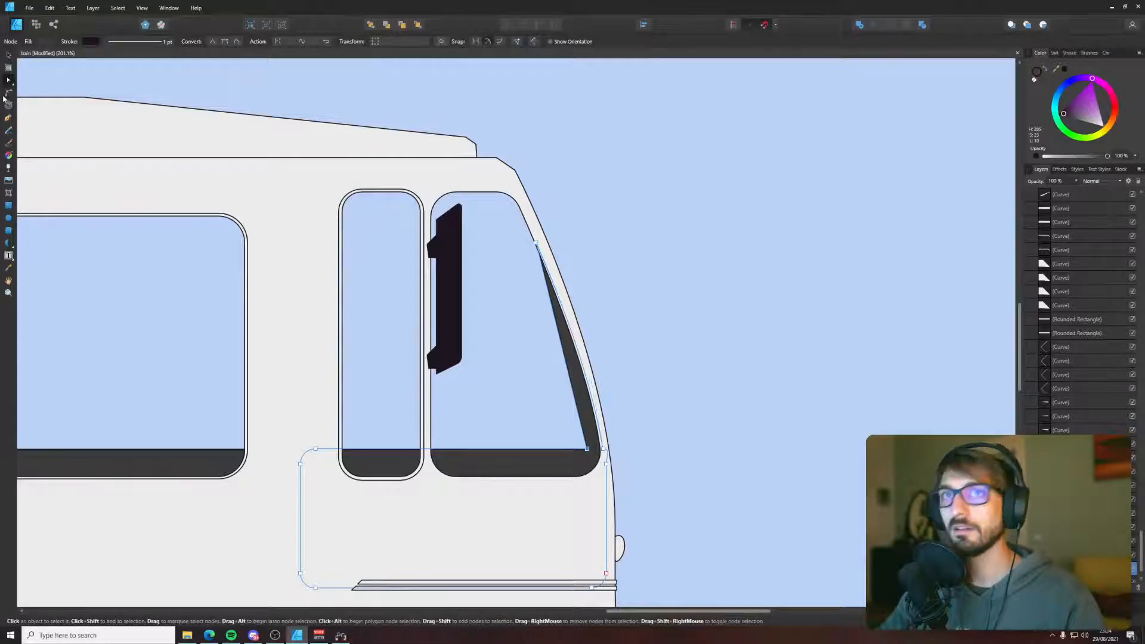
- Round the inner corner between the band and the windscreen pillar, and reposition the corner node close to the window's lower front corner
{"action": "left_click", "coordinate": [6, 96]}
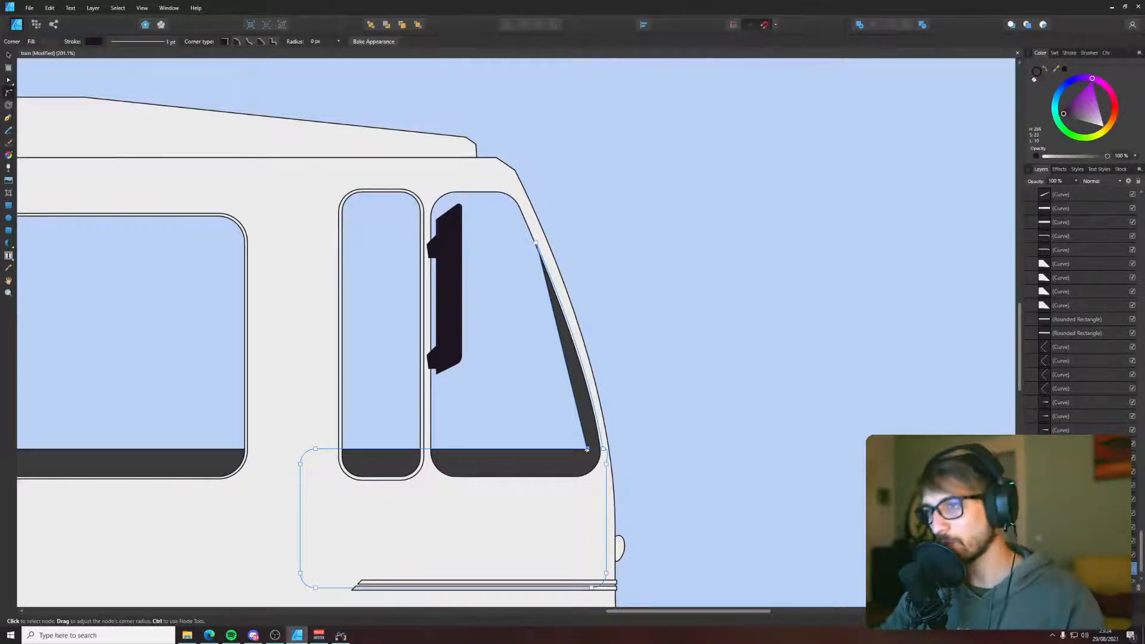
{"action": "left_click_drag", "start_coordinate": [557, 422], "coordinate": [532, 403]}
{"action": "key", "text": "v"}
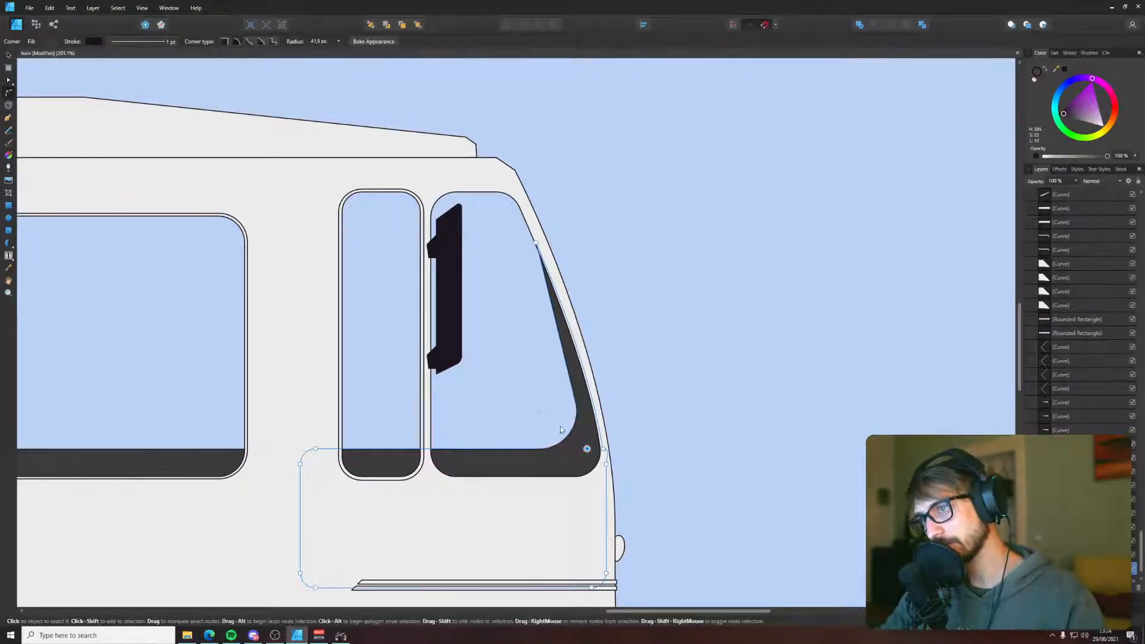
{"action": "key", "text": "a"}
{"action": "left_click_drag", "start_coordinate": [587, 449], "coordinate": [606, 473]}
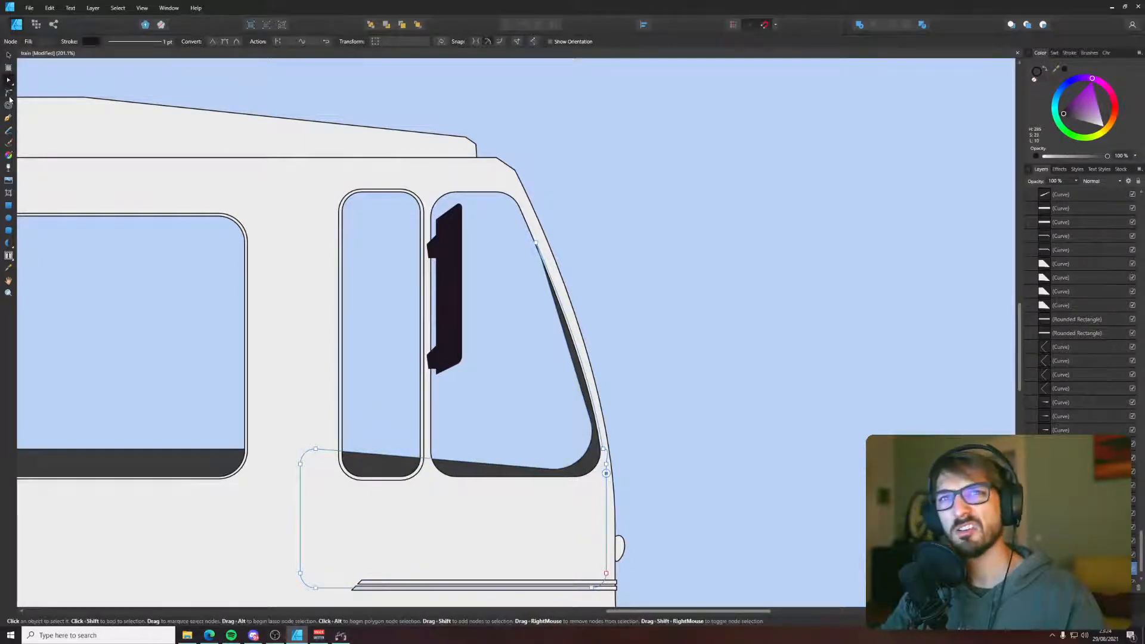
{"action": "left_click", "coordinate": [9, 93]}
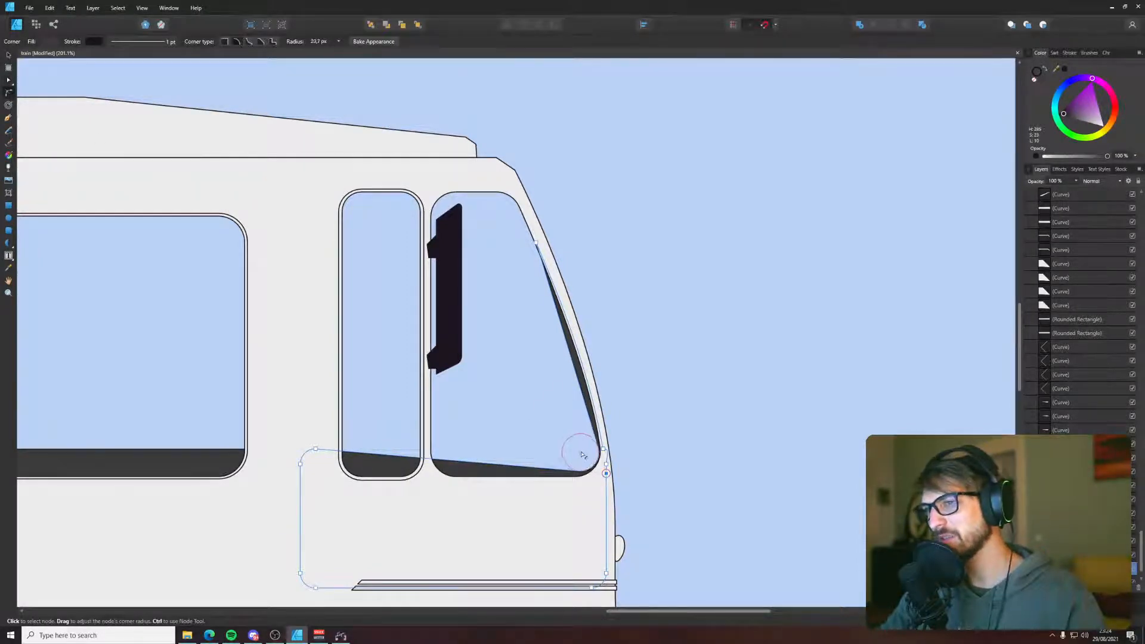
{"action": "key", "text": "a"}
{"action": "left_click_drag", "start_coordinate": [606, 473], "coordinate": [603, 461]}
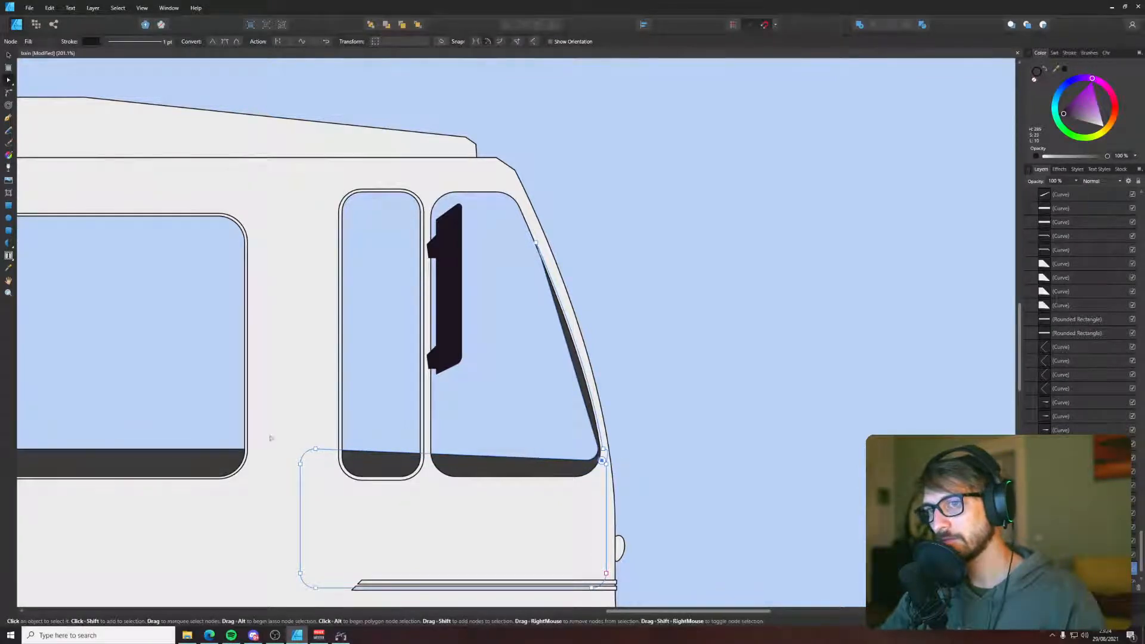
- Lower the band's rear upper corner, extend the pillar tip to the windscreen's top, and bend its outer edge along the frame
{"action": "left_click_drag", "start_coordinate": [271, 429], "coordinate": [301, 473]}
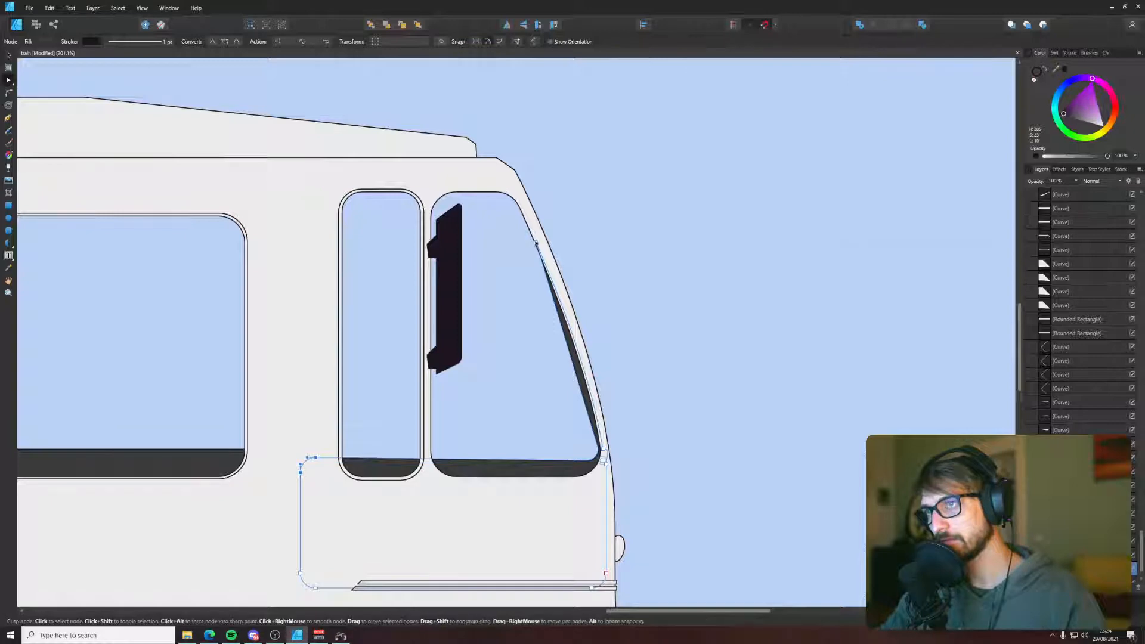
{"action": "left_click_drag", "start_coordinate": [536, 242], "coordinate": [509, 195]}
{"action": "left_click", "coordinate": [535, 255]}
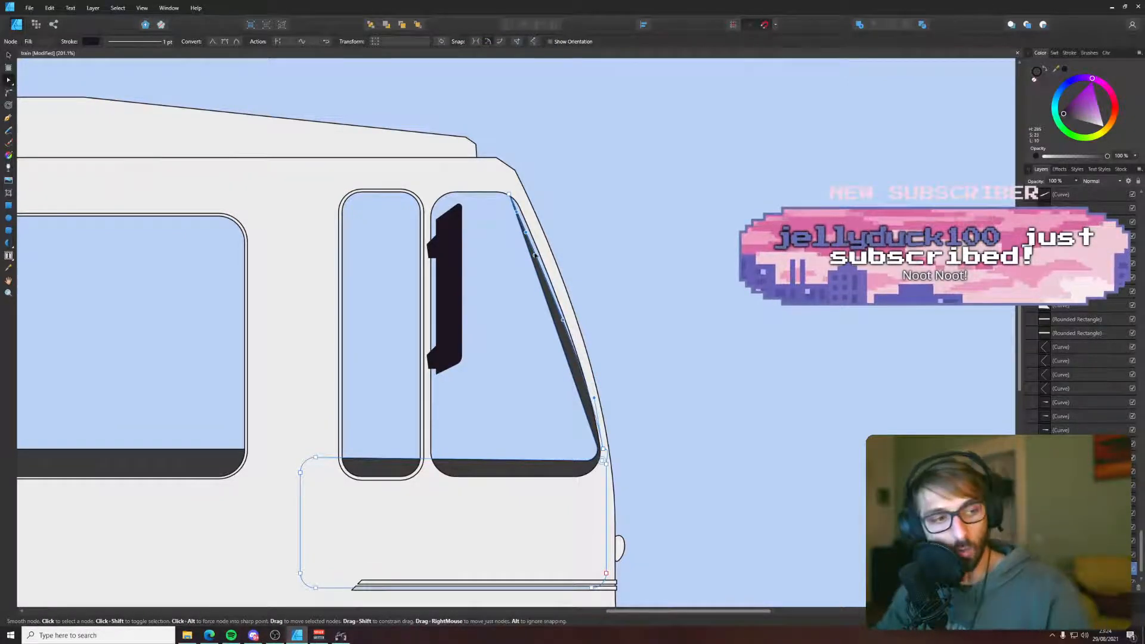
{"action": "left_click_drag", "start_coordinate": [535, 255], "coordinate": [544, 250]}
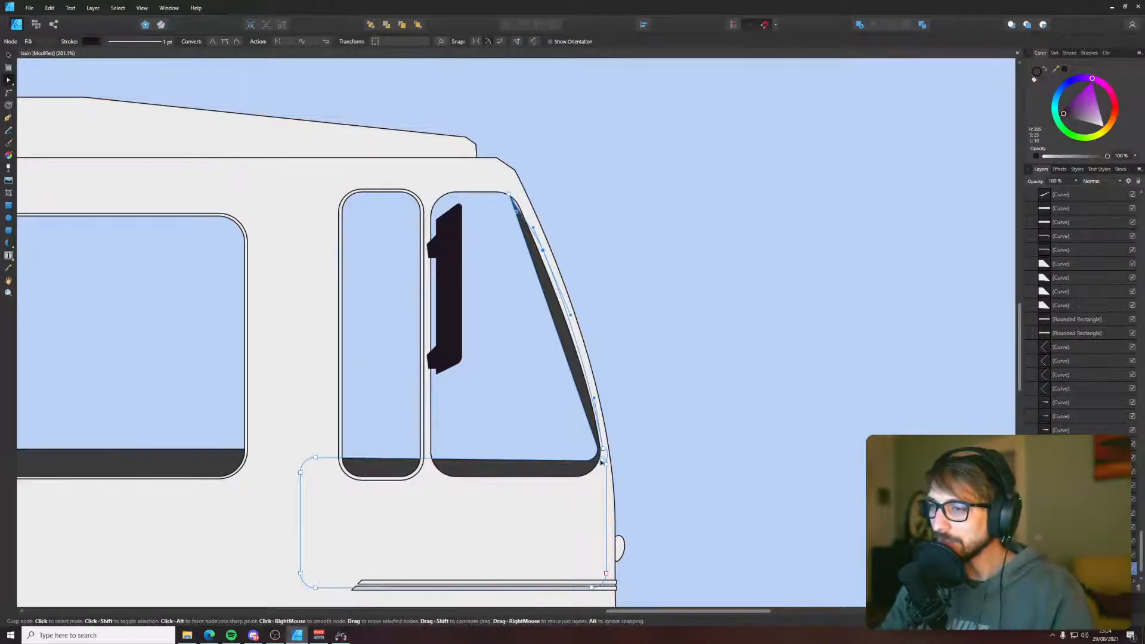
- Try to sharpen and then move the band's inner front corner, and undo the edits back to before the cab copy was made
{"action": "left_click", "coordinate": [599, 460]}
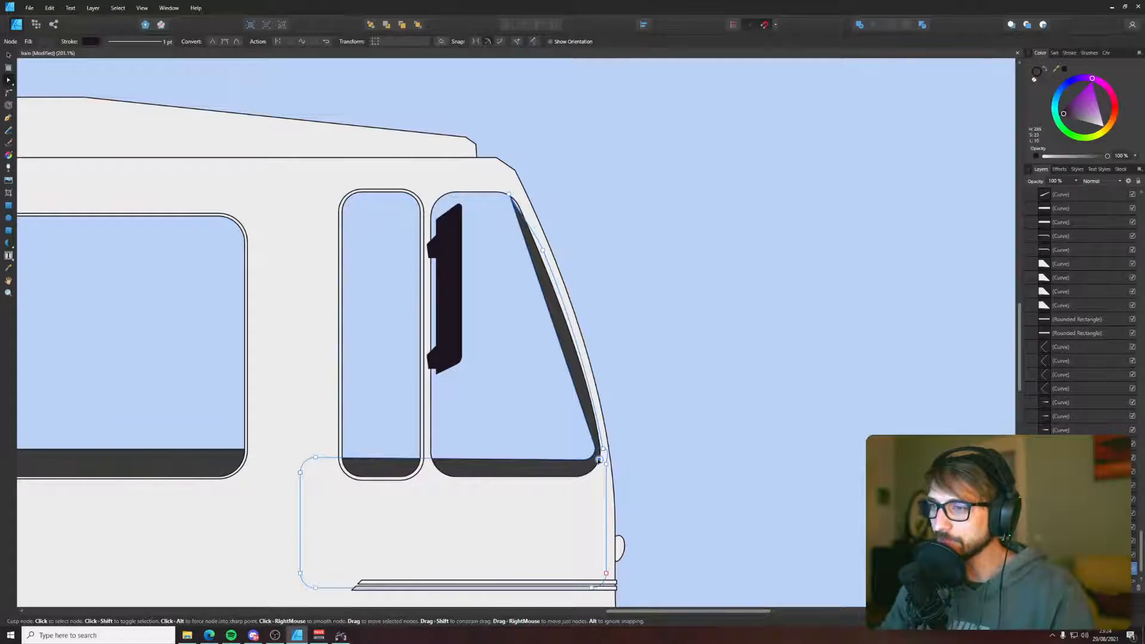
{"action": "left_click", "coordinate": [8, 93]}
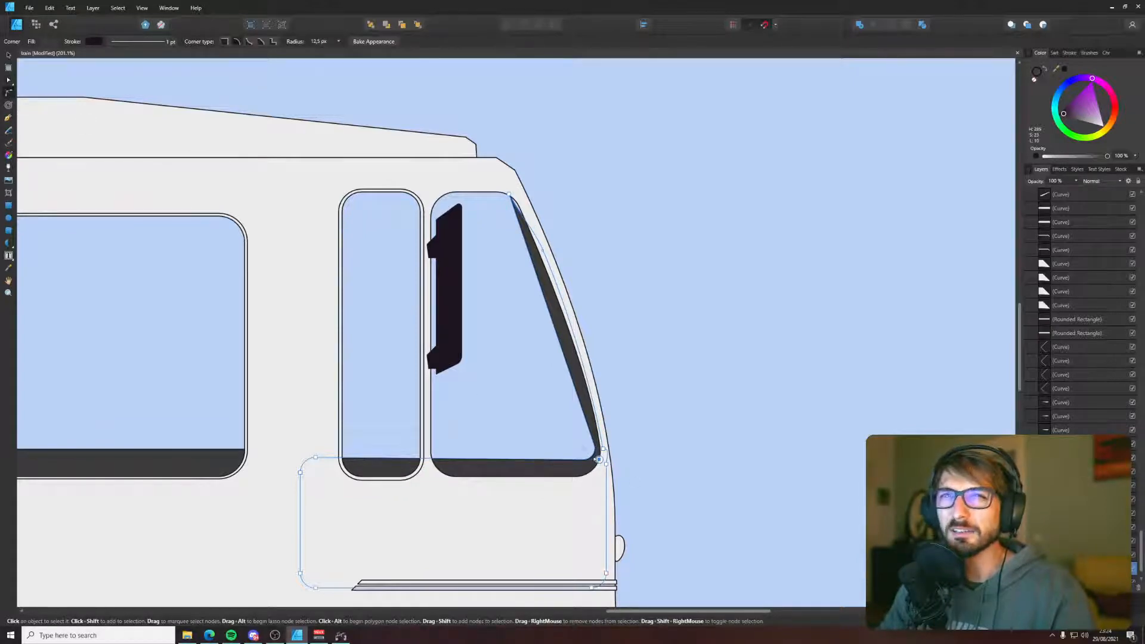
{"action": "mouse_move", "coordinate": [589, 452]}
{"action": "left_mouse_down"}
{"action": "mouse_move", "coordinate": [528, 367]}
{"action": "mouse_move", "coordinate": [596, 456]}
{"action": "left_mouse_up"}
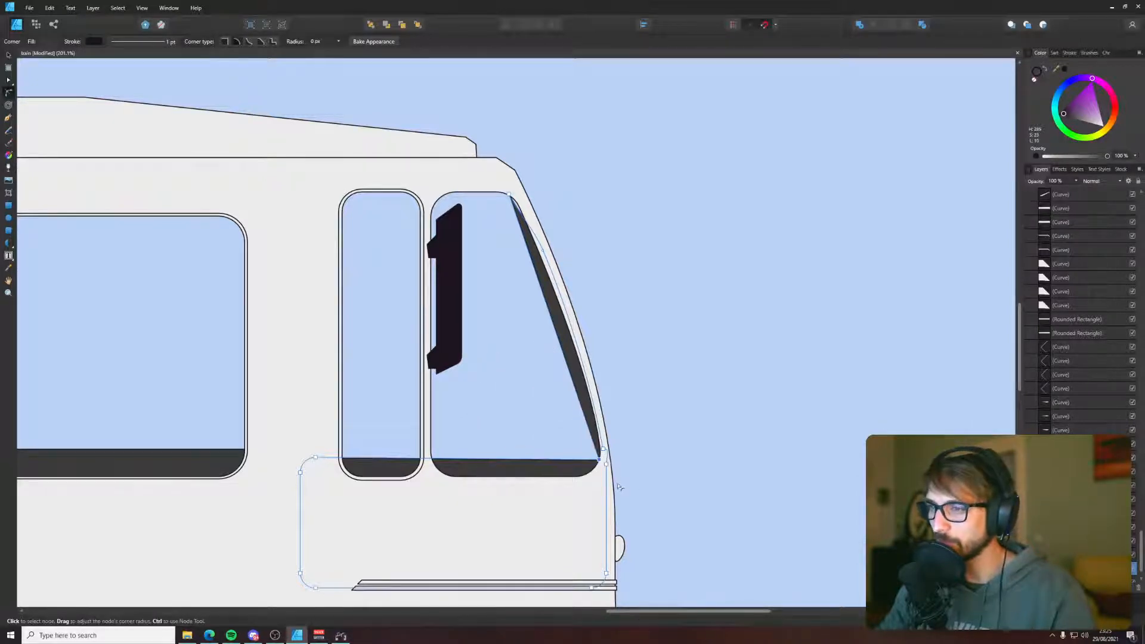
{"action": "key", "text": "ctrl+z"}
{"action": "key", "text": "a"}
{"action": "left_click_drag", "start_coordinate": [599, 460], "coordinate": [634, 501]}
{"action": "key", "text": "v"}
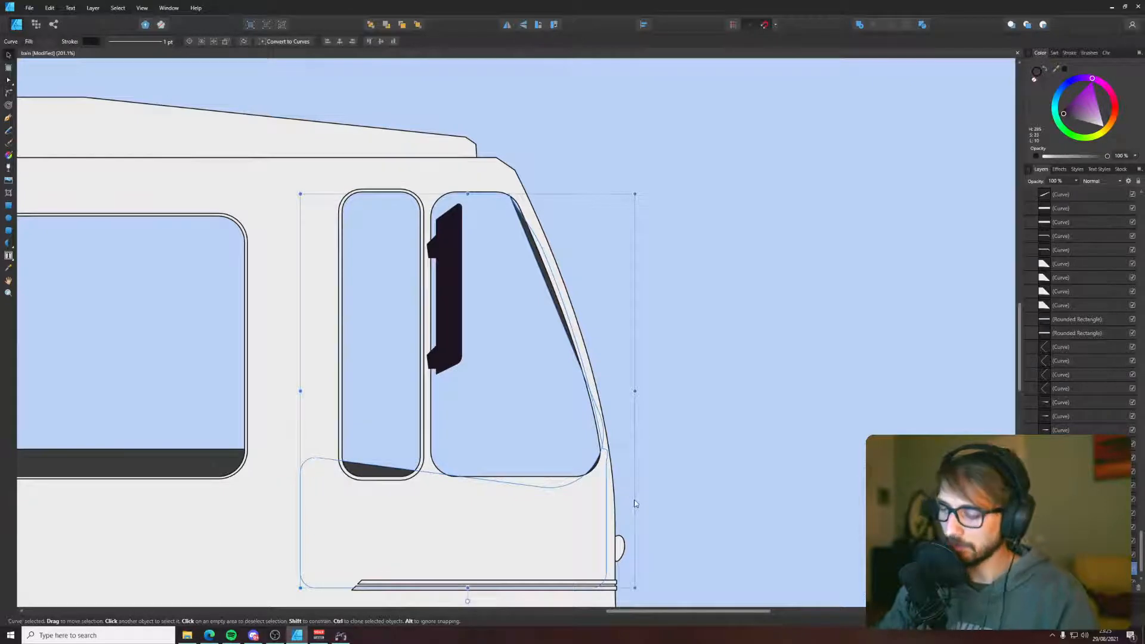
{"action": "key", "text": "ctrl+z"}
- Draw a closed Pen shape across the bottoms of both cab windows, with a thin pillar rising along the curved windscreen edge
{"action": "key", "text": "p"}
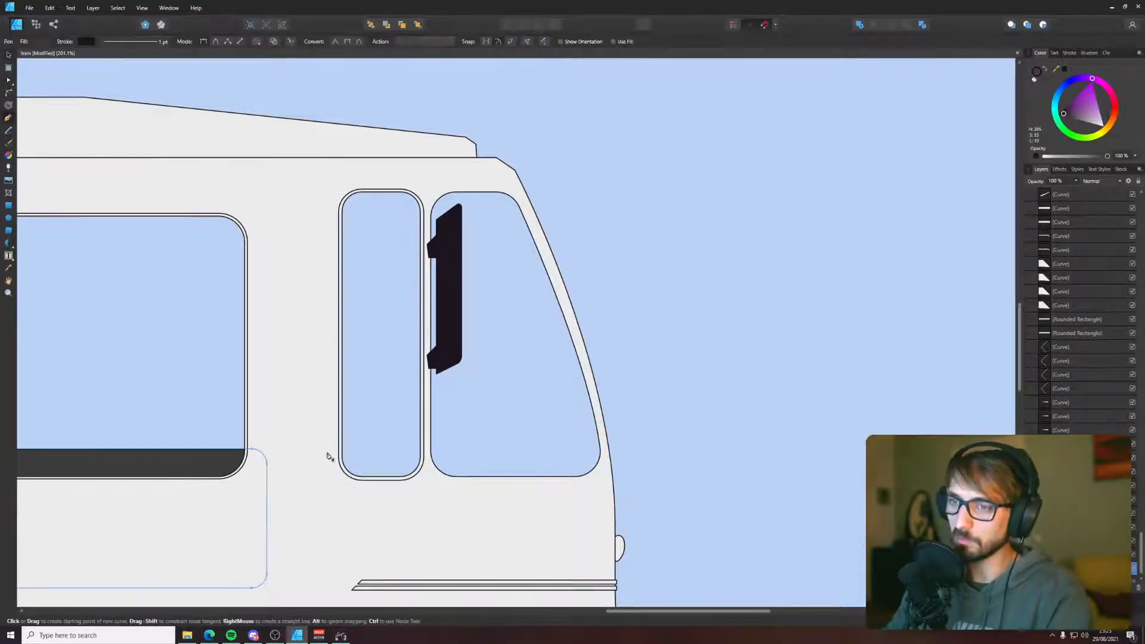
{"action": "left_click", "coordinate": [329, 449]}
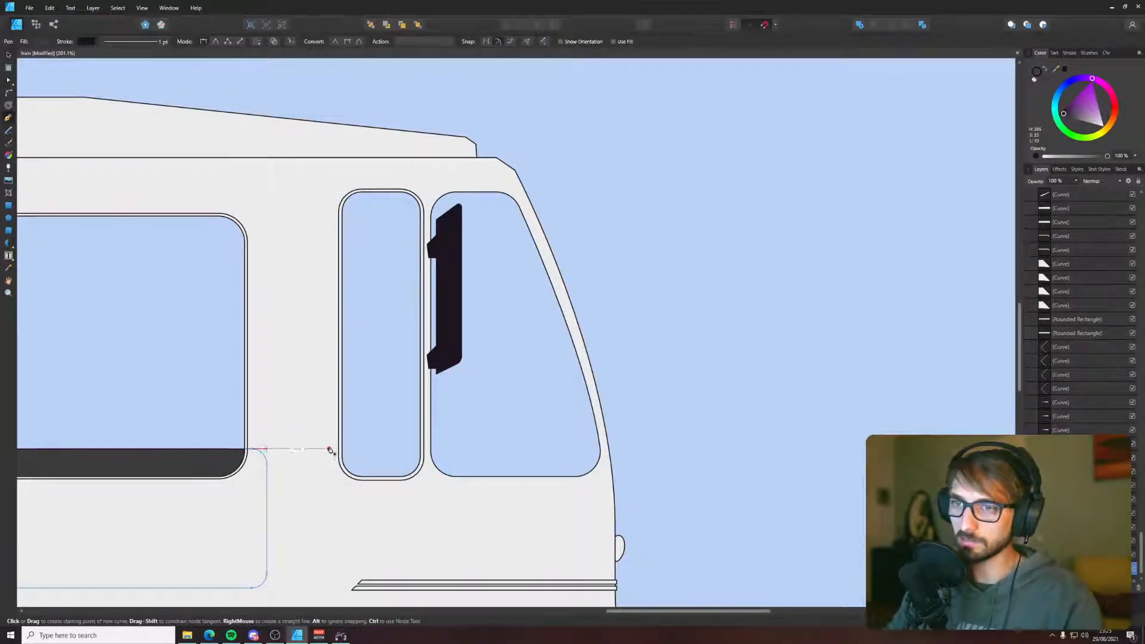
{"action": "left_click", "coordinate": [588, 449]}
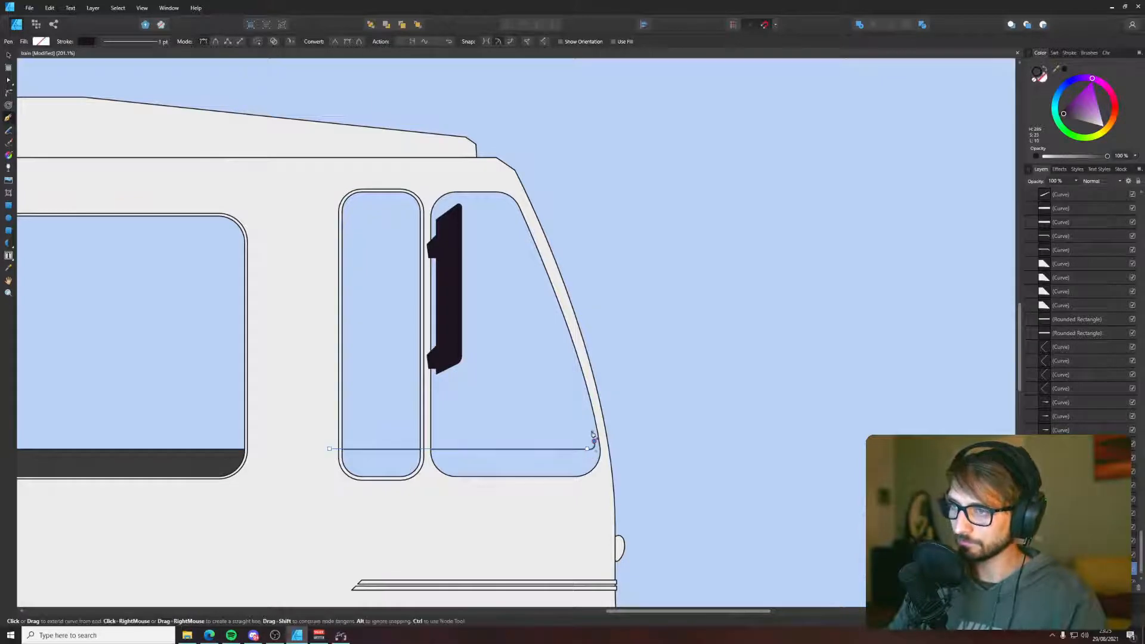
{"action": "left_click", "coordinate": [594, 442]}
{"action": "left_click_drag", "start_coordinate": [528, 224], "coordinate": [511, 192]}
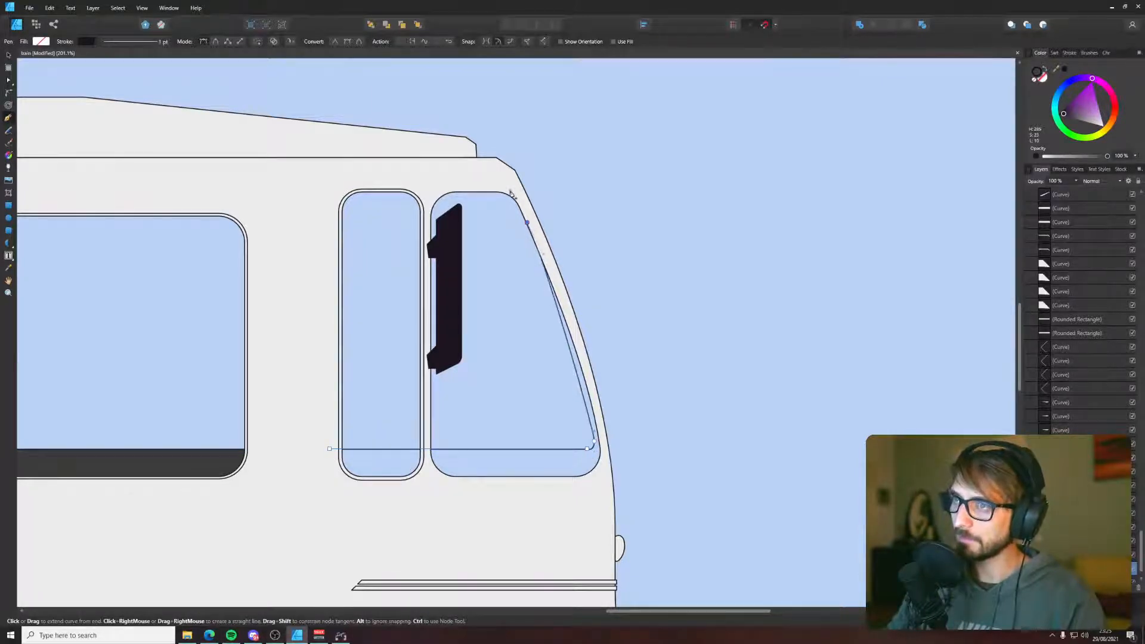
{"action": "left_click", "coordinate": [600, 428]}
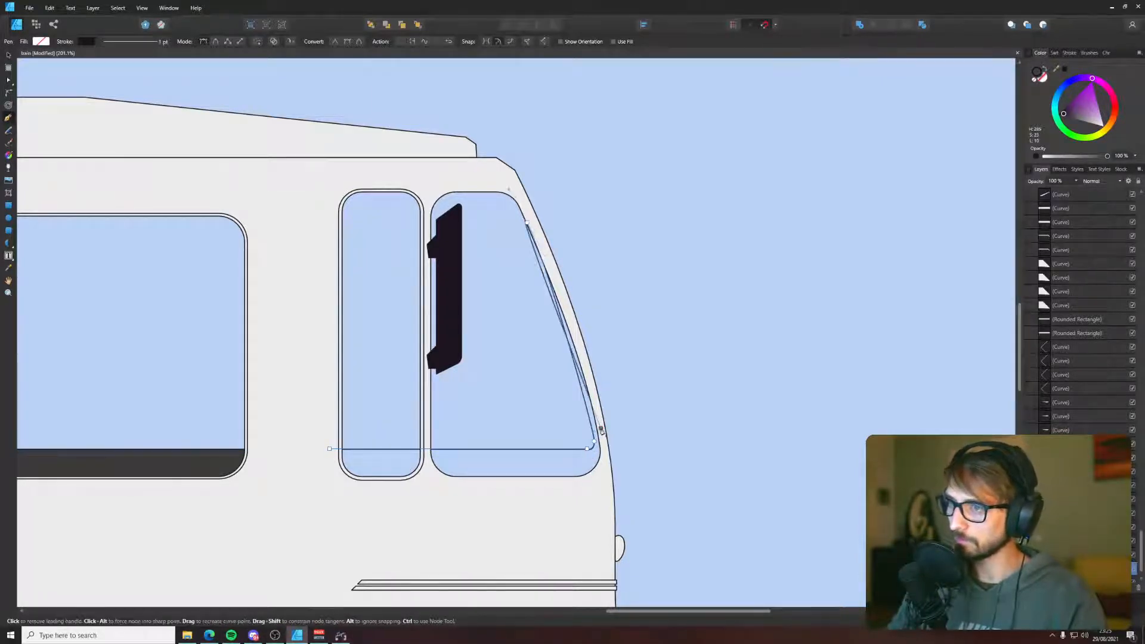
{"action": "key", "text": "ctrl+z"}
{"action": "left_click", "coordinate": [594, 387]}
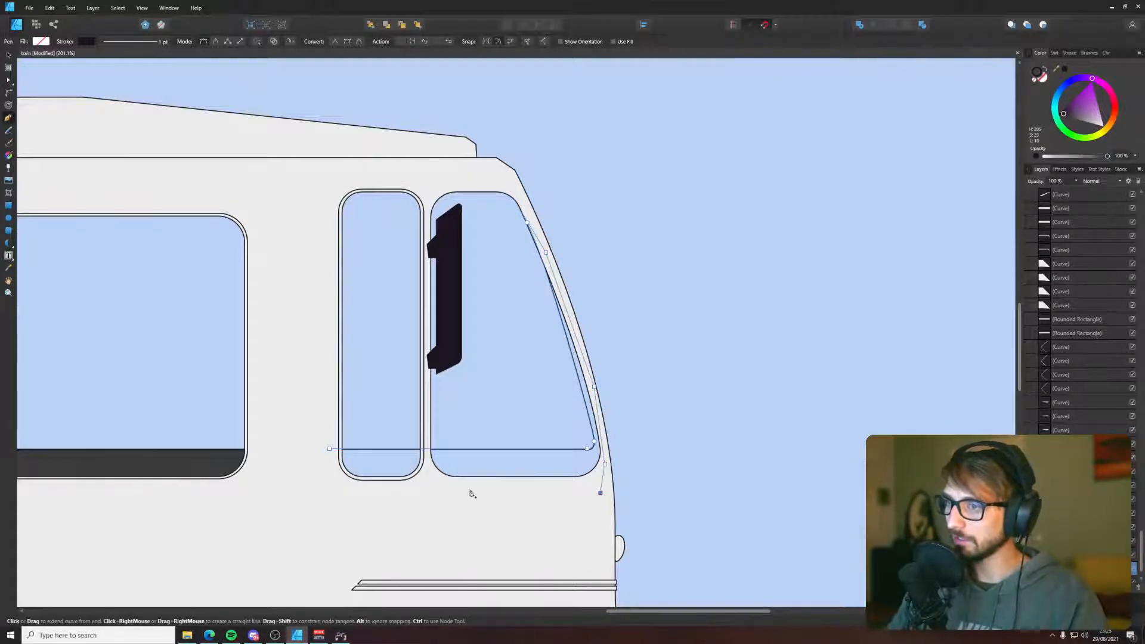
{"action": "left_click", "coordinate": [328, 486]}
{"action": "left_click", "coordinate": [329, 449]}
- Fill the cab shape with the dark grey of the passenger window band and give its outline the mirror's near-black purple
{"action": "key", "text": "i"}
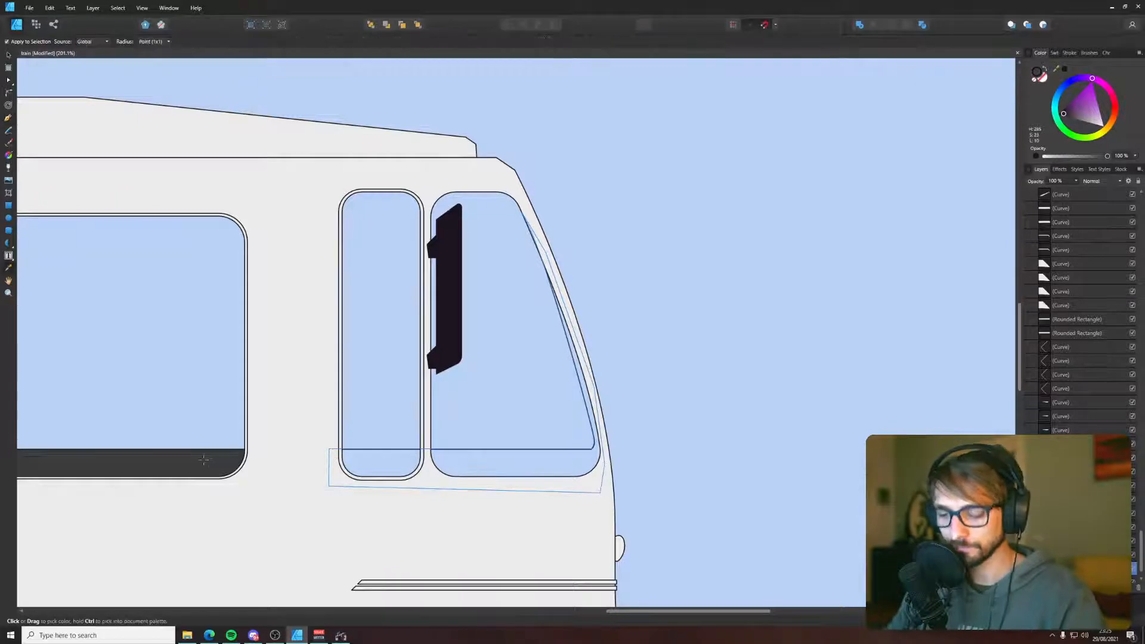
{"action": "left_click", "coordinate": [209, 462]}
{"action": "key", "text": "v"}
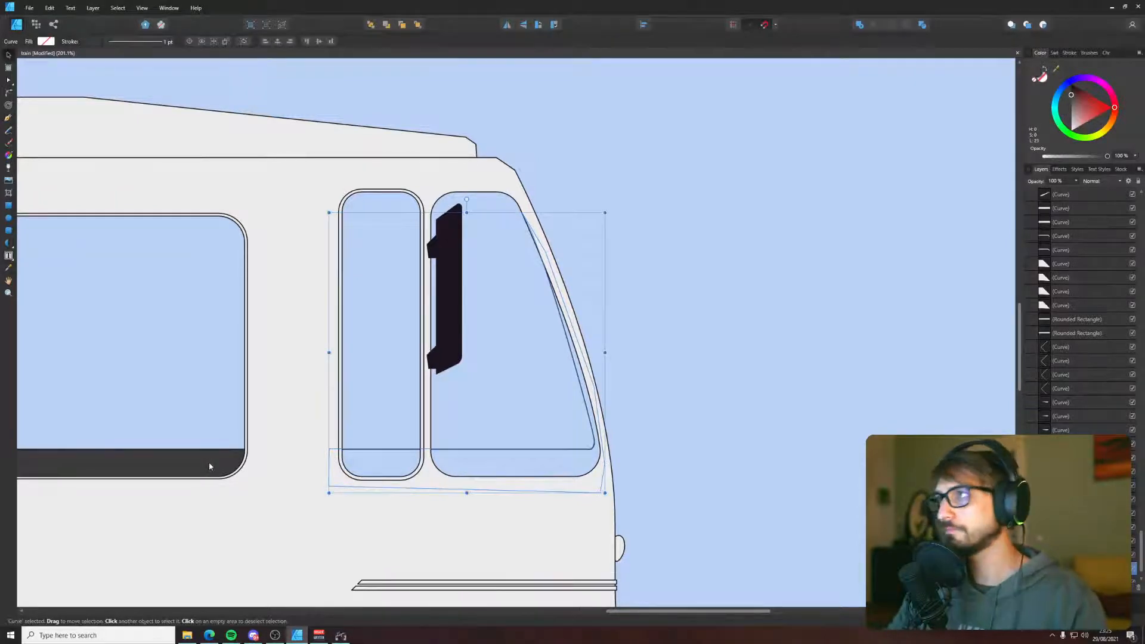
{"action": "key", "text": "x"}
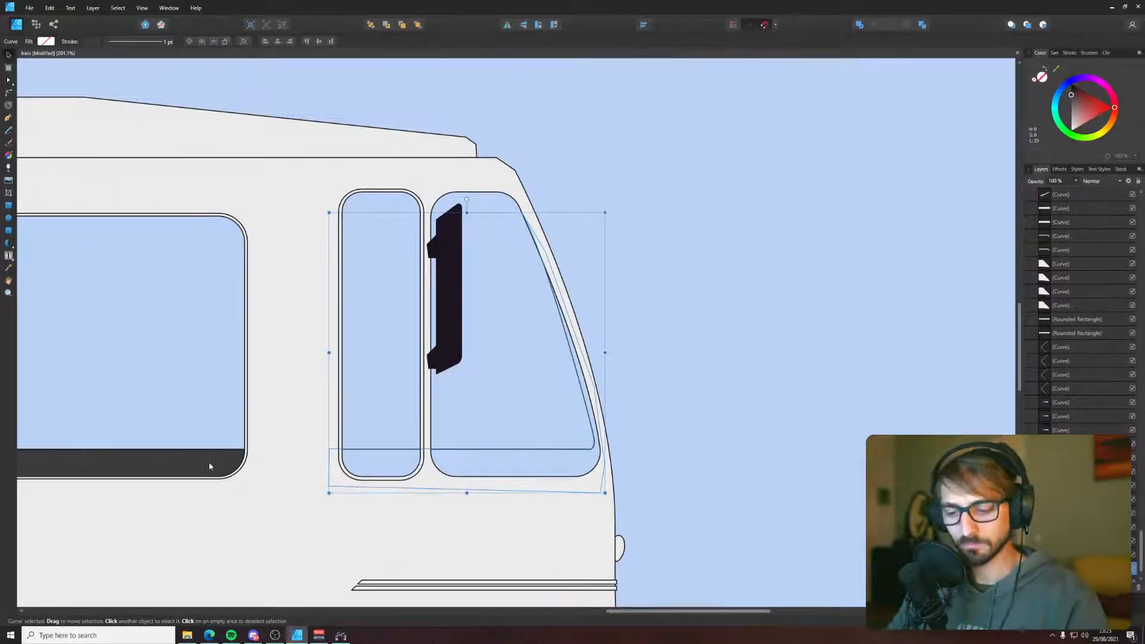
{"action": "key", "text": "i"}
{"action": "left_click", "coordinate": [209, 463]}
{"action": "key", "text": "v"}
{"action": "key", "text": "i"}
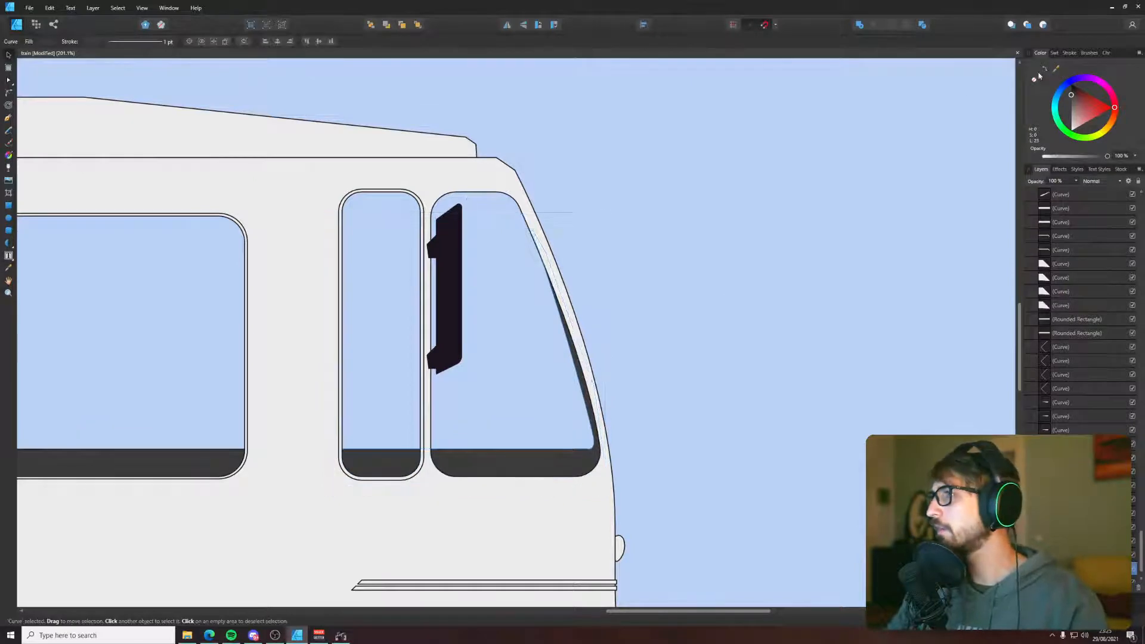
{"action": "left_click_drag", "start_coordinate": [476, 218], "coordinate": [456, 235]}
{"action": "key", "text": "v"}
{"action": "left_click", "coordinate": [1064, 70]}
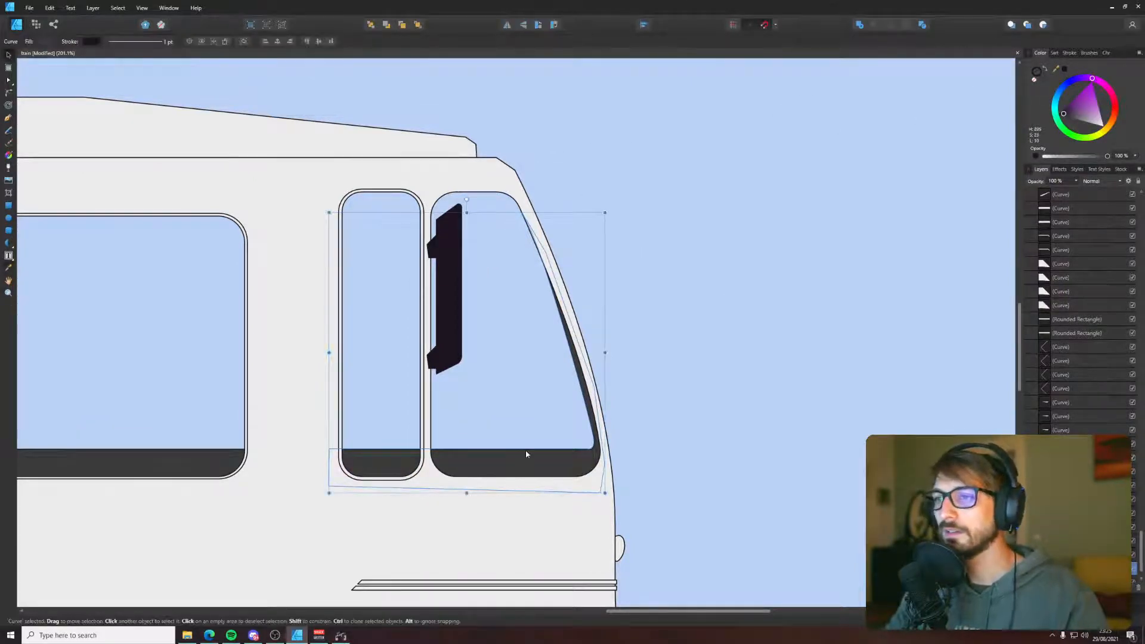
- Smooth the cab shape's inner lower front corner by adjusting the curve handle where the band meets the windscreen pillar
{"action": "left_click", "coordinate": [660, 421]}
{"action": "scroll", "coordinate": [605, 444], "scroll_direction": "up", "scroll_amount": 5}
{"action": "key", "text": "a"}
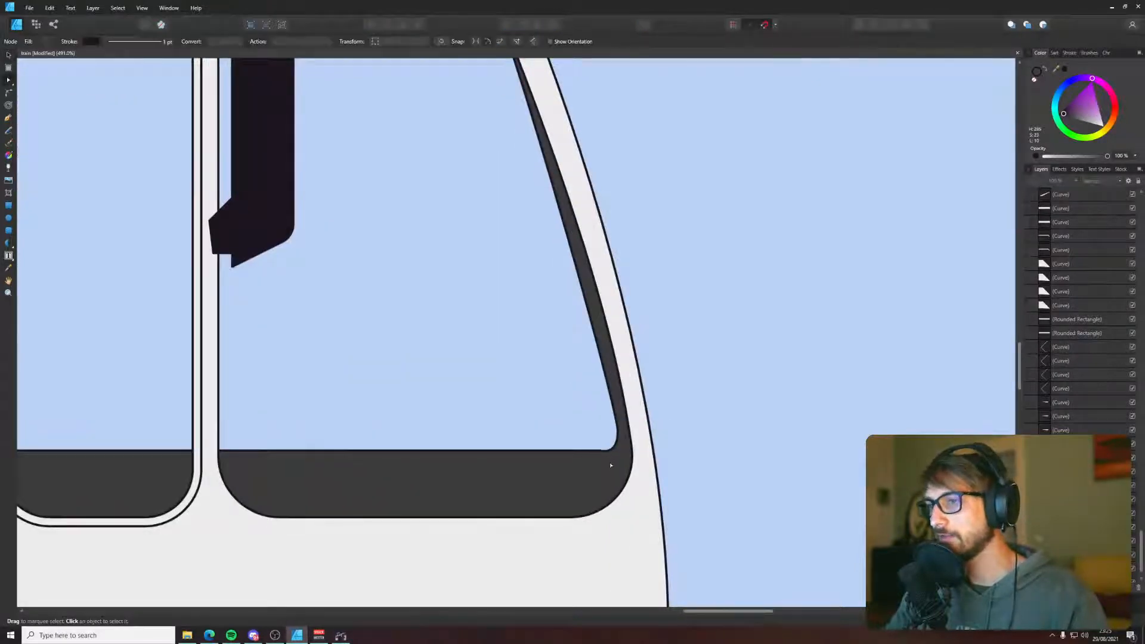
{"action": "scroll", "coordinate": [604, 444], "scroll_direction": "up", "scroll_amount": 5}
{"action": "left_click", "coordinate": [613, 440]}
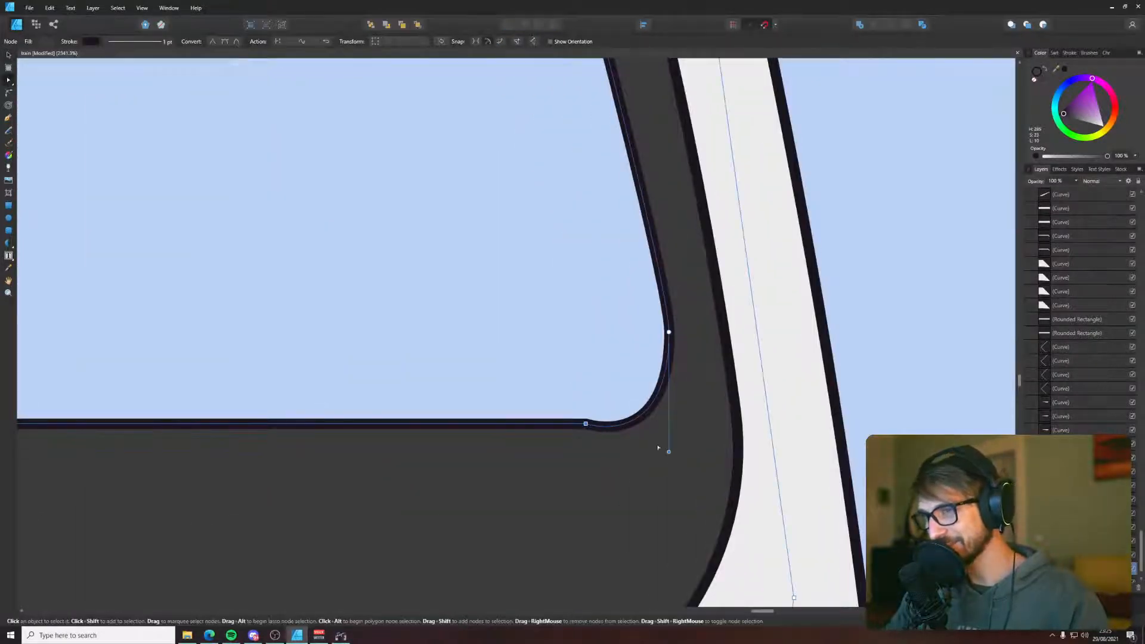
{"action": "left_click_drag", "start_coordinate": [669, 453], "coordinate": [672, 430]}
{"action": "scroll", "coordinate": [674, 431], "scroll_direction": "down", "scroll_amount": 17}
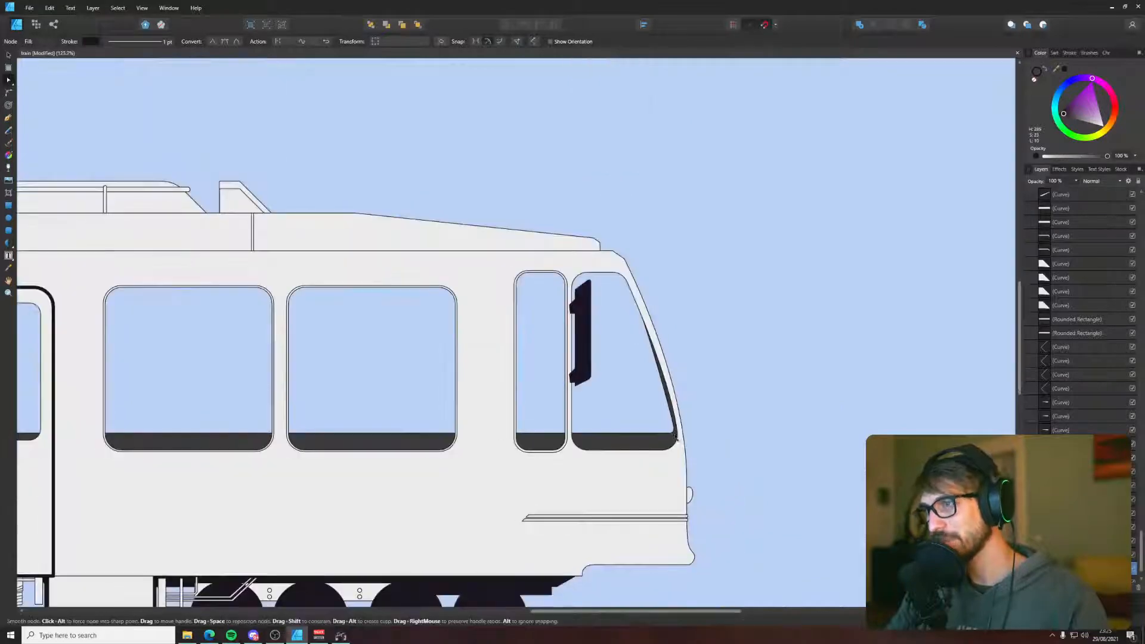
{"action": "left_click", "coordinate": [721, 412]}
- Save the train illustration
{"action": "scroll", "coordinate": [721, 410], "scroll_direction": "down", "scroll_amount": 4}
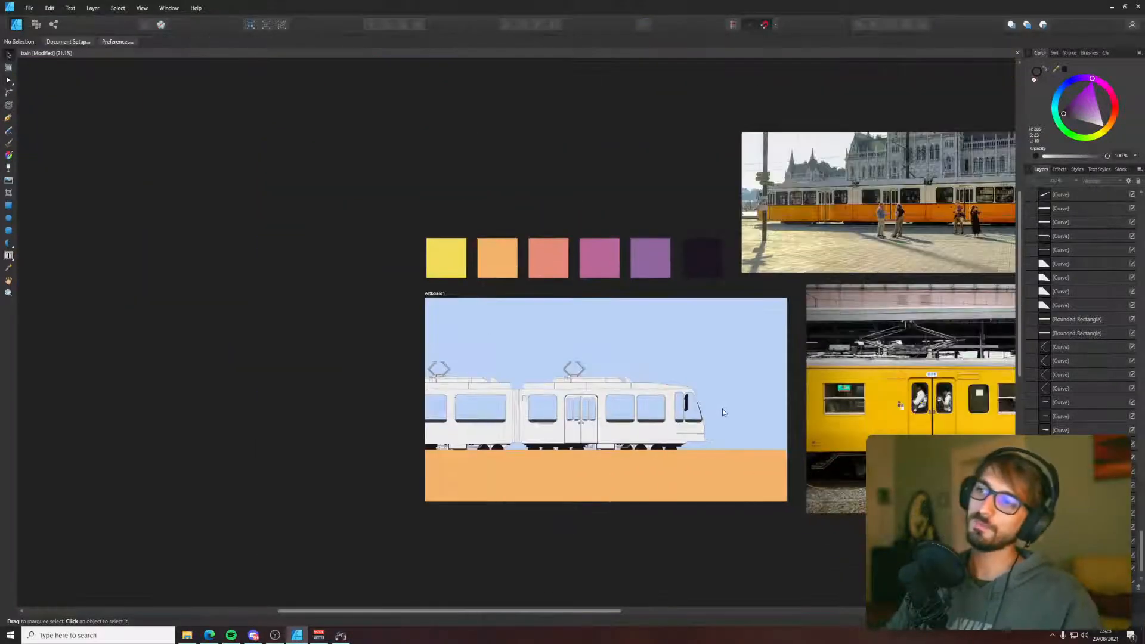
{"action": "left_click_drag", "start_coordinate": [727, 407], "coordinate": [690, 401]}
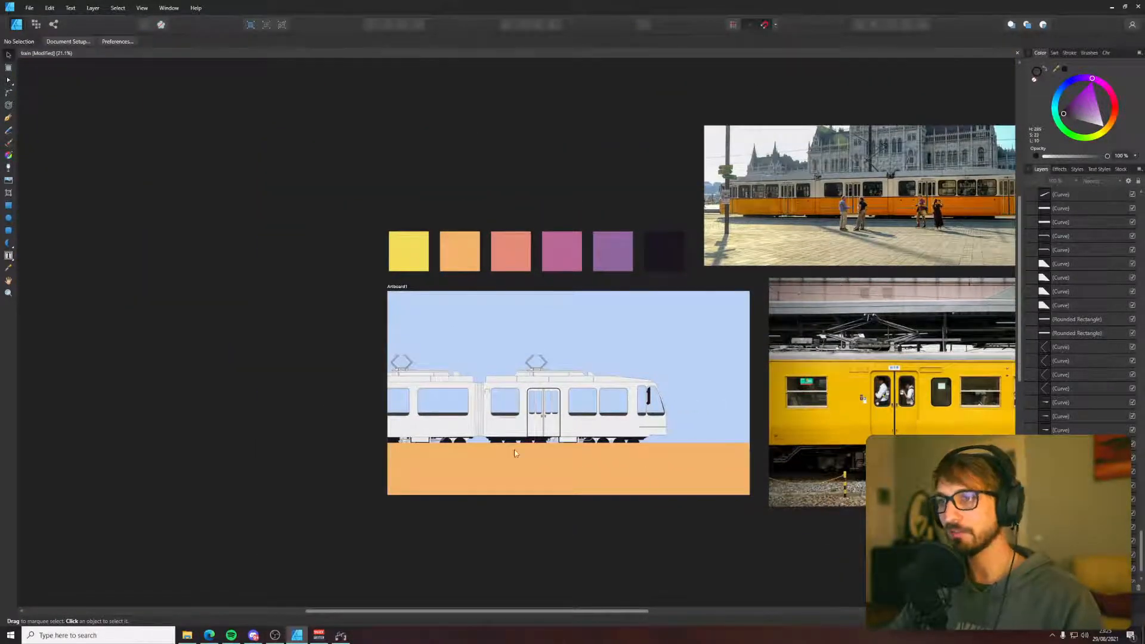
{"action": "key", "text": "ctrl+s"}
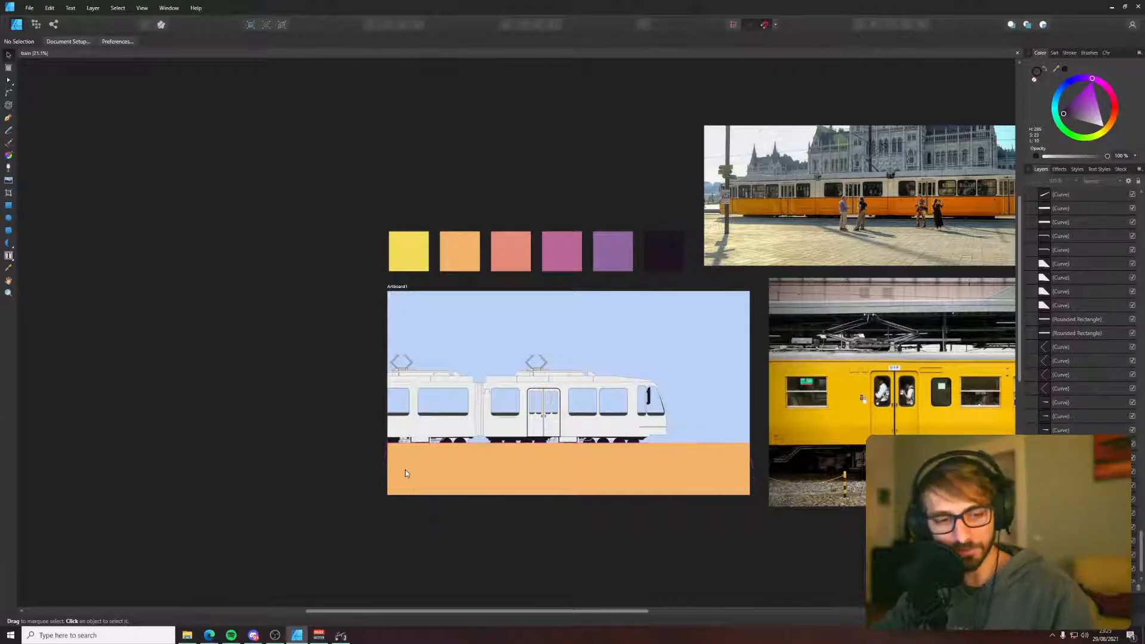
{"action": "scroll", "coordinate": [424, 453], "scroll_direction": "up", "scroll_amount": 4}
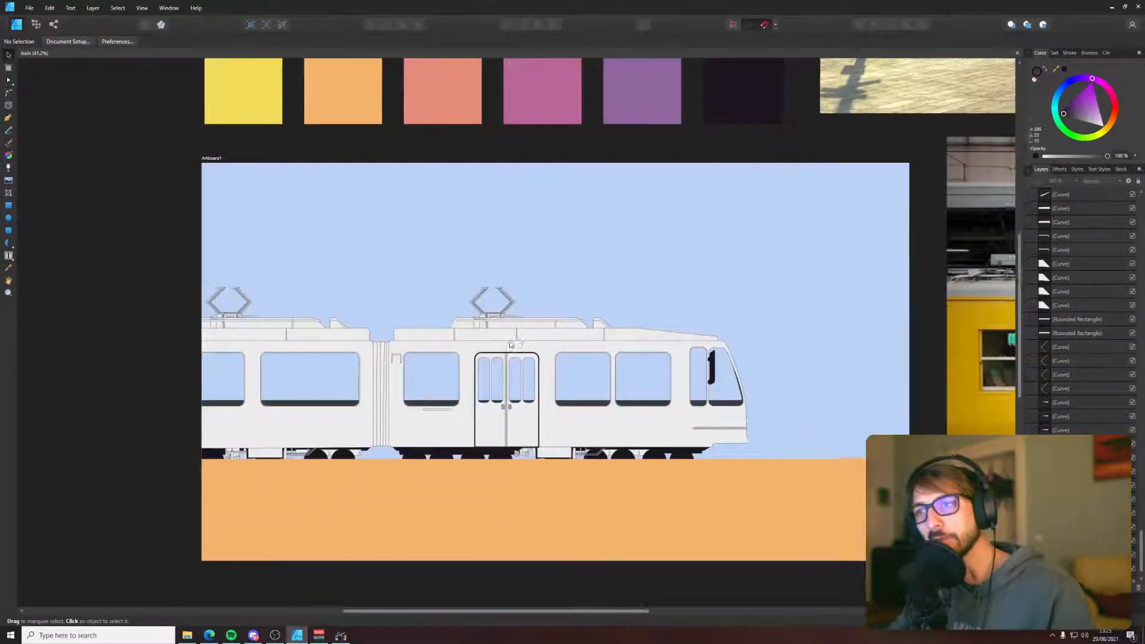
{"action": "left_click_drag", "start_coordinate": [517, 338], "coordinate": [432, 362]}
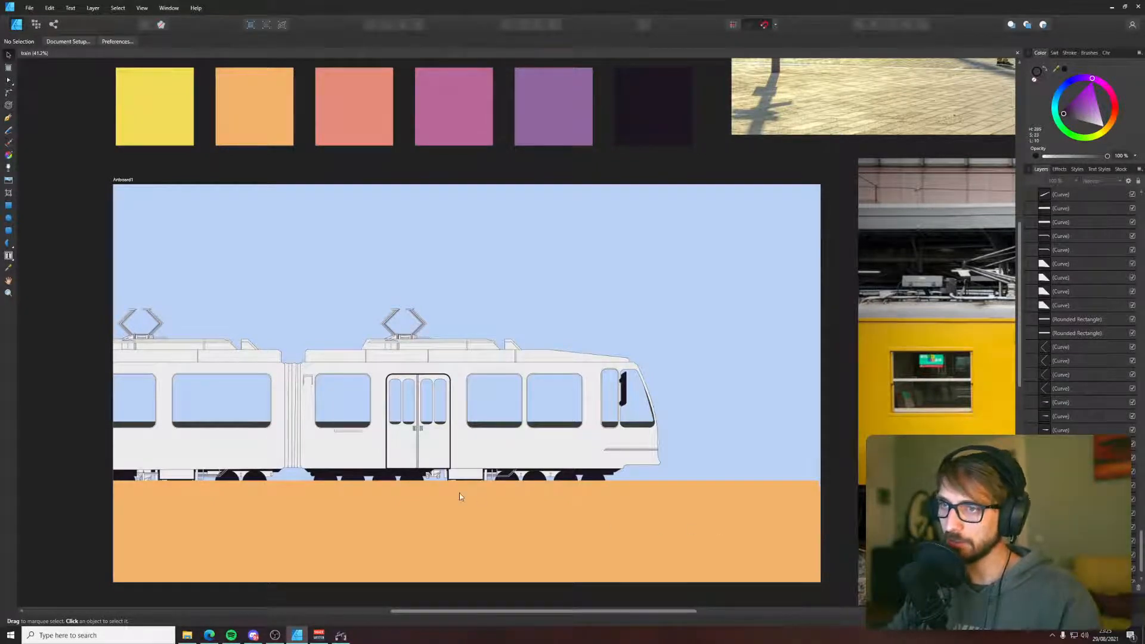
{"action": "key", "text": "p"}
{"action": "scroll", "coordinate": [393, 435], "scroll_direction": "up", "scroll_amount": 5}
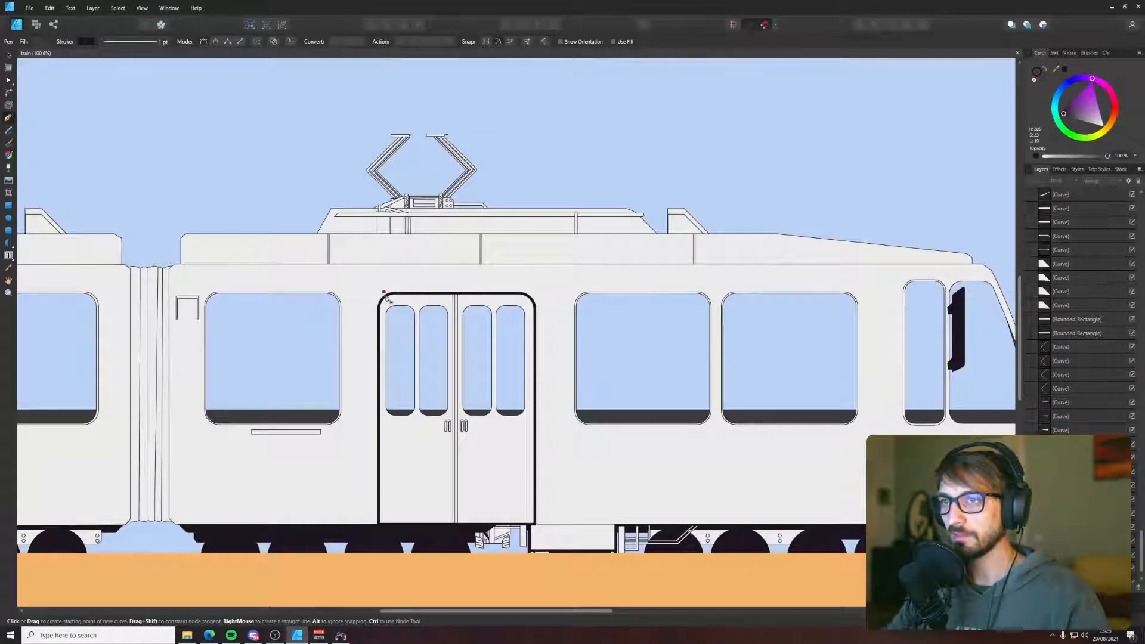
{"action": "left_click", "coordinate": [398, 282]}
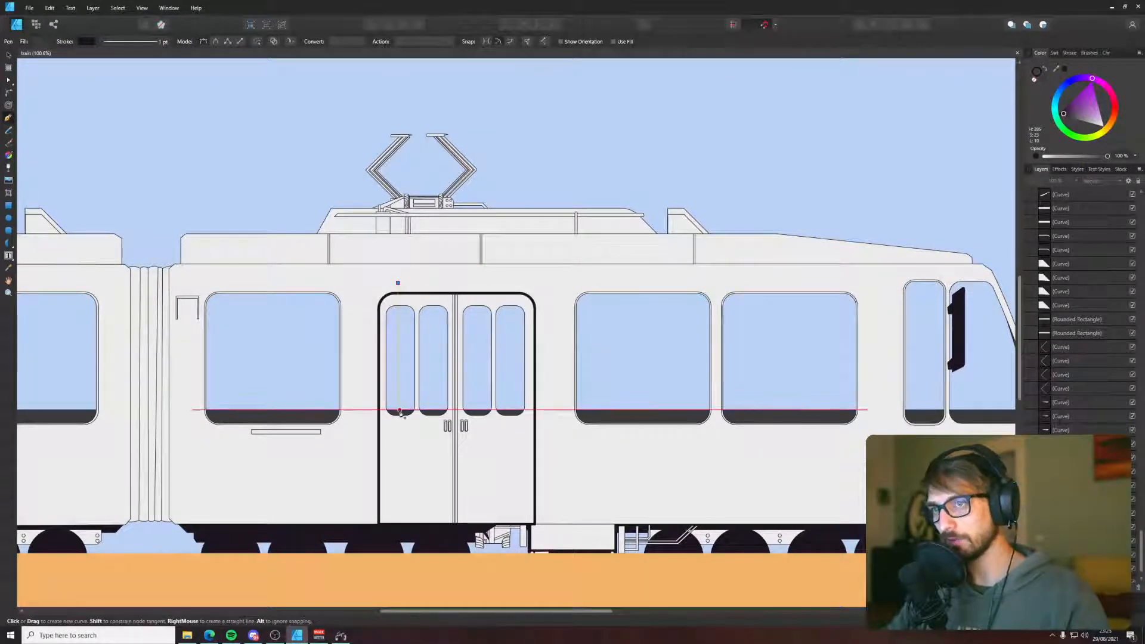
{"action": "key", "text": "v"}
{"action": "scroll", "coordinate": [307, 422], "scroll_direction": "down", "scroll_amount": 5}
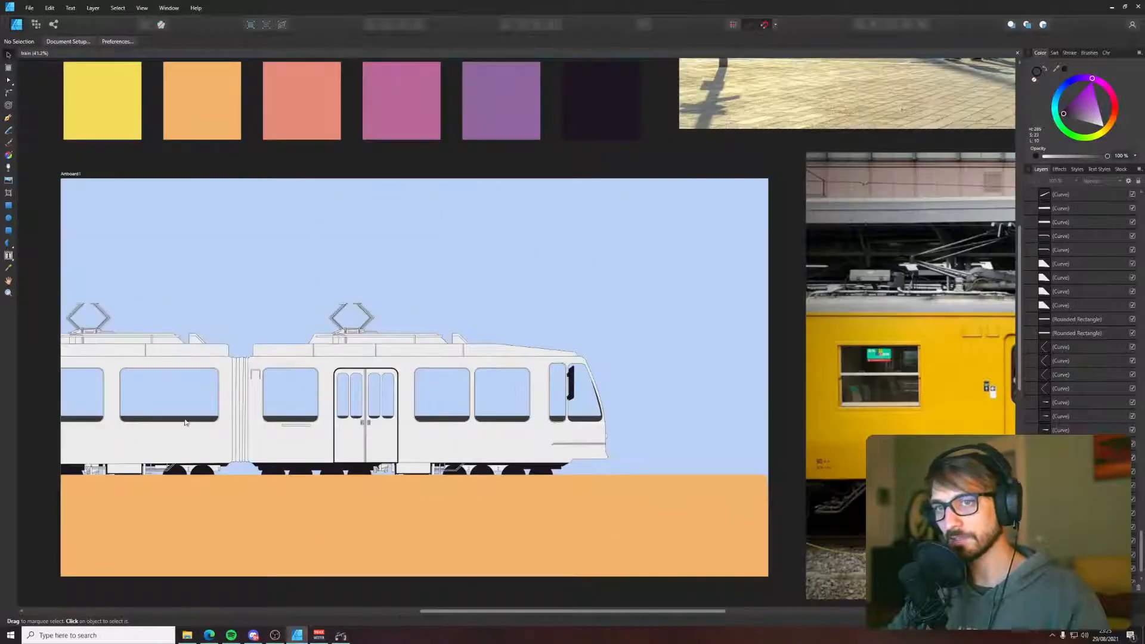
- Copy the rear car's wide window outline over the front car's first window and doors, and narrow the copy slightly from its front edge
{"action": "left_click", "coordinate": [220, 374]}
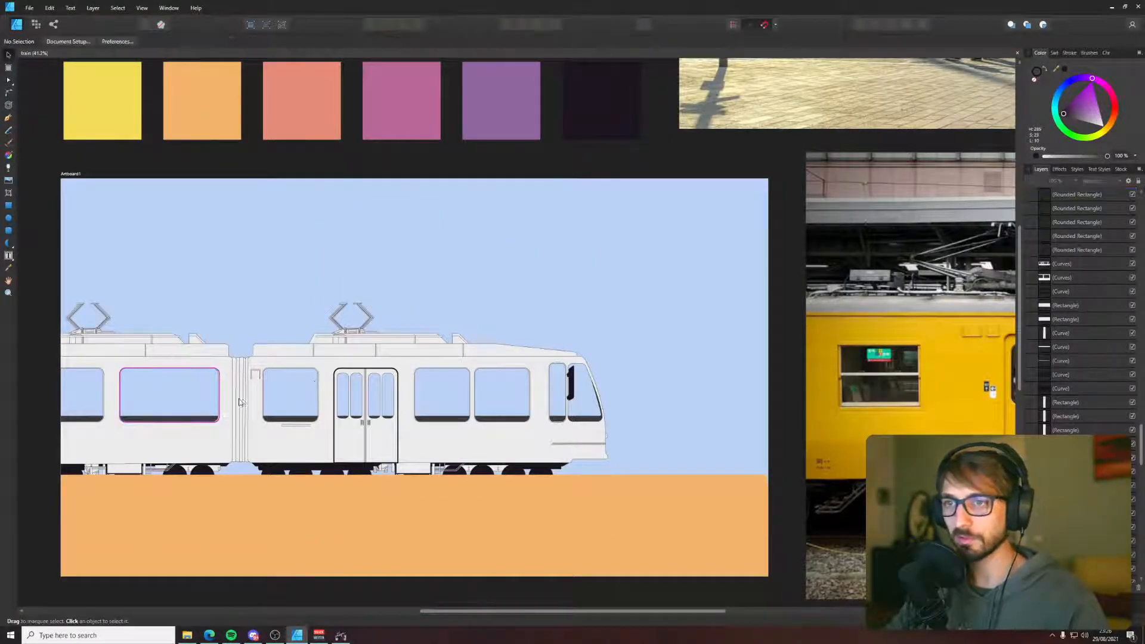
{"action": "left_click_drag", "start_coordinate": [203, 403], "coordinate": [343, 408]}
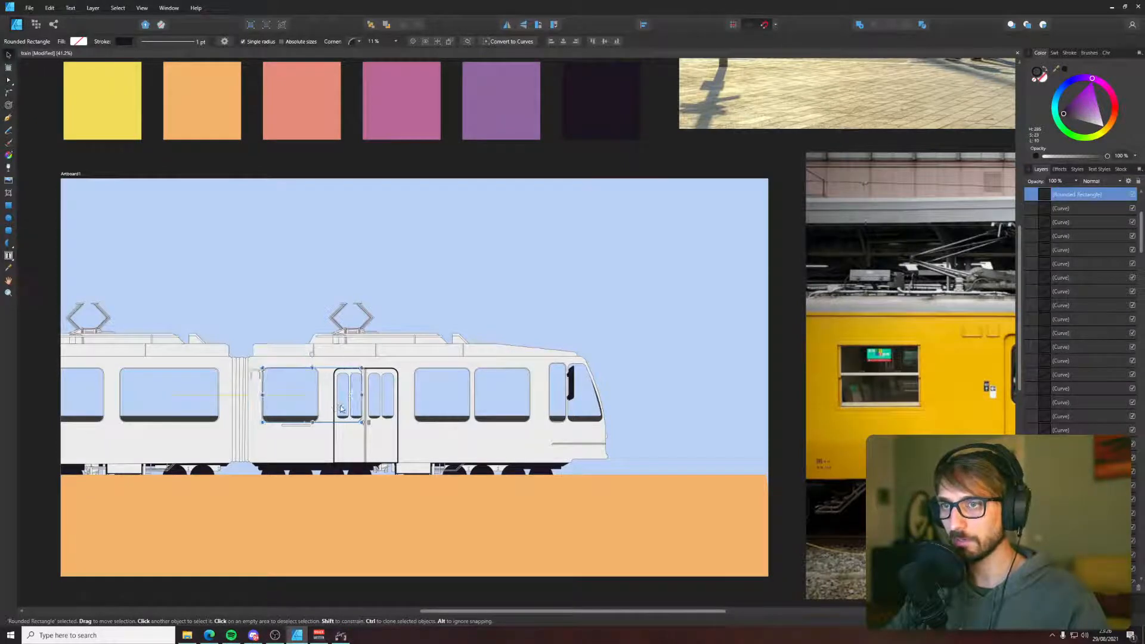
{"action": "scroll", "coordinate": [342, 408], "scroll_direction": "up", "scroll_amount": 3}
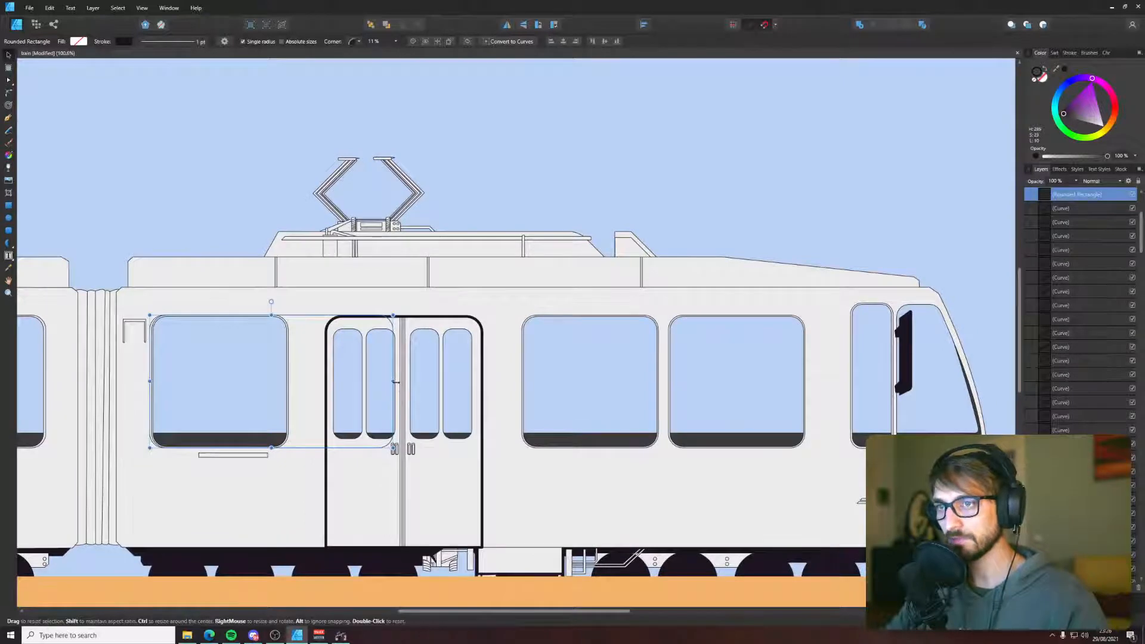
{"action": "left_click_drag", "start_coordinate": [393, 381], "coordinate": [387, 382]}
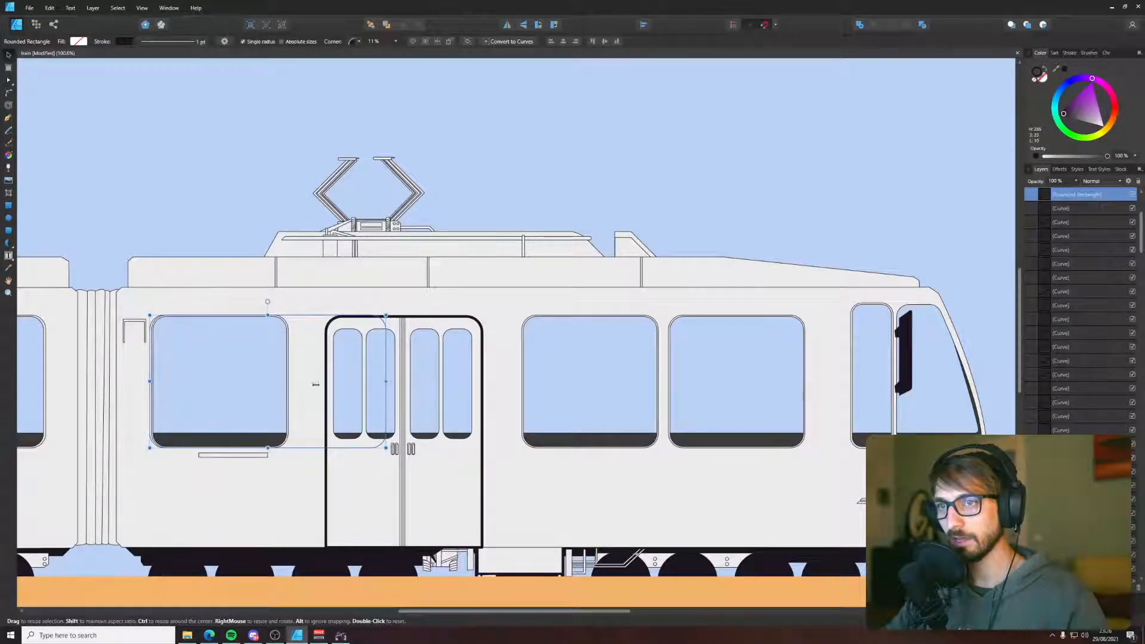
- Give the copied window outline the dark grey sampled from the window band and thicken its stroke to about 9 pt
{"action": "scroll", "coordinate": [934, 103], "scroll_direction": "up", "scroll_amount": 1}
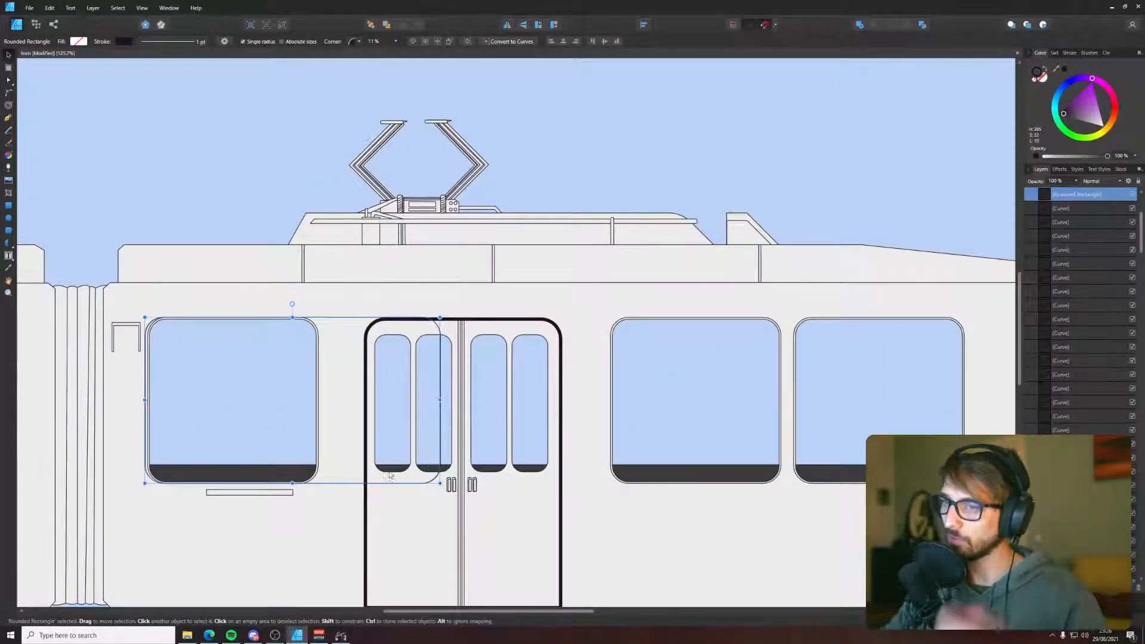
{"action": "key", "text": "i"}
{"action": "left_click", "coordinate": [285, 473]}
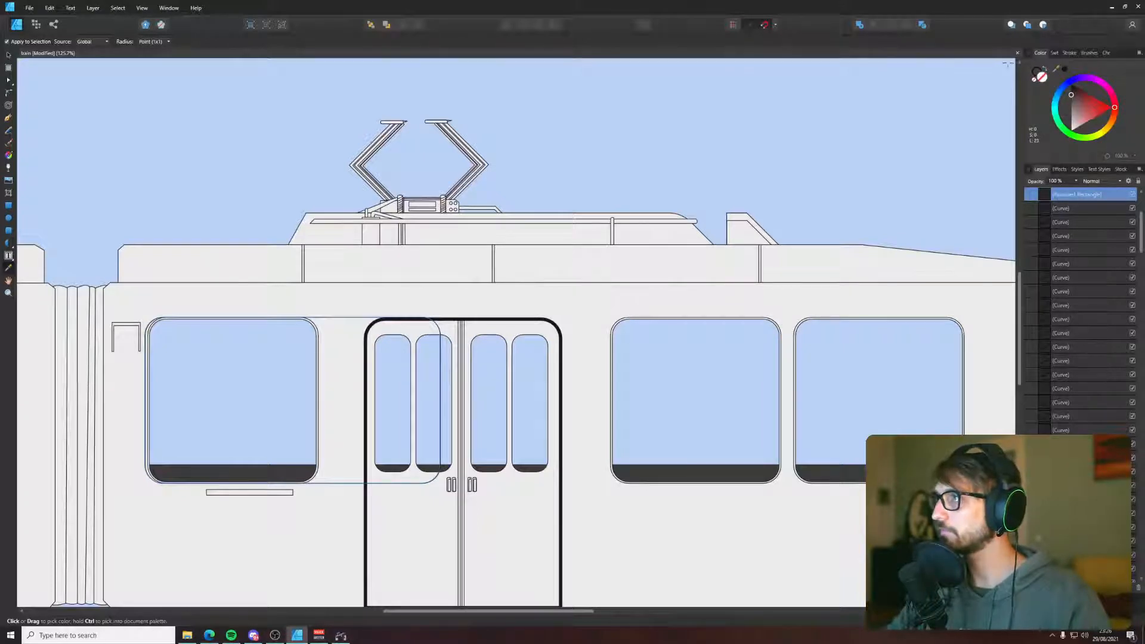
{"action": "left_click", "coordinate": [1056, 52]}
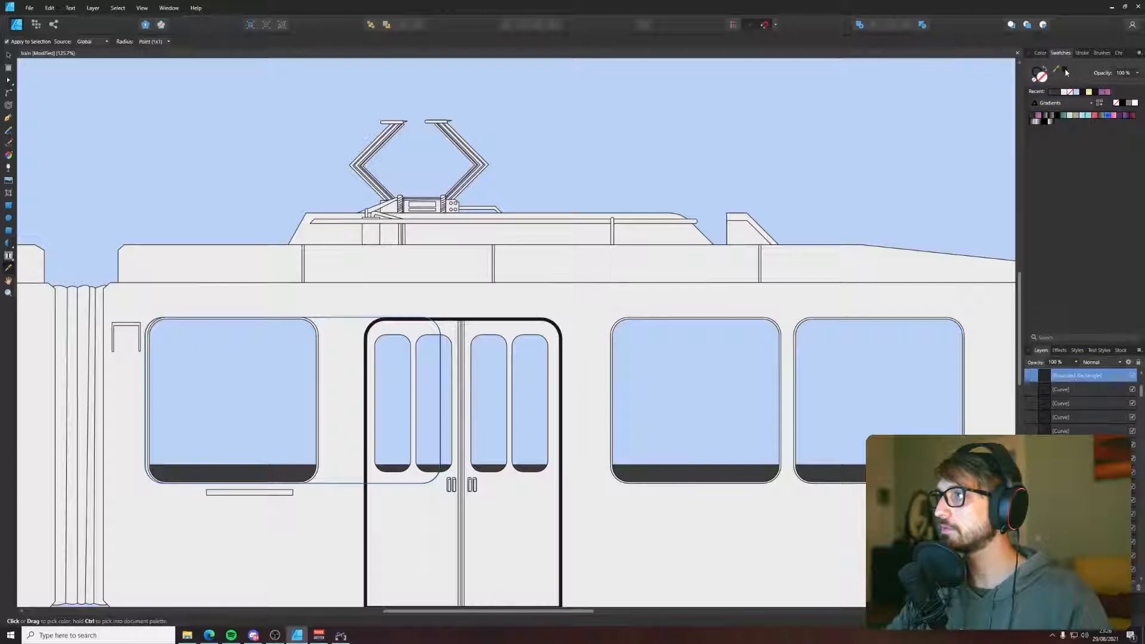
{"action": "left_click", "coordinate": [1082, 52]}
{"action": "left_click_drag", "start_coordinate": [1065, 81], "coordinate": [1075, 81]}
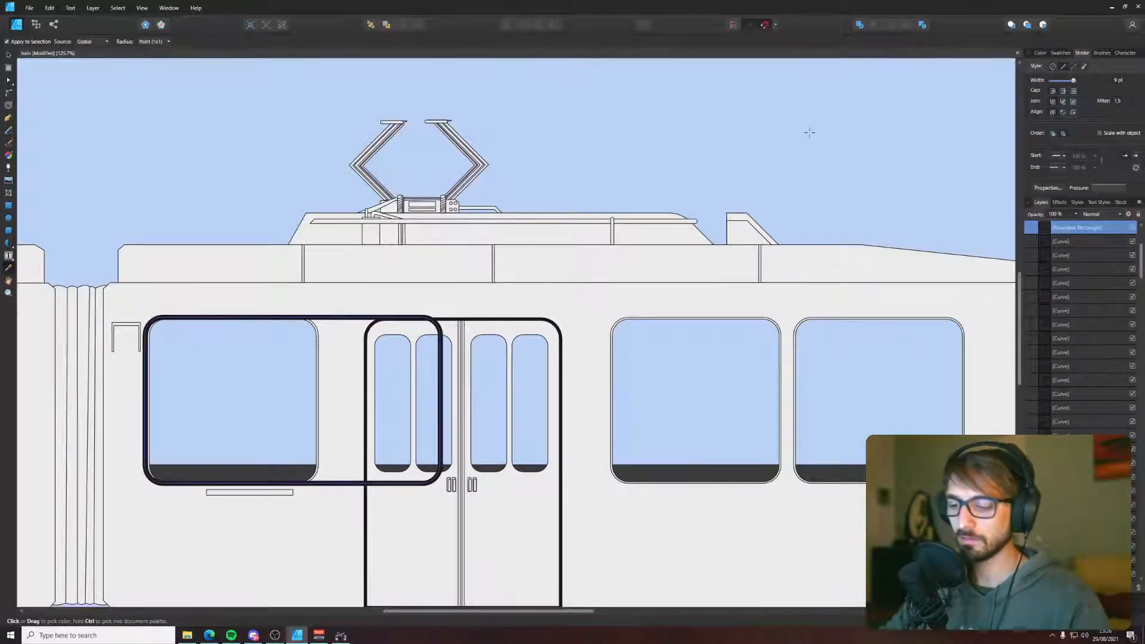
- Send the thick window outline behind the front car's body so it shows only through the window openings
{"action": "left_click", "coordinate": [787, 153]}
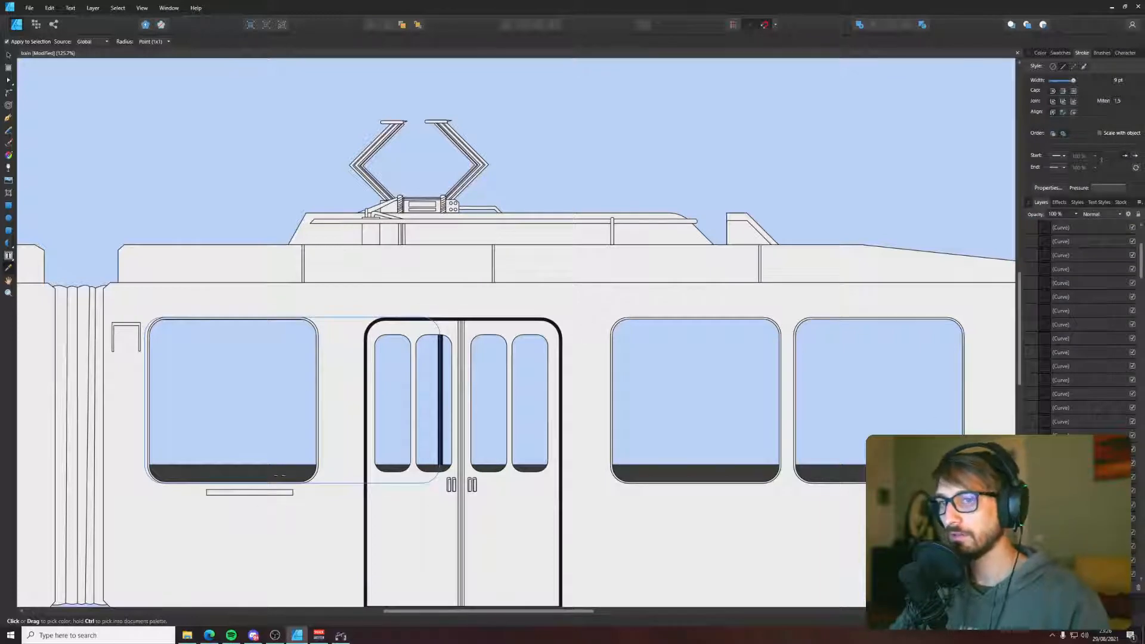
{"action": "key", "text": "v"}
{"action": "left_click", "coordinate": [278, 465]}
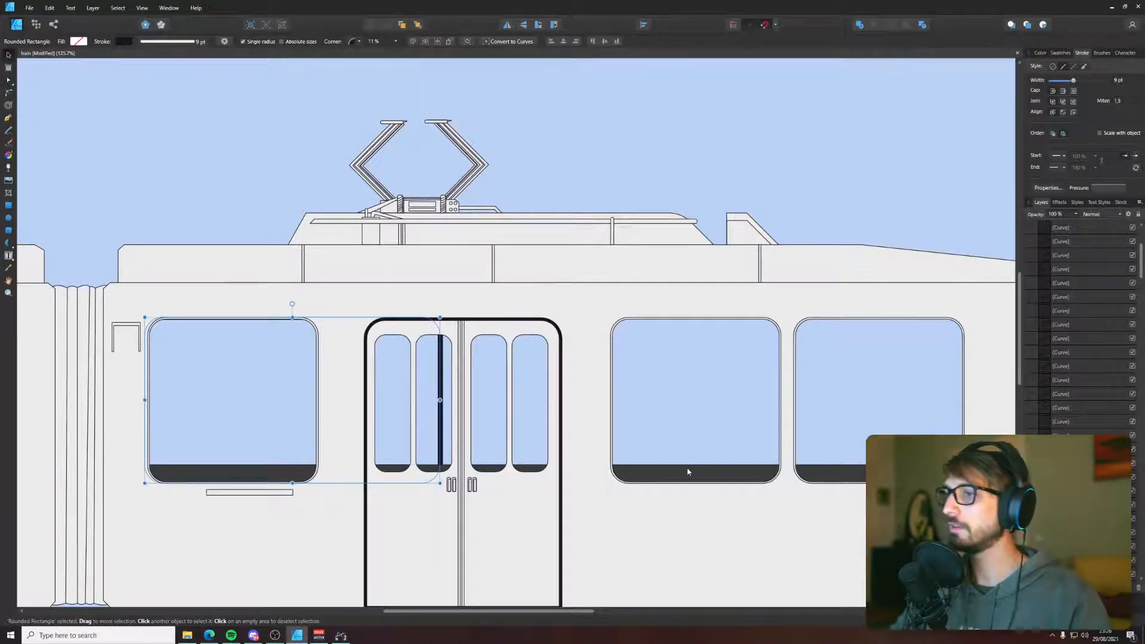
- Expand the 9 pt stroke of the rounded rectangle that forms the vertical bar behind the door window
{"action": "left_click", "coordinate": [688, 471], "text": "shift"}
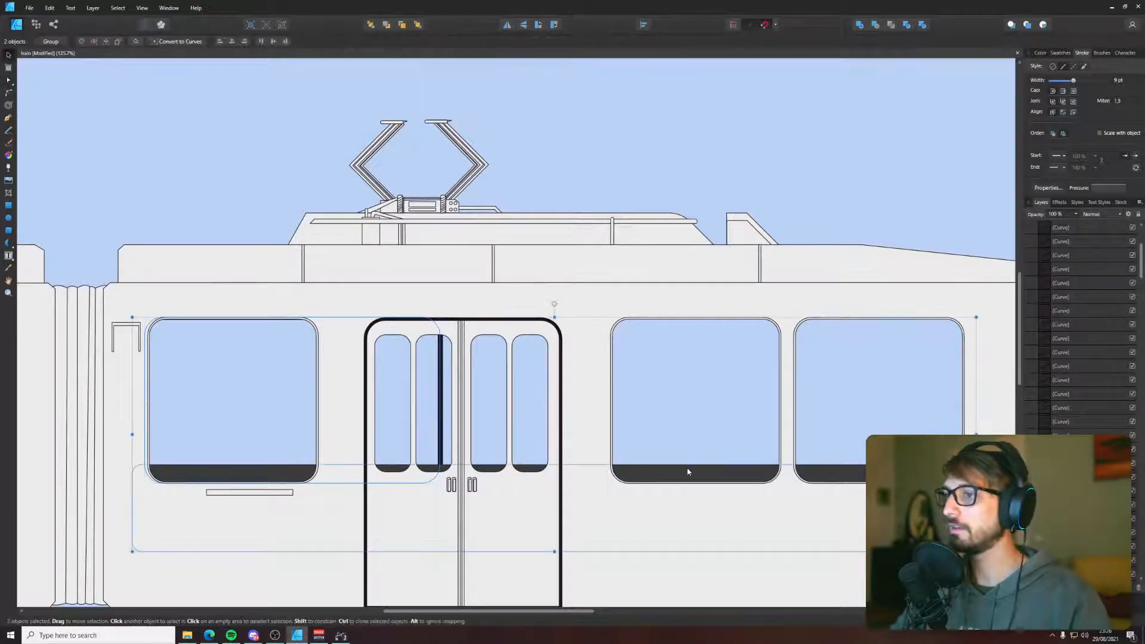
{"action": "left_click", "coordinate": [441, 432]}
{"action": "left_click", "coordinate": [77, 7]}
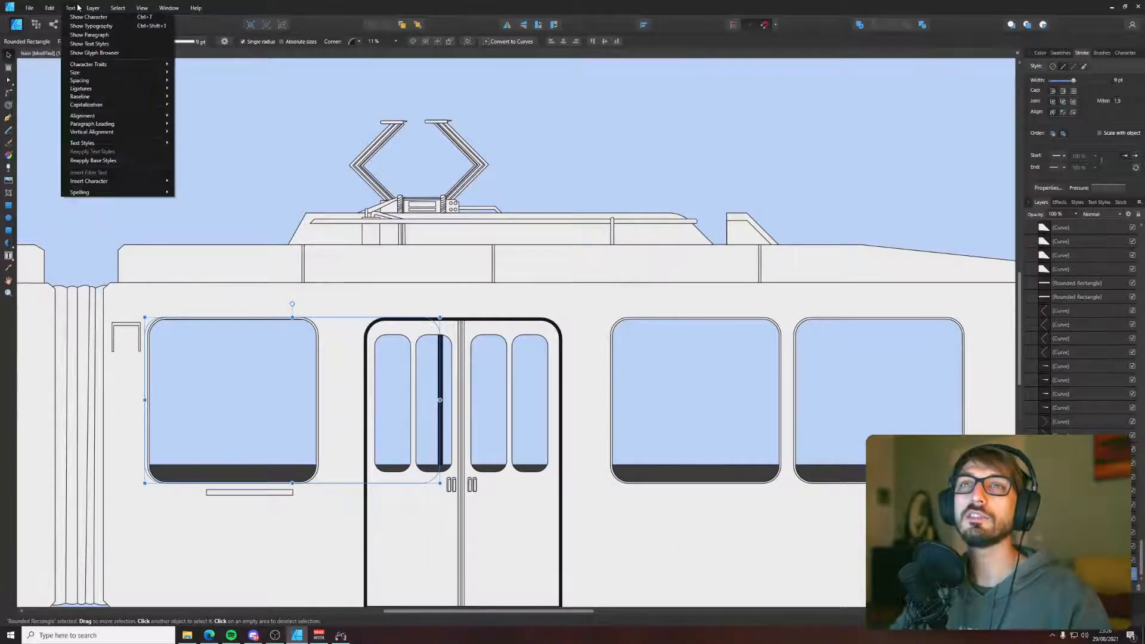
{"action": "left_click", "coordinate": [114, 8]}
{"action": "left_click", "coordinate": [70, 9]}
{"action": "mouse_move", "coordinate": [91, 12]}
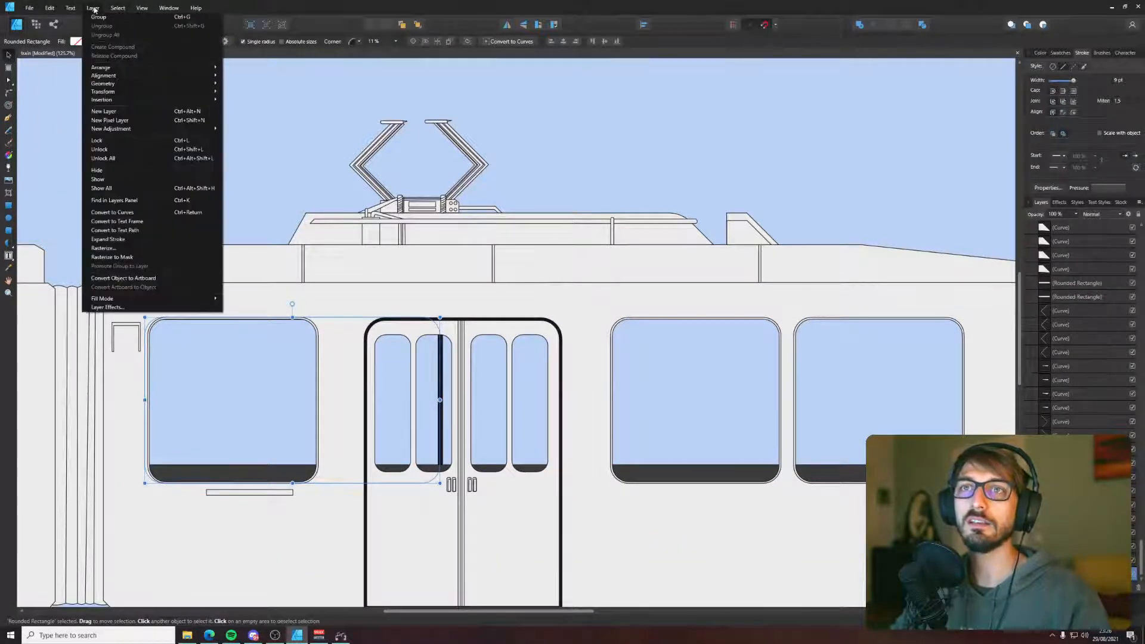
{"action": "left_click", "coordinate": [135, 239]}
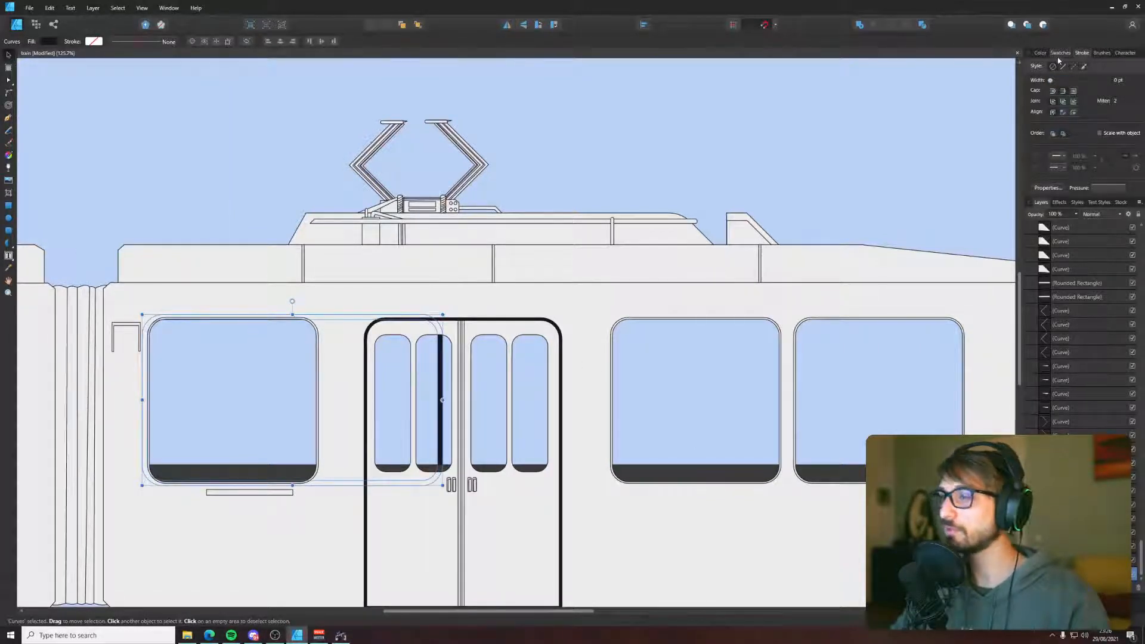
- Merge the expanded bar with the dark grey strip behind the windows using the Add operation
{"action": "left_click", "coordinate": [1040, 53]}
{"action": "mouse_move", "coordinate": [1057, 68]}
{"action": "left_mouse_down"}
{"action": "mouse_move", "coordinate": [728, 466]}
{"action": "mouse_move", "coordinate": [716, 465]}
{"action": "left_mouse_up"}
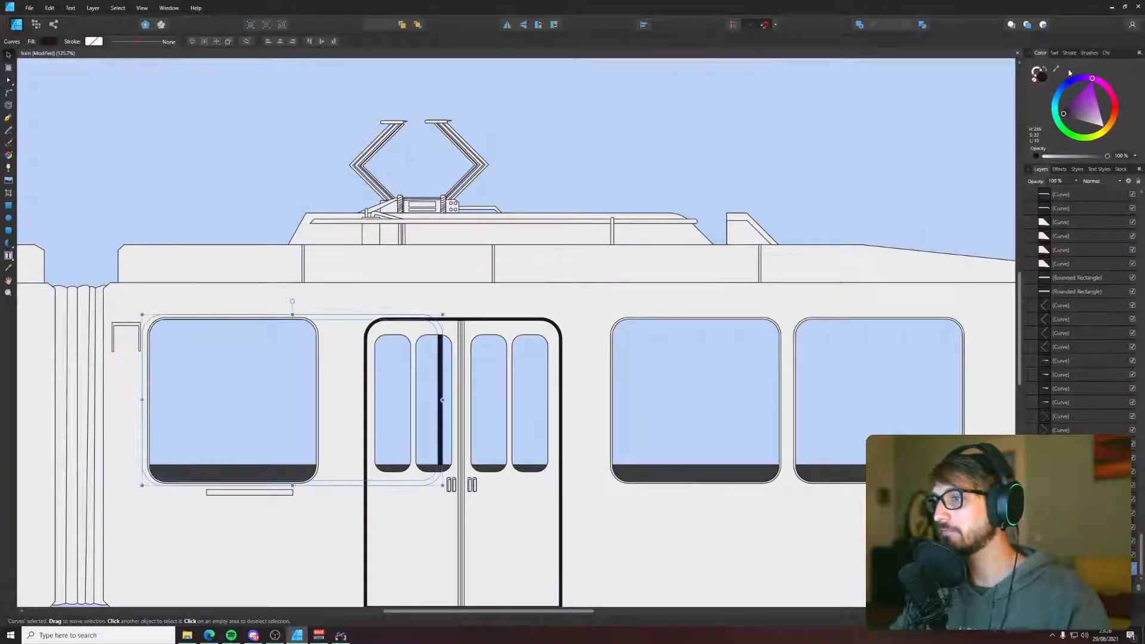
{"action": "left_click", "coordinate": [713, 468], "text": "shift"}
{"action": "left_click", "coordinate": [859, 24]}
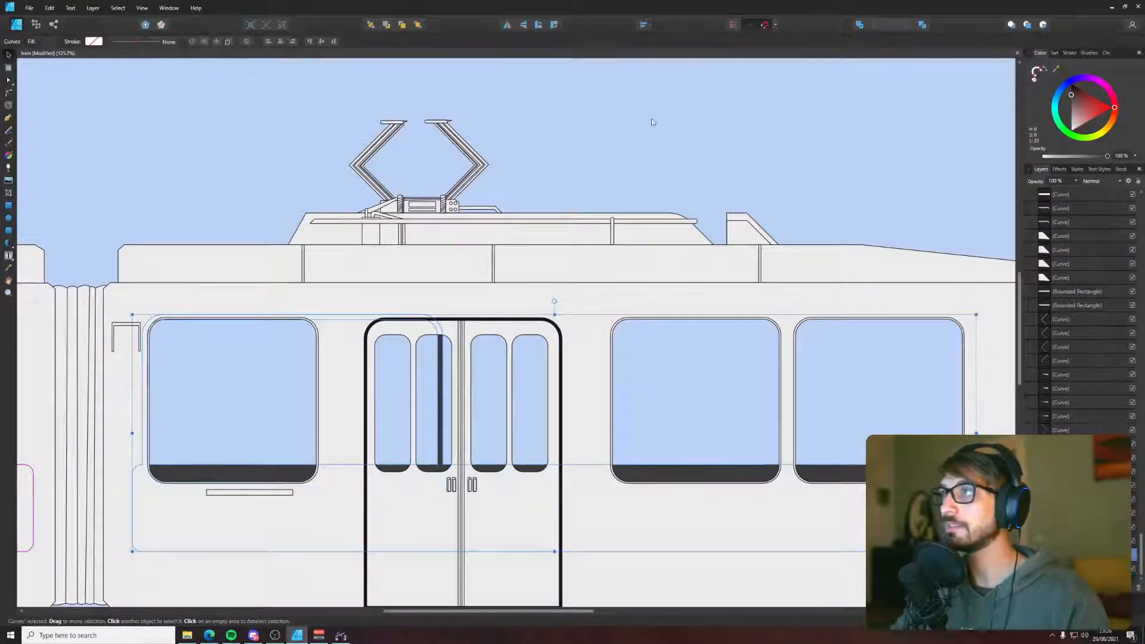
{"action": "key", "text": "ctrl+d"}
{"action": "scroll", "coordinate": [470, 490], "scroll_direction": "up", "scroll_amount": 5}
{"action": "scroll", "coordinate": [449, 469], "scroll_direction": "up", "scroll_amount": 1}
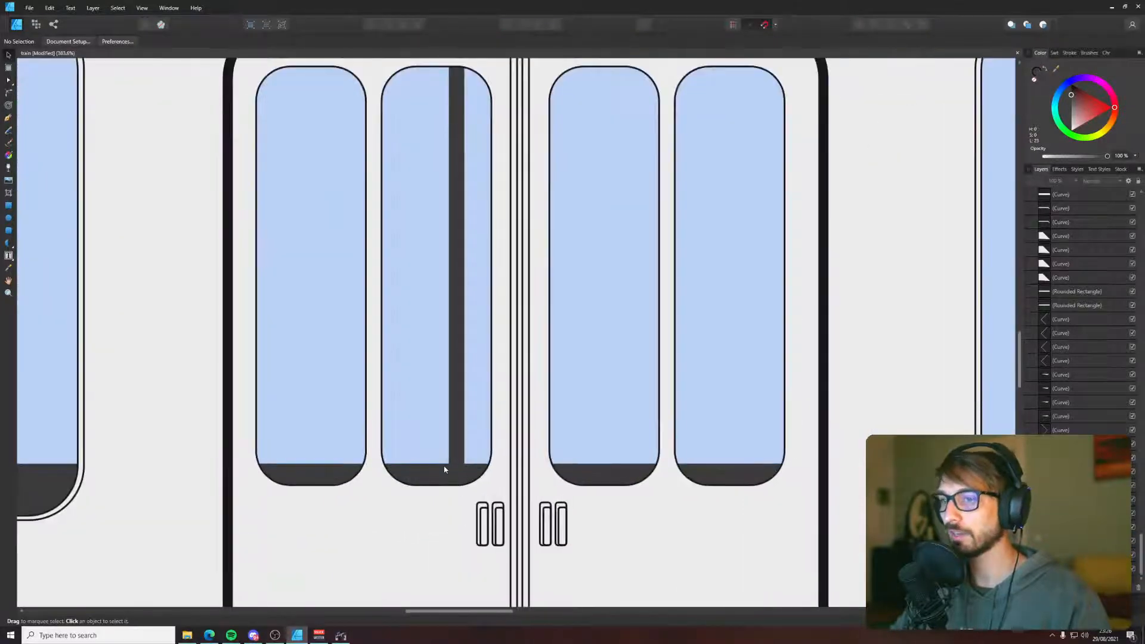
{"action": "left_click", "coordinate": [448, 469]}
{"action": "scroll", "coordinate": [449, 468], "scroll_direction": "down", "scroll_amount": 10}
{"action": "left_click", "coordinate": [571, 243]}
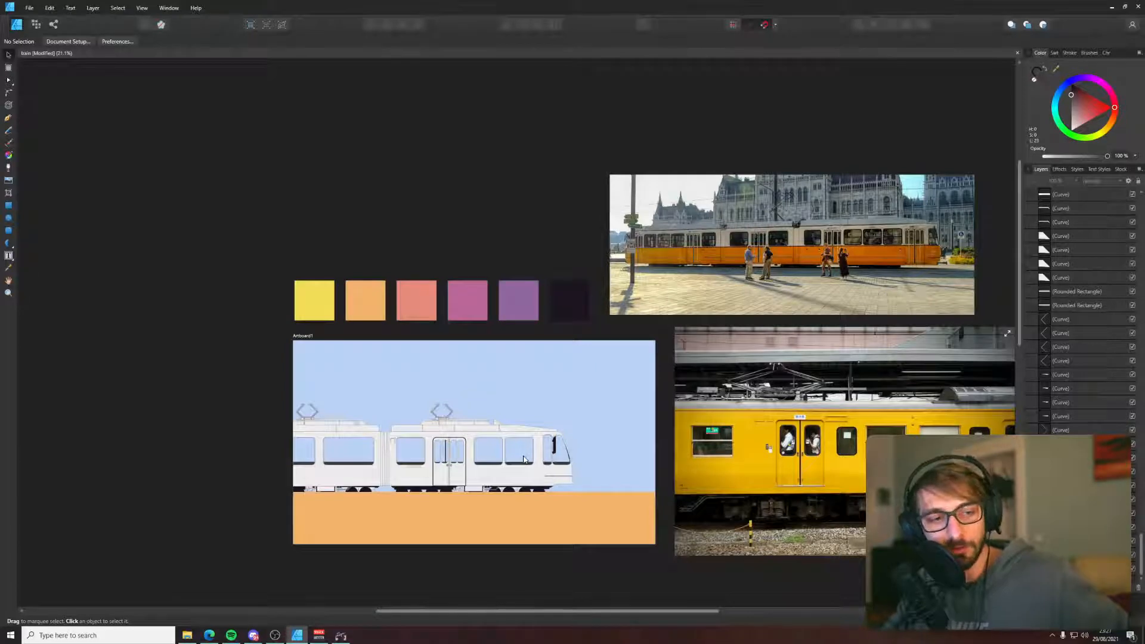
- Save the train document
{"action": "scroll", "coordinate": [508, 527], "scroll_direction": "up", "scroll_amount": 6}
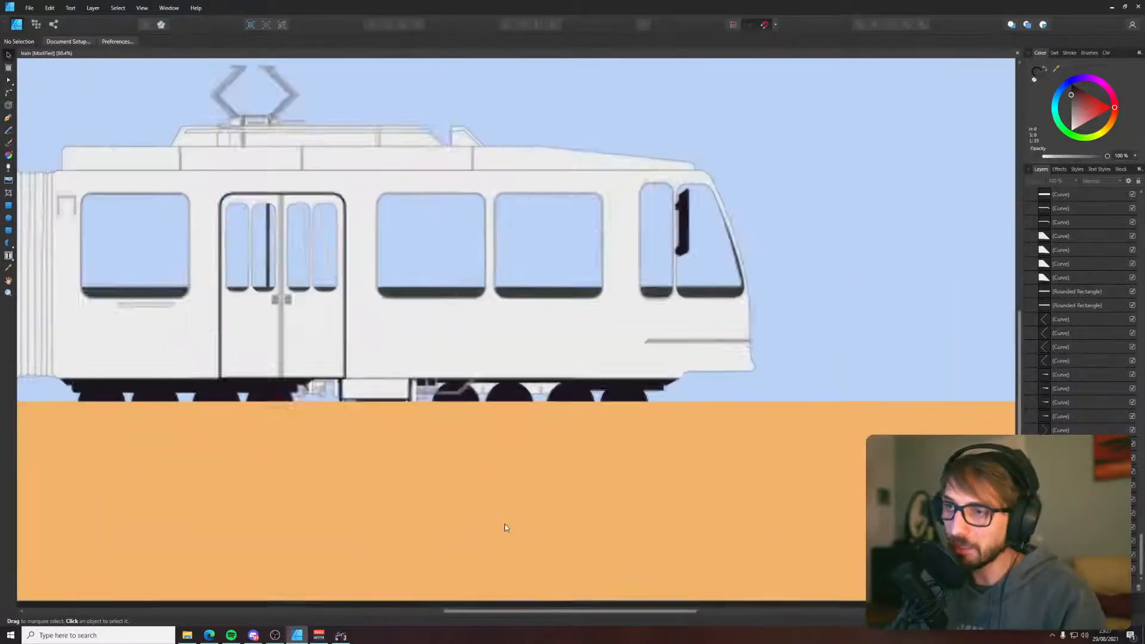
{"action": "left_click_drag", "start_coordinate": [418, 388], "coordinate": [672, 523]}
{"action": "scroll", "coordinate": [673, 525], "scroll_direction": "down", "scroll_amount": 4}
{"action": "key", "text": "ctrl+s"}
{"action": "left_click_drag", "start_coordinate": [735, 490], "coordinate": [619, 429]}
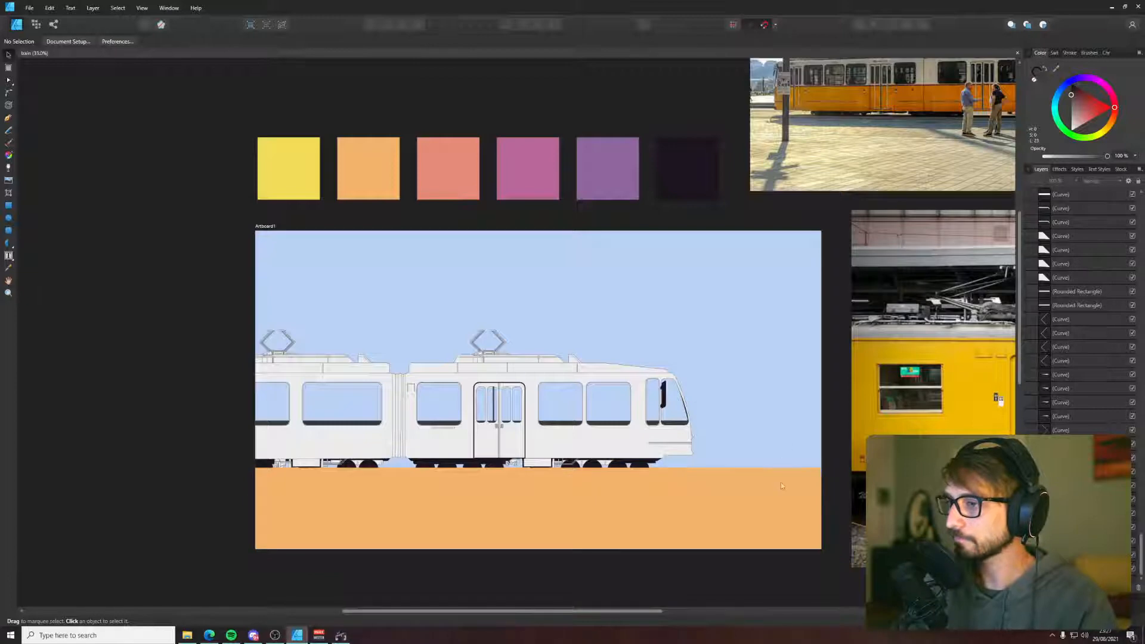
{"action": "left_click", "coordinate": [820, 490]}
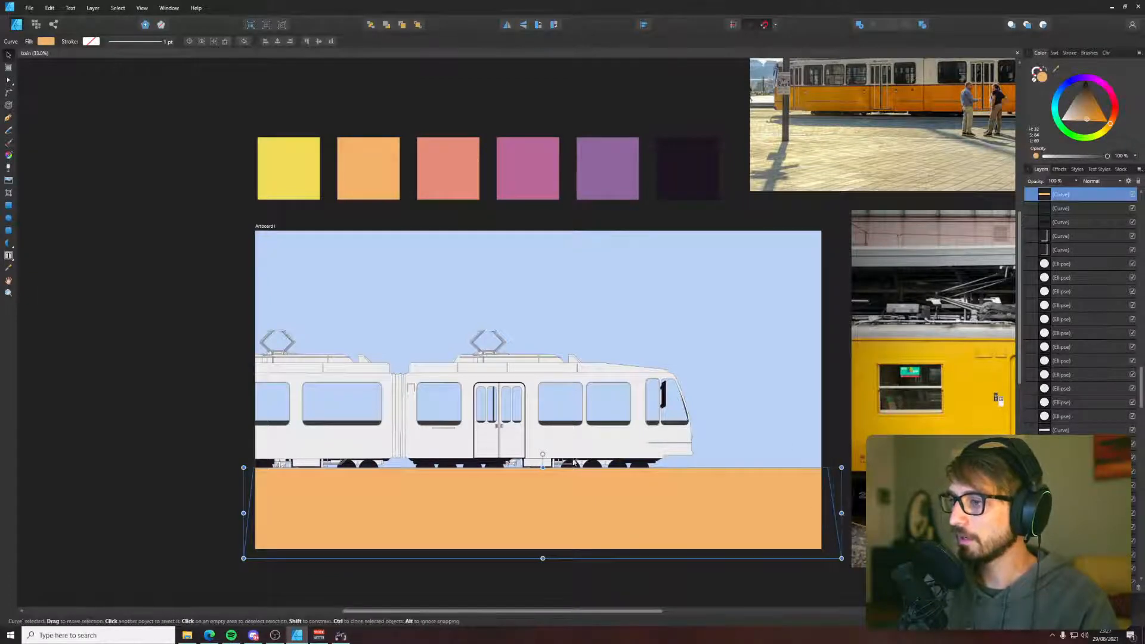
{"action": "left_click", "coordinate": [176, 431]}
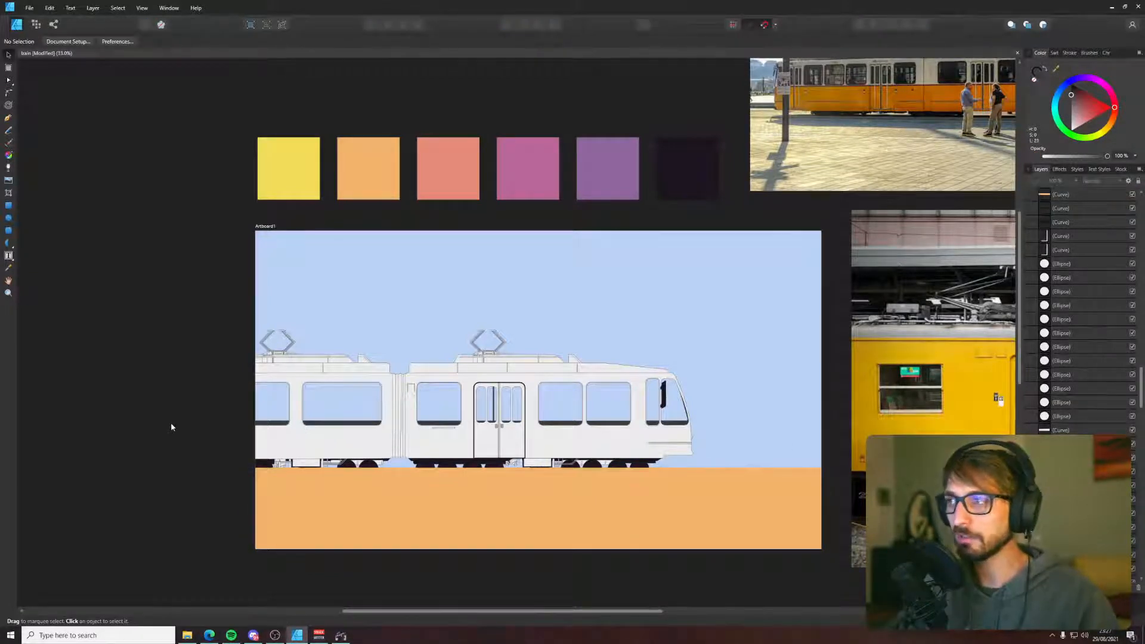
{"action": "scroll", "coordinate": [114, 466], "scroll_direction": "up", "scroll_amount": 1}
{"action": "scroll", "coordinate": [136, 507], "scroll_direction": "up", "scroll_amount": 2}
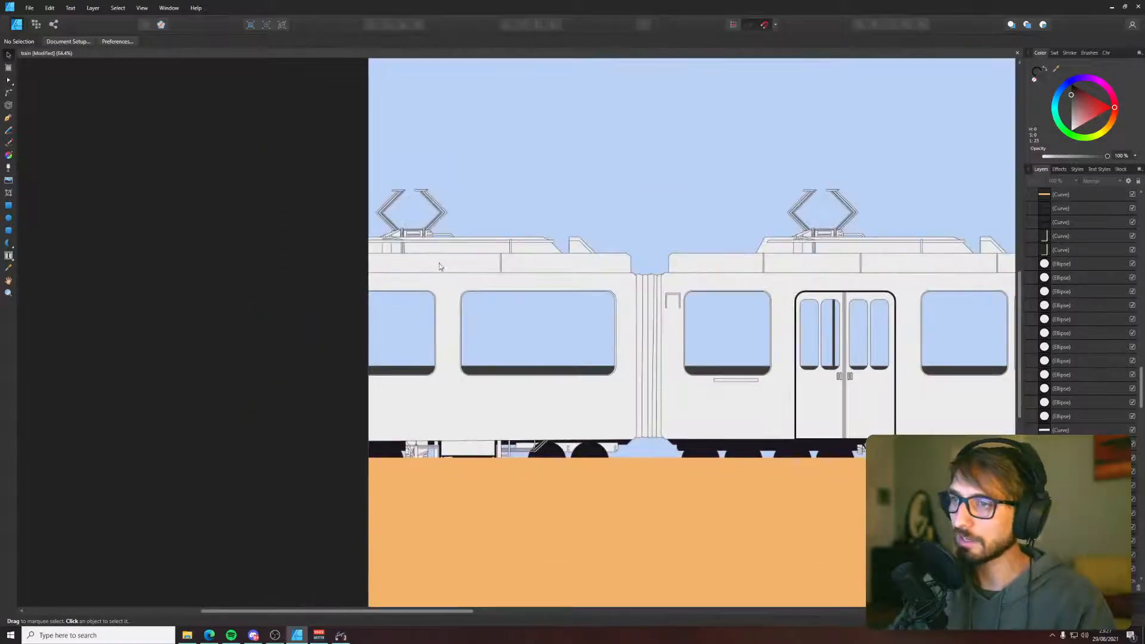
{"action": "key", "text": "p"}
{"action": "left_click", "coordinate": [447, 285]}
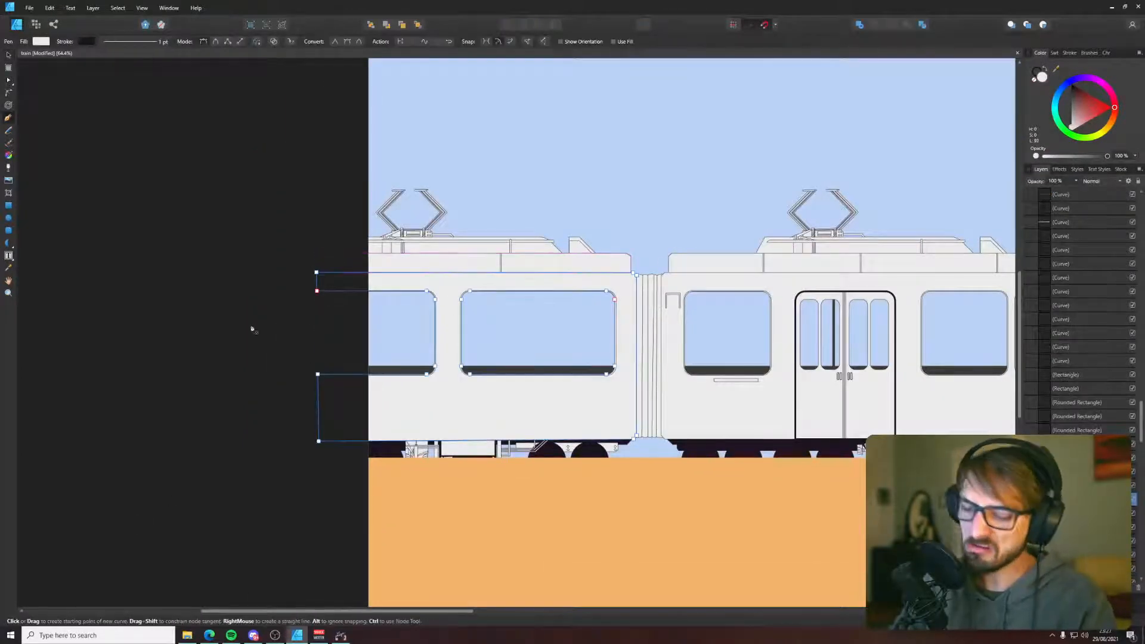
{"action": "key", "text": "v"}
{"action": "scroll", "coordinate": [317, 357], "scroll_direction": "down", "scroll_amount": 3}
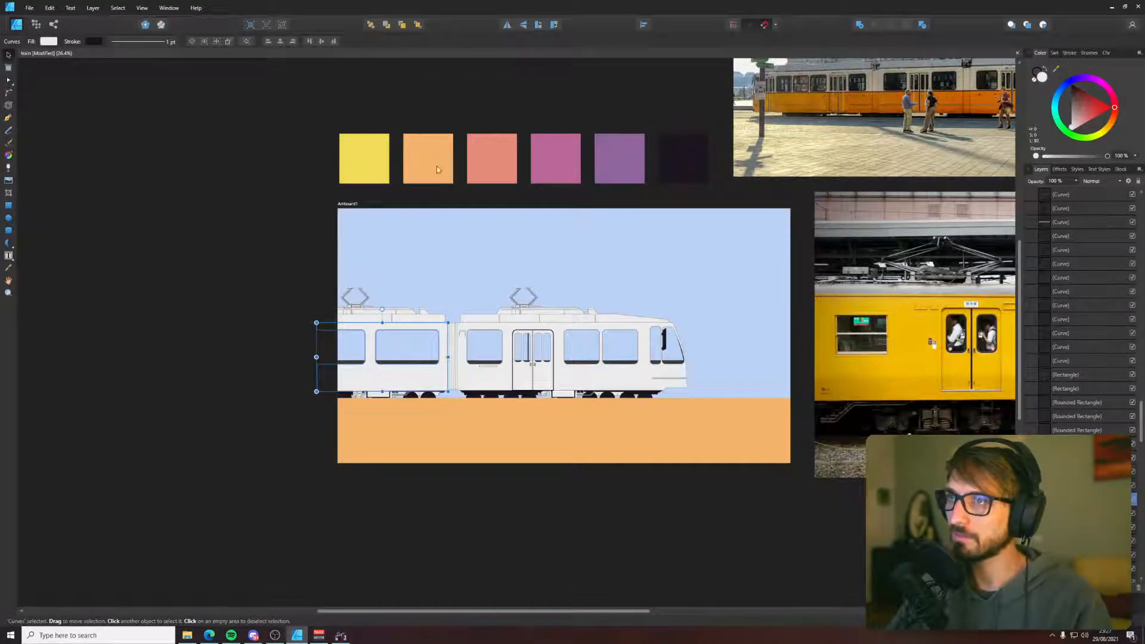
{"action": "left_click", "coordinate": [292, 228]}
{"action": "scroll", "coordinate": [521, 411], "scroll_direction": "up", "scroll_amount": 2}
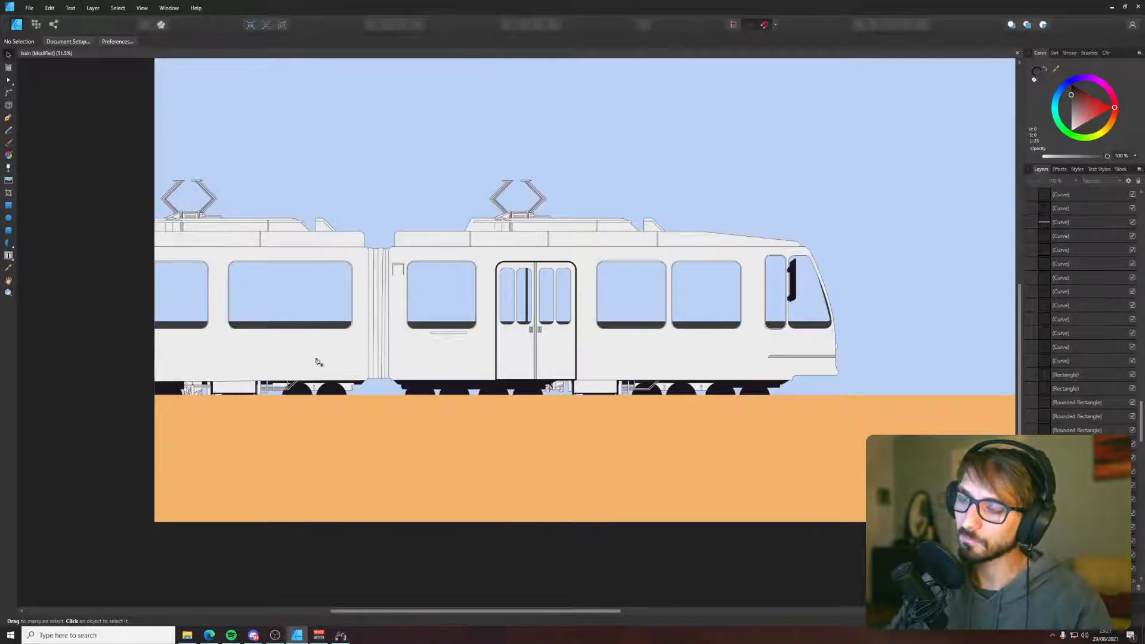
- Draw a closed rectangular outline with the Pen tool over the lower half of the rear carriage, starting beyond the artboard edge
{"action": "key", "text": "p"}
{"action": "scroll", "coordinate": [150, 353], "scroll_direction": "up", "scroll_amount": 2}
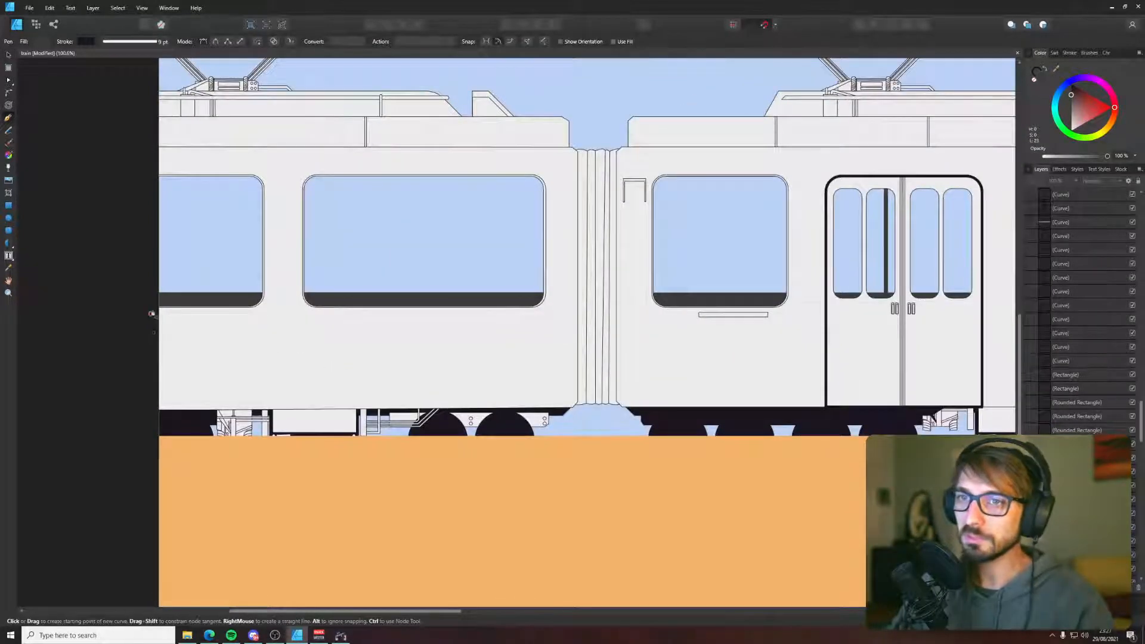
{"action": "left_click", "coordinate": [142, 276]}
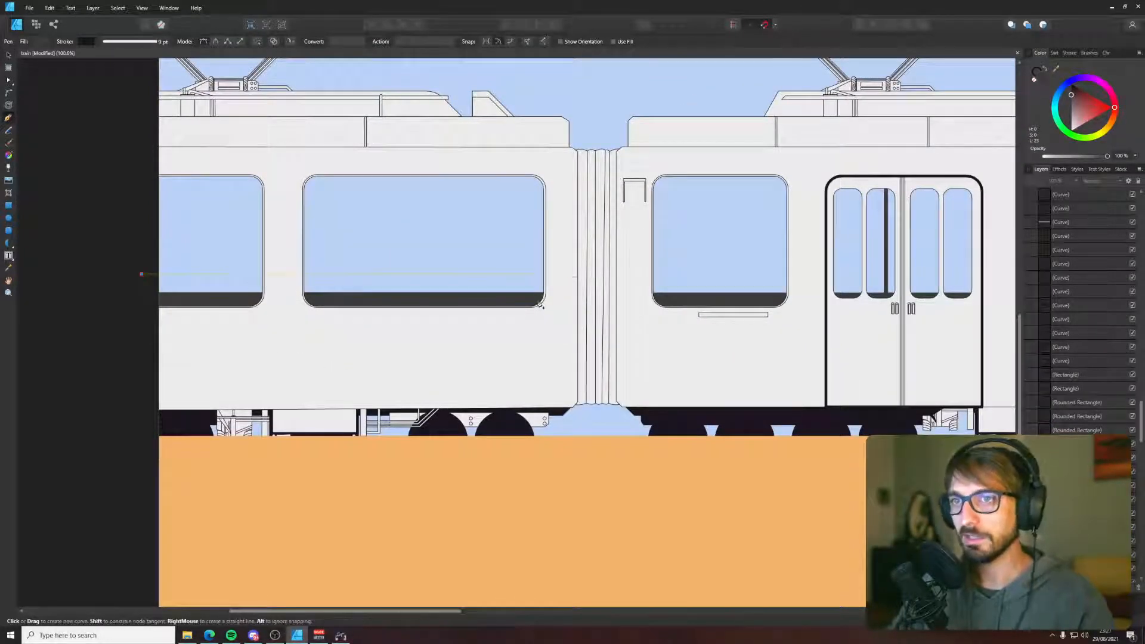
{"action": "left_click", "coordinate": [578, 275]}
{"action": "left_click", "coordinate": [578, 422]}
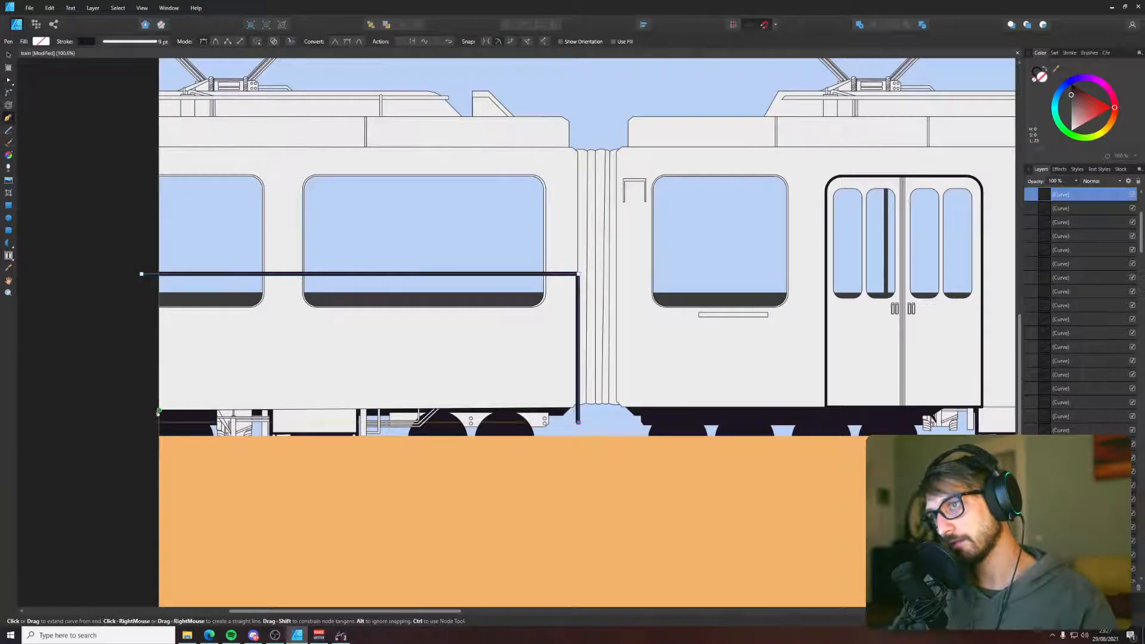
{"action": "left_click", "coordinate": [138, 421]}
{"action": "left_click", "coordinate": [142, 276]}
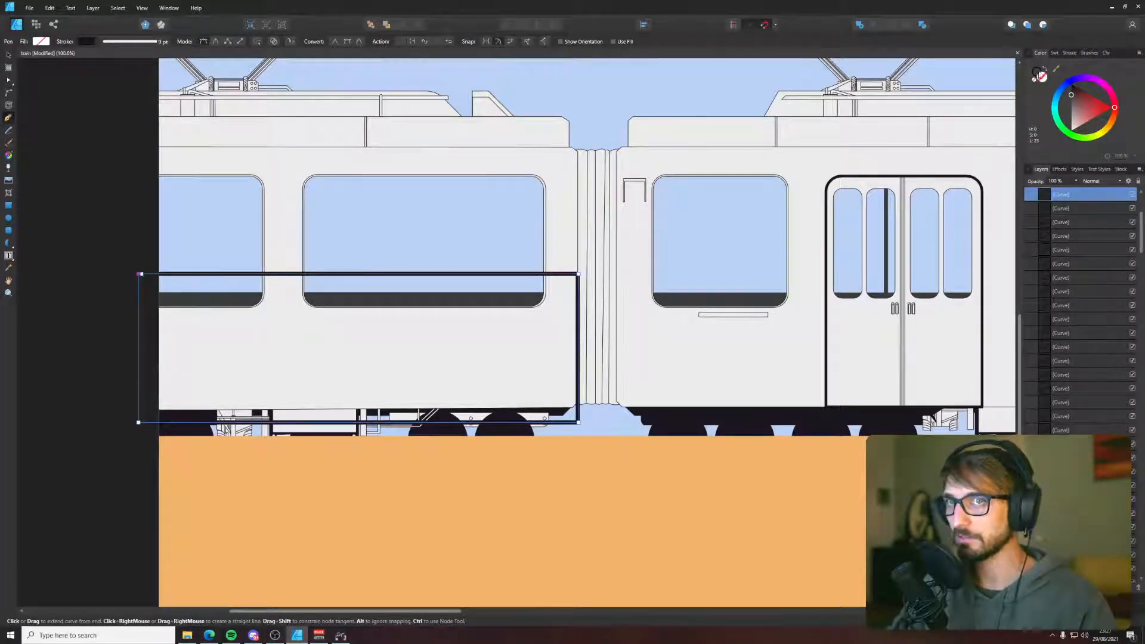
- Set the rectangular outline's stroke width to 1 pt
{"action": "left_click", "coordinate": [1069, 52]}
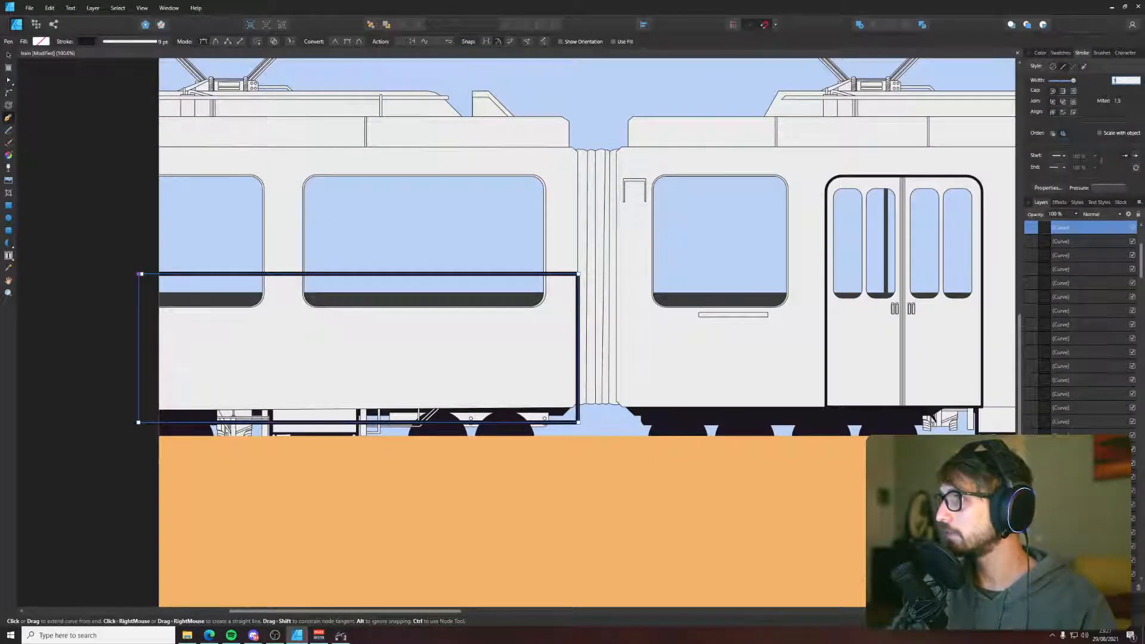
{"action": "type", "text": "1"}
{"action": "key", "text": "Return"}
{"action": "key", "text": "v"}
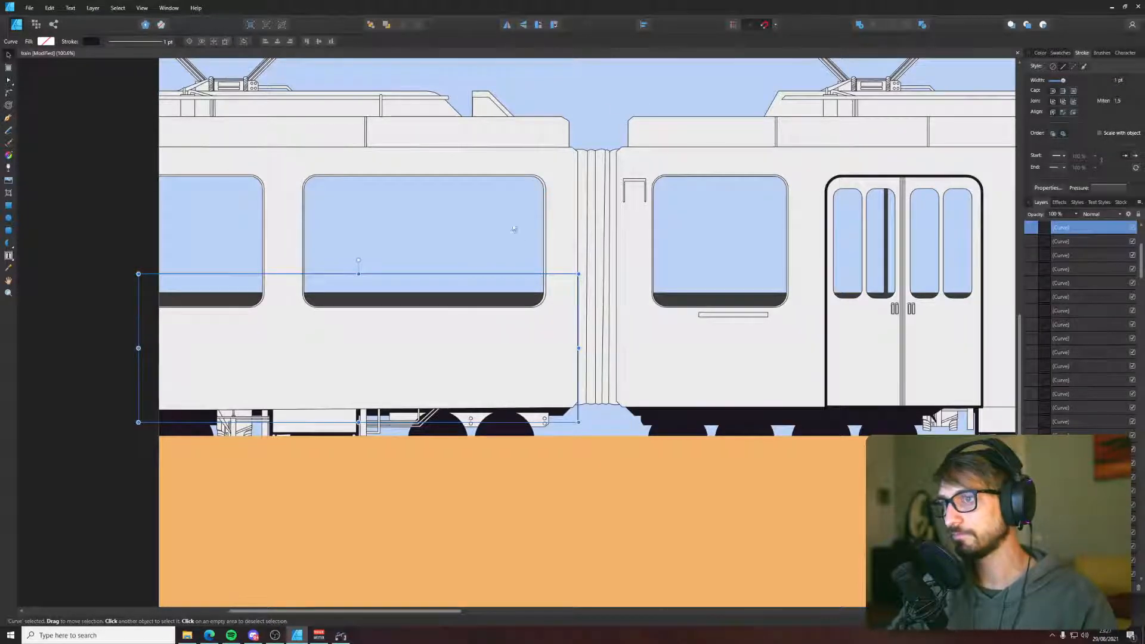
- Try to divide the rear carriage body with the rectangular outline, and undo the division
{"action": "left_click", "coordinate": [554, 211], "text": "shift"}
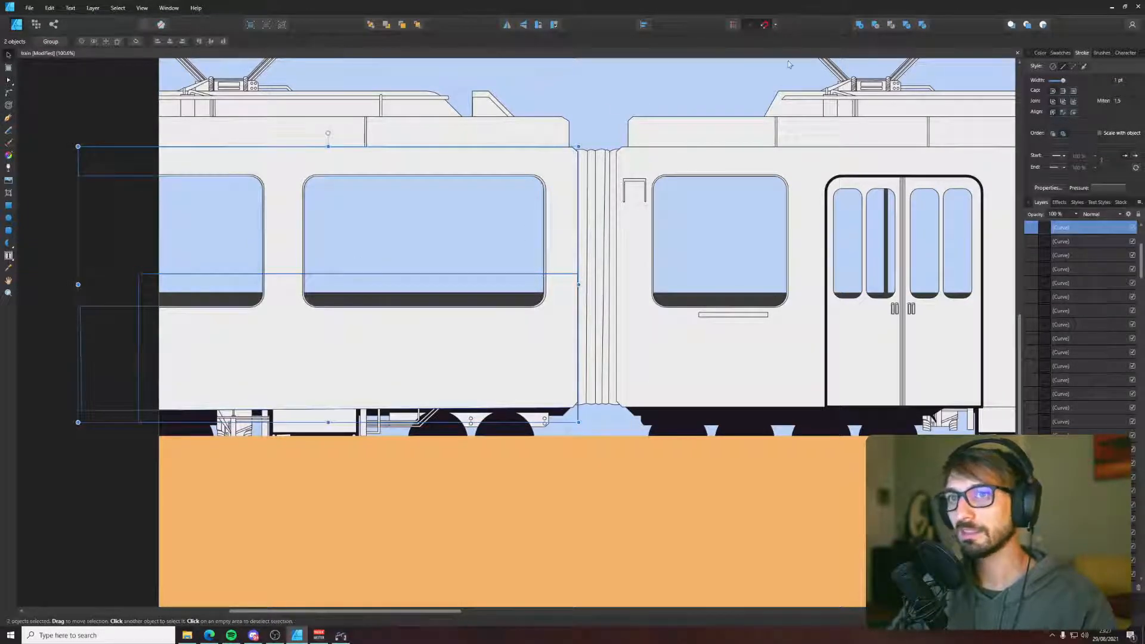
{"action": "key", "text": "a"}
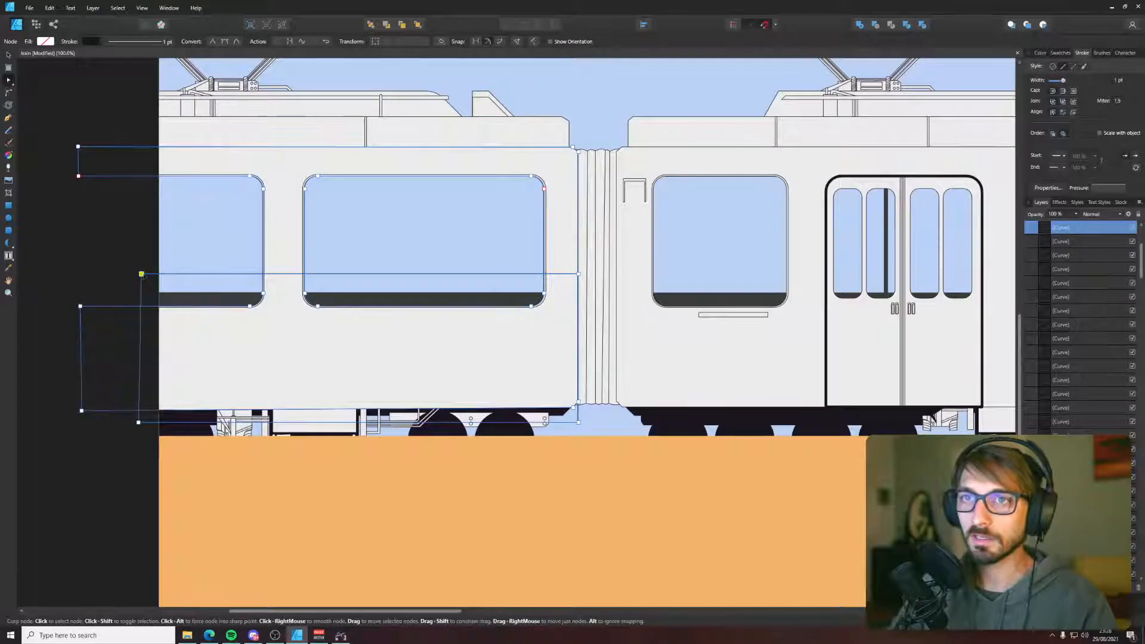
{"action": "key", "text": "v"}
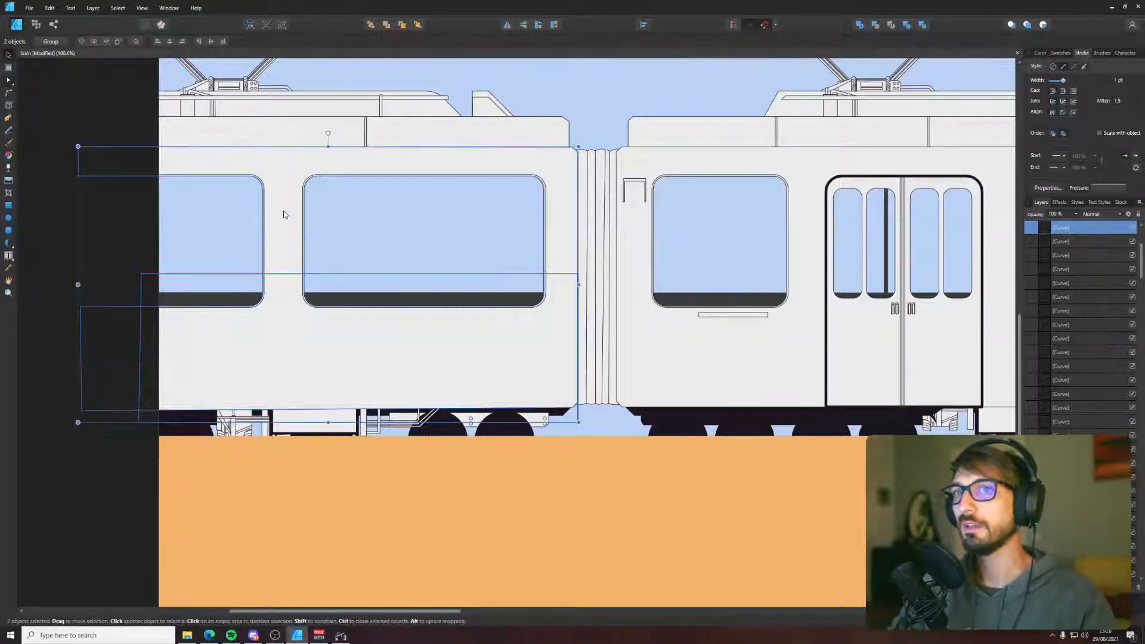
{"action": "left_click", "coordinate": [924, 26]}
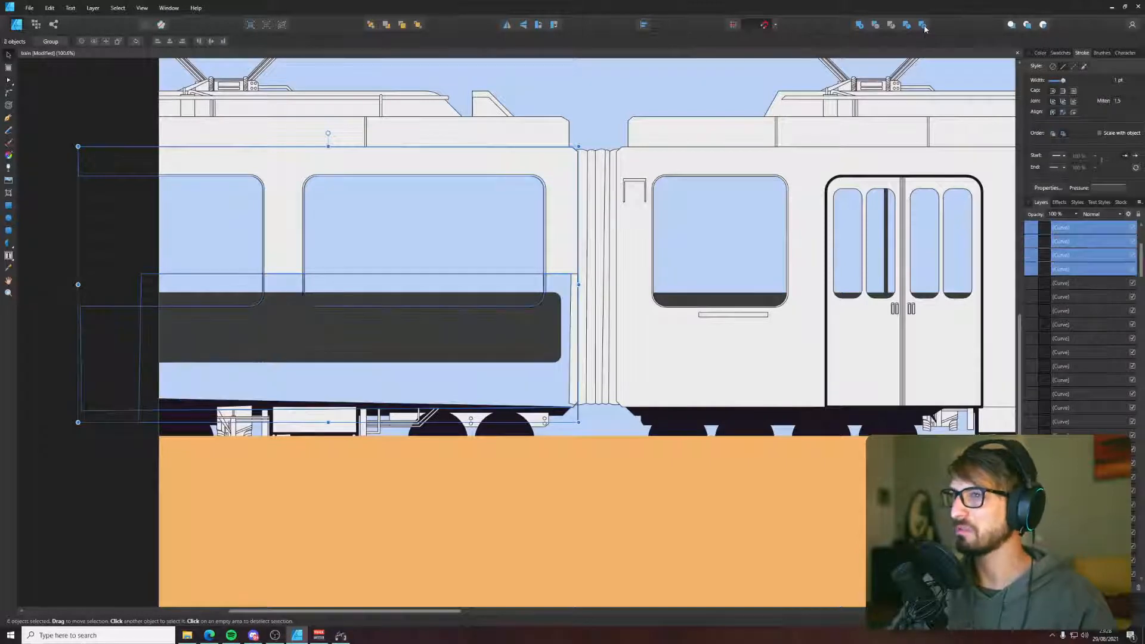
{"action": "key", "text": "ctrl+z"}
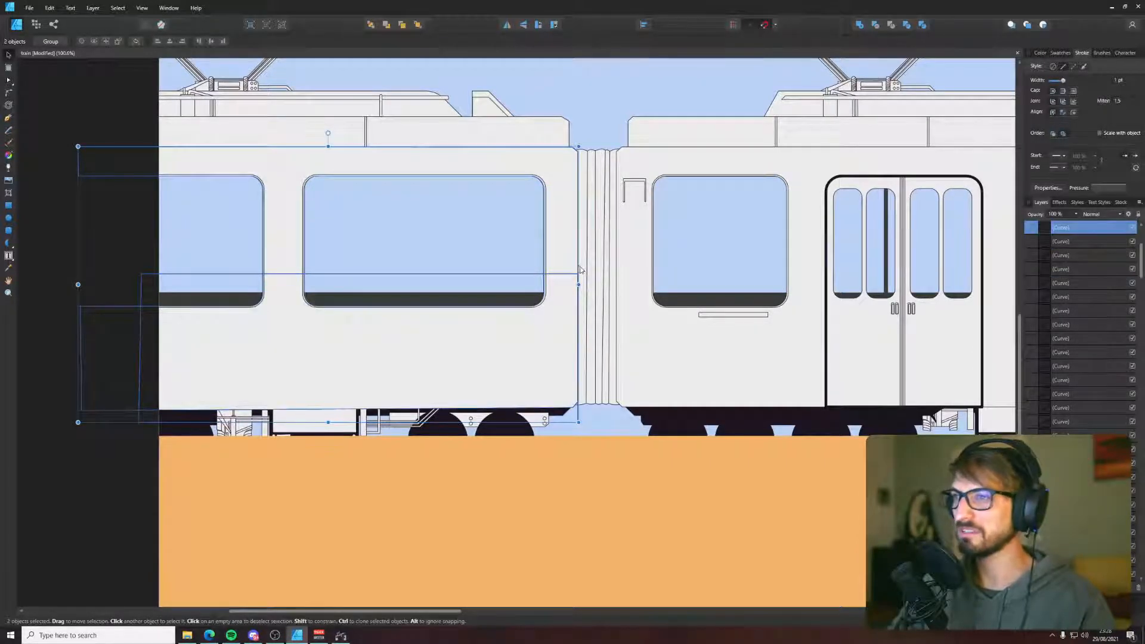
- Widen the rectangular outline so that its right edge extends past the rear carriage body into the bellows
{"action": "scroll", "coordinate": [579, 350], "scroll_direction": "up", "scroll_amount": 3}
{"action": "key", "text": "a"}
{"action": "left_click", "coordinate": [558, 203]}
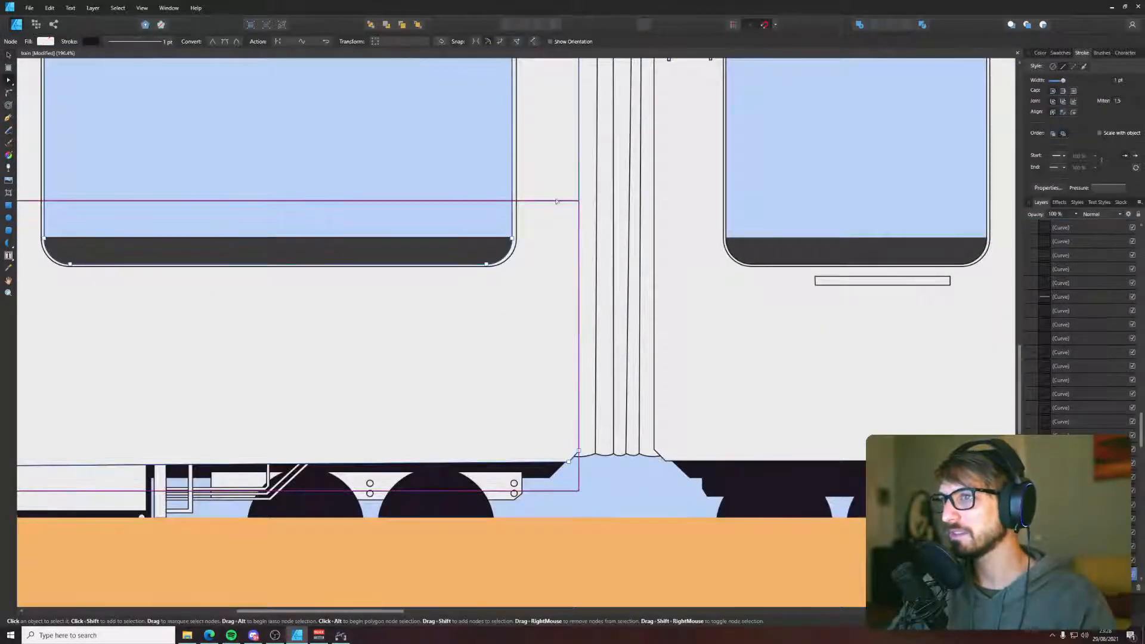
{"action": "left_click", "coordinate": [562, 202]}
{"action": "key", "text": "v"}
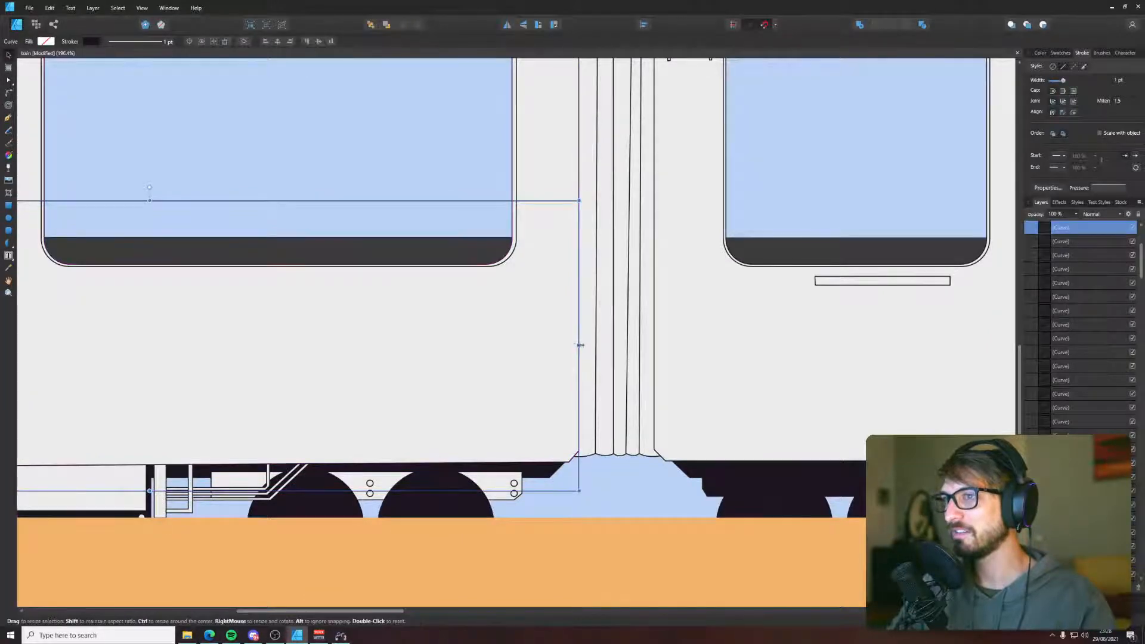
{"action": "scroll", "coordinate": [573, 346], "scroll_direction": "down", "scroll_amount": 3}
- Divide the rear carriage body with the widened rectangle and remove the leftover outline piece outside the body
{"action": "left_click", "coordinate": [561, 356], "text": "shift"}
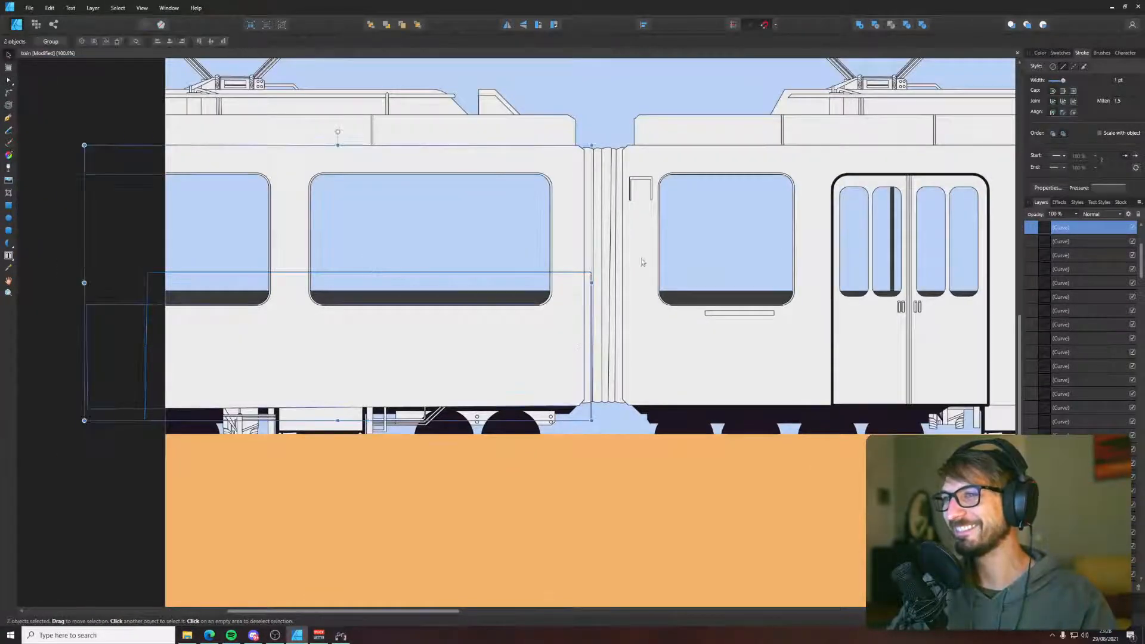
{"action": "left_click", "coordinate": [922, 24]}
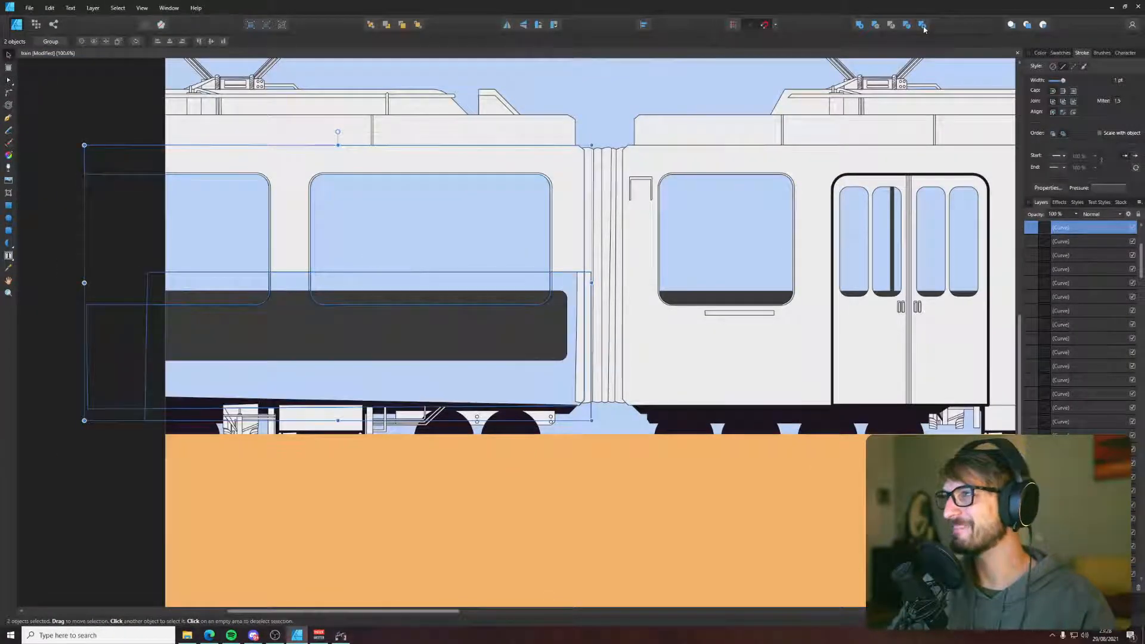
{"action": "left_click", "coordinate": [569, 275]}
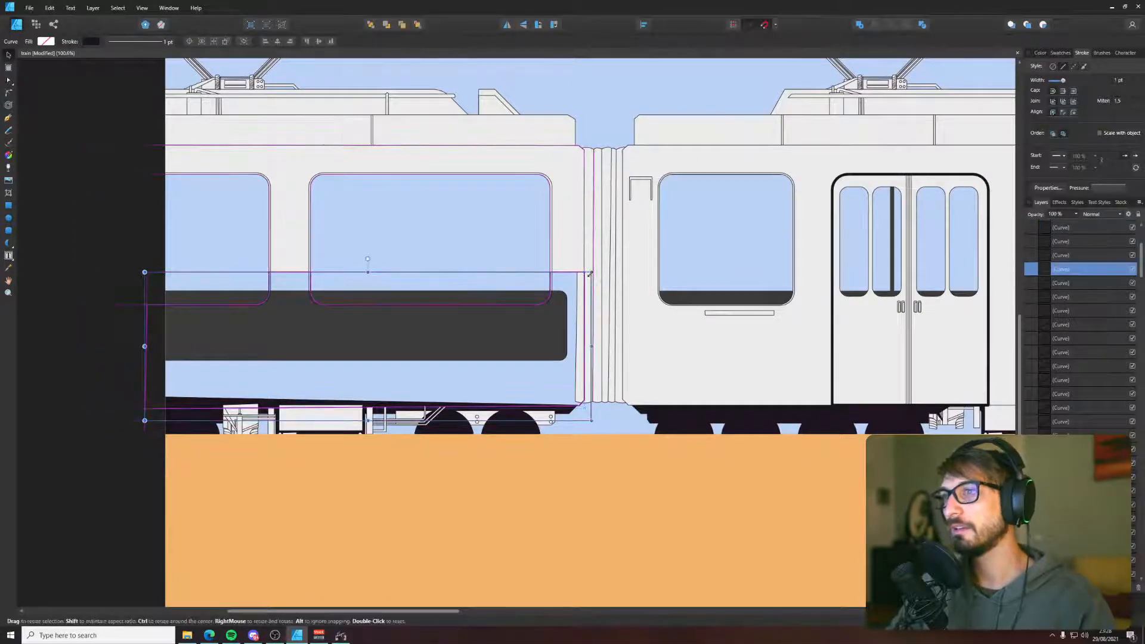
{"action": "scroll", "coordinate": [591, 274], "scroll_direction": "up", "scroll_amount": 4}
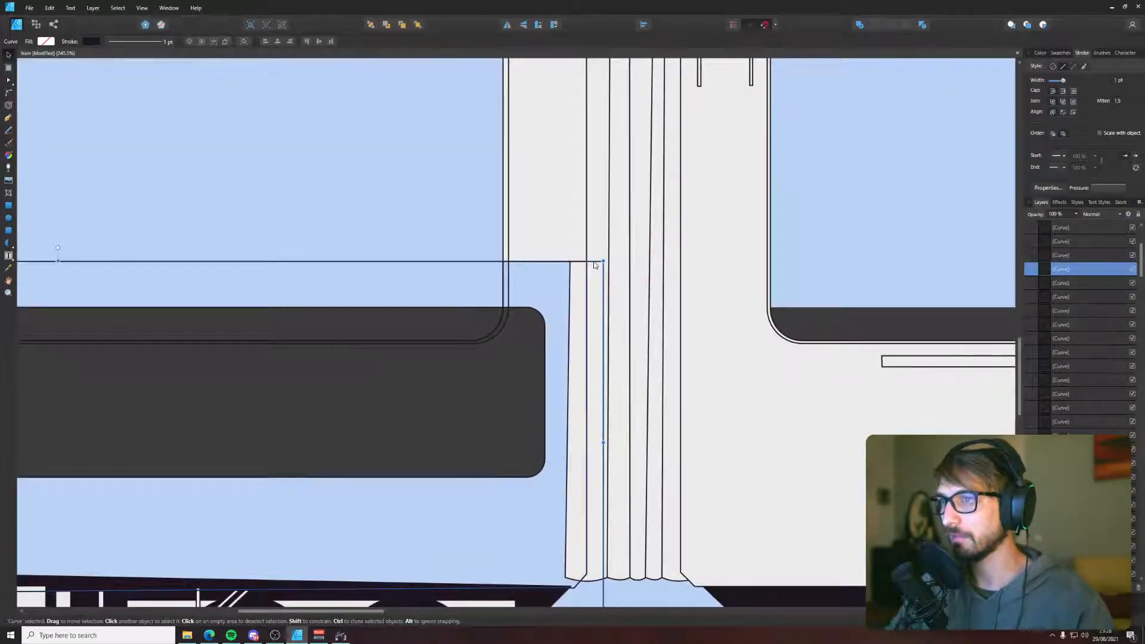
{"action": "left_click", "coordinate": [580, 265]}
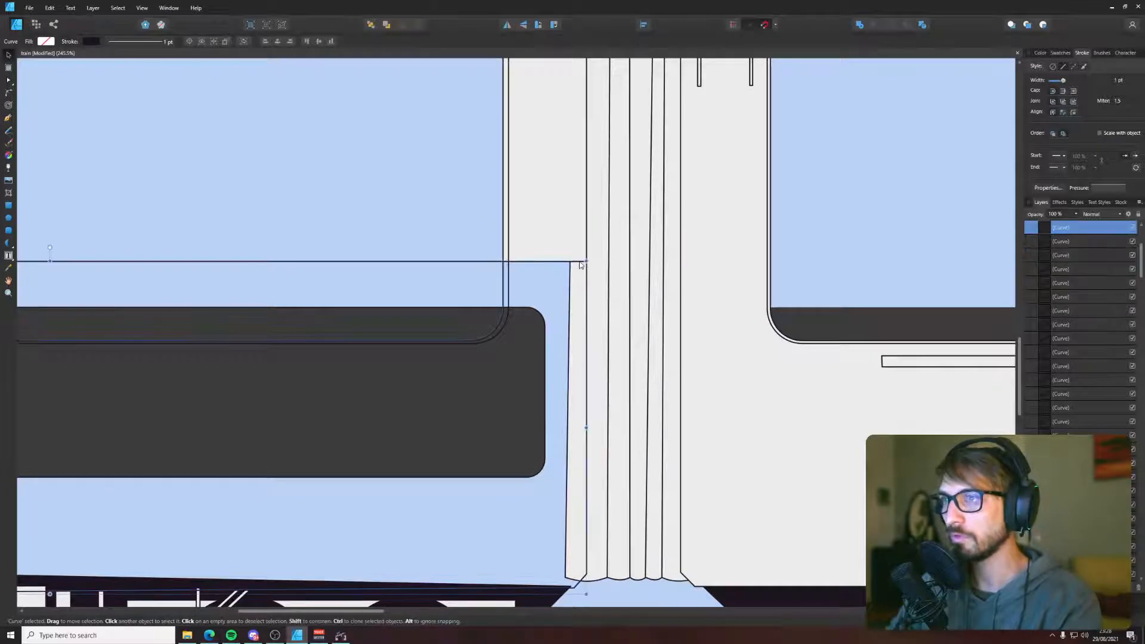
{"action": "scroll", "coordinate": [581, 265], "scroll_direction": "down", "scroll_amount": 5}
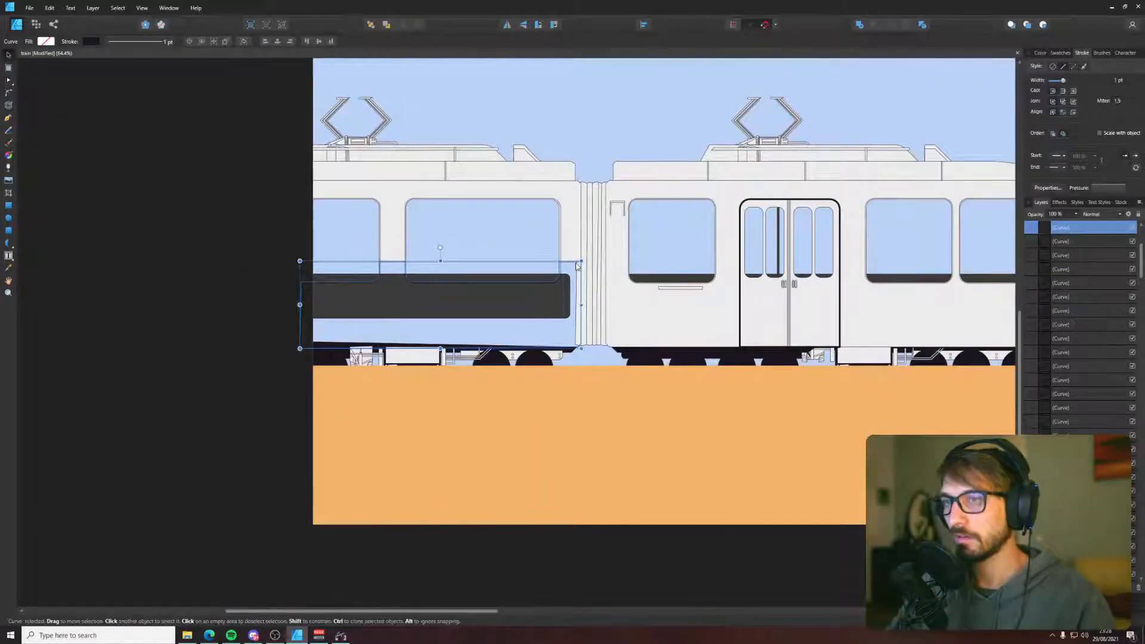
- Fill the lower area of the rear carriage body with the orange colour sampled from the palette
{"action": "scroll", "coordinate": [577, 266], "scroll_direction": "down", "scroll_amount": 3}
{"action": "key", "text": "i"}
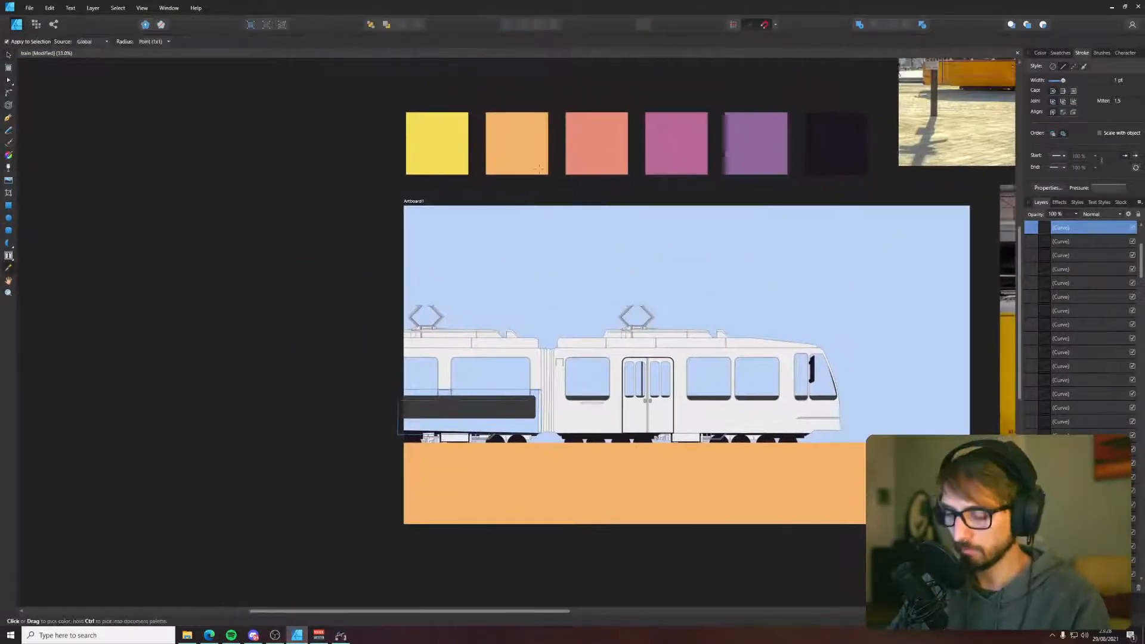
{"action": "left_click", "coordinate": [539, 168]}
{"action": "key", "text": "v"}
{"action": "scroll", "coordinate": [465, 405], "scroll_direction": "up", "scroll_amount": 6}
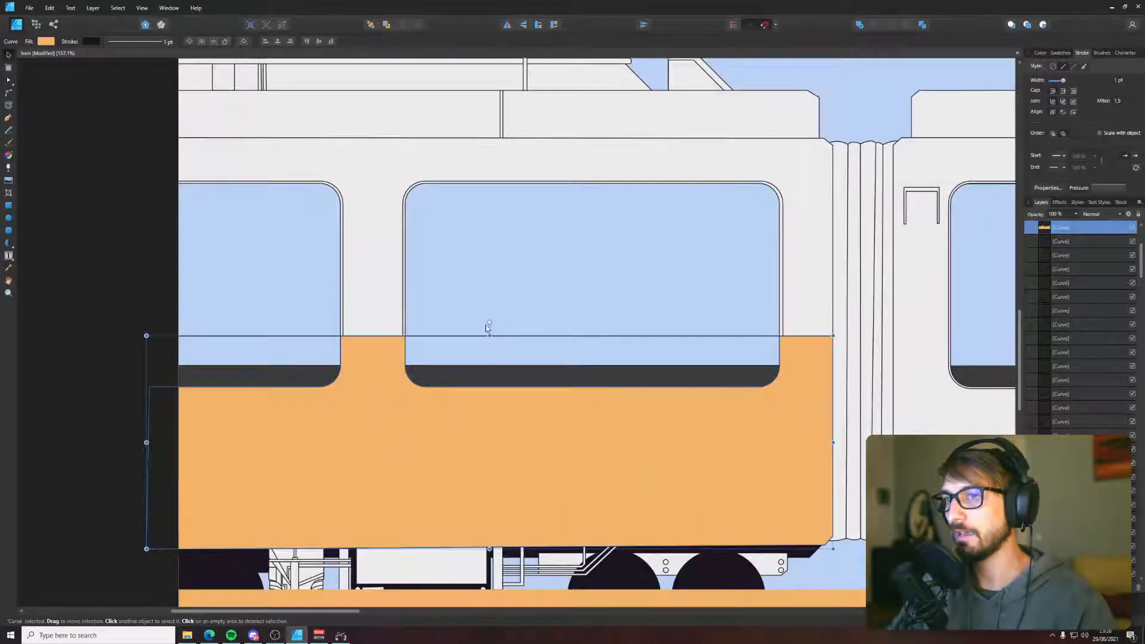
- Remove the leftover outline pieces lying inside the two windows of the rear carriage
{"action": "left_click", "coordinate": [460, 334]}
{"action": "left_click", "coordinate": [319, 337]}
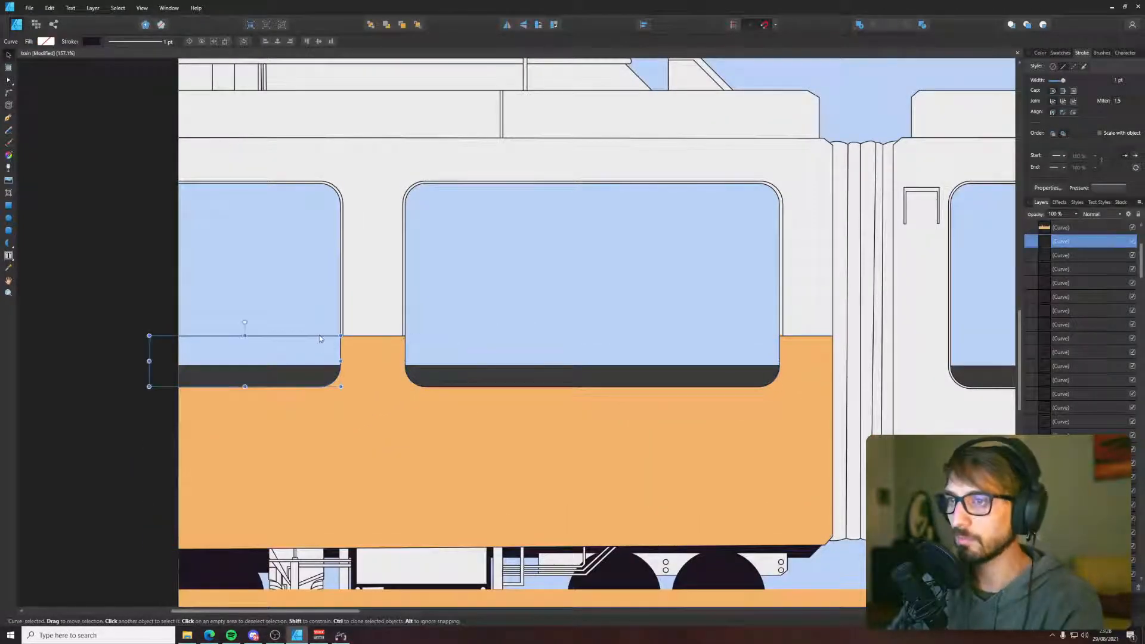
{"action": "left_click", "coordinate": [381, 335]}
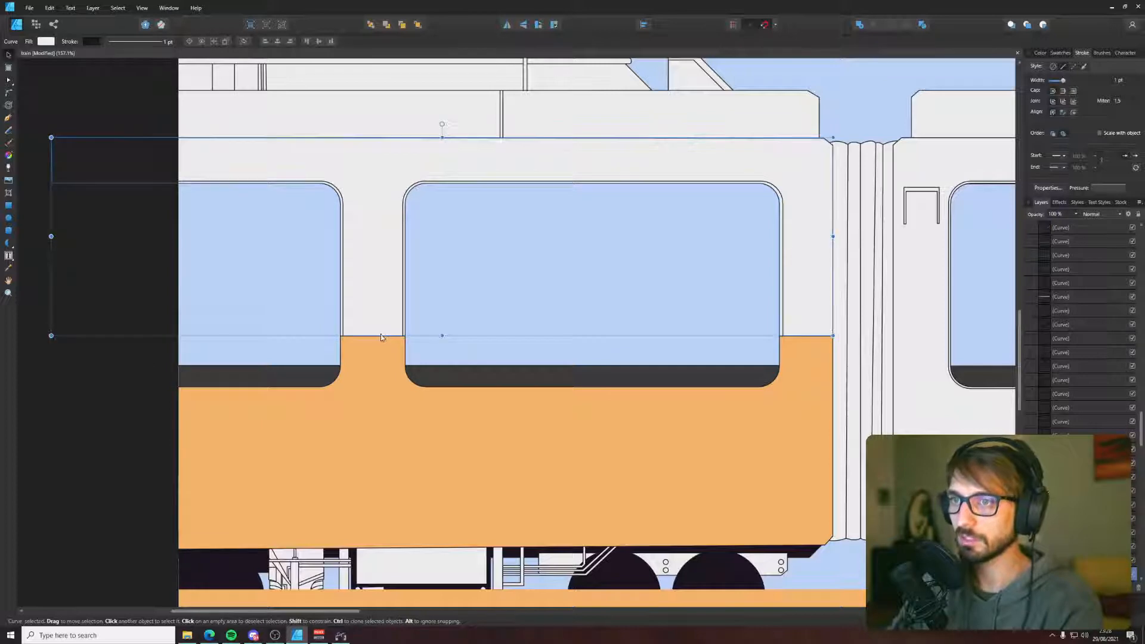
- Restack the orange lower body directly above the upper body piece by cutting and pasting it, so the window frames lie over it
{"action": "left_click", "coordinate": [379, 335]}
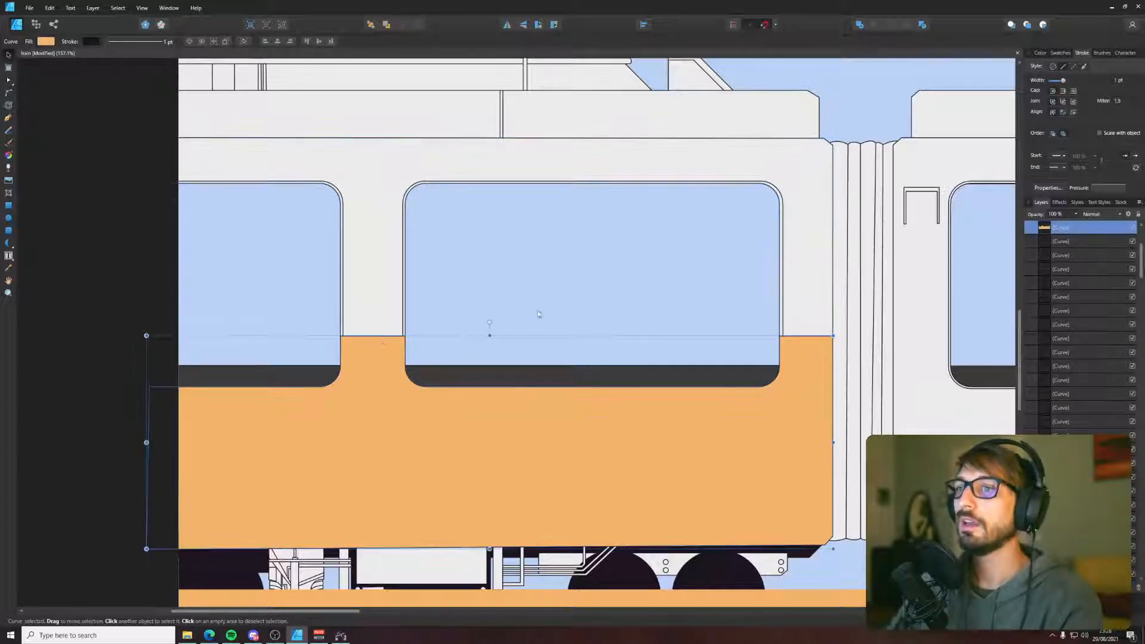
{"action": "scroll", "coordinate": [337, 341], "scroll_direction": "up", "scroll_amount": 5}
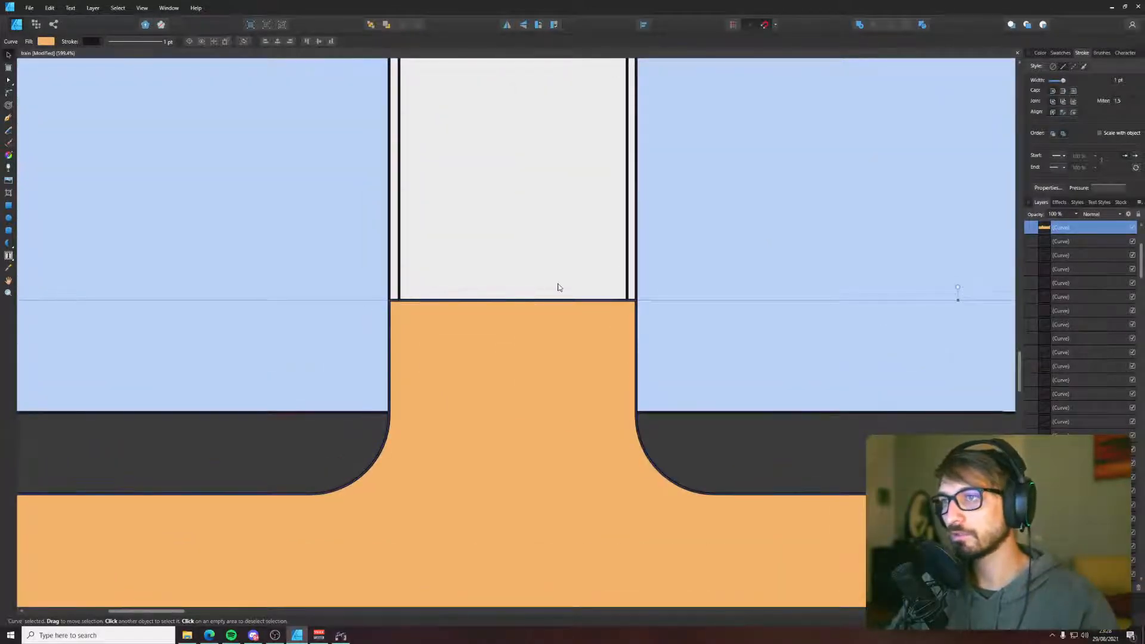
{"action": "scroll", "coordinate": [558, 287], "scroll_direction": "down", "scroll_amount": 6}
{"action": "scroll", "coordinate": [537, 291], "scroll_direction": "up", "scroll_amount": 4}
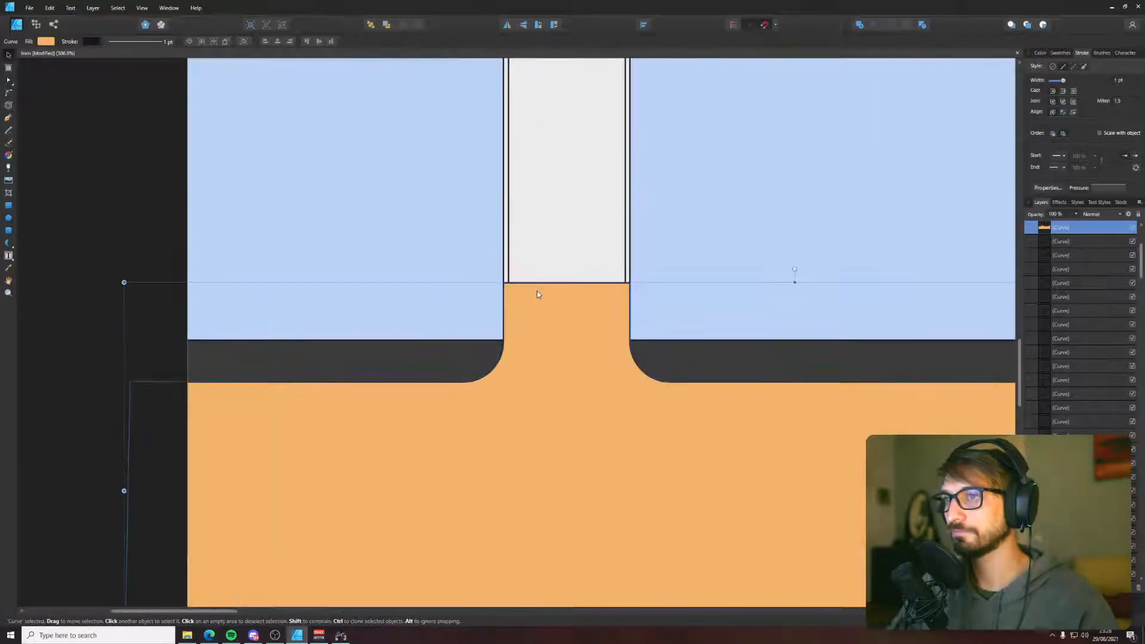
{"action": "key", "text": "ctrl+bracketleft"}
{"action": "key", "text": "ctrl+bracketleft"}
{"action": "key", "text": "ctrl+bracketleft"}
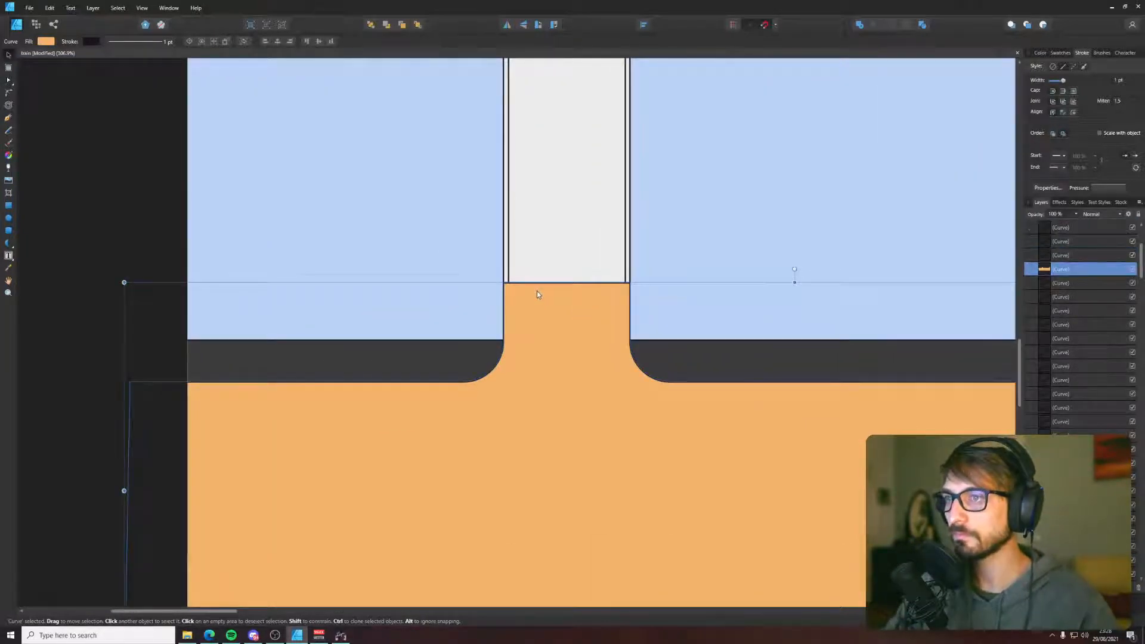
{"action": "key", "text": "ctrl+x"}
{"action": "left_click", "coordinate": [543, 270]}
{"action": "key", "text": "ctrl+v"}
{"action": "scroll", "coordinate": [544, 270], "scroll_direction": "down", "scroll_amount": 6}
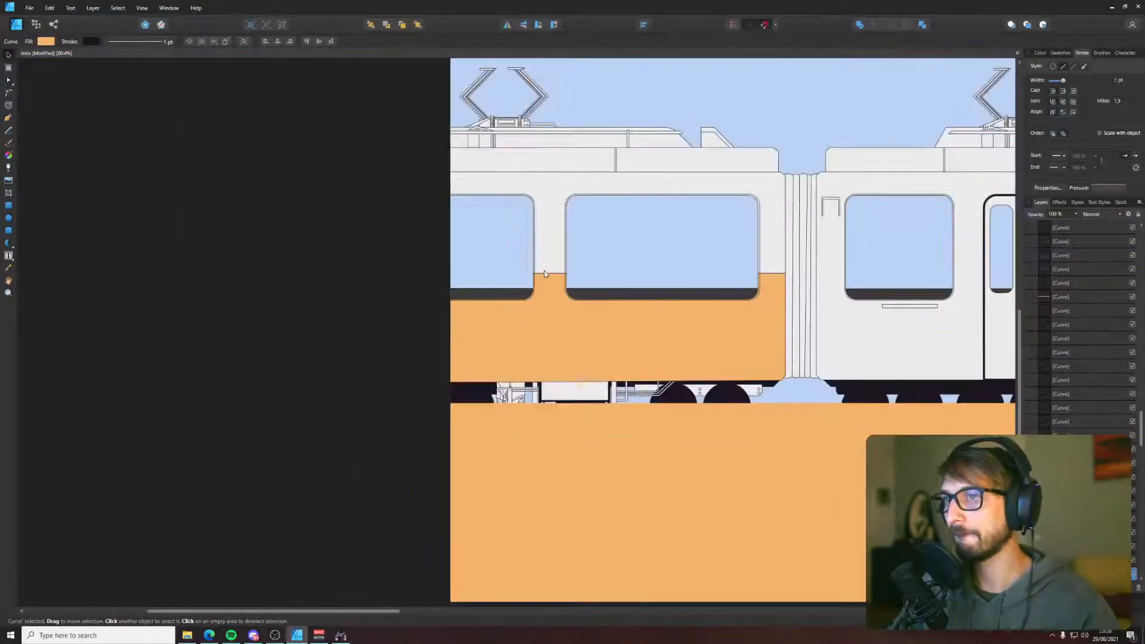
{"action": "left_click", "coordinate": [281, 289]}
- Recolour the ground shape beneath the train to a neutral mid grey
{"action": "scroll", "coordinate": [470, 388], "scroll_direction": "down", "scroll_amount": 5}
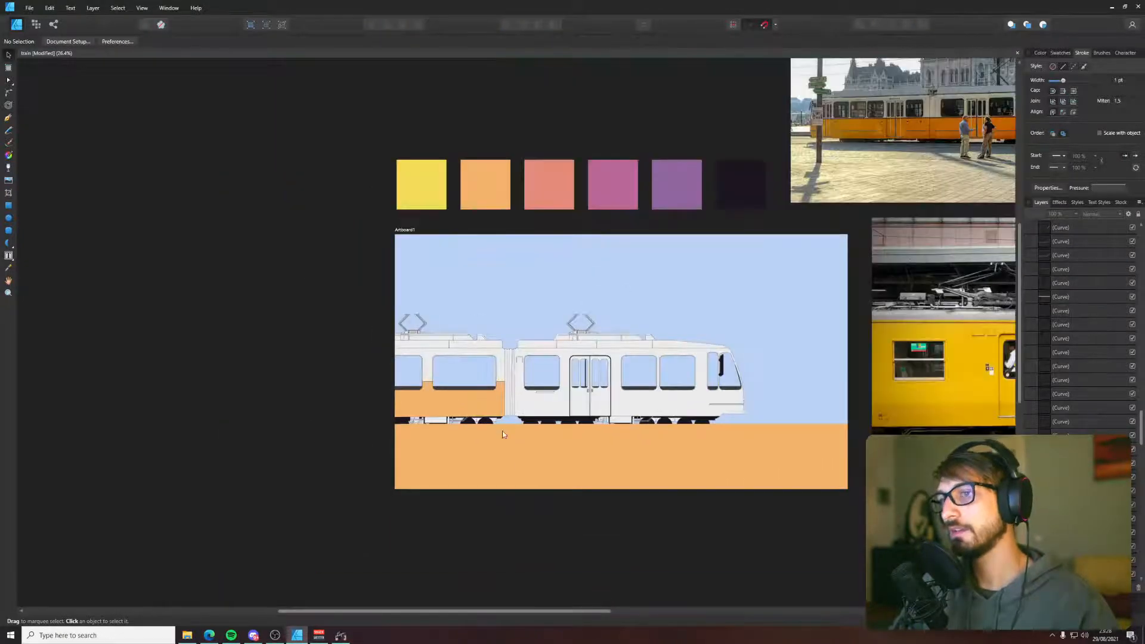
{"action": "left_click", "coordinate": [521, 459]}
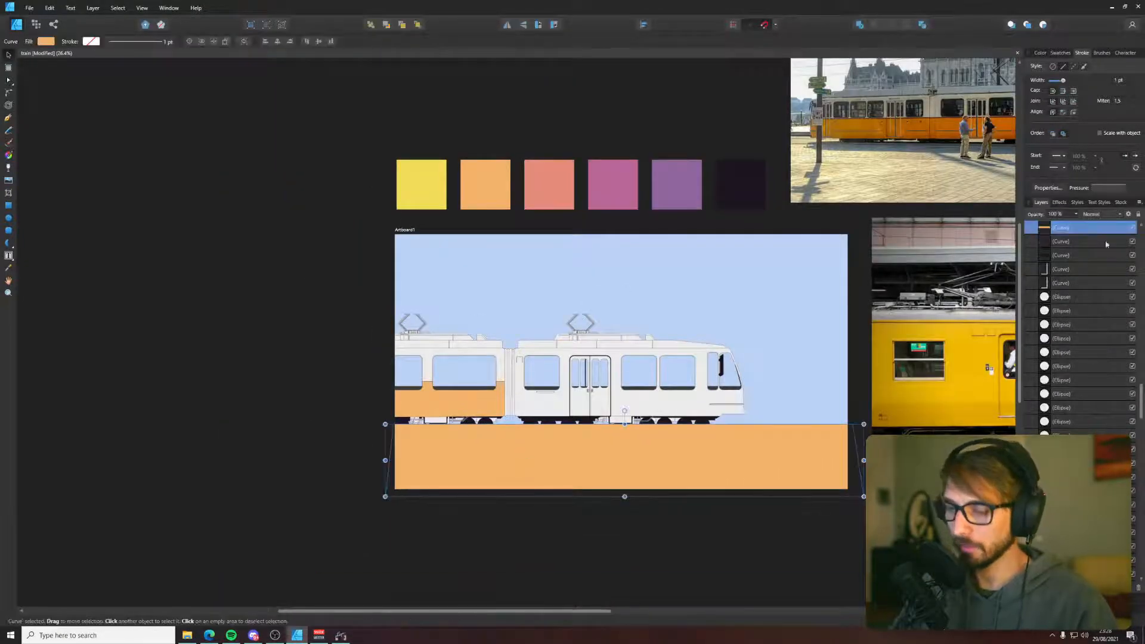
{"action": "left_click", "coordinate": [1039, 53]}
{"action": "left_click_drag", "start_coordinate": [1083, 112], "coordinate": [1063, 115]}
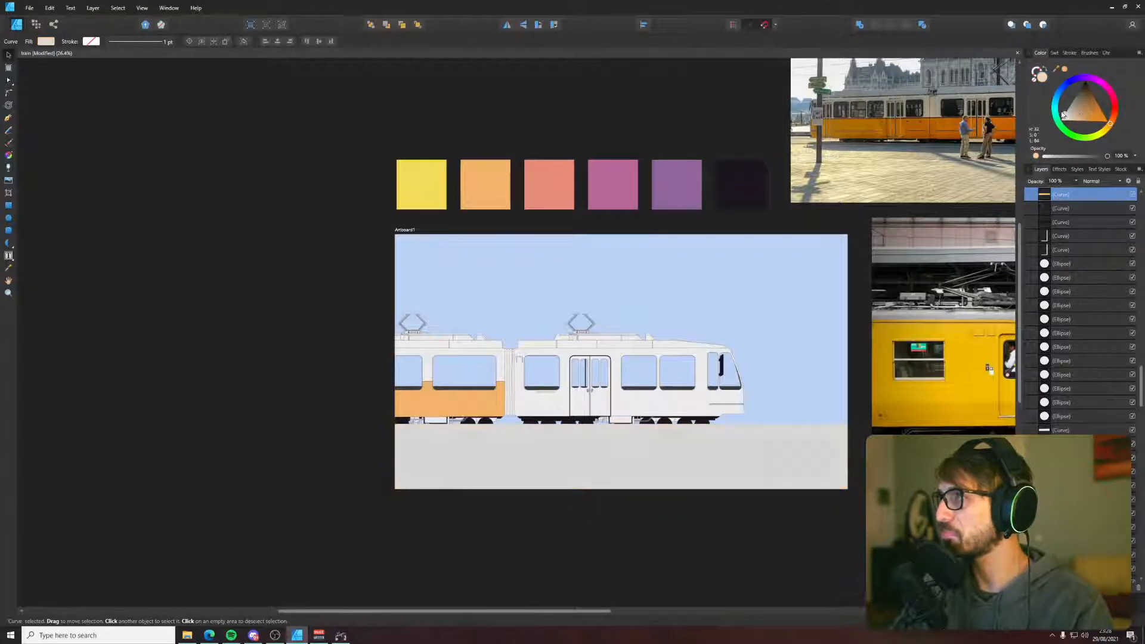
{"action": "left_click", "coordinate": [261, 345]}
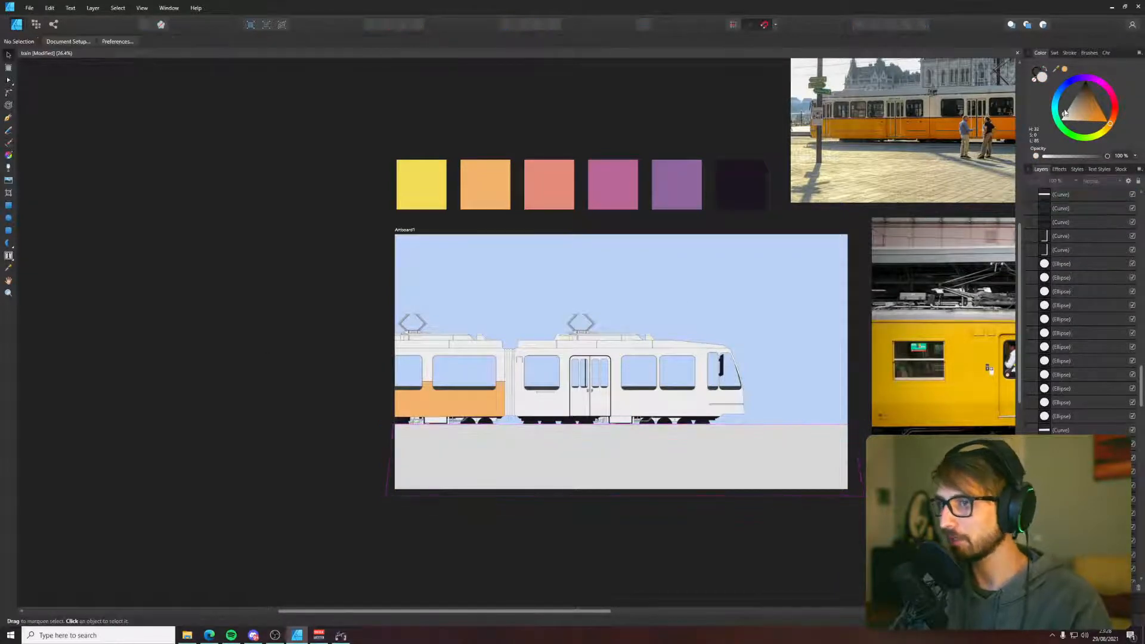
{"action": "left_click", "coordinate": [705, 447]}
{"action": "mouse_move", "coordinate": [1085, 102]}
{"action": "left_mouse_down"}
{"action": "mouse_move", "coordinate": [1070, 120]}
{"action": "mouse_move", "coordinate": [1069, 106]}
{"action": "left_mouse_up"}
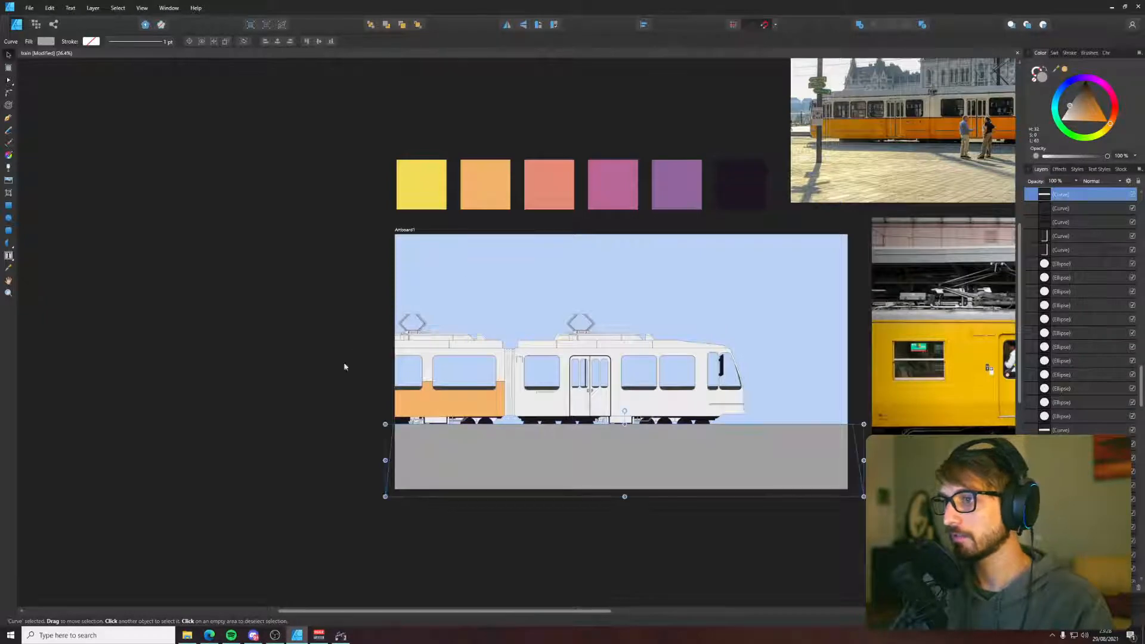
{"action": "left_click", "coordinate": [343, 391]}
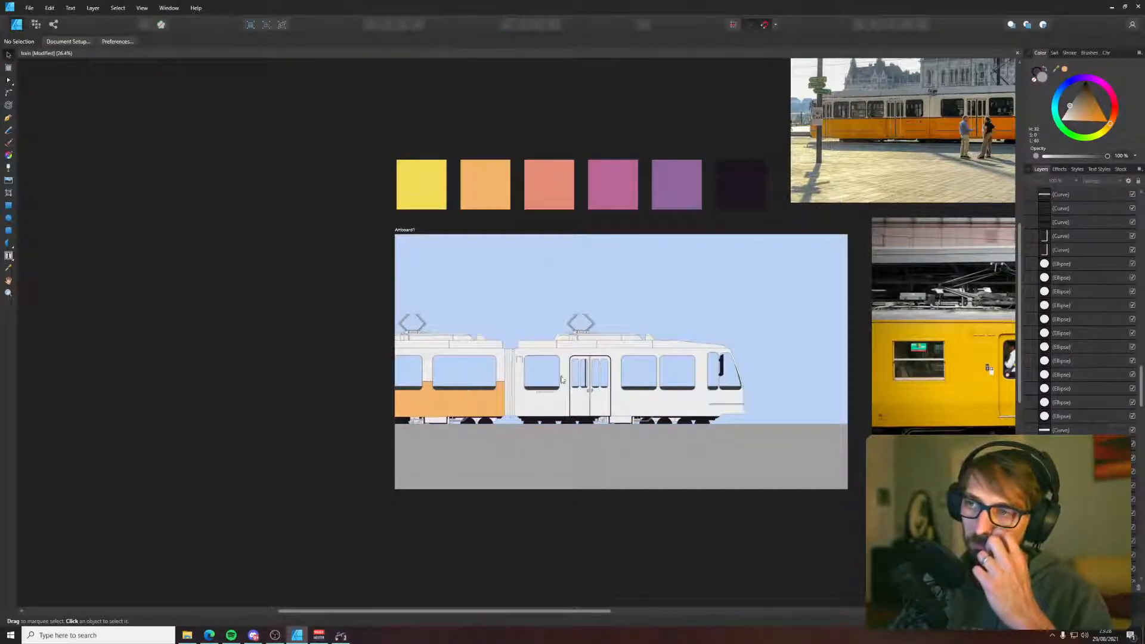
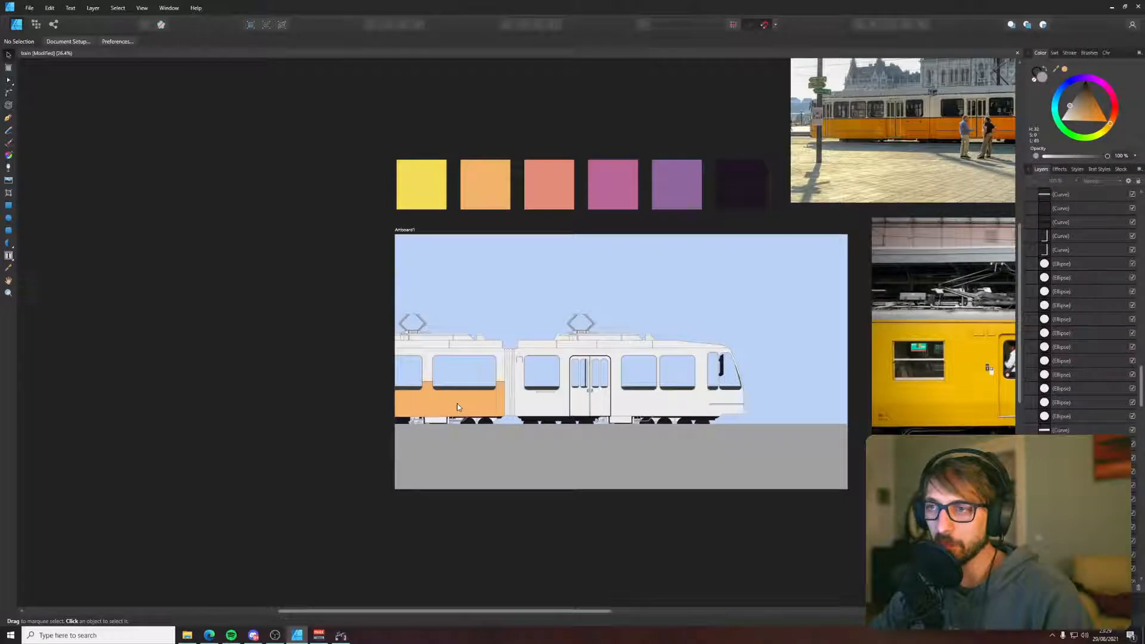
{"action": "scroll", "coordinate": [457, 406], "scroll_direction": "up", "scroll_amount": 3}
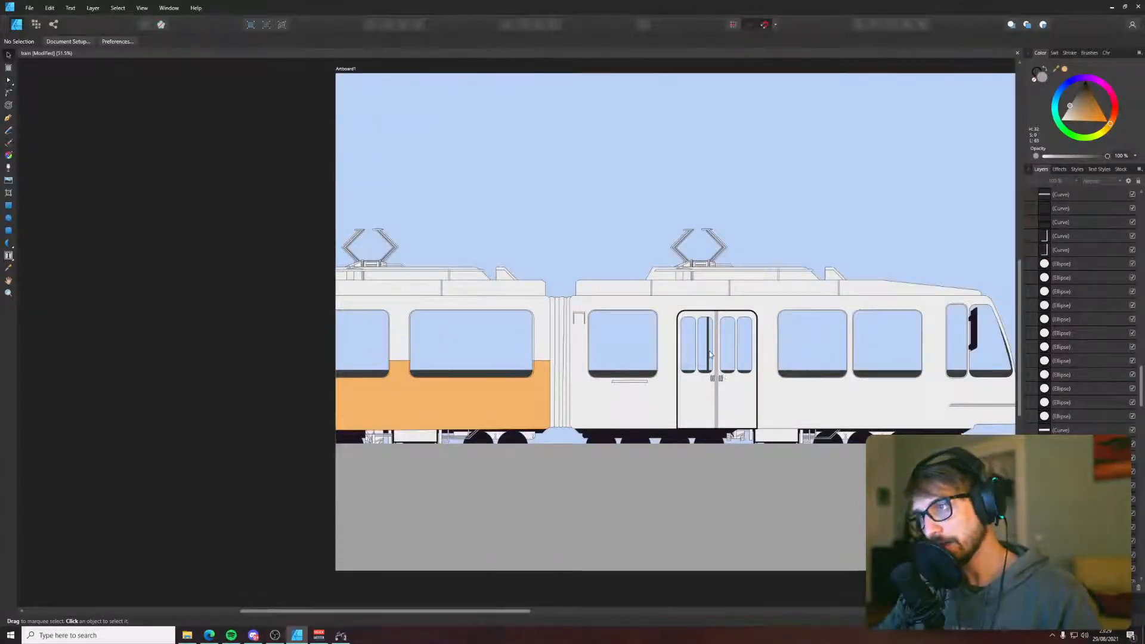
{"action": "left_click", "coordinate": [708, 312]}
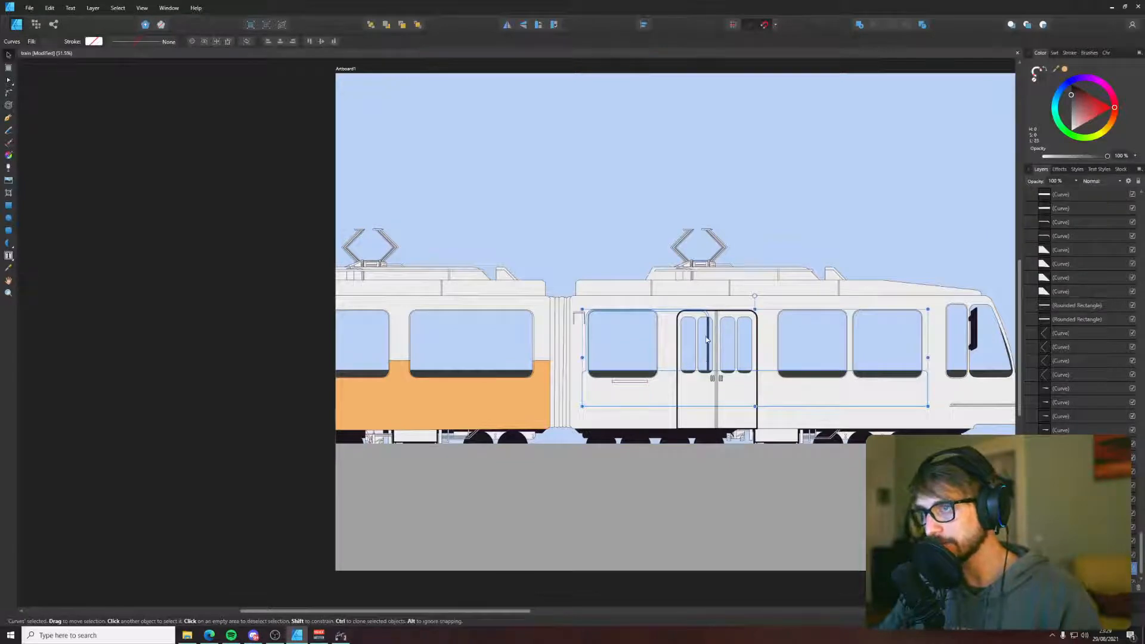
{"action": "key", "text": "a"}
{"action": "left_click_drag", "start_coordinate": [553, 267], "coordinate": [745, 358]}
{"action": "left_click", "coordinate": [731, 339]}
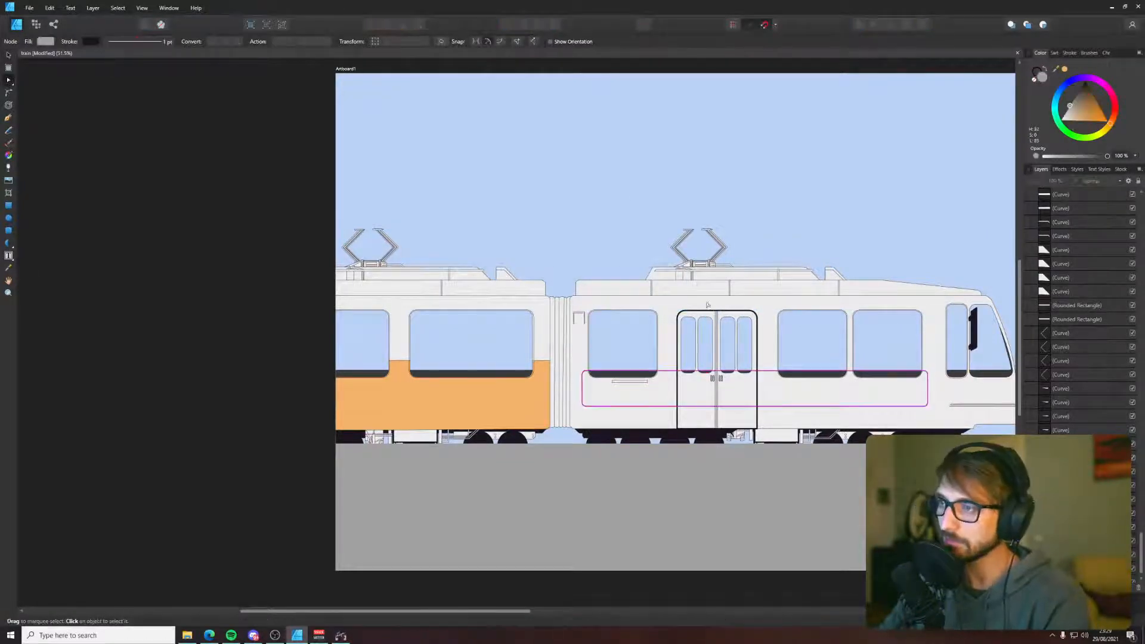
- Examine the train and tram reference photos placed beside the artboard and compare them with the illustration
{"action": "scroll", "coordinate": [531, 279], "scroll_direction": "right", "scroll_amount": 3}
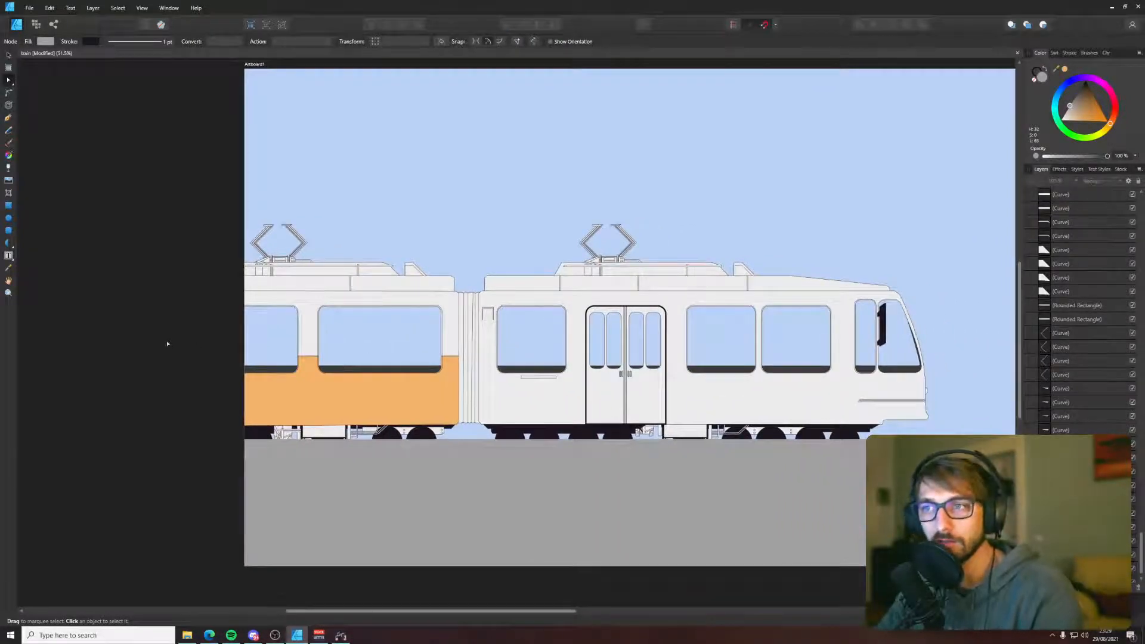
{"action": "scroll", "coordinate": [417, 387], "scroll_direction": "down", "scroll_amount": 3}
{"action": "scroll", "coordinate": [589, 331], "scroll_direction": "down", "scroll_amount": 5}
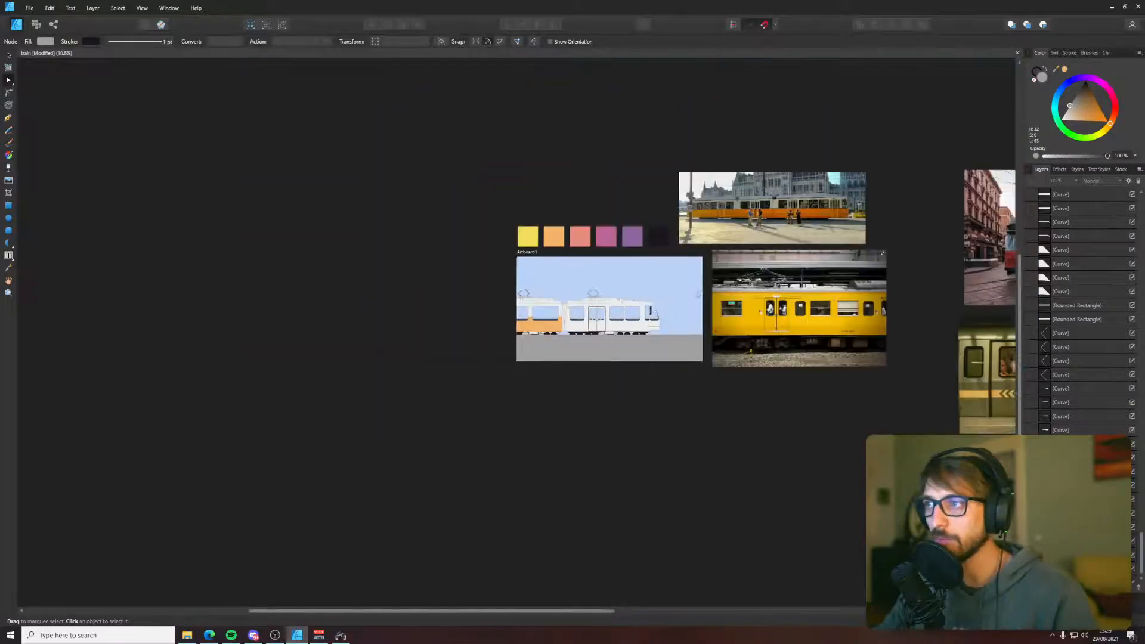
{"action": "scroll", "coordinate": [767, 253], "scroll_direction": "right", "scroll_amount": 2}
{"action": "scroll", "coordinate": [767, 253], "scroll_direction": "up", "scroll_amount": 4}
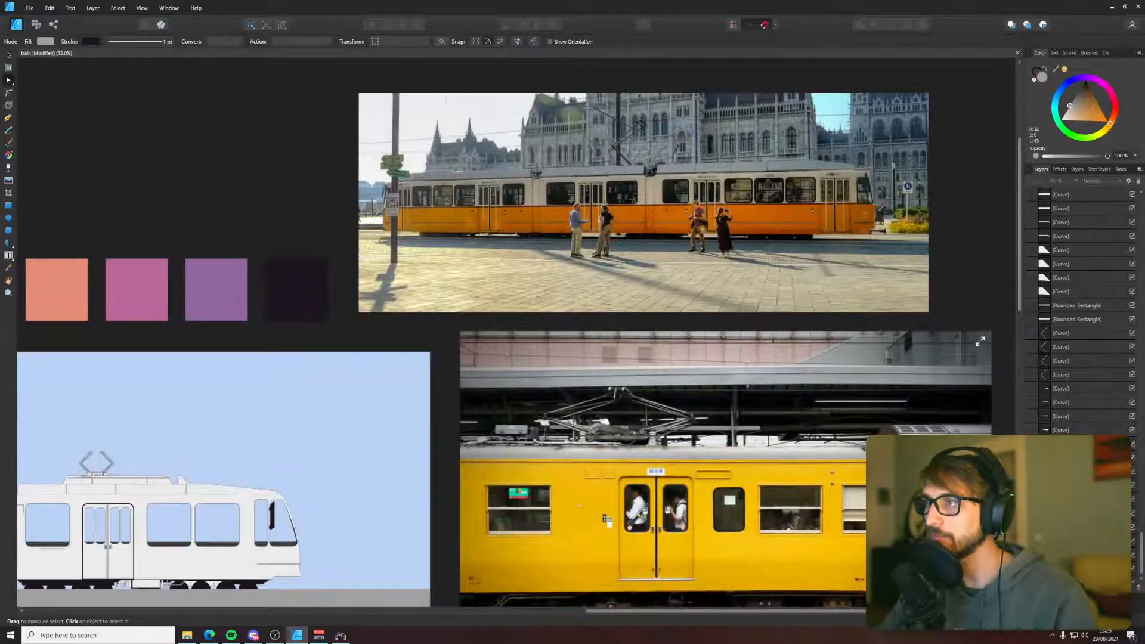
{"action": "scroll", "coordinate": [742, 503], "scroll_direction": "right", "scroll_amount": 6}
{"action": "scroll", "coordinate": [61, 230], "scroll_direction": "down", "scroll_amount": 3}
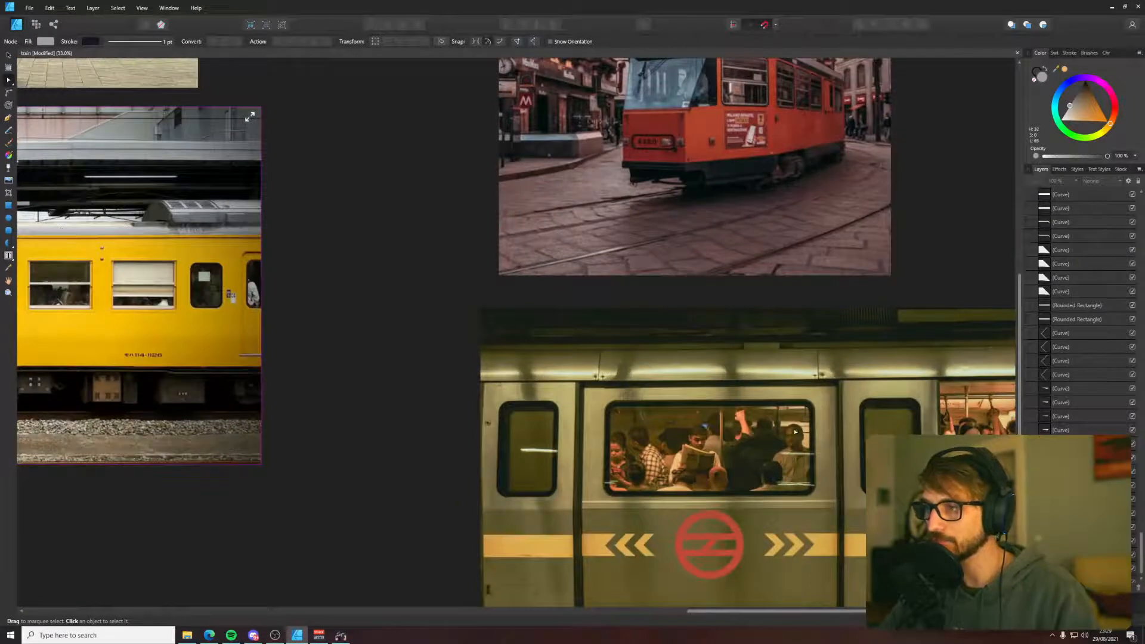
{"action": "scroll", "coordinate": [614, 433], "scroll_direction": "down", "scroll_amount": 3}
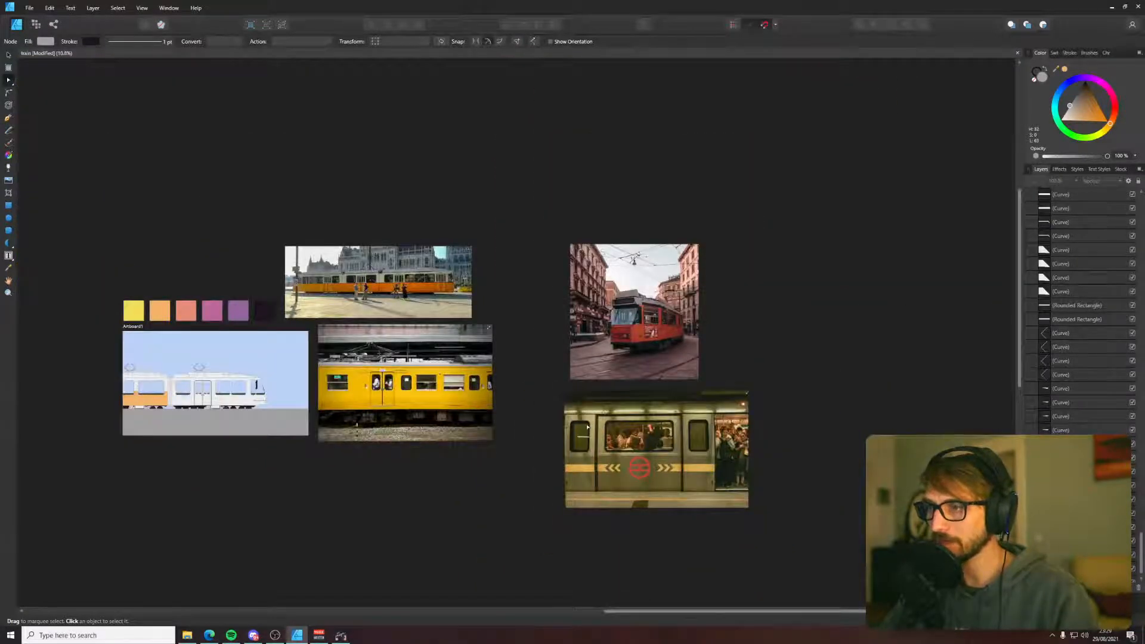
{"action": "scroll", "coordinate": [417, 396], "scroll_direction": "left", "scroll_amount": 4}
{"action": "scroll", "coordinate": [417, 396], "scroll_direction": "up", "scroll_amount": 4}
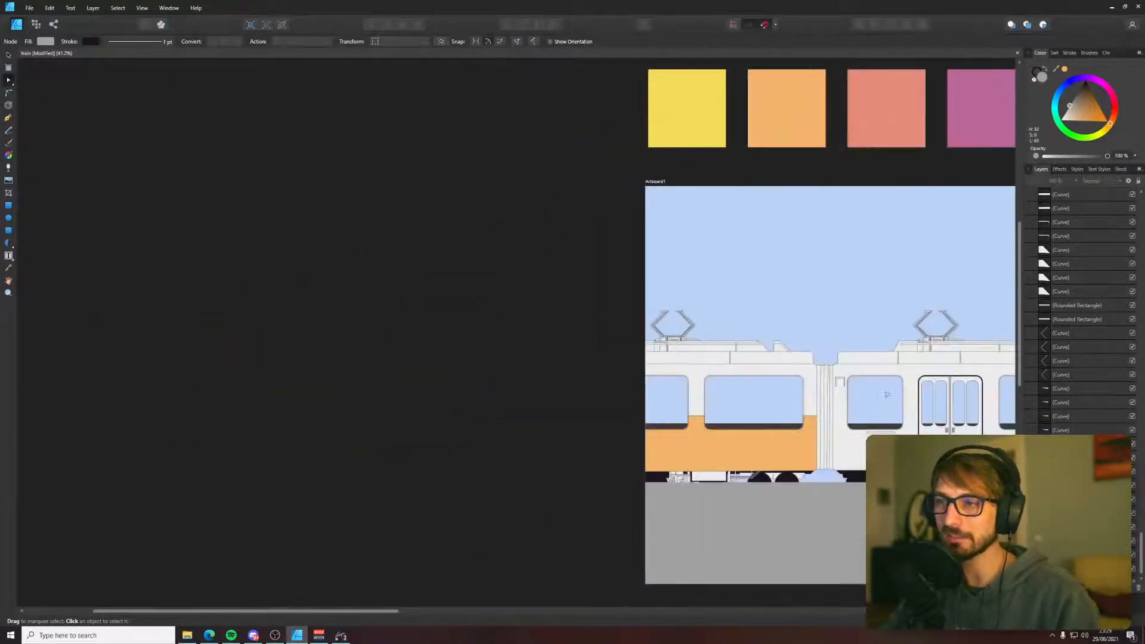
{"action": "scroll", "coordinate": [886, 394], "scroll_direction": "right", "scroll_amount": 6}
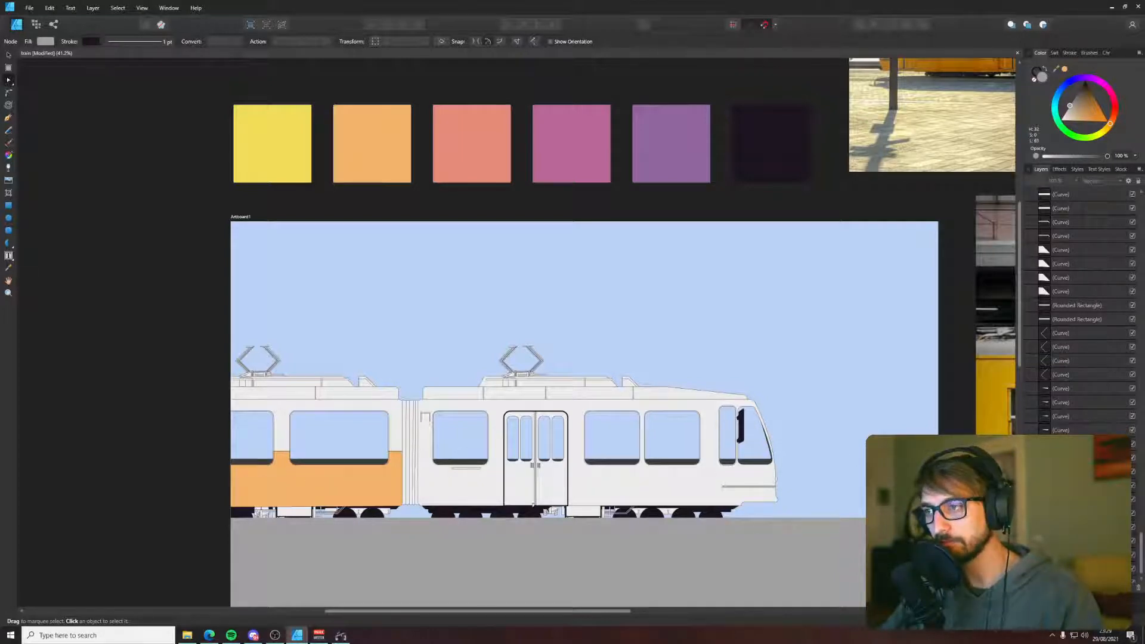
- Draw a closed rectangular Pen outline over the front carriage's lower half, from the orange area's top level to below the body and past the nose
{"action": "scroll", "coordinate": [412, 483], "scroll_direction": "up", "scroll_amount": 2}
{"action": "scroll", "coordinate": [435, 475], "scroll_direction": "up", "scroll_amount": 4}
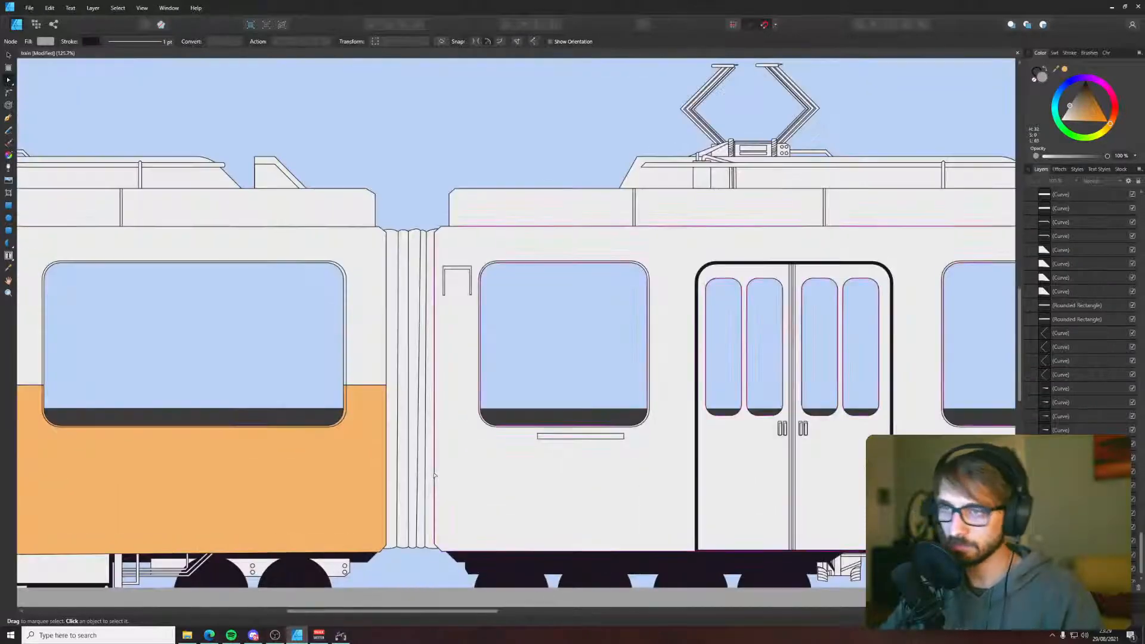
{"action": "left_click", "coordinate": [445, 431]}
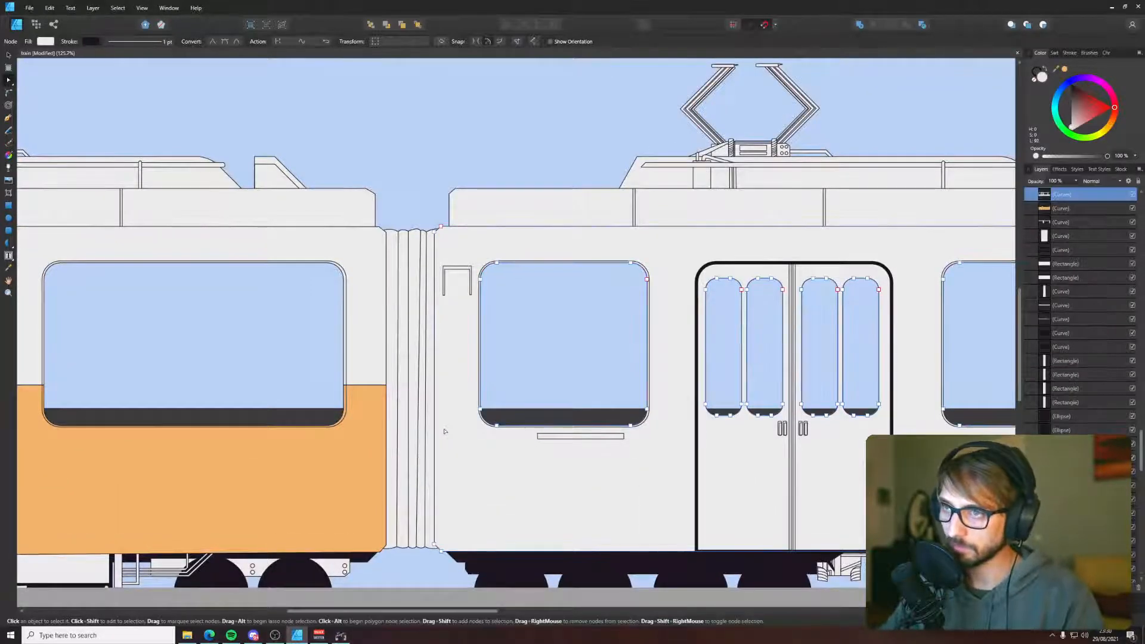
{"action": "key", "text": "p"}
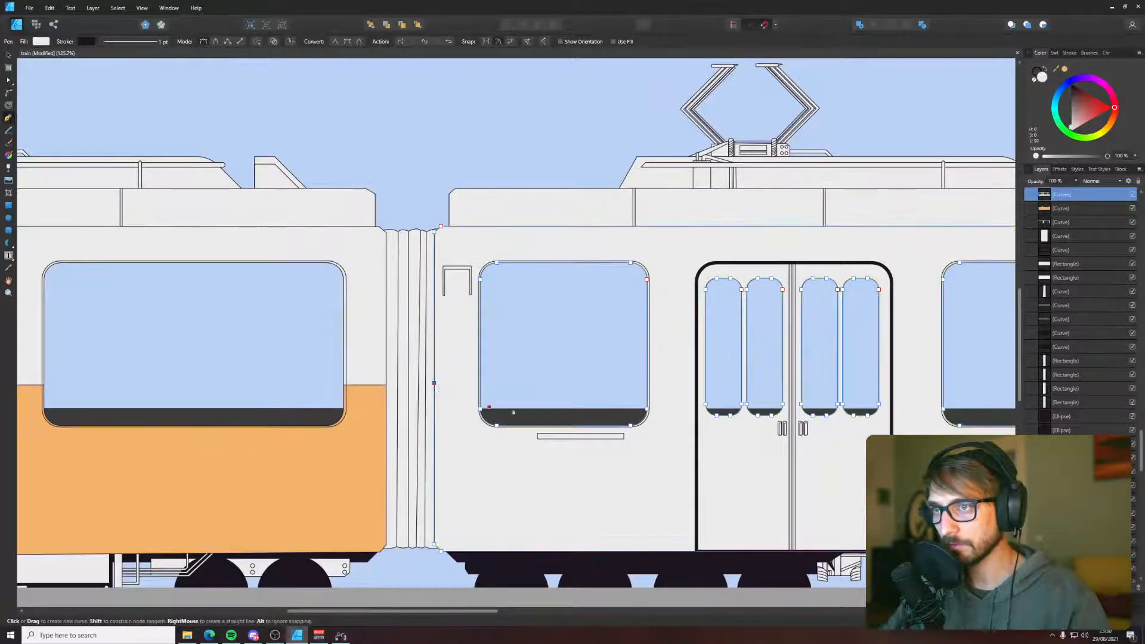
{"action": "scroll", "coordinate": [432, 386], "scroll_direction": "down", "scroll_amount": 3}
{"action": "scroll", "coordinate": [641, 409], "scroll_direction": "right", "scroll_amount": 5}
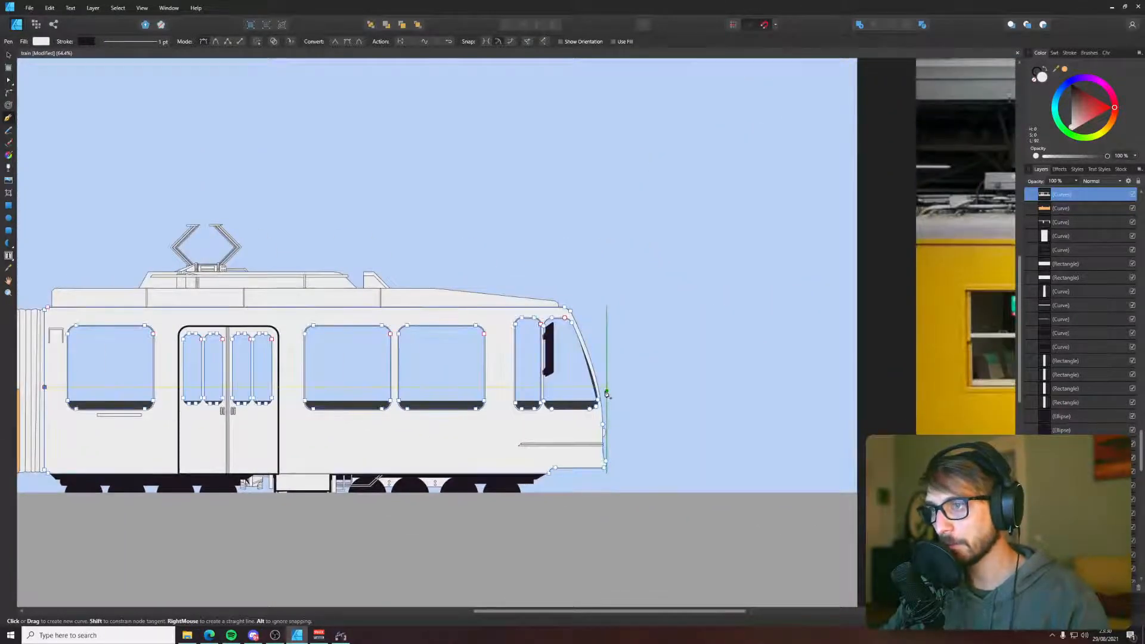
{"action": "left_click", "coordinate": [616, 387]}
{"action": "left_click", "coordinate": [616, 485]}
{"action": "left_click_drag", "start_coordinate": [52, 484], "coordinate": [274, 485]}
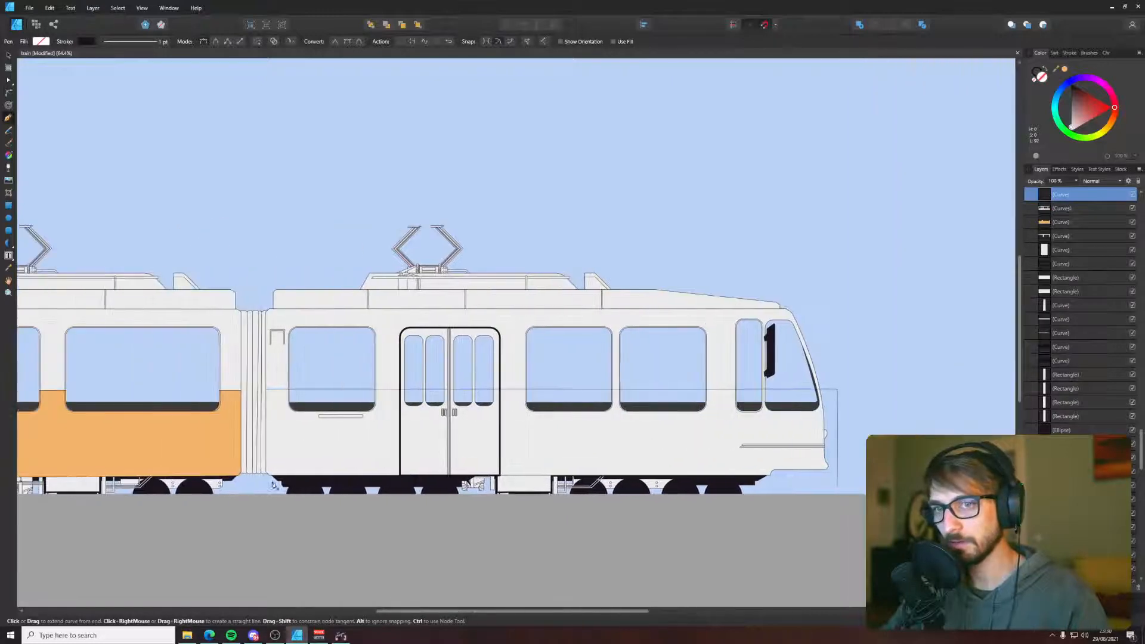
{"action": "left_click", "coordinate": [264, 484]}
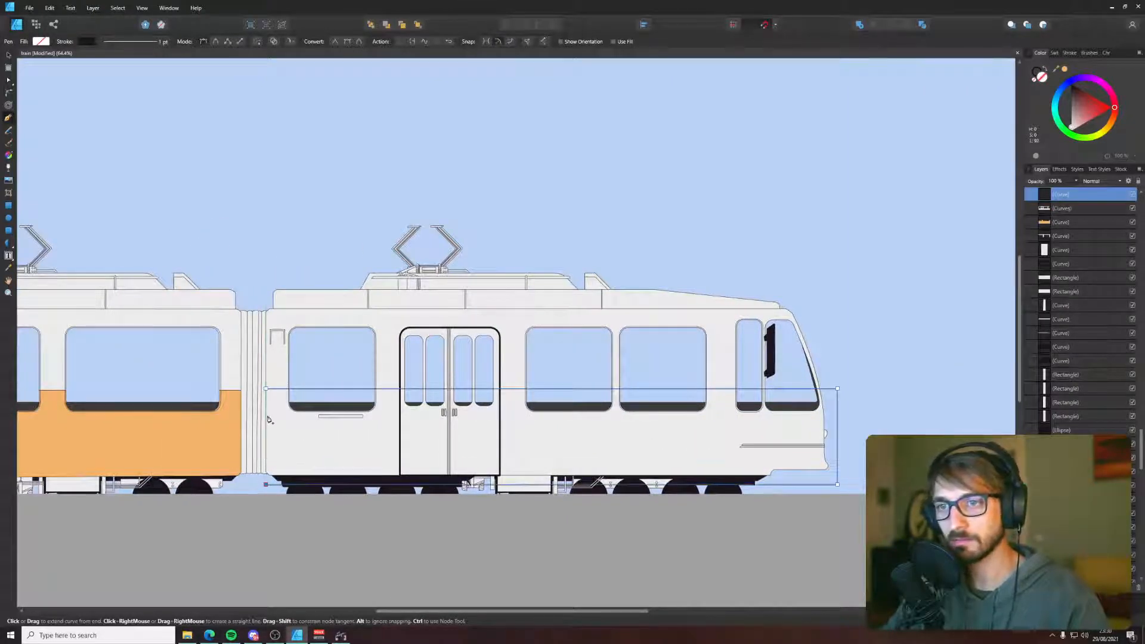
{"action": "left_click", "coordinate": [266, 391]}
- Divide the front carriage body with the outline, its rear edge extended past the body, and fill the pieces with the orange swatch
{"action": "key", "text": "a"}
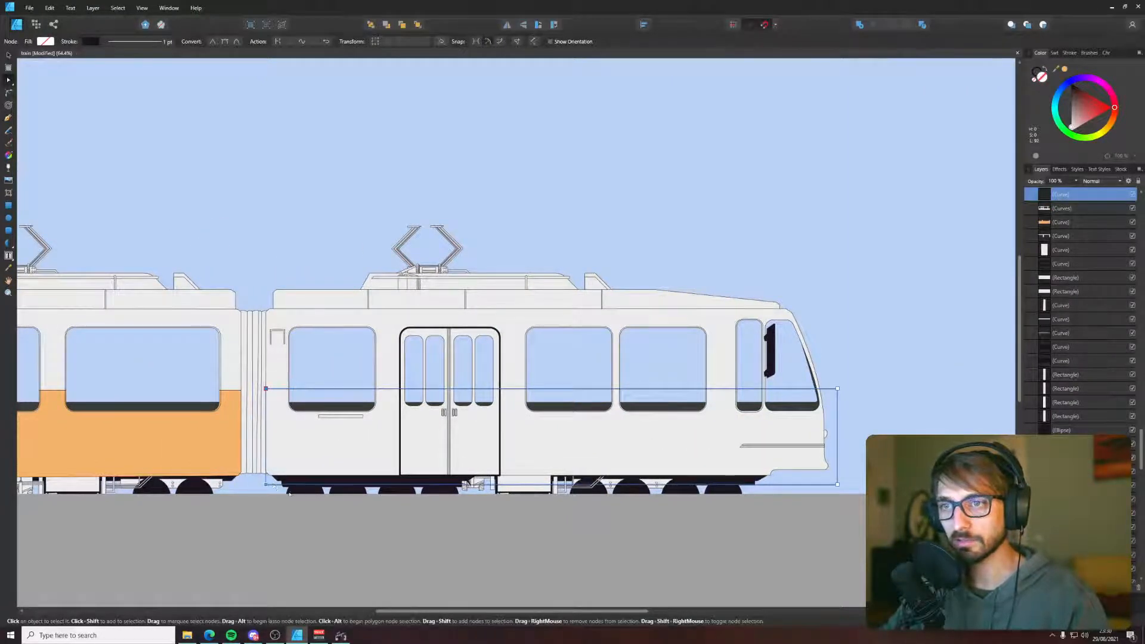
{"action": "key", "text": "v"}
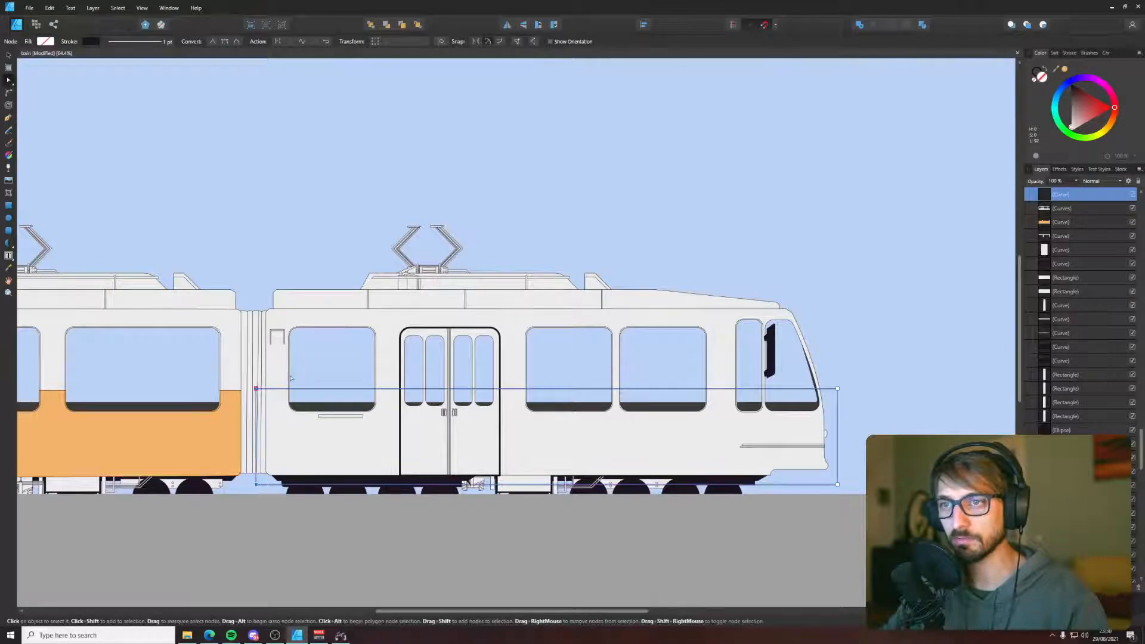
{"action": "left_click", "coordinate": [279, 379], "text": "shift"}
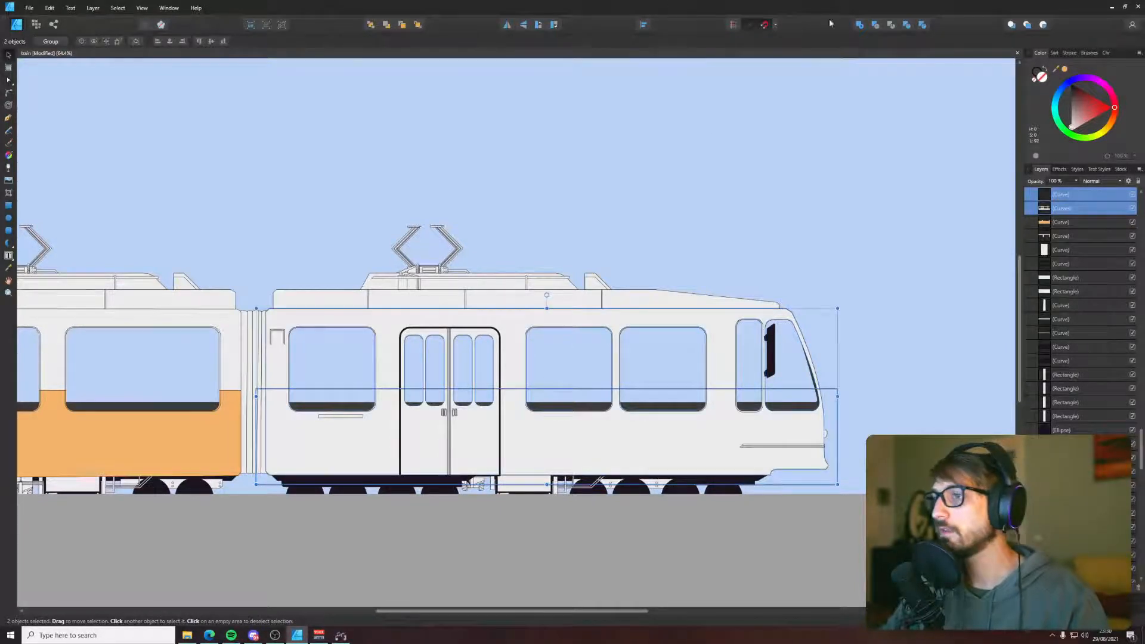
{"action": "left_click", "coordinate": [923, 26]}
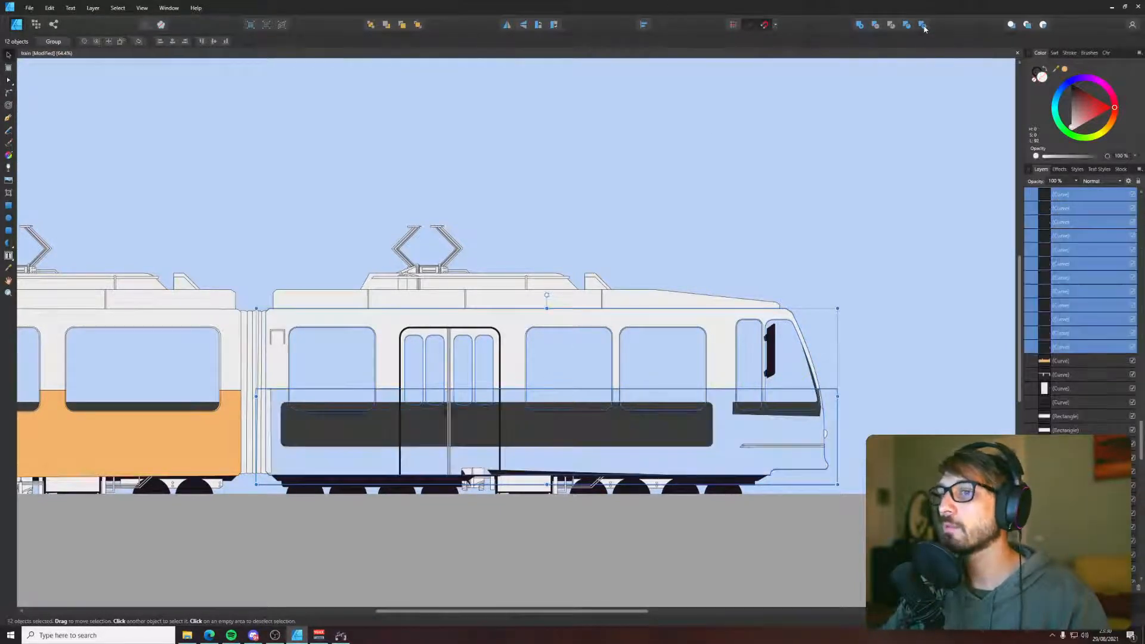
{"action": "left_click", "coordinate": [1066, 71]}
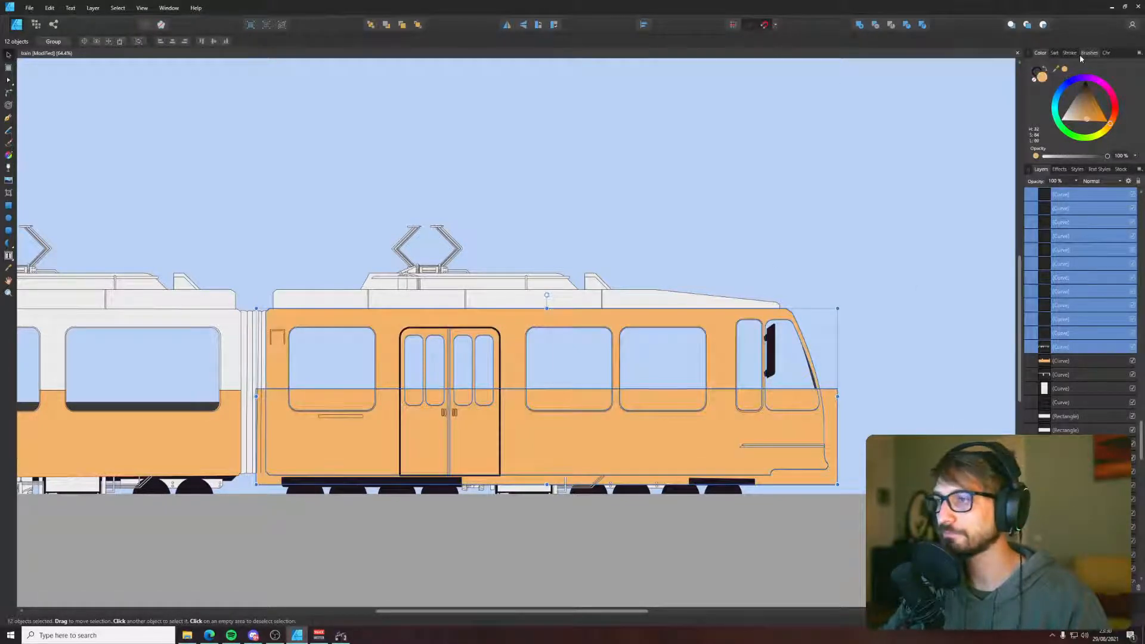
- Recolour the front carriage's upper body piece to the off-white of the roof
{"action": "key", "text": "a"}
{"action": "key", "text": "v"}
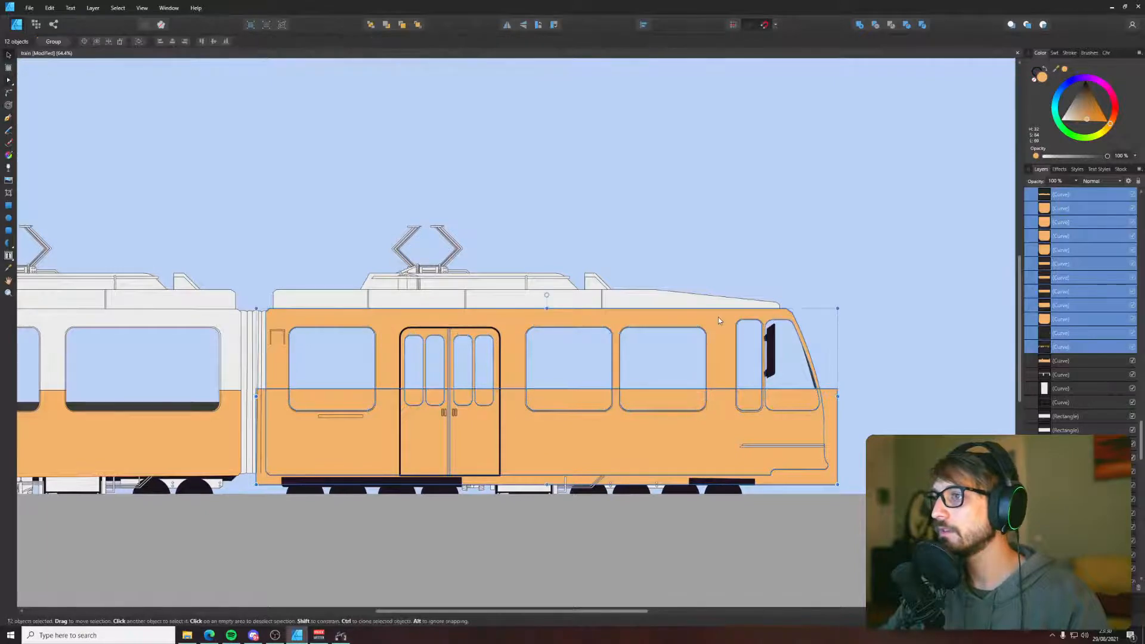
{"action": "left_click", "coordinate": [718, 317]}
{"action": "key", "text": "ctrl+z"}
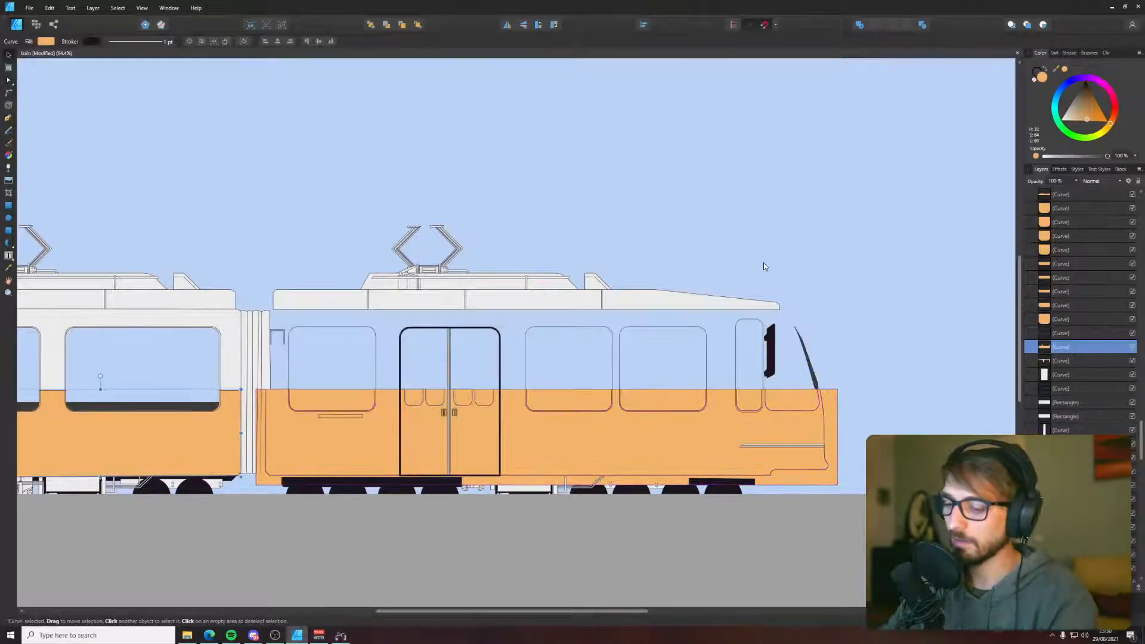
{"action": "key", "text": "ctrl+shift+z"}
{"action": "key", "text": "ctrl+d"}
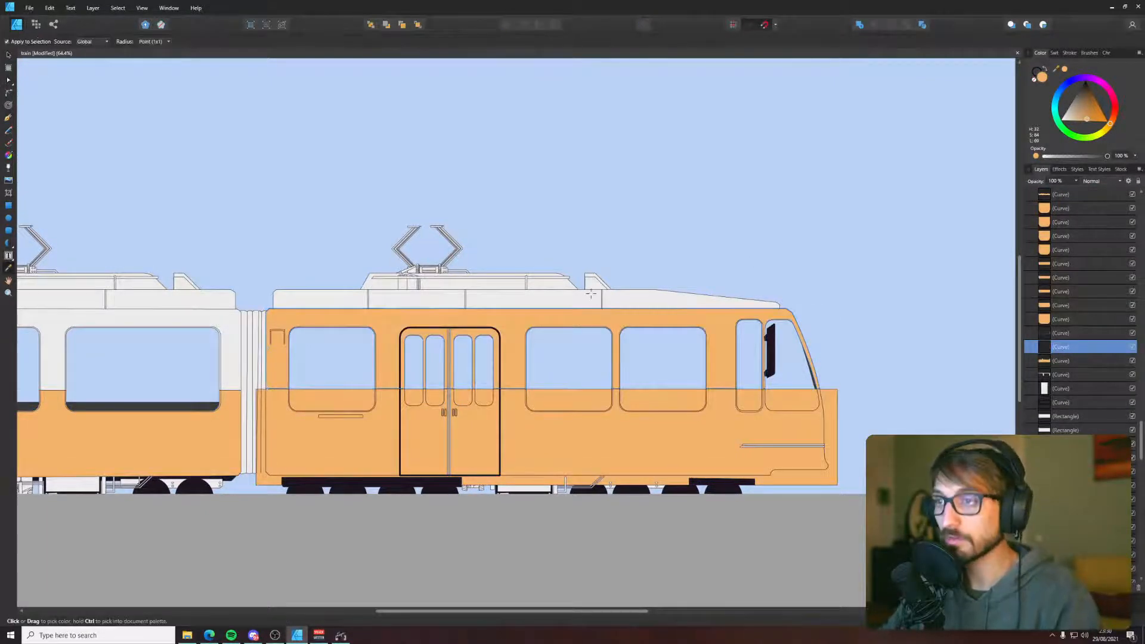
{"action": "key", "text": "ctrl+z"}
- Delete the leftover orange pieces covering the four door windows and the front carriage's rearmost window
{"action": "left_click_drag", "start_coordinate": [769, 292], "coordinate": [792, 213]}
{"action": "scroll", "coordinate": [572, 299], "scroll_direction": "up", "scroll_amount": 5}
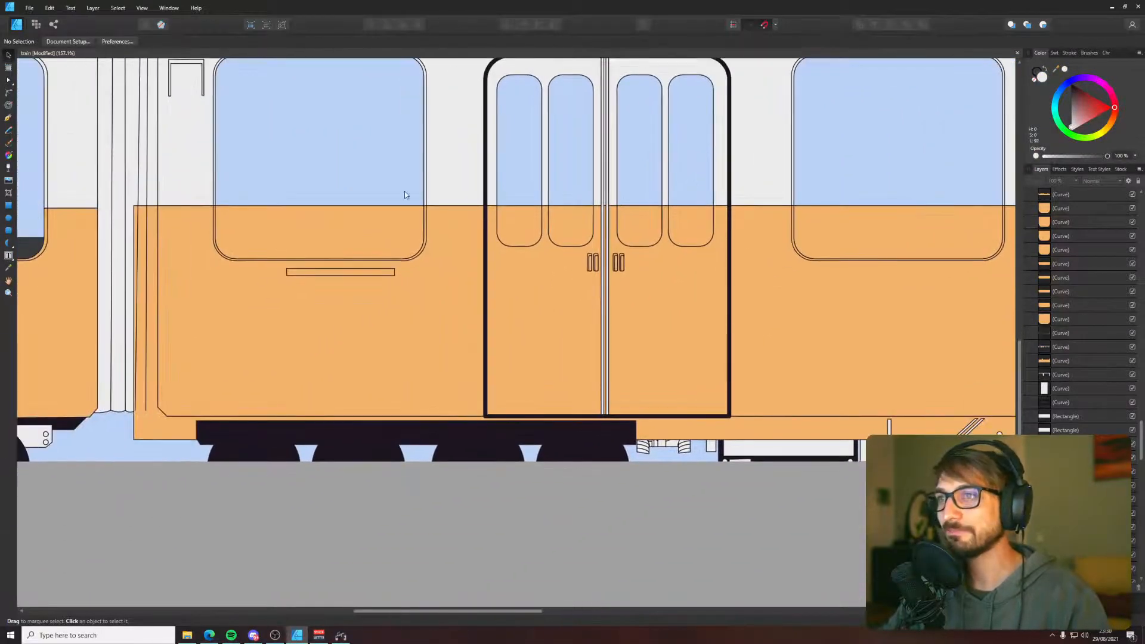
{"action": "left_click_drag", "start_coordinate": [404, 194], "coordinate": [492, 196]}
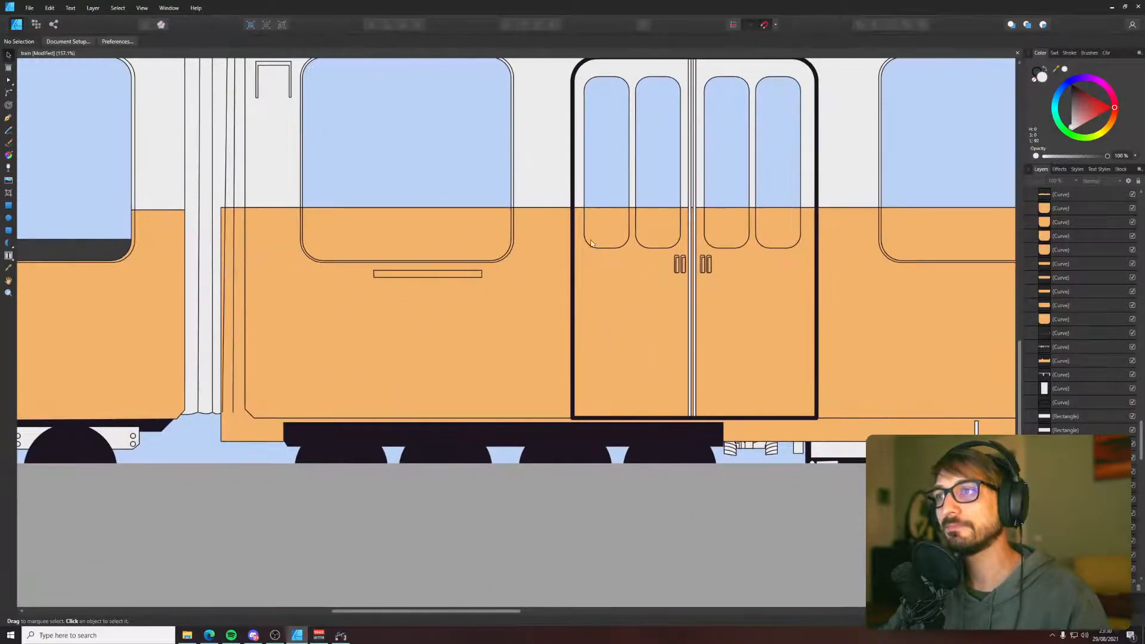
{"action": "left_click", "coordinate": [615, 229]}
{"action": "key", "text": "Delete"}
{"action": "left_click", "coordinate": [648, 220]}
{"action": "key", "text": "Delete"}
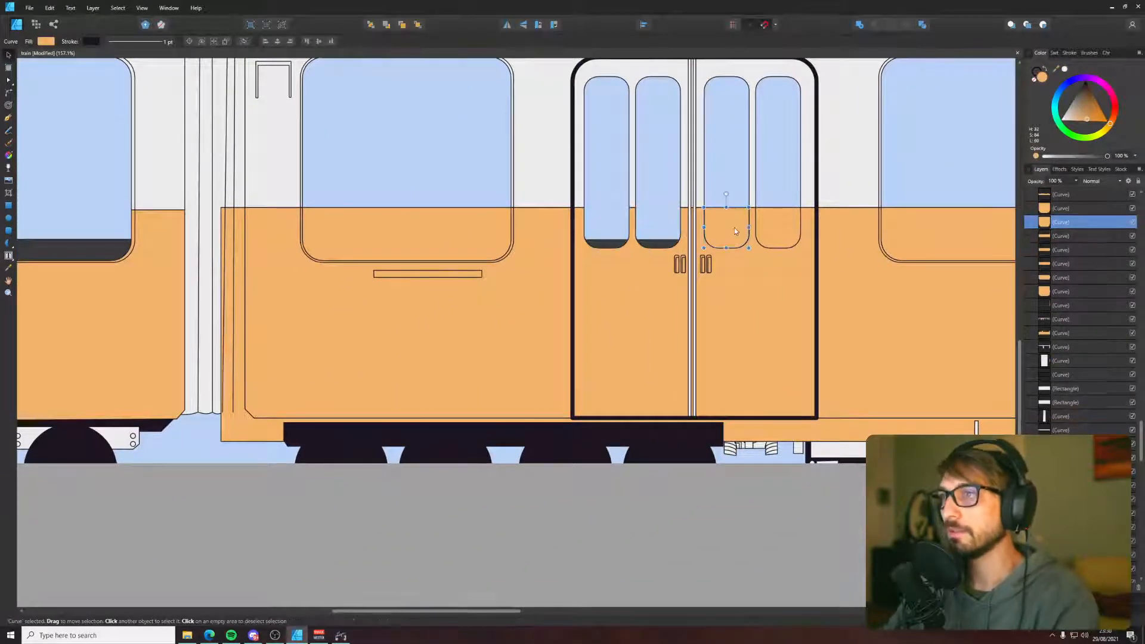
{"action": "left_click", "coordinate": [726, 226]}
{"action": "key", "text": "Delete"}
{"action": "left_click", "coordinate": [776, 226]}
{"action": "key", "text": "Delete"}
{"action": "left_click", "coordinate": [437, 227]}
{"action": "key", "text": "Delete"}
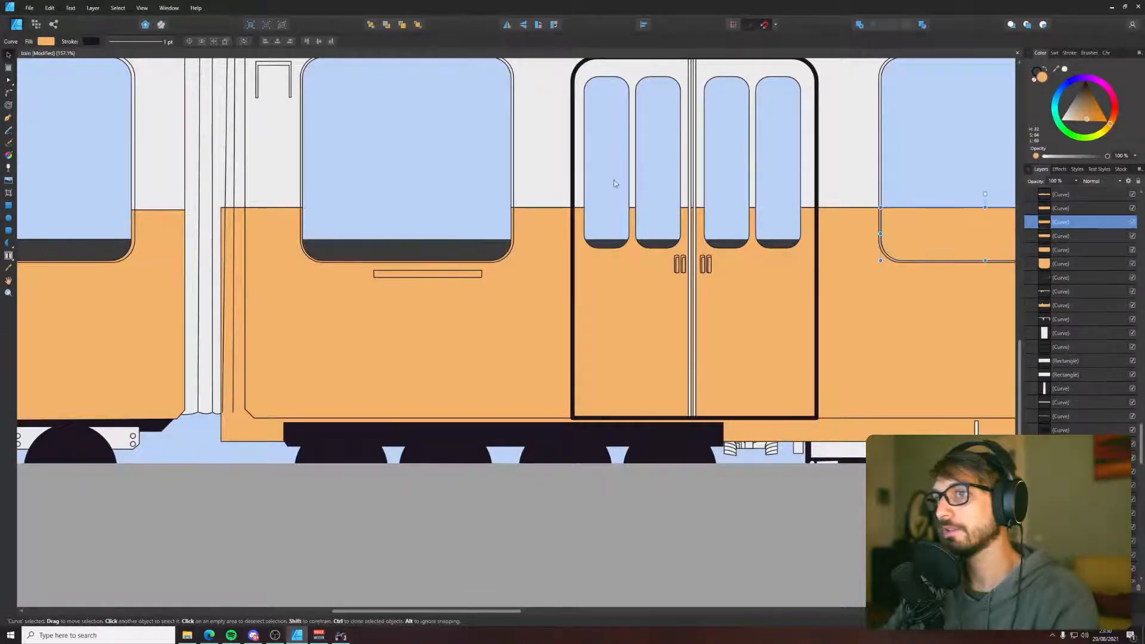
- Delete the leftover orange pieces covering the two large windows ahead of the doors, the narrow window and the cab window
{"action": "left_click_drag", "start_coordinate": [944, 216], "coordinate": [674, 279]}
{"action": "left_click", "coordinate": [674, 279]}
{"action": "key", "text": "Delete"}
{"action": "left_click", "coordinate": [869, 280]}
{"action": "key", "text": "Delete"}
{"action": "left_click_drag", "start_coordinate": [778, 232], "coordinate": [238, 252]}
{"action": "scroll", "coordinate": [721, 283], "scroll_direction": "up", "scroll_amount": 1}
{"action": "left_click", "coordinate": [585, 298]}
{"action": "key", "text": "Delete"}
{"action": "left_click", "coordinate": [694, 308]}
{"action": "key", "text": "Delete"}
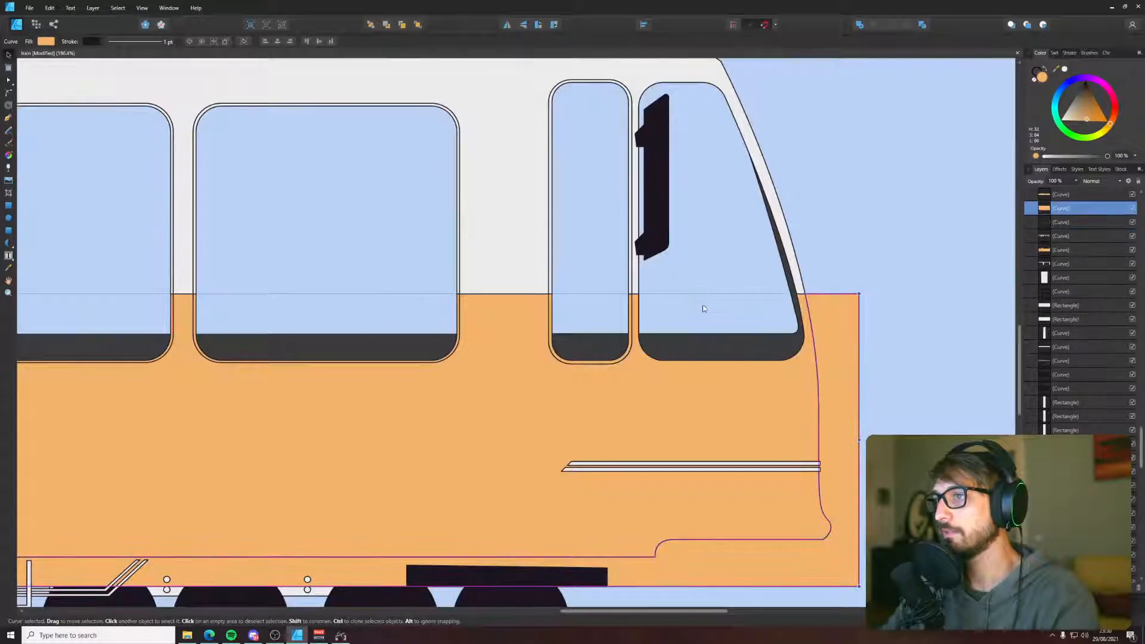
- Delete the surplus orange pieces extending outside the front carriage's body around the nose and underside
{"action": "left_click", "coordinate": [829, 317]}
{"action": "key", "text": "Delete"}
{"action": "key", "text": "Delete"}
{"action": "scroll", "coordinate": [842, 369], "scroll_direction": "down", "scroll_amount": 1}
{"action": "scroll", "coordinate": [842, 368], "scroll_direction": "left", "scroll_amount": 12}
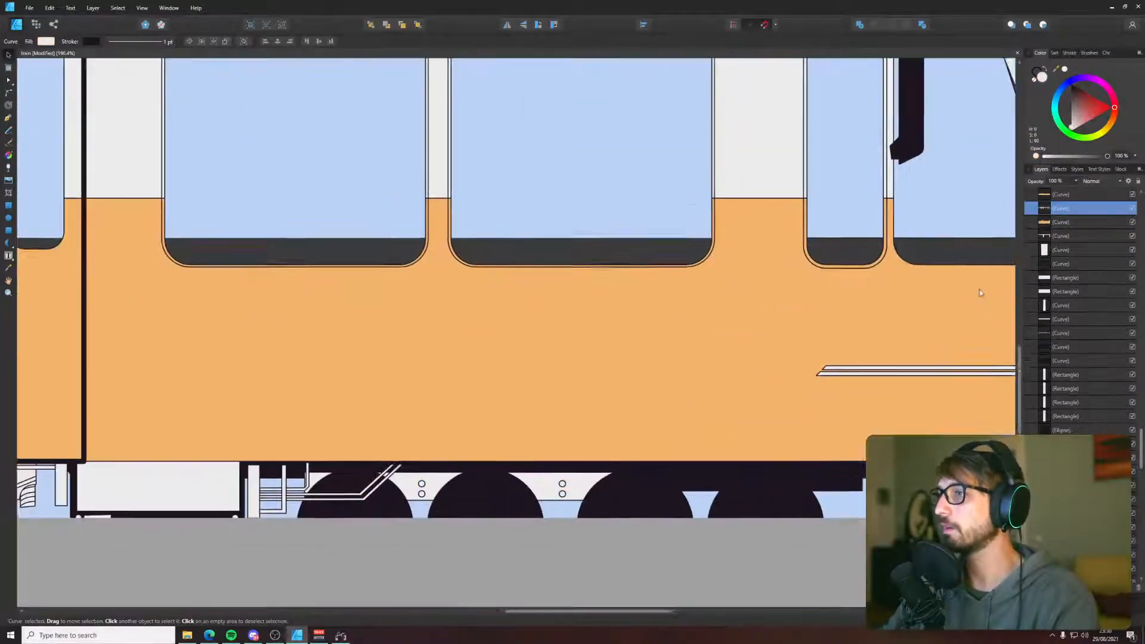
{"action": "left_click_drag", "start_coordinate": [420, 293], "coordinate": [484, 298]}
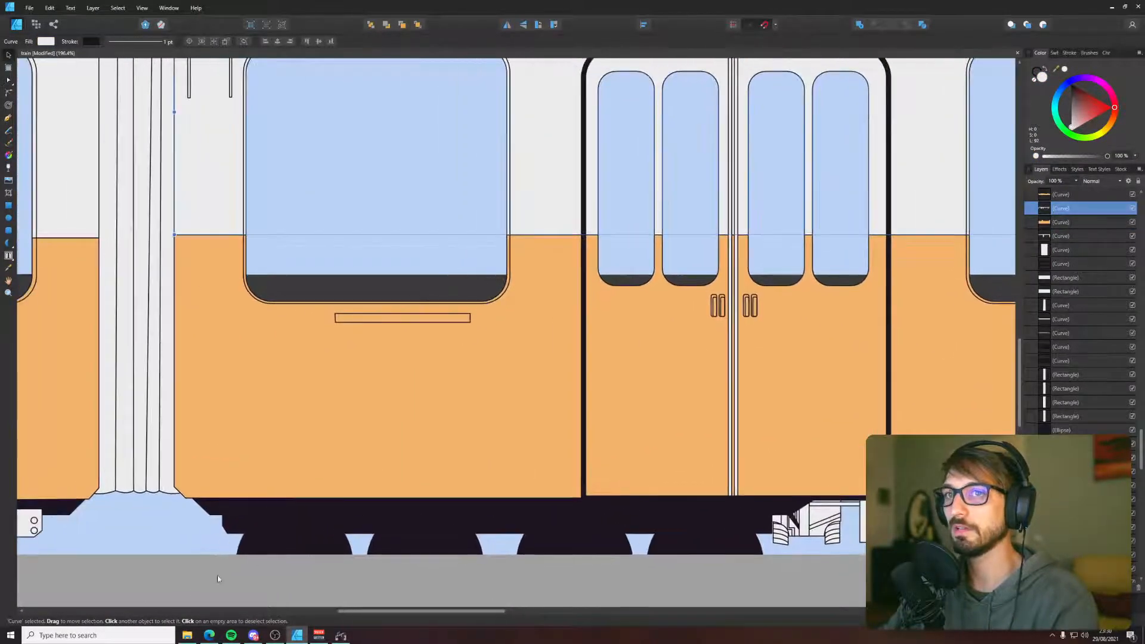
- Review the whole two-tone train, clear the selection and save the document
{"action": "left_click", "coordinate": [183, 595]}
{"action": "scroll", "coordinate": [428, 396], "scroll_direction": "down", "scroll_amount": 6}
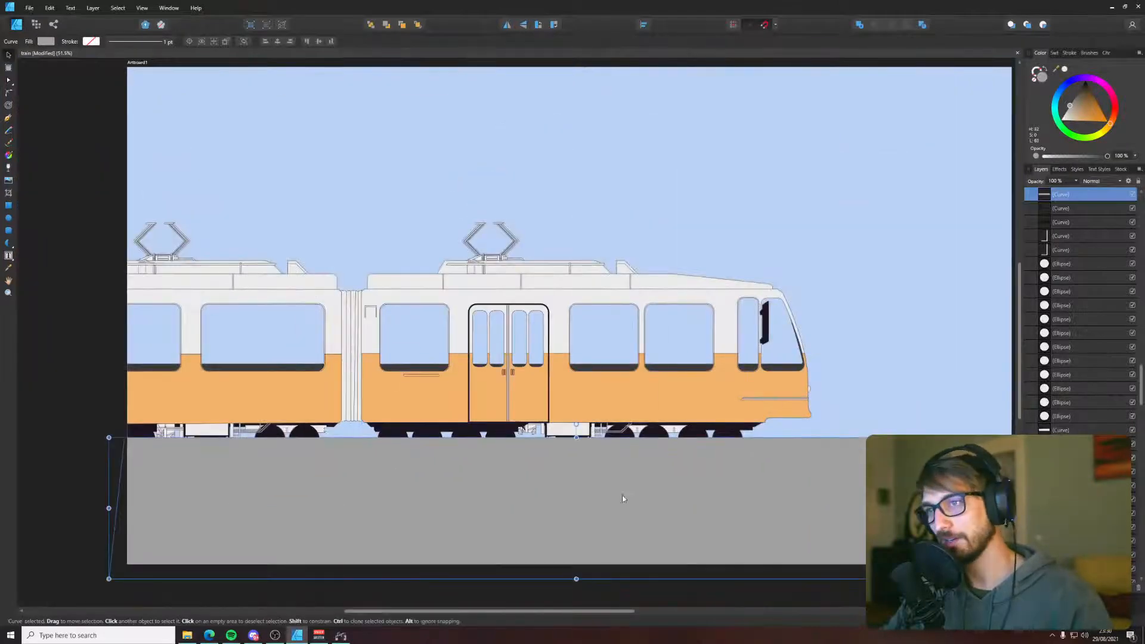
{"action": "scroll", "coordinate": [674, 509], "scroll_direction": "down", "scroll_amount": 3}
{"action": "left_click", "coordinate": [327, 452]}
{"action": "key", "text": "ctrl+s"}
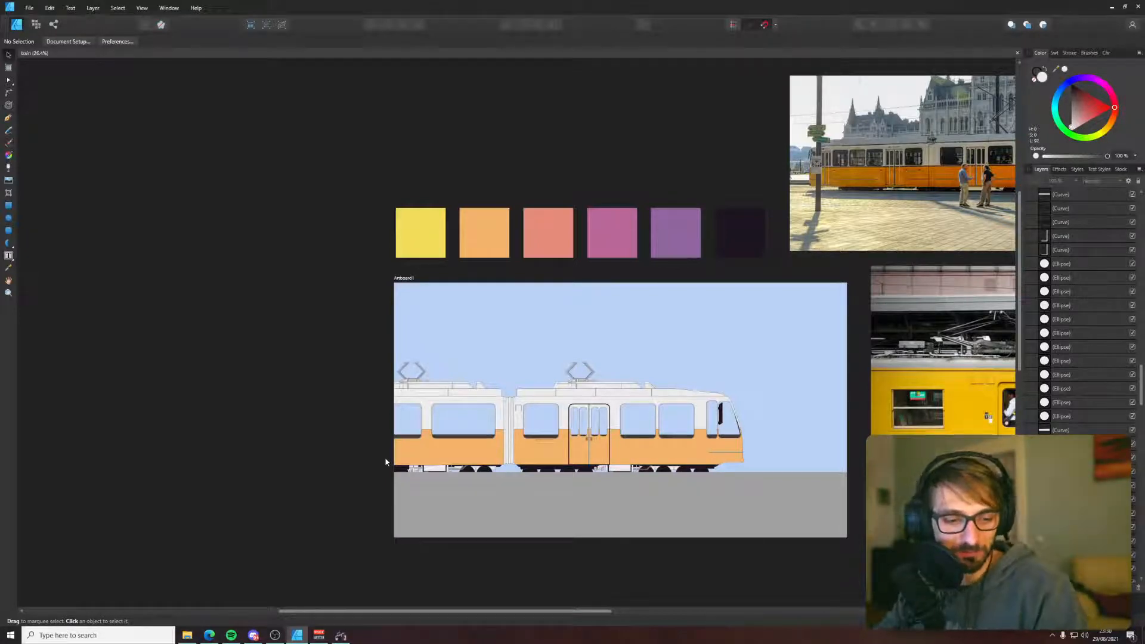
- Fill both thin trim strips on the front carriage's nose with the dark purple-black sampled from the undercarriage
{"action": "scroll", "coordinate": [497, 458], "scroll_direction": "up", "scroll_amount": 4}
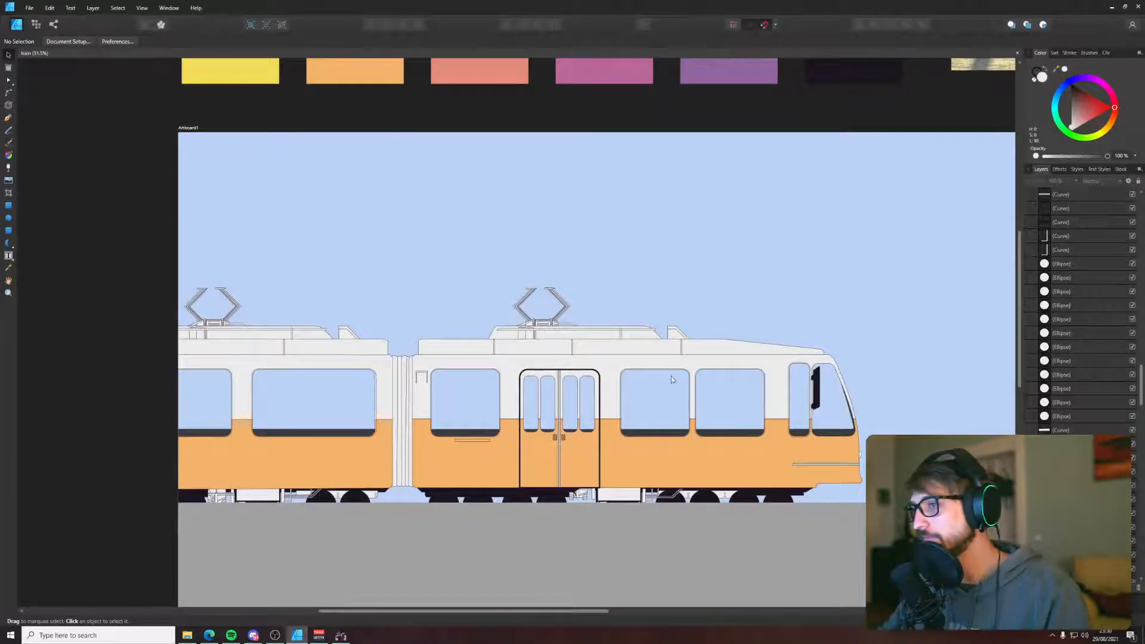
{"action": "left_click_drag", "start_coordinate": [672, 377], "coordinate": [725, 356]}
{"action": "scroll", "coordinate": [894, 464], "scroll_direction": "up", "scroll_amount": 6}
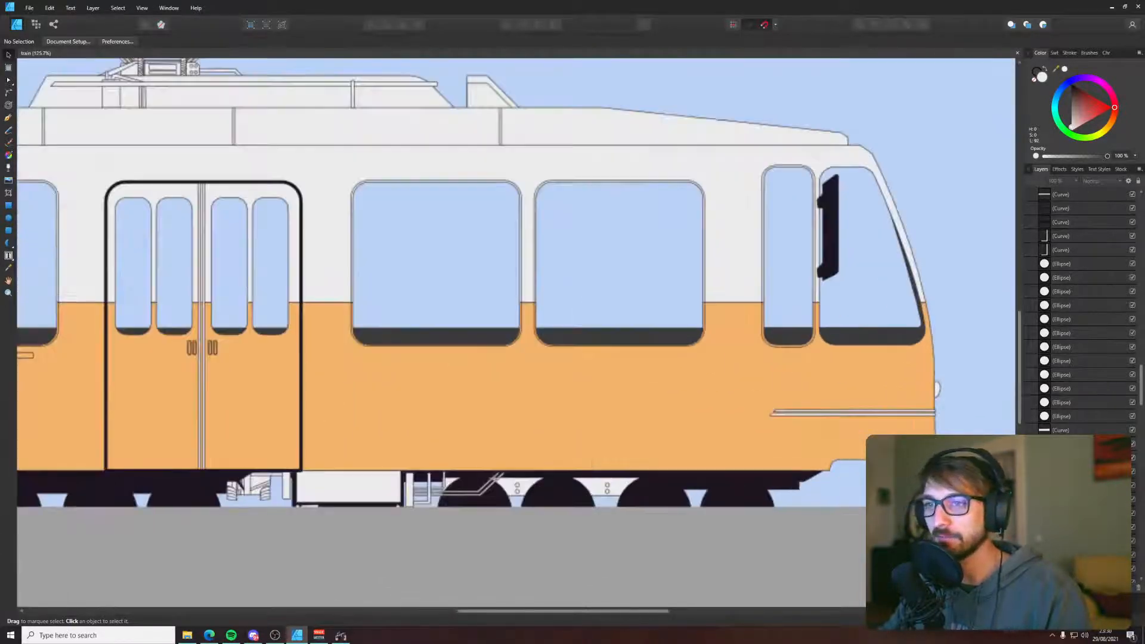
{"action": "left_click", "coordinate": [885, 403]}
{"action": "left_click", "coordinate": [884, 397]}
{"action": "left_click", "coordinate": [881, 402], "text": "shift"}
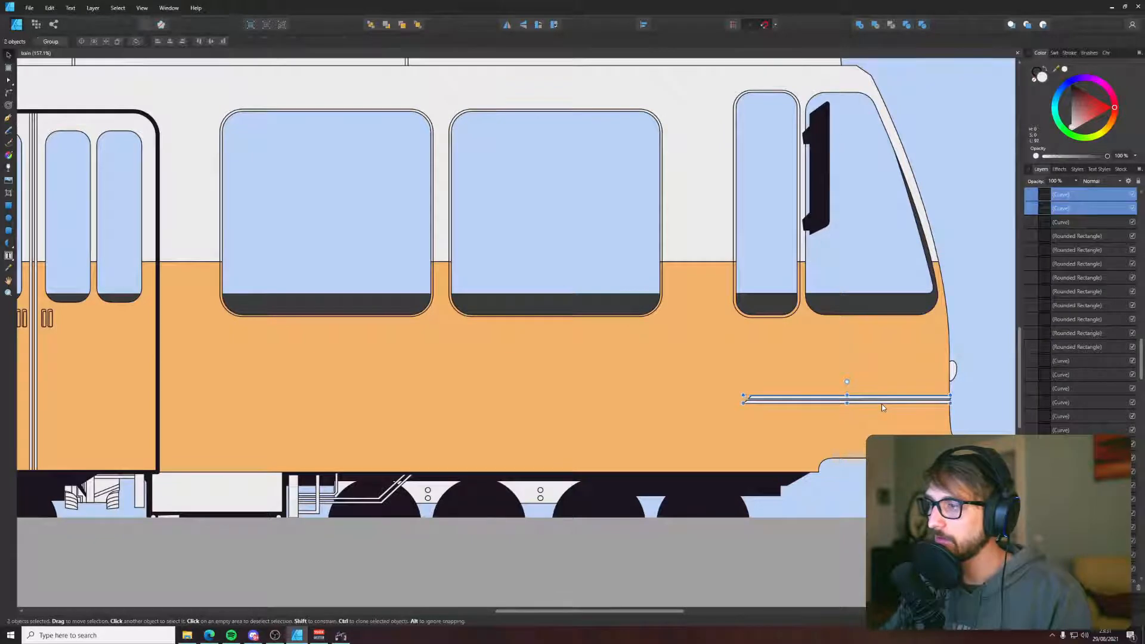
{"action": "key", "text": "i"}
{"action": "left_click", "coordinate": [671, 485]}
{"action": "key", "text": "v"}
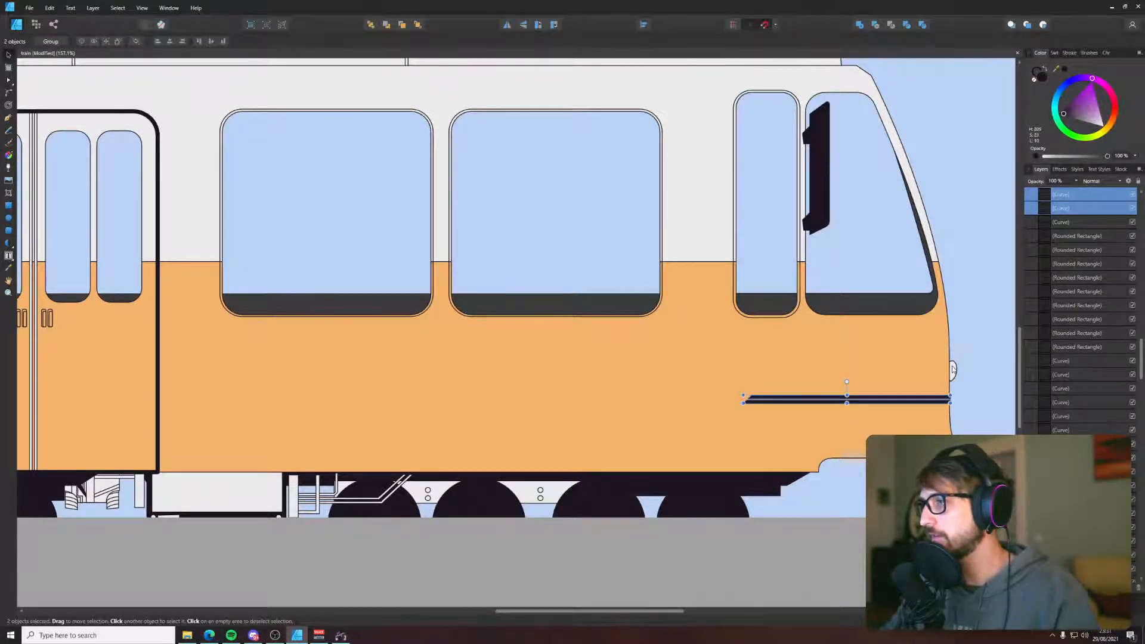
- Draw a dark rounded rectangle roughly covering the rear carriage's window at the artboard's edge
{"action": "left_click", "coordinate": [953, 369]}
{"action": "scroll", "coordinate": [865, 507], "scroll_direction": "down", "scroll_amount": 5}
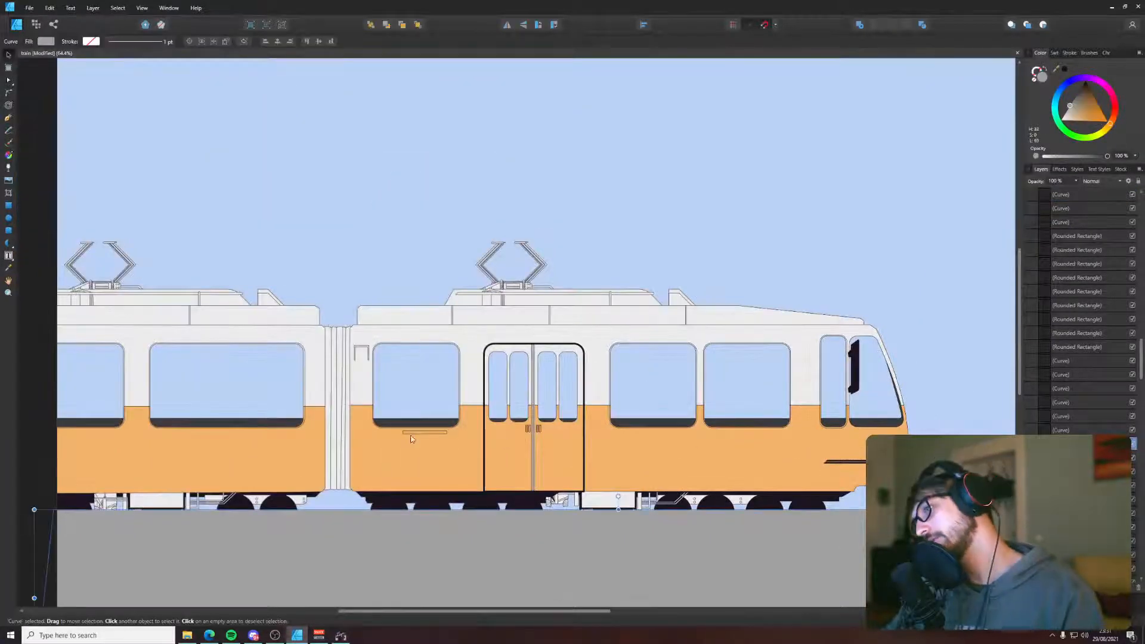
{"action": "scroll", "coordinate": [411, 439], "scroll_direction": "left", "scroll_amount": 5}
{"action": "scroll", "coordinate": [407, 339], "scroll_direction": "up", "scroll_amount": 5}
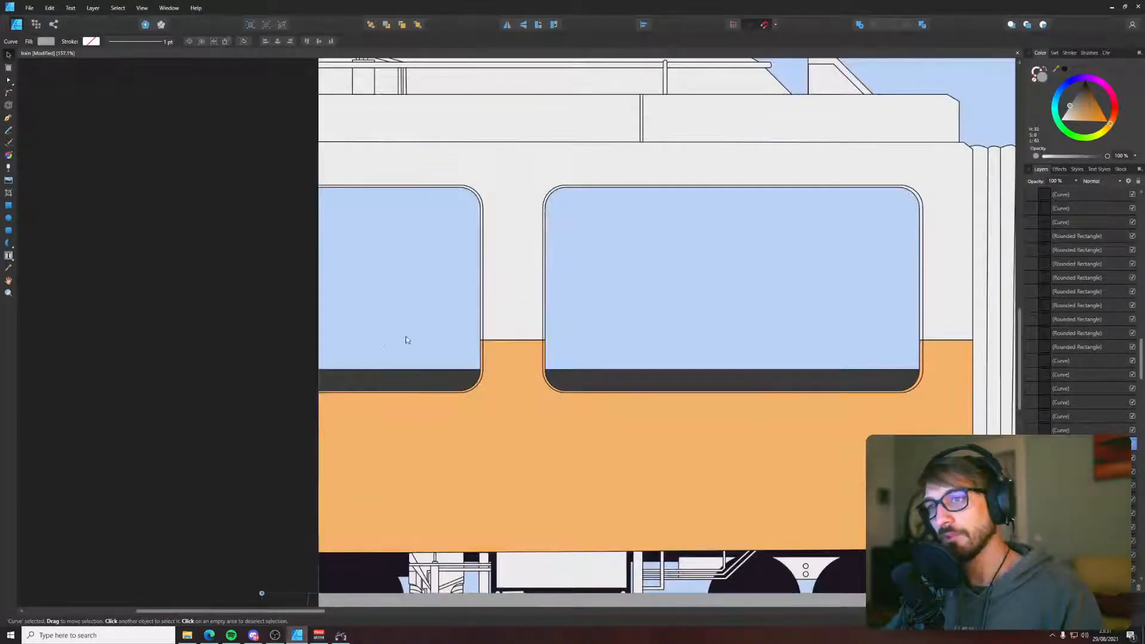
{"action": "key", "text": "p"}
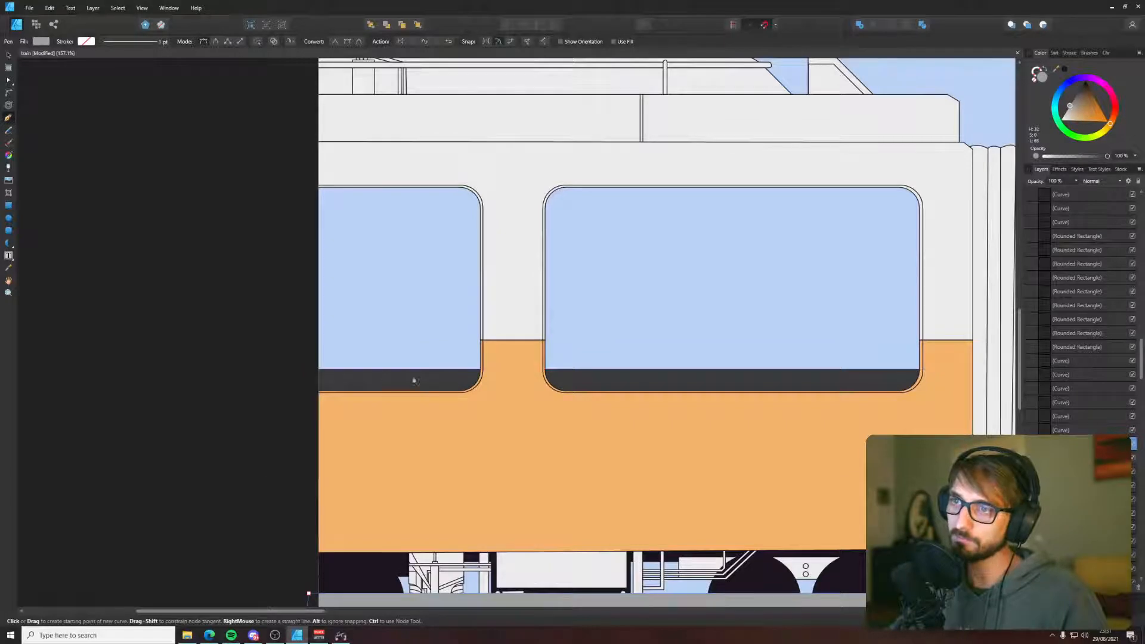
{"action": "key", "text": "m"}
{"action": "left_click_drag", "start_coordinate": [245, 161], "coordinate": [495, 379]}
{"action": "key", "text": "v"}
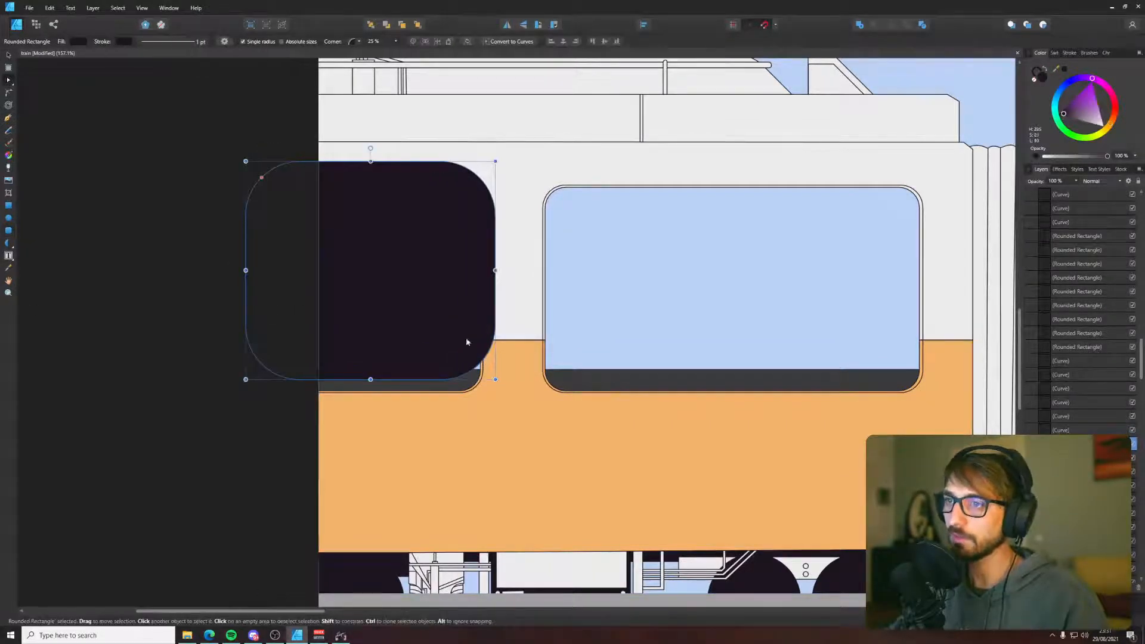
- Reduce the rounded rectangle's corner rounding to 15 % and fit its edges to the window frame
{"action": "left_click_drag", "start_coordinate": [262, 178], "coordinate": [255, 170]}
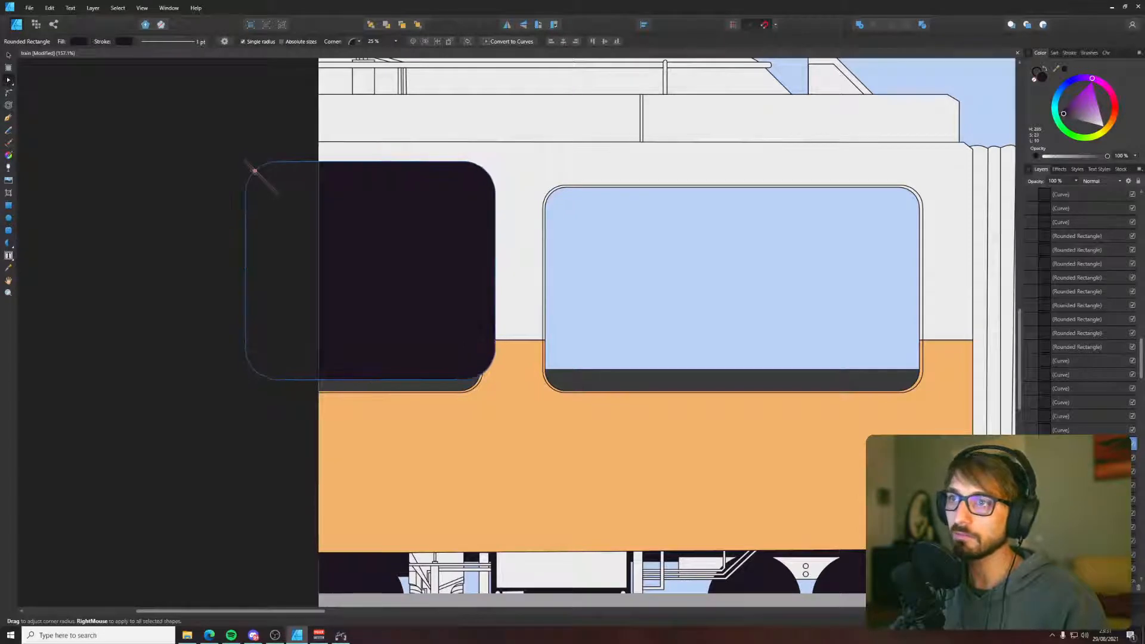
{"action": "left_click_drag", "start_coordinate": [442, 244], "coordinate": [433, 266]}
{"action": "left_click_drag", "start_coordinate": [361, 184], "coordinate": [361, 188]}
{"action": "left_click_drag", "start_coordinate": [486, 402], "coordinate": [483, 391]}
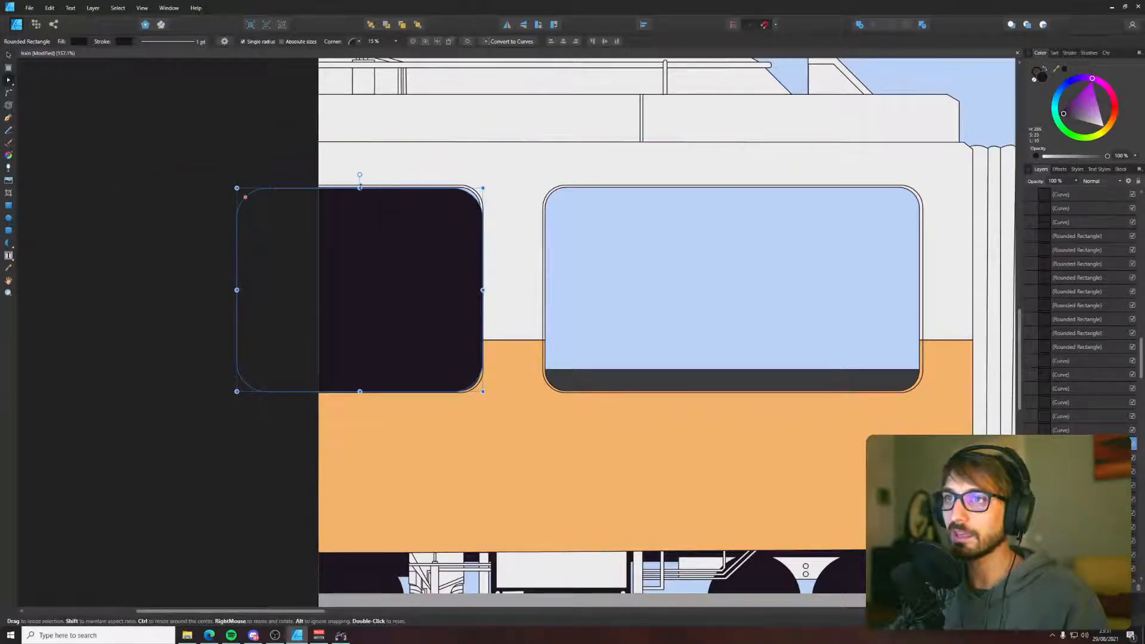
{"action": "left_click_drag", "start_coordinate": [359, 188], "coordinate": [359, 185]}
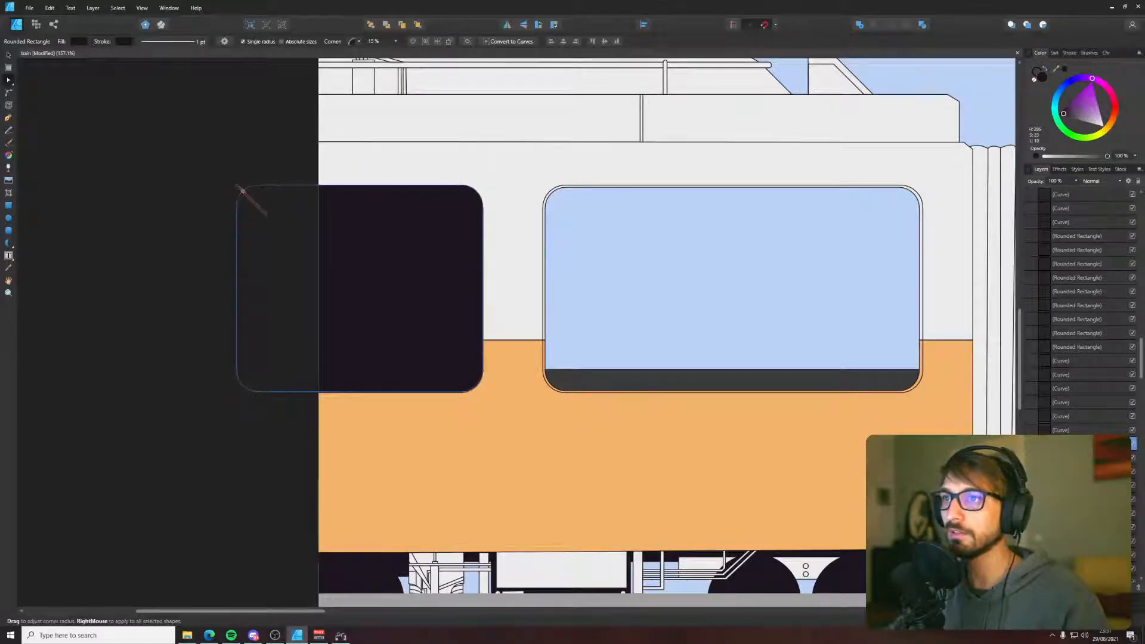
- Match the rectangle's corner rounding to the window frame and switch it to absolute sizes, keeping the shape aligned with the frame
{"action": "mouse_move", "coordinate": [416, 274]}
{"action": "left_mouse_down"}
{"action": "mouse_move", "coordinate": [396, 298]}
{"action": "mouse_move", "coordinate": [417, 272]}
{"action": "left_mouse_up"}
{"action": "mouse_move", "coordinate": [473, 179]}
{"action": "left_mouse_down"}
{"action": "mouse_move", "coordinate": [441, 204]}
{"action": "mouse_move", "coordinate": [500, 166]}
{"action": "mouse_move", "coordinate": [509, 145]}
{"action": "mouse_move", "coordinate": [481, 186]}
{"action": "mouse_move", "coordinate": [464, 184]}
{"action": "left_mouse_up"}
{"action": "key", "text": "ctrl+z"}
{"action": "left_click", "coordinate": [281, 41]}
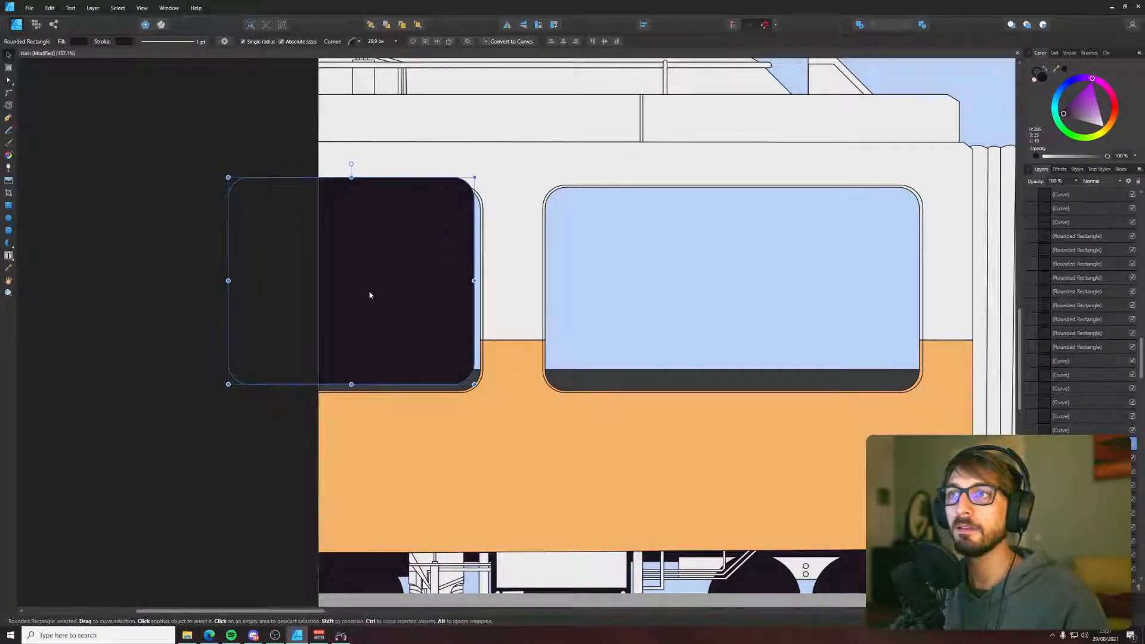
{"action": "key", "text": "ctrl+z"}
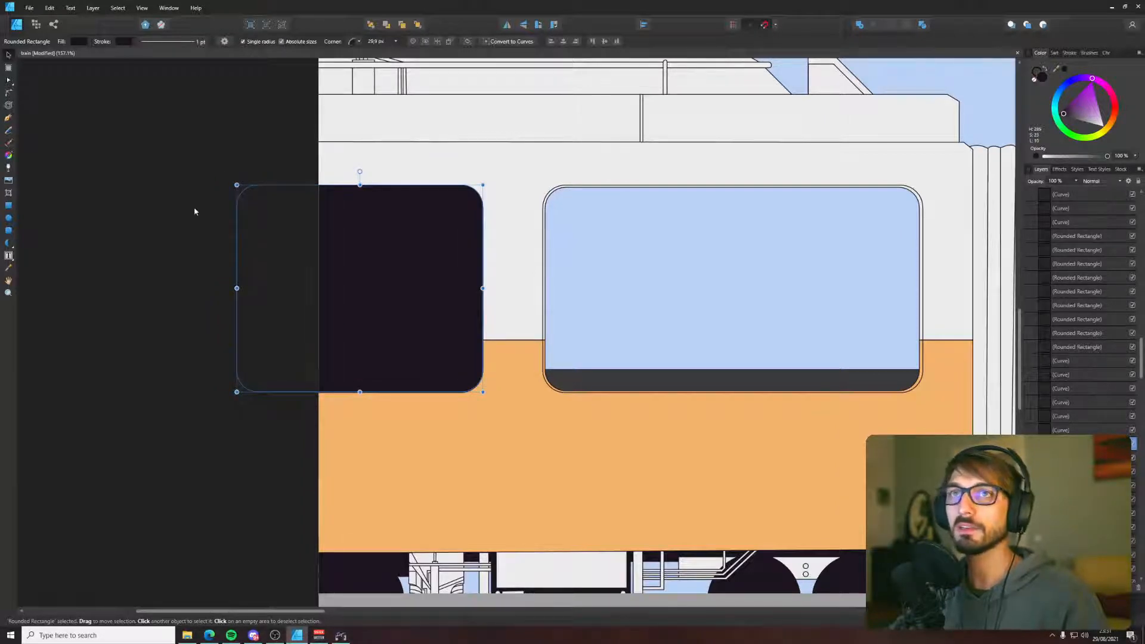
- Remove the rounded rectangle's fill and offset it slightly upward and rearward from the window frame
{"action": "mouse_move", "coordinate": [441, 270]}
{"action": "left_mouse_down"}
{"action": "mouse_move", "coordinate": [393, 263]}
{"action": "mouse_move", "coordinate": [440, 248]}
{"action": "left_mouse_up"}
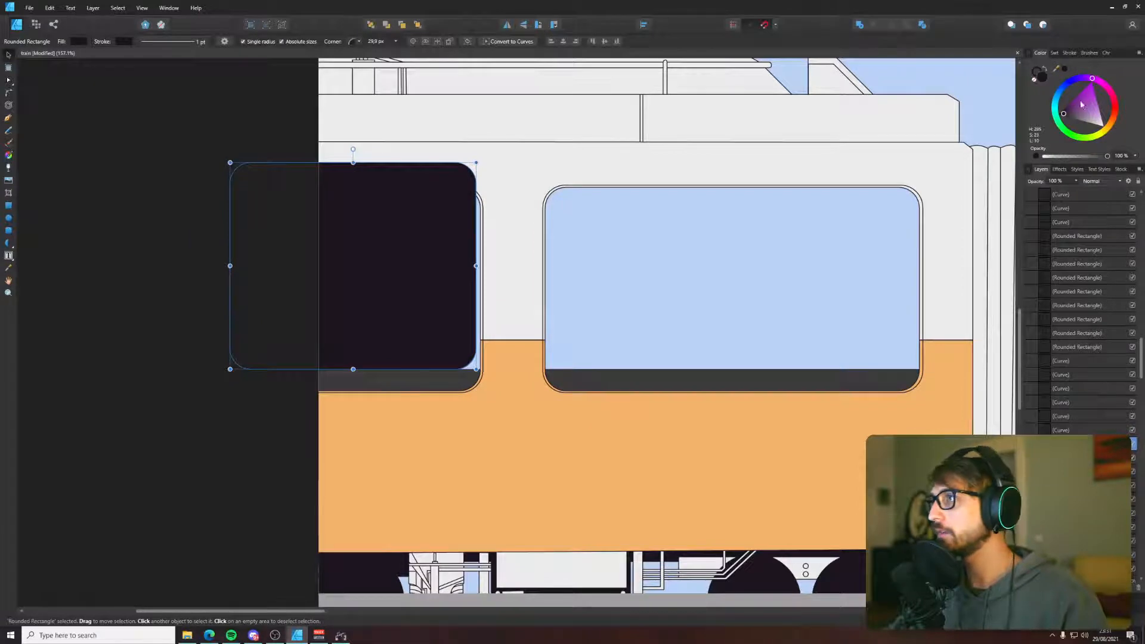
{"action": "left_click", "coordinate": [1035, 82]}
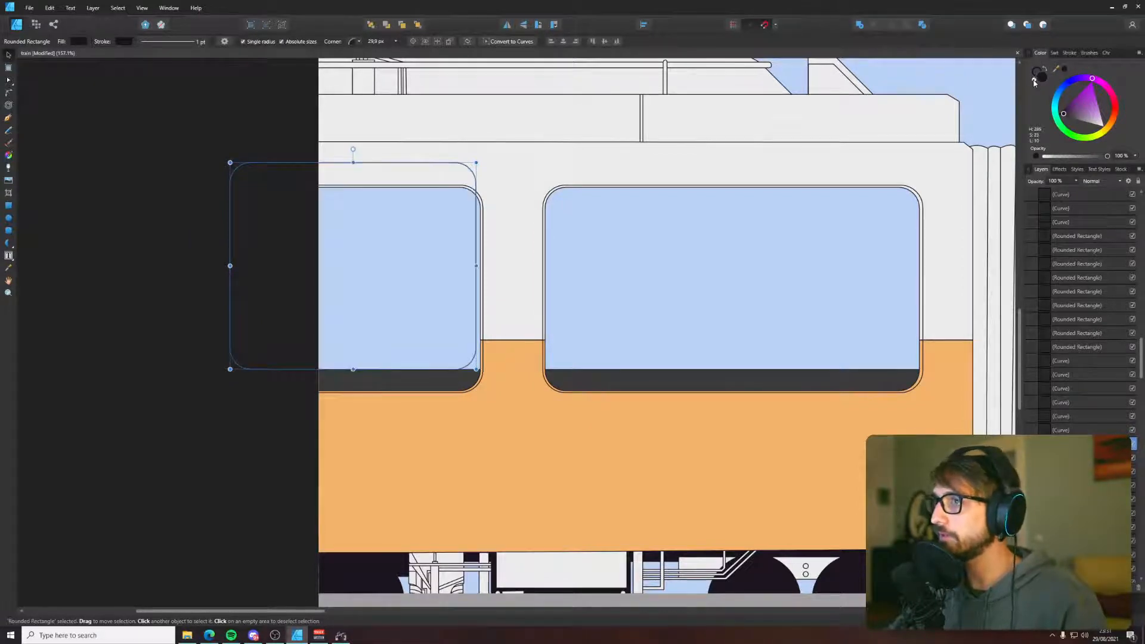
{"action": "mouse_move", "coordinate": [439, 307]}
{"action": "left_mouse_down"}
{"action": "mouse_move", "coordinate": [443, 285]}
{"action": "mouse_move", "coordinate": [429, 311]}
{"action": "left_mouse_up"}
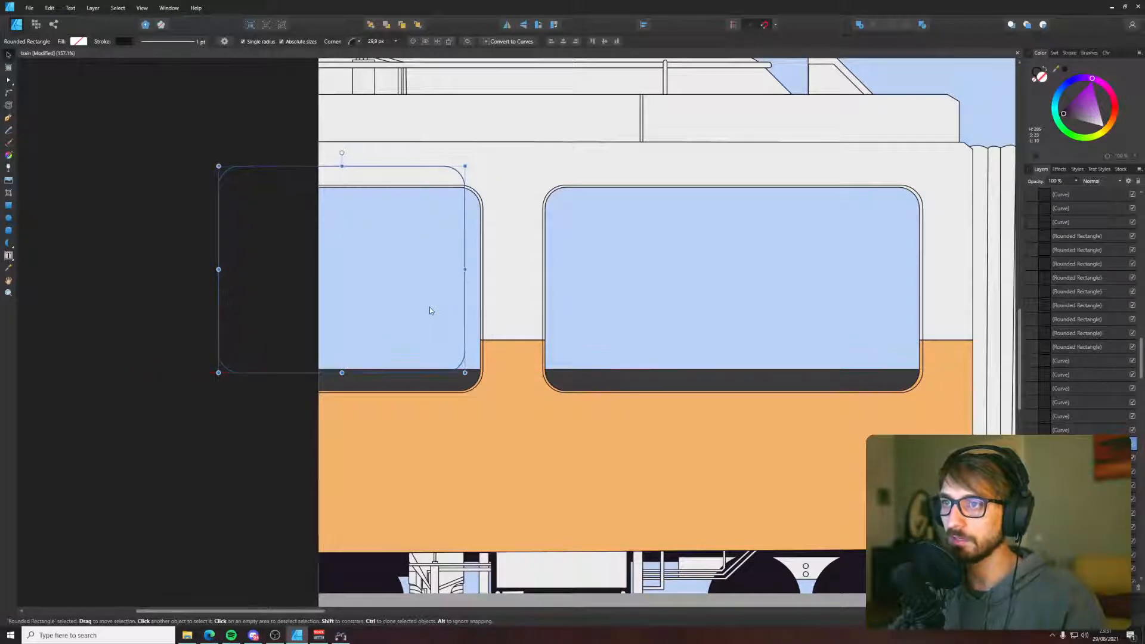
{"action": "scroll", "coordinate": [430, 311], "scroll_direction": "down", "scroll_amount": 5}
{"action": "scroll", "coordinate": [446, 326], "scroll_direction": "right", "scroll_amount": 5}
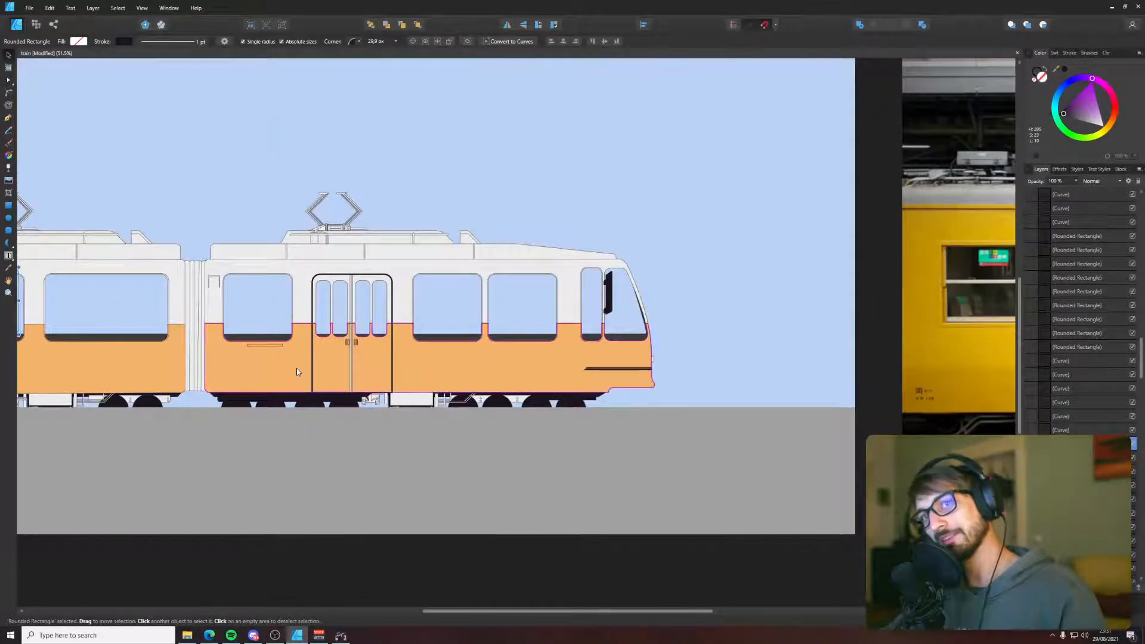
{"action": "scroll", "coordinate": [296, 369], "scroll_direction": "left", "scroll_amount": 5}
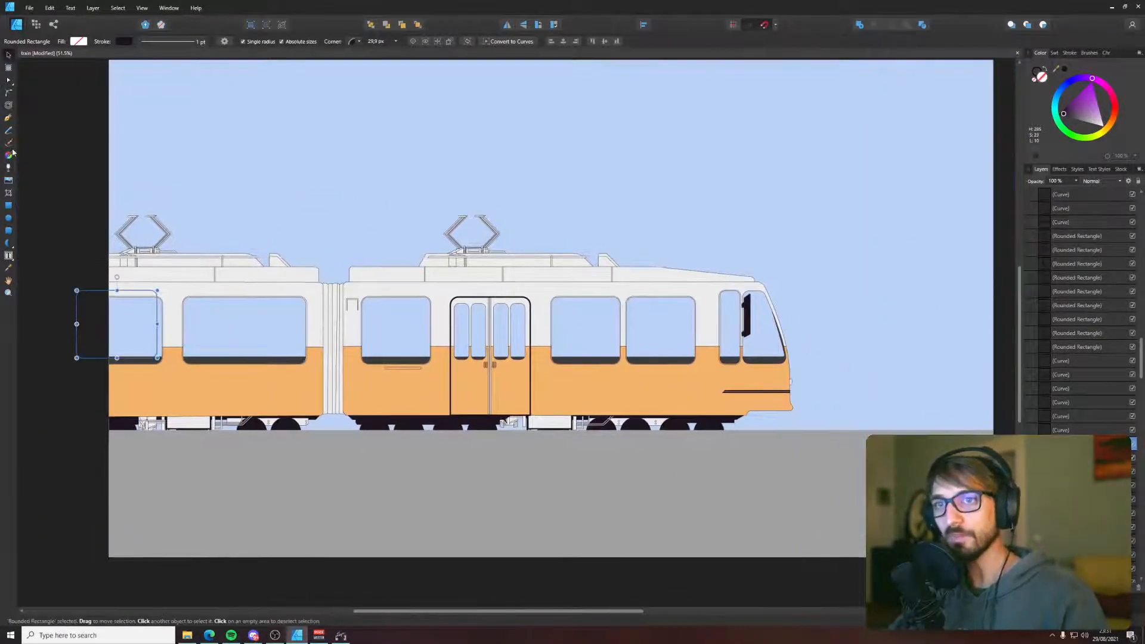
- Deselect the window shape, collapse Artboard1's layer list and add a new pixel layer at the top of the artboard
{"action": "left_click", "coordinate": [37, 157]}
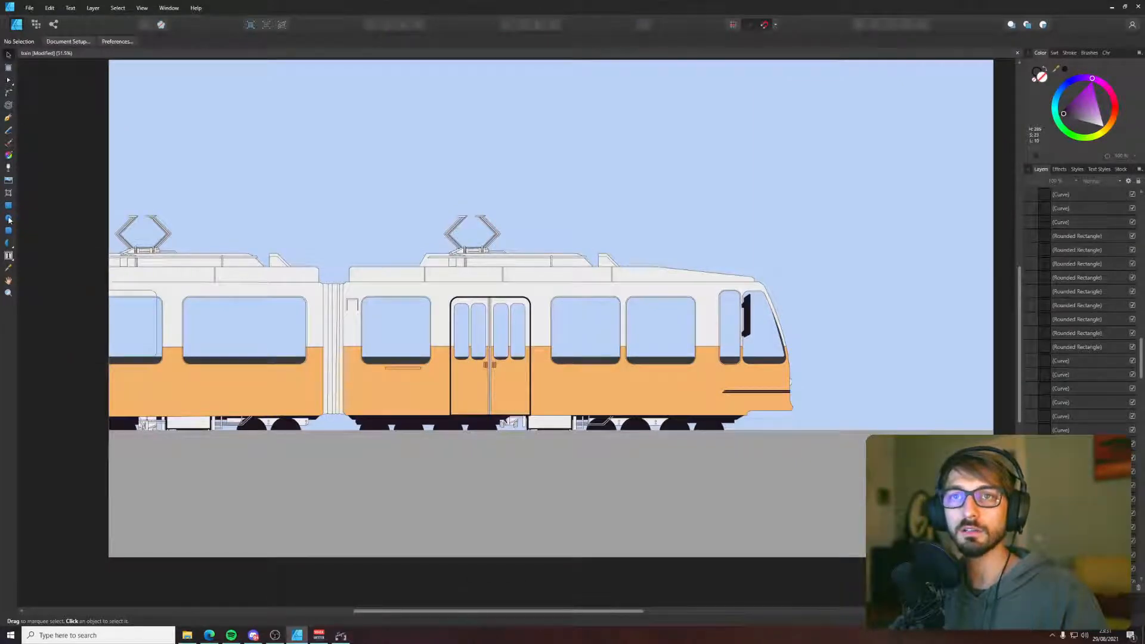
{"action": "scroll", "coordinate": [1101, 345], "scroll_direction": "up", "scroll_amount": 5}
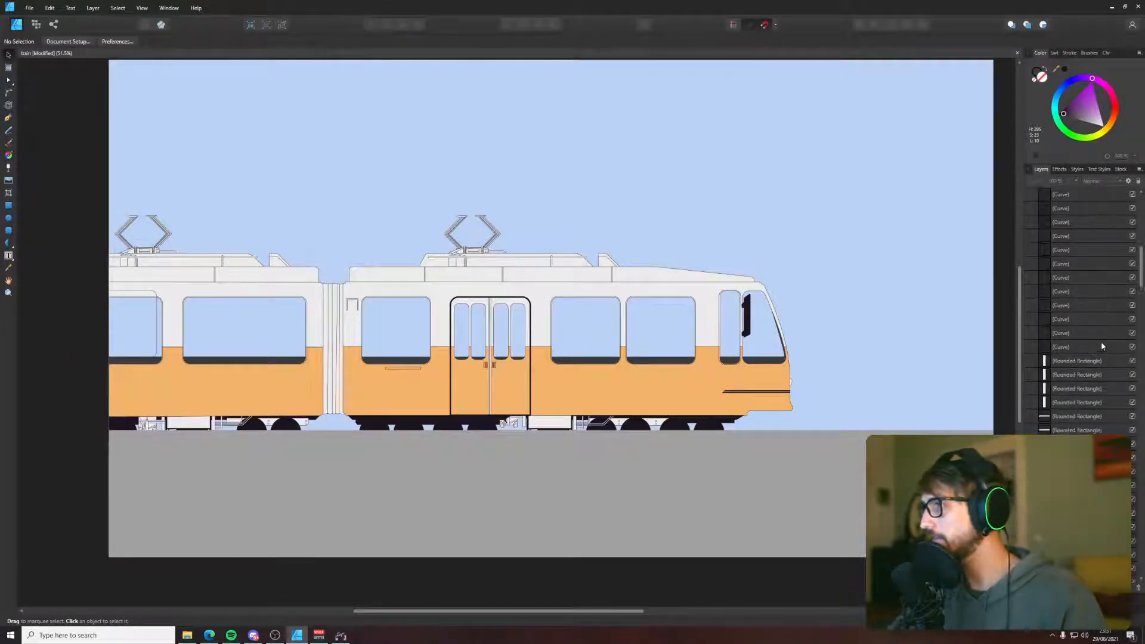
{"action": "scroll", "coordinate": [1100, 346], "scroll_direction": "up", "scroll_amount": 5}
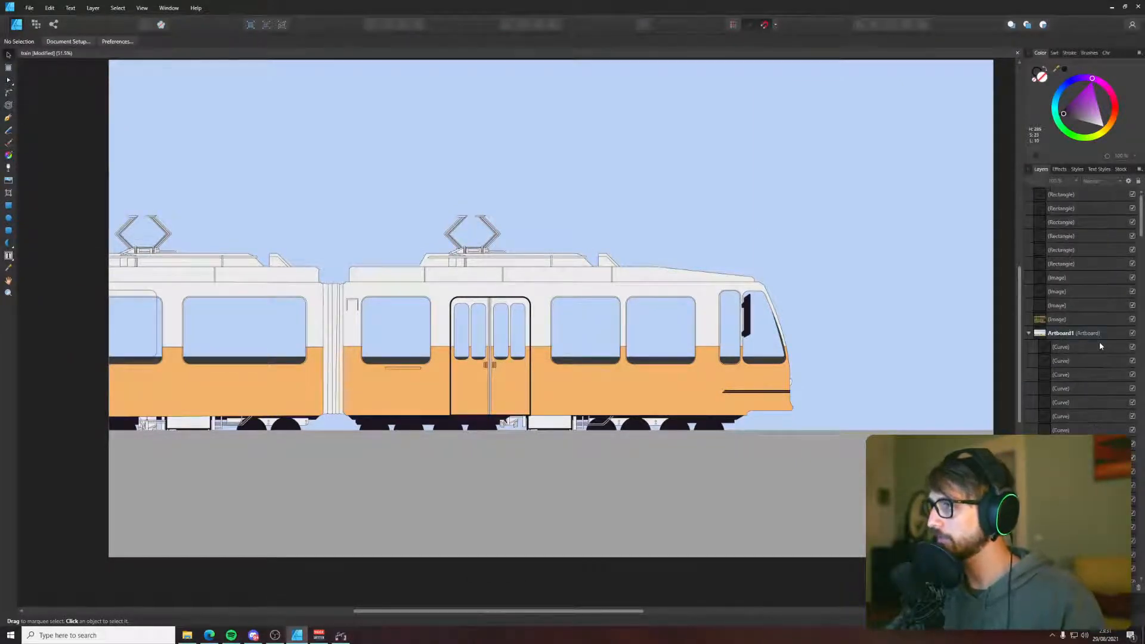
{"action": "left_click", "coordinate": [1029, 333]}
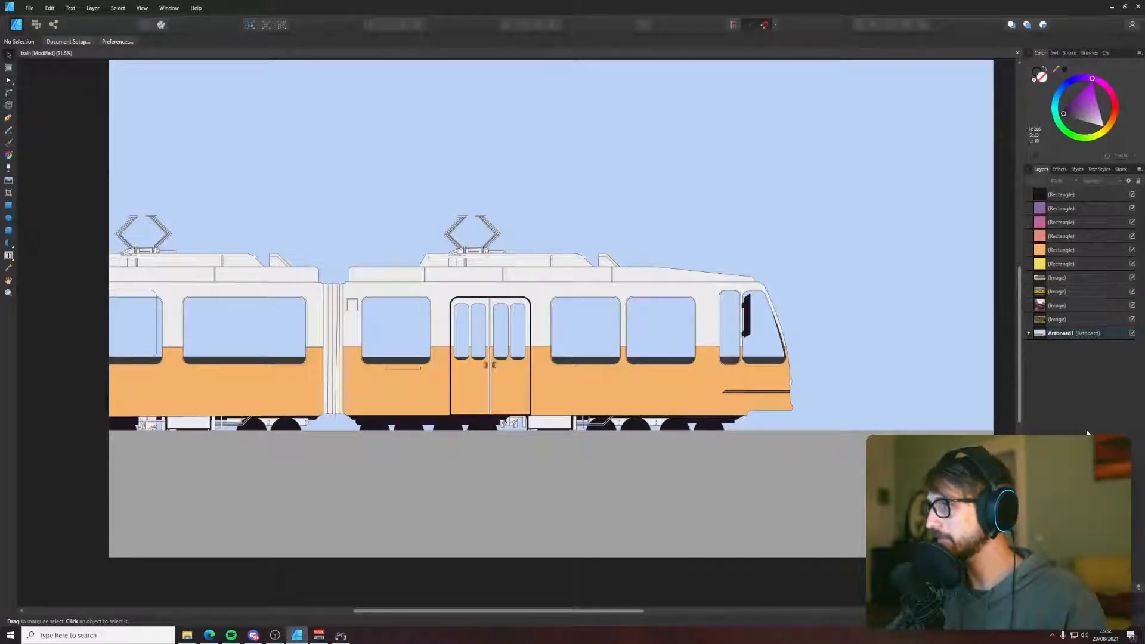
{"action": "left_click", "coordinate": [1128, 588]}
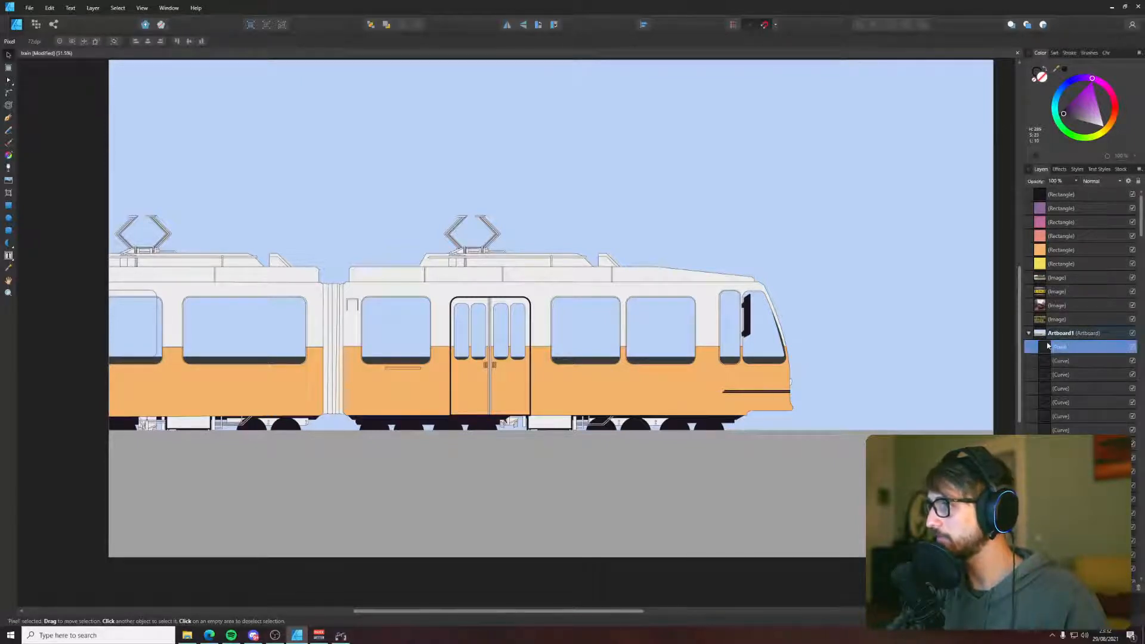
{"action": "left_click", "coordinate": [1059, 320]}
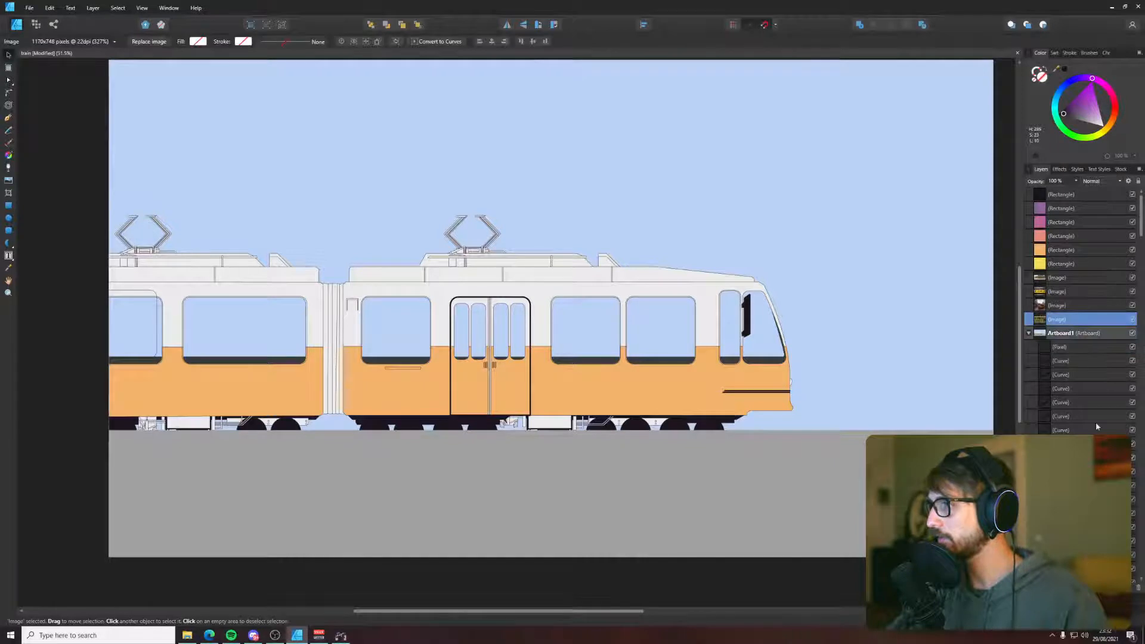
{"action": "left_click", "coordinate": [1132, 589]}
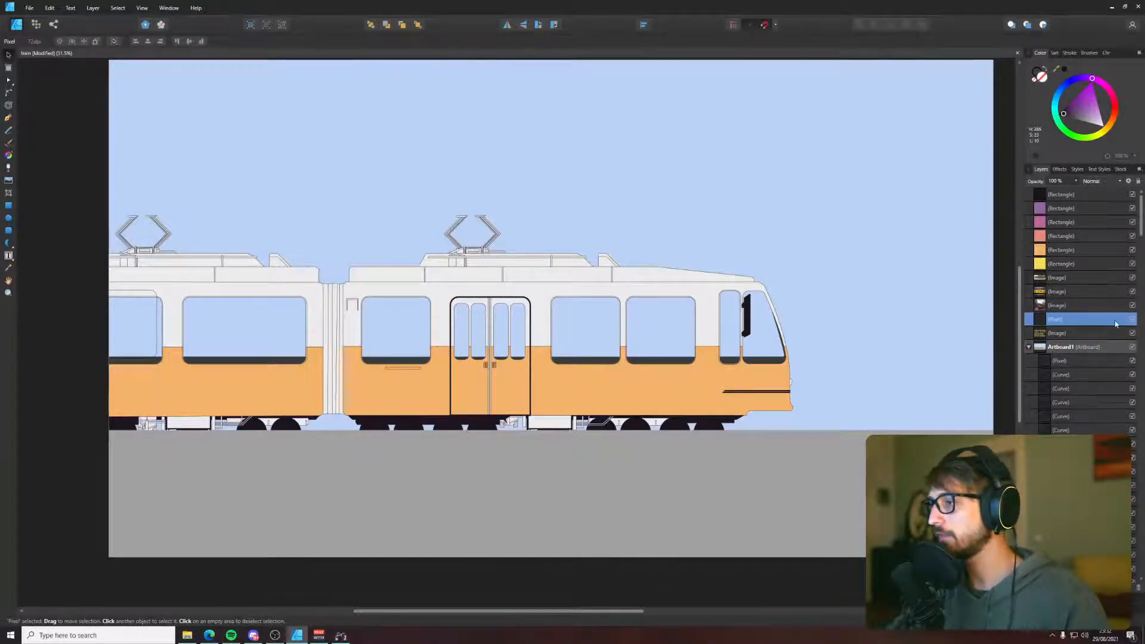
{"action": "key", "text": "ctrl+z"}
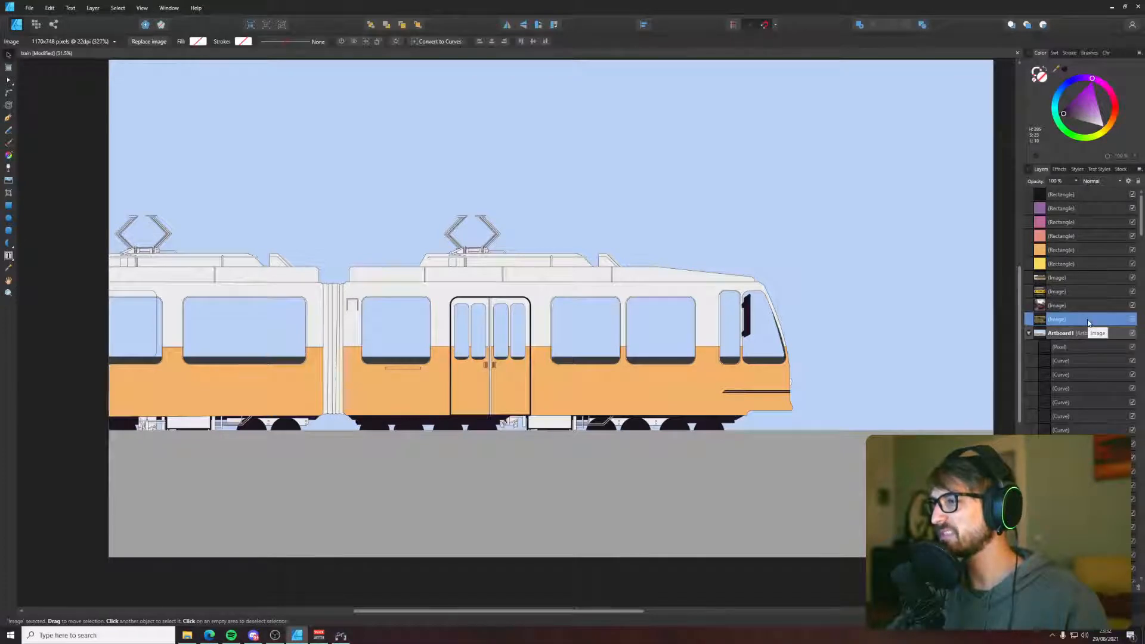
- Draw a small circle over the front carriage's door window and fill it with vivid purple
{"action": "left_click", "coordinate": [9, 219]}
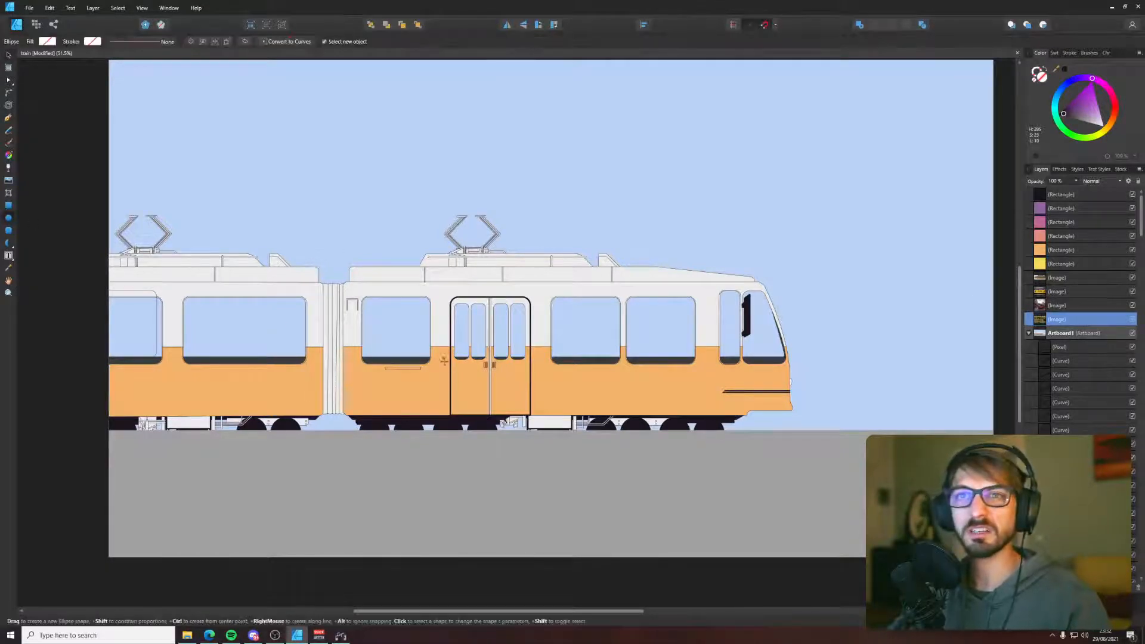
{"action": "left_click_drag", "start_coordinate": [513, 328], "coordinate": [529, 345]}
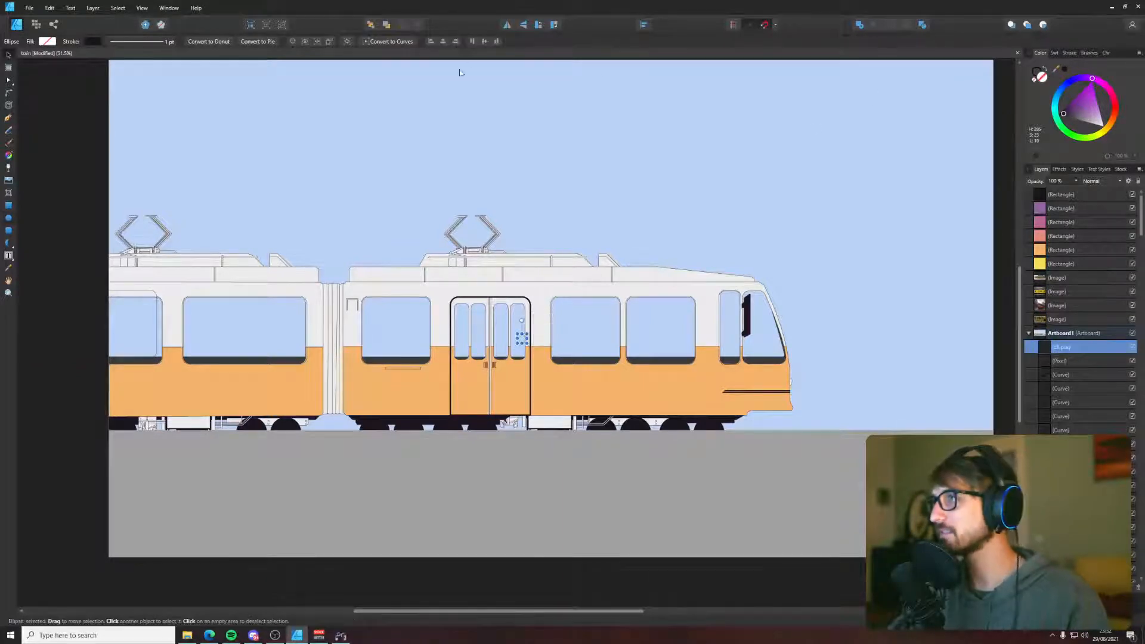
{"action": "left_click_drag", "start_coordinate": [1086, 106], "coordinate": [1095, 82]}
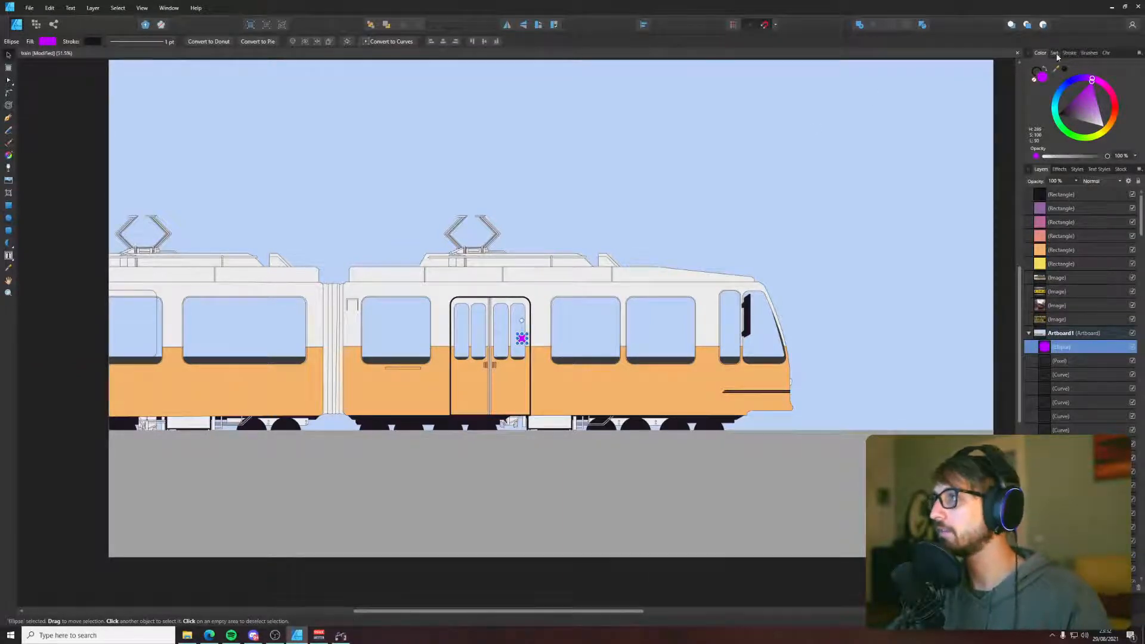
- Centre the purple circle horizontally and vertically on the artboard and move its layer out of Artboard1, directly above it
{"action": "left_click", "coordinate": [642, 25]}
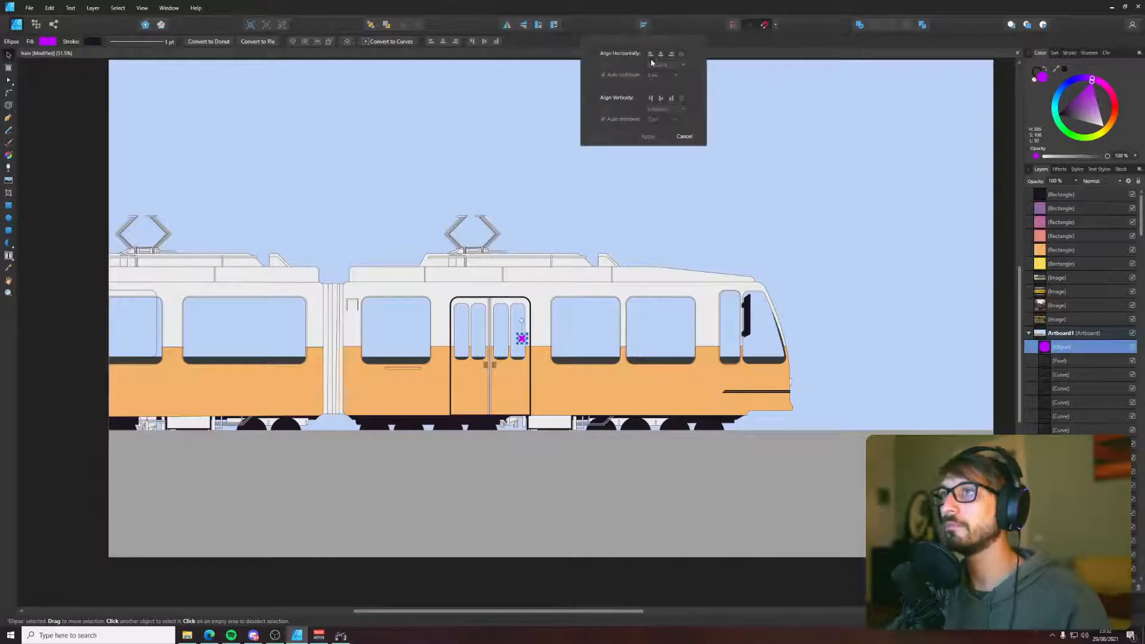
{"action": "left_click", "coordinate": [661, 54]}
{"action": "left_click", "coordinate": [661, 98]}
{"action": "scroll", "coordinate": [622, 301], "scroll_direction": "down", "scroll_amount": 3}
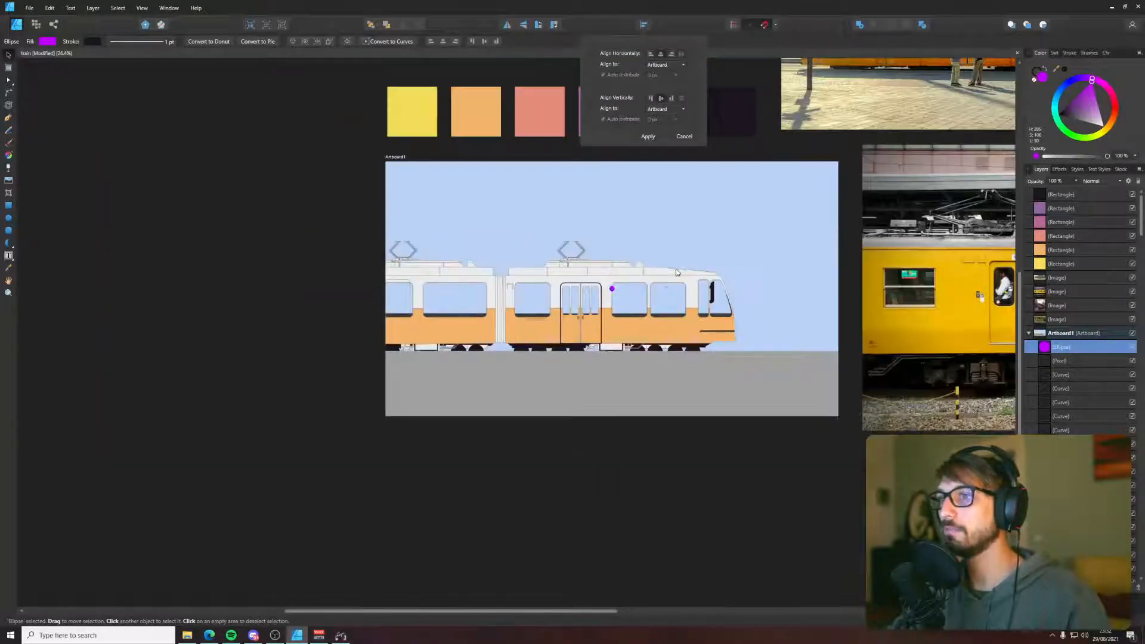
{"action": "scroll", "coordinate": [622, 302], "scroll_direction": "up", "scroll_amount": 2}
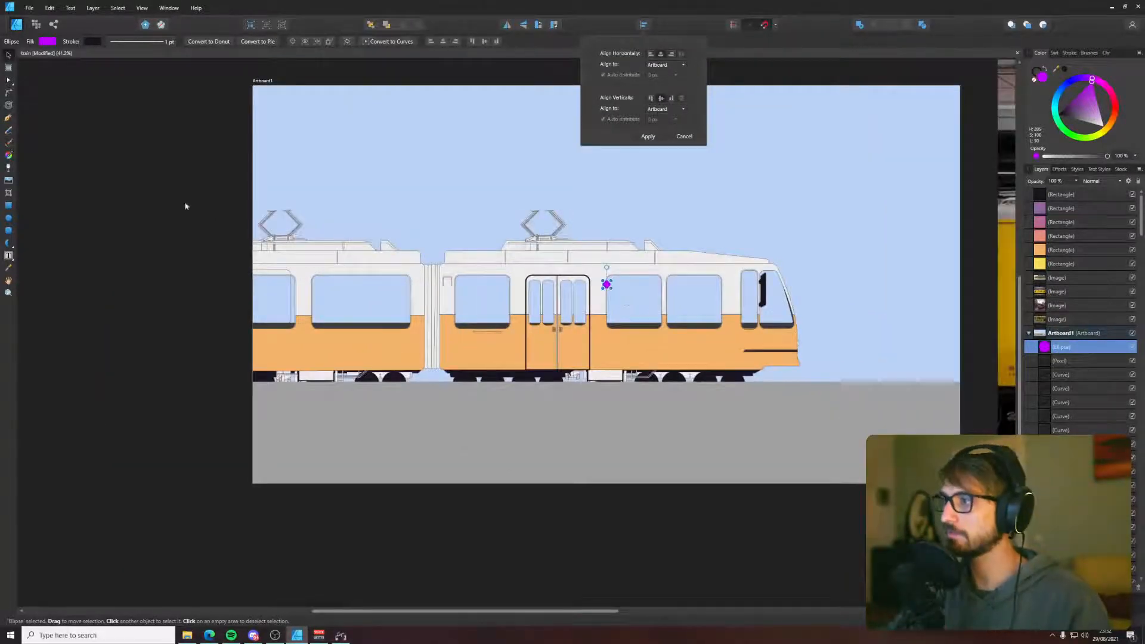
{"action": "left_click", "coordinate": [1056, 338]}
{"action": "left_click_drag", "start_coordinate": [1061, 347], "coordinate": [1065, 328]}
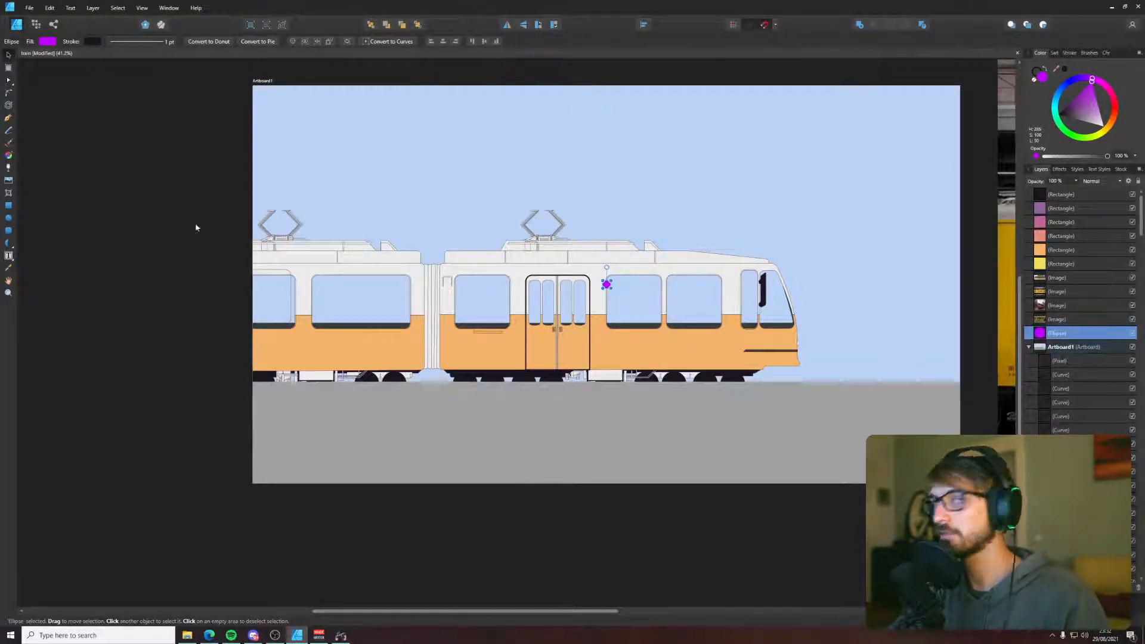
- Draw a straight Pen line from the purple circle's centre to a point outside the artboard, below its rear corner
{"action": "key", "text": "p"}
{"action": "scroll", "coordinate": [606, 285], "scroll_direction": "up", "scroll_amount": 6}
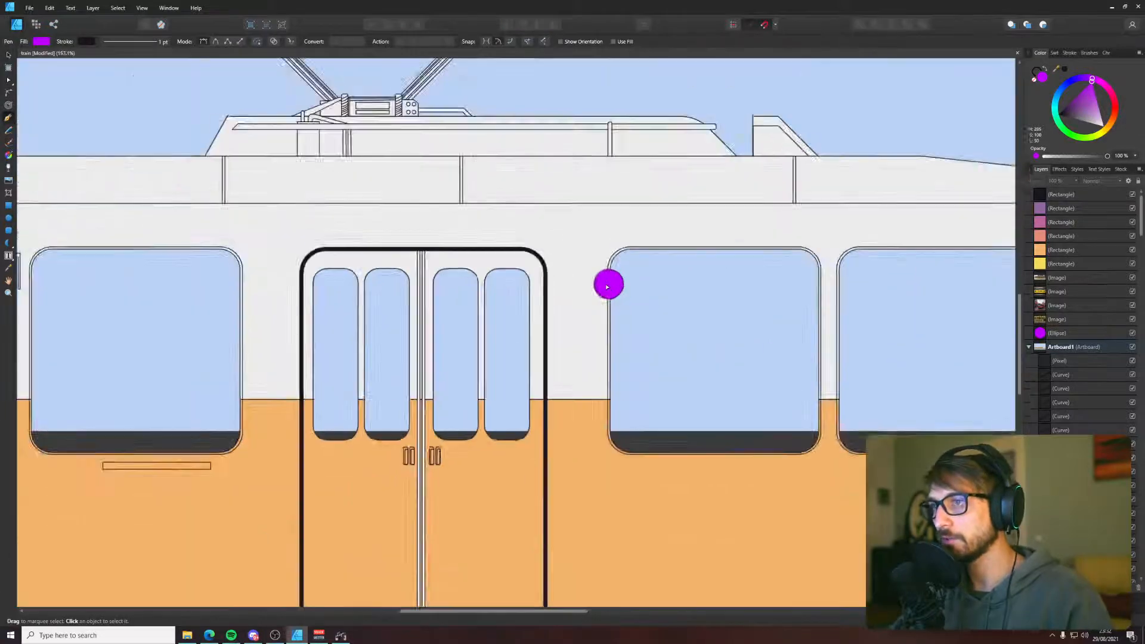
{"action": "scroll", "coordinate": [613, 287], "scroll_direction": "down", "scroll_amount": 8}
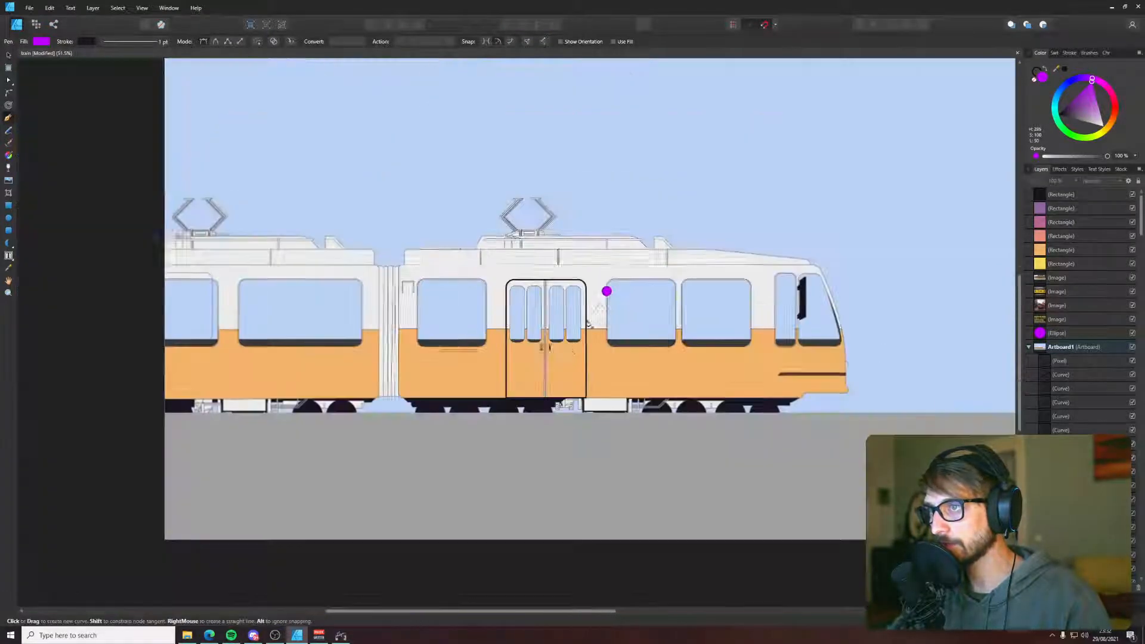
{"action": "left_click", "coordinate": [476, 450]}
{"action": "left_click", "coordinate": [422, 489]}
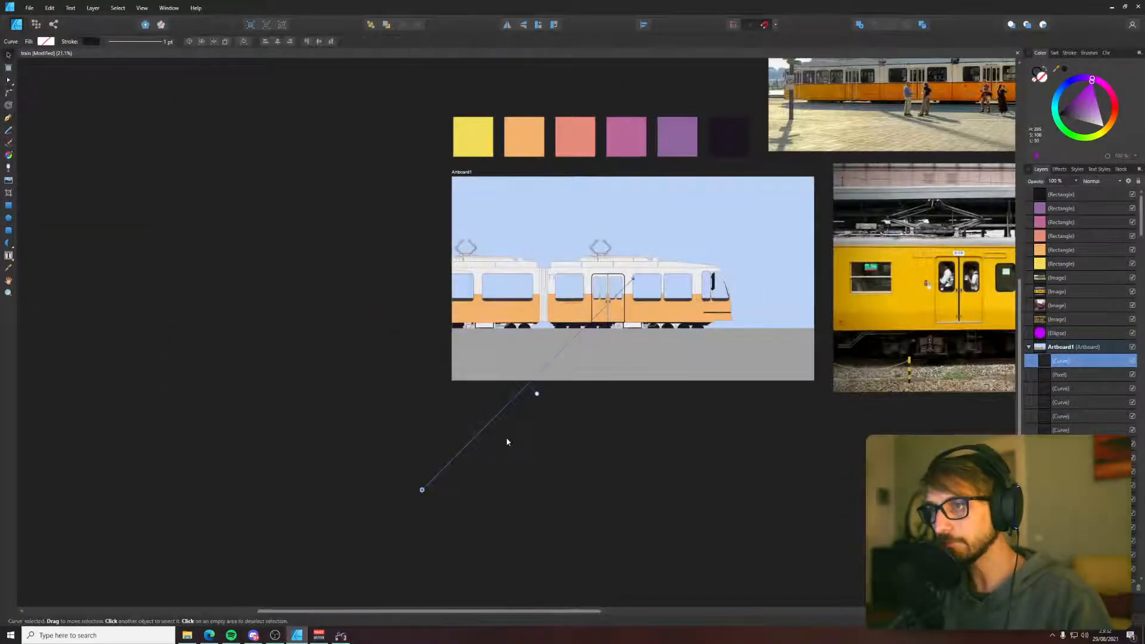
- Fan out copies of the line all around the circle's centre, placing each outer end beyond the train to form radiating perspective guides
{"action": "key", "text": "a"}
{"action": "left_click_drag", "start_coordinate": [422, 489], "coordinate": [398, 433]}
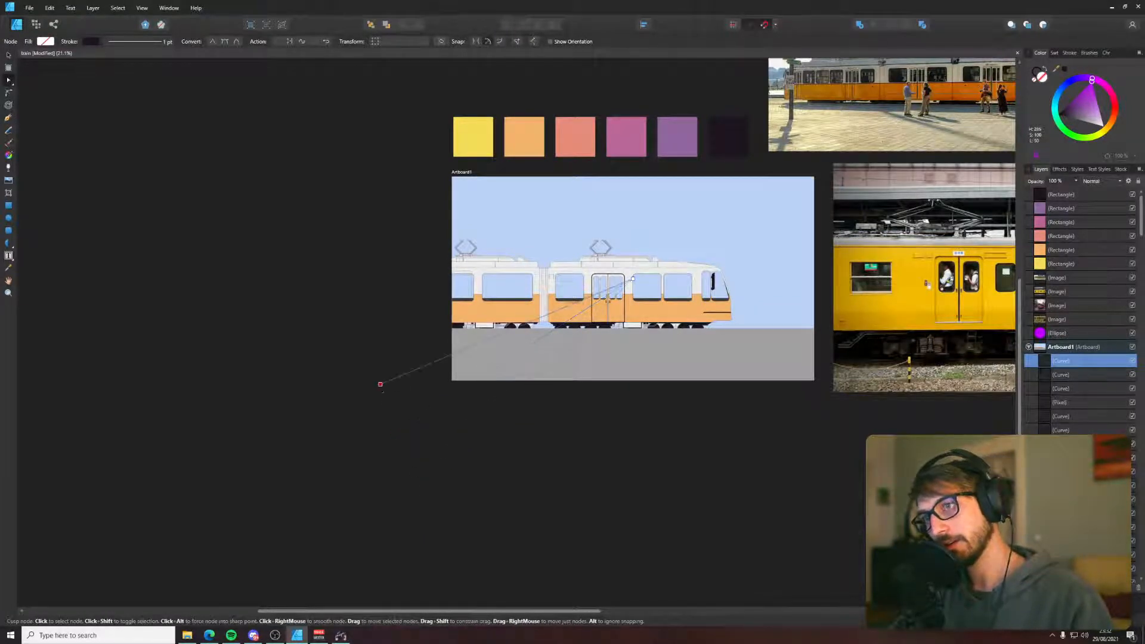
{"action": "left_click_drag", "start_coordinate": [380, 384], "coordinate": [369, 288]}
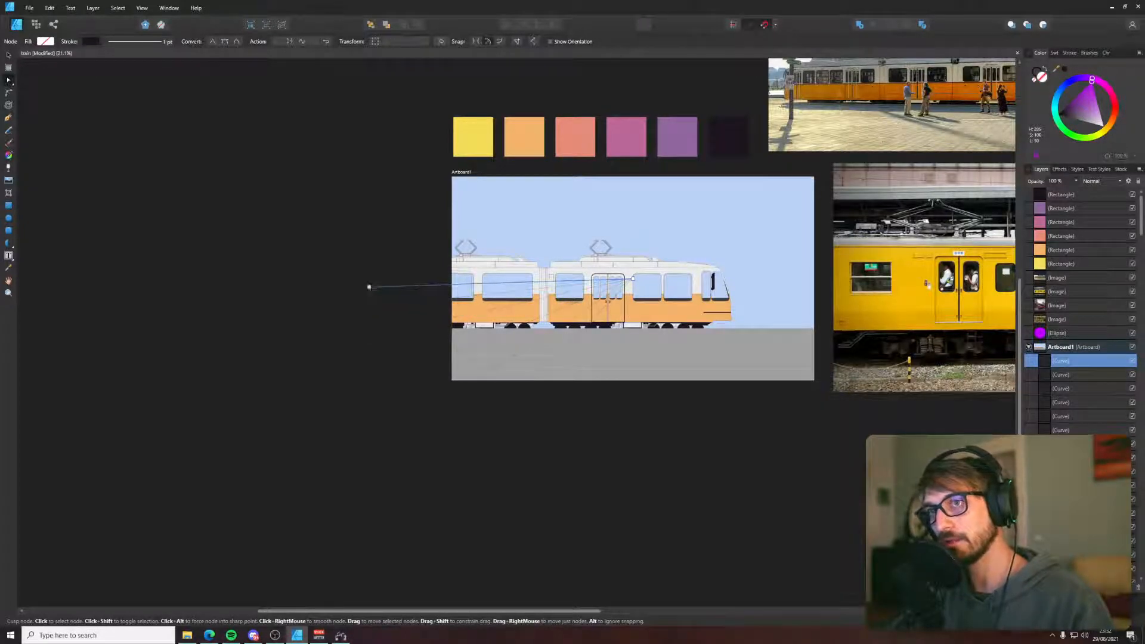
{"action": "left_click_drag", "start_coordinate": [369, 287], "coordinate": [427, 193]}
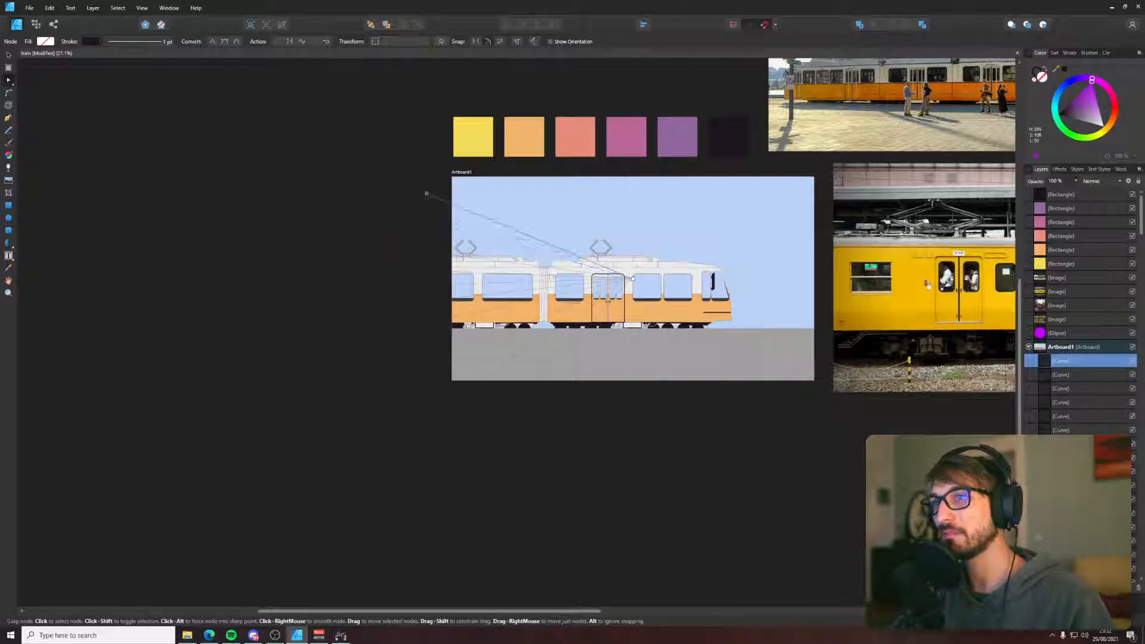
{"action": "left_click", "coordinate": [429, 191]}
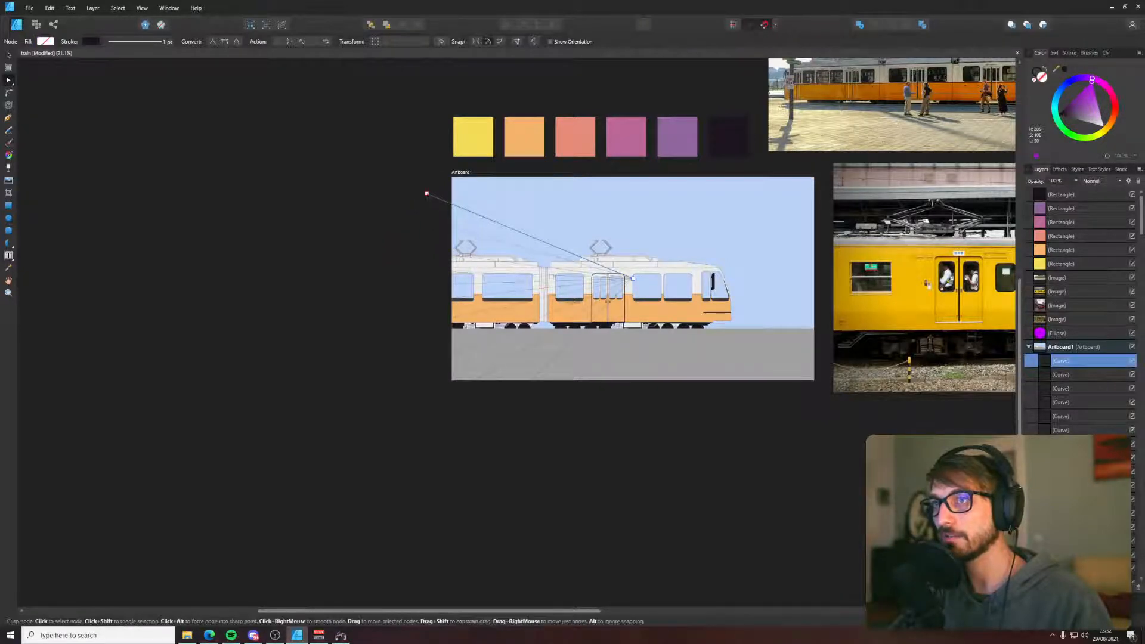
{"action": "left_click", "coordinate": [427, 194]}
{"action": "left_click_drag", "start_coordinate": [427, 194], "coordinate": [432, 182]}
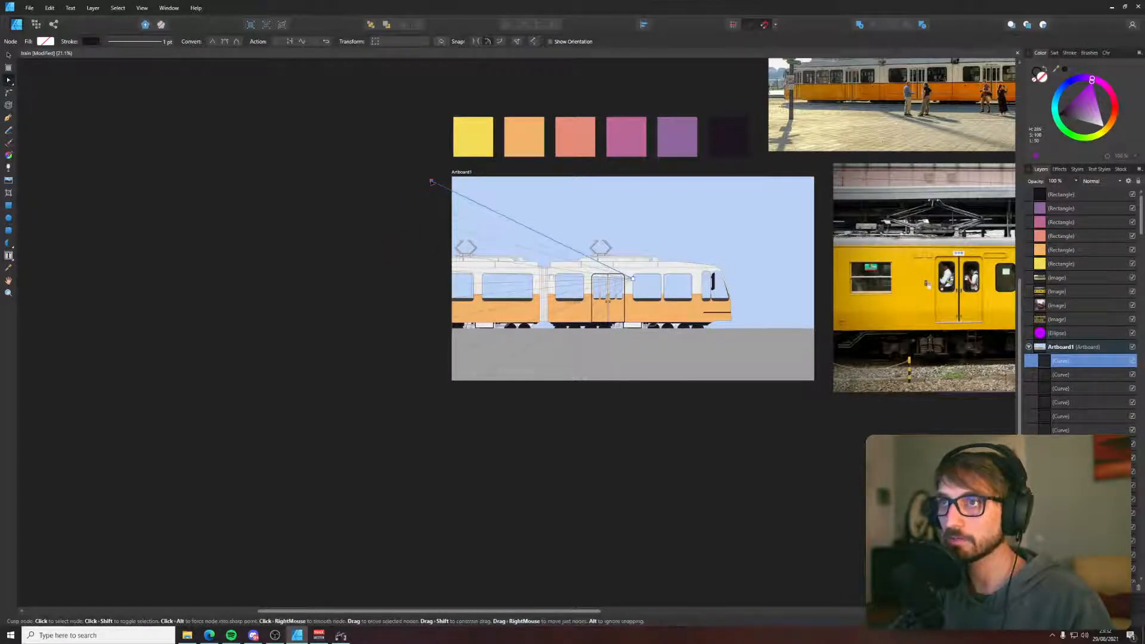
{"action": "key", "text": "ctrl+z"}
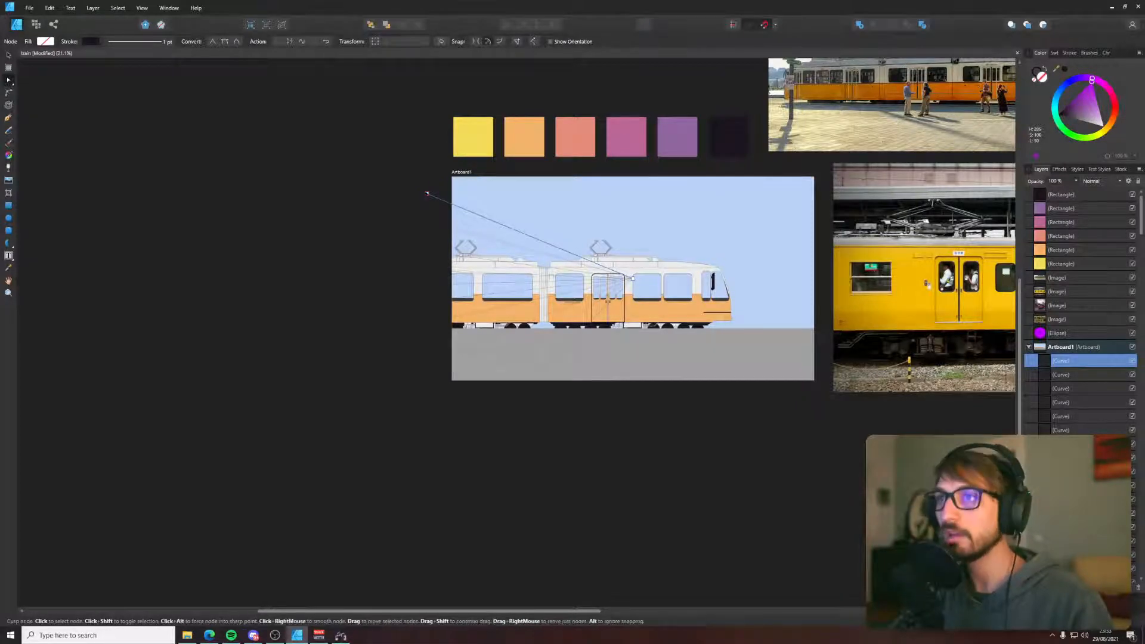
{"action": "left_click_drag", "start_coordinate": [427, 194], "coordinate": [603, 168]}
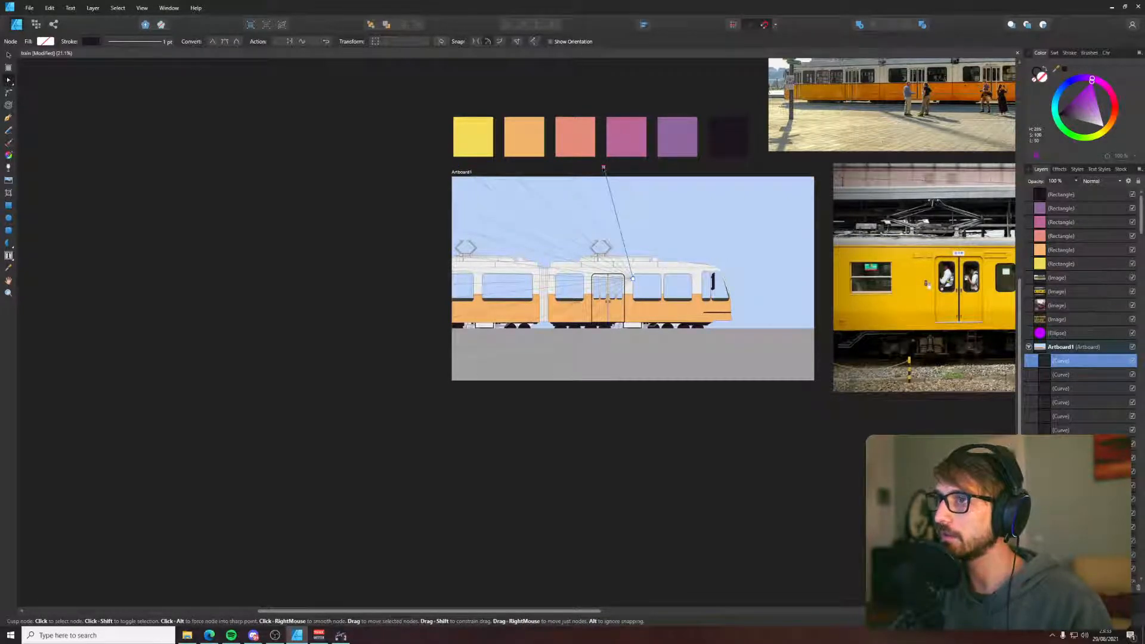
{"action": "mouse_move", "coordinate": [605, 168]}
{"action": "left_mouse_down"}
{"action": "mouse_move", "coordinate": [729, 169]}
{"action": "mouse_move", "coordinate": [761, 182]}
{"action": "mouse_move", "coordinate": [791, 244]}
{"action": "mouse_move", "coordinate": [790, 356]}
{"action": "mouse_move", "coordinate": [763, 383]}
{"action": "mouse_move", "coordinate": [704, 401]}
{"action": "mouse_move", "coordinate": [582, 421]}
{"action": "left_mouse_up"}
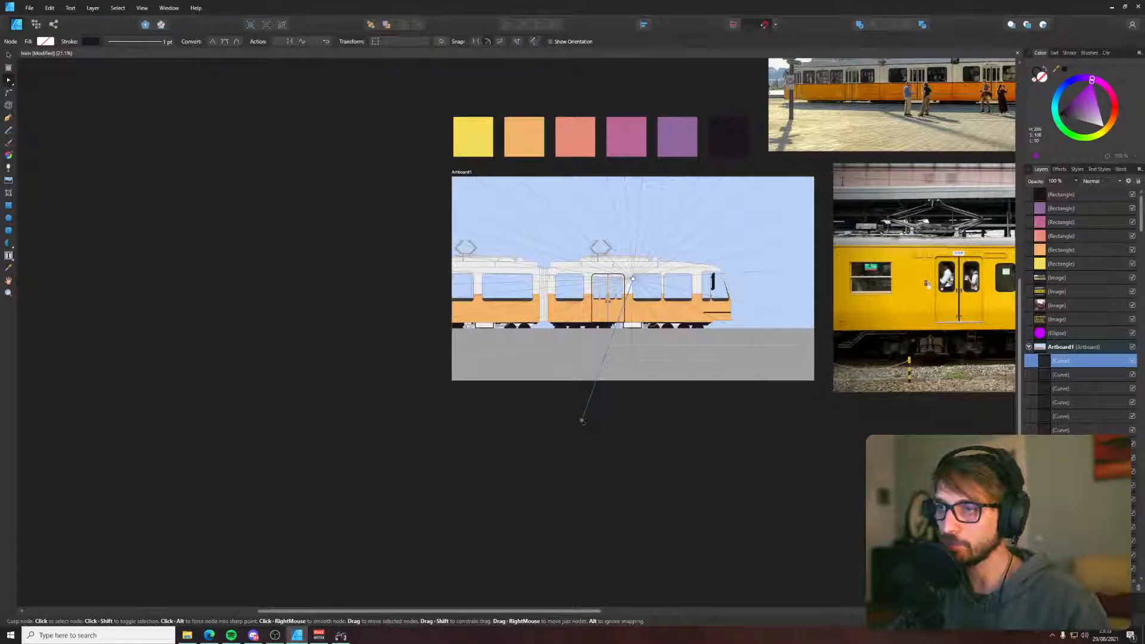
{"action": "left_click_drag", "start_coordinate": [544, 426], "coordinate": [818, 278]}
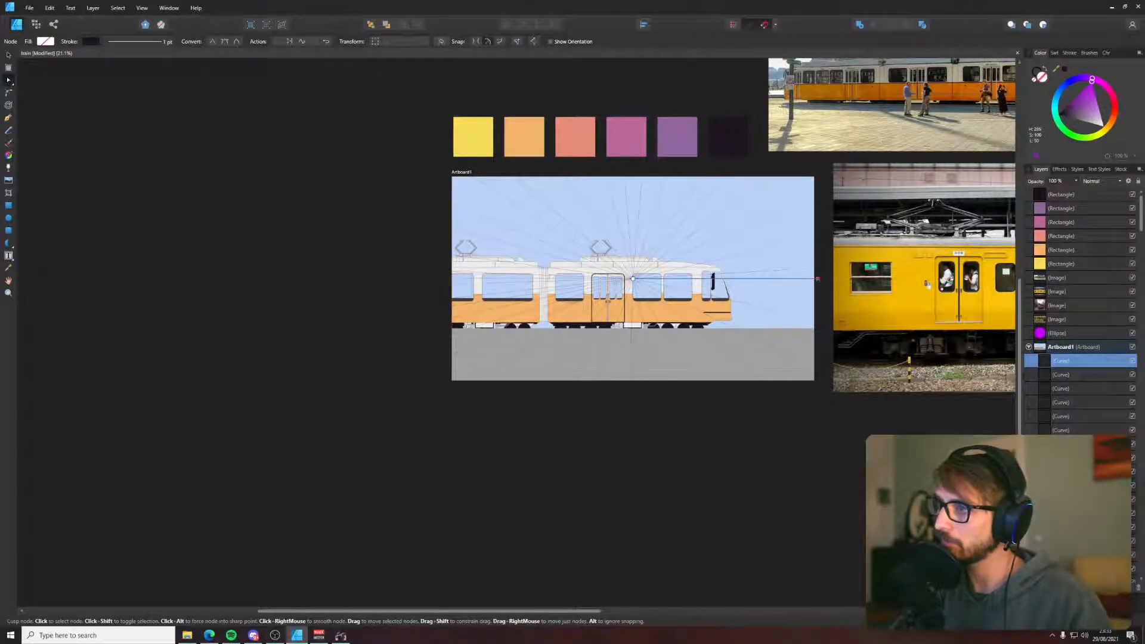
- Select all the radiating perspective lines and change their stroke colour to bright red
{"action": "key", "text": "v"}
{"action": "scroll", "coordinate": [1082, 375], "scroll_direction": "down", "scroll_amount": 3}
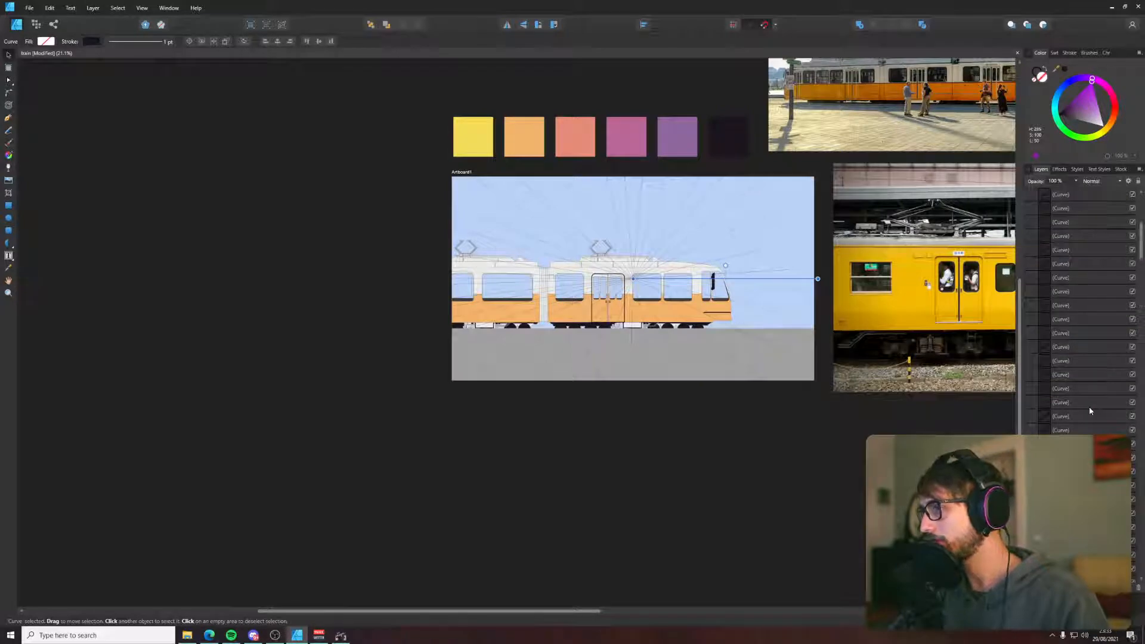
{"action": "key", "text": "ctrl+a"}
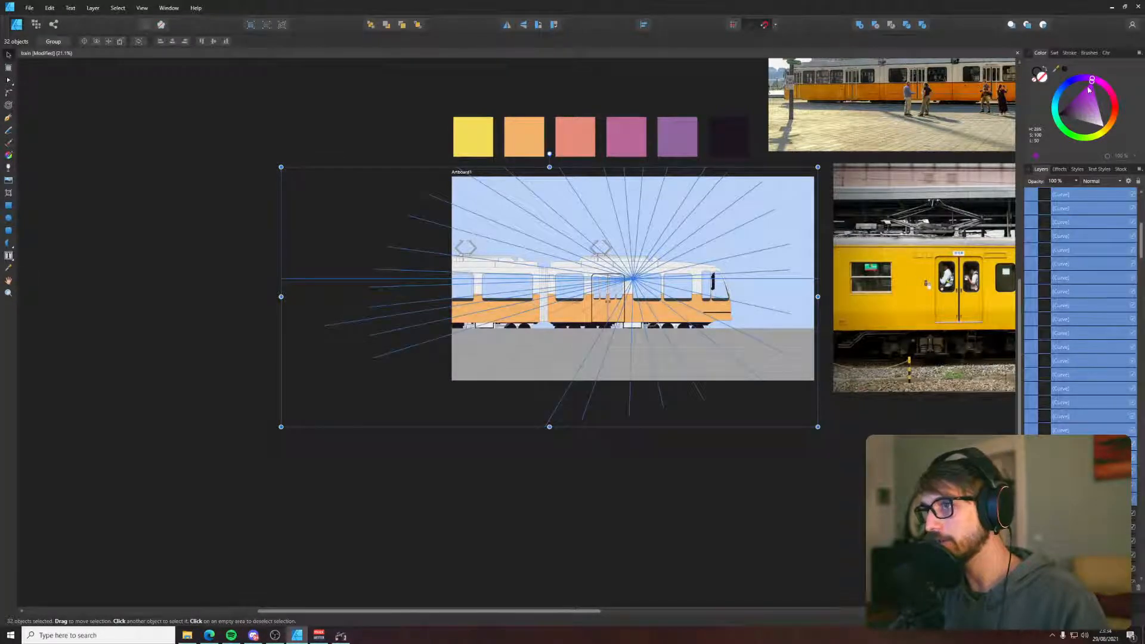
{"action": "left_click_drag", "start_coordinate": [1080, 78], "coordinate": [1096, 78]}
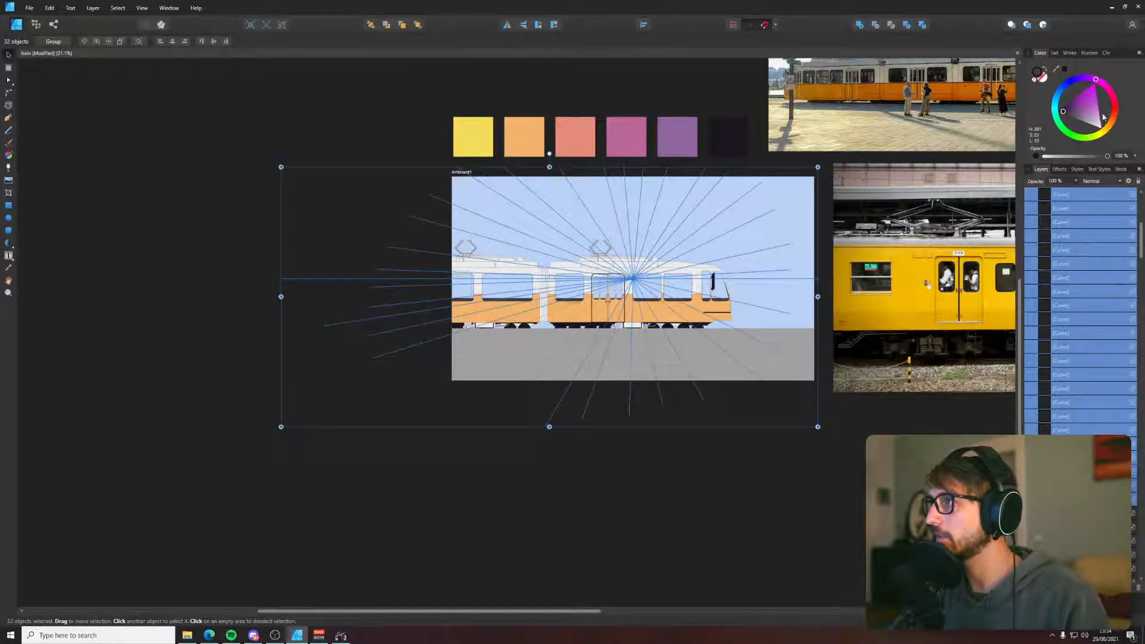
{"action": "left_click_drag", "start_coordinate": [1104, 117], "coordinate": [1124, 101]}
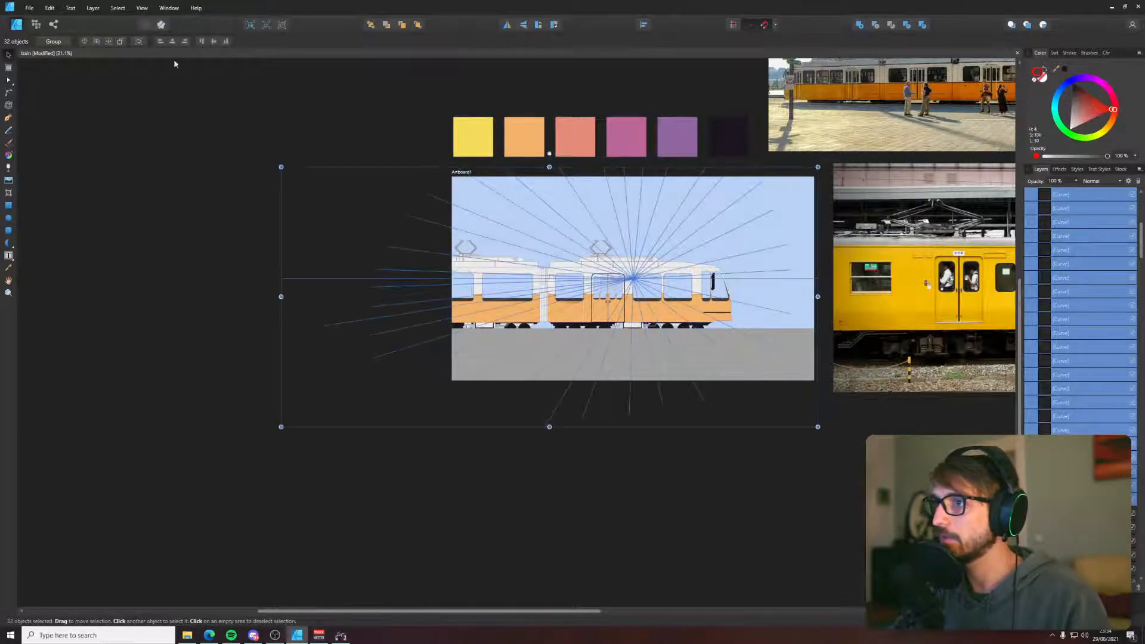
- Group the perspective lines with the purple circle and rename the group Perspective
{"action": "scroll", "coordinate": [596, 298], "scroll_direction": "up", "scroll_amount": 3}
{"action": "scroll", "coordinate": [1063, 326], "scroll_direction": "up", "scroll_amount": 3}
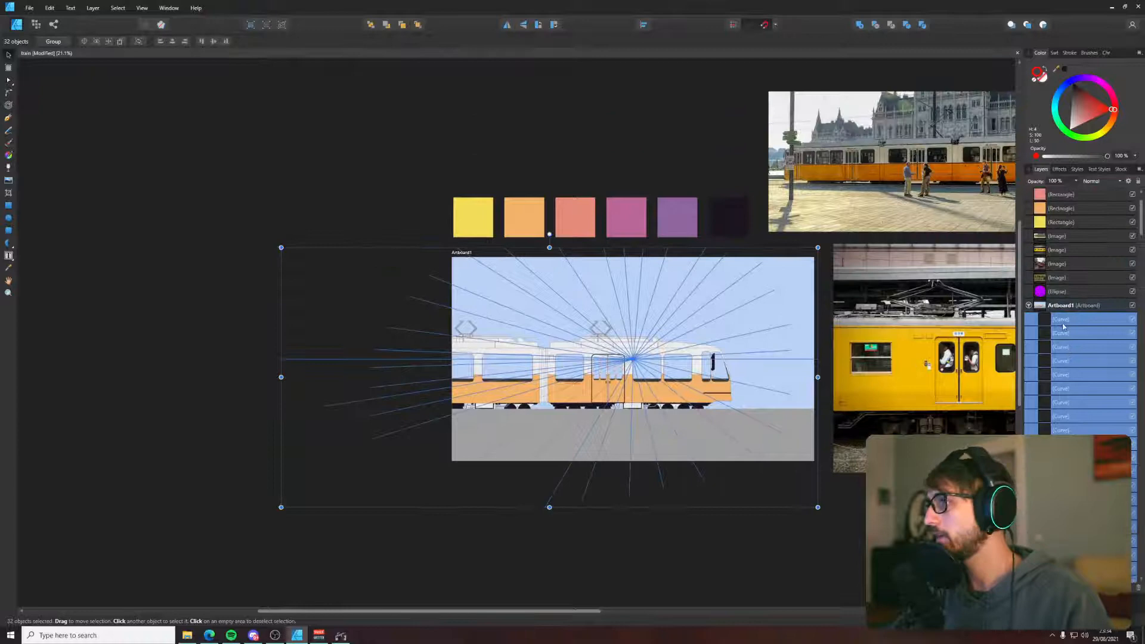
{"action": "left_click", "coordinate": [1062, 291], "text": "ctrl"}
{"action": "key", "text": "ctrl+g"}
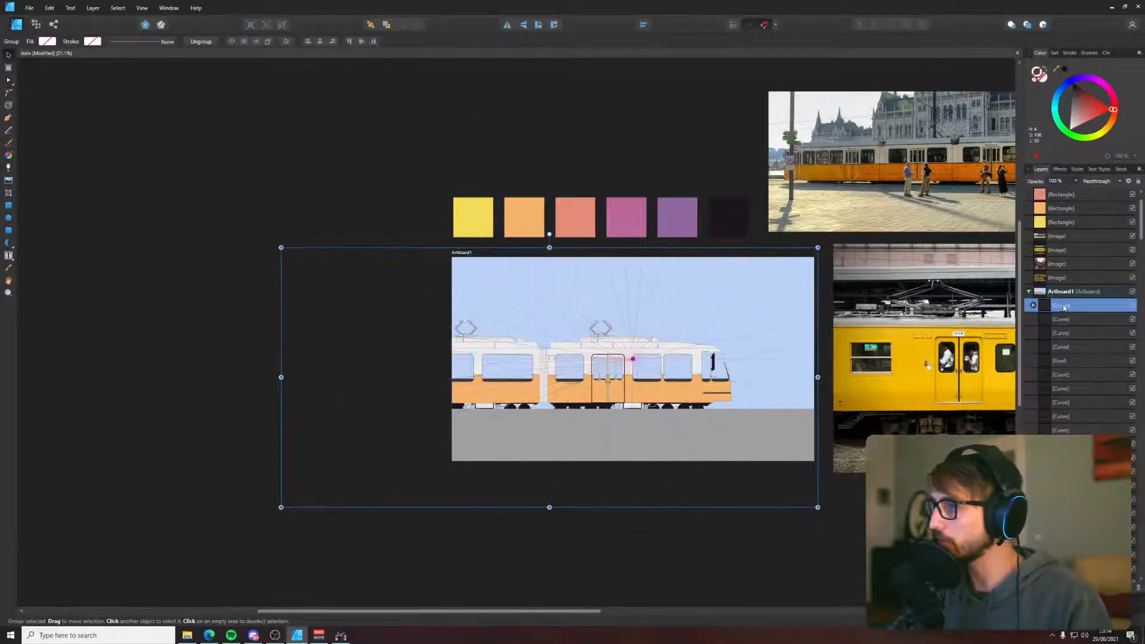
{"action": "double_click", "coordinate": [1065, 307]}
{"action": "type", "text": "Perspec"}
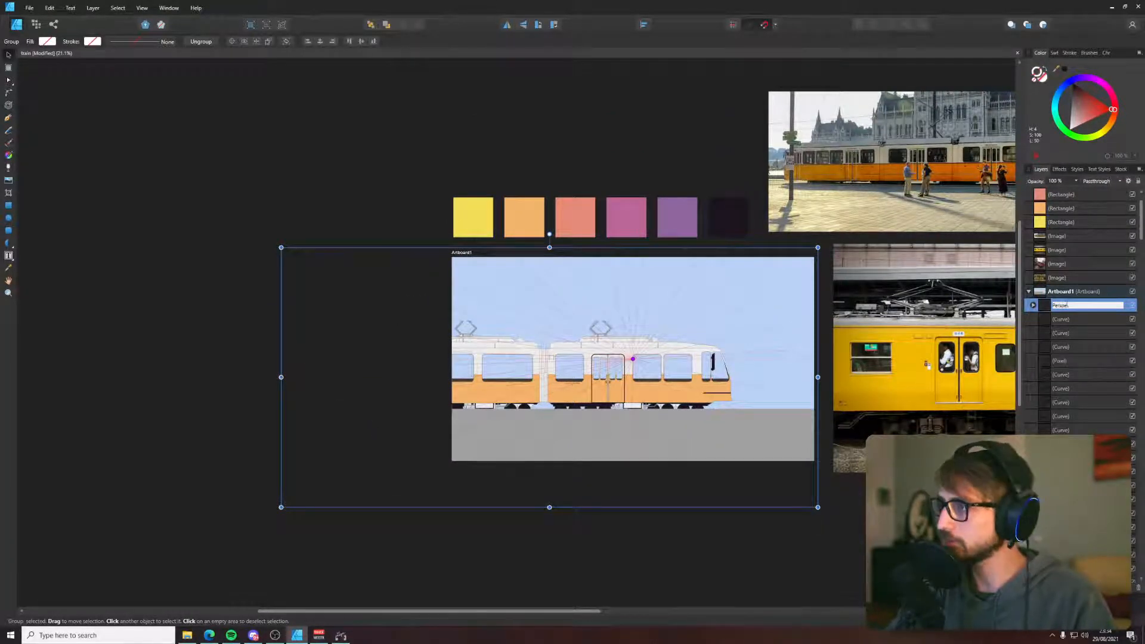
{"action": "type", "text": "tive"}
{"action": "key", "text": "Return"}
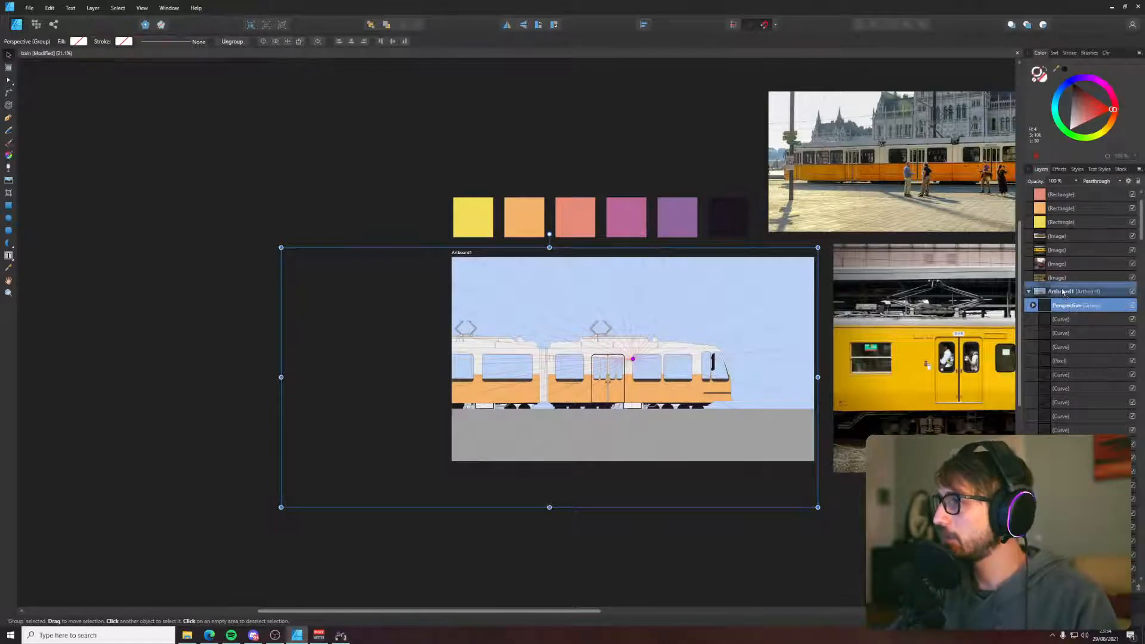
- Move the Perspective group out of Artboard1 in the layer order so the guides extend past the artboard, and deselect it
{"action": "left_click_drag", "start_coordinate": [1059, 289], "coordinate": [1058, 287]}
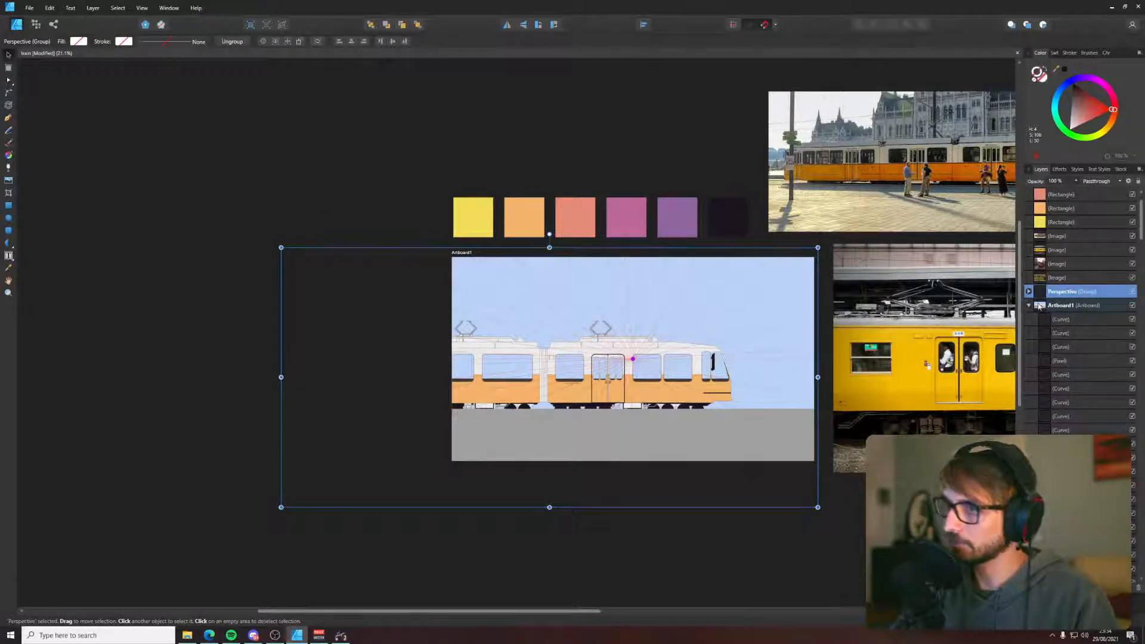
{"action": "left_click", "coordinate": [420, 159]}
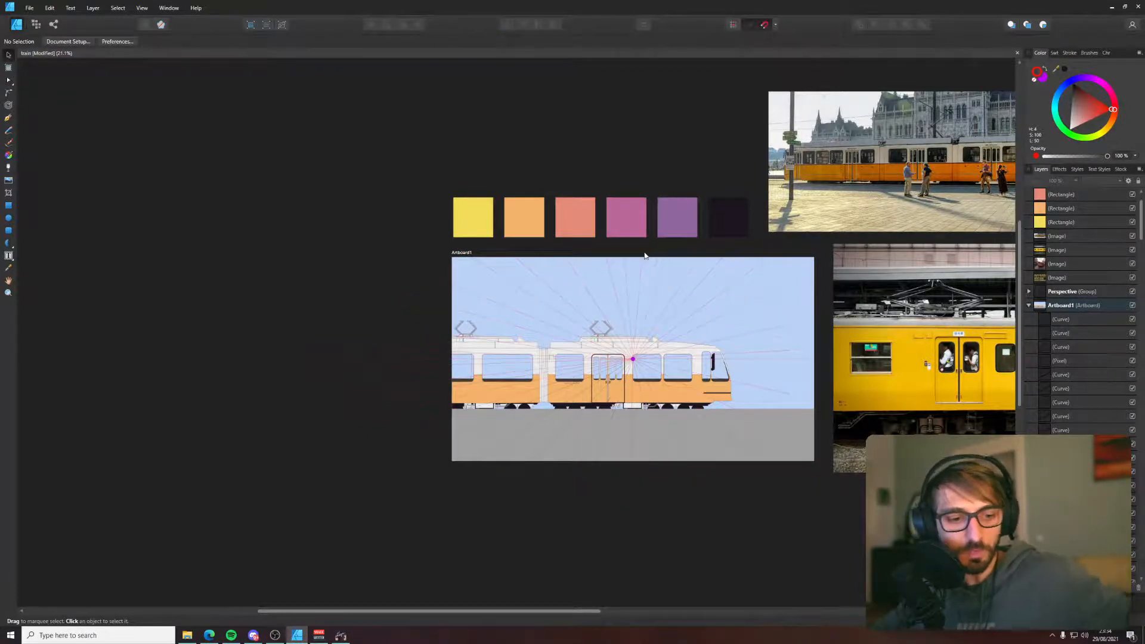
{"action": "scroll", "coordinate": [636, 379], "scroll_direction": "up", "scroll_amount": 5}
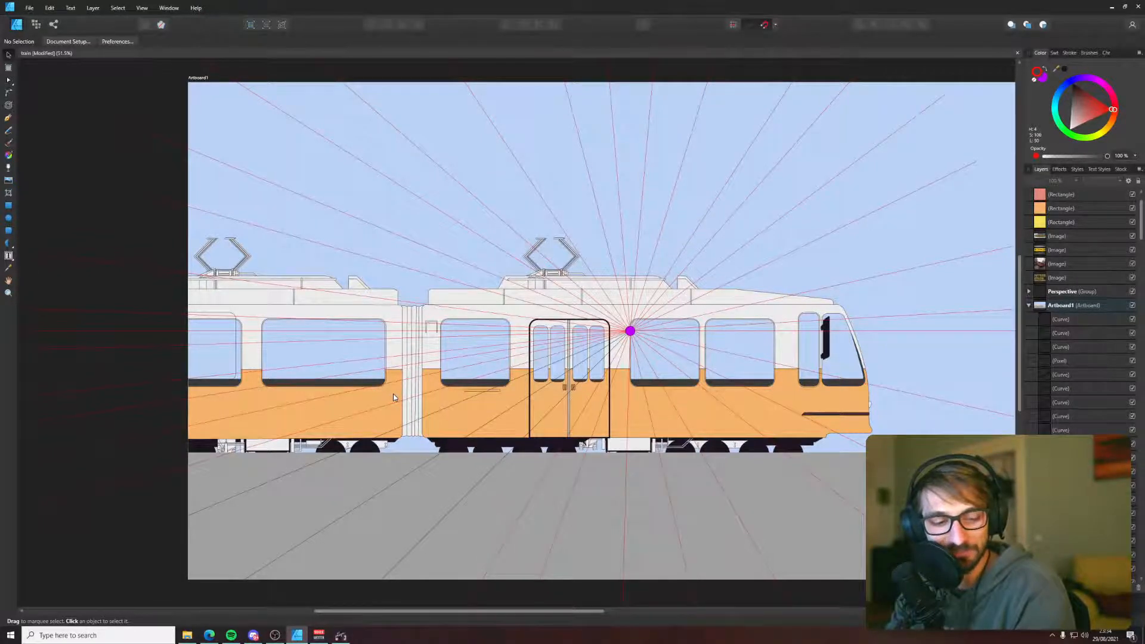
{"action": "scroll", "coordinate": [393, 396], "scroll_direction": "down", "scroll_amount": 3}
{"action": "scroll", "coordinate": [392, 396], "scroll_direction": "right", "scroll_amount": 3}
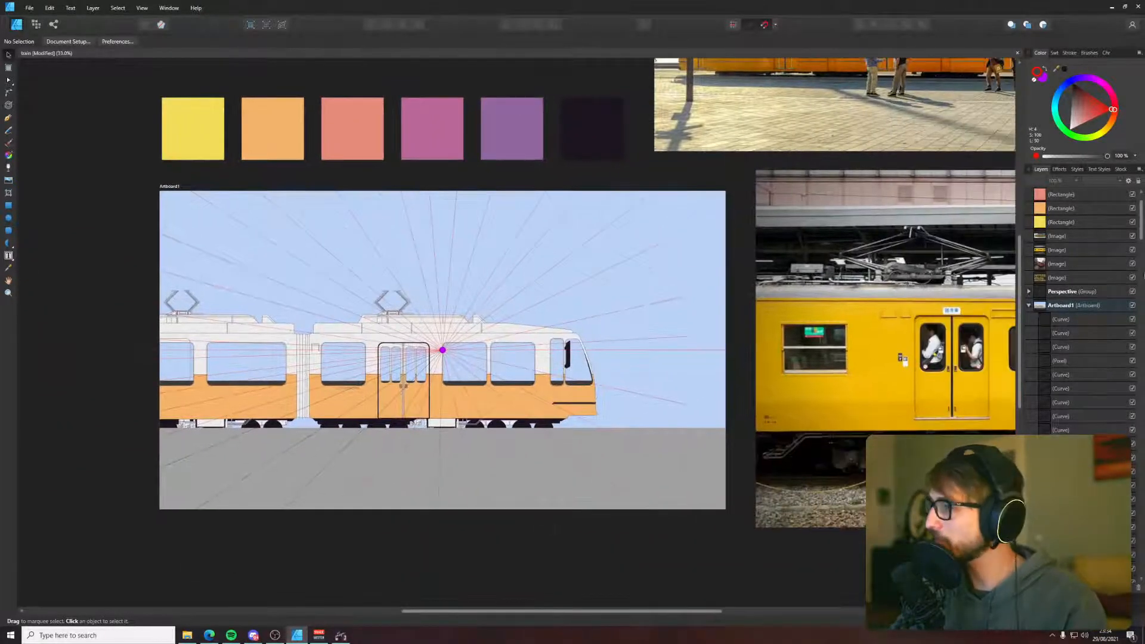
{"action": "scroll", "coordinate": [468, 300], "scroll_direction": "left", "scroll_amount": 2}
{"action": "scroll", "coordinate": [479, 308], "scroll_direction": "up", "scroll_amount": 1}
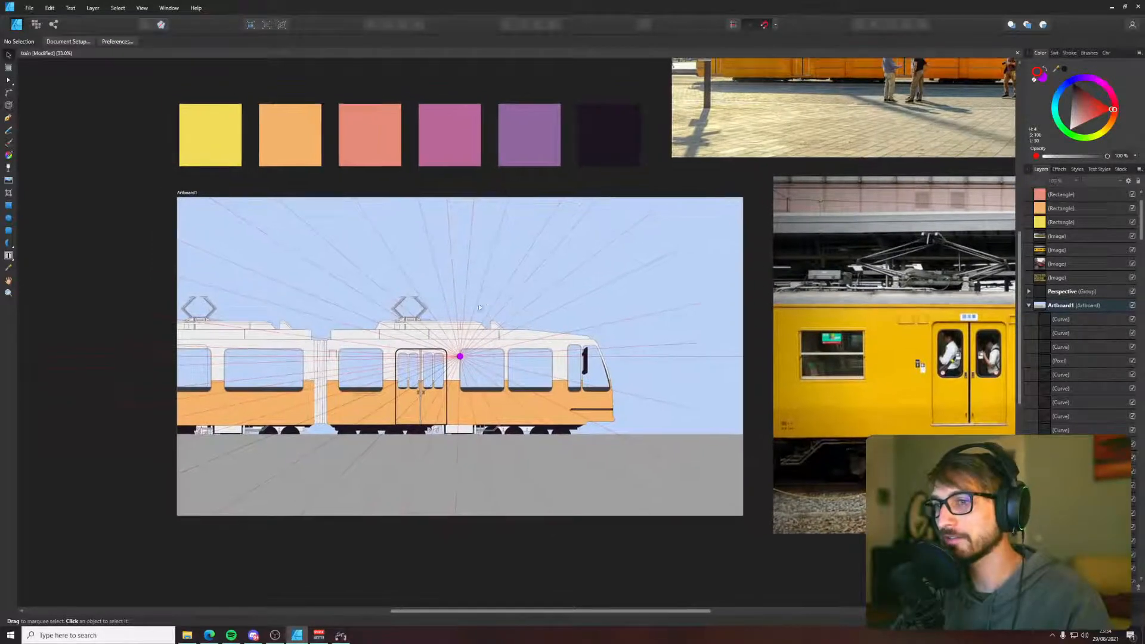
- Lock the Perspective group so the guides cannot be moved
{"action": "left_click", "coordinate": [1089, 292]}
{"action": "left_click", "coordinate": [1138, 181]}
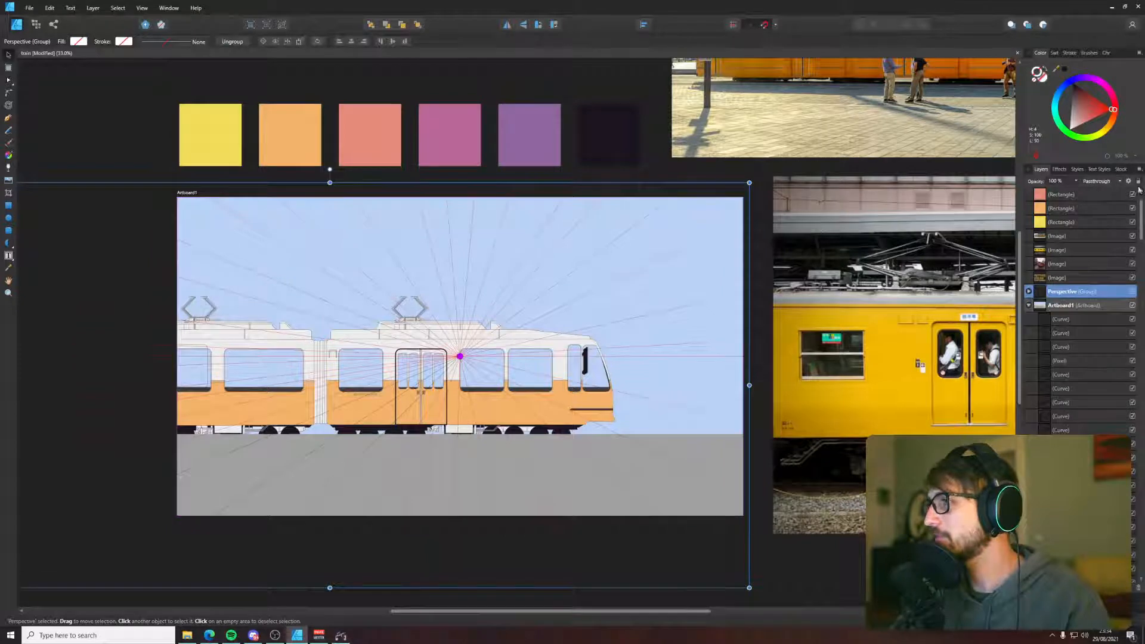
{"action": "left_click", "coordinate": [1071, 323]}
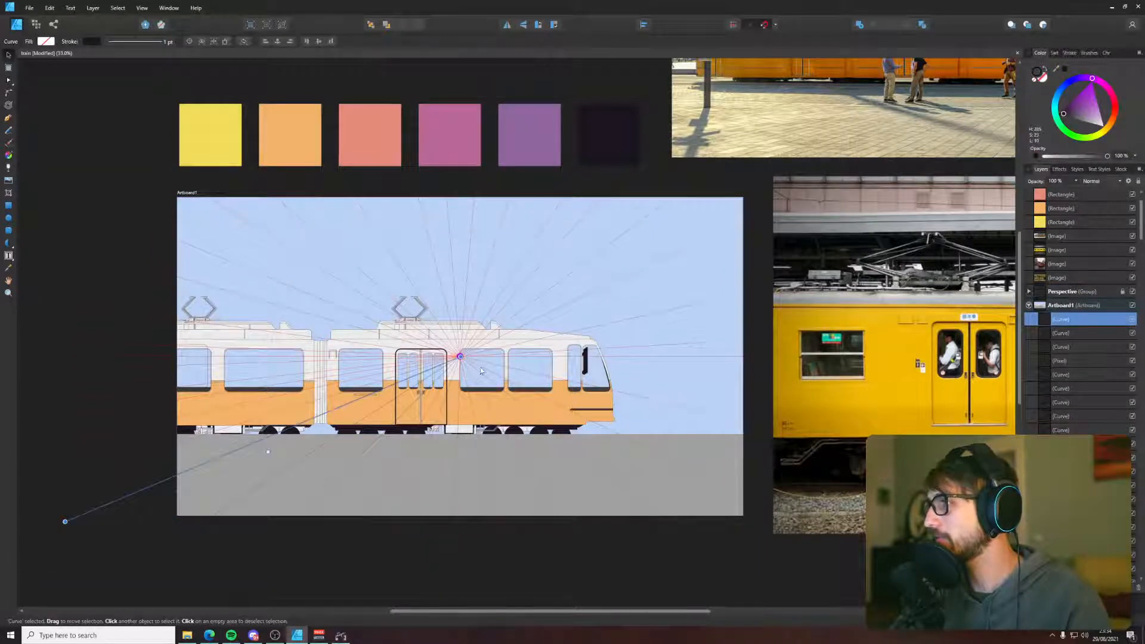
{"action": "scroll", "coordinate": [480, 371], "scroll_direction": "up", "scroll_amount": 2}
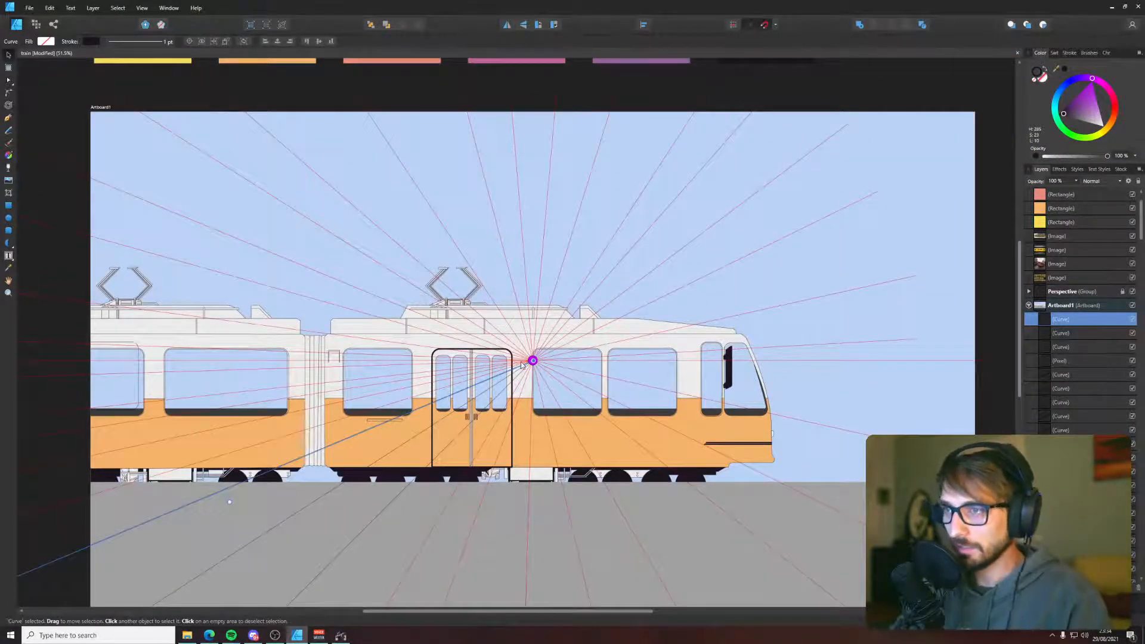
{"action": "key", "text": "p"}
{"action": "left_click_drag", "start_coordinate": [401, 378], "coordinate": [627, 318]}
{"action": "scroll", "coordinate": [481, 319], "scroll_direction": "up", "scroll_amount": 2}
{"action": "key", "text": "v"}
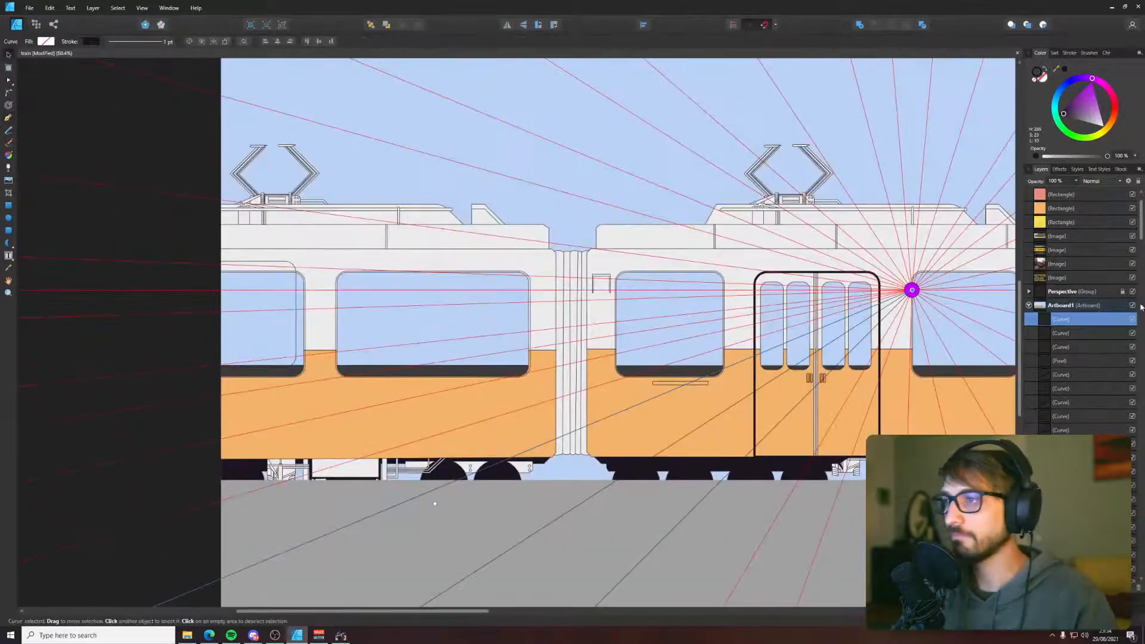
{"action": "left_click", "coordinate": [1093, 293]}
{"action": "left_click", "coordinate": [1077, 180]}
{"action": "left_click_drag", "start_coordinate": [1080, 189], "coordinate": [1135, 195]}
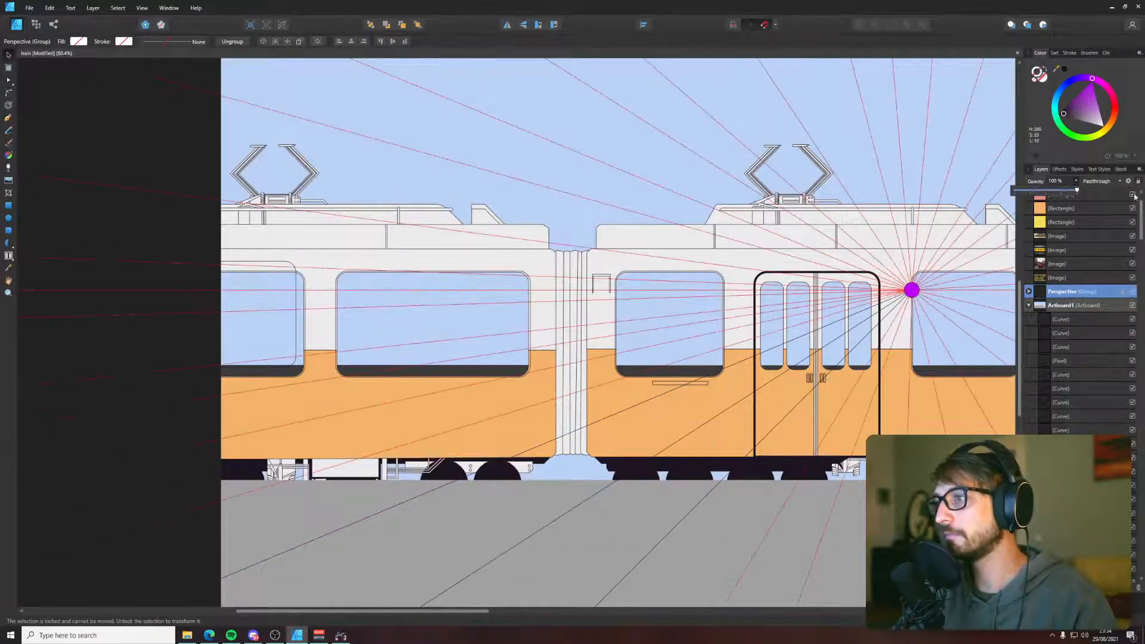
- Select the three dark perspective curves left inside Artboard1 and sample the guides' bright red for their strokes
{"action": "left_click", "coordinate": [1076, 348]}
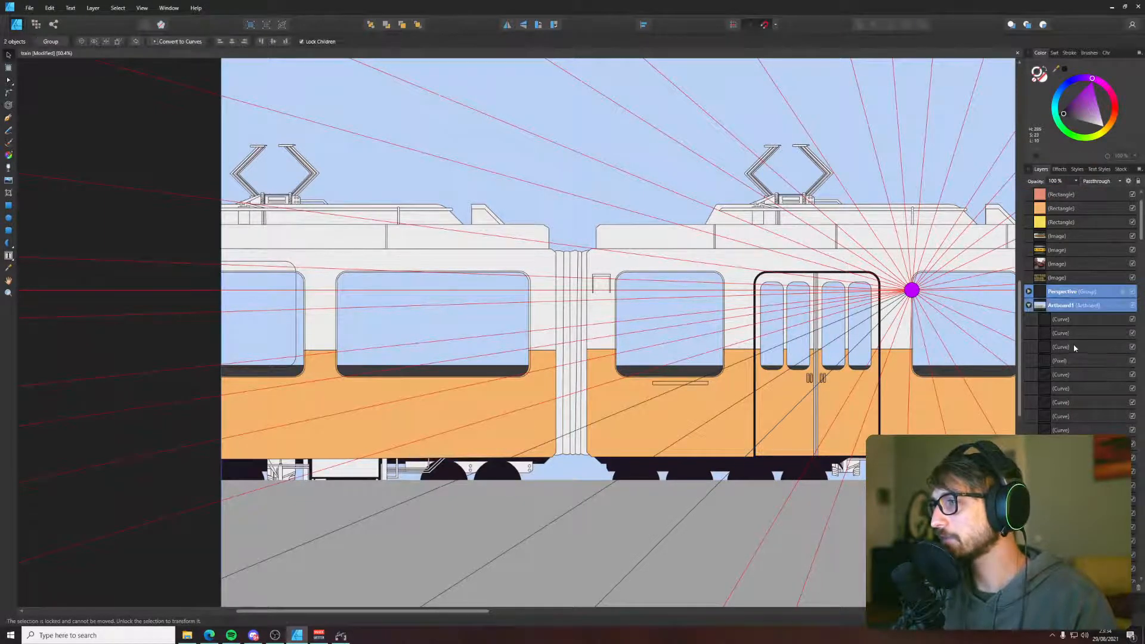
{"action": "left_click", "coordinate": [1072, 324], "text": "shift"}
{"action": "left_click", "coordinate": [1065, 362]}
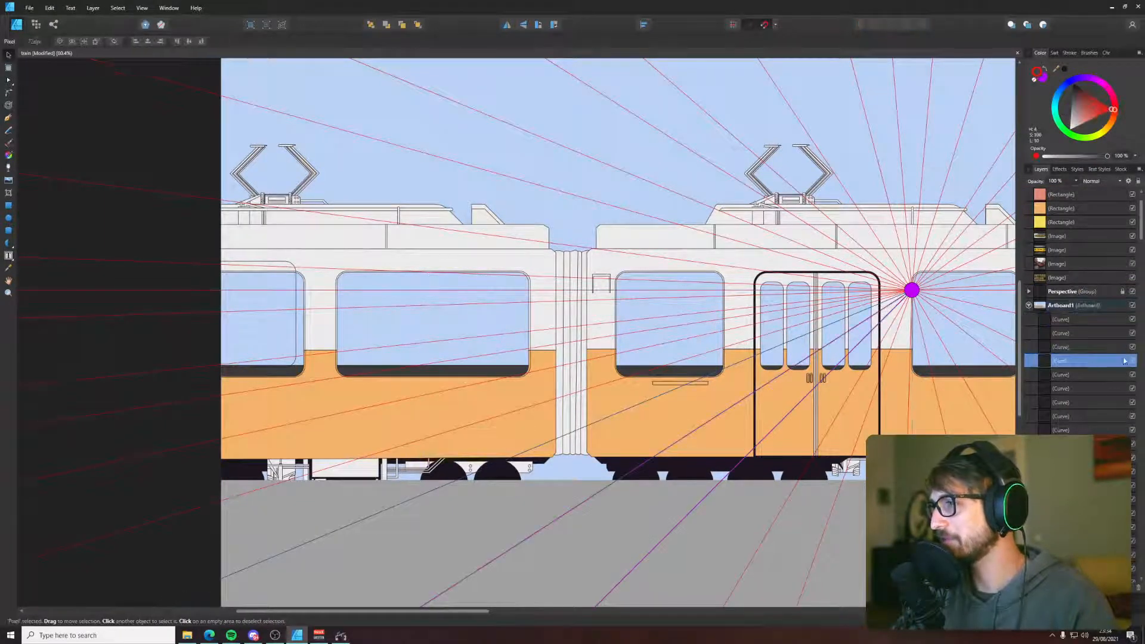
{"action": "left_click", "coordinate": [1067, 348]}
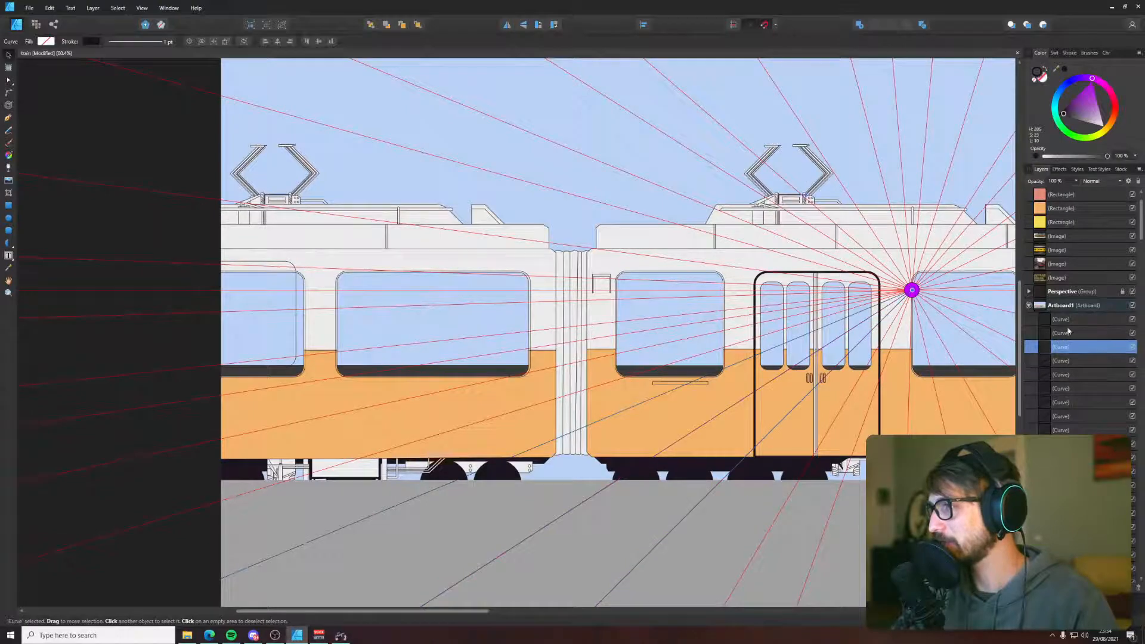
{"action": "left_click", "coordinate": [1069, 320], "text": "shift"}
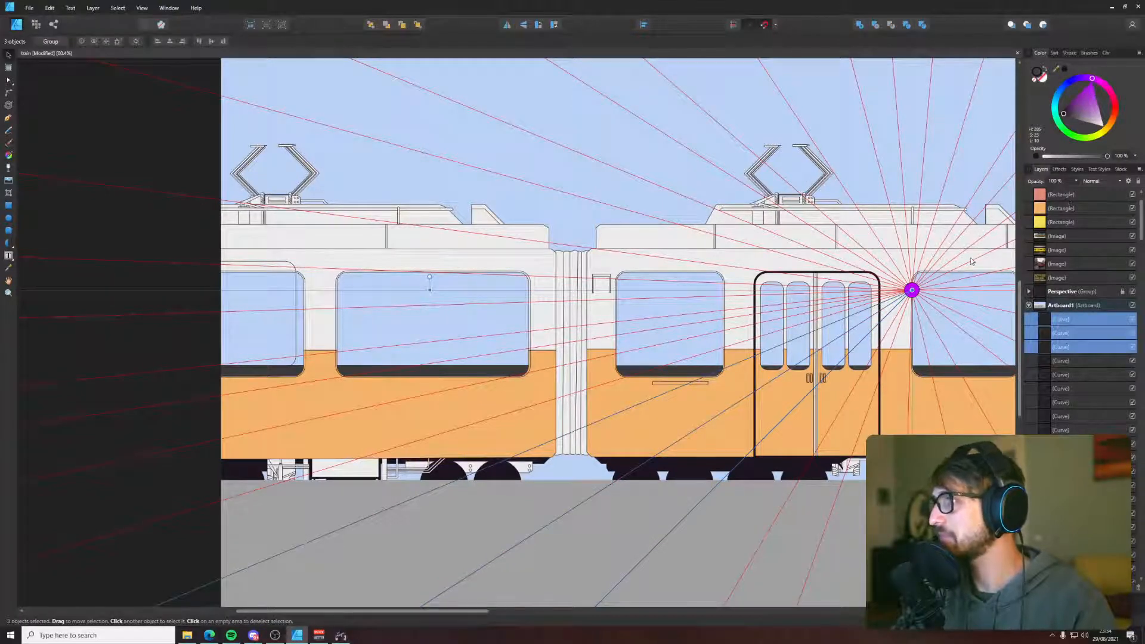
{"action": "scroll", "coordinate": [937, 314], "scroll_direction": "up", "scroll_amount": 5}
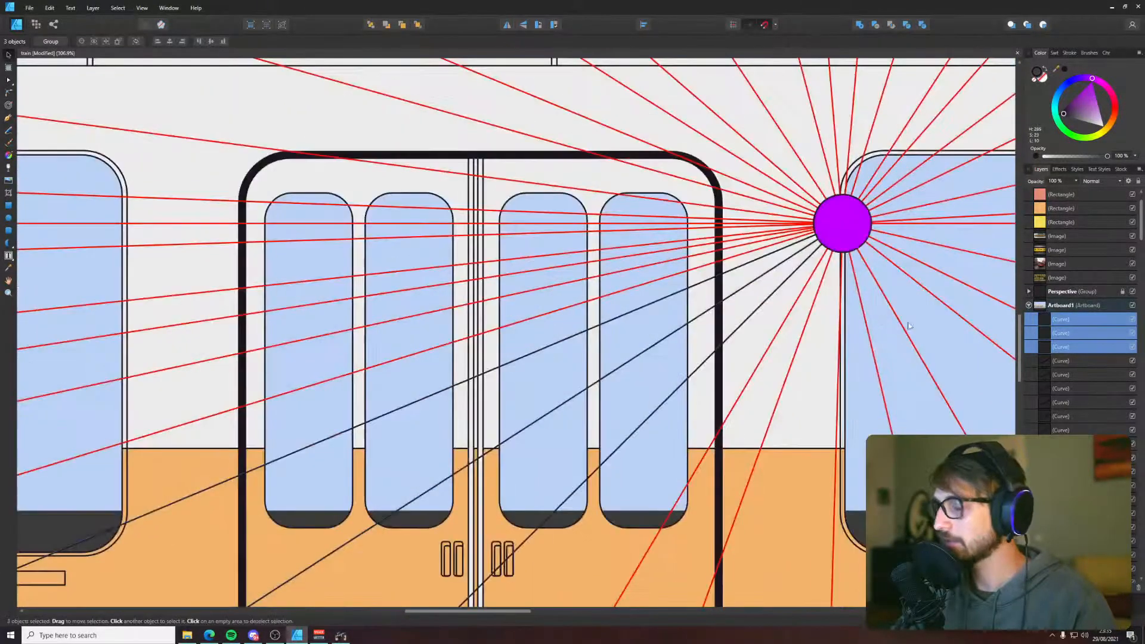
{"action": "key", "text": "j"}
{"action": "key", "text": "i"}
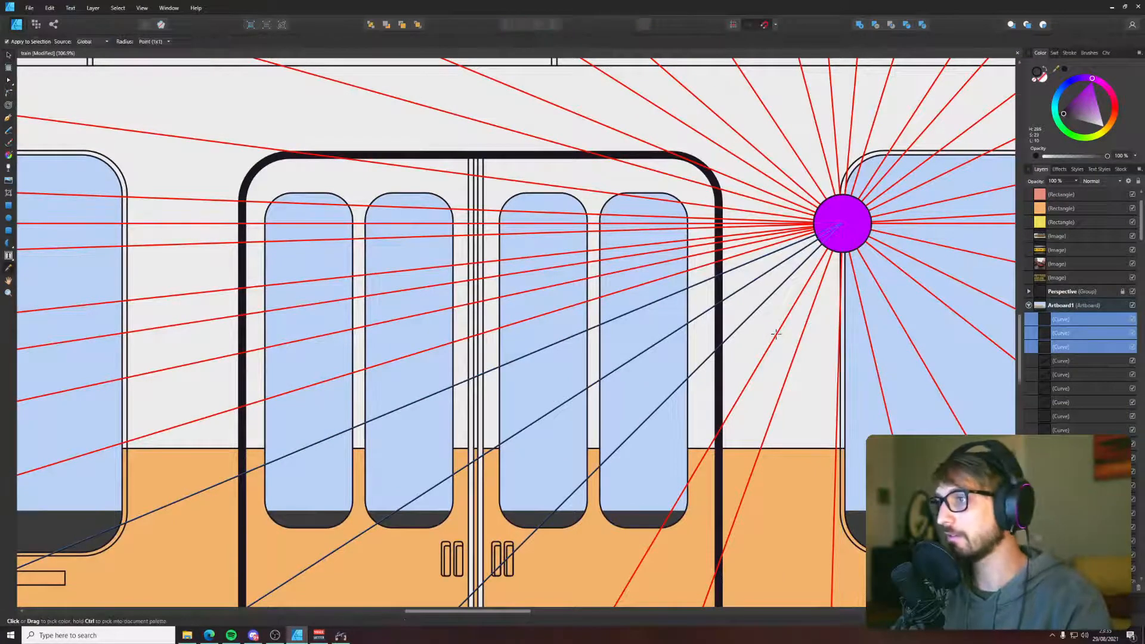
{"action": "left_click", "coordinate": [776, 332]}
{"action": "key", "text": "v"}
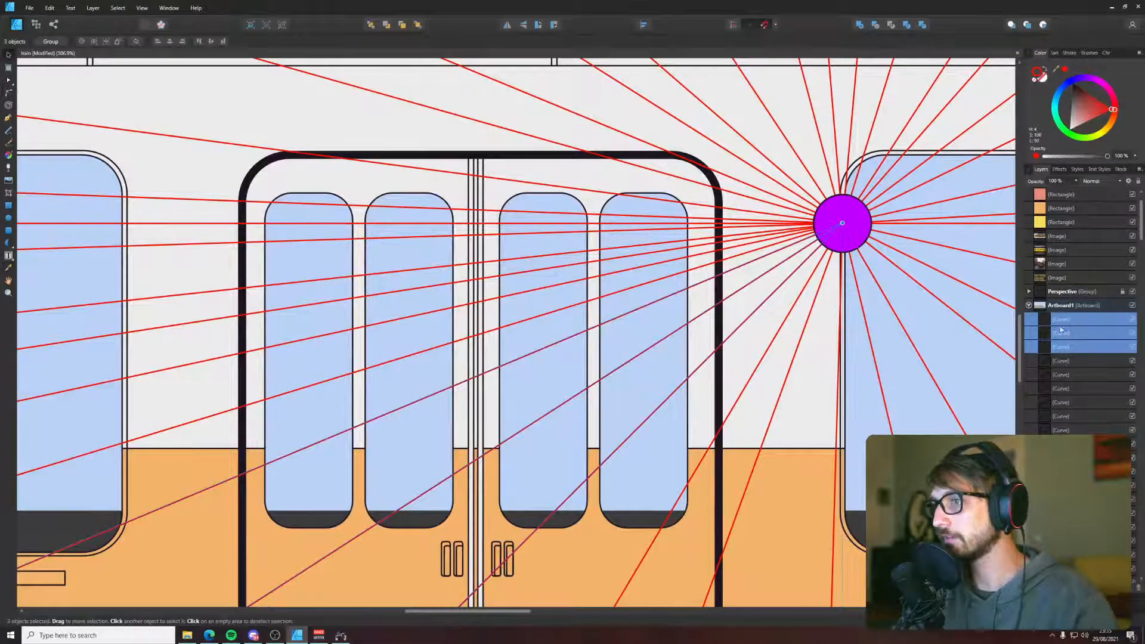
- Unlock the Perspective group, move the three recoloured curves into it, and lock the group again
{"action": "left_click", "coordinate": [1122, 292]}
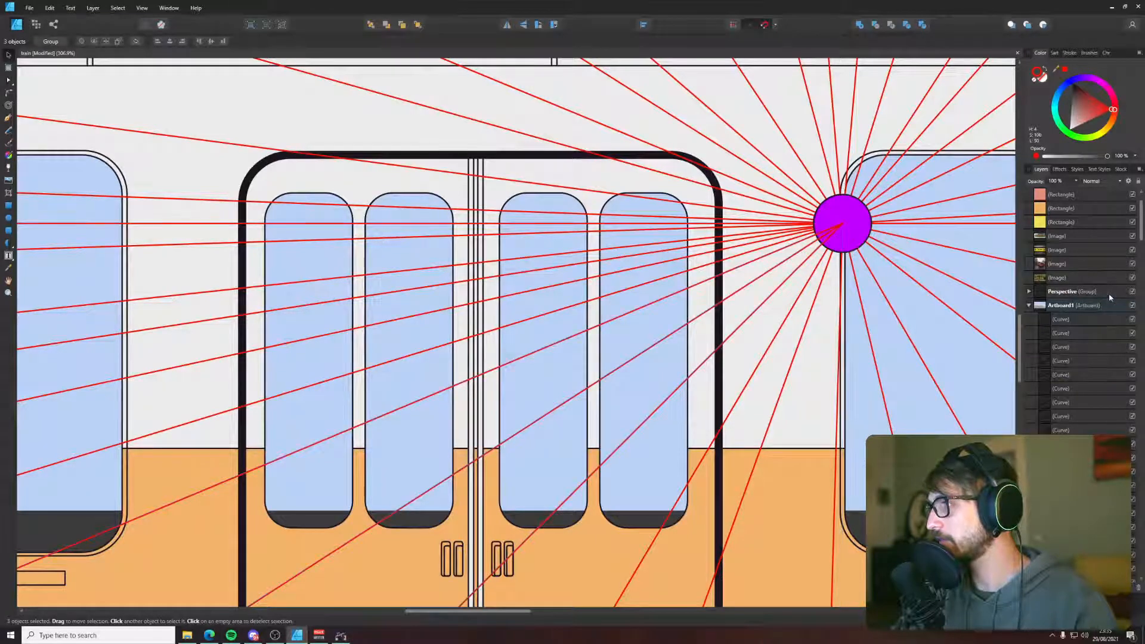
{"action": "left_click", "coordinate": [1113, 293]}
{"action": "scroll", "coordinate": [821, 321], "scroll_direction": "down", "scroll_amount": 4}
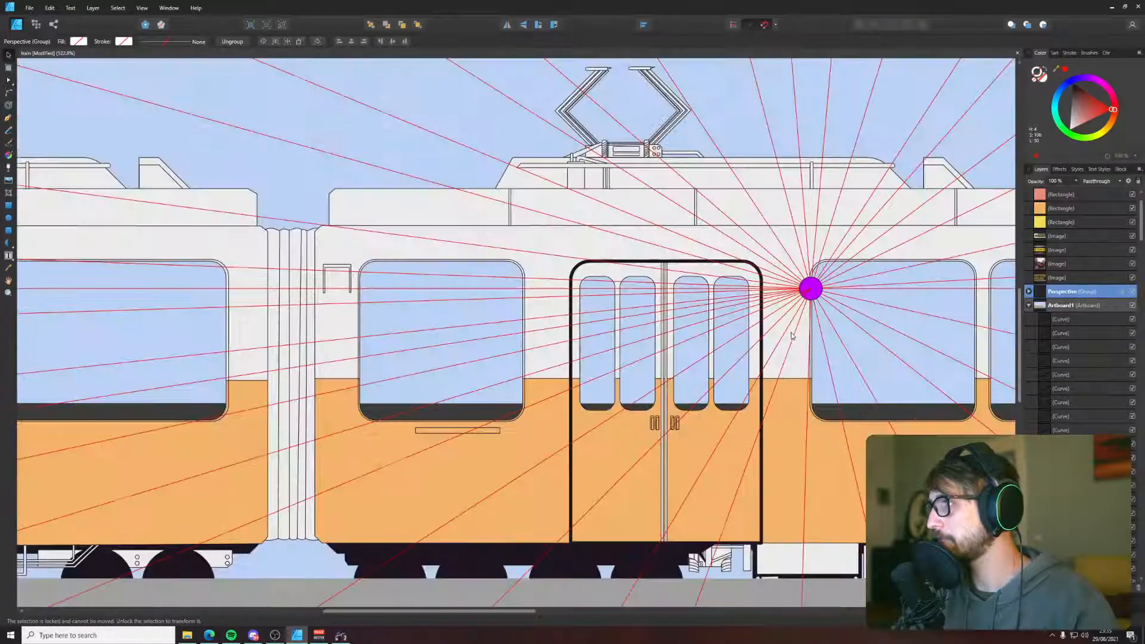
{"action": "double_click", "coordinate": [1088, 291]}
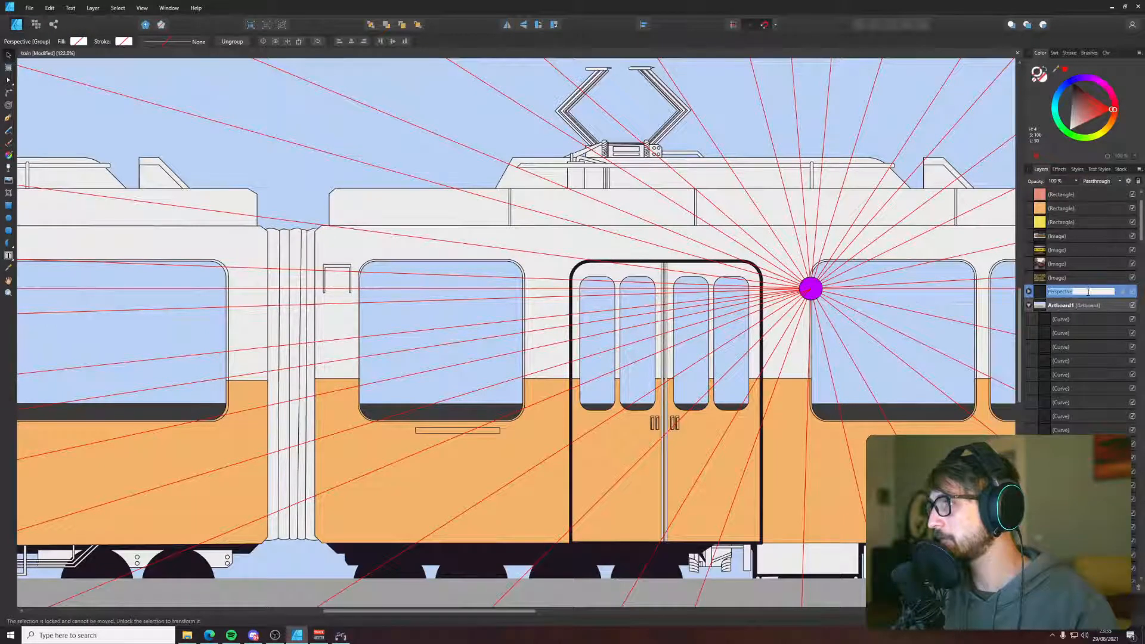
{"action": "left_click", "coordinate": [1136, 295]}
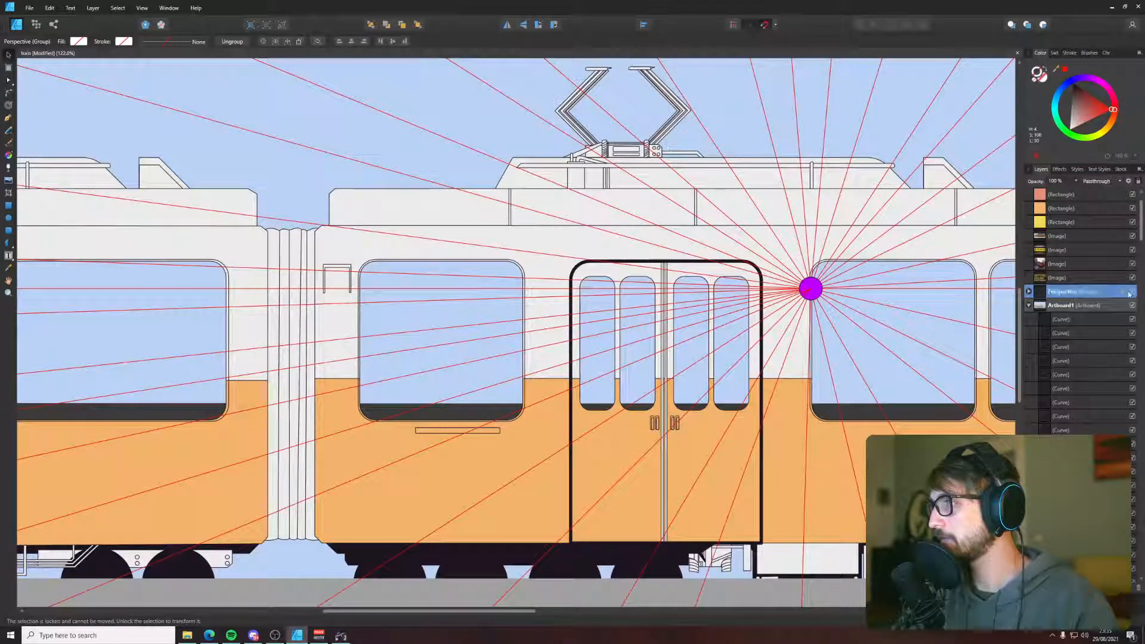
{"action": "left_click", "coordinate": [1132, 292]}
{"action": "left_click", "coordinate": [1132, 293]}
{"action": "double_click", "coordinate": [1123, 292]}
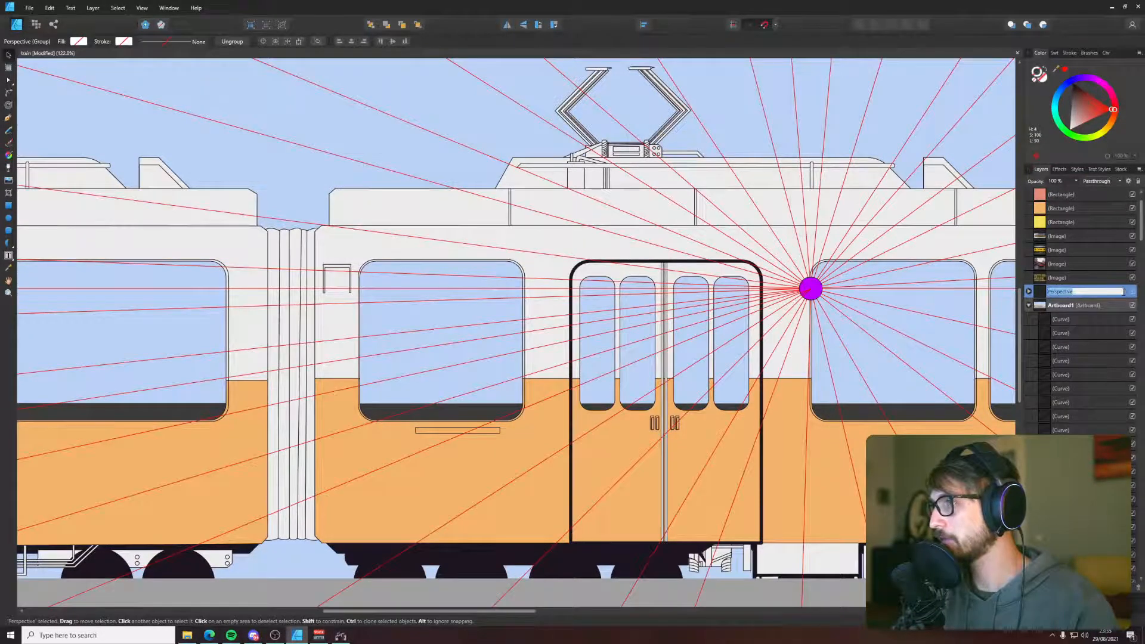
{"action": "left_click", "coordinate": [1139, 185]}
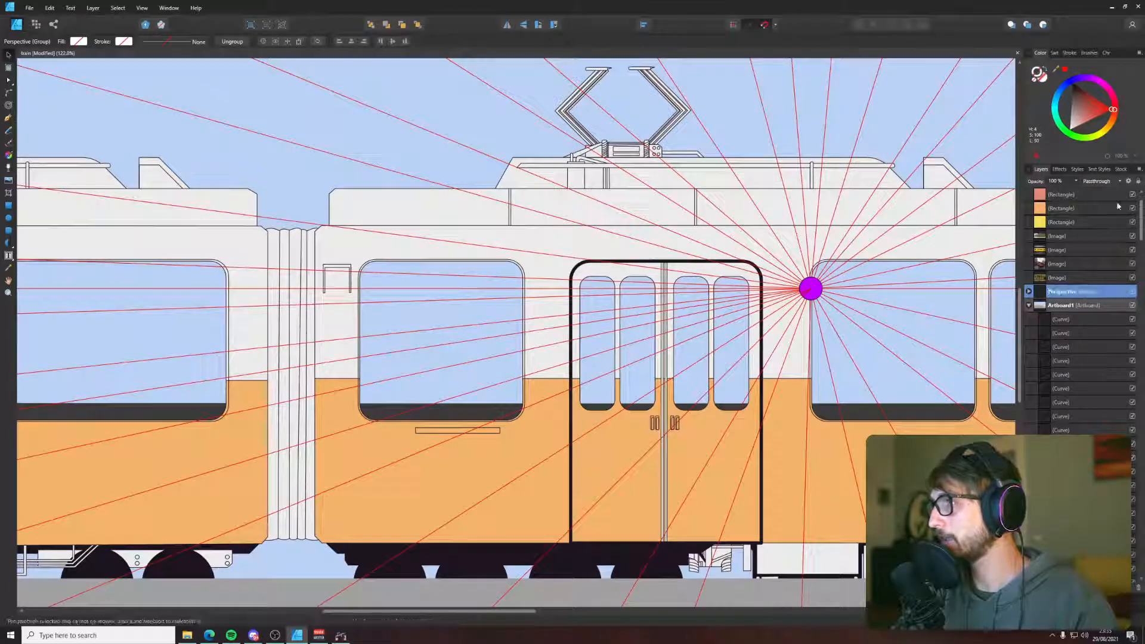
- Reduce the Perspective group's opacity to 45 % and deselect it
{"action": "left_click", "coordinate": [1077, 181]}
{"action": "left_click_drag", "start_coordinate": [1069, 197], "coordinate": [1043, 198]}
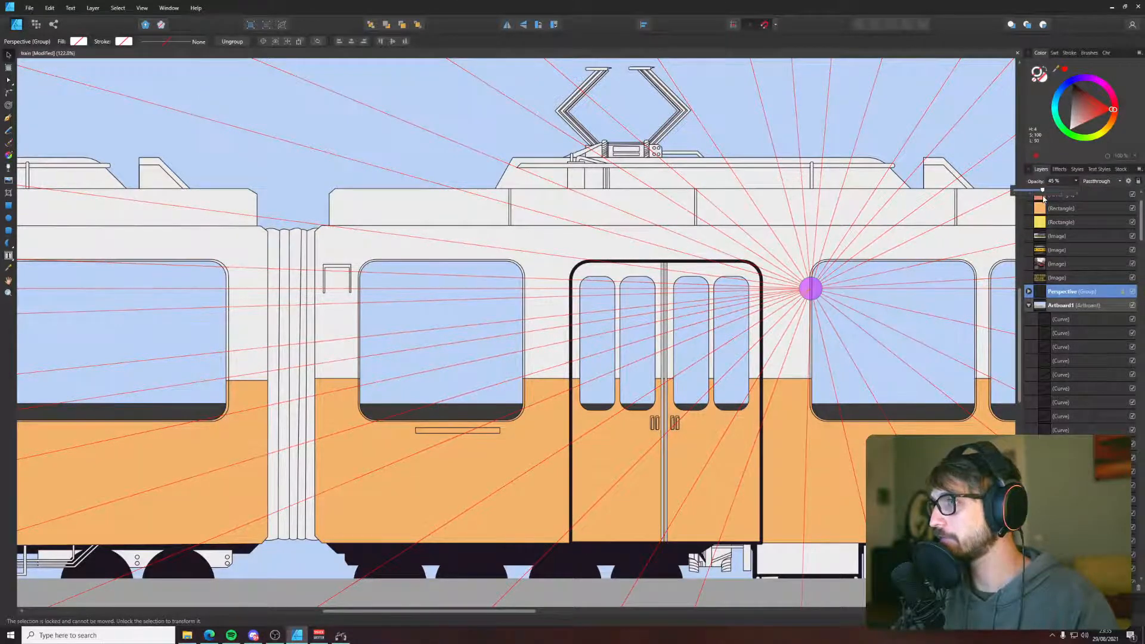
{"action": "key", "text": "ctrl+0"}
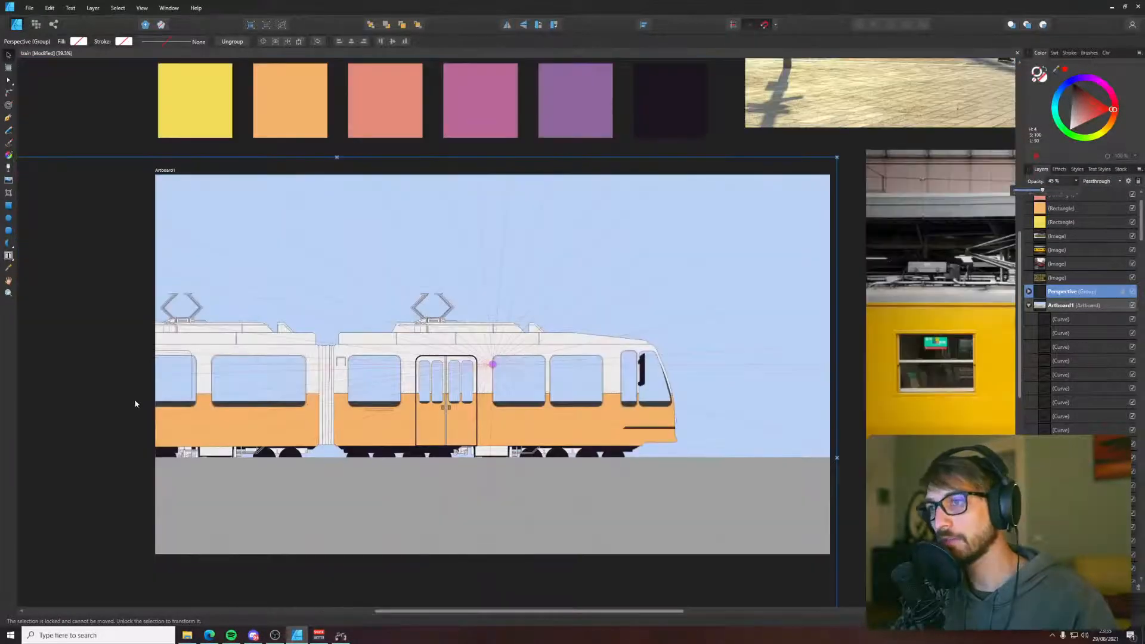
{"action": "left_click", "coordinate": [96, 382]}
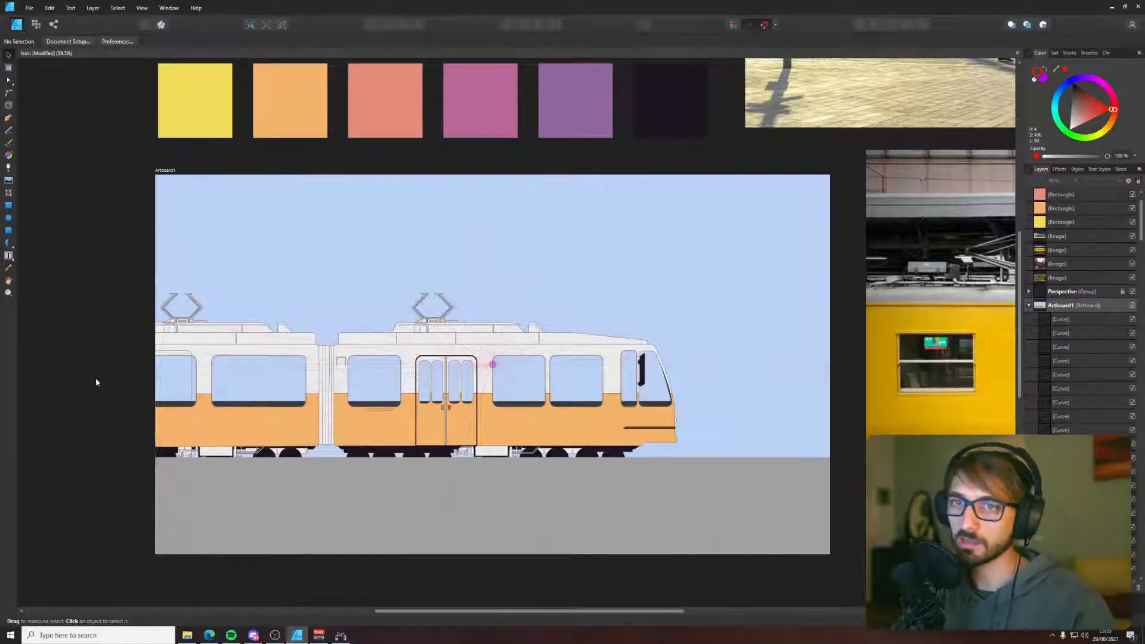
- Shift the offset rounded-rectangle outline at the rearmost window forward until its front edge nearly meets the window frame's front edge
{"action": "scroll", "coordinate": [98, 382], "scroll_direction": "up", "scroll_amount": 4}
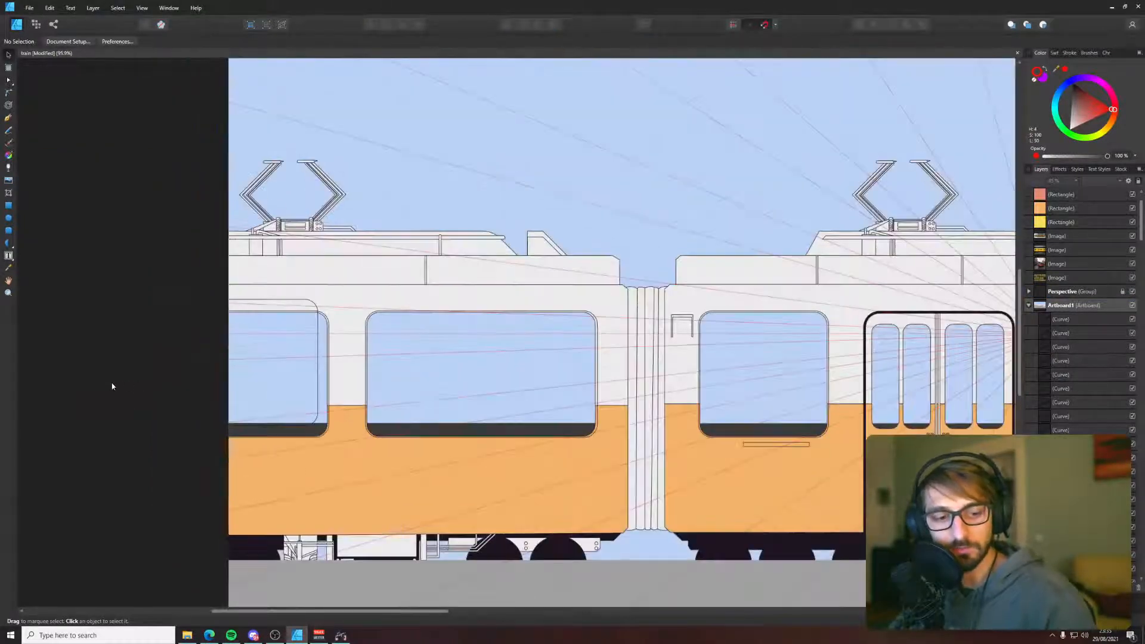
{"action": "scroll", "coordinate": [168, 392], "scroll_direction": "up", "scroll_amount": 3}
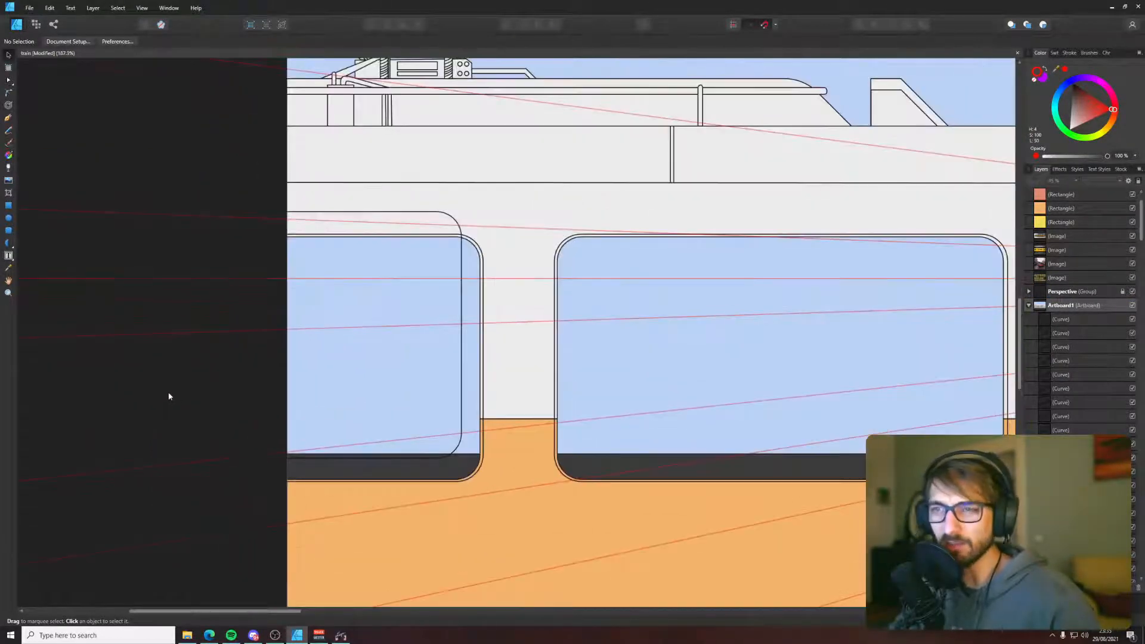
{"action": "left_click", "coordinate": [460, 263]}
{"action": "scroll", "coordinate": [460, 263], "scroll_direction": "down", "scroll_amount": 5}
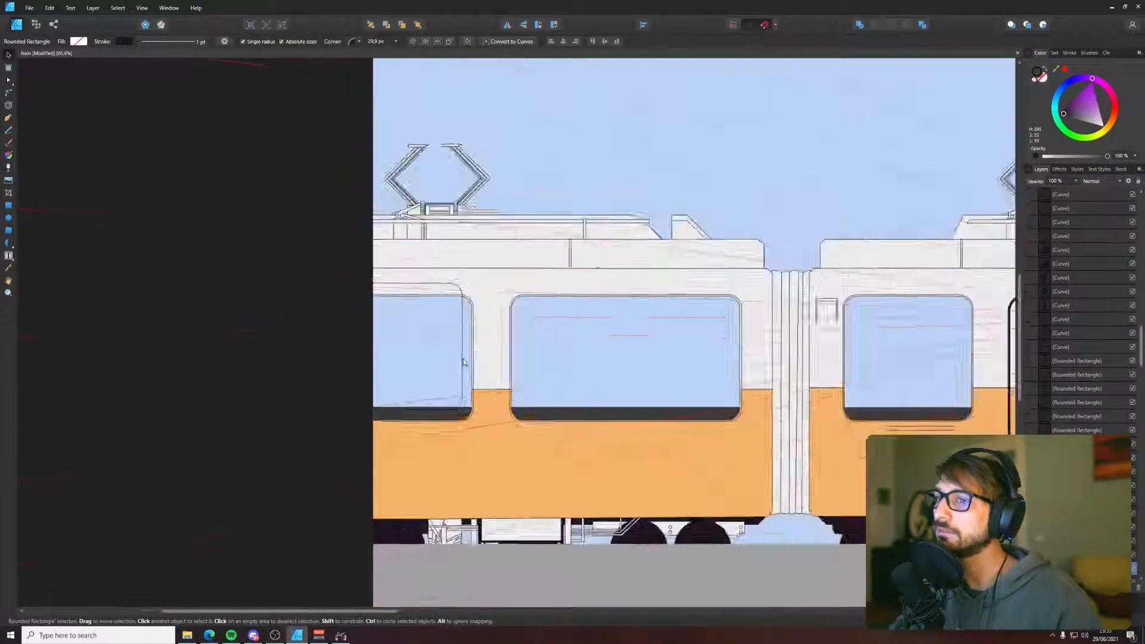
{"action": "scroll", "coordinate": [488, 382], "scroll_direction": "right", "scroll_amount": 3}
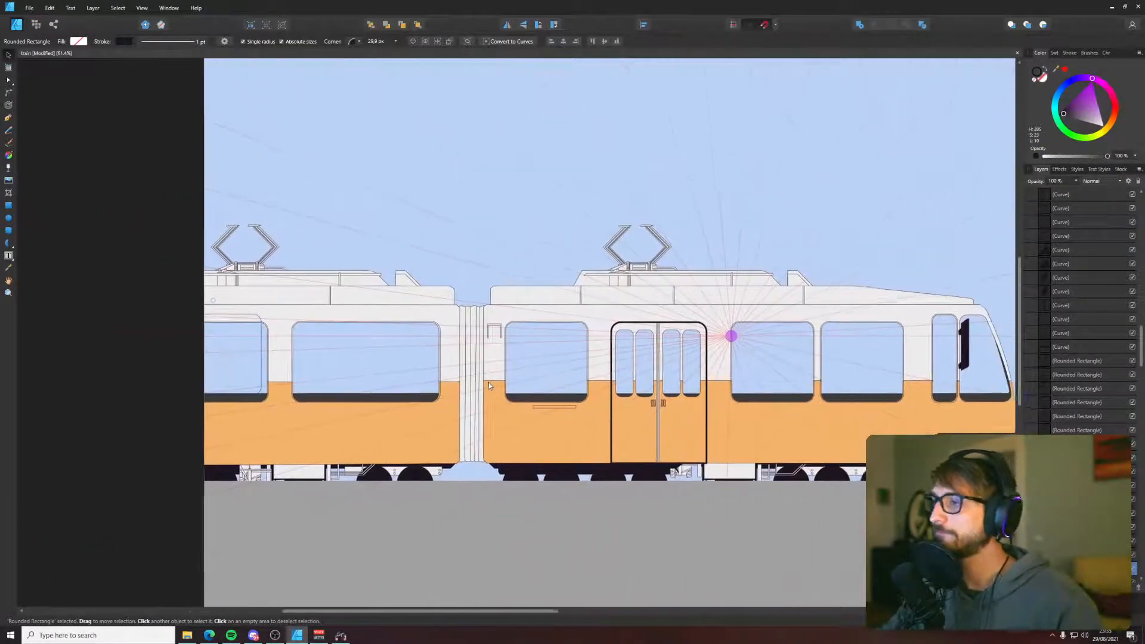
{"action": "scroll", "coordinate": [497, 385], "scroll_direction": "up", "scroll_amount": 3}
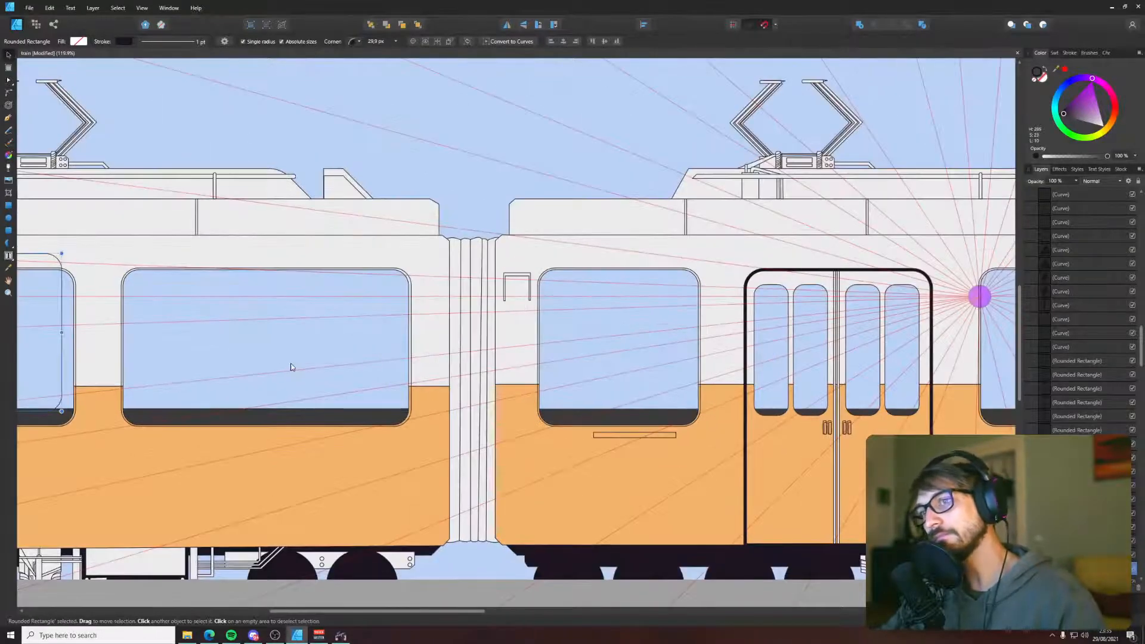
{"action": "scroll", "coordinate": [289, 363], "scroll_direction": "left", "scroll_amount": 4}
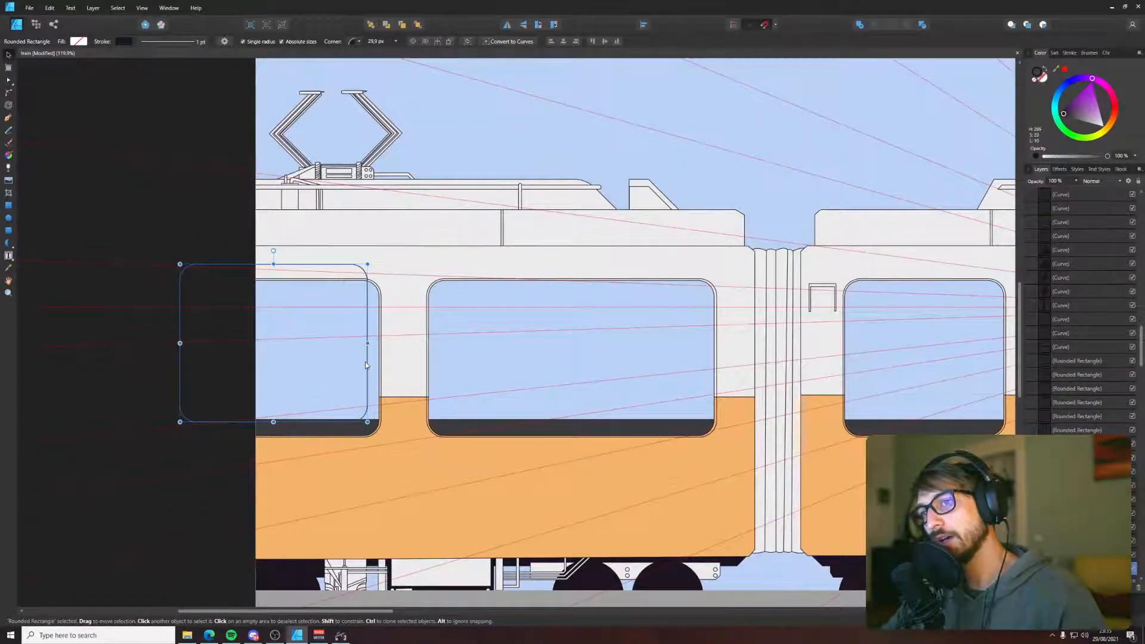
{"action": "left_click_drag", "start_coordinate": [365, 361], "coordinate": [376, 361]}
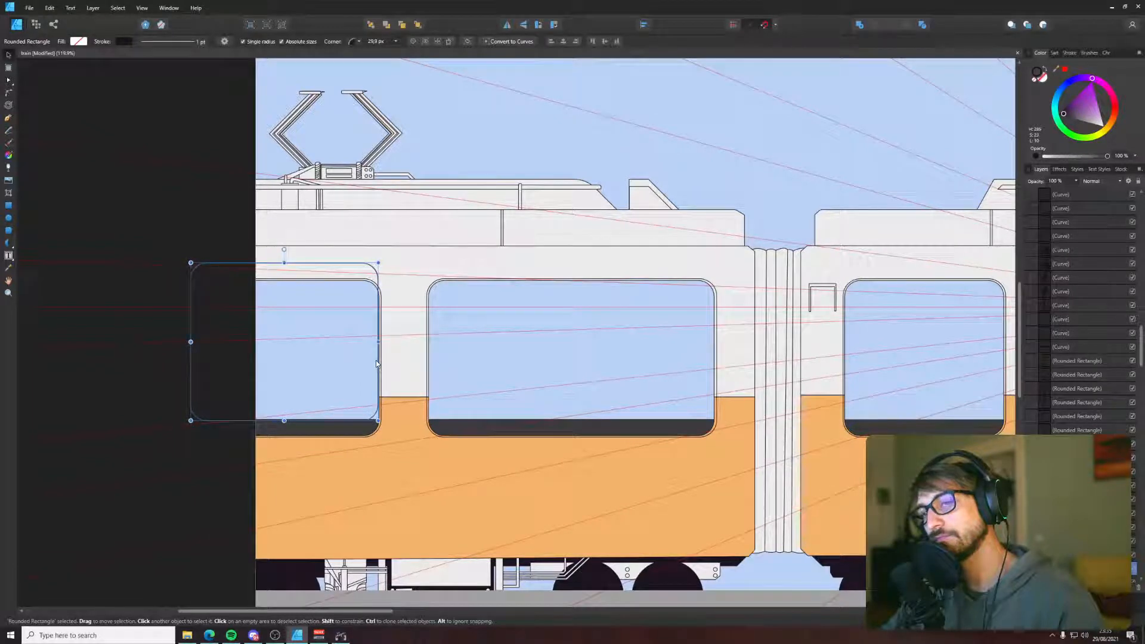
{"action": "key", "text": "ctrl+0"}
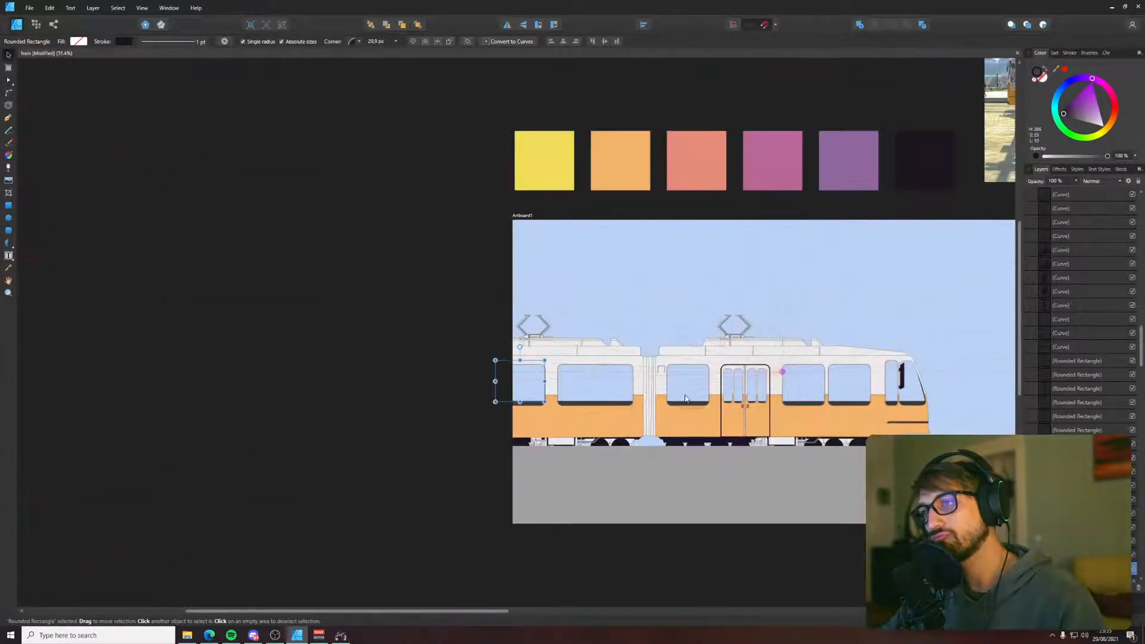
{"action": "scroll", "coordinate": [594, 390], "scroll_direction": "up", "scroll_amount": 6}
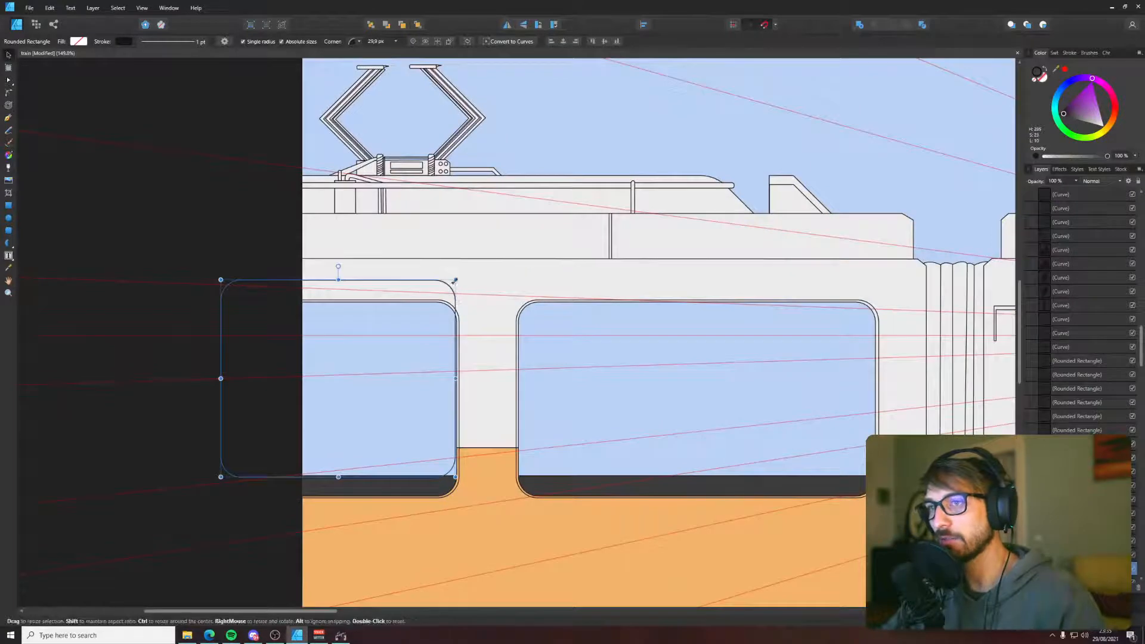
- Shrink the rearmost window's offset outline and shift it forward so its front edge sits just inside the window frame
{"action": "left_click_drag", "start_coordinate": [425, 309], "coordinate": [404, 322]}
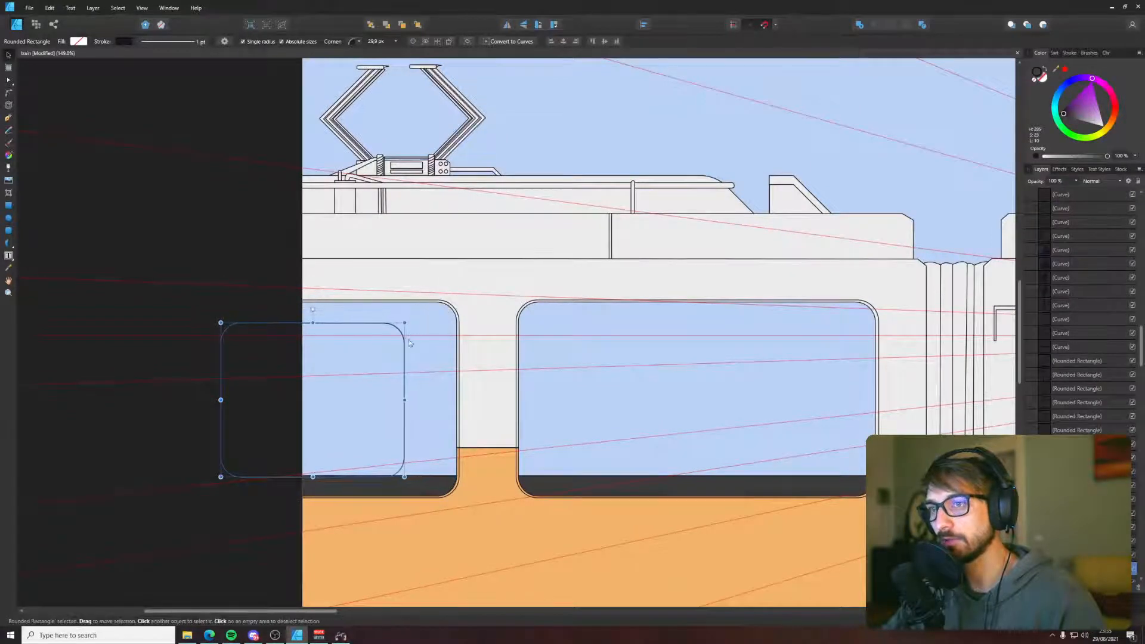
{"action": "left_click_drag", "start_coordinate": [405, 393], "coordinate": [443, 396]}
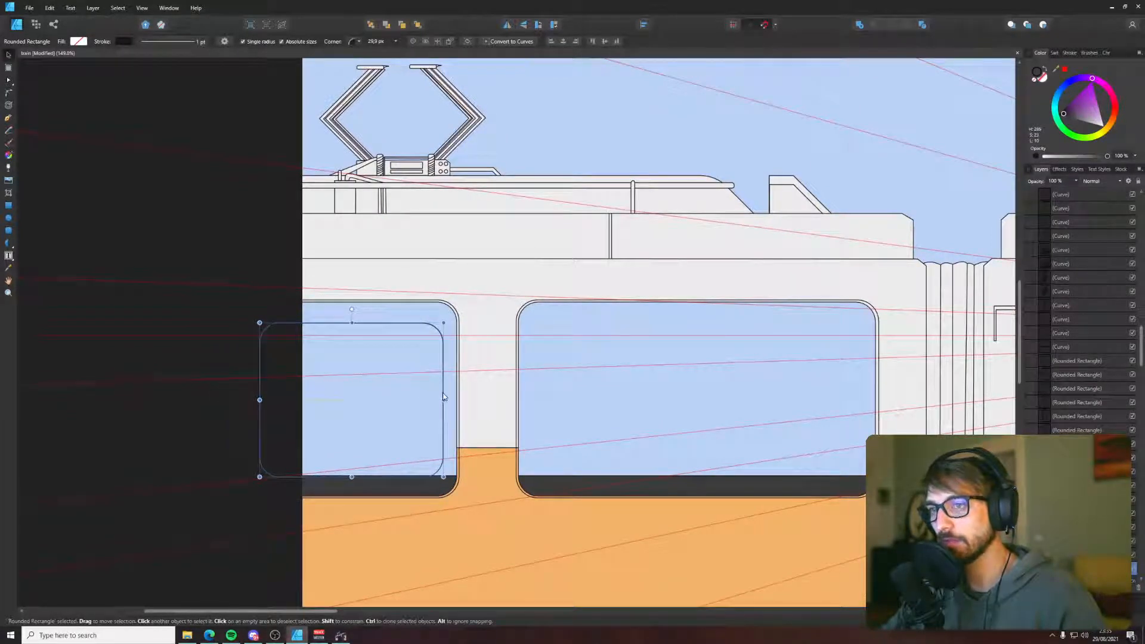
{"action": "scroll", "coordinate": [443, 396], "scroll_direction": "down", "scroll_amount": 5}
{"action": "left_click_drag", "start_coordinate": [674, 379], "coordinate": [318, 382]}
{"action": "scroll", "coordinate": [42, 387], "scroll_direction": "up", "scroll_amount": 4}
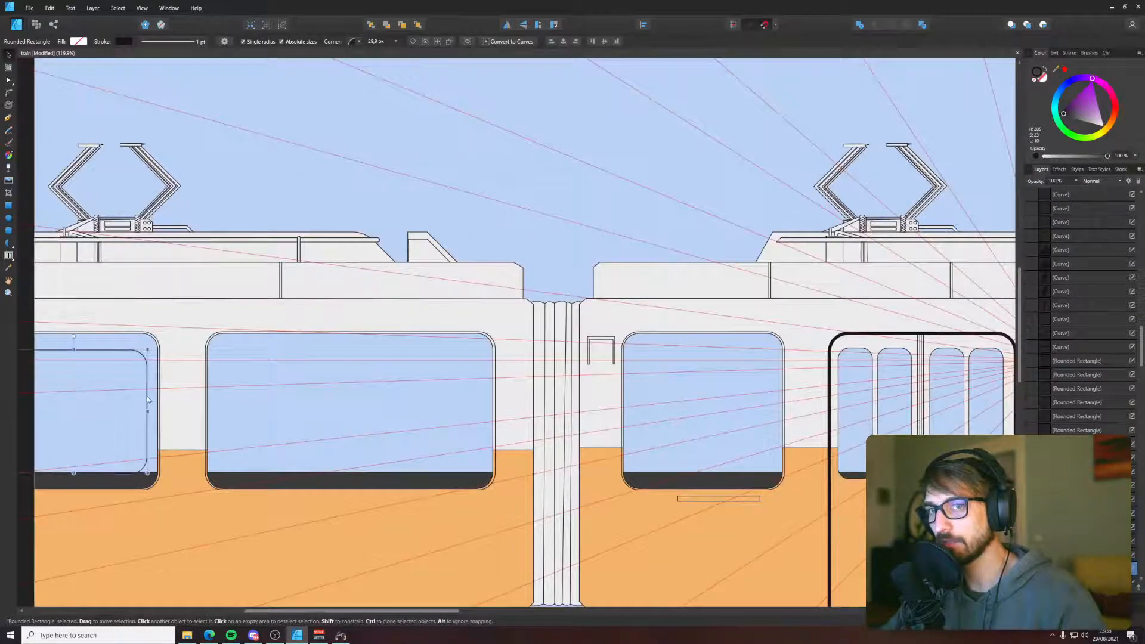
{"action": "left_click_drag", "start_coordinate": [146, 399], "coordinate": [143, 401]}
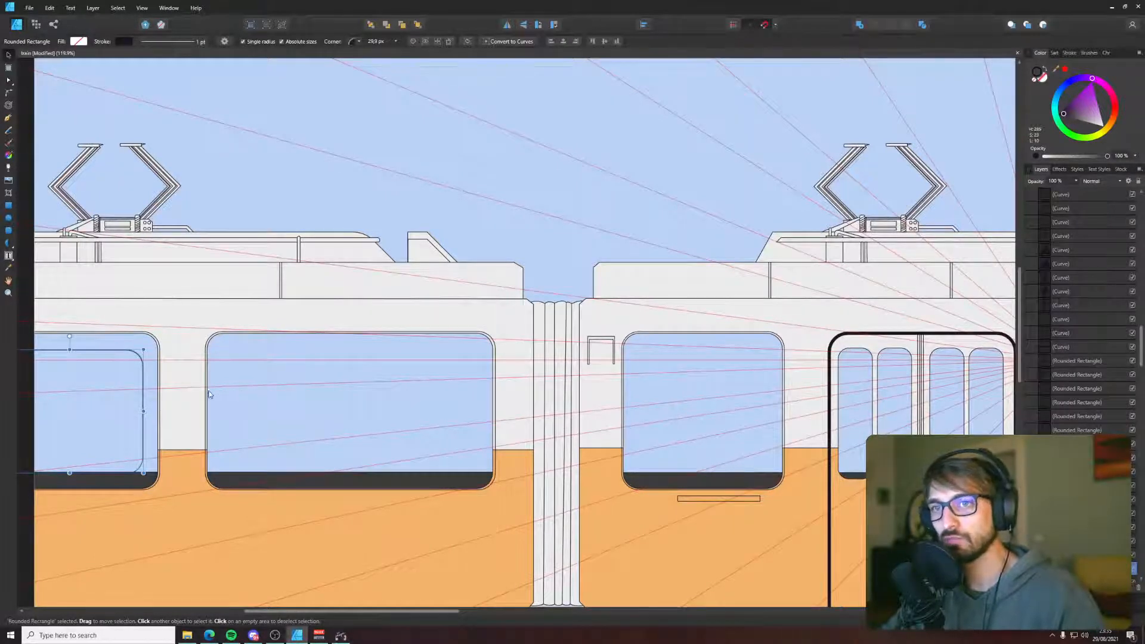
- Duplicate the rearmost outline forward onto the rear car's second window and stretch the copy almost to that window's front edge
{"action": "scroll", "coordinate": [209, 397], "scroll_direction": "down", "scroll_amount": 2}
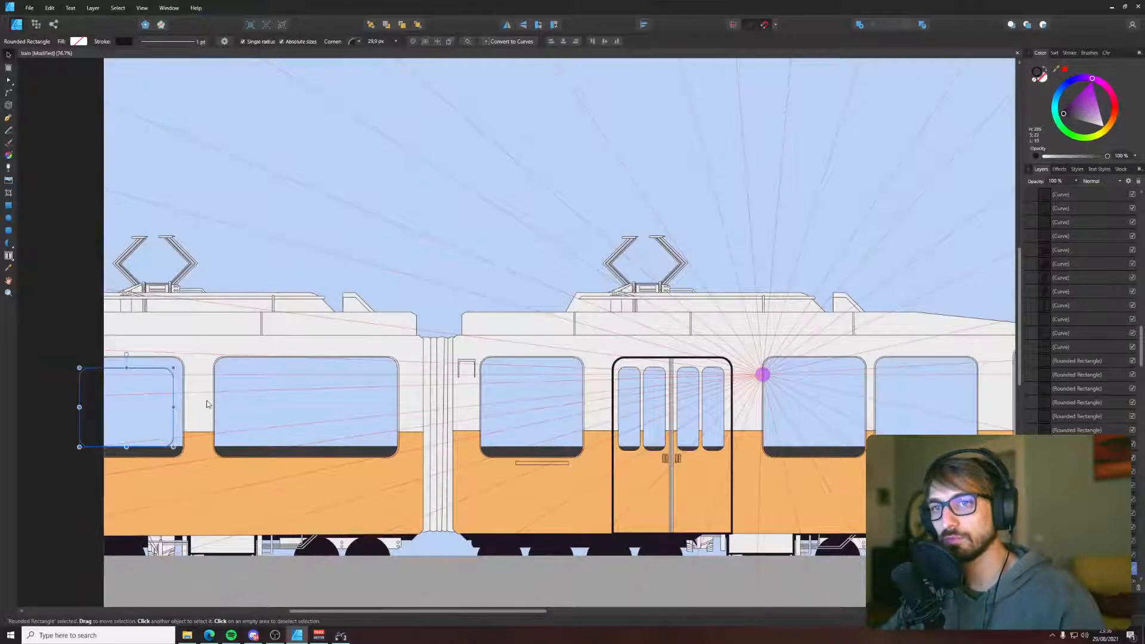
{"action": "left_click_drag", "start_coordinate": [174, 400], "coordinate": [293, 401]}
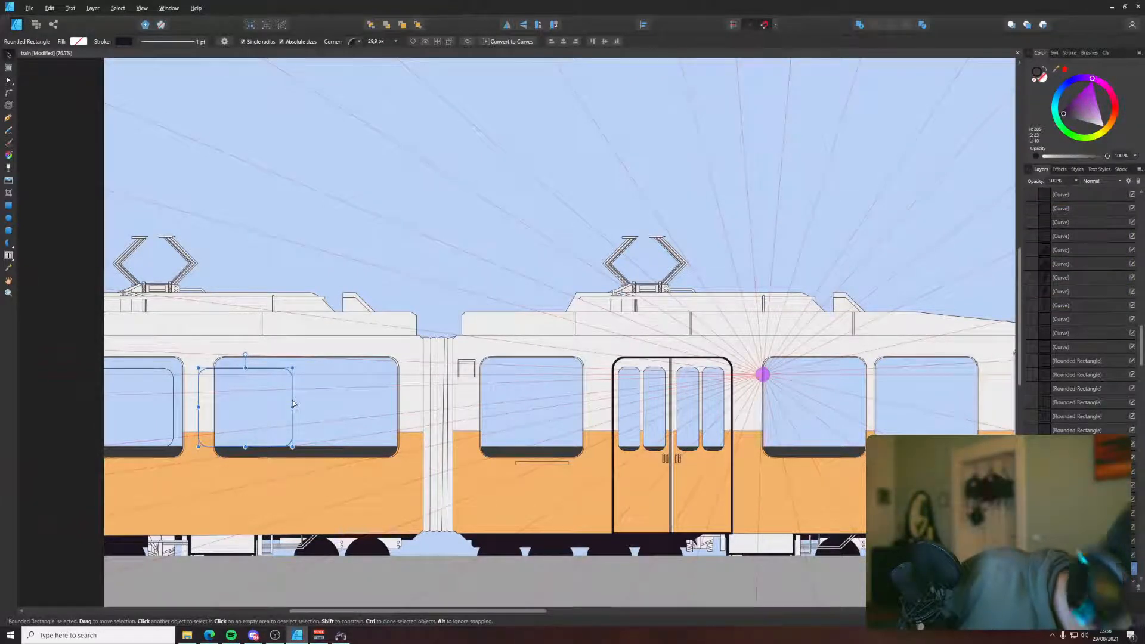
{"action": "left_click_drag", "start_coordinate": [293, 407], "coordinate": [383, 407]}
{"action": "left_click", "coordinate": [417, 292]}
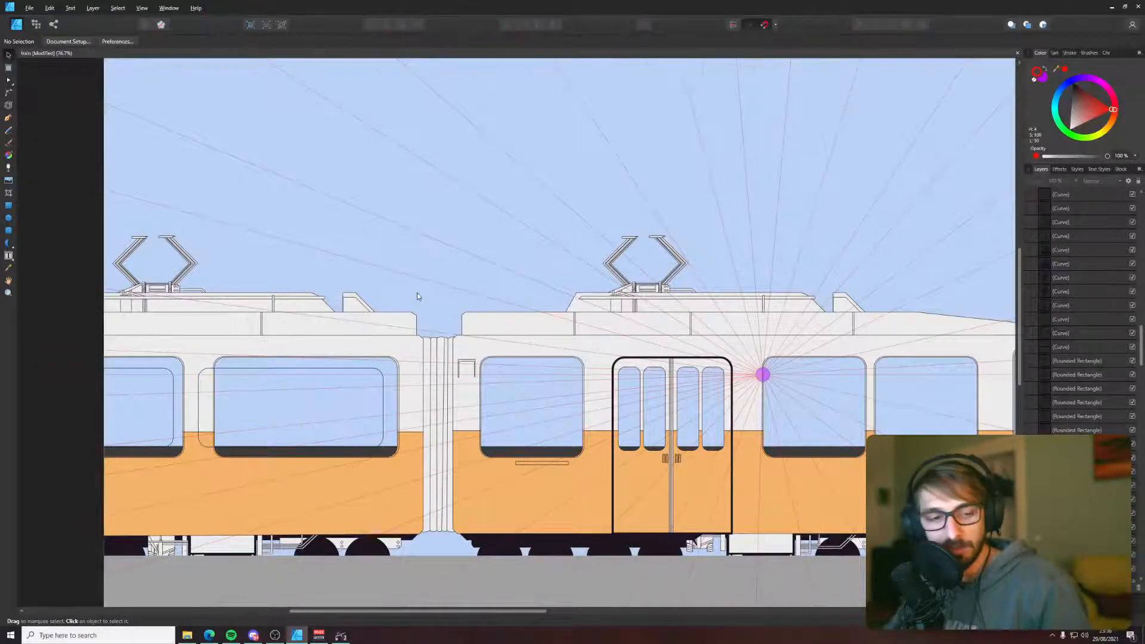
- Select both rear-car window outlines and stretch them together slightly forward, past the second window's front edge
{"action": "left_click_drag", "start_coordinate": [417, 293], "coordinate": [379, 291]}
{"action": "left_click", "coordinate": [139, 377]}
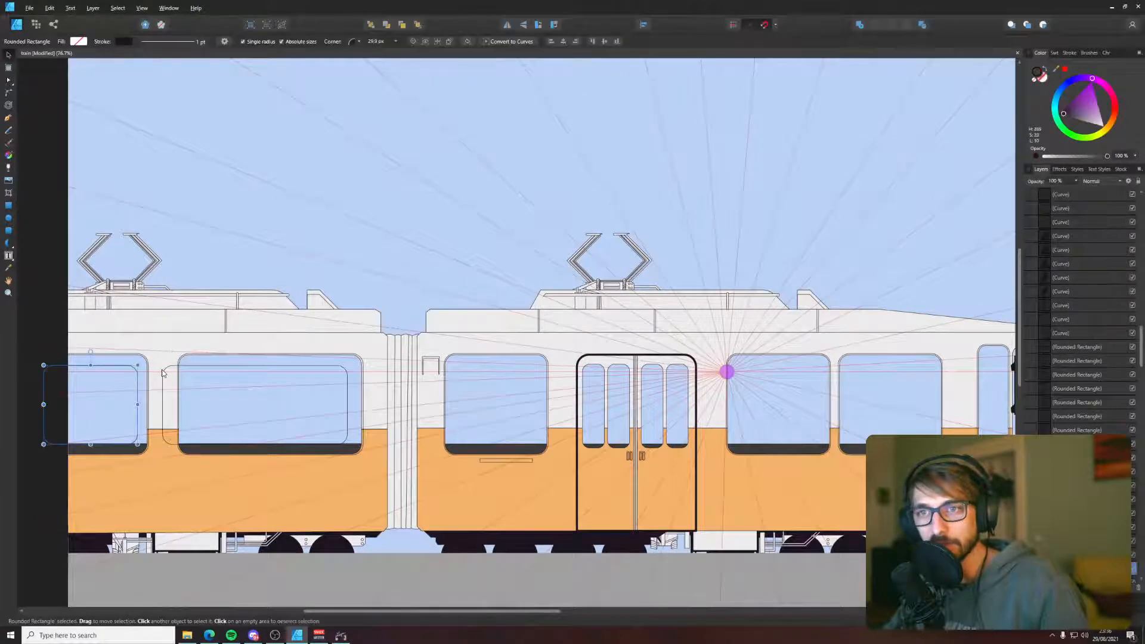
{"action": "left_click", "coordinate": [164, 373], "text": "shift"}
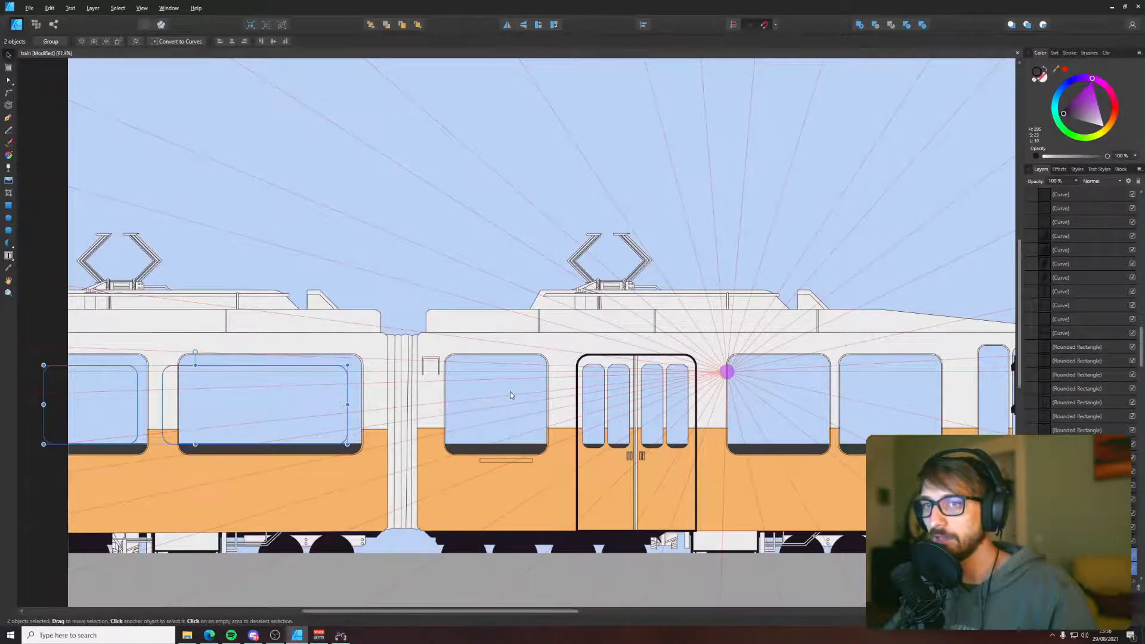
{"action": "scroll", "coordinate": [123, 393], "scroll_direction": "down", "scroll_amount": 3}
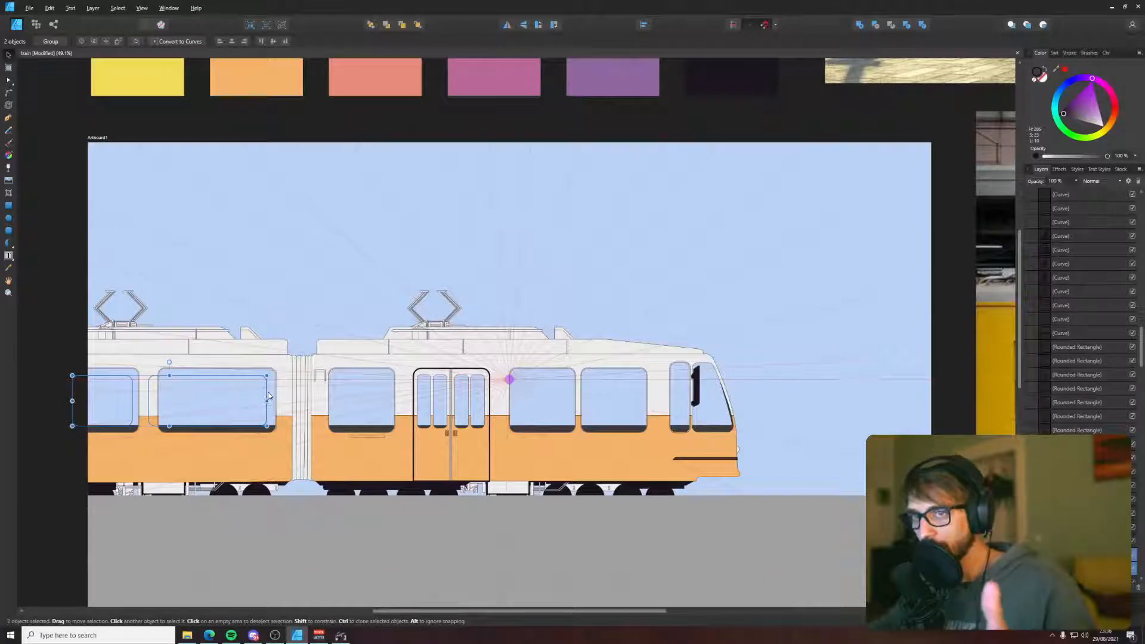
{"action": "left_click_drag", "start_coordinate": [270, 399], "coordinate": [280, 400]}
{"action": "left_click", "coordinate": [75, 340]}
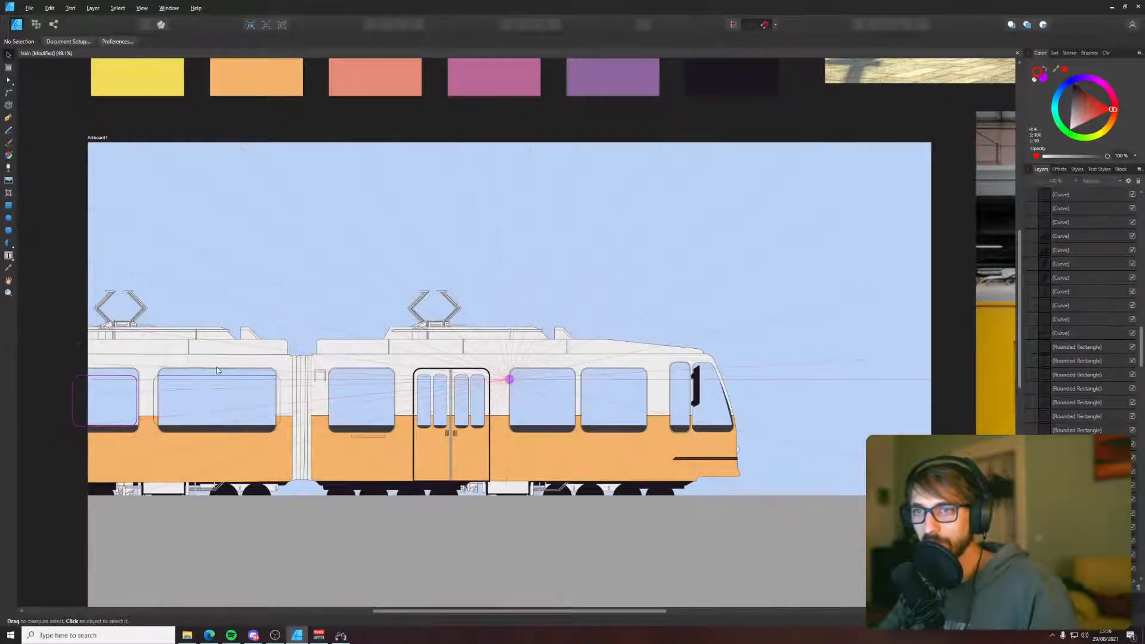
- Place copies of the outline on the front car's first window and across its doors, stretching the door copy into the next window
{"action": "left_click", "coordinate": [244, 381]}
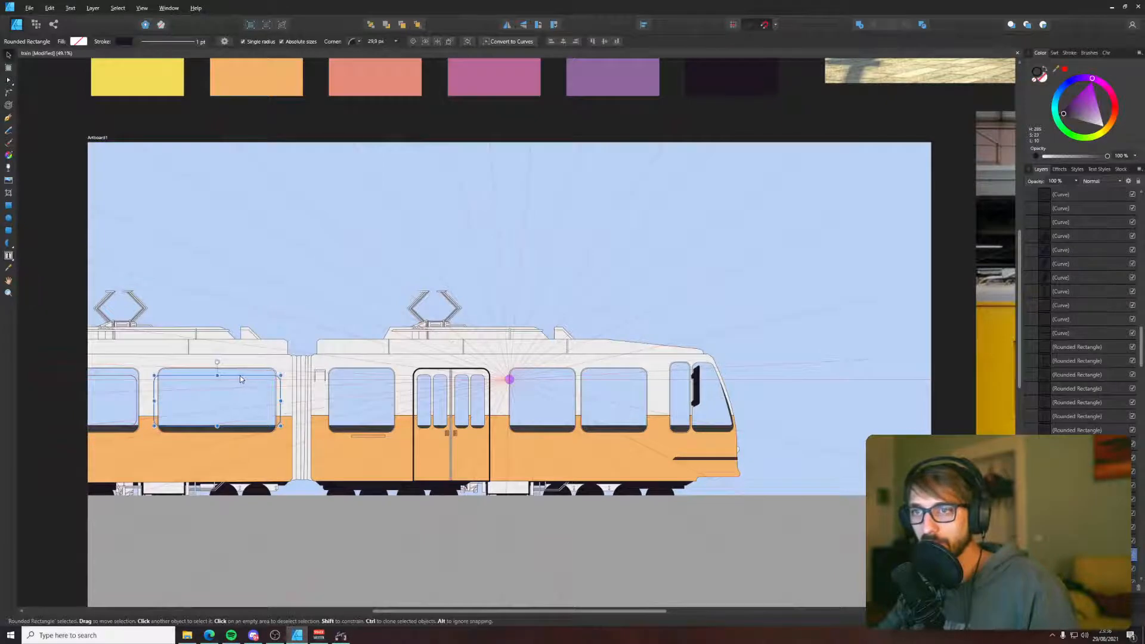
{"action": "left_click_drag", "start_coordinate": [241, 380], "coordinate": [500, 401]}
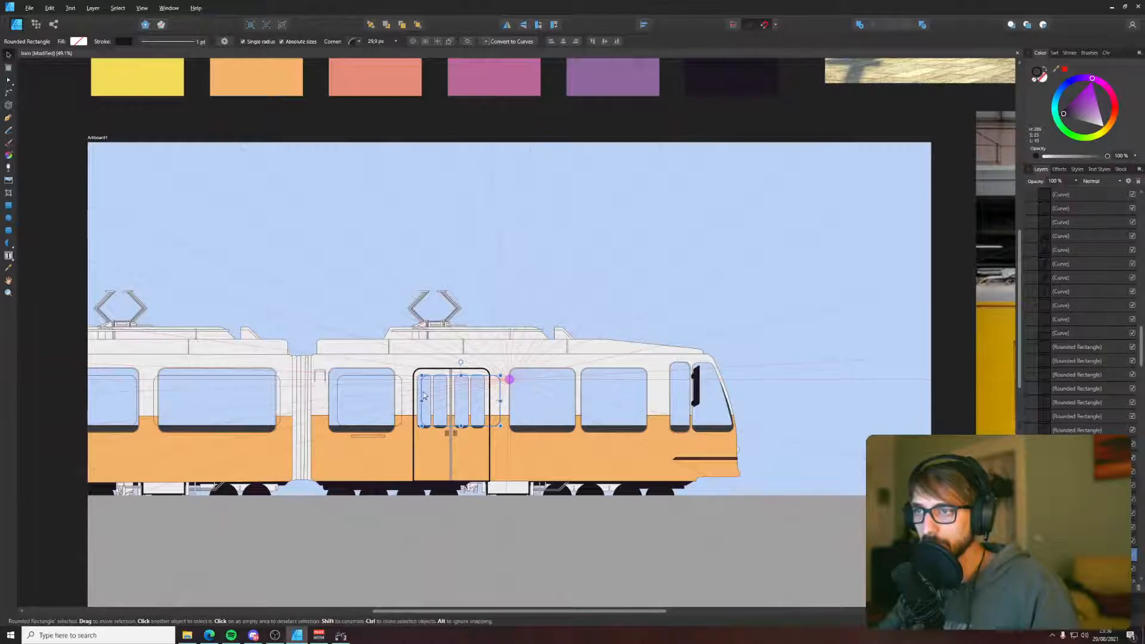
{"action": "left_click_drag", "start_coordinate": [500, 401], "coordinate": [524, 402]}
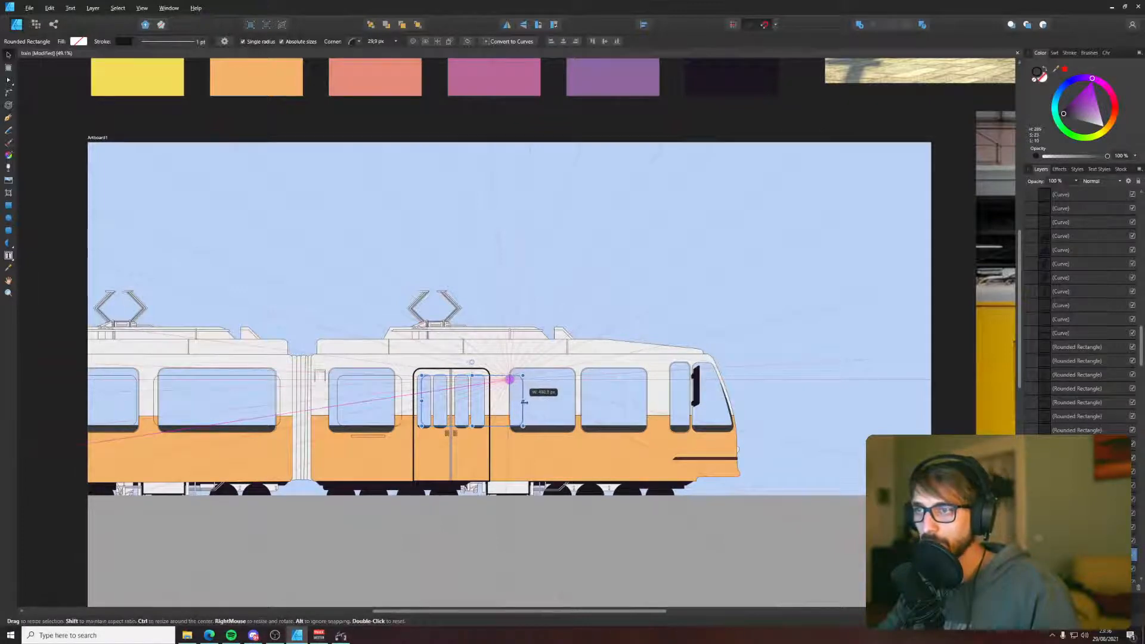
- Duplicate the front car's first window outline forward so the copy overlaps both large windows ahead of the doors
{"action": "left_click", "coordinate": [375, 377]}
{"action": "left_click_drag", "start_coordinate": [376, 378], "coordinate": [598, 400]}
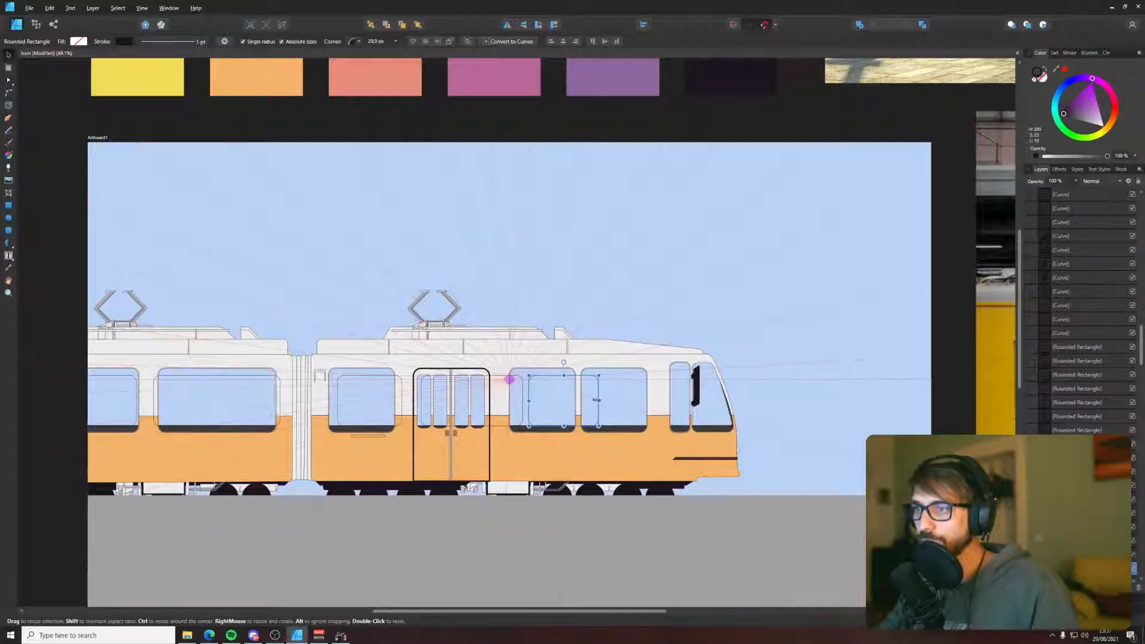
{"action": "left_click", "coordinate": [671, 391]}
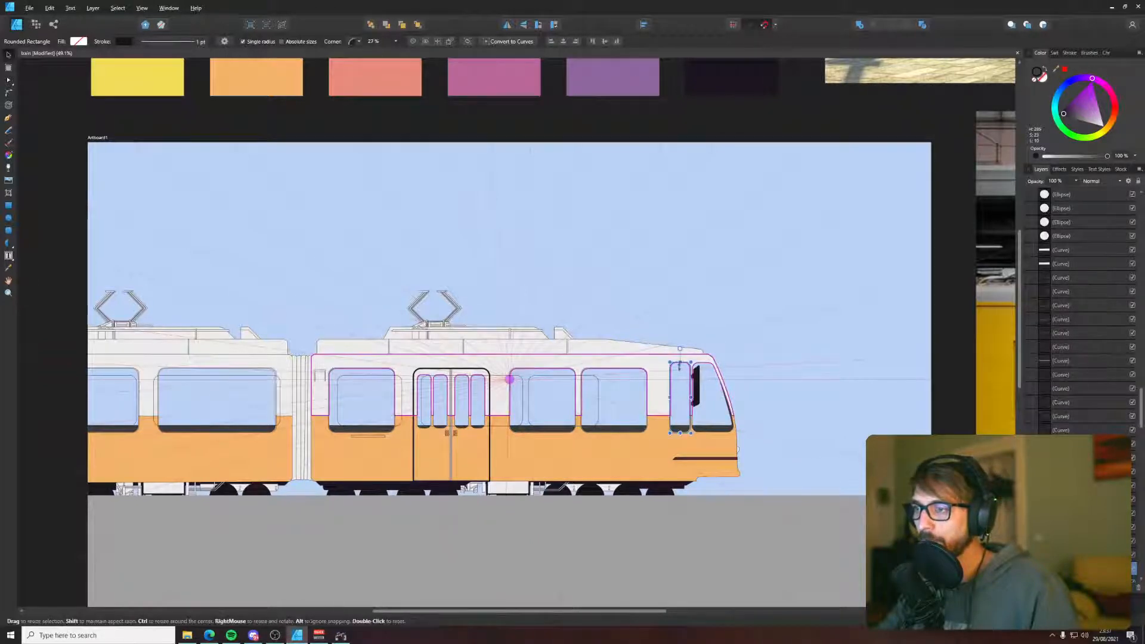
{"action": "left_click", "coordinate": [750, 461]}
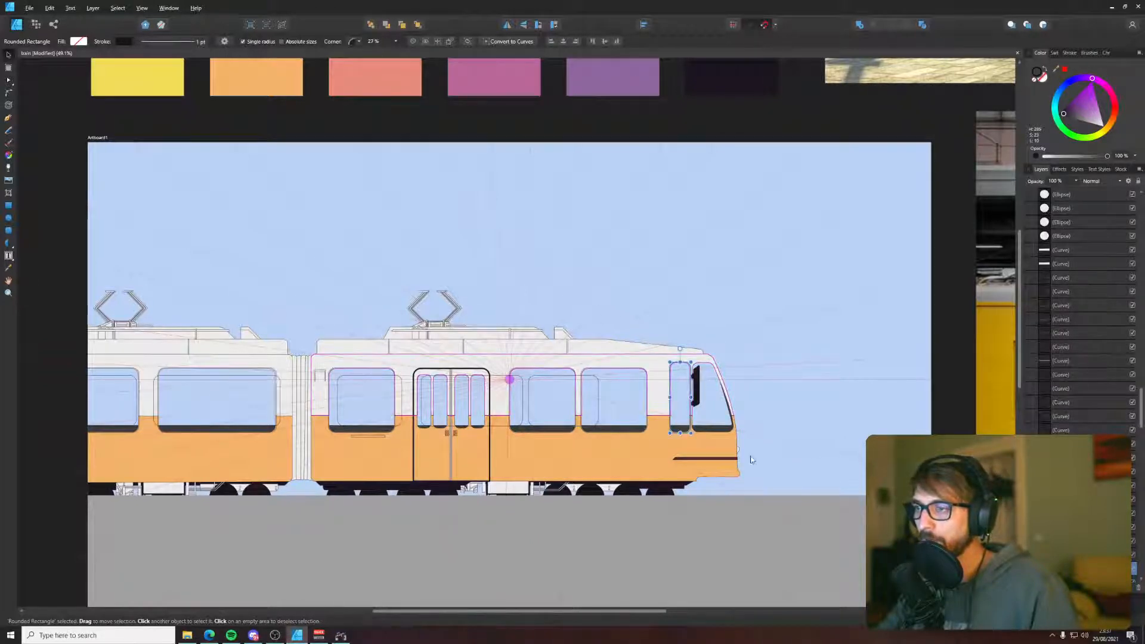
{"action": "left_click", "coordinate": [536, 388]}
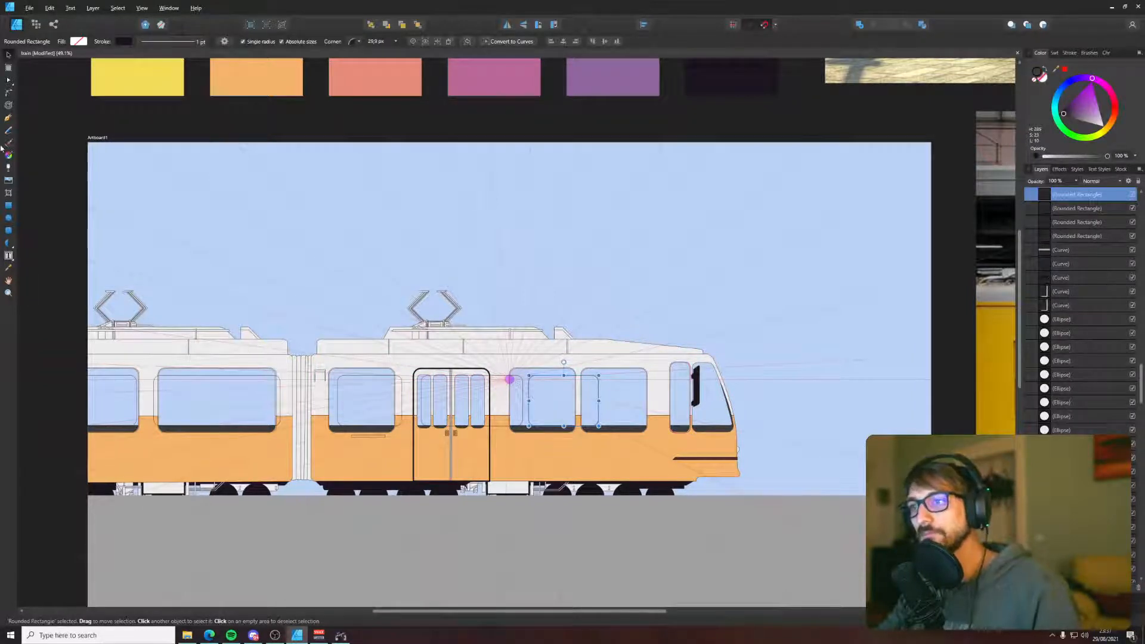
- Draw a rectangle over the front car's windows, send it behind the body, and resize it to stop short of the cab's side window
{"action": "left_click", "coordinate": [8, 206]}
{"action": "left_click_drag", "start_coordinate": [322, 348], "coordinate": [676, 452]}
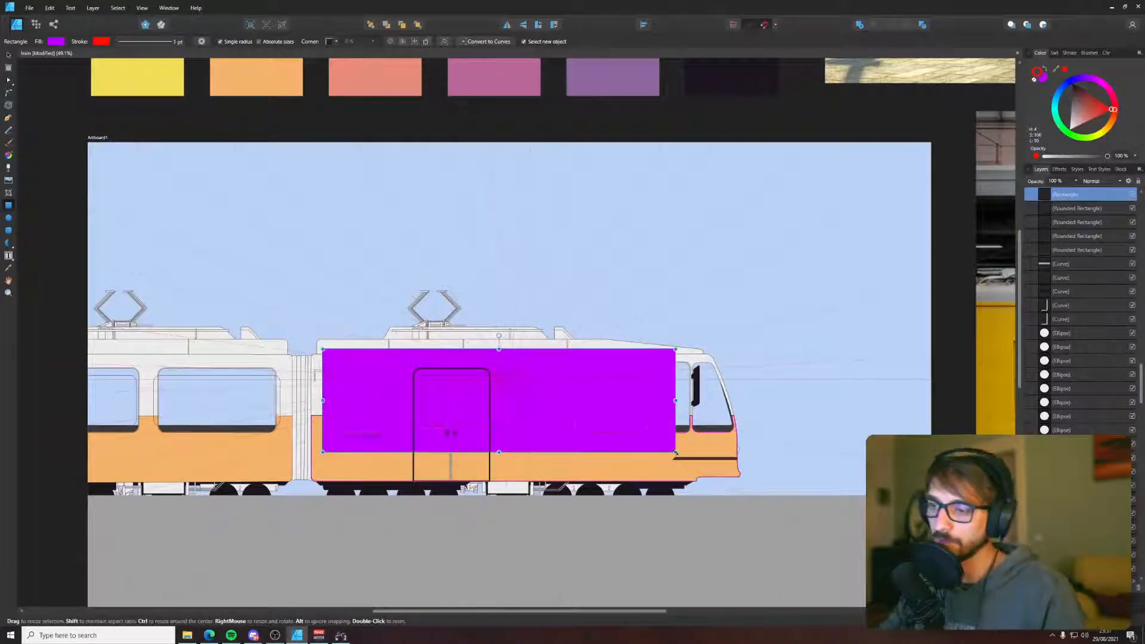
{"action": "key", "text": "ctrl+z"}
{"action": "scroll", "coordinate": [605, 417], "scroll_direction": "up", "scroll_amount": 3}
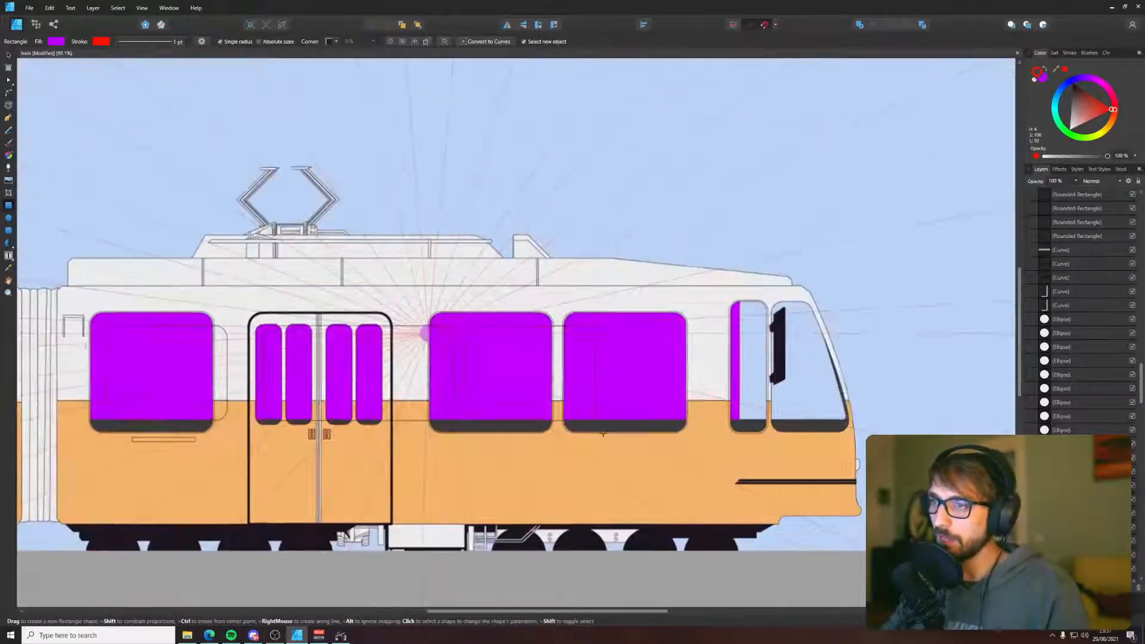
{"action": "key", "text": "v"}
{"action": "key", "text": "ctrl+z"}
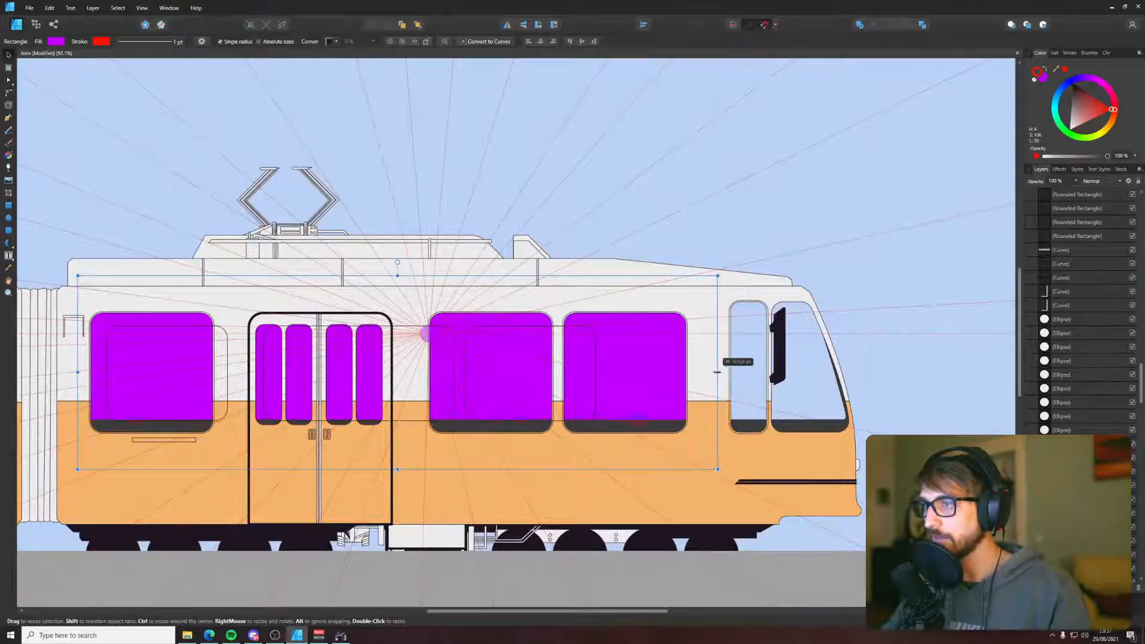
- Subtract the front car's three window outlines from the purple rectangle and send the resulting shape behind the car body
{"action": "left_click", "coordinate": [595, 365], "text": "shift"}
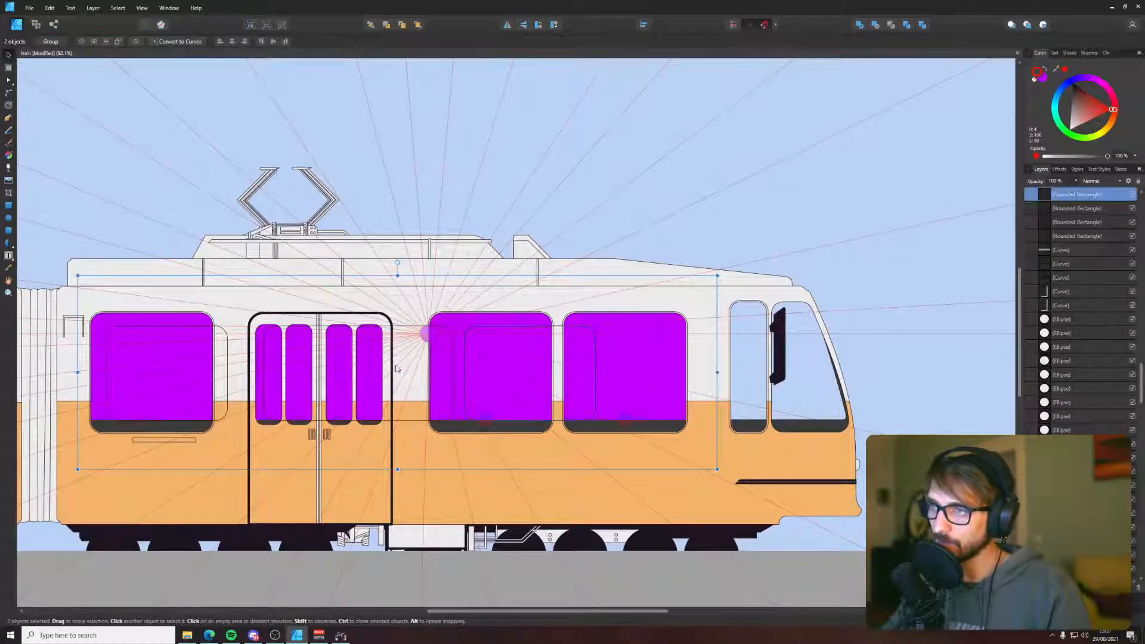
{"action": "left_click", "coordinate": [453, 358], "text": "shift"}
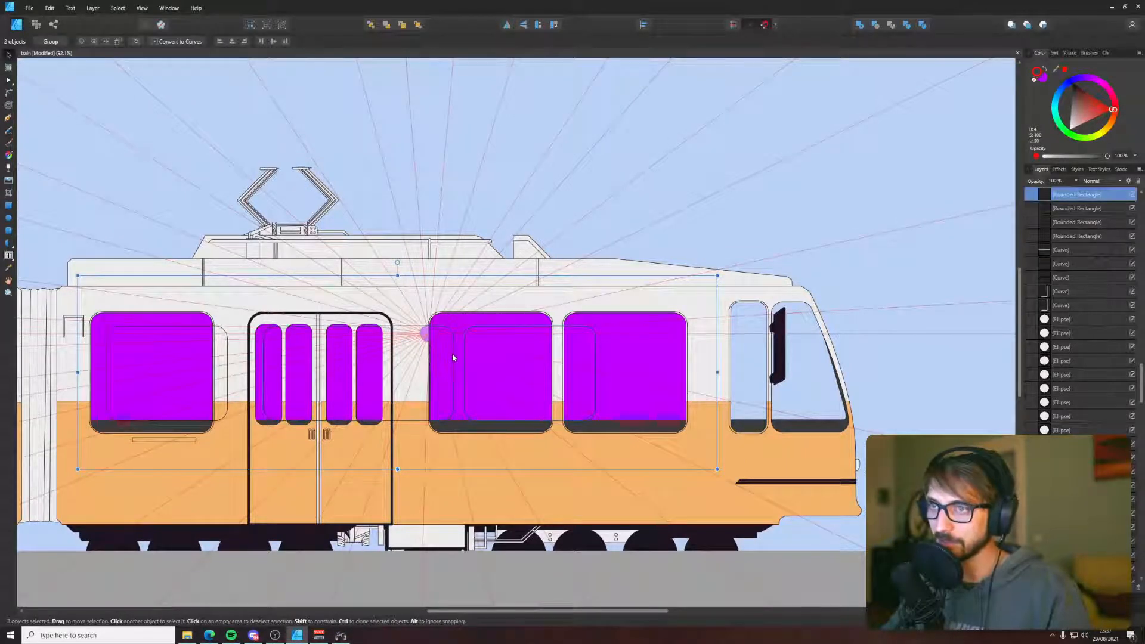
{"action": "left_click", "coordinate": [108, 350], "text": "shift"}
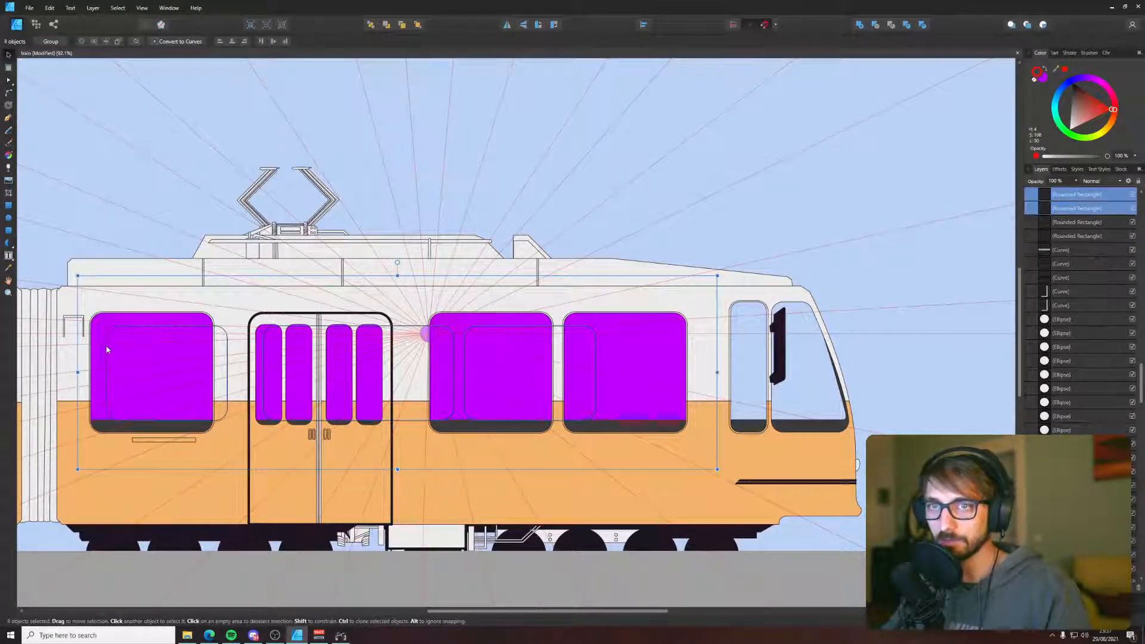
{"action": "left_click", "coordinate": [881, 27]}
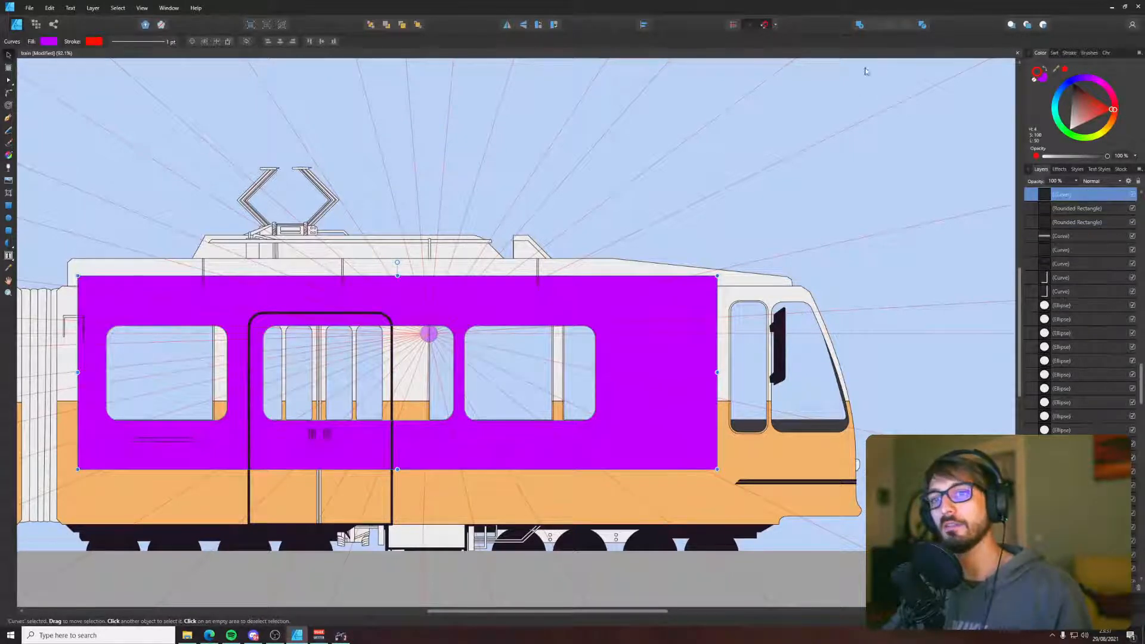
{"action": "key", "text": "ctrl+shift+bracketleft"}
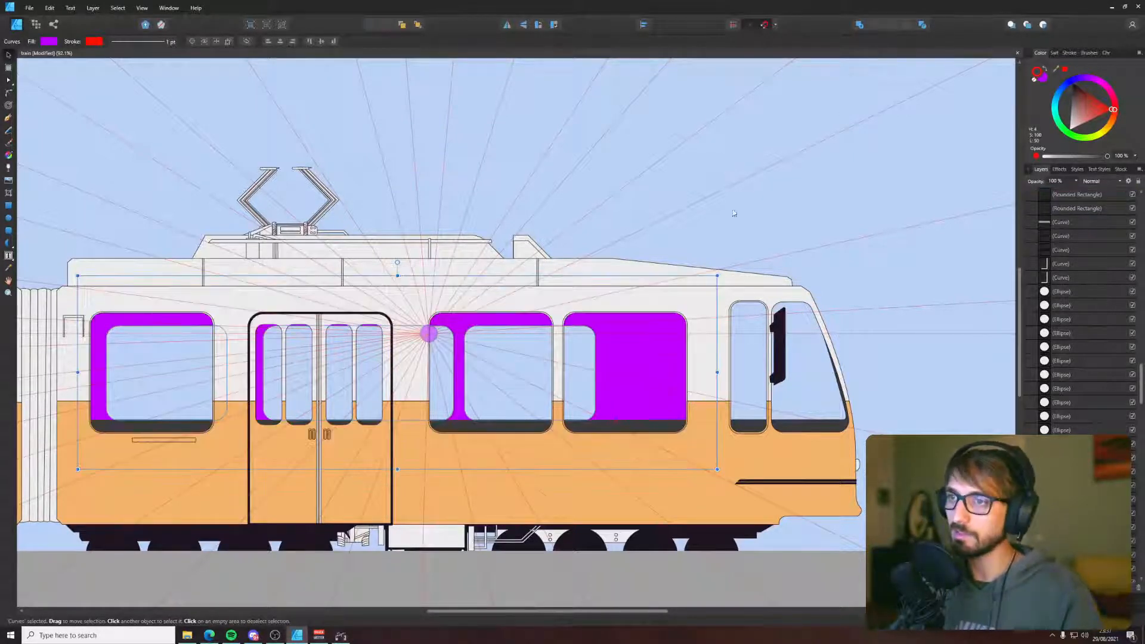
- Fill the cut-out shape with the dark grey sampled from the band along the windows' lower edge
{"action": "key", "text": "i"}
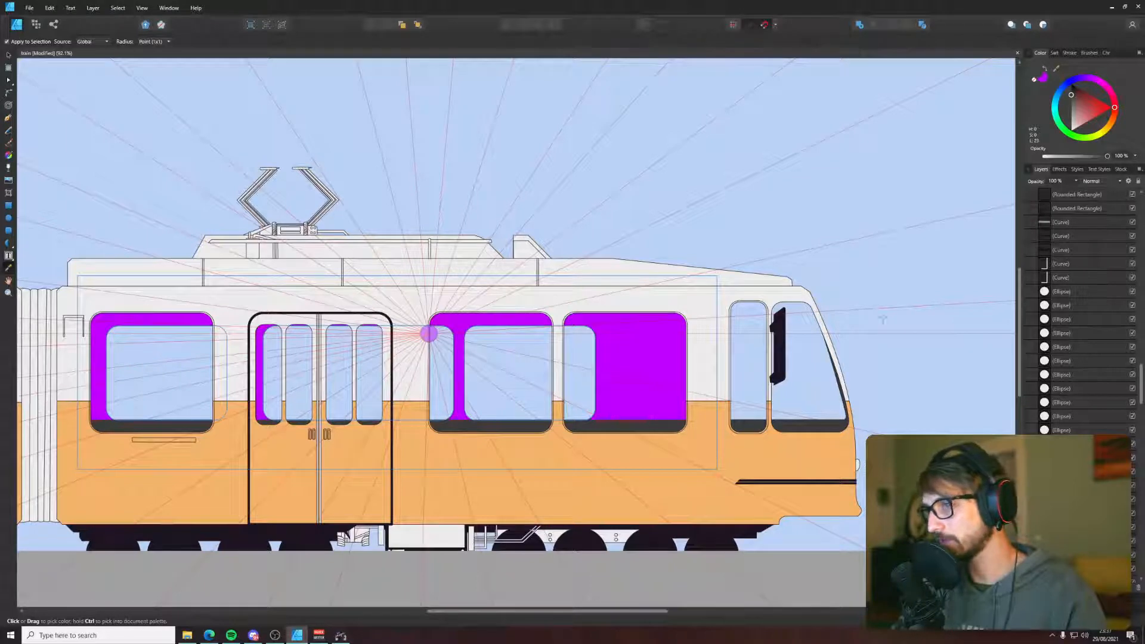
{"action": "left_click", "coordinate": [1043, 77]}
{"action": "left_click", "coordinate": [656, 426]}
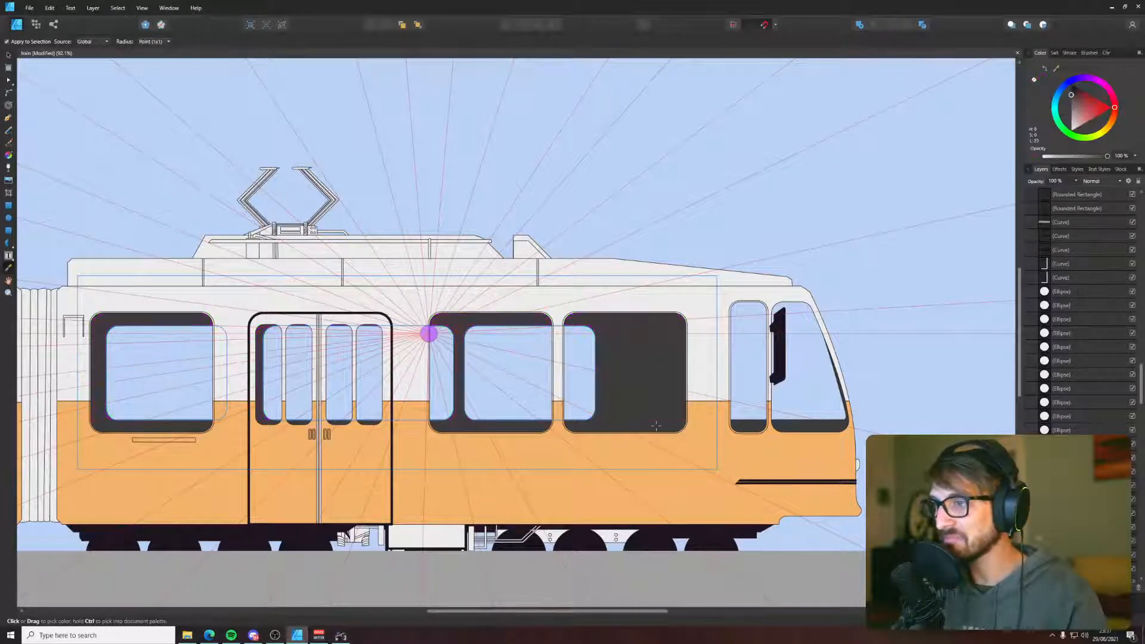
{"action": "key", "text": "v"}
- Draw a dark grey rectangle covering both rear-car windows and send it behind the car body
{"action": "scroll", "coordinate": [662, 409], "scroll_direction": "down", "scroll_amount": 5}
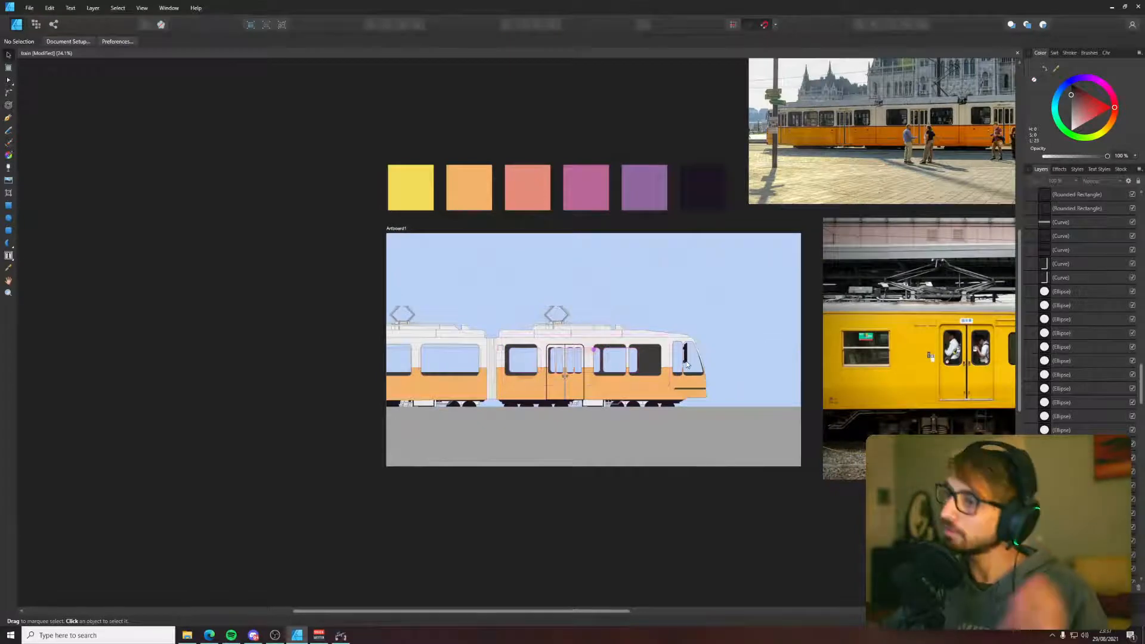
{"action": "scroll", "coordinate": [686, 365], "scroll_direction": "up", "scroll_amount": 3}
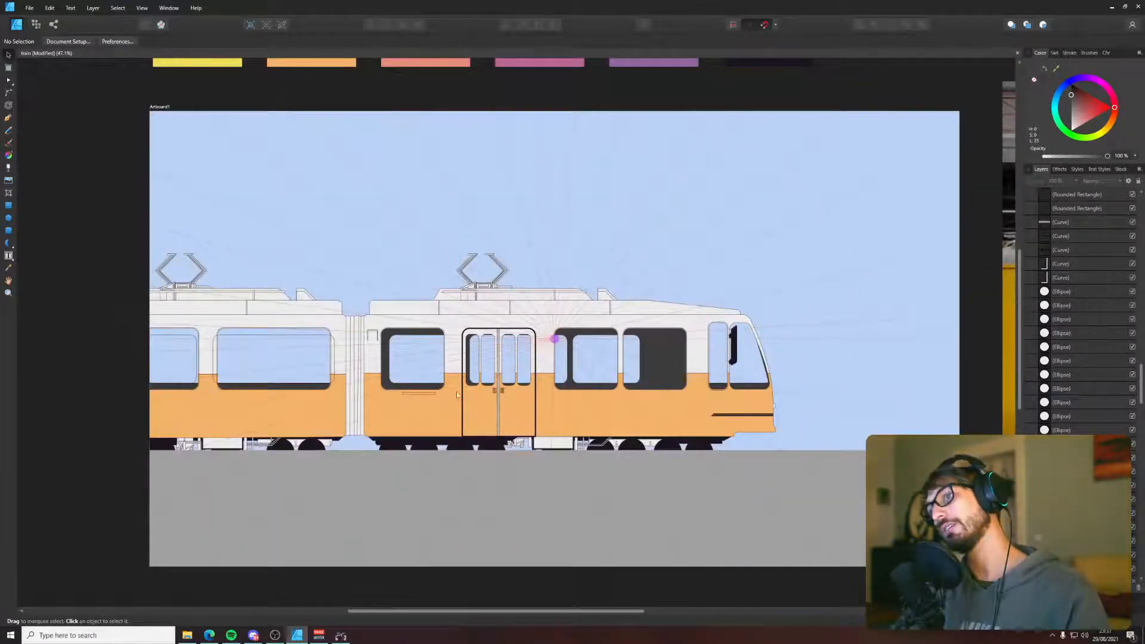
{"action": "scroll", "coordinate": [377, 395], "scroll_direction": "up", "scroll_amount": 2}
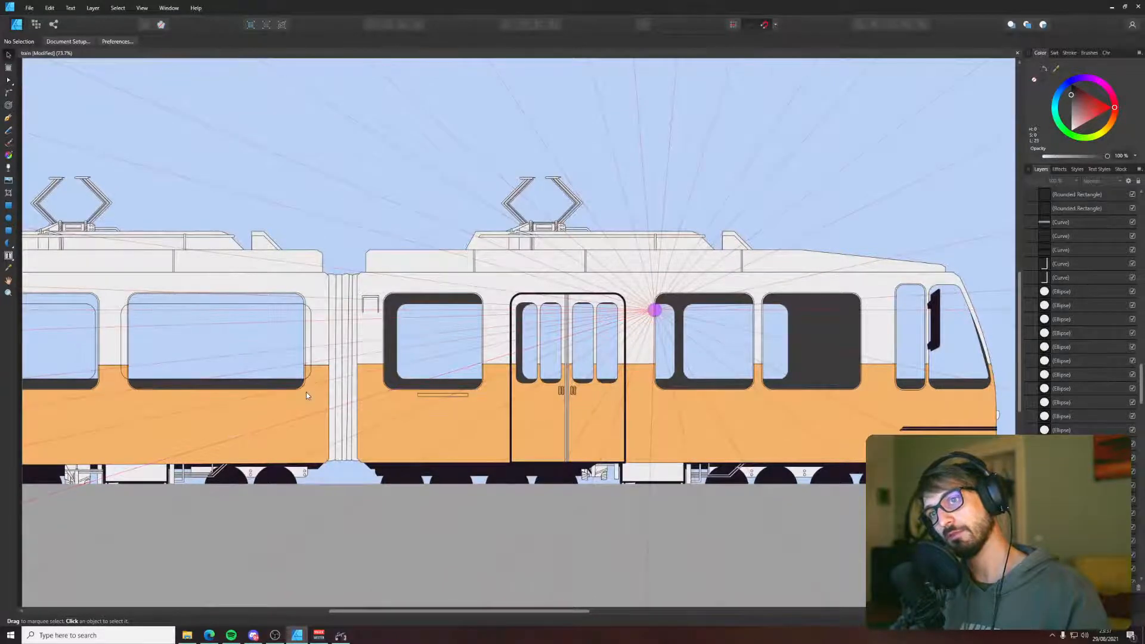
{"action": "scroll", "coordinate": [306, 395], "scroll_direction": "left", "scroll_amount": 5}
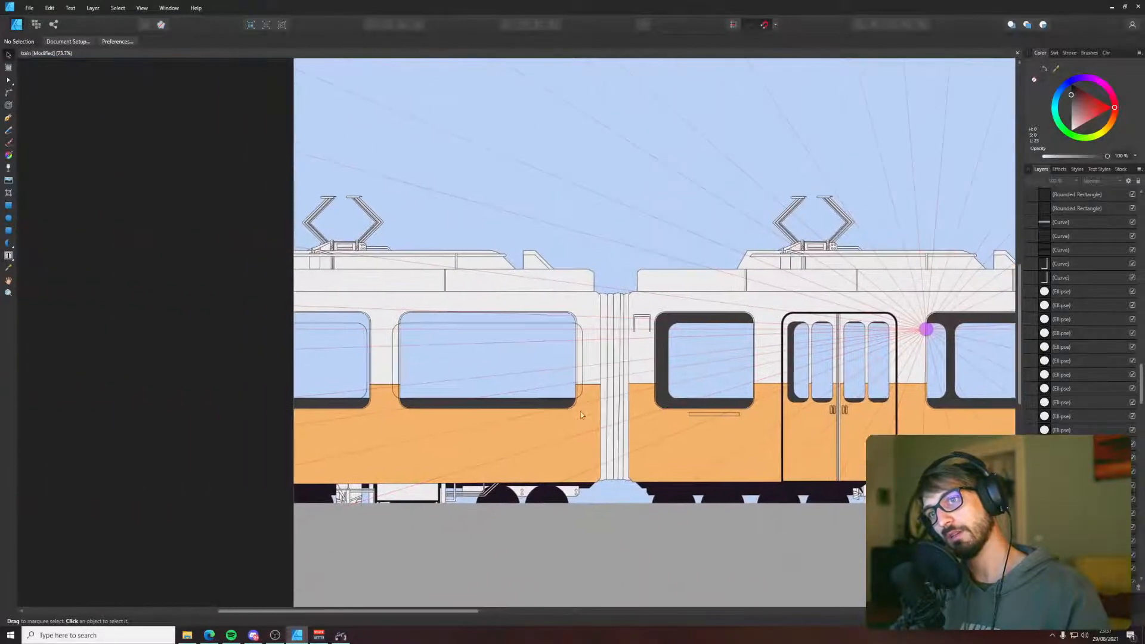
{"action": "left_click", "coordinate": [9, 205]}
{"action": "left_click_drag", "start_coordinate": [510, 318], "coordinate": [393, 328]}
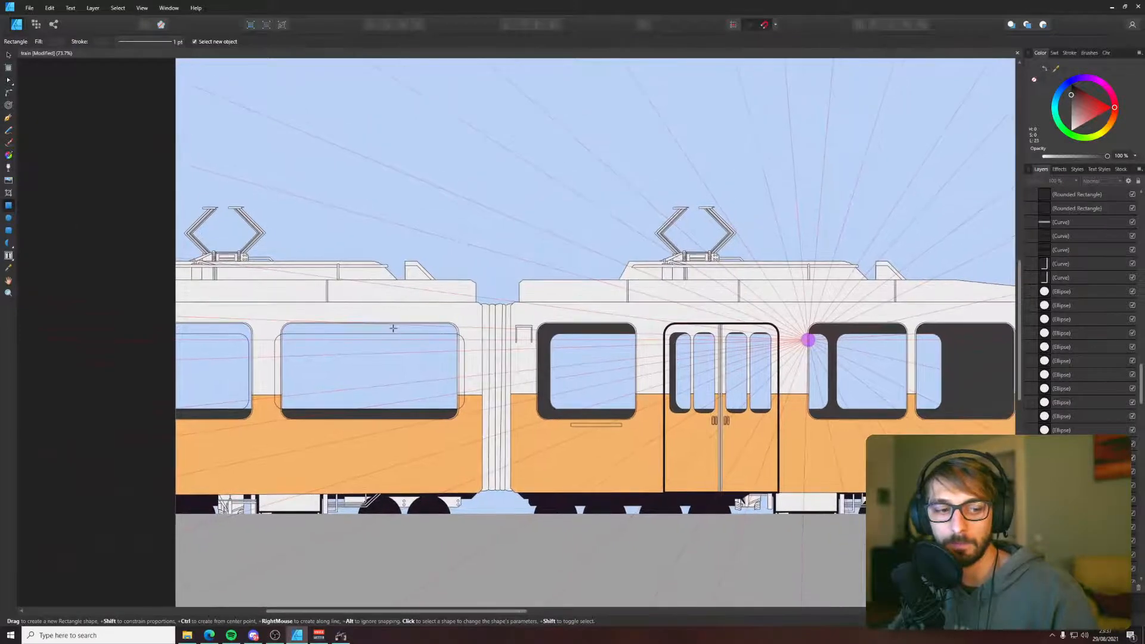
{"action": "left_click_drag", "start_coordinate": [120, 305], "coordinate": [486, 439]}
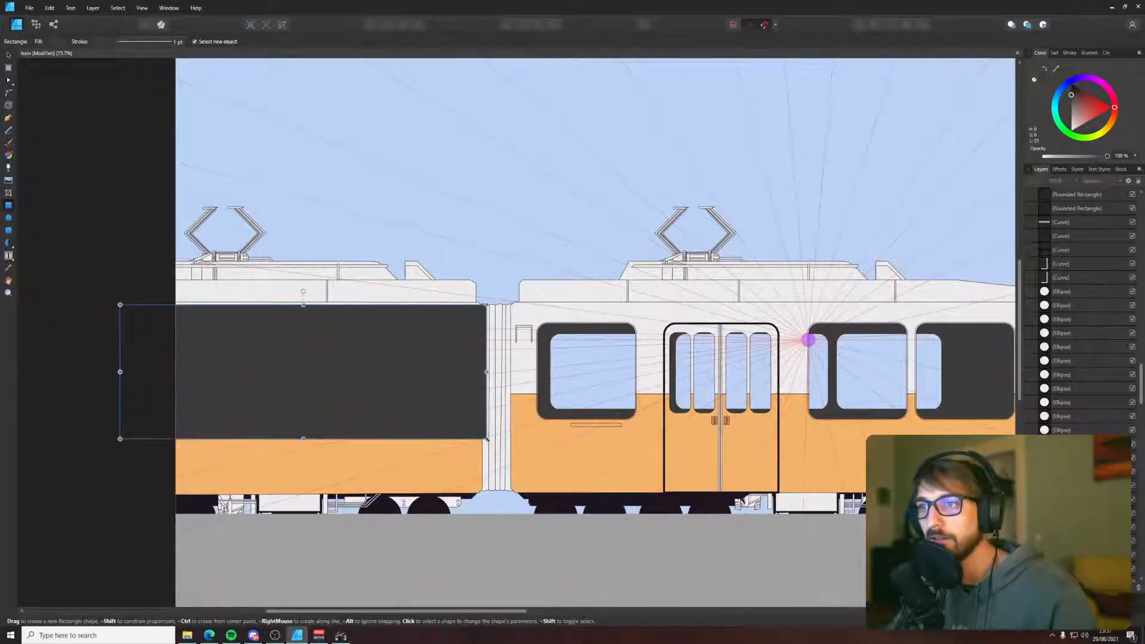
{"action": "key", "text": "ctrl+["}
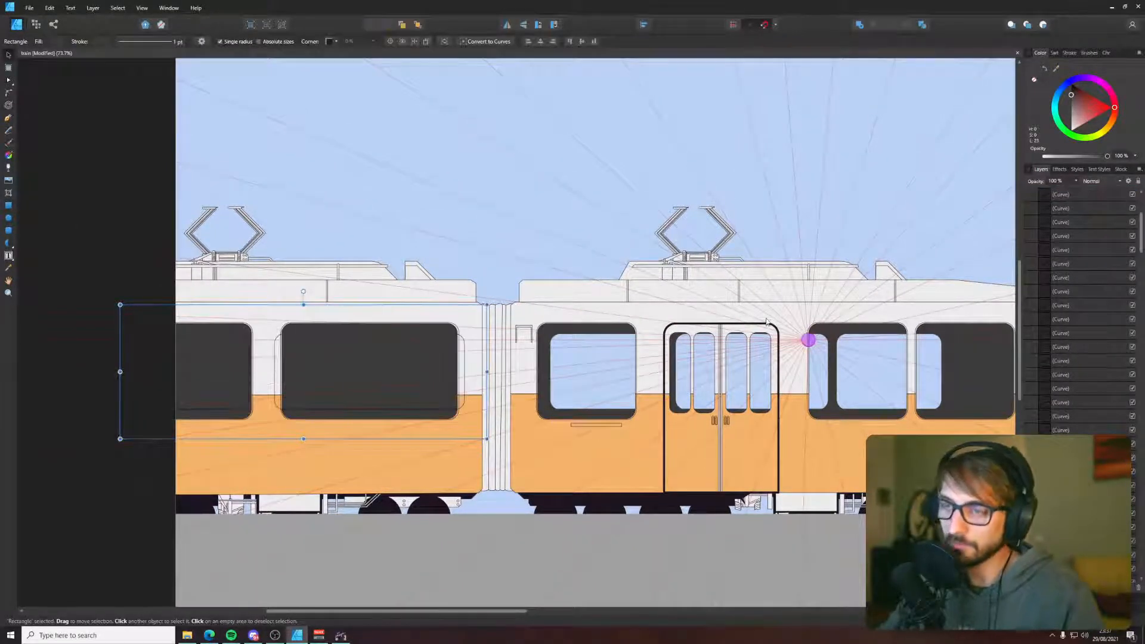
- Subtract the rear car's two offset window outlines from the dark grey rectangle and send the resulting shape behind the car body
{"action": "left_click", "coordinate": [429, 335]}
{"action": "left_click", "coordinate": [220, 337], "text": "shift"}
{"action": "left_click", "coordinate": [227, 353], "text": "shift"}
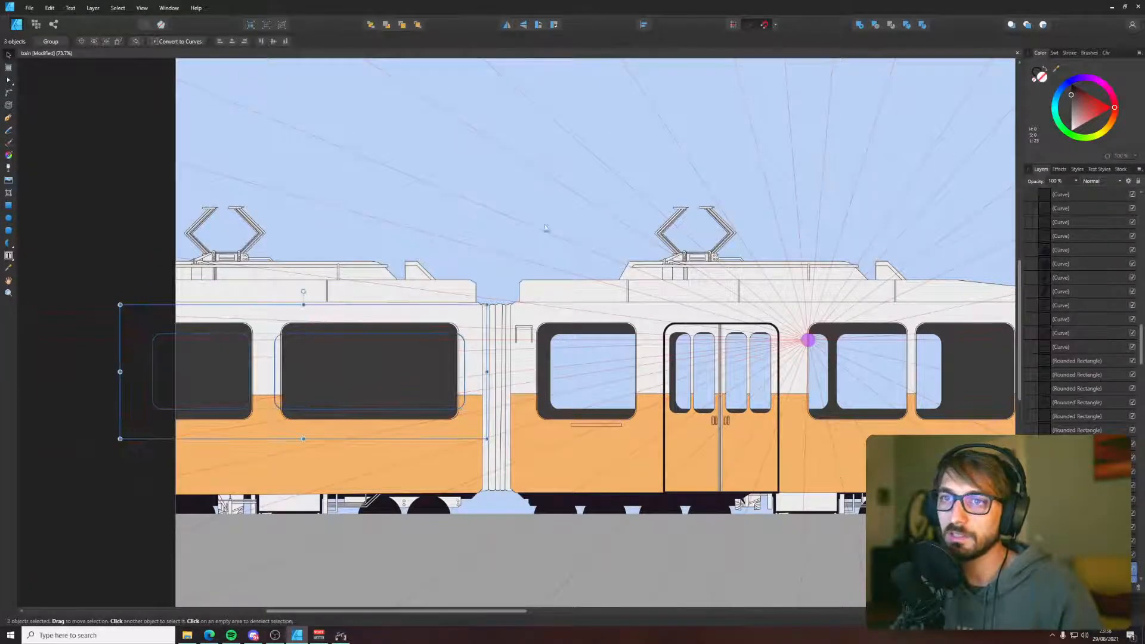
{"action": "left_click", "coordinate": [875, 25]}
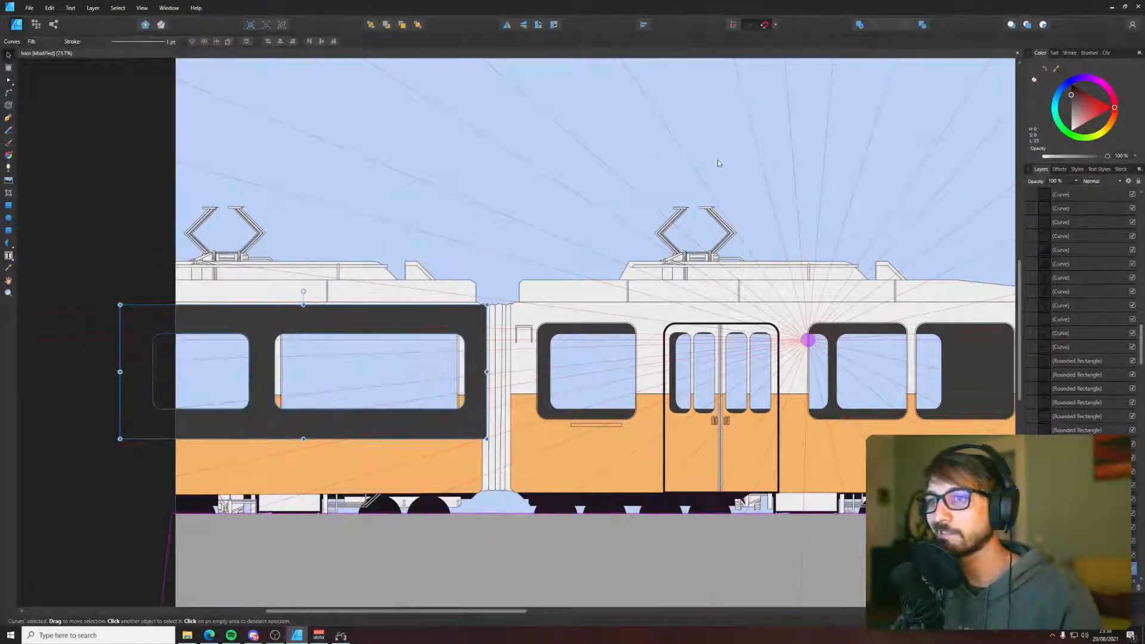
{"action": "key", "text": "ctrl+shift+["}
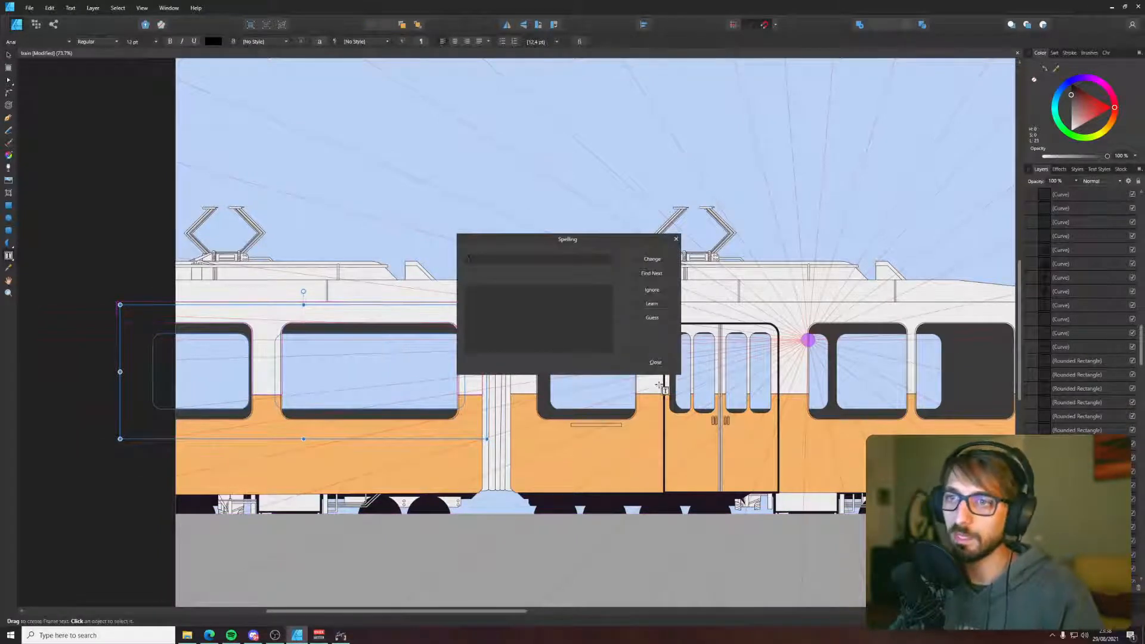
{"action": "left_click", "coordinate": [656, 362]}
{"action": "left_click", "coordinate": [127, 285]}
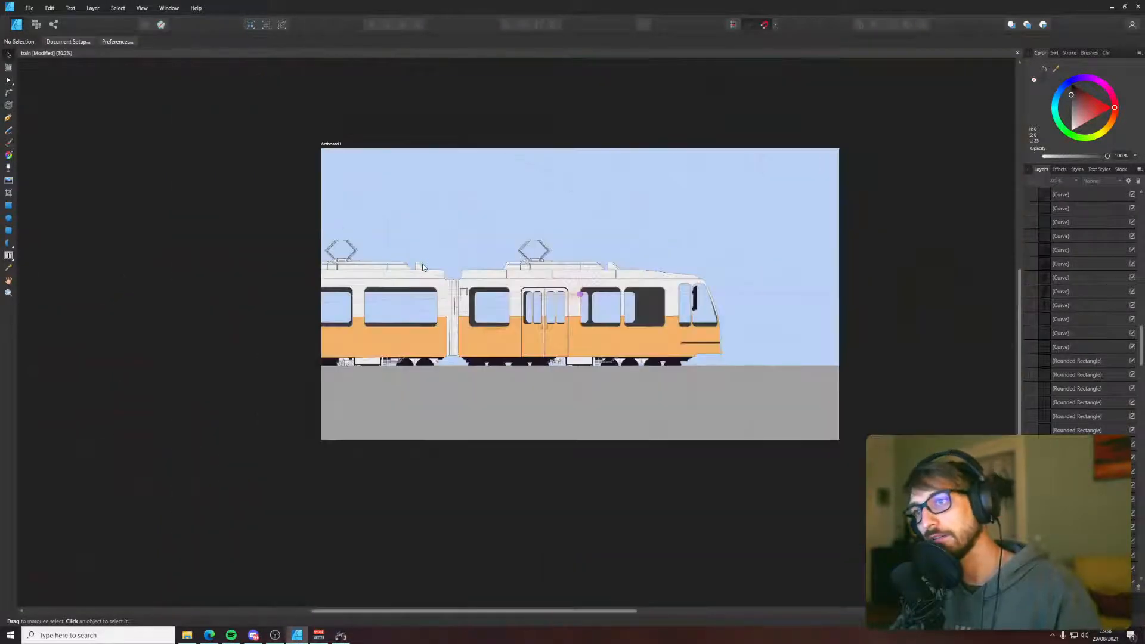
{"action": "scroll", "coordinate": [210, 248], "scroll_direction": "down", "scroll_amount": 5}
{"action": "left_click_drag", "start_coordinate": [656, 207], "coordinate": [571, 210]}
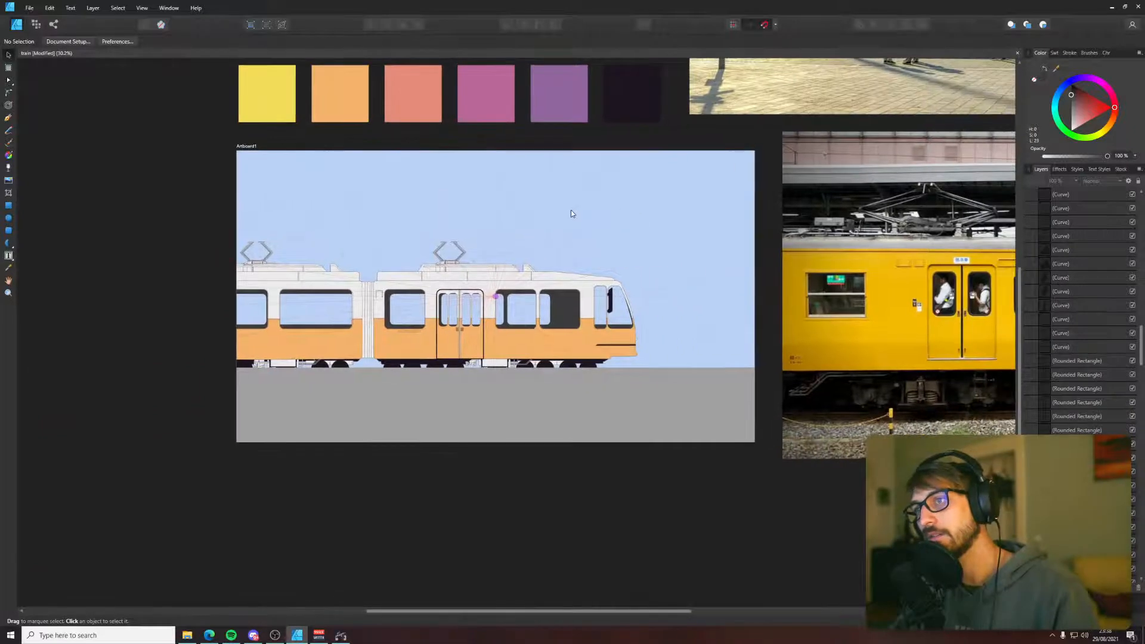
{"action": "left_click_drag", "start_coordinate": [676, 212], "coordinate": [586, 259]}
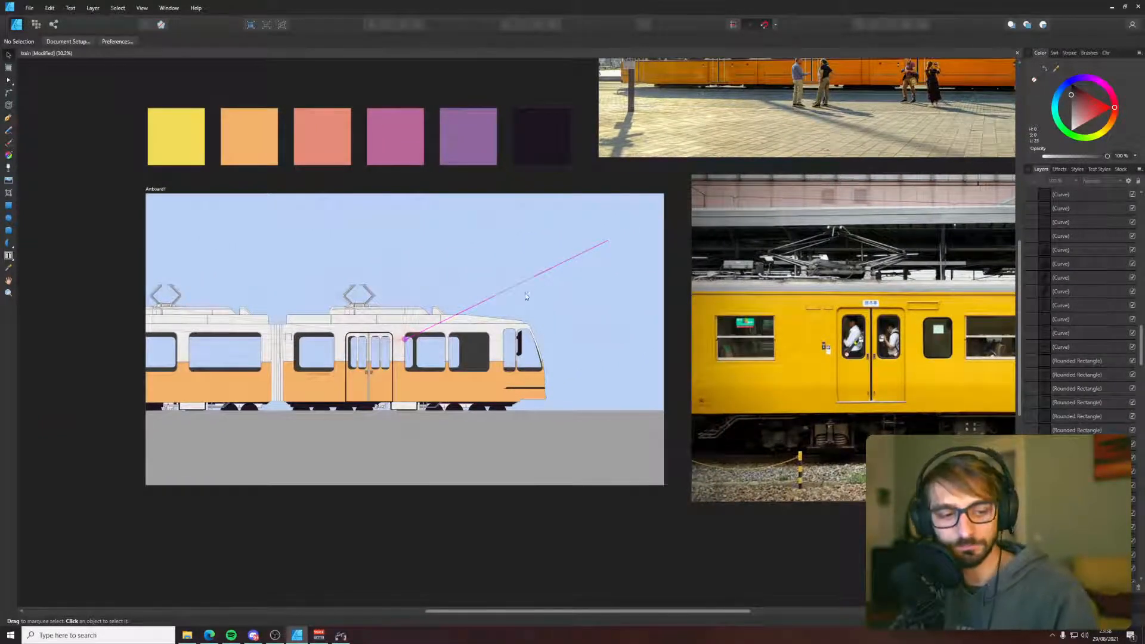
{"action": "scroll", "coordinate": [451, 344], "scroll_direction": "up", "scroll_amount": 2}
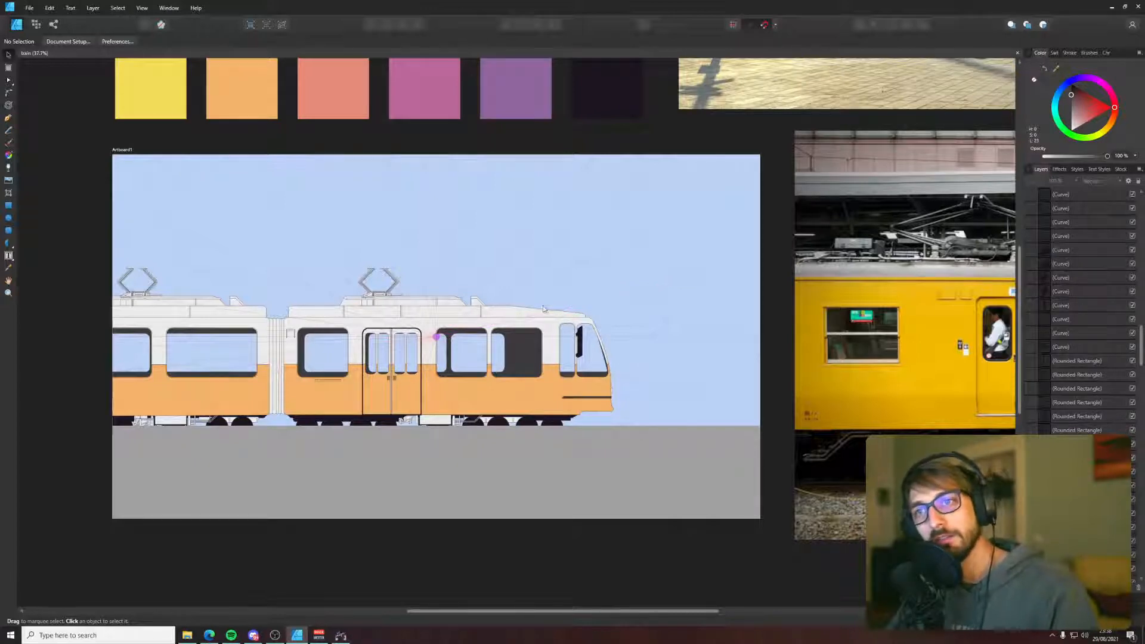
{"action": "scroll", "coordinate": [440, 364], "scroll_direction": "up", "scroll_amount": 10}
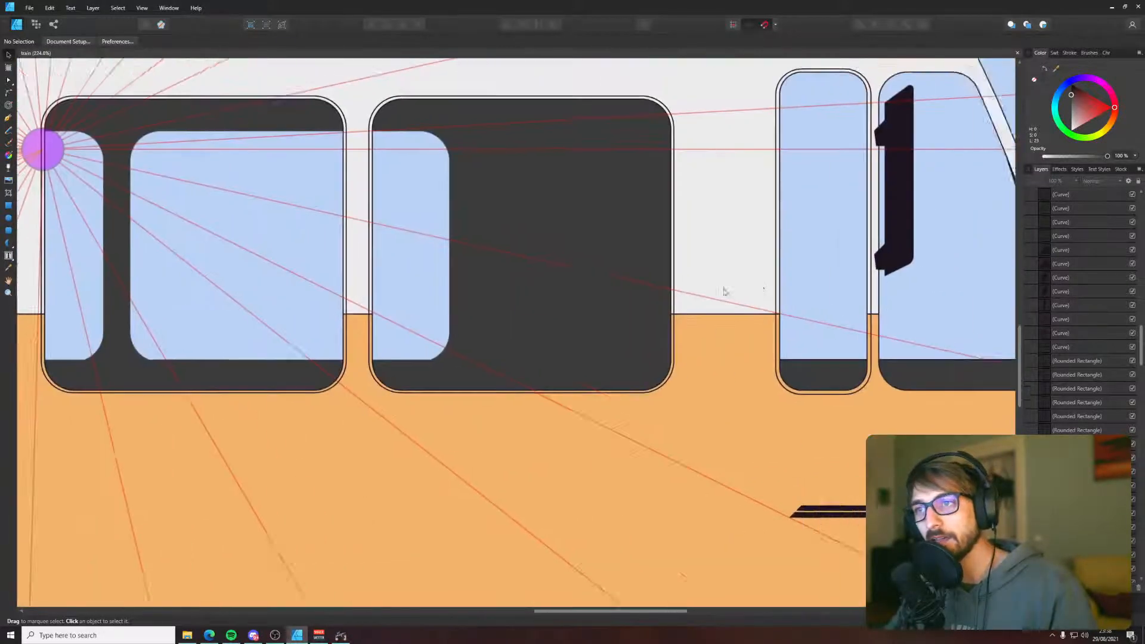
{"action": "scroll", "coordinate": [480, 469], "scroll_direction": "down", "scroll_amount": 5}
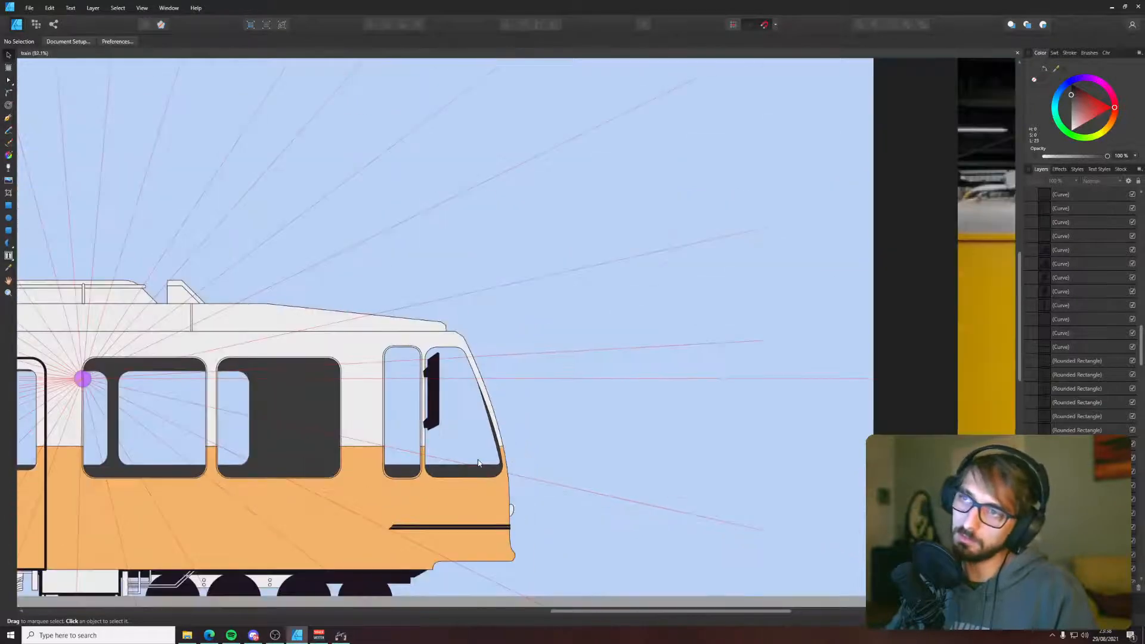
{"action": "key", "text": "p"}
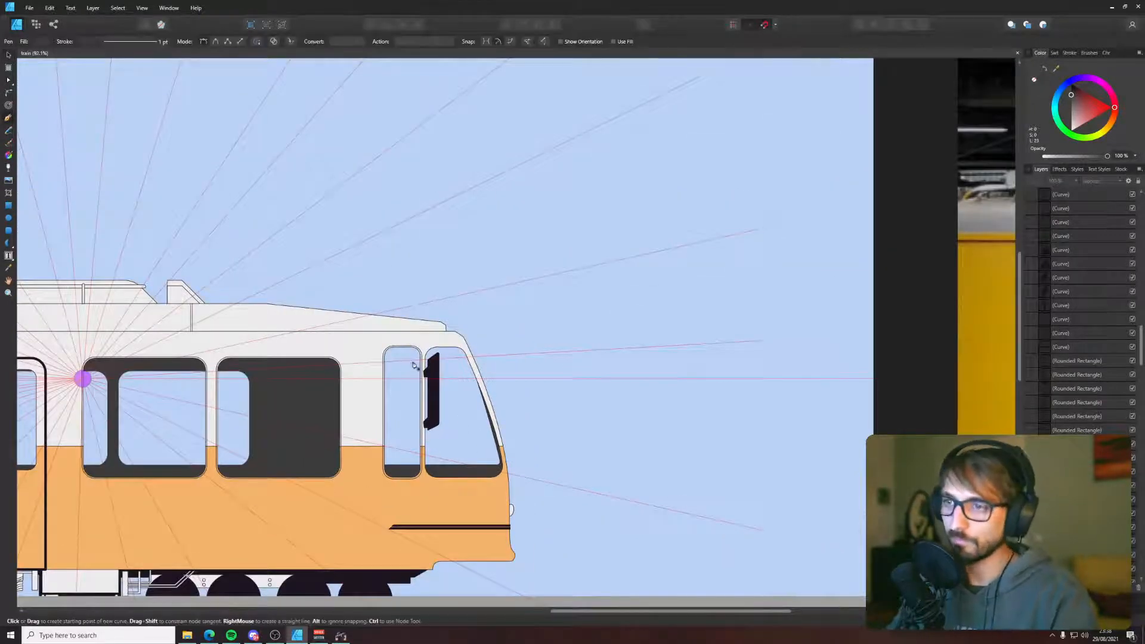
{"action": "left_click", "coordinate": [371, 352]}
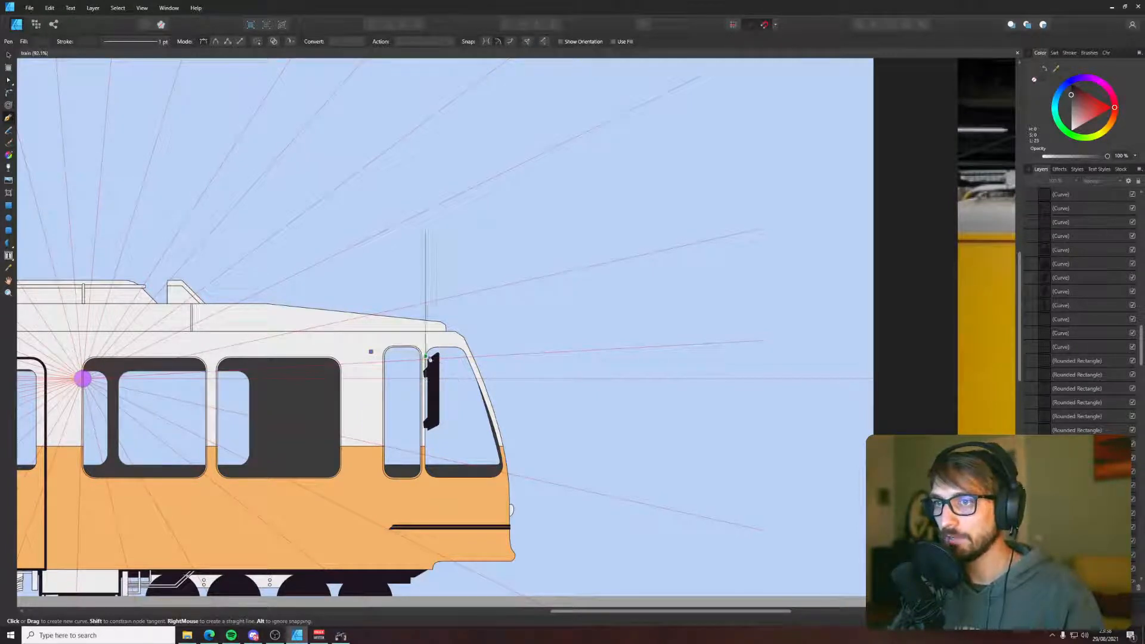
{"action": "key", "text": "v"}
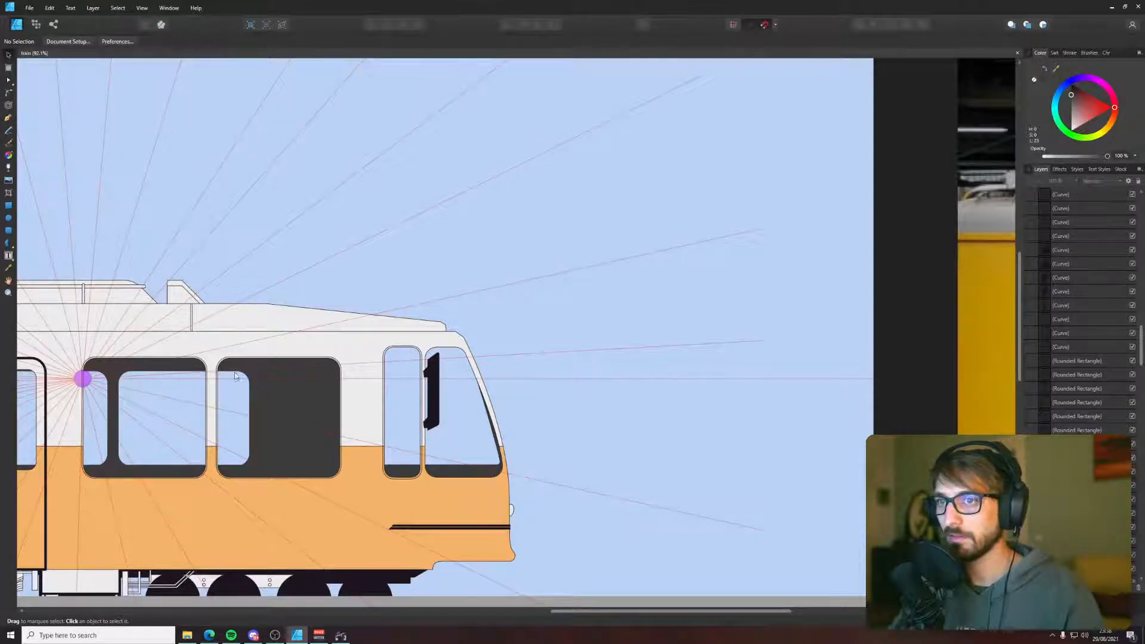
- Duplicate the narrow cab window's outline slightly down and forward, and place a second copy over the sloped front window
{"action": "left_click", "coordinate": [420, 360]}
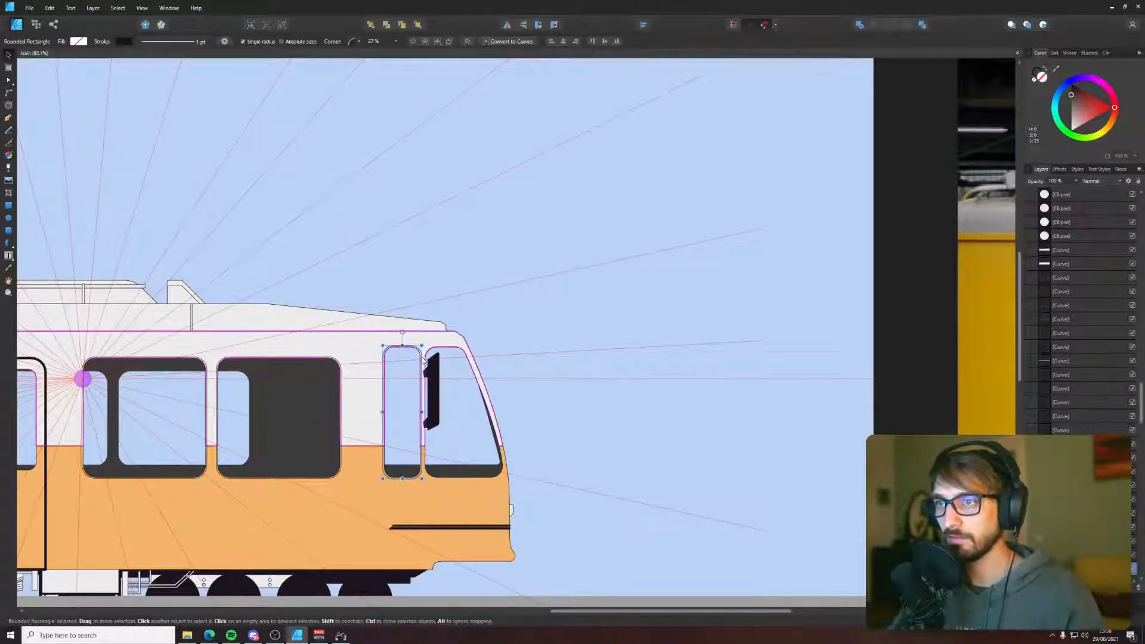
{"action": "left_click_drag", "start_coordinate": [408, 351], "coordinate": [416, 357]}
{"action": "scroll", "coordinate": [415, 357], "scroll_direction": "down", "scroll_amount": 5}
{"action": "scroll", "coordinate": [492, 377], "scroll_direction": "up", "scroll_amount": 5}
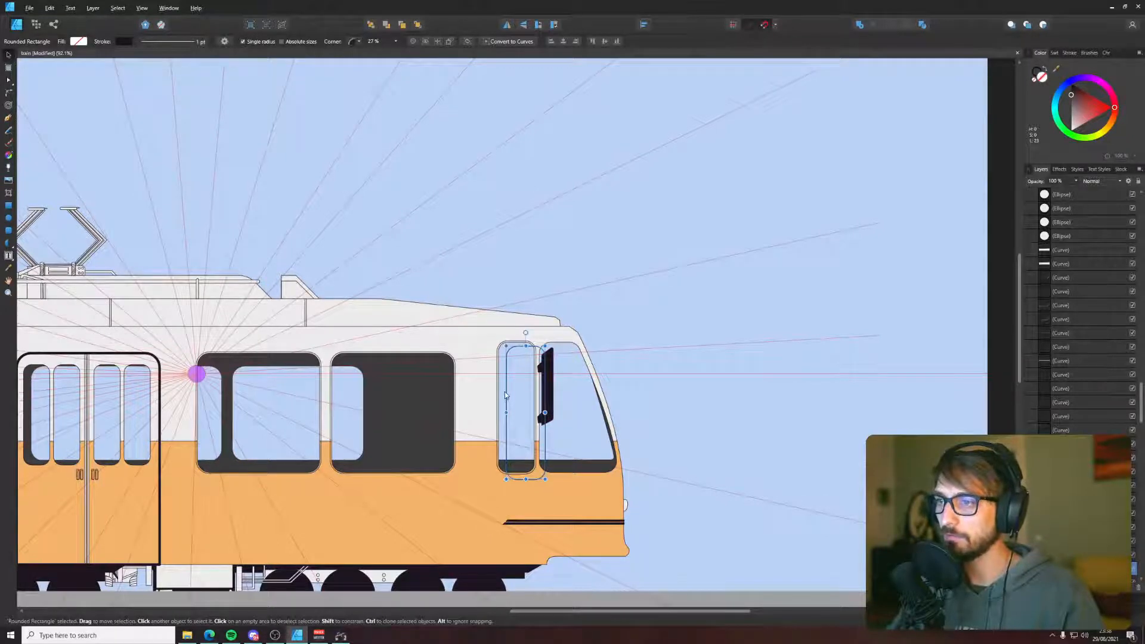
{"action": "left_click_drag", "start_coordinate": [506, 396], "coordinate": [557, 398]}
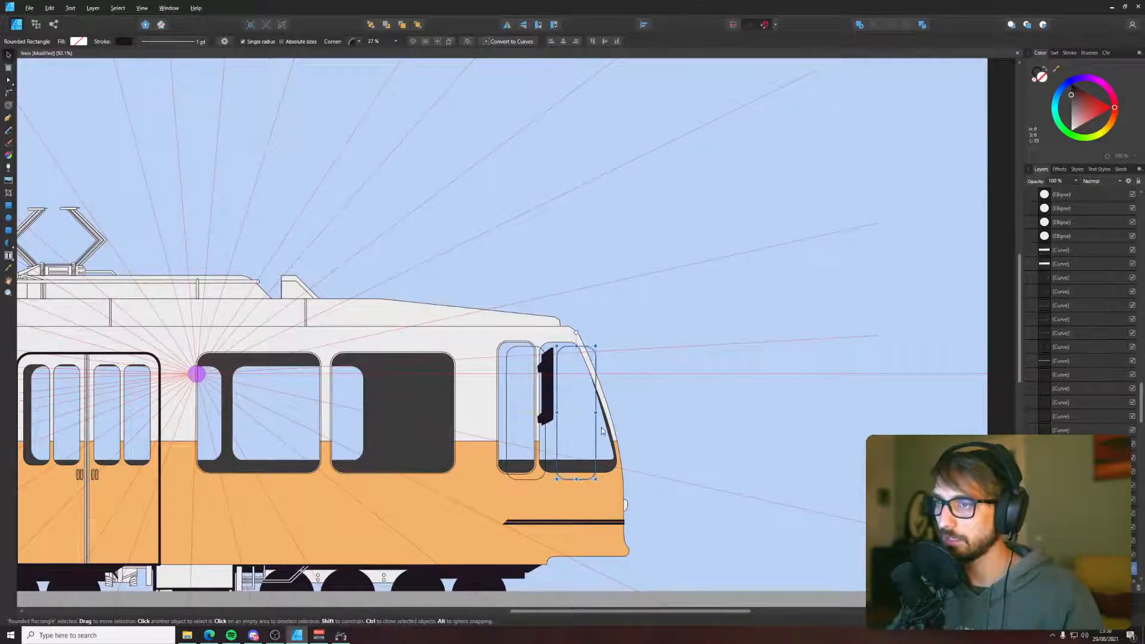
- Delete the existing dark band along the lower edge of the two cab windows
{"action": "left_click", "coordinate": [607, 463]}
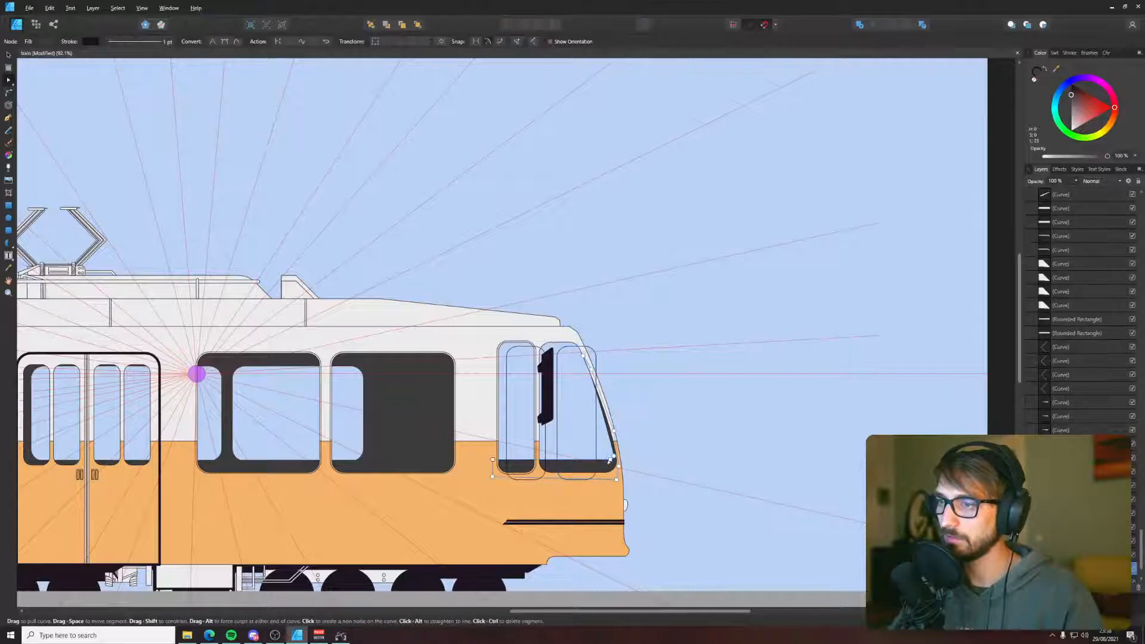
{"action": "key", "text": "Delete"}
{"action": "key", "text": "v"}
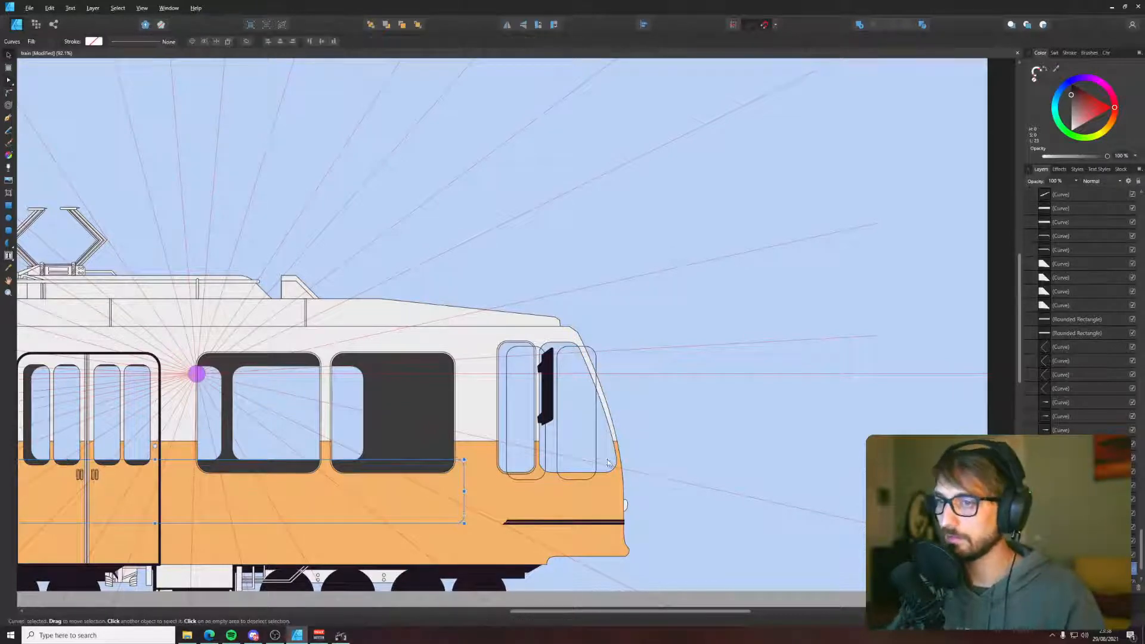
- Convert the outline over the front window to curves and reshape its nodes to match the window's slanted front edge
{"action": "left_click", "coordinate": [595, 455]}
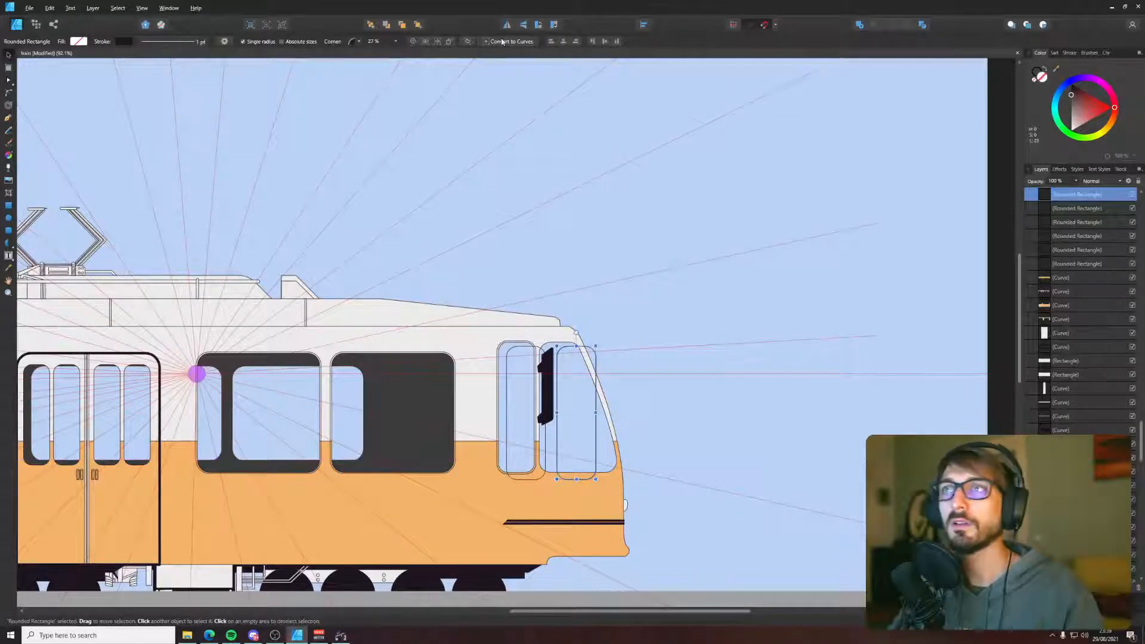
{"action": "key", "text": "ctrl+Return"}
{"action": "key", "text": "a"}
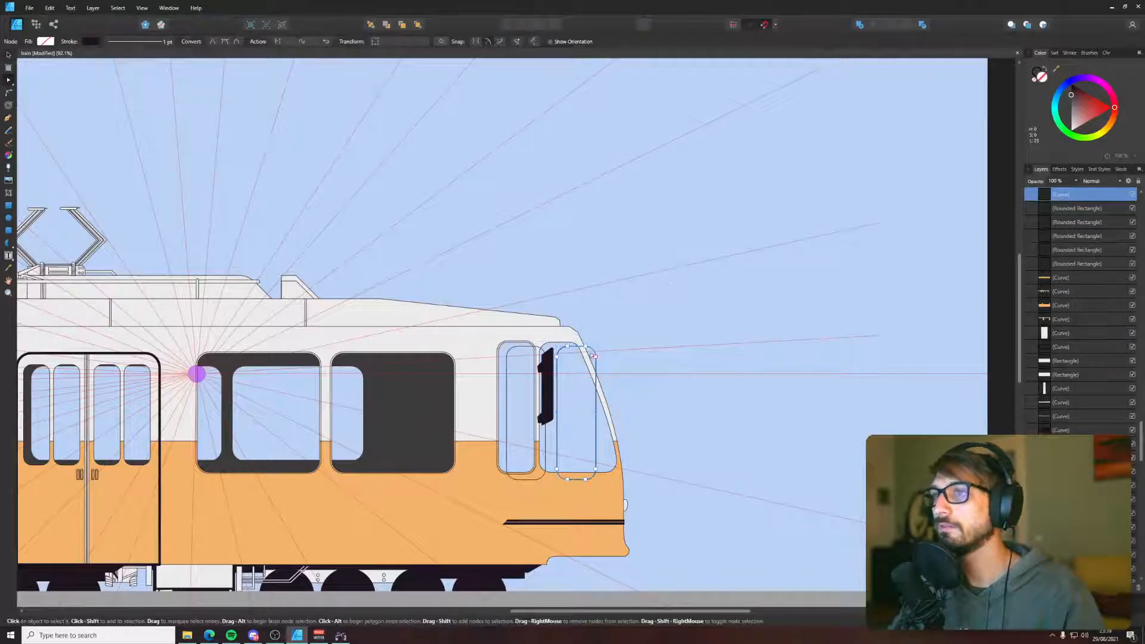
{"action": "left_click_drag", "start_coordinate": [609, 472], "coordinate": [618, 472]}
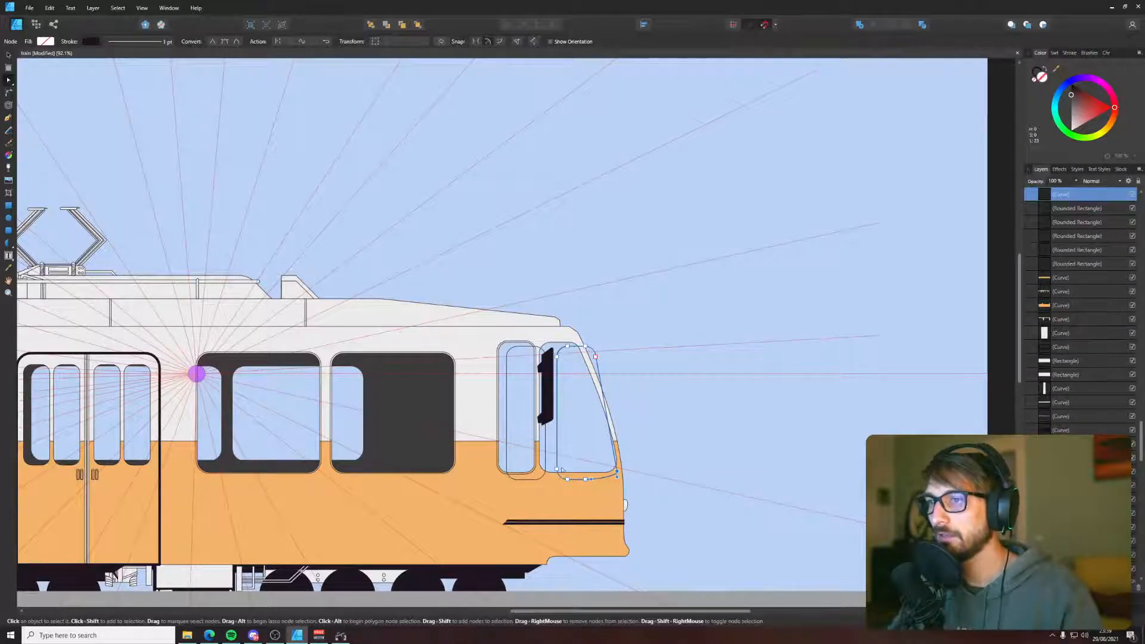
{"action": "left_click_drag", "start_coordinate": [554, 465], "coordinate": [586, 475]}
- Draw a dark grey band along the cab windows' lower edge and a larger rectangle covering both windows, sending the rectangle behind the body
{"action": "left_click", "coordinate": [9, 205]}
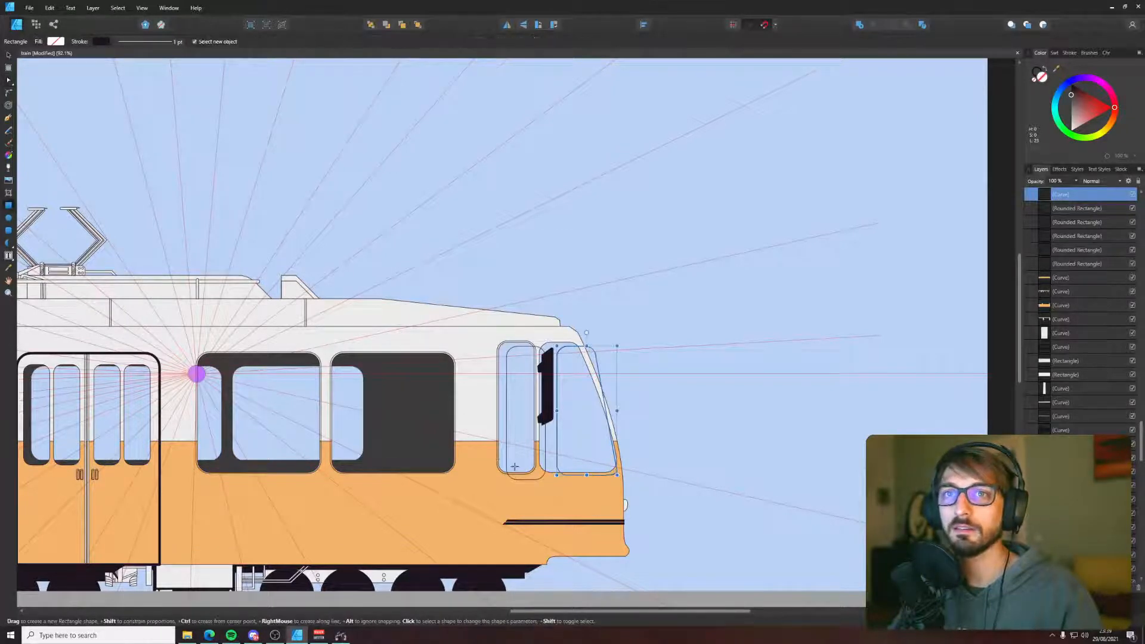
{"action": "left_click_drag", "start_coordinate": [492, 458], "coordinate": [625, 479]}
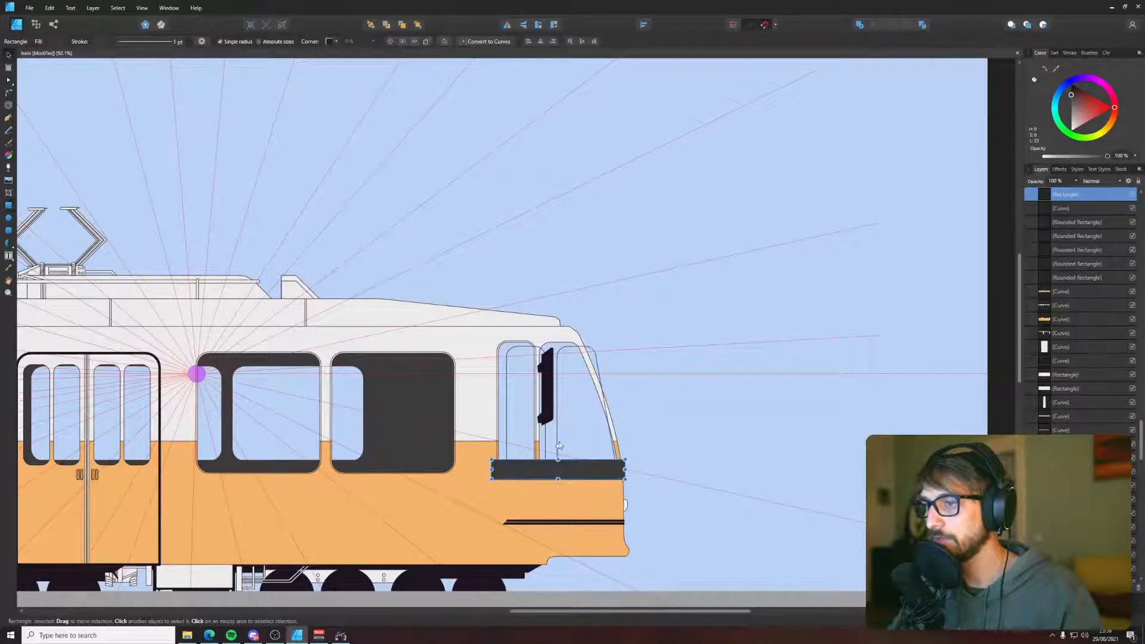
{"action": "left_click_drag", "start_coordinate": [504, 469], "coordinate": [557, 475]}
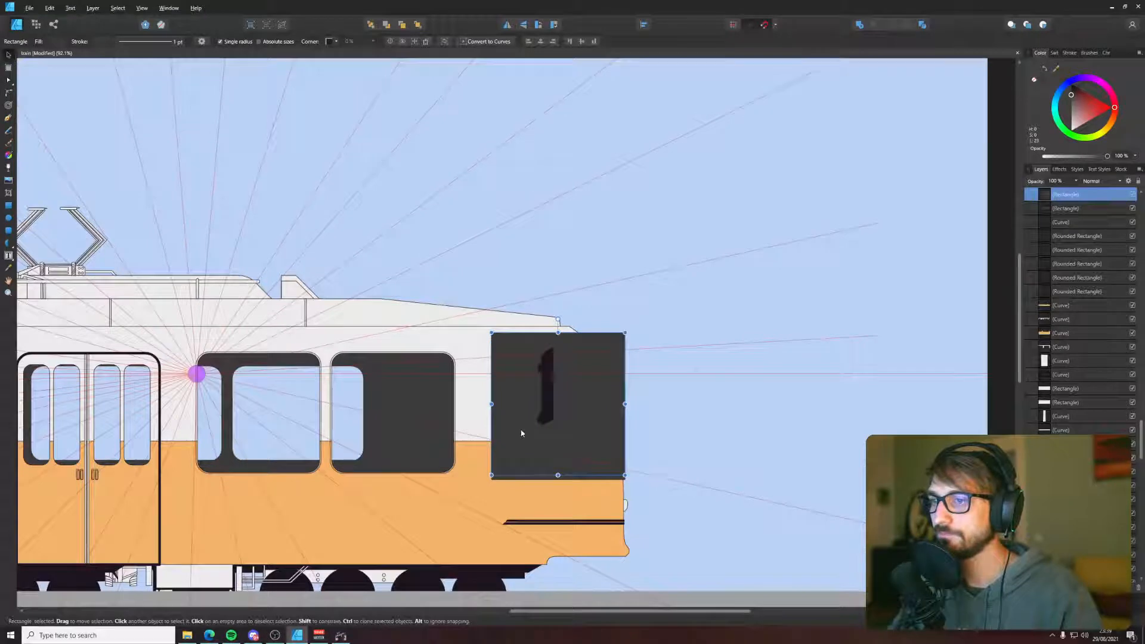
{"action": "key", "text": "ctrl+shift+bracketleft"}
{"action": "scroll", "coordinate": [521, 433], "scroll_direction": "up", "scroll_amount": 2}
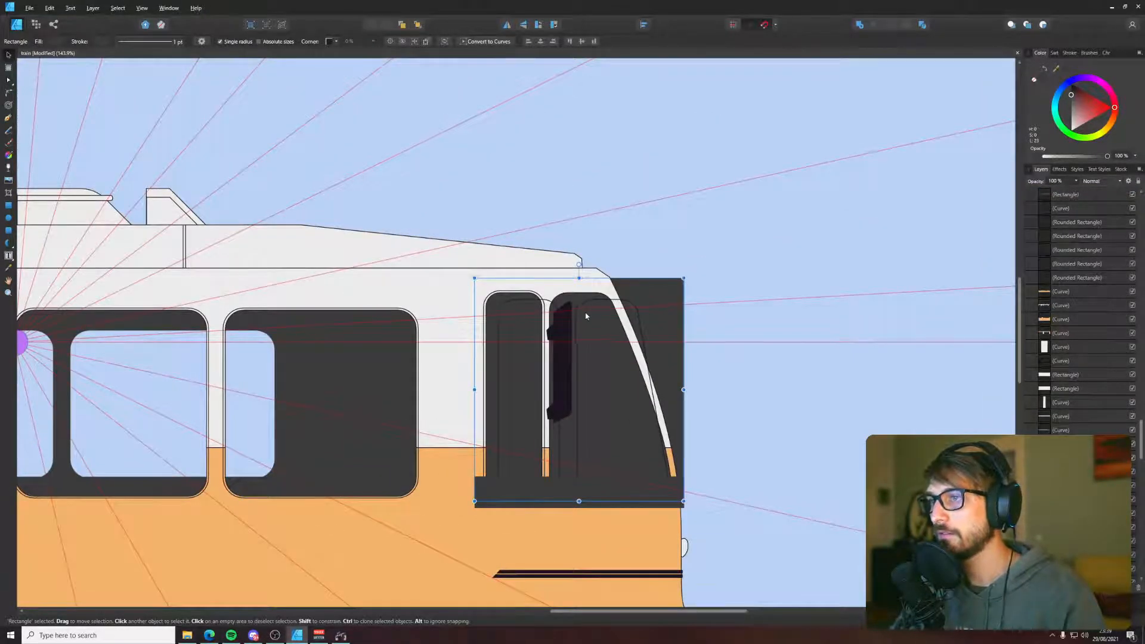
- Adjust the upper front corner node of the slanted window outline to follow the windscreen pillar
{"action": "double_click", "coordinate": [635, 308]}
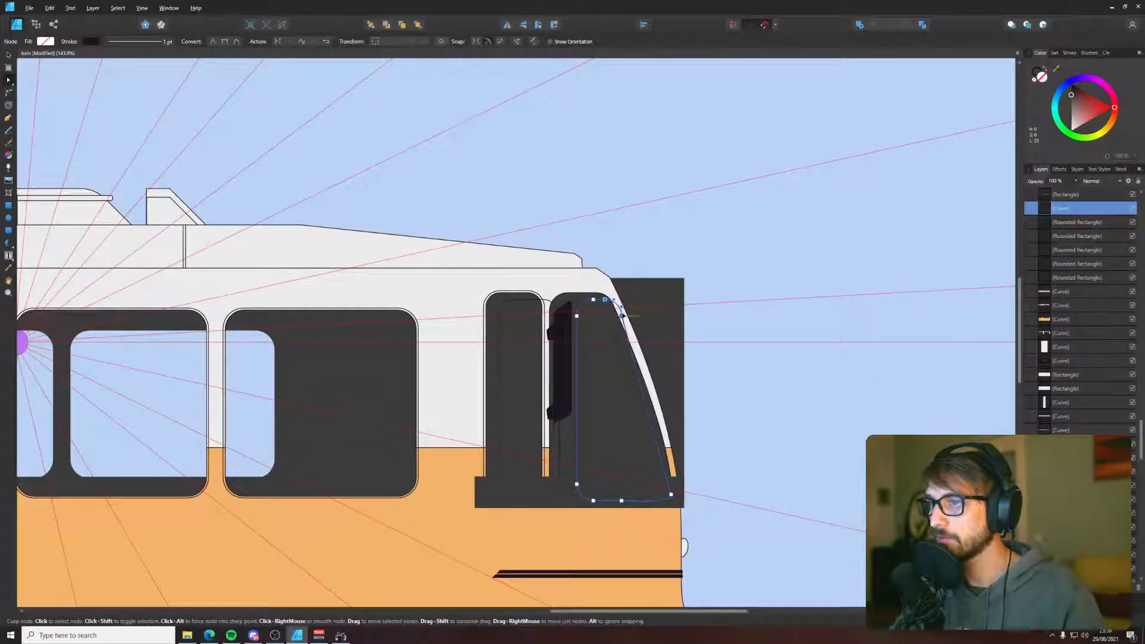
{"action": "left_click_drag", "start_coordinate": [622, 315], "coordinate": [617, 315]}
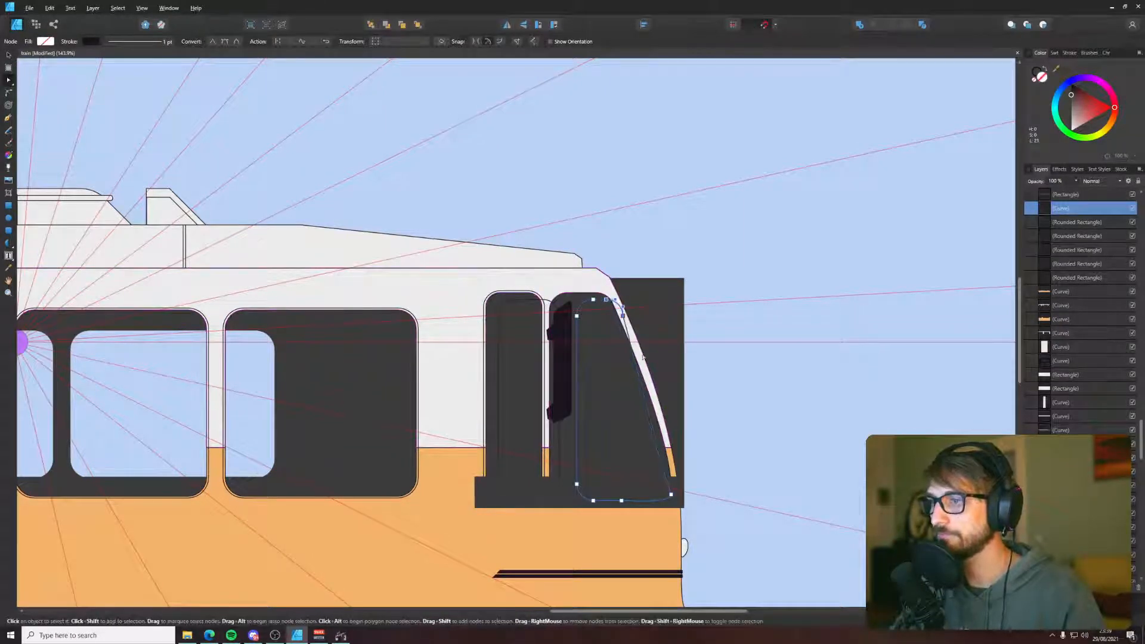
- Subtract both cab window outlines from the large dark rectangle and send the cut-out shape behind the car body
{"action": "left_click", "coordinate": [533, 303], "text": "shift"}
{"action": "key", "text": "v"}
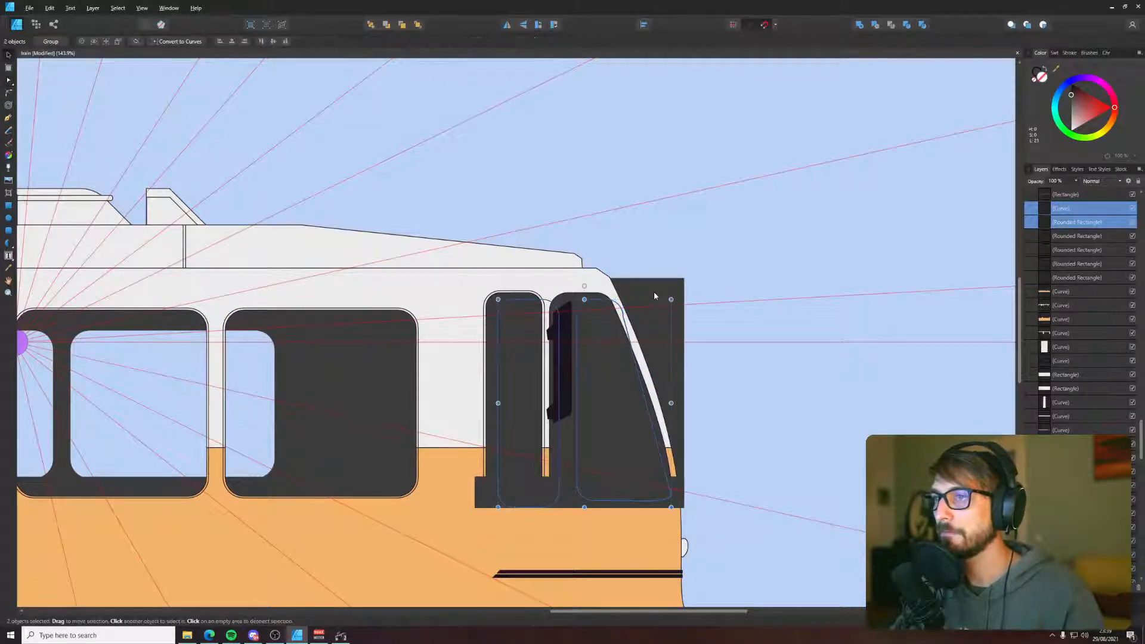
{"action": "left_click", "coordinate": [654, 291], "text": "shift"}
{"action": "left_click", "coordinate": [881, 24]}
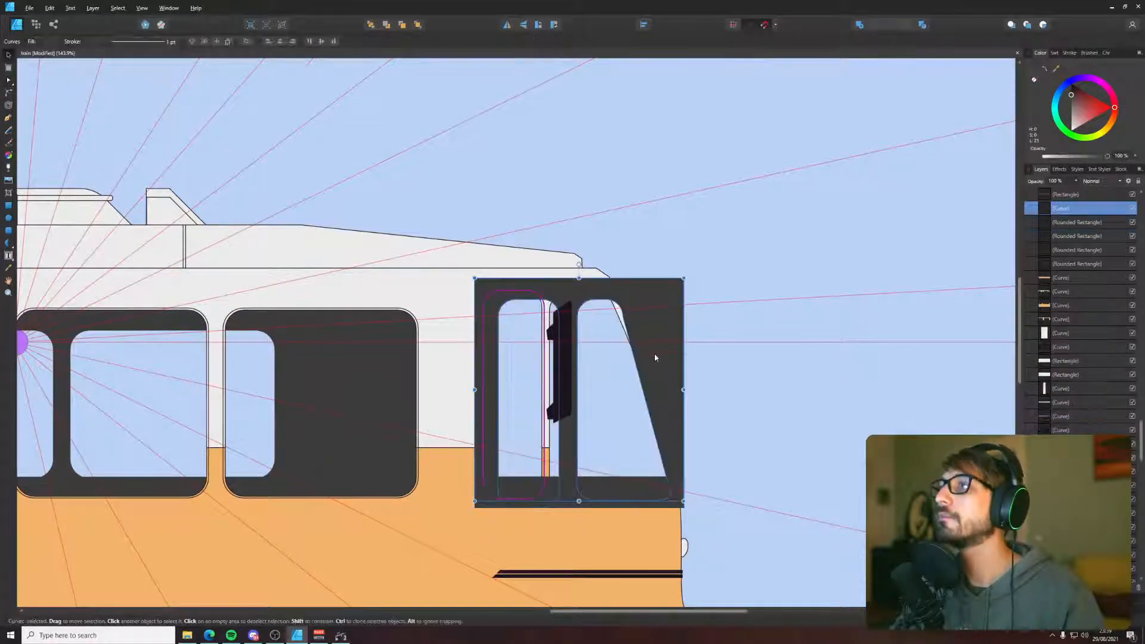
{"action": "key", "text": "ctrl+z"}
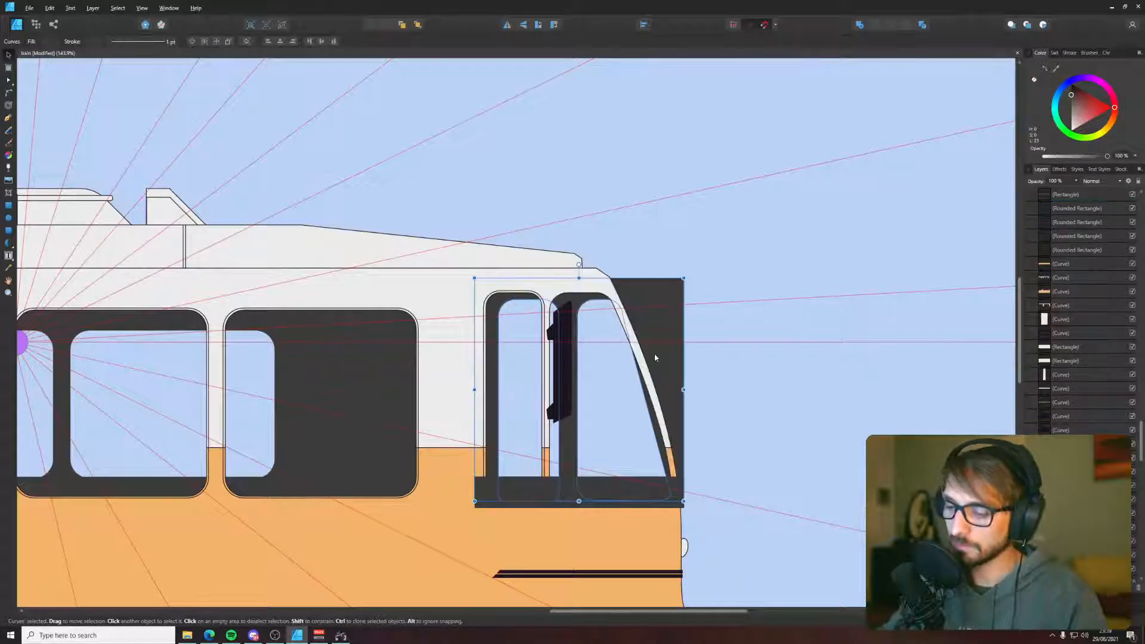
- Merge the cab's cut-out shape with the dark lower band and send the combined shape behind the body
{"action": "left_click", "coordinate": [529, 486], "text": "shift"}
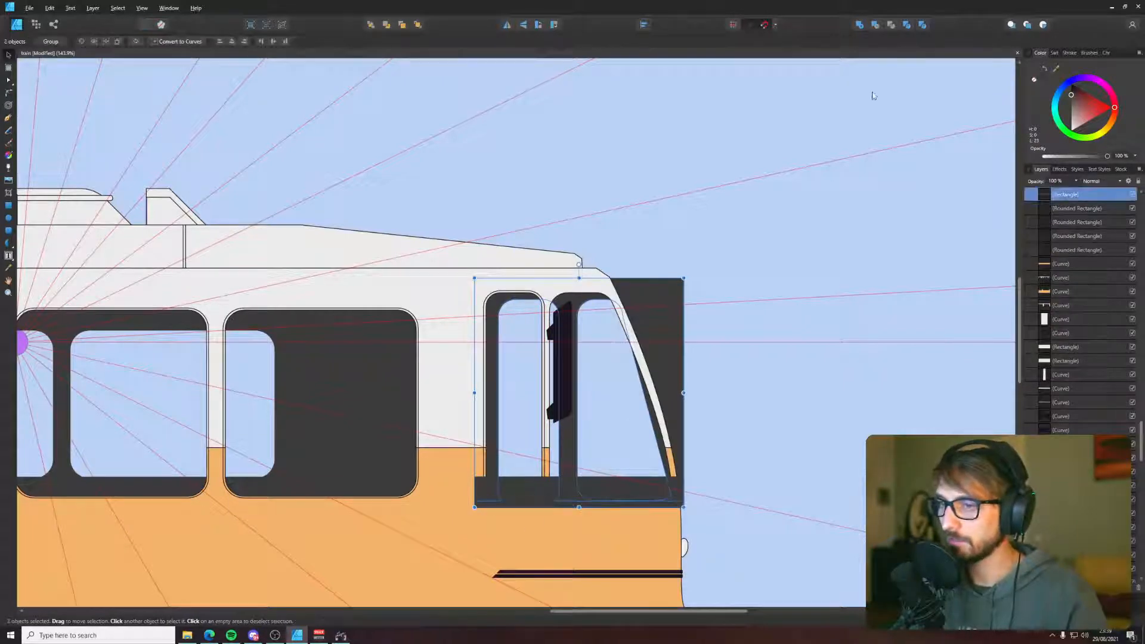
{"action": "left_click", "coordinate": [862, 27]}
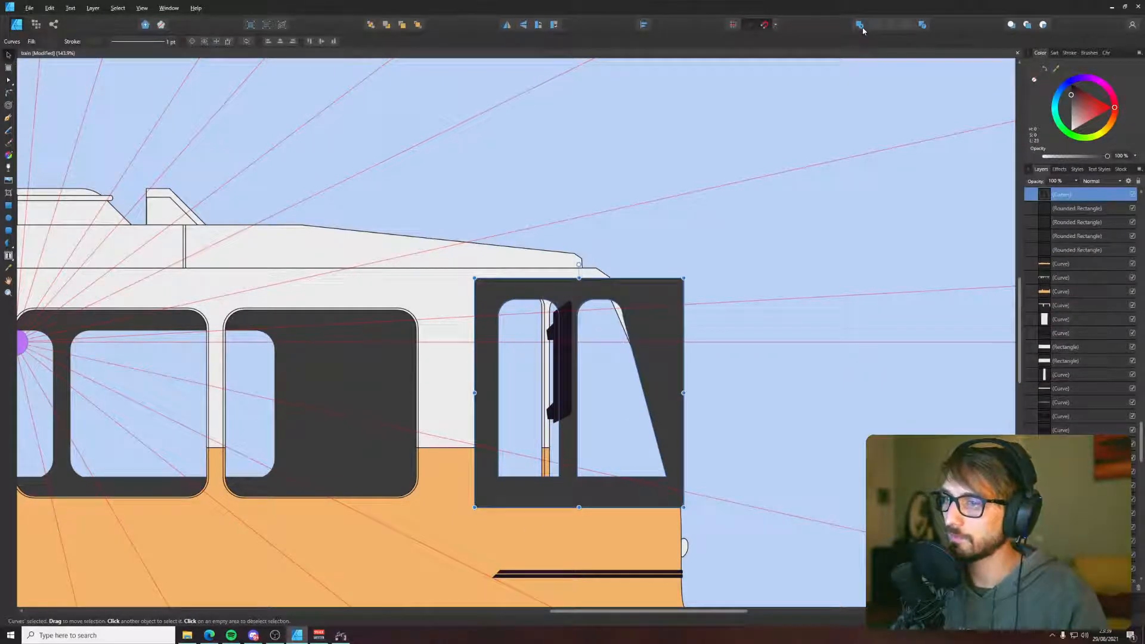
{"action": "key", "text": "ctrl+z"}
- Pull the dark cab shape's front corner nodes inside the train's nose and bend its front edge along the windscreen pillar
{"action": "key", "text": "a"}
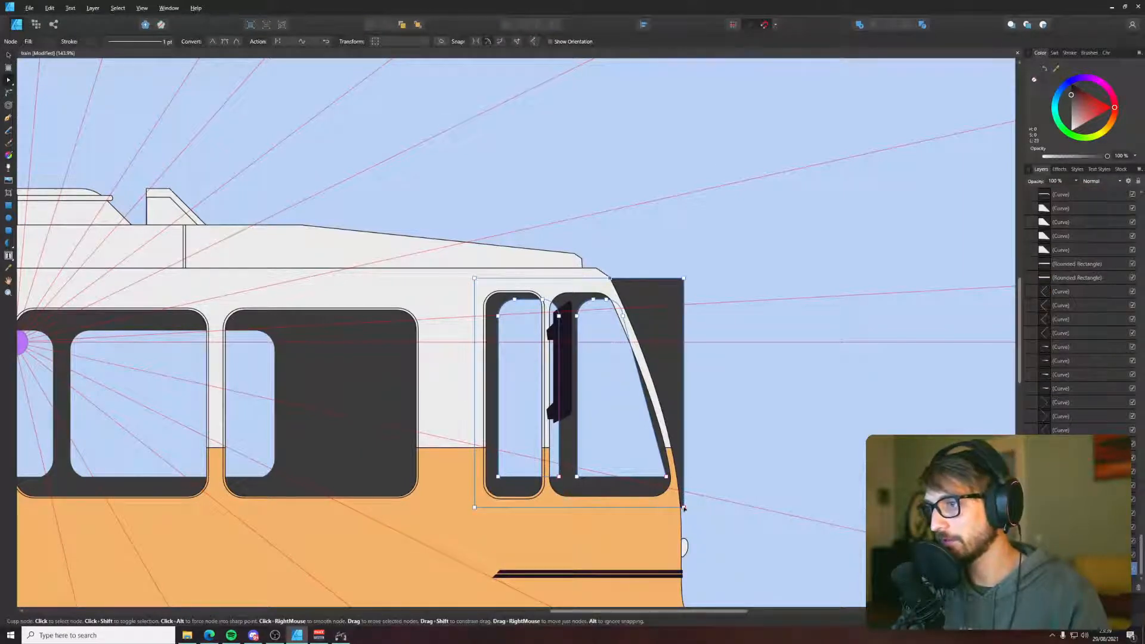
{"action": "left_click", "coordinate": [678, 511]}
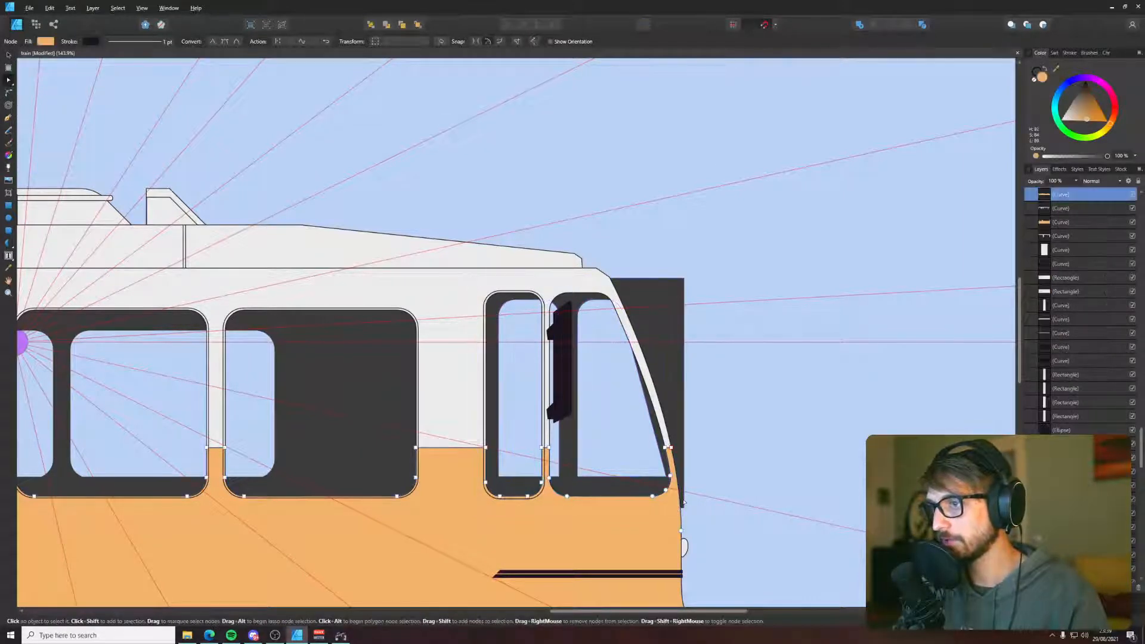
{"action": "left_click", "coordinate": [680, 507]}
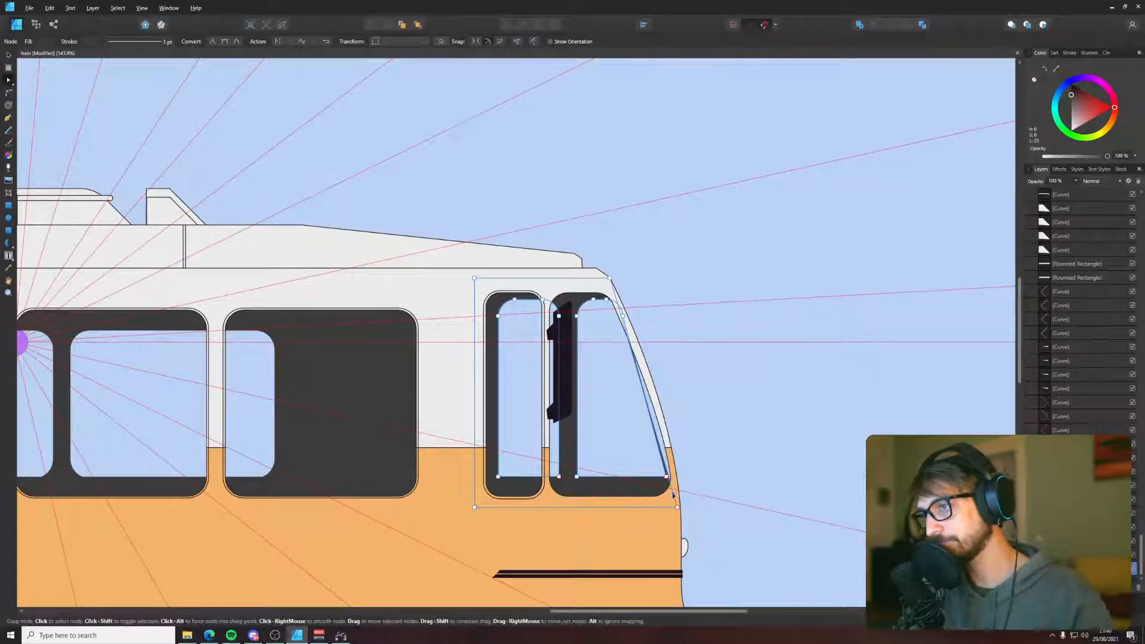
{"action": "left_click_drag", "start_coordinate": [667, 477], "coordinate": [677, 459]}
{"action": "key", "text": "Escape"}
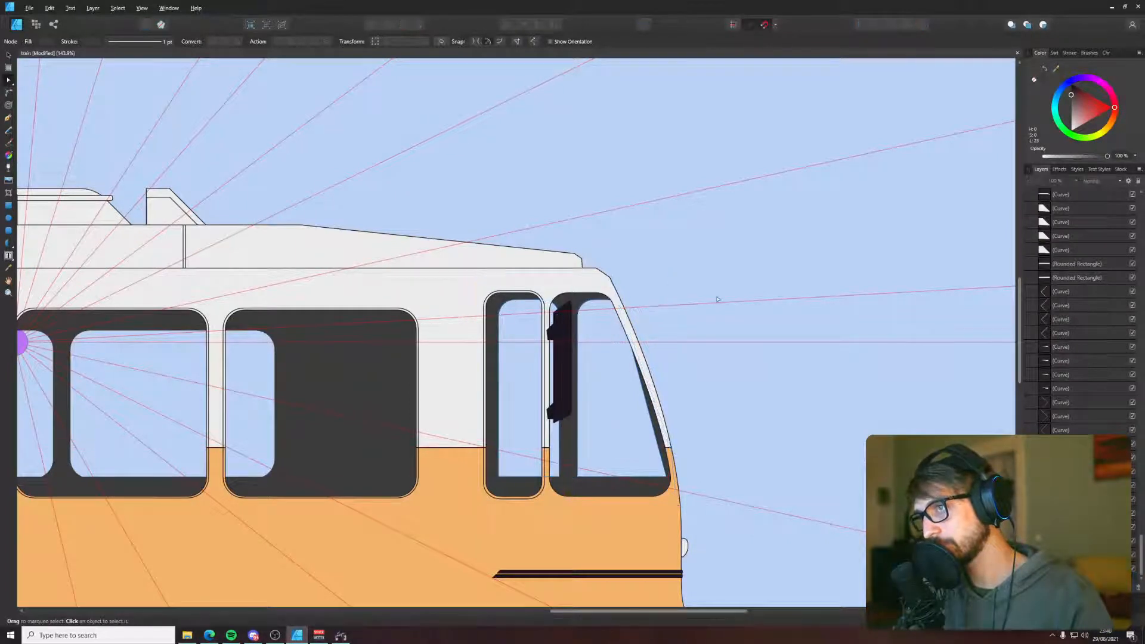
- Move the dark cab shape's lower front corner node outward so it tucks behind the body beside the windscreen pillar
{"action": "key", "text": "ctrl+0"}
{"action": "scroll", "coordinate": [717, 298], "scroll_direction": "down", "scroll_amount": 2}
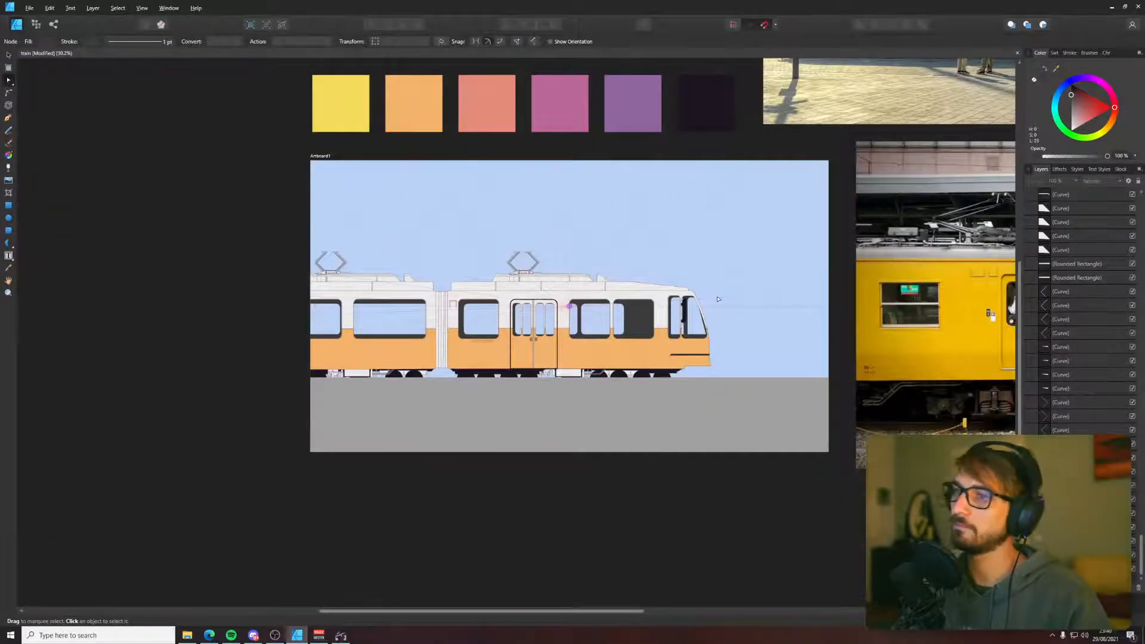
{"action": "scroll", "coordinate": [718, 298], "scroll_direction": "up", "scroll_amount": 4}
{"action": "scroll", "coordinate": [692, 459], "scroll_direction": "up", "scroll_amount": 2}
{"action": "left_click", "coordinate": [693, 460]}
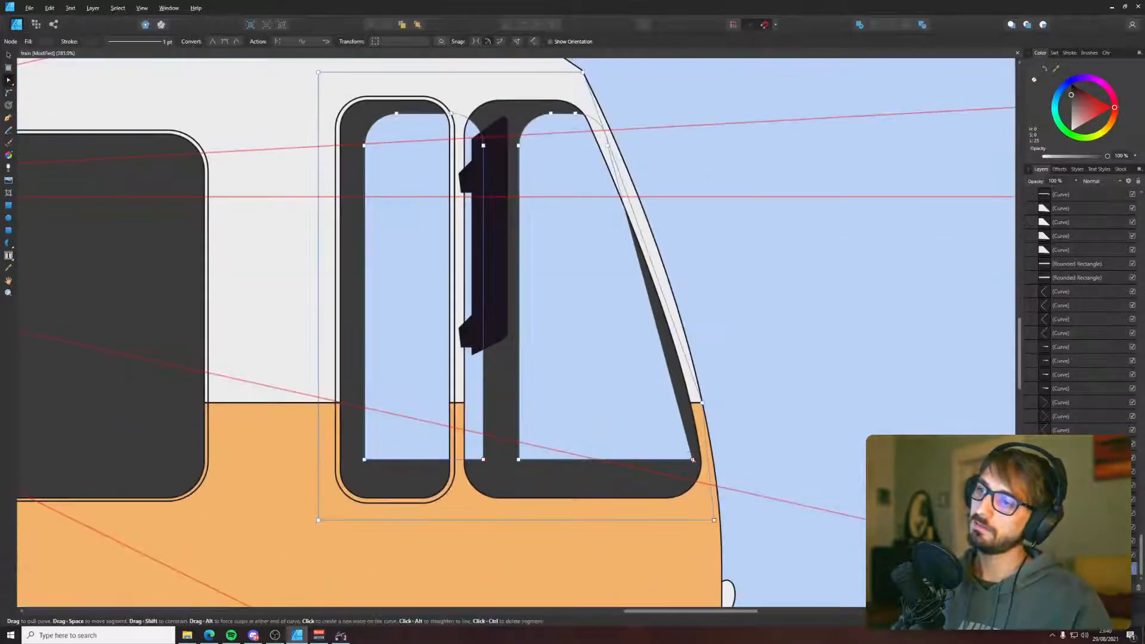
{"action": "left_click_drag", "start_coordinate": [693, 460], "coordinate": [707, 457]}
{"action": "key", "text": "ctrl+d"}
{"action": "scroll", "coordinate": [773, 345], "scroll_direction": "down", "scroll_amount": 4}
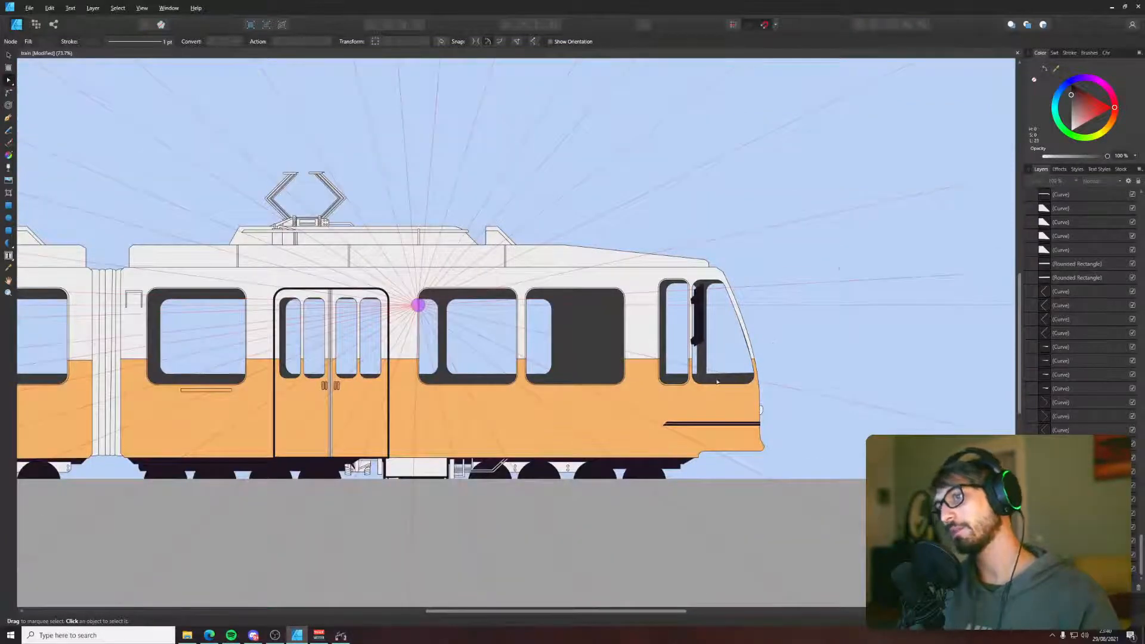
{"action": "scroll", "coordinate": [718, 382], "scroll_direction": "up", "scroll_amount": 4}
{"action": "left_click", "coordinate": [840, 354]}
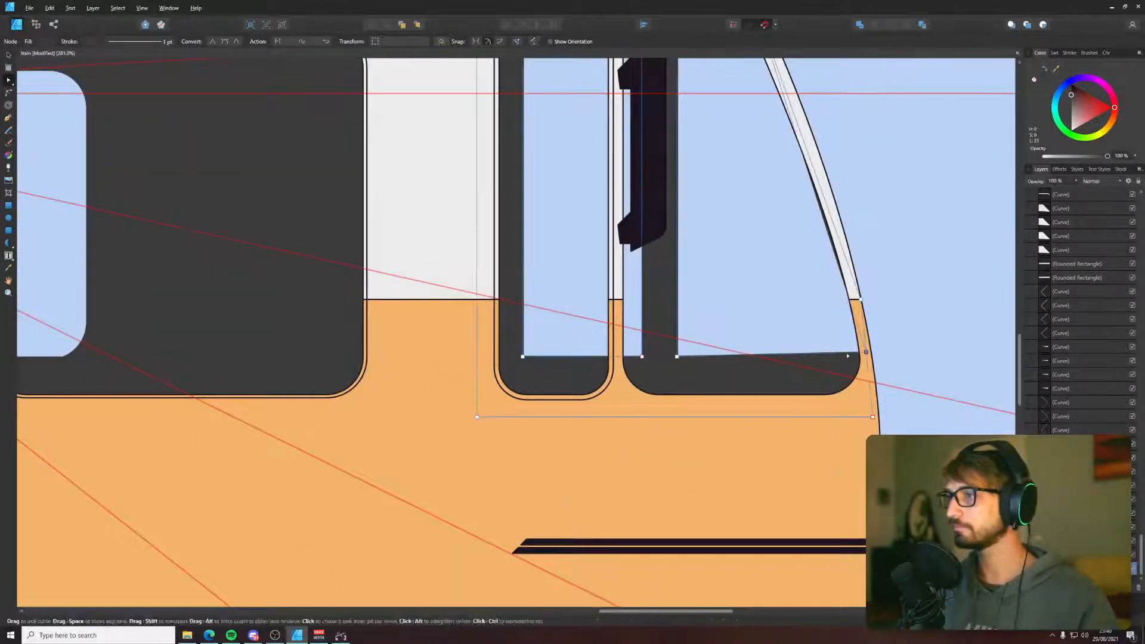
- Bevel the square lower corners of both cab window cut-outs in the dark shape
{"action": "left_click", "coordinate": [676, 357]}
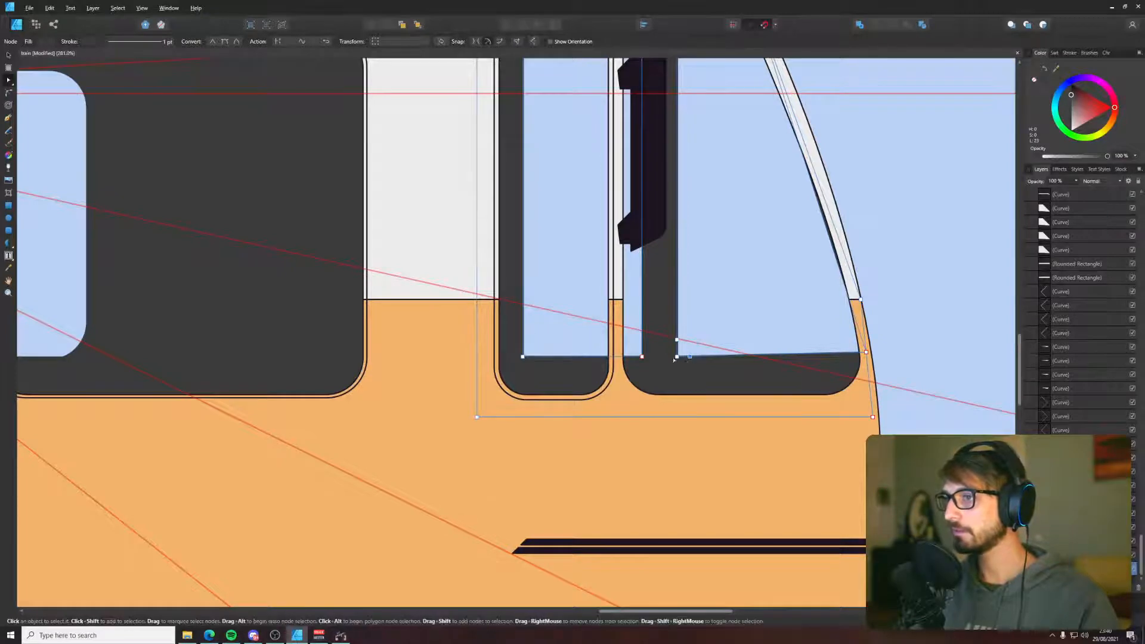
{"action": "left_click", "coordinate": [639, 356]}
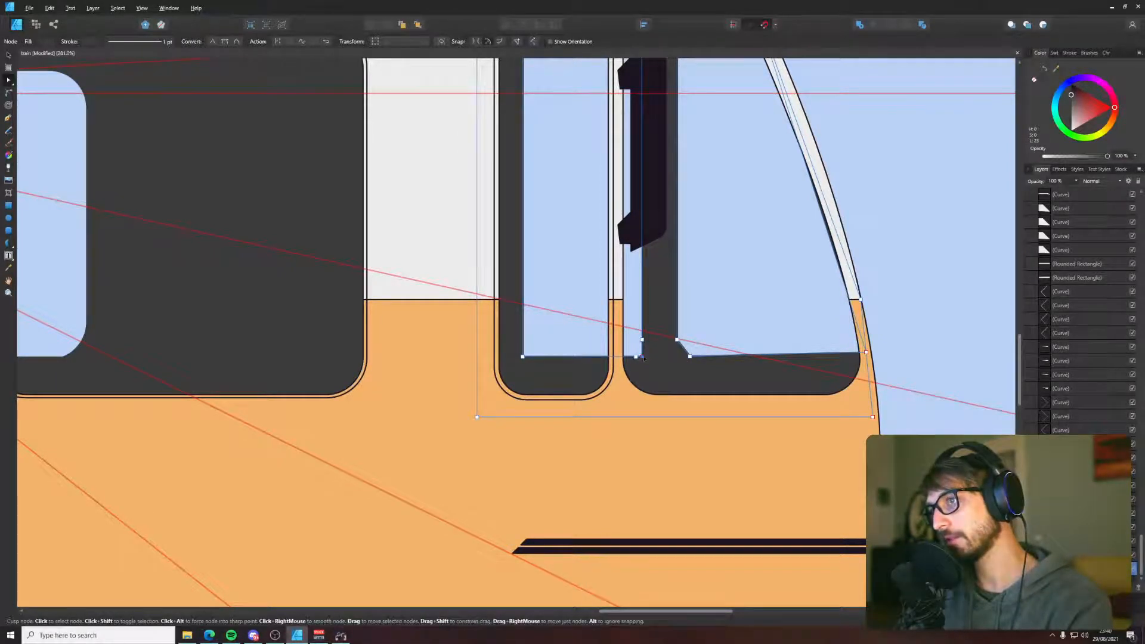
{"action": "left_click_drag", "start_coordinate": [637, 357], "coordinate": [624, 358]}
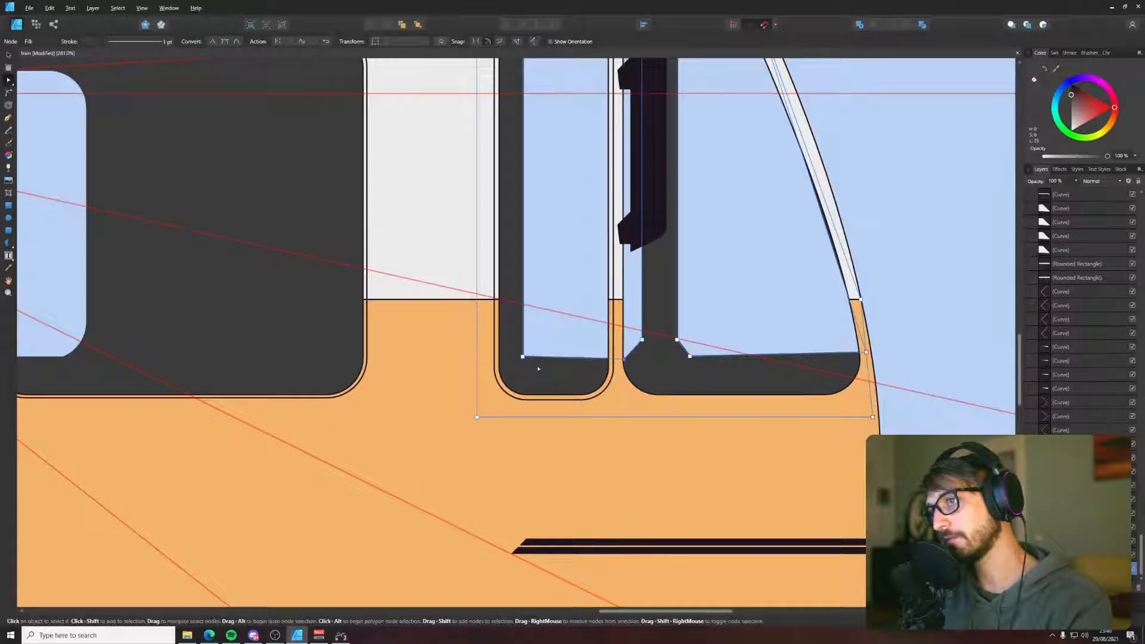
{"action": "left_click", "coordinate": [522, 357]}
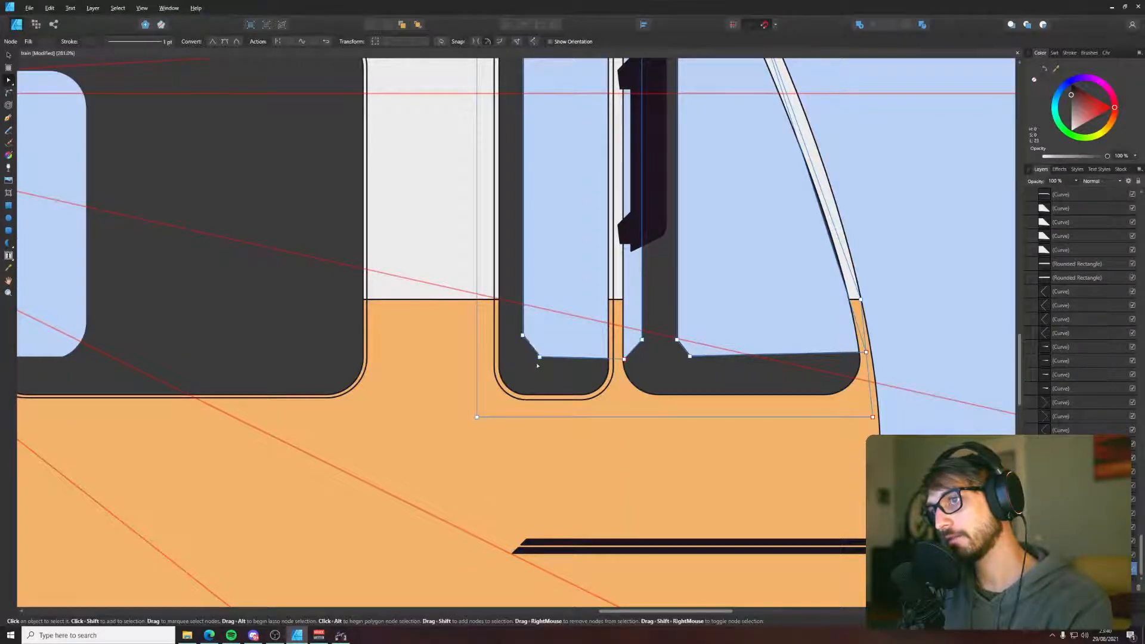
{"action": "key", "text": "Escape"}
{"action": "scroll", "coordinate": [915, 315], "scroll_direction": "down", "scroll_amount": 6}
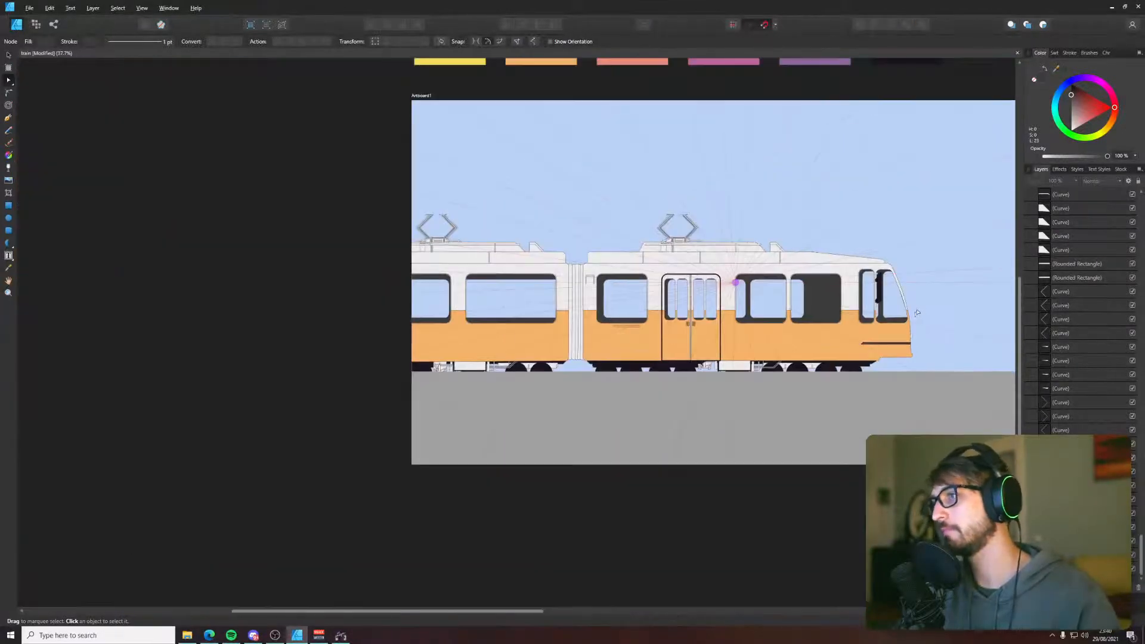
- Lower the front corner node of the windscreen cut-out slightly to level its bottom edge behind the body
{"action": "scroll", "coordinate": [917, 313], "scroll_direction": "up", "scroll_amount": 6}
{"action": "left_click", "coordinate": [782, 369]}
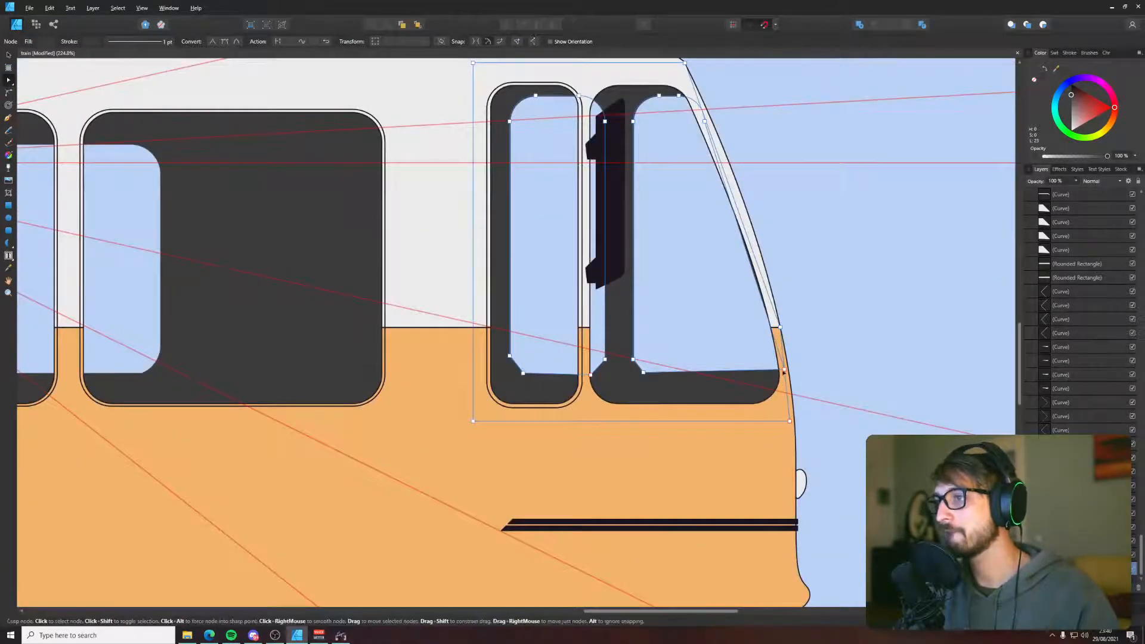
{"action": "left_click_drag", "start_coordinate": [783, 371], "coordinate": [784, 377]}
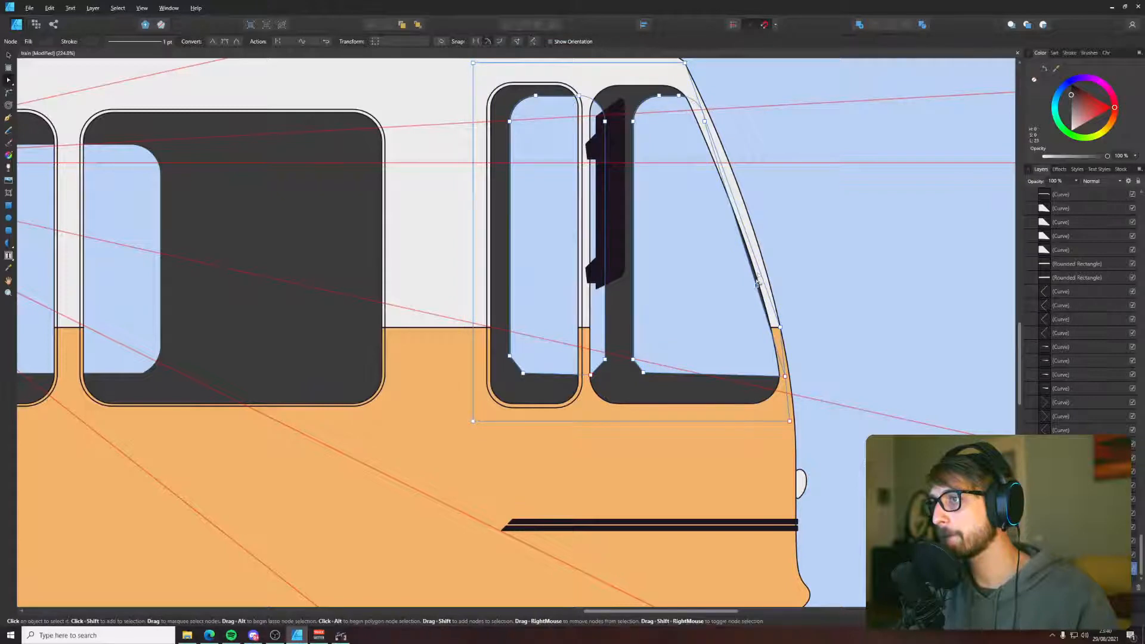
{"action": "key", "text": "Escape"}
{"action": "scroll", "coordinate": [775, 240], "scroll_direction": "down", "scroll_amount": 7}
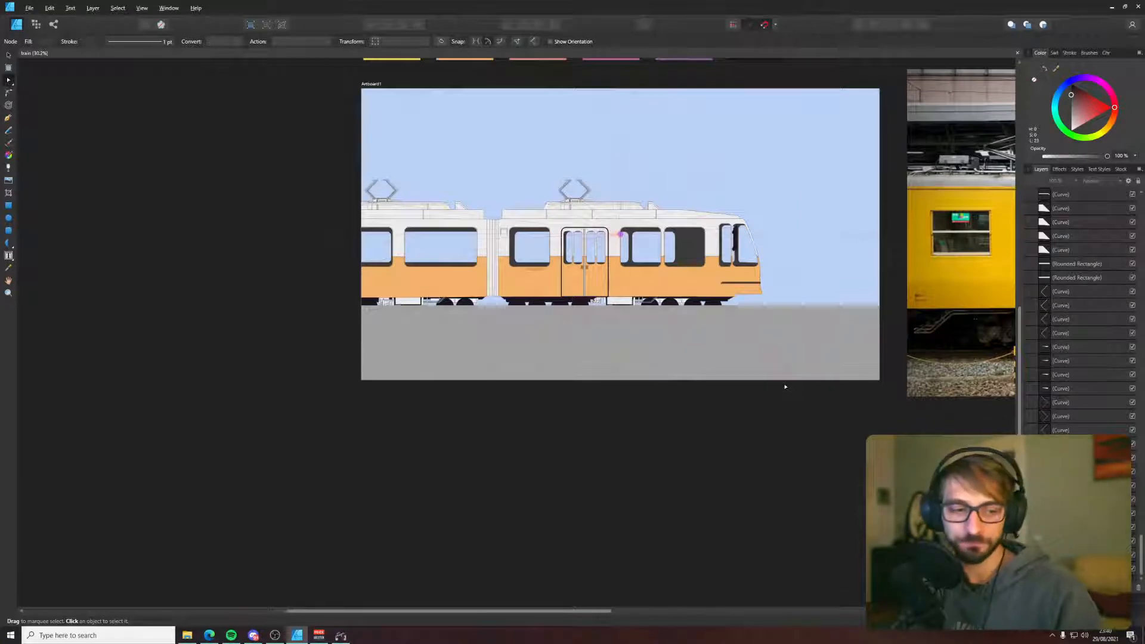
{"action": "scroll", "coordinate": [785, 386], "scroll_direction": "up", "scroll_amount": 5}
{"action": "scroll", "coordinate": [746, 399], "scroll_direction": "right", "scroll_amount": 4}
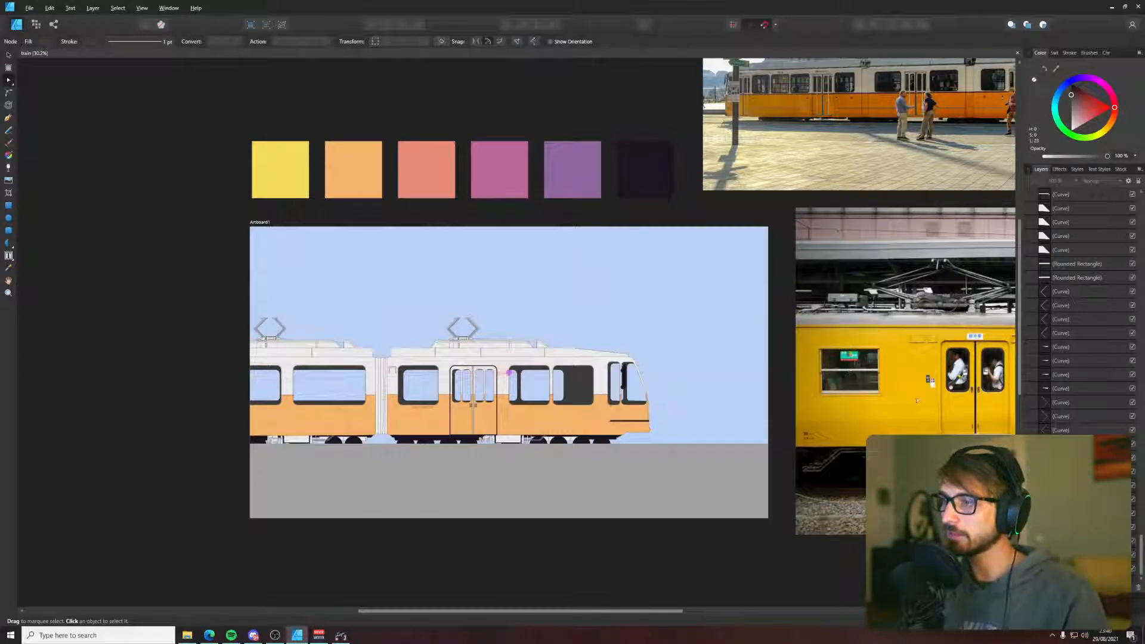
- Draw a thin closed horizontal bar across the middle of the rear car's long window with the Pen tool
{"action": "key", "text": "p"}
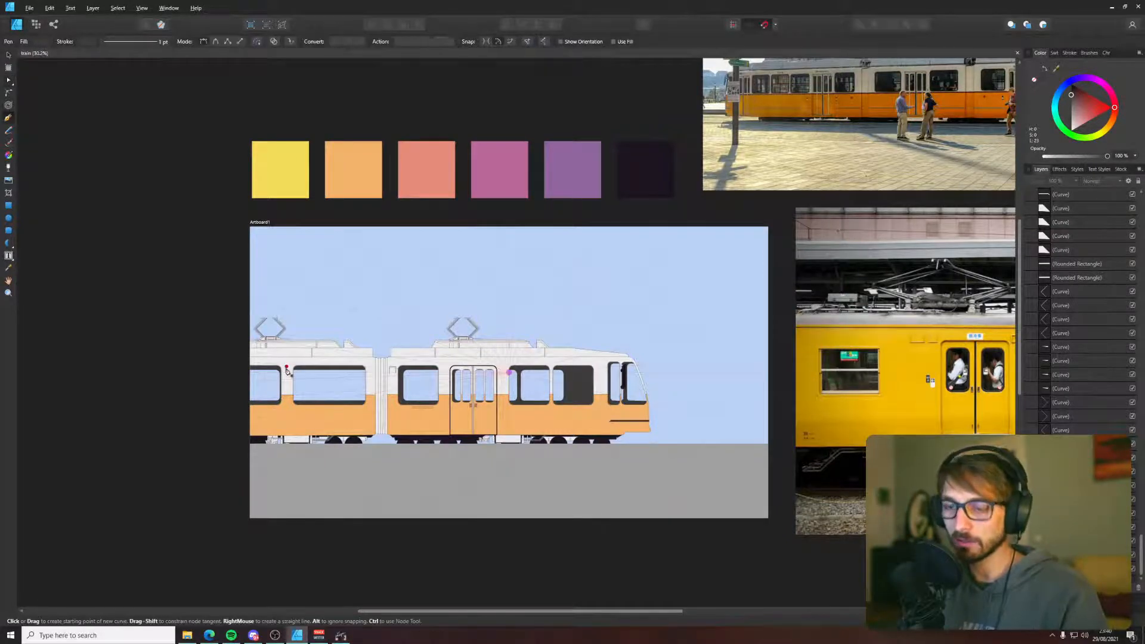
{"action": "scroll", "coordinate": [293, 358], "scroll_direction": "up", "scroll_amount": 10}
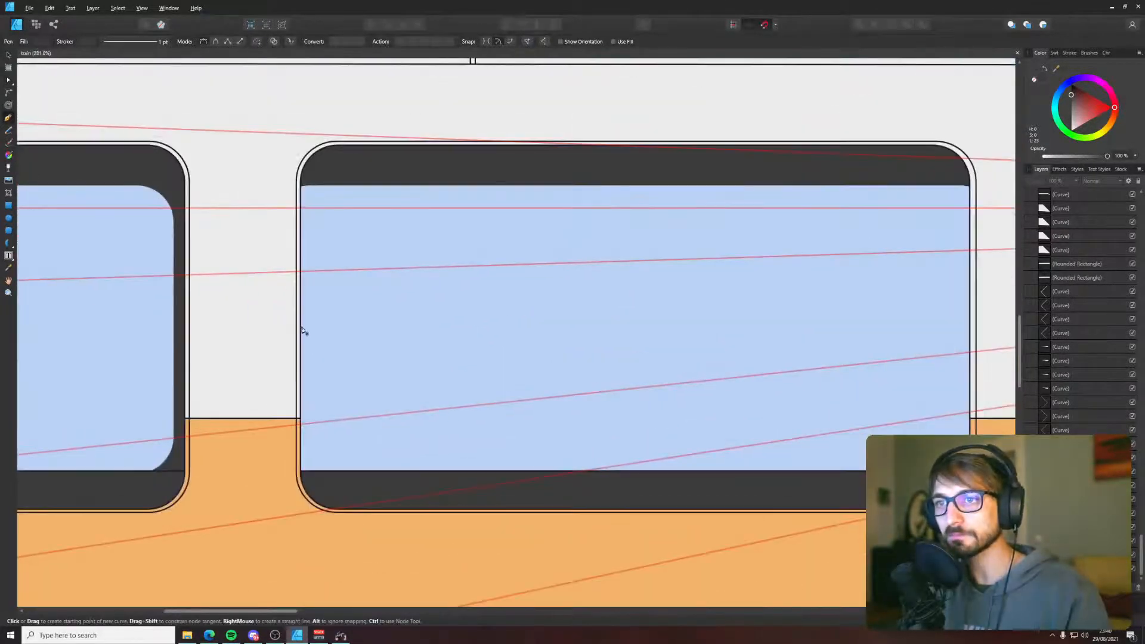
{"action": "left_click", "coordinate": [300, 328]}
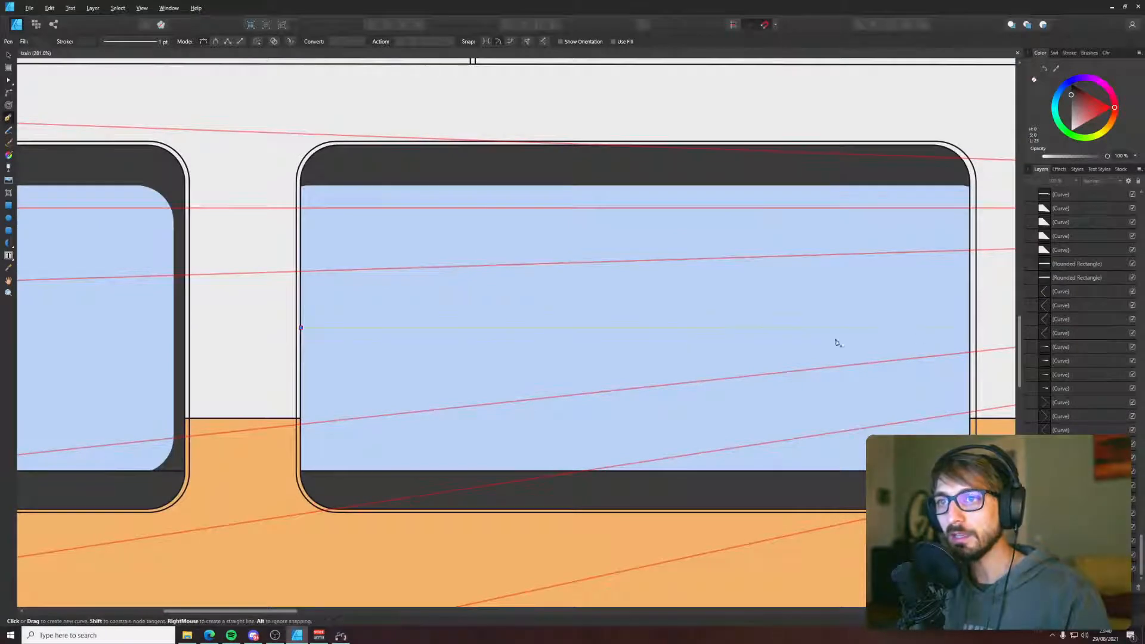
{"action": "left_click", "coordinate": [970, 327]}
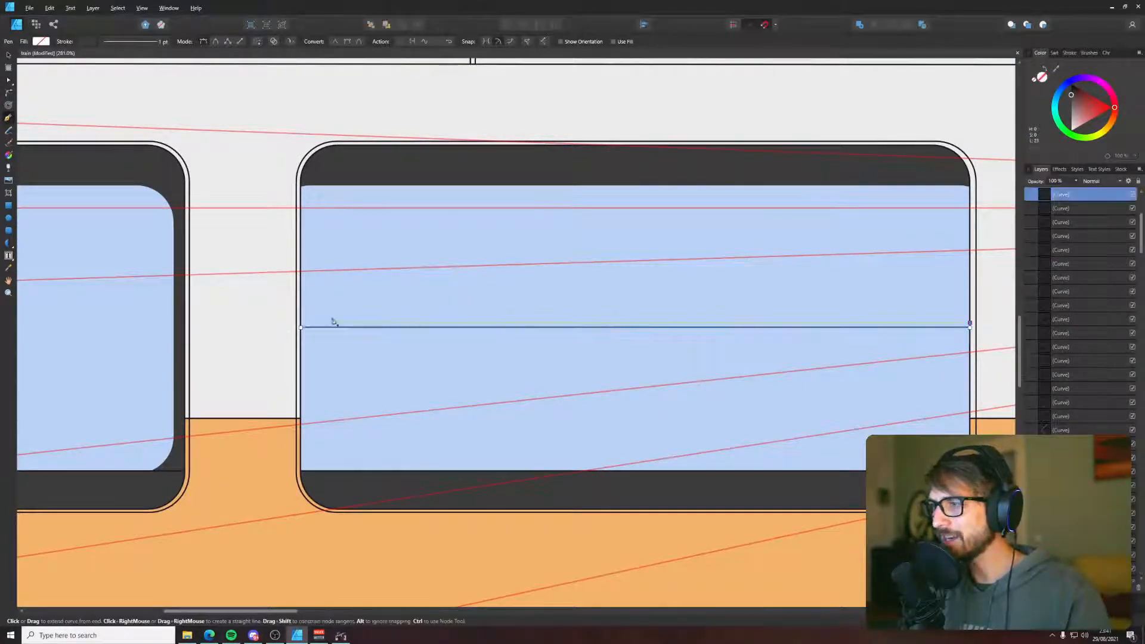
{"action": "left_click", "coordinate": [301, 327]}
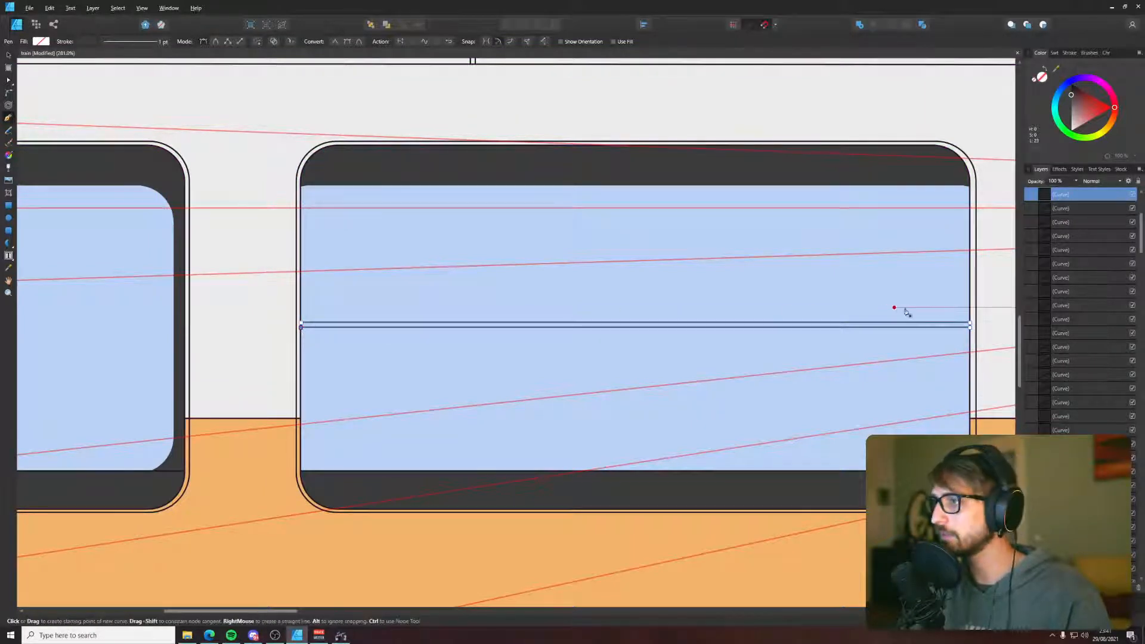
- Fill the window bar with the body's light grey and sample the dark line colour for its outline
{"action": "key", "text": "i"}
{"action": "left_click", "coordinate": [987, 299]}
{"action": "key", "text": "p"}
{"action": "key", "text": "v"}
{"action": "scroll", "coordinate": [288, 344], "scroll_direction": "up", "scroll_amount": 6}
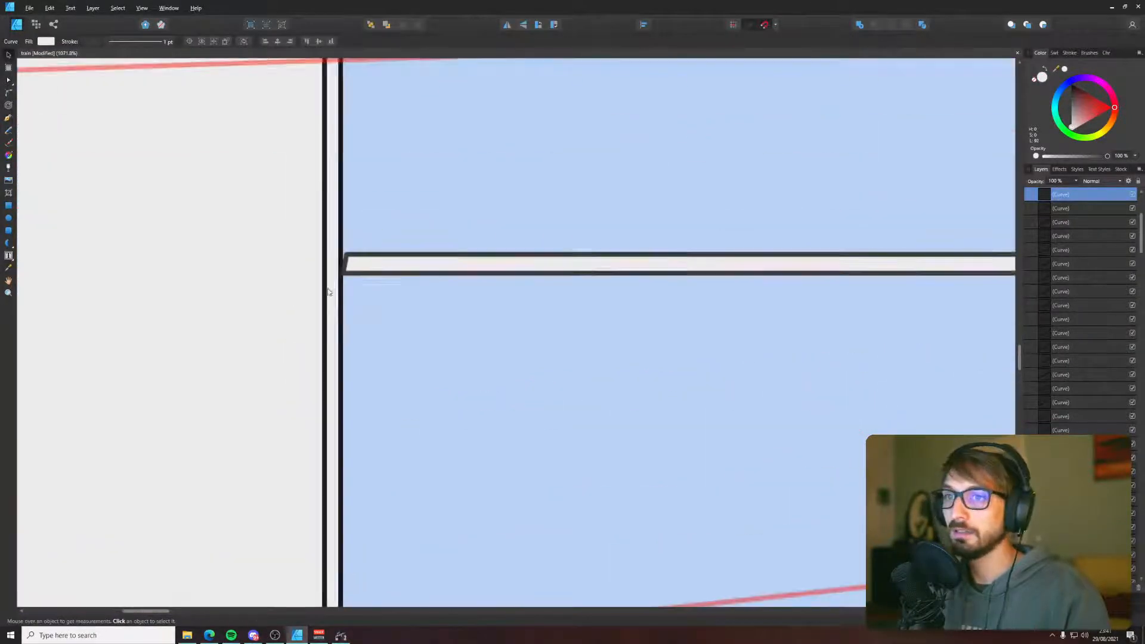
{"action": "scroll", "coordinate": [337, 257], "scroll_direction": "up", "scroll_amount": 2}
{"action": "key", "text": "a"}
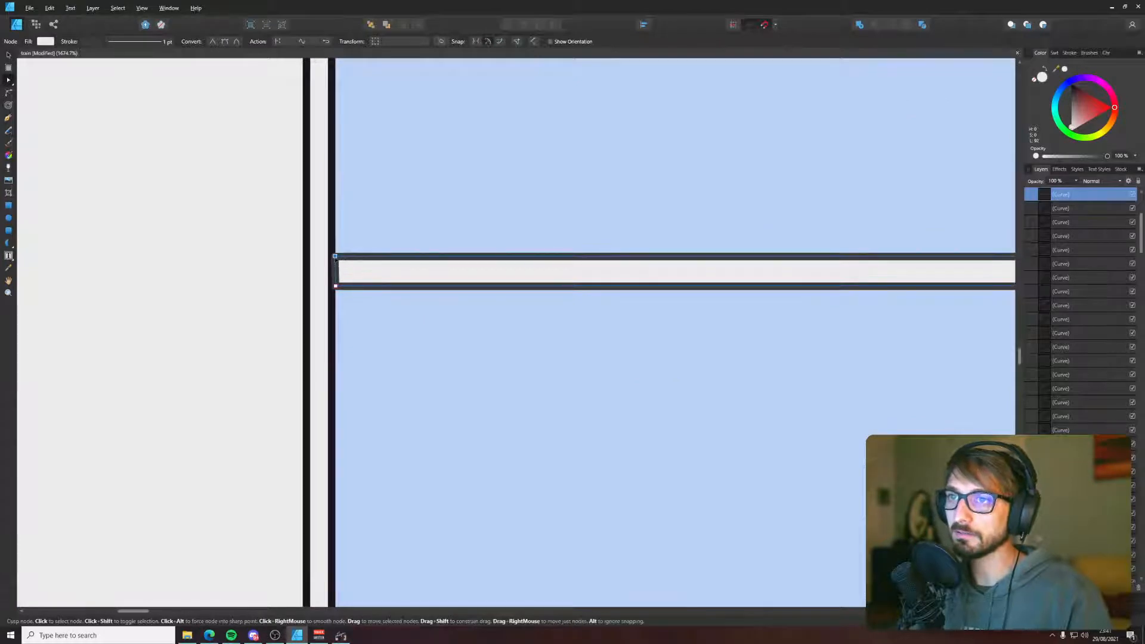
{"action": "key", "text": "i"}
{"action": "left_click", "coordinate": [337, 286]}
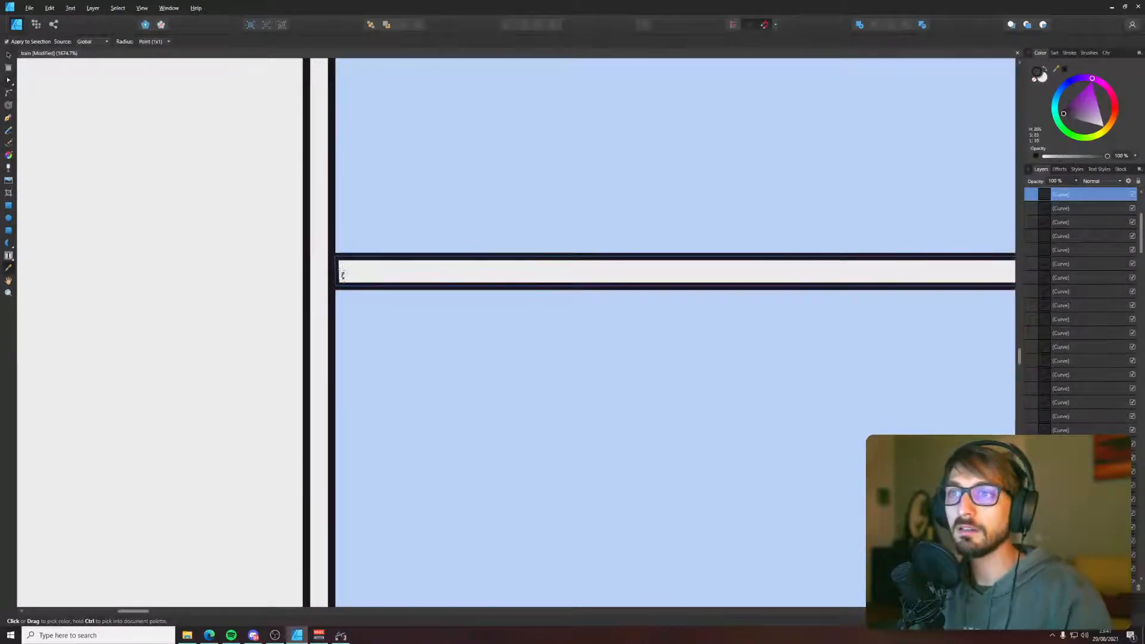
- Pull the bar's lower rear corner node slightly down and into the window frame line
{"action": "key", "text": "v"}
{"action": "key", "text": "a"}
{"action": "left_click_drag", "start_coordinate": [341, 287], "coordinate": [356, 292]}
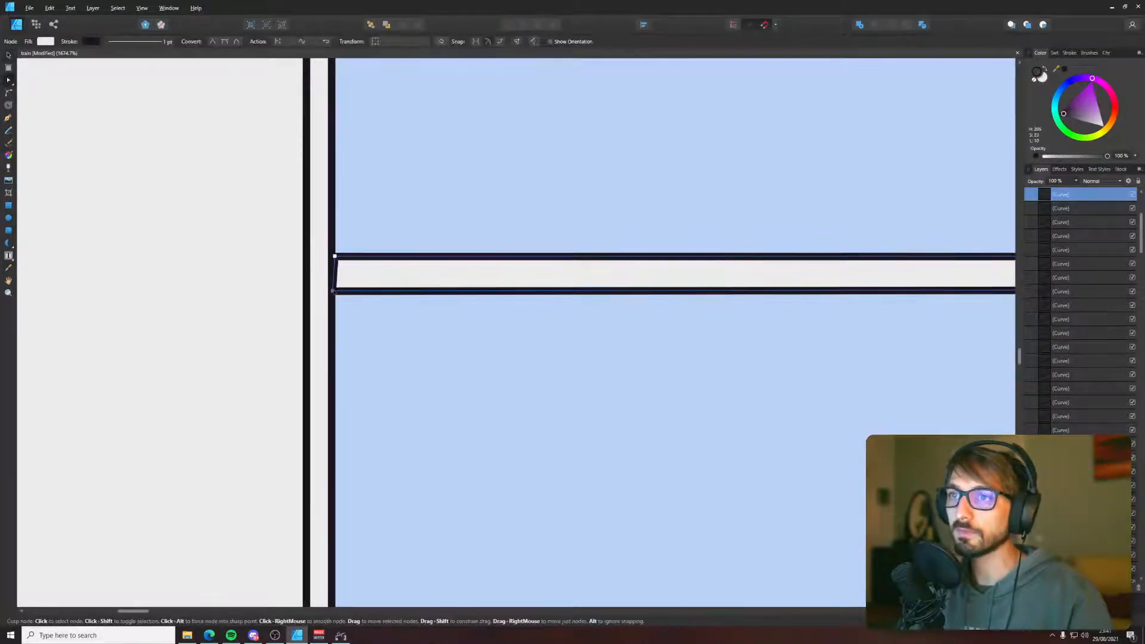
{"action": "scroll", "coordinate": [356, 292], "scroll_direction": "down", "scroll_amount": 2}
{"action": "scroll", "coordinate": [562, 371], "scroll_direction": "right", "scroll_amount": 5}
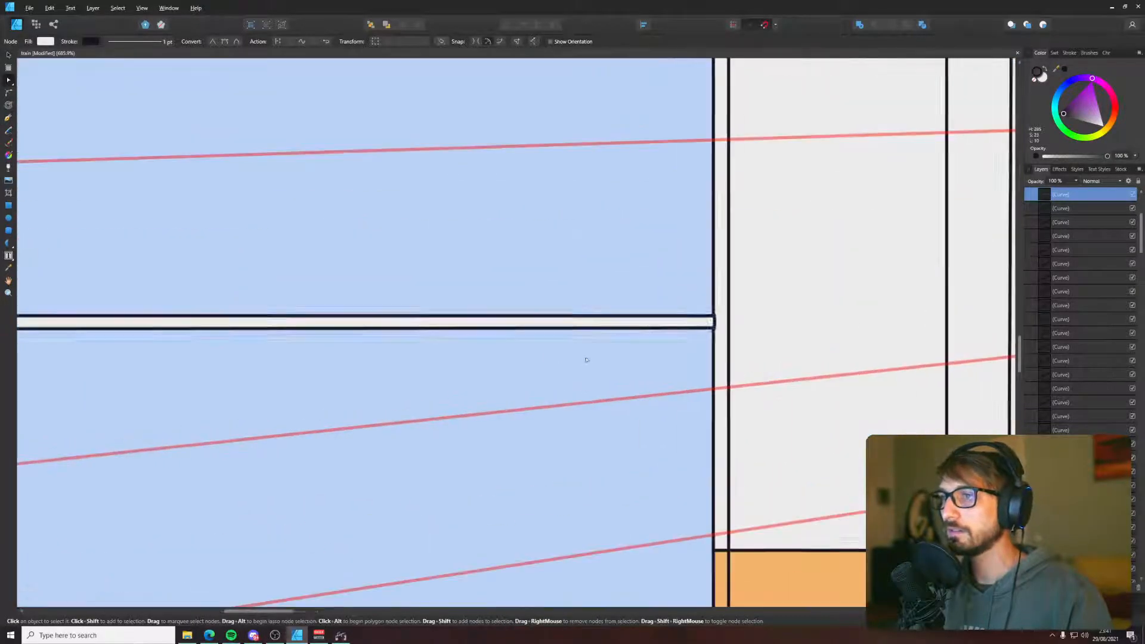
- Duplicate the window bar directly beneath the original to form a double rail
{"action": "key", "text": "v"}
{"action": "left_click_drag", "start_coordinate": [669, 331], "coordinate": [668, 340]}
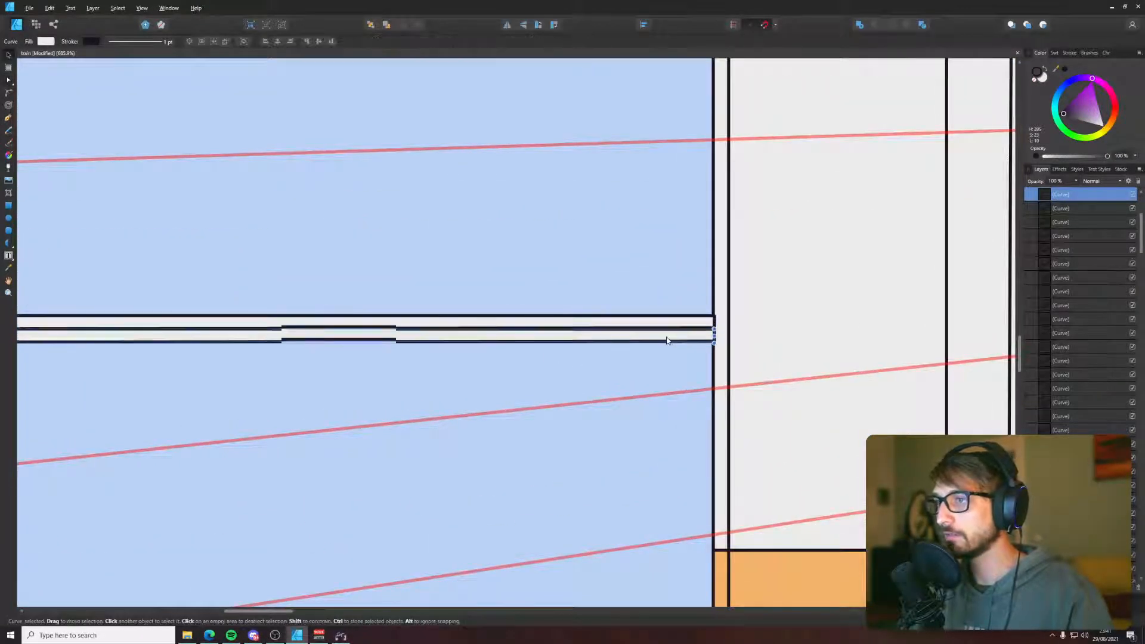
{"action": "scroll", "coordinate": [666, 340], "scroll_direction": "down", "scroll_amount": 3}
{"action": "scroll", "coordinate": [358, 346], "scroll_direction": "left", "scroll_amount": 5}
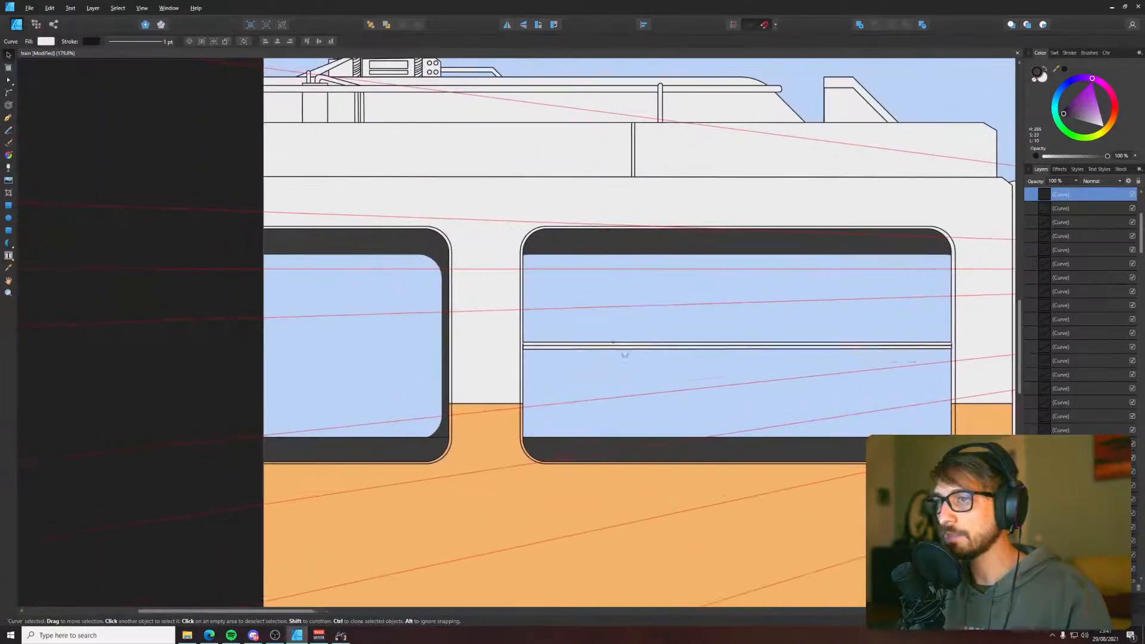
- Copy both window bars to the partly visible rearmost window and align their ends with its front frame edge
{"action": "left_click", "coordinate": [617, 350], "text": "shift"}
{"action": "left_click_drag", "start_coordinate": [294, 349], "coordinate": [117, 345]}
{"action": "scroll", "coordinate": [317, 351], "scroll_direction": "up", "scroll_amount": 2}
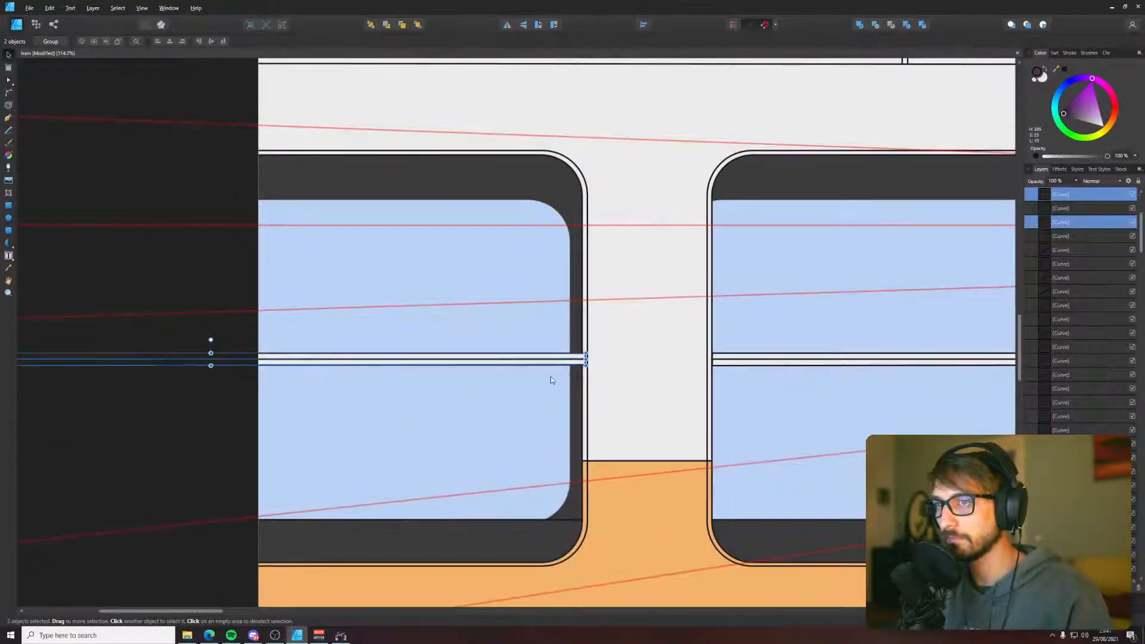
{"action": "scroll", "coordinate": [588, 352], "scroll_direction": "up", "scroll_amount": 3}
{"action": "scroll", "coordinate": [594, 347], "scroll_direction": "down", "scroll_amount": 10}
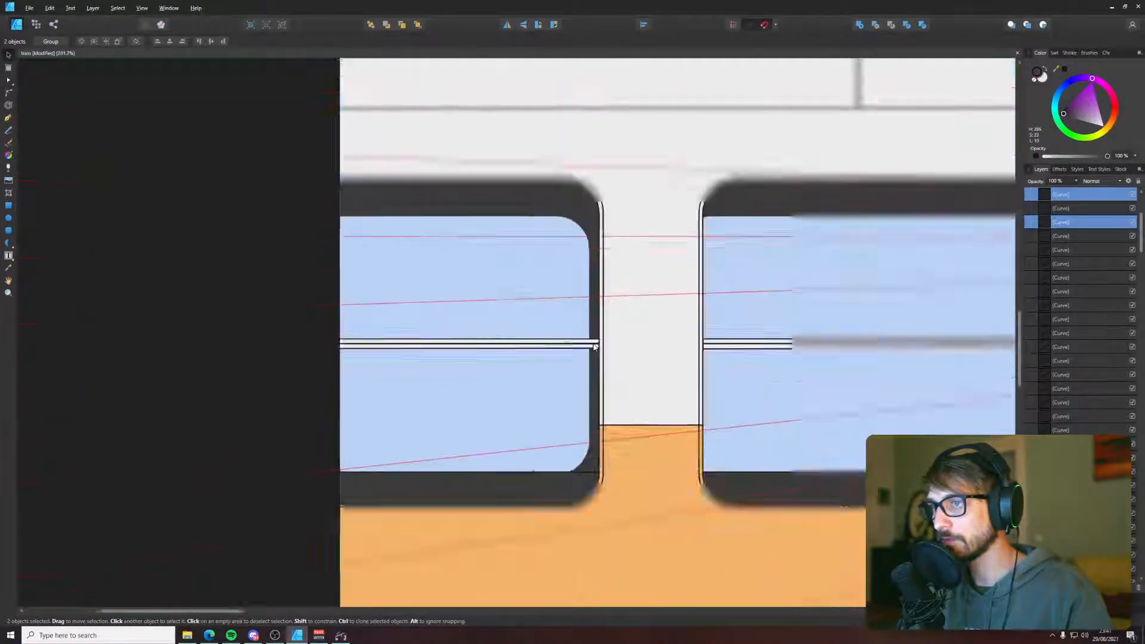
{"action": "key", "text": "ctrl+d"}
{"action": "scroll", "coordinate": [559, 323], "scroll_direction": "up", "scroll_amount": 1}
{"action": "scroll", "coordinate": [559, 323], "scroll_direction": "right", "scroll_amount": 3}
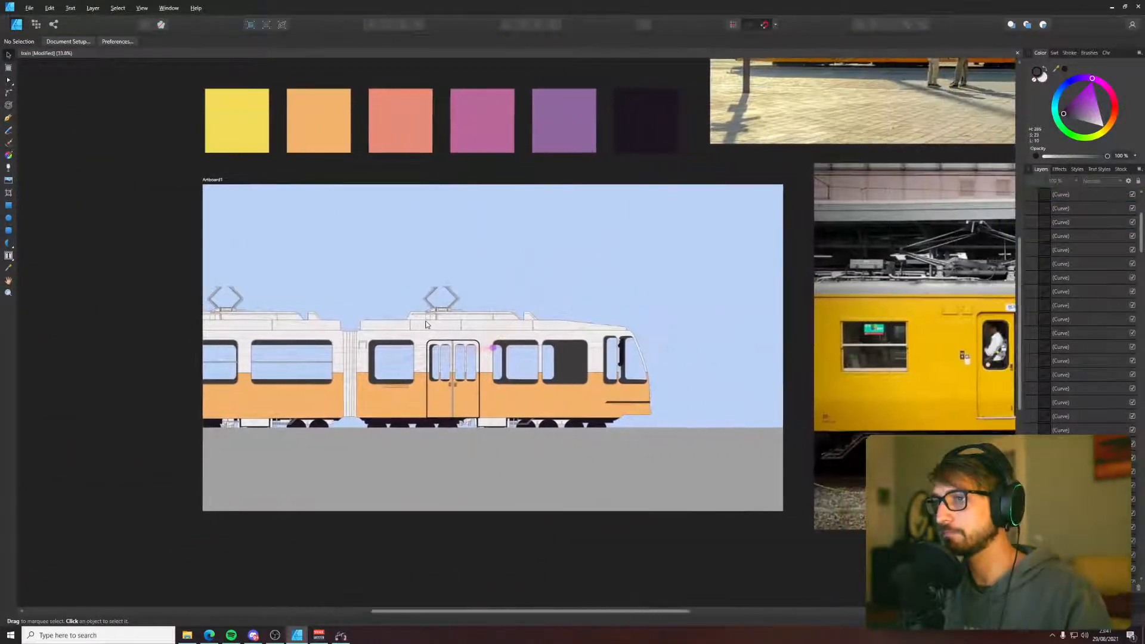
- Copy the pair of long-window bars to the front car's first window, aligning their rear ends with its frame
{"action": "scroll", "coordinate": [271, 362], "scroll_direction": "up", "scroll_amount": 5}
{"action": "scroll", "coordinate": [270, 363], "scroll_direction": "up", "scroll_amount": 3}
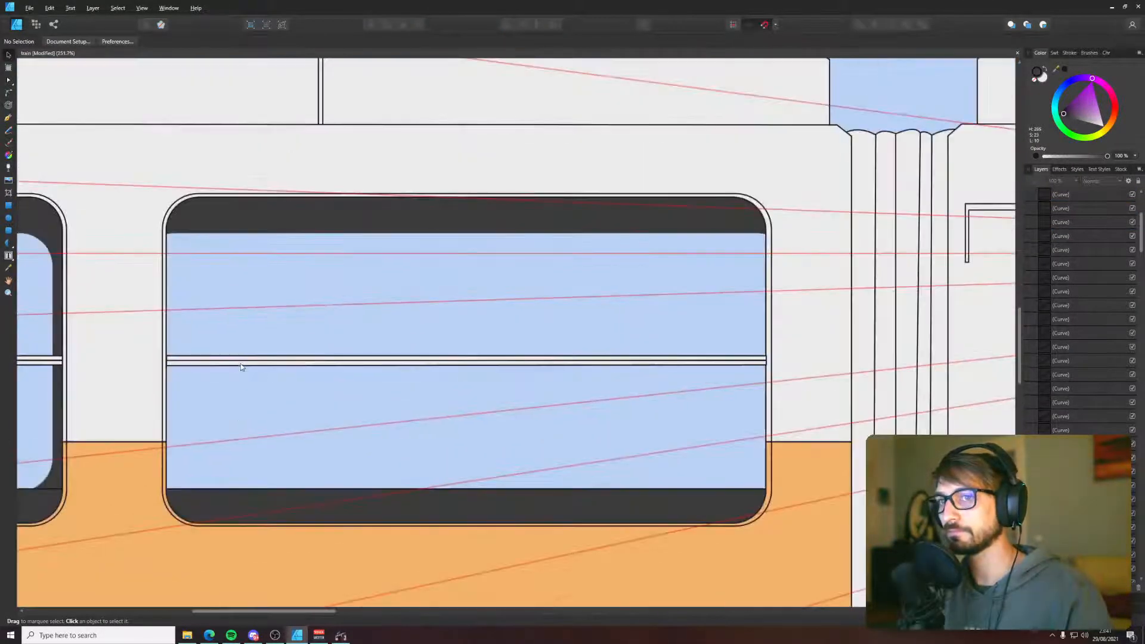
{"action": "scroll", "coordinate": [590, 334], "scroll_direction": "right", "scroll_amount": 5}
{"action": "scroll", "coordinate": [109, 404], "scroll_direction": "up", "scroll_amount": 10}
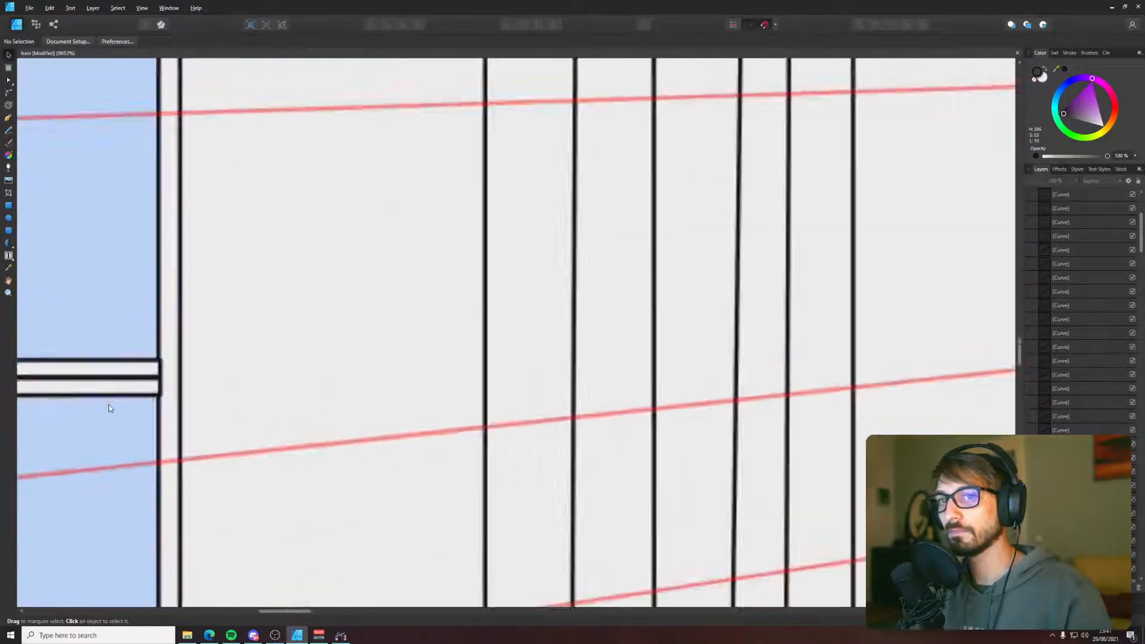
{"action": "left_click", "coordinate": [204, 327]}
{"action": "left_click", "coordinate": [212, 362], "text": "shift"}
{"action": "left_click_drag", "start_coordinate": [219, 347], "coordinate": [641, 348]}
{"action": "scroll", "coordinate": [214, 358], "scroll_direction": "down", "scroll_amount": 13}
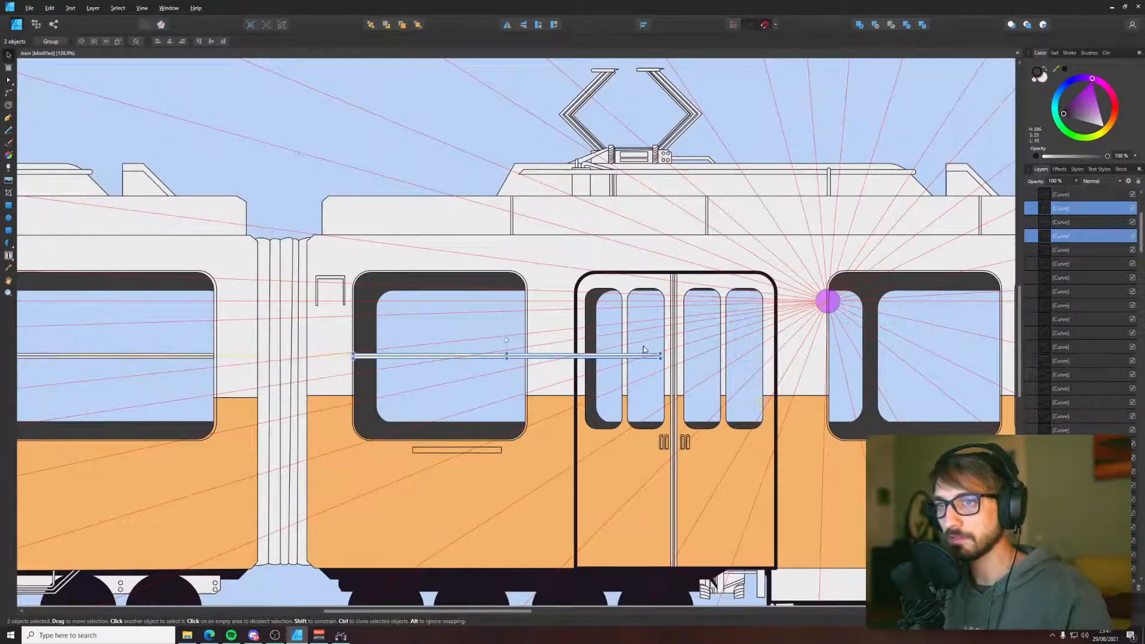
{"action": "scroll", "coordinate": [494, 340], "scroll_direction": "up", "scroll_amount": 7}
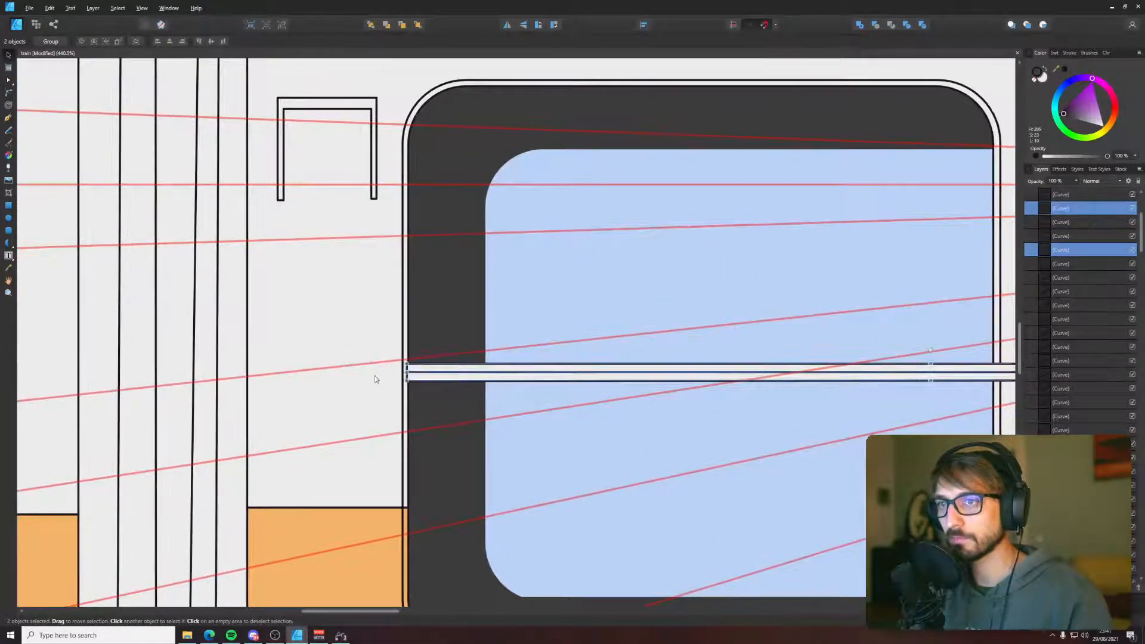
{"action": "scroll", "coordinate": [375, 379], "scroll_direction": "up", "scroll_amount": 5}
{"action": "scroll", "coordinate": [504, 371], "scroll_direction": "down", "scroll_amount": 7}
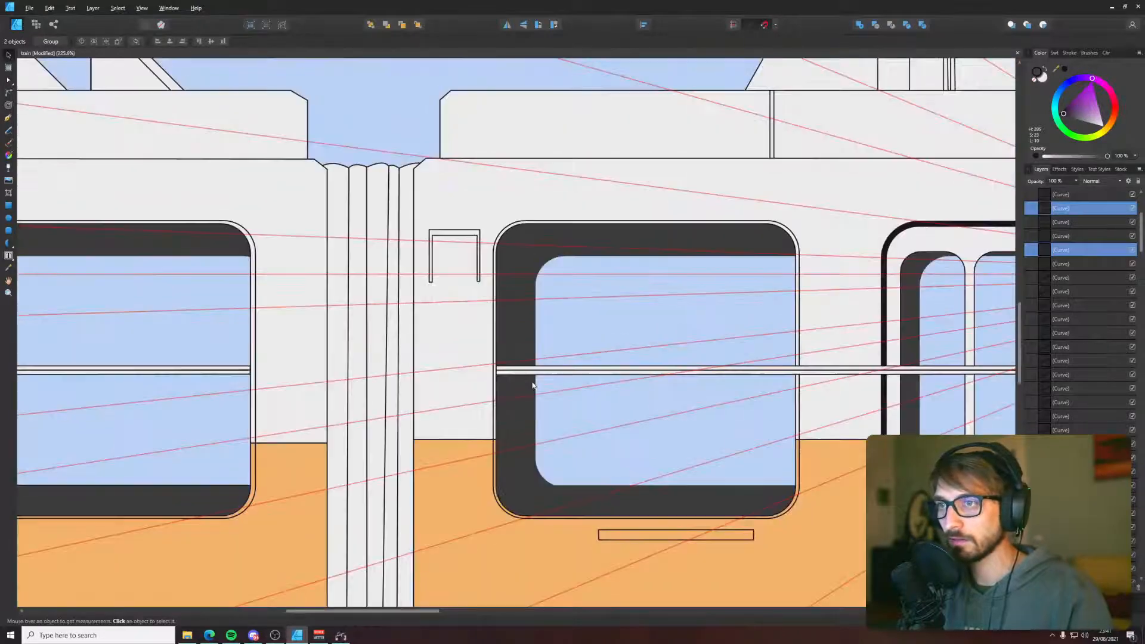
- Shorten the copied bars by moving their front end nodes back to the first window's front frame edge
{"action": "left_click_drag", "start_coordinate": [819, 404], "coordinate": [442, 381]}
{"action": "scroll", "coordinate": [443, 382], "scroll_direction": "down", "scroll_amount": 3}
{"action": "scroll", "coordinate": [543, 365], "scroll_direction": "up", "scroll_amount": 3}
{"action": "key", "text": "a"}
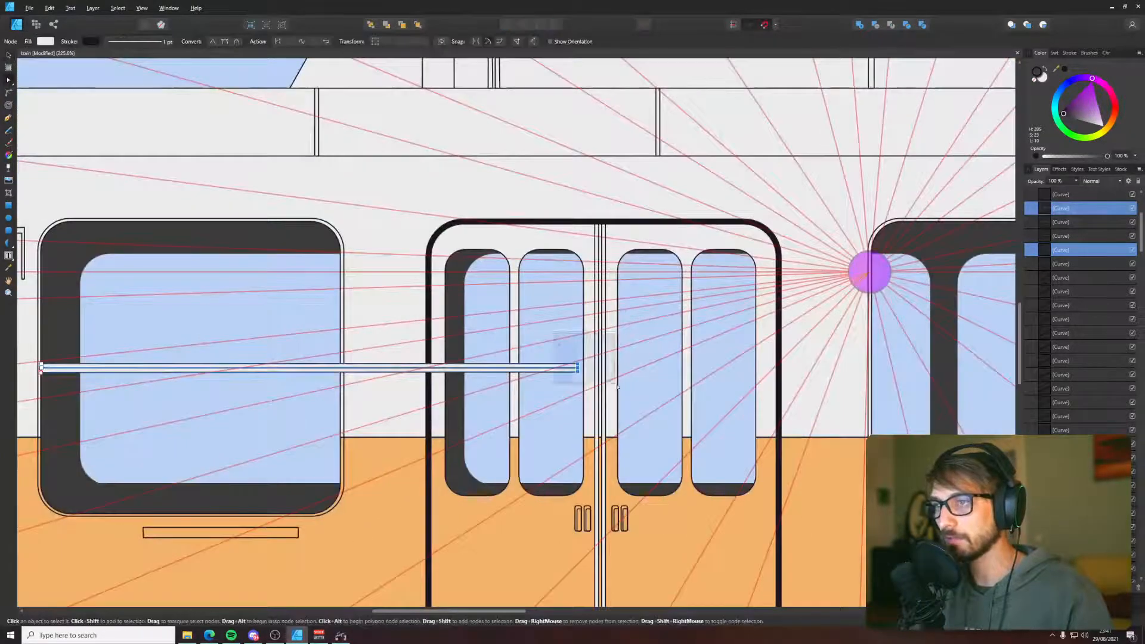
{"action": "left_click_drag", "start_coordinate": [577, 372], "coordinate": [340, 372]}
{"action": "scroll", "coordinate": [339, 373], "scroll_direction": "up", "scroll_amount": 5}
{"action": "scroll", "coordinate": [343, 372], "scroll_direction": "down", "scroll_amount": 10}
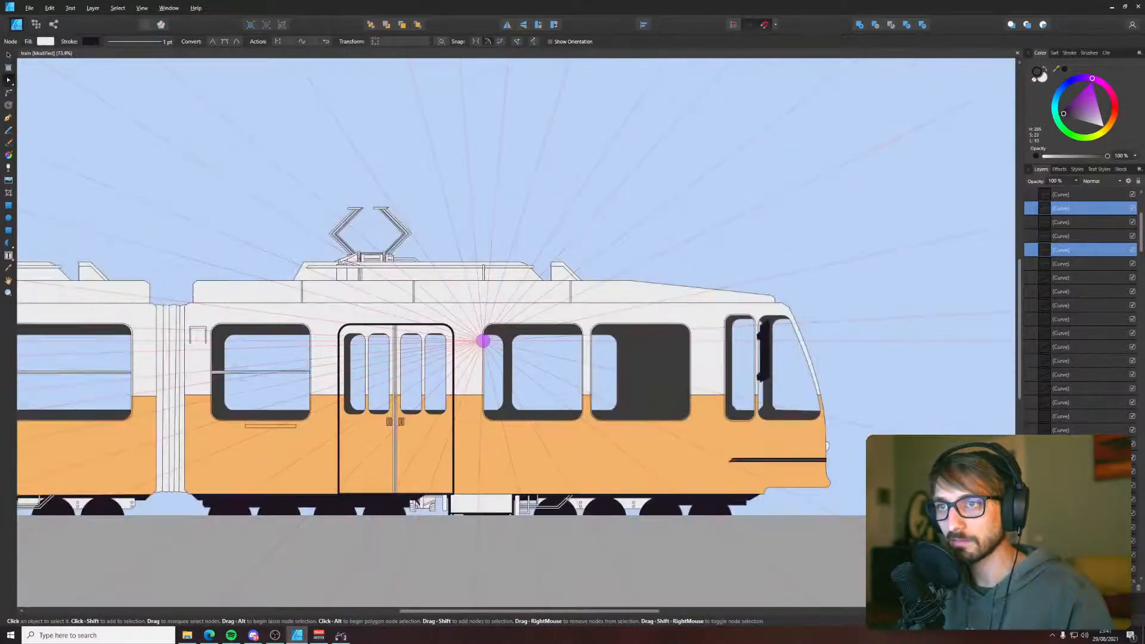
- Duplicate both horizontal bars of the partly visible rearmost window and offset the copies slightly up and rearward
{"action": "scroll", "coordinate": [595, 355], "scroll_direction": "up", "scroll_amount": 6}
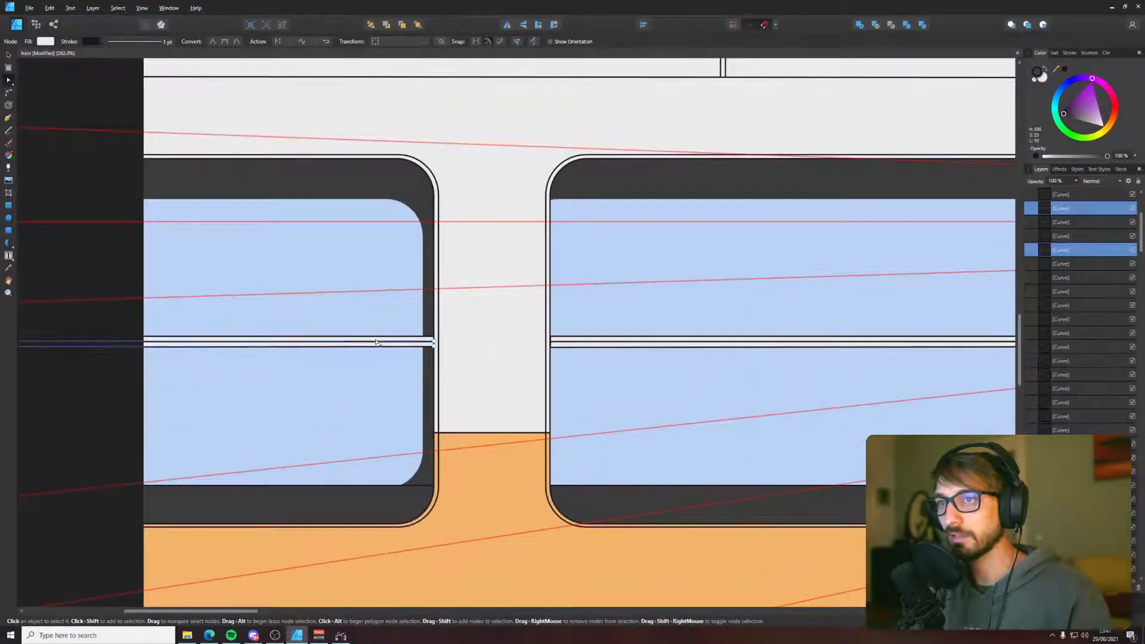
{"action": "left_click", "coordinate": [377, 343]}
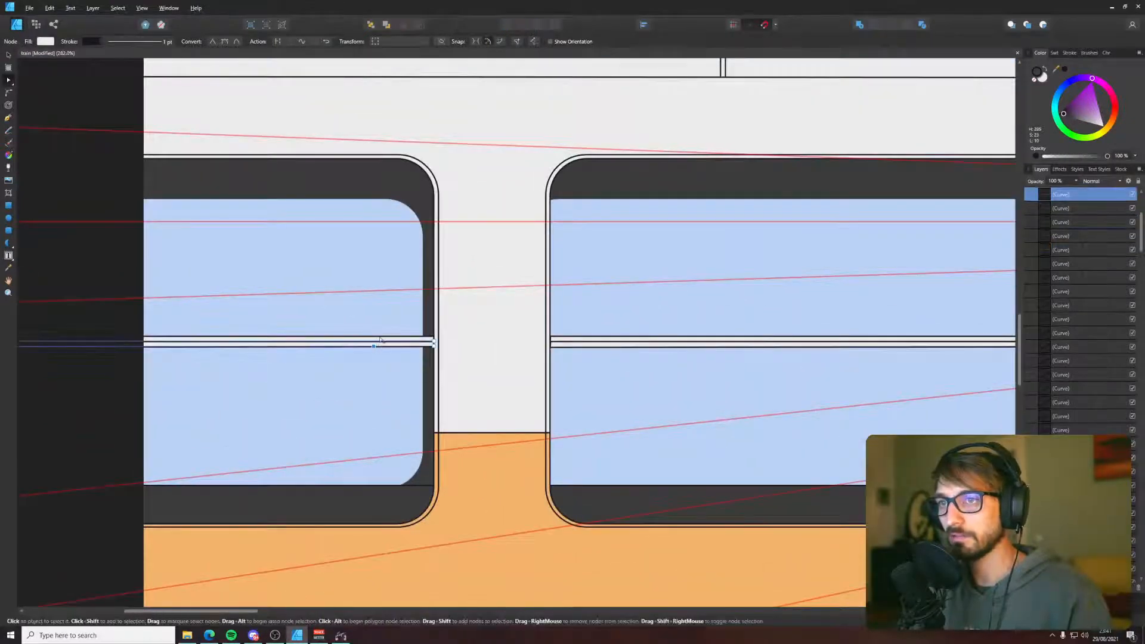
{"action": "left_click", "coordinate": [383, 339]}
{"action": "left_click", "coordinate": [376, 344], "text": "shift"}
{"action": "key", "text": "v"}
{"action": "mouse_move", "coordinate": [398, 345]}
{"action": "left_mouse_down"}
{"action": "mouse_move", "coordinate": [380, 366]}
{"action": "mouse_move", "coordinate": [388, 322]}
{"action": "mouse_move", "coordinate": [310, 371]}
{"action": "mouse_move", "coordinate": [239, 383]}
{"action": "left_mouse_up"}
{"action": "scroll", "coordinate": [383, 328], "scroll_direction": "down", "scroll_amount": 7}
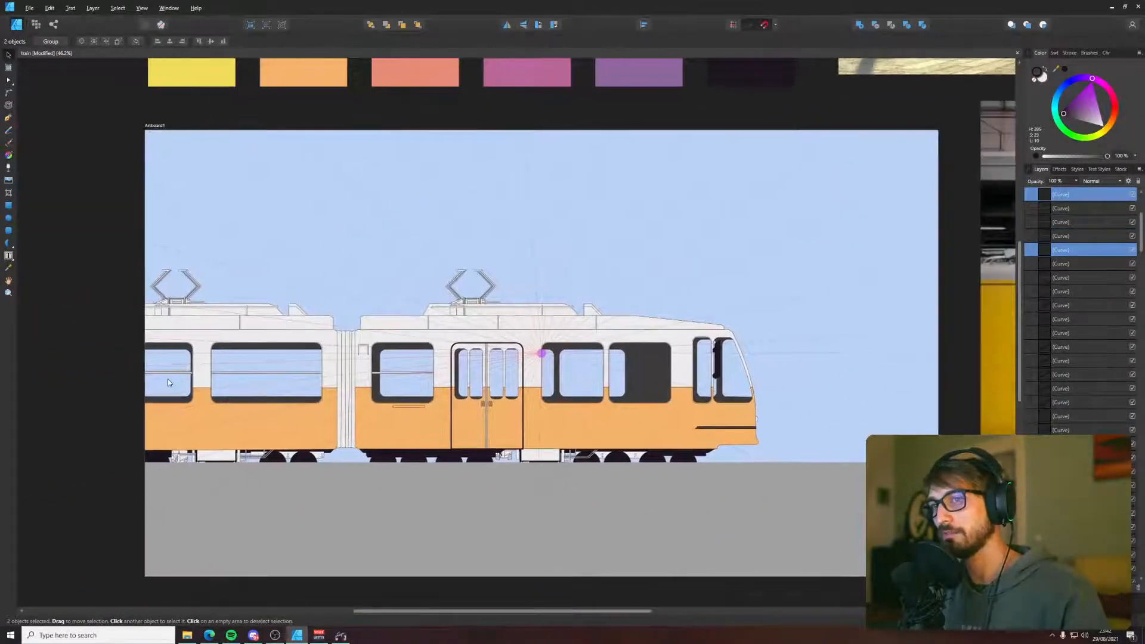
{"action": "scroll", "coordinate": [168, 383], "scroll_direction": "up", "scroll_amount": 5}
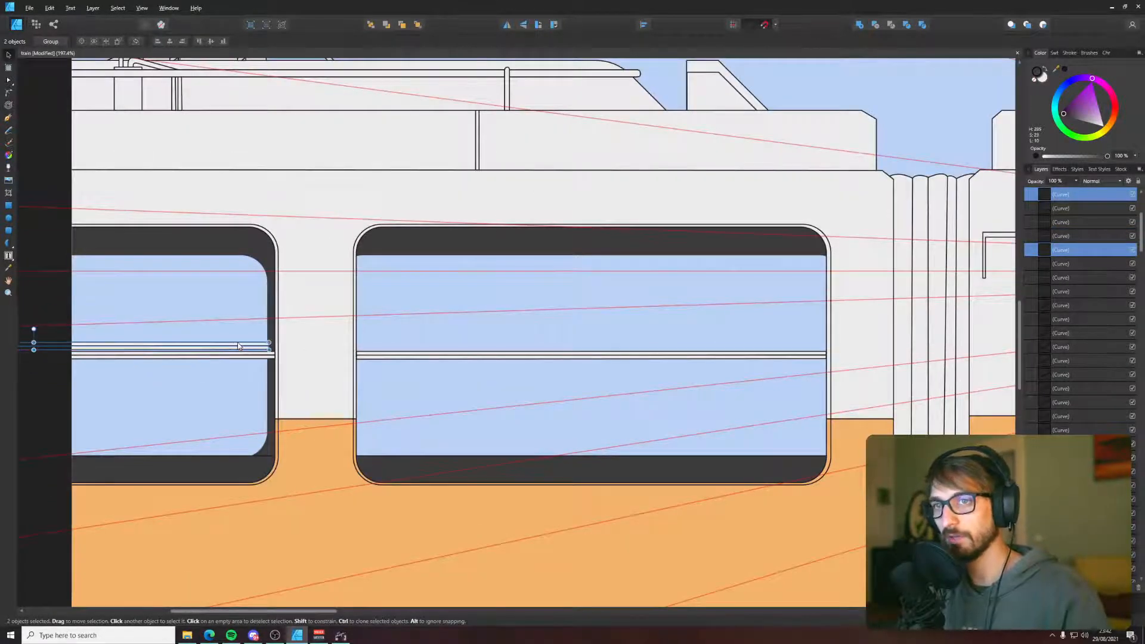
- Fill the duplicated bars with the dark grey sampled from the window-depth area to make them a shadow rail
{"action": "key", "text": "i"}
{"action": "left_click", "coordinate": [266, 251]}
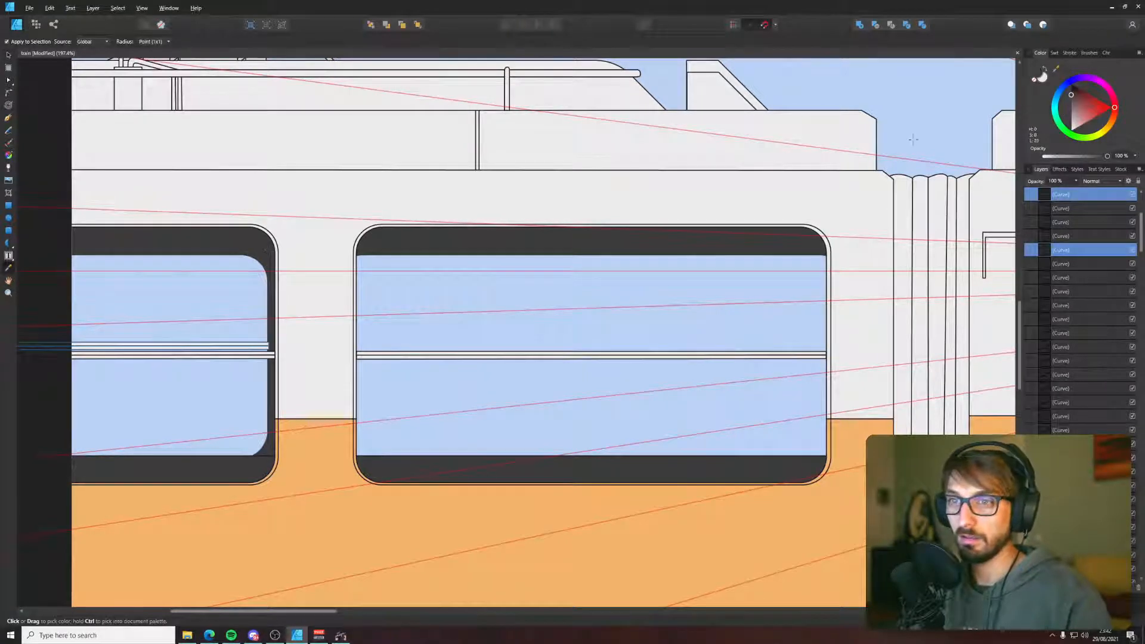
{"action": "key", "text": "v"}
{"action": "scroll", "coordinate": [232, 358], "scroll_direction": "up", "scroll_amount": 4}
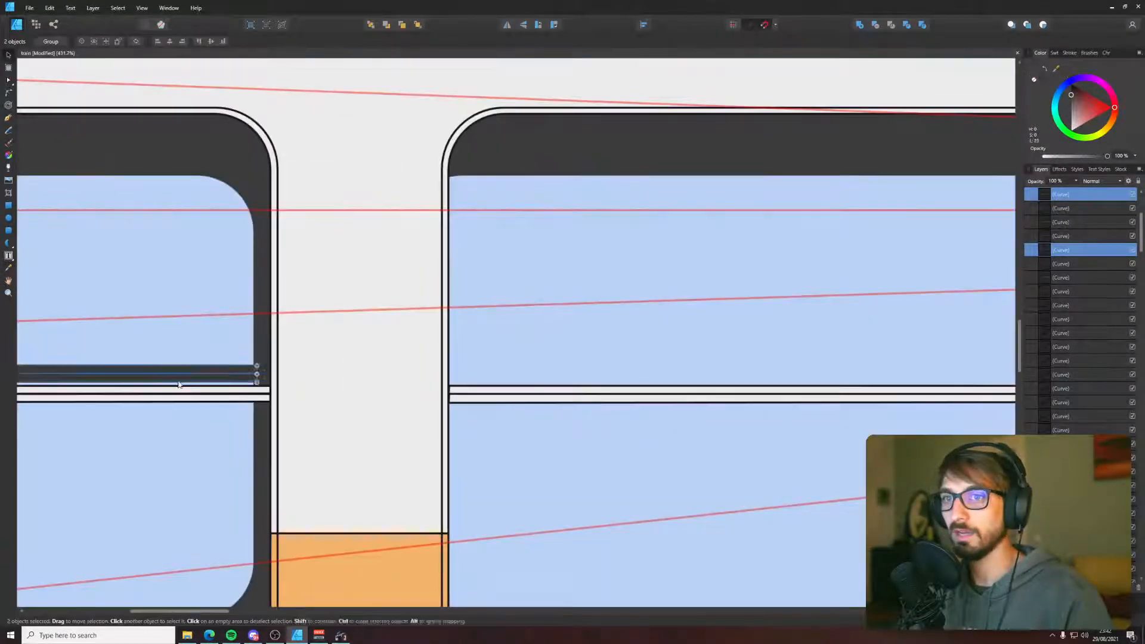
{"action": "scroll", "coordinate": [252, 357], "scroll_direction": "down", "scroll_amount": 6}
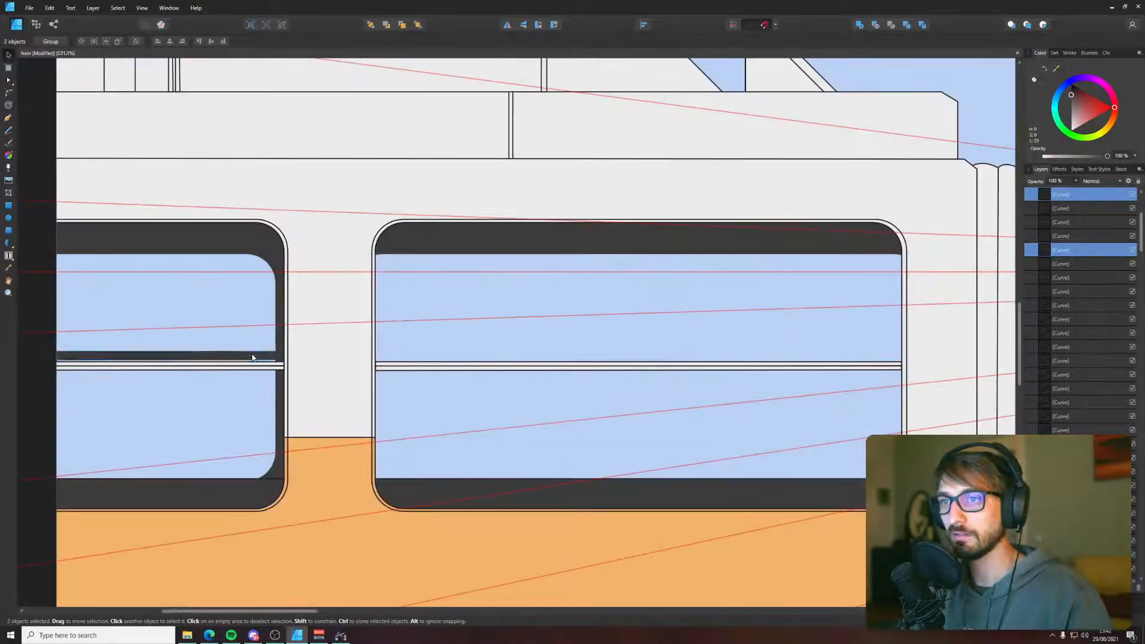
{"action": "scroll", "coordinate": [167, 370], "scroll_direction": "up", "scroll_amount": 2}
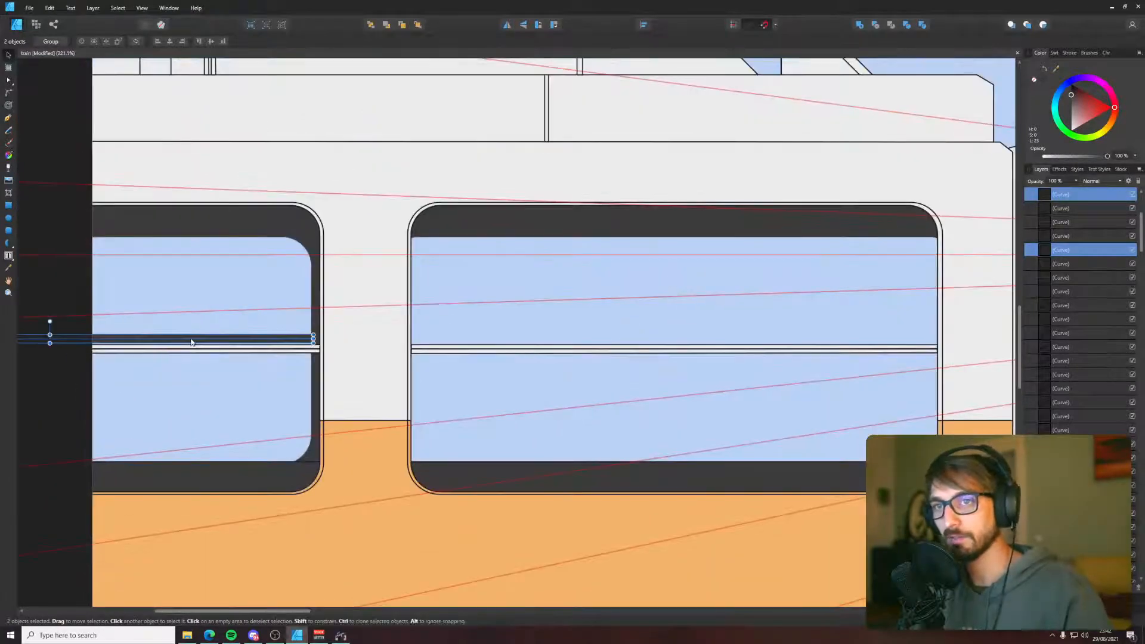
- Place a copy of the dark bars behind the neighbouring long window's frame, spanning its full width just above the light bars
{"action": "left_click_drag", "start_coordinate": [191, 339], "coordinate": [506, 320]}
{"action": "scroll", "coordinate": [191, 333], "scroll_direction": "down", "scroll_amount": 5}
{"action": "scroll", "coordinate": [210, 337], "scroll_direction": "up", "scroll_amount": 3}
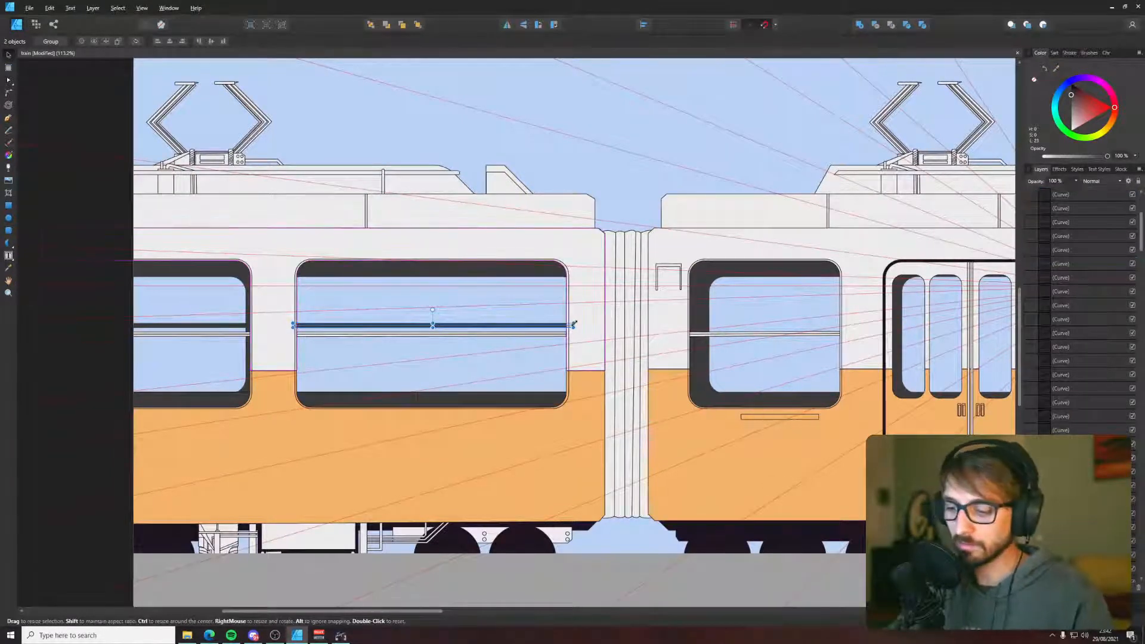
{"action": "scroll", "coordinate": [574, 324], "scroll_direction": "down", "scroll_amount": 5}
{"action": "left_click_drag", "start_coordinate": [497, 295], "coordinate": [219, 312]}
{"action": "left_click", "coordinate": [169, 318]}
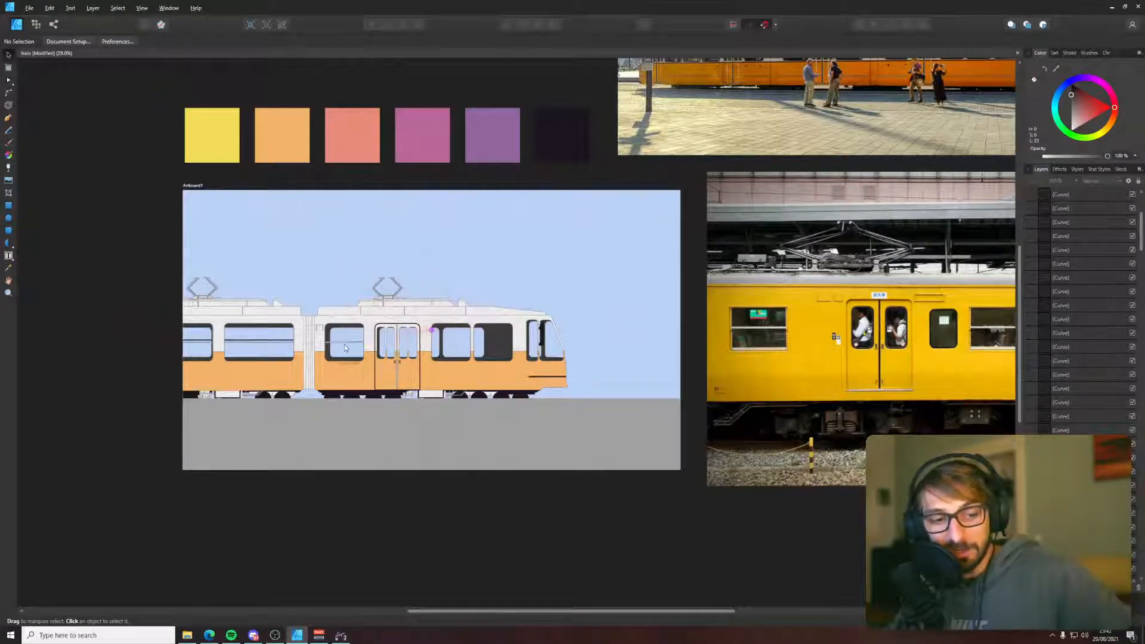
- Copy both light bars from the front car's first window to the window just ahead of the doors, aligned with its frame
{"action": "scroll", "coordinate": [312, 380], "scroll_direction": "up", "scroll_amount": 5}
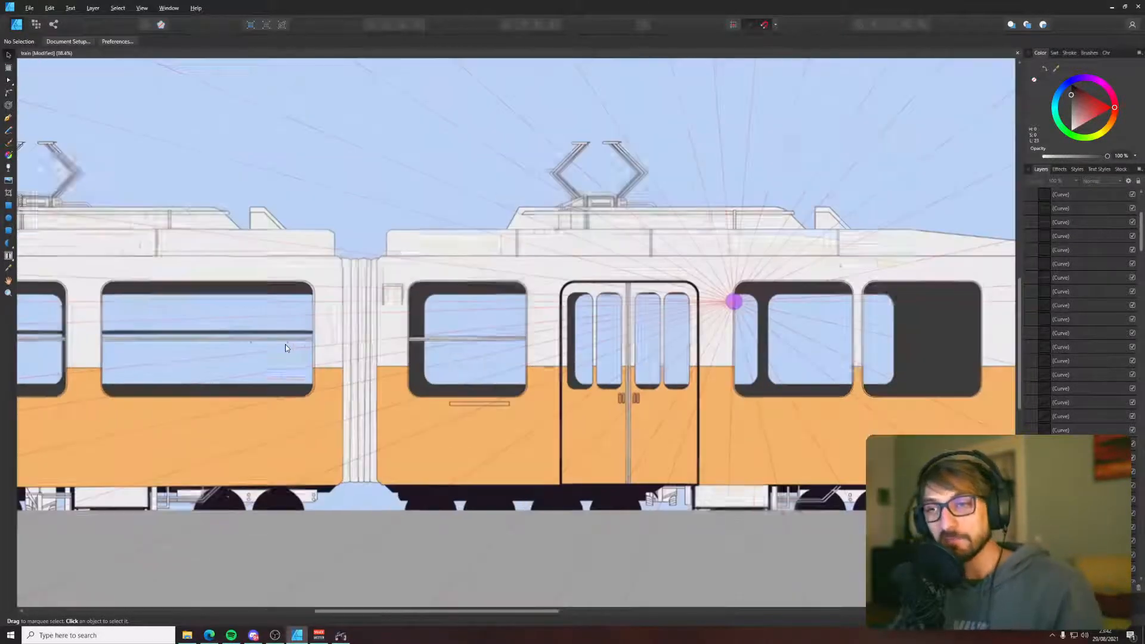
{"action": "scroll", "coordinate": [474, 345], "scroll_direction": "up", "scroll_amount": 4}
{"action": "left_click", "coordinate": [479, 339]}
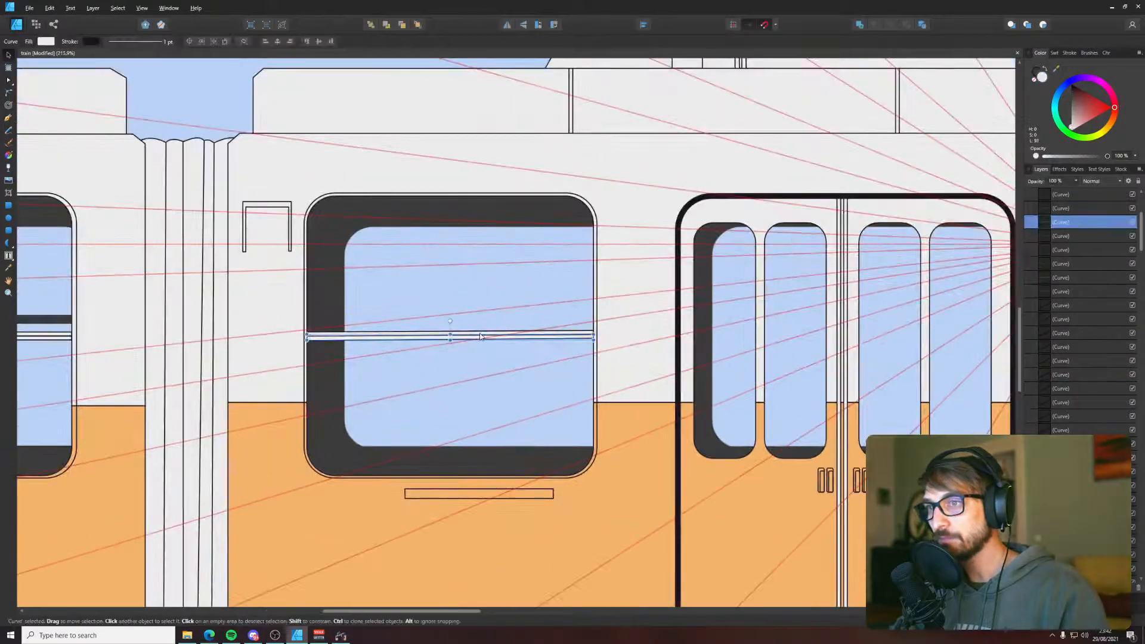
{"action": "scroll", "coordinate": [479, 333], "scroll_direction": "down", "scroll_amount": 8}
{"action": "scroll", "coordinate": [513, 325], "scroll_direction": "up", "scroll_amount": 8}
{"action": "left_click", "coordinate": [516, 321]}
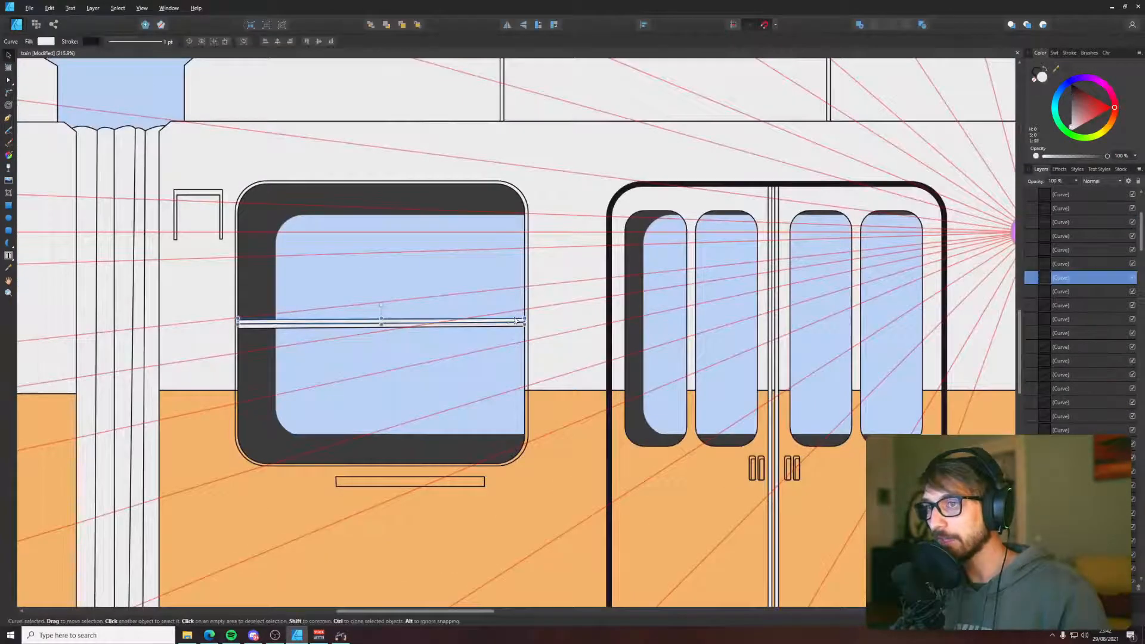
{"action": "left_click", "coordinate": [505, 327], "text": "shift"}
{"action": "scroll", "coordinate": [506, 327], "scroll_direction": "down", "scroll_amount": 5}
{"action": "left_click_drag", "start_coordinate": [505, 327], "coordinate": [571, 362]}
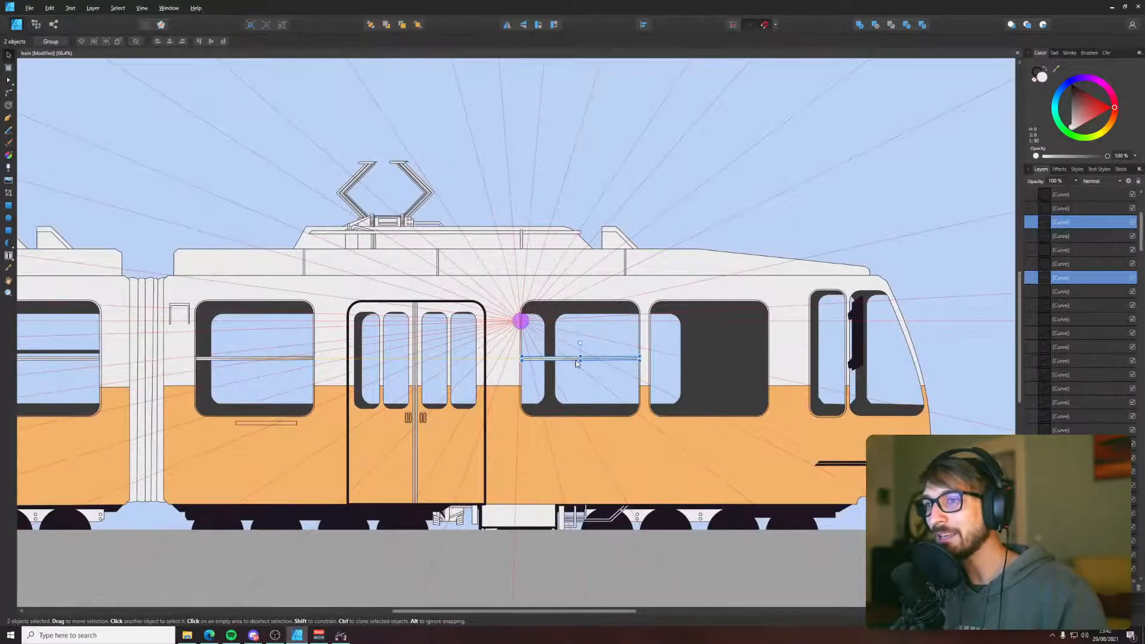
{"action": "scroll", "coordinate": [576, 364], "scroll_direction": "up", "scroll_amount": 10}
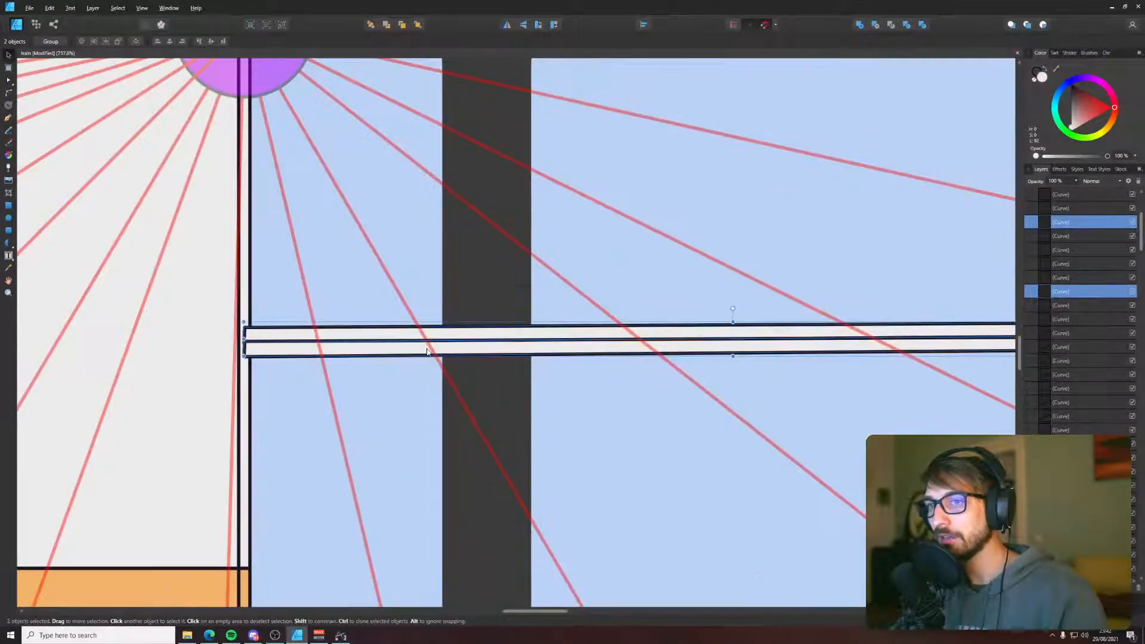
- Copy the pair of light bars to the front car's last passenger window, aligning their ends with its frame
{"action": "scroll", "coordinate": [430, 350], "scroll_direction": "down", "scroll_amount": 5}
{"action": "scroll", "coordinate": [589, 328], "scroll_direction": "right", "scroll_amount": 3}
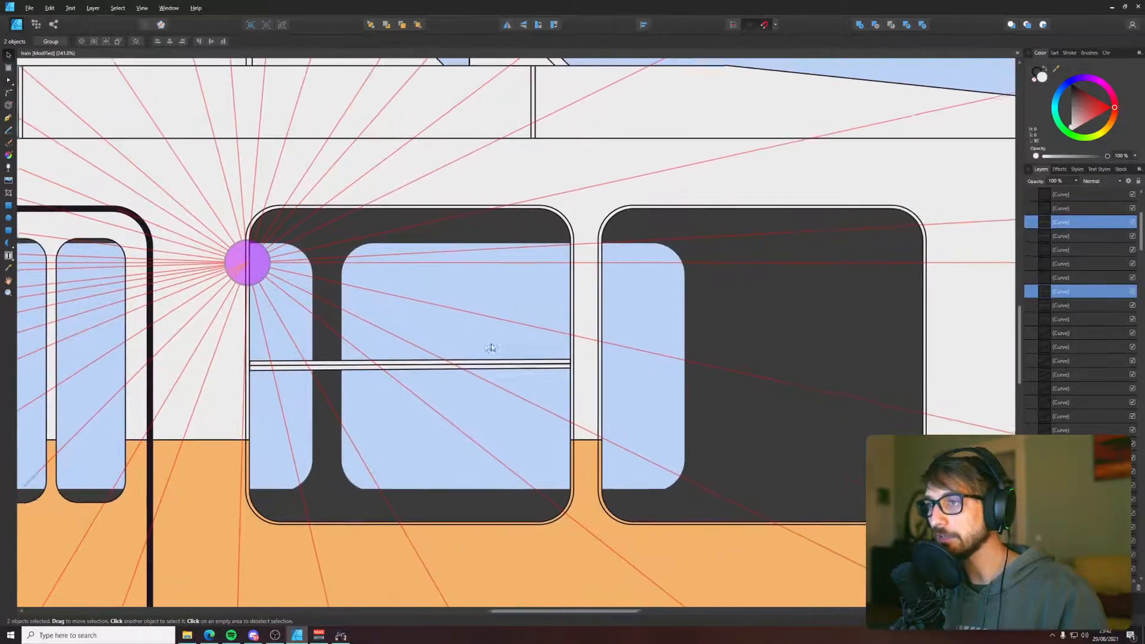
{"action": "left_click_drag", "start_coordinate": [493, 365], "coordinate": [843, 358]}
{"action": "scroll", "coordinate": [932, 367], "scroll_direction": "up", "scroll_amount": 6}
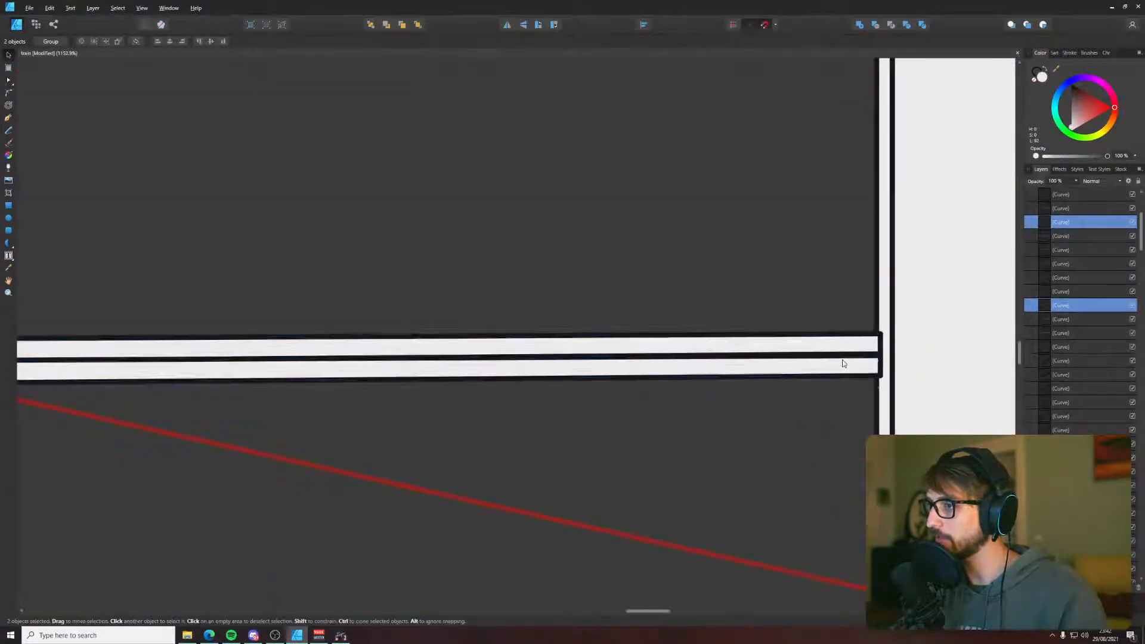
{"action": "scroll", "coordinate": [839, 362], "scroll_direction": "down", "scroll_amount": 12}
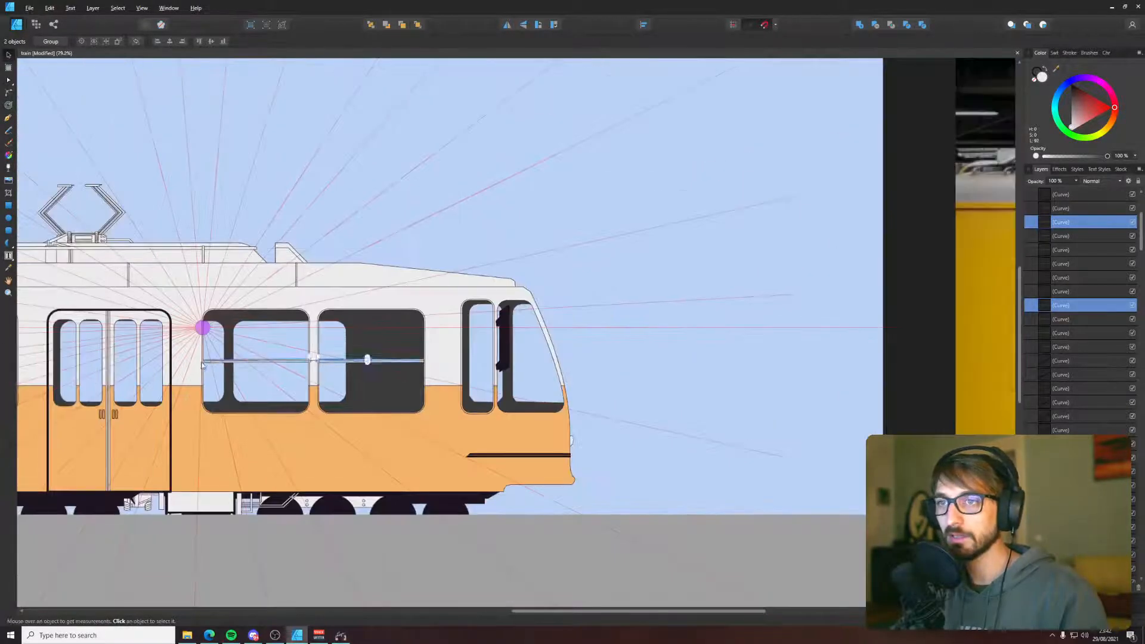
- Copy the dark bars from the long window to the front car and stretch them forward behind its door and passenger windows
{"action": "left_click_drag", "start_coordinate": [203, 365], "coordinate": [856, 421]}
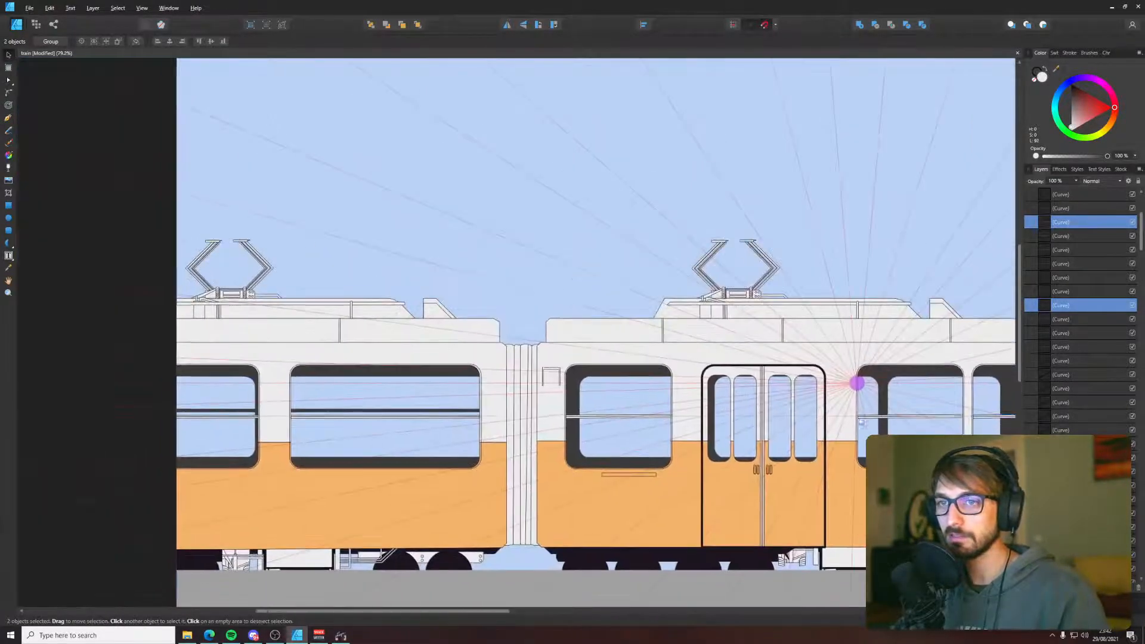
{"action": "scroll", "coordinate": [395, 432], "scroll_direction": "up", "scroll_amount": 4}
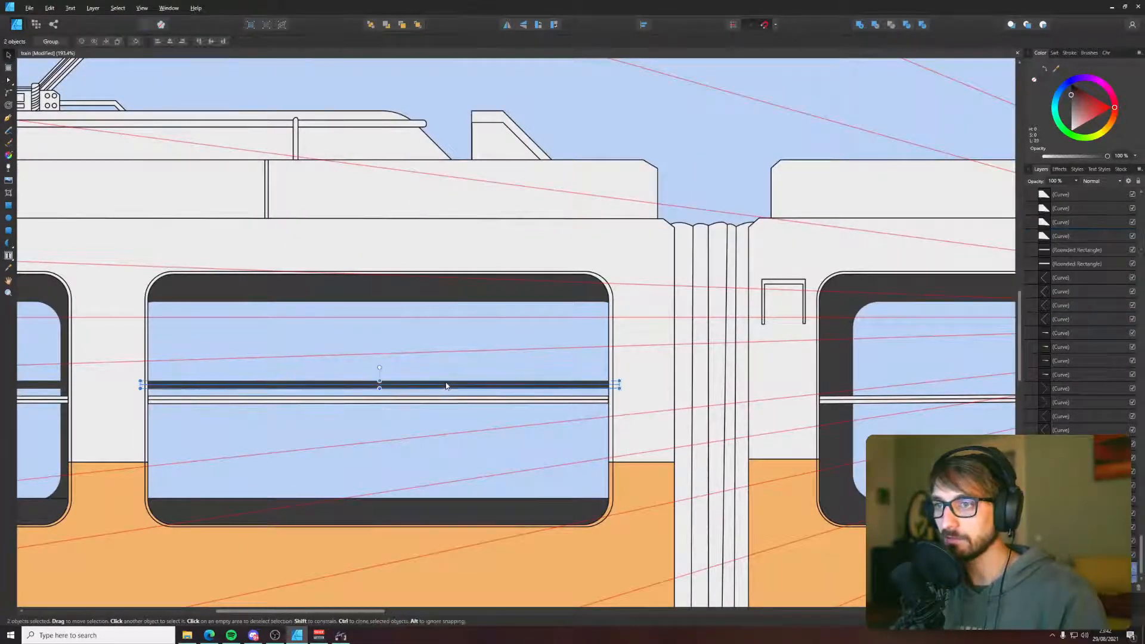
{"action": "scroll", "coordinate": [442, 388], "scroll_direction": "down", "scroll_amount": 3}
{"action": "left_click_drag", "start_coordinate": [449, 386], "coordinate": [726, 385]}
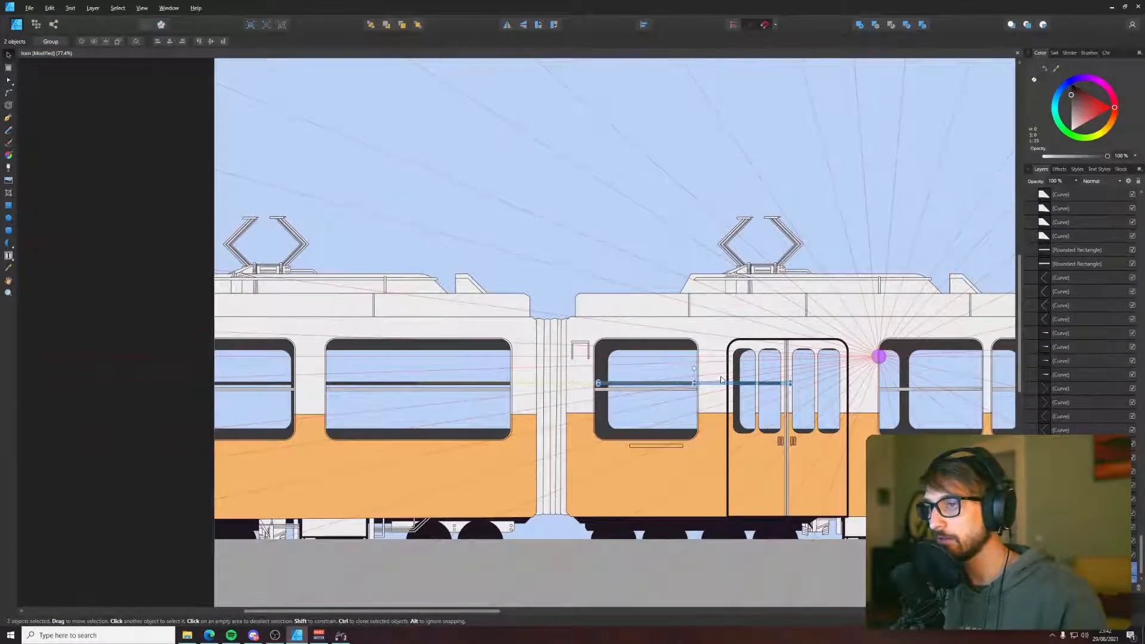
{"action": "left_click_drag", "start_coordinate": [853, 377], "coordinate": [474, 424]}
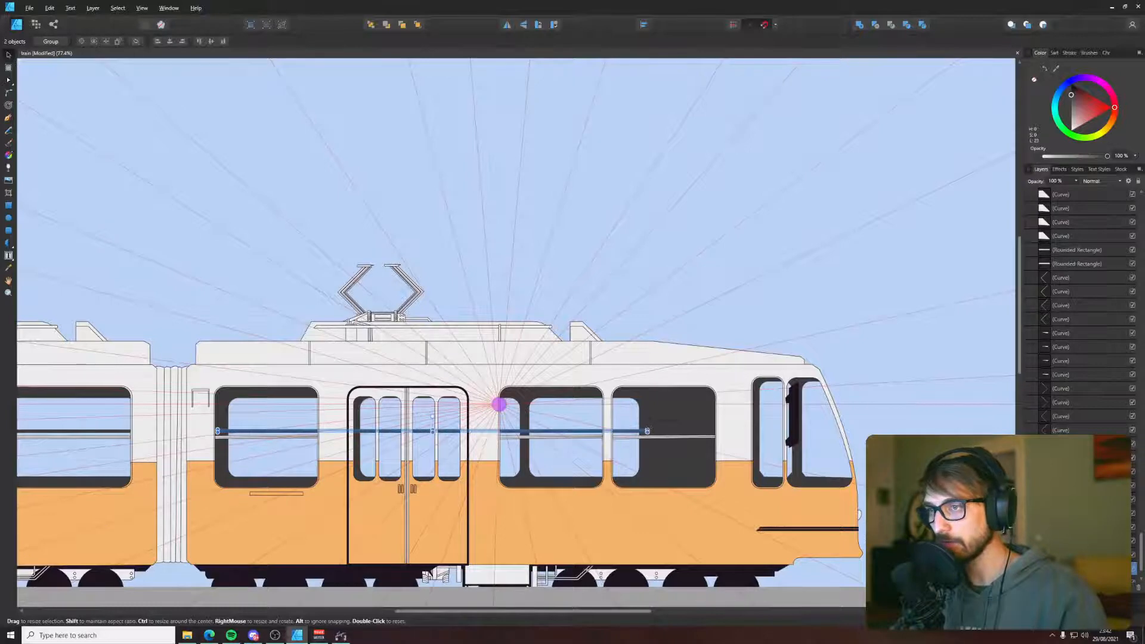
{"action": "left_click", "coordinate": [706, 307]}
- Hide the Perspective guide group and save the document
{"action": "scroll", "coordinate": [706, 306], "scroll_direction": "down", "scroll_amount": 3}
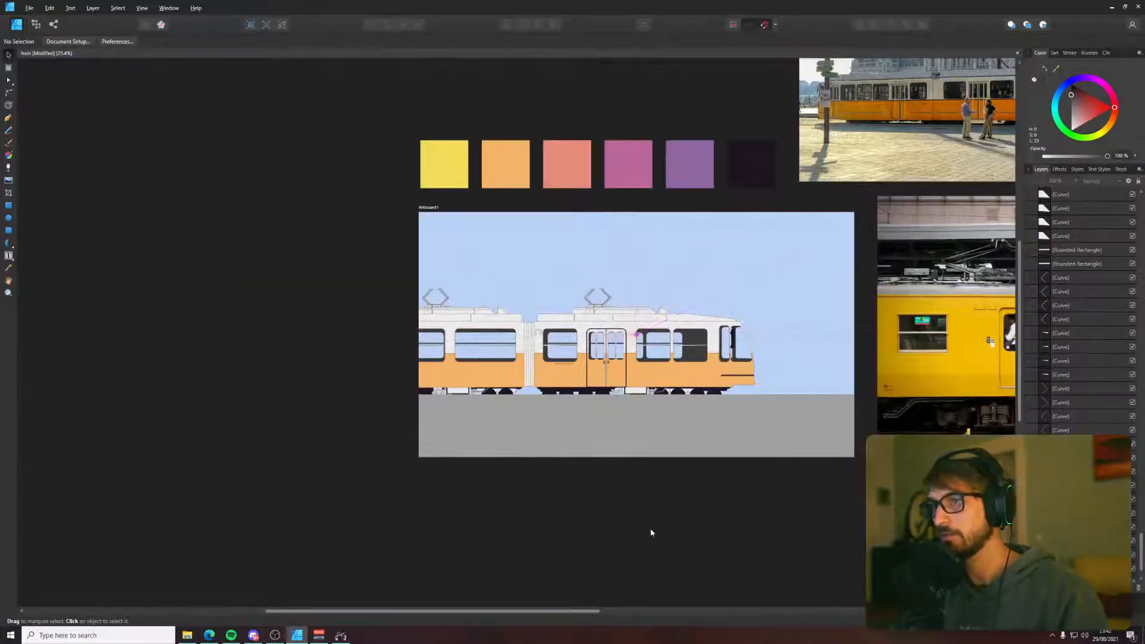
{"action": "scroll", "coordinate": [501, 570], "scroll_direction": "up", "scroll_amount": 2}
{"action": "scroll", "coordinate": [501, 570], "scroll_direction": "left", "scroll_amount": 5}
{"action": "key", "text": "ctrl+s"}
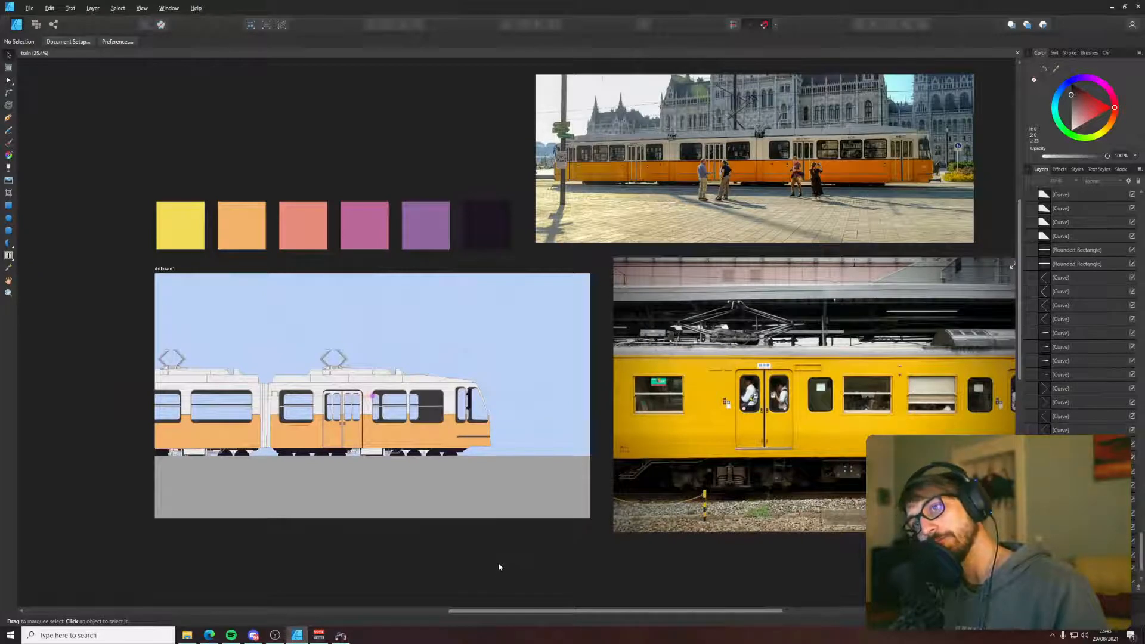
{"action": "scroll", "coordinate": [1104, 324], "scroll_direction": "up", "scroll_amount": 3}
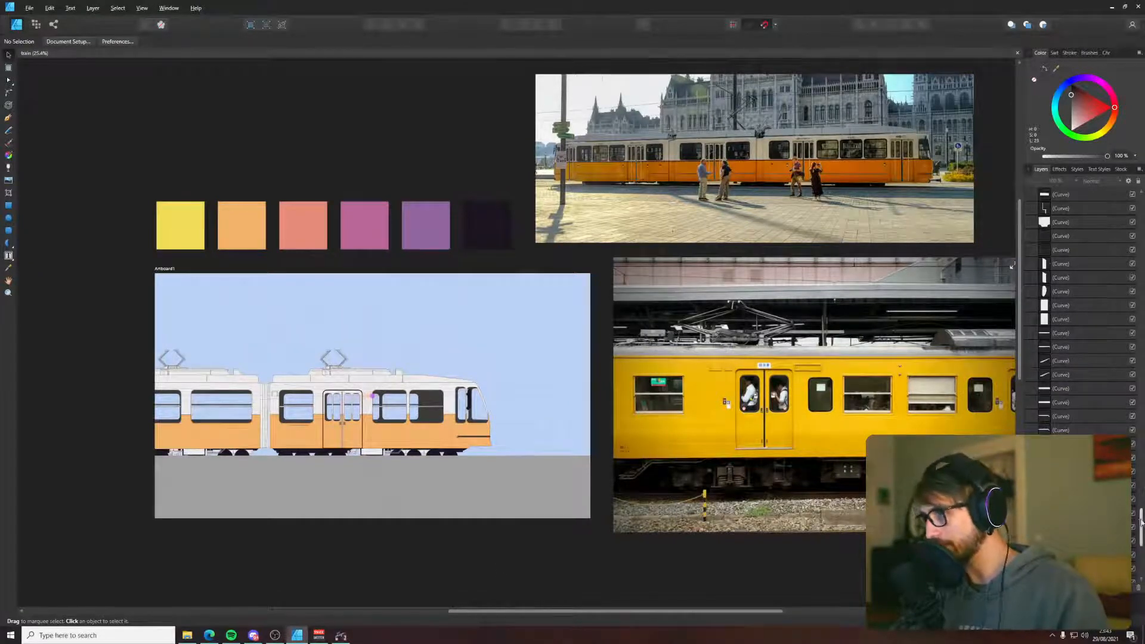
{"action": "scroll", "coordinate": [1086, 303], "scroll_direction": "up", "scroll_amount": 5}
{"action": "scroll", "coordinate": [1082, 348], "scroll_direction": "up", "scroll_amount": 5}
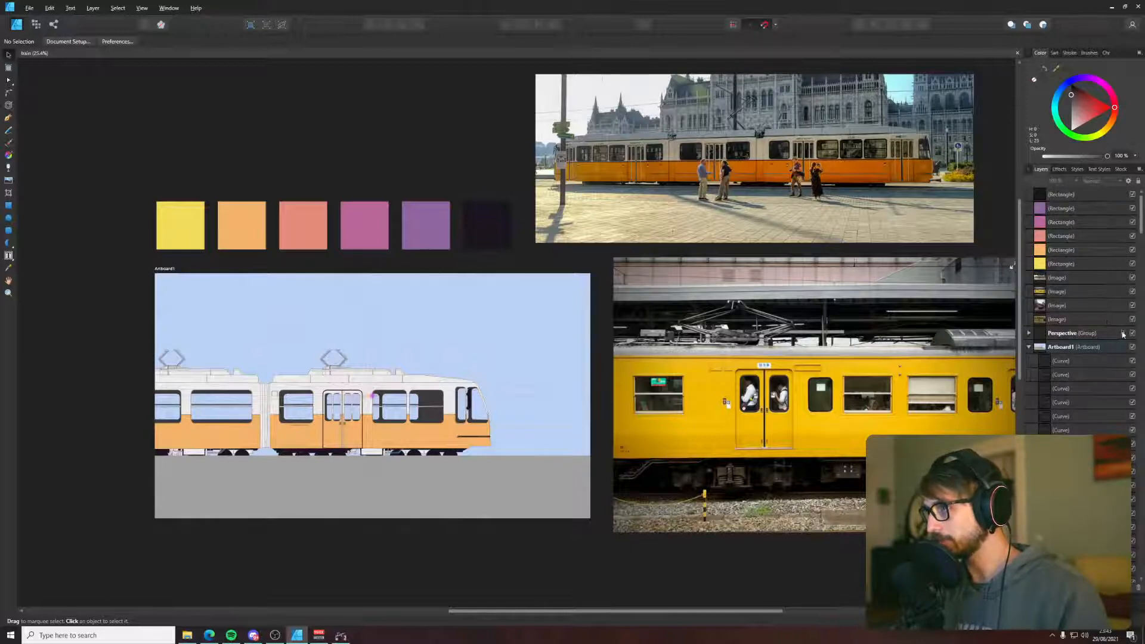
{"action": "left_click", "coordinate": [1132, 333]}
{"action": "key", "text": "ctrl+s"}
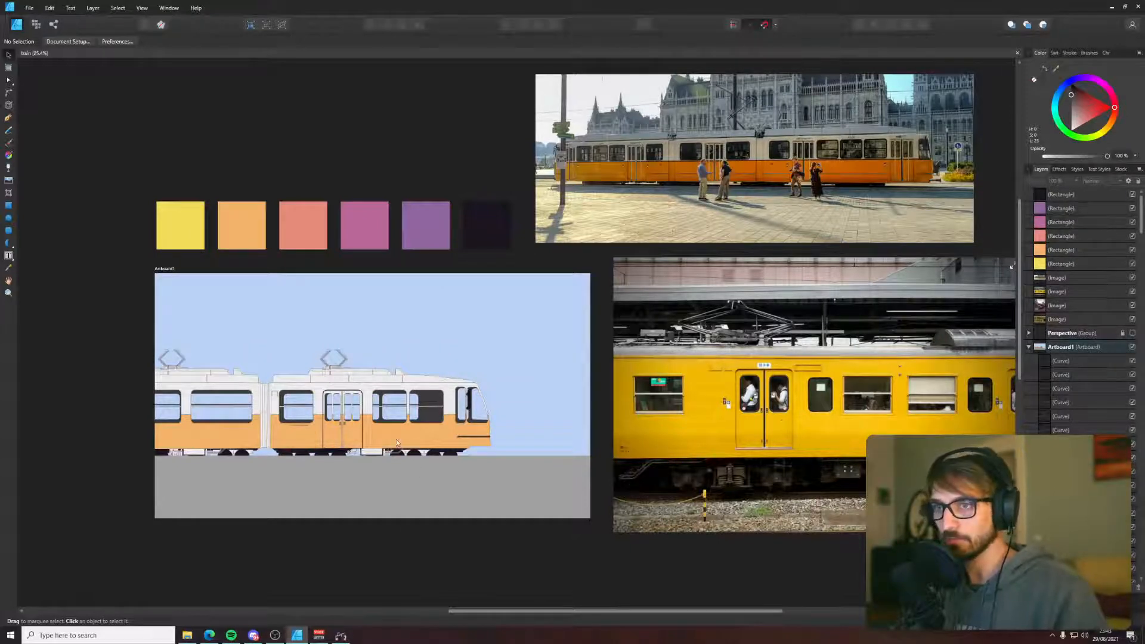
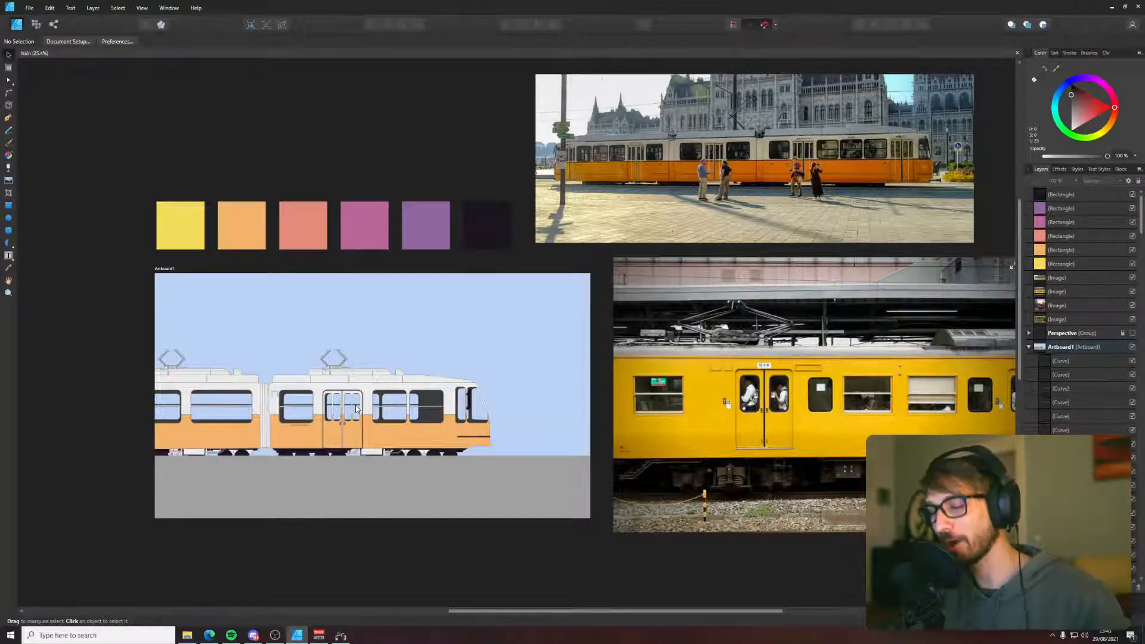
{"action": "scroll", "coordinate": [165, 390], "scroll_direction": "up", "scroll_amount": 3}
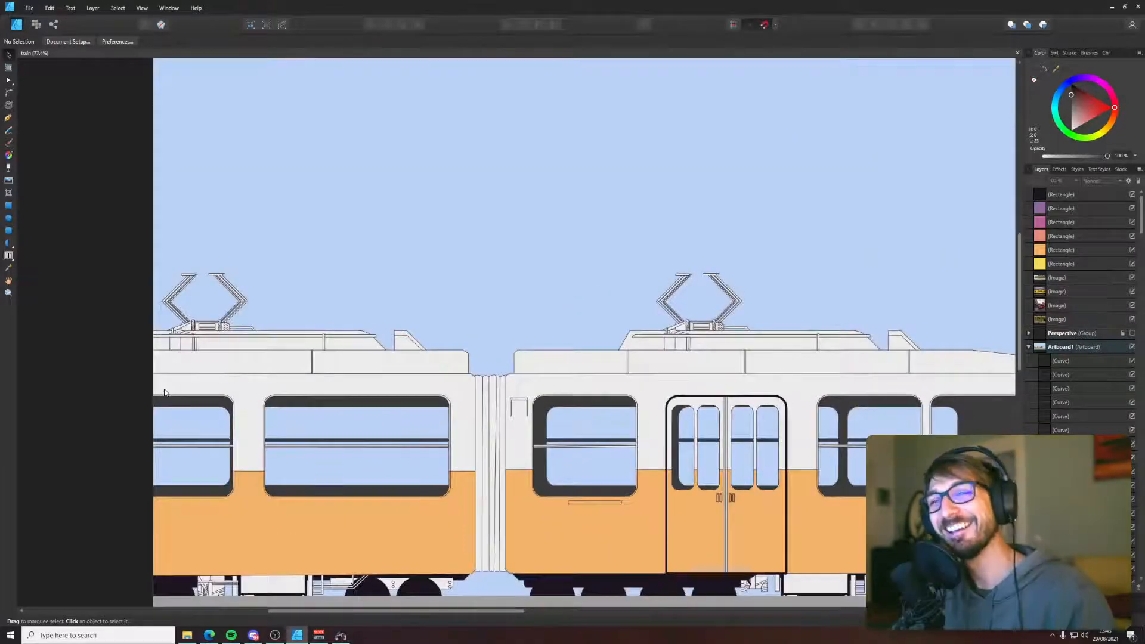
{"action": "scroll", "coordinate": [165, 392], "scroll_direction": "down", "scroll_amount": 3}
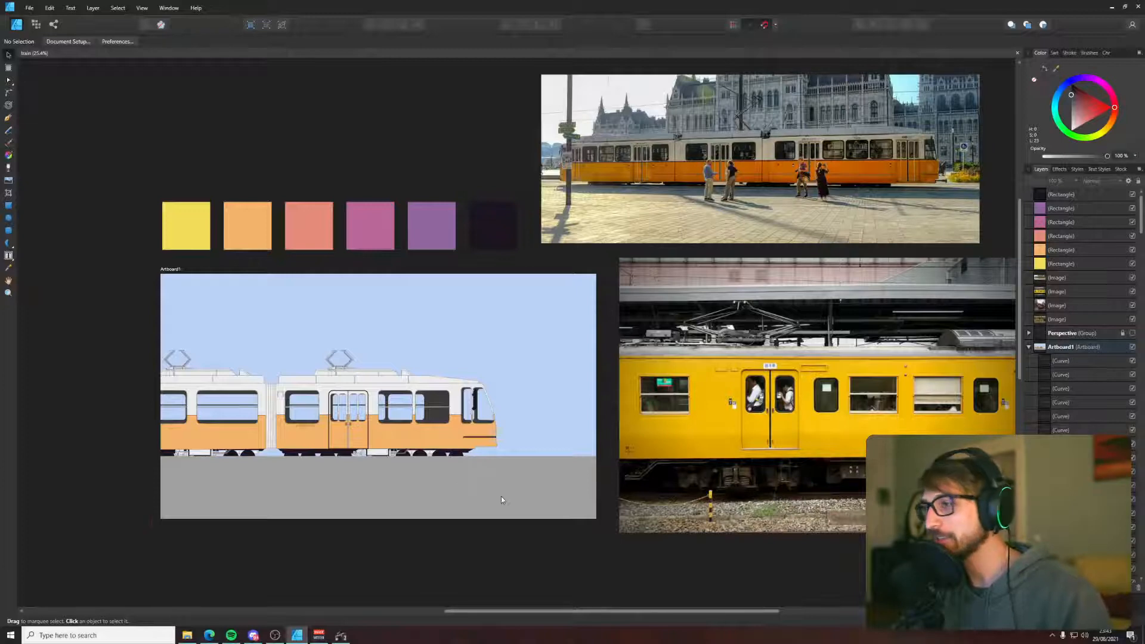
{"action": "left_click", "coordinate": [481, 496]}
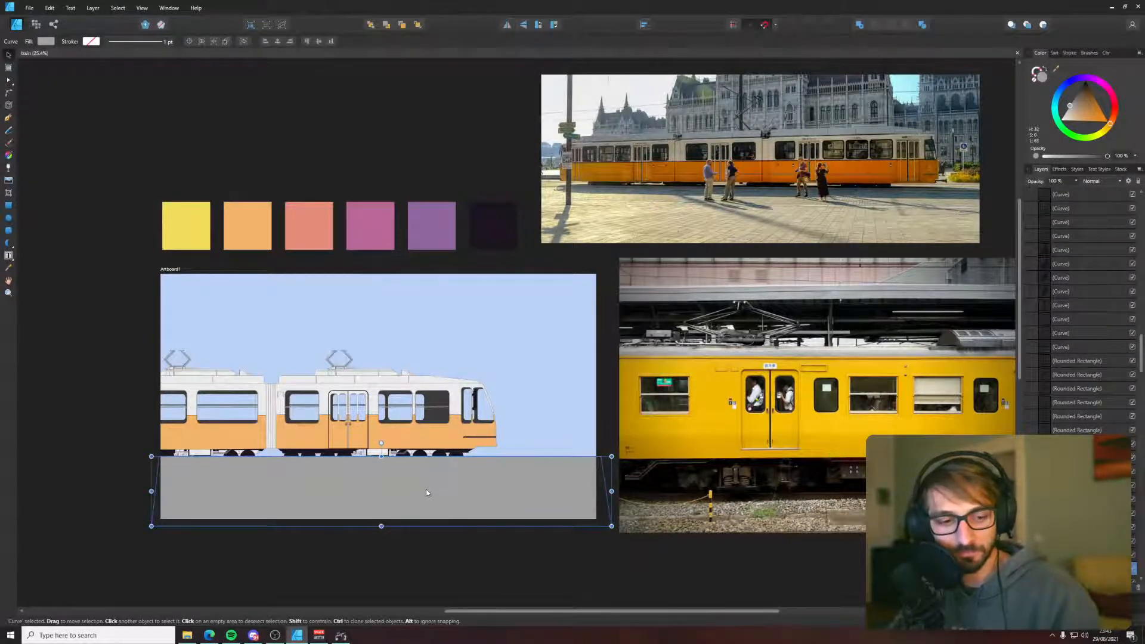
{"action": "scroll", "coordinate": [425, 493], "scroll_direction": "up", "scroll_amount": 2}
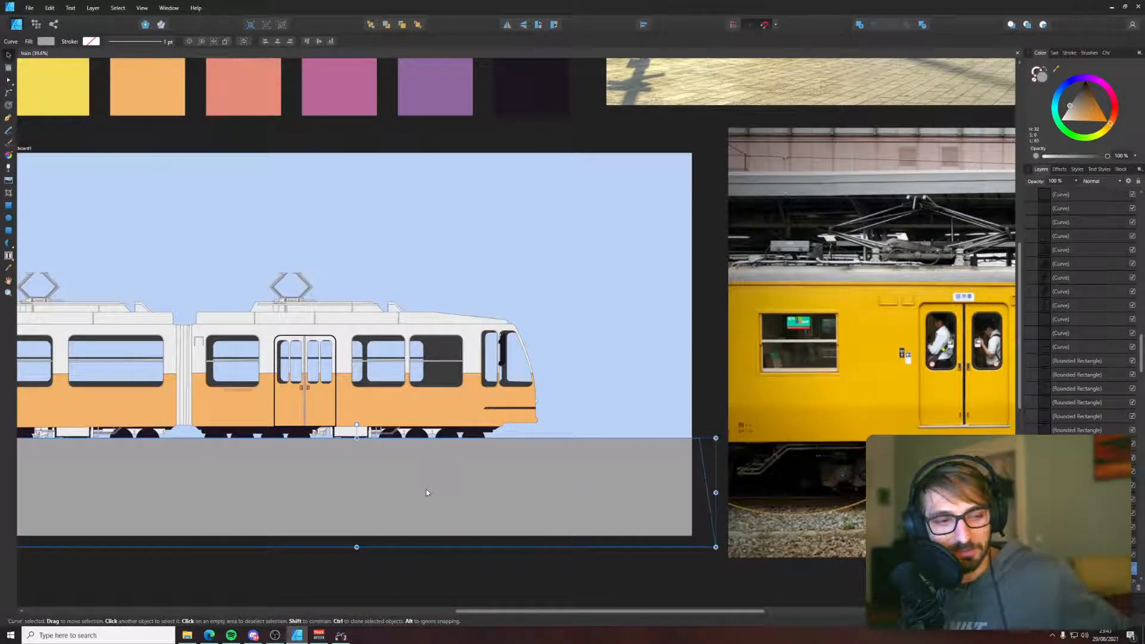
{"action": "left_click_drag", "start_coordinate": [479, 496], "coordinate": [562, 490]}
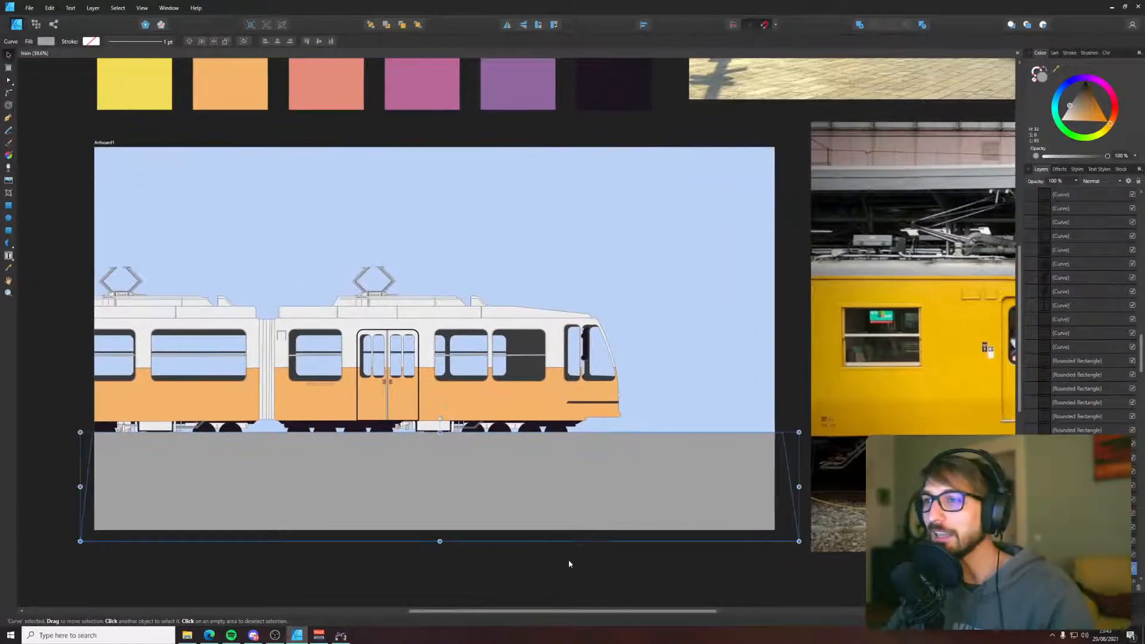
{"action": "left_click", "coordinate": [570, 562]}
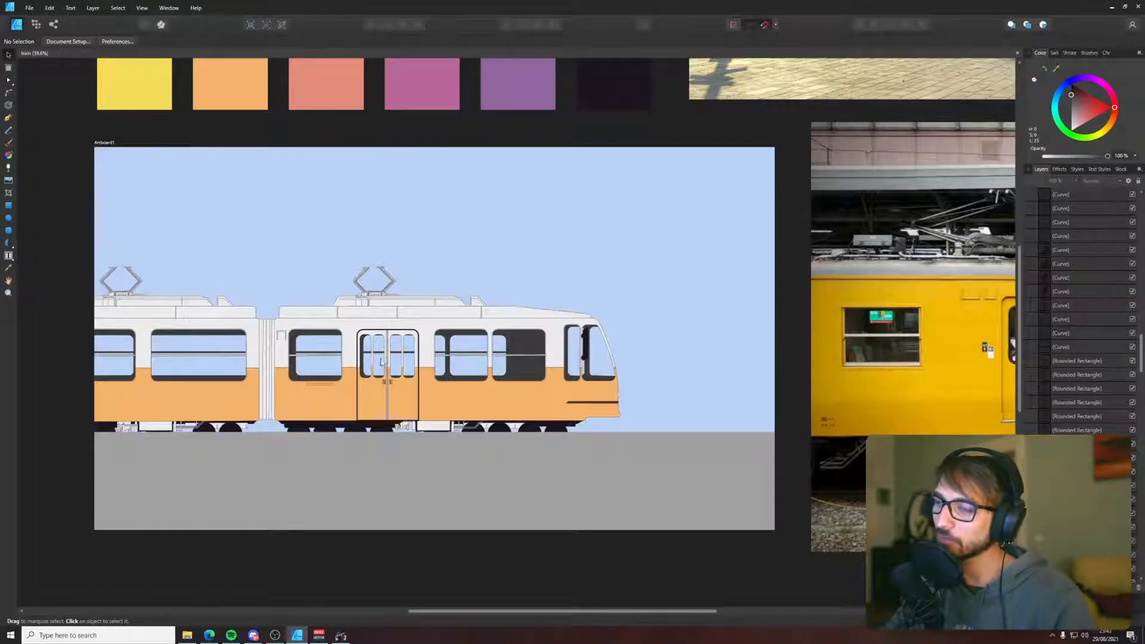
{"action": "left_click_drag", "start_coordinate": [409, 343], "coordinate": [398, 352]}
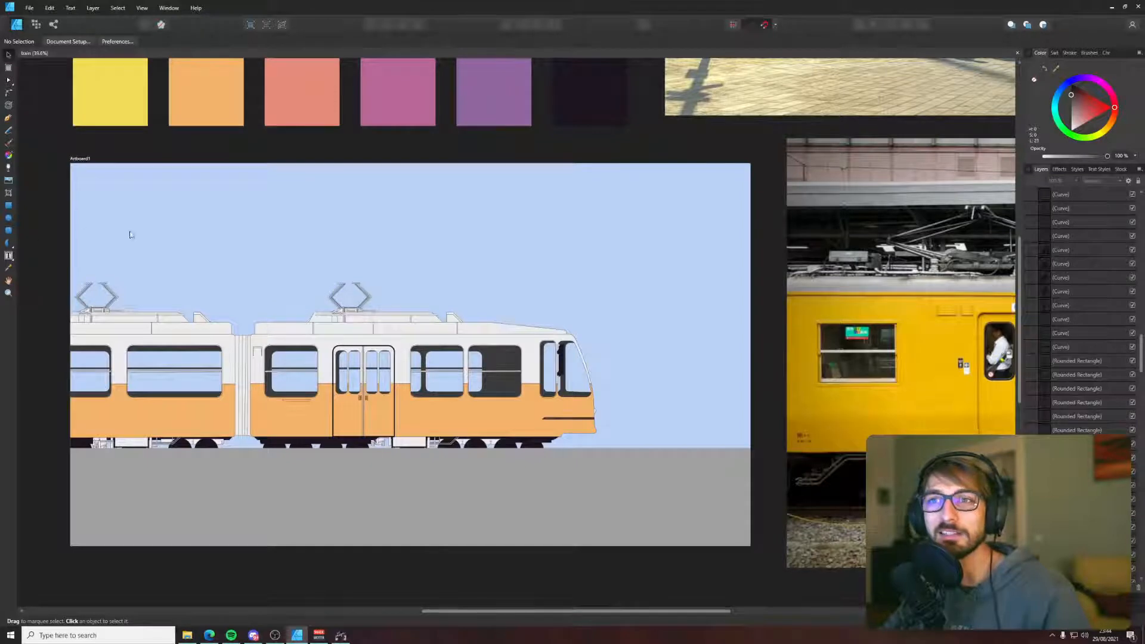
- Draw a straight horizontal overhead wire at pantograph height, spanning the artboard and extending slightly past both side edges
{"action": "key", "text": "p"}
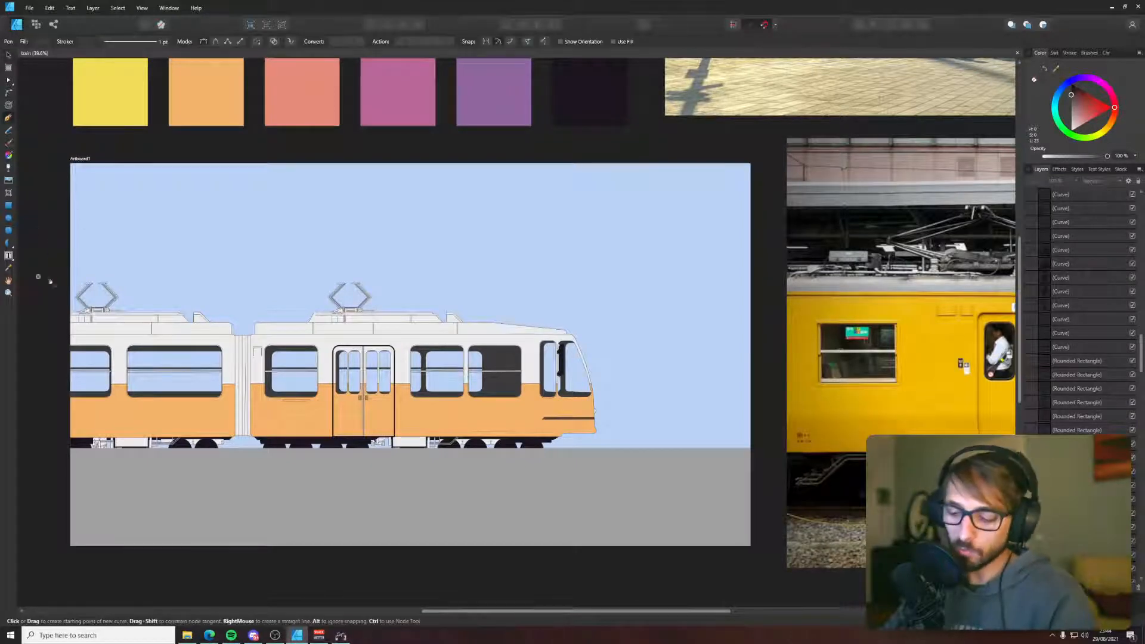
{"action": "scroll", "coordinate": [56, 278], "scroll_direction": "up", "scroll_amount": 2}
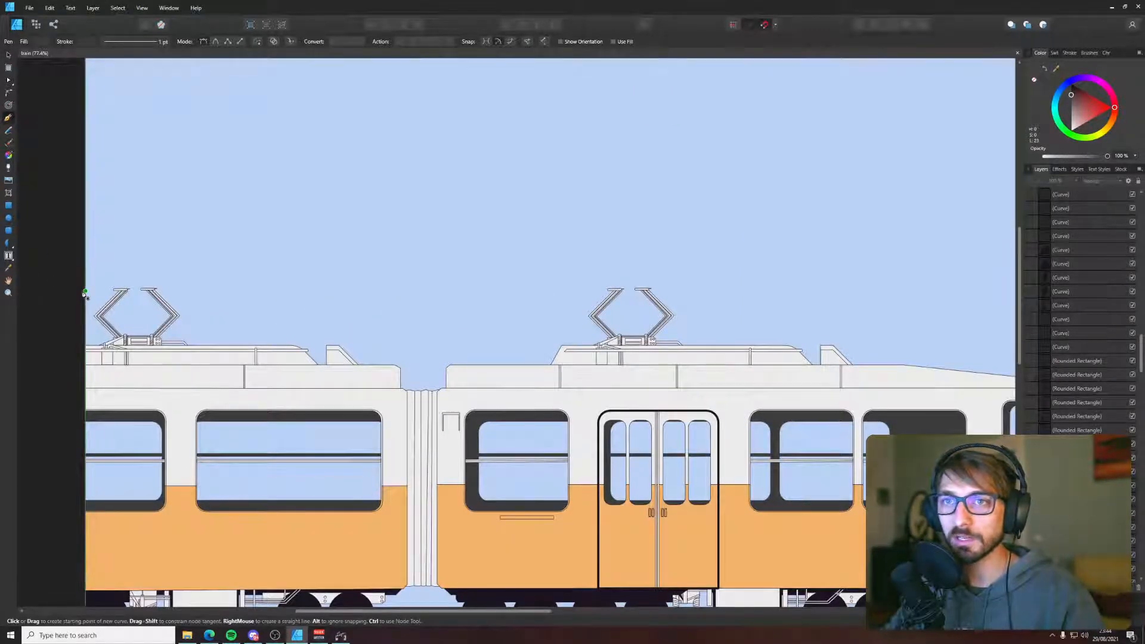
{"action": "scroll", "coordinate": [345, 286], "scroll_direction": "down", "scroll_amount": 4}
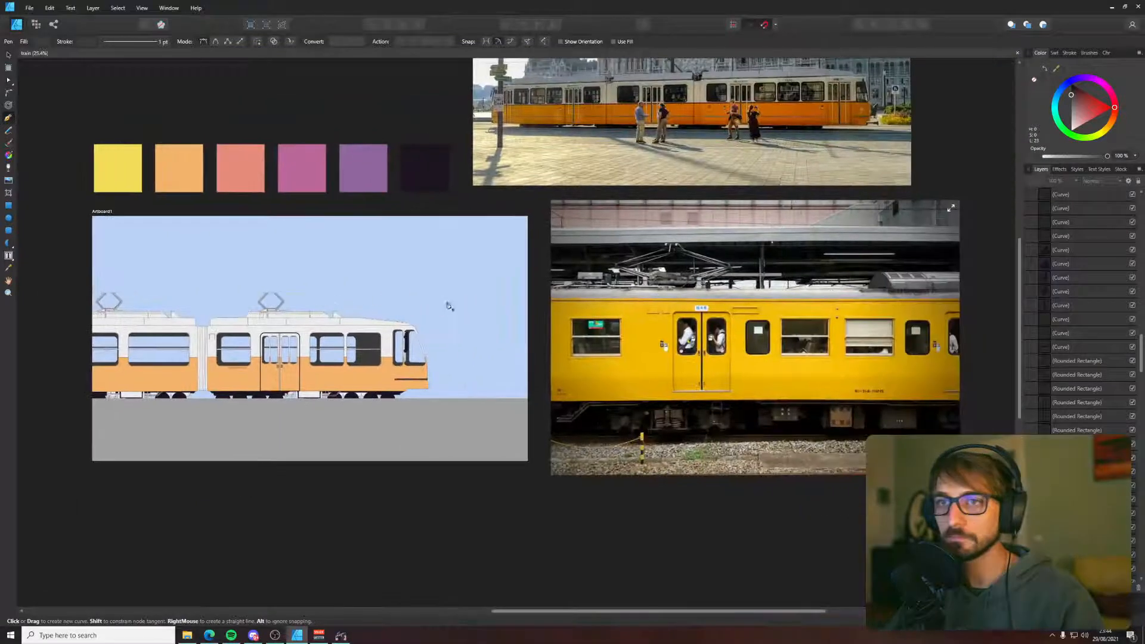
{"action": "left_click", "coordinate": [529, 294]}
{"action": "scroll", "coordinate": [529, 295], "scroll_direction": "up", "scroll_amount": 3}
{"action": "left_click", "coordinate": [539, 294]}
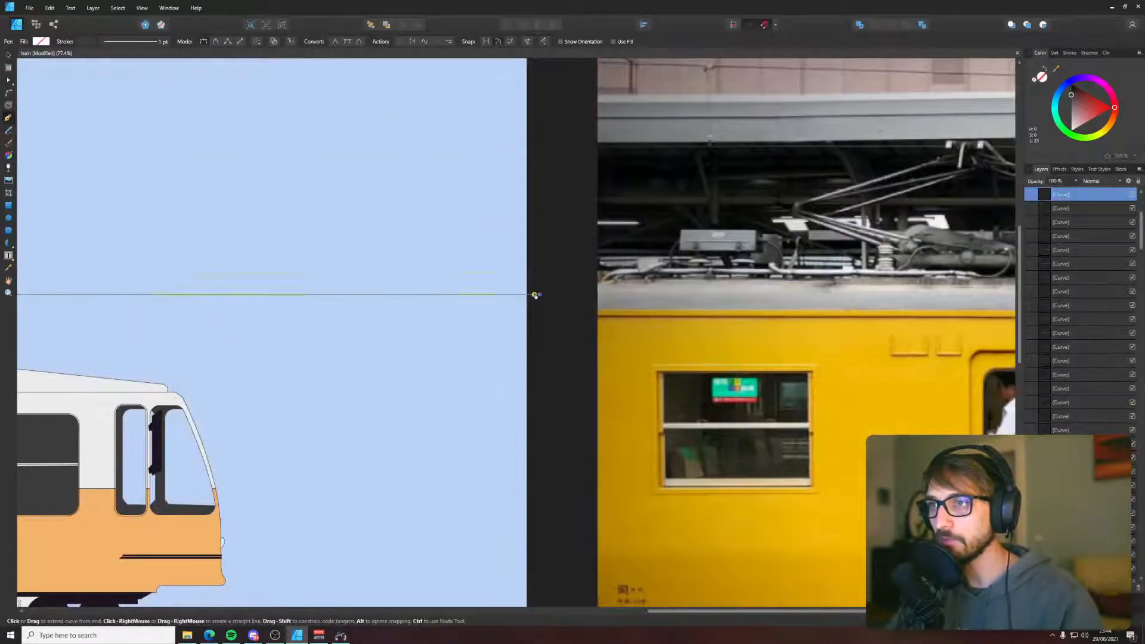
- Colour the overhead wire's stroke with the dark tone sampled from the front car's mirror
{"action": "key", "text": "v"}
{"action": "left_click_drag", "start_coordinate": [1056, 70], "coordinate": [153, 435]}
{"action": "left_click", "coordinate": [1034, 81]}
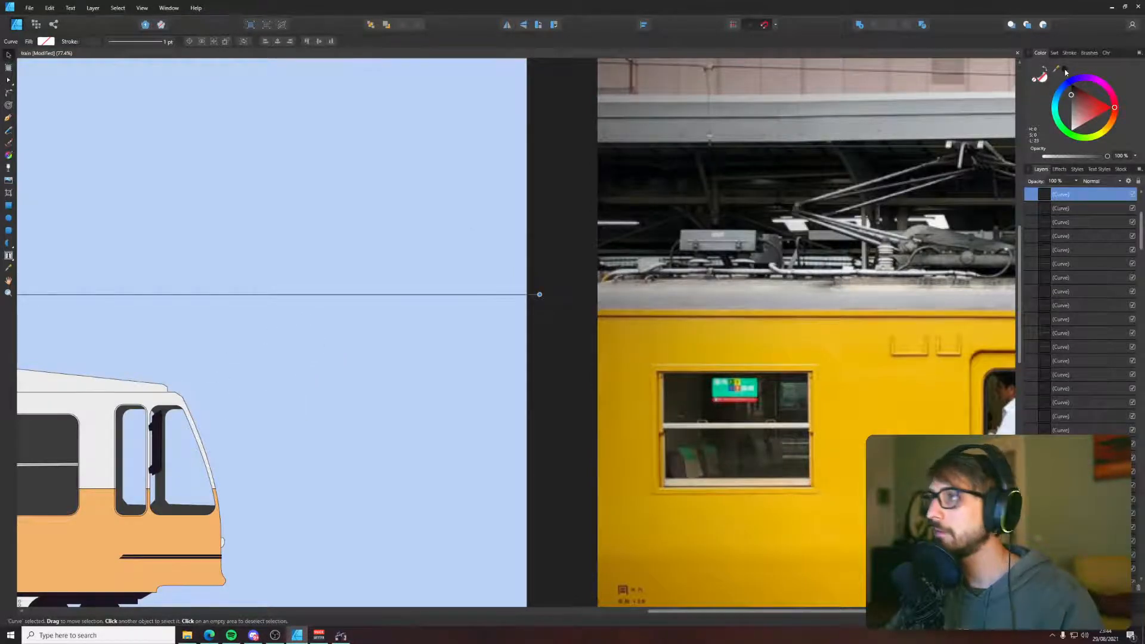
{"action": "left_click", "coordinate": [534, 230]}
- Adjust the overhead wire's position so it meets the contact bars on top of the pantographs
{"action": "scroll", "coordinate": [477, 251], "scroll_direction": "down", "scroll_amount": 3}
{"action": "scroll", "coordinate": [266, 307], "scroll_direction": "up", "scroll_amount": 10}
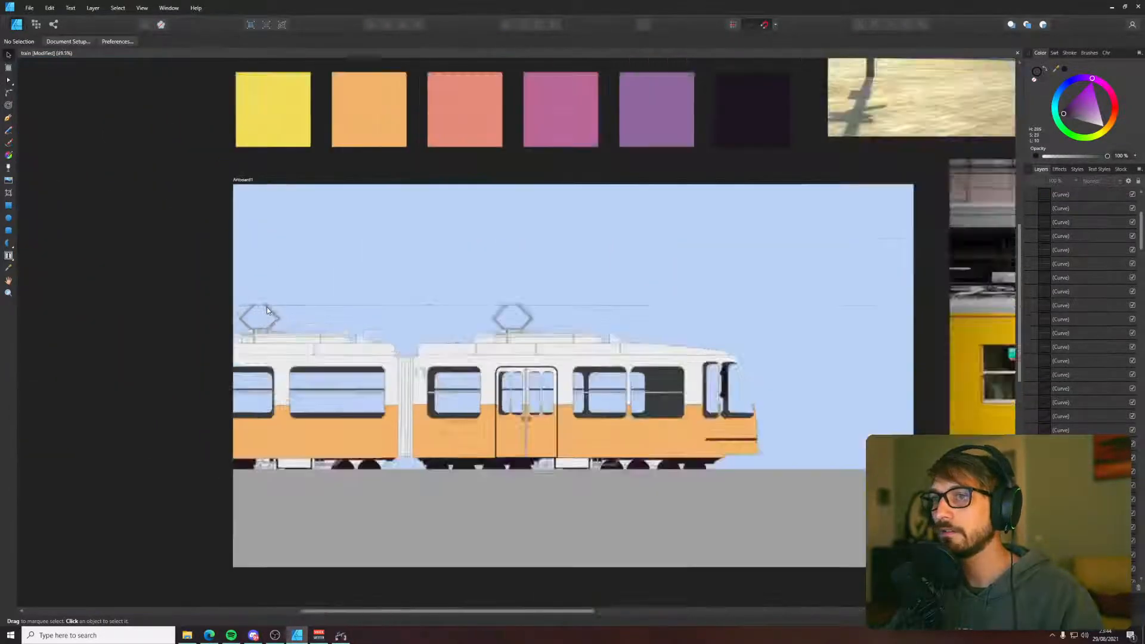
{"action": "left_click", "coordinate": [321, 303]}
{"action": "left_click_drag", "start_coordinate": [318, 305], "coordinate": [313, 304]}
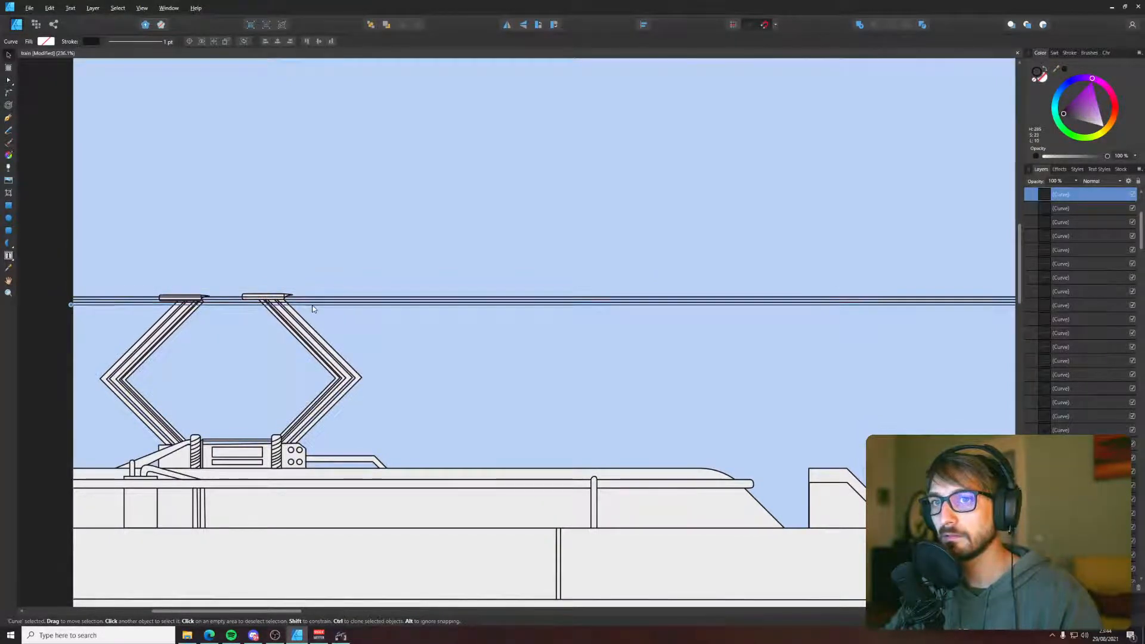
{"action": "scroll", "coordinate": [312, 305], "scroll_direction": "down", "scroll_amount": 10}
{"action": "left_click", "coordinate": [235, 289]}
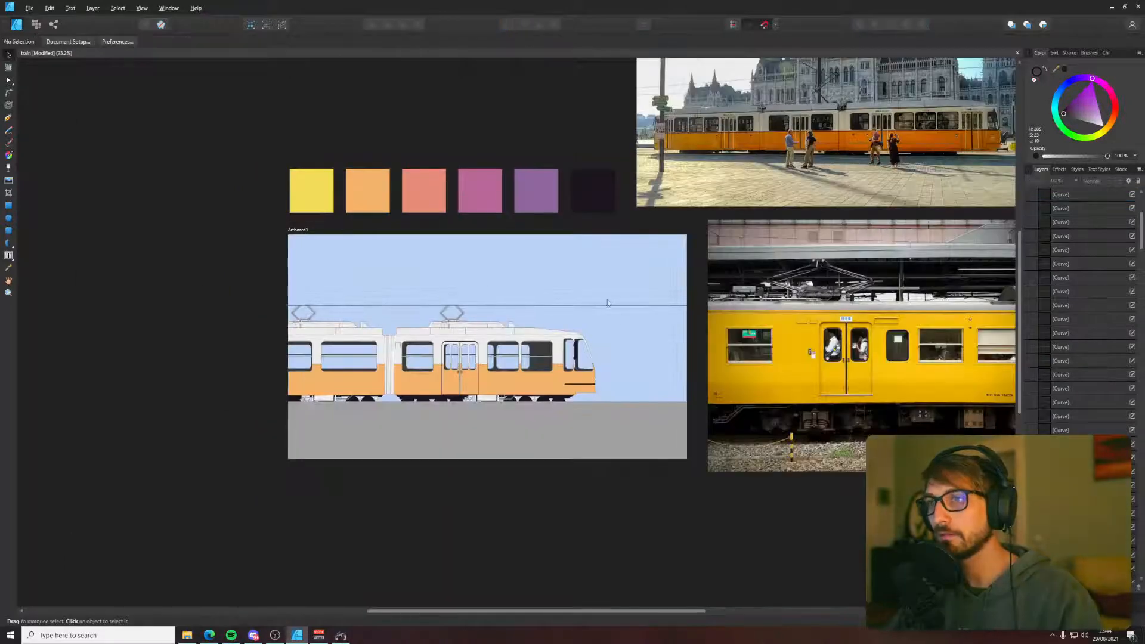
- Compare the illustration with the reference photos and save the document
{"action": "left_click_drag", "start_coordinate": [488, 309], "coordinate": [312, 356]}
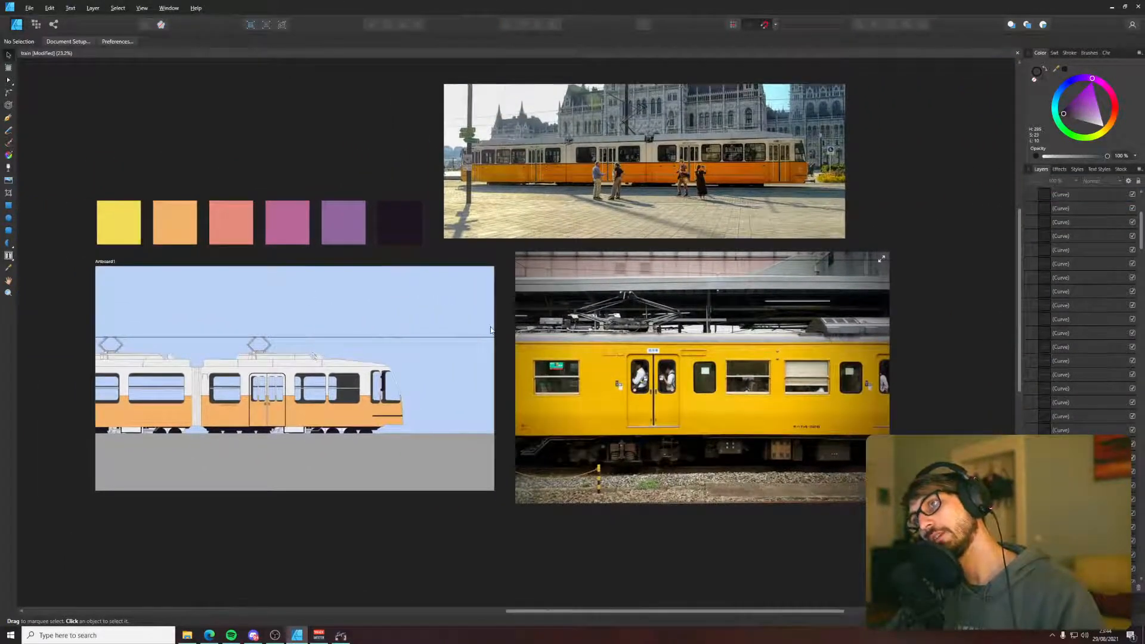
{"action": "left_click_drag", "start_coordinate": [491, 329], "coordinate": [533, 350]}
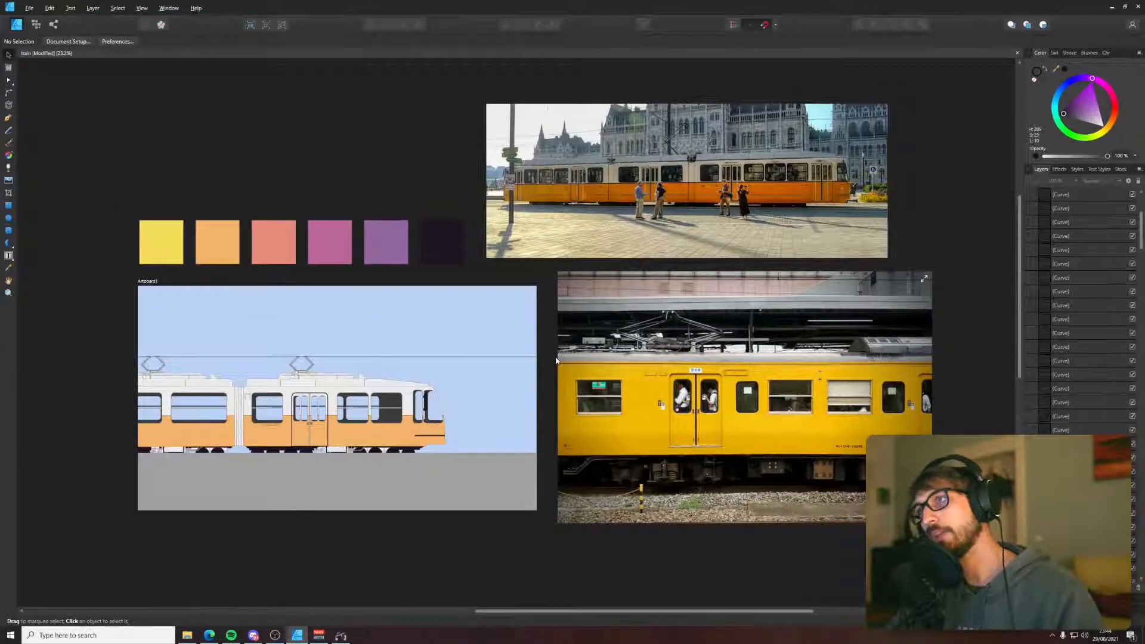
{"action": "scroll", "coordinate": [348, 437], "scroll_direction": "up", "scroll_amount": 2}
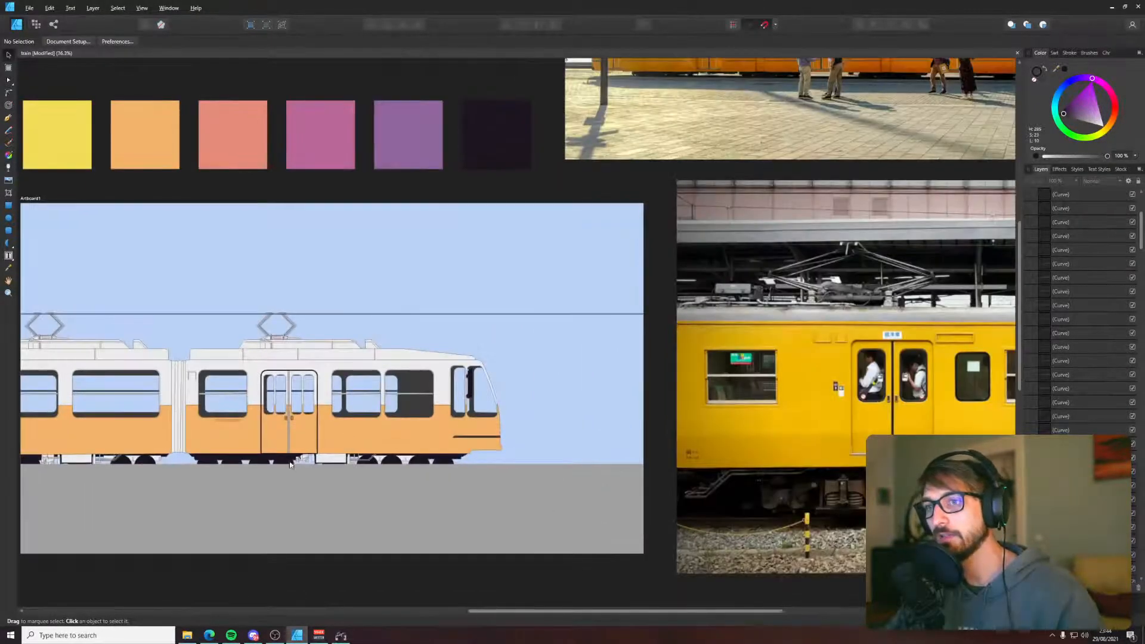
{"action": "key", "text": "ctrl+s"}
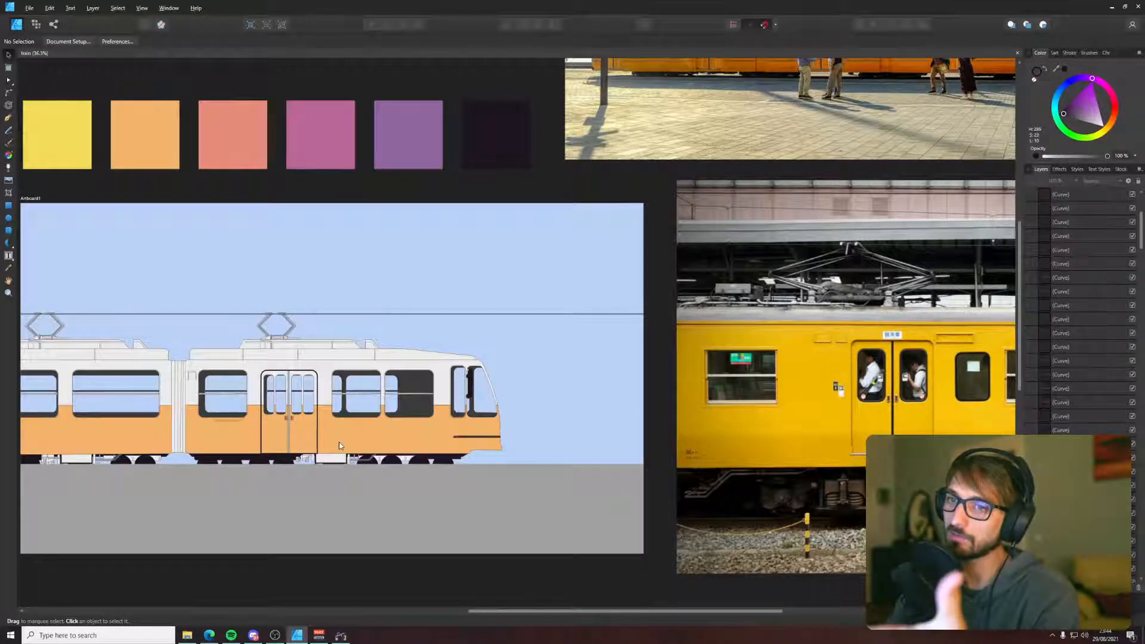
- Give the ground shape an outline in the dark tone sampled from the front car's mirror
{"action": "left_click", "coordinate": [502, 489]}
{"action": "scroll", "coordinate": [502, 489], "scroll_direction": "down", "scroll_amount": 3}
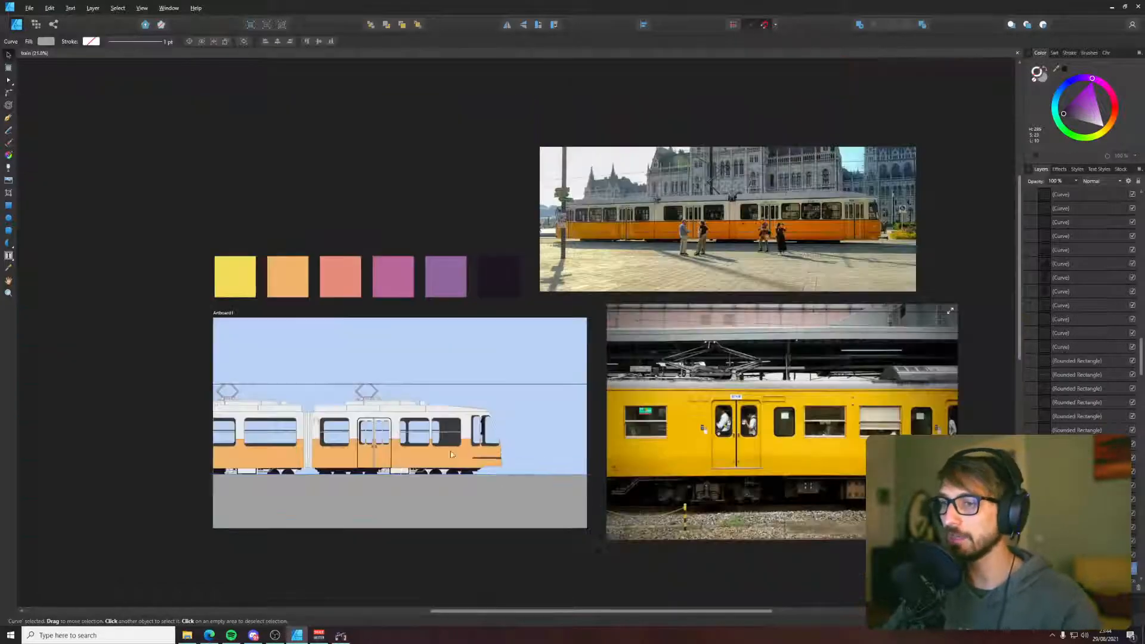
{"action": "left_click_drag", "start_coordinate": [452, 454], "coordinate": [526, 473]}
{"action": "key", "text": "i"}
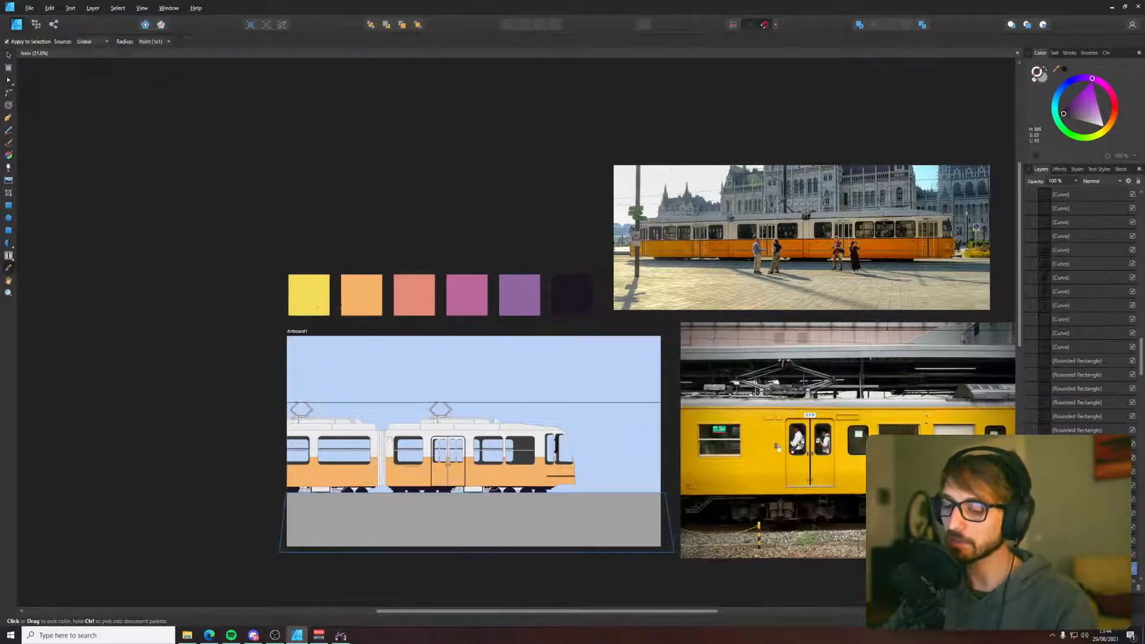
{"action": "left_click", "coordinate": [318, 303]}
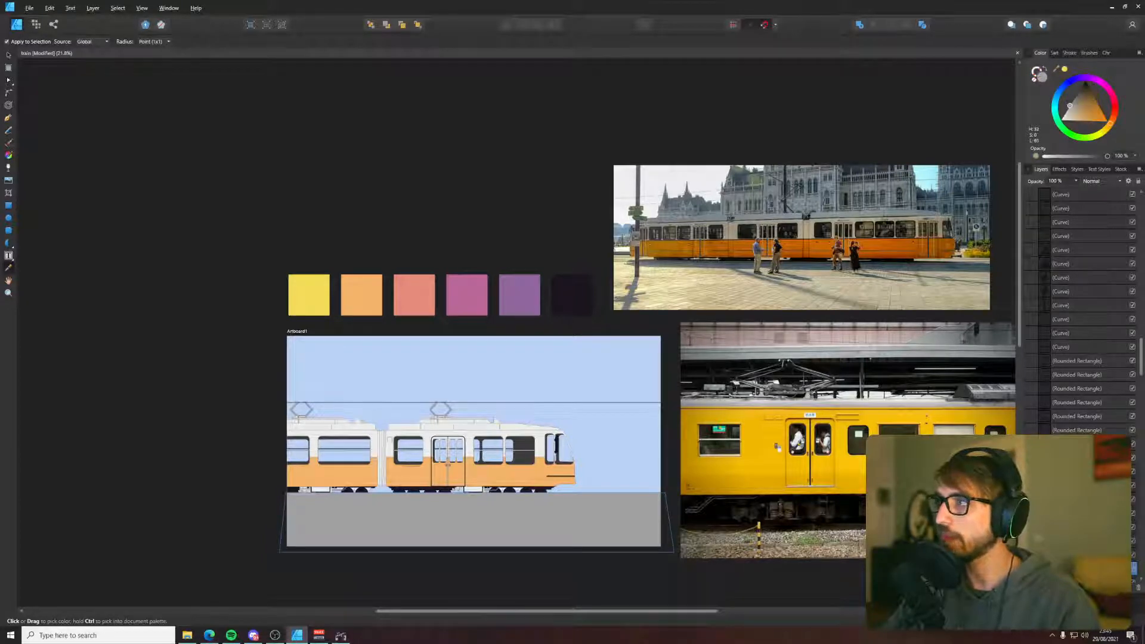
{"action": "left_click_drag", "start_coordinate": [1065, 69], "coordinate": [562, 444]}
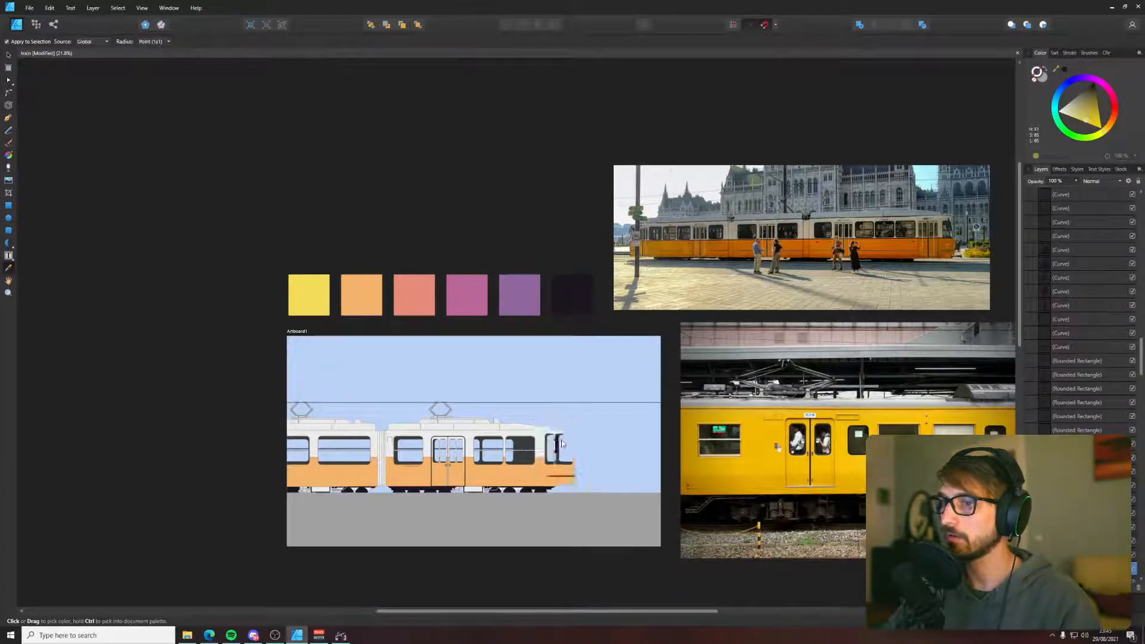
{"action": "left_click", "coordinate": [1066, 70]}
{"action": "key", "text": "x"}
- Fill the ground shape with the salmon colour from the palette swatches
{"action": "left_click_drag", "start_coordinate": [1066, 70], "coordinate": [425, 295]}
{"action": "left_click", "coordinate": [1066, 70]}
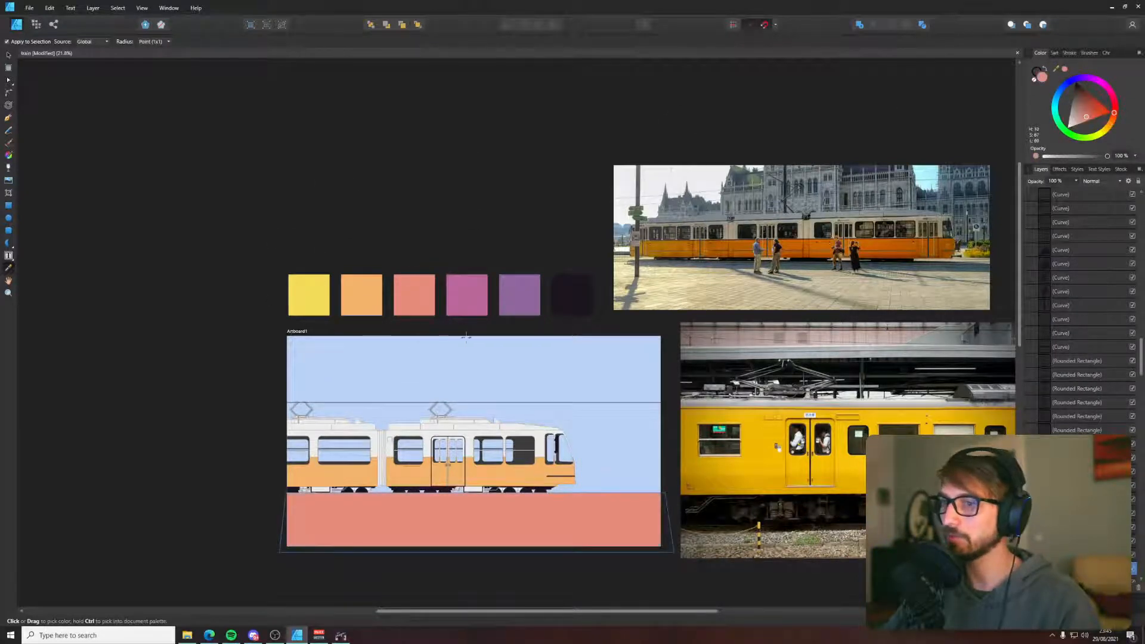
{"action": "scroll", "coordinate": [284, 493], "scroll_direction": "up", "scroll_amount": 2}
{"action": "key", "text": "v"}
{"action": "left_click", "coordinate": [548, 319]}
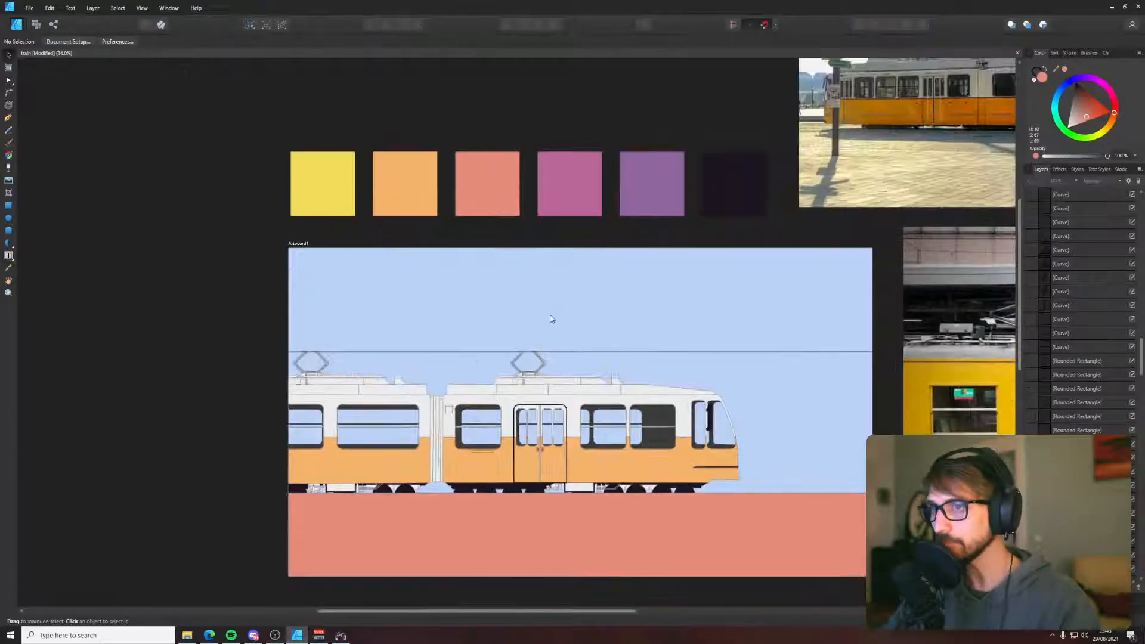
- Try the yellow, purple, magenta and salmon palette swatches as the artboard's background fill
{"action": "scroll", "coordinate": [551, 319], "scroll_direction": "down", "scroll_amount": 2}
{"action": "left_click", "coordinate": [394, 268]}
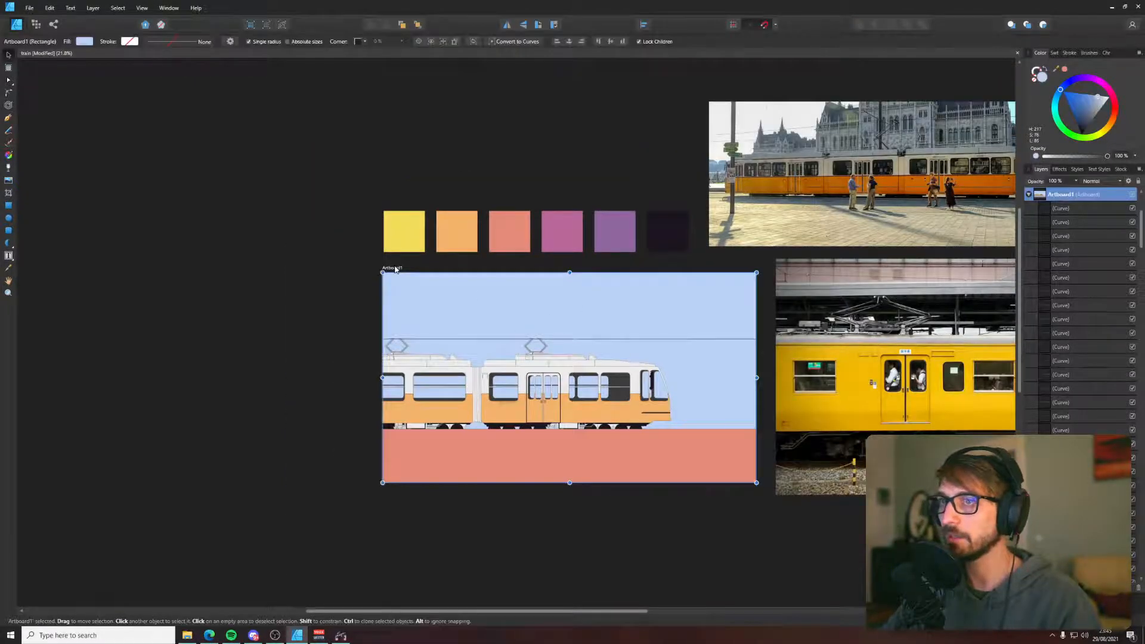
{"action": "key", "text": "i"}
{"action": "left_click", "coordinate": [414, 237]}
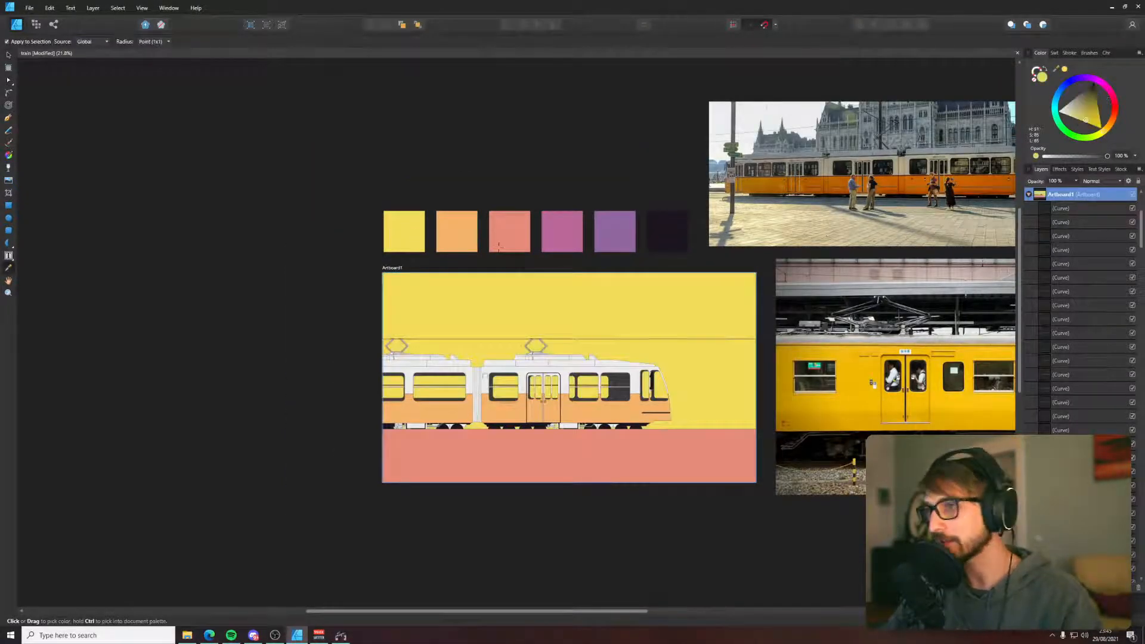
{"action": "left_click", "coordinate": [613, 227]}
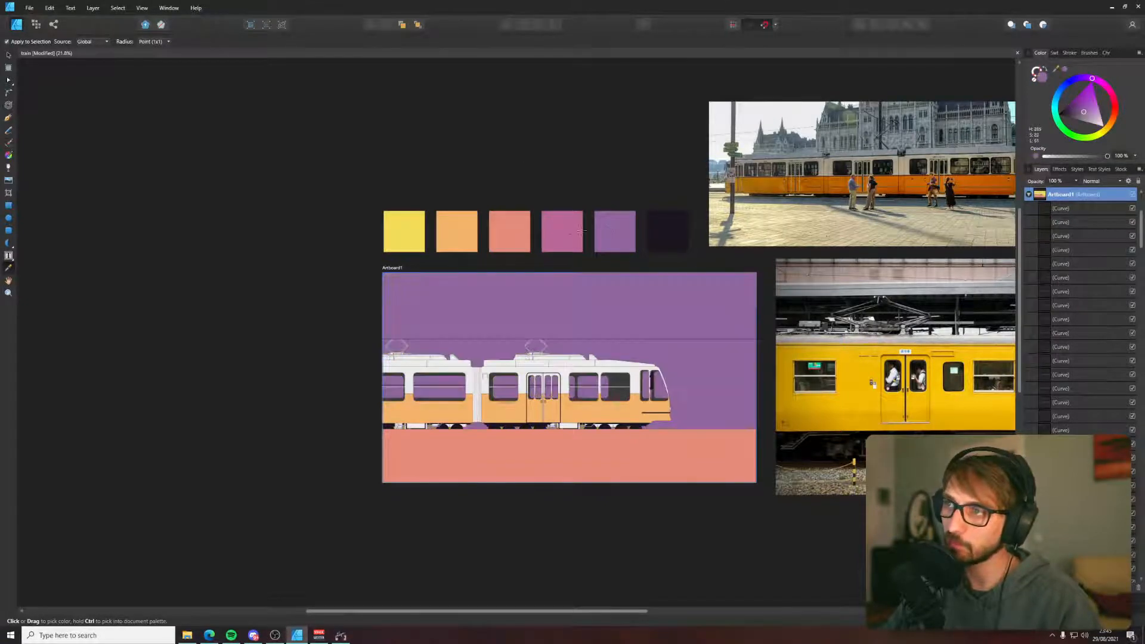
{"action": "left_click", "coordinate": [562, 233]}
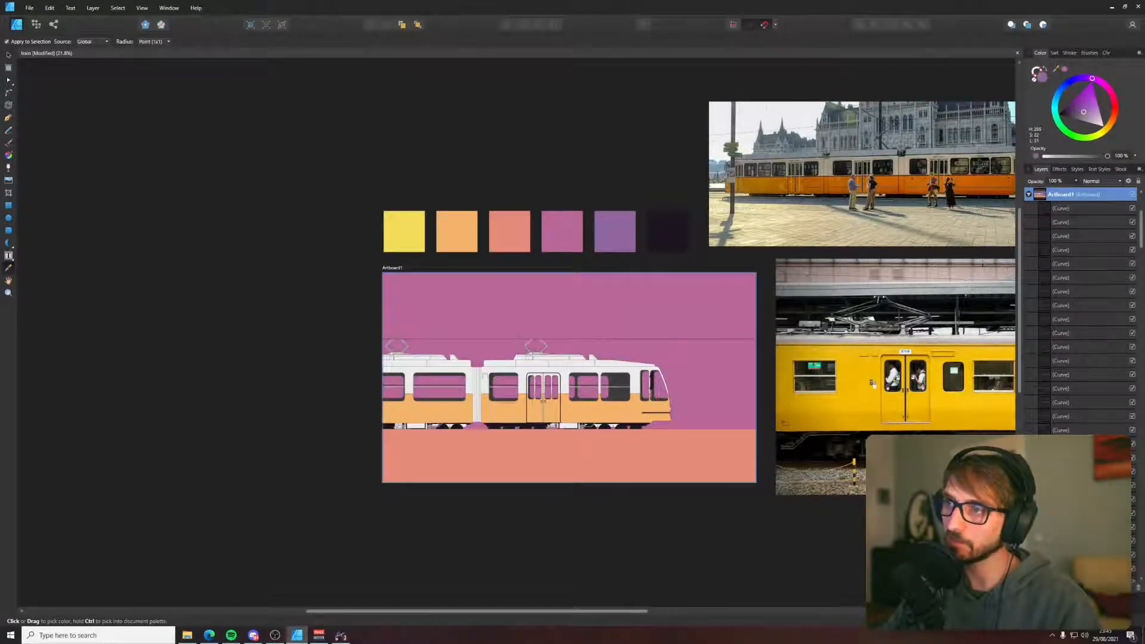
{"action": "left_click", "coordinate": [519, 235]}
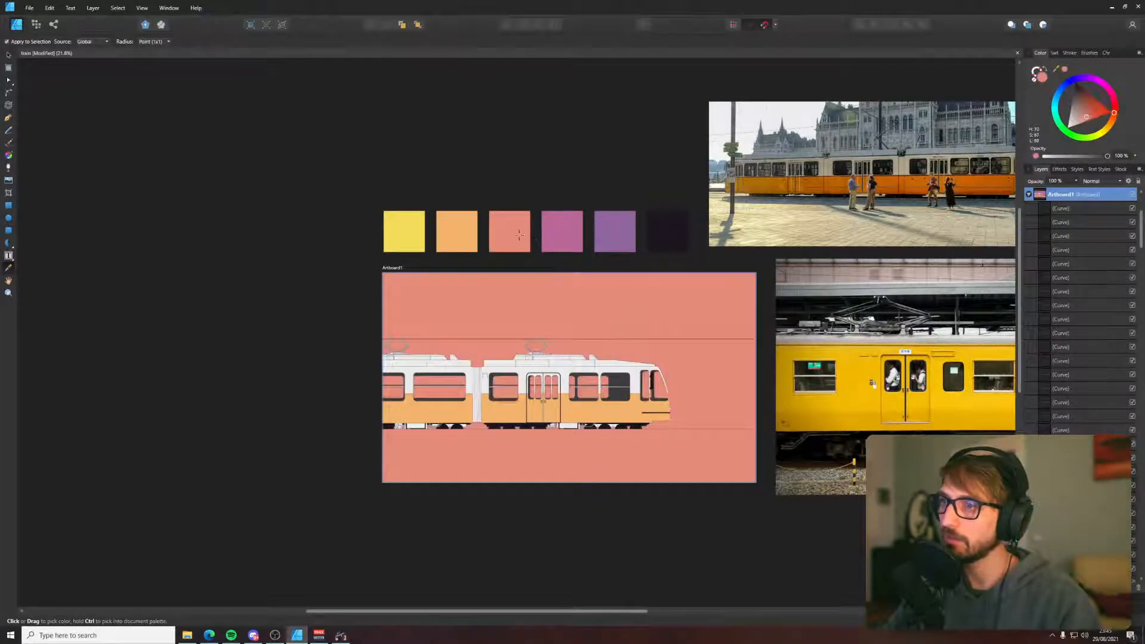
- Try the purple swatch on the ground shape and refill it with the salmon sampled from the background
{"action": "left_click", "coordinate": [665, 457]}
{"action": "left_click", "coordinate": [623, 228]}
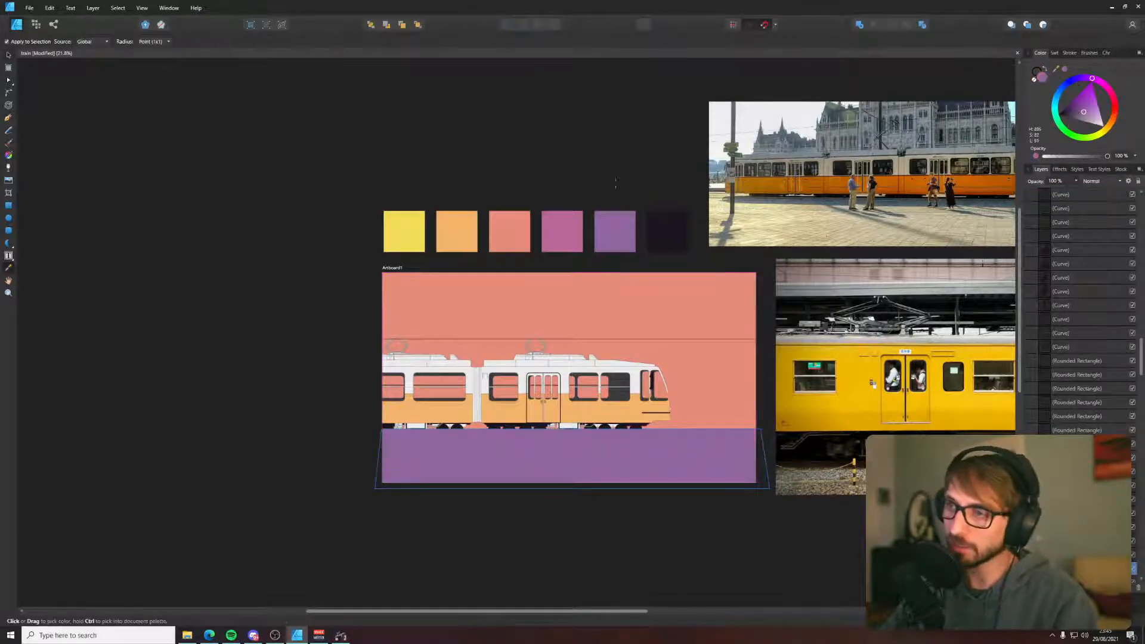
{"action": "left_click", "coordinate": [661, 340]}
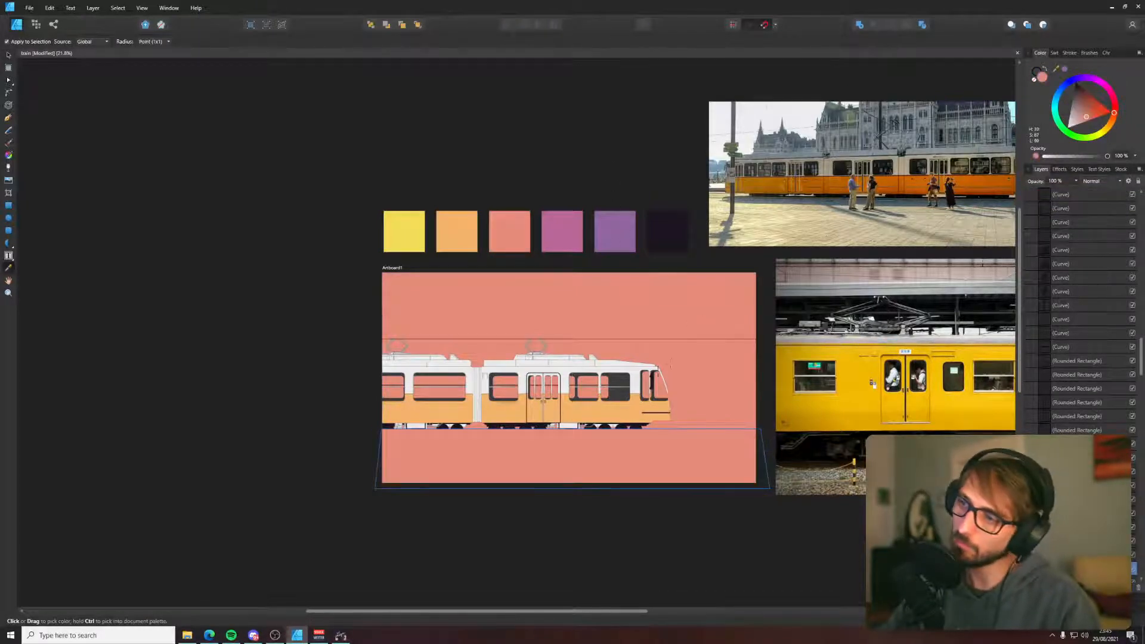
{"action": "scroll", "coordinate": [657, 372], "scroll_direction": "up", "scroll_amount": 2}
{"action": "key", "text": "v"}
{"action": "key", "text": "ctrl+d"}
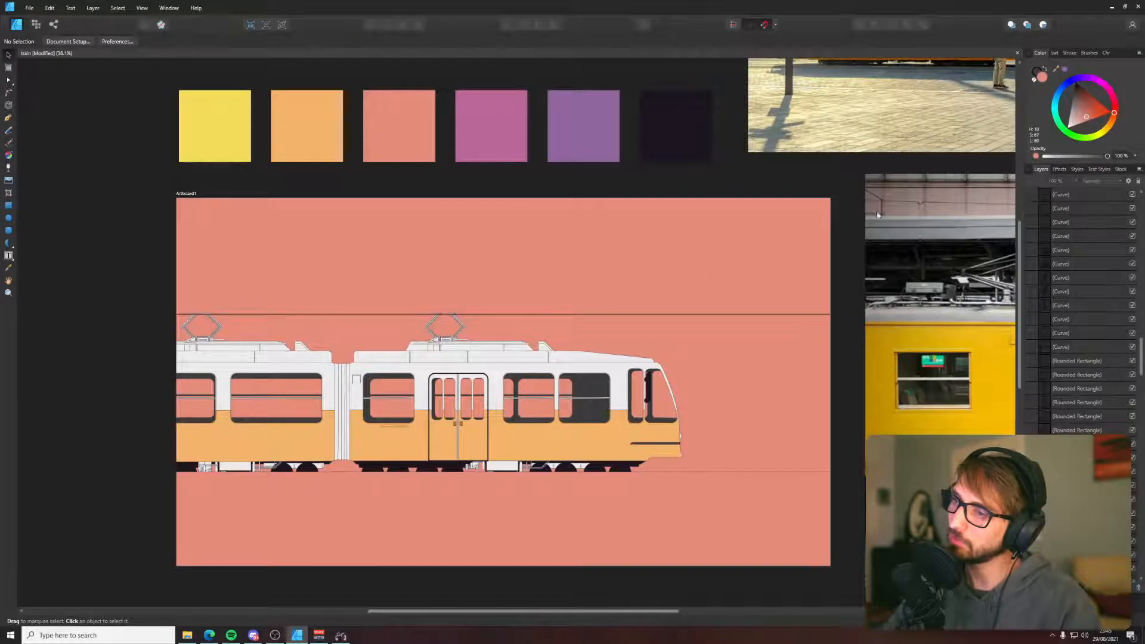
- Change the artboard's background fill to a pale blue sky colour, H 194, S 45, L 77
{"action": "left_click", "coordinate": [1053, 106]}
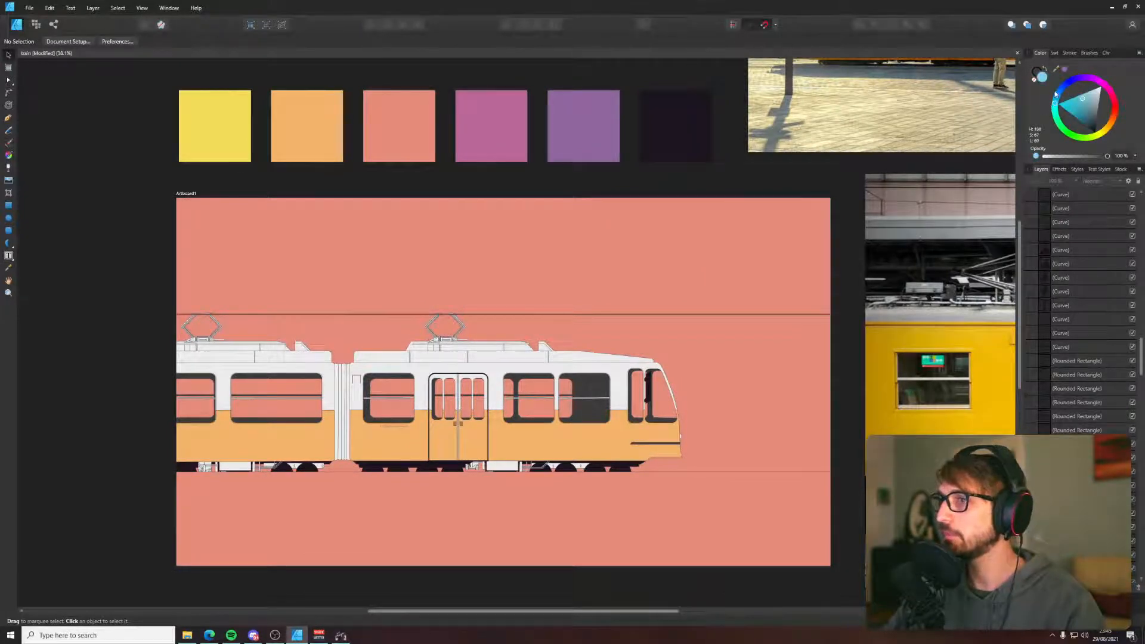
{"action": "left_click", "coordinate": [184, 194]}
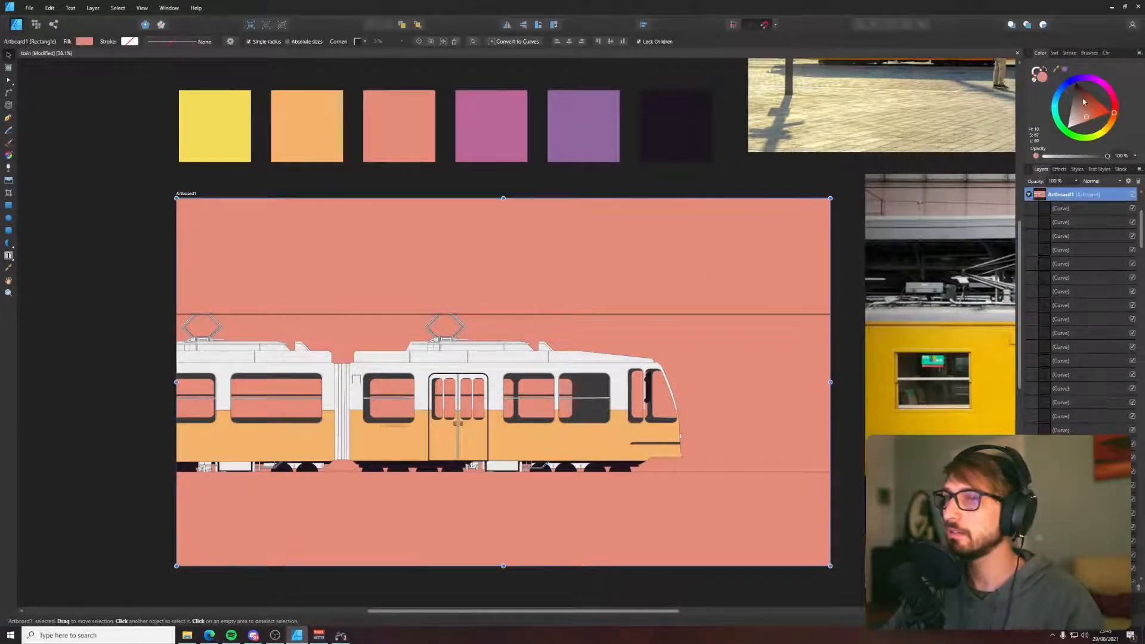
{"action": "left_click", "coordinate": [1055, 99]}
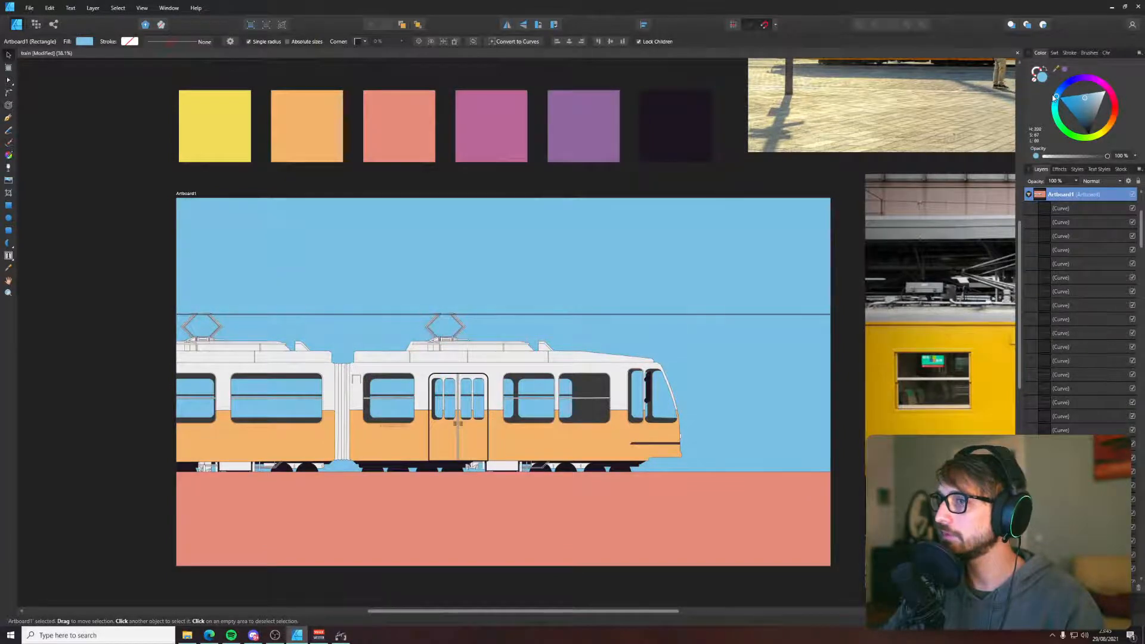
{"action": "left_click_drag", "start_coordinate": [1054, 98], "coordinate": [1094, 97]}
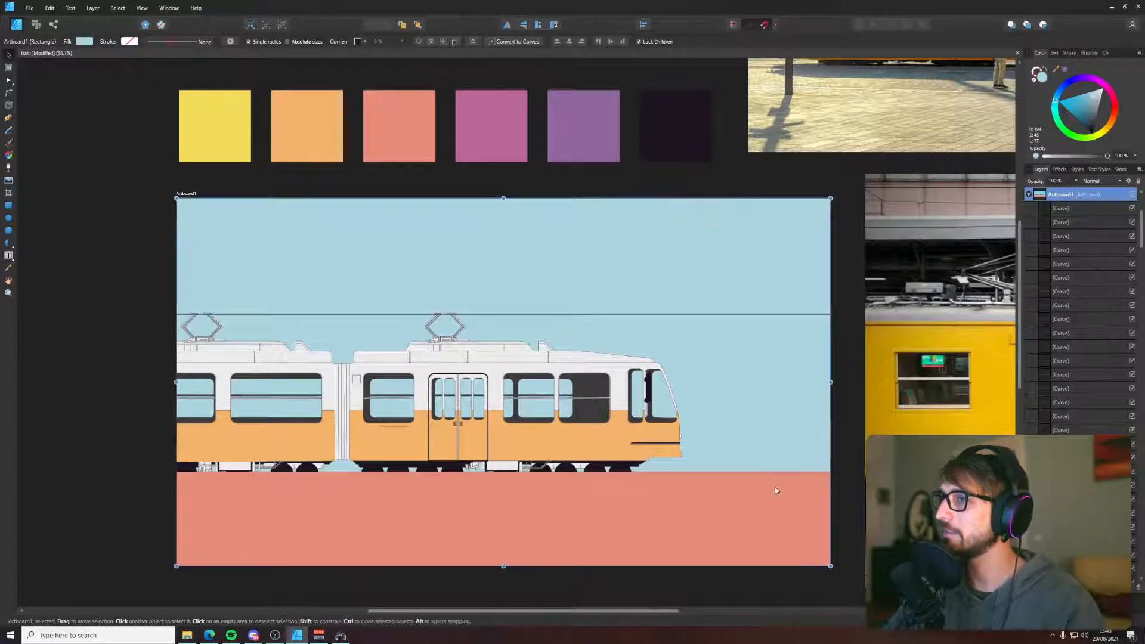
- Recolour the ground shape with a light sandy beige fill and deselect it
{"action": "left_click", "coordinate": [739, 490]}
{"action": "left_click_drag", "start_coordinate": [544, 168], "coordinate": [549, 184]}
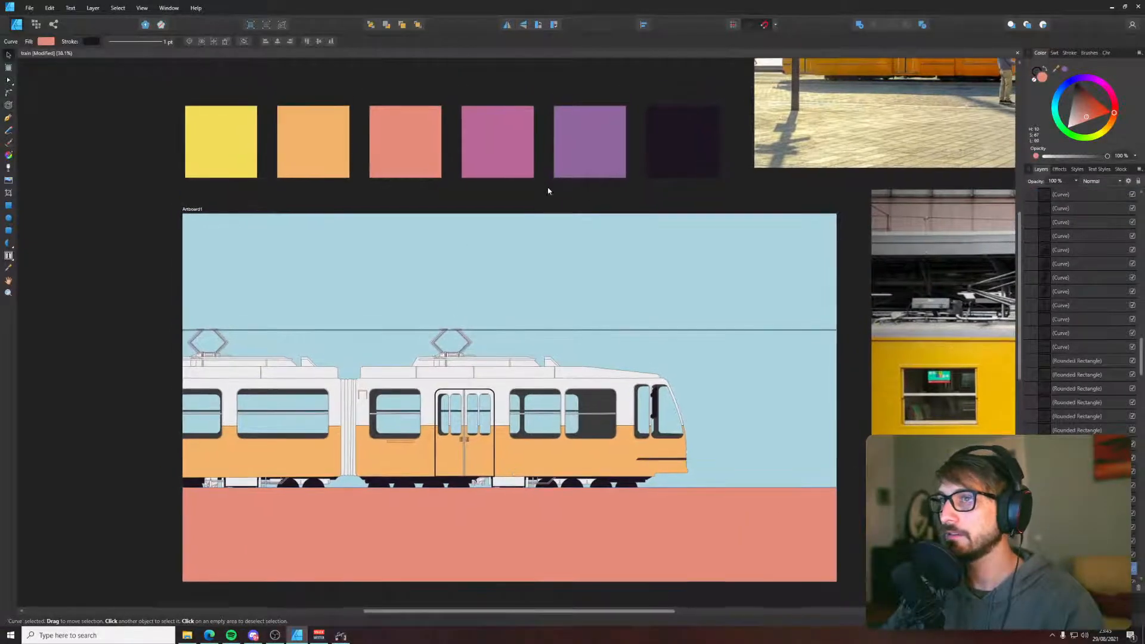
{"action": "left_click_drag", "start_coordinate": [1073, 119], "coordinate": [1109, 140]}
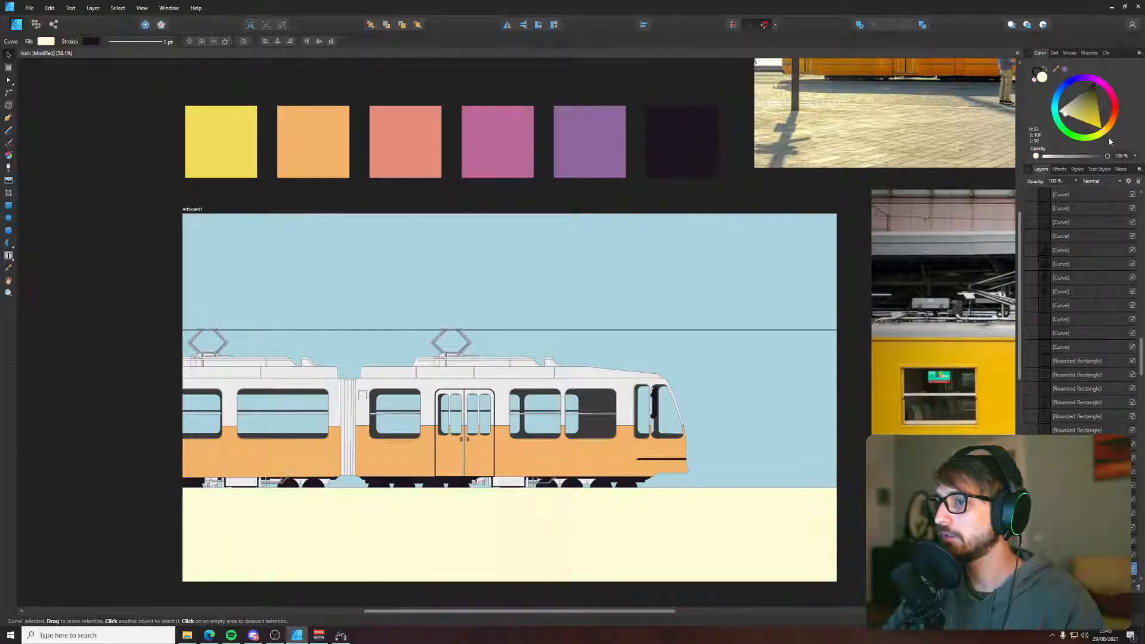
{"action": "left_click", "coordinate": [1070, 113]}
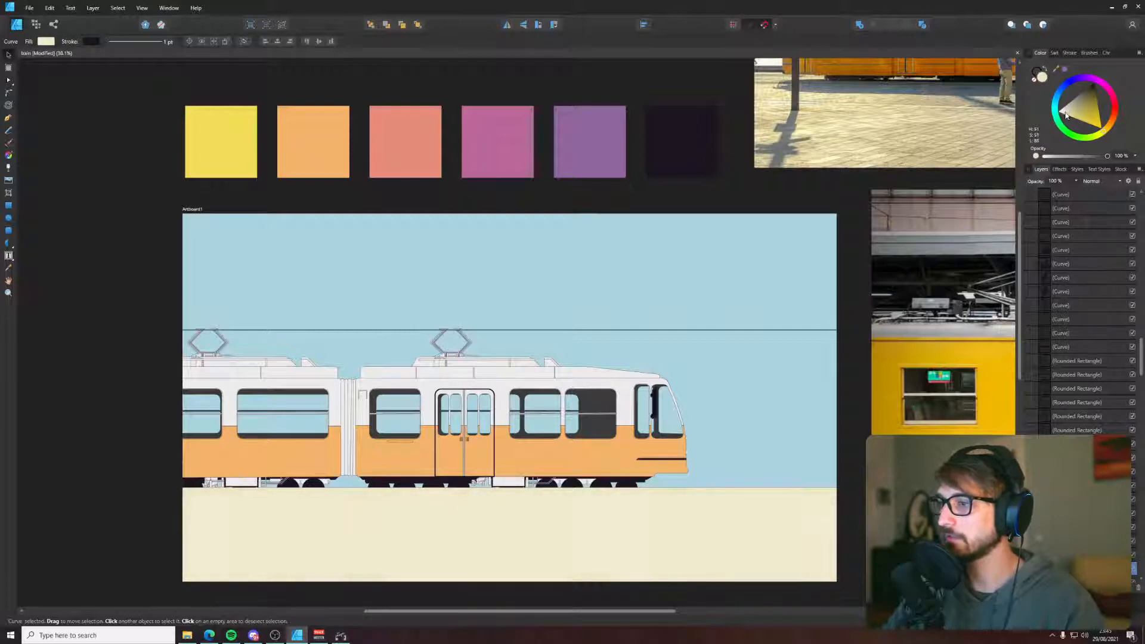
{"action": "left_click_drag", "start_coordinate": [1067, 115], "coordinate": [1112, 127]}
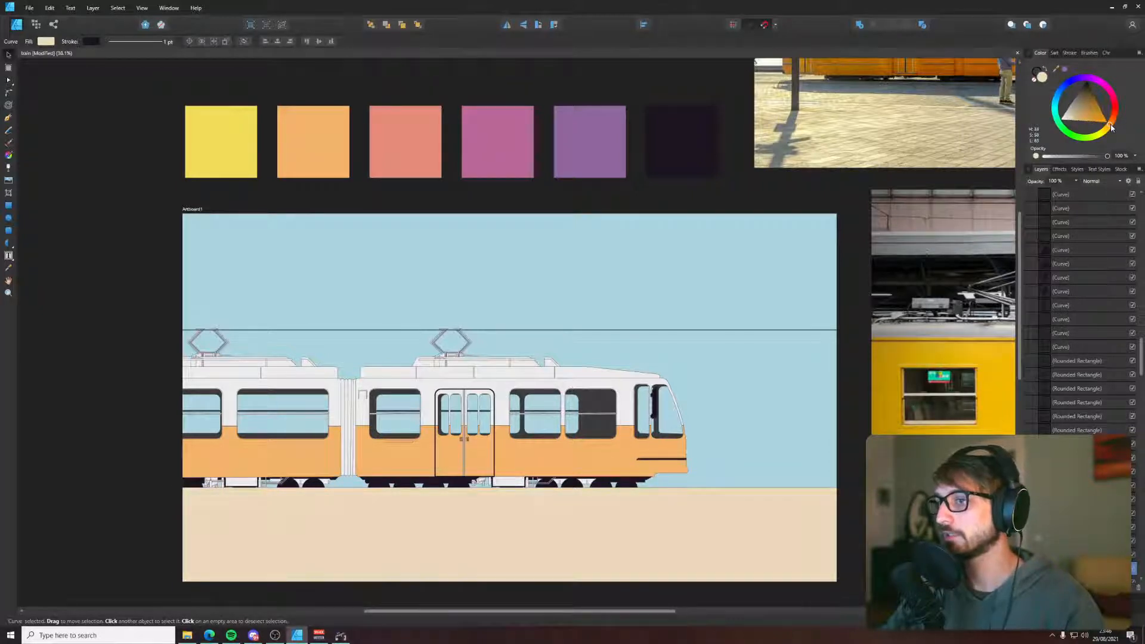
{"action": "left_click", "coordinate": [85, 356]}
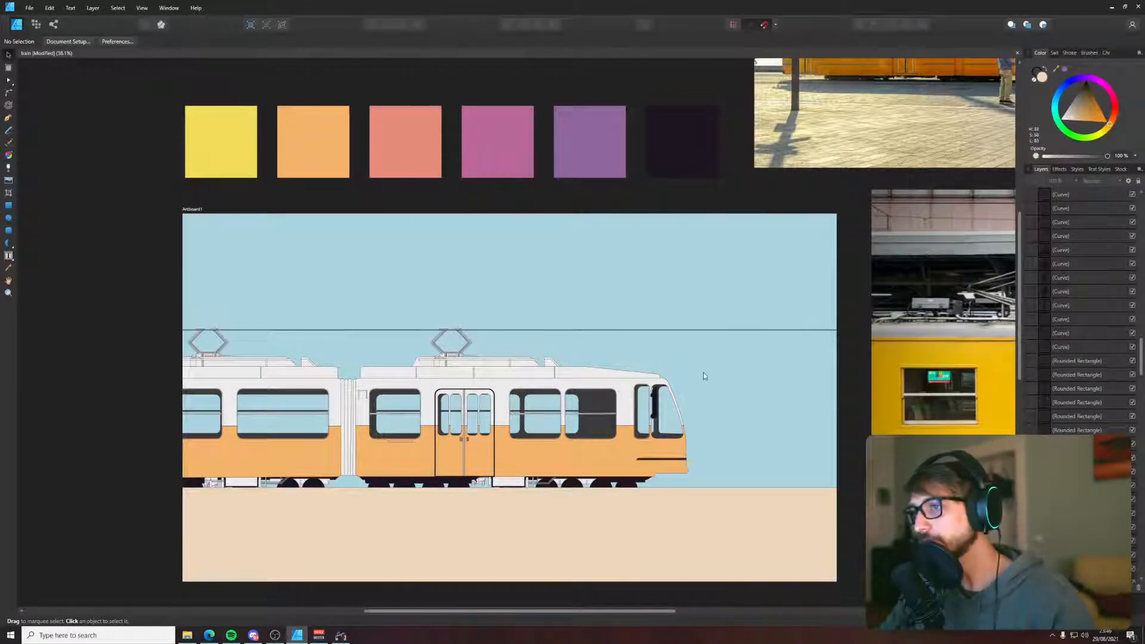
- Fill the bellows connecting the two train carriages with dark grey
{"action": "left_click_drag", "start_coordinate": [600, 431], "coordinate": [699, 352]}
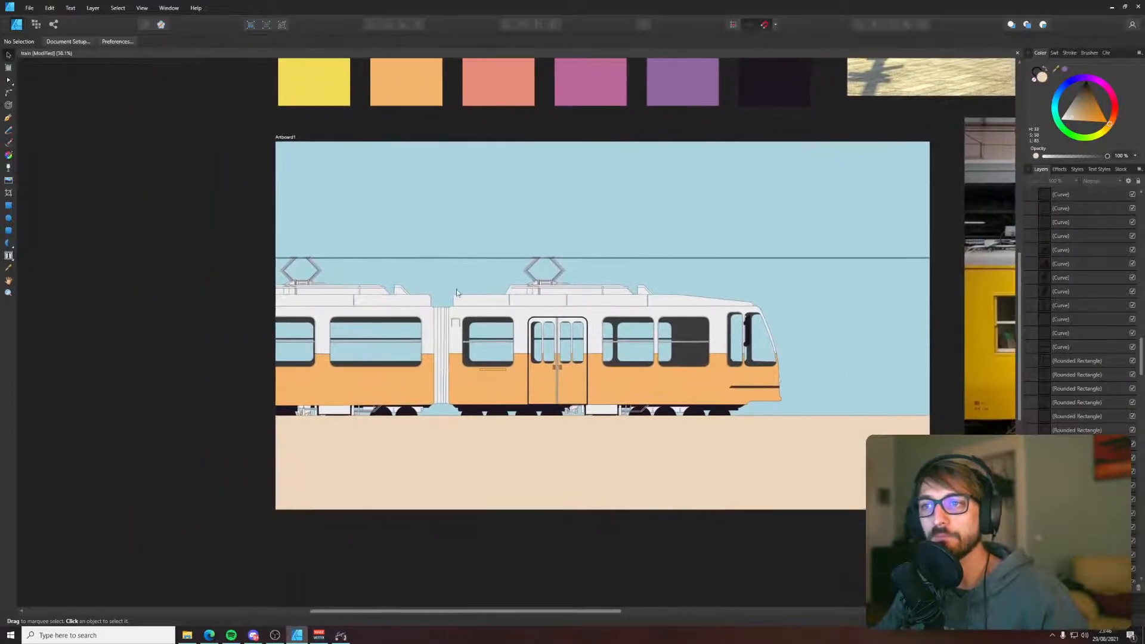
{"action": "scroll", "coordinate": [500, 368], "scroll_direction": "up", "scroll_amount": 5}
{"action": "scroll", "coordinate": [500, 368], "scroll_direction": "up", "scroll_amount": 2}
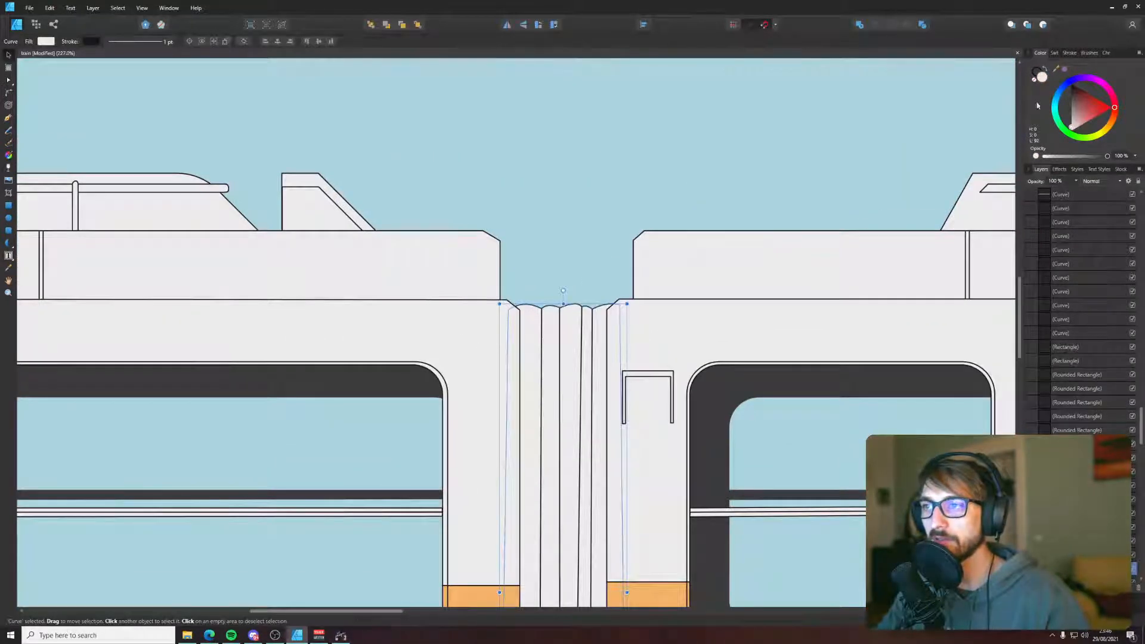
{"action": "key", "text": "Escape"}
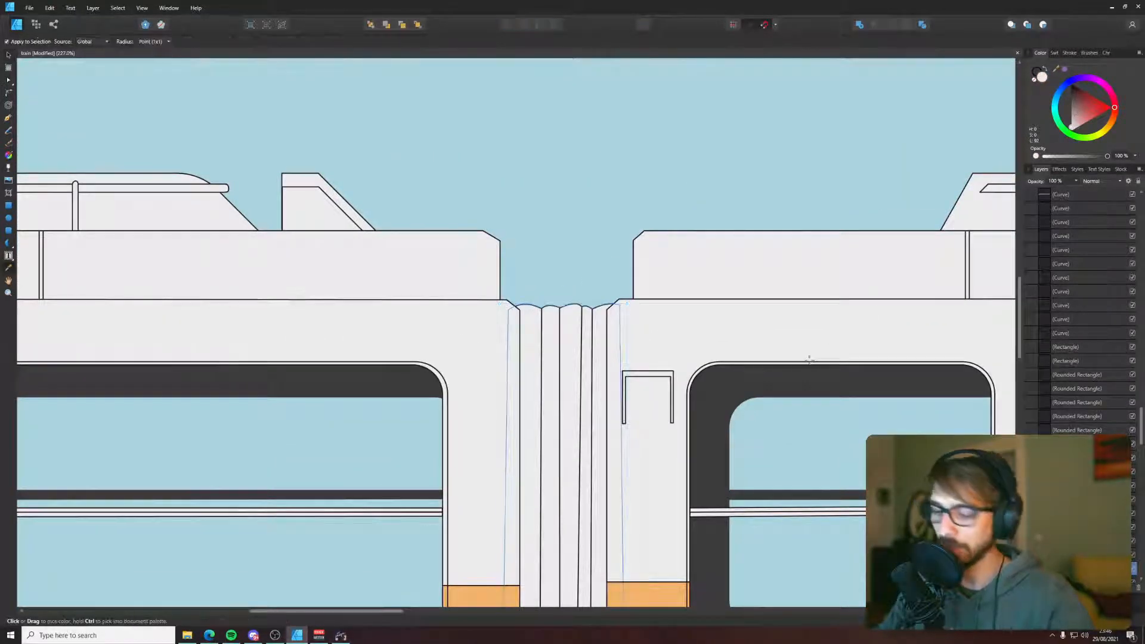
{"action": "scroll", "coordinate": [595, 254], "scroll_direction": "down", "scroll_amount": 5}
{"action": "scroll", "coordinate": [595, 254], "scroll_direction": "down", "scroll_amount": 3}
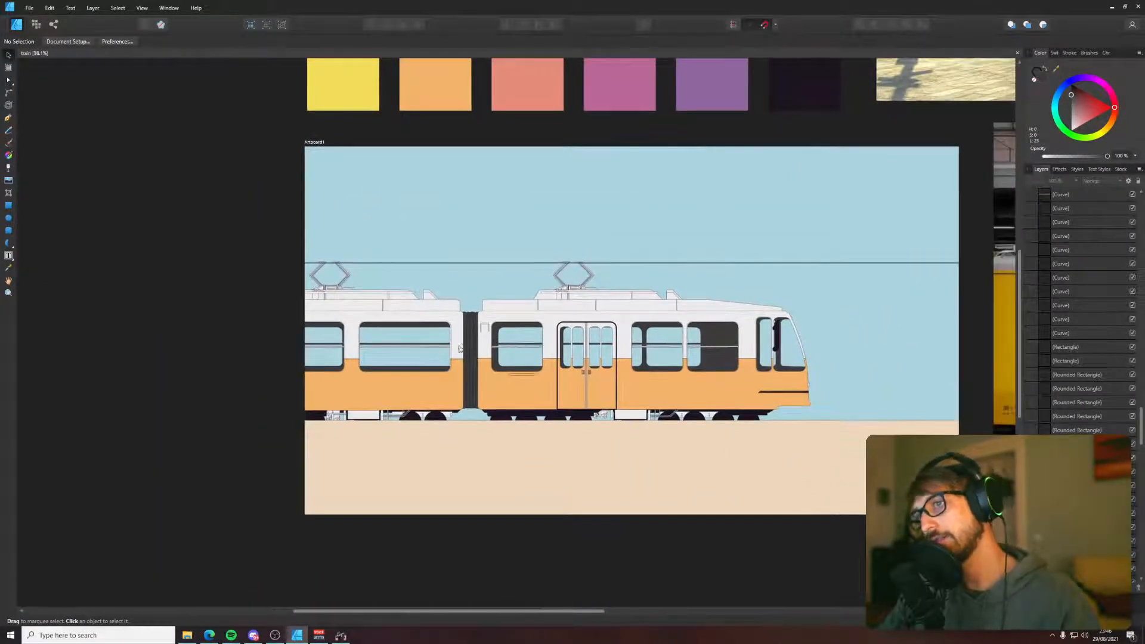
- Select the pantographs and rooftop equipment on both carriages and fill them with the light grey sampled from the train's roof
{"action": "scroll", "coordinate": [458, 280], "scroll_direction": "up", "scroll_amount": 4}
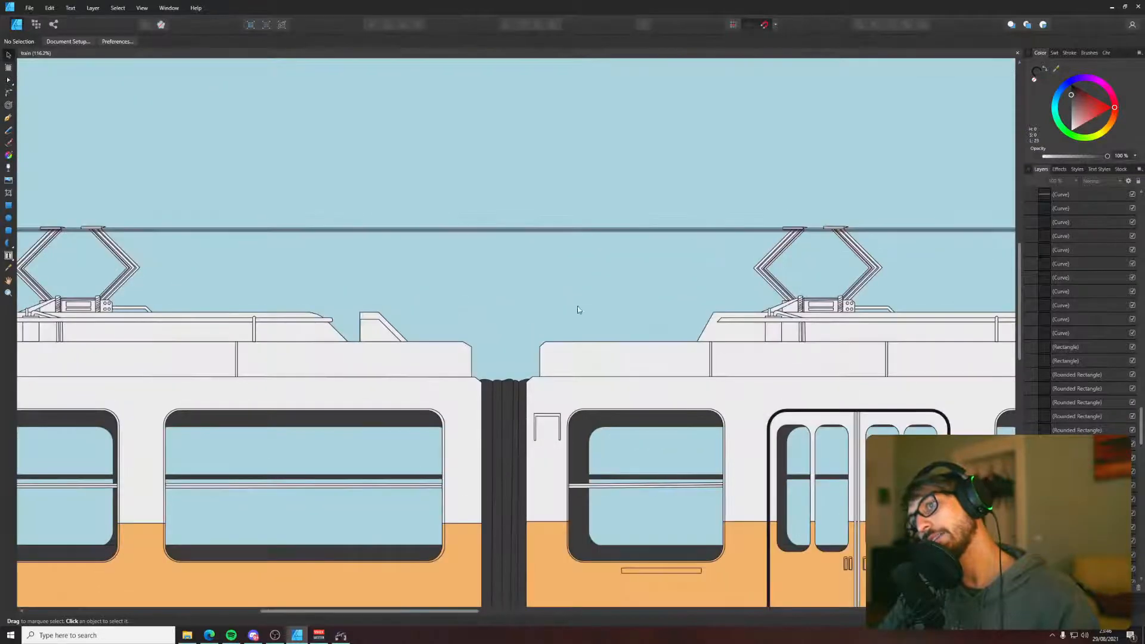
{"action": "left_click", "coordinate": [715, 316]}
{"action": "scroll", "coordinate": [541, 239], "scroll_direction": "left", "scroll_amount": 3}
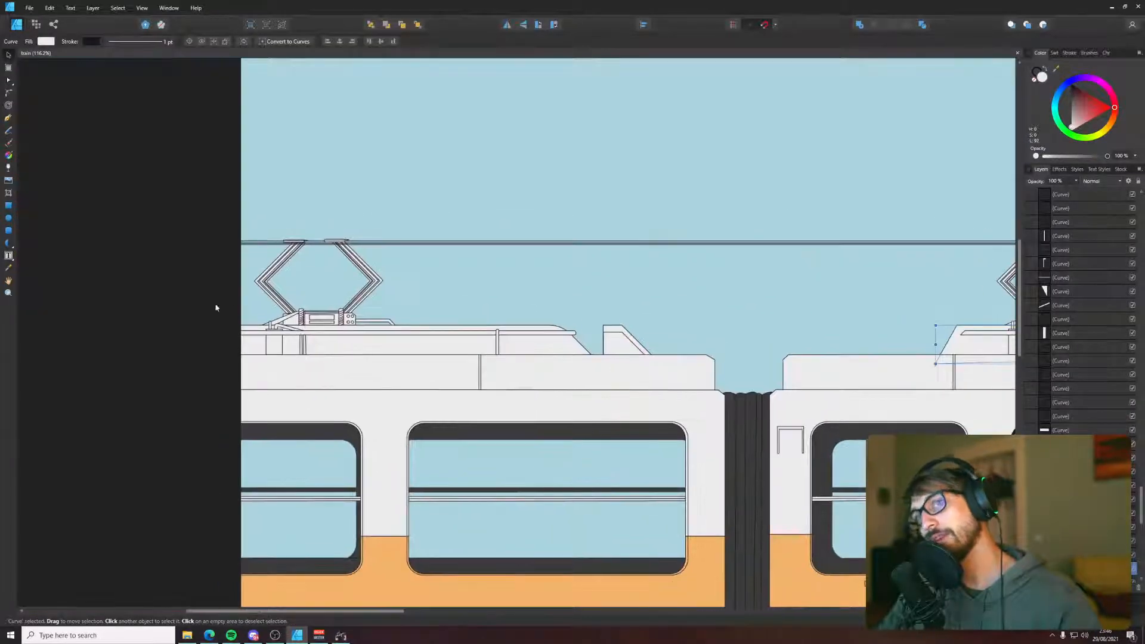
{"action": "left_click_drag", "start_coordinate": [124, 183], "coordinate": [706, 378]}
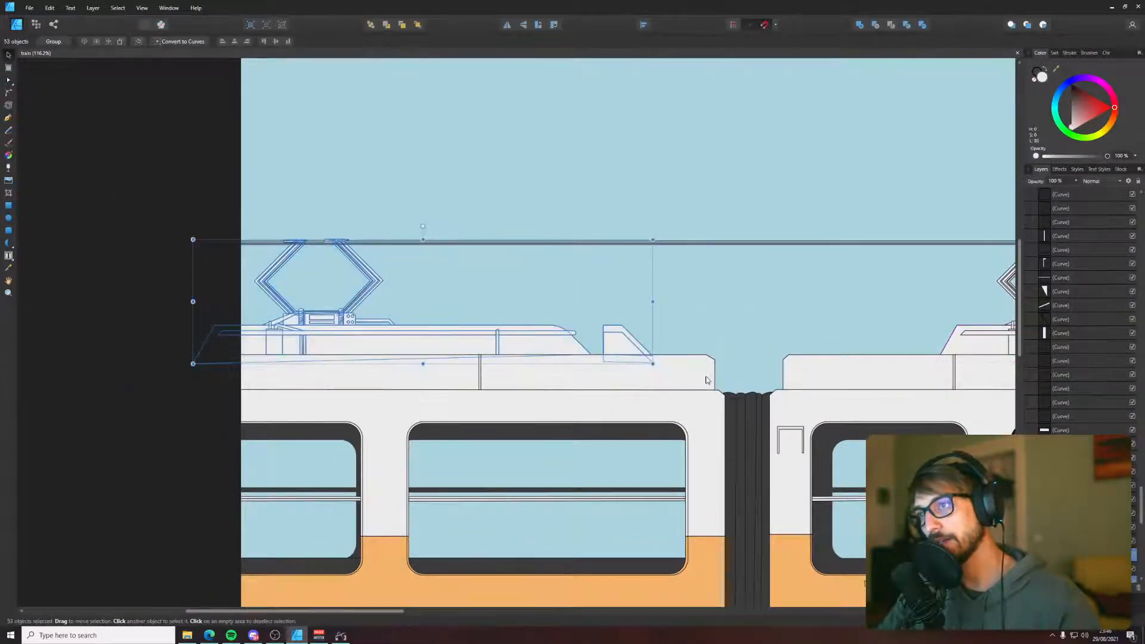
{"action": "scroll", "coordinate": [728, 369], "scroll_direction": "down", "scroll_amount": 2}
{"action": "scroll", "coordinate": [578, 324], "scroll_direction": "right", "scroll_amount": 2}
{"action": "left_click", "coordinate": [195, 206]}
{"action": "left_click_drag", "start_coordinate": [121, 191], "coordinate": [703, 331]}
{"action": "scroll", "coordinate": [704, 331], "scroll_direction": "down", "scroll_amount": 2}
{"action": "scroll", "coordinate": [477, 299], "scroll_direction": "right", "scroll_amount": 1}
{"action": "left_click_drag", "start_coordinate": [247, 236], "coordinate": [891, 373]}
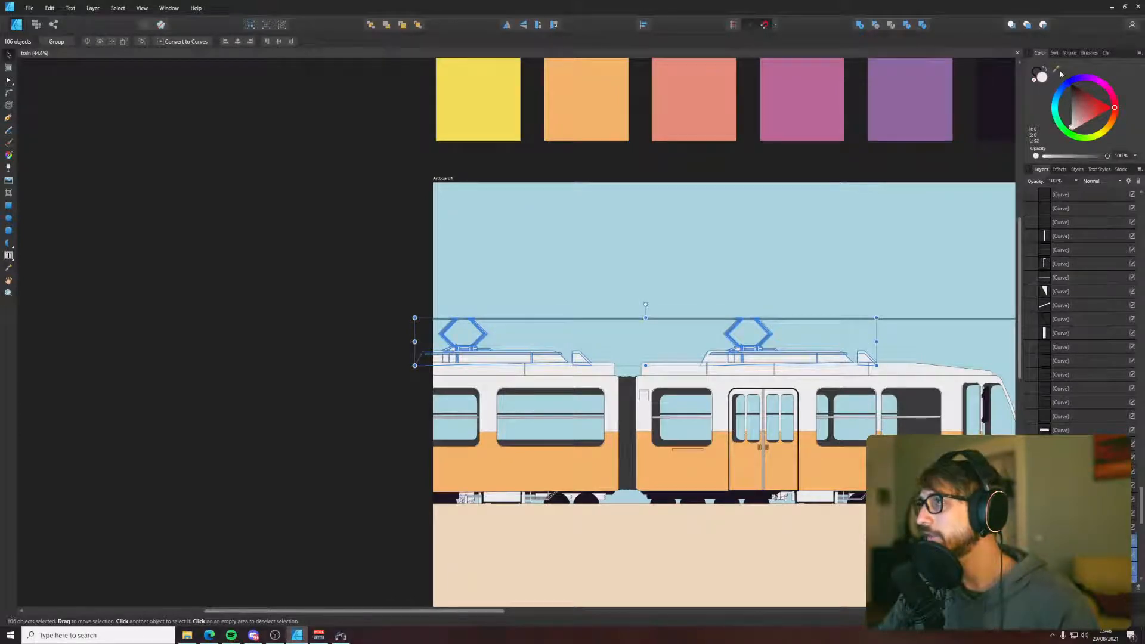
{"action": "left_click_drag", "start_coordinate": [1061, 72], "coordinate": [907, 366]}
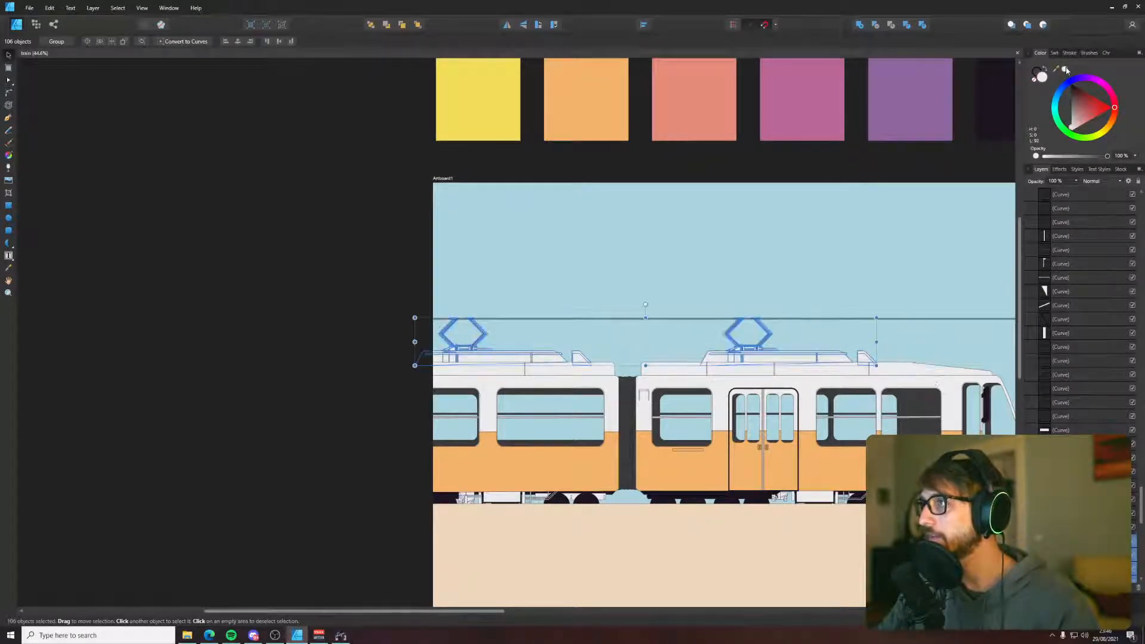
{"action": "left_click", "coordinate": [356, 335]}
- Fill the base housing of the rear carriage's pantograph with the near-black sampled from the undercarriage
{"action": "scroll", "coordinate": [511, 333], "scroll_direction": "up", "scroll_amount": 6}
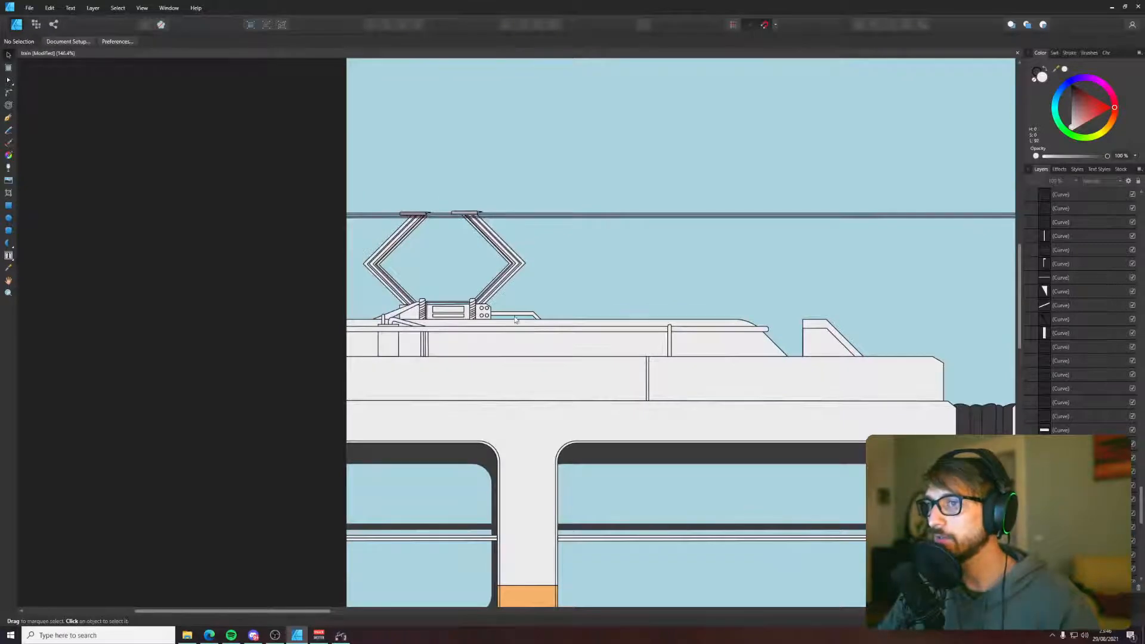
{"action": "left_click", "coordinate": [413, 315]}
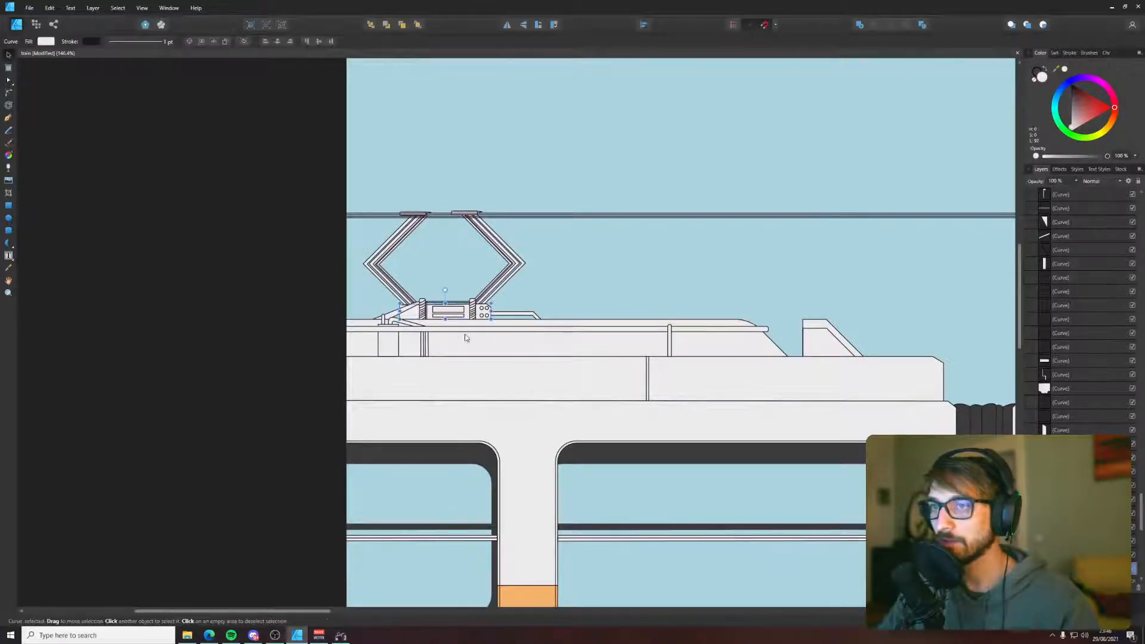
{"action": "scroll", "coordinate": [861, 249], "scroll_direction": "down", "scroll_amount": 3}
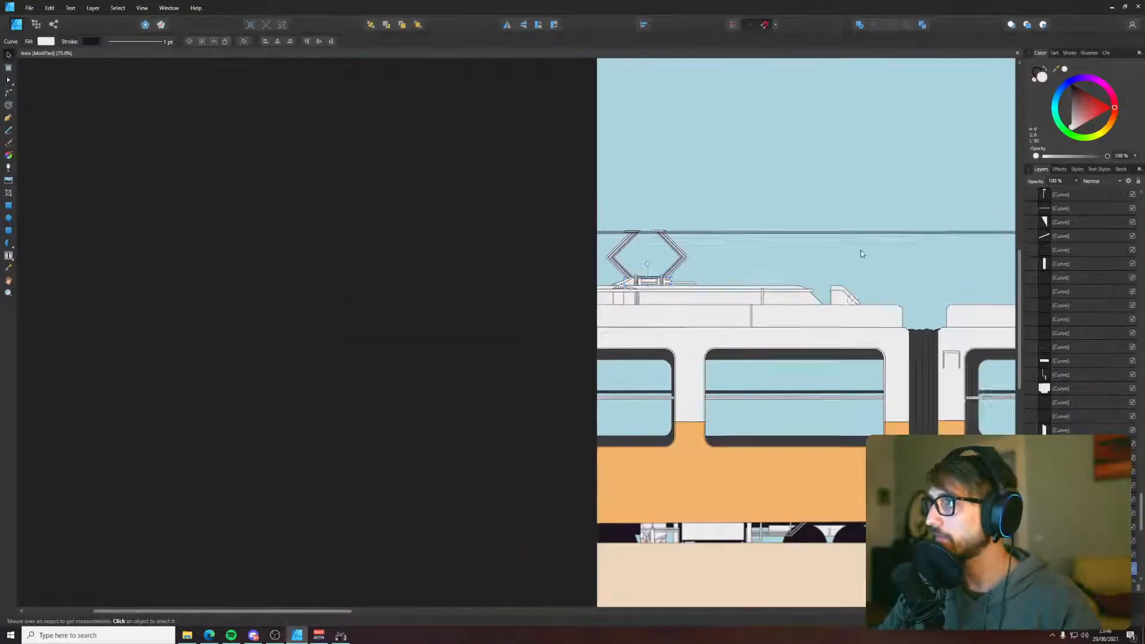
{"action": "key", "text": "i"}
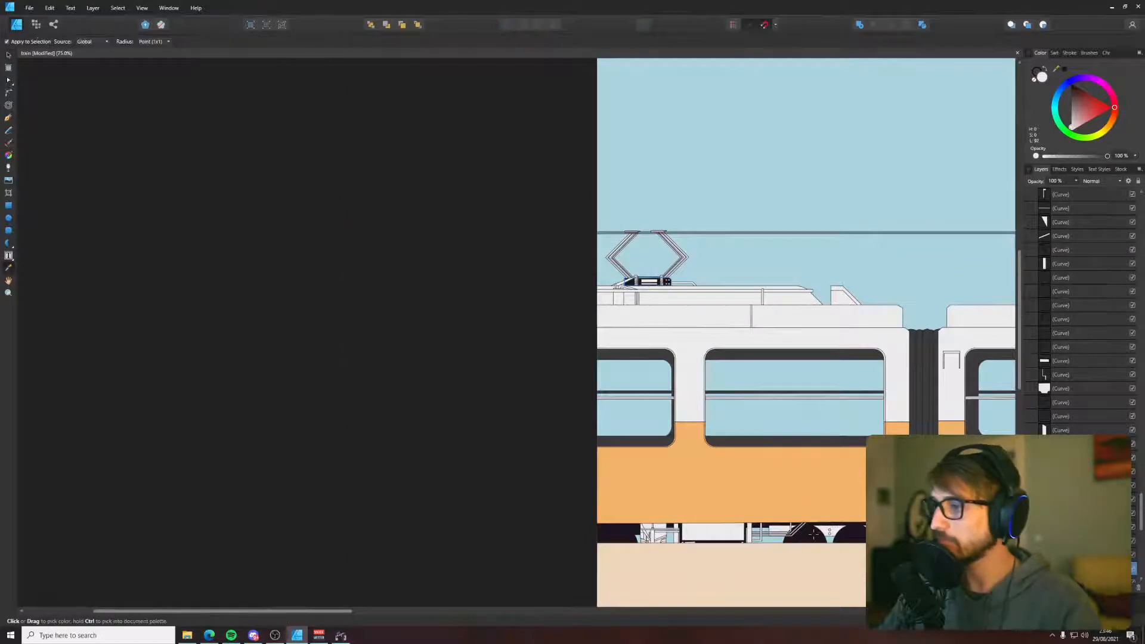
{"action": "left_click", "coordinate": [661, 280]}
{"action": "key", "text": "v"}
- Fill the long rail on the rear carriage's roof with the near-black sampled from the pantograph base
{"action": "scroll", "coordinate": [661, 280], "scroll_direction": "up", "scroll_amount": 3}
{"action": "left_click", "coordinate": [661, 281]}
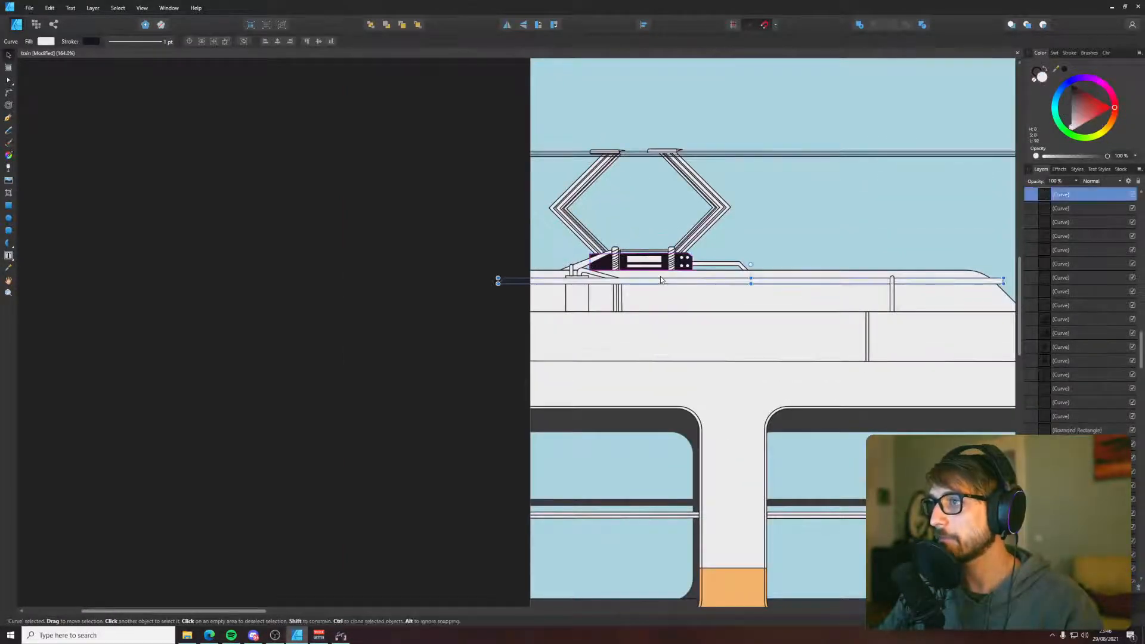
{"action": "key", "text": "i"}
{"action": "left_click", "coordinate": [683, 263]}
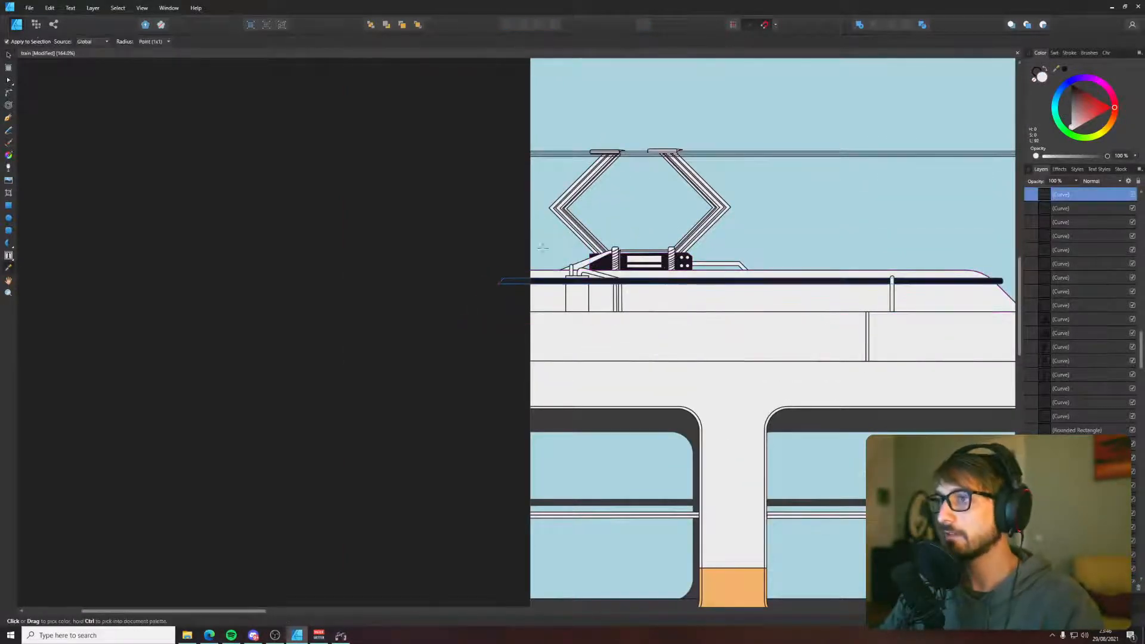
{"action": "key", "text": "v"}
{"action": "key", "text": "ctrl+d"}
- Recolour the small rectangular box below the rear pantograph with the same near-black fill
{"action": "scroll", "coordinate": [376, 295], "scroll_direction": "down", "scroll_amount": 3}
{"action": "scroll", "coordinate": [376, 296], "scroll_direction": "down", "scroll_amount": 2}
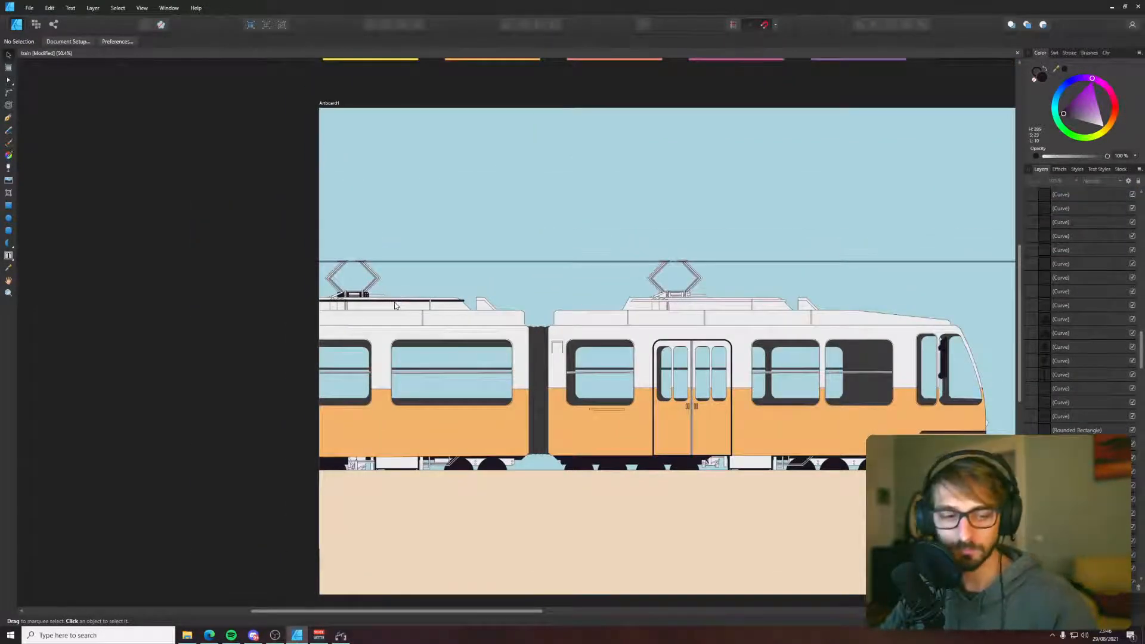
{"action": "scroll", "coordinate": [395, 306], "scroll_direction": "up", "scroll_amount": 7}
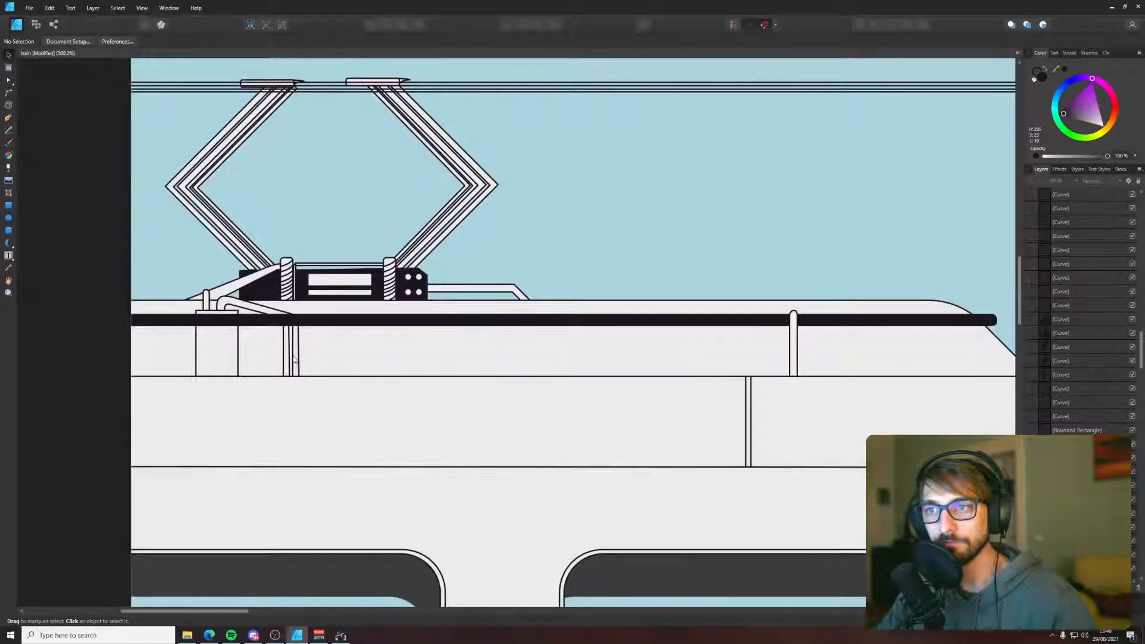
{"action": "left_click", "coordinate": [233, 343]}
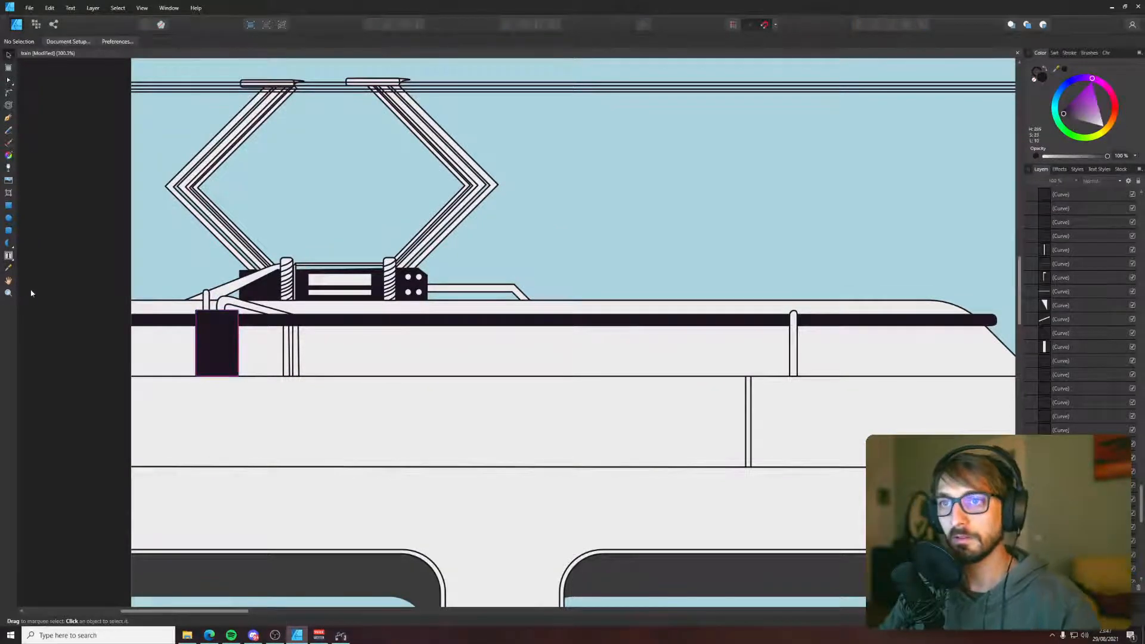
- Select the arms and contact strips of the rear pantograph and fill them with the near-black sampled from its base
{"action": "scroll", "coordinate": [87, 308], "scroll_direction": "down", "scroll_amount": 4}
{"action": "scroll", "coordinate": [423, 345], "scroll_direction": "up", "scroll_amount": 3}
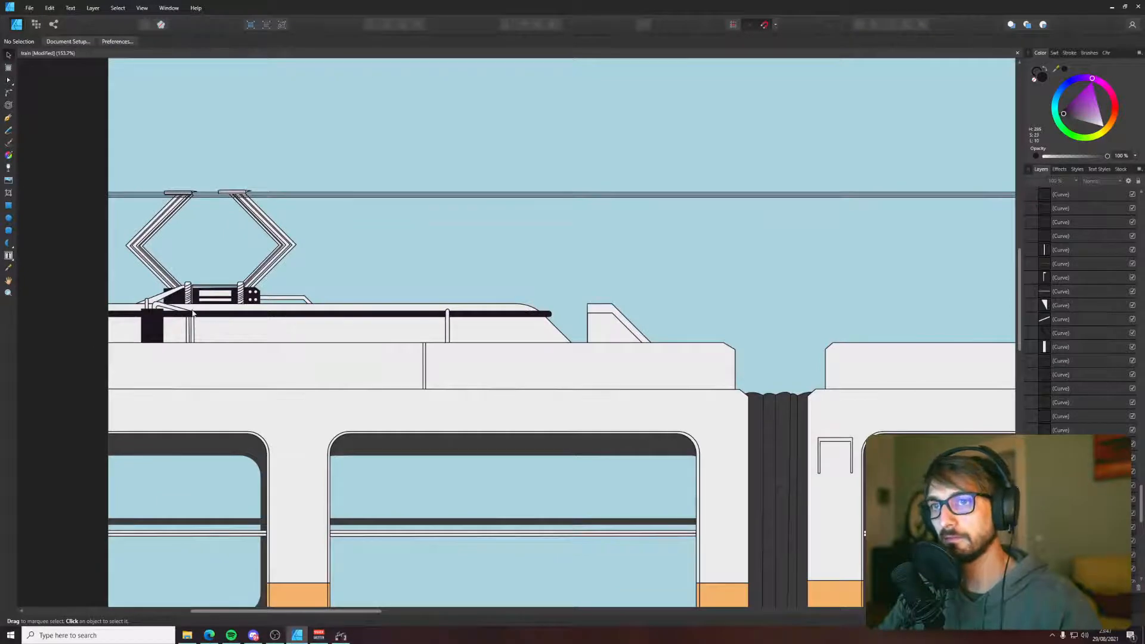
{"action": "scroll", "coordinate": [153, 301], "scroll_direction": "up", "scroll_amount": 3}
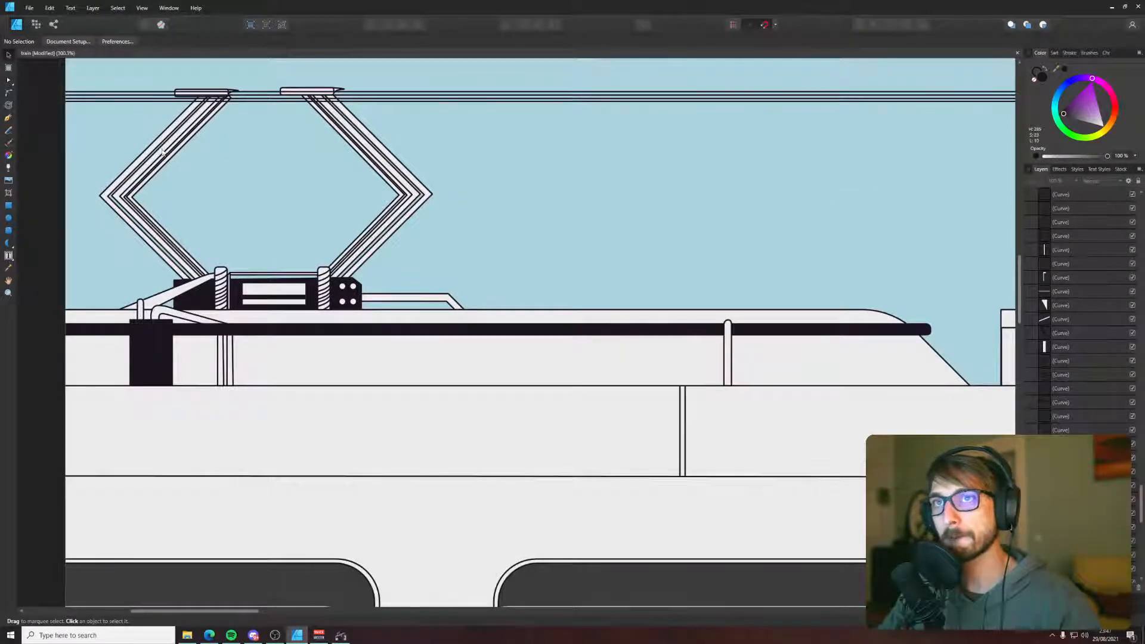
{"action": "left_click_drag", "start_coordinate": [163, 151], "coordinate": [238, 215]}
{"action": "left_click_drag", "start_coordinate": [58, 108], "coordinate": [559, 348]}
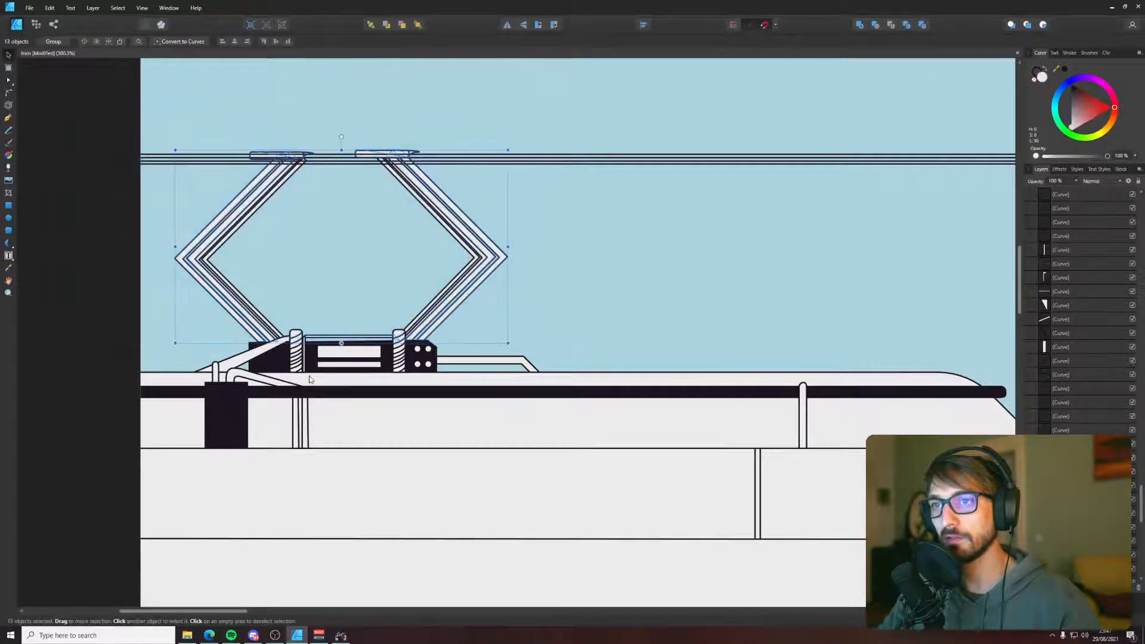
{"action": "key", "text": "i"}
{"action": "left_click", "coordinate": [280, 365]}
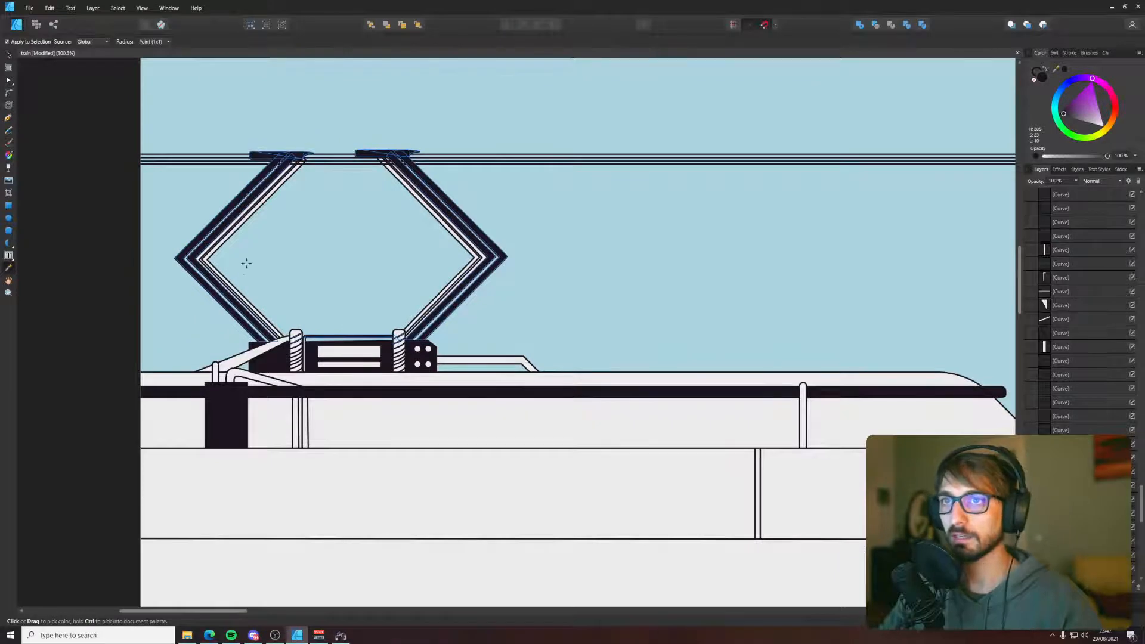
{"action": "scroll", "coordinate": [246, 263], "scroll_direction": "down", "scroll_amount": 5}
{"action": "left_click", "coordinate": [259, 227], "text": "ctrl"}
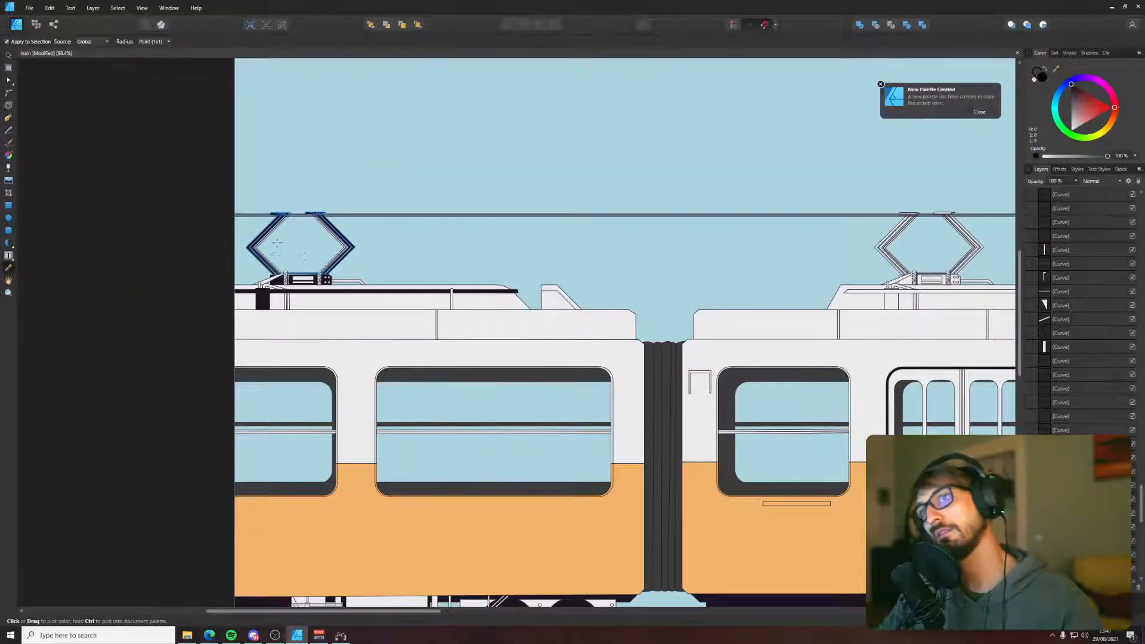
{"action": "key", "text": "v"}
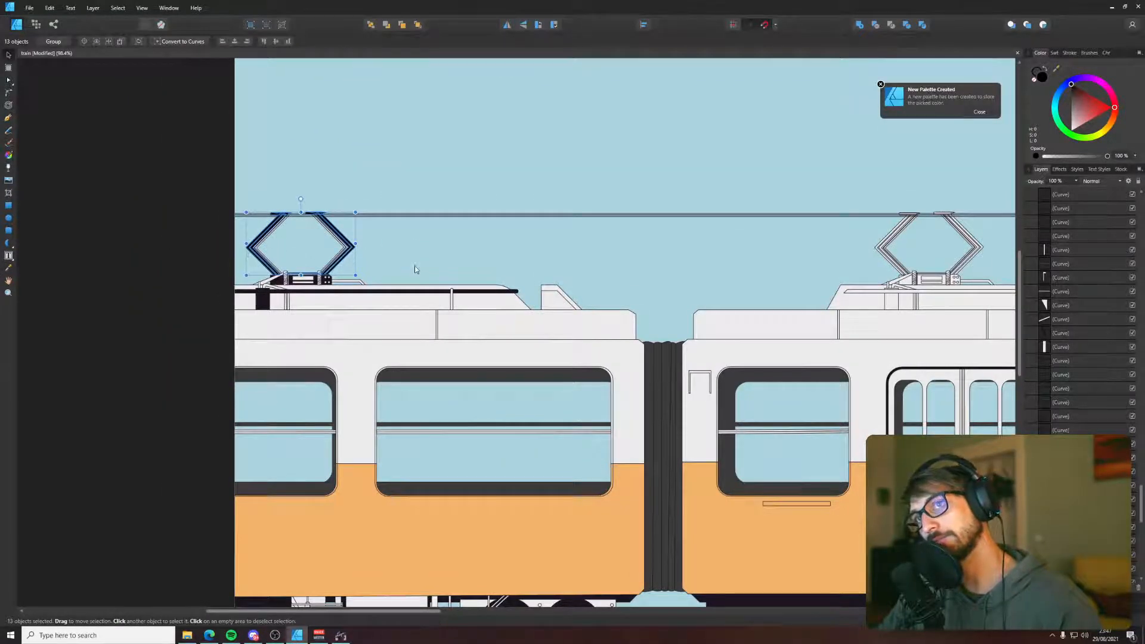
- Delete the uncoloured pantograph and raised roof equipment from the front car
{"action": "scroll", "coordinate": [743, 268], "scroll_direction": "down", "scroll_amount": 3}
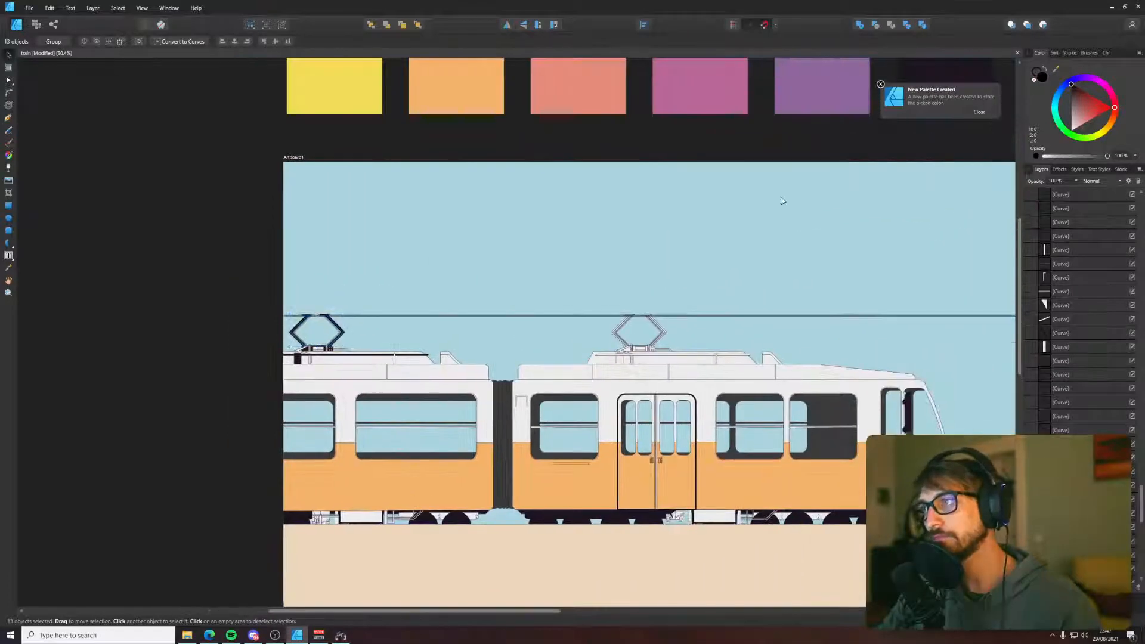
{"action": "left_click", "coordinate": [573, 144]}
{"action": "left_click_drag", "start_coordinate": [544, 127], "coordinate": [826, 374]}
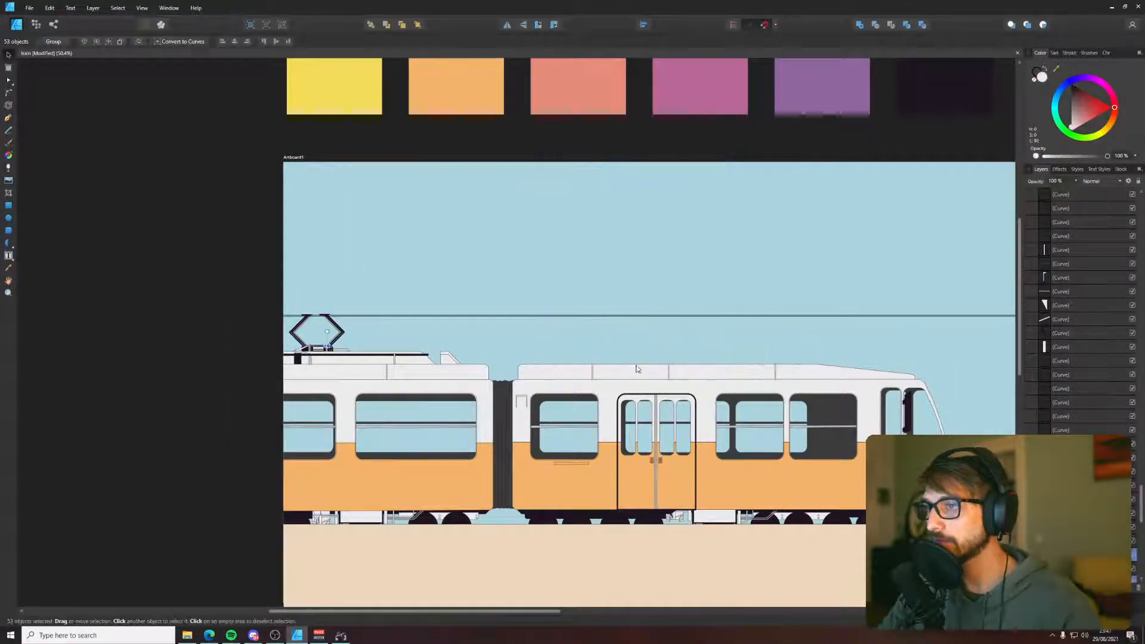
- Fill the top and sloping trim of the rear car's small roof fin with the dark purple-black colour
{"action": "left_click", "coordinate": [166, 194]}
{"action": "scroll", "coordinate": [402, 331], "scroll_direction": "up", "scroll_amount": 4}
{"action": "left_click", "coordinate": [555, 404]}
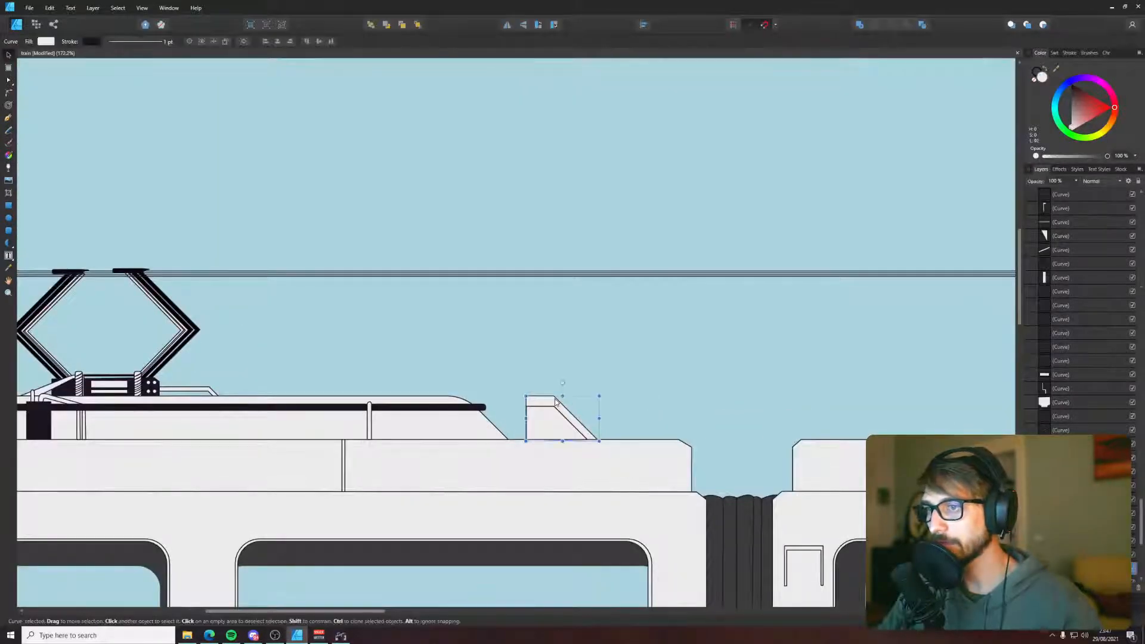
{"action": "left_click", "coordinate": [472, 347]}
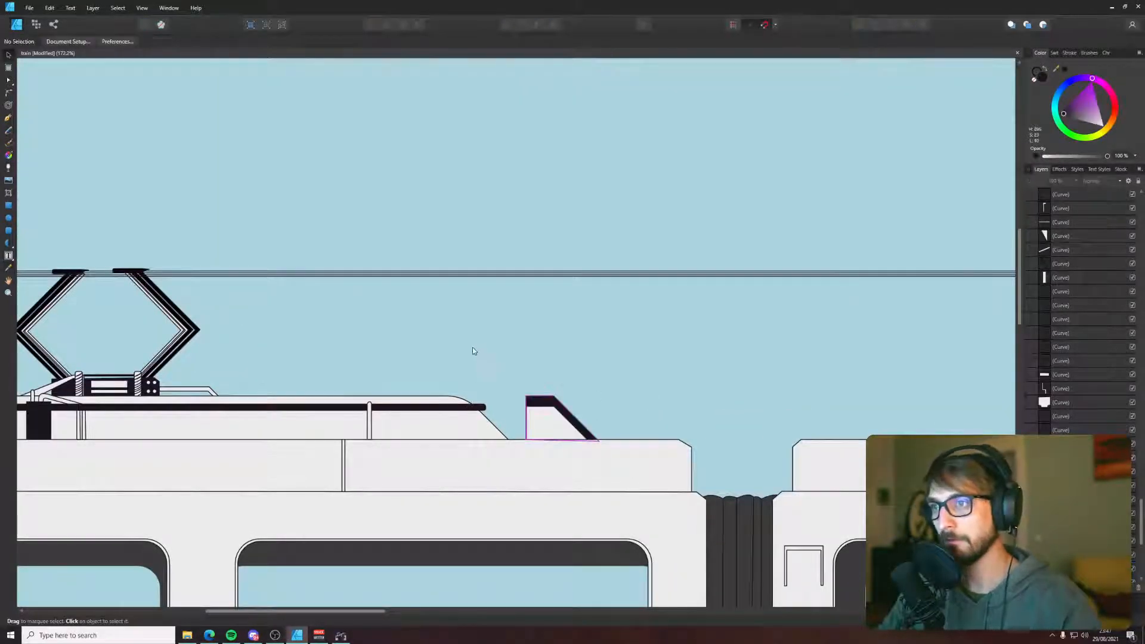
- Copy the coloured pantograph and all raised roof equipment from the rear car onto the front car's roof
{"action": "scroll", "coordinate": [472, 347], "scroll_direction": "down", "scroll_amount": 5}
{"action": "scroll", "coordinate": [615, 329], "scroll_direction": "up", "scroll_amount": 8}
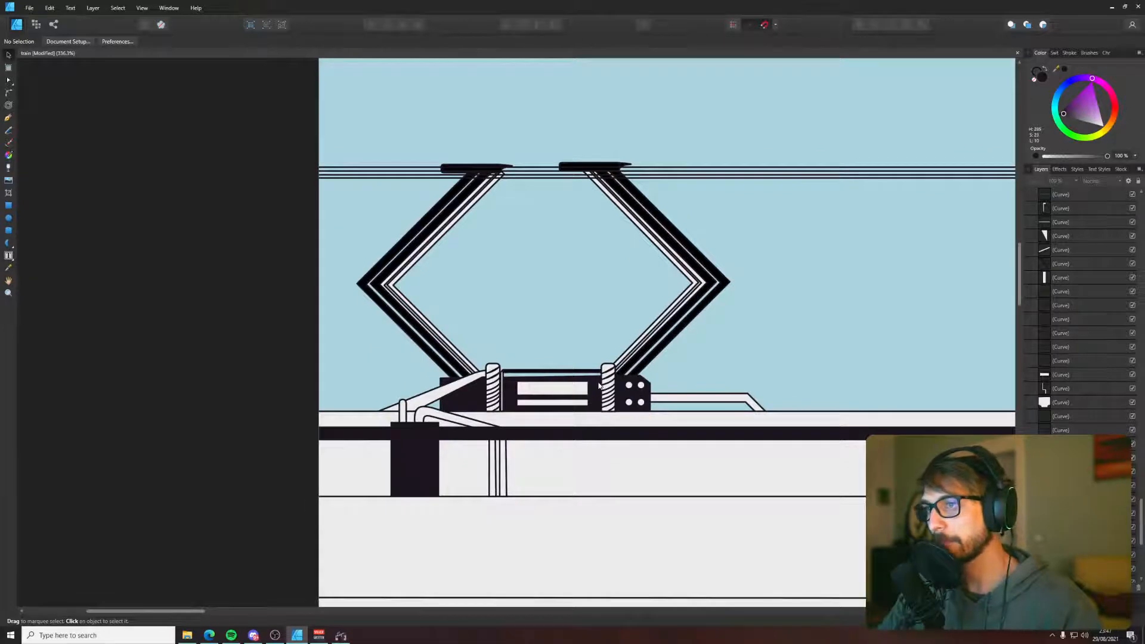
{"action": "scroll", "coordinate": [435, 349], "scroll_direction": "down", "scroll_amount": 8}
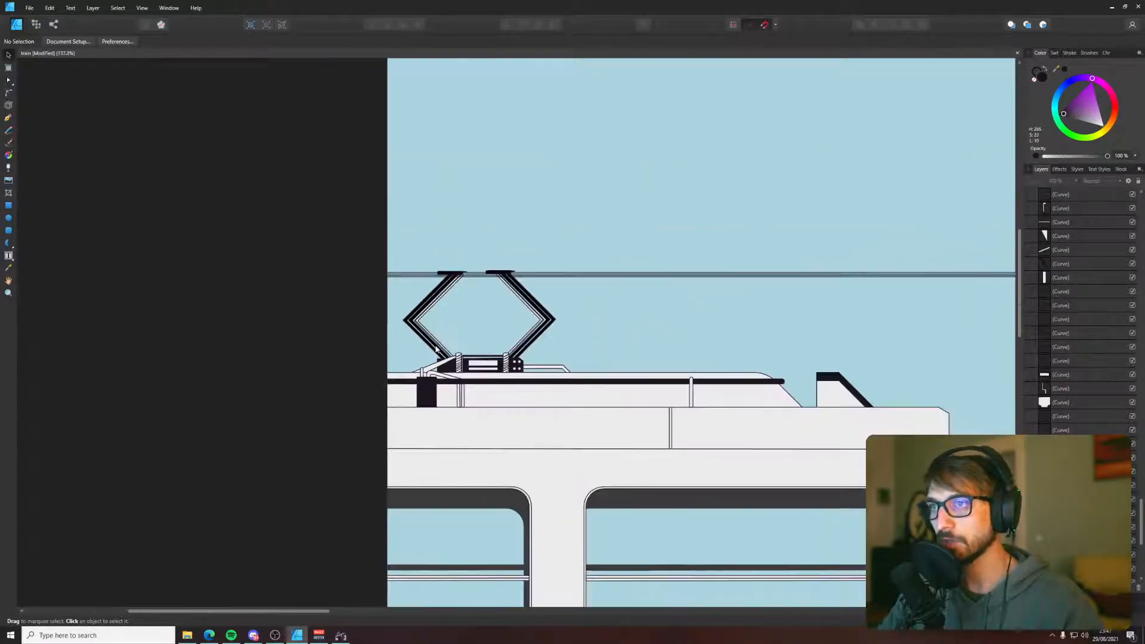
{"action": "left_click_drag", "start_coordinate": [55, 213], "coordinate": [399, 396]}
{"action": "left_click_drag", "start_coordinate": [254, 375], "coordinate": [645, 376]}
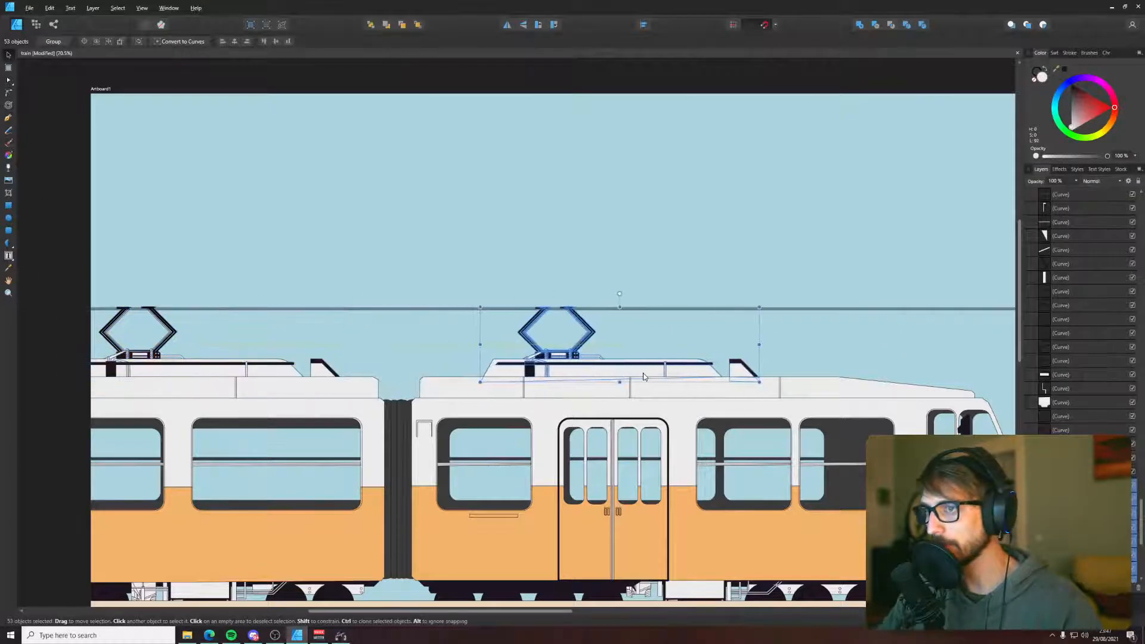
{"action": "scroll", "coordinate": [646, 375], "scroll_direction": "down", "scroll_amount": 4}
{"action": "left_click", "coordinate": [360, 352]}
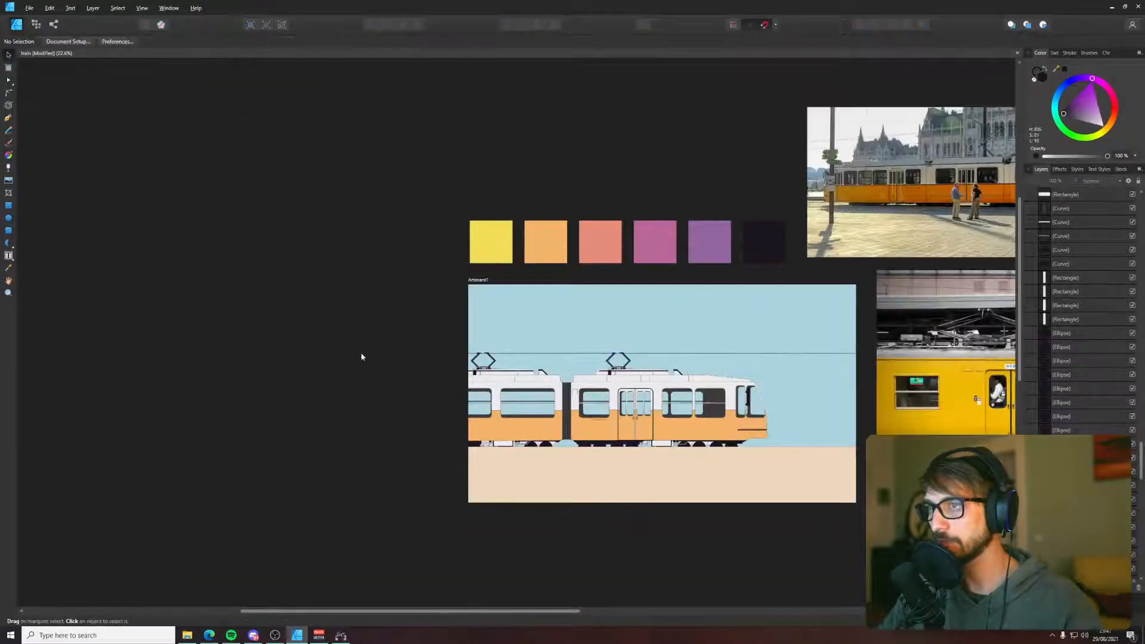
{"action": "scroll", "coordinate": [594, 435], "scroll_direction": "up", "scroll_amount": 5}
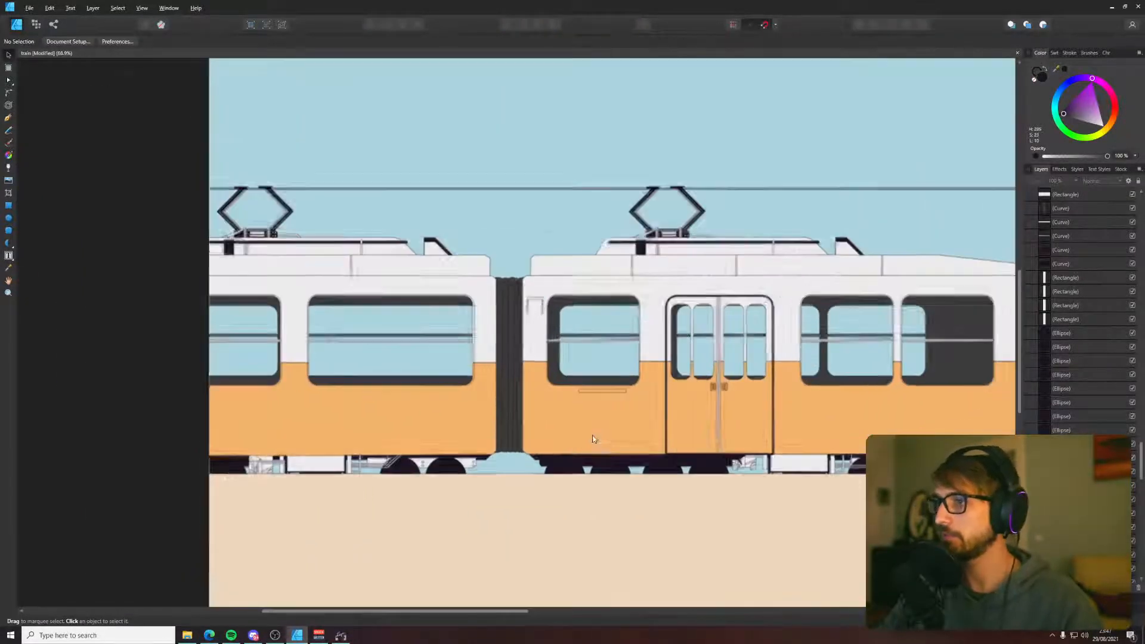
{"action": "left_click", "coordinate": [555, 381]}
{"action": "left_click", "coordinate": [425, 373]}
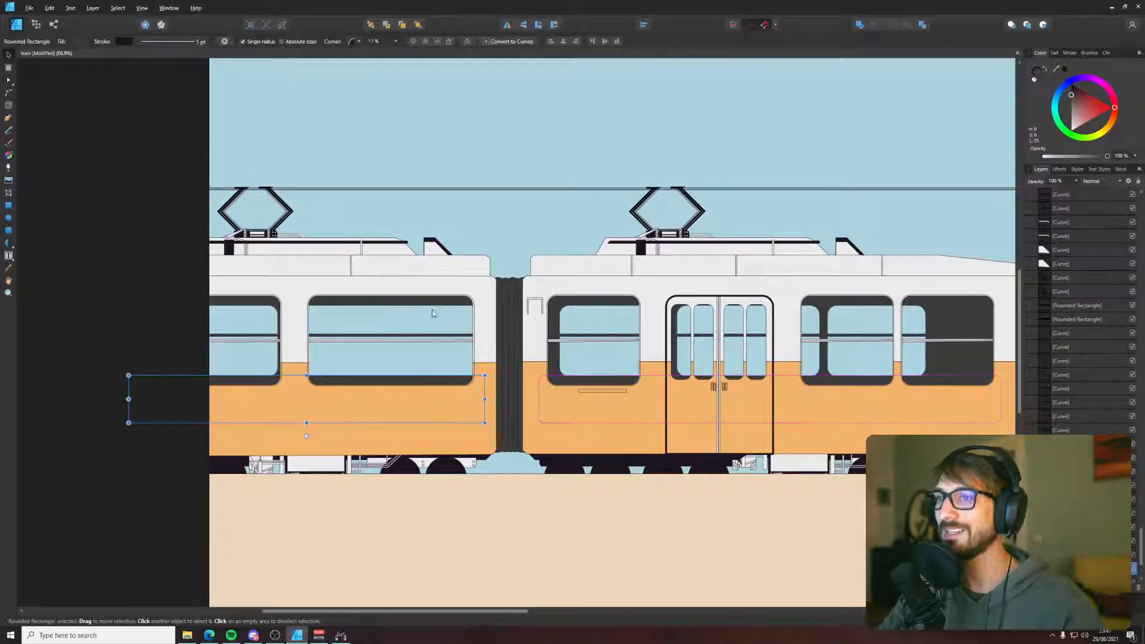
{"action": "left_click", "coordinate": [430, 314]}
{"action": "left_click", "coordinate": [586, 305], "text": "shift"}
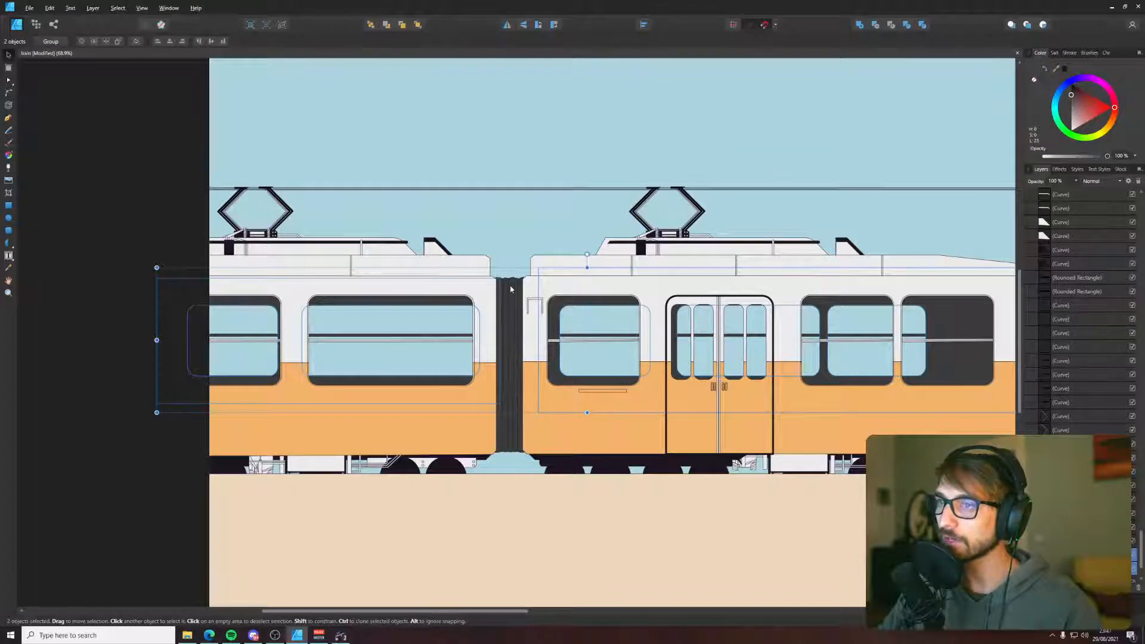
- Extend the rear end of the front car's black roof stripe past the slanted edge and round its upper corner
{"action": "left_click", "coordinate": [622, 242]}
{"action": "scroll", "coordinate": [620, 244], "scroll_direction": "up", "scroll_amount": 5}
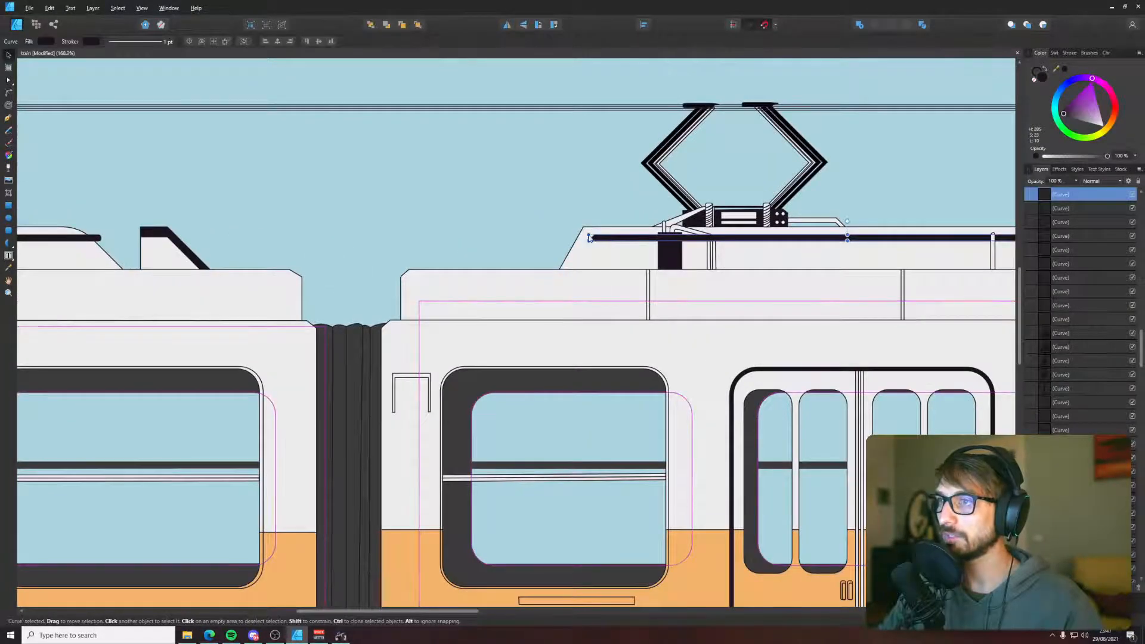
{"action": "key", "text": "a"}
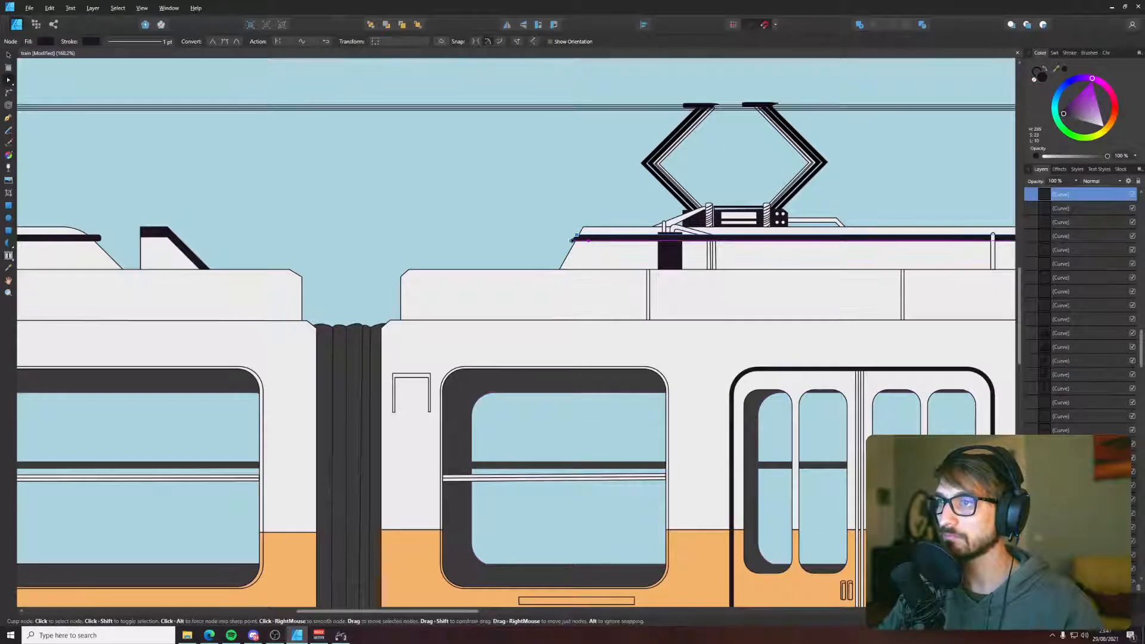
{"action": "scroll", "coordinate": [575, 239], "scroll_direction": "up", "scroll_amount": 6}
{"action": "key", "text": "v"}
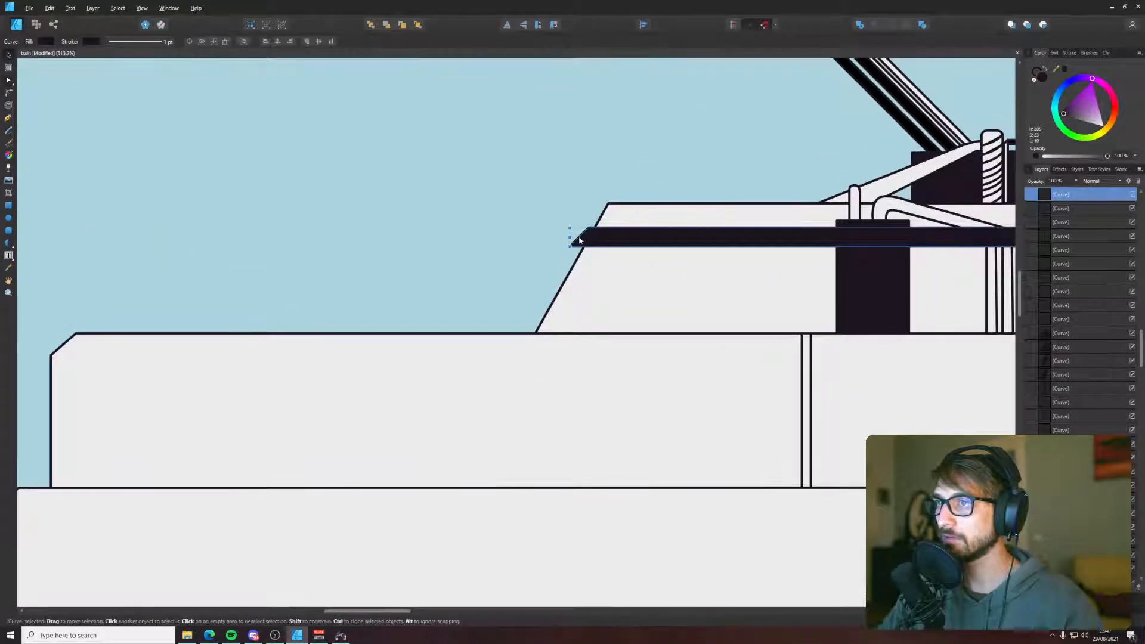
{"action": "key", "text": "a"}
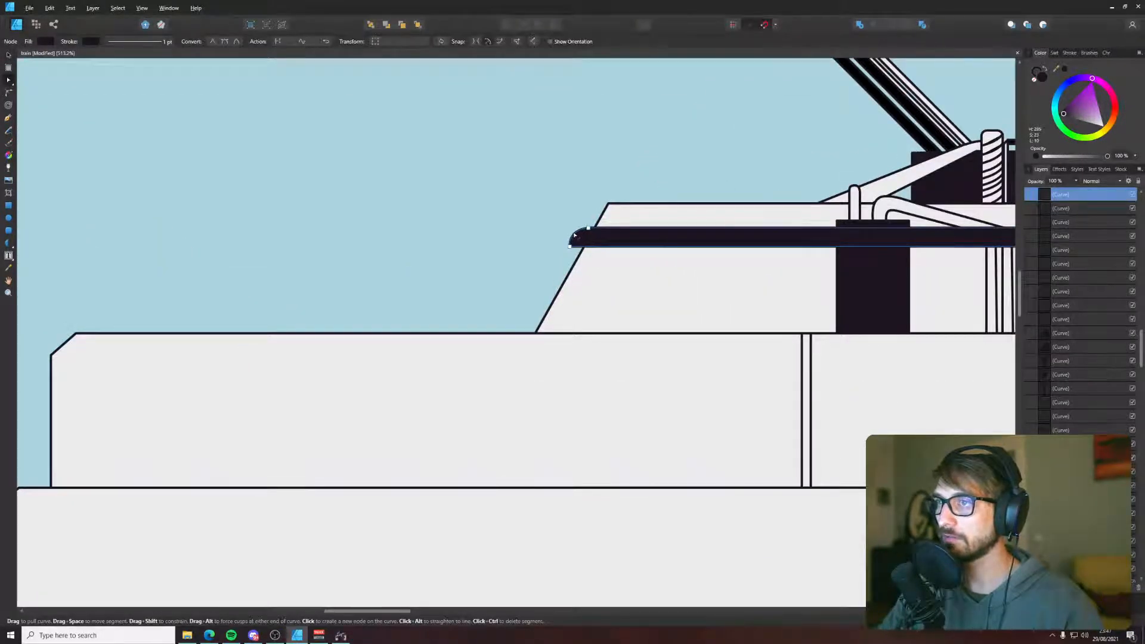
{"action": "key", "text": "Escape"}
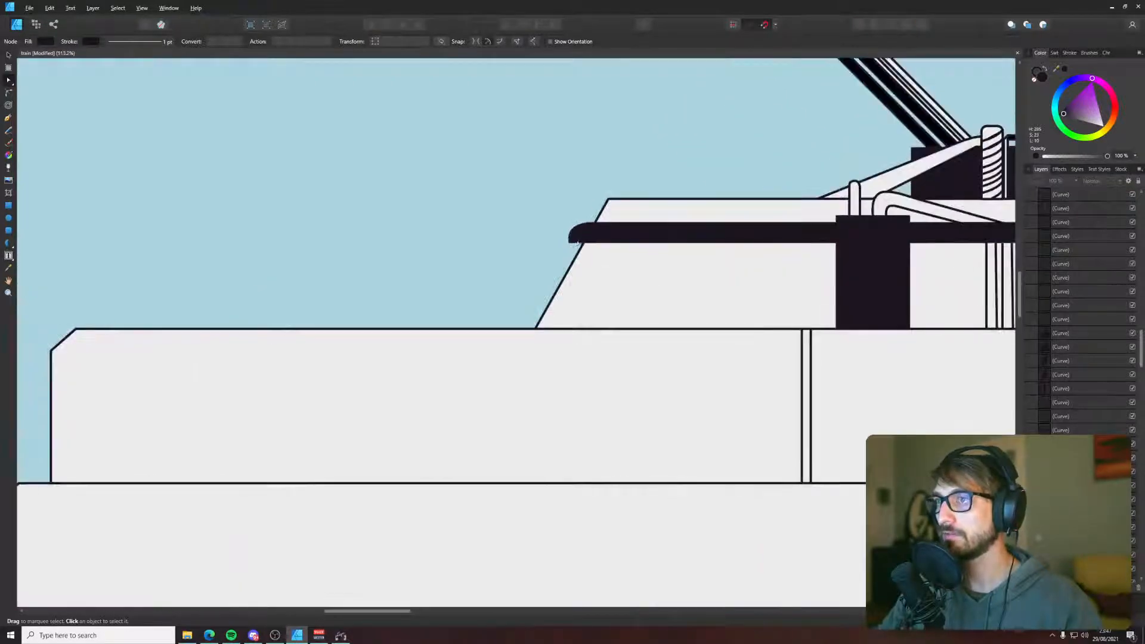
- Draw a narrow vertical bar from the stripe's rear end down to the roof base and fill it with the stripe's colour
{"action": "key", "text": "p"}
{"action": "left_click", "coordinate": [569, 241]}
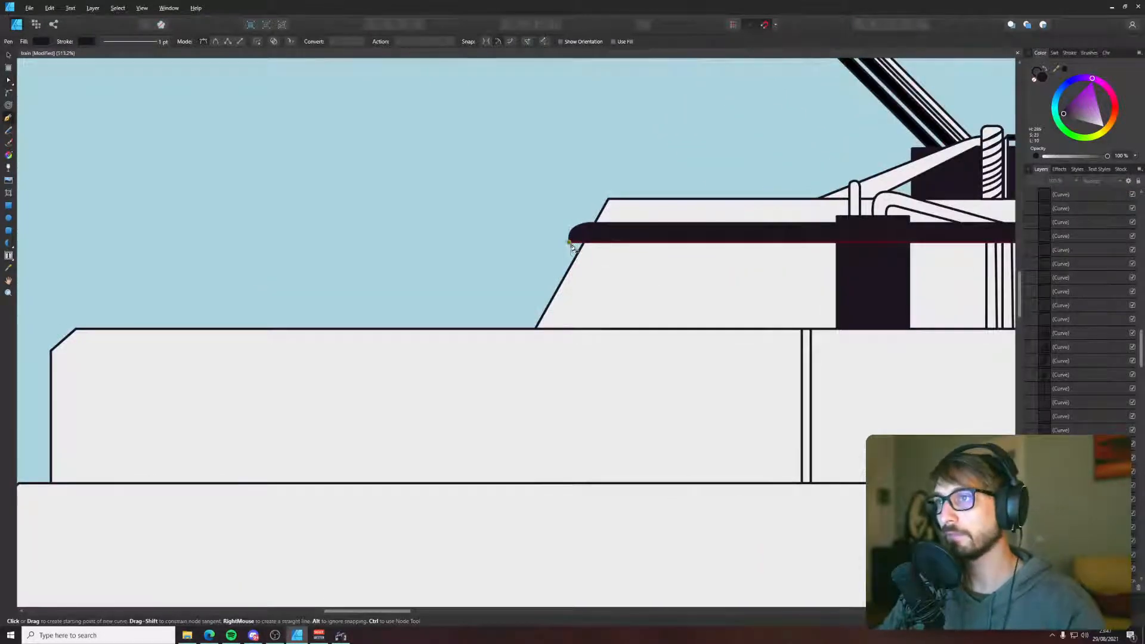
{"action": "left_click", "coordinate": [571, 330]}
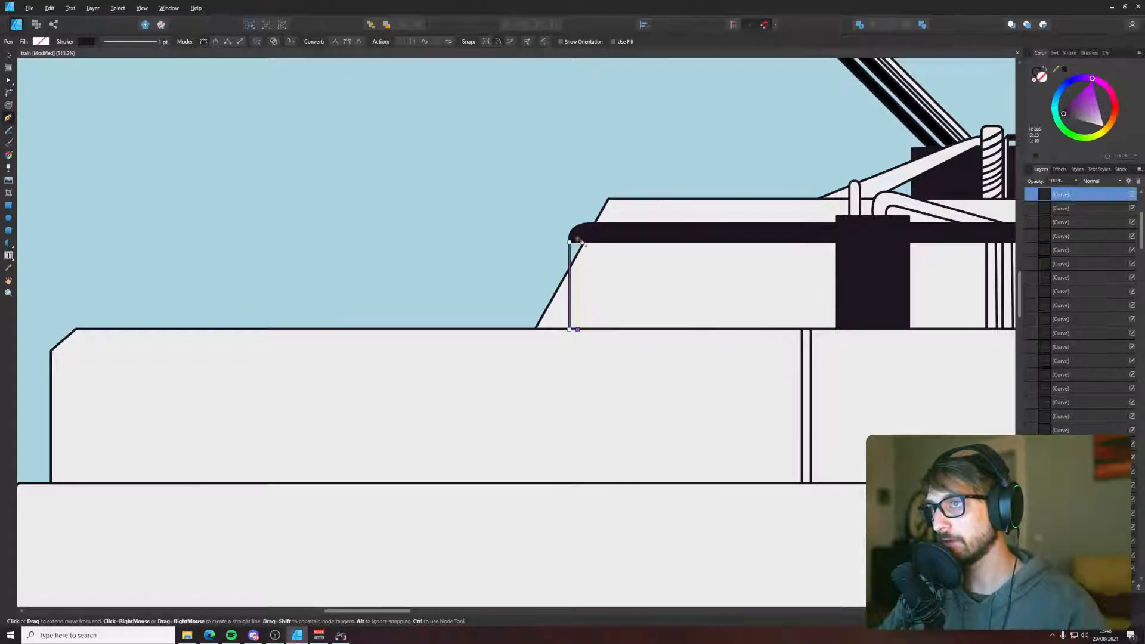
{"action": "left_click", "coordinate": [578, 240]}
{"action": "left_click", "coordinate": [569, 241]}
{"action": "key", "text": "i"}
{"action": "left_click", "coordinate": [597, 233]}
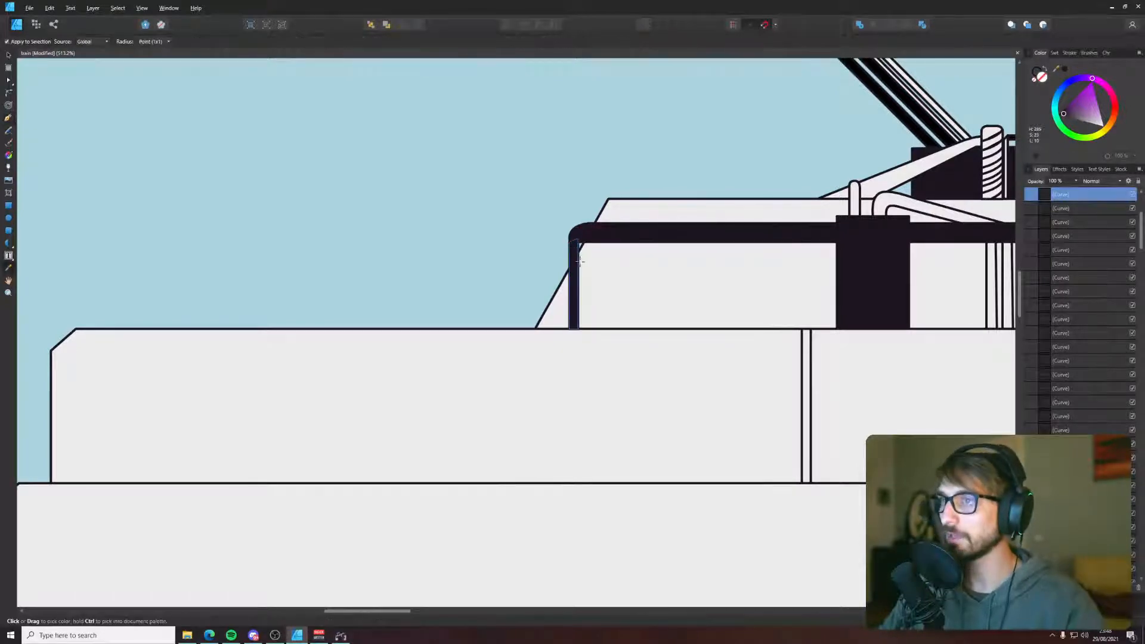
- Widen the vertical bar to match the roof stripe's thickness and save the document
{"action": "key", "text": "b"}
{"action": "key", "text": "v"}
{"action": "left_click_drag", "start_coordinate": [579, 285], "coordinate": [586, 284]}
{"action": "left_click", "coordinate": [563, 241]}
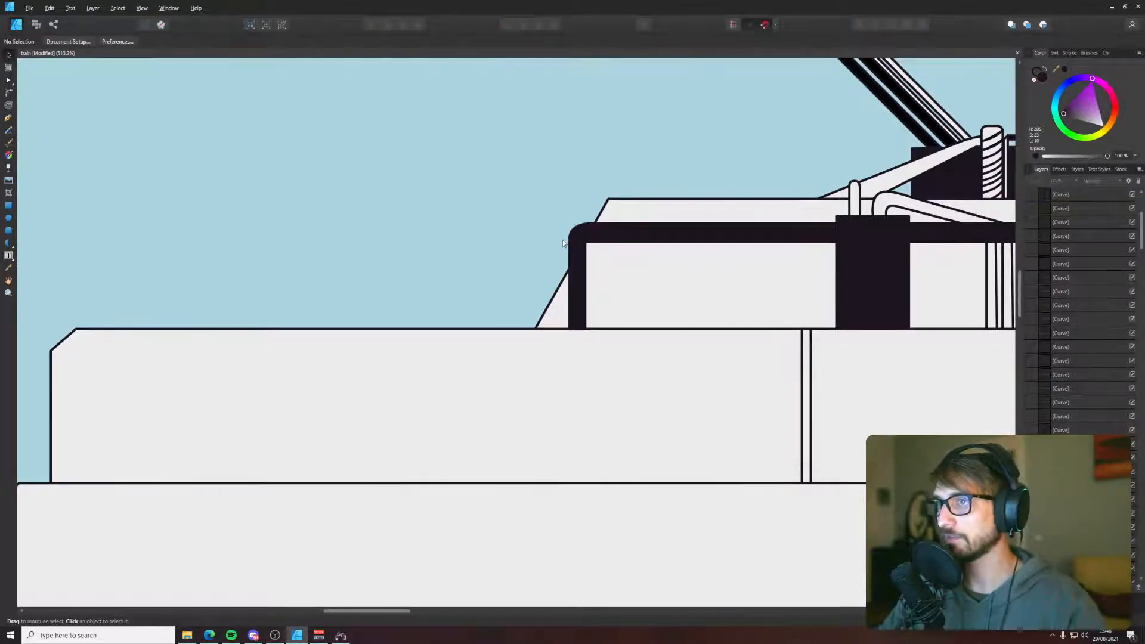
{"action": "scroll", "coordinate": [563, 240], "scroll_direction": "down", "scroll_amount": 10}
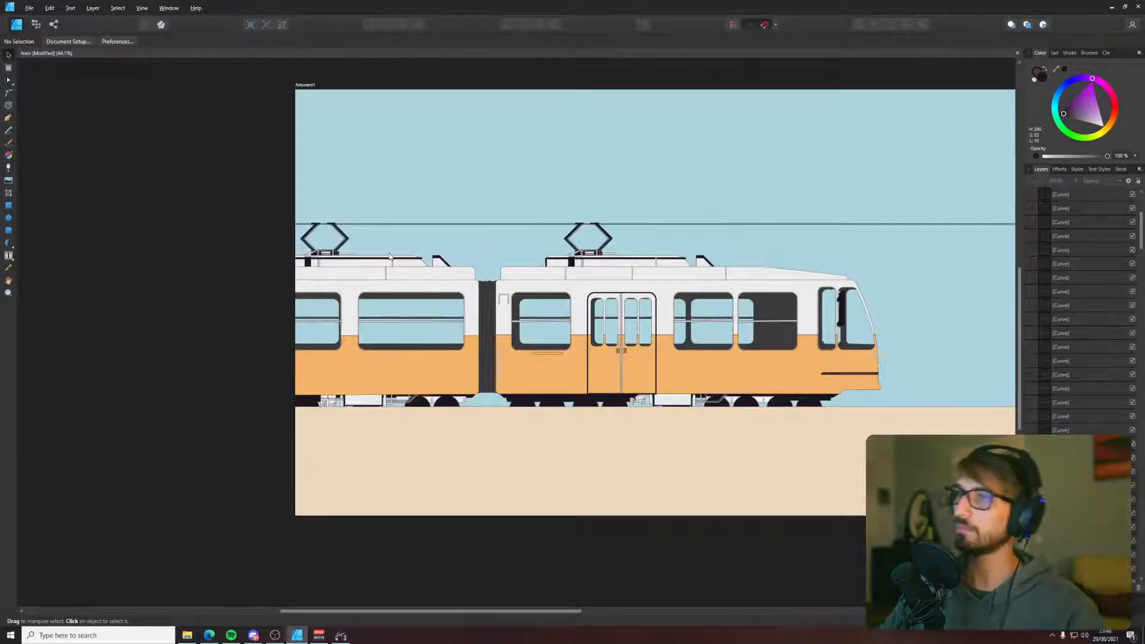
{"action": "key", "text": "ctrl+s"}
- Fill the dark grey interior shapes behind both cars' windows and the driver's cab with the undercarriage's purple-black colour
{"action": "left_click", "coordinate": [437, 349]}
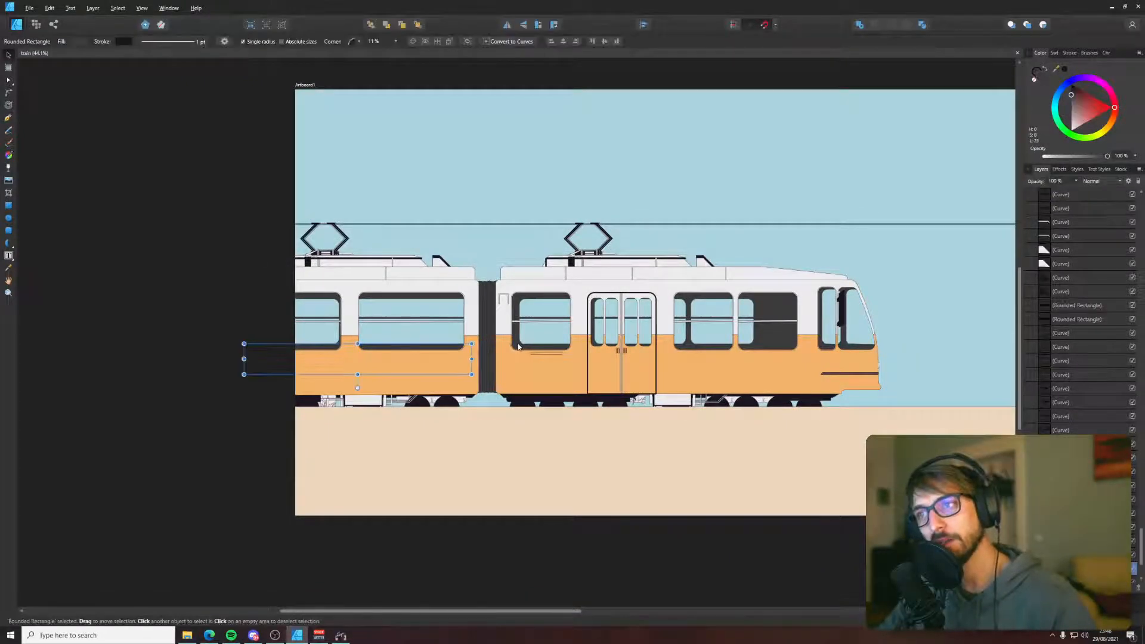
{"action": "left_click", "coordinate": [513, 349], "text": "shift"}
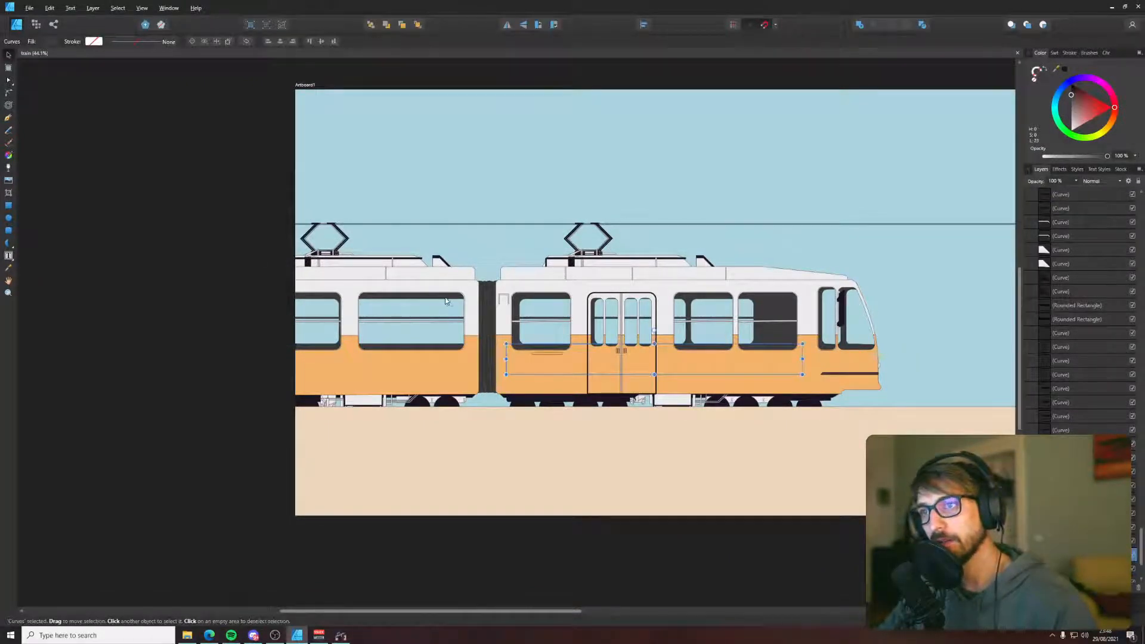
{"action": "left_click", "coordinate": [516, 308], "text": "shift"}
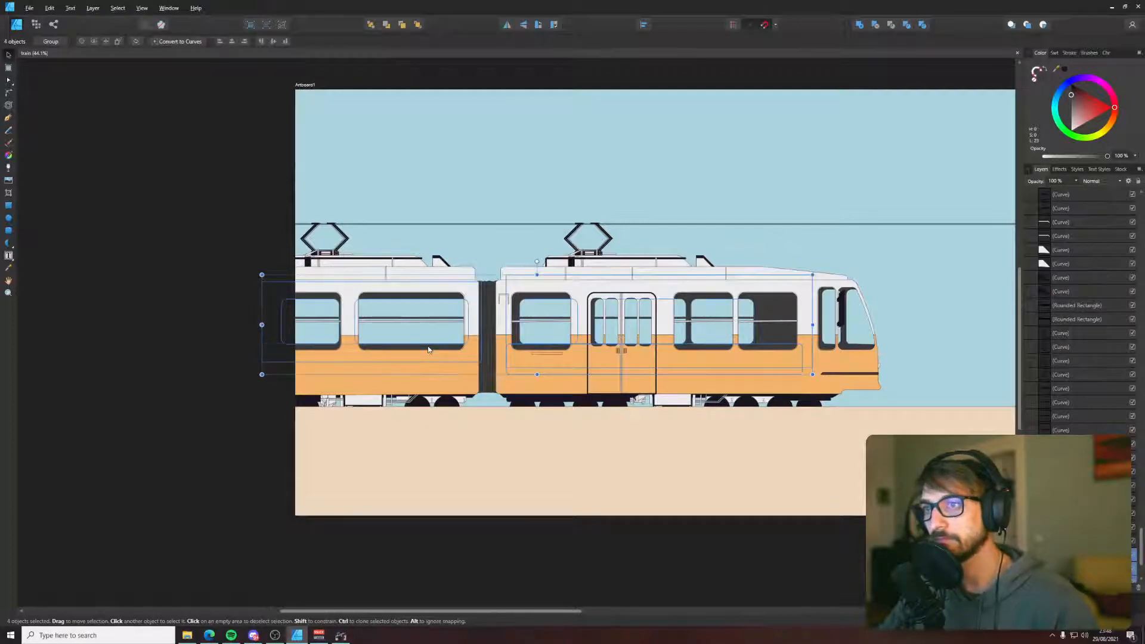
{"action": "left_click", "coordinate": [825, 352], "text": "shift"}
{"action": "left_click", "coordinate": [825, 348], "text": "shift"}
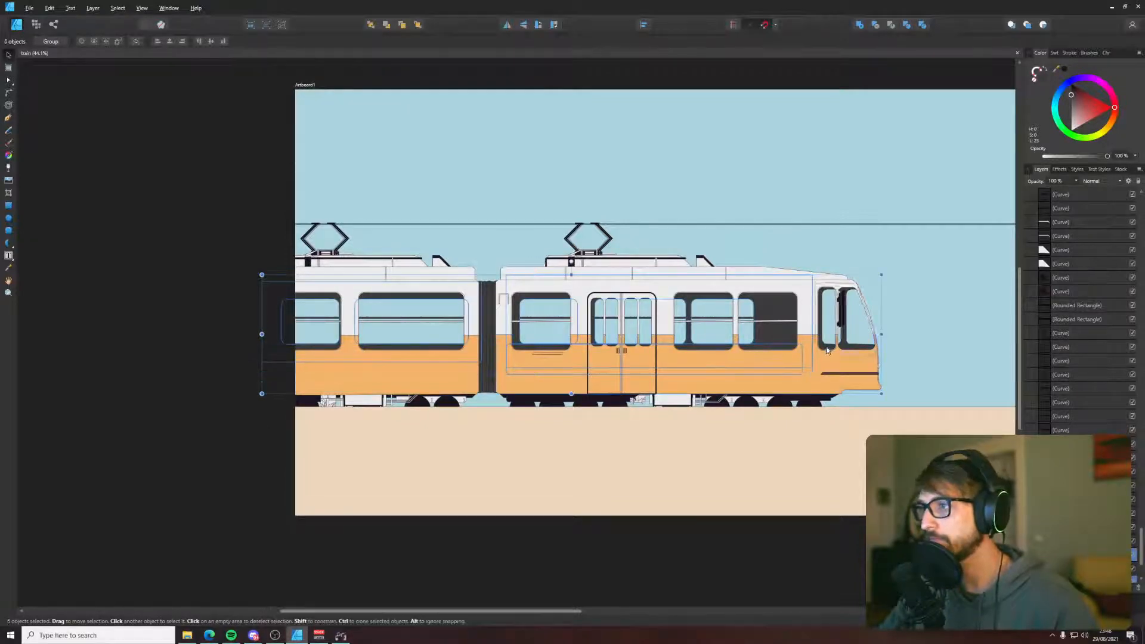
{"action": "left_click", "coordinate": [828, 358], "text": "shift"}
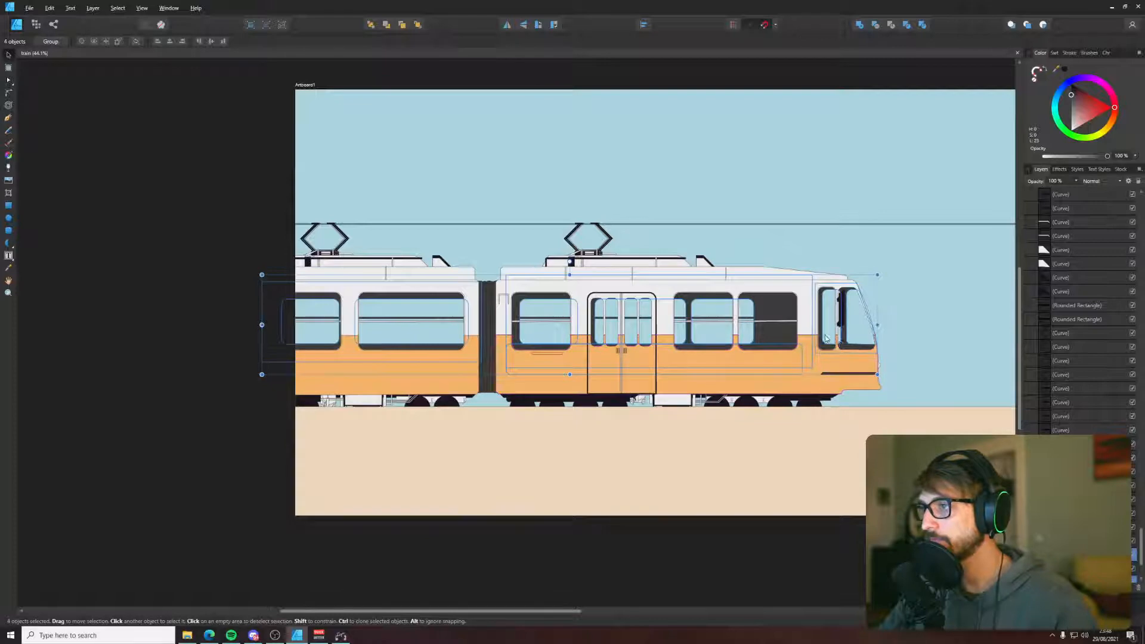
{"action": "key", "text": "i"}
{"action": "left_click", "coordinate": [784, 400]}
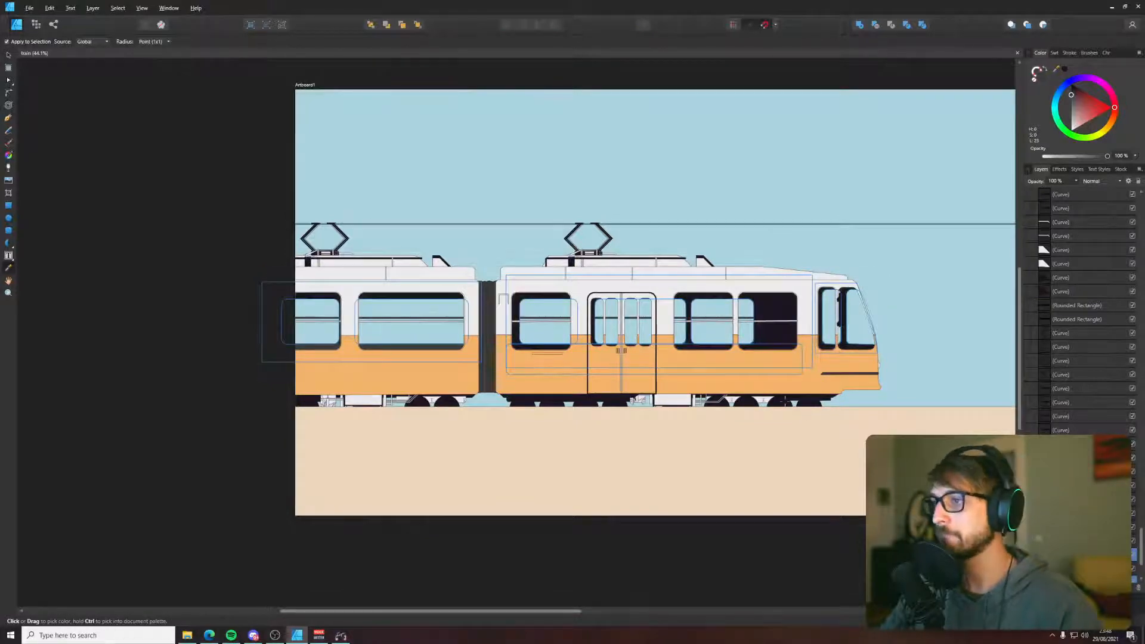
{"action": "key", "text": "v"}
{"action": "left_click", "coordinate": [427, 363]}
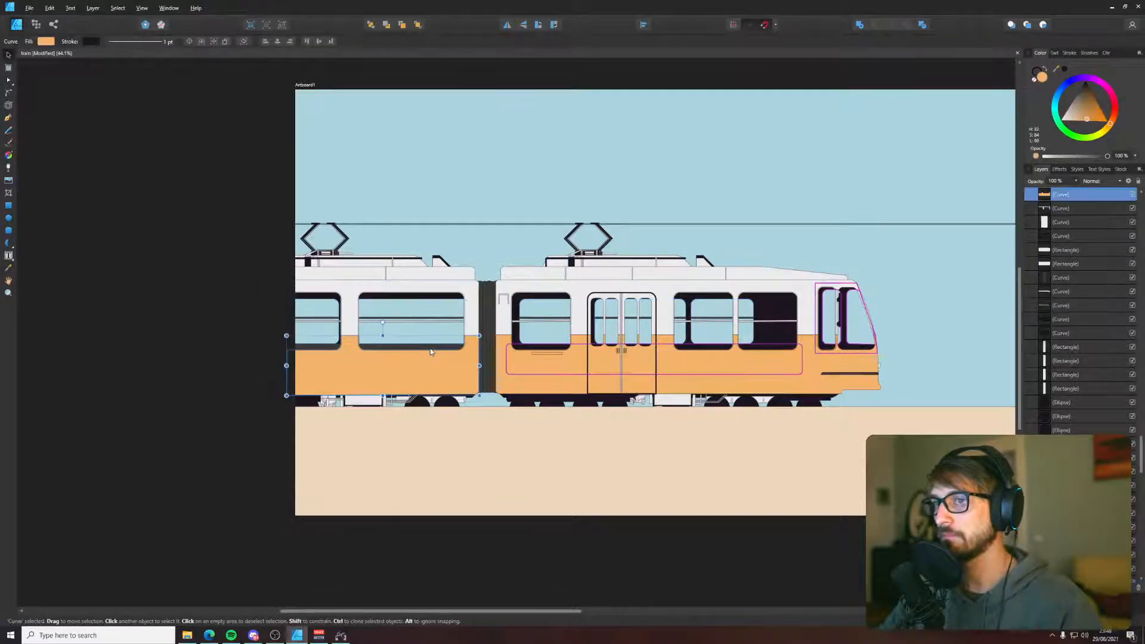
{"action": "key", "text": "i"}
{"action": "left_click", "coordinate": [817, 400]}
{"action": "key", "text": "v"}
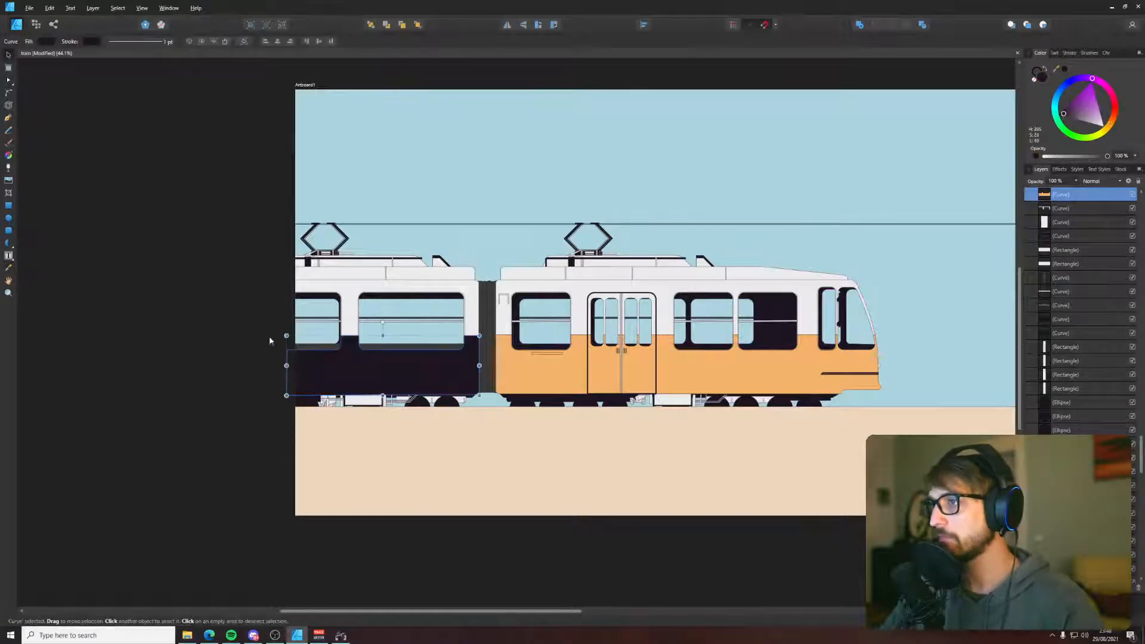
{"action": "key", "text": "ctrl+z"}
{"action": "scroll", "coordinate": [388, 351], "scroll_direction": "up", "scroll_amount": 4}
{"action": "scroll", "coordinate": [388, 350], "scroll_direction": "up", "scroll_amount": 3}
{"action": "key", "text": "i"}
{"action": "left_click", "coordinate": [418, 344]}
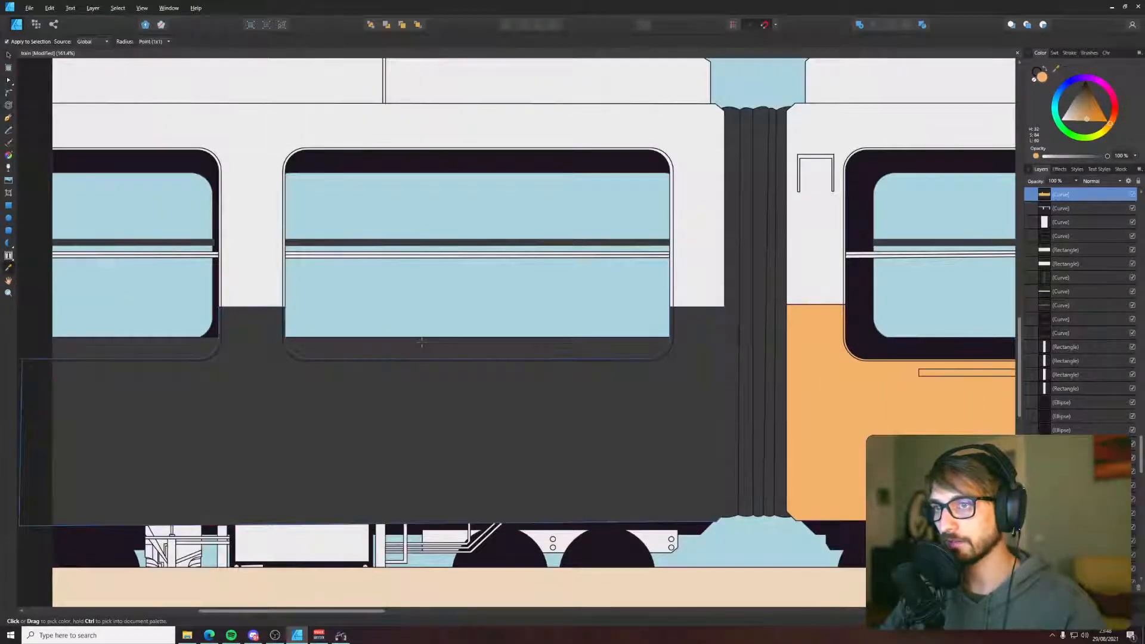
{"action": "key", "text": "ctrl+z"}
- Fill the remaining grey rounded rectangle along the bottom of the rear car's windows with the same purple-black colour
{"action": "key", "text": "v"}
{"action": "left_click", "coordinate": [418, 344]}
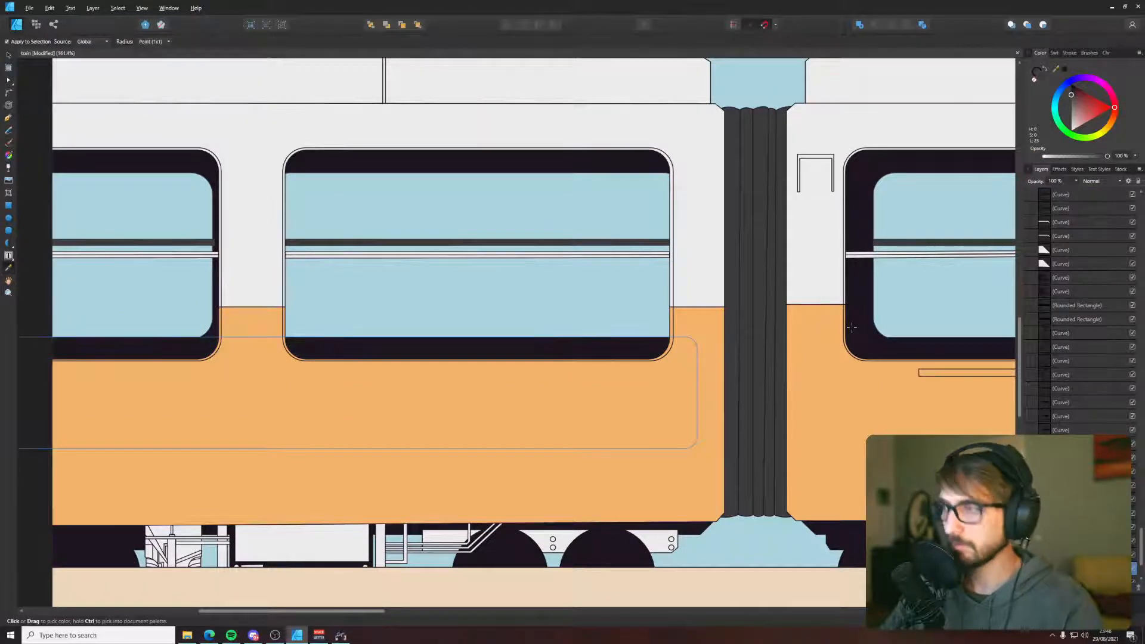
{"action": "scroll", "coordinate": [672, 328], "scroll_direction": "down", "scroll_amount": 6}
{"action": "left_click", "coordinate": [462, 335]}
{"action": "left_click_drag", "start_coordinate": [767, 274], "coordinate": [617, 277]}
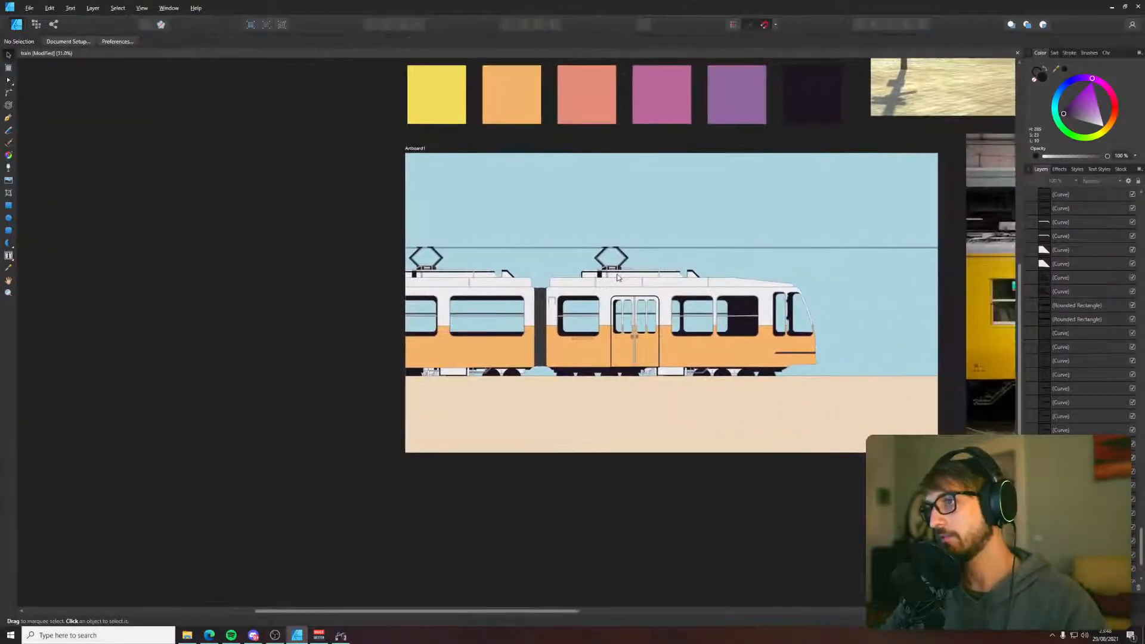
- Fill the dark grey horizontal bars crossing both cars' windows and door panes with the interior's purple-black colour
{"action": "scroll", "coordinate": [837, 303], "scroll_direction": "down", "scroll_amount": 2}
{"action": "scroll", "coordinate": [837, 303], "scroll_direction": "up", "scroll_amount": 9}
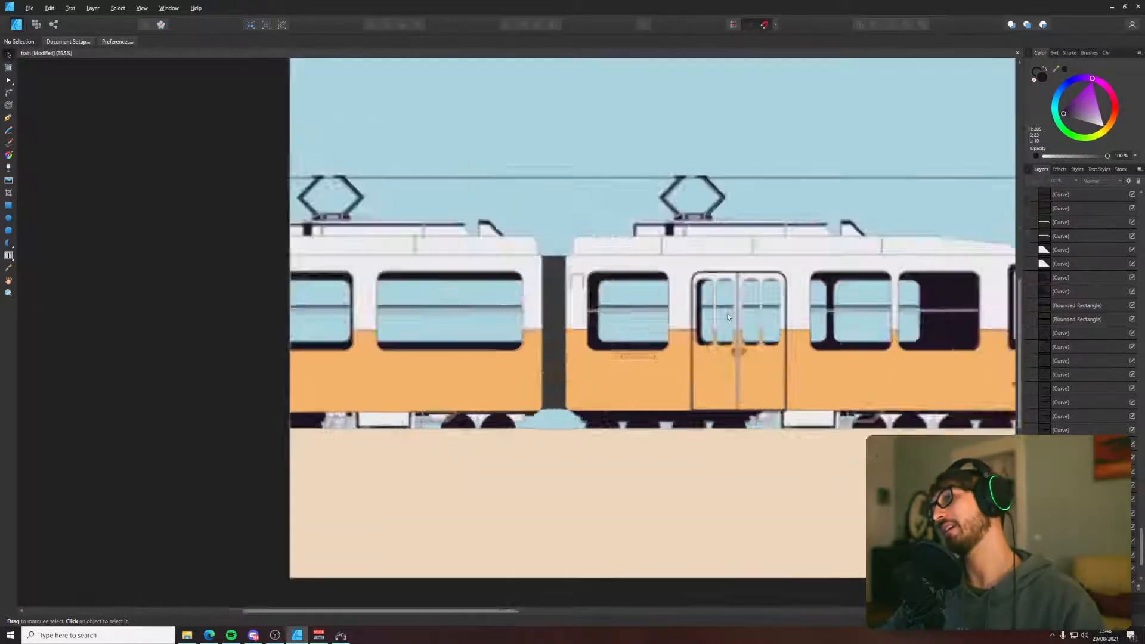
{"action": "left_click", "coordinate": [603, 298]}
{"action": "left_click", "coordinate": [391, 296], "text": "shift"}
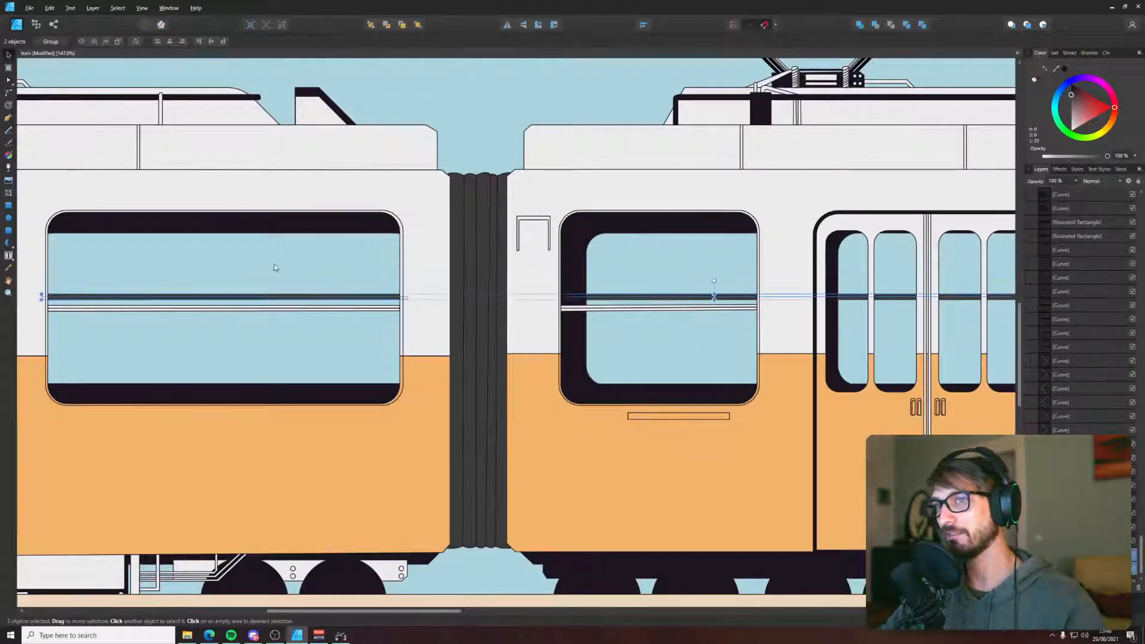
{"action": "scroll", "coordinate": [358, 304], "scroll_direction": "left", "scroll_amount": 5}
{"action": "left_click", "coordinate": [346, 307], "text": "shift"}
{"action": "scroll", "coordinate": [345, 307], "scroll_direction": "right", "scroll_amount": 10}
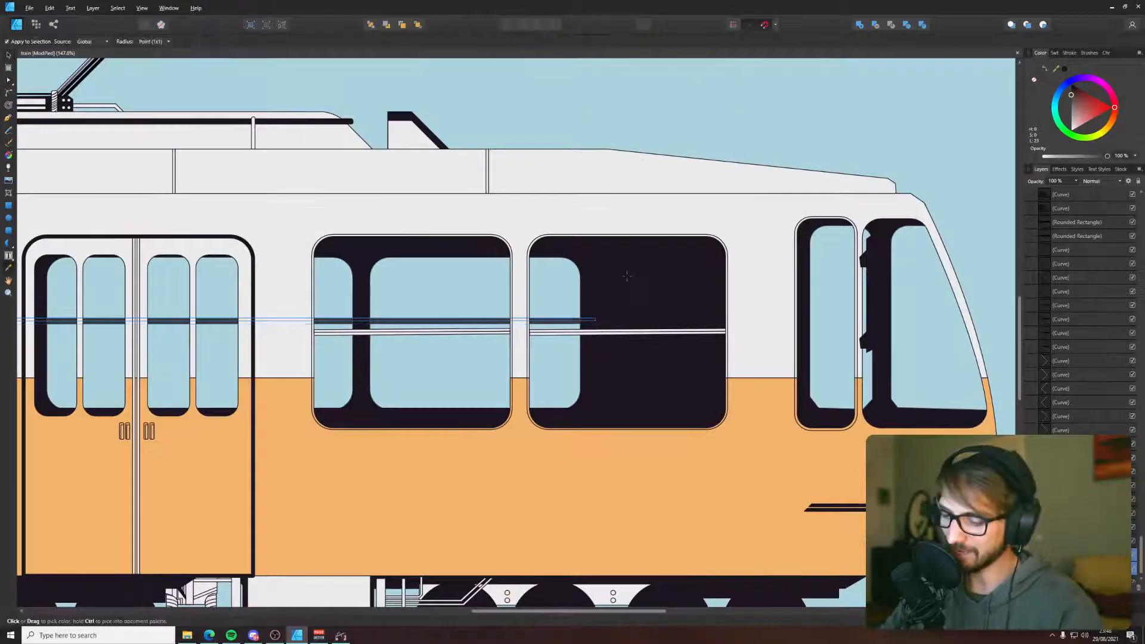
{"action": "scroll", "coordinate": [574, 324], "scroll_direction": "up", "scroll_amount": 4}
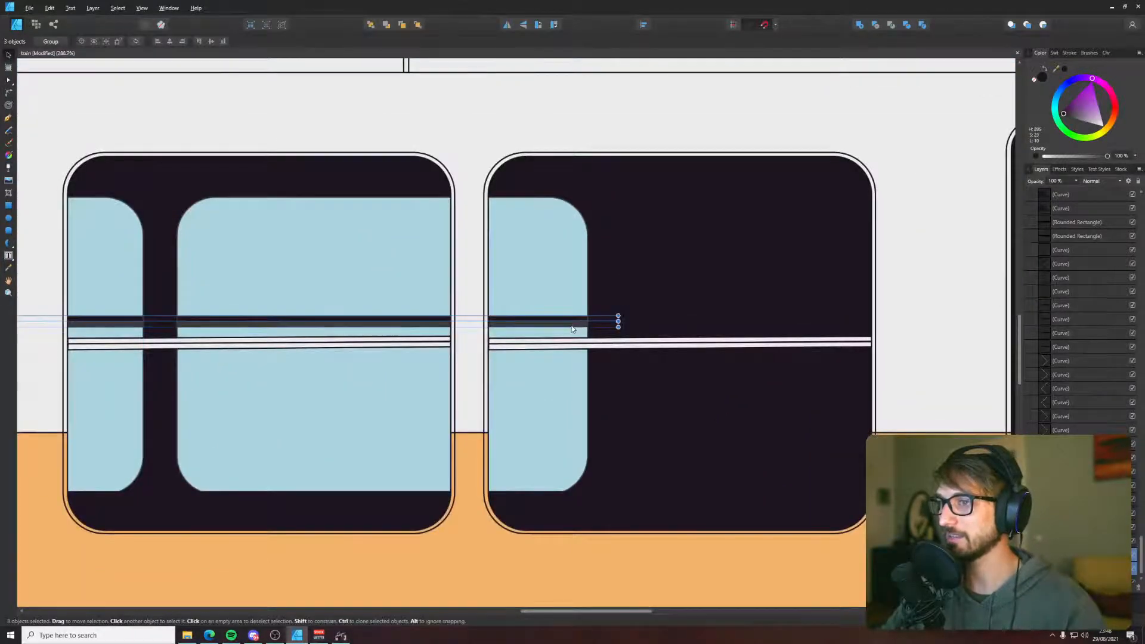
{"action": "key", "text": "i"}
{"action": "scroll", "coordinate": [522, 272], "scroll_direction": "left", "scroll_amount": 10}
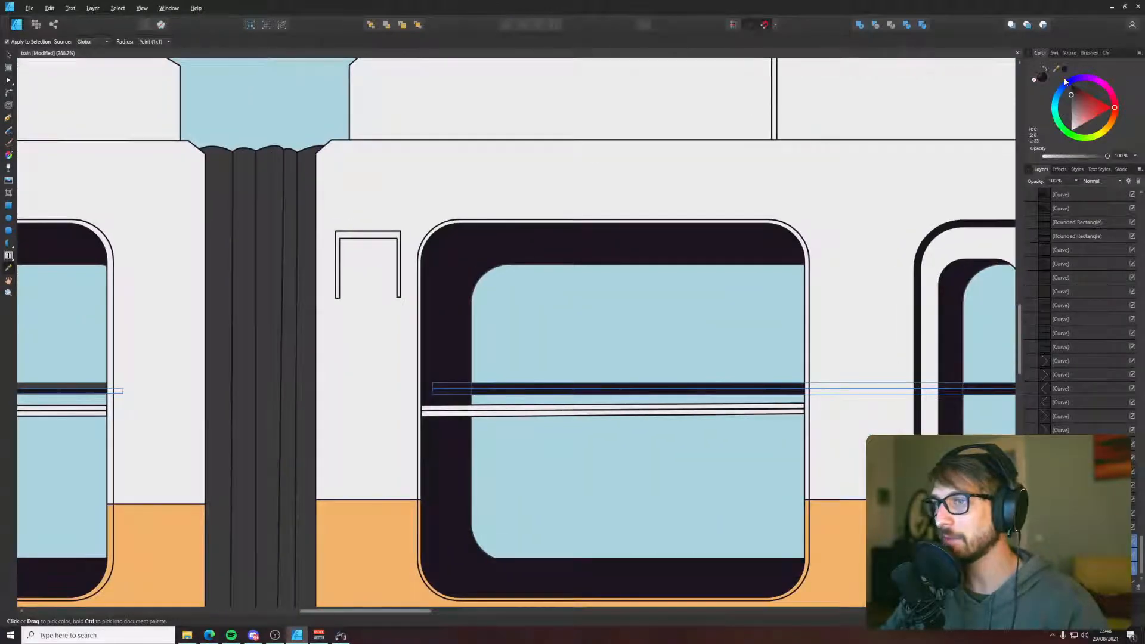
{"action": "scroll", "coordinate": [479, 296], "scroll_direction": "left", "scroll_amount": 10}
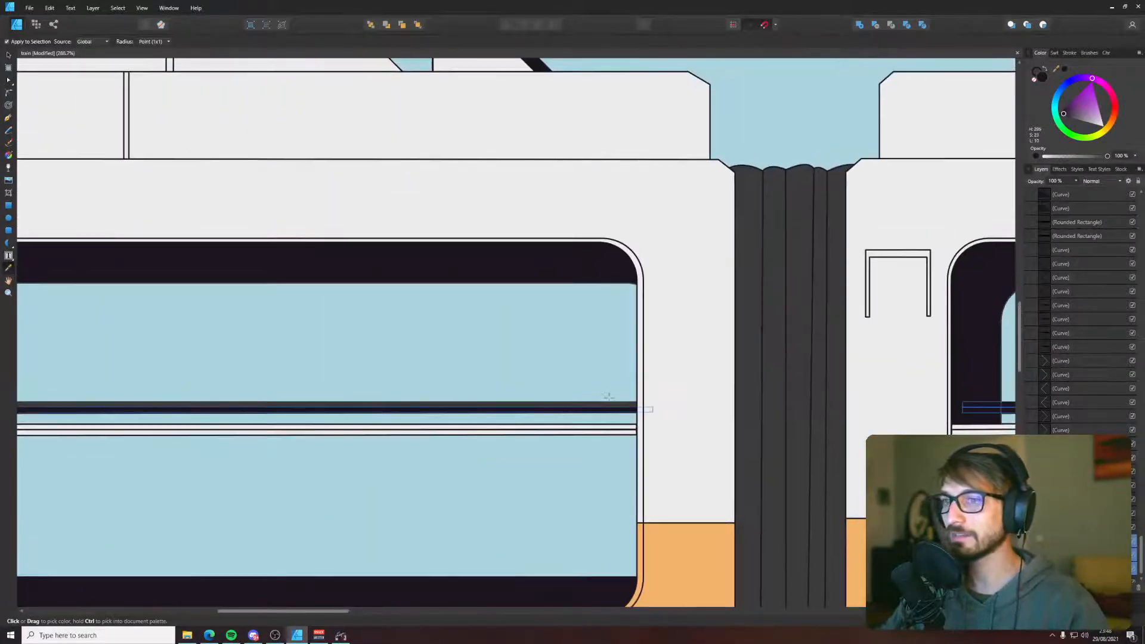
- Fill the remaining dark grey upper strip of the horizontal bar in the rear car's long window with purple-black
{"action": "key", "text": "v"}
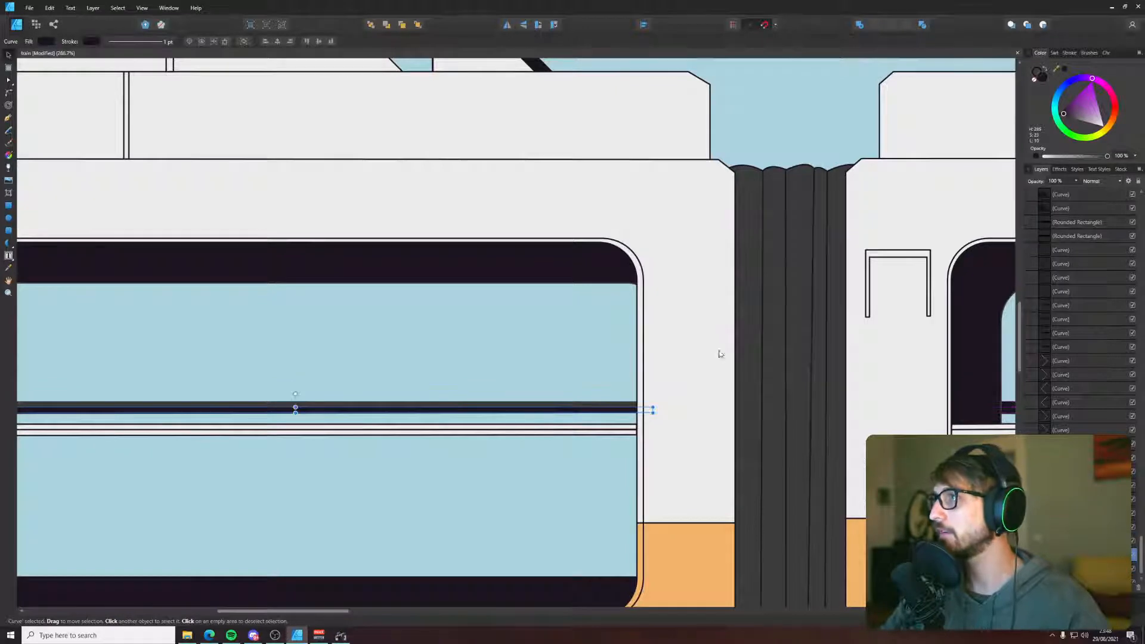
{"action": "left_click", "coordinate": [634, 404]}
{"action": "left_click", "coordinate": [1063, 68]}
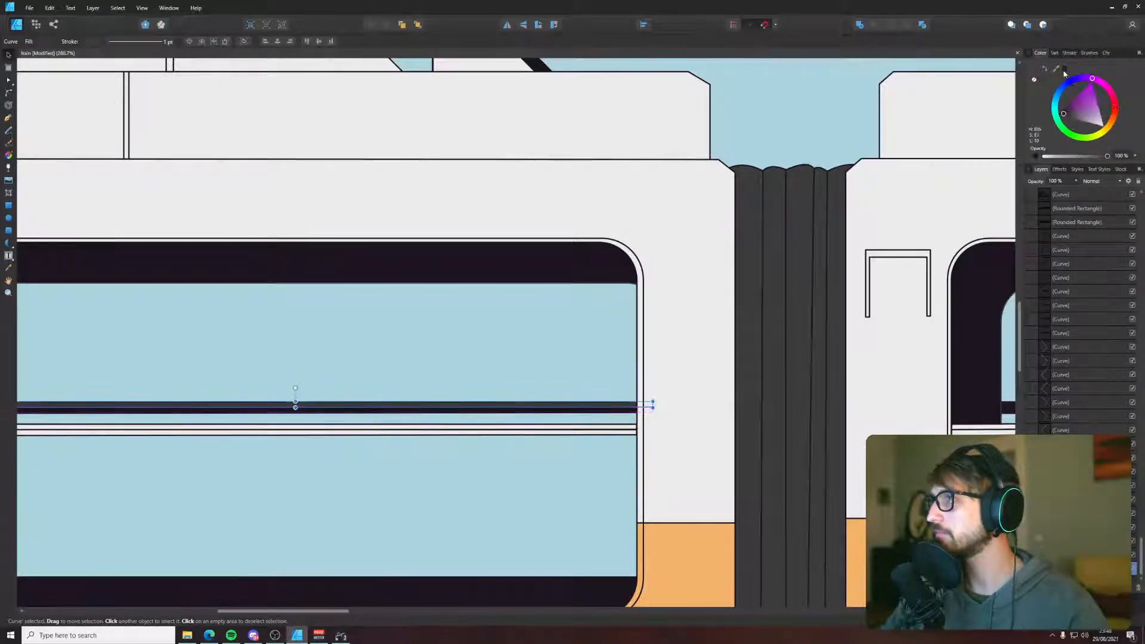
{"action": "key", "text": "x"}
{"action": "left_click", "coordinate": [1063, 68]}
{"action": "key", "text": "i"}
{"action": "scroll", "coordinate": [738, 287], "scroll_direction": "down", "scroll_amount": 5}
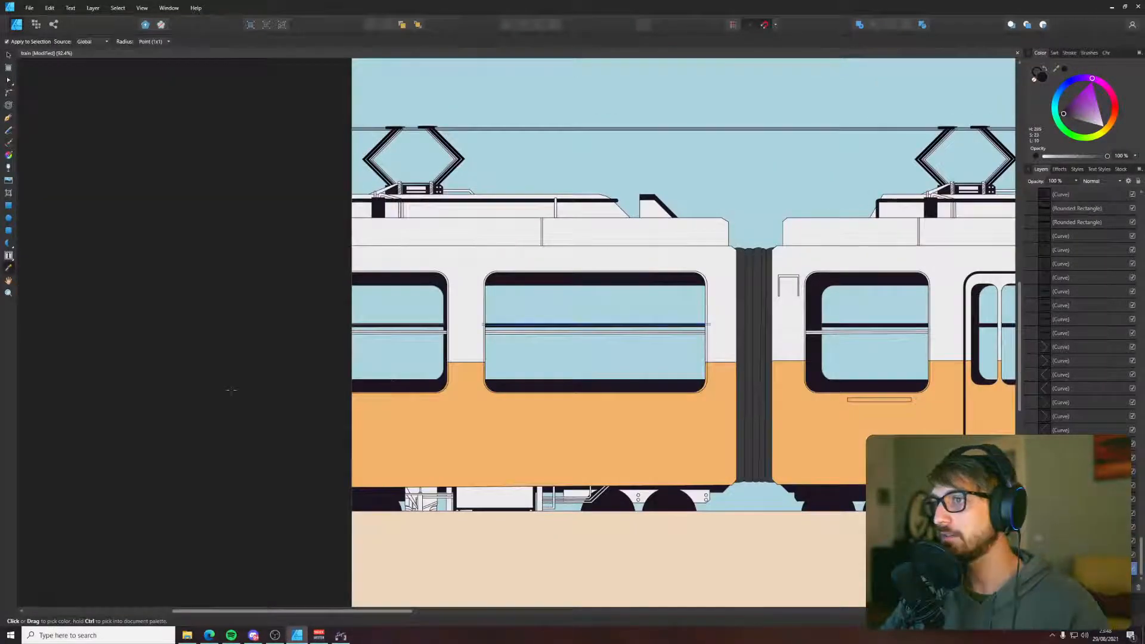
- Fill the last dark grey strip in the rear car's window at the artboard edge with the same purple-black
{"action": "key", "text": "v"}
{"action": "left_click", "coordinate": [253, 381]}
{"action": "scroll", "coordinate": [388, 320], "scroll_direction": "up", "scroll_amount": 5}
{"action": "left_click", "coordinate": [410, 337]}
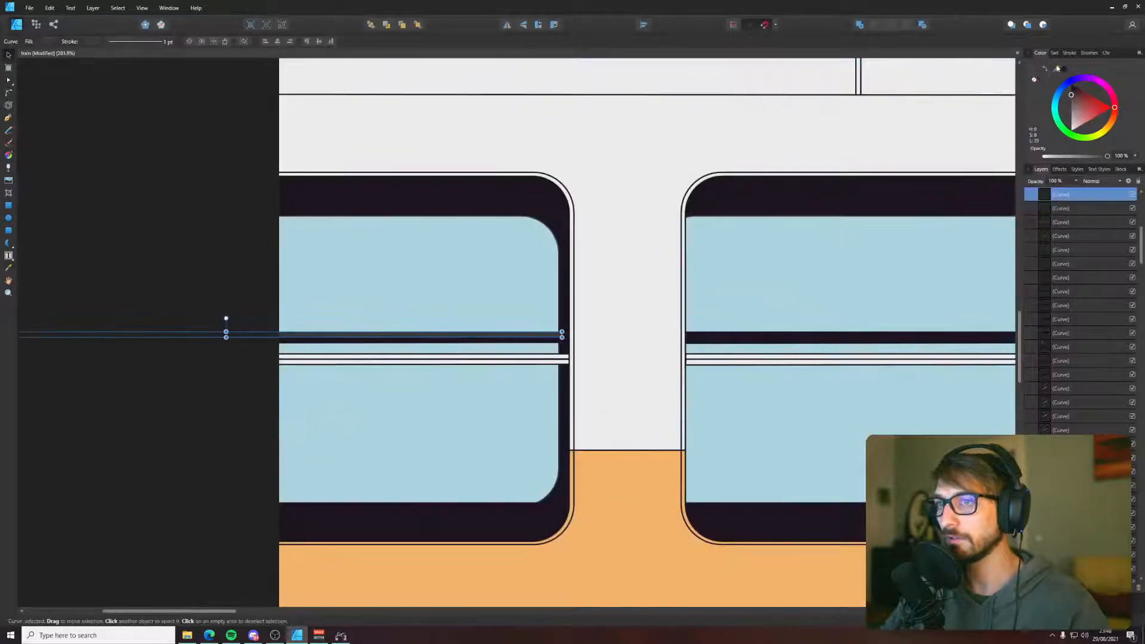
{"action": "left_click", "coordinate": [1065, 69]}
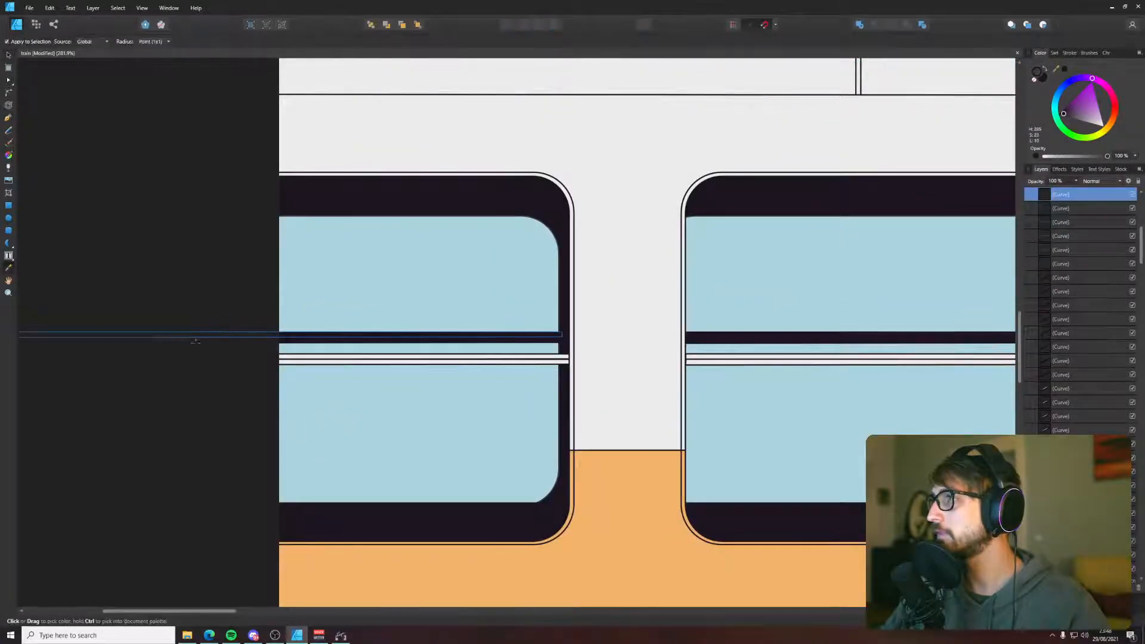
{"action": "left_click", "coordinate": [213, 362]}
{"action": "scroll", "coordinate": [216, 364], "scroll_direction": "down", "scroll_amount": 6}
{"action": "scroll", "coordinate": [218, 370], "scroll_direction": "down", "scroll_amount": 4}
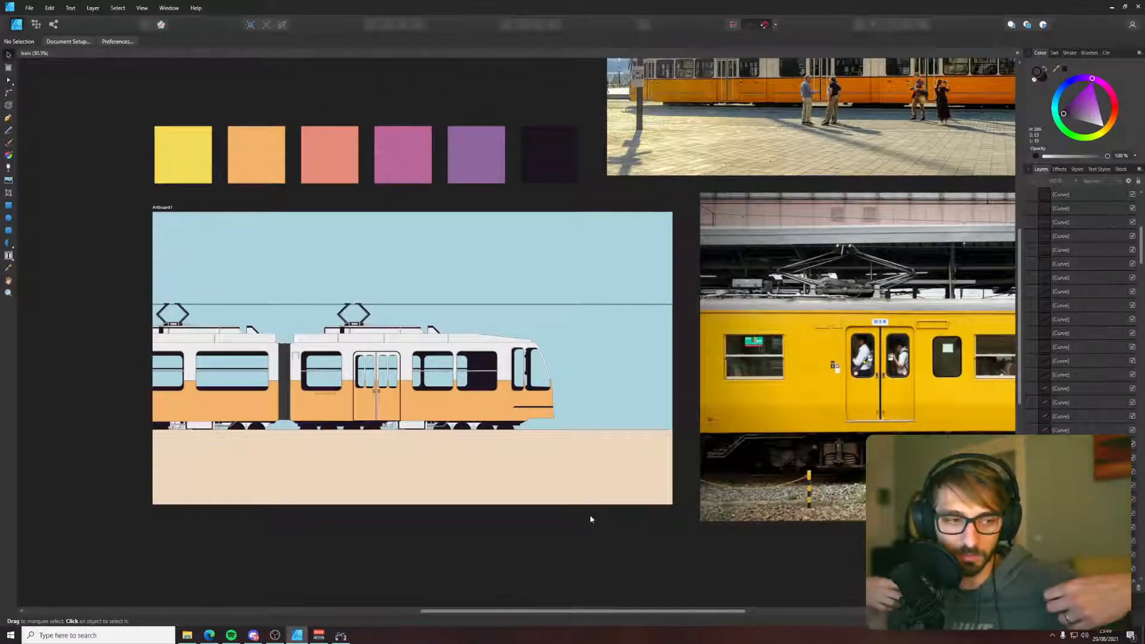
- Group all the tram parts together with the overhead wire, leaving out the beige ground shape
{"action": "scroll", "coordinate": [585, 479], "scroll_direction": "up", "scroll_amount": 4}
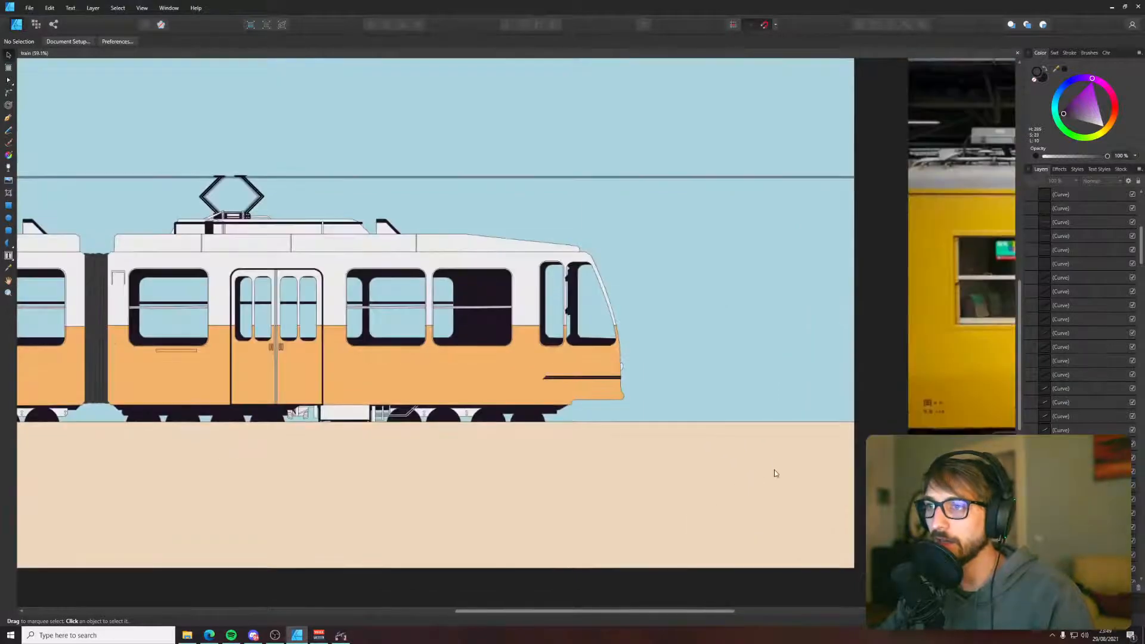
{"action": "scroll", "coordinate": [781, 472], "scroll_direction": "down", "scroll_amount": 3}
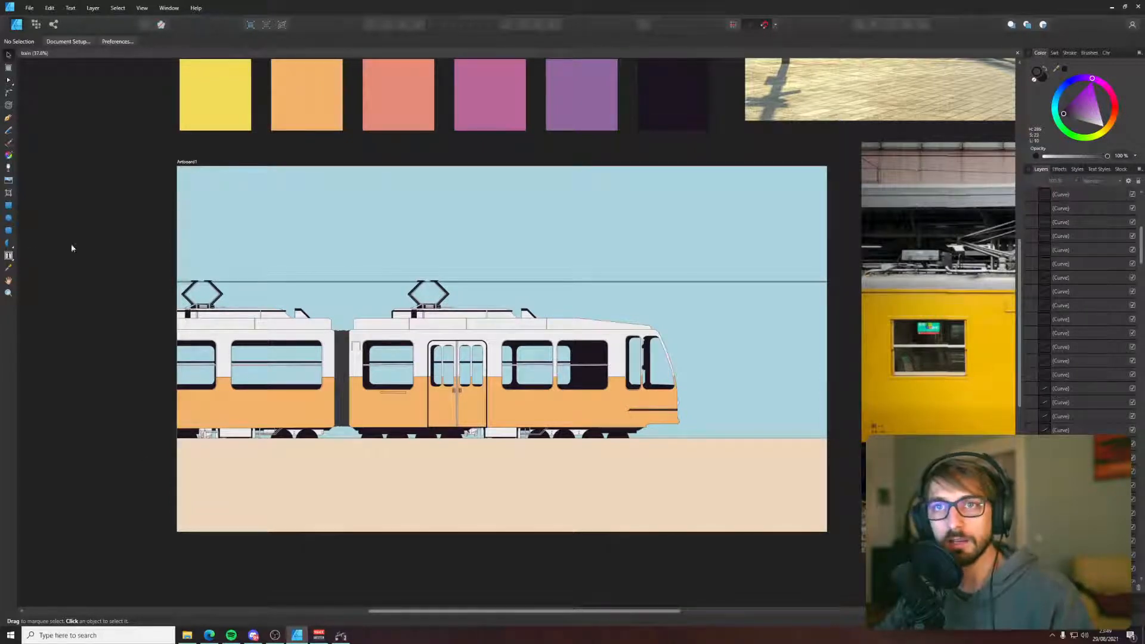
{"action": "scroll", "coordinate": [1035, 348], "scroll_direction": "up", "scroll_amount": 5}
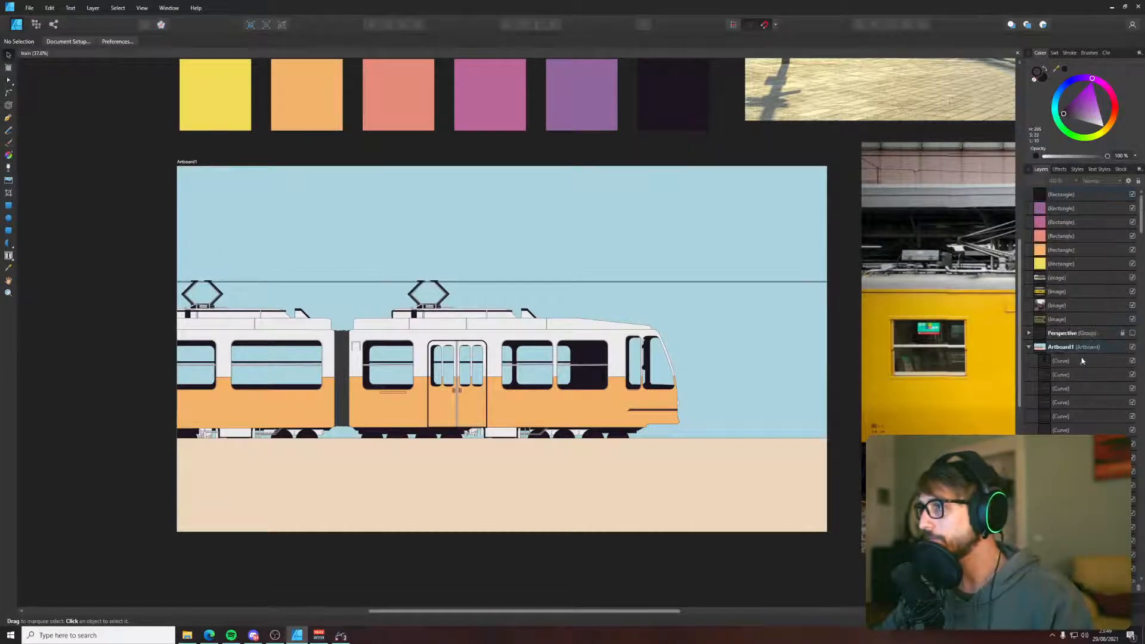
{"action": "left_click", "coordinate": [1083, 361]}
{"action": "left_click_drag", "start_coordinate": [1140, 220], "coordinate": [1138, 604]}
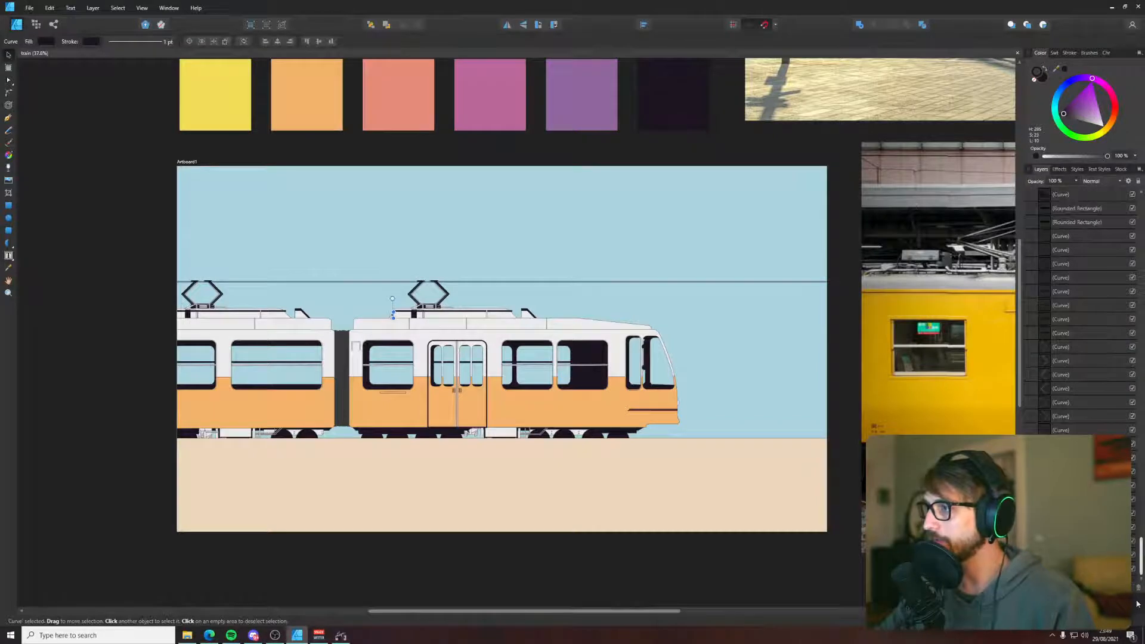
{"action": "left_click", "coordinate": [1135, 579], "text": "shift"}
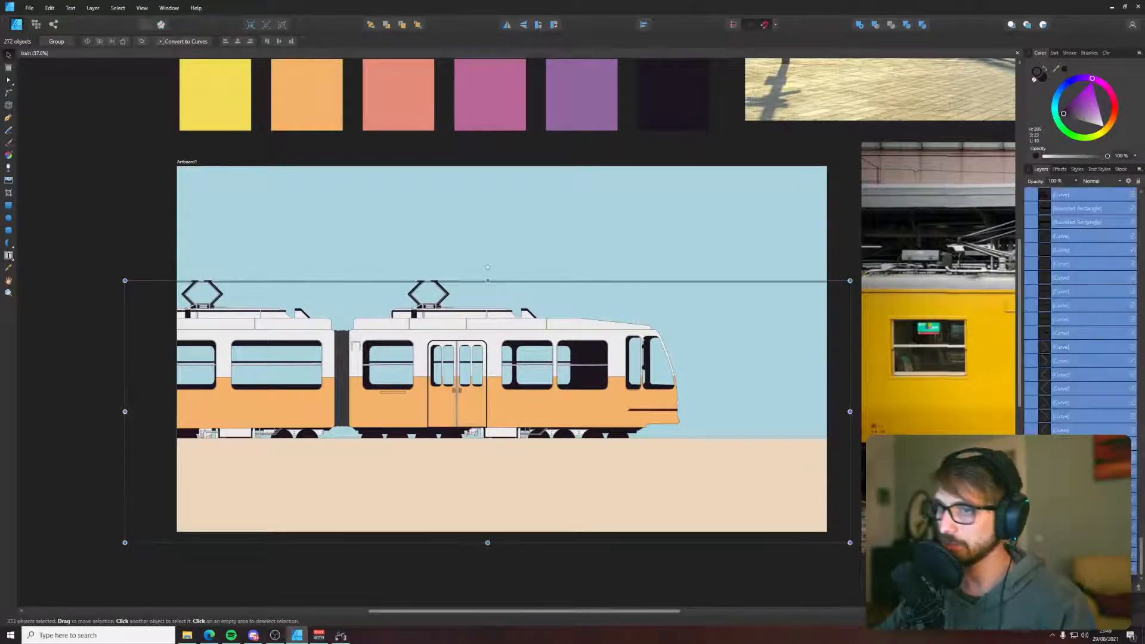
{"action": "left_click", "coordinate": [771, 496], "text": "shift"}
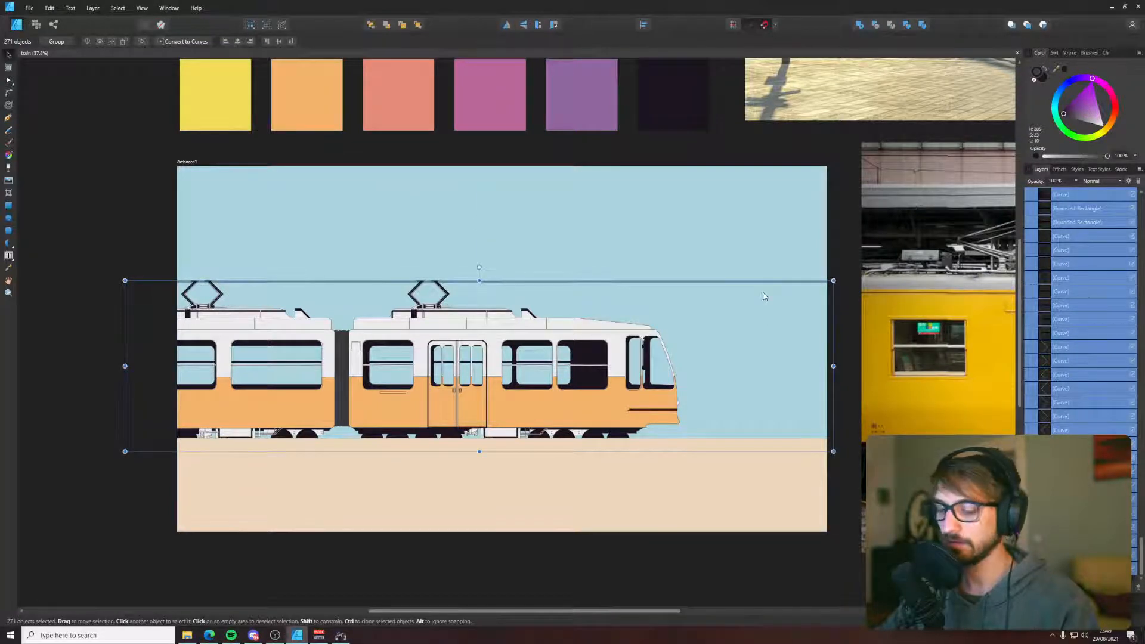
{"action": "key", "text": "ctrl+g"}
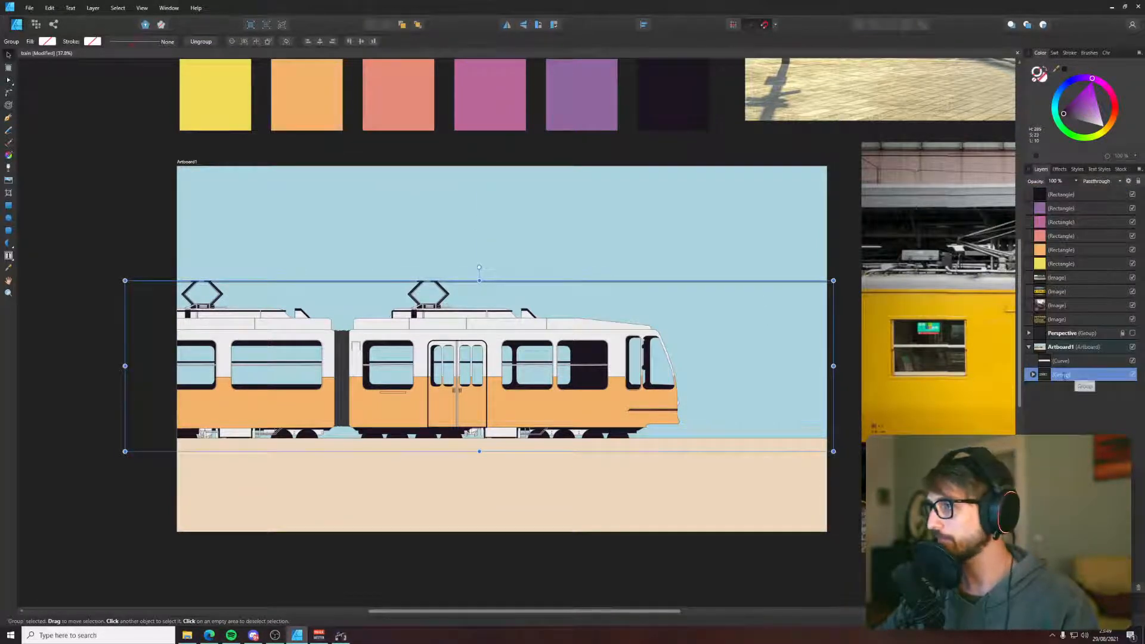
- Name the new tram group "Train" and hide it
{"action": "double_click", "coordinate": [1062, 375]}
{"action": "type", "text": "Train"}
{"action": "key", "text": "Return"}
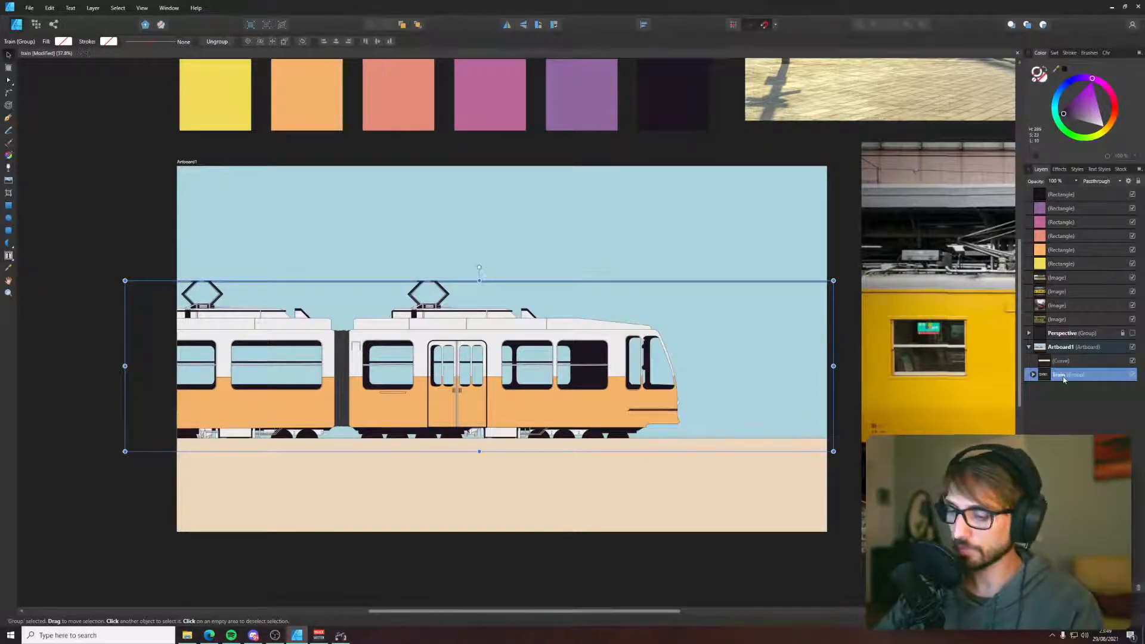
{"action": "left_click", "coordinate": [1132, 374]}
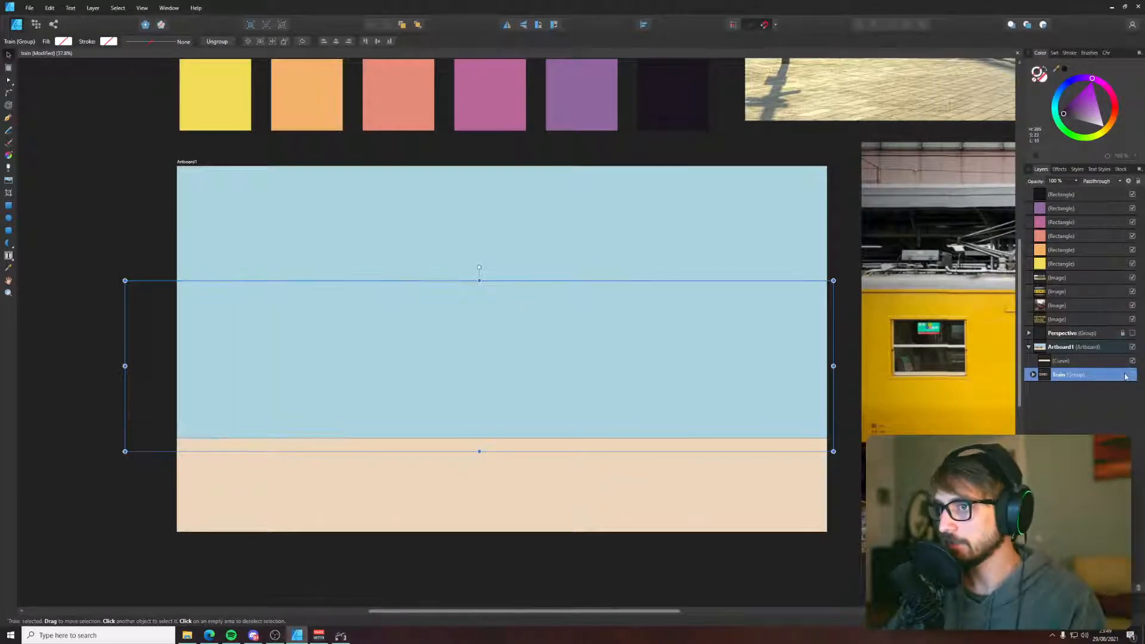
- Lock the beige ground shape so it cannot be moved, and deselect it
{"action": "left_click", "coordinate": [1083, 364]}
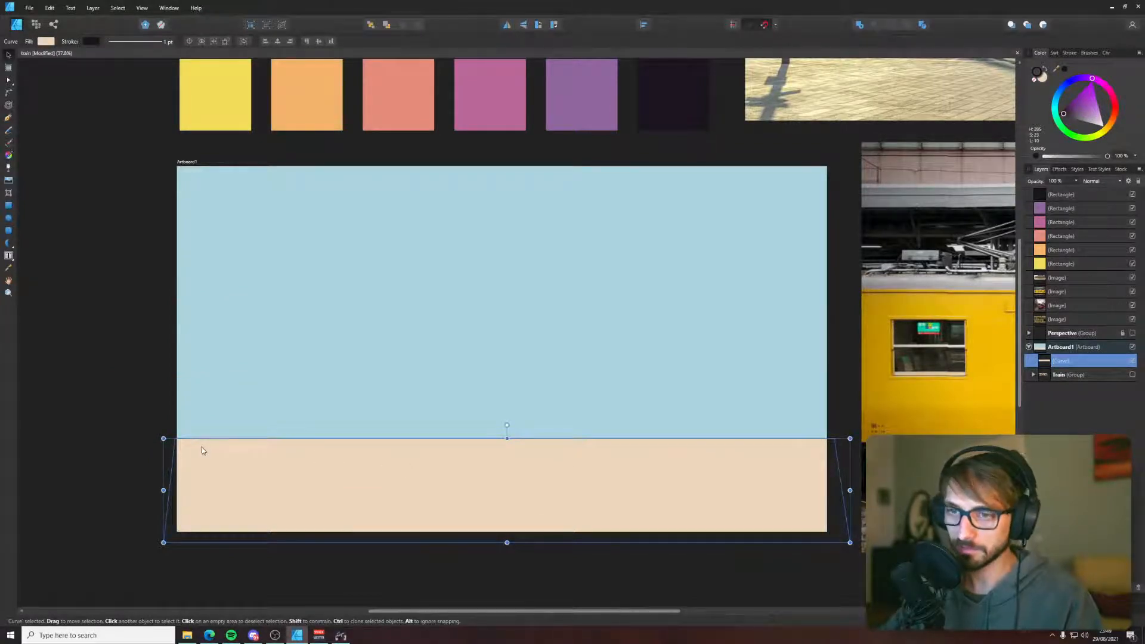
{"action": "left_click", "coordinate": [1139, 182]}
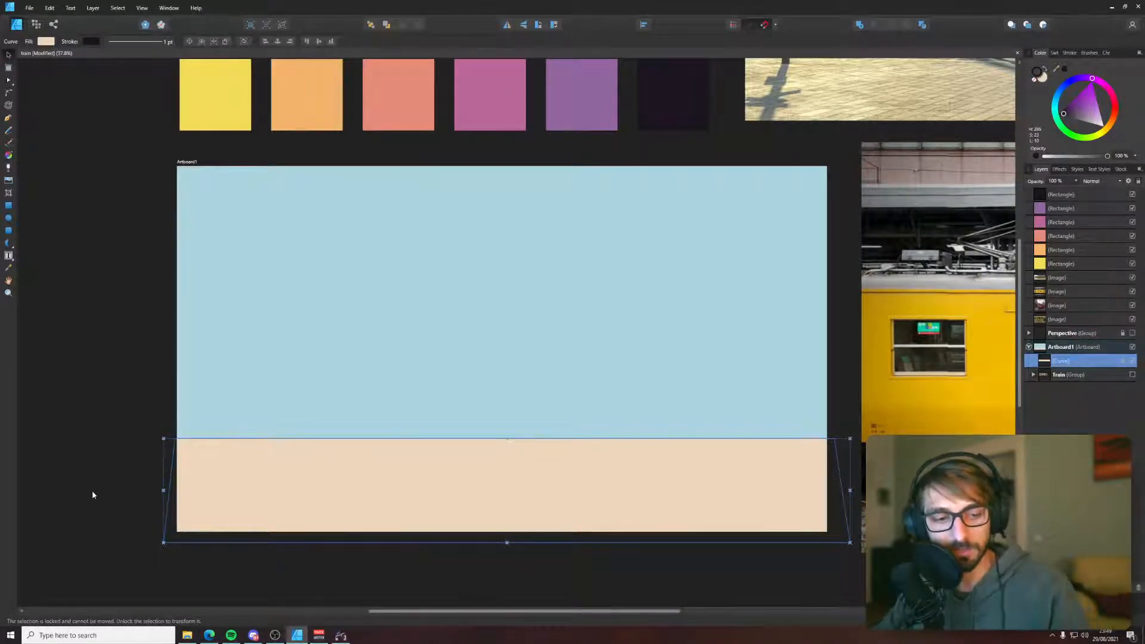
{"action": "left_click", "coordinate": [108, 457]}
- Draw a four-cornered band with the Pen tool across the artboard, from the horizon at the vanishing point down past the ground's upper edge
{"action": "key", "text": "p"}
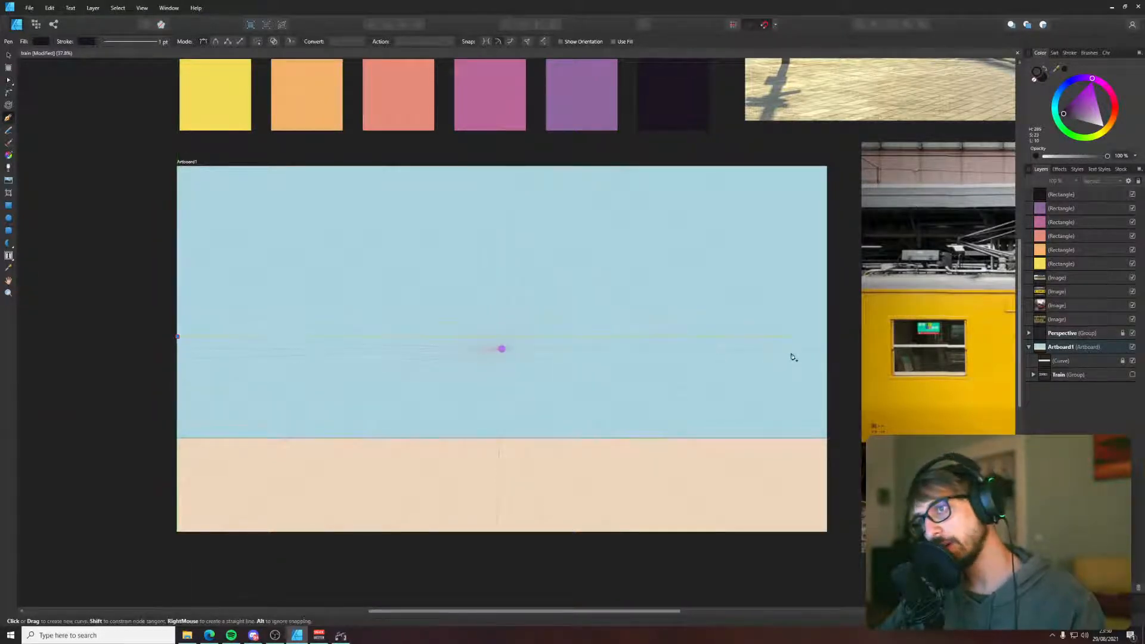
{"action": "left_click", "coordinate": [827, 350]}
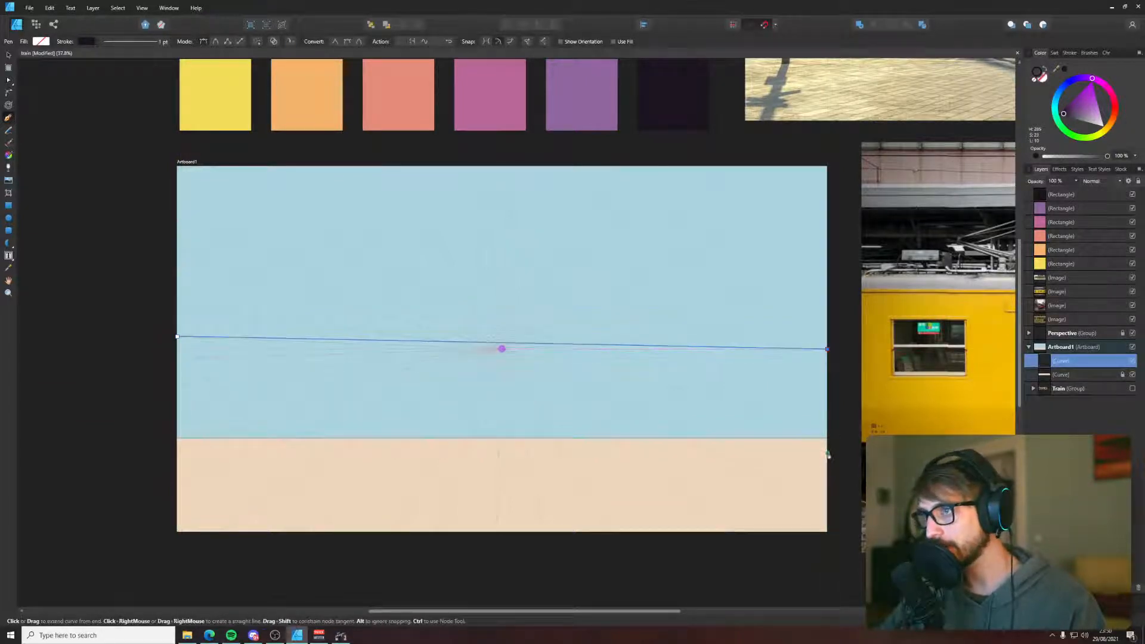
{"action": "left_click", "coordinate": [173, 457]}
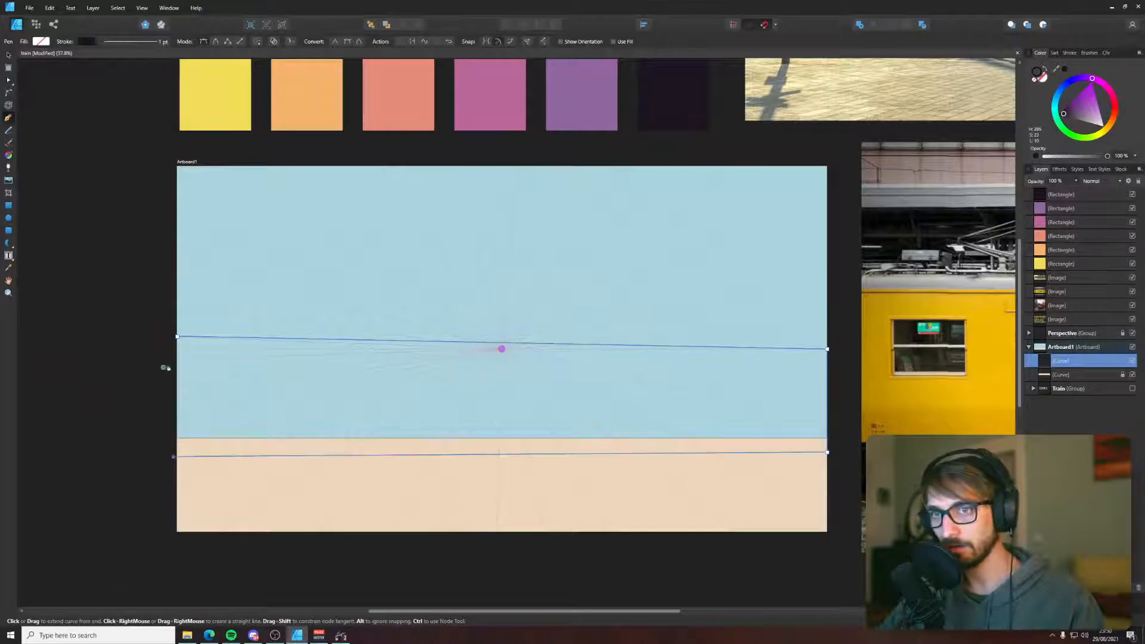
{"action": "key", "text": "a"}
{"action": "left_click_drag", "start_coordinate": [177, 337], "coordinate": [165, 350]}
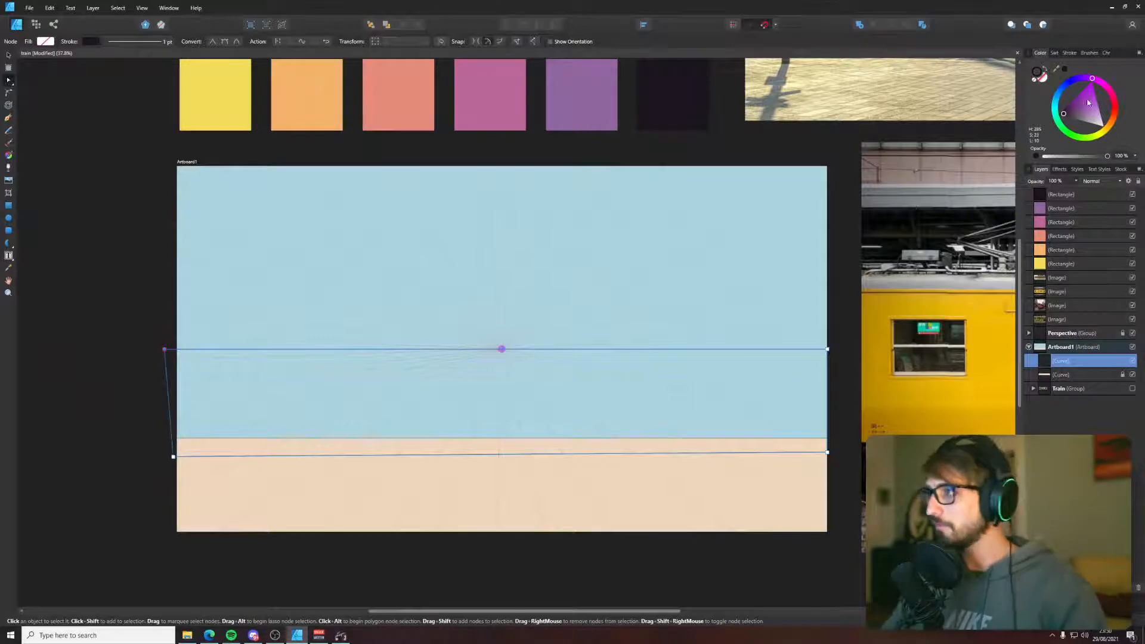
- Fill the band with the coral colour from the palette swatches and send it behind the ground and the Train group
{"action": "left_click_drag", "start_coordinate": [478, 142], "coordinate": [481, 154]}
{"action": "scroll", "coordinate": [480, 154], "scroll_direction": "up", "scroll_amount": 1}
{"action": "key", "text": "i"}
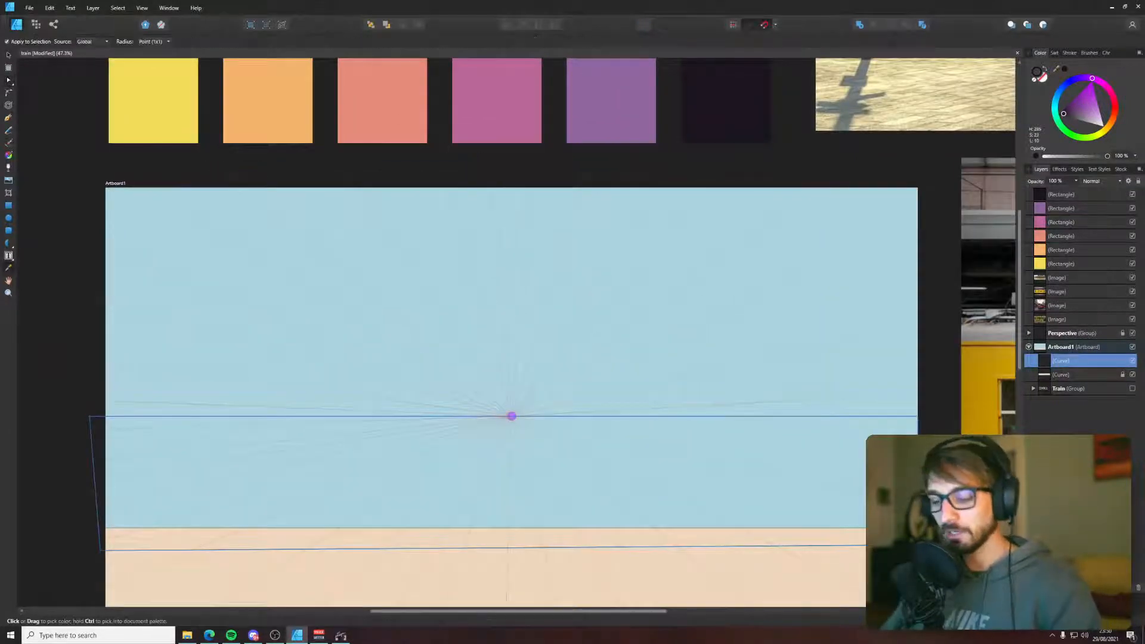
{"action": "key", "text": "v"}
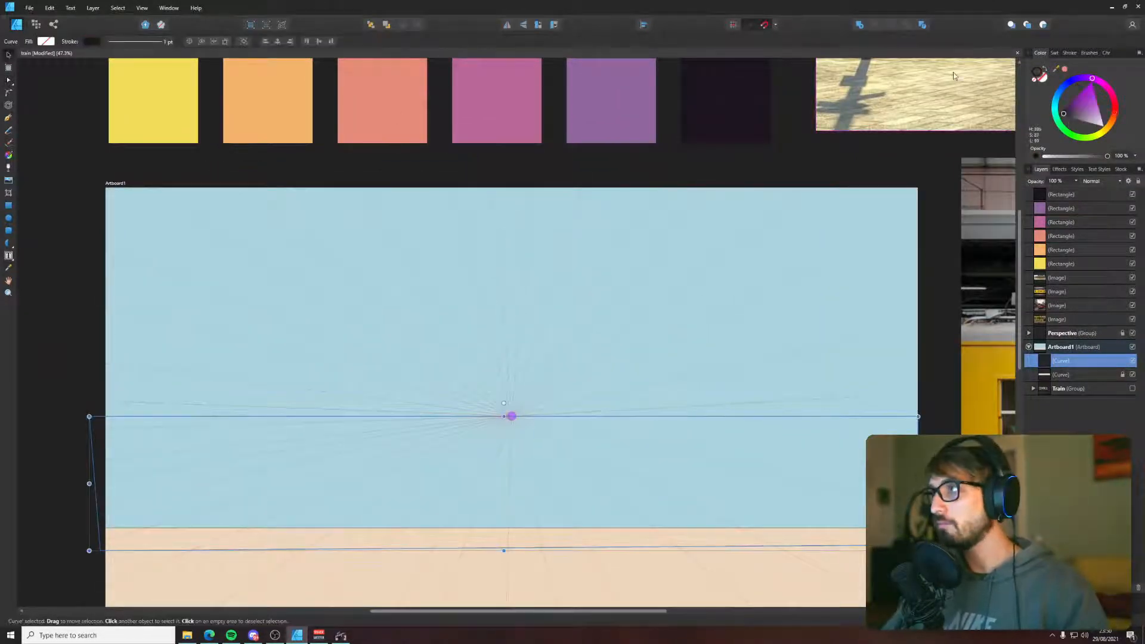
{"action": "left_click", "coordinate": [1042, 78]}
{"action": "key", "text": "i"}
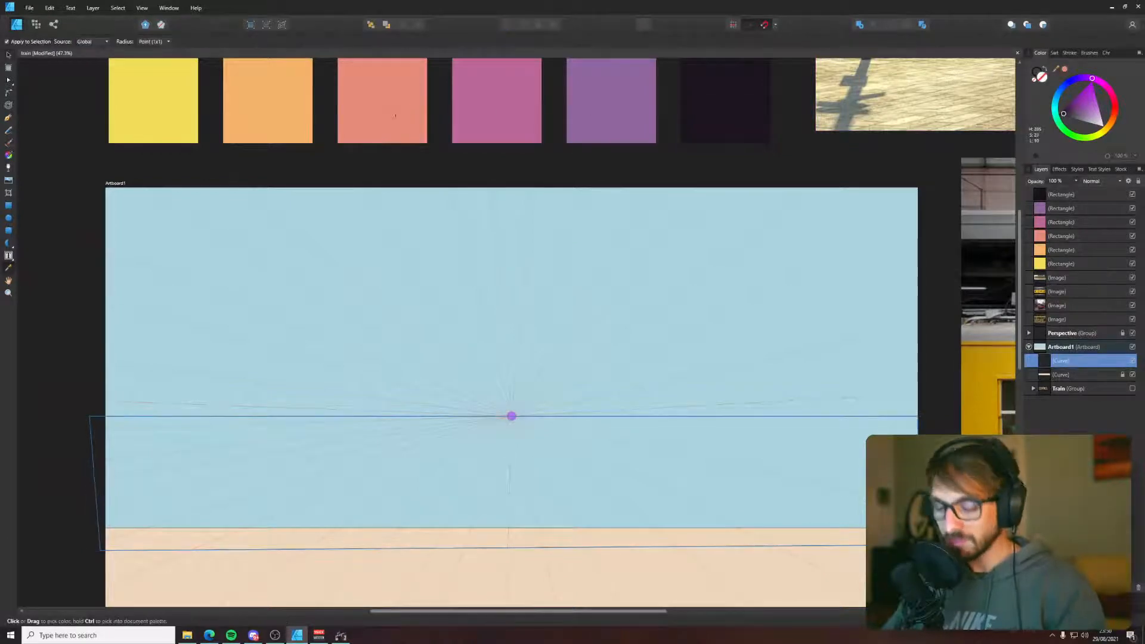
{"action": "left_click", "coordinate": [393, 111]}
{"action": "key", "text": "v"}
{"action": "key", "text": "ctrl+shift+bracketleft"}
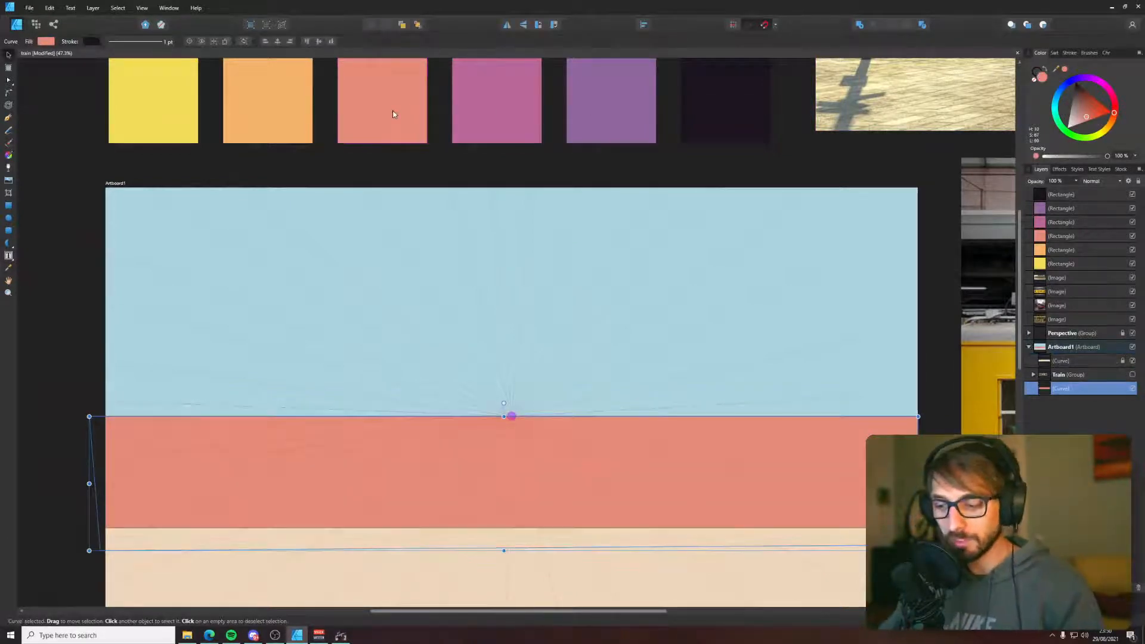
- Recolour the band with the palette's magenta-pink swatch and shift its hue to a blue-violet
{"action": "scroll", "coordinate": [681, 430], "scroll_direction": "down", "scroll_amount": 3}
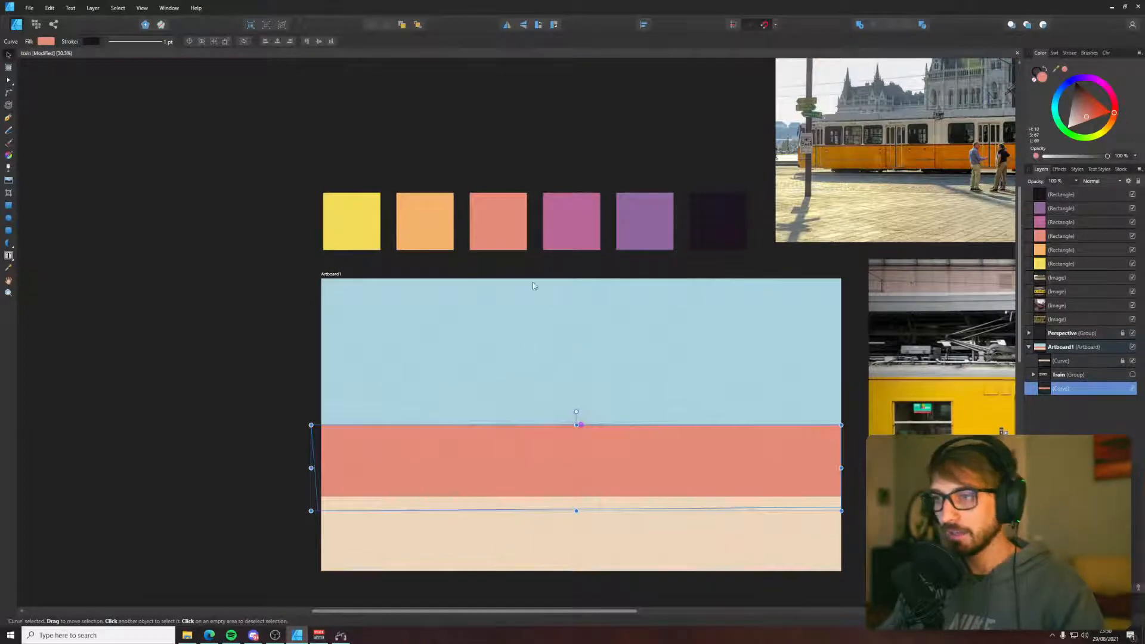
{"action": "key", "text": "i"}
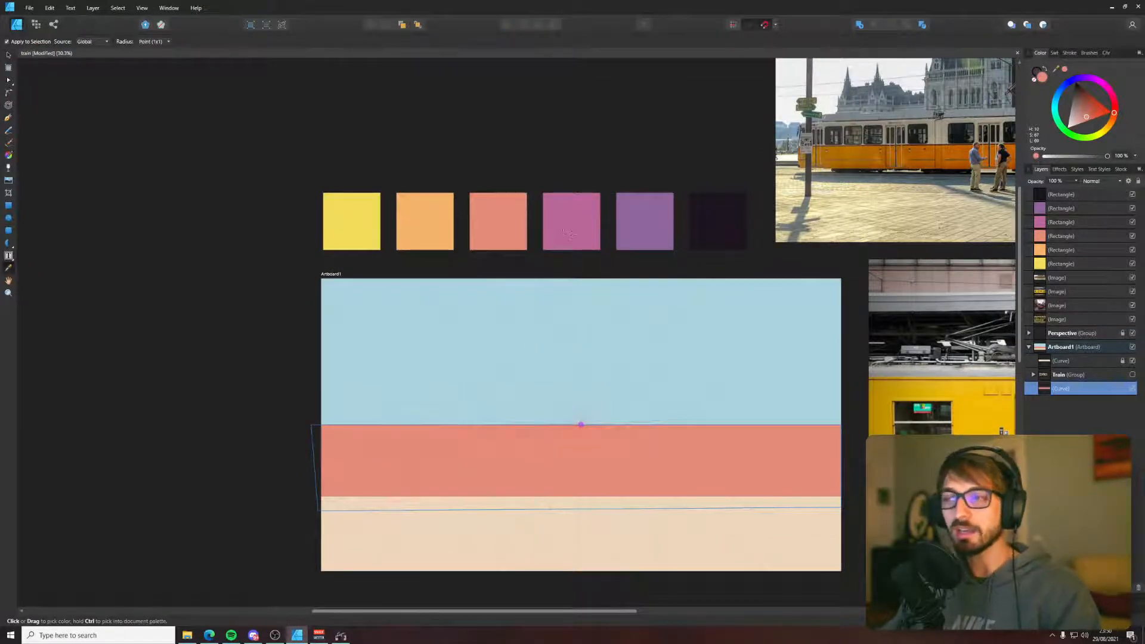
{"action": "left_click", "coordinate": [573, 230]}
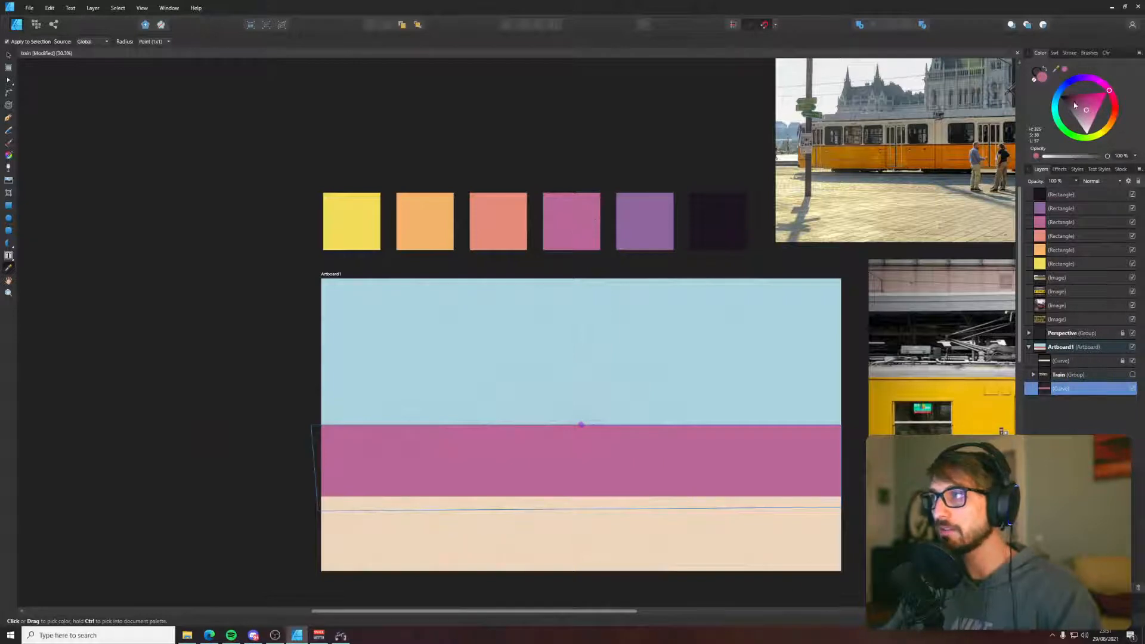
{"action": "left_click_drag", "start_coordinate": [1075, 105], "coordinate": [1071, 88]}
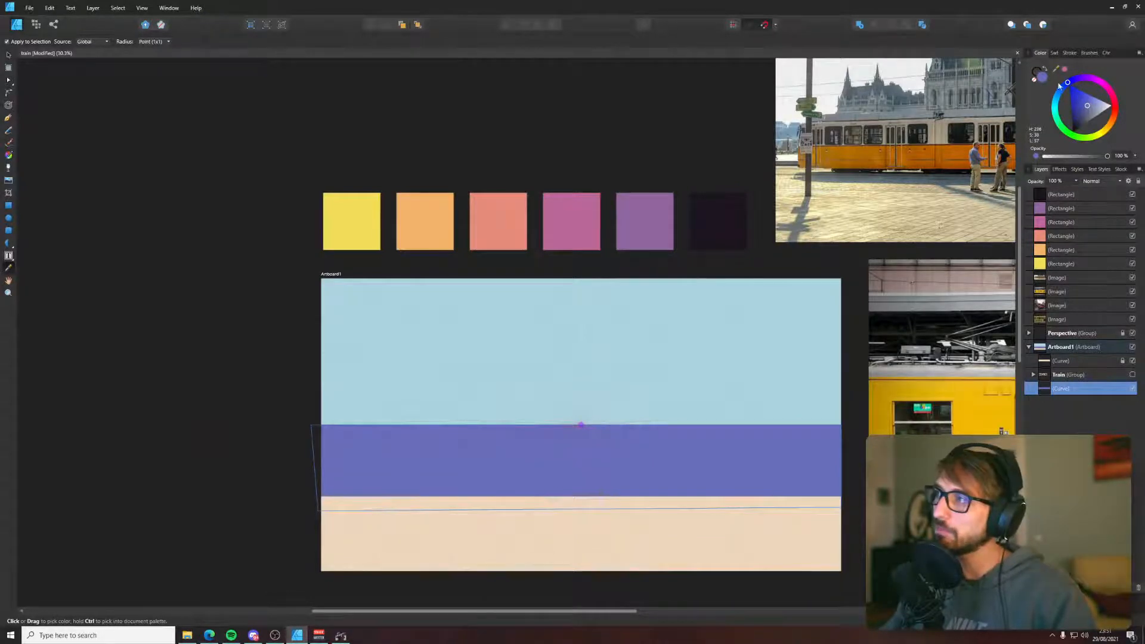
- Shift the band's fill hue slightly further towards violet and deselect the band
{"action": "left_click_drag", "start_coordinate": [1069, 81], "coordinate": [1071, 79]}
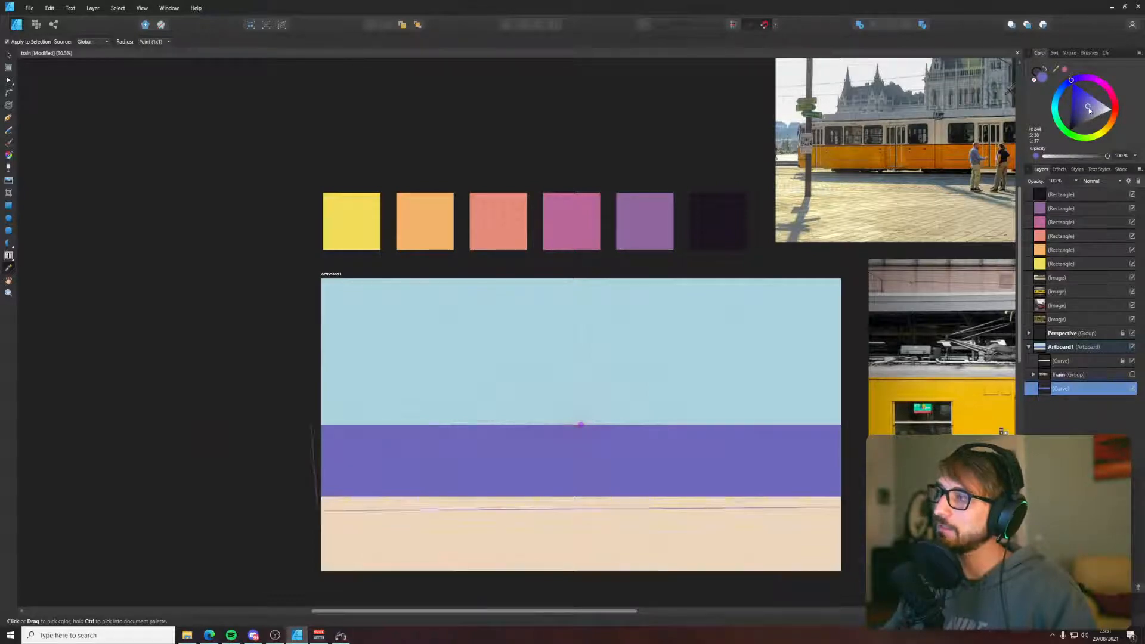
{"action": "key", "text": "v"}
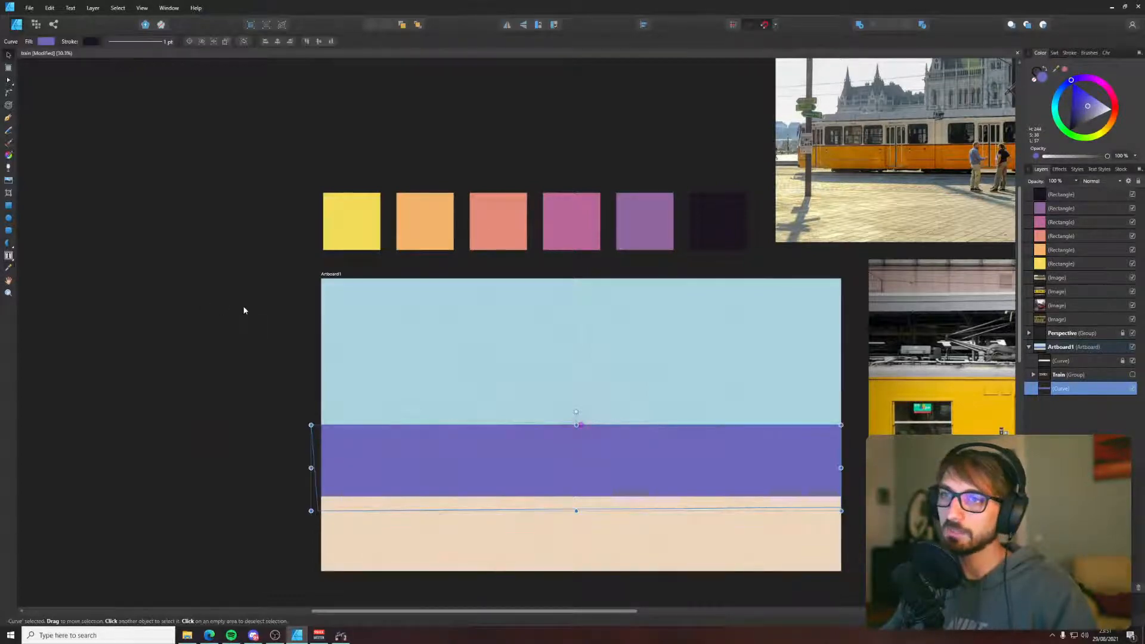
{"action": "left_click", "coordinate": [242, 300]}
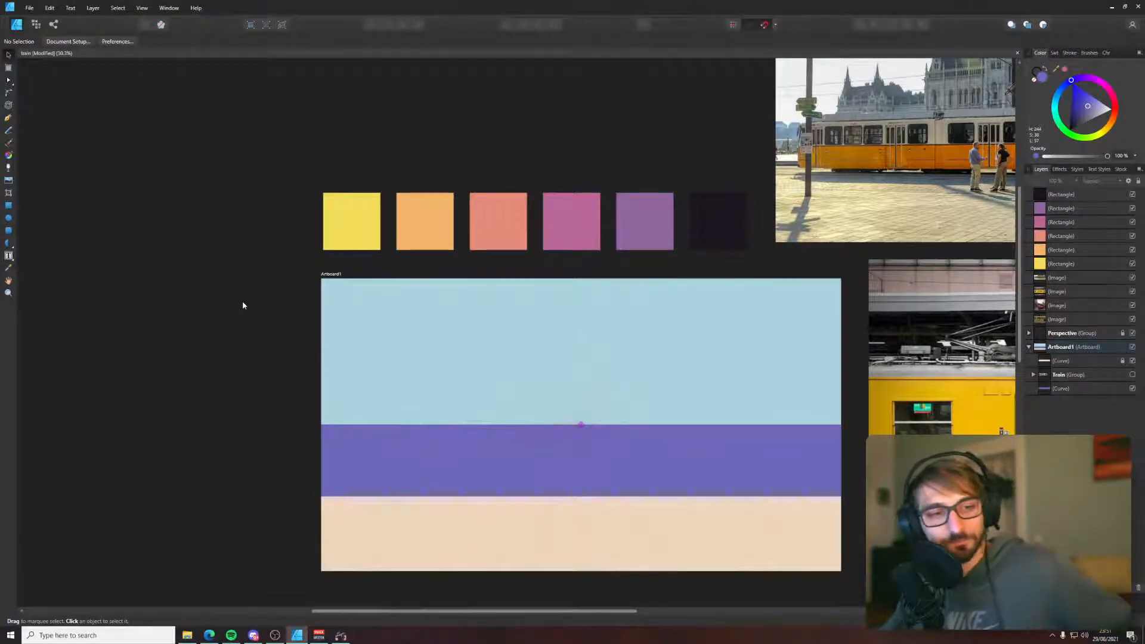
- Draw a gently arched line with the Pen tool through the violet band and set its stroke width to about 8.3 pt
{"action": "left_click", "coordinate": [781, 434]}
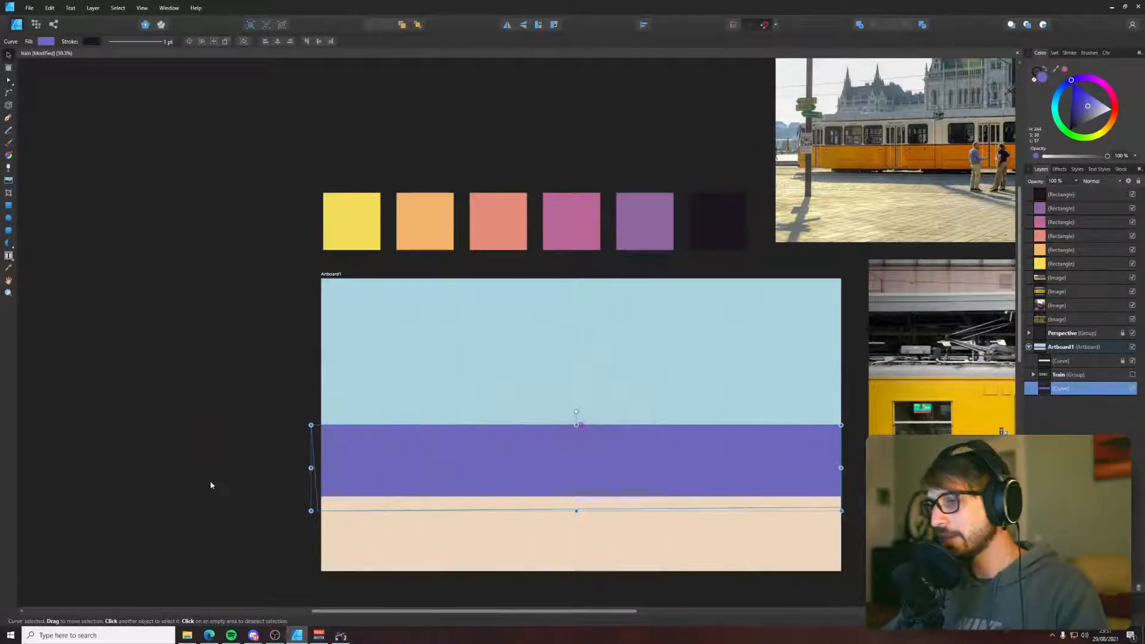
{"action": "scroll", "coordinate": [229, 494], "scroll_direction": "up", "scroll_amount": 2}
{"action": "left_click_drag", "start_coordinate": [302, 436], "coordinate": [1, 393]}
{"action": "key", "text": "p"}
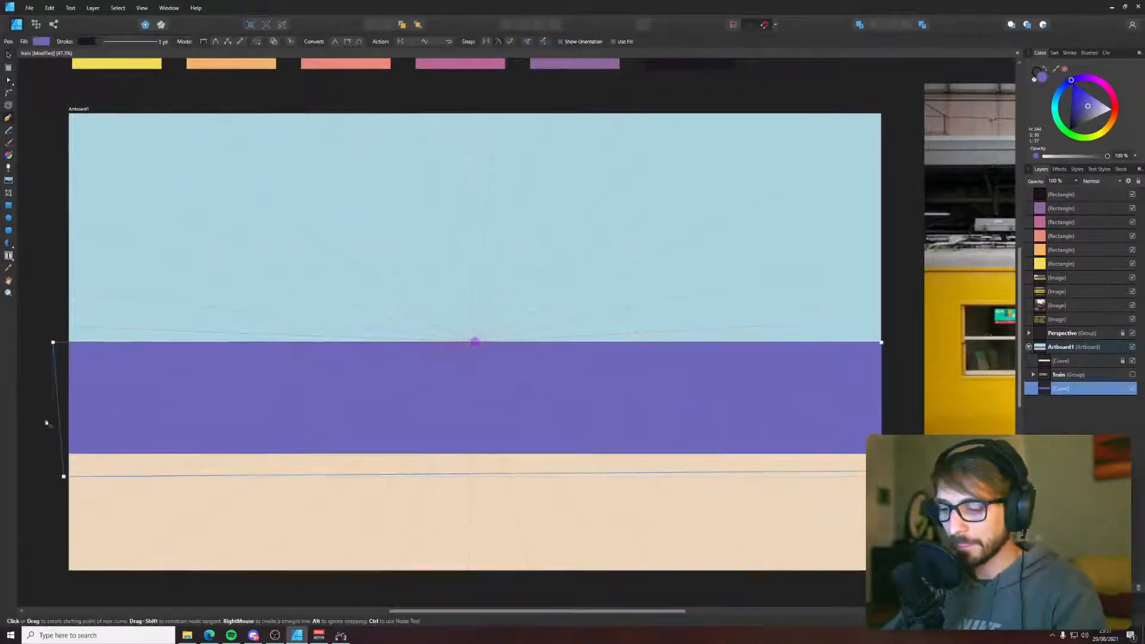
{"action": "left_click", "coordinate": [953, 416]}
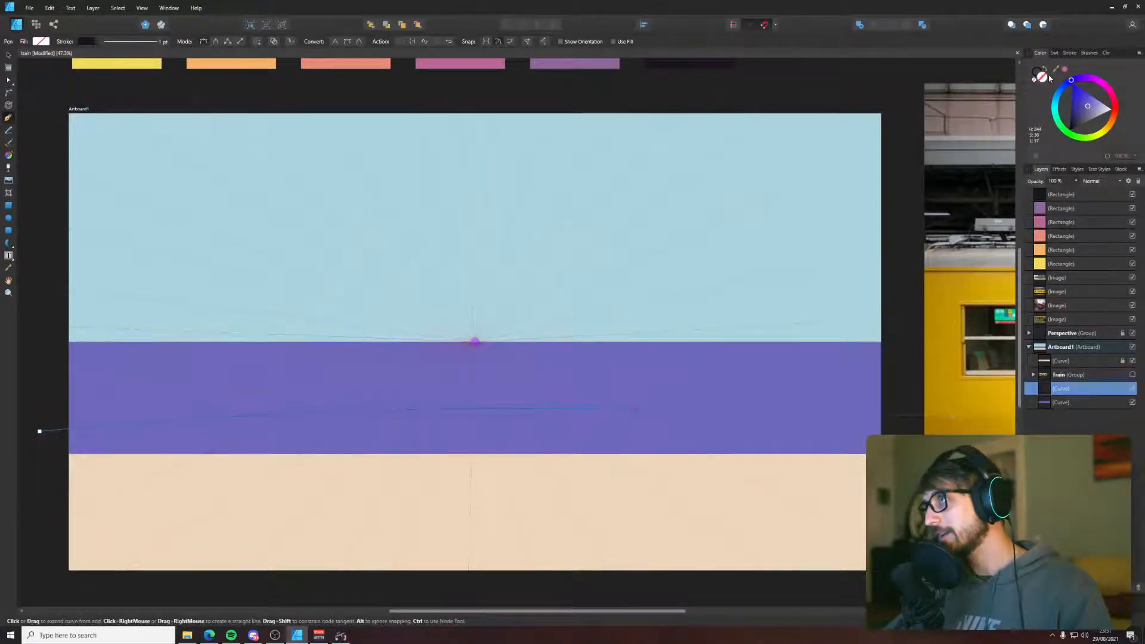
{"action": "left_click", "coordinate": [1069, 52]}
{"action": "left_click_drag", "start_coordinate": [1052, 81], "coordinate": [1074, 83]}
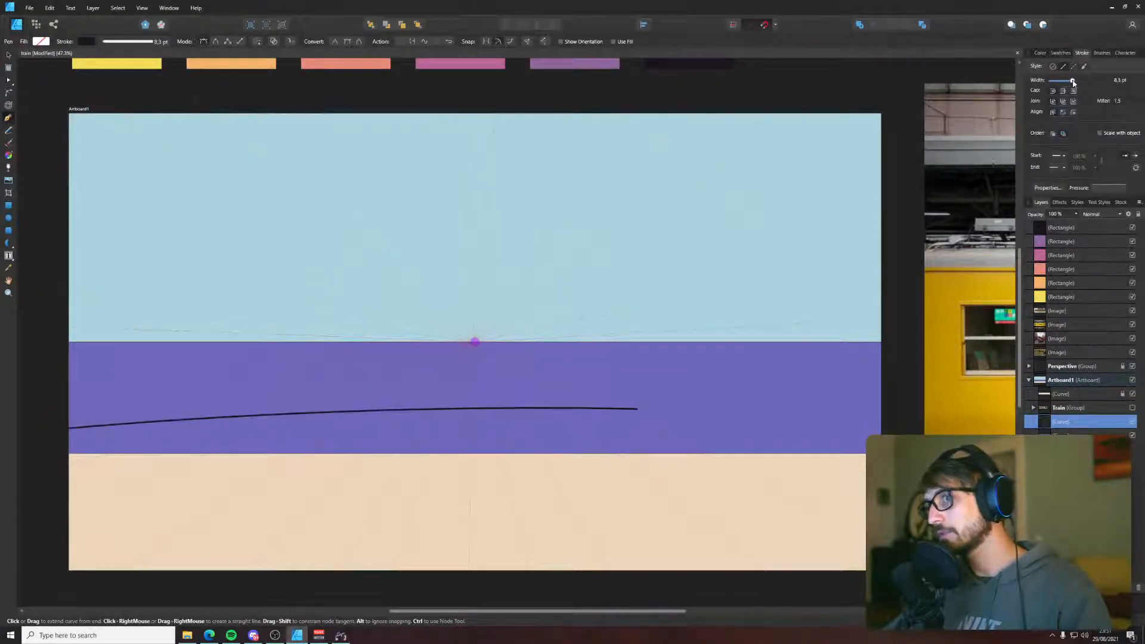
- Shape the arched line's pressure profile so the stroke is full in the middle and tapers to zero at both ends
{"action": "left_click", "coordinate": [1103, 188]}
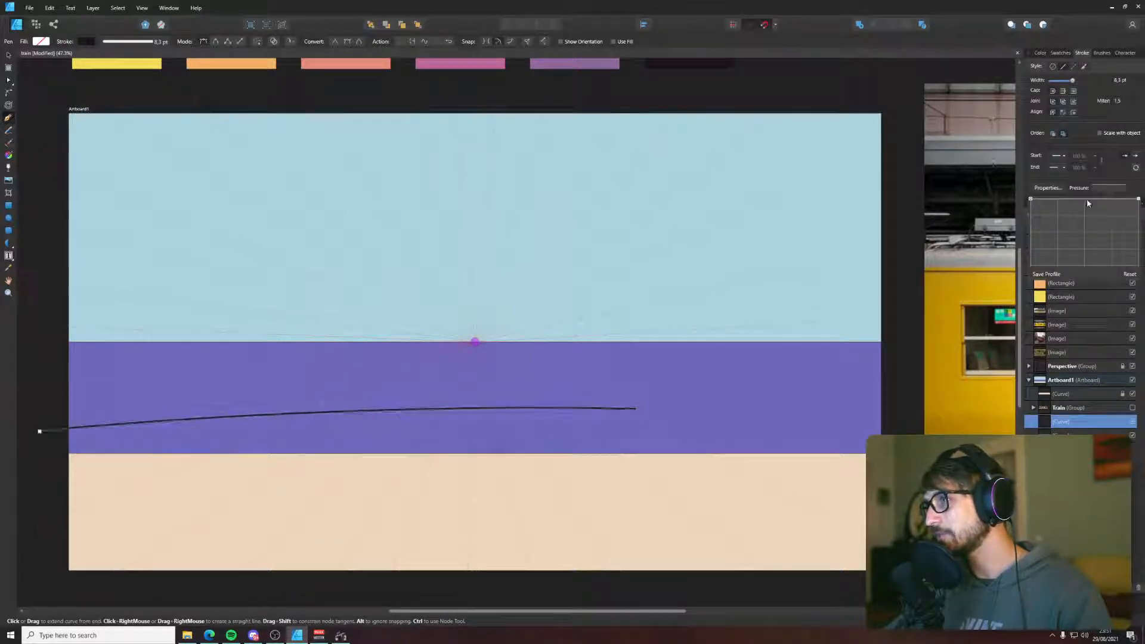
{"action": "left_click", "coordinate": [1087, 200]}
{"action": "left_click_drag", "start_coordinate": [1031, 199], "coordinate": [1022, 266]}
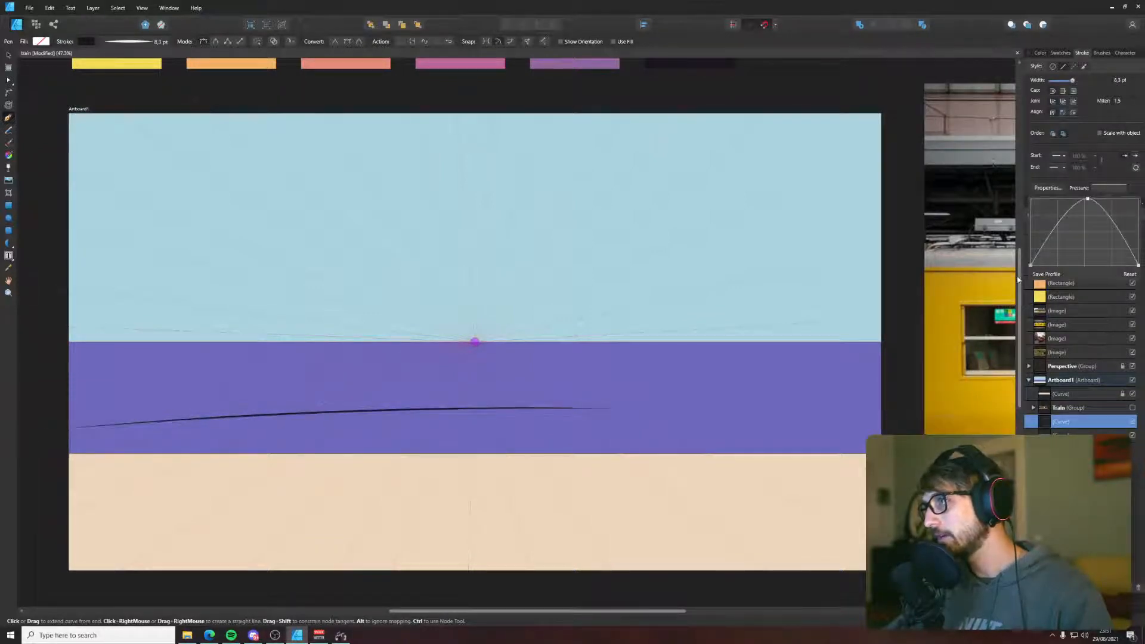
- Recolour the arched line's stroke to a very pale lilac
{"action": "left_click", "coordinate": [1040, 52]}
{"action": "mouse_move", "coordinate": [1095, 110]}
{"action": "left_mouse_down"}
{"action": "mouse_move", "coordinate": [1115, 110]}
{"action": "mouse_move", "coordinate": [1101, 125]}
{"action": "left_mouse_up"}
{"action": "key", "text": "ctrl+z"}
{"action": "key", "text": "x"}
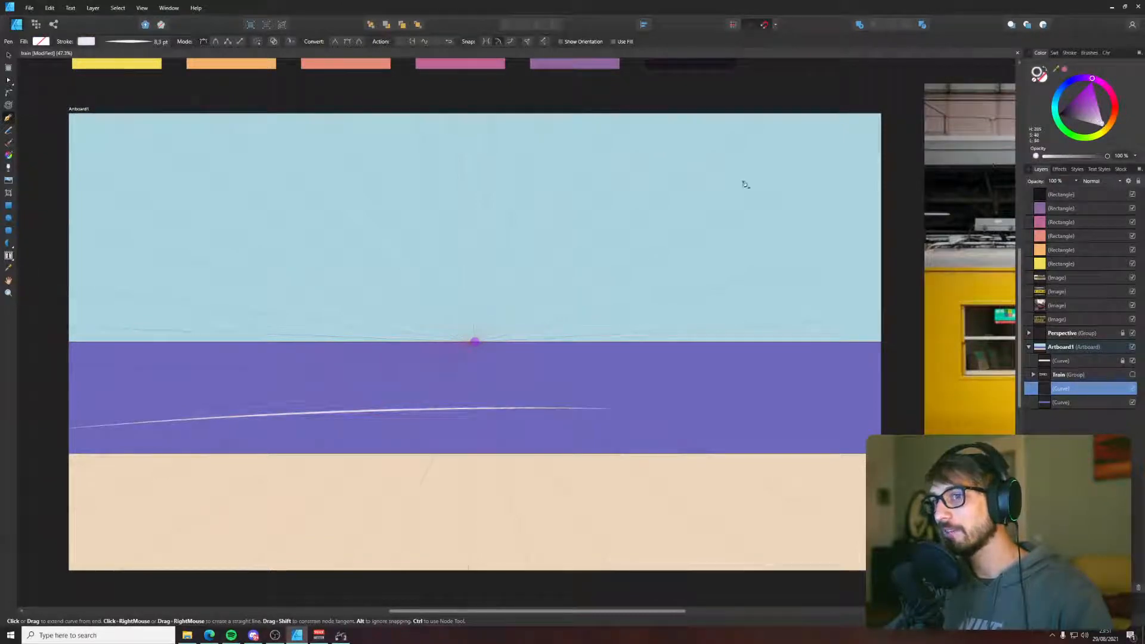
- Extend the pale line by moving its starting node far out past the artboard's edge
{"action": "scroll", "coordinate": [579, 221], "scroll_direction": "down", "scroll_amount": 3}
{"action": "key", "text": "a"}
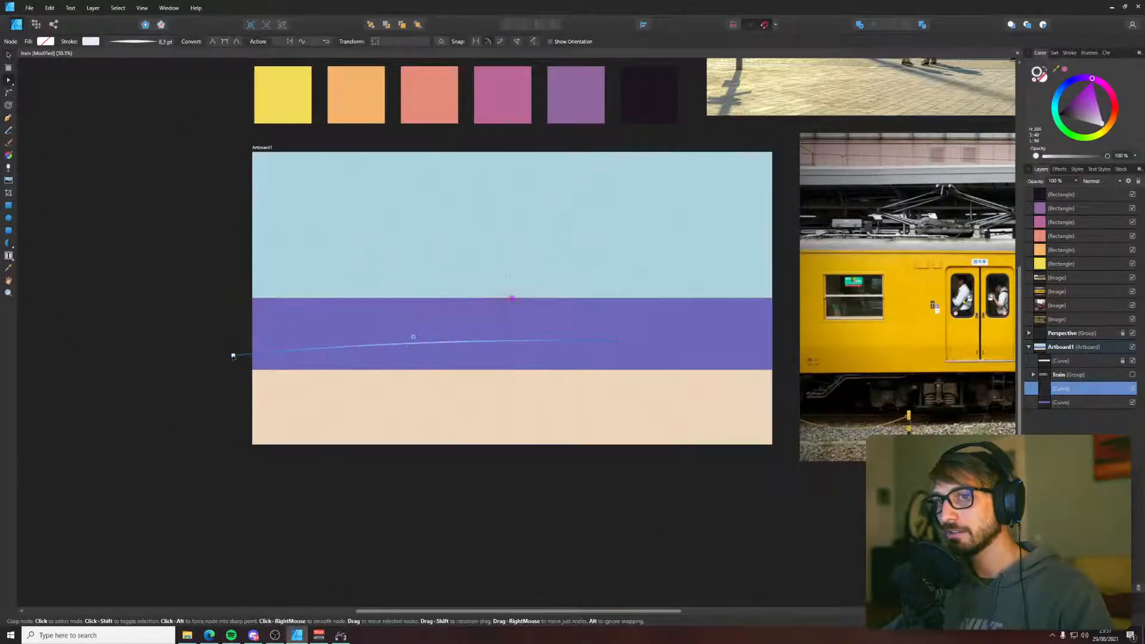
{"action": "left_click_drag", "start_coordinate": [233, 356], "coordinate": [48, 377]}
- Duplicate the pale line several times, staggering the copies across the violet band as wave lines, and deselect them
{"action": "key", "text": "v"}
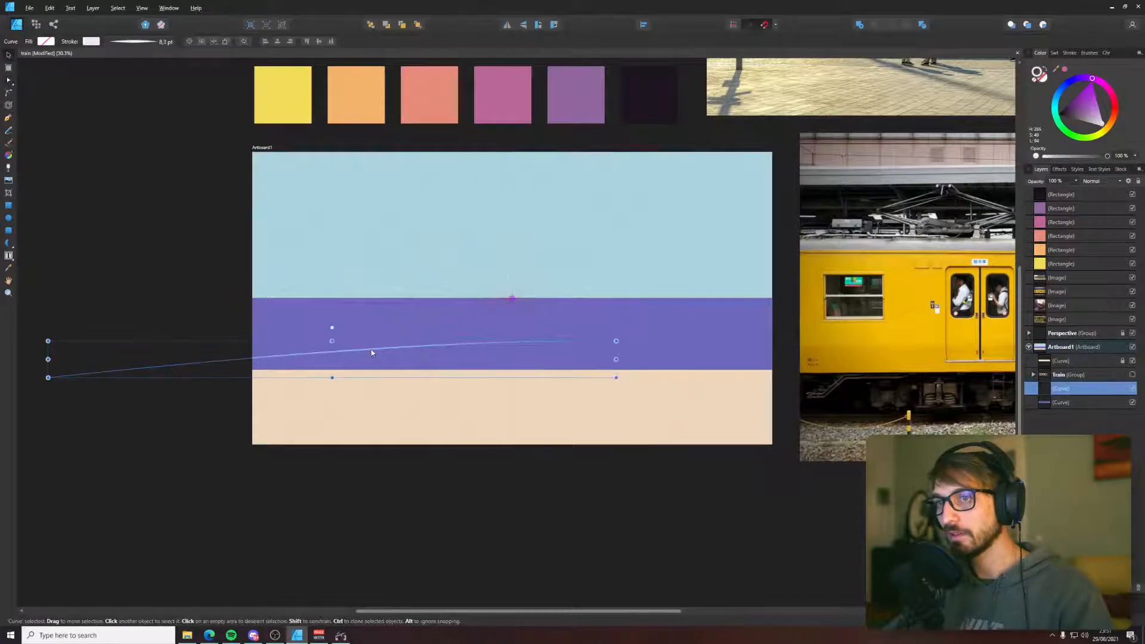
{"action": "mouse_move", "coordinate": [371, 353]}
{"action": "left_mouse_down"}
{"action": "mouse_move", "coordinate": [230, 353]}
{"action": "mouse_move", "coordinate": [294, 344]}
{"action": "mouse_move", "coordinate": [240, 344]}
{"action": "mouse_move", "coordinate": [505, 365]}
{"action": "mouse_move", "coordinate": [508, 351]}
{"action": "mouse_move", "coordinate": [488, 355]}
{"action": "left_mouse_up"}
{"action": "left_click_drag", "start_coordinate": [143, 370], "coordinate": [483, 367]}
{"action": "left_click_drag", "start_coordinate": [297, 370], "coordinate": [422, 369]}
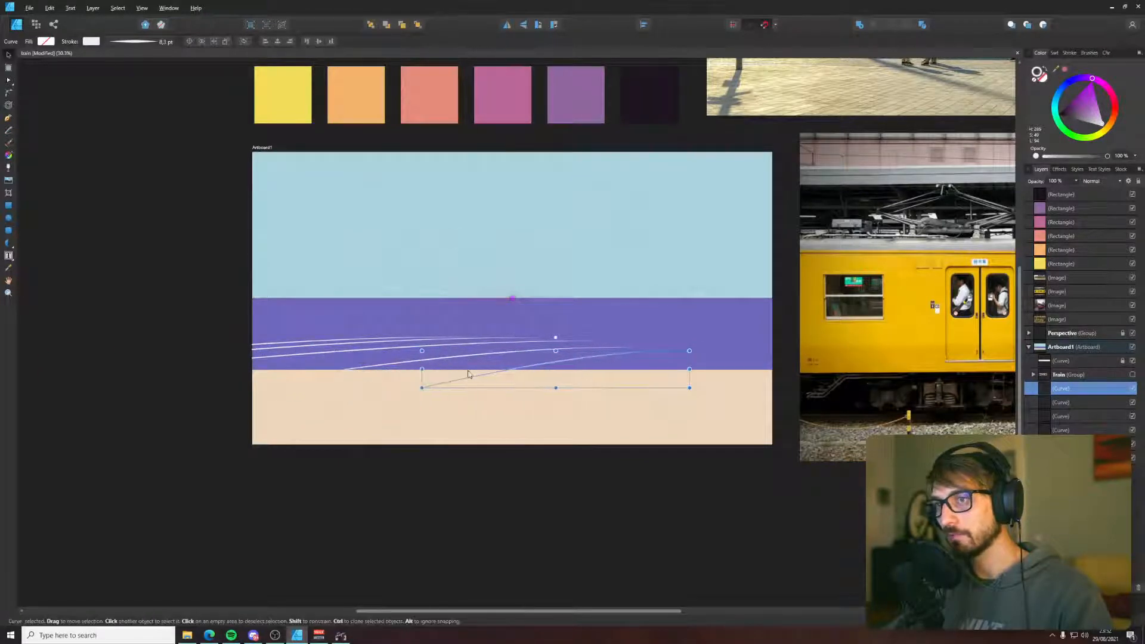
{"action": "left_click_drag", "start_coordinate": [526, 365], "coordinate": [353, 361]}
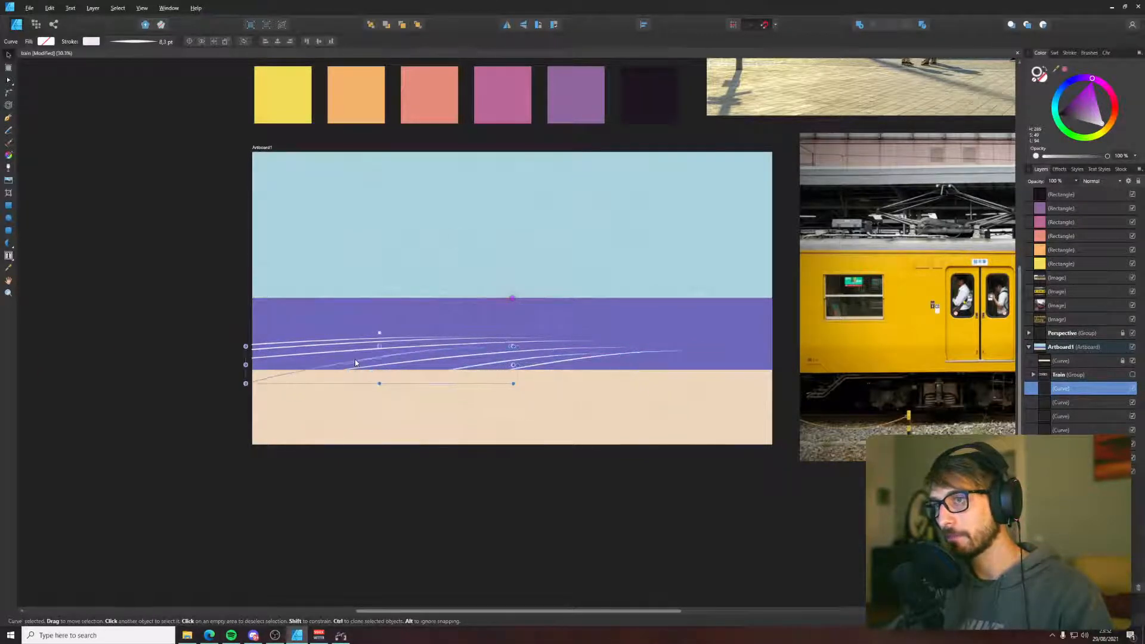
{"action": "left_click", "coordinate": [241, 340]}
- Select all seven wave lines without the band and stretch them taller and wider across the violet band
{"action": "scroll", "coordinate": [314, 305], "scroll_direction": "down", "scroll_amount": 4}
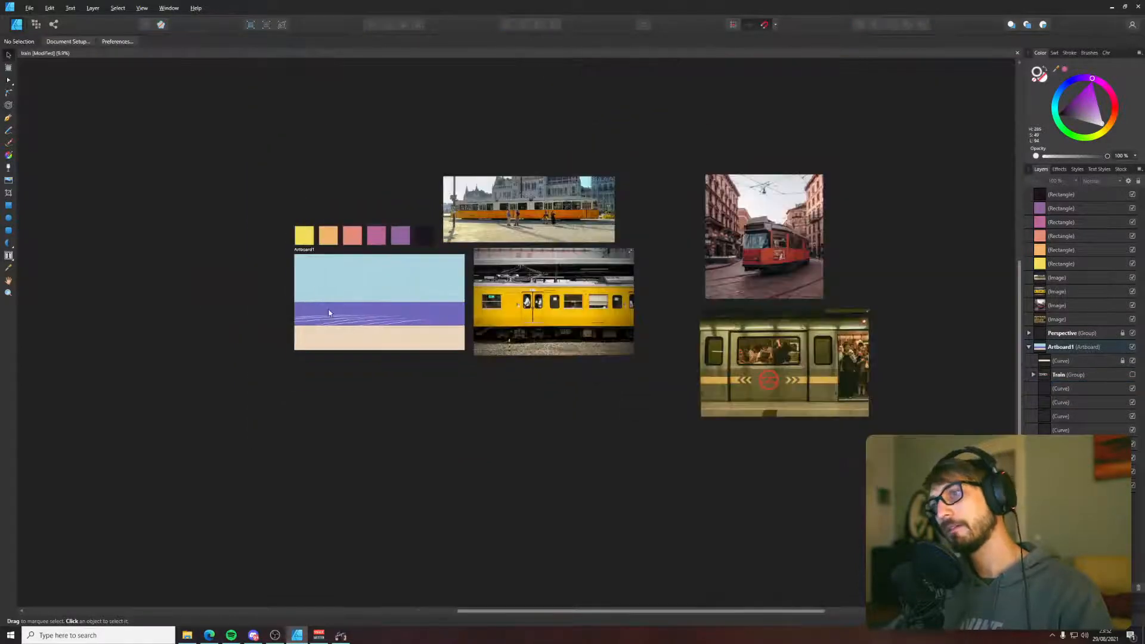
{"action": "scroll", "coordinate": [381, 322], "scroll_direction": "up", "scroll_amount": 2}
{"action": "left_click_drag", "start_coordinate": [154, 279], "coordinate": [528, 382]}
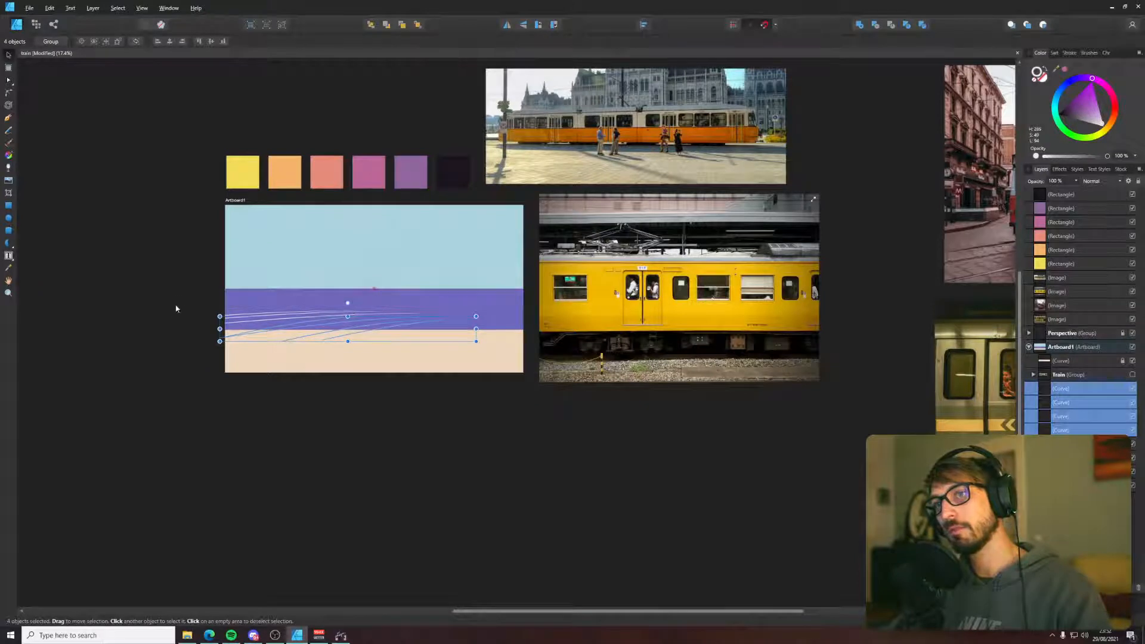
{"action": "left_click_drag", "start_coordinate": [156, 272], "coordinate": [528, 379]}
{"action": "scroll", "coordinate": [370, 319], "scroll_direction": "up", "scroll_amount": 2}
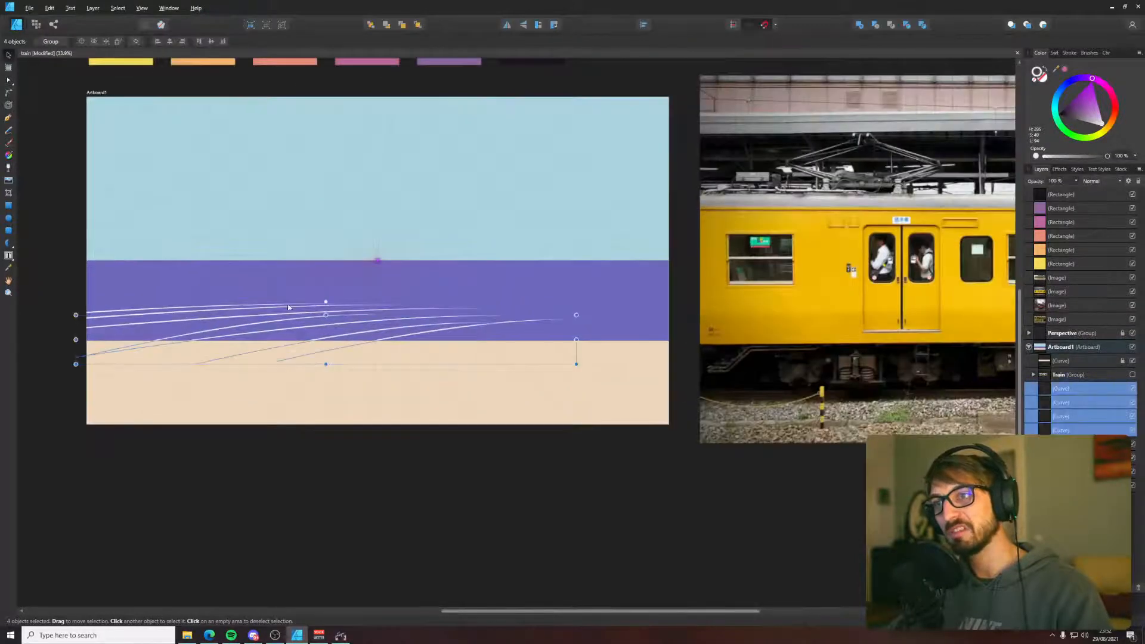
{"action": "left_click_drag", "start_coordinate": [50, 233], "coordinate": [670, 475]}
{"action": "scroll", "coordinate": [656, 474], "scroll_direction": "down", "scroll_amount": 3}
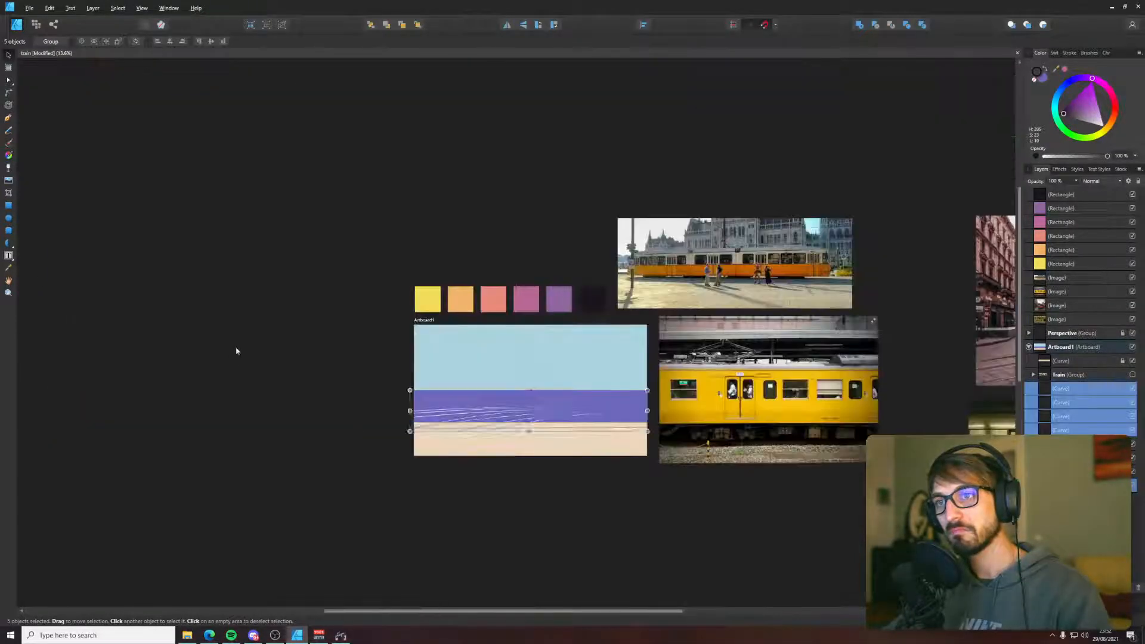
{"action": "left_click_drag", "start_coordinate": [166, 316], "coordinate": [643, 477]}
{"action": "scroll", "coordinate": [574, 475], "scroll_direction": "up", "scroll_amount": 3}
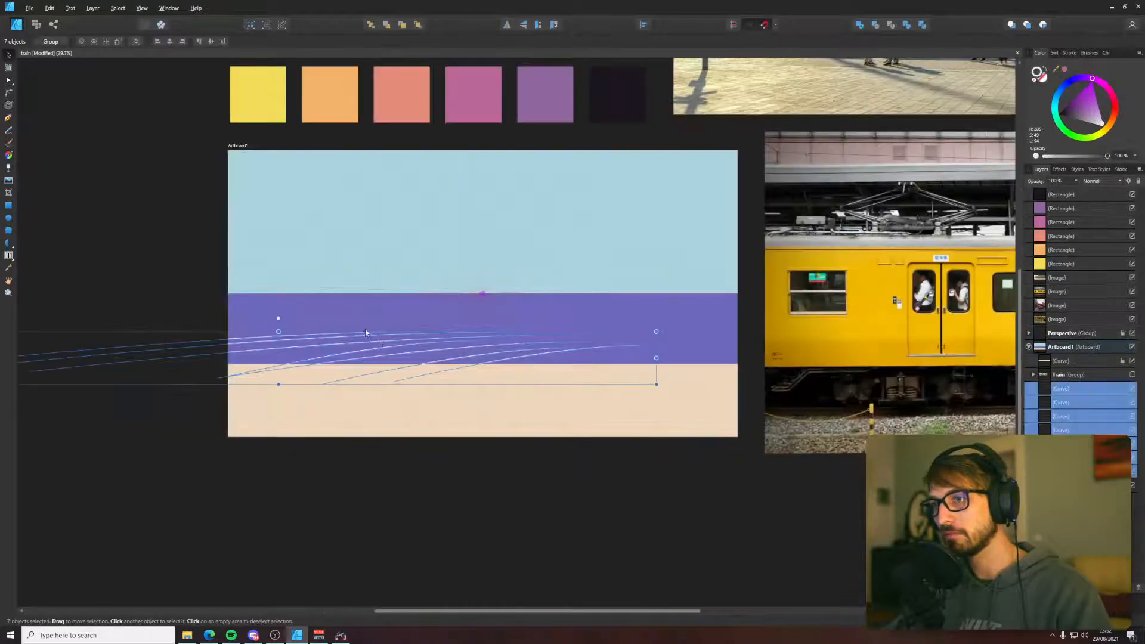
{"action": "left_click_drag", "start_coordinate": [278, 332], "coordinate": [278, 316]}
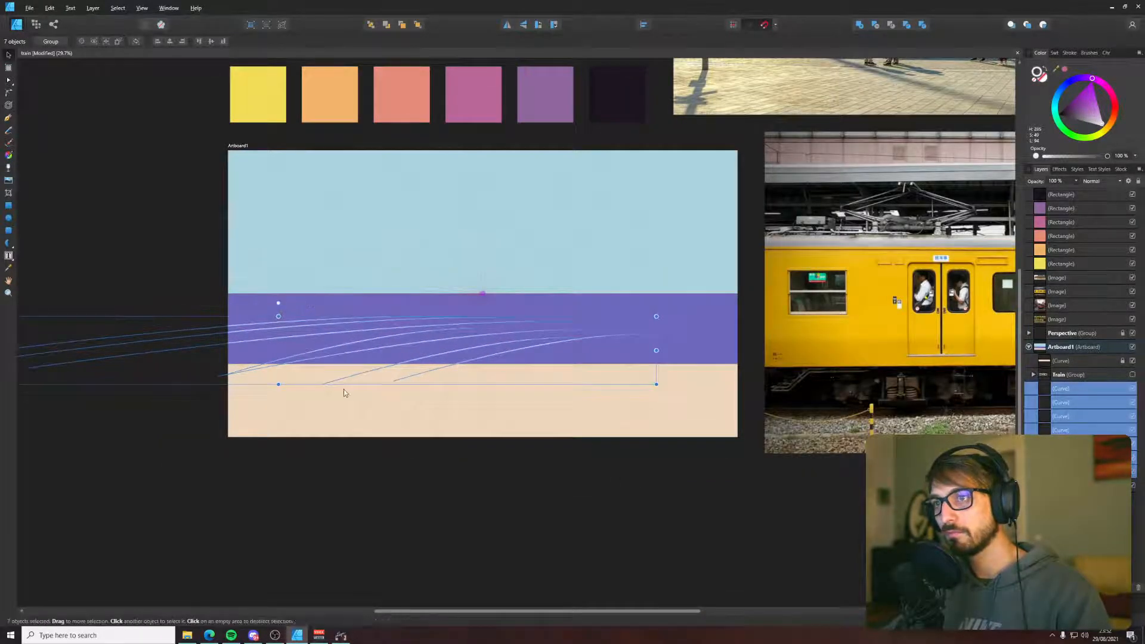
{"action": "left_click_drag", "start_coordinate": [278, 384], "coordinate": [278, 378]}
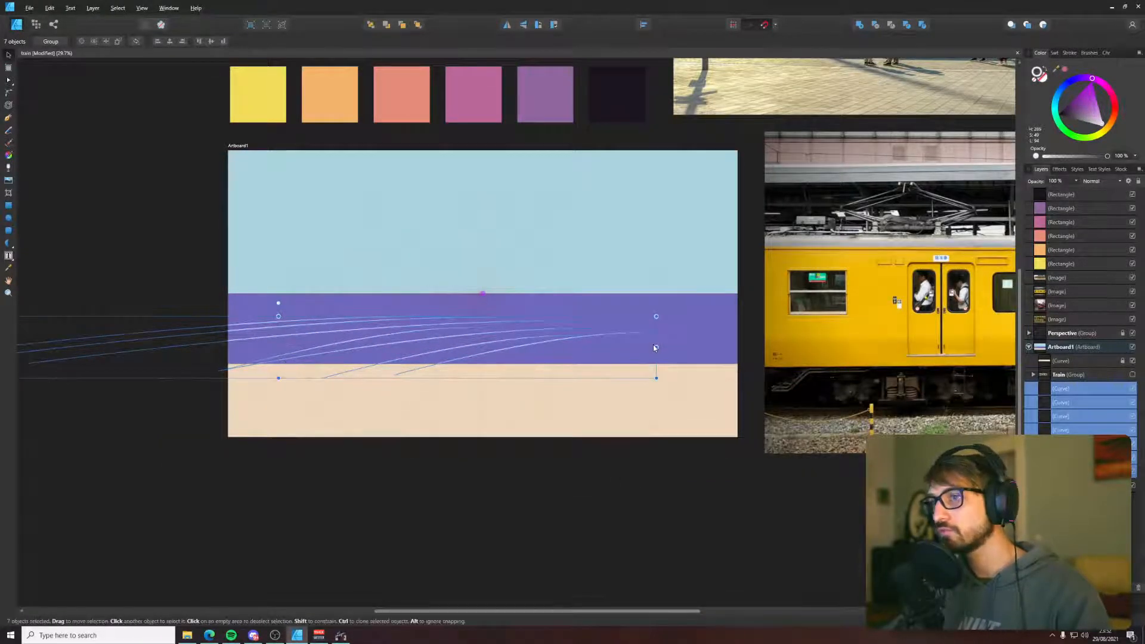
{"action": "left_click_drag", "start_coordinate": [655, 348], "coordinate": [710, 347]}
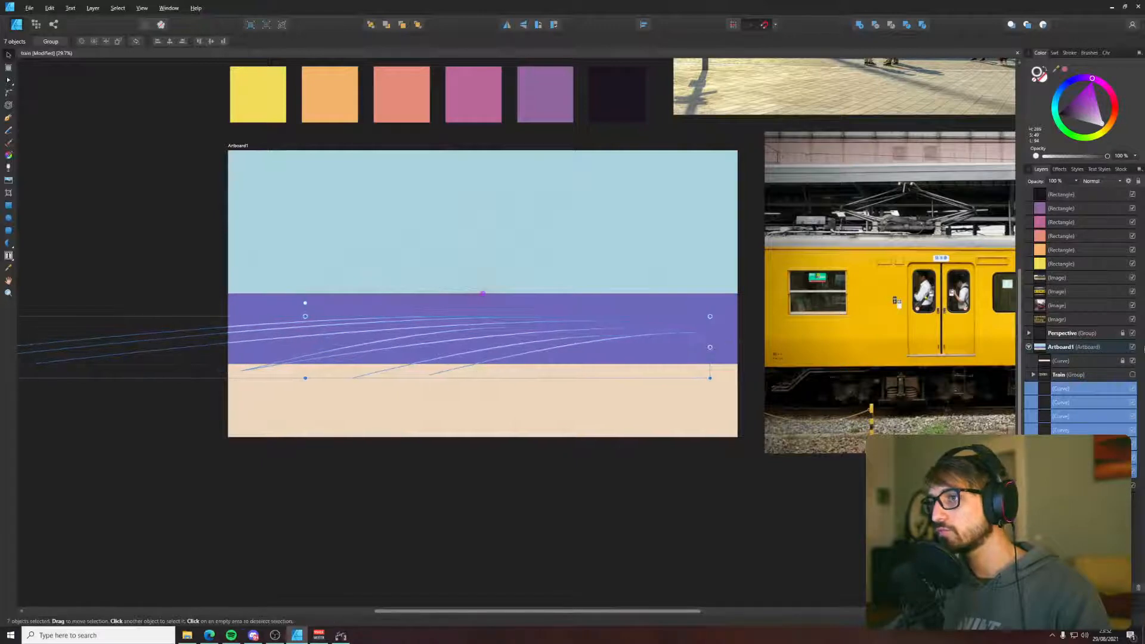
- Set the seven wave lines to 50% opacity with the Lighten blend mode and deselect them
{"action": "left_click", "coordinate": [1077, 181]}
{"action": "left_click_drag", "start_coordinate": [1078, 190], "coordinate": [1045, 195]}
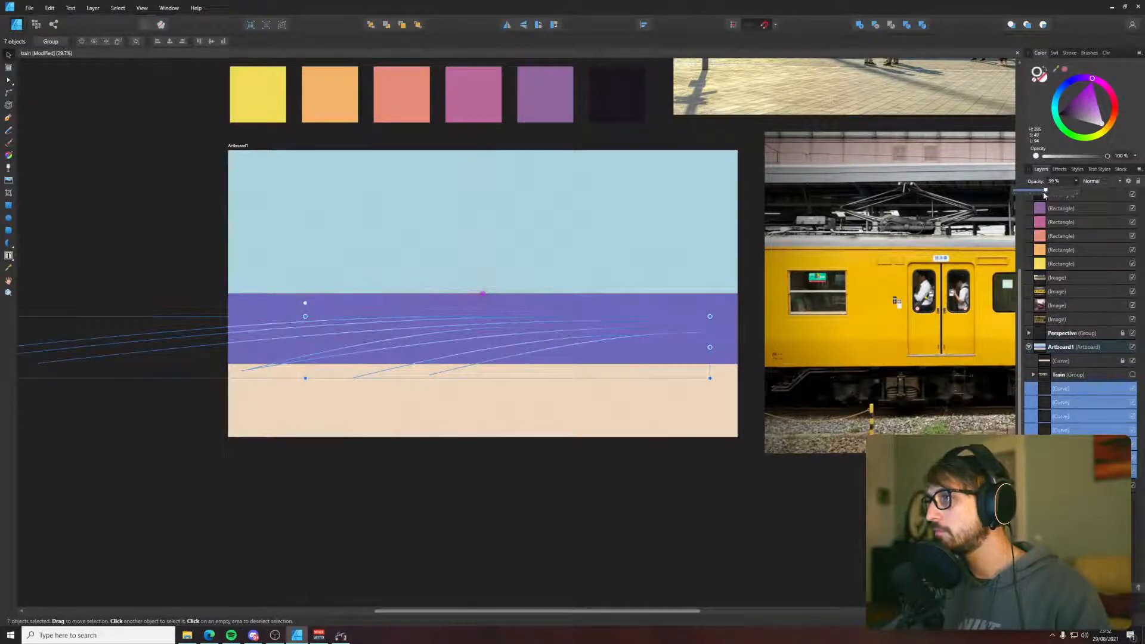
{"action": "left_click", "coordinate": [1091, 181]}
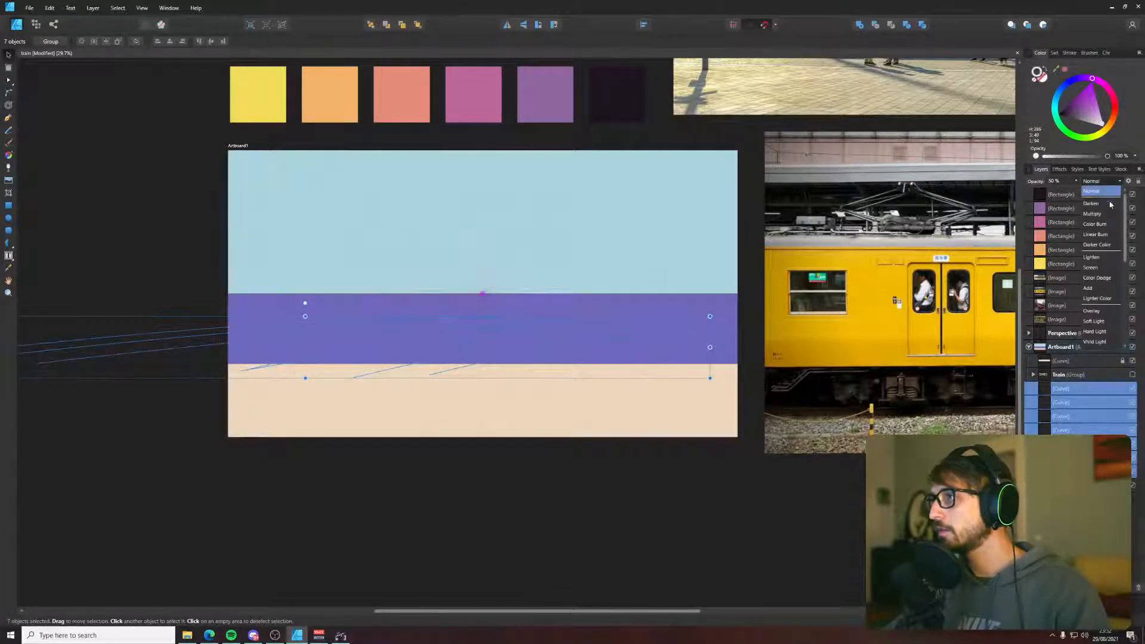
{"action": "left_click", "coordinate": [1104, 258]}
{"action": "left_click", "coordinate": [567, 530]}
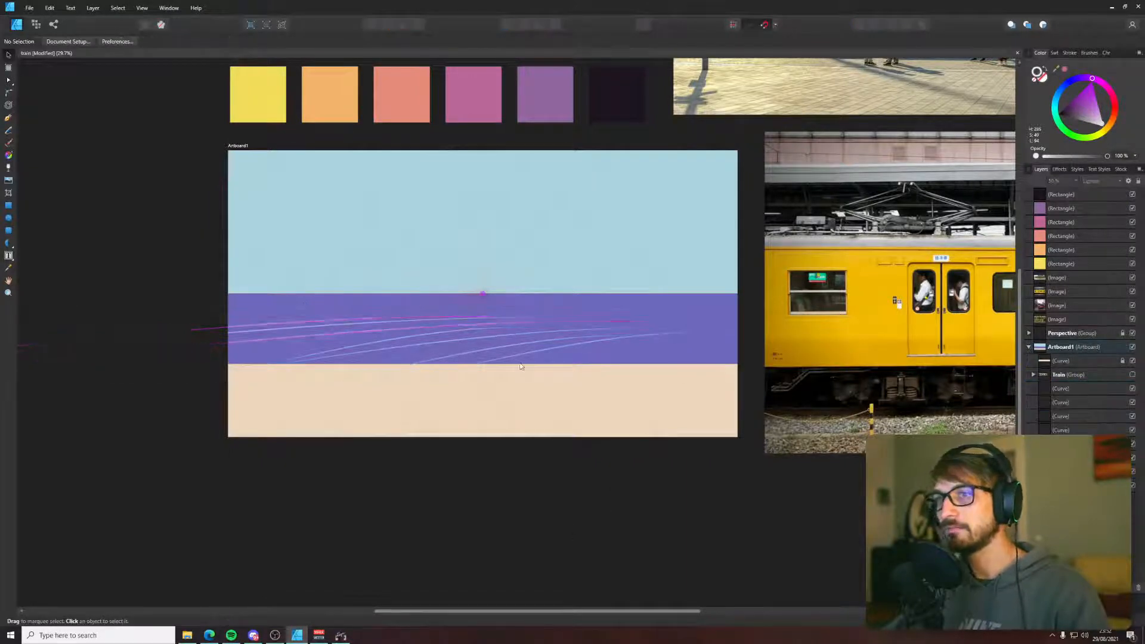
- Extend one wave line's starting node past the artboard's edge and shift the outermost wave line outward and slightly lower
{"action": "double_click", "coordinate": [406, 338]}
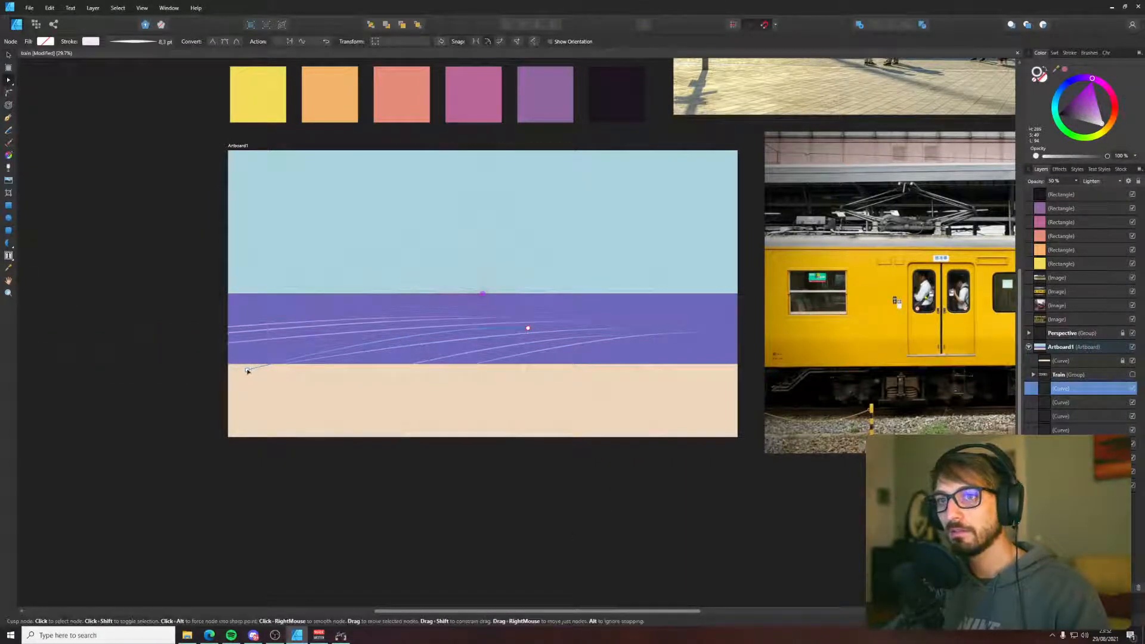
{"action": "left_click_drag", "start_coordinate": [247, 371], "coordinate": [167, 371]}
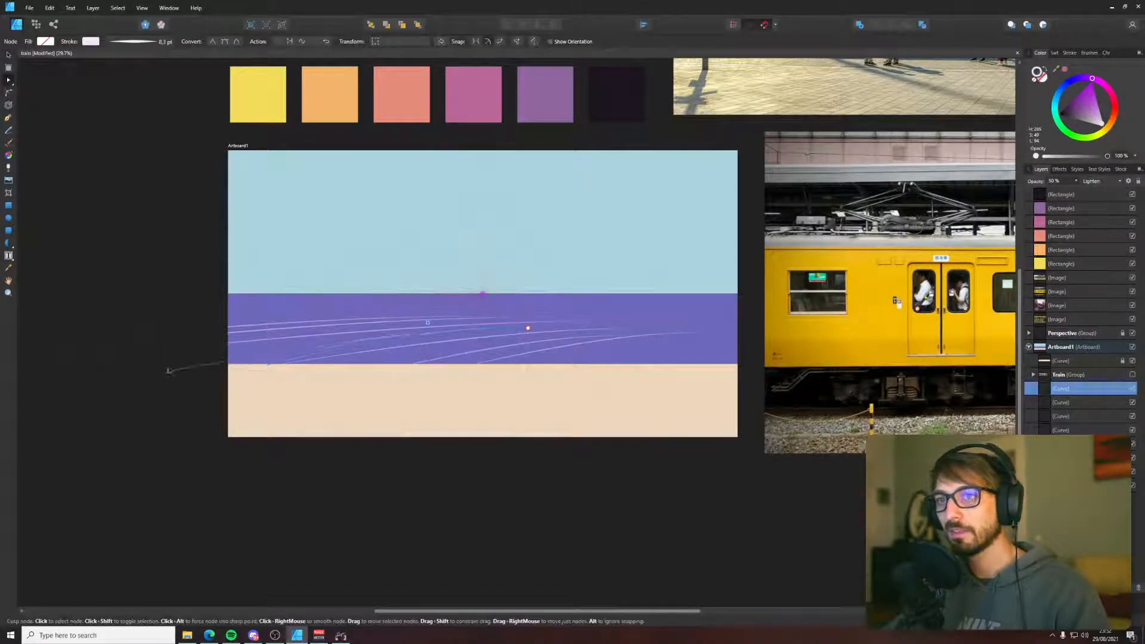
{"action": "left_click", "coordinate": [648, 338]}
{"action": "key", "text": "v"}
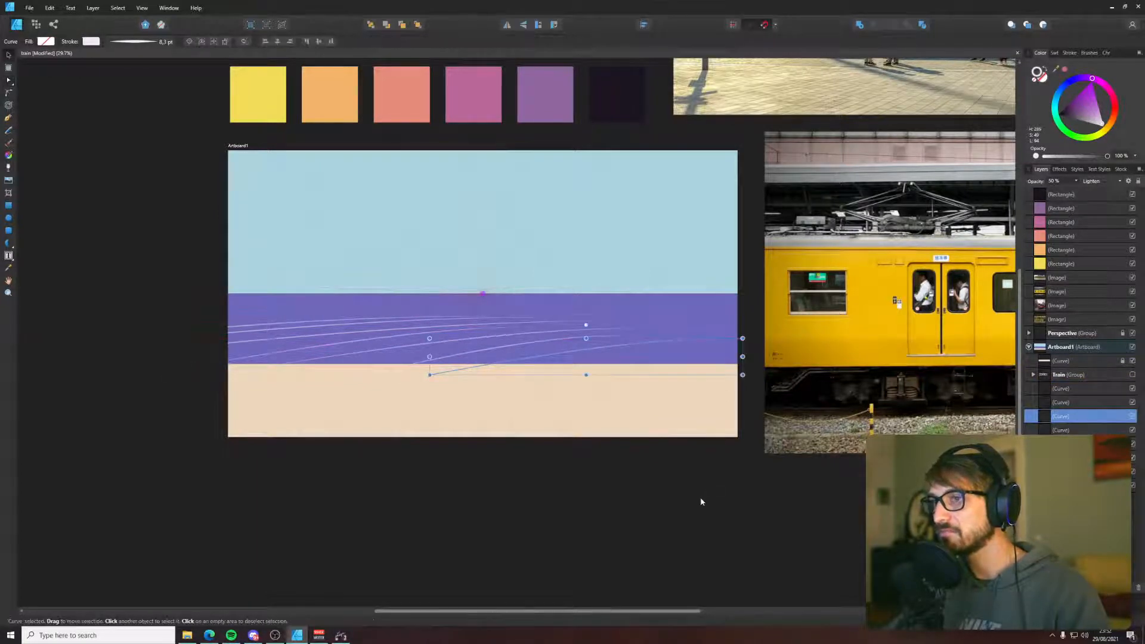
{"action": "left_click", "coordinate": [700, 498]}
{"action": "scroll", "coordinate": [501, 465], "scroll_direction": "down", "scroll_amount": 4}
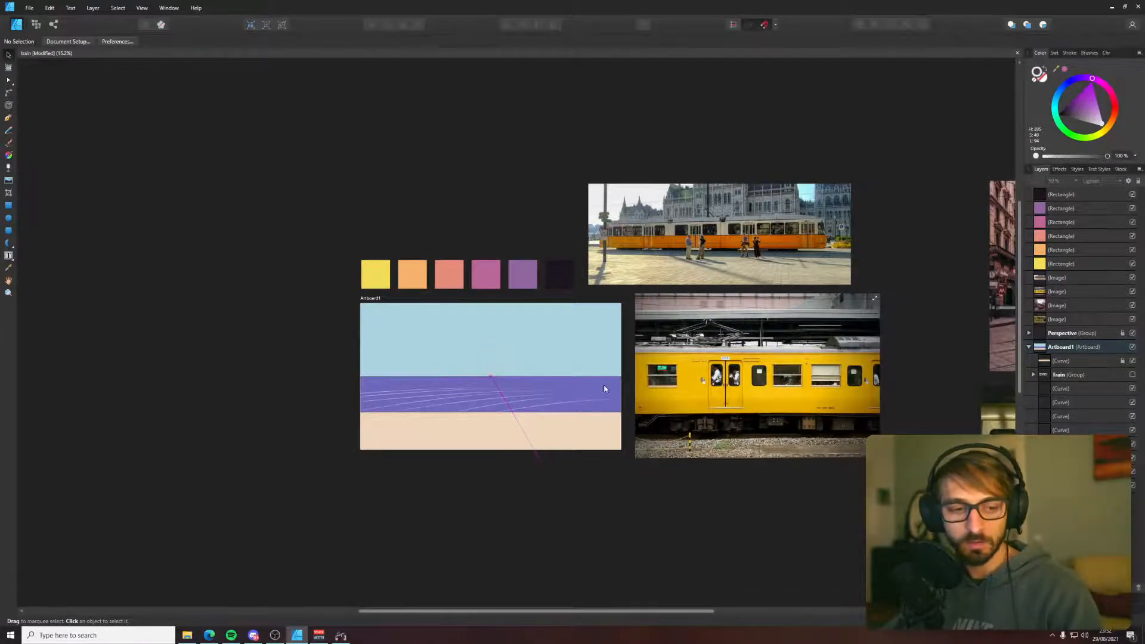
{"action": "scroll", "coordinate": [547, 398], "scroll_direction": "up", "scroll_amount": 4}
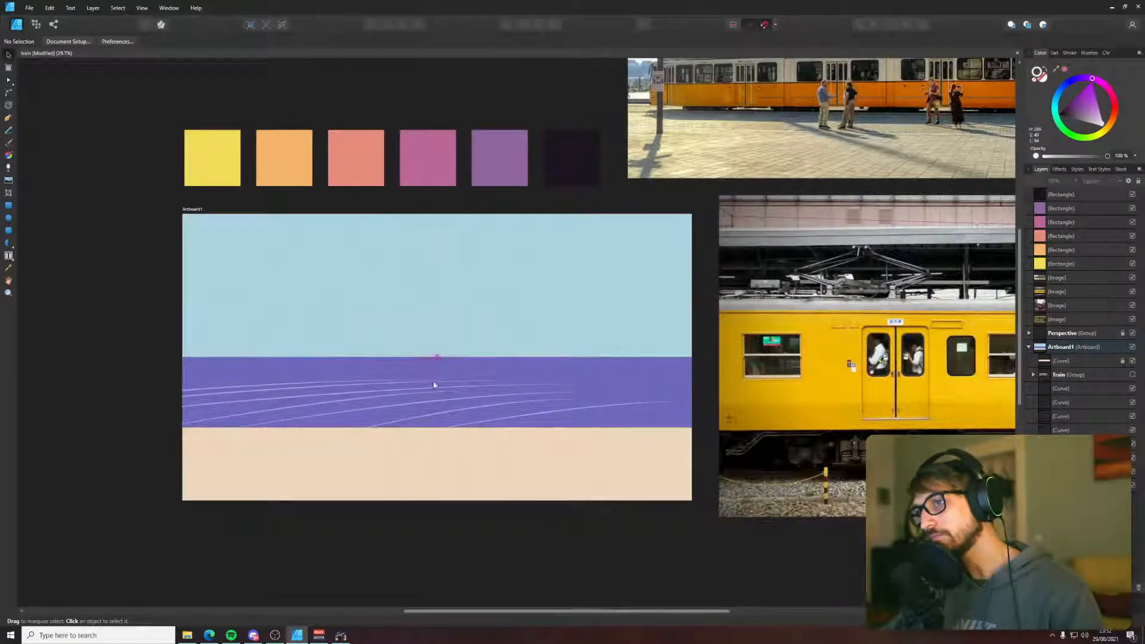
{"action": "left_click_drag", "start_coordinate": [39, 358], "coordinate": [702, 490]}
{"action": "left_click", "coordinate": [568, 482]}
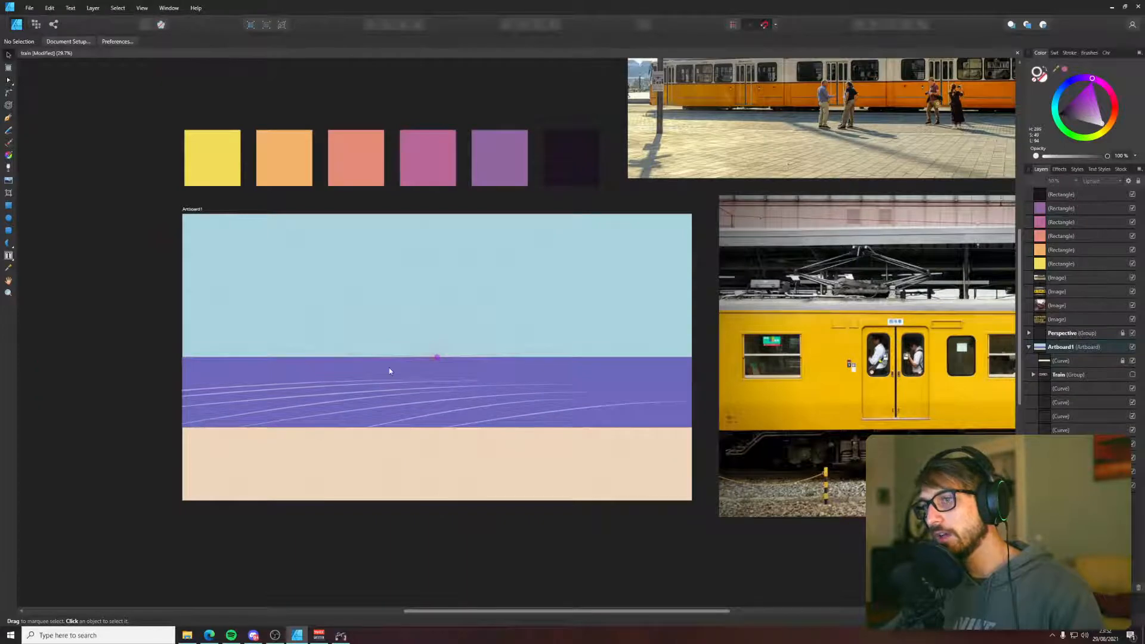
- Remove the stroke from the violet band, deselect it and activate the Pen tool
{"action": "key", "text": "p"}
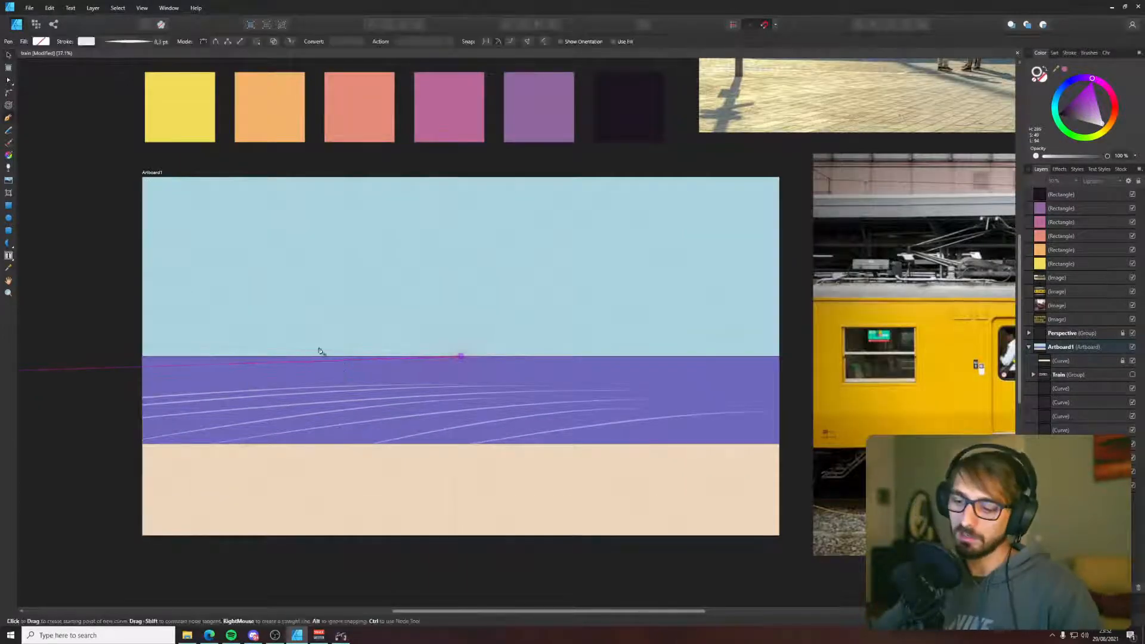
{"action": "scroll", "coordinate": [311, 364], "scroll_direction": "up", "scroll_amount": 1}
{"action": "left_click_drag", "start_coordinate": [303, 368], "coordinate": [375, 422]}
{"action": "key", "text": "v"}
{"action": "left_click", "coordinate": [292, 437]}
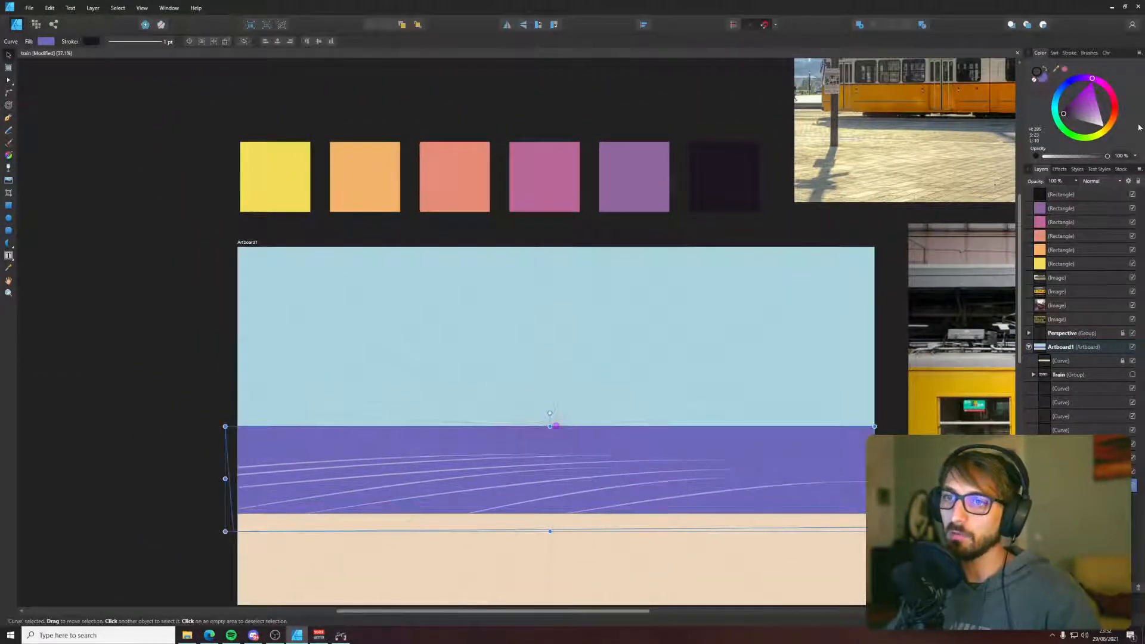
{"action": "left_click", "coordinate": [1043, 78]}
{"action": "left_click", "coordinate": [1036, 71]}
{"action": "left_click", "coordinate": [1035, 84]}
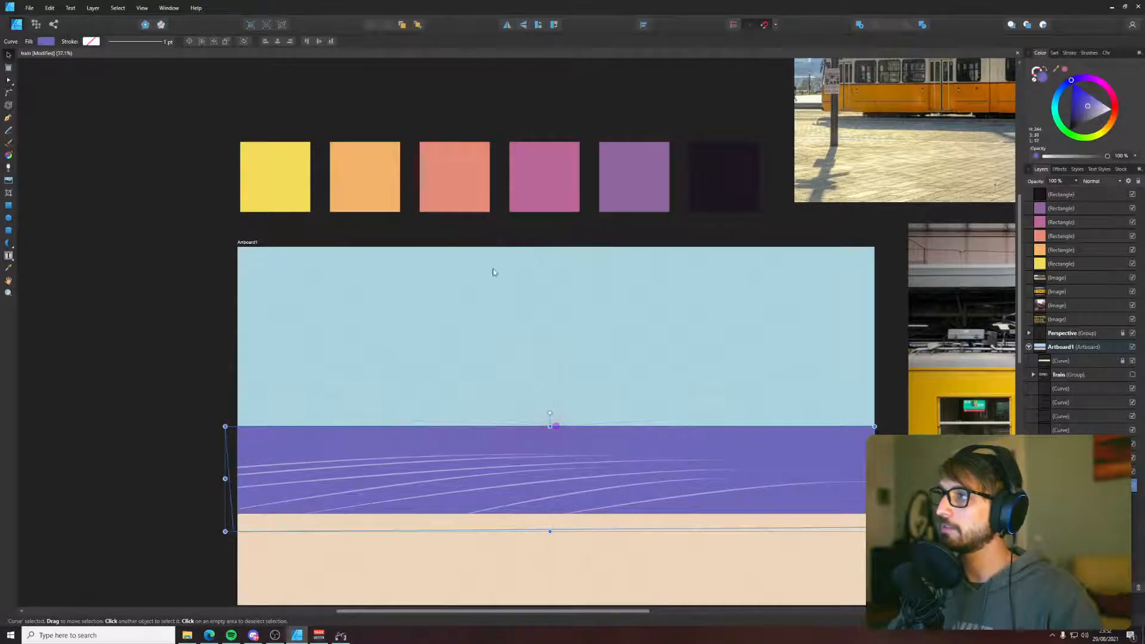
{"action": "left_click", "coordinate": [176, 363]}
{"action": "key", "text": "p"}
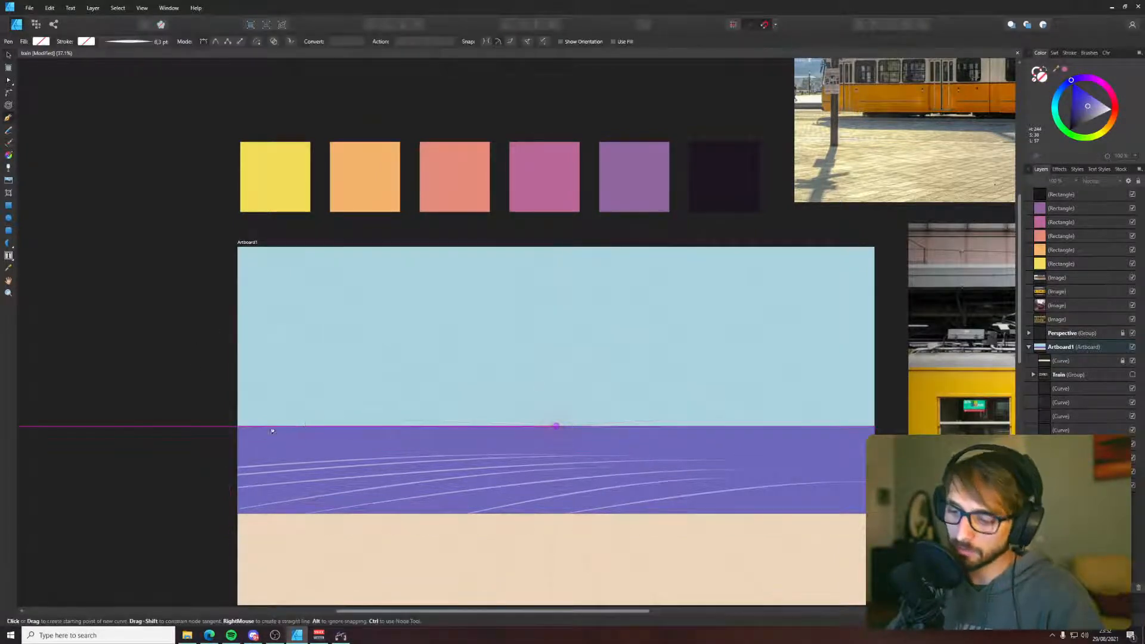
- Draw a closed mountain silhouette with the Pen tool, resting on the violet band's upper edge, and shift it partly past the artboard's left side
{"action": "left_click", "coordinate": [229, 377]}
{"action": "left_click", "coordinate": [270, 357]}
{"action": "left_click", "coordinate": [301, 346]}
{"action": "left_click", "coordinate": [370, 326]}
{"action": "left_click", "coordinate": [421, 317]}
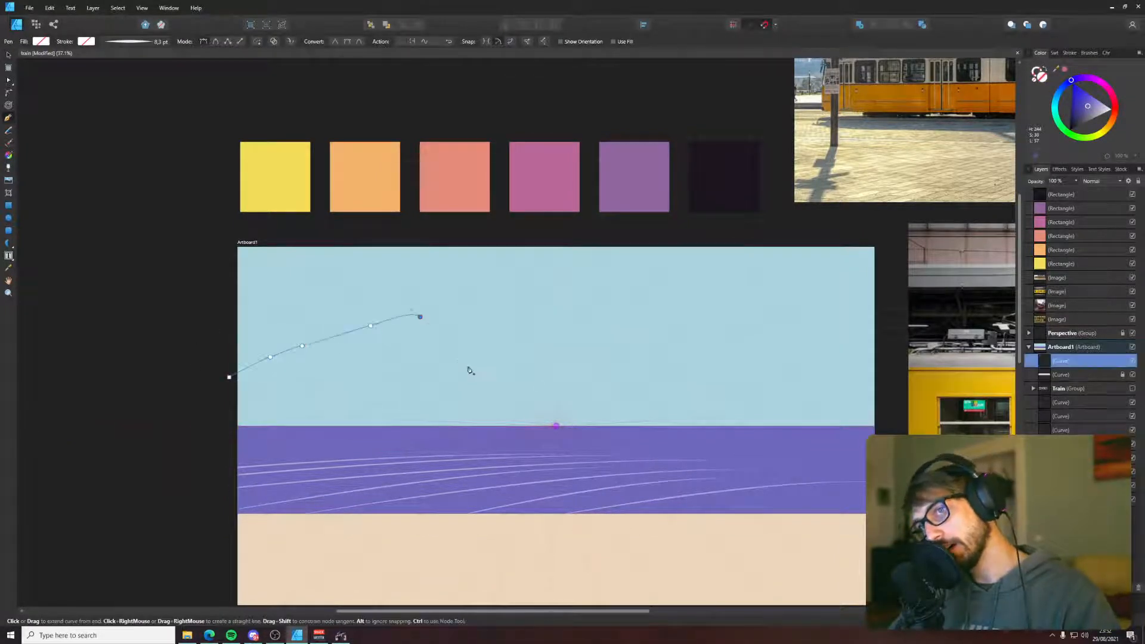
{"action": "left_click", "coordinate": [468, 367]}
{"action": "left_click", "coordinate": [533, 370]}
{"action": "left_click", "coordinate": [568, 365]}
{"action": "left_click", "coordinate": [631, 382]}
{"action": "left_click", "coordinate": [685, 390]}
{"action": "left_click", "coordinate": [791, 407]}
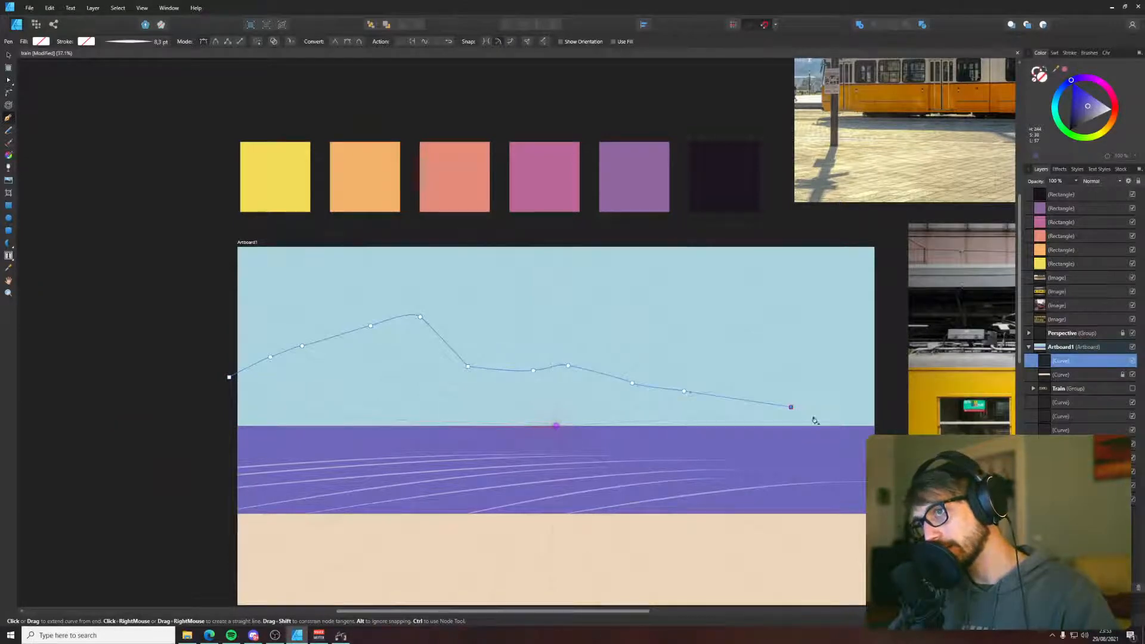
{"action": "left_click", "coordinate": [813, 426]}
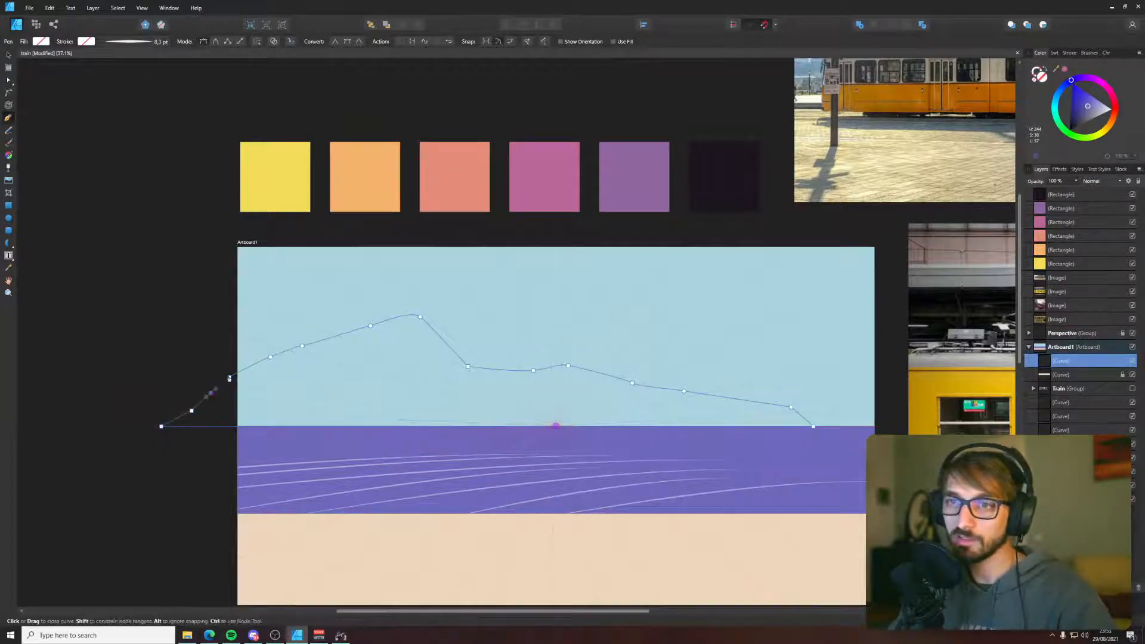
{"action": "key", "text": "v"}
{"action": "left_click_drag", "start_coordinate": [284, 370], "coordinate": [206, 369]}
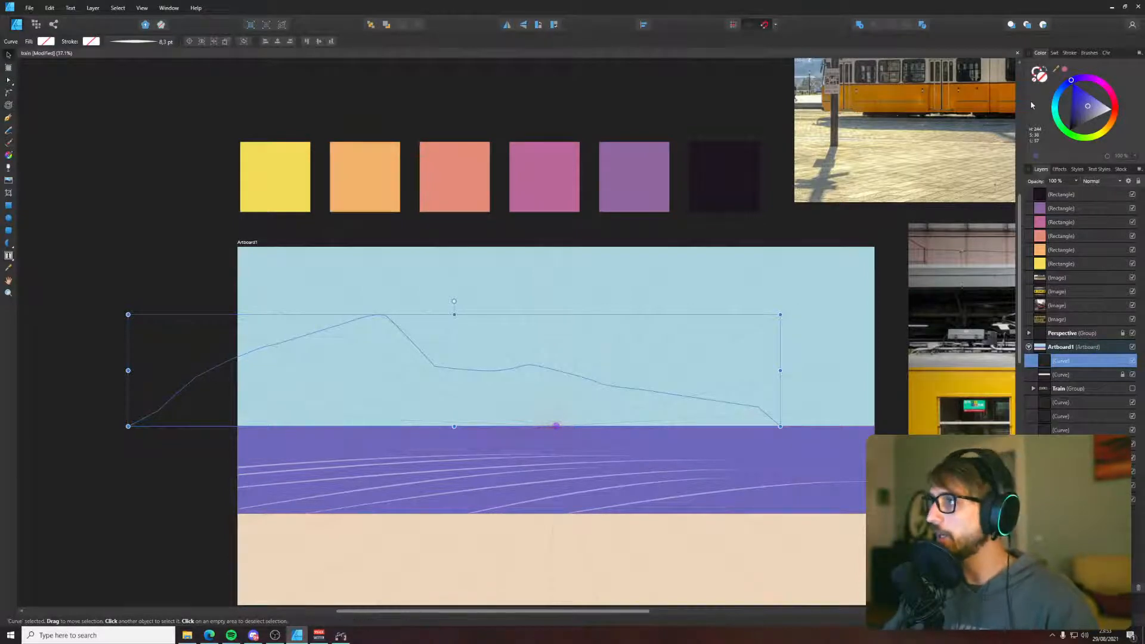
- Try the coral, magenta, purple and orange palette swatches as the mountain's fill
{"action": "key", "text": "i"}
{"action": "left_click", "coordinate": [486, 173]}
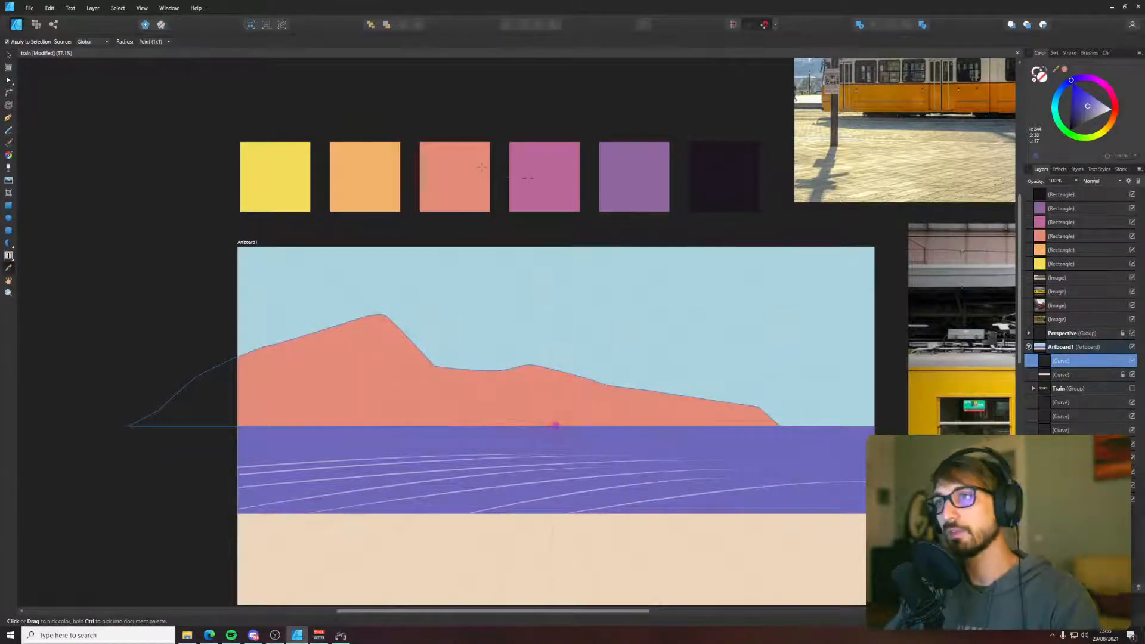
{"action": "left_click", "coordinate": [544, 179]}
{"action": "left_click", "coordinate": [623, 185]}
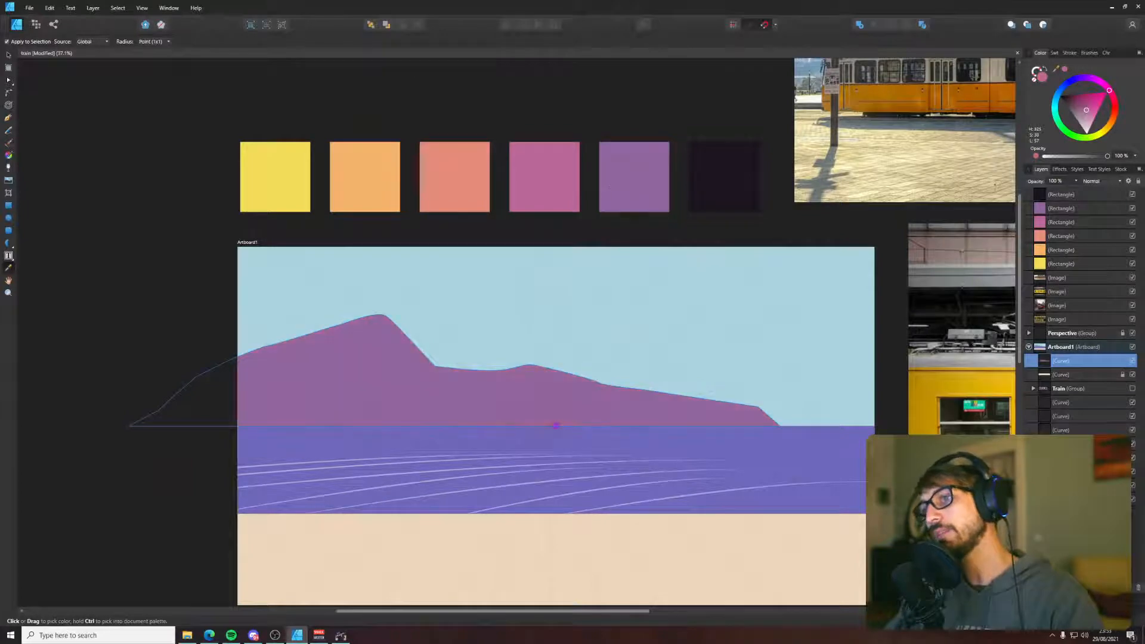
{"action": "left_click", "coordinate": [382, 196]}
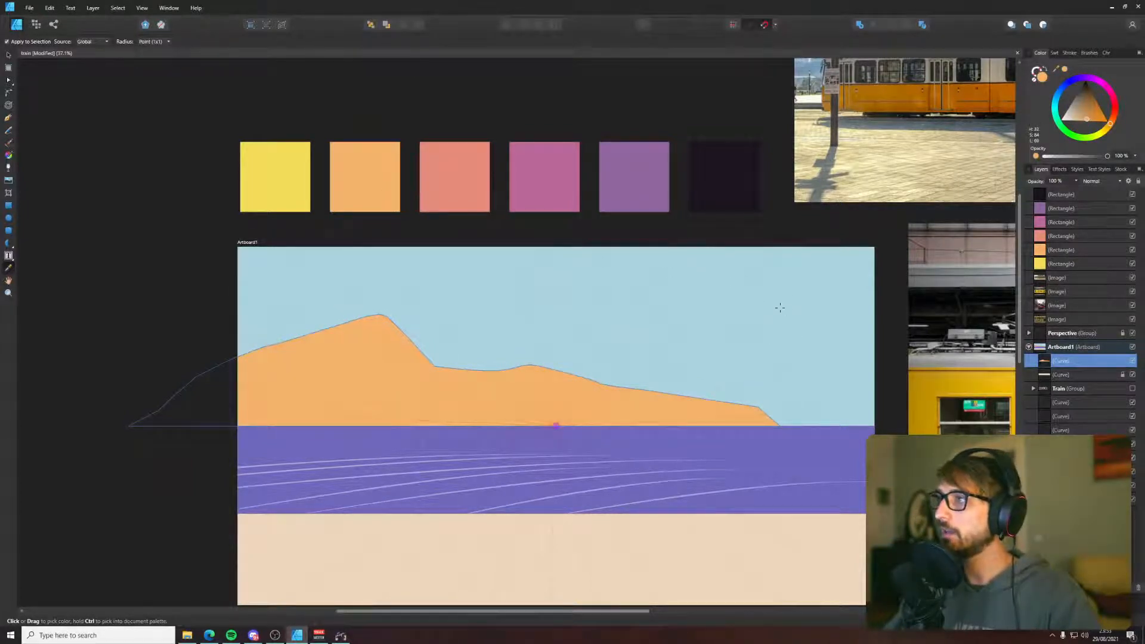
- Sample the sky blue as the mountain's fill and shift it to a crimson pink
{"action": "left_click", "coordinate": [780, 308]}
{"action": "left_click", "coordinate": [1086, 115]}
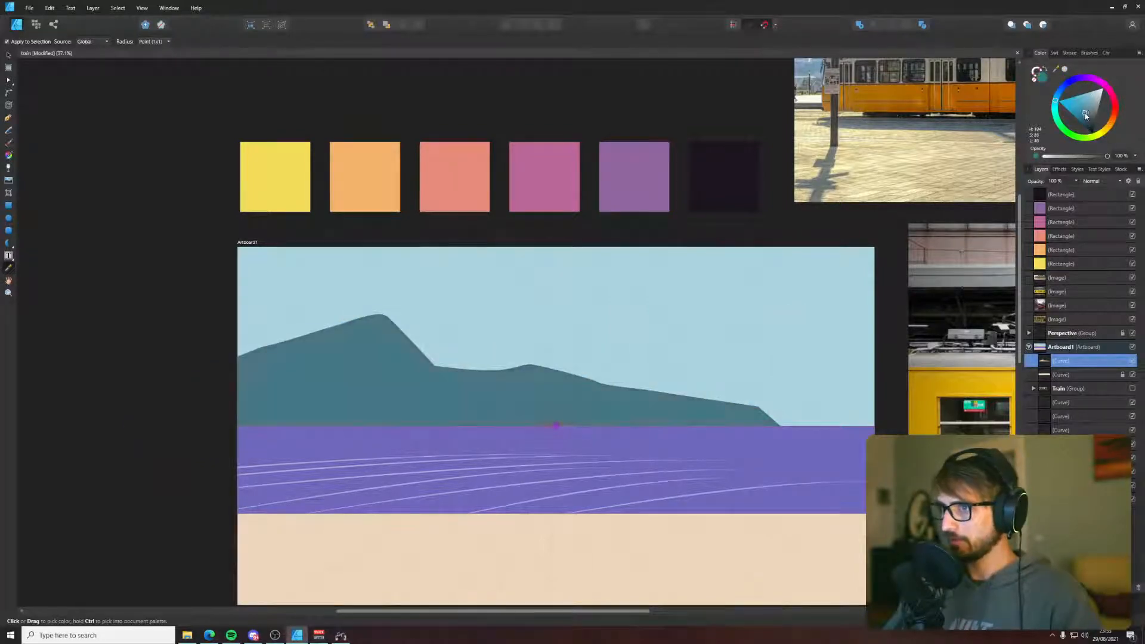
{"action": "left_click", "coordinate": [1082, 113]}
{"action": "left_click", "coordinate": [1082, 109]}
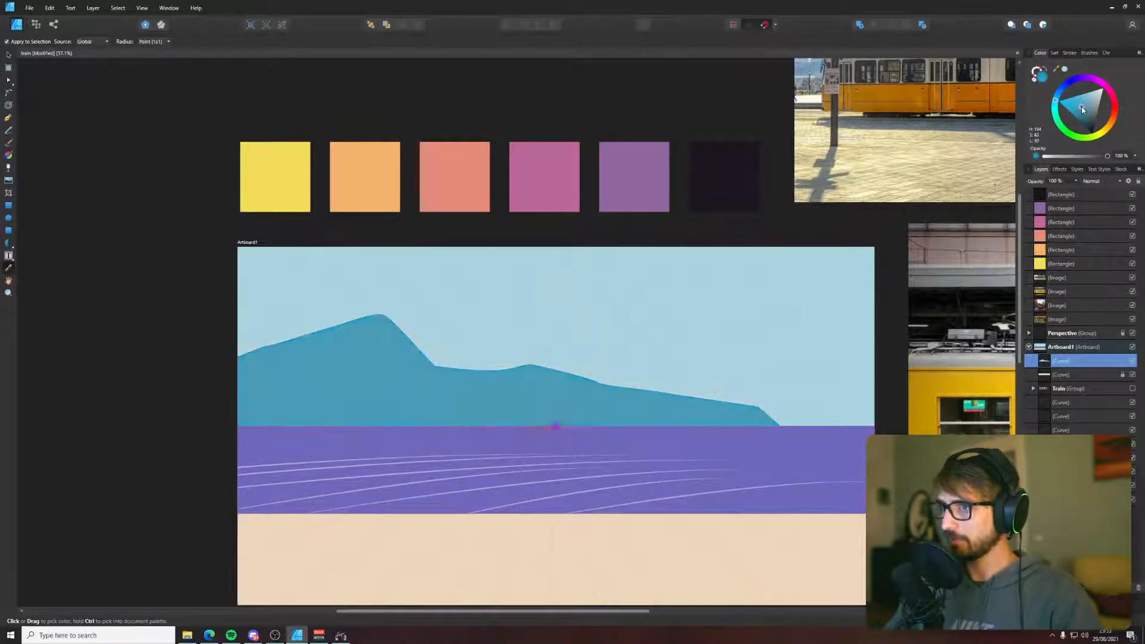
{"action": "left_click", "coordinate": [1074, 110]}
{"action": "mouse_move", "coordinate": [1079, 110]}
{"action": "left_mouse_down"}
{"action": "mouse_move", "coordinate": [1063, 82]}
{"action": "mouse_move", "coordinate": [1114, 102]}
{"action": "mouse_move", "coordinate": [1111, 120]}
{"action": "mouse_move", "coordinate": [1095, 87]}
{"action": "mouse_move", "coordinate": [1070, 80]}
{"action": "mouse_move", "coordinate": [1044, 94]}
{"action": "mouse_move", "coordinate": [1054, 118]}
{"action": "mouse_move", "coordinate": [1095, 112]}
{"action": "mouse_move", "coordinate": [1086, 98]}
{"action": "mouse_move", "coordinate": [1093, 113]}
{"action": "mouse_move", "coordinate": [1066, 90]}
{"action": "mouse_move", "coordinate": [1086, 76]}
{"action": "mouse_move", "coordinate": [1108, 88]}
{"action": "mouse_move", "coordinate": [1123, 130]}
{"action": "mouse_move", "coordinate": [1119, 102]}
{"action": "left_mouse_up"}
- Squash the mountain to a lower height from its top edge, soften its fill to a dusty pink and deselect it
{"action": "key", "text": "v"}
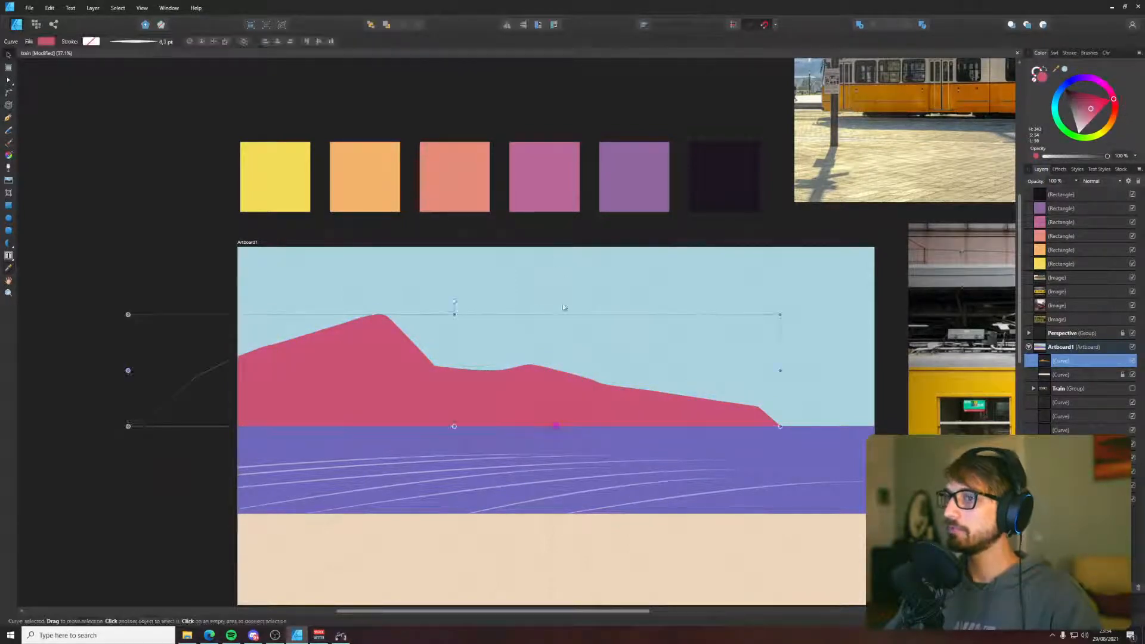
{"action": "left_click_drag", "start_coordinate": [459, 321], "coordinate": [458, 365]}
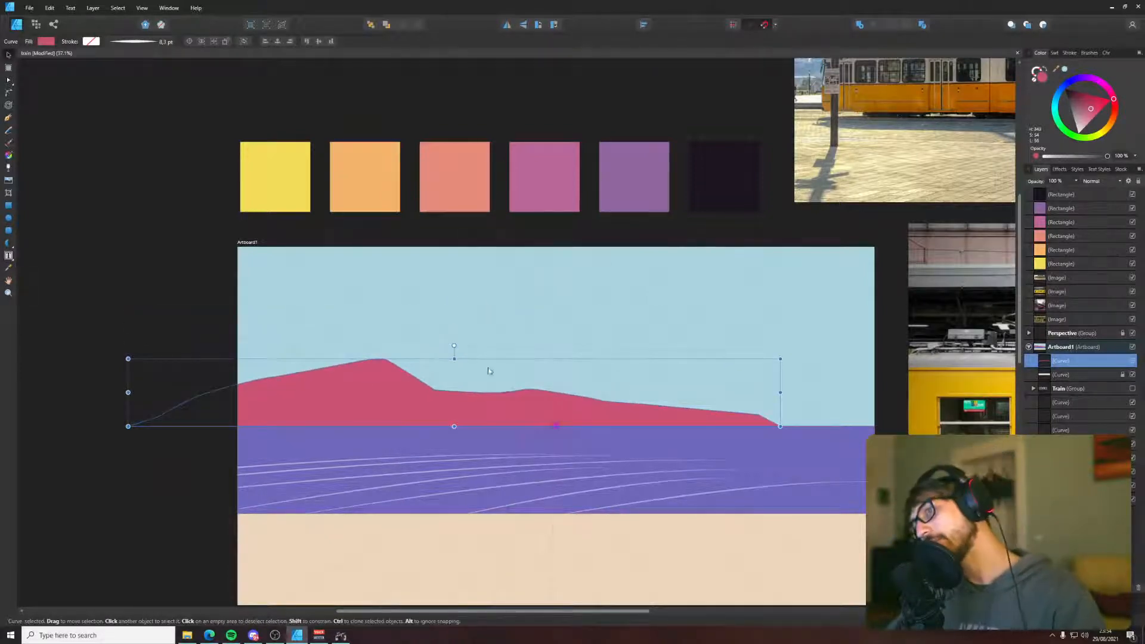
{"action": "scroll", "coordinate": [587, 343], "scroll_direction": "down", "scroll_amount": 5}
{"action": "scroll", "coordinate": [577, 367], "scroll_direction": "up", "scroll_amount": 4}
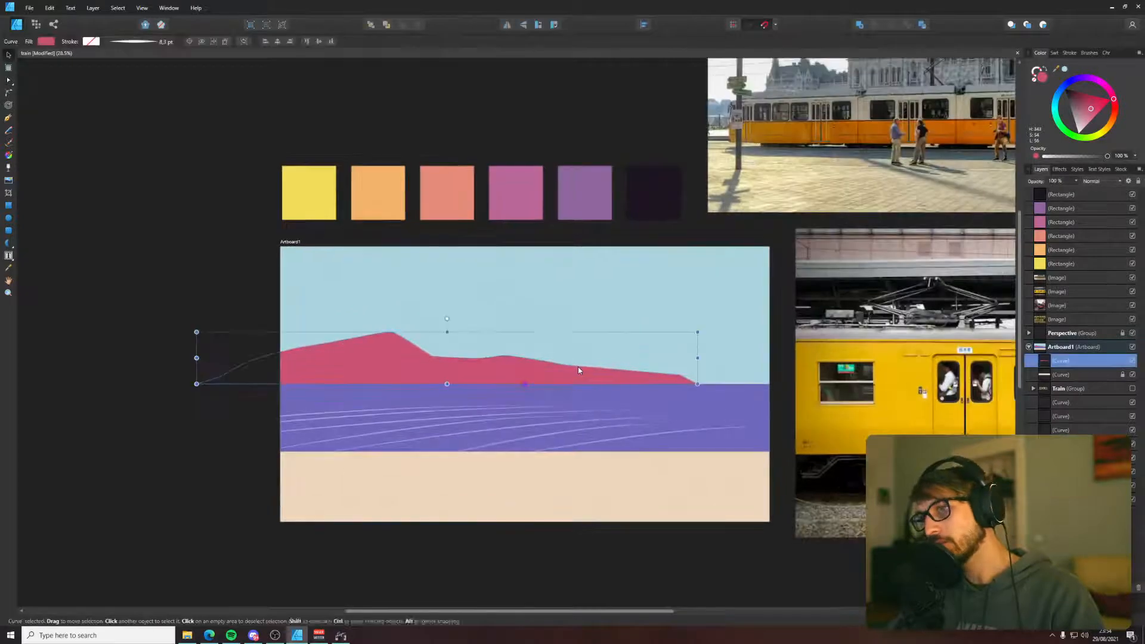
{"action": "left_click_drag", "start_coordinate": [1095, 109], "coordinate": [1087, 113]}
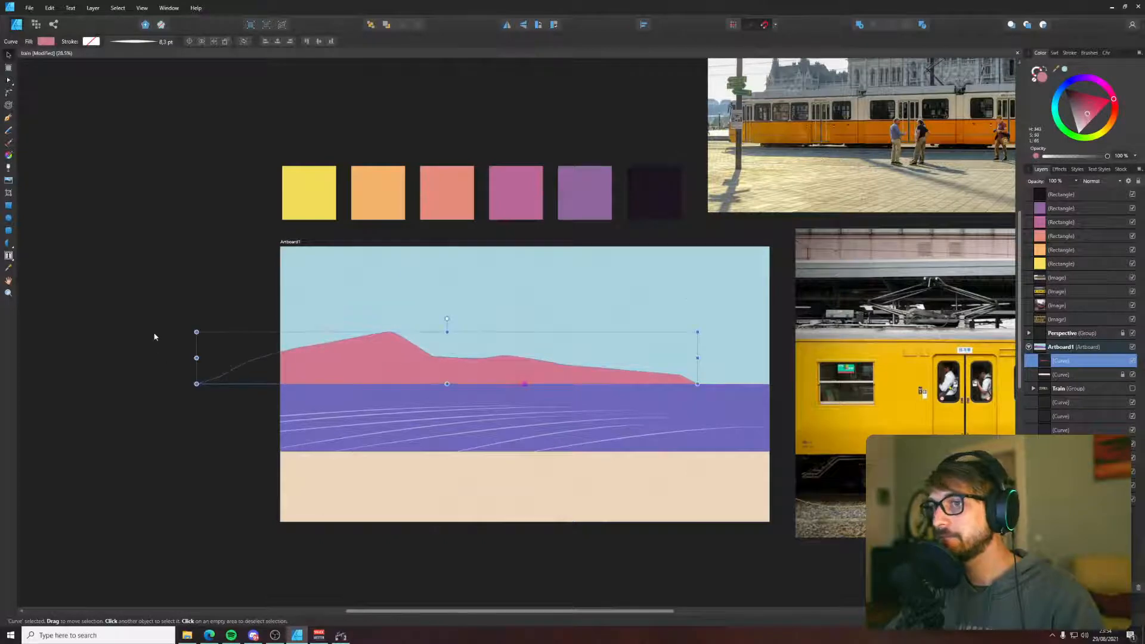
{"action": "left_click", "coordinate": [234, 355]}
{"action": "left_click", "coordinate": [395, 375]}
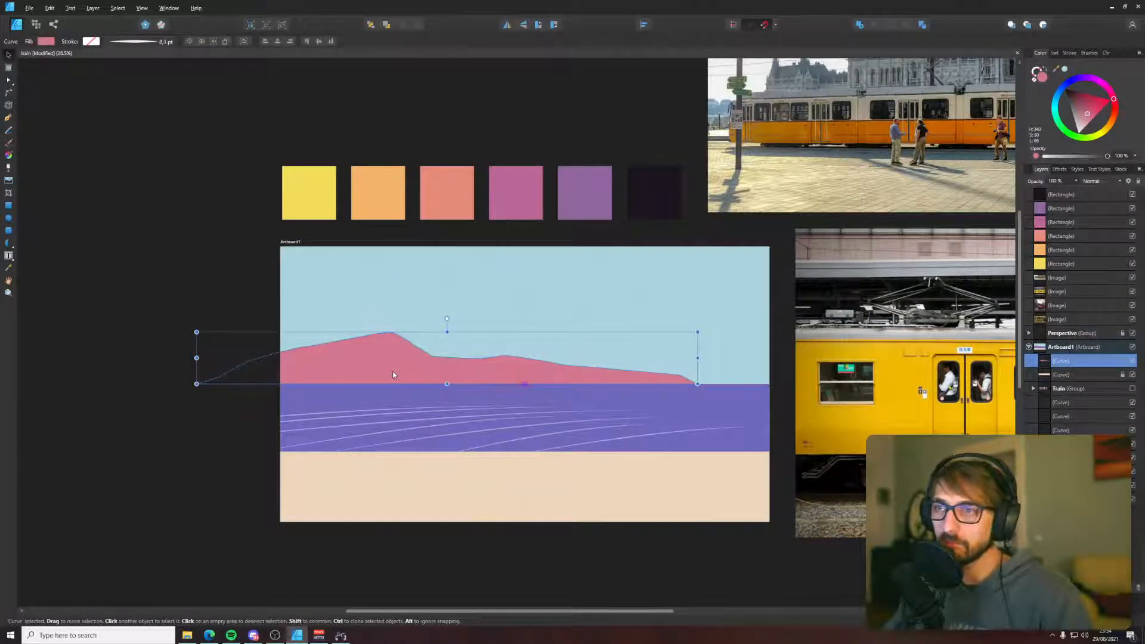
{"action": "left_click", "coordinate": [192, 304]}
- Draw a second closed mountain ridge across the first one, starting and ending past the artboard's left edge
{"action": "key", "text": "p"}
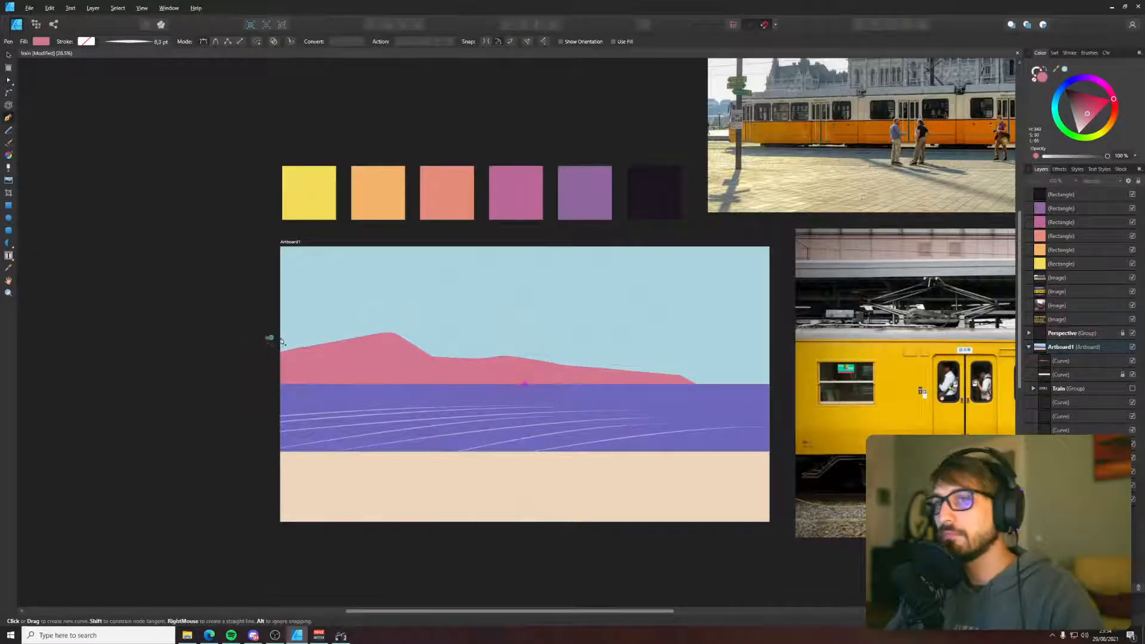
{"action": "left_click_drag", "start_coordinate": [267, 338], "coordinate": [303, 342]}
{"action": "left_click", "coordinate": [513, 344]}
{"action": "left_click", "coordinate": [568, 354]}
{"action": "left_click", "coordinate": [640, 364]}
{"action": "left_click", "coordinate": [686, 374]}
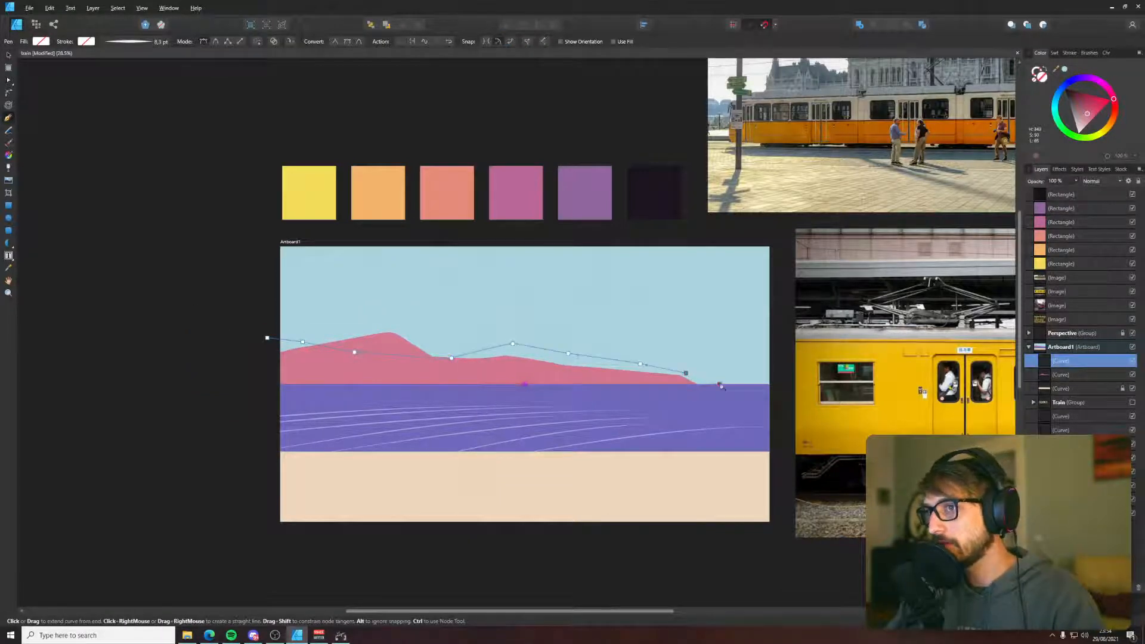
{"action": "left_click", "coordinate": [720, 384]}
{"action": "left_click", "coordinate": [206, 390]}
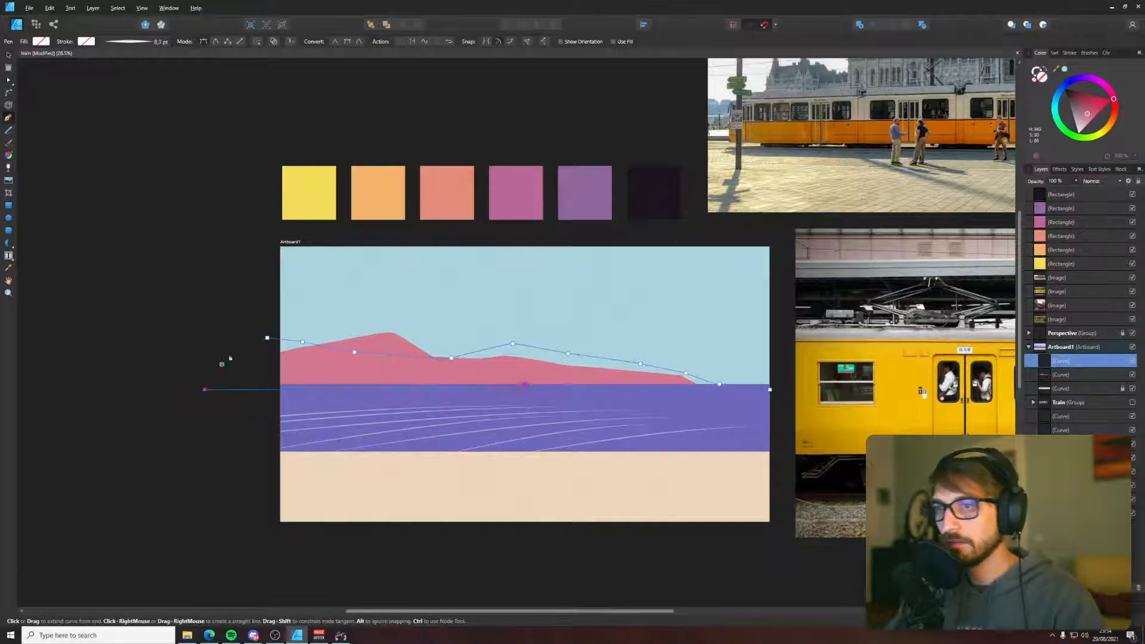
{"action": "left_click", "coordinate": [267, 338]}
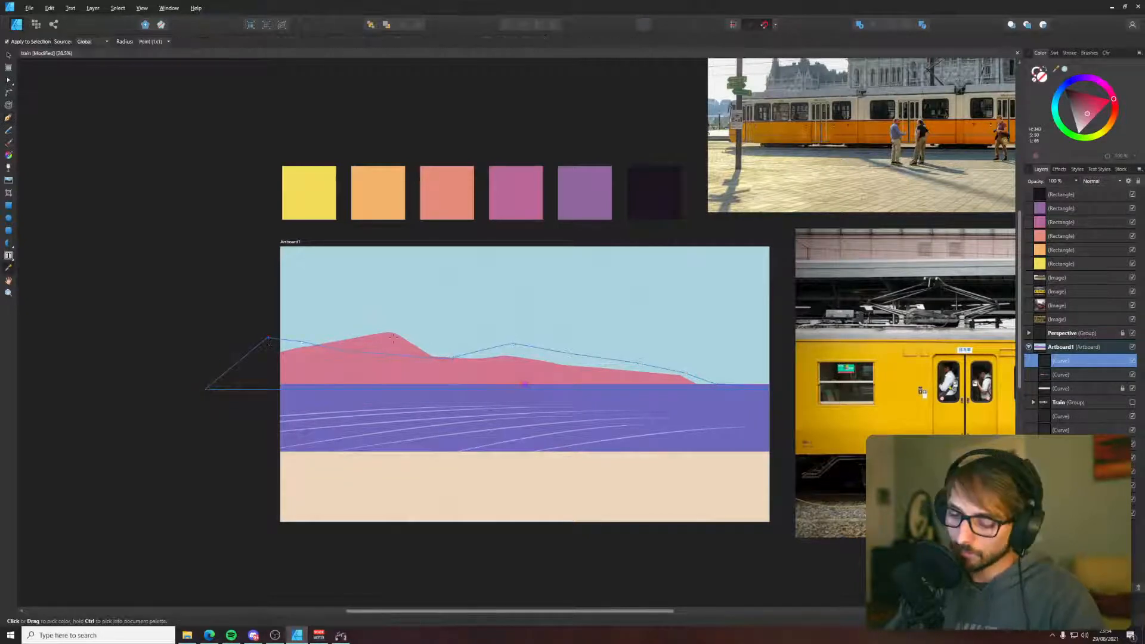
- Fill the second ridge with pale pink, send it behind the first mountain and deselect it
{"action": "left_click", "coordinate": [1087, 120]}
{"action": "key", "text": "v"}
{"action": "left_click_drag", "start_coordinate": [1087, 120], "coordinate": [1082, 124]}
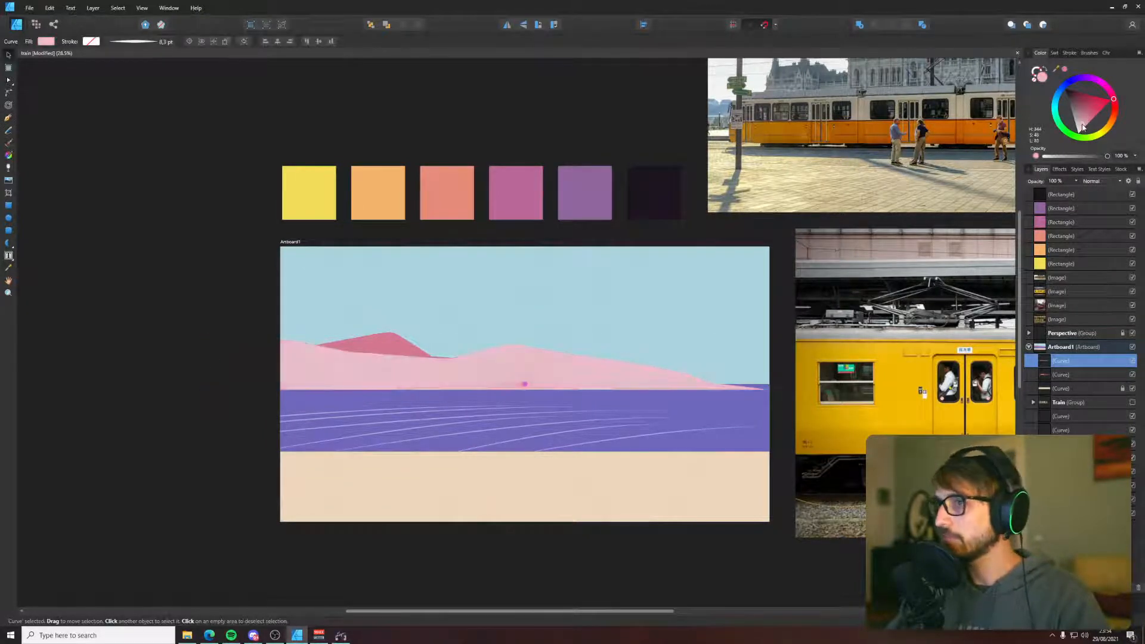
{"action": "key", "text": "ctrl+shift+bracketleft"}
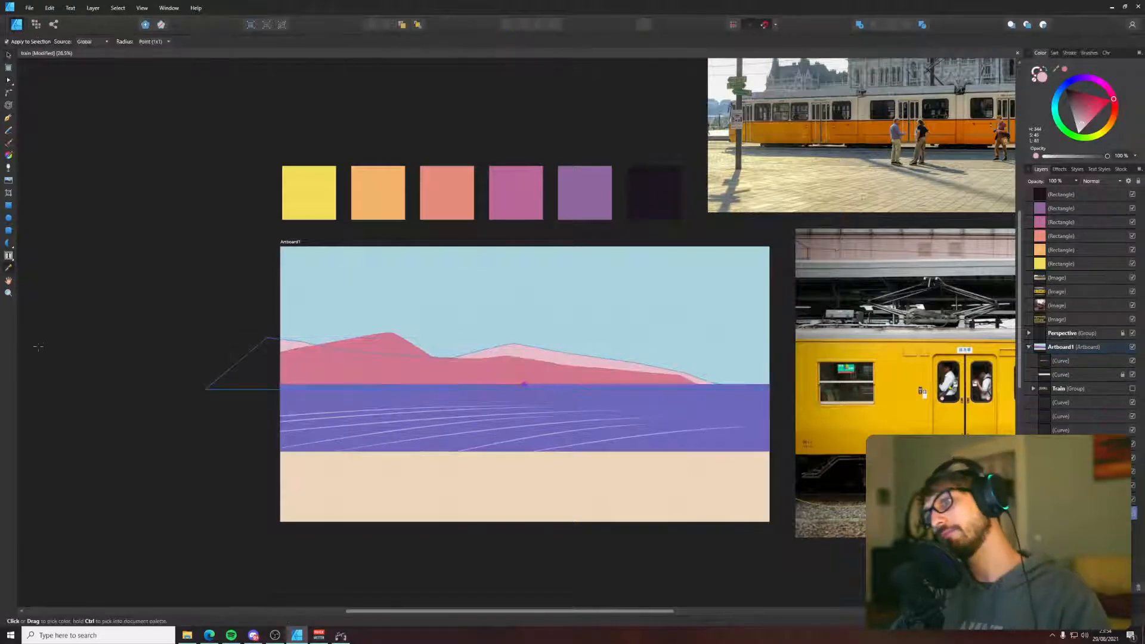
{"action": "left_click", "coordinate": [192, 266]}
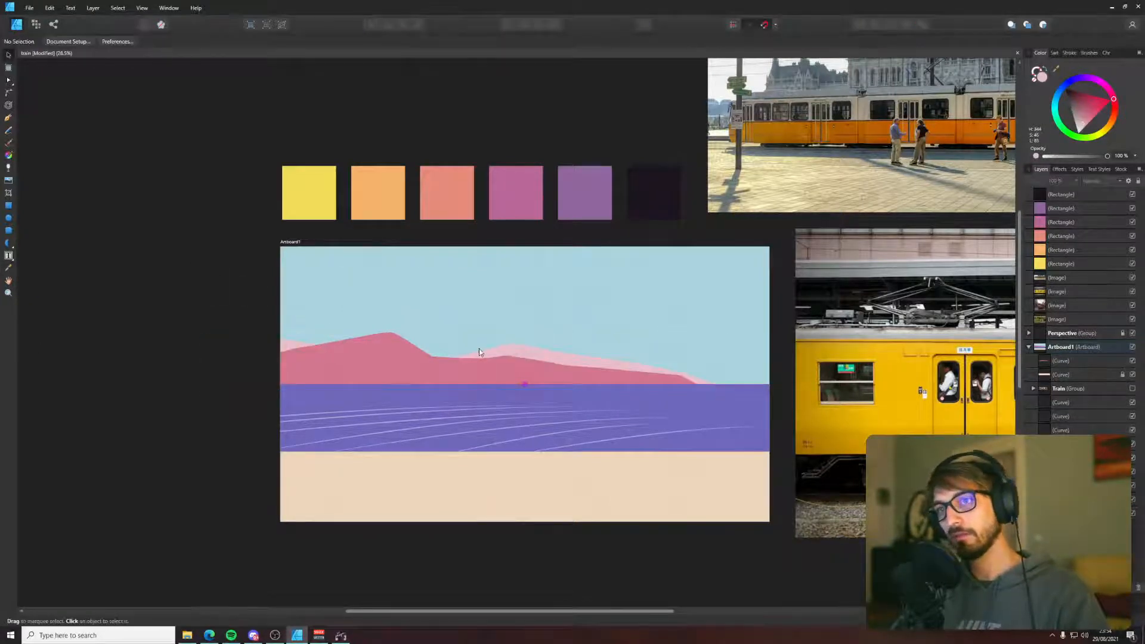
- Raise the front mountain's peak node slightly and convert it to a sharp corner
{"action": "left_click", "coordinate": [506, 349]}
{"action": "scroll", "coordinate": [338, 342], "scroll_direction": "up", "scroll_amount": 5}
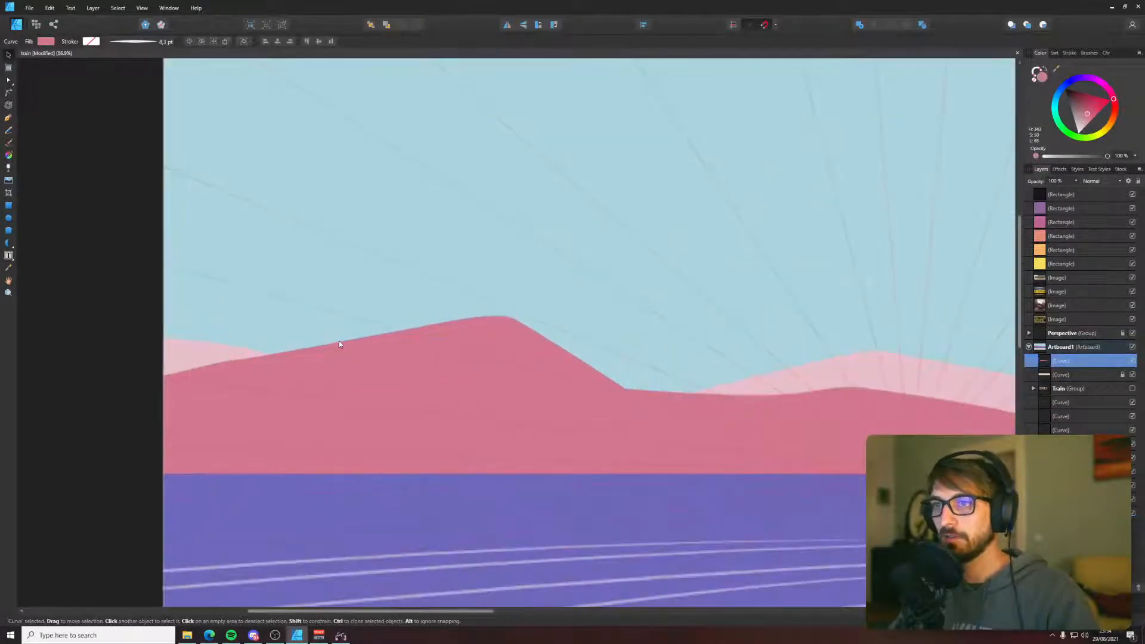
{"action": "key", "text": "p"}
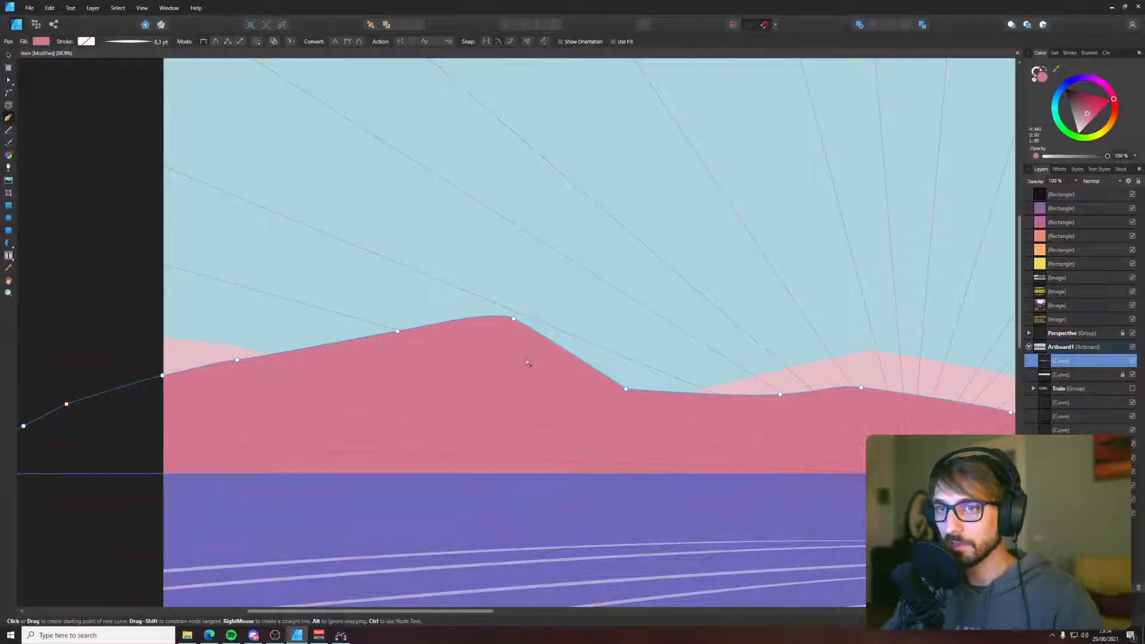
{"action": "scroll", "coordinate": [490, 381], "scroll_direction": "down", "scroll_amount": 5}
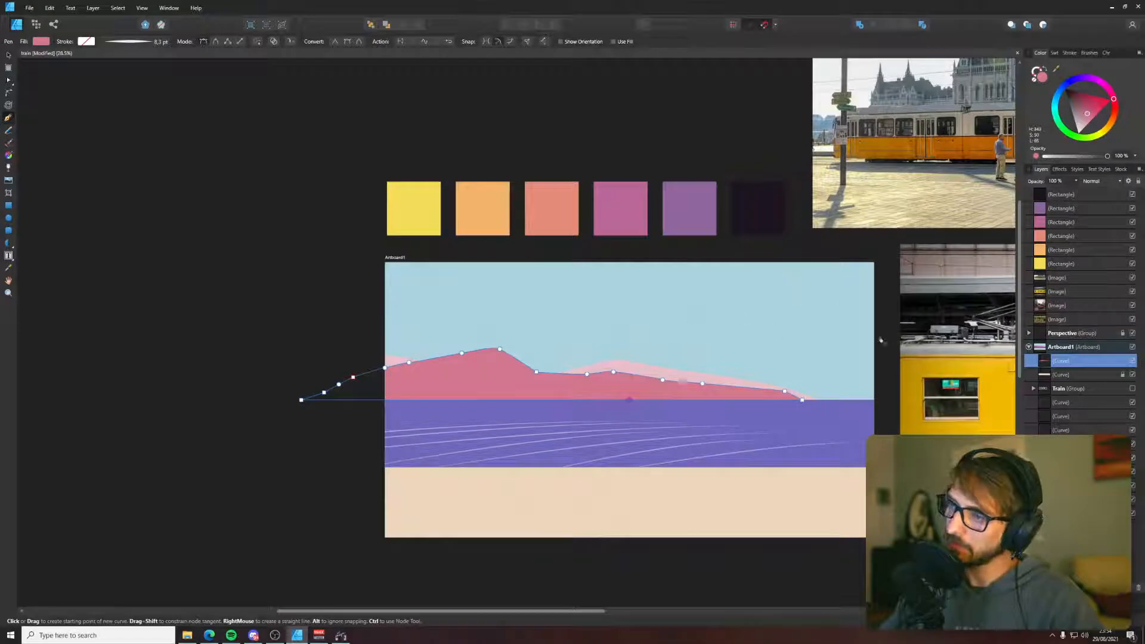
{"action": "scroll", "coordinate": [442, 387], "scroll_direction": "up", "scroll_amount": 3}
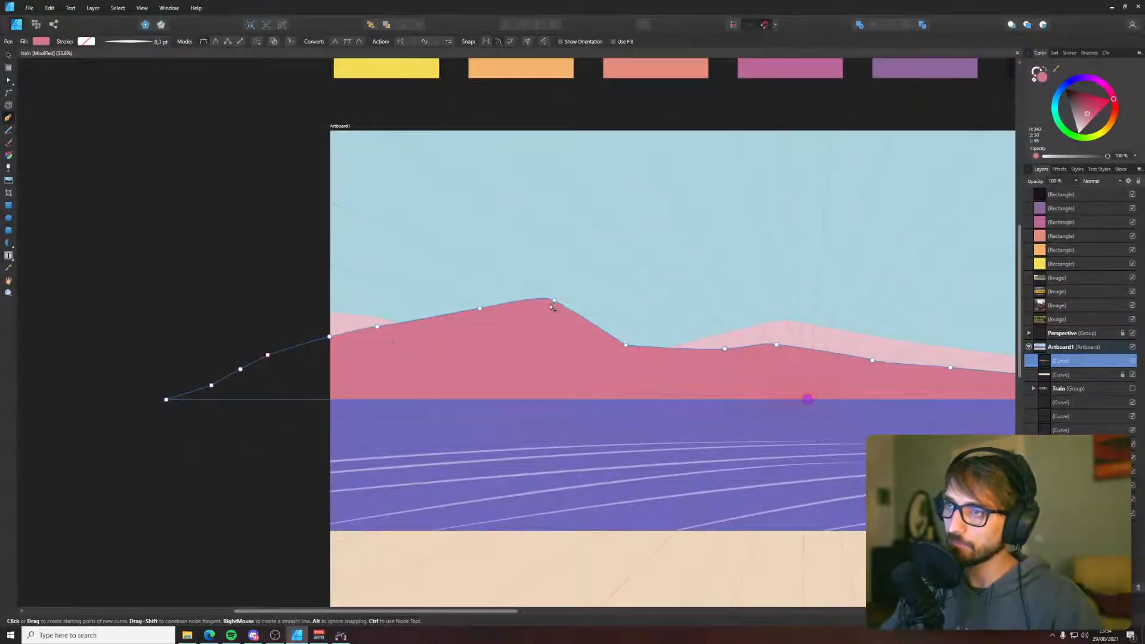
{"action": "key", "text": "a"}
{"action": "left_click", "coordinate": [554, 302]}
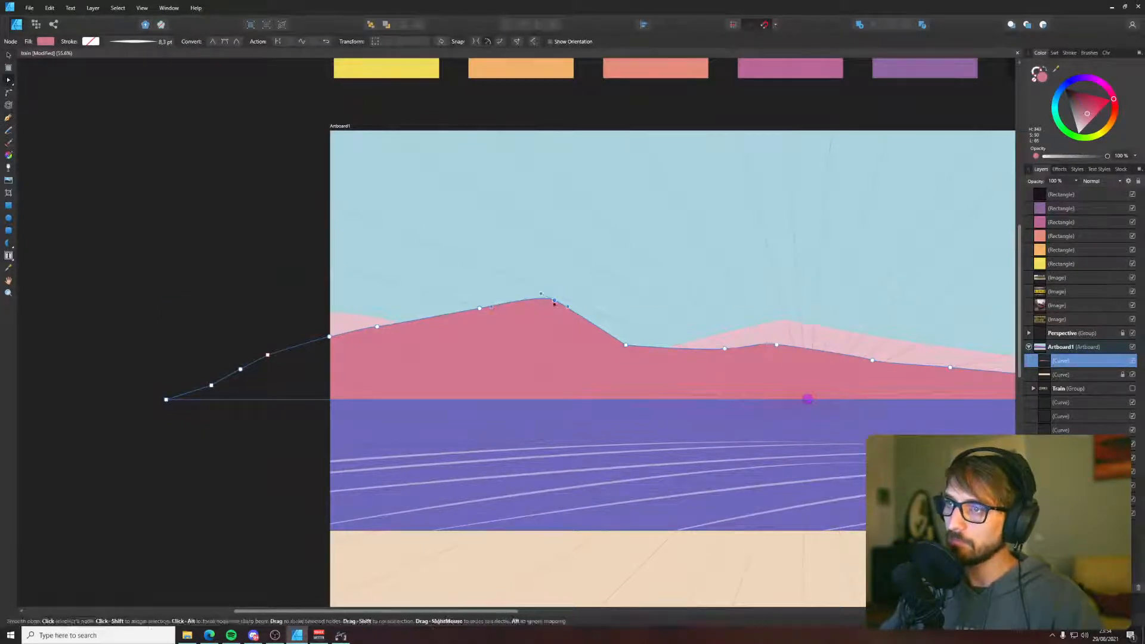
{"action": "left_click_drag", "start_coordinate": [554, 303], "coordinate": [554, 287]}
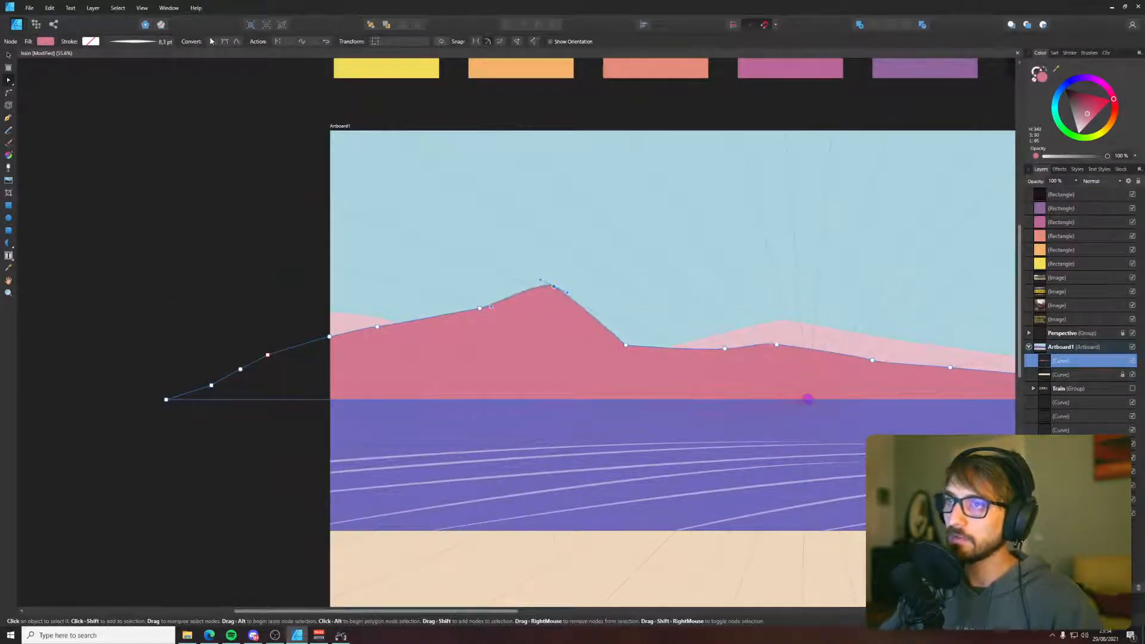
{"action": "left_click", "coordinate": [212, 41]}
{"action": "left_click", "coordinate": [542, 279]}
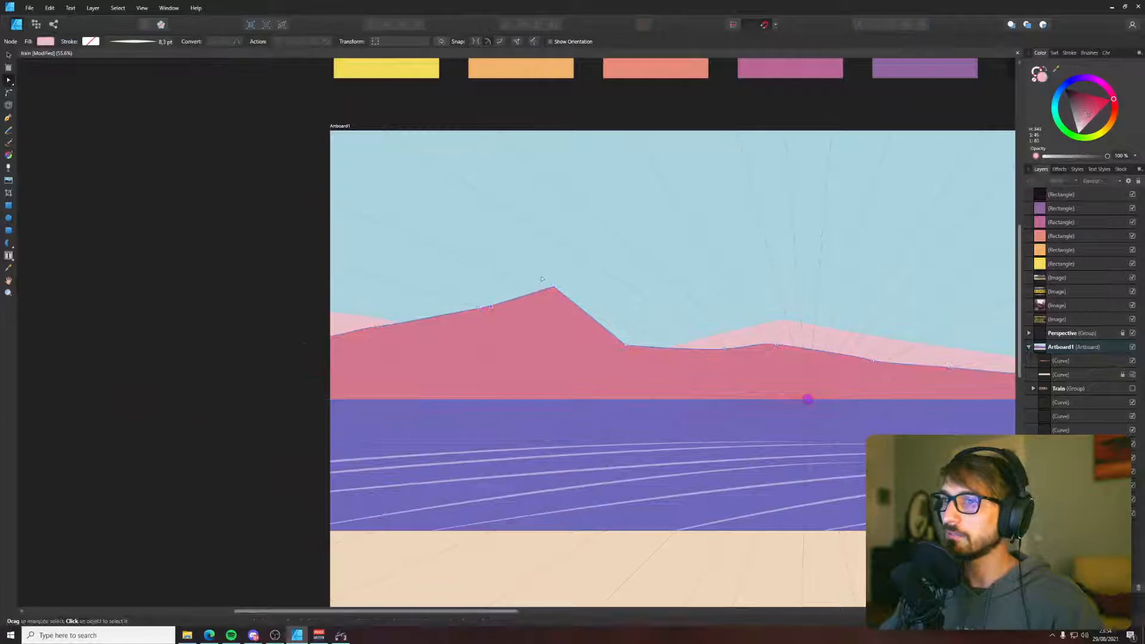
- Start a shading outline from the front mountain's peak across its left slope to just past the artboard's edge
{"action": "left_click", "coordinate": [560, 308]}
{"action": "key", "text": "p"}
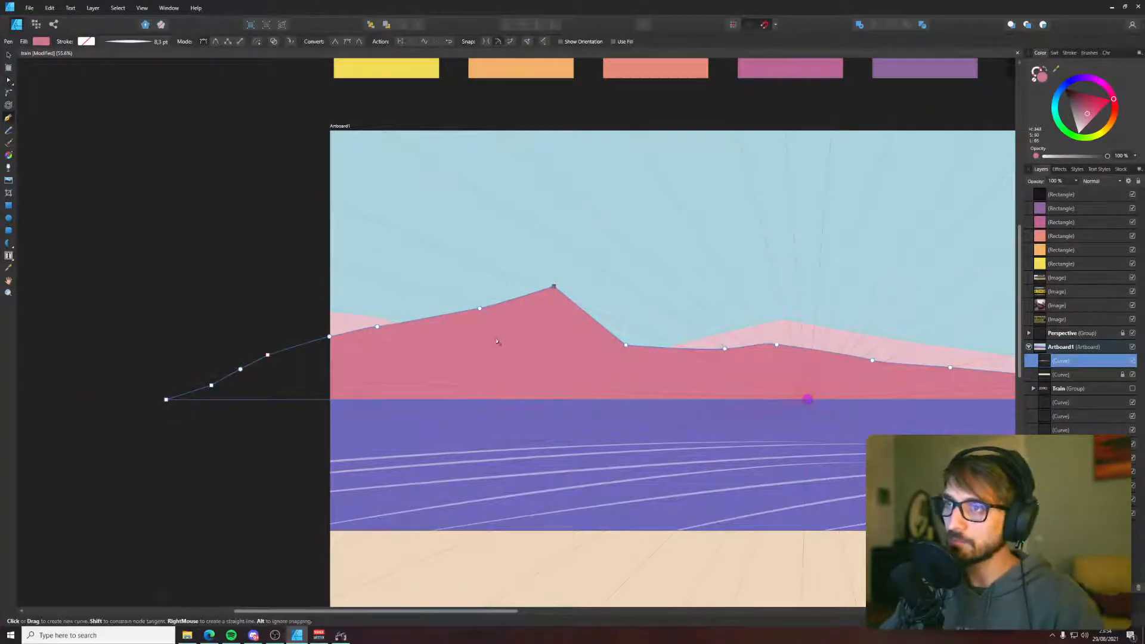
{"action": "left_click", "coordinate": [485, 345]}
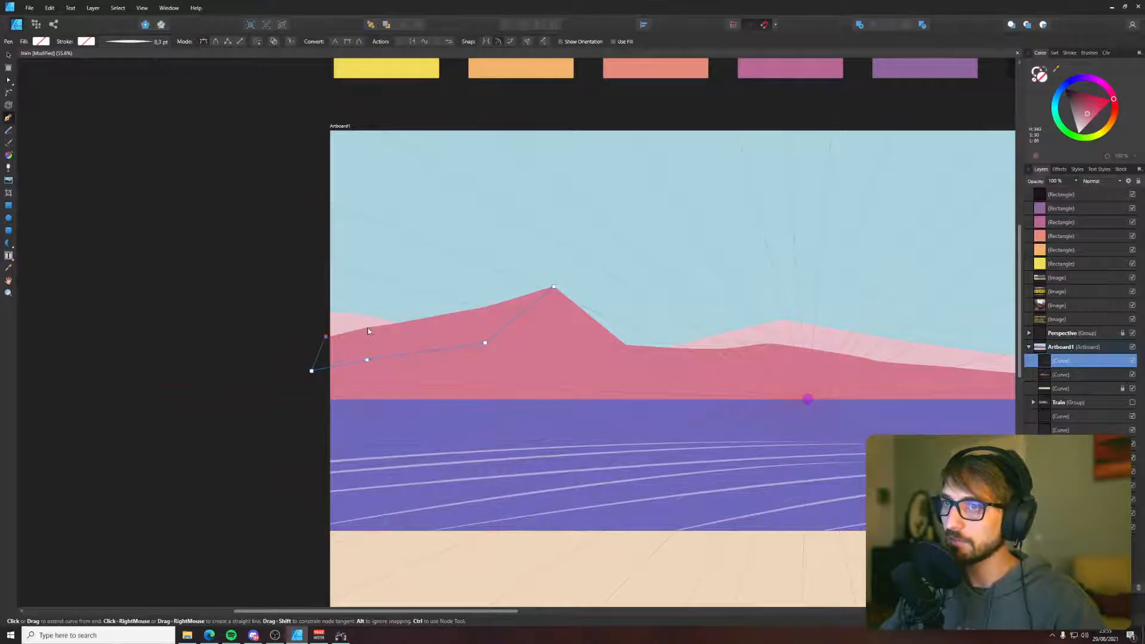
{"action": "key", "text": "v"}
{"action": "key", "text": "a"}
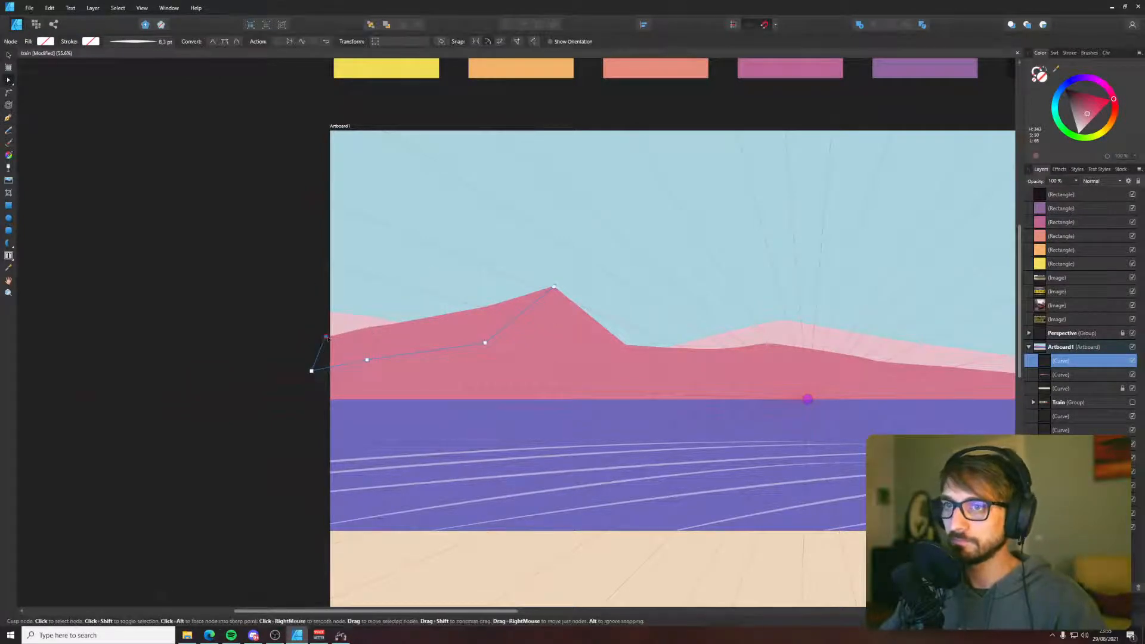
{"action": "key", "text": "p"}
{"action": "left_click", "coordinate": [326, 337]}
{"action": "left_click_drag", "start_coordinate": [373, 328], "coordinate": [466, 314]}
{"action": "key", "text": "z"}
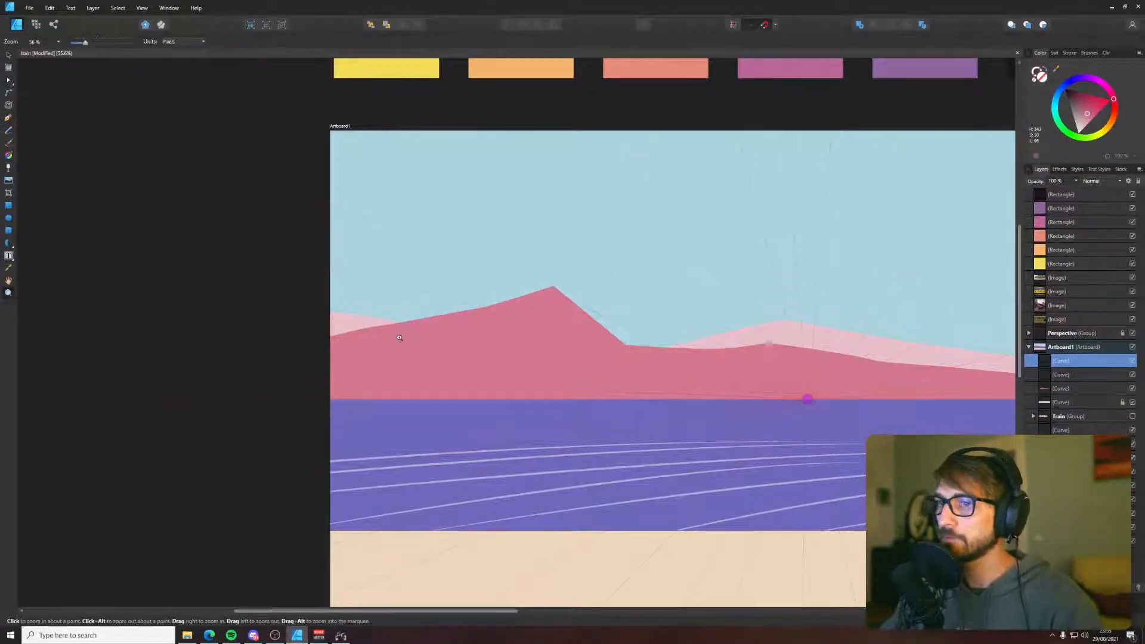
{"action": "key", "text": "ctrl+z"}
- Continue the shading outline along the front mountain's left ridge line and close it back at the peak
{"action": "key", "text": "a"}
{"action": "left_click", "coordinate": [326, 339]}
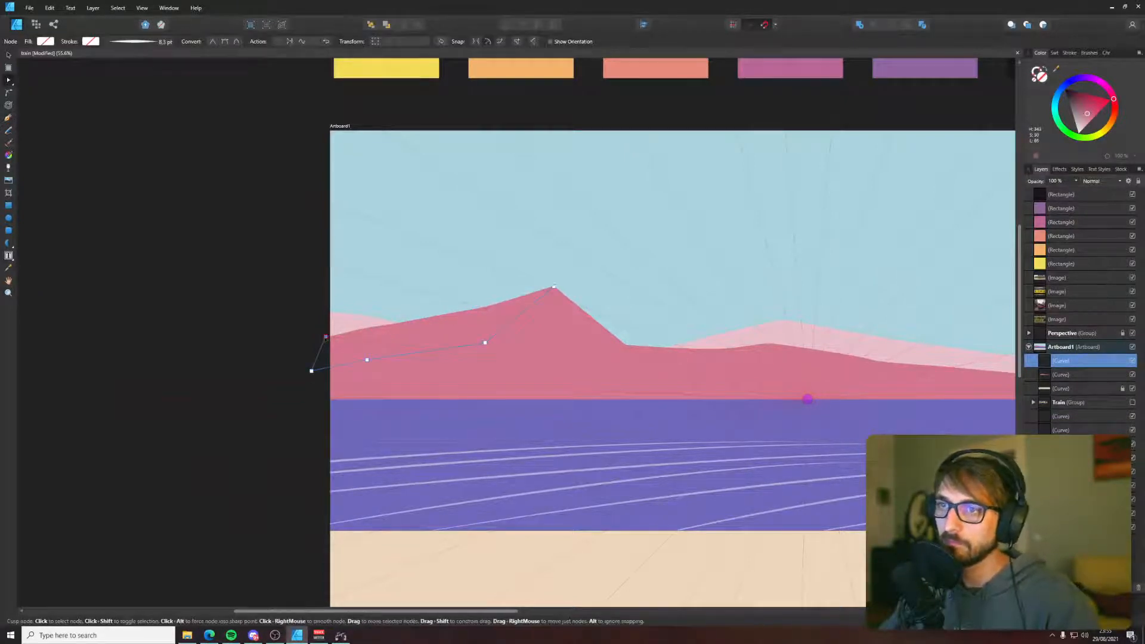
{"action": "key", "text": "p"}
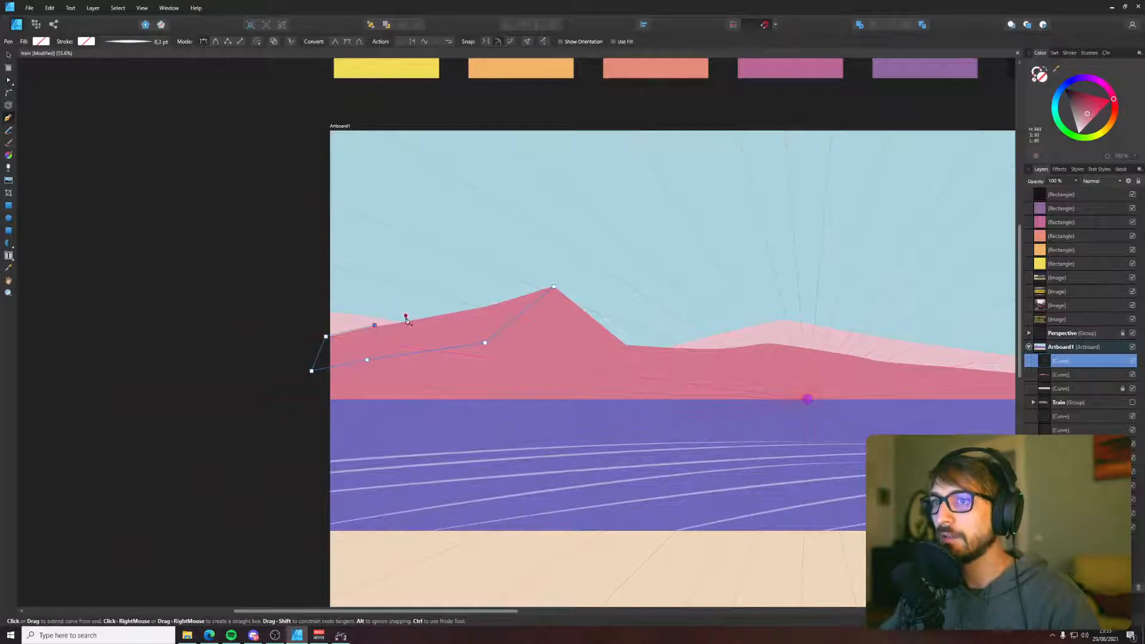
{"action": "key", "text": "z"}
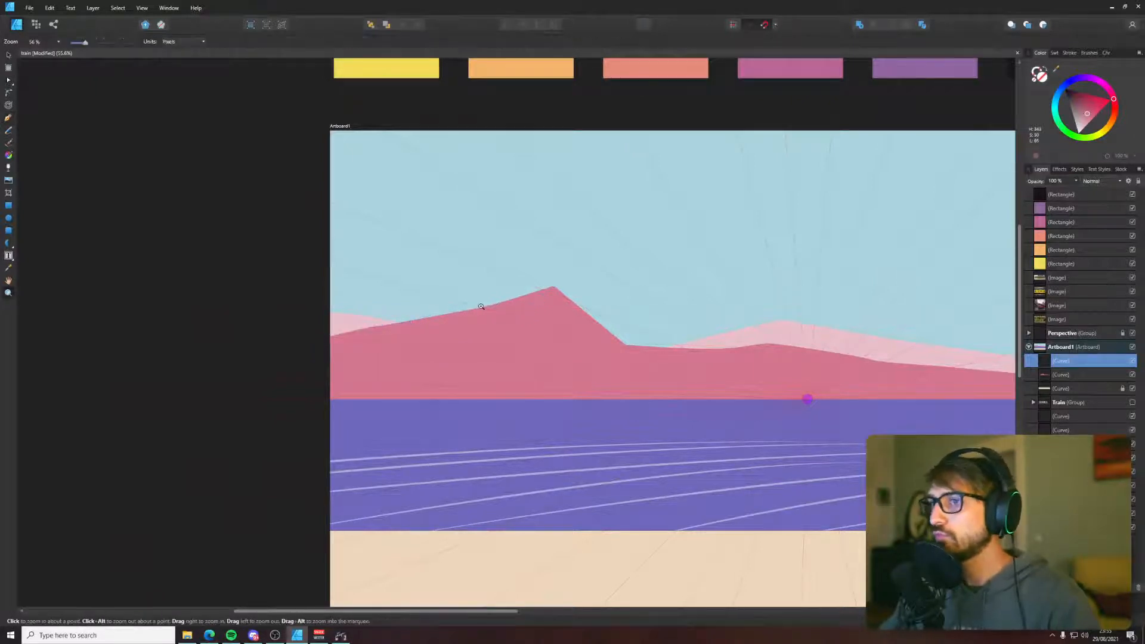
{"action": "key", "text": "a"}
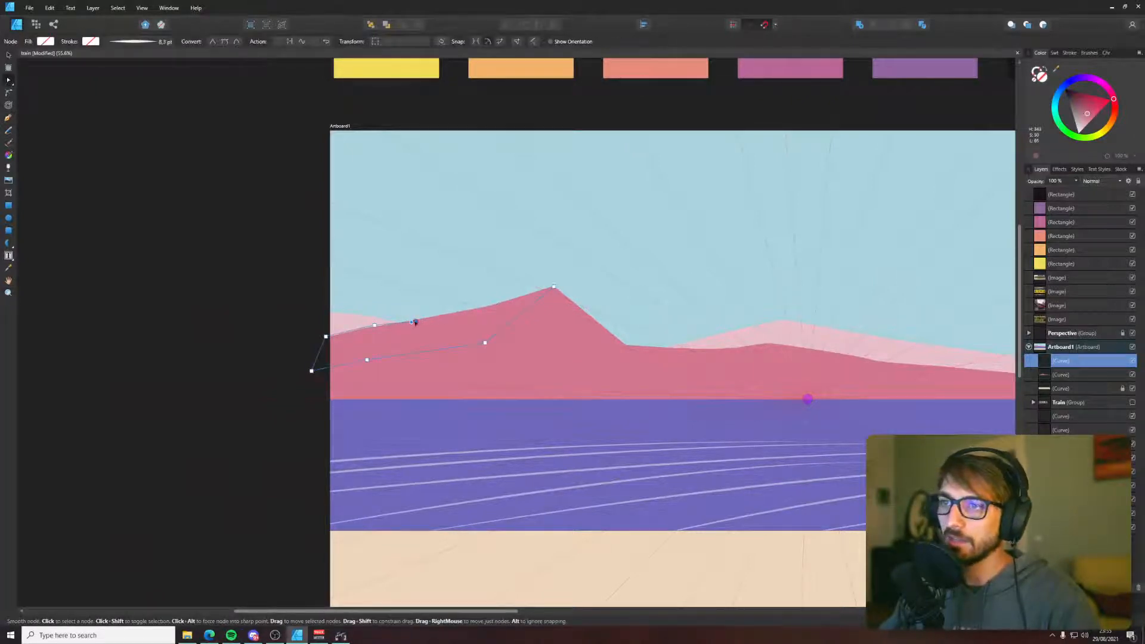
{"action": "key", "text": "p"}
{"action": "left_click", "coordinate": [462, 308]}
{"action": "left_click", "coordinate": [485, 304]}
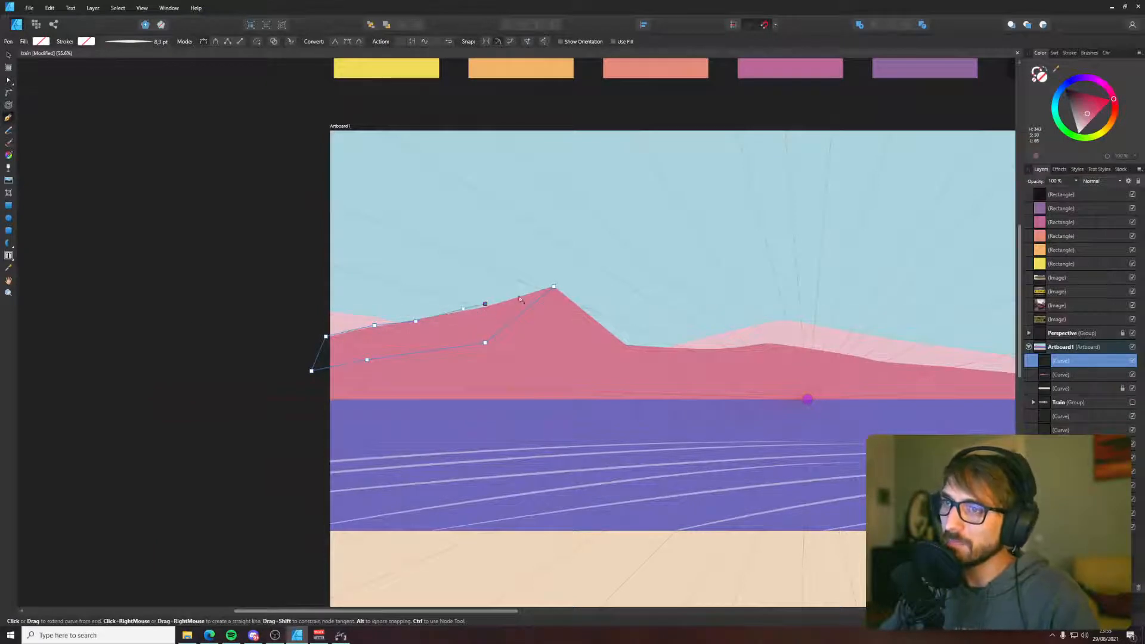
- Fill the peak's shadow with dark maroon and raise the inner nodes of its lower edge to reshape it
{"action": "key", "text": "a"}
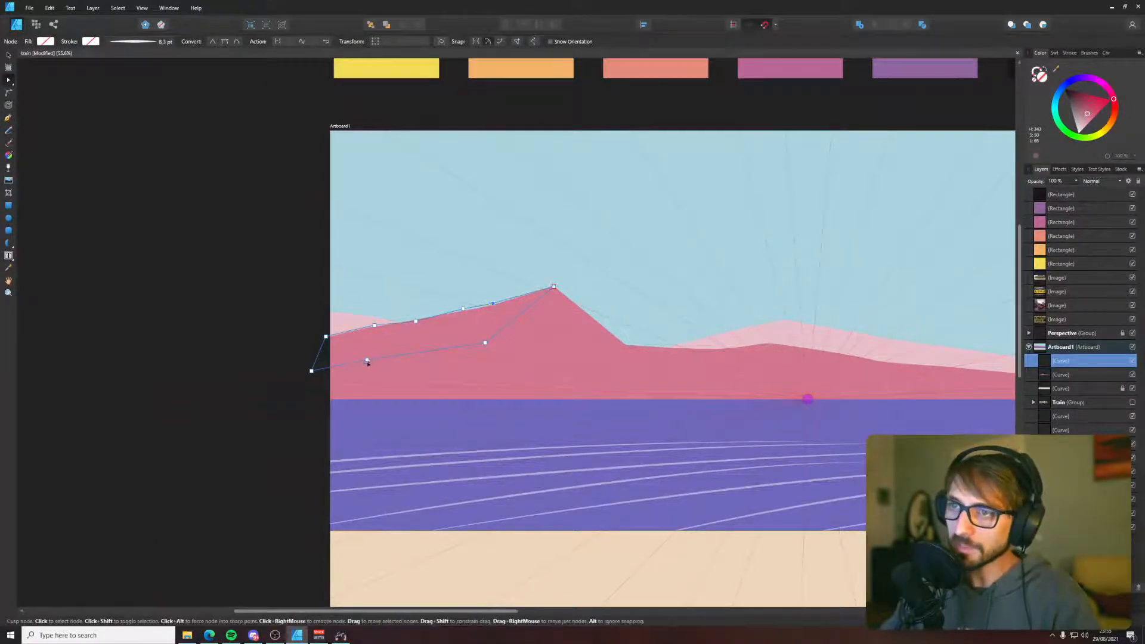
{"action": "left_click_drag", "start_coordinate": [334, 388], "coordinate": [358, 384]}
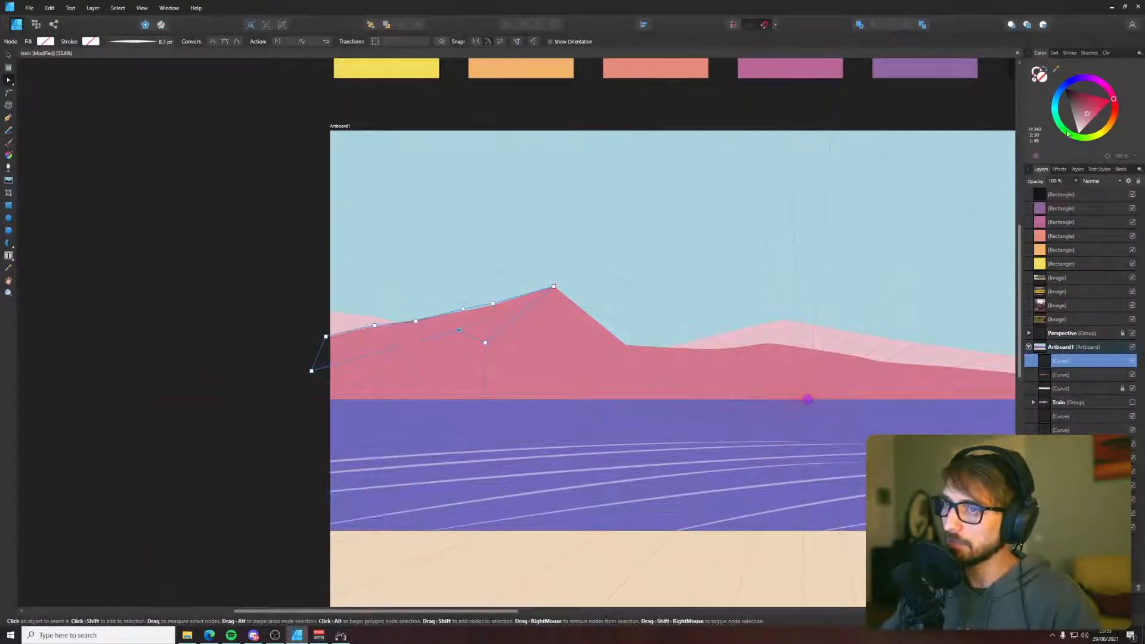
{"action": "left_click_drag", "start_coordinate": [1088, 117], "coordinate": [1077, 106]}
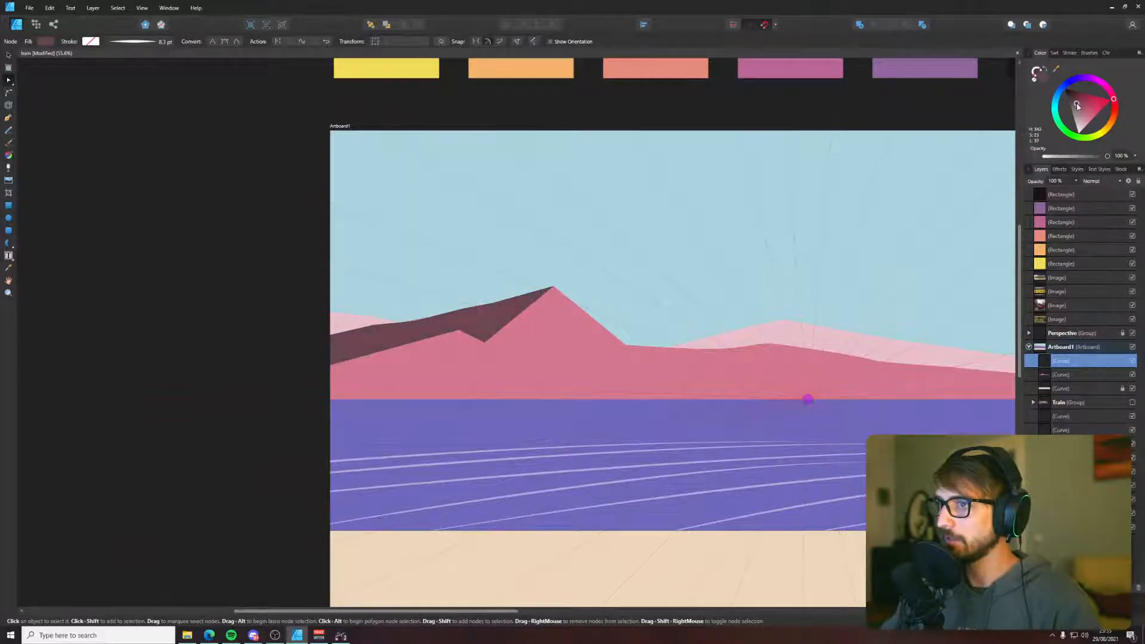
{"action": "scroll", "coordinate": [473, 368], "scroll_direction": "down", "scroll_amount": 5}
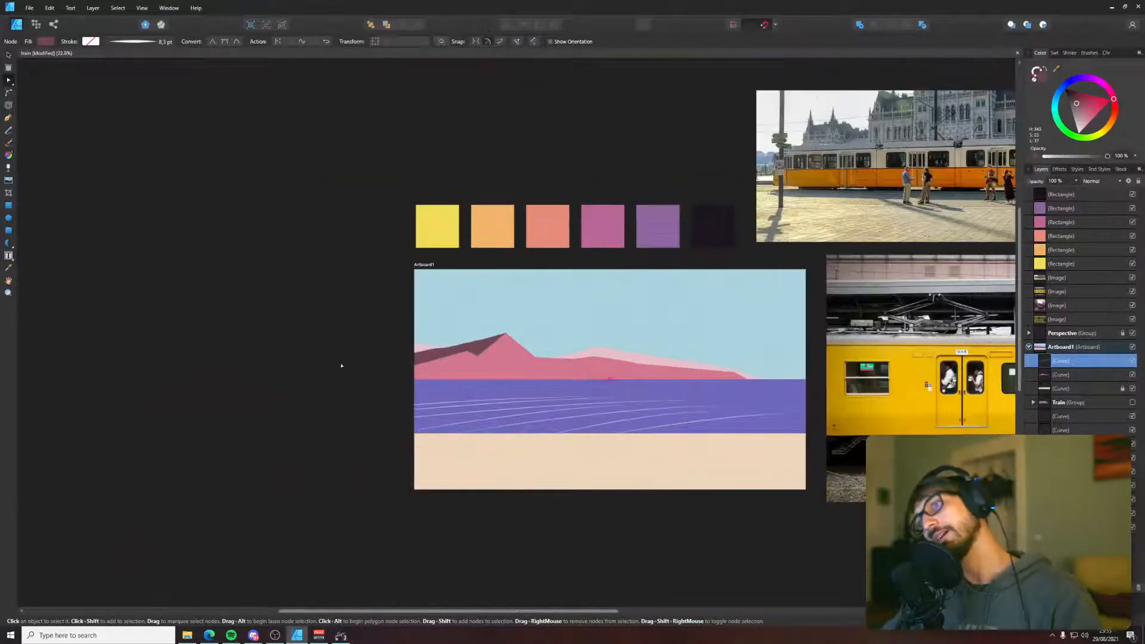
{"action": "scroll", "coordinate": [340, 363], "scroll_direction": "up", "scroll_amount": 6}
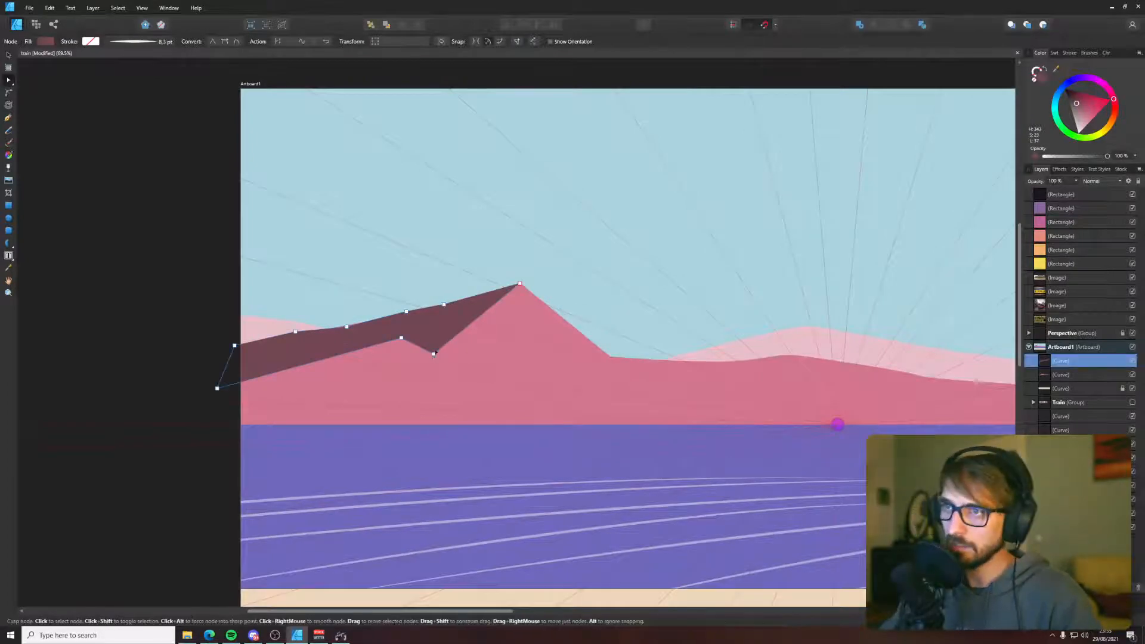
{"action": "left_click_drag", "start_coordinate": [436, 354], "coordinate": [456, 336]}
- Draw a second closed shadow outline over the front mountain's lower slopes, extending its left corner well past the artboard along the waterline
{"action": "key", "text": "p"}
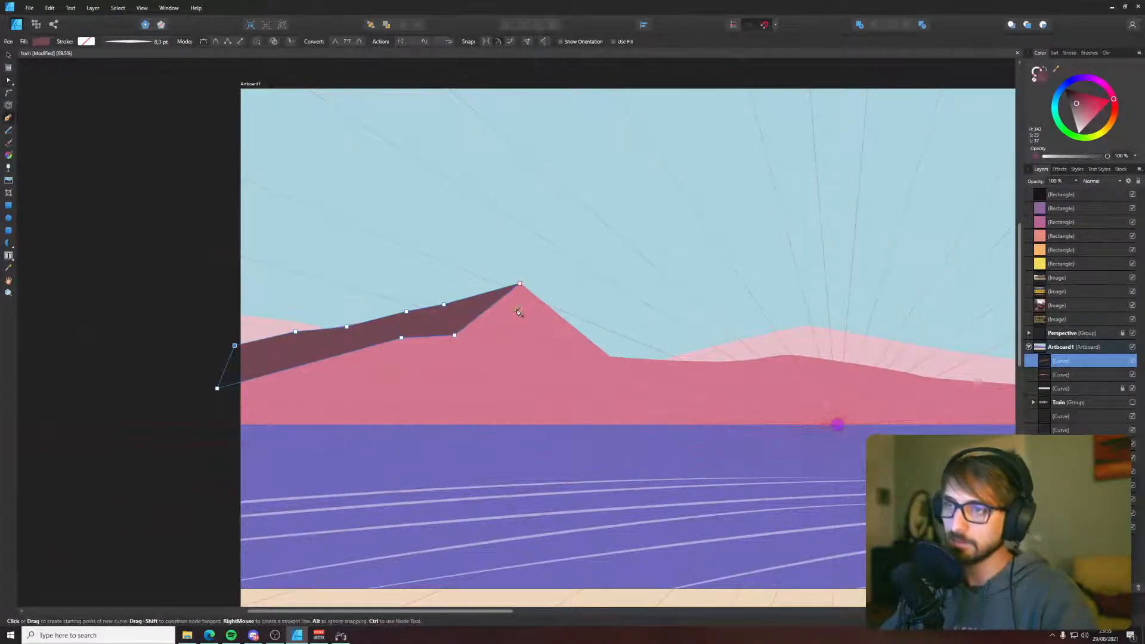
{"action": "left_click", "coordinate": [205, 408]}
{"action": "left_click", "coordinate": [406, 357]}
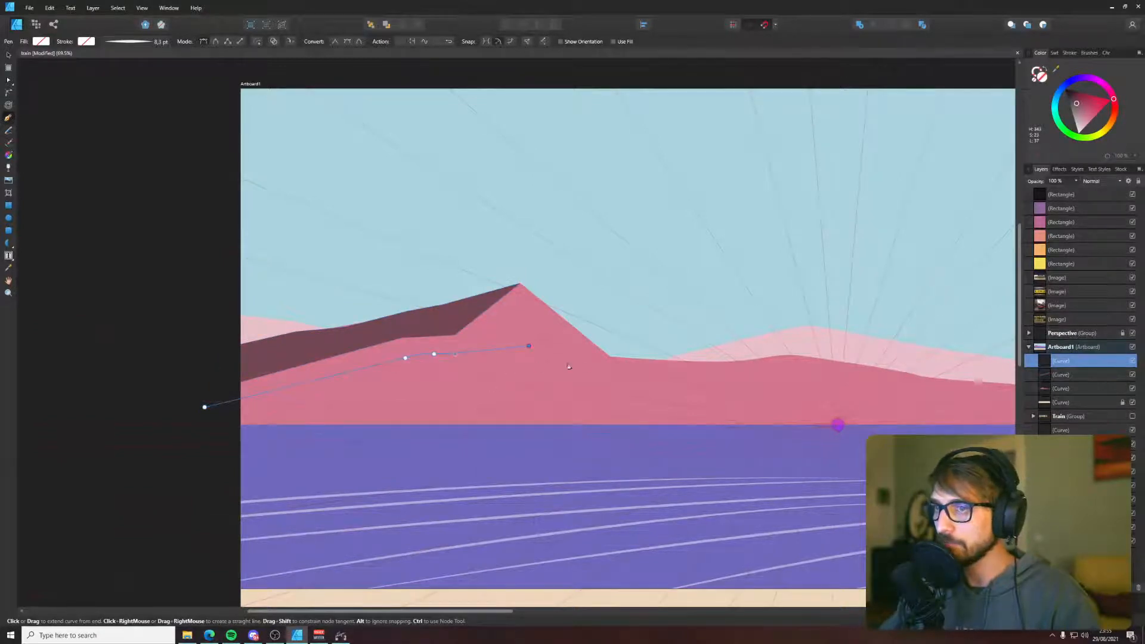
{"action": "left_click", "coordinate": [824, 405]}
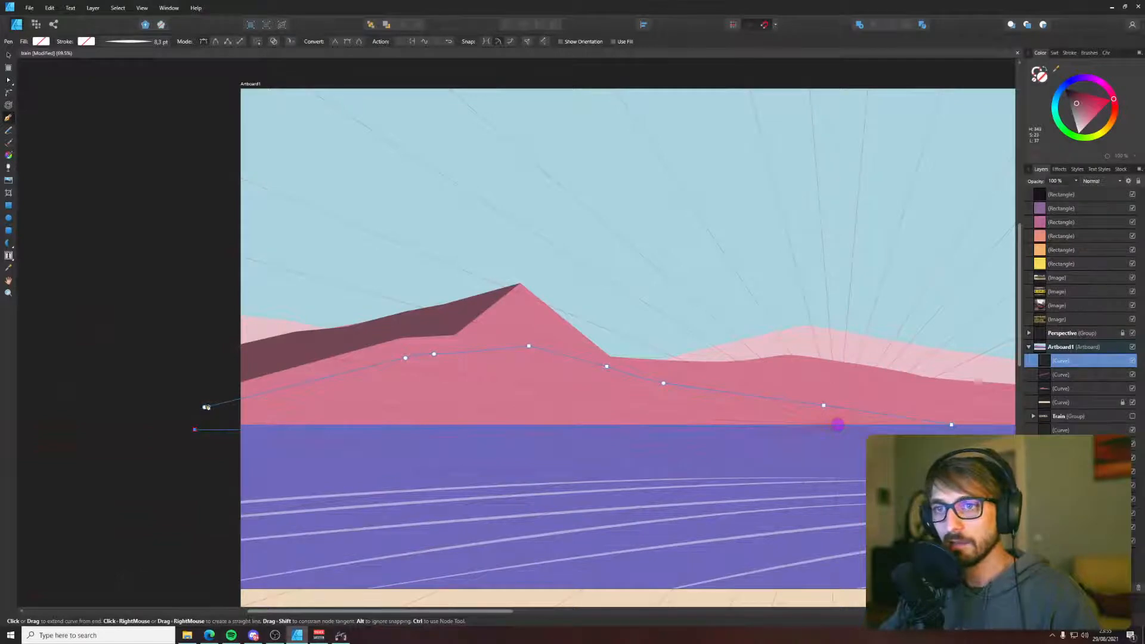
{"action": "left_click", "coordinate": [206, 408]}
{"action": "key", "text": "a"}
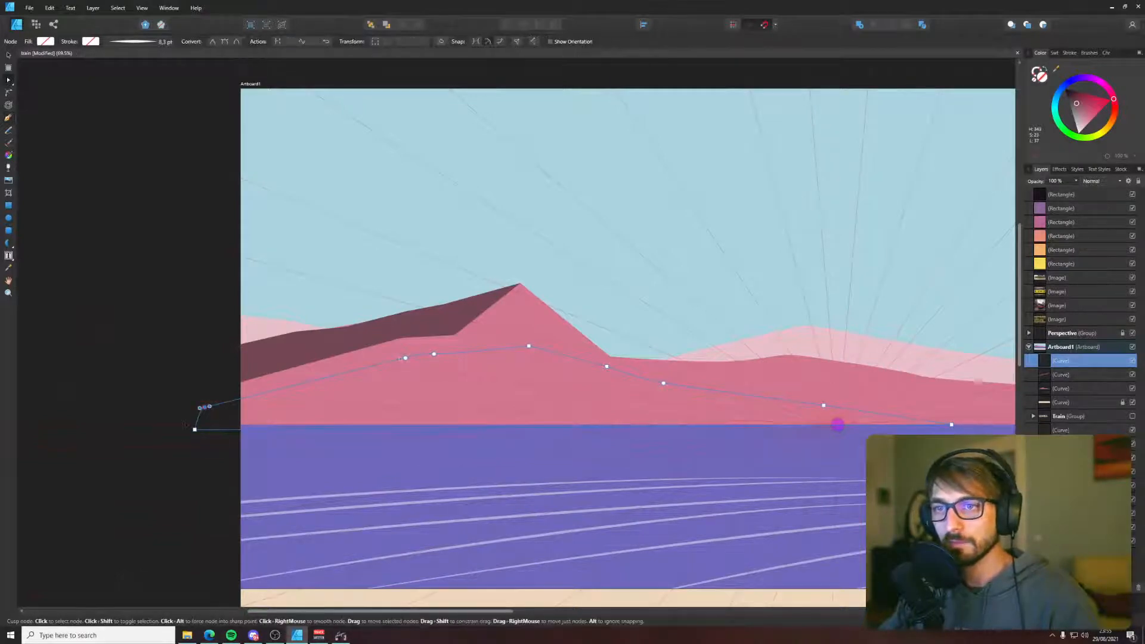
{"action": "left_click_drag", "start_coordinate": [194, 430], "coordinate": [106, 424]}
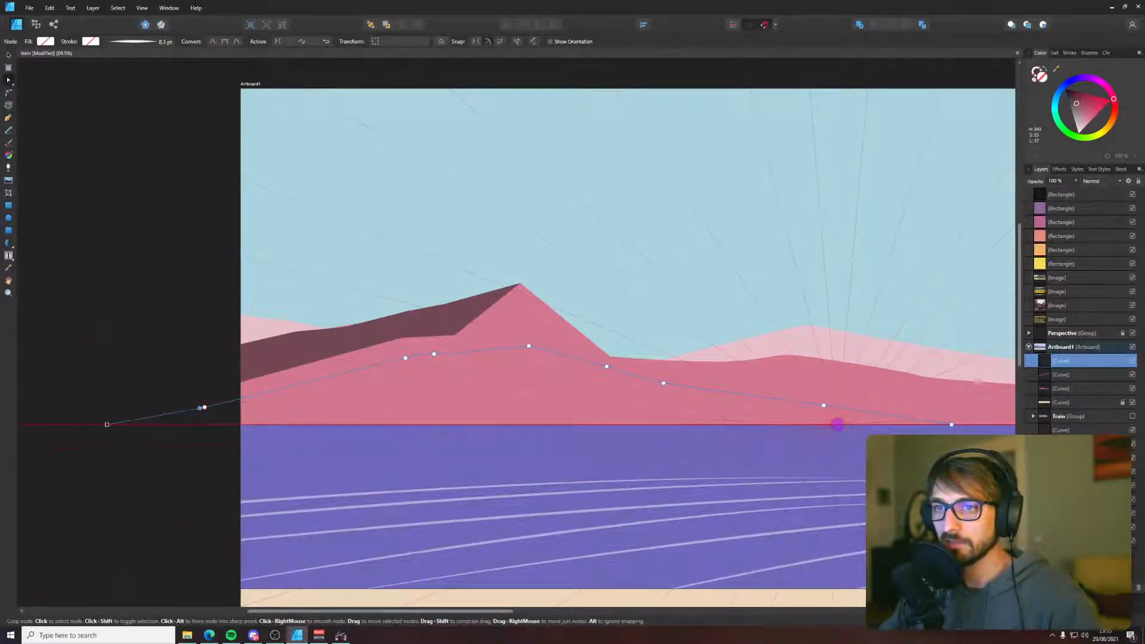
- Fill the lower shadow with the dark maroon sampled from the peak's shadow and deselect it
{"action": "key", "text": "i"}
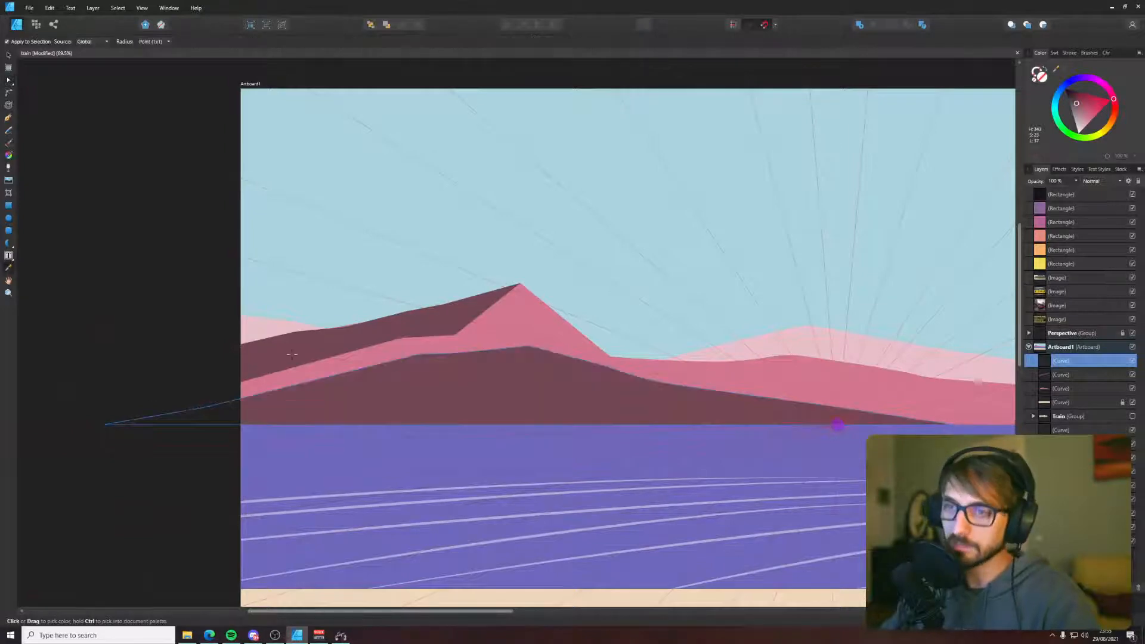
{"action": "left_click", "coordinate": [274, 368]}
{"action": "key", "text": "v"}
{"action": "scroll", "coordinate": [159, 378], "scroll_direction": "down", "scroll_amount": 4}
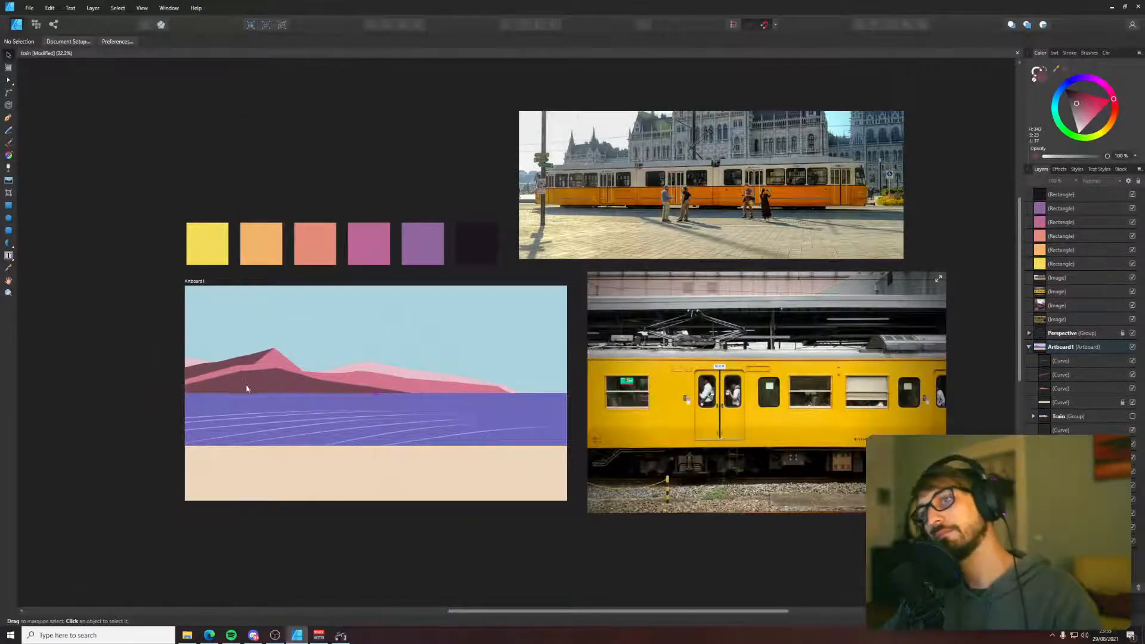
- Reshape the lower shadow's right side into a pointed spur with an inward notch beneath it
{"action": "scroll", "coordinate": [246, 384], "scroll_direction": "up", "scroll_amount": 3}
{"action": "key", "text": "a"}
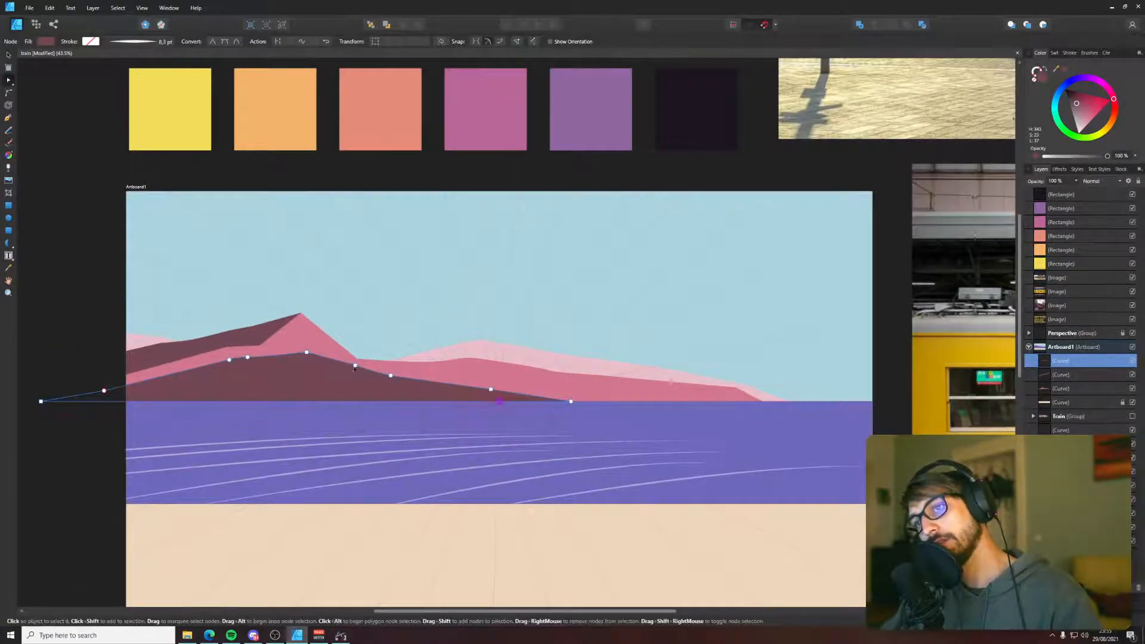
{"action": "left_click_drag", "start_coordinate": [355, 365], "coordinate": [330, 392]}
{"action": "left_click", "coordinate": [391, 375]}
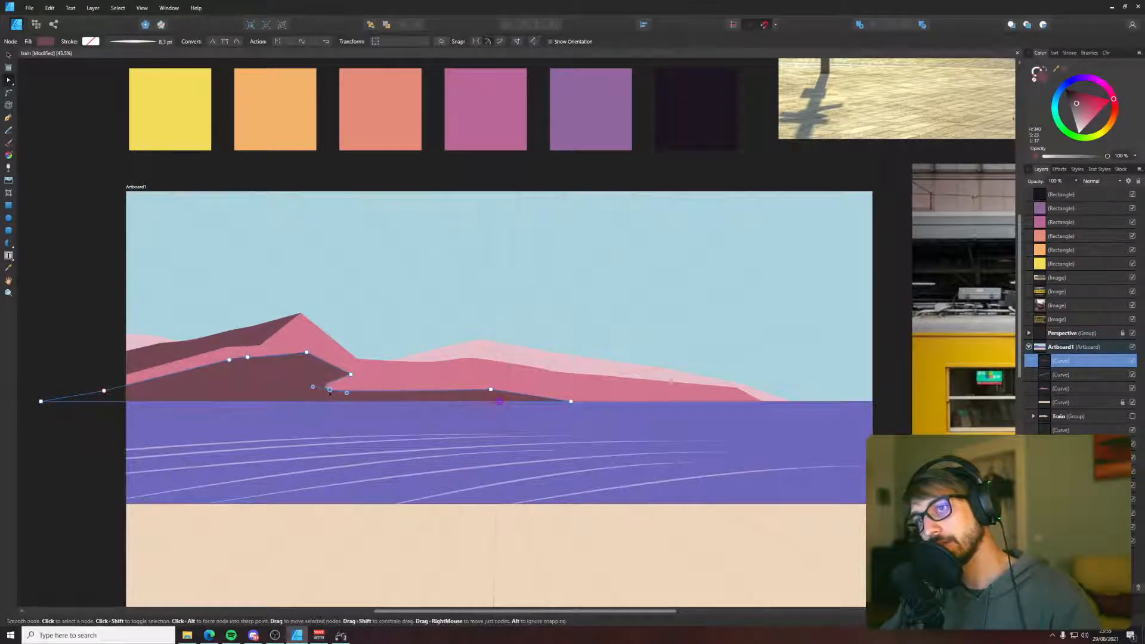
{"action": "key", "text": "ctrl+d"}
{"action": "scroll", "coordinate": [330, 392], "scroll_direction": "down", "scroll_amount": 3}
{"action": "scroll", "coordinate": [316, 363], "scroll_direction": "up", "scroll_amount": 5}
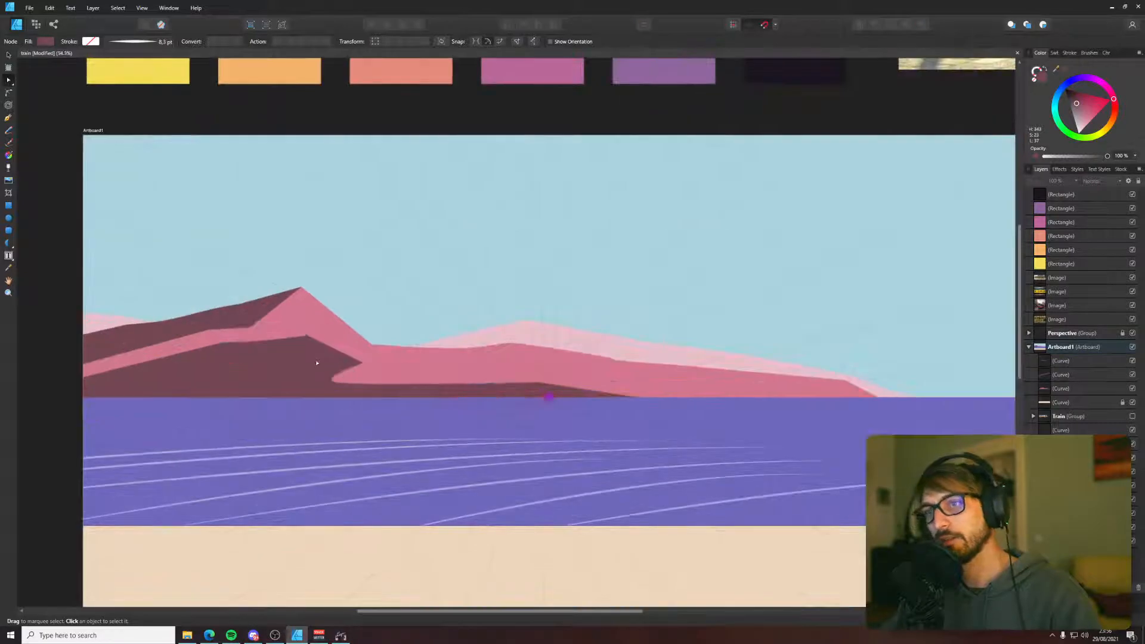
{"action": "left_click", "coordinate": [316, 363]}
{"action": "left_click_drag", "start_coordinate": [362, 362], "coordinate": [387, 356]}
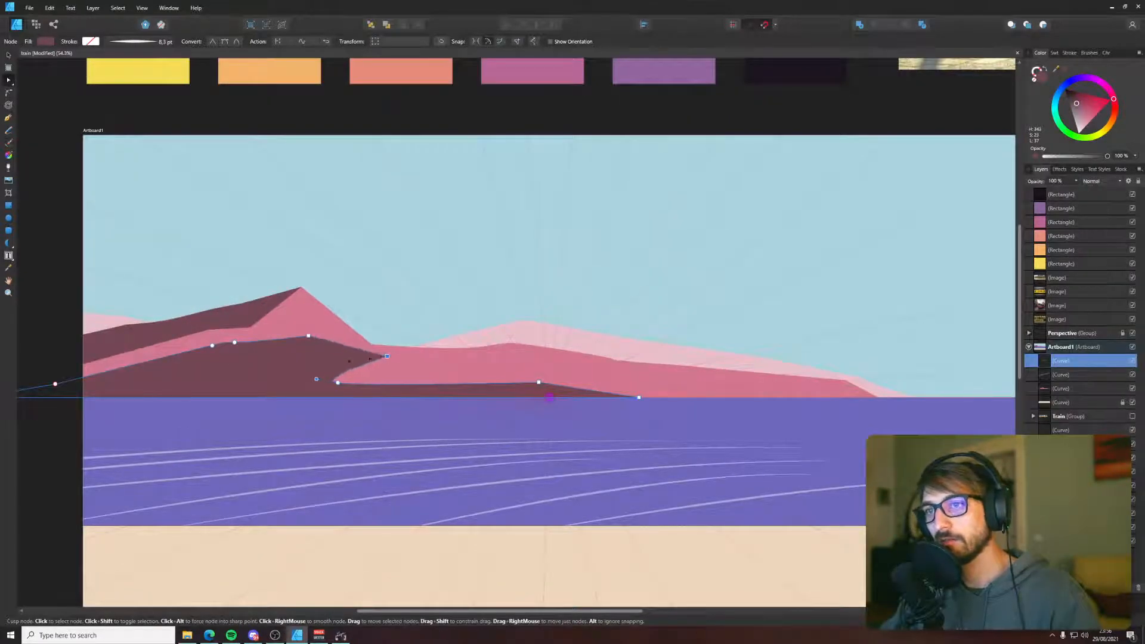
- Pull the lower shadow's left nodes inward, forming a curved notch and a short point so it becomes a winding band
{"action": "scroll", "coordinate": [183, 402], "scroll_direction": "down", "scroll_amount": 3}
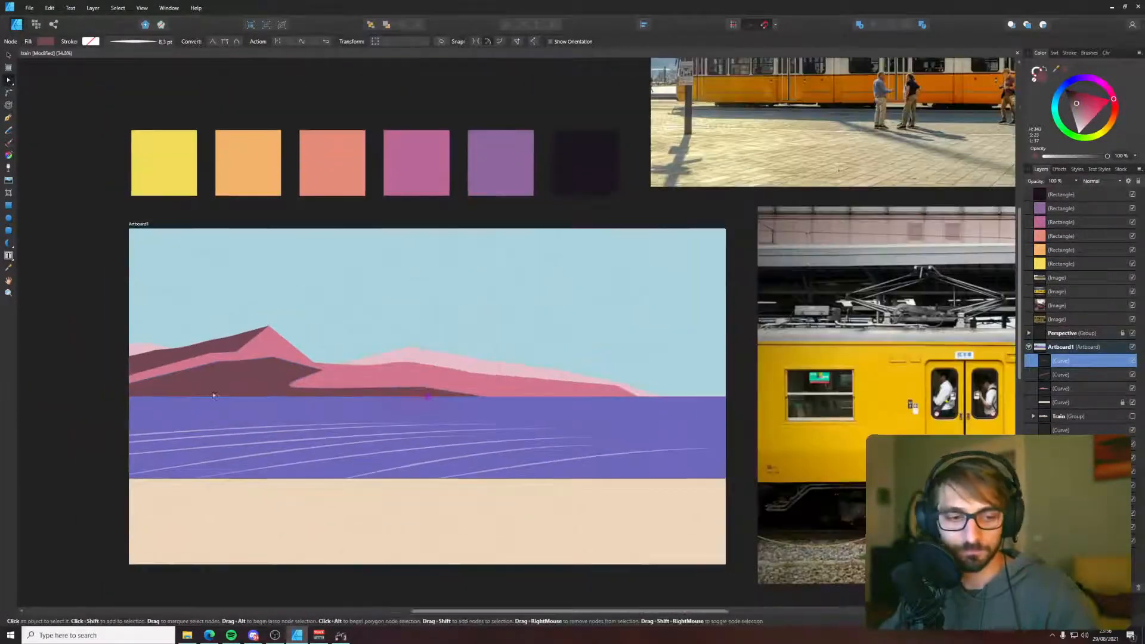
{"action": "scroll", "coordinate": [143, 400], "scroll_direction": "up", "scroll_amount": 5}
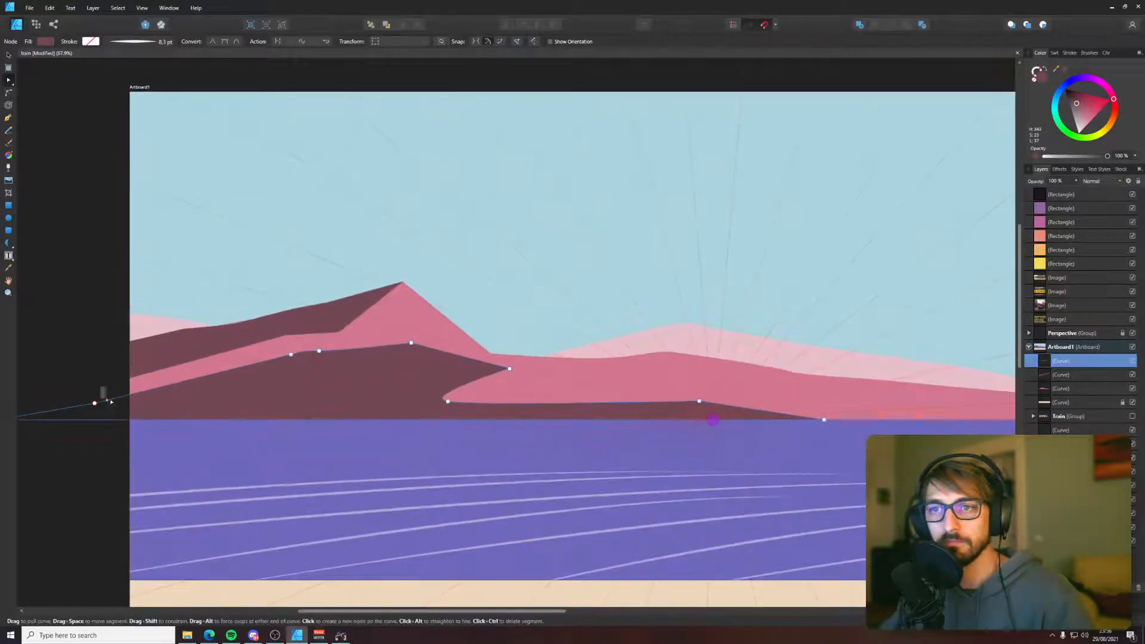
{"action": "left_click_drag", "start_coordinate": [106, 396], "coordinate": [500, 414]}
{"action": "left_click_drag", "start_coordinate": [415, 368], "coordinate": [507, 386]}
{"action": "left_click_drag", "start_coordinate": [420, 366], "coordinate": [337, 397]}
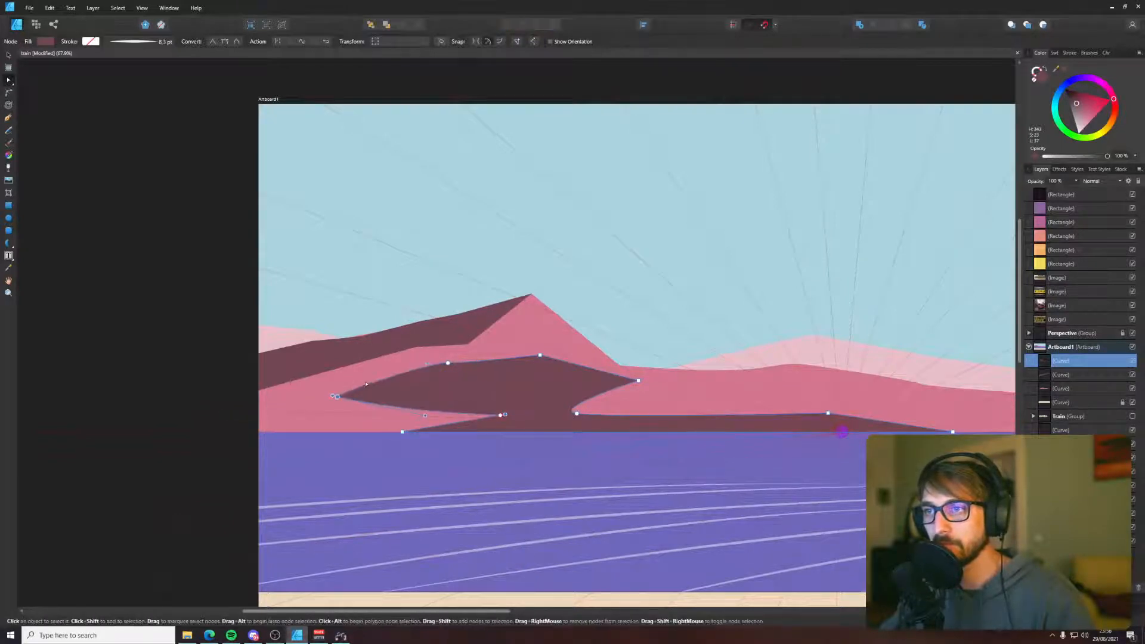
{"action": "left_click_drag", "start_coordinate": [526, 377], "coordinate": [524, 379]}
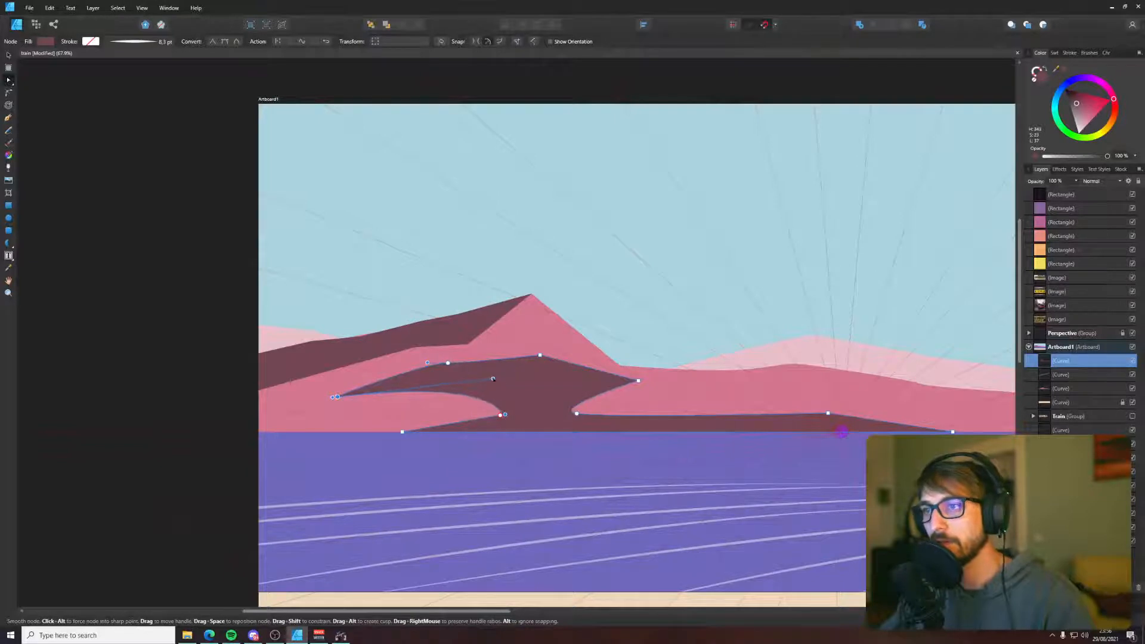
{"action": "left_click", "coordinate": [448, 363]}
{"action": "left_click_drag", "start_coordinate": [448, 362], "coordinate": [513, 384]}
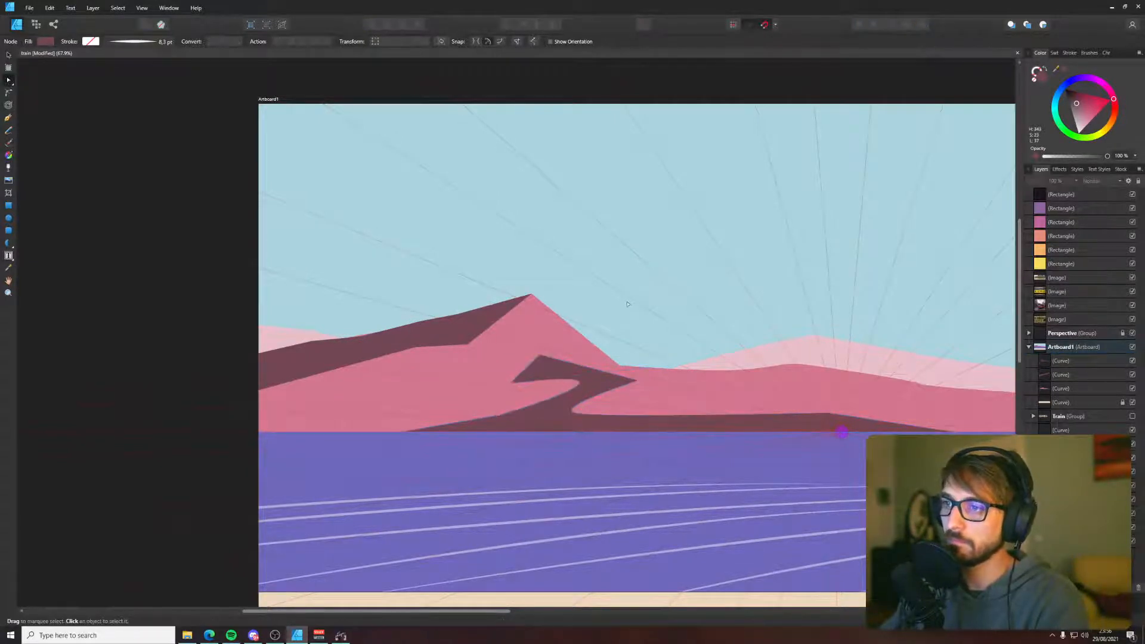
- Squash the winding shadow slightly from its upper edge, keeping its base on the waterline, and deselect it
{"action": "scroll", "coordinate": [621, 319], "scroll_direction": "down", "scroll_amount": 4}
{"action": "scroll", "coordinate": [620, 319], "scroll_direction": "up", "scroll_amount": 2}
{"action": "left_click", "coordinate": [620, 319]}
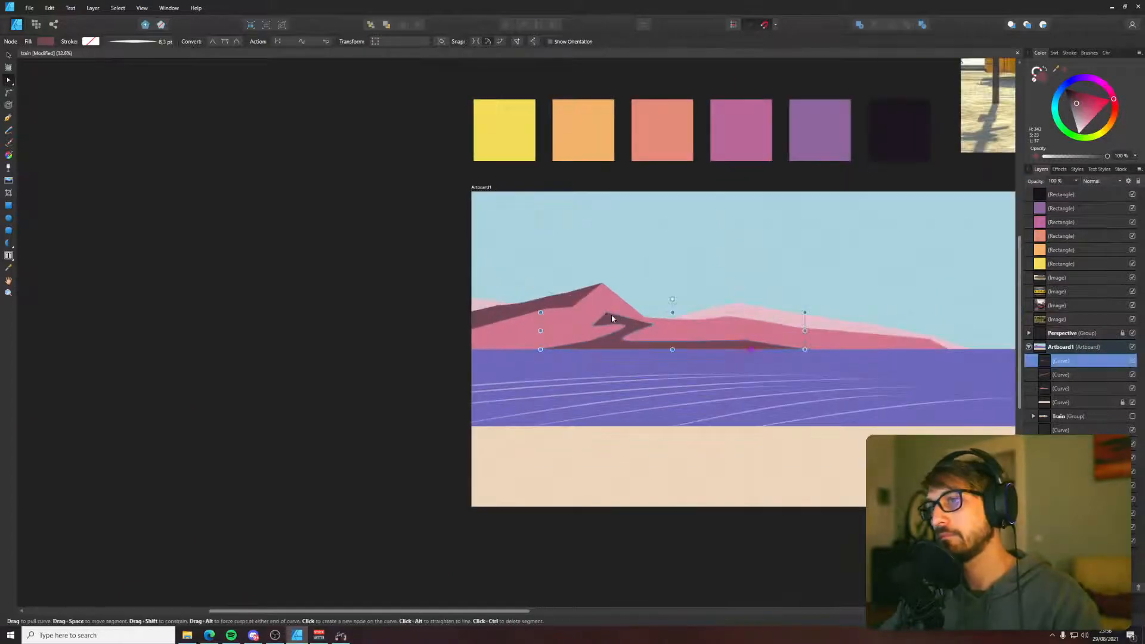
{"action": "key", "text": "v"}
{"action": "left_click_drag", "start_coordinate": [672, 320], "coordinate": [672, 326]}
{"action": "left_click", "coordinate": [686, 286]}
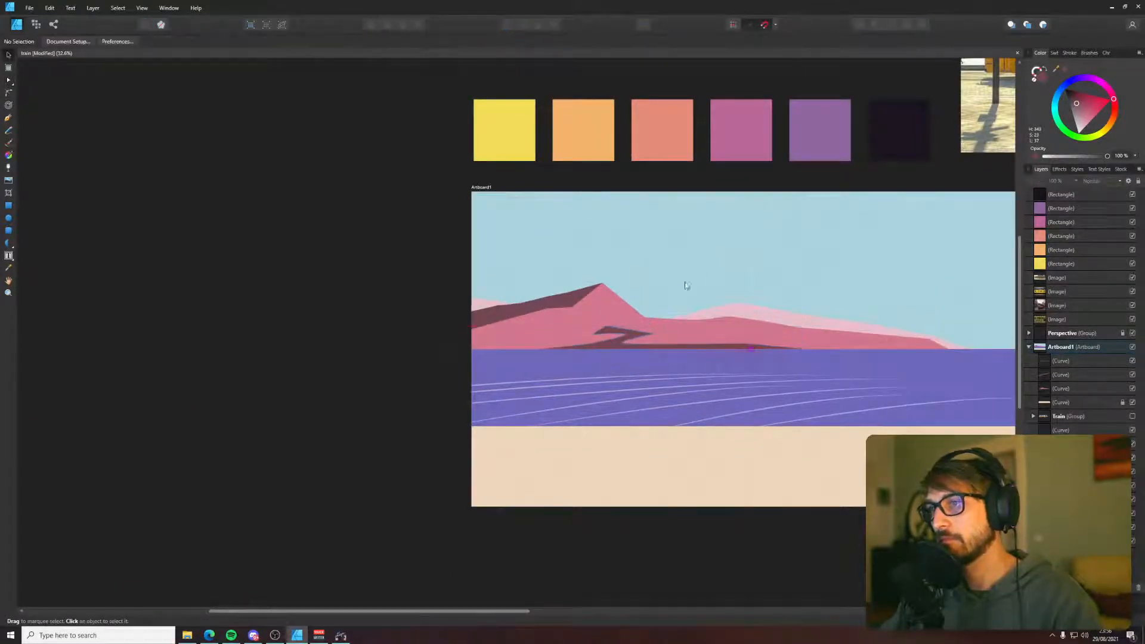
{"action": "scroll", "coordinate": [519, 331], "scroll_direction": "down", "scroll_amount": 2}
{"action": "scroll", "coordinate": [521, 332], "scroll_direction": "up", "scroll_amount": 3}
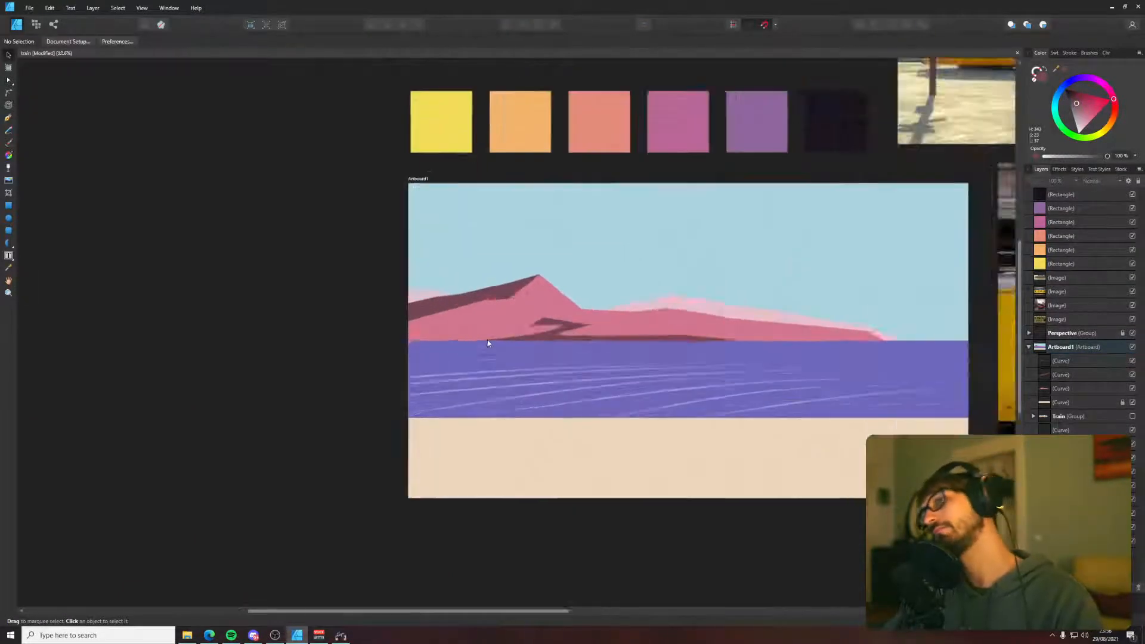
- Draw a closed, tapering shadow outline along the front mountain's left base, from past the artboard's edge towards the winding shadow
{"action": "key", "text": "p"}
{"action": "scroll", "coordinate": [525, 340], "scroll_direction": "up", "scroll_amount": 3}
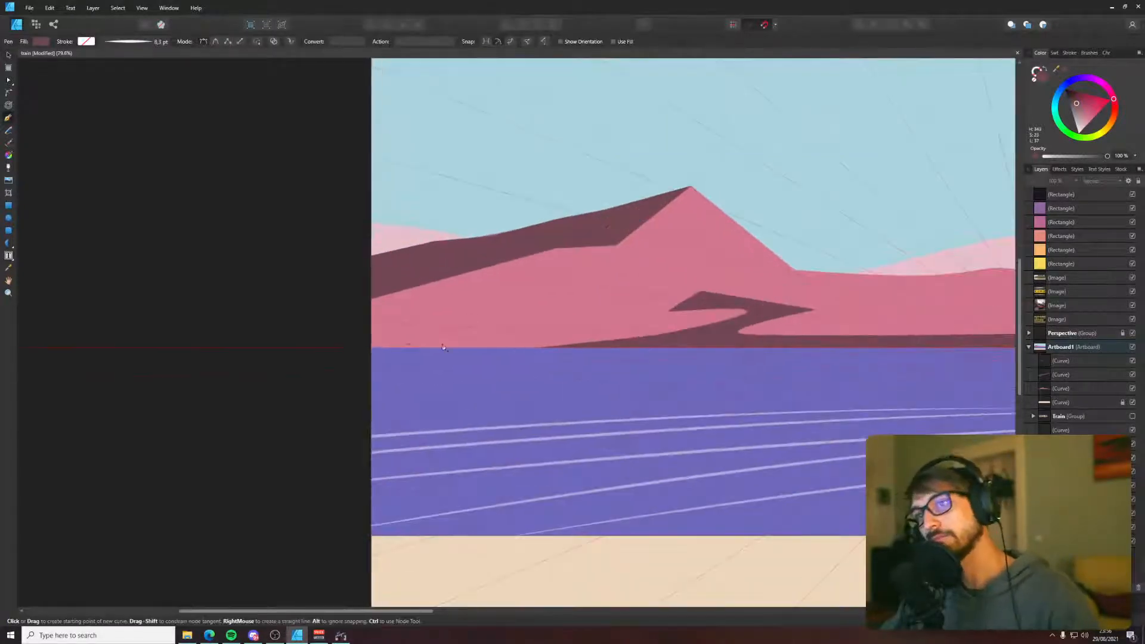
{"action": "left_click", "coordinate": [348, 333]}
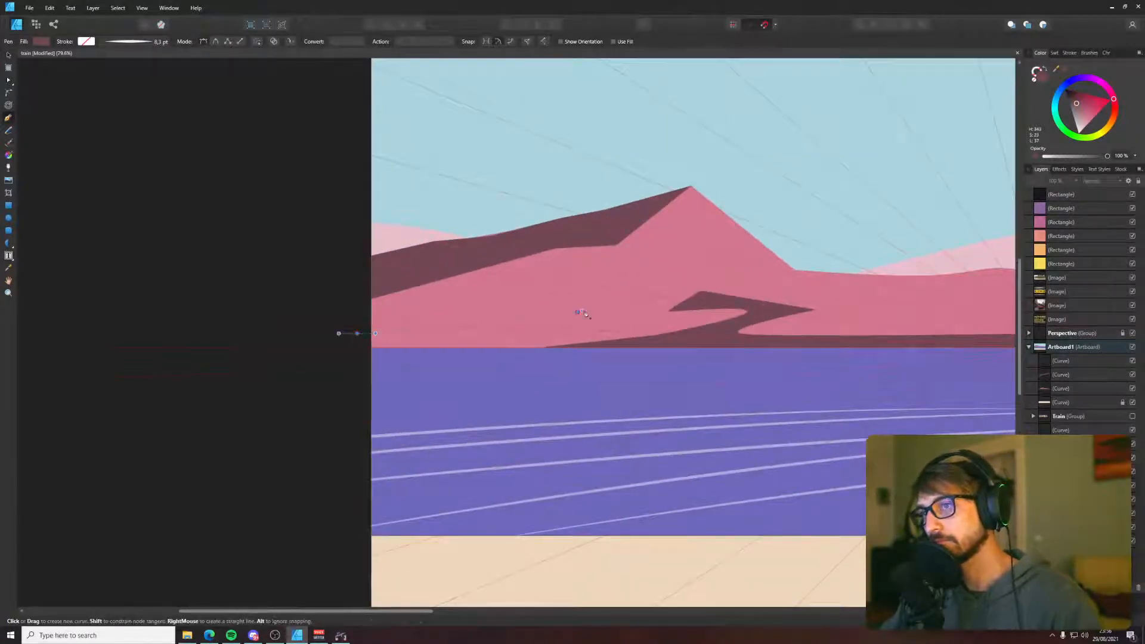
{"action": "left_click", "coordinate": [577, 312]}
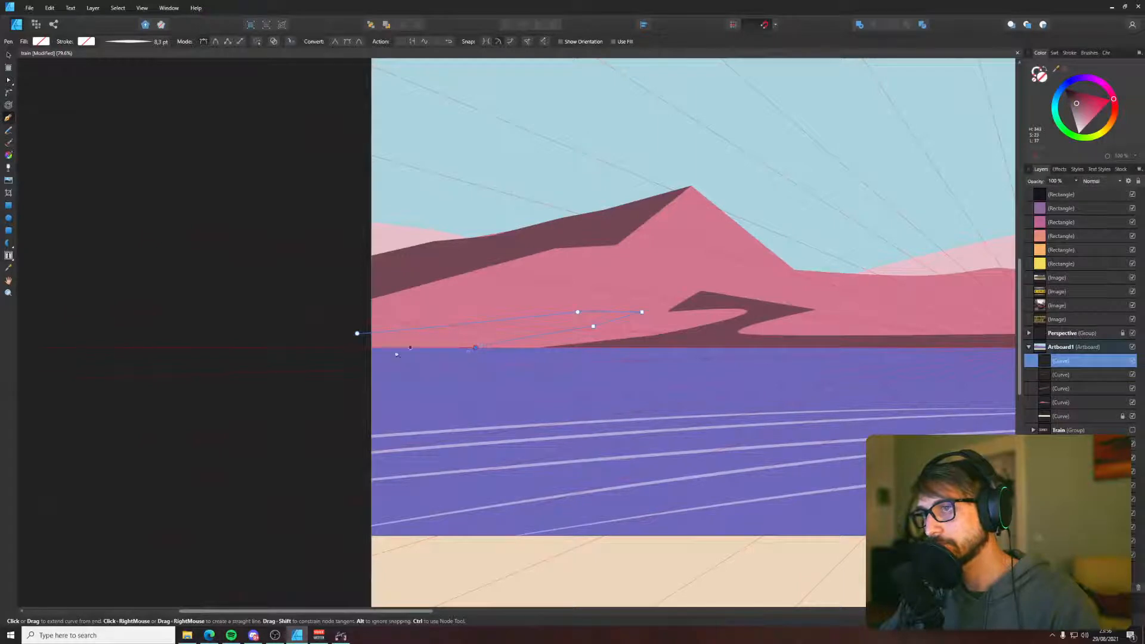
{"action": "left_click_drag", "start_coordinate": [396, 354], "coordinate": [256, 352]}
{"action": "left_click", "coordinate": [357, 334]}
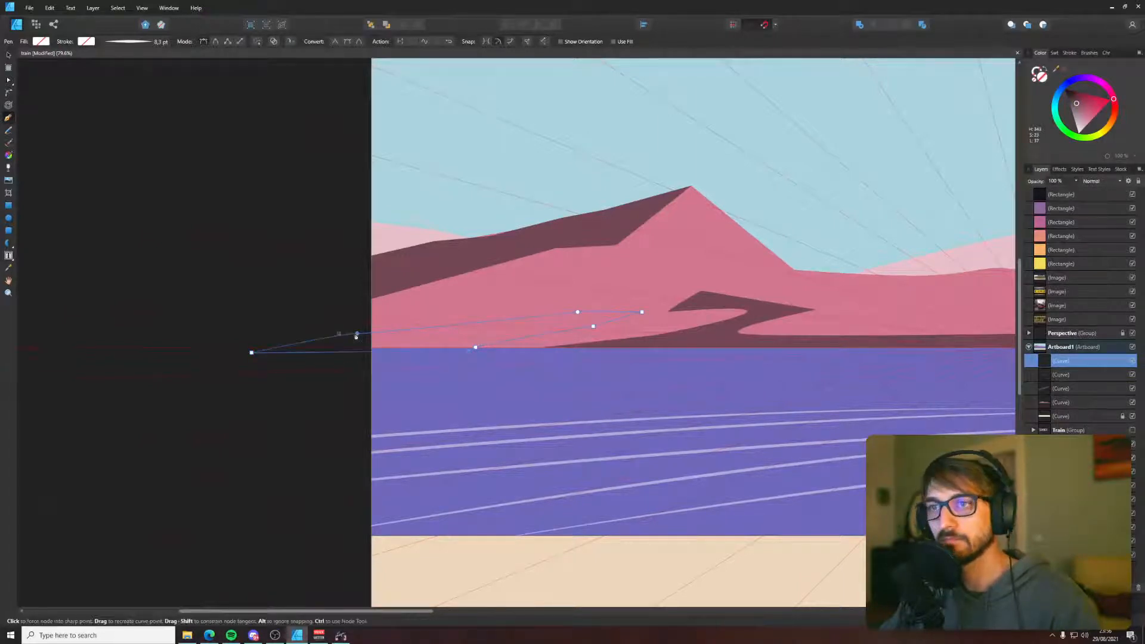
- Fill the tapering base shadow with the dark maroon sampled from the peak's shadow and deselect it
{"action": "key", "text": "i"}
{"action": "left_click", "coordinate": [383, 285]}
{"action": "key", "text": "v"}
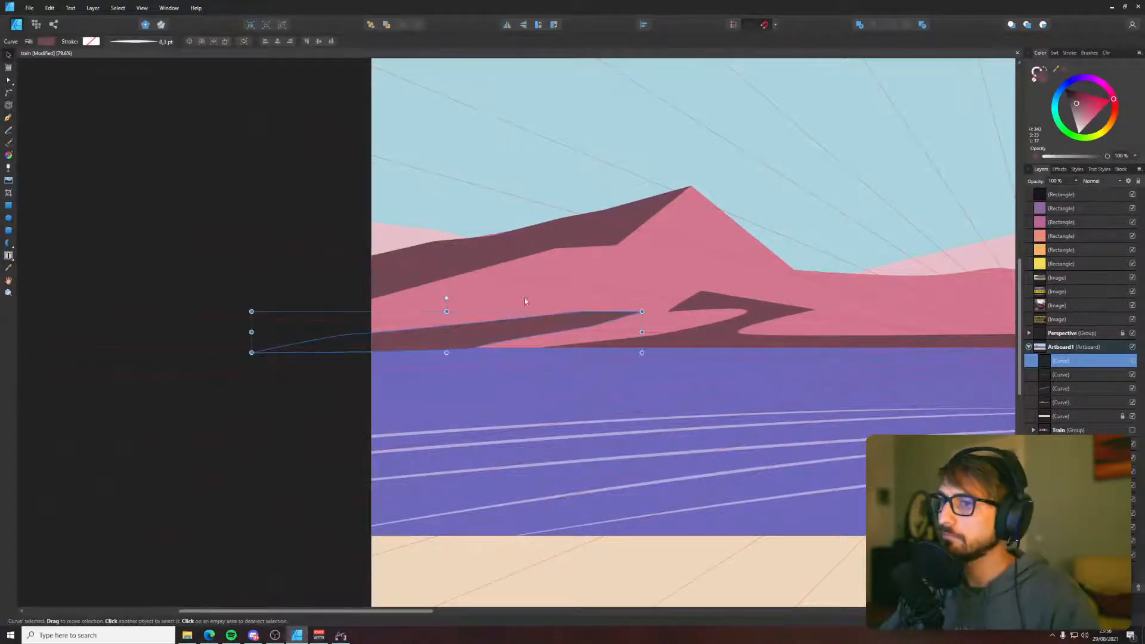
{"action": "left_click", "coordinate": [339, 284]}
{"action": "scroll", "coordinate": [340, 284], "scroll_direction": "down", "scroll_amount": 5}
{"action": "scroll", "coordinate": [447, 291], "scroll_direction": "down", "scroll_amount": 2}
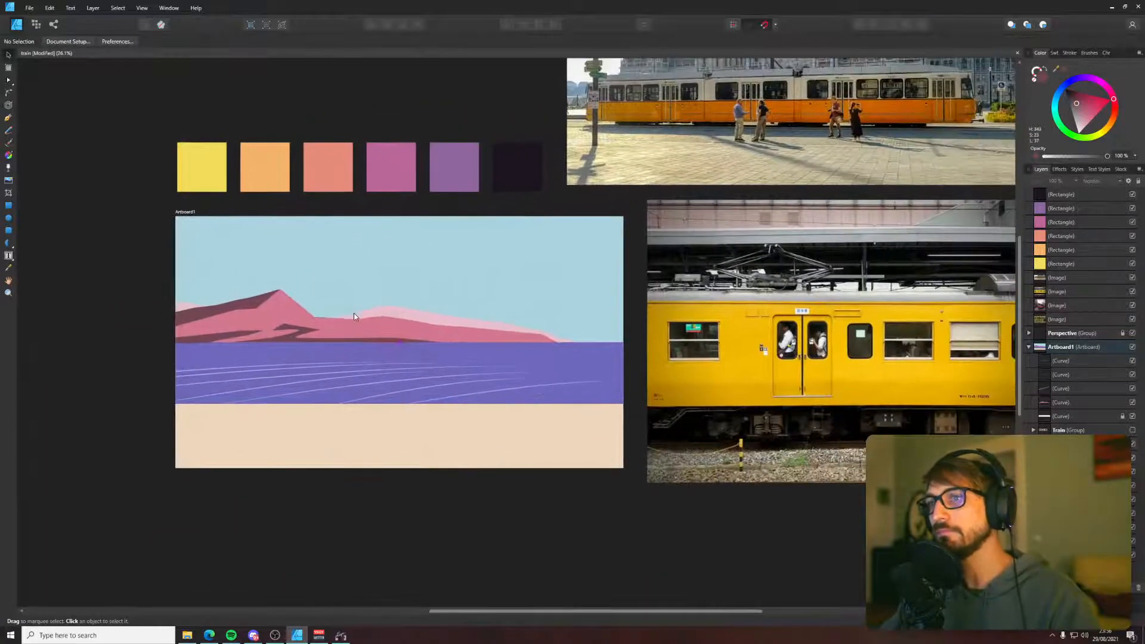
- Show the hidden Train group, bring it to the front of the artboard's stack and deselect it
{"action": "scroll", "coordinate": [447, 291], "scroll_direction": "up", "scroll_amount": 4}
{"action": "scroll", "coordinate": [656, 328], "scroll_direction": "down", "scroll_amount": 5}
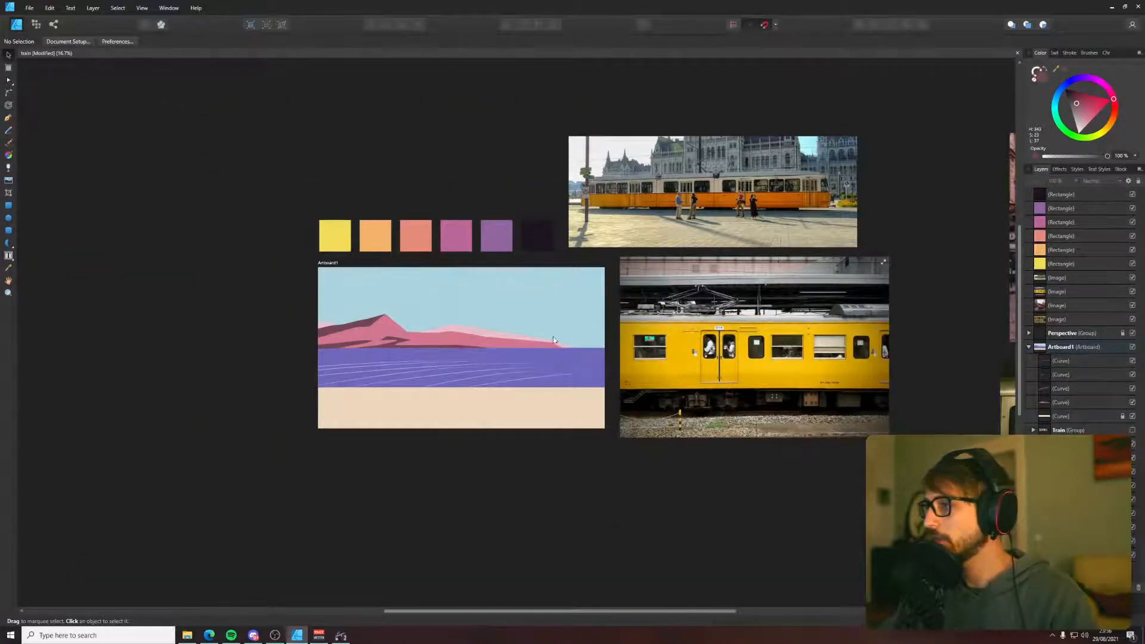
{"action": "left_click", "coordinate": [1133, 431]}
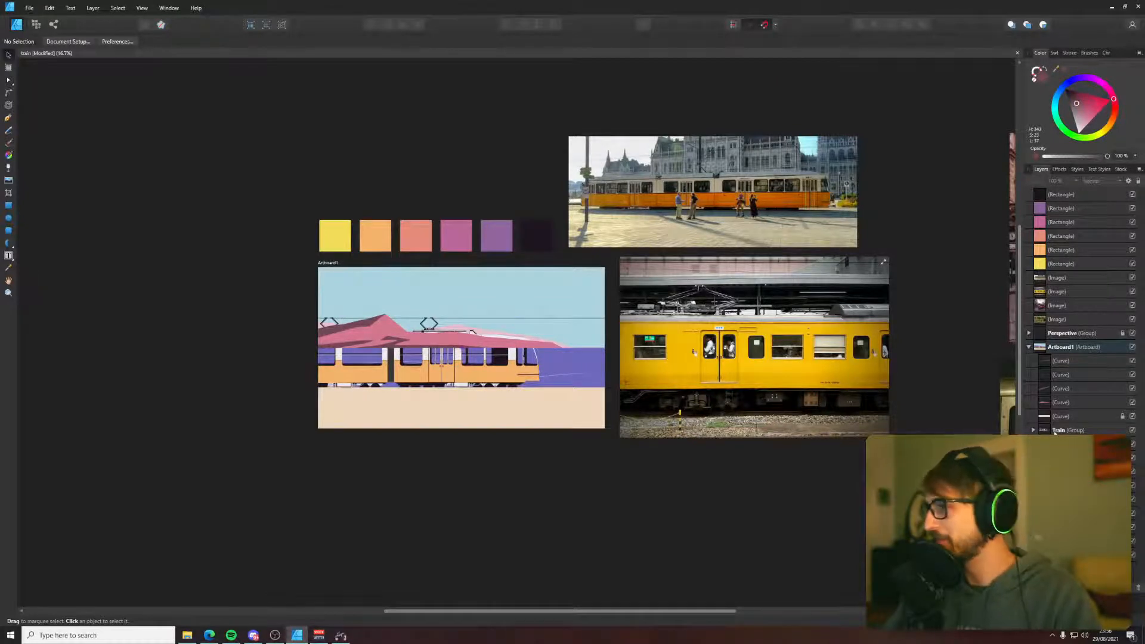
{"action": "left_click", "coordinate": [1091, 430]}
{"action": "left_click_drag", "start_coordinate": [1049, 362], "coordinate": [1049, 362]}
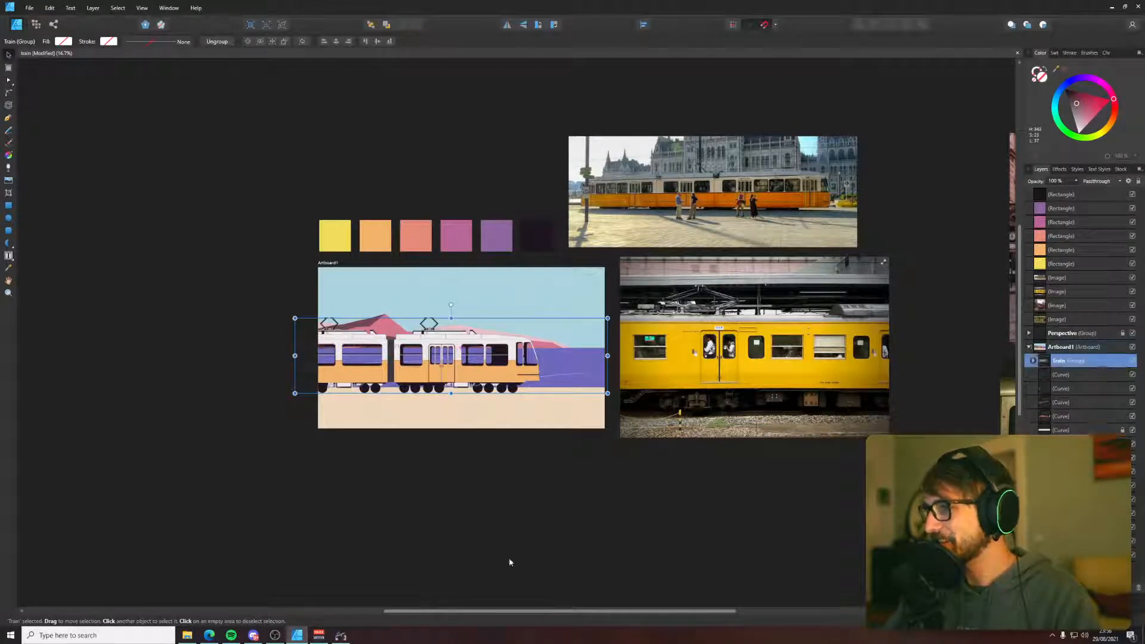
{"action": "left_click", "coordinate": [509, 558]}
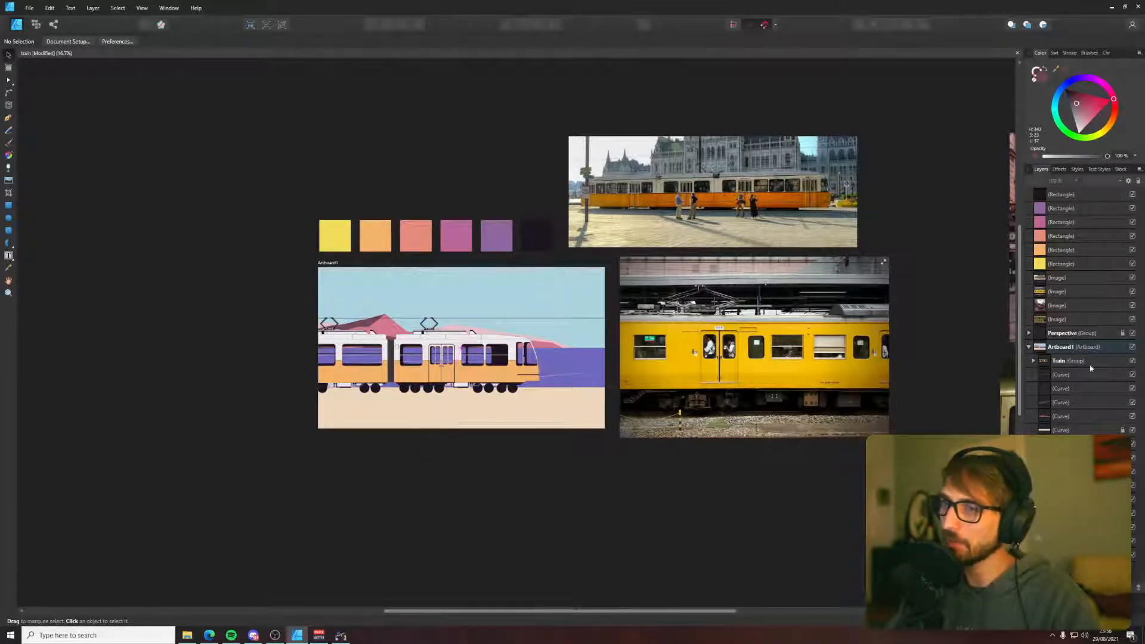
- Move the locked beige ground curve above the Train group so it covers the wheels' lower part, and deselect it
{"action": "left_click", "coordinate": [1065, 430]}
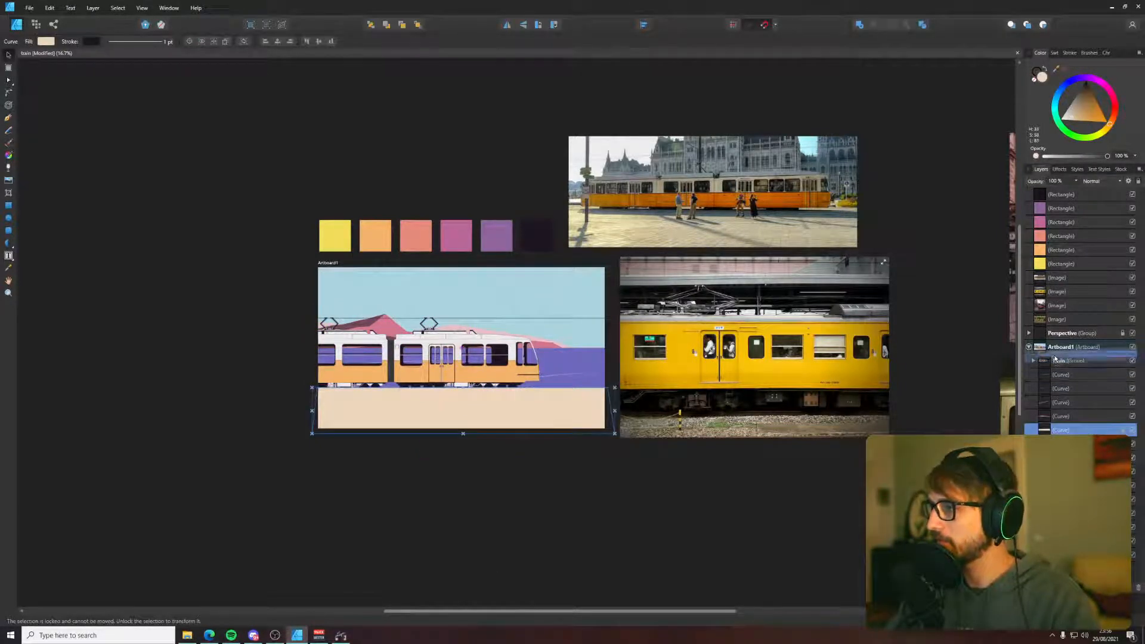
{"action": "left_click_drag", "start_coordinate": [1055, 358], "coordinate": [1059, 361]}
{"action": "key", "text": "ctrl+d"}
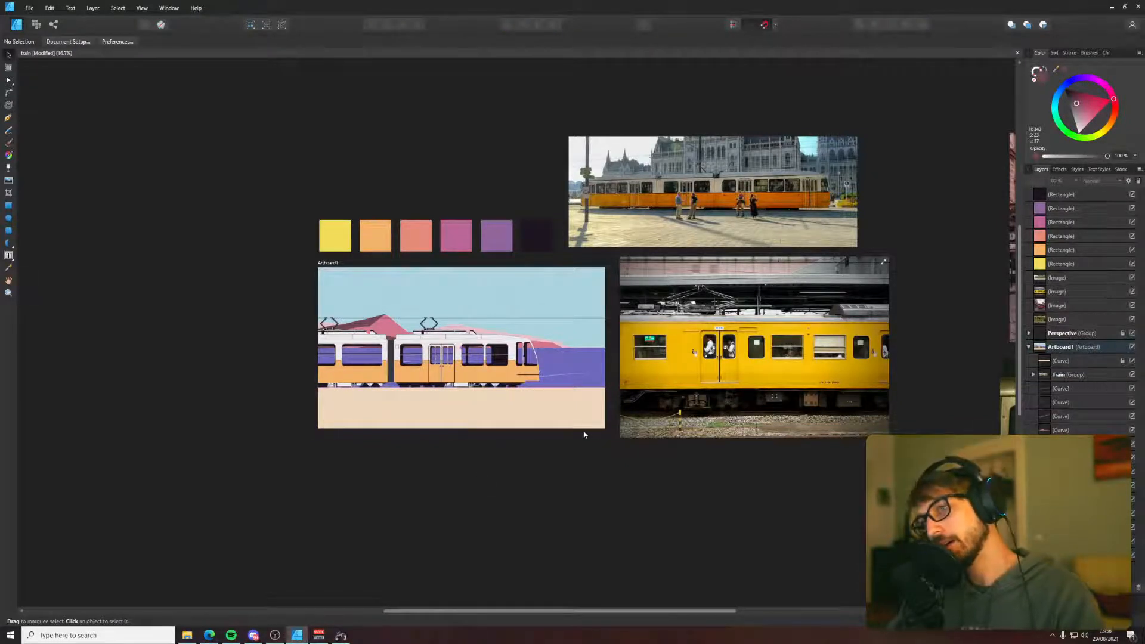
- Change the violet water's fill to a muted blue and hide the Train group
{"action": "scroll", "coordinate": [449, 392], "scroll_direction": "up", "scroll_amount": 2}
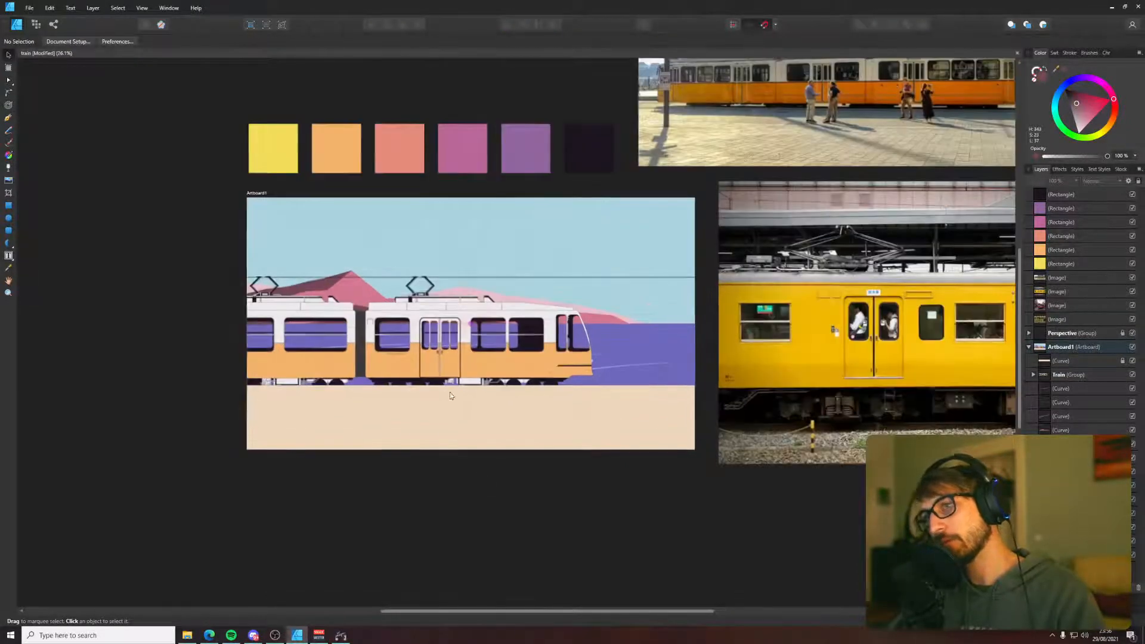
{"action": "left_click", "coordinate": [650, 328]}
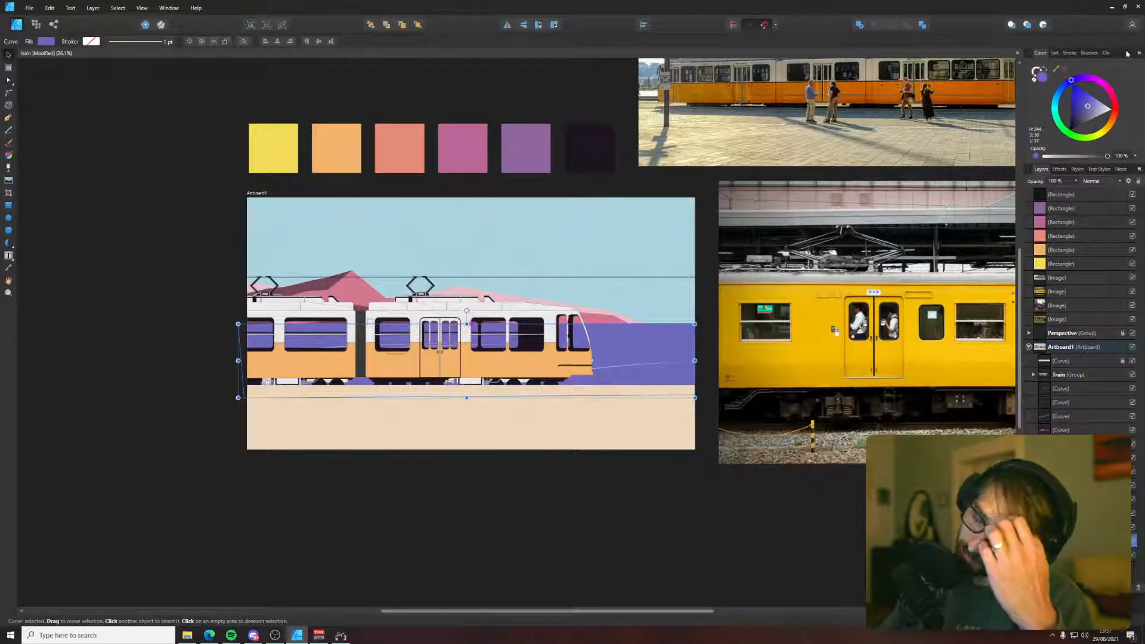
{"action": "left_click_drag", "start_coordinate": [1072, 83], "coordinate": [1055, 99]}
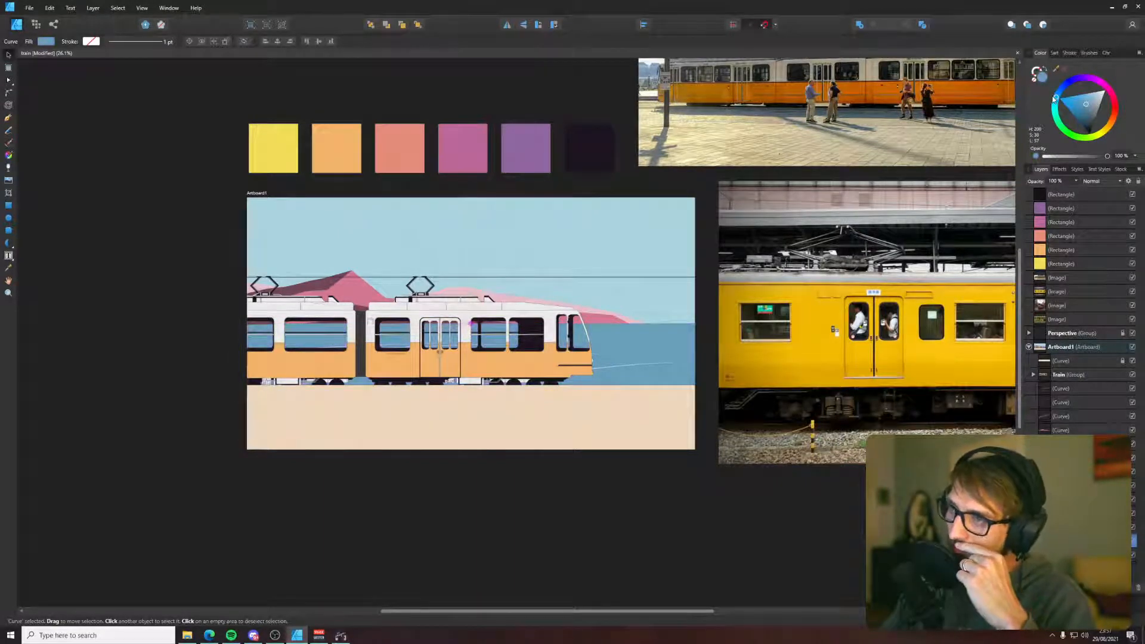
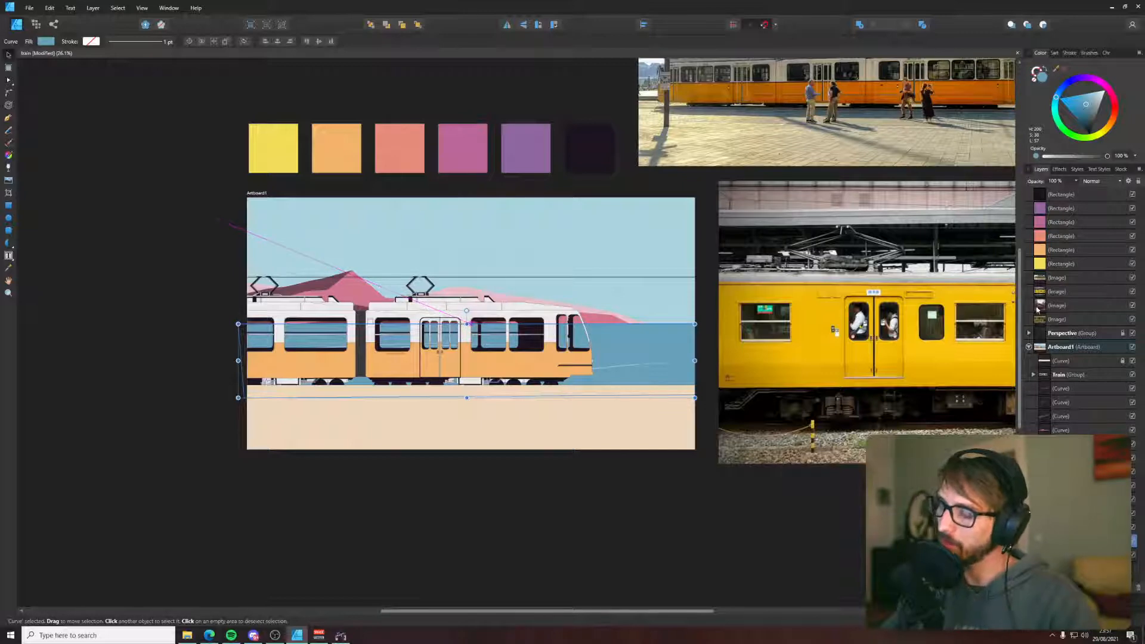
{"action": "left_click", "coordinate": [1132, 375]}
{"action": "scroll", "coordinate": [419, 308], "scroll_direction": "up", "scroll_amount": 3}
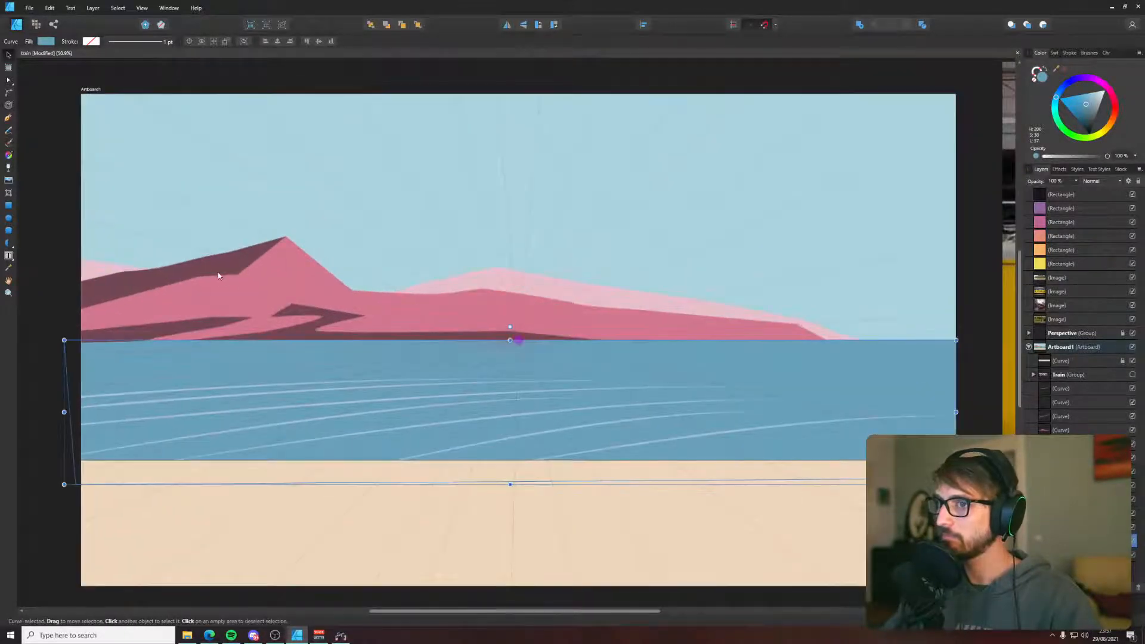
- Recolour the front pink mountain to a dark muted green with lightness 40, checking it against the train before hiding the train again
{"action": "left_click", "coordinate": [253, 269]}
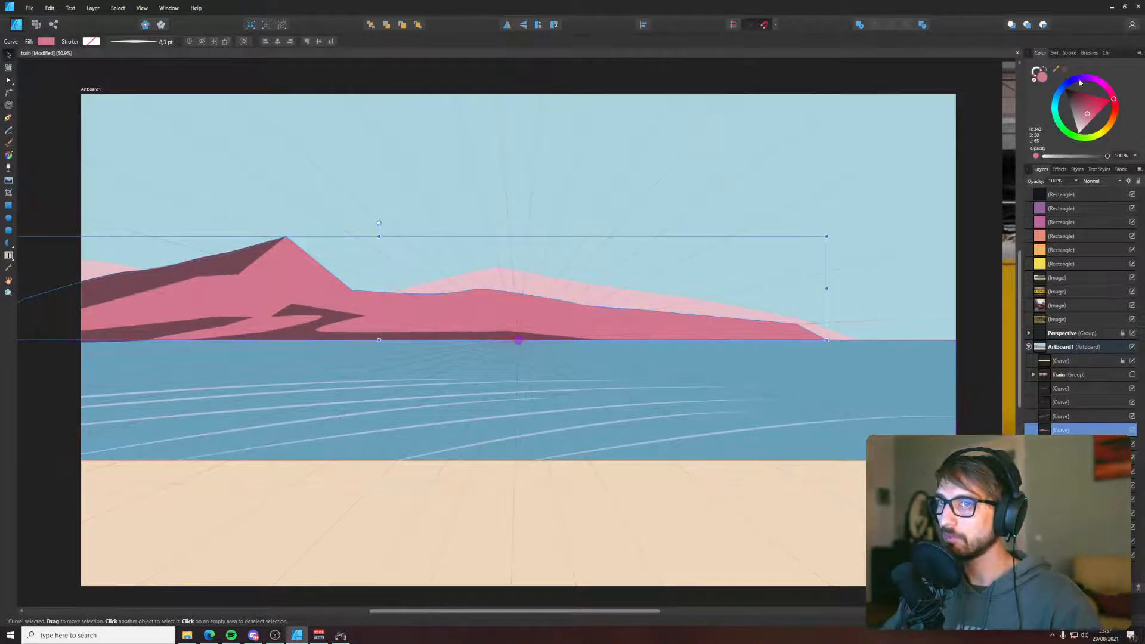
{"action": "left_click_drag", "start_coordinate": [1087, 115], "coordinate": [1112, 94]}
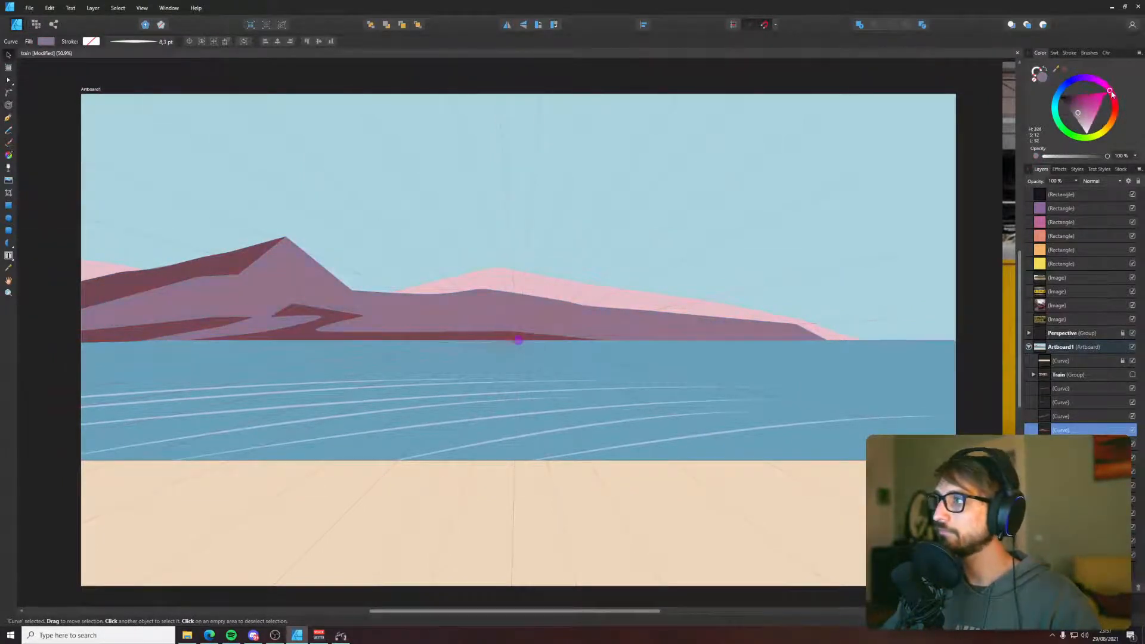
{"action": "left_click", "coordinate": [1080, 115]}
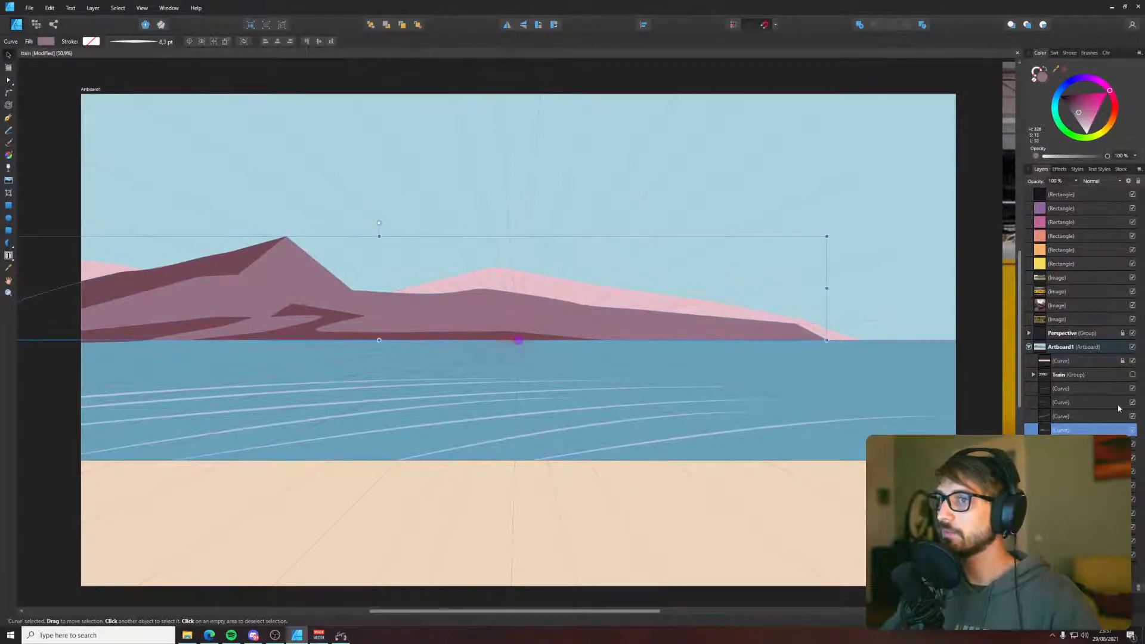
{"action": "left_click", "coordinate": [1133, 375]}
{"action": "left_click_drag", "start_coordinate": [1100, 88], "coordinate": [1009, 114]}
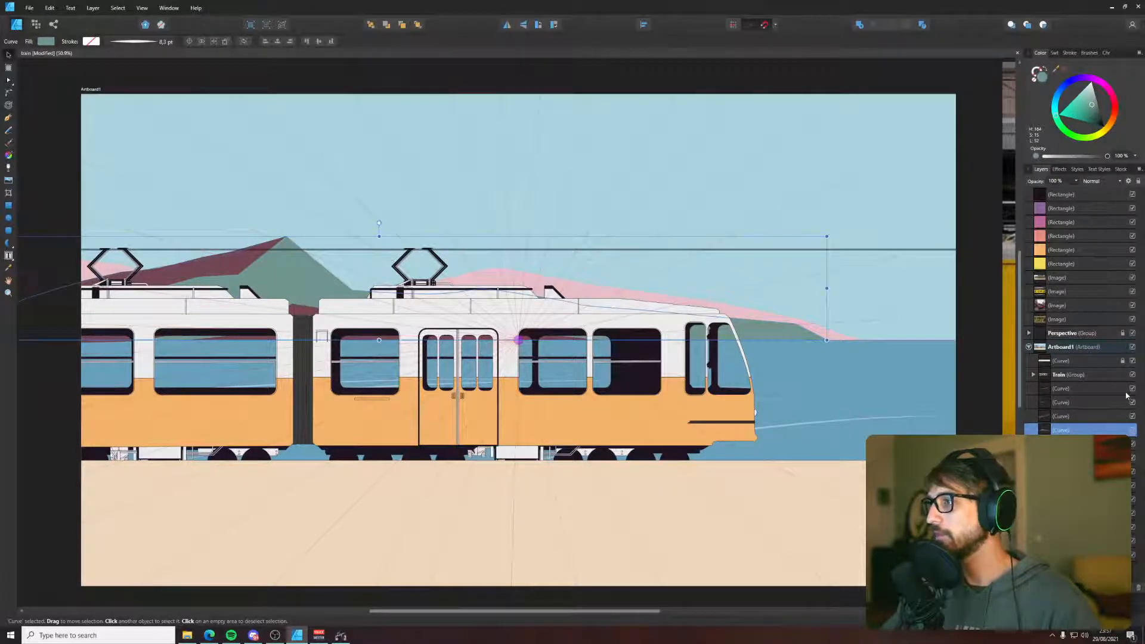
{"action": "left_click", "coordinate": [1132, 375]}
{"action": "left_click_drag", "start_coordinate": [1095, 117], "coordinate": [1094, 109]}
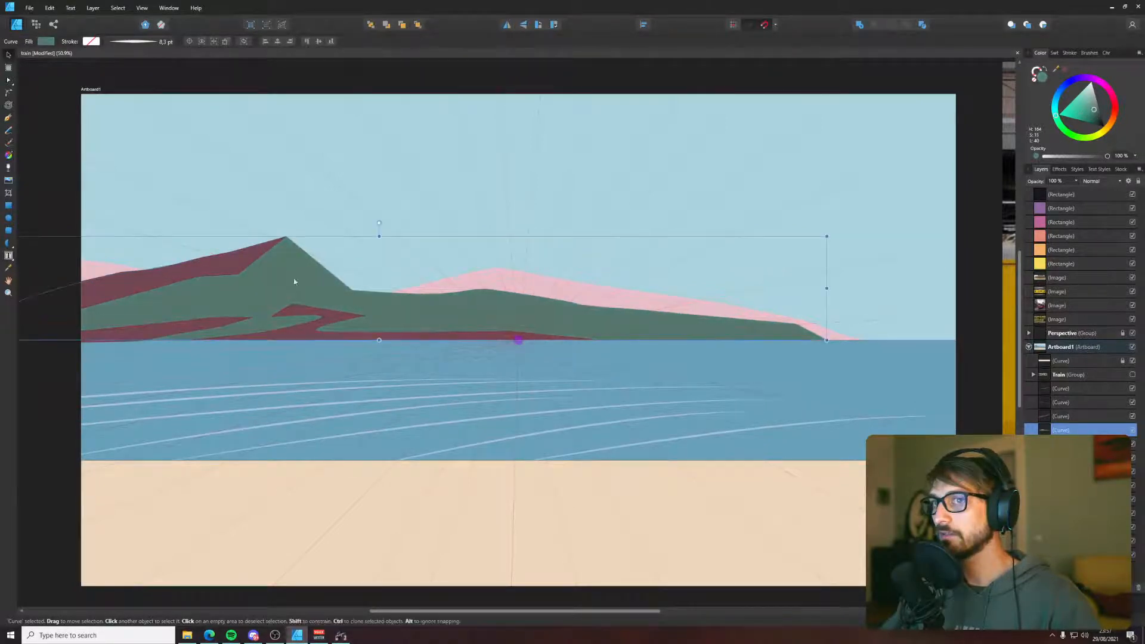
- Select the front mountain's three maroon shadows and fill them with a deeper, more saturated green based on the mountain's sampled colour
{"action": "left_click", "coordinate": [298, 309]}
{"action": "left_click", "coordinate": [206, 323], "text": "shift"}
{"action": "left_click", "coordinate": [198, 269], "text": "shift"}
{"action": "left_click_drag", "start_coordinate": [234, 268], "coordinate": [349, 272]}
{"action": "key", "text": "i"}
{"action": "left_click", "coordinate": [497, 326]}
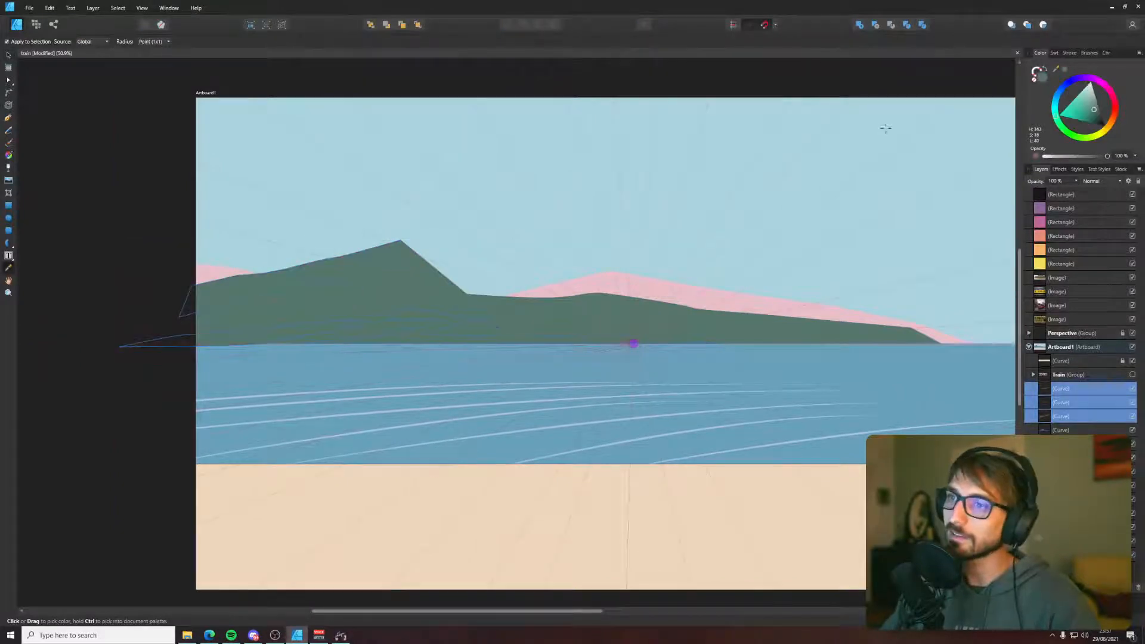
{"action": "left_click_drag", "start_coordinate": [1111, 128], "coordinate": [1090, 117]}
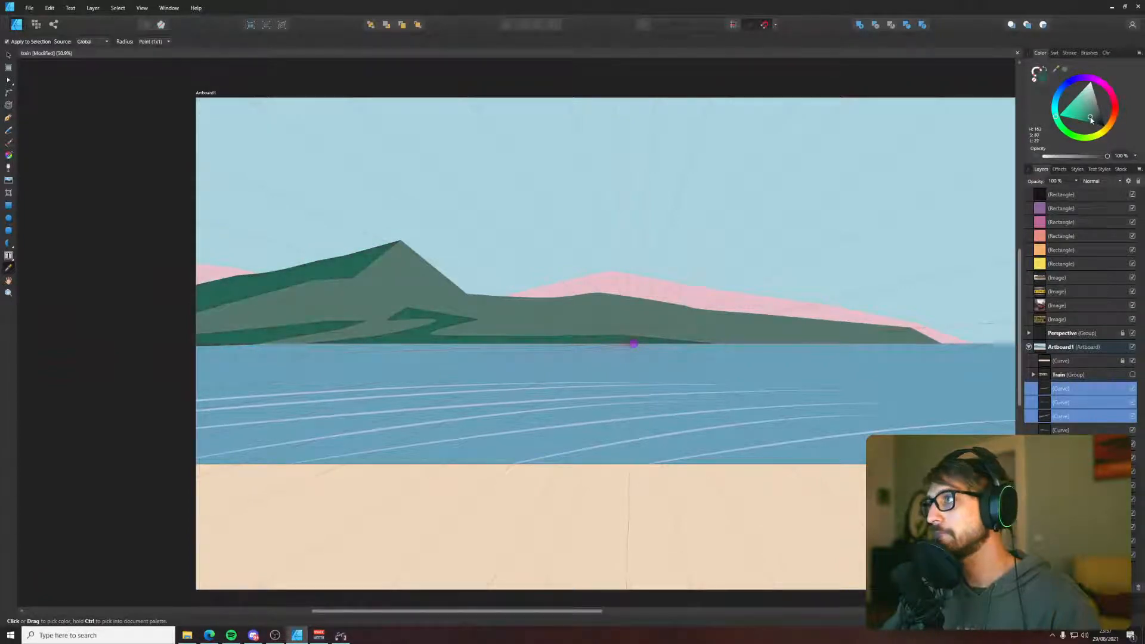
{"action": "key", "text": "v"}
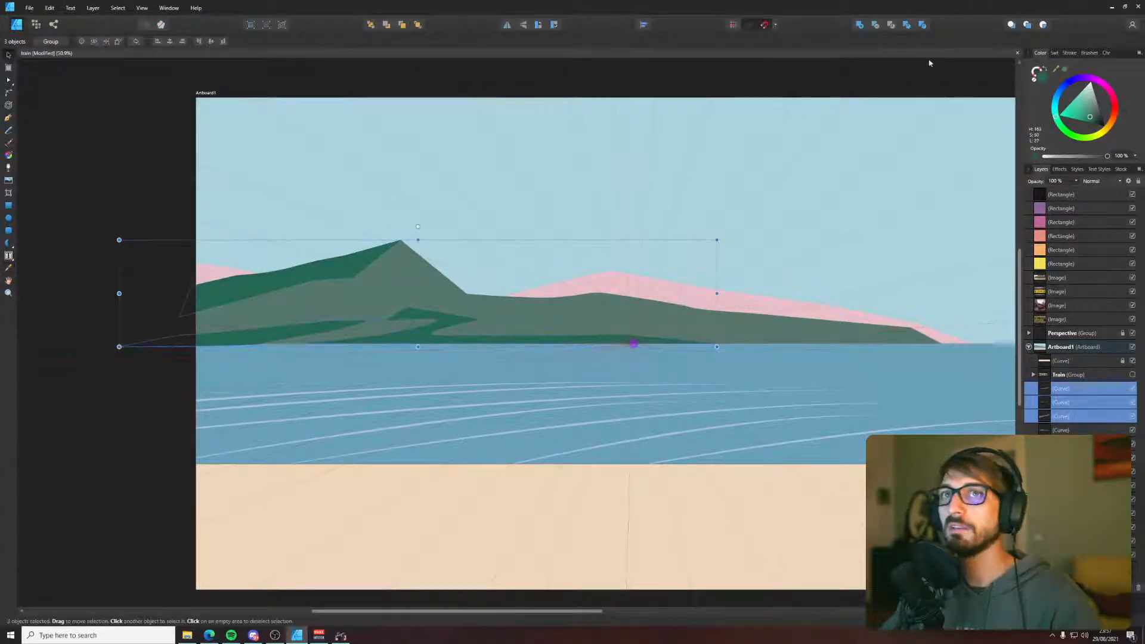
- Refill the three shadows with the front mountain's sampled green and lower its lightness to about 33
{"action": "double_click", "coordinate": [1038, 73]}
{"action": "left_click_drag", "start_coordinate": [535, 212], "coordinate": [843, 175]}
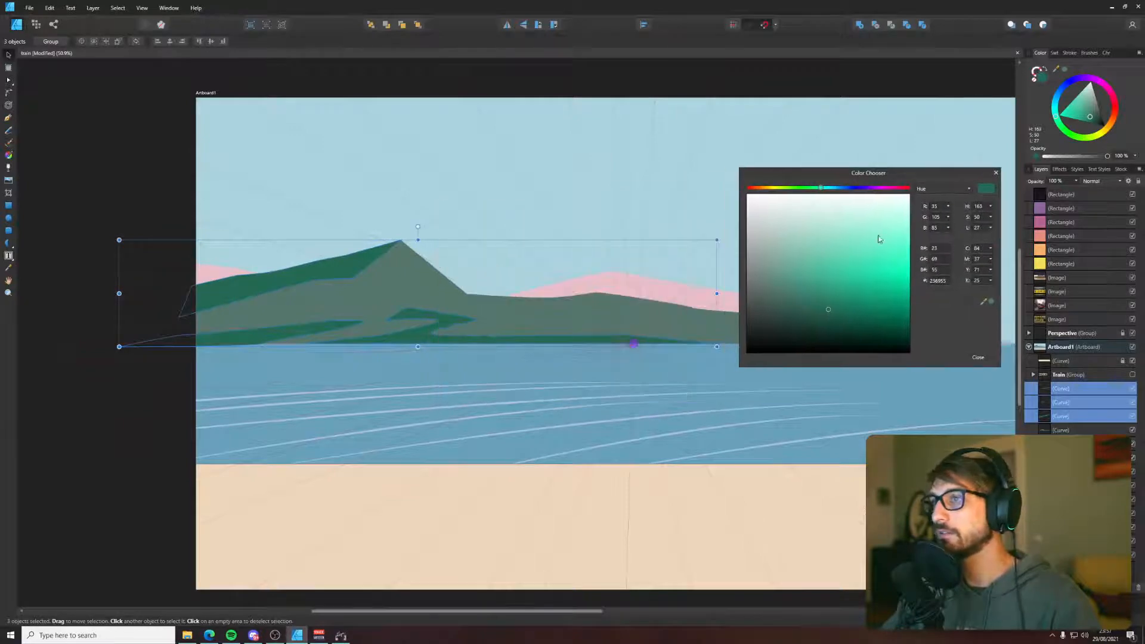
{"action": "key", "text": "i"}
{"action": "left_click", "coordinate": [505, 323]}
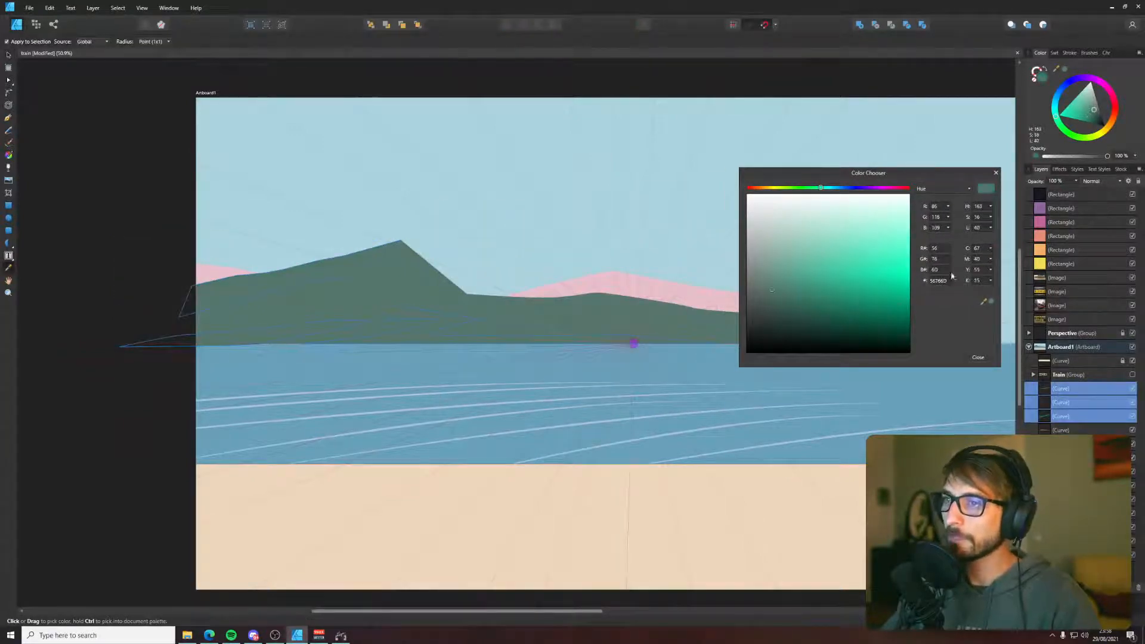
{"action": "left_click_drag", "start_coordinate": [992, 232], "coordinate": [989, 238]}
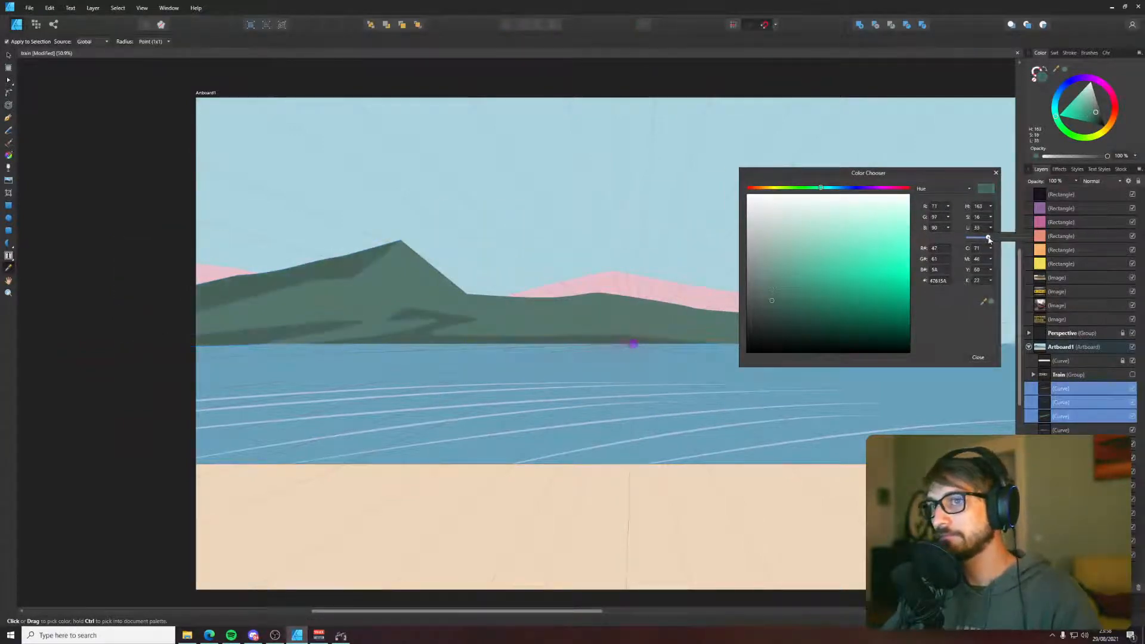
{"action": "left_click", "coordinate": [977, 357]}
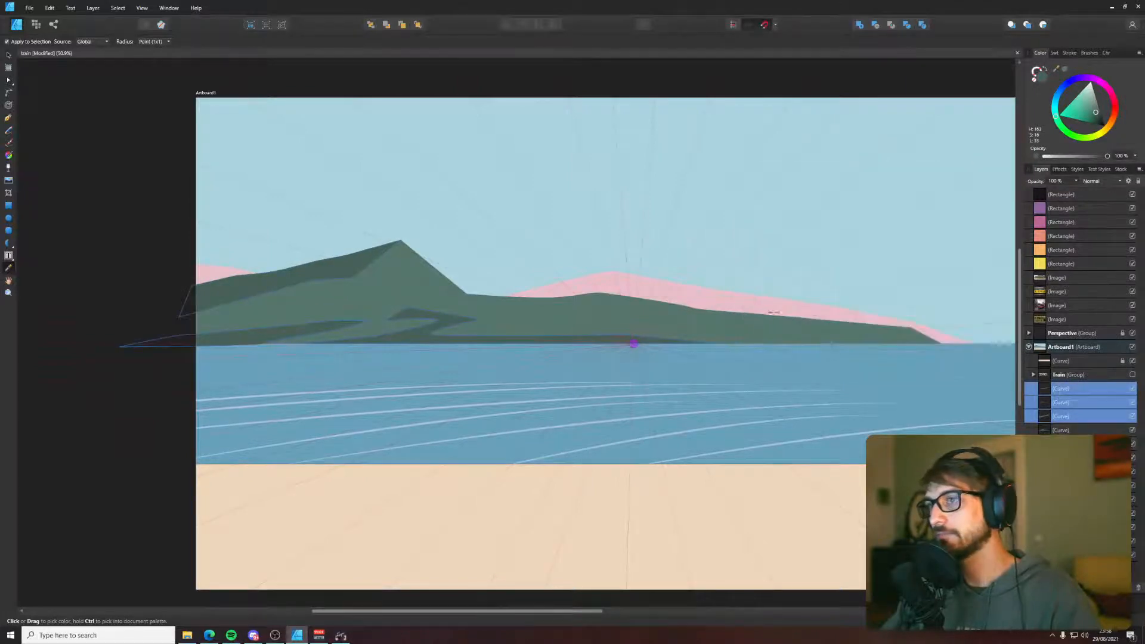
- Fill the distant pink mountain with the front mountain's green, raise its lightness to about 59 and deselect it
{"action": "key", "text": "v"}
{"action": "left_click", "coordinate": [760, 306]}
{"action": "key", "text": "i"}
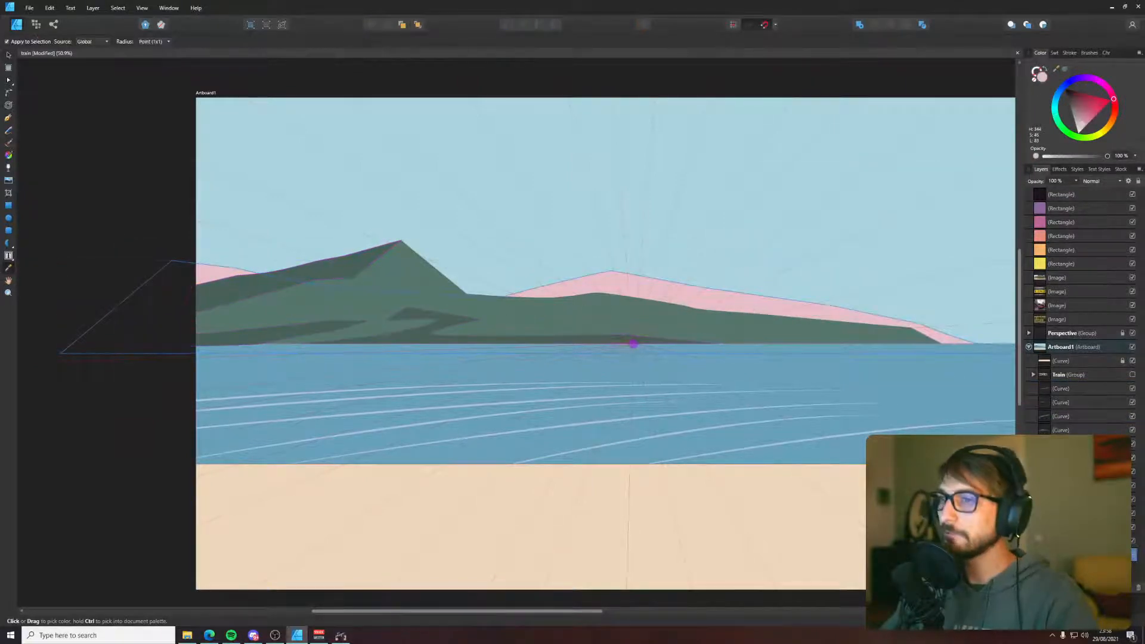
{"action": "left_click", "coordinate": [753, 328]}
{"action": "key", "text": "v"}
{"action": "double_click", "coordinate": [1038, 76]}
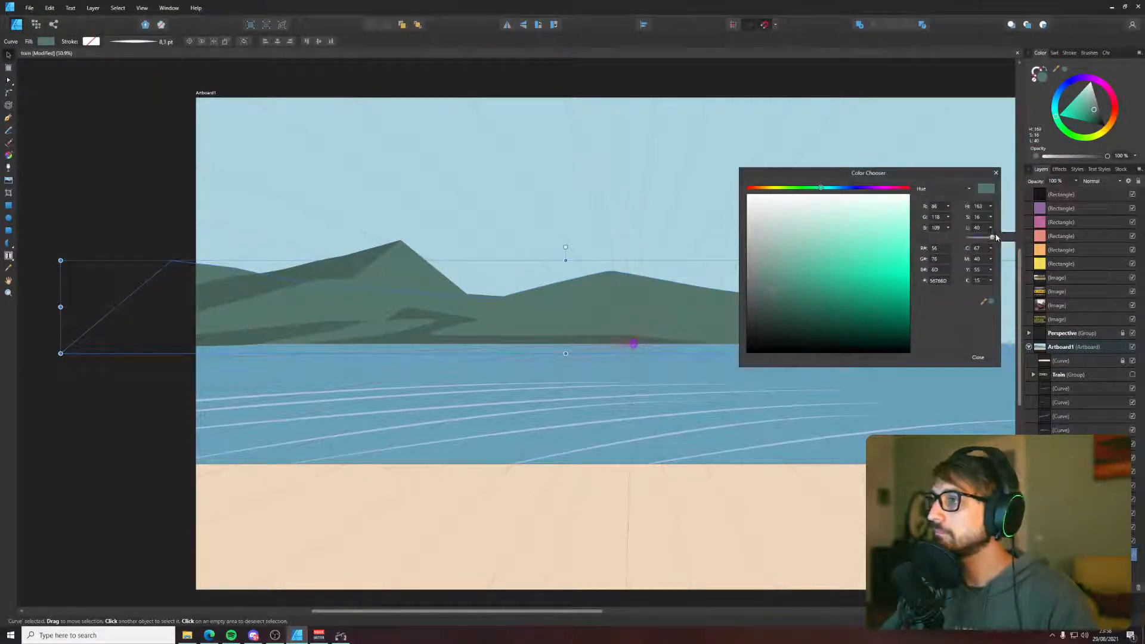
{"action": "left_click_drag", "start_coordinate": [994, 239], "coordinate": [1007, 238]}
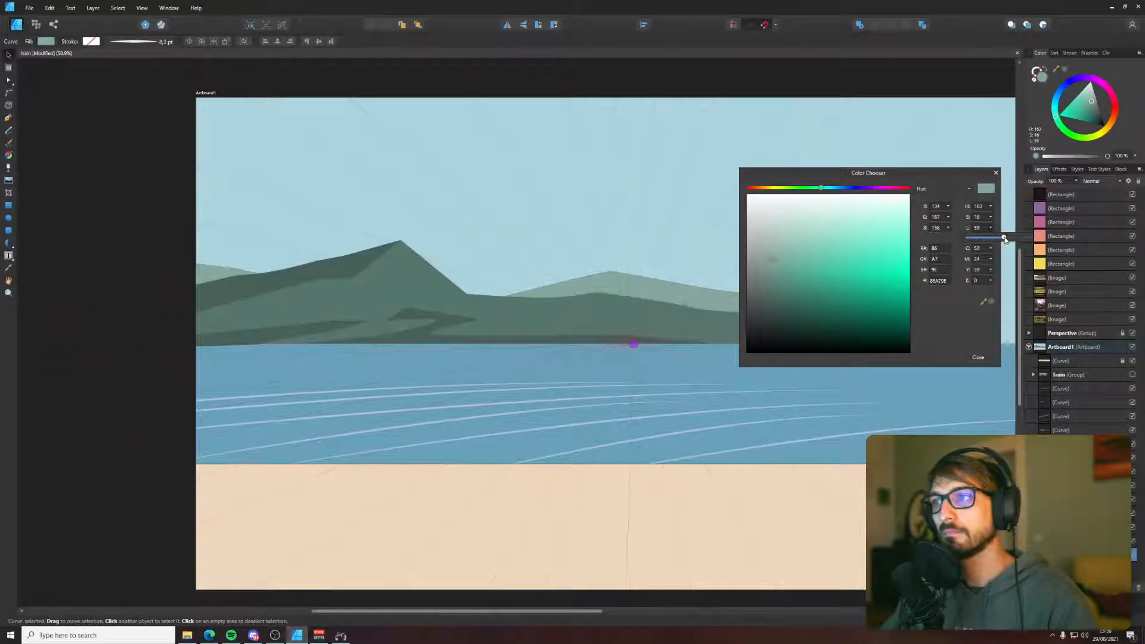
{"action": "left_click", "coordinate": [978, 357]}
{"action": "left_click", "coordinate": [81, 238]}
- Draw a closed, tapering outline from the front mountain's peak down its right slope and along the adjoining ridge
{"action": "scroll", "coordinate": [306, 245], "scroll_direction": "up", "scroll_amount": 3}
{"action": "scroll", "coordinate": [84, 254], "scroll_direction": "down", "scroll_amount": 2}
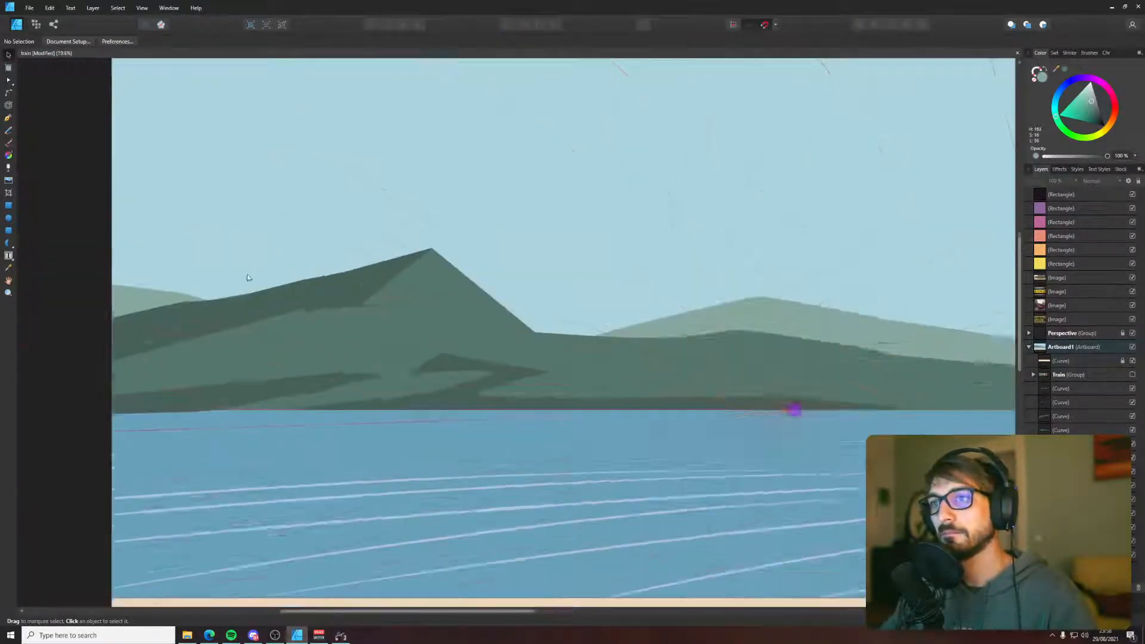
{"action": "scroll", "coordinate": [406, 263], "scroll_direction": "up", "scroll_amount": 3}
{"action": "key", "text": "p"}
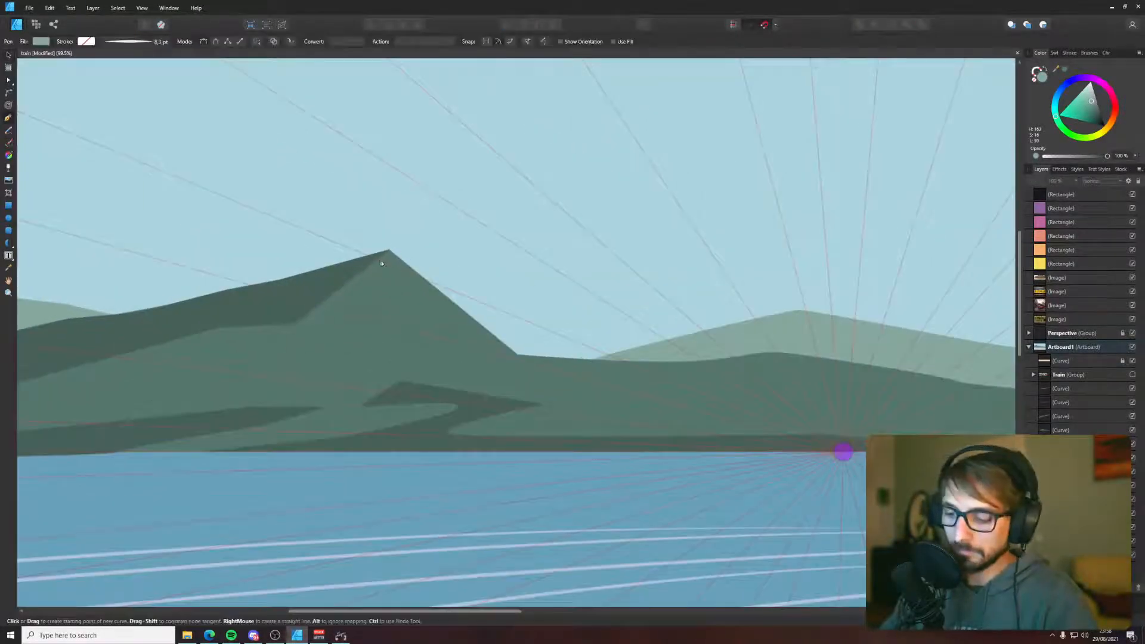
{"action": "left_click", "coordinate": [389, 249]}
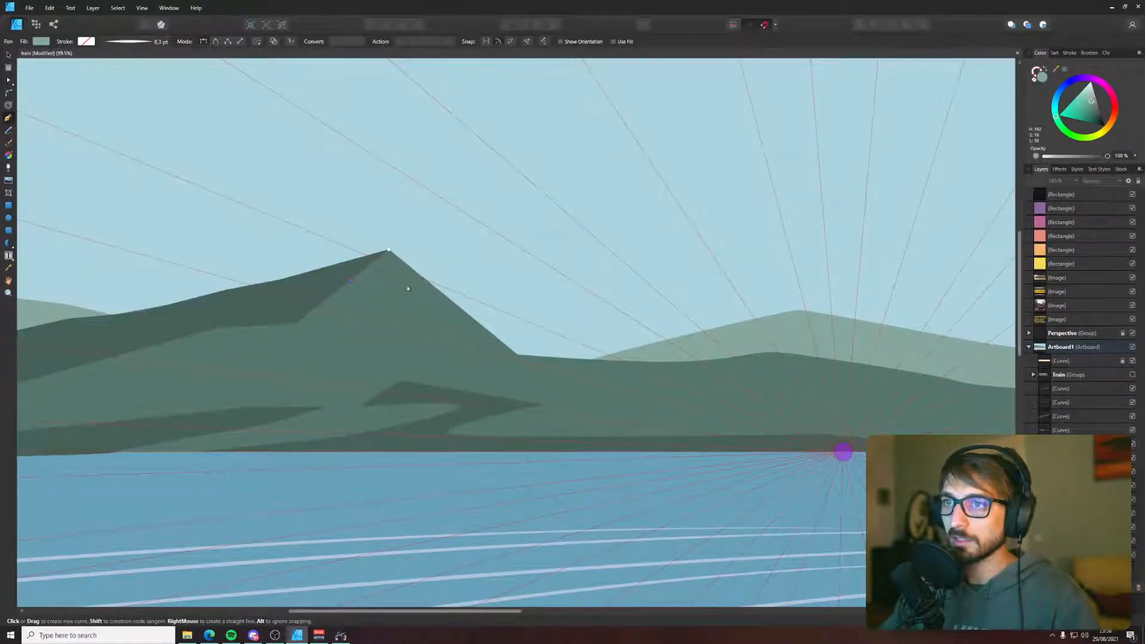
{"action": "left_click", "coordinate": [461, 324]}
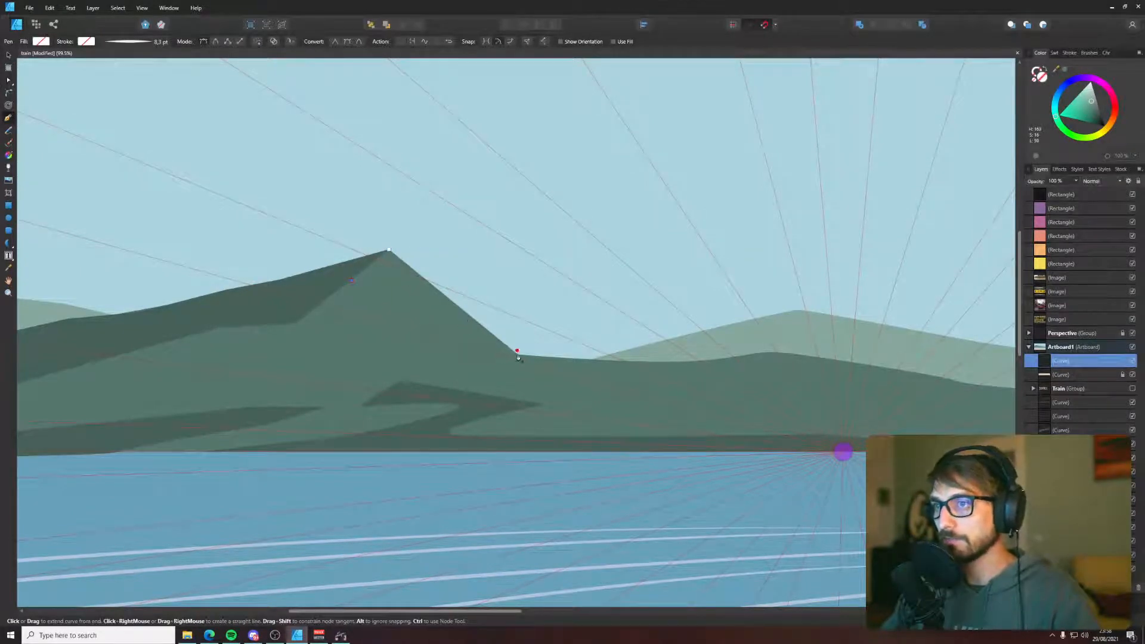
{"action": "left_click", "coordinate": [590, 380]}
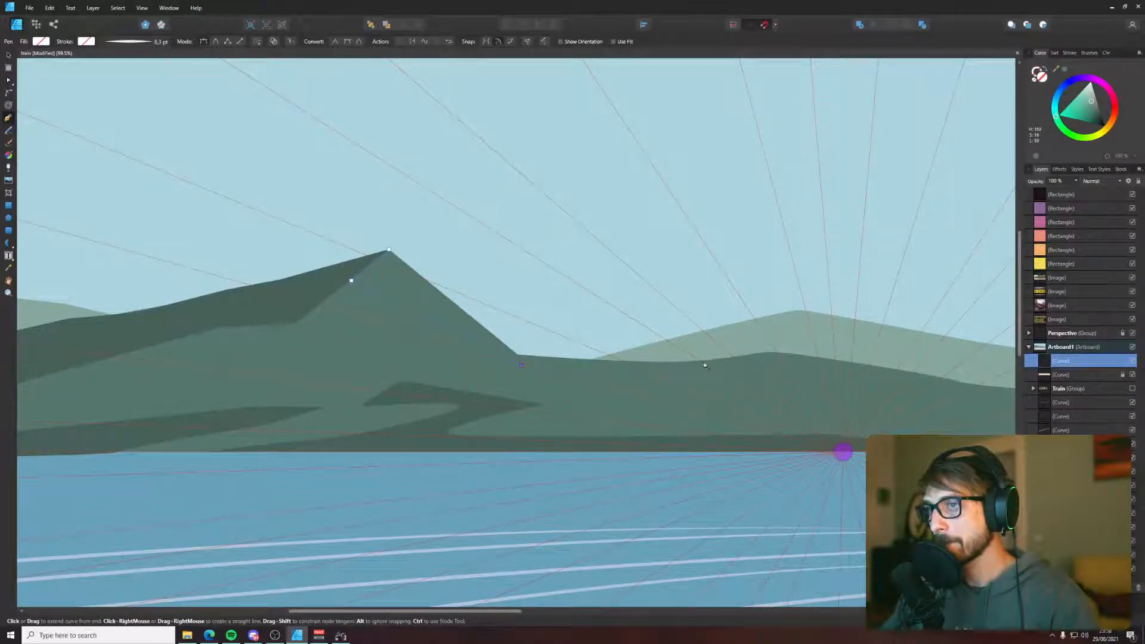
{"action": "left_click", "coordinate": [705, 361]}
{"action": "left_click", "coordinate": [519, 355]}
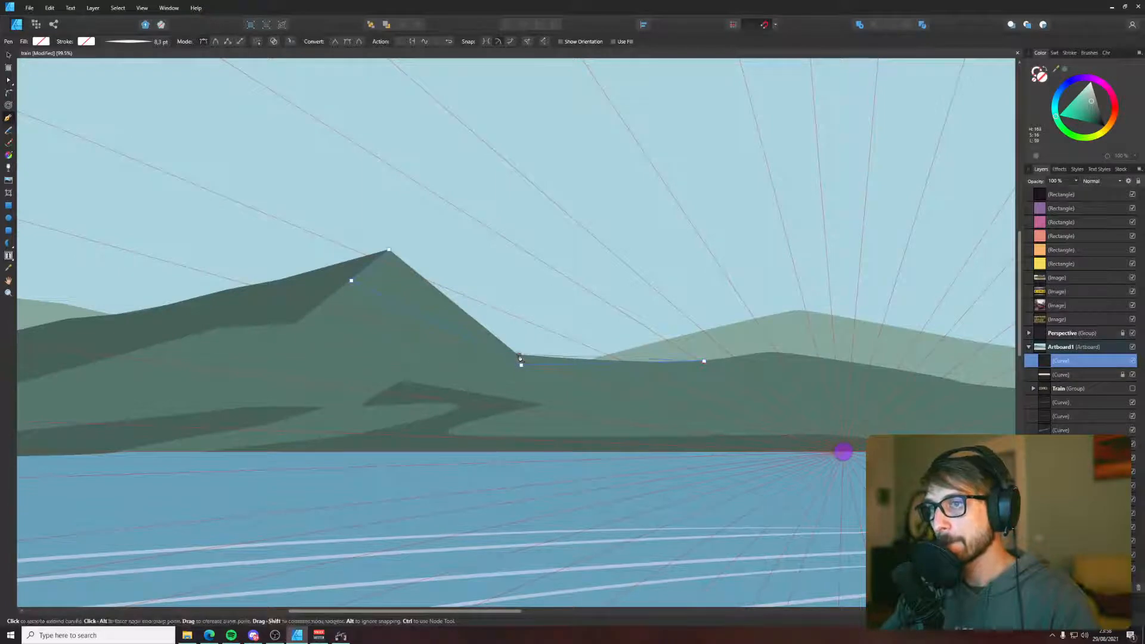
{"action": "left_click", "coordinate": [394, 250]}
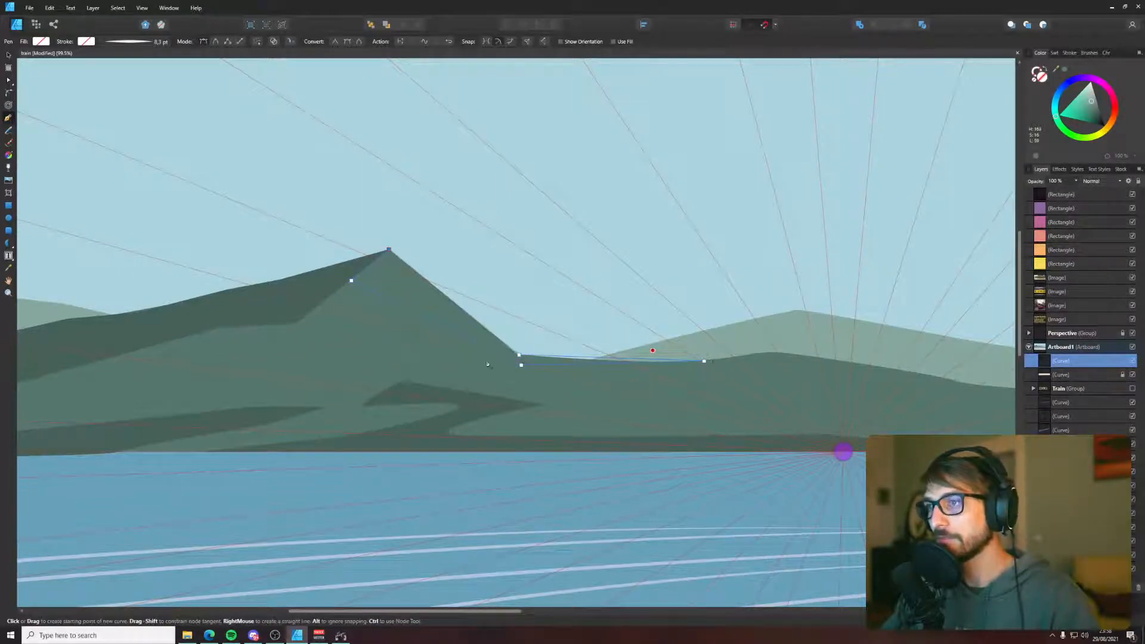
- Fill the tapering slope shape with the brick red sampled from the perspective line over the distant mountain
{"action": "key", "text": "i"}
{"action": "left_click", "coordinate": [718, 344]}
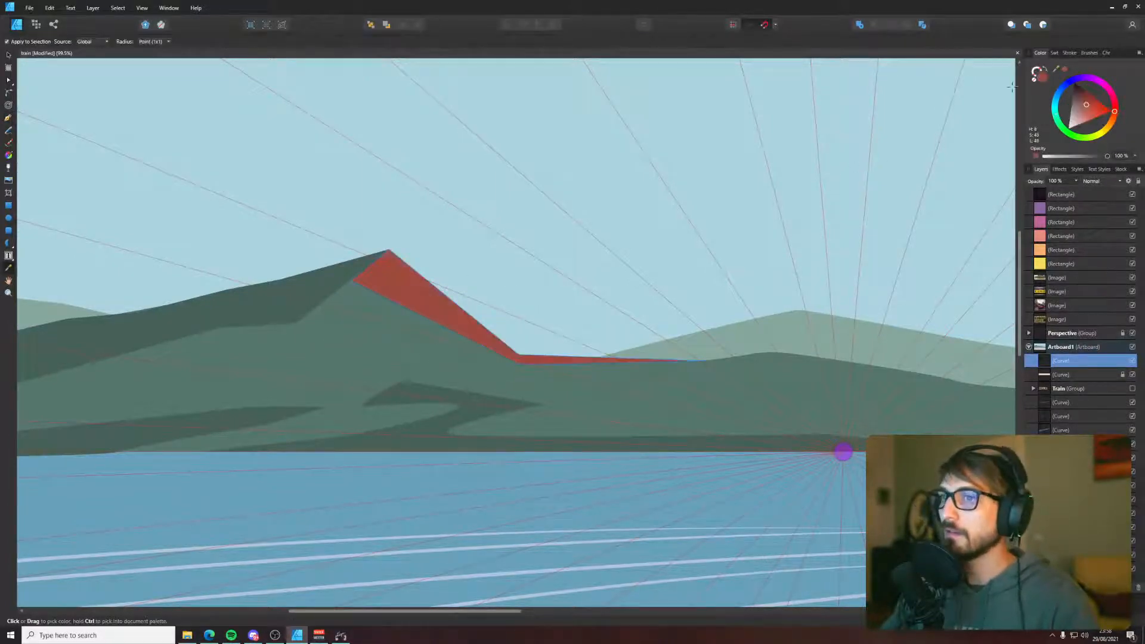
{"action": "key", "text": "p"}
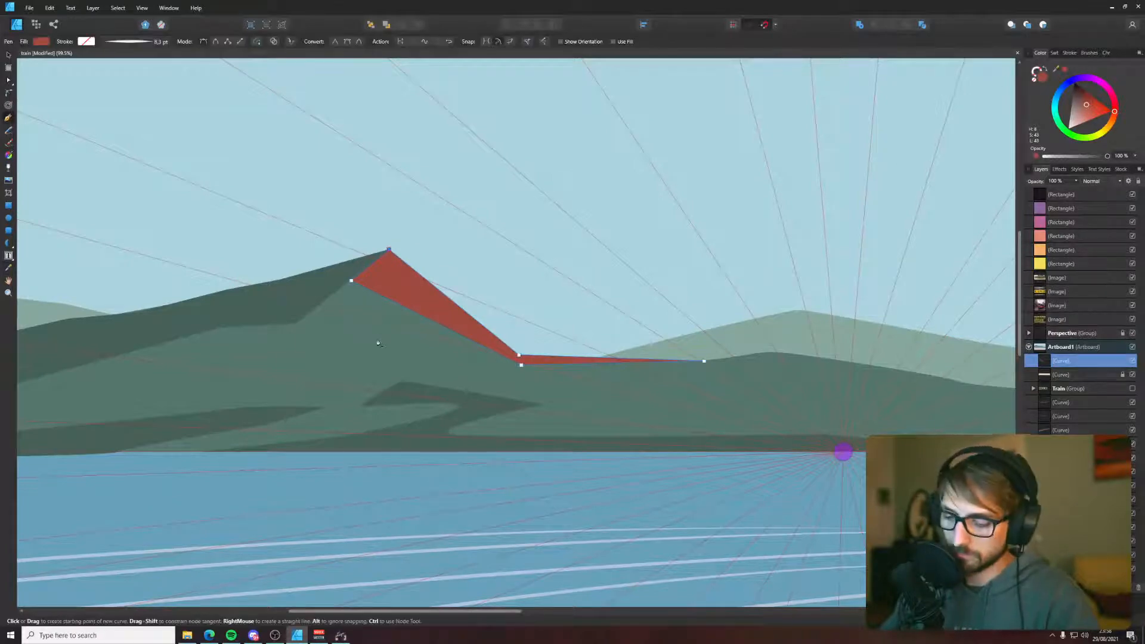
- Refill the tapering slope shape with the front mountain's sampled green and raise its lightness to about 45
{"action": "key", "text": "i"}
{"action": "left_click", "coordinate": [378, 343]}
{"action": "key", "text": "v"}
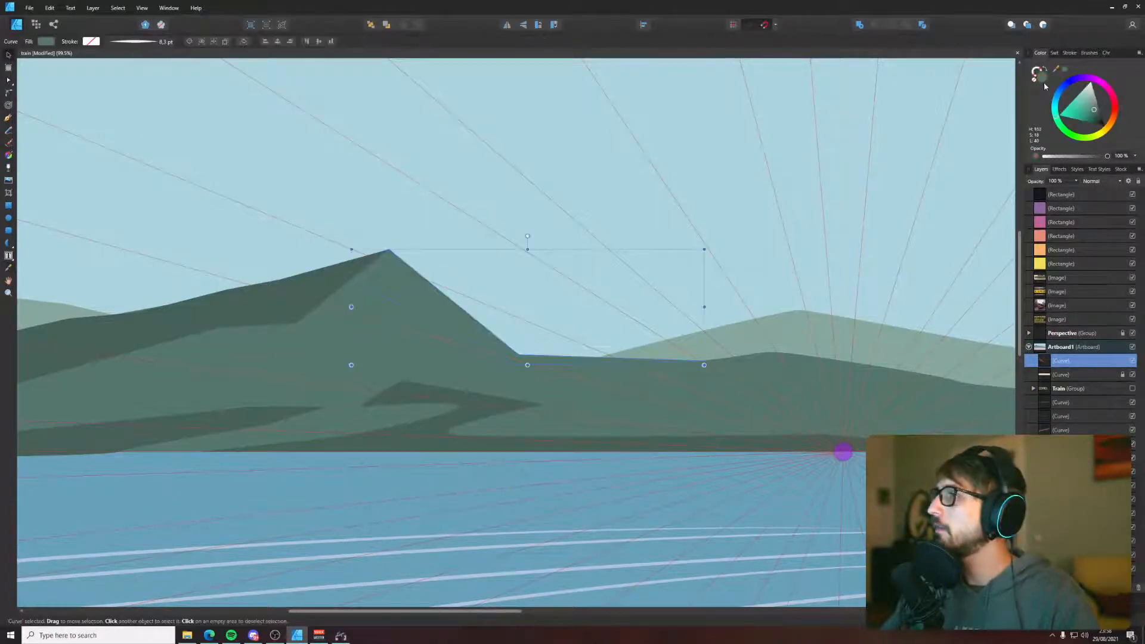
{"action": "double_click", "coordinate": [1040, 76]}
{"action": "left_click_drag", "start_coordinate": [761, 275], "coordinate": [775, 280]}
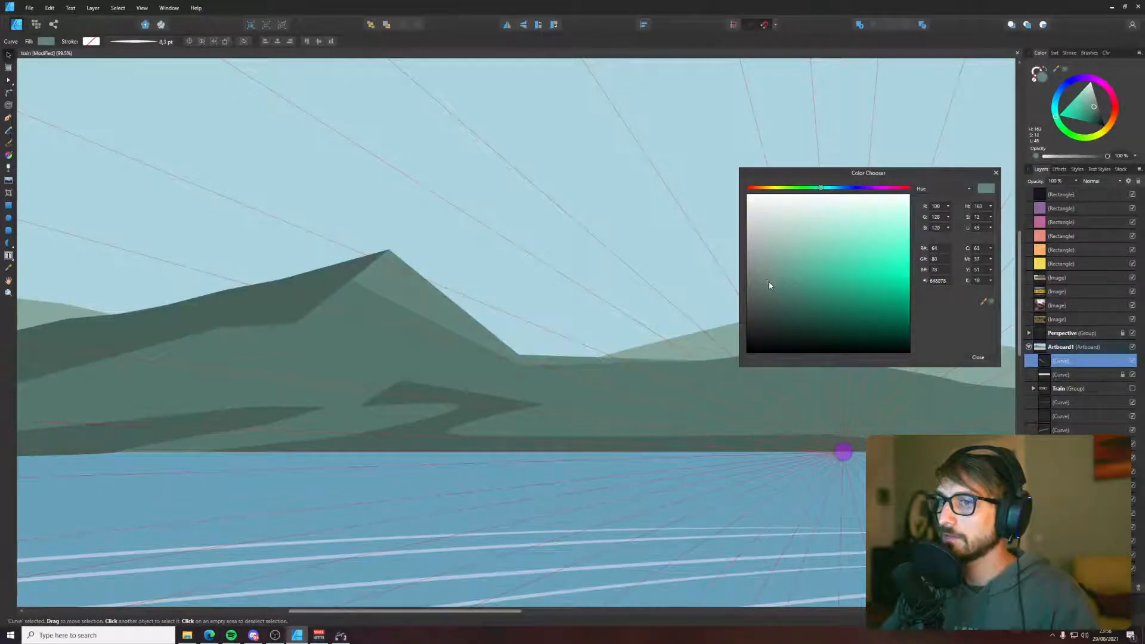
{"action": "left_click", "coordinate": [978, 358]}
- Pull the upper corner of the front mountain's middle shadow farther out to the left into a long, sharp point
{"action": "left_click", "coordinate": [373, 416]}
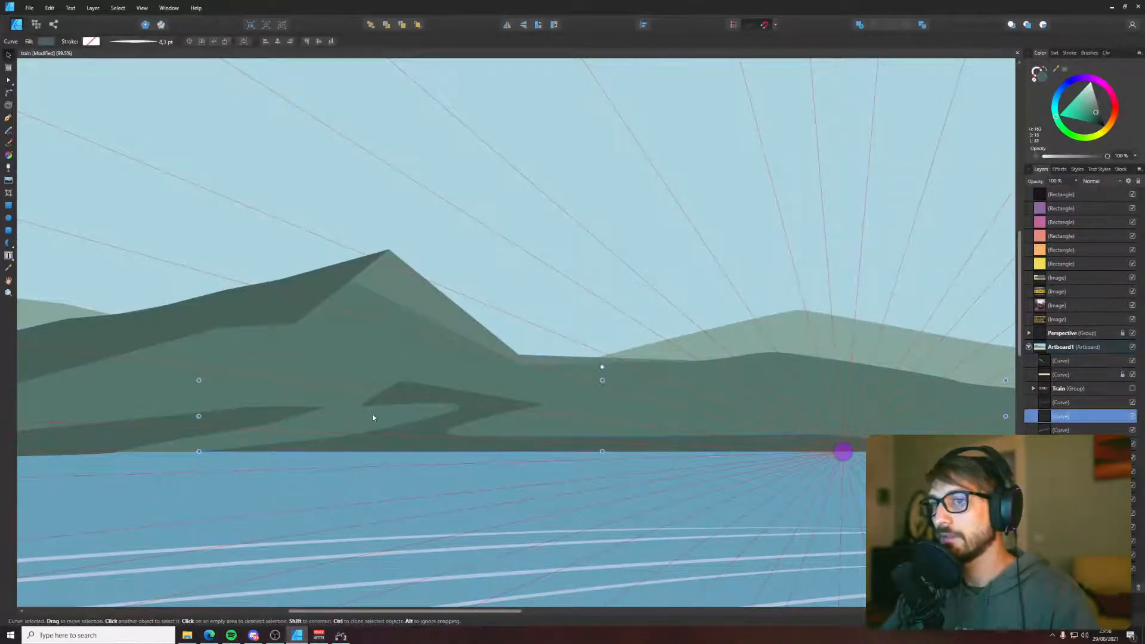
{"action": "left_click", "coordinate": [569, 408], "text": "alt"}
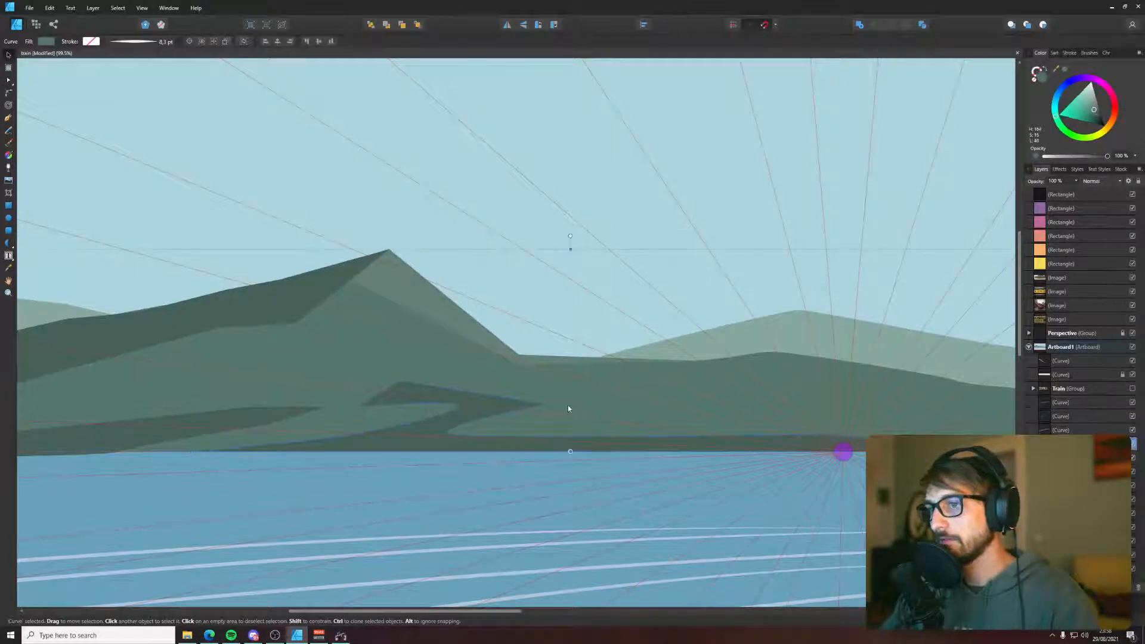
{"action": "key", "text": "p"}
{"action": "scroll", "coordinate": [299, 308], "scroll_direction": "up", "scroll_amount": 5}
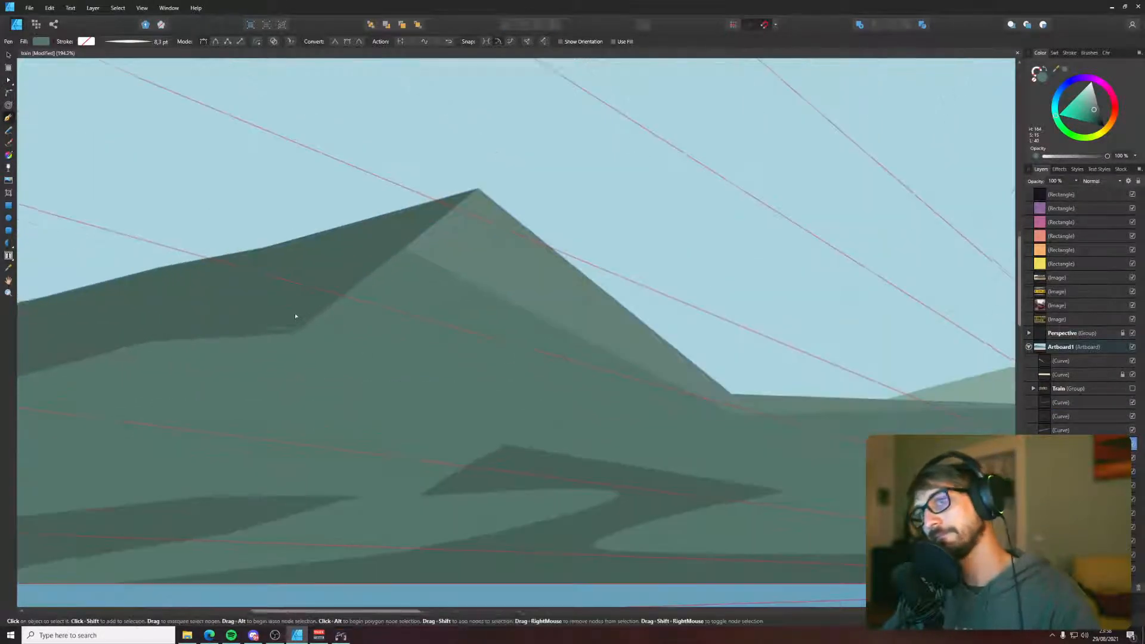
{"action": "scroll", "coordinate": [486, 281], "scroll_direction": "down", "scroll_amount": 3}
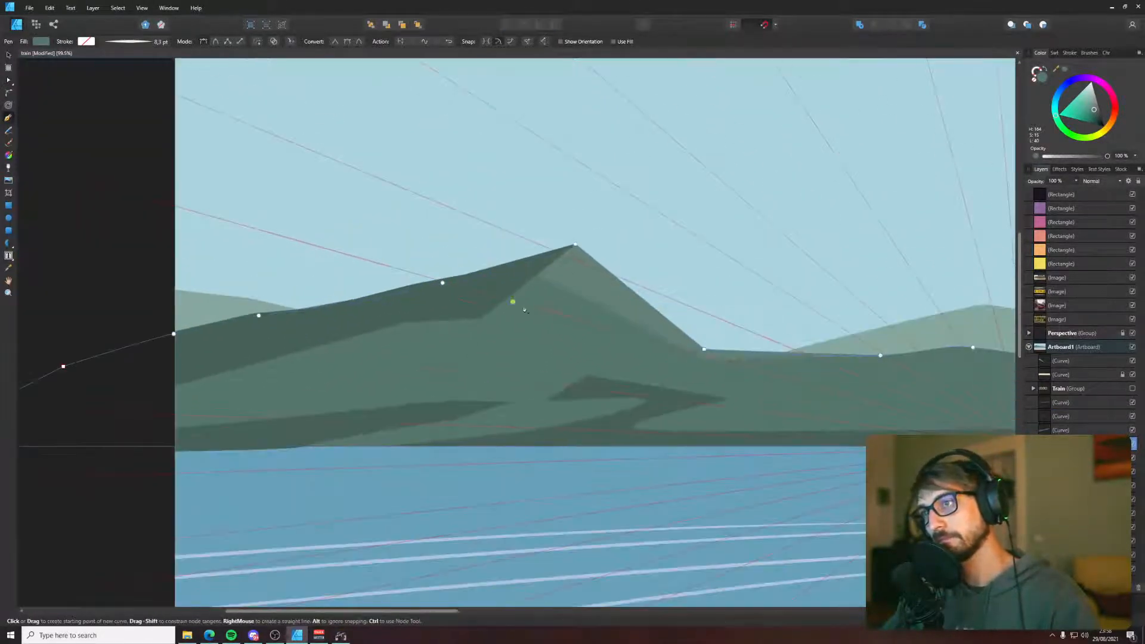
{"action": "scroll", "coordinate": [607, 366], "scroll_direction": "up", "scroll_amount": 3}
{"action": "key", "text": "a"}
{"action": "left_click", "coordinate": [563, 391]}
{"action": "left_click_drag", "start_coordinate": [563, 384], "coordinate": [306, 355]}
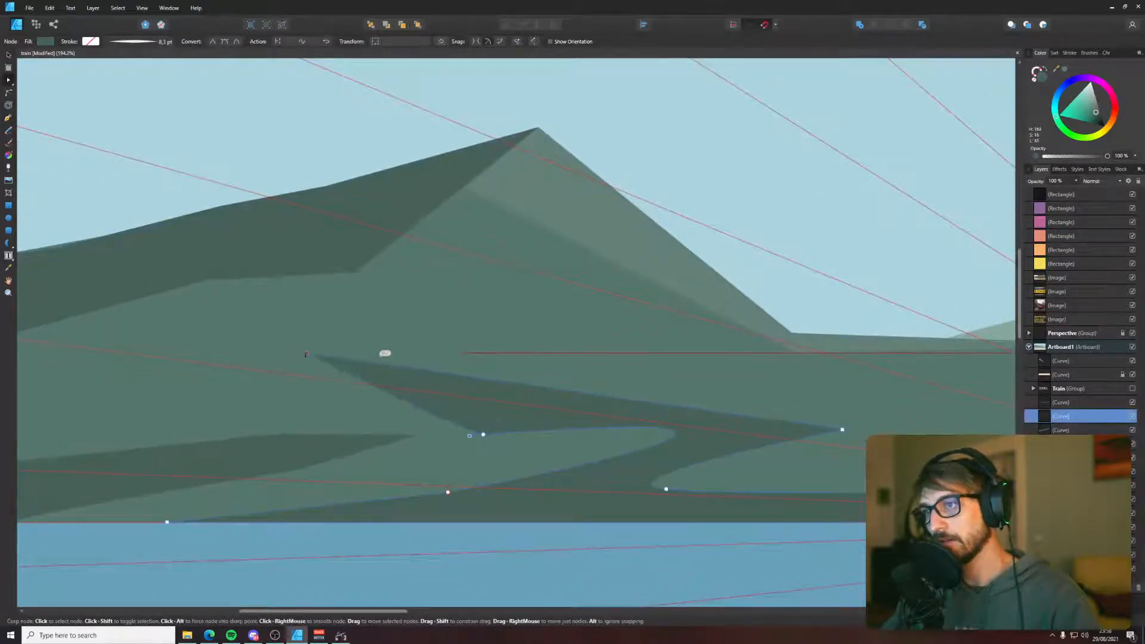
{"action": "left_click", "coordinate": [320, 334]}
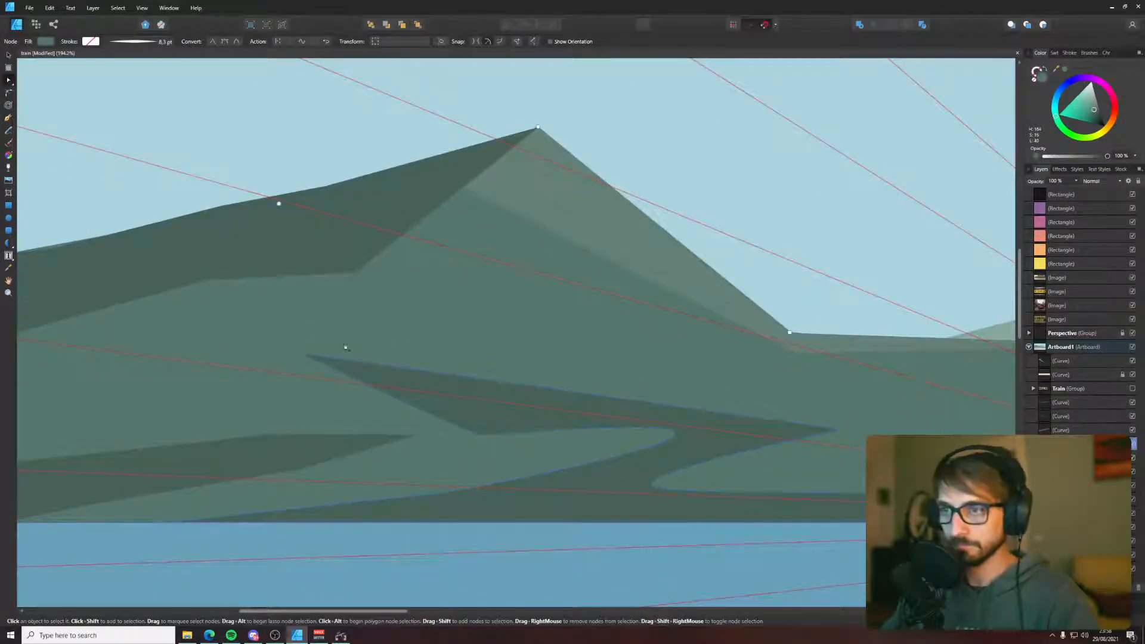
- Draw a closed triangle over the middle shadow's left point and fill it with the light green sampled from the peak's slope
{"action": "key", "text": "p"}
{"action": "left_click", "coordinate": [302, 355]}
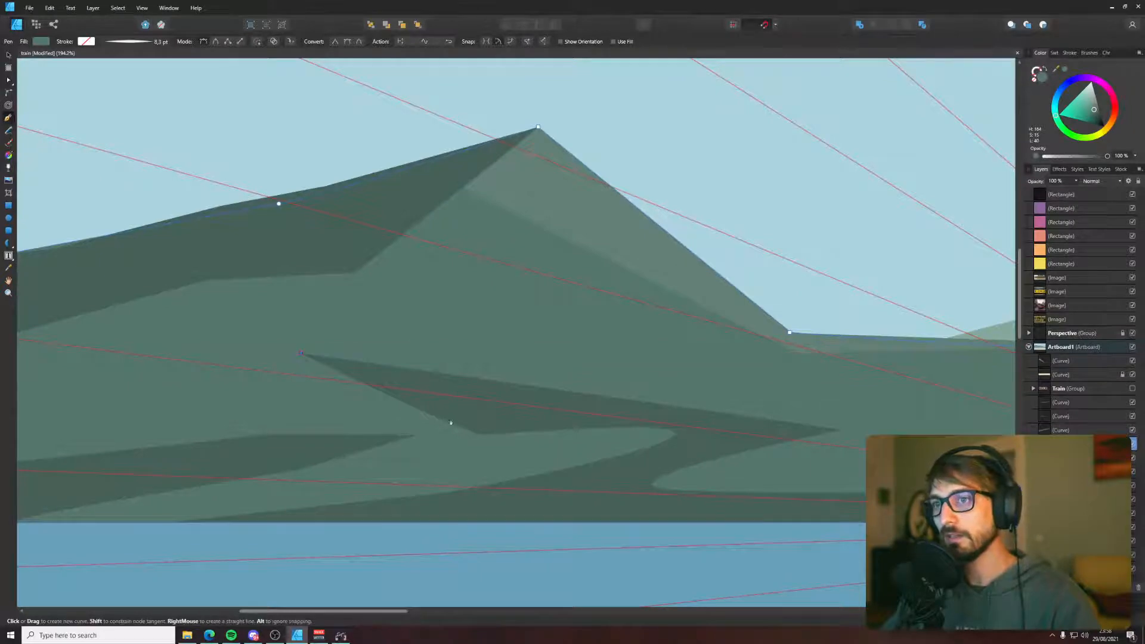
{"action": "left_click", "coordinate": [479, 435]}
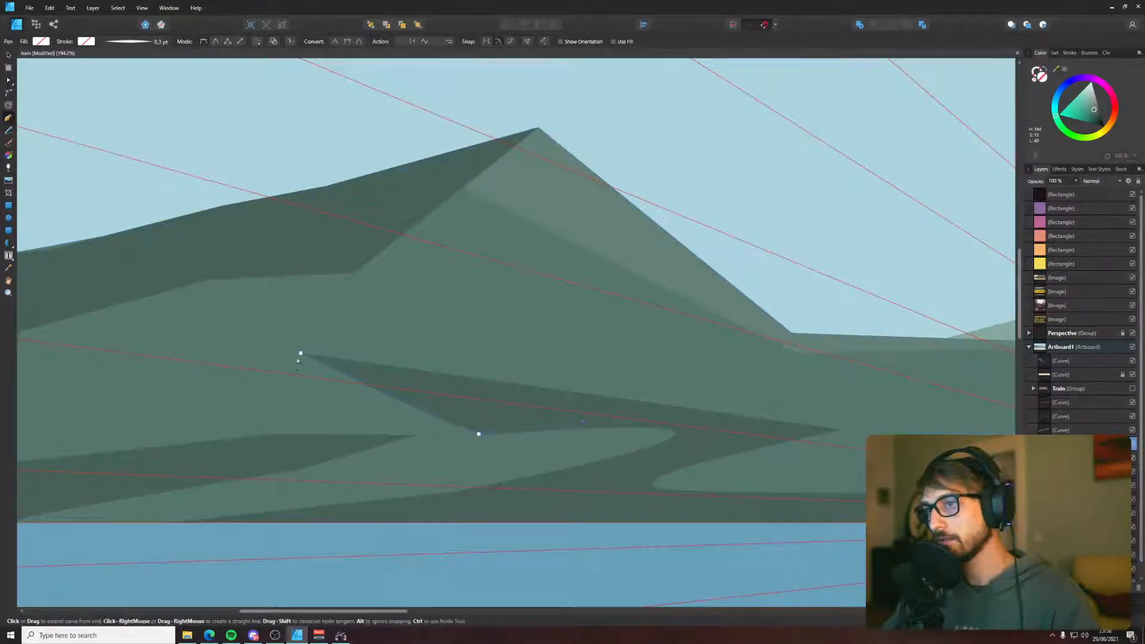
{"action": "left_click", "coordinate": [301, 354]}
{"action": "key", "text": "i"}
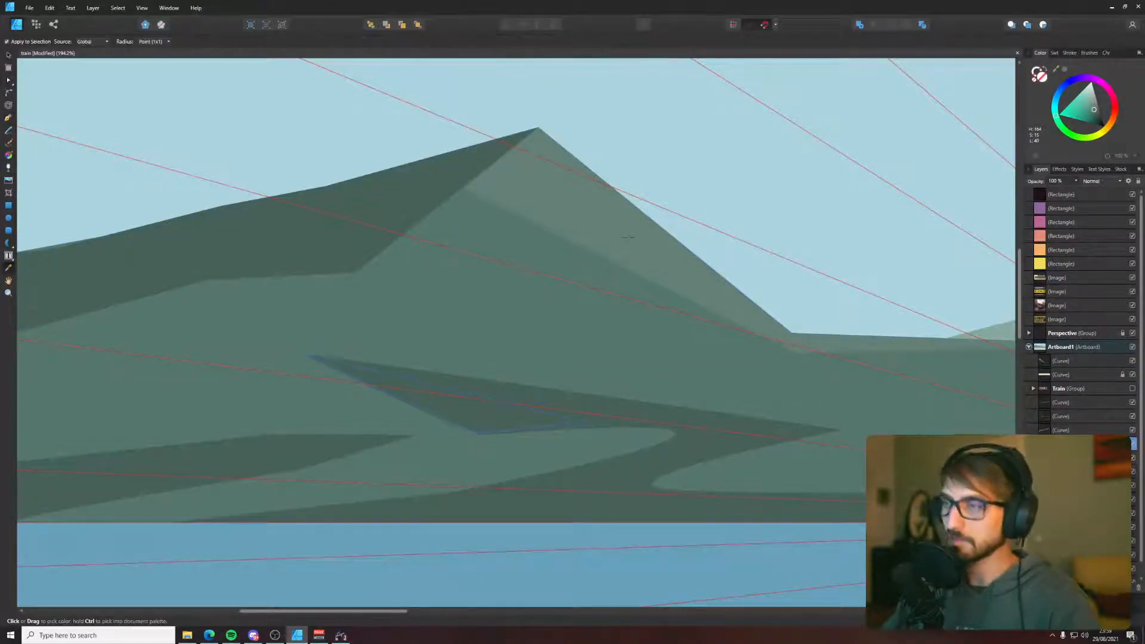
{"action": "left_click", "coordinate": [627, 238]}
{"action": "key", "text": "v"}
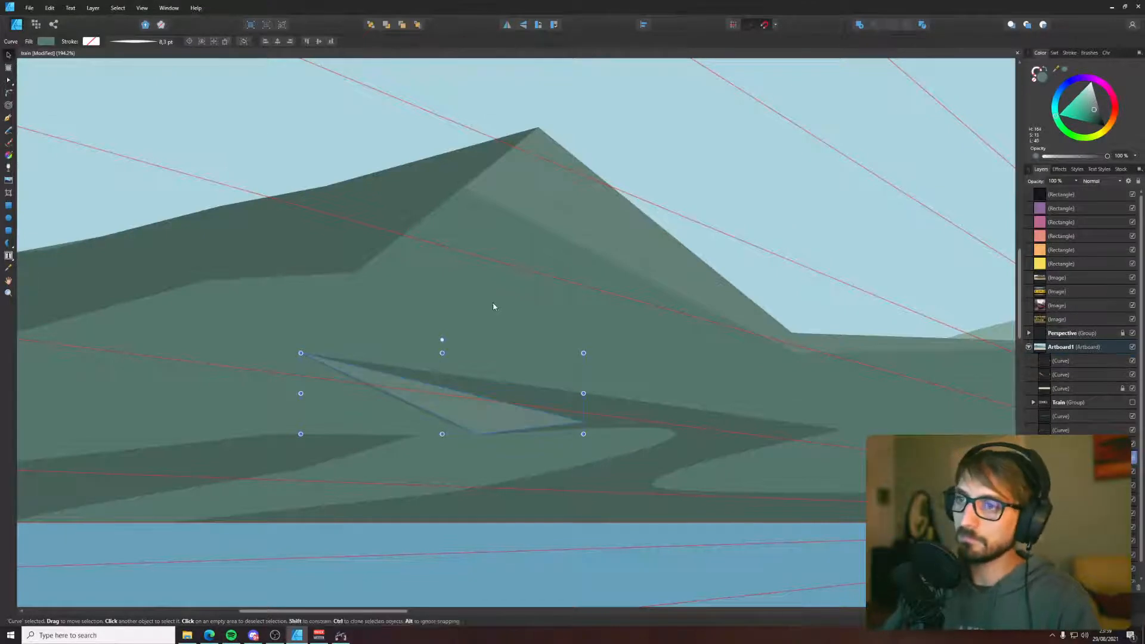
- Align the triangle's lower and right corners with the middle shadow's lower edge
{"action": "scroll", "coordinate": [470, 404], "scroll_direction": "up", "scroll_amount": 4}
{"action": "key", "text": "a"}
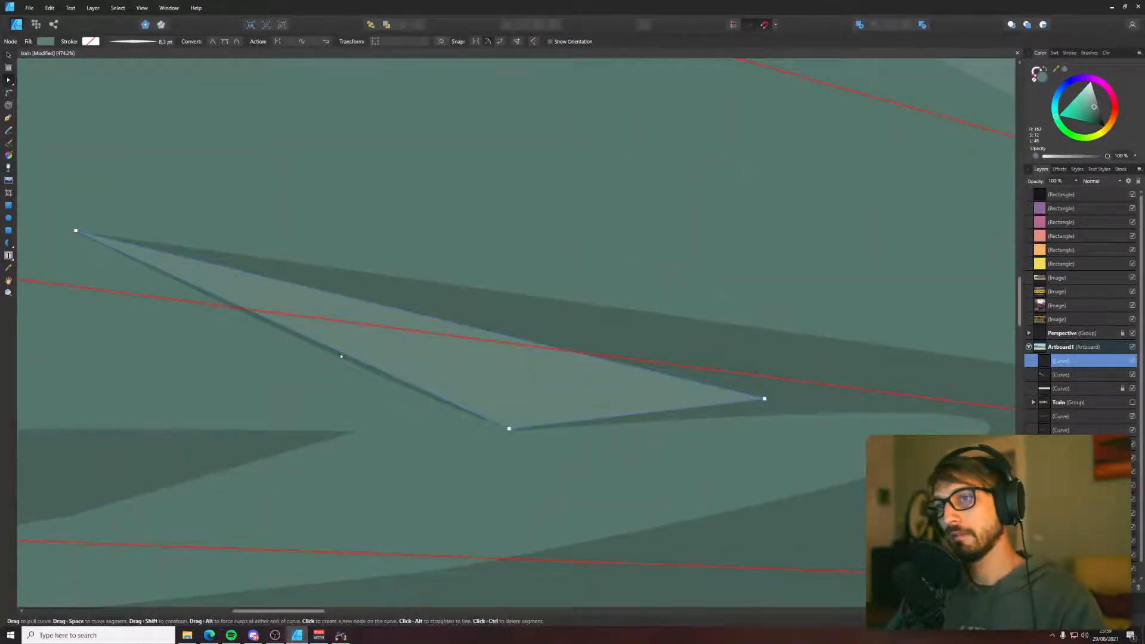
{"action": "left_click_drag", "start_coordinate": [764, 398], "coordinate": [815, 412]}
{"action": "left_click_drag", "start_coordinate": [509, 429], "coordinate": [516, 431]}
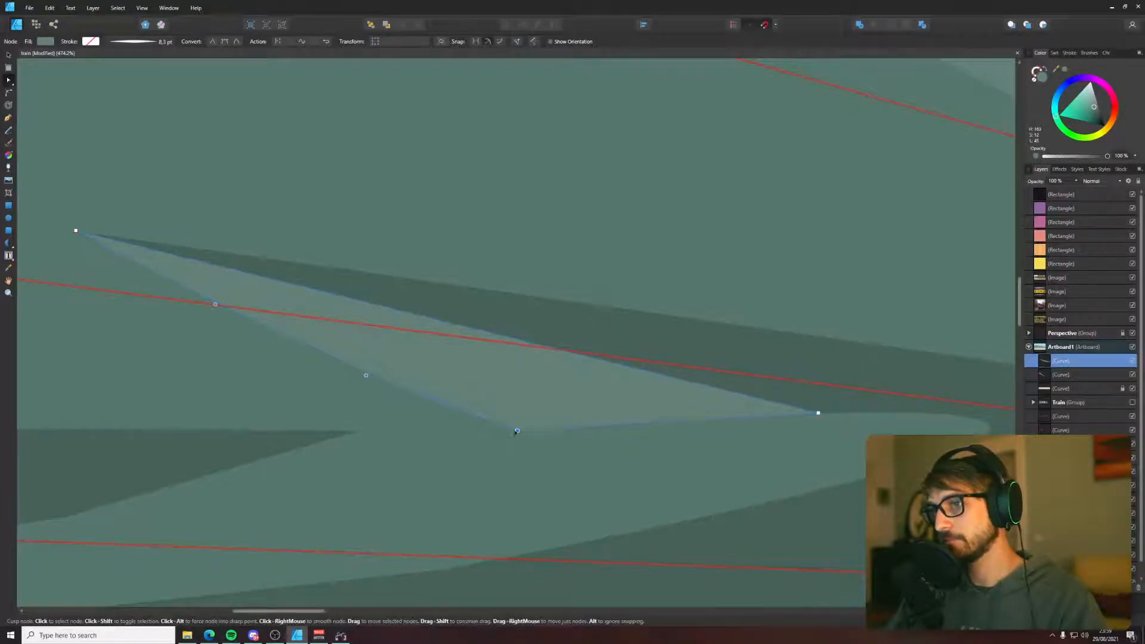
{"action": "left_click", "coordinate": [608, 296]}
- Reshape the light triangle into a thin sliver along the middle shadow's upper edge
{"action": "scroll", "coordinate": [608, 297], "scroll_direction": "down", "scroll_amount": 8}
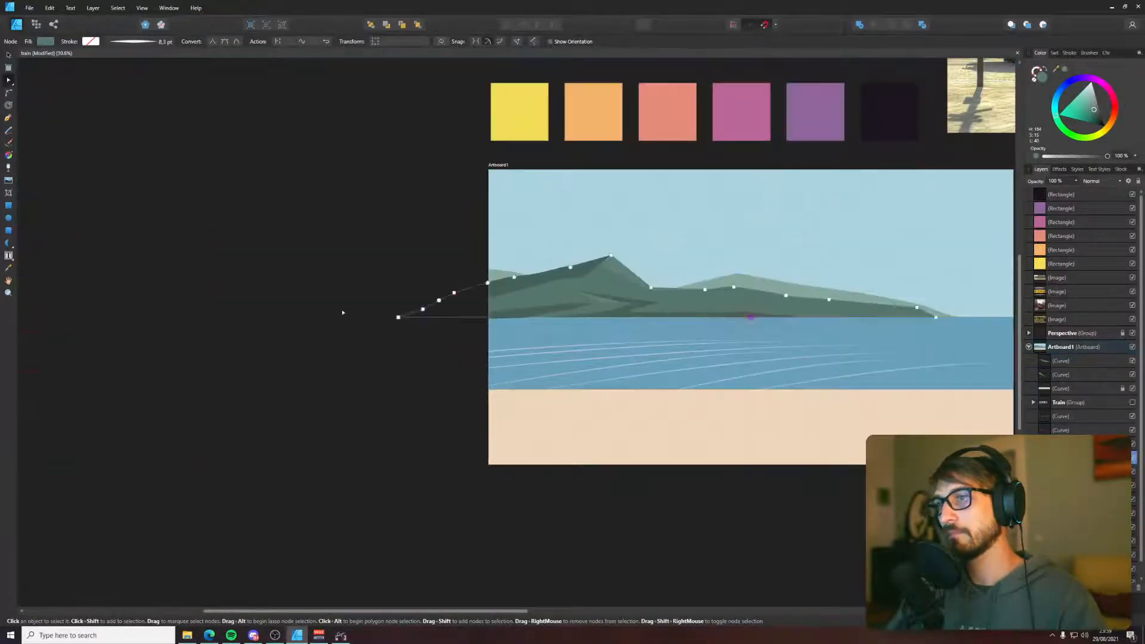
{"action": "key", "text": "ctrl+d"}
{"action": "scroll", "coordinate": [636, 298], "scroll_direction": "up", "scroll_amount": 3}
{"action": "left_click", "coordinate": [538, 312]}
{"action": "key", "text": "p"}
{"action": "scroll", "coordinate": [543, 334], "scroll_direction": "up", "scroll_amount": 4}
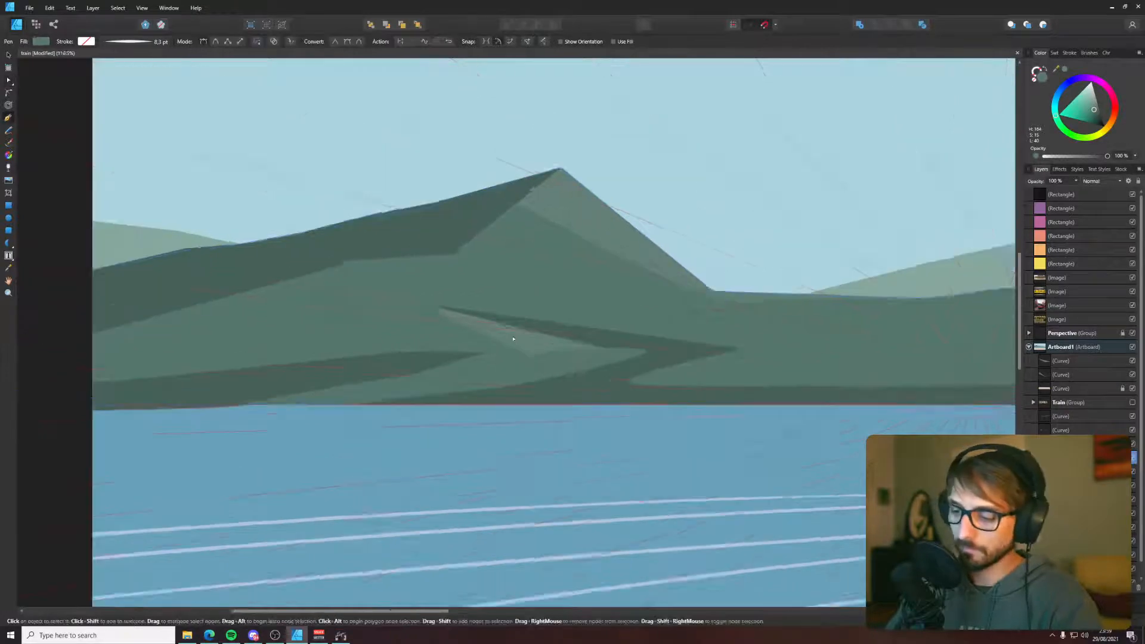
{"action": "key", "text": "a"}
{"action": "left_click", "coordinate": [547, 376]}
{"action": "left_click_drag", "start_coordinate": [547, 377], "coordinate": [536, 342]}
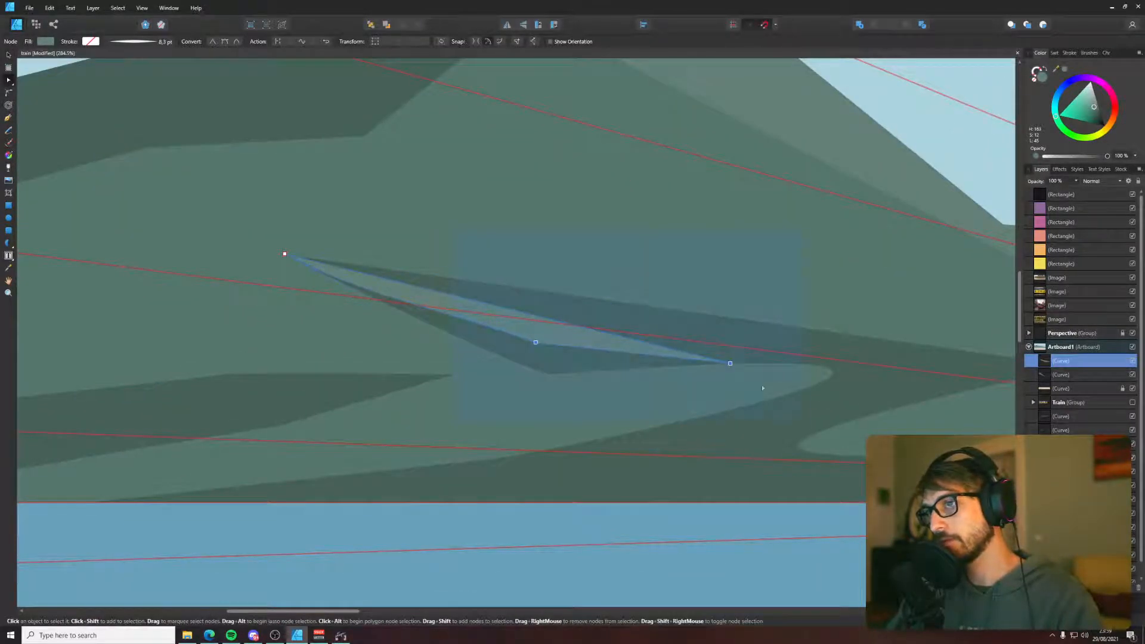
{"action": "key", "text": "ctrl+z"}
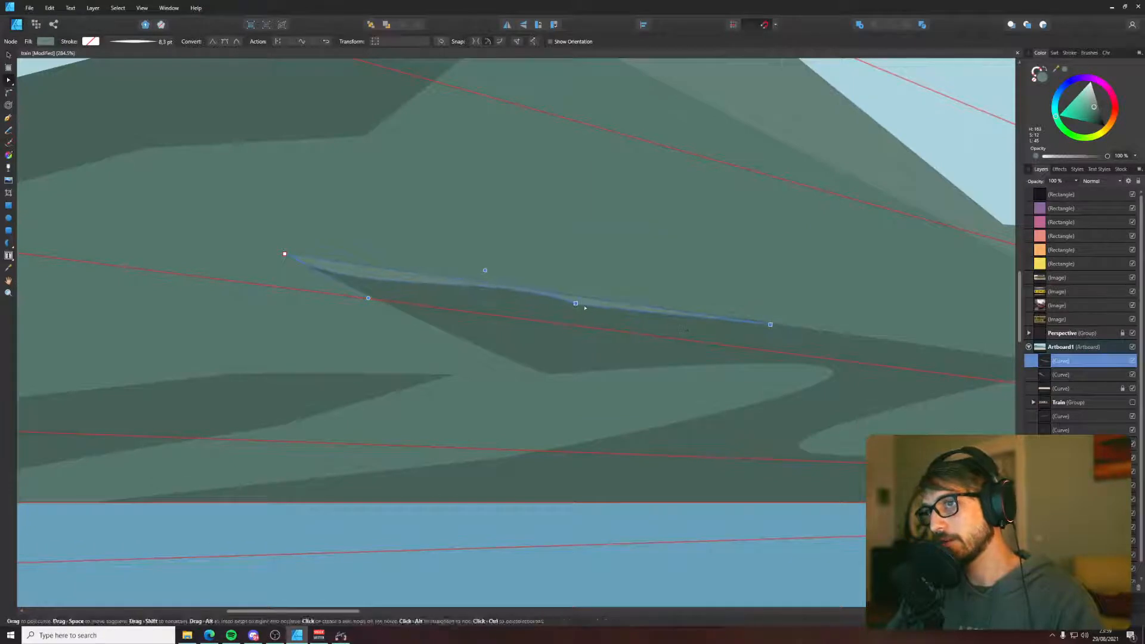
{"action": "left_click", "coordinate": [572, 302], "text": "alt"}
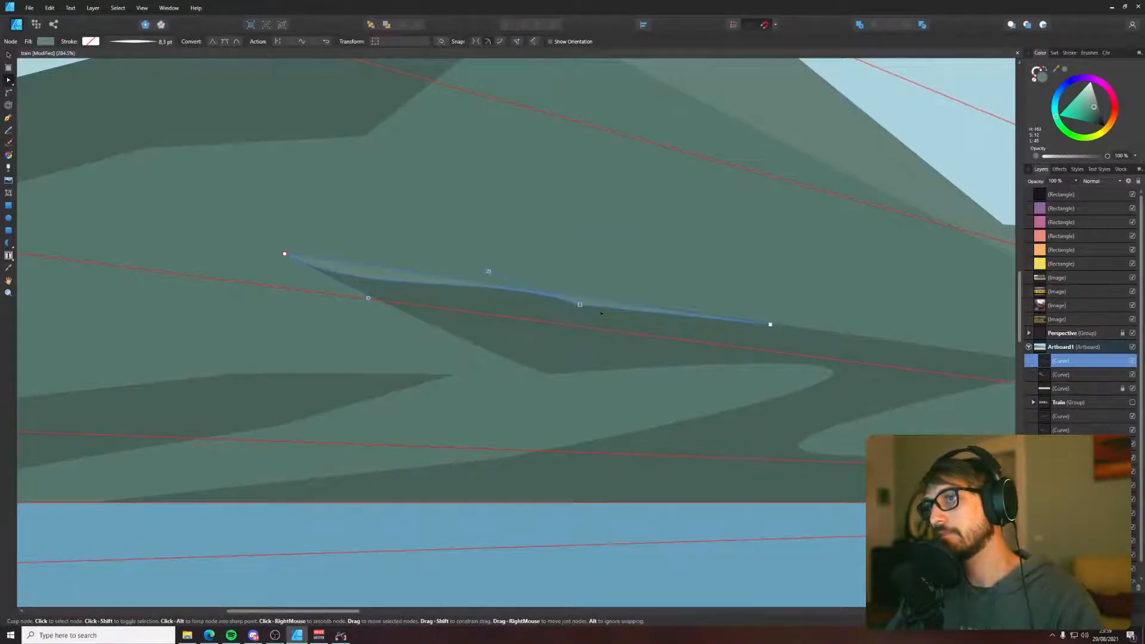
- Extend the light sliver along the shadow's upper edge to its right tip and even out its lower edge
{"action": "left_click_drag", "start_coordinate": [602, 313], "coordinate": [935, 366]}
{"action": "left_click_drag", "start_coordinate": [875, 342], "coordinate": [407, 361]}
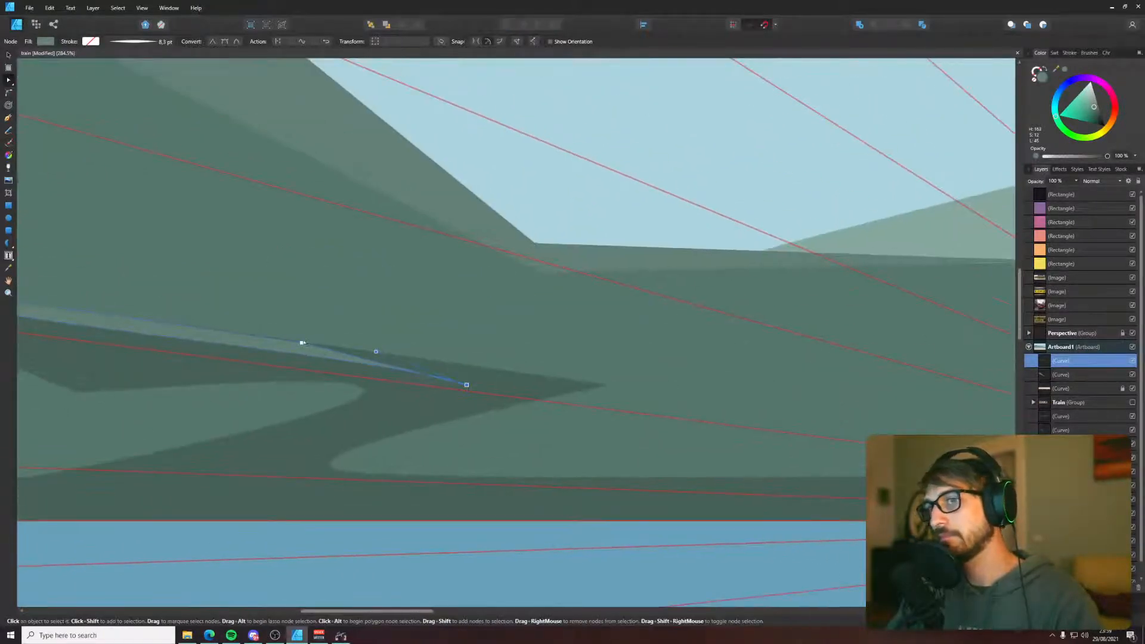
{"action": "left_click_drag", "start_coordinate": [303, 342], "coordinate": [609, 386]}
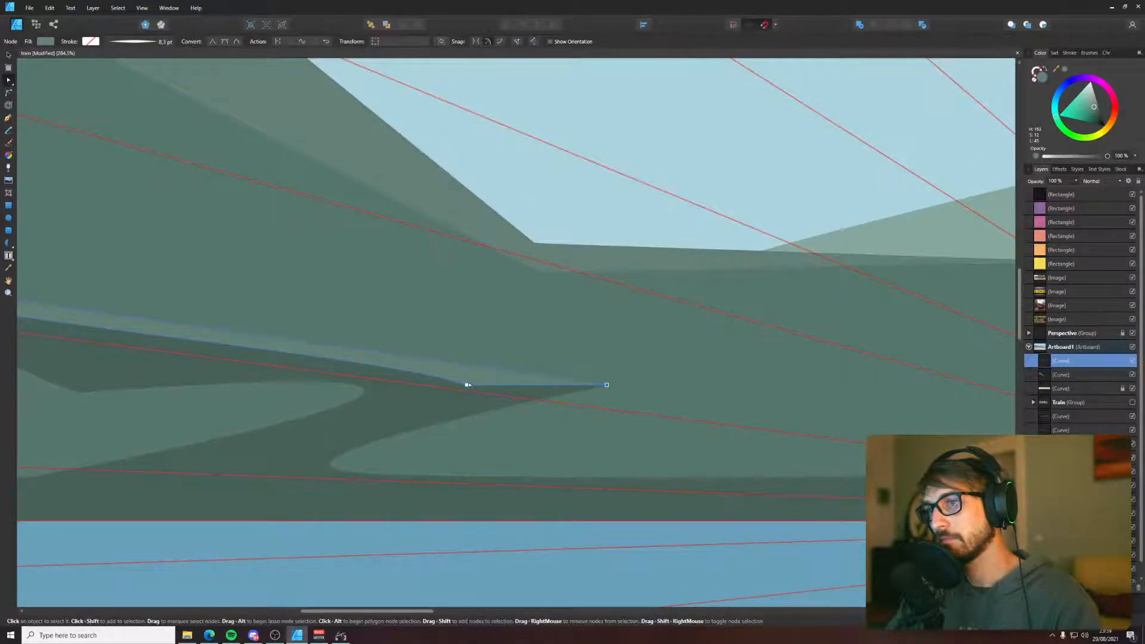
{"action": "left_click_drag", "start_coordinate": [466, 385], "coordinate": [375, 368]}
- Reshape the middle shadow's left side into a smooth inward curve, removing the long light inlet
{"action": "left_click", "coordinate": [361, 395]}
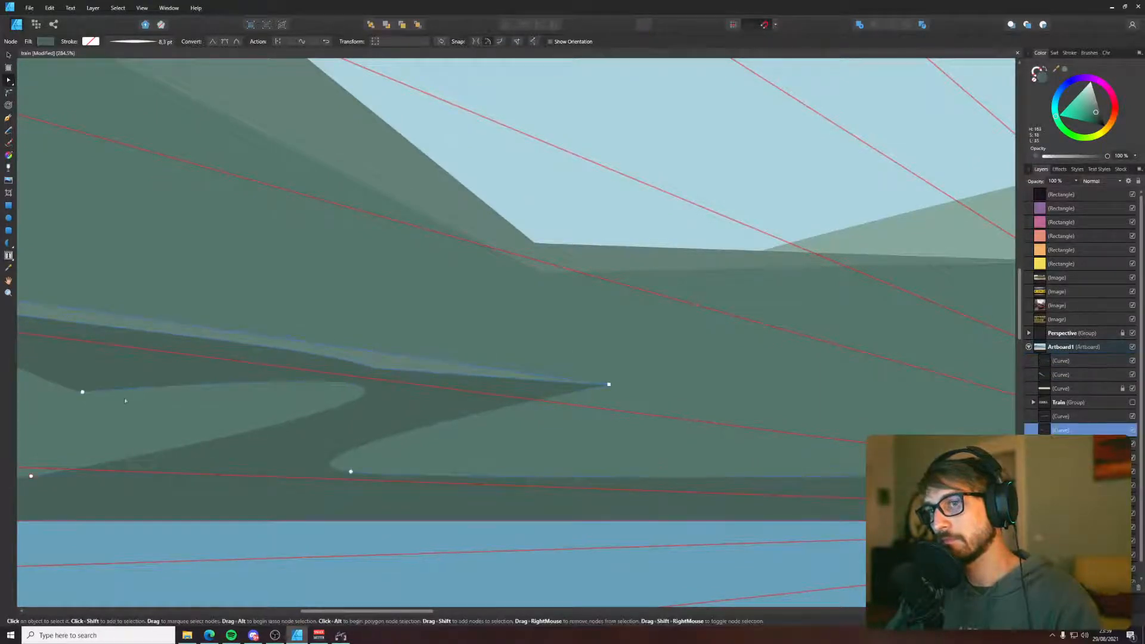
{"action": "left_click_drag", "start_coordinate": [82, 392], "coordinate": [78, 392]}
{"action": "left_click_drag", "start_coordinate": [730, 344], "coordinate": [138, 446]}
{"action": "left_click", "coordinate": [274, 279]}
{"action": "scroll", "coordinate": [275, 278], "scroll_direction": "down", "scroll_amount": 4}
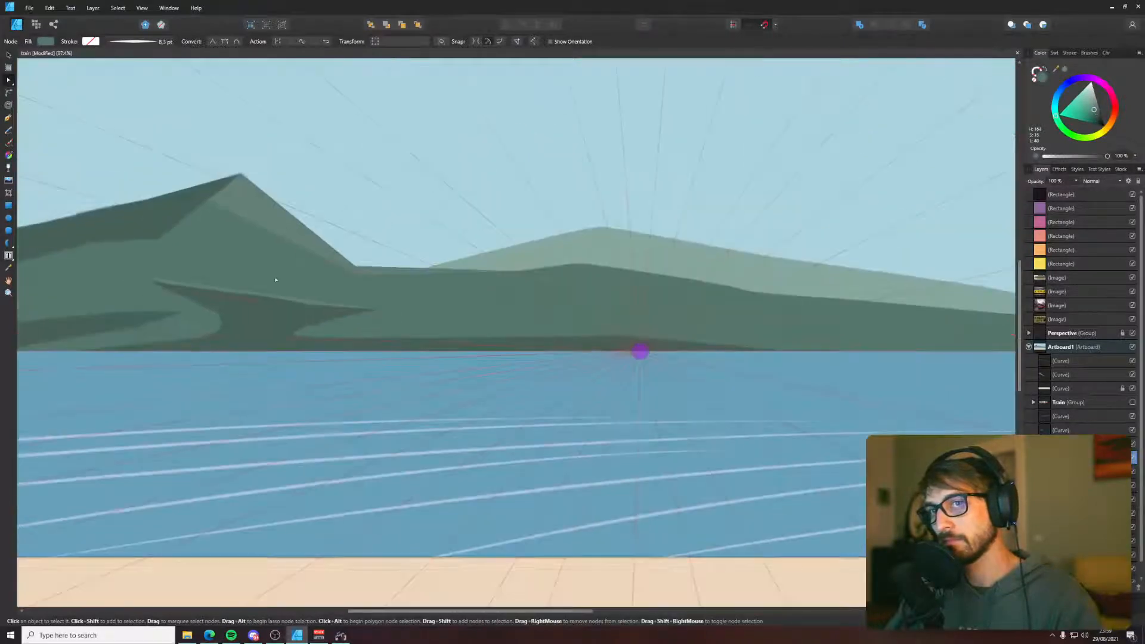
- Delete the node forming the middle shadow's right notch and move the highlight's lower corner down and left to broaden it
{"action": "left_click_drag", "start_coordinate": [276, 283], "coordinate": [440, 319]}
{"action": "scroll", "coordinate": [439, 332], "scroll_direction": "up", "scroll_amount": 3}
{"action": "left_click", "coordinate": [521, 331]}
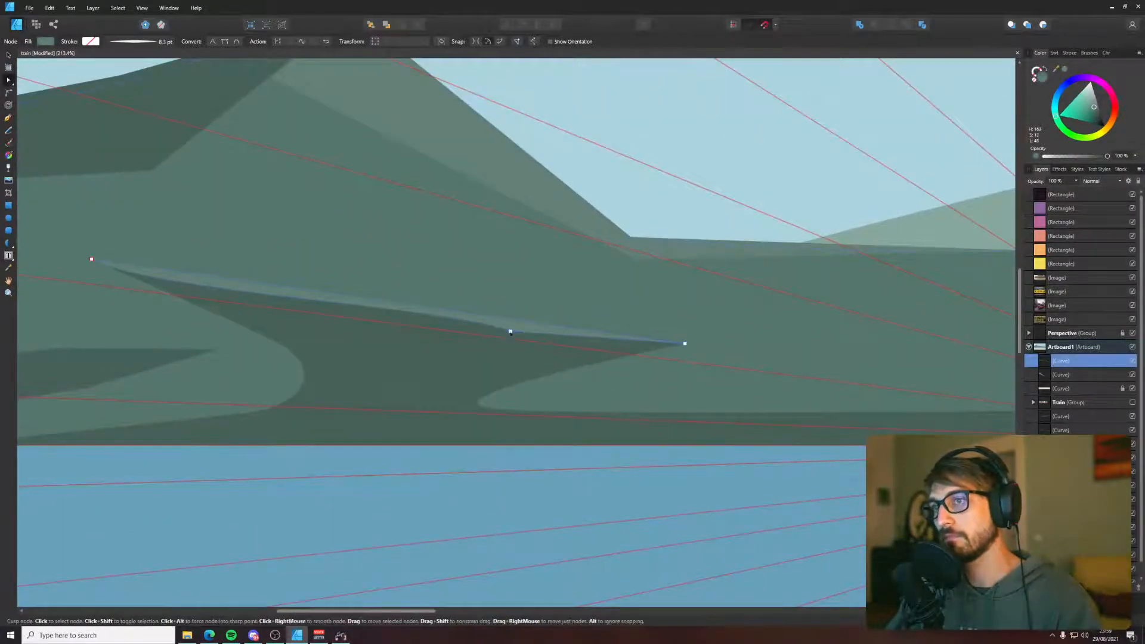
{"action": "left_click_drag", "start_coordinate": [511, 331], "coordinate": [479, 344]}
{"action": "left_click", "coordinate": [482, 399]}
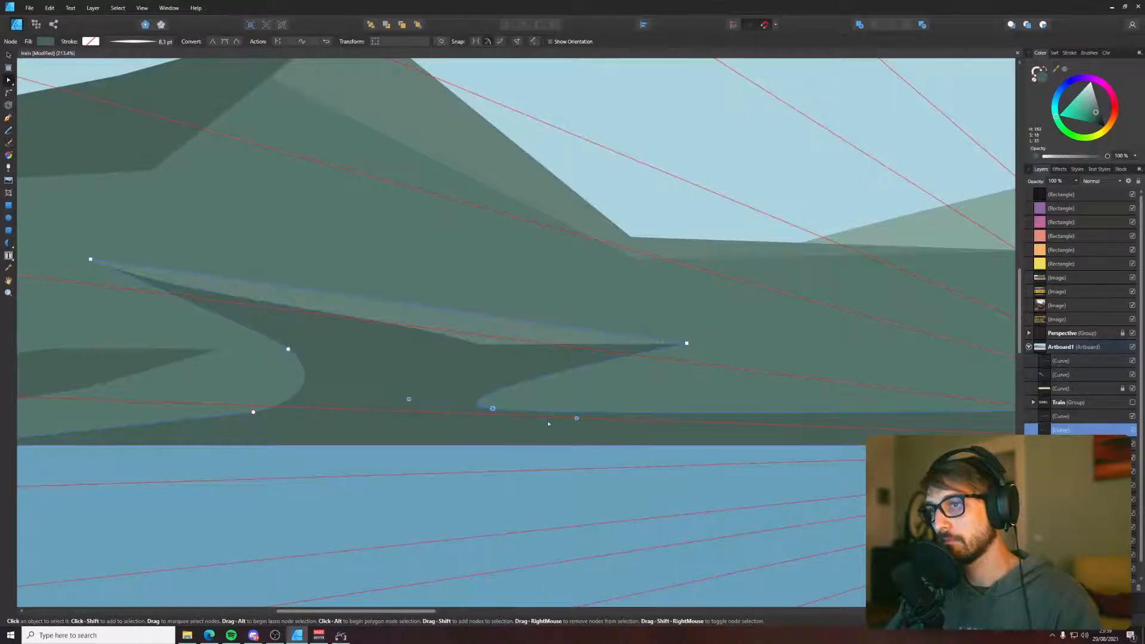
{"action": "key", "text": "Delete"}
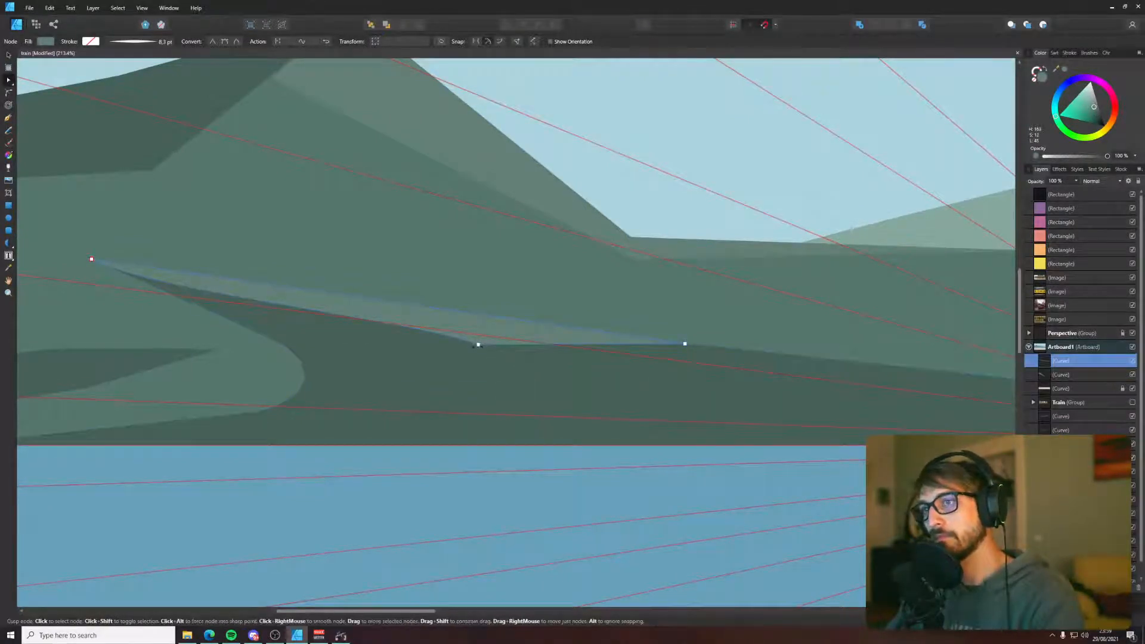
{"action": "left_click_drag", "start_coordinate": [477, 344], "coordinate": [368, 358]}
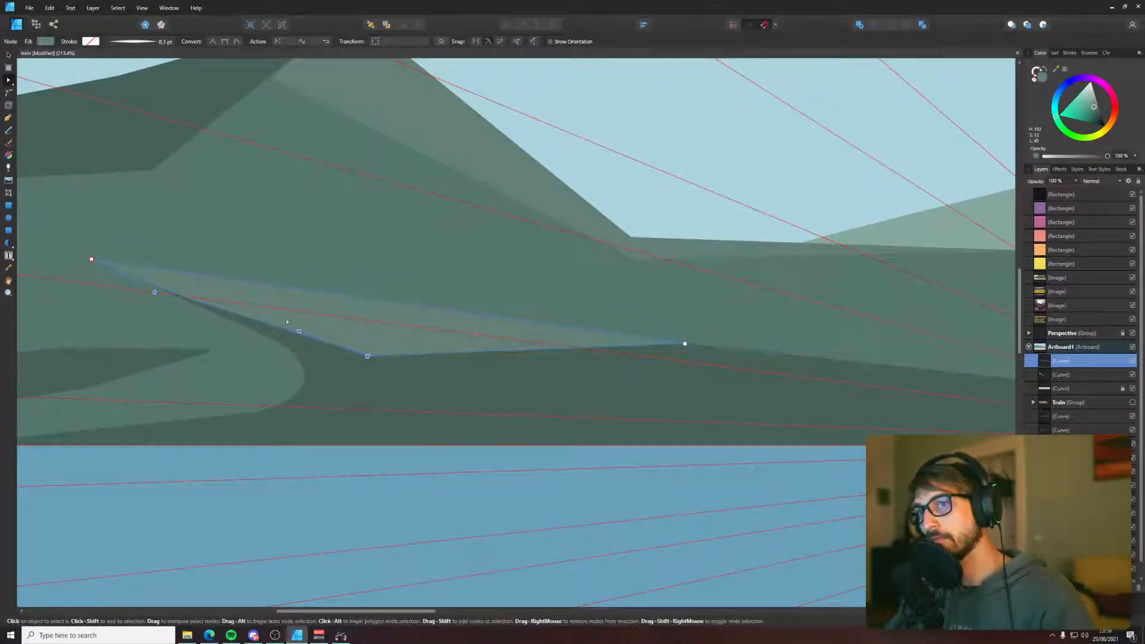
- Reshape the middle shadow's left side into a straight-edged hill slope falling from its peak to the left shadow
{"action": "scroll", "coordinate": [235, 300], "scroll_direction": "down", "scroll_amount": 10}
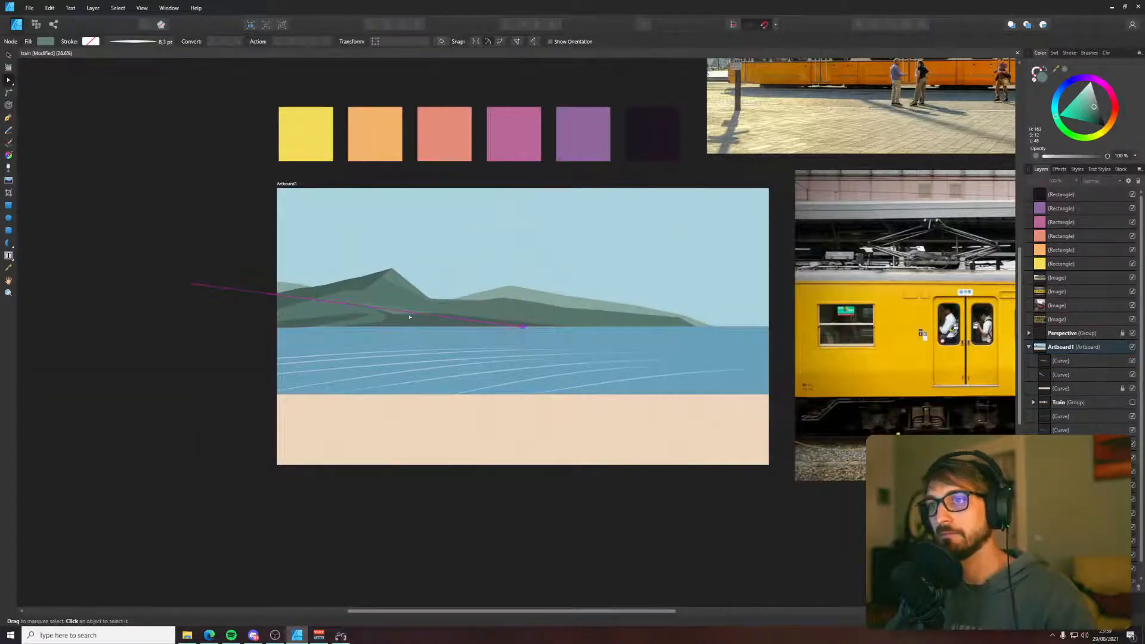
{"action": "scroll", "coordinate": [407, 316], "scroll_direction": "up", "scroll_amount": 4}
{"action": "scroll", "coordinate": [406, 316], "scroll_direction": "up", "scroll_amount": 5}
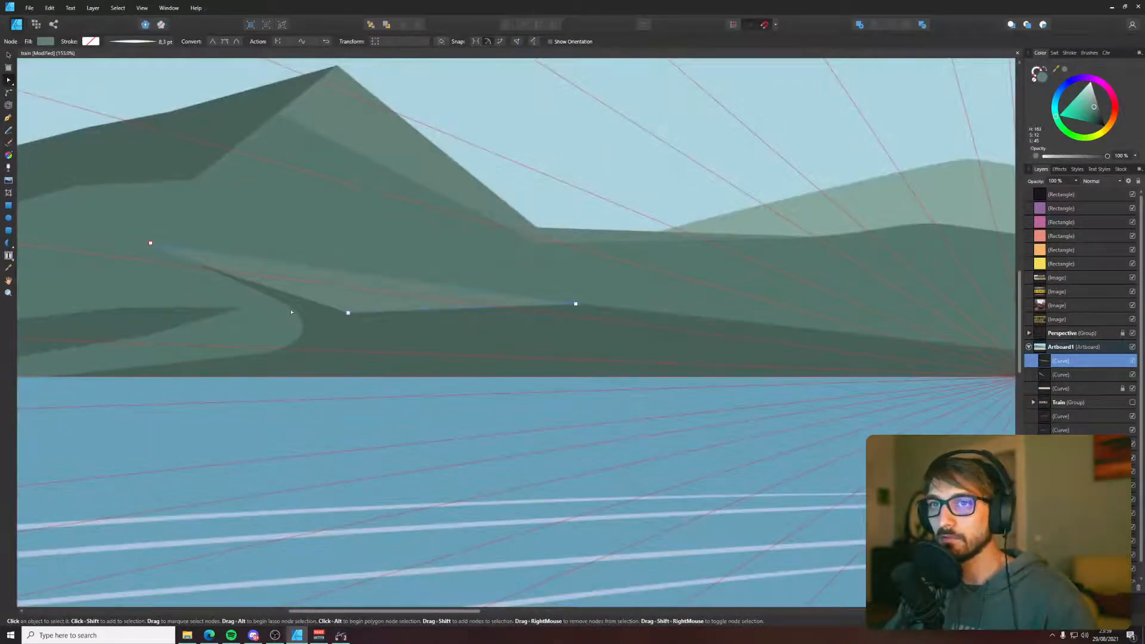
{"action": "left_click", "coordinate": [286, 332]}
{"action": "scroll", "coordinate": [334, 359], "scroll_direction": "up", "scroll_amount": 1}
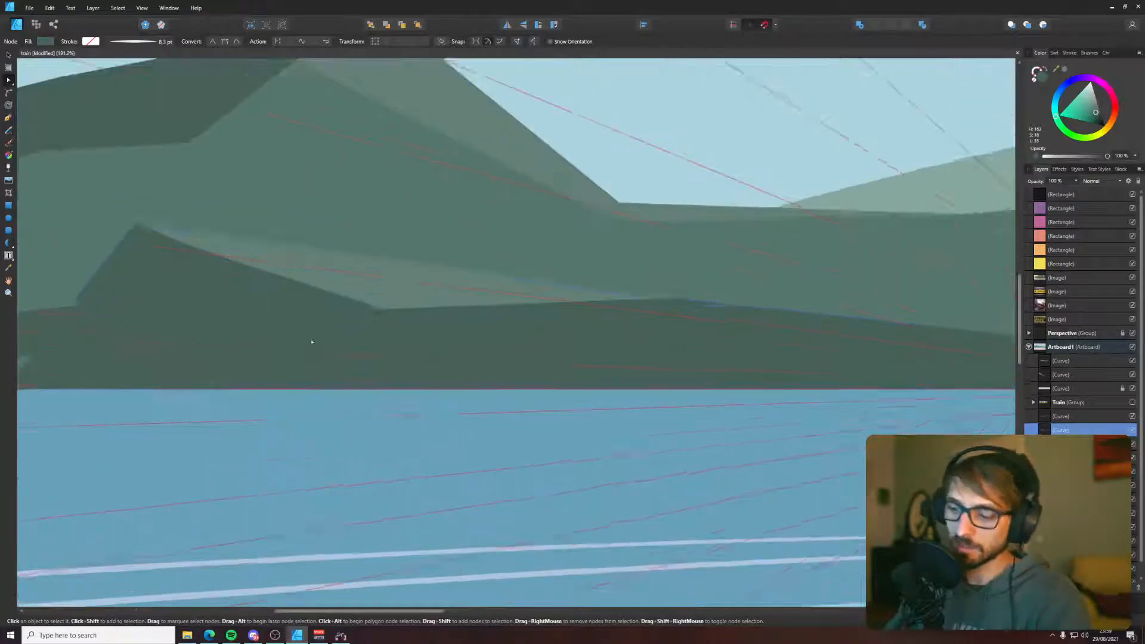
- Reshape the left shadow's right end to overlap the middle shadow and reach the waterline, closing the gap between them
{"action": "left_click", "coordinate": [251, 332]}
{"action": "scroll", "coordinate": [266, 332], "scroll_direction": "down", "scroll_amount": 5}
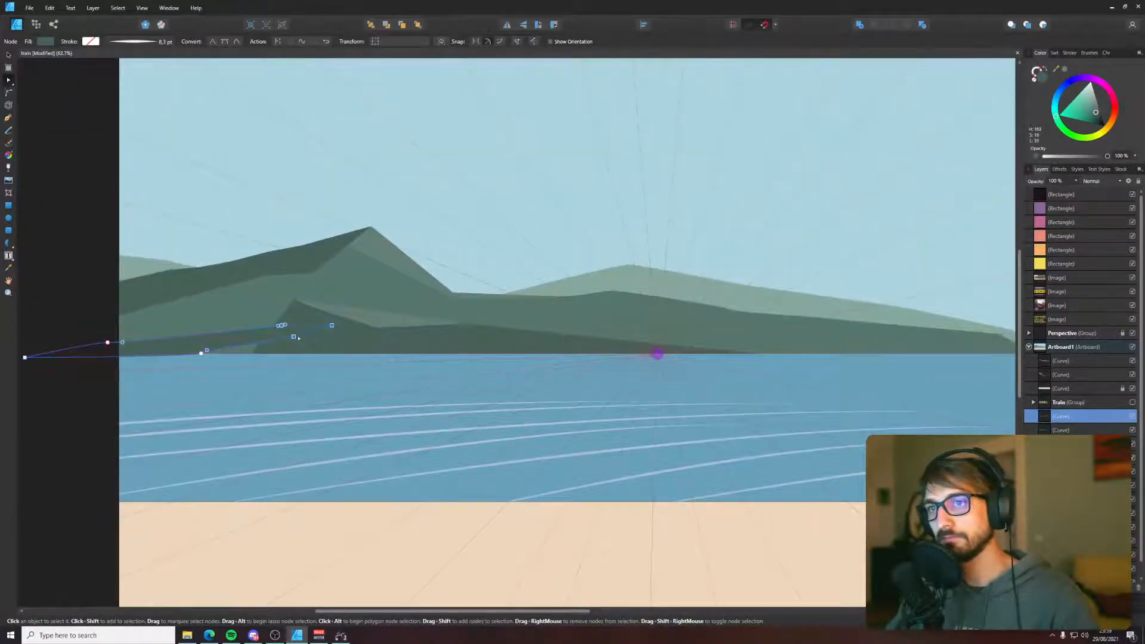
{"action": "left_click", "coordinate": [293, 337]}
{"action": "left_click_drag", "start_coordinate": [332, 355], "coordinate": [348, 354]}
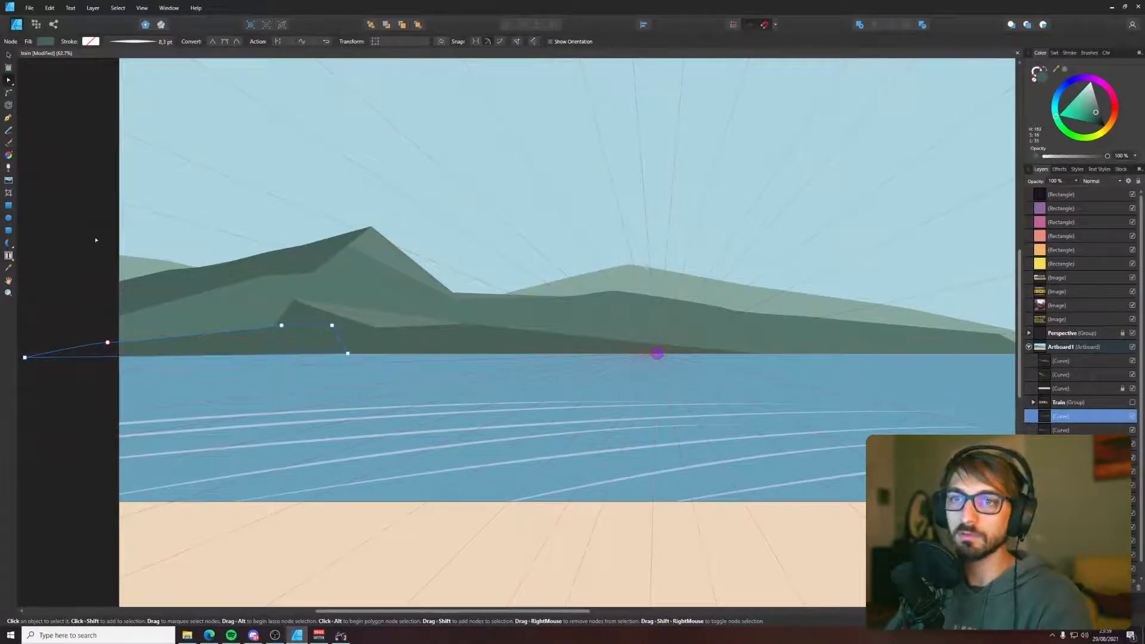
{"action": "left_click", "coordinate": [187, 247]}
{"action": "scroll", "coordinate": [327, 340], "scroll_direction": "down", "scroll_amount": 5}
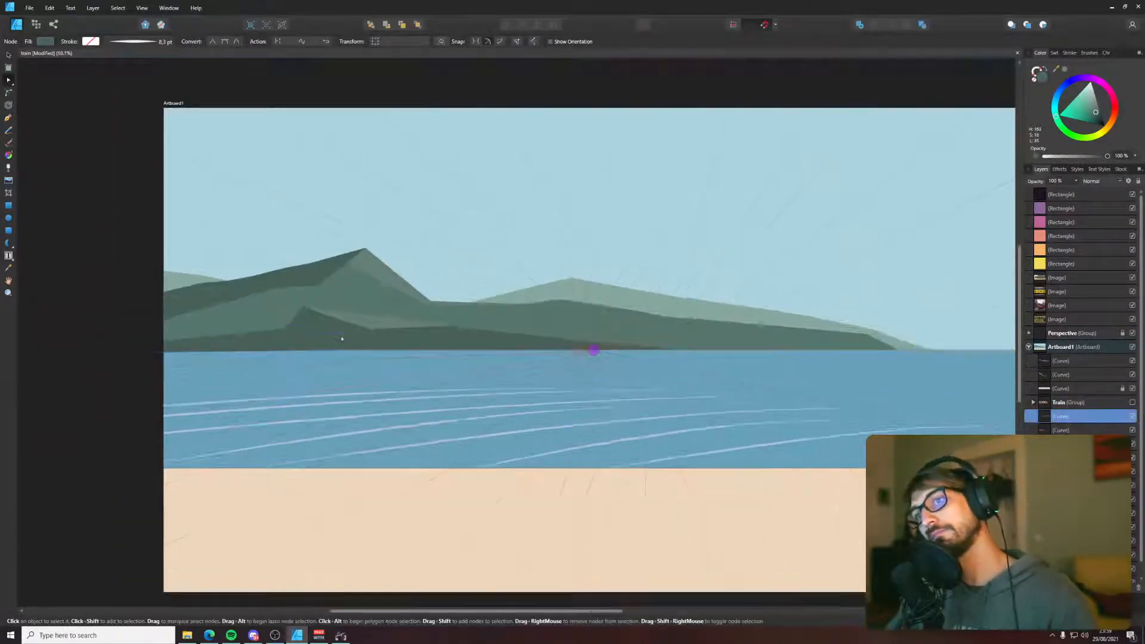
- Duplicate the lower hill's highlight and place the copy across the tall mountain's left shadow, meeting the shadow's inner corner
{"action": "scroll", "coordinate": [262, 339], "scroll_direction": "up", "scroll_amount": 5}
{"action": "left_click_drag", "start_coordinate": [274, 267], "coordinate": [455, 302]}
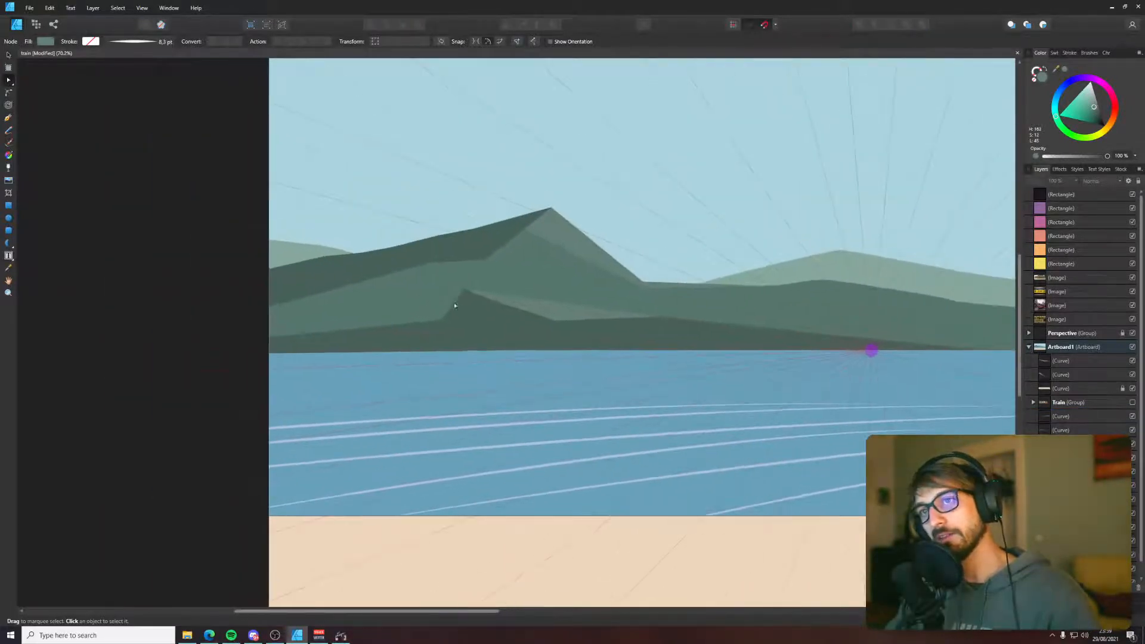
{"action": "left_click", "coordinate": [513, 306]}
{"action": "scroll", "coordinate": [513, 305], "scroll_direction": "up", "scroll_amount": 3}
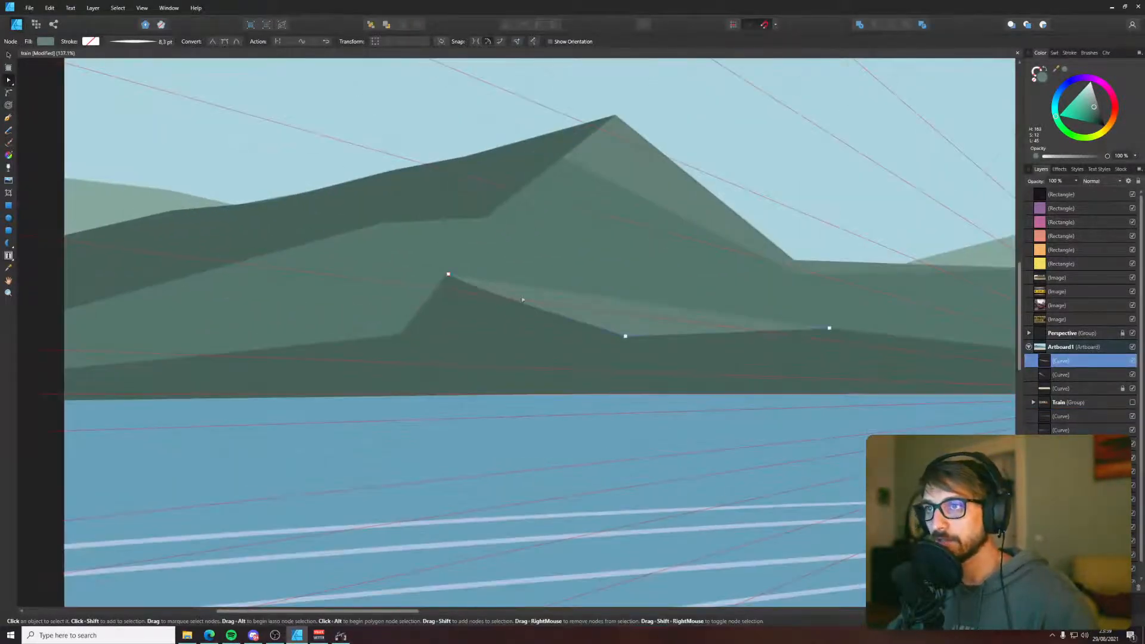
{"action": "key", "text": "v"}
{"action": "left_click_drag", "start_coordinate": [569, 312], "coordinate": [225, 201]}
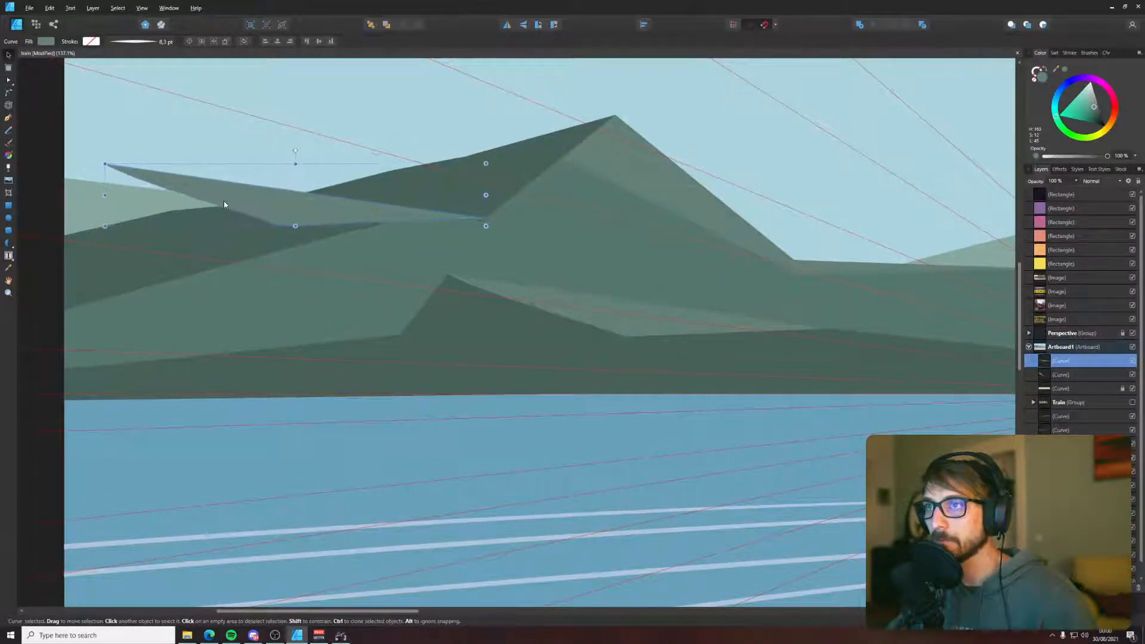
- Reshape the copied highlight into a short wedge by fitting its lower corner to the shadow's edge and moving its tip inward
{"action": "key", "text": "a"}
{"action": "left_click_drag", "start_coordinate": [78, 150], "coordinate": [376, 220]}
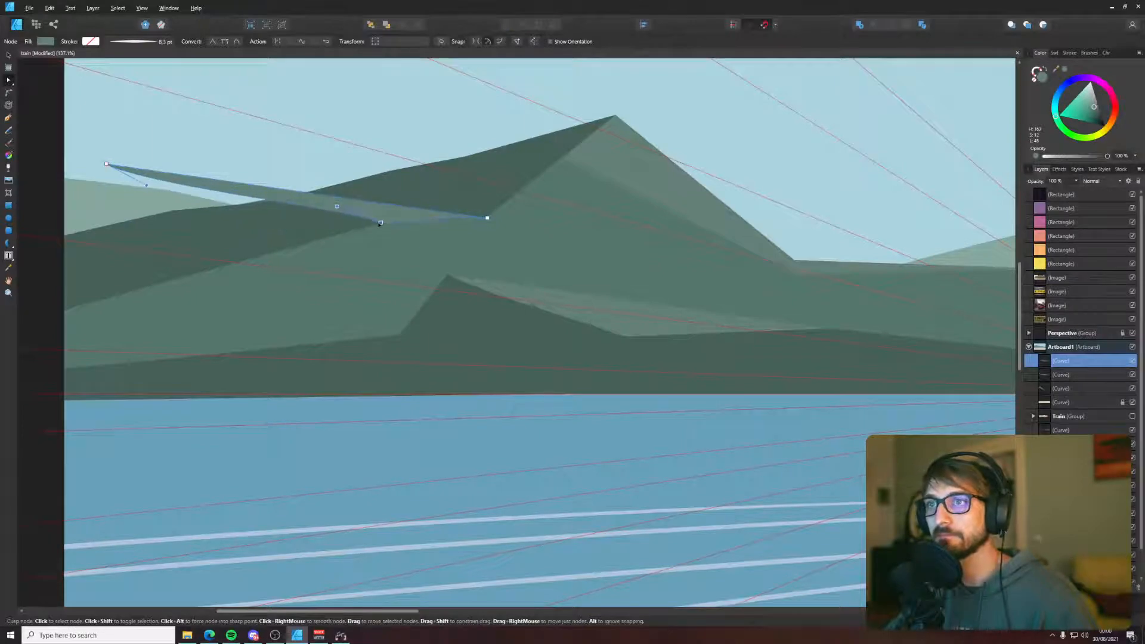
{"action": "left_click_drag", "start_coordinate": [107, 164], "coordinate": [371, 187]}
{"action": "left_click", "coordinate": [339, 146]}
{"action": "scroll", "coordinate": [339, 145], "scroll_direction": "down", "scroll_amount": 6}
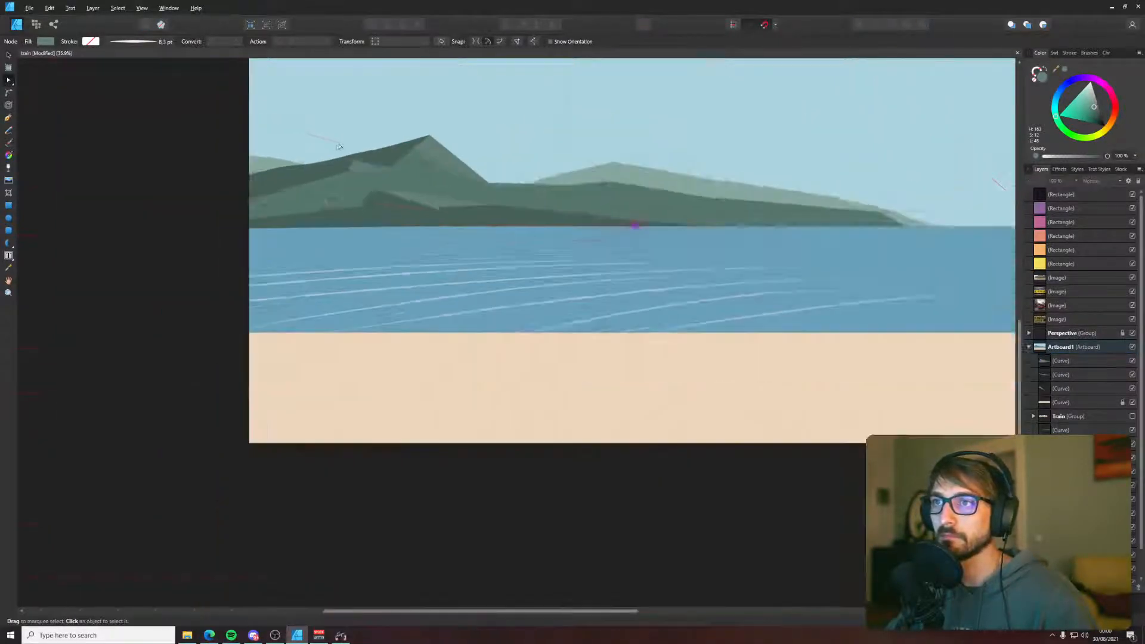
{"action": "scroll", "coordinate": [379, 121], "scroll_direction": "up", "scroll_amount": 6}
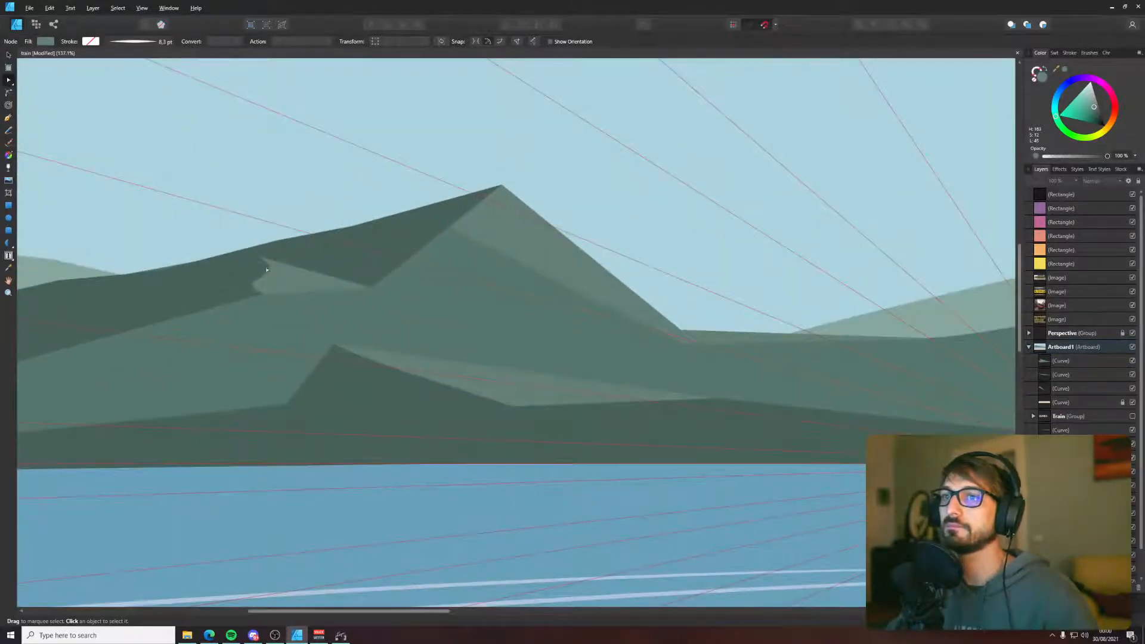
- Draw a closed wedge with the Pen tool from the left shadow's lower edge to the new highlight's tip, with a curved right end
{"action": "left_click_drag", "start_coordinate": [249, 213], "coordinate": [504, 200]}
{"action": "key", "text": "p"}
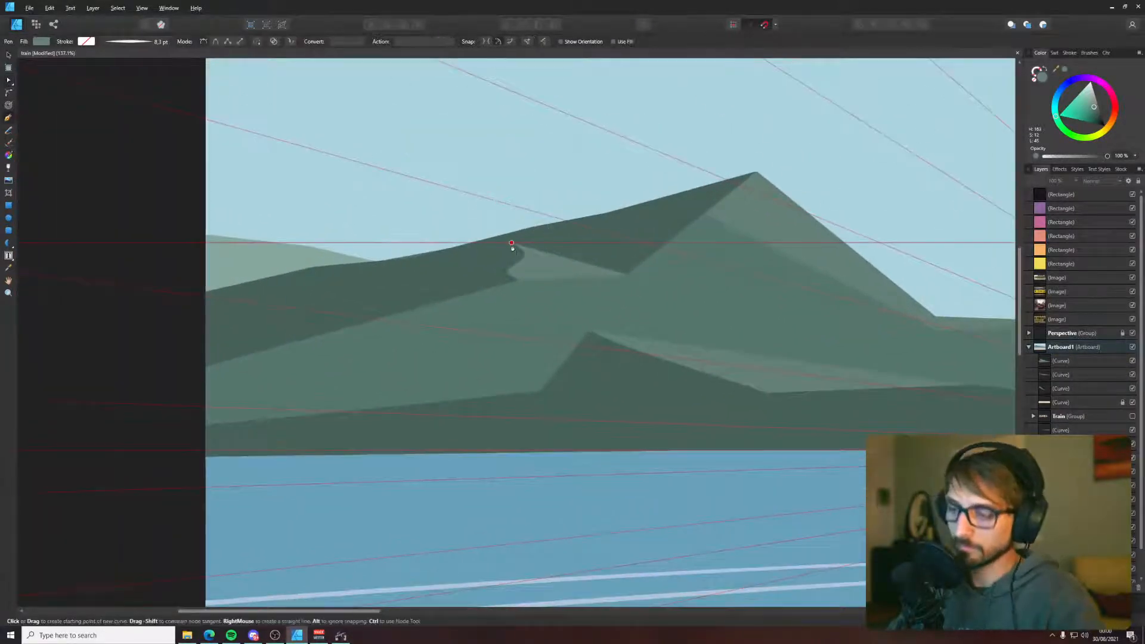
{"action": "left_click", "coordinate": [321, 338]}
{"action": "left_click", "coordinate": [512, 243]}
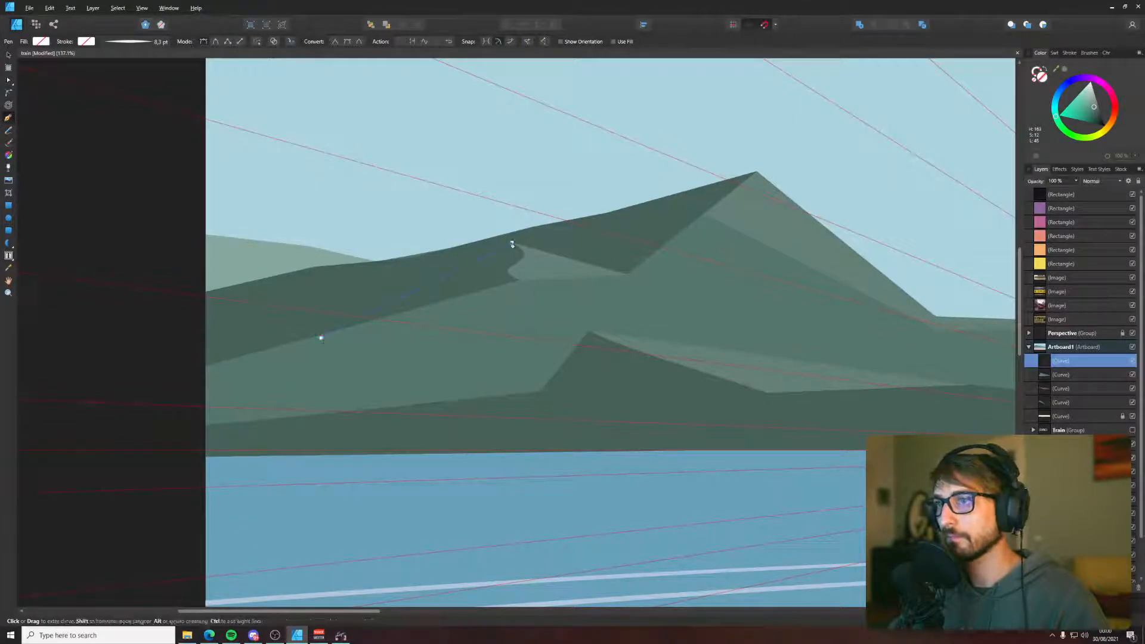
{"action": "left_click", "coordinate": [542, 284]}
{"action": "key", "text": "a"}
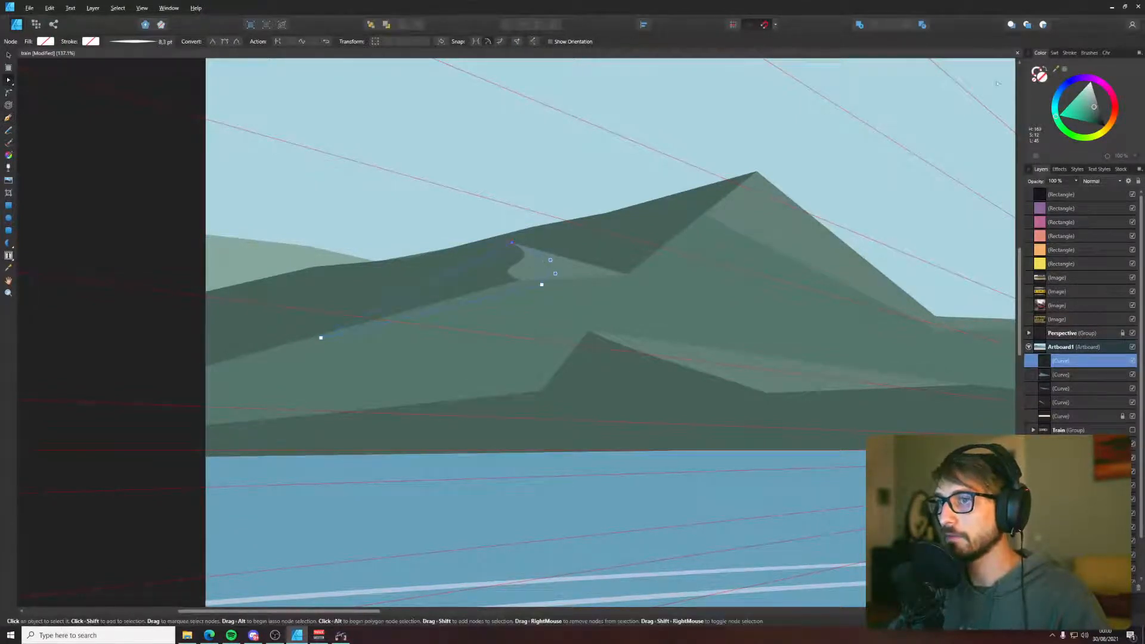
- Fill the new wedge with a very dark green, H 164, S 17, L 23
{"action": "left_click", "coordinate": [1094, 114]}
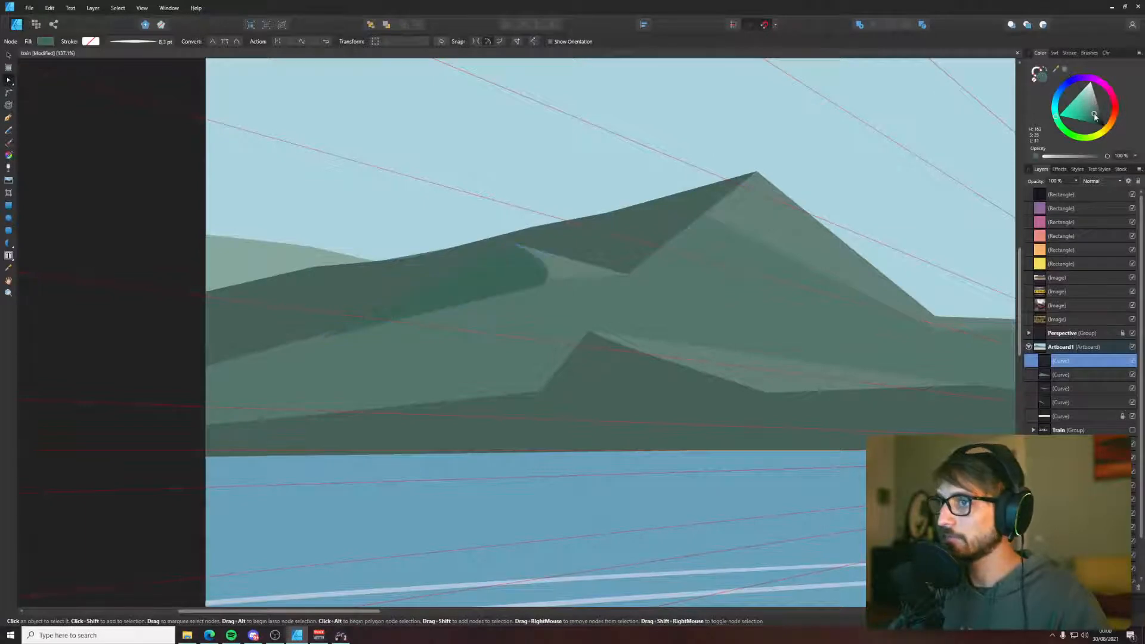
{"action": "key", "text": "i"}
{"action": "key", "text": "v"}
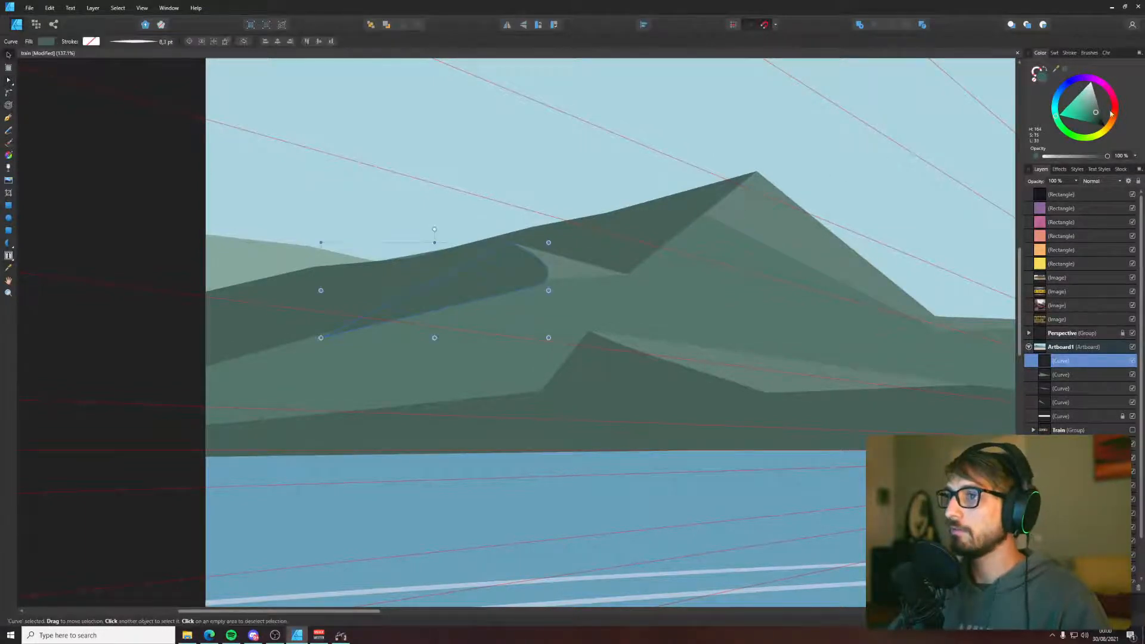
{"action": "left_click_drag", "start_coordinate": [1101, 119], "coordinate": [1099, 120]}
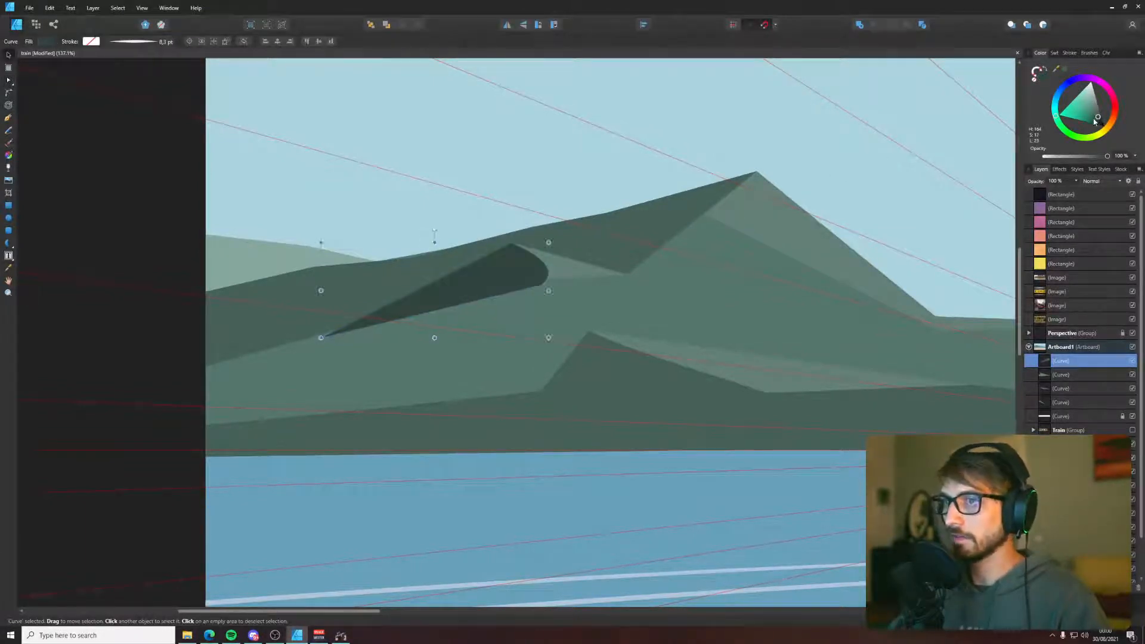
- Move the dark wedge down the stacking order so it sits behind the highlight but above the large left shadow
{"action": "key", "text": "ctrl+["}
{"action": "key", "text": "ctrl+["}
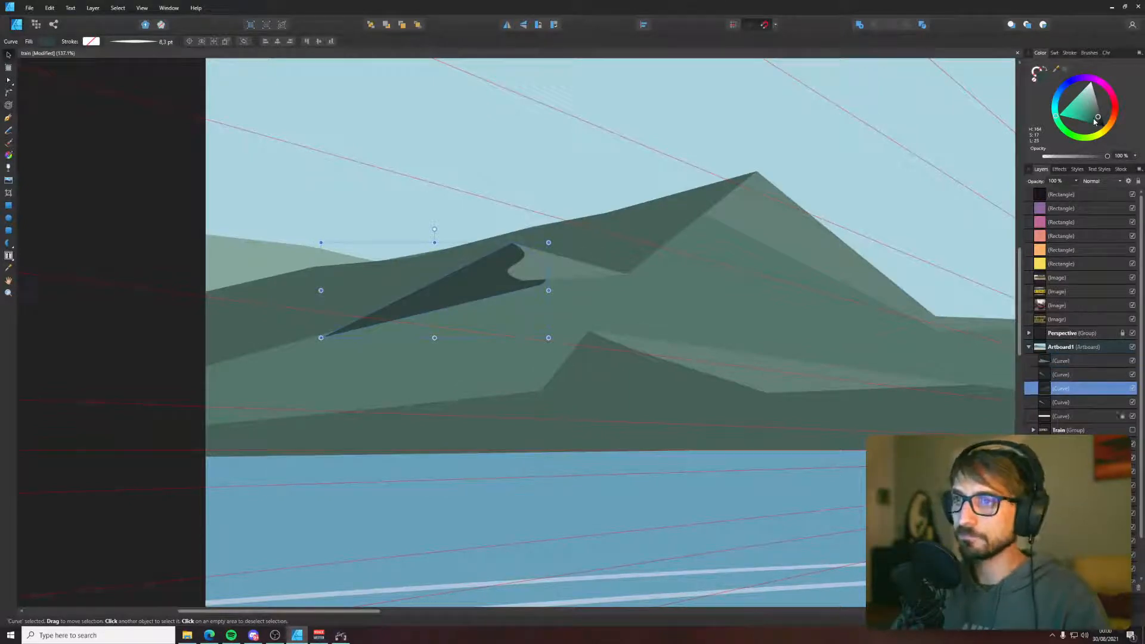
{"action": "key", "text": "ctrl+["}
{"action": "key", "text": "ctrl+["}
{"action": "key", "text": "ctrl+["}
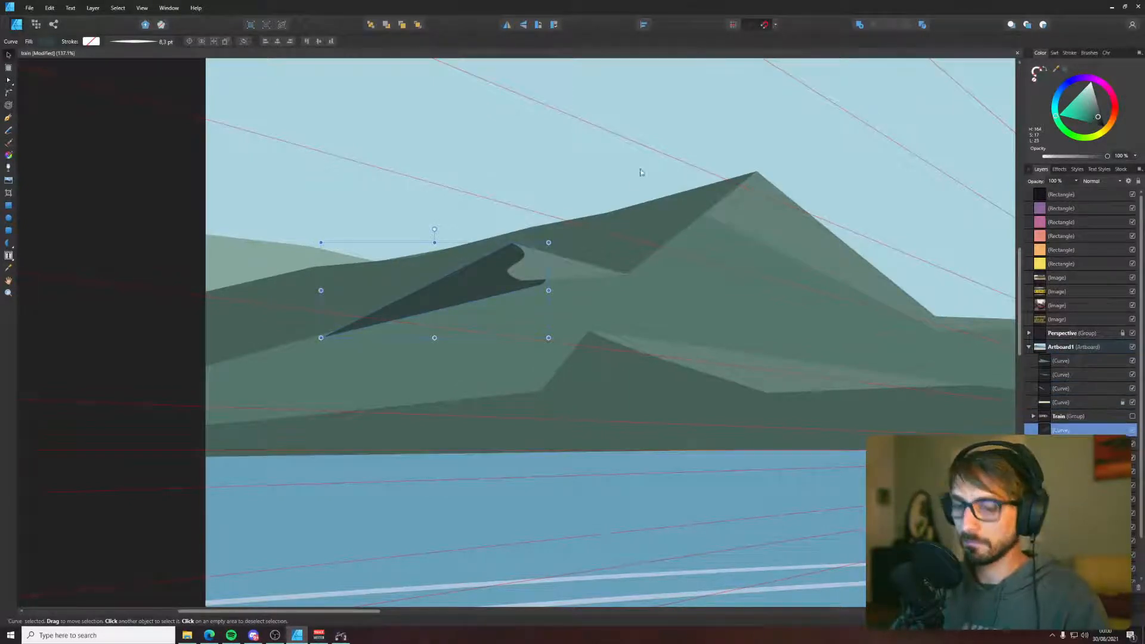
{"action": "key", "text": "ctrl+d"}
{"action": "left_click", "coordinate": [493, 286]}
{"action": "left_click", "coordinate": [481, 271]}
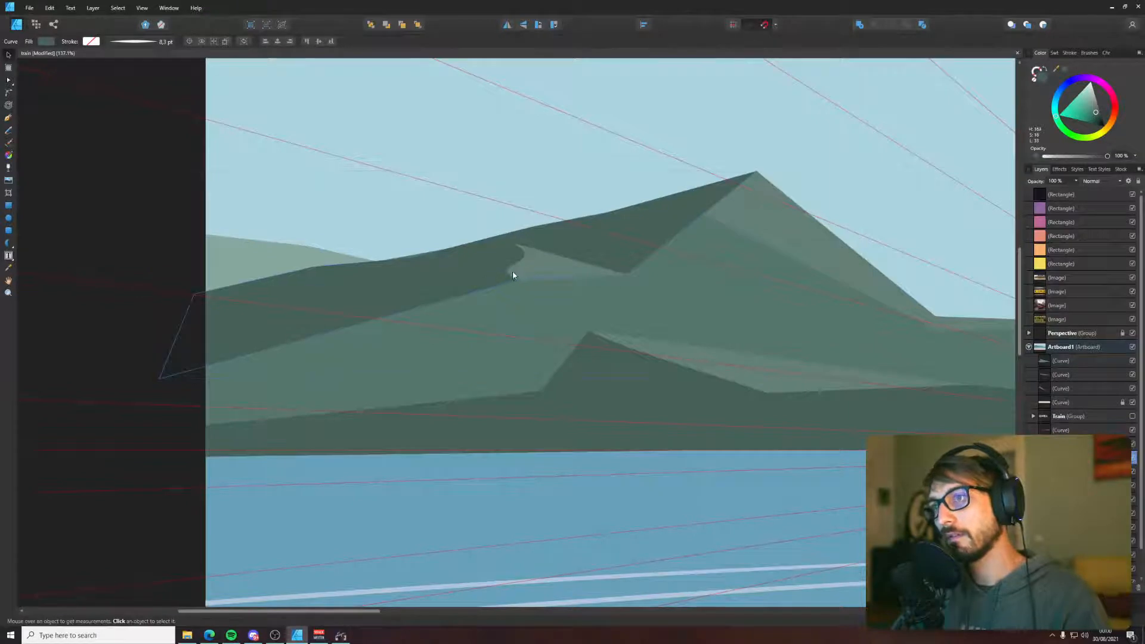
{"action": "left_click", "coordinate": [157, 275]}
{"action": "left_click", "coordinate": [479, 298]}
{"action": "left_click", "coordinate": [506, 284]}
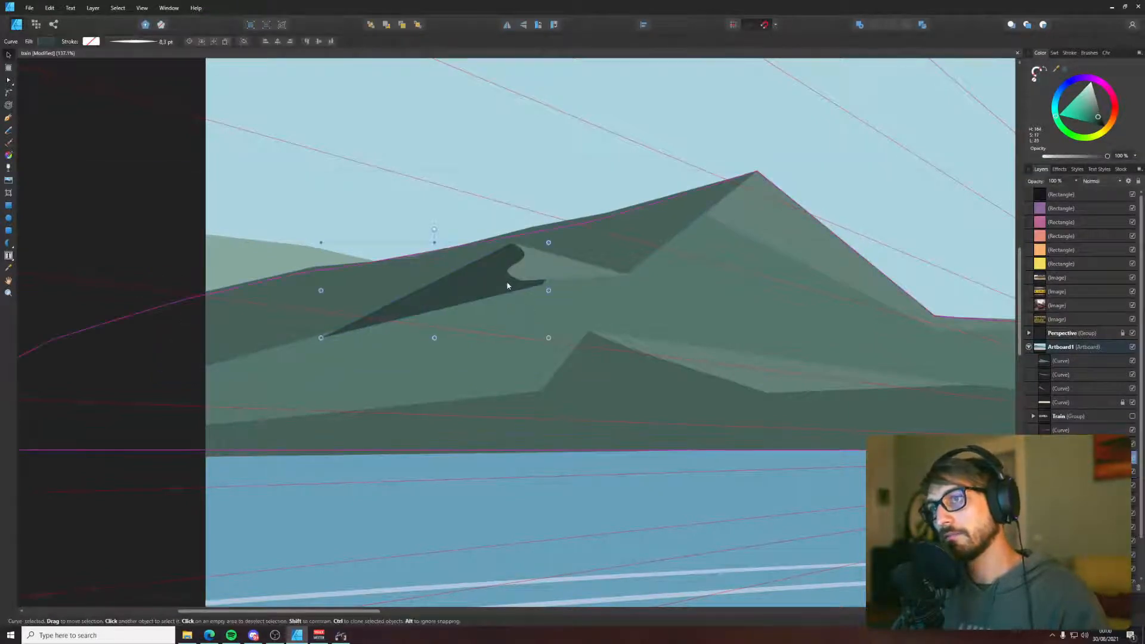
- Move the dark wedge's lower right corner to the highlight's edge and align its left tip with the shadow's lower edge
{"action": "scroll", "coordinate": [506, 283], "scroll_direction": "up", "scroll_amount": 2}
{"action": "key", "text": "a"}
{"action": "left_click_drag", "start_coordinate": [559, 287], "coordinate": [528, 279]}
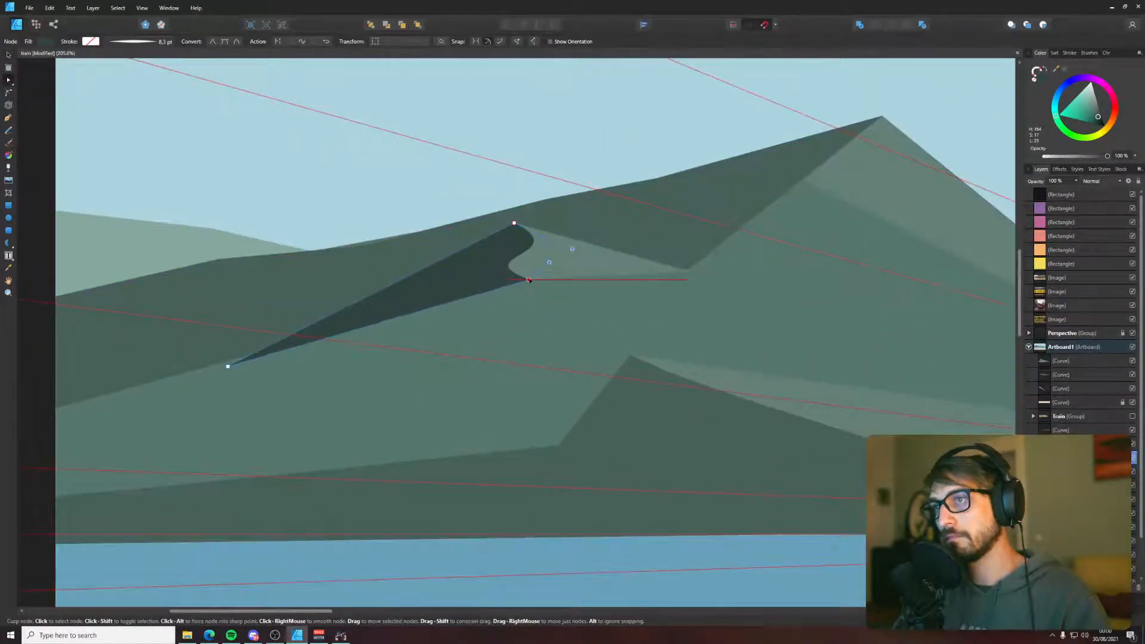
{"action": "left_click_drag", "start_coordinate": [227, 367], "coordinate": [217, 360]}
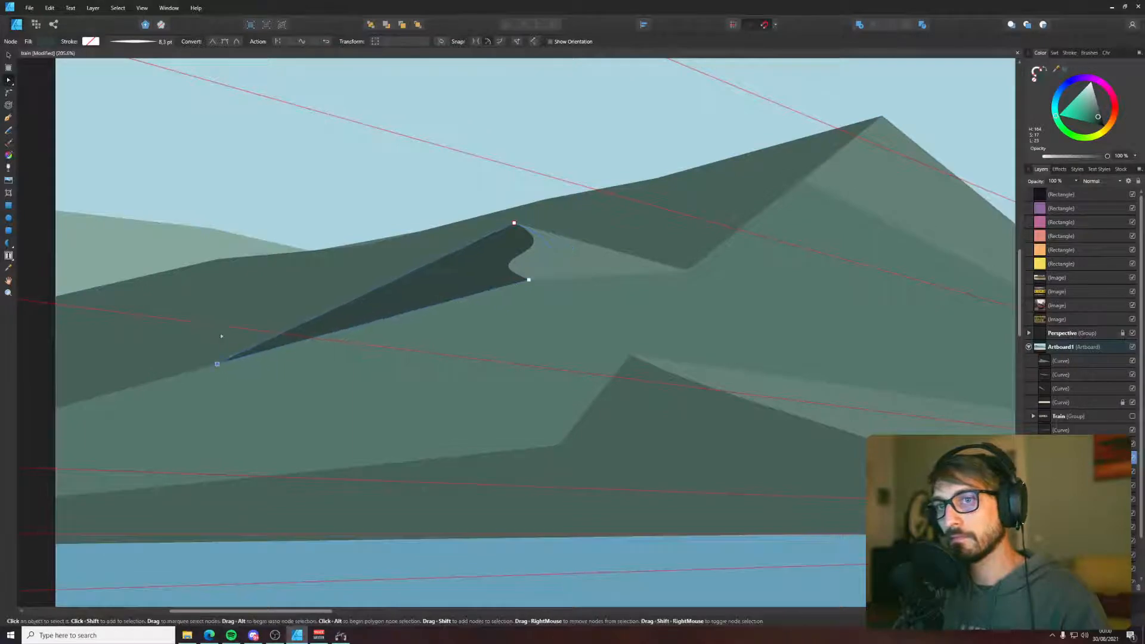
{"action": "scroll", "coordinate": [217, 359], "scroll_direction": "down", "scroll_amount": 8}
{"action": "scroll", "coordinate": [314, 340], "scroll_direction": "down", "scroll_amount": 6}
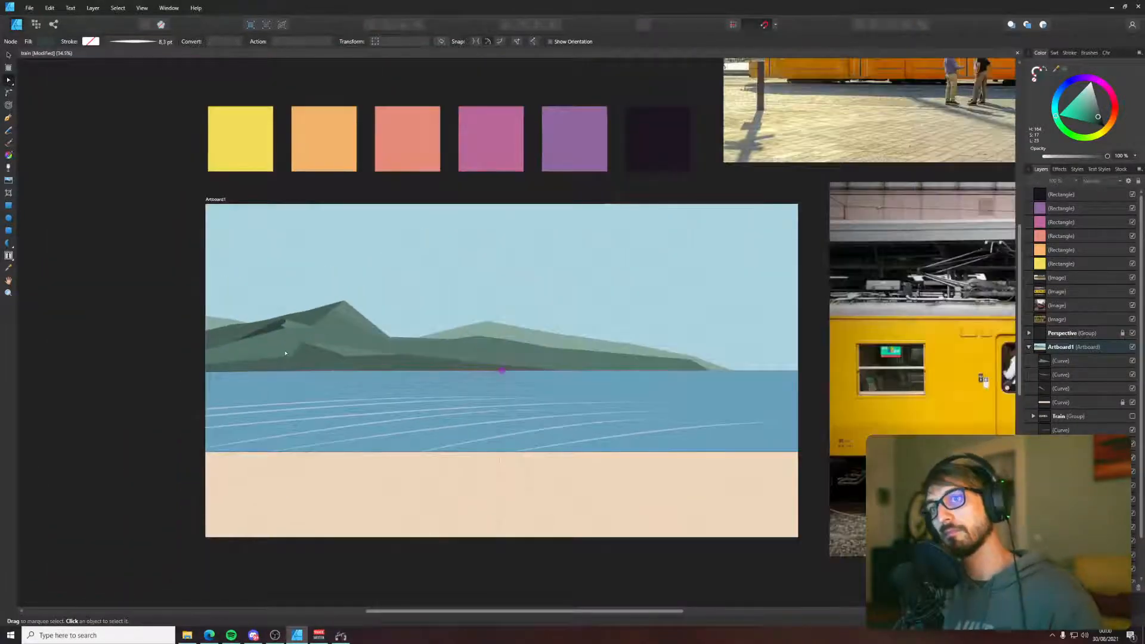
{"action": "scroll", "coordinate": [274, 345], "scroll_direction": "up", "scroll_amount": 9}
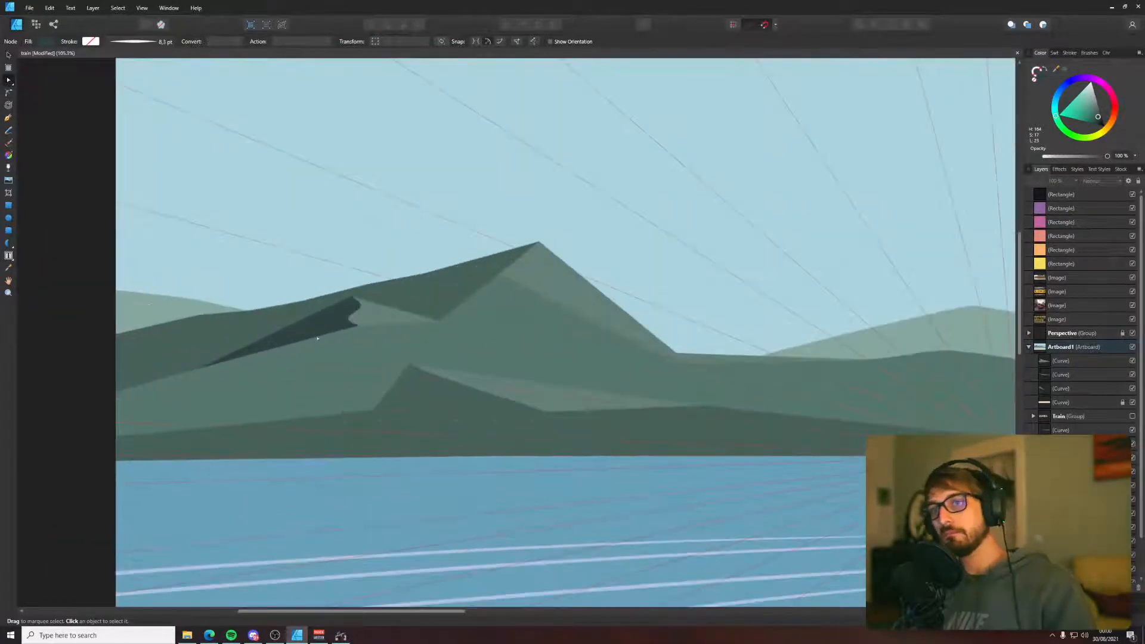
- Recolour the lower left shadow at the waterline with the dark wedge's green
{"action": "left_click", "coordinate": [353, 430]}
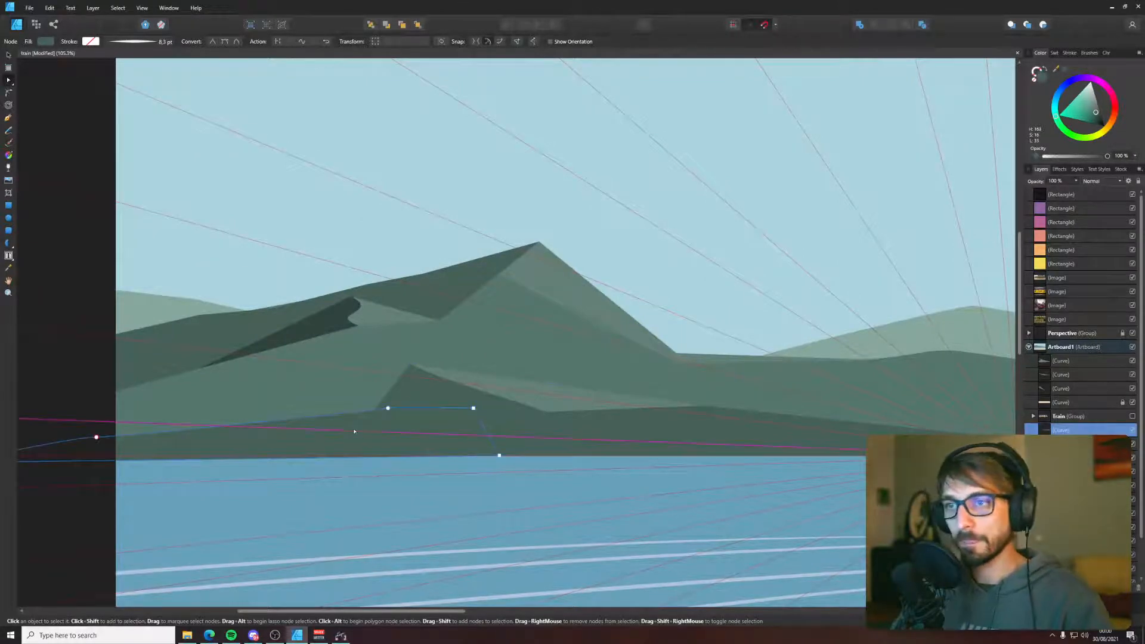
{"action": "key", "text": "i"}
{"action": "left_click", "coordinate": [334, 321]}
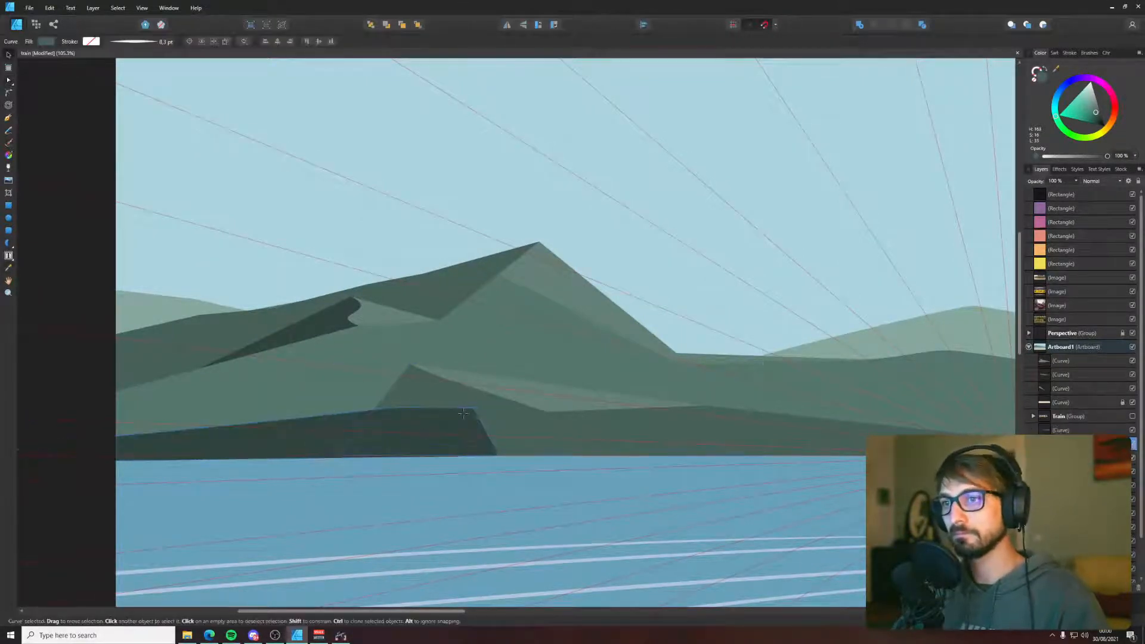
- Raise the lower left shadow's right end to the middle shadow's peak, adjust its shoulder node and place it behind the middle shadow
{"action": "key", "text": "a"}
{"action": "left_click_drag", "start_coordinate": [473, 408], "coordinate": [410, 364]}
{"action": "left_click_drag", "start_coordinate": [388, 408], "coordinate": [380, 397]}
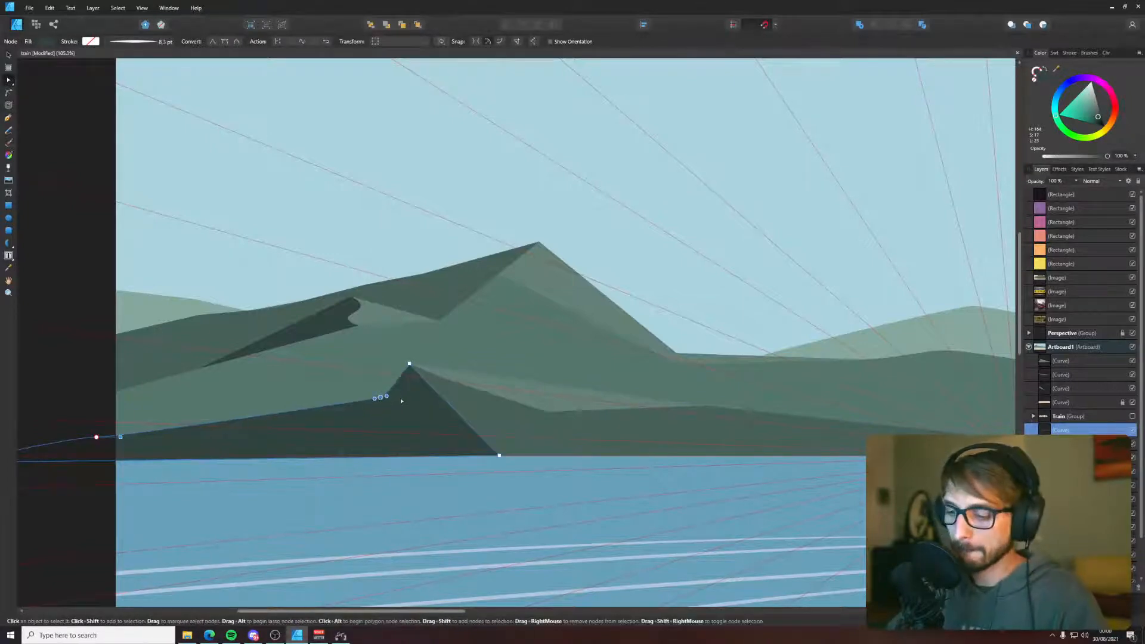
{"action": "key", "text": "i"}
{"action": "scroll", "coordinate": [279, 443], "scroll_direction": "left", "scroll_amount": 3}
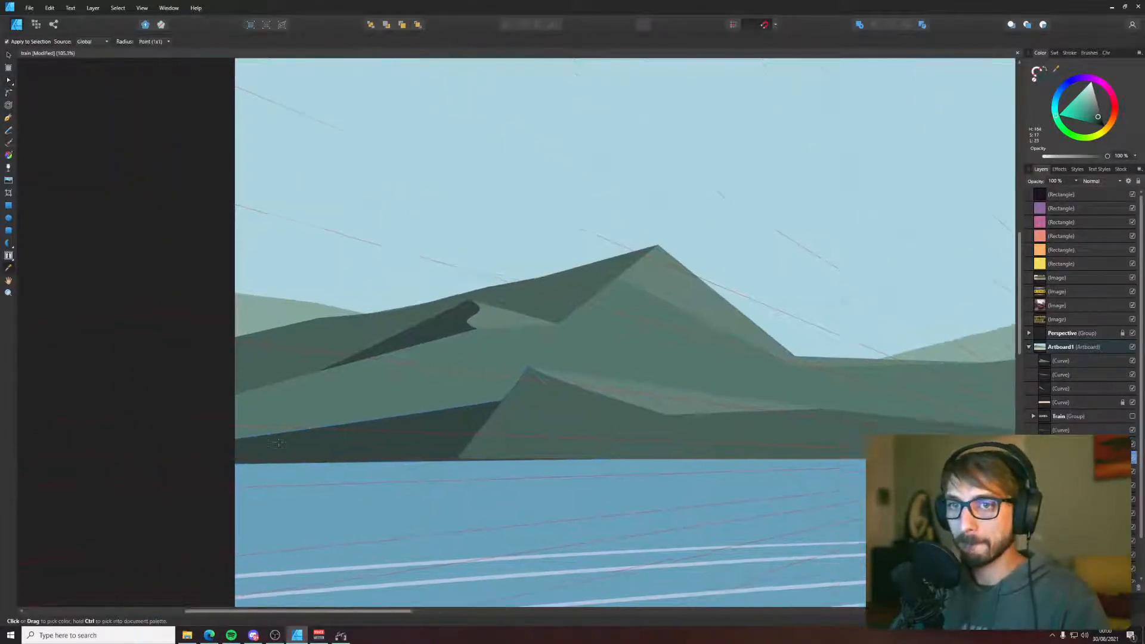
{"action": "scroll", "coordinate": [278, 444], "scroll_direction": "left", "scroll_amount": 3}
{"action": "key", "text": "ctrl+d"}
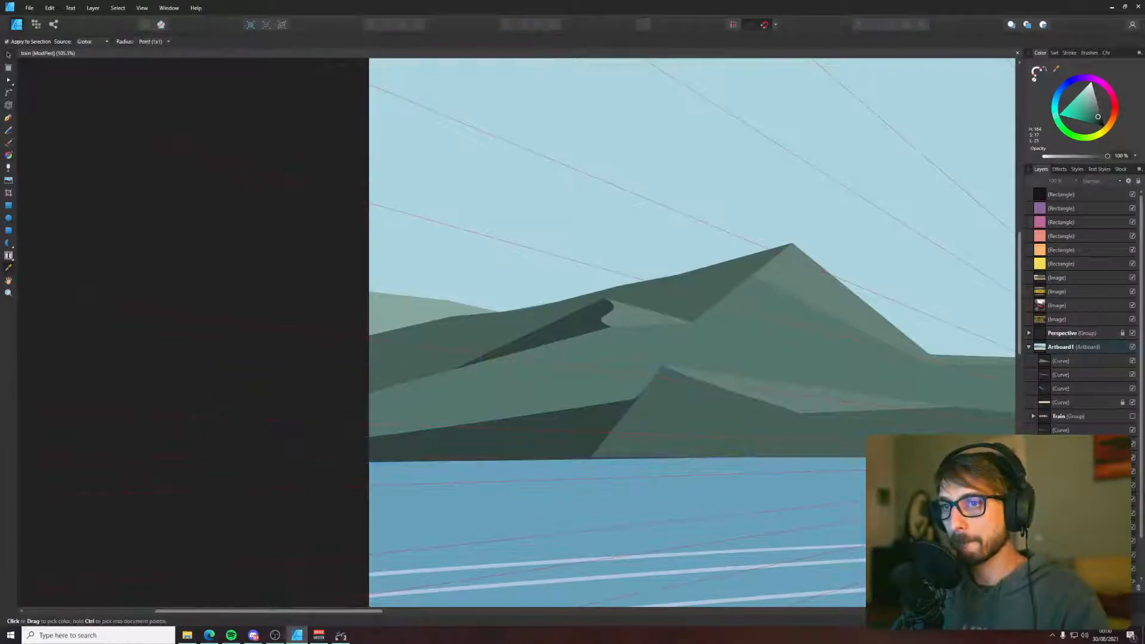
- Narrow the lower left shadow from its left side so it tapers to the waterline inside the artboard
{"action": "key", "text": "v"}
{"action": "left_click", "coordinate": [435, 441]}
{"action": "left_click_drag", "start_coordinate": [210, 413], "coordinate": [441, 417]}
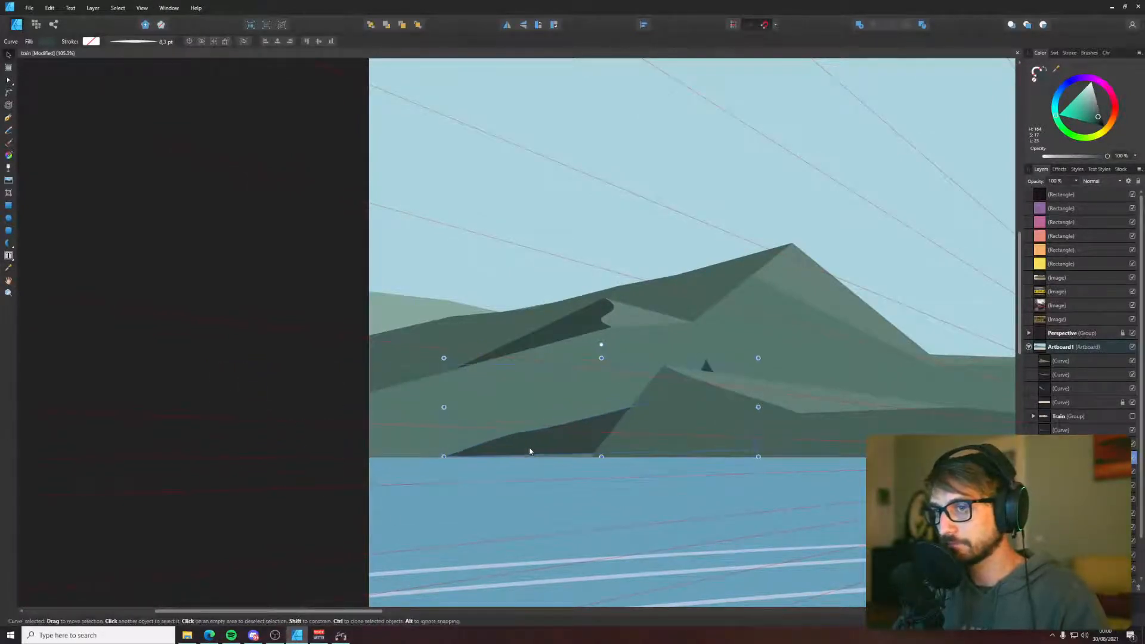
- Reposition the narrowed shadow's right-hand nodes so its tip meets the middle shadow's peak and its base follows the waterline
{"action": "key", "text": "a"}
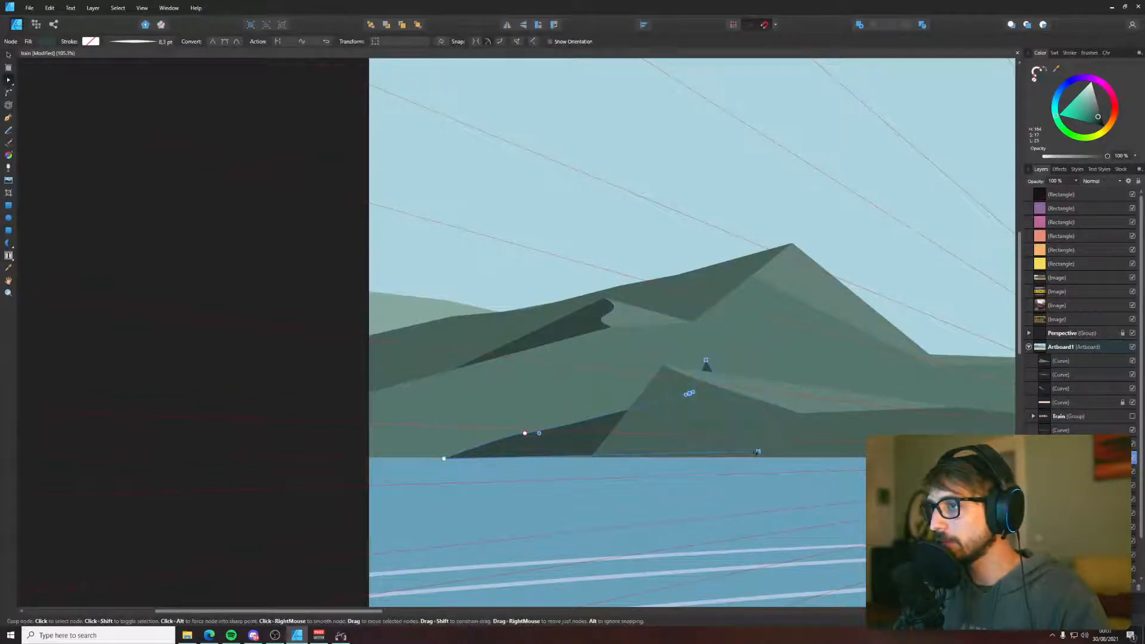
{"action": "left_click_drag", "start_coordinate": [758, 451], "coordinate": [715, 456]}
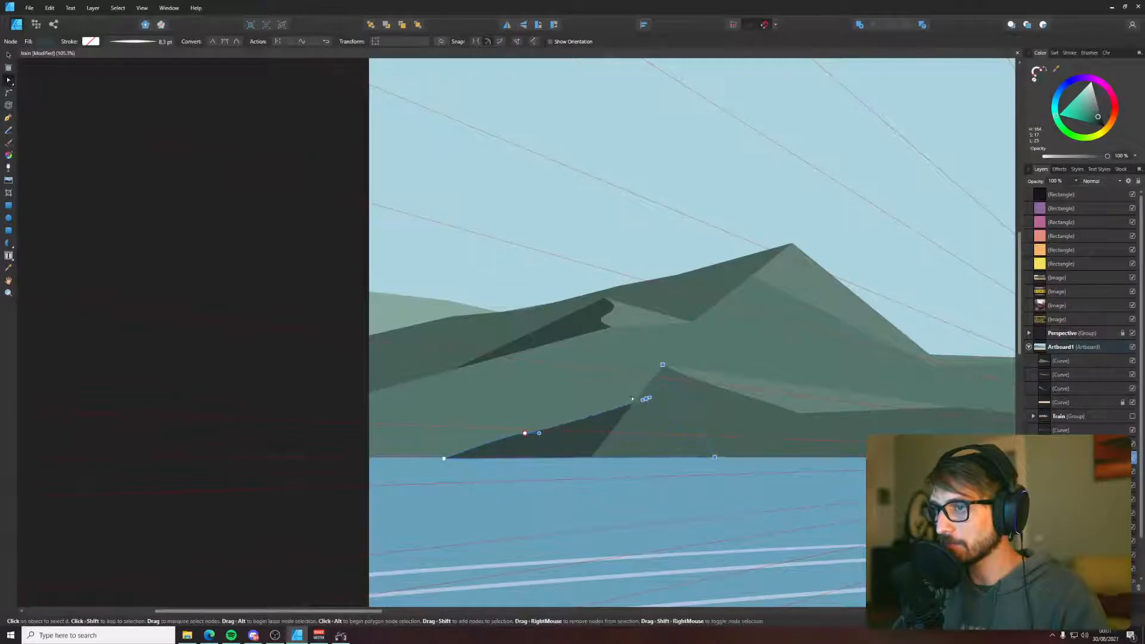
{"action": "left_click_drag", "start_coordinate": [646, 398], "coordinate": [619, 410]}
{"action": "left_click", "coordinate": [310, 373]}
{"action": "scroll", "coordinate": [337, 379], "scroll_direction": "down", "scroll_amount": 4, "text": "ctrl"}
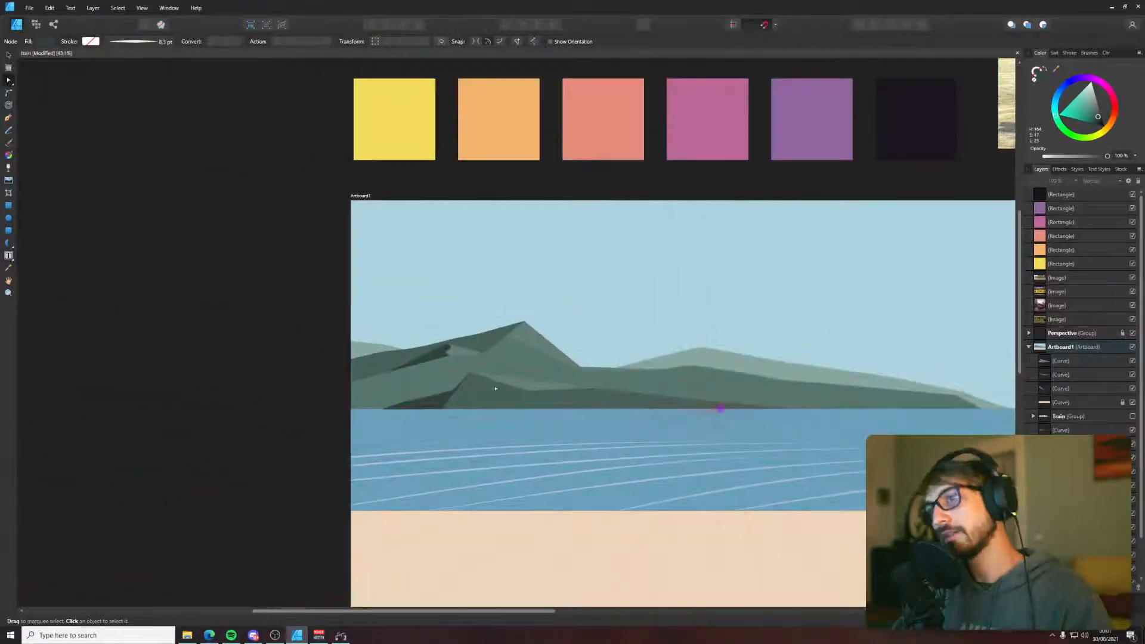
- Lighten both very dark shadows, the upper wedge and the lower left one, to lightness 28
{"action": "scroll", "coordinate": [454, 408], "scroll_direction": "up", "scroll_amount": 4}
{"action": "left_click", "coordinate": [471, 399]}
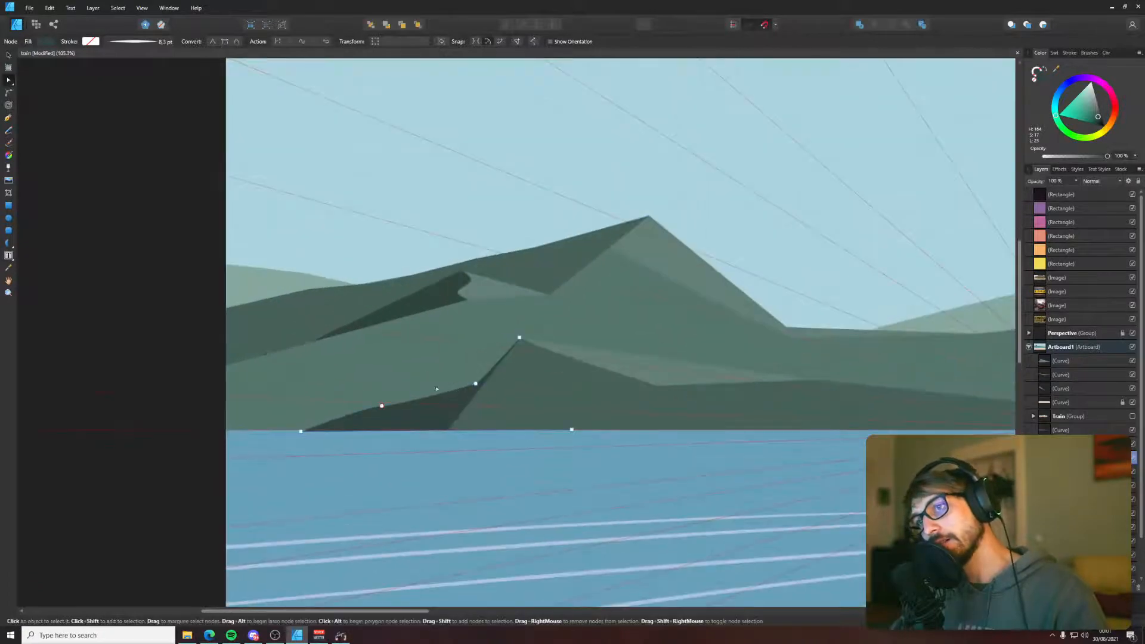
{"action": "scroll", "coordinate": [437, 388], "scroll_direction": "down", "scroll_amount": 4}
{"action": "left_click", "coordinate": [184, 391]}
{"action": "scroll", "coordinate": [302, 371], "scroll_direction": "up", "scroll_amount": 4}
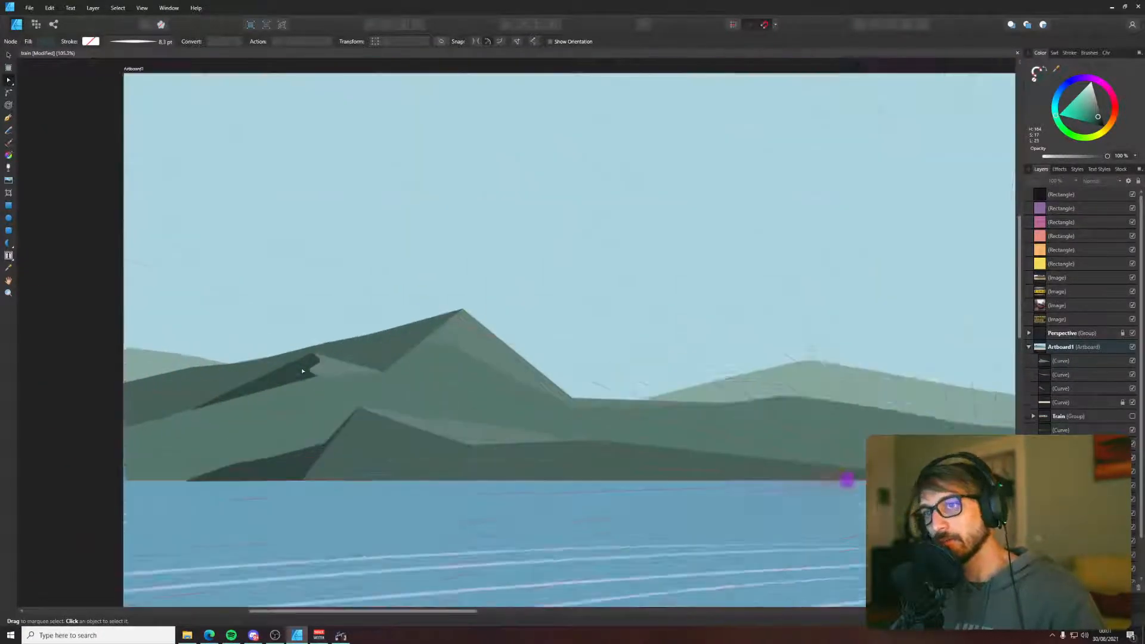
{"action": "left_click", "coordinate": [303, 371]}
{"action": "left_click", "coordinate": [312, 473], "text": "shift"}
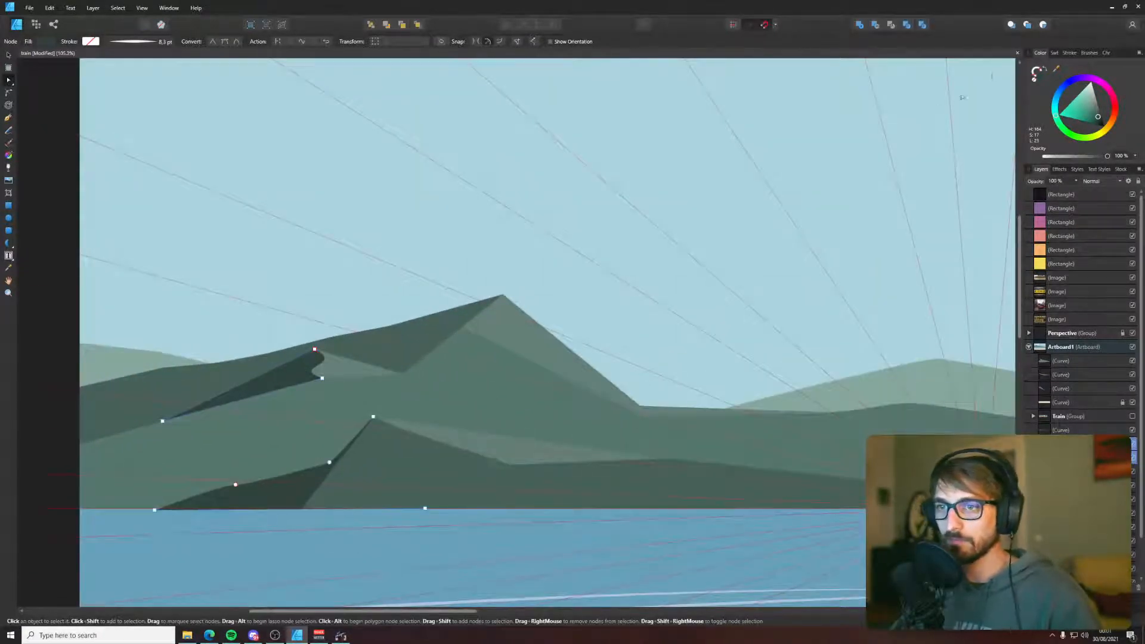
{"action": "double_click", "coordinate": [1042, 77]}
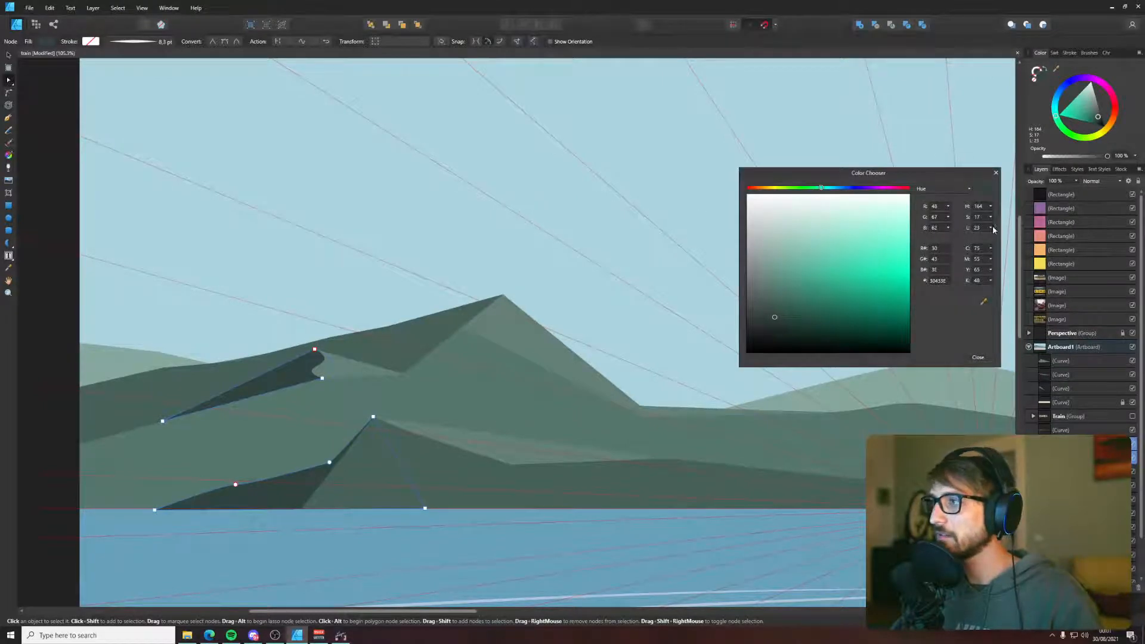
{"action": "left_click_drag", "start_coordinate": [993, 237], "coordinate": [995, 238]}
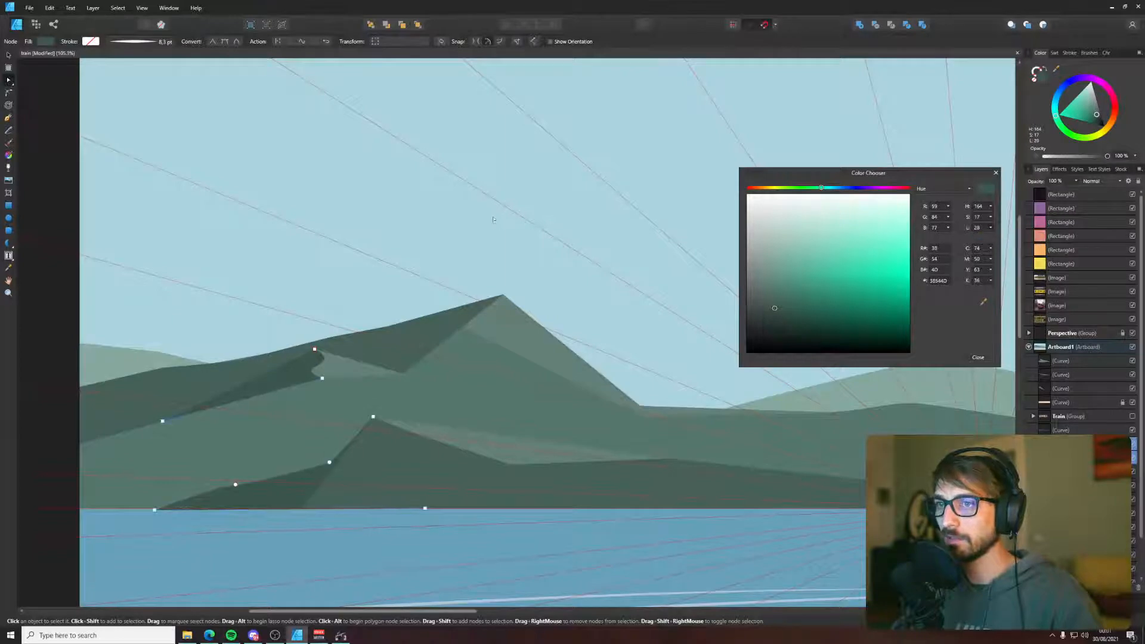
- Close the colour chooser and hide the Perspective group so the scene shows without guide lines
{"action": "left_click", "coordinate": [445, 316]}
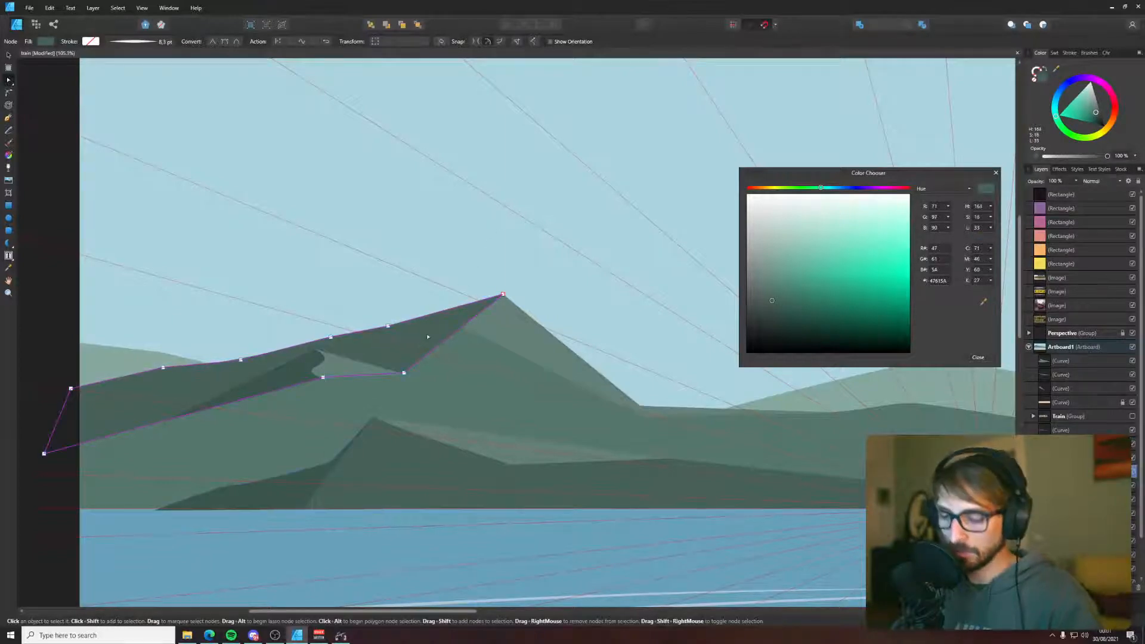
{"action": "left_click_drag", "start_coordinate": [311, 268], "coordinate": [375, 263]}
{"action": "left_click", "coordinate": [98, 325]}
{"action": "scroll", "coordinate": [100, 326], "scroll_direction": "down", "scroll_amount": 4}
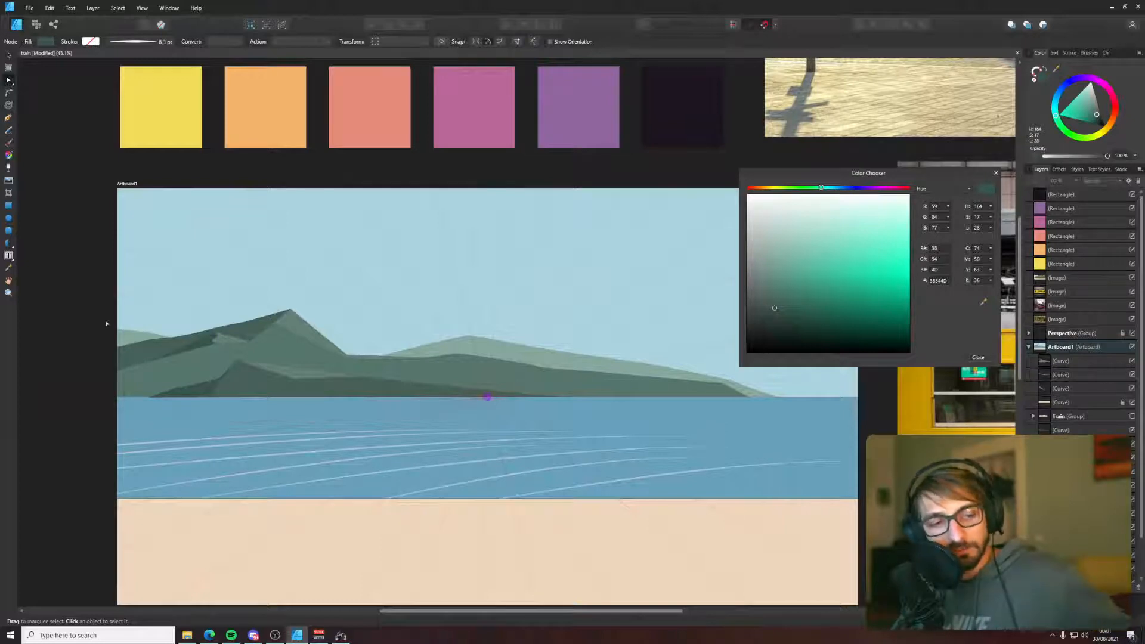
{"action": "left_click", "coordinate": [996, 356]}
{"action": "scroll", "coordinate": [509, 400], "scroll_direction": "down", "scroll_amount": 4}
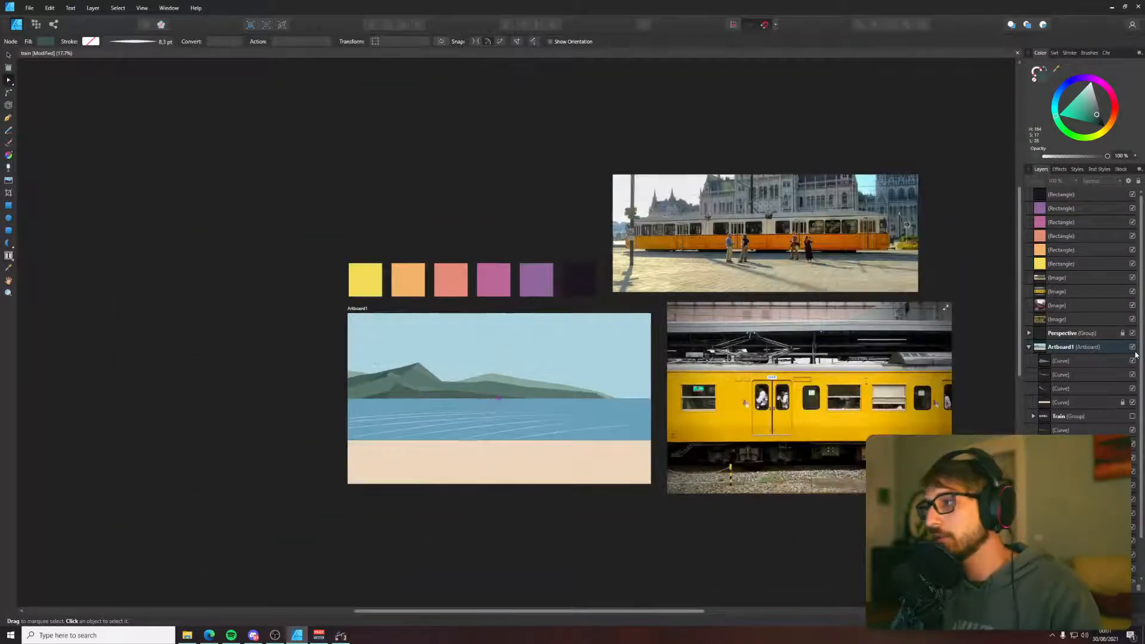
{"action": "scroll", "coordinate": [422, 417], "scroll_direction": "up", "scroll_amount": 6}
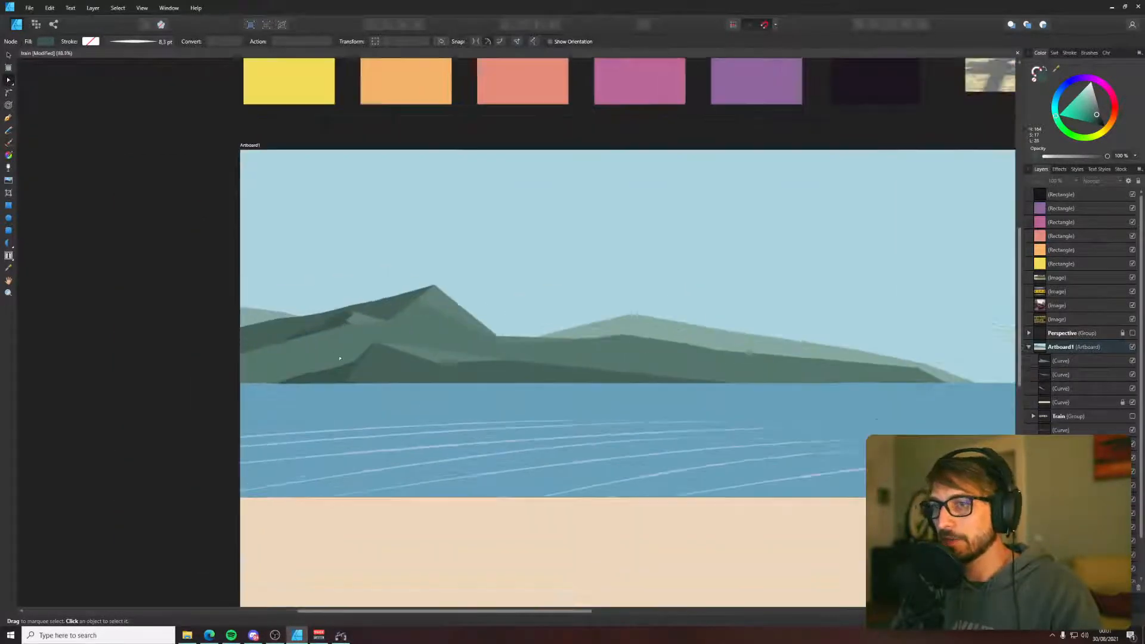
- Raise the shoulder nodes of the lower left shadow to give its ridge a fuller slope toward the peak
{"action": "left_click", "coordinate": [371, 324]}
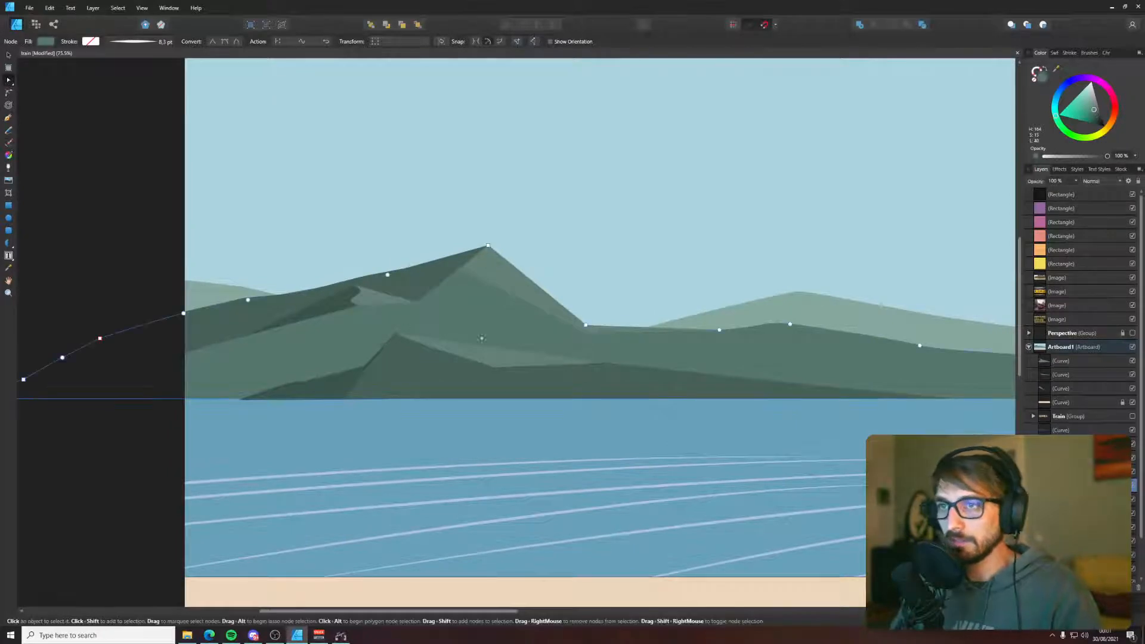
{"action": "left_click", "coordinate": [344, 378]}
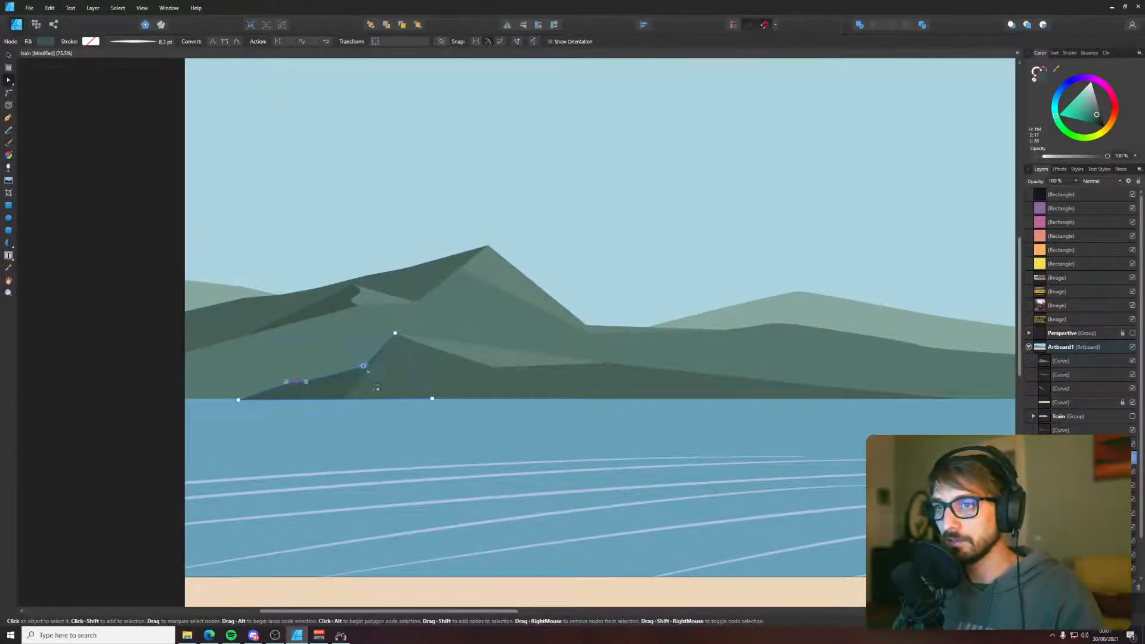
{"action": "left_click_drag", "start_coordinate": [363, 366], "coordinate": [367, 350]}
{"action": "left_click", "coordinate": [273, 398]}
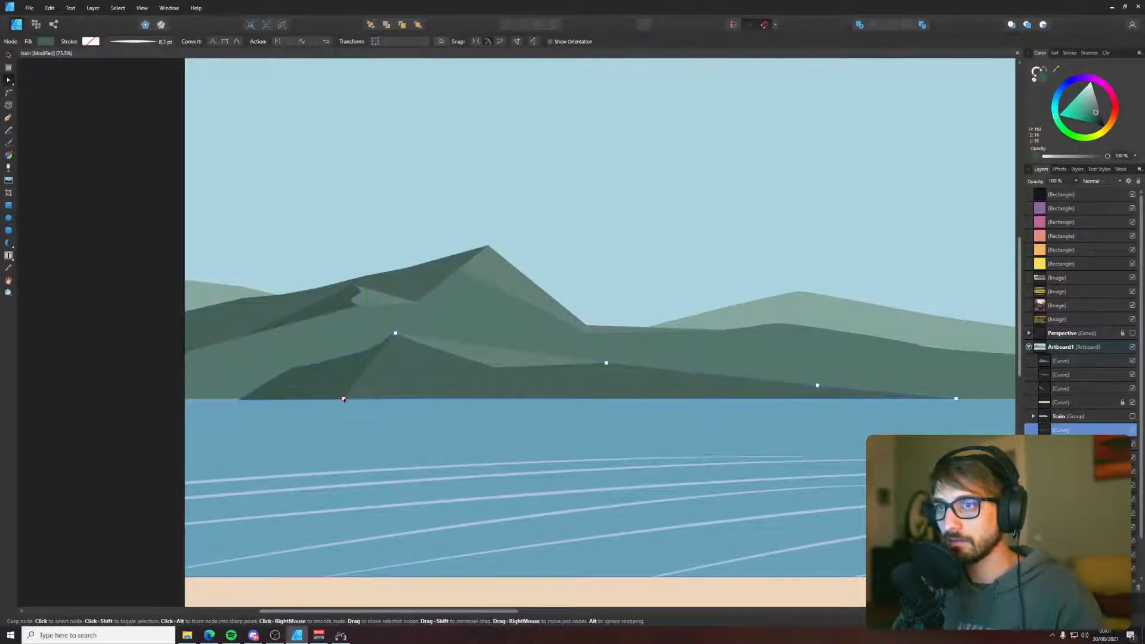
{"action": "left_click", "coordinate": [452, 325]}
{"action": "scroll", "coordinate": [458, 352], "scroll_direction": "down", "scroll_amount": 4}
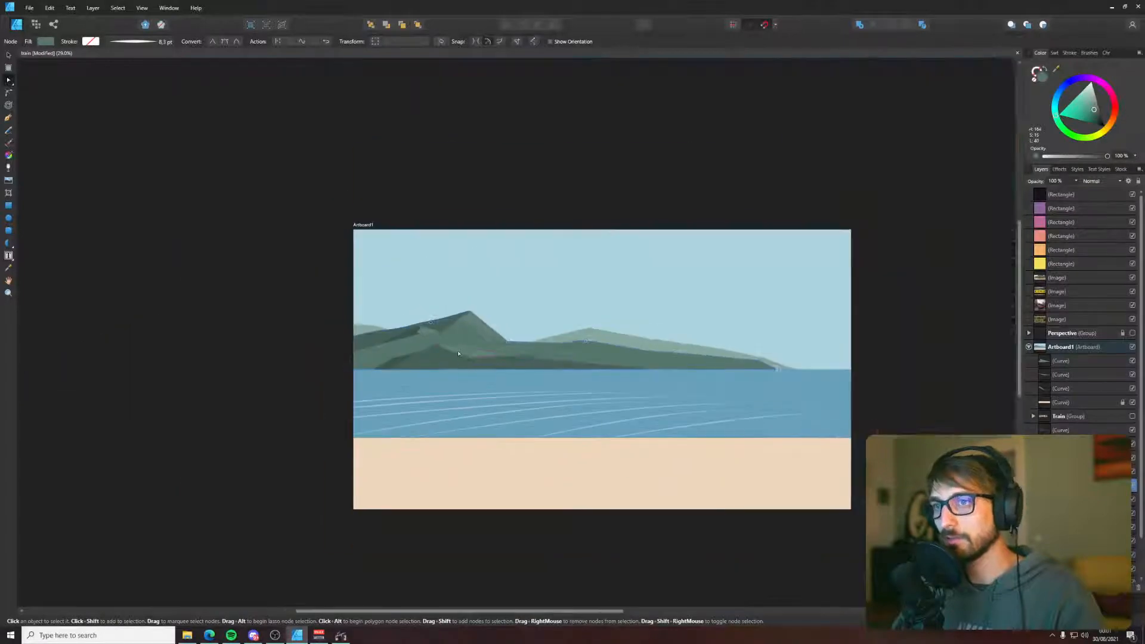
- Shift the bottom corner node of the lower mountain's highlight to the left, steepening the slope below the peak
{"action": "scroll", "coordinate": [442, 356], "scroll_direction": "up", "scroll_amount": 2}
{"action": "scroll", "coordinate": [442, 356], "scroll_direction": "up", "scroll_amount": 2}
{"action": "left_click", "coordinate": [513, 361]}
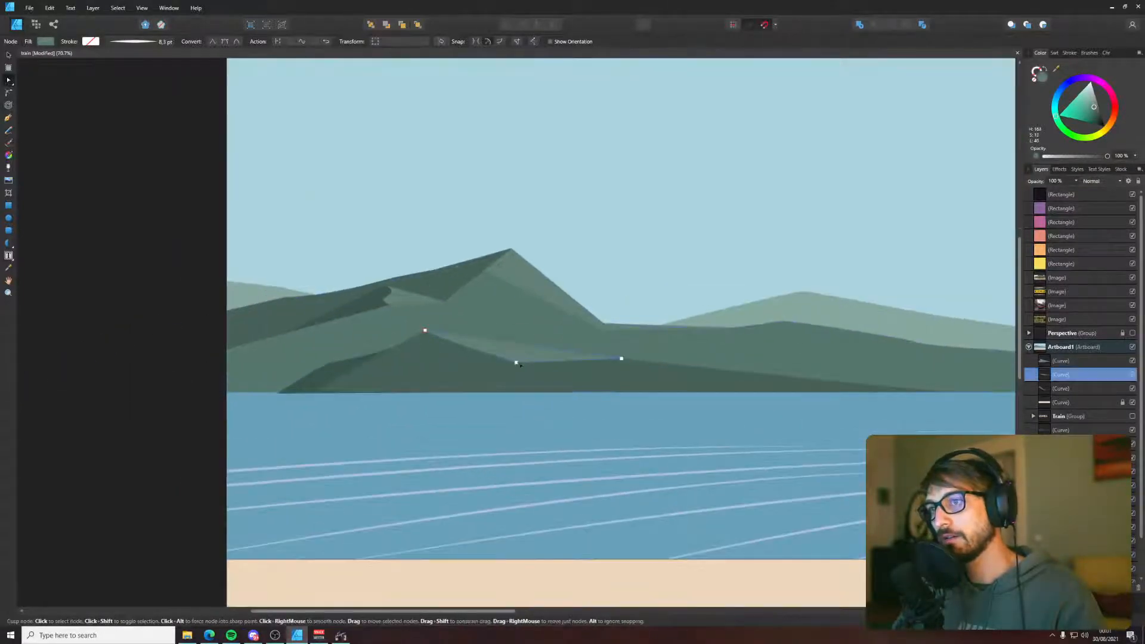
{"action": "left_click_drag", "start_coordinate": [517, 361], "coordinate": [485, 365]}
- Cut the lower left shadow and paste it in front of the middle shadow
{"action": "left_click", "coordinate": [338, 370]}
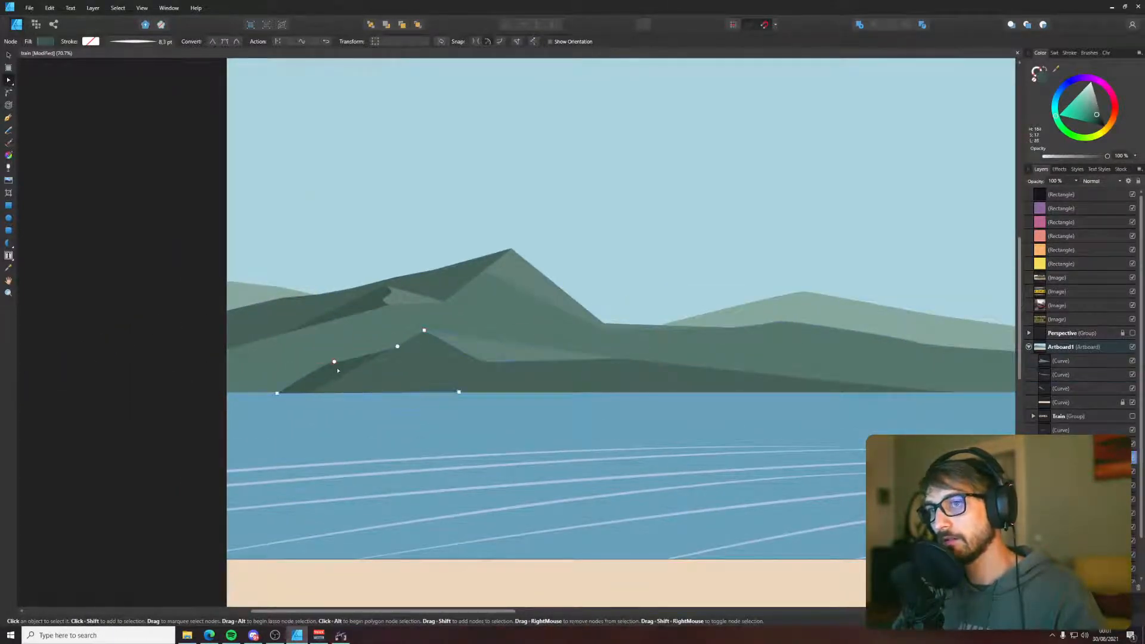
{"action": "key", "text": "ctrl+x"}
{"action": "left_click", "coordinate": [406, 365]}
{"action": "key", "text": "ctrl+v"}
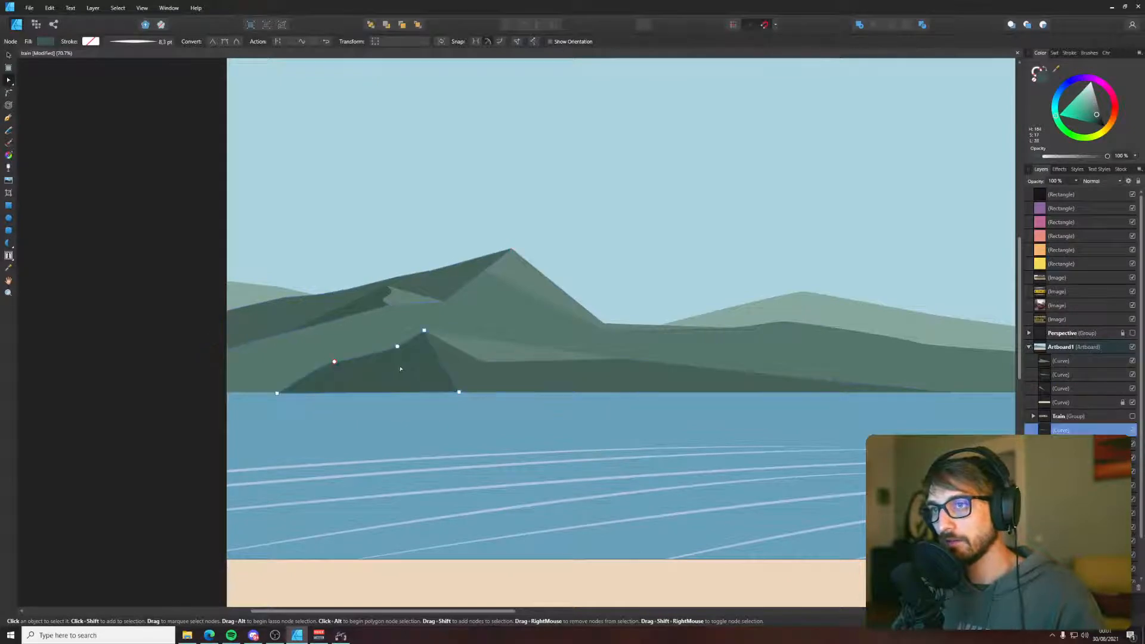
- Reshape the lower left shadow so its right corner meets the highlight's bottom corner, and pull its base and left nodes inward
{"action": "left_click_drag", "start_coordinate": [458, 392], "coordinate": [425, 392]}
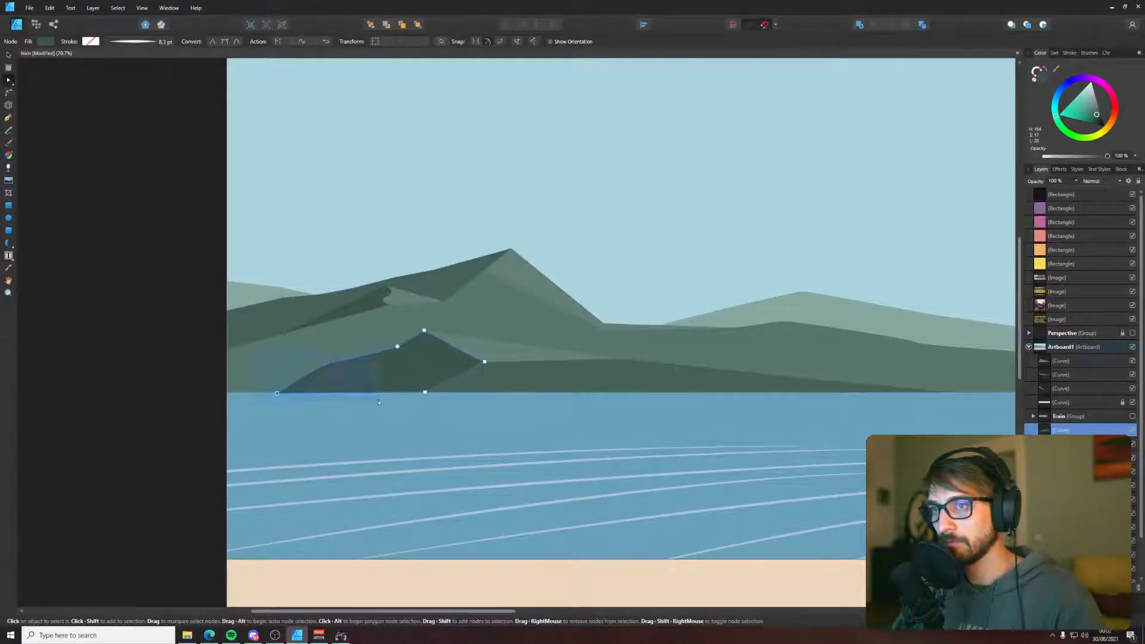
{"action": "left_click_drag", "start_coordinate": [334, 361], "coordinate": [358, 362]}
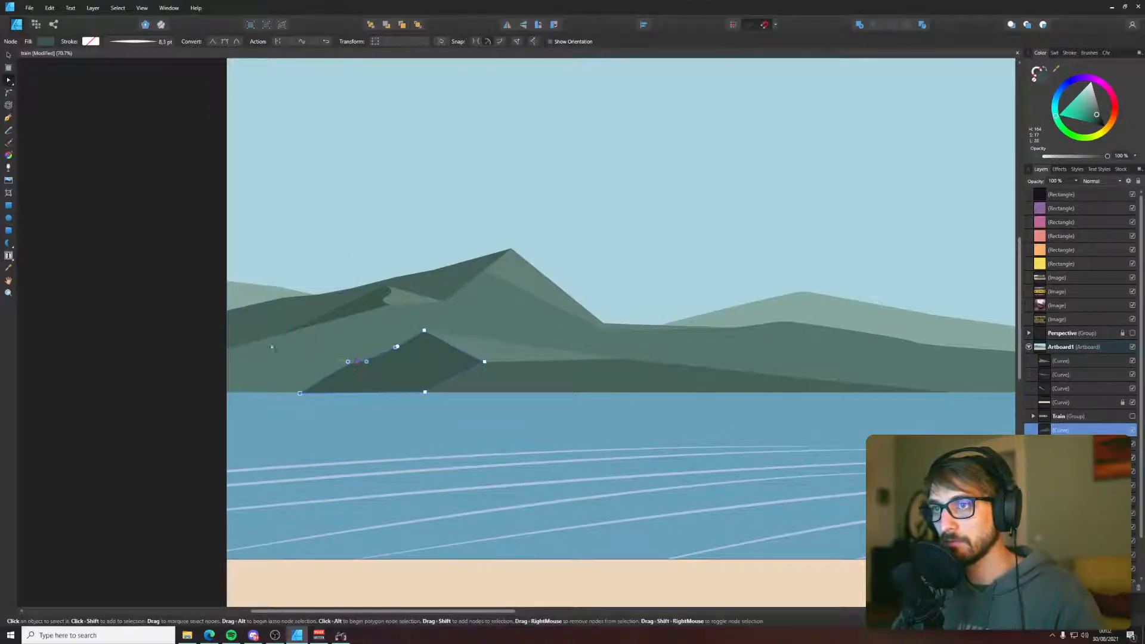
{"action": "left_click", "coordinate": [199, 359]}
{"action": "key", "text": "ctrl+0"}
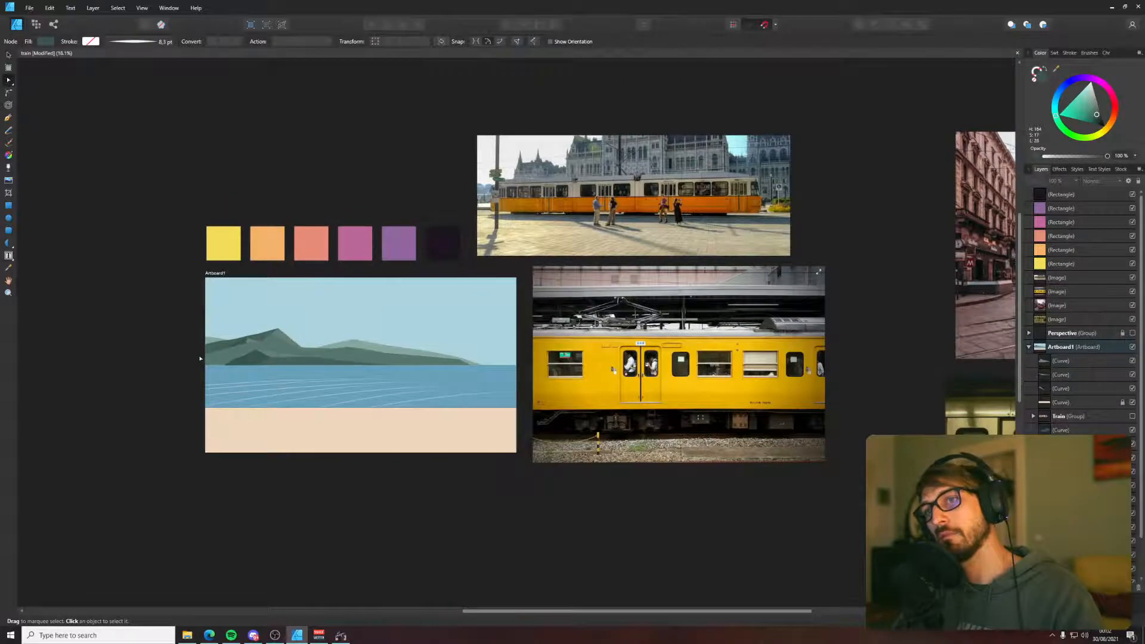
{"action": "scroll", "coordinate": [199, 358], "scroll_direction": "up", "scroll_amount": 3}
{"action": "scroll", "coordinate": [489, 361], "scroll_direction": "up", "scroll_amount": 2}
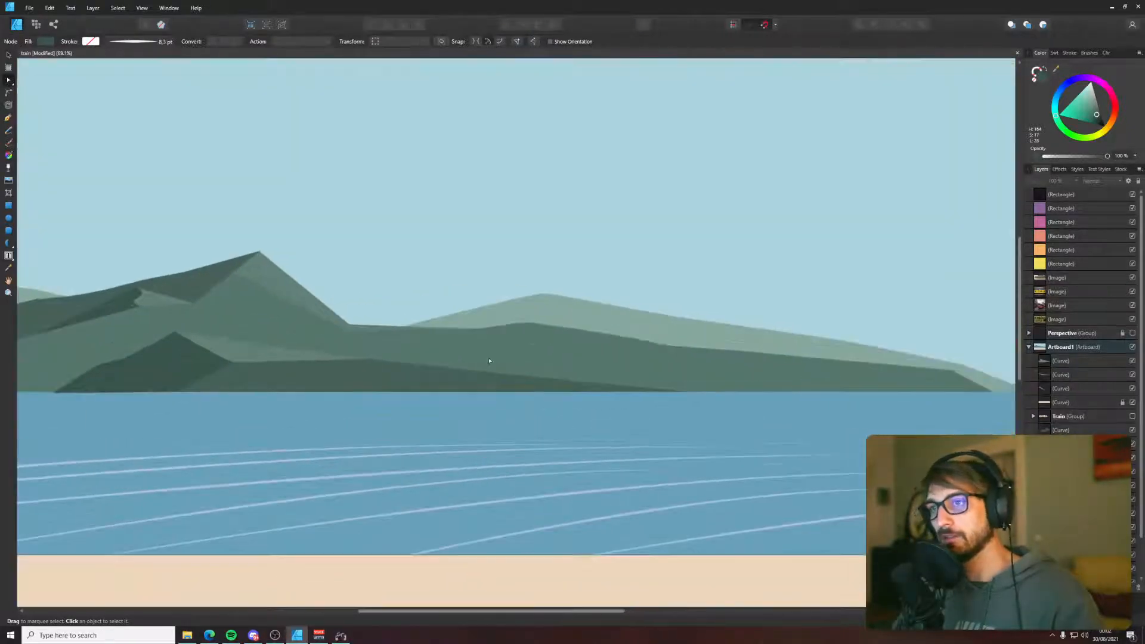
- Draw a thin pointed shadow along the middle shadow's upper right ridge with the Pen tool and fill it dark green
{"action": "key", "text": "p"}
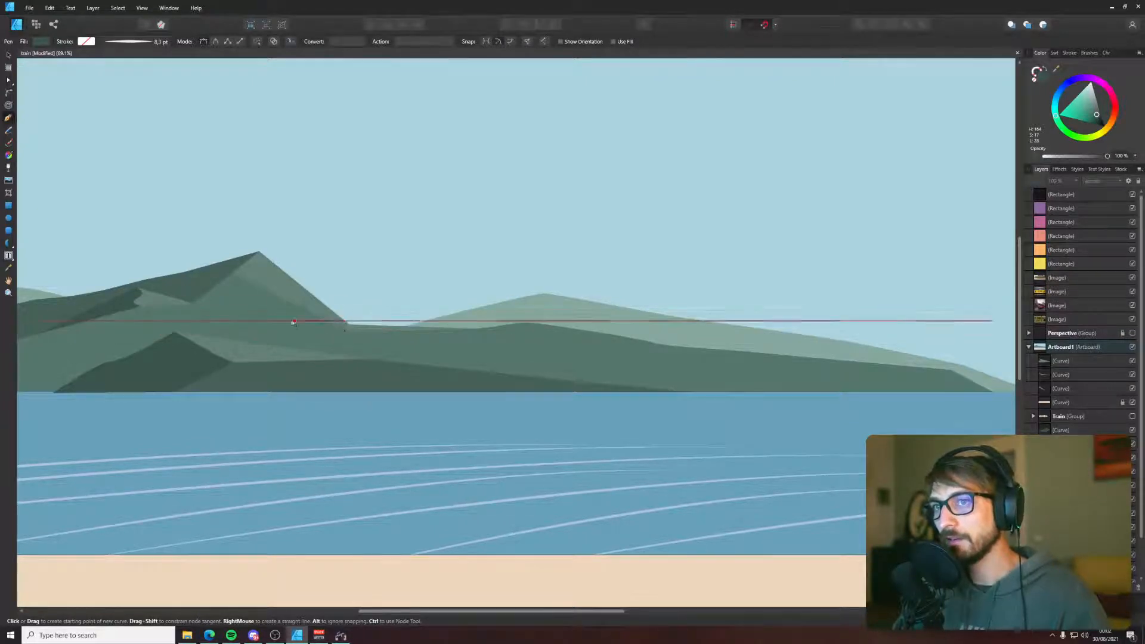
{"action": "left_click", "coordinate": [296, 352]}
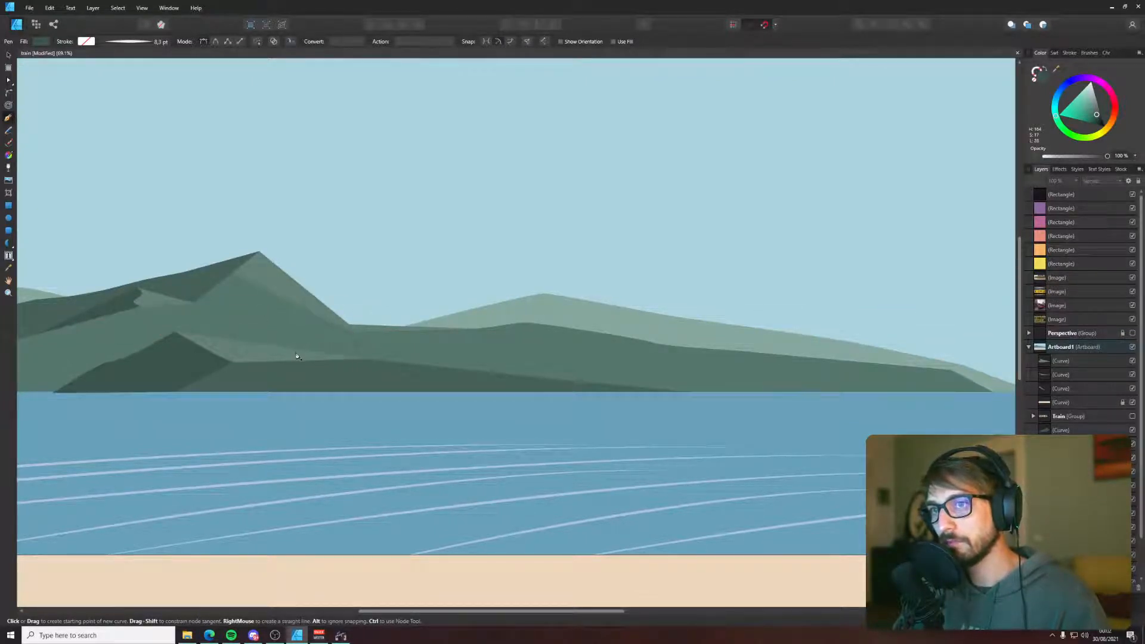
{"action": "left_click", "coordinate": [384, 346]}
{"action": "left_click", "coordinate": [481, 360]}
{"action": "left_click", "coordinate": [561, 377]}
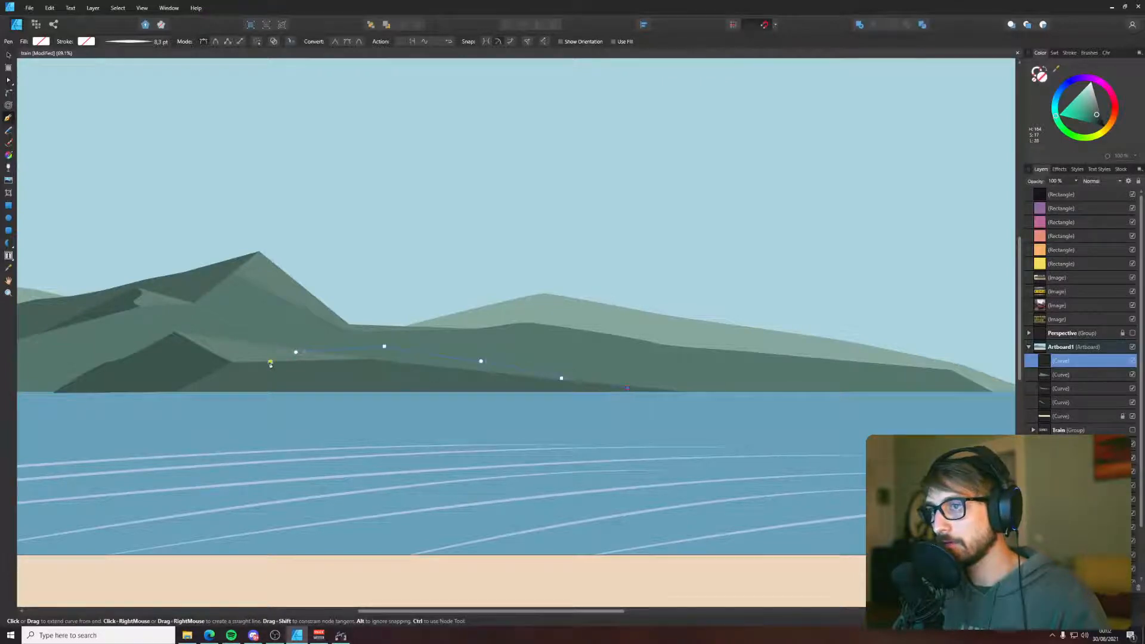
{"action": "left_click", "coordinate": [296, 353]}
{"action": "key", "text": "v"}
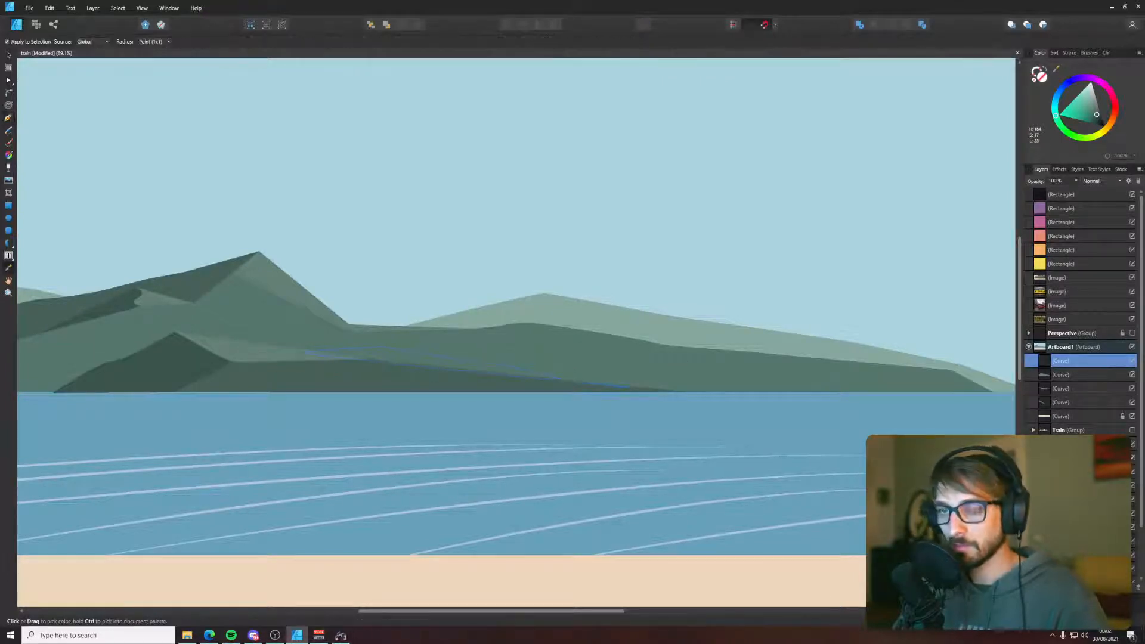
{"action": "key", "text": "Delete"}
{"action": "scroll", "coordinate": [439, 343], "scroll_direction": "down", "scroll_amount": 5}
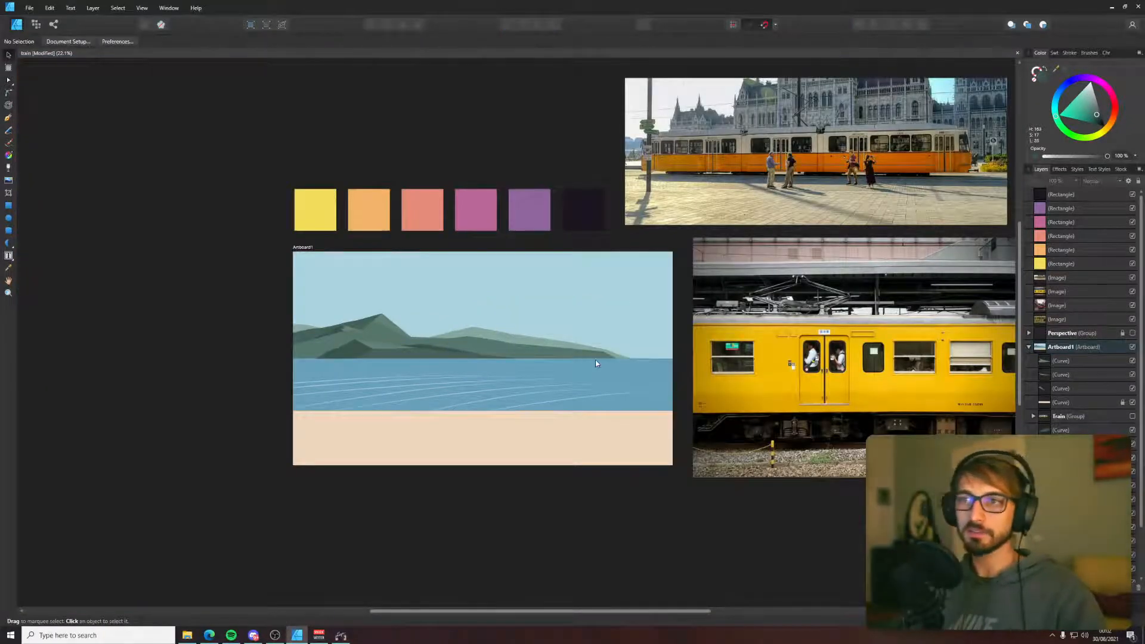
{"action": "scroll", "coordinate": [595, 365], "scroll_direction": "up", "scroll_amount": 2}
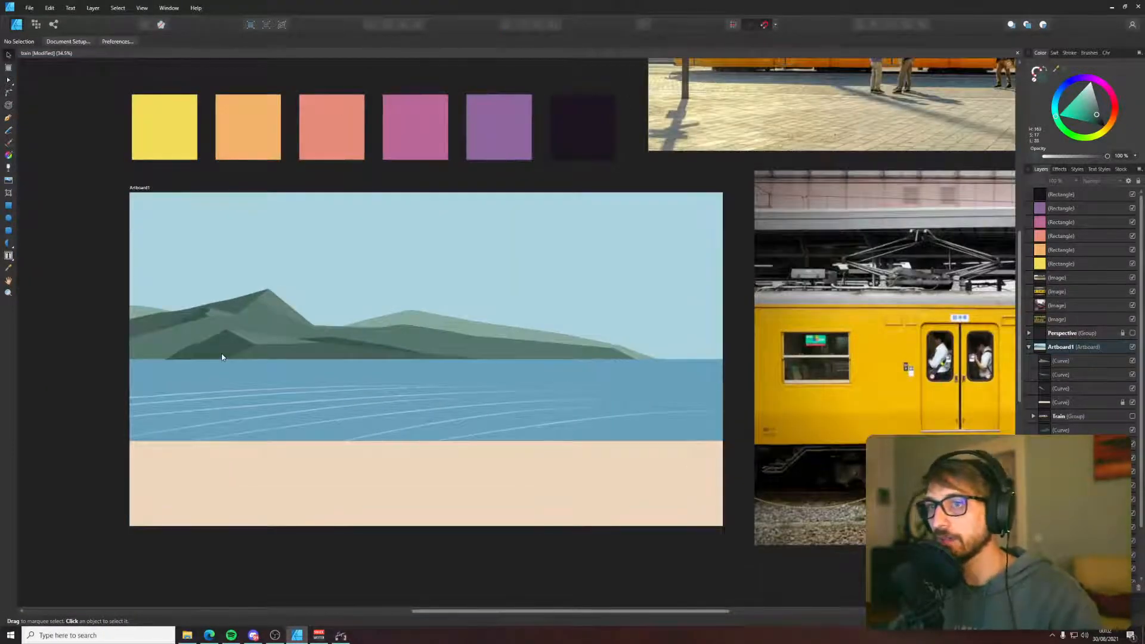
{"action": "scroll", "coordinate": [181, 342], "scroll_direction": "up", "scroll_amount": 1}
{"action": "left_click", "coordinate": [179, 335]}
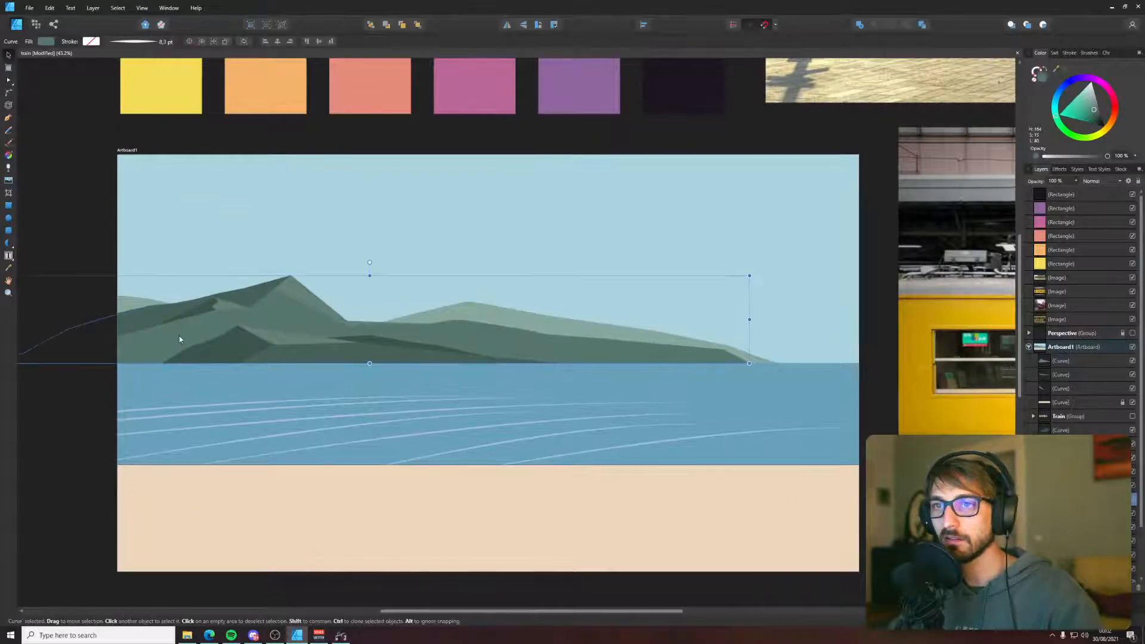
{"action": "scroll", "coordinate": [355, 356], "scroll_direction": "down", "scroll_amount": 1}
{"action": "scroll", "coordinate": [354, 356], "scroll_direction": "down", "scroll_amount": 1}
{"action": "left_click", "coordinate": [148, 337]}
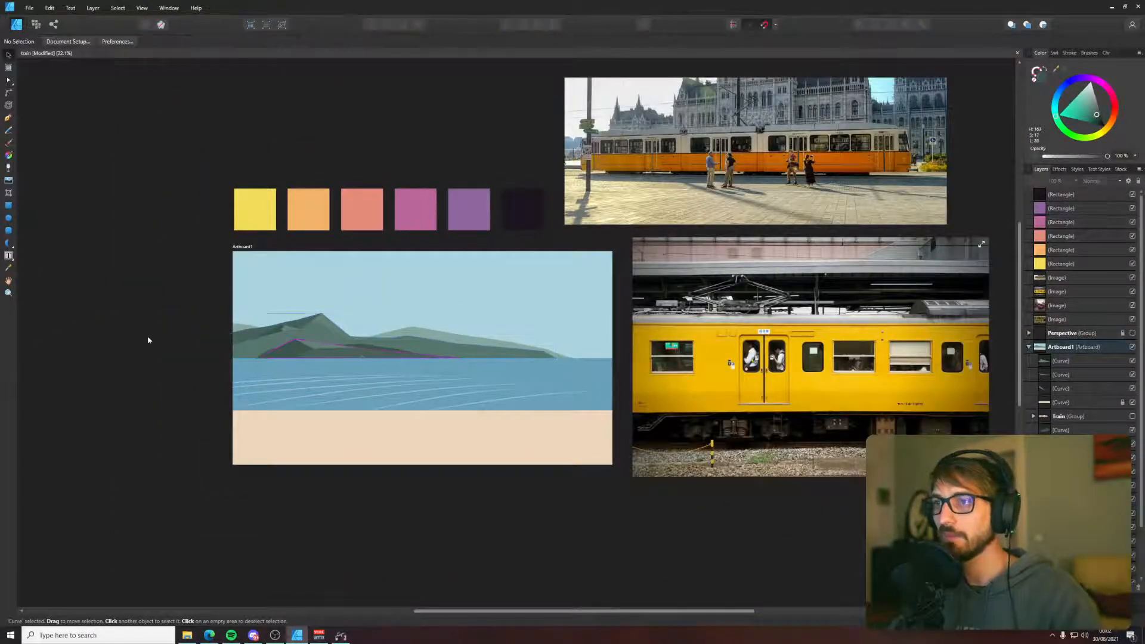
{"action": "left_click_drag", "start_coordinate": [123, 277], "coordinate": [608, 438]}
{"action": "left_click", "coordinate": [179, 308]}
{"action": "scroll", "coordinate": [139, 292], "scroll_direction": "down", "scroll_amount": 2}
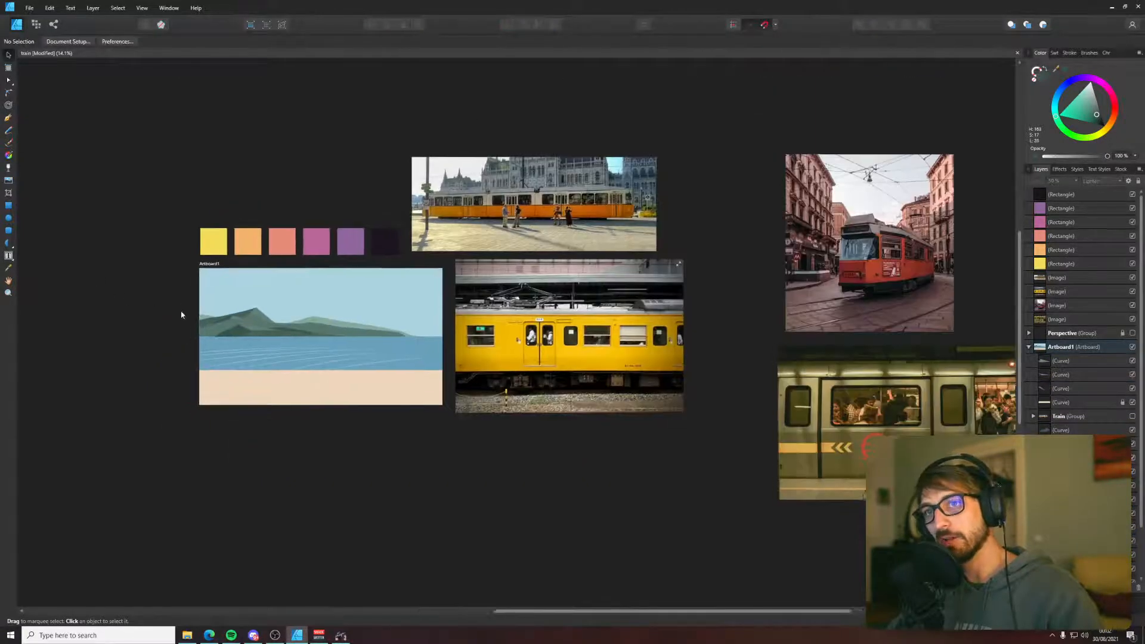
{"action": "scroll", "coordinate": [258, 304], "scroll_direction": "left", "scroll_amount": 5}
{"action": "left_click_drag", "start_coordinate": [261, 301], "coordinate": [675, 402]}
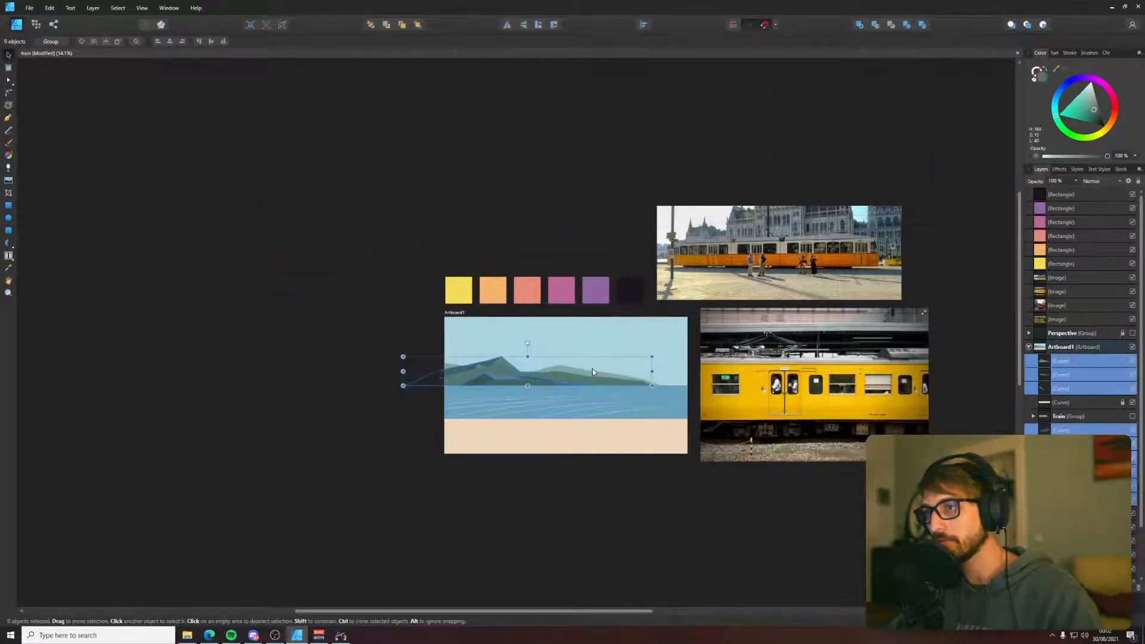
{"action": "left_click_drag", "start_coordinate": [550, 377], "coordinate": [576, 388]}
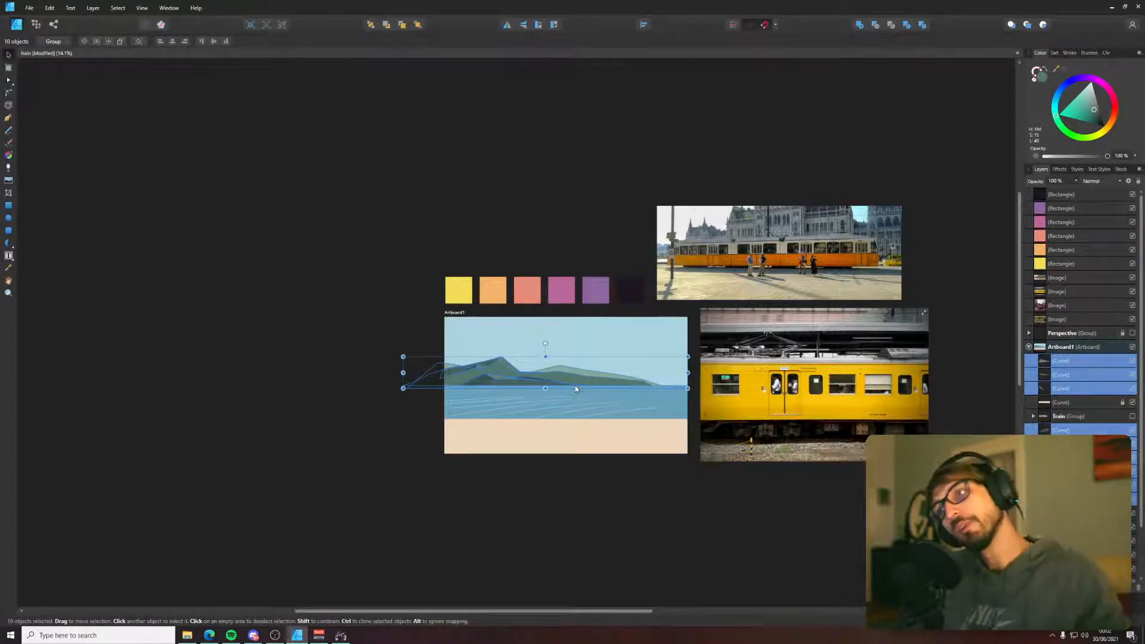
{"action": "left_click", "coordinate": [396, 364]}
{"action": "scroll", "coordinate": [495, 393], "scroll_direction": "right", "scroll_amount": 2}
{"action": "scroll", "coordinate": [419, 424], "scroll_direction": "up", "scroll_amount": 3}
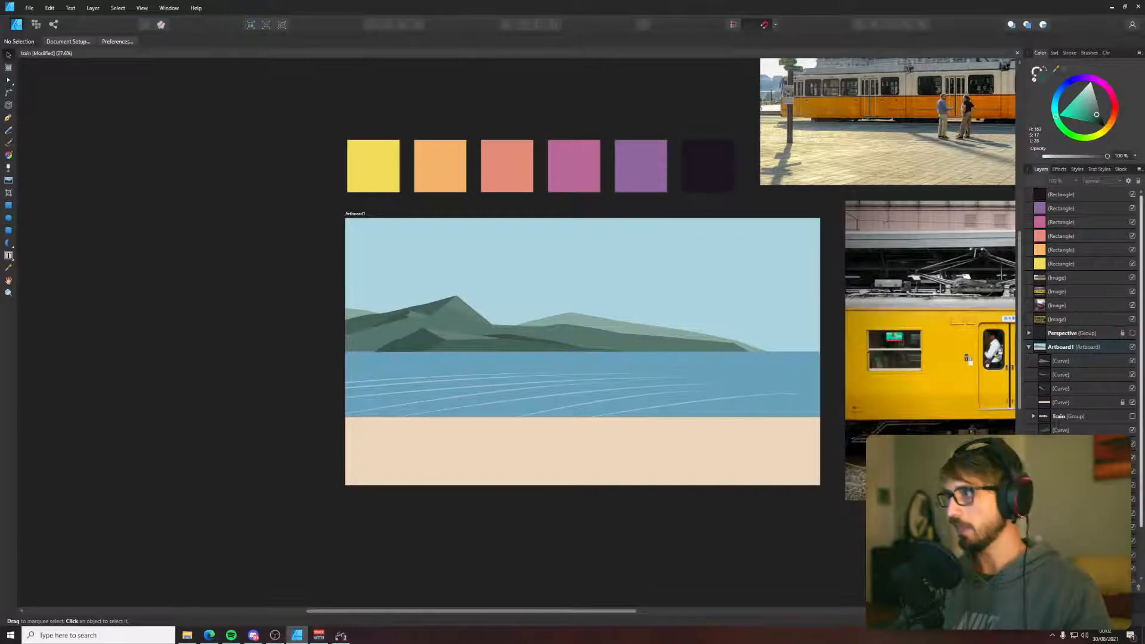
- Show the Train group again and move it with the locked ground shape to the top of the artboard's layer stack
{"action": "left_click", "coordinate": [1132, 417]}
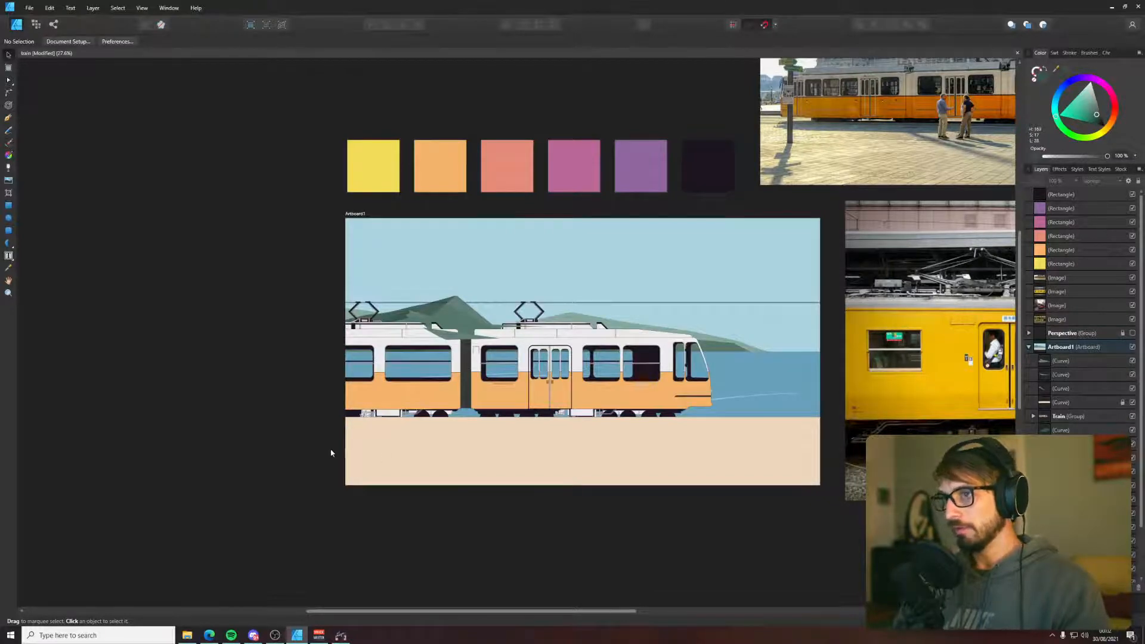
{"action": "left_click_drag", "start_coordinate": [1069, 416], "coordinate": [1064, 398]}
{"action": "key", "text": "ctrl+z"}
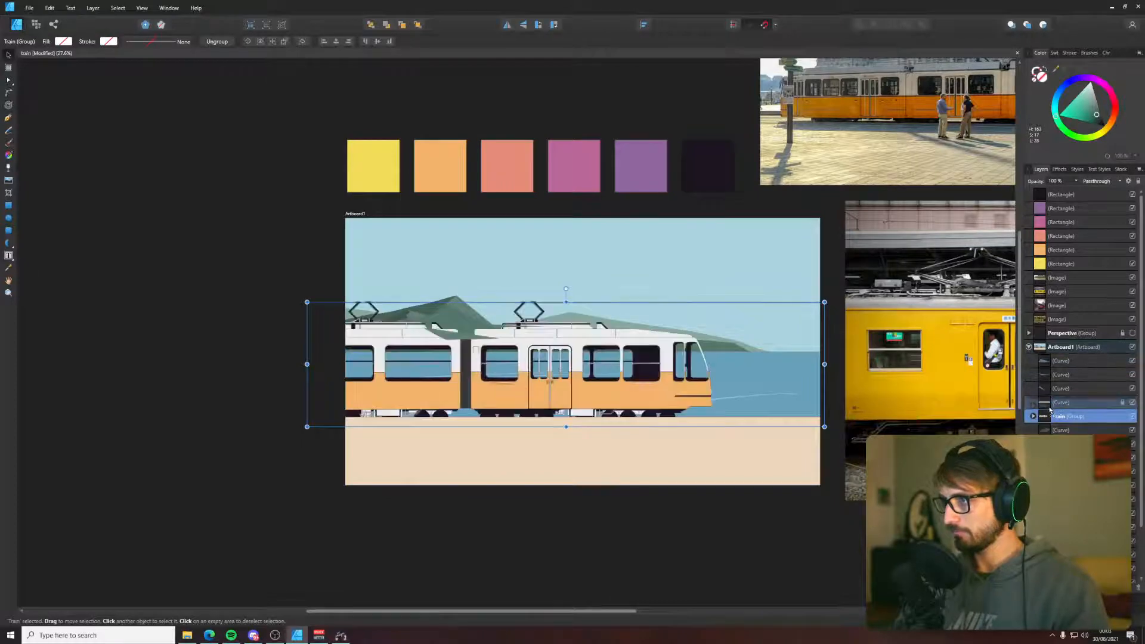
{"action": "left_click", "coordinate": [1043, 403], "text": "shift"}
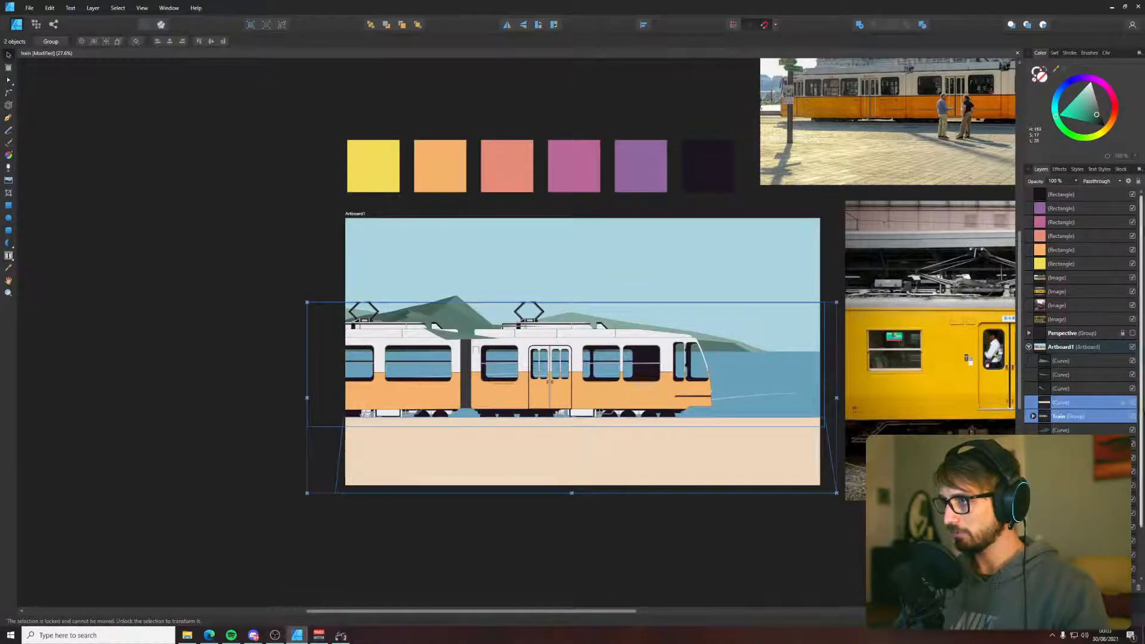
{"action": "left_click_drag", "start_coordinate": [1094, 379], "coordinate": [1093, 367]}
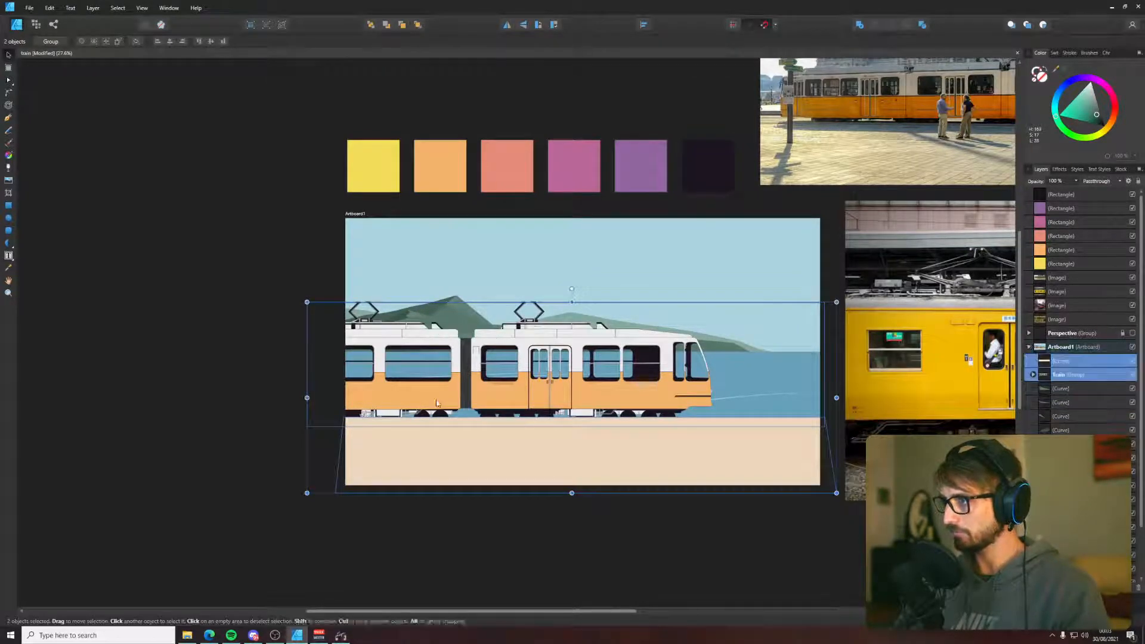
{"action": "left_click", "coordinate": [227, 384]}
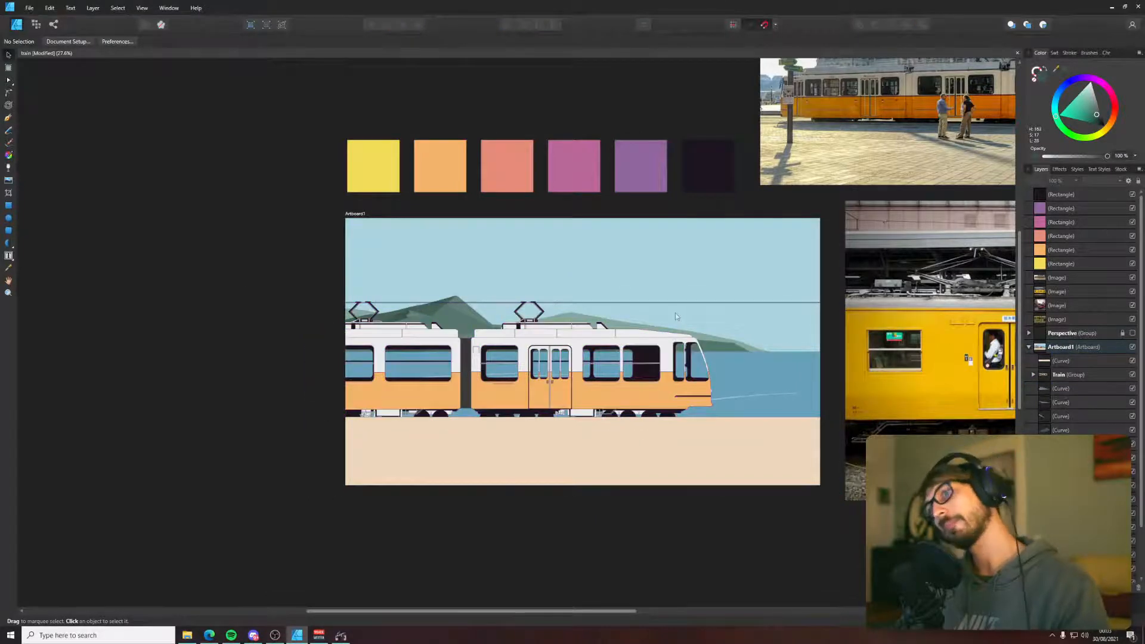
- Hide the ground shape and Train group, and stretch all the mountain shapes upward to make them taller
{"action": "left_click", "coordinate": [1132, 361]}
{"action": "left_click", "coordinate": [1133, 375]}
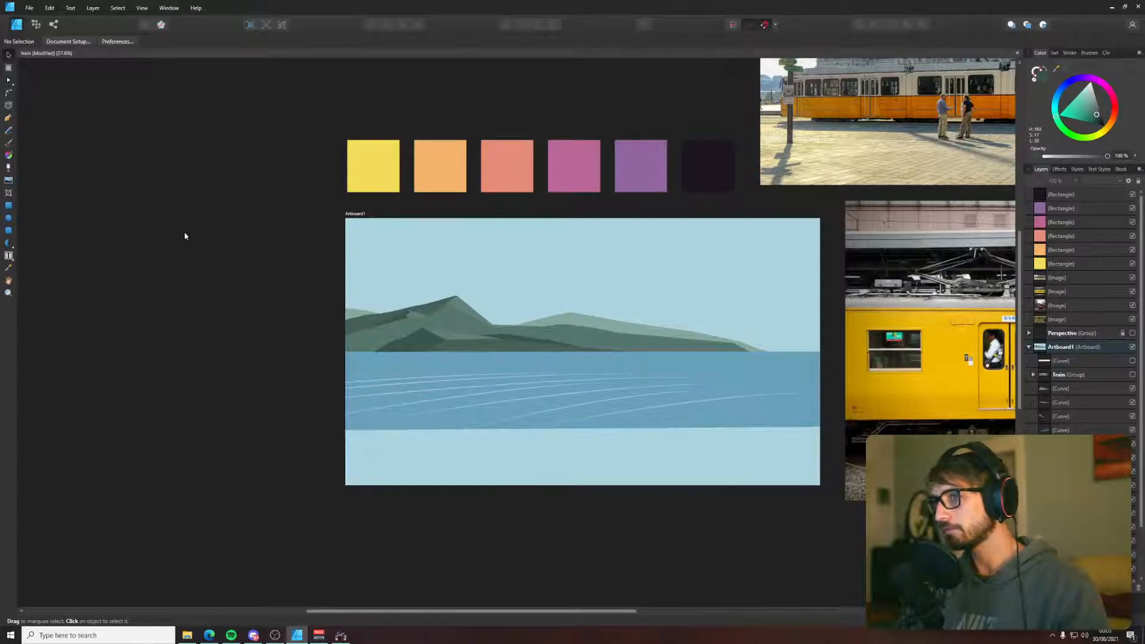
{"action": "left_click_drag", "start_coordinate": [185, 236], "coordinate": [795, 359]}
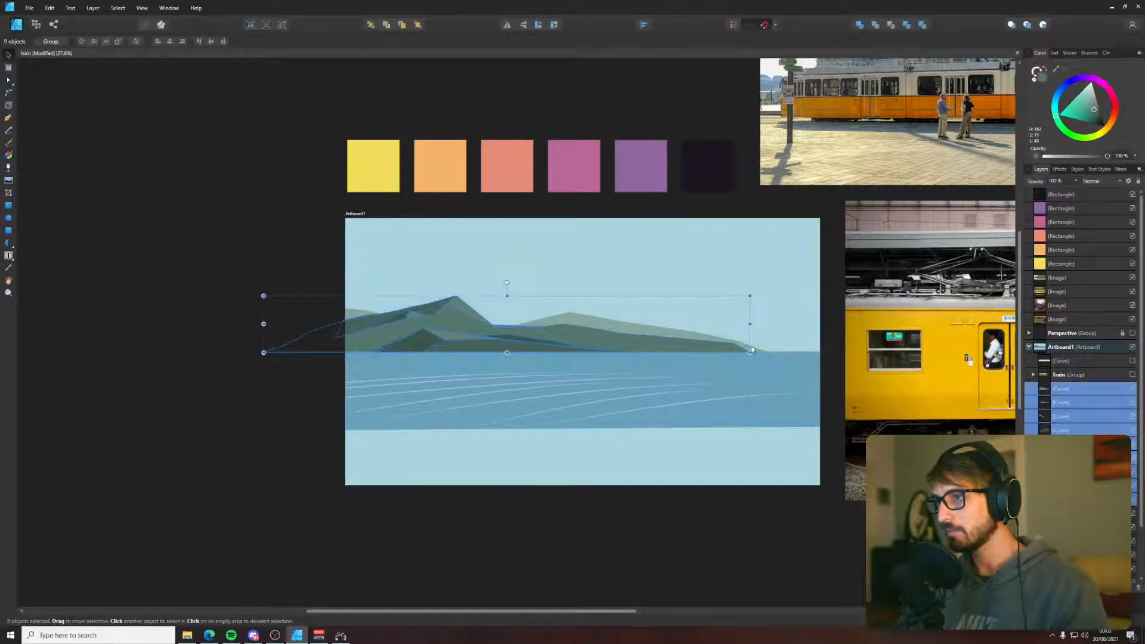
{"action": "left_click", "coordinate": [775, 353], "text": "shift"}
{"action": "left_click_drag", "start_coordinate": [540, 294], "coordinate": [542, 268]}
{"action": "left_click", "coordinate": [264, 268]}
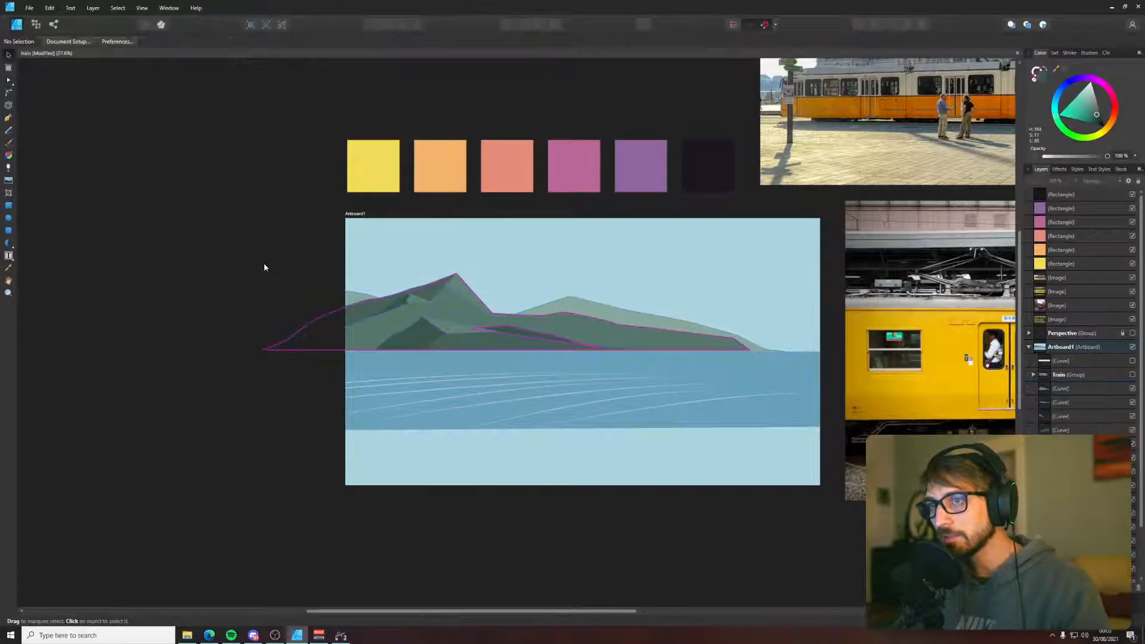
- Lower all the mountain shapes slightly so their bases sit at the waterline
{"action": "left_click_drag", "start_coordinate": [160, 231], "coordinate": [711, 350]}
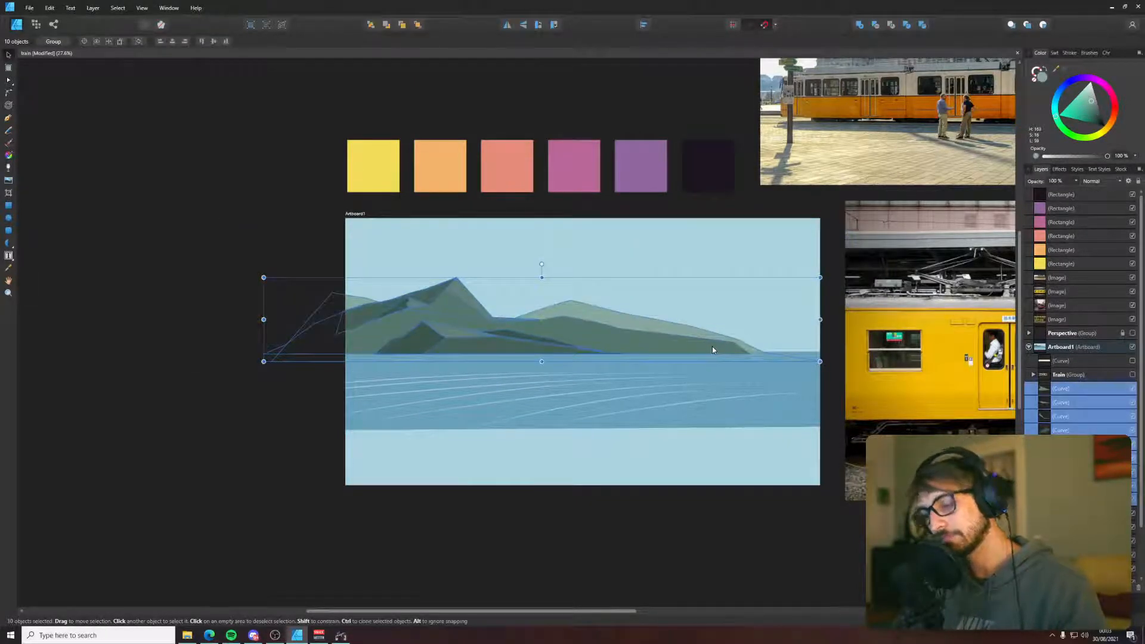
{"action": "key", "text": "ctrl+z"}
{"action": "left_click", "coordinate": [173, 248]}
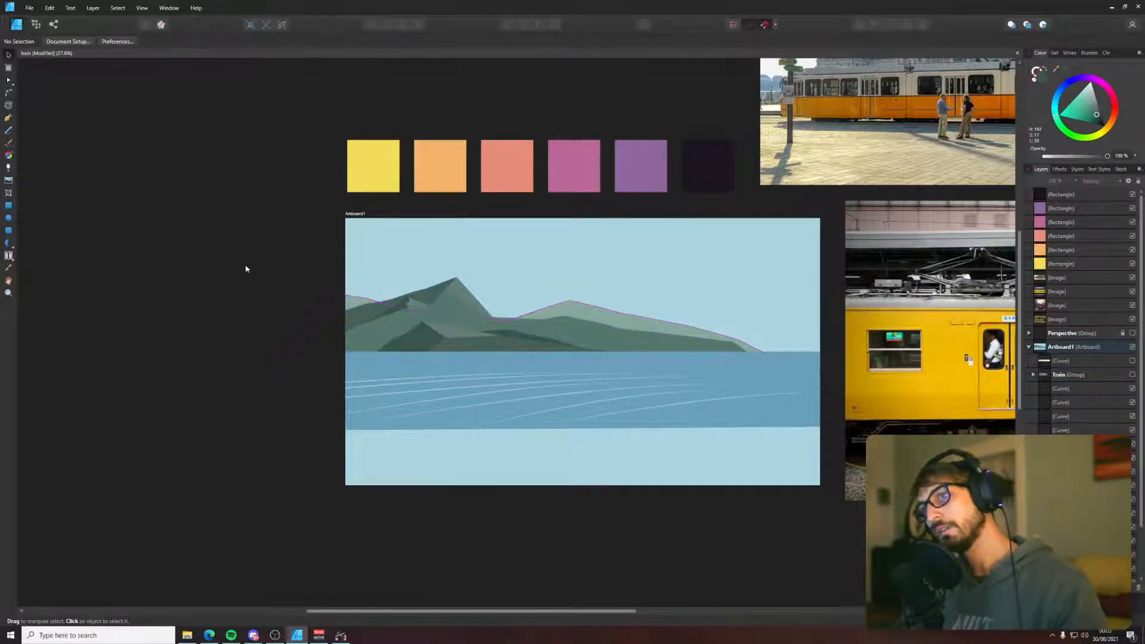
- Bow the water shape's upper edge slightly upward by adding a smooth middle node and lengthening its handles
{"action": "left_click", "coordinate": [615, 360]}
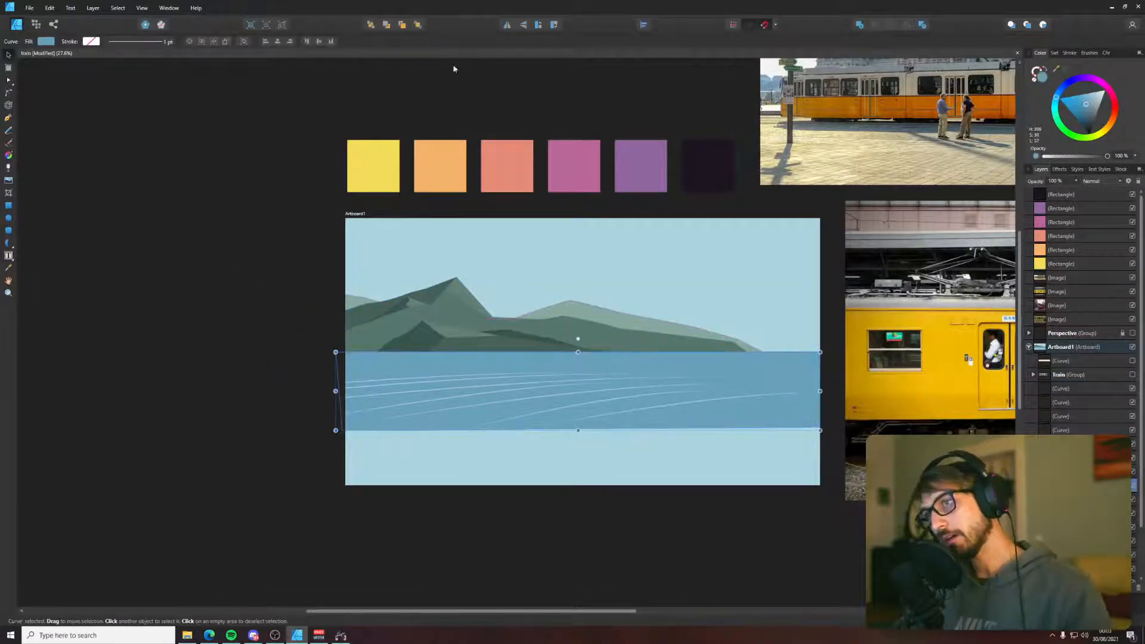
{"action": "key", "text": "i"}
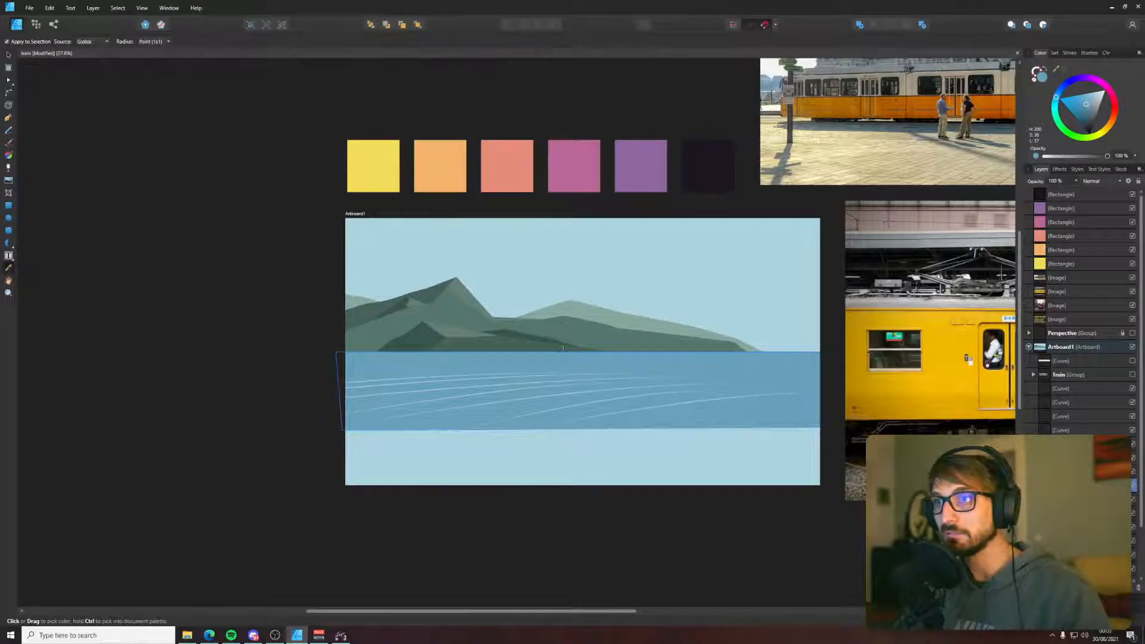
{"action": "key", "text": "a"}
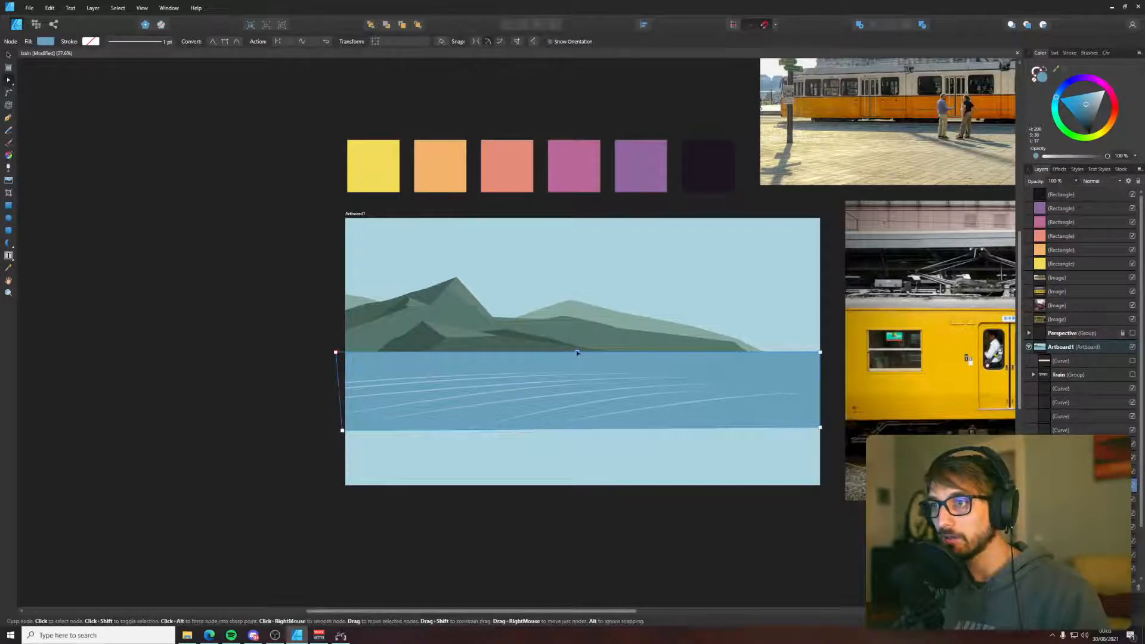
{"action": "left_click_drag", "start_coordinate": [577, 353], "coordinate": [577, 347]}
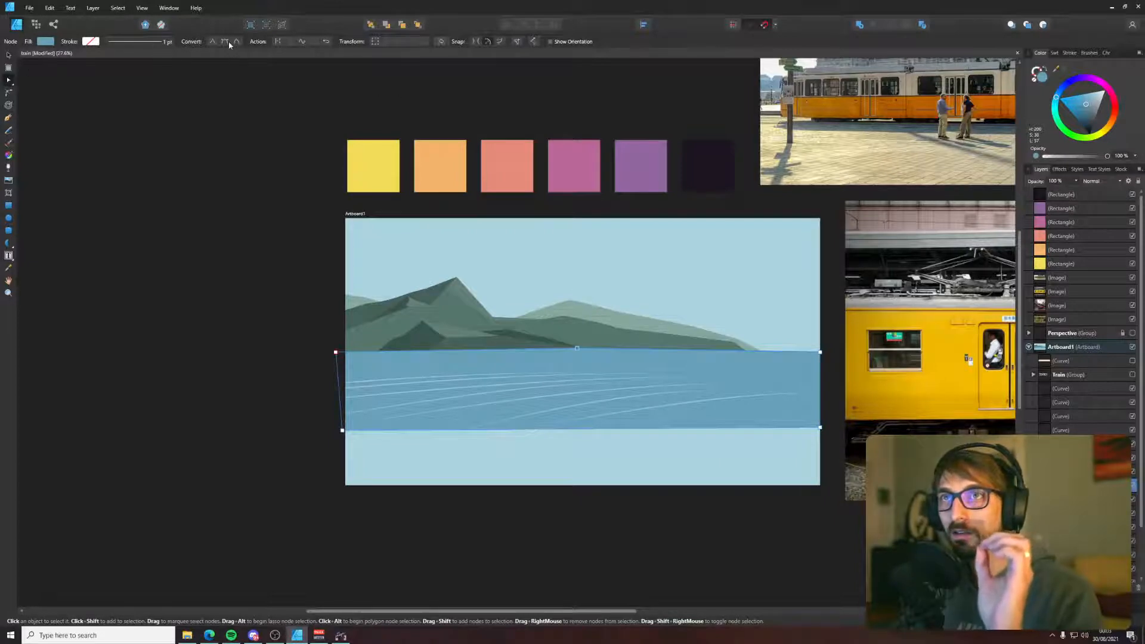
{"action": "left_click", "coordinate": [577, 349]}
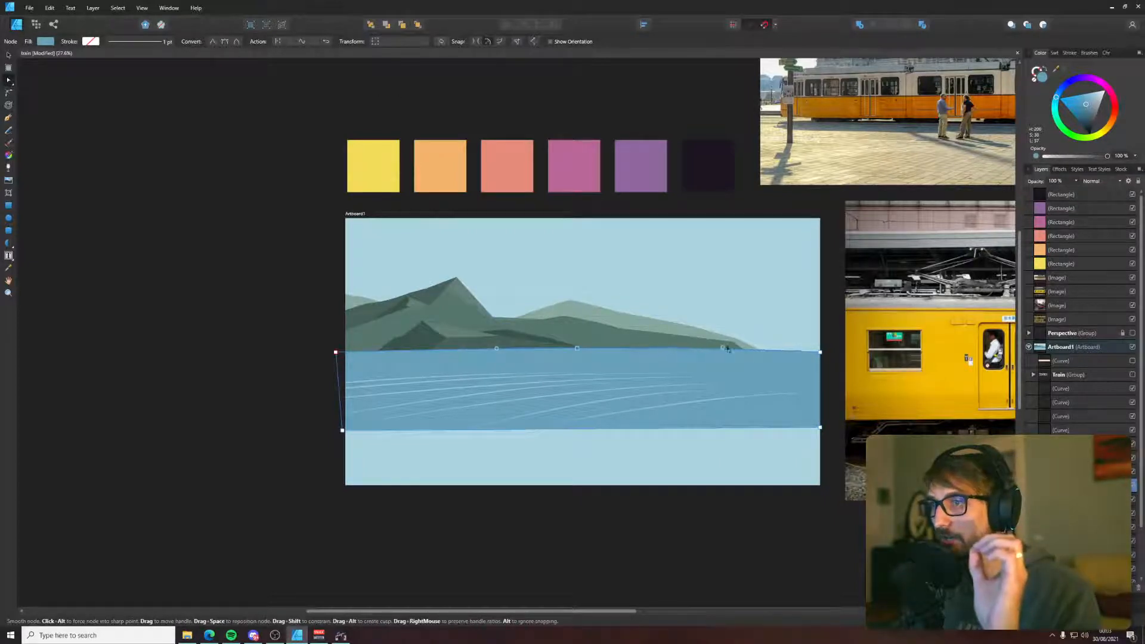
{"action": "left_click_drag", "start_coordinate": [496, 349], "coordinate": [464, 350]}
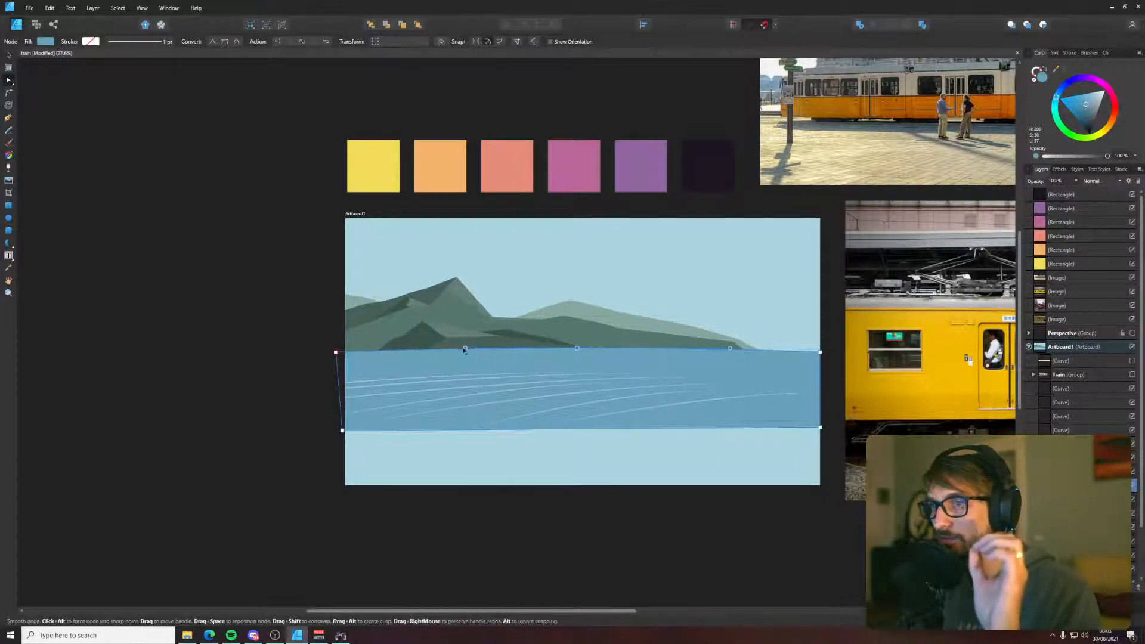
{"action": "left_click", "coordinate": [224, 311]}
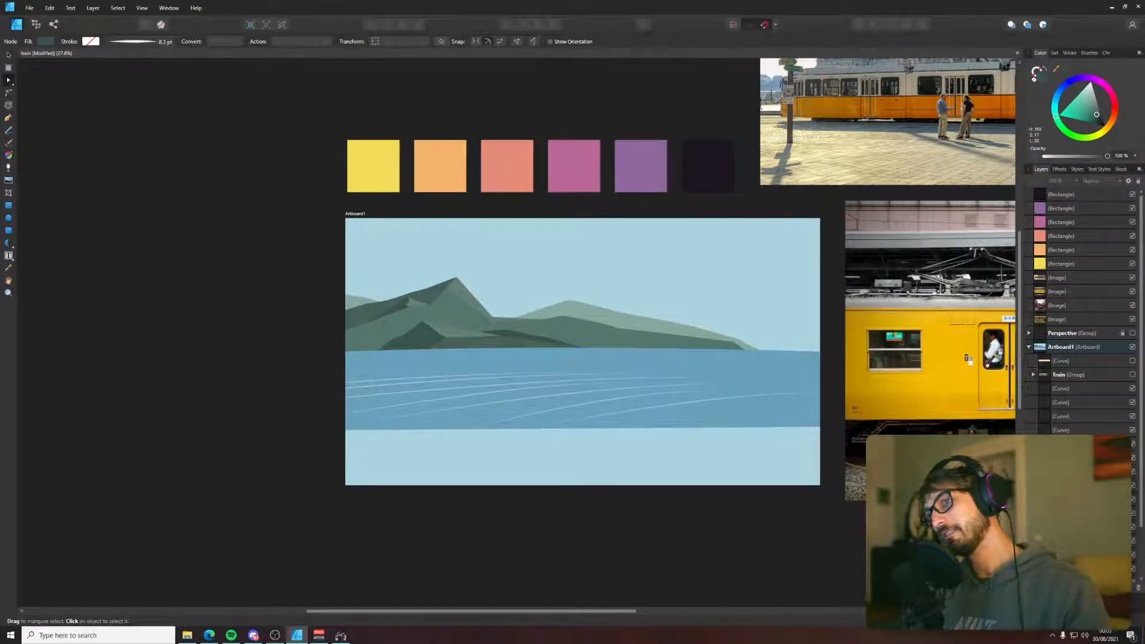
- Preview the composition with the Train group and ground shape shown, and hide both again
{"action": "left_click", "coordinate": [1132, 374]}
{"action": "left_click", "coordinate": [1132, 360]}
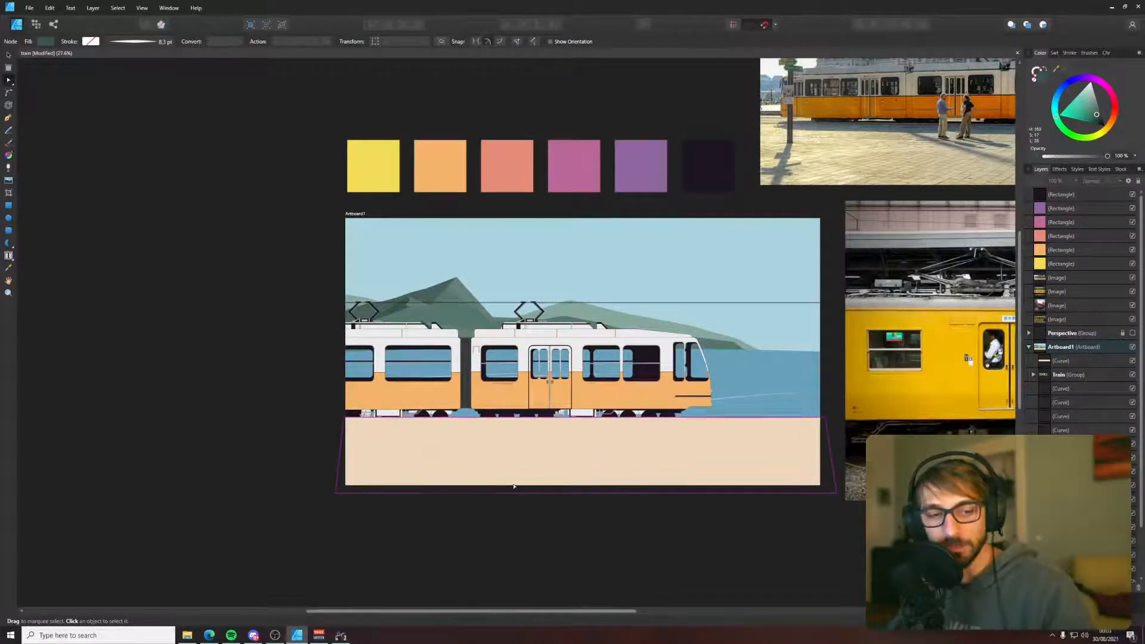
{"action": "left_click", "coordinate": [1132, 375]}
{"action": "left_click", "coordinate": [1132, 361]}
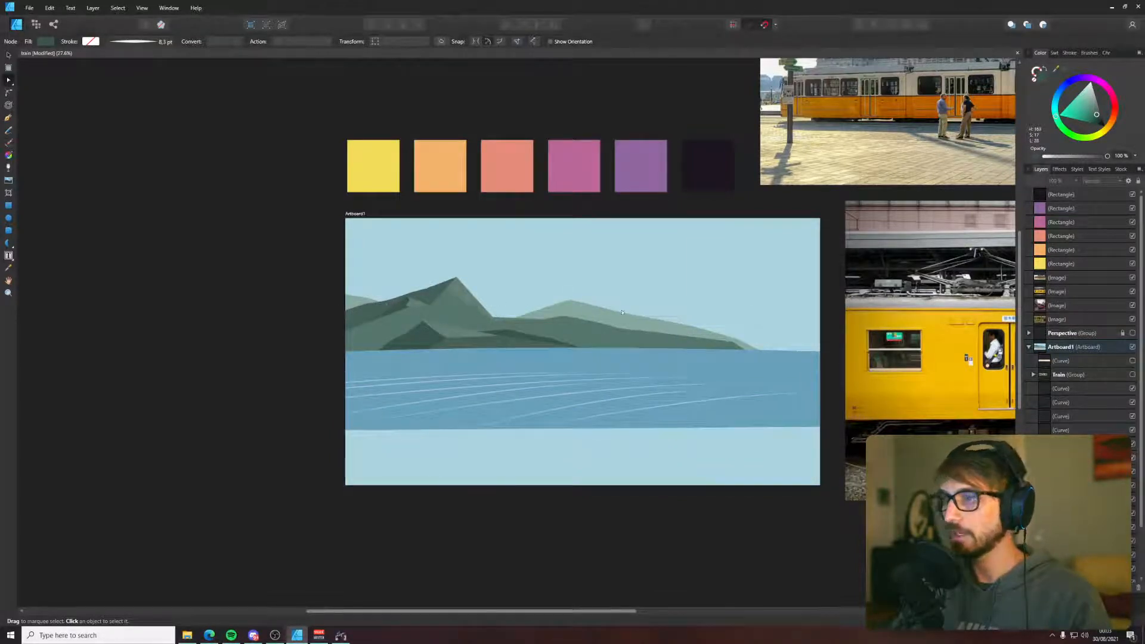
- Turn the artboard's sky fill pale lilac-grey by setting its red value to 210 with RGB sliders
{"action": "left_click", "coordinate": [362, 218]}
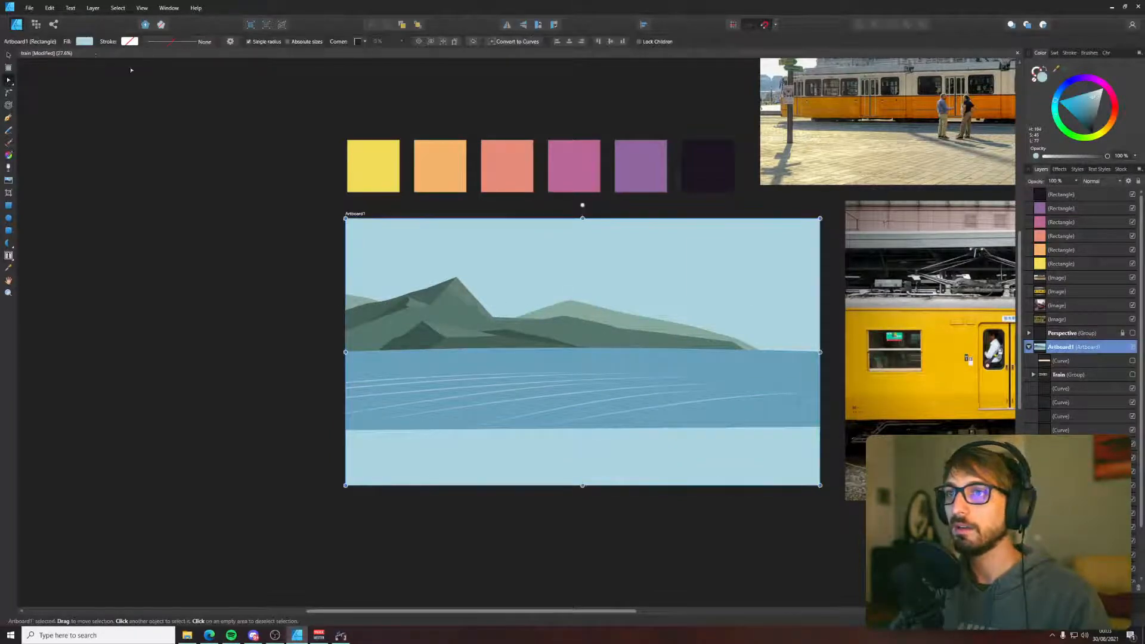
{"action": "left_click", "coordinate": [87, 45]}
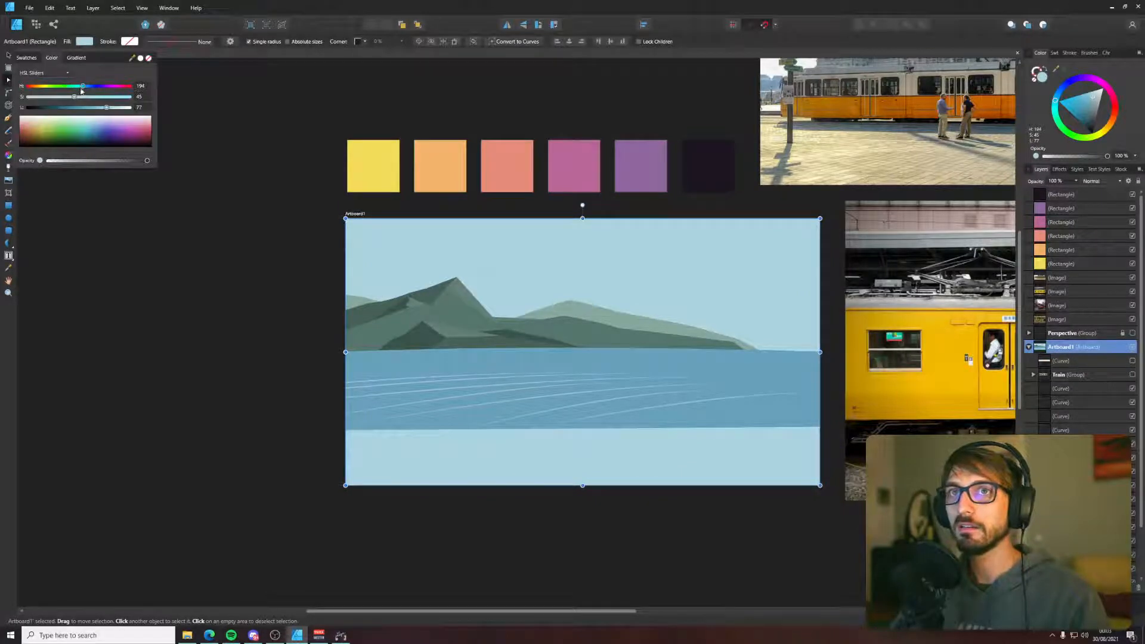
{"action": "left_click", "coordinate": [55, 73]}
{"action": "left_click", "coordinate": [32, 83]}
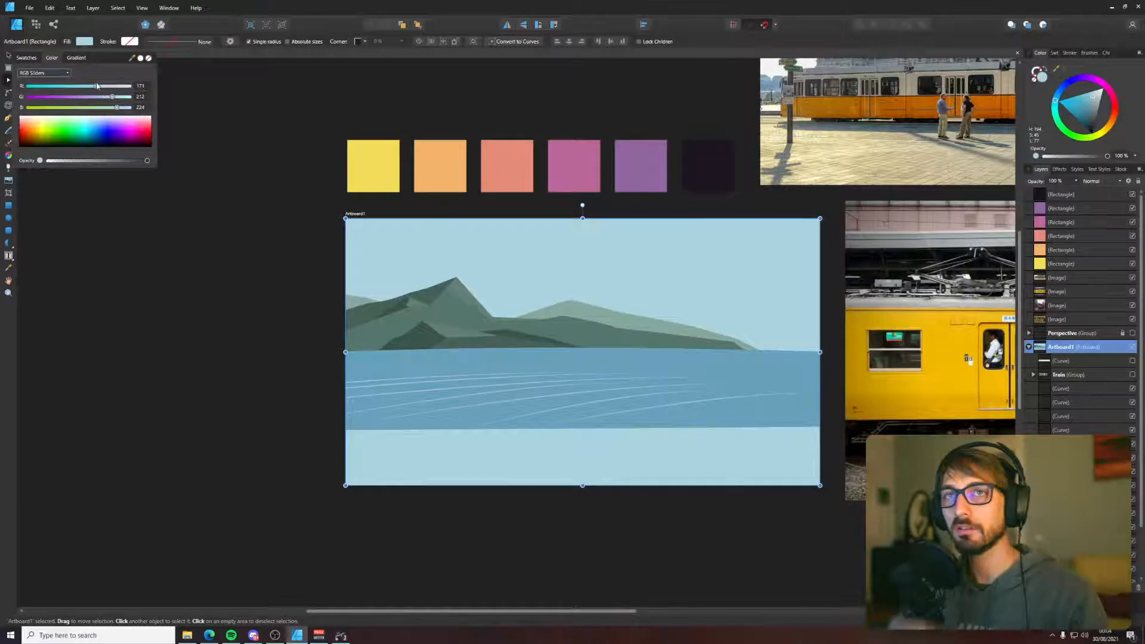
{"action": "left_click_drag", "start_coordinate": [100, 90], "coordinate": [112, 90]}
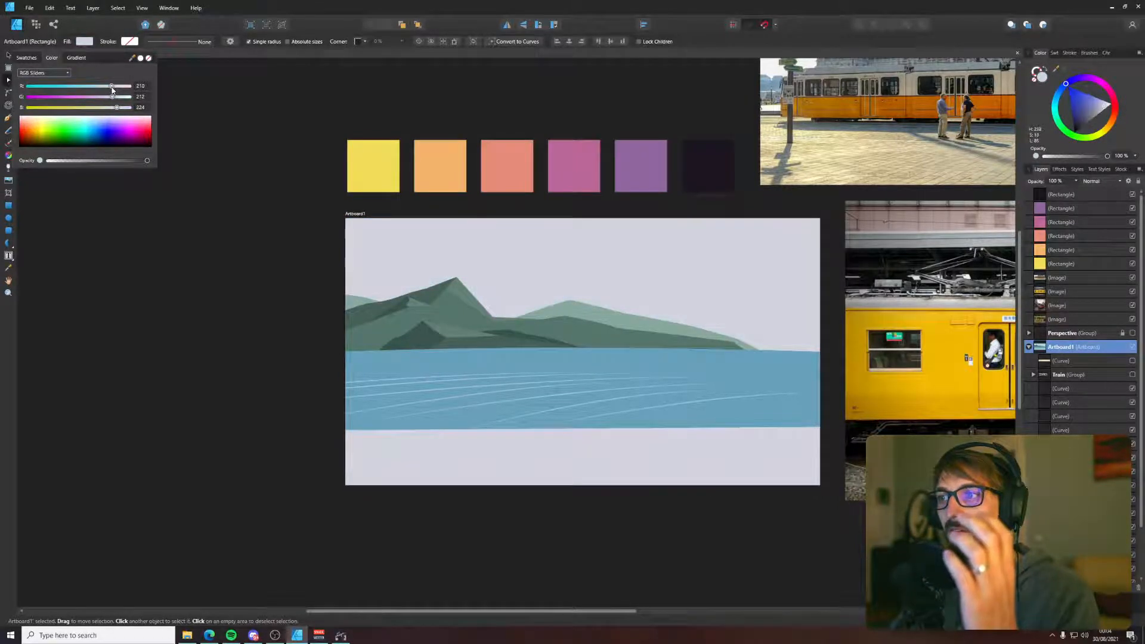
{"action": "left_click", "coordinate": [220, 97]}
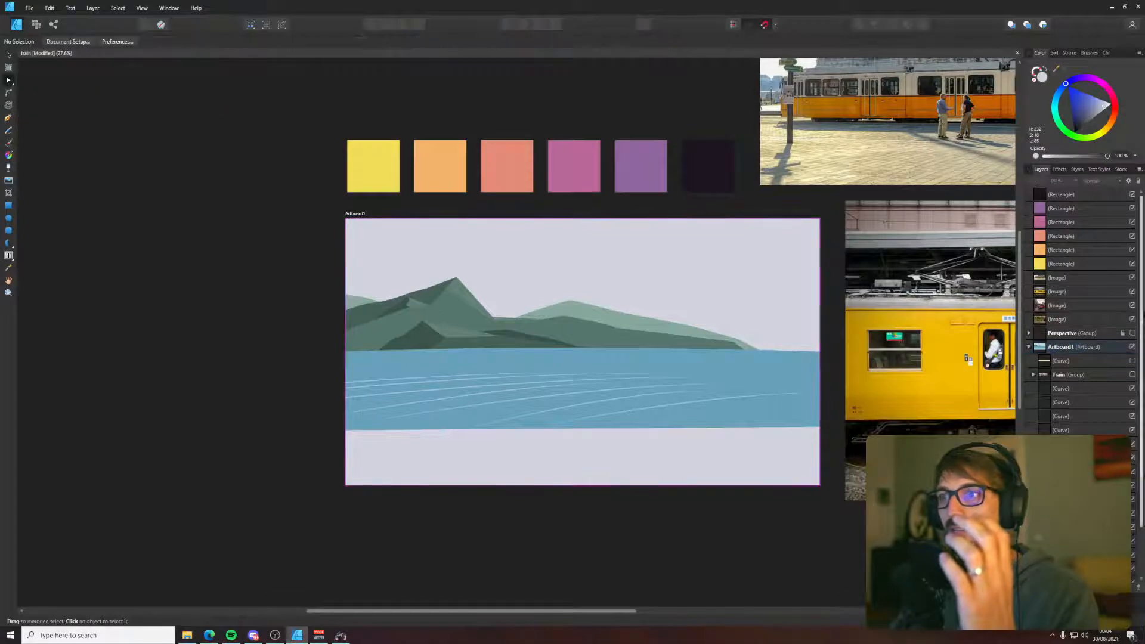
- Make the Train group and the beige ground shape visible in the artboard again
{"action": "left_click", "coordinate": [1133, 375]}
{"action": "left_click", "coordinate": [1133, 361]}
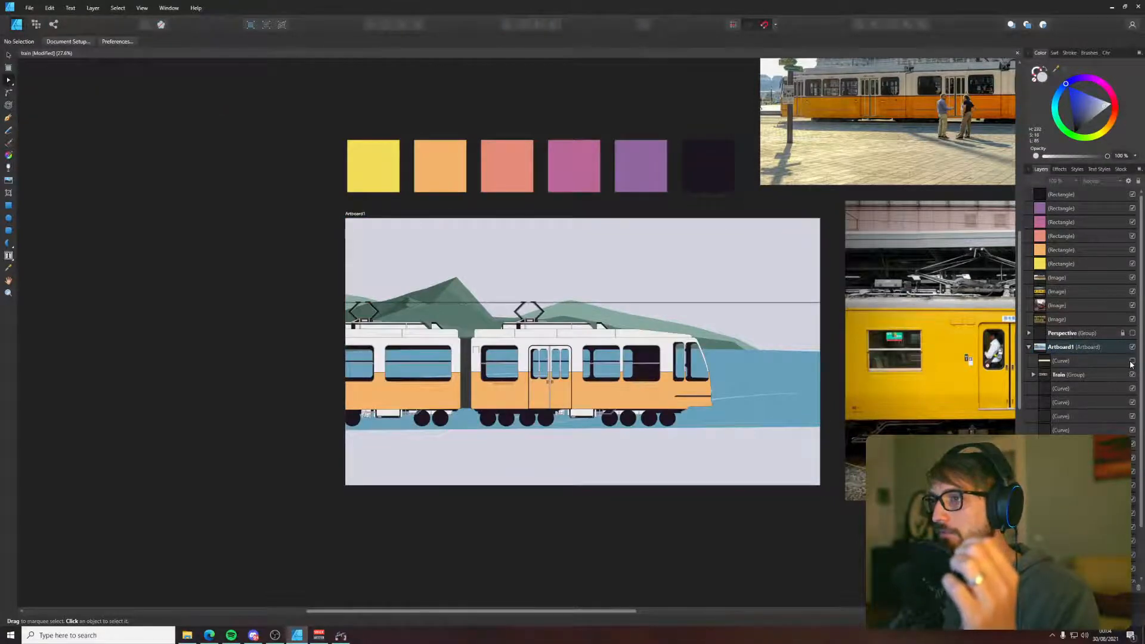
{"action": "left_click", "coordinate": [1133, 361]}
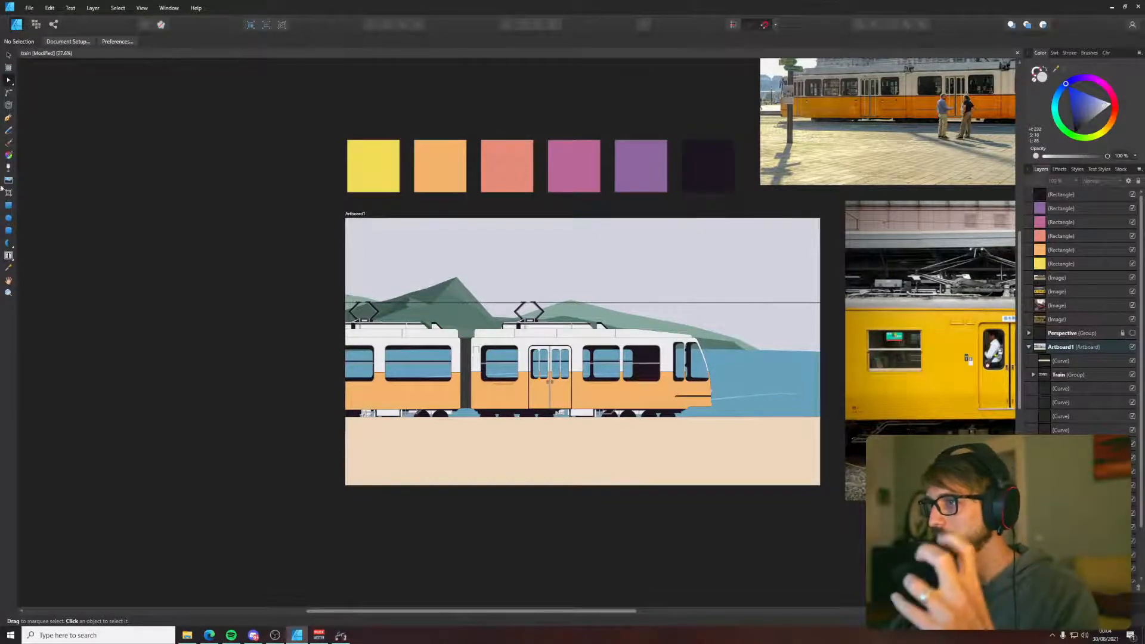
- Draw a sun circle in the upper right of the sky and fill it light purple, RGB 209, 200, 224
{"action": "left_click", "coordinate": [9, 219]}
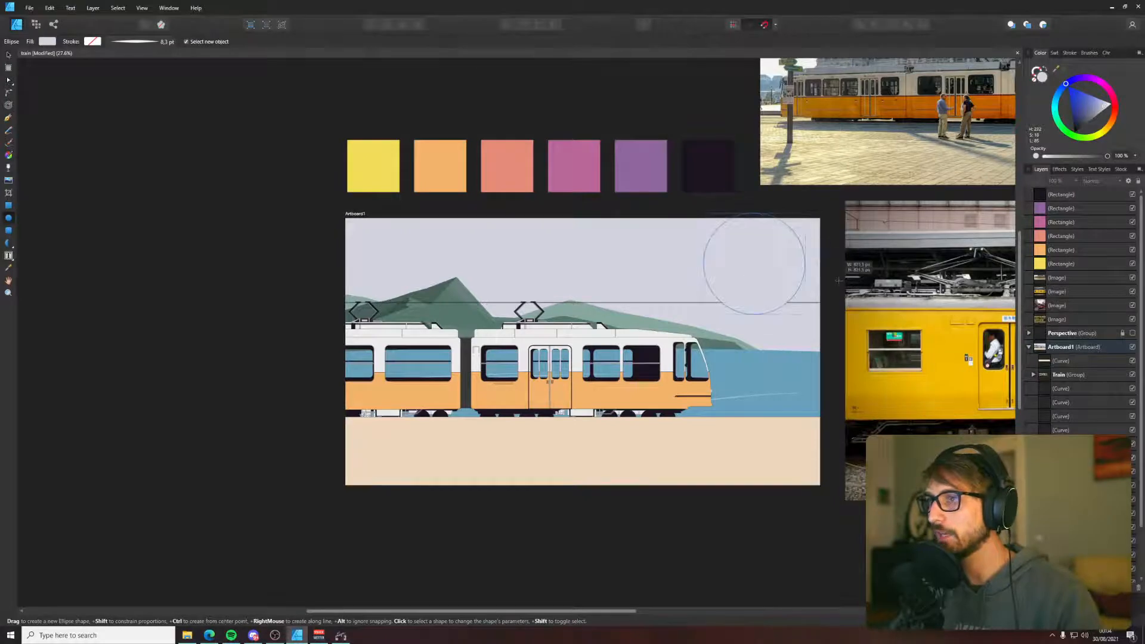
{"action": "left_click_drag", "start_coordinate": [789, 235], "coordinate": [786, 232]}
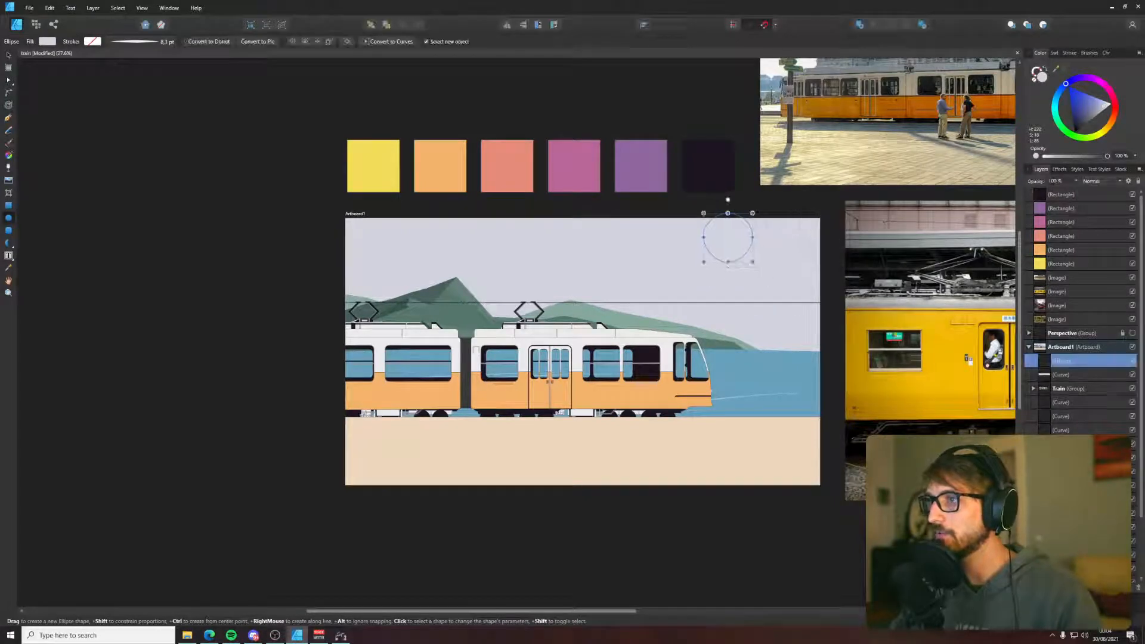
{"action": "mouse_move", "coordinate": [1109, 103]}
{"action": "left_mouse_down"}
{"action": "mouse_move", "coordinate": [1115, 114]}
{"action": "mouse_move", "coordinate": [1094, 67]}
{"action": "left_mouse_up"}
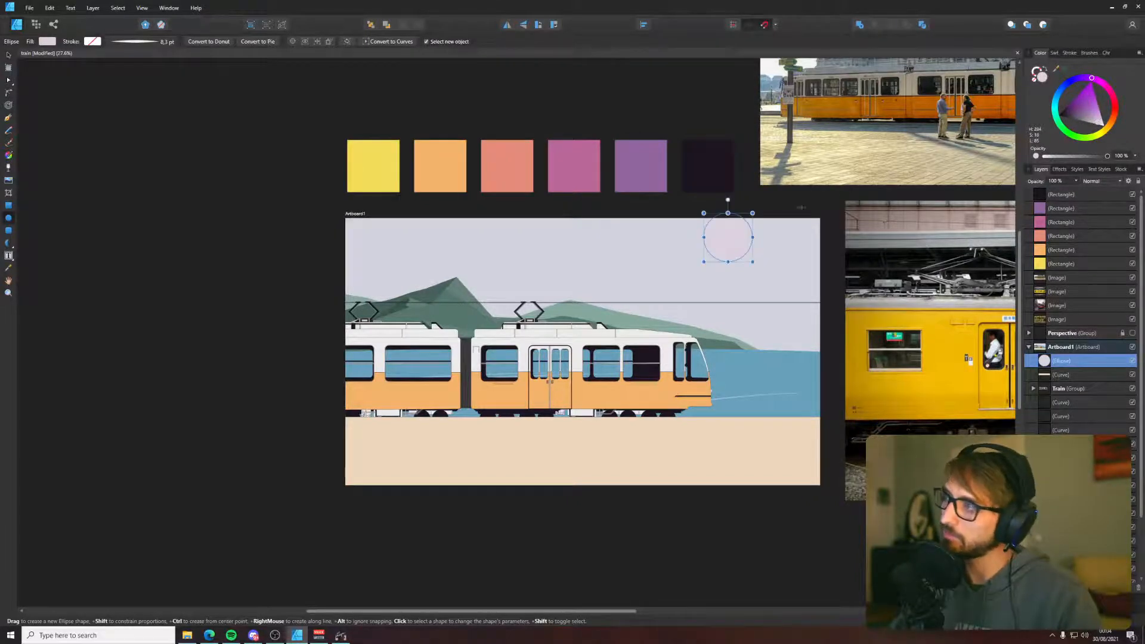
{"action": "scroll", "coordinate": [746, 224], "scroll_direction": "up", "scroll_amount": 3}
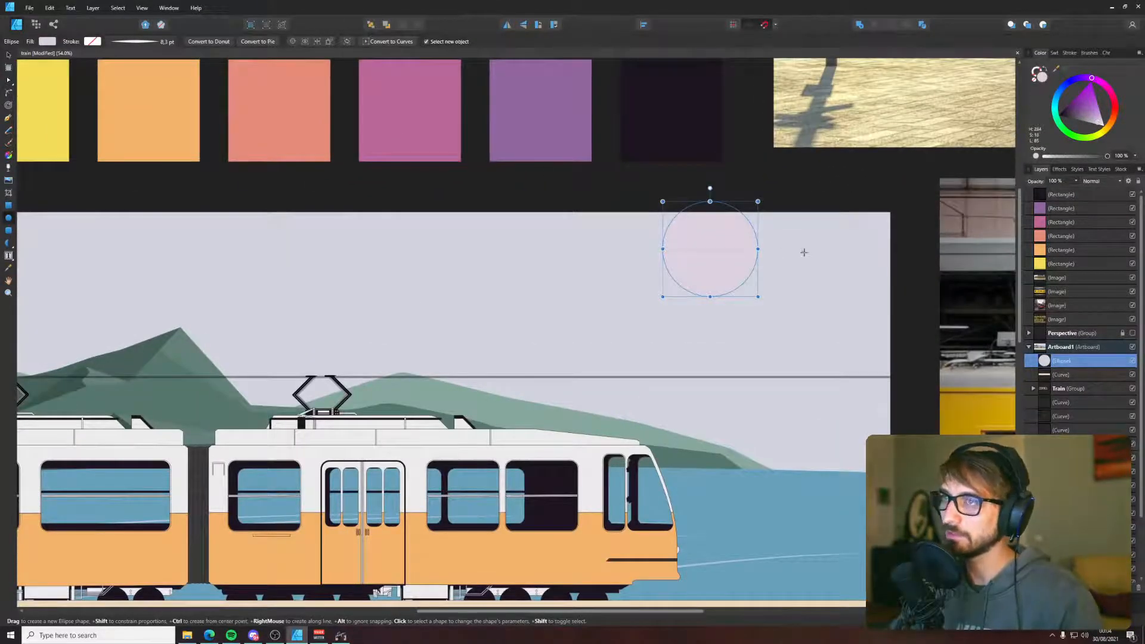
{"action": "left_click", "coordinate": [47, 41]}
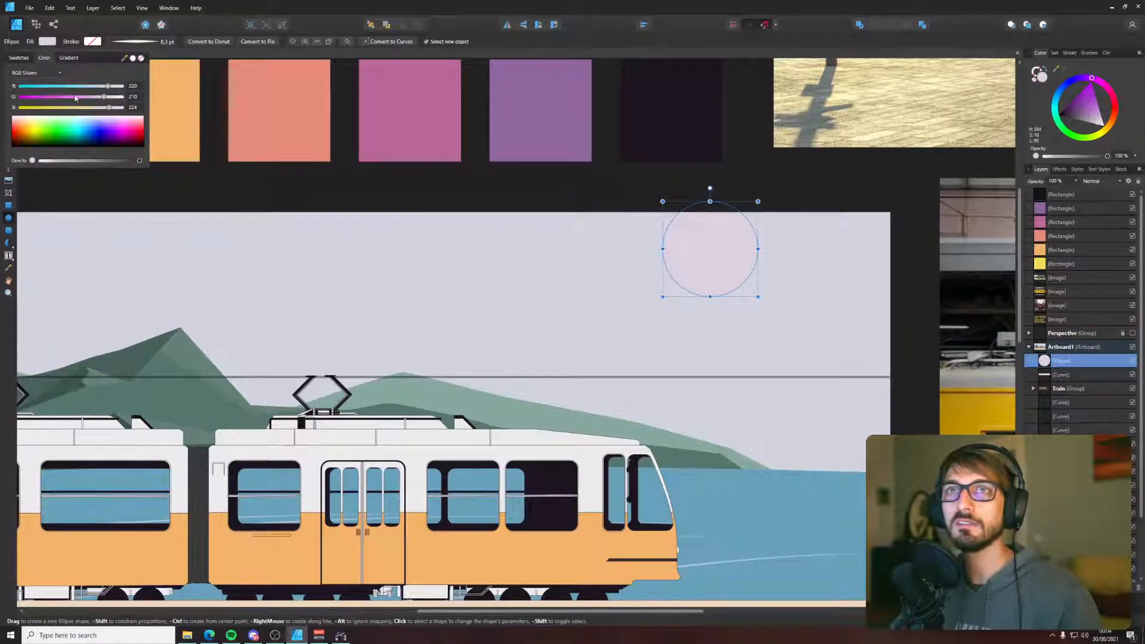
{"action": "mouse_move", "coordinate": [104, 98]}
{"action": "left_mouse_down"}
{"action": "mouse_move", "coordinate": [114, 90]}
{"action": "mouse_move", "coordinate": [103, 88]}
{"action": "left_mouse_up"}
{"action": "scroll", "coordinate": [757, 283], "scroll_direction": "down", "scroll_amount": 5}
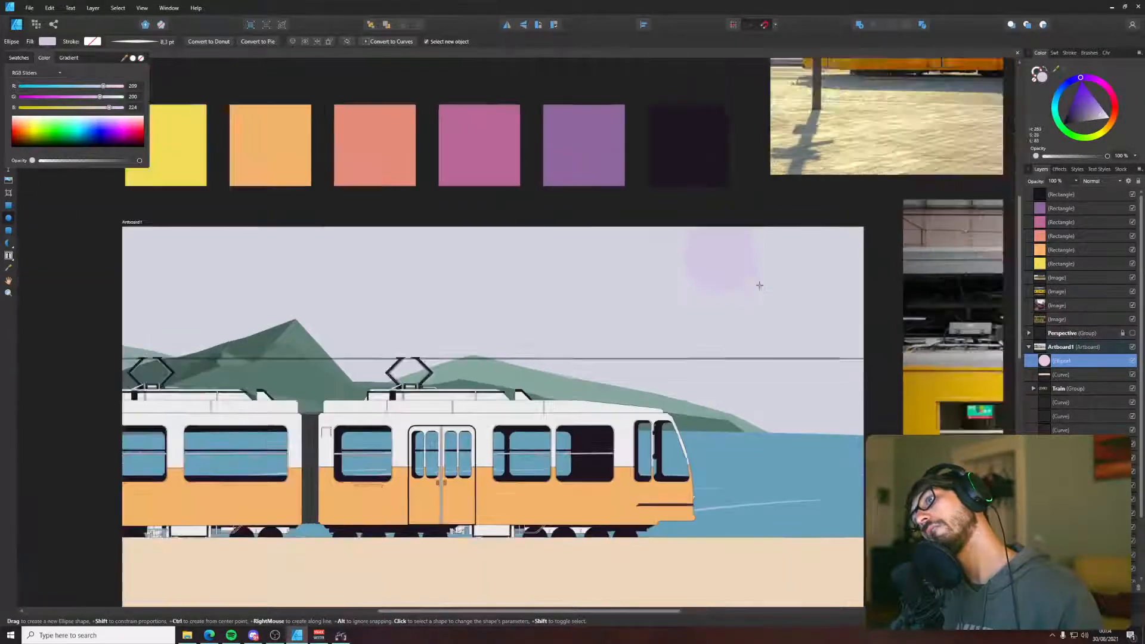
- Move the light purple sun circle up and right so the artboard's upper edge crops it
{"action": "left_click_drag", "start_coordinate": [770, 302], "coordinate": [772, 251]}
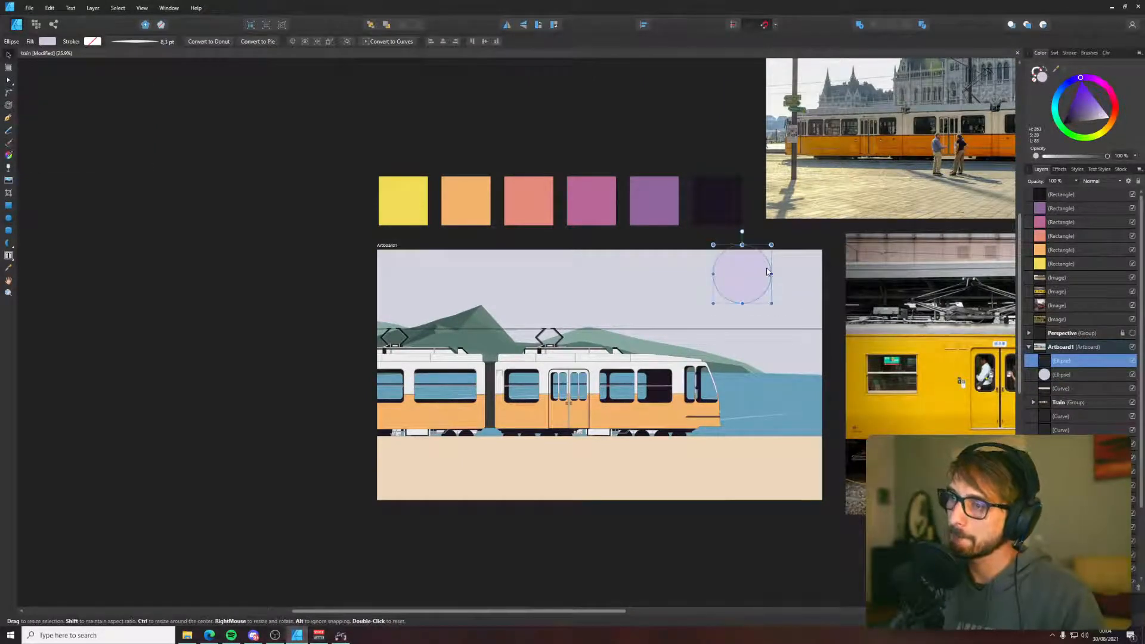
{"action": "key", "text": "Delete"}
{"action": "key", "text": "v"}
{"action": "scroll", "coordinate": [606, 284], "scroll_direction": "down", "scroll_amount": 3}
{"action": "scroll", "coordinate": [682, 274], "scroll_direction": "up", "scroll_amount": 3}
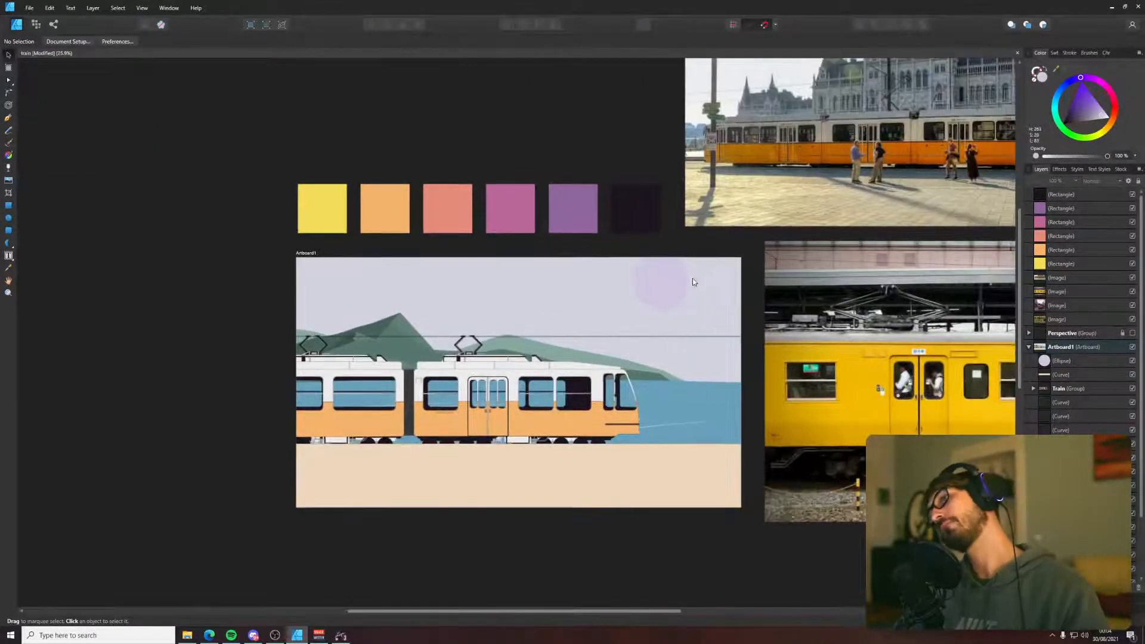
{"action": "left_click_drag", "start_coordinate": [679, 291], "coordinate": [703, 277]}
{"action": "left_click", "coordinate": [417, 165]}
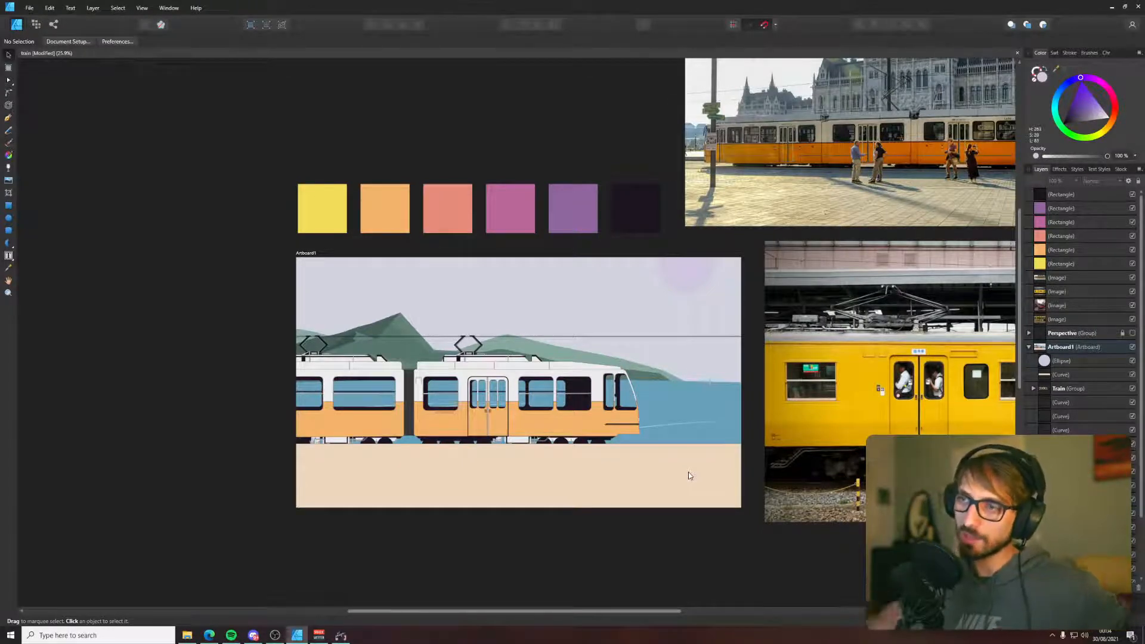
- Place an upside-down duplicate of the Train group in front of the beige ground, directly beneath the tram's wheels
{"action": "key", "text": "p"}
{"action": "scroll", "coordinate": [597, 459], "scroll_direction": "up", "scroll_amount": 2}
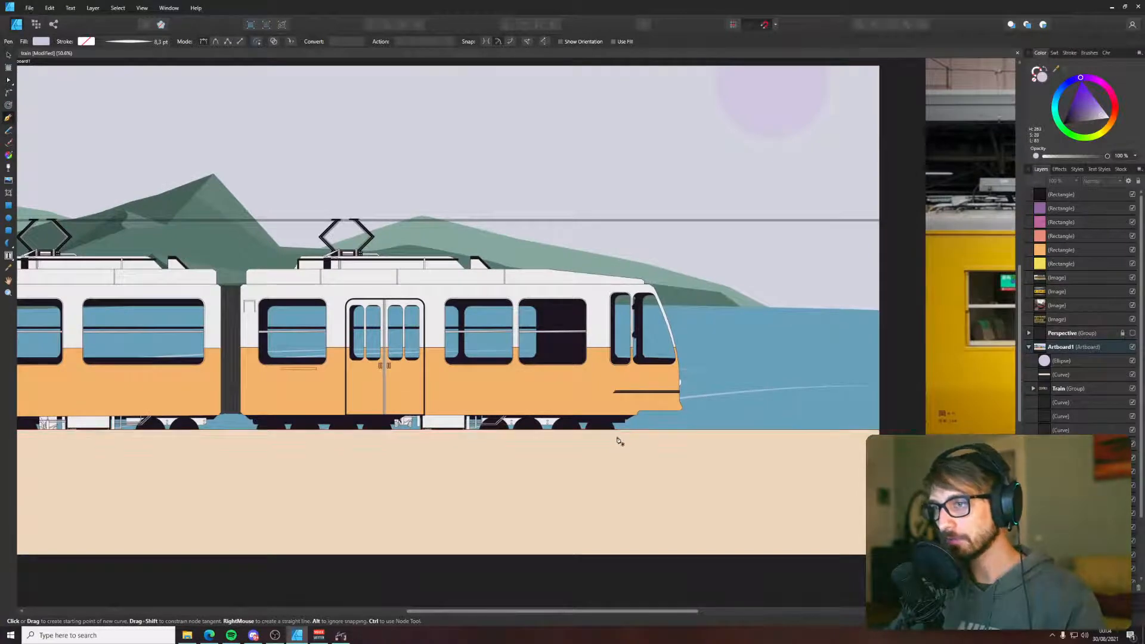
{"action": "key", "text": "v"}
{"action": "left_click", "coordinate": [578, 393]}
{"action": "scroll", "coordinate": [578, 392], "scroll_direction": "down", "scroll_amount": 4}
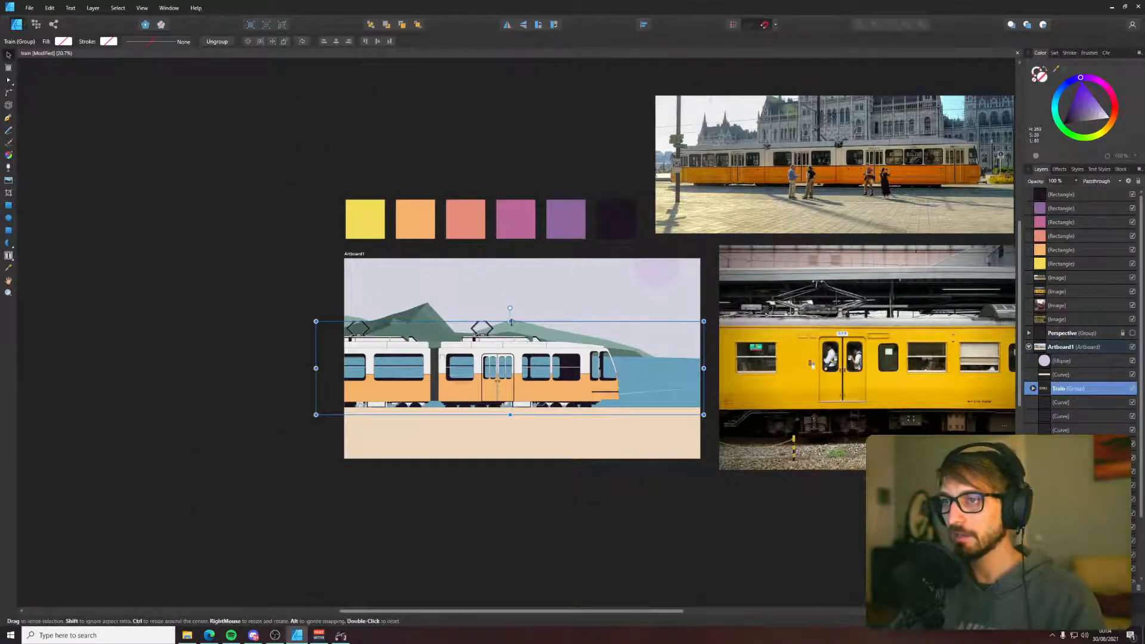
{"action": "key", "text": "ctrl+j"}
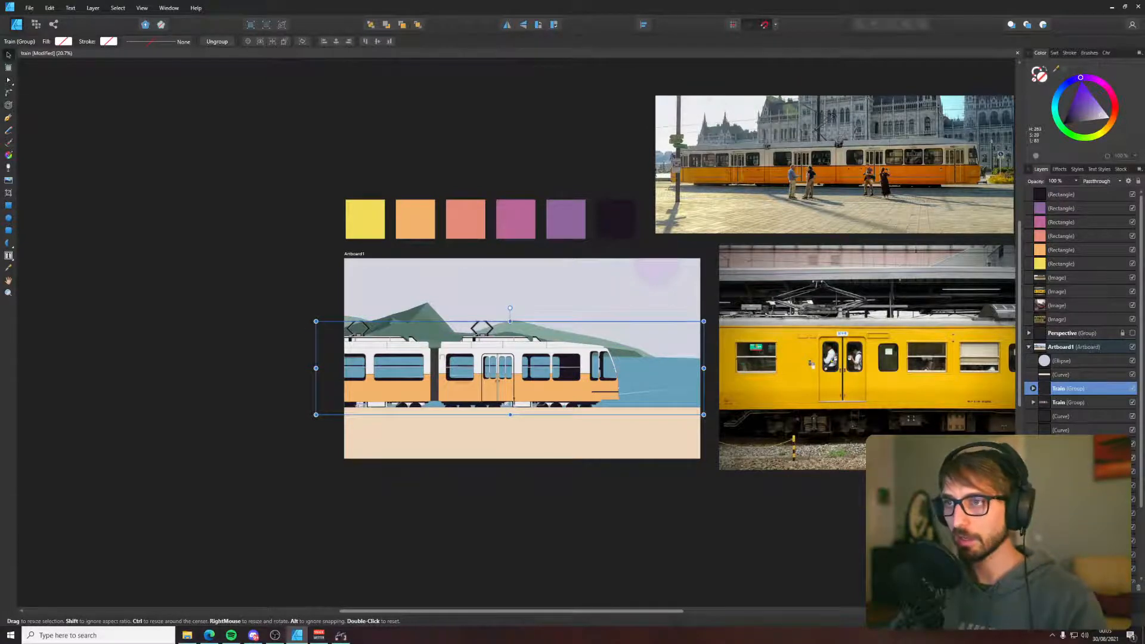
{"action": "left_click_drag", "start_coordinate": [510, 322], "coordinate": [510, 510]}
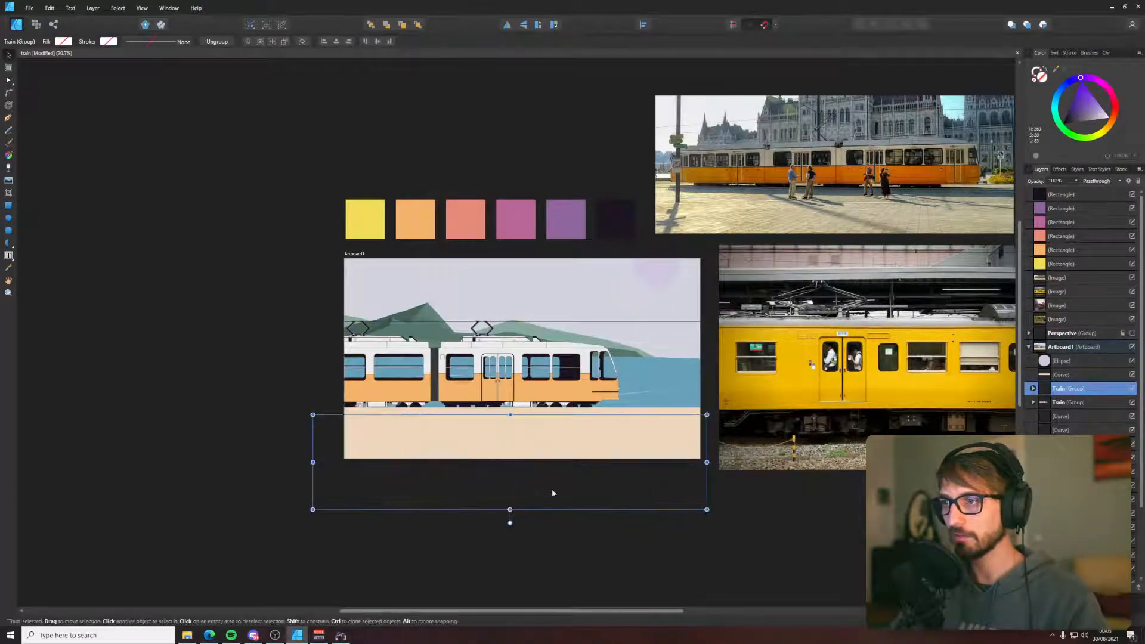
{"action": "key", "text": "ctrl+shift+bracketright"}
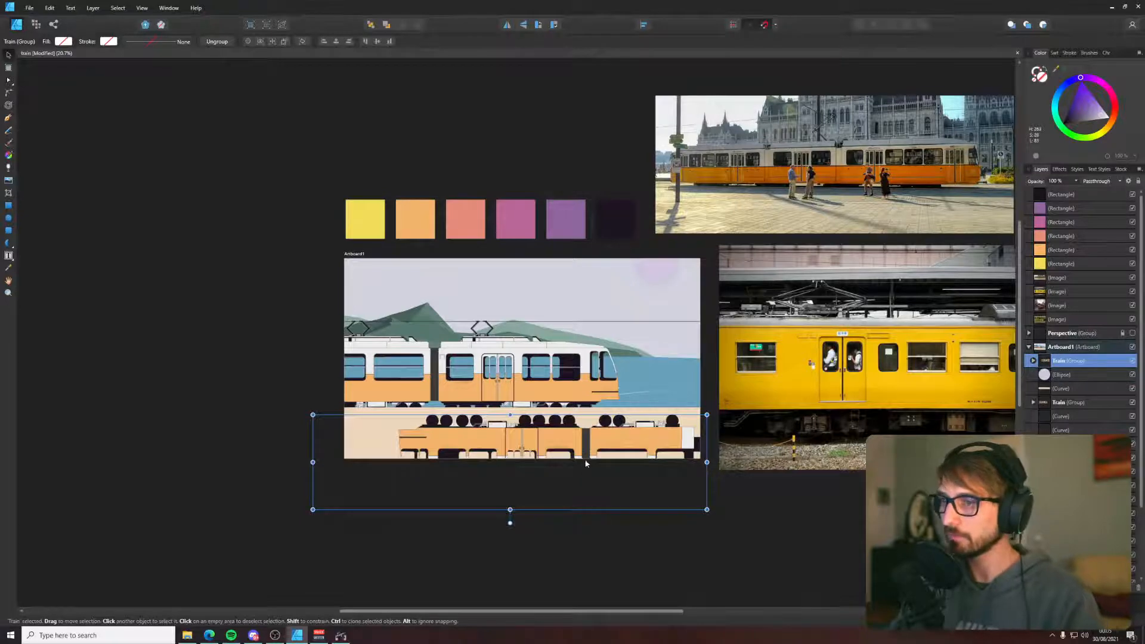
{"action": "left_click_drag", "start_coordinate": [585, 463], "coordinate": [491, 447]}
- Delete all the round black wheels from the upside-down tram duplicate on the beige ground
{"action": "scroll", "coordinate": [487, 442], "scroll_direction": "up", "scroll_amount": 4}
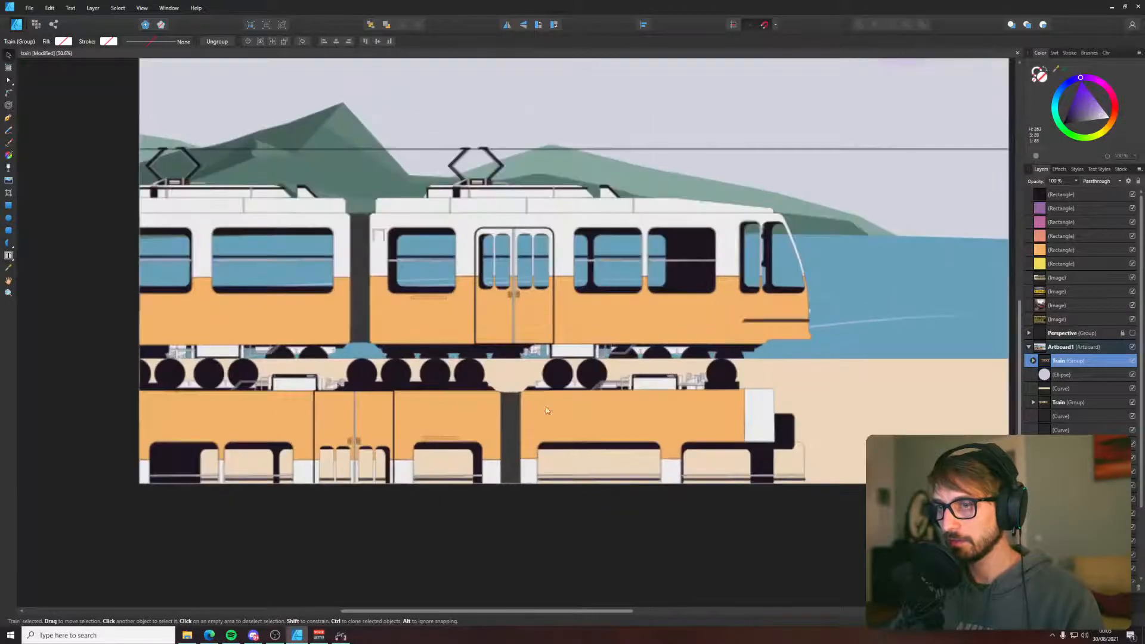
{"action": "double_click", "coordinate": [730, 375]}
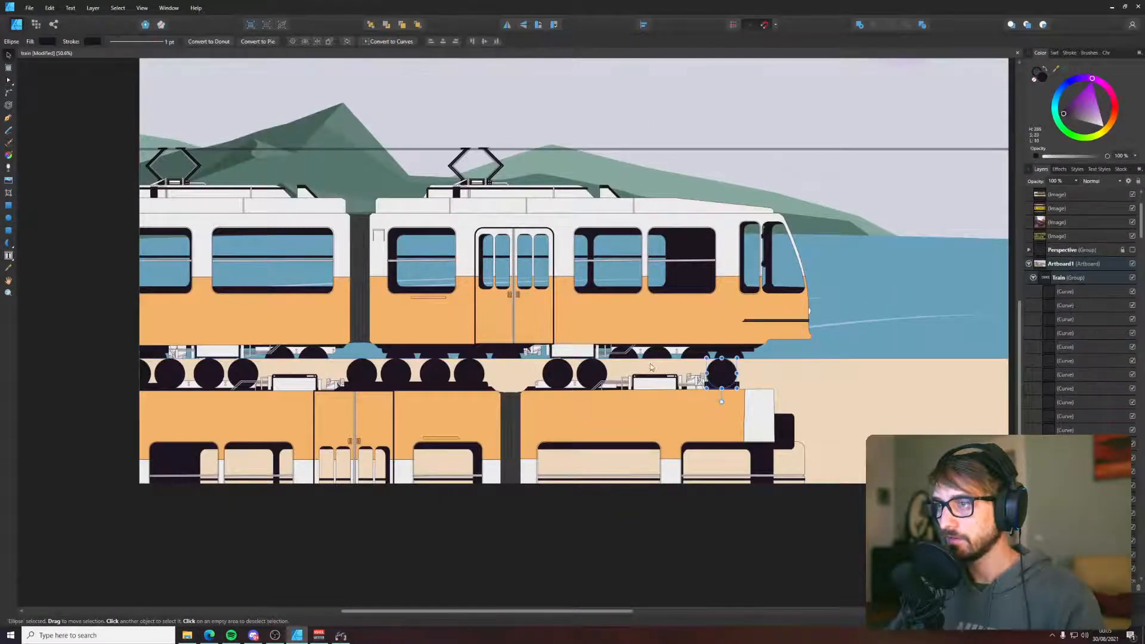
{"action": "key", "text": "Delete"}
{"action": "double_click", "coordinate": [585, 376]}
{"action": "key", "text": "Delete"}
{"action": "double_click", "coordinate": [561, 372]}
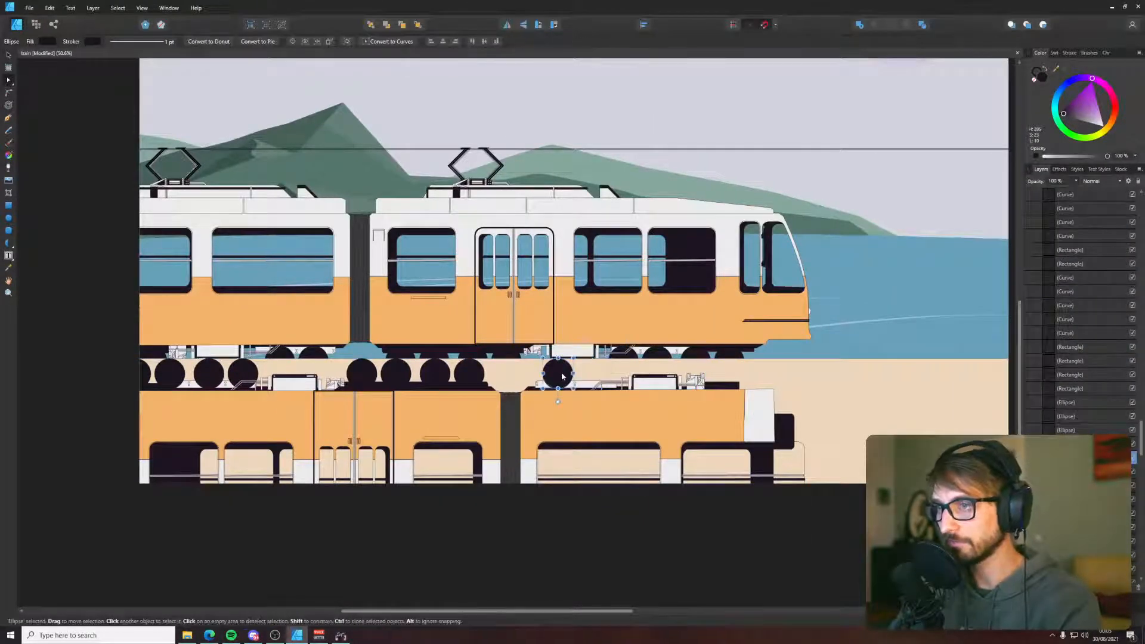
{"action": "key", "text": "Delete"}
{"action": "double_click", "coordinate": [470, 373]}
{"action": "key", "text": "Delete"}
{"action": "double_click", "coordinate": [435, 373]}
{"action": "key", "text": "Delete"}
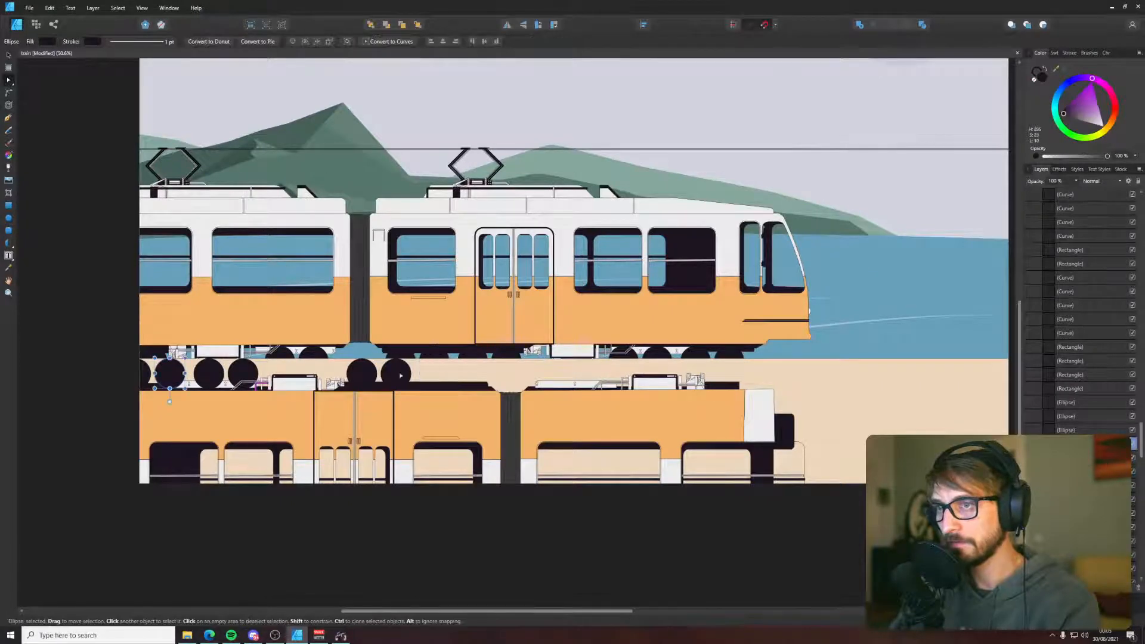
{"action": "double_click", "coordinate": [395, 373]}
{"action": "key", "text": "Delete"}
{"action": "double_click", "coordinate": [360, 374]}
{"action": "key", "text": "Delete"}
{"action": "double_click", "coordinate": [242, 373]}
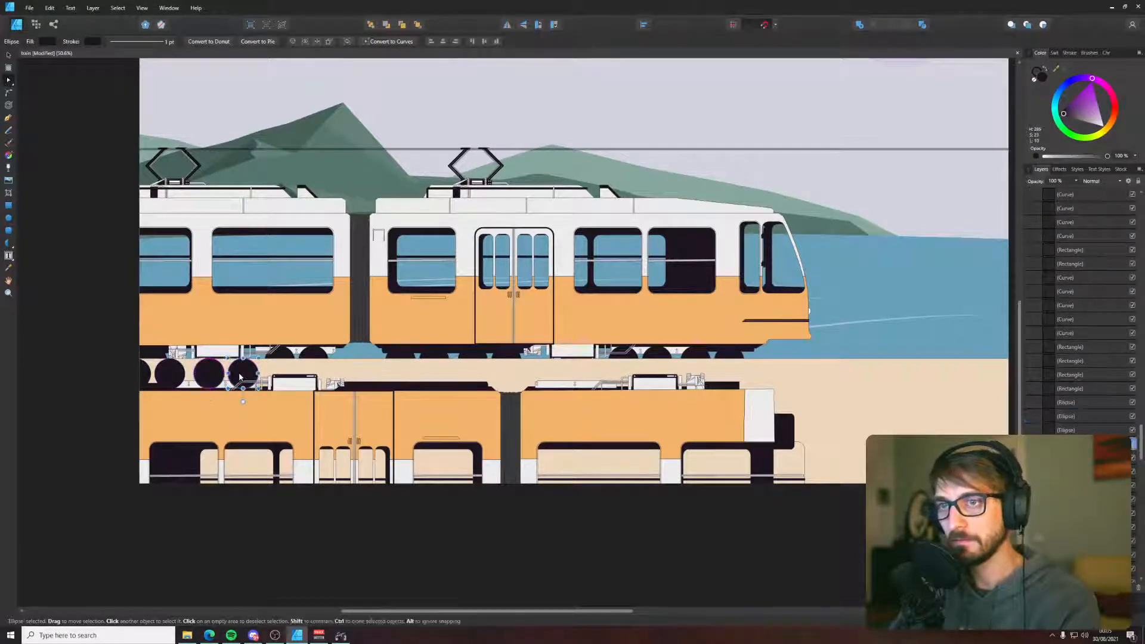
{"action": "key", "text": "Delete"}
{"action": "double_click", "coordinate": [208, 373]}
{"action": "key", "text": "Delete"}
{"action": "double_click", "coordinate": [170, 376]}
{"action": "key", "text": "Delete"}
{"action": "double_click", "coordinate": [146, 374]}
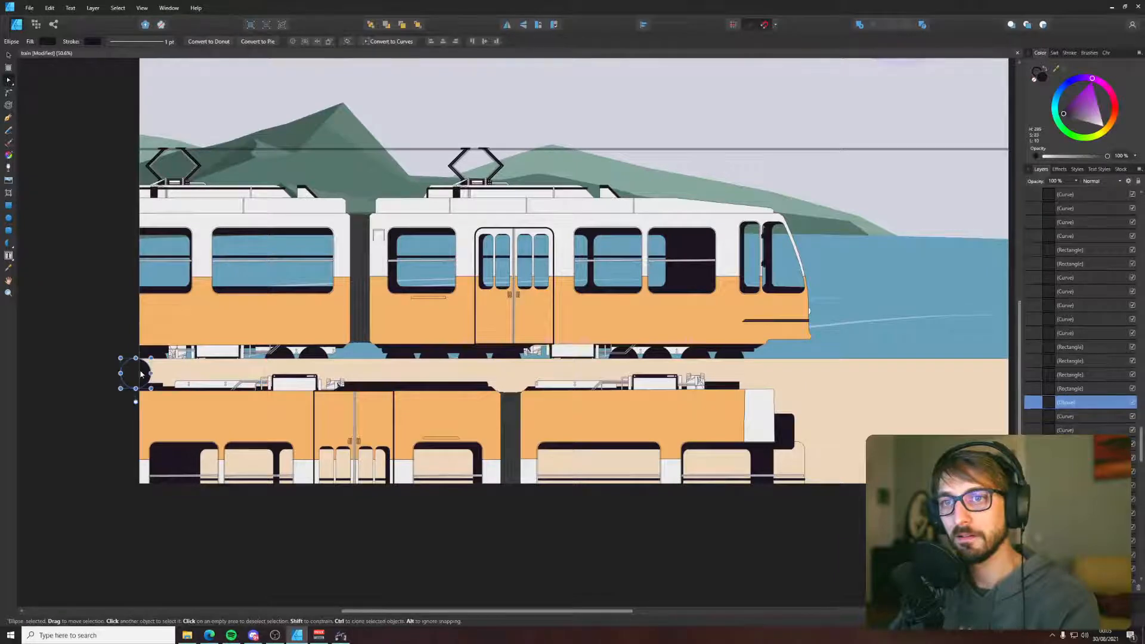
{"action": "key", "text": "Delete"}
- Fill the entire upside-down Train group with solid black
{"action": "left_click", "coordinate": [132, 424]}
{"action": "scroll", "coordinate": [172, 443], "scroll_direction": "down", "scroll_amount": 4}
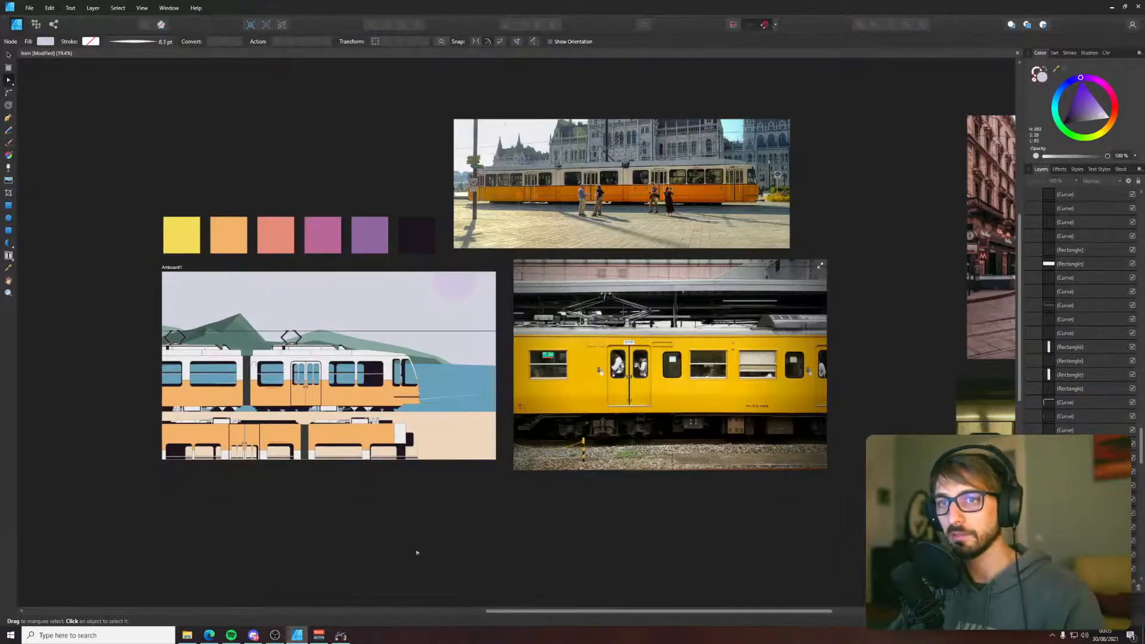
{"action": "left_click_drag", "start_coordinate": [87, 410], "coordinate": [448, 558]}
{"action": "scroll", "coordinate": [189, 448], "scroll_direction": "down", "scroll_amount": 4}
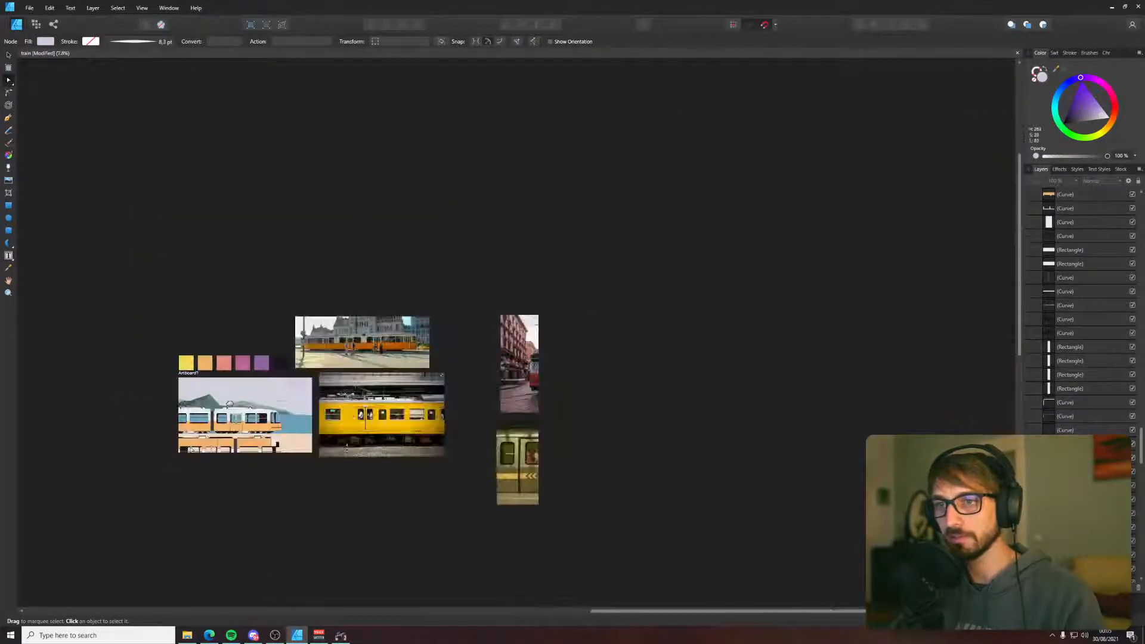
{"action": "left_click", "coordinate": [224, 446]}
{"action": "scroll", "coordinate": [224, 446], "scroll_direction": "up", "scroll_amount": 3}
{"action": "left_click_drag", "start_coordinate": [1106, 106], "coordinate": [1000, 151]}
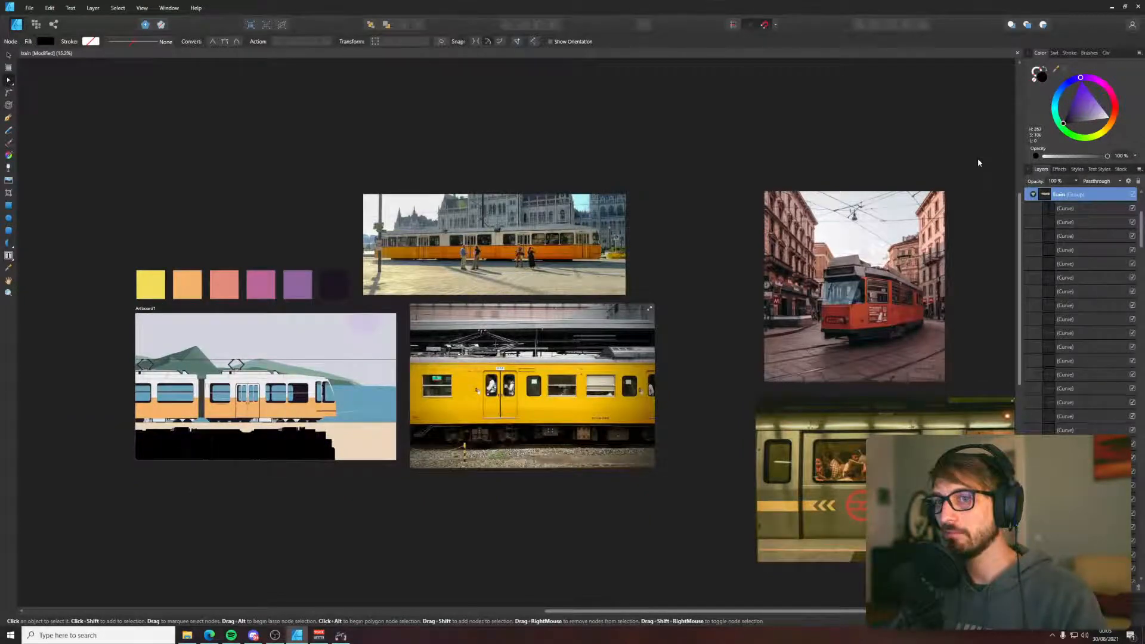
- Move the black tram silhouette up so its upper edge snaps to the upper edge of the beige ground
{"action": "scroll", "coordinate": [474, 387], "scroll_direction": "left", "scroll_amount": 3}
{"action": "scroll", "coordinate": [474, 386], "scroll_direction": "down", "scroll_amount": 1}
{"action": "scroll", "coordinate": [474, 387], "scroll_direction": "up", "scroll_amount": 5}
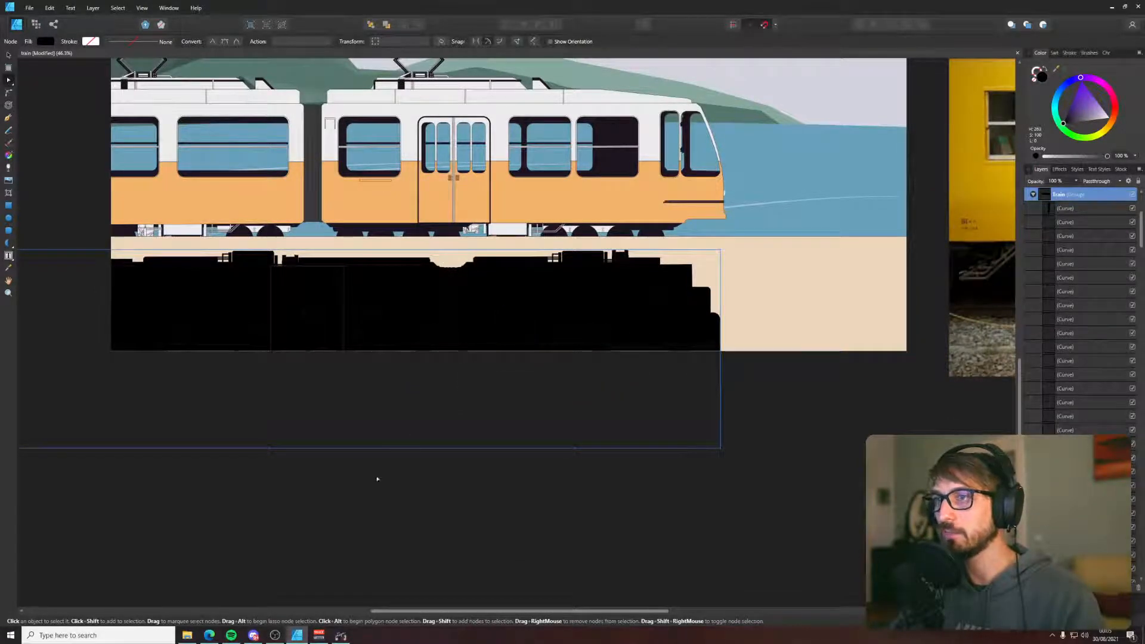
{"action": "scroll", "coordinate": [377, 479], "scroll_direction": "down", "scroll_amount": 3}
{"action": "key", "text": "v"}
{"action": "left_click_drag", "start_coordinate": [416, 393], "coordinate": [418, 389]}
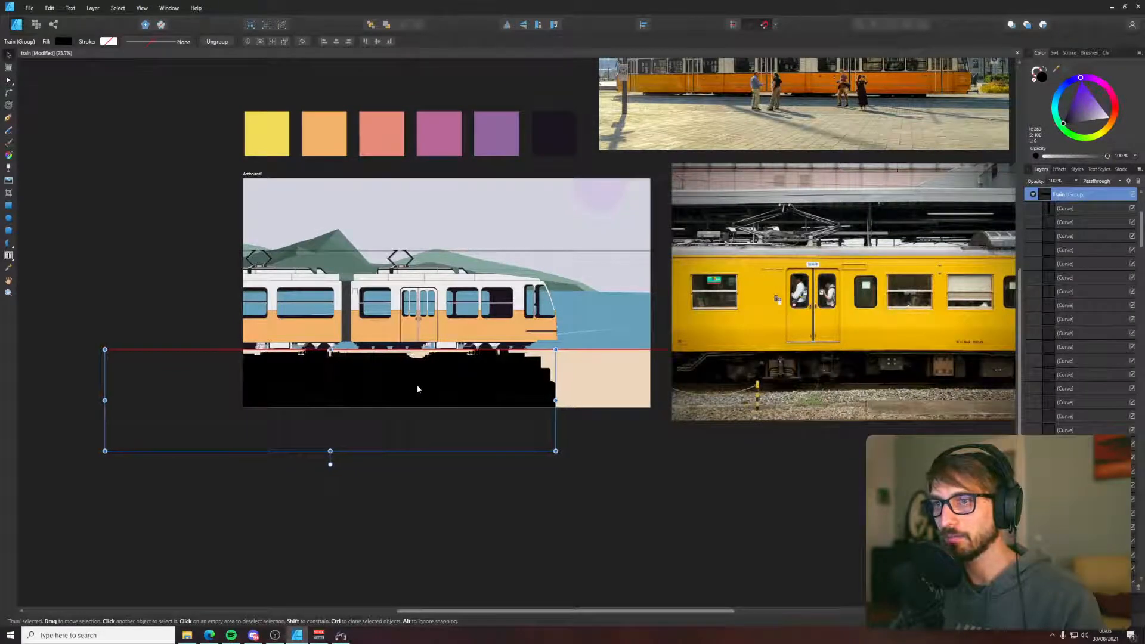
- Shear the black silhouette toward the lower left as a slanted shadow and realign its upper edge with the ground line
{"action": "left_click", "coordinate": [330, 461]}
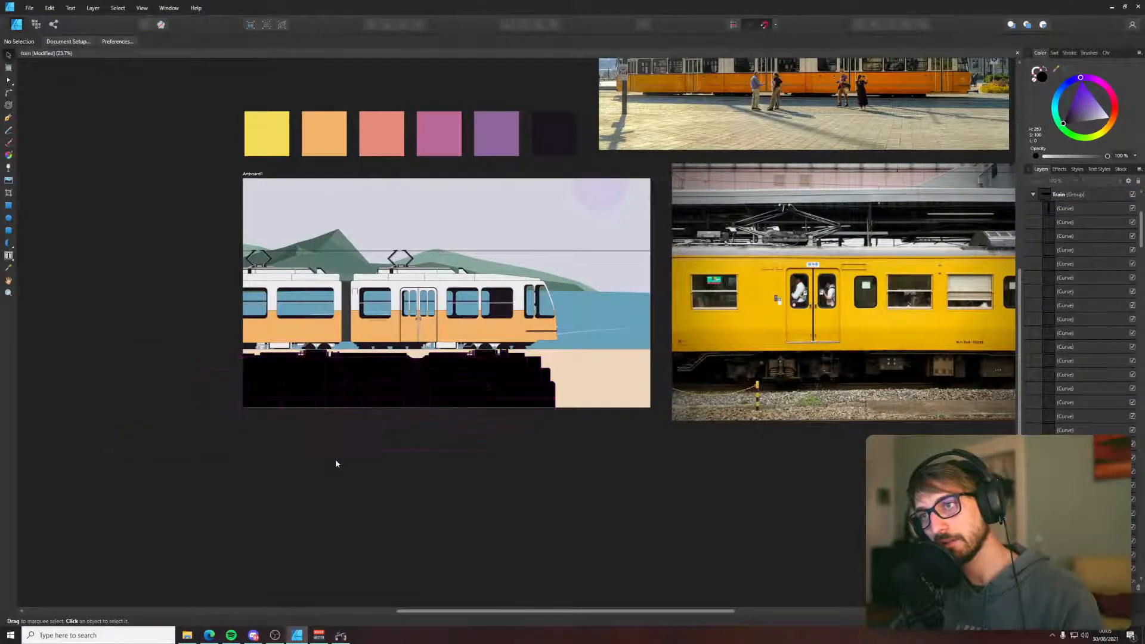
{"action": "left_click", "coordinate": [356, 401]}
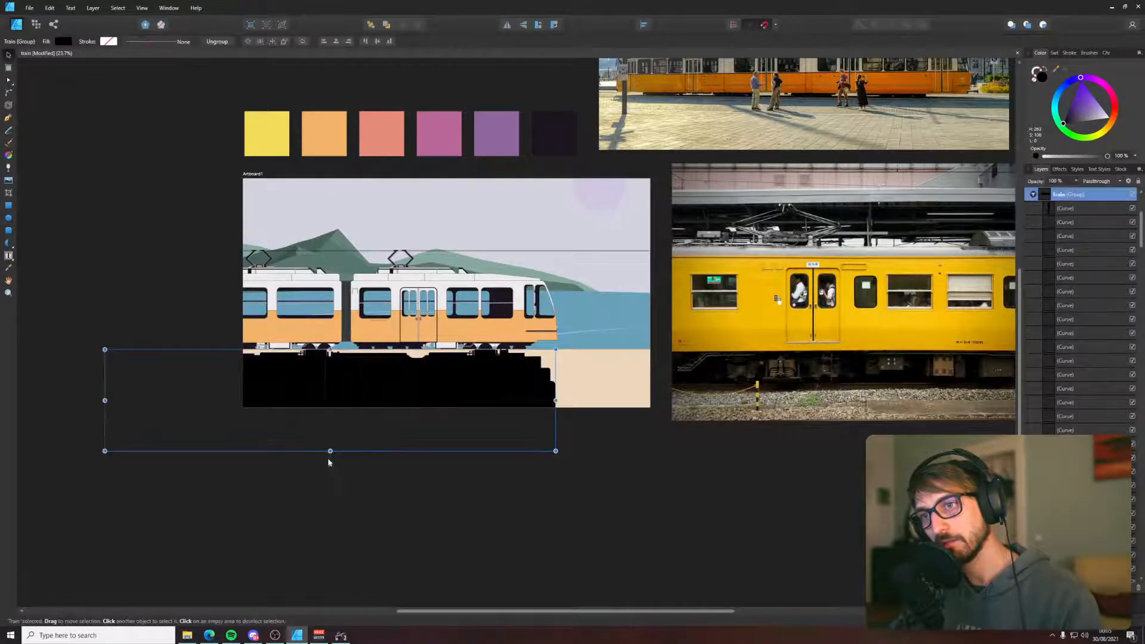
{"action": "left_click_drag", "start_coordinate": [326, 464], "coordinate": [119, 457]}
{"action": "scroll", "coordinate": [306, 388], "scroll_direction": "up", "scroll_amount": 4}
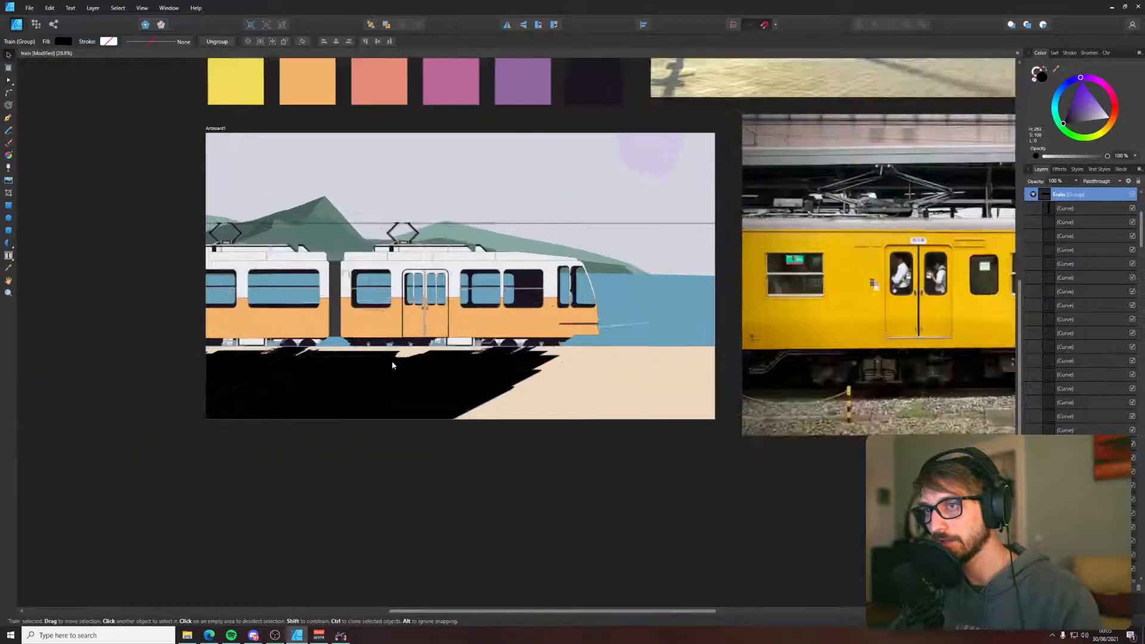
{"action": "left_click_drag", "start_coordinate": [327, 386], "coordinate": [333, 388]}
{"action": "left_click_drag", "start_coordinate": [291, 338], "coordinate": [292, 335]}
{"action": "scroll", "coordinate": [292, 334], "scroll_direction": "down", "scroll_amount": 3}
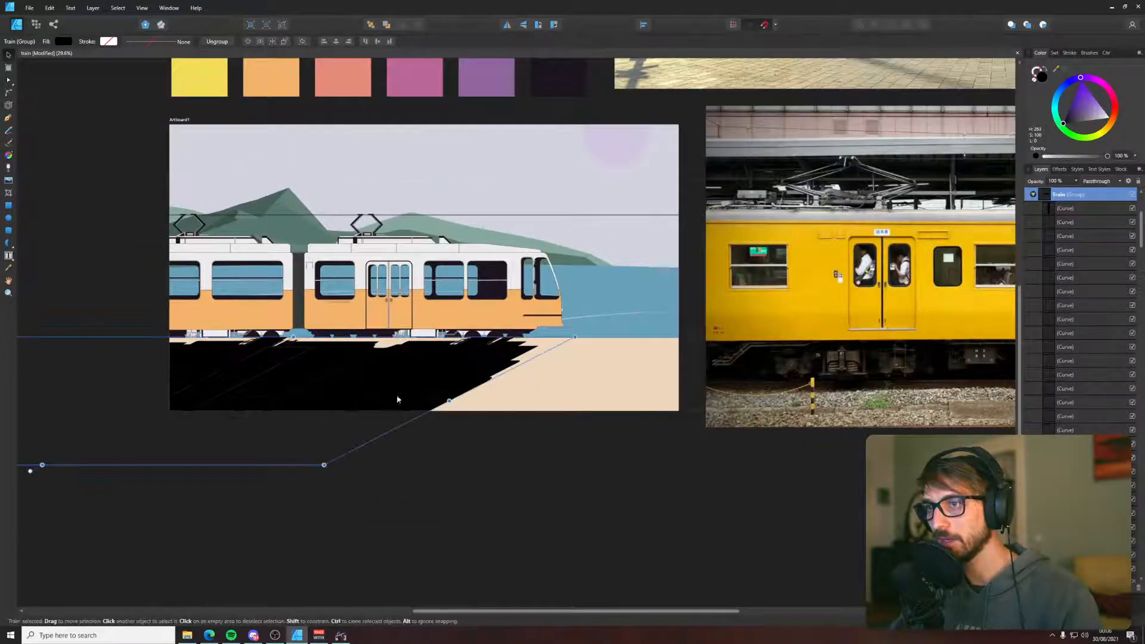
- Delete two black window shapes from the slanted shadow so the beige ground shows through as window openings
{"action": "double_click", "coordinate": [356, 402]}
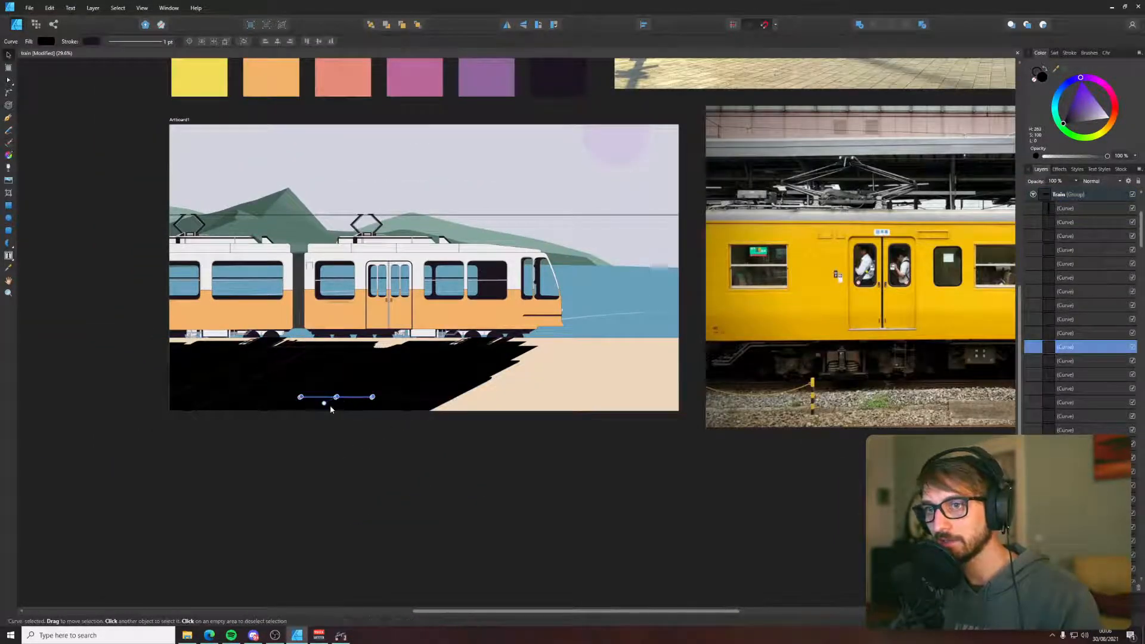
{"action": "left_click", "coordinate": [334, 408]}
{"action": "key", "text": "Delete"}
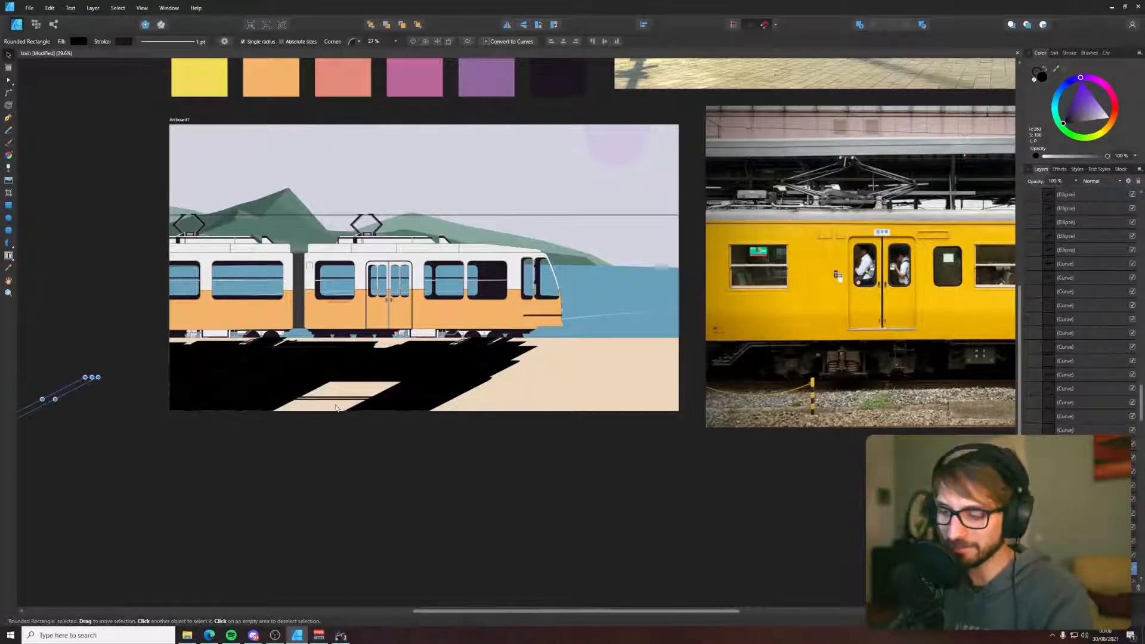
{"action": "left_click", "coordinate": [243, 403]}
{"action": "left_click", "coordinate": [232, 403]}
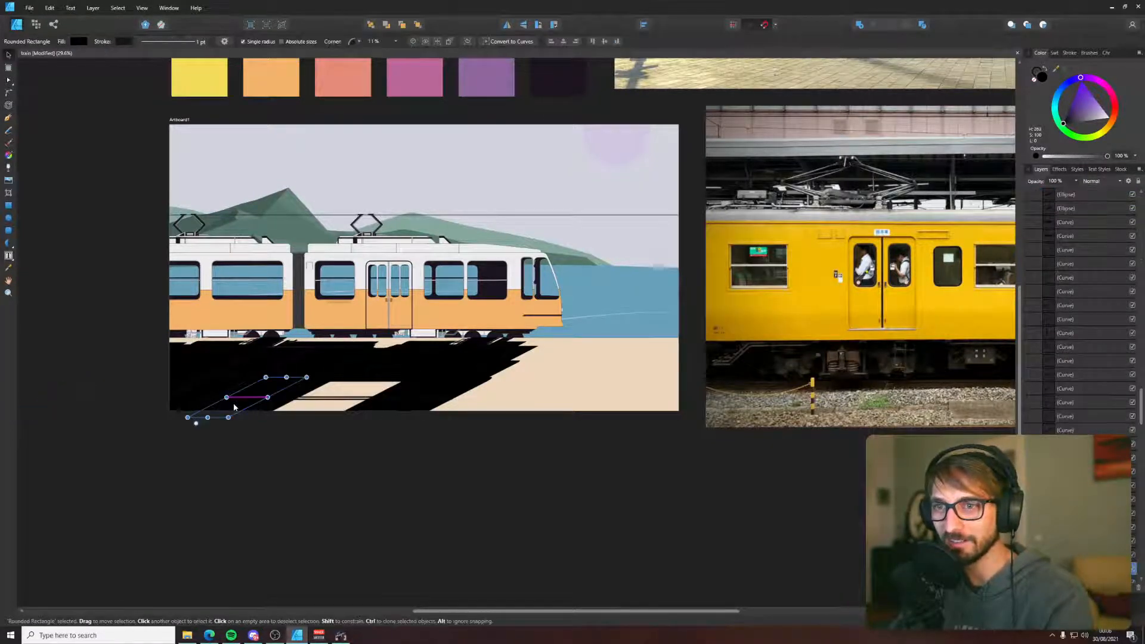
{"action": "key", "text": "Delete"}
- Try to delete the rounded rectangle window shape nearest the front end of the slanted shadow
{"action": "left_click", "coordinate": [405, 403]}
{"action": "key", "text": "Delete"}
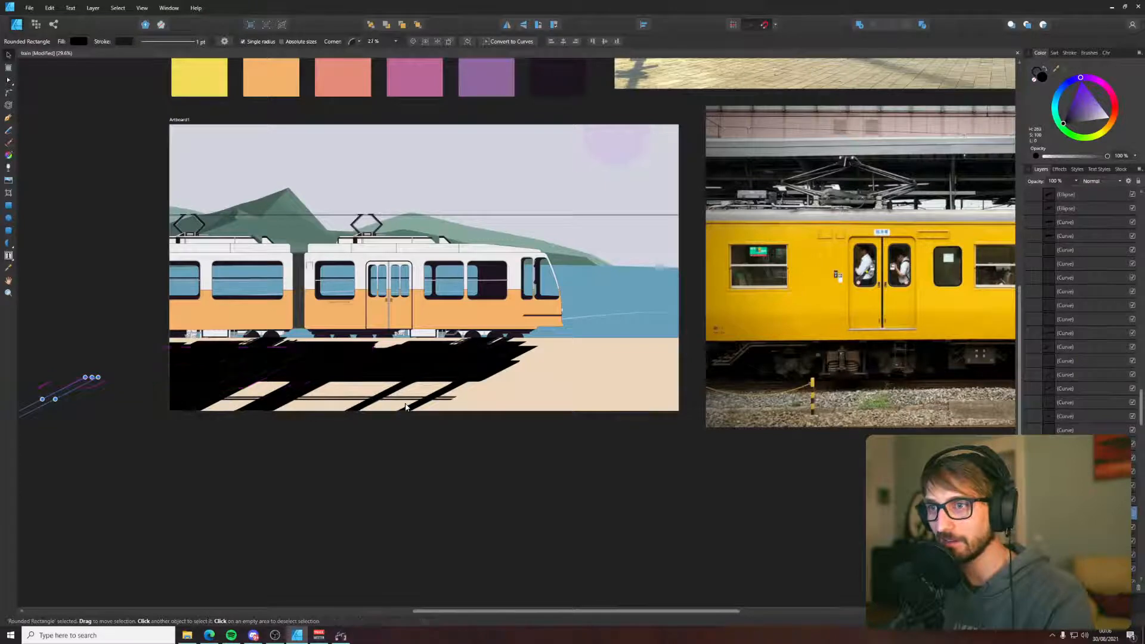
{"action": "key", "text": "ctrl+z"}
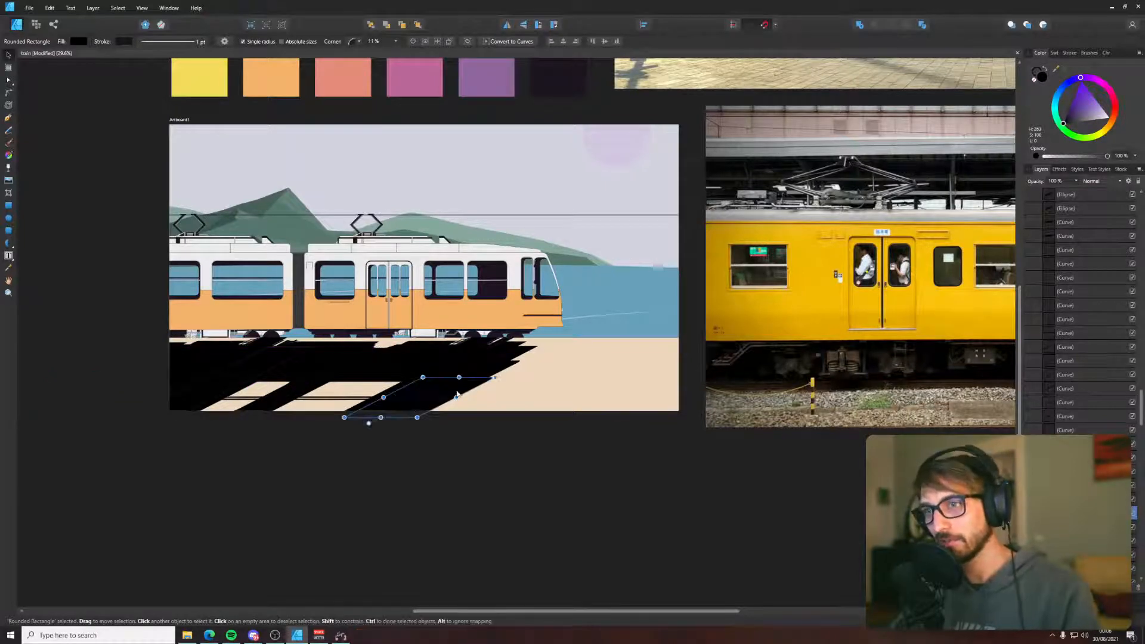
{"action": "key", "text": "Delete"}
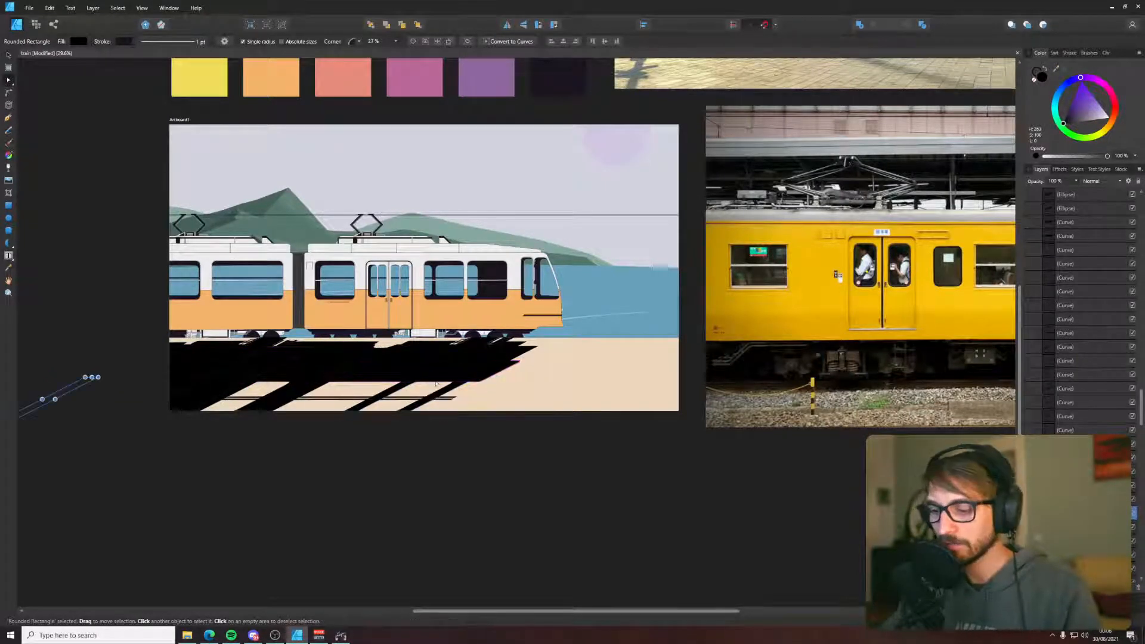
{"action": "key", "text": "ctrl+z"}
- Examine the overlapping rounded rectangles and thin curves at the front end of the black shadow, selecting them individually
{"action": "key", "text": "a"}
{"action": "left_click", "coordinate": [452, 386]}
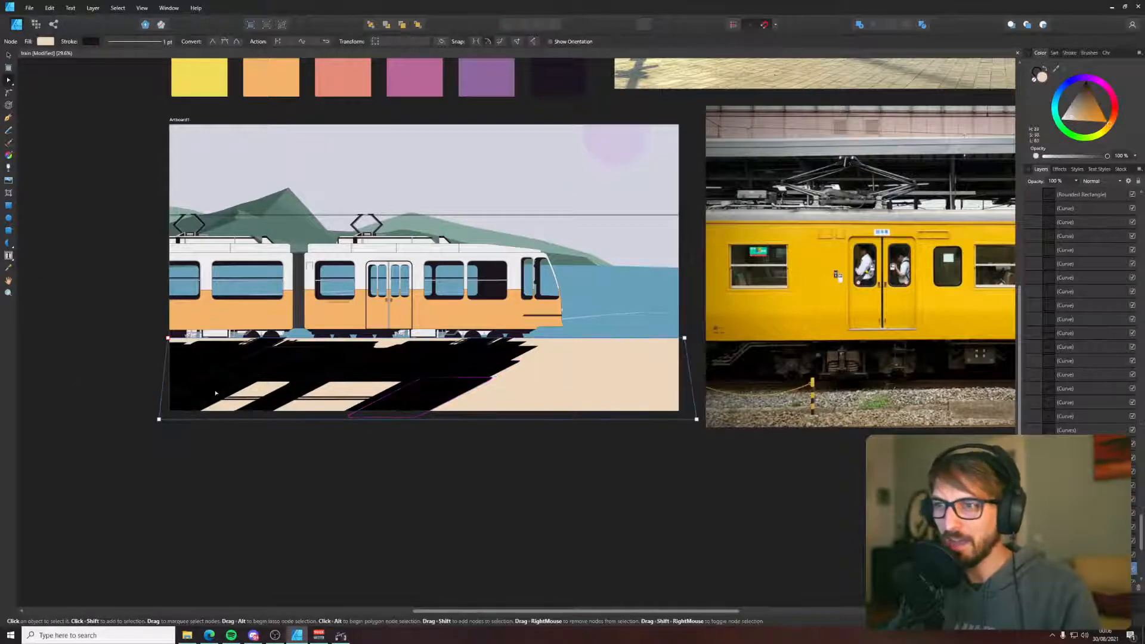
{"action": "left_click", "coordinate": [174, 390]}
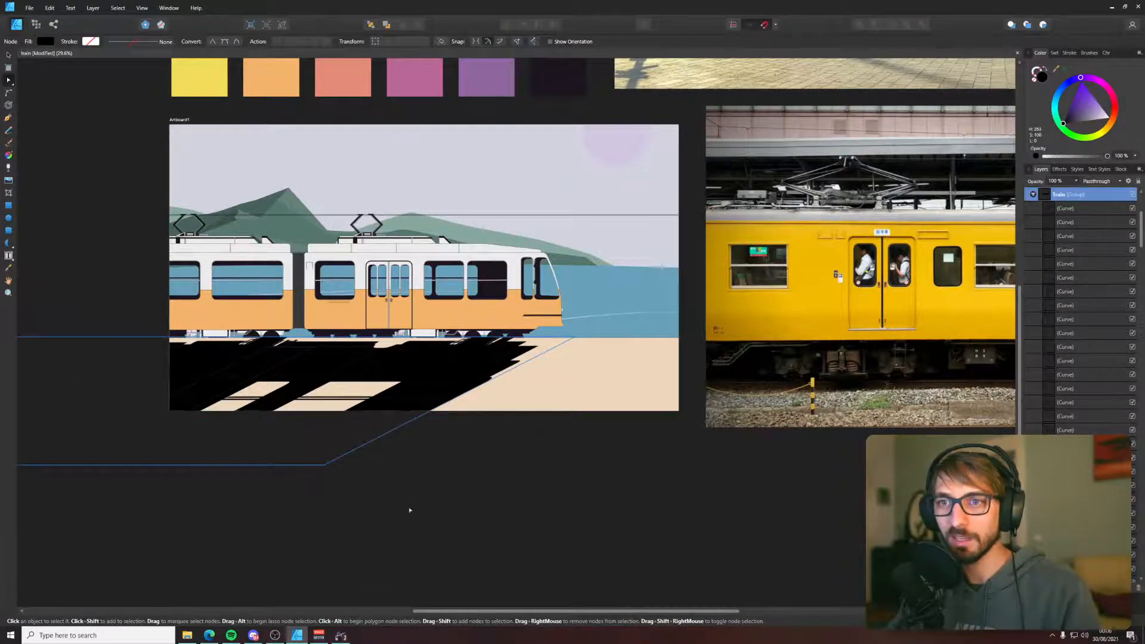
{"action": "left_click", "coordinate": [410, 510]}
{"action": "scroll", "coordinate": [418, 511], "scroll_direction": "down", "scroll_amount": 5}
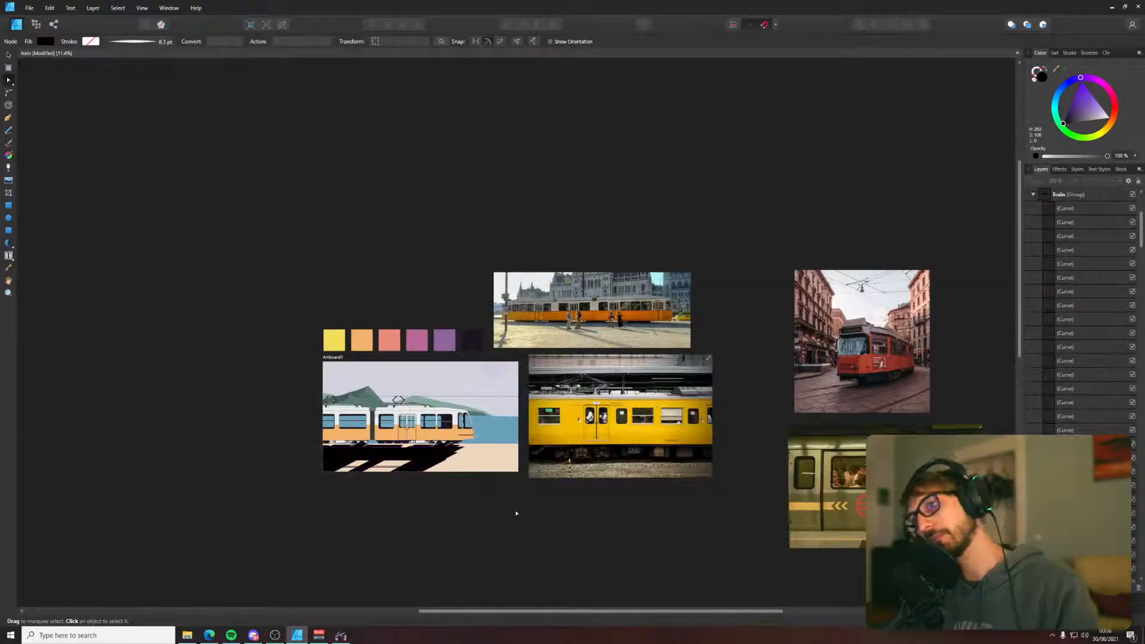
{"action": "scroll", "coordinate": [338, 542], "scroll_direction": "up", "scroll_amount": 4}
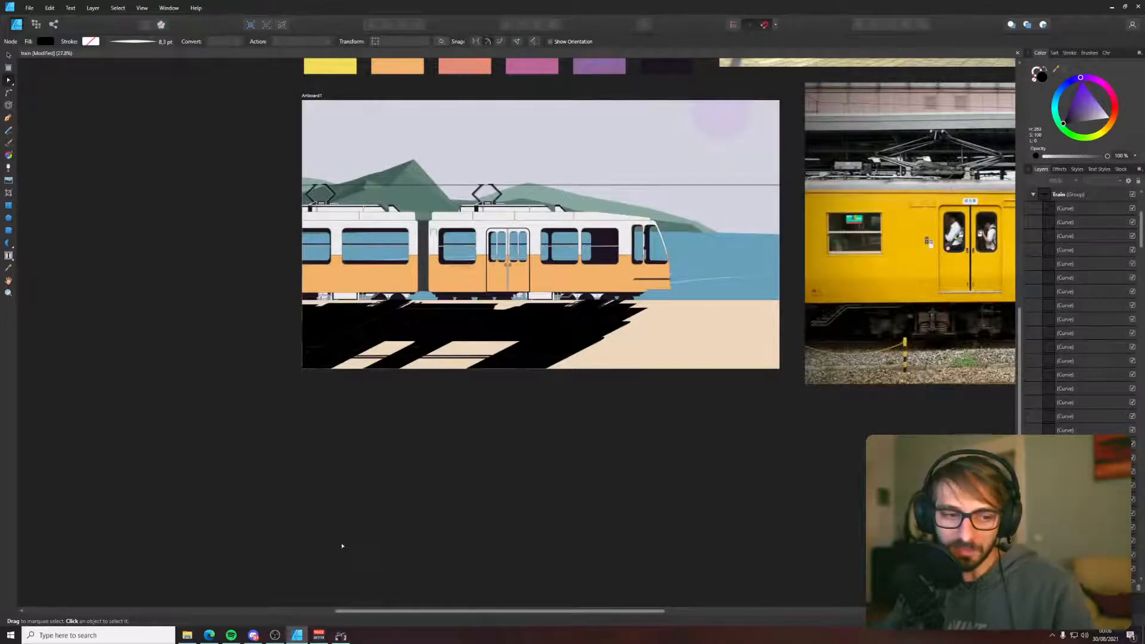
{"action": "scroll", "coordinate": [423, 473], "scroll_direction": "up", "scroll_amount": 4}
{"action": "scroll", "coordinate": [620, 301], "scroll_direction": "up", "scroll_amount": 2}
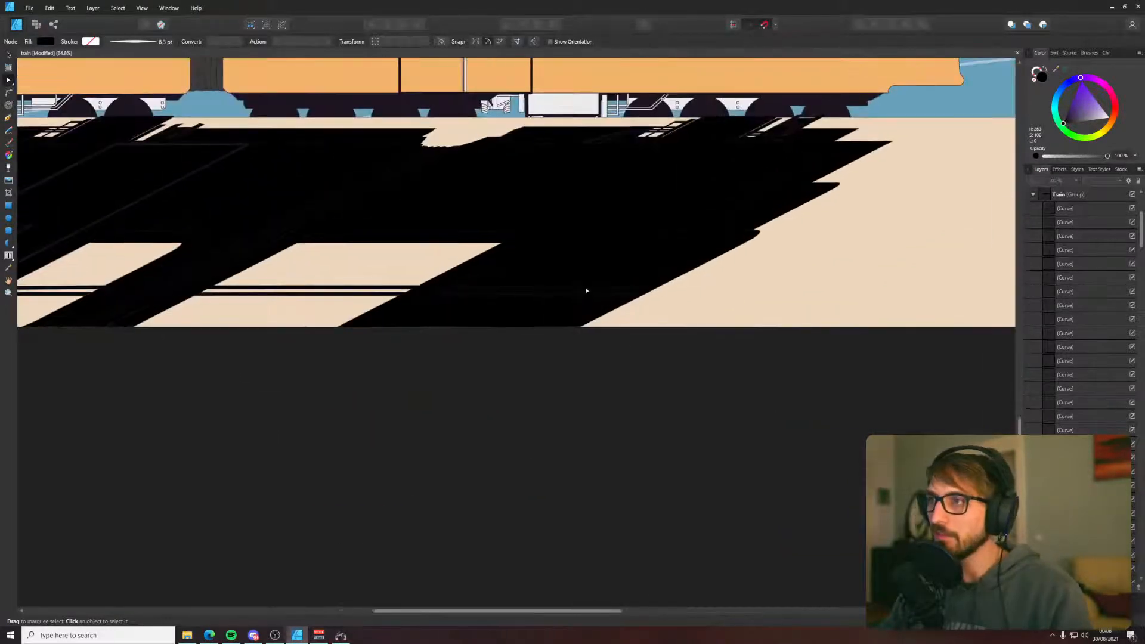
{"action": "left_click", "coordinate": [630, 240]}
{"action": "scroll", "coordinate": [639, 242], "scroll_direction": "down", "scroll_amount": 3}
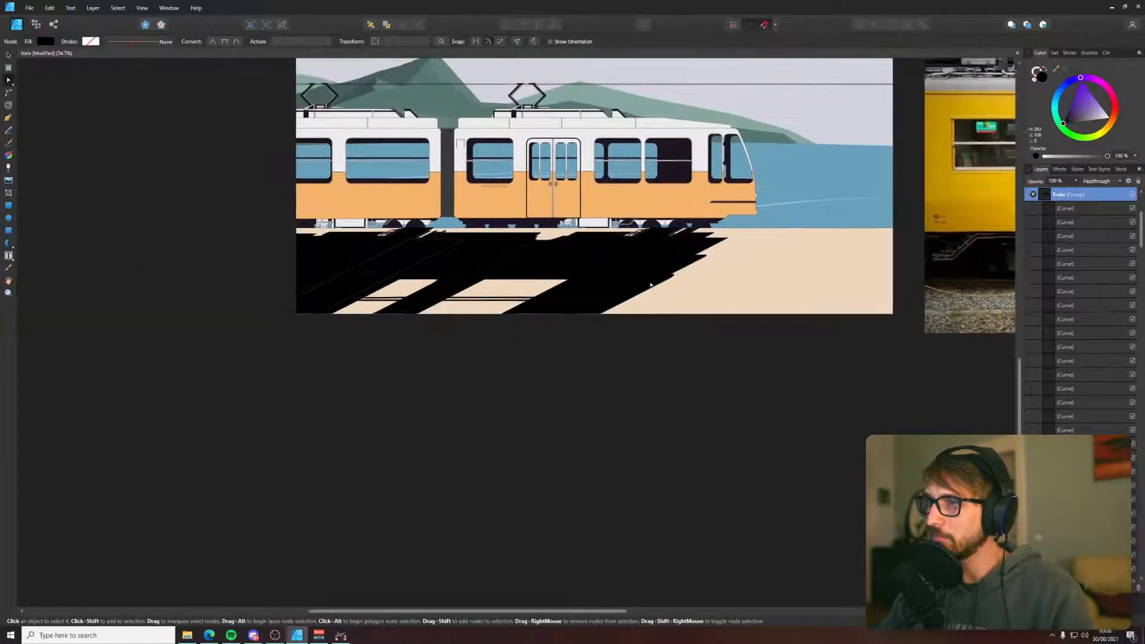
{"action": "scroll", "coordinate": [554, 294], "scroll_direction": "up", "scroll_amount": 3}
{"action": "left_click", "coordinate": [554, 294]}
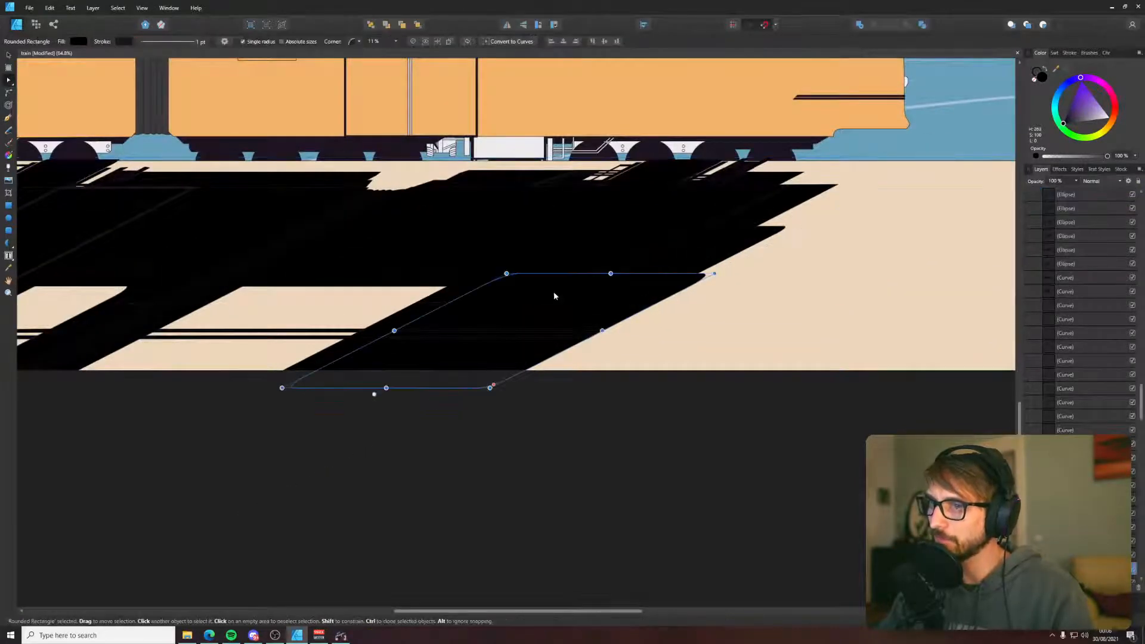
{"action": "scroll", "coordinate": [510, 295], "scroll_direction": "up", "scroll_amount": 4}
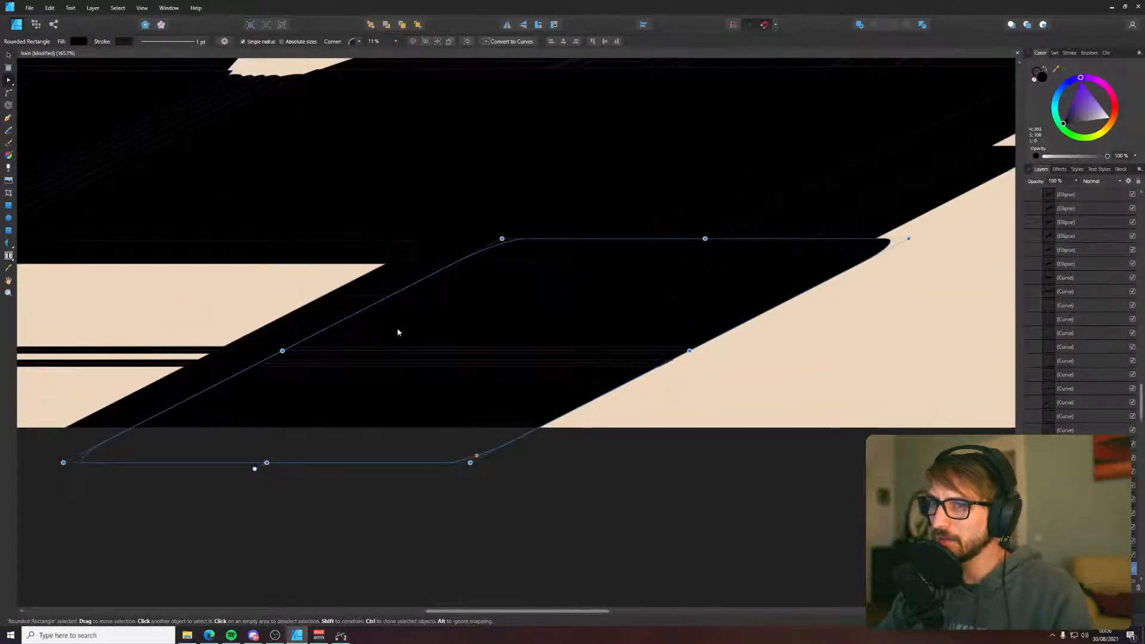
{"action": "scroll", "coordinate": [761, 269], "scroll_direction": "down", "scroll_amount": 4}
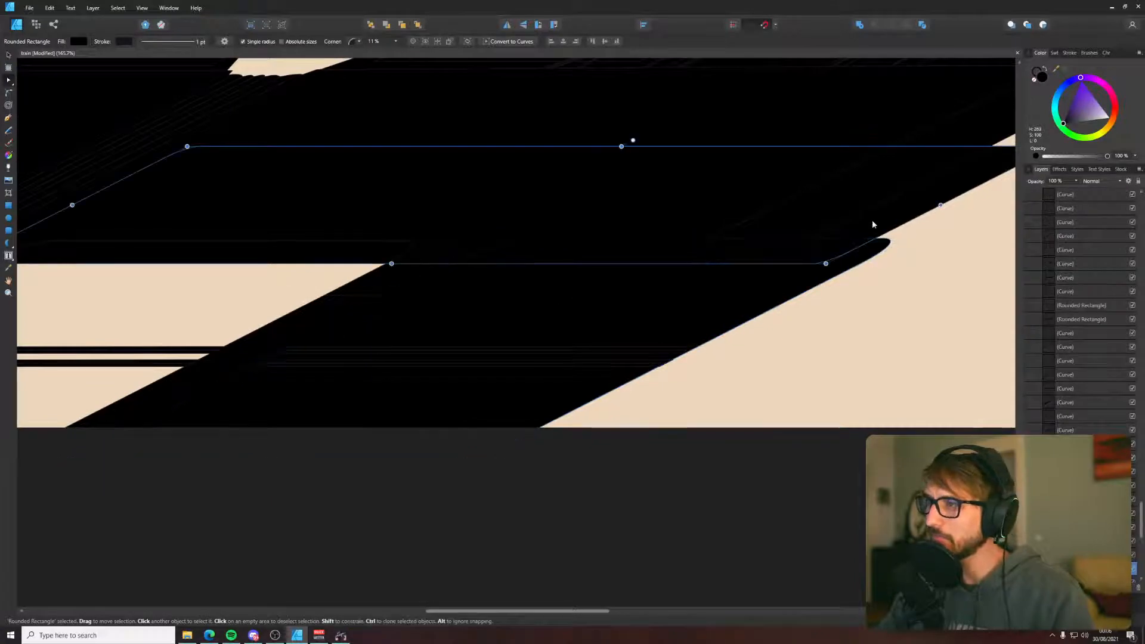
{"action": "left_click", "coordinate": [761, 268]}
{"action": "left_click_drag", "start_coordinate": [890, 270], "coordinate": [618, 488]}
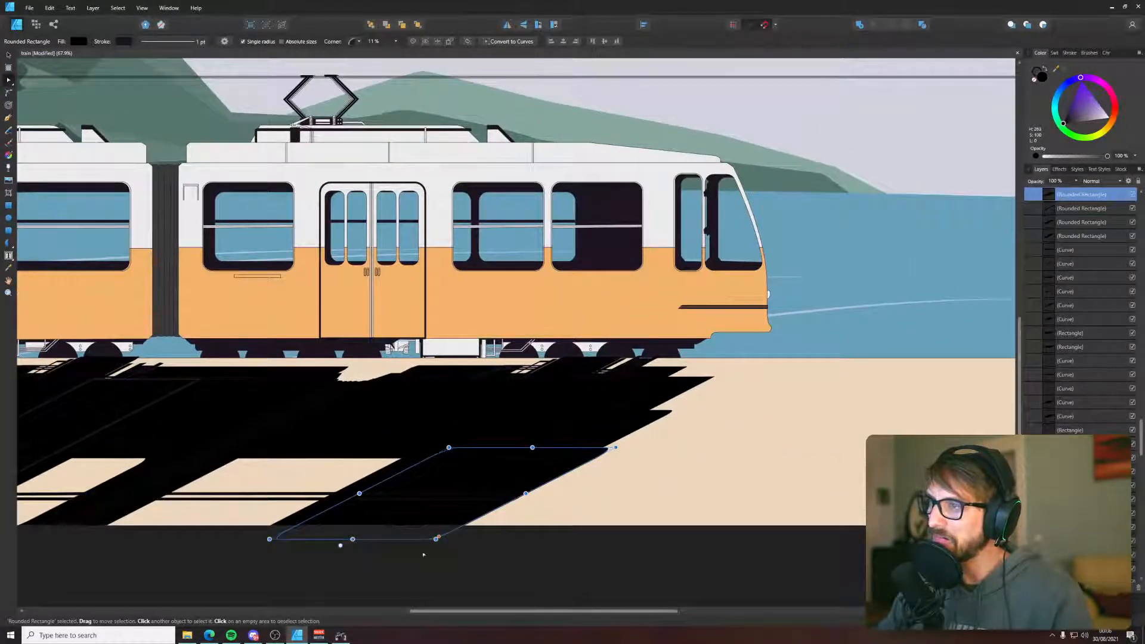
{"action": "scroll", "coordinate": [507, 508], "scroll_direction": "up", "scroll_amount": 4}
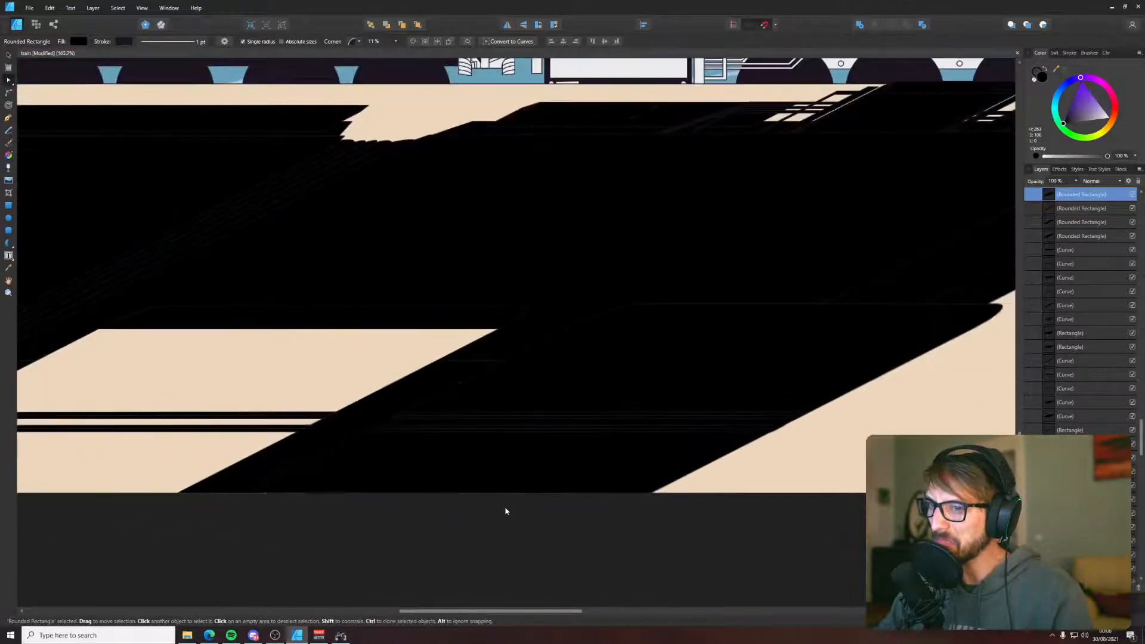
{"action": "left_click", "coordinate": [554, 435]}
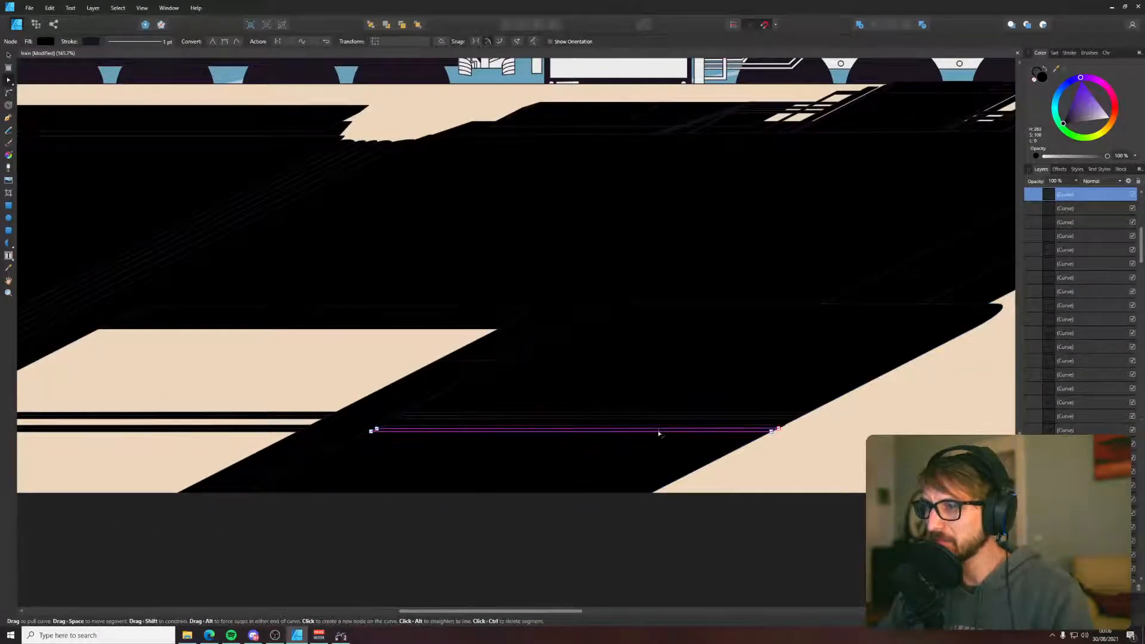
- Recolor the whole Train shadow group with the dark purple sampled from the train's undercarriage, and deselect it
{"action": "mouse_move", "coordinate": [658, 434]}
{"action": "left_mouse_down"}
{"action": "mouse_move", "coordinate": [646, 424]}
{"action": "mouse_move", "coordinate": [662, 417]}
{"action": "left_mouse_up"}
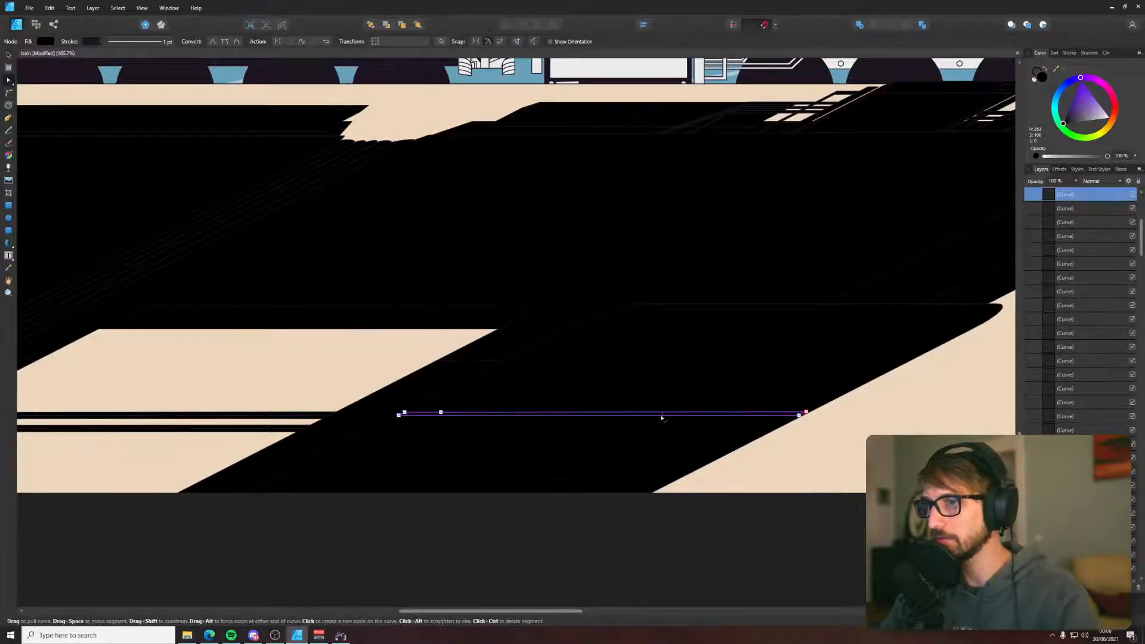
{"action": "scroll", "coordinate": [662, 424], "scroll_direction": "down", "scroll_amount": 5}
{"action": "left_click_drag", "start_coordinate": [879, 530], "coordinate": [102, 333]}
{"action": "left_click", "coordinate": [384, 366]}
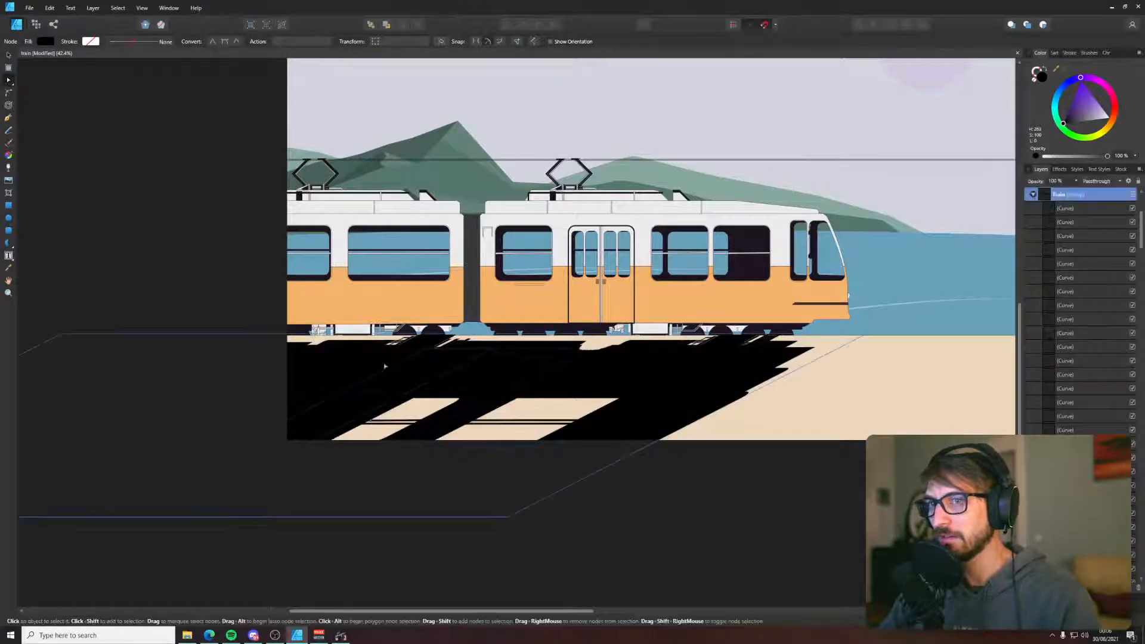
{"action": "key", "text": "ctrl+plus"}
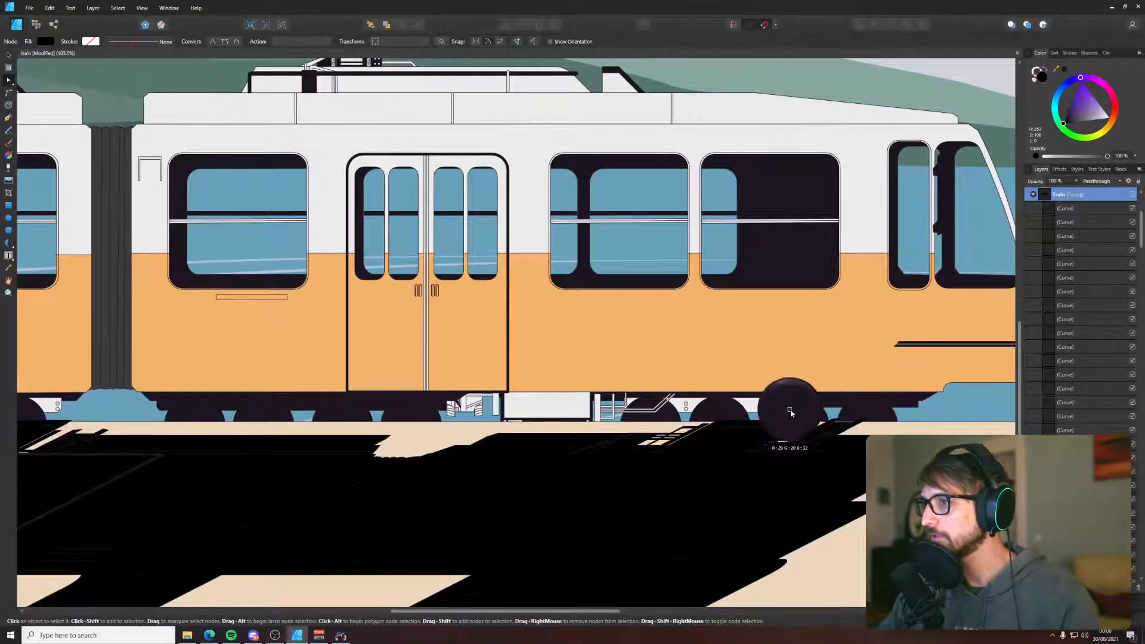
{"action": "left_click", "coordinate": [1065, 71]}
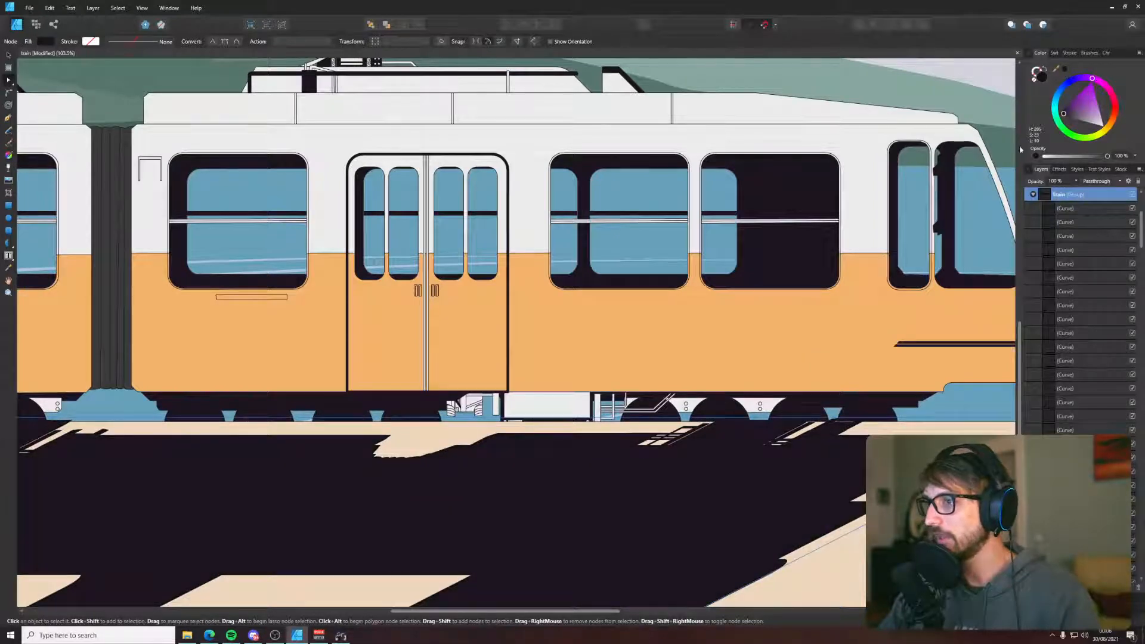
{"action": "scroll", "coordinate": [828, 483], "scroll_direction": "down", "scroll_amount": 4}
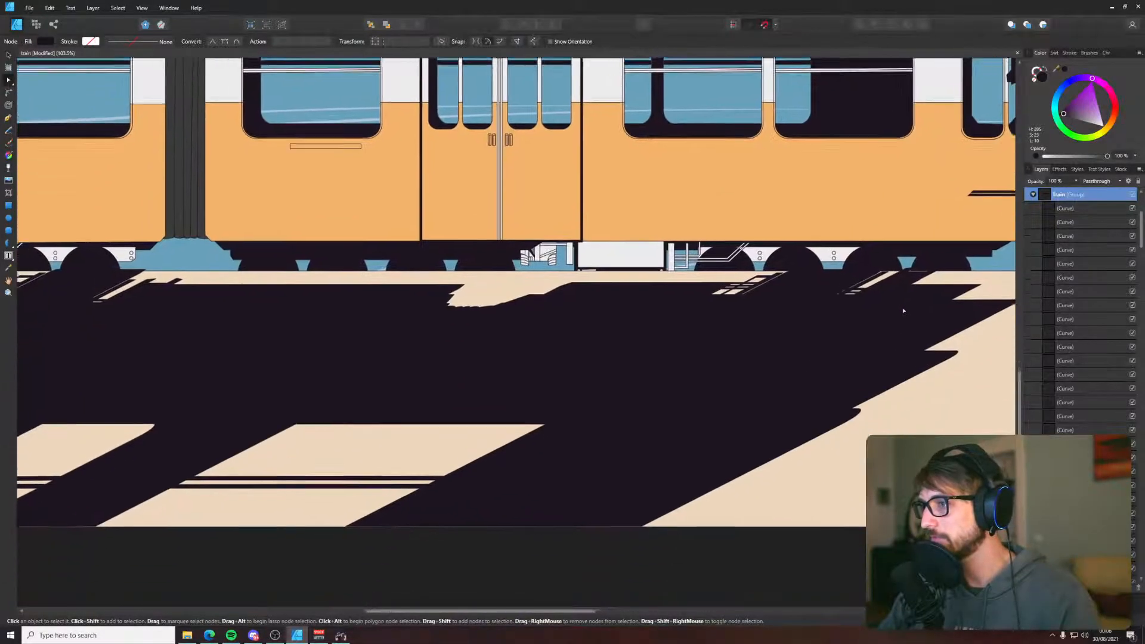
{"action": "left_click", "coordinate": [749, 557]}
{"action": "scroll", "coordinate": [749, 558], "scroll_direction": "down", "scroll_amount": 4}
{"action": "scroll", "coordinate": [855, 455], "scroll_direction": "down", "scroll_amount": 2}
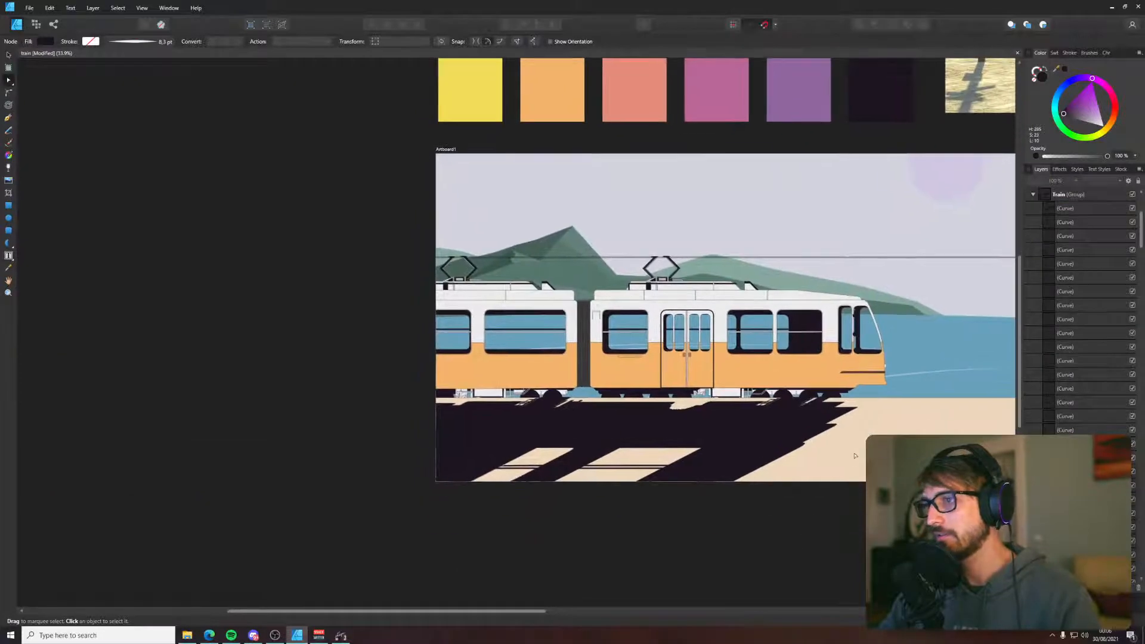
- Draw a slanted dark ellipse as the shadow of the rear carriage's leftmost wheel and duplicate it beneath the next exposed wheel
{"action": "scroll", "coordinate": [705, 431], "scroll_direction": "up", "scroll_amount": 3}
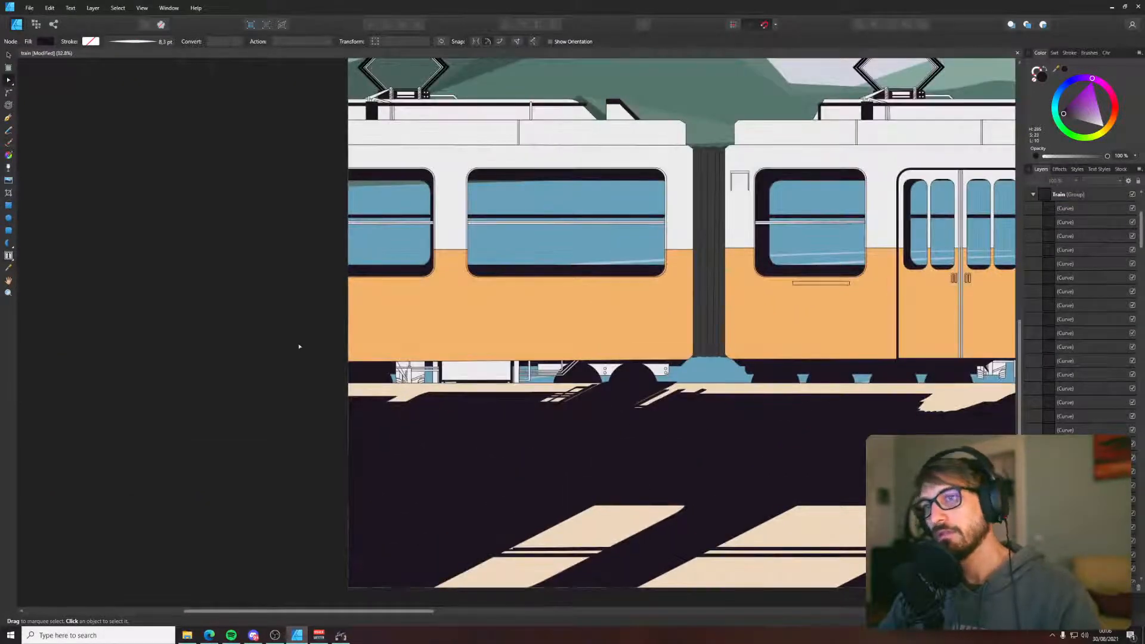
{"action": "left_click", "coordinate": [9, 218]}
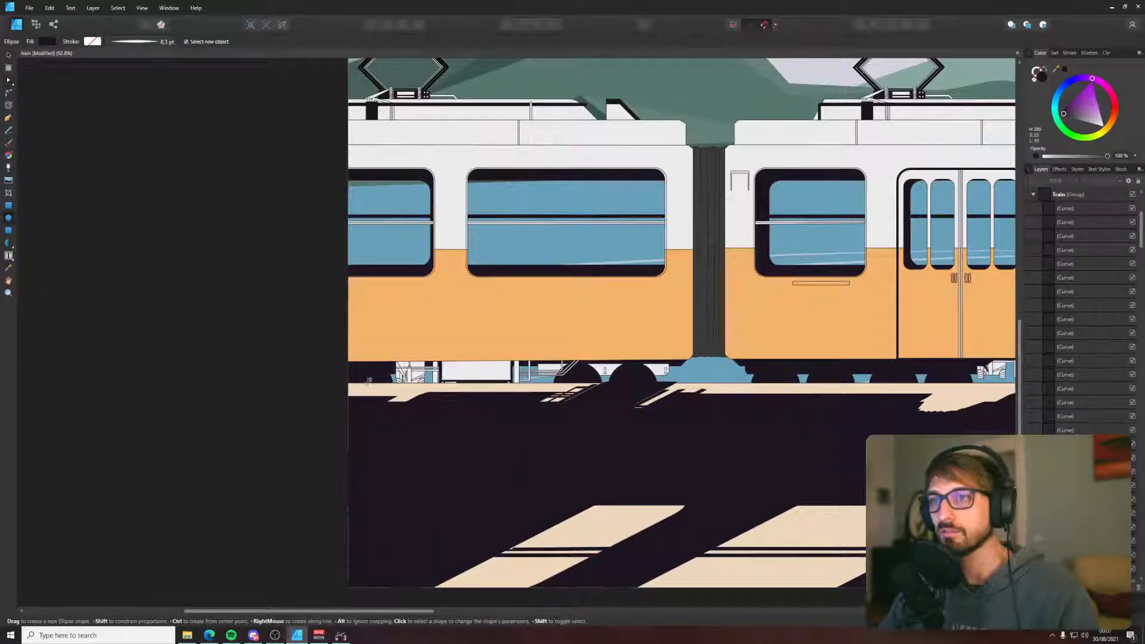
{"action": "mouse_move", "coordinate": [379, 403]}
{"action": "left_mouse_down"}
{"action": "mouse_move", "coordinate": [343, 364]}
{"action": "mouse_move", "coordinate": [299, 358]}
{"action": "mouse_move", "coordinate": [320, 362]}
{"action": "mouse_move", "coordinate": [373, 412]}
{"action": "mouse_move", "coordinate": [420, 410]}
{"action": "mouse_move", "coordinate": [426, 422]}
{"action": "mouse_move", "coordinate": [394, 393]}
{"action": "mouse_move", "coordinate": [360, 388]}
{"action": "mouse_move", "coordinate": [364, 403]}
{"action": "mouse_move", "coordinate": [364, 389]}
{"action": "mouse_move", "coordinate": [777, 374]}
{"action": "mouse_move", "coordinate": [827, 385]}
{"action": "left_mouse_up"}
{"action": "key", "text": "ctrl+j"}
{"action": "key", "text": "ctrl+j"}
{"action": "key", "text": "ctrl+j"}
{"action": "scroll", "coordinate": [828, 385], "scroll_direction": "up", "scroll_amount": 5}
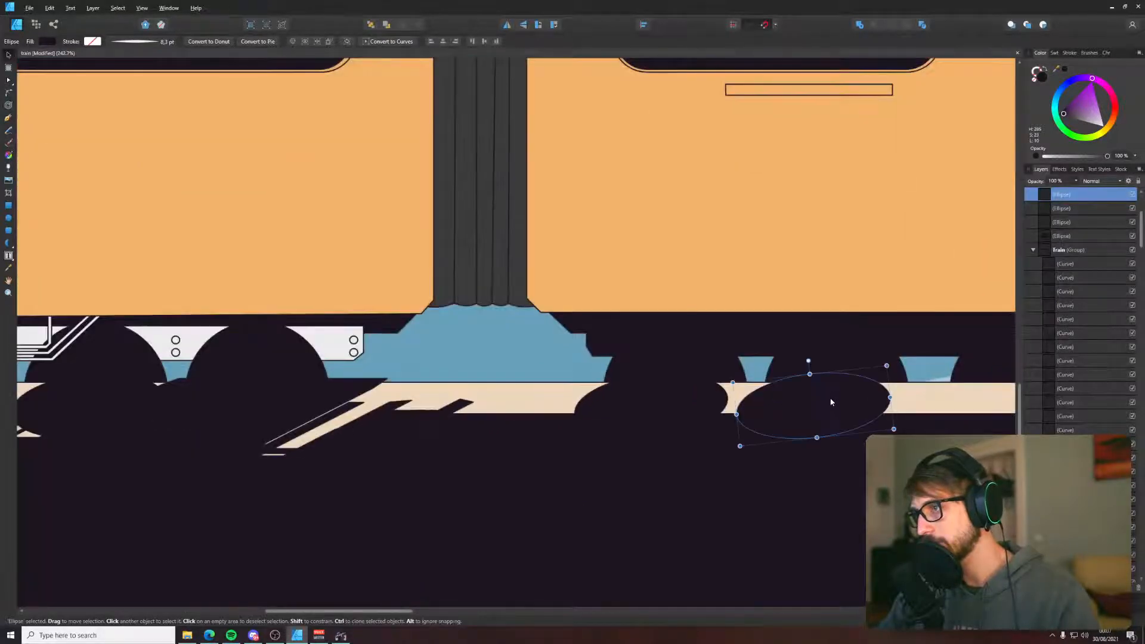
{"action": "key", "text": "ctrl+z"}
{"action": "key", "text": "ctrl+z"}
{"action": "key", "text": "ctrl+z"}
{"action": "key", "text": "ctrl+z"}
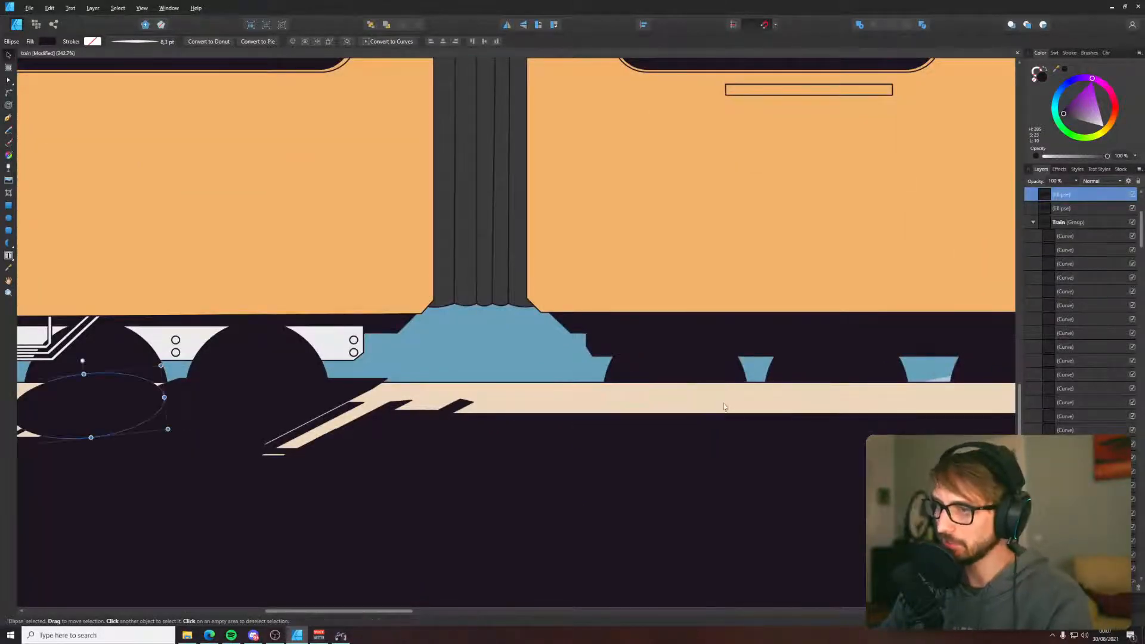
- Draw a closed, curved wheel-shadow shape with the Pen tool beneath the front carriage's first wheel and fill it dark purple
{"action": "key", "text": "p"}
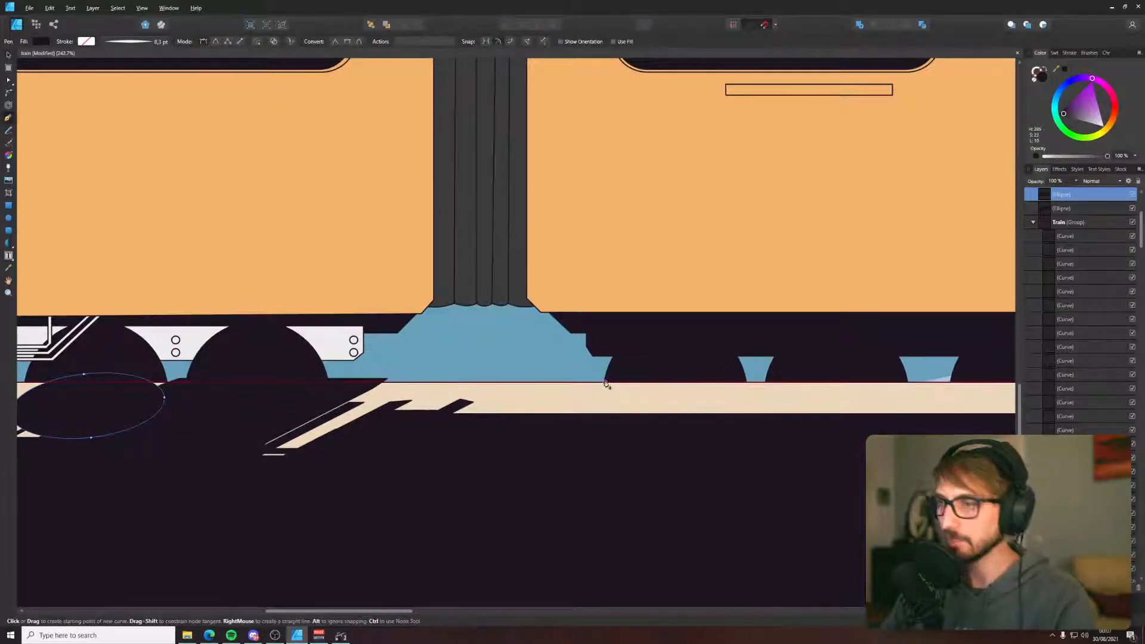
{"action": "left_click_drag", "start_coordinate": [591, 431], "coordinate": [589, 433]}
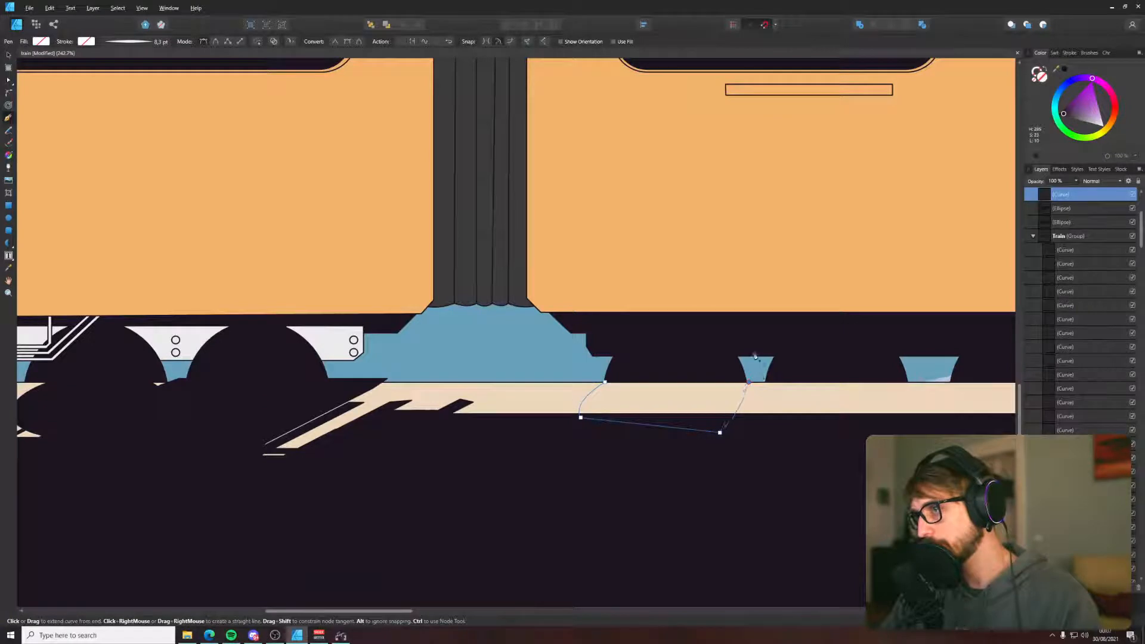
{"action": "key", "text": "v"}
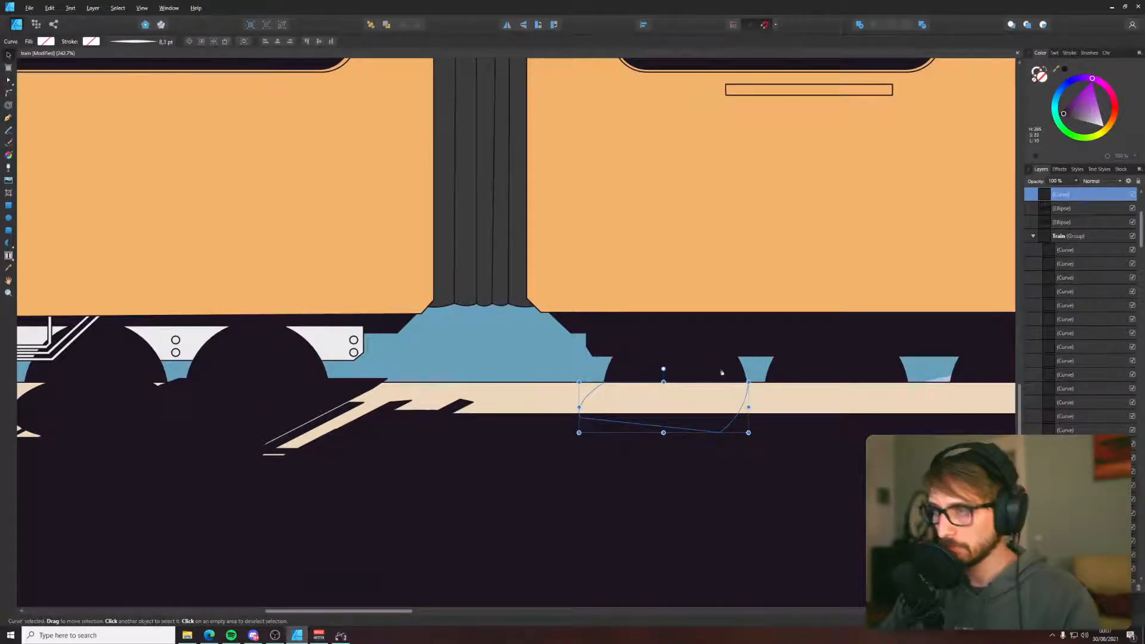
{"action": "key", "text": "p"}
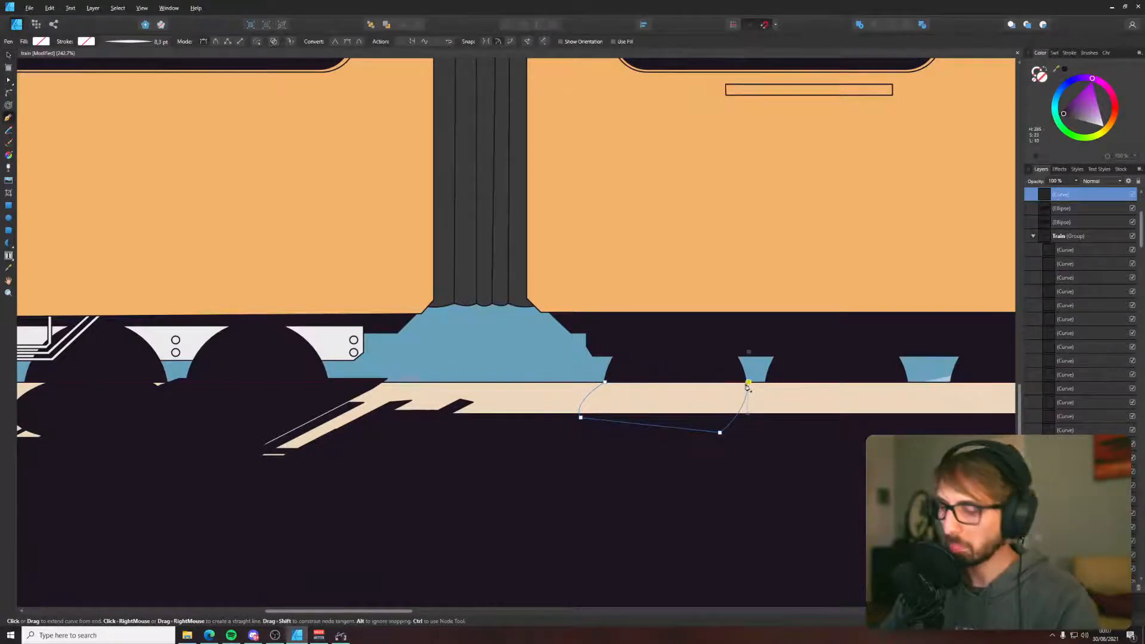
{"action": "left_click", "coordinate": [605, 382]}
{"action": "key", "text": "v"}
{"action": "scroll", "coordinate": [663, 356], "scroll_direction": "down", "scroll_amount": 5}
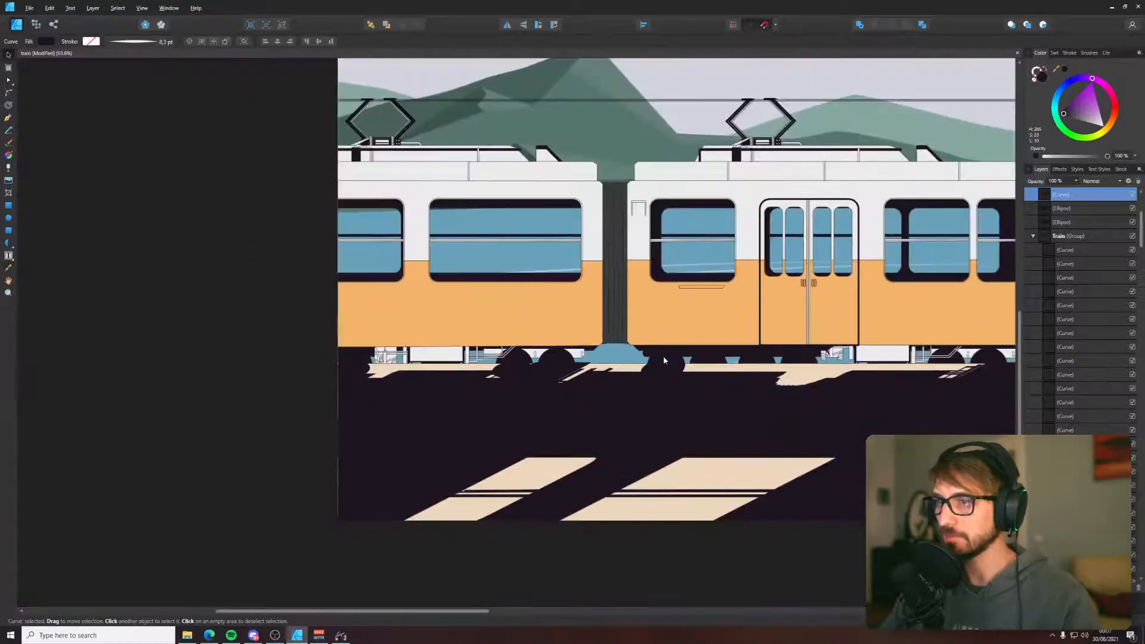
- Duplicate the wheel-shadow shape beneath the other three wheels of the front carriage's rear wheel set
{"action": "scroll", "coordinate": [664, 356], "scroll_direction": "up", "scroll_amount": 4}
{"action": "mouse_move", "coordinate": [661, 382]}
{"action": "left_mouse_down"}
{"action": "mouse_move", "coordinate": [886, 386]}
{"action": "mouse_move", "coordinate": [508, 461]}
{"action": "mouse_move", "coordinate": [596, 443]}
{"action": "left_mouse_up"}
{"action": "key", "text": "a"}
{"action": "key", "text": "ctrl+z"}
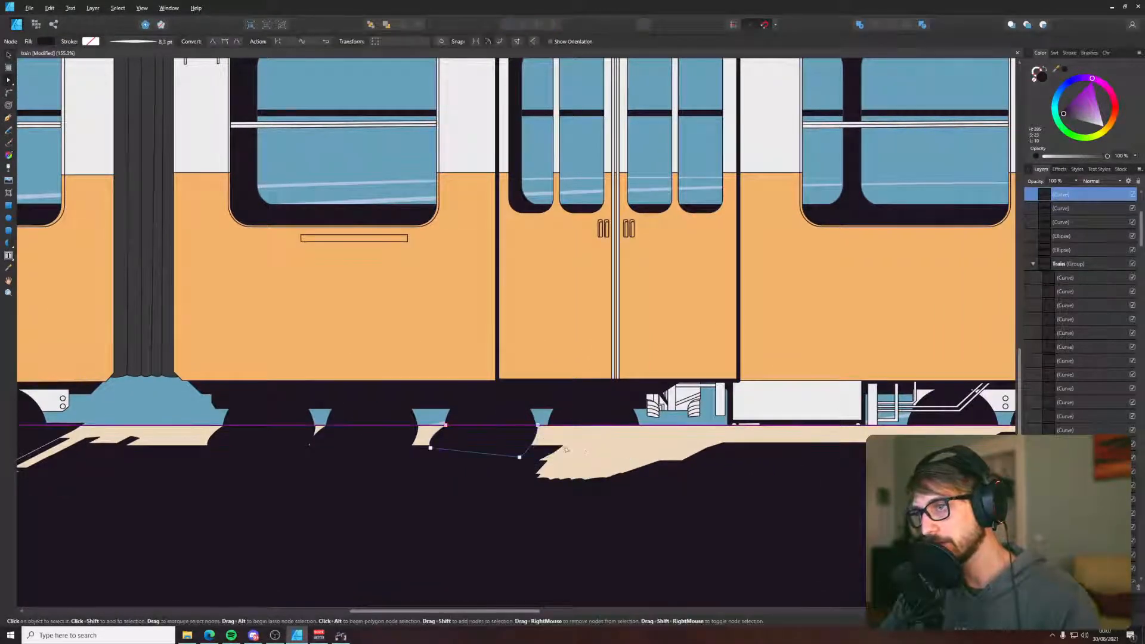
{"action": "key", "text": "v"}
{"action": "left_click_drag", "start_coordinate": [499, 441], "coordinate": [575, 470]}
- Reshape the fourth wheel's shadow by pulling its lower nodes down and adjusting its curves until it covers the jagged shadow edge
{"action": "key", "text": "a"}
{"action": "left_click", "coordinate": [544, 486]}
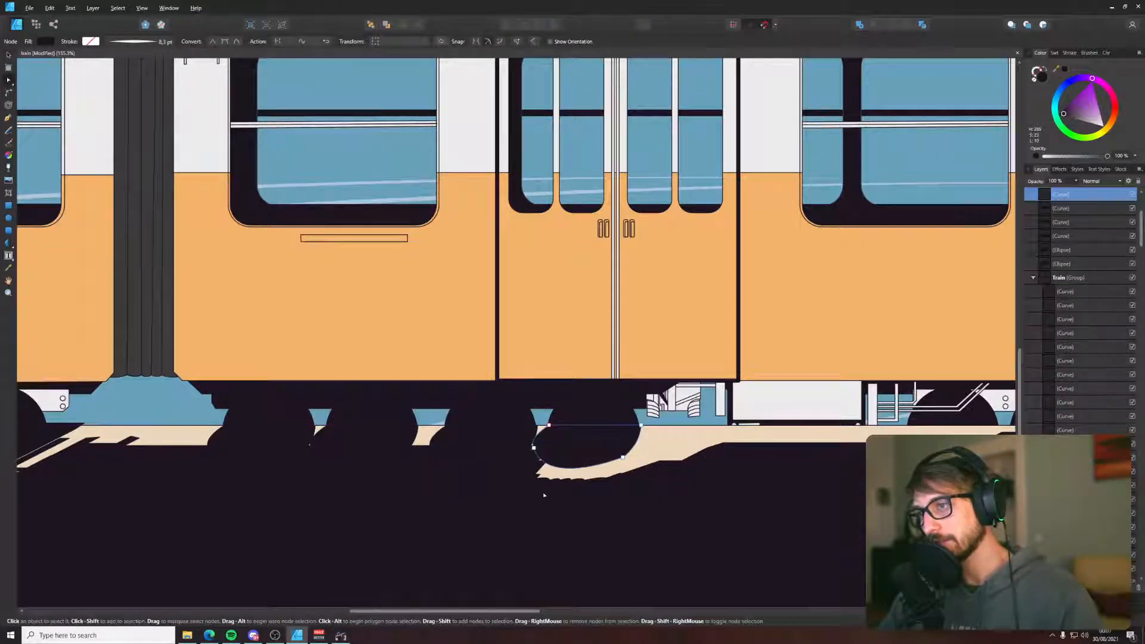
{"action": "left_click", "coordinate": [565, 456]}
{"action": "left_click_drag", "start_coordinate": [620, 470], "coordinate": [620, 483]}
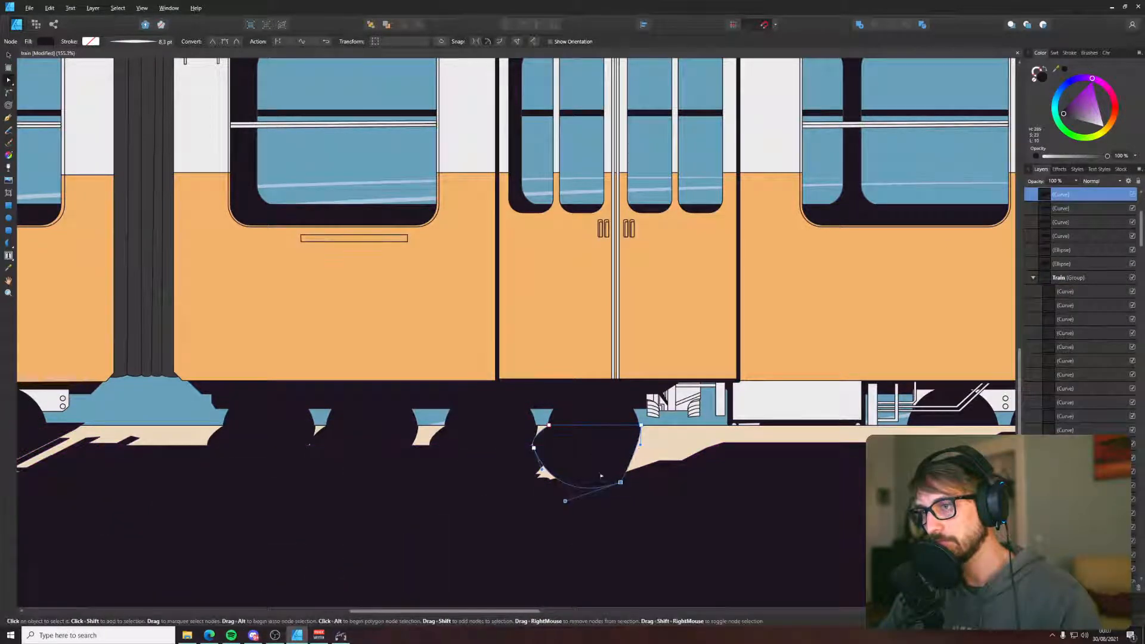
{"action": "left_click_drag", "start_coordinate": [533, 448], "coordinate": [523, 469]}
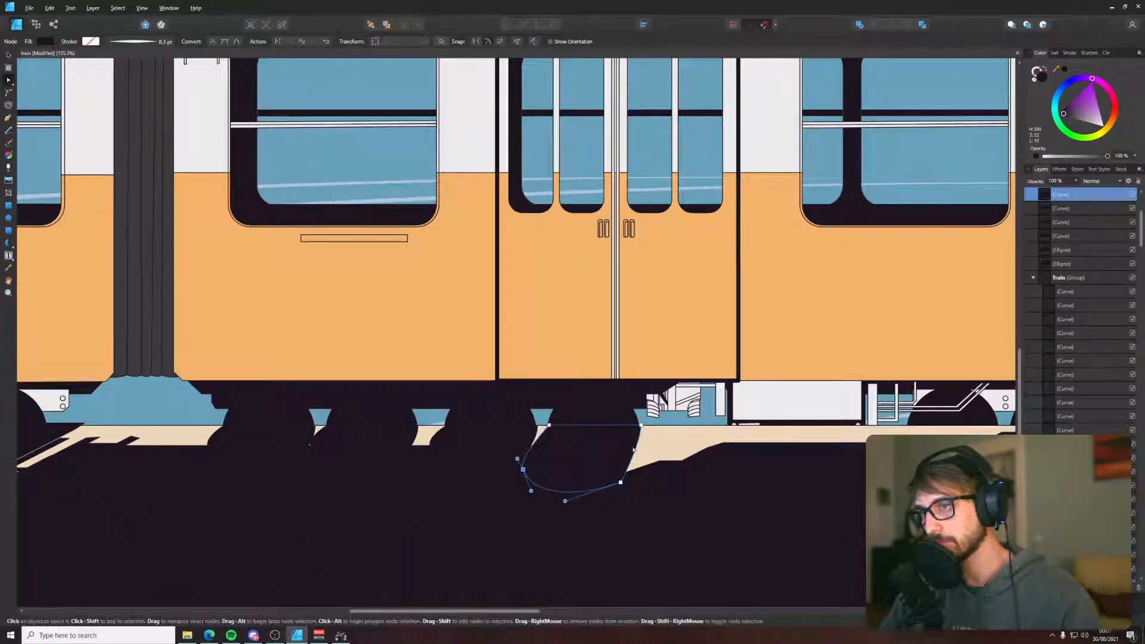
{"action": "left_click_drag", "start_coordinate": [633, 454], "coordinate": [642, 455]}
{"action": "key", "text": "ctrl+d"}
{"action": "scroll", "coordinate": [596, 448], "scroll_direction": "down", "scroll_amount": 8}
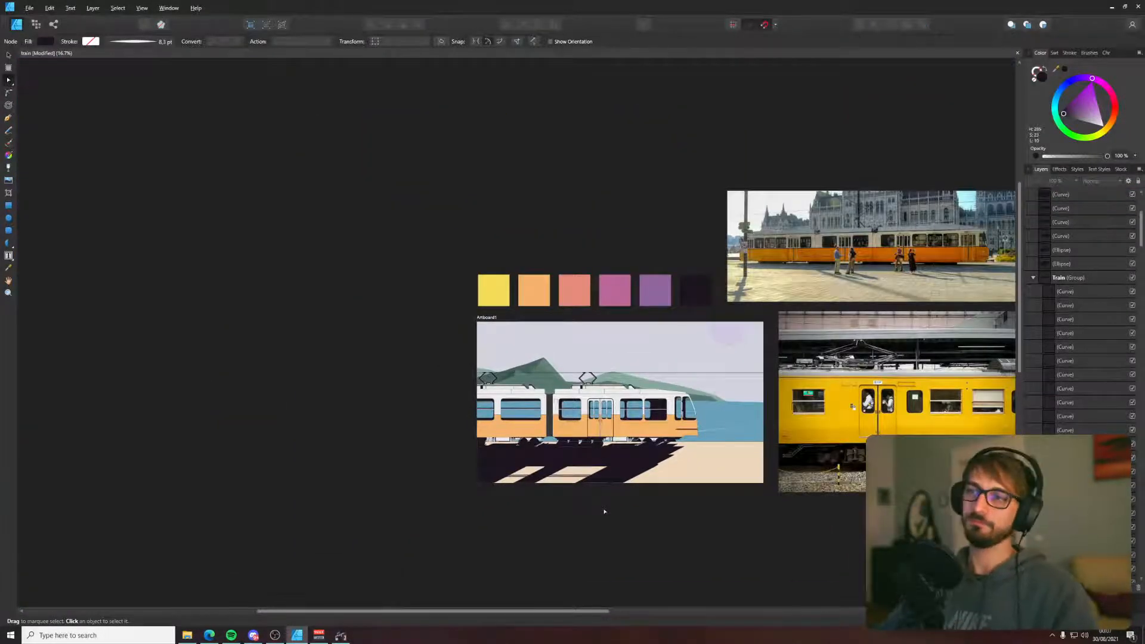
{"action": "scroll", "coordinate": [604, 511], "scroll_direction": "down", "scroll_amount": 1}
{"action": "scroll", "coordinate": [603, 509], "scroll_direction": "right", "scroll_amount": 2}
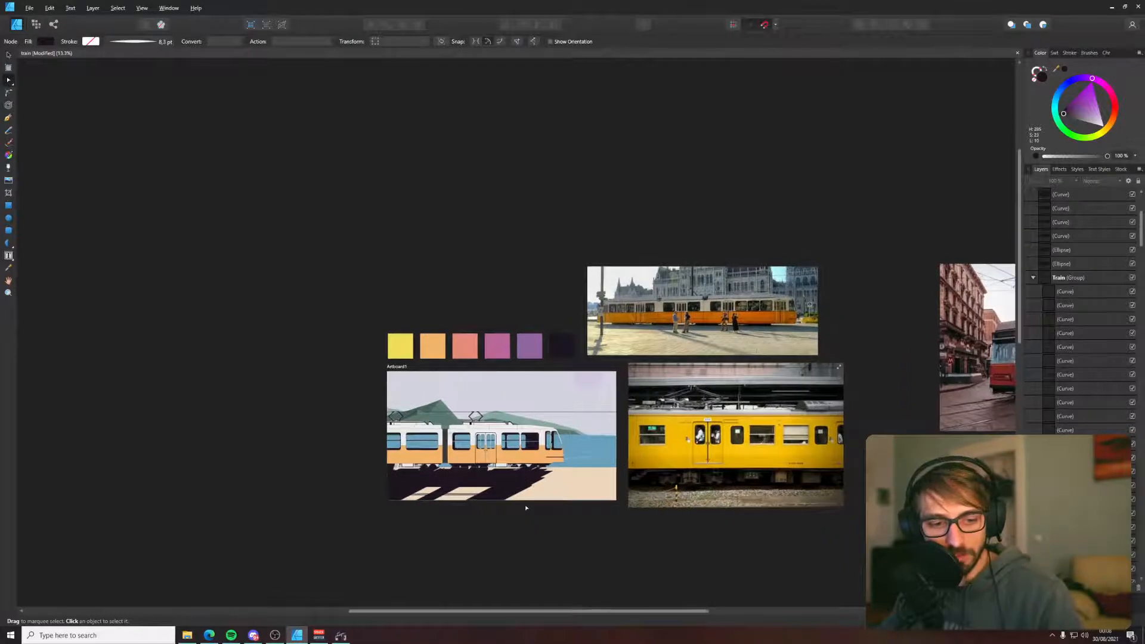
{"action": "scroll", "coordinate": [526, 507], "scroll_direction": "up", "scroll_amount": 2}
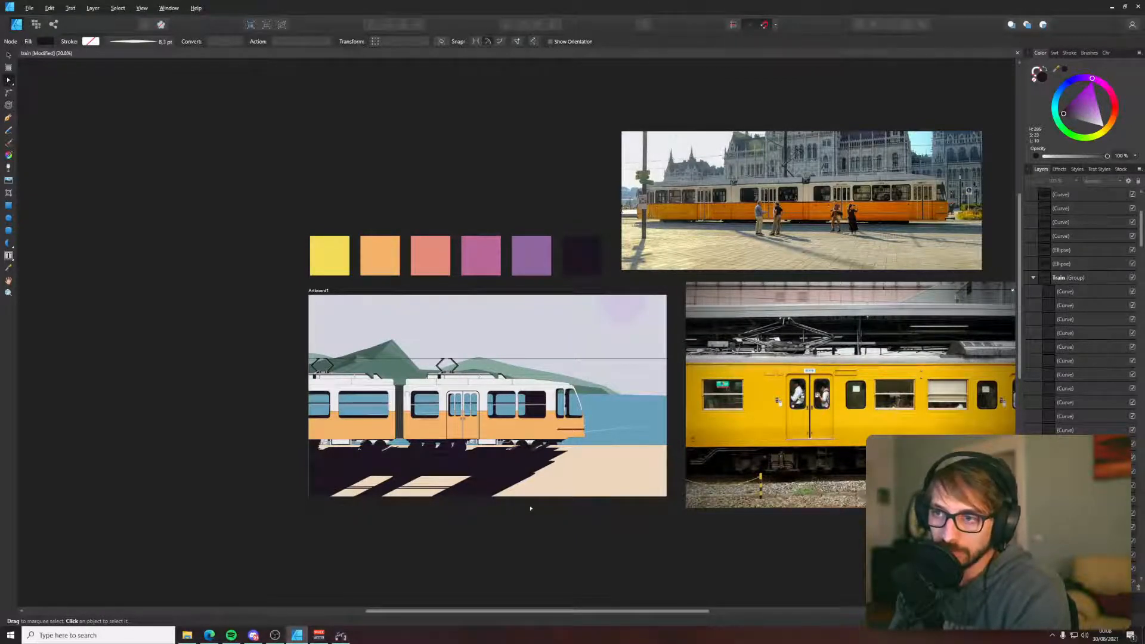
- Refine the outer side of the fourth wheel's shadow by moving its lower corner node slightly up and outward
{"action": "scroll", "coordinate": [463, 448], "scroll_direction": "up", "scroll_amount": 10}
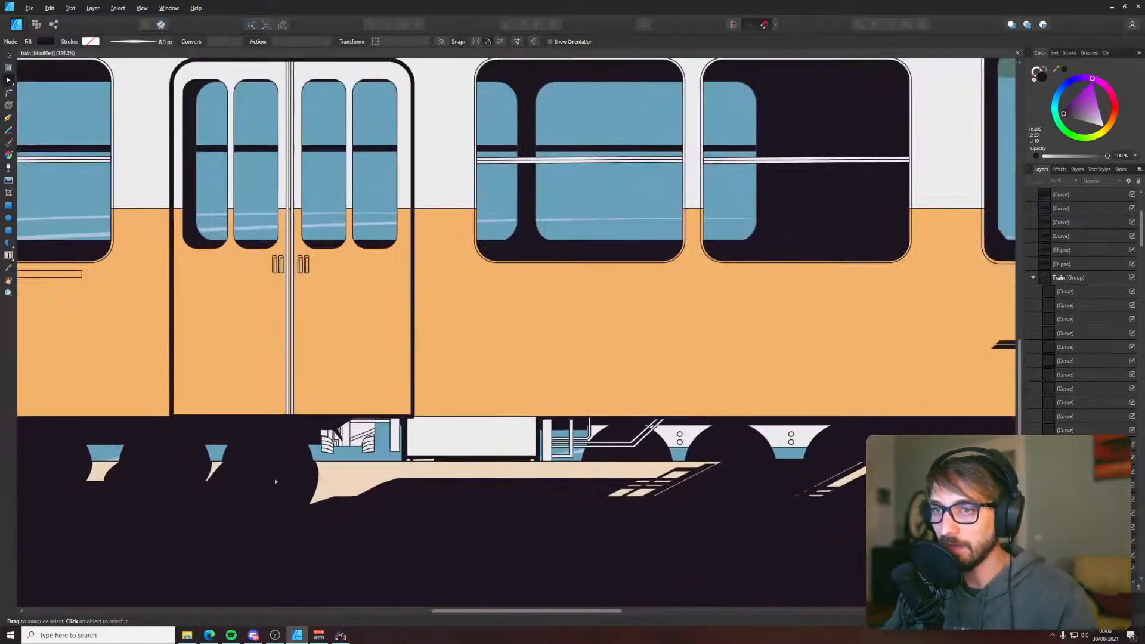
{"action": "scroll", "coordinate": [276, 482], "scroll_direction": "up", "scroll_amount": 4}
{"action": "left_click", "coordinate": [277, 479]}
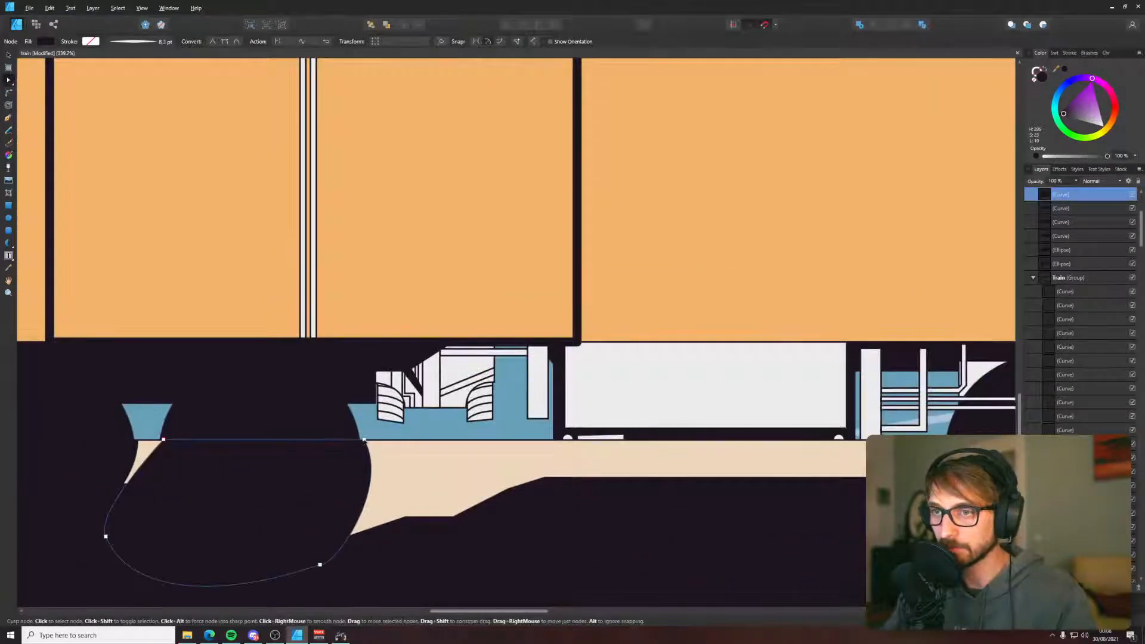
{"action": "left_click", "coordinate": [356, 440]}
{"action": "mouse_move", "coordinate": [320, 564]}
{"action": "left_mouse_down"}
{"action": "mouse_move", "coordinate": [284, 554]}
{"action": "mouse_move", "coordinate": [383, 562]}
{"action": "mouse_move", "coordinate": [338, 555]}
{"action": "left_mouse_up"}
- Reshape the third wheel's shadow by adjusting its two lower nodes so that its sides curve and slant backward
{"action": "left_click_drag", "start_coordinate": [387, 487], "coordinate": [633, 474]}
{"action": "scroll", "coordinate": [350, 526], "scroll_direction": "up", "scroll_amount": 1}
{"action": "left_click", "coordinate": [351, 398]}
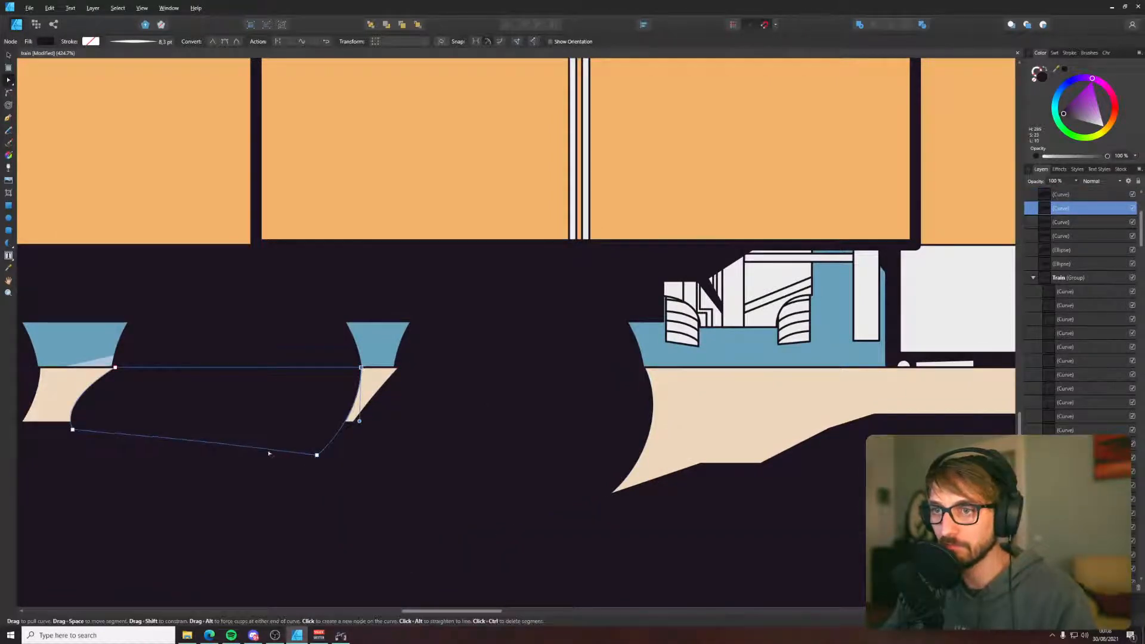
{"action": "left_click_drag", "start_coordinate": [178, 440], "coordinate": [426, 399]}
{"action": "key", "text": "ctrl+z"}
{"action": "left_click_drag", "start_coordinate": [305, 370], "coordinate": [286, 378]}
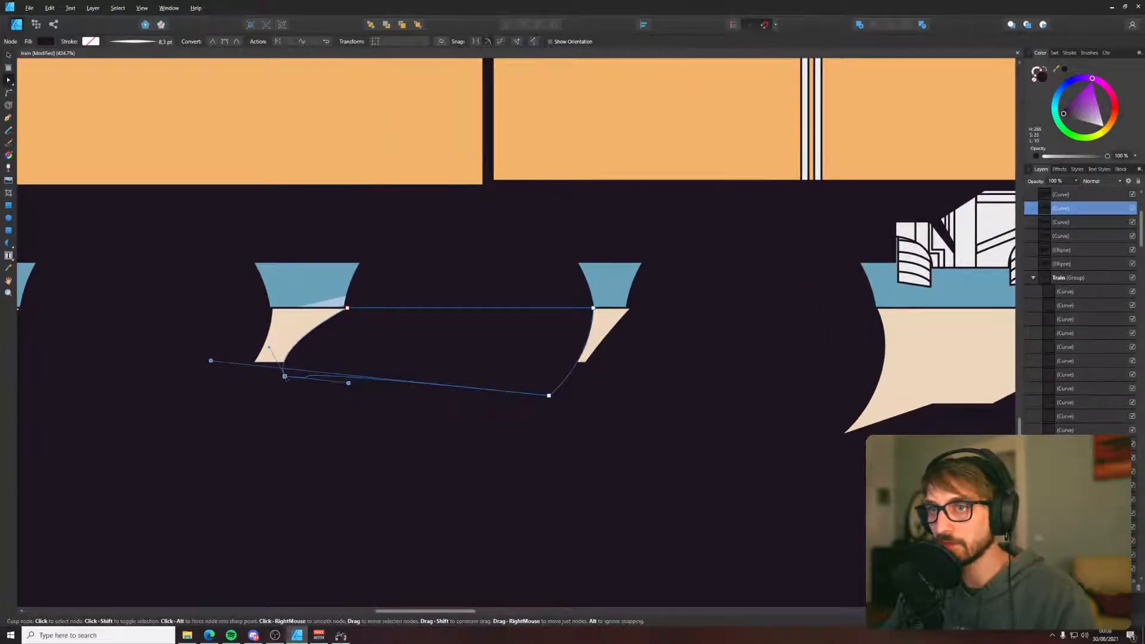
{"action": "left_click", "coordinate": [545, 395]}
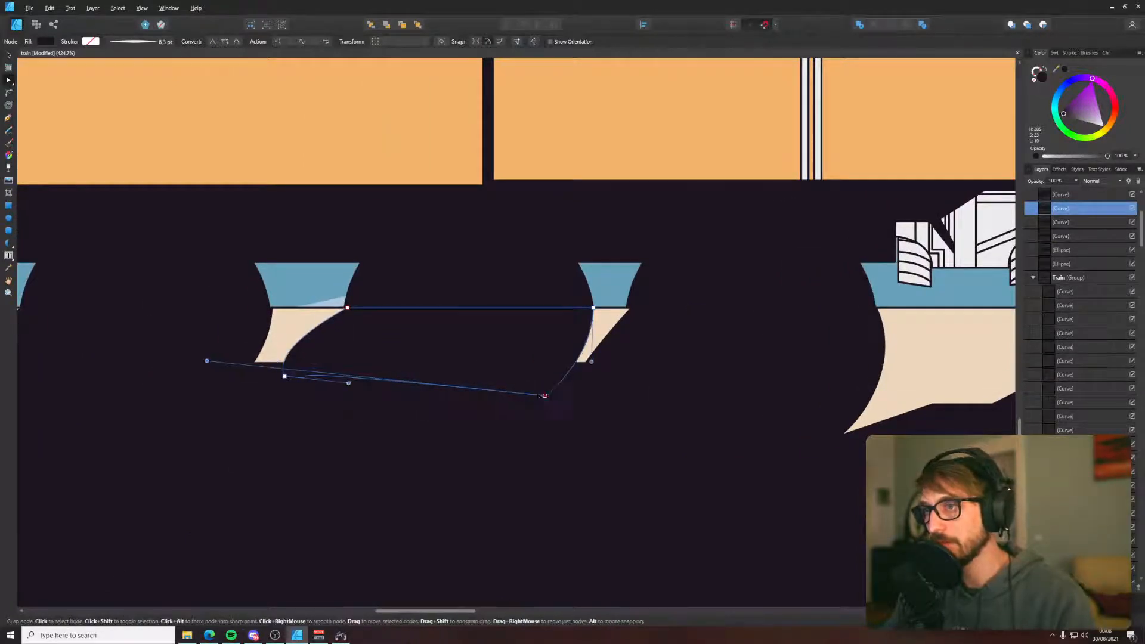
{"action": "left_click_drag", "start_coordinate": [545, 395], "coordinate": [511, 391]}
- Adjust the lower nodes of the first and second wheels' shadows so they slant like the neighboring ones
{"action": "scroll", "coordinate": [424, 399], "scroll_direction": "down", "scroll_amount": 10}
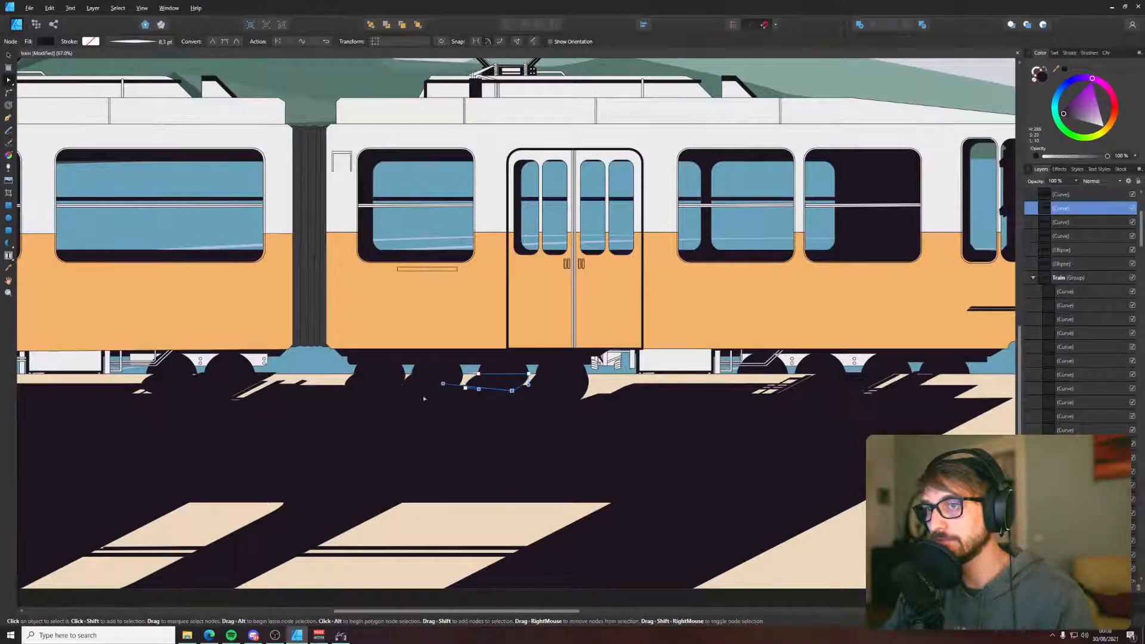
{"action": "scroll", "coordinate": [311, 398], "scroll_direction": "up", "scroll_amount": 4}
{"action": "left_click", "coordinate": [419, 370]}
{"action": "left_click_drag", "start_coordinate": [396, 374], "coordinate": [366, 377]}
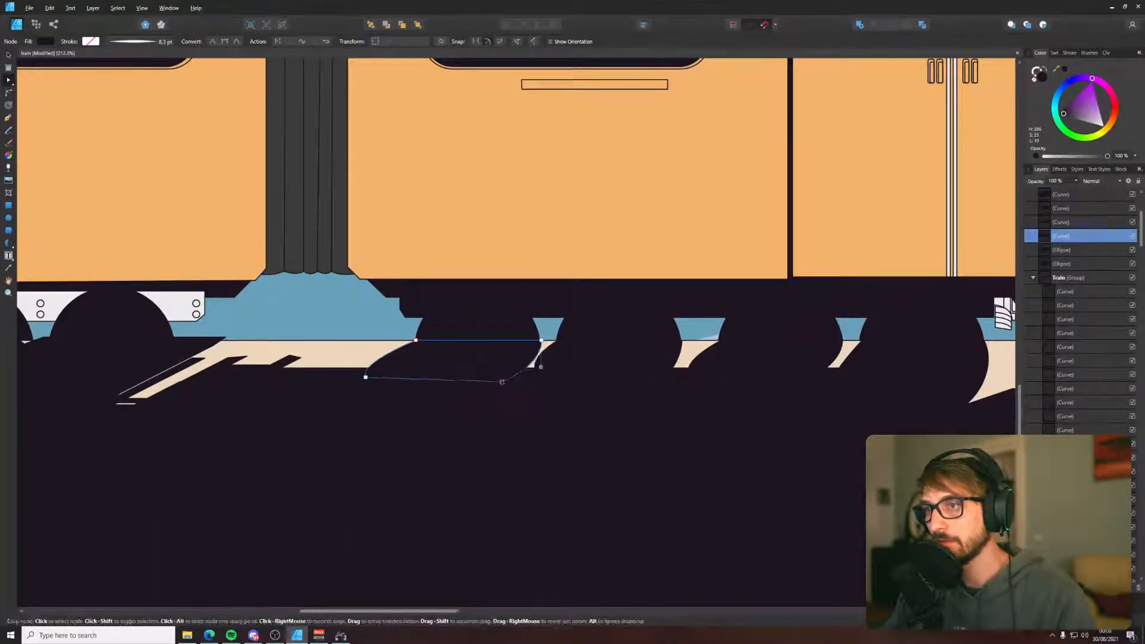
{"action": "left_click", "coordinate": [531, 380]}
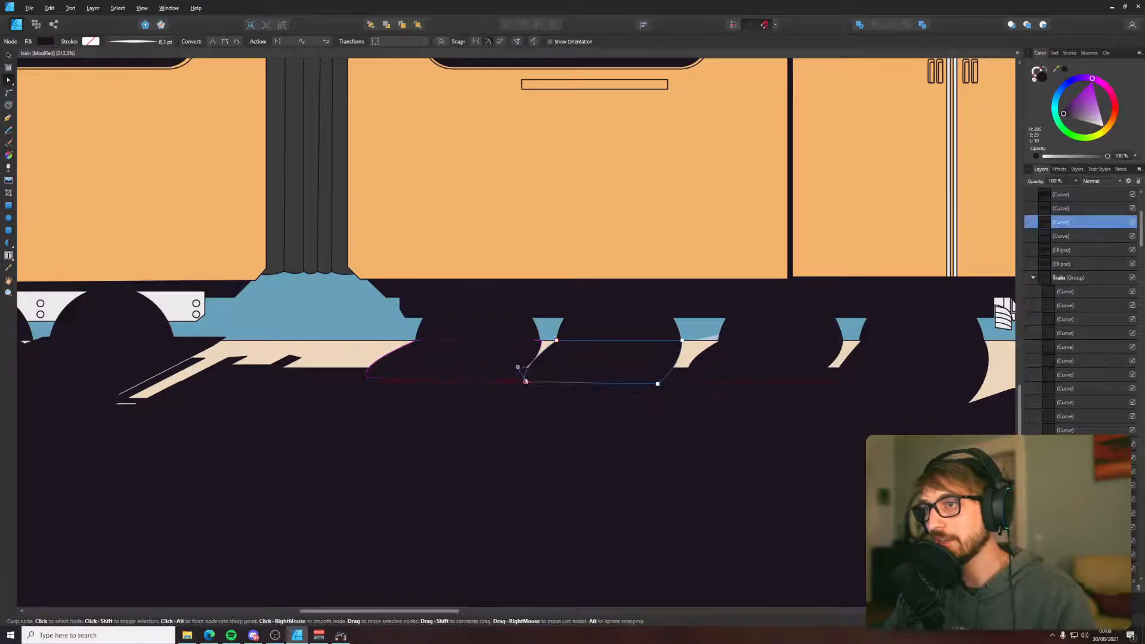
{"action": "key", "text": "ctrl+d"}
- Delete the ellipse shadow beneath the rearmost wheel at the artboard's edge
{"action": "scroll", "coordinate": [535, 356], "scroll_direction": "down", "scroll_amount": 6}
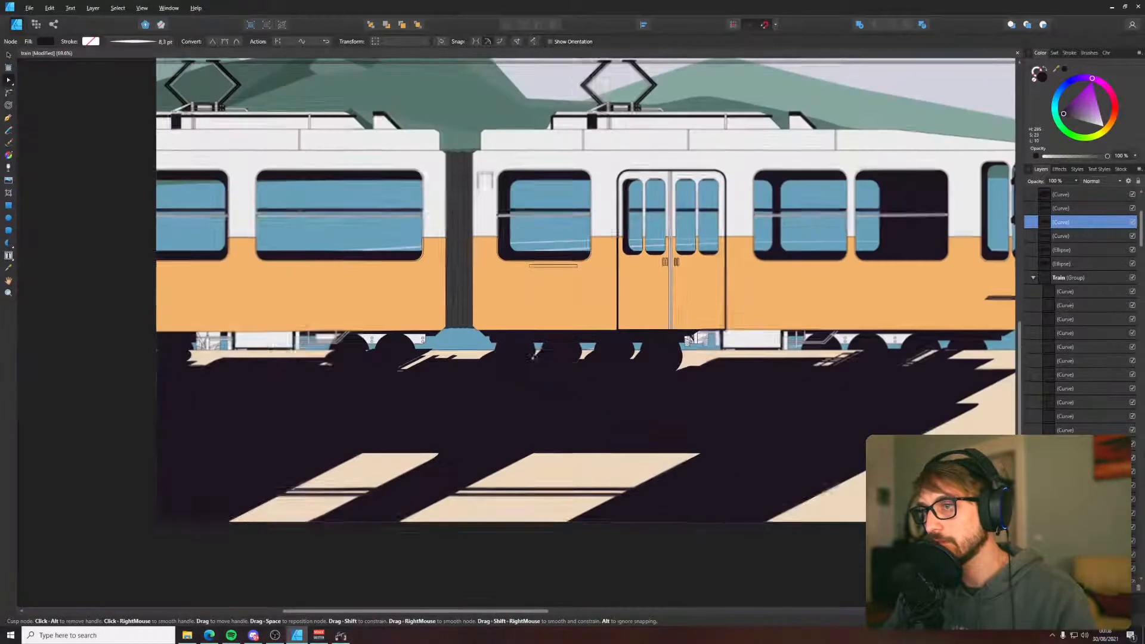
{"action": "scroll", "coordinate": [537, 331], "scroll_direction": "up", "scroll_amount": 3}
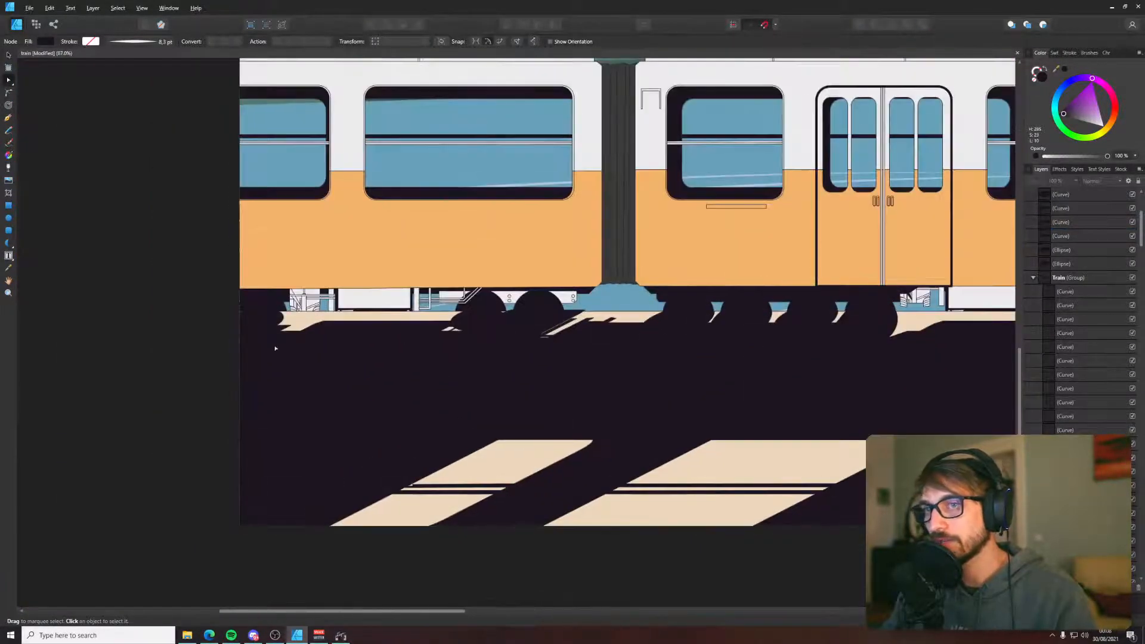
{"action": "scroll", "coordinate": [275, 349], "scroll_direction": "up", "scroll_amount": 3}
{"action": "left_click", "coordinate": [280, 284]}
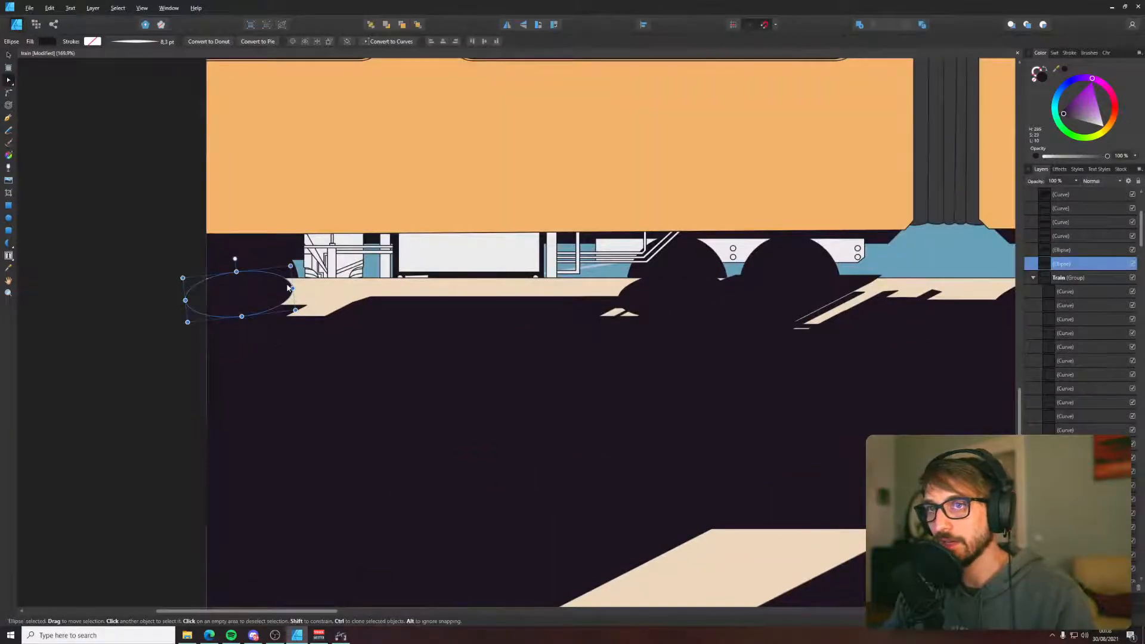
{"action": "key", "text": "Delete"}
- Draw a slanted Pen shadow beneath the rearmost wheel and fill it with the dark purple sampled from the tram's underside
{"action": "key", "text": "p"}
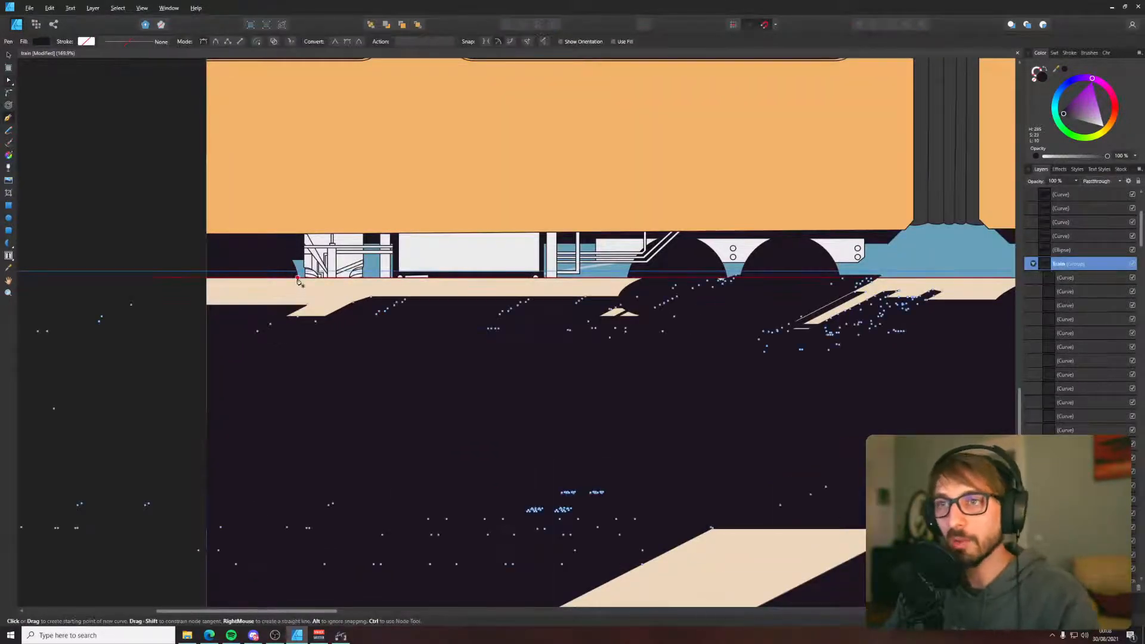
{"action": "left_click_drag", "start_coordinate": [229, 318], "coordinate": [184, 311]}
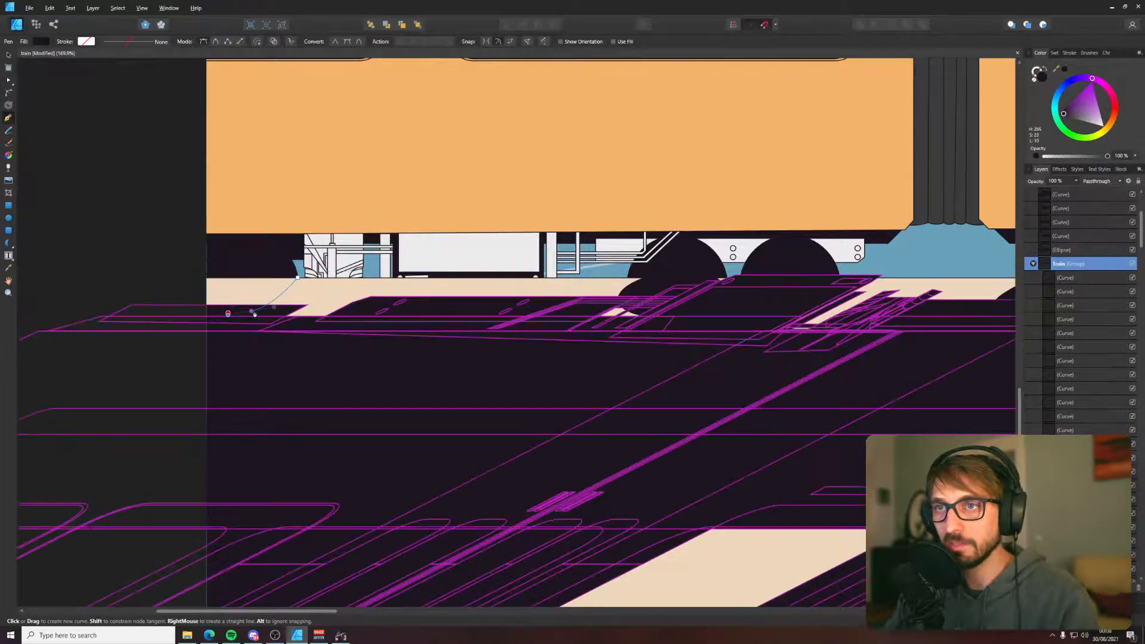
{"action": "left_click", "coordinate": [171, 272]}
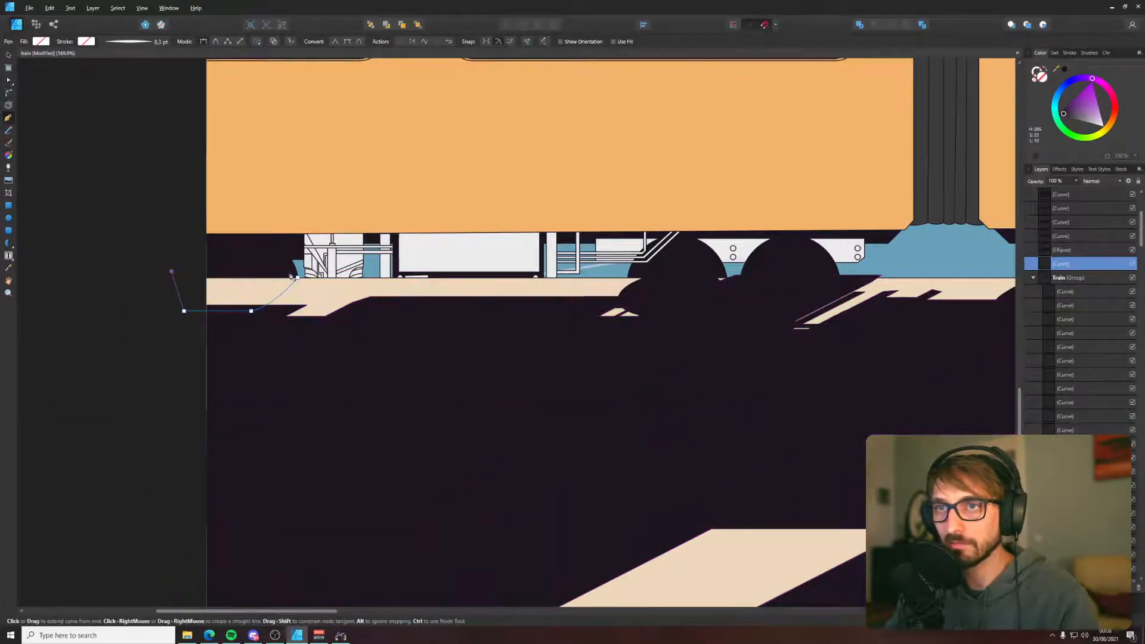
{"action": "left_click", "coordinate": [295, 277]}
{"action": "key", "text": "i"}
{"action": "left_click", "coordinate": [259, 257]}
{"action": "key", "text": "v"}
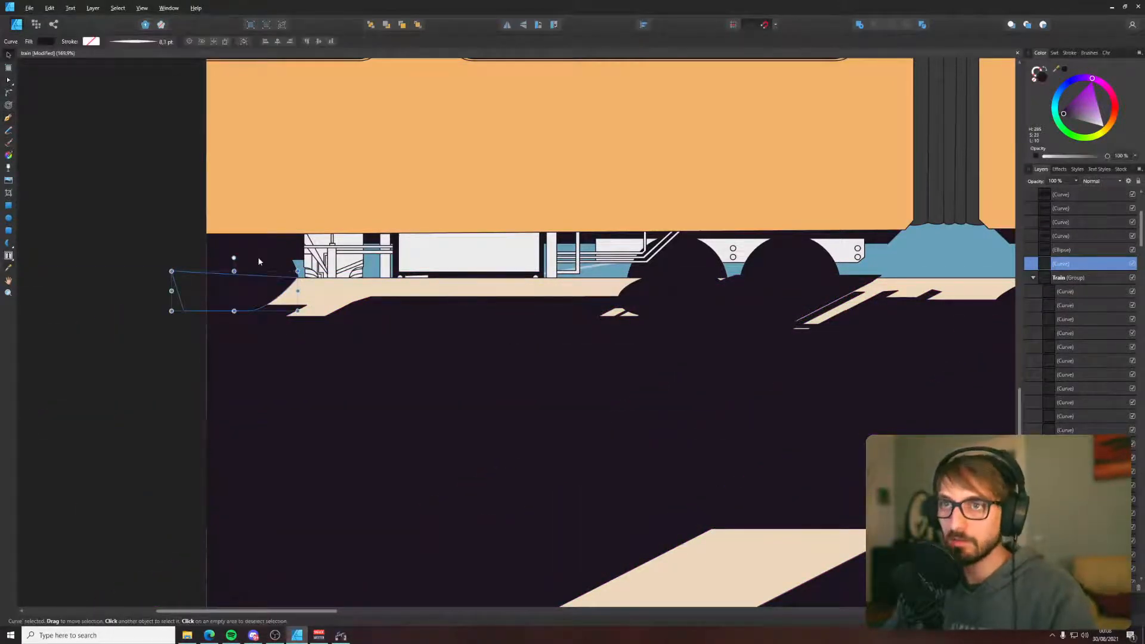
{"action": "left_click", "coordinate": [165, 253]}
- Delete the shadow curve beneath the first of the two wheels behind the articulated joint
{"action": "scroll", "coordinate": [268, 278], "scroll_direction": "down", "scroll_amount": 3}
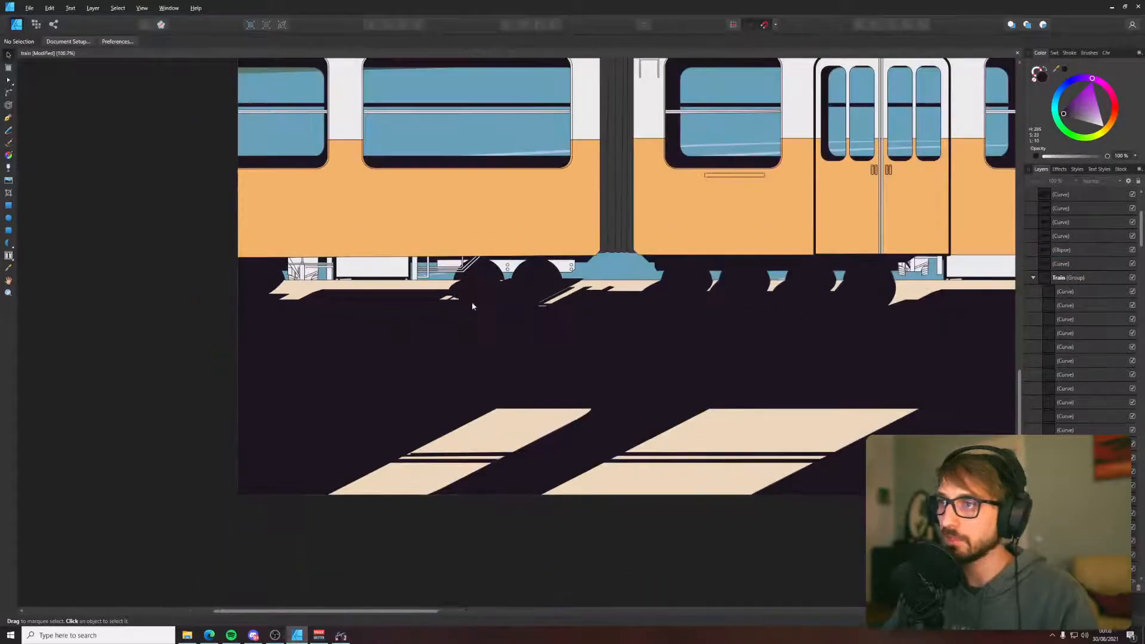
{"action": "scroll", "coordinate": [470, 300], "scroll_direction": "up", "scroll_amount": 5}
{"action": "left_click", "coordinate": [444, 246]}
{"action": "key", "text": "Delete"}
- Draw a closed, curved Pen shadow slanting backward beneath that wheel and fill it with the dark purple sampled from the cast shadow
{"action": "key", "text": "p"}
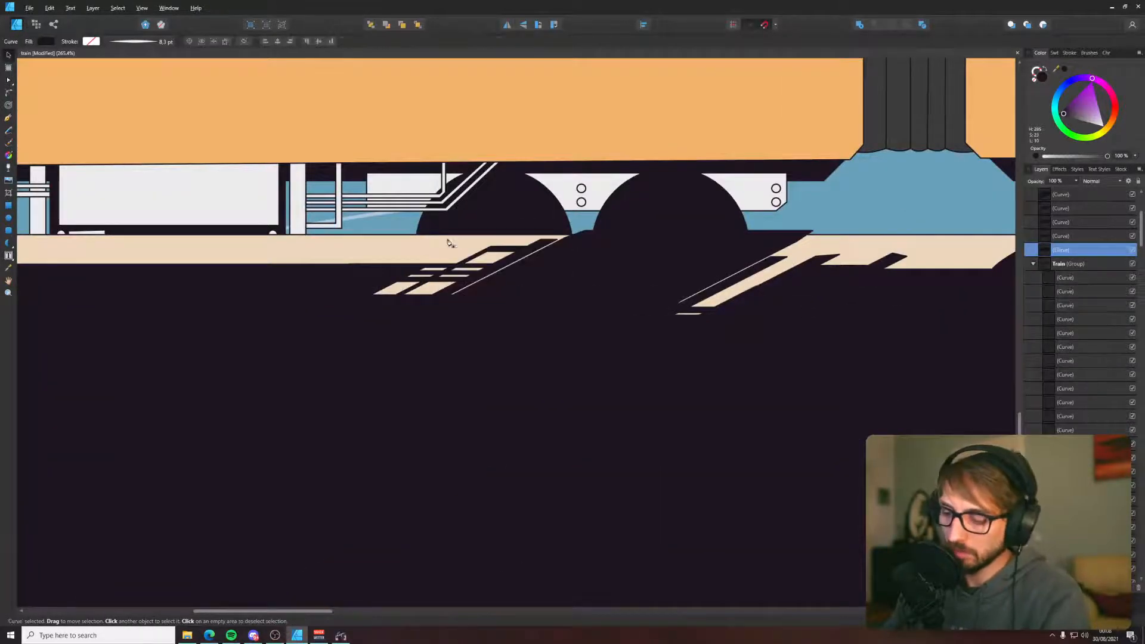
{"action": "left_click", "coordinate": [568, 235]}
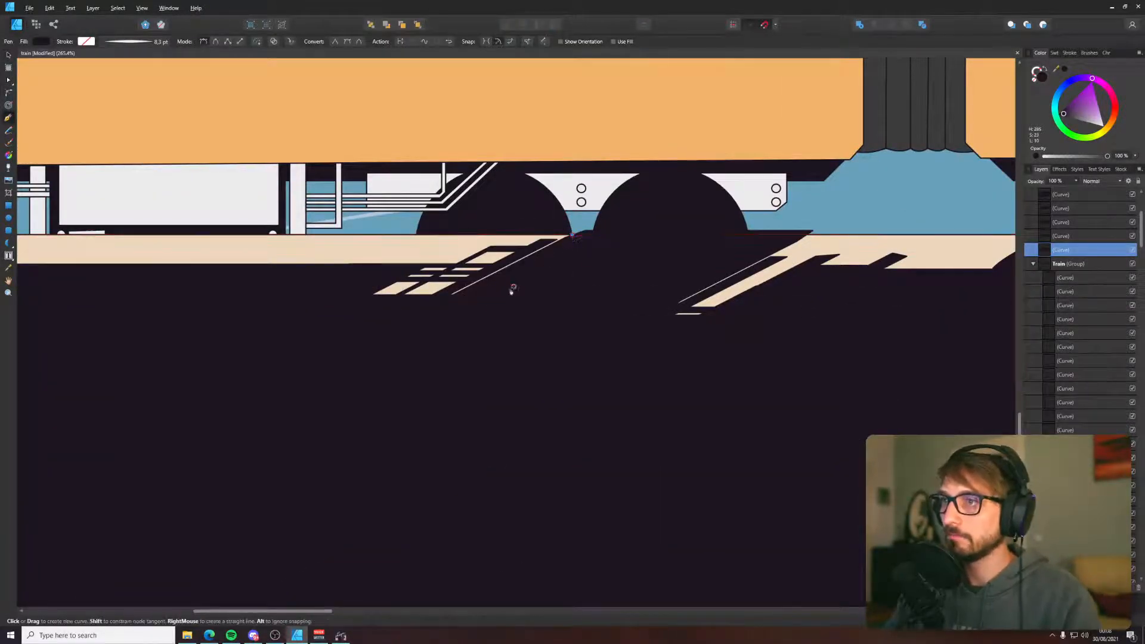
{"action": "left_click", "coordinate": [296, 298]}
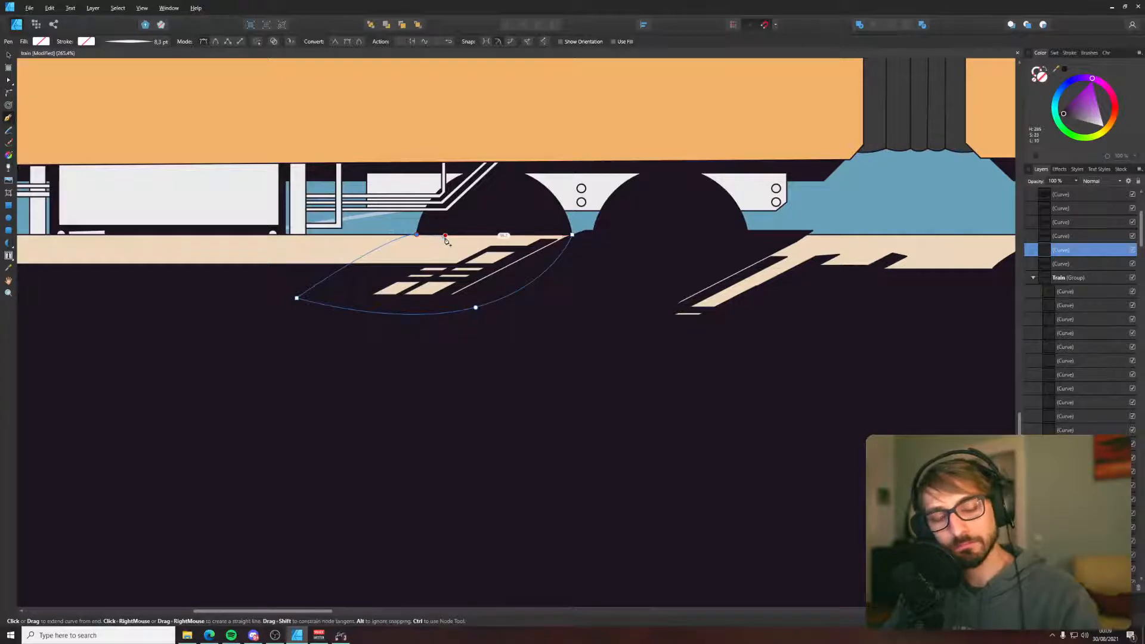
{"action": "left_click", "coordinate": [416, 236]}
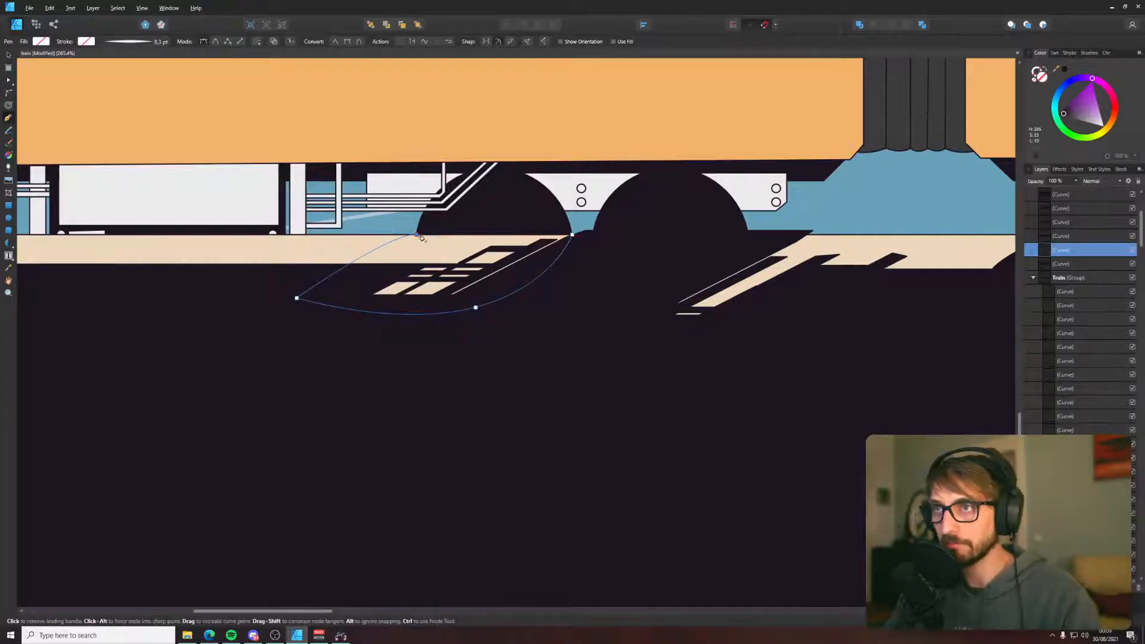
{"action": "left_click", "coordinate": [572, 235]}
{"action": "key", "text": "i"}
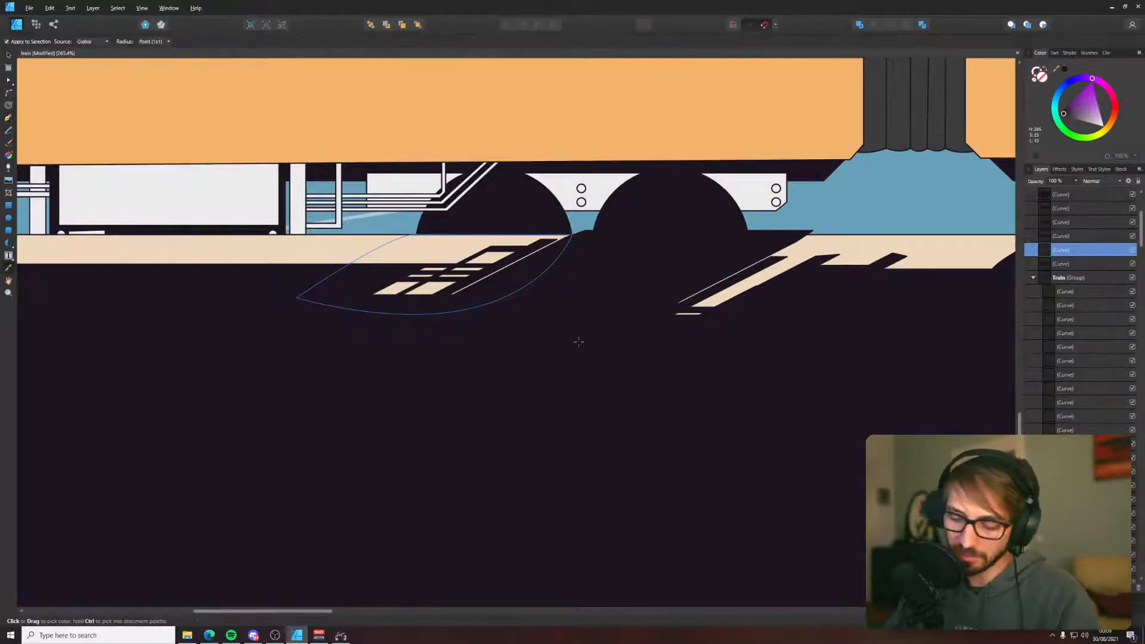
{"action": "left_click", "coordinate": [576, 340]}
{"action": "key", "text": "v"}
- Adjust the upper rear edge of the new wheel shadow so it curves more smoothly into the cast shadow
{"action": "scroll", "coordinate": [555, 333], "scroll_direction": "down", "scroll_amount": 7}
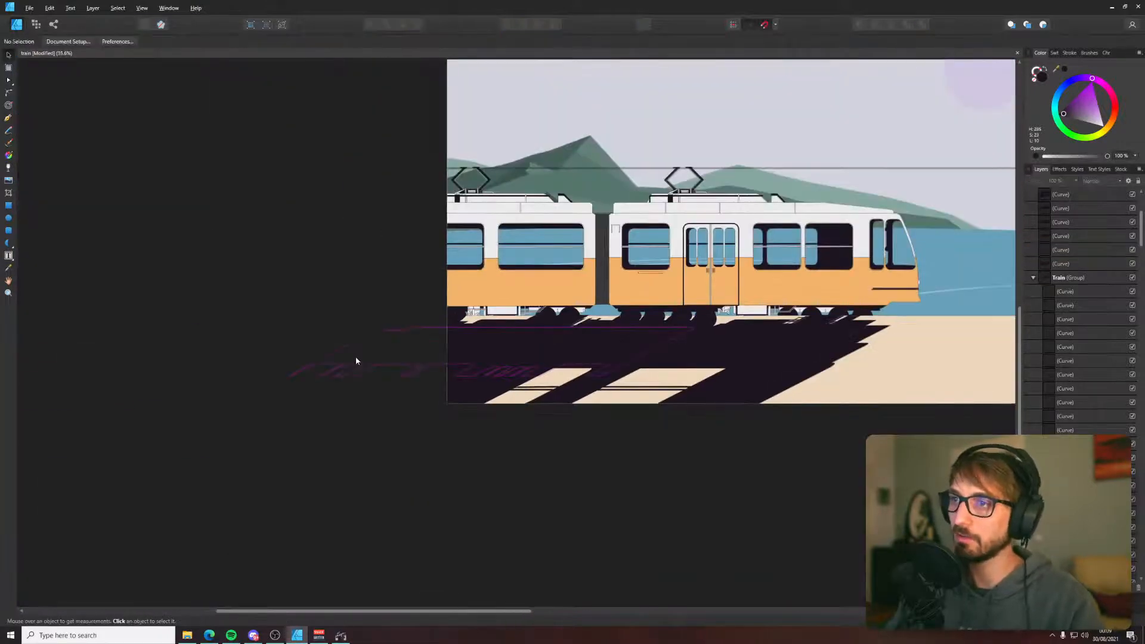
{"action": "scroll", "coordinate": [545, 331], "scroll_direction": "up", "scroll_amount": 5}
{"action": "scroll", "coordinate": [542, 330], "scroll_direction": "up", "scroll_amount": 3}
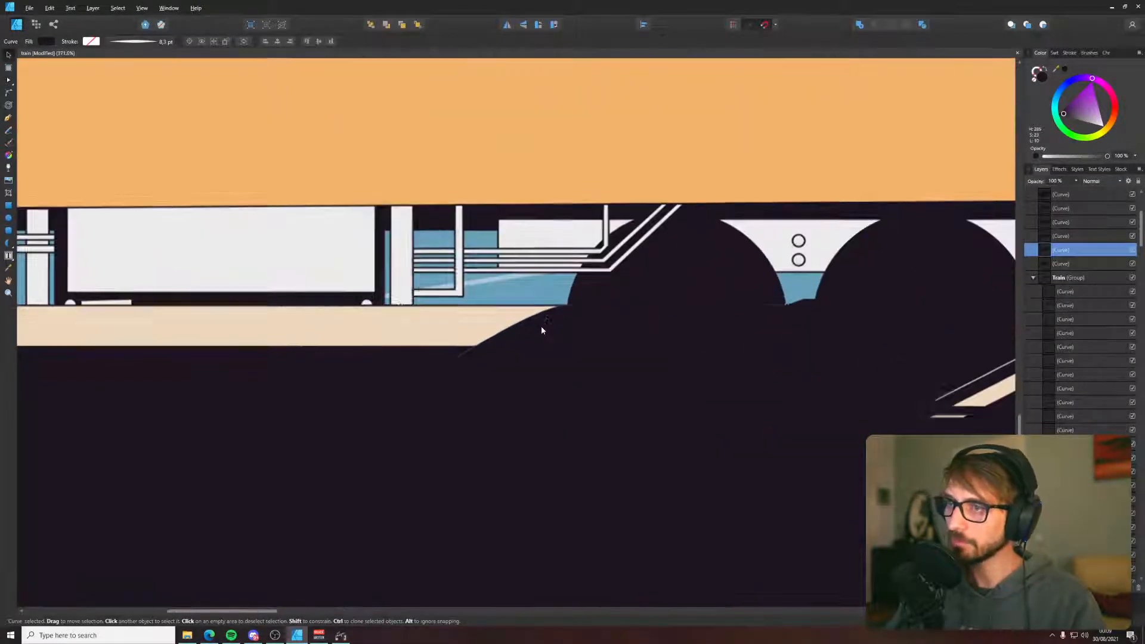
{"action": "key", "text": "a"}
{"action": "left_click_drag", "start_coordinate": [537, 318], "coordinate": [493, 323]}
{"action": "scroll", "coordinate": [493, 322], "scroll_direction": "down", "scroll_amount": 3}
{"action": "scroll", "coordinate": [492, 322], "scroll_direction": "down", "scroll_amount": 3}
{"action": "key", "text": "ctrl+d"}
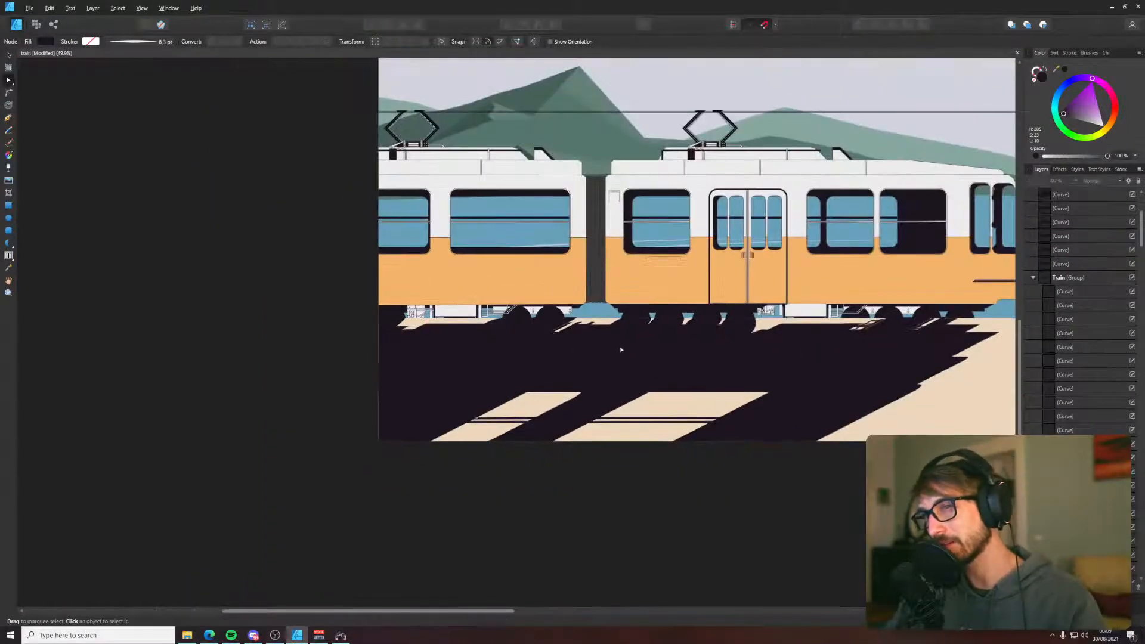
- Place copies of the fourth wheel's shadow beneath the first two wheels of the tram's front bogie
{"action": "scroll", "coordinate": [465, 343], "scroll_direction": "right", "scroll_amount": 3}
{"action": "scroll", "coordinate": [512, 288], "scroll_direction": "up", "scroll_amount": 3}
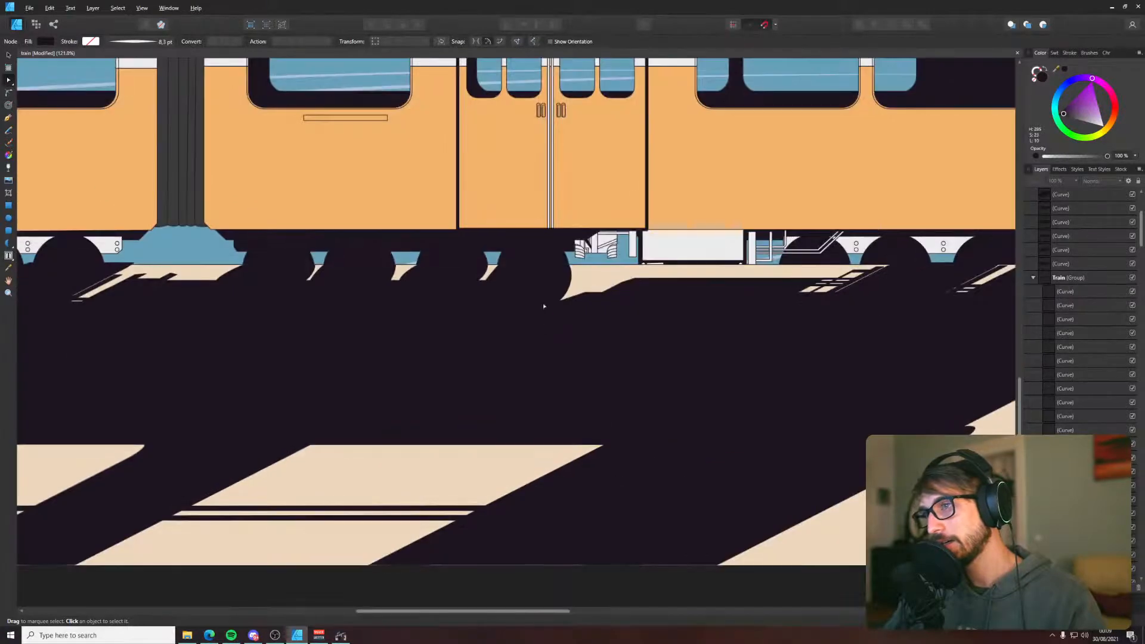
{"action": "left_click", "coordinate": [560, 326]}
{"action": "scroll", "coordinate": [519, 283], "scroll_direction": "up", "scroll_amount": 3}
{"action": "mouse_move", "coordinate": [529, 277]}
{"action": "left_mouse_down"}
{"action": "mouse_move", "coordinate": [381, 316]}
{"action": "mouse_move", "coordinate": [99, 363]}
{"action": "mouse_move", "coordinate": [625, 364]}
{"action": "left_mouse_up"}
{"action": "key", "text": "v"}
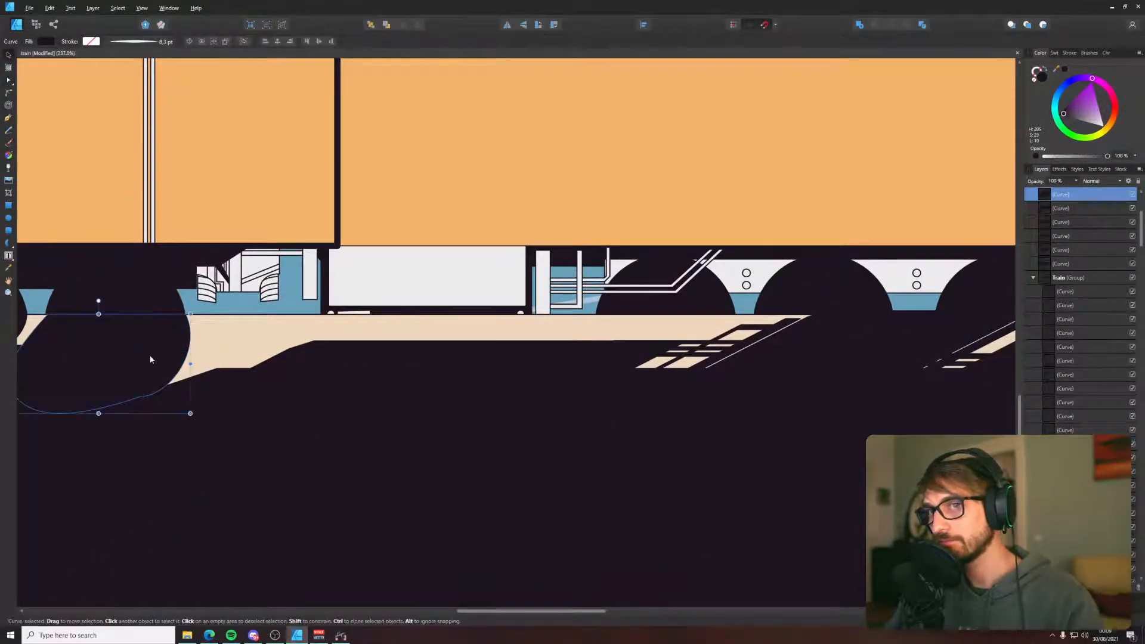
{"action": "mouse_move", "coordinate": [149, 356]}
{"action": "left_mouse_down"}
{"action": "mouse_move", "coordinate": [890, 357]}
{"action": "mouse_move", "coordinate": [857, 356]}
{"action": "left_mouse_up"}
- Skew the two copied wheel shadows together so they slant further backward, and shift them to line up with their wheels
{"action": "left_click", "coordinate": [711, 383], "text": "shift"}
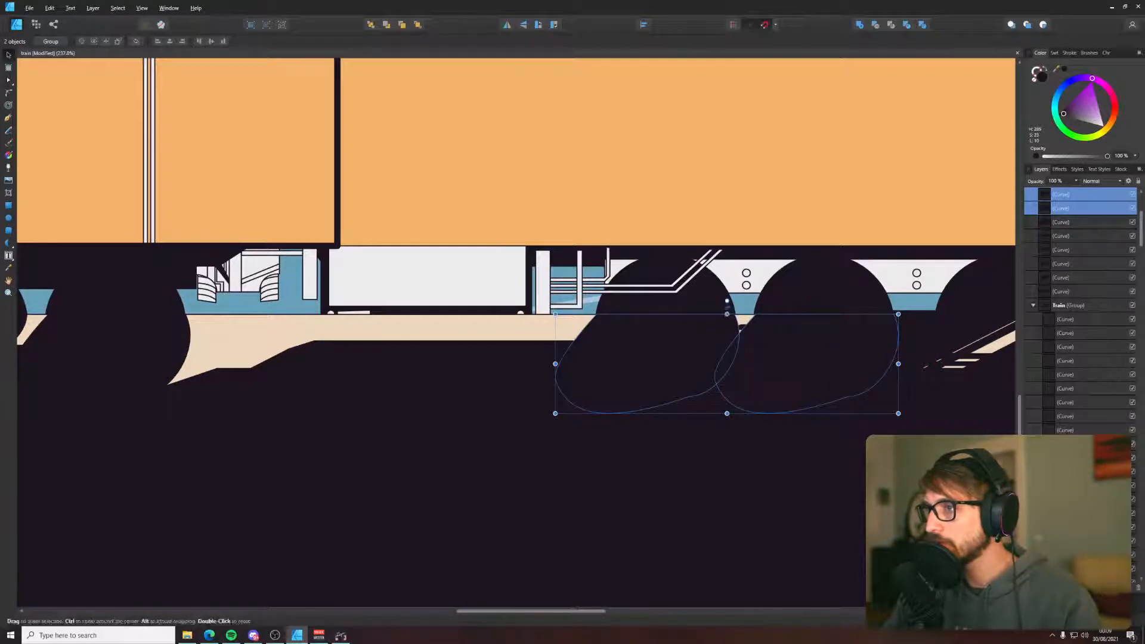
{"action": "left_click_drag", "start_coordinate": [727, 313], "coordinate": [758, 314]}
{"action": "left_click_drag", "start_coordinate": [785, 352], "coordinate": [763, 350]}
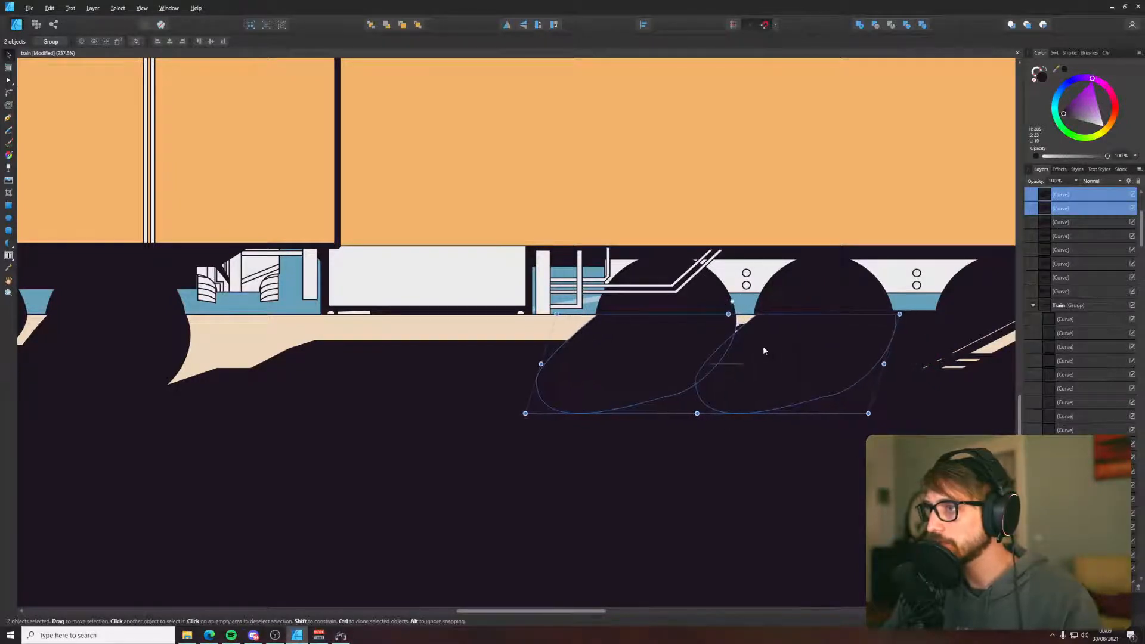
{"action": "scroll", "coordinate": [762, 350], "scroll_direction": "down", "scroll_amount": 8}
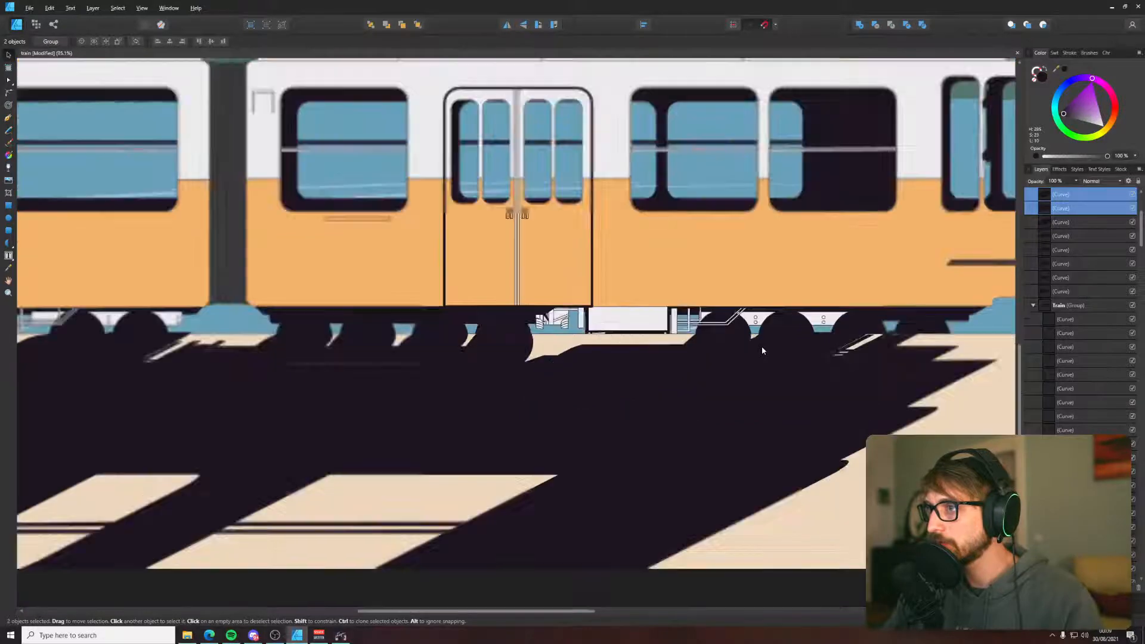
{"action": "key", "text": "ctrl+d"}
- Copy the slanted wheel shadow beneath the remaining two wheels at the front of the tram
{"action": "scroll", "coordinate": [783, 504], "scroll_direction": "down", "scroll_amount": 2}
{"action": "scroll", "coordinate": [783, 504], "scroll_direction": "up", "scroll_amount": 8}
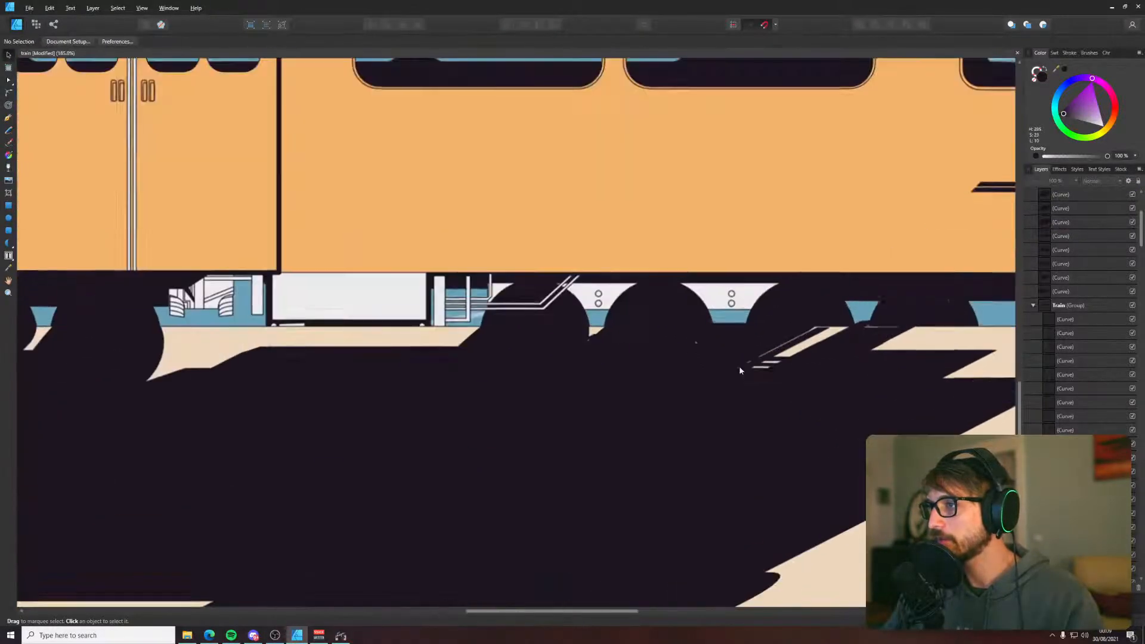
{"action": "left_click", "coordinate": [627, 346]}
{"action": "left_click_drag", "start_coordinate": [627, 346], "coordinate": [897, 352]}
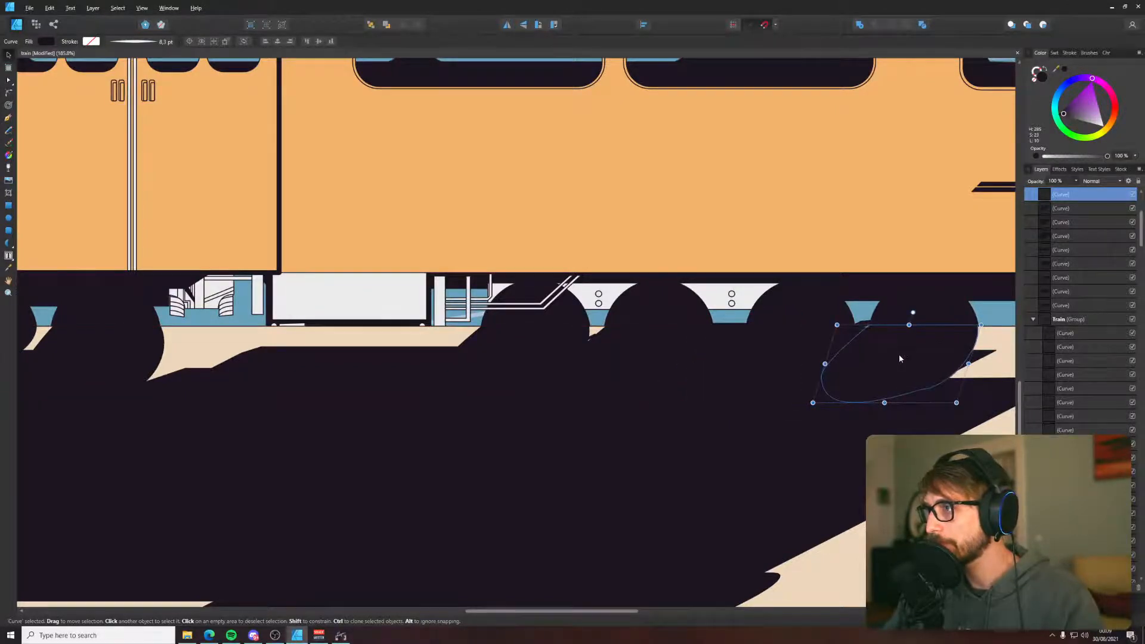
{"action": "scroll", "coordinate": [848, 498], "scroll_direction": "down", "scroll_amount": 7}
{"action": "left_click", "coordinate": [829, 577]}
- Group all the wheel shadow curves, then select the Train shadow group
{"action": "scroll", "coordinate": [835, 570], "scroll_direction": "down", "scroll_amount": 3}
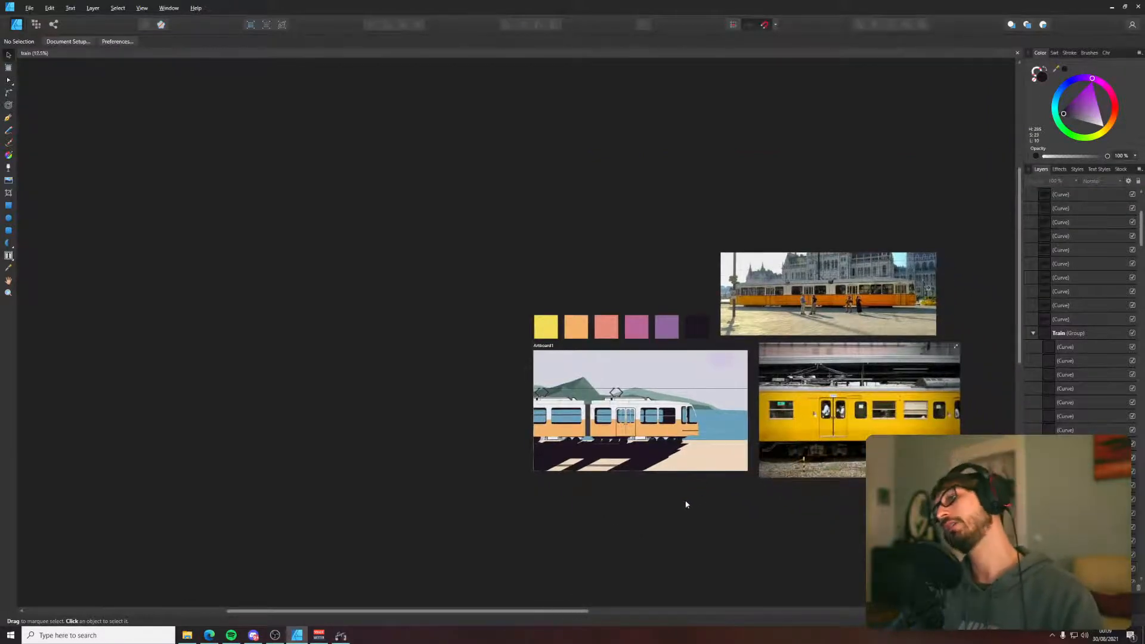
{"action": "scroll", "coordinate": [677, 503], "scroll_direction": "up", "scroll_amount": 3}
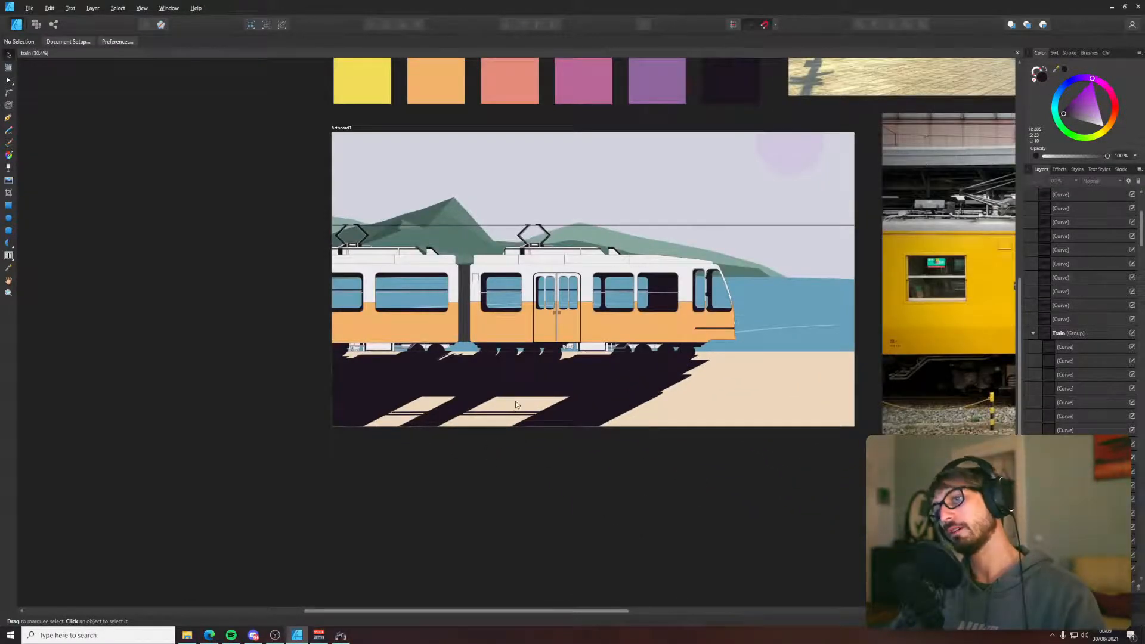
{"action": "left_click", "coordinate": [595, 406]}
{"action": "scroll", "coordinate": [593, 417], "scroll_direction": "up", "scroll_amount": 2}
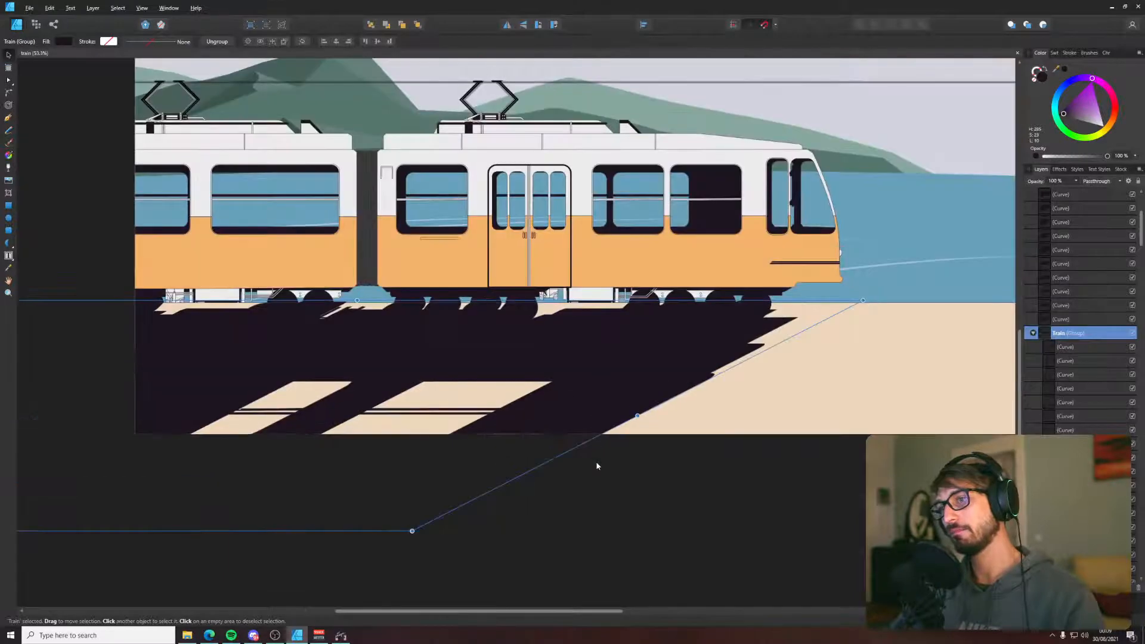
{"action": "scroll", "coordinate": [598, 465], "scroll_direction": "down", "scroll_amount": 4}
{"action": "left_click_drag", "start_coordinate": [731, 497], "coordinate": [250, 396]}
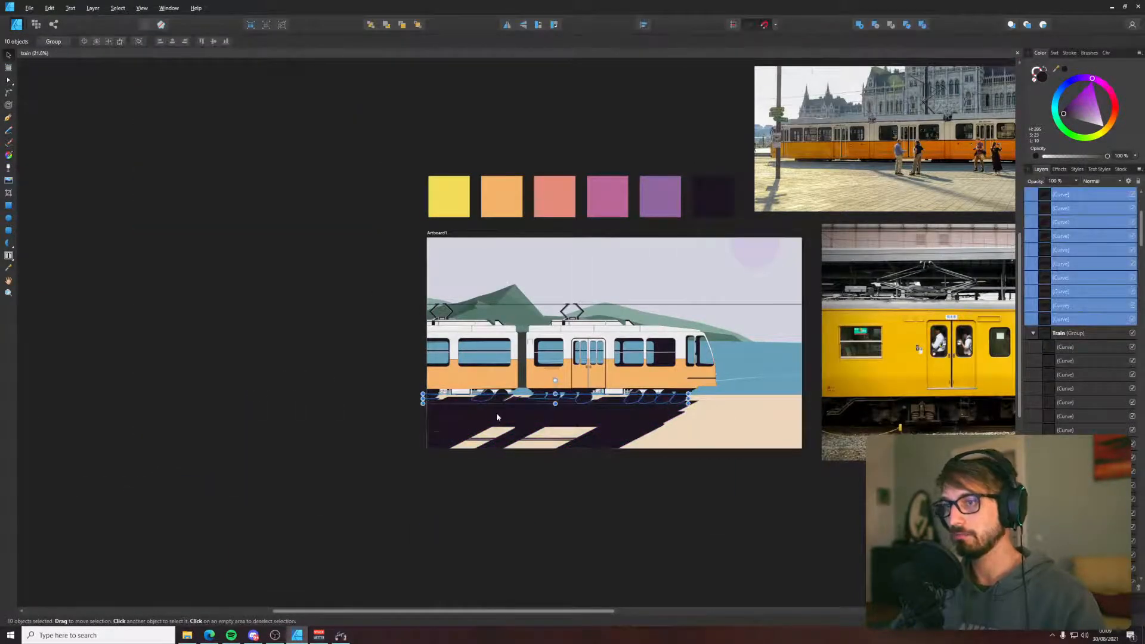
{"action": "key", "text": "ctrl+g"}
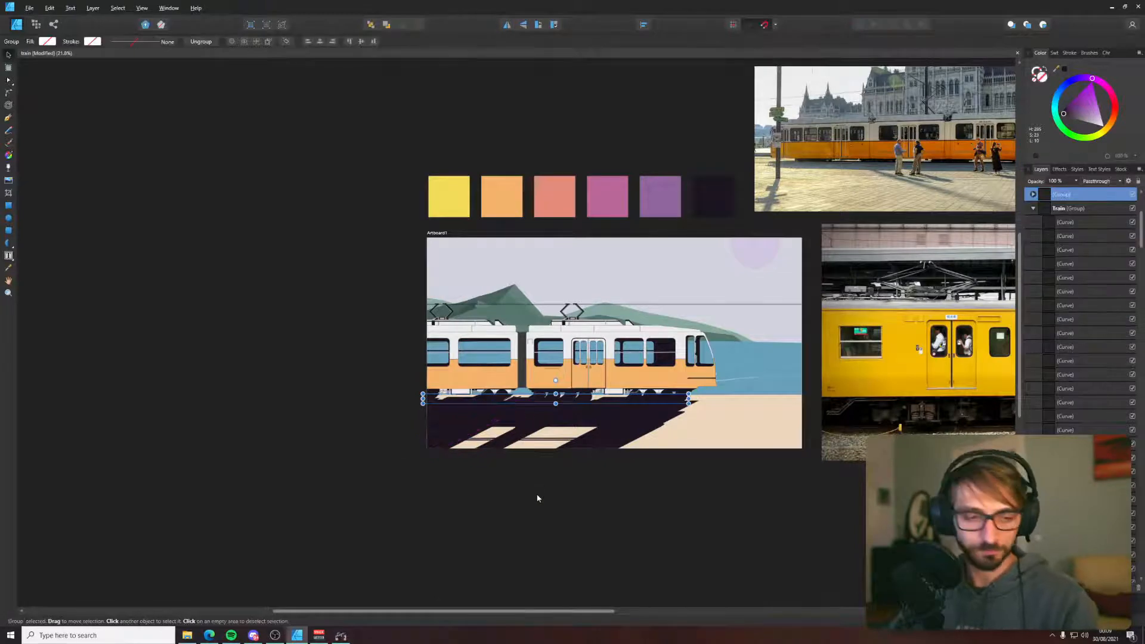
{"action": "left_click", "coordinate": [615, 531]}
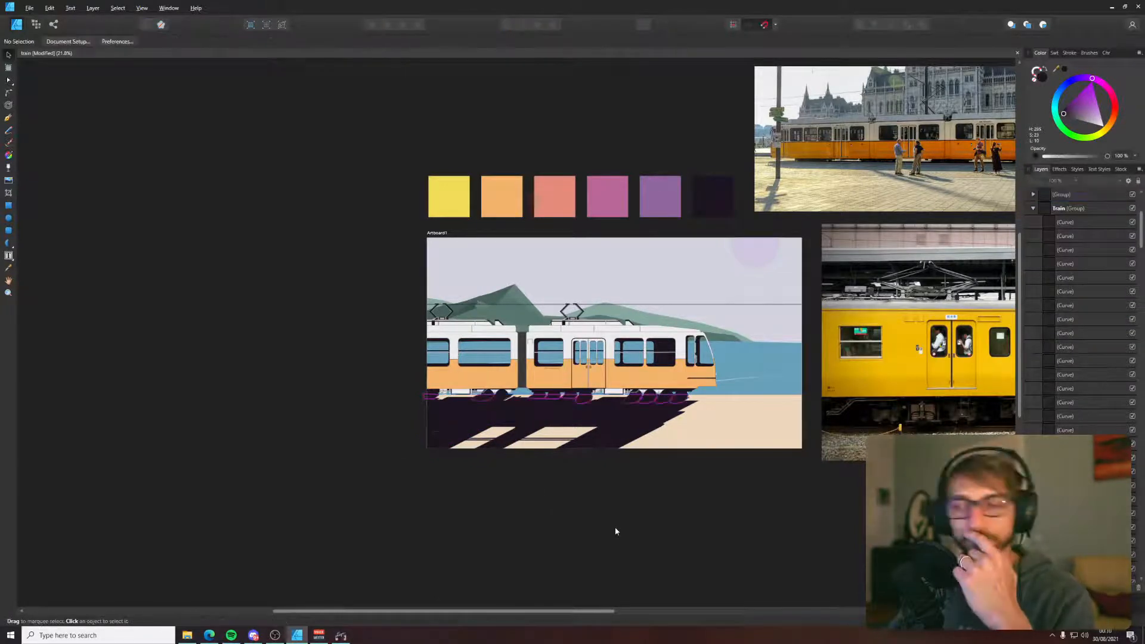
{"action": "left_click", "coordinate": [574, 421]}
- Switch to the web browser, search for images of "obama illsutration" in a new tab, and open the HOPE poster
{"action": "left_click", "coordinate": [217, 637]}
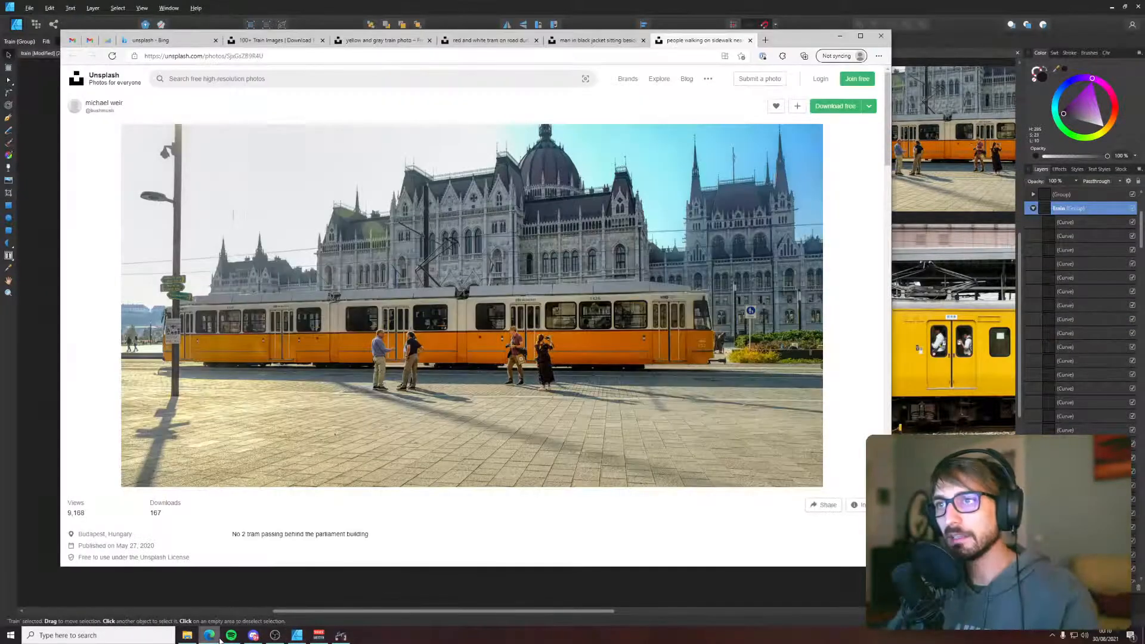
{"action": "key", "text": "ctrl+t"}
{"action": "type", "text": "obama "}
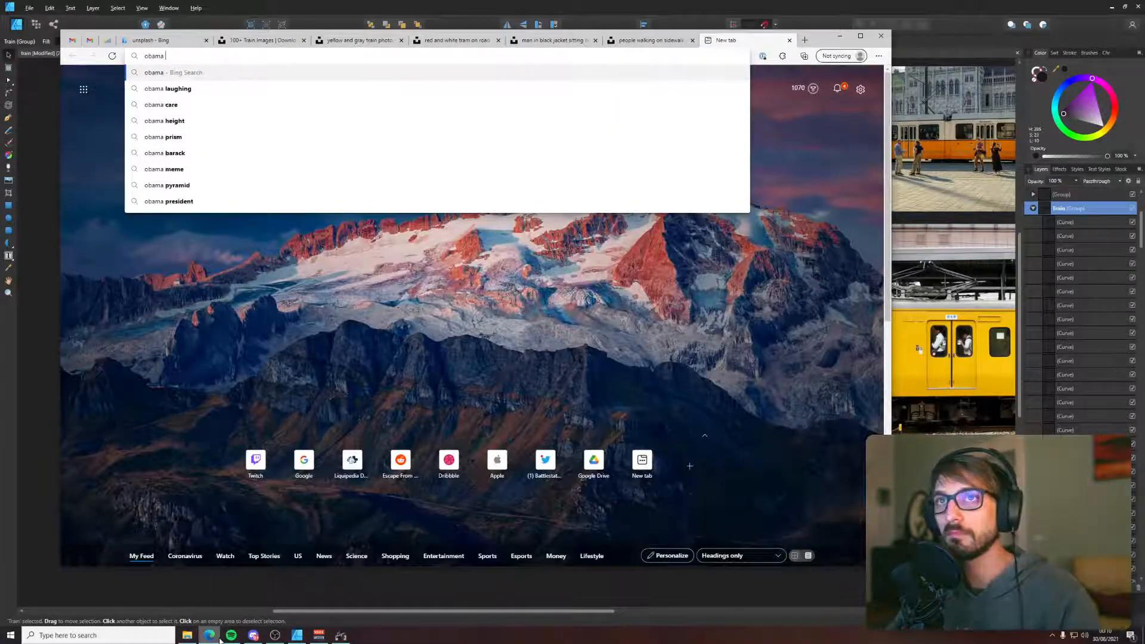
{"action": "type", "text": "illsutration"}
{"action": "key", "text": "Return"}
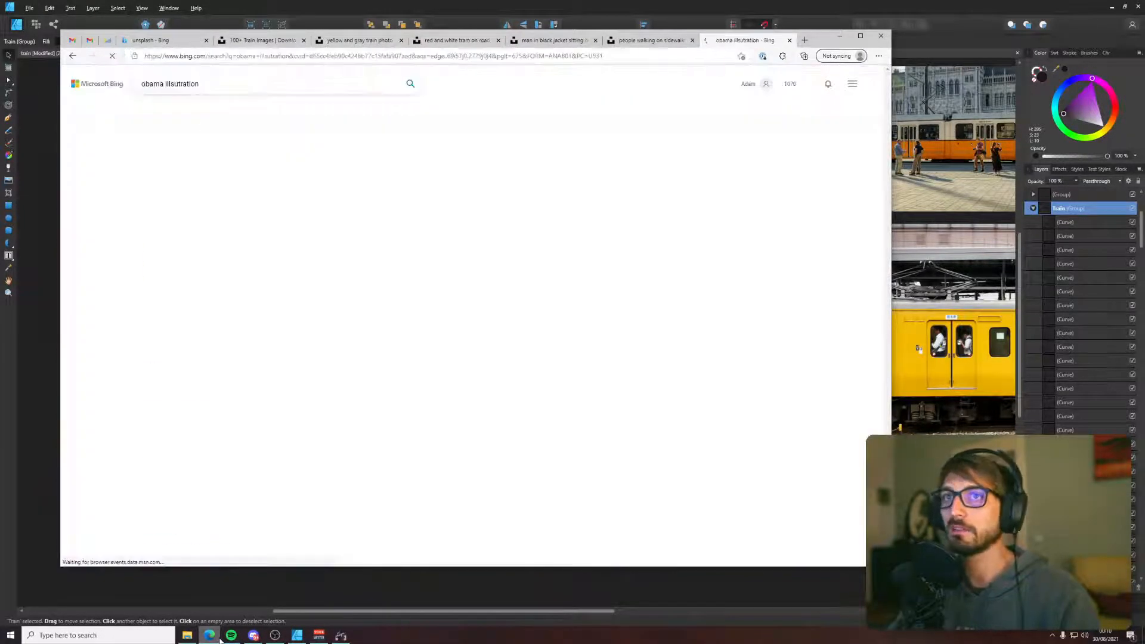
{"action": "left_click", "coordinate": [176, 105]}
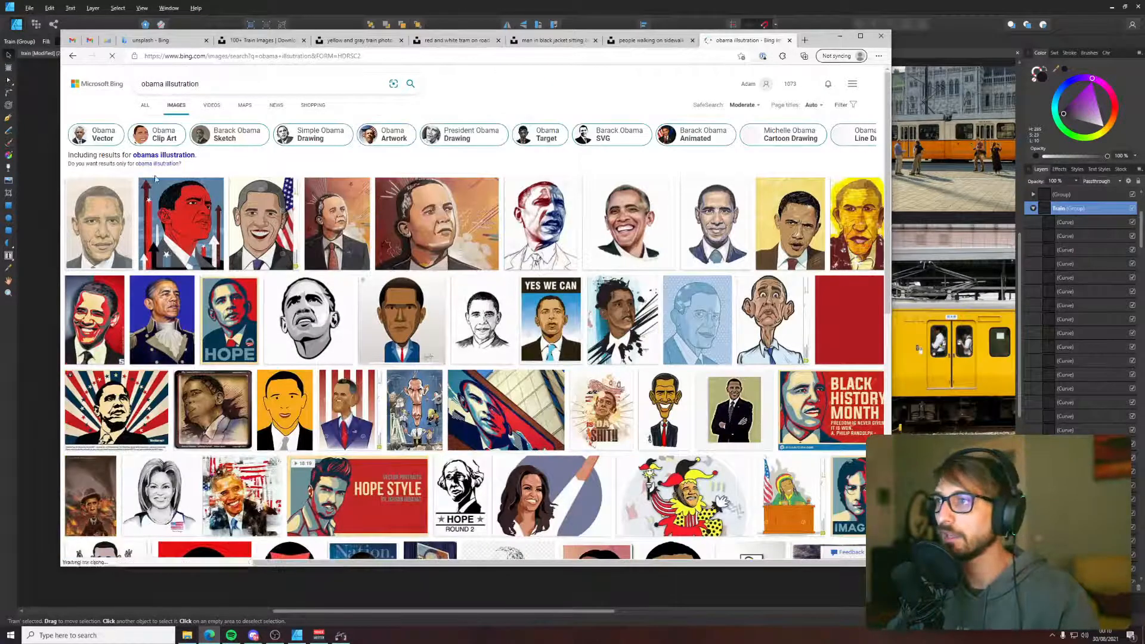
{"action": "left_click", "coordinate": [229, 325]}
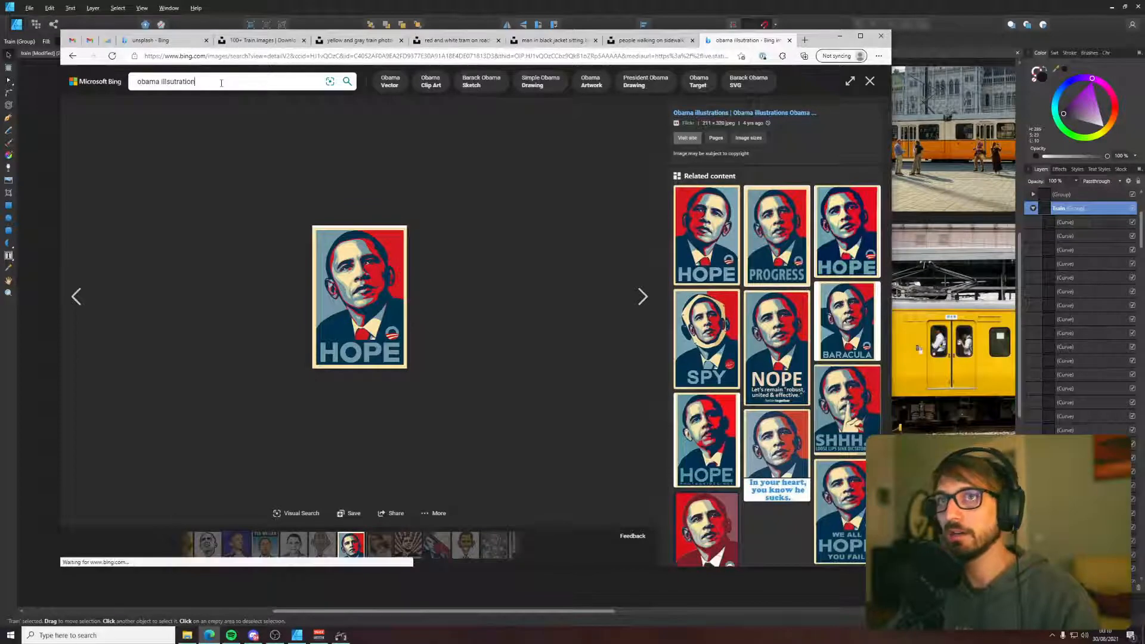
- Search Bing for "obama hope illustration original", show the image results, and refine the query to "obama hope illustration original photo"
{"action": "left_click", "coordinate": [212, 60]}
{"action": "type", "text": "obama "}
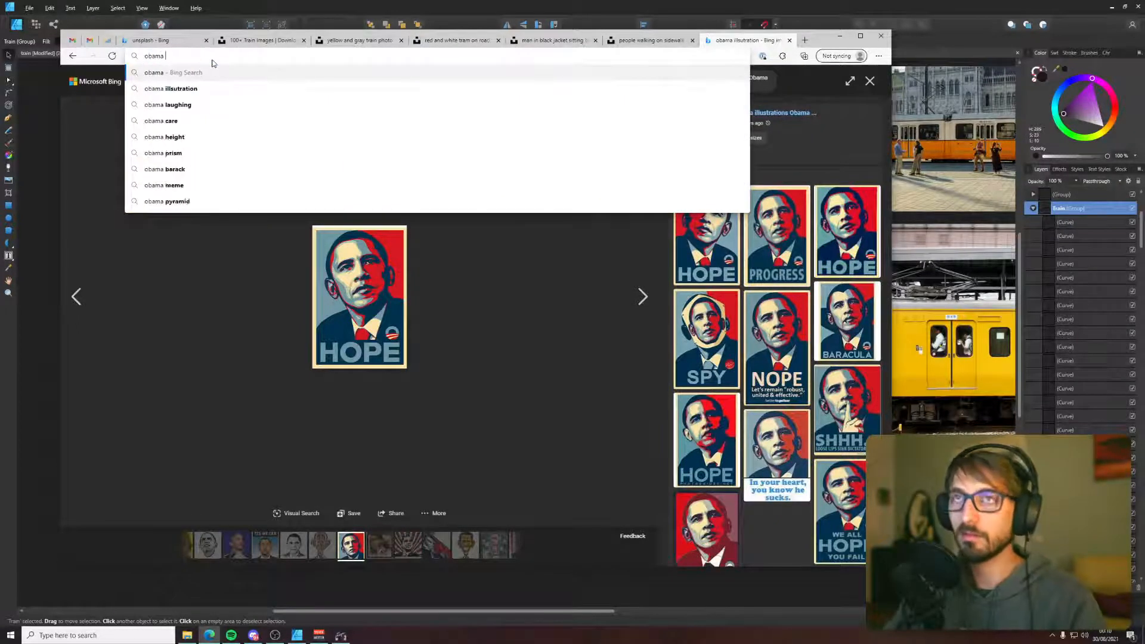
{"action": "type", "text": "hope illustran"}
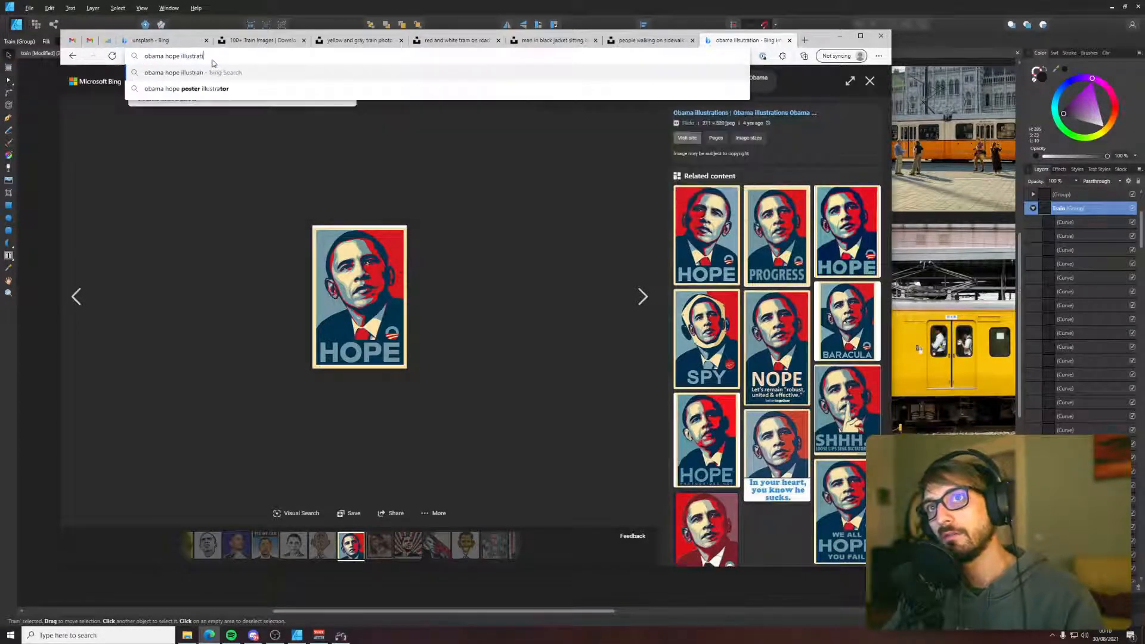
{"action": "key", "text": "BackSpace"}
{"action": "type", "text": "tion original"}
{"action": "key", "text": "Return"}
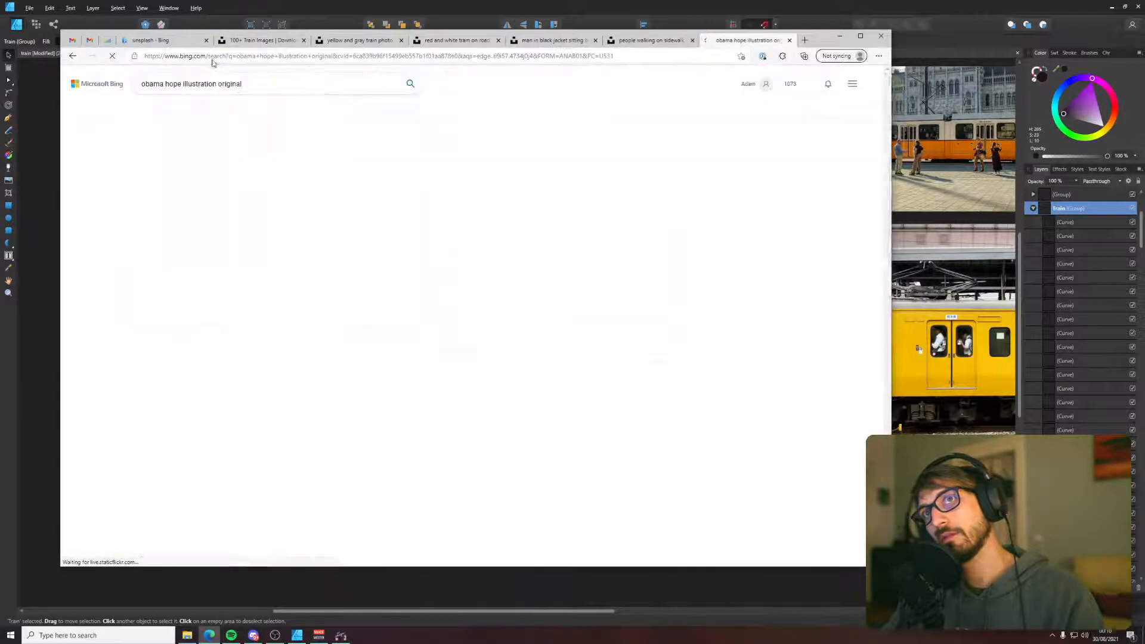
{"action": "left_click", "coordinate": [186, 151]}
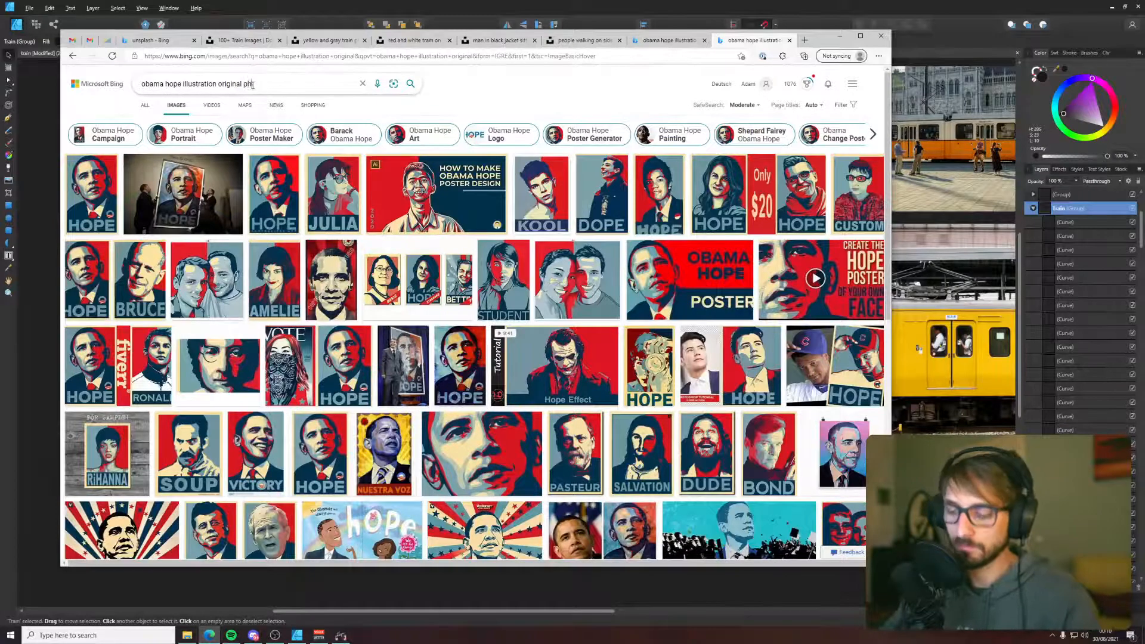
{"action": "type", "text": "oto"}
{"action": "key", "text": "Return"}
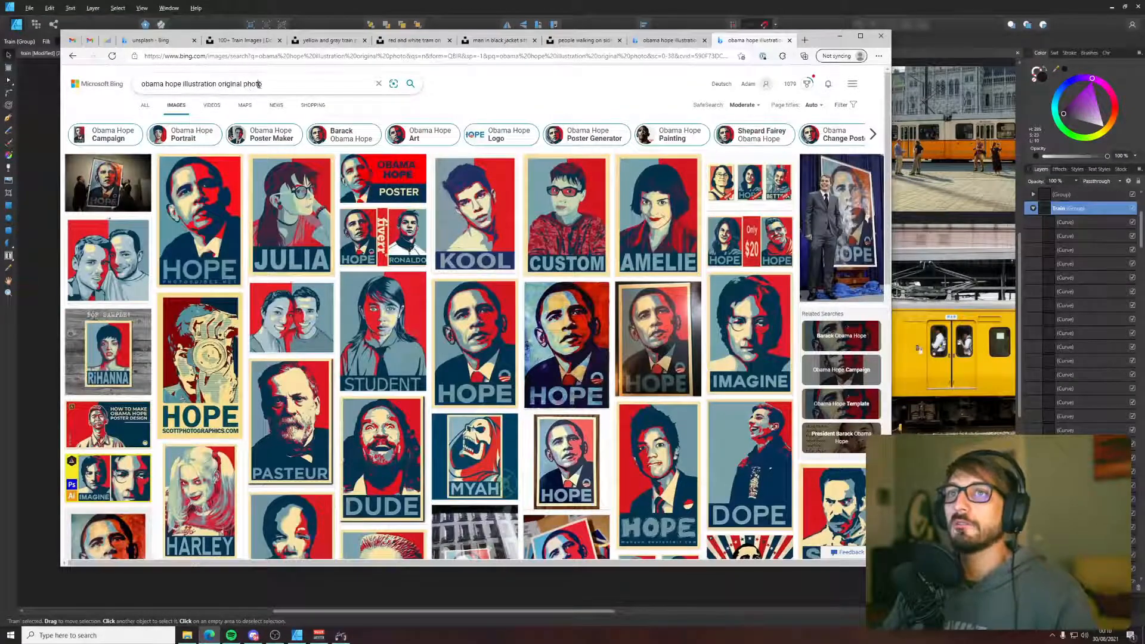
- Copy the query "obama hope illustration original photo" and run the same search on google.com
{"action": "triple_click", "coordinate": [249, 88]}
{"action": "key", "text": "ctrl+c"}
{"action": "left_click", "coordinate": [273, 60]}
{"action": "type", "text": "google.com"}
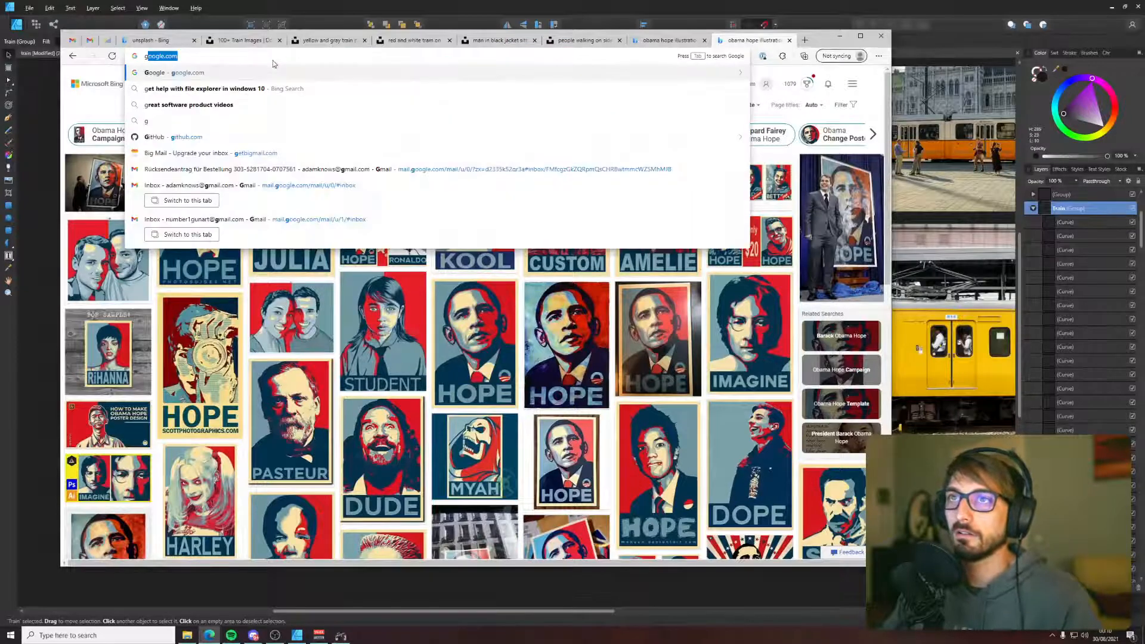
{"action": "key", "text": "Return"}
{"action": "key", "text": "ctrl+v"}
{"action": "key", "text": "Return"}
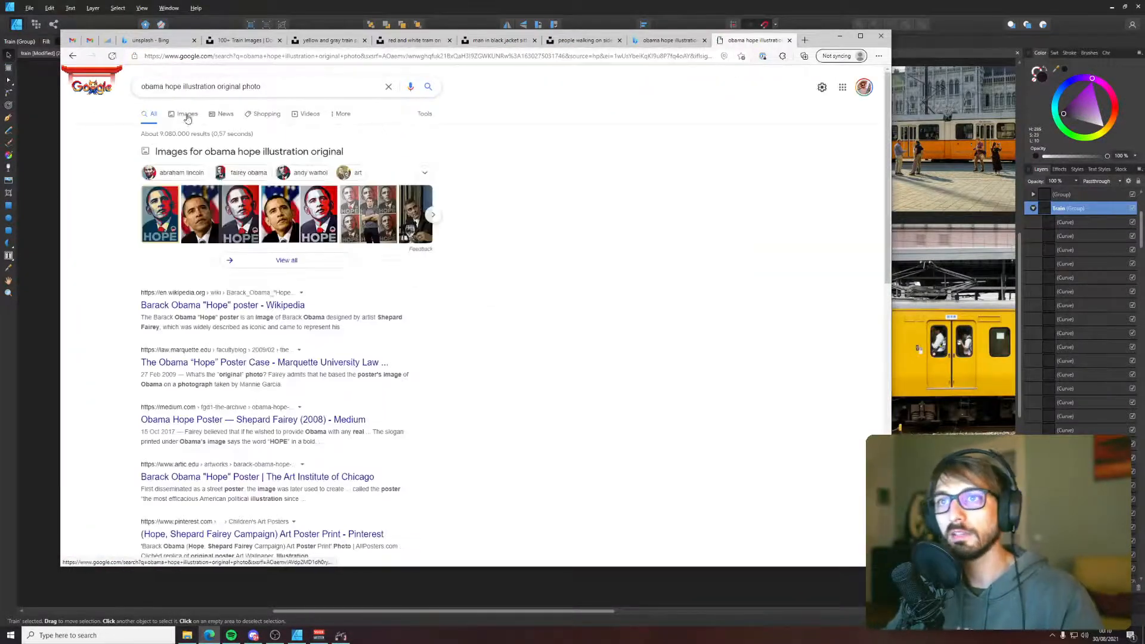
- Browse the Google image results and preview the NY Daily News picture pairing the source photo with the HOPE poster
{"action": "left_click", "coordinate": [185, 114]}
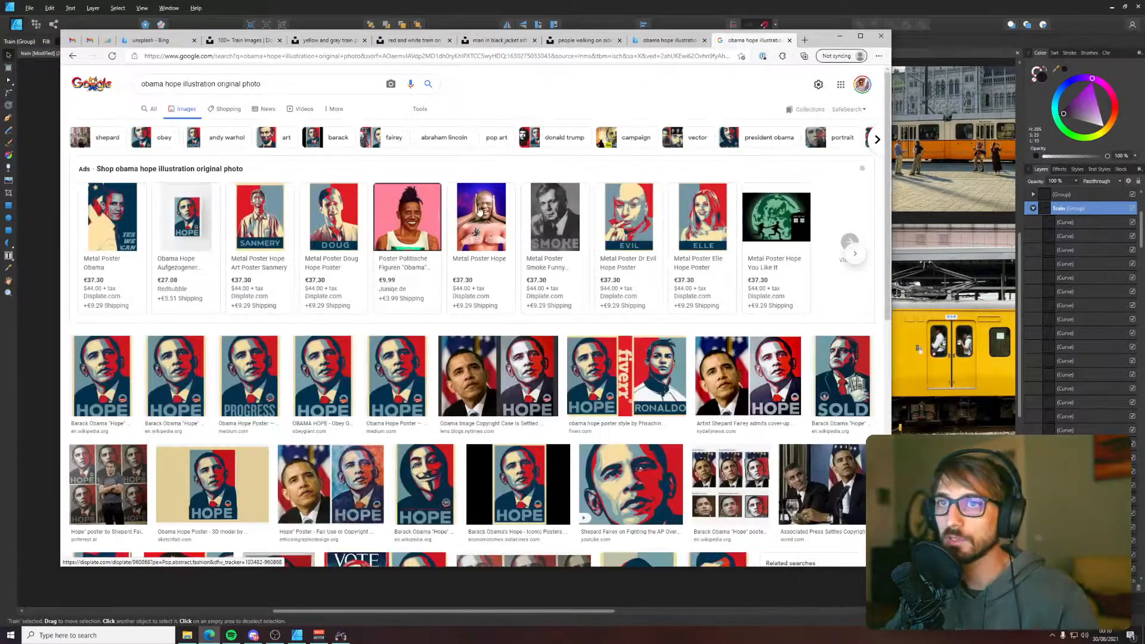
{"action": "left_click", "coordinate": [149, 114]}
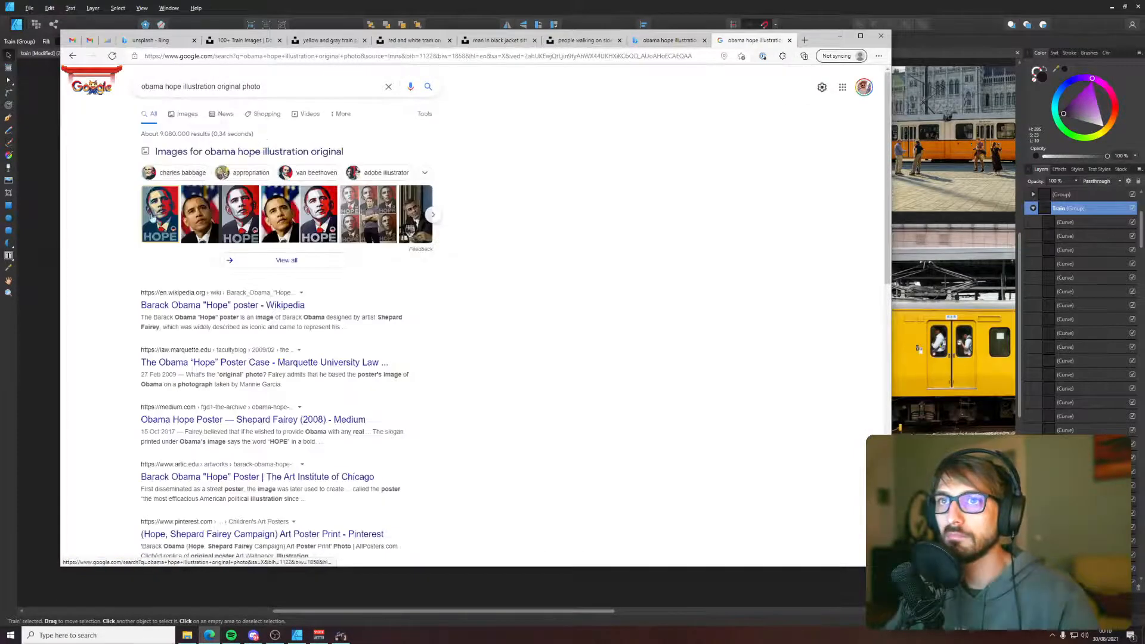
{"action": "left_click", "coordinate": [265, 215]}
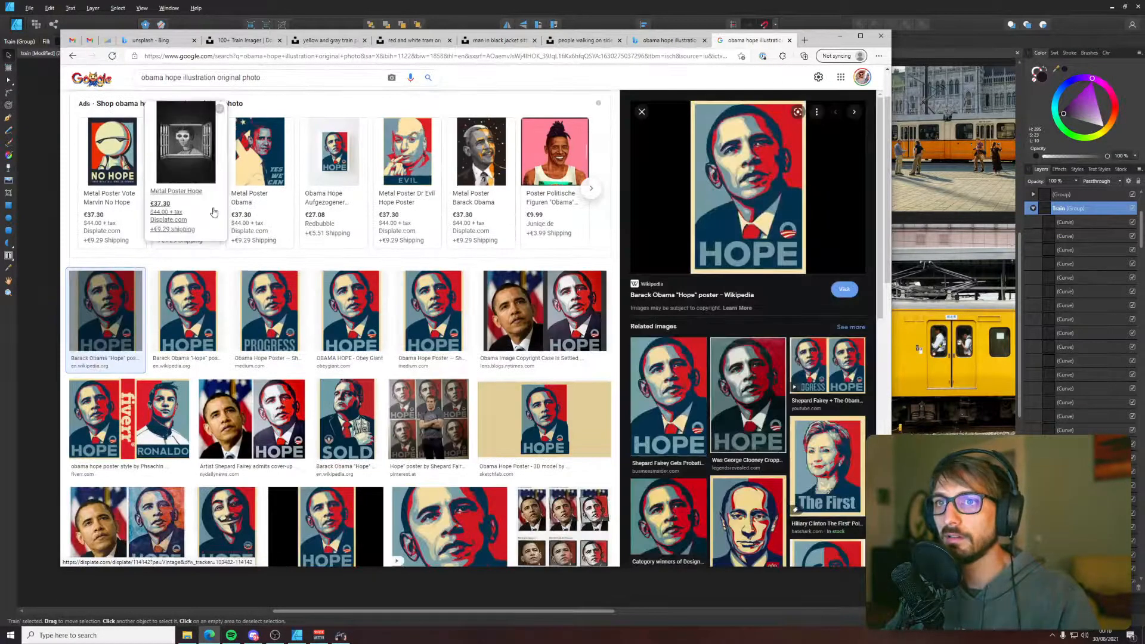
{"action": "left_click", "coordinate": [237, 405]}
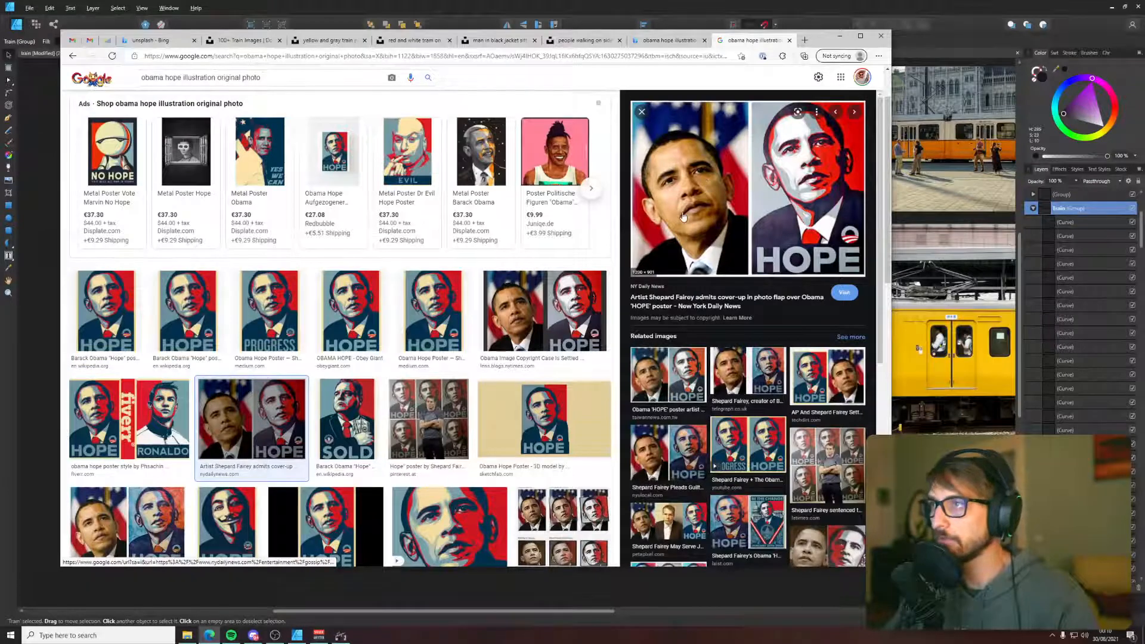
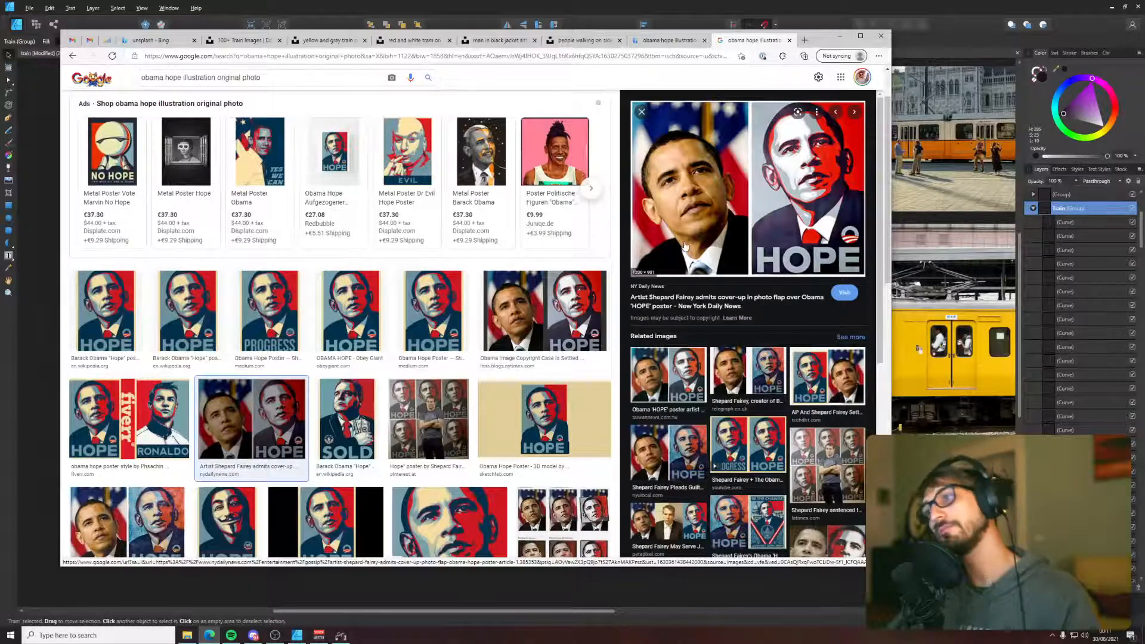
- Close the Obama search tabs, then return to Affinity Designer and save the train drawing with nothing selected
{"action": "key", "text": "ctrl+w"}
{"action": "key", "text": "ctrl+w"}
{"action": "key", "text": "ctrl+s"}
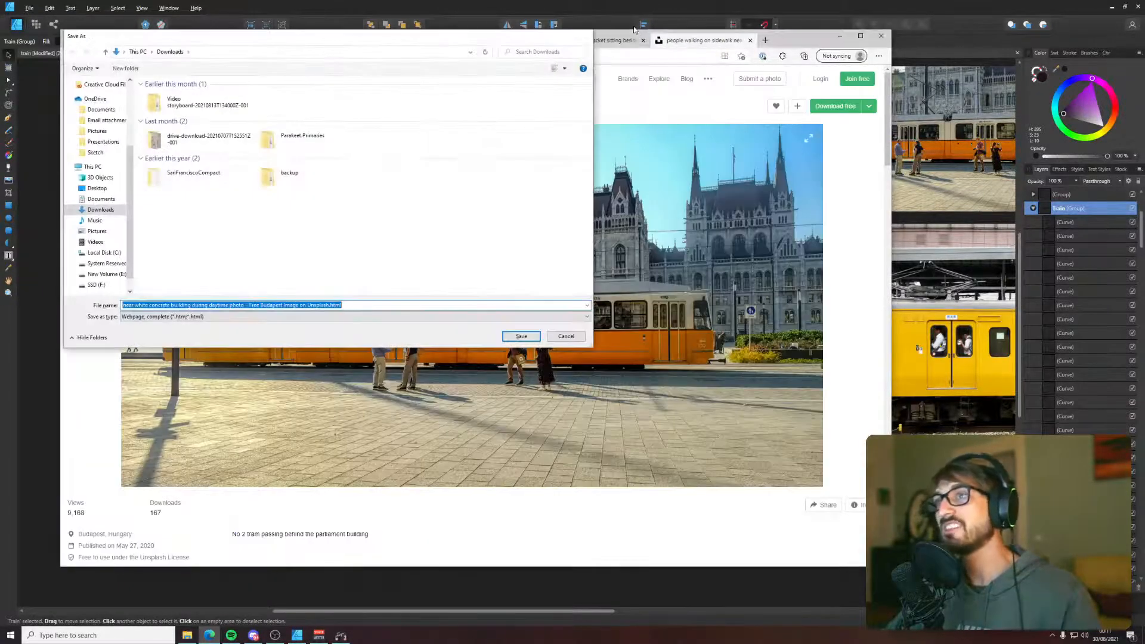
{"action": "key", "text": "Escape"}
{"action": "key", "text": "ctrl+w"}
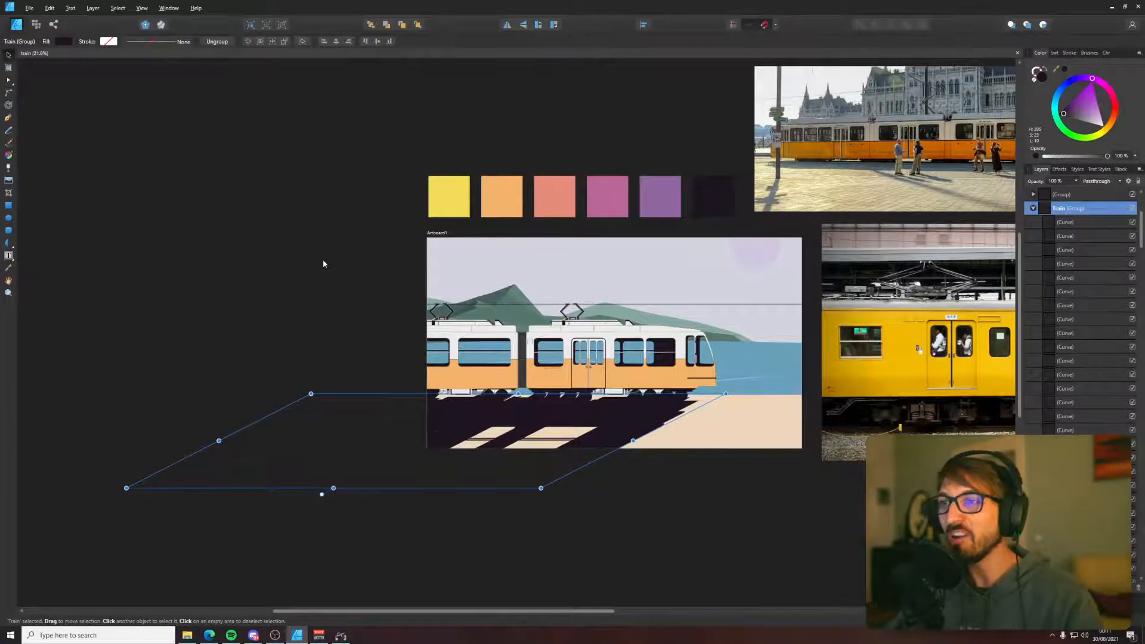
{"action": "left_click", "coordinate": [322, 210]}
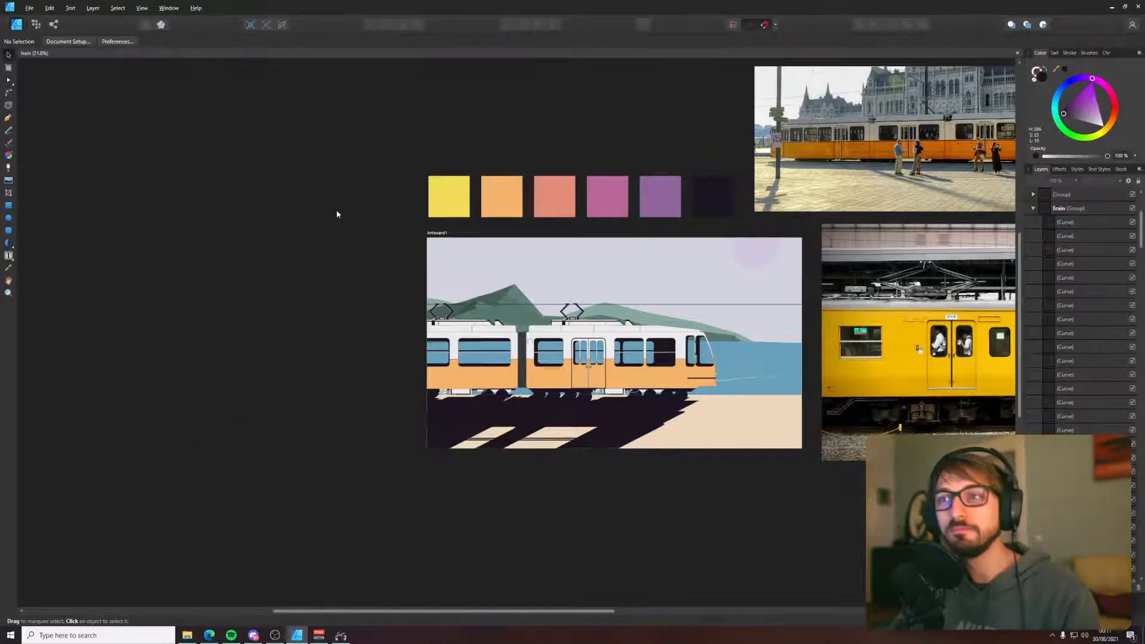
- Switch to the web browser, review the orange tram photo page, and browse the Unsplash homepage in a new tab
{"action": "left_click", "coordinate": [209, 636]}
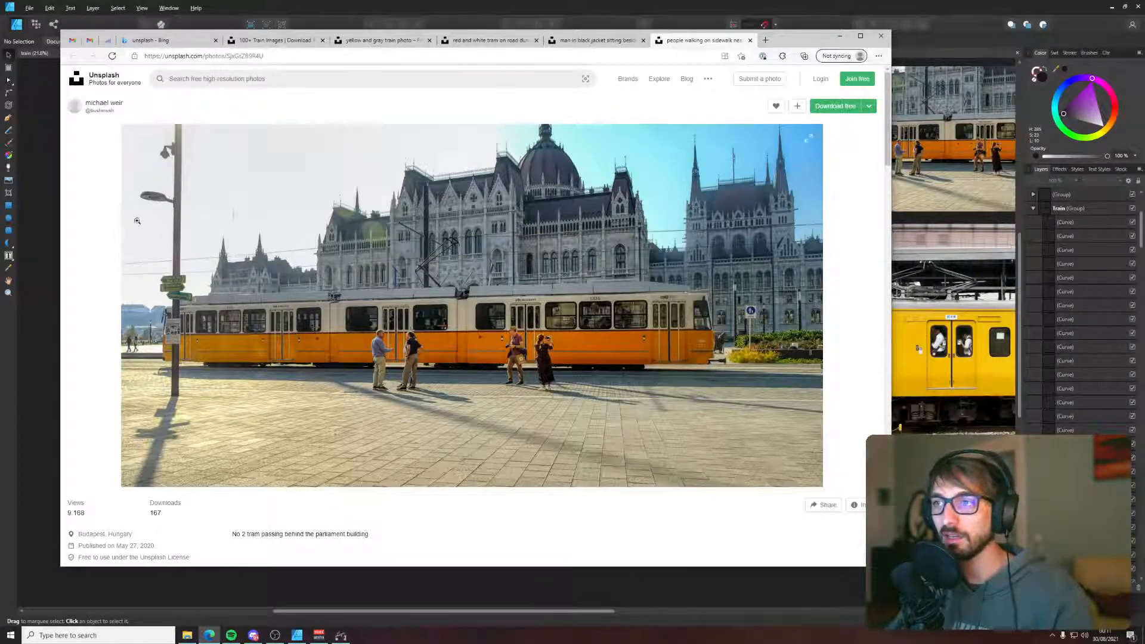
{"action": "scroll", "coordinate": [314, 482], "scroll_direction": "down", "scroll_amount": 3}
{"action": "scroll", "coordinate": [283, 460], "scroll_direction": "up", "scroll_amount": 3}
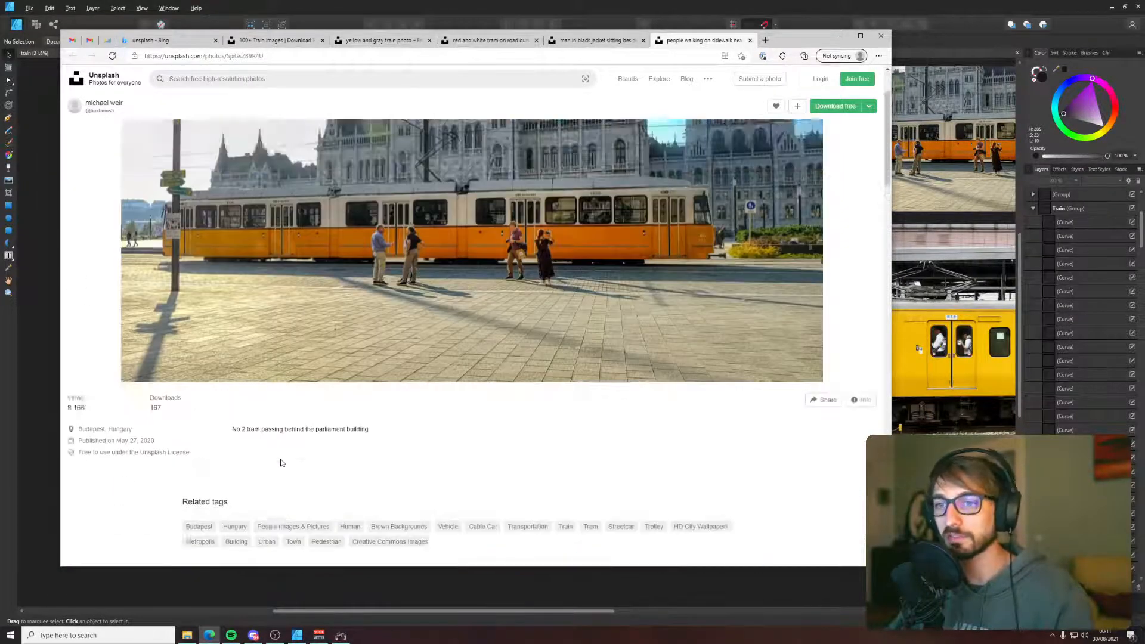
{"action": "middle_click", "coordinate": [76, 78]}
{"action": "left_click", "coordinate": [742, 40]}
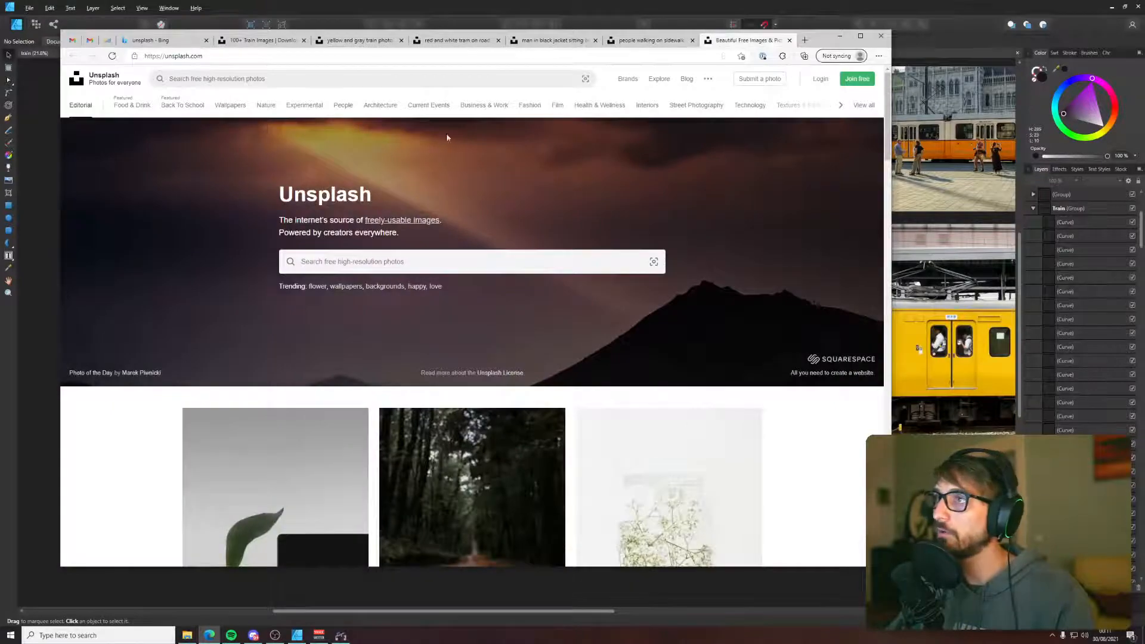
{"action": "scroll", "coordinate": [209, 274], "scroll_direction": "down", "scroll_amount": 6}
{"action": "scroll", "coordinate": [209, 275], "scroll_direction": "down", "scroll_amount": 10}
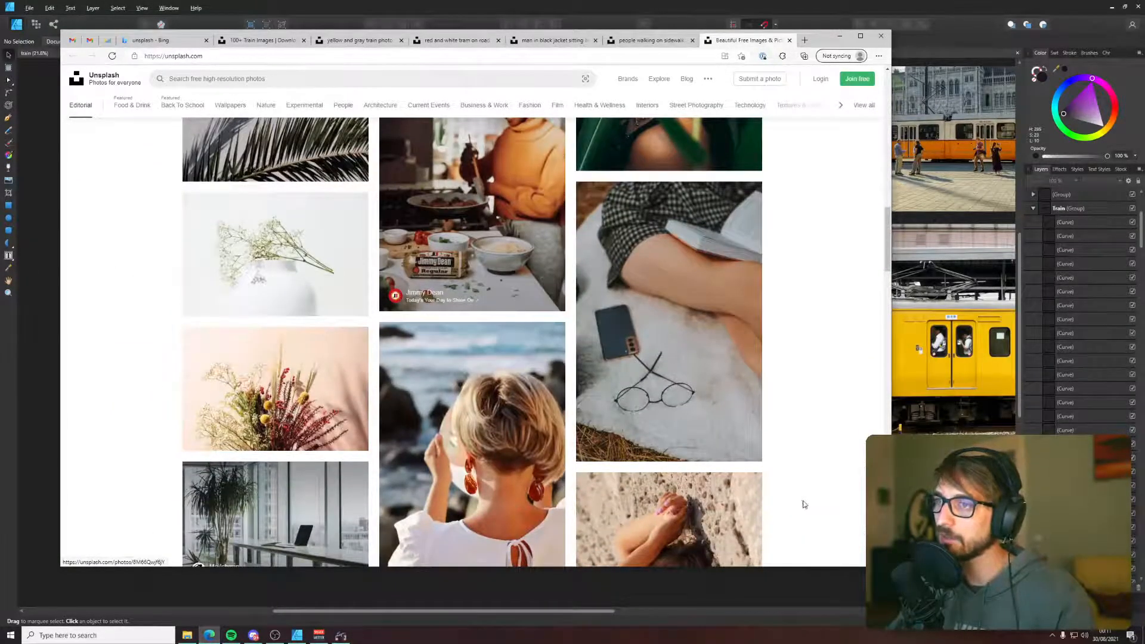
- Return to Affinity Designer and duplicate the orange lower body panel of the rear tram car, ready for node editing
{"action": "key", "text": "alt+Tab"}
{"action": "scroll", "coordinate": [734, 442], "scroll_direction": "up", "scroll_amount": 3}
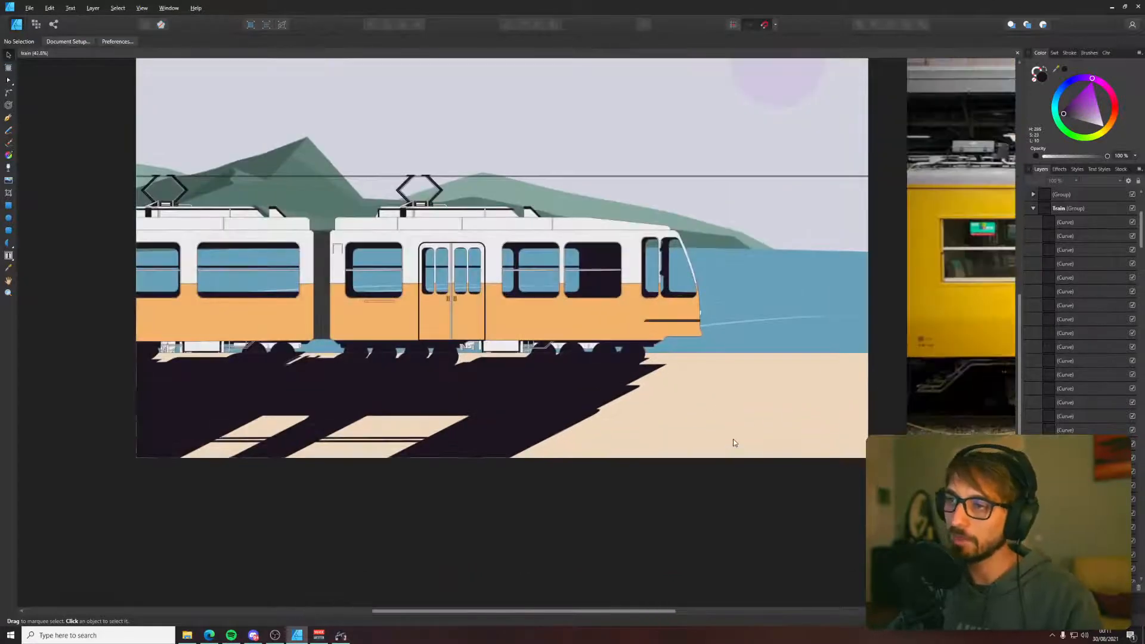
{"action": "scroll", "coordinate": [690, 345], "scroll_direction": "down", "scroll_amount": 3}
{"action": "scroll", "coordinate": [701, 342], "scroll_direction": "up", "scroll_amount": 6}
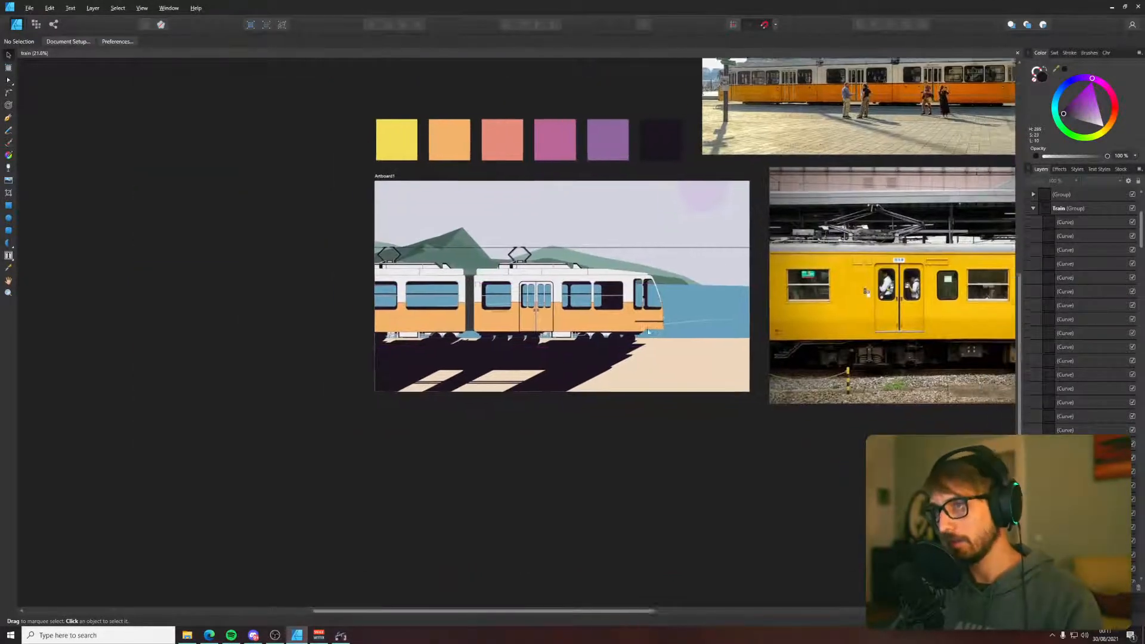
{"action": "scroll", "coordinate": [656, 322], "scroll_direction": "up", "scroll_amount": 2}
{"action": "scroll", "coordinate": [699, 317], "scroll_direction": "down", "scroll_amount": 7}
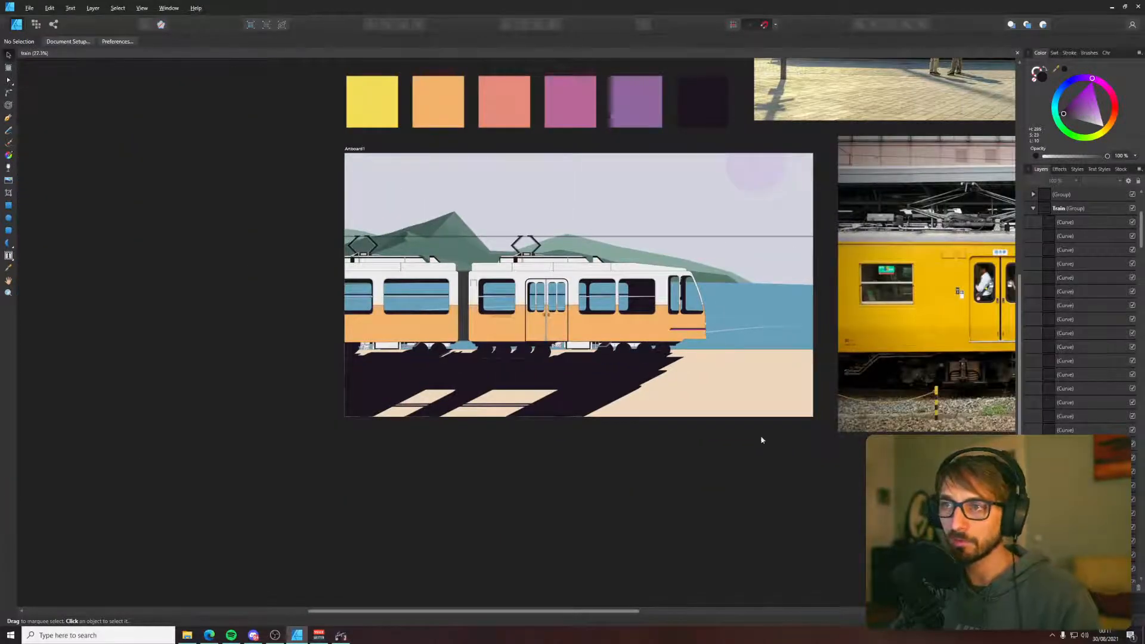
{"action": "scroll", "coordinate": [450, 361], "scroll_direction": "up", "scroll_amount": 5}
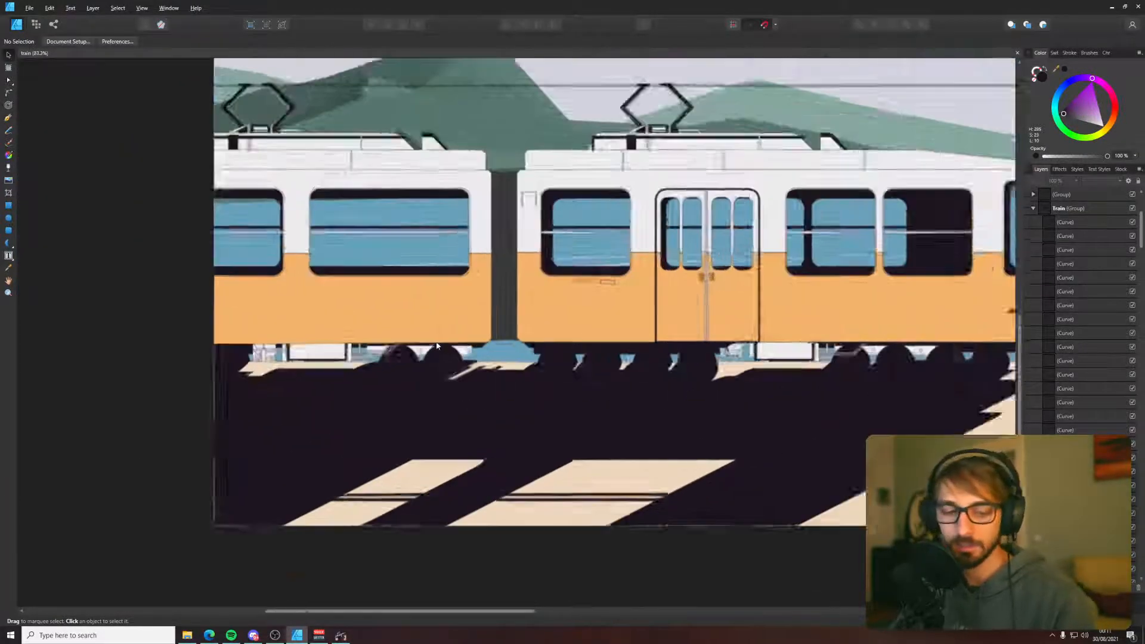
{"action": "left_click", "coordinate": [425, 308]}
{"action": "double_click", "coordinate": [432, 311]}
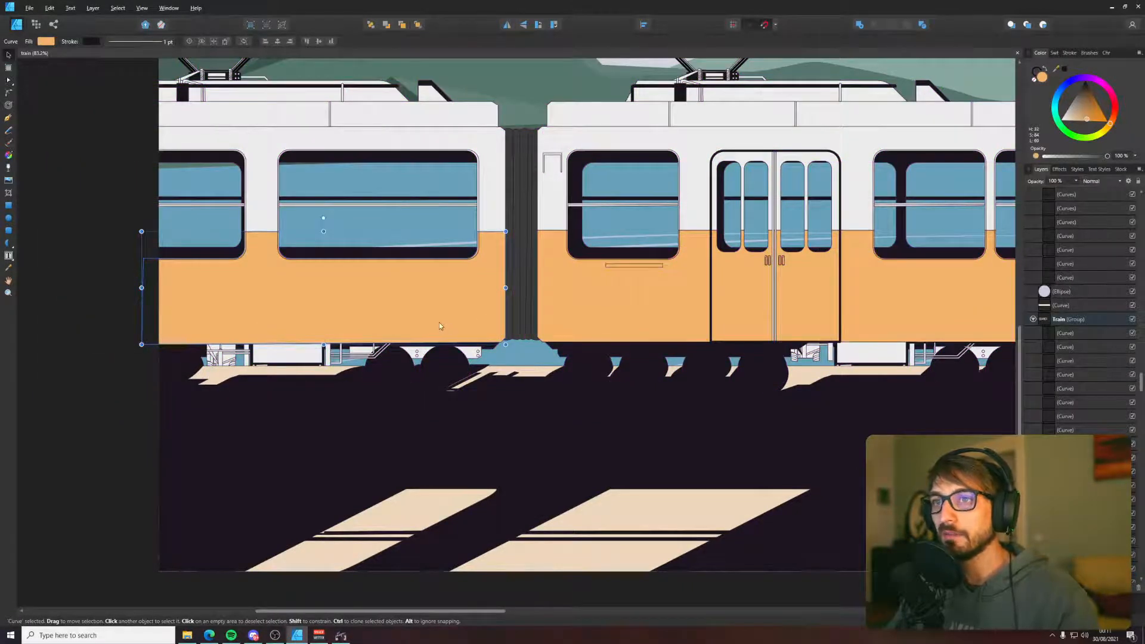
{"action": "key", "text": "a"}
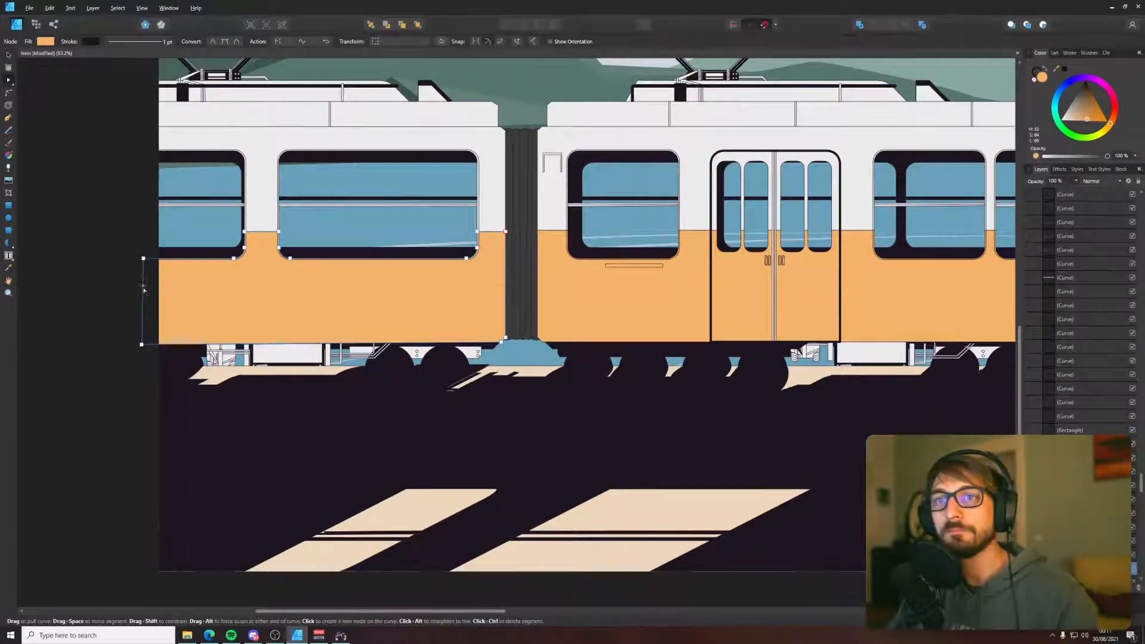
- Add a node midway down each side edge of the duplicated panel and delete its bottom nodes, leaving only the upper strip
{"action": "left_click", "coordinate": [143, 286]}
{"action": "left_click", "coordinate": [505, 281]}
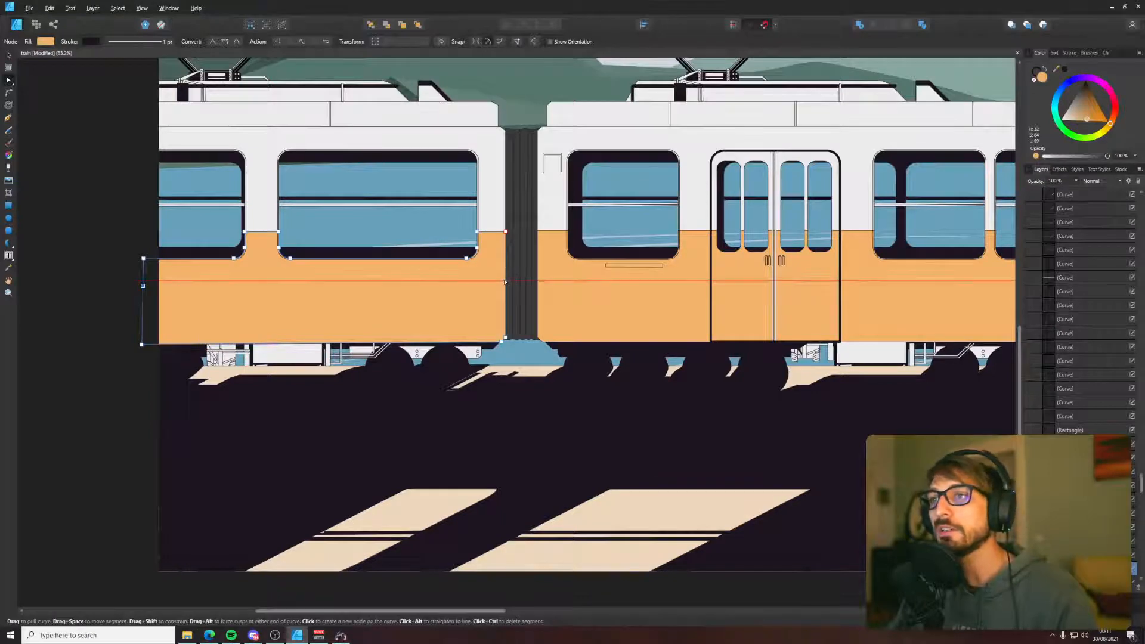
{"action": "left_click_drag", "start_coordinate": [84, 324], "coordinate": [531, 370]}
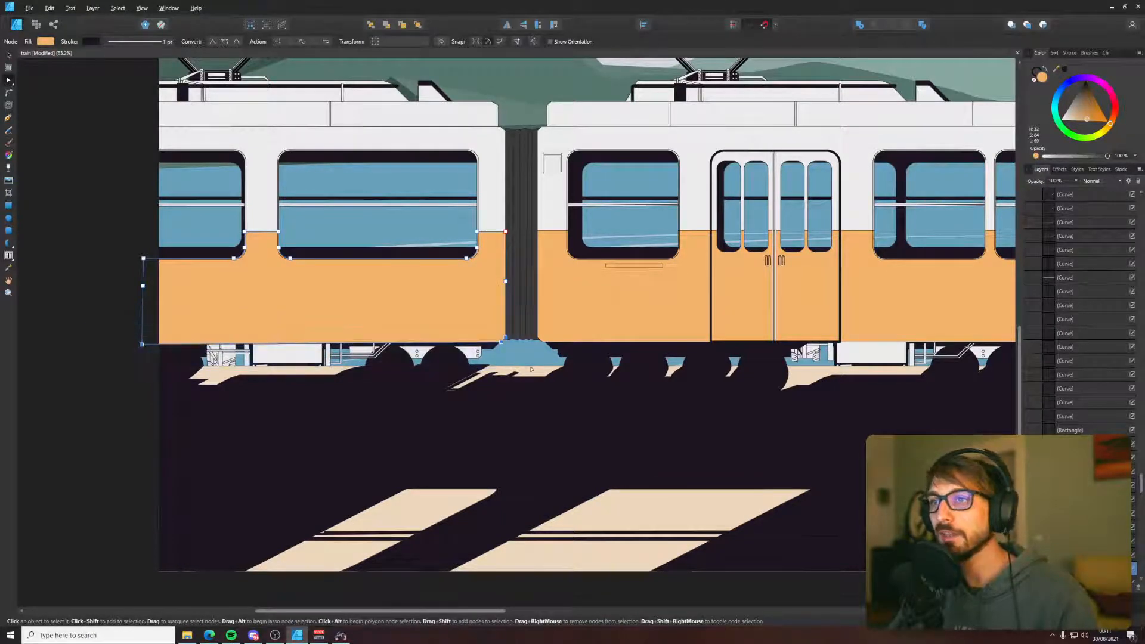
{"action": "key", "text": "Delete"}
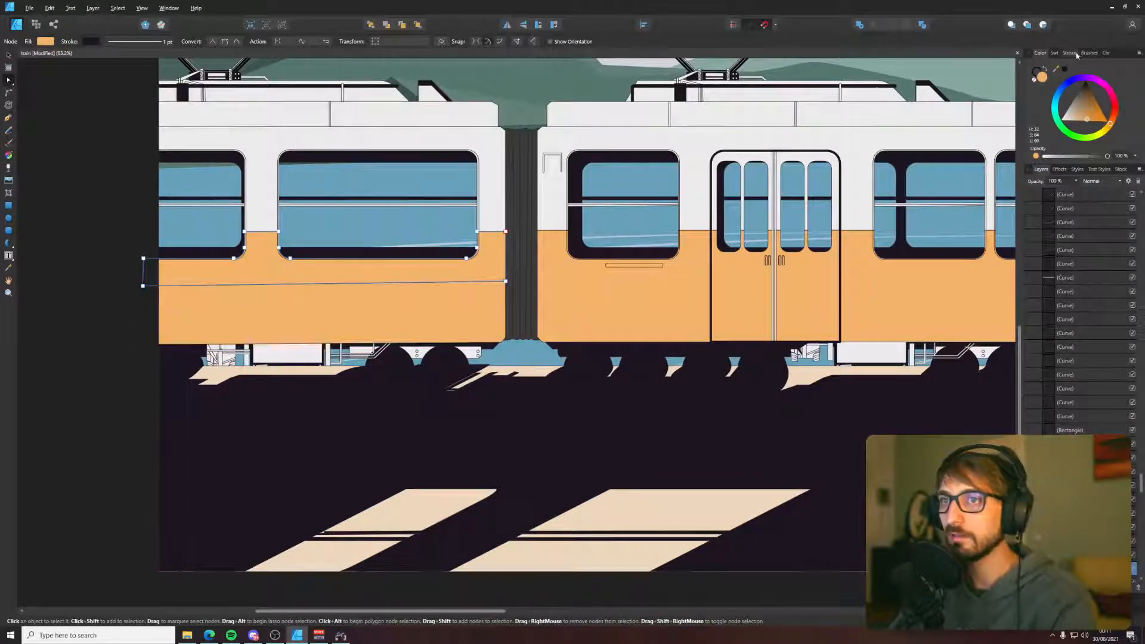
- Switch the fill colour controls to HSL sliders and darken the strip's orange to a lightness of 65
{"action": "left_click", "coordinate": [45, 41]}
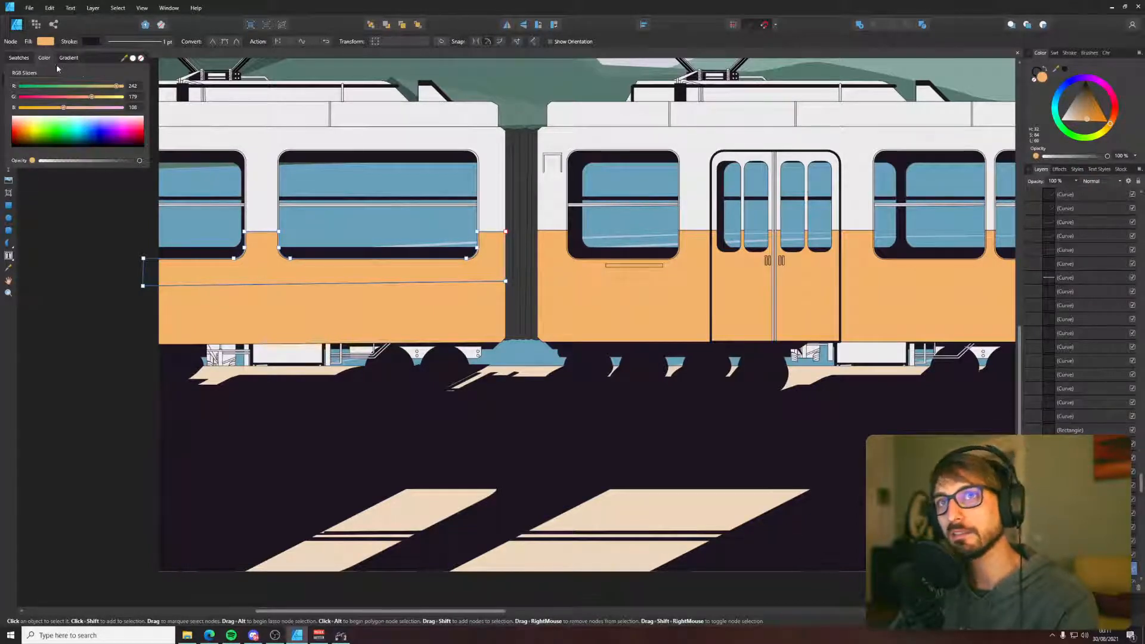
{"action": "left_click", "coordinate": [59, 73]}
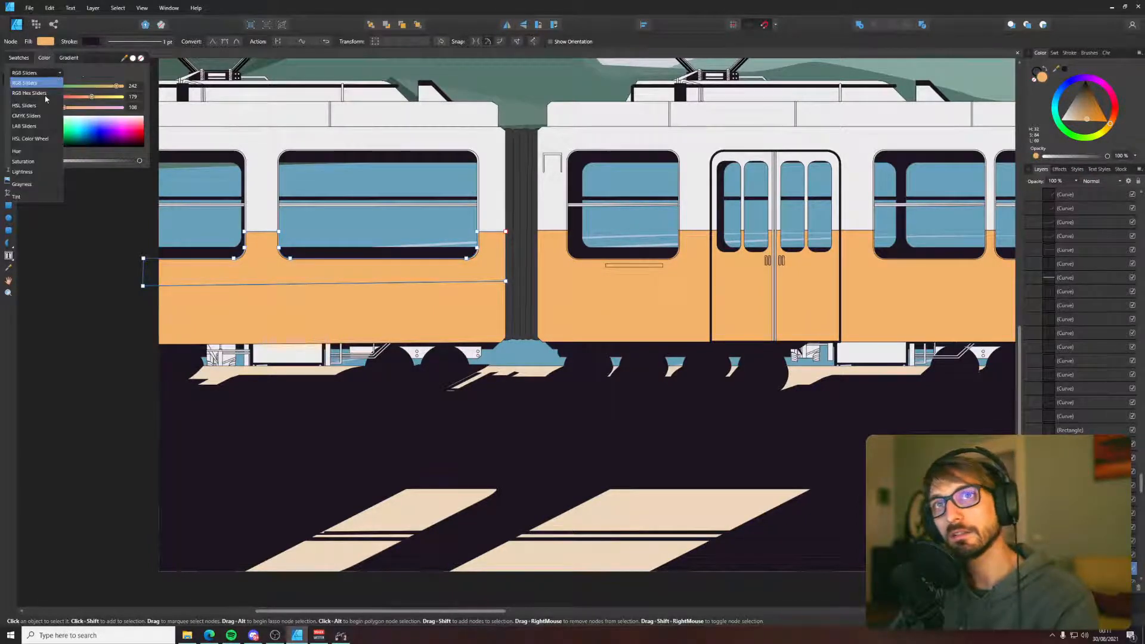
{"action": "left_click", "coordinate": [37, 138]}
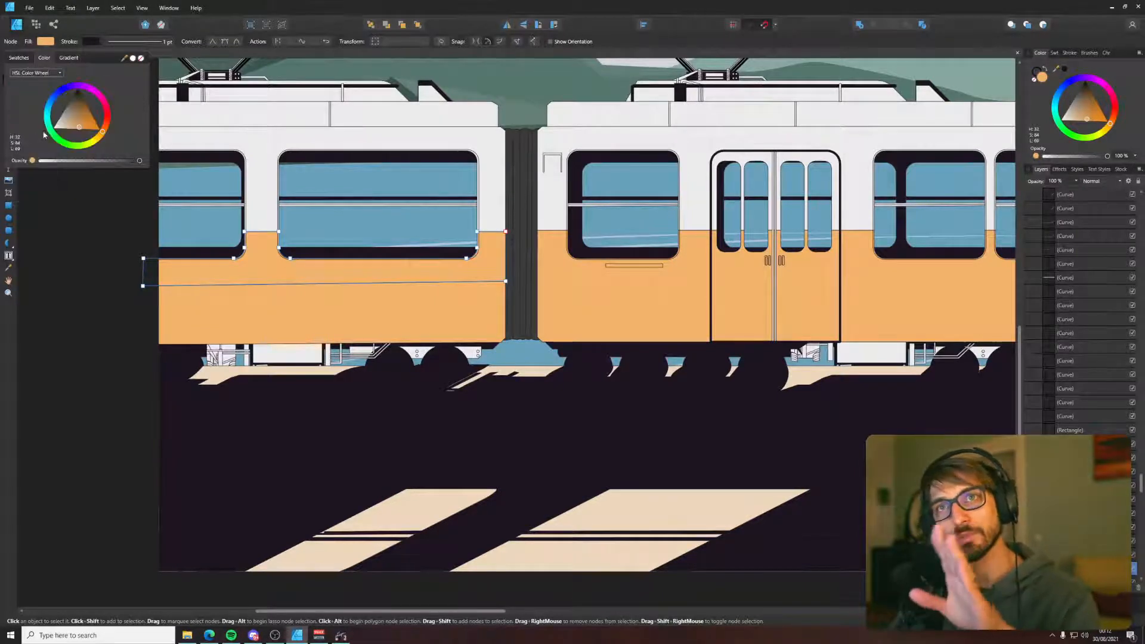
{"action": "left_click", "coordinate": [58, 73]}
{"action": "left_click", "coordinate": [35, 127]}
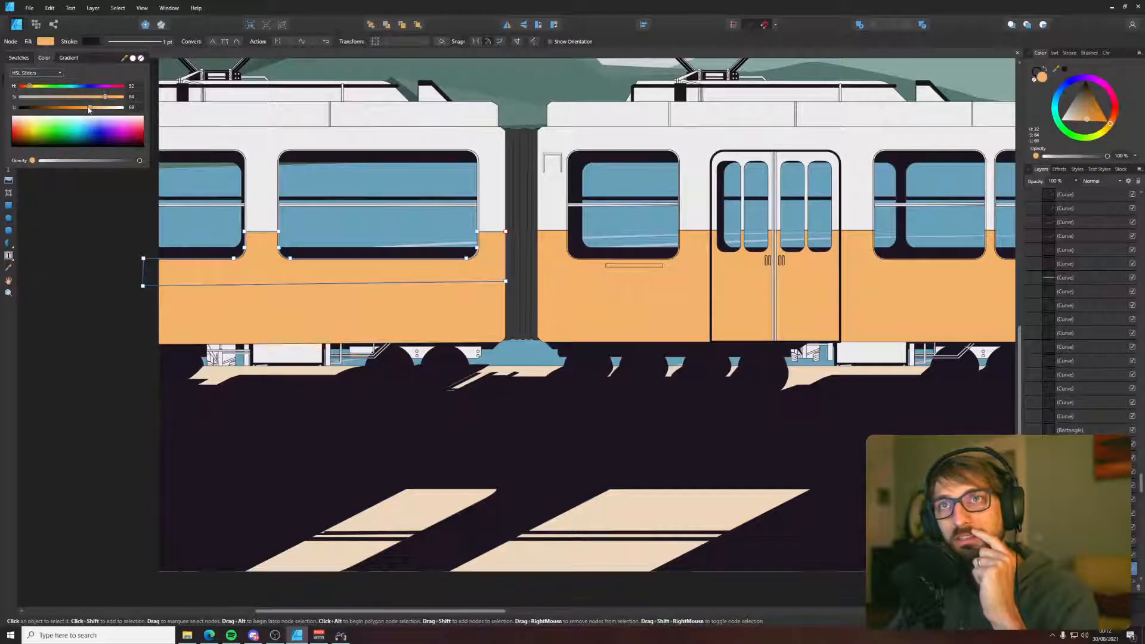
{"action": "key", "text": "ctrl+d"}
{"action": "left_click_drag", "start_coordinate": [87, 110], "coordinate": [86, 109]}
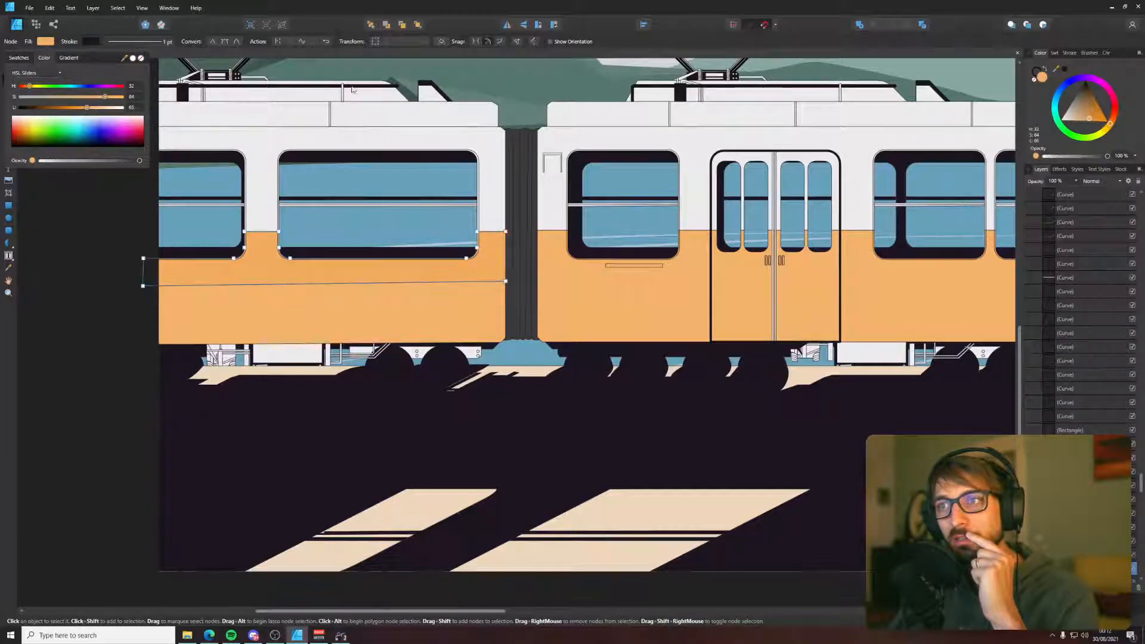
- Remove the stroke from the darker orange strip and deselect it to check its edge against the panel
{"action": "left_click", "coordinate": [1035, 73]}
{"action": "left_click", "coordinate": [1036, 72]}
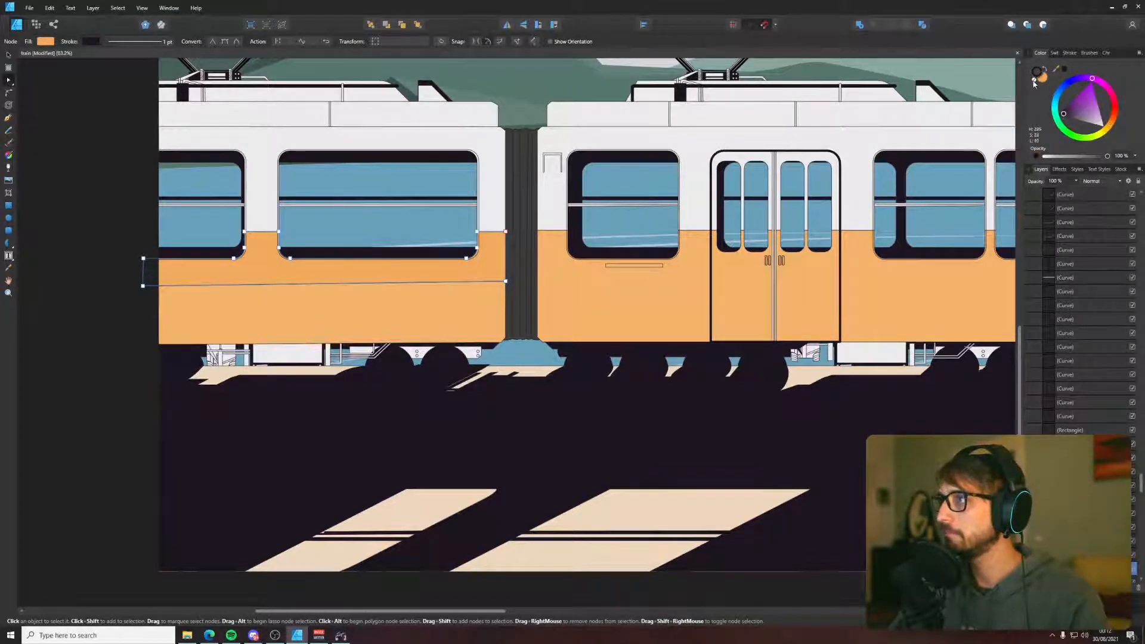
{"action": "left_click", "coordinate": [1034, 79]}
{"action": "left_click", "coordinate": [23, 299]}
{"action": "scroll", "coordinate": [464, 274], "scroll_direction": "up", "scroll_amount": 3}
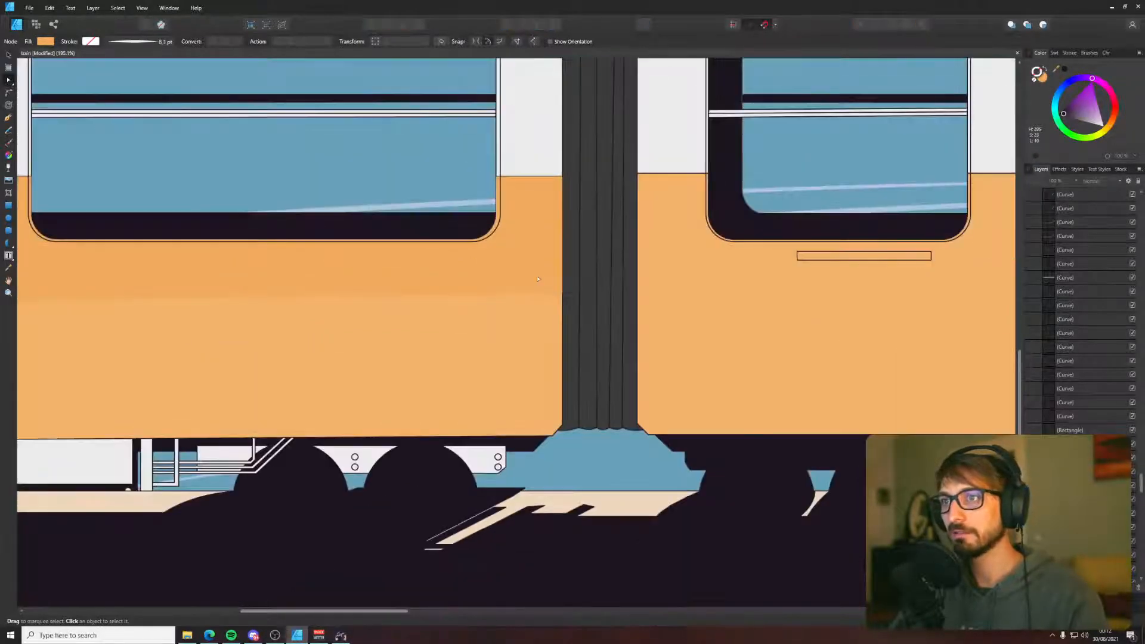
- Select the rear car's darker orange strip and align its lower corner node with the body outline's inner edge beside the coupling
{"action": "left_click", "coordinate": [567, 297]}
{"action": "scroll", "coordinate": [537, 290], "scroll_direction": "up", "scroll_amount": 4}
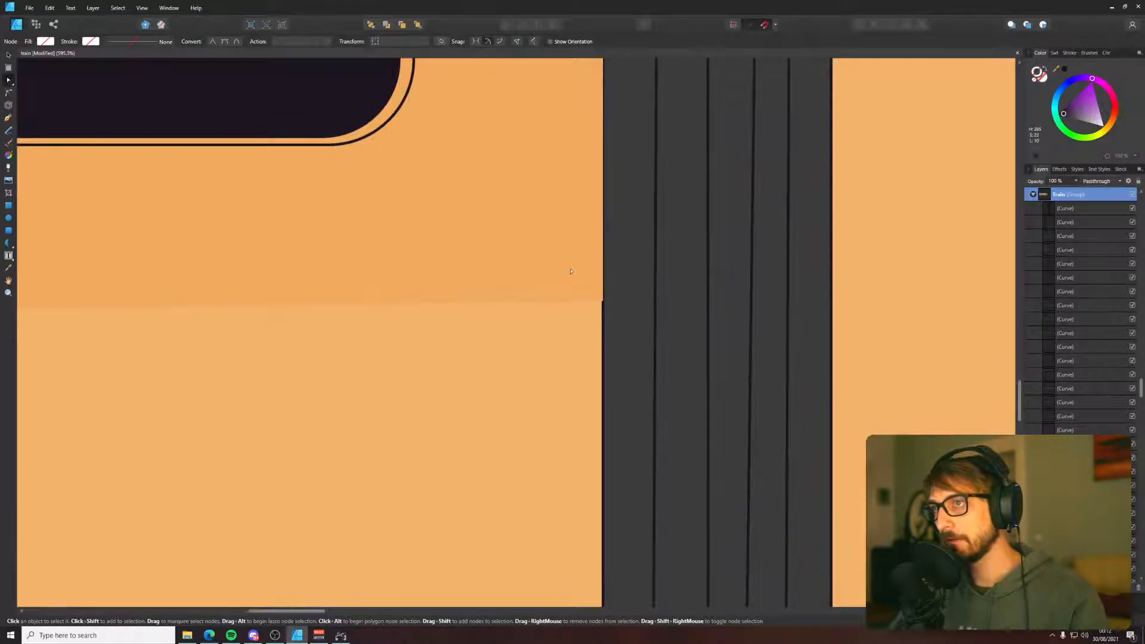
{"action": "left_click", "coordinate": [571, 272]}
{"action": "left_click_drag", "start_coordinate": [603, 301], "coordinate": [602, 310]}
{"action": "scroll", "coordinate": [603, 310], "scroll_direction": "up", "scroll_amount": 5}
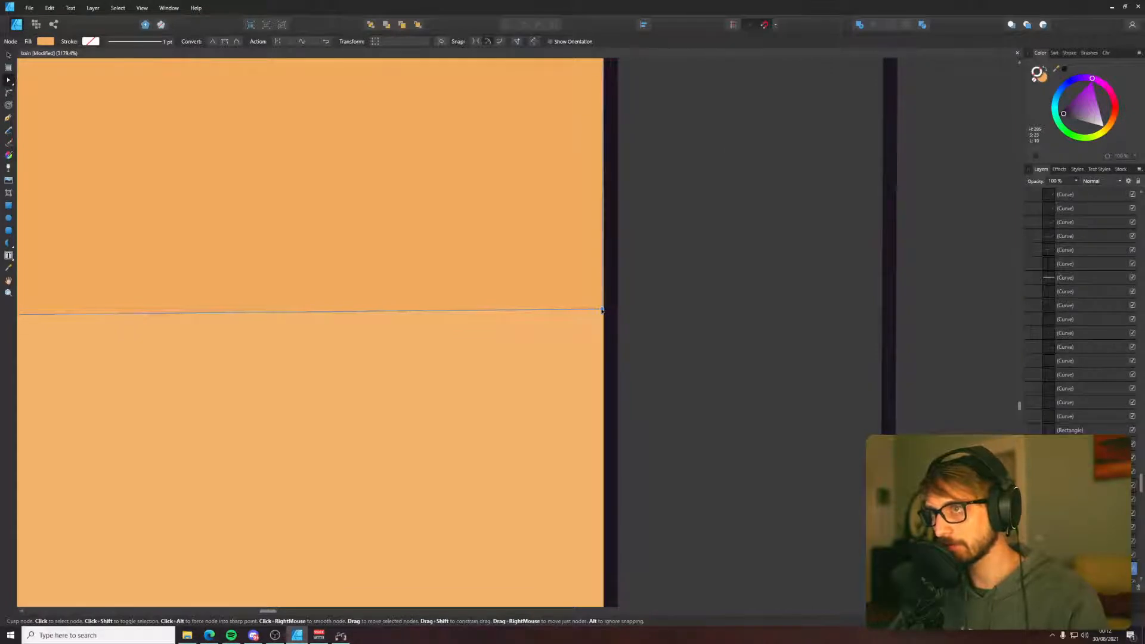
{"action": "left_click_drag", "start_coordinate": [603, 310], "coordinate": [604, 309]}
{"action": "scroll", "coordinate": [603, 311], "scroll_direction": "down", "scroll_amount": 5}
- Align the rear strip's upper corner node with the inner edge of the outline beside the coupling and deselect the strip
{"action": "left_click_drag", "start_coordinate": [632, 204], "coordinate": [611, 588]}
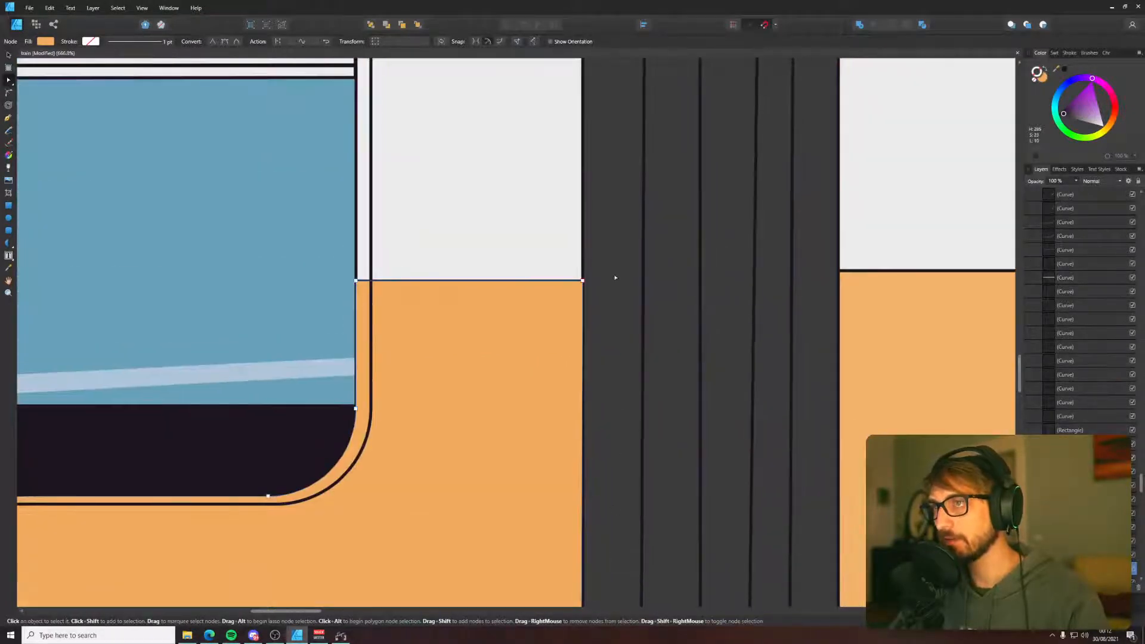
{"action": "scroll", "coordinate": [578, 283], "scroll_direction": "up", "scroll_amount": 5}
{"action": "scroll", "coordinate": [609, 248], "scroll_direction": "up", "scroll_amount": 6}
{"action": "mouse_move", "coordinate": [623, 267]}
{"action": "left_mouse_down"}
{"action": "mouse_move", "coordinate": [616, 279]}
{"action": "mouse_move", "coordinate": [625, 268]}
{"action": "left_mouse_up"}
{"action": "scroll", "coordinate": [624, 268], "scroll_direction": "down", "scroll_amount": 15}
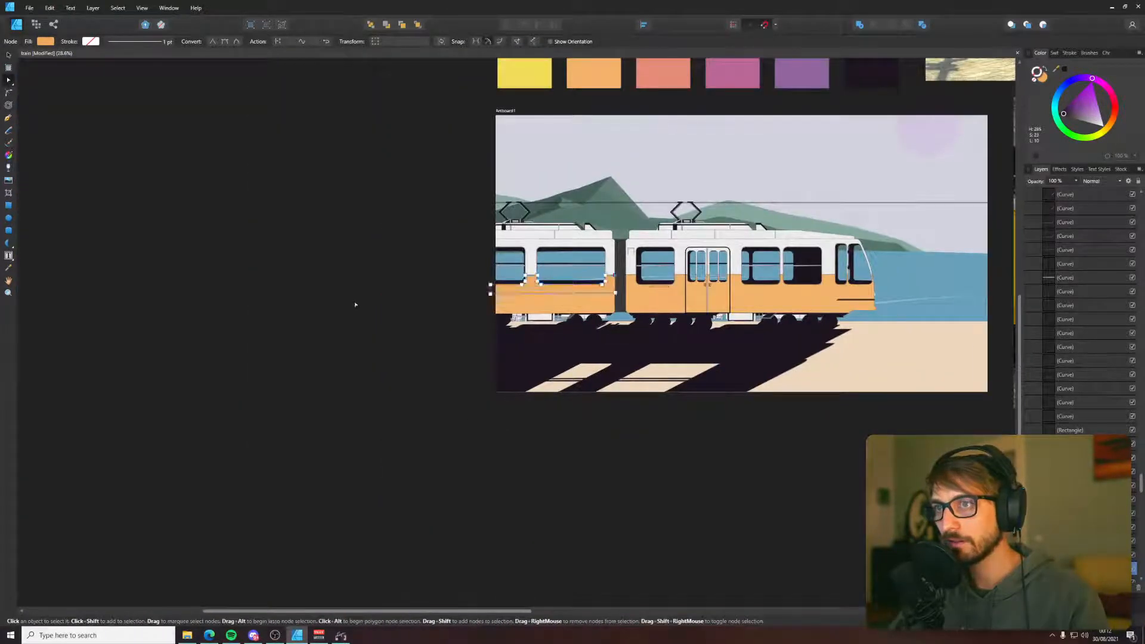
{"action": "left_click", "coordinate": [354, 304]}
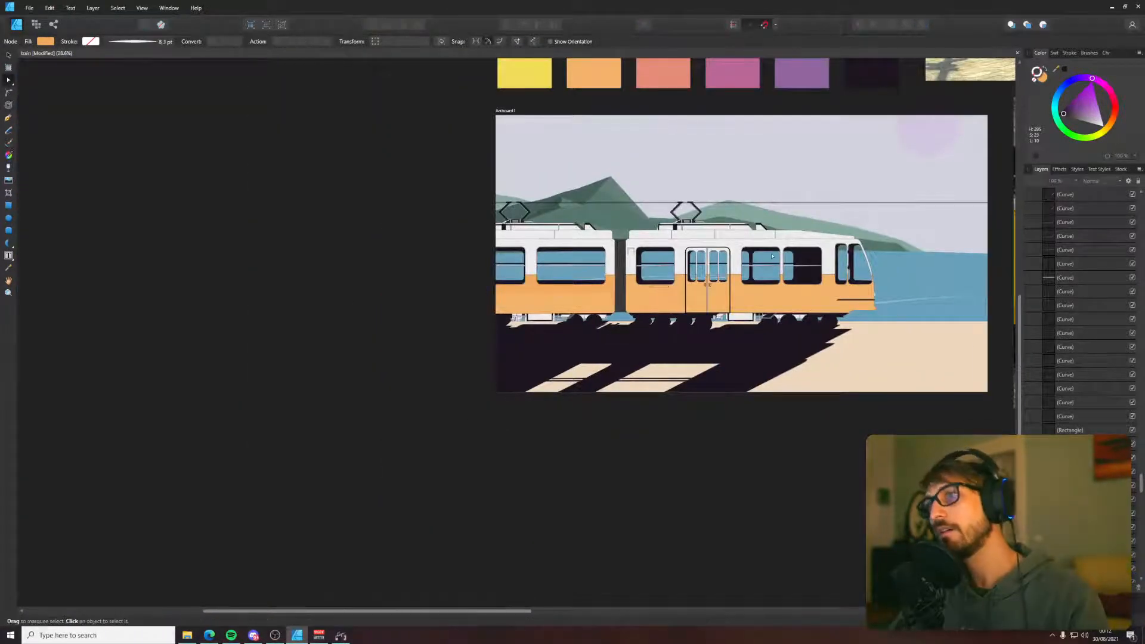
- Duplicate the orange lower body panel of the front tram car and make the copy's nodes editable
{"action": "scroll", "coordinate": [772, 257], "scroll_direction": "up", "scroll_amount": 5}
{"action": "scroll", "coordinate": [376, 295], "scroll_direction": "down", "scroll_amount": 4}
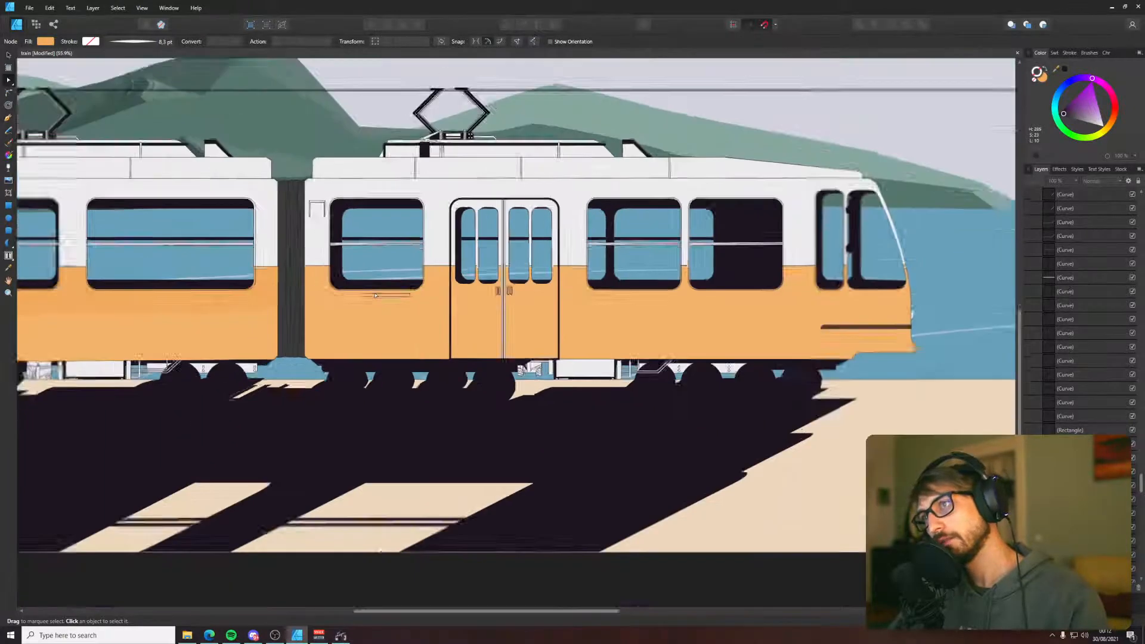
{"action": "left_click", "coordinate": [381, 320]}
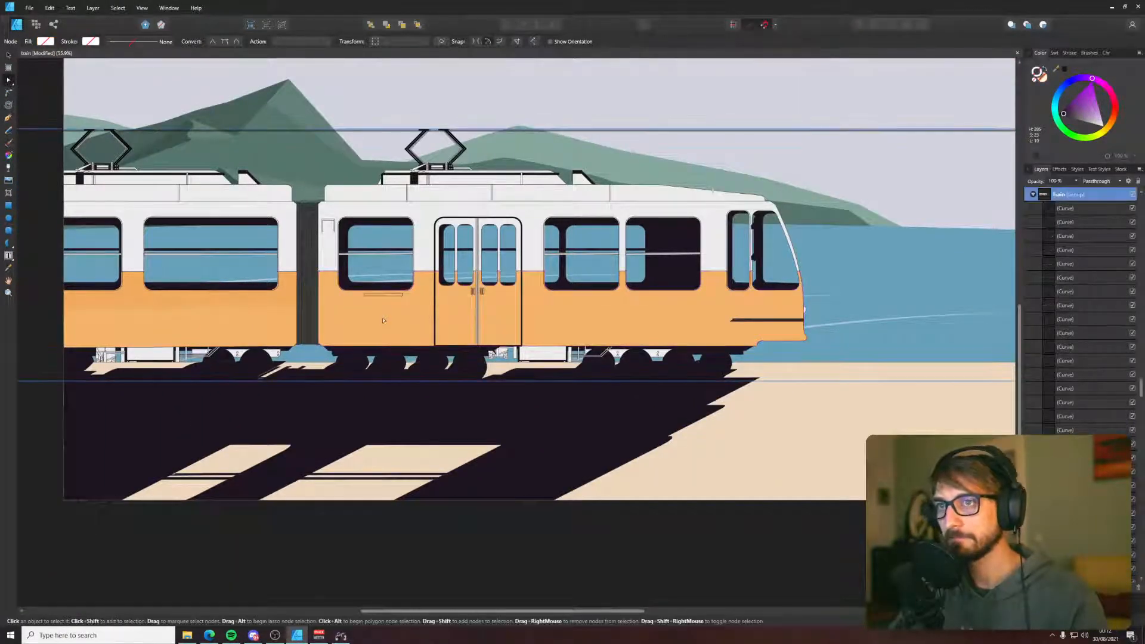
{"action": "left_click", "coordinate": [384, 320]}
{"action": "left_click", "coordinate": [9, 55]}
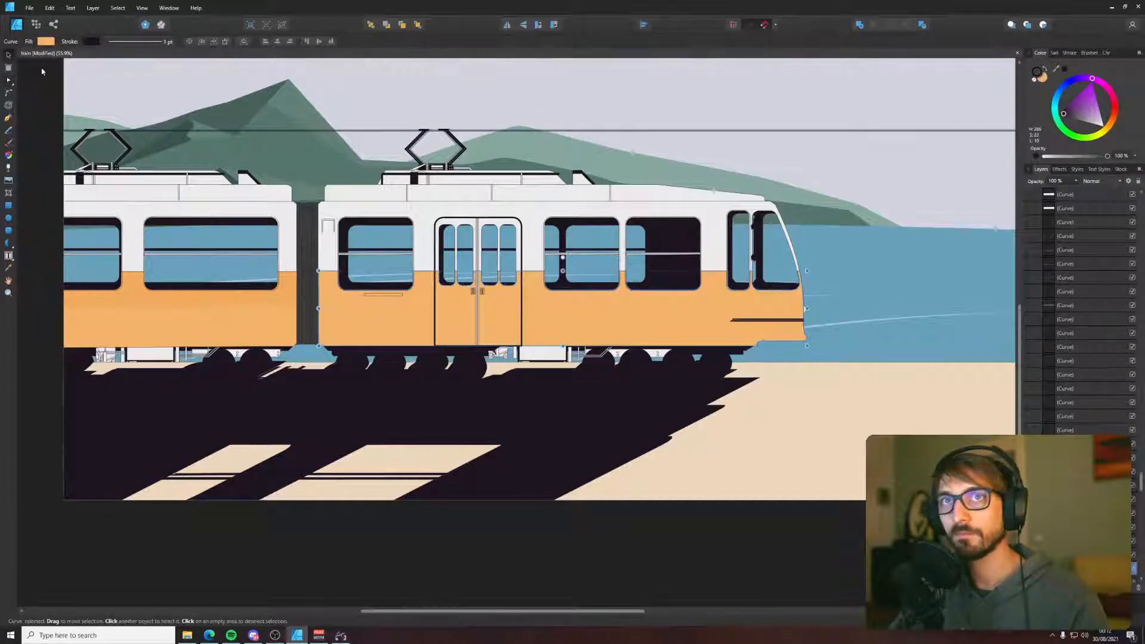
{"action": "key", "text": "a"}
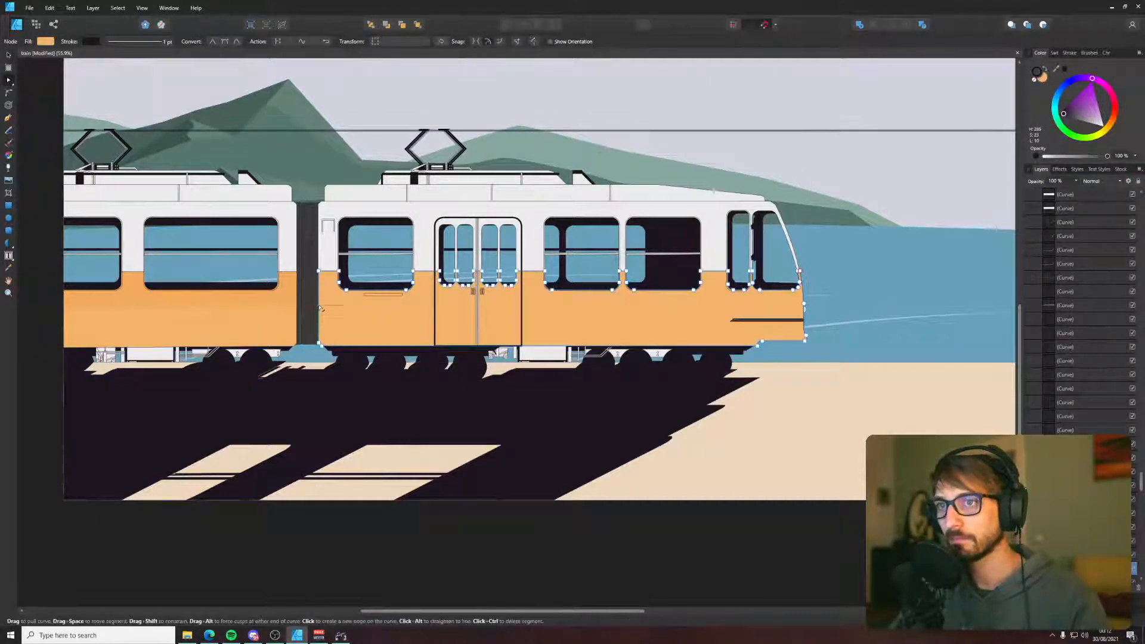
- Add a node midway down each end of the duplicated front panel and delete all nodes below, leaving a straight-edged upper strip
{"action": "left_click_drag", "start_coordinate": [804, 304], "coordinate": [804, 305]}
{"action": "left_click_drag", "start_coordinate": [300, 329], "coordinate": [831, 386]}
{"action": "key", "text": "Delete"}
{"action": "scroll", "coordinate": [837, 316], "scroll_direction": "up", "scroll_amount": 3}
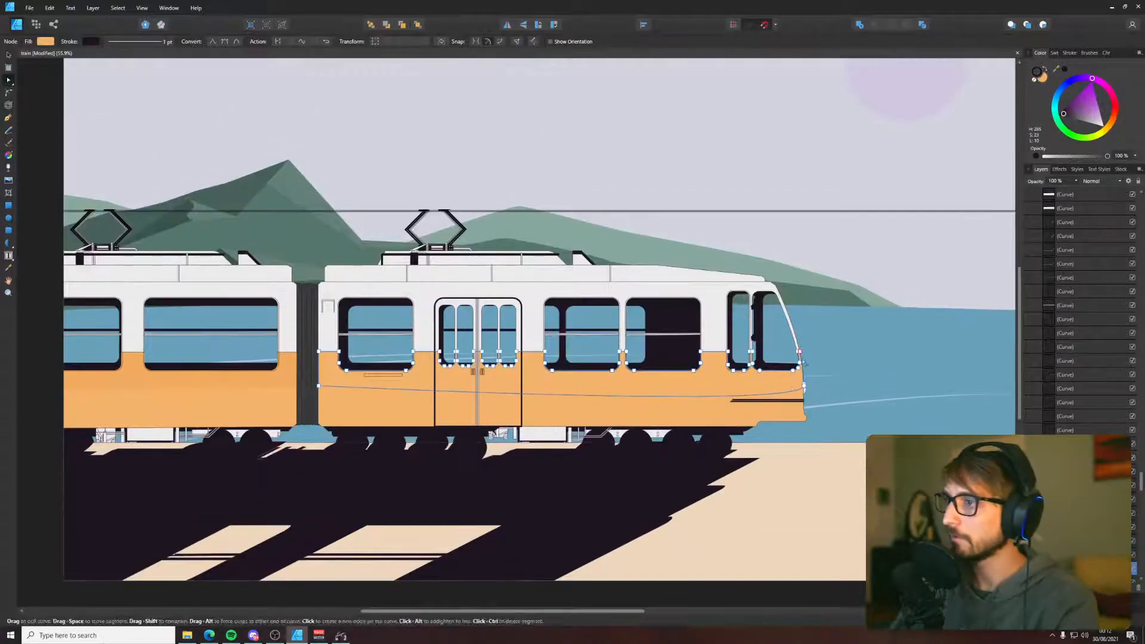
{"action": "scroll", "coordinate": [721, 399], "scroll_direction": "up", "scroll_amount": 8}
{"action": "scroll", "coordinate": [721, 400], "scroll_direction": "up", "scroll_amount": 2}
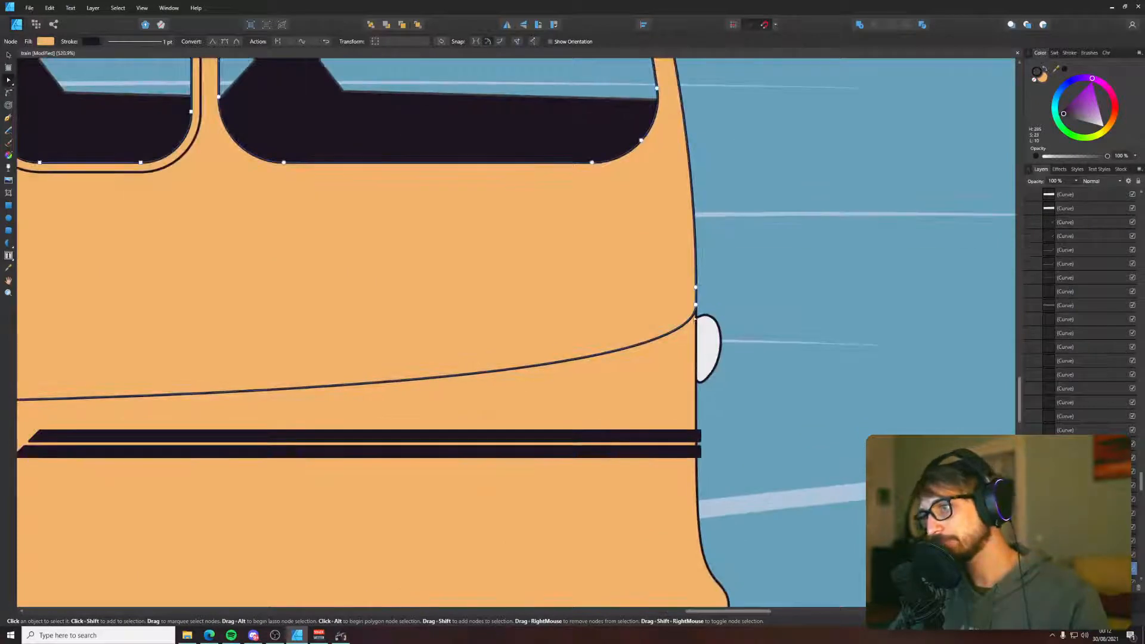
{"action": "left_click", "coordinate": [696, 308]}
{"action": "key", "text": "Delete"}
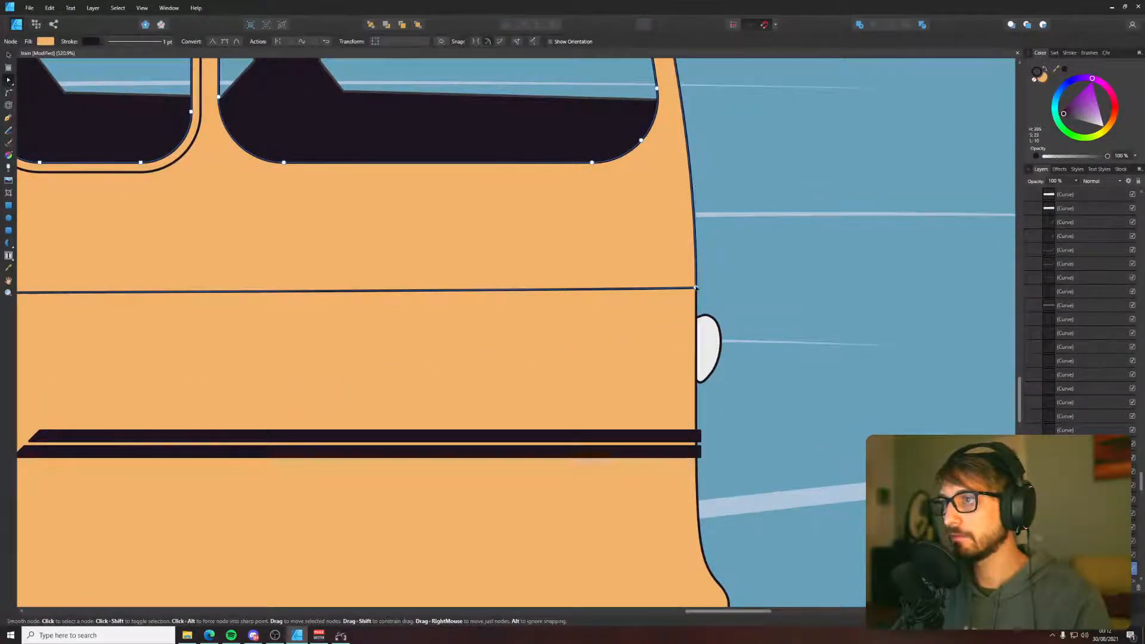
- Match the front strip's fill to the rear car's darker orange strip and remove its stroke
{"action": "scroll", "coordinate": [696, 288], "scroll_direction": "down", "scroll_amount": 6}
{"action": "key", "text": "v"}
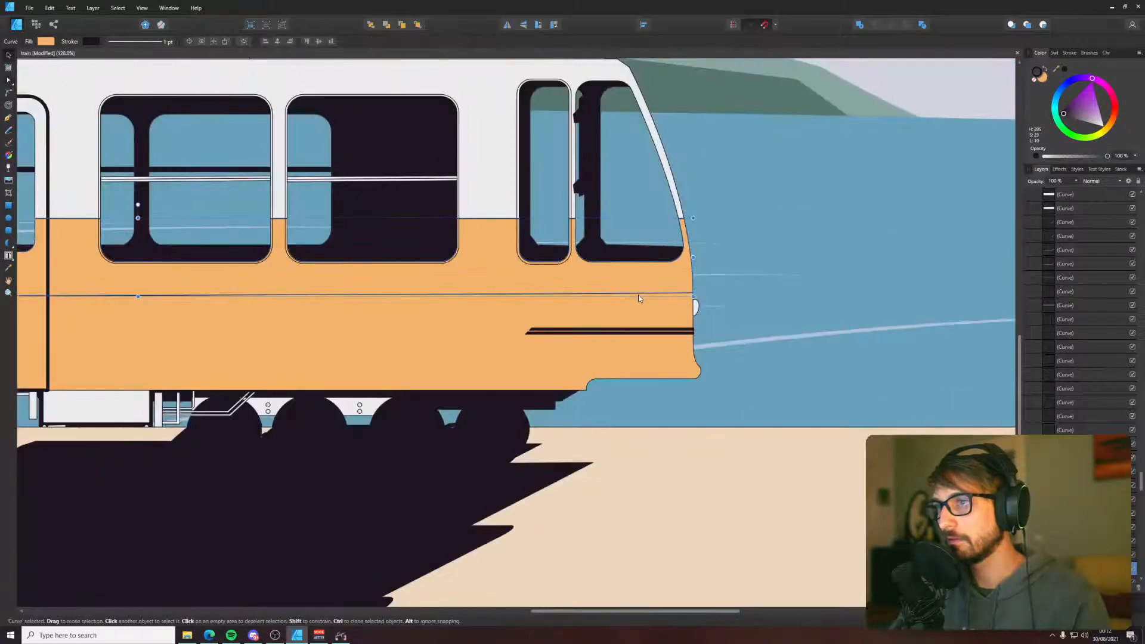
{"action": "scroll", "coordinate": [627, 292], "scroll_direction": "left", "scroll_amount": 6}
{"action": "scroll", "coordinate": [611, 356], "scroll_direction": "left", "scroll_amount": 3}
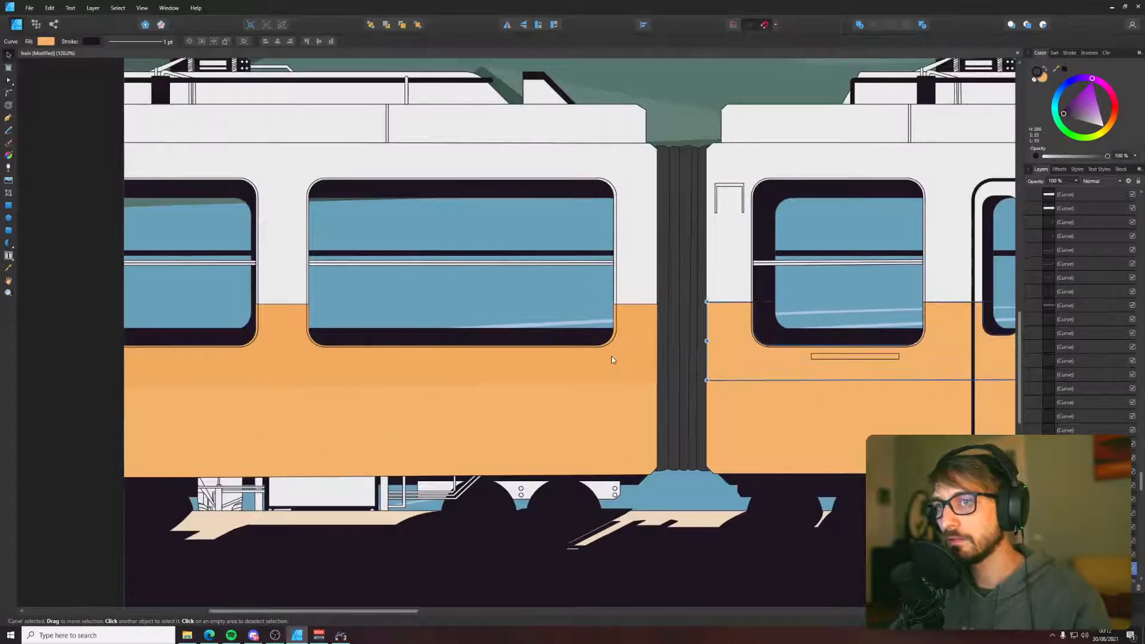
{"action": "key", "text": "i"}
{"action": "key", "text": "v"}
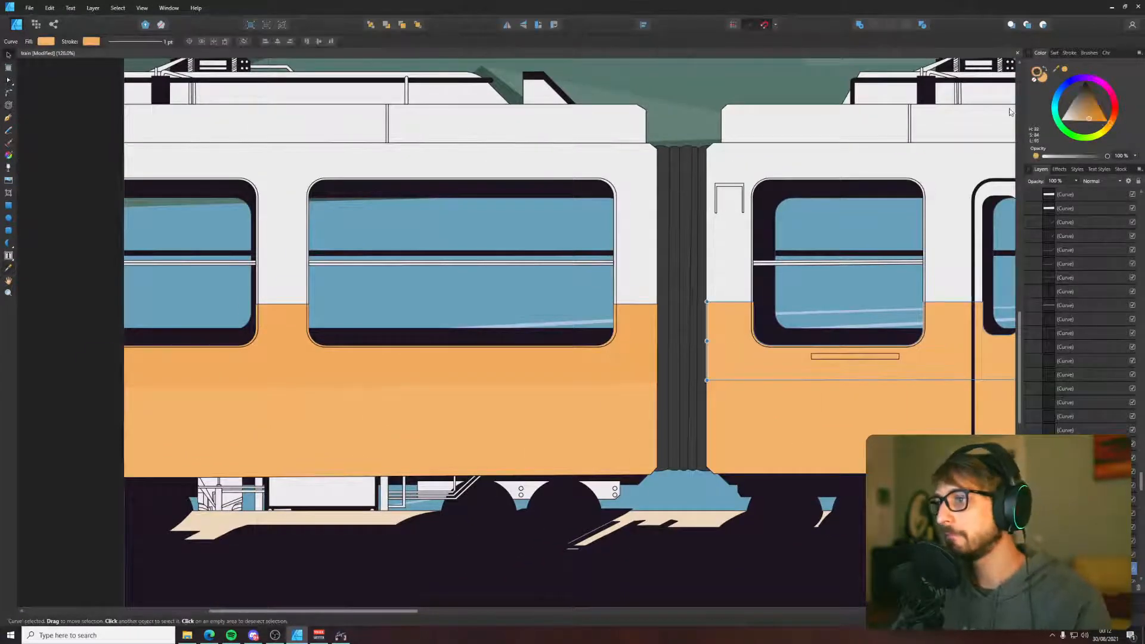
{"action": "left_click", "coordinate": [1035, 81]}
- Align the front strip's lower corner node at the coupling end with the inner edge of the body outline
{"action": "scroll", "coordinate": [668, 379], "scroll_direction": "up", "scroll_amount": 6}
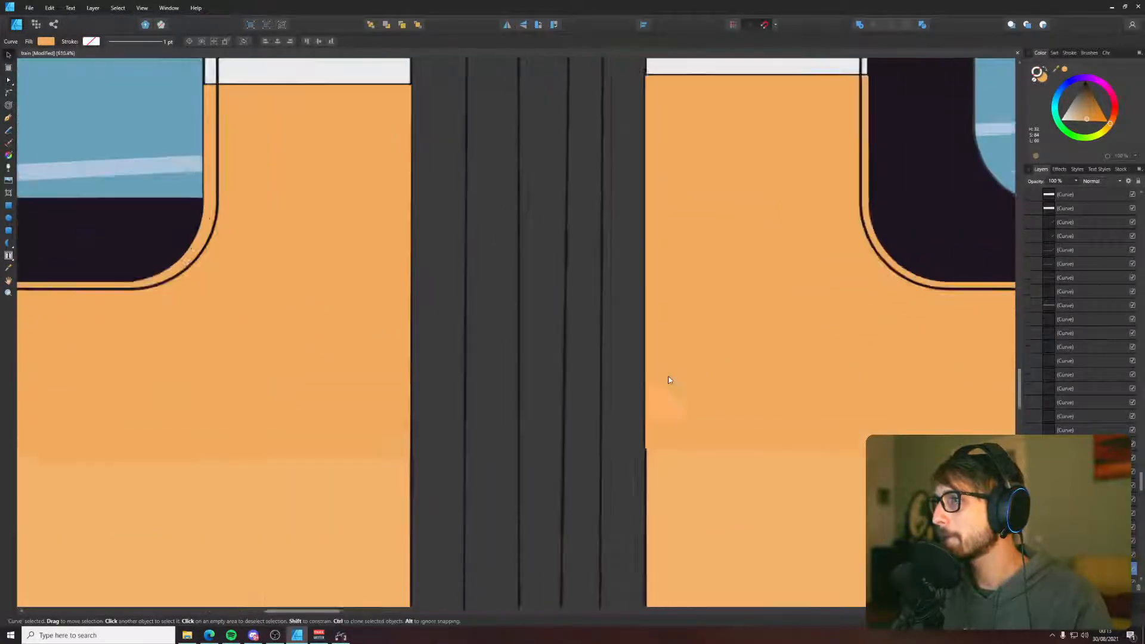
{"action": "key", "text": "a"}
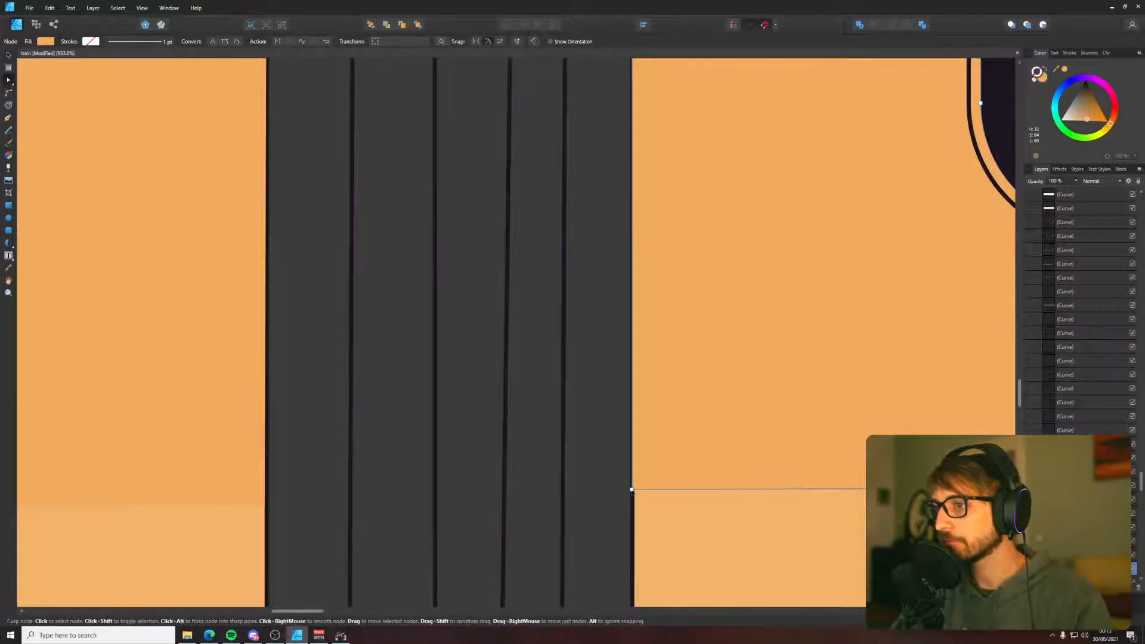
{"action": "scroll", "coordinate": [637, 493], "scroll_direction": "up", "scroll_amount": 2}
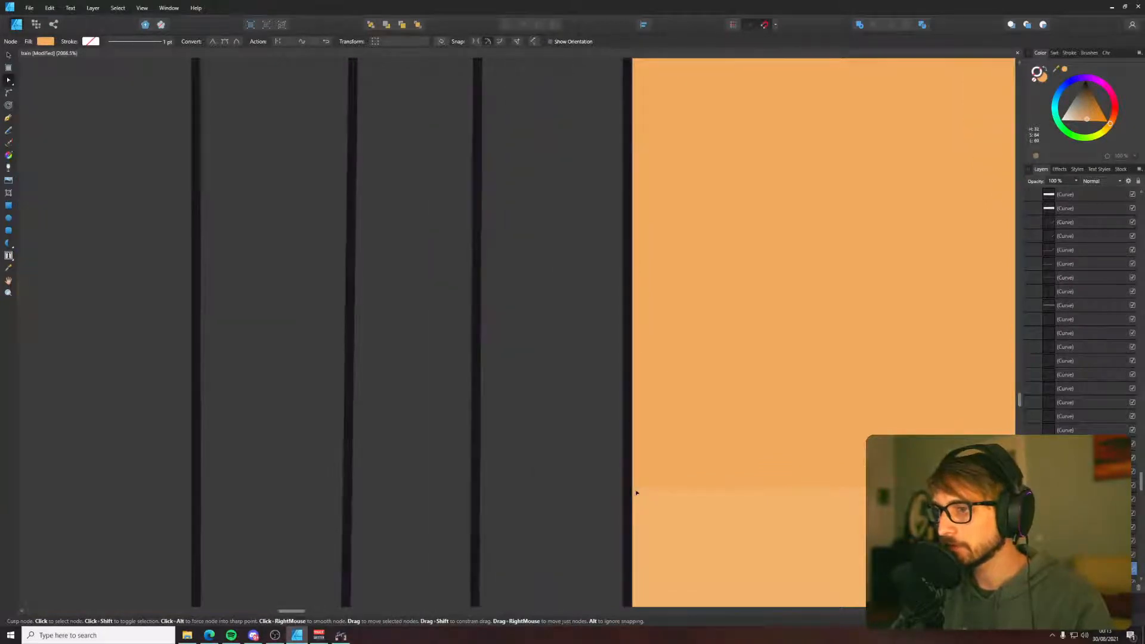
{"action": "scroll", "coordinate": [637, 493], "scroll_direction": "up", "scroll_amount": 5}
{"action": "left_click_drag", "start_coordinate": [628, 471], "coordinate": [609, 471]}
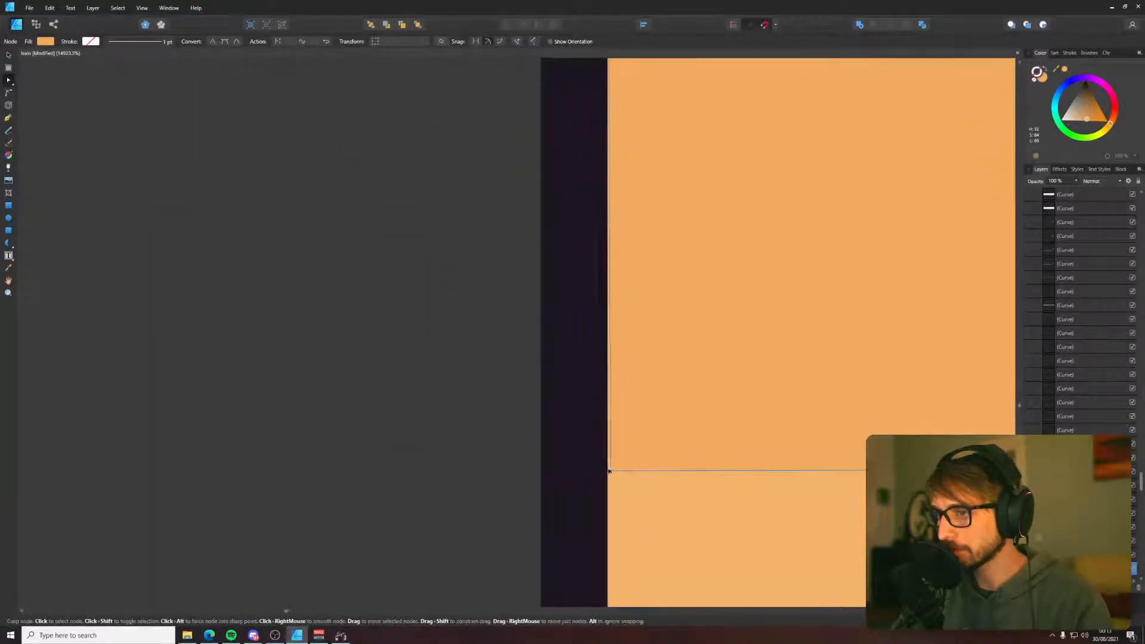
{"action": "scroll", "coordinate": [608, 471], "scroll_direction": "down", "scroll_amount": 12}
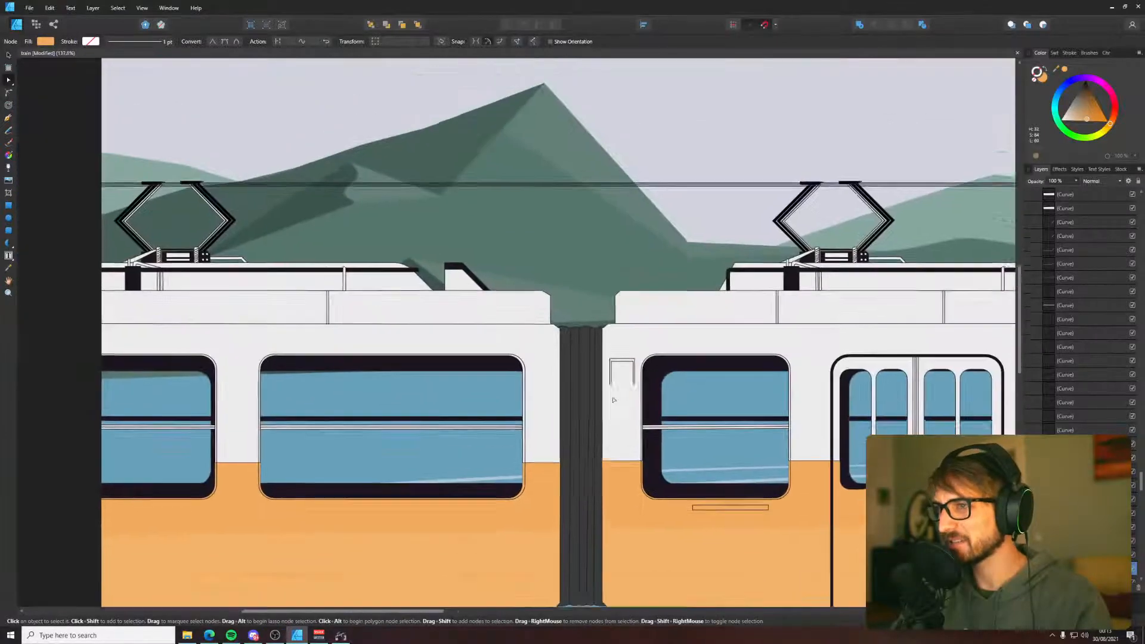
- Align the front strip's upper corner node at the coupling end with the body outline, just below the white panel
{"action": "scroll", "coordinate": [613, 399], "scroll_direction": "up", "scroll_amount": 10}
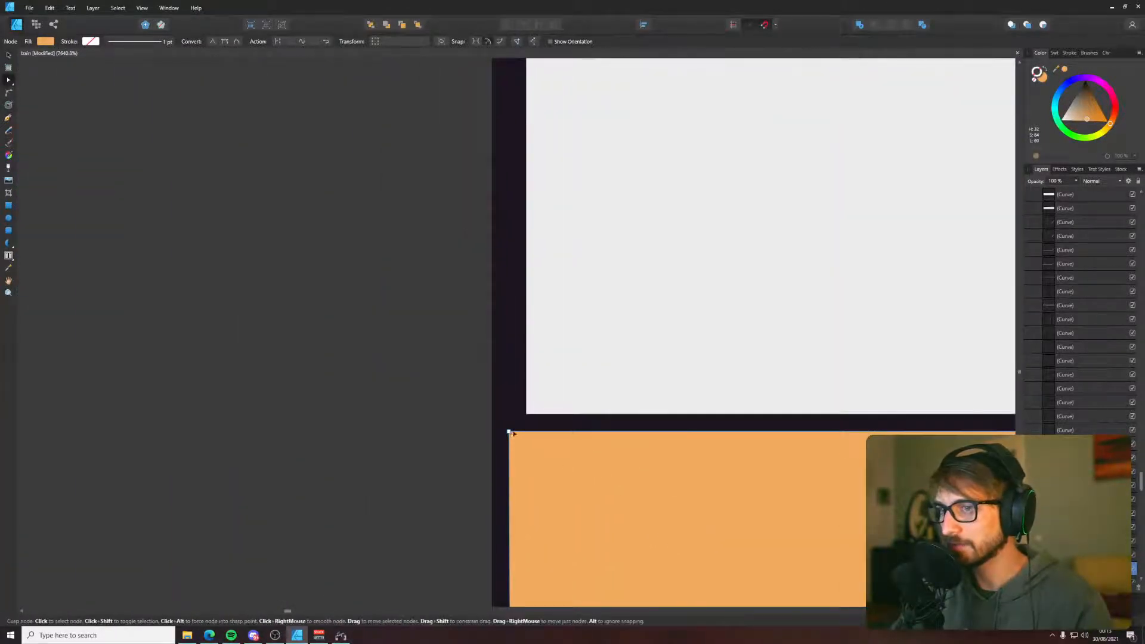
{"action": "left_click_drag", "start_coordinate": [513, 434], "coordinate": [530, 434]}
{"action": "scroll", "coordinate": [530, 434], "scroll_direction": "down", "scroll_amount": 7}
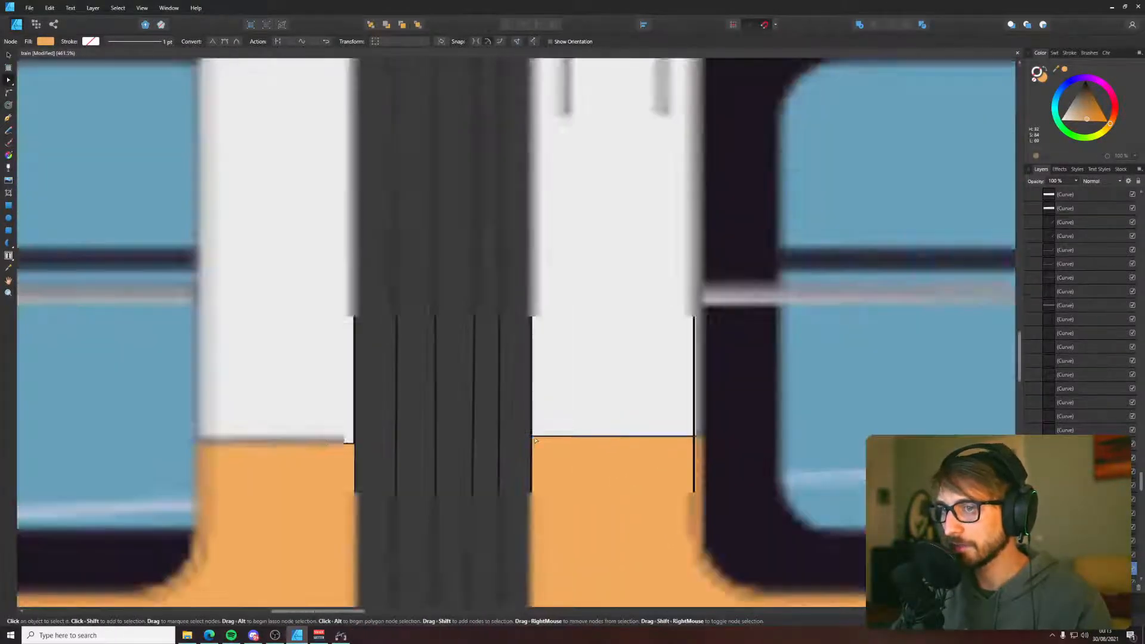
- Move the strip's lower corner node at the tram's nose onto the inner edge of the dark outline
{"action": "scroll", "coordinate": [535, 440], "scroll_direction": "down", "scroll_amount": 6}
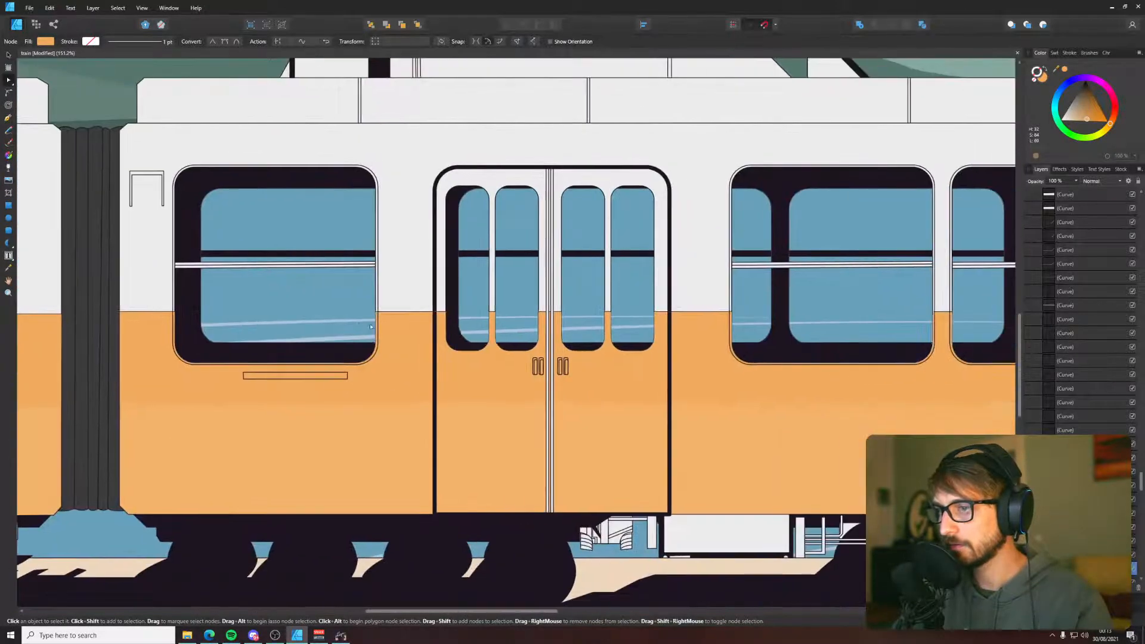
{"action": "scroll", "coordinate": [537, 387], "scroll_direction": "right", "scroll_amount": 10}
{"action": "scroll", "coordinate": [660, 463], "scroll_direction": "up", "scroll_amount": 5}
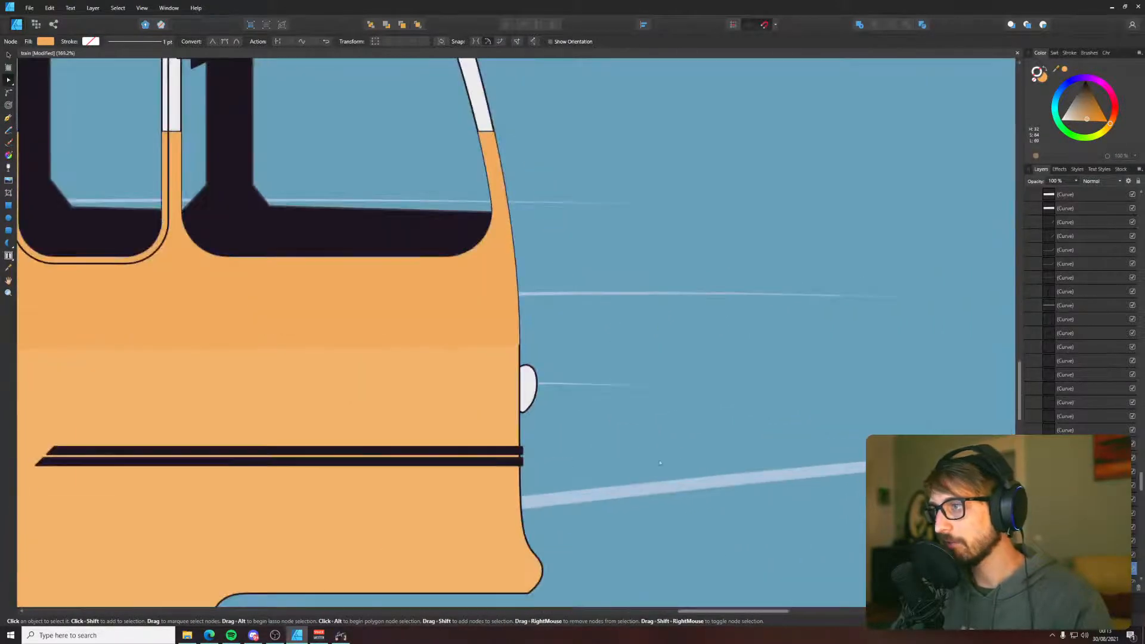
{"action": "scroll", "coordinate": [660, 463], "scroll_direction": "up", "scroll_amount": 15}
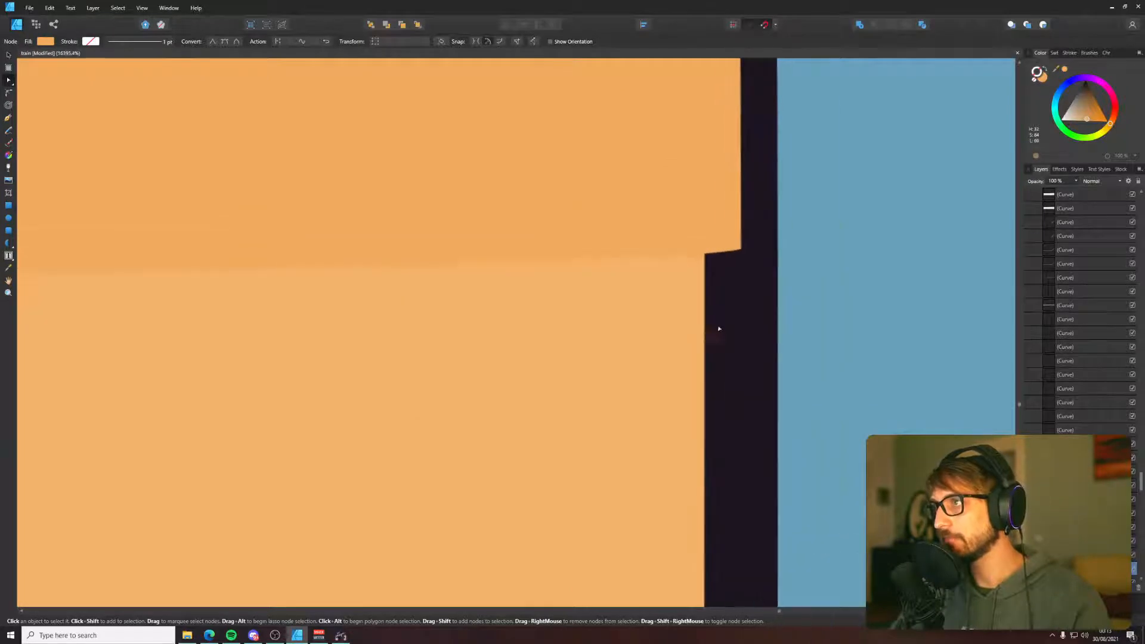
{"action": "left_click", "coordinate": [719, 328]}
{"action": "left_click_drag", "start_coordinate": [740, 250], "coordinate": [706, 252]}
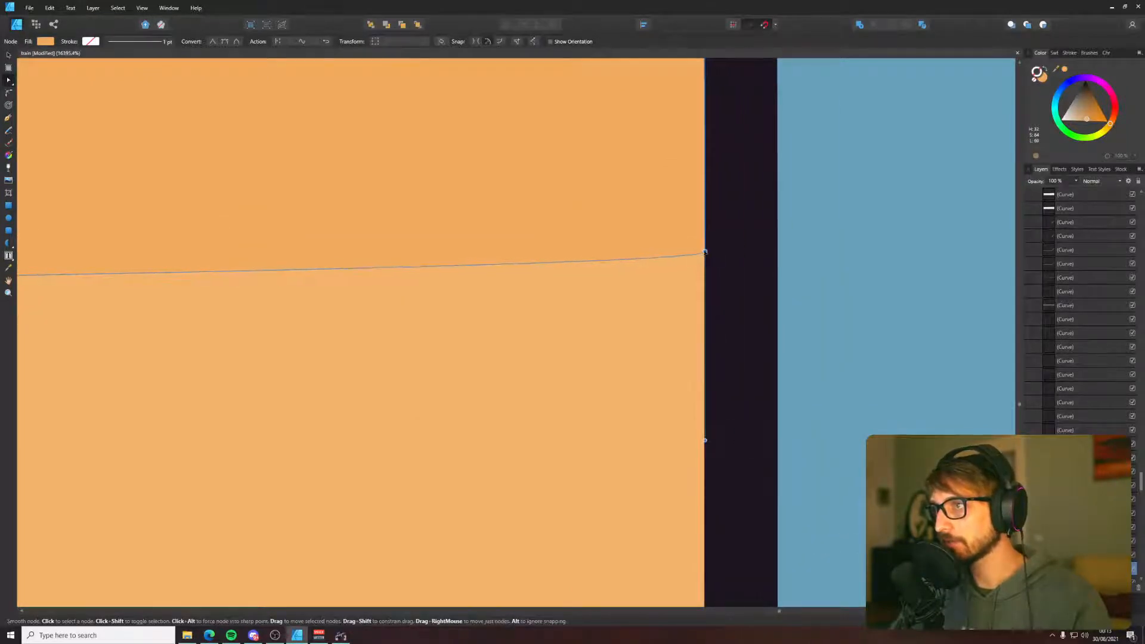
- Check the strip's edge along the tram's nose up to the windscreen pillar and clear the selection
{"action": "scroll", "coordinate": [722, 280], "scroll_direction": "up", "scroll_amount": 3}
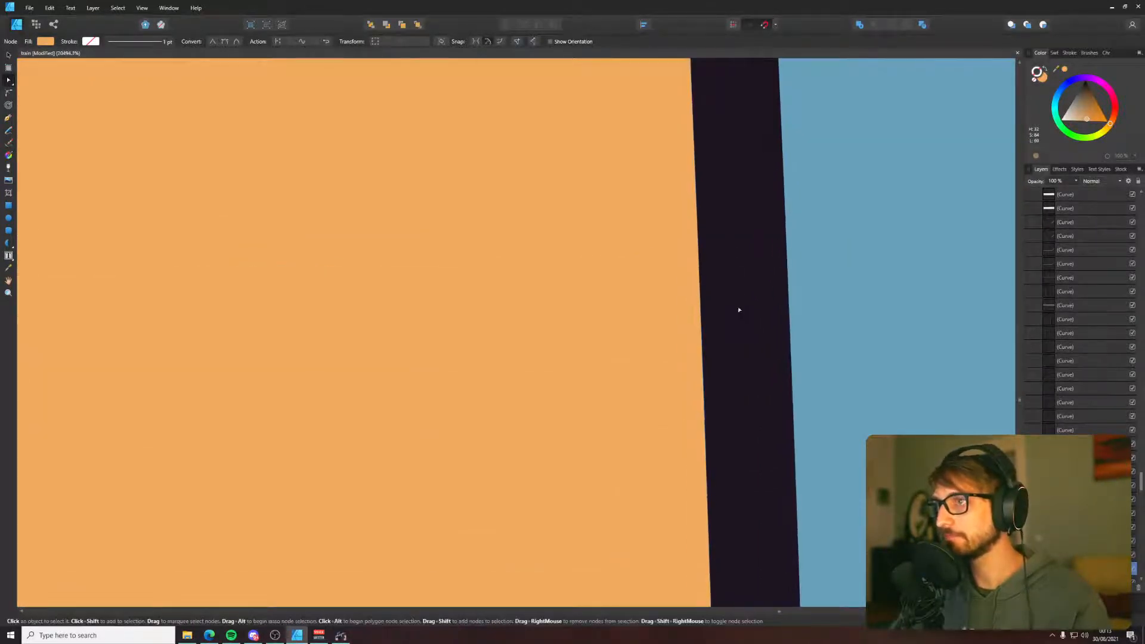
{"action": "scroll", "coordinate": [769, 445], "scroll_direction": "down", "scroll_amount": 7}
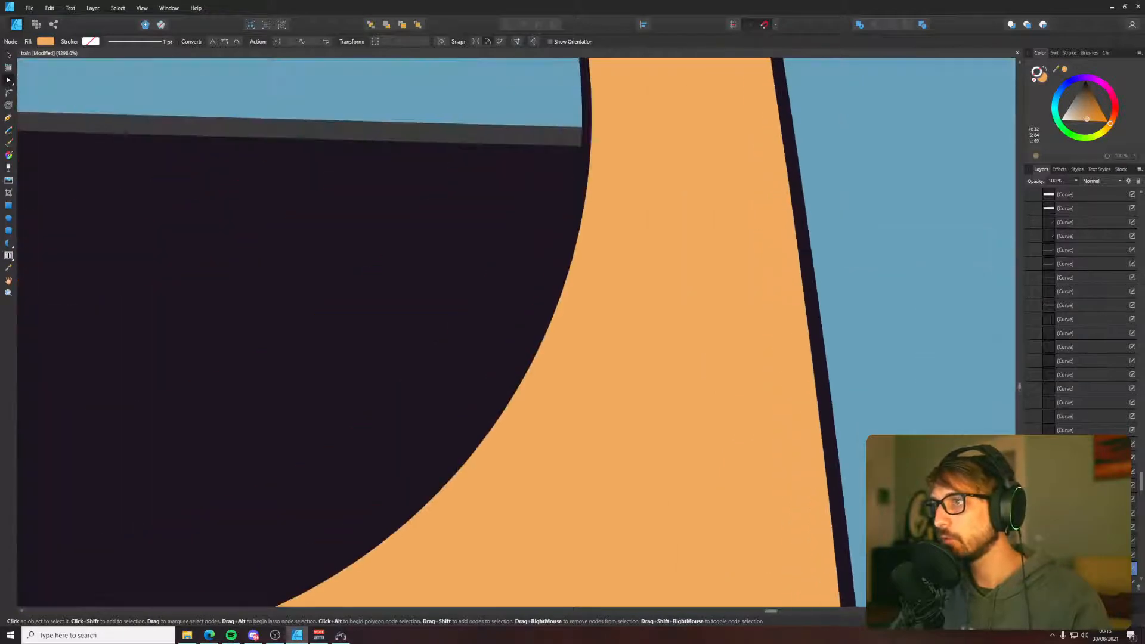
{"action": "scroll", "coordinate": [831, 451], "scroll_direction": "down", "scroll_amount": 7}
{"action": "scroll", "coordinate": [779, 225], "scroll_direction": "up", "scroll_amount": 15}
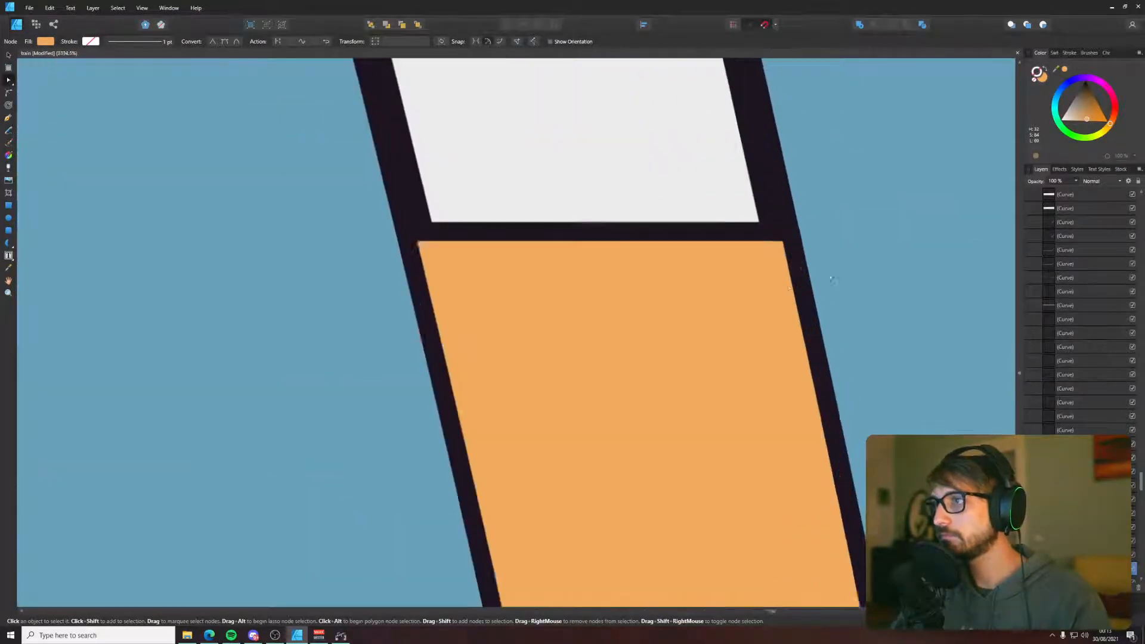
{"action": "left_click_drag", "start_coordinate": [759, 172], "coordinate": [695, 172]}
{"action": "scroll", "coordinate": [854, 182], "scroll_direction": "down", "scroll_amount": 20}
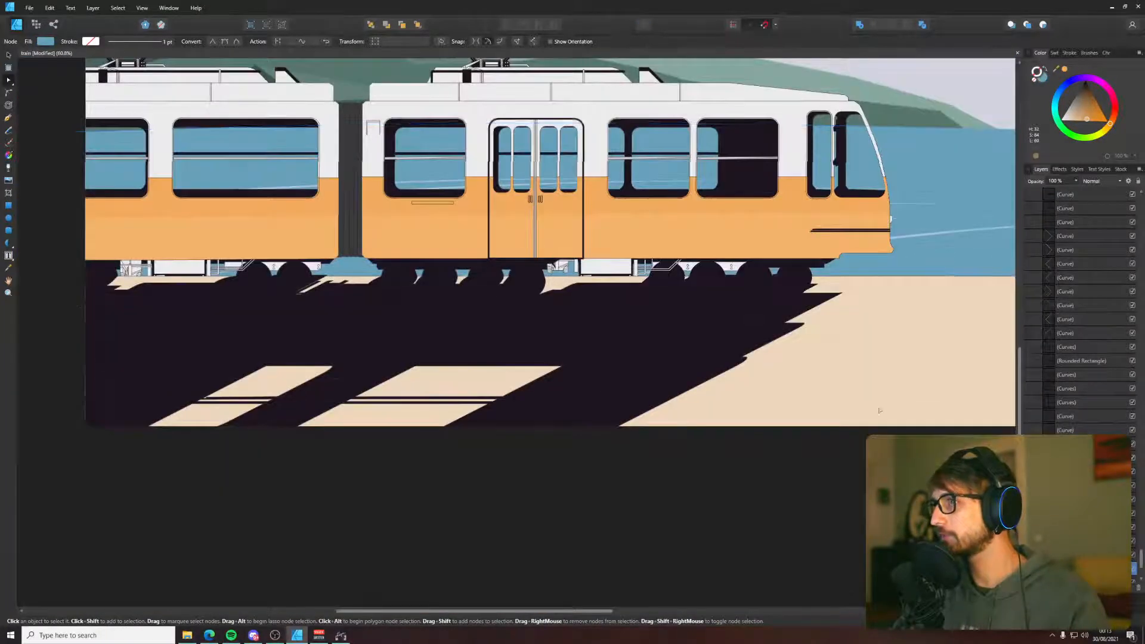
{"action": "left_click", "coordinate": [849, 517]}
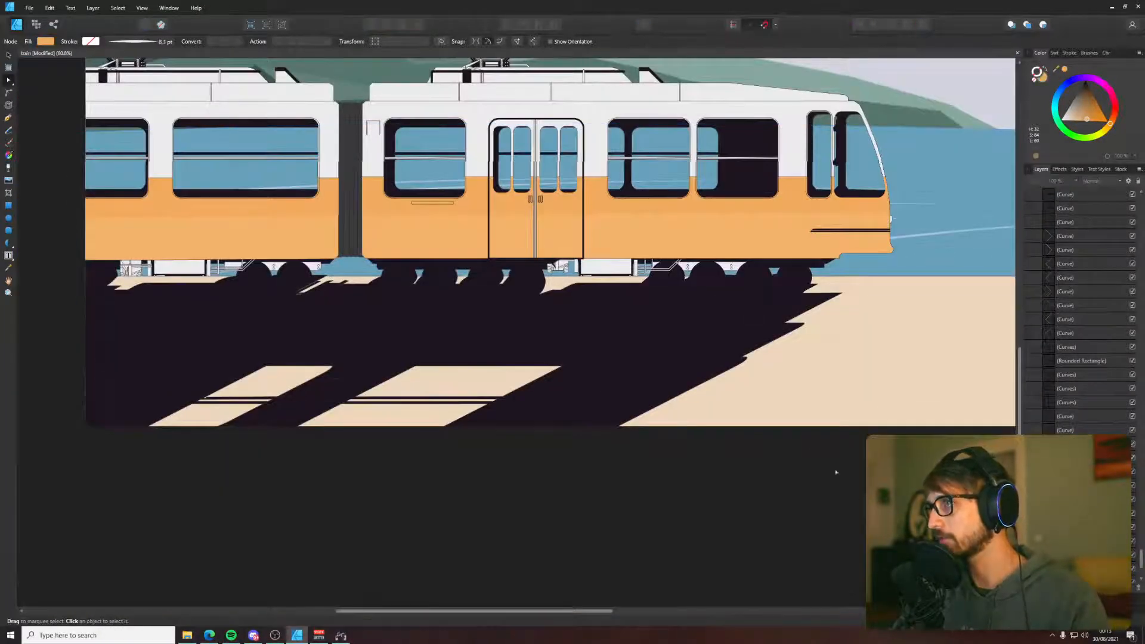
- Recolour the tram's ground shadow to a muted brown (#9D876C), starting from the sampled sand colour
{"action": "scroll", "coordinate": [767, 472], "scroll_direction": "down", "scroll_amount": 3}
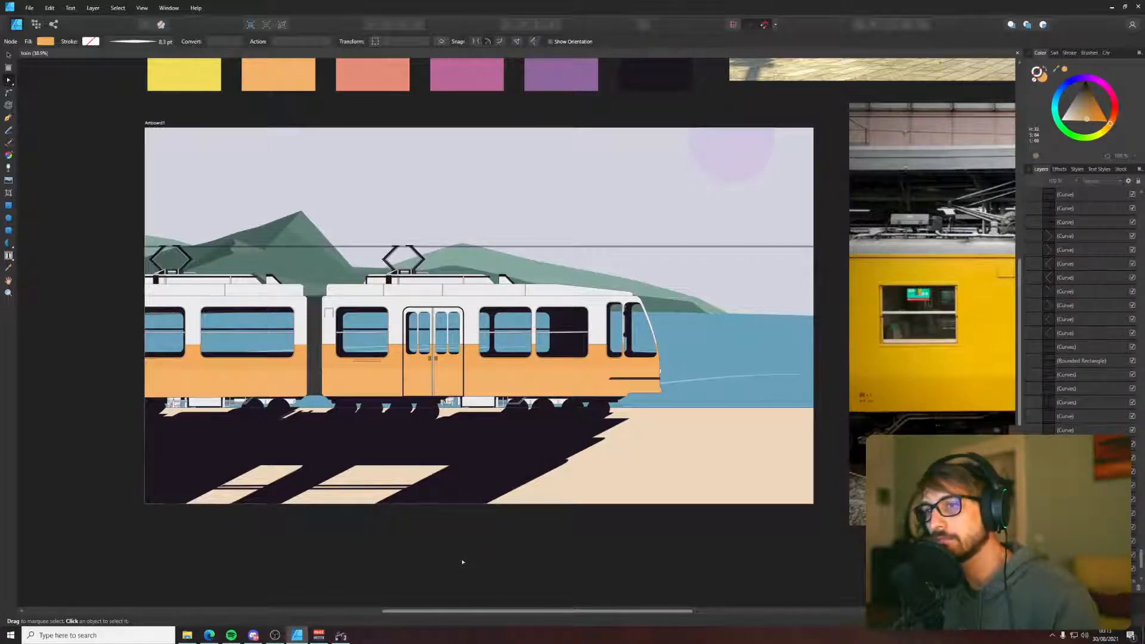
{"action": "scroll", "coordinate": [461, 566], "scroll_direction": "down", "scroll_amount": 2}
{"action": "left_click", "coordinate": [468, 511]}
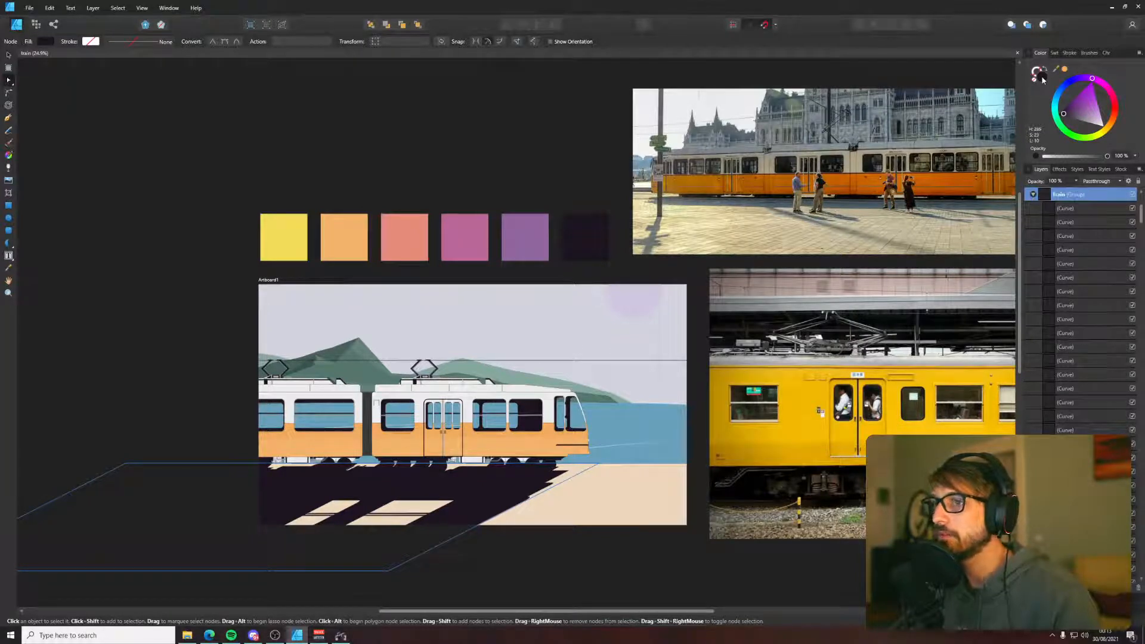
{"action": "double_click", "coordinate": [1041, 76]}
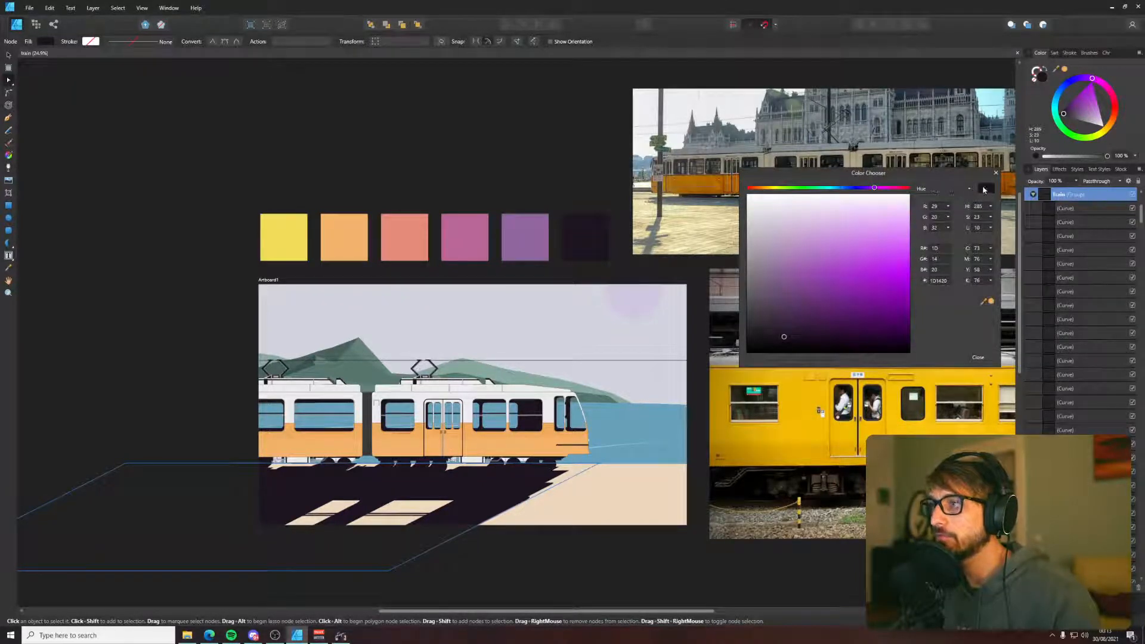
{"action": "left_click_drag", "start_coordinate": [993, 307], "coordinate": [617, 490]}
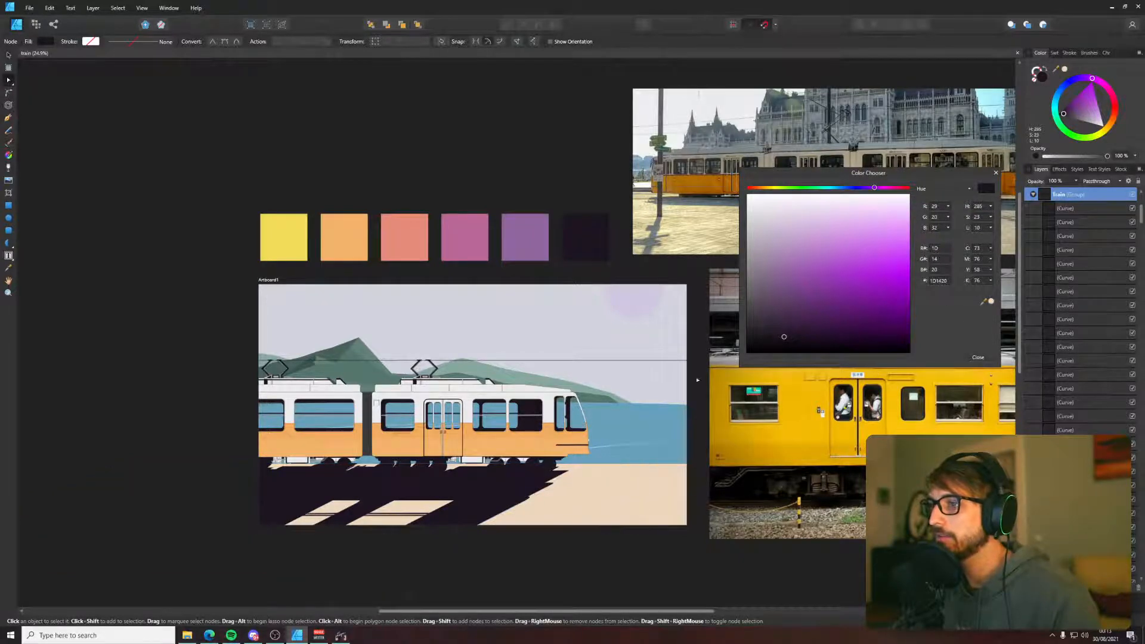
{"action": "left_click", "coordinate": [990, 228]}
{"action": "mouse_move", "coordinate": [993, 237]}
{"action": "left_mouse_down"}
{"action": "mouse_move", "coordinate": [960, 228]}
{"action": "mouse_move", "coordinate": [990, 240]}
{"action": "left_mouse_up"}
{"action": "left_click", "coordinate": [990, 217]}
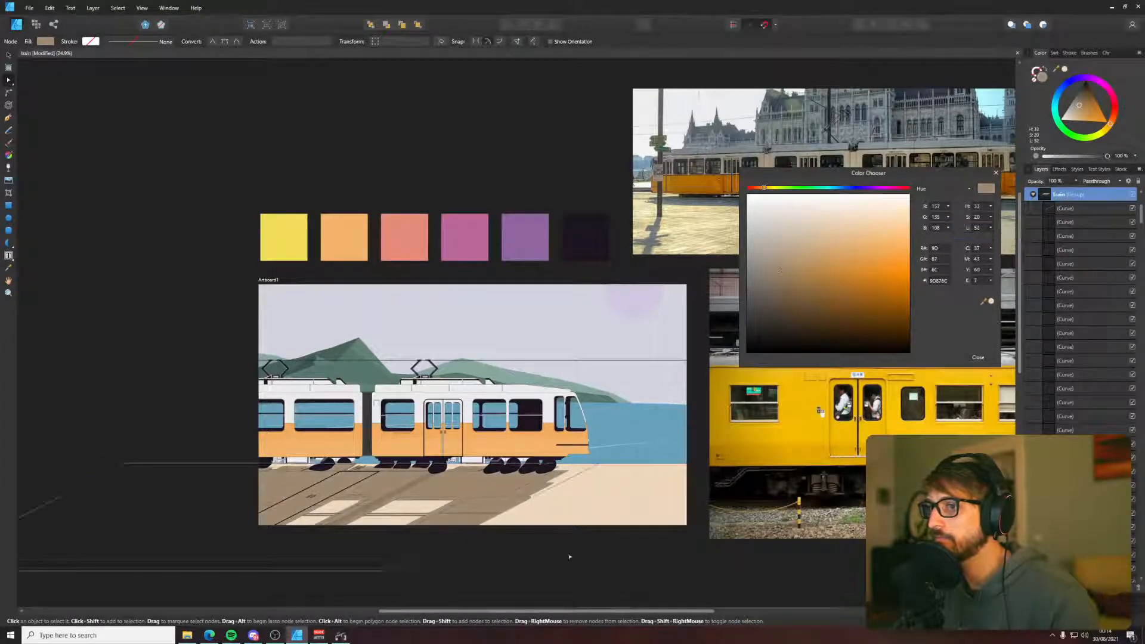
- Check the wheels and line details in the recoloured shadow and close the colour chooser
{"action": "key", "text": "ctrl+d"}
{"action": "scroll", "coordinate": [520, 491], "scroll_direction": "up", "scroll_amount": 3}
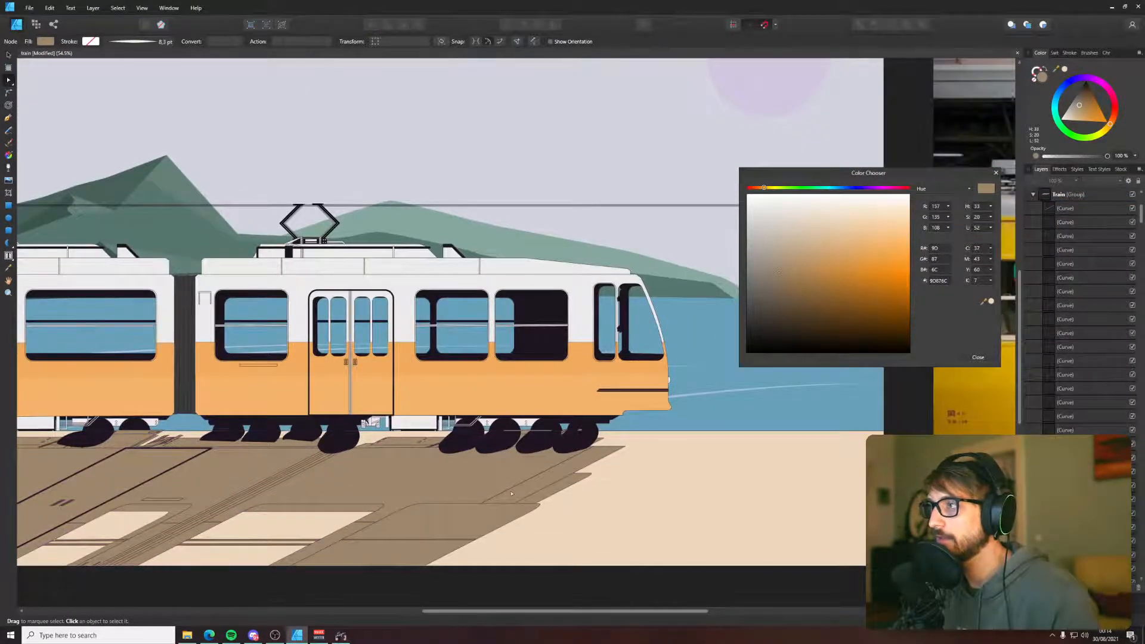
{"action": "key", "text": "ctrl+z"}
{"action": "scroll", "coordinate": [616, 567], "scroll_direction": "down", "scroll_amount": 3}
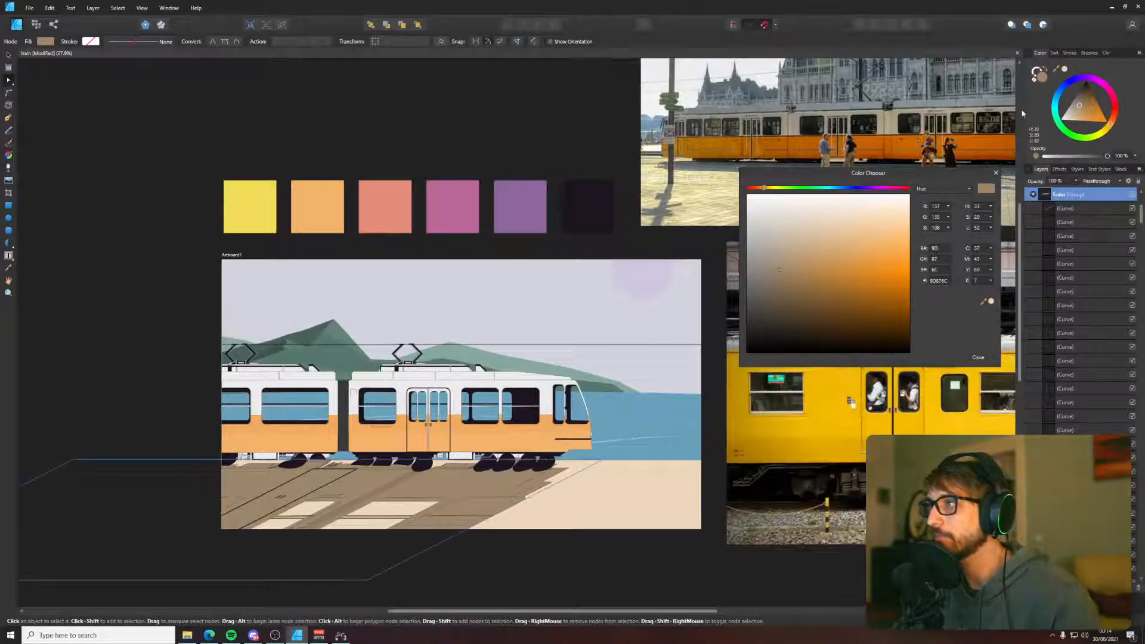
{"action": "left_click", "coordinate": [978, 357]}
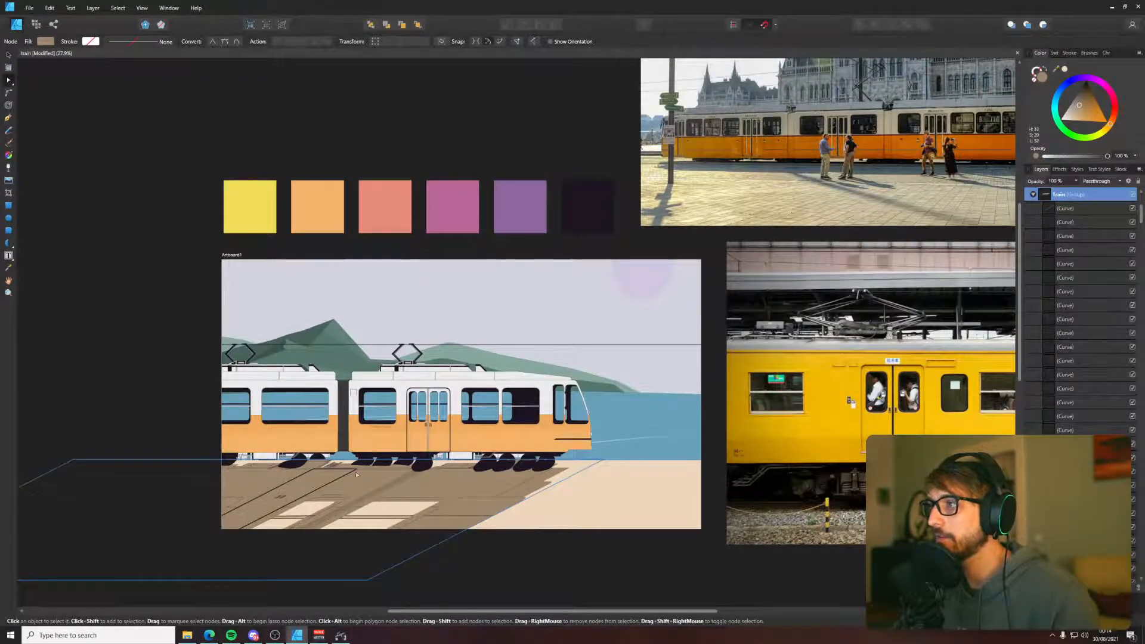
{"action": "scroll", "coordinate": [357, 474], "scroll_direction": "up", "scroll_amount": 3}
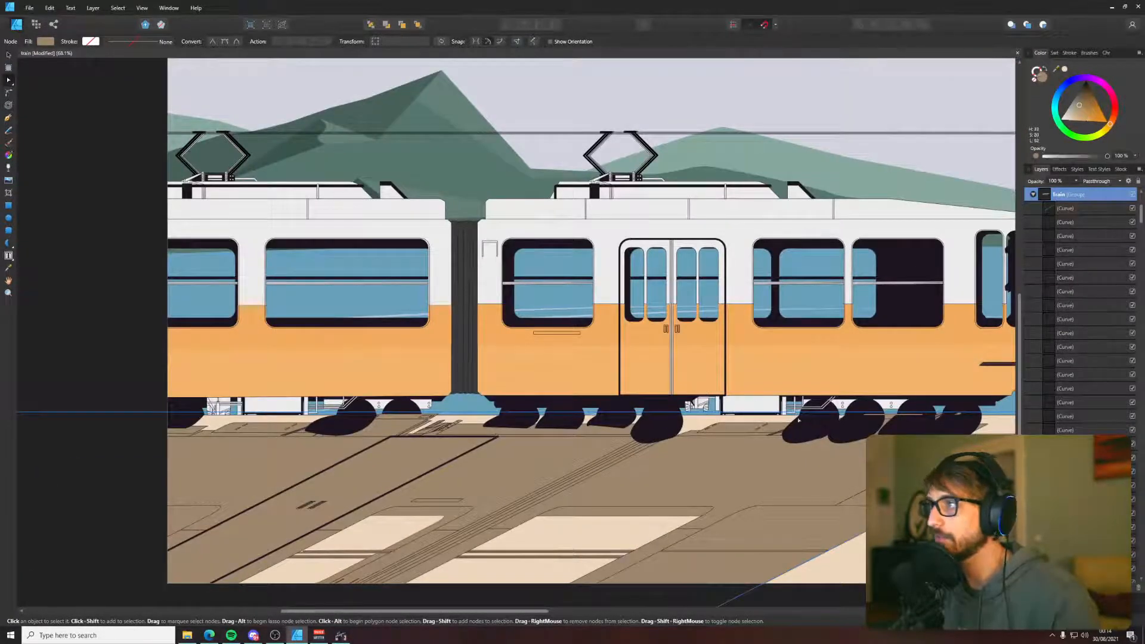
{"action": "scroll", "coordinate": [696, 480], "scroll_direction": "down", "scroll_amount": 3}
- Move the separate wheel shadow group into the shadow's Train group
{"action": "left_click", "coordinate": [792, 464]}
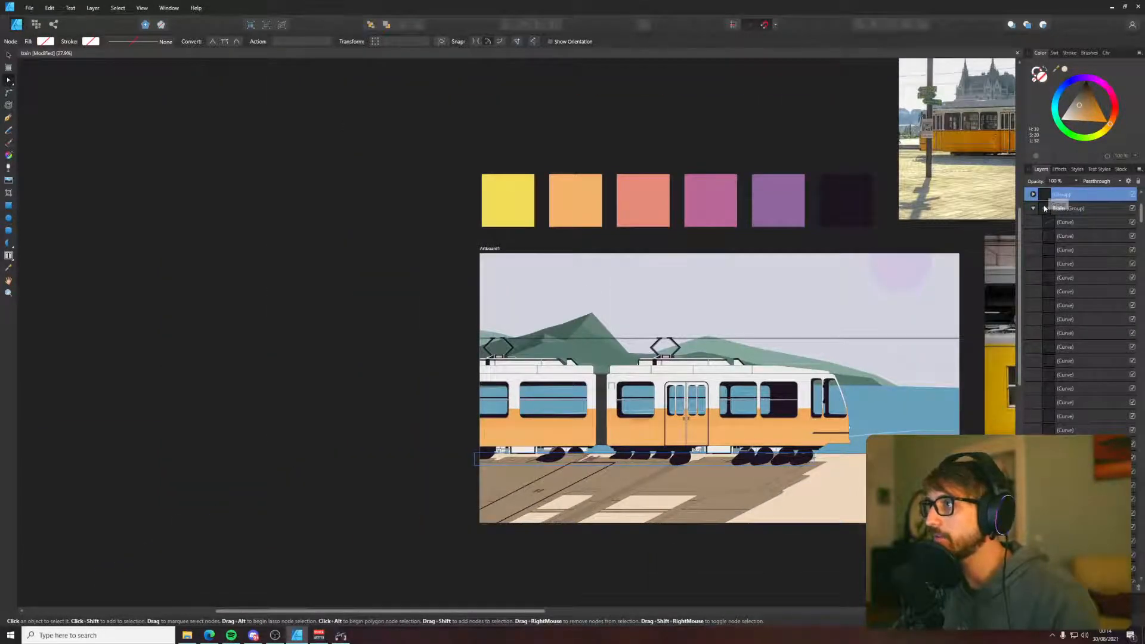
{"action": "left_click", "coordinate": [1059, 209]}
{"action": "left_click", "coordinate": [1048, 196]}
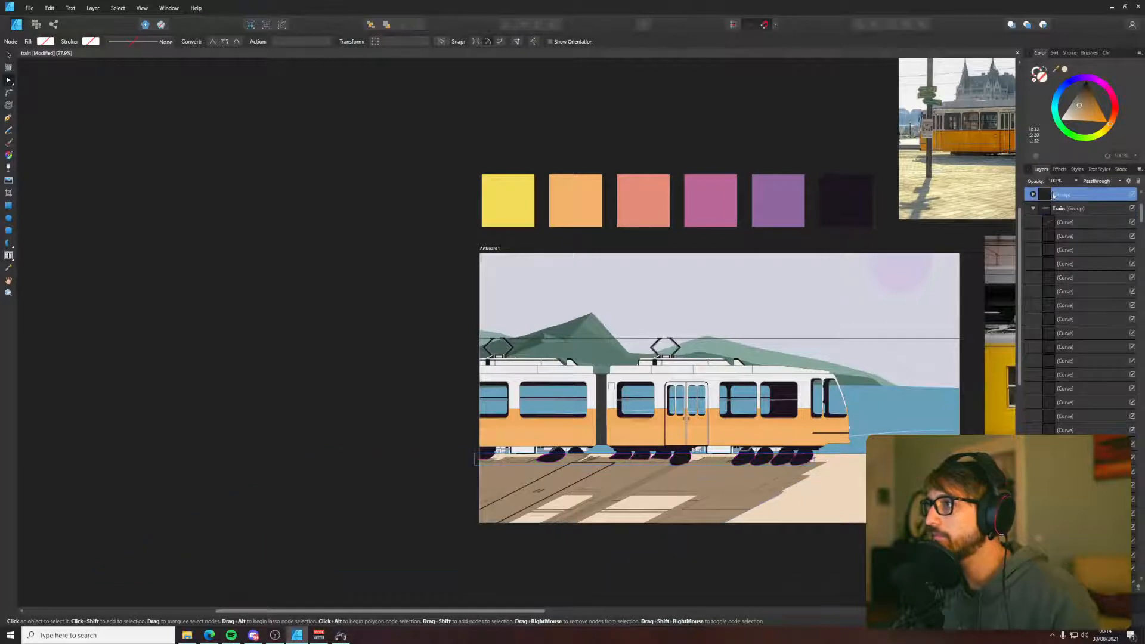
{"action": "scroll", "coordinate": [1059, 223], "scroll_direction": "up", "scroll_amount": 3}
{"action": "left_click_drag", "start_coordinate": [1055, 233], "coordinate": [1063, 255]}
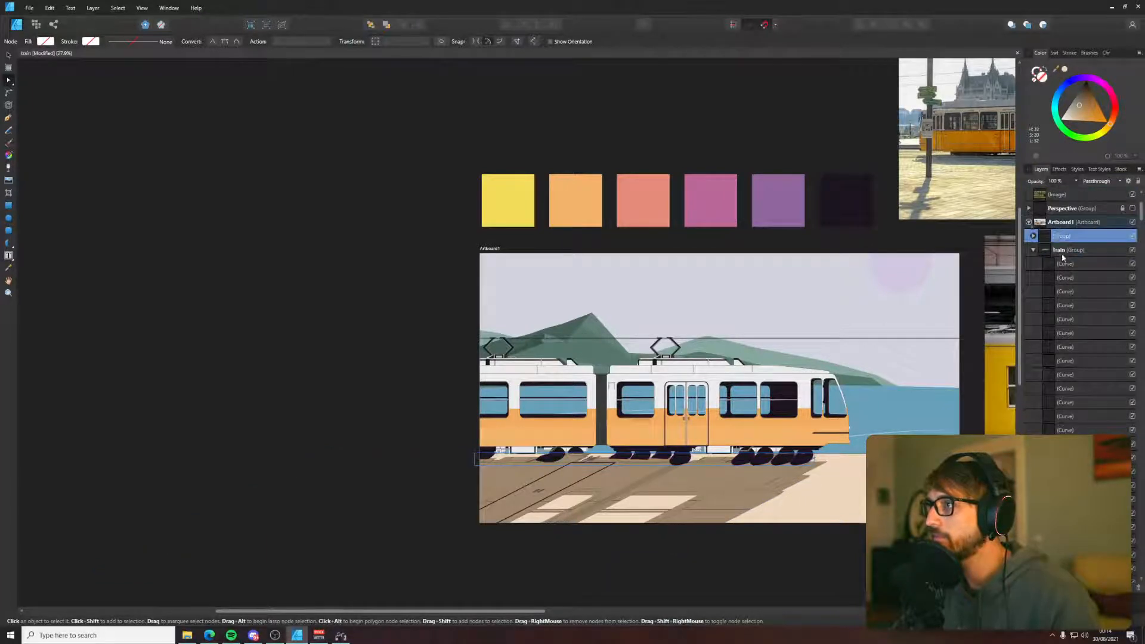
- Recolour the whole shadow group, including the wheels and line details, with the brown sampled from the shadow
{"action": "left_click", "coordinate": [736, 592]}
{"action": "left_click", "coordinate": [1069, 236]}
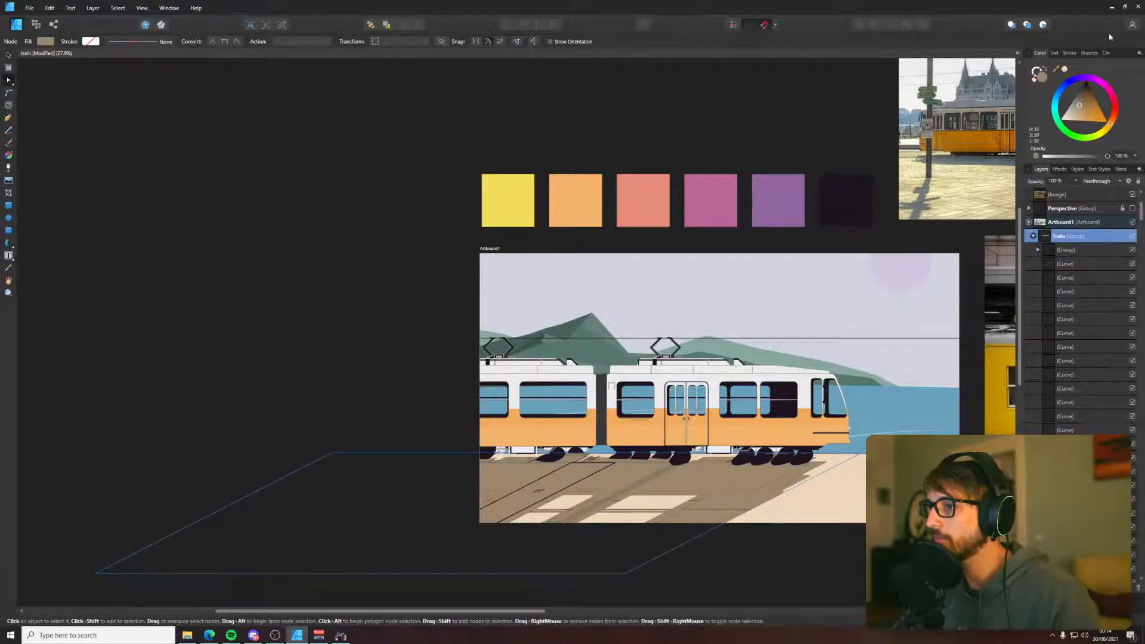
{"action": "left_click_drag", "start_coordinate": [1056, 69], "coordinate": [745, 479]}
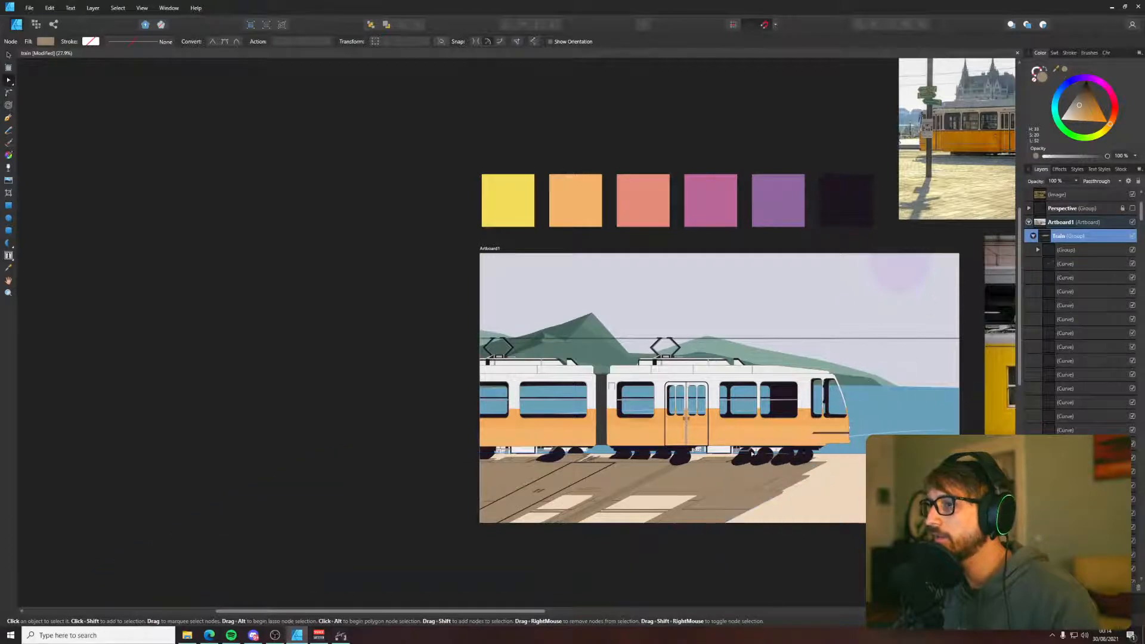
{"action": "key", "text": "x"}
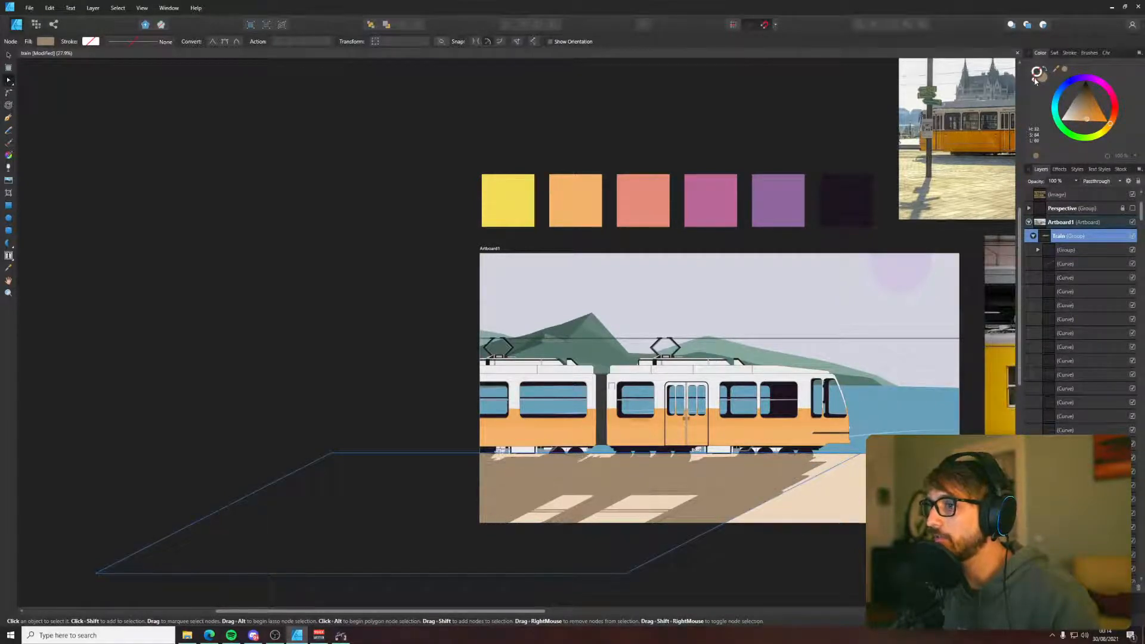
{"action": "scroll", "coordinate": [596, 495], "scroll_direction": "up", "scroll_amount": 3}
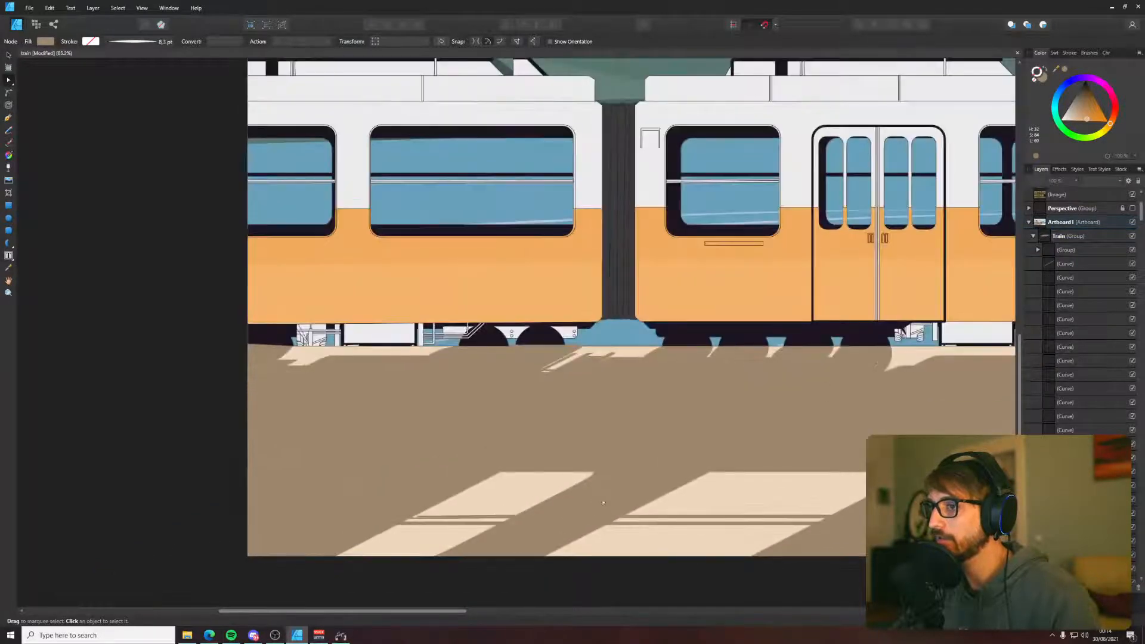
{"action": "scroll", "coordinate": [607, 383], "scroll_direction": "down", "scroll_amount": 4}
{"action": "left_click", "coordinate": [671, 403]}
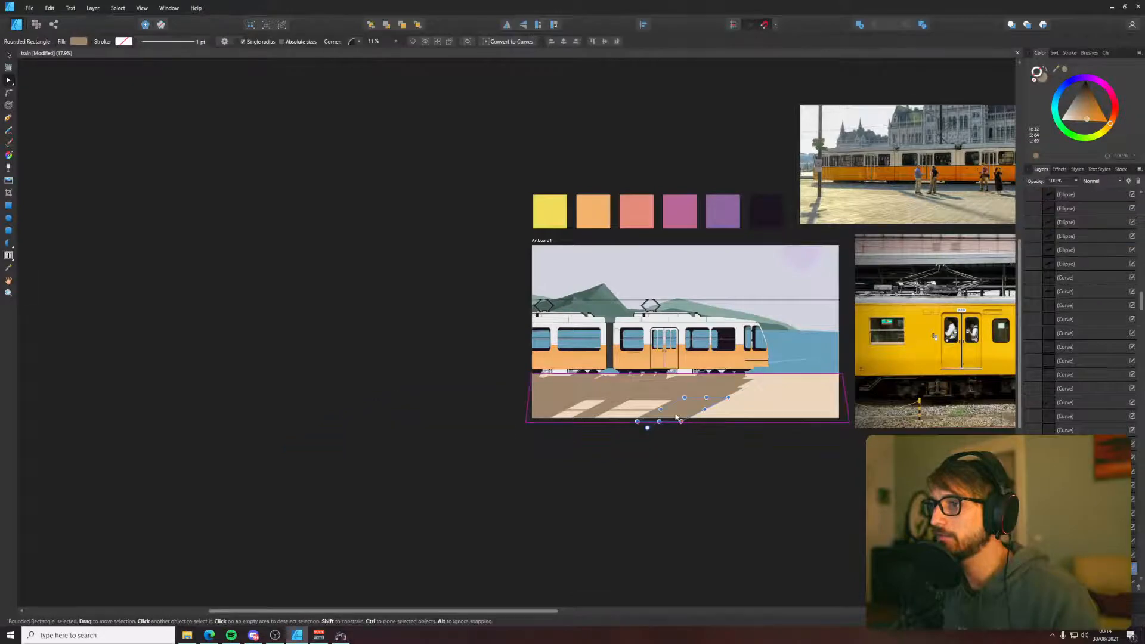
{"action": "left_click_drag", "start_coordinate": [421, 292], "coordinate": [774, 484]}
{"action": "scroll", "coordinate": [703, 465], "scroll_direction": "up", "scroll_amount": 3}
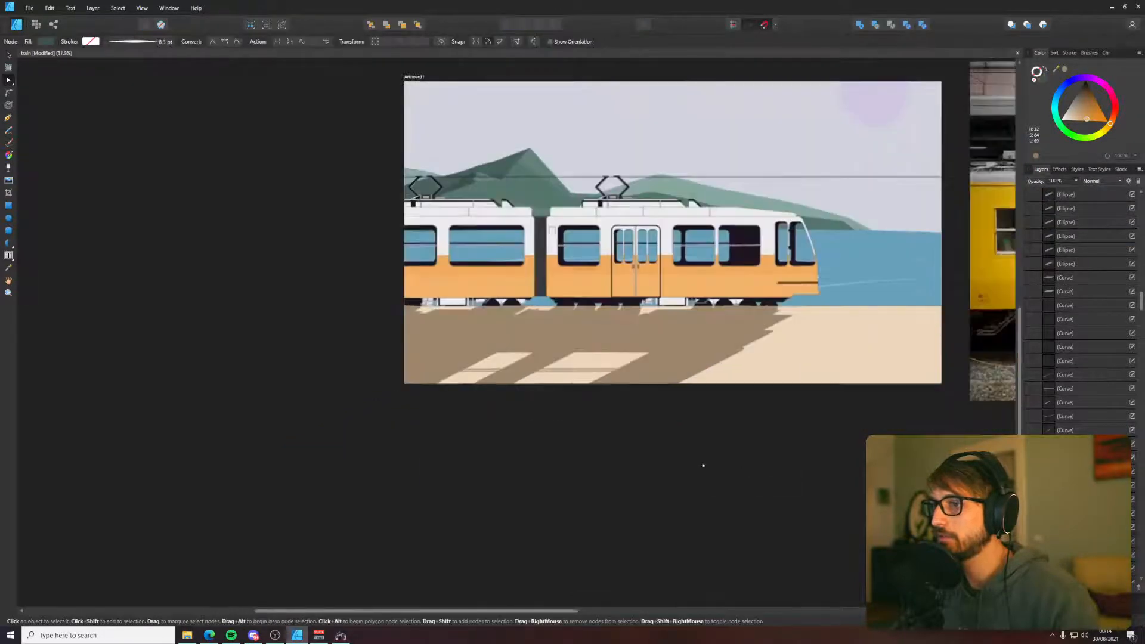
- Select all curves inside the shadow's nested group and merge them into a single shape with the Add operation
{"action": "left_click", "coordinate": [670, 368]}
{"action": "scroll", "coordinate": [1052, 254], "scroll_direction": "up", "scroll_amount": 2}
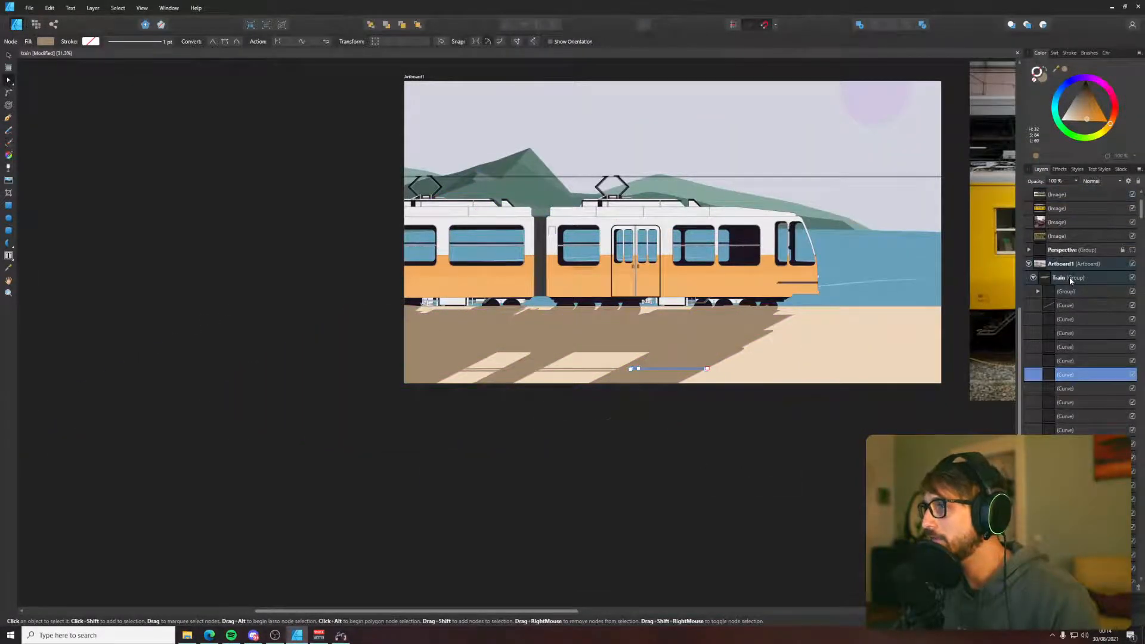
{"action": "left_click", "coordinate": [1070, 281]}
{"action": "left_click", "coordinate": [1033, 294]}
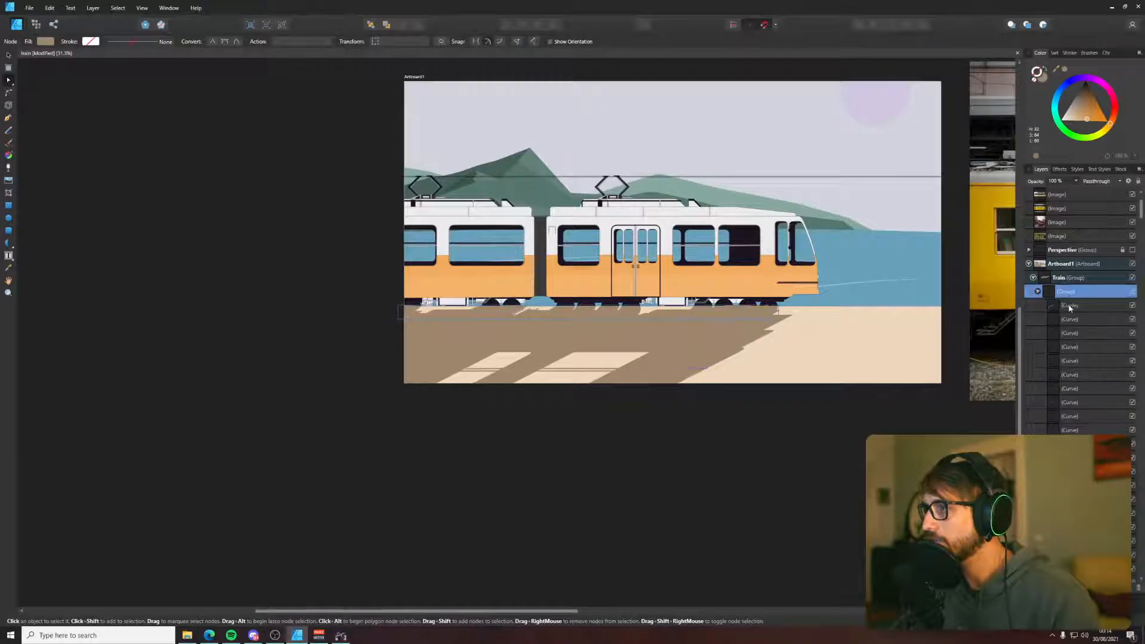
{"action": "left_click", "coordinate": [1038, 291]}
{"action": "scroll", "coordinate": [1109, 334], "scroll_direction": "down", "scroll_amount": 5}
{"action": "scroll", "coordinate": [1110, 358], "scroll_direction": "down", "scroll_amount": 3}
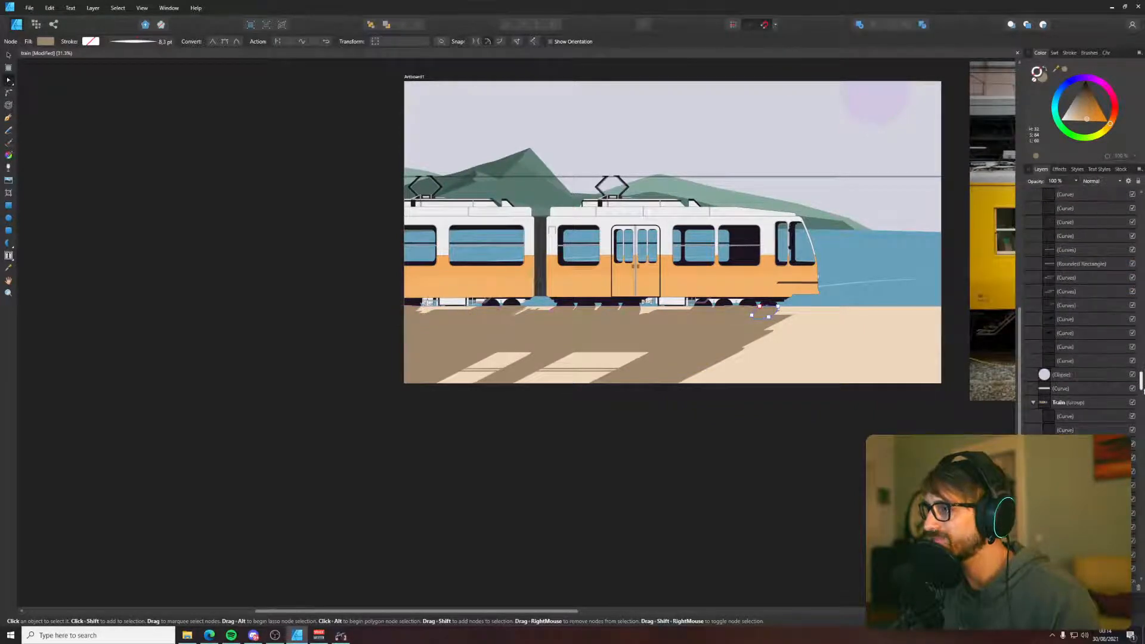
{"action": "left_click", "coordinate": [1084, 360], "text": "shift"}
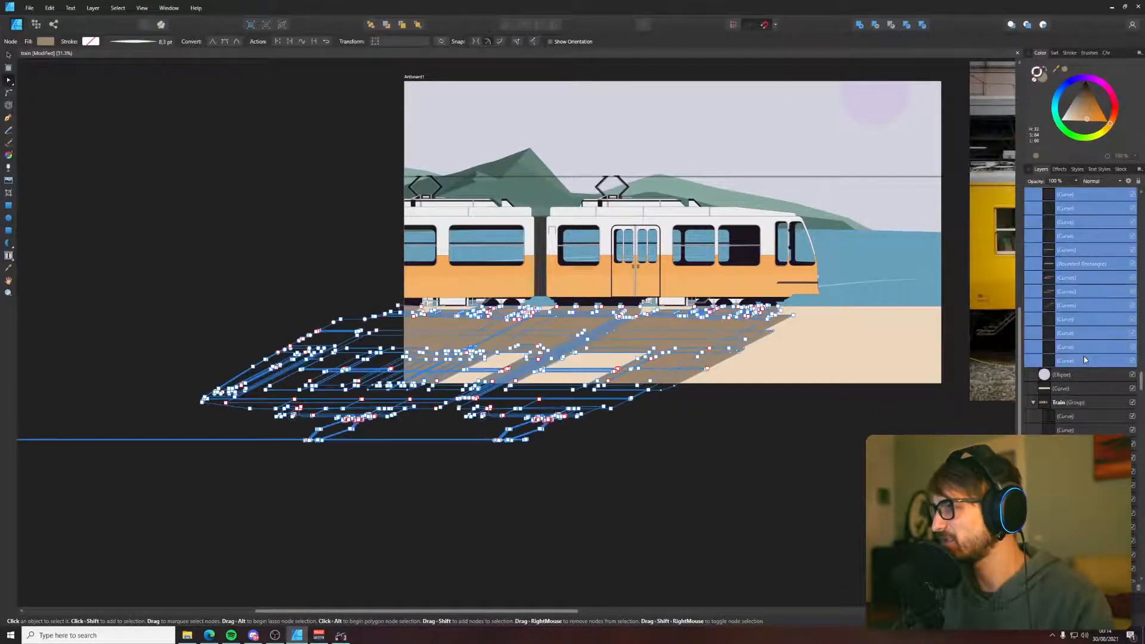
{"action": "left_click", "coordinate": [859, 25]}
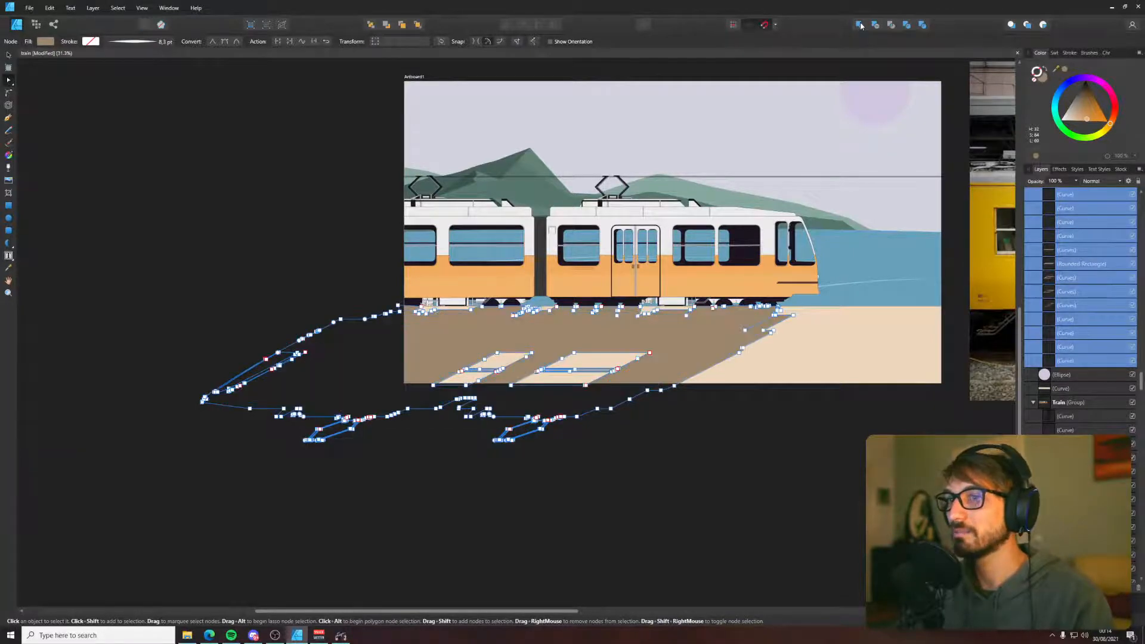
{"action": "left_click", "coordinate": [708, 429]}
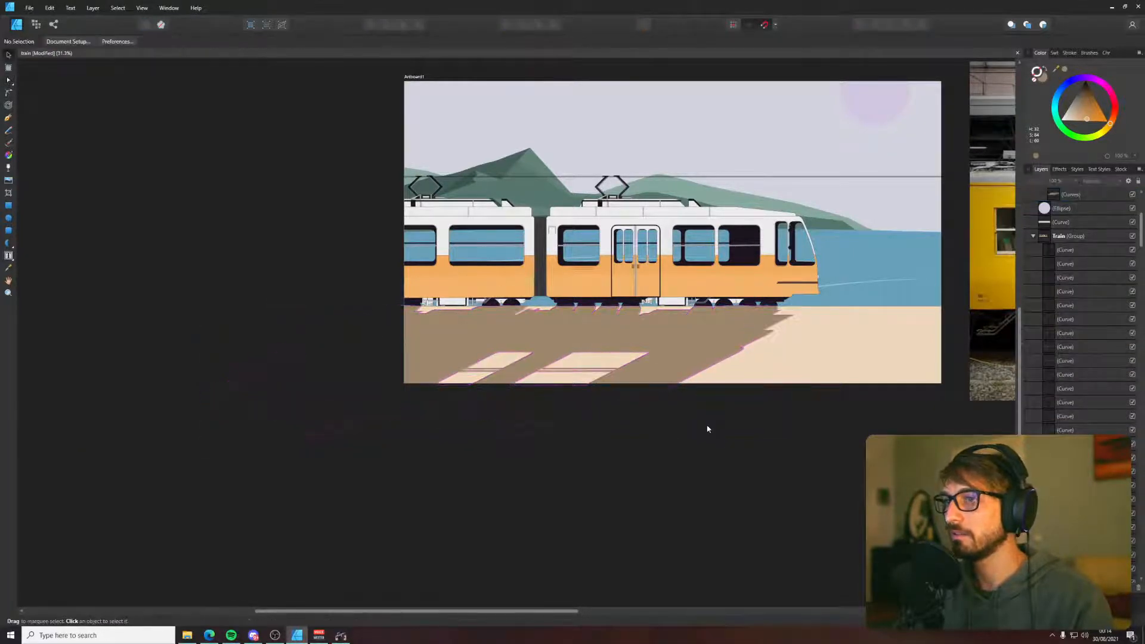
- Darken the merged shadow's fill to a desaturated grey-brown with a lightness of 37
{"action": "scroll", "coordinate": [782, 368], "scroll_direction": "down", "scroll_amount": 3}
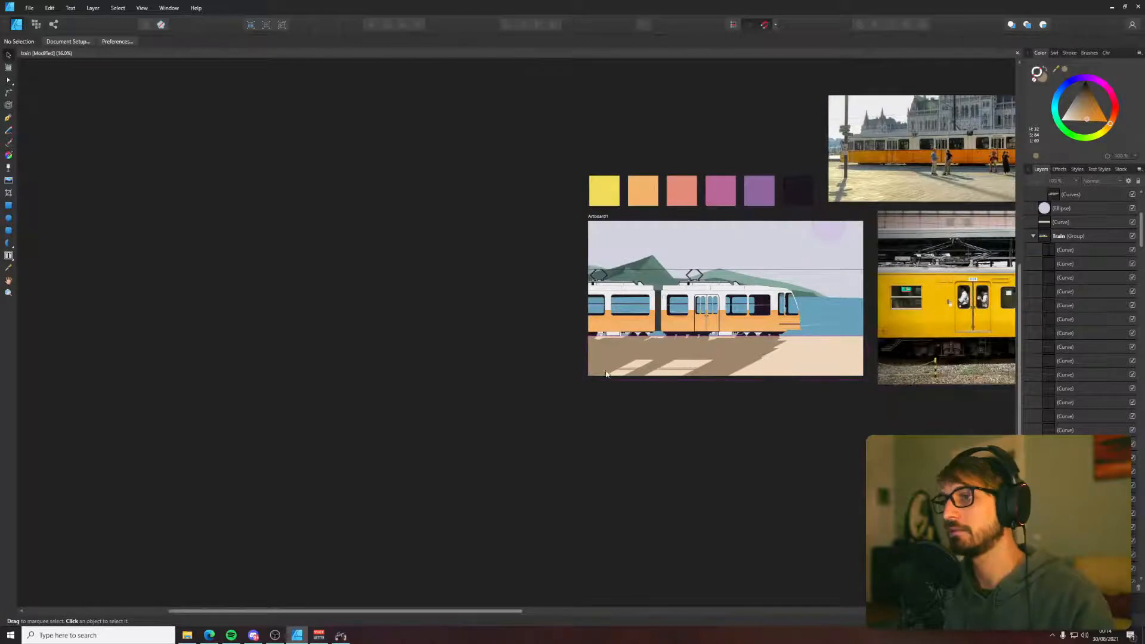
{"action": "scroll", "coordinate": [668, 344], "scroll_direction": "up", "scroll_amount": 5}
{"action": "scroll", "coordinate": [668, 344], "scroll_direction": "down", "scroll_amount": 4}
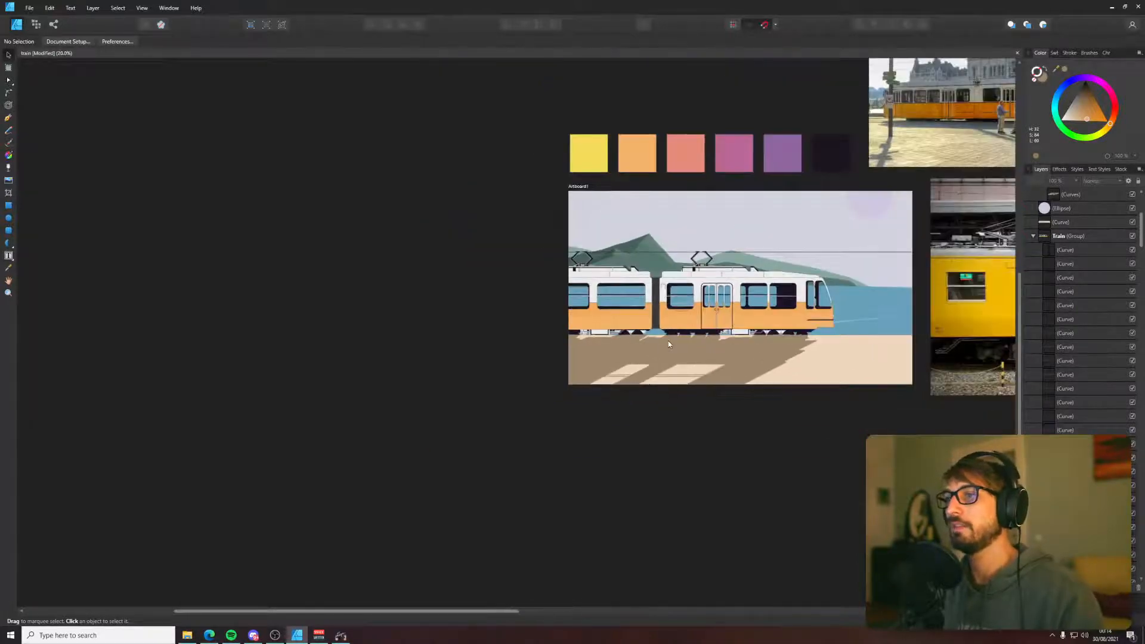
{"action": "left_click", "coordinate": [766, 356]}
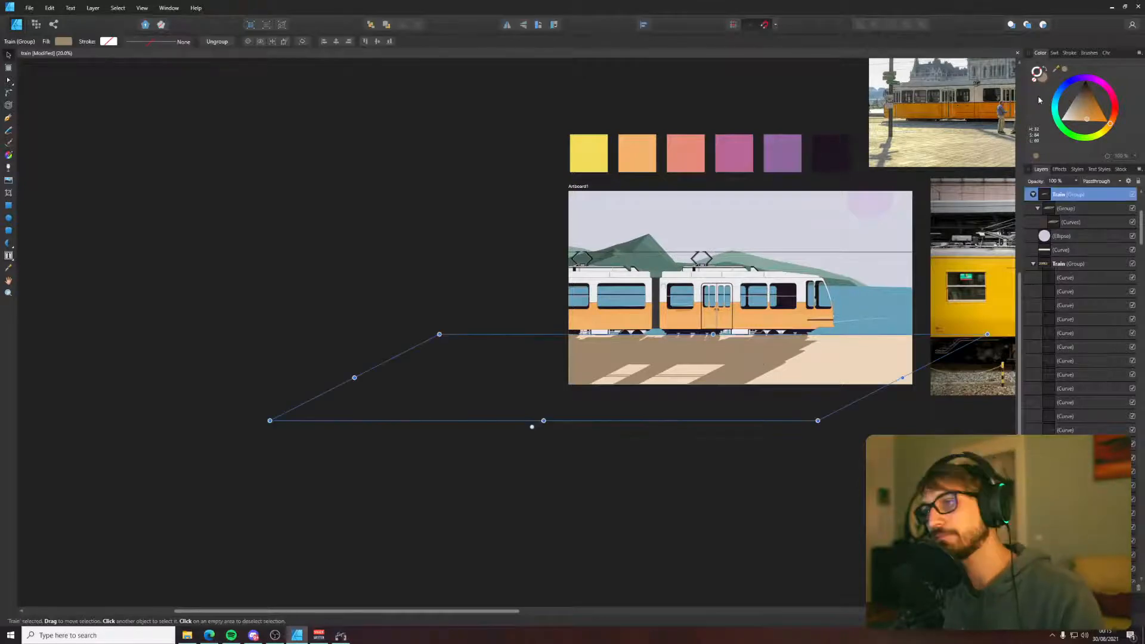
{"action": "mouse_move", "coordinate": [1080, 109]}
{"action": "left_mouse_down"}
{"action": "mouse_move", "coordinate": [1078, 94]}
{"action": "mouse_move", "coordinate": [1091, 101]}
{"action": "mouse_move", "coordinate": [1079, 96]}
{"action": "left_mouse_up"}
{"action": "left_click", "coordinate": [417, 269]}
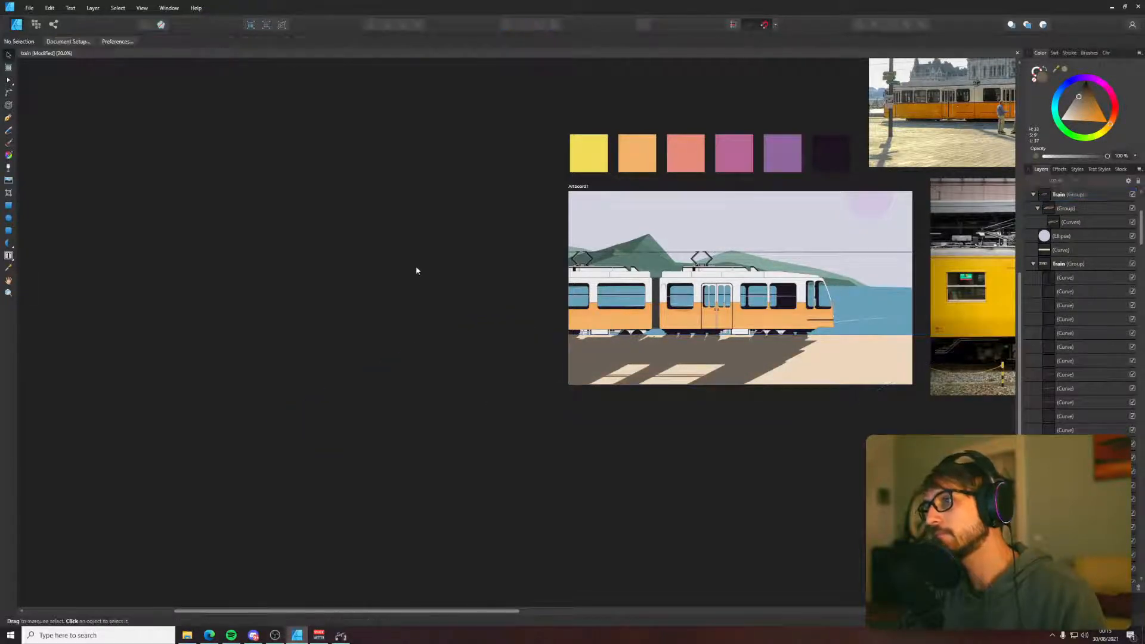
- Review the darkened shadow against the tram, the beach and the reference photos at several zoom levels
{"action": "scroll", "coordinate": [706, 463], "scroll_direction": "up", "scroll_amount": 3}
{"action": "left_click", "coordinate": [759, 306]}
{"action": "scroll", "coordinate": [759, 307], "scroll_direction": "down", "scroll_amount": 4}
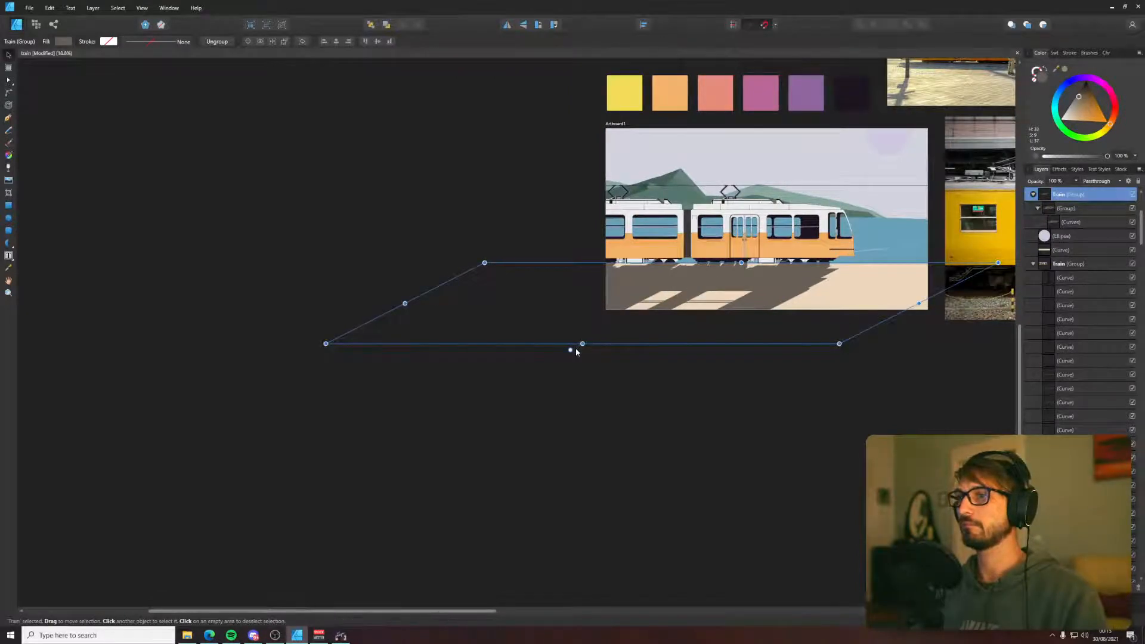
{"action": "left_click", "coordinate": [716, 412]}
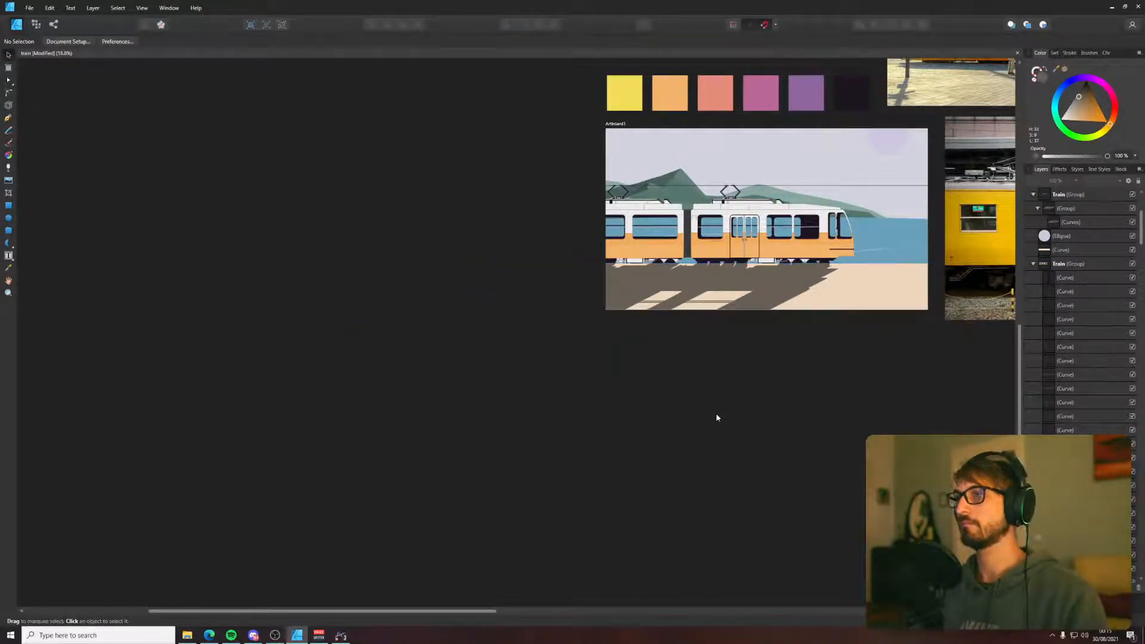
{"action": "scroll", "coordinate": [716, 418], "scroll_direction": "down", "scroll_amount": 2}
{"action": "left_click_drag", "start_coordinate": [781, 401], "coordinate": [596, 409]}
{"action": "scroll", "coordinate": [554, 377], "scroll_direction": "up", "scroll_amount": 3}
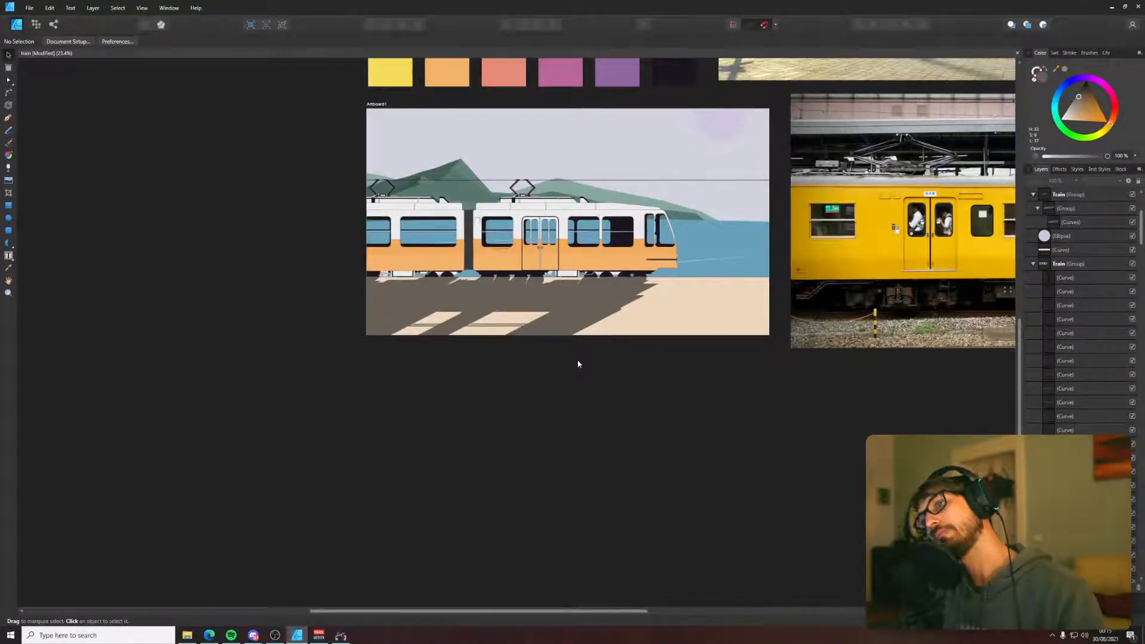
{"action": "scroll", "coordinate": [577, 364], "scroll_direction": "down", "scroll_amount": 2}
{"action": "left_click_drag", "start_coordinate": [577, 364], "coordinate": [539, 376]}
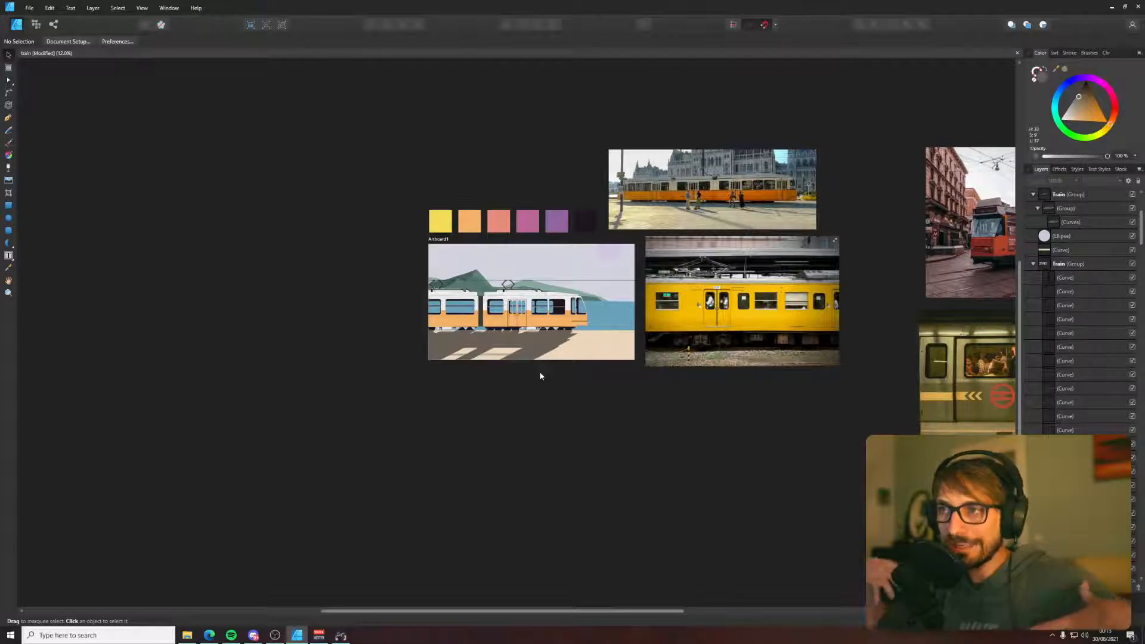
{"action": "scroll", "coordinate": [583, 414], "scroll_direction": "up", "scroll_amount": 4}
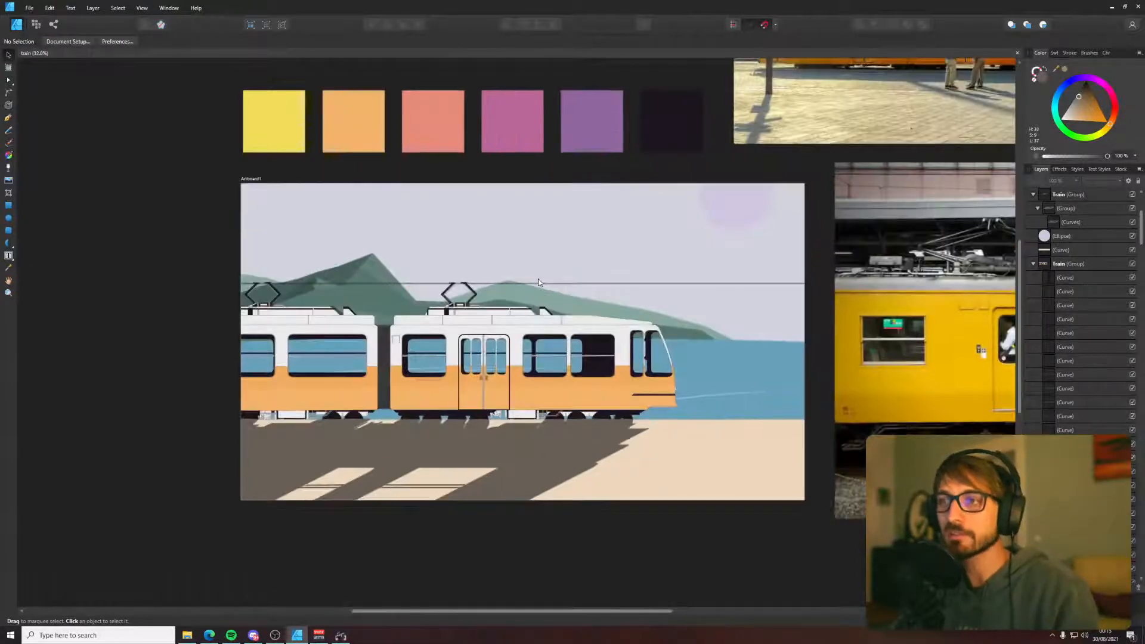
{"action": "scroll", "coordinate": [724, 334], "scroll_direction": "down", "scroll_amount": 1}
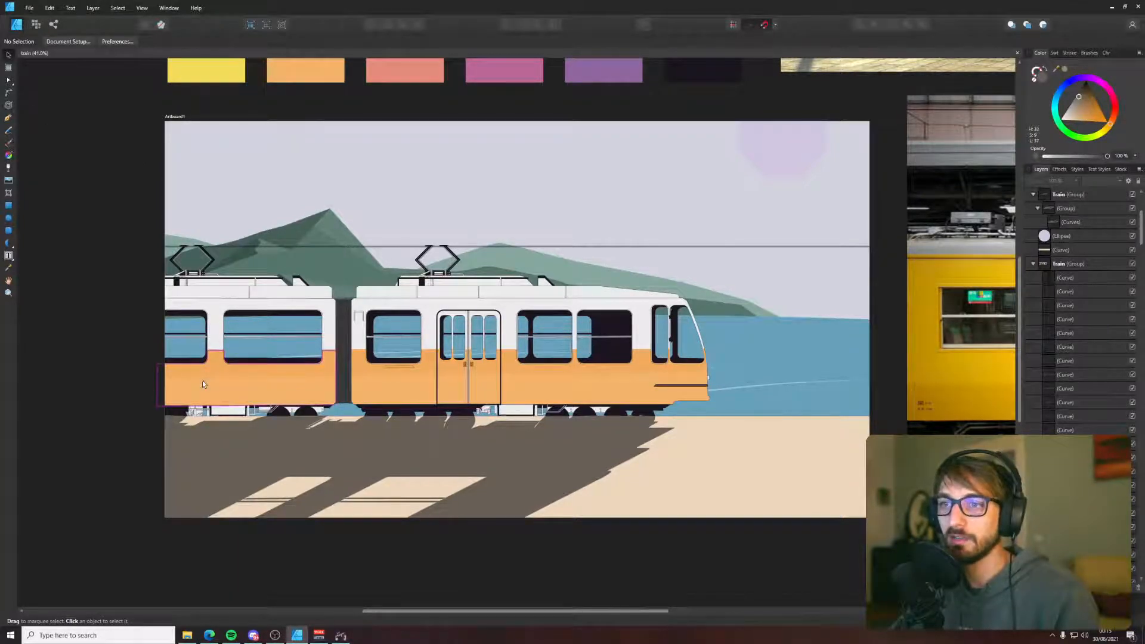
{"action": "left_click_drag", "start_coordinate": [574, 430], "coordinate": [600, 422]}
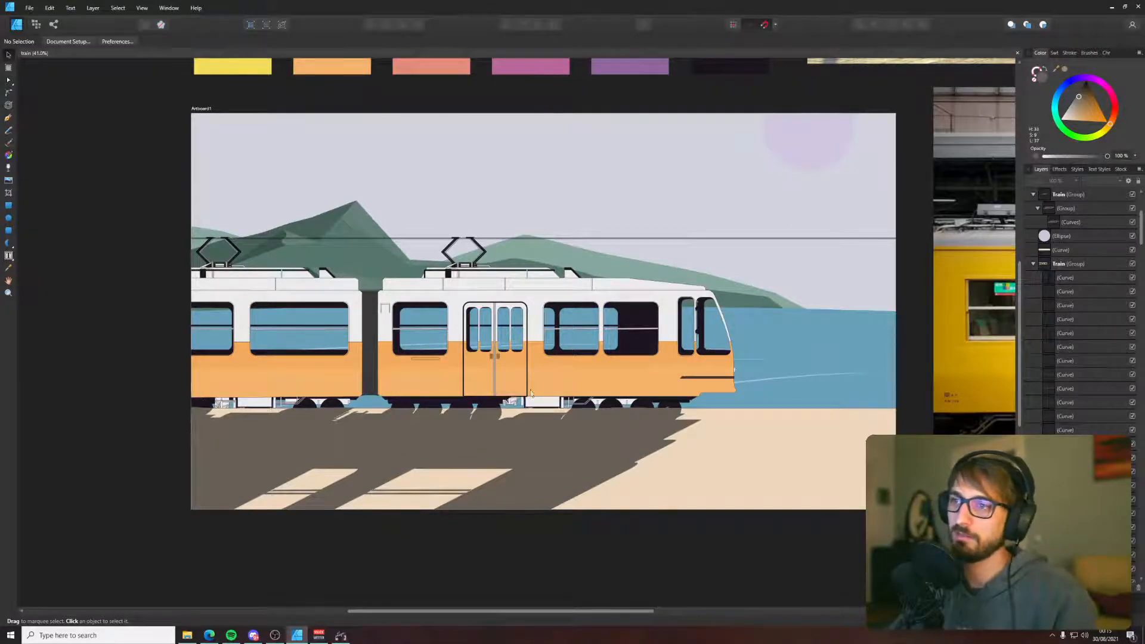
- Select the tram's ground shadow group and change its fill to pure black (000000)
{"action": "left_click", "coordinate": [247, 403]}
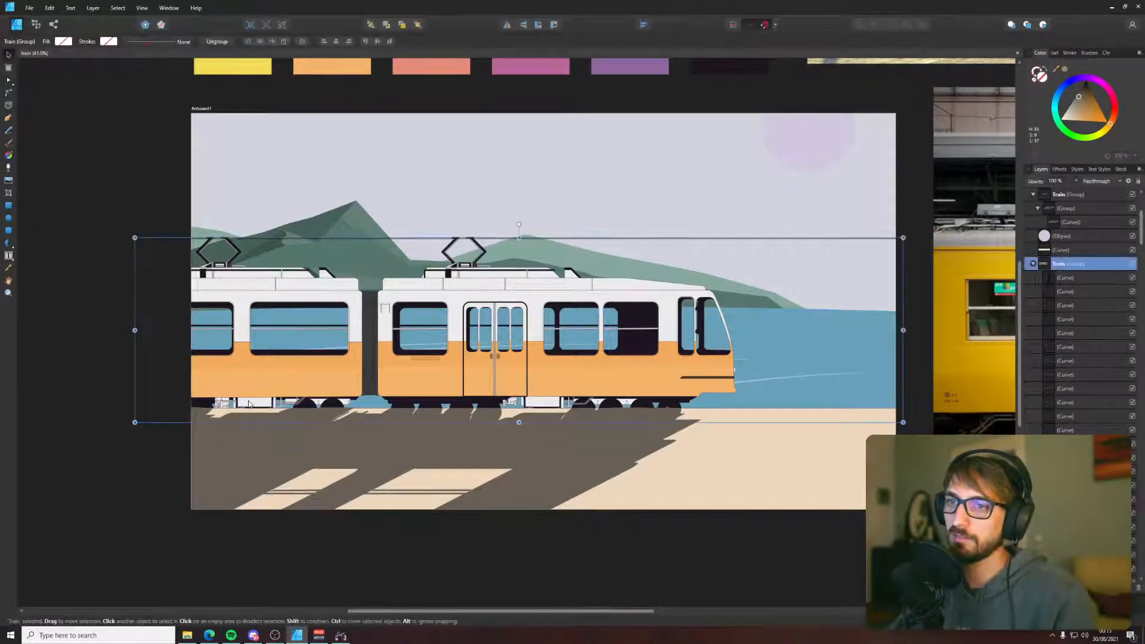
{"action": "left_click", "coordinate": [69, 263]}
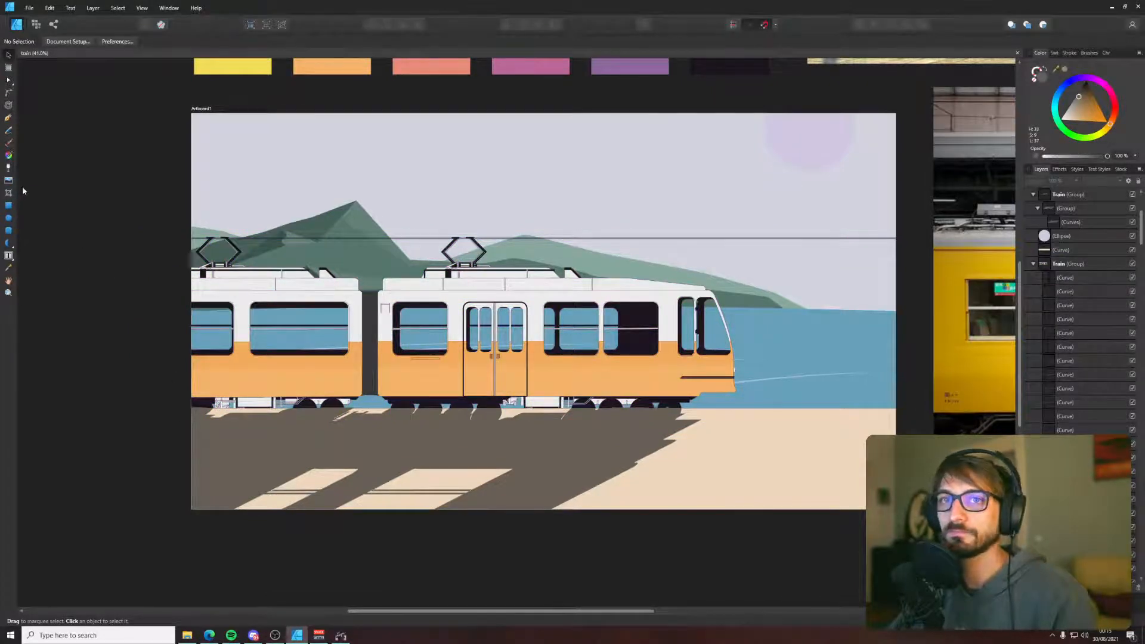
{"action": "left_click", "coordinate": [588, 471]}
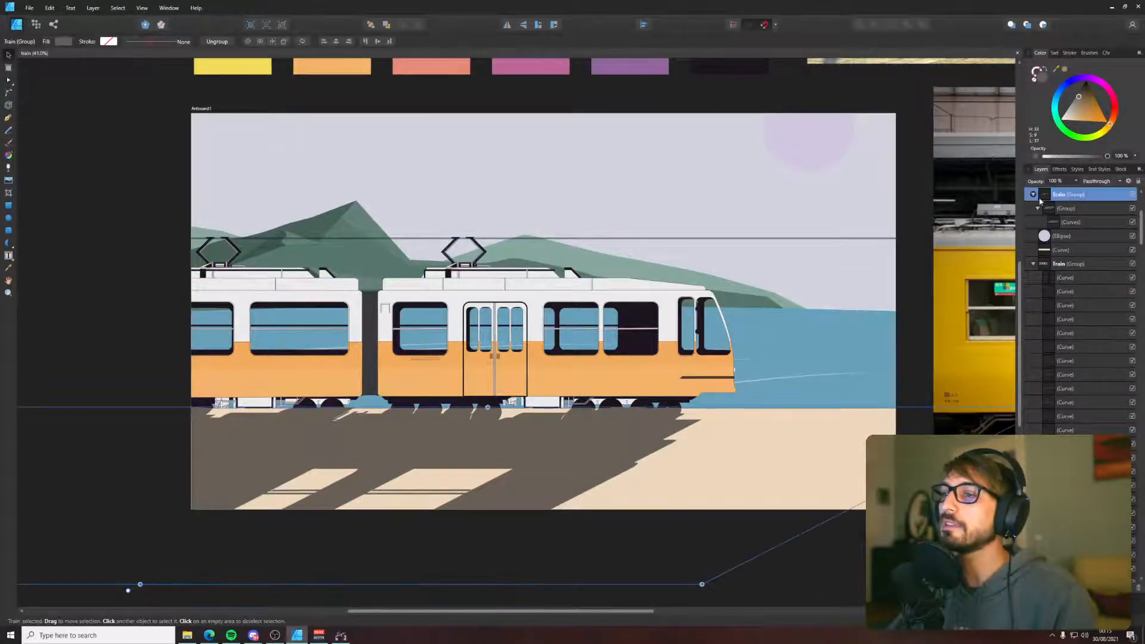
{"action": "left_click", "coordinate": [1042, 79]}
{"action": "left_click_drag", "start_coordinate": [785, 306], "coordinate": [730, 368]}
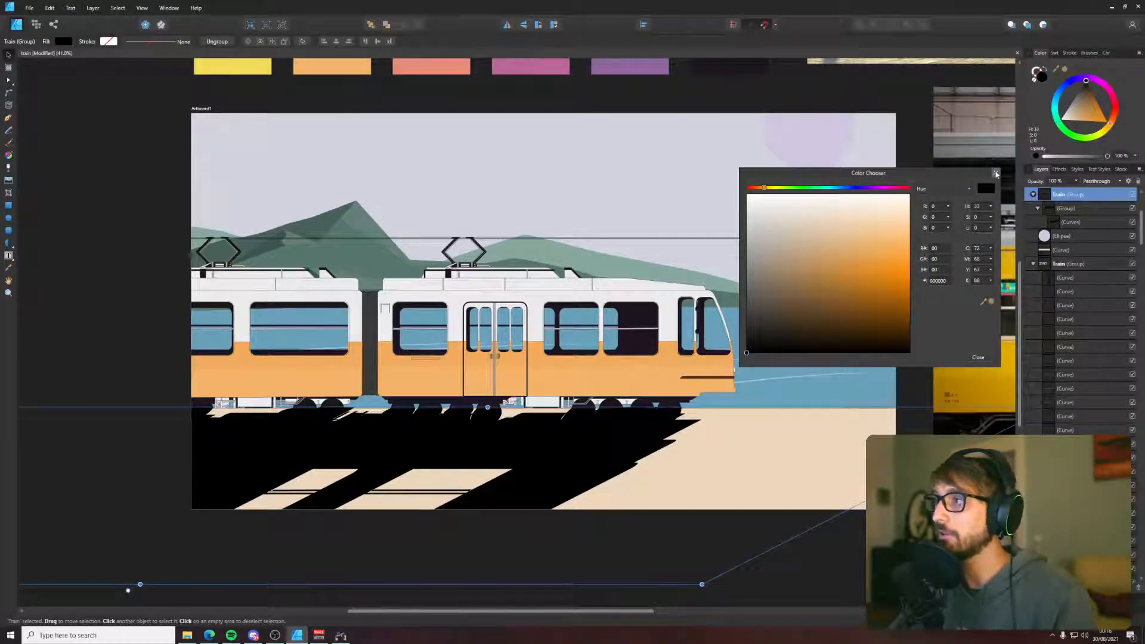
{"action": "left_click", "coordinate": [996, 174]}
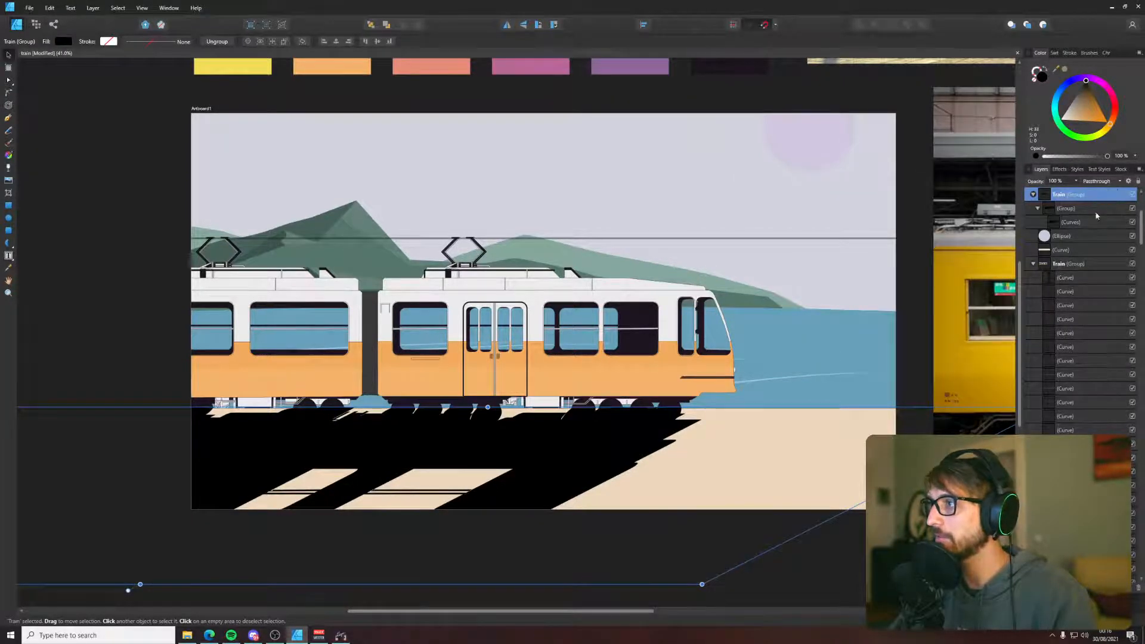
- Lower the shadow group's opacity to about 39% and show the perspective guide lines over the artboard
{"action": "left_click", "coordinate": [1076, 181]}
{"action": "left_click_drag", "start_coordinate": [1075, 192], "coordinate": [1039, 195]}
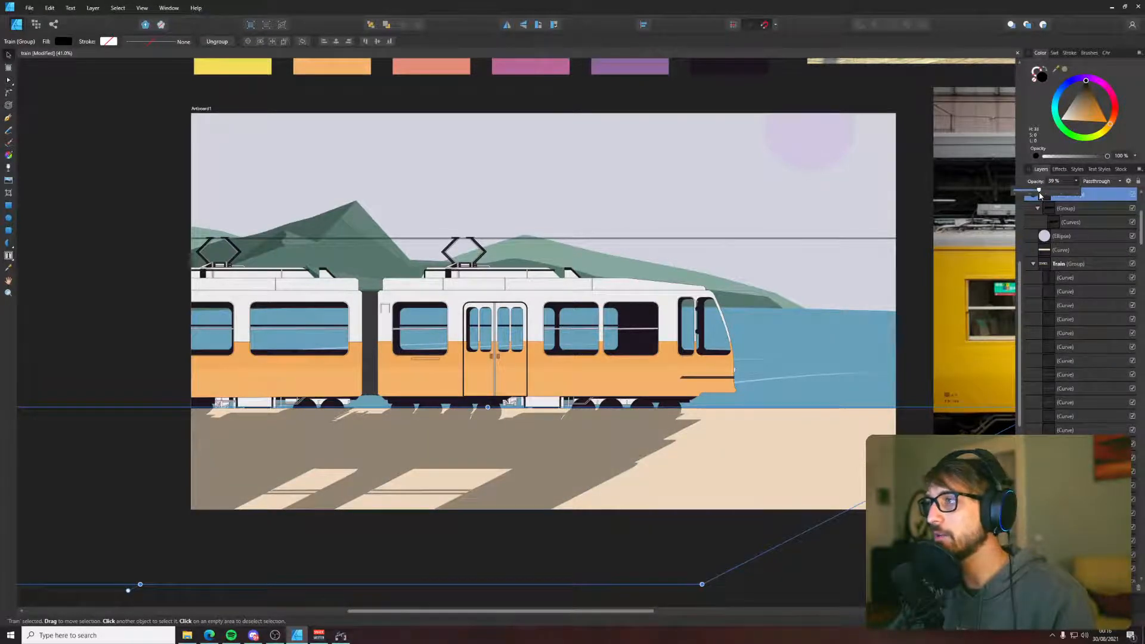
{"action": "left_click", "coordinate": [824, 540]}
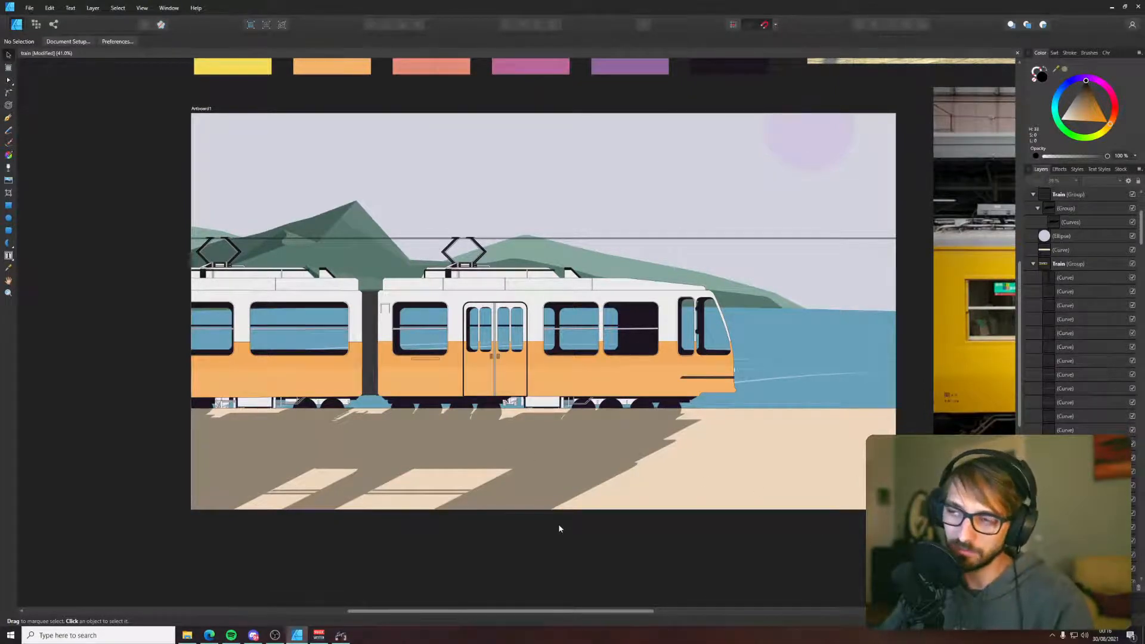
{"action": "scroll", "coordinate": [1059, 273], "scroll_direction": "up", "scroll_amount": 5}
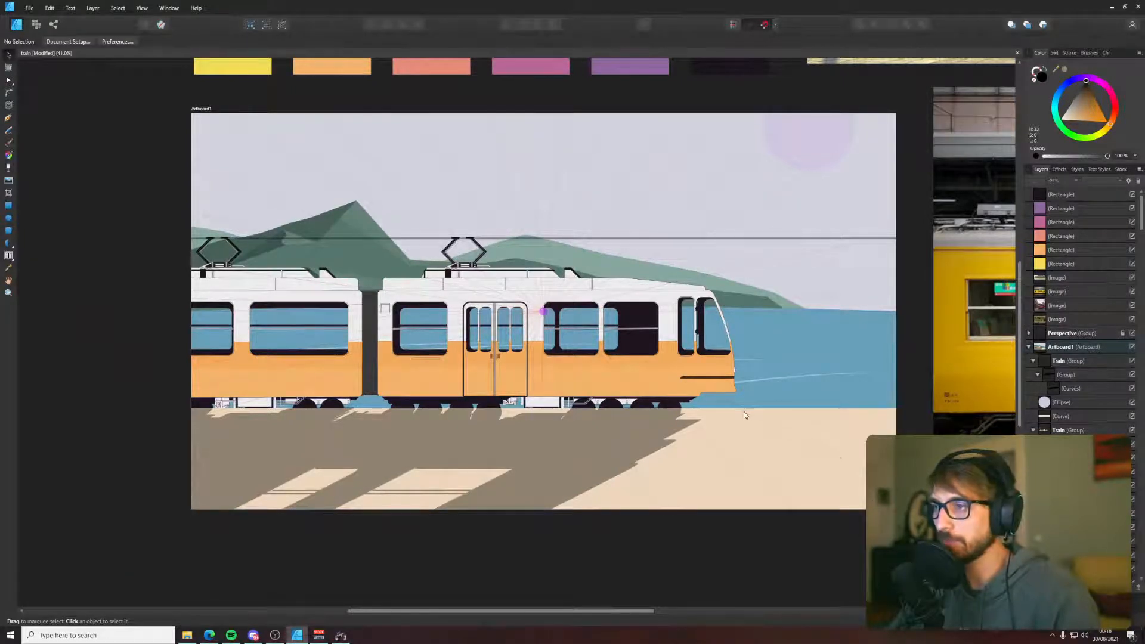
{"action": "key", "text": "p"}
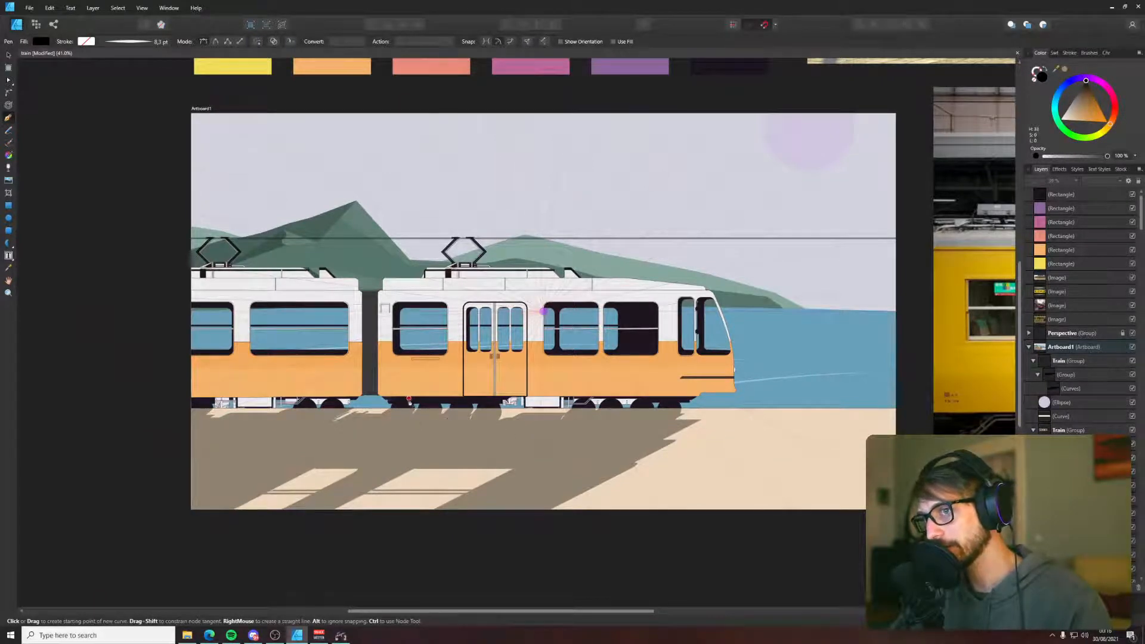
{"action": "left_click", "coordinate": [402, 408]}
{"action": "scroll", "coordinate": [572, 422], "scroll_direction": "up", "scroll_amount": 3}
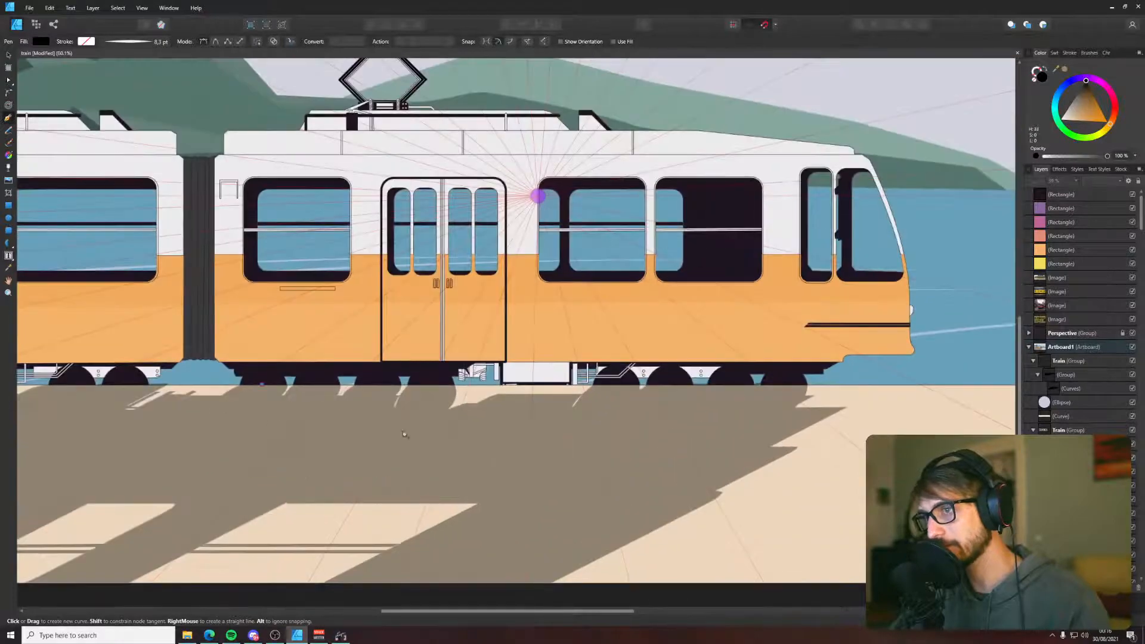
{"action": "key", "text": "Escape"}
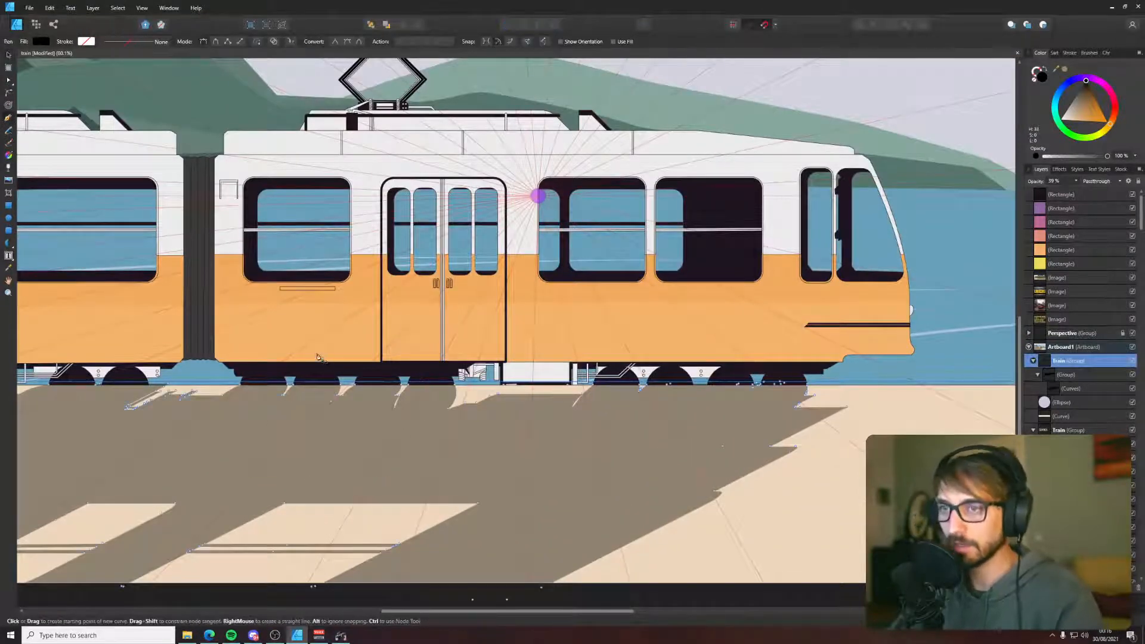
- Draw a long, thin closed trapezoid with the Pen tool on the shadow below the front carriage, with its side edges following the perspective guides
{"action": "scroll", "coordinate": [267, 431], "scroll_direction": "down", "scroll_amount": 2}
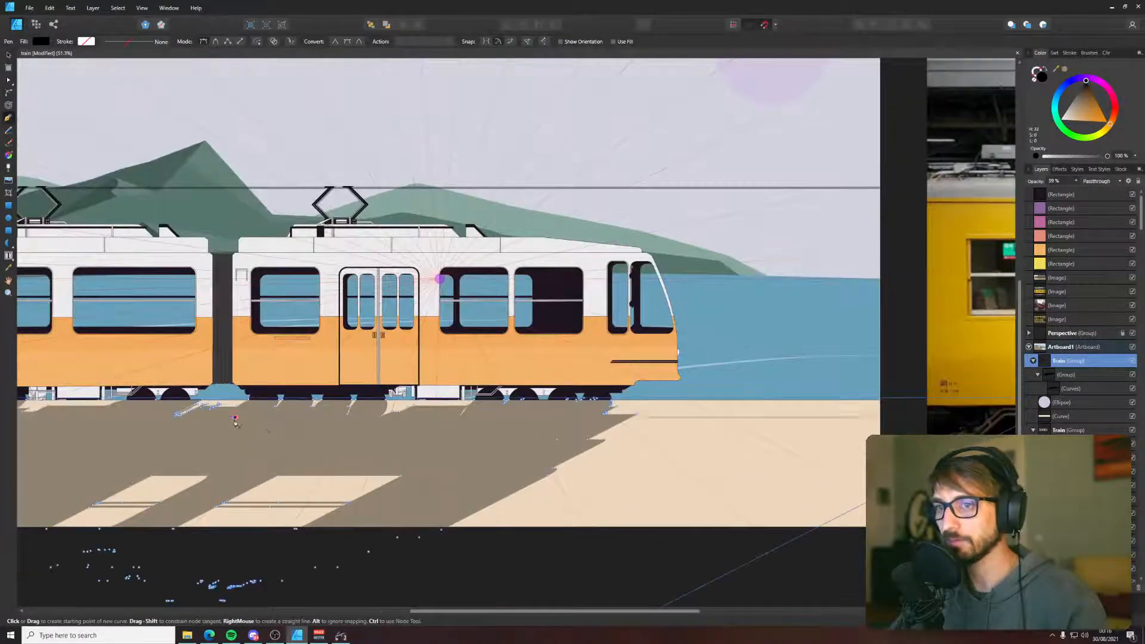
{"action": "left_click", "coordinate": [540, 417]}
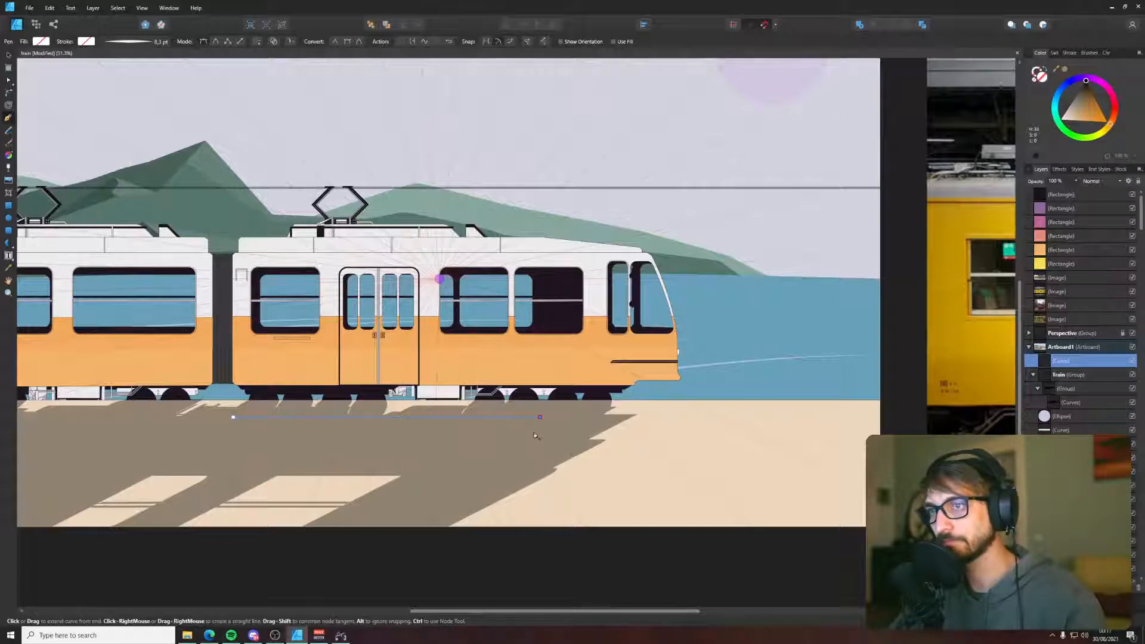
{"action": "scroll", "coordinate": [532, 412], "scroll_direction": "up", "scroll_amount": 4}
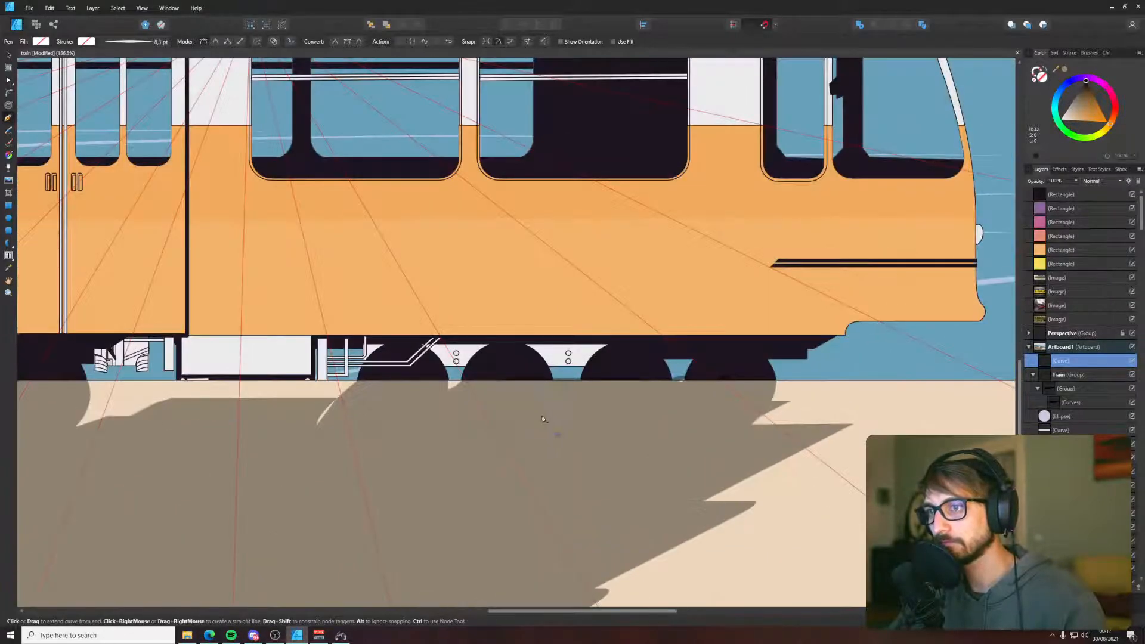
{"action": "scroll", "coordinate": [448, 420], "scroll_direction": "down", "scroll_amount": 2}
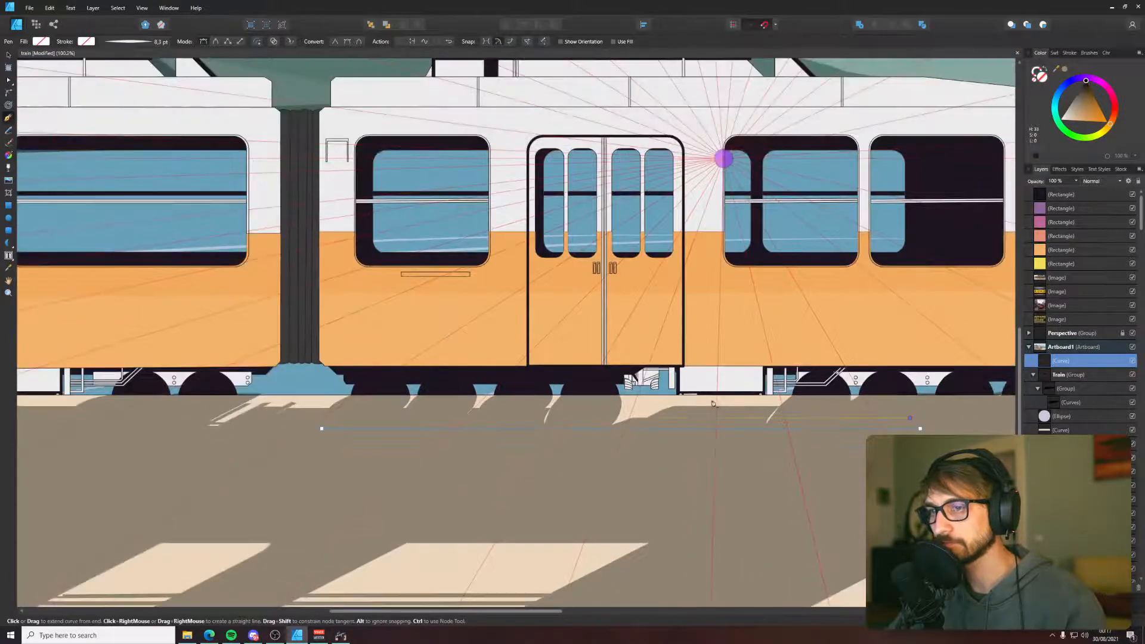
{"action": "scroll", "coordinate": [336, 421], "scroll_direction": "up", "scroll_amount": 4}
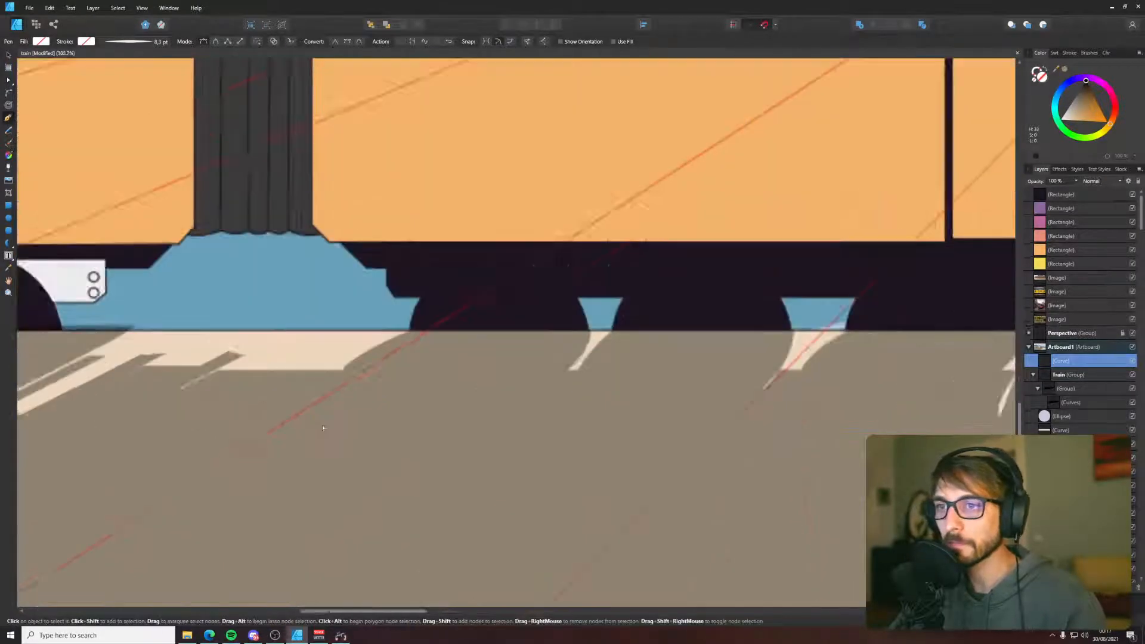
{"action": "scroll", "coordinate": [320, 437], "scroll_direction": "down", "scroll_amount": 4}
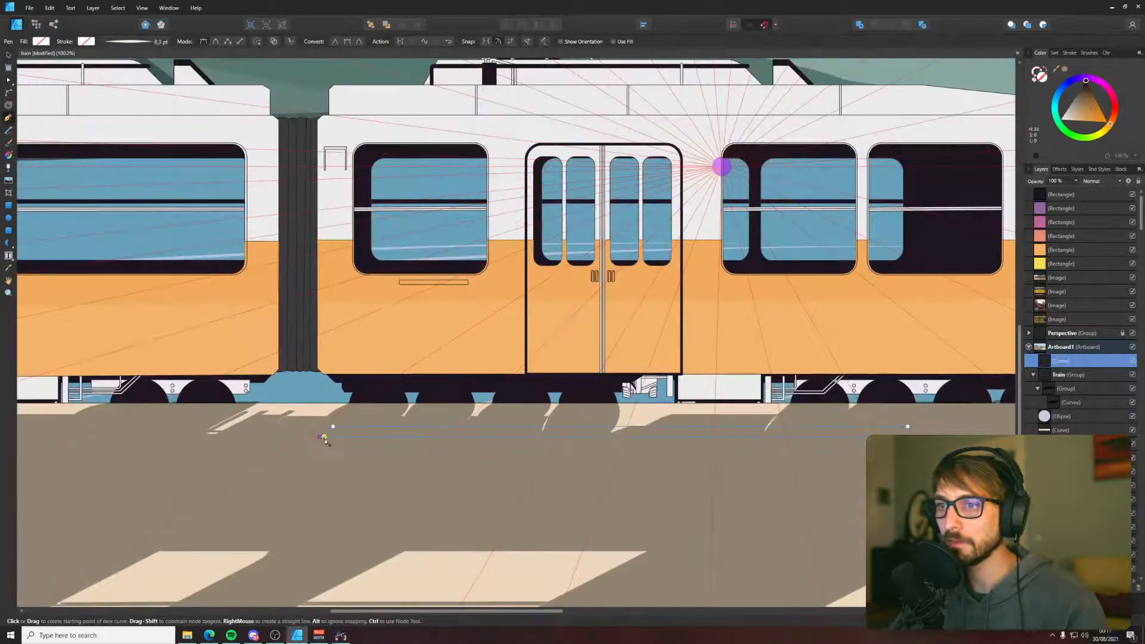
- Fill the thin trapezoid below the front carriage with a dark neutral grey
{"action": "left_click", "coordinate": [1079, 94]}
{"action": "left_click_drag", "start_coordinate": [1078, 93], "coordinate": [1080, 89]}
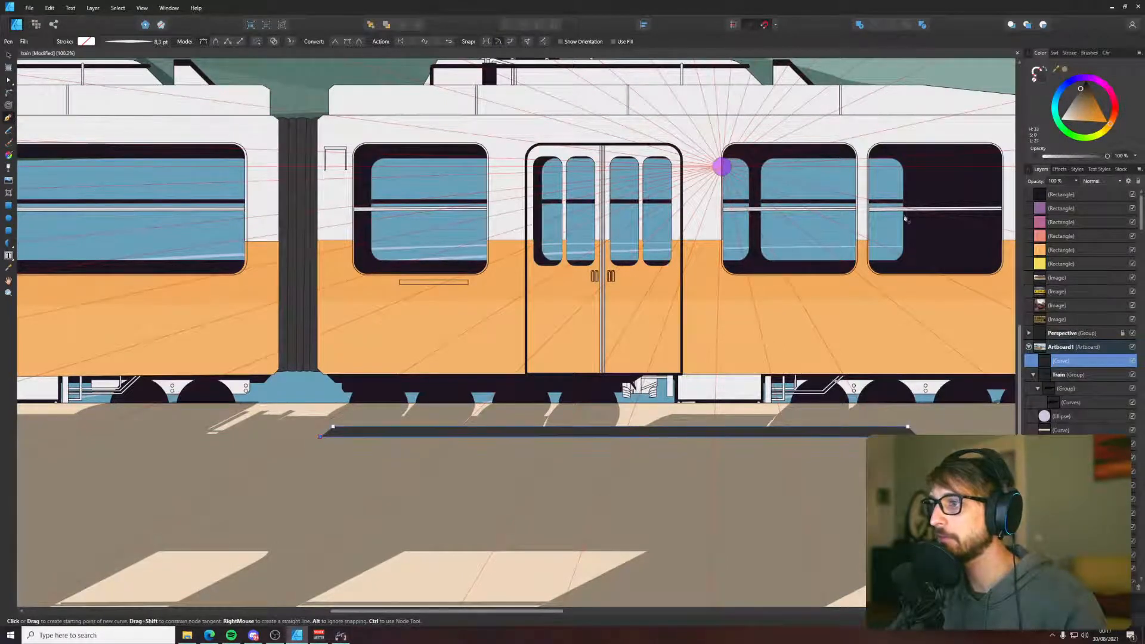
{"action": "key", "text": "v"}
{"action": "scroll", "coordinate": [331, 458], "scroll_direction": "up", "scroll_amount": 3}
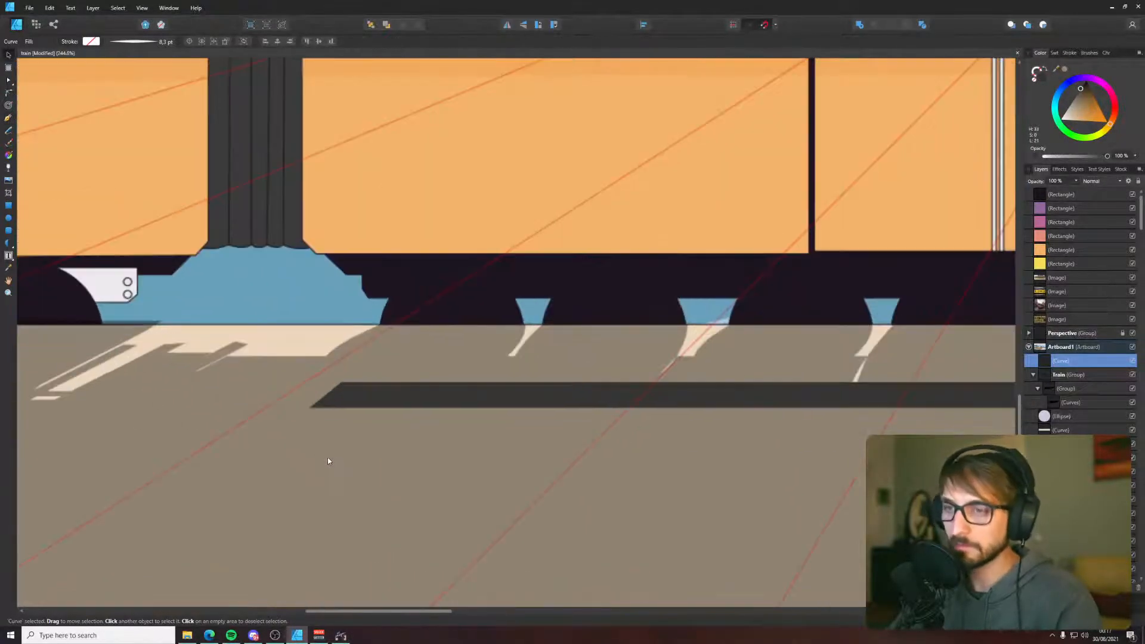
{"action": "key", "text": "p"}
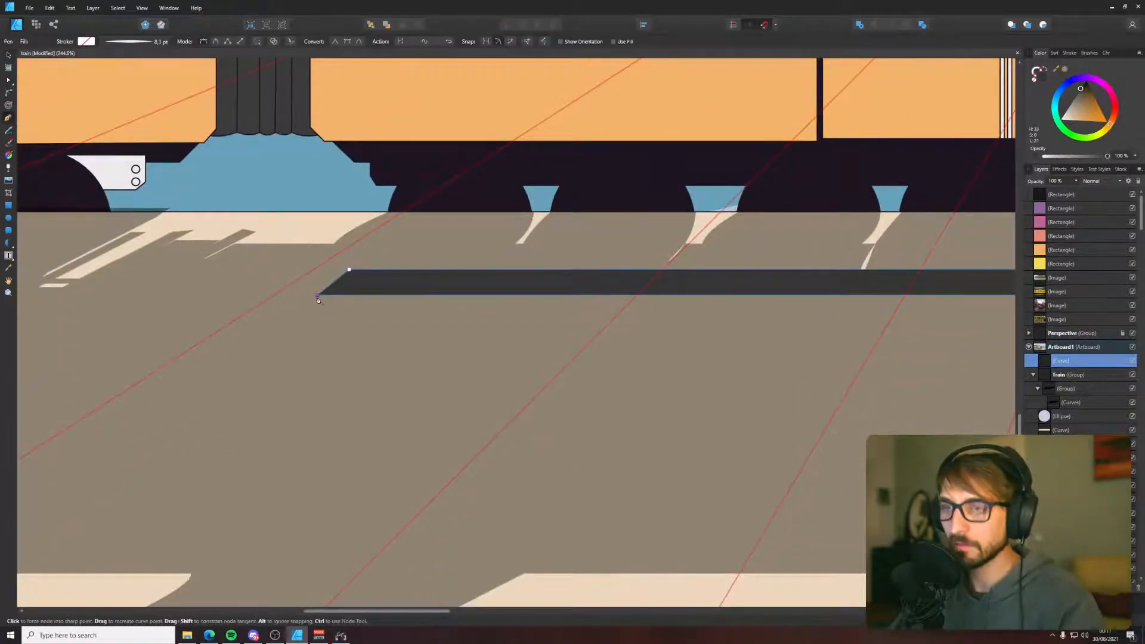
{"action": "scroll", "coordinate": [320, 302], "scroll_direction": "down", "scroll_amount": 5}
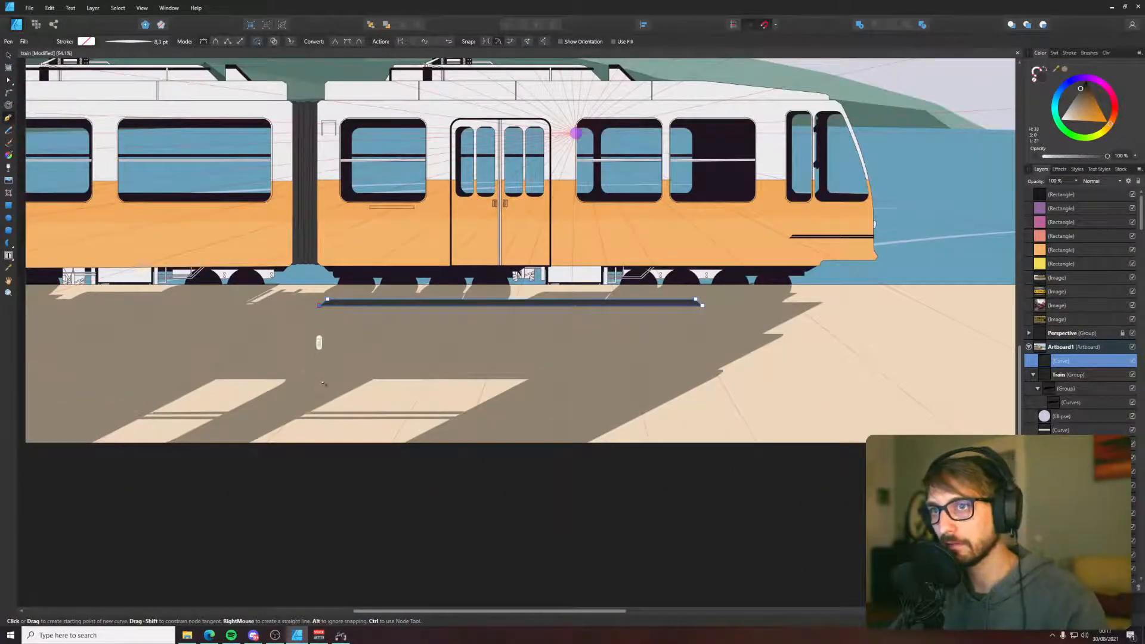
{"action": "left_click", "coordinate": [320, 358]}
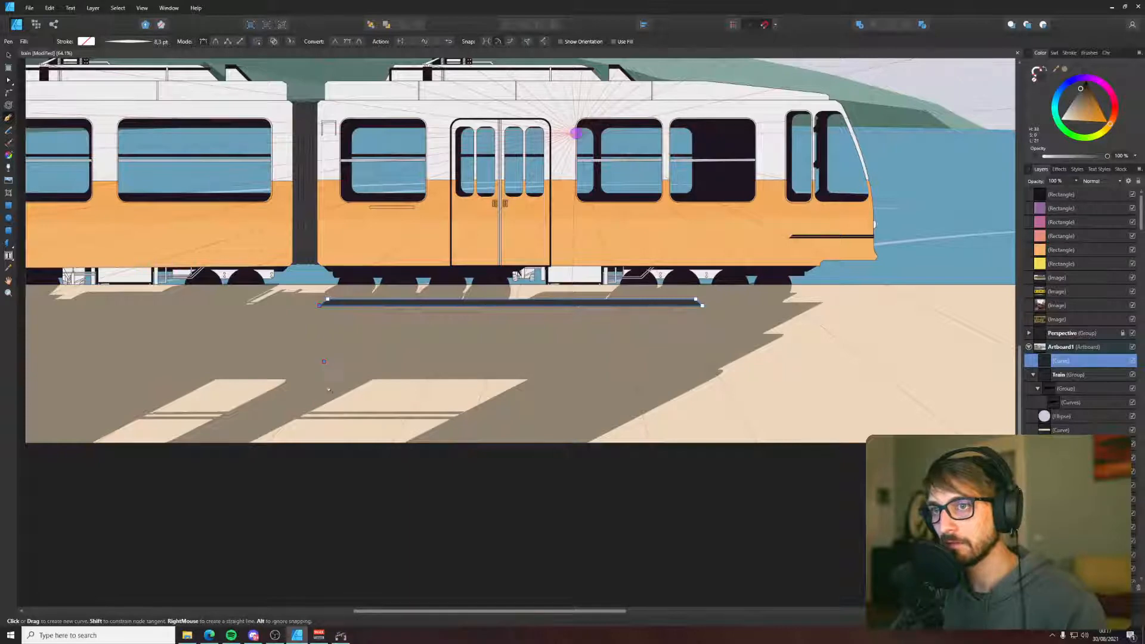
{"action": "key", "text": "Escape"}
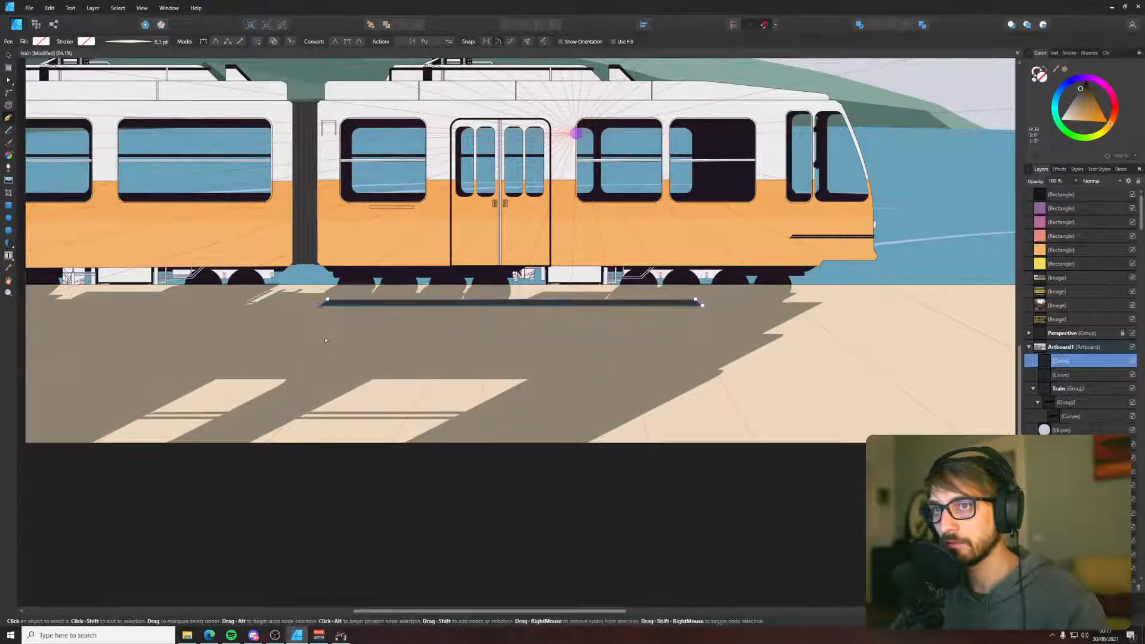
{"action": "left_click", "coordinate": [319, 330], "text": "ctrl"}
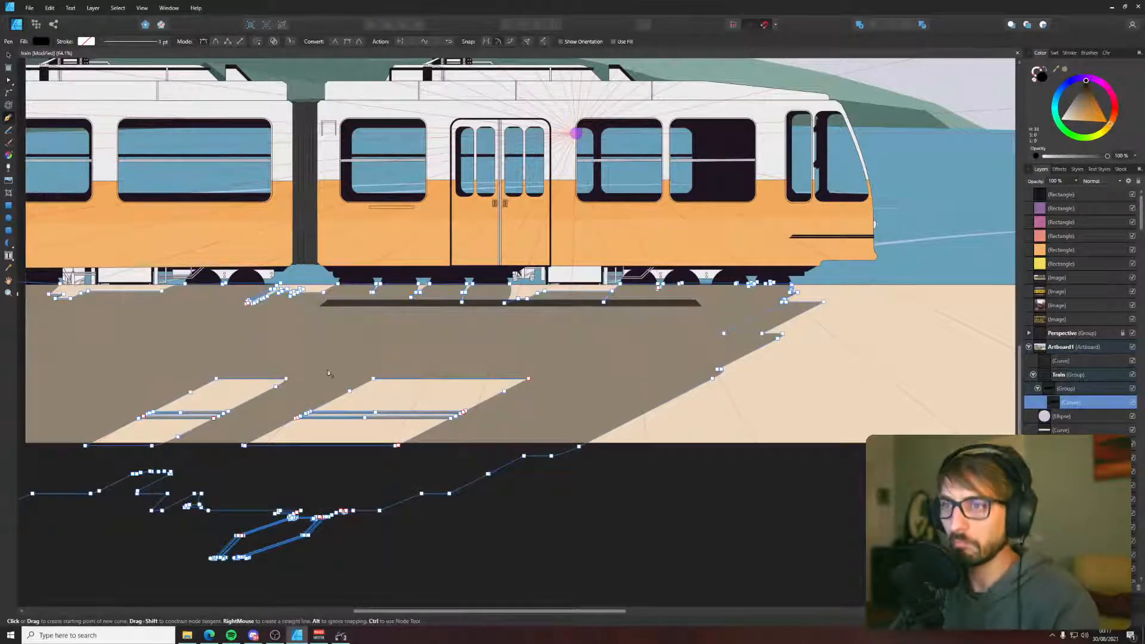
{"action": "key", "text": "v"}
{"action": "left_click", "coordinate": [556, 527]}
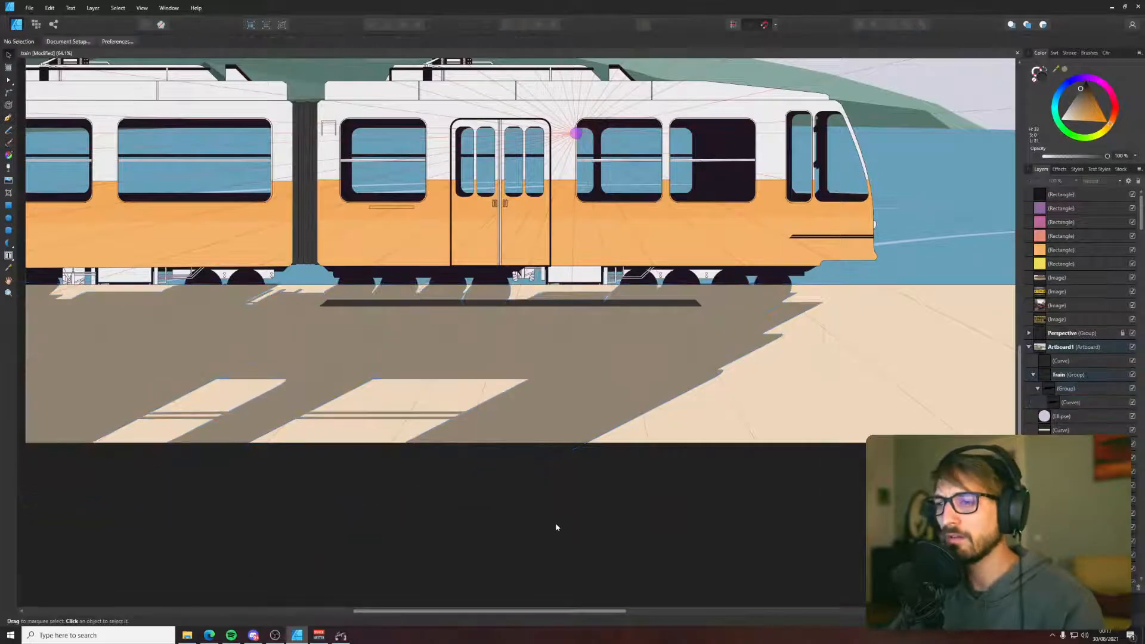
- Draw a closed bench-like front outline with two short legs beneath the dark trapezoid, and narrow the leg nearest the tram's front by moving its inner nodes
{"action": "key", "text": "p"}
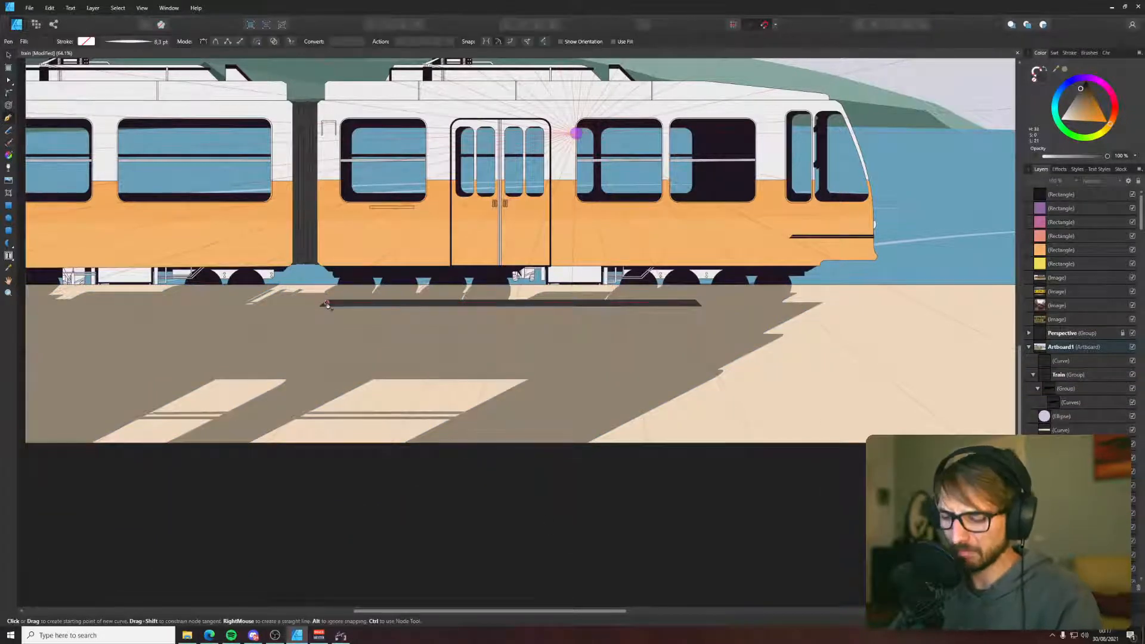
{"action": "left_click", "coordinate": [329, 353]}
{"action": "left_click", "coordinate": [324, 396]}
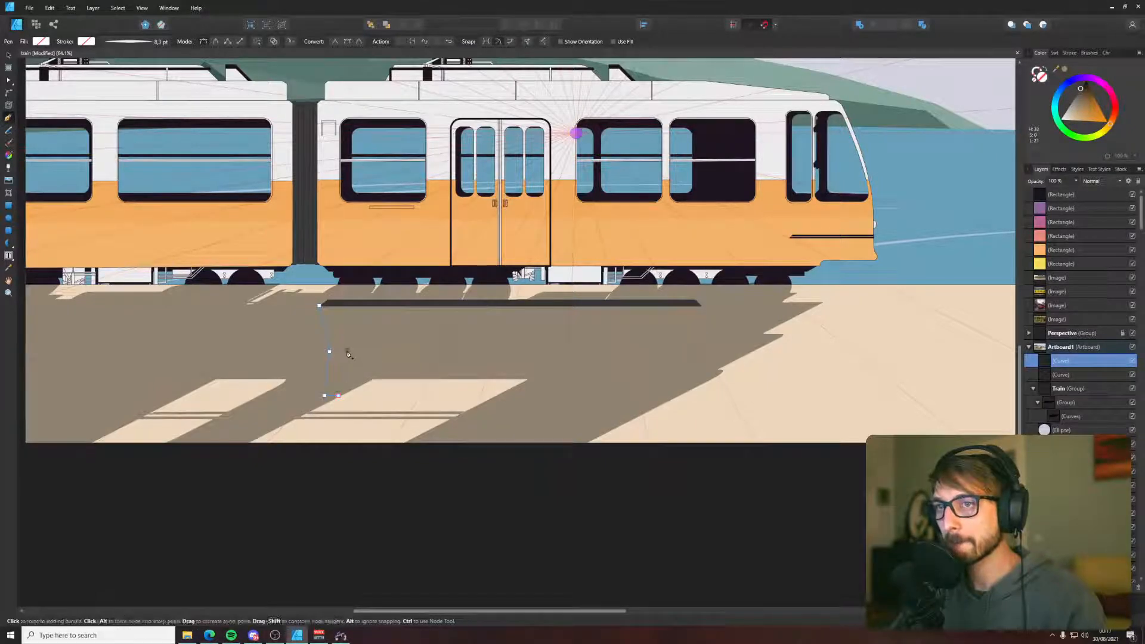
{"action": "key", "text": "a"}
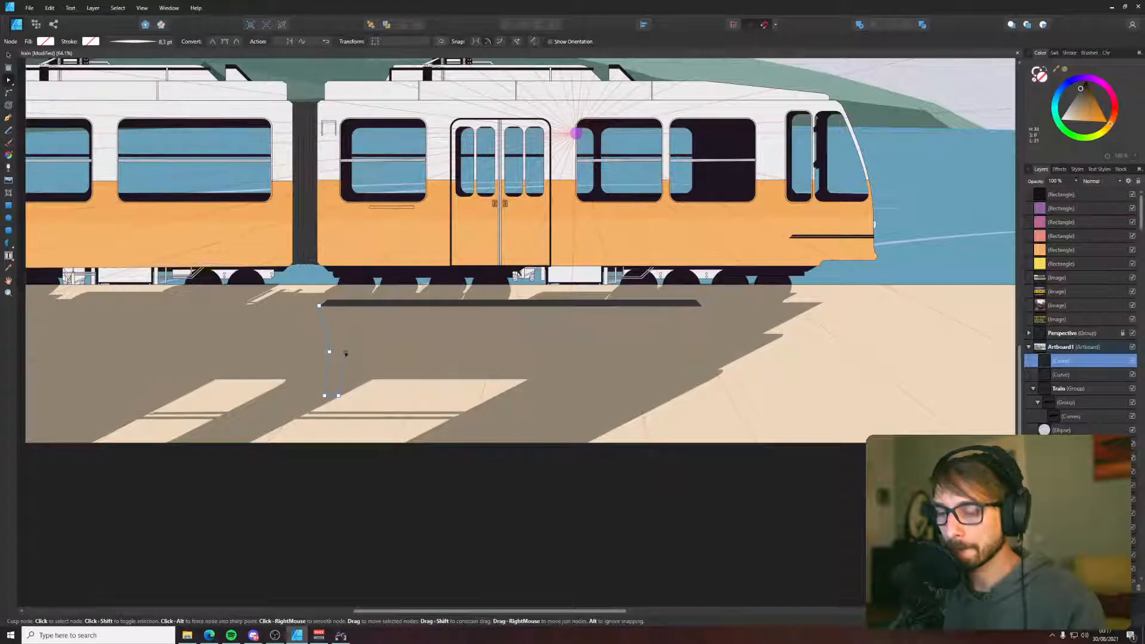
{"action": "key", "text": "p"}
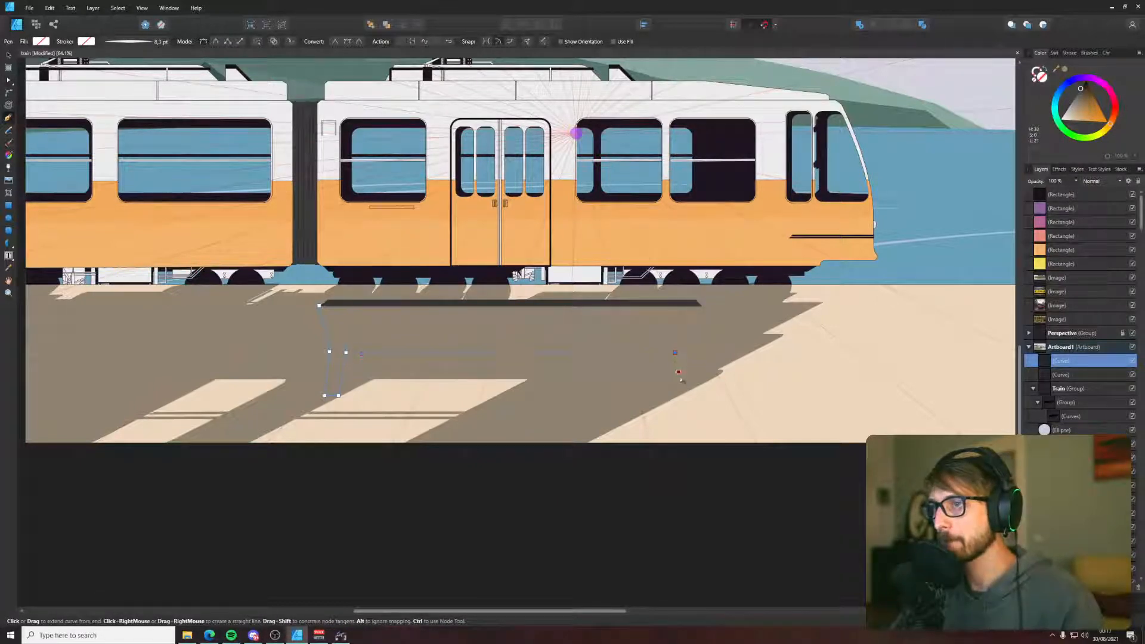
{"action": "left_click", "coordinate": [686, 385]}
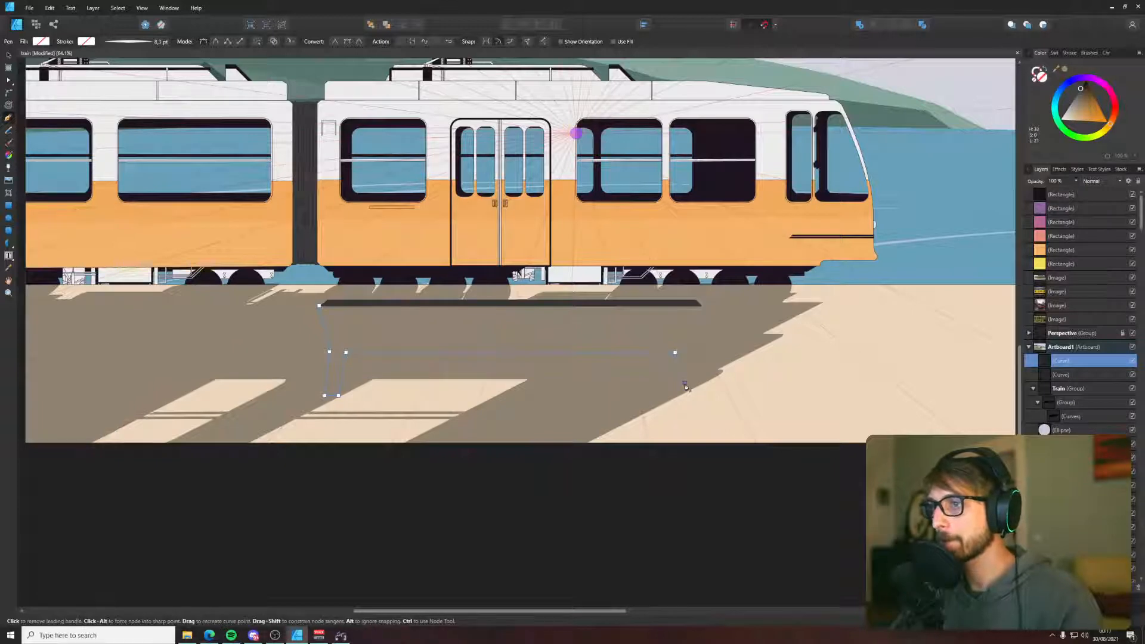
{"action": "key", "text": "a"}
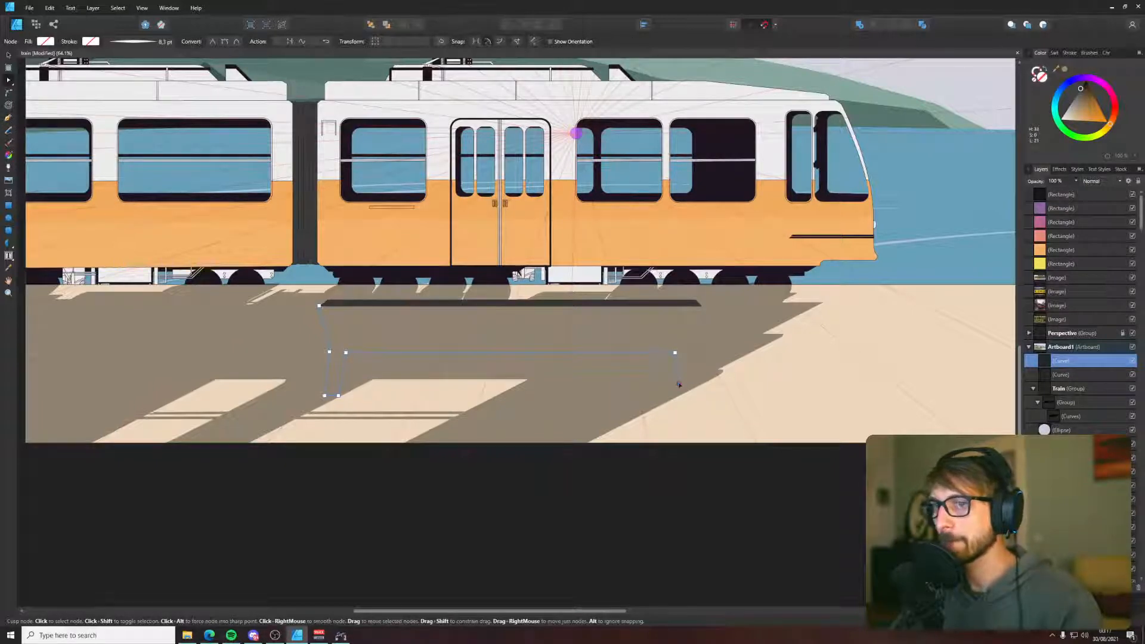
{"action": "key", "text": "p"}
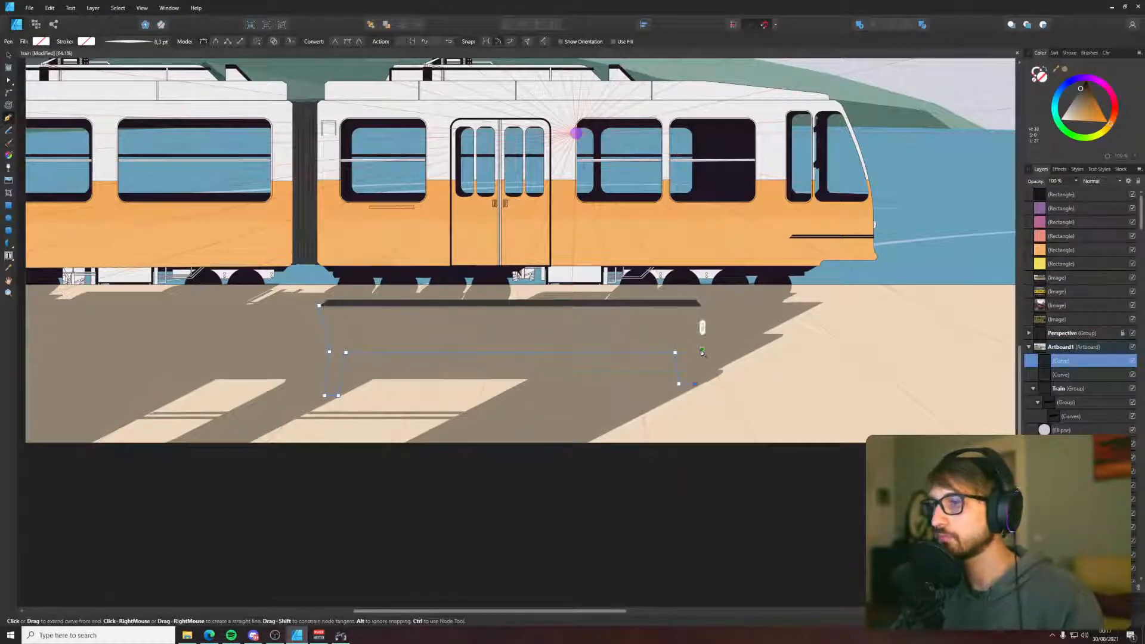
{"action": "left_click", "coordinate": [697, 350]}
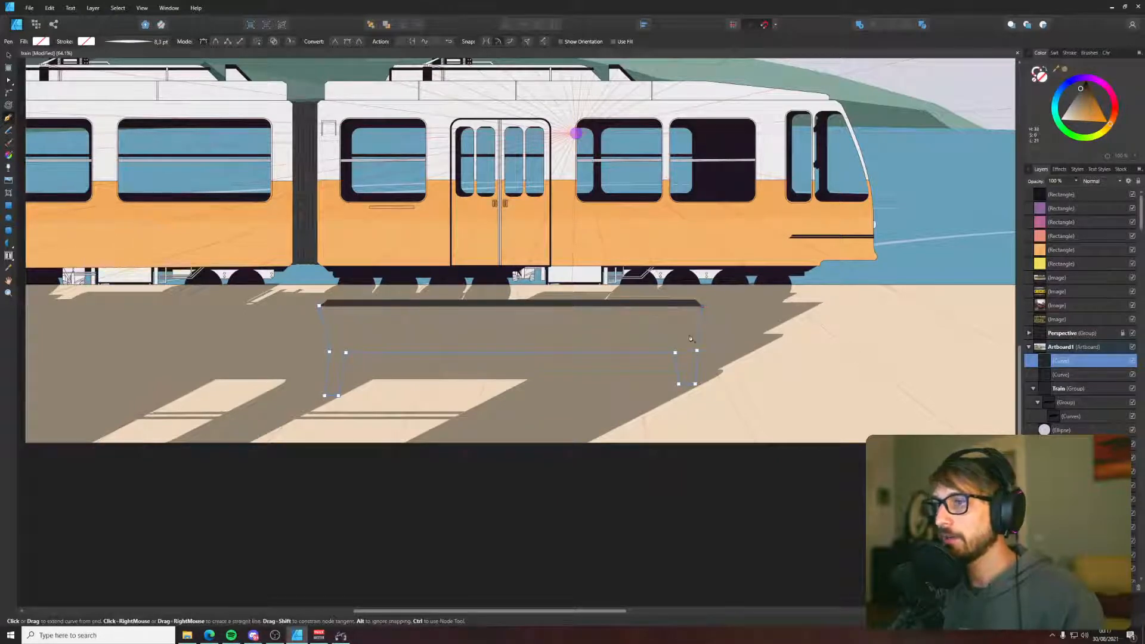
{"action": "left_click", "coordinate": [319, 305]}
{"action": "key", "text": "a"}
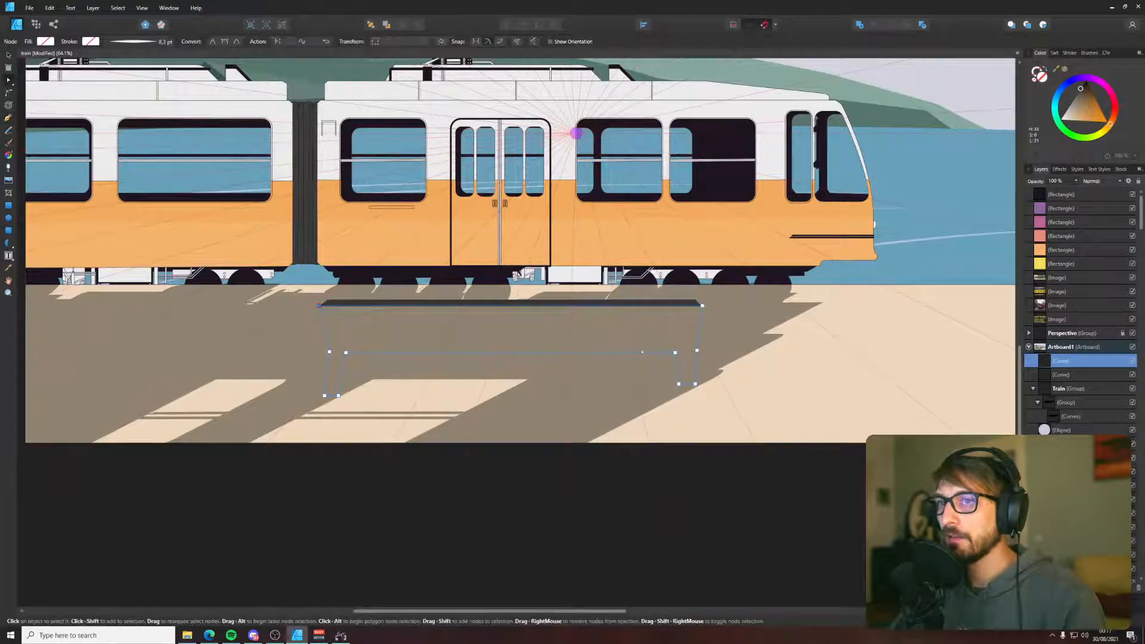
{"action": "left_click_drag", "start_coordinate": [667, 345], "coordinate": [684, 384]}
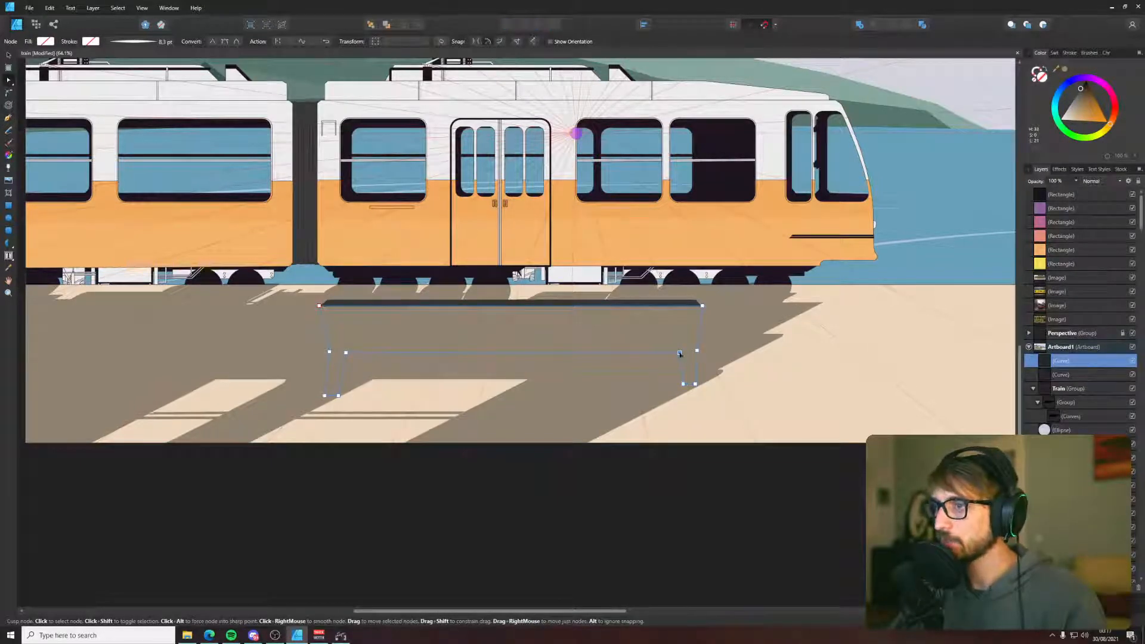
- Nudge the inner corner node of the bench leg nearest the tram's front upward and fill the bench front with near-black neutral grey
{"action": "left_click_drag", "start_coordinate": [682, 353], "coordinate": [674, 349]}
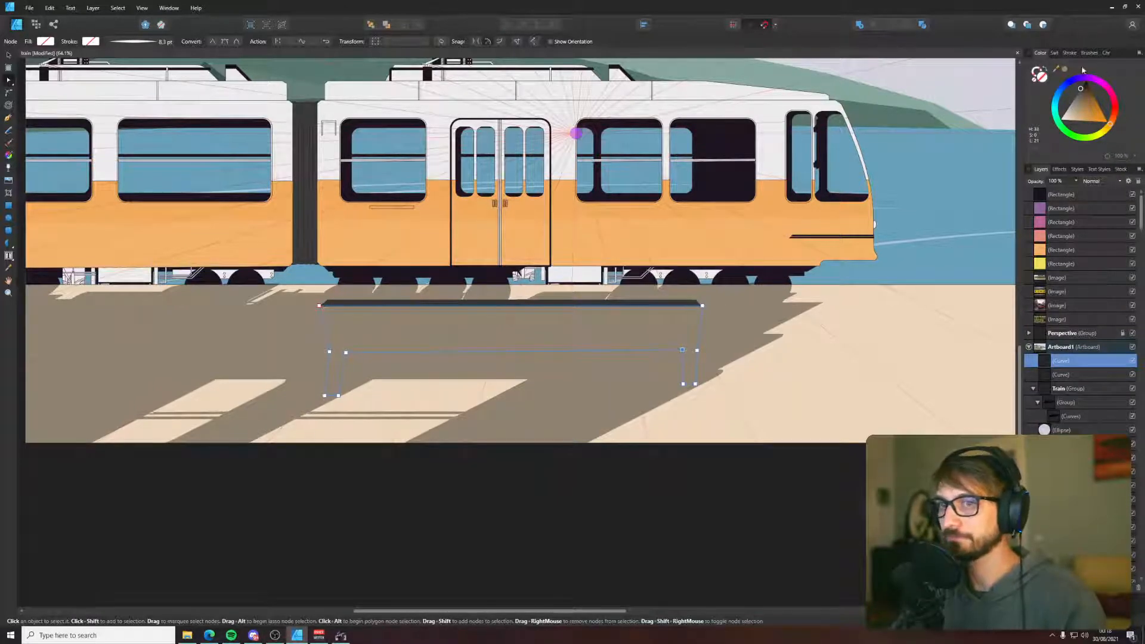
{"action": "left_click_drag", "start_coordinate": [1080, 88], "coordinate": [1081, 87]}
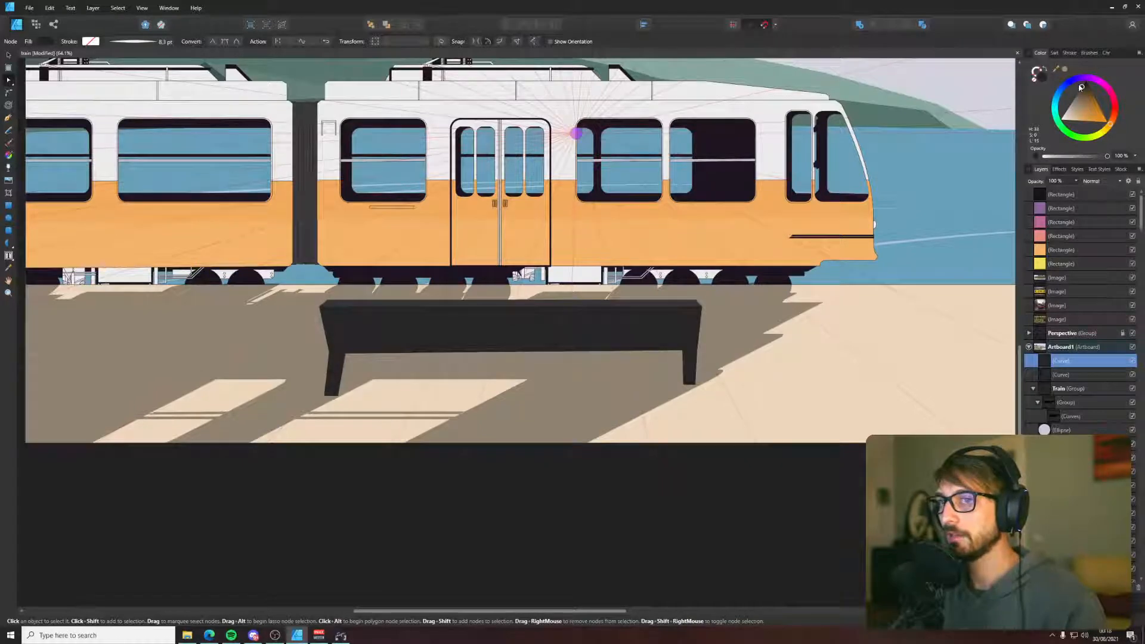
{"action": "left_click", "coordinate": [598, 471]}
- Draw a narrow closed side face with the Pen tool along the inner edge of the bench leg farthest from the tram's front
{"action": "scroll", "coordinate": [347, 402], "scroll_direction": "up", "scroll_amount": 4}
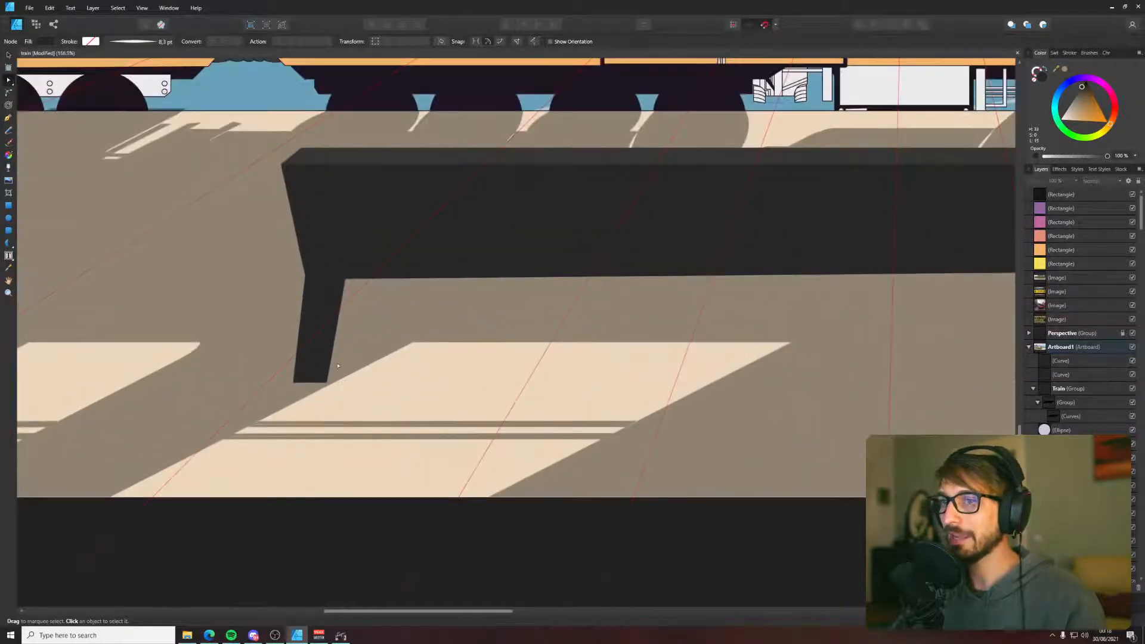
{"action": "key", "text": "p"}
{"action": "scroll", "coordinate": [338, 366], "scroll_direction": "up", "scroll_amount": 5}
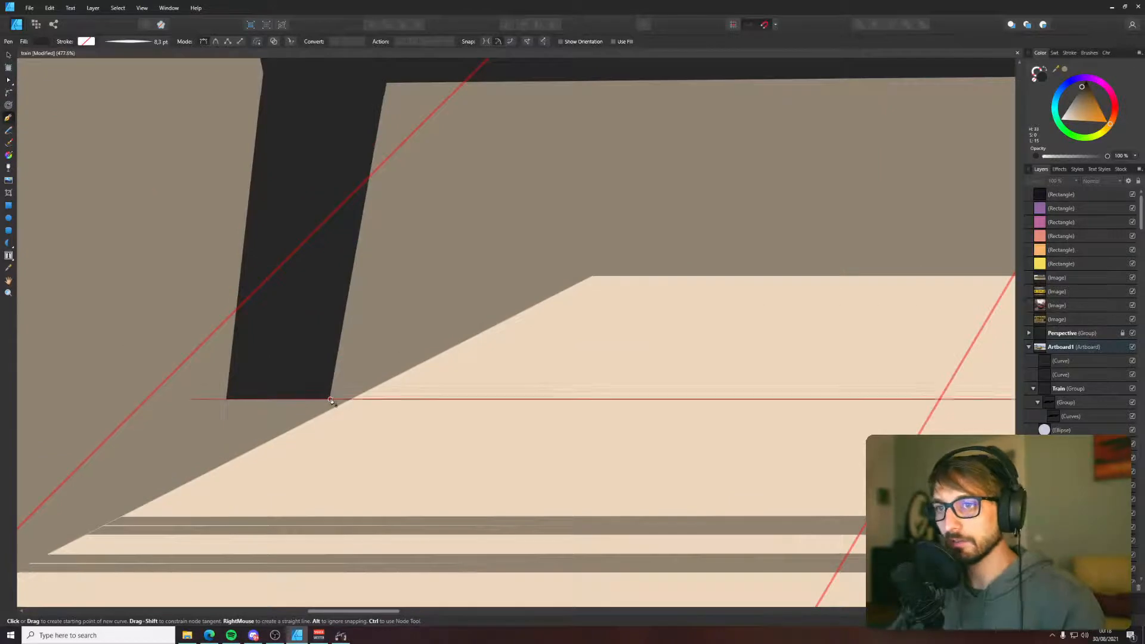
{"action": "left_click", "coordinate": [379, 345]}
{"action": "scroll", "coordinate": [379, 346], "scroll_direction": "down", "scroll_amount": 5}
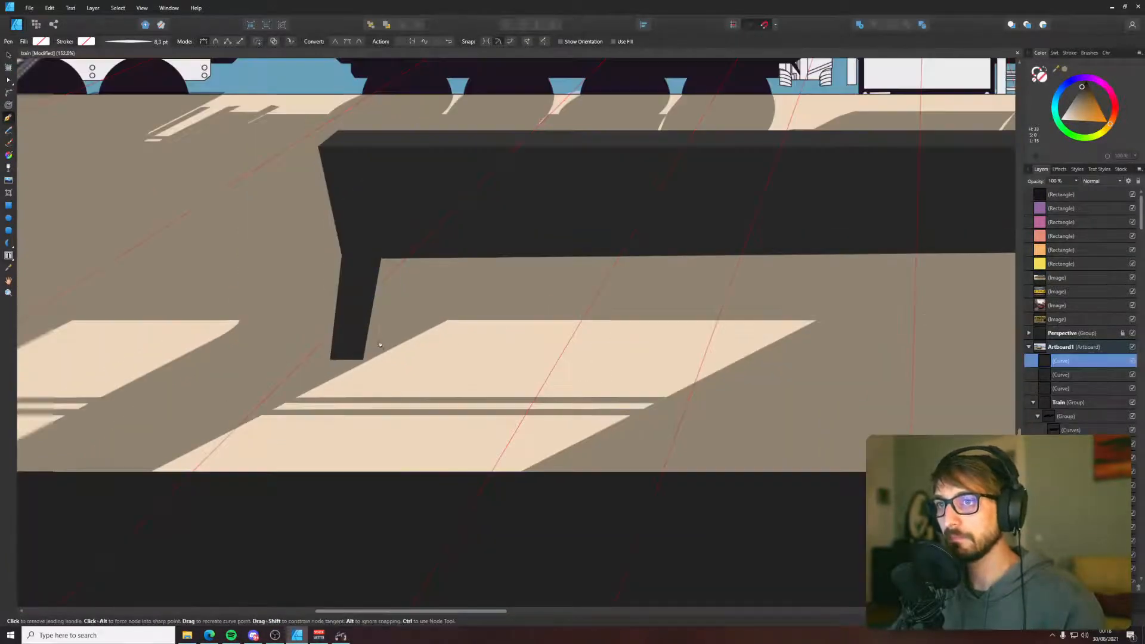
{"action": "left_click", "coordinate": [377, 253]}
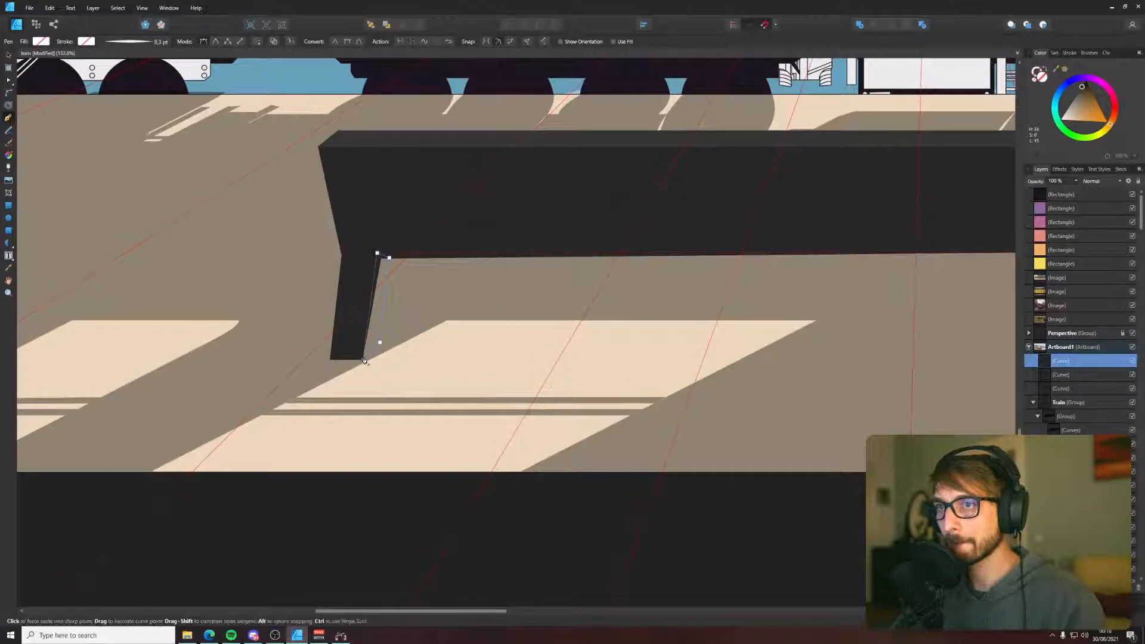
{"action": "left_click", "coordinate": [364, 359]}
- Fill the new leg side face with the lighter dark grey sampled from the bench top and check its edge against the leg
{"action": "key", "text": "i"}
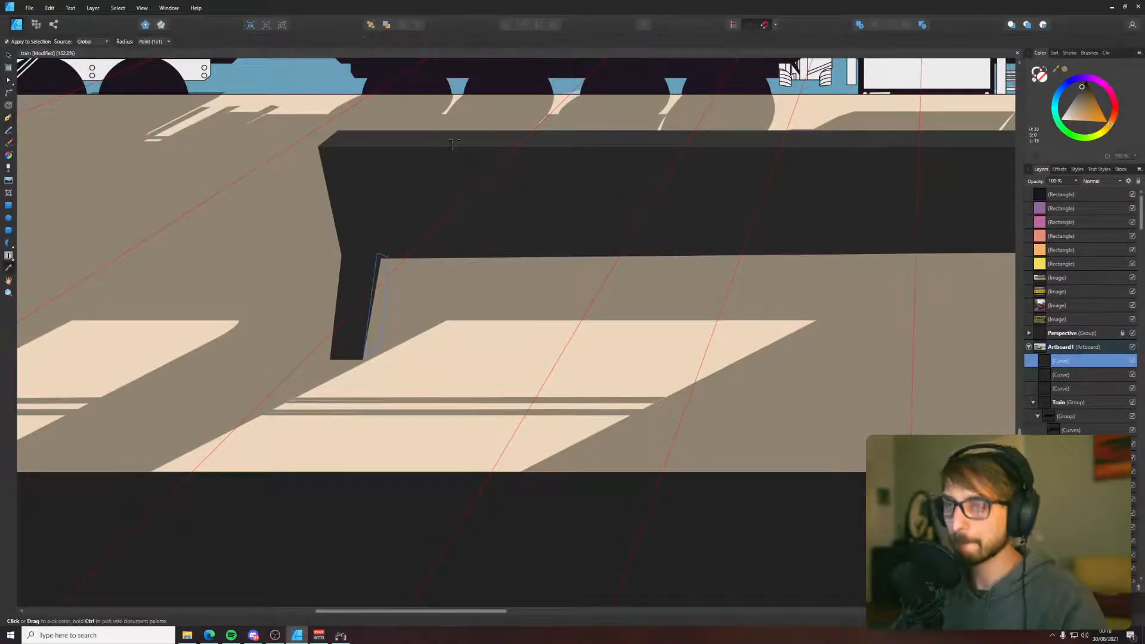
{"action": "left_click", "coordinate": [368, 279]}
{"action": "scroll", "coordinate": [386, 353], "scroll_direction": "up", "scroll_amount": 7}
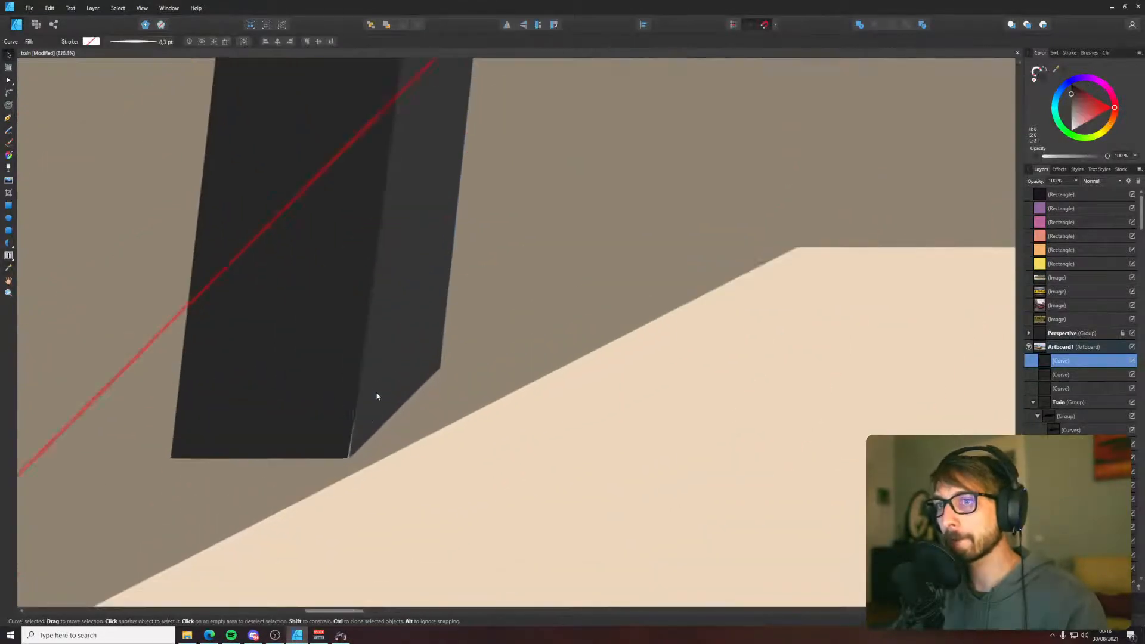
{"action": "key", "text": "v"}
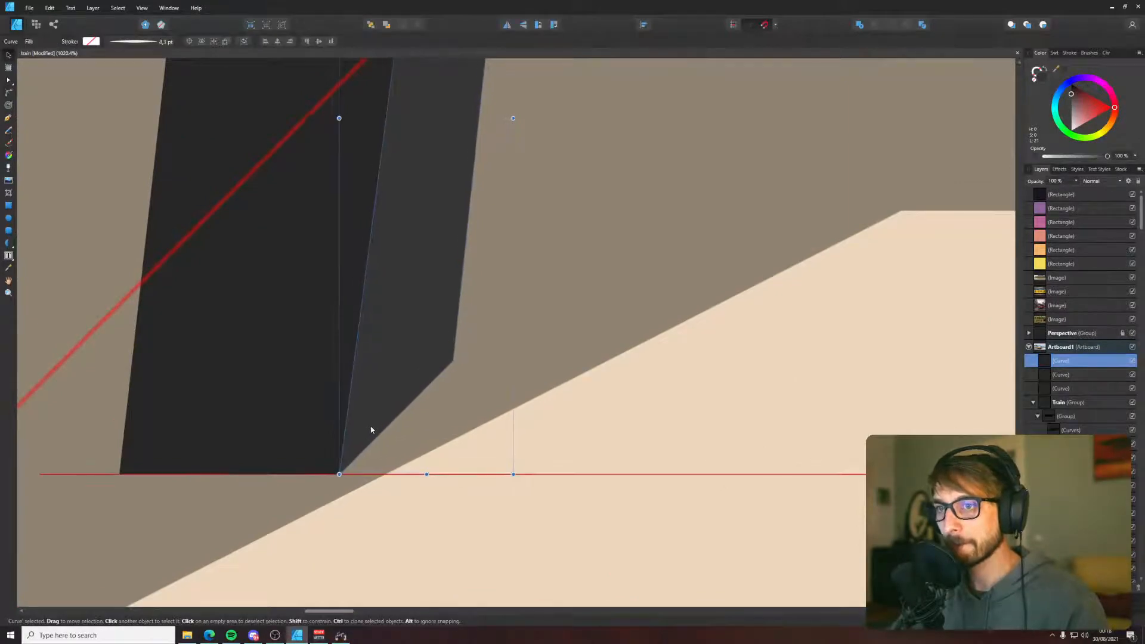
{"action": "scroll", "coordinate": [372, 429], "scroll_direction": "down", "scroll_amount": 7}
{"action": "left_click", "coordinate": [659, 487]}
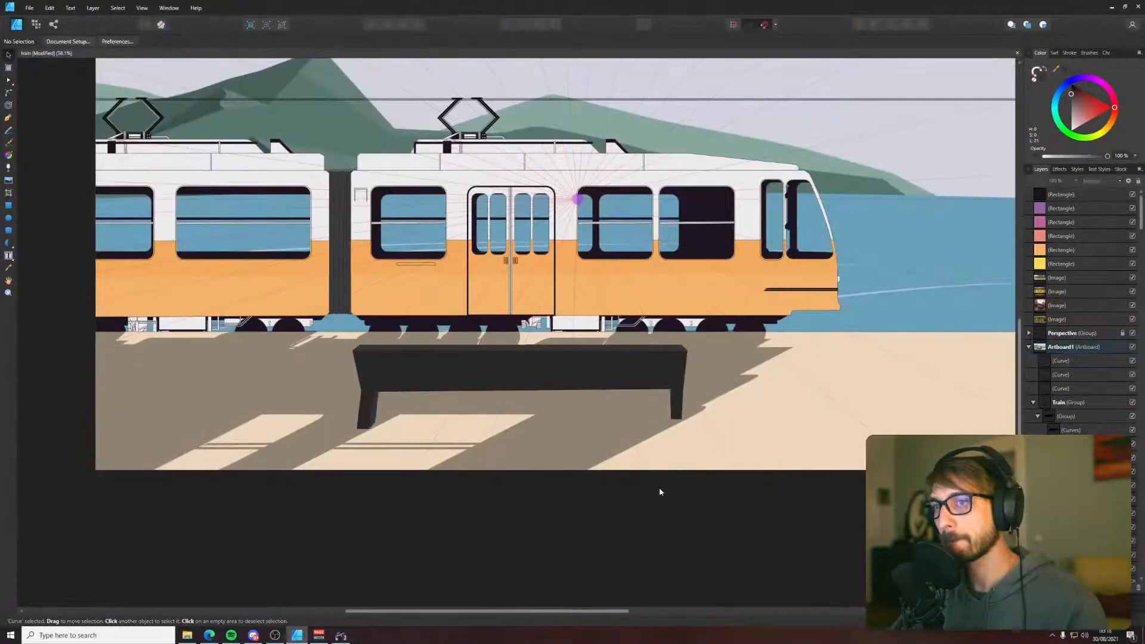
- Draw a narrow closed side face with the Pen tool along the inner edge of the bench leg nearest the tram's front
{"action": "scroll", "coordinate": [670, 432], "scroll_direction": "up", "scroll_amount": 6}
{"action": "key", "text": "p"}
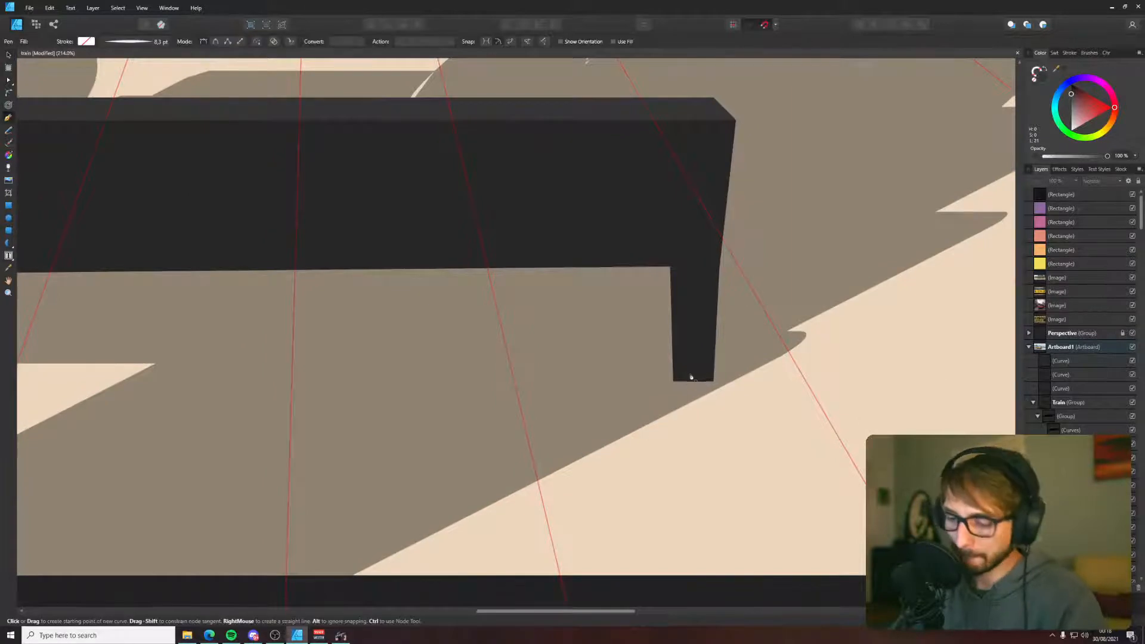
{"action": "left_click", "coordinate": [674, 381]}
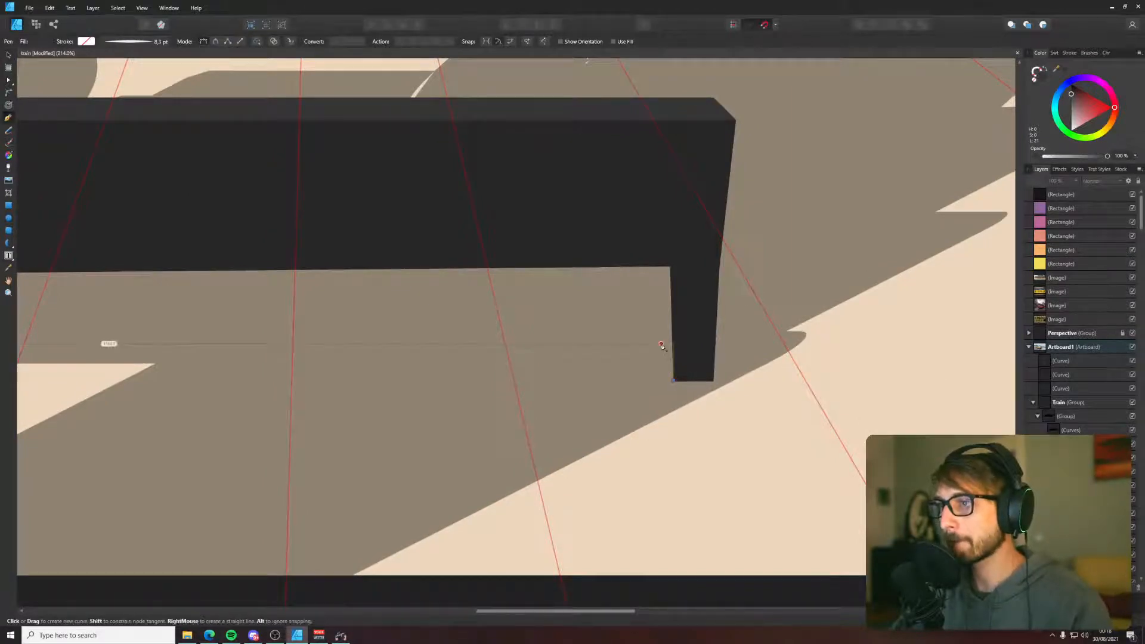
{"action": "left_click", "coordinate": [661, 341]}
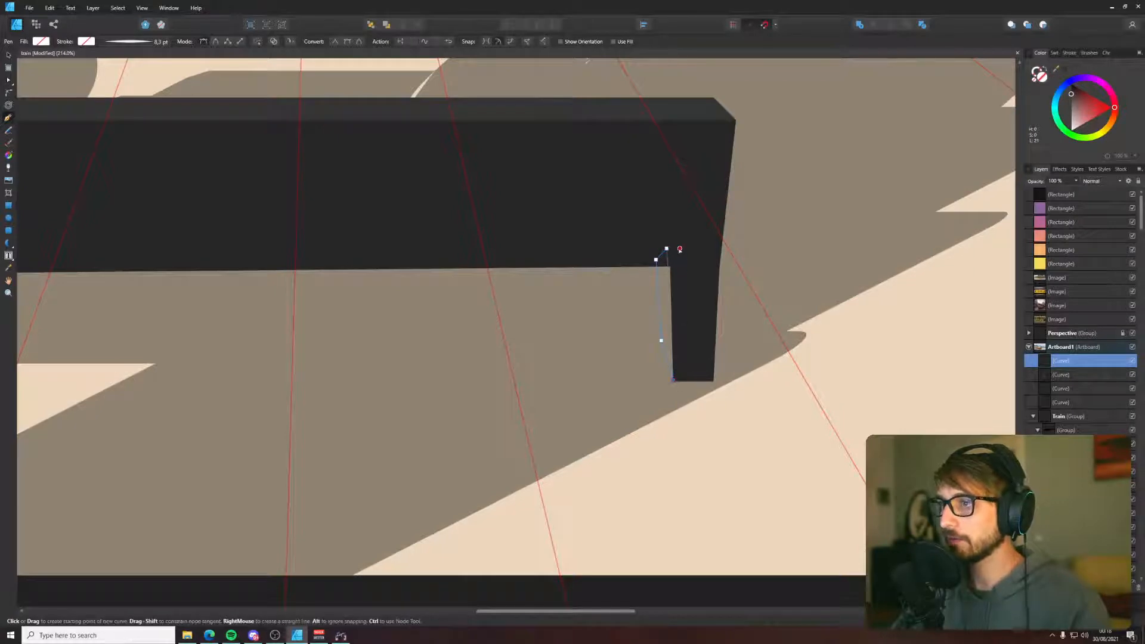
{"action": "left_click_drag", "start_coordinate": [666, 248], "coordinate": [672, 248]}
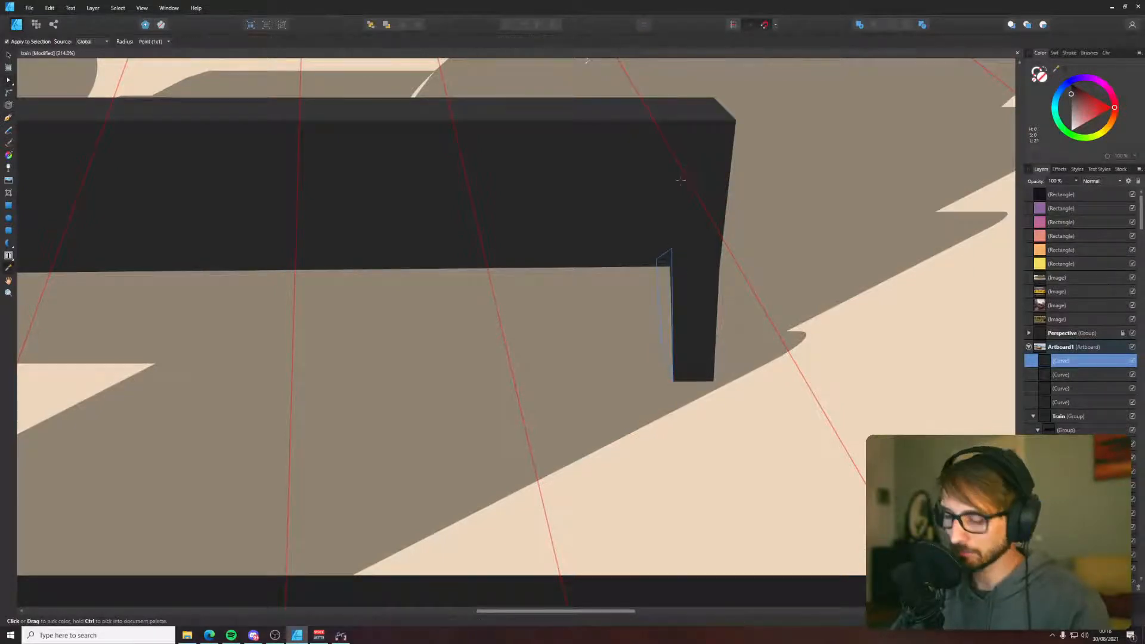
- Fill the second leg's side face with a sampled dark grey and send it backward beneath the bench front
{"action": "key", "text": "v"}
{"action": "key", "text": "ctrl+bracketleft"}
{"action": "key", "text": "ctrl+bracketleft"}
{"action": "key", "text": "ctrl+bracketleft"}
{"action": "key", "text": "ctrl+bracketleft"}
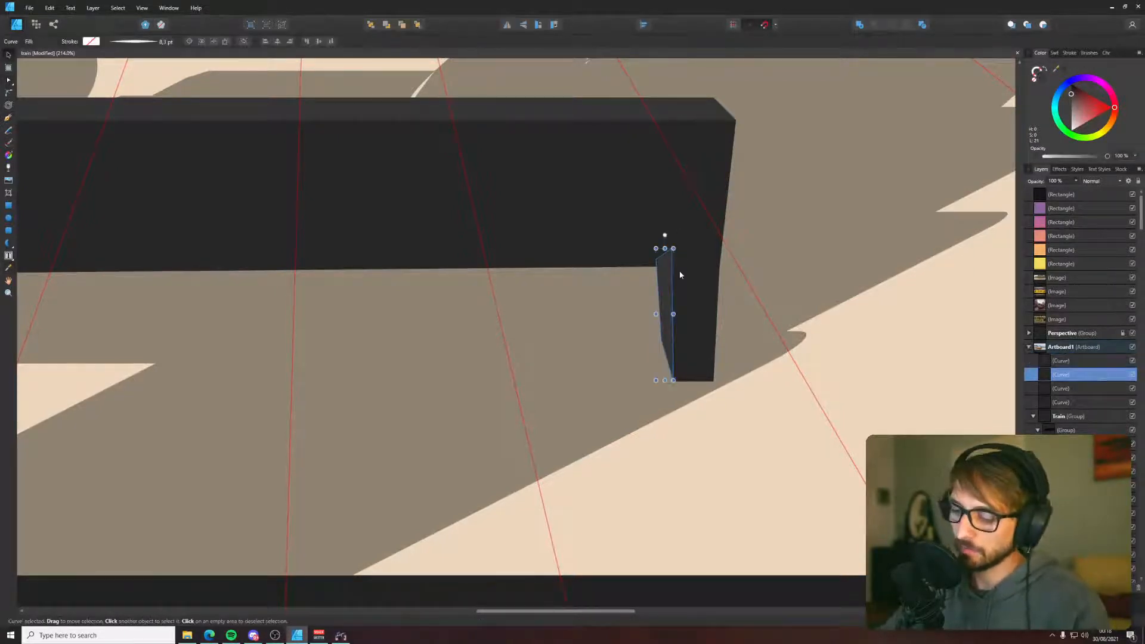
- Examine the bench's proportions and leg shading against the whole tram illustration
{"action": "scroll", "coordinate": [673, 279], "scroll_direction": "down", "scroll_amount": 4}
{"action": "scroll", "coordinate": [671, 278], "scroll_direction": "down", "scroll_amount": 5}
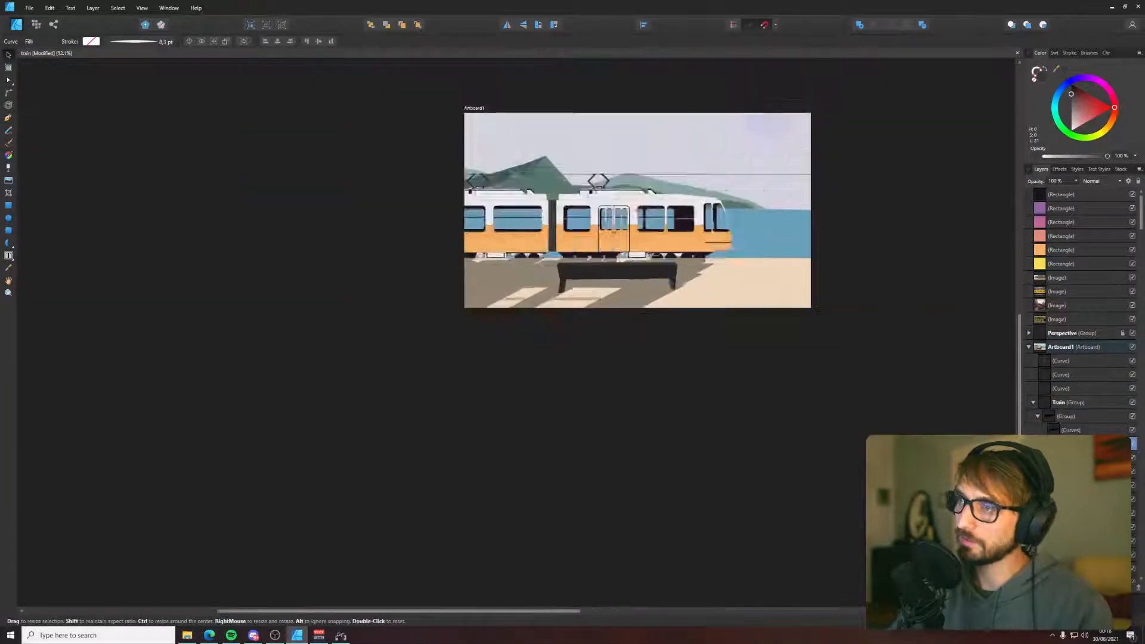
{"action": "scroll", "coordinate": [668, 279], "scroll_direction": "up", "scroll_amount": 2}
{"action": "left_click", "coordinate": [657, 325]}
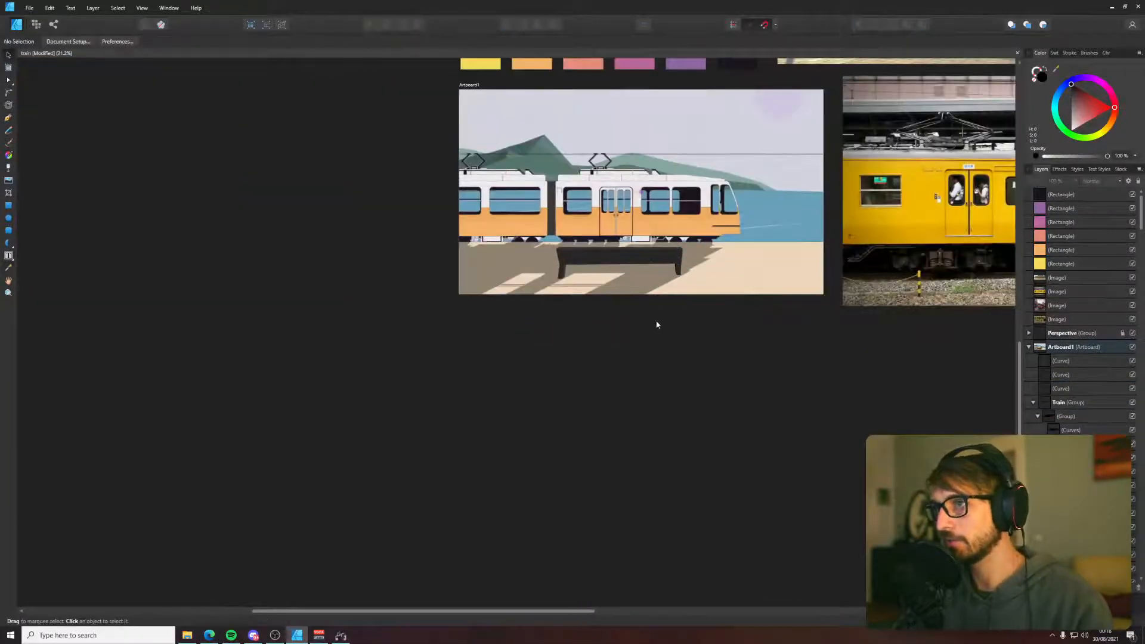
{"action": "scroll", "coordinate": [657, 271], "scroll_direction": "up", "scroll_amount": 3}
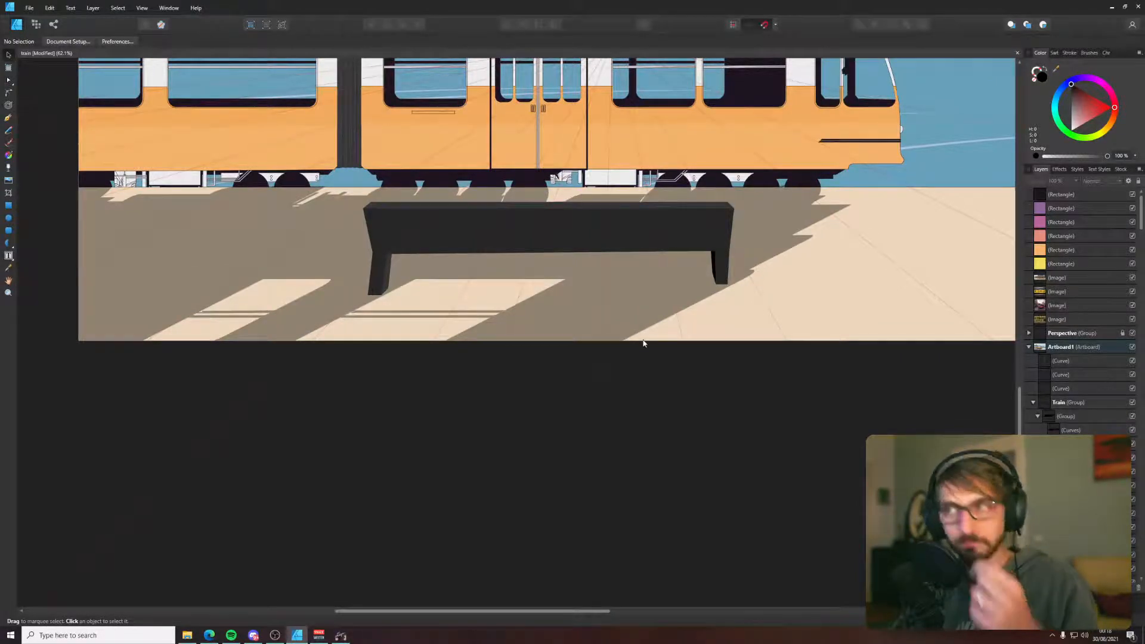
{"action": "scroll", "coordinate": [643, 340], "scroll_direction": "down", "scroll_amount": 2}
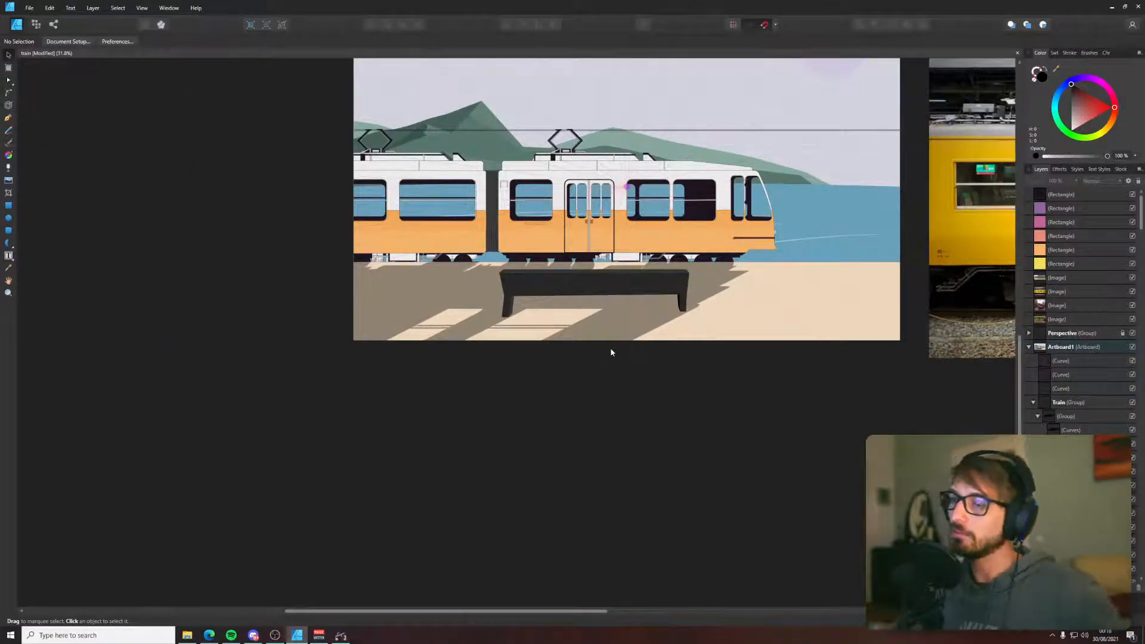
{"action": "scroll", "coordinate": [603, 292], "scroll_direction": "up", "scroll_amount": 2}
- Try to select all the bench pieces together, including the side face of the leg nearest the tram's front
{"action": "left_click", "coordinate": [603, 292]}
{"action": "scroll", "coordinate": [623, 251], "scroll_direction": "up", "scroll_amount": 3}
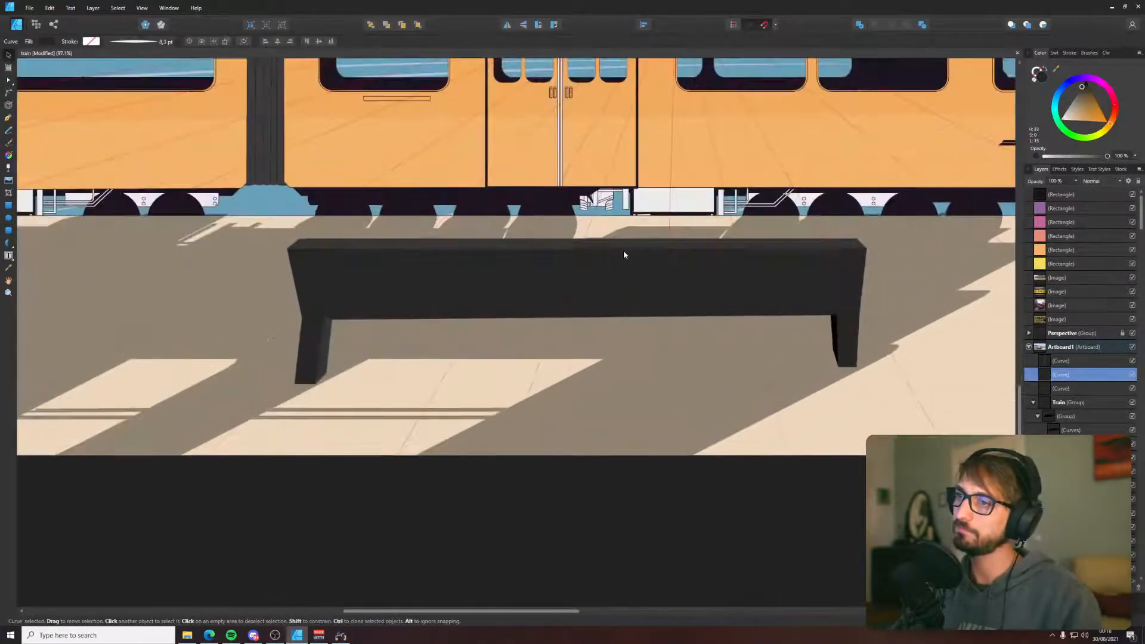
{"action": "left_click", "coordinate": [438, 338], "text": "shift"}
{"action": "left_click", "coordinate": [321, 364], "text": "shift"}
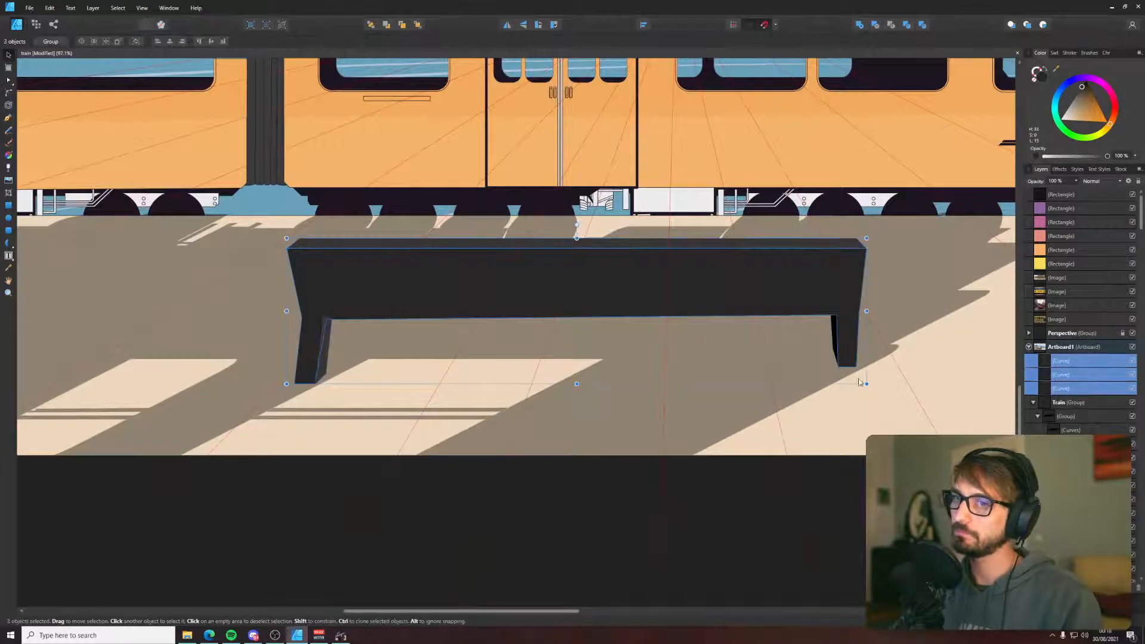
{"action": "left_click", "coordinate": [833, 346], "text": "shift"}
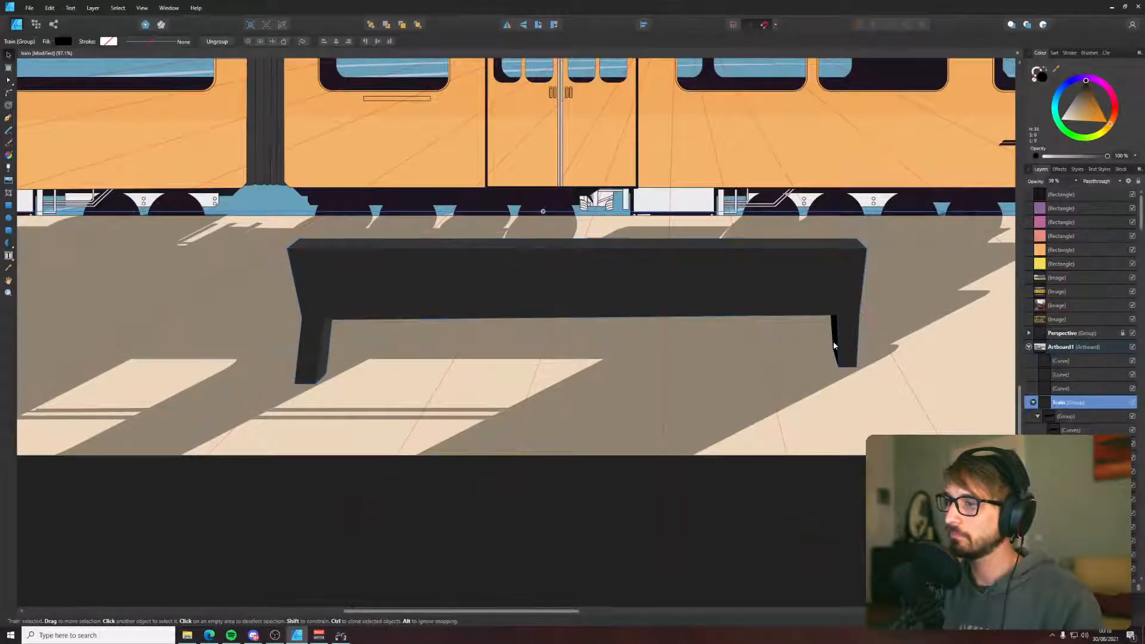
{"action": "left_click", "coordinate": [833, 337]}
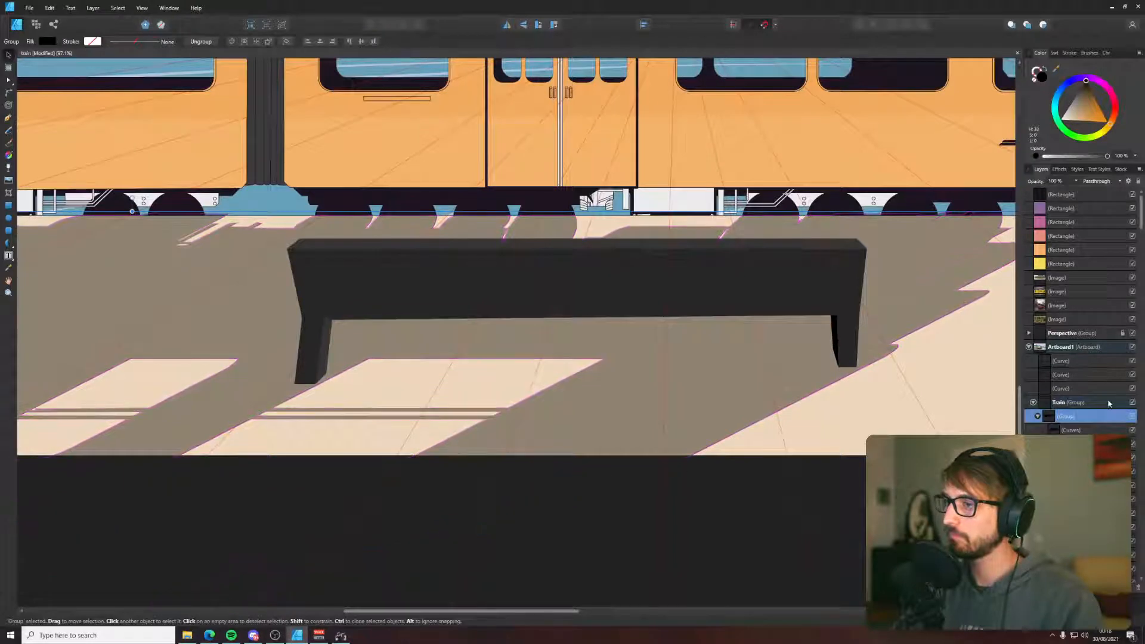
{"action": "left_click", "coordinate": [848, 343]}
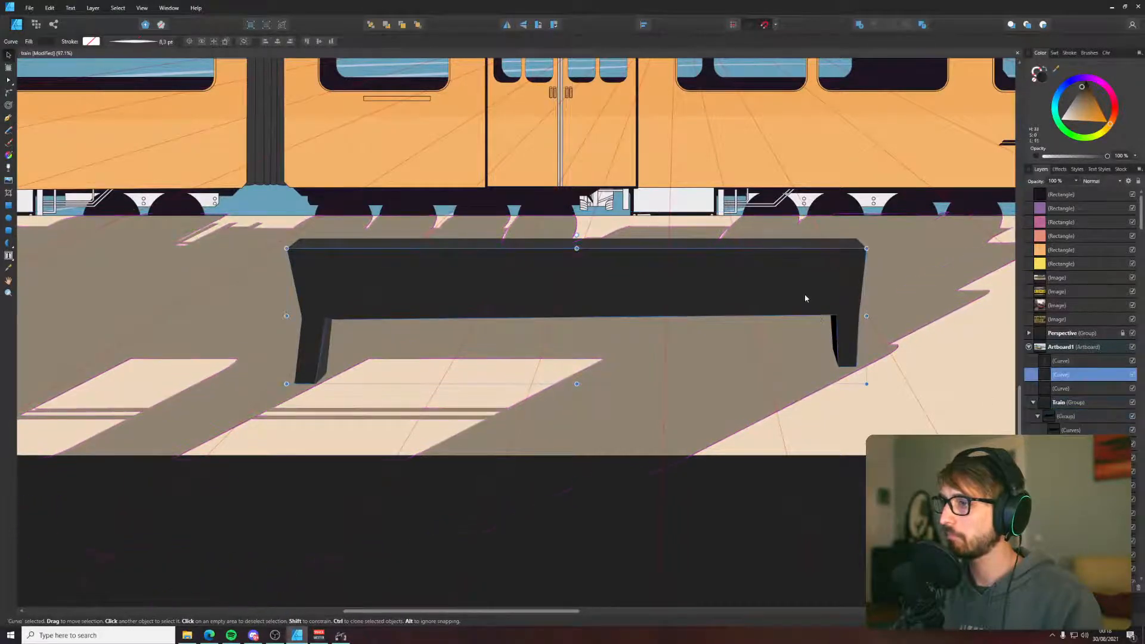
- Bring the side face of the leg nearest the tram's front to the front and fill it with the bench top's grey
{"action": "left_click", "coordinate": [773, 548]}
{"action": "scroll", "coordinate": [805, 549], "scroll_direction": "down", "scroll_amount": 5}
{"action": "left_click_drag", "start_coordinate": [841, 587], "coordinate": [666, 463]}
{"action": "key", "text": "ctrl+shift+bracketright"}
{"action": "scroll", "coordinate": [754, 465], "scroll_direction": "up", "scroll_amount": 6}
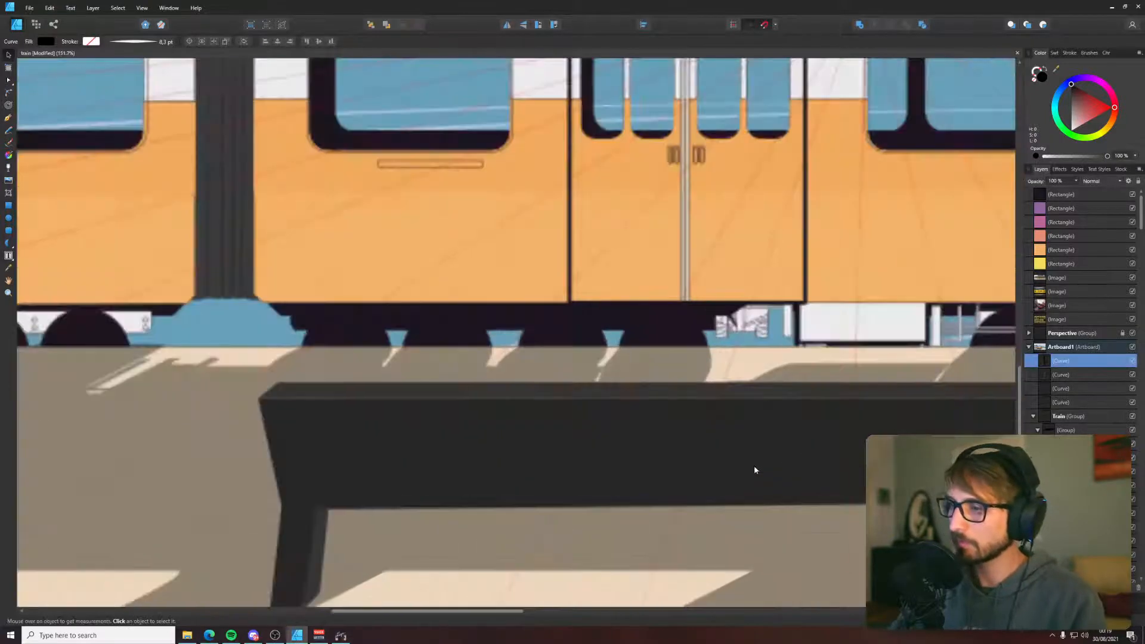
{"action": "left_click_drag", "start_coordinate": [857, 455], "coordinate": [525, 462]}
{"action": "key", "text": "i"}
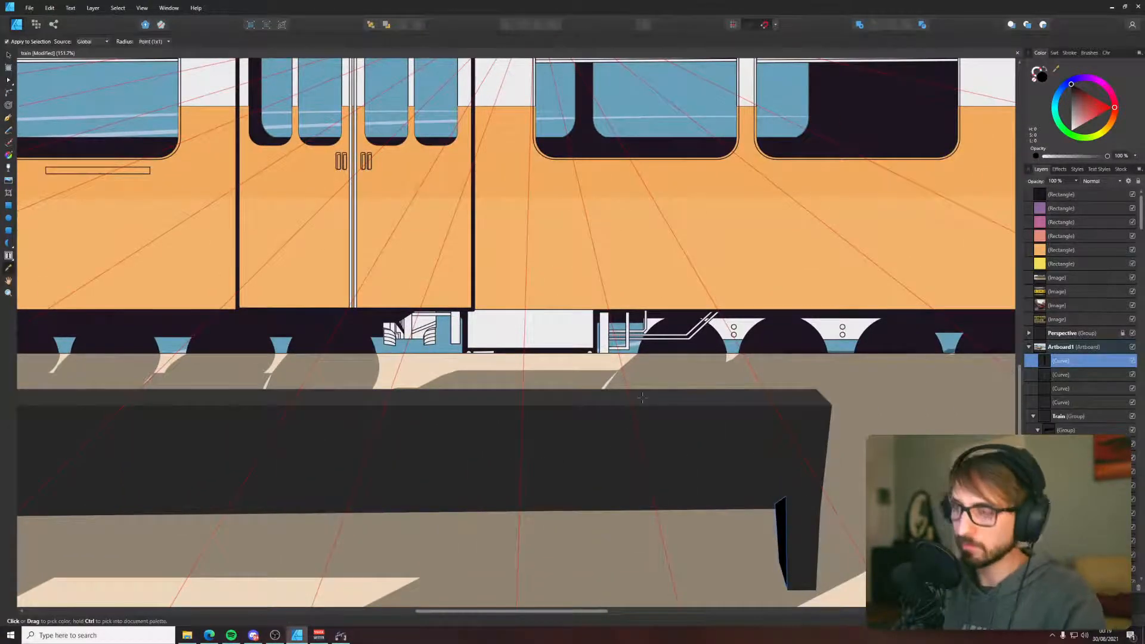
{"action": "left_click", "coordinate": [646, 404]}
{"action": "key", "text": "v"}
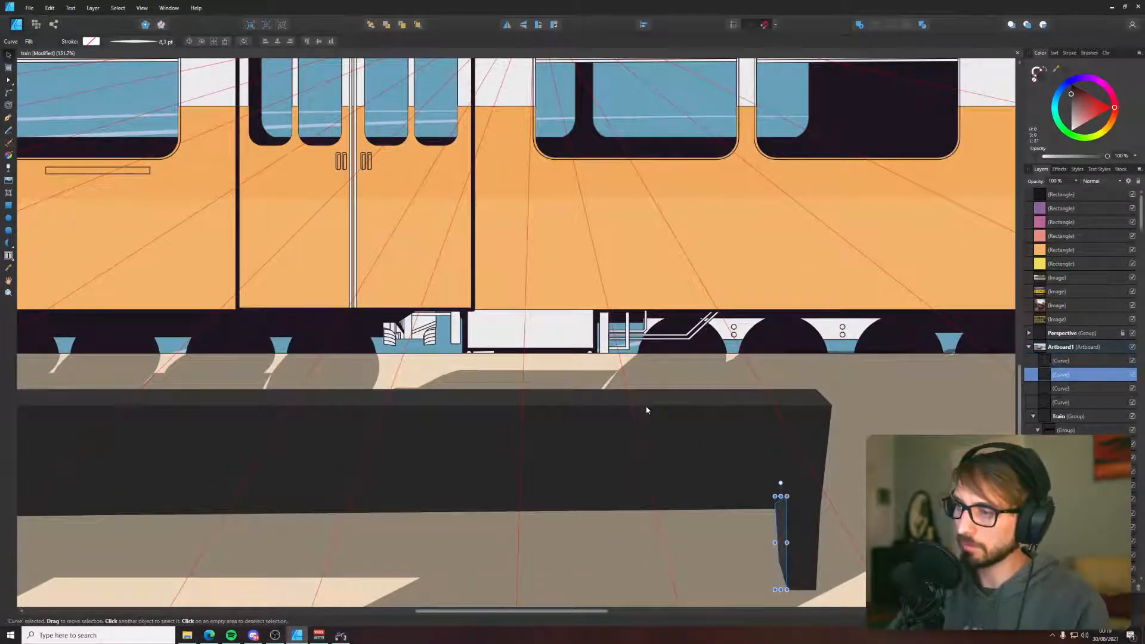
- Select the bench front outline and place it above the leg side faces in the stacking order
{"action": "left_click", "coordinate": [670, 434]}
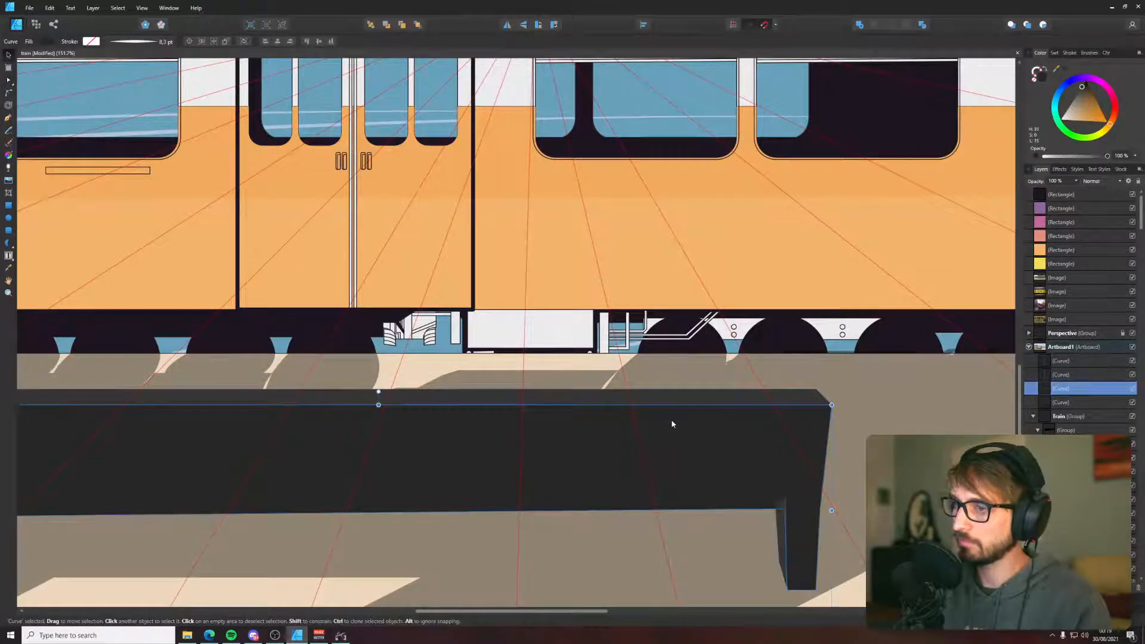
{"action": "key", "text": "ctrl+z"}
{"action": "scroll", "coordinate": [671, 422], "scroll_direction": "down", "scroll_amount": 4}
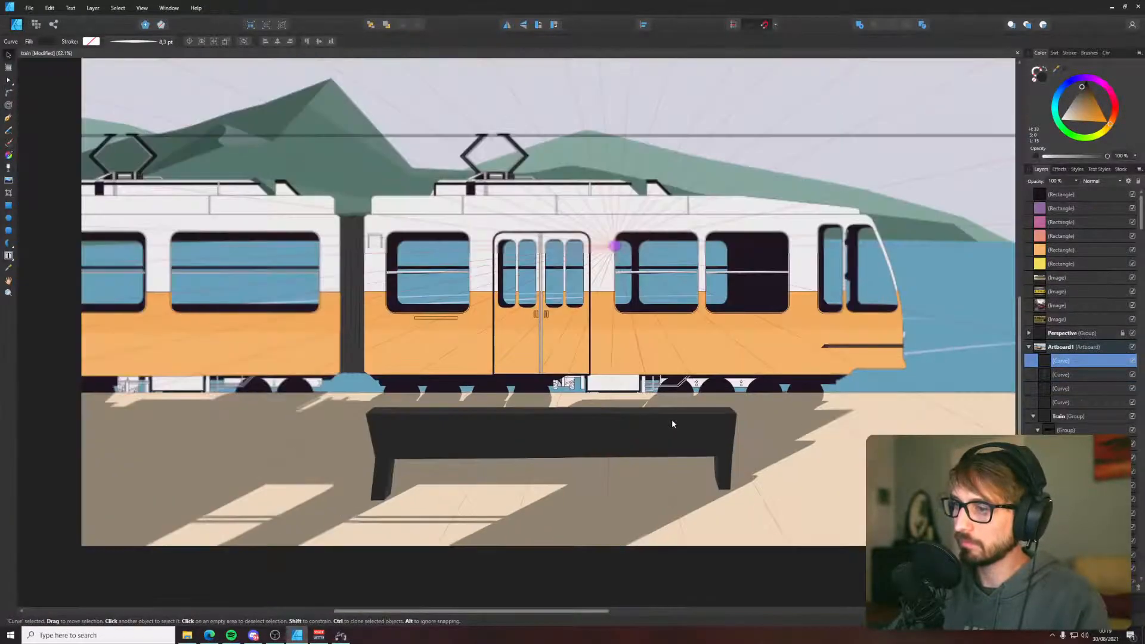
- Select all four bench pieces and narrow the bench about its centre to roughly three quarters of its width, keeping its height
{"action": "scroll", "coordinate": [378, 489], "scroll_direction": "up", "scroll_amount": 3}
{"action": "left_click", "coordinate": [400, 490], "text": "shift"}
{"action": "scroll", "coordinate": [565, 470], "scroll_direction": "down", "scroll_amount": 2}
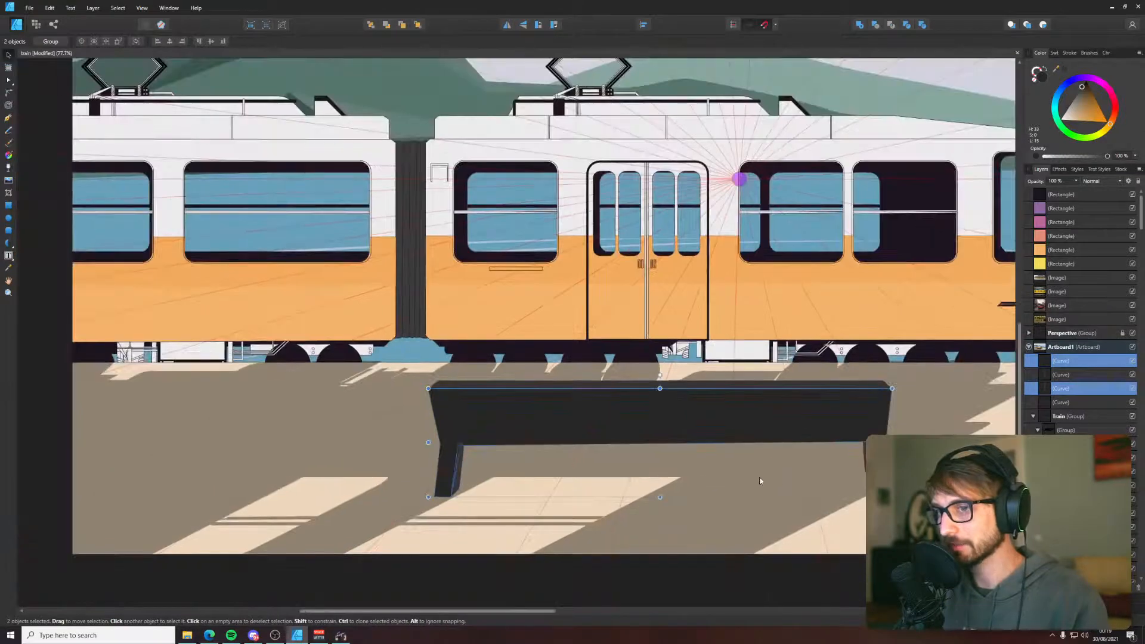
{"action": "left_click", "coordinate": [845, 464], "text": "shift"}
{"action": "left_click", "coordinate": [770, 389], "text": "shift"}
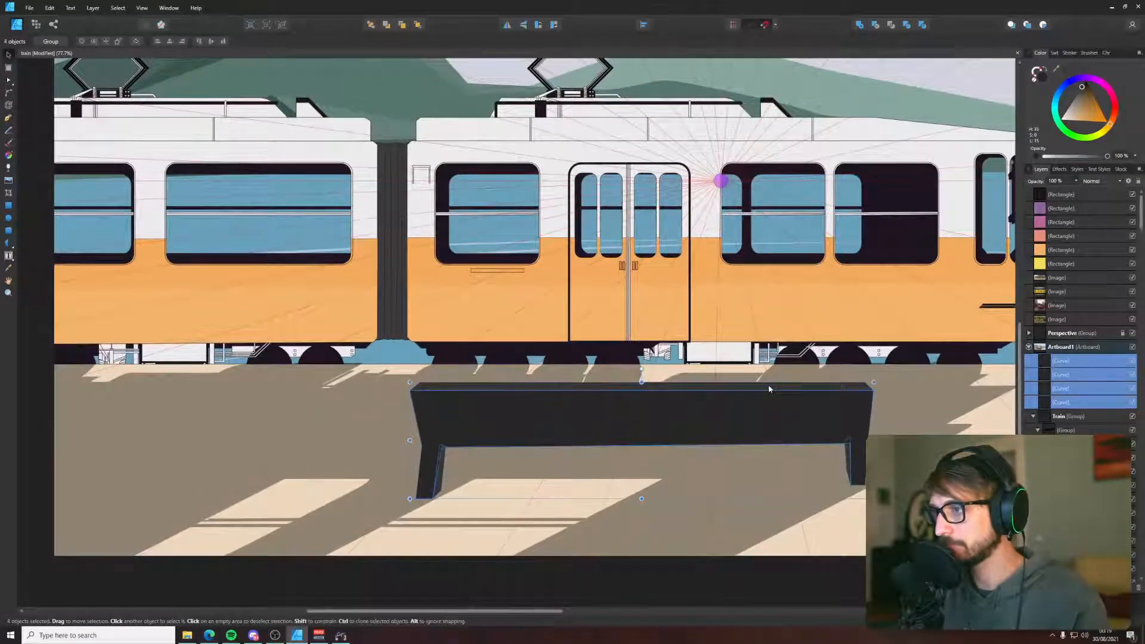
{"action": "left_click_drag", "start_coordinate": [874, 444], "coordinate": [815, 456]}
{"action": "scroll", "coordinate": [814, 456], "scroll_direction": "down", "scroll_amount": 4}
{"action": "left_click", "coordinate": [801, 500]}
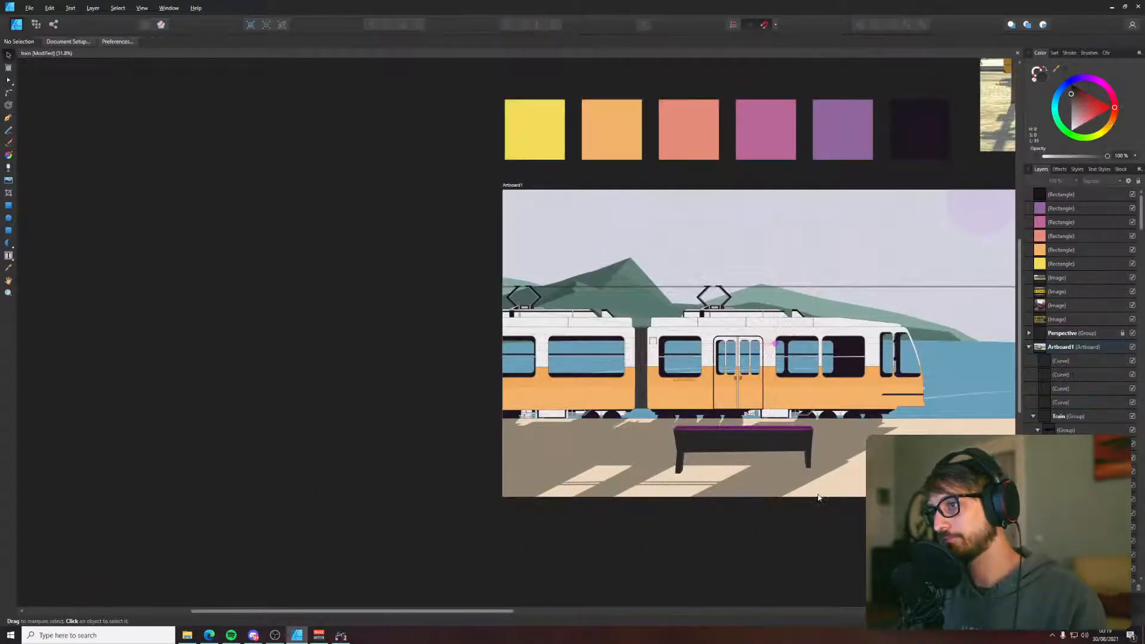
- Select the whole bench and move it horizontally so that it is centred on the artboard
{"action": "left_click_drag", "start_coordinate": [817, 495], "coordinate": [638, 495]}
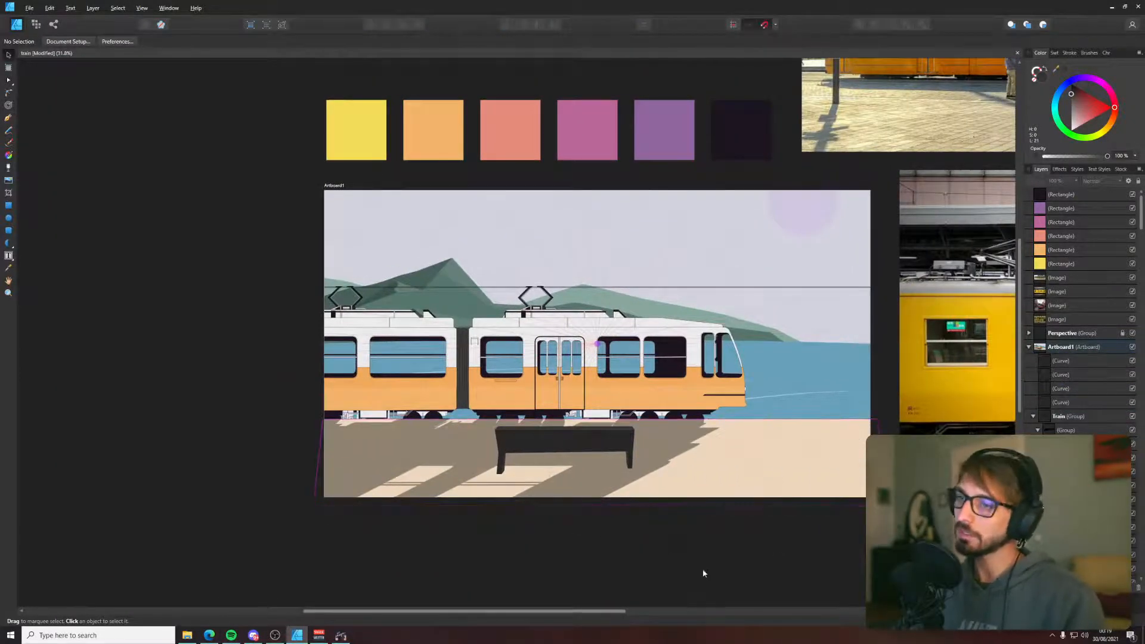
{"action": "left_click_drag", "start_coordinate": [703, 569], "coordinate": [452, 418]}
{"action": "left_click_drag", "start_coordinate": [630, 449], "coordinate": [484, 447]}
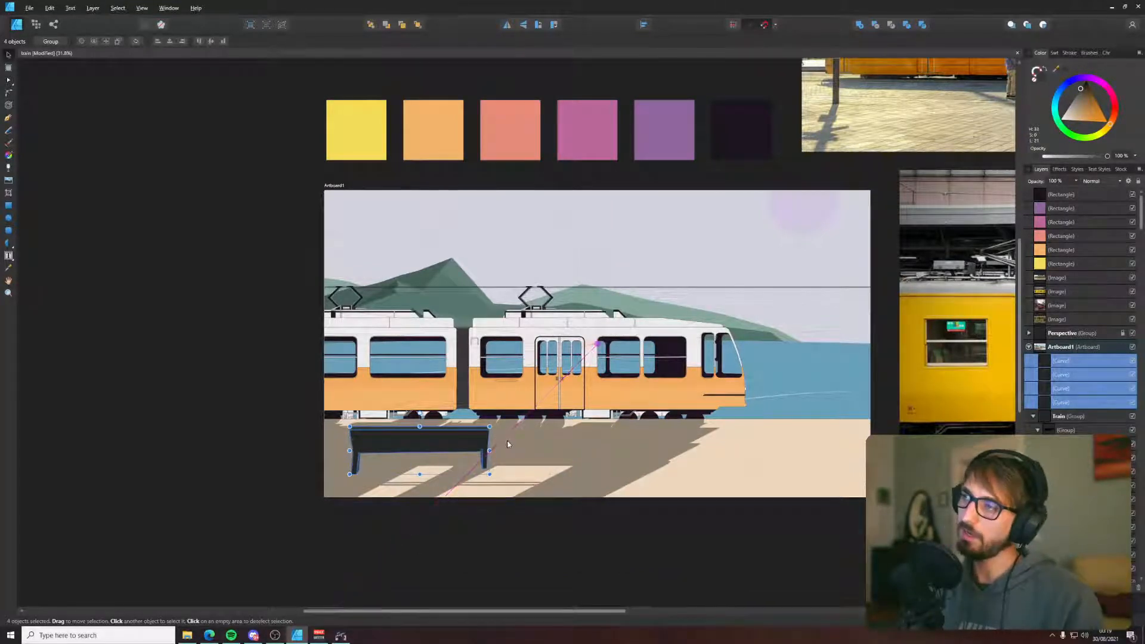
{"action": "left_click_drag", "start_coordinate": [473, 468], "coordinate": [620, 468]}
{"action": "key", "text": "ctrl+z"}
{"action": "left_click_drag", "start_coordinate": [447, 438], "coordinate": [624, 450]}
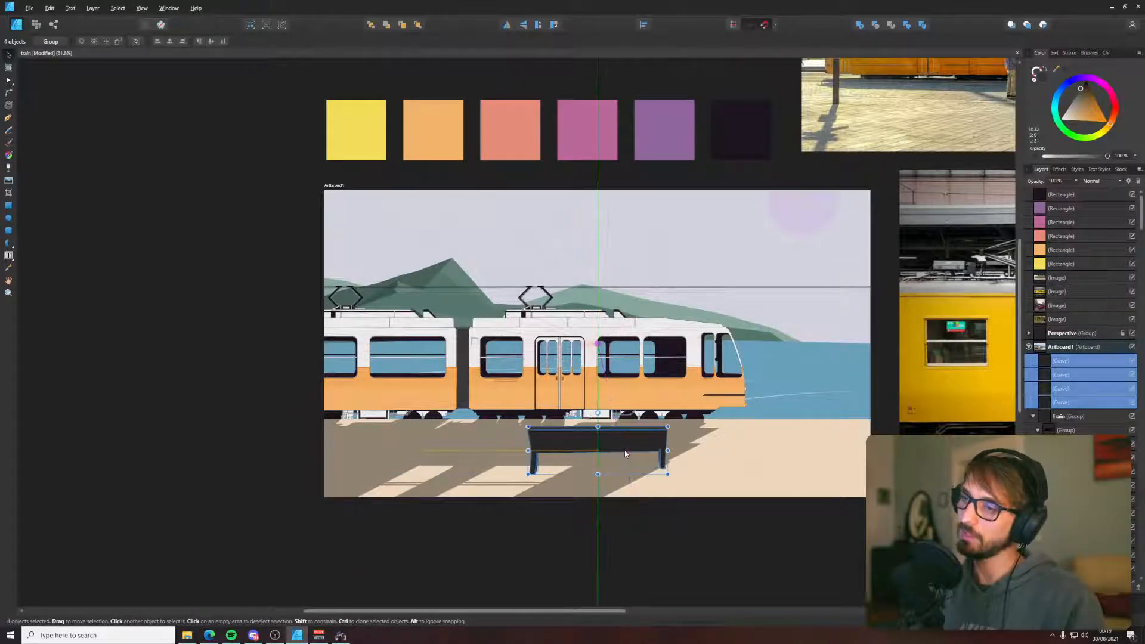
- Deselect the bench, save the document and hide the Perspective group
{"action": "left_click", "coordinate": [654, 541]}
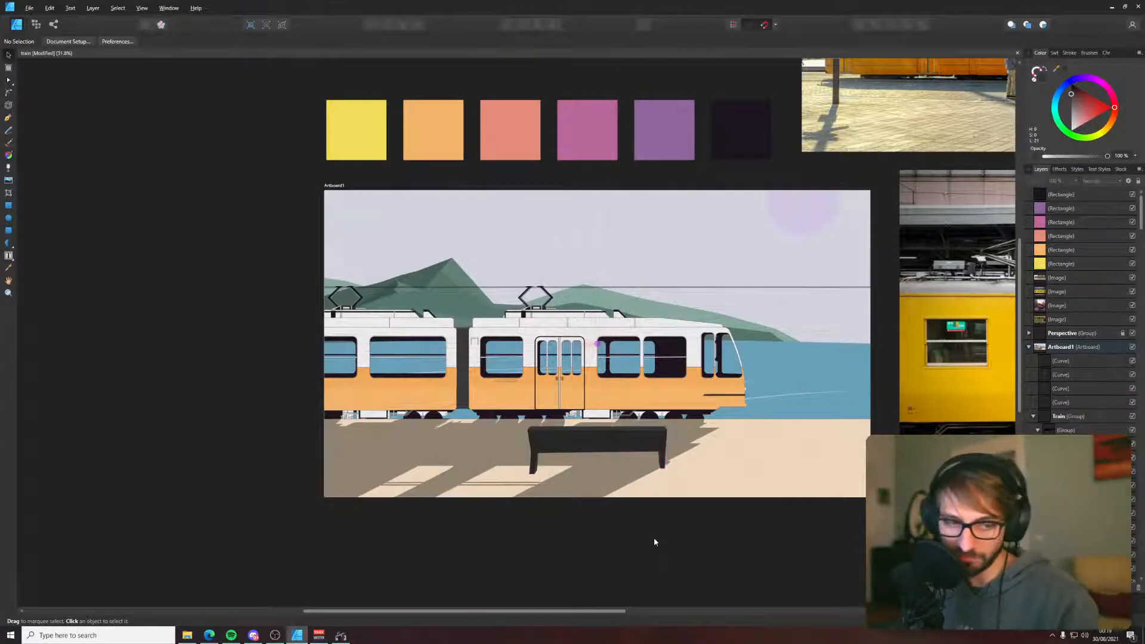
{"action": "key", "text": "ctrl+s"}
{"action": "scroll", "coordinate": [736, 525], "scroll_direction": "up", "scroll_amount": 1}
{"action": "scroll", "coordinate": [736, 524], "scroll_direction": "right", "scroll_amount": 1}
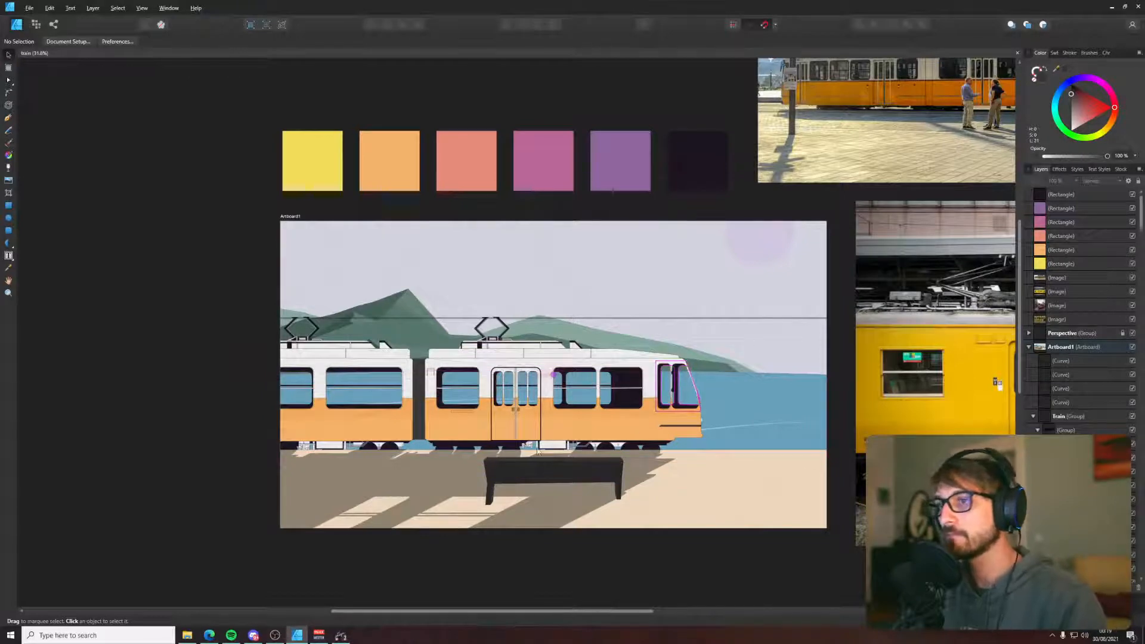
{"action": "key", "text": "ctrl+z"}
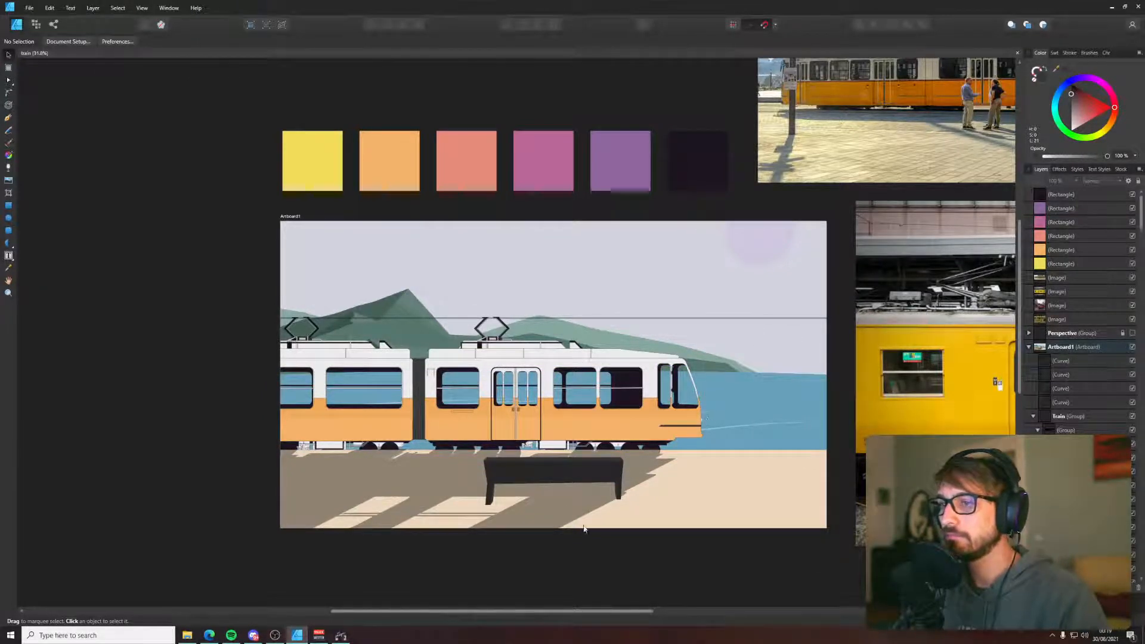
- Duplicate the bench front outline flipped vertically below the bench and snap its foot to the bench leg nearest the tram's front
{"action": "left_click", "coordinate": [569, 479]}
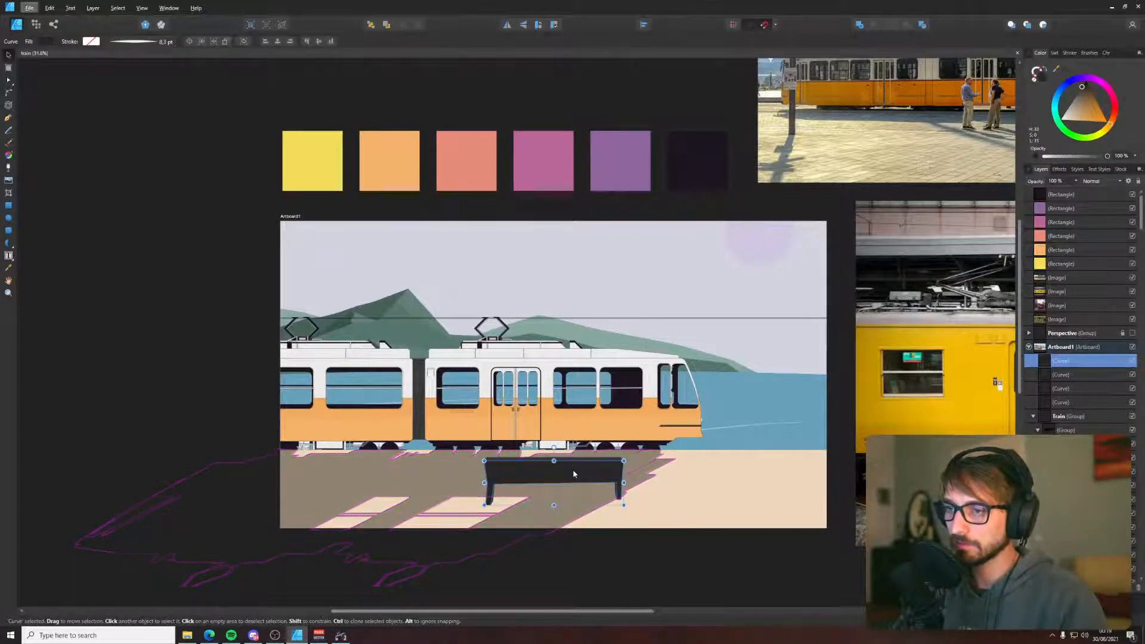
{"action": "left_click_drag", "start_coordinate": [553, 461], "coordinate": [553, 543]}
{"action": "key", "text": "ctrl+z"}
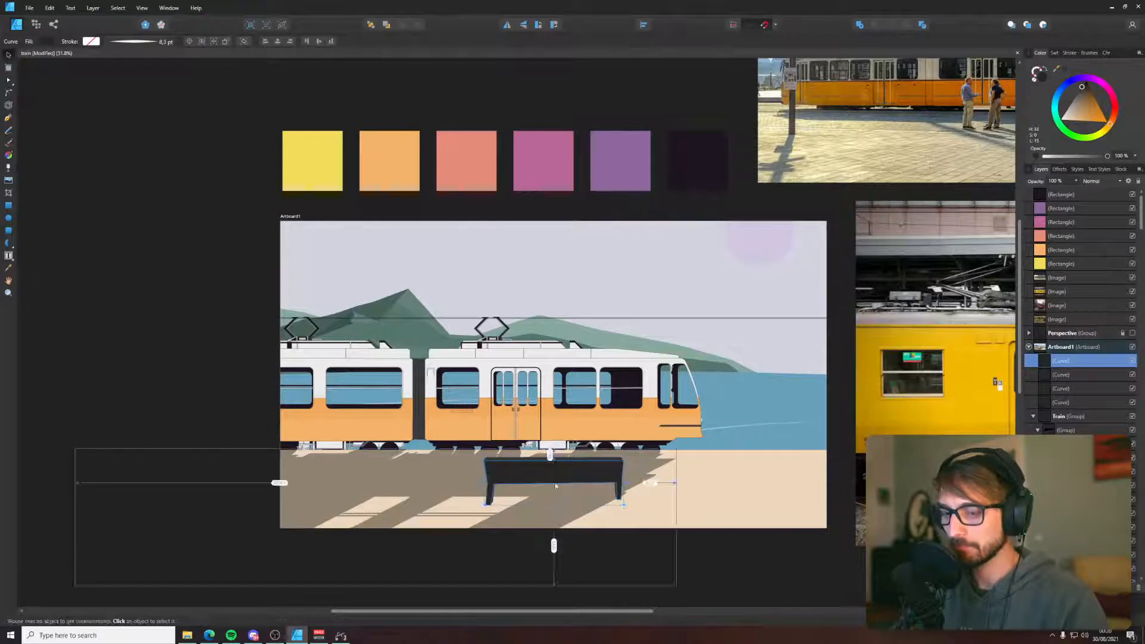
{"action": "left_click_drag", "start_coordinate": [554, 461], "coordinate": [553, 540]}
{"action": "scroll", "coordinate": [587, 531], "scroll_direction": "up", "scroll_amount": 4}
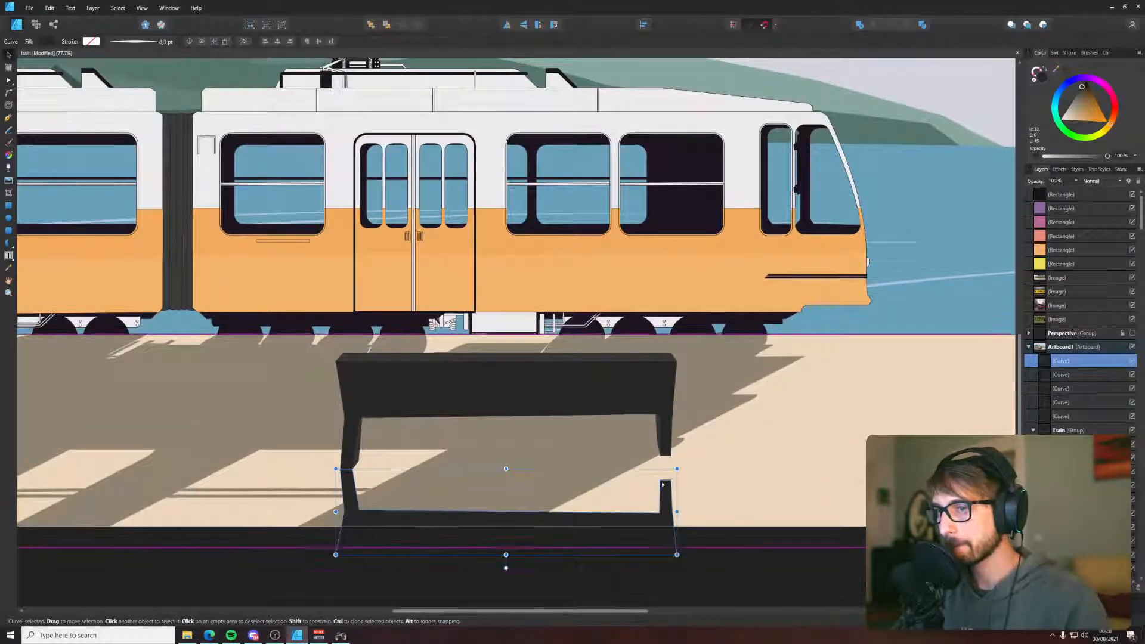
{"action": "key", "text": "a"}
{"action": "mouse_move", "coordinate": [648, 457]}
{"action": "left_mouse_down"}
{"action": "mouse_move", "coordinate": [682, 488]}
{"action": "mouse_move", "coordinate": [669, 461]}
{"action": "left_mouse_up"}
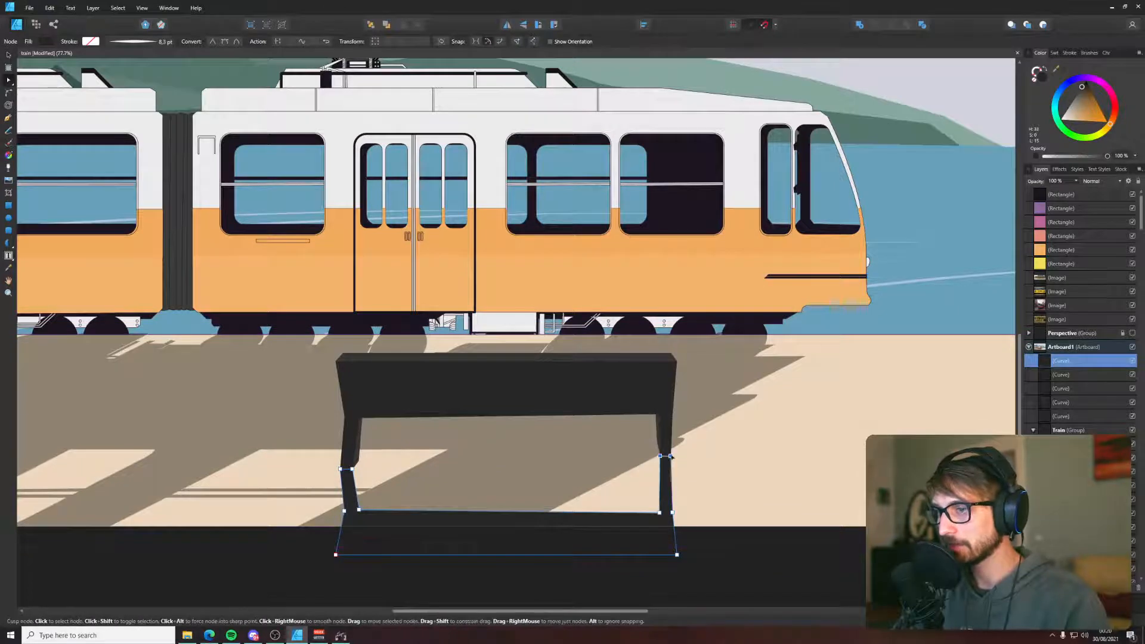
- Slant and narrow the flipped outline so its feet meet both bench legs, and set its opacity to 40%
{"action": "key", "text": "v"}
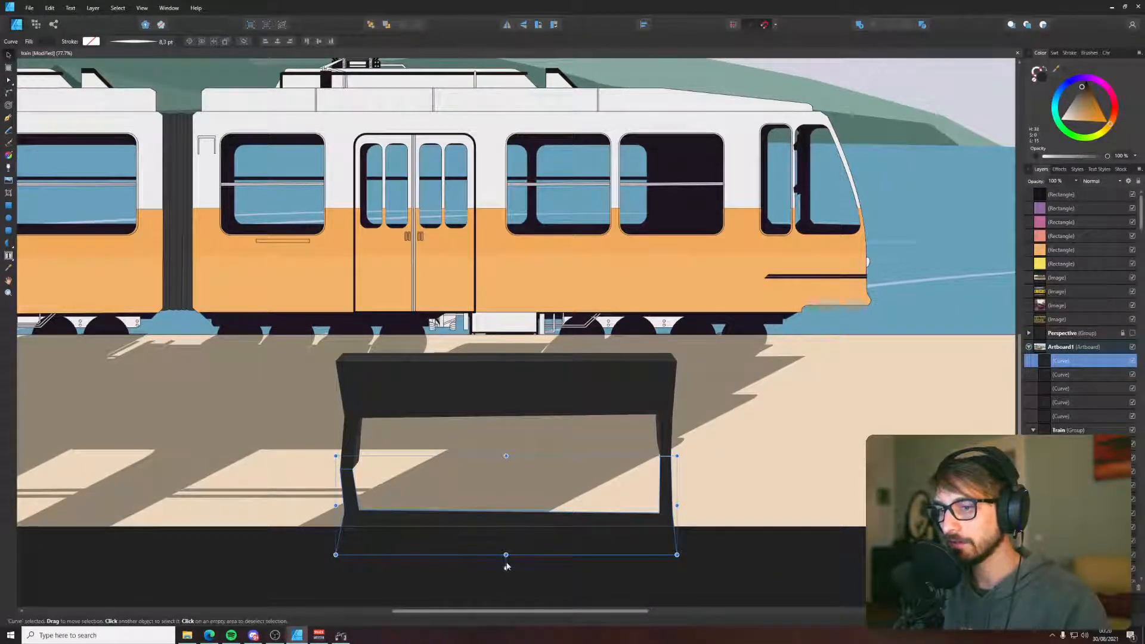
{"action": "left_click_drag", "start_coordinate": [505, 559], "coordinate": [298, 531]}
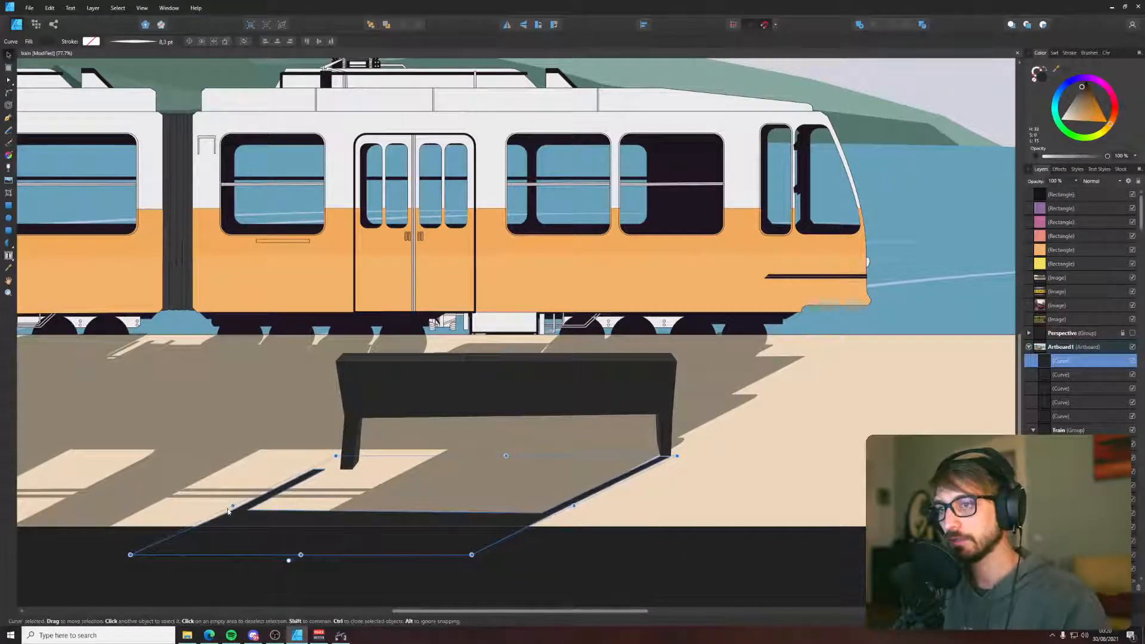
{"action": "left_click_drag", "start_coordinate": [231, 506], "coordinate": [248, 509]}
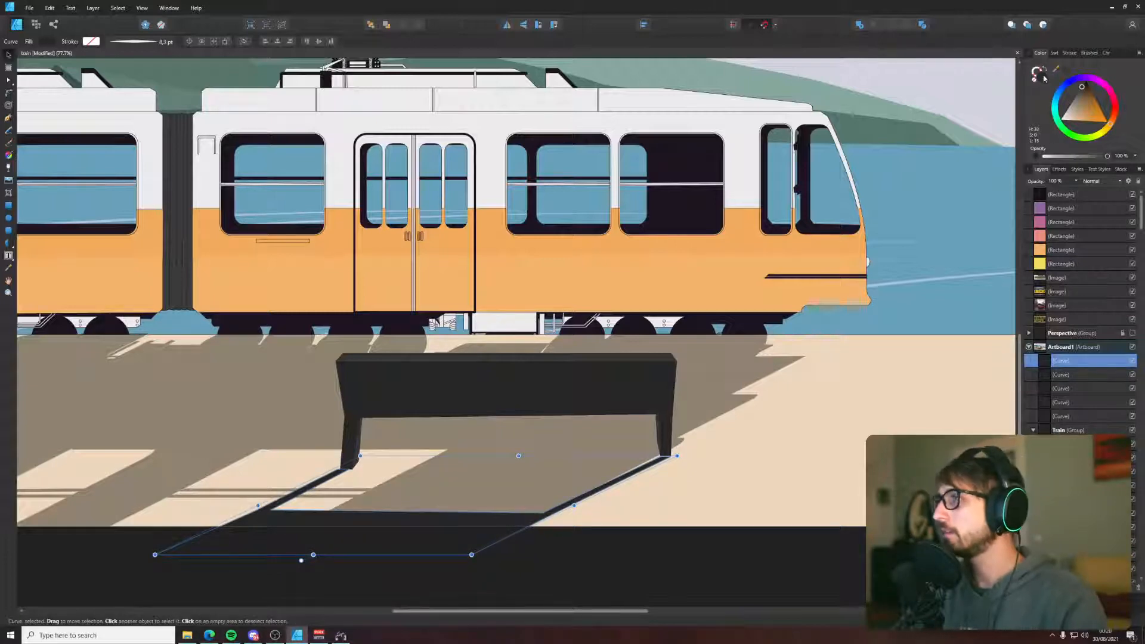
{"action": "left_click", "coordinate": [1077, 182]}
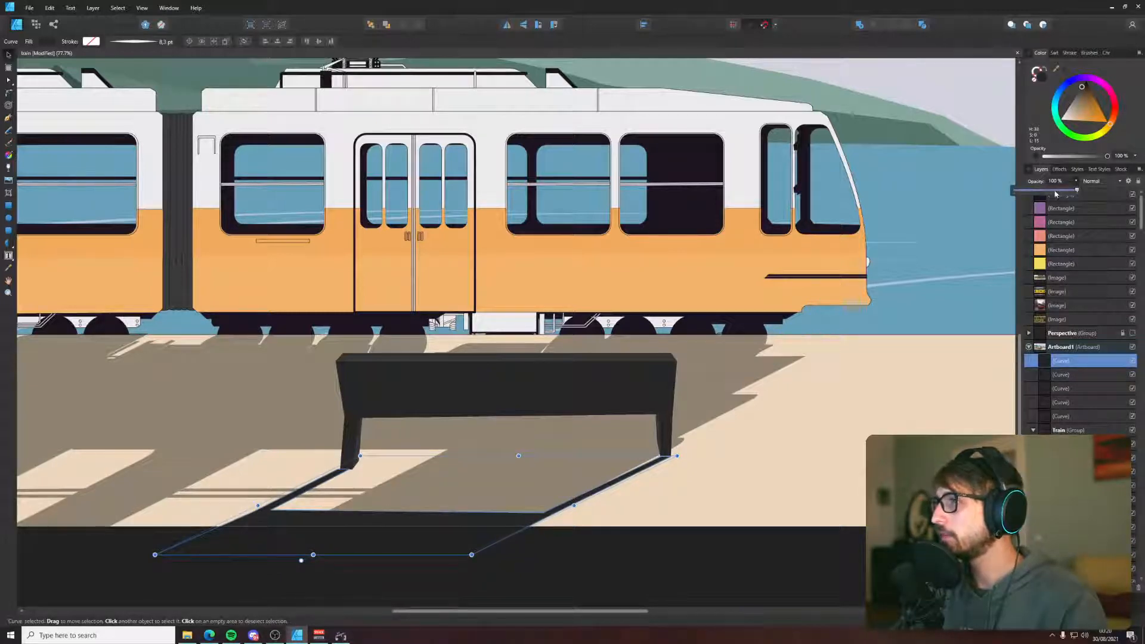
{"action": "mouse_move", "coordinate": [1055, 194]}
{"action": "left_mouse_down"}
{"action": "mouse_move", "coordinate": [1027, 194]}
{"action": "mouse_move", "coordinate": [1039, 193]}
{"action": "left_mouse_up"}
- Reshape the bench shadow at the leg nearest the tram's front so it starts behind the leg's base, and raise its inner corner
{"action": "scroll", "coordinate": [690, 497], "scroll_direction": "up", "scroll_amount": 5}
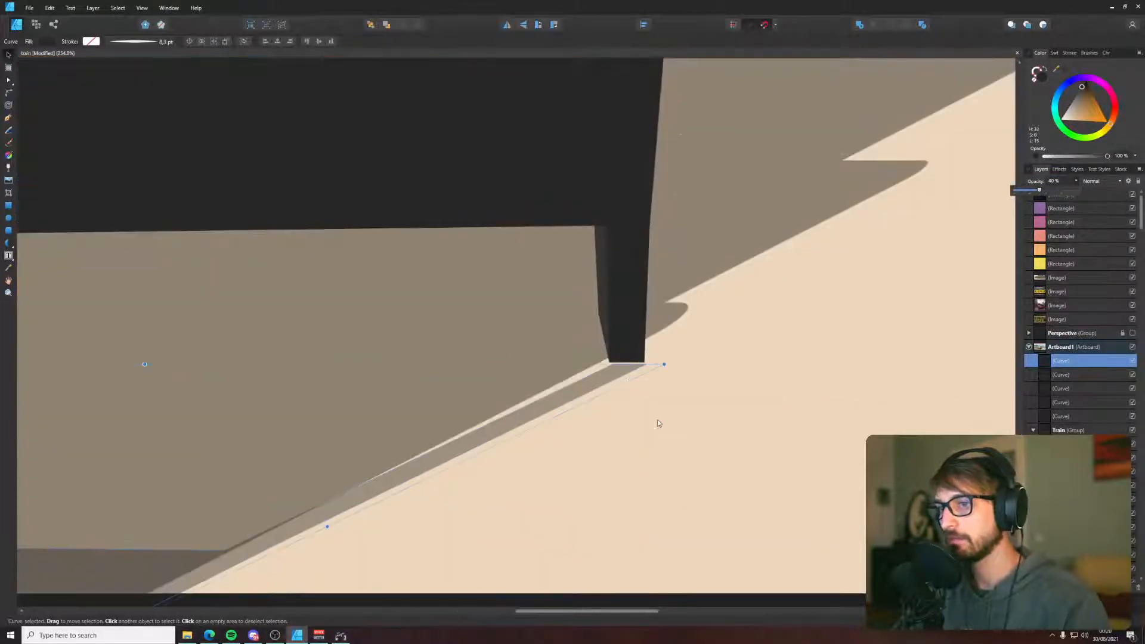
{"action": "key", "text": "a"}
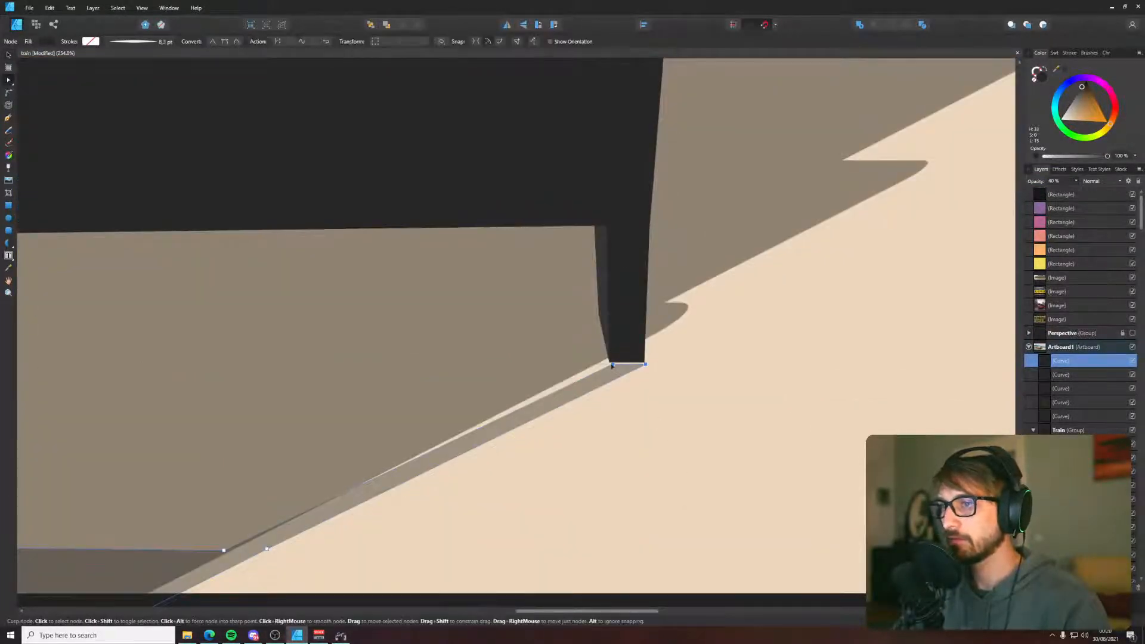
{"action": "left_click_drag", "start_coordinate": [613, 365], "coordinate": [646, 362]}
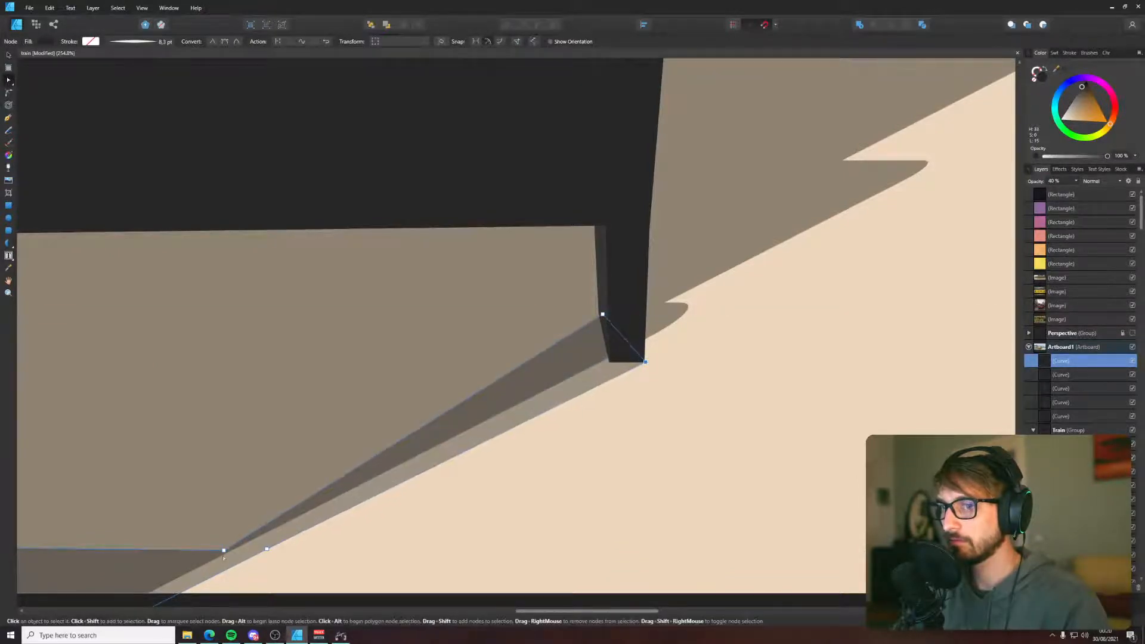
{"action": "left_click_drag", "start_coordinate": [222, 541], "coordinate": [493, 491]}
- Tuck the shadow's other foot behind its bench leg and level its inner corner with the opposite inner corner
{"action": "scroll", "coordinate": [284, 506], "scroll_direction": "down", "scroll_amount": 5}
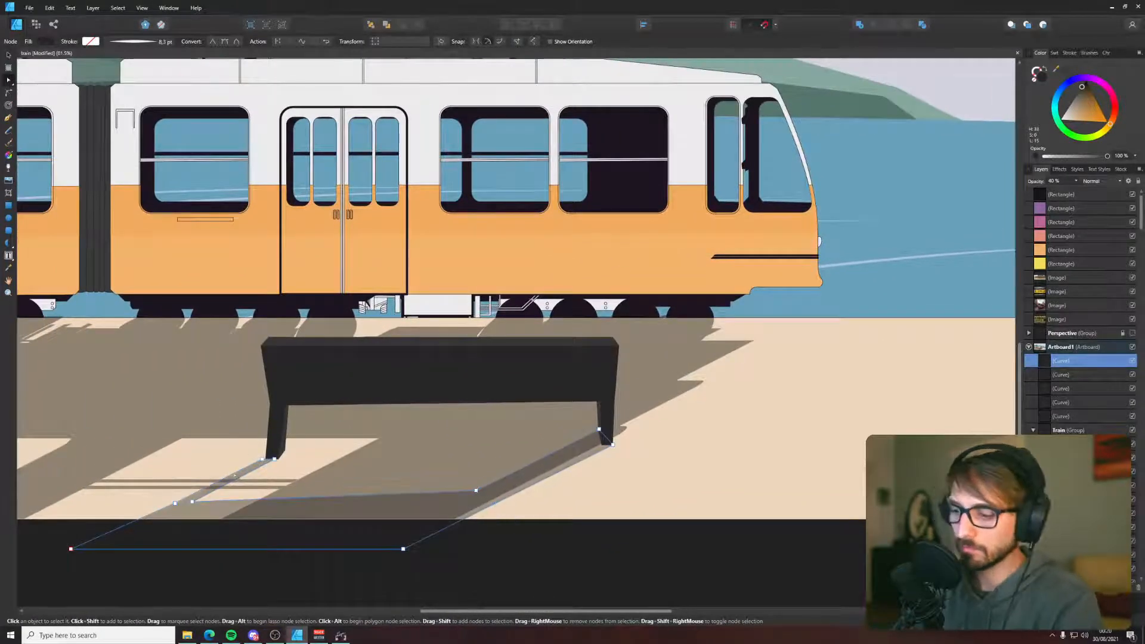
{"action": "left_click_drag", "start_coordinate": [262, 460], "coordinate": [274, 447]}
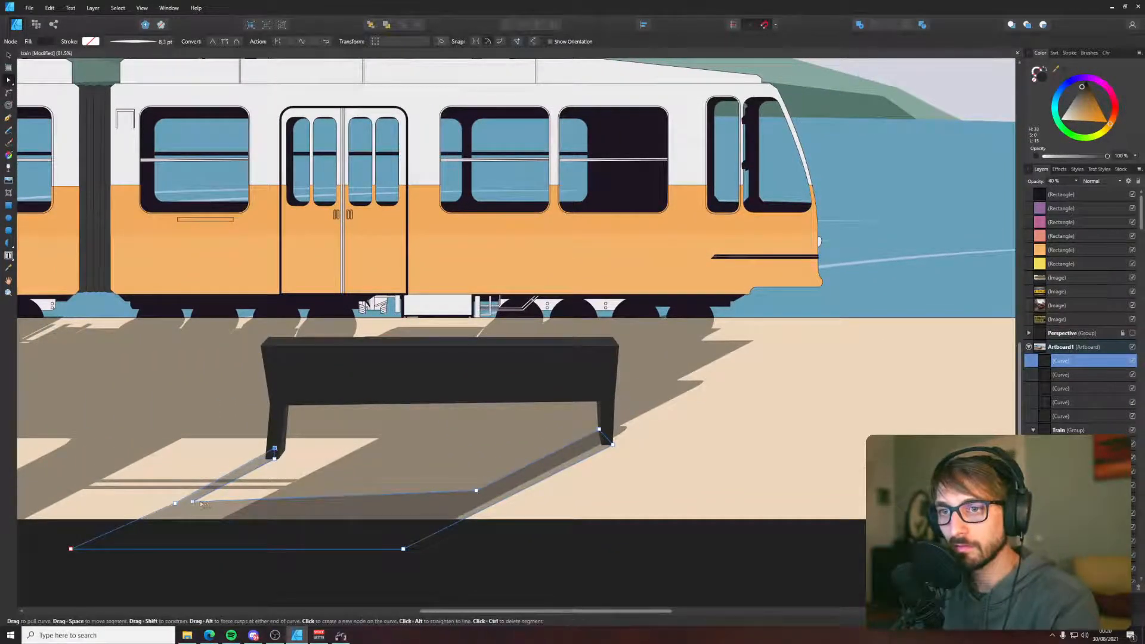
{"action": "left_click_drag", "start_coordinate": [192, 501], "coordinate": [202, 502]}
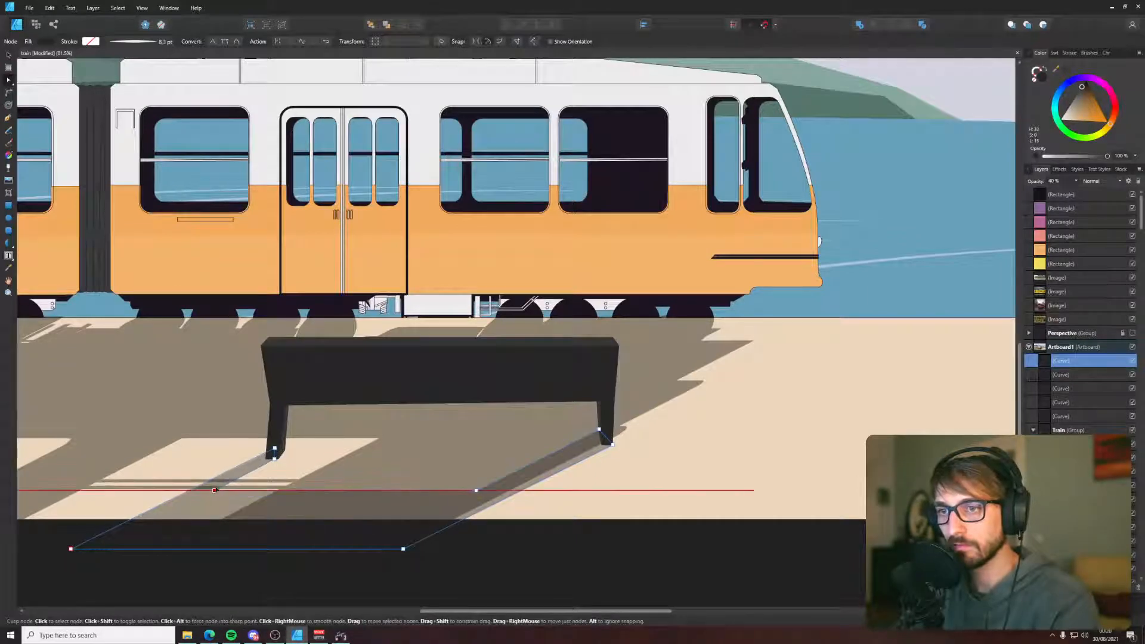
- Deselect the bench shadow and save the document
{"action": "left_click", "coordinate": [581, 570]}
{"action": "scroll", "coordinate": [582, 571], "scroll_direction": "down", "scroll_amount": 6}
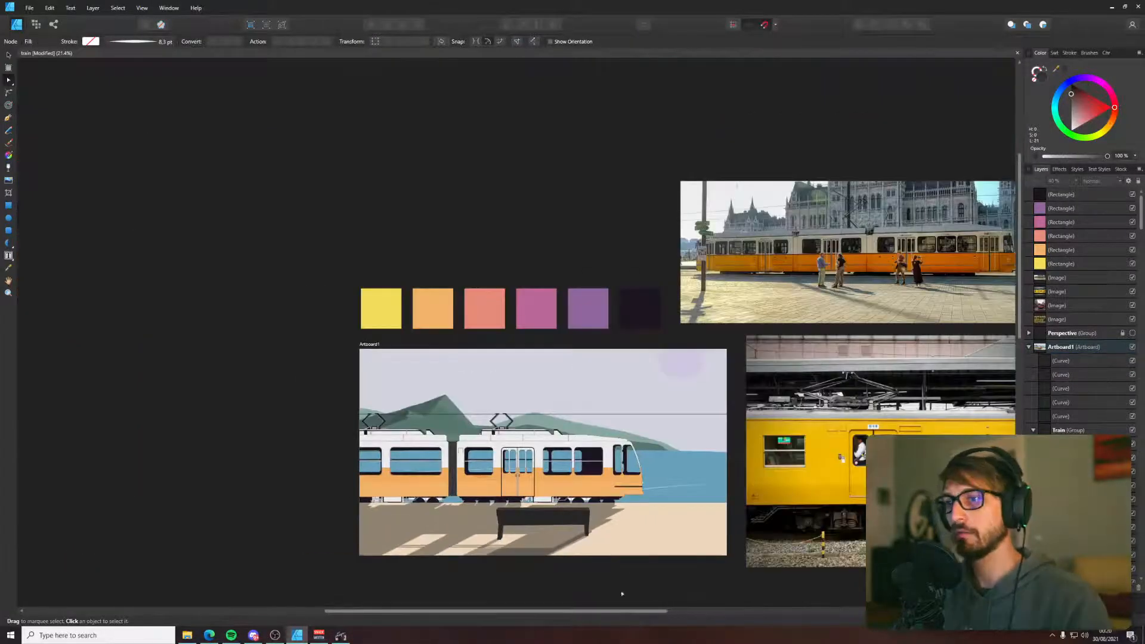
{"action": "left_click_drag", "start_coordinate": [251, 473], "coordinate": [164, 408]}
{"action": "key", "text": "ctrl+s"}
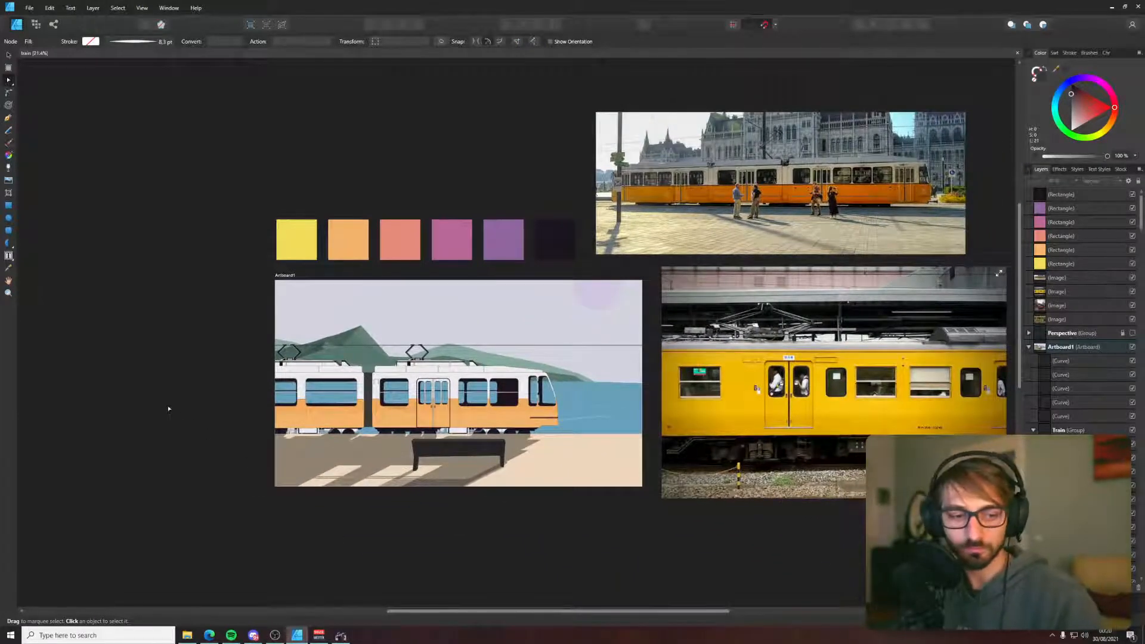
{"action": "left_click_drag", "start_coordinate": [584, 484], "coordinate": [542, 474]}
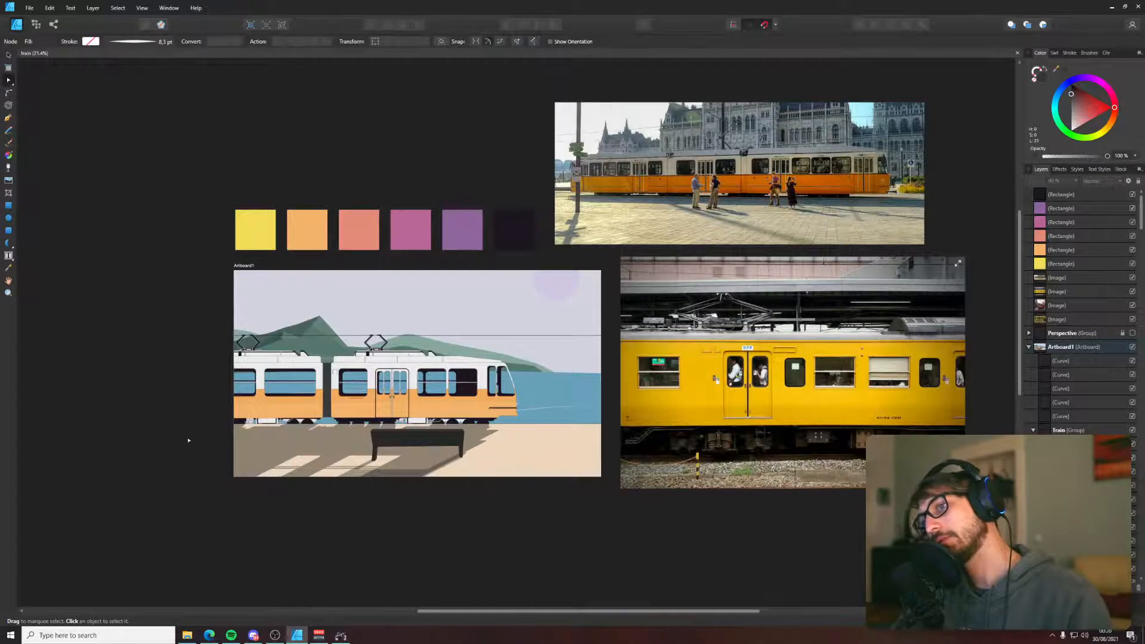
- Show the Perspective group again over the ground area beside the bench
{"action": "scroll", "coordinate": [143, 382], "scroll_direction": "up", "scroll_amount": 5}
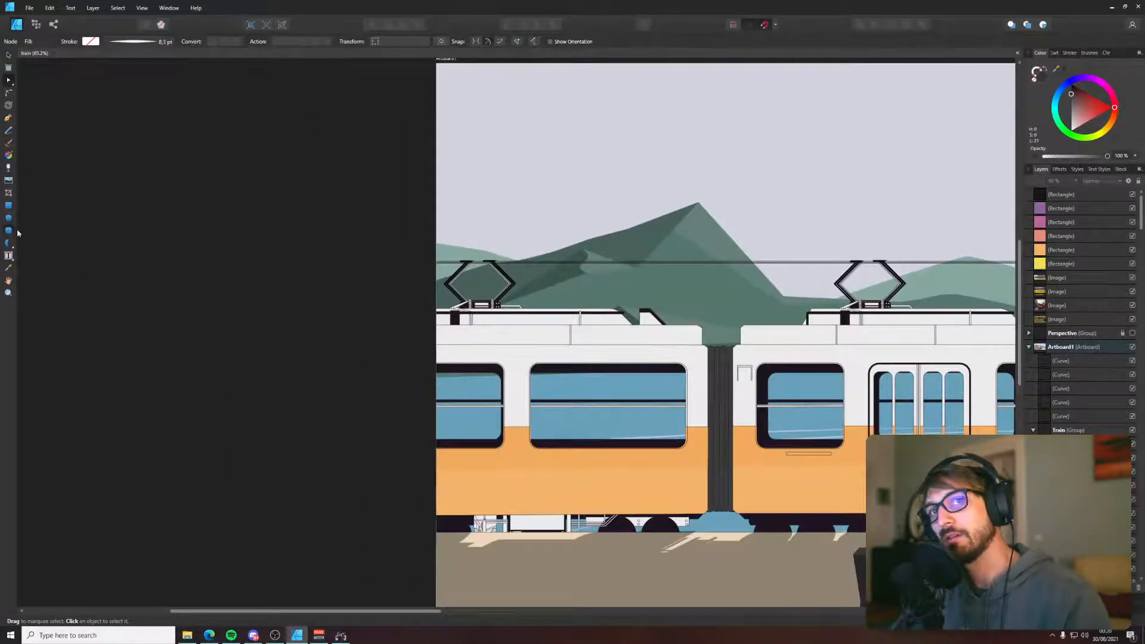
{"action": "left_click", "coordinate": [9, 231]}
{"action": "left_click_drag", "start_coordinate": [825, 596], "coordinate": [592, 392]}
{"action": "scroll", "coordinate": [591, 393], "scroll_direction": "up", "scroll_amount": 2}
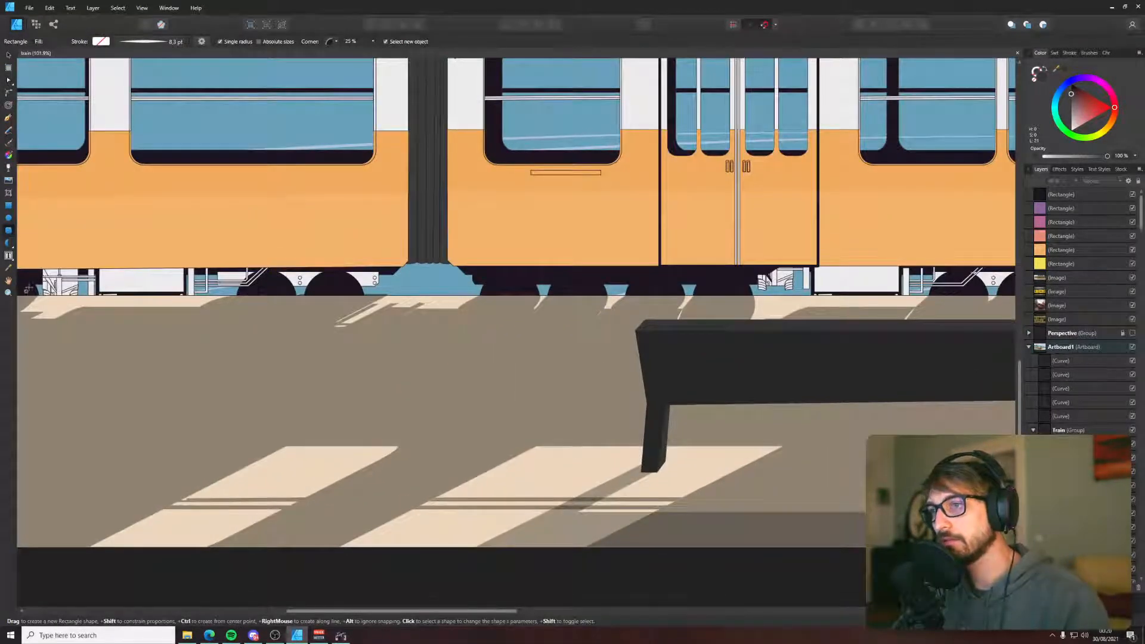
{"action": "left_click", "coordinate": [1133, 333]}
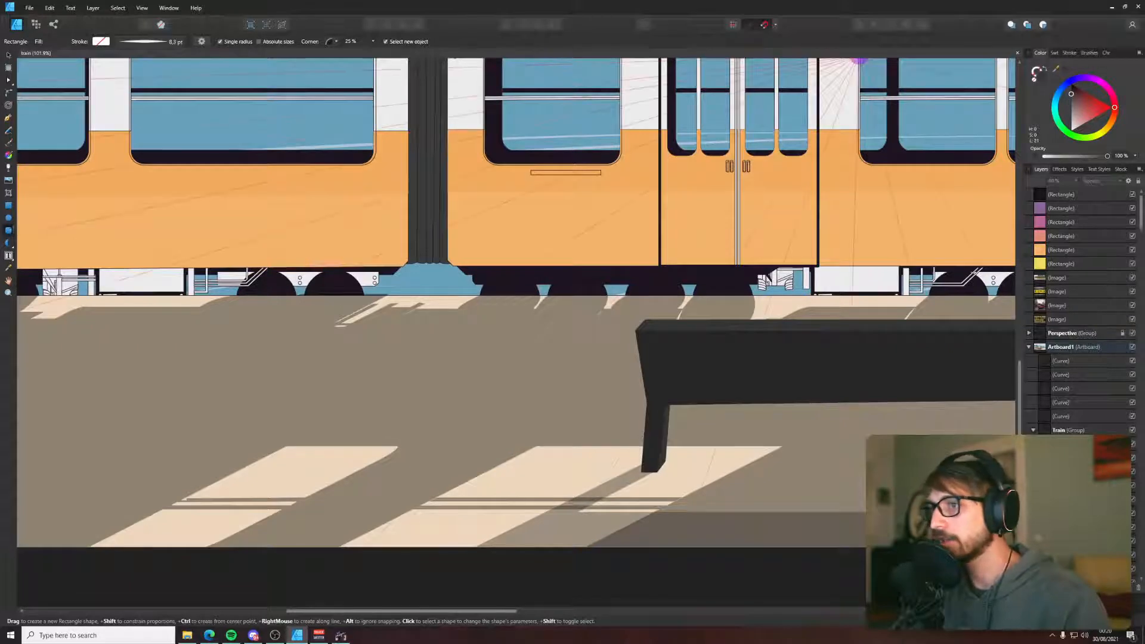
- Draw a wide, flat ellipse on the ground beside the bench and fill it with the tram undercarriage's dark purple
{"action": "left_click", "coordinate": [8, 218]}
{"action": "left_click_drag", "start_coordinate": [495, 344], "coordinate": [604, 368]}
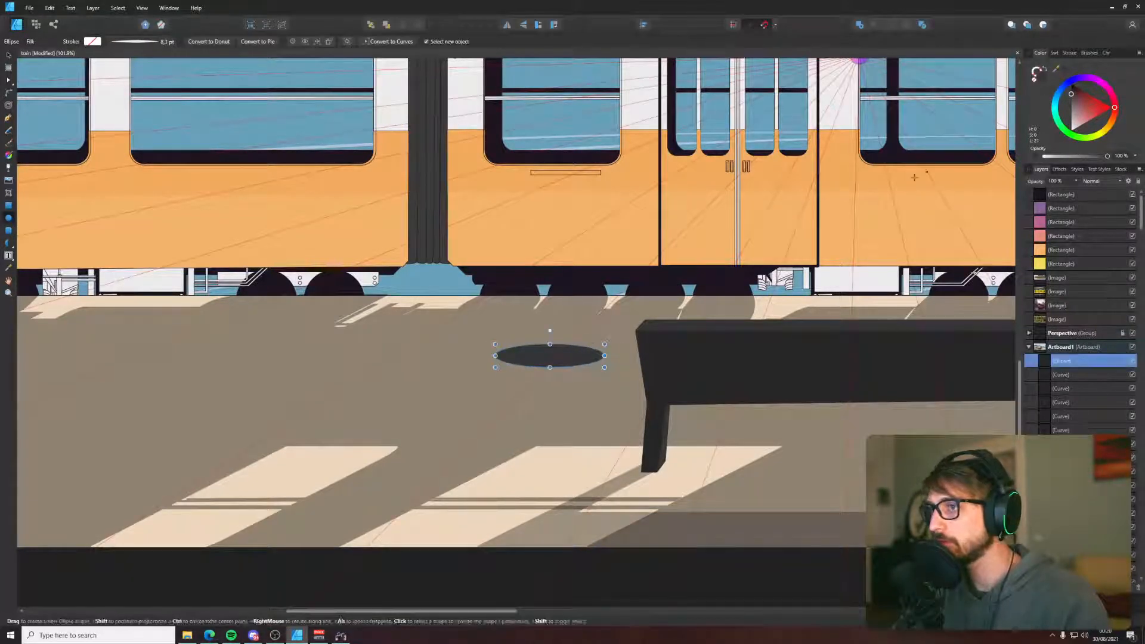
{"action": "scroll", "coordinate": [587, 347], "scroll_direction": "up", "scroll_amount": 3}
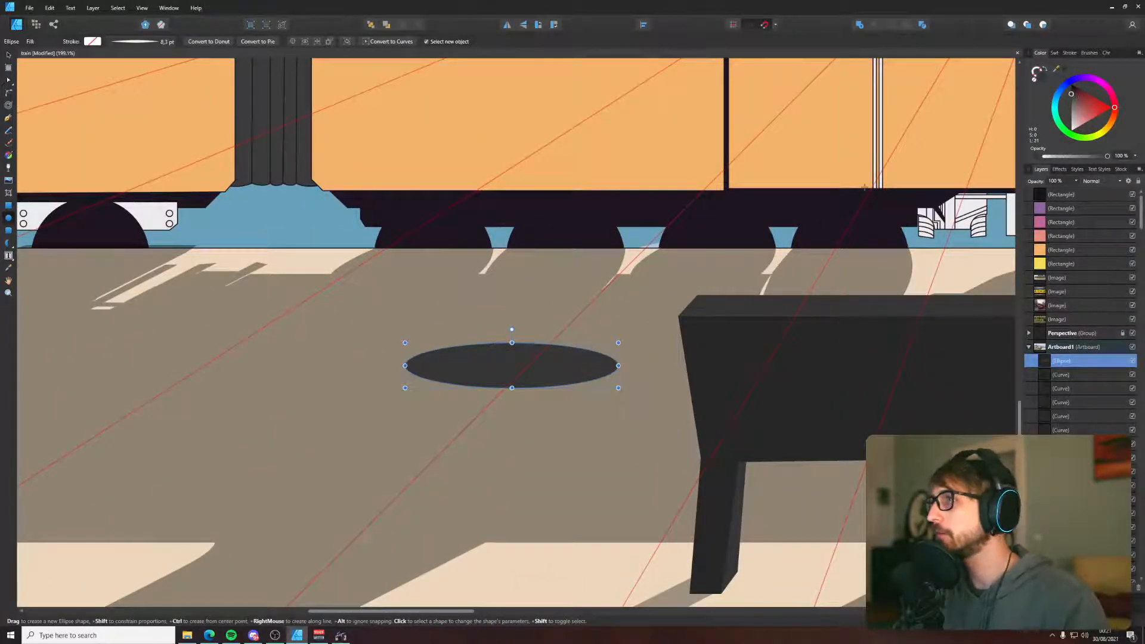
{"action": "key", "text": "i"}
{"action": "left_click", "coordinate": [729, 213]}
{"action": "key", "text": "v"}
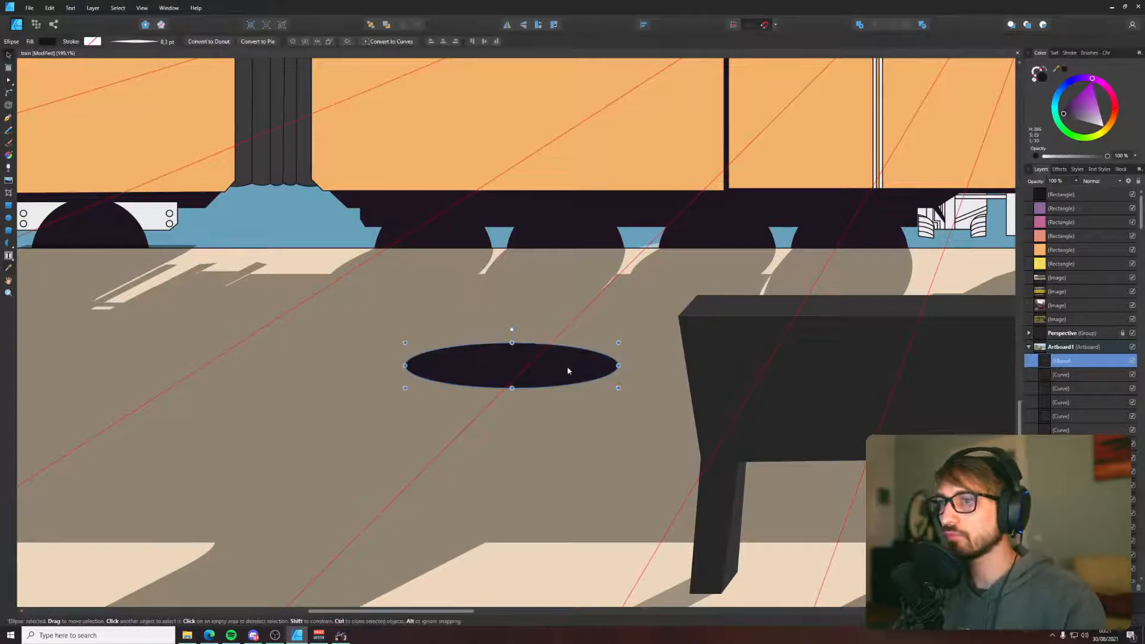
- Duplicate the ellipse, shrink the copy about its centre to roughly 40%, and fill the larger ellipse with the bench top's grey
{"action": "key", "text": "ctrl+j"}
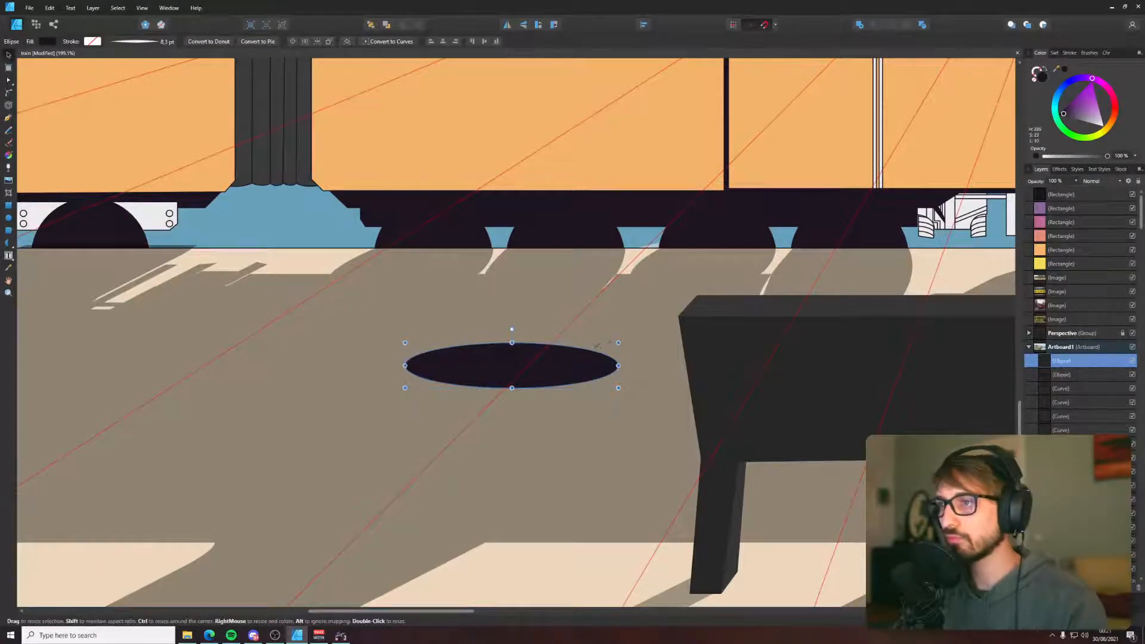
{"action": "left_click_drag", "start_coordinate": [619, 343], "coordinate": [556, 354]}
{"action": "left_click", "coordinate": [1061, 375]}
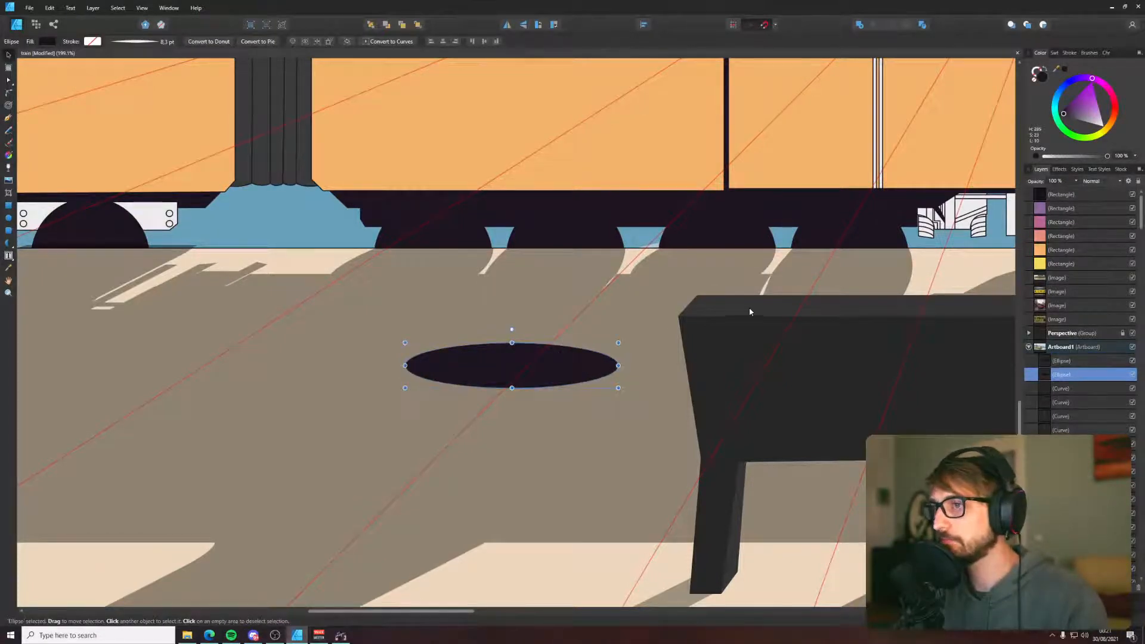
{"action": "key", "text": "i"}
{"action": "left_click", "coordinate": [735, 300]}
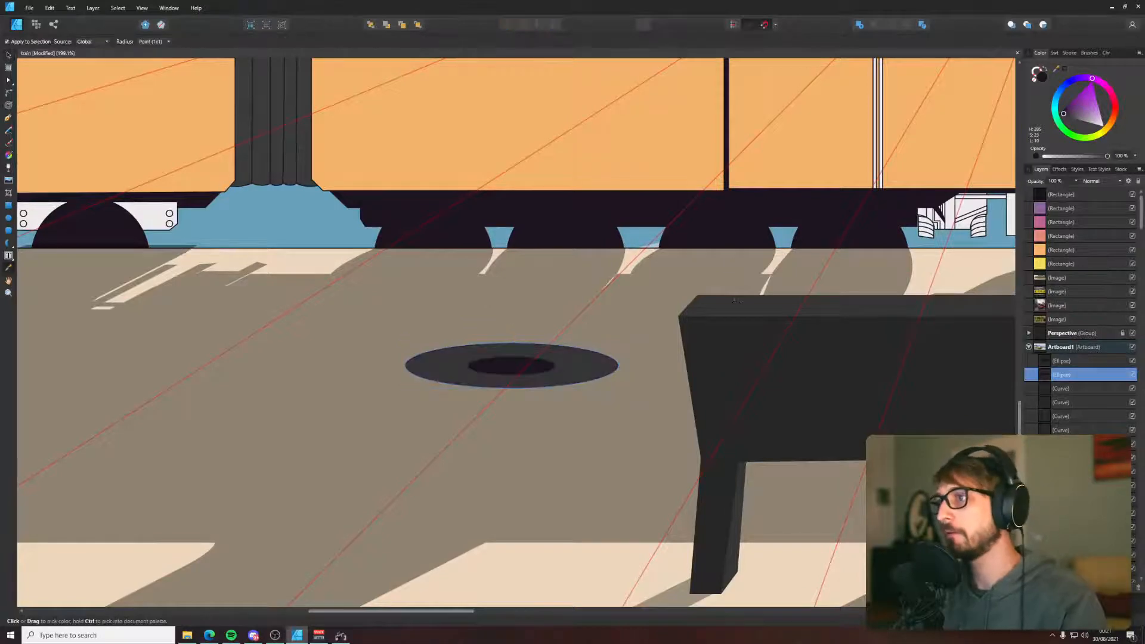
{"action": "key", "text": "v"}
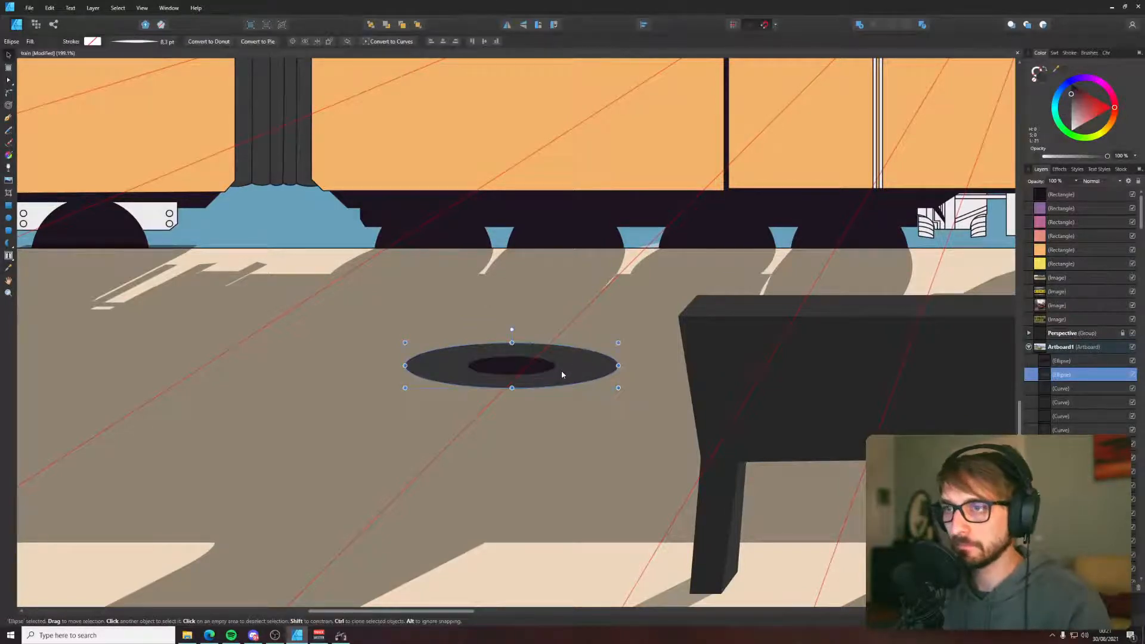
- Duplicate the grey ellipse slightly enlarged about its centre, place it behind the original and fill it with the undercarriage's off-white
{"action": "key", "text": "ctrl+j"}
{"action": "left_click_drag", "start_coordinate": [619, 342], "coordinate": [625, 341]}
{"action": "key", "text": "ctrl+["}
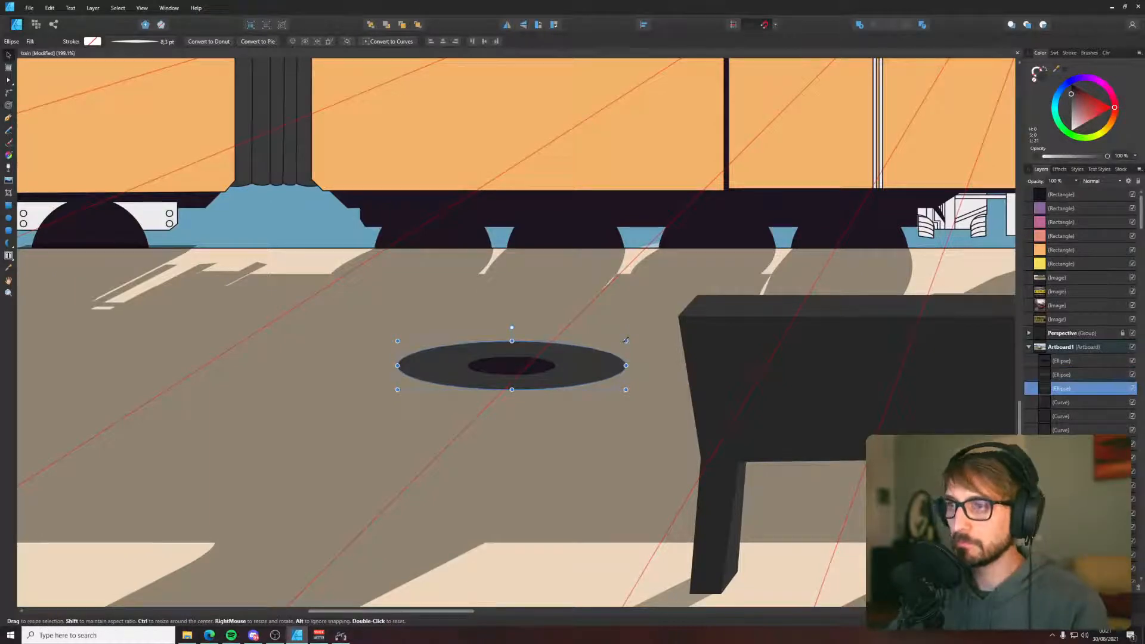
{"action": "key", "text": "i"}
{"action": "left_click", "coordinate": [151, 212]}
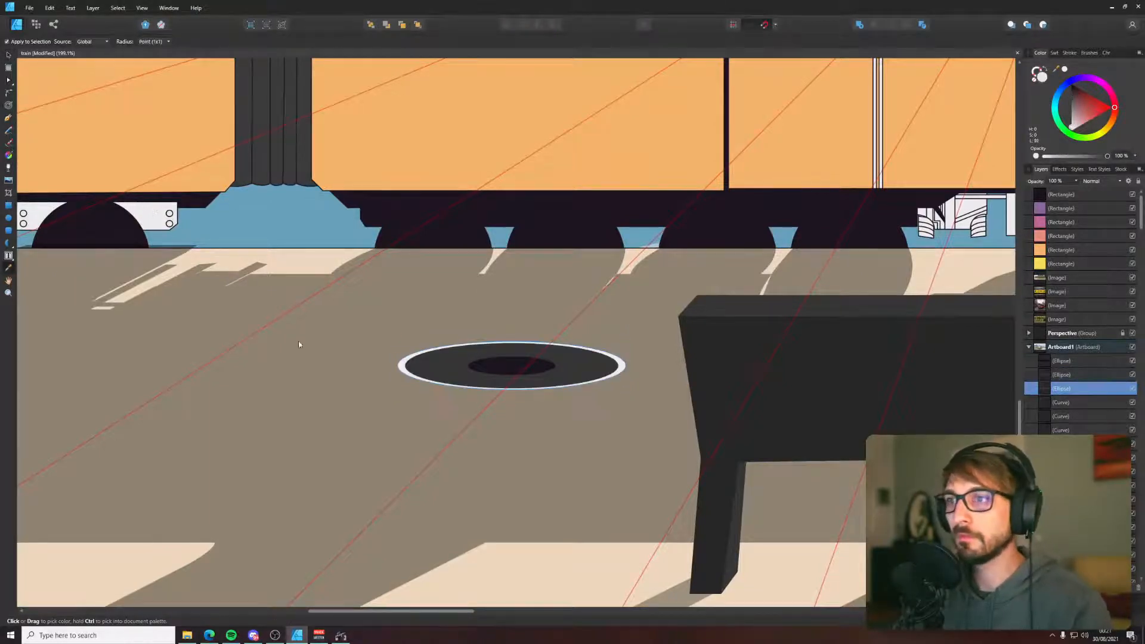
{"action": "key", "text": "v"}
- Draw a closed body outline from the ellipse's side edges down to a curved base with the Pen tool, then adjust the base's middle node
{"action": "left_click", "coordinate": [377, 363]}
{"action": "key", "text": "p"}
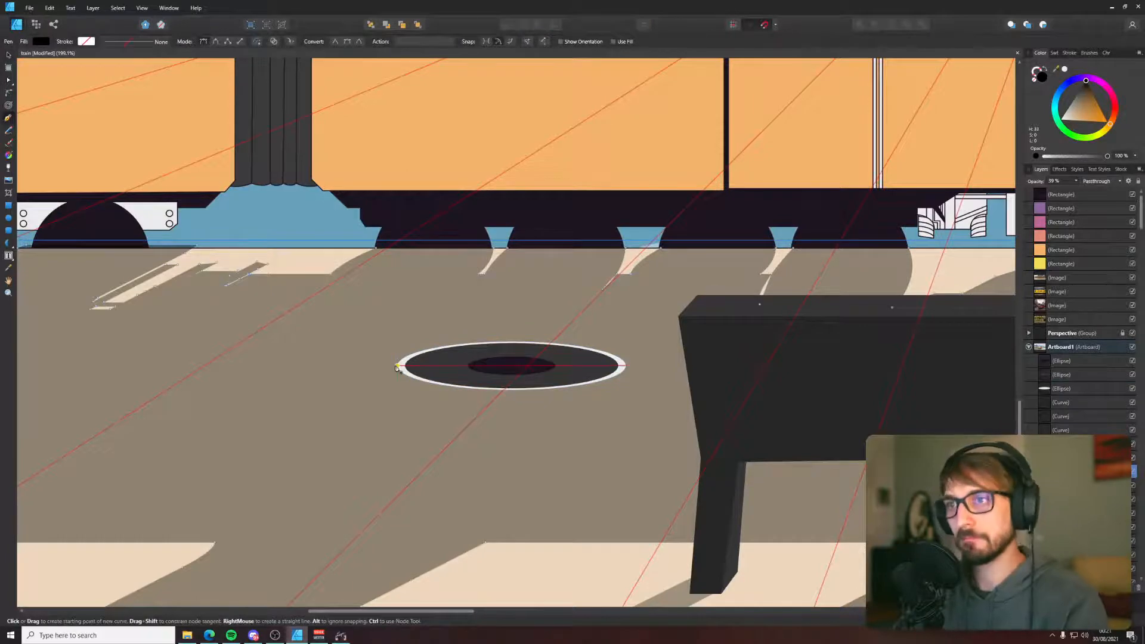
{"action": "scroll", "coordinate": [411, 547], "scroll_direction": "right", "scroll_amount": 2}
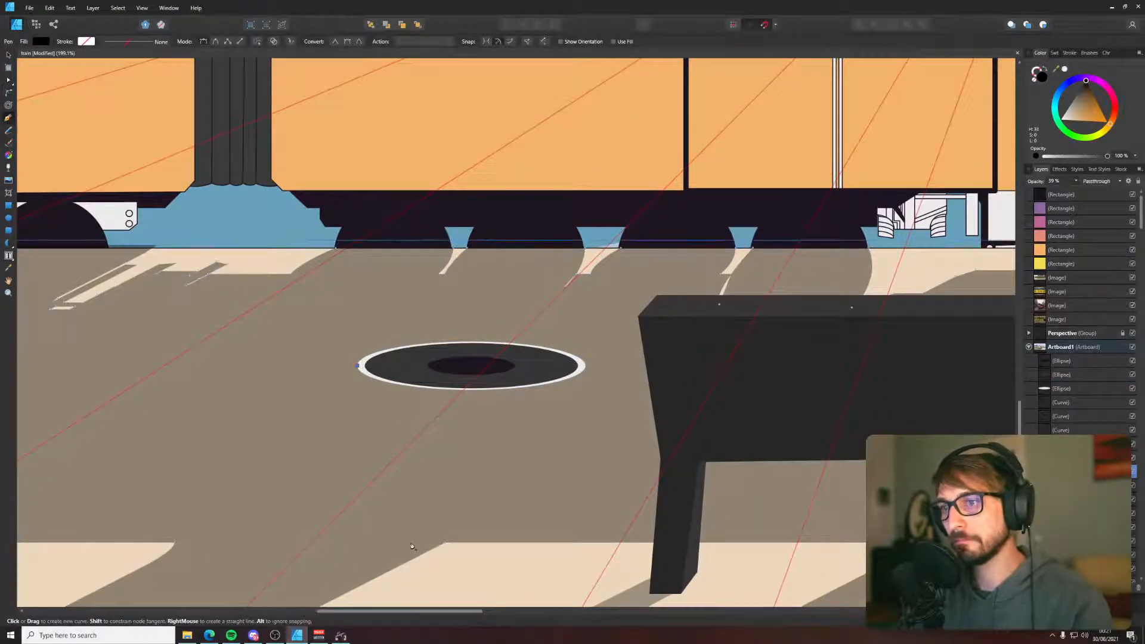
{"action": "left_click", "coordinate": [356, 585]}
{"action": "scroll", "coordinate": [393, 465], "scroll_direction": "down", "scroll_amount": 6}
{"action": "scroll", "coordinate": [394, 466], "scroll_direction": "right", "scroll_amount": 2}
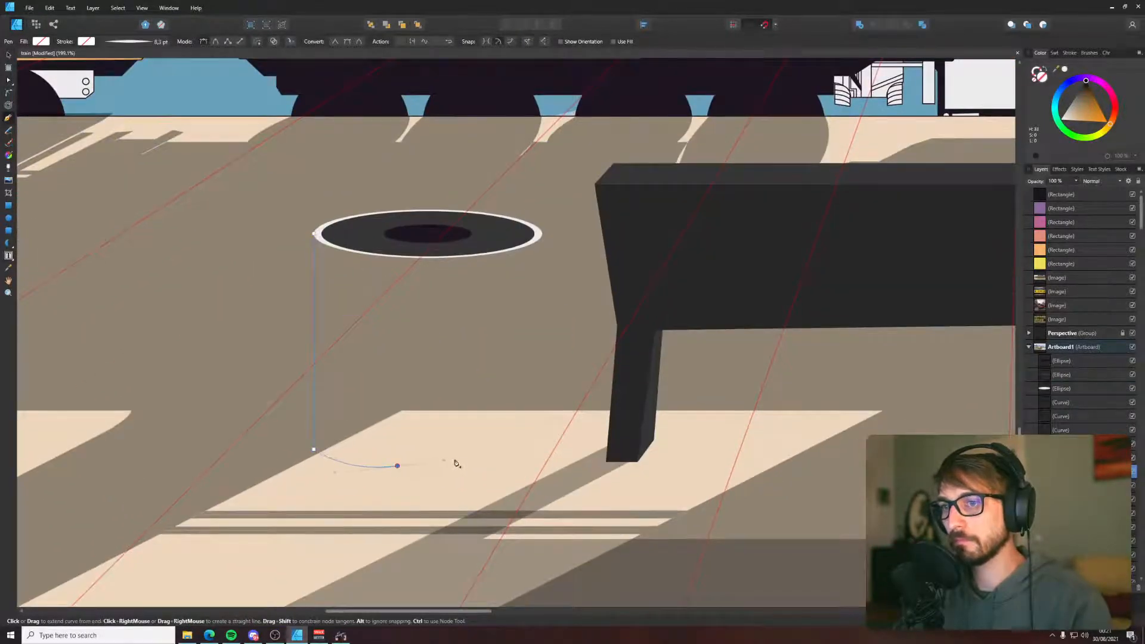
{"action": "left_click", "coordinate": [527, 450]}
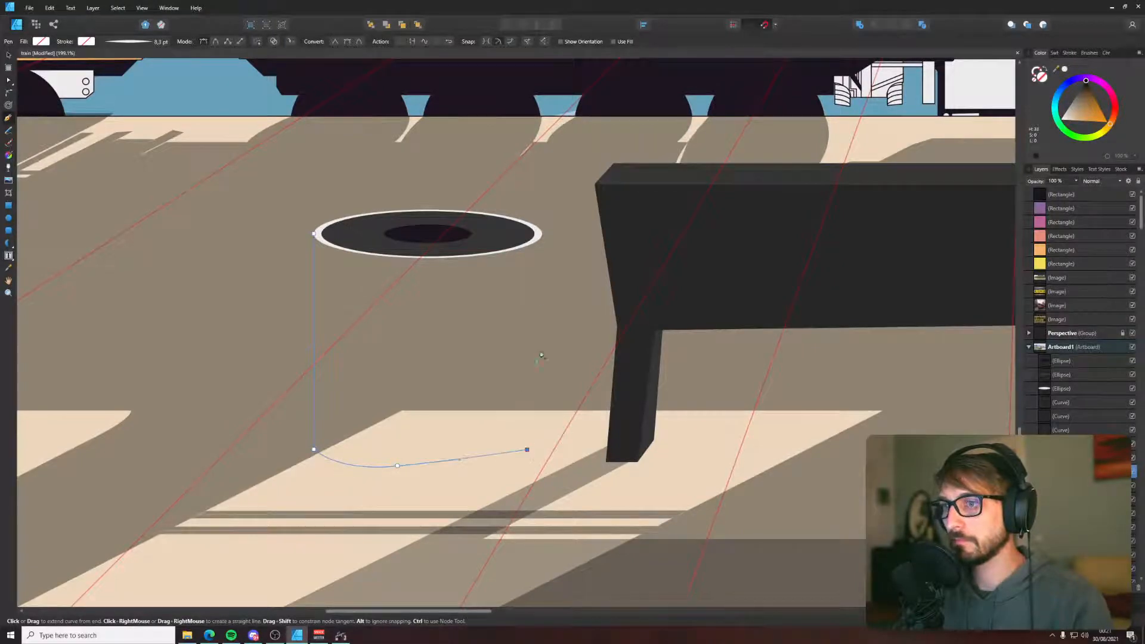
{"action": "left_click", "coordinate": [325, 234]}
{"action": "key", "text": "a"}
{"action": "left_click_drag", "start_coordinate": [399, 466], "coordinate": [420, 477]}
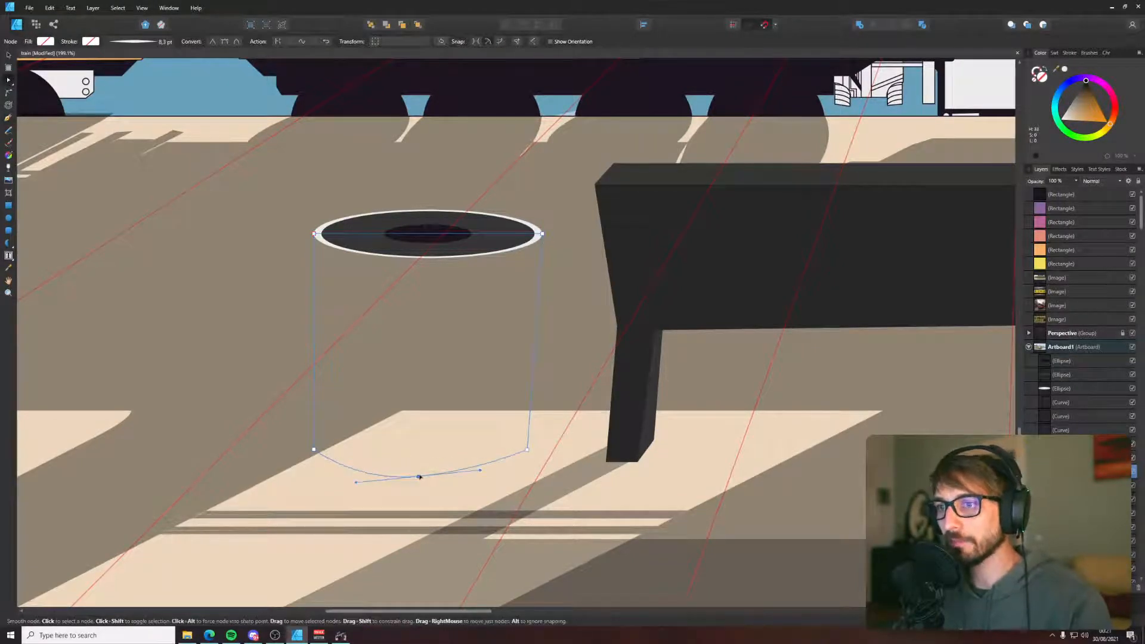
- Fill the cylinder's body outline with a dark grey sampled from the artwork
{"action": "key", "text": "i"}
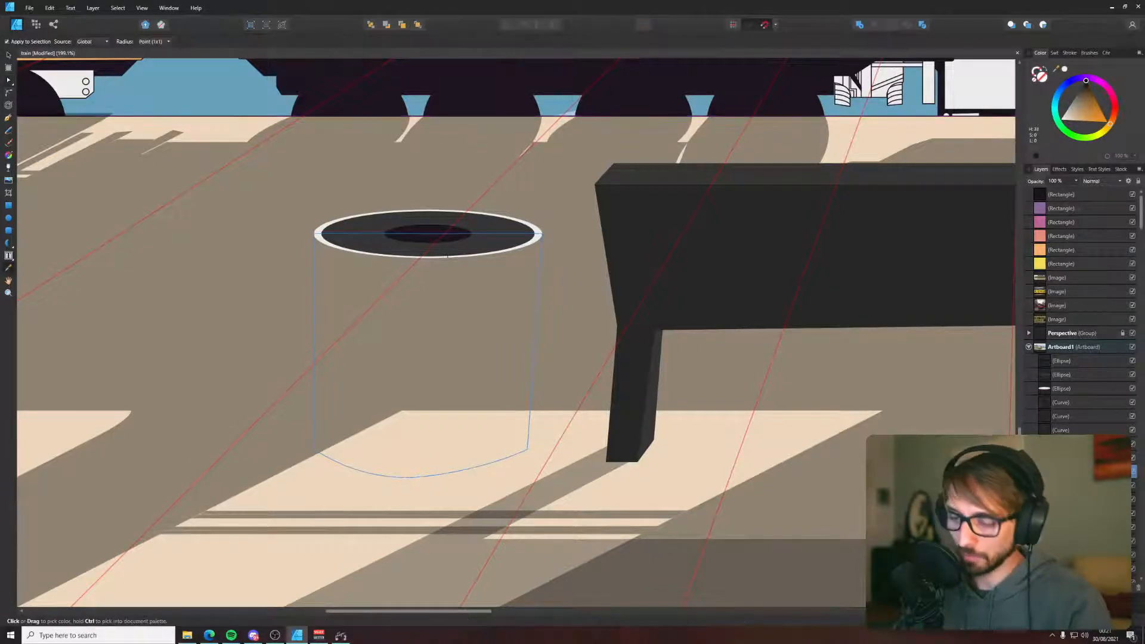
{"action": "left_click", "coordinate": [448, 253]}
{"action": "key", "text": "v"}
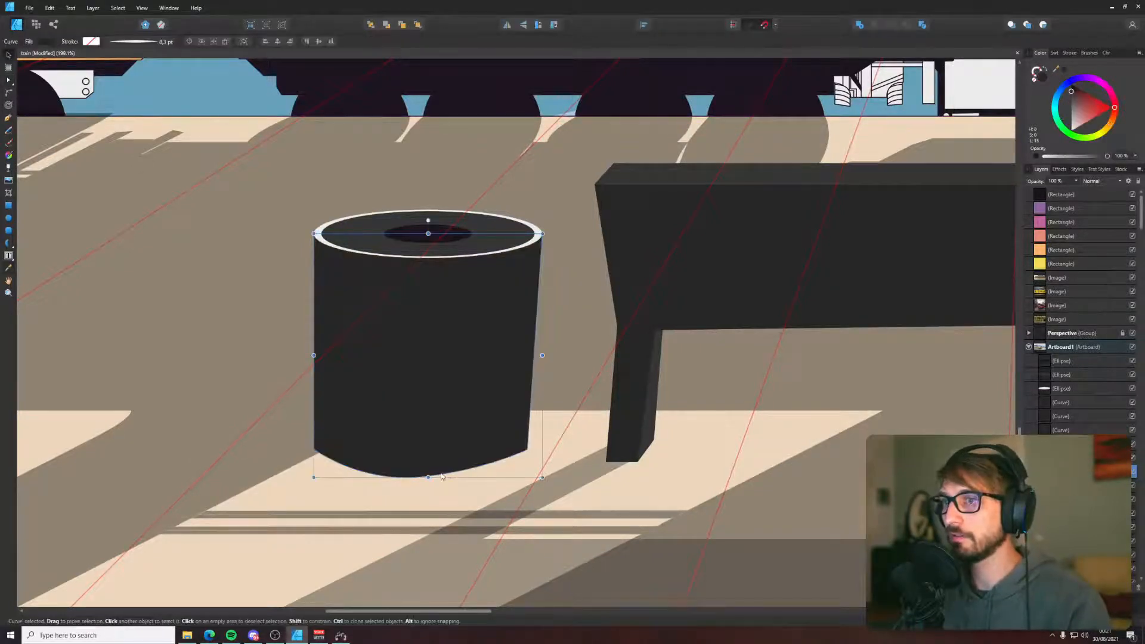
- Slightly round the two lower corners of the cylinder's body and lower its base's middle node for a fuller, more even curve
{"action": "key", "text": "a"}
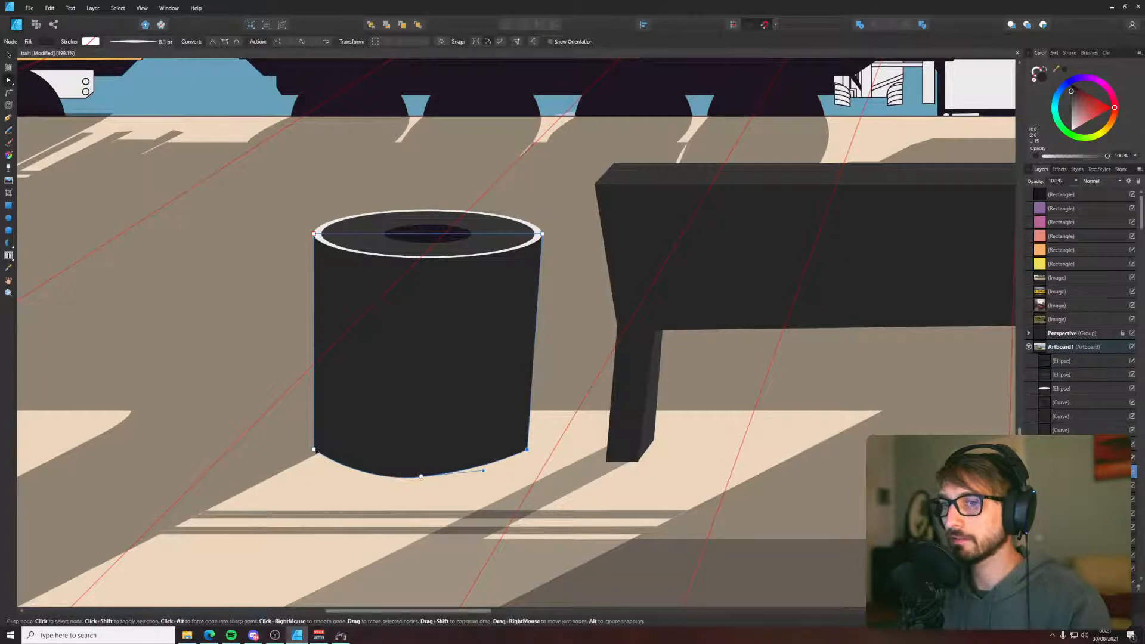
{"action": "left_click", "coordinate": [315, 451], "text": "shift"}
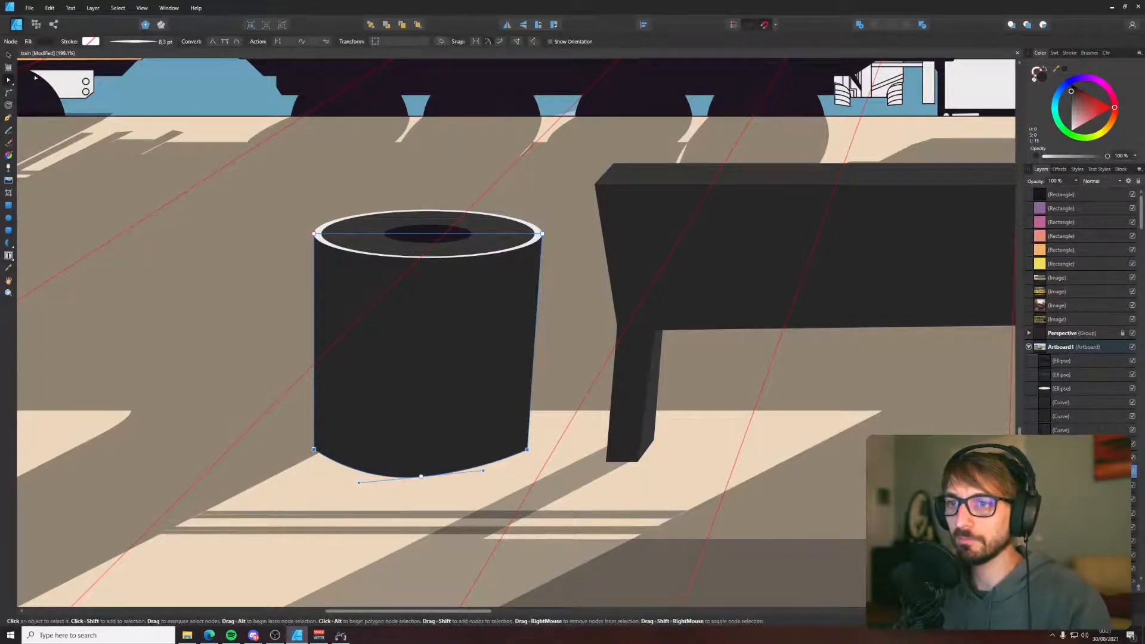
{"action": "key", "text": "c"}
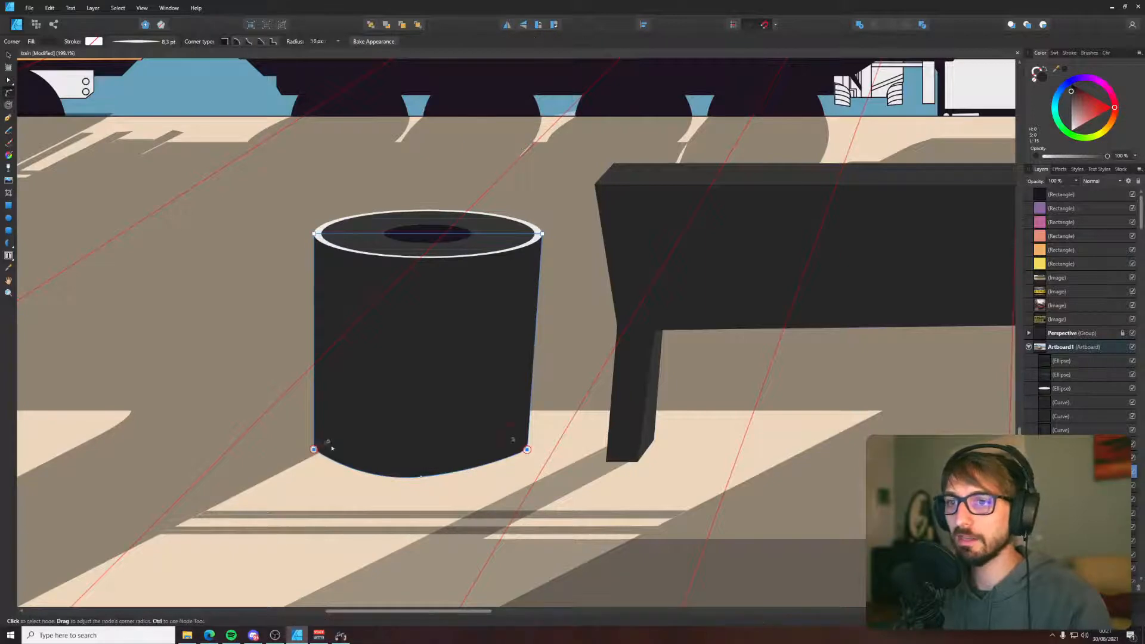
{"action": "left_click_drag", "start_coordinate": [332, 448], "coordinate": [330, 446]}
{"action": "key", "text": "v"}
{"action": "left_click", "coordinate": [421, 480]}
{"action": "left_click", "coordinate": [421, 470]}
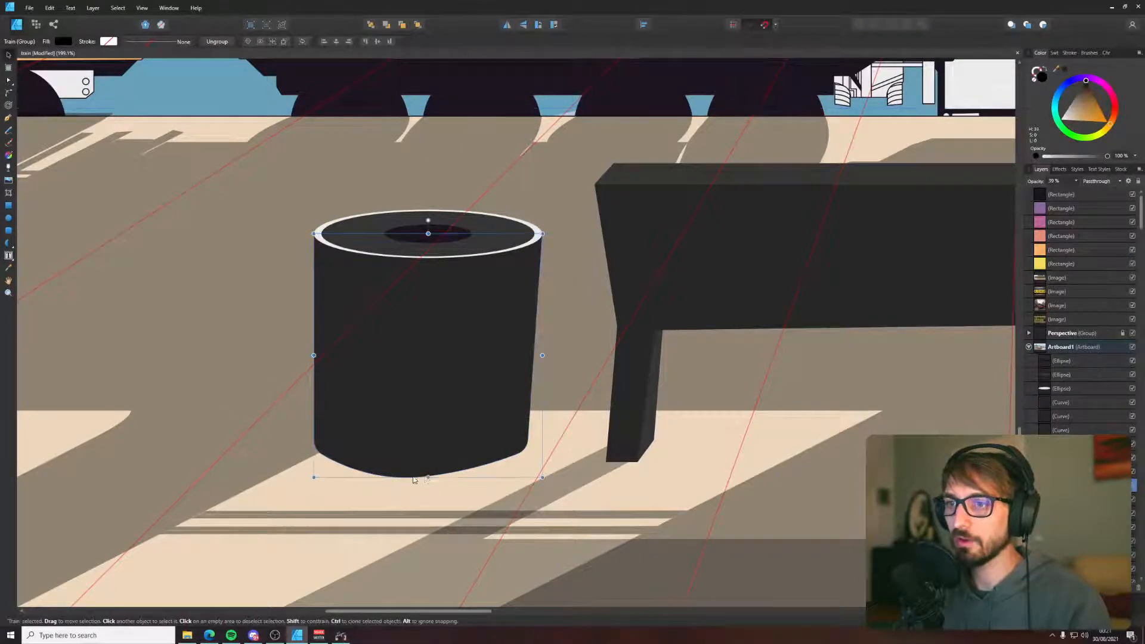
{"action": "key", "text": "a"}
{"action": "mouse_move", "coordinate": [425, 482]}
{"action": "left_mouse_down"}
{"action": "mouse_move", "coordinate": [493, 486]}
{"action": "mouse_move", "coordinate": [420, 483]}
{"action": "left_mouse_up"}
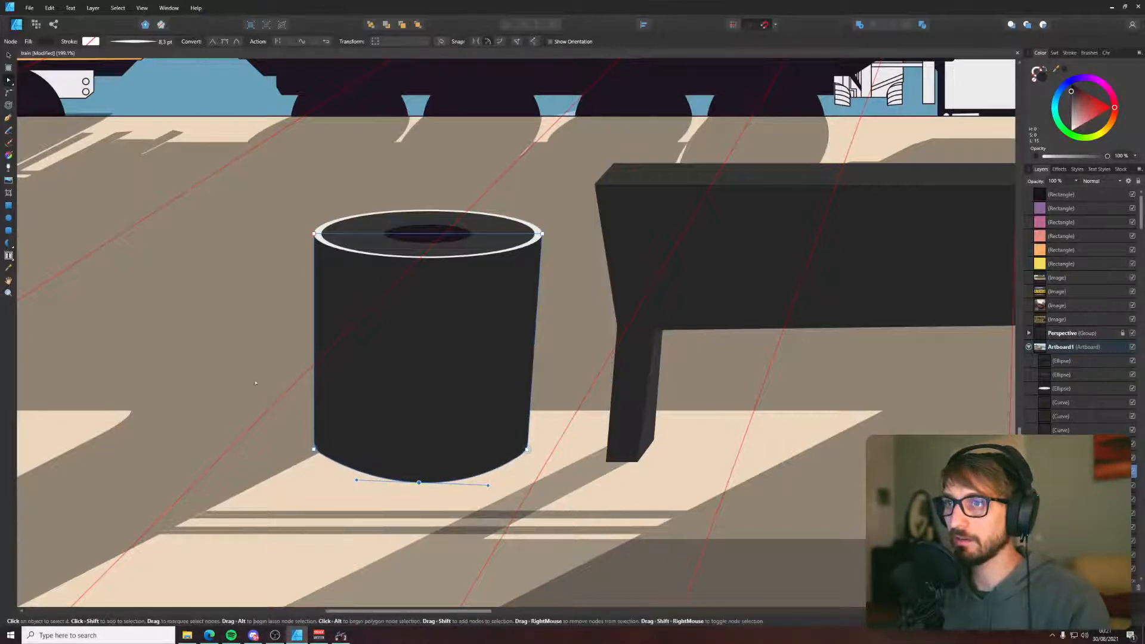
- Select the cylinder's body and its three ellipses, scale them down together to roughly 80%, and move them closer to the bench
{"action": "left_click", "coordinate": [256, 382]}
{"action": "scroll", "coordinate": [256, 382], "scroll_direction": "down", "scroll_amount": 6}
{"action": "scroll", "coordinate": [256, 382], "scroll_direction": "down", "scroll_amount": 3}
{"action": "scroll", "coordinate": [256, 383], "scroll_direction": "up", "scroll_amount": 6}
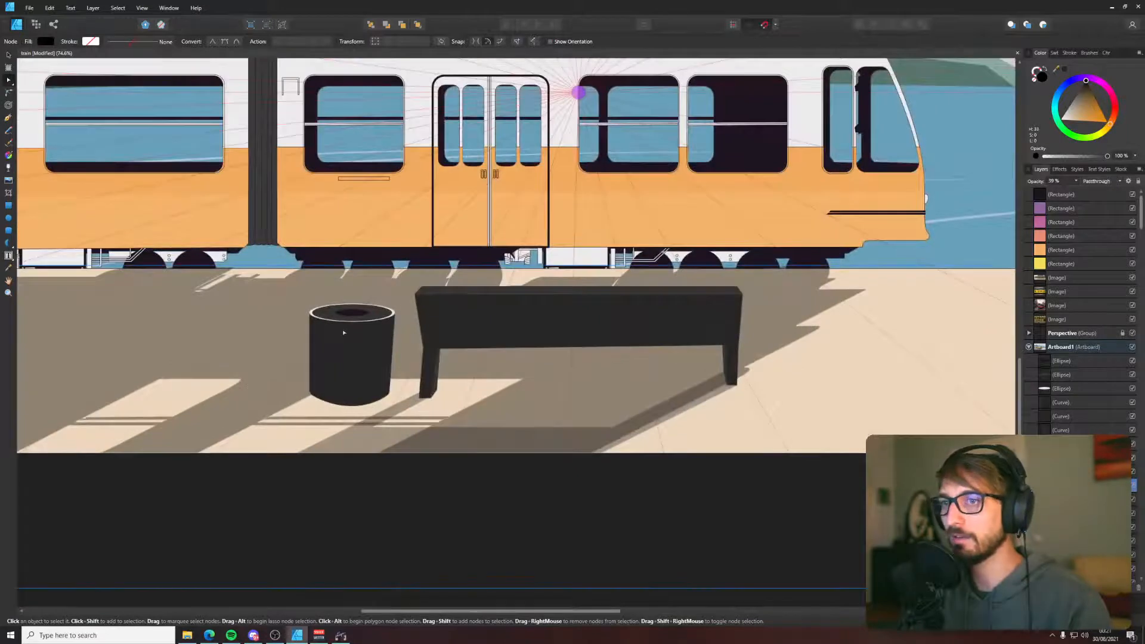
{"action": "left_click", "coordinate": [345, 329]}
{"action": "scroll", "coordinate": [345, 330], "scroll_direction": "up", "scroll_amount": 3}
{"action": "left_click", "coordinate": [416, 300], "text": "shift"}
{"action": "left_click", "coordinate": [393, 284], "text": "shift"}
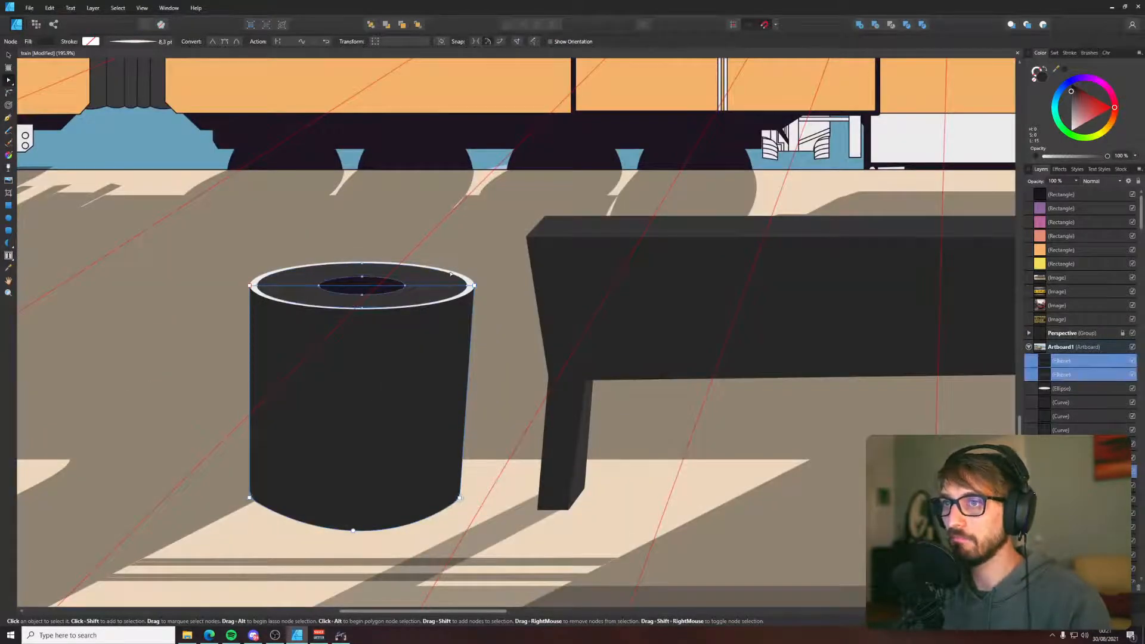
{"action": "left_click", "coordinate": [456, 276], "text": "shift"}
{"action": "key", "text": "v"}
{"action": "left_click_drag", "start_coordinate": [474, 285], "coordinate": [398, 316]}
{"action": "key", "text": "ctrl+z"}
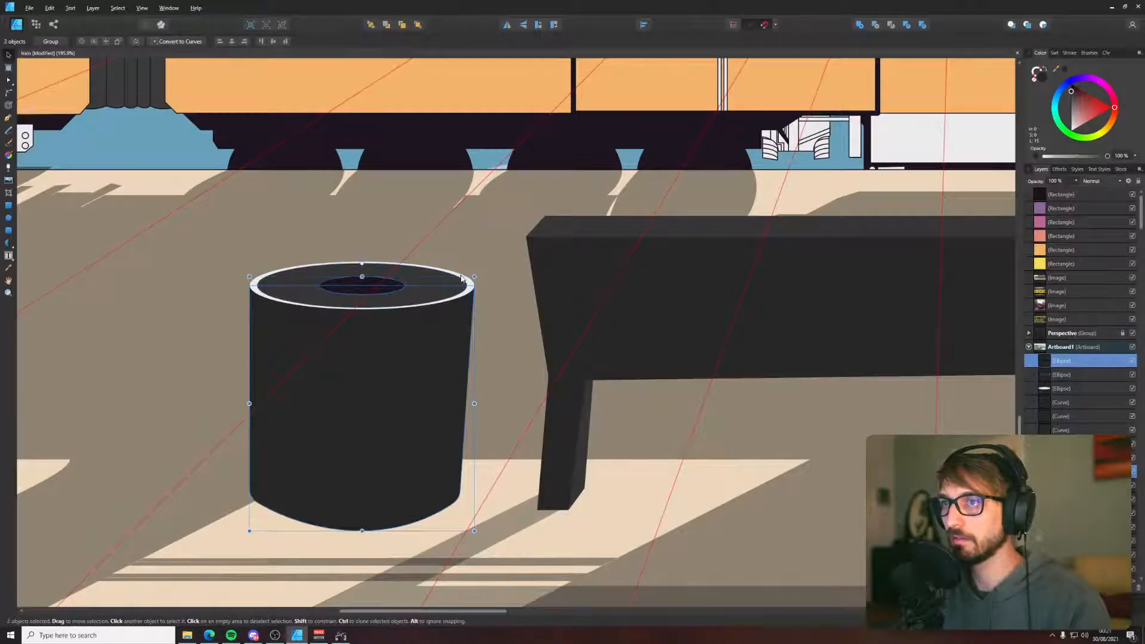
{"action": "left_click", "coordinate": [450, 273], "text": "shift"}
{"action": "scroll", "coordinate": [450, 273], "scroll_direction": "up", "scroll_amount": 5}
{"action": "left_click", "coordinate": [401, 284], "text": "shift"}
{"action": "scroll", "coordinate": [401, 285], "scroll_direction": "down", "scroll_amount": 6}
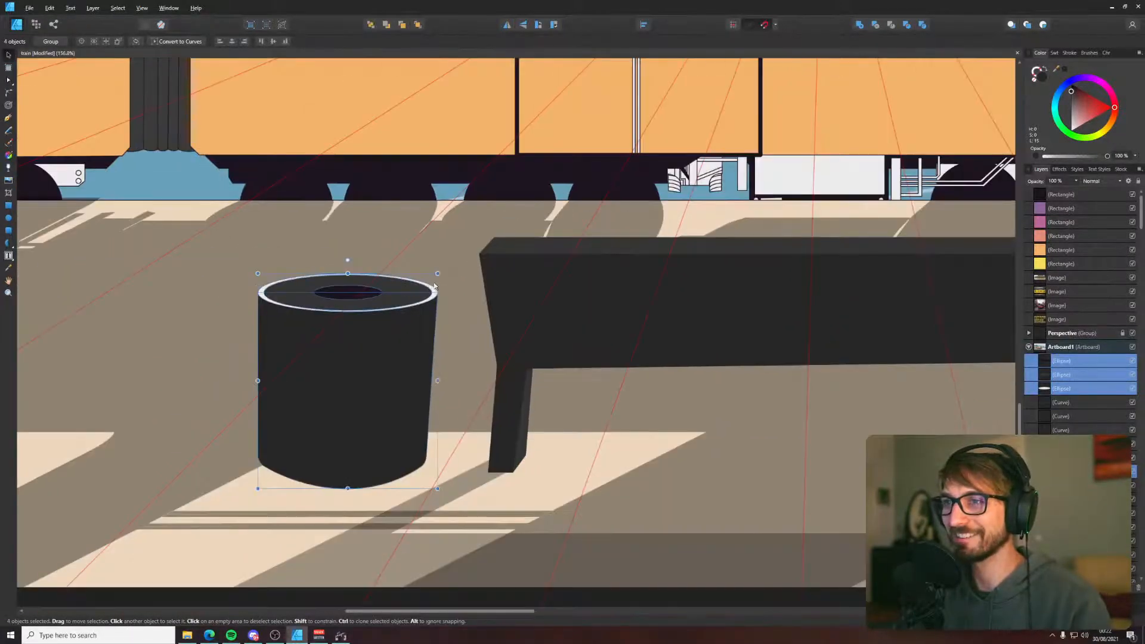
{"action": "left_click_drag", "start_coordinate": [437, 274], "coordinate": [400, 317]}
{"action": "left_click_drag", "start_coordinate": [350, 401], "coordinate": [393, 379]}
- Try to flip the cylinder's body vertically below its base, and undo the flip
{"action": "scroll", "coordinate": [392, 379], "scroll_direction": "down", "scroll_amount": 5}
{"action": "left_click", "coordinate": [376, 384]}
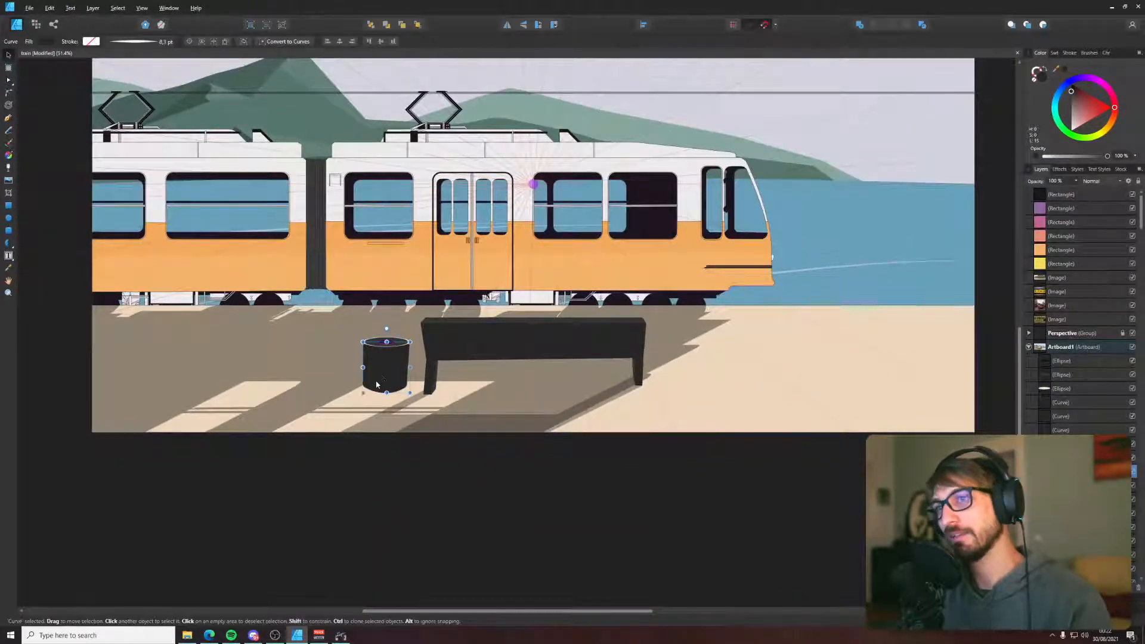
{"action": "key", "text": "alt"}
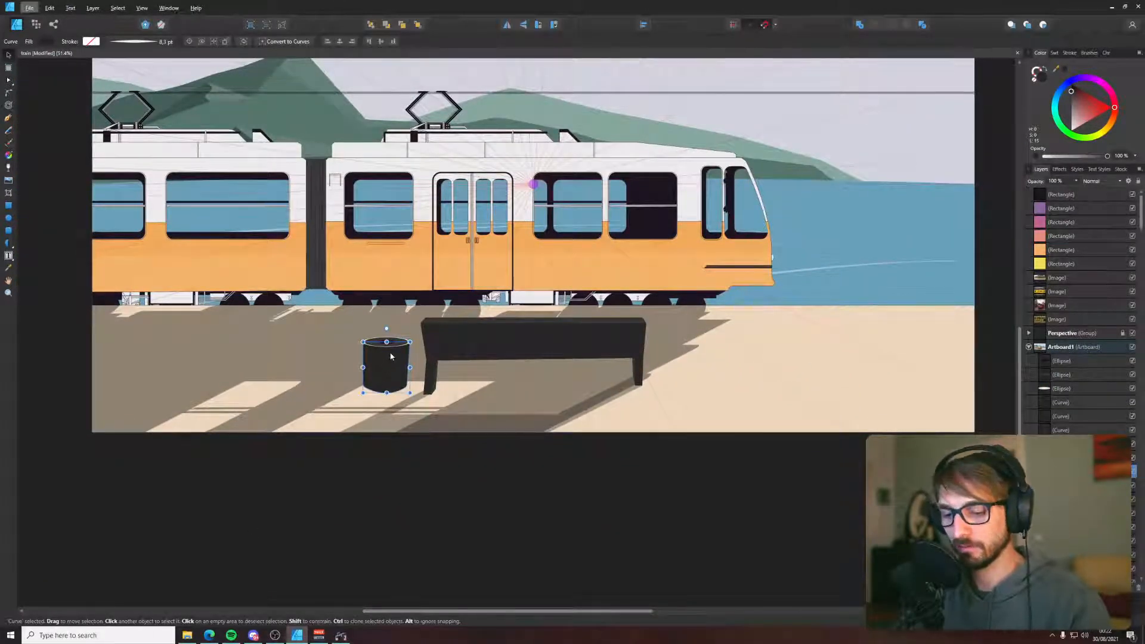
{"action": "left_click_drag", "start_coordinate": [389, 347], "coordinate": [381, 441]}
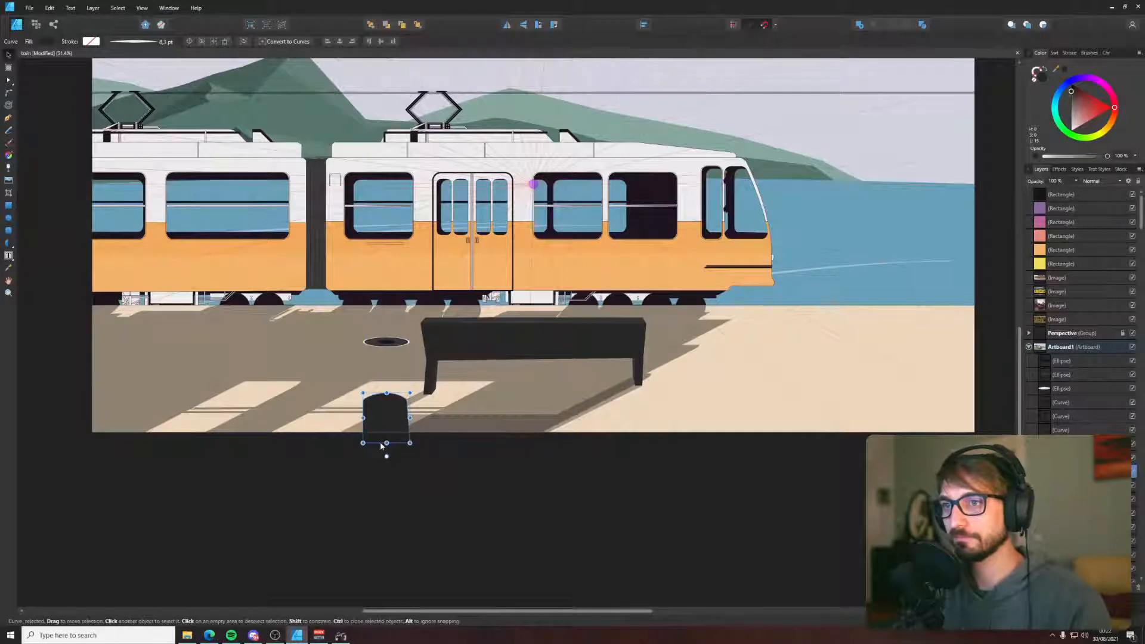
{"action": "key", "text": "ctrl+z"}
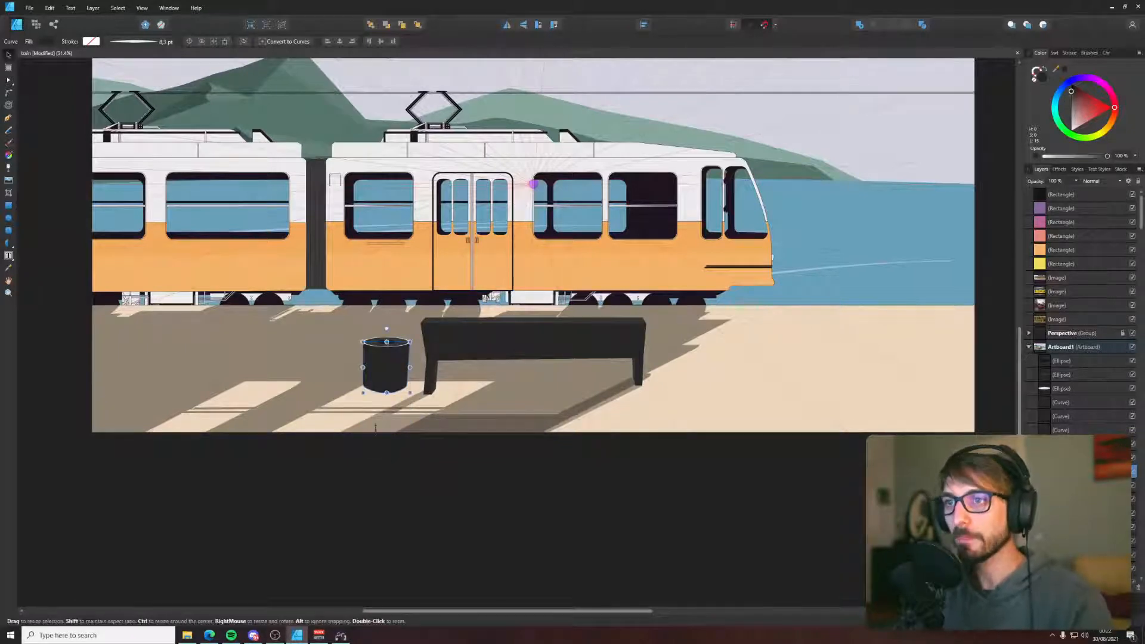
- Make a vertically flipped copy of the cylinder's body extending below its base
{"action": "left_click_drag", "start_coordinate": [383, 348], "coordinate": [381, 386]}
{"action": "scroll", "coordinate": [384, 409], "scroll_direction": "up", "scroll_amount": 5}
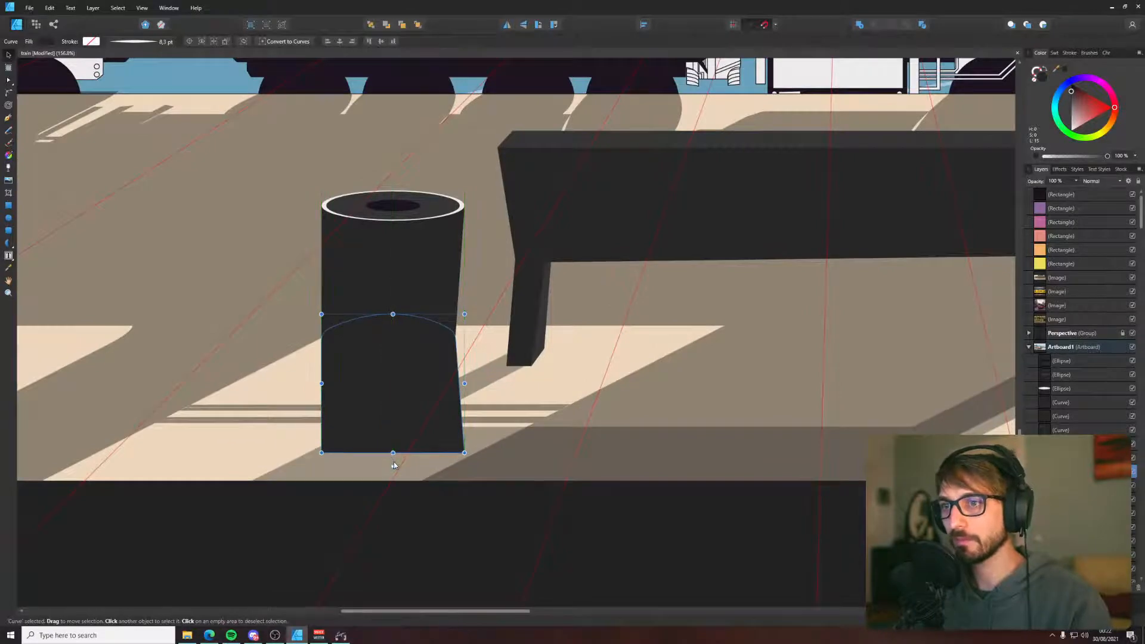
{"action": "left_click", "coordinate": [349, 458]}
{"action": "left_click", "coordinate": [392, 378]}
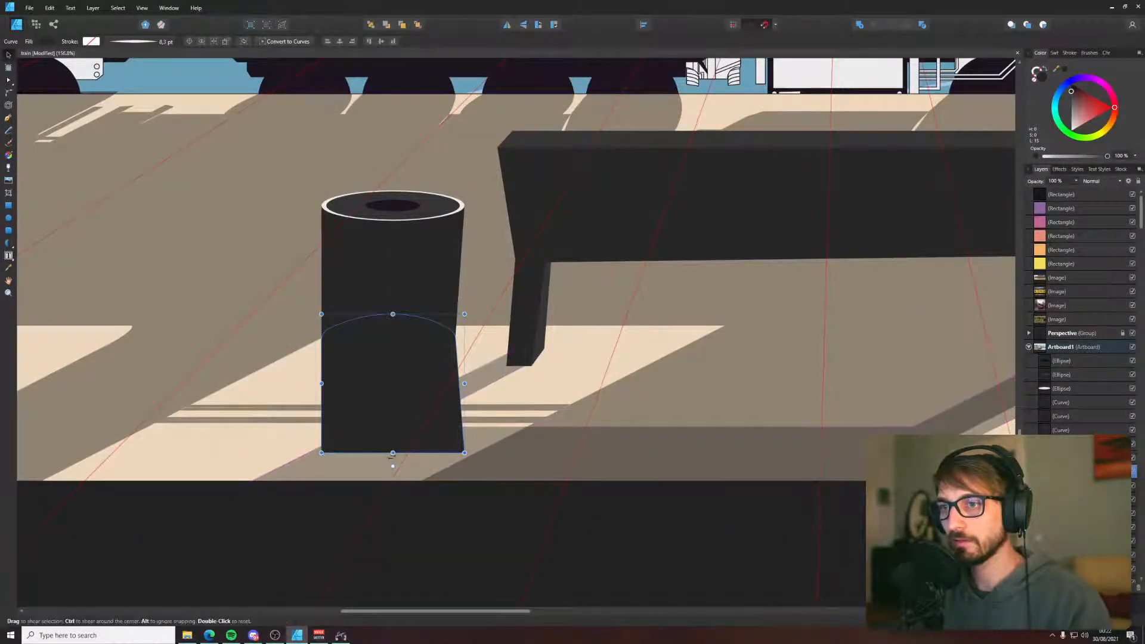
- Shear the flipped copy to the left along the direction of the ground shadows and align its upper end with the cylinder's base
{"action": "left_click_drag", "start_coordinate": [393, 465], "coordinate": [144, 464]}
{"action": "left_click_drag", "start_coordinate": [298, 362], "coordinate": [323, 366]}
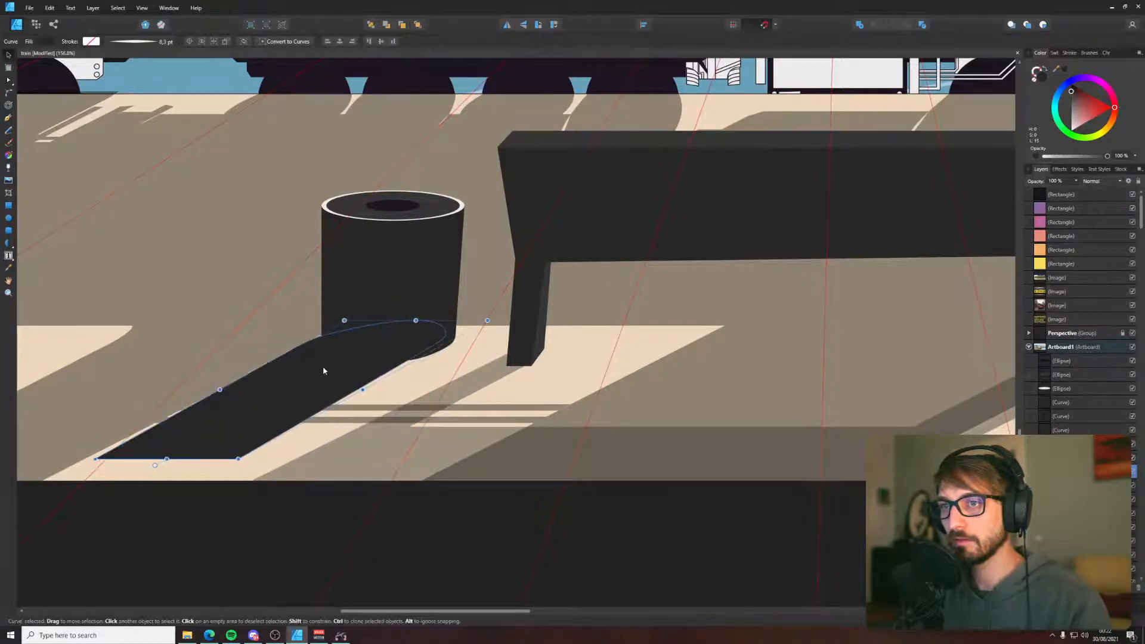
- Fit the shadow's near corner node to the right edge of the cylinder's base and reshape its far end into a curve
{"action": "key", "text": "a"}
{"action": "left_click_drag", "start_coordinate": [447, 336], "coordinate": [455, 340]}
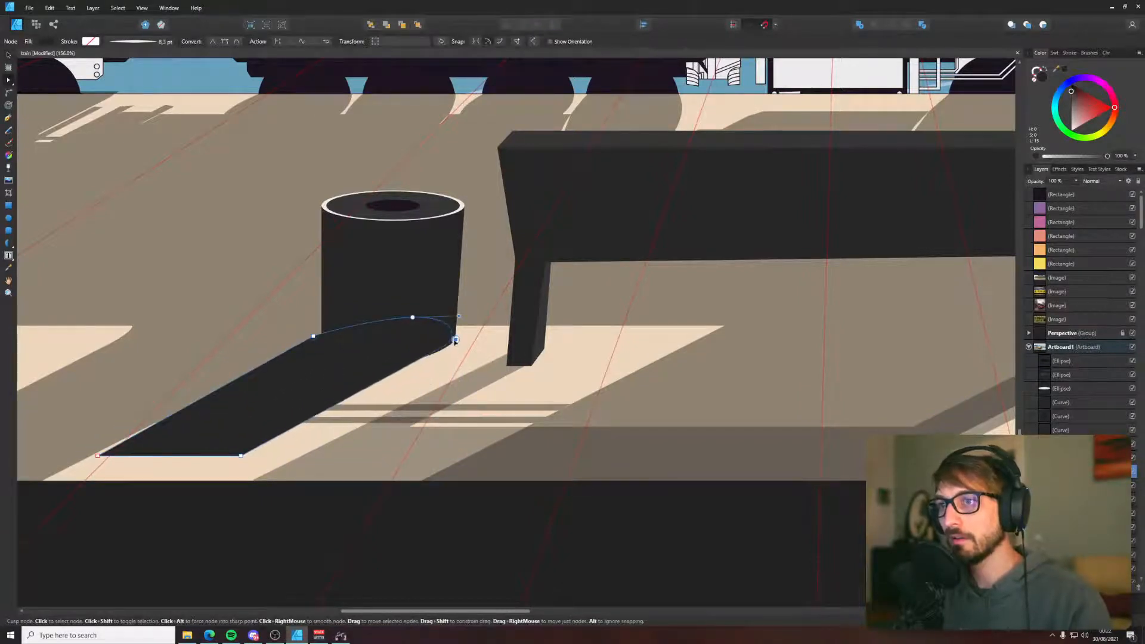
{"action": "scroll", "coordinate": [357, 388], "scroll_direction": "left", "scroll_amount": 5}
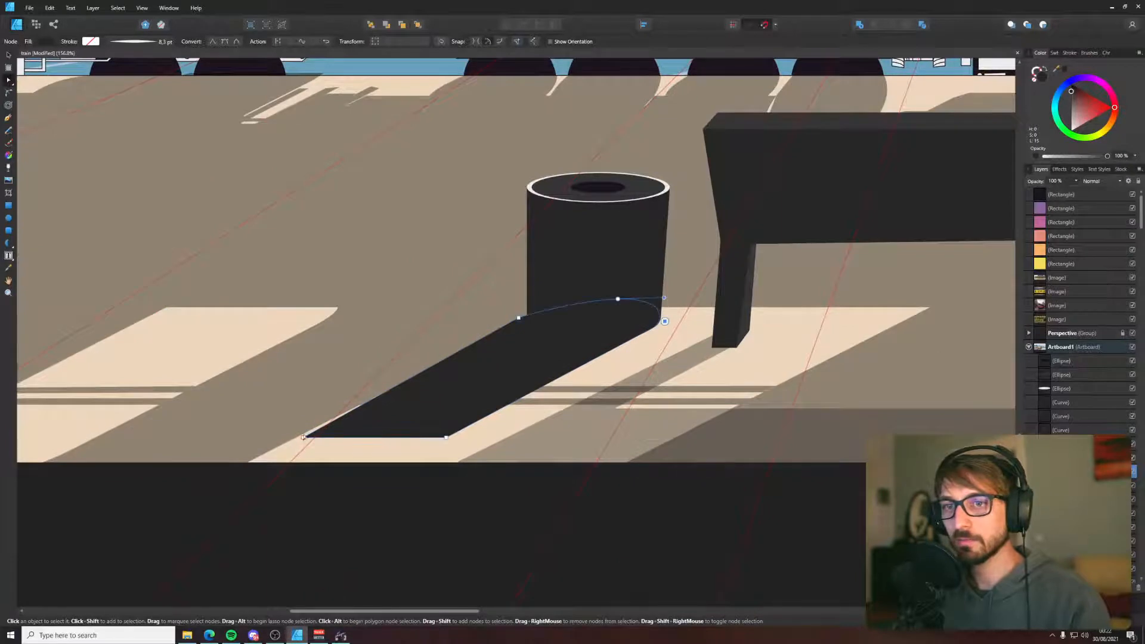
{"action": "left_click_drag", "start_coordinate": [303, 437], "coordinate": [327, 440]}
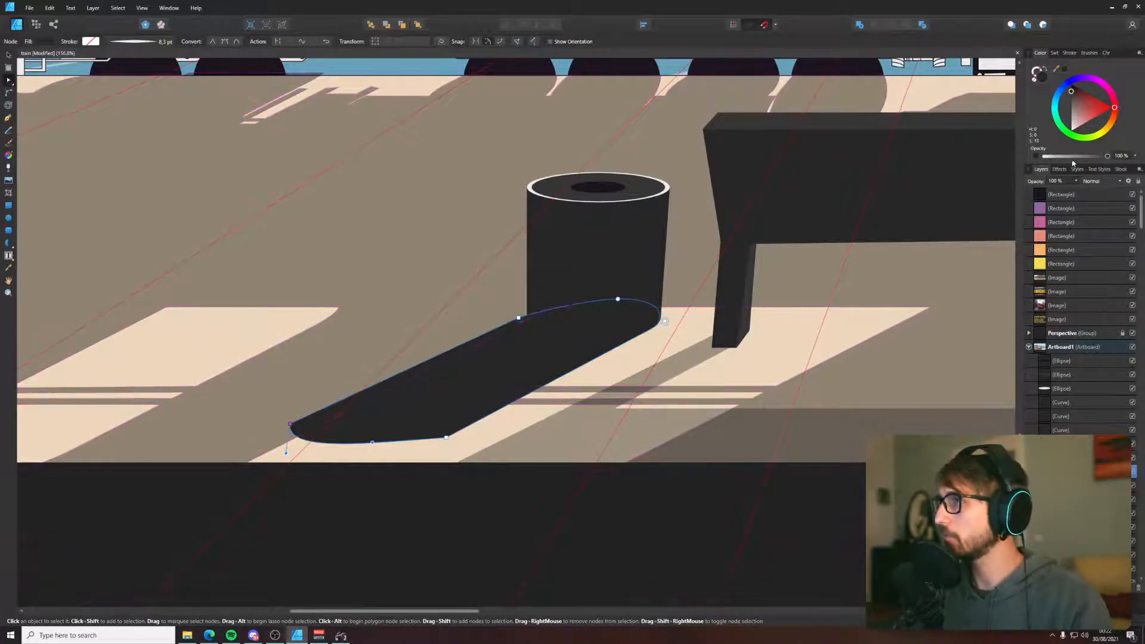
- Lower the cylinder shadow's fill opacity to about 65%, deselect it, and hide the Perspective group
{"action": "mouse_move", "coordinate": [1073, 161]}
{"action": "left_mouse_down"}
{"action": "mouse_move", "coordinate": [1063, 160]}
{"action": "mouse_move", "coordinate": [1086, 161]}
{"action": "left_mouse_up"}
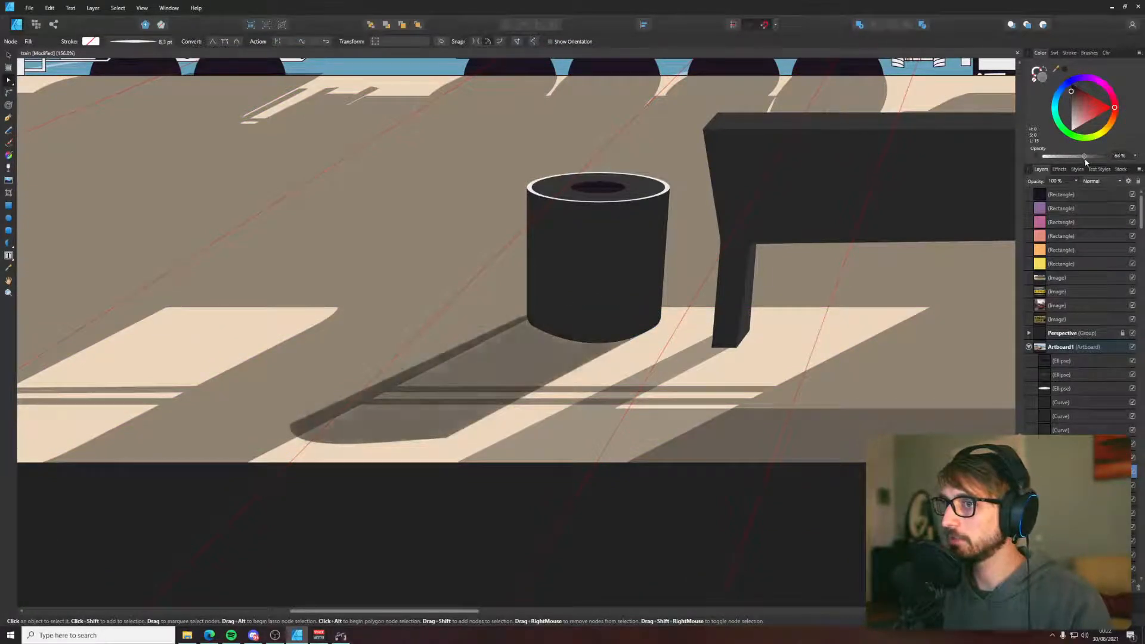
{"action": "scroll", "coordinate": [674, 419], "scroll_direction": "down", "scroll_amount": 9}
{"action": "key", "text": "v"}
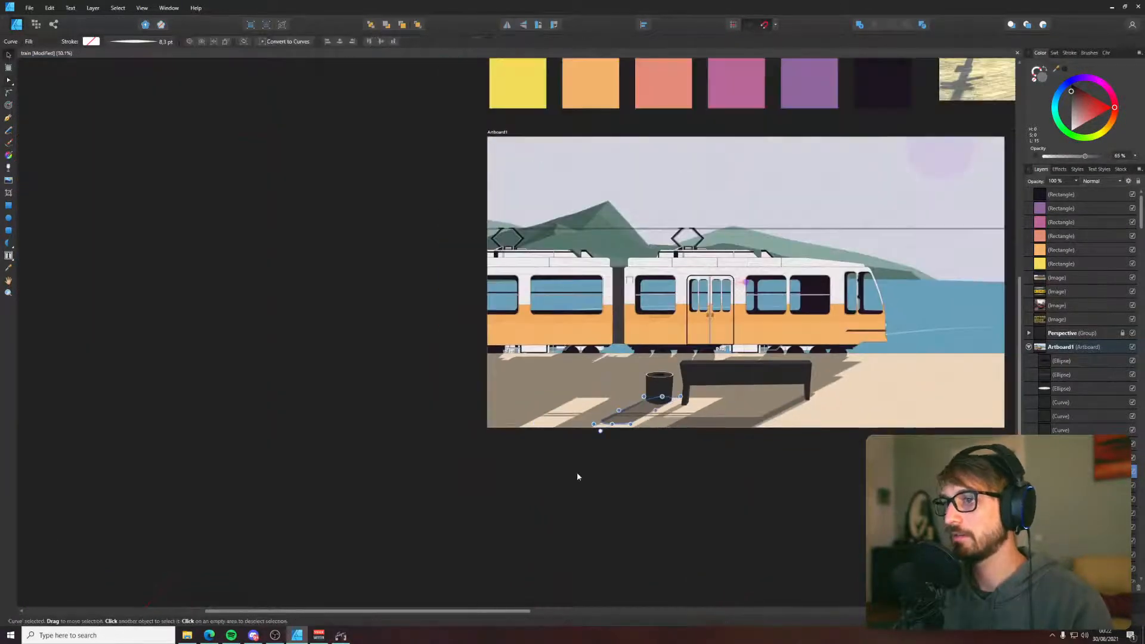
{"action": "left_click", "coordinate": [577, 471]}
{"action": "left_click_drag", "start_coordinate": [794, 366], "coordinate": [584, 442]}
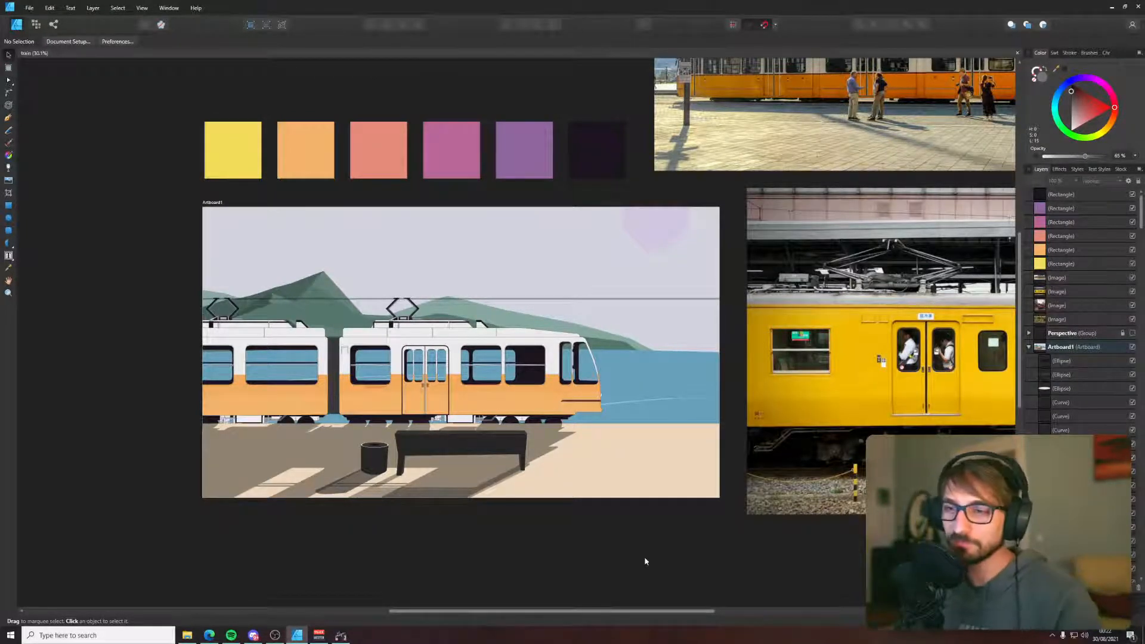
- Launch Adobe After Effects 2021 and switch to its window
{"action": "key", "text": "super"}
{"action": "type", "text": "AFT"}
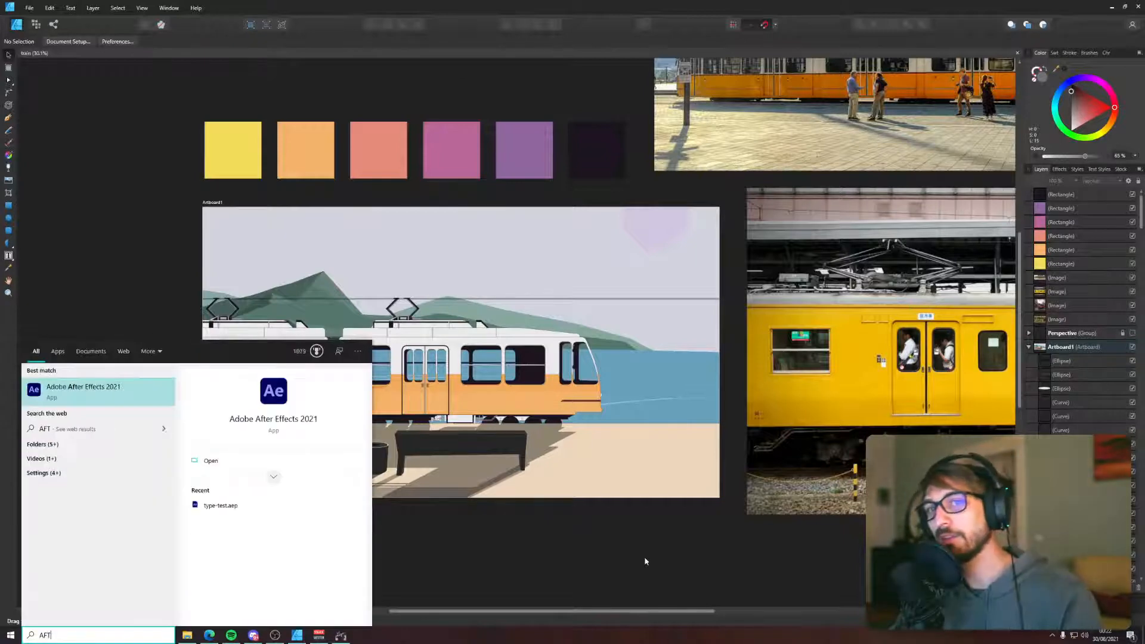
{"action": "key", "text": "Return"}
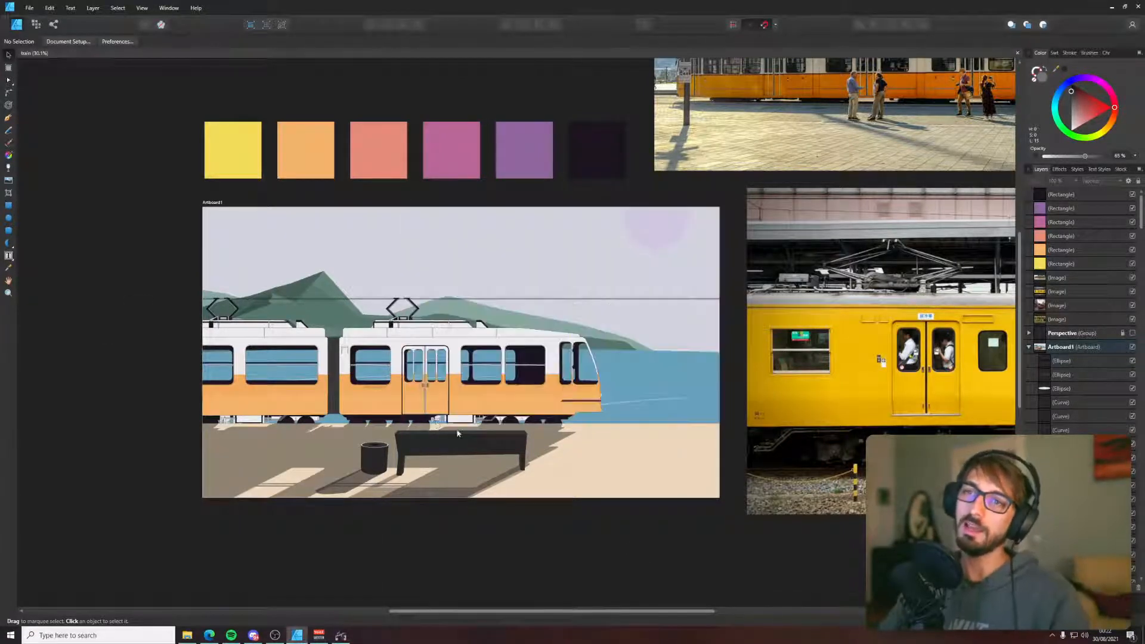
{"action": "scroll", "coordinate": [457, 433], "scroll_direction": "up", "scroll_amount": 2}
{"action": "scroll", "coordinate": [452, 438], "scroll_direction": "down", "scroll_amount": 2}
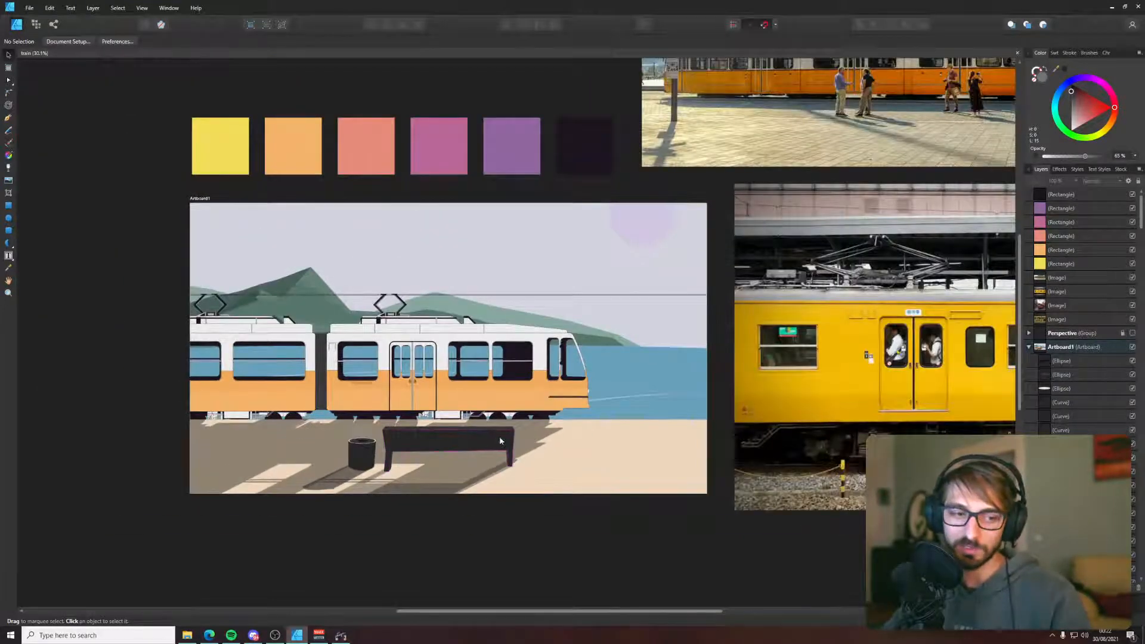
{"action": "left_click_drag", "start_coordinate": [126, 392], "coordinate": [115, 402]}
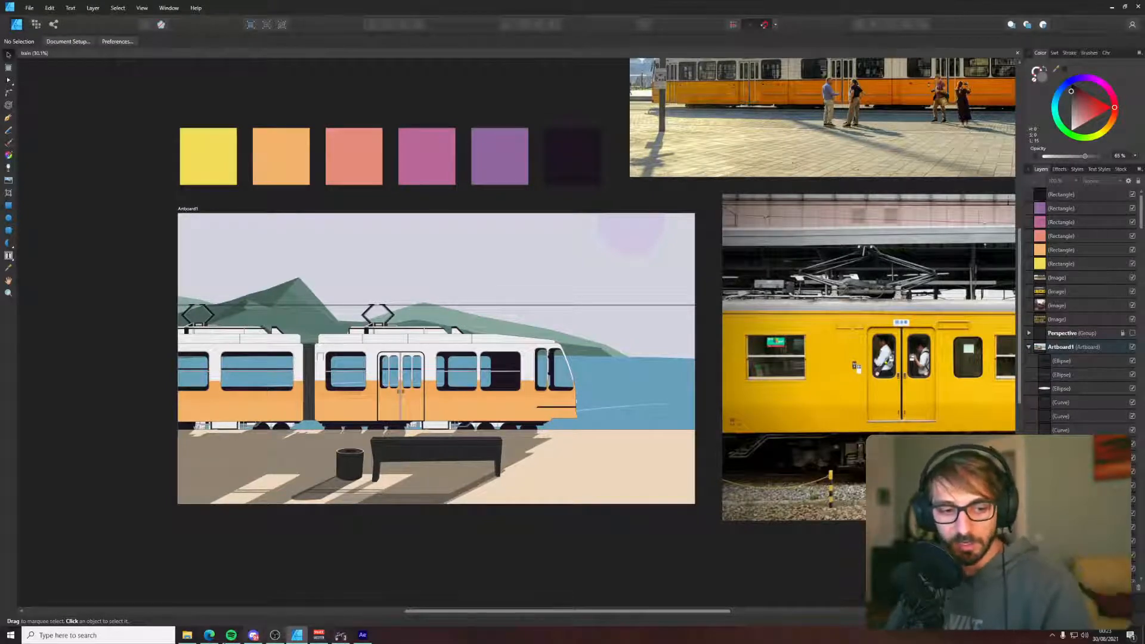
{"action": "mouse_move", "coordinate": [364, 635]}
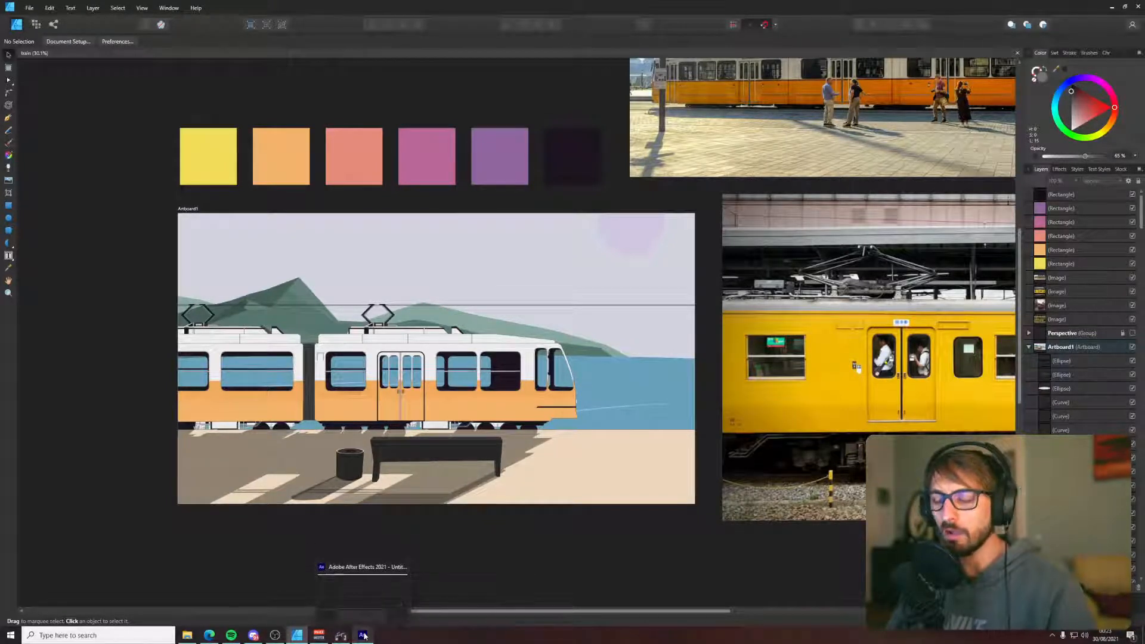
{"action": "left_click", "coordinate": [364, 636]}
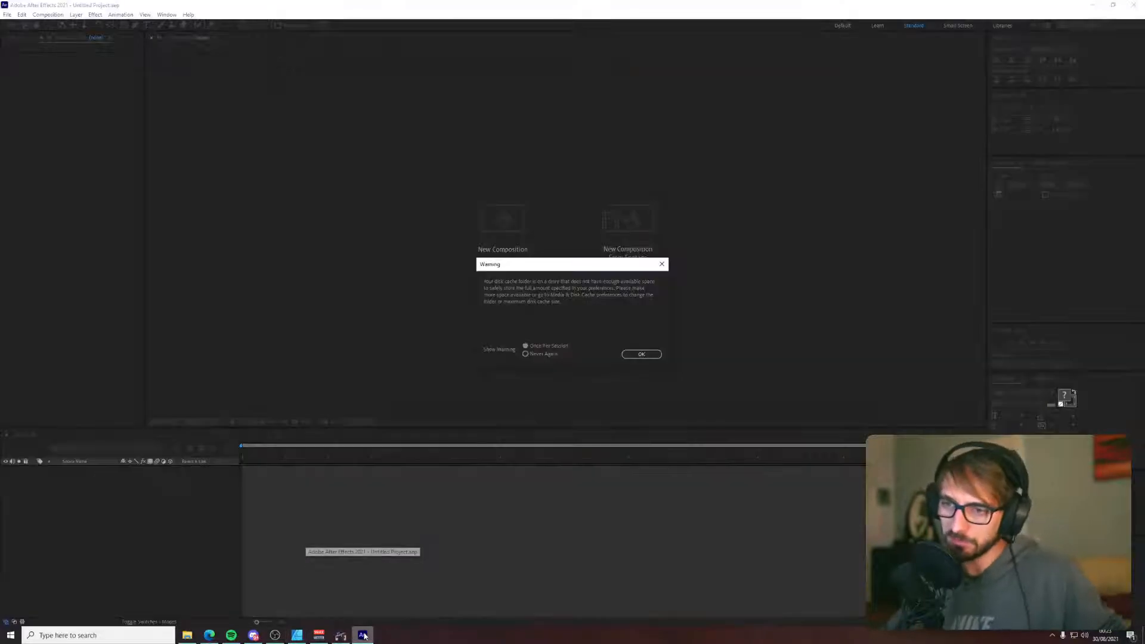
- Dismiss the disk cache warning, open the recent type-test project, and look through Comp 1's layers across its whole duration
{"action": "left_click", "coordinate": [640, 353]}
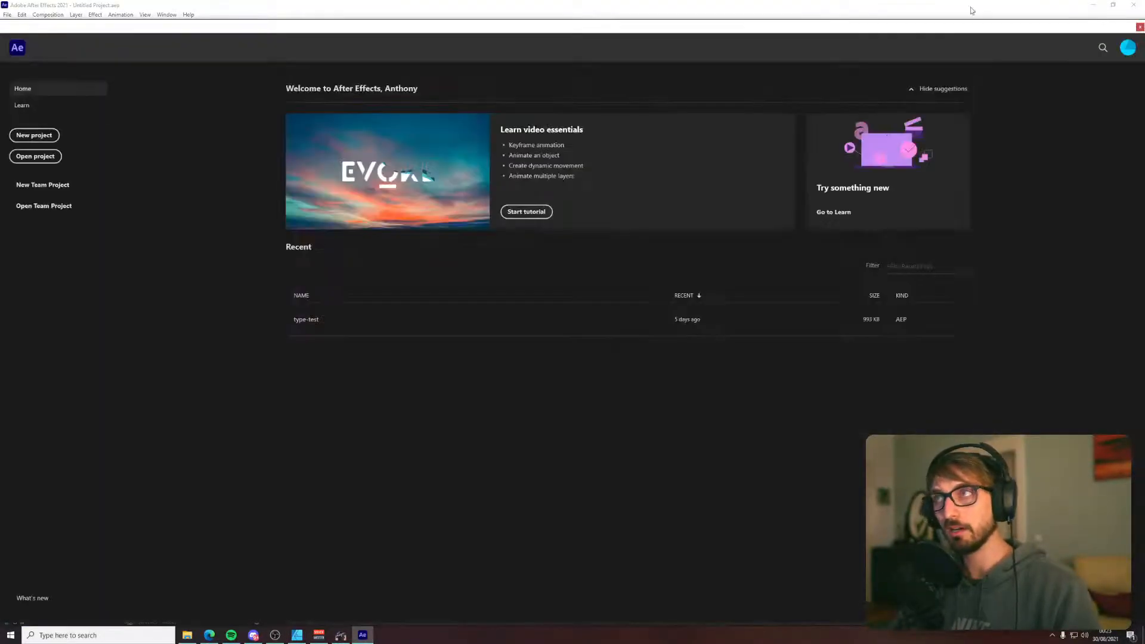
{"action": "left_click", "coordinate": [321, 321]}
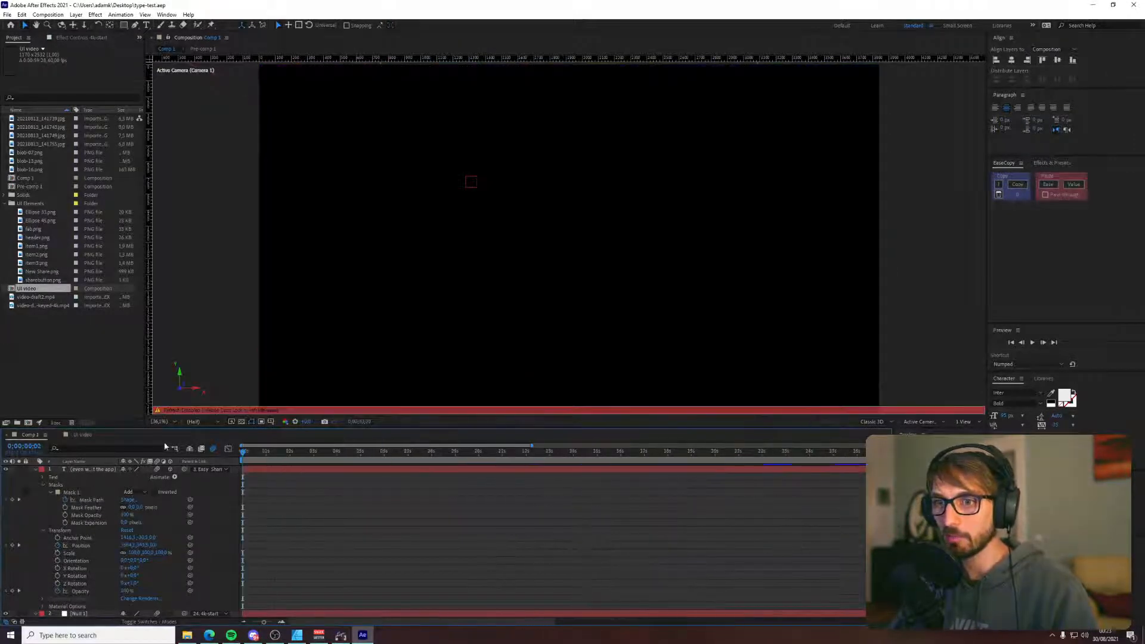
{"action": "scroll", "coordinate": [476, 499], "scroll_direction": "down", "scroll_amount": 2}
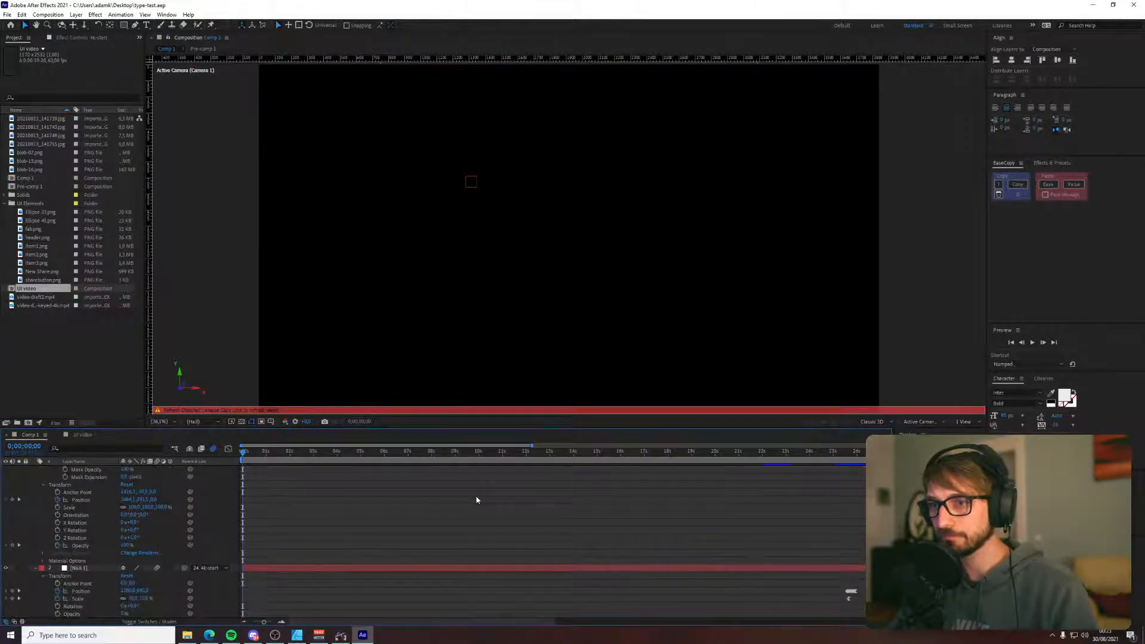
{"action": "scroll", "coordinate": [476, 500], "scroll_direction": "up", "scroll_amount": 2}
{"action": "left_click_drag", "start_coordinate": [264, 627], "coordinate": [249, 625]}
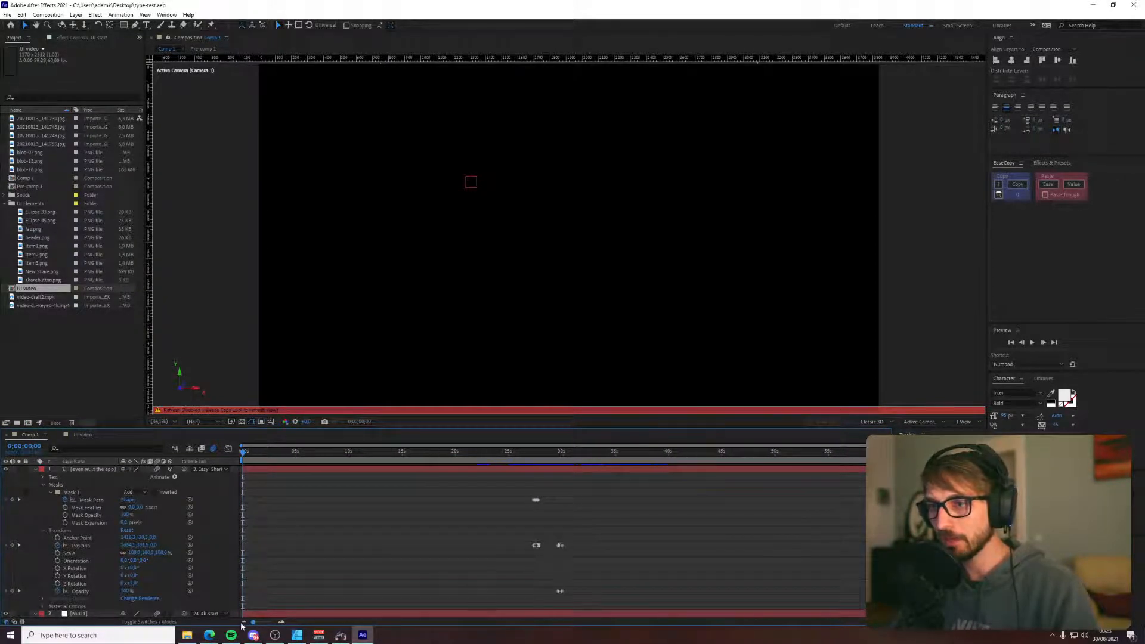
{"action": "scroll", "coordinate": [98, 513], "scroll_direction": "down", "scroll_amount": 8}
{"action": "scroll", "coordinate": [465, 540], "scroll_direction": "up", "scroll_amount": 4}
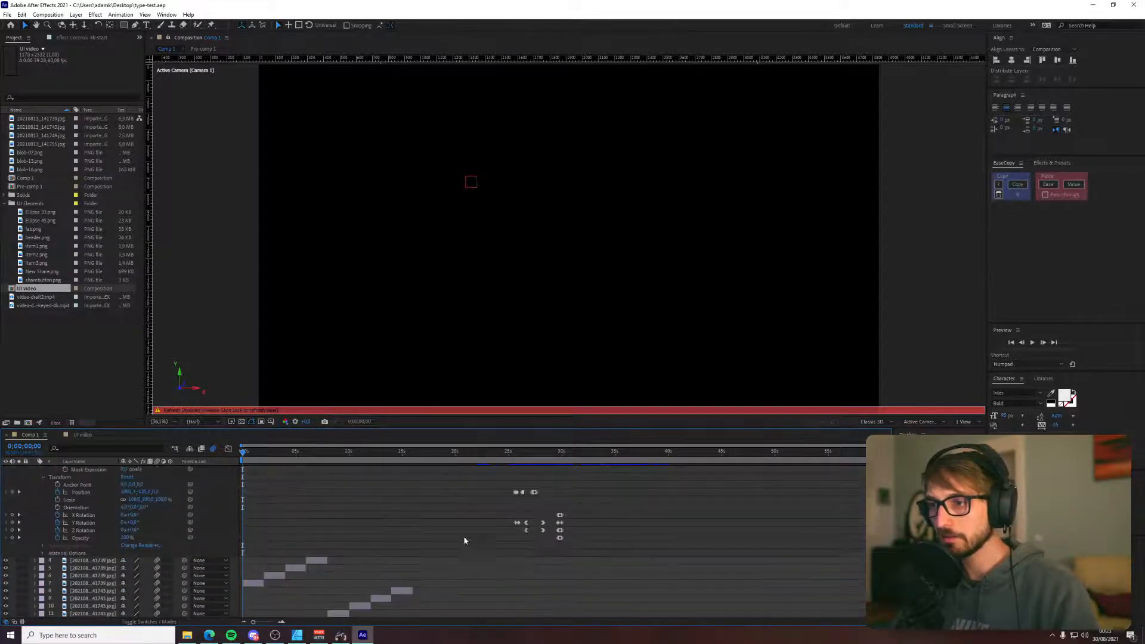
{"action": "scroll", "coordinate": [486, 541], "scroll_direction": "down", "scroll_amount": 4}
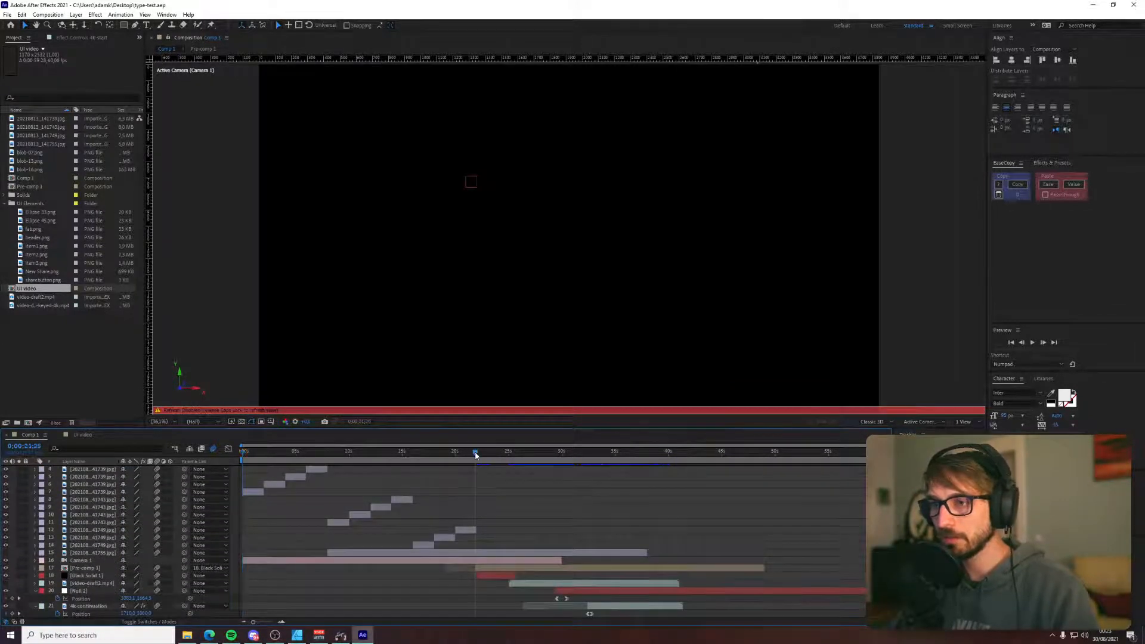
- Preview the Comp 1 animation from around 24 seconds to examine the phone and text motion
{"action": "left_click_drag", "start_coordinate": [475, 455], "coordinate": [512, 456]}
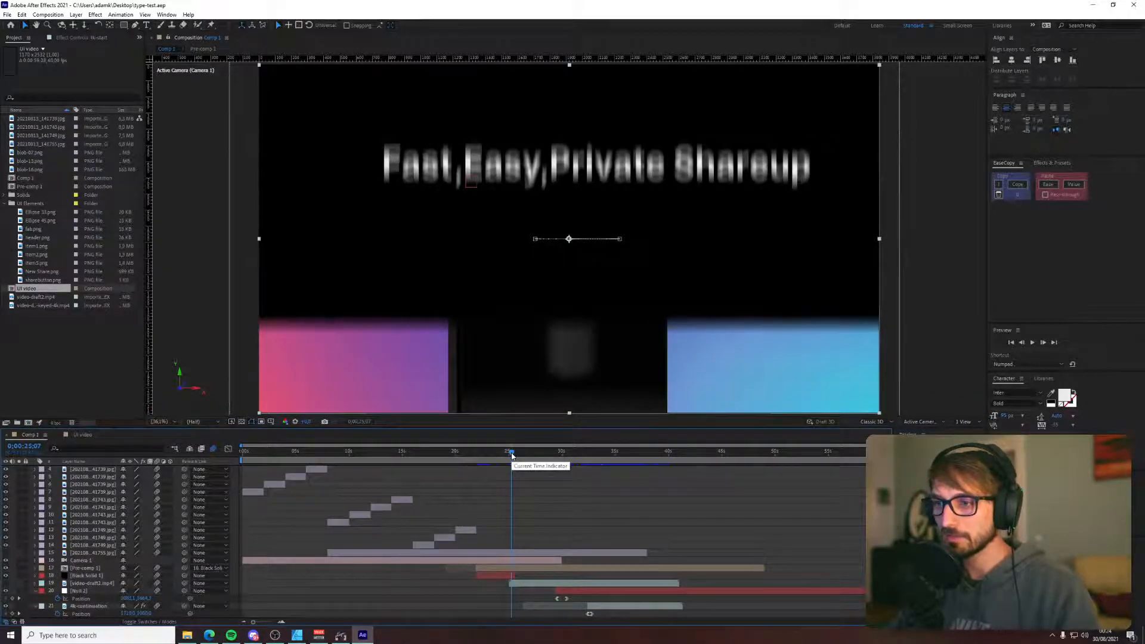
{"action": "left_click_drag", "start_coordinate": [512, 456], "coordinate": [508, 457]}
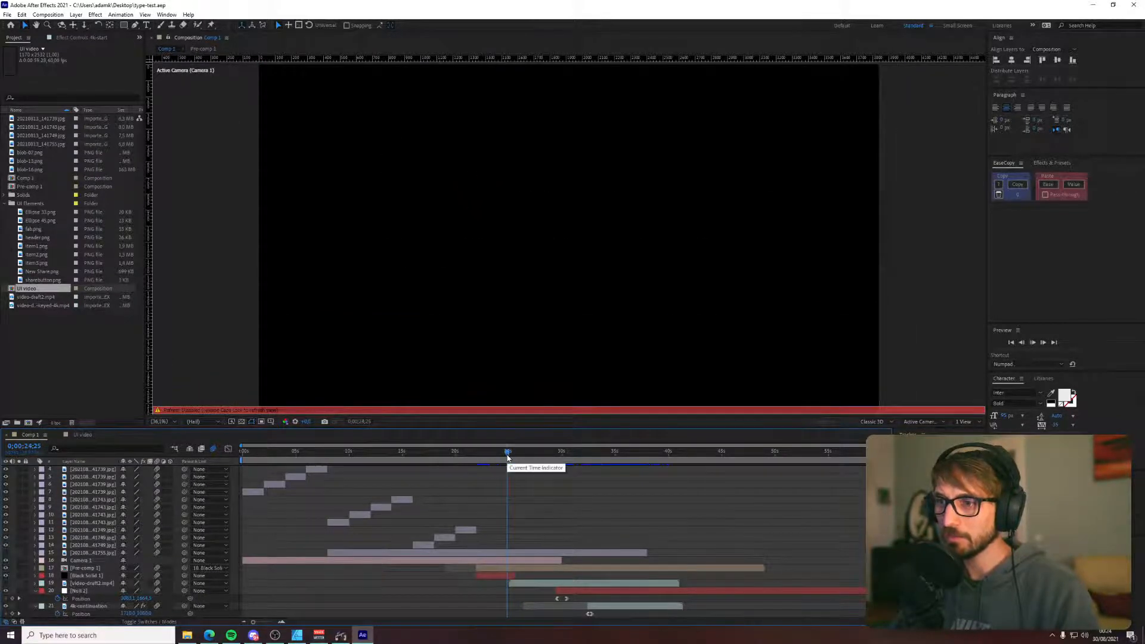
{"action": "key", "text": "space"}
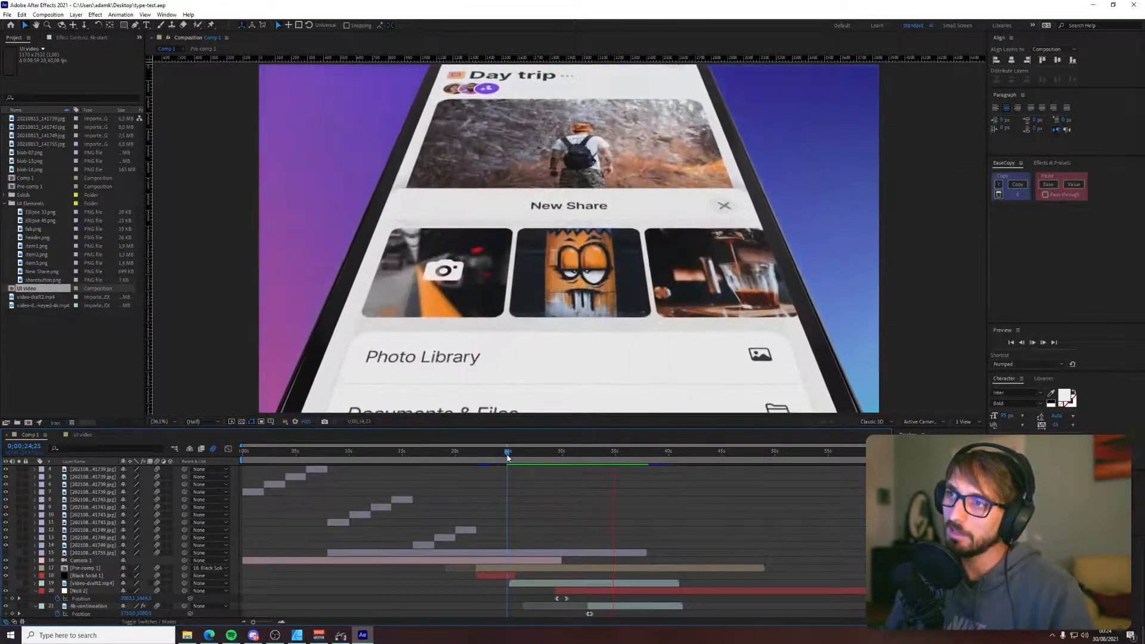
{"action": "left_click_drag", "start_coordinate": [508, 458], "coordinate": [536, 455]}
{"action": "left_click", "coordinate": [496, 453]}
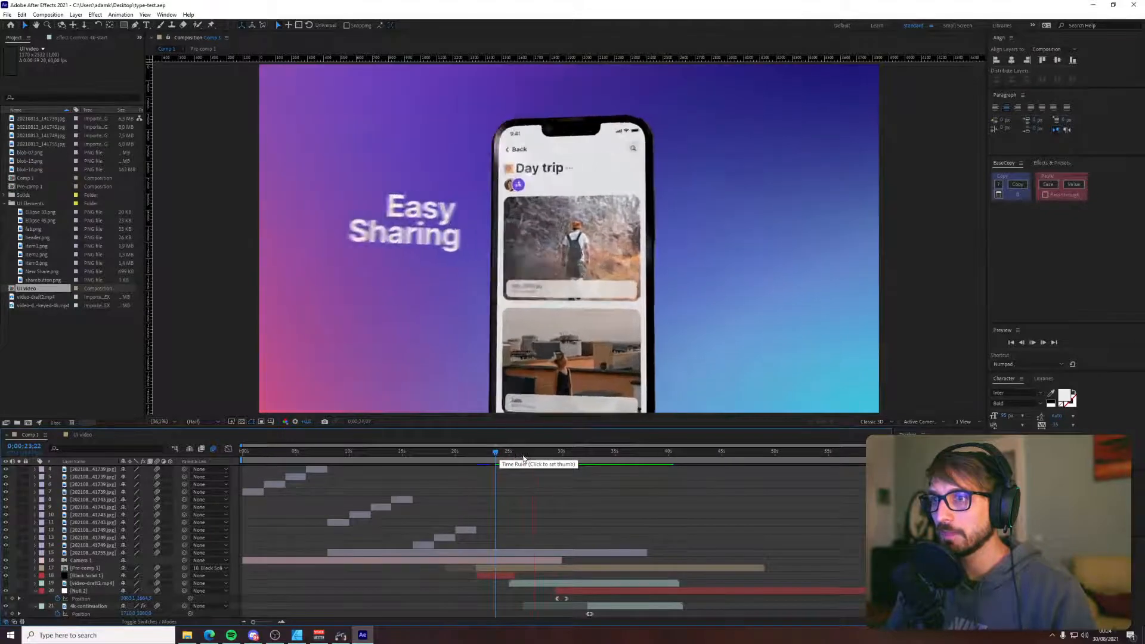
{"action": "key", "text": "space"}
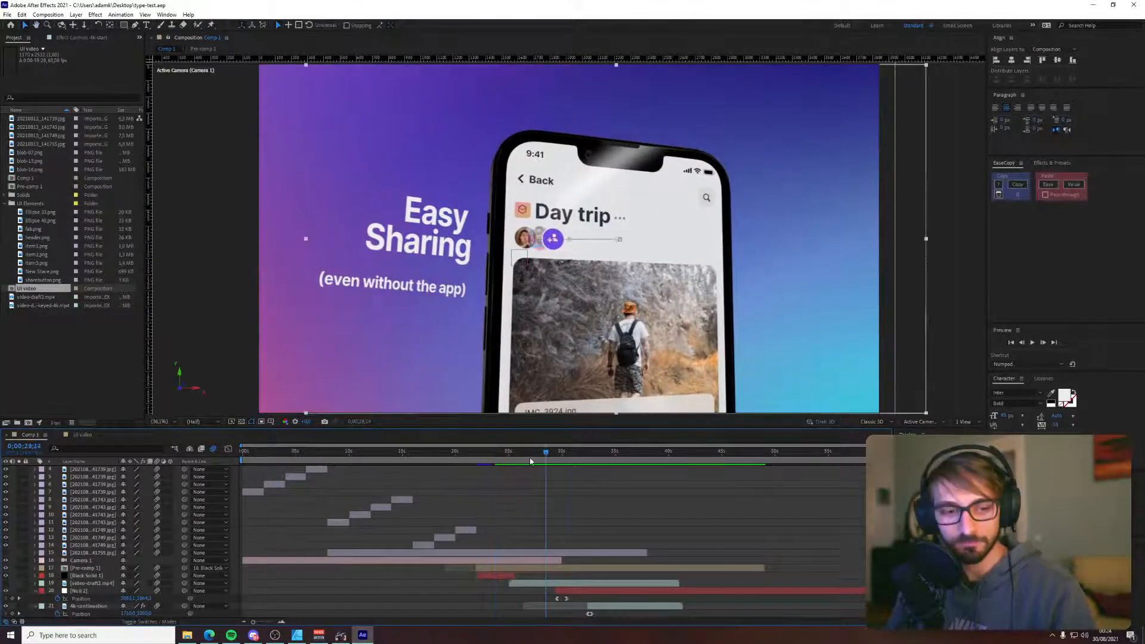
- Scrub and play Comp 1 around the 30-second mark to examine the phone's transition from "Easy Sharing" to "...also fast"
{"action": "key", "text": "Caps_Lock"}
{"action": "left_click_drag", "start_coordinate": [531, 461], "coordinate": [561, 453]}
{"action": "key", "text": "Caps_Lock"}
{"action": "key", "text": "Caps_Lock"}
{"action": "key", "text": "Caps_Lock"}
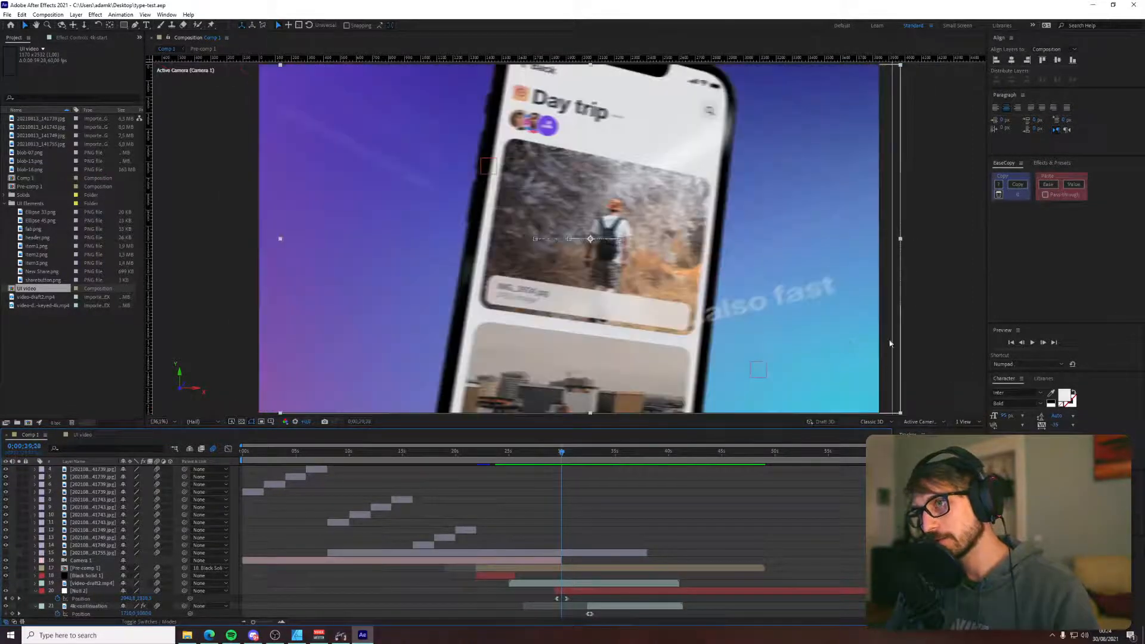
{"action": "left_click", "coordinate": [963, 341]}
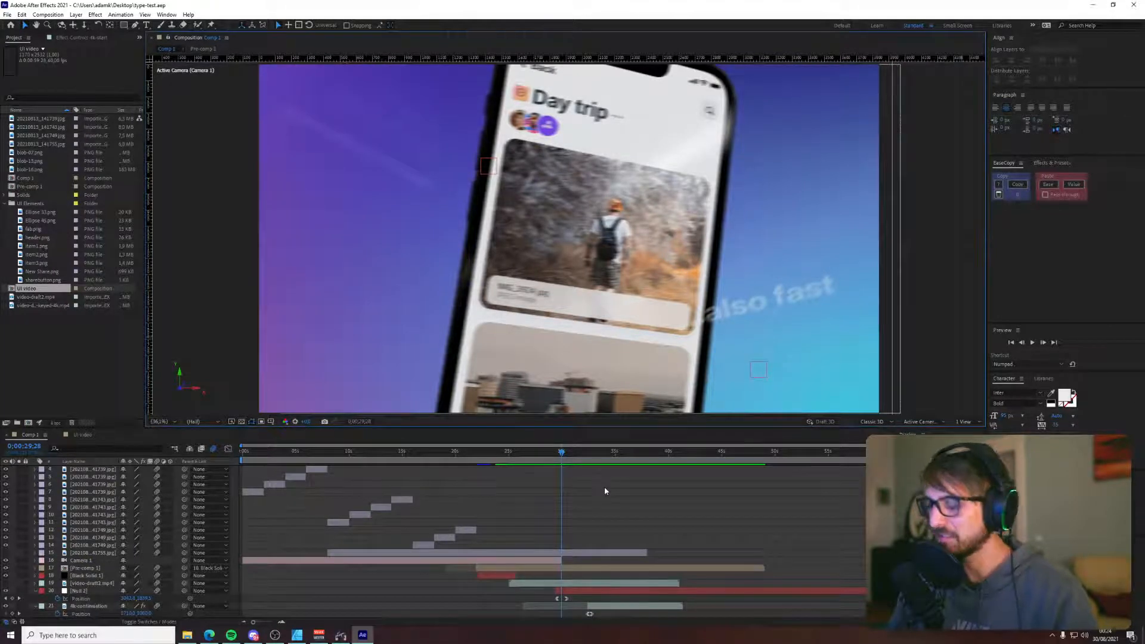
{"action": "left_click_drag", "start_coordinate": [563, 454], "coordinate": [555, 456]}
{"action": "key", "text": "space"}
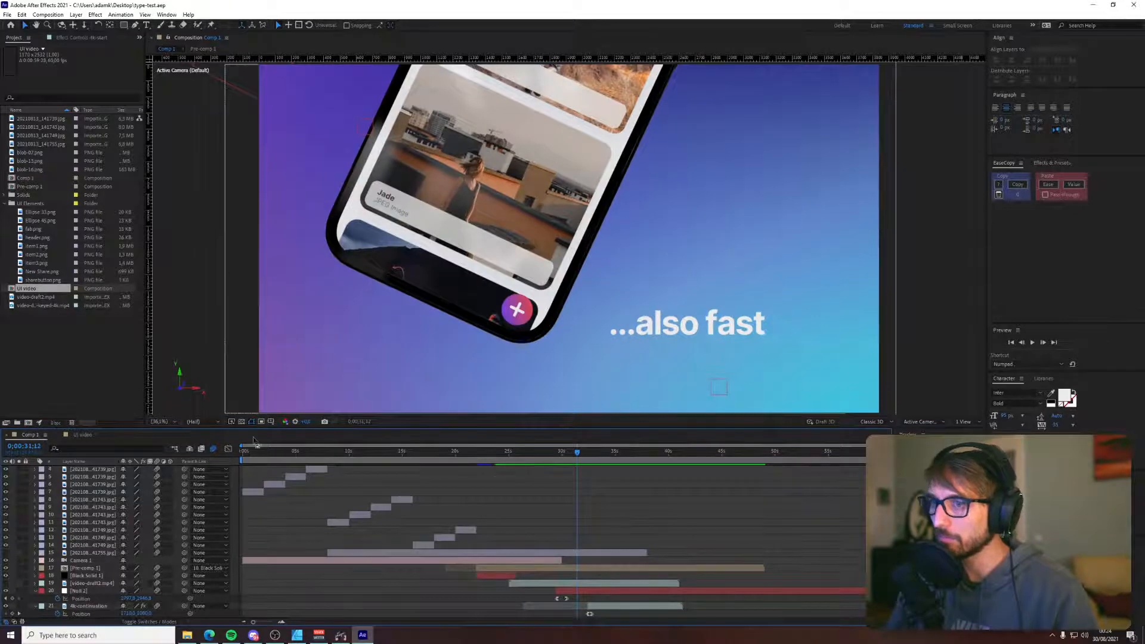
{"action": "left_click", "coordinate": [572, 454]}
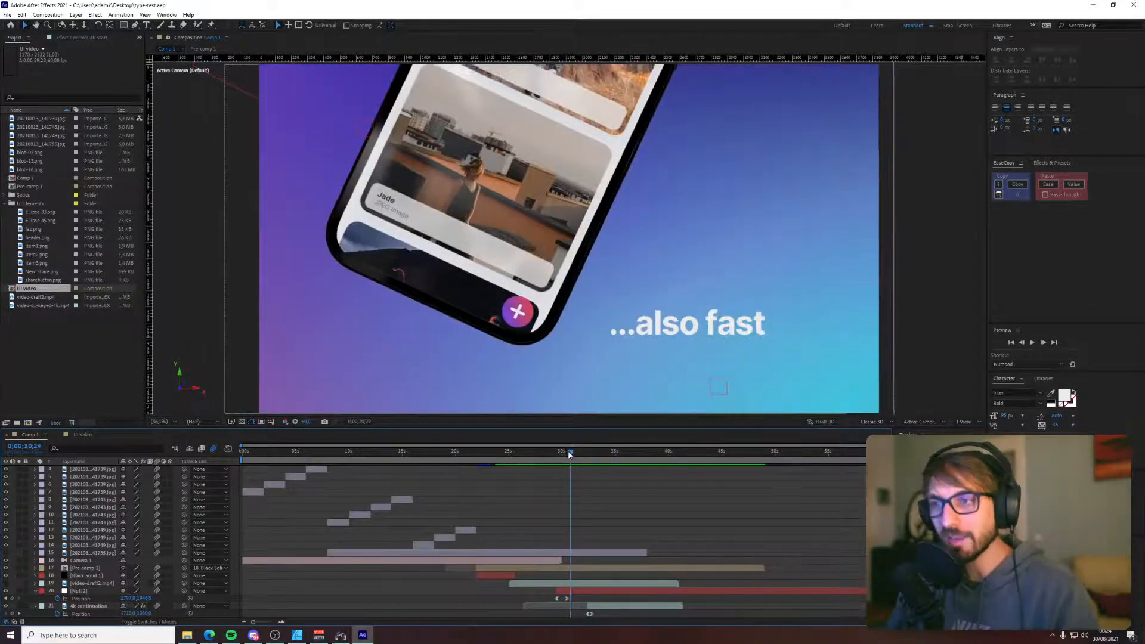
{"action": "mouse_move", "coordinate": [573, 454]}
{"action": "left_mouse_down"}
{"action": "mouse_move", "coordinate": [506, 453]}
{"action": "mouse_move", "coordinate": [611, 472]}
{"action": "mouse_move", "coordinate": [531, 471]}
{"action": "mouse_move", "coordinate": [559, 471]}
{"action": "left_mouse_up"}
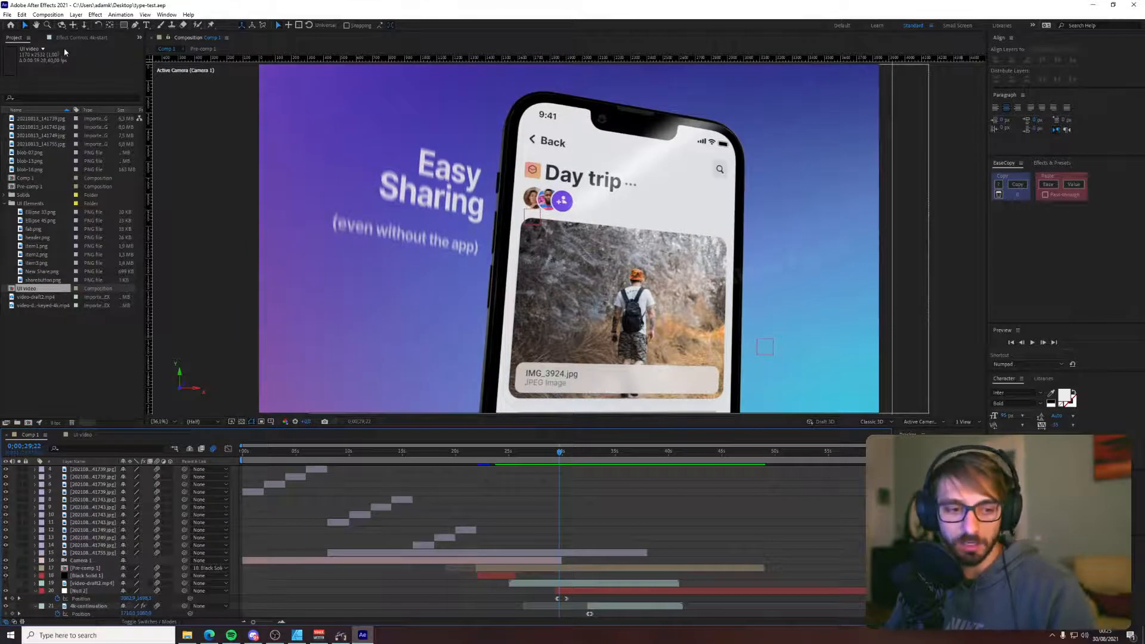
- Start a new project and create a composition with the UHD 4K 23.976 preset
{"action": "left_click", "coordinate": [7, 15]}
{"action": "mouse_move", "coordinate": [8, 29]}
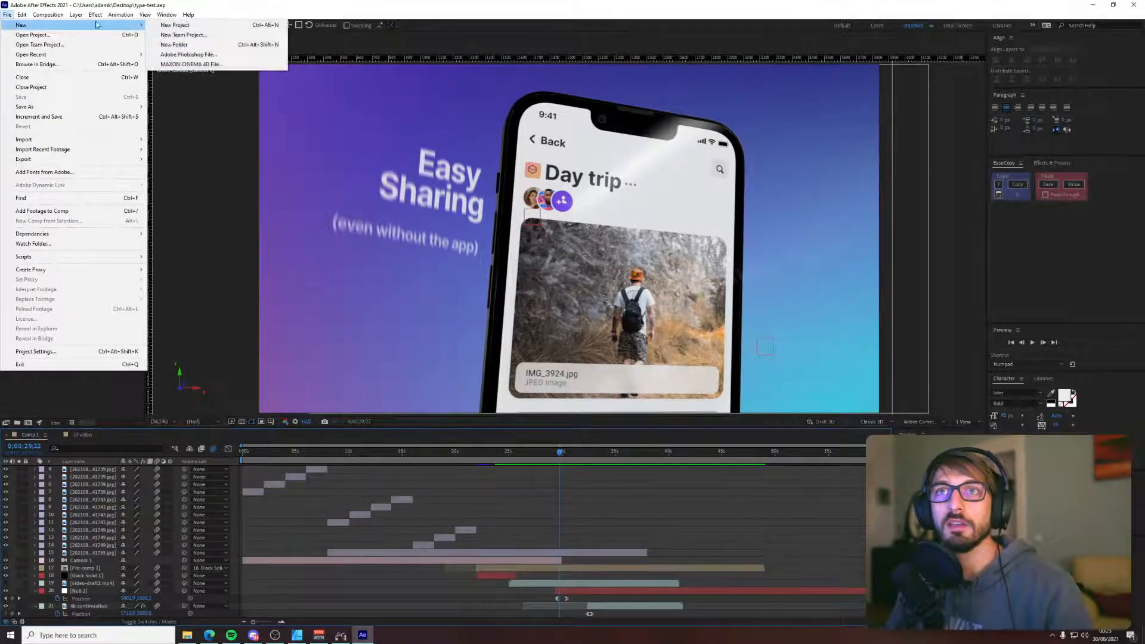
{"action": "left_click", "coordinate": [179, 25]}
{"action": "left_click", "coordinate": [517, 241]}
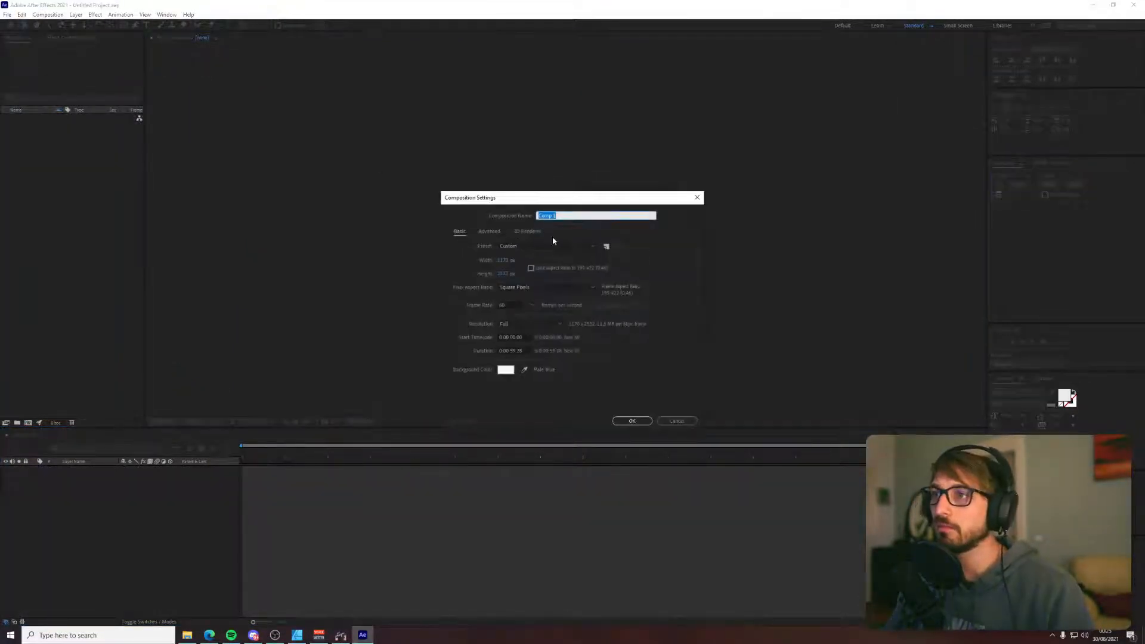
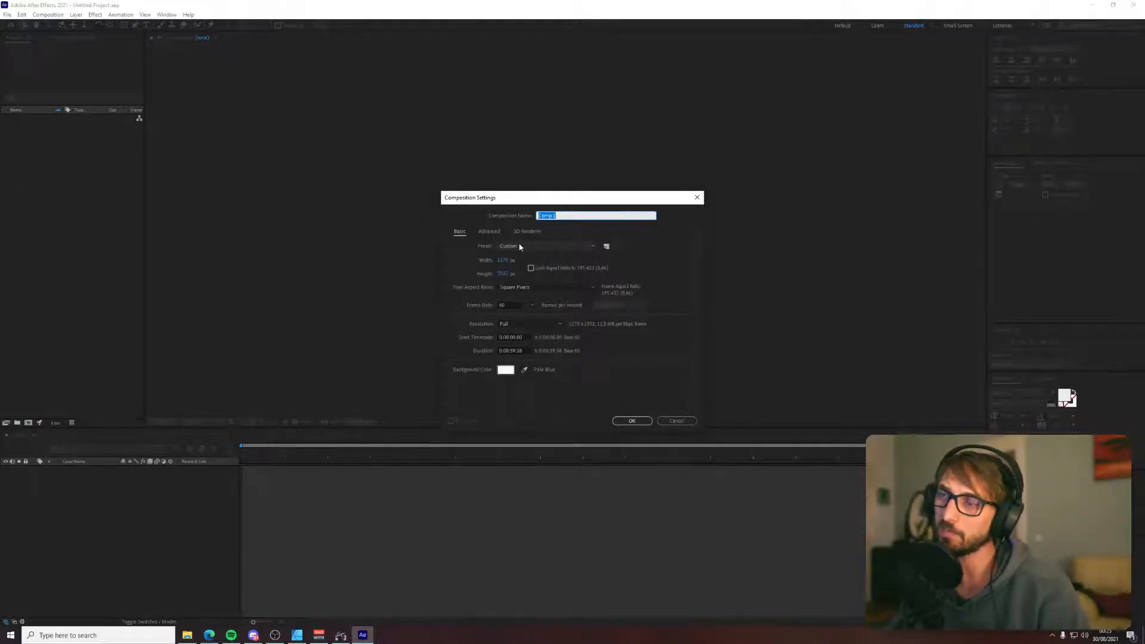
{"action": "left_click", "coordinate": [519, 247]}
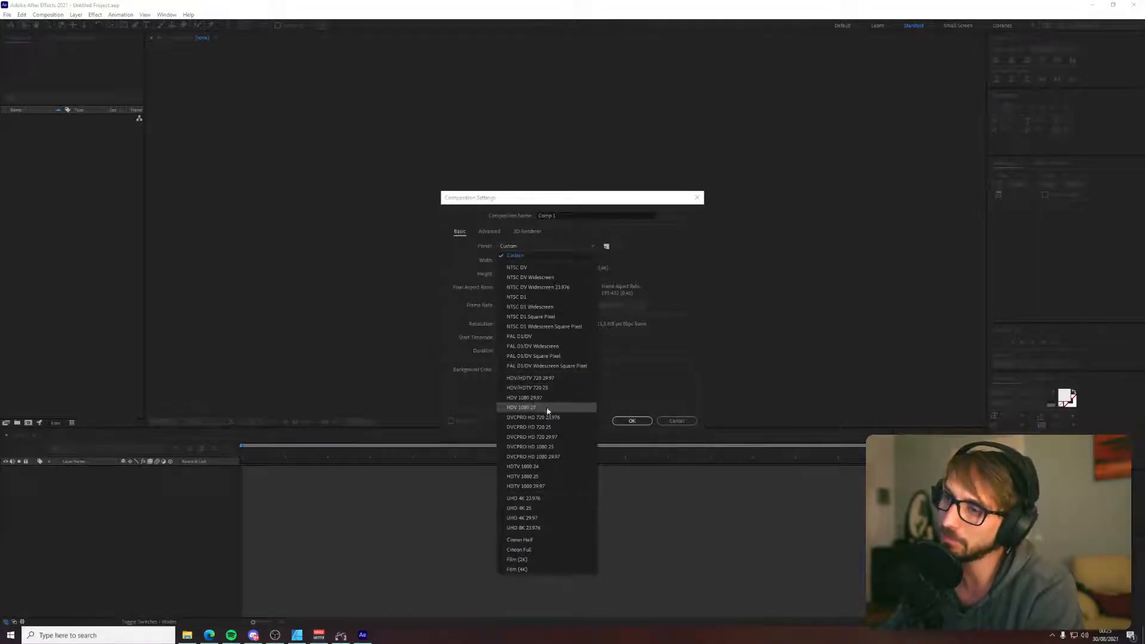
{"action": "left_click", "coordinate": [566, 499]}
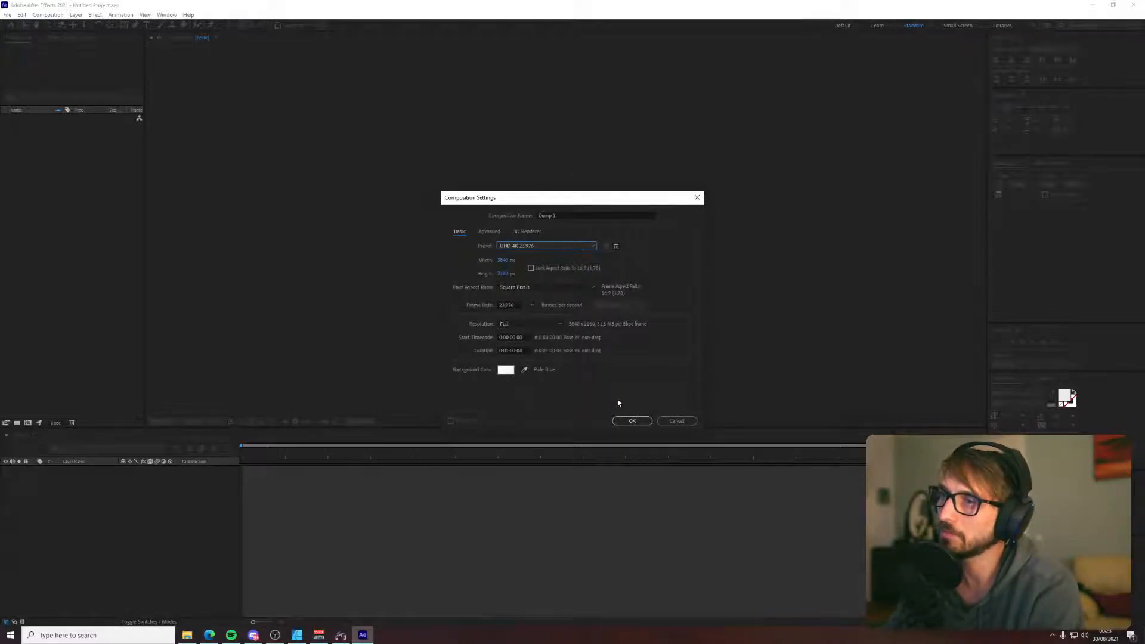
{"action": "left_click", "coordinate": [630, 421]}
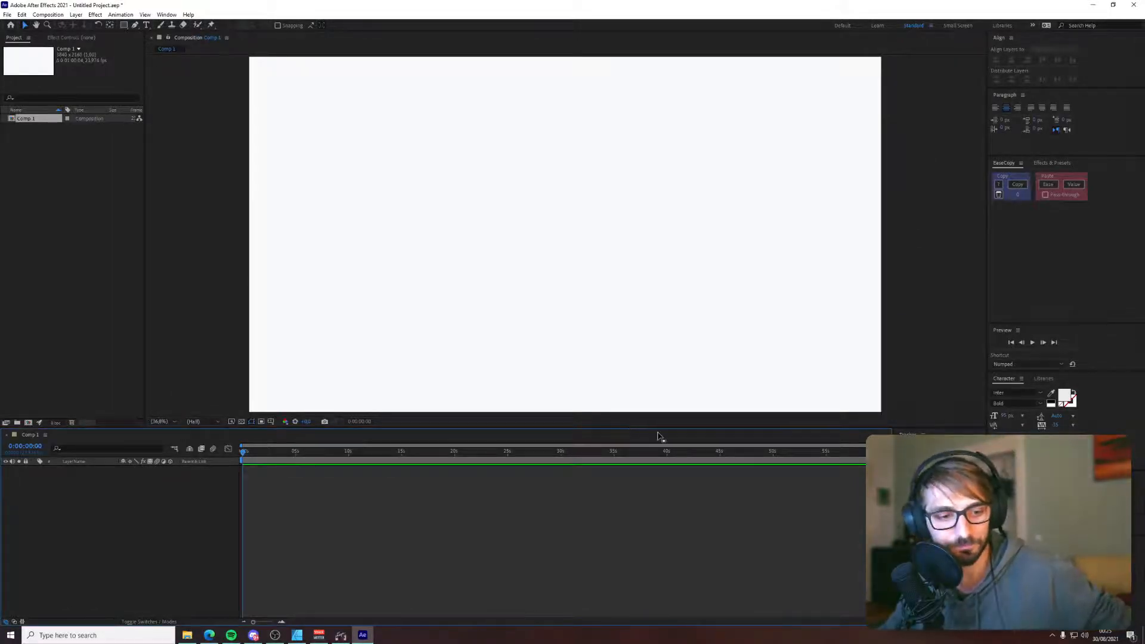
{"action": "key", "text": "comma"}
{"action": "key", "text": "comma"}
{"action": "key", "text": "comma"}
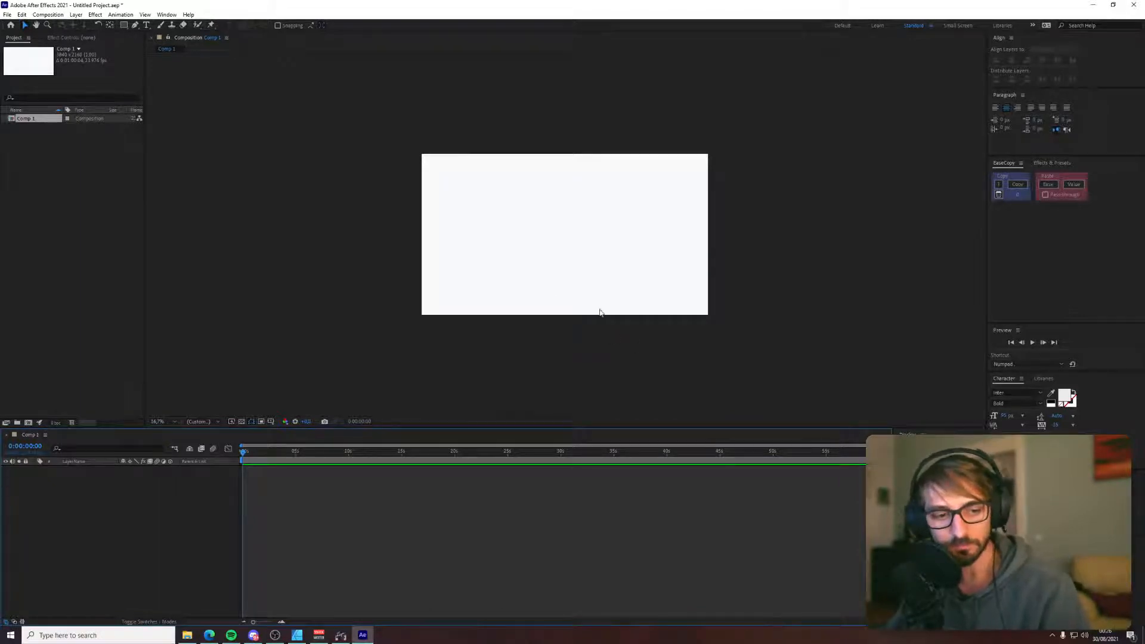
{"action": "key", "text": "period"}
{"action": "key", "text": "period"}
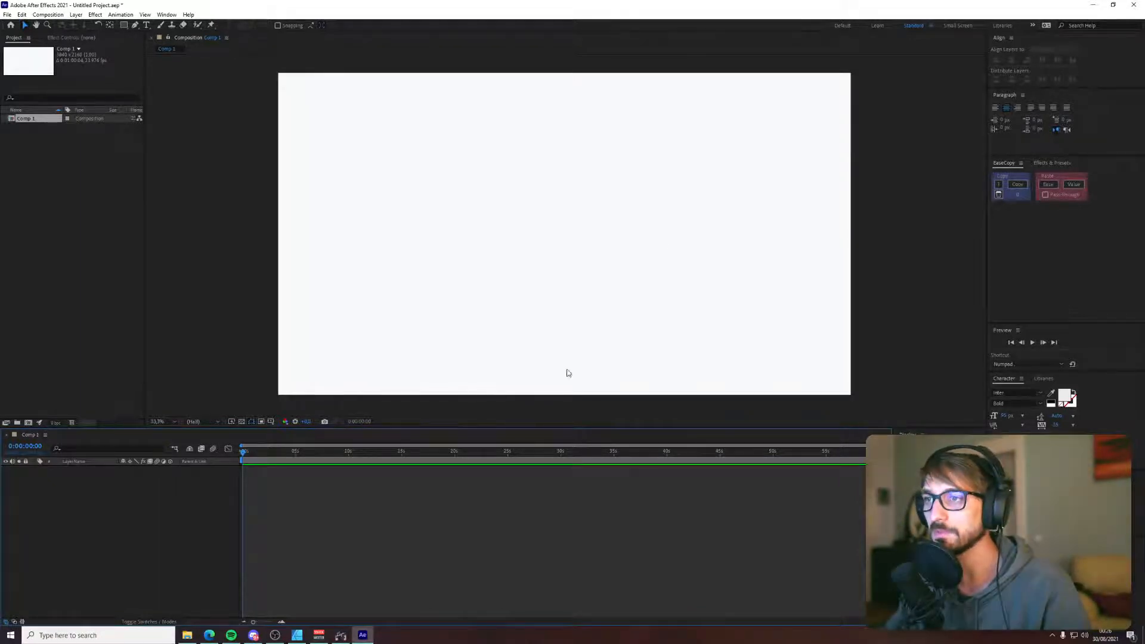
- Switch to Affinity Designer and select the Train group on the artboard
{"action": "left_click", "coordinate": [187, 636]}
{"action": "left_click", "coordinate": [299, 635]}
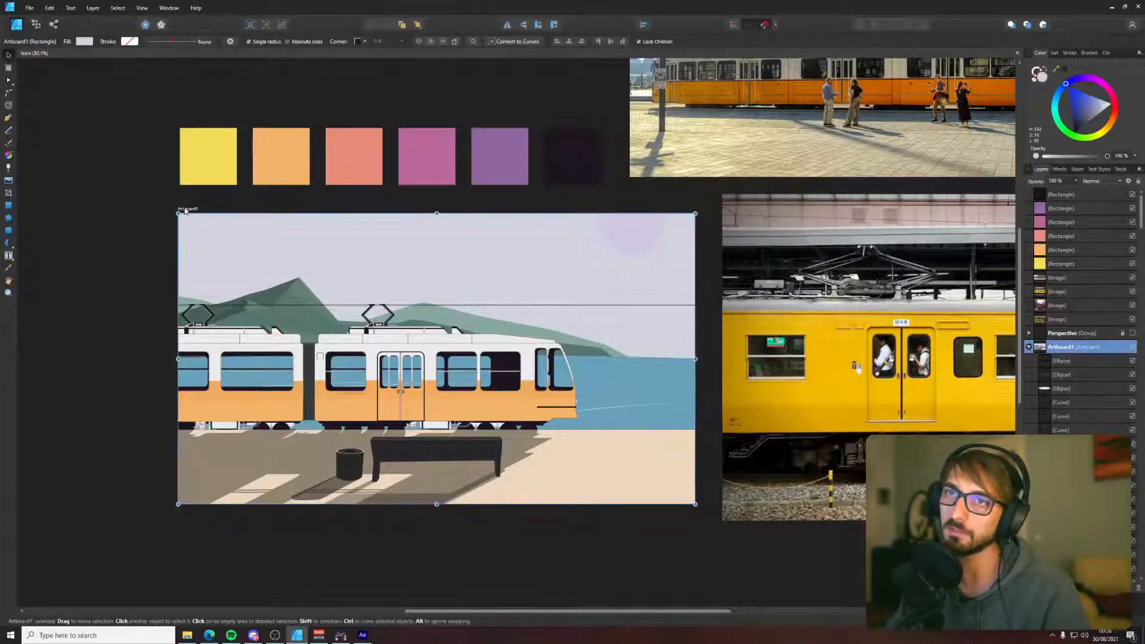
{"action": "left_click", "coordinate": [217, 347]}
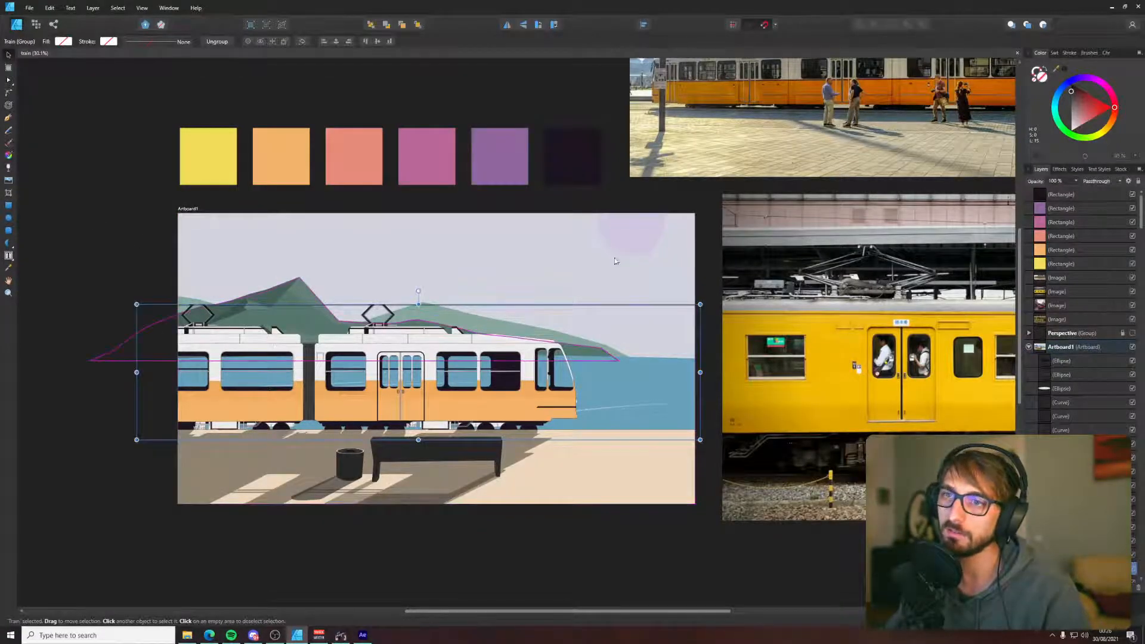
- Set up a PNG export with the area limited to Selection Only and proceed to saving the file
{"action": "left_click", "coordinate": [29, 8]}
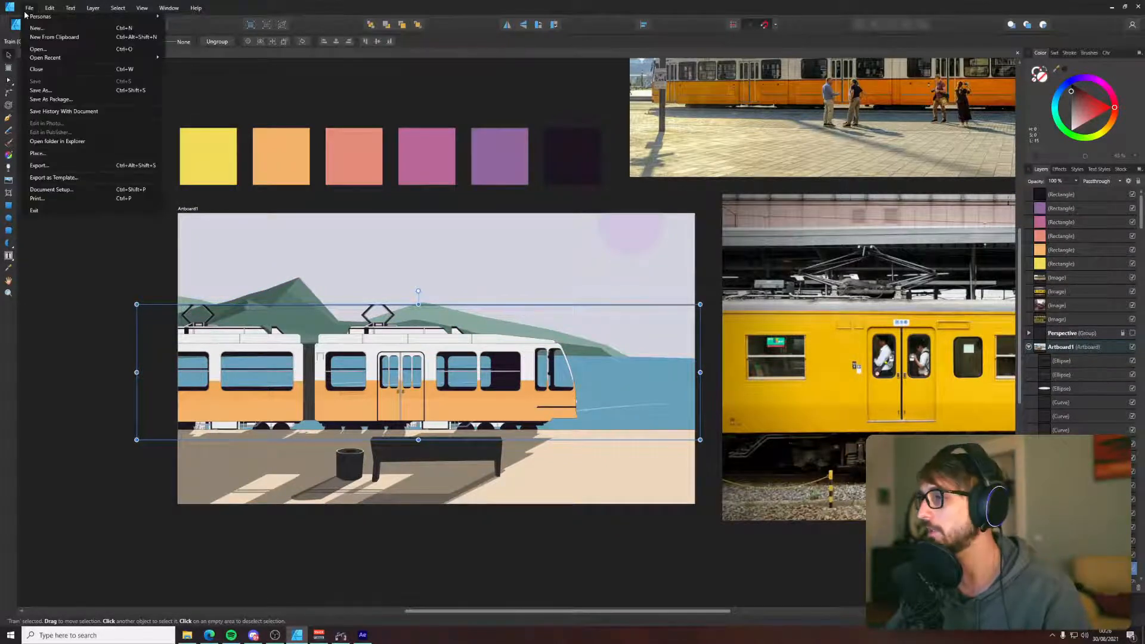
{"action": "left_click", "coordinate": [63, 167]}
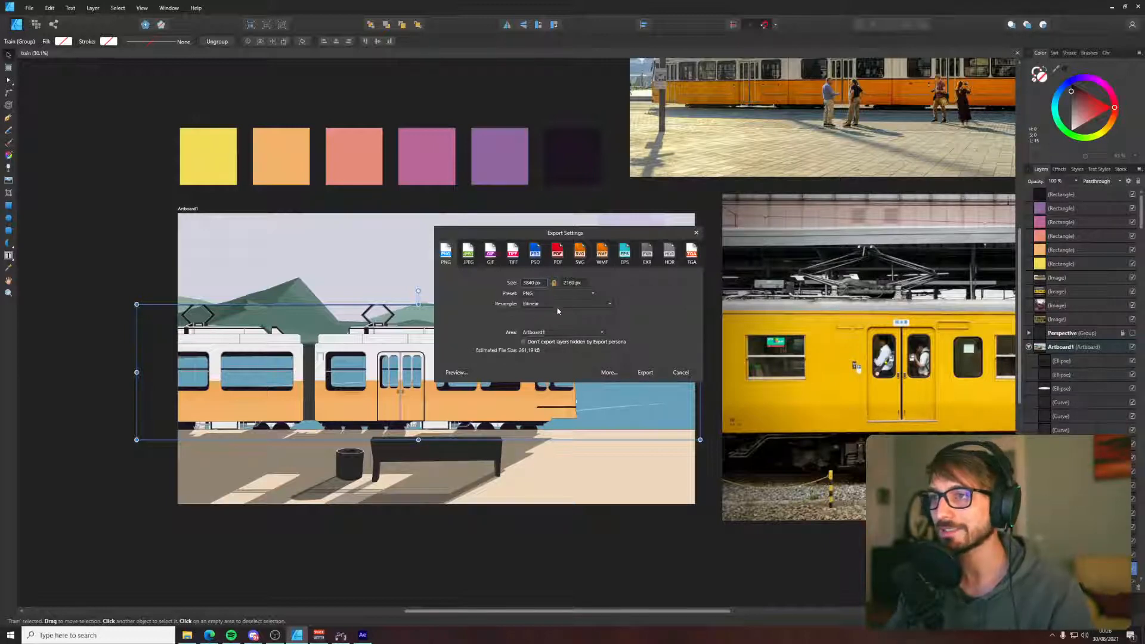
{"action": "left_click", "coordinate": [548, 333]}
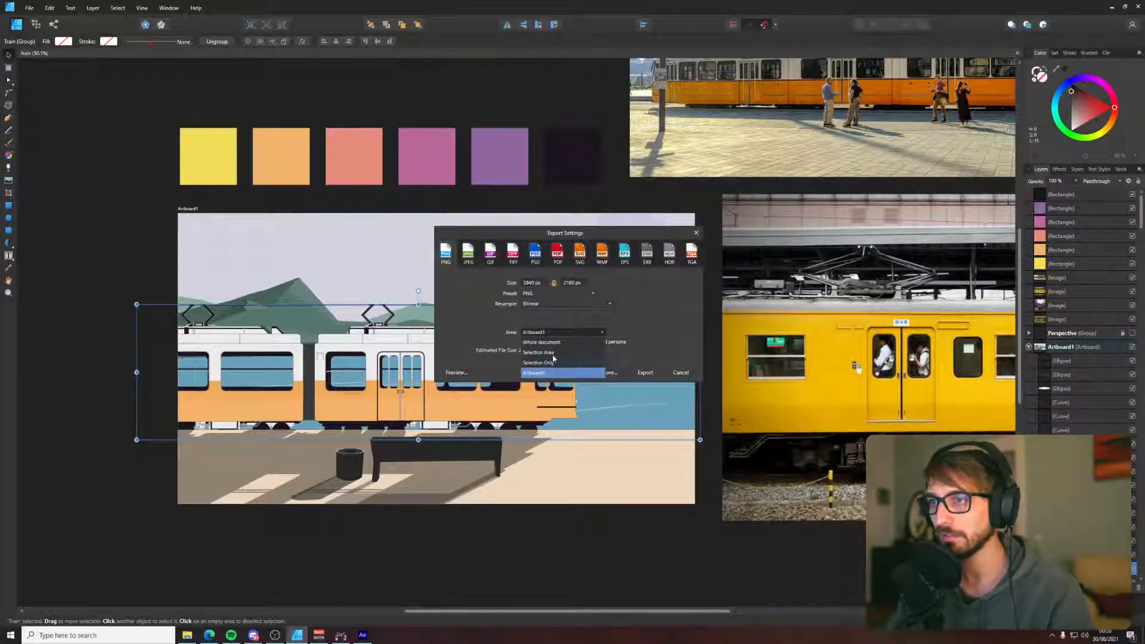
{"action": "left_click", "coordinate": [556, 362]}
{"action": "left_click", "coordinate": [647, 372]}
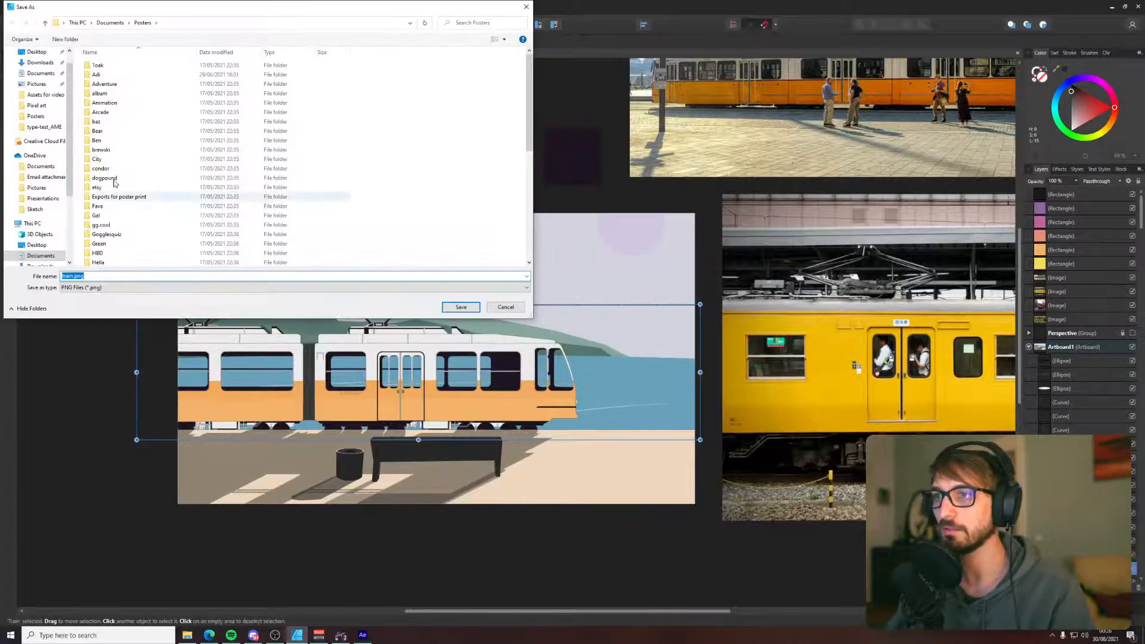
- Create a "Train piece" folder on the Desktop and save the exported train.png in it
{"action": "left_click", "coordinate": [37, 52]}
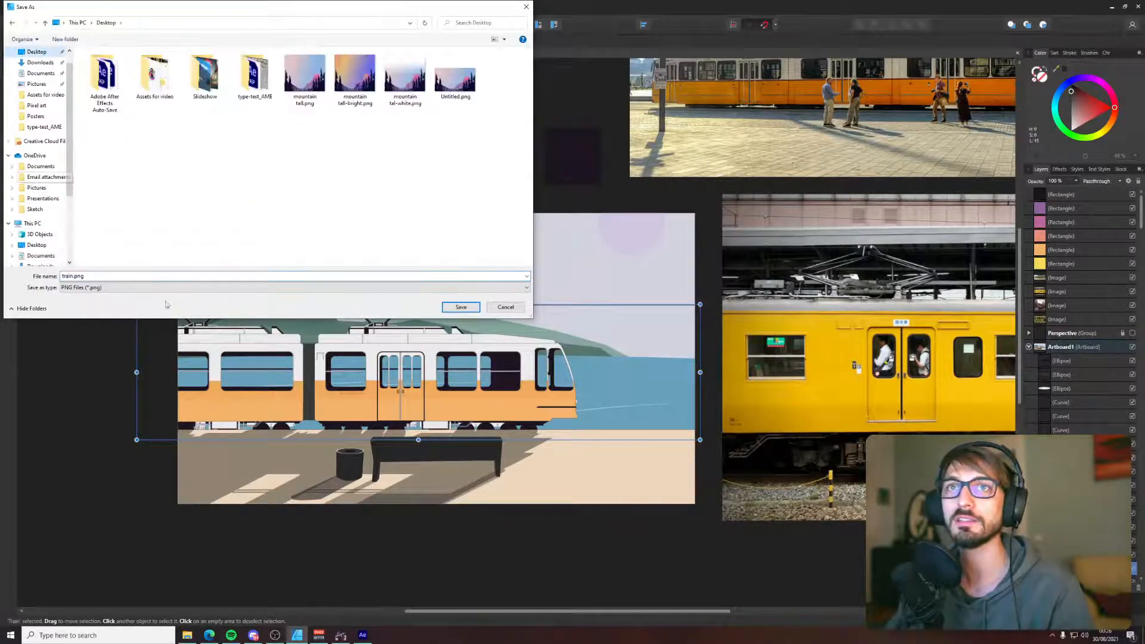
{"action": "right_click", "coordinate": [434, 225]}
{"action": "mouse_move", "coordinate": [470, 310]}
{"action": "left_click", "coordinate": [537, 310]}
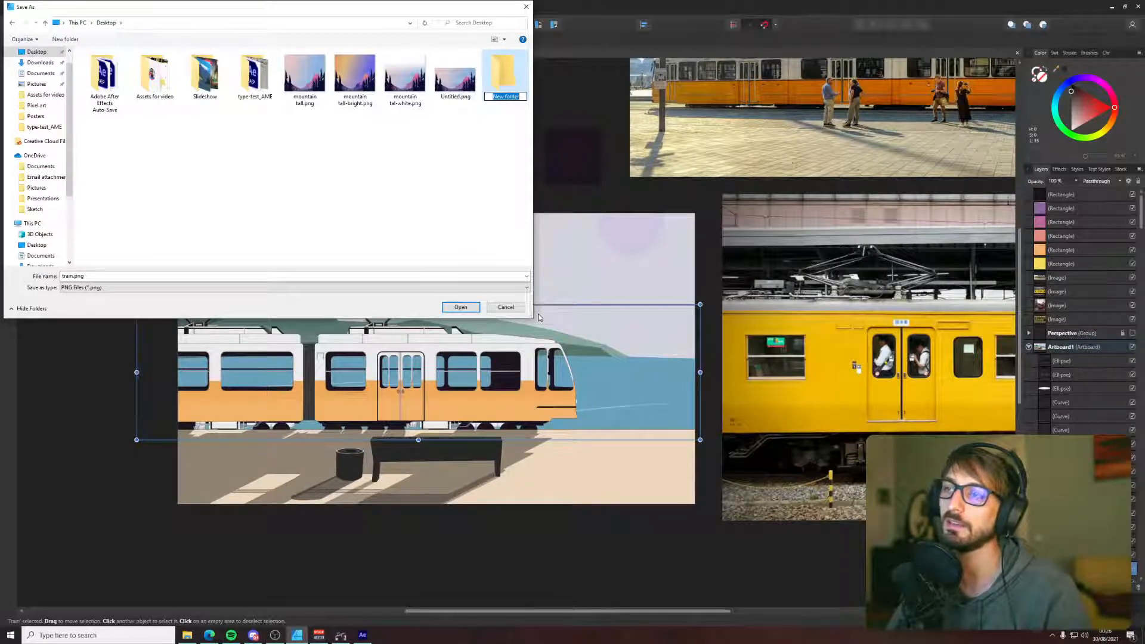
{"action": "type", "text": "Train piece"}
{"action": "key", "text": "Return"}
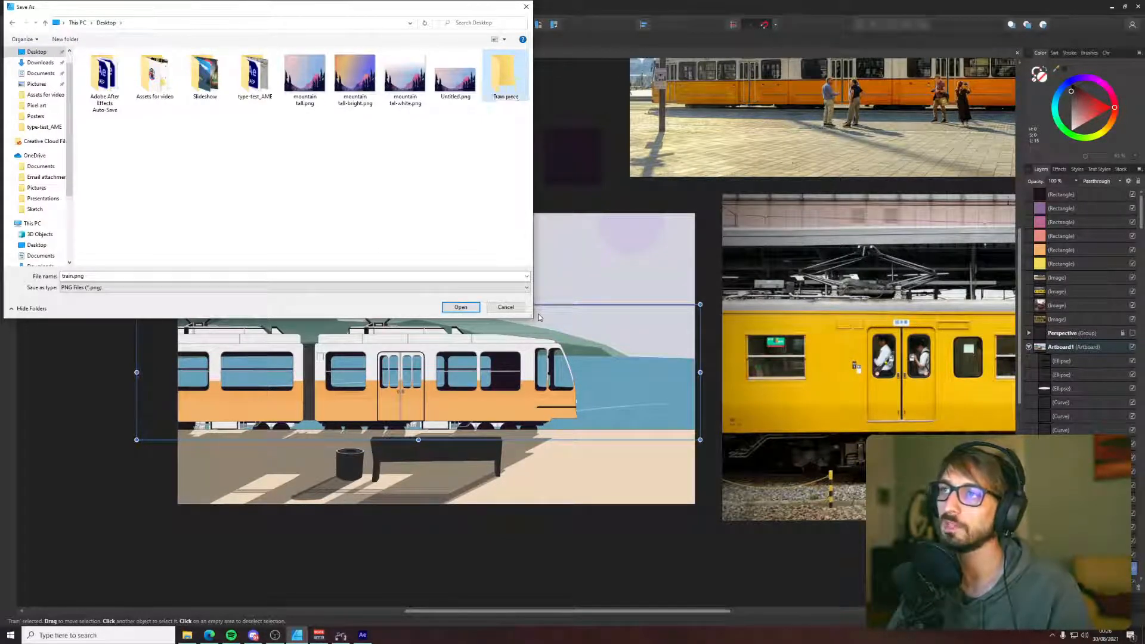
{"action": "double_click", "coordinate": [506, 79]}
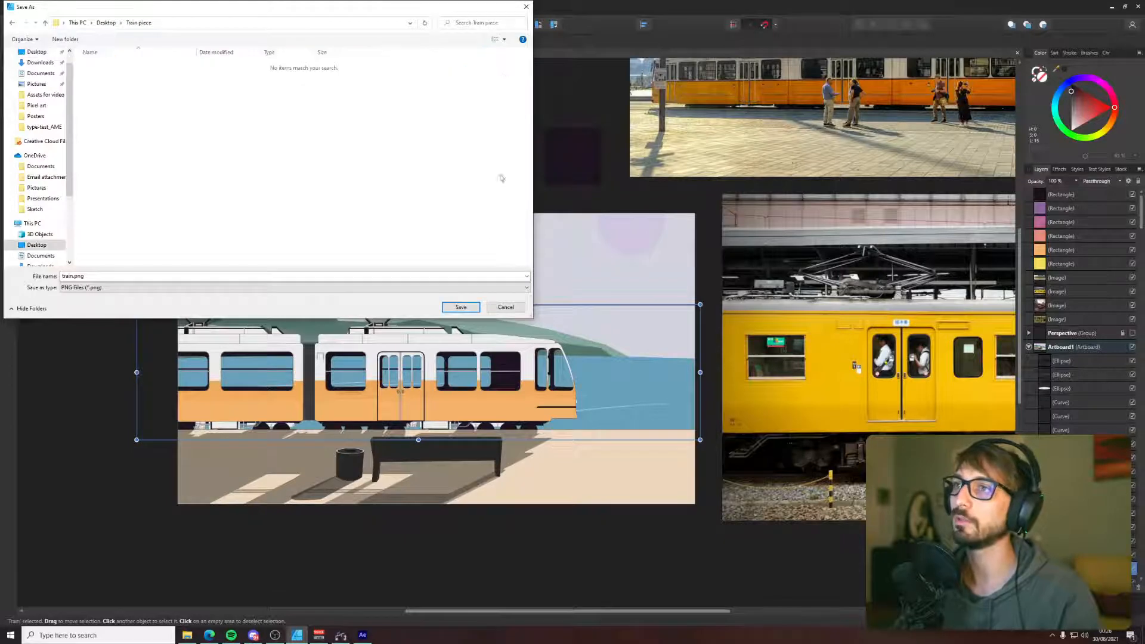
{"action": "left_click", "coordinate": [445, 309]}
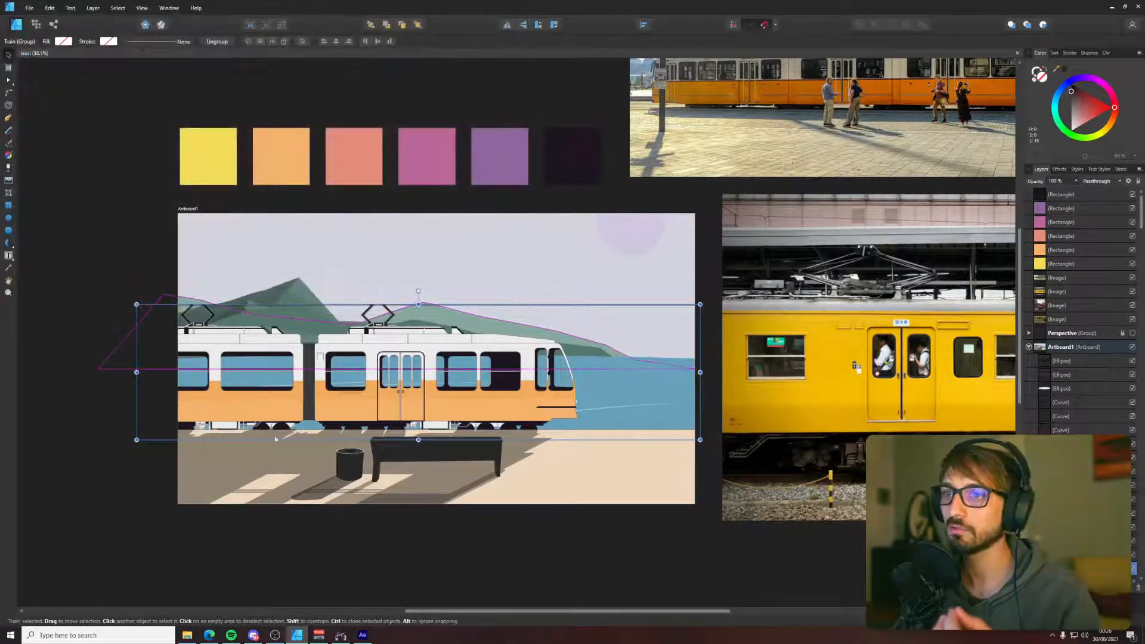
- Export the train's ground shadow as a PNG with the area limited to Selection Only, saved as shadow.png in the Train piece folder
{"action": "left_click", "coordinate": [267, 451]}
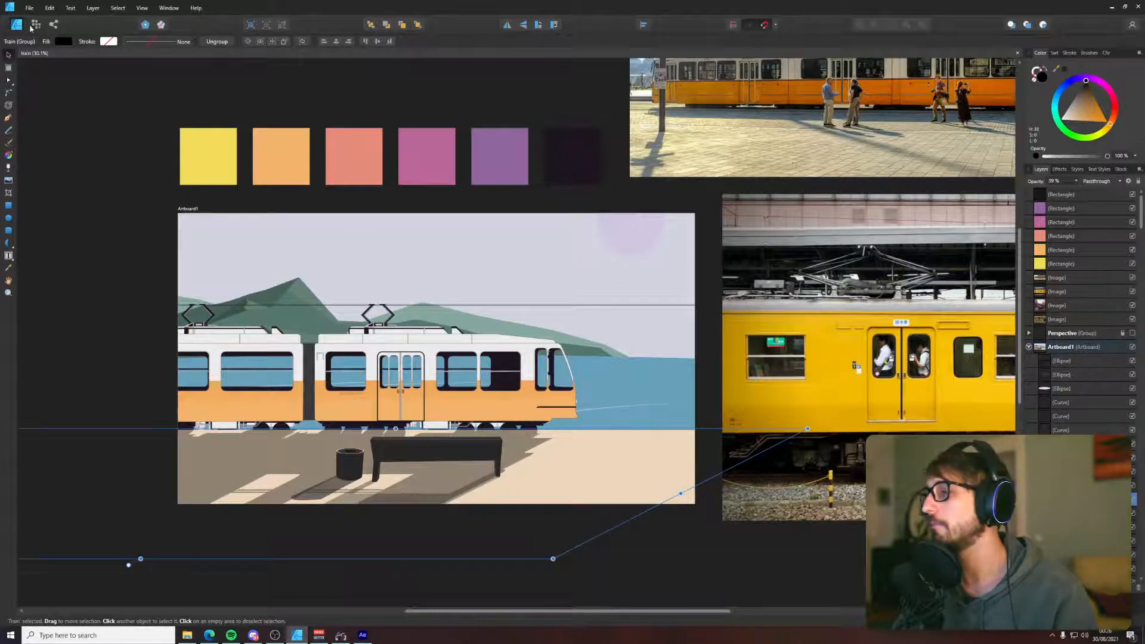
{"action": "left_click", "coordinate": [29, 7]}
{"action": "left_click", "coordinate": [36, 170]}
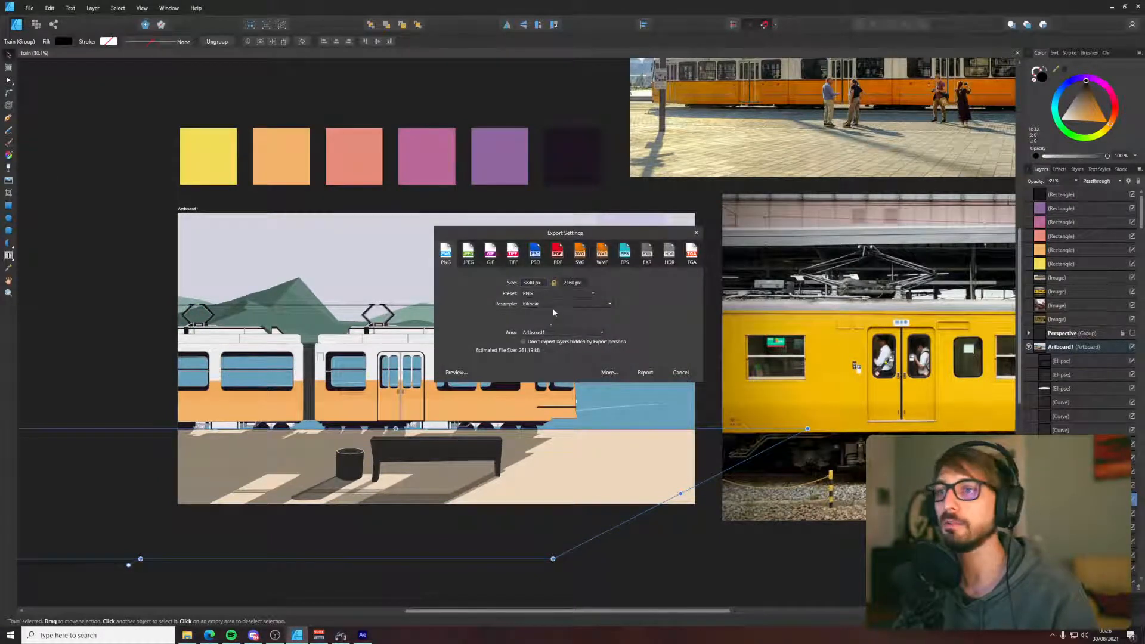
{"action": "left_click", "coordinate": [552, 332]}
{"action": "left_click", "coordinate": [549, 363]}
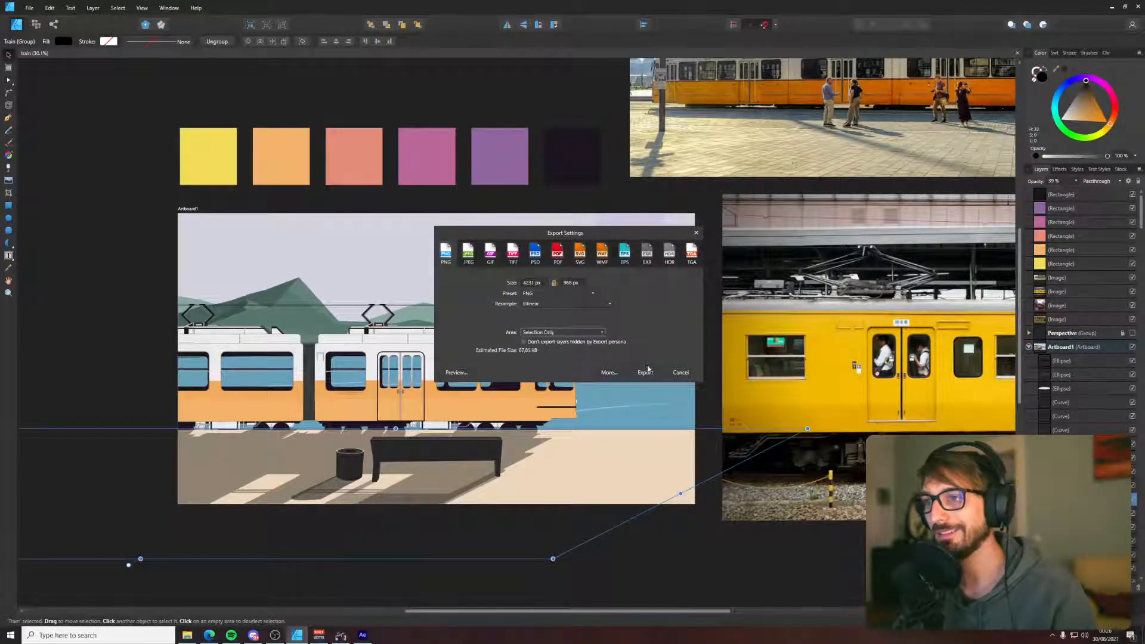
{"action": "left_click", "coordinate": [645, 372]}
{"action": "left_click", "coordinate": [73, 275]}
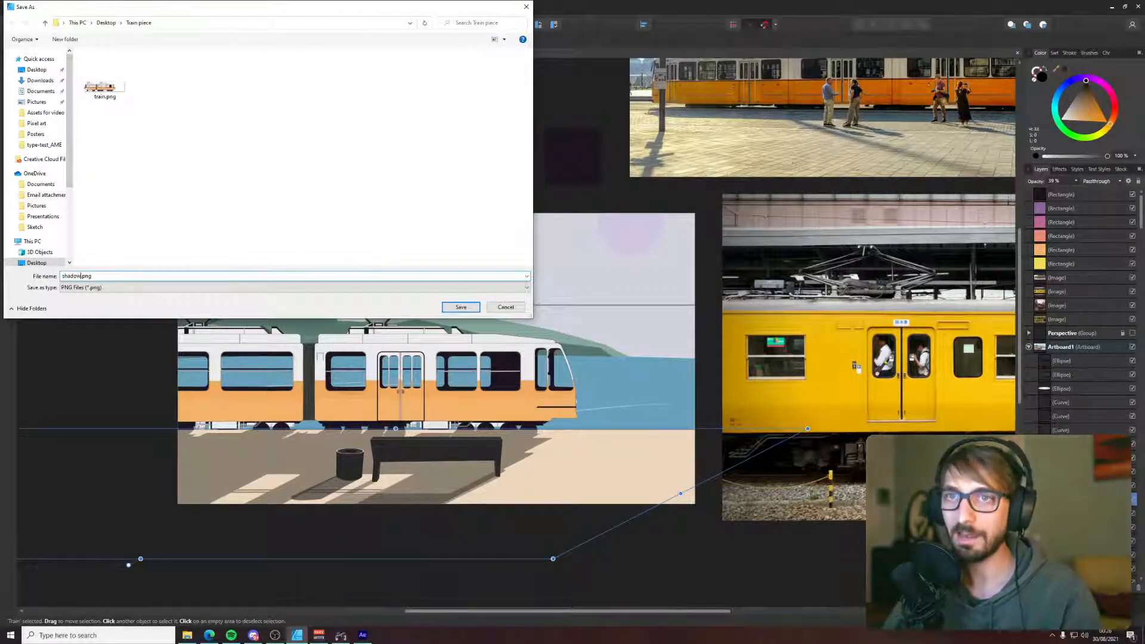
{"action": "key", "text": "Return"}
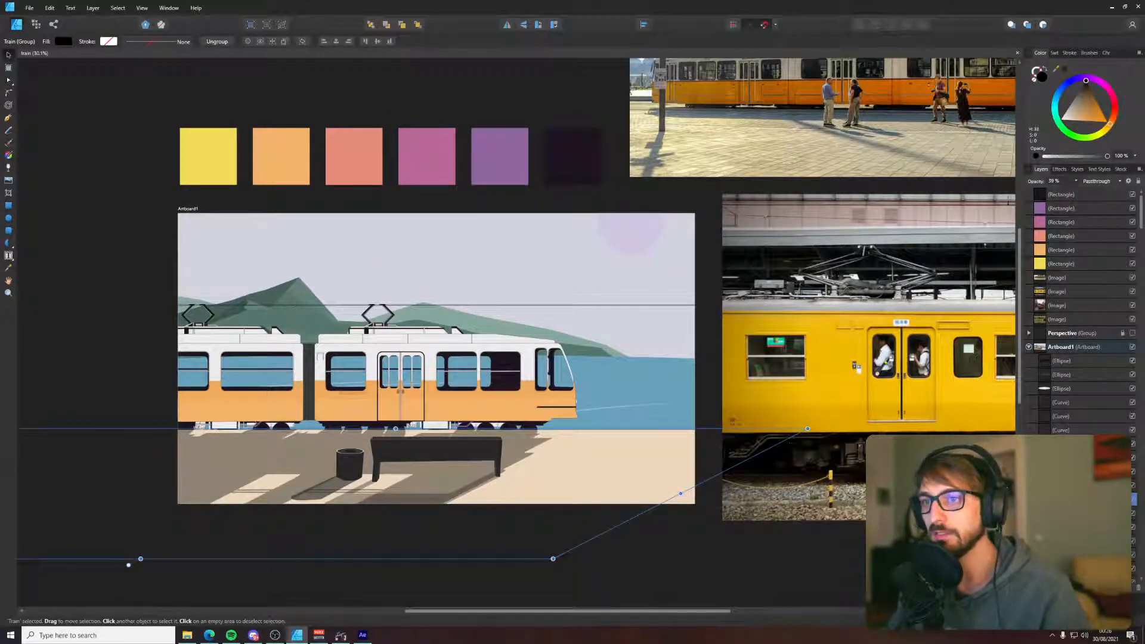
- Hide the train's shadow and the train on the artboard, and clear the selection
{"action": "left_click", "coordinate": [1133, 504]}
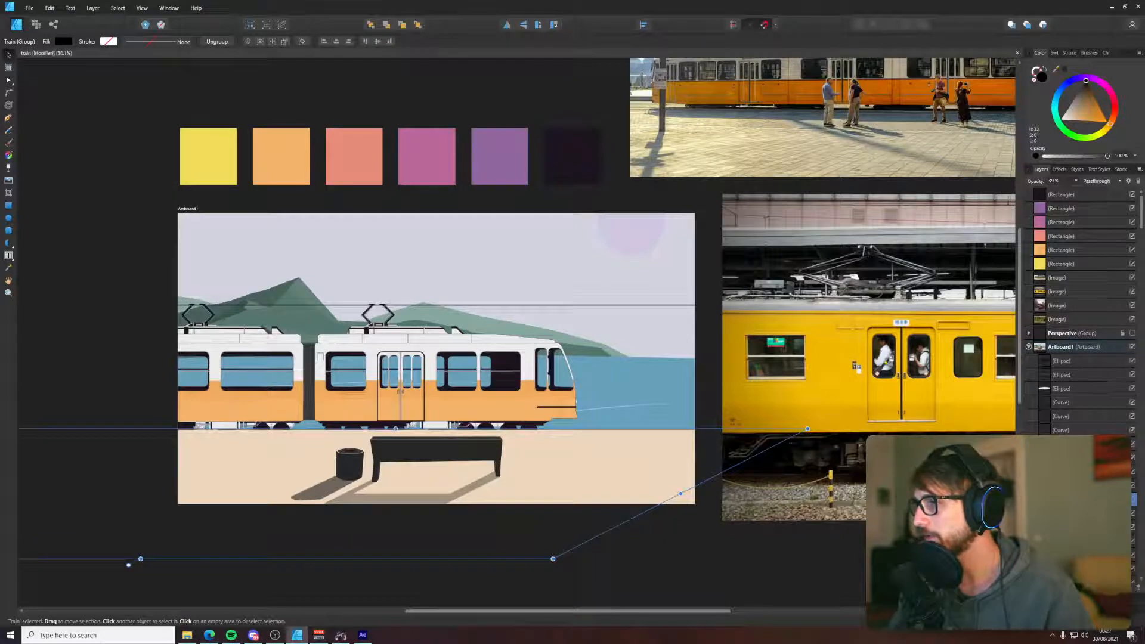
{"action": "left_click", "coordinate": [1135, 571]}
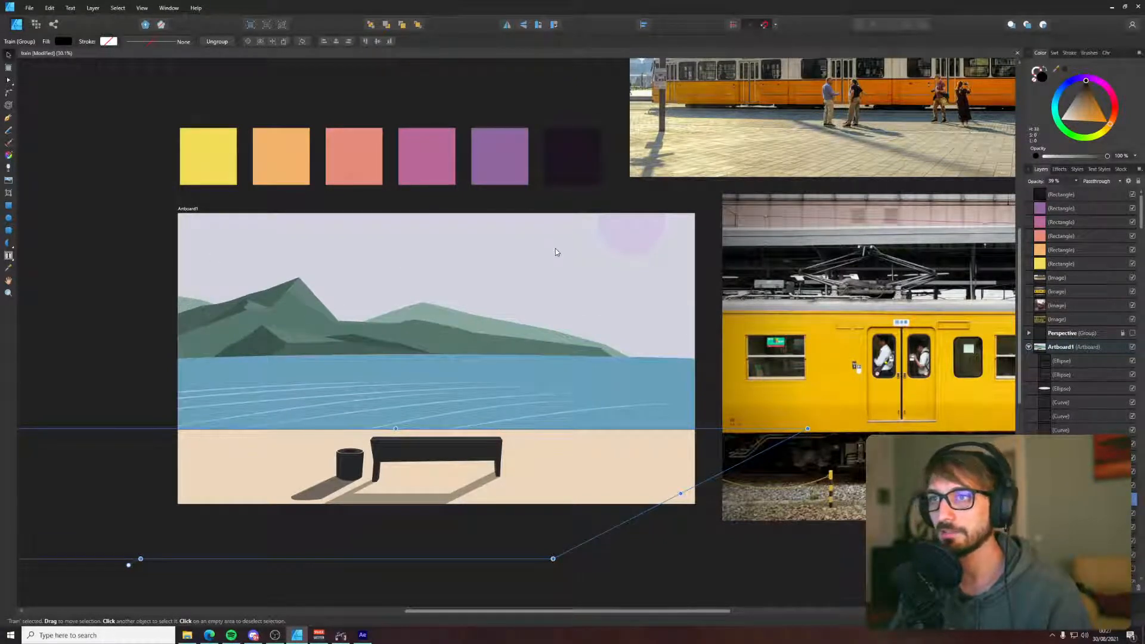
{"action": "key", "text": "Escape"}
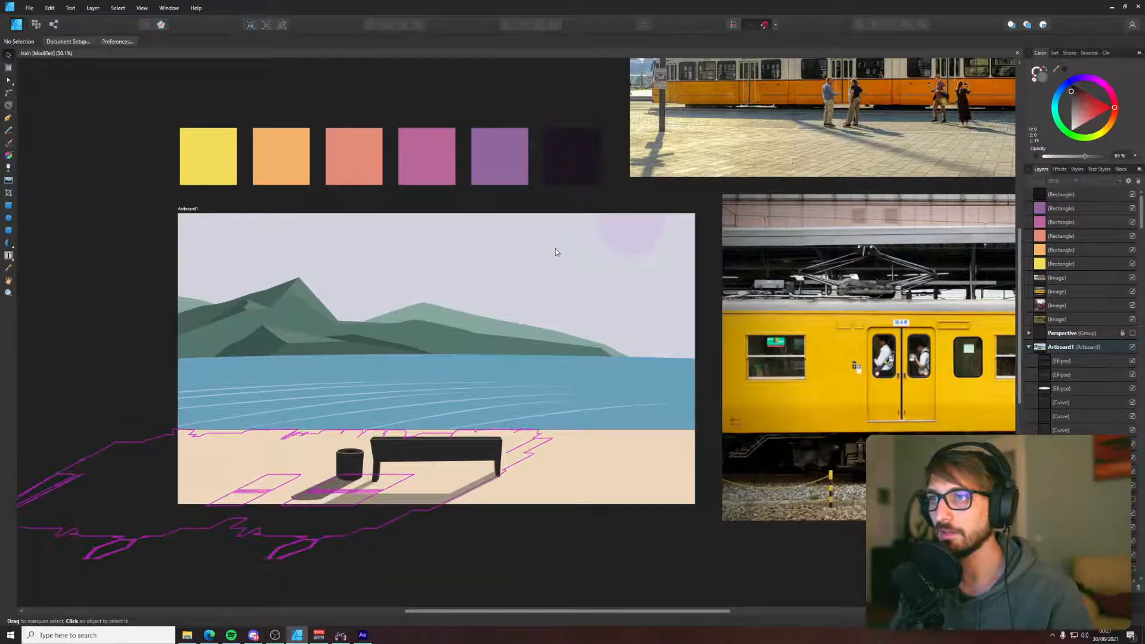
- Select Artboard1 and get the hex value of its background fill from the colour chooser
{"action": "left_click", "coordinate": [186, 209]}
{"action": "double_click", "coordinate": [1047, 79]}
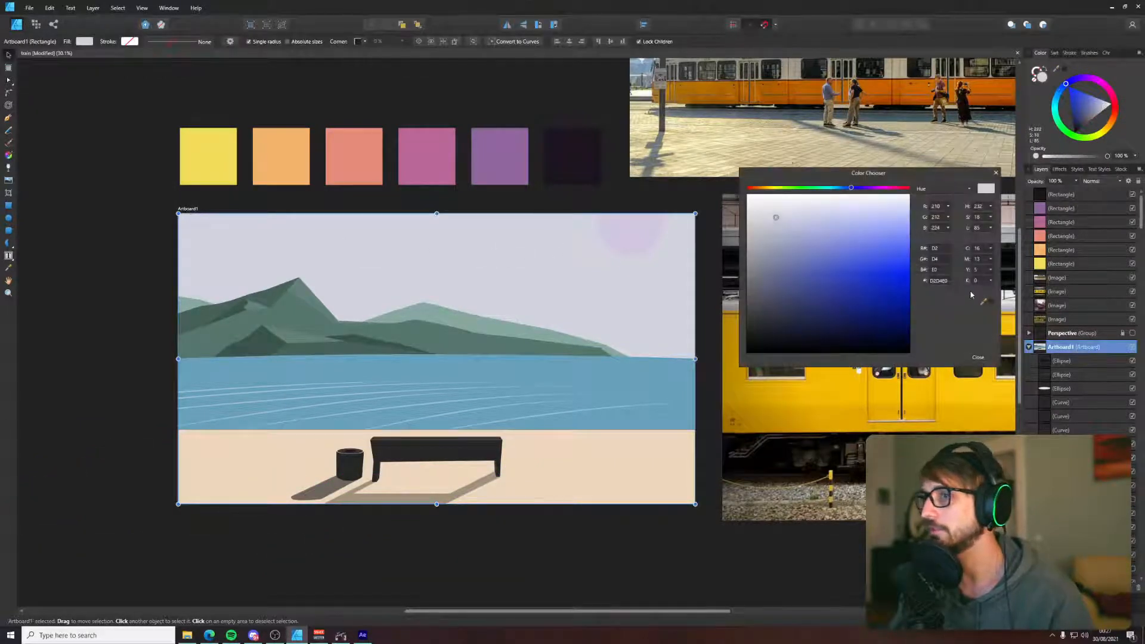
{"action": "left_click", "coordinate": [978, 357]}
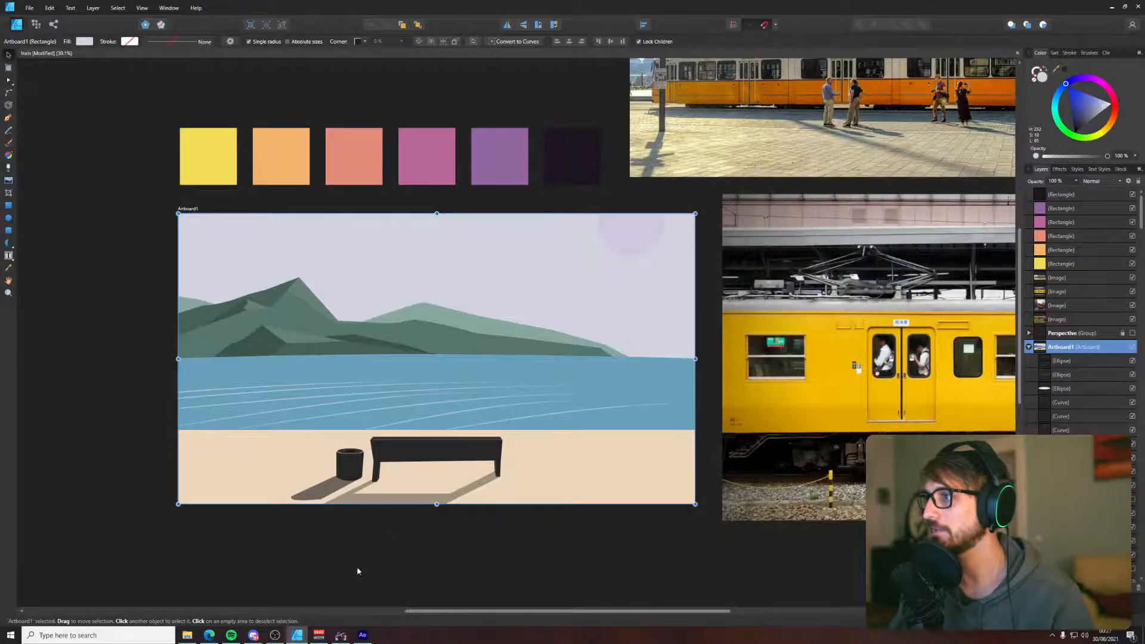
- Switch to After Effects and add a composition-sized solid layer in the artboard's background colour
{"action": "left_click", "coordinate": [362, 636]}
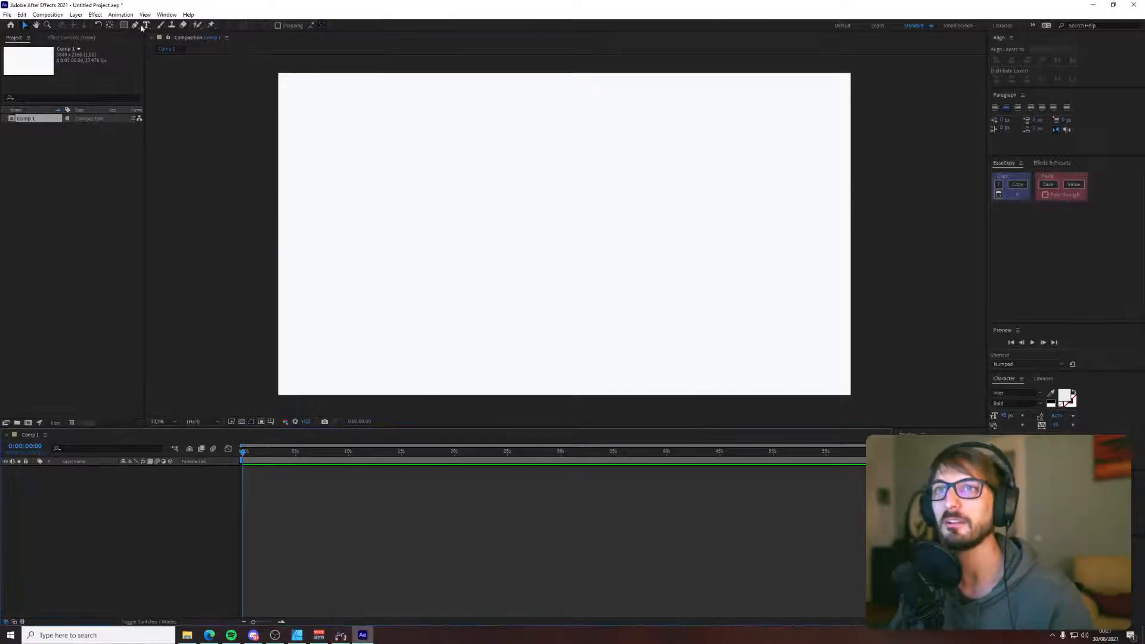
{"action": "left_click", "coordinate": [76, 14]}
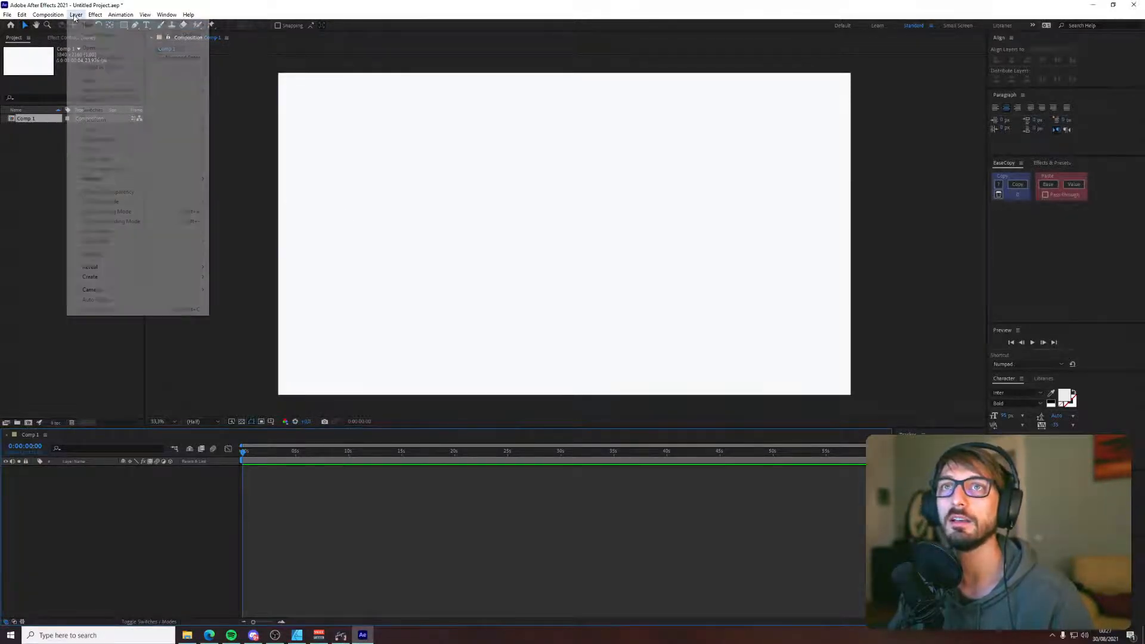
{"action": "mouse_move", "coordinate": [87, 25]}
{"action": "left_click", "coordinate": [230, 35]}
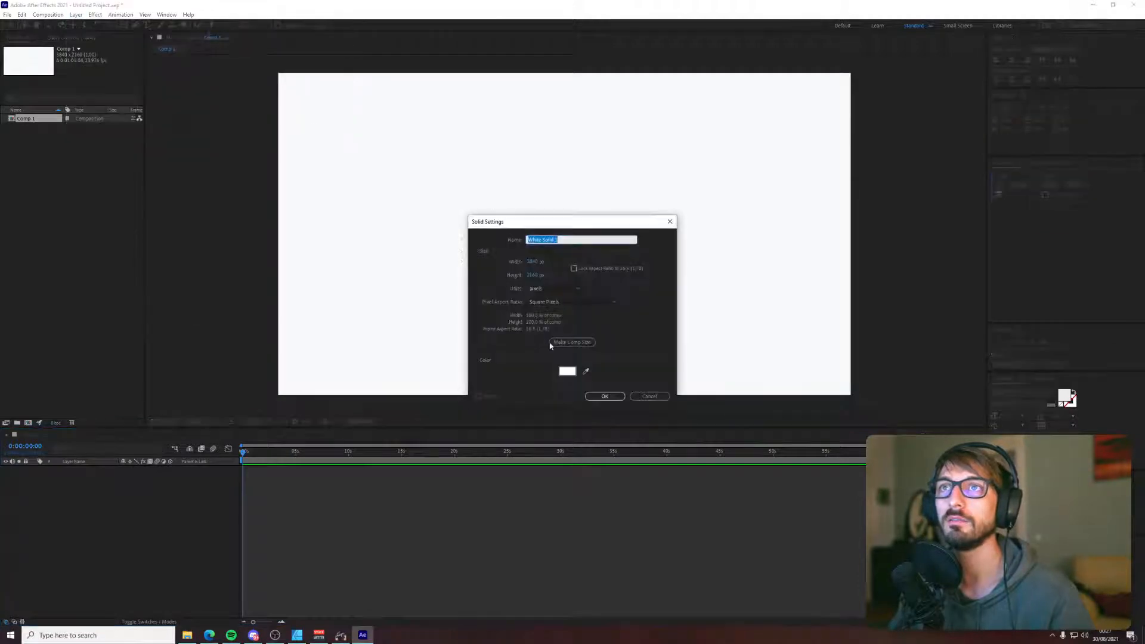
{"action": "left_click", "coordinate": [568, 371]}
{"action": "type", "text": "D3D5E0"}
{"action": "left_click", "coordinate": [386, 230]}
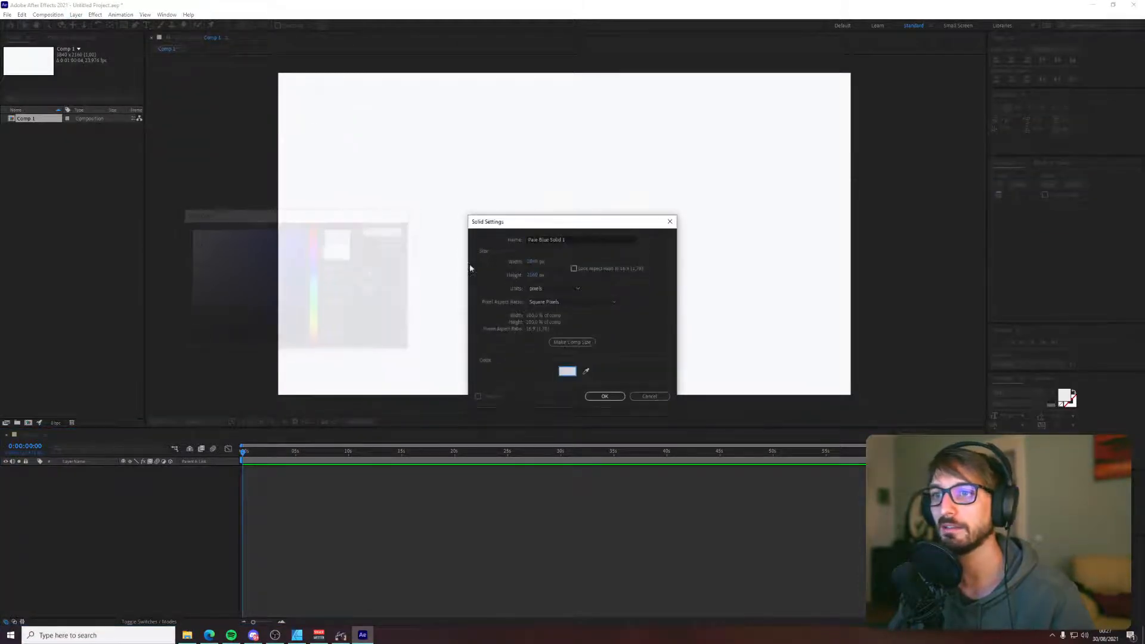
{"action": "left_click", "coordinate": [604, 397]}
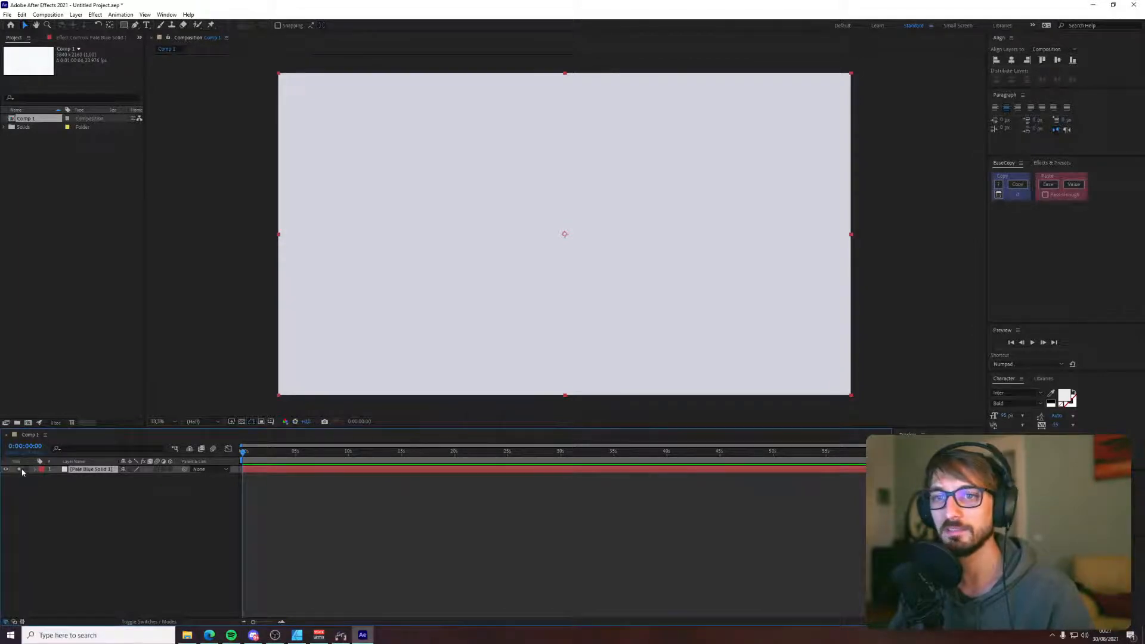
- Switch to Affinity Designer and select only the middle mountain's shapes, leaving out the back mountain and the front hill shapes
{"action": "key", "text": "alt+Tab"}
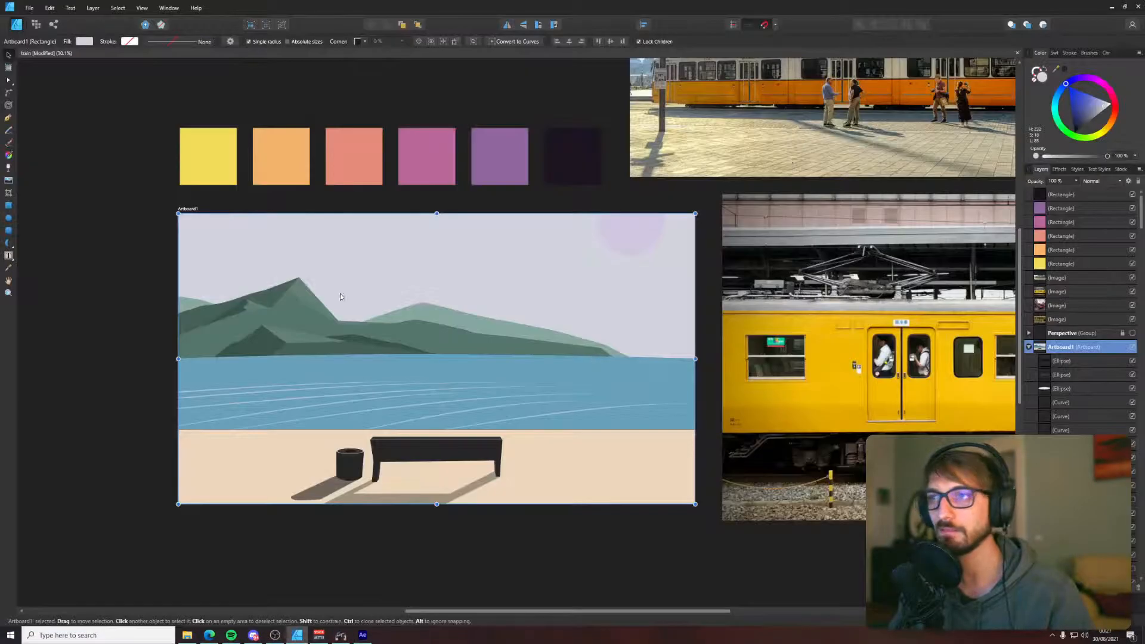
{"action": "left_click", "coordinate": [135, 281]}
{"action": "left_click_drag", "start_coordinate": [53, 232], "coordinate": [654, 369]}
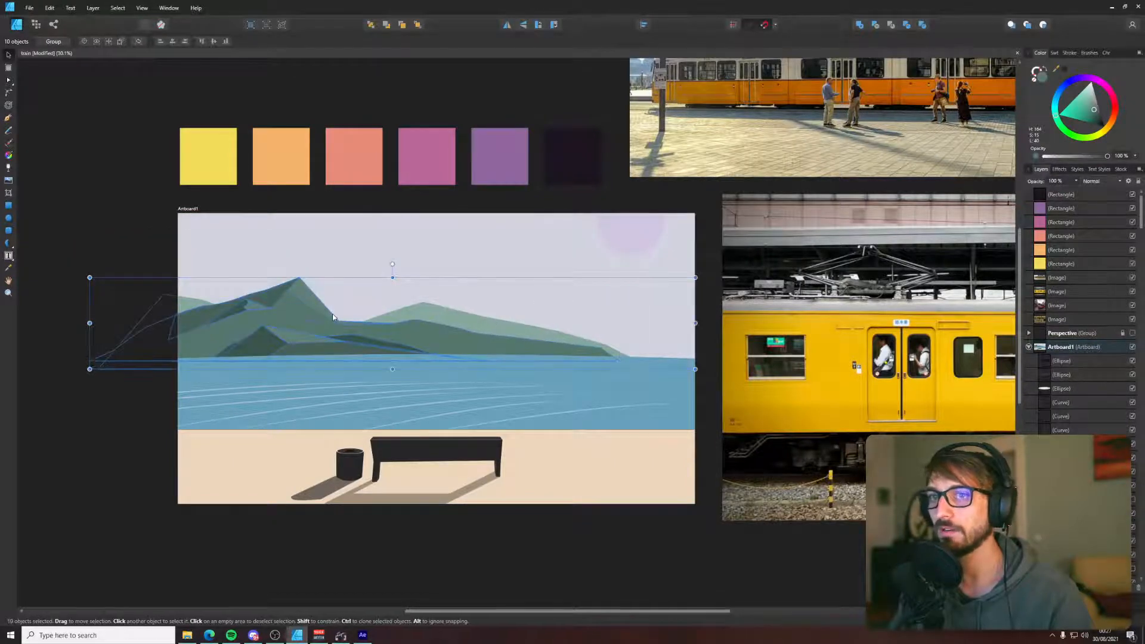
{"action": "scroll", "coordinate": [333, 318], "scroll_direction": "down", "scroll_amount": 3}
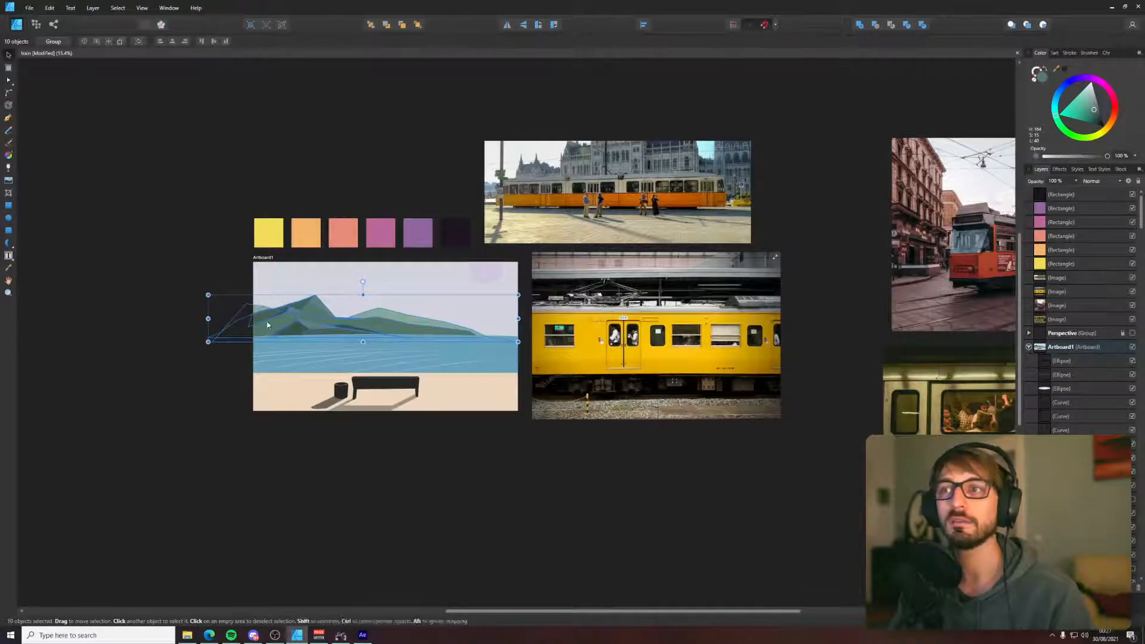
{"action": "left_click", "coordinate": [254, 311], "text": "shift"}
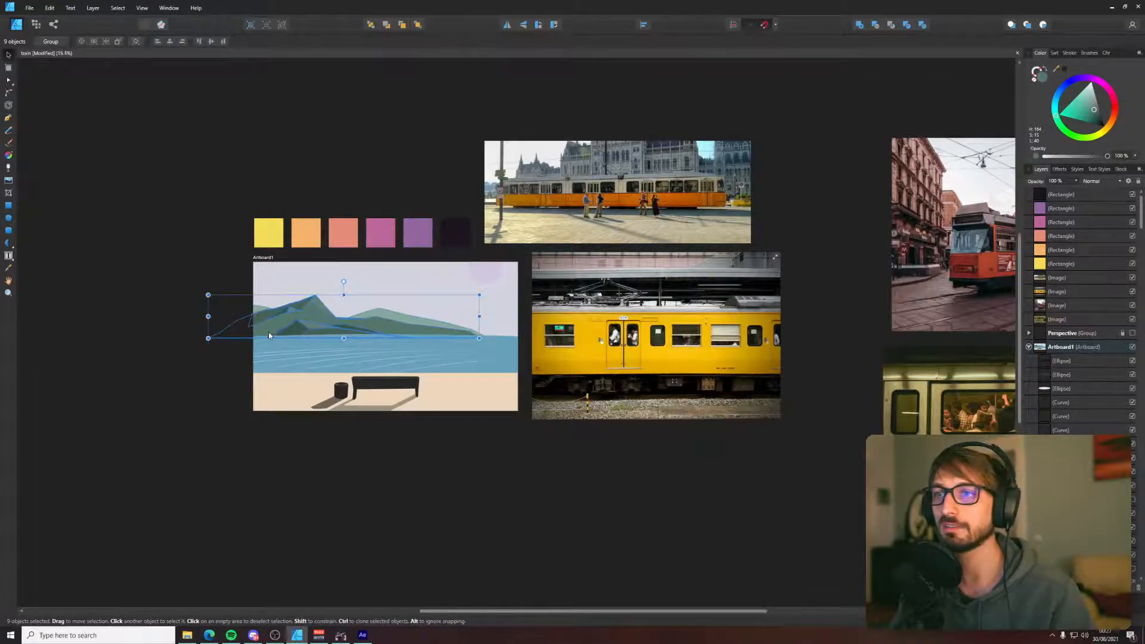
{"action": "scroll", "coordinate": [269, 331], "scroll_direction": "up", "scroll_amount": 1}
{"action": "scroll", "coordinate": [285, 309], "scroll_direction": "up", "scroll_amount": 1}
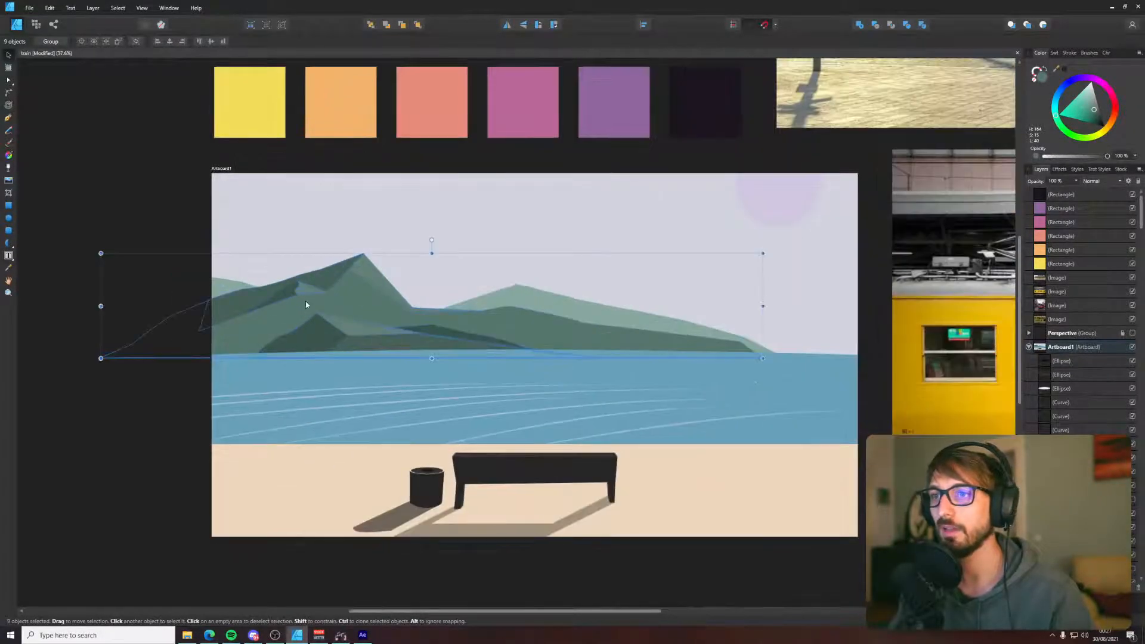
{"action": "left_click", "coordinate": [271, 341], "text": "shift"}
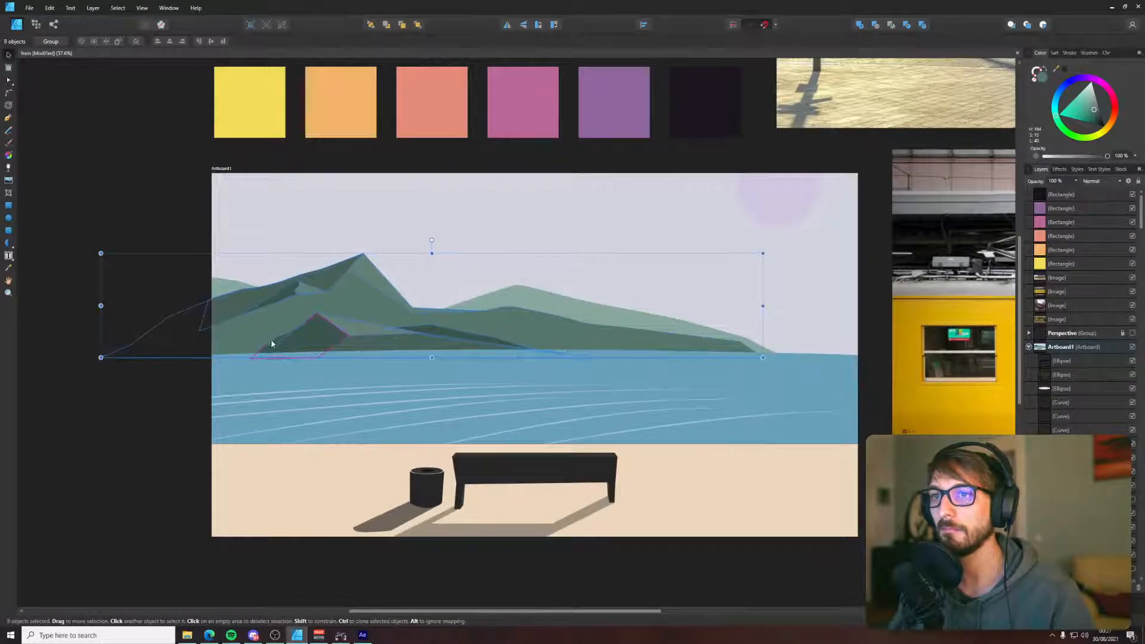
{"action": "left_click", "coordinate": [349, 343], "text": "shift"}
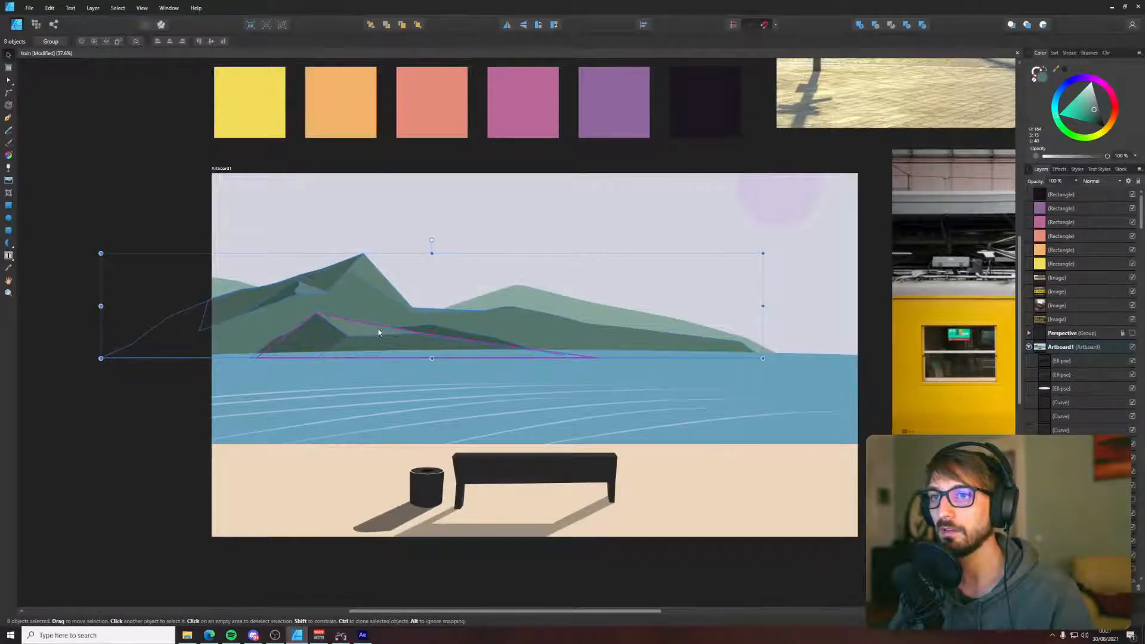
{"action": "left_click", "coordinate": [488, 339], "text": "shift"}
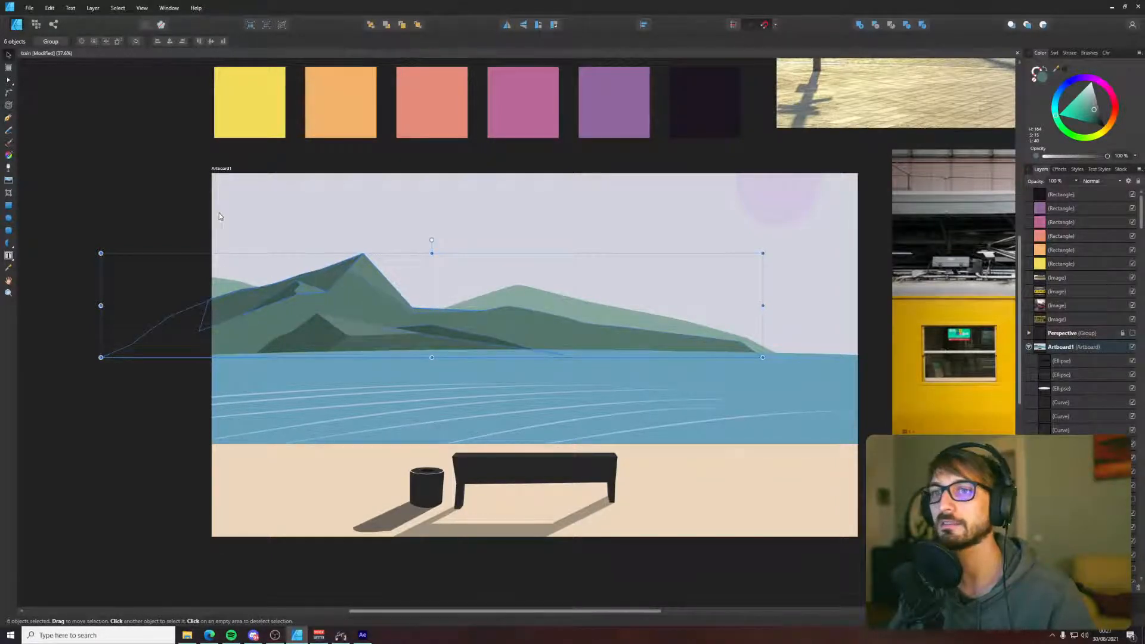
- Set up a PNG export of the middle mountain with the area limited to Selection Only and proceed to saving
{"action": "left_click", "coordinate": [46, 11]}
{"action": "mouse_move", "coordinate": [29, 8]}
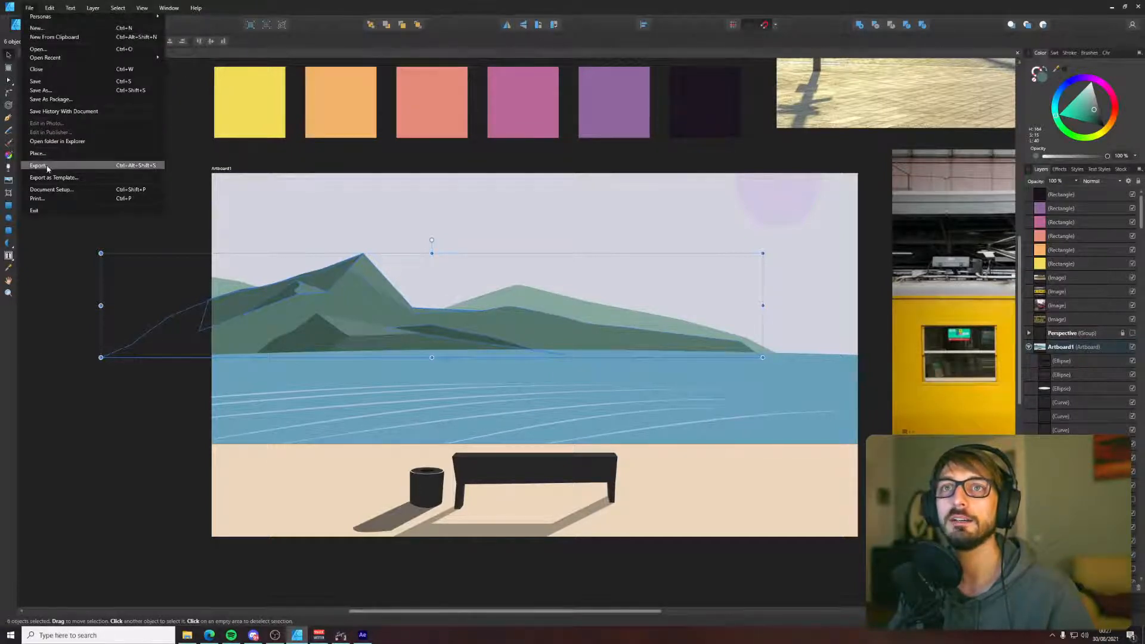
{"action": "left_click", "coordinate": [38, 165]}
{"action": "left_click", "coordinate": [542, 331]}
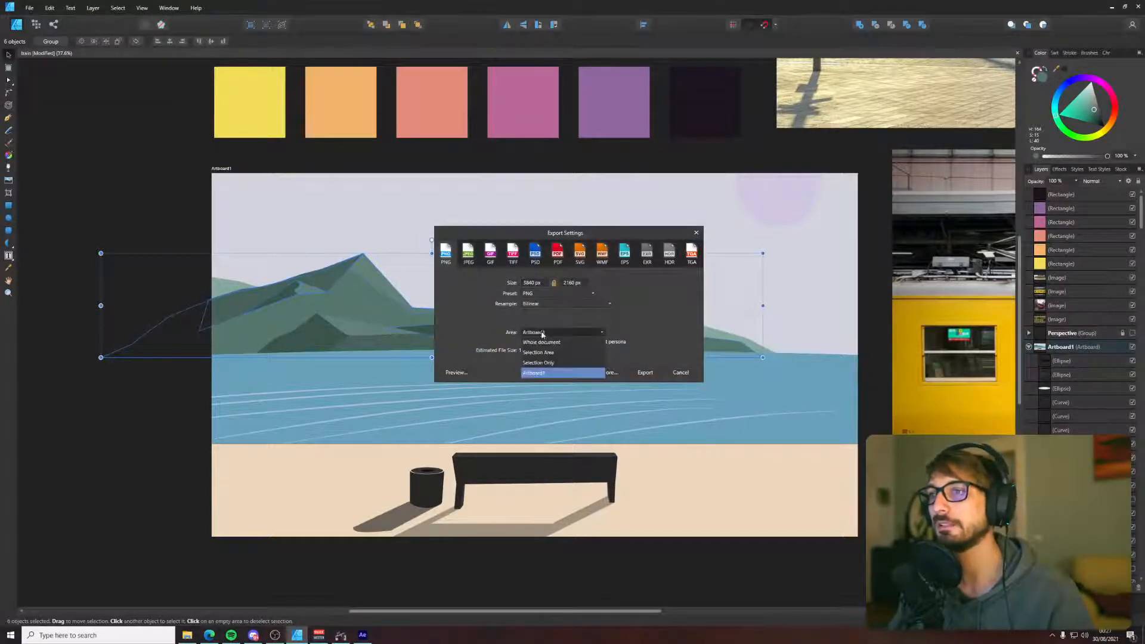
{"action": "left_click", "coordinate": [544, 359]}
{"action": "left_click", "coordinate": [576, 334]}
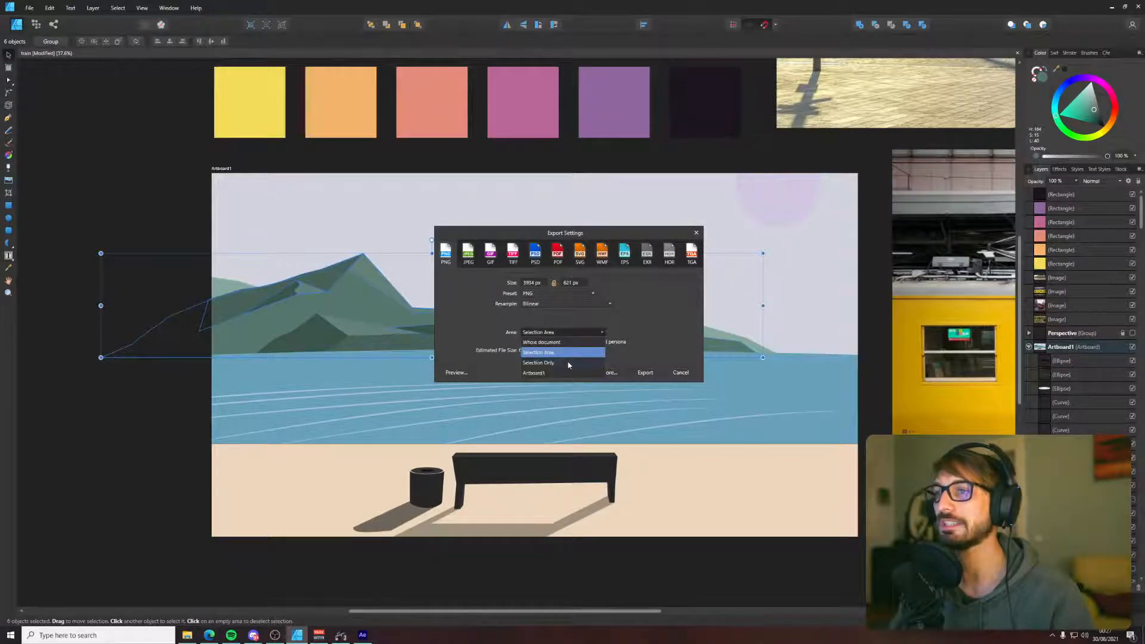
{"action": "left_click", "coordinate": [569, 363]}
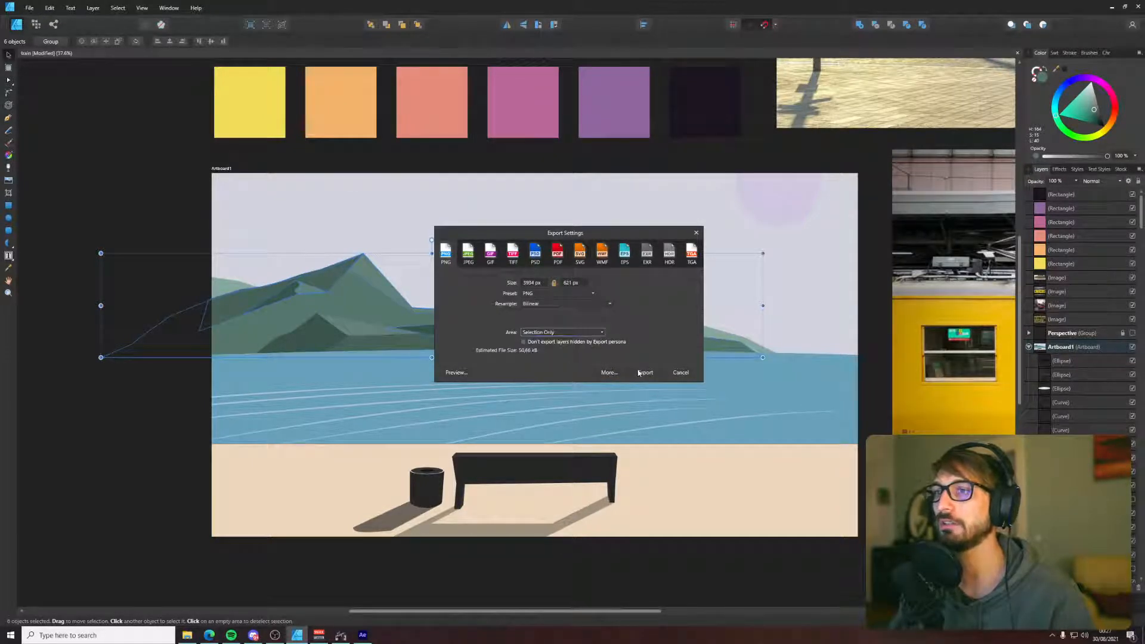
{"action": "left_click", "coordinate": [643, 372]}
- Save the exported image as mountain-middle.png in the Train piece folder
{"action": "left_click", "coordinate": [72, 275]}
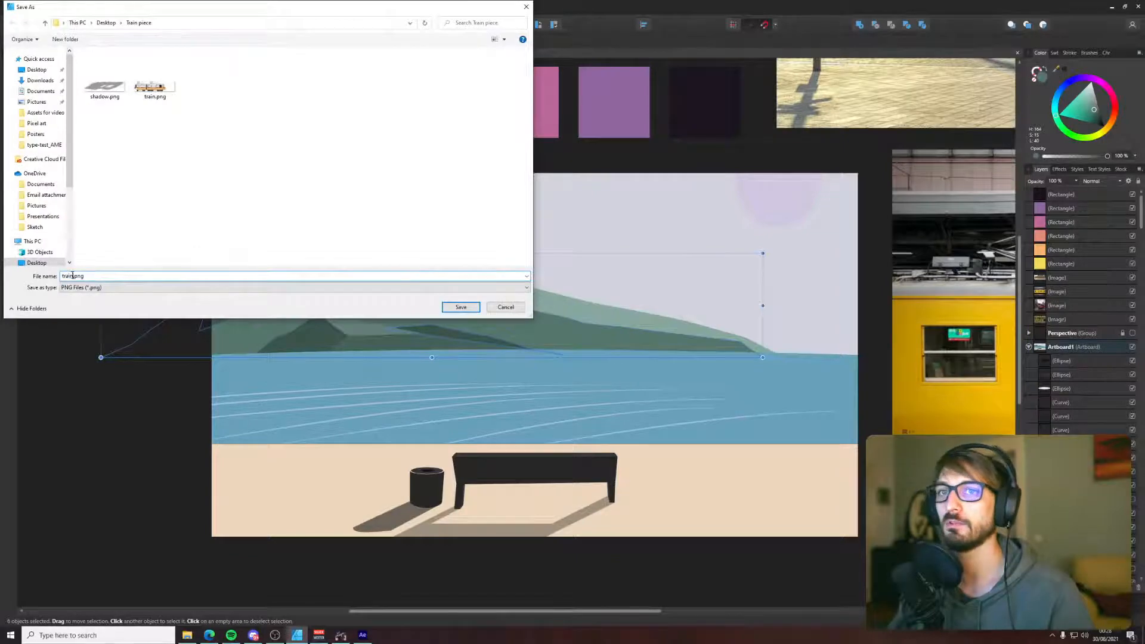
{"action": "double_click", "coordinate": [72, 275]}
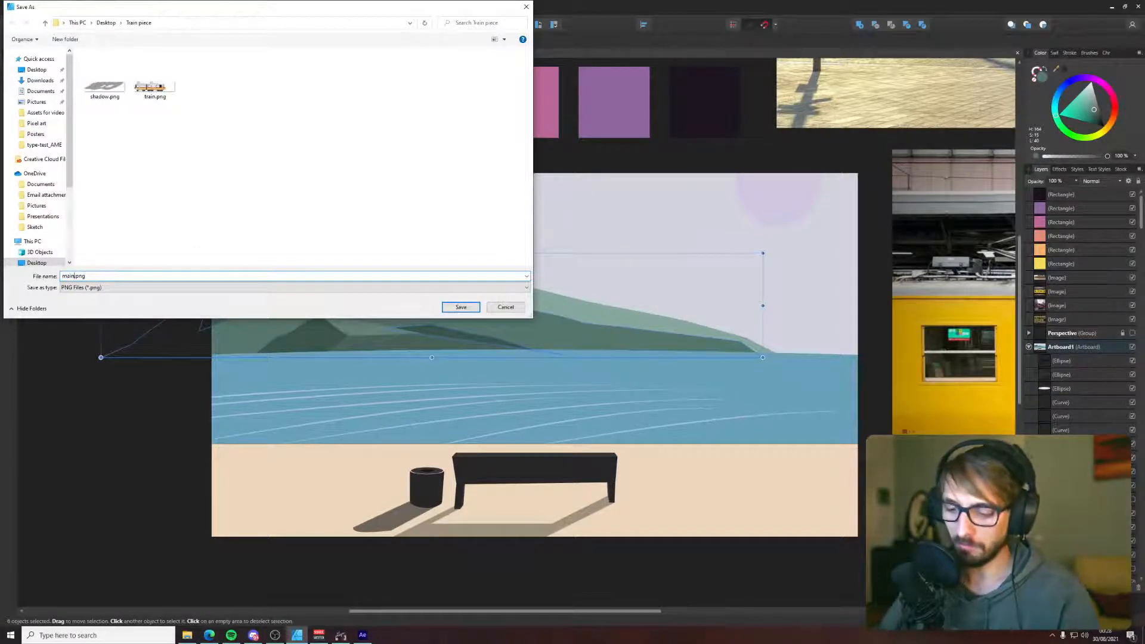
{"action": "type", "text": "mou"}
{"action": "type", "text": "th"}
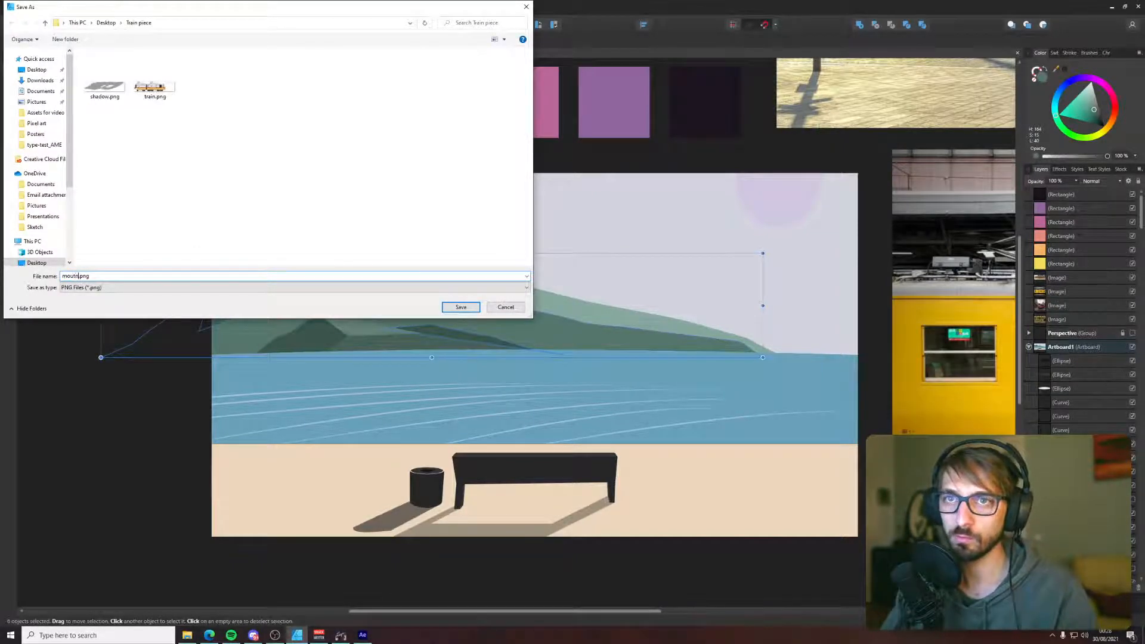
{"action": "type", "text": "ntain"}
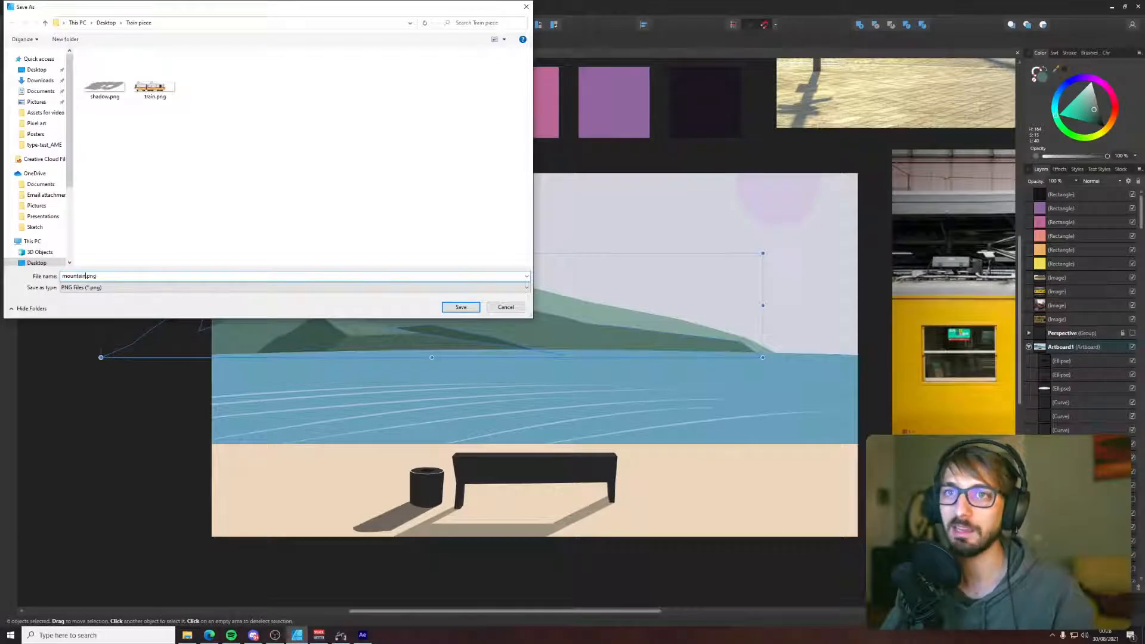
{"action": "type", "text": "-middle"}
{"action": "key", "text": "Return"}
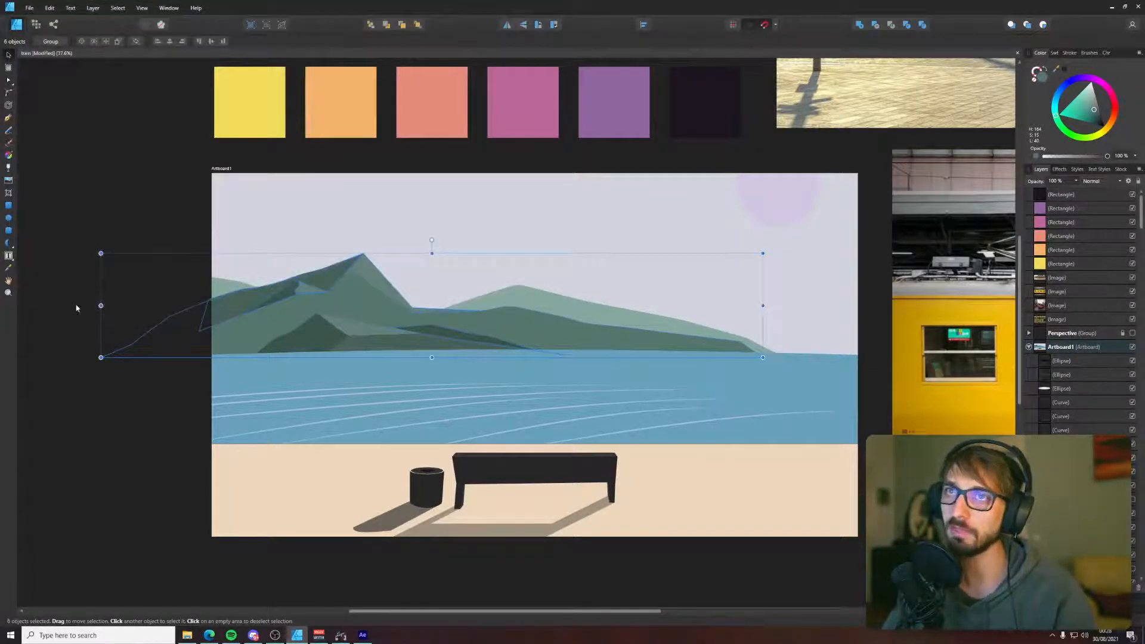
- Select the three front hill shapes and open the export area choices for a PNG export
{"action": "left_click", "coordinate": [362, 346]}
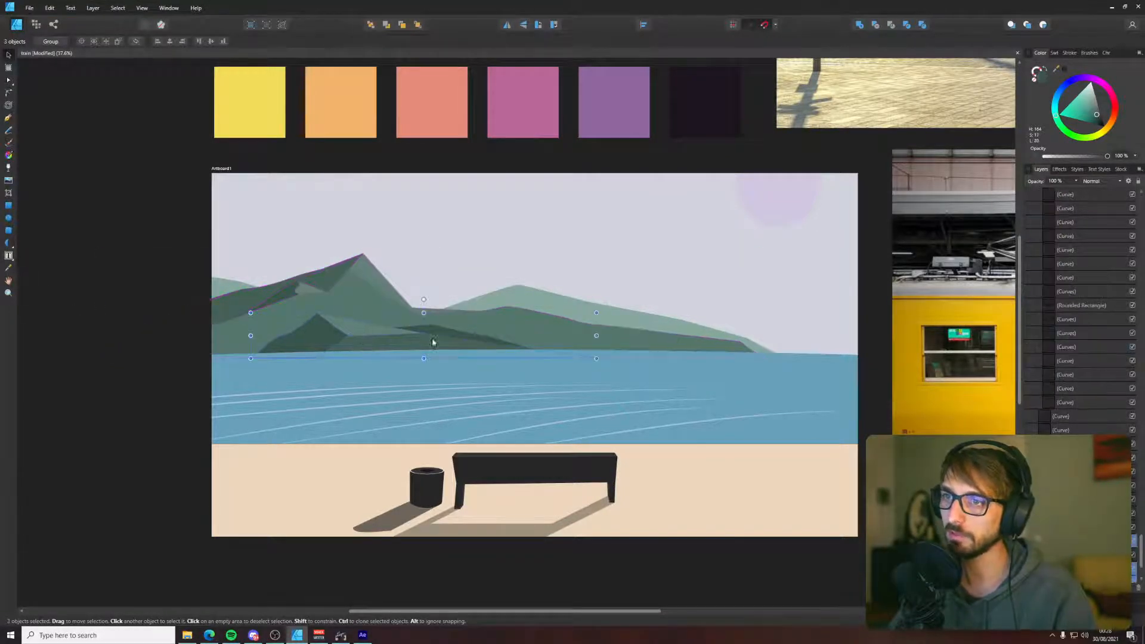
{"action": "left_click", "coordinate": [322, 305], "text": "shift"}
{"action": "left_click", "coordinate": [29, 8]}
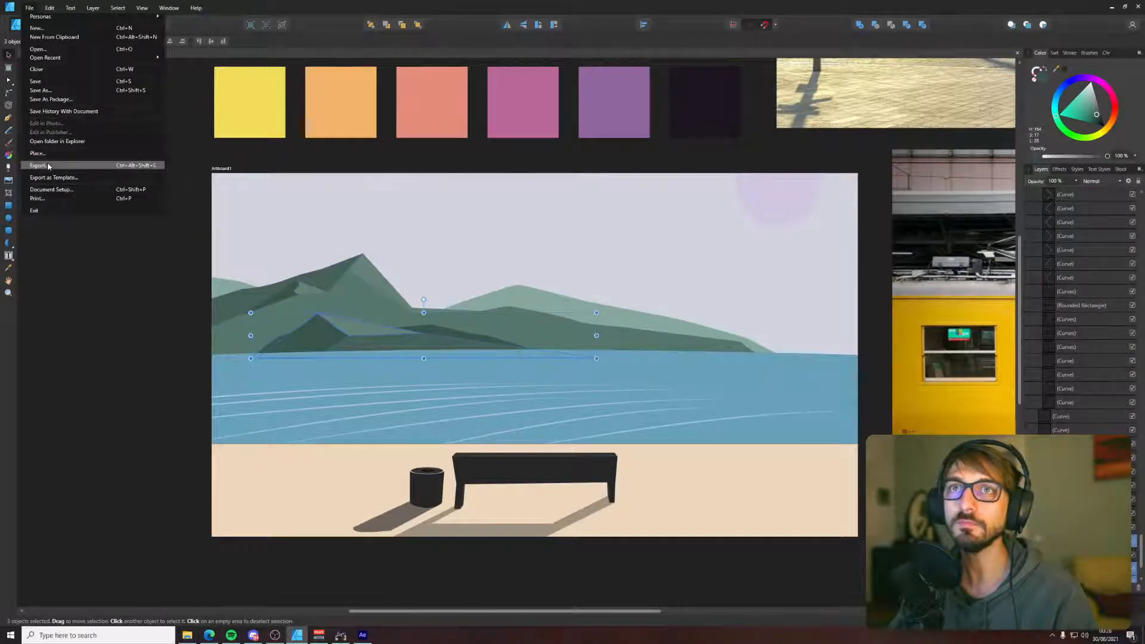
{"action": "left_click", "coordinate": [60, 159]}
{"action": "left_click", "coordinate": [584, 331]}
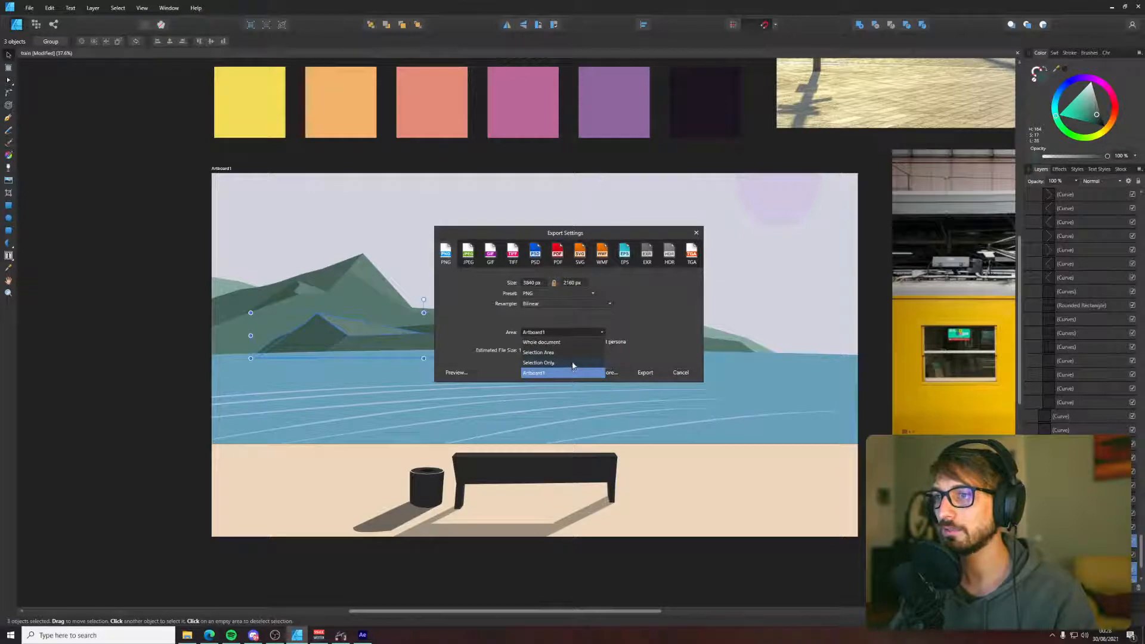
- Set the export area to Selection Only and check the existing files in the desktop's Train piece folder
{"action": "left_click", "coordinate": [572, 363]}
{"action": "left_click", "coordinate": [187, 635]}
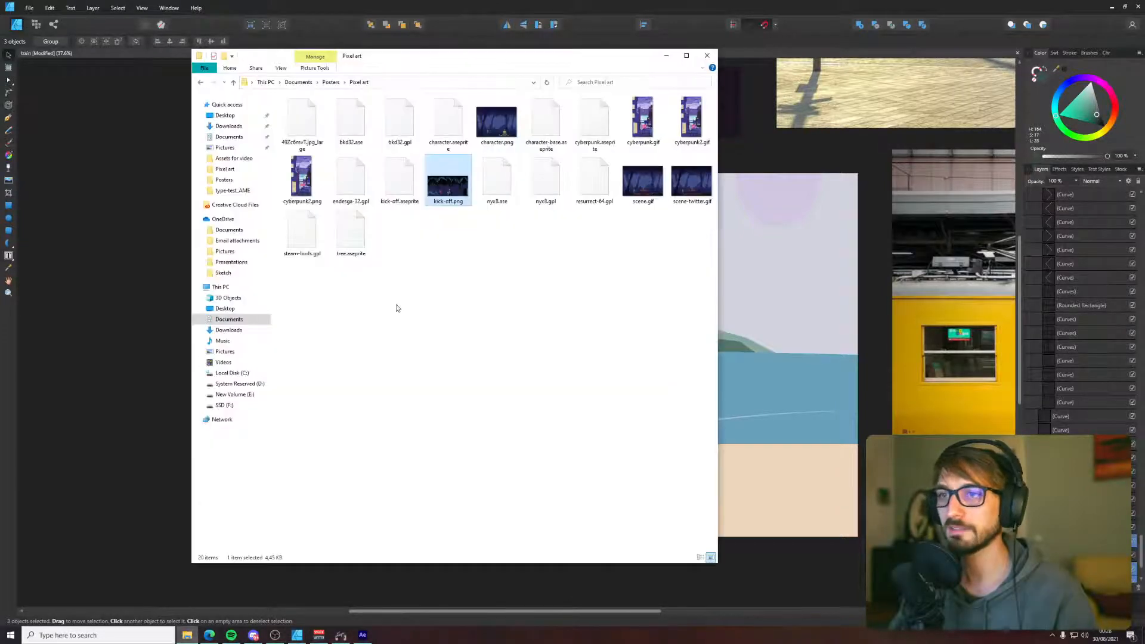
{"action": "left_click", "coordinate": [226, 126]}
{"action": "left_click", "coordinate": [225, 116]}
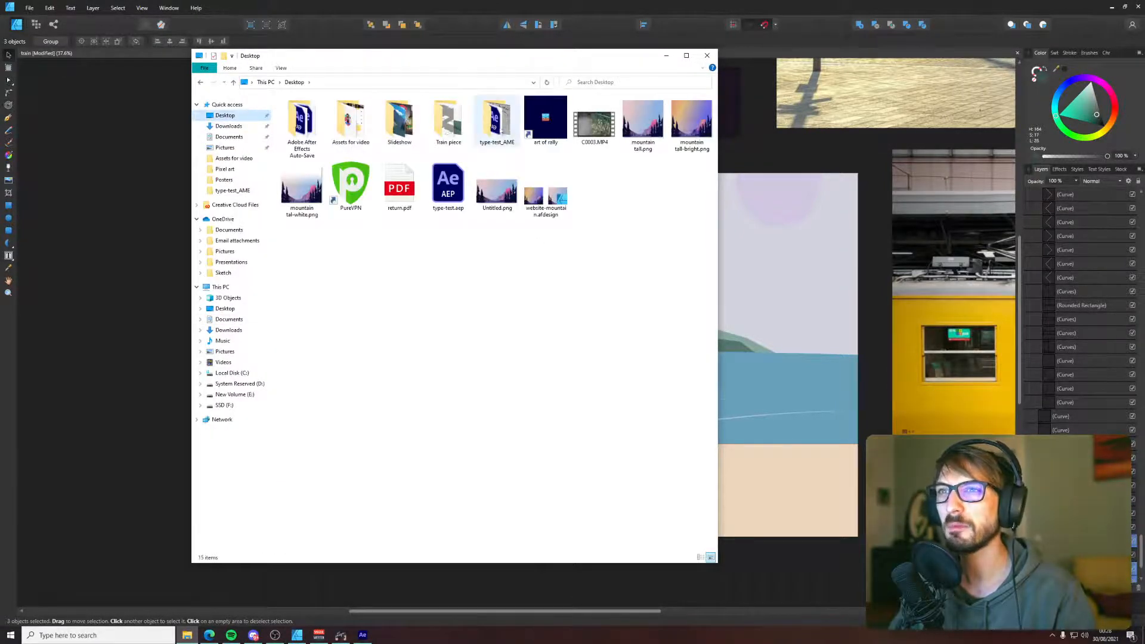
{"action": "double_click", "coordinate": [451, 122]}
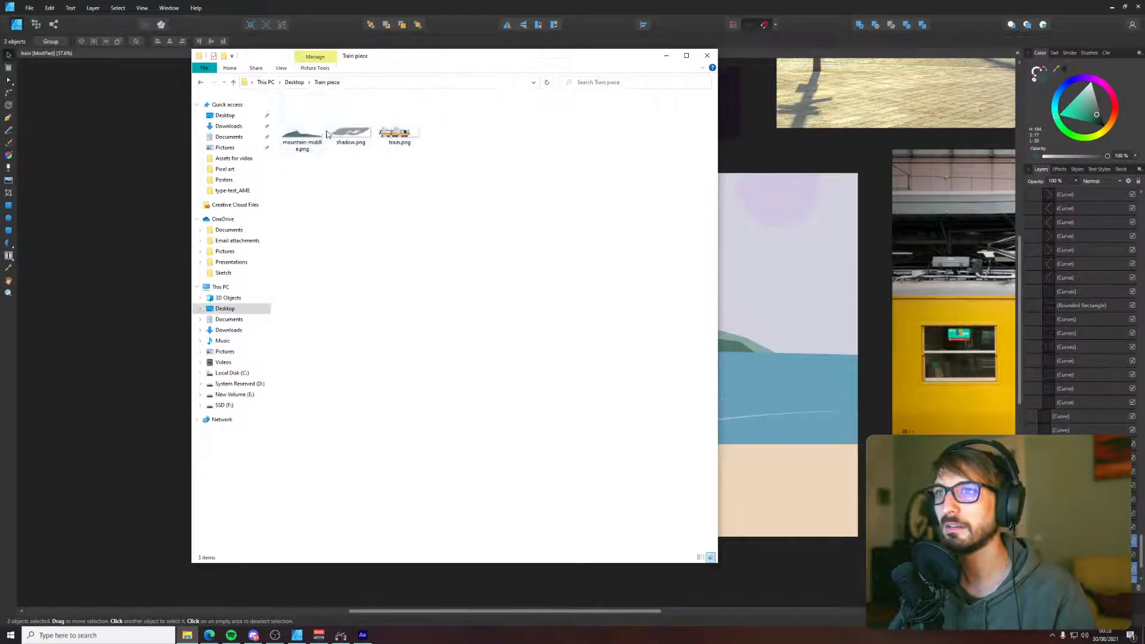
{"action": "left_click", "coordinate": [666, 55]}
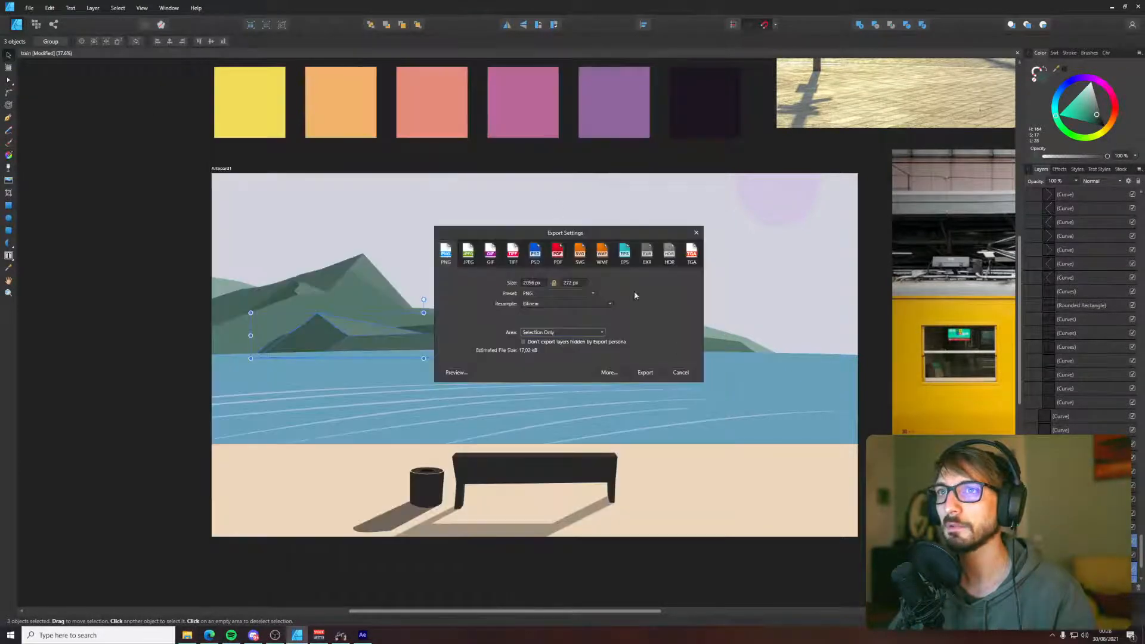
- Export the selected front mountain to the Train piece folder as mountain-front.png
{"action": "left_click", "coordinate": [644, 372]}
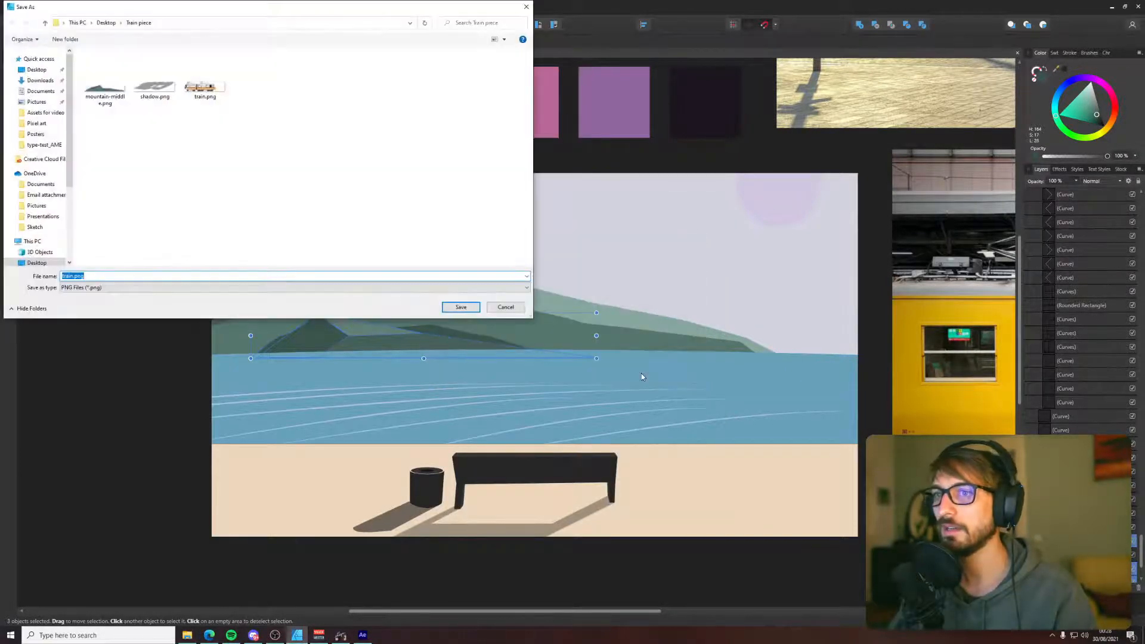
{"action": "left_click", "coordinate": [122, 98]}
{"action": "double_click", "coordinate": [99, 276]}
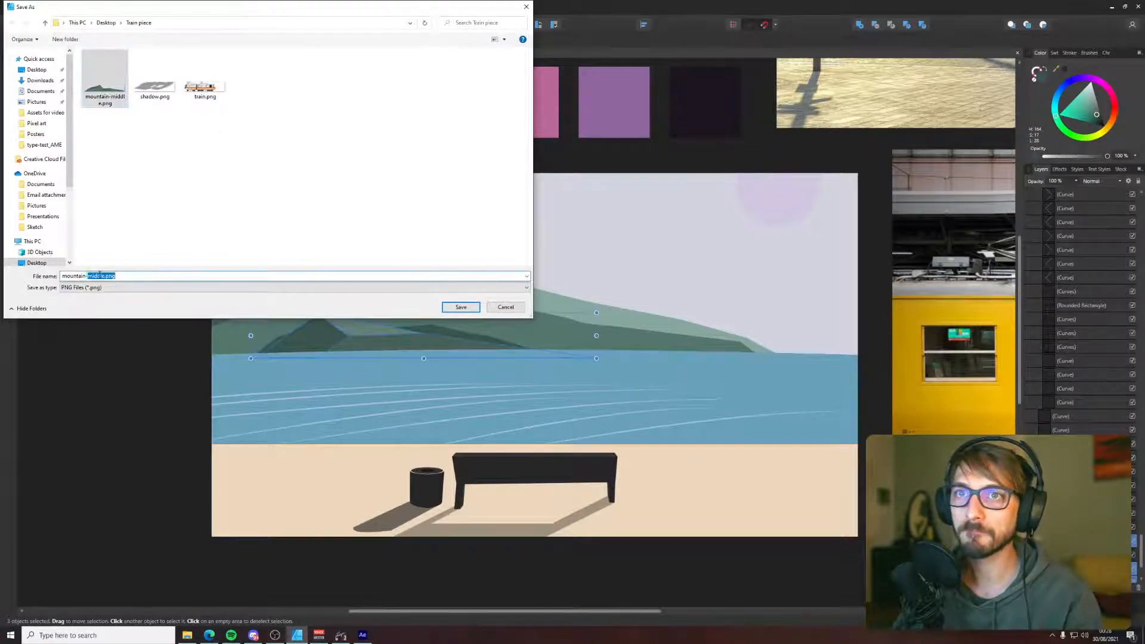
{"action": "left_click", "coordinate": [96, 276]}
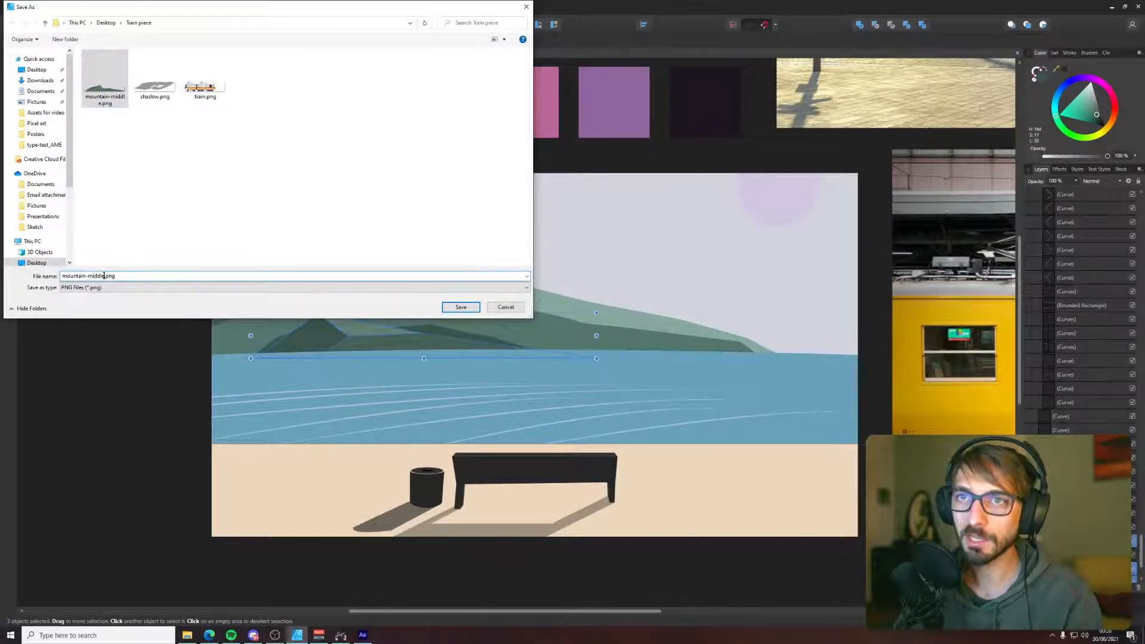
{"action": "left_click_drag", "start_coordinate": [104, 276], "coordinate": [89, 276]}
{"action": "type", "text": "front"}
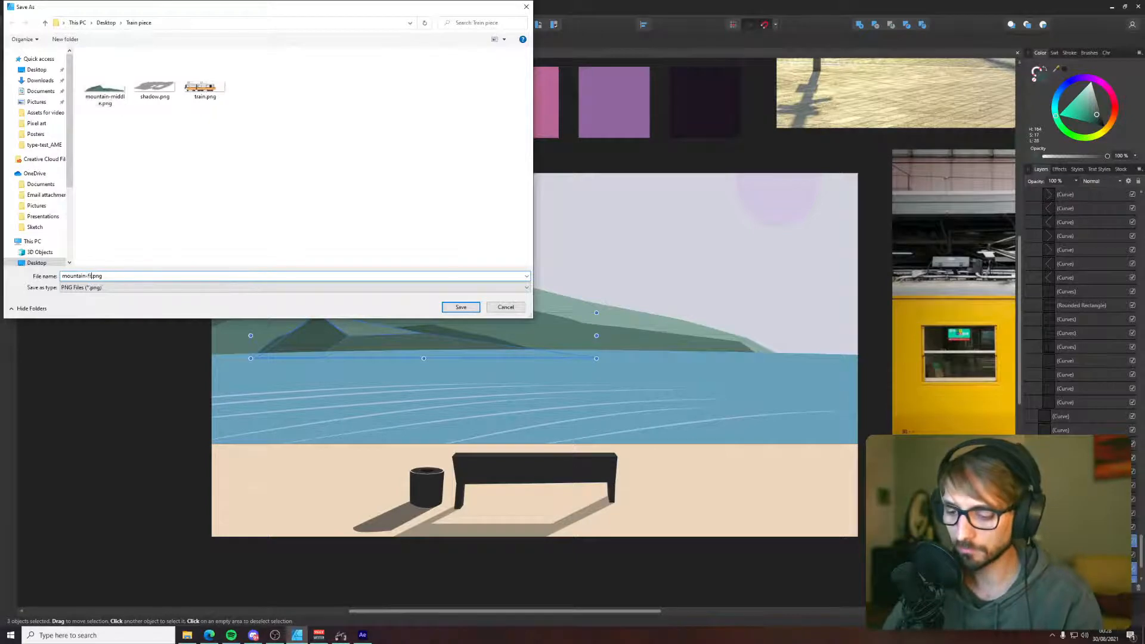
{"action": "key", "text": "Return"}
- Select the pale back mountain and set up a PNG export with the area limited to Selection Only
{"action": "left_click", "coordinate": [217, 285]}
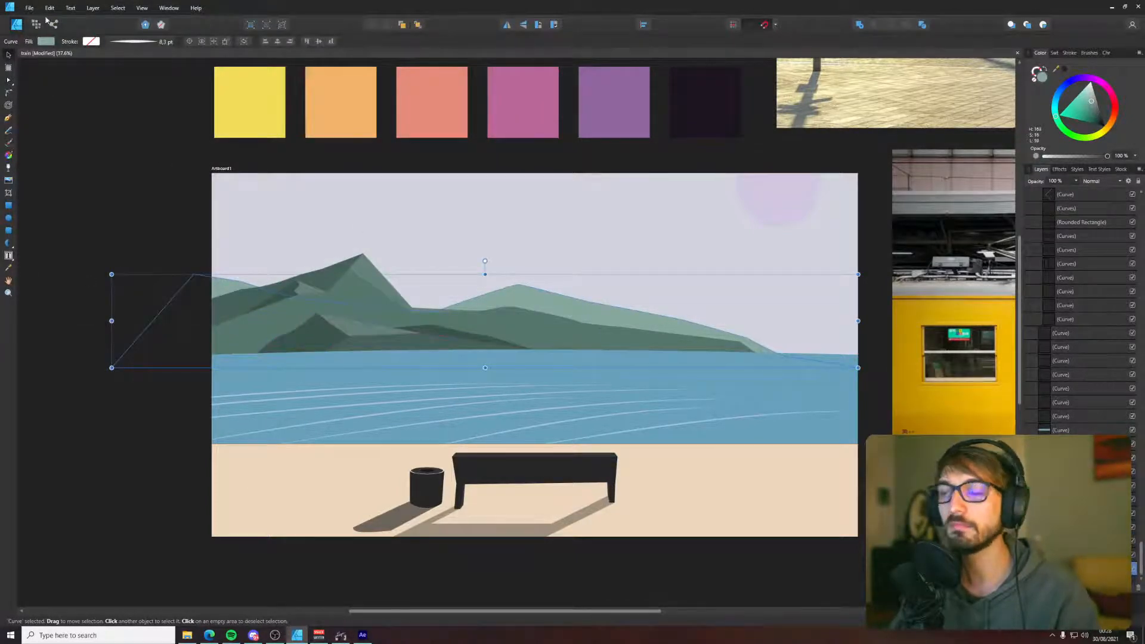
{"action": "left_click", "coordinate": [29, 8]}
{"action": "left_click", "coordinate": [59, 169]}
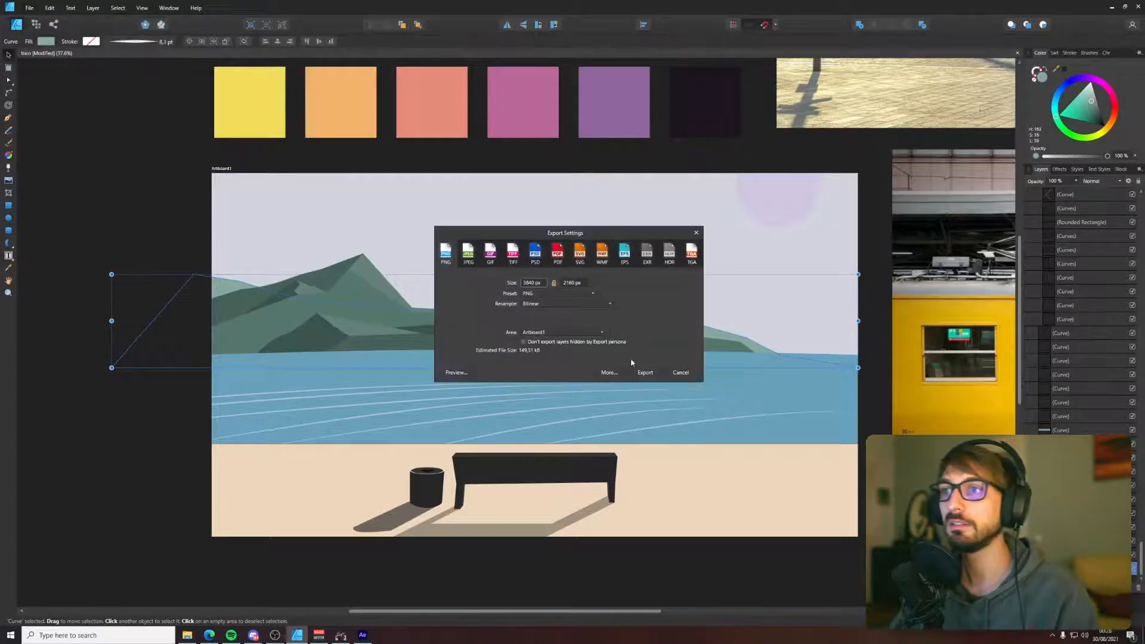
{"action": "left_click", "coordinate": [573, 334]}
{"action": "left_click", "coordinate": [567, 362]}
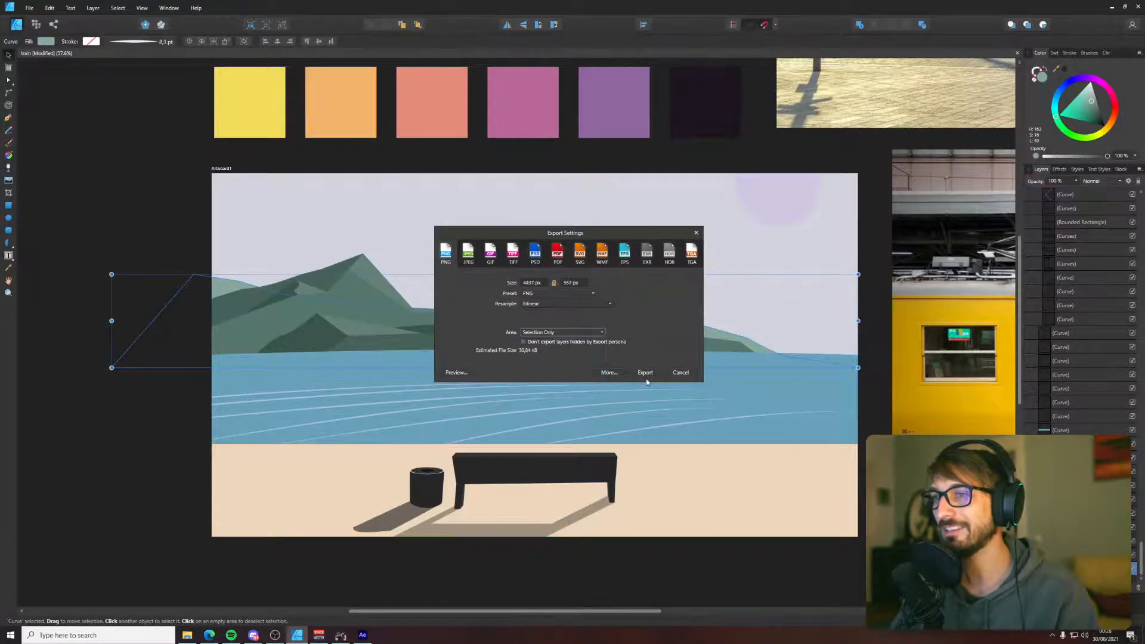
- Export the back mountain to the Train piece folder as mountain-back.png
{"action": "left_click", "coordinate": [645, 372]}
{"action": "left_click", "coordinate": [155, 77]}
{"action": "left_click", "coordinate": [90, 275]}
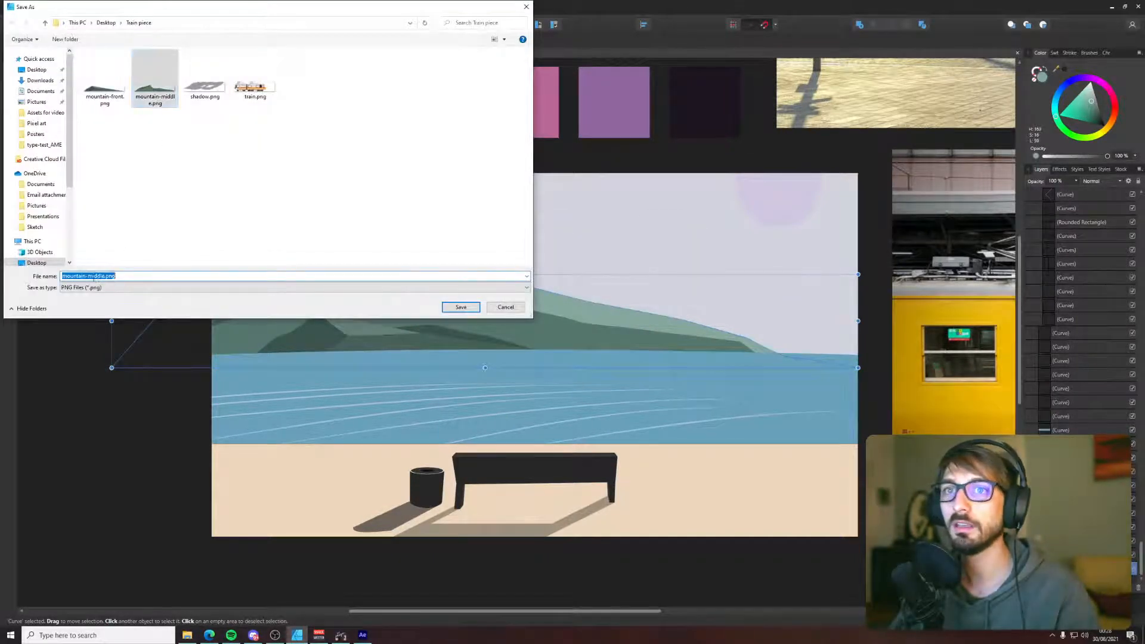
{"action": "left_click_drag", "start_coordinate": [88, 275], "coordinate": [110, 276]}
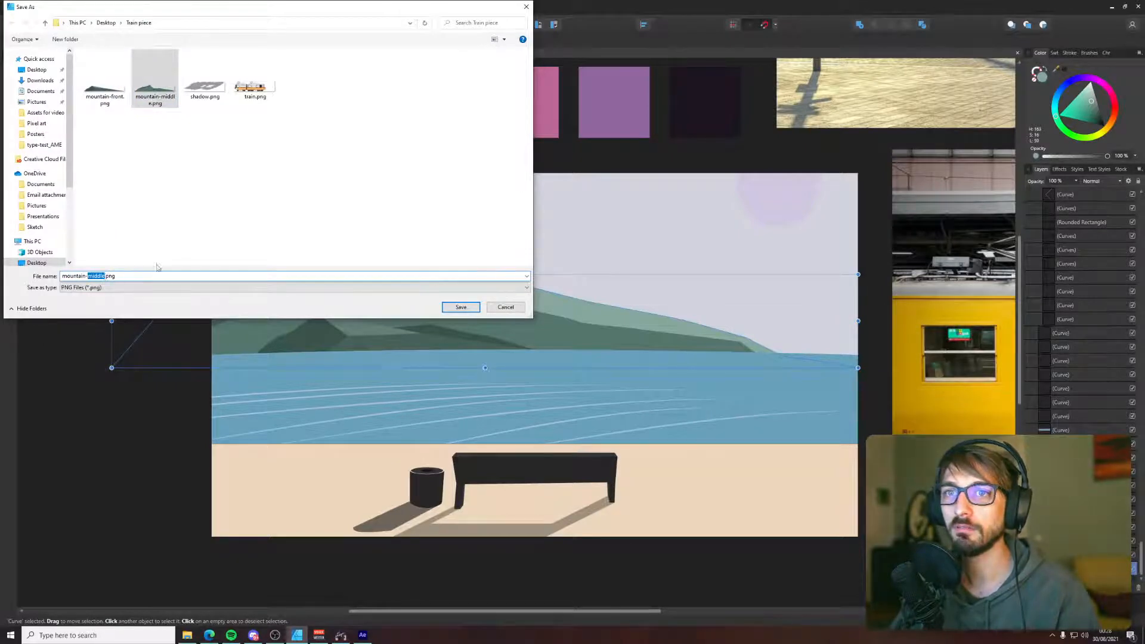
{"action": "type", "text": "back"}
{"action": "key", "text": "Return"}
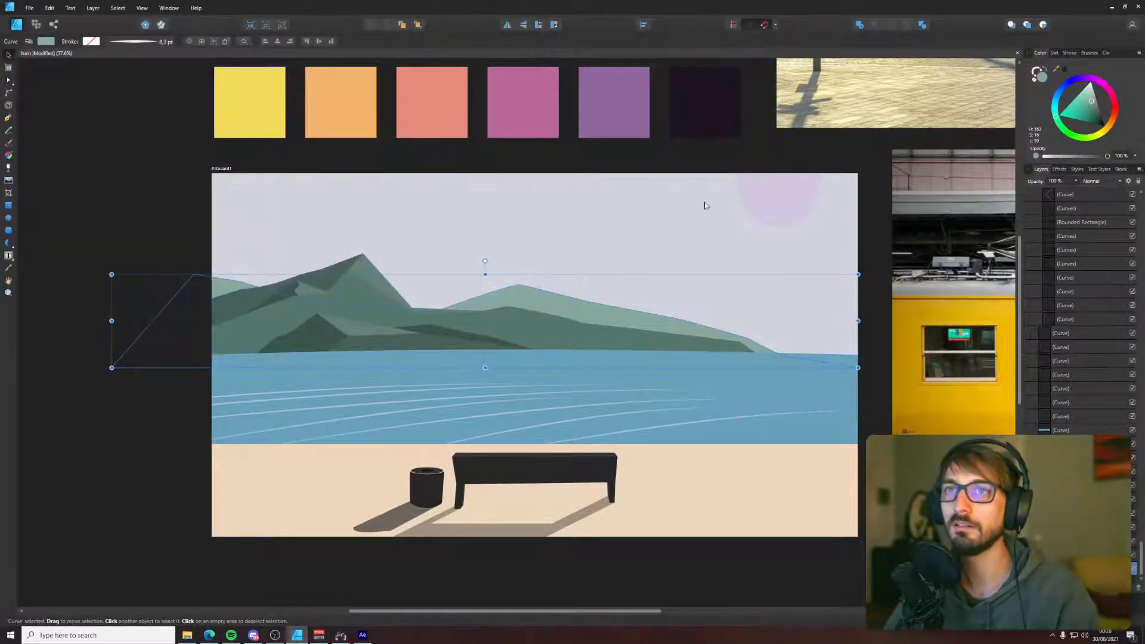
- Look up the hex code of the pale purple sun circle's fill colour
{"action": "left_click", "coordinate": [827, 195]}
{"action": "left_click", "coordinate": [771, 200]}
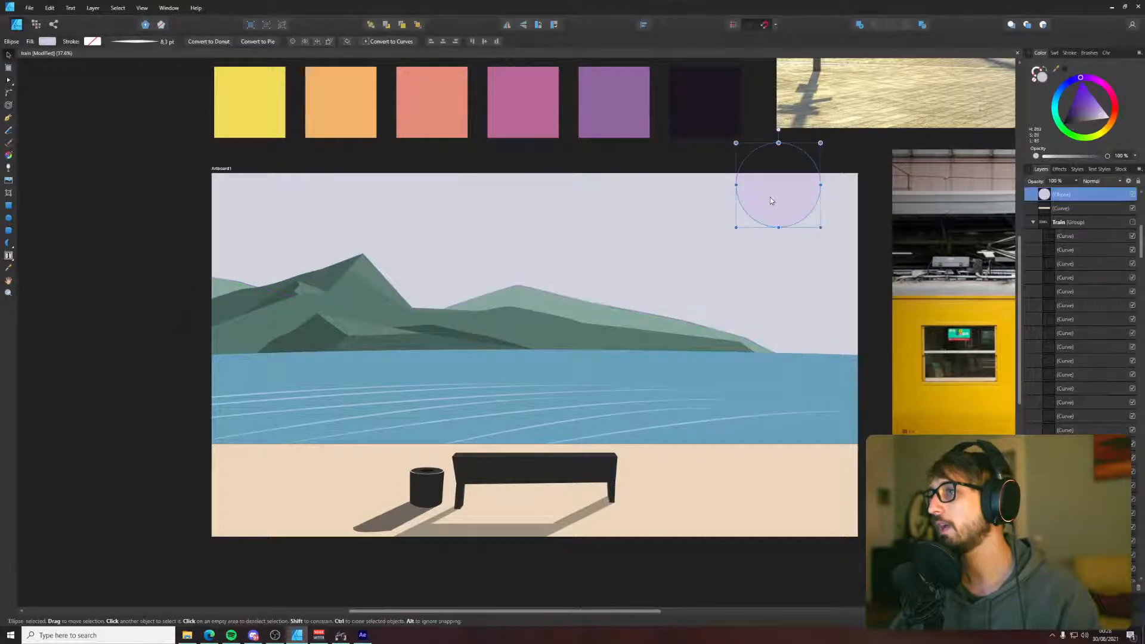
{"action": "double_click", "coordinate": [1040, 78]}
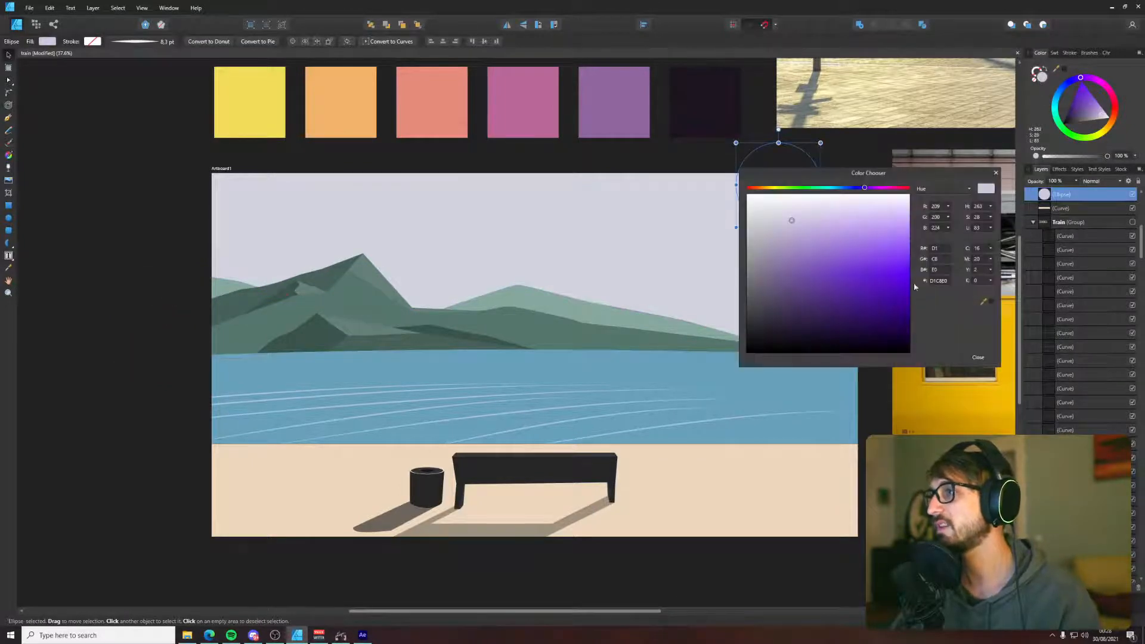
{"action": "left_click", "coordinate": [938, 281]}
{"action": "left_click", "coordinate": [978, 357]}
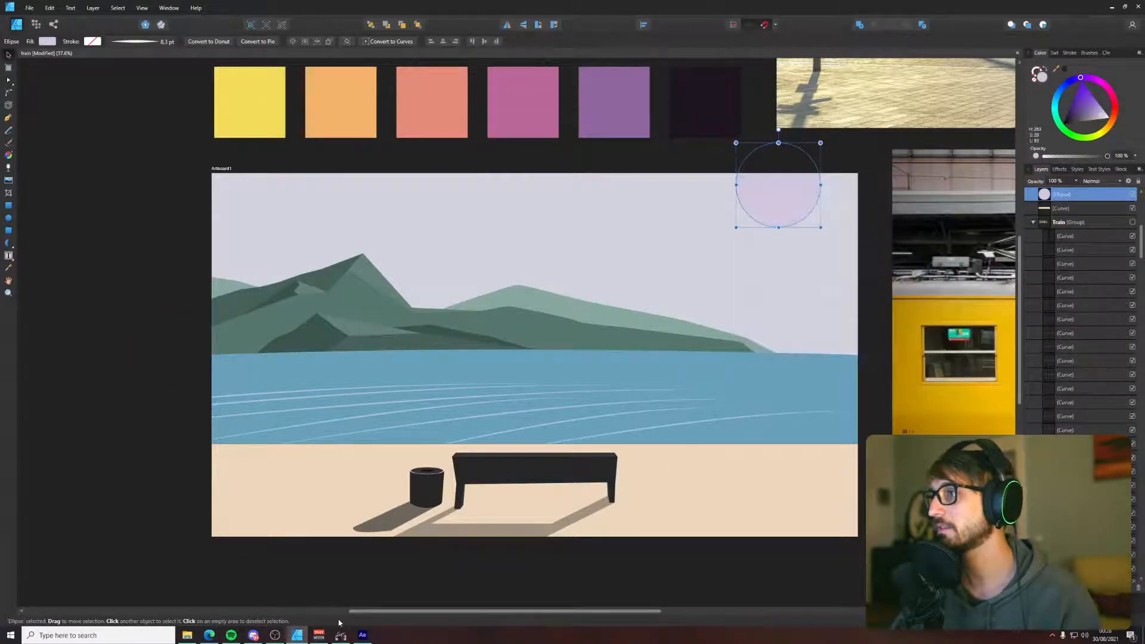
{"action": "left_click", "coordinate": [362, 635]}
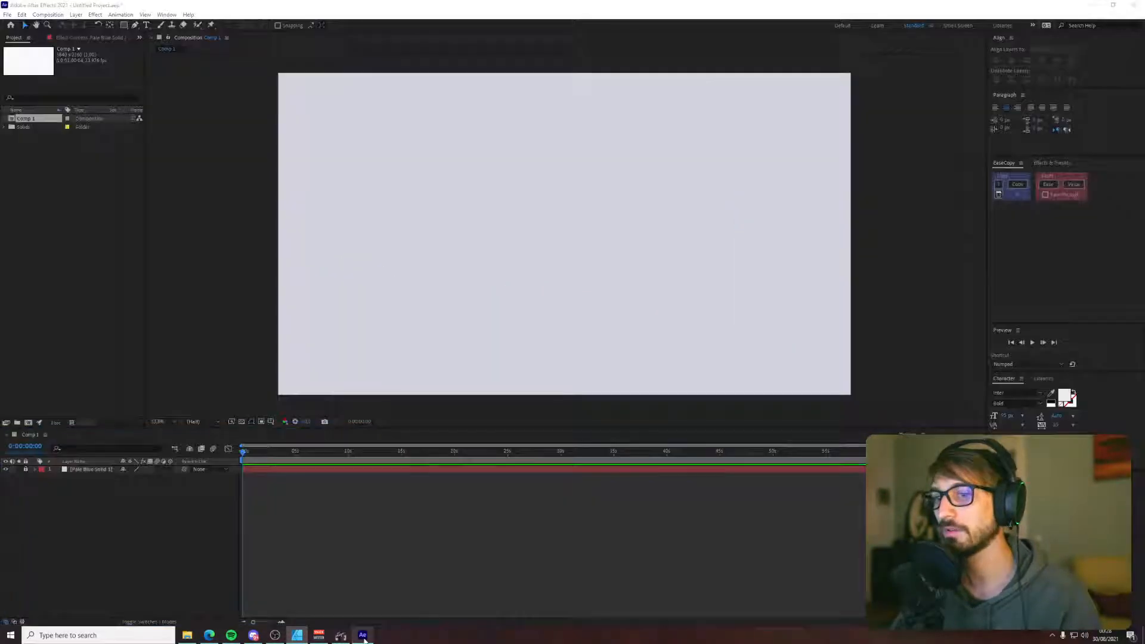
{"action": "left_click", "coordinate": [123, 25]}
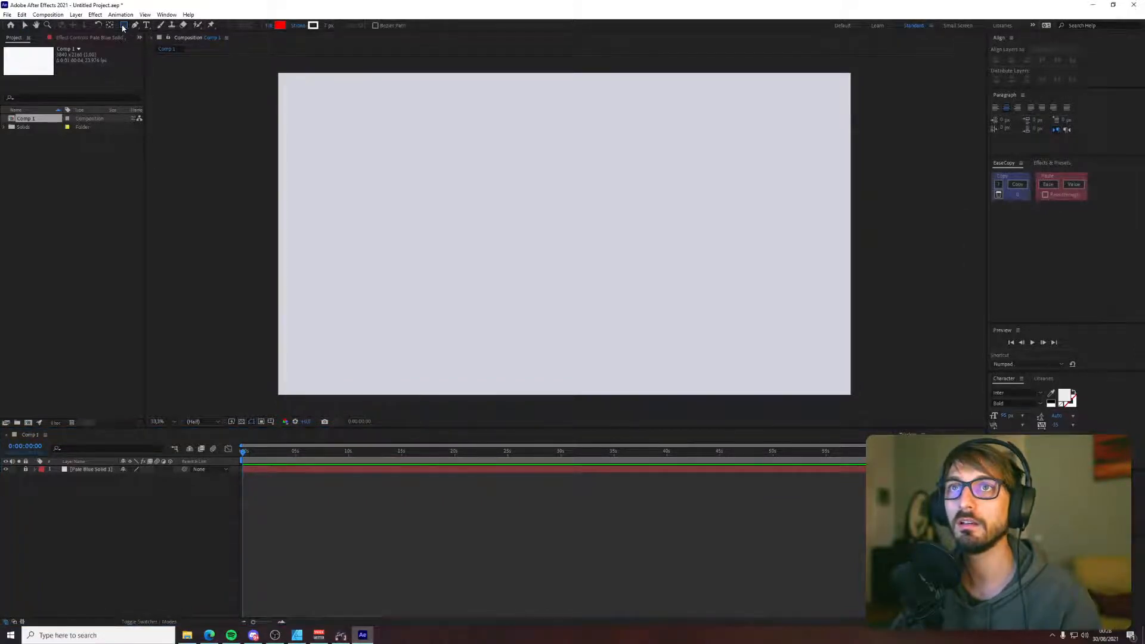
{"action": "key", "text": "alt+Tab"}
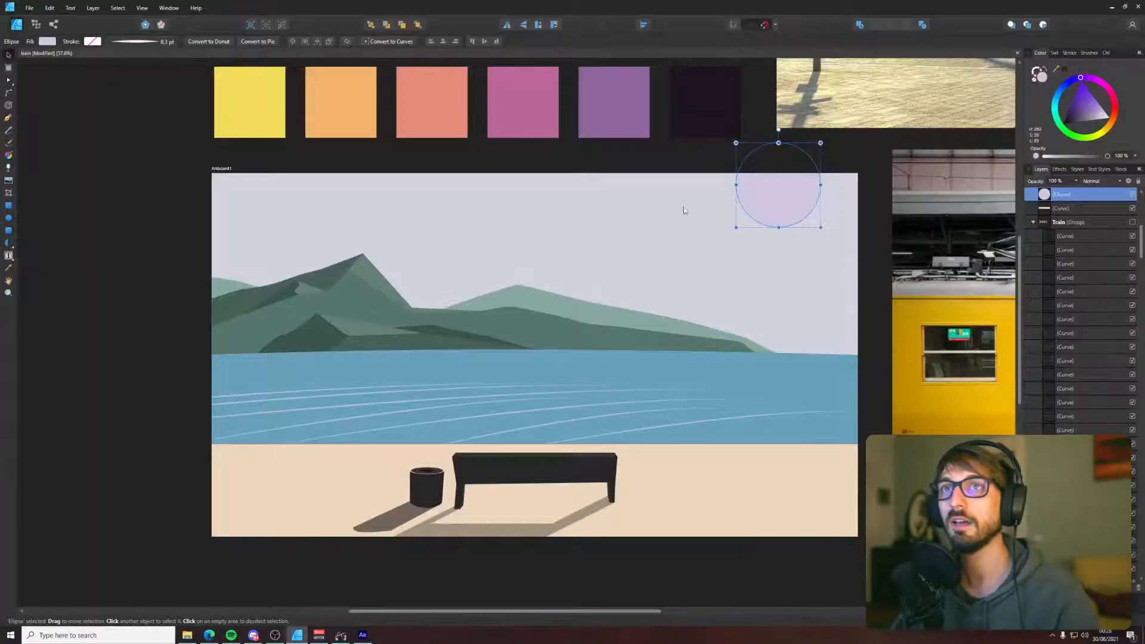
{"action": "left_click", "coordinate": [146, 123]}
- Select the sun circle and set up a PNG export with the area limited to Selection Only
{"action": "left_click", "coordinate": [803, 206]}
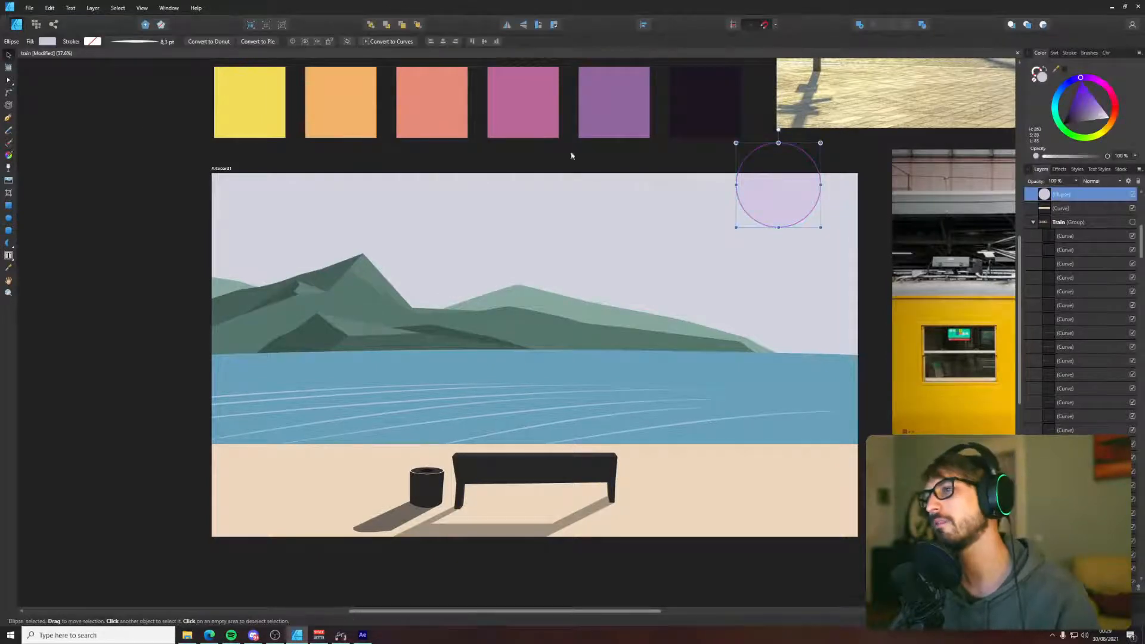
{"action": "left_click", "coordinate": [30, 8]}
{"action": "left_click", "coordinate": [67, 170]}
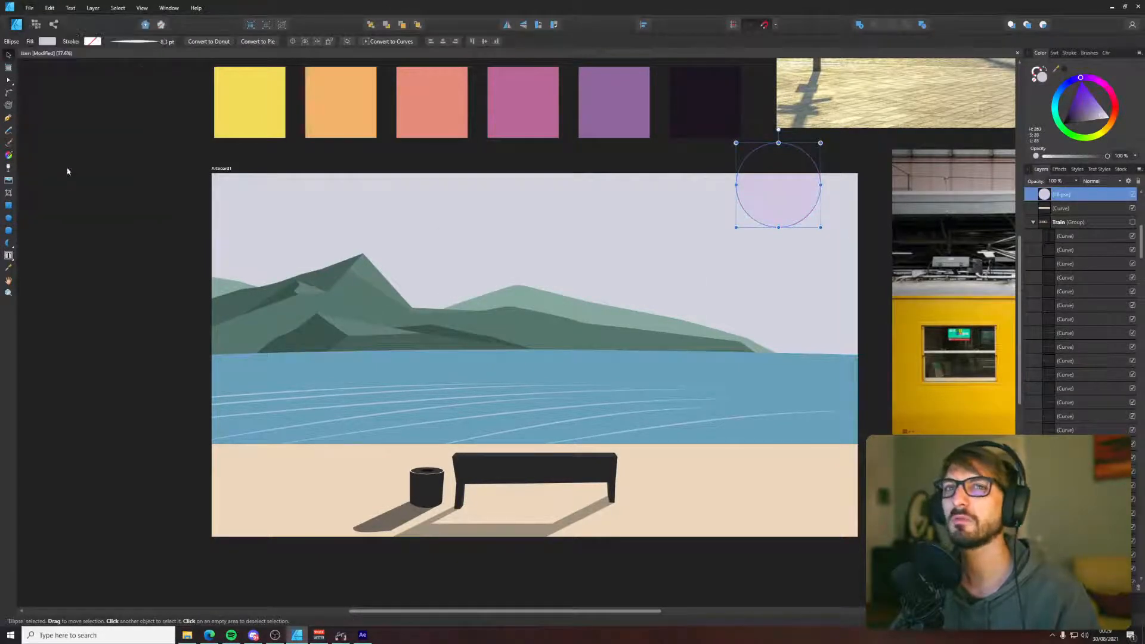
{"action": "left_click", "coordinate": [554, 305]}
{"action": "left_click", "coordinate": [654, 329]}
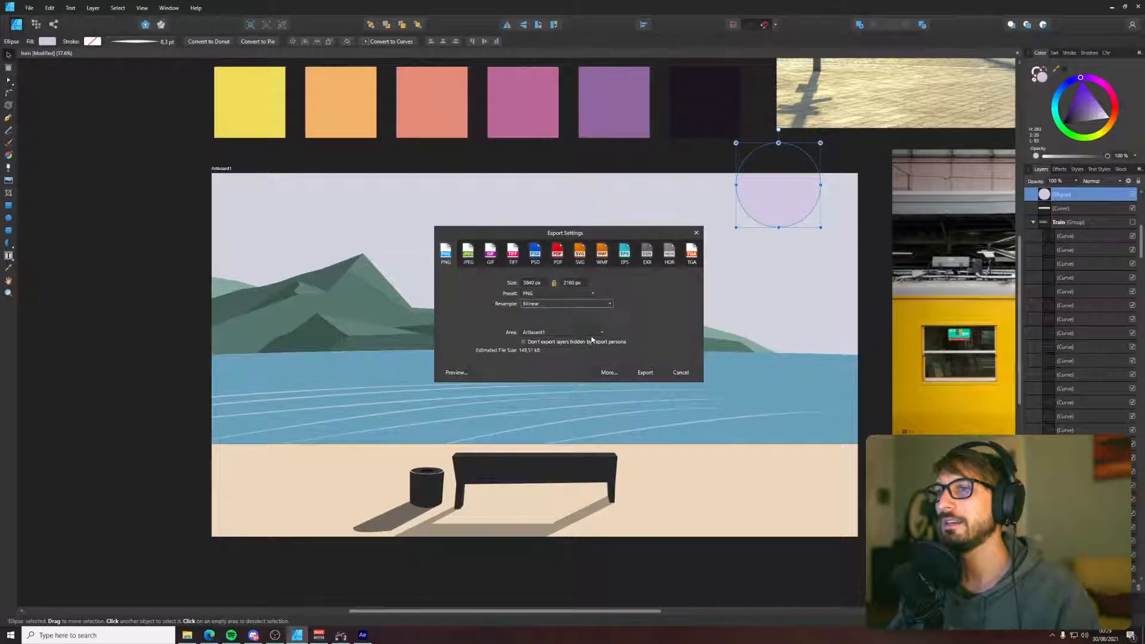
{"action": "left_click", "coordinate": [592, 332]}
{"action": "left_click", "coordinate": [574, 361]}
- Save the sun circle's PNG export in the Train piece folder and deselect the circle
{"action": "left_click", "coordinate": [644, 372]}
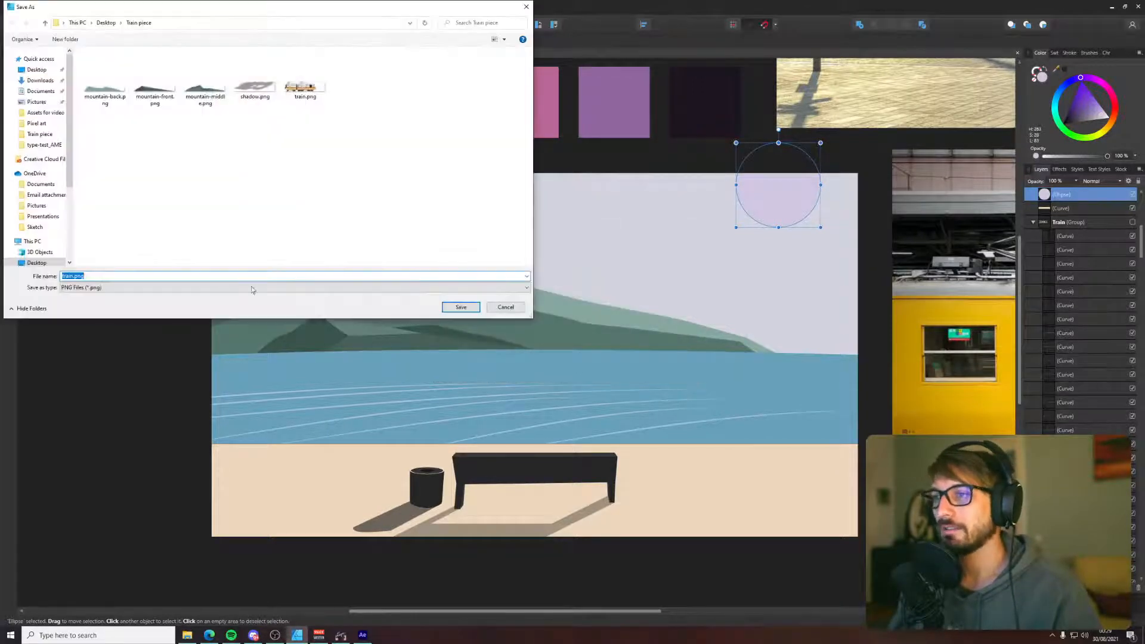
{"action": "left_click", "coordinate": [67, 277]}
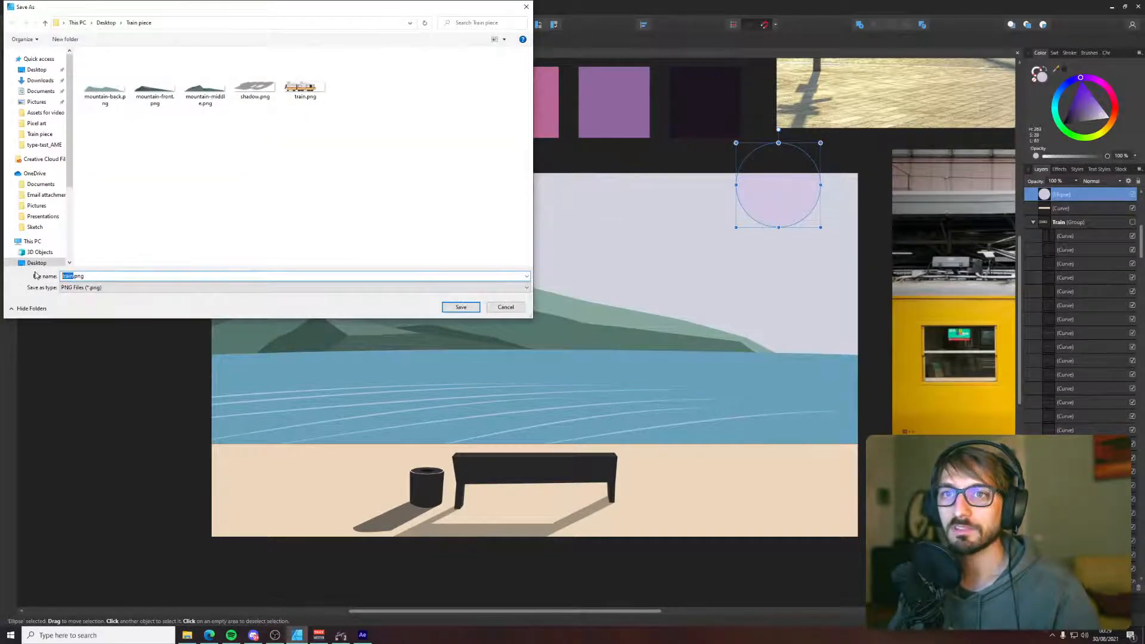
{"action": "key", "text": "Return"}
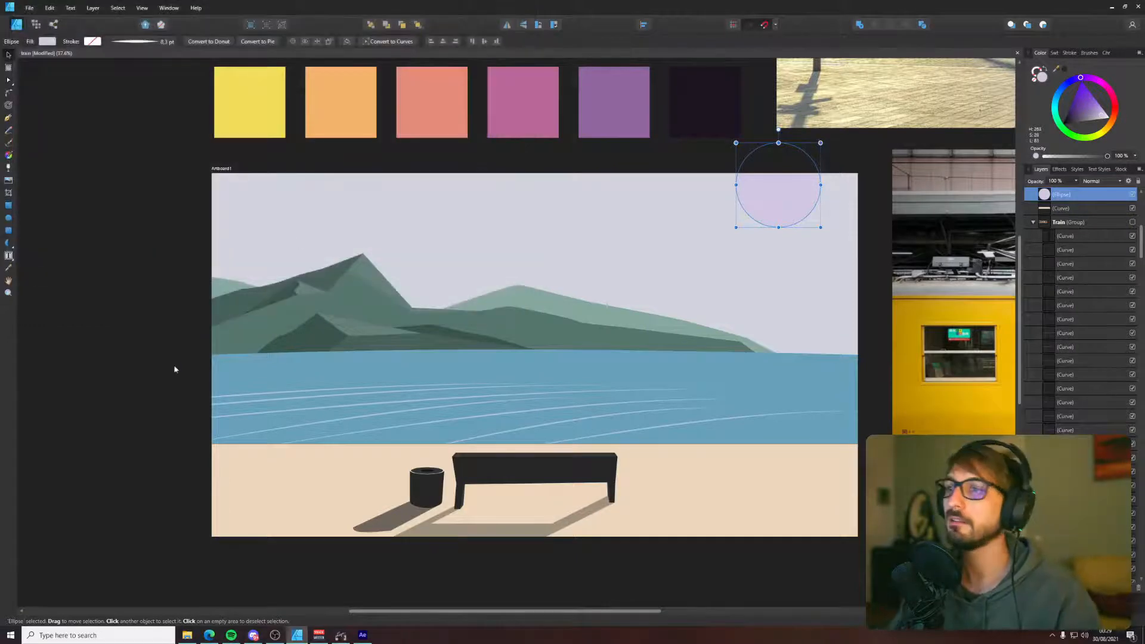
{"action": "left_click", "coordinate": [151, 359]}
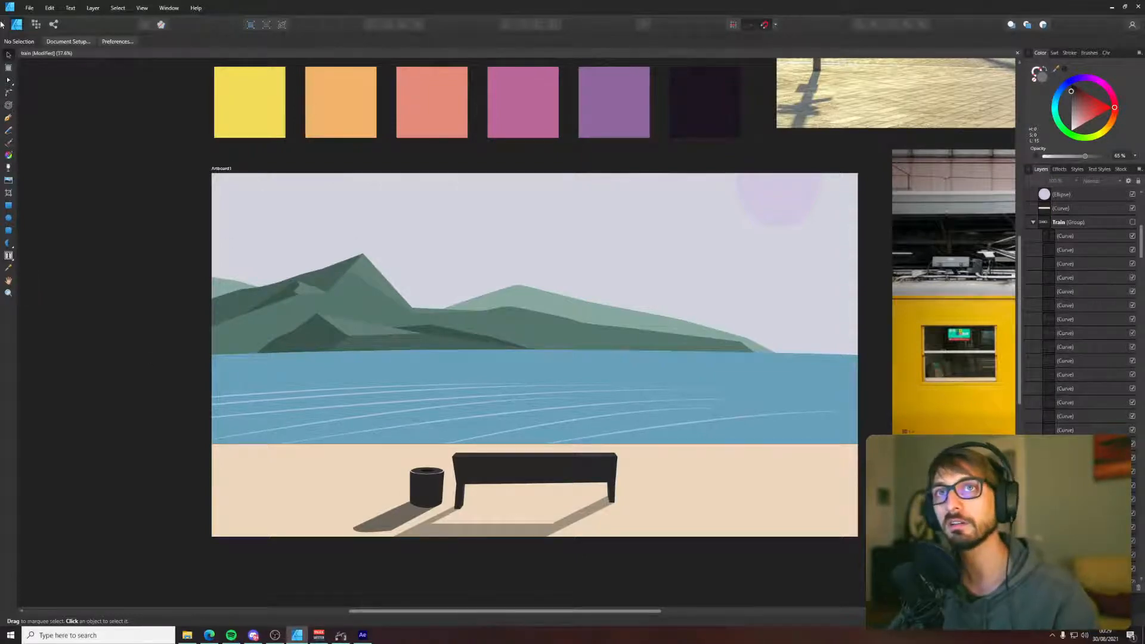
- Turn on the visibility of both Train groups, the train itself and its shadow, on the artboard
{"action": "left_click", "coordinate": [28, 8]}
{"action": "left_click", "coordinate": [28, 9]}
{"action": "scroll", "coordinate": [1083, 322], "scroll_direction": "up", "scroll_amount": 5}
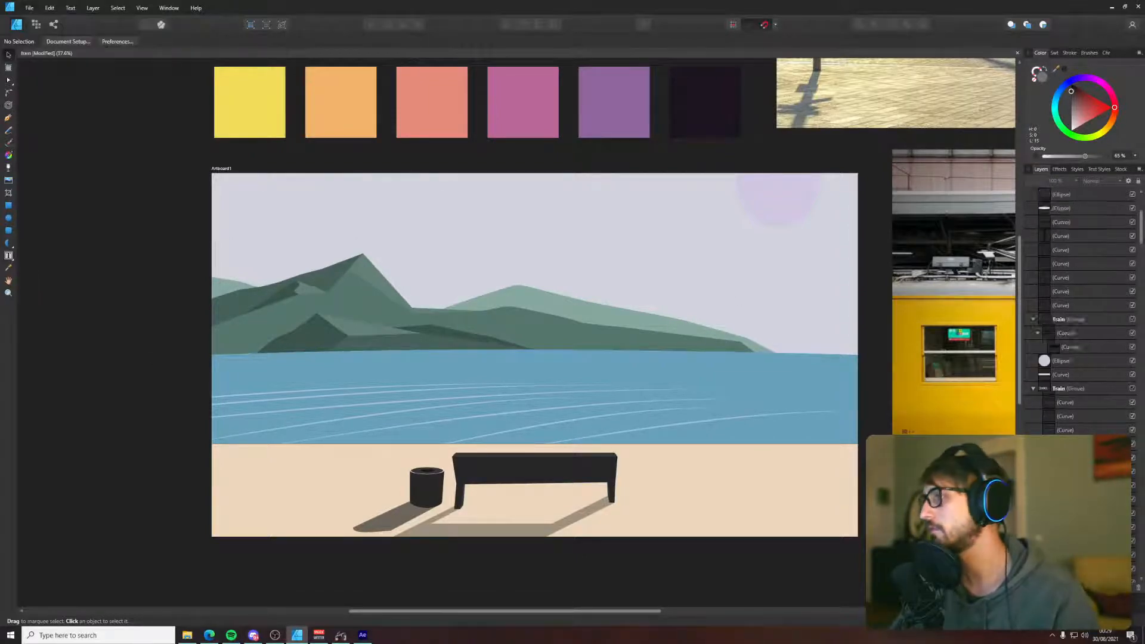
{"action": "left_click", "coordinate": [1132, 430]}
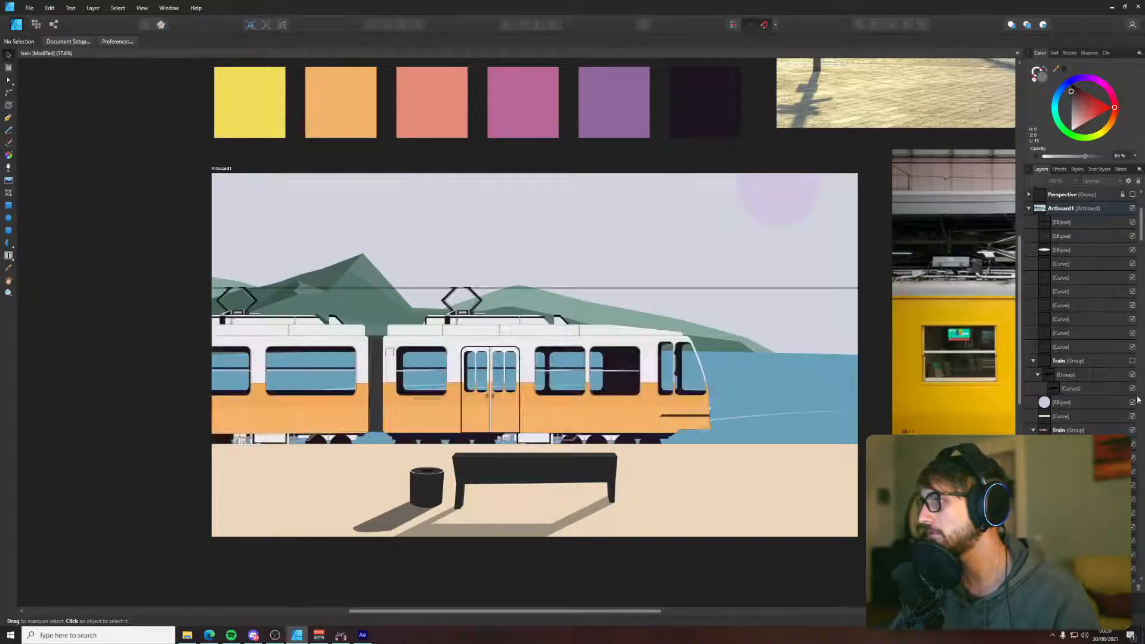
{"action": "left_click", "coordinate": [1132, 361]}
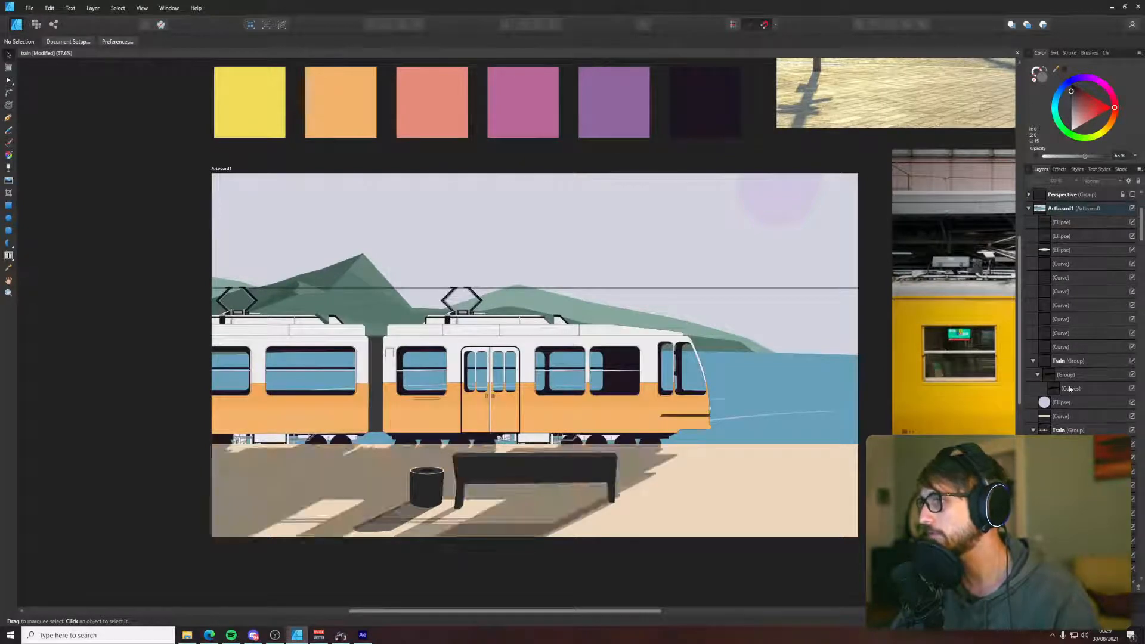
- Export the whole document as a PDF with the PDF (for print) preset and save it as train.pdf in the Train piece folder
{"action": "left_click", "coordinate": [28, 8]}
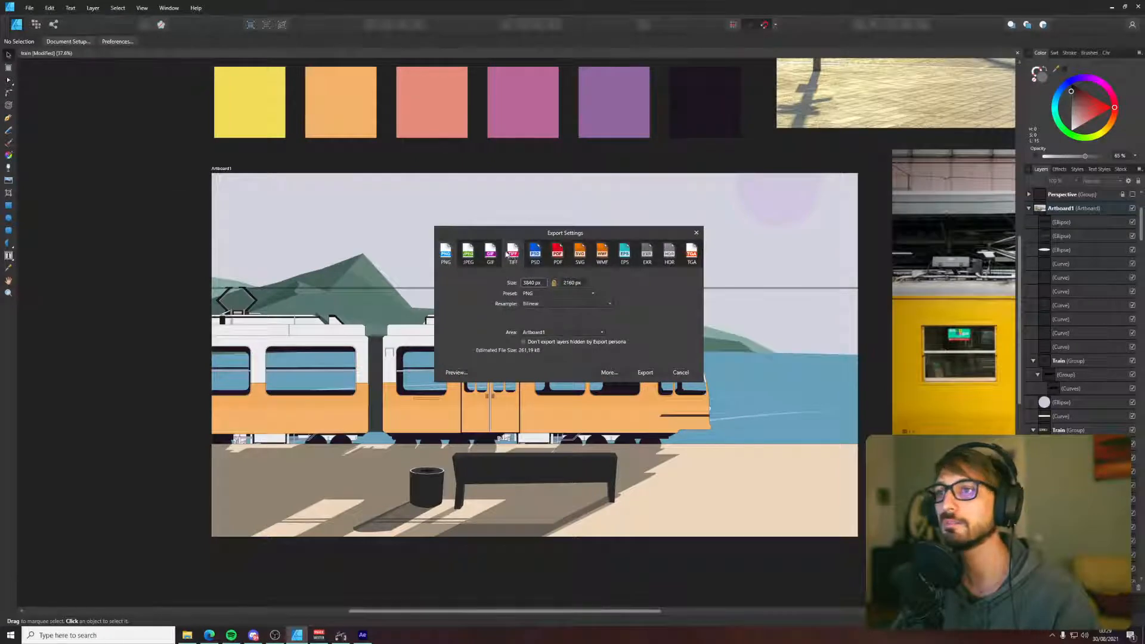
{"action": "left_click", "coordinate": [557, 248]}
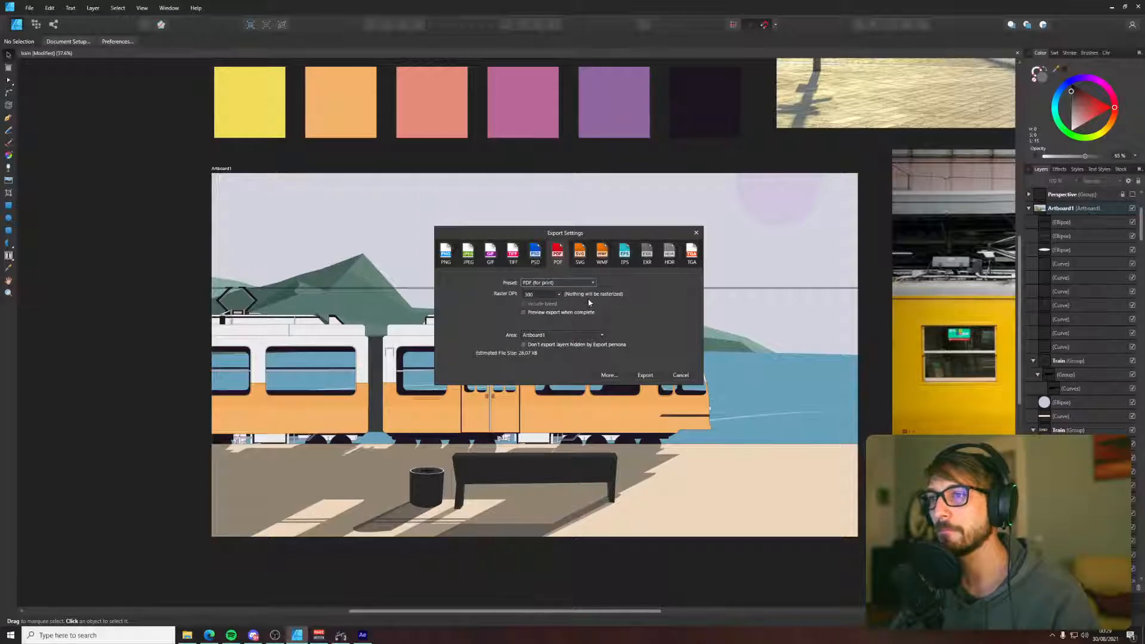
{"action": "left_click", "coordinate": [544, 336]}
{"action": "left_click", "coordinate": [544, 345]}
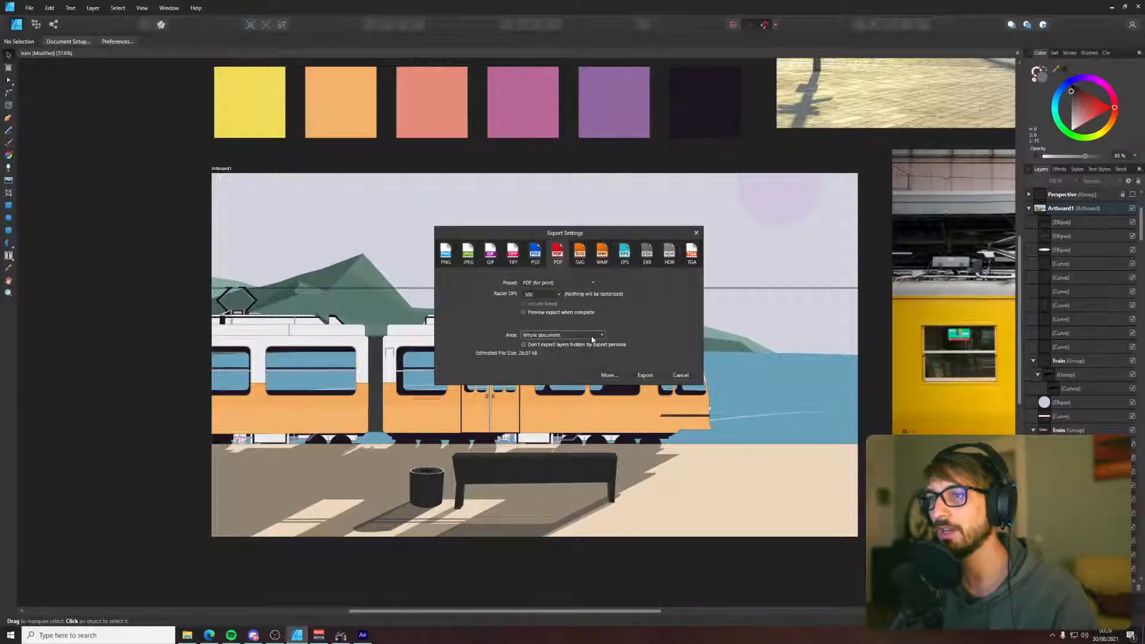
{"action": "left_click", "coordinate": [609, 376]}
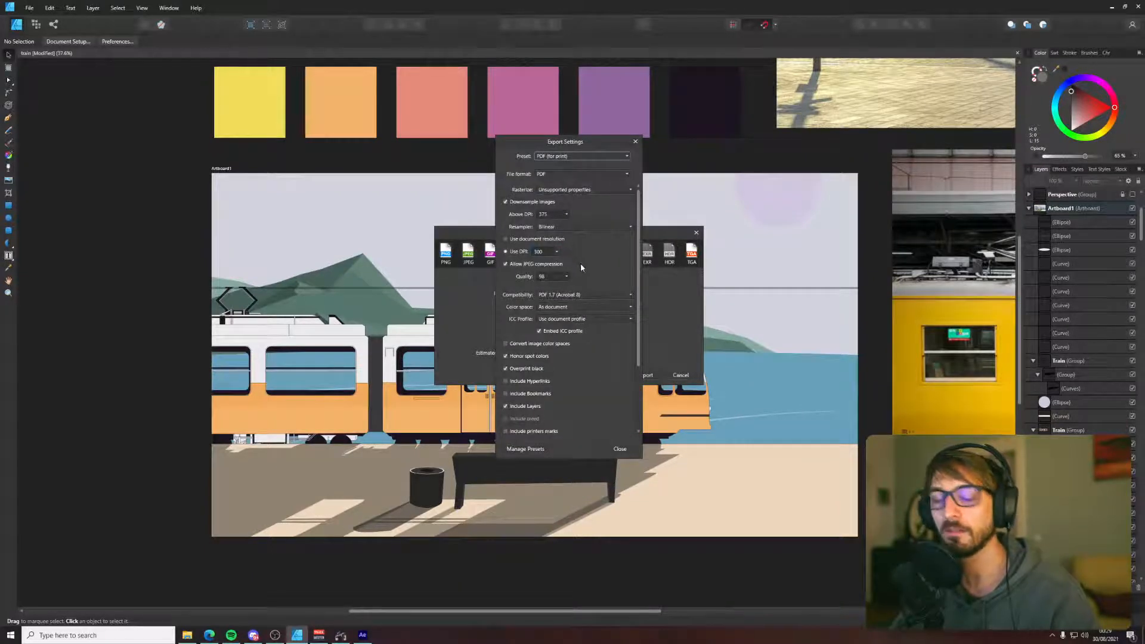
{"action": "scroll", "coordinate": [582, 268], "scroll_direction": "down", "scroll_amount": 3}
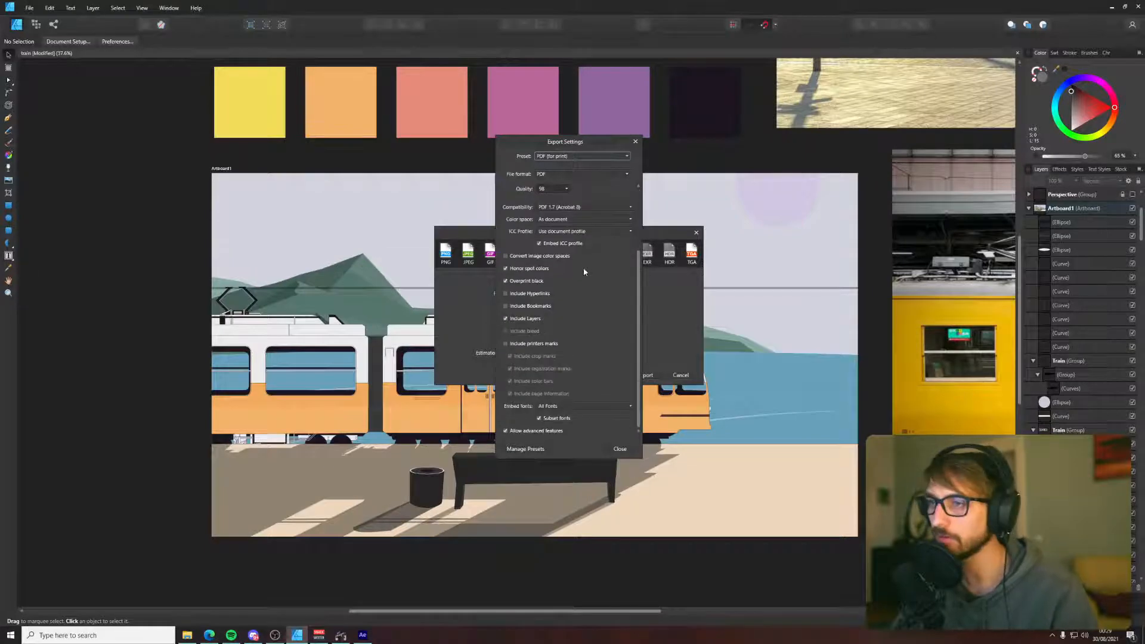
{"action": "key", "text": "Escape"}
{"action": "left_click", "coordinate": [650, 375]}
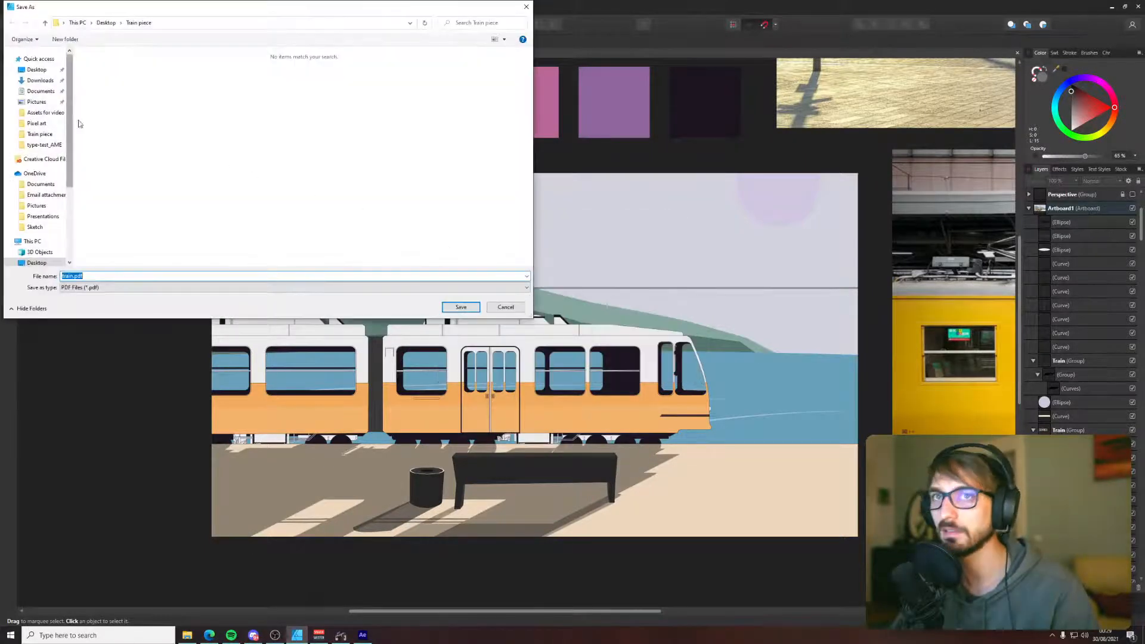
{"action": "left_click", "coordinate": [457, 308]}
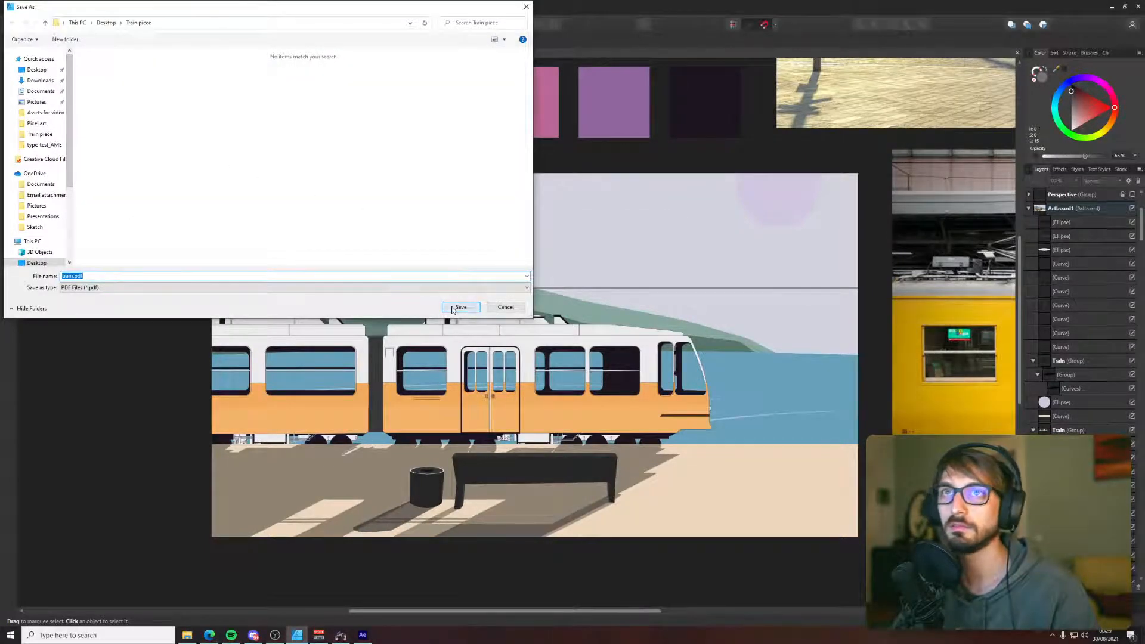
- In File Explorer, rename train.pdf in the Train piece folder to train.ai and accept the extension change
{"action": "mouse_move", "coordinate": [360, 632]}
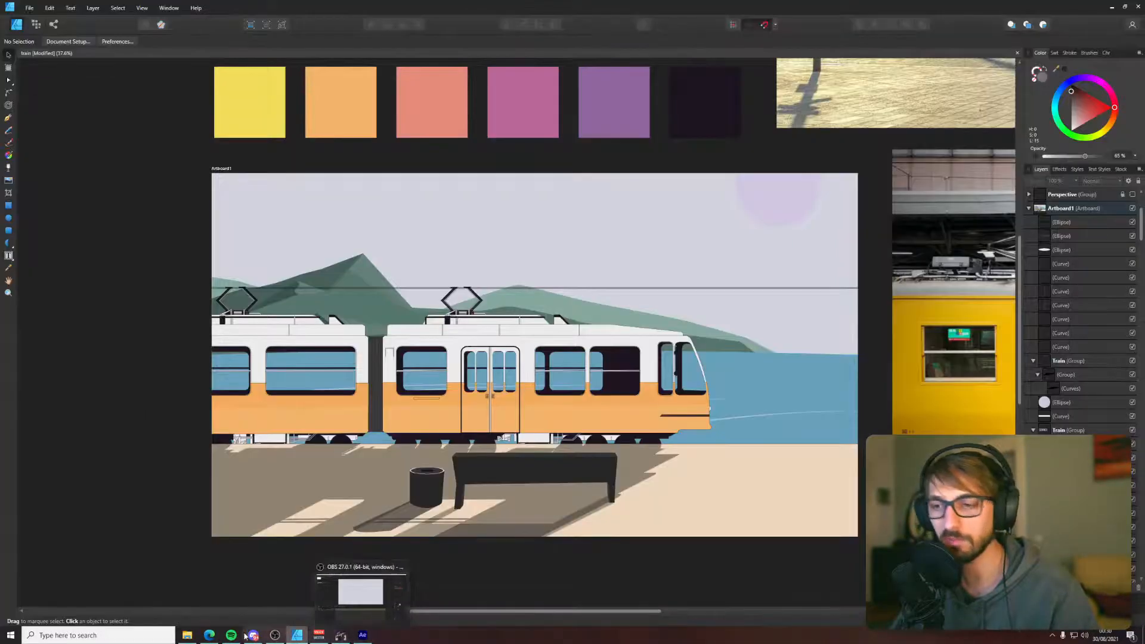
{"action": "left_click", "coordinate": [195, 637]}
{"action": "left_click", "coordinate": [544, 143]}
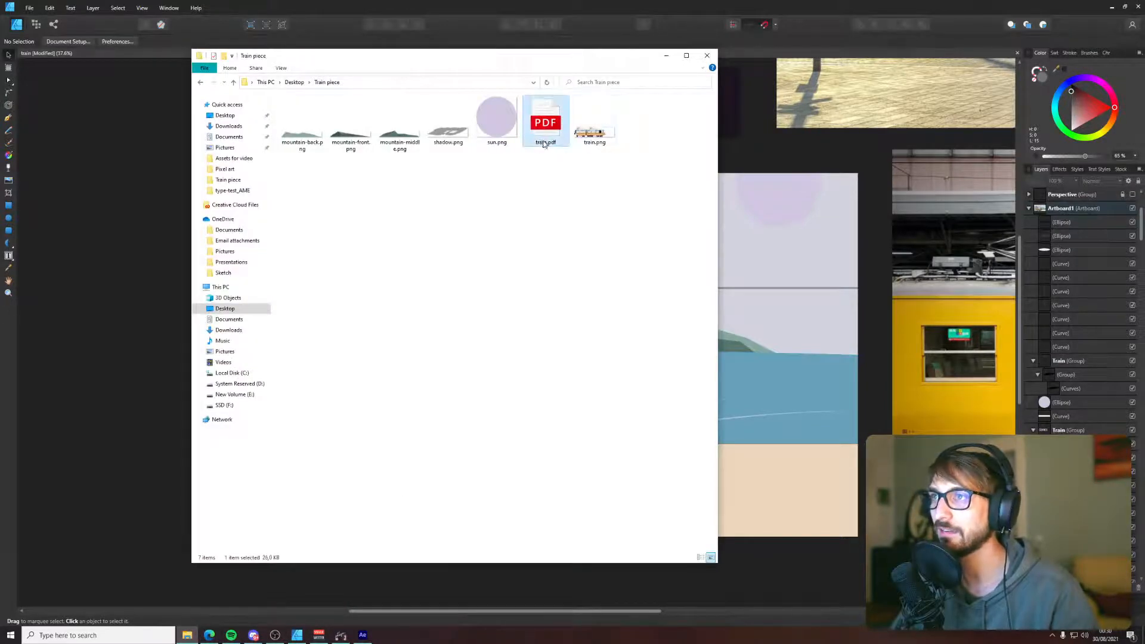
{"action": "left_click", "coordinate": [550, 143]}
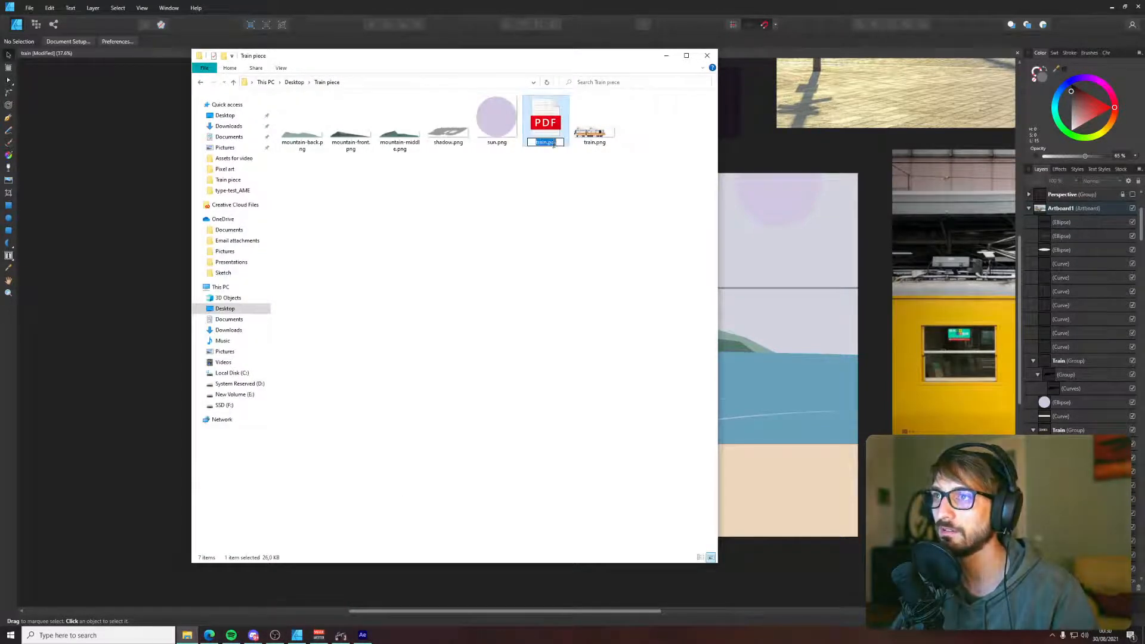
{"action": "left_click", "coordinate": [553, 145]}
{"action": "left_click_drag", "start_coordinate": [556, 144], "coordinate": [549, 145]}
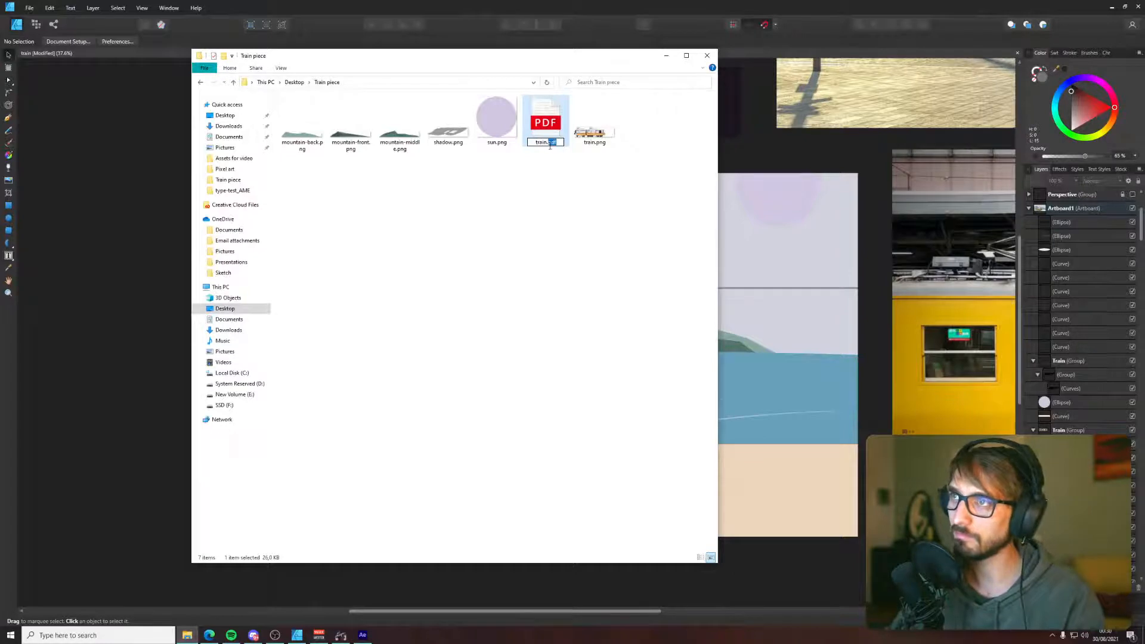
{"action": "type", "text": "ai"}
{"action": "key", "text": "Return"}
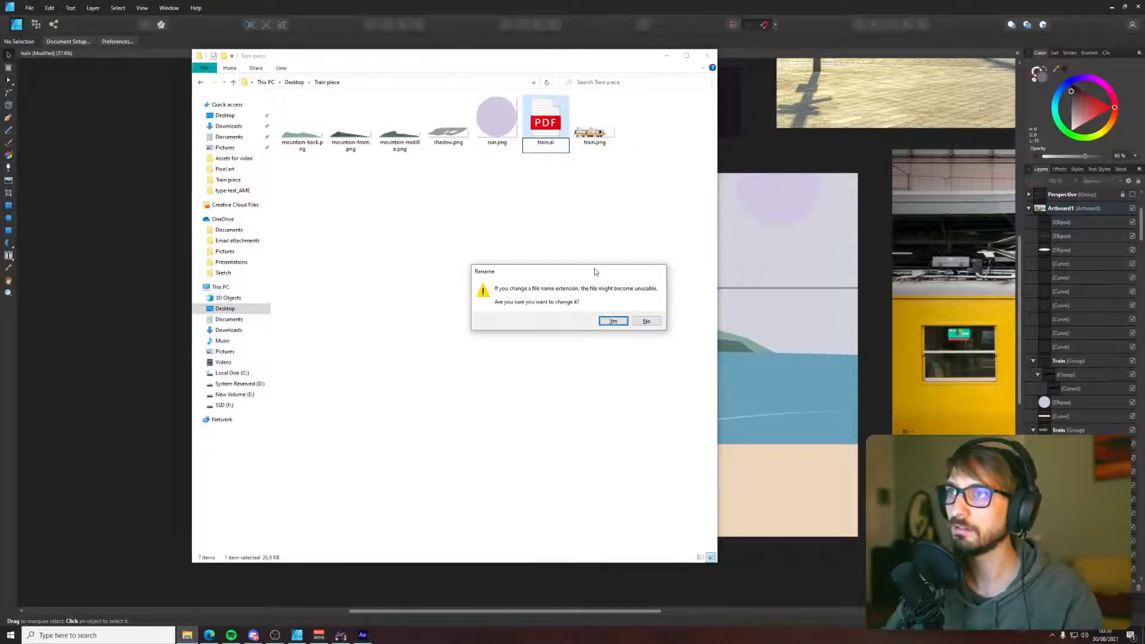
{"action": "left_click", "coordinate": [615, 322]}
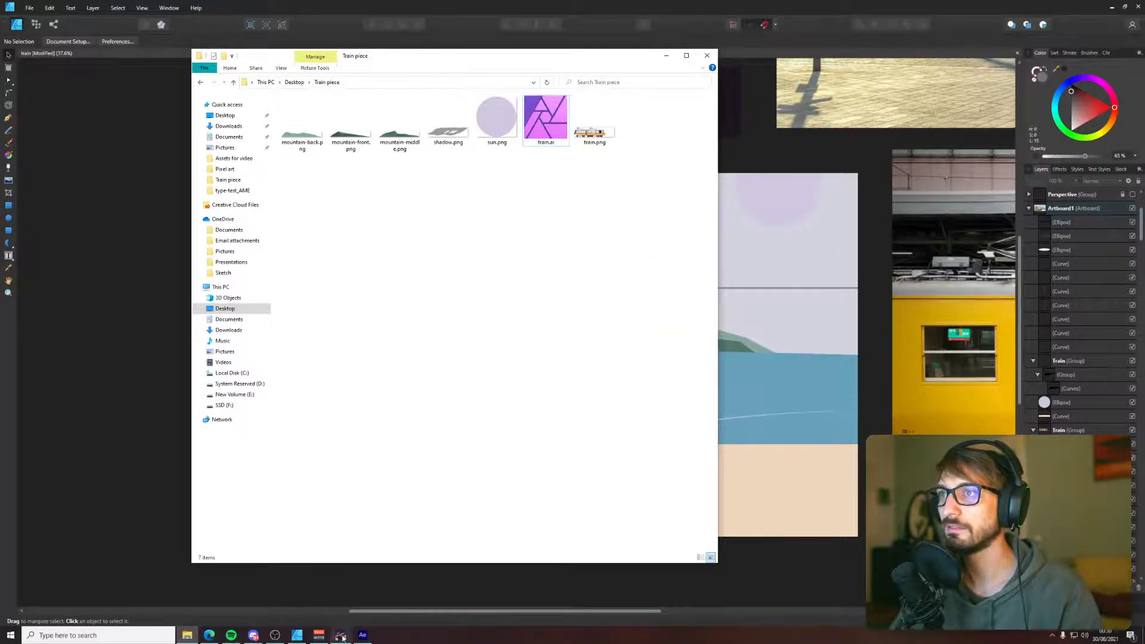
- Switch to After Effects, import train.ai from the Desktop's Train piece folder and place it in Comp 1
{"action": "left_click", "coordinate": [364, 635]}
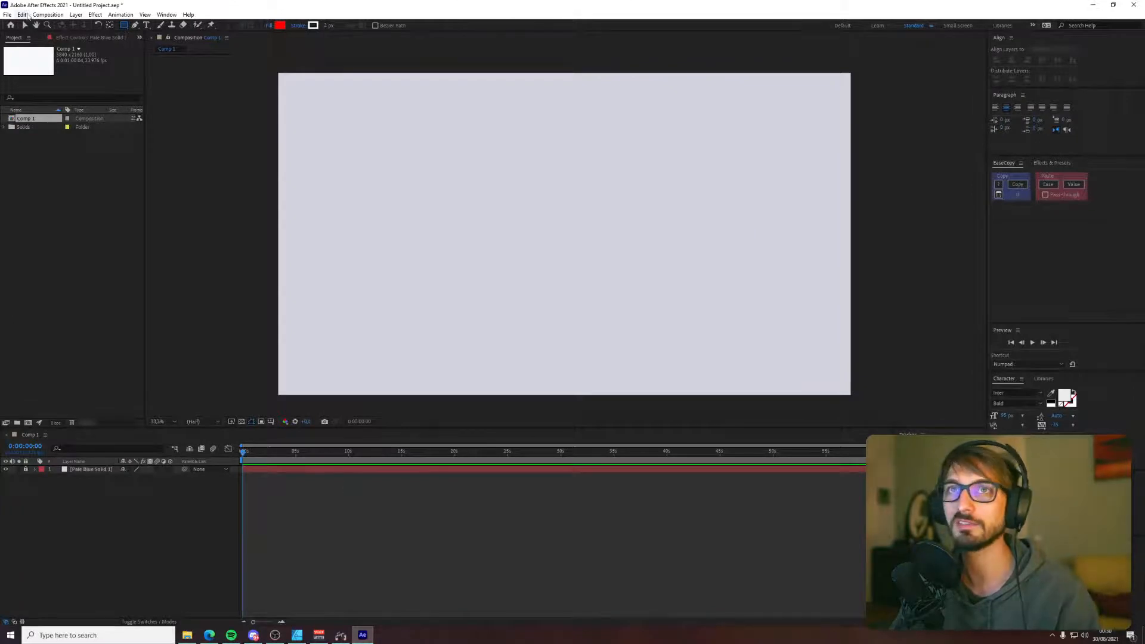
{"action": "left_click", "coordinate": [13, 14]}
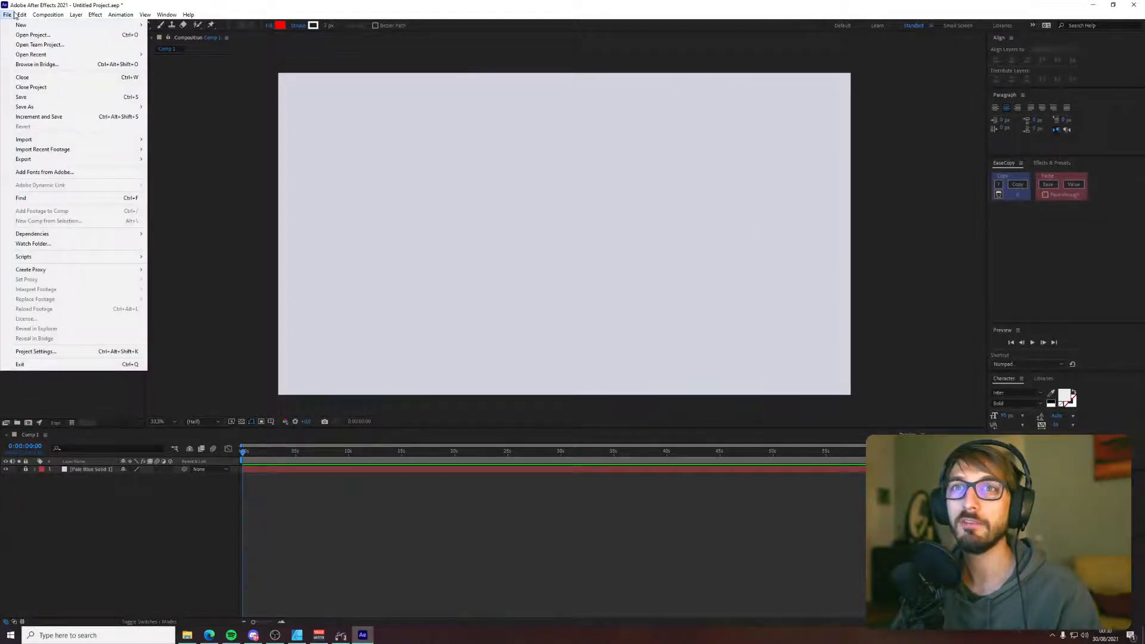
{"action": "mouse_move", "coordinate": [71, 139]}
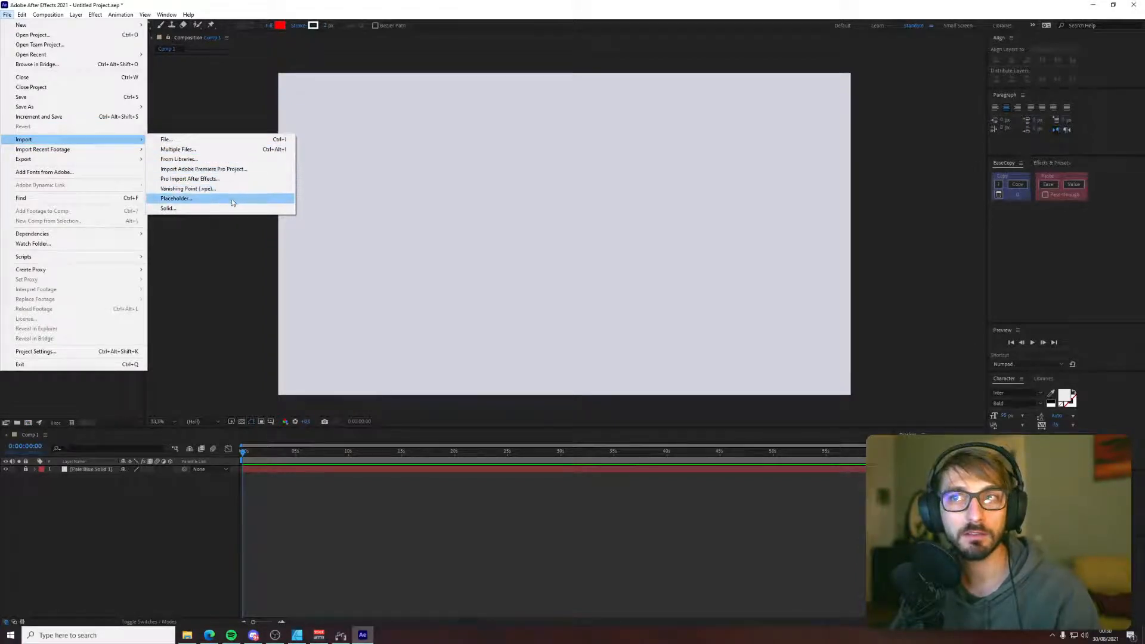
{"action": "left_click", "coordinate": [226, 139]}
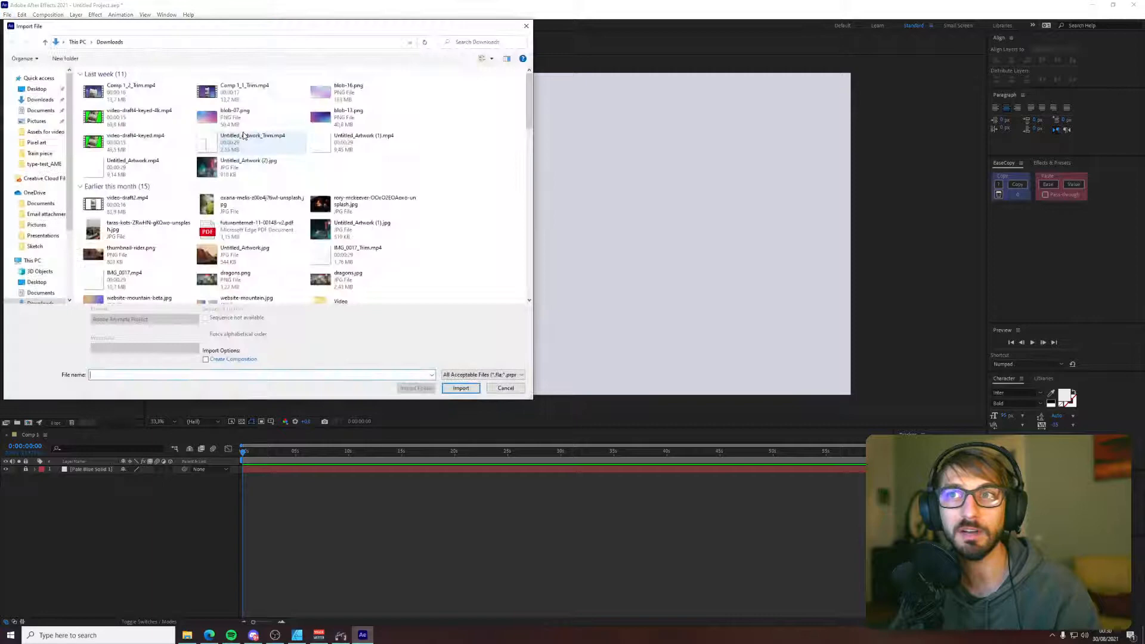
{"action": "left_click", "coordinate": [36, 89]}
{"action": "double_click", "coordinate": [255, 98]}
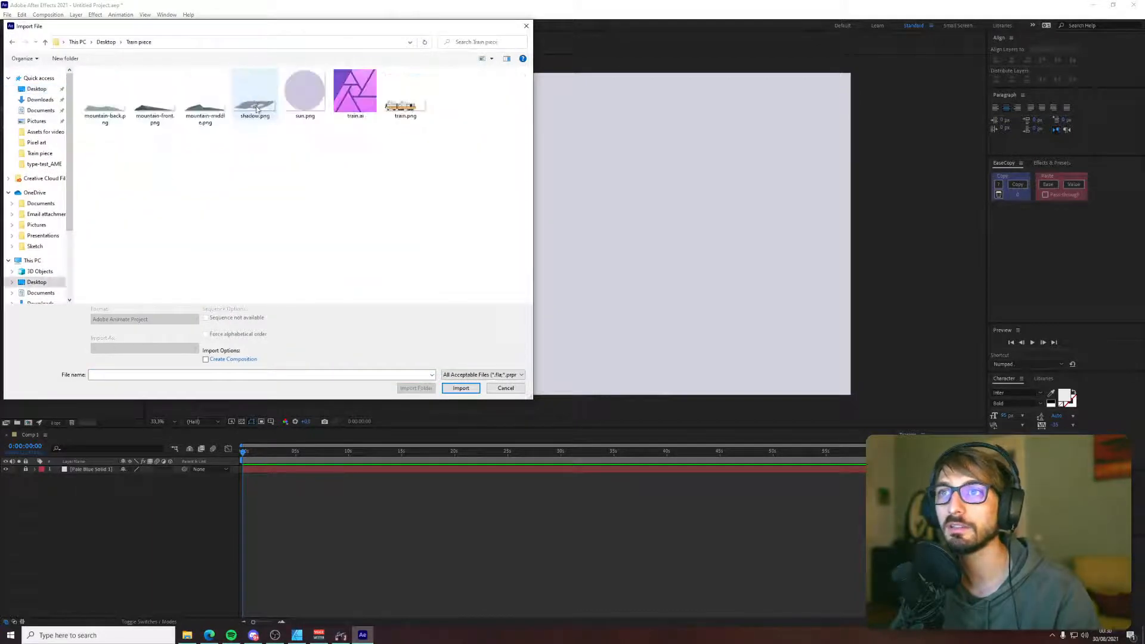
{"action": "double_click", "coordinate": [406, 92]}
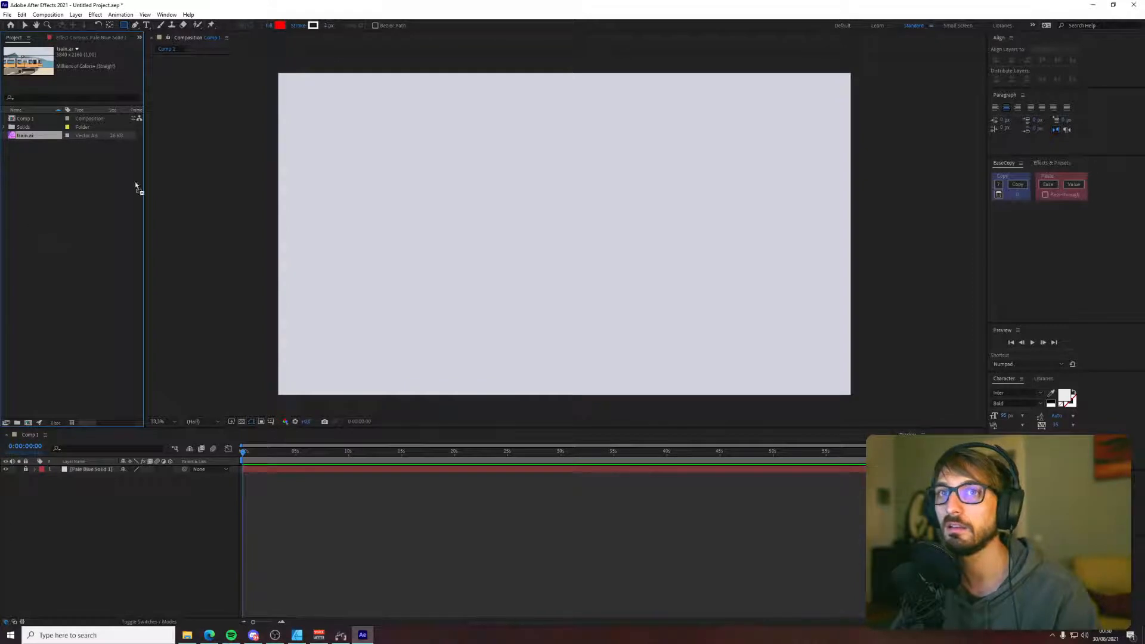
{"action": "left_click_drag", "start_coordinate": [136, 186], "coordinate": [568, 243]}
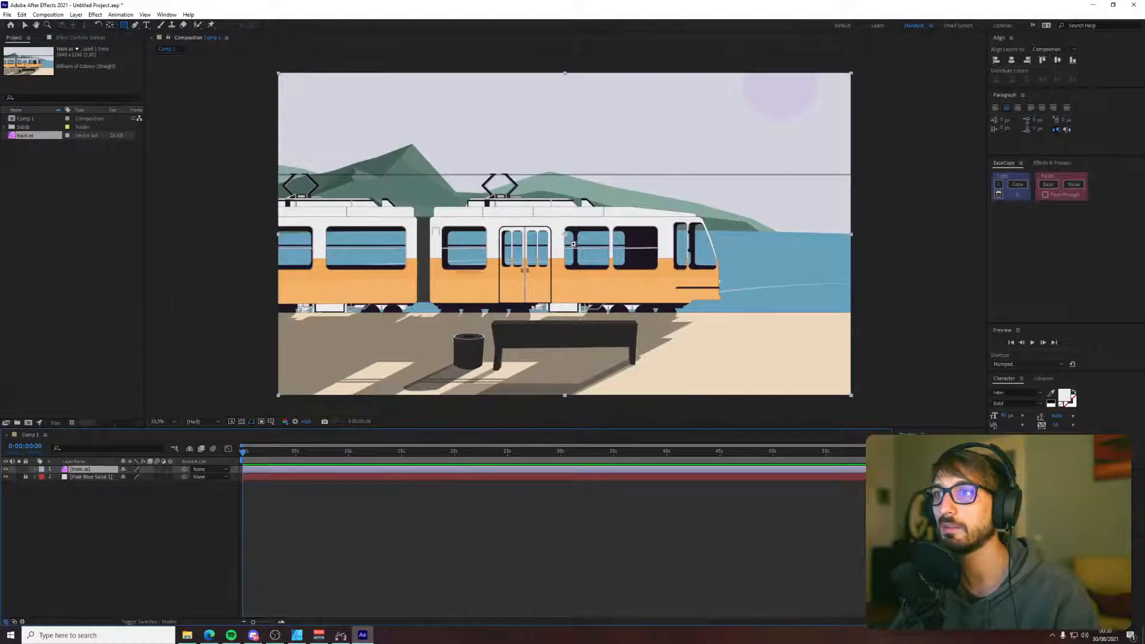
- Look at the train.ai layer in its own Layer viewer and close that viewer again
{"action": "key", "text": "ctrl+shift+a"}
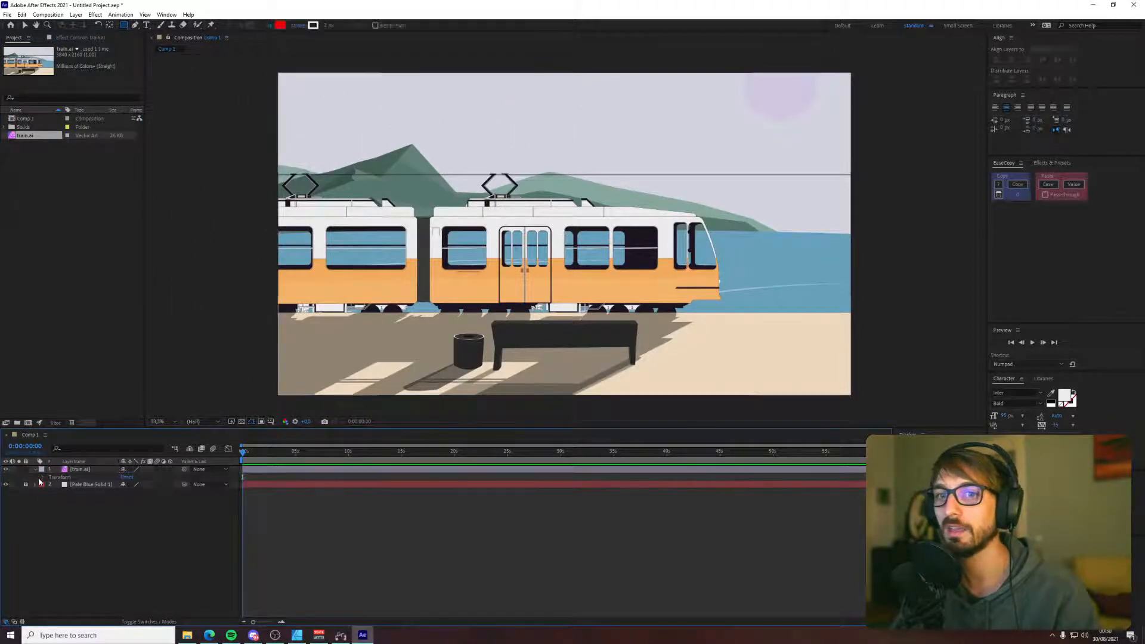
{"action": "double_click", "coordinate": [75, 470]}
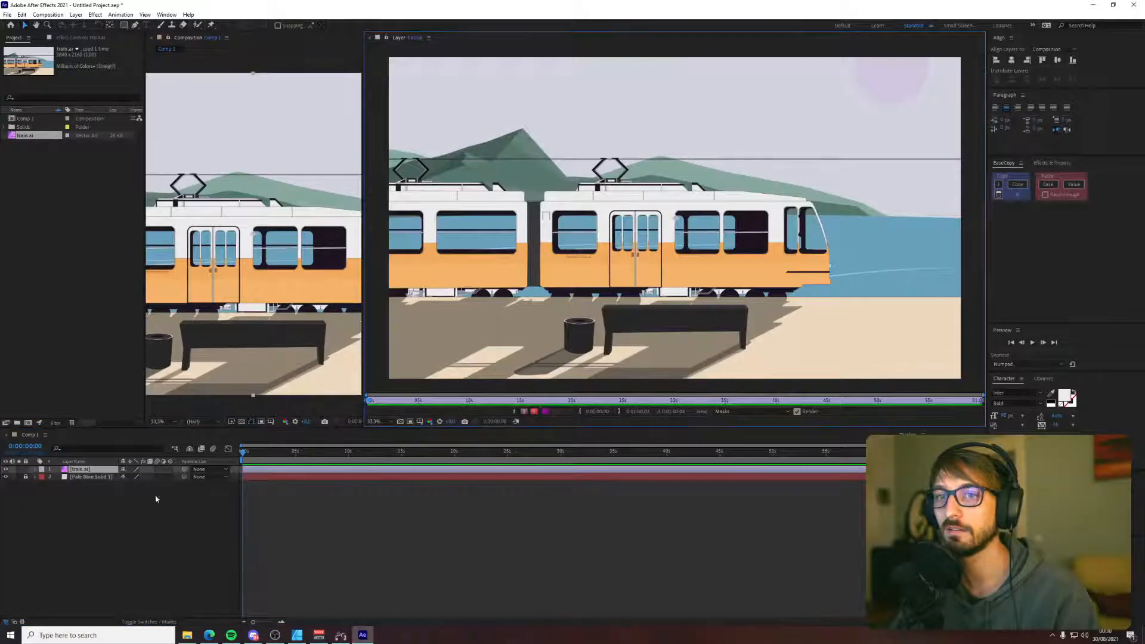
{"action": "left_click", "coordinate": [38, 475]}
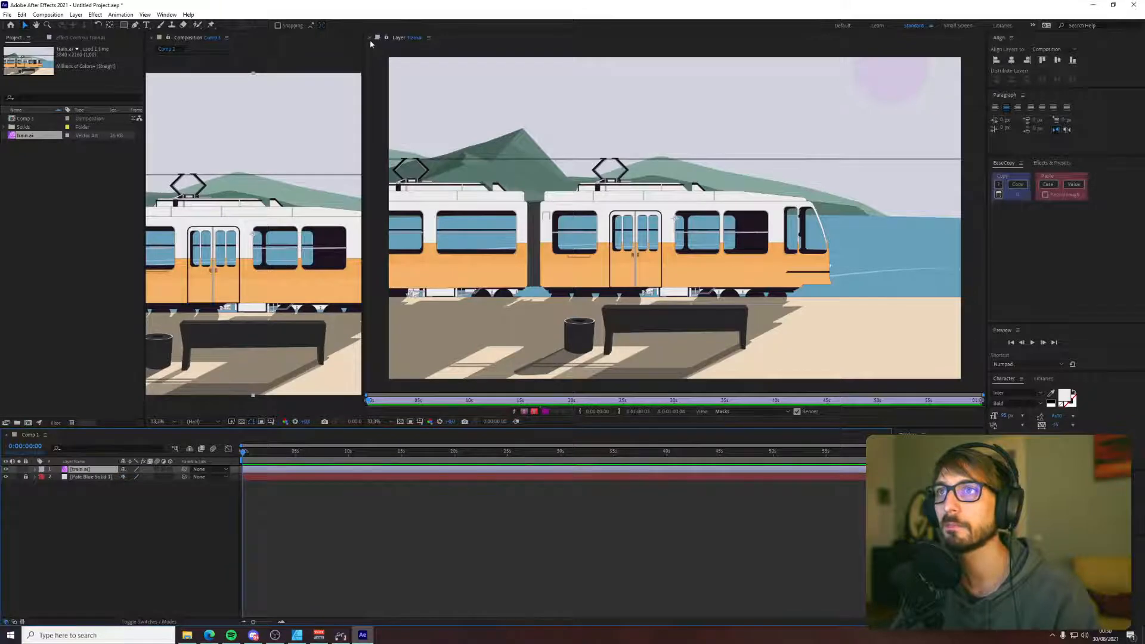
{"action": "left_click_drag", "start_coordinate": [377, 40], "coordinate": [370, 292]}
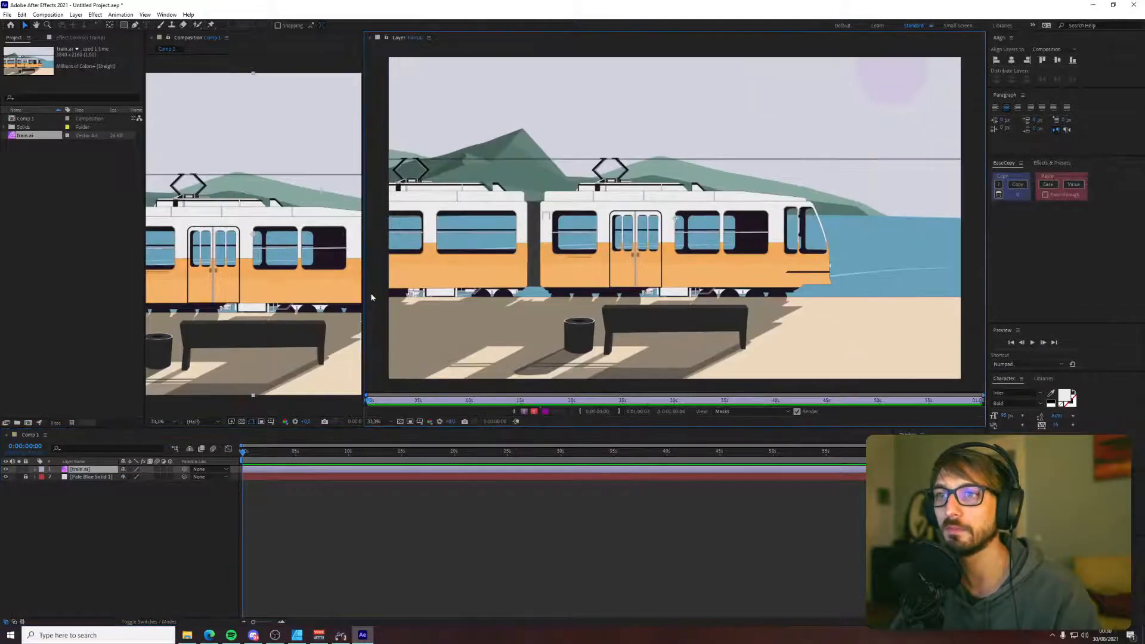
{"action": "left_click", "coordinate": [371, 37]}
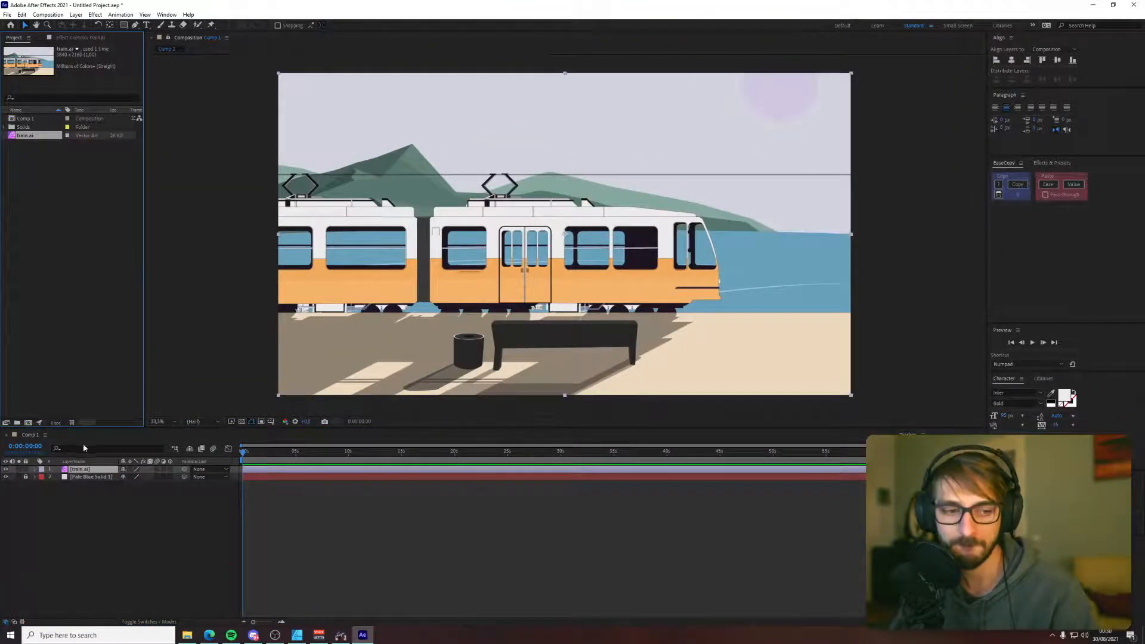
- Check the train.ai footage's options in the project and the layer's Transform properties for access to separate artwork layers
{"action": "right_click", "coordinate": [60, 469]}
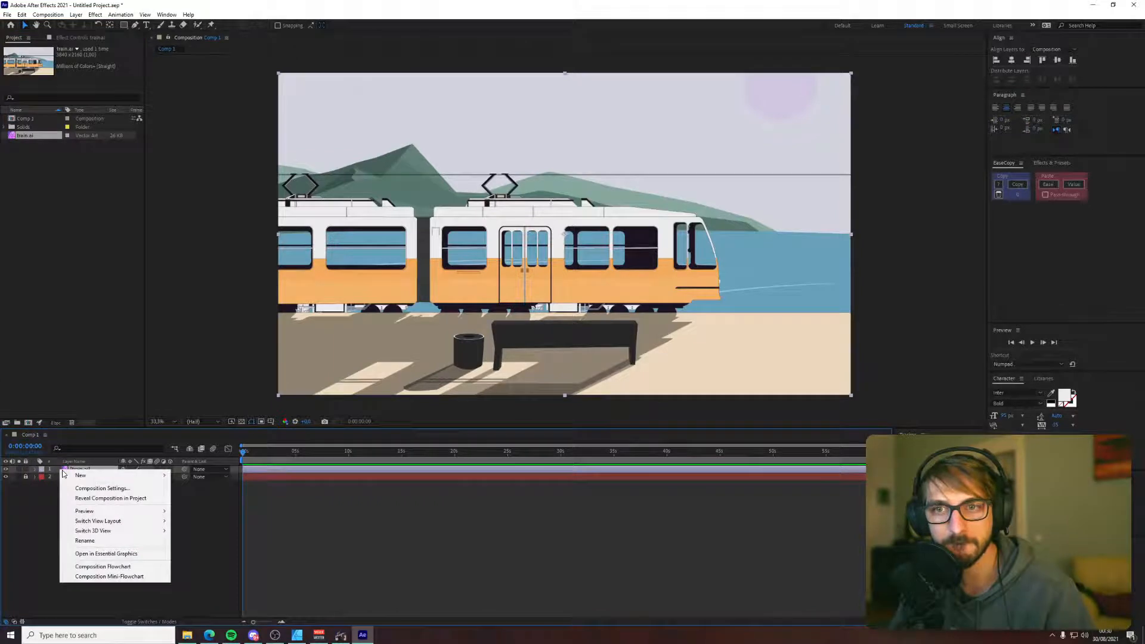
{"action": "left_click", "coordinate": [104, 499]}
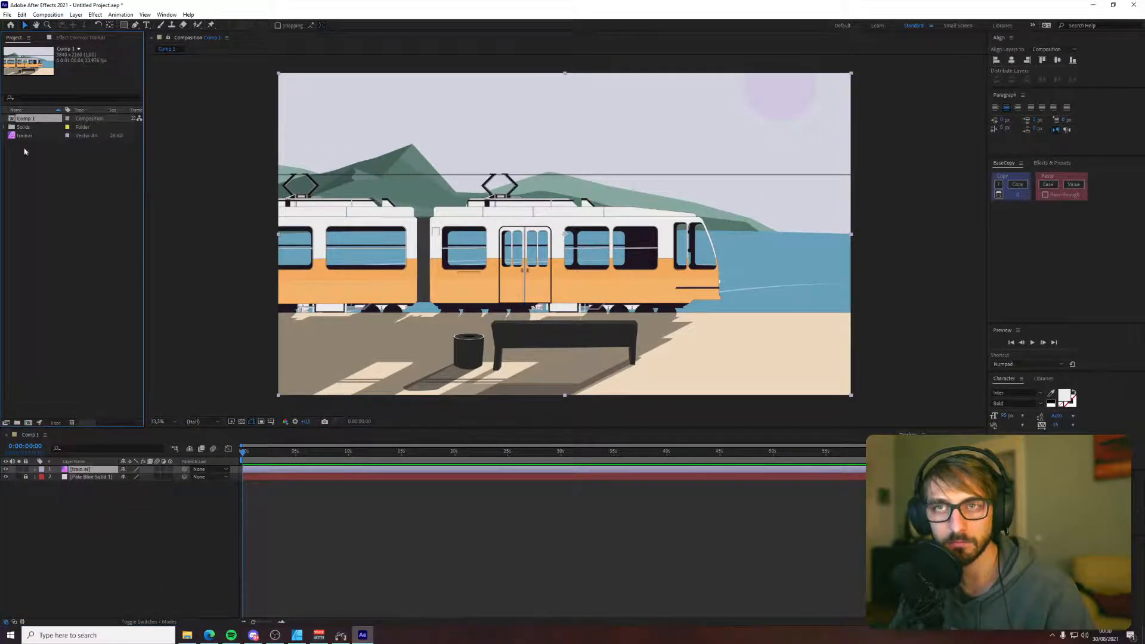
{"action": "right_click", "coordinate": [20, 135]}
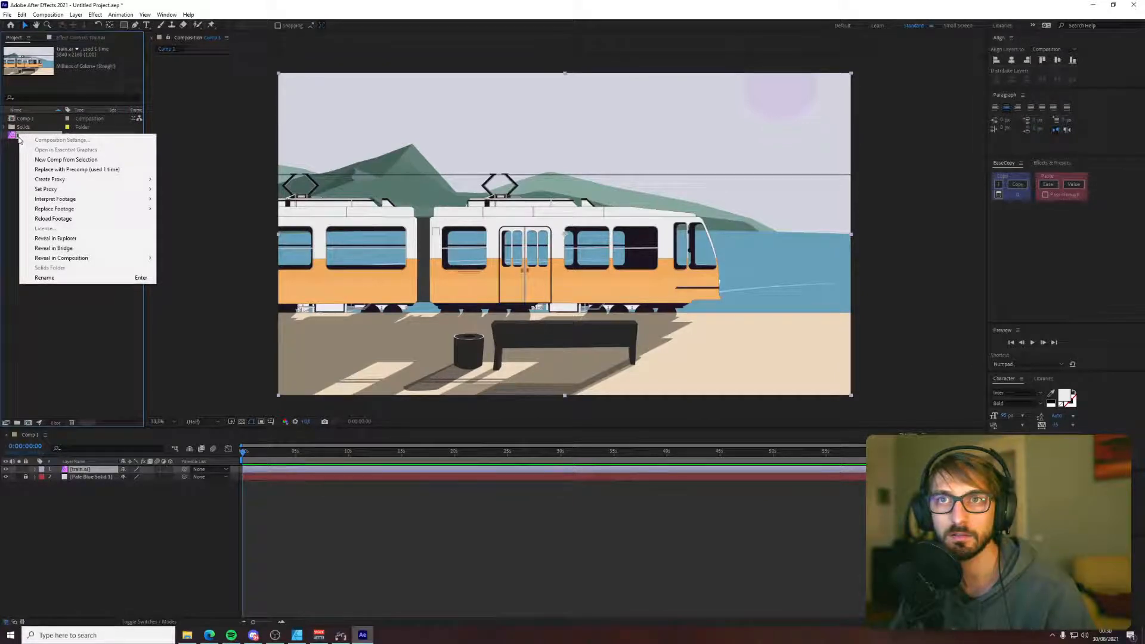
{"action": "left_click", "coordinate": [16, 157]}
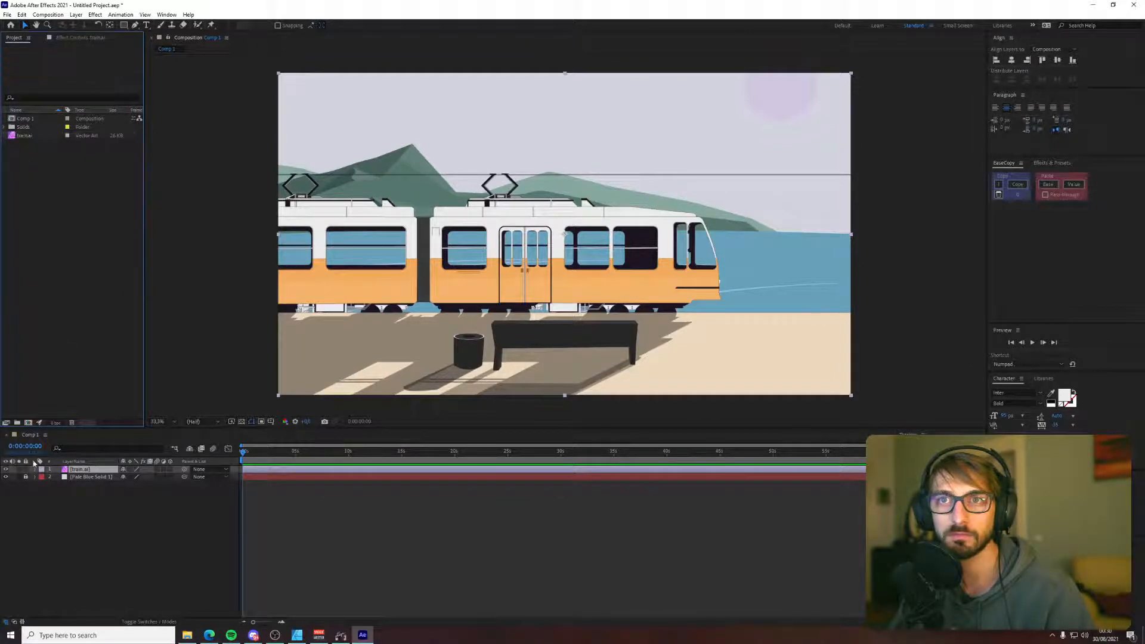
{"action": "left_click", "coordinate": [34, 469]}
{"action": "left_click", "coordinate": [42, 478]}
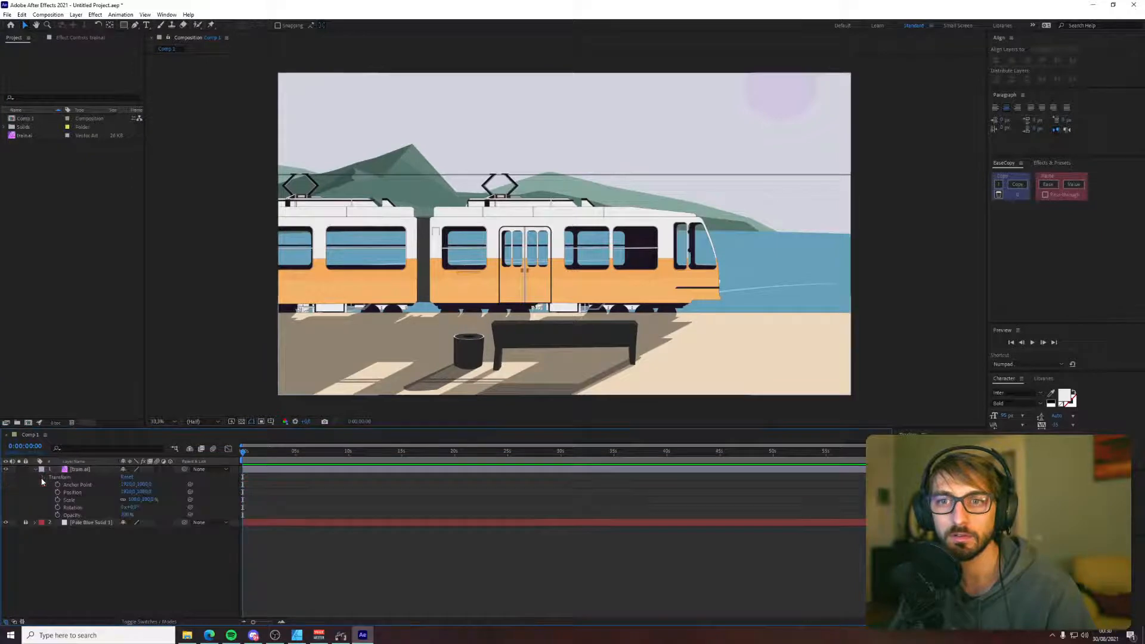
{"action": "left_click", "coordinate": [35, 470]}
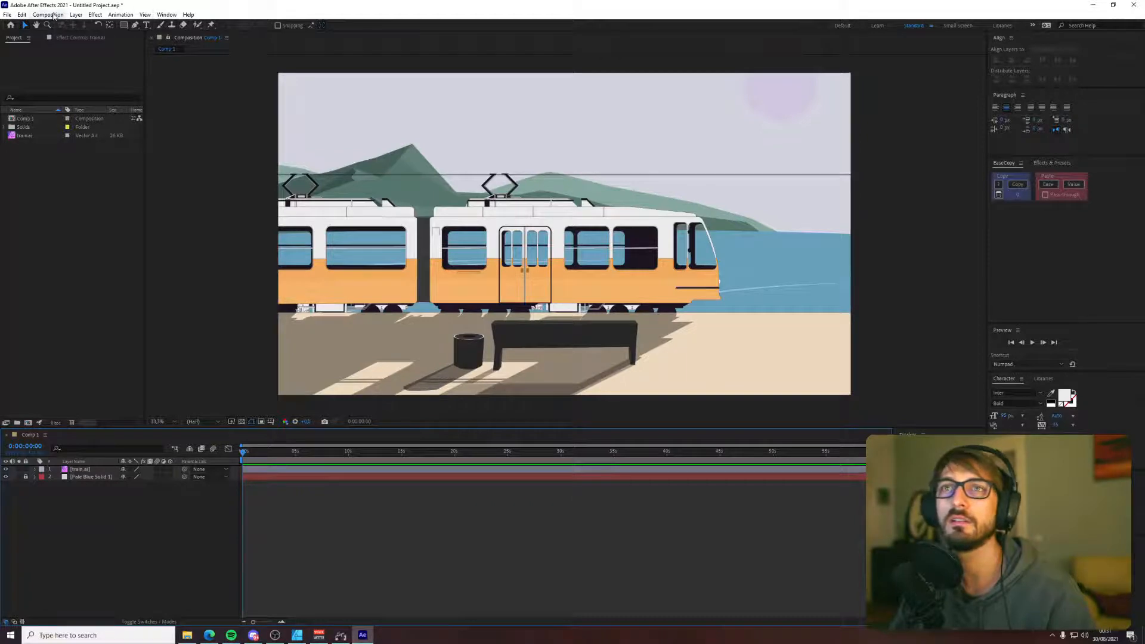
- Import train.ai from the Train piece folder as Composition - Retain Layer Sizes, with the Illustrator/PDF/EPS sequence option on
{"action": "left_click", "coordinate": [49, 14]}
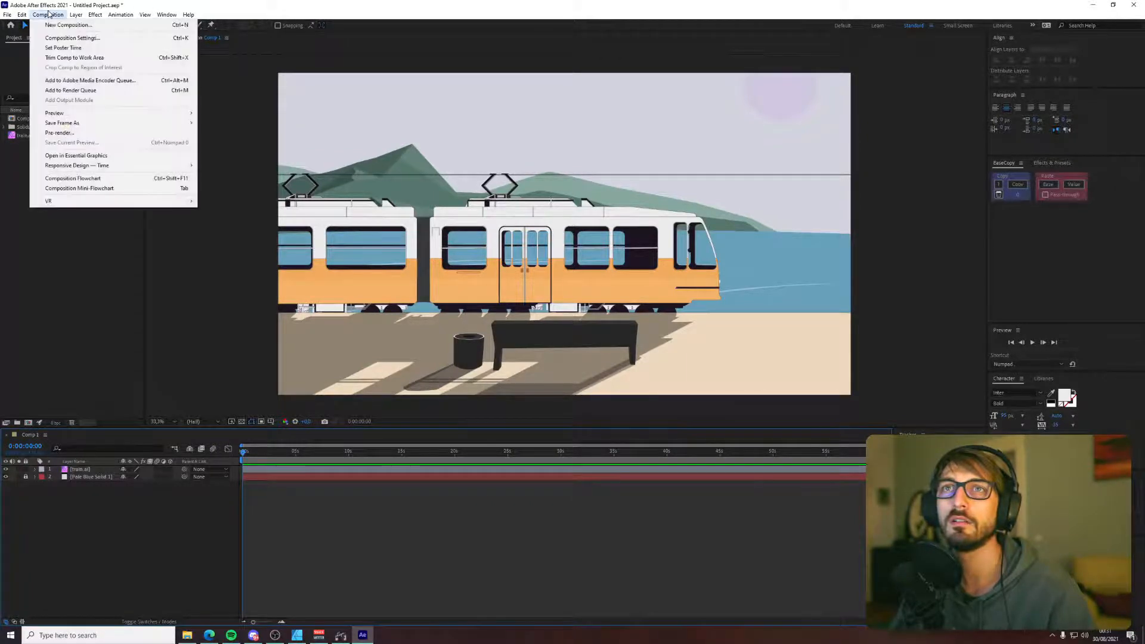
{"action": "mouse_move", "coordinate": [8, 14]}
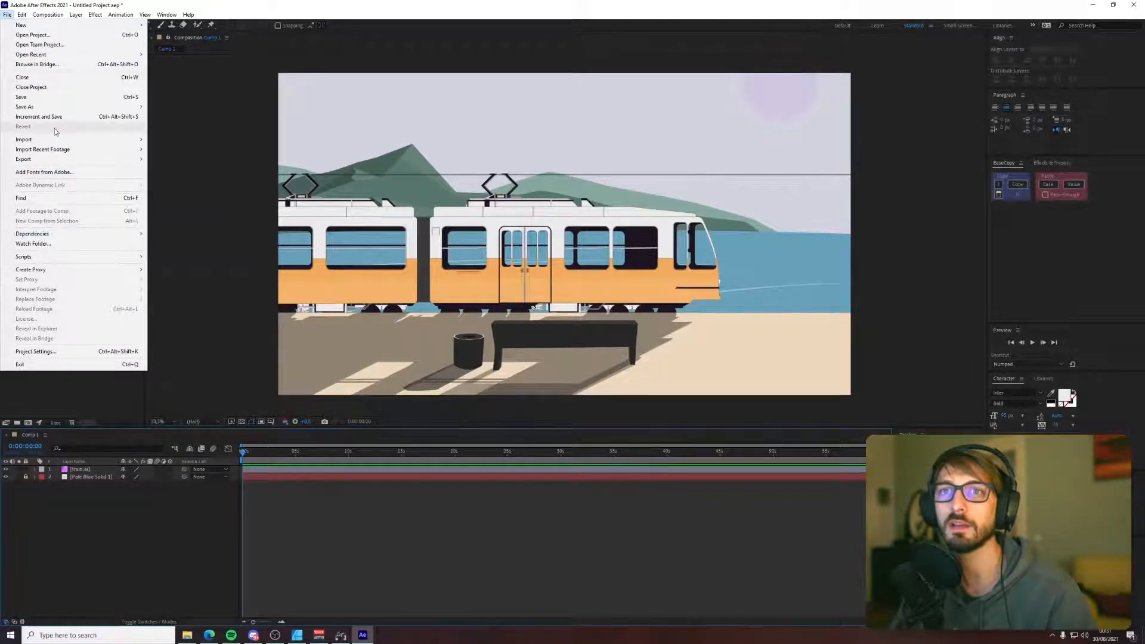
{"action": "mouse_move", "coordinate": [136, 139]}
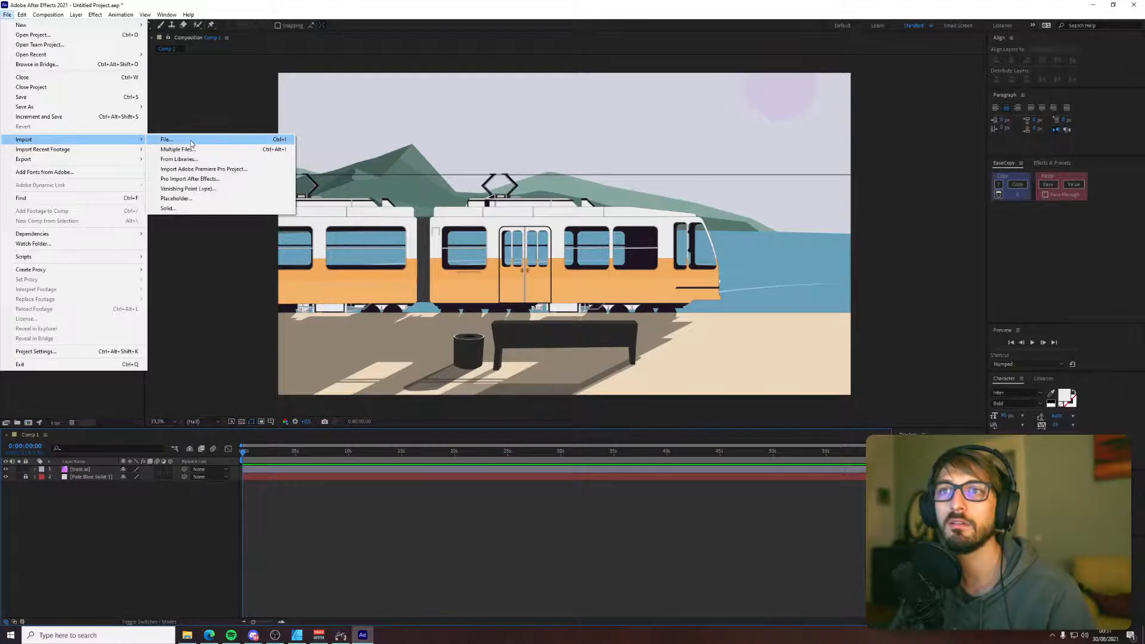
{"action": "left_click", "coordinate": [191, 141]}
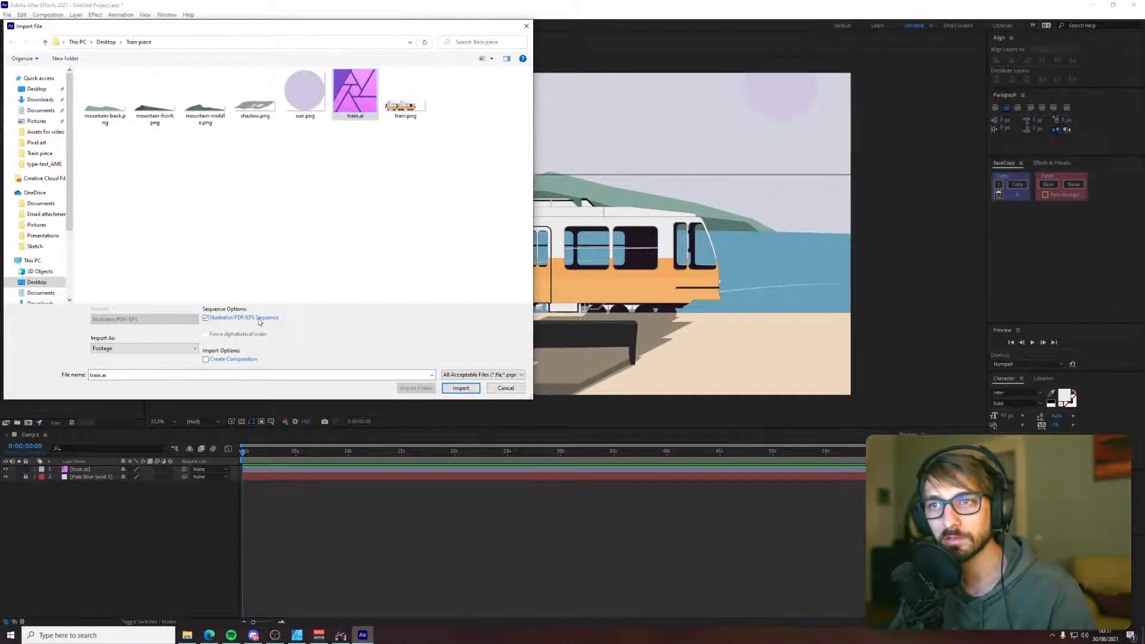
{"action": "left_click", "coordinate": [195, 350]}
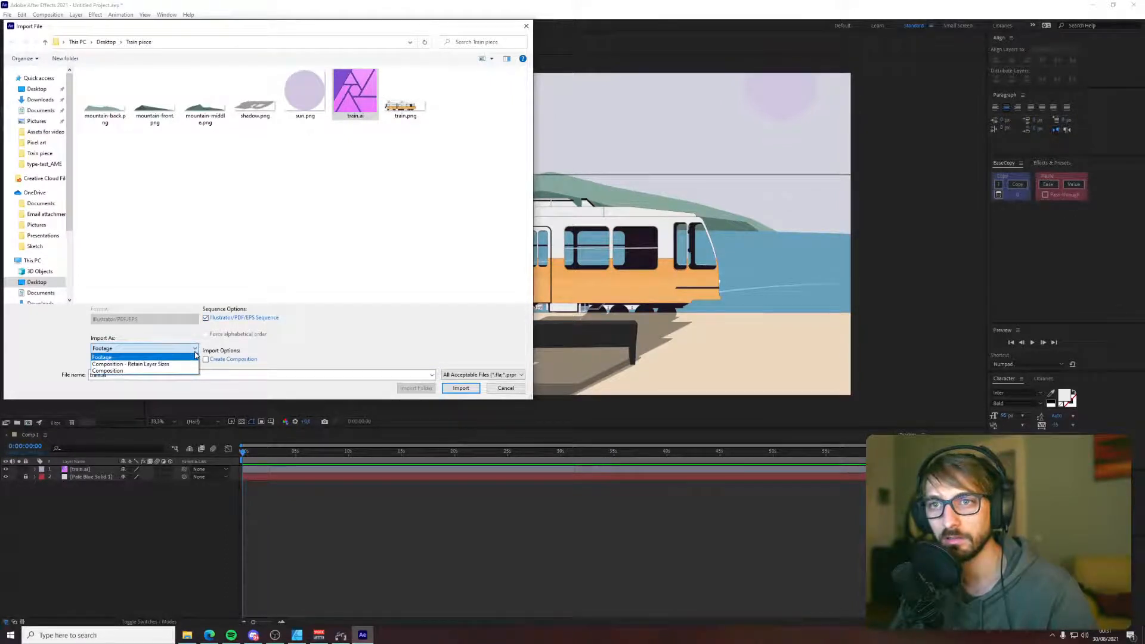
{"action": "left_click", "coordinate": [183, 367]}
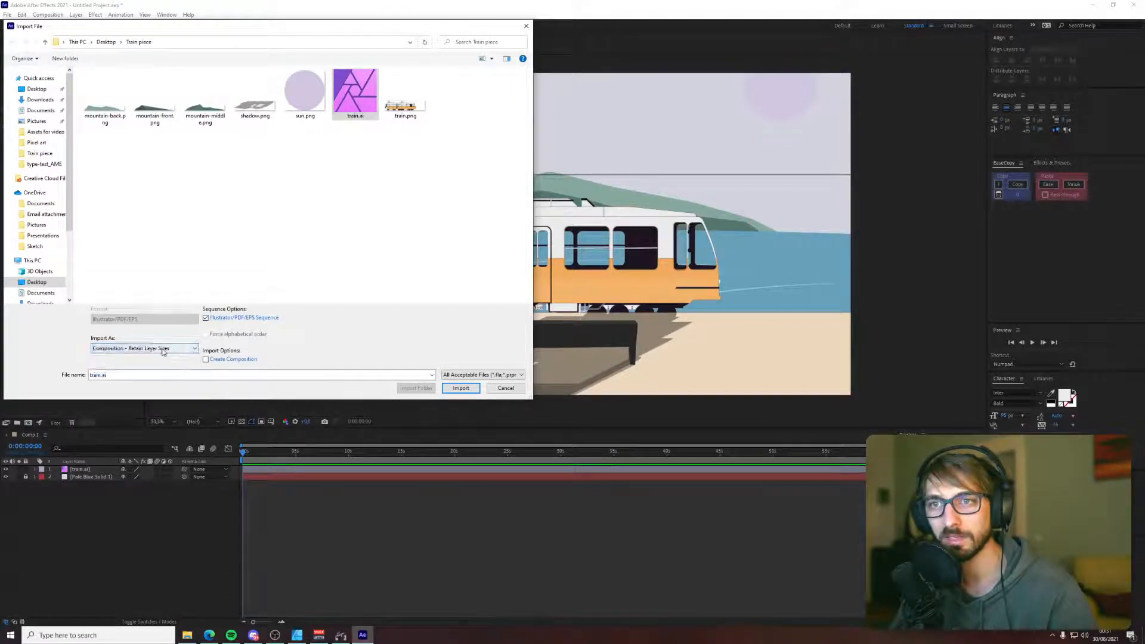
{"action": "left_click", "coordinate": [163, 351]}
{"action": "left_click", "coordinate": [149, 364]}
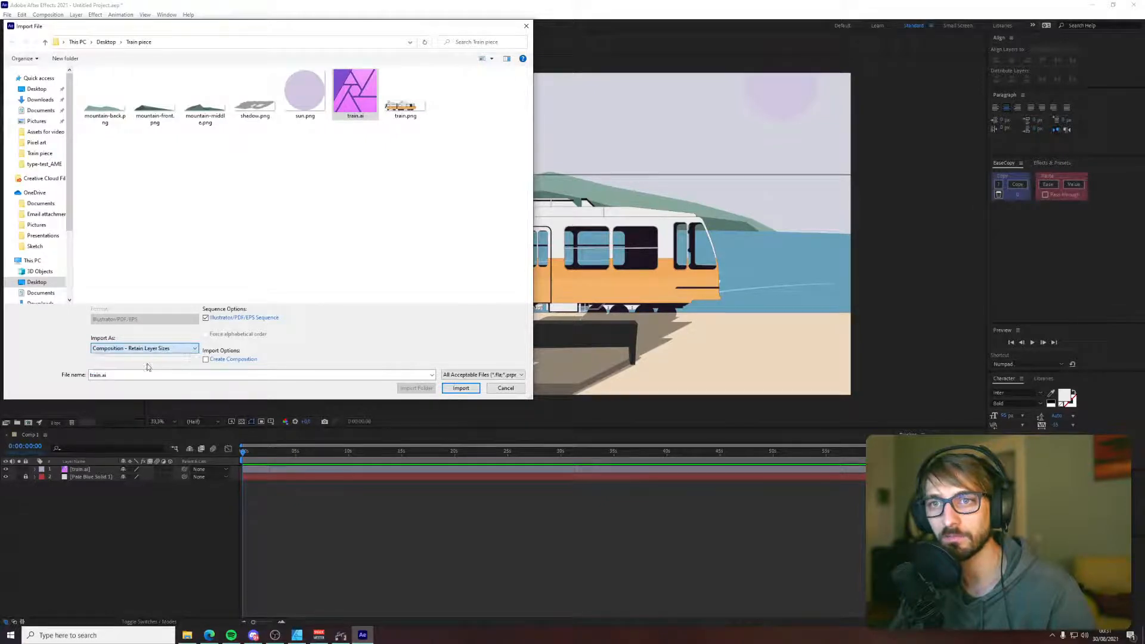
{"action": "left_click", "coordinate": [461, 388]}
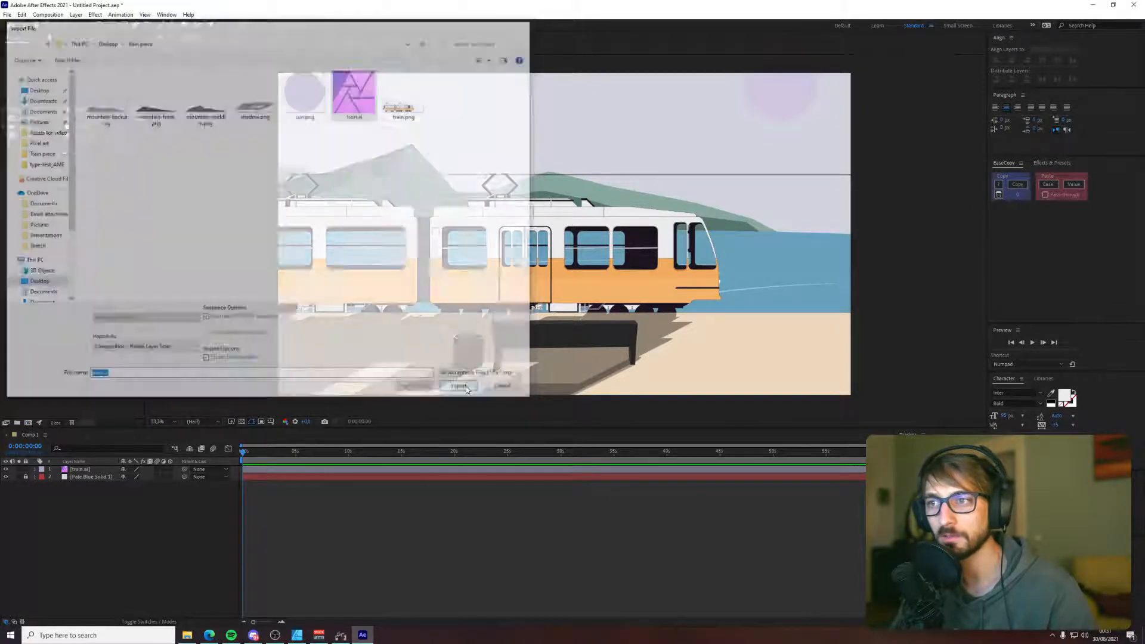
- Delete the train.ai layer from Comp 1 and the separate train.ai vector footage from the project
{"action": "left_click", "coordinate": [71, 470]}
{"action": "key", "text": "Delete"}
{"action": "left_click", "coordinate": [24, 152]}
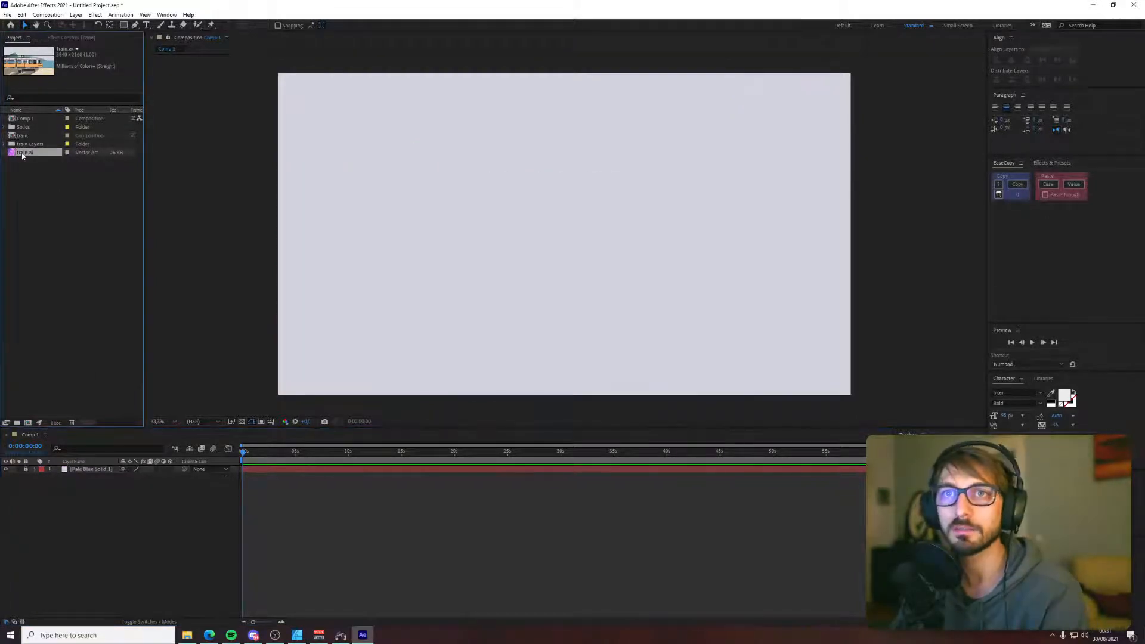
{"action": "key", "text": "Delete"}
- Place the imported train composition in Comp 1 and open it to reach its contents
{"action": "left_click", "coordinate": [34, 137]}
{"action": "left_click_drag", "start_coordinate": [34, 137], "coordinate": [564, 236]}
{"action": "double_click", "coordinate": [87, 470]}
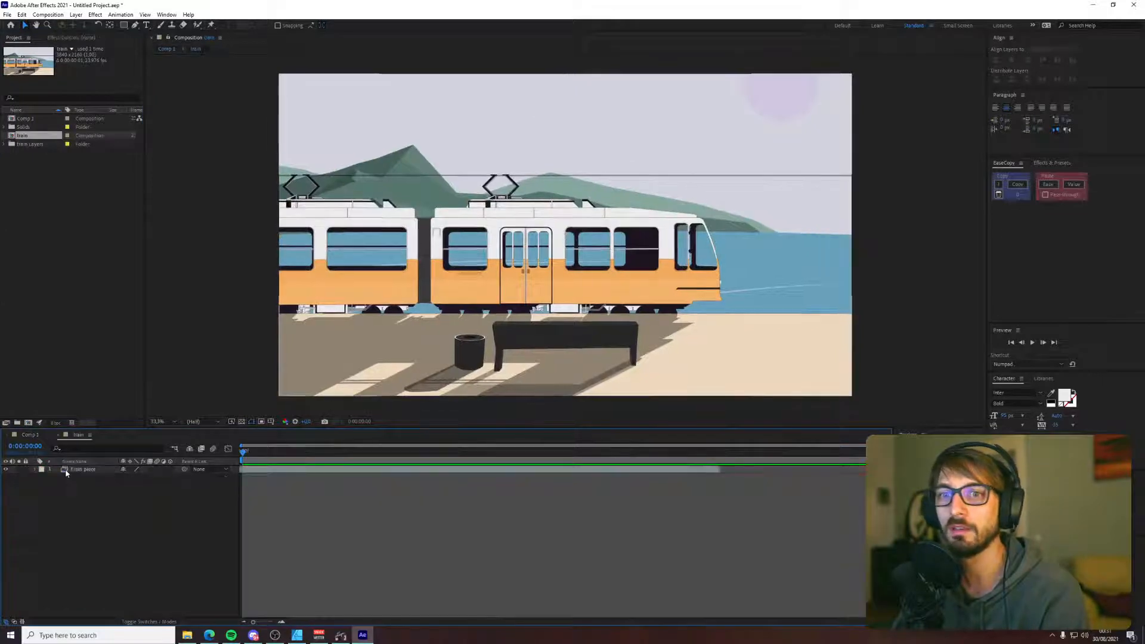
- Inspect the Train piece layer in its own viewer, close that viewer and check the train Layers folder for separate artwork layers
{"action": "double_click", "coordinate": [64, 473]}
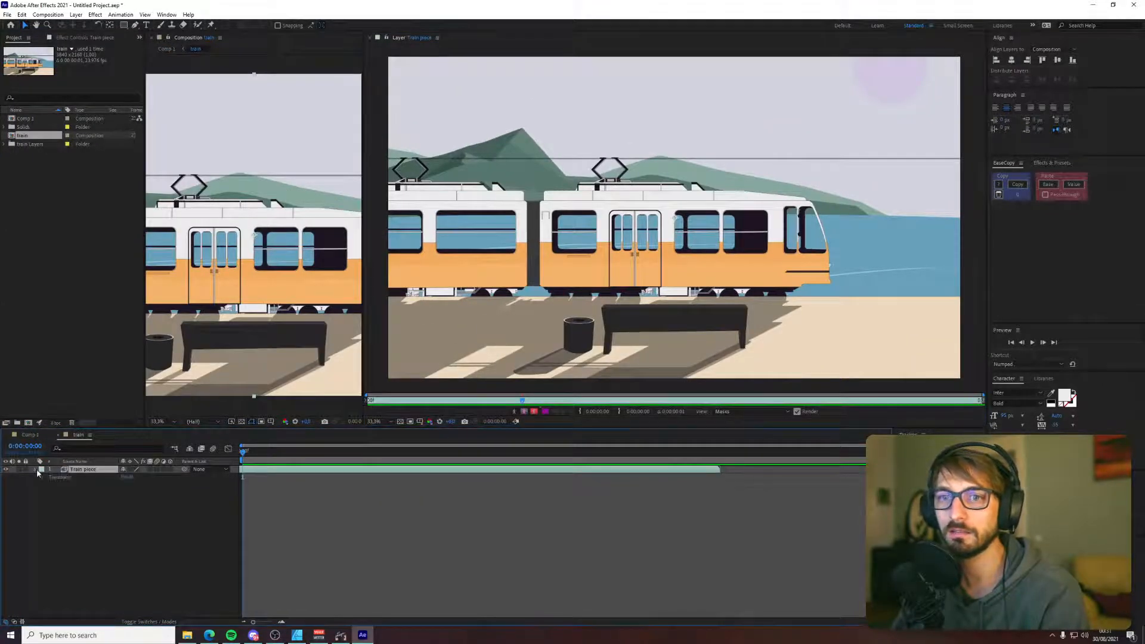
{"action": "left_click", "coordinate": [448, 276]}
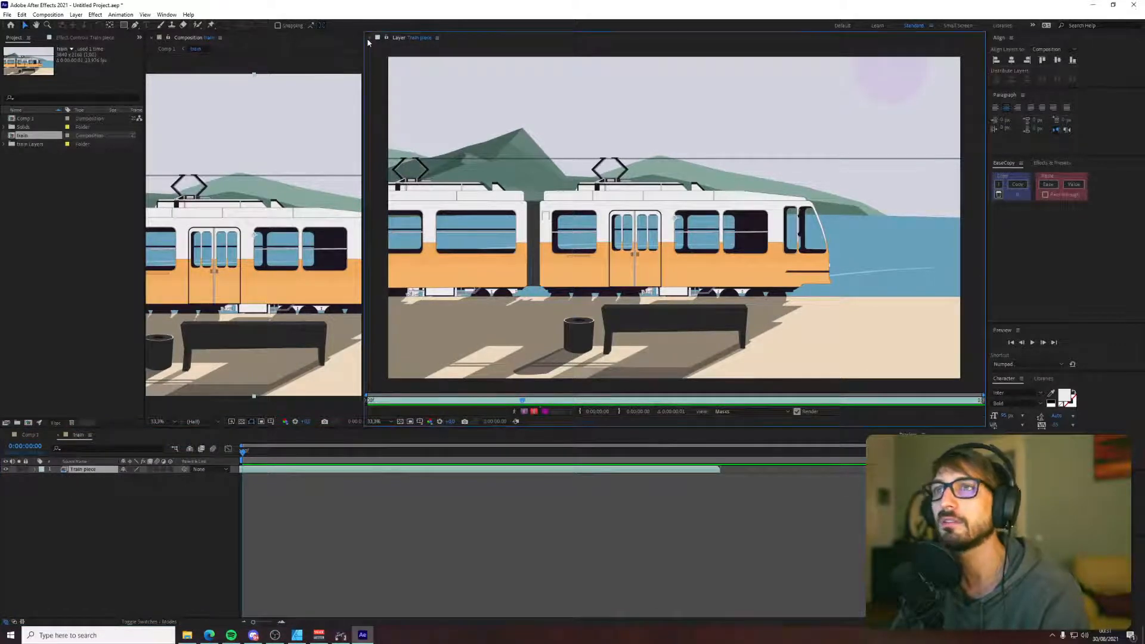
{"action": "left_click", "coordinate": [368, 38]}
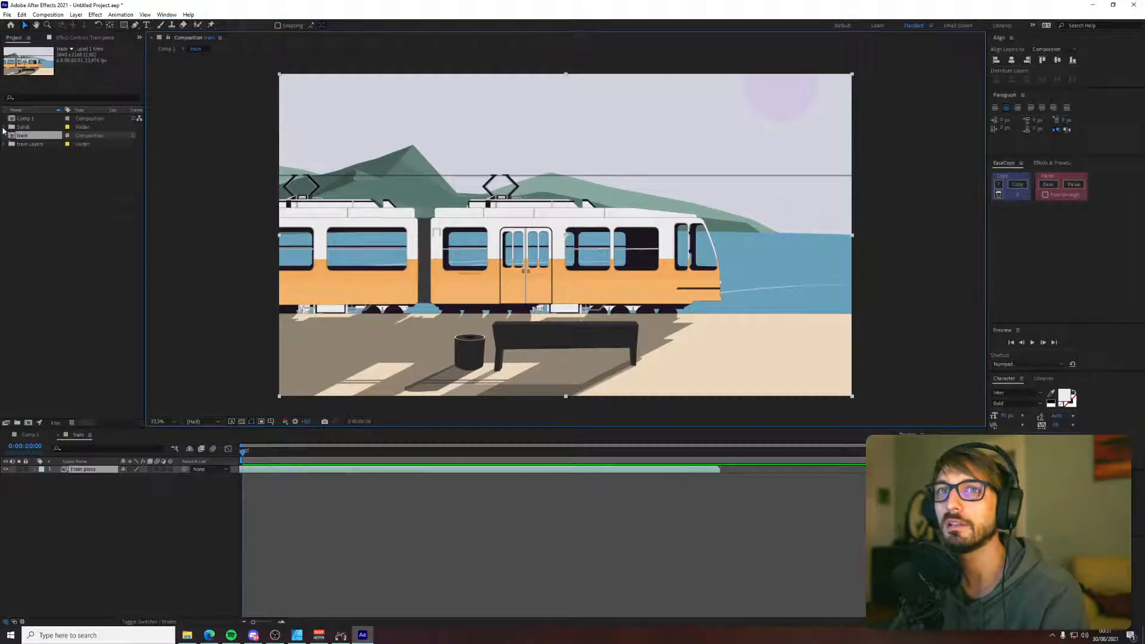
{"action": "left_click", "coordinate": [5, 145]}
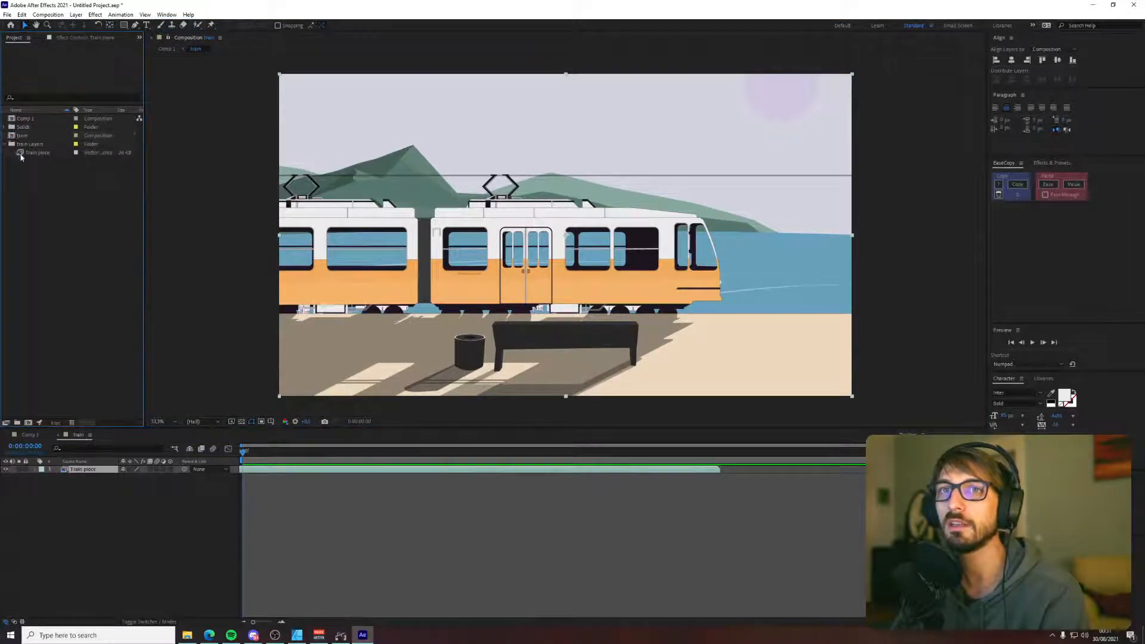
{"action": "left_click", "coordinate": [20, 154]}
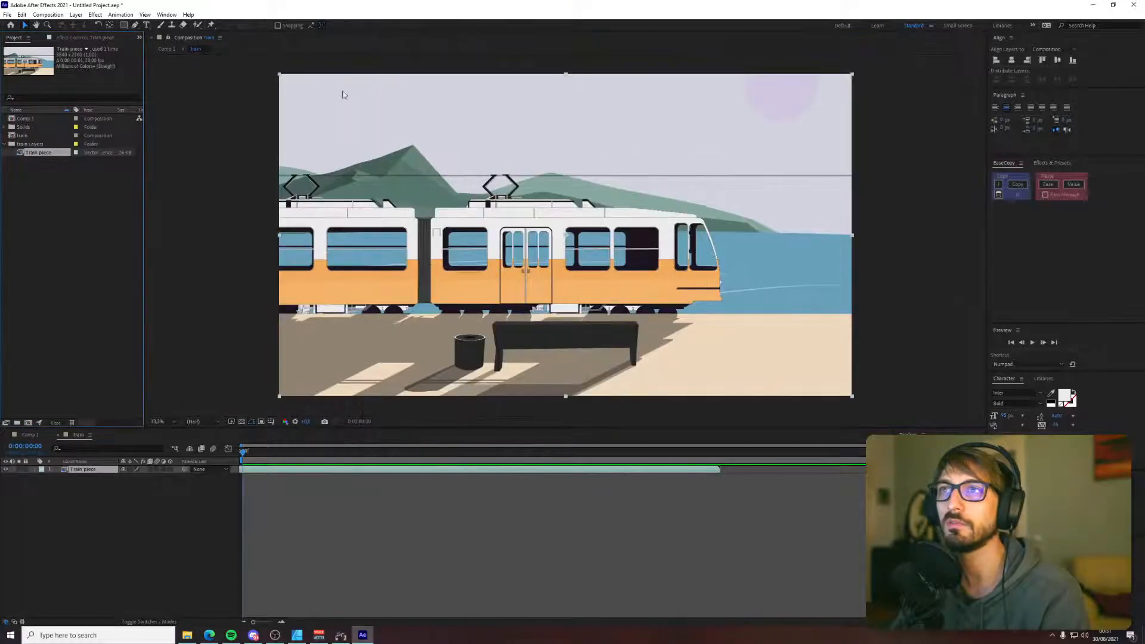
- Delete the train Layers folder and the train composition from the project, confirming both deletions
{"action": "left_click", "coordinate": [46, 142]}
{"action": "key", "text": "Delete"}
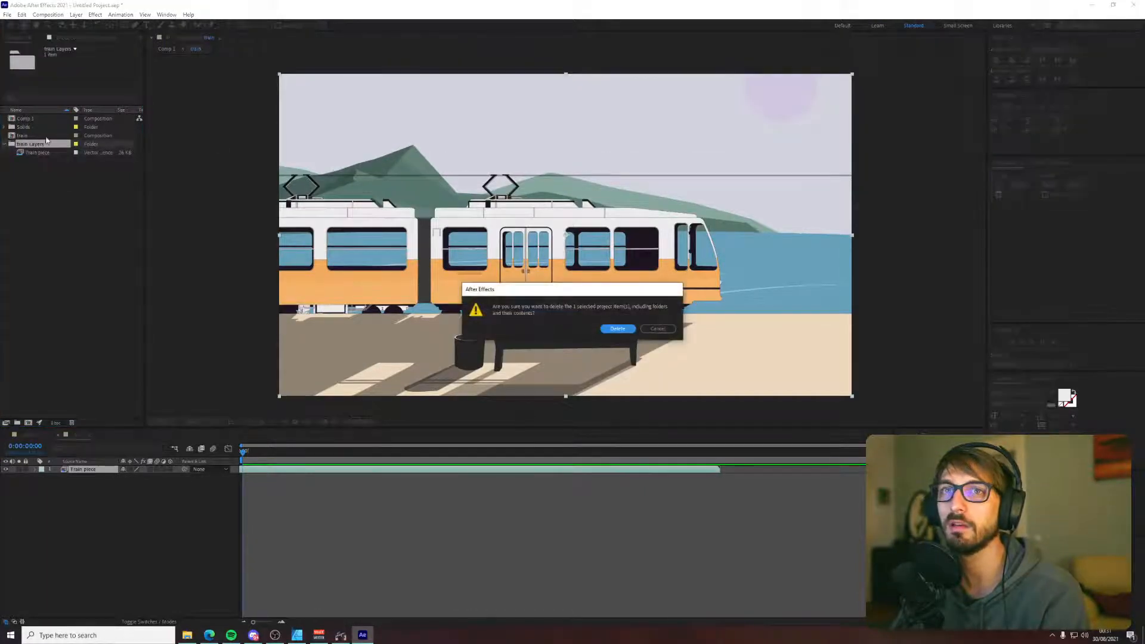
{"action": "left_click", "coordinate": [612, 326]}
{"action": "left_click", "coordinate": [63, 135]}
{"action": "key", "text": "Delete"}
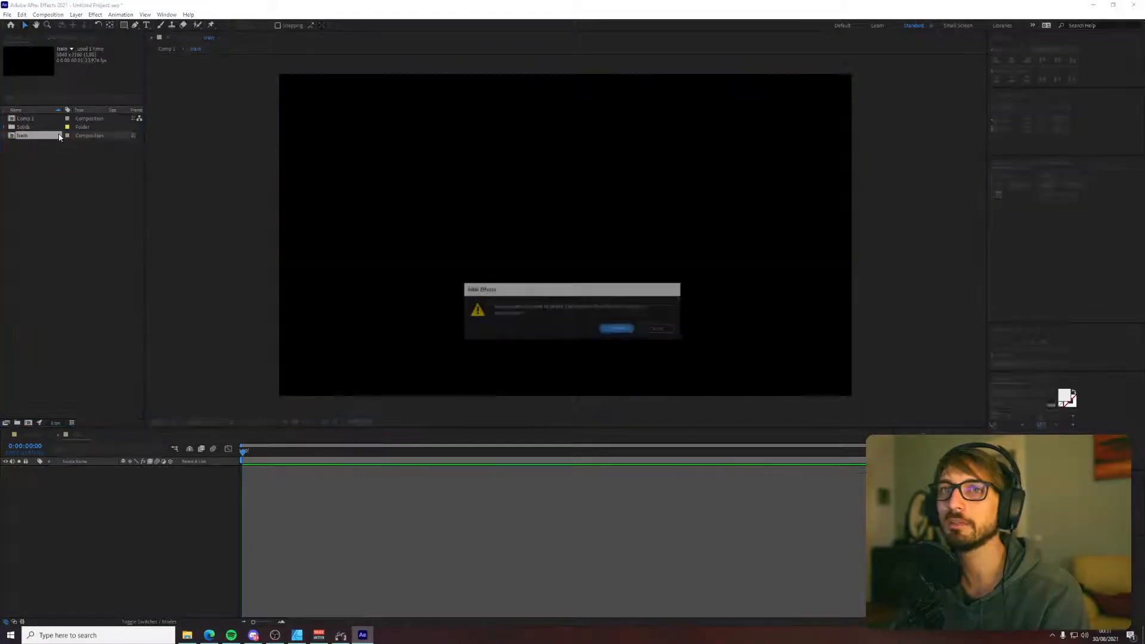
{"action": "left_click", "coordinate": [614, 328]}
- Import train.ai again as Composition - Retain Layer Sizes, with Create Composition on and the sequence option off
{"action": "left_click", "coordinate": [7, 14]}
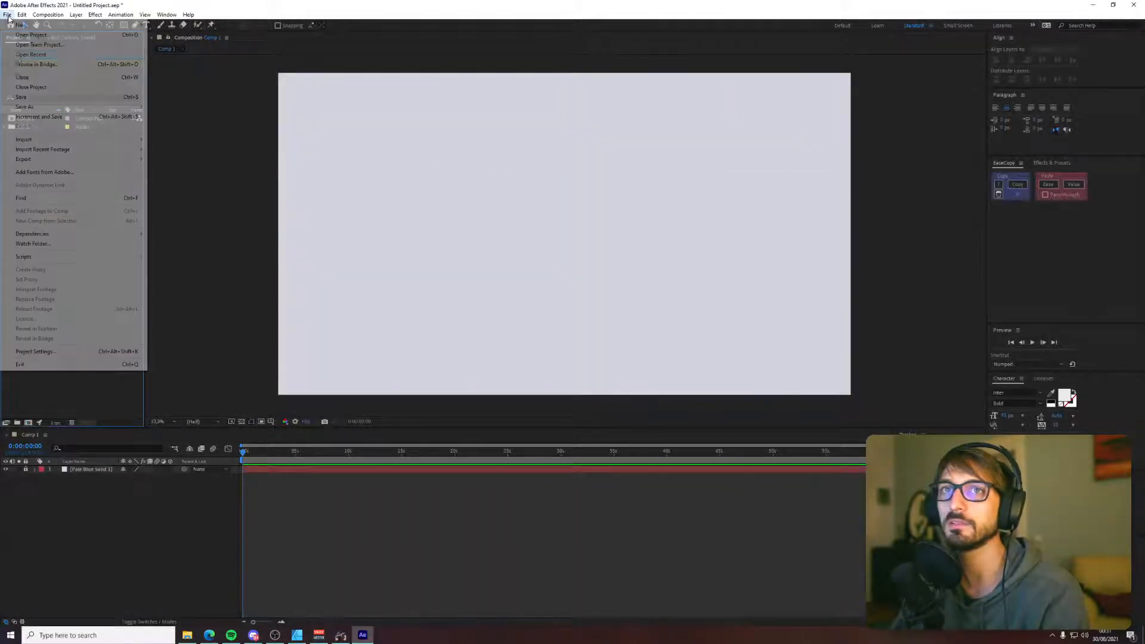
{"action": "mouse_move", "coordinate": [25, 142]}
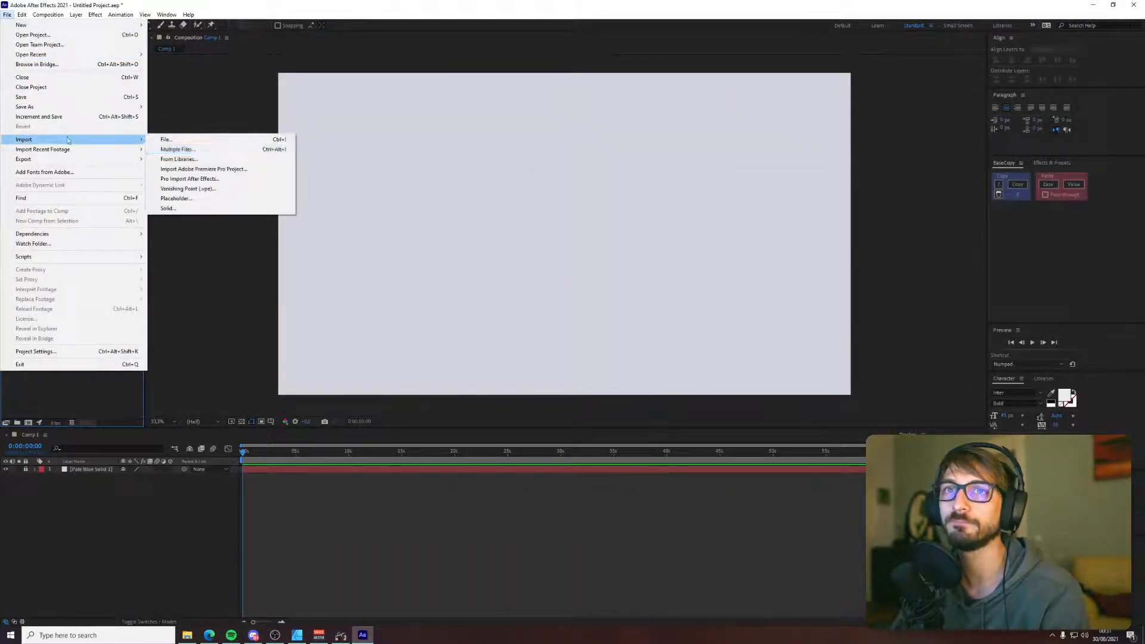
{"action": "left_click", "coordinate": [251, 145]}
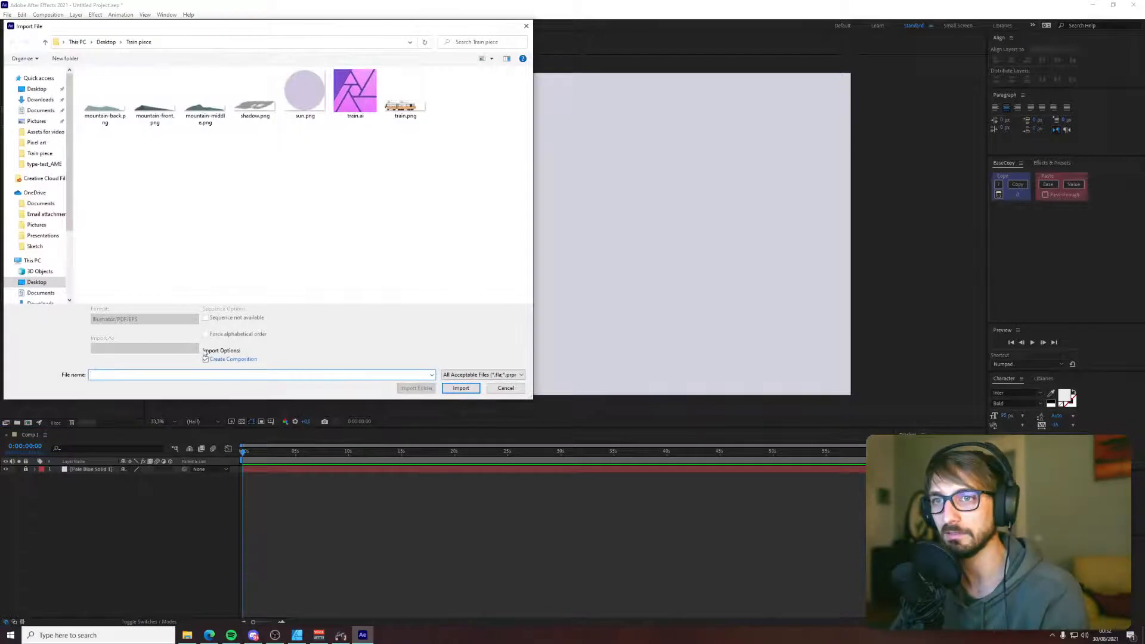
{"action": "left_click", "coordinate": [355, 93]}
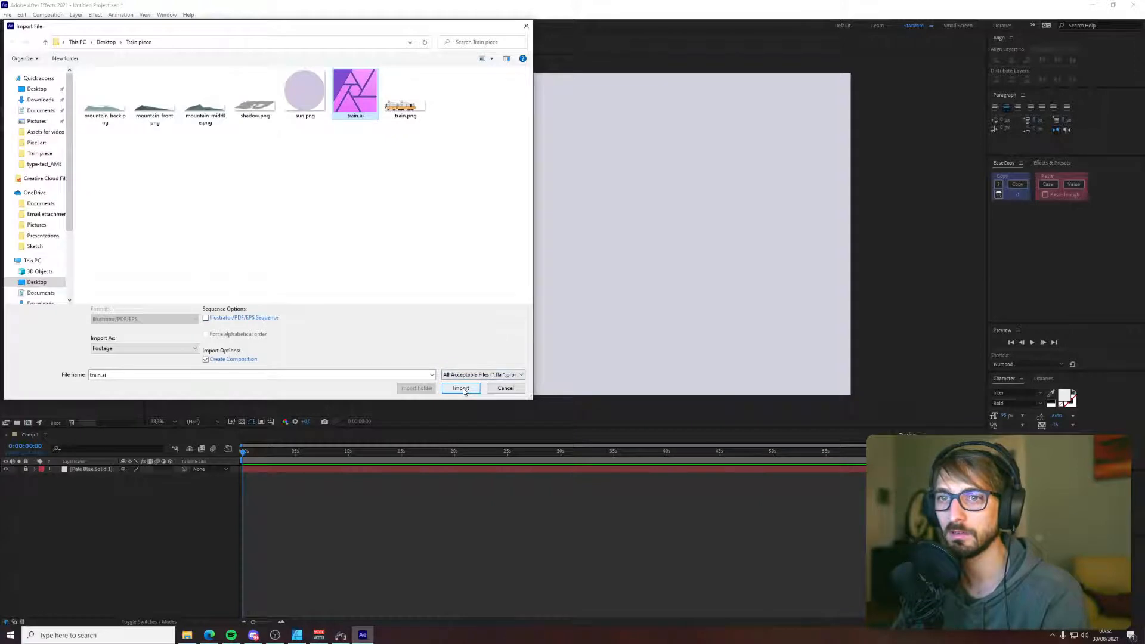
{"action": "left_click", "coordinate": [138, 349]}
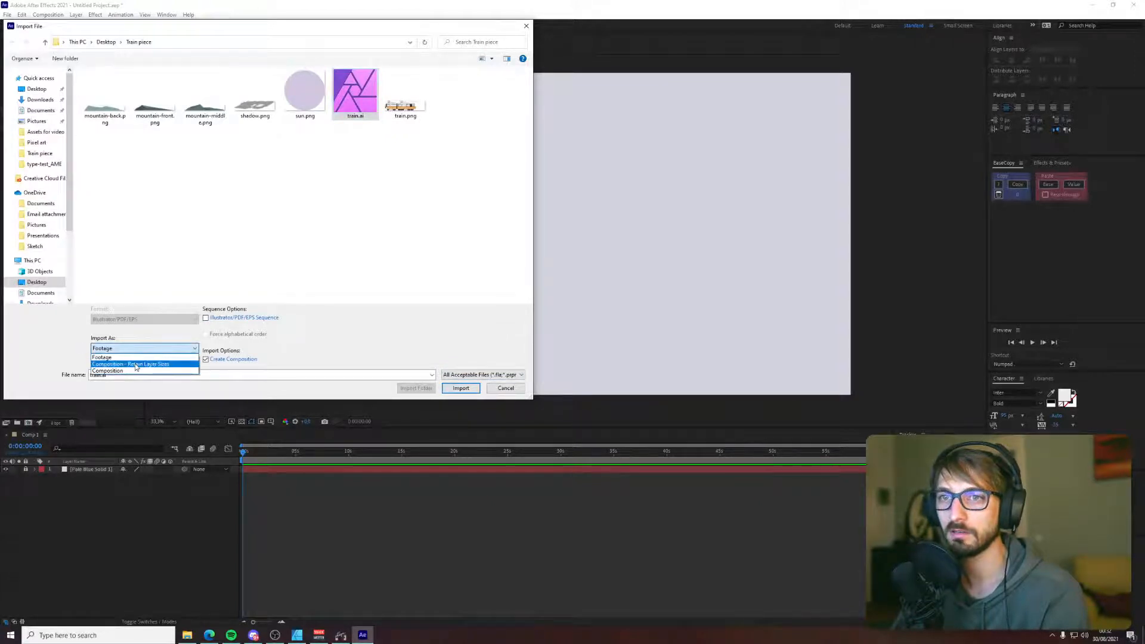
{"action": "left_click", "coordinate": [136, 365]}
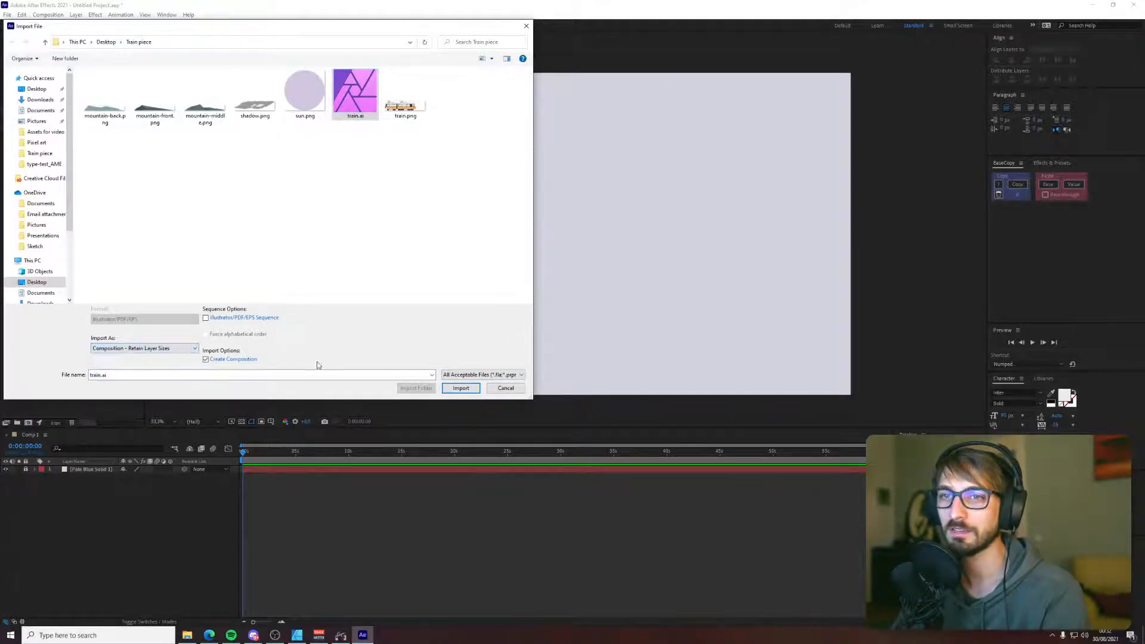
{"action": "left_click", "coordinate": [456, 388]}
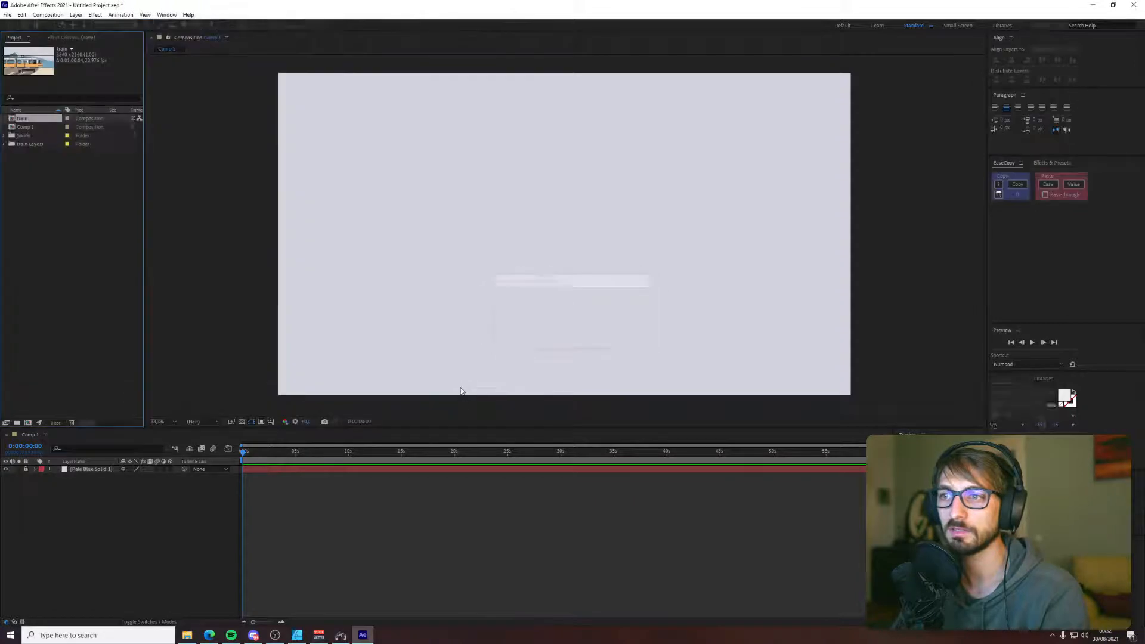
- Place the newly imported train composition in Comp 1 and check its layer properties and train.ai footage for separate artwork layers
{"action": "left_click", "coordinate": [4, 145]}
{"action": "left_click", "coordinate": [21, 154]}
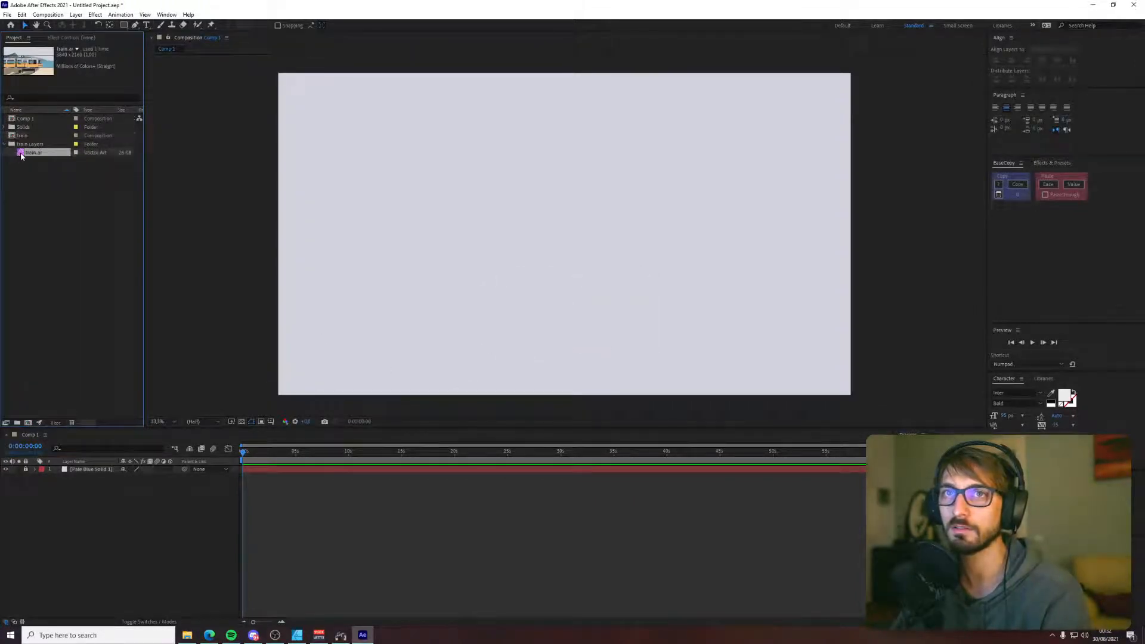
{"action": "left_click", "coordinate": [22, 136]}
{"action": "left_click_drag", "start_coordinate": [134, 135], "coordinate": [16, 188]}
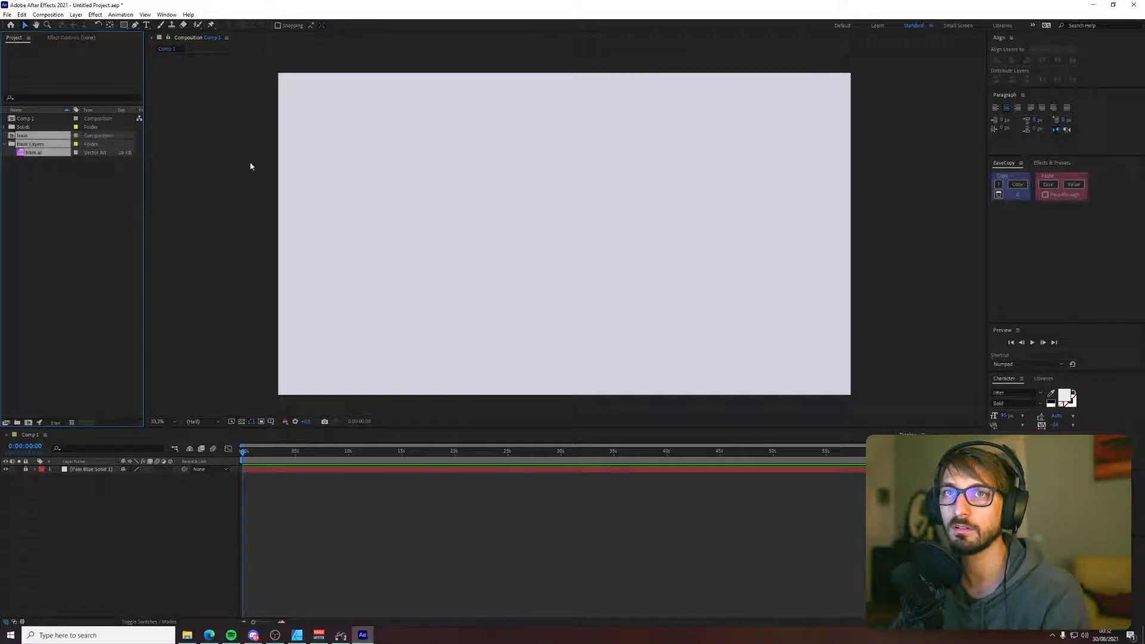
{"action": "left_click", "coordinate": [31, 162]}
{"action": "left_click", "coordinate": [24, 145]}
{"action": "left_click_drag", "start_coordinate": [22, 135], "coordinate": [564, 239]}
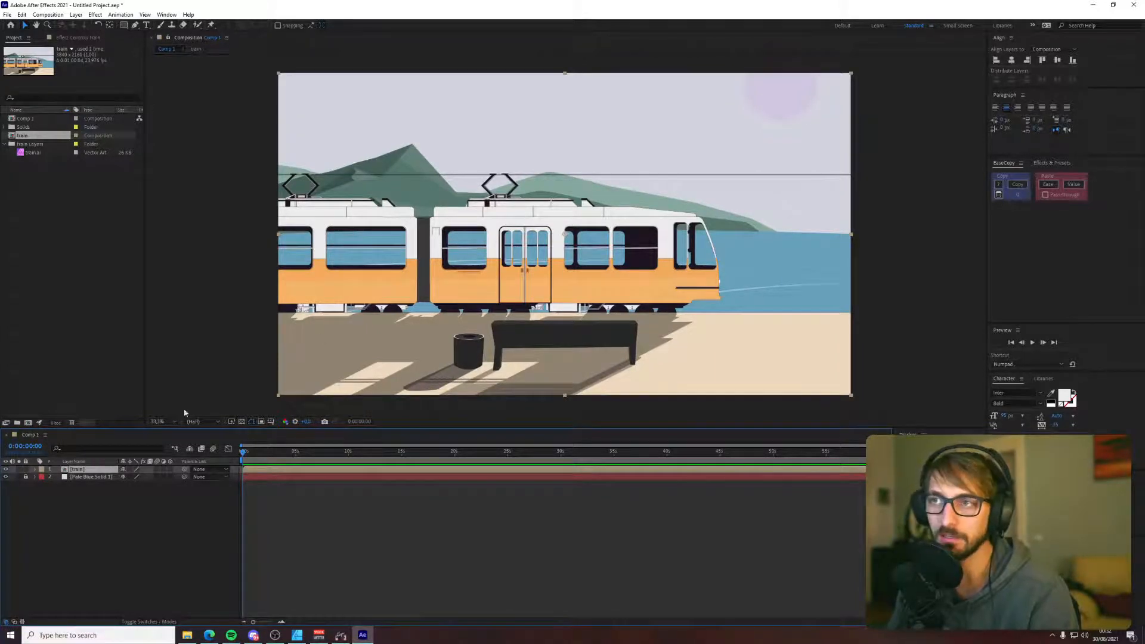
{"action": "left_click", "coordinate": [36, 469]}
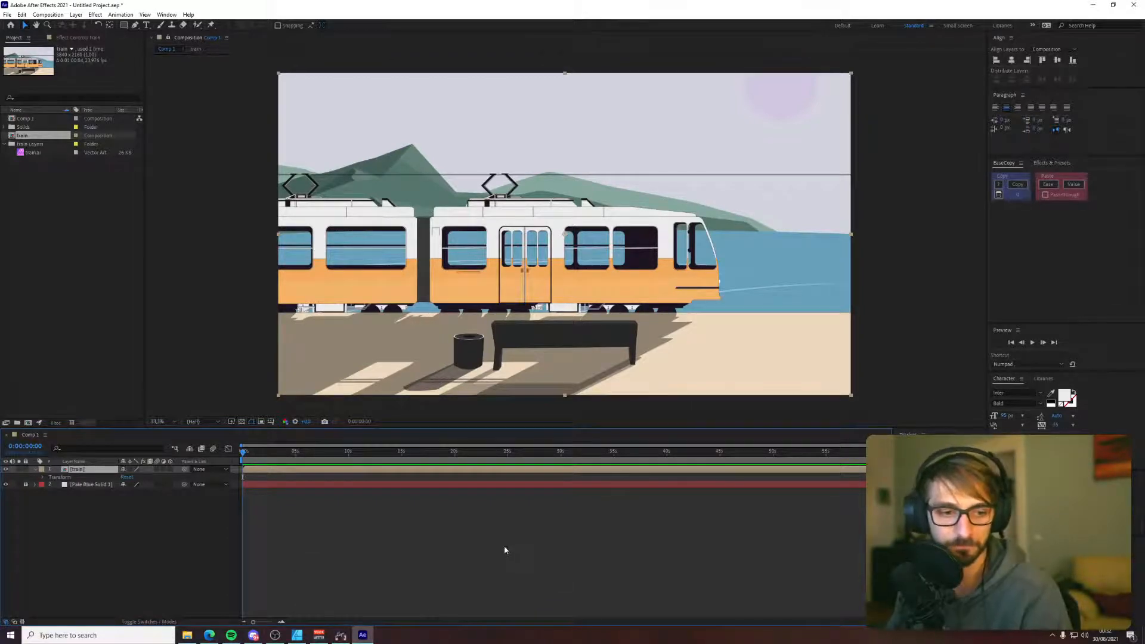
{"action": "left_click", "coordinate": [21, 154]}
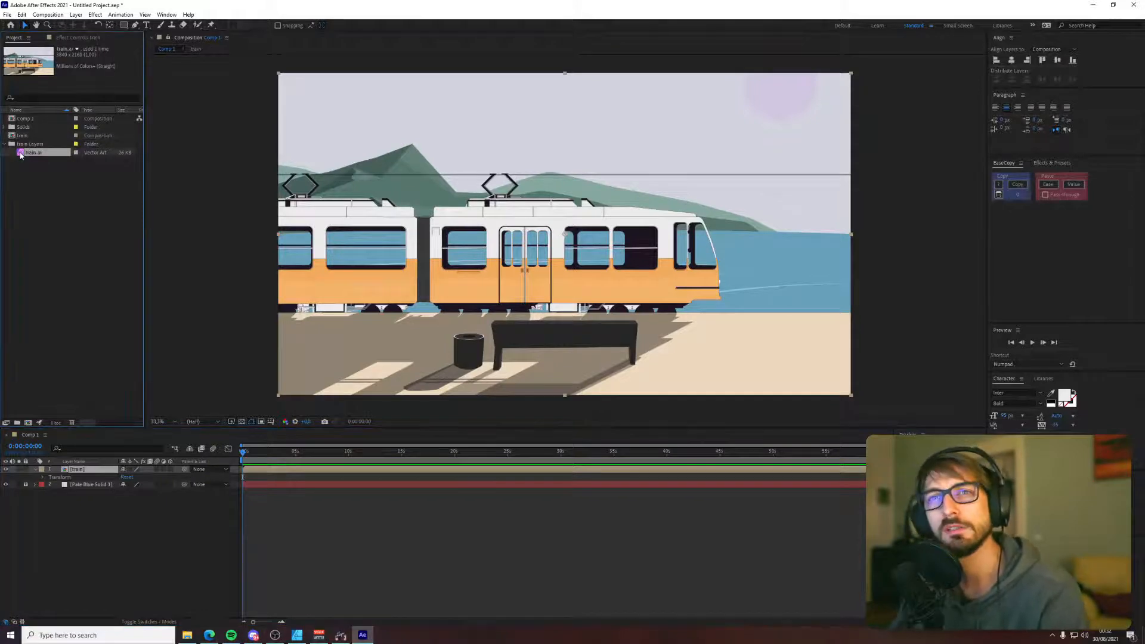
- Switch to Affinity Designer and set up a PDF export of the illustration with the PDF (for export) preset
{"action": "left_click", "coordinate": [293, 637]}
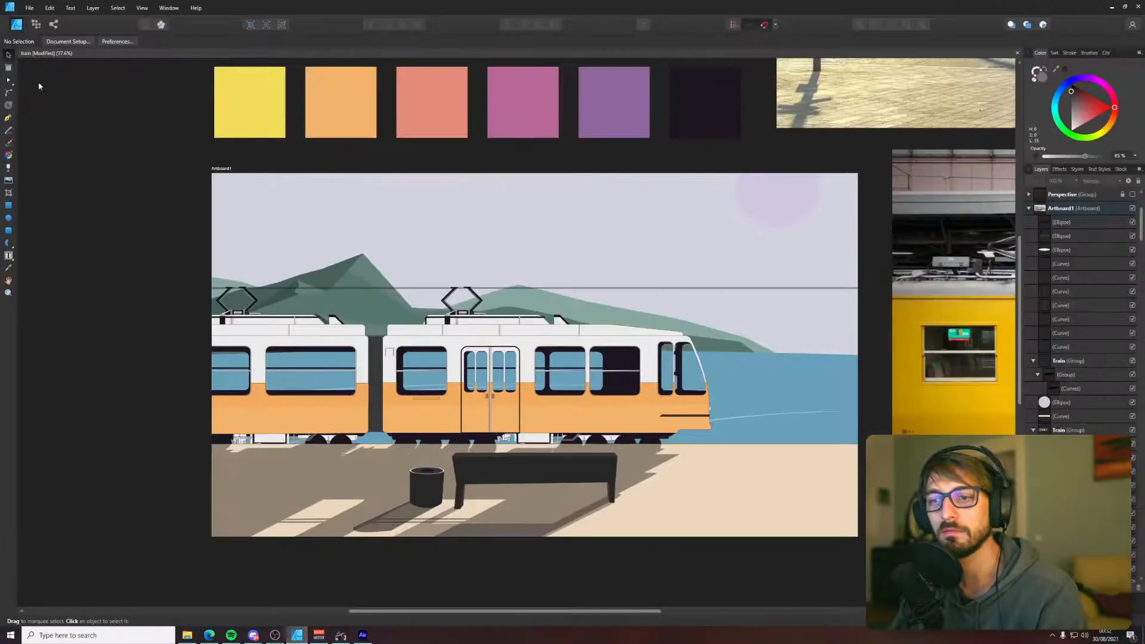
{"action": "left_click", "coordinate": [30, 8]}
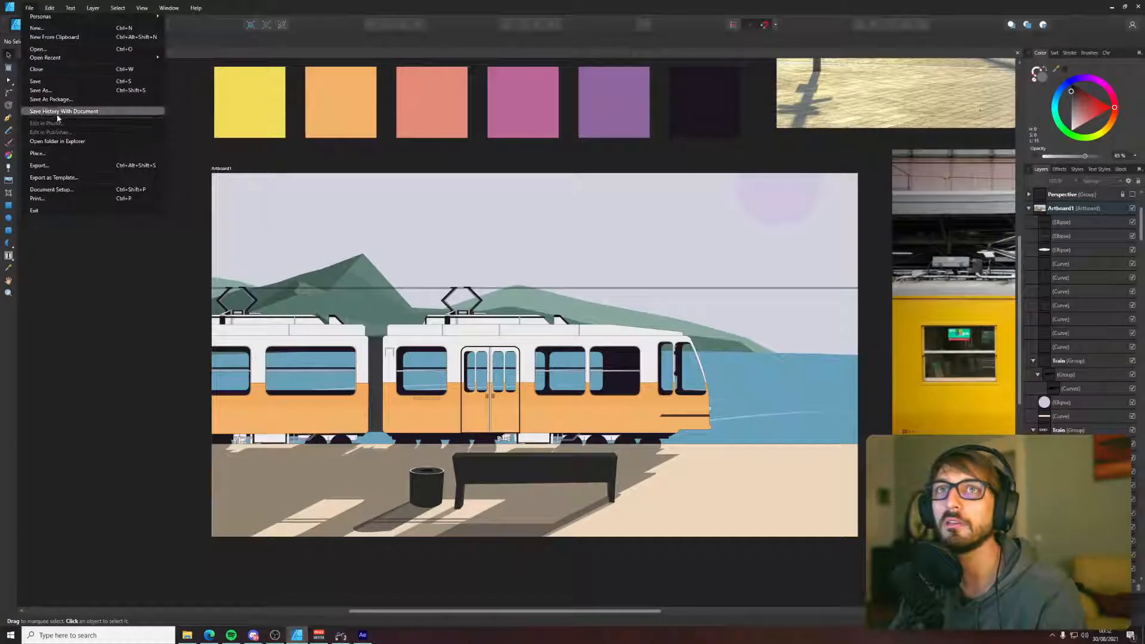
{"action": "left_click", "coordinate": [48, 166]}
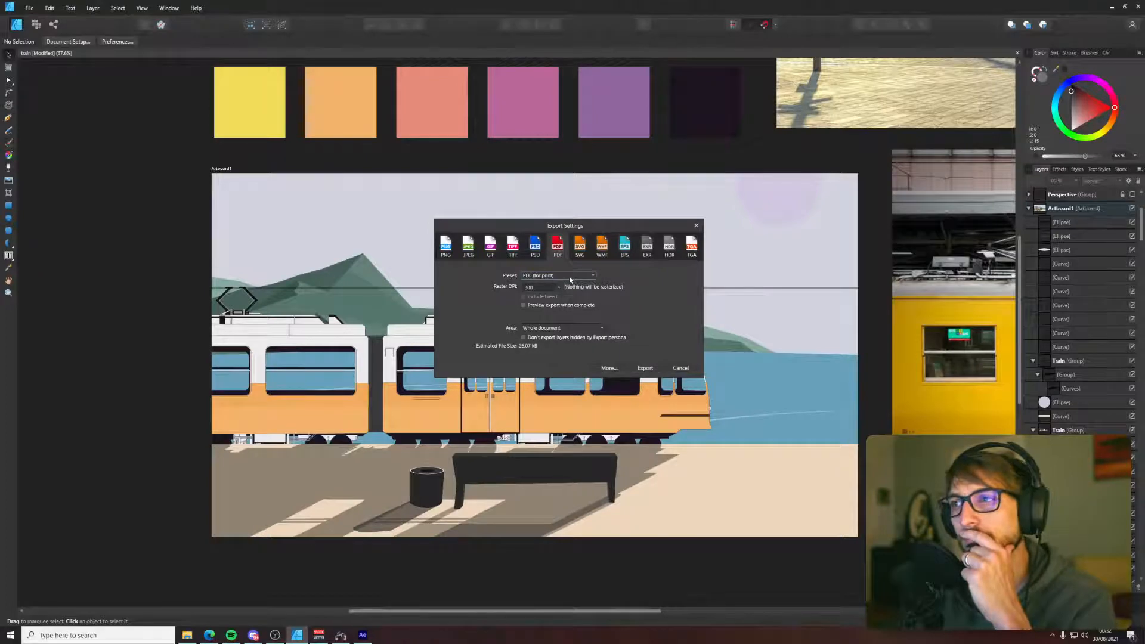
{"action": "left_click", "coordinate": [580, 245]}
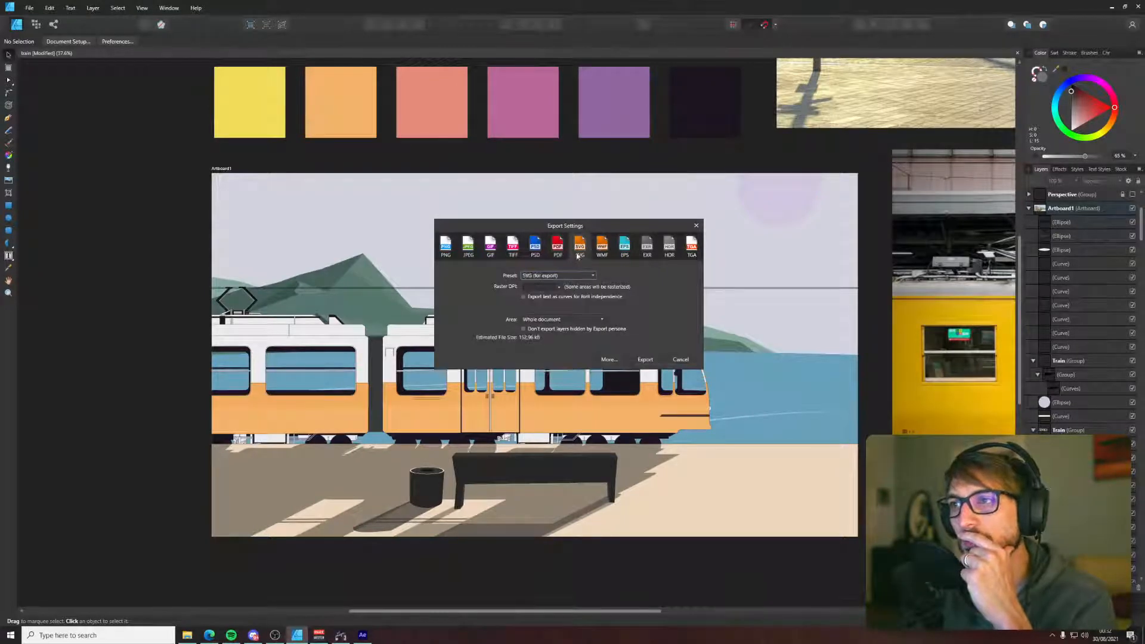
{"action": "left_click", "coordinate": [558, 247]}
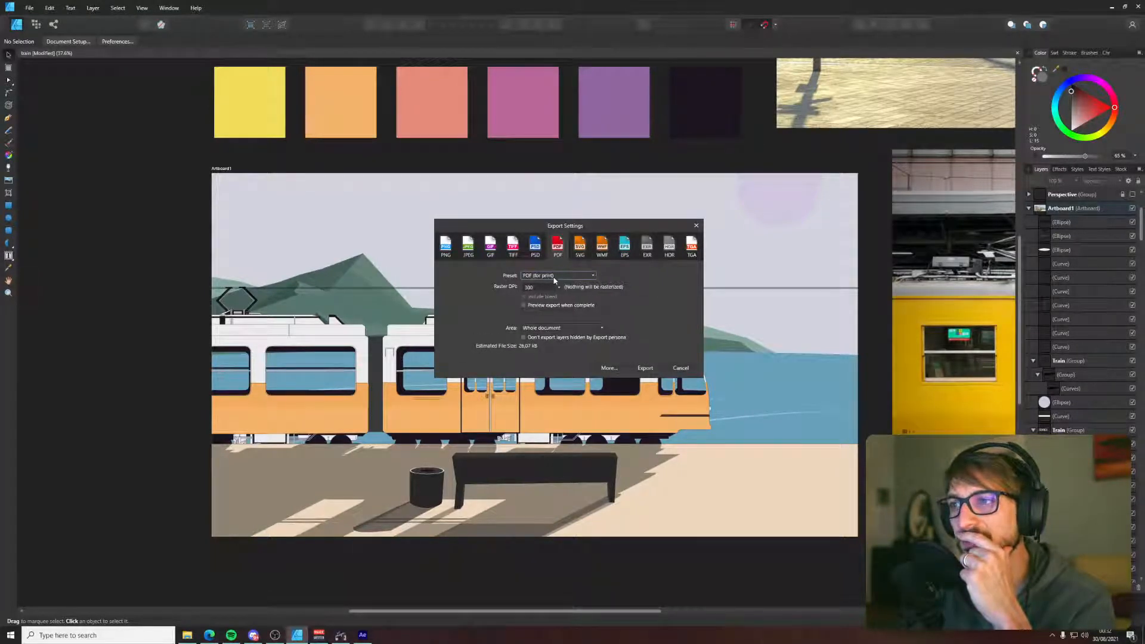
{"action": "left_click", "coordinate": [556, 276]}
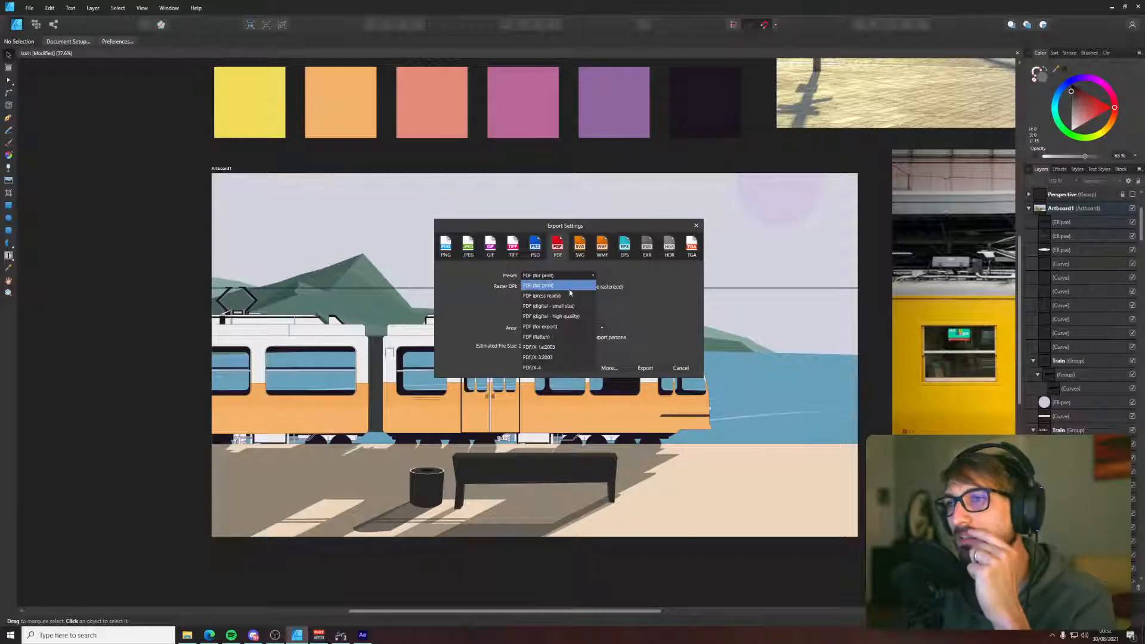
{"action": "left_click", "coordinate": [577, 327]}
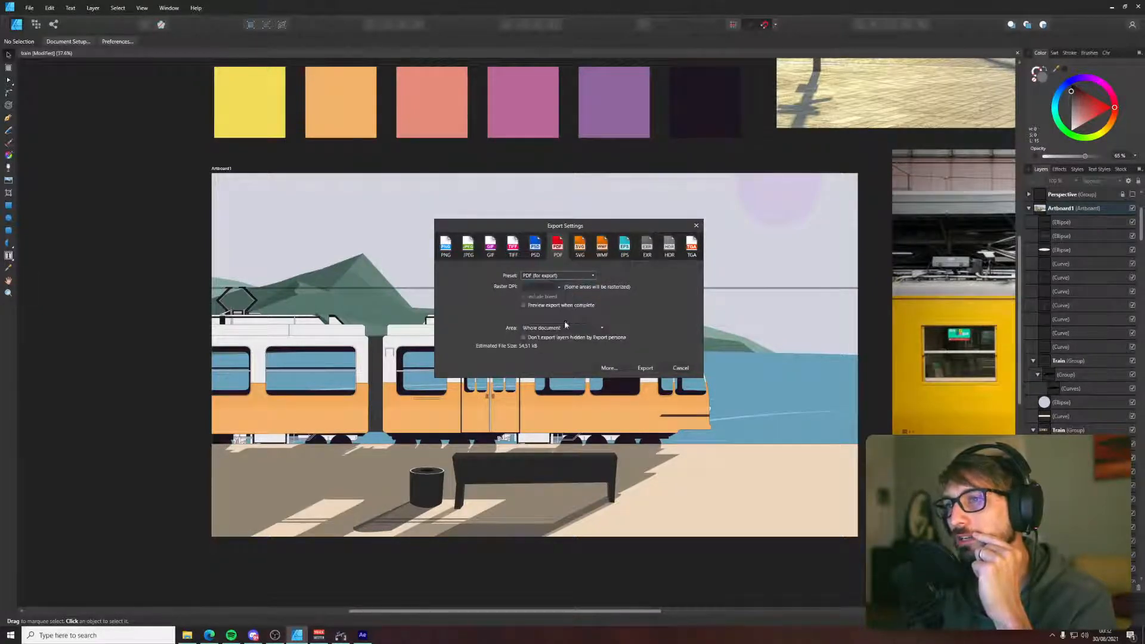
- Set the export area to Artboard1, keeping the PDF (for export) preset
{"action": "left_click", "coordinate": [566, 328]}
{"action": "left_click", "coordinate": [567, 328]}
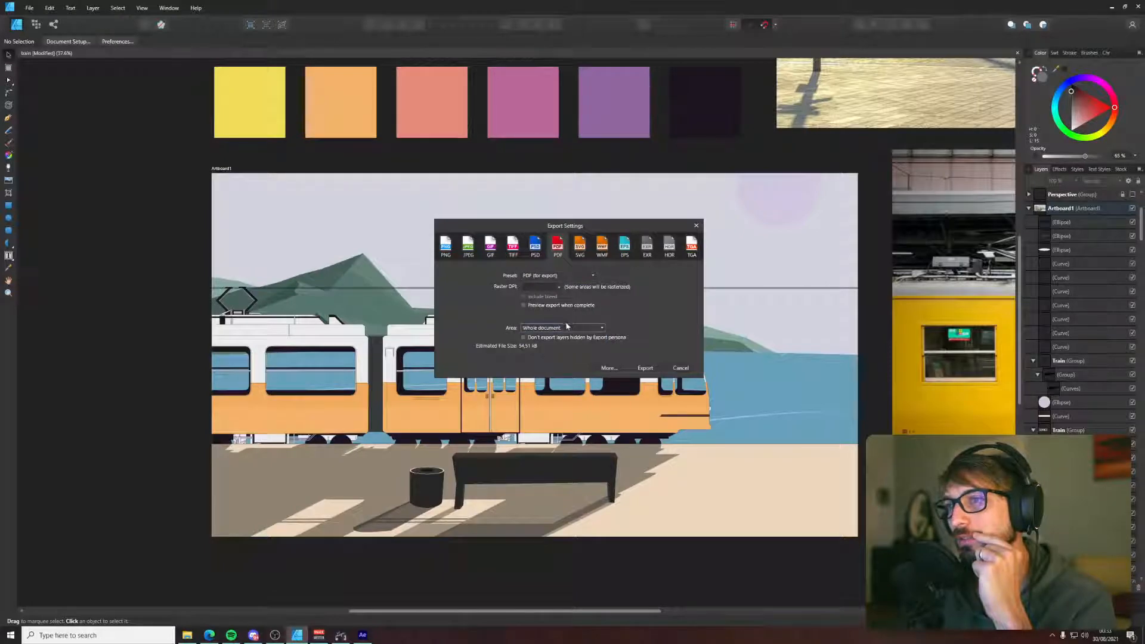
{"action": "left_click", "coordinate": [567, 328]}
{"action": "left_click", "coordinate": [559, 348]}
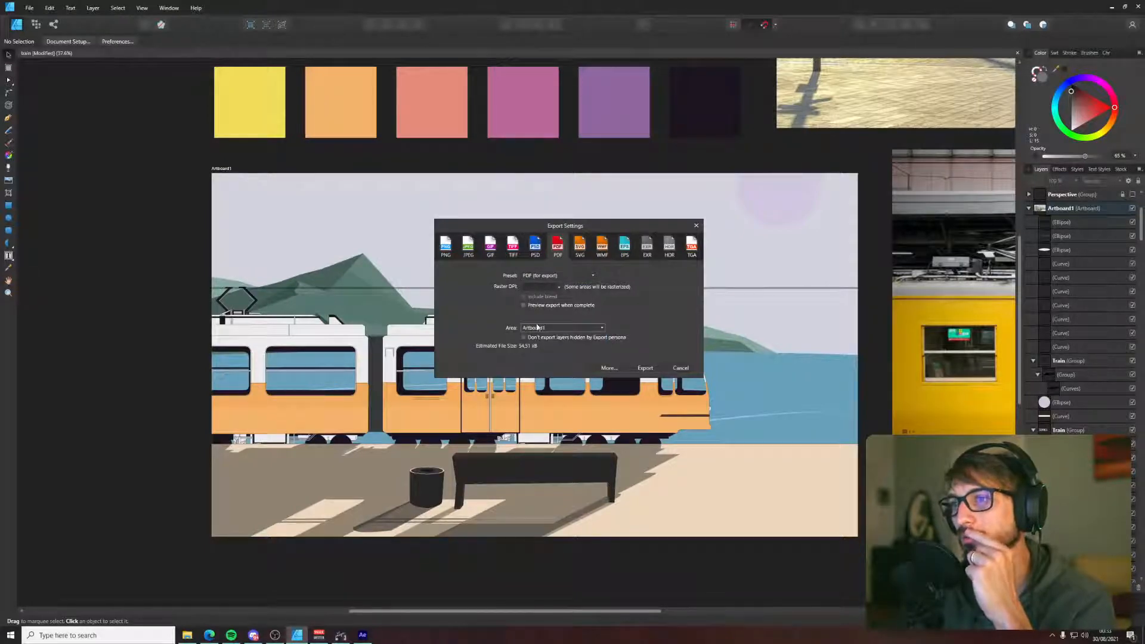
{"action": "left_click", "coordinate": [587, 277]}
{"action": "left_click", "coordinate": [588, 276]}
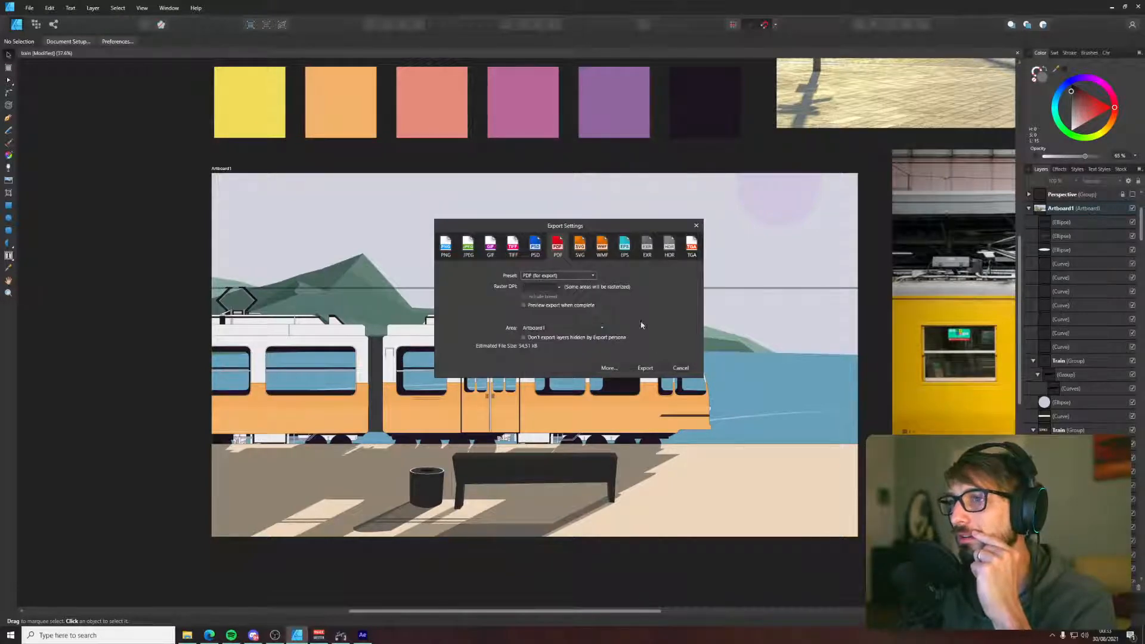
- In the detailed PDF export settings, turn off JPEG compression, enable Use DPI and review the layer and compatibility options
{"action": "left_click", "coordinate": [618, 367]}
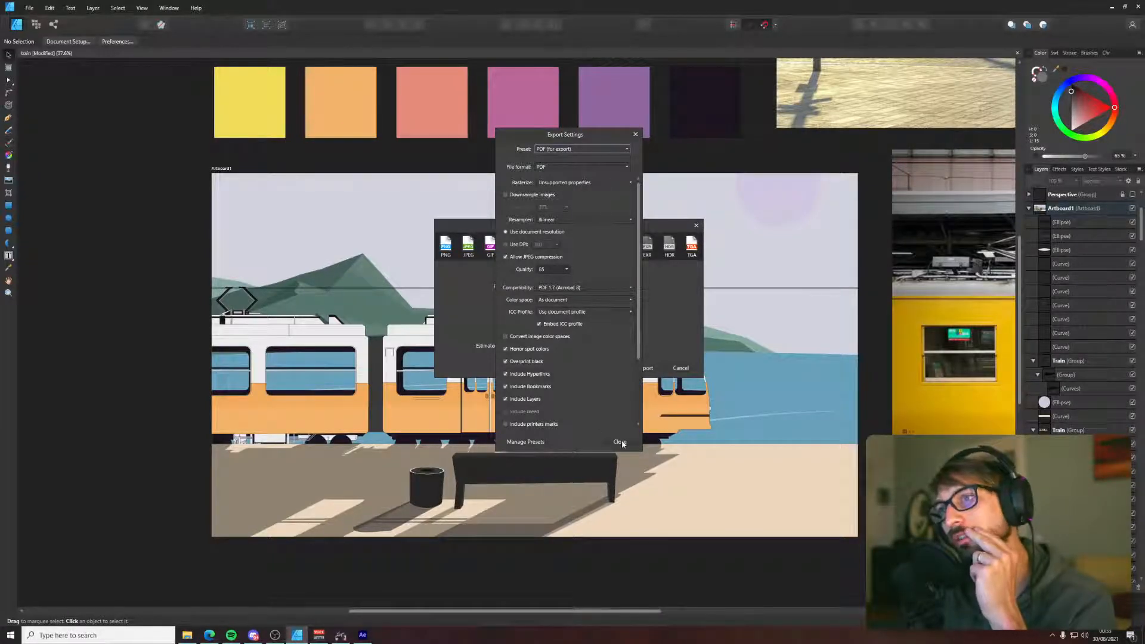
{"action": "left_click", "coordinate": [506, 257]}
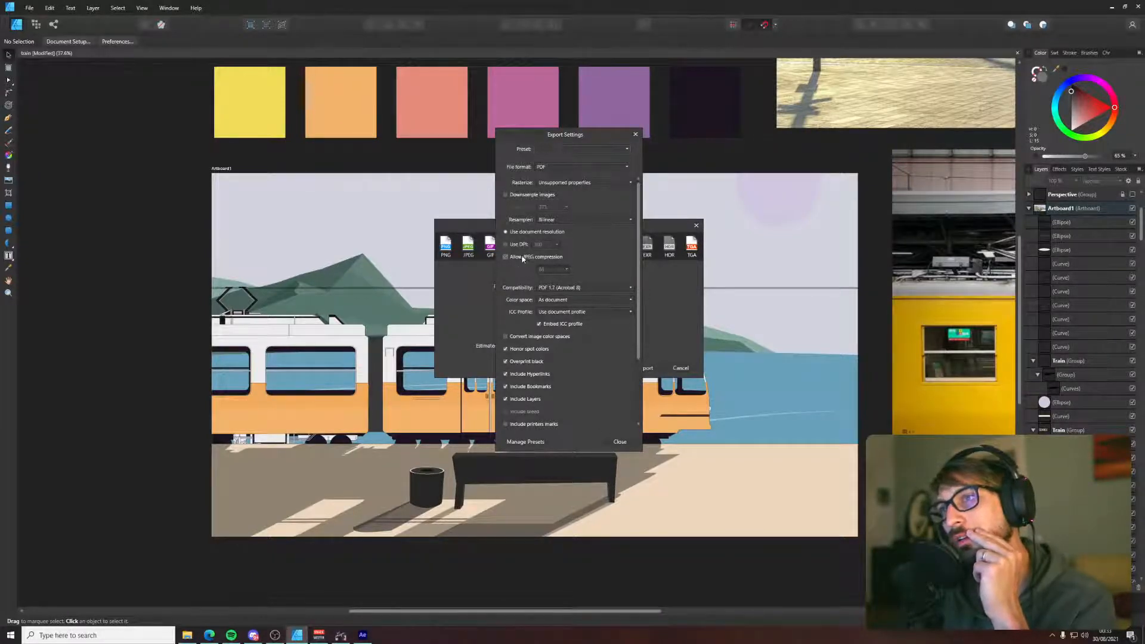
{"action": "left_click", "coordinate": [507, 245]}
{"action": "left_click", "coordinate": [574, 167]}
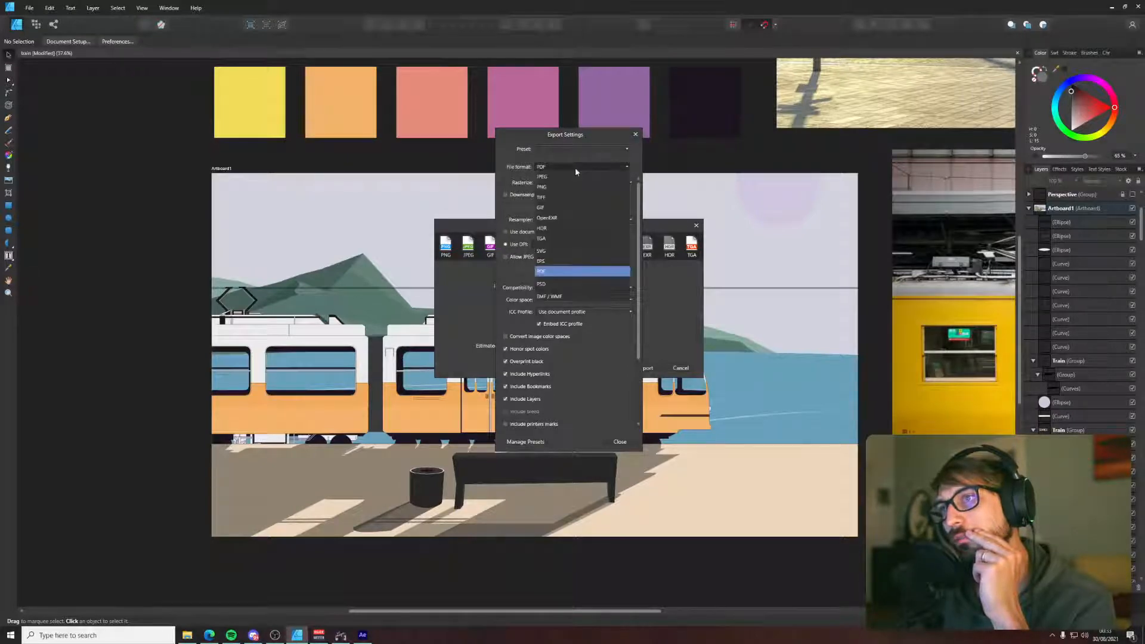
{"action": "left_click", "coordinate": [508, 207]}
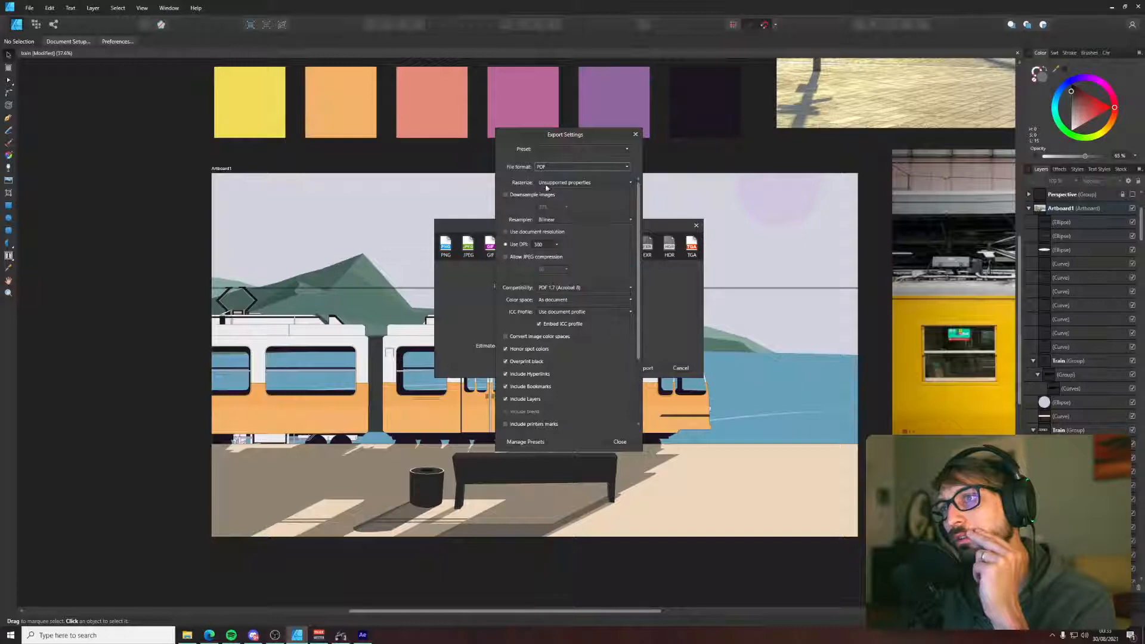
{"action": "left_click", "coordinate": [567, 183]}
{"action": "left_click", "coordinate": [523, 184]}
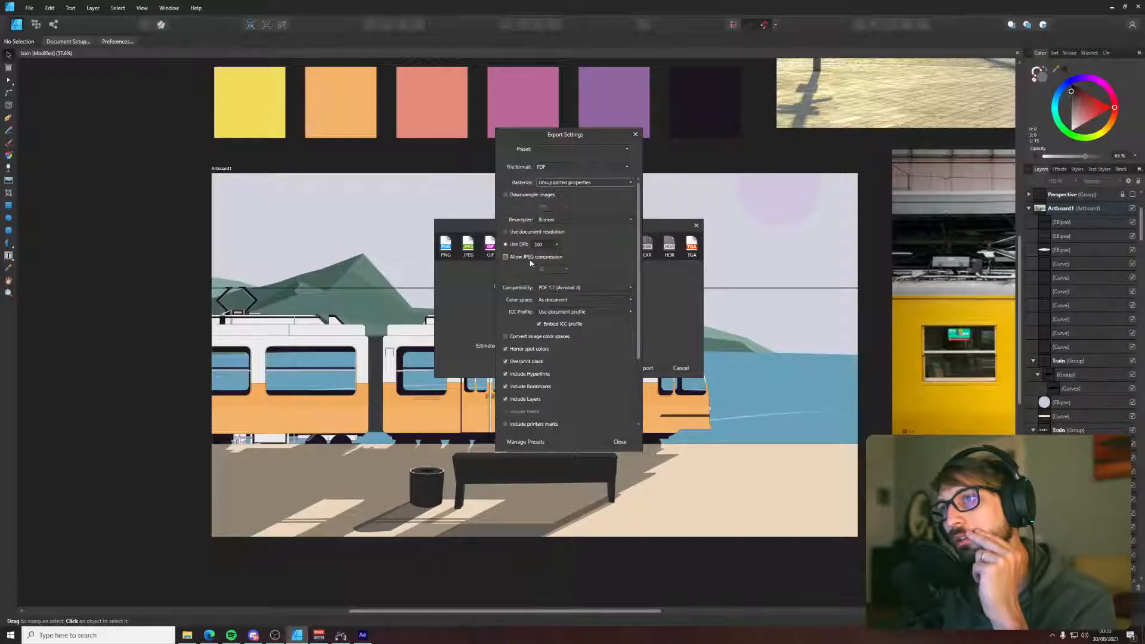
{"action": "scroll", "coordinate": [588, 268], "scroll_direction": "down", "scroll_amount": 4}
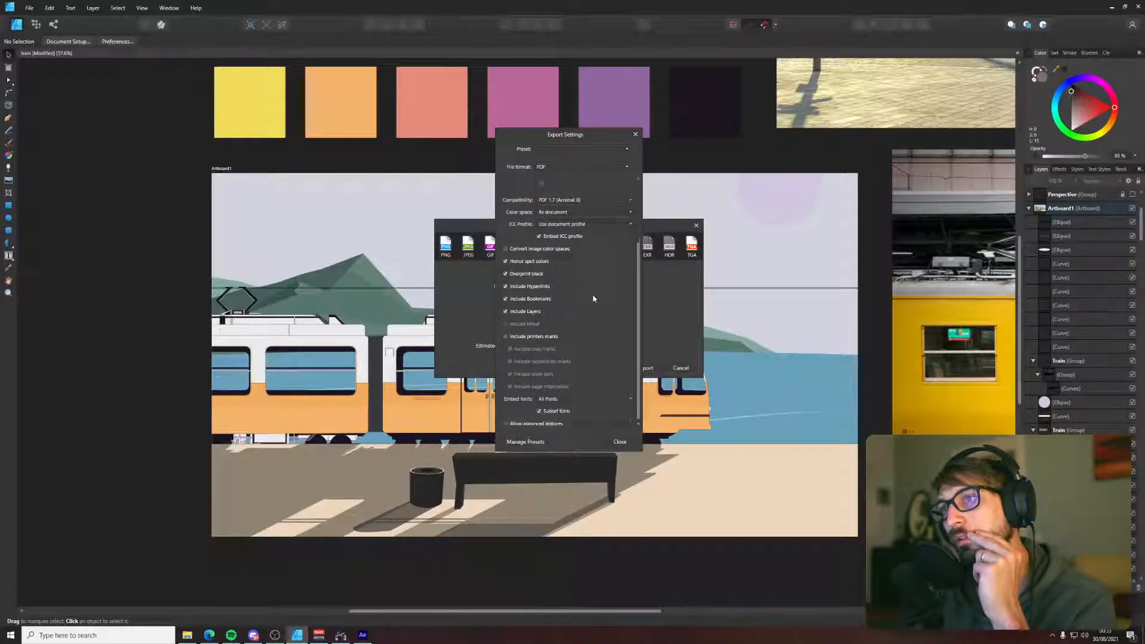
{"action": "left_click", "coordinate": [619, 442]}
- Export the artboard as train2.pdf into the Train piece folder
{"action": "left_click", "coordinate": [647, 368]}
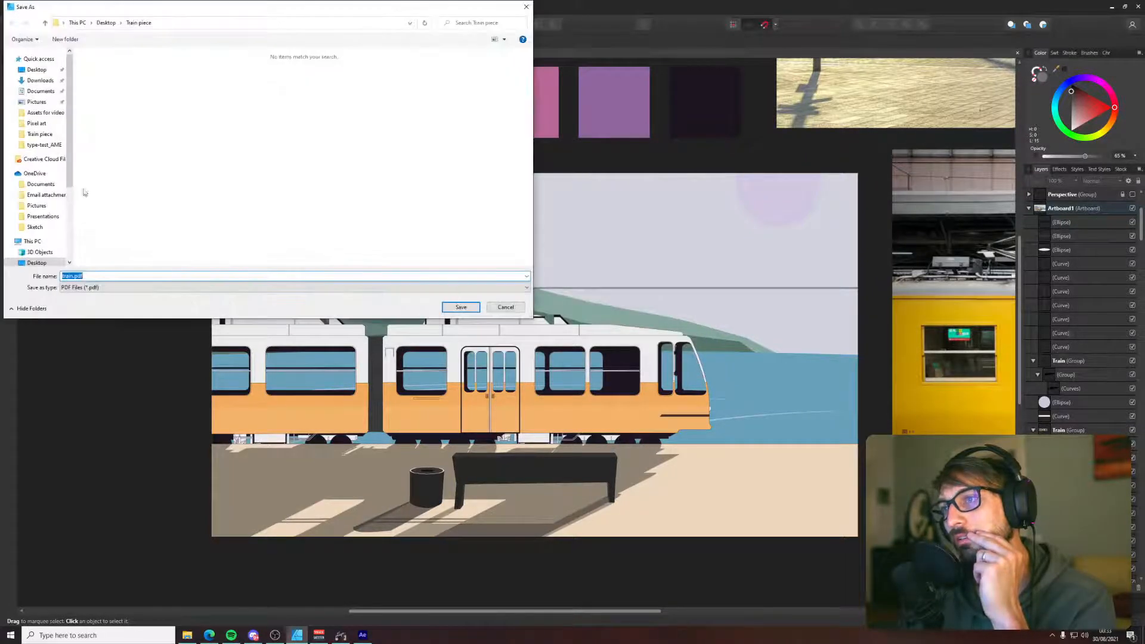
{"action": "left_click", "coordinate": [71, 275]}
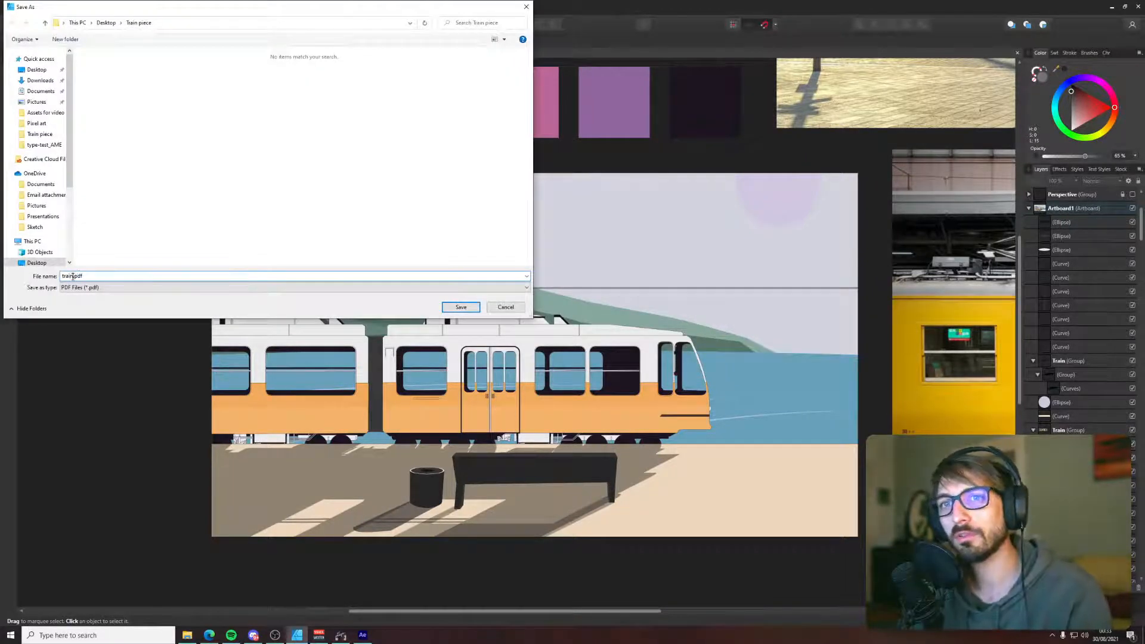
{"action": "type", "text": "2"}
{"action": "left_click", "coordinate": [471, 309]}
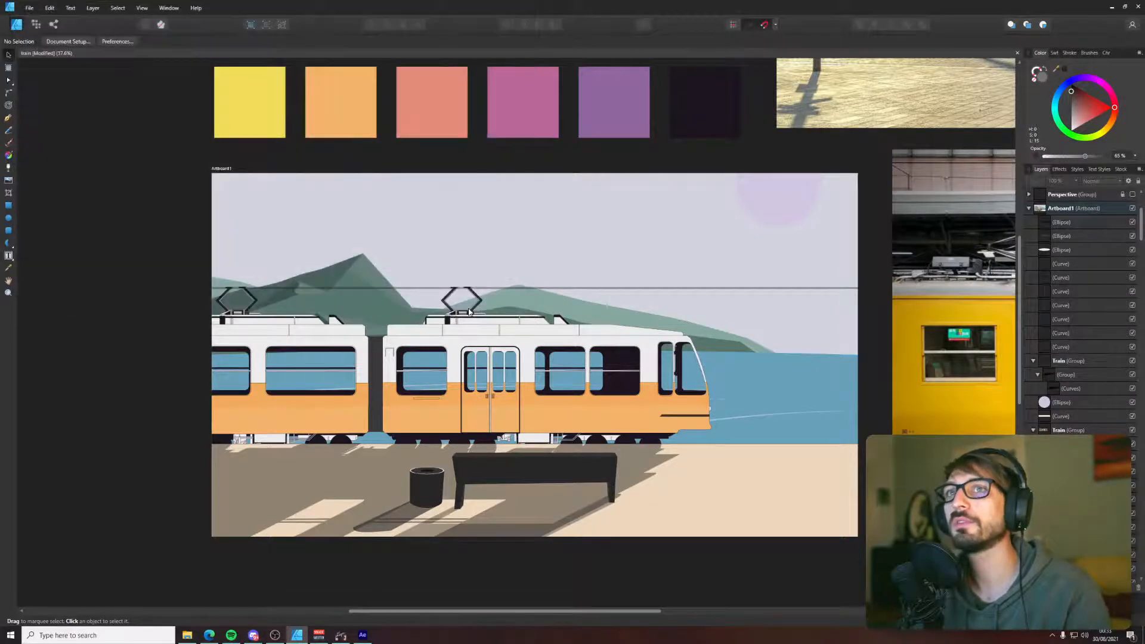
- Switch to After Effects and delete the train Layers folder and the train composition, confirming both deletions
{"action": "mouse_move", "coordinate": [362, 635]}
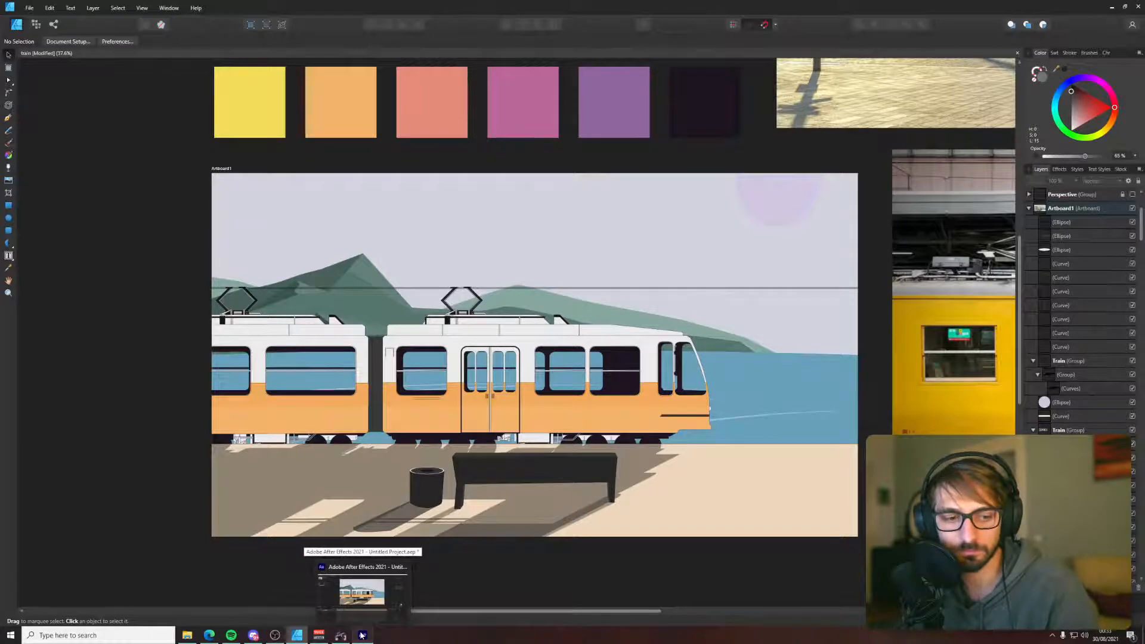
{"action": "left_click", "coordinate": [362, 635]}
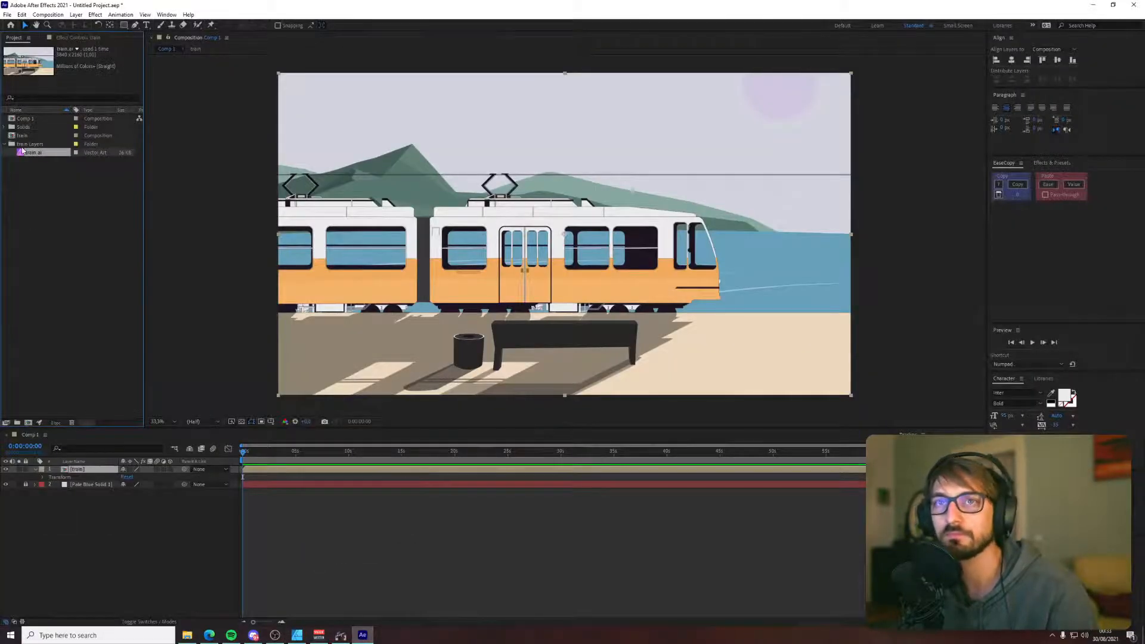
{"action": "left_click", "coordinate": [29, 144]}
{"action": "key", "text": "Delete"}
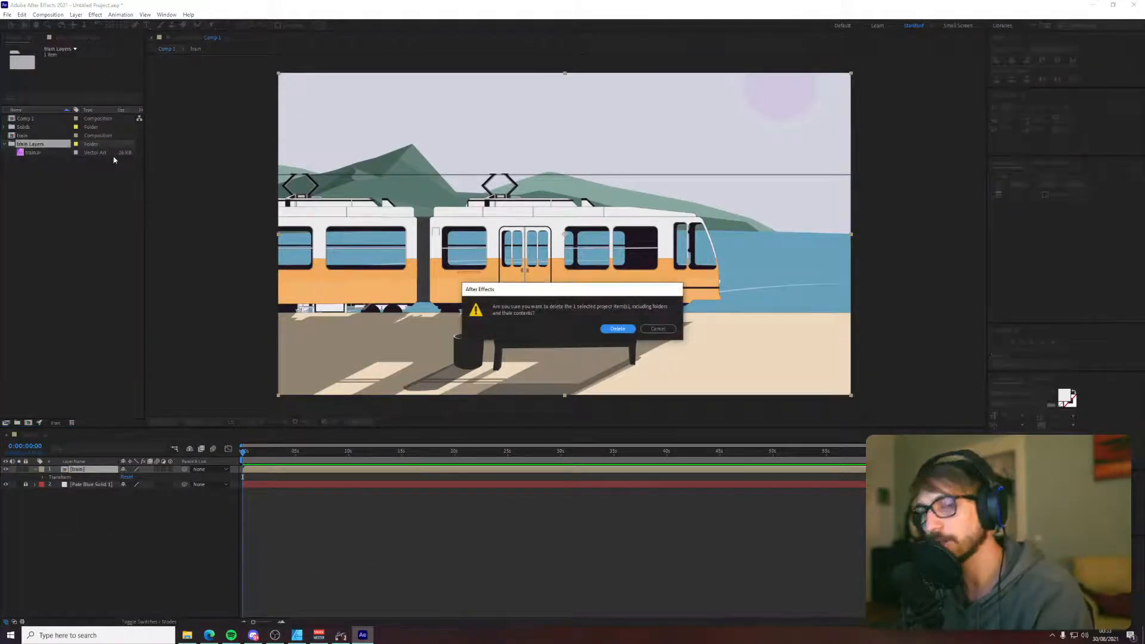
{"action": "left_click", "coordinate": [624, 326]}
{"action": "left_click", "coordinate": [24, 136]}
{"action": "key", "text": "Delete"}
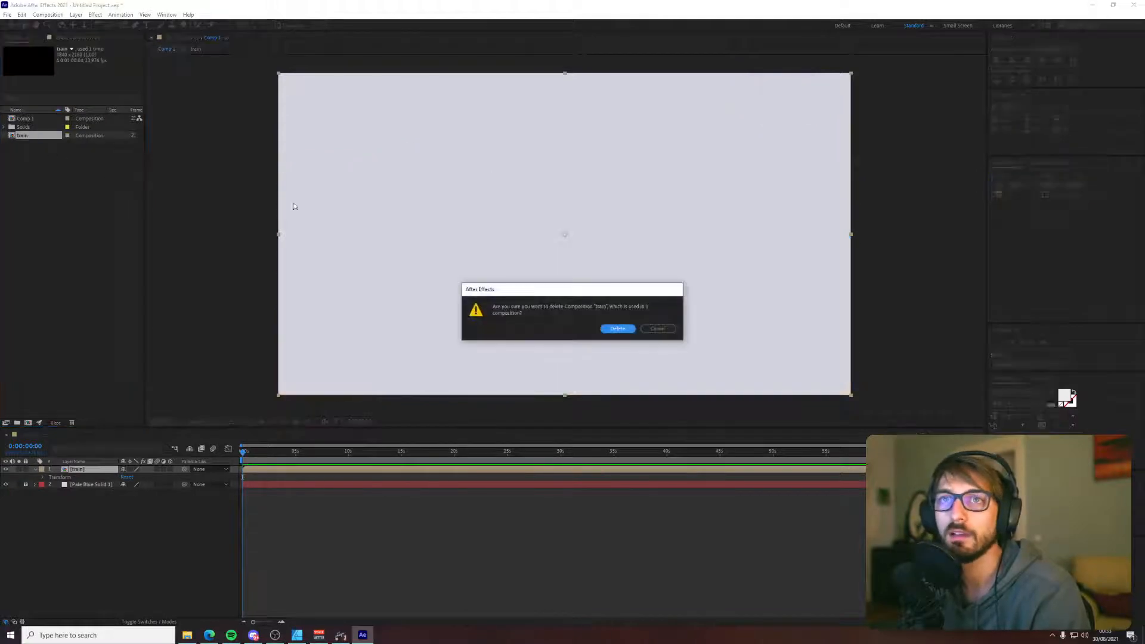
{"action": "left_click", "coordinate": [609, 331]}
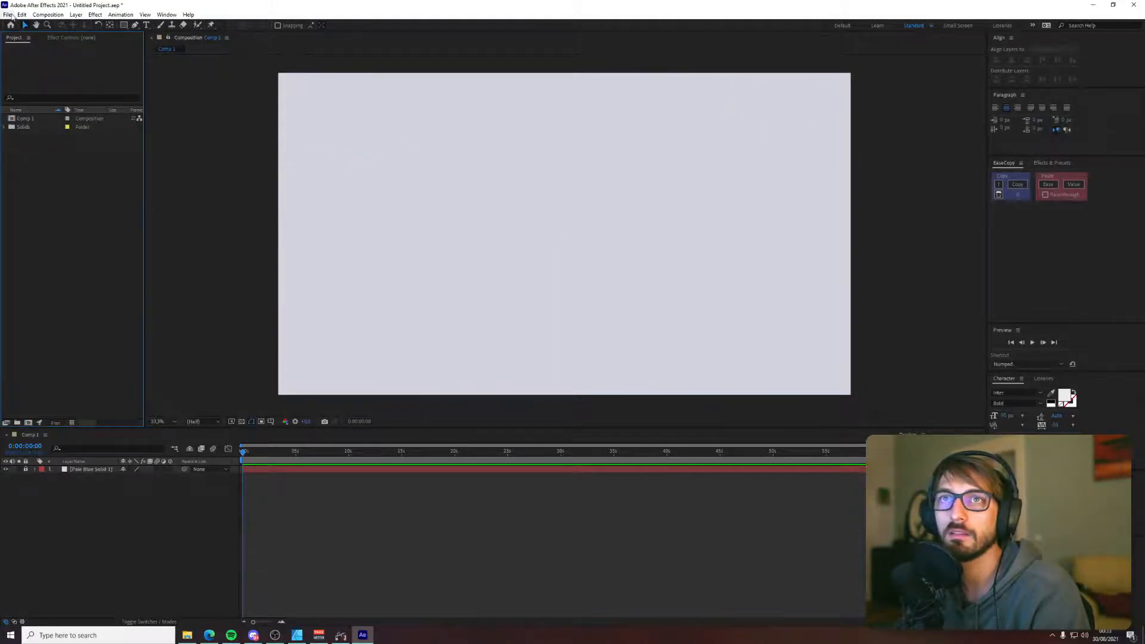
- Import train2.pdf with Create Composition on, inspect its layer in its own viewer and close that viewer
{"action": "left_click", "coordinate": [7, 15]}
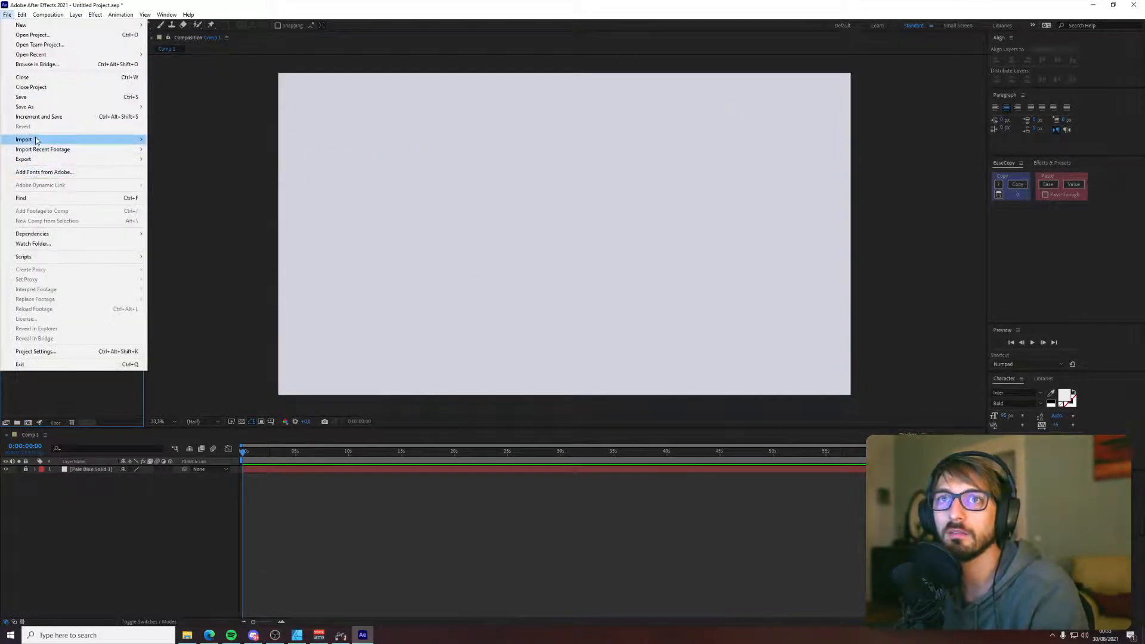
{"action": "mouse_move", "coordinate": [36, 139]}
{"action": "left_click", "coordinate": [199, 141]}
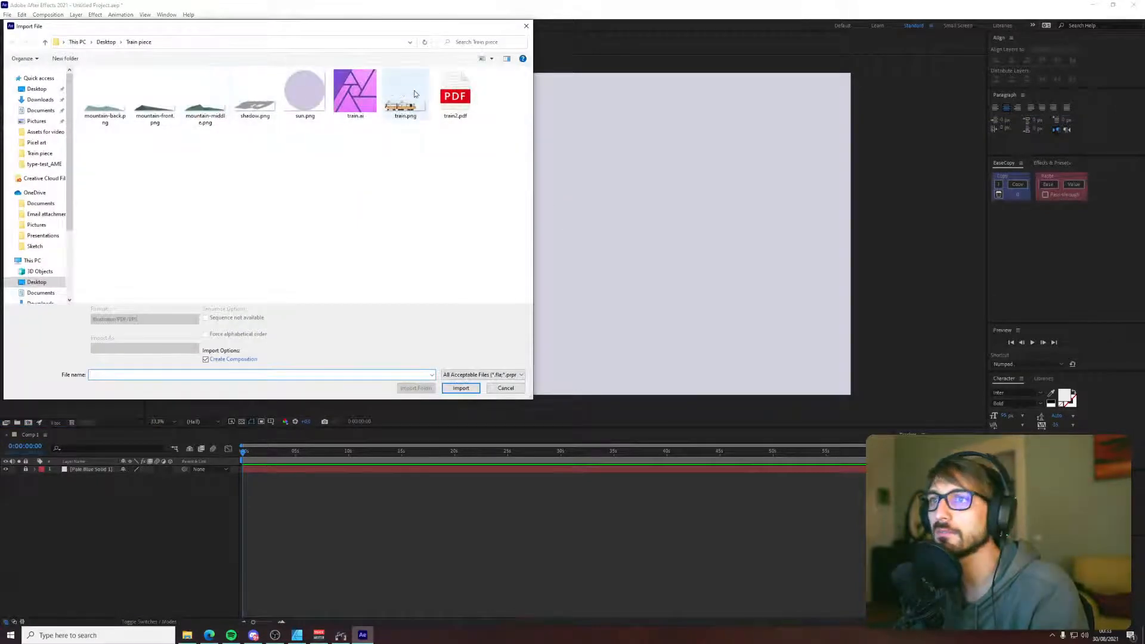
{"action": "double_click", "coordinate": [455, 95]}
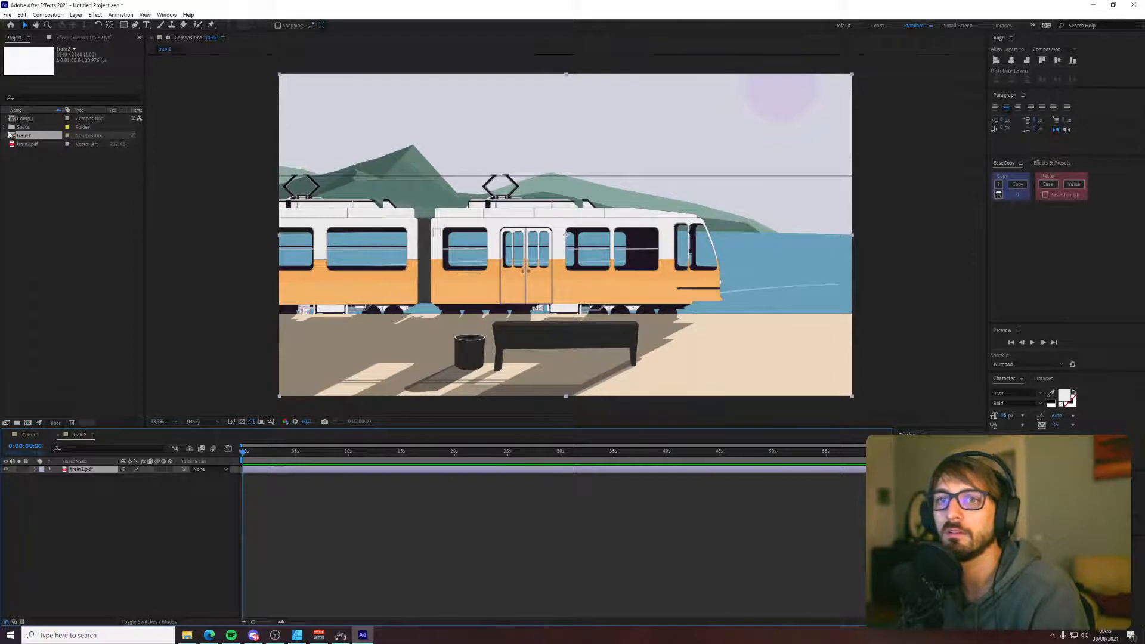
{"action": "double_click", "coordinate": [73, 471]}
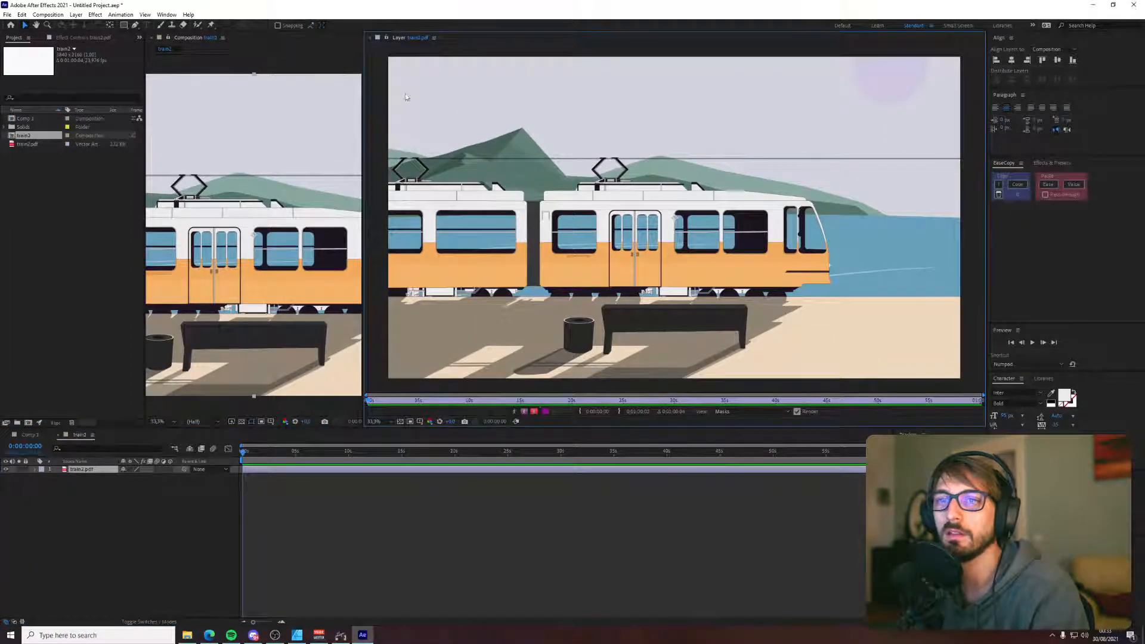
{"action": "left_click", "coordinate": [370, 37]}
- Delete the train2 composition and the train2.pdf footage from the project
{"action": "left_click", "coordinate": [33, 136]}
{"action": "key", "text": "Delete"}
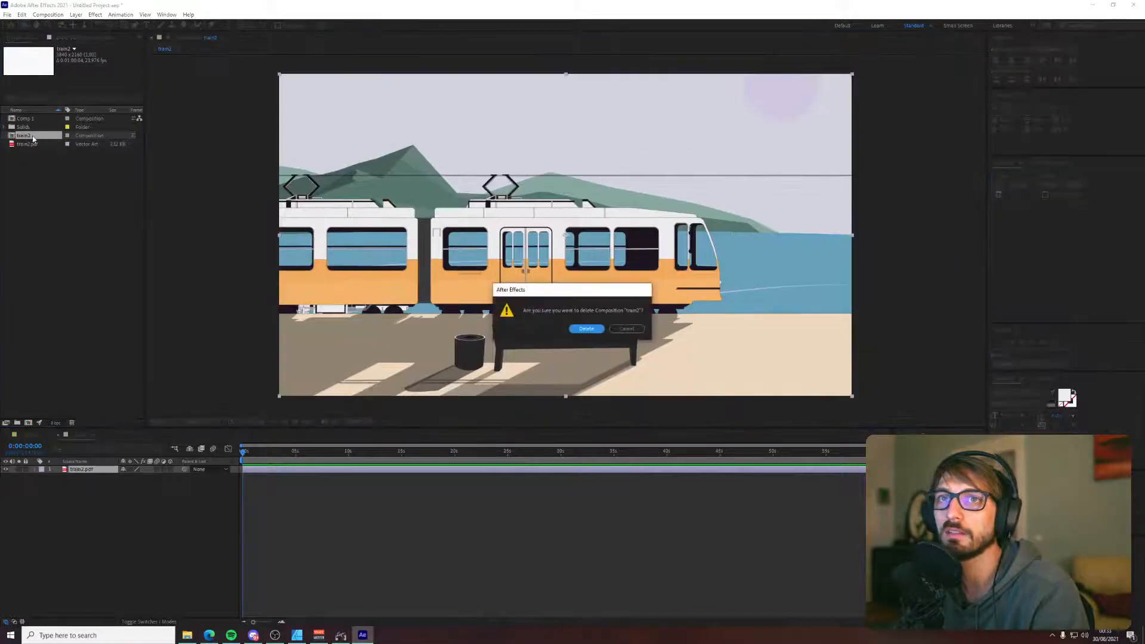
{"action": "left_click", "coordinate": [572, 330]}
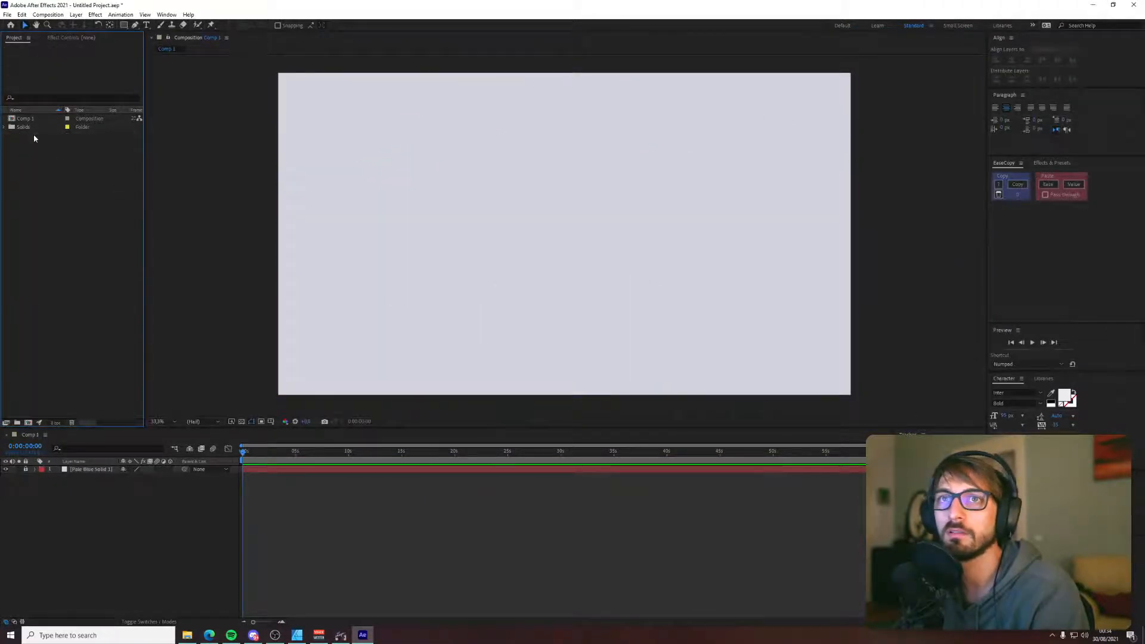
{"action": "left_click", "coordinate": [7, 14]}
{"action": "mouse_move", "coordinate": [24, 139]}
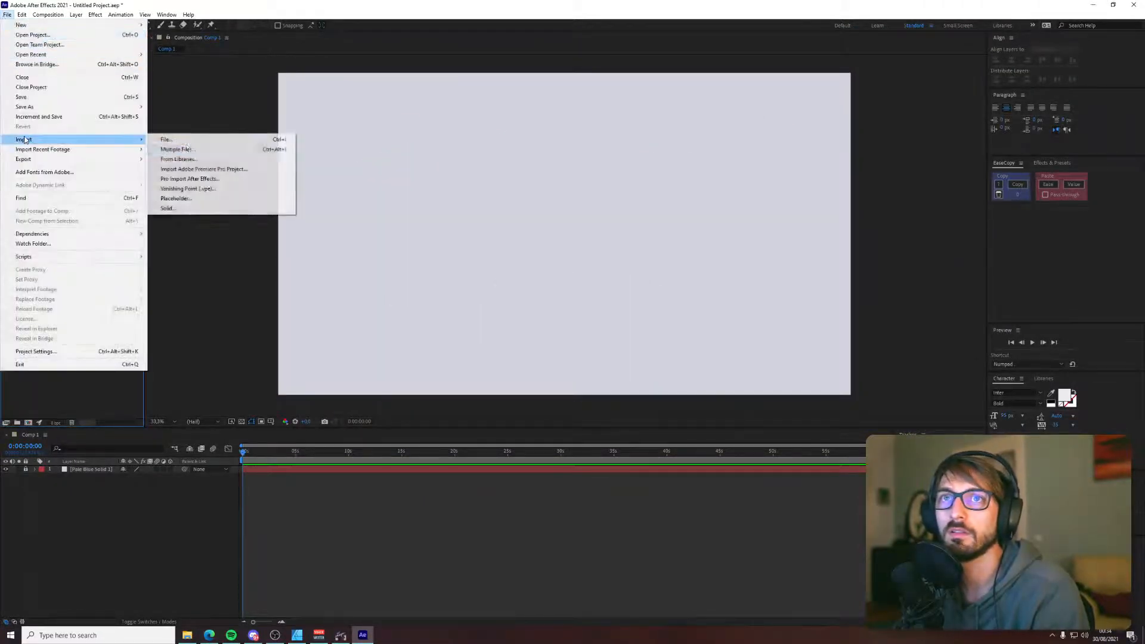
{"action": "left_click", "coordinate": [188, 149]}
{"action": "left_click", "coordinate": [499, 388]}
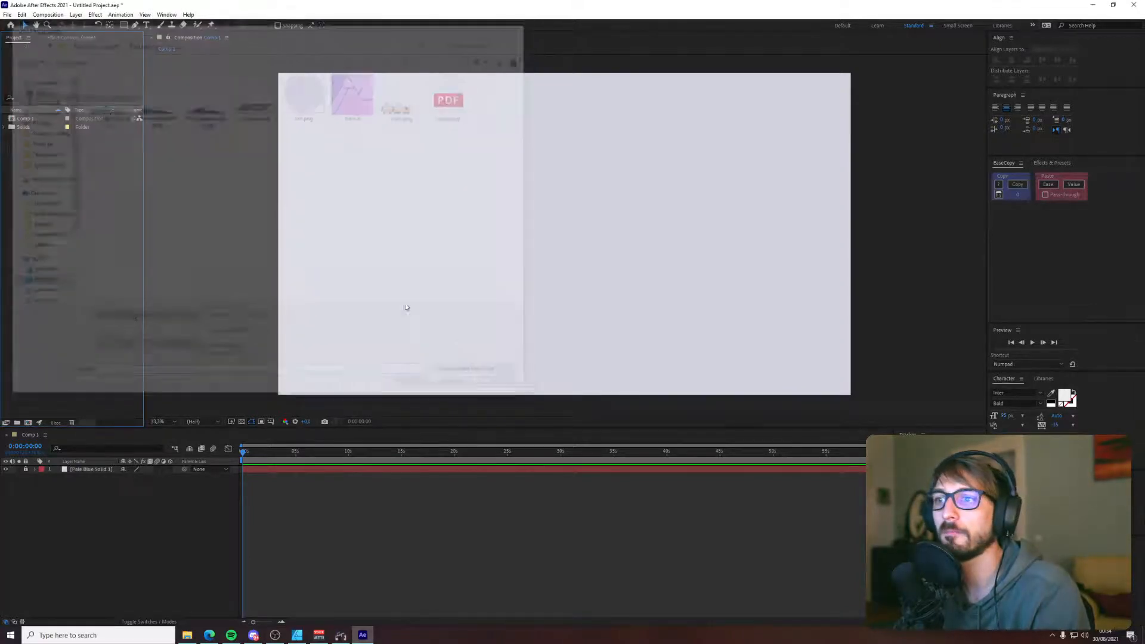
- Try importing train2.pdf as Composition - Retain Layer Sizes and inspect the contents of its train2 Layers folder
{"action": "left_click", "coordinate": [6, 14]}
{"action": "mouse_move", "coordinate": [27, 139]}
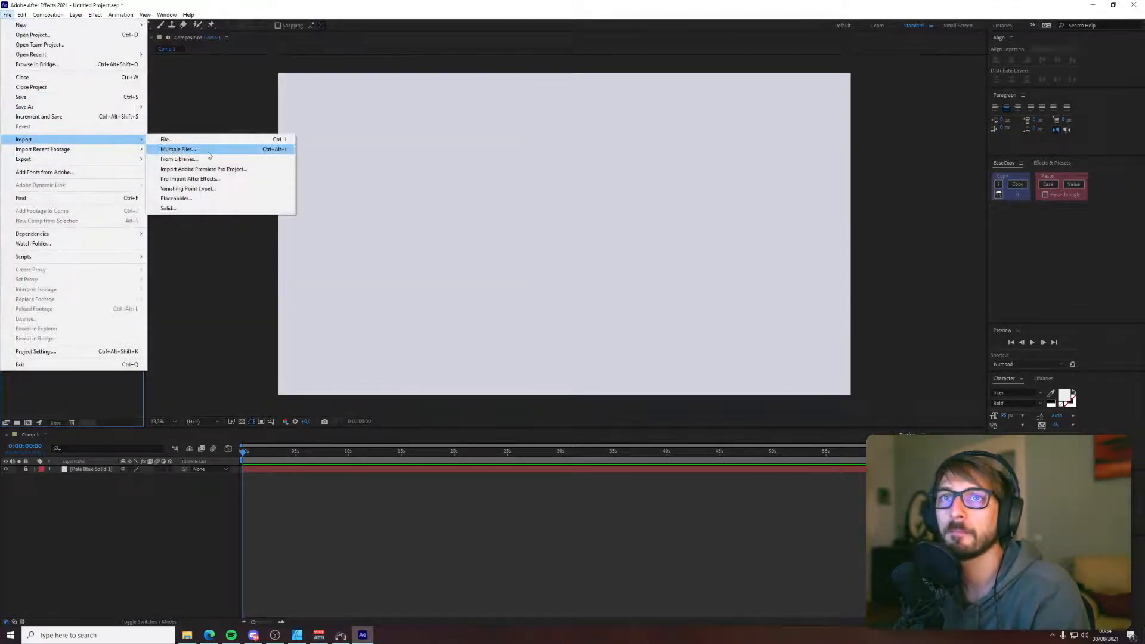
{"action": "left_click", "coordinate": [217, 144]}
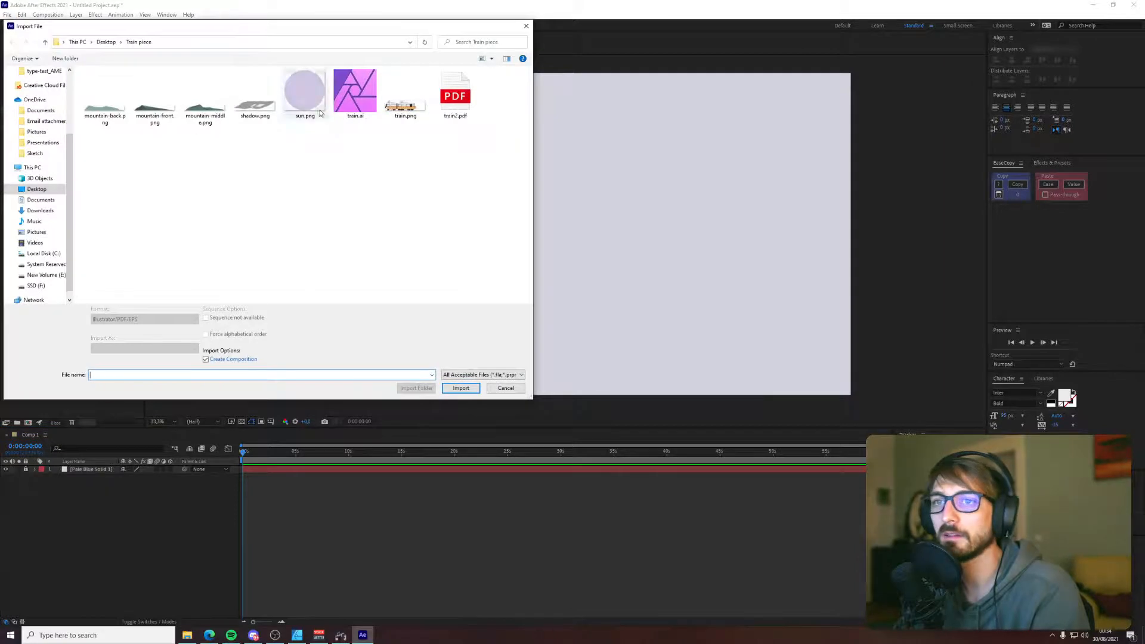
{"action": "left_click", "coordinate": [455, 96]}
{"action": "left_click", "coordinate": [187, 348]}
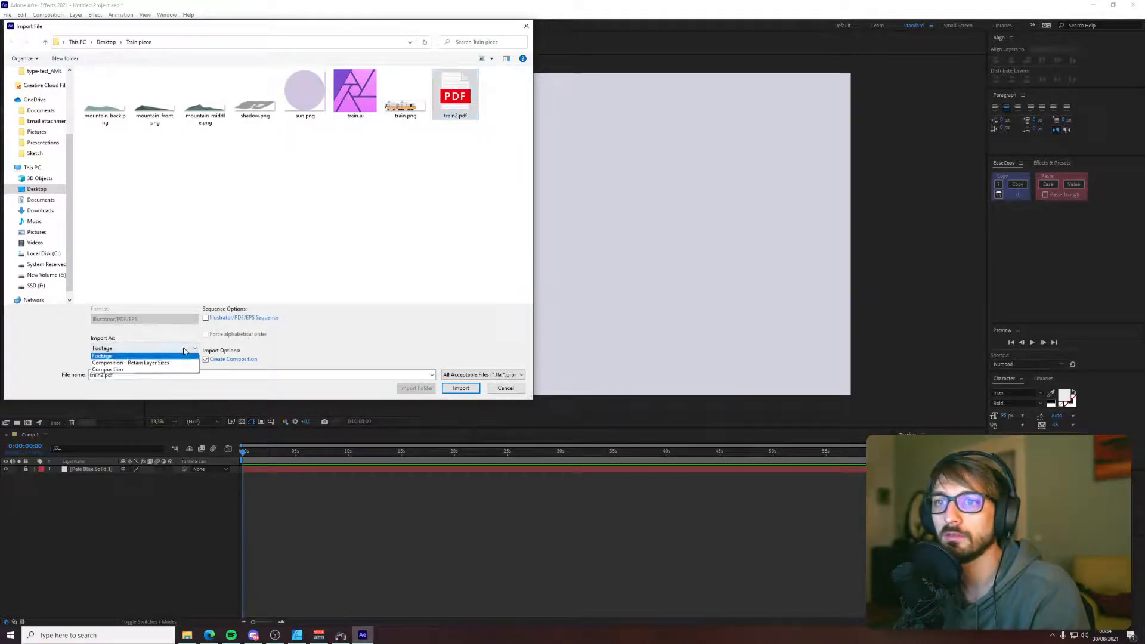
{"action": "left_click", "coordinate": [163, 365]}
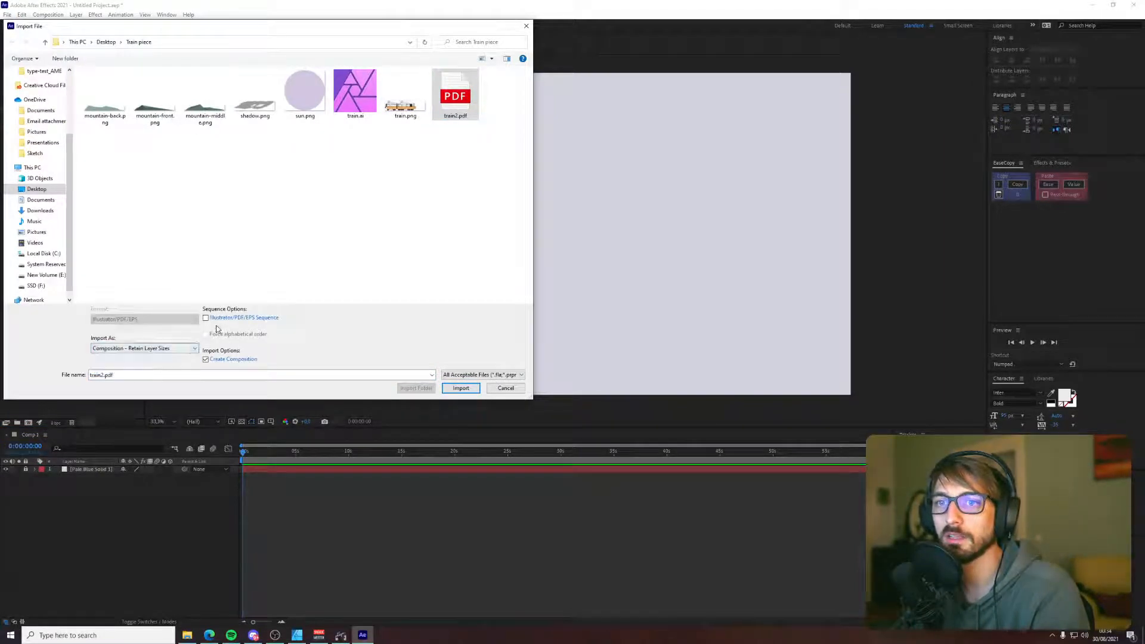
{"action": "left_click", "coordinate": [461, 388]}
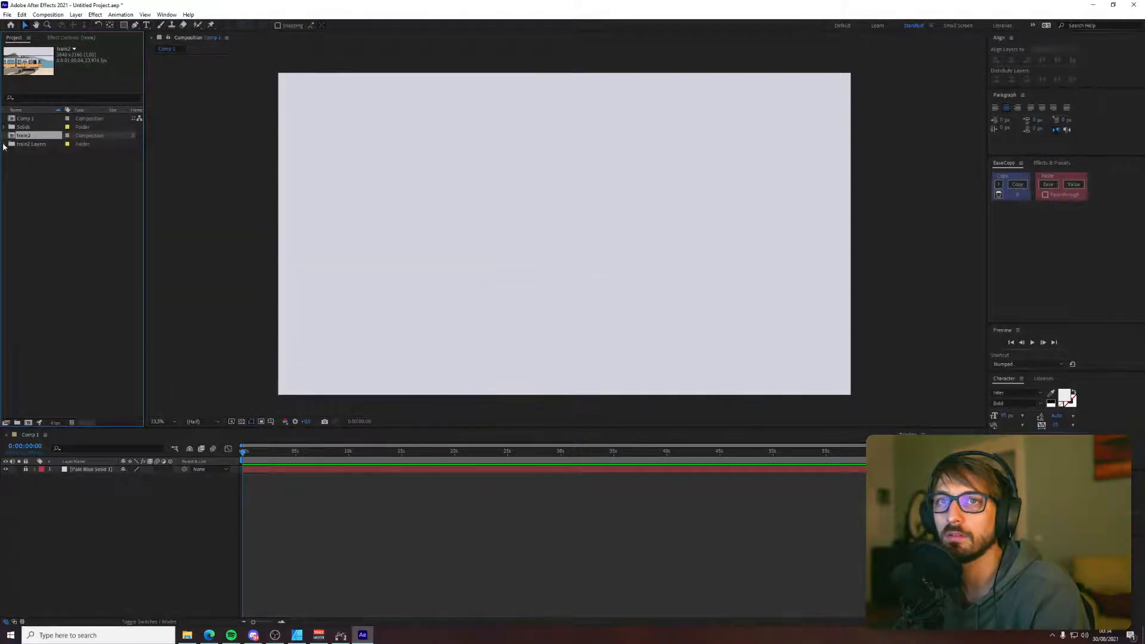
{"action": "left_click", "coordinate": [4, 144]}
{"action": "left_click", "coordinate": [18, 153]}
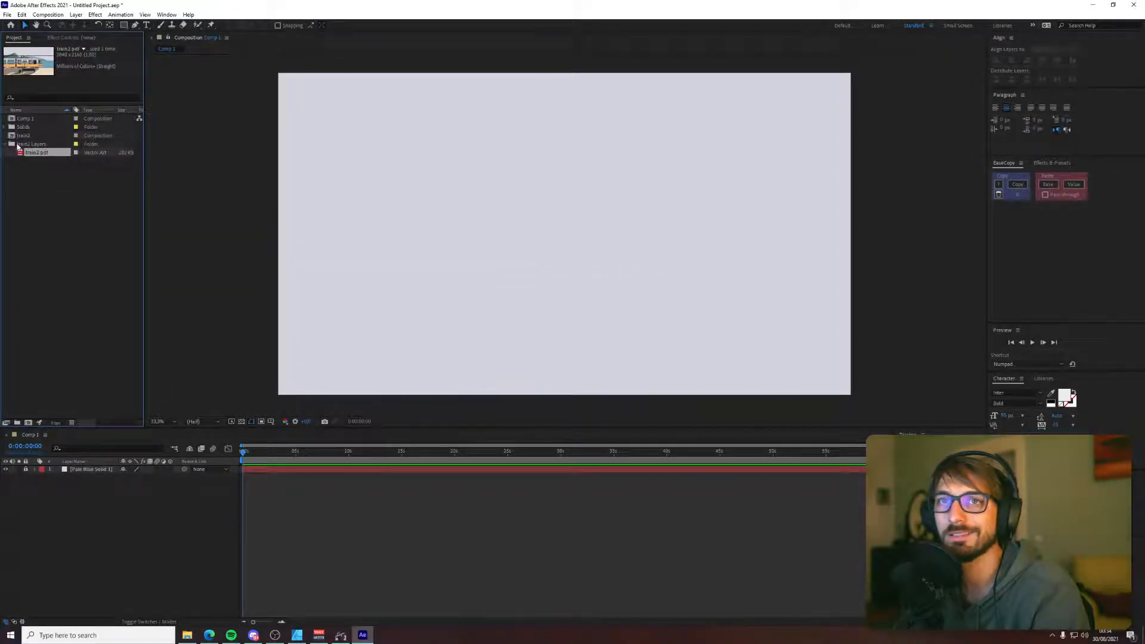
- Delete the train2 Layers folder and the train2 composition from the project
{"action": "left_click", "coordinate": [18, 145]}
{"action": "key", "text": "Delete"}
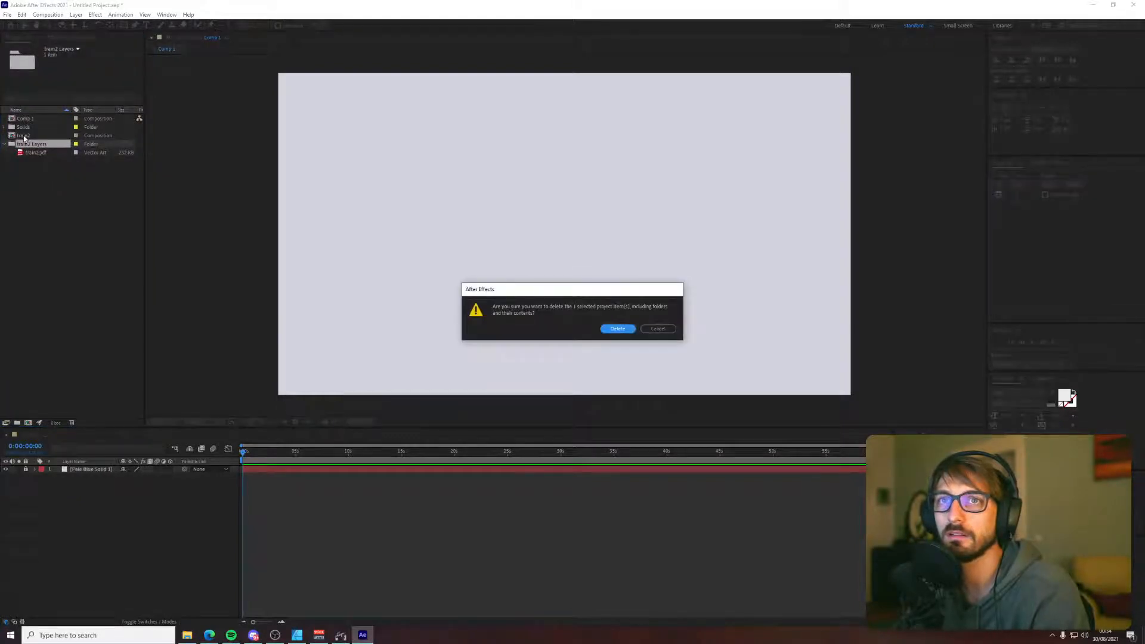
{"action": "key", "text": "Return"}
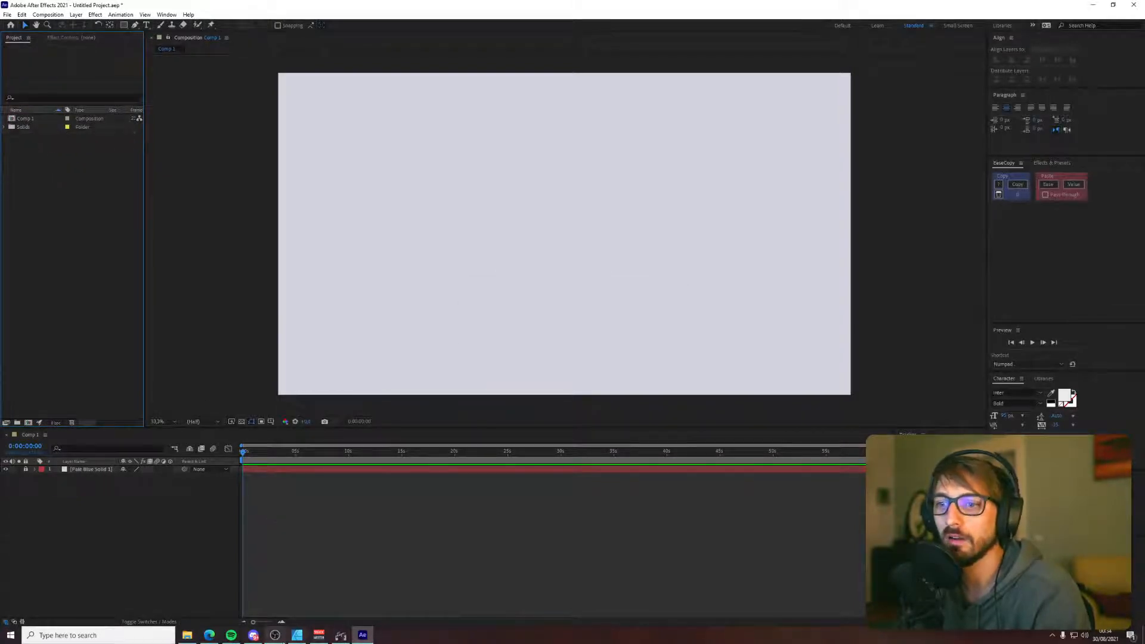
- Switch to Affinity Designer, collapse the upper Train group in Artboard1 and hide the lower Train group
{"action": "left_click", "coordinate": [296, 635]}
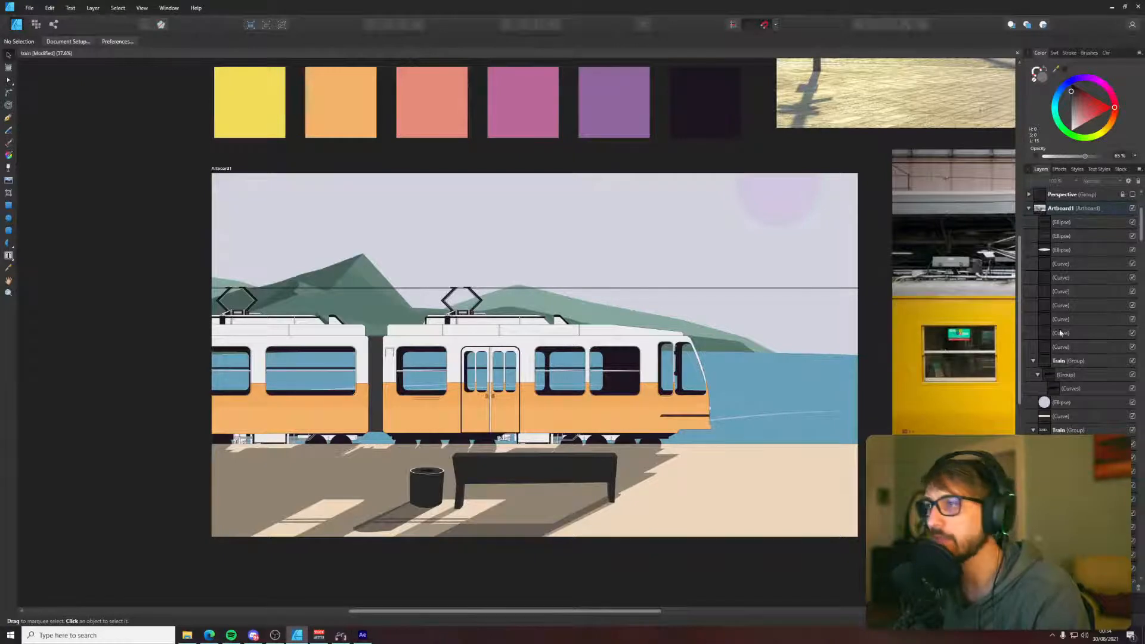
{"action": "left_click", "coordinate": [1034, 430]}
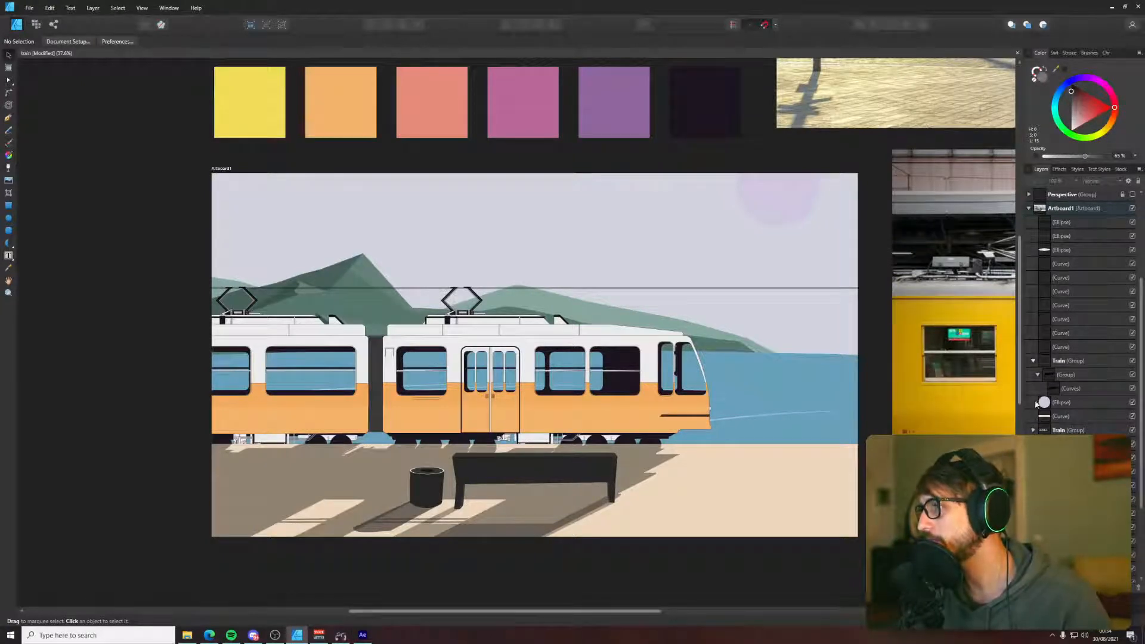
{"action": "left_click", "coordinate": [1034, 361]}
{"action": "scroll", "coordinate": [1083, 310], "scroll_direction": "down", "scroll_amount": 2}
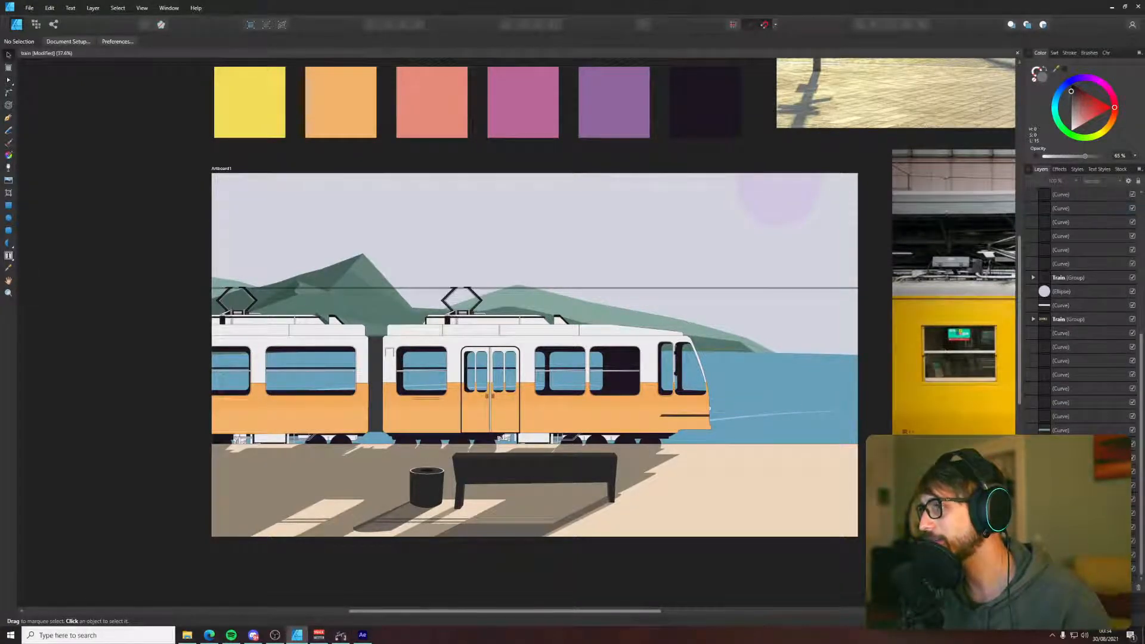
{"action": "left_click", "coordinate": [1132, 320]}
- Group three shapes of the front mountain and rename the group
{"action": "left_click", "coordinate": [335, 339]}
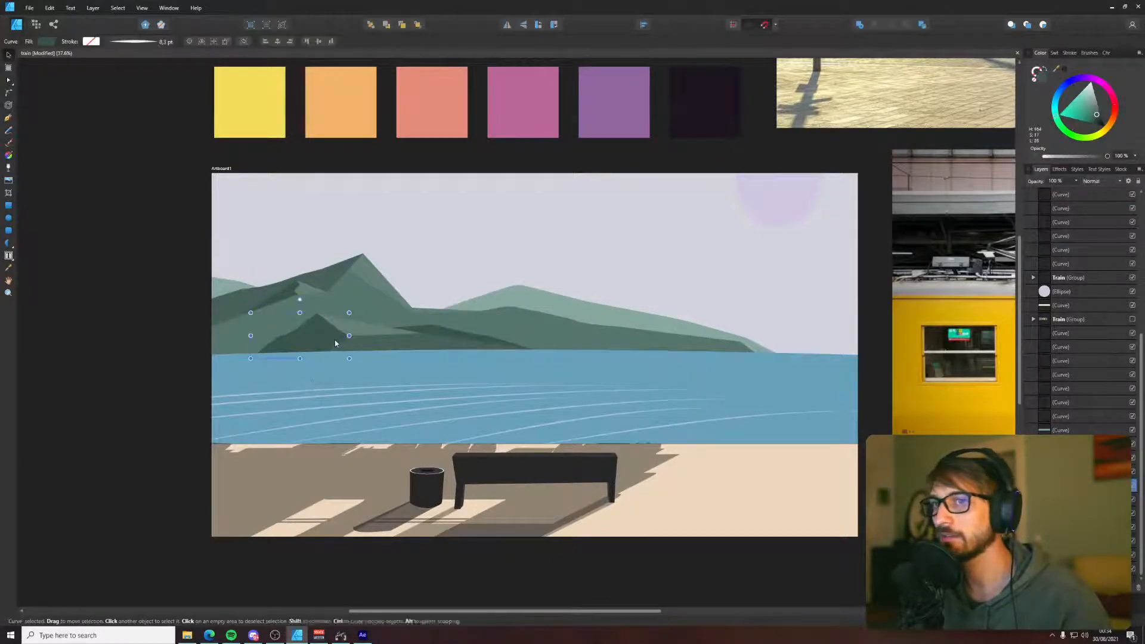
{"action": "left_click", "coordinate": [367, 344], "text": "shift"}
{"action": "left_click", "coordinate": [356, 336], "text": "shift"}
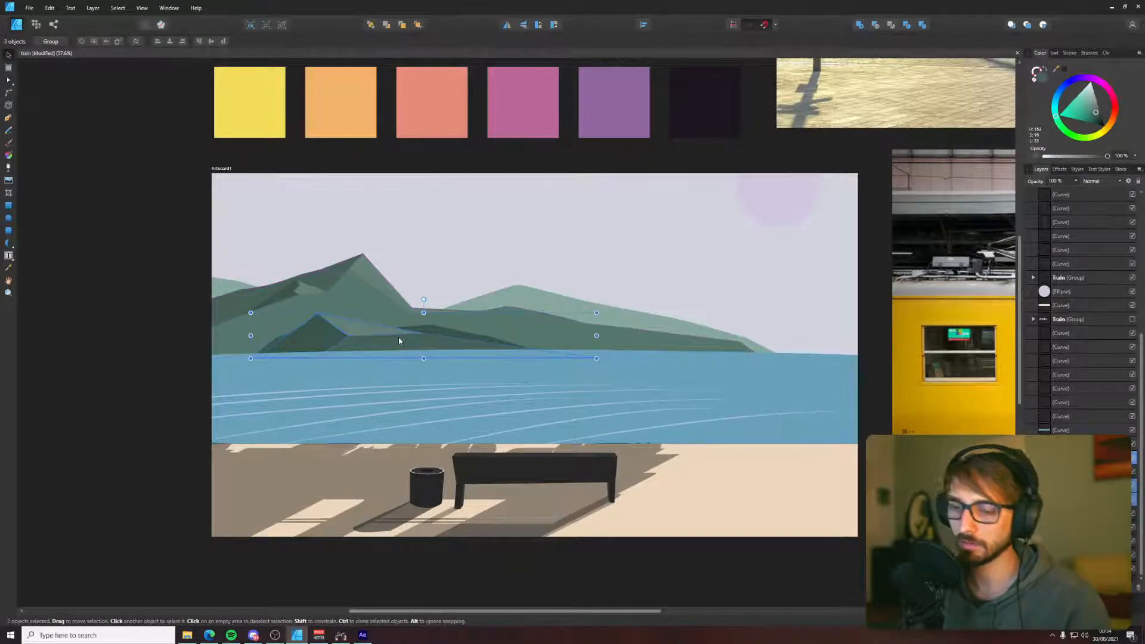
{"action": "key", "text": "ctrl+g"}
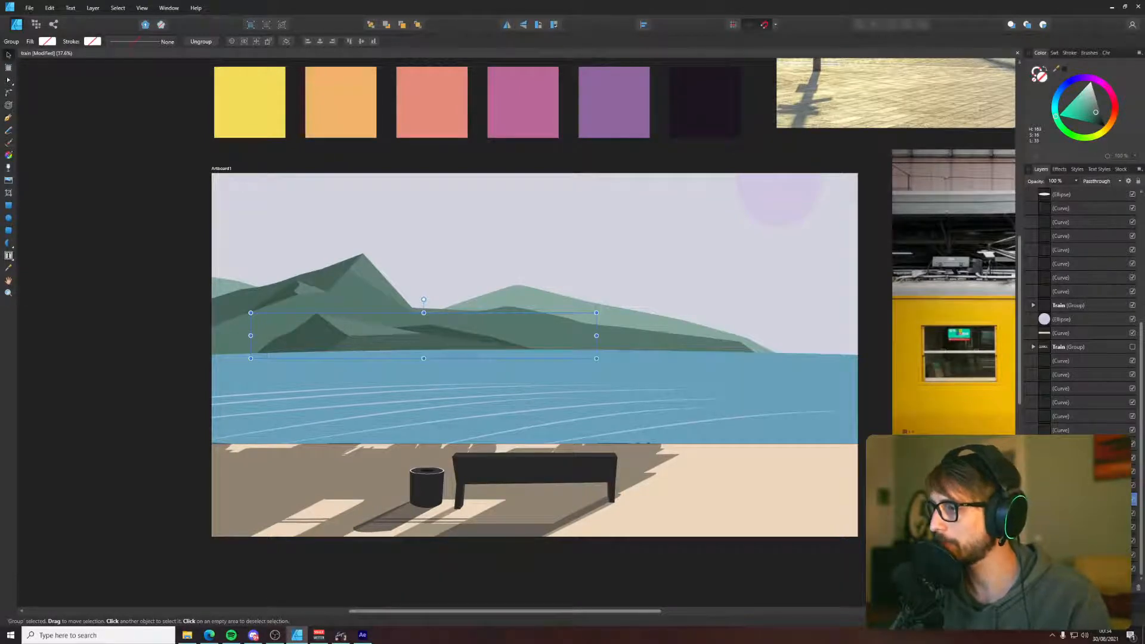
{"action": "key", "text": "Return"}
- Group the five shapes of the middle mountain range and name the group Mountain middle
{"action": "left_click", "coordinate": [1068, 485]}
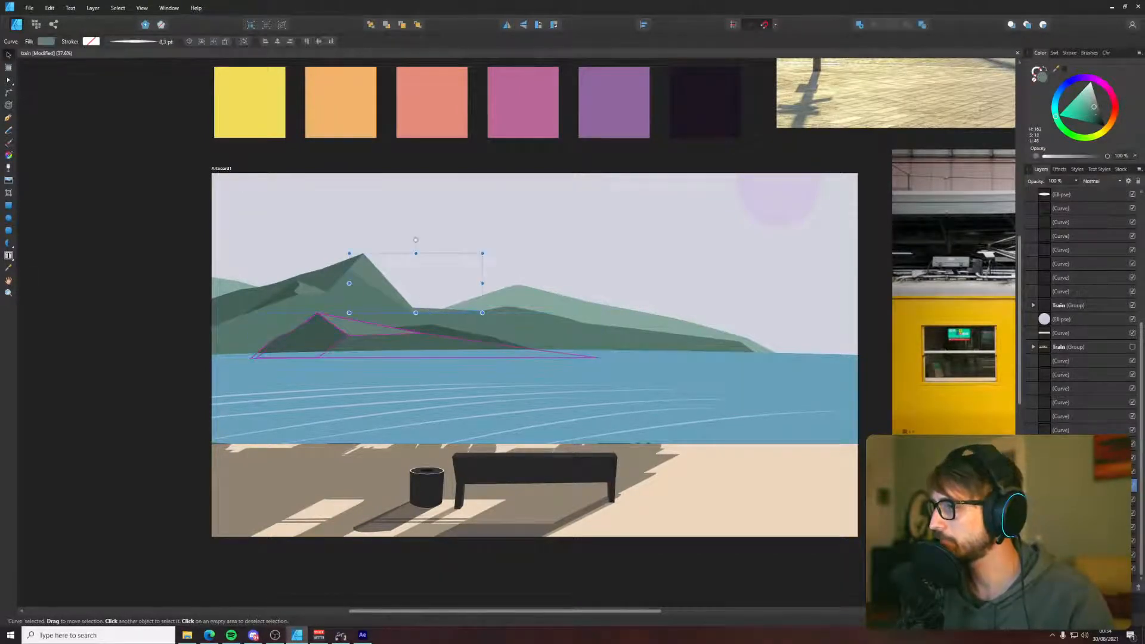
{"action": "left_click", "coordinate": [1068, 471], "text": "shift"}
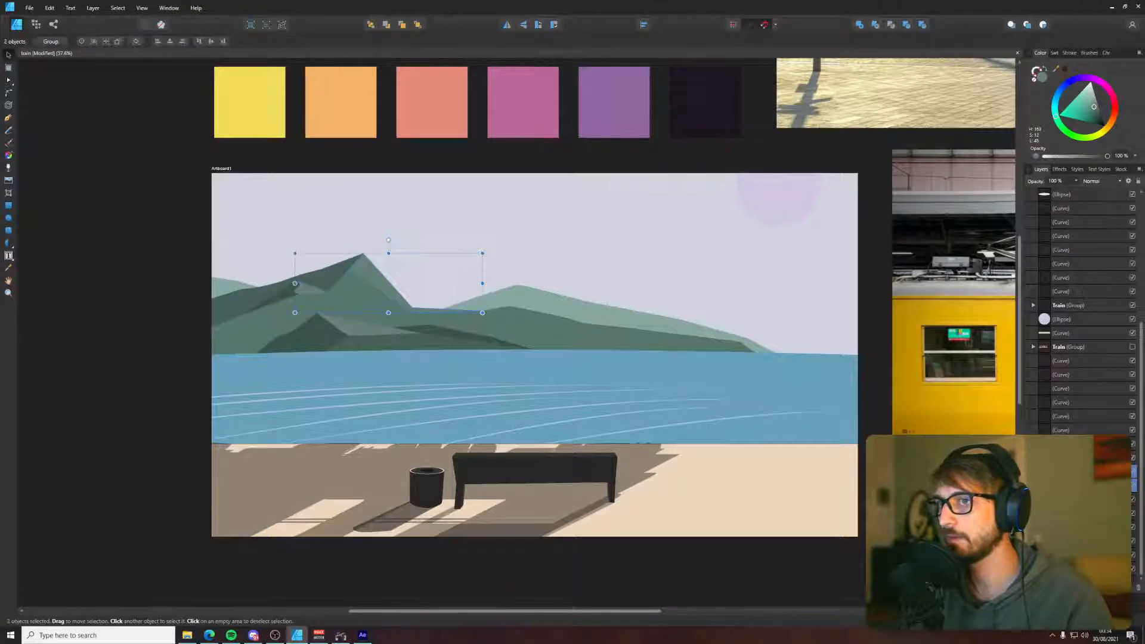
{"action": "left_click", "coordinate": [275, 301], "text": "shift"}
{"action": "left_click", "coordinate": [271, 317], "text": "shift"}
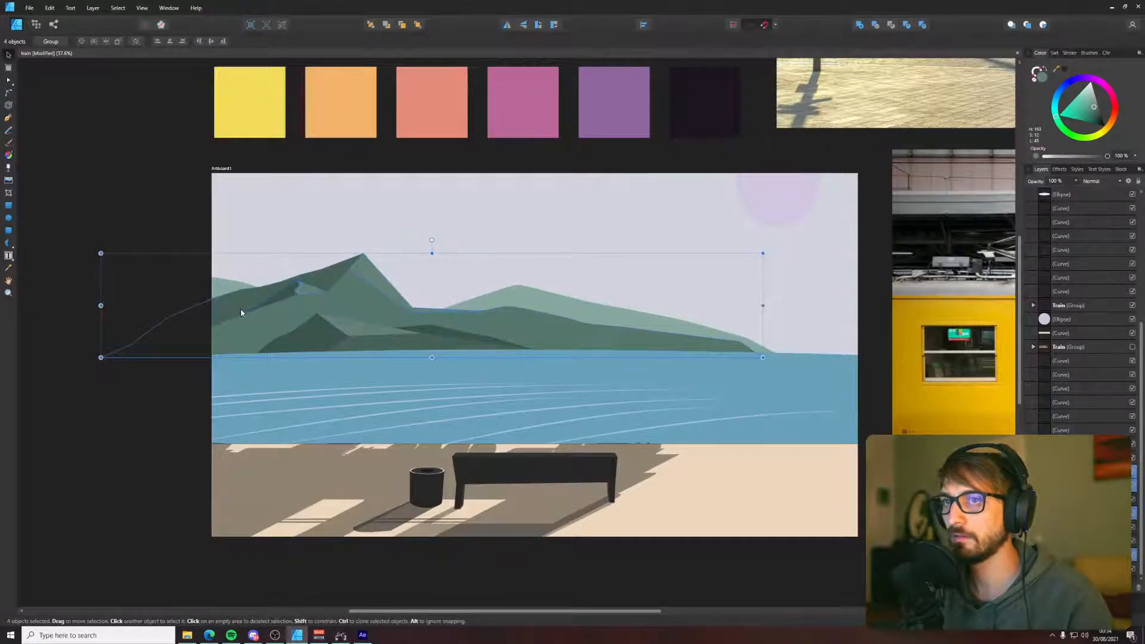
{"action": "left_click", "coordinate": [241, 312], "text": "shift"}
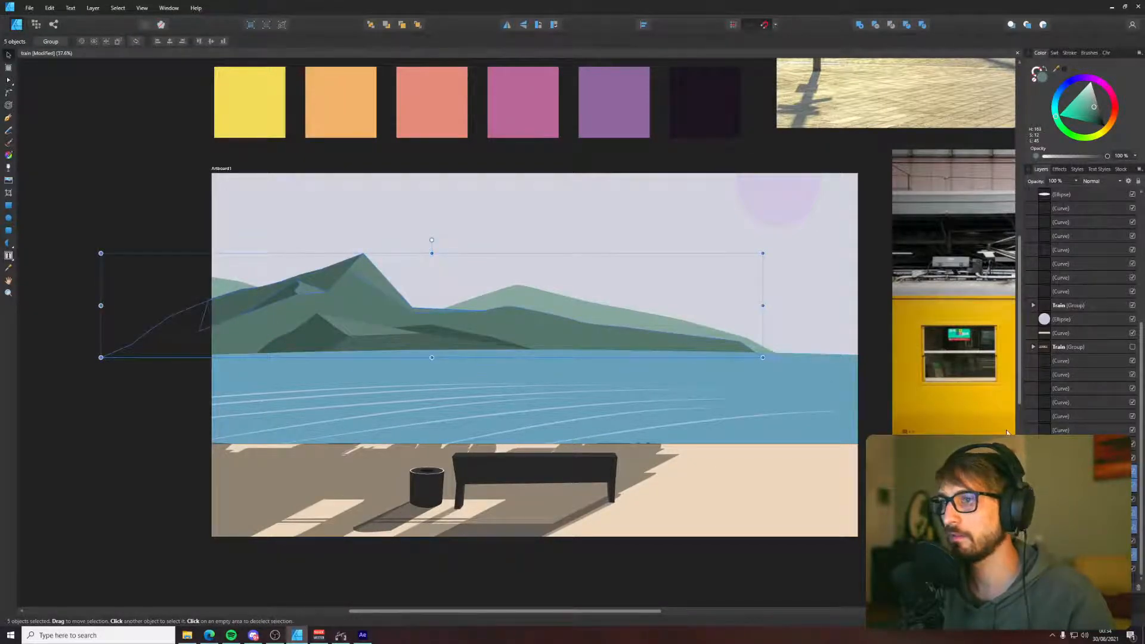
{"action": "key", "text": "ctrl+g"}
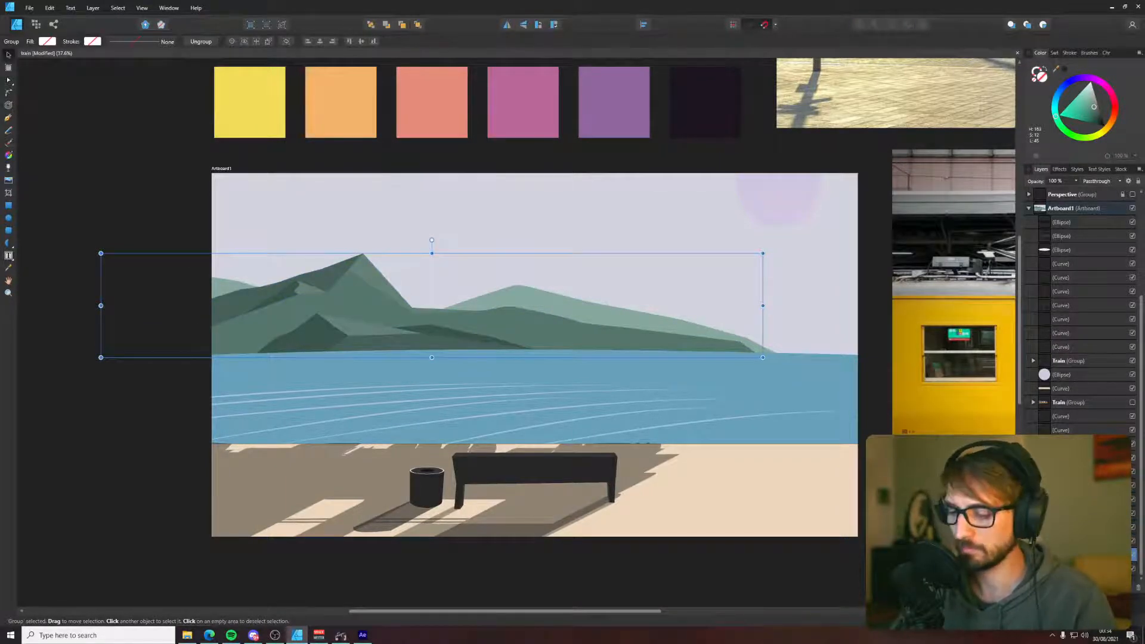
{"action": "key", "text": "Return"}
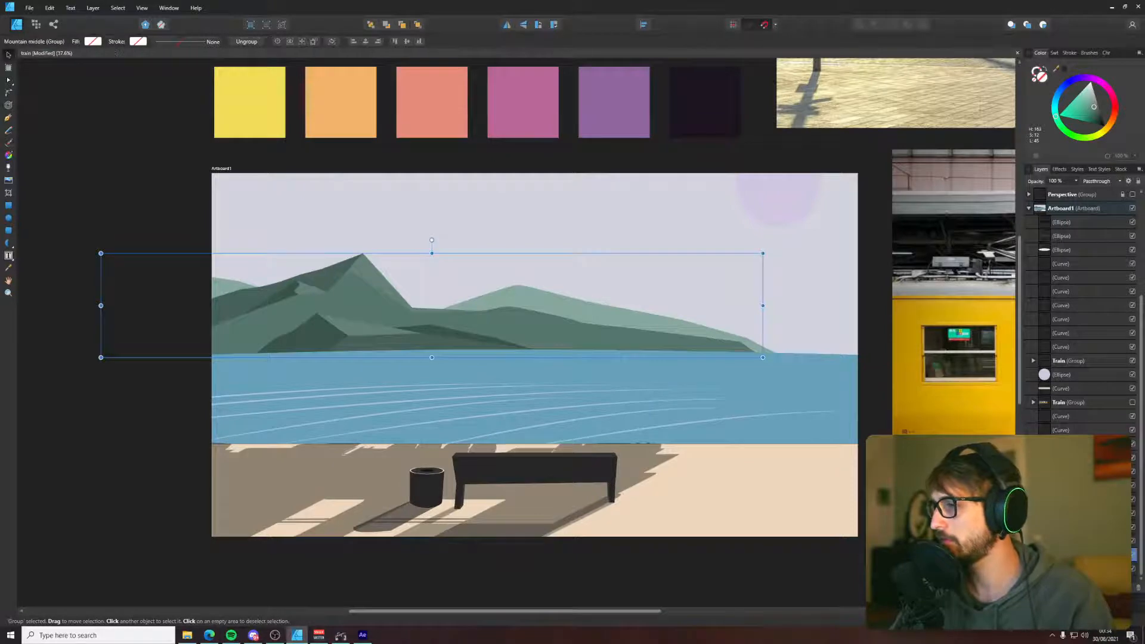
- Examine the remaining ungrouped mountain curves in Artboard1, the pale back mountain and the dark front slope
{"action": "left_click", "coordinate": [1061, 568]}
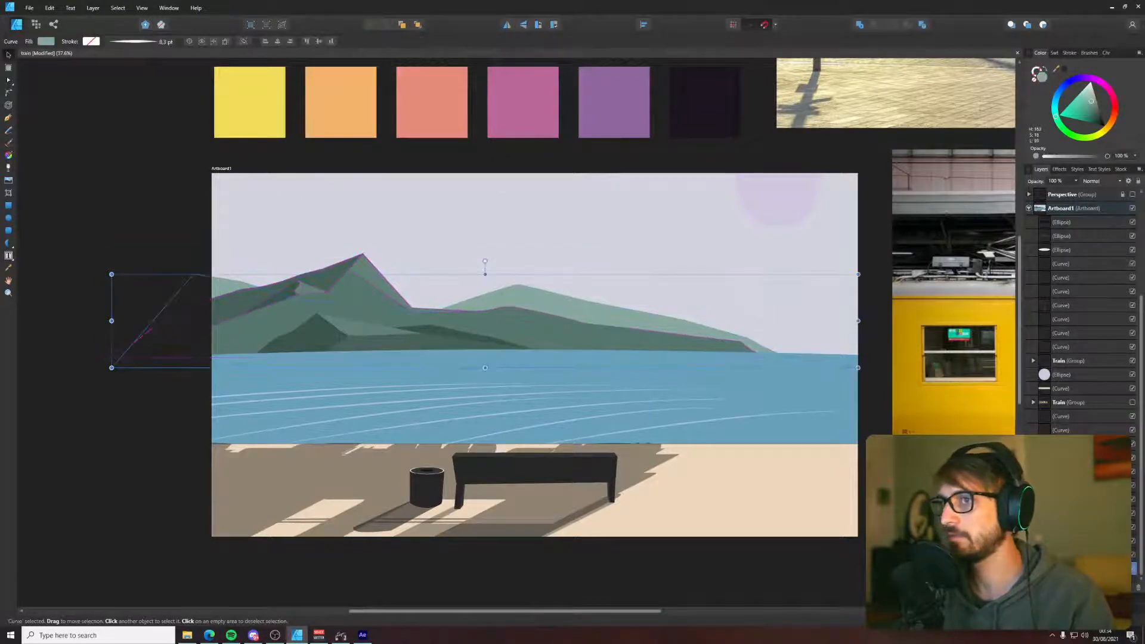
{"action": "right_click", "coordinate": [1062, 568]}
{"action": "left_click", "coordinate": [1062, 568]}
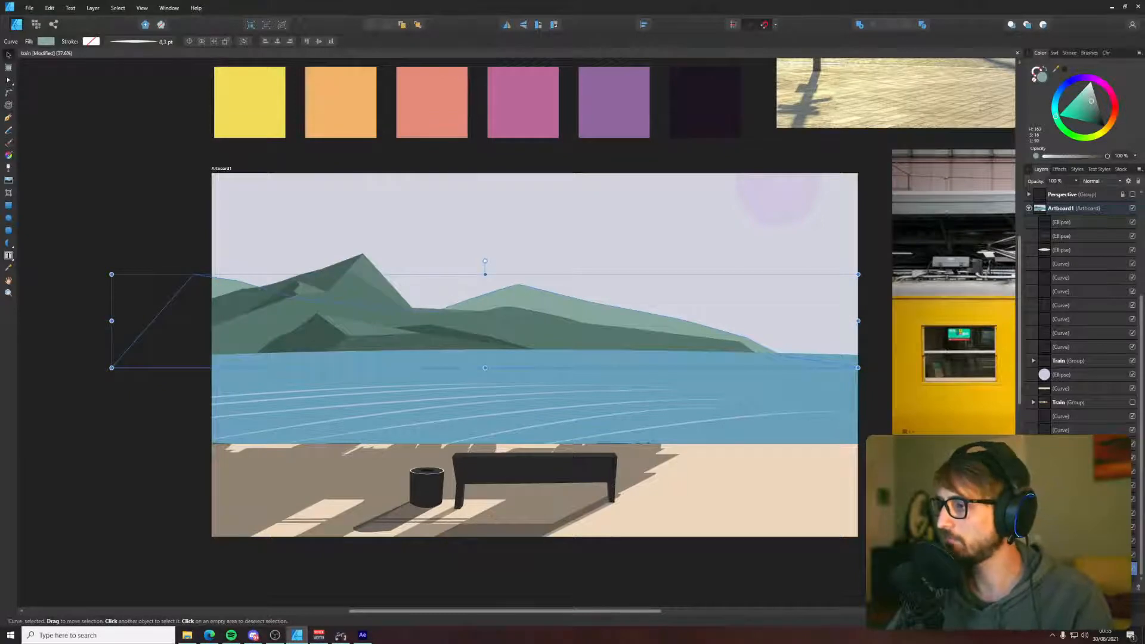
{"action": "left_click", "coordinate": [1062, 541]}
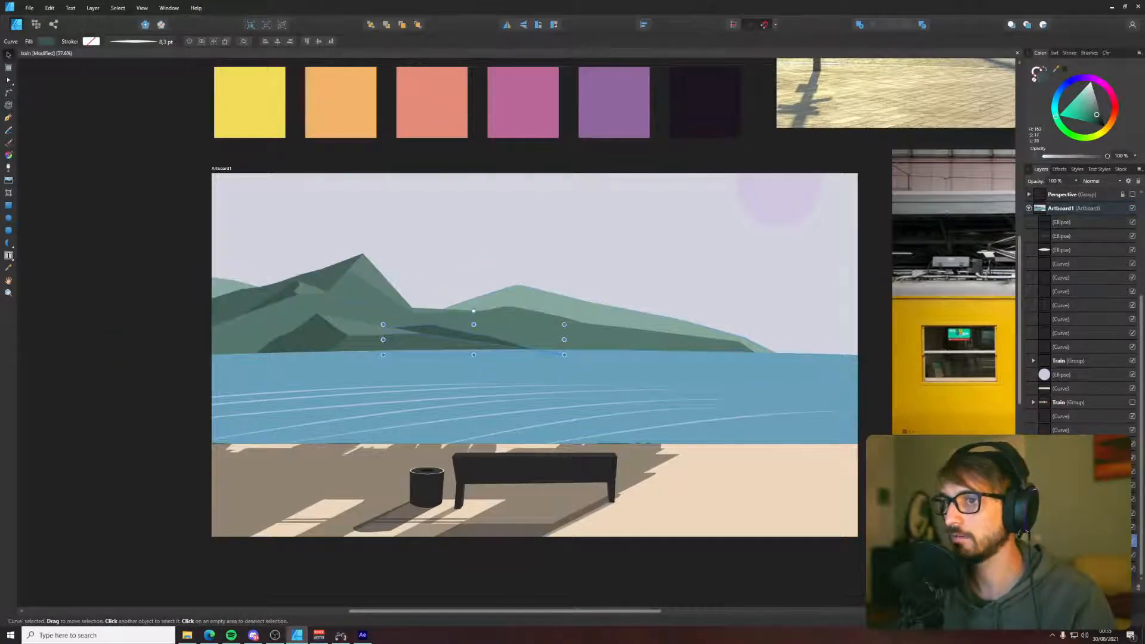
{"action": "scroll", "coordinate": [1073, 394], "scroll_direction": "up", "scroll_amount": 1}
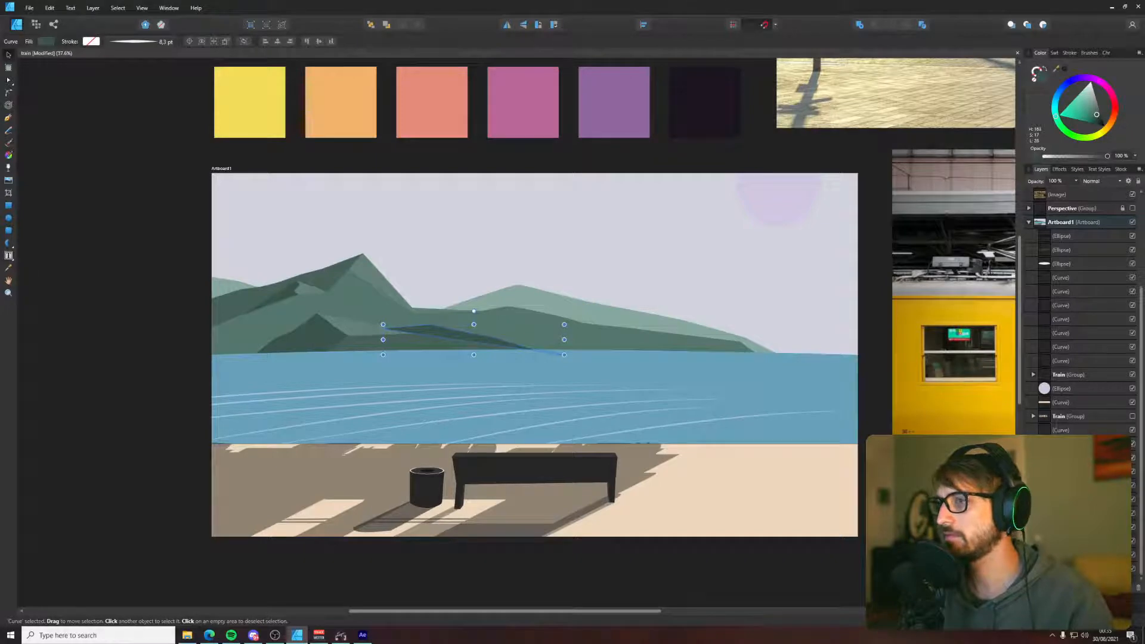
{"action": "scroll", "coordinate": [1073, 393], "scroll_direction": "down", "scroll_amount": 1}
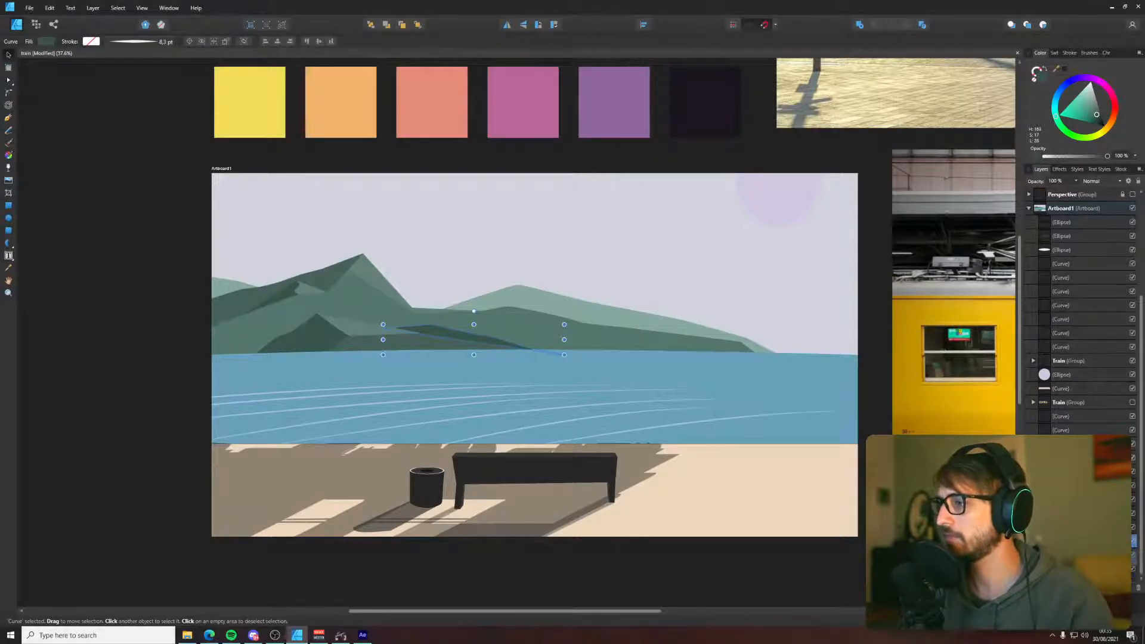
{"action": "scroll", "coordinate": [1079, 310], "scroll_direction": "up", "scroll_amount": 1}
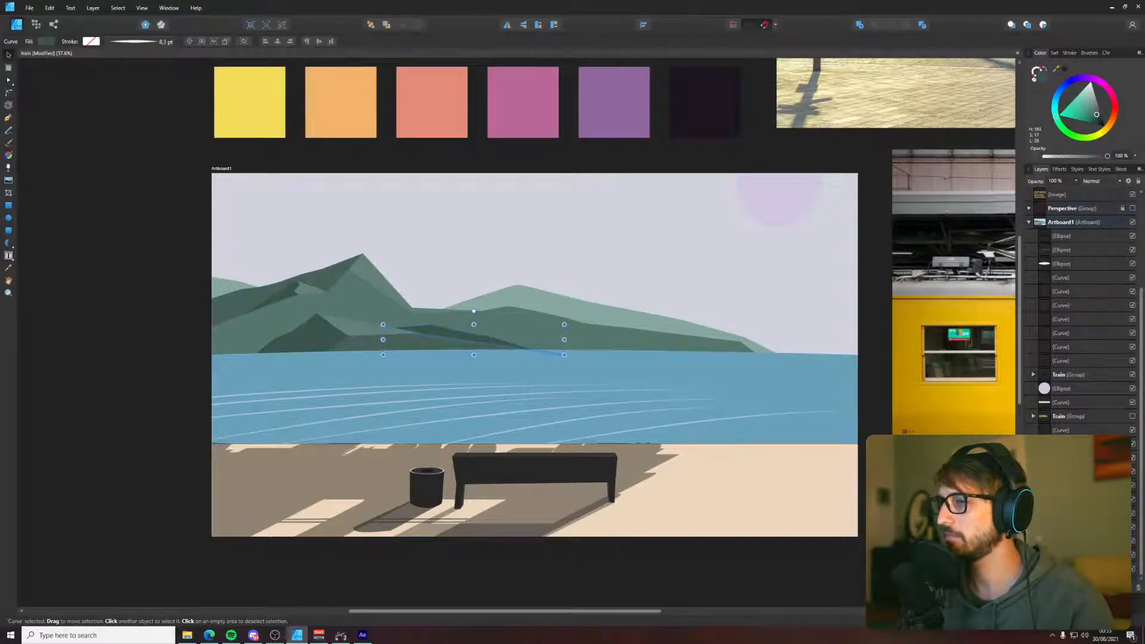
- Group the seven light wave lines on the water, leaving out the water shape and the foreground objects
{"action": "left_click", "coordinate": [793, 372]}
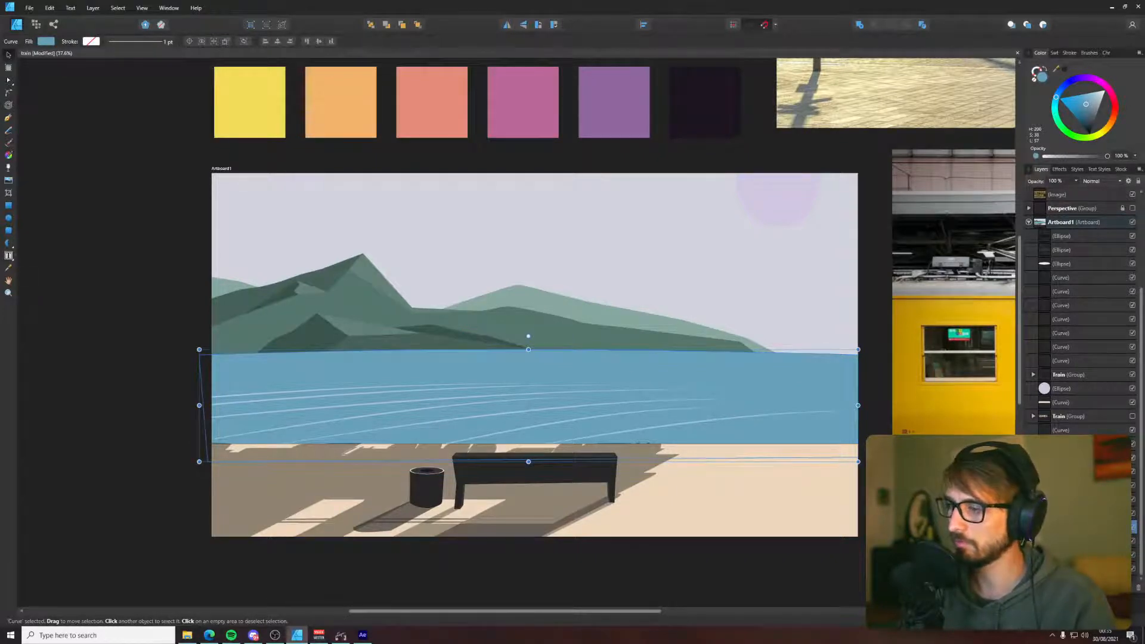
{"action": "left_click_drag", "start_coordinate": [120, 335], "coordinate": [857, 474]}
{"action": "left_click", "coordinate": [366, 404], "text": "shift"}
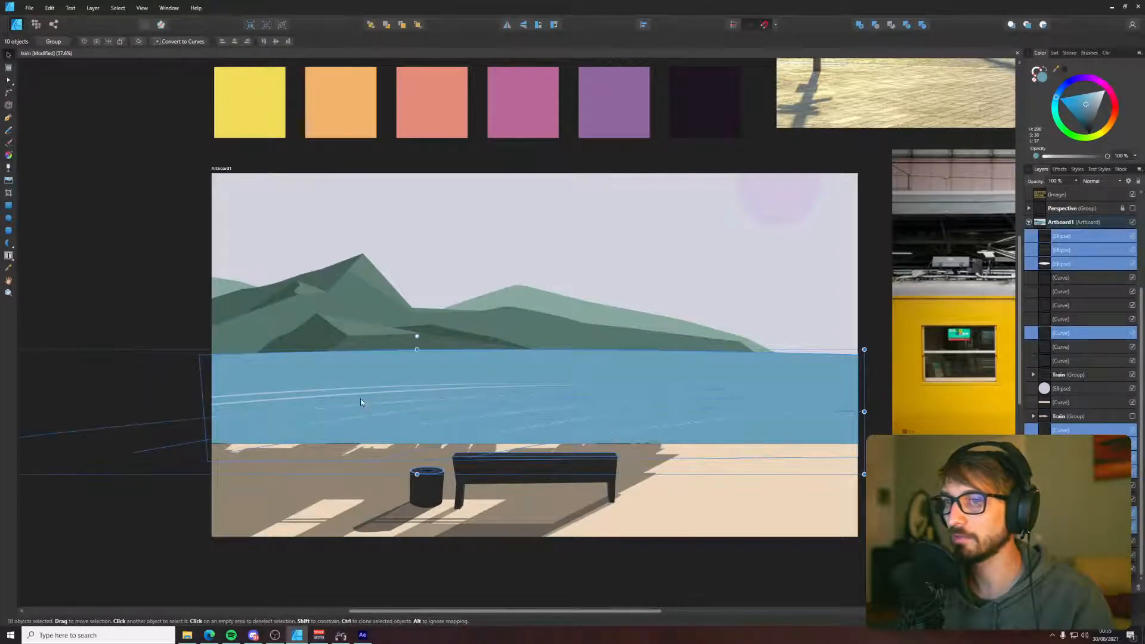
{"action": "left_click", "coordinate": [353, 394], "text": "shift"}
{"action": "left_click", "coordinate": [352, 389], "text": "shift"}
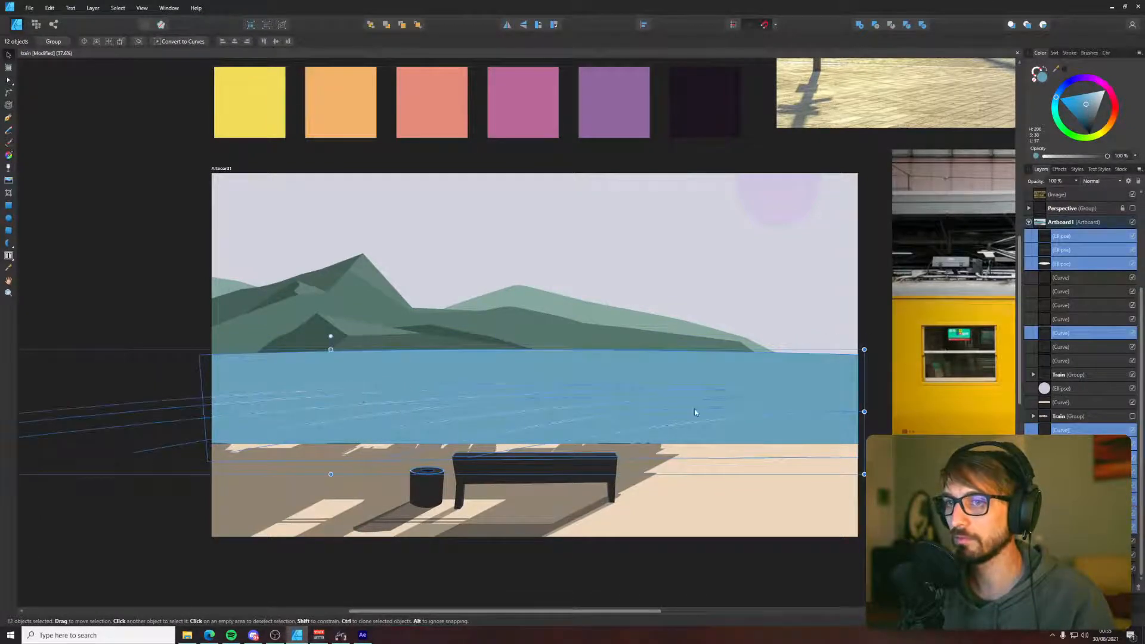
{"action": "left_click", "coordinate": [1078, 430], "text": "shift"}
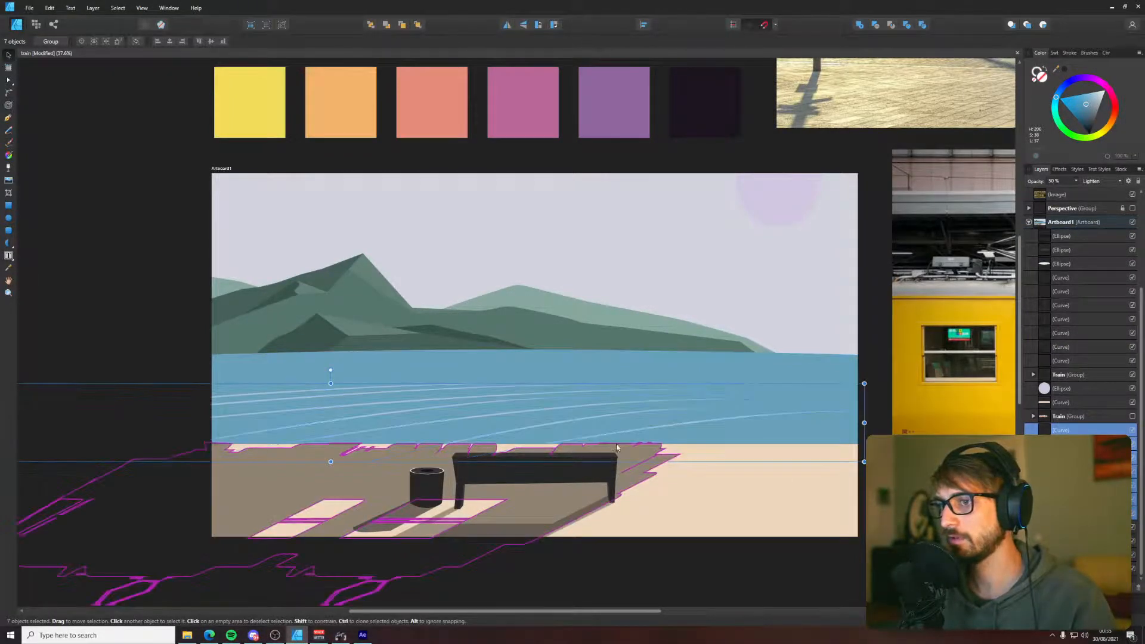
{"action": "key", "text": "ctrl+g"}
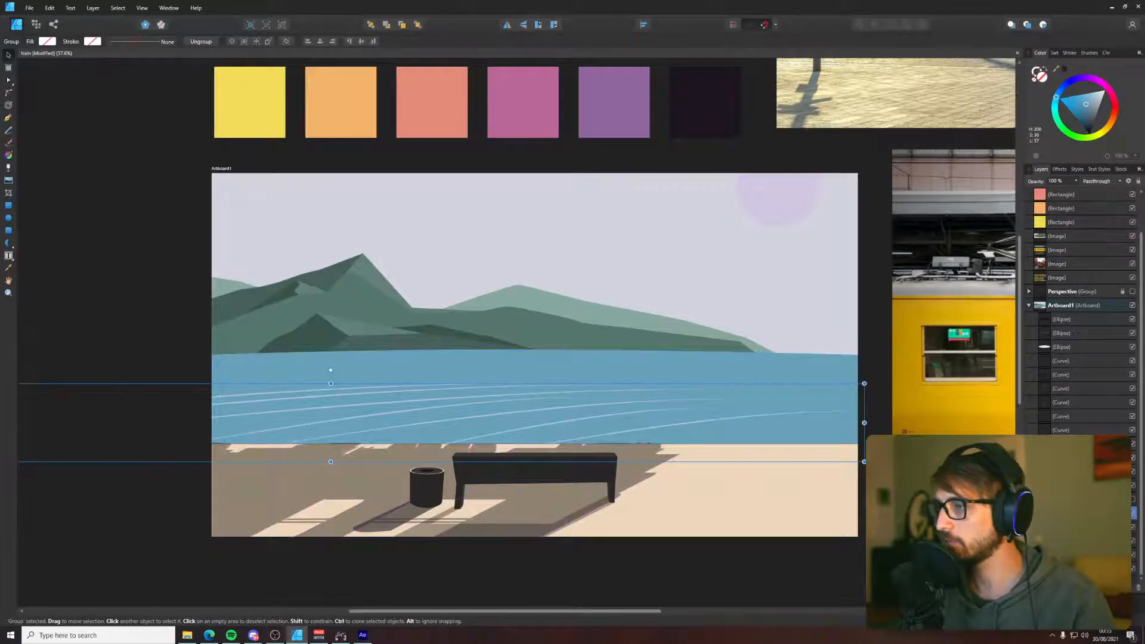
{"action": "key", "text": "ctrl+x"}
- Group the five bench shapes, including the bench's shadow on the platform, and name the group bench
{"action": "left_click", "coordinate": [521, 485]}
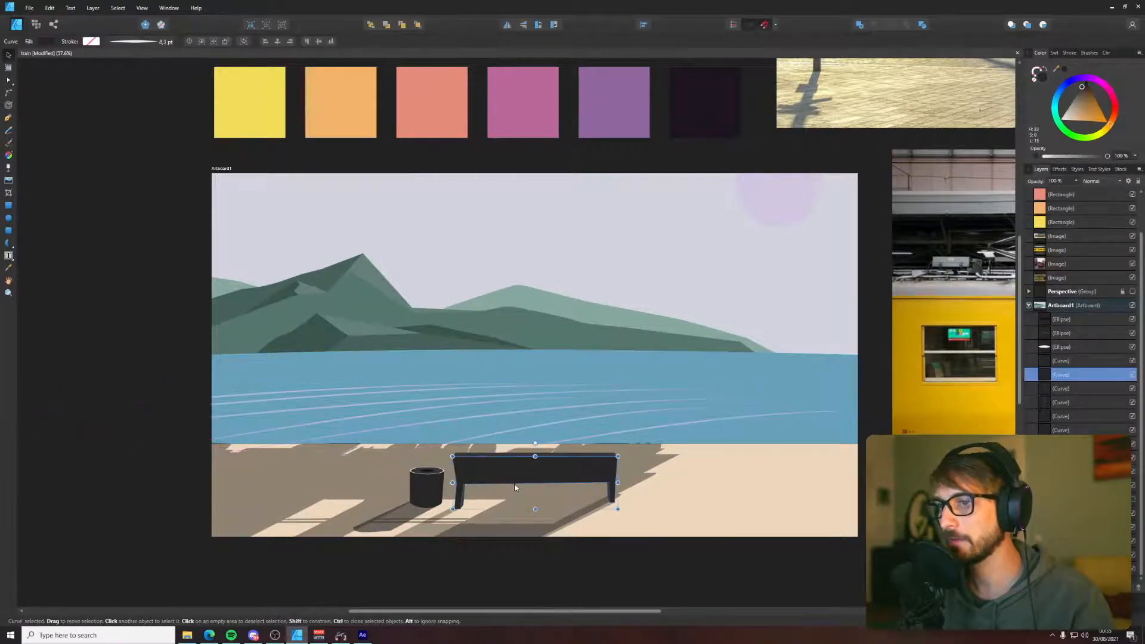
{"action": "scroll", "coordinate": [521, 486], "scroll_direction": "up", "scroll_amount": 4}
{"action": "left_click", "coordinate": [395, 503], "text": "shift"}
{"action": "left_click", "coordinate": [409, 415], "text": "shift"}
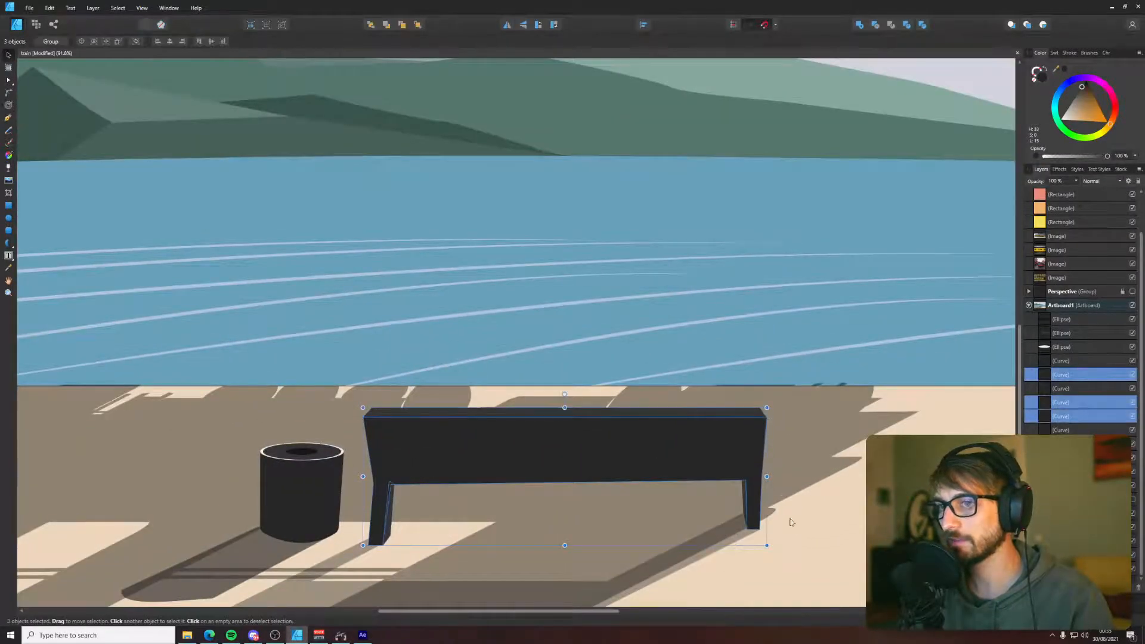
{"action": "left_click", "coordinate": [743, 494], "text": "shift"}
{"action": "left_click", "coordinate": [693, 541], "text": "shift"}
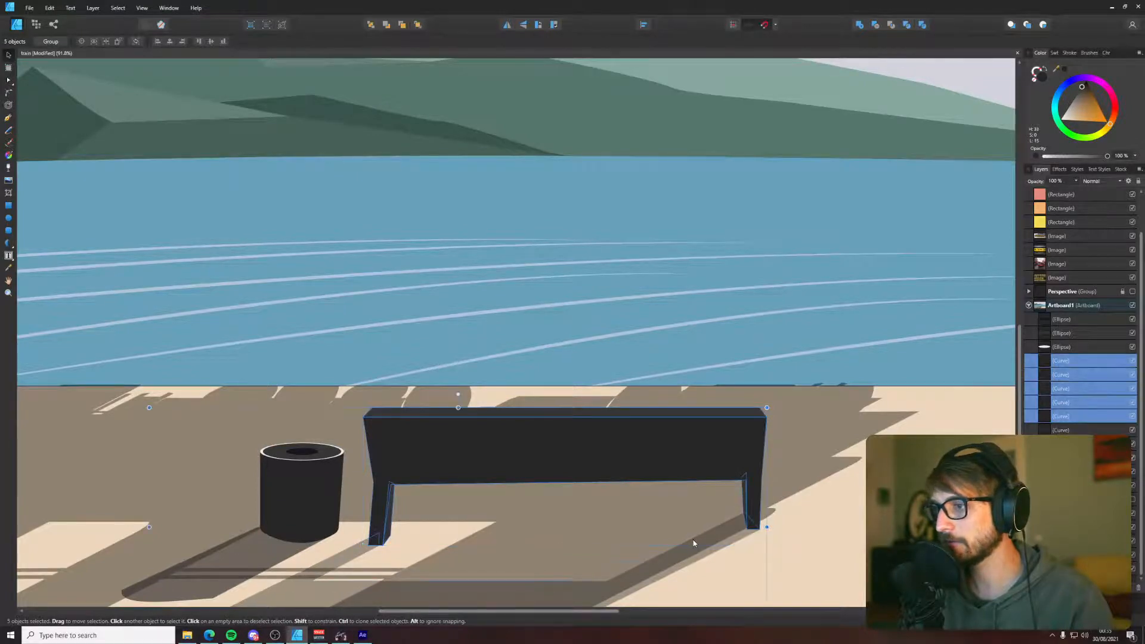
{"action": "scroll", "coordinate": [701, 531], "scroll_direction": "down", "scroll_amount": 3}
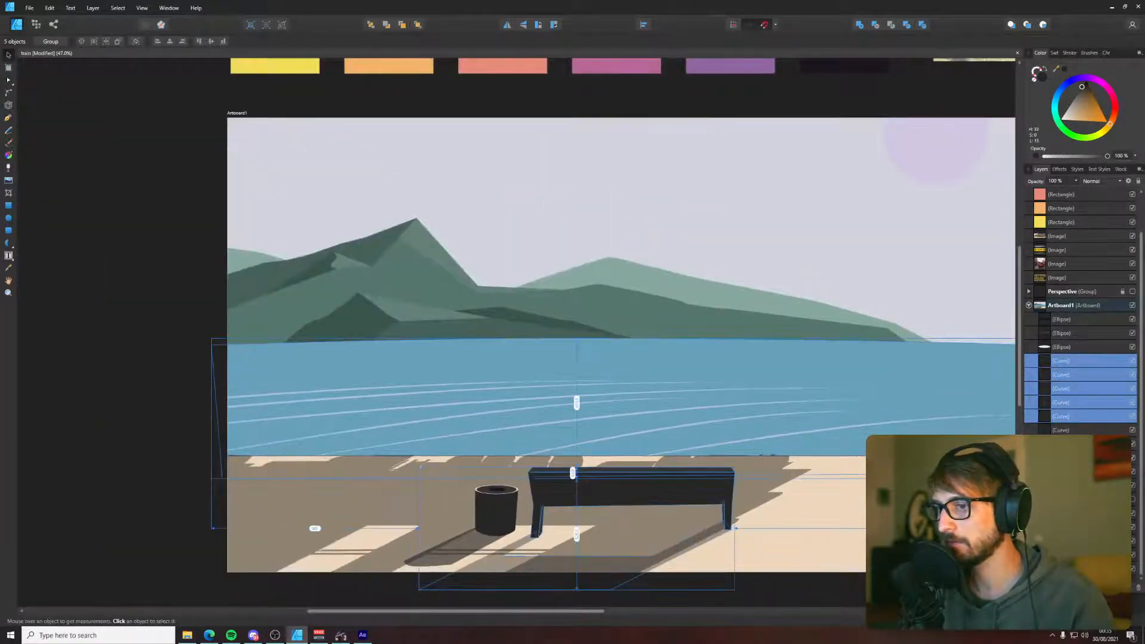
{"action": "key", "text": "ctrl+g"}
{"action": "double_click", "coordinate": [1076, 402]}
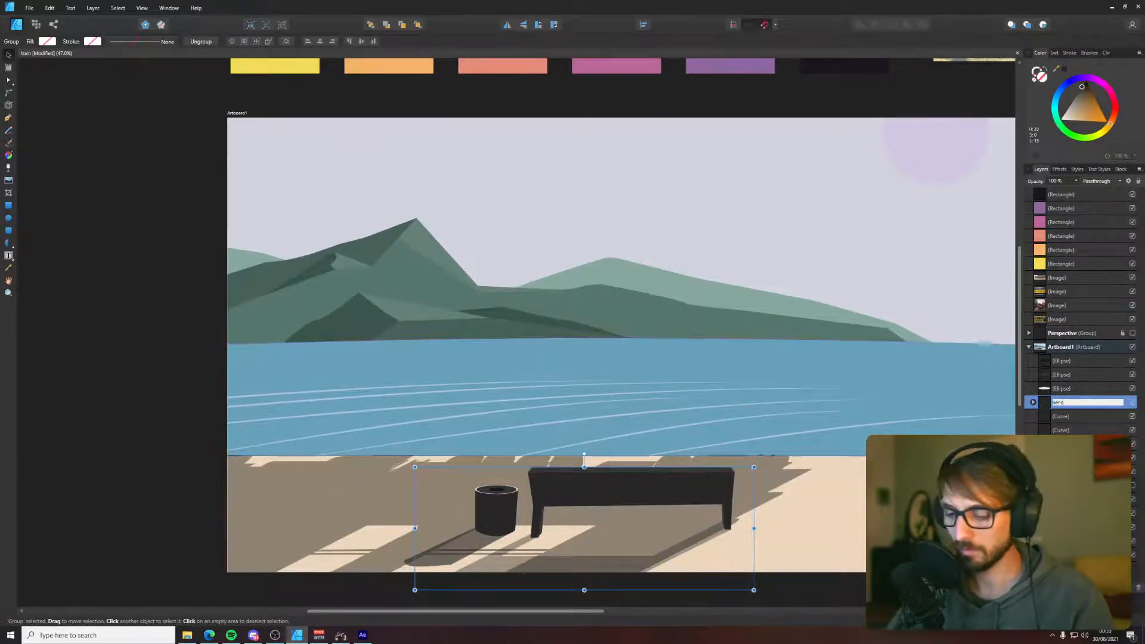
{"action": "key", "text": "Escape"}
{"action": "type", "text": "bench"}
{"action": "key", "text": "Return"}
- Group the trash can's body, its top ellipses and its shadow, and name the group trashman
{"action": "left_click", "coordinate": [470, 534]}
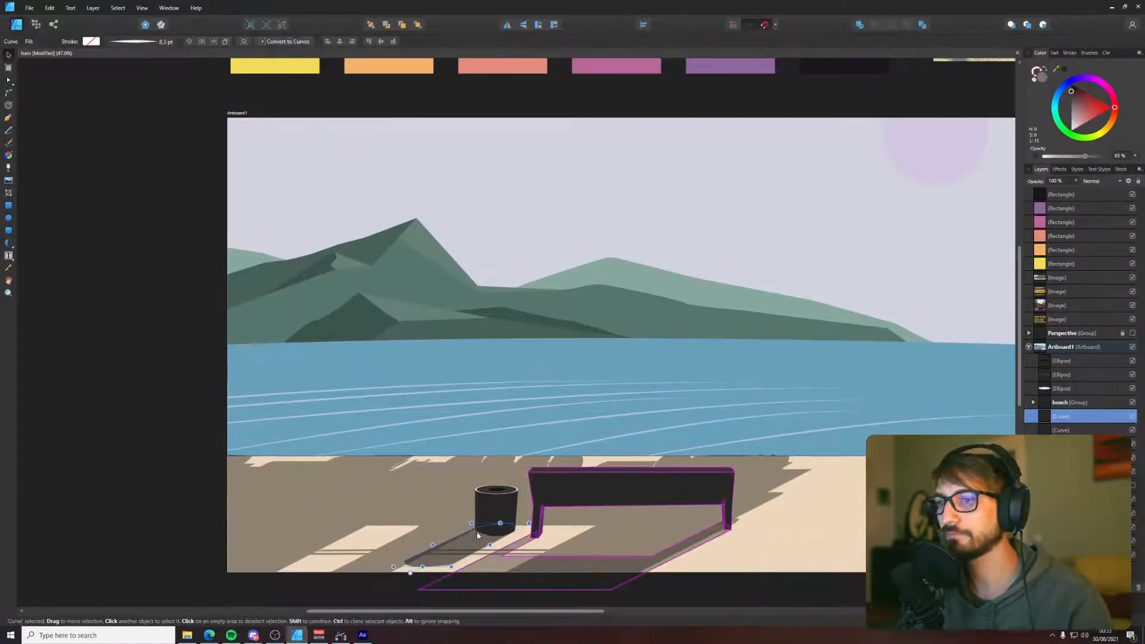
{"action": "left_click", "coordinate": [491, 506], "text": "shift"}
{"action": "scroll", "coordinate": [486, 475], "scroll_direction": "up", "scroll_amount": 3}
{"action": "left_click", "coordinate": [480, 526], "text": "shift"}
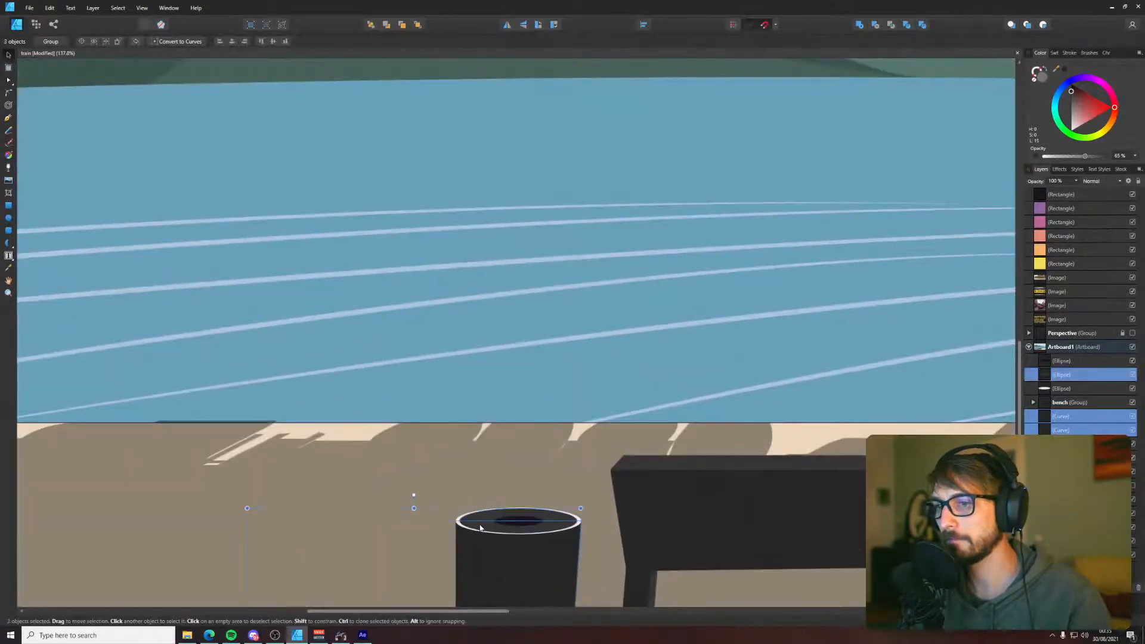
{"action": "scroll", "coordinate": [480, 526], "scroll_direction": "up", "scroll_amount": 3}
{"action": "left_click", "coordinate": [582, 511], "text": "shift"}
{"action": "left_click", "coordinate": [420, 509], "text": "shift"}
{"action": "scroll", "coordinate": [421, 507], "scroll_direction": "down", "scroll_amount": 5}
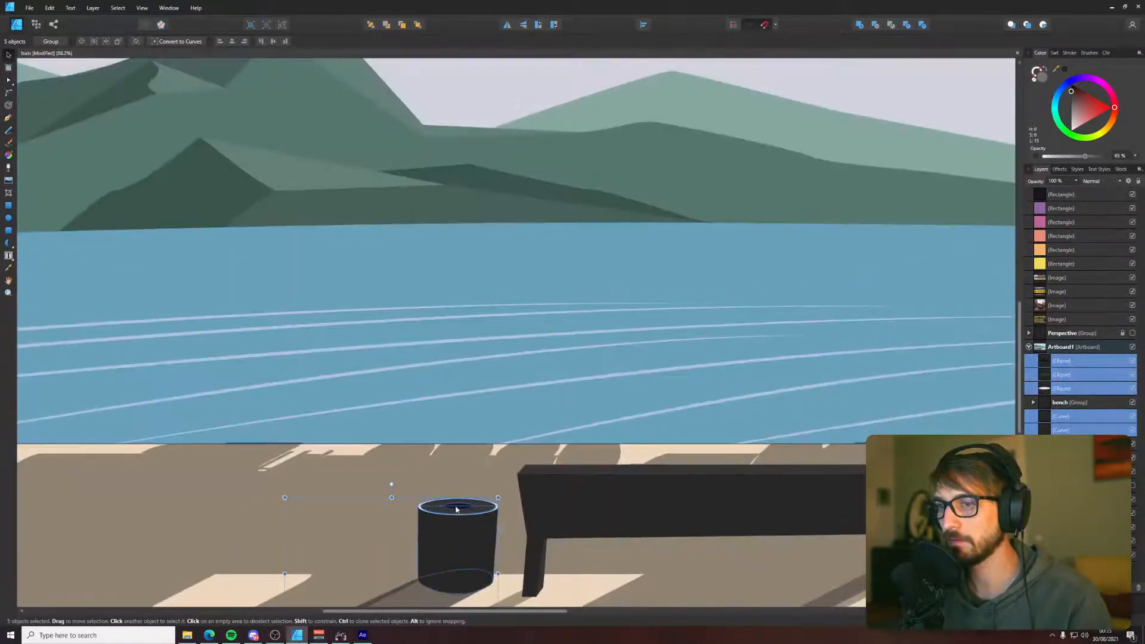
{"action": "key", "text": "ctrl+g"}
{"action": "double_click", "coordinate": [1064, 375]}
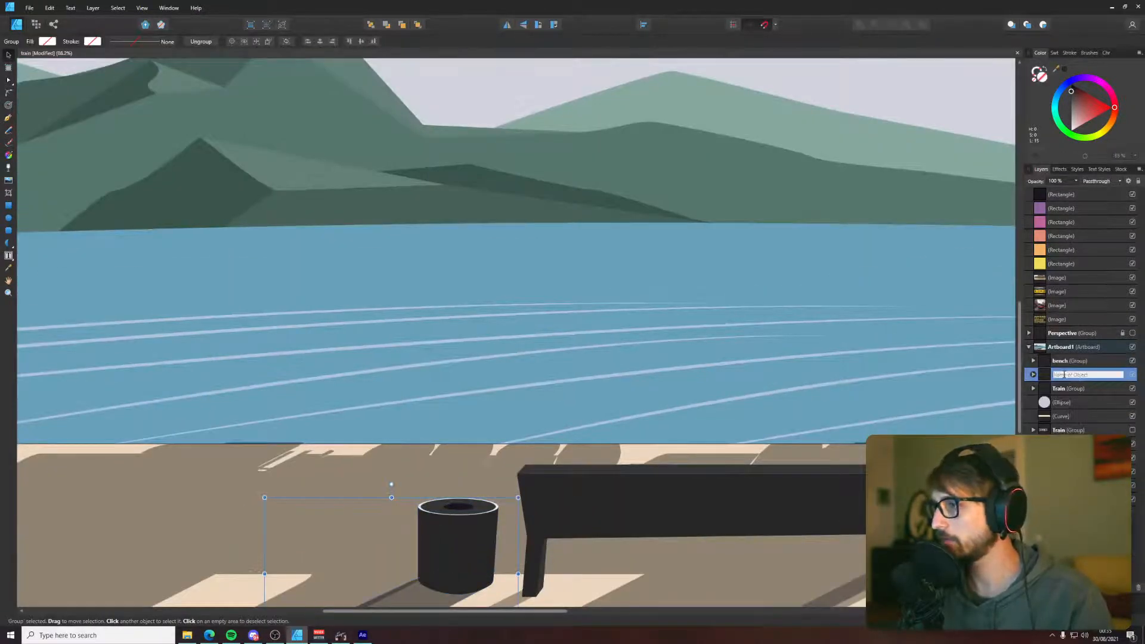
{"action": "type", "text": "trashman"}
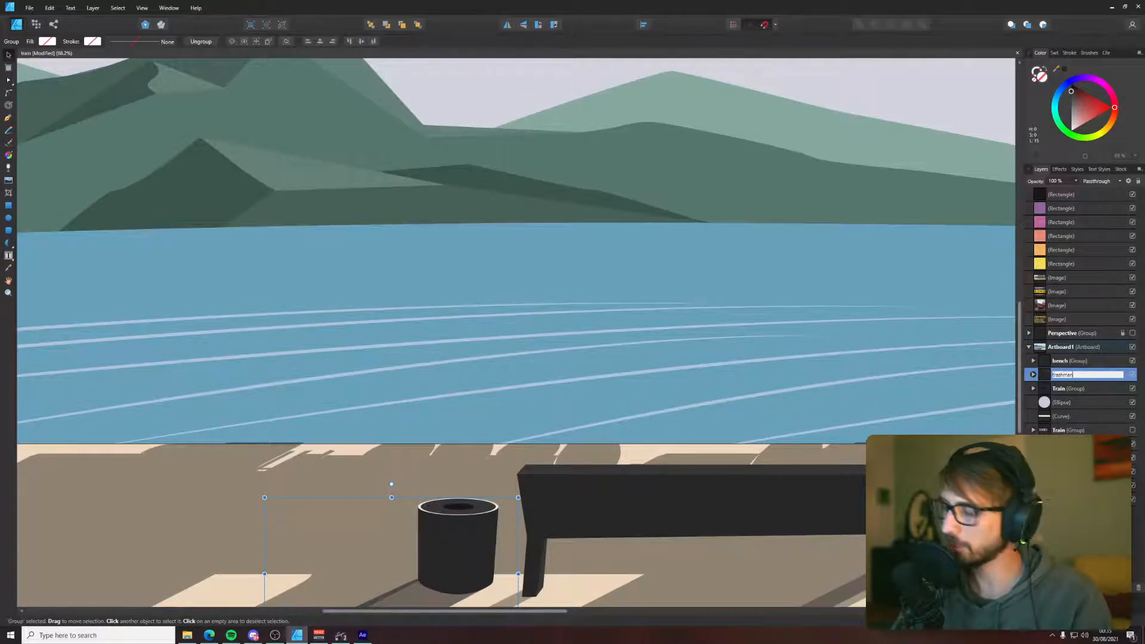
{"action": "key", "text": "Return"}
- Rename the group holding the train's ground shadow as Train-shadow and make the hidden Train group visible
{"action": "scroll", "coordinate": [769, 349], "scroll_direction": "down", "scroll_amount": 3}
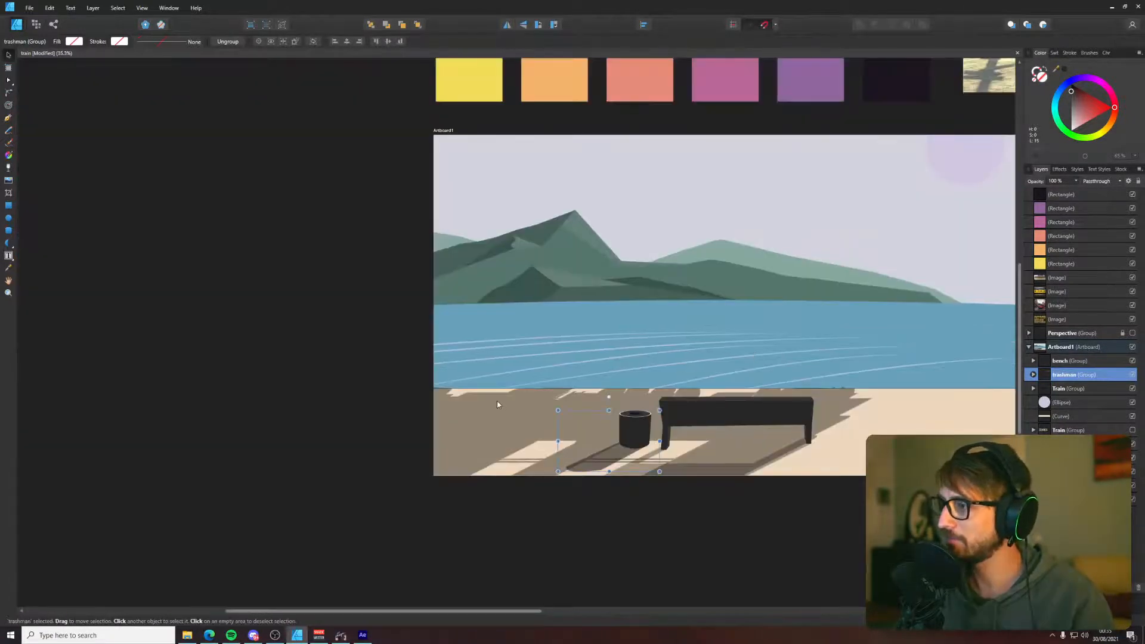
{"action": "left_click", "coordinate": [852, 406]}
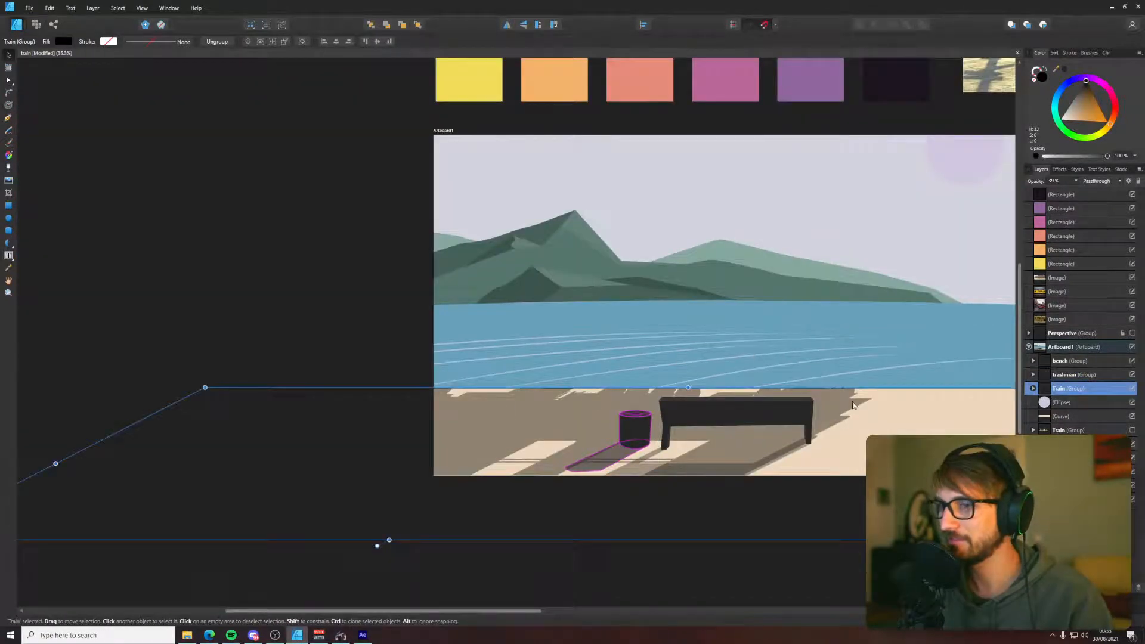
{"action": "double_click", "coordinate": [1067, 389]}
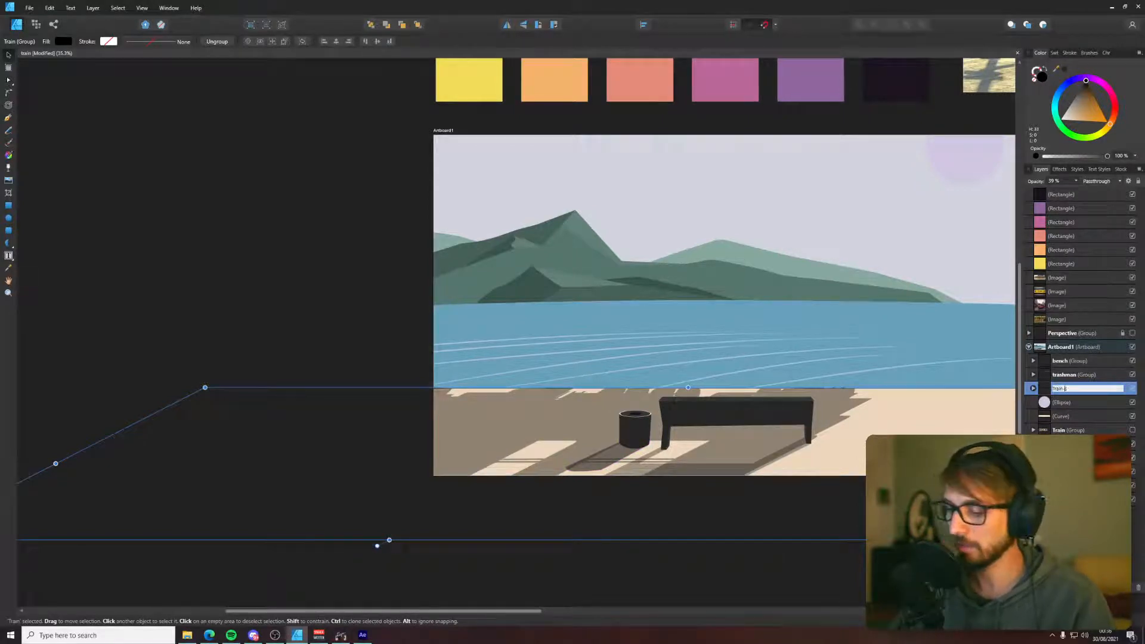
{"action": "type", "text": "-shadow"}
{"action": "key", "text": "Return"}
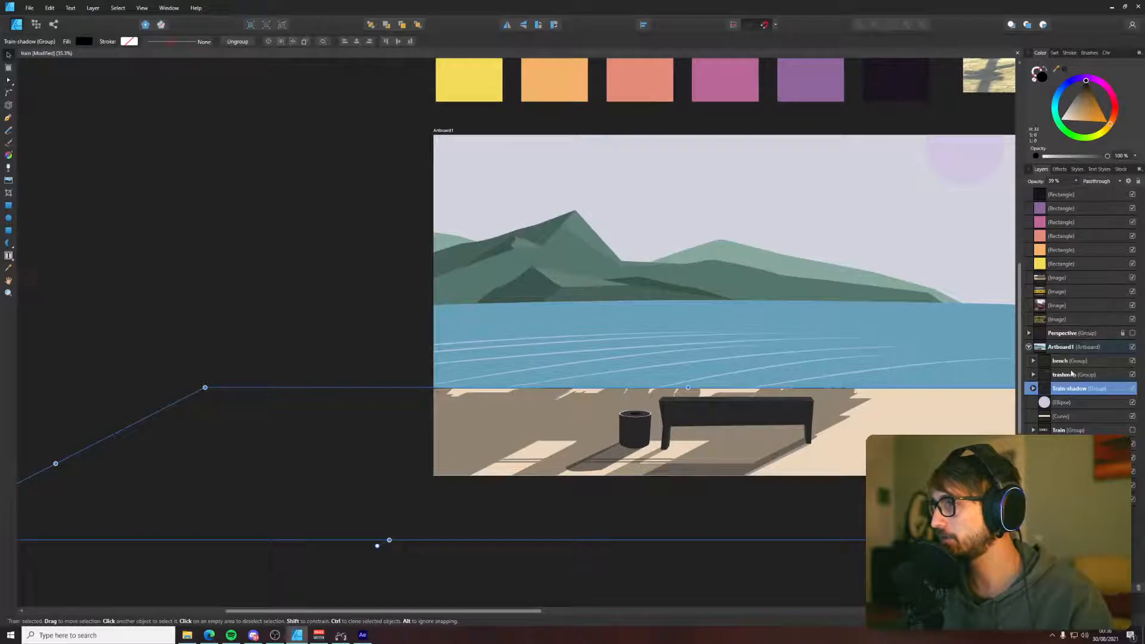
{"action": "left_click", "coordinate": [1133, 430]}
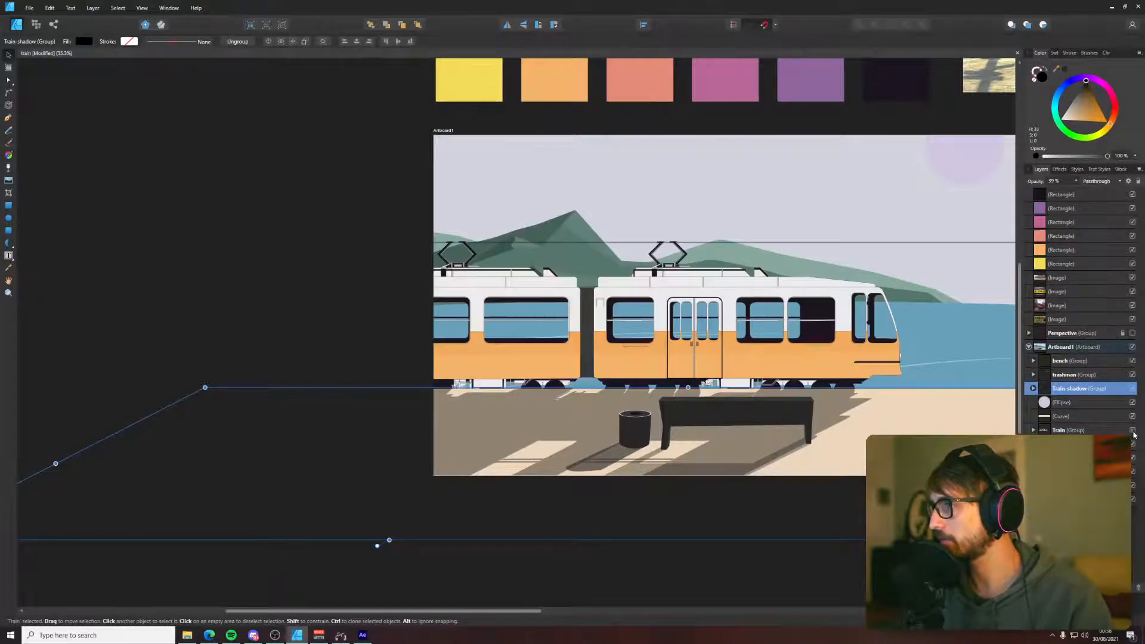
- Select all objects in Artboard1 and export them as train.pdf in the Train piece folder, with the area set to Selection Only
{"action": "left_click", "coordinate": [1085, 361]}
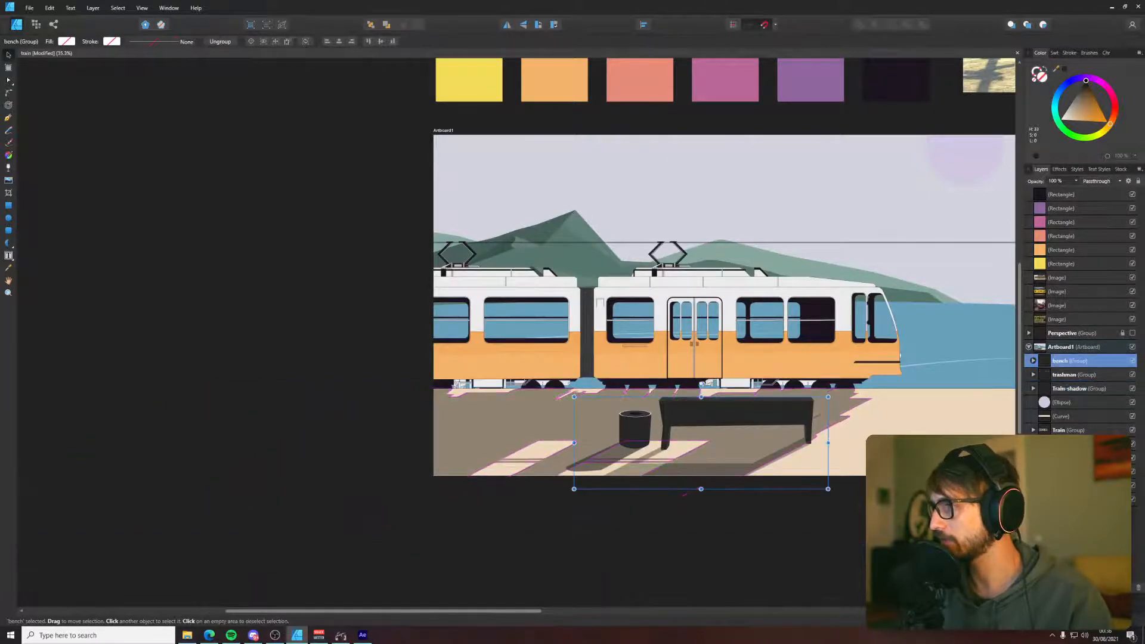
{"action": "key", "text": "ctrl+a"}
{"action": "left_click", "coordinate": [29, 7]}
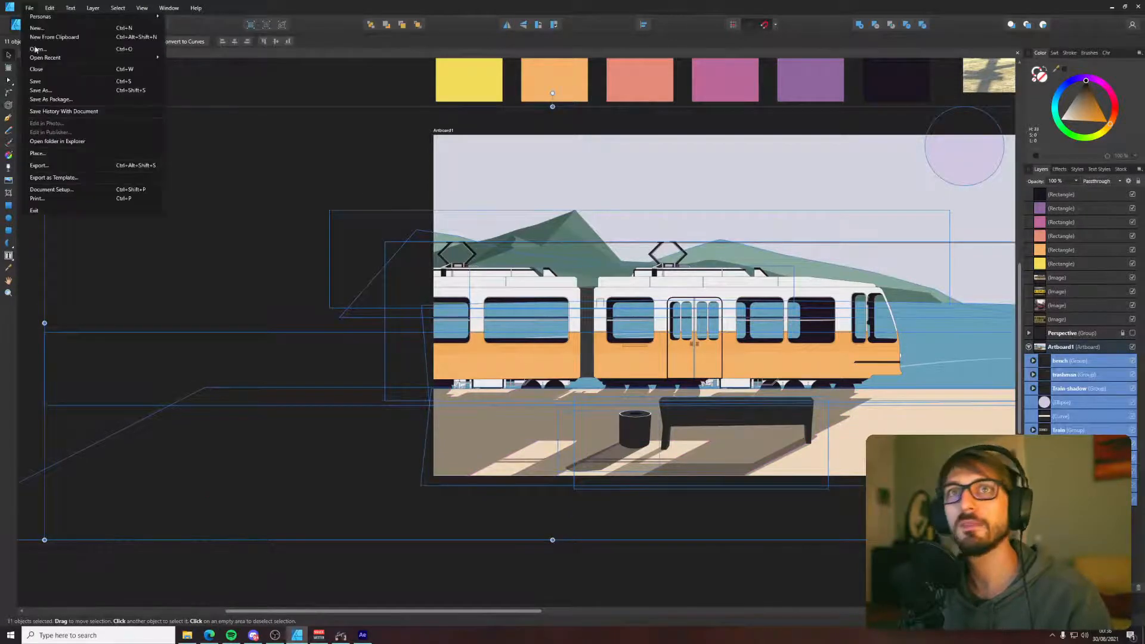
{"action": "left_click", "coordinate": [34, 165]}
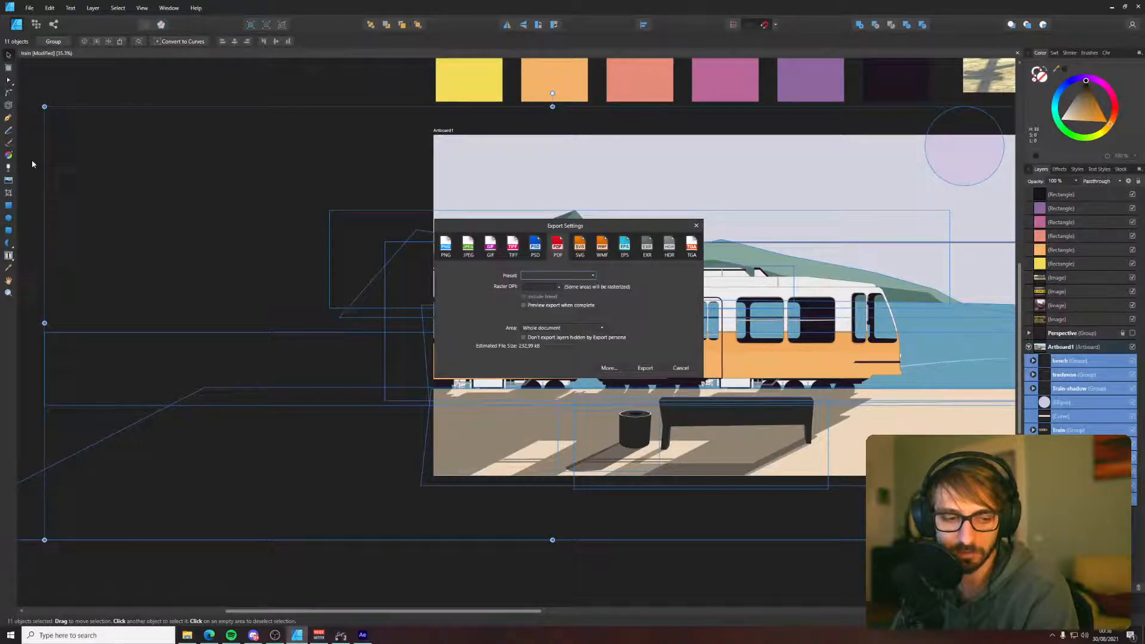
{"action": "left_click", "coordinate": [539, 328]}
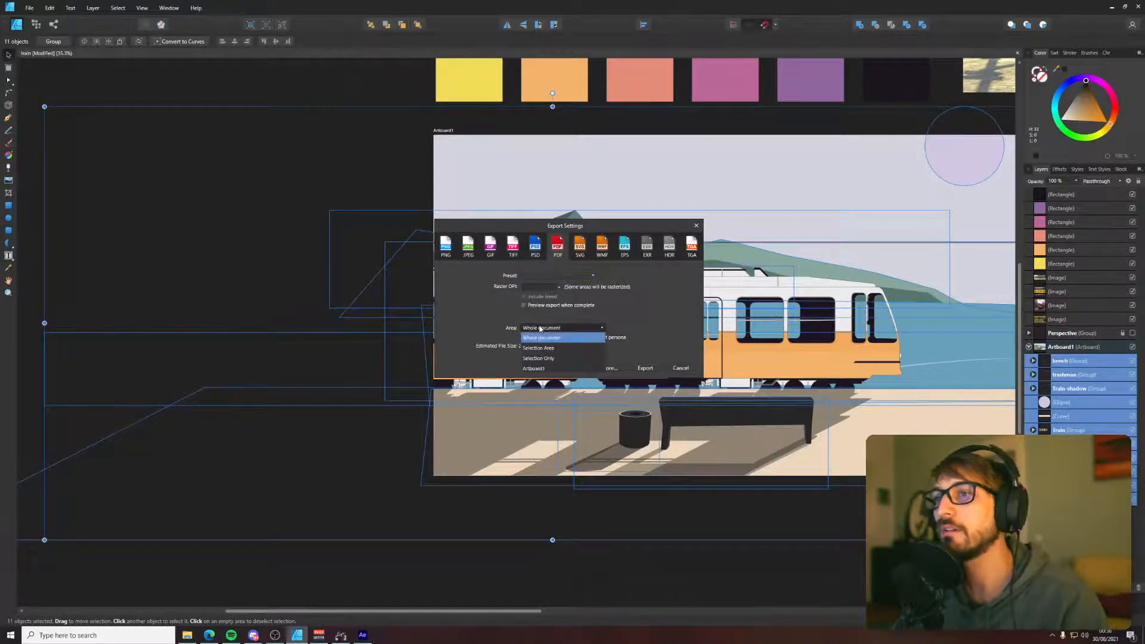
{"action": "left_click", "coordinate": [557, 357]}
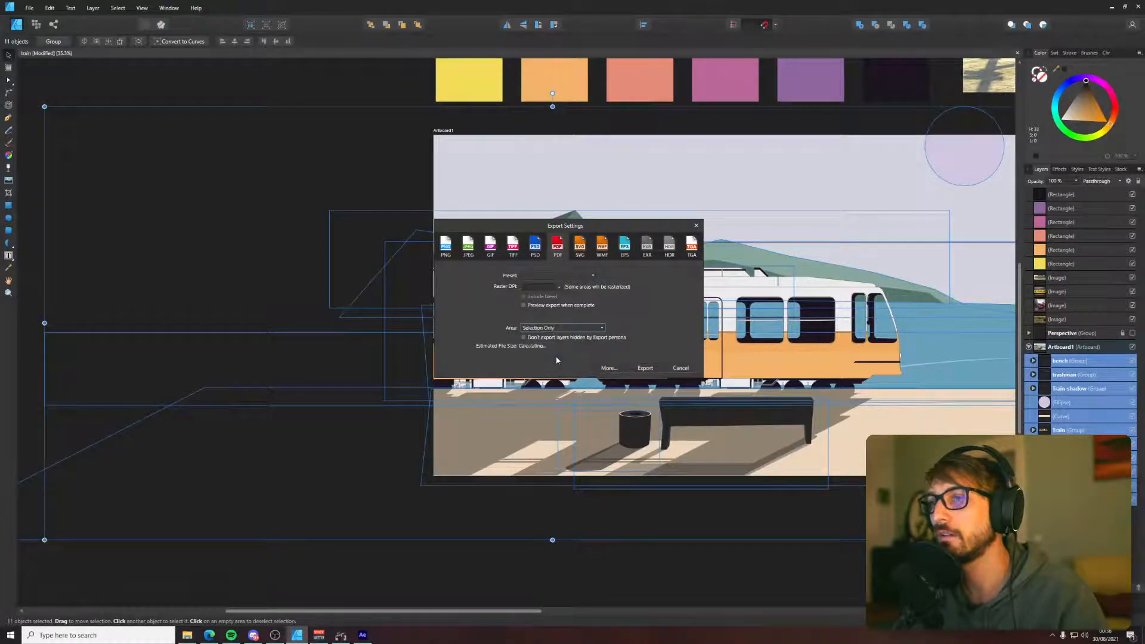
{"action": "left_click", "coordinate": [646, 368]}
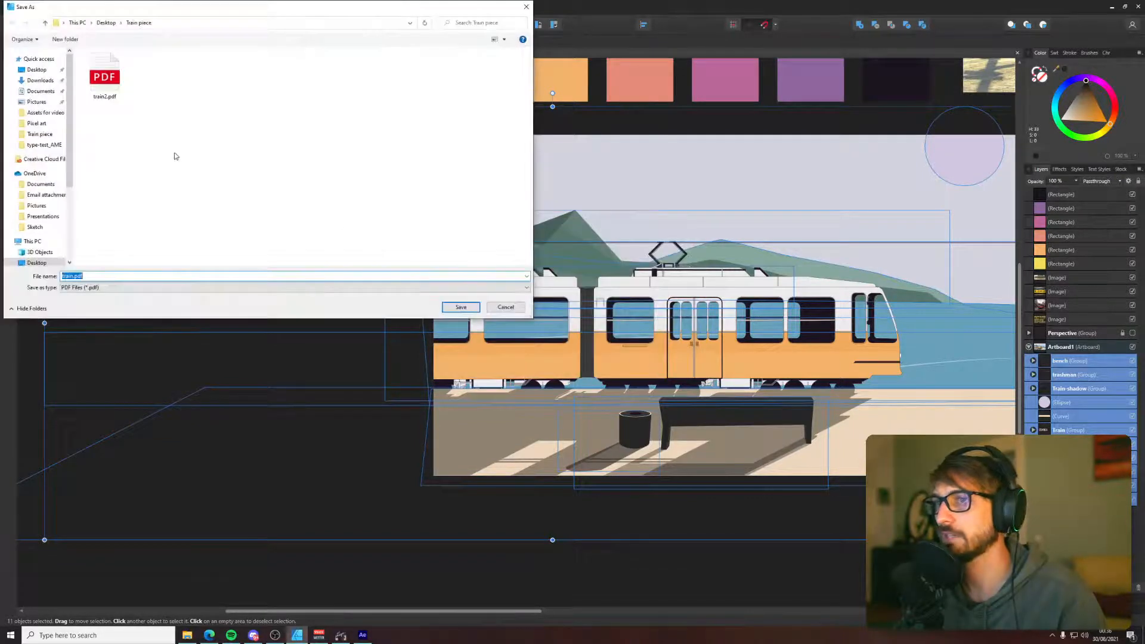
{"action": "left_click", "coordinate": [460, 307]}
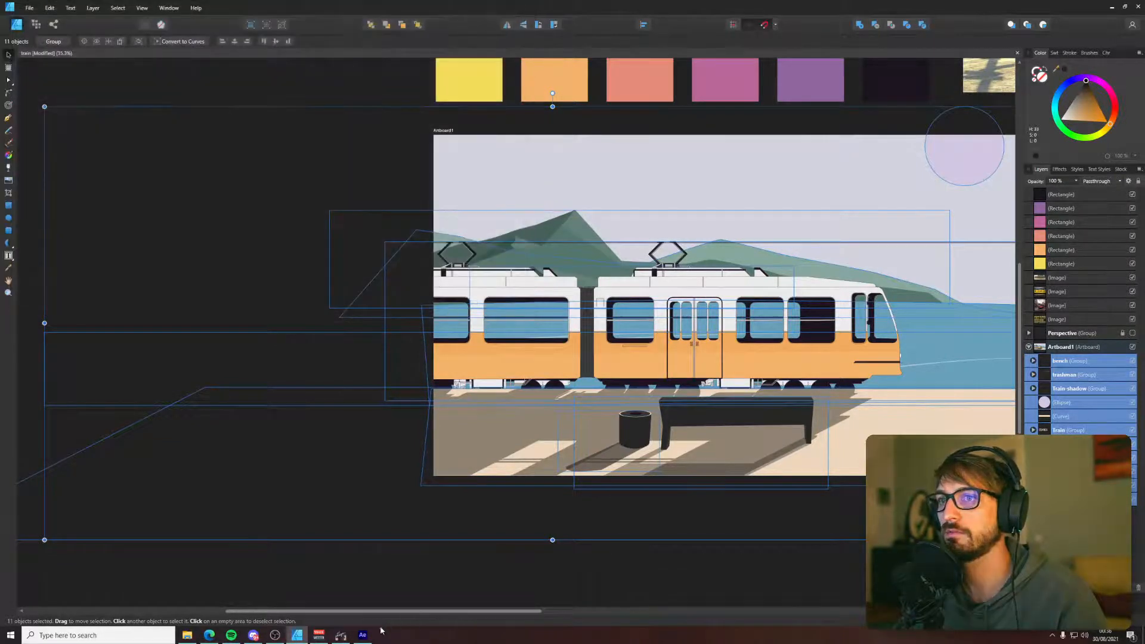
- Check the Train piece folder for the export, switch to After Effects and import train2.pdf
{"action": "mouse_move", "coordinate": [187, 637]}
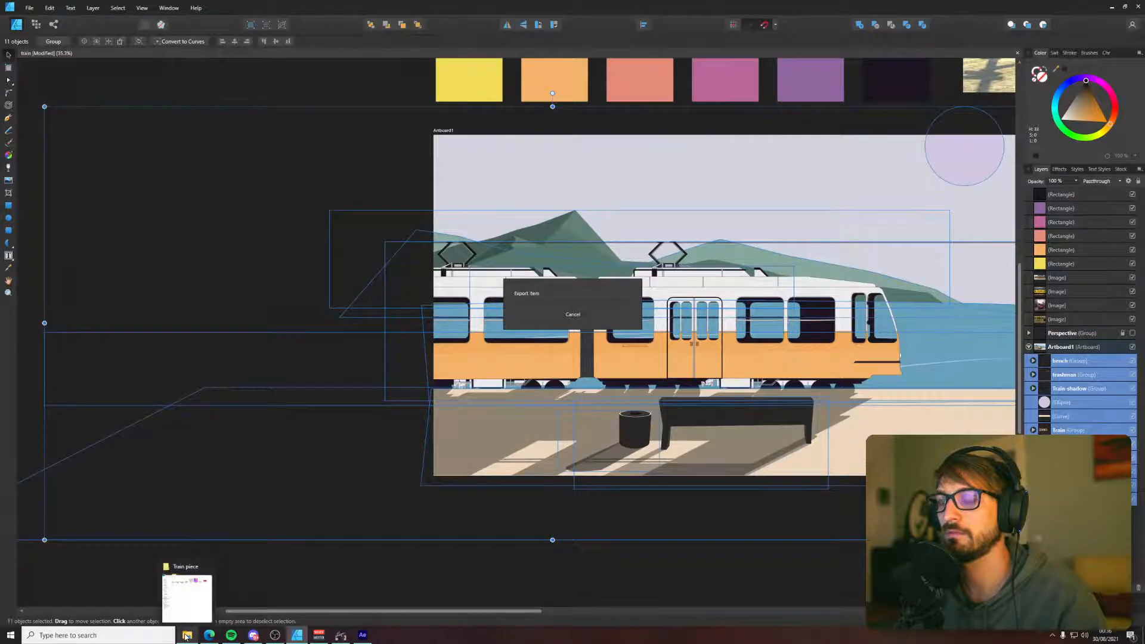
{"action": "left_click", "coordinate": [186, 637]}
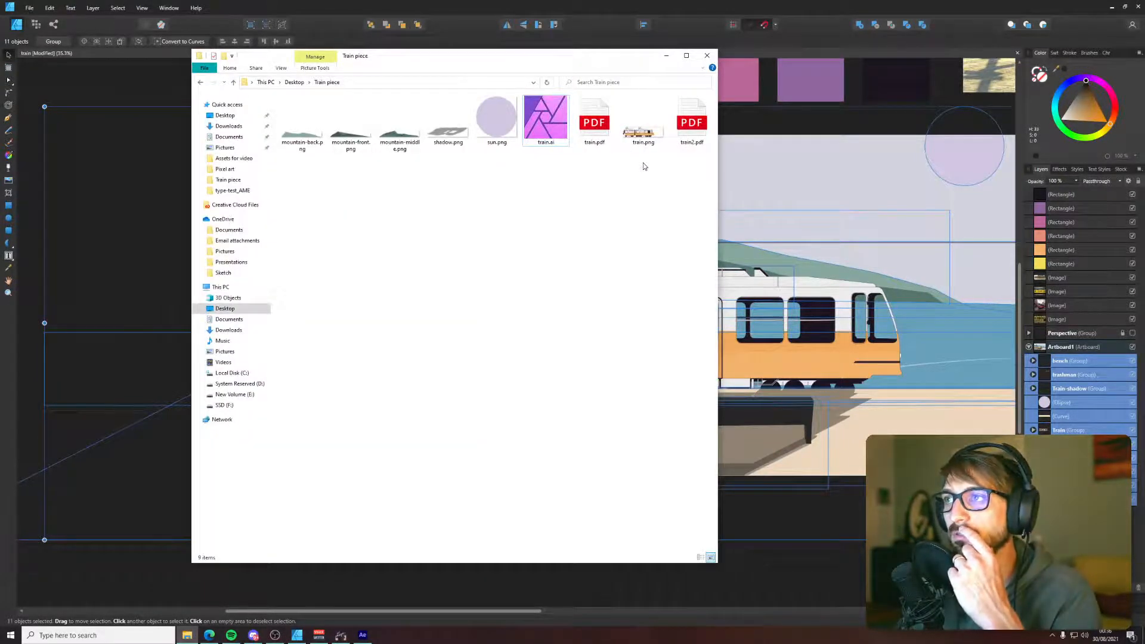
{"action": "left_click", "coordinate": [362, 636]}
{"action": "left_click", "coordinate": [8, 15]}
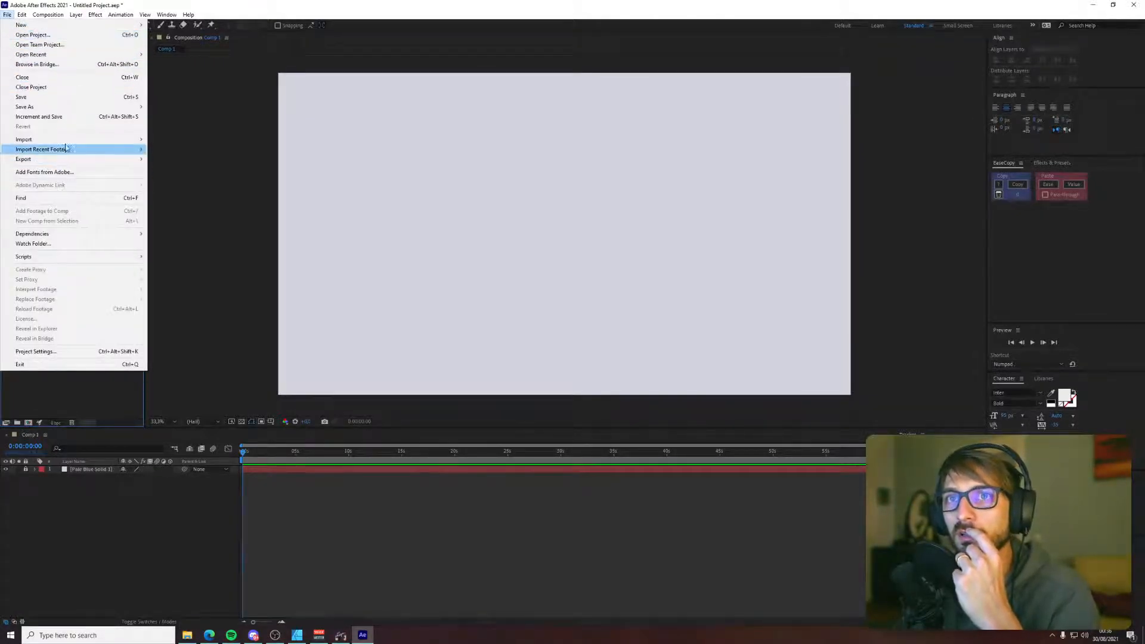
{"action": "mouse_move", "coordinate": [90, 139]}
{"action": "left_click", "coordinate": [187, 141]}
{"action": "double_click", "coordinate": [507, 102]}
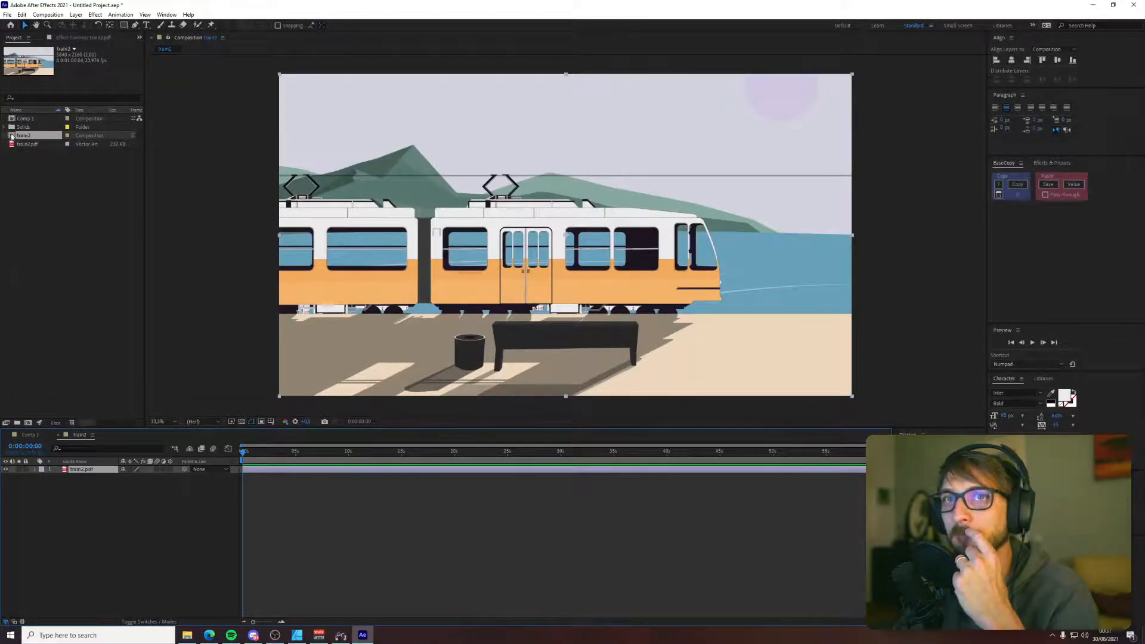
- Inspect the train2.pdf footage and its layer in the train2 composition for separate layers
{"action": "double_click", "coordinate": [12, 144]}
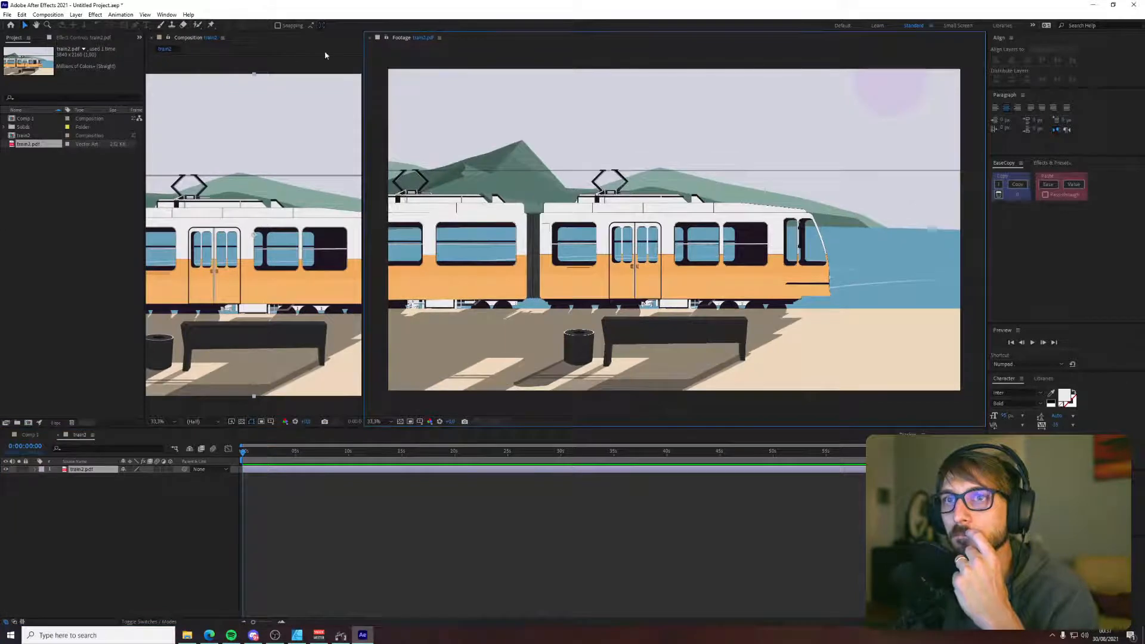
{"action": "left_click", "coordinate": [370, 37]}
{"action": "left_click", "coordinate": [34, 470]}
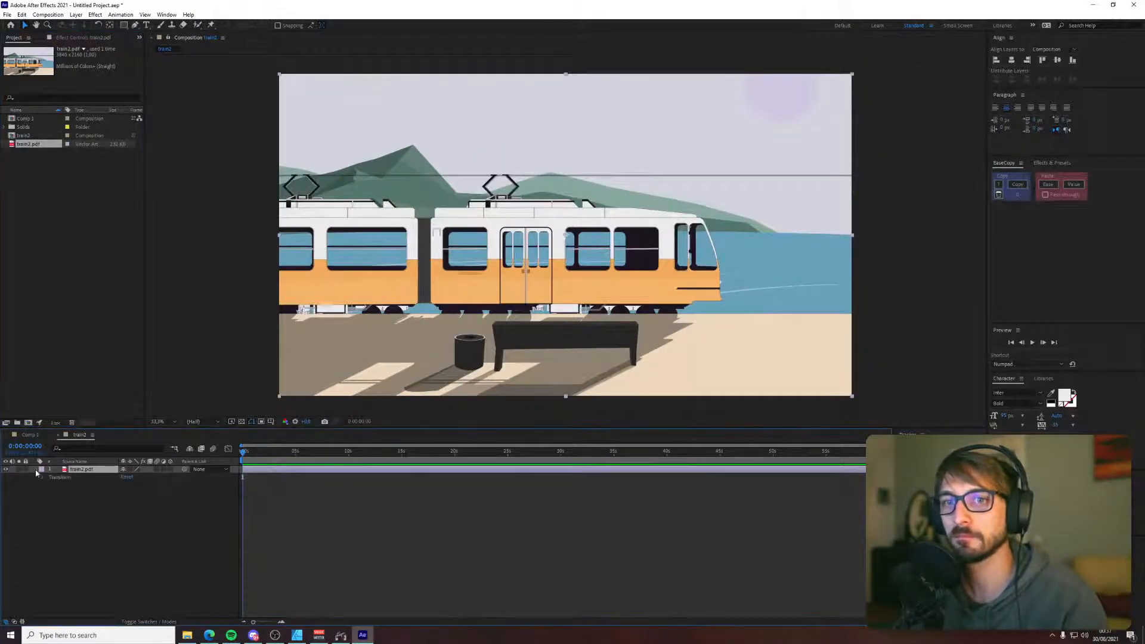
{"action": "left_click", "coordinate": [35, 471]}
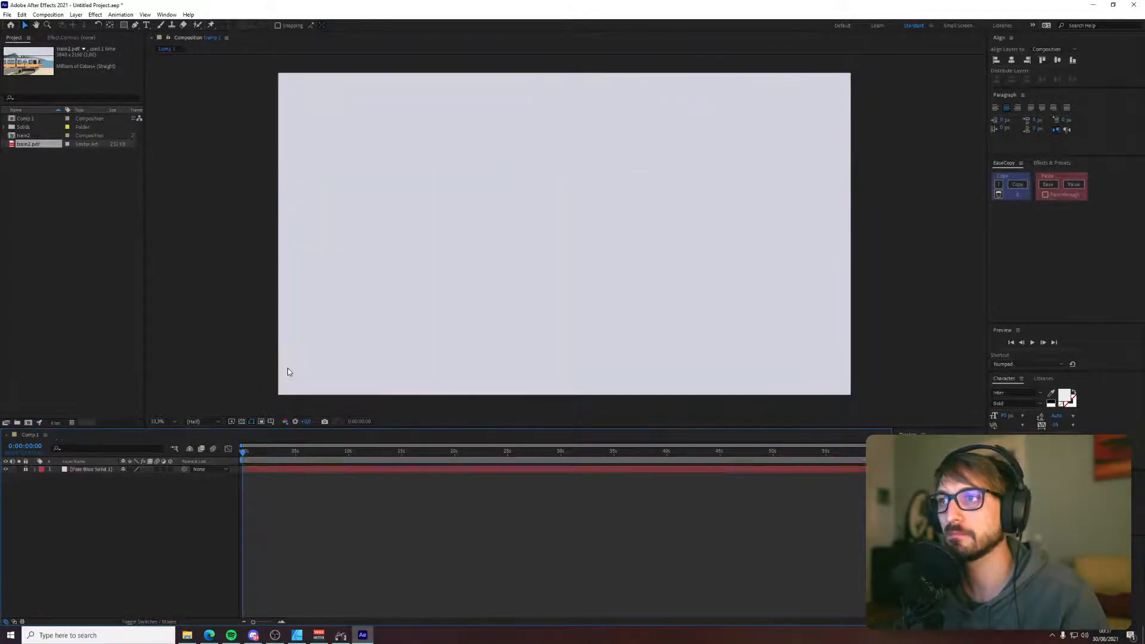
- Open the exported train.pdf from the Train piece folder to check its contents, and close it
{"action": "key", "text": "alt+Tab"}
{"action": "left_click", "coordinate": [596, 118]}
{"action": "double_click", "coordinate": [597, 116]}
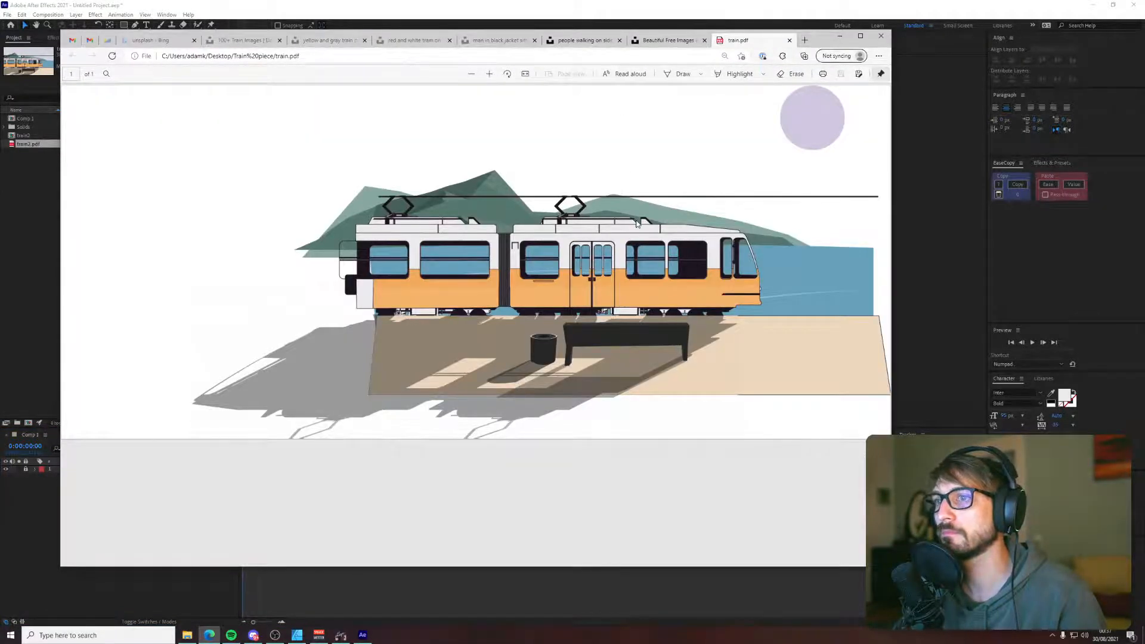
{"action": "key", "text": "ctrl+w"}
{"action": "key", "text": "alt+Tab"}
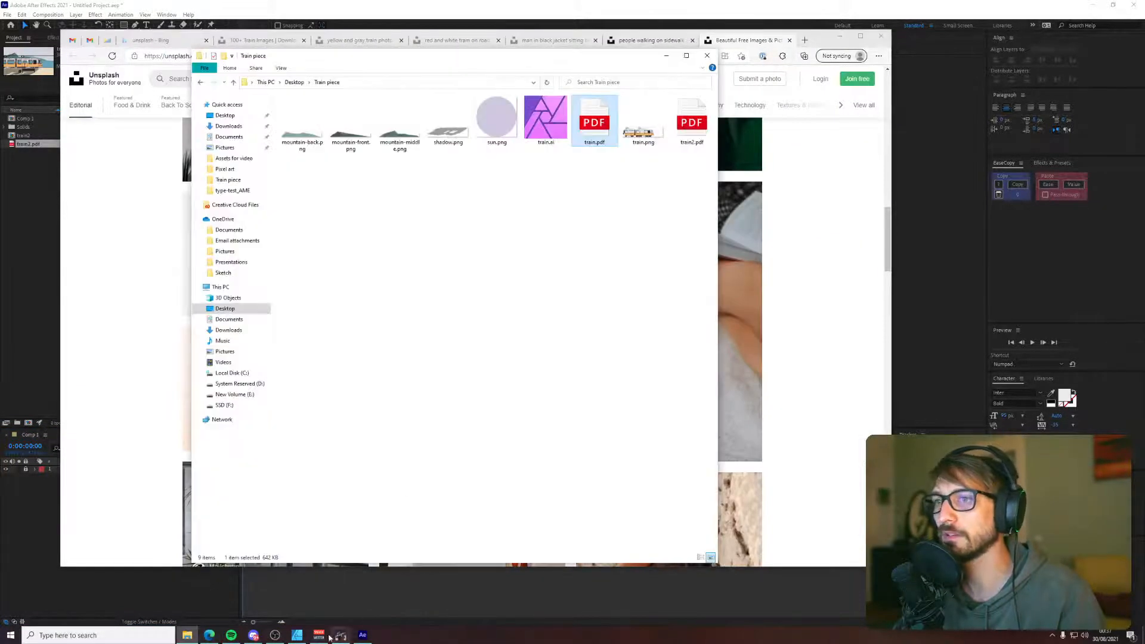
- Switch to Affinity Designer and export the selected objects again as train.pdf in the Train piece folder, with the area set to Selection Only
{"action": "left_click", "coordinate": [297, 636]}
{"action": "left_click", "coordinate": [29, 7]}
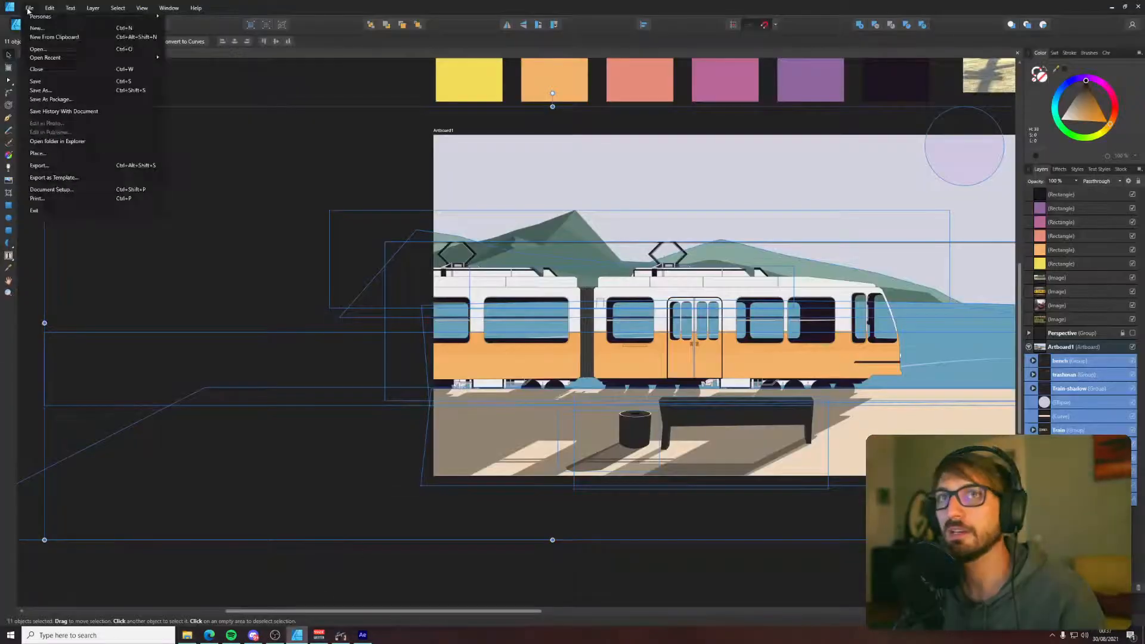
{"action": "left_click", "coordinate": [38, 165]}
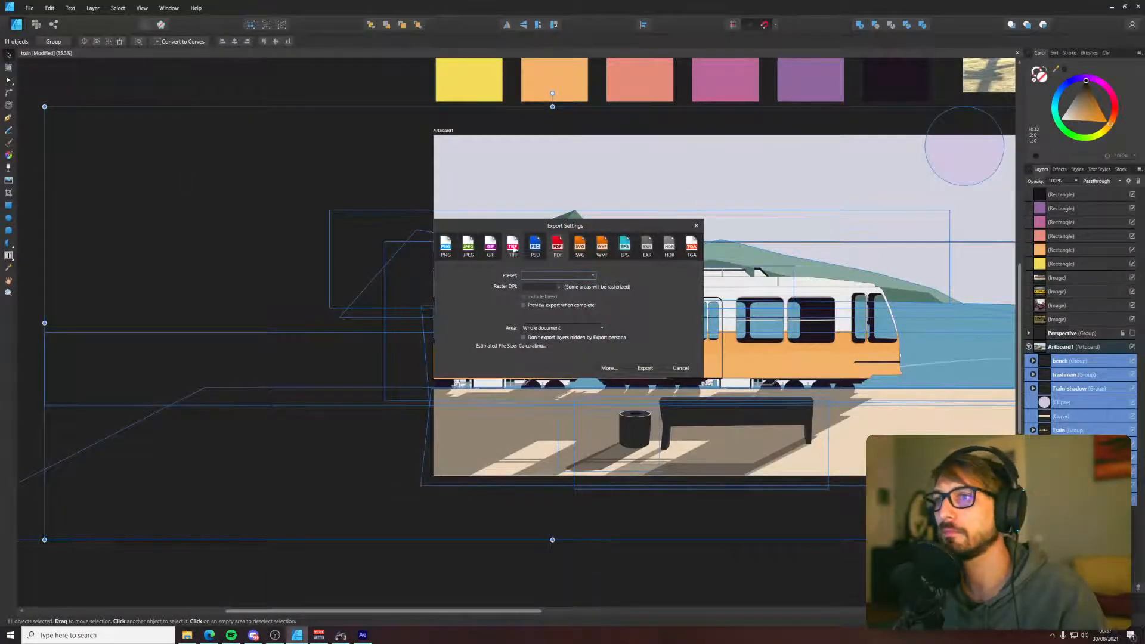
{"action": "left_click", "coordinate": [580, 327]}
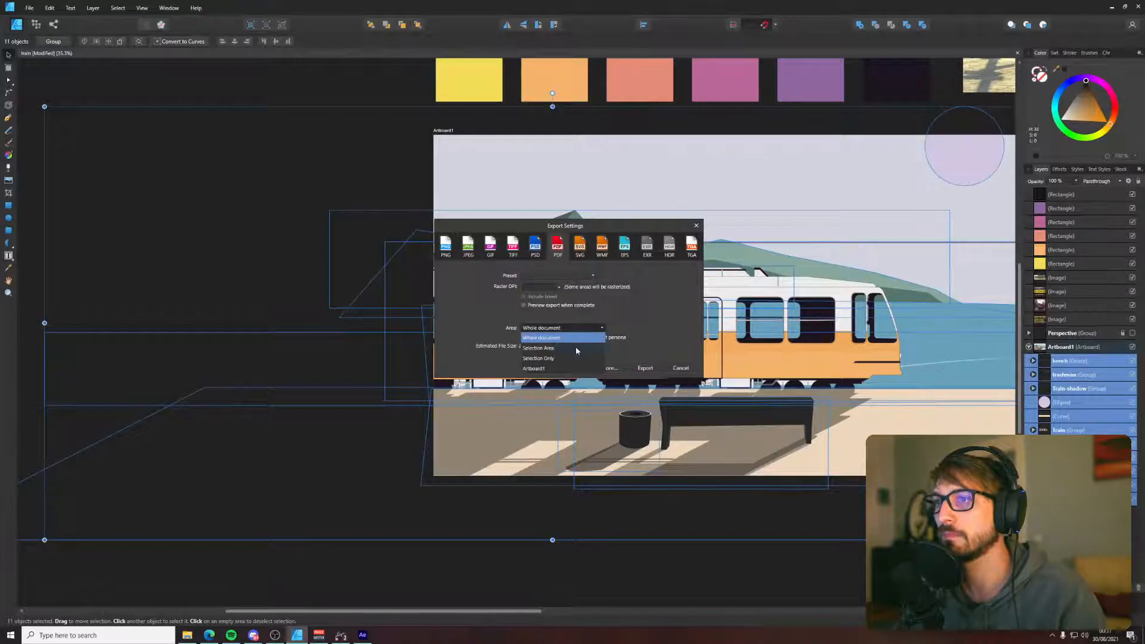
{"action": "left_click", "coordinate": [539, 370]}
{"action": "left_click", "coordinate": [594, 329]}
{"action": "left_click", "coordinate": [579, 358]}
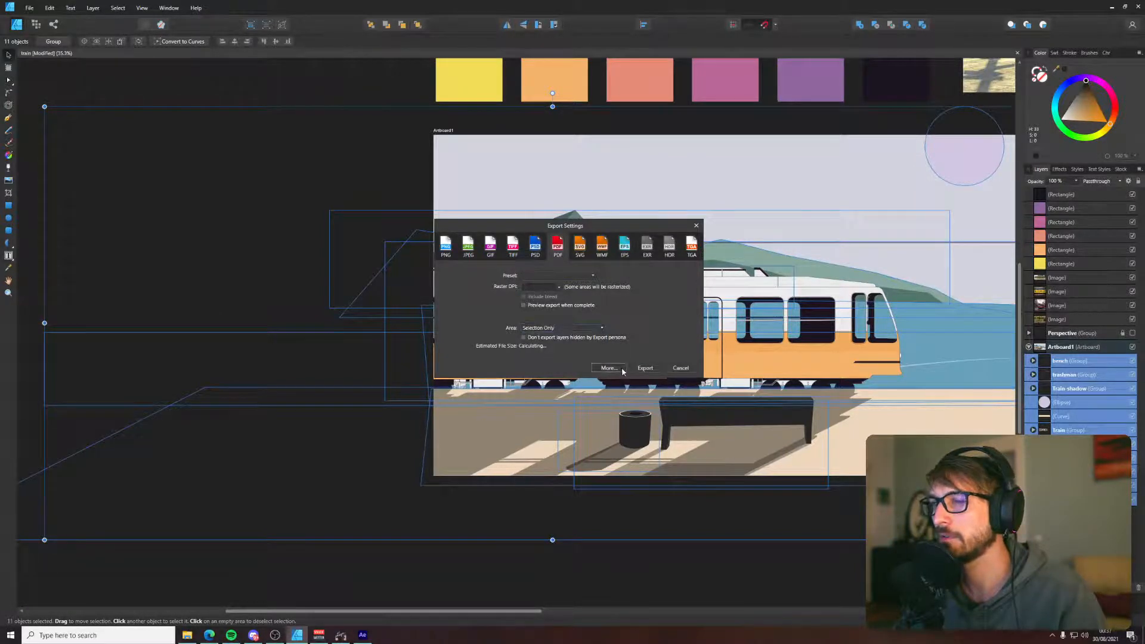
{"action": "left_click", "coordinate": [620, 368]}
{"action": "key", "text": "Escape"}
{"action": "left_click", "coordinate": [646, 368]}
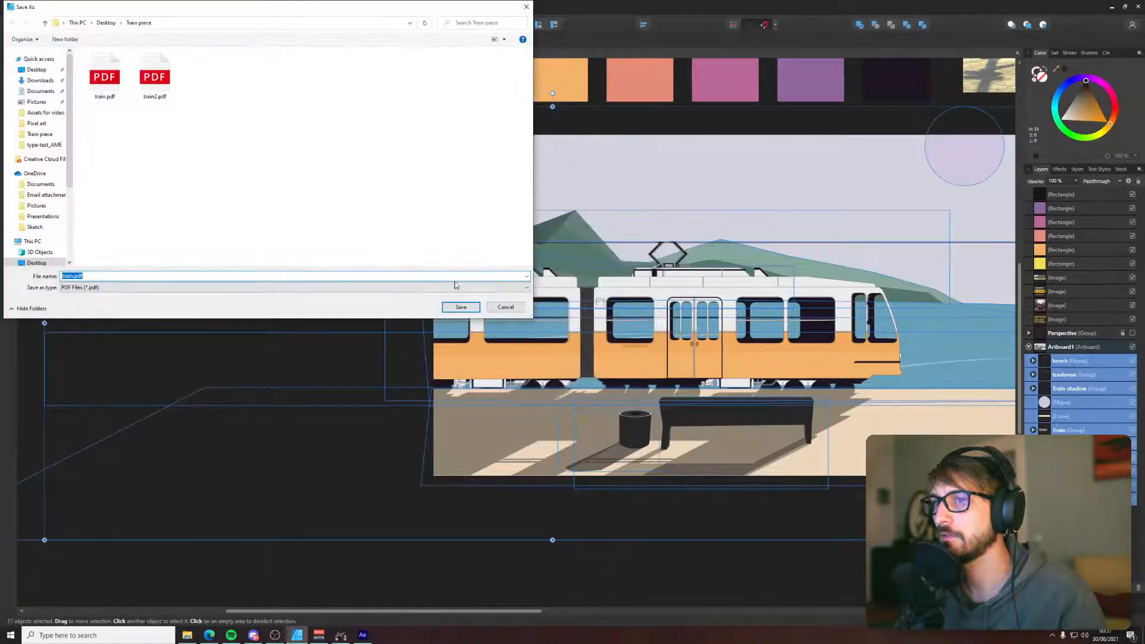
{"action": "left_click", "coordinate": [461, 307]}
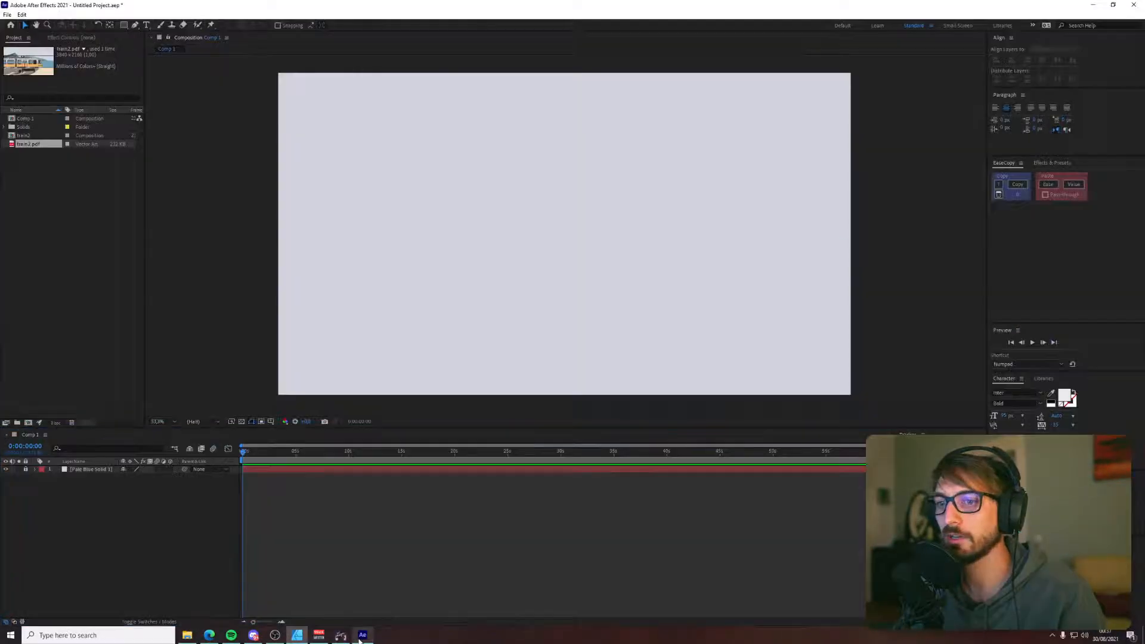
- Switch to After Effects and import train.pdf from the Train piece folder as a composition
{"action": "key", "text": "alt+Tab"}
{"action": "left_click", "coordinate": [14, 15]}
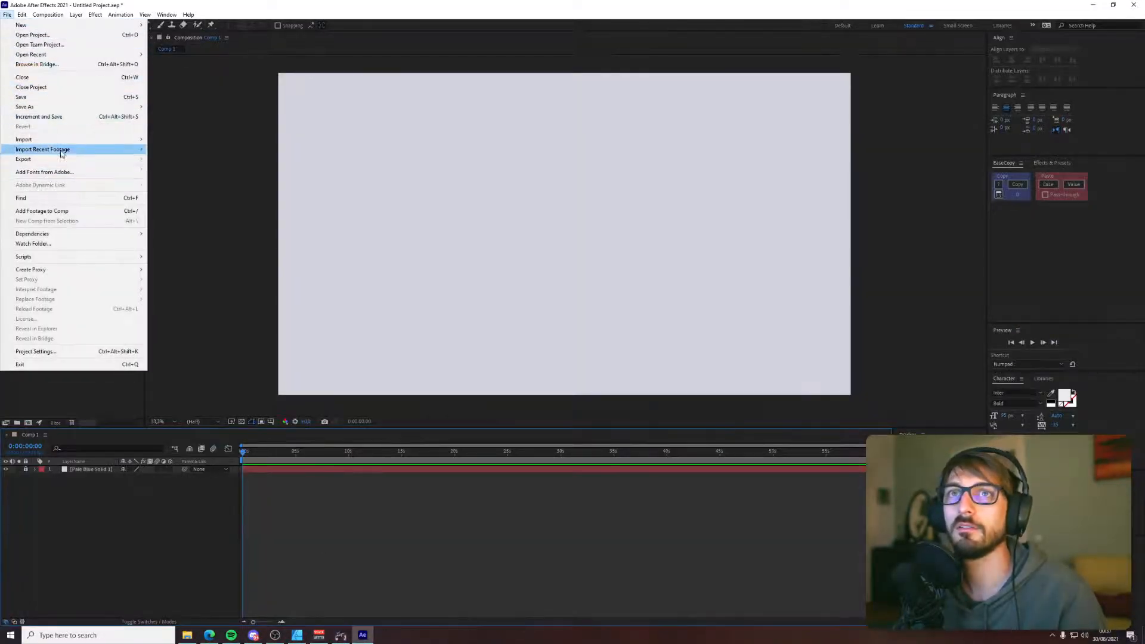
{"action": "mouse_move", "coordinate": [60, 139]}
{"action": "left_click", "coordinate": [162, 139]}
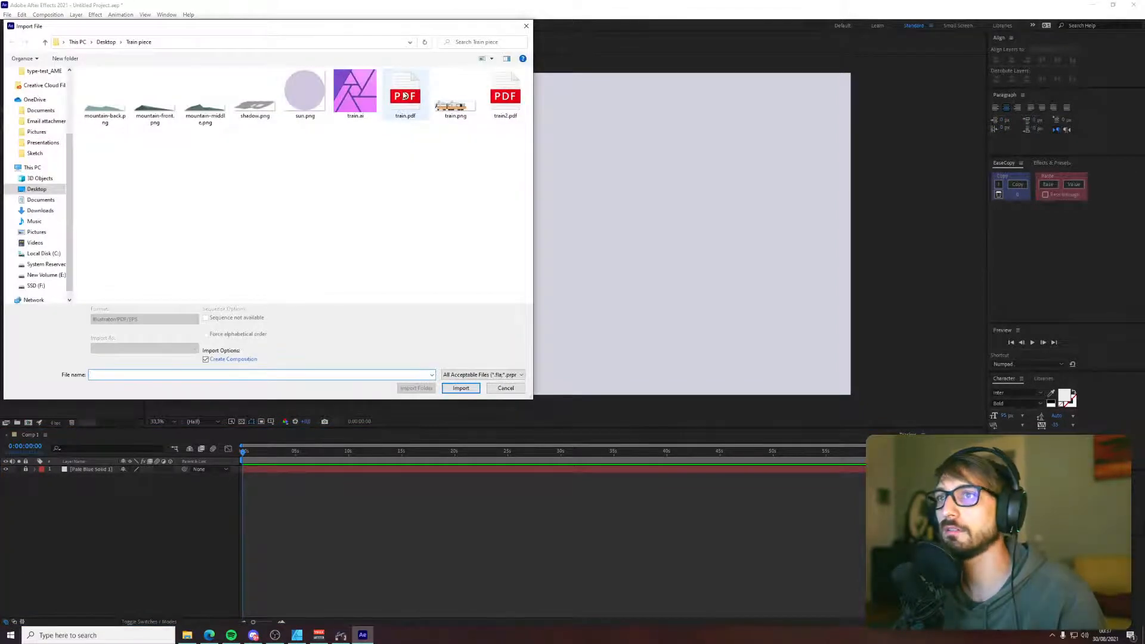
{"action": "double_click", "coordinate": [403, 95]}
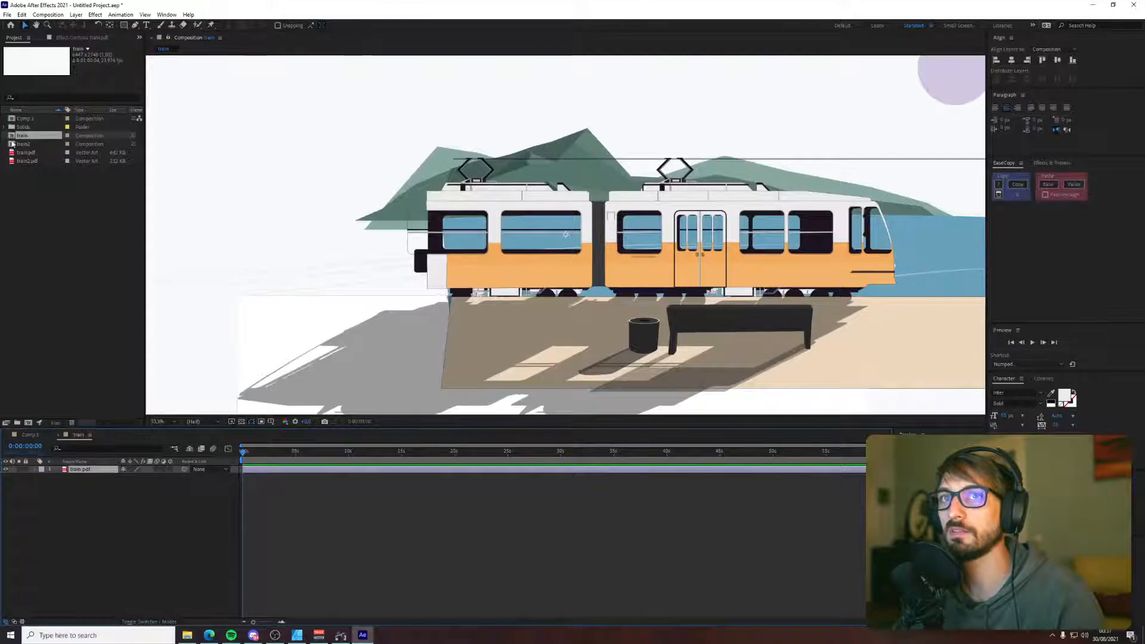
- Delete the train2 composition and the train2.pdf footage from the project
{"action": "left_click", "coordinate": [15, 144]}
{"action": "key", "text": "Delete"}
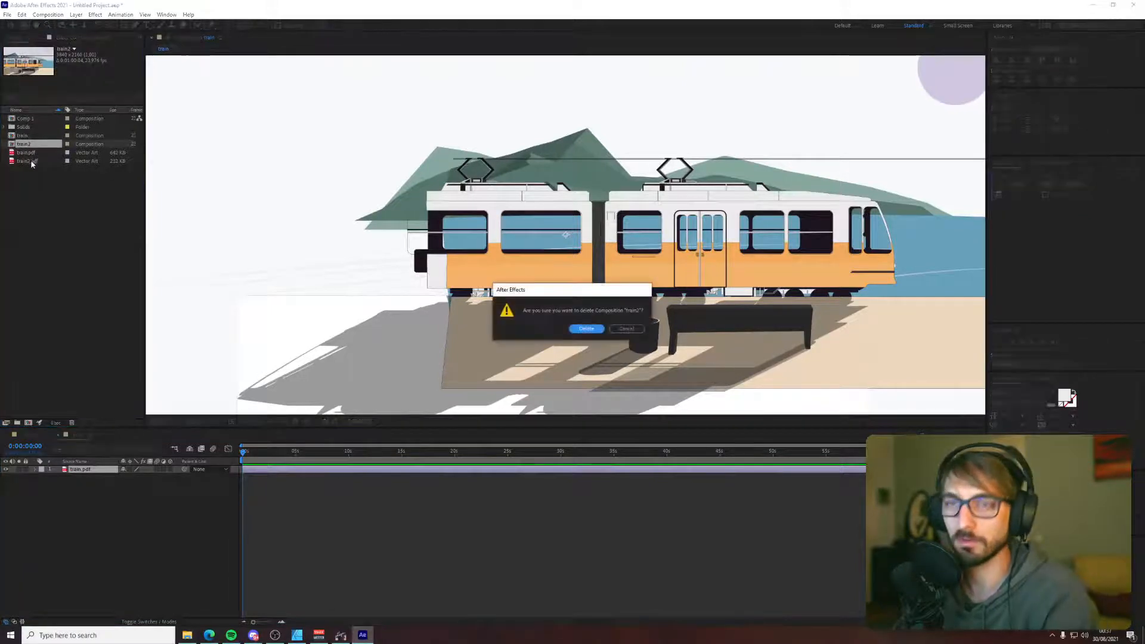
{"action": "key", "text": "Return"}
{"action": "left_click", "coordinate": [32, 154]}
{"action": "key", "text": "Delete"}
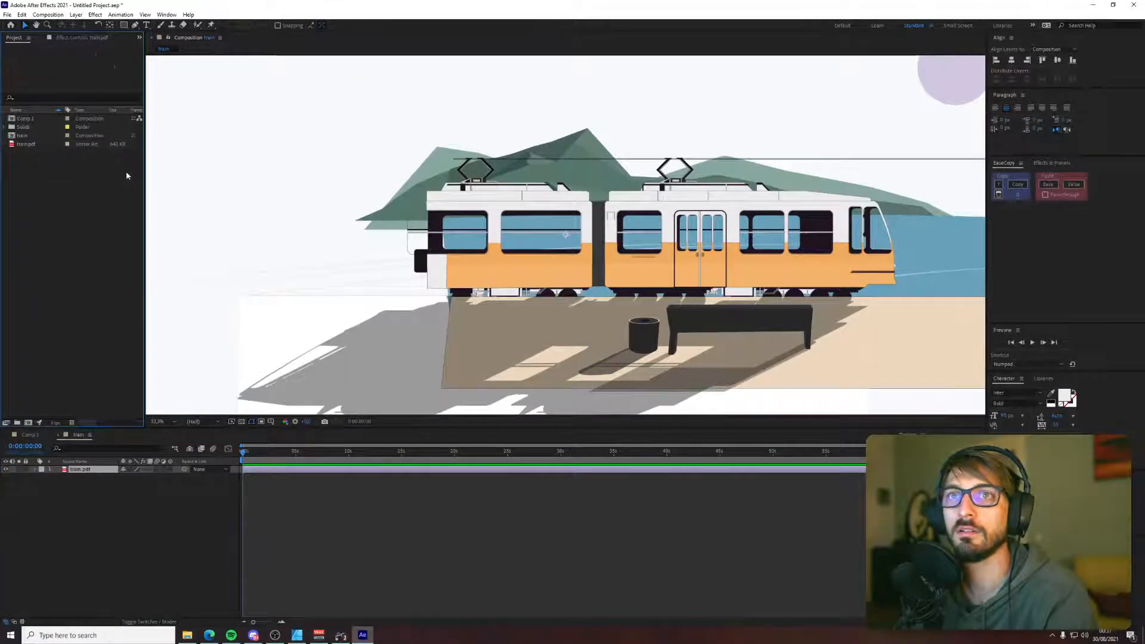
- Enlarge the train.pdf layer in the train composition and shift it sideways so the artwork fills more of the frame
{"action": "left_click", "coordinate": [27, 136]}
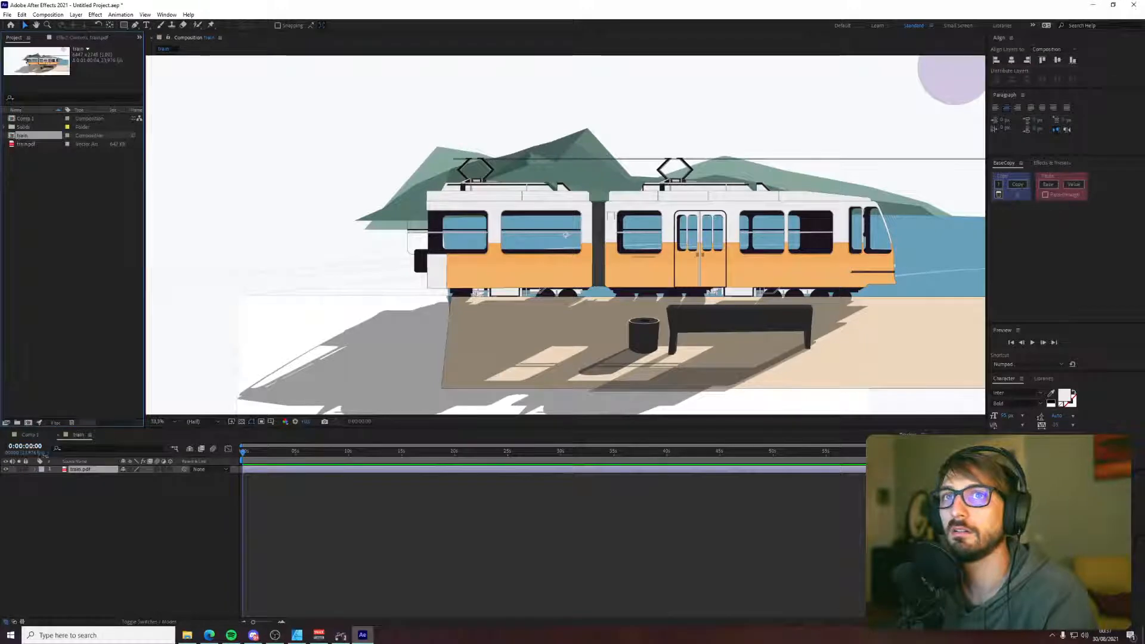
{"action": "left_click", "coordinate": [541, 283]}
{"action": "scroll", "coordinate": [540, 283], "scroll_direction": "down", "scroll_amount": 5}
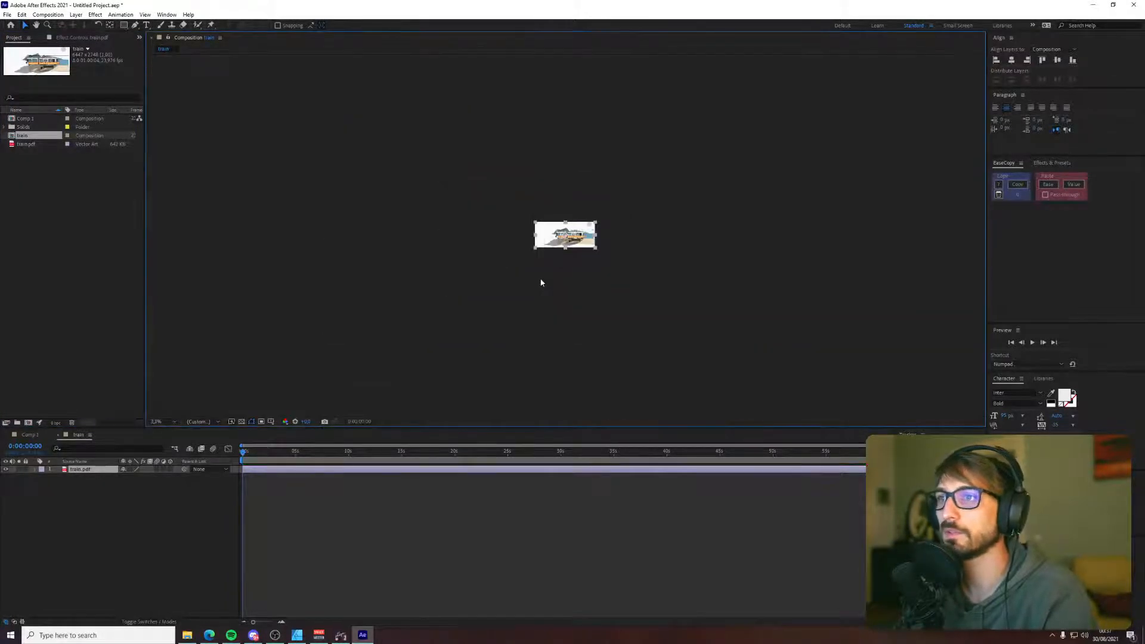
{"action": "scroll", "coordinate": [570, 248], "scroll_direction": "up", "scroll_amount": 6}
{"action": "scroll", "coordinate": [570, 248], "scroll_direction": "down", "scroll_amount": 4}
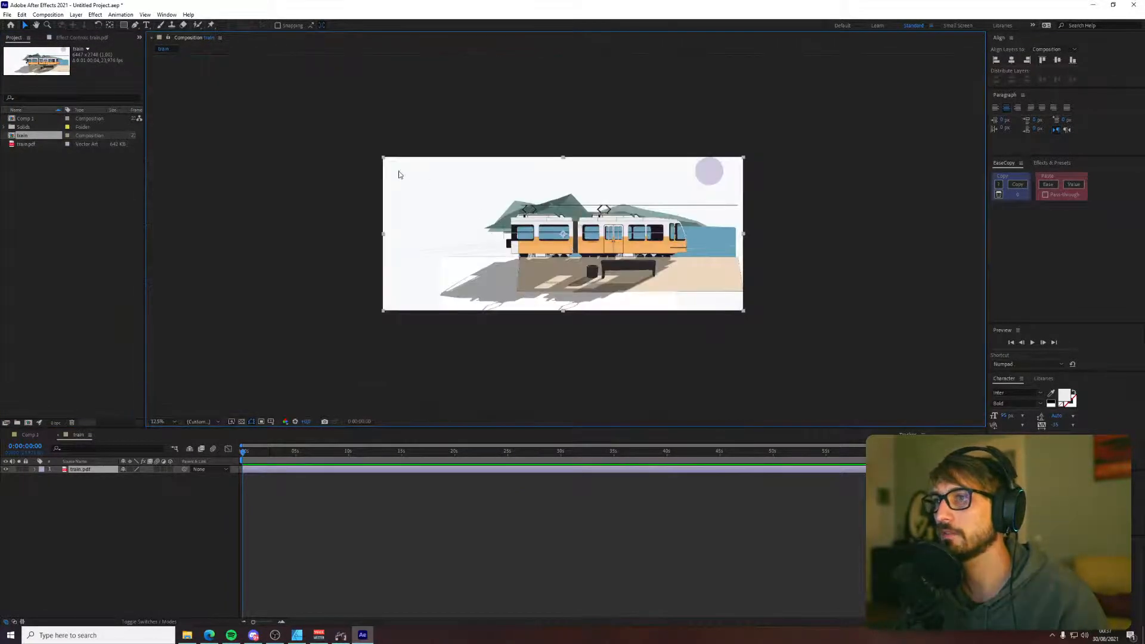
{"action": "left_click_drag", "start_coordinate": [384, 160], "coordinate": [283, 114]}
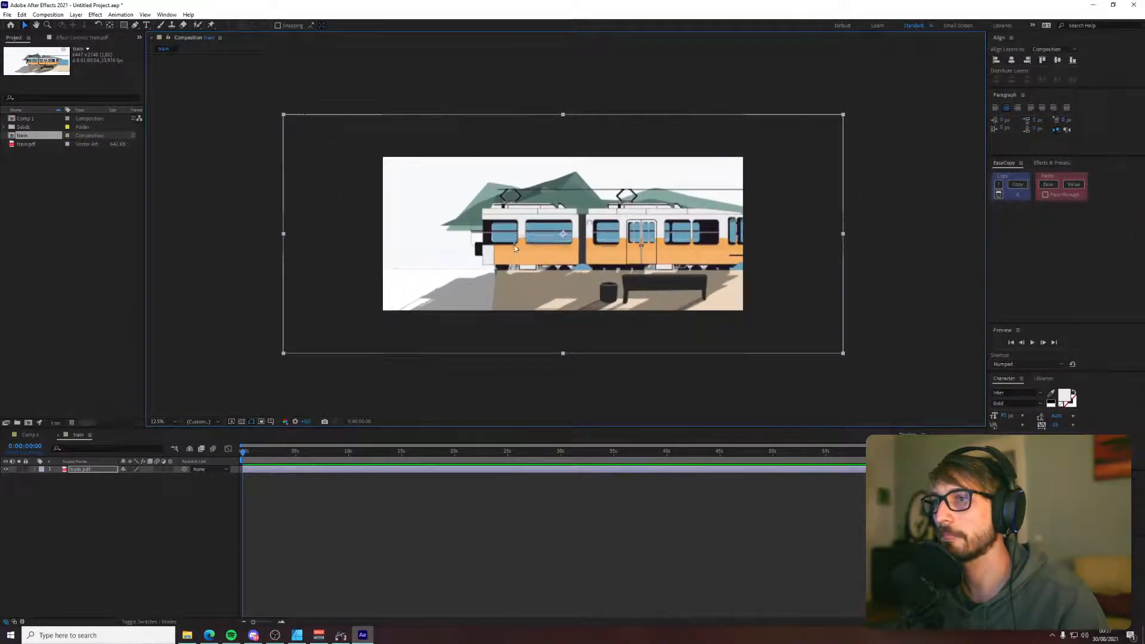
{"action": "left_click_drag", "start_coordinate": [514, 245], "coordinate": [473, 244]}
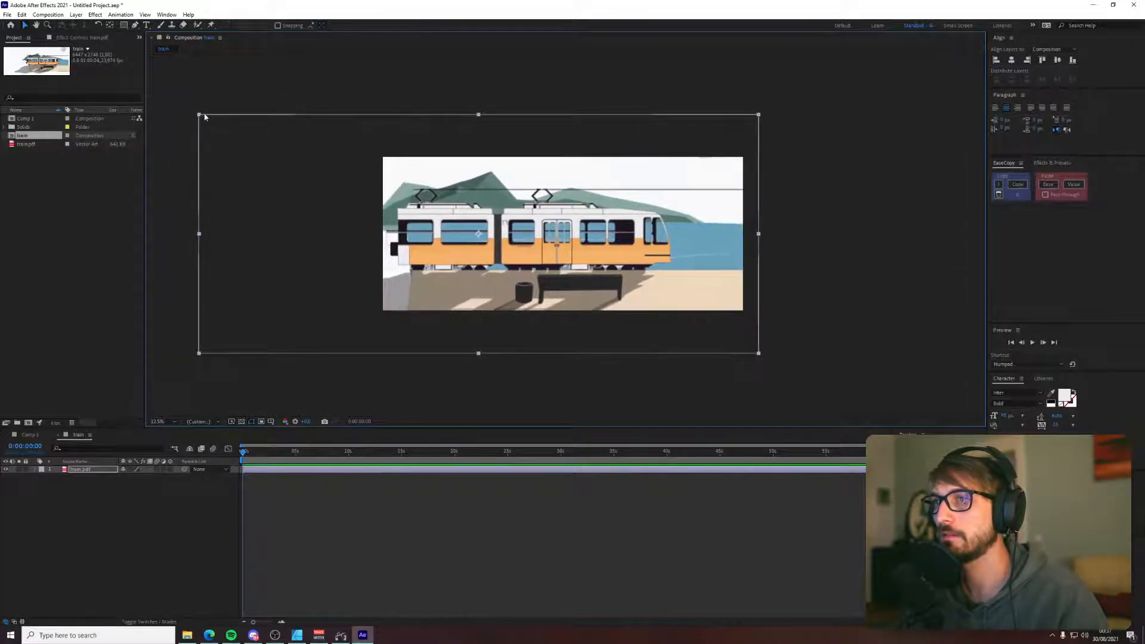
{"action": "left_click_drag", "start_coordinate": [197, 115], "coordinate": [171, 104]}
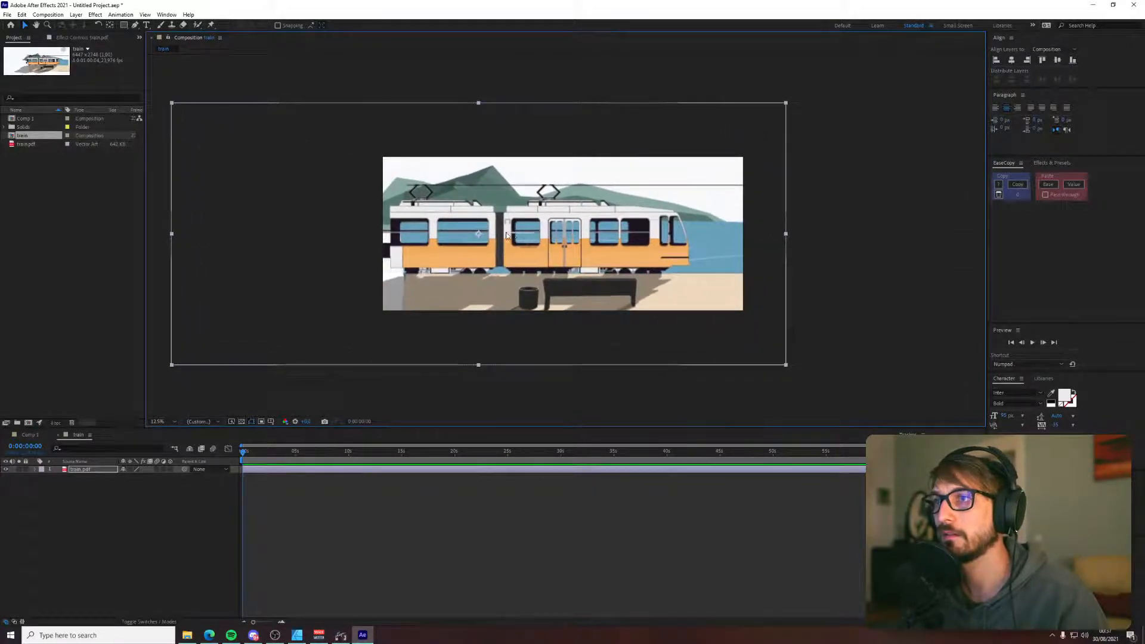
{"action": "left_click_drag", "start_coordinate": [563, 249], "coordinate": [533, 250]}
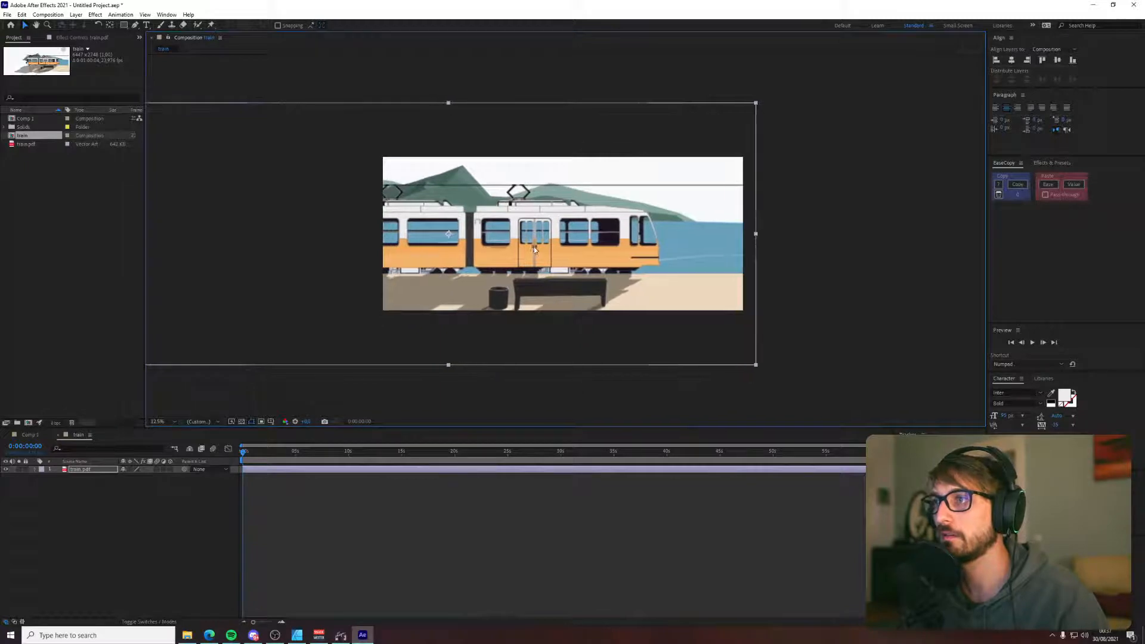
- Examine the enlarged train artwork up close for sharpness and check the train.pdf layer and project items for separate layers
{"action": "key", "text": "ctrl+shift+a"}
{"action": "scroll", "coordinate": [644, 259], "scroll_direction": "up", "scroll_amount": 8}
{"action": "scroll", "coordinate": [643, 257], "scroll_direction": "down", "scroll_amount": 2}
{"action": "scroll", "coordinate": [642, 257], "scroll_direction": "up", "scroll_amount": 4}
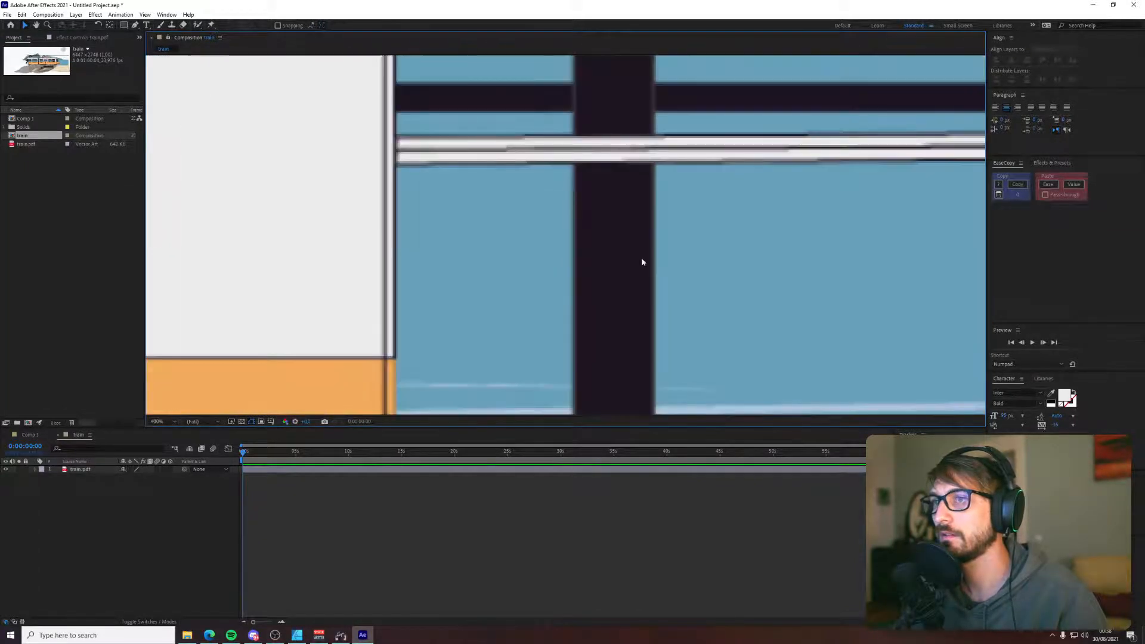
{"action": "scroll", "coordinate": [642, 260], "scroll_direction": "down", "scroll_amount": 8}
{"action": "scroll", "coordinate": [532, 341], "scroll_direction": "down", "scroll_amount": 2}
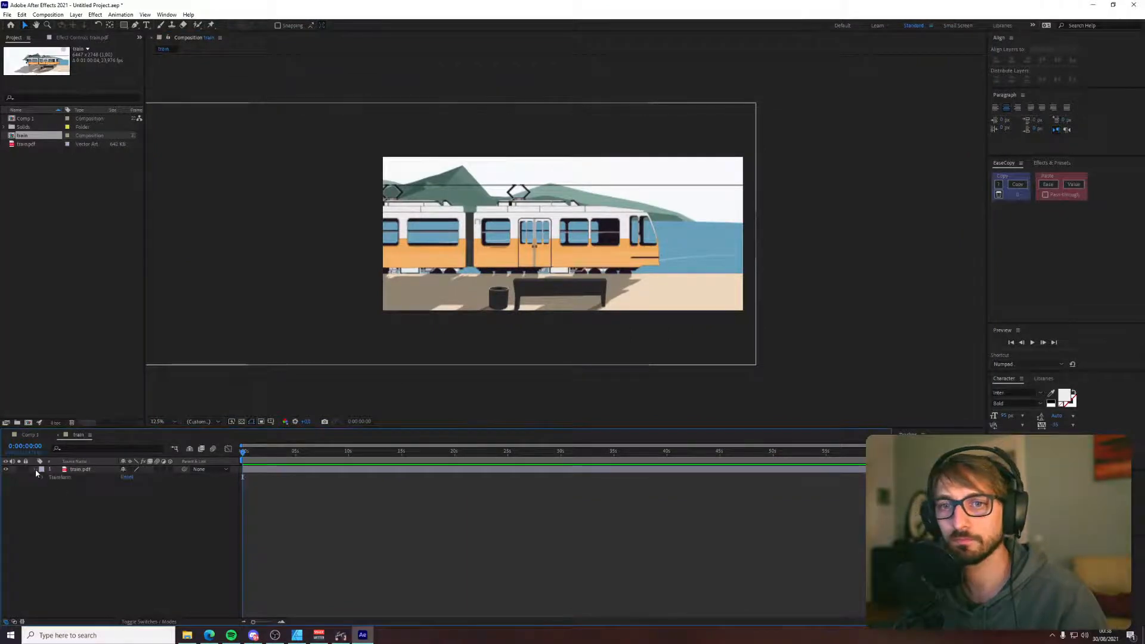
{"action": "double_click", "coordinate": [73, 470]}
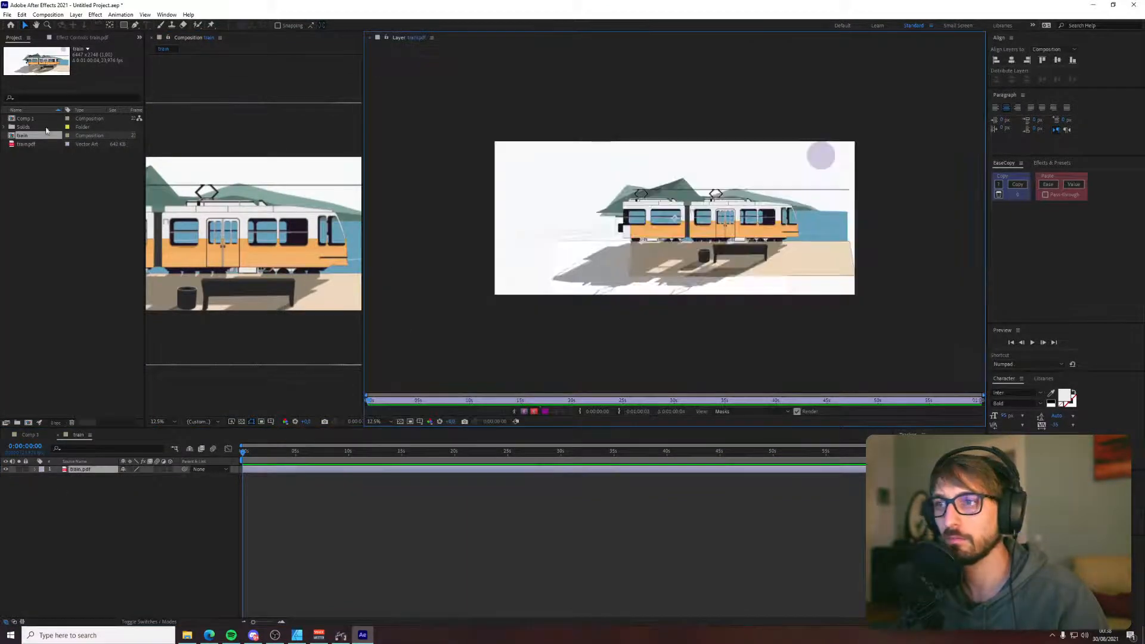
{"action": "left_click", "coordinate": [10, 127]}
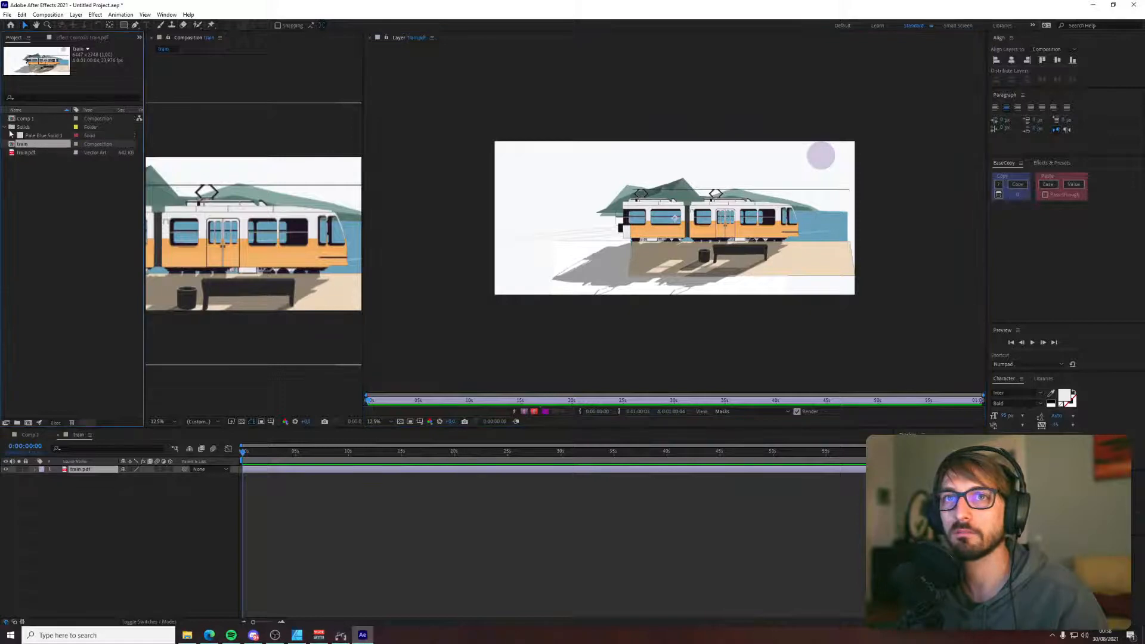
- Delete the train composition and train.pdf footage from the project, and close the empty layer viewer
{"action": "left_click", "coordinate": [16, 153]}
{"action": "left_click", "coordinate": [19, 146]}
{"action": "key", "text": "Delete"}
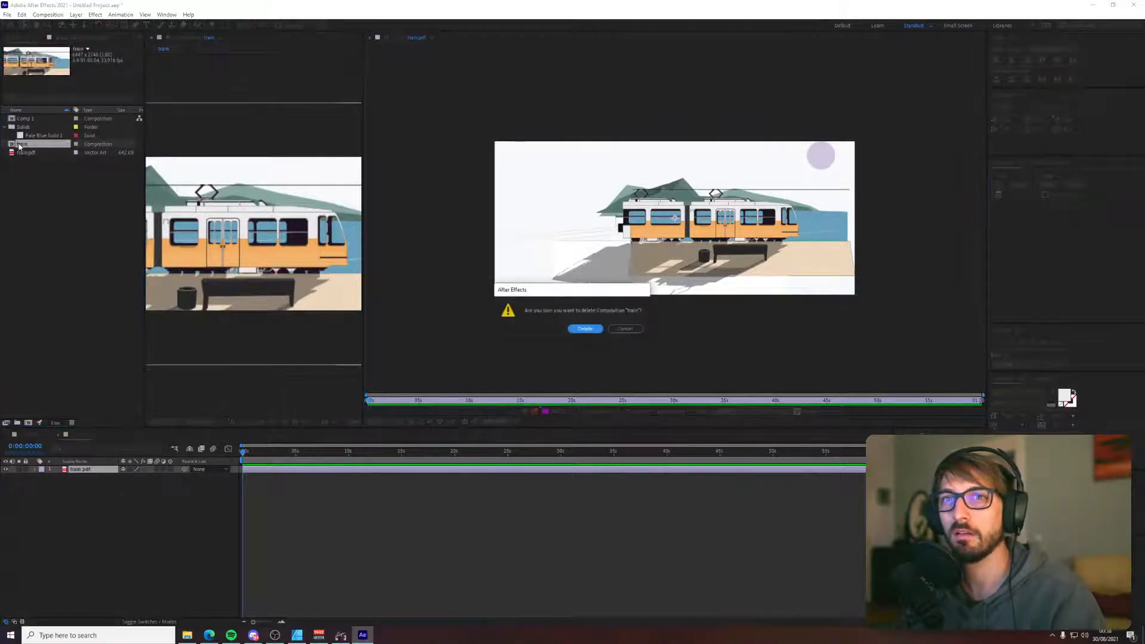
{"action": "left_click", "coordinate": [627, 329]}
{"action": "key", "text": "Delete"}
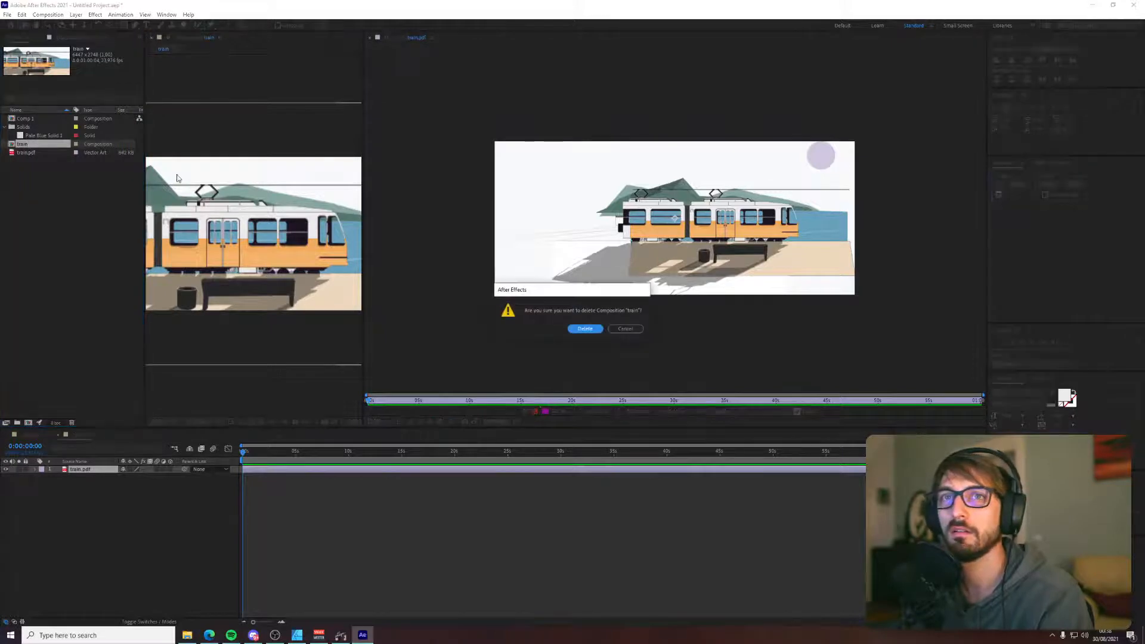
{"action": "key", "text": "Return"}
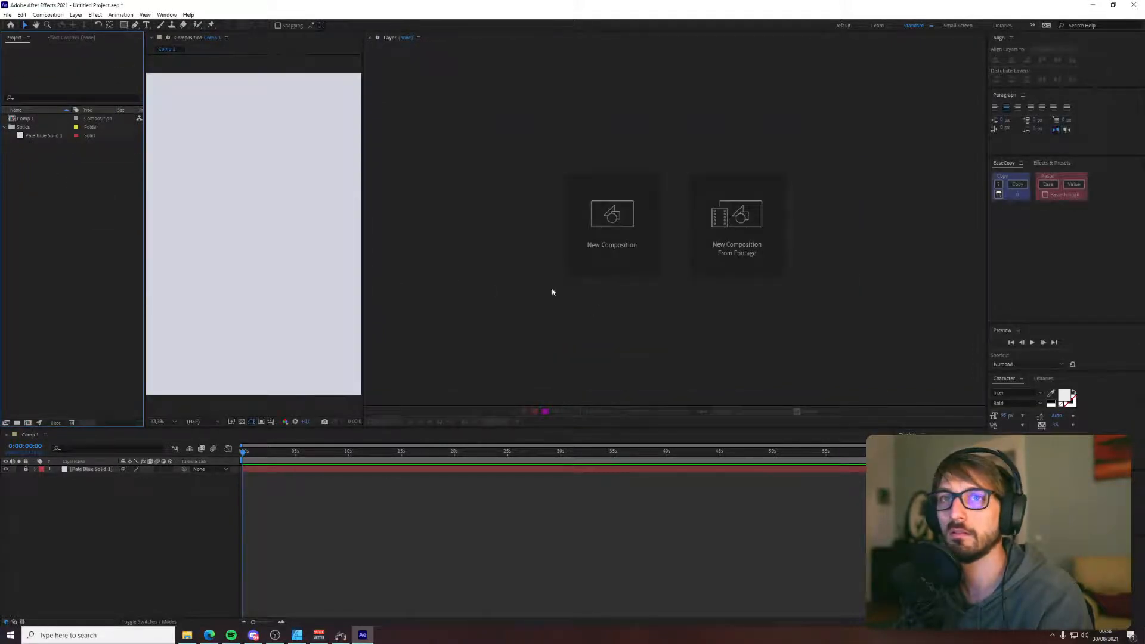
{"action": "left_click", "coordinate": [370, 38]}
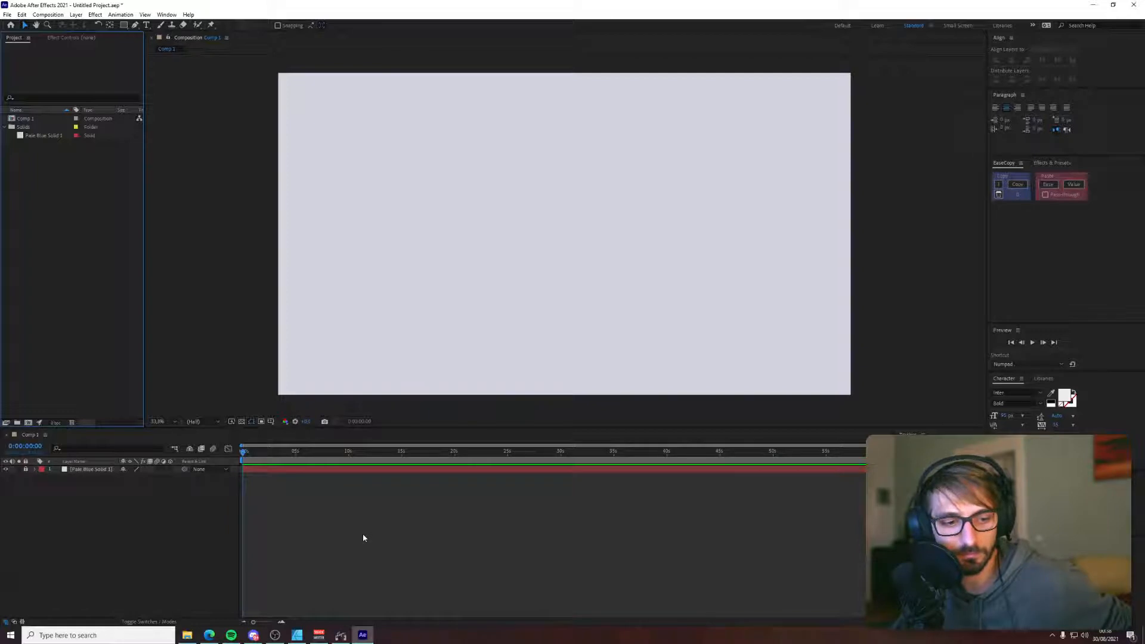
- Switch to Discord, read the recent messages in the i-made-this channel, and leave it
{"action": "left_click", "coordinate": [254, 636]}
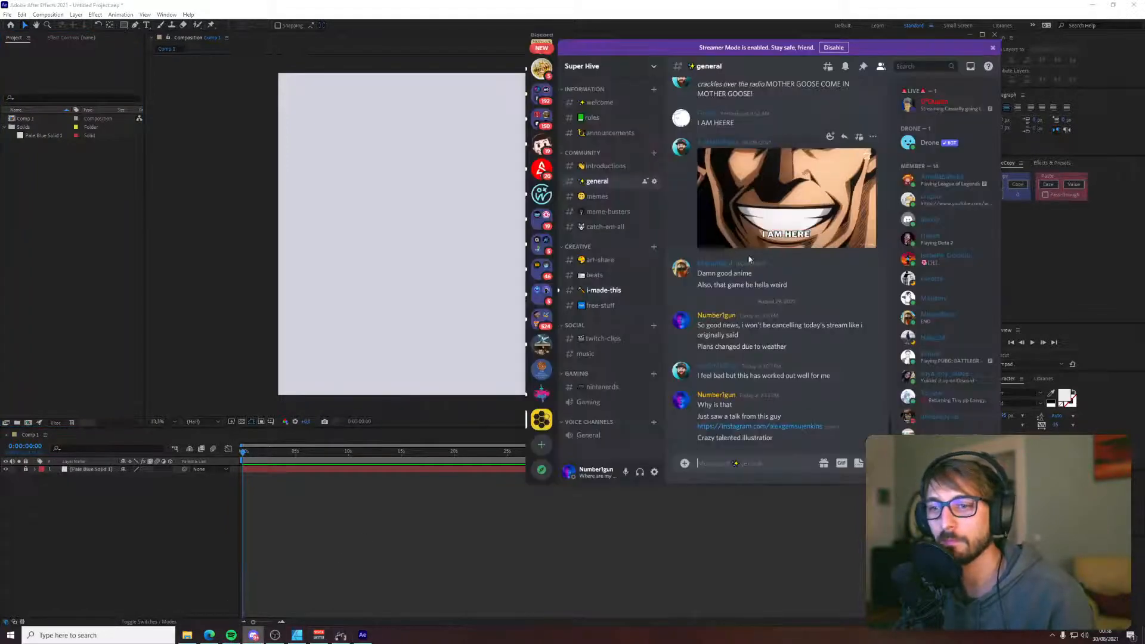
{"action": "left_click", "coordinate": [599, 292]}
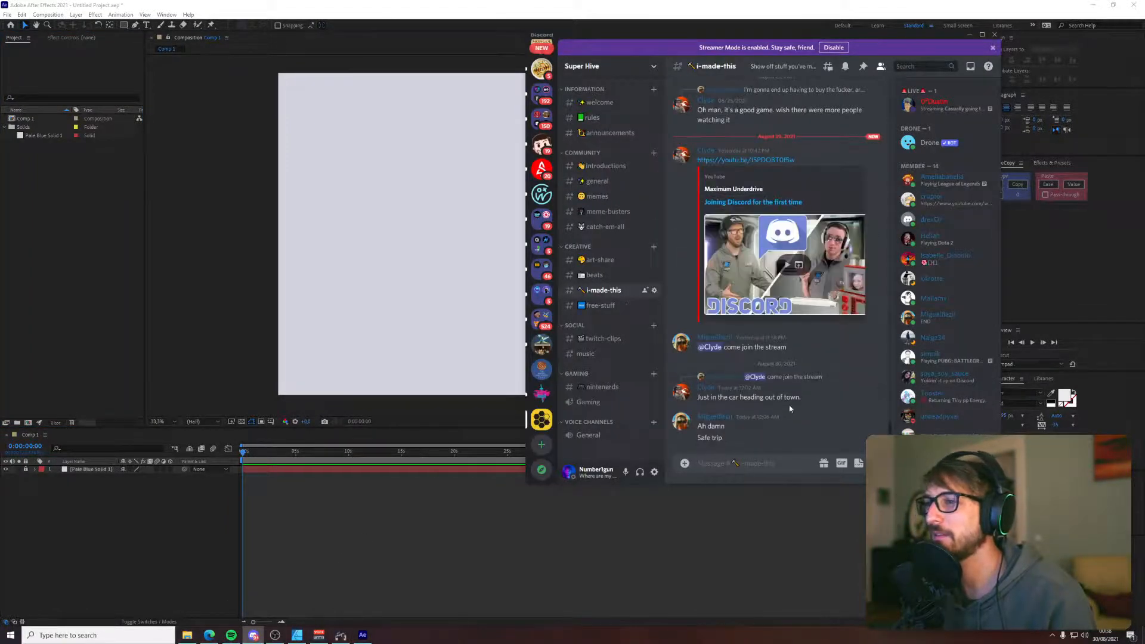
{"action": "left_click", "coordinate": [668, 542]}
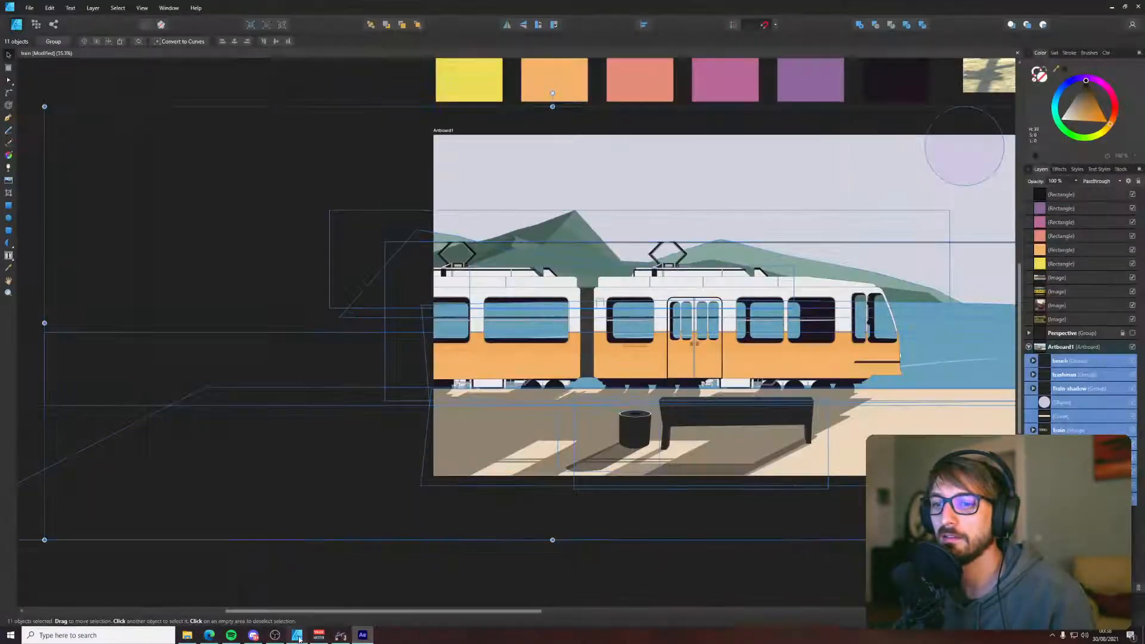
- Switch to Affinity Designer, clear the multi-object selection and select only the bench group on the artboard
{"action": "left_click", "coordinate": [296, 635]}
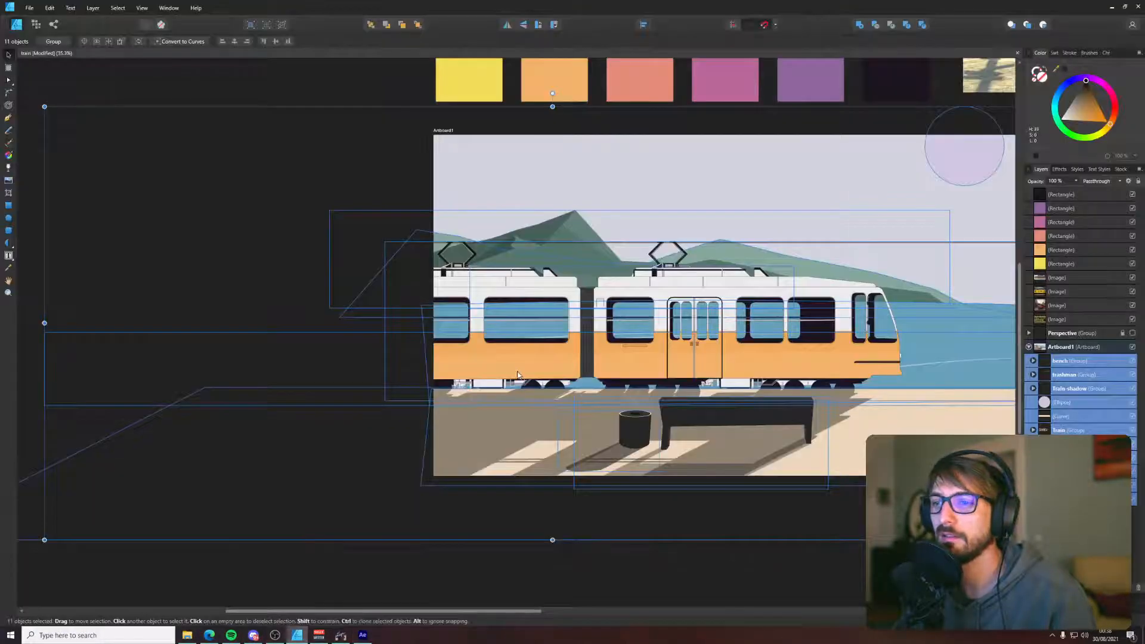
{"action": "left_click_drag", "start_coordinate": [292, 192], "coordinate": [196, 203]}
{"action": "scroll", "coordinate": [358, 271], "scroll_direction": "down", "scroll_amount": 3}
{"action": "left_click", "coordinate": [549, 455]}
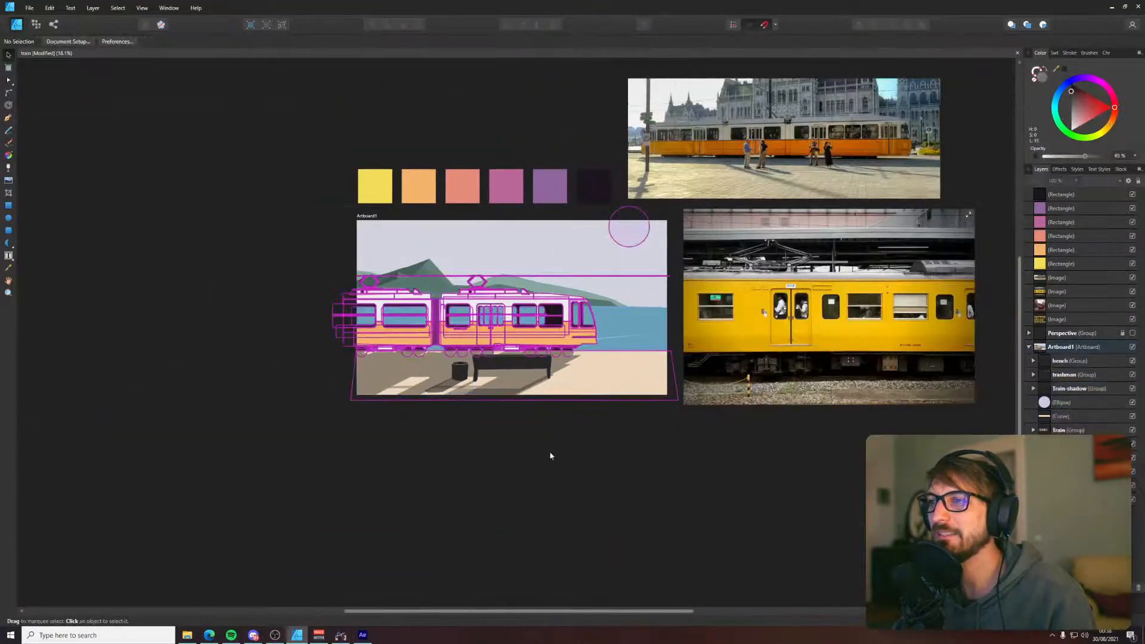
{"action": "left_click", "coordinate": [484, 371]}
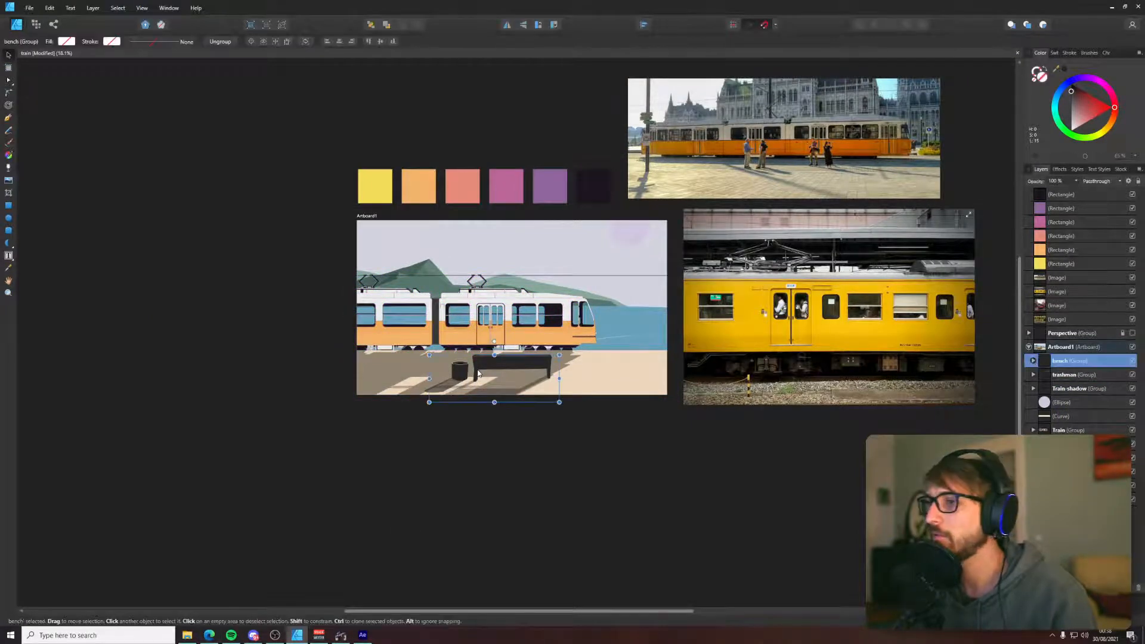
- Export the bench group as a PNG with the area set to Selection Only, saved as bevnch.png in the Train piece folder
{"action": "left_click", "coordinate": [28, 8]}
{"action": "mouse_move", "coordinate": [50, 7]}
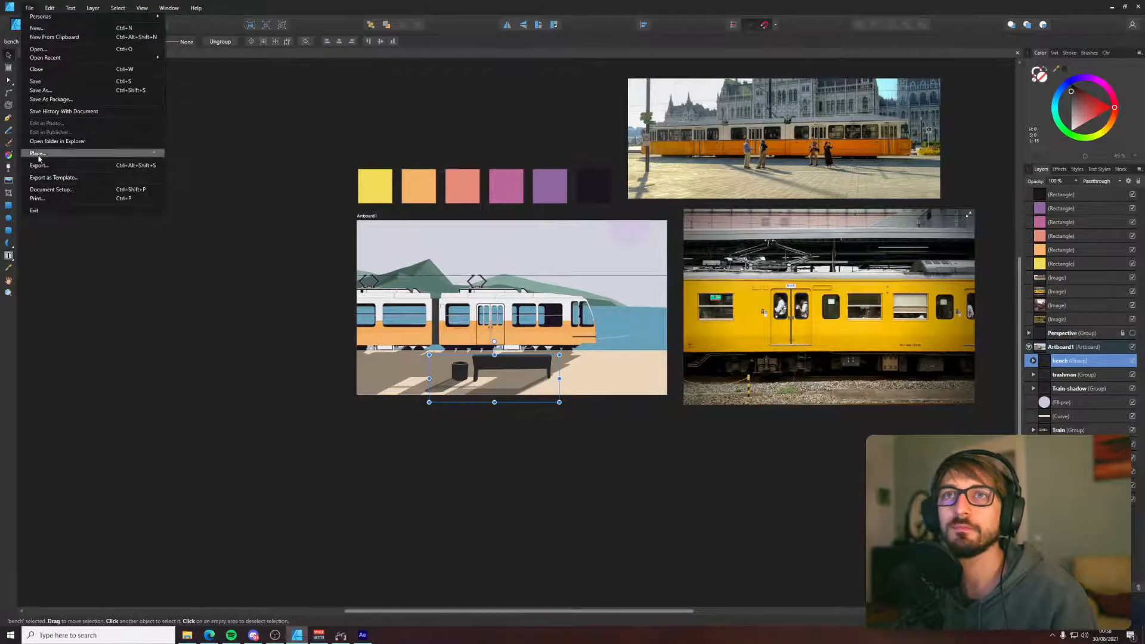
{"action": "left_click", "coordinate": [37, 157]}
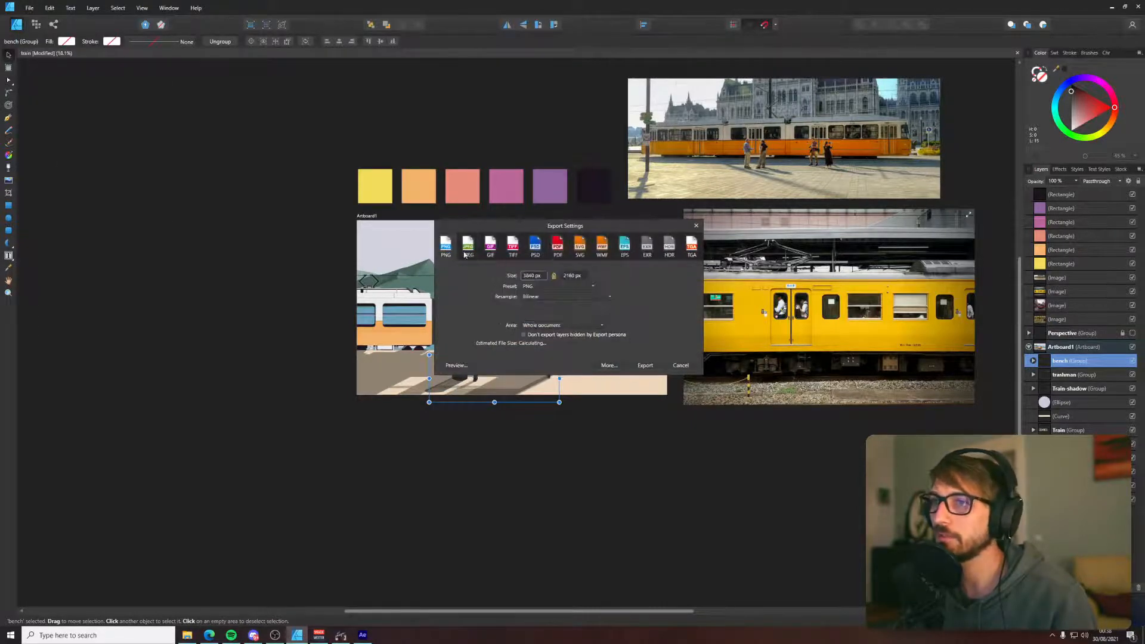
{"action": "left_click", "coordinate": [547, 325]}
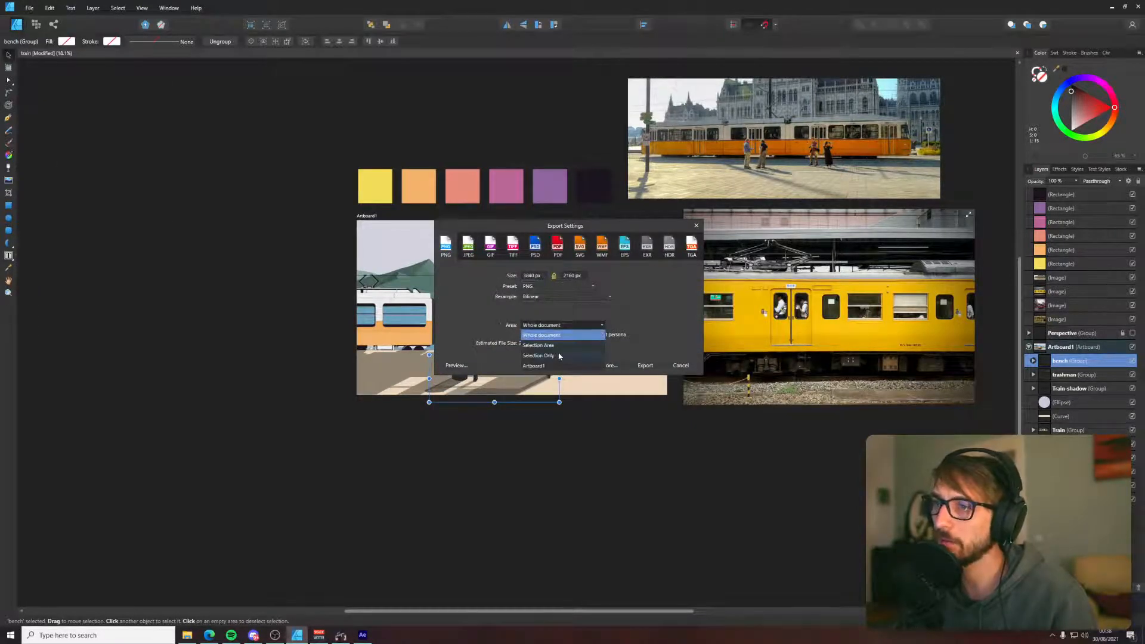
{"action": "left_click", "coordinate": [559, 357]}
{"action": "left_click", "coordinate": [645, 365]}
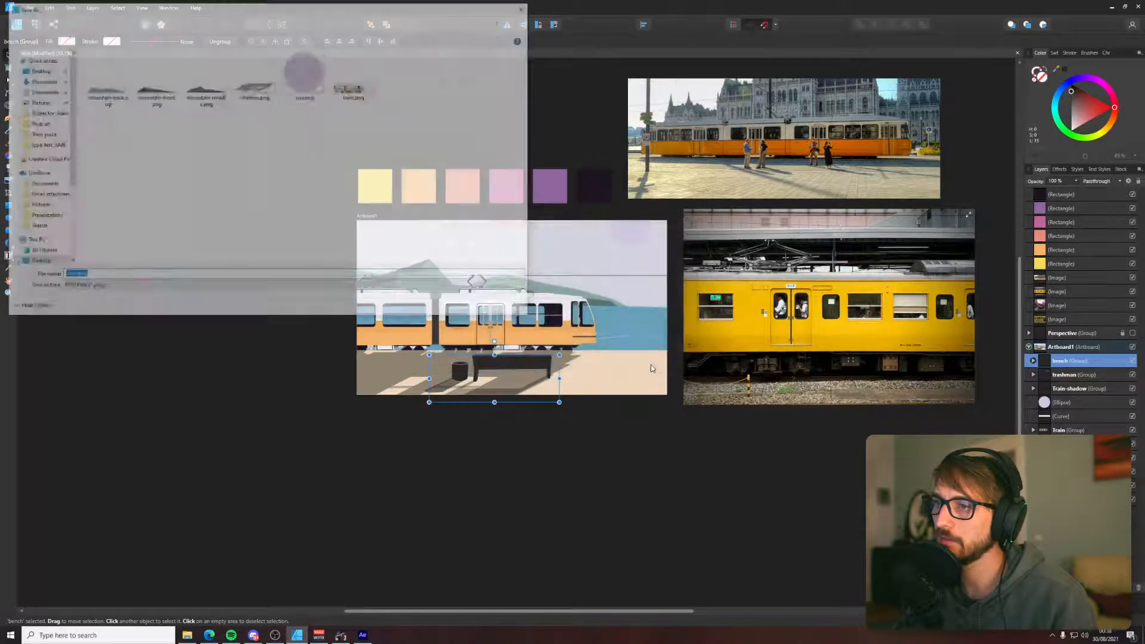
{"action": "left_click", "coordinate": [72, 278]}
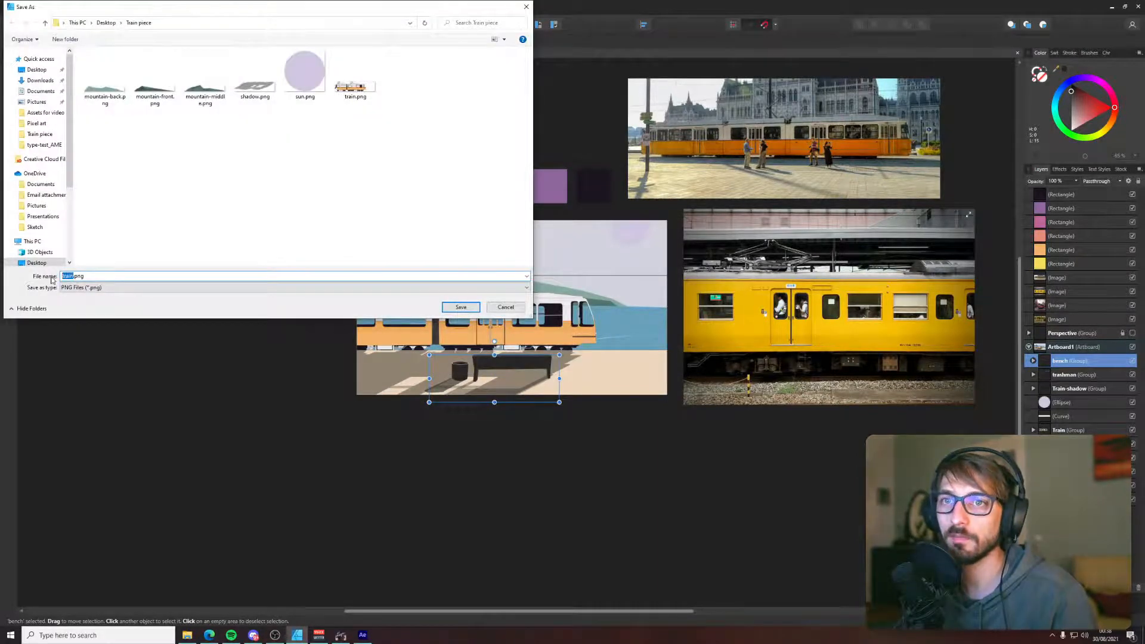
{"action": "type", "text": "ben"}
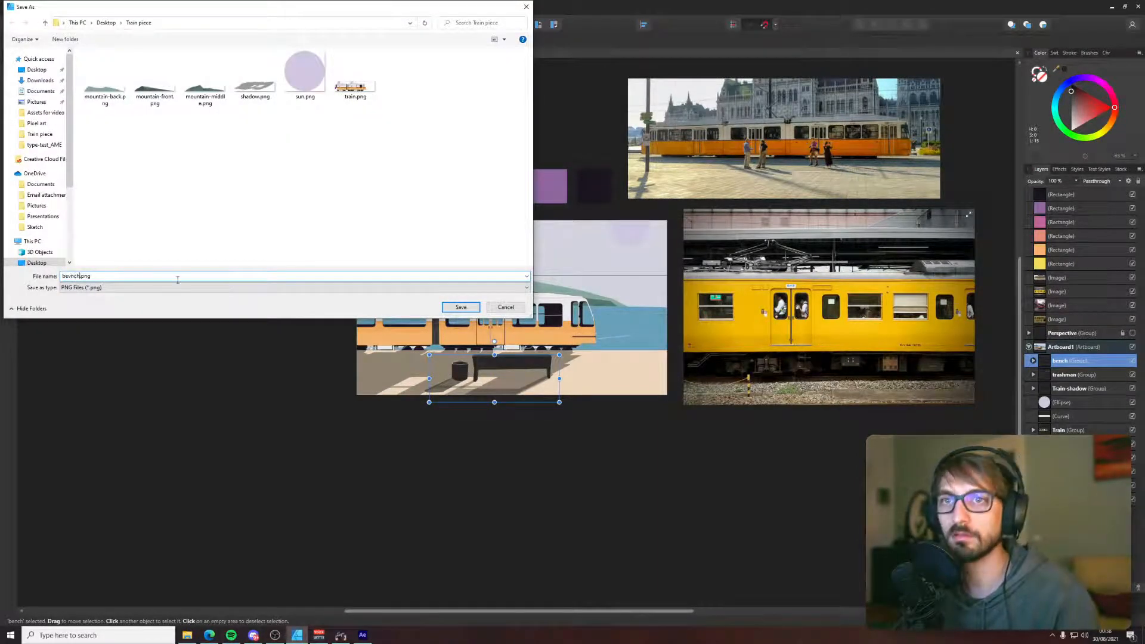
{"action": "left_click", "coordinate": [457, 307]}
{"action": "left_click", "coordinate": [412, 365]}
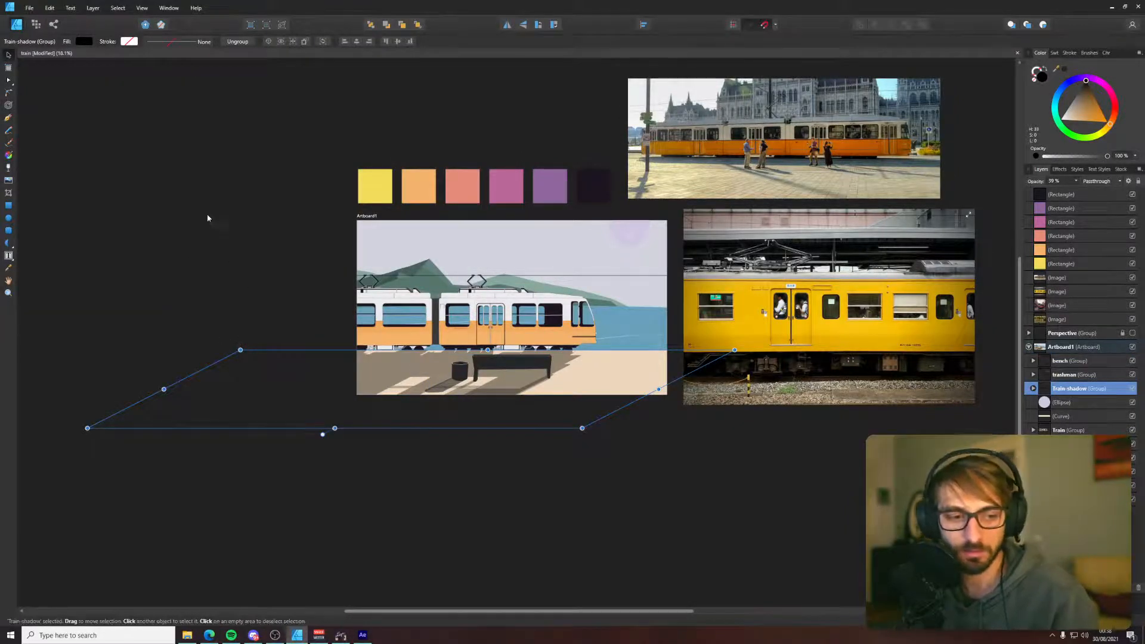
{"action": "left_click", "coordinate": [29, 8]}
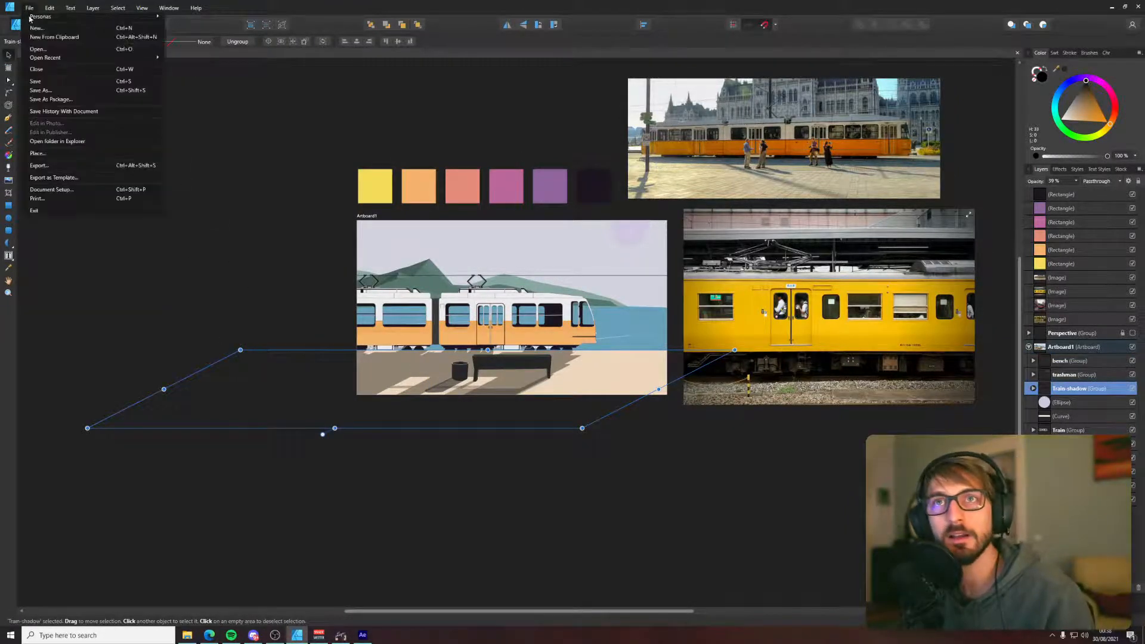
{"action": "left_click", "coordinate": [38, 166]}
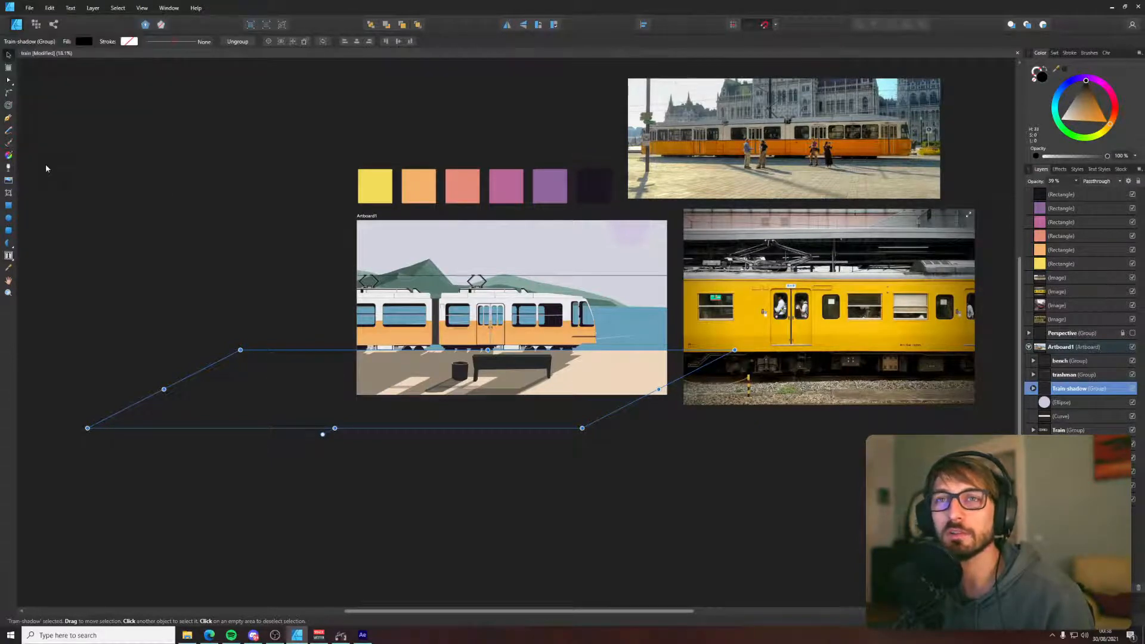
{"action": "left_click", "coordinate": [548, 332]}
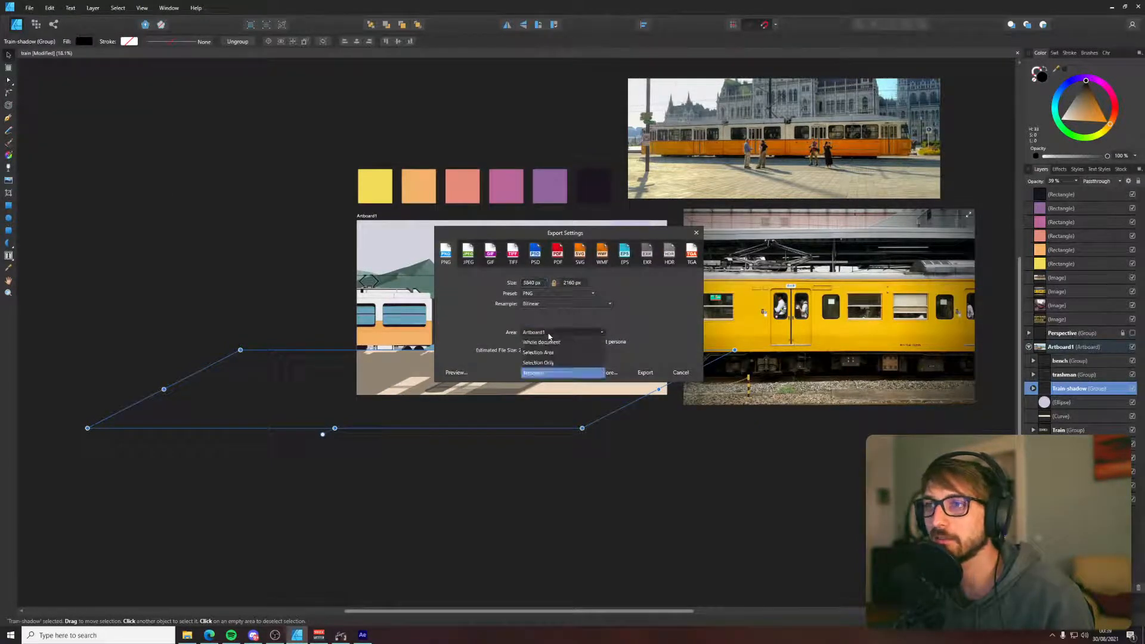
{"action": "left_click", "coordinate": [551, 353]}
{"action": "left_click", "coordinate": [645, 373]}
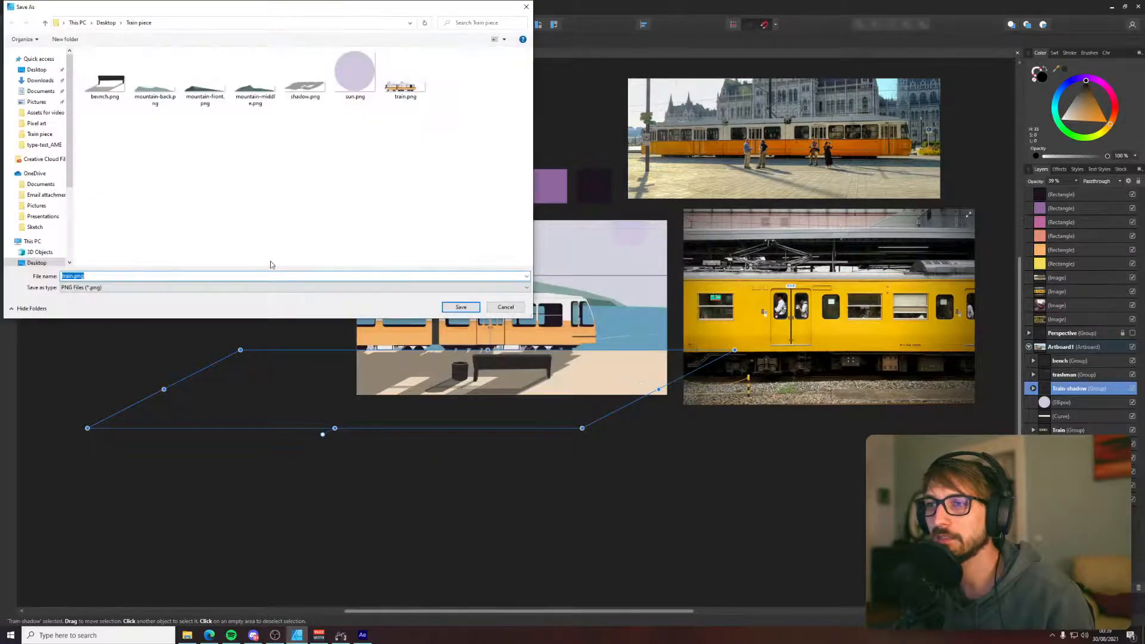
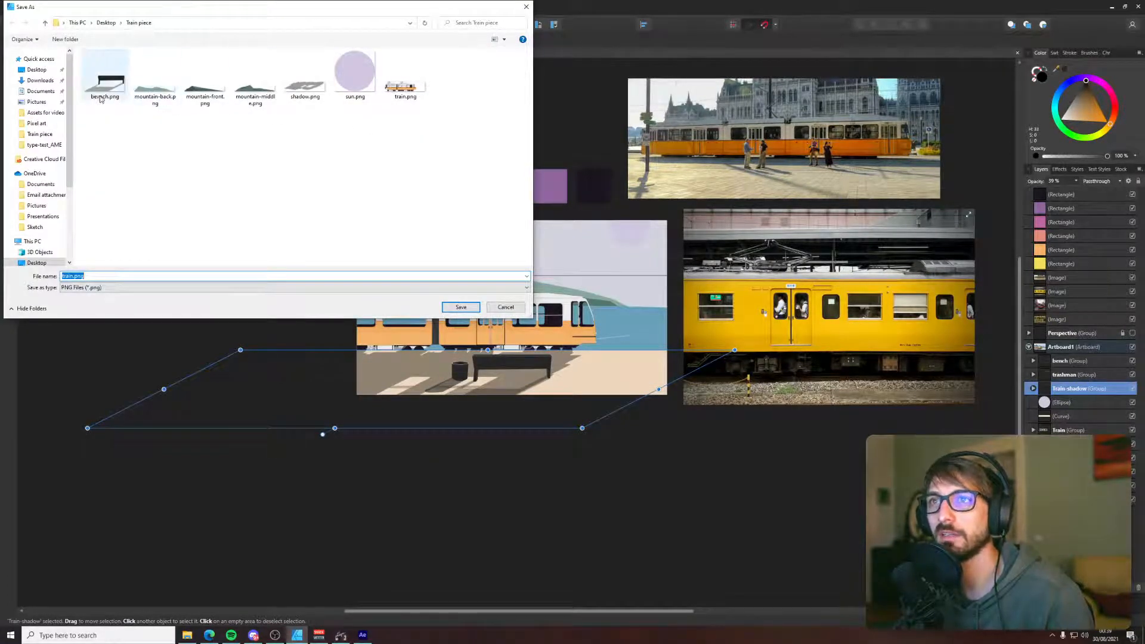
{"action": "left_click", "coordinate": [505, 307]}
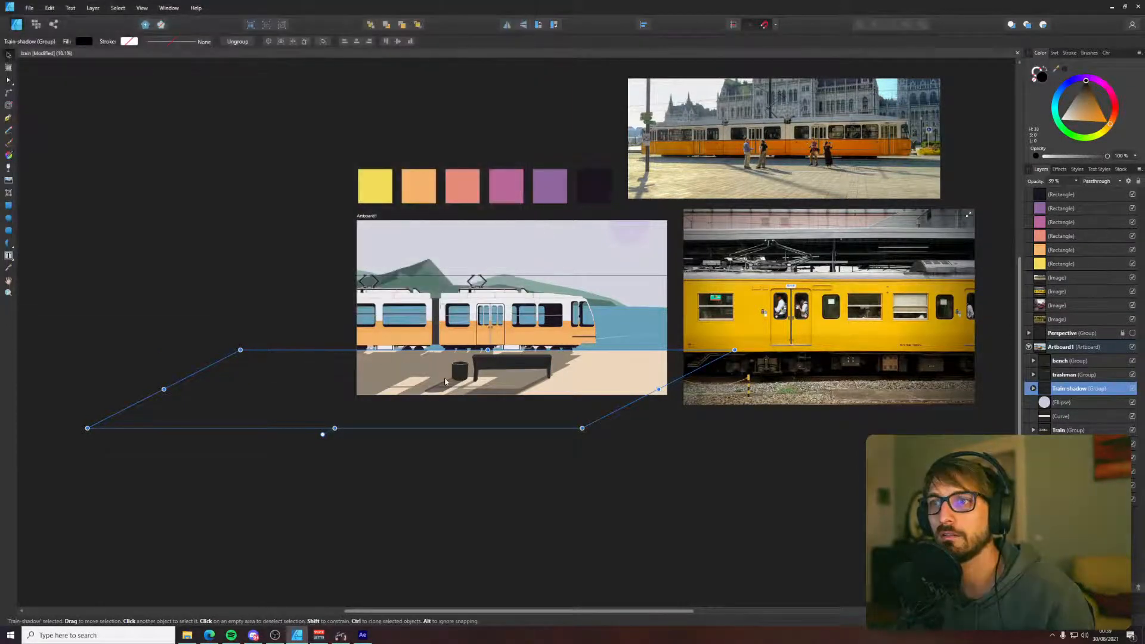
- Export the trashman group as a PNG with the area set to Selection Only, saved as trashman.png in the Train piece folder
{"action": "left_click", "coordinate": [459, 370]}
{"action": "left_click", "coordinate": [30, 8]}
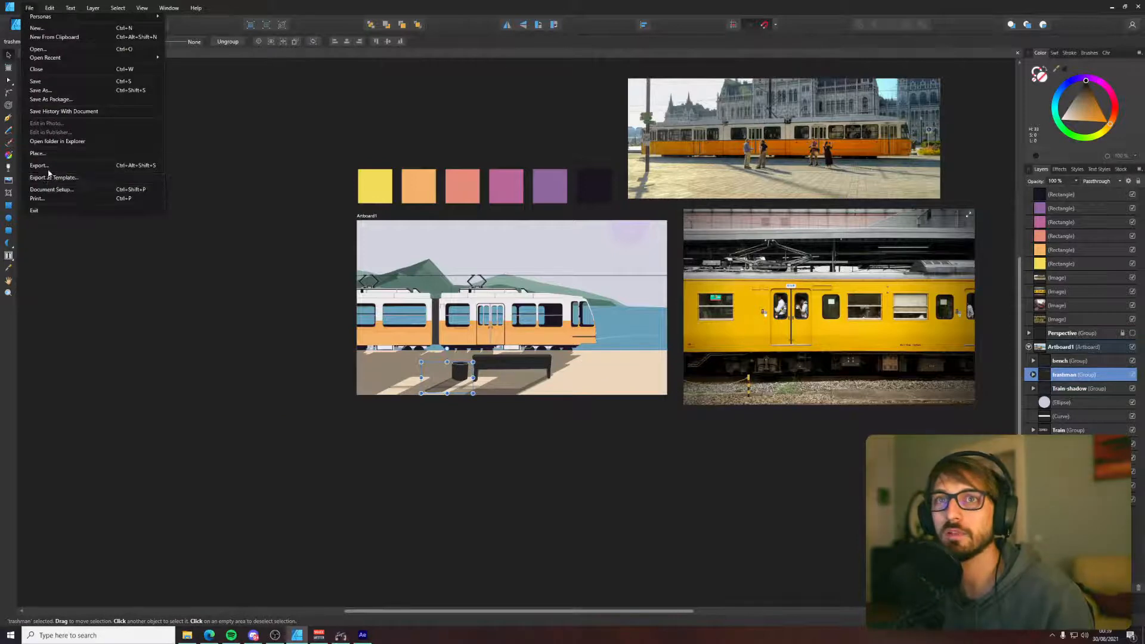
{"action": "left_click", "coordinate": [48, 174]}
{"action": "left_click", "coordinate": [576, 333]}
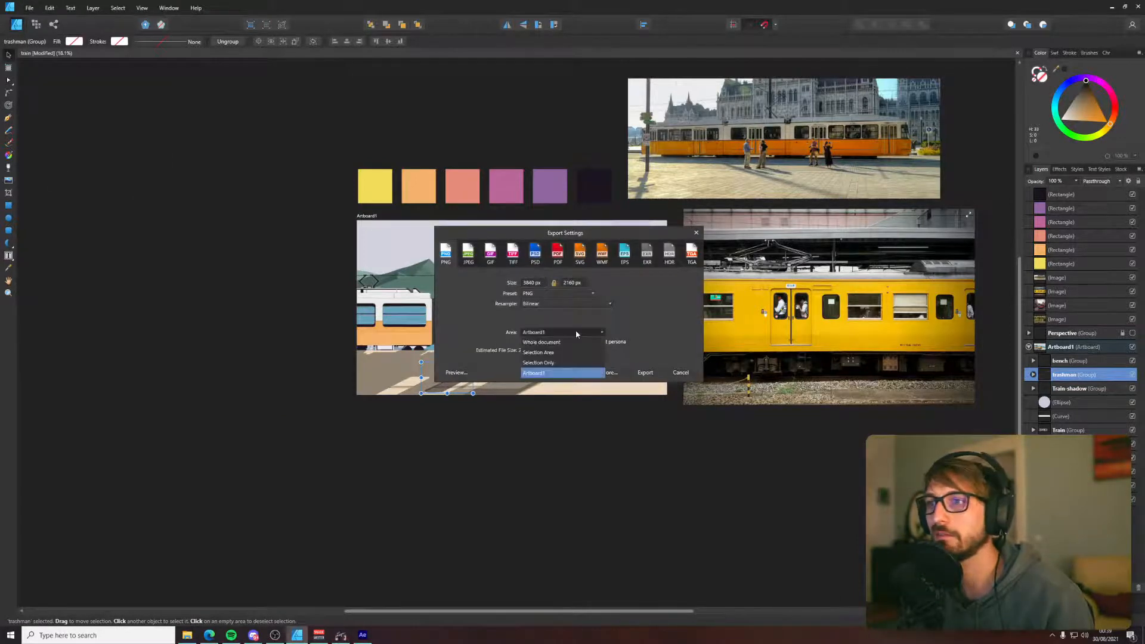
{"action": "left_click", "coordinate": [560, 363]}
{"action": "left_click", "coordinate": [645, 372]}
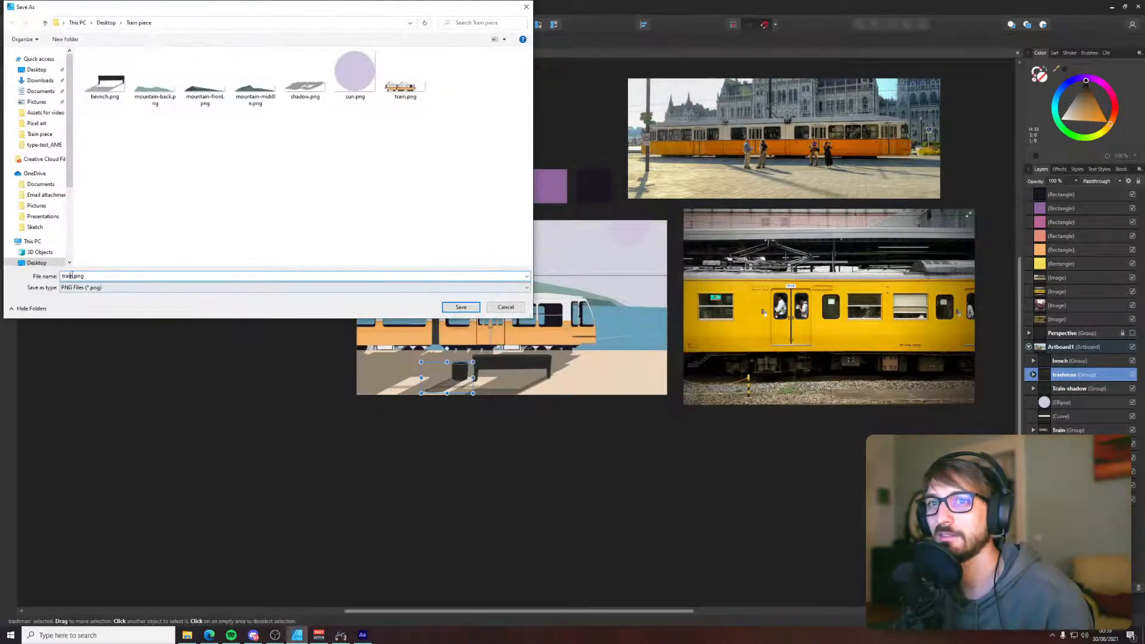
{"action": "type", "text": "shman"}
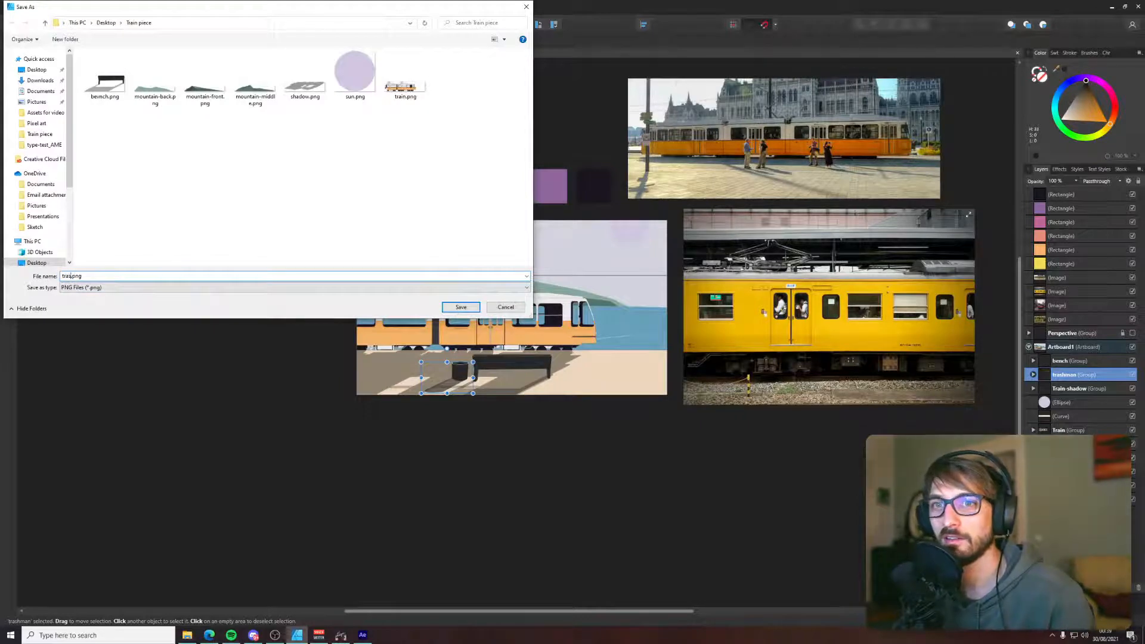
{"action": "key", "text": "Return"}
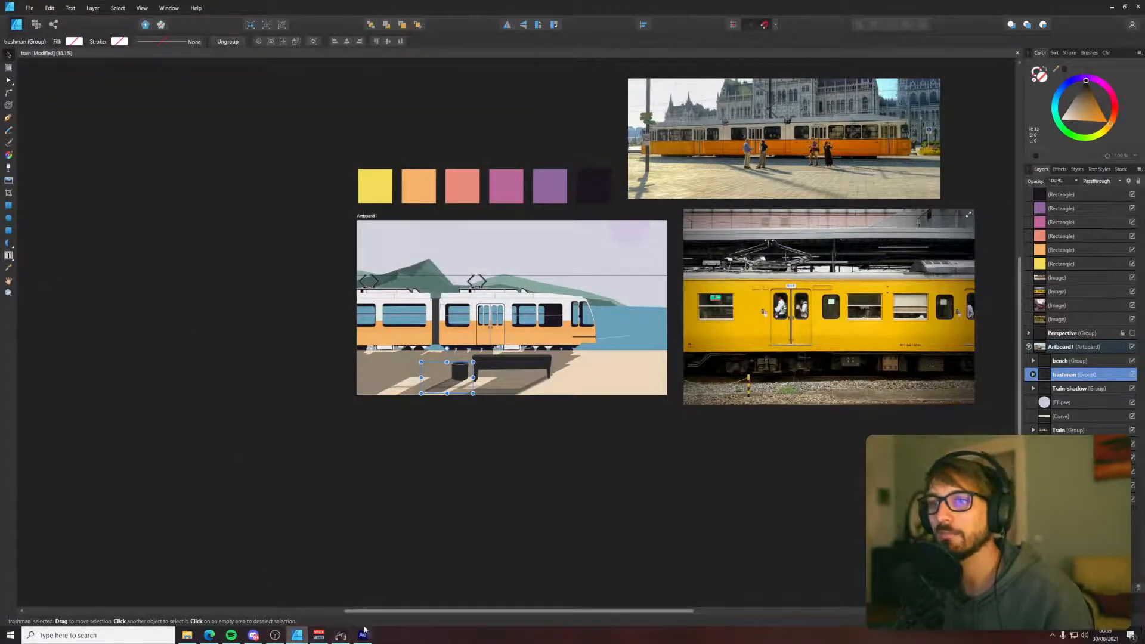
- Switch to After Effects and bring up the Train piece folder in File Explorer over it
{"action": "mouse_move", "coordinate": [364, 636]}
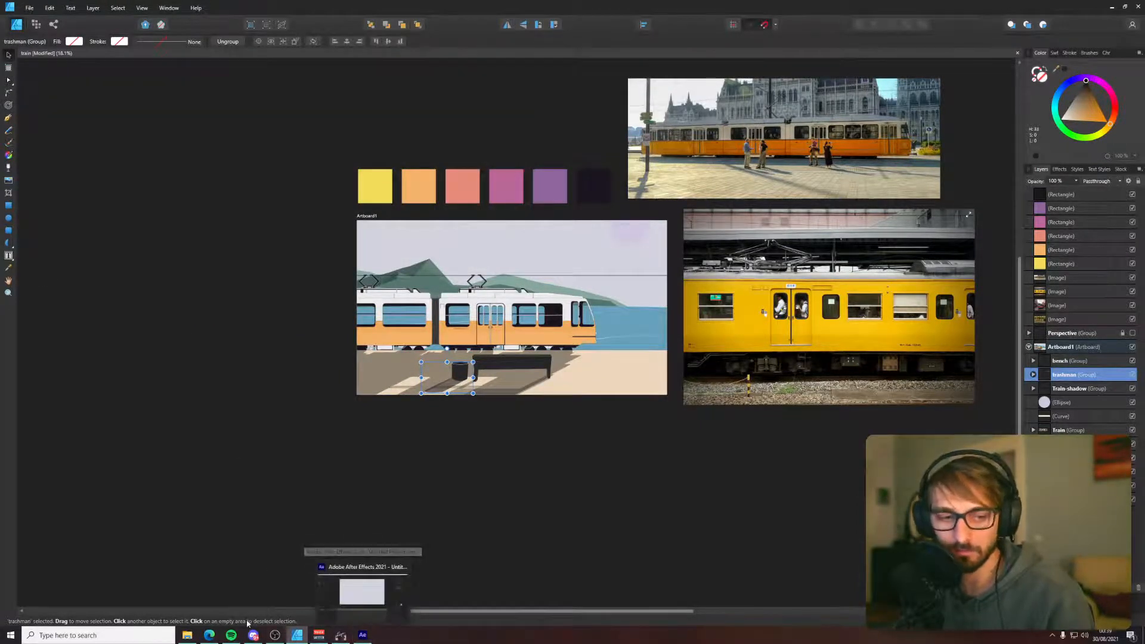
{"action": "left_click", "coordinate": [362, 591]}
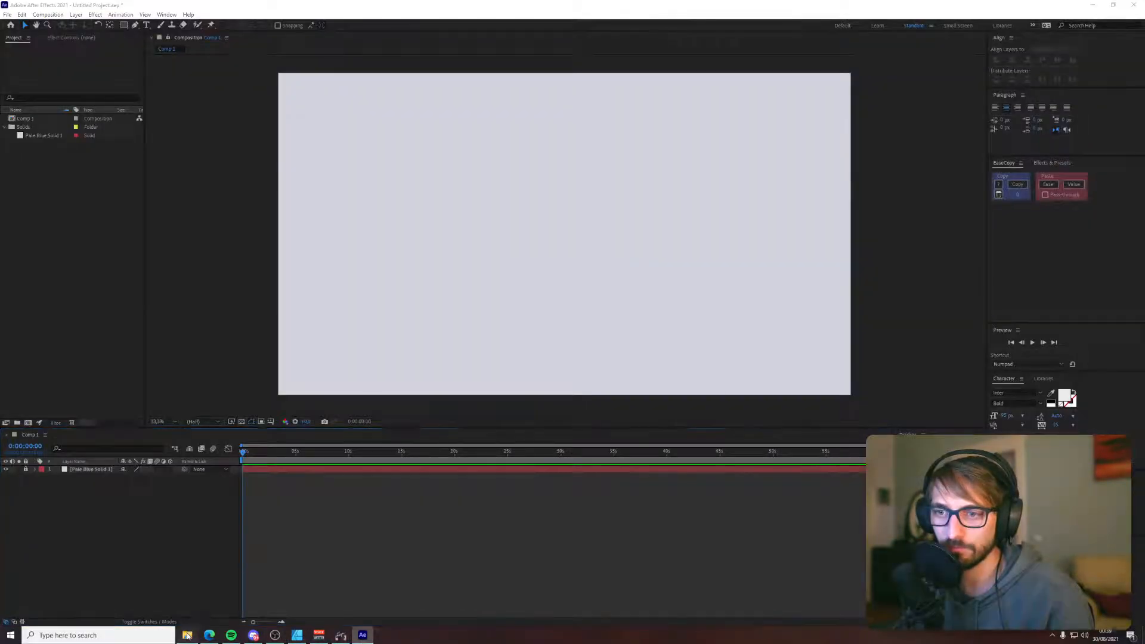
{"action": "left_click", "coordinate": [187, 635]}
{"action": "left_click", "coordinate": [23, 171]}
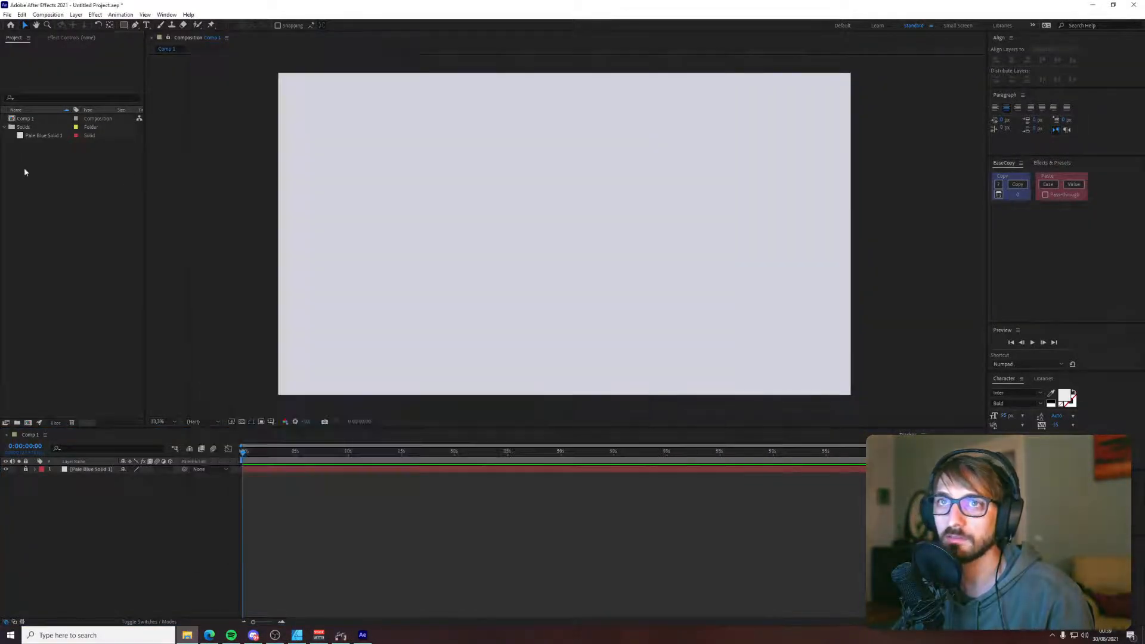
{"action": "left_click", "coordinate": [186, 635]}
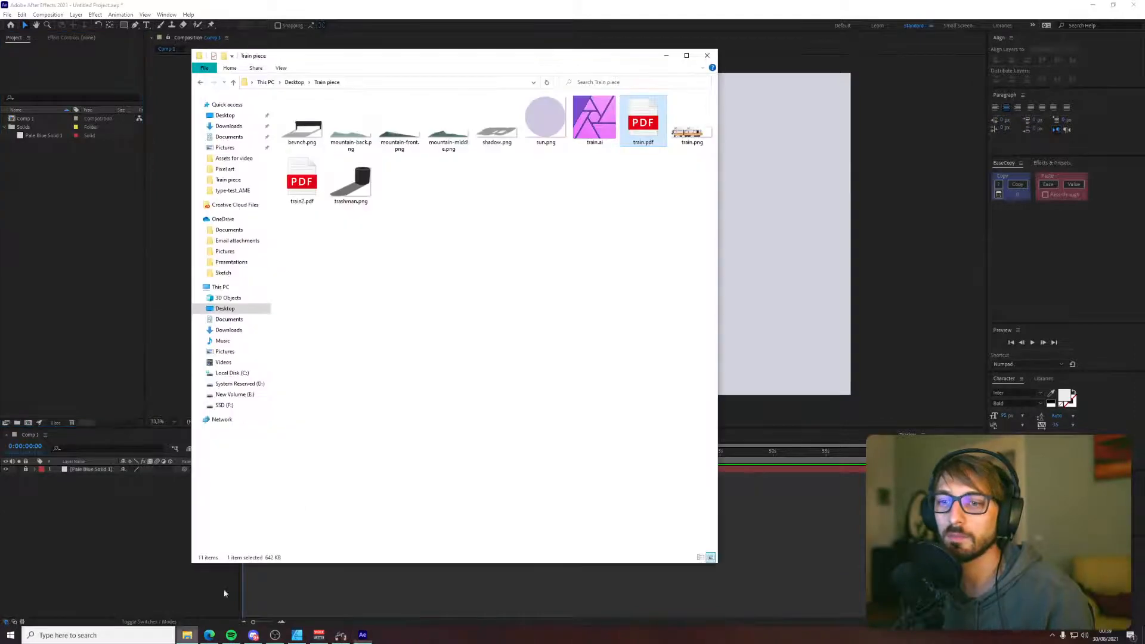
- Add all PNG files from the Train piece folder to Comp 1, leaving out the AI and PDF files, and shift the layers slightly
{"action": "left_click", "coordinate": [304, 128]}
{"action": "left_click", "coordinate": [351, 132], "text": "ctrl"}
{"action": "left_click", "coordinate": [400, 132], "text": "ctrl"}
{"action": "left_click", "coordinate": [448, 127], "text": "ctrl"}
{"action": "left_click", "coordinate": [497, 128], "text": "ctrl"}
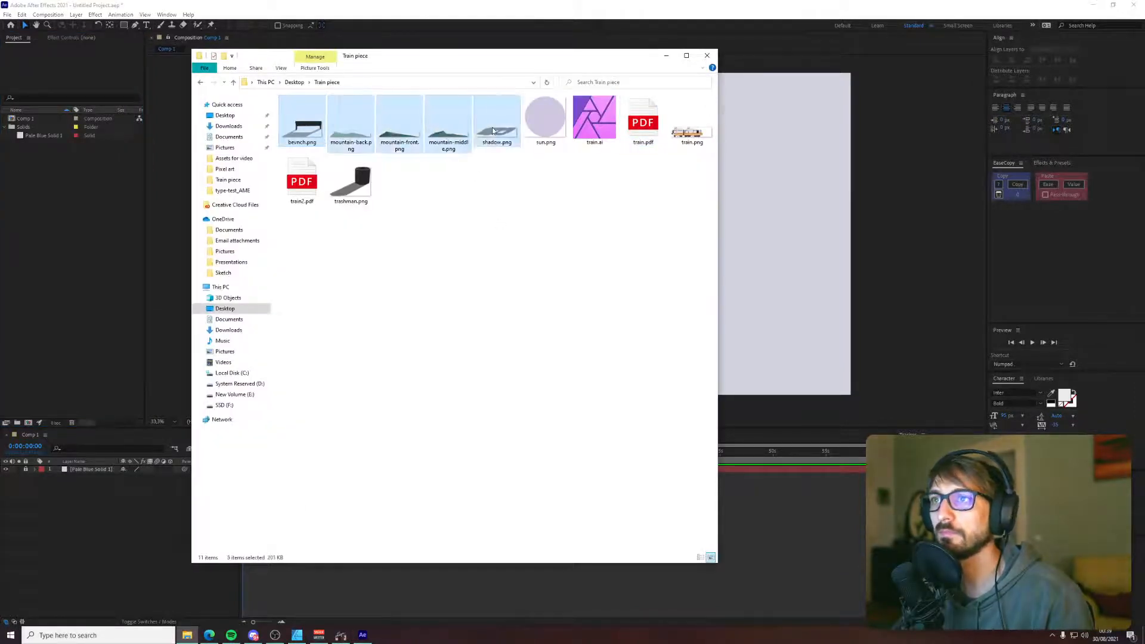
{"action": "left_click", "coordinate": [546, 123], "text": "ctrl"}
{"action": "left_click", "coordinate": [692, 128], "text": "ctrl"}
{"action": "key", "text": "ctrl+a"}
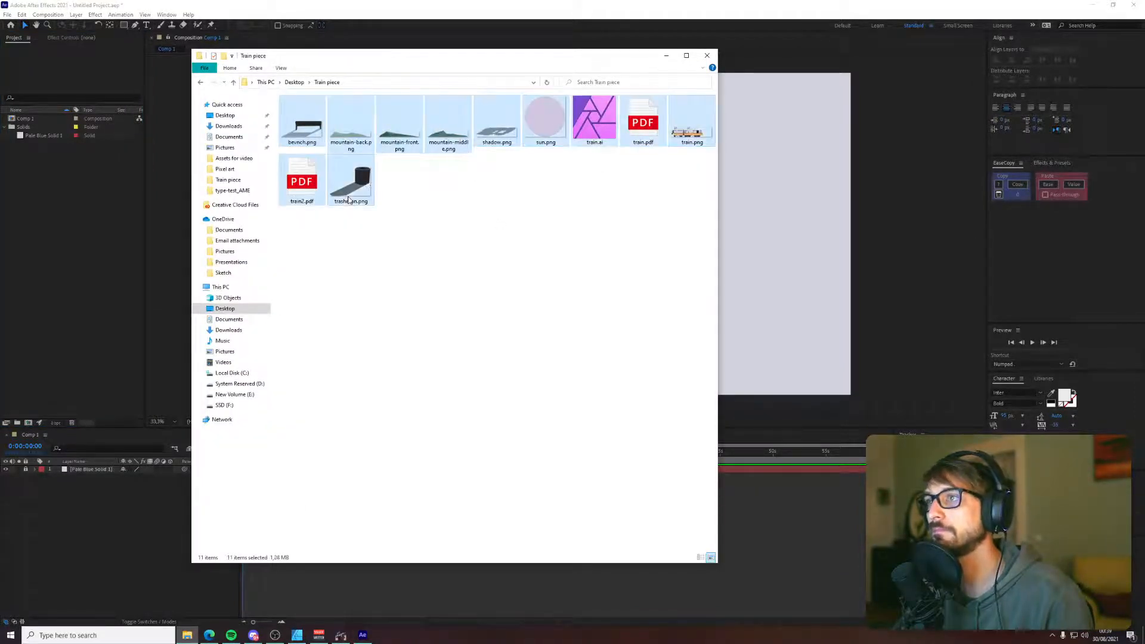
{"action": "left_click", "coordinate": [301, 179], "text": "ctrl"}
{"action": "left_click", "coordinate": [643, 125], "text": "ctrl"}
{"action": "left_click", "coordinate": [595, 137], "text": "ctrl"}
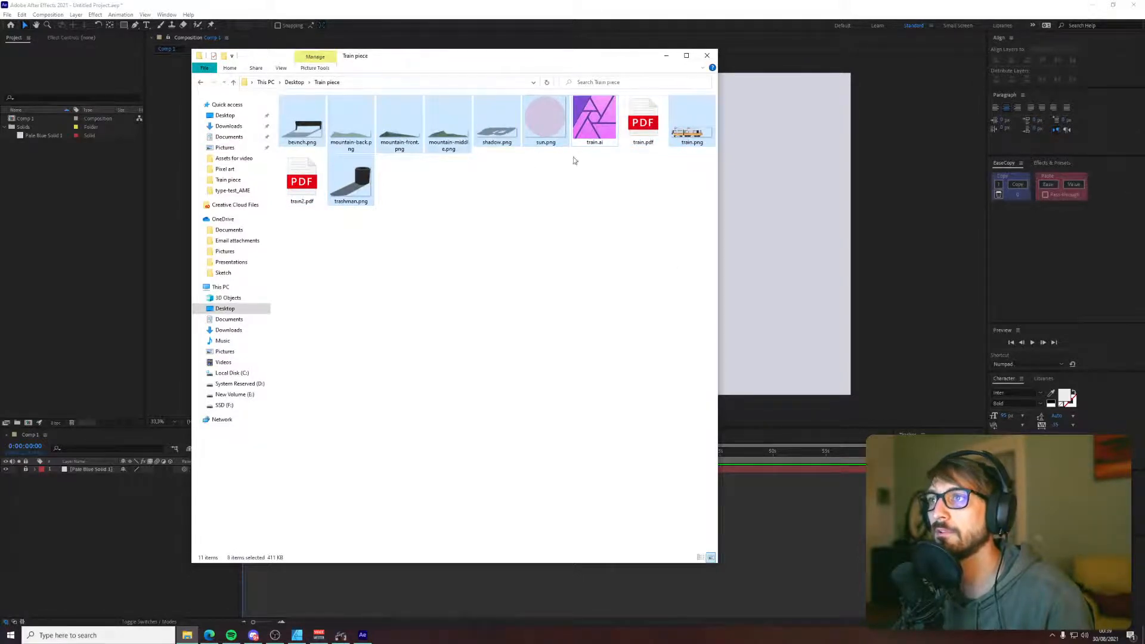
{"action": "left_click", "coordinate": [594, 124], "text": "ctrl"}
{"action": "left_click_drag", "start_coordinate": [692, 123], "coordinate": [768, 247]}
{"action": "scroll", "coordinate": [629, 345], "scroll_direction": "down", "scroll_amount": 6}
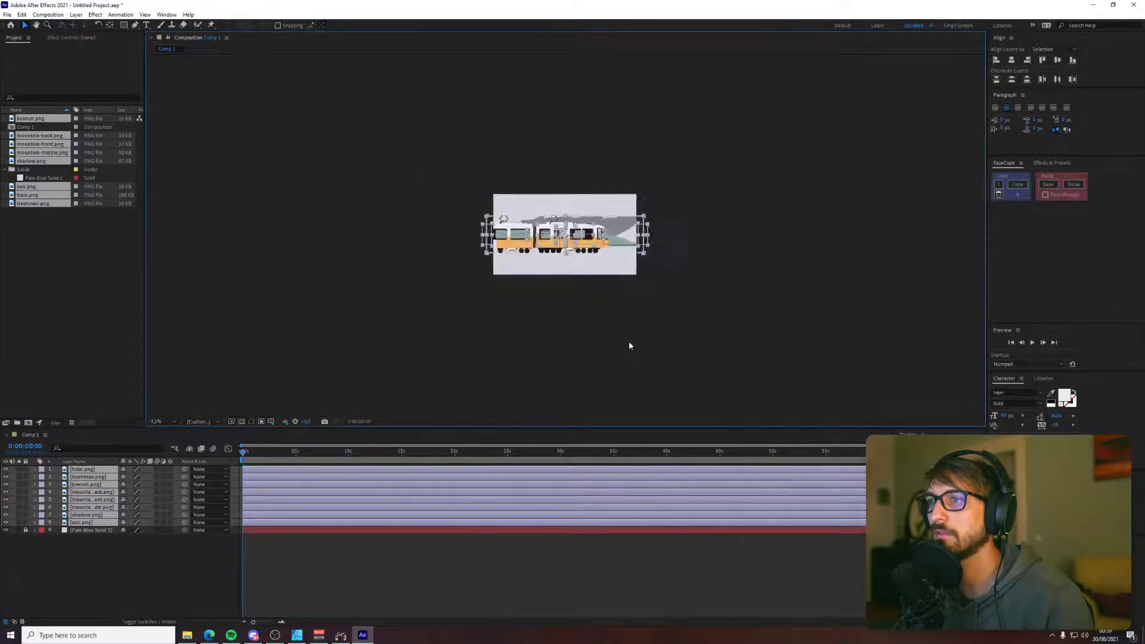
{"action": "scroll", "coordinate": [616, 319], "scroll_direction": "up", "scroll_amount": 6}
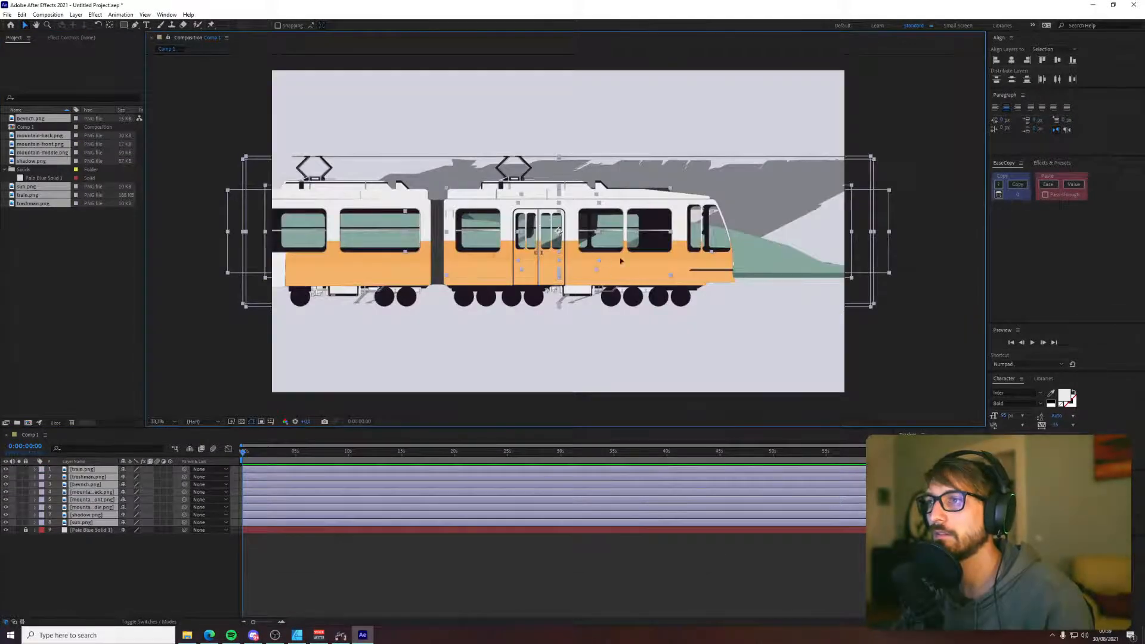
{"action": "mouse_move", "coordinate": [620, 261]}
{"action": "left_mouse_down"}
{"action": "mouse_move", "coordinate": [581, 244]}
{"action": "mouse_move", "coordinate": [603, 269]}
{"action": "mouse_move", "coordinate": [623, 260]}
{"action": "left_mouse_up"}
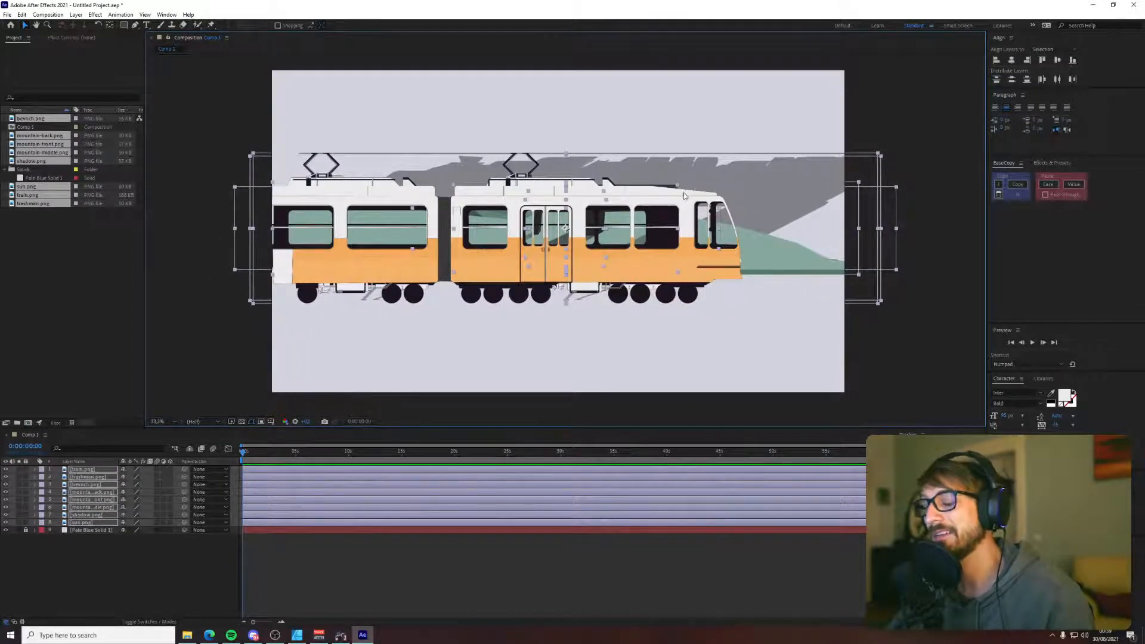
{"action": "left_click_drag", "start_coordinate": [661, 244], "coordinate": [633, 260]}
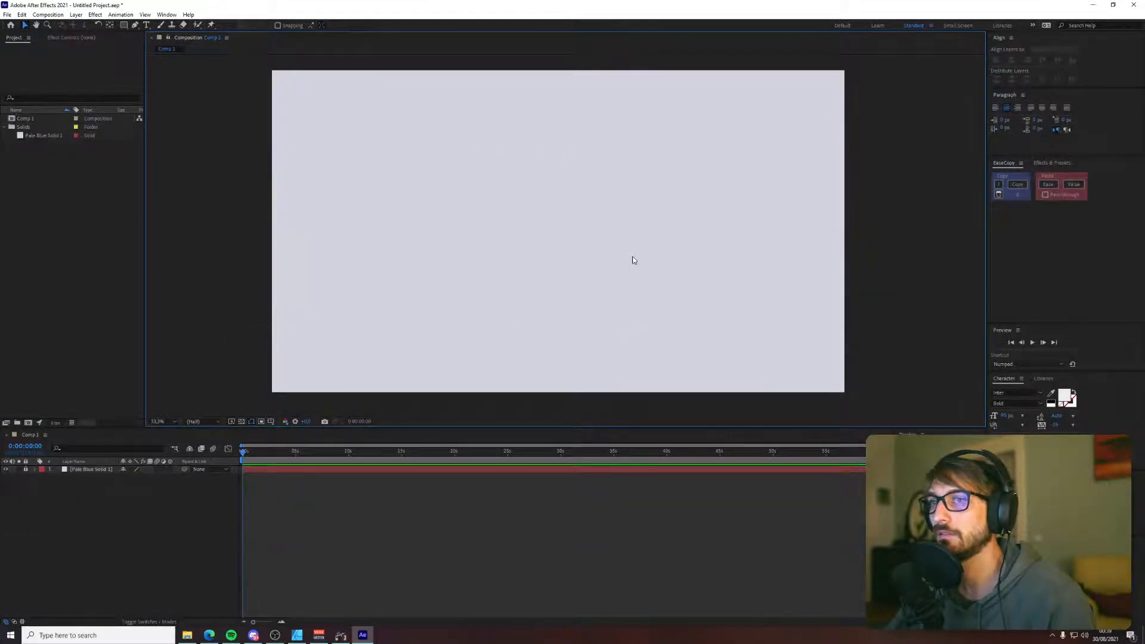
- Switch to Affinity Designer with the train illustration
{"action": "key", "text": "alt+Tab"}
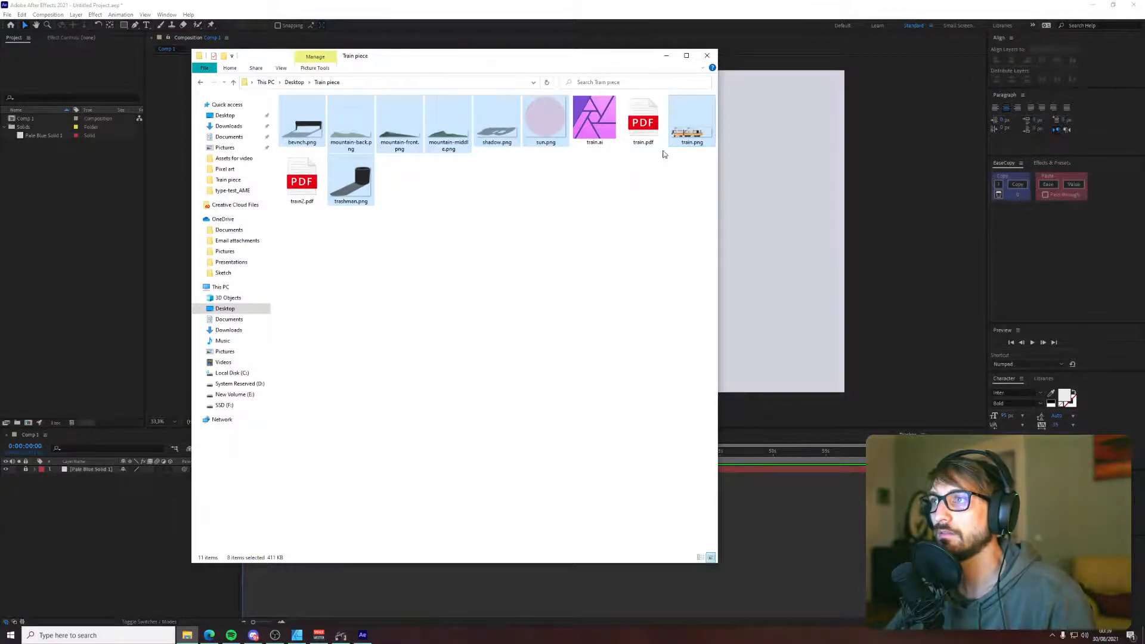
{"action": "left_click", "coordinate": [297, 635]}
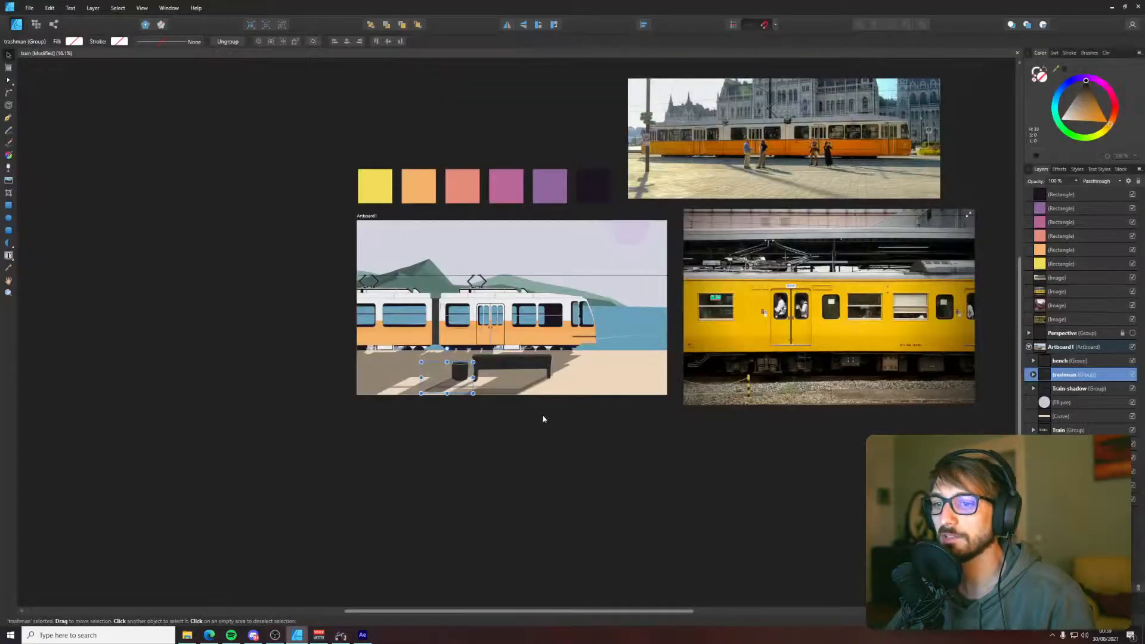
- Export the platform curve as a PNG with the area left at Artboard1, saved as platform.png in the Train piece folder, and check the result
{"action": "left_click", "coordinate": [30, 8]}
{"action": "left_click", "coordinate": [37, 170]}
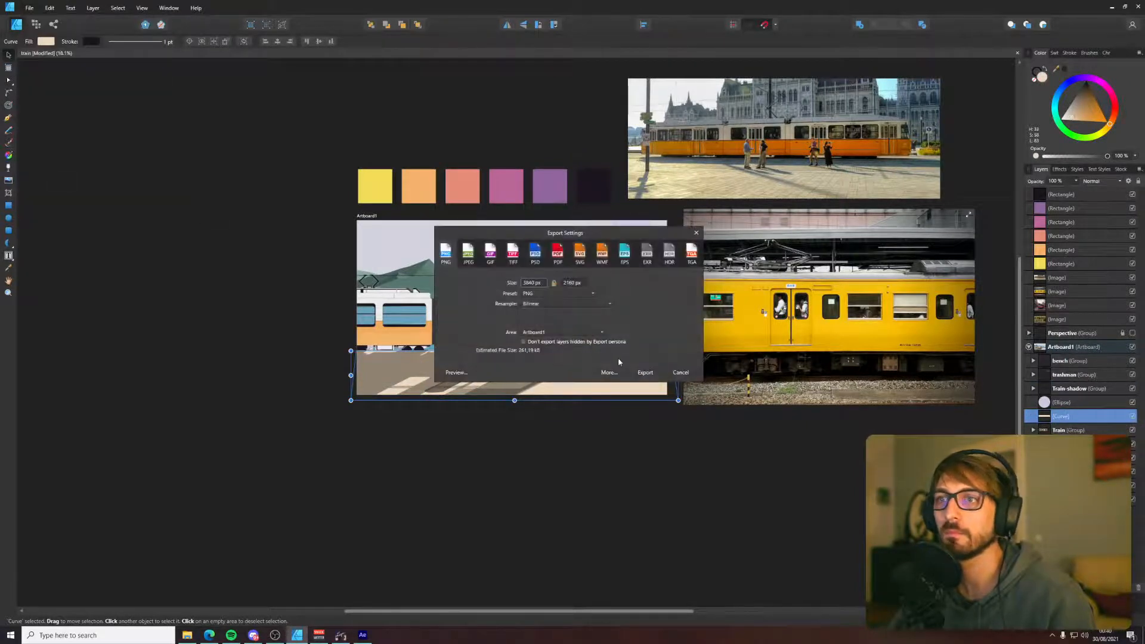
{"action": "left_click", "coordinate": [644, 373]}
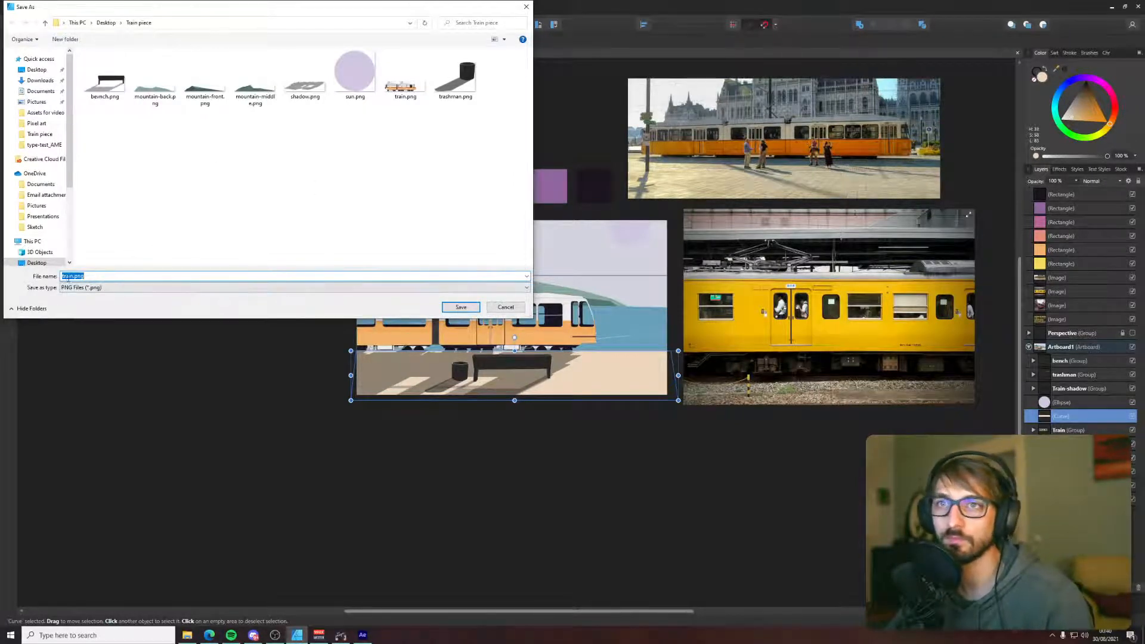
{"action": "type", "text": "pla"}
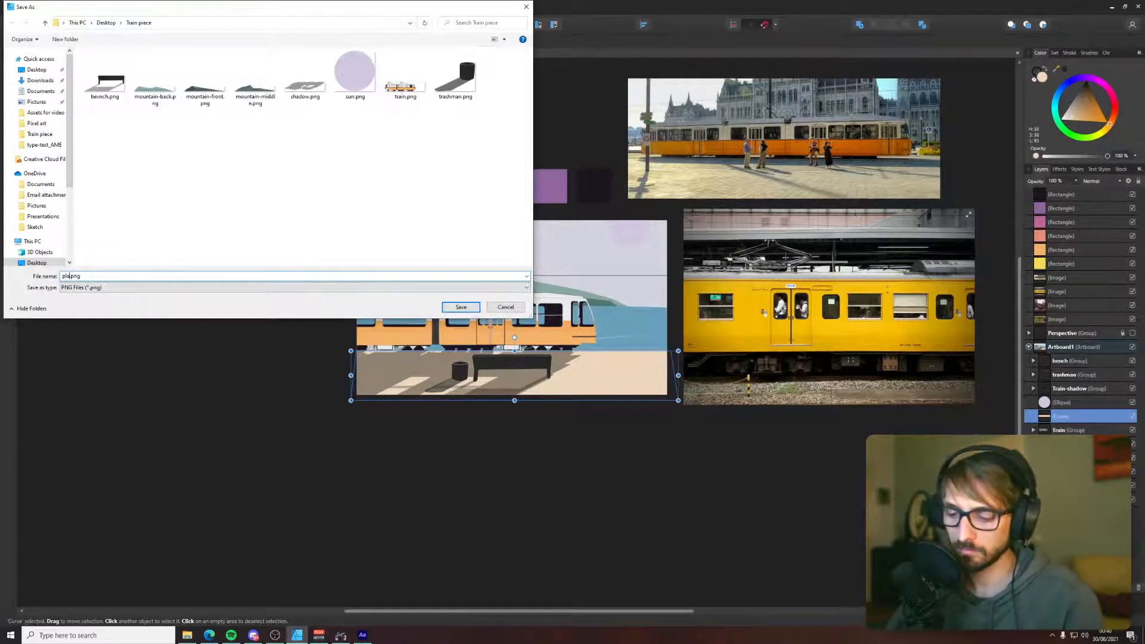
{"action": "type", "text": "tform"}
{"action": "key", "text": "Return"}
{"action": "key", "text": "alt+Tab"}
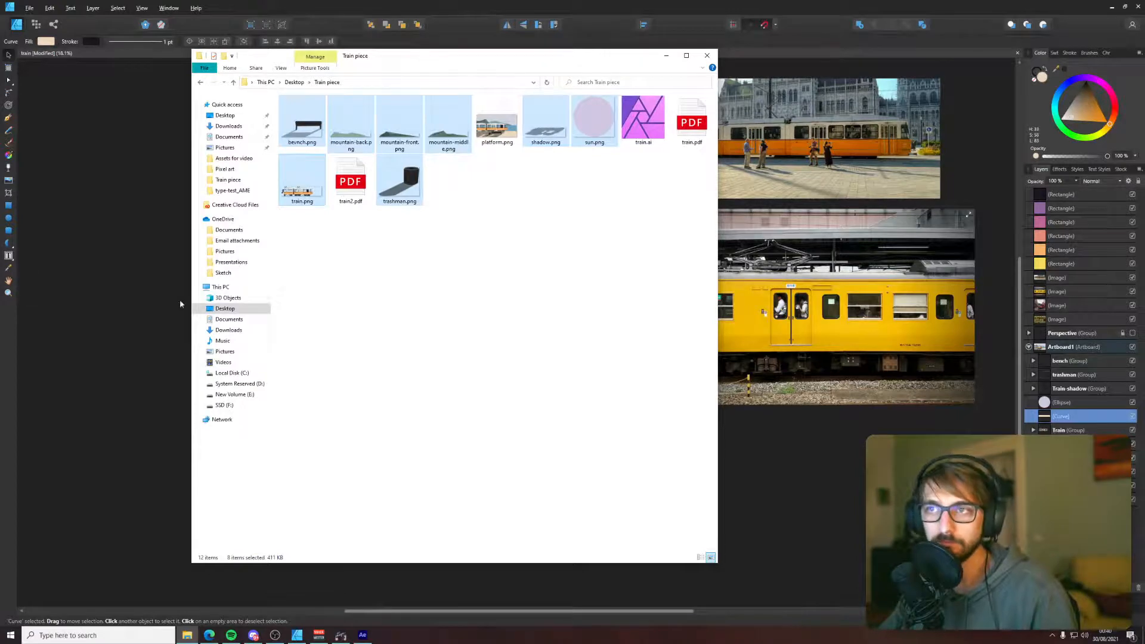
{"action": "left_click", "coordinate": [120, 179]}
{"action": "left_click", "coordinate": [588, 376]}
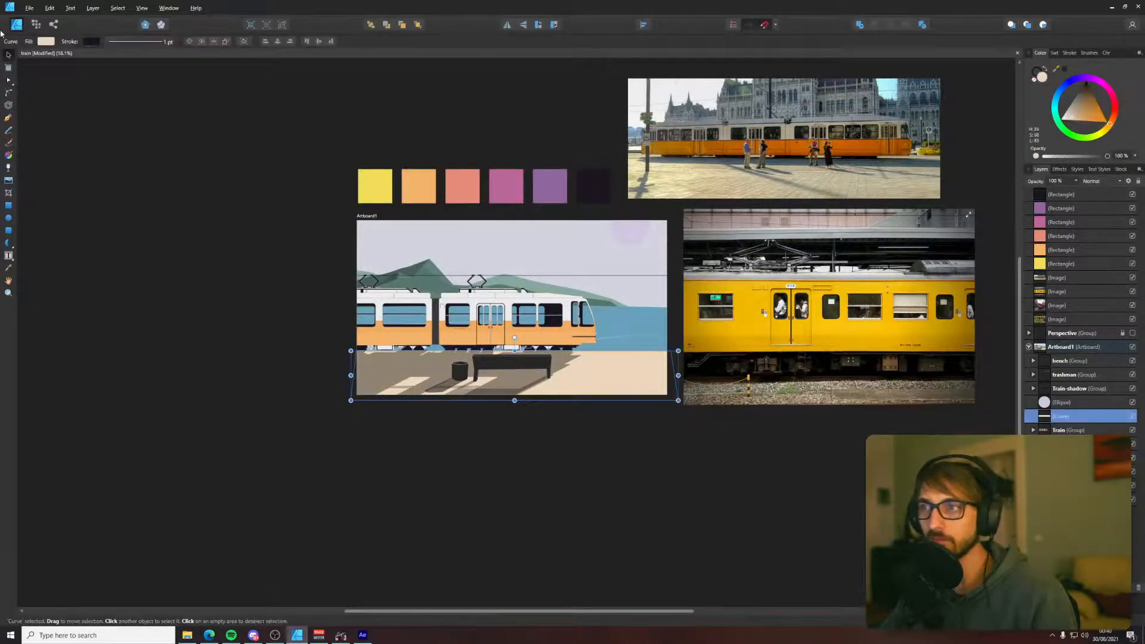
- Export the platform curve as a PNG with the area set to Selection Area, overwriting platform.png, and switch to After Effects
{"action": "left_click", "coordinate": [29, 7]}
{"action": "left_click", "coordinate": [49, 172]}
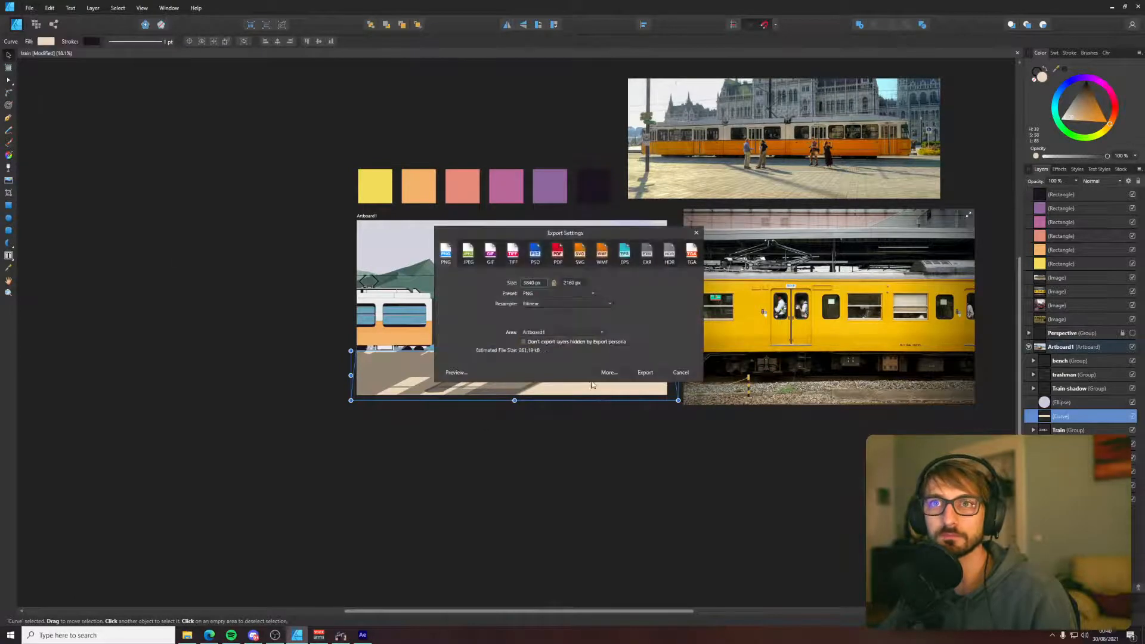
{"action": "left_click", "coordinate": [555, 331]}
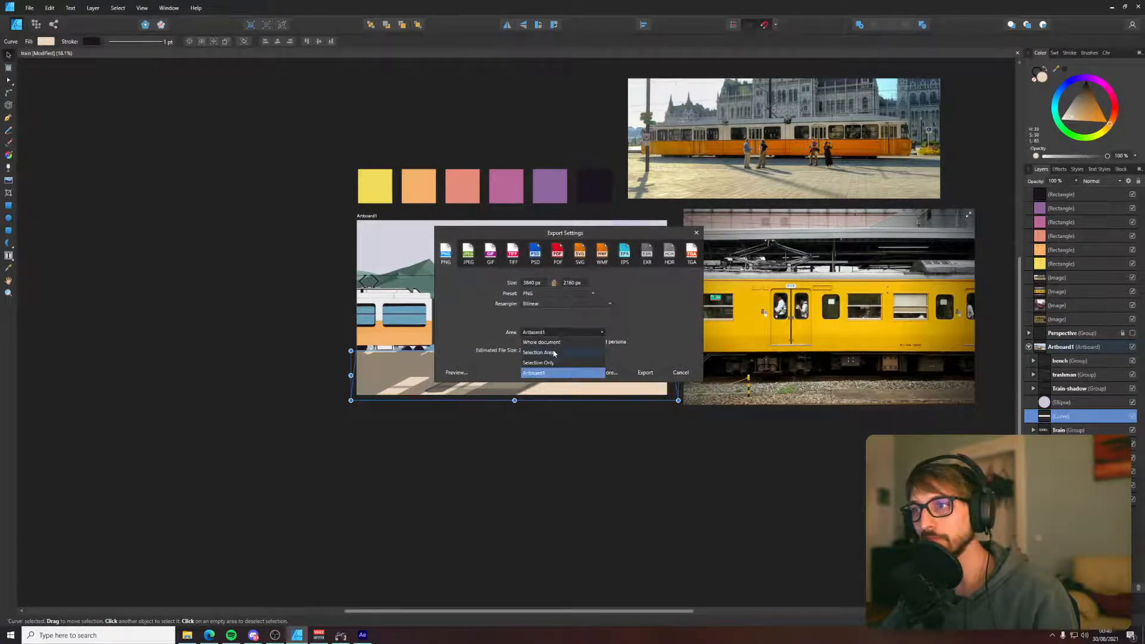
{"action": "left_click", "coordinate": [553, 352]}
{"action": "left_click", "coordinate": [646, 372]}
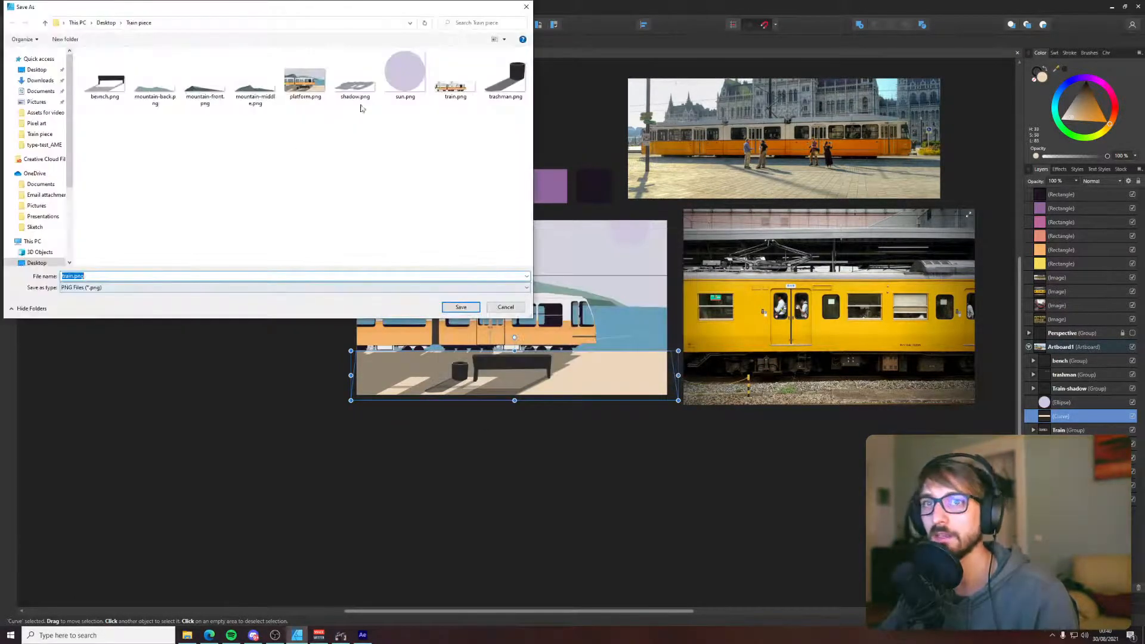
{"action": "left_click", "coordinate": [299, 87]}
{"action": "left_click", "coordinate": [469, 309]}
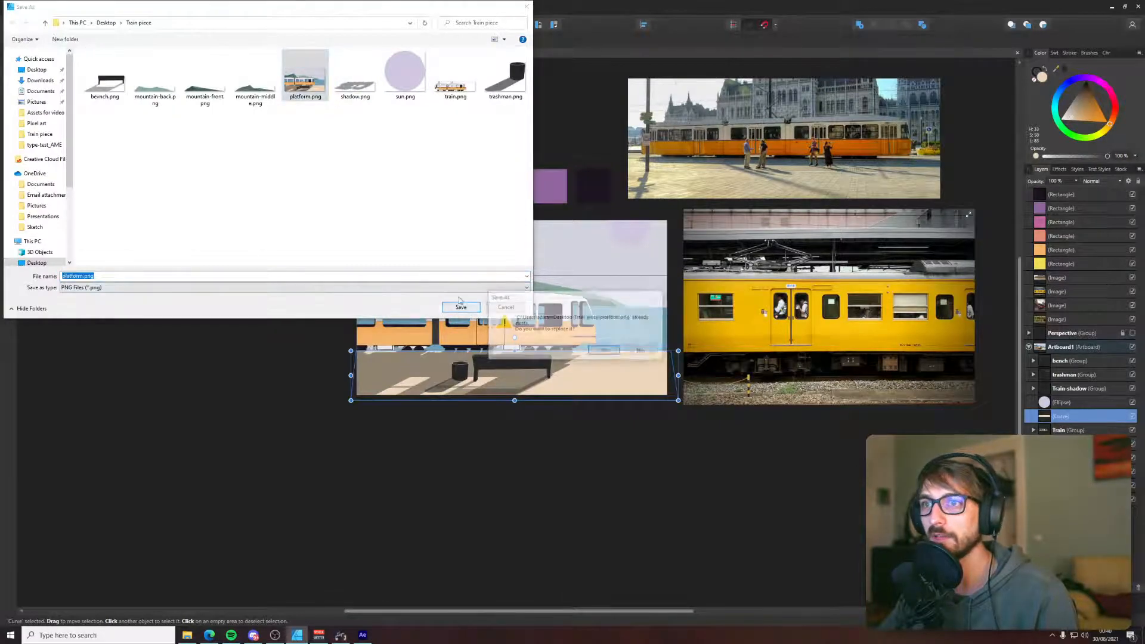
{"action": "left_click", "coordinate": [596, 353]}
{"action": "left_click", "coordinate": [370, 603]}
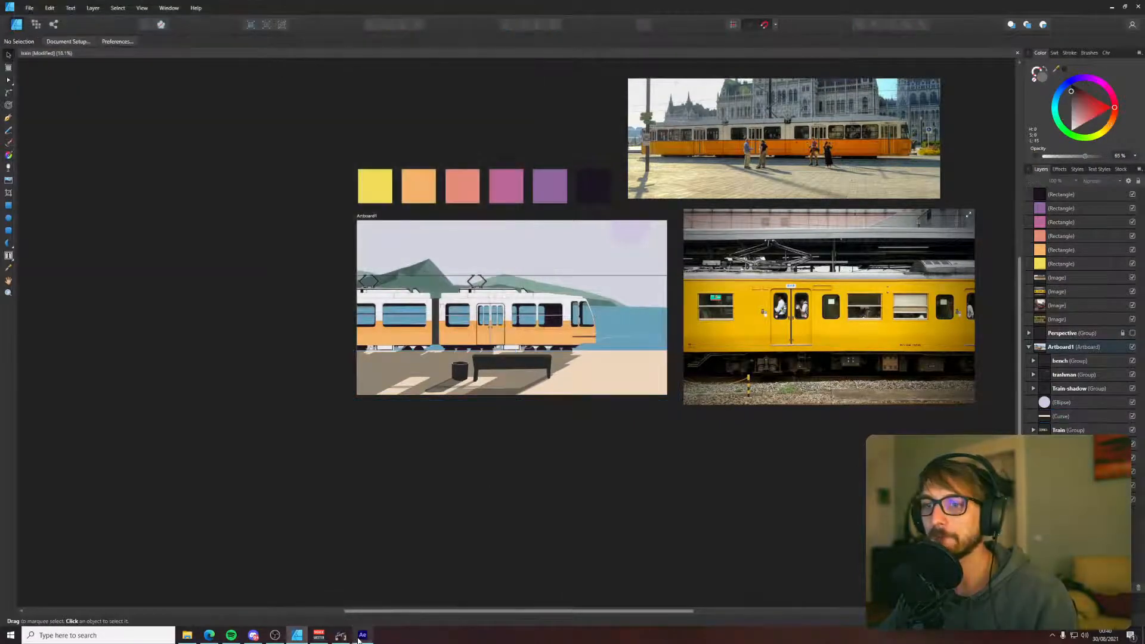
{"action": "left_click", "coordinate": [360, 637]}
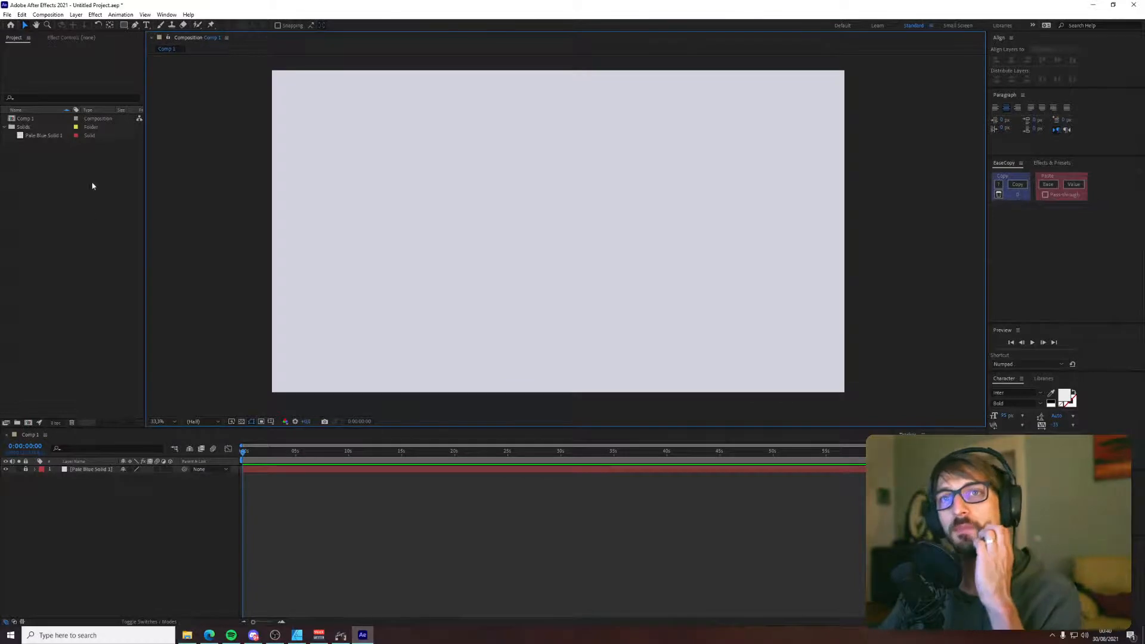
- Add train.pdf from the Train piece folder to Comp 1 and delete its layer again
{"action": "left_click", "coordinate": [187, 635]}
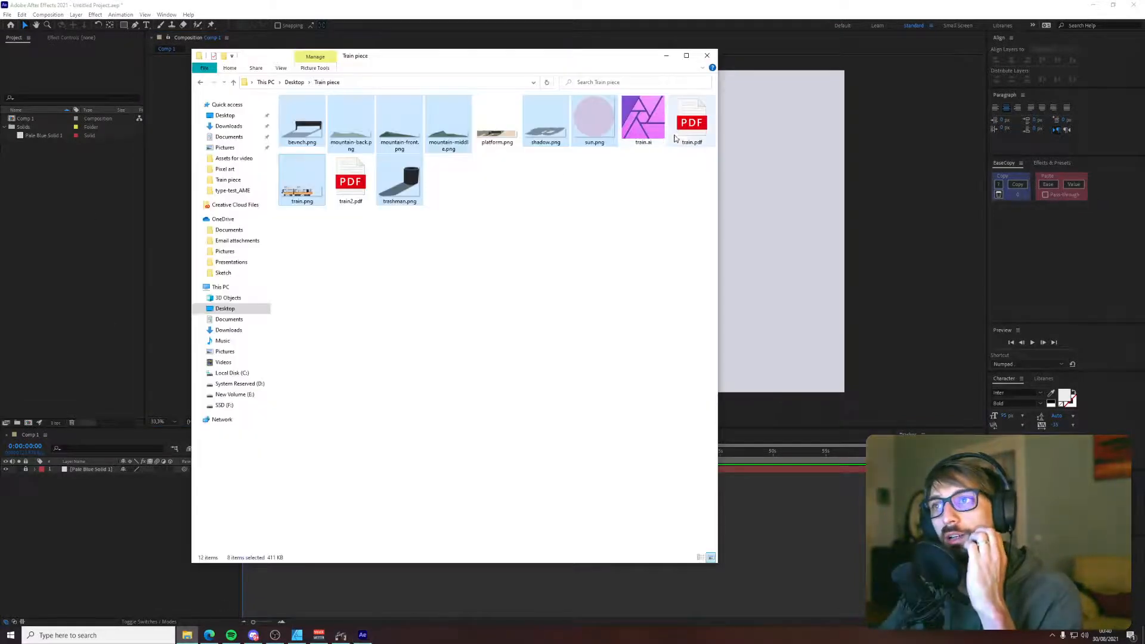
{"action": "left_click", "coordinate": [691, 122]}
{"action": "left_click_drag", "start_coordinate": [693, 128], "coordinate": [746, 166]}
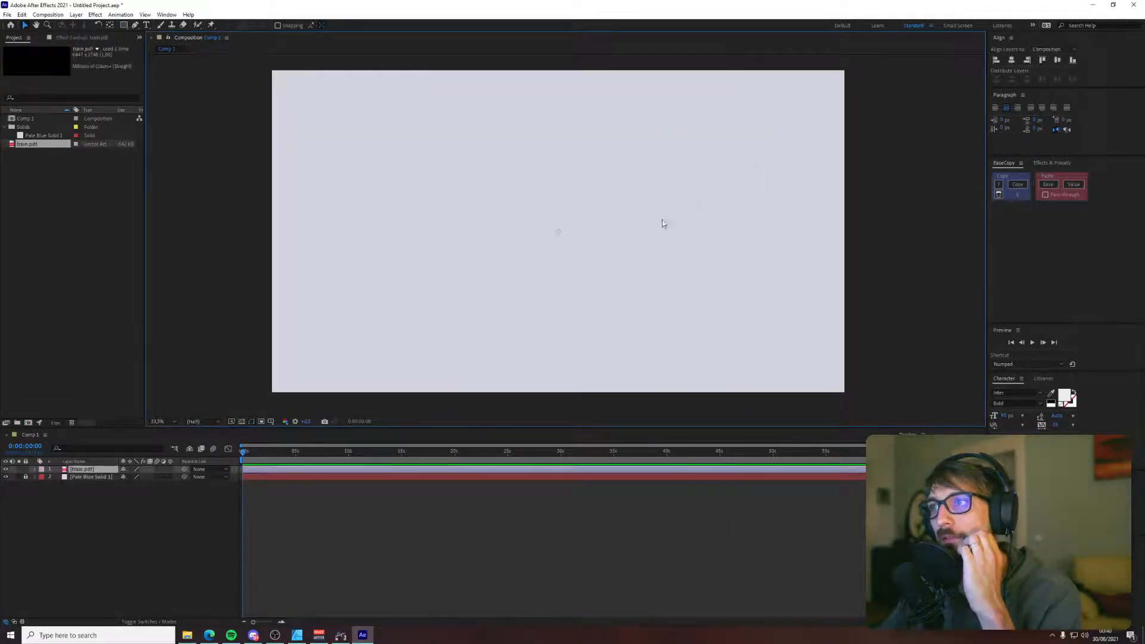
{"action": "scroll", "coordinate": [589, 242], "scroll_direction": "down", "scroll_amount": 5}
{"action": "key", "text": "Delete"}
- Add train.ai from the Train piece folder to Comp 1, inspect the artwork, and delete its layer again
{"action": "key", "text": "alt+Tab"}
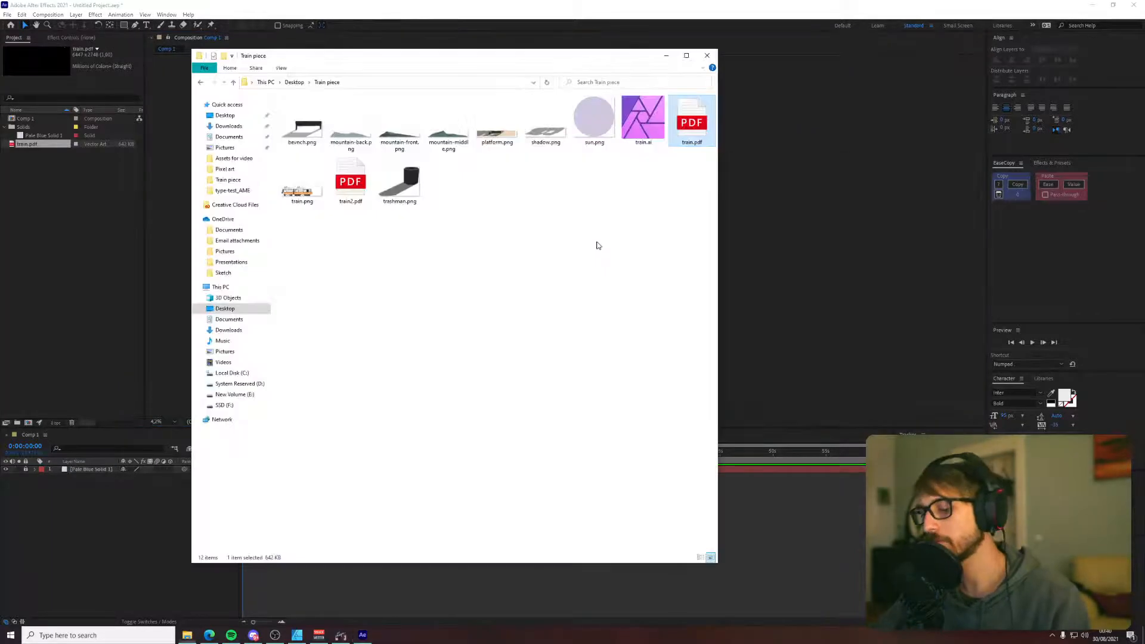
{"action": "left_click", "coordinate": [643, 122]}
{"action": "left_click_drag", "start_coordinate": [640, 123], "coordinate": [567, 255]}
{"action": "scroll", "coordinate": [570, 255], "scroll_direction": "up", "scroll_amount": 5}
{"action": "scroll", "coordinate": [570, 255], "scroll_direction": "down", "scroll_amount": 5}
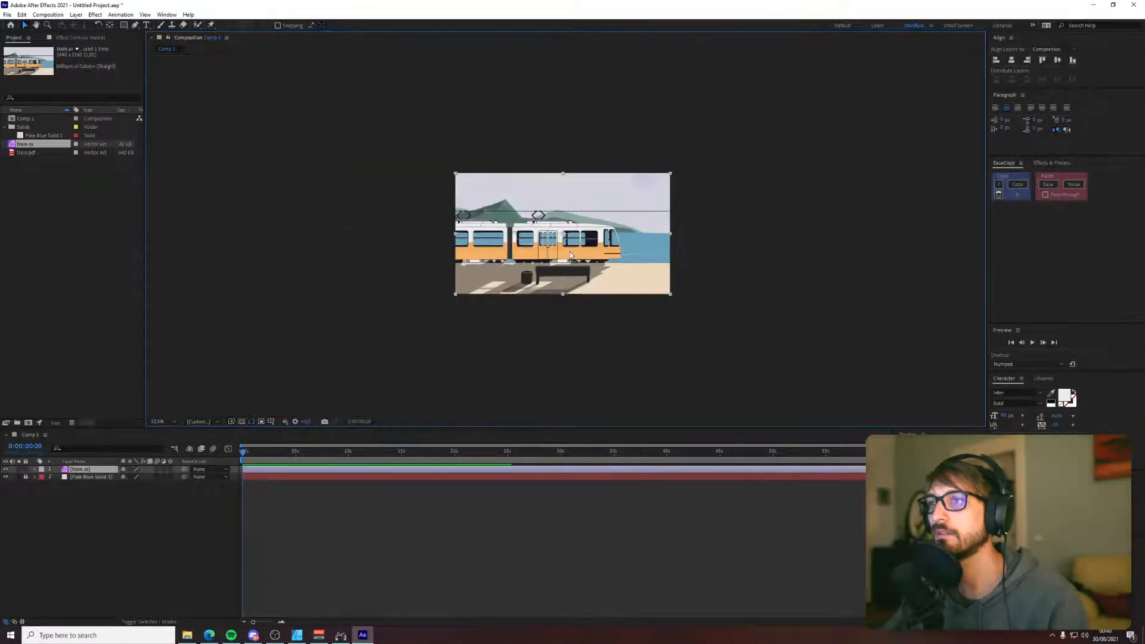
{"action": "key", "text": "ctrl+s"}
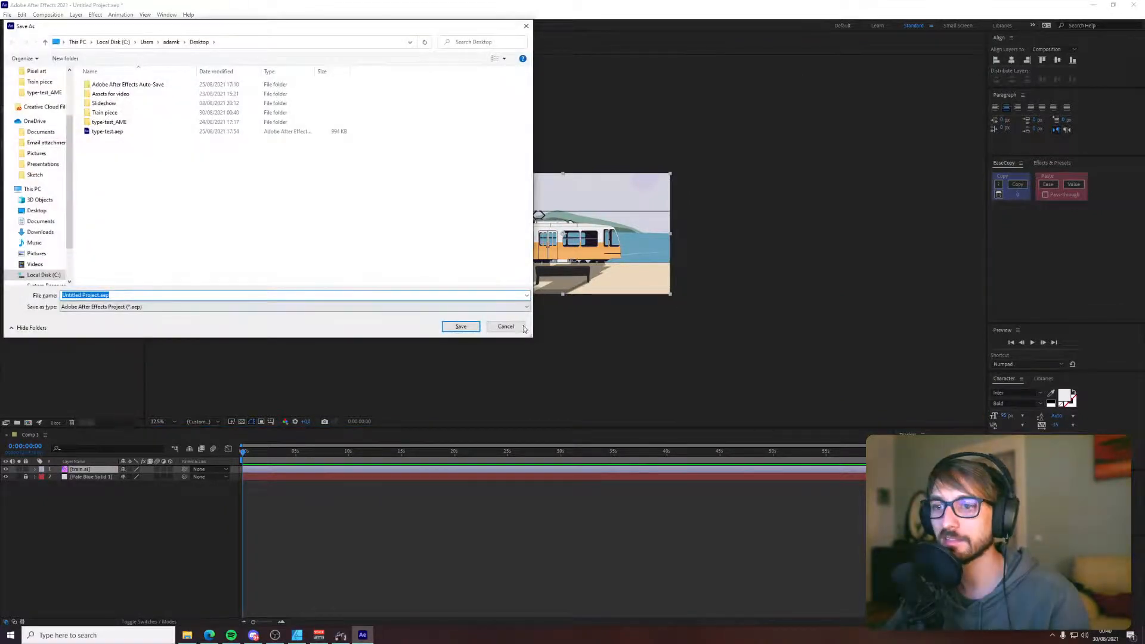
{"action": "left_click", "coordinate": [504, 325]}
{"action": "key", "text": "Delete"}
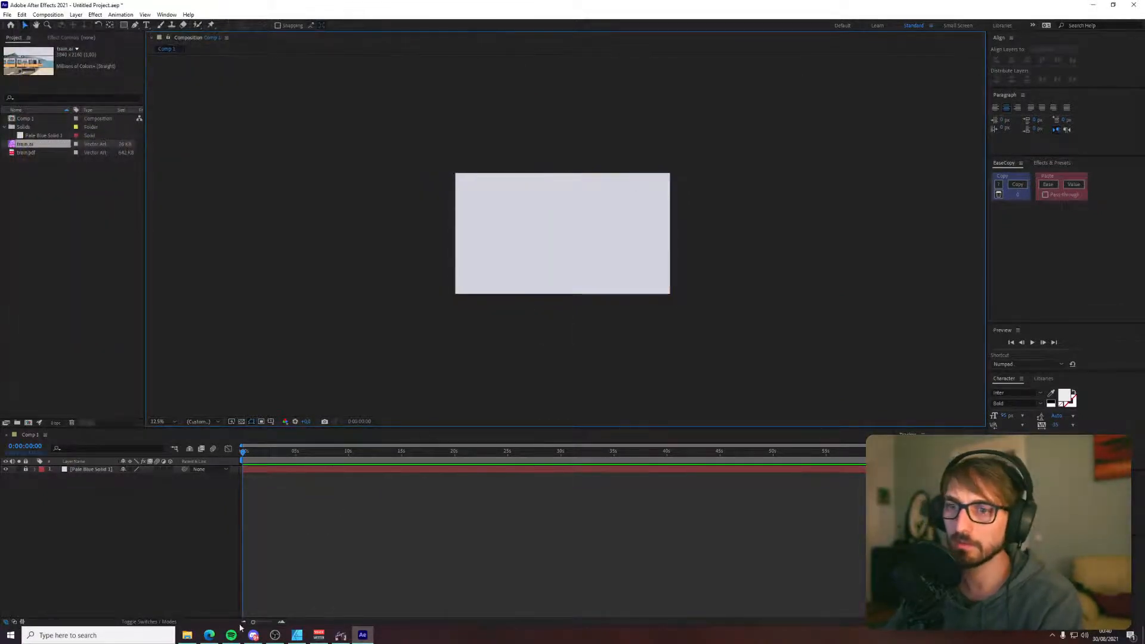
- In the Train piece folder, rename train.ai to train-old.ai and train.pdf to train.ai, accepting the extension change
{"action": "left_click", "coordinate": [187, 635]}
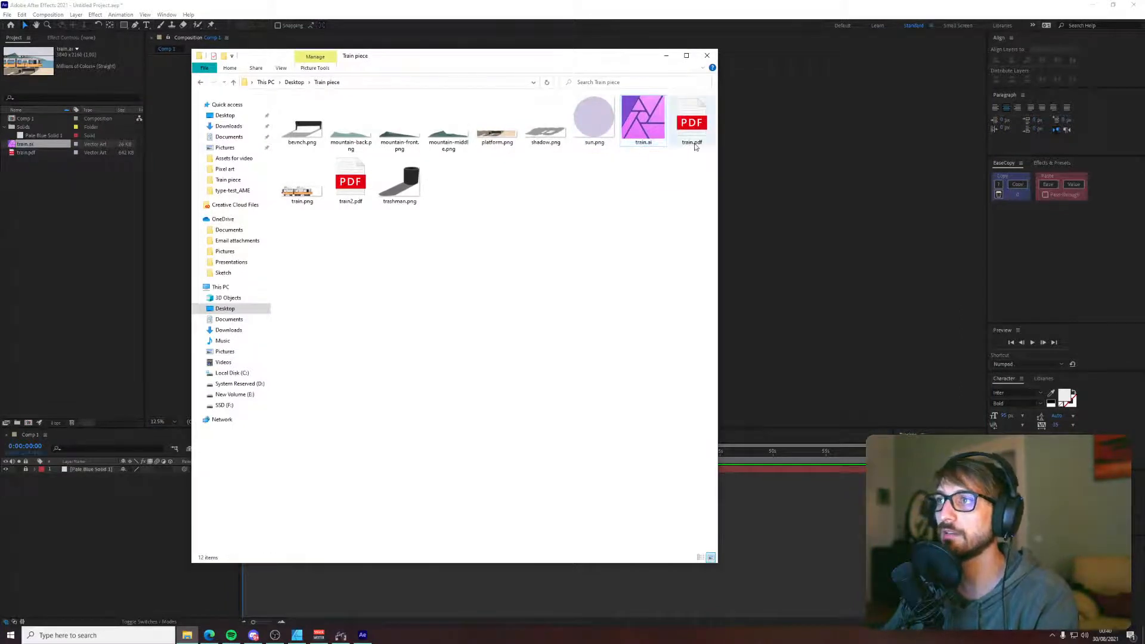
{"action": "left_click", "coordinate": [644, 143]}
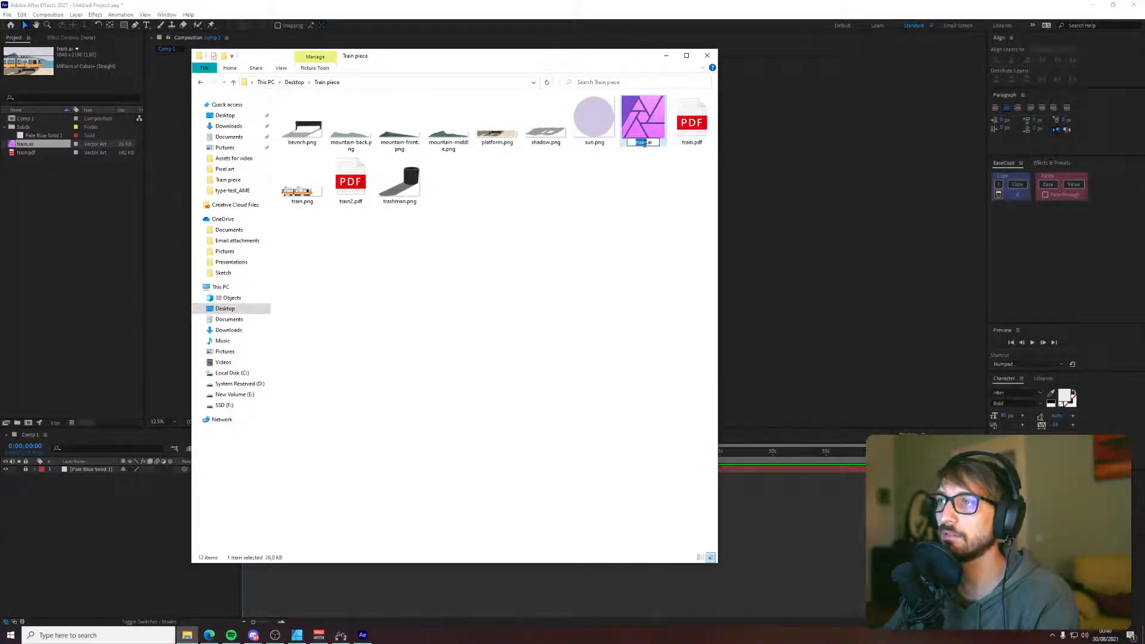
{"action": "left_click", "coordinate": [687, 146]}
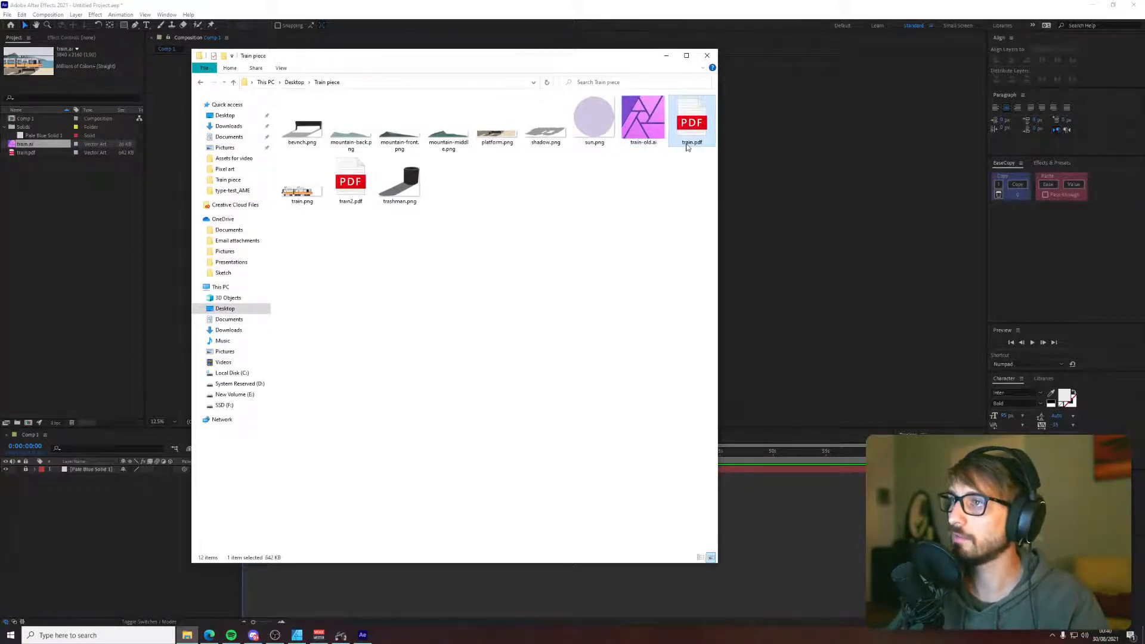
{"action": "left_click", "coordinate": [688, 143]}
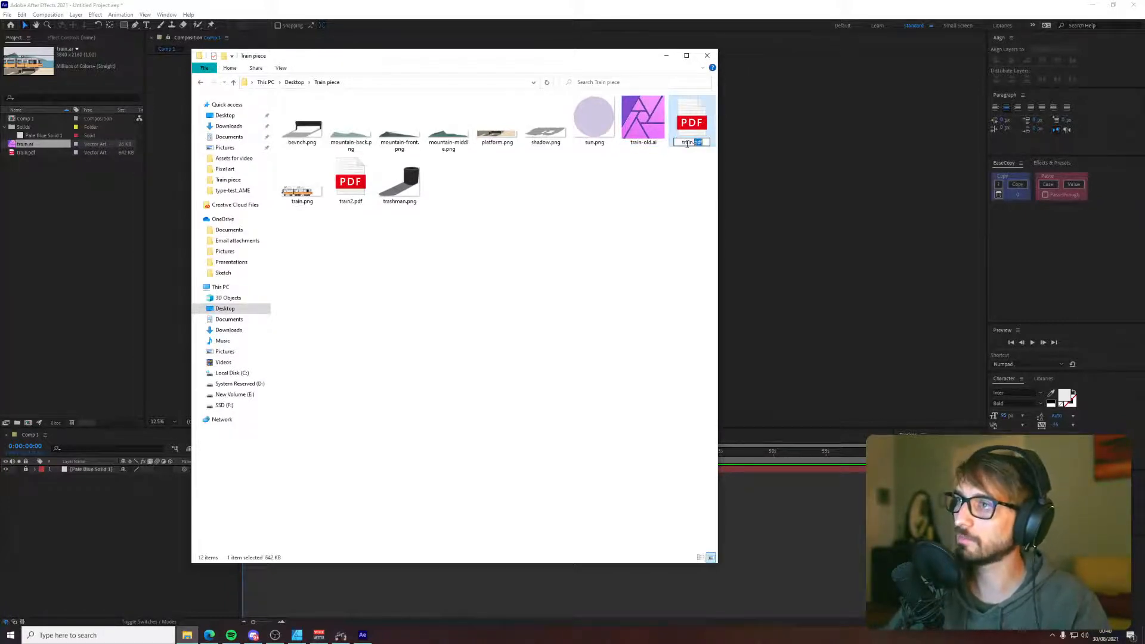
{"action": "key", "text": "Return"}
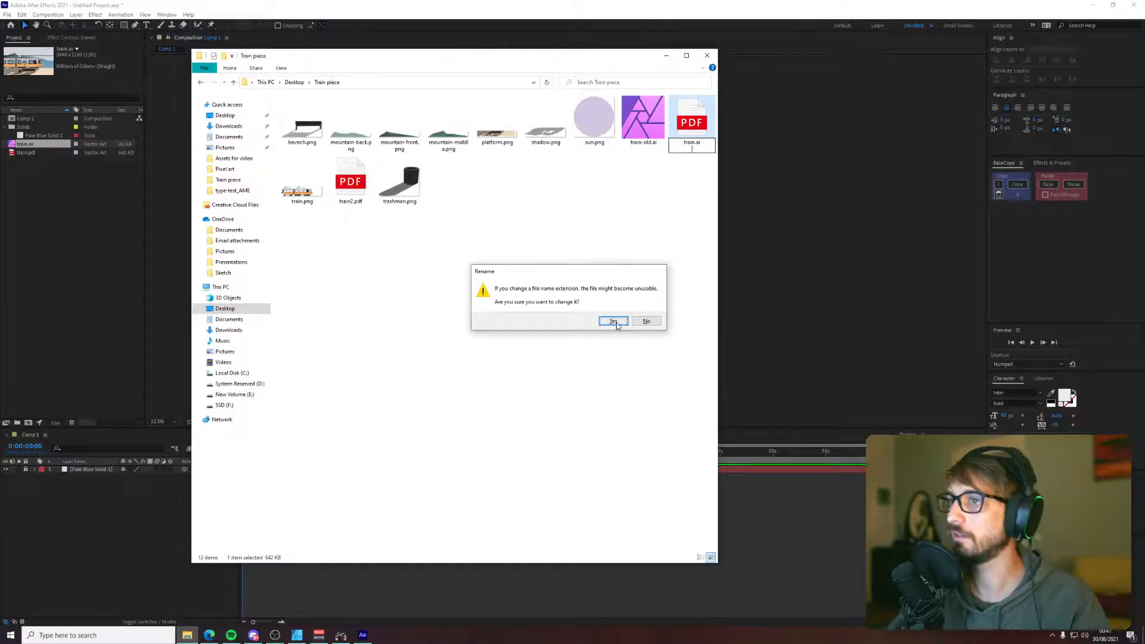
{"action": "left_click", "coordinate": [614, 323]}
- Try to add the renamed train.ai to Comp 1, and remove the train.pdf and train.ai footage from the project
{"action": "left_click_drag", "start_coordinate": [691, 123], "coordinate": [743, 200]}
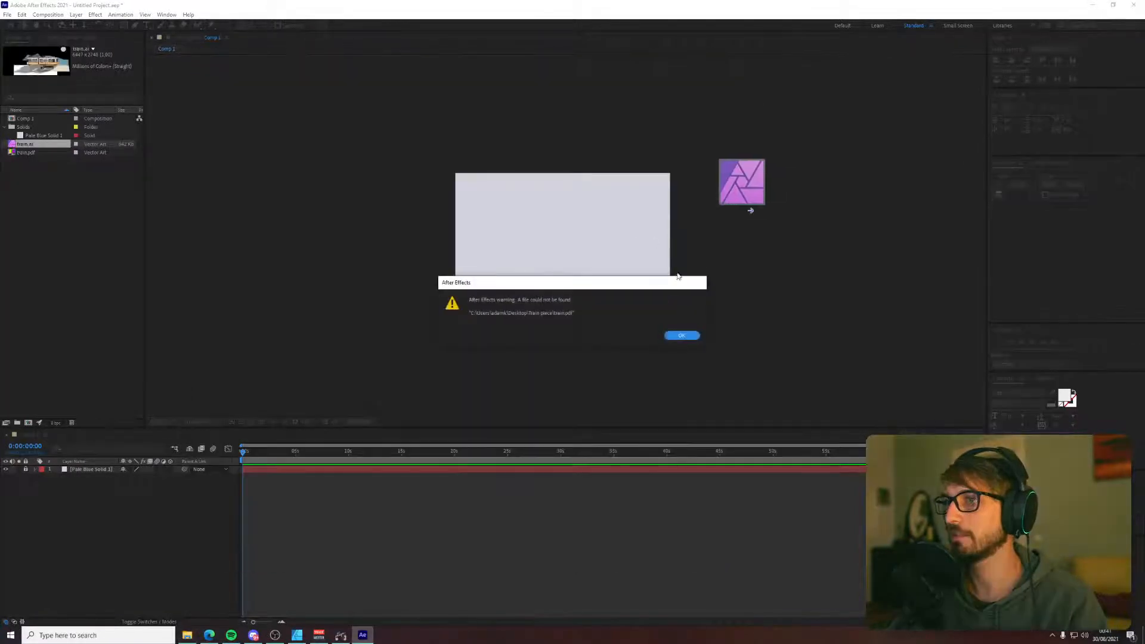
{"action": "left_click", "coordinate": [684, 336]}
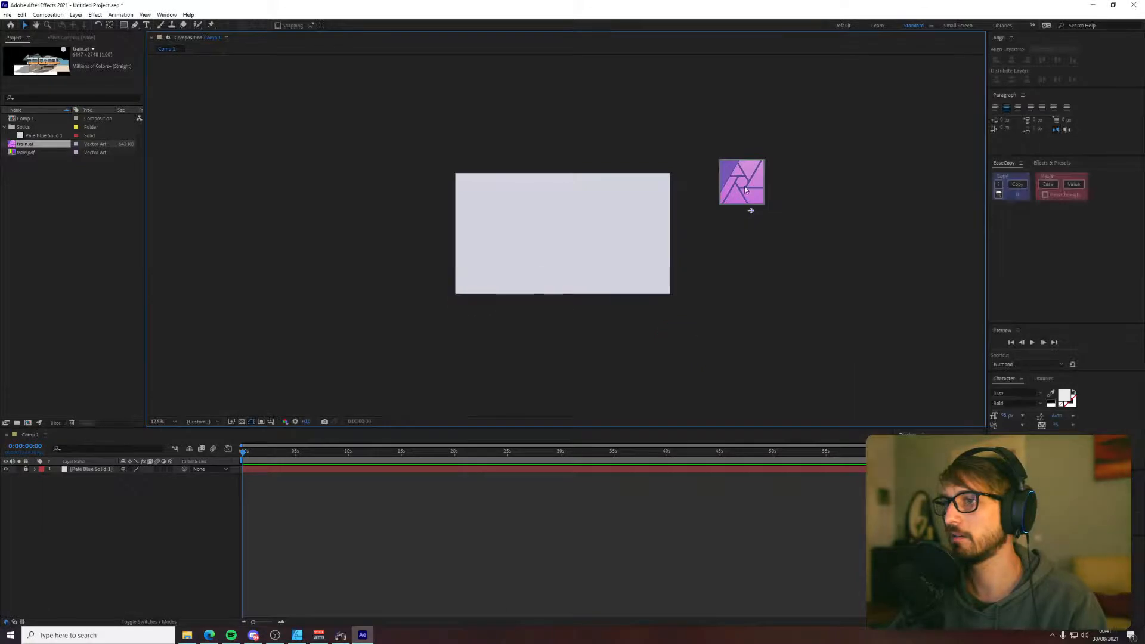
{"action": "left_click", "coordinate": [33, 153]}
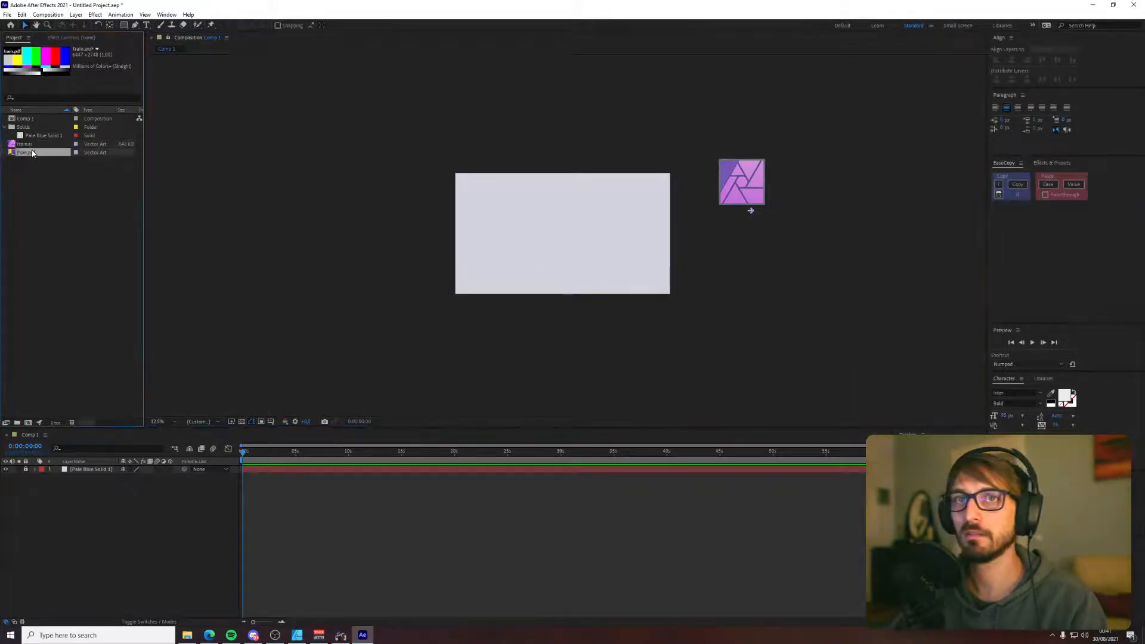
{"action": "key", "text": "Delete"}
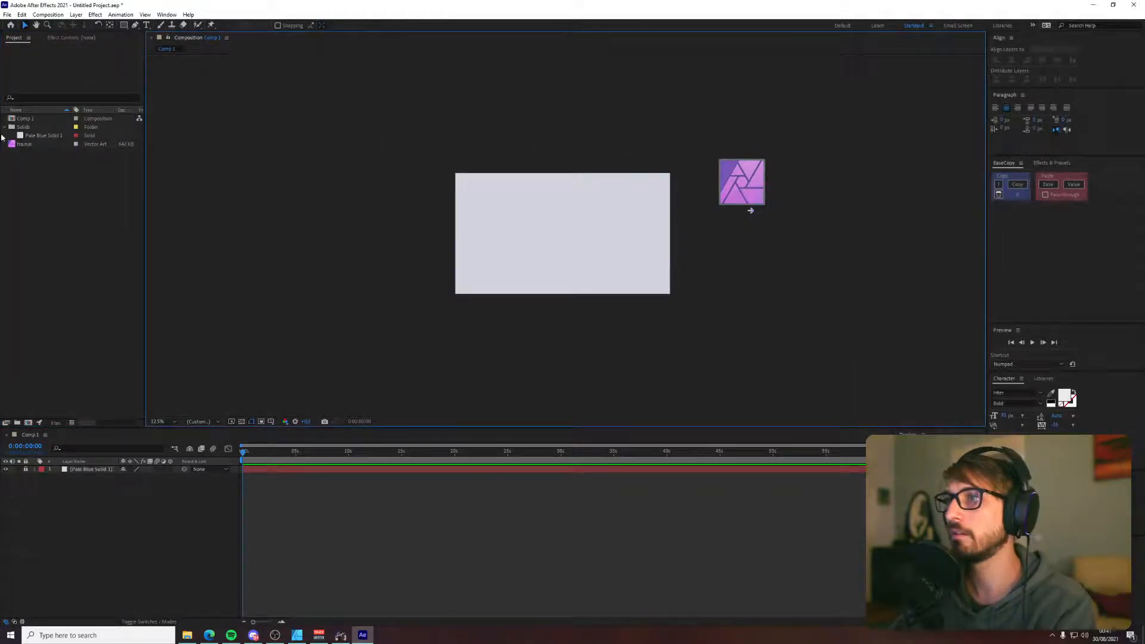
{"action": "left_click", "coordinate": [22, 144]}
{"action": "key", "text": "Delete"}
- Try again to bring the renamed train.ai from the Train piece folder into After Effects
{"action": "scroll", "coordinate": [695, 191], "scroll_direction": "up", "scroll_amount": 4}
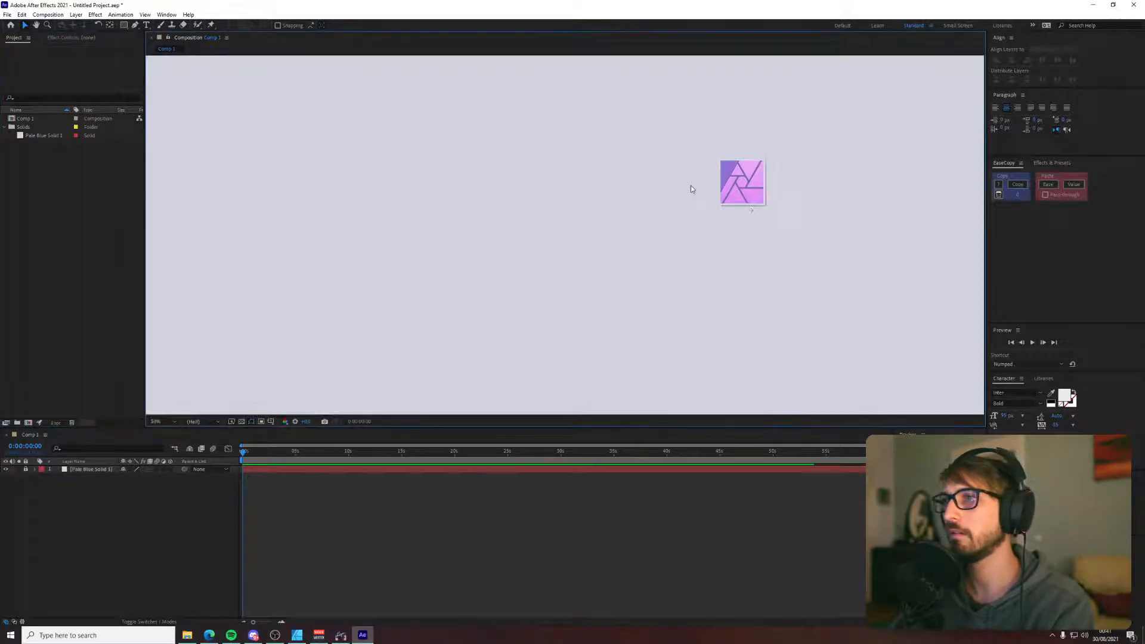
{"action": "scroll", "coordinate": [691, 189], "scroll_direction": "down", "scroll_amount": 4}
{"action": "key", "text": "alt+Tab"}
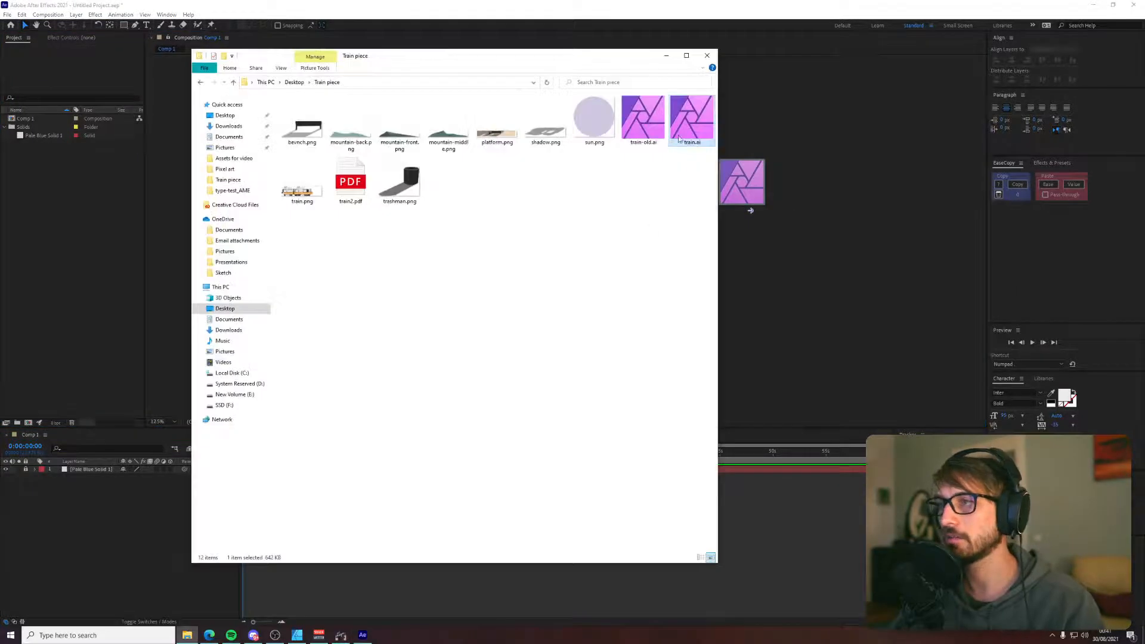
{"action": "mouse_move", "coordinate": [679, 139]}
{"action": "left_mouse_down"}
{"action": "mouse_move", "coordinate": [730, 191]}
{"action": "mouse_move", "coordinate": [687, 174]}
{"action": "mouse_move", "coordinate": [637, 199]}
{"action": "mouse_move", "coordinate": [682, 144]}
{"action": "left_mouse_up"}
{"action": "key", "text": "alt+Tab"}
{"action": "key", "text": "alt+Tab"}
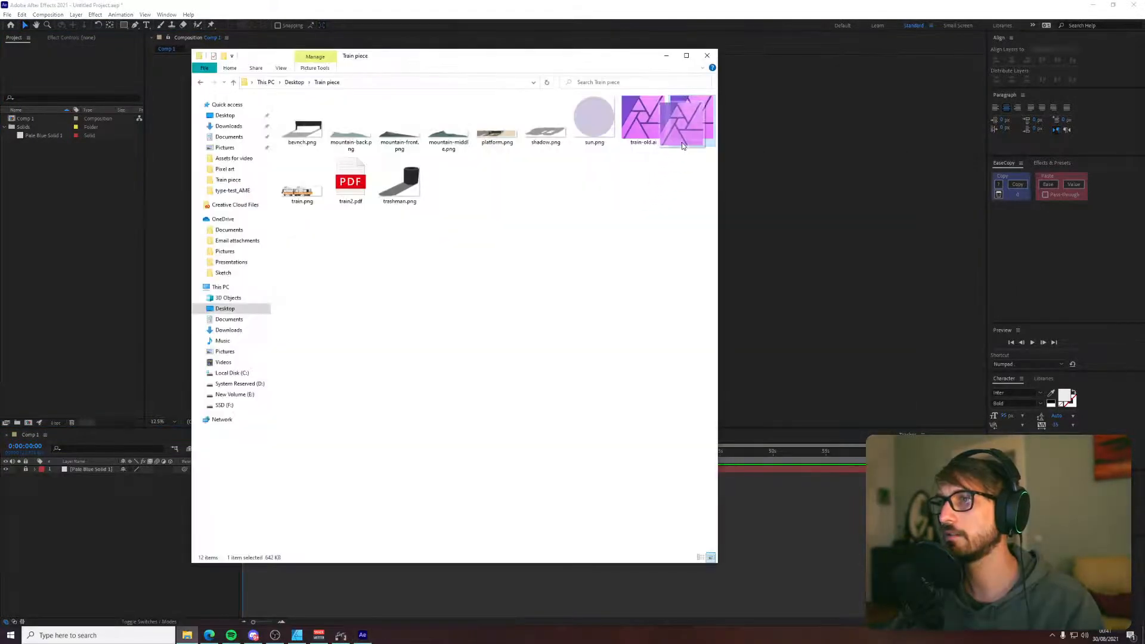
{"action": "key", "text": "alt+Tab"}
- Import train.ai from the Train piece folder as Footage with Create Composition enabled
{"action": "left_click", "coordinate": [7, 15]}
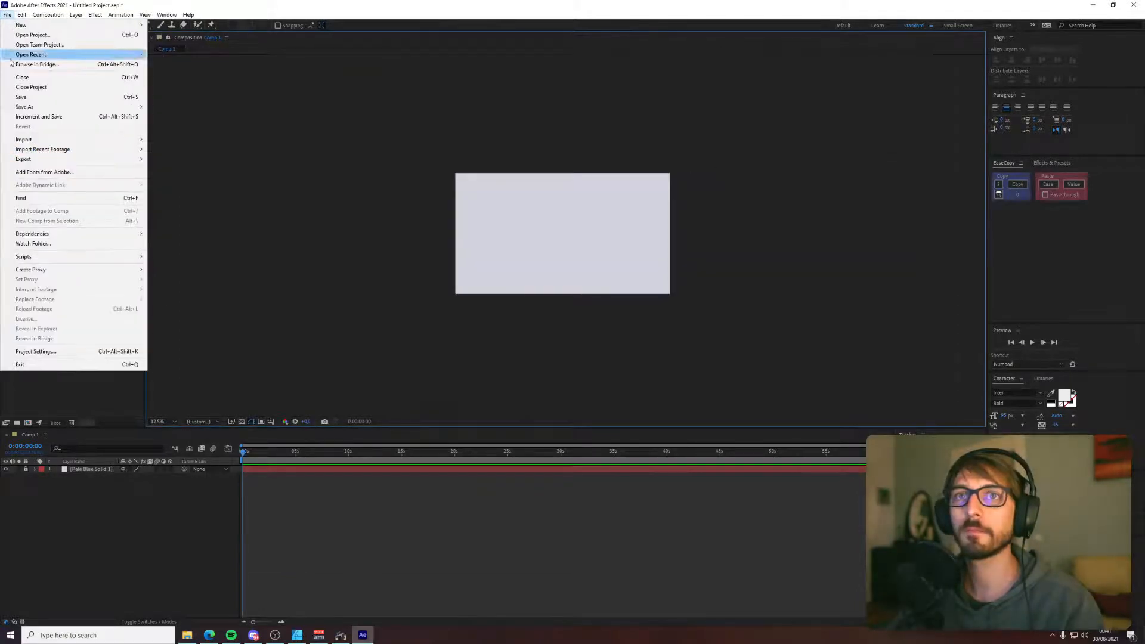
{"action": "mouse_move", "coordinate": [35, 139]}
{"action": "left_click", "coordinate": [173, 139]}
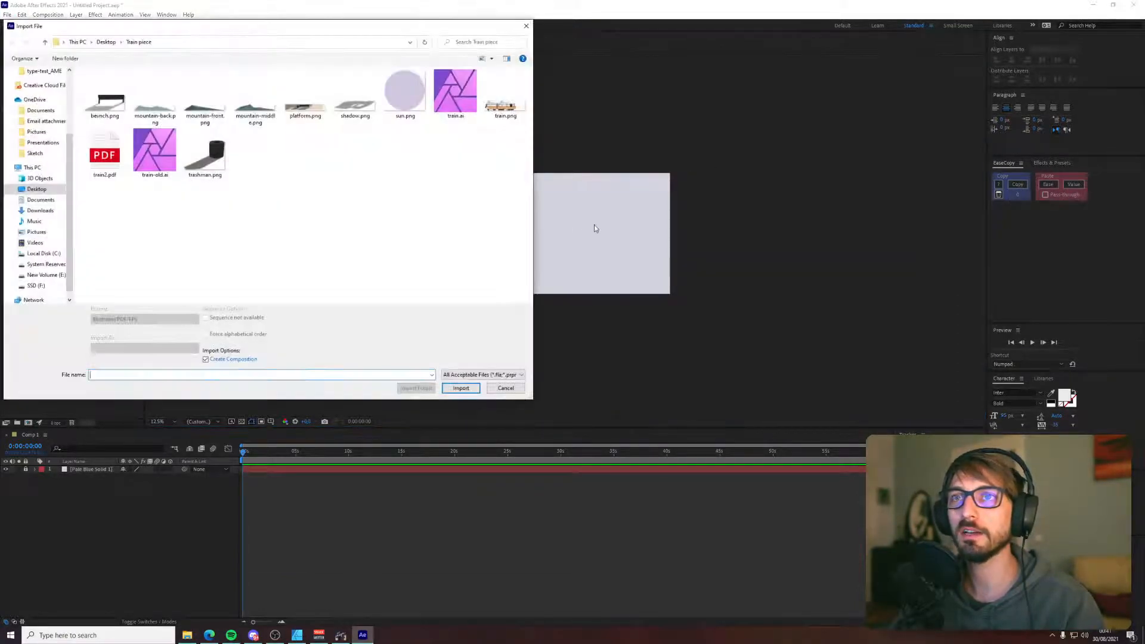
{"action": "left_click", "coordinate": [455, 93]}
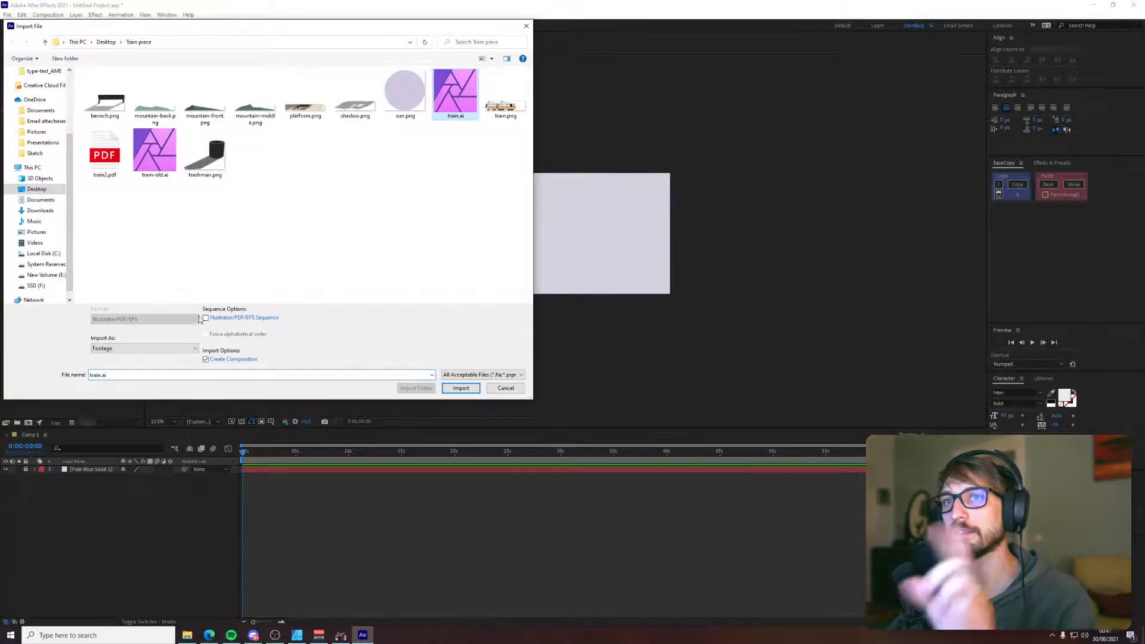
{"action": "left_click", "coordinate": [461, 388]}
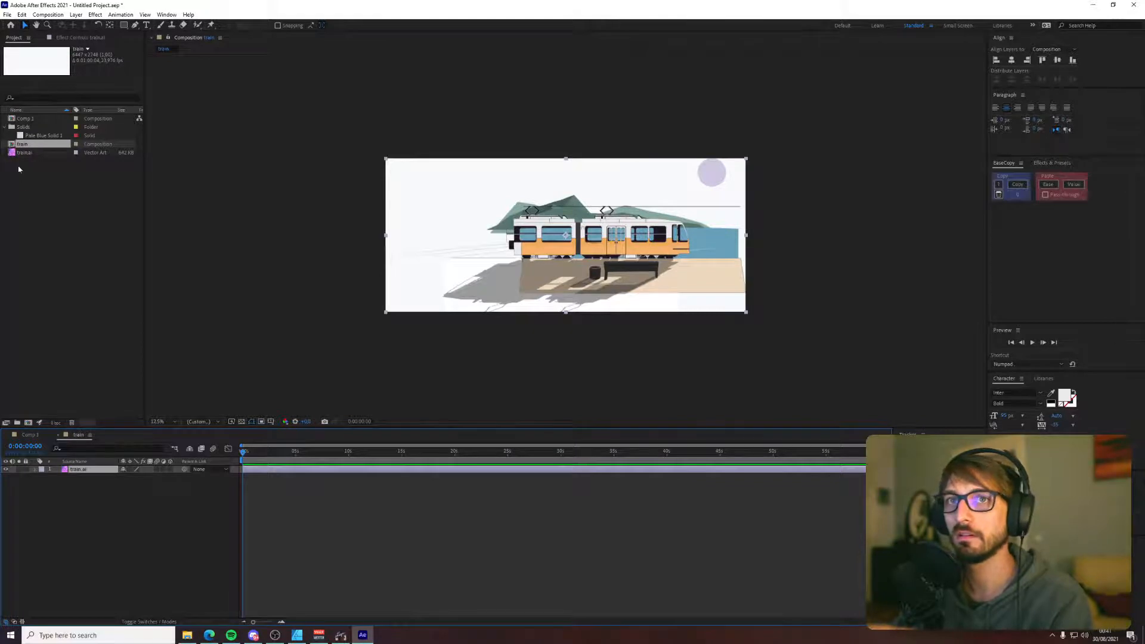
- Inspect the train.ai layer in its own layer view for separately selectable artwork, and close that view
{"action": "double_click", "coordinate": [536, 251]}
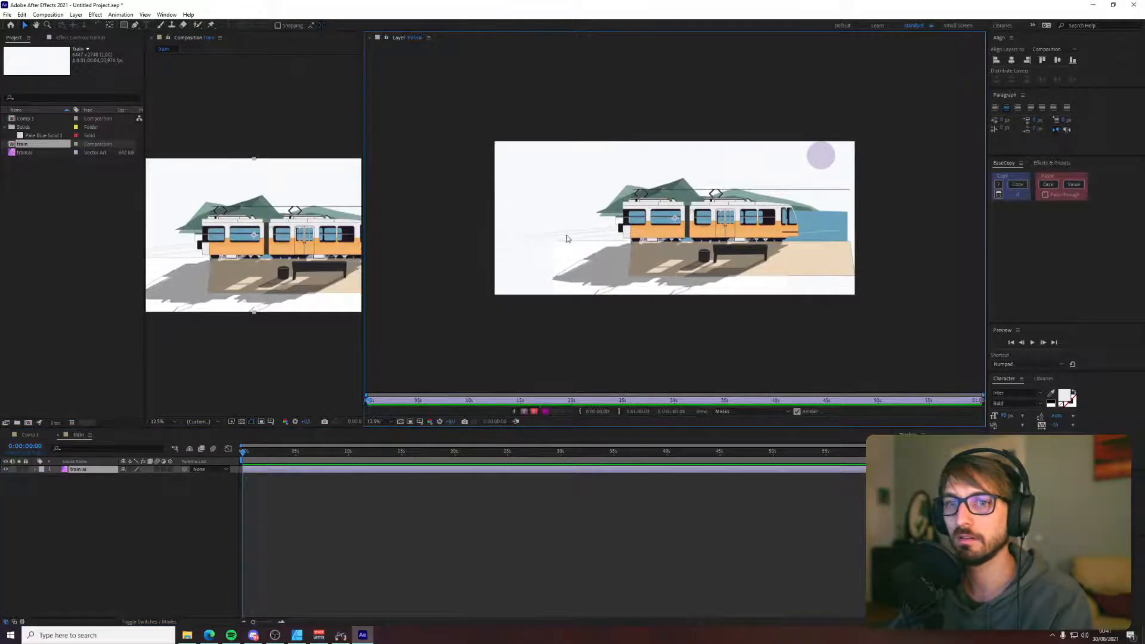
{"action": "left_click", "coordinate": [72, 484]}
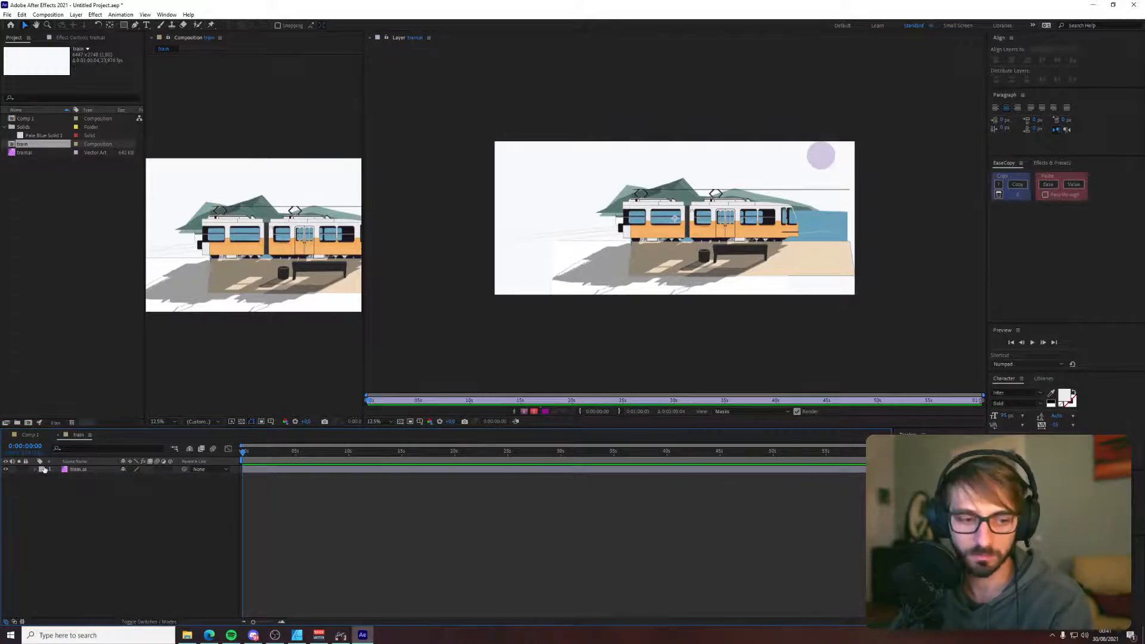
{"action": "left_click", "coordinate": [557, 248]}
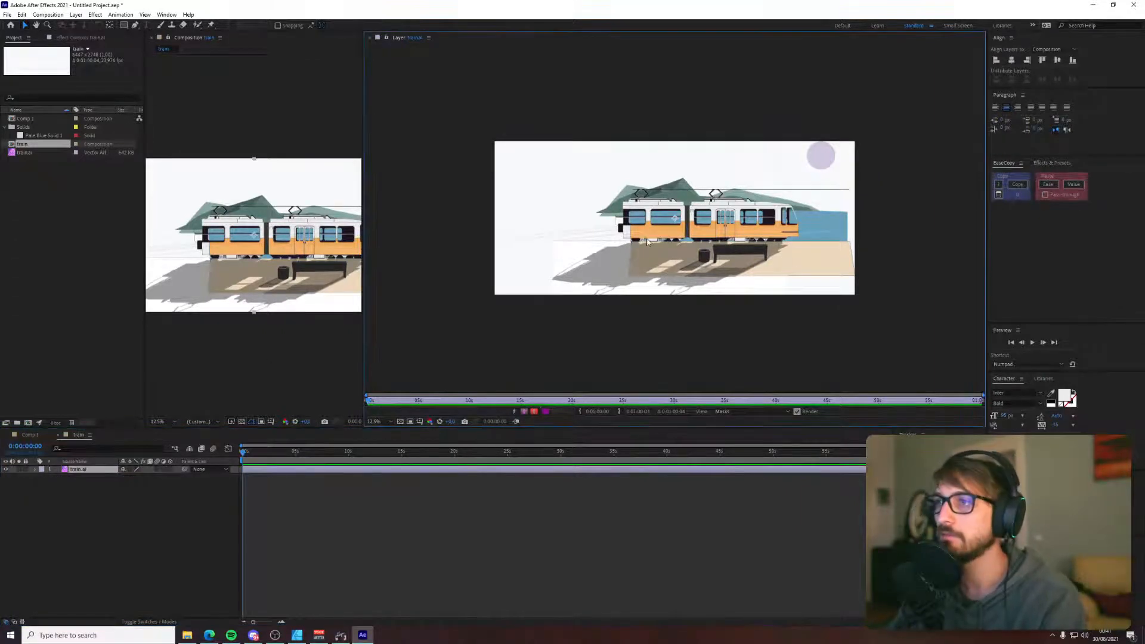
{"action": "left_click", "coordinate": [370, 38]}
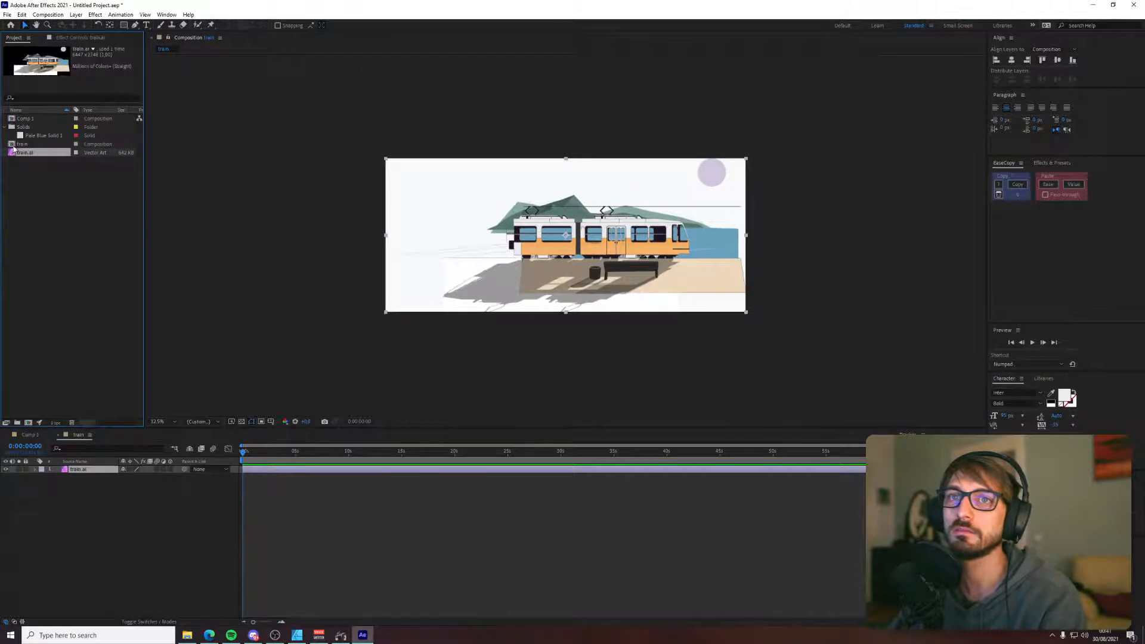
- Delete the train composition and the train.ai footage from the project
{"action": "key", "text": "Delete"}
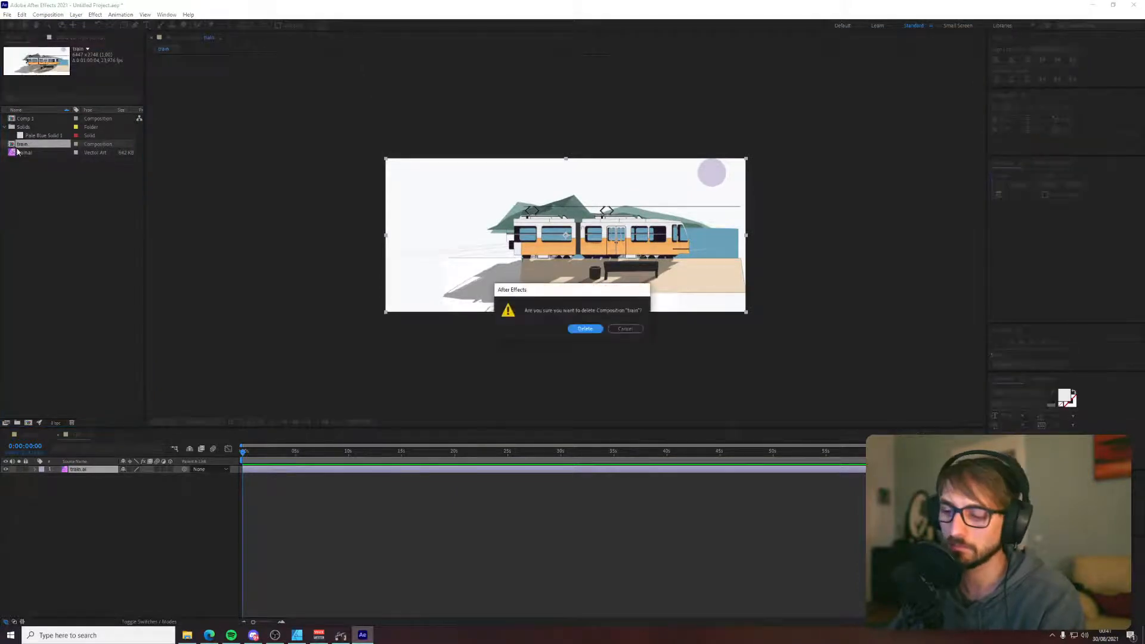
{"action": "left_click", "coordinate": [586, 329]}
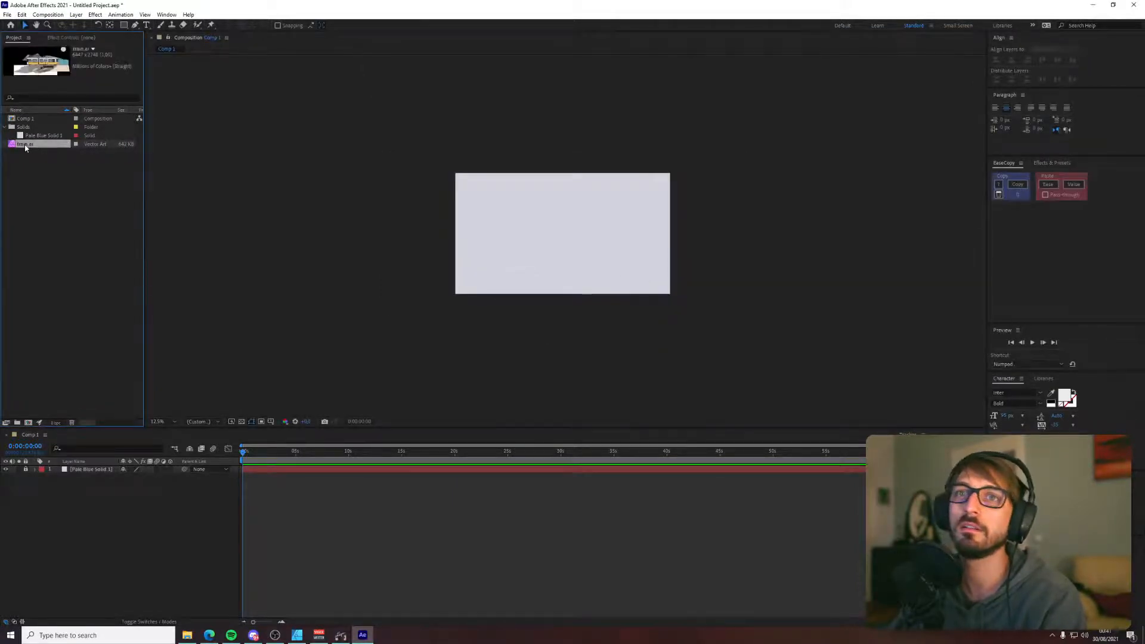
{"action": "key", "text": "Delete"}
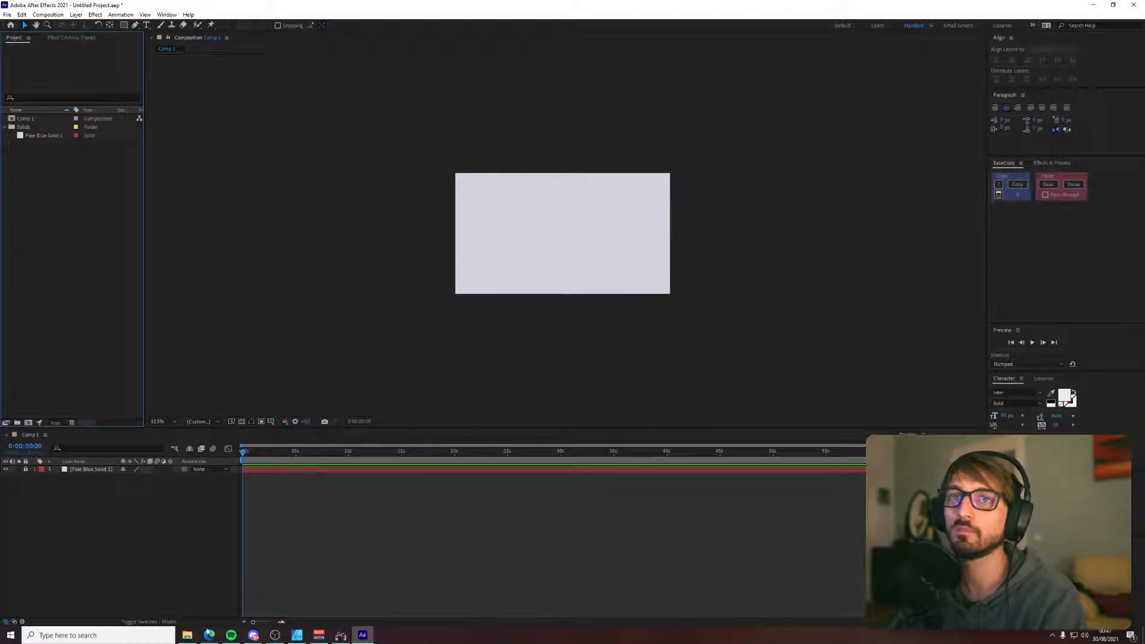
{"action": "mouse_move", "coordinate": [193, 640]}
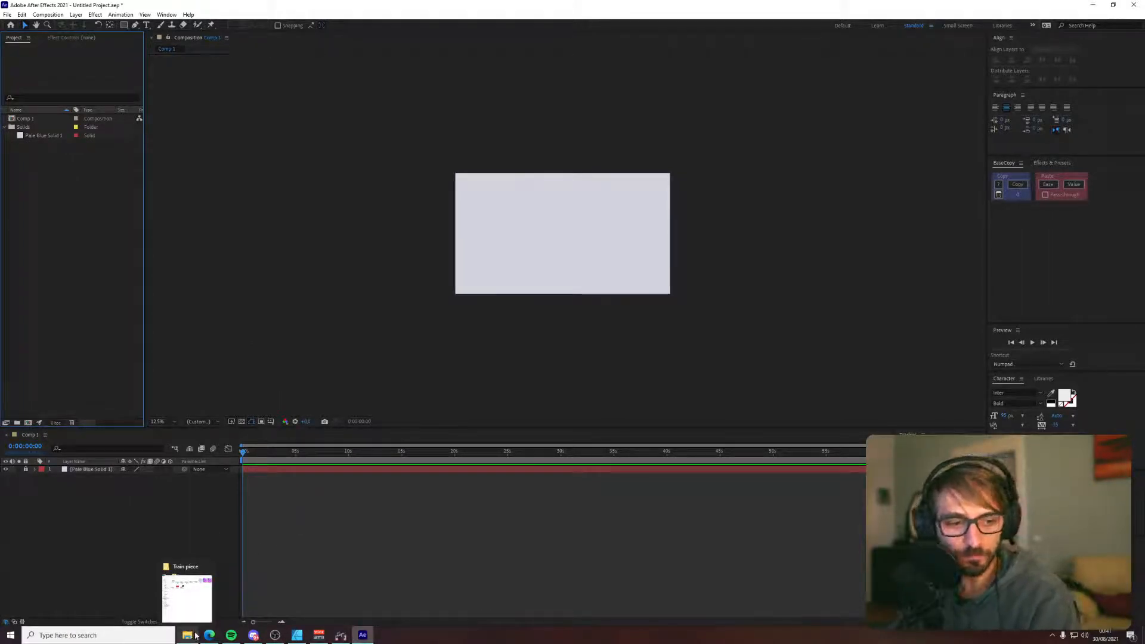
{"action": "left_click", "coordinate": [253, 636]}
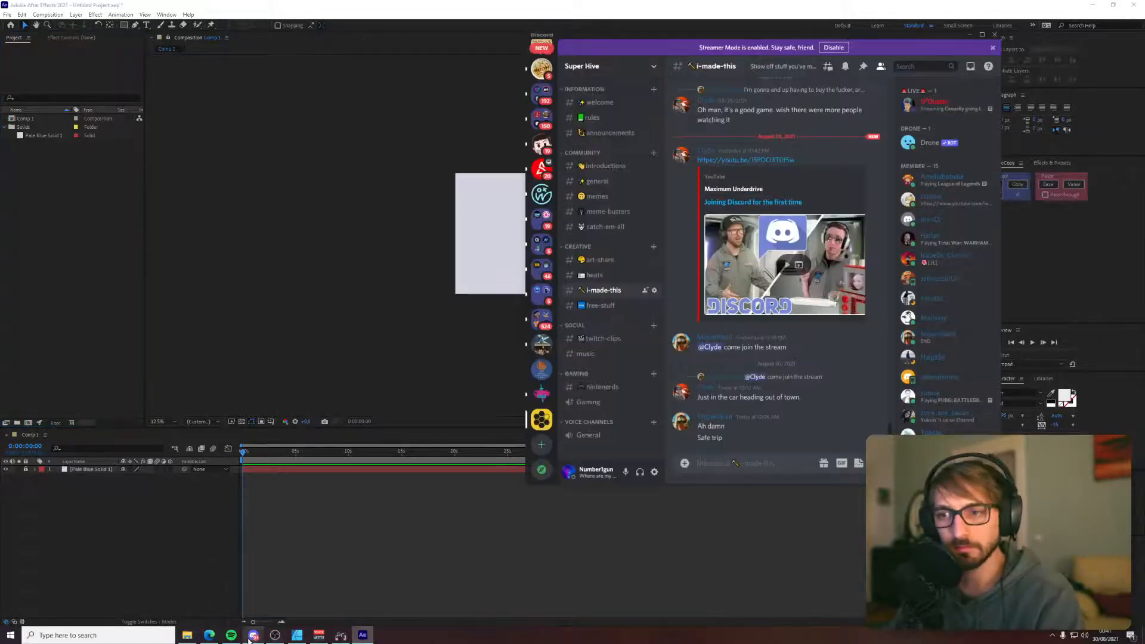
{"action": "left_click", "coordinate": [597, 181]}
{"action": "left_click", "coordinate": [330, 220]}
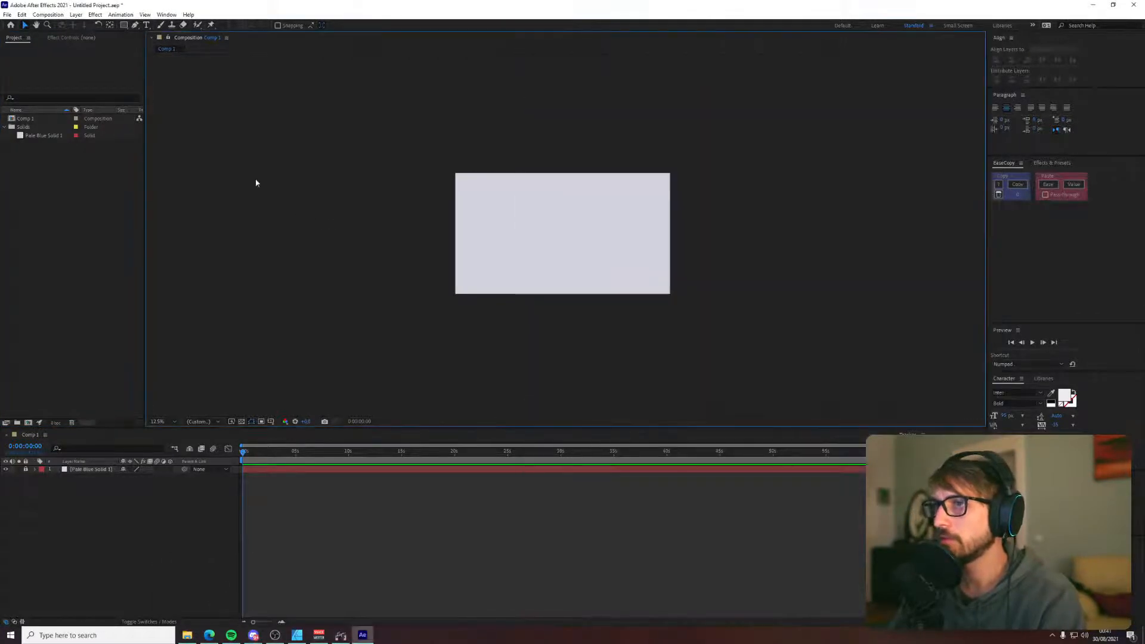
- Add train-old.ai from the Train piece folder to Comp 1
{"action": "left_click", "coordinate": [186, 635]}
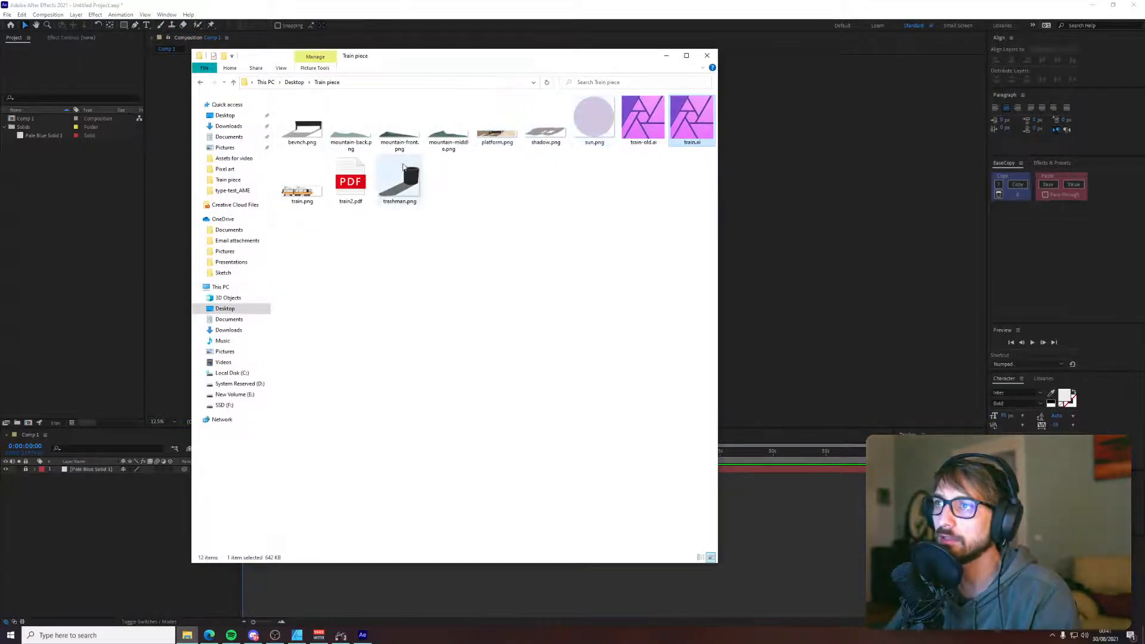
{"action": "left_click_drag", "start_coordinate": [645, 125], "coordinate": [591, 251]}
{"action": "key", "text": "alt+Tab"}
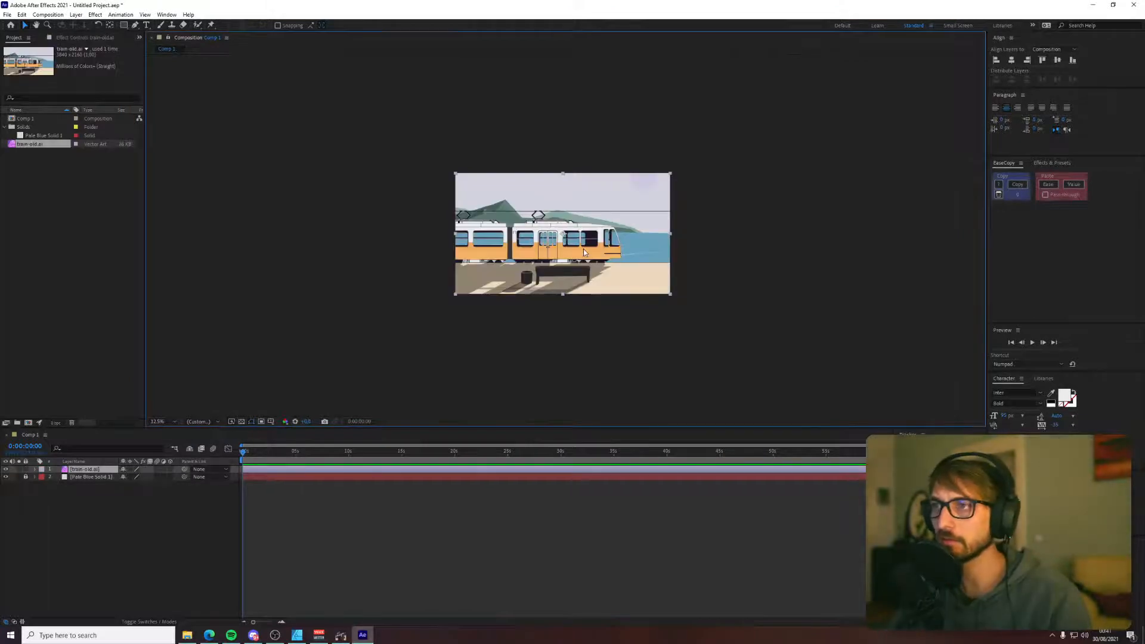
- Reduce the train-old.ai layer's opacity to about 44% and lock it as a faded placement reference
{"action": "left_click", "coordinate": [25, 469]}
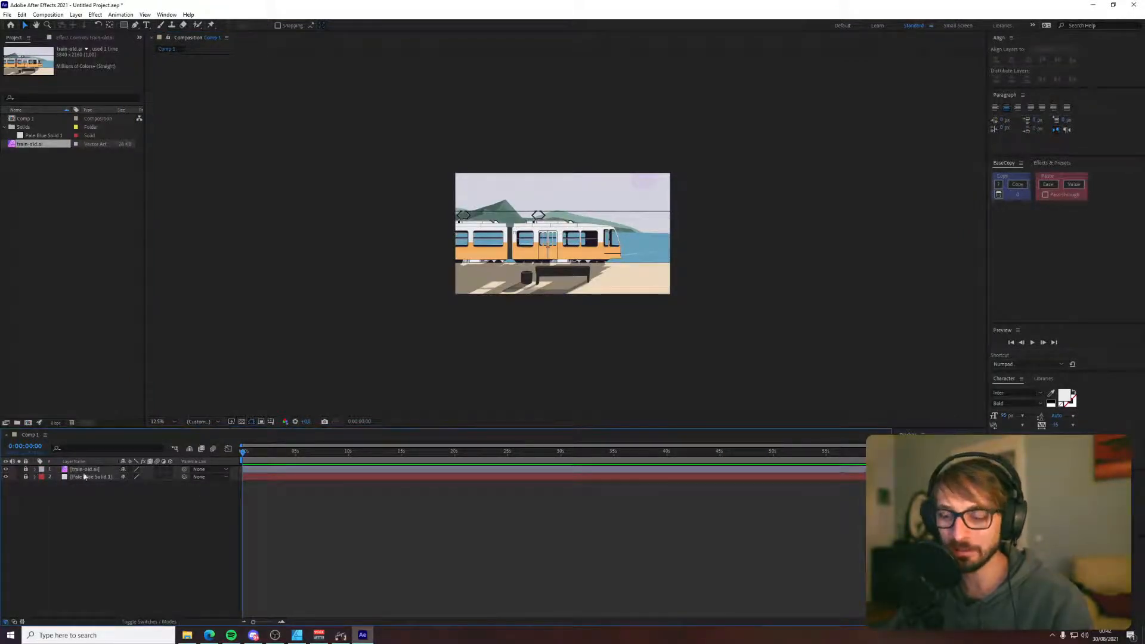
{"action": "key", "text": "t"}
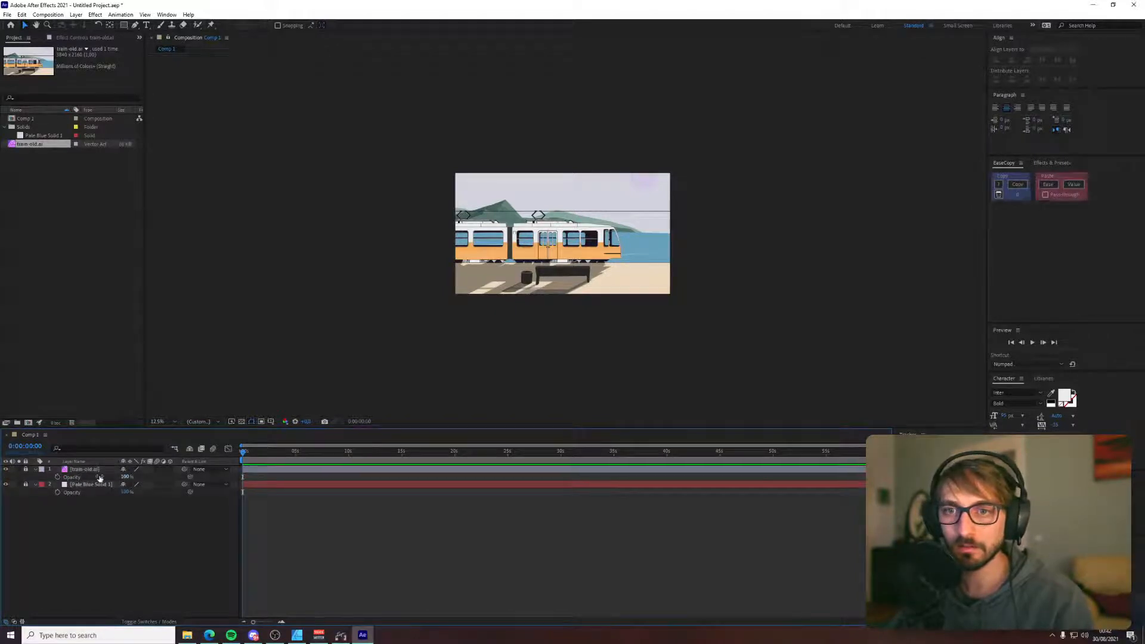
{"action": "left_click", "coordinate": [25, 470]}
{"action": "left_click_drag", "start_coordinate": [127, 476], "coordinate": [100, 475]}
{"action": "left_click", "coordinate": [25, 470]}
{"action": "left_click", "coordinate": [262, 323]}
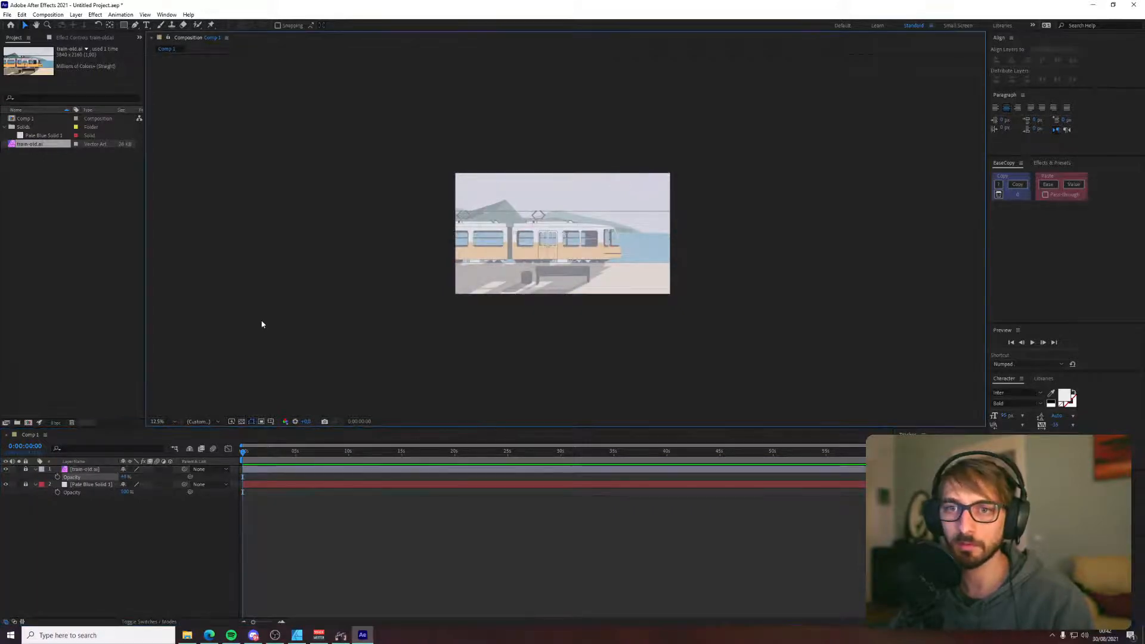
{"action": "scroll", "coordinate": [520, 289], "scroll_direction": "up", "scroll_amount": 2}
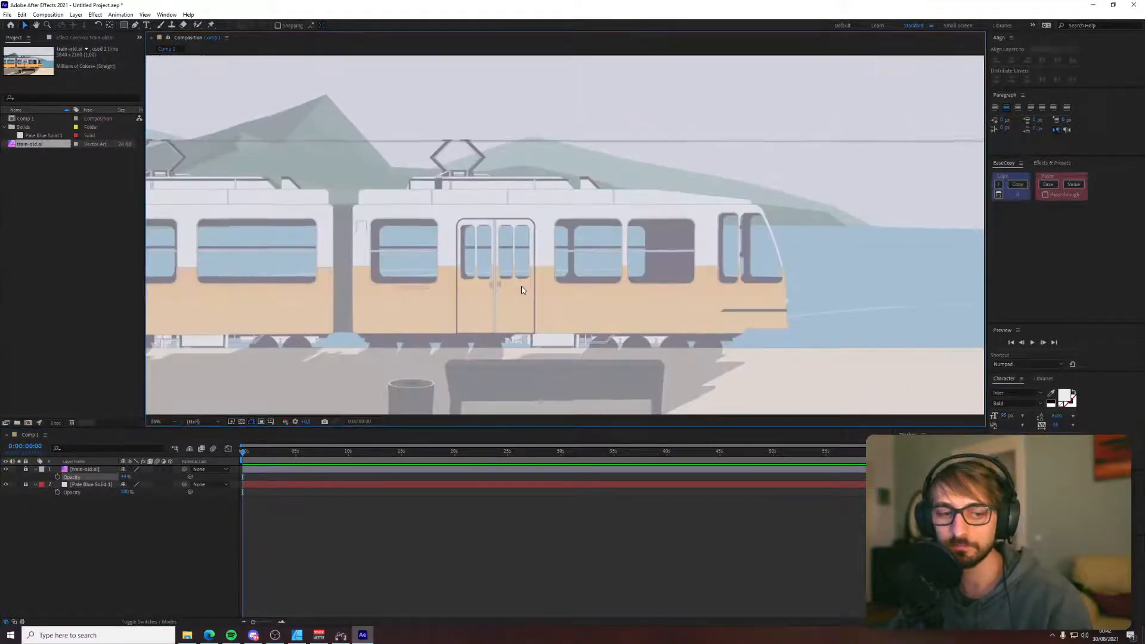
{"action": "scroll", "coordinate": [521, 289], "scroll_direction": "down", "scroll_amount": 1}
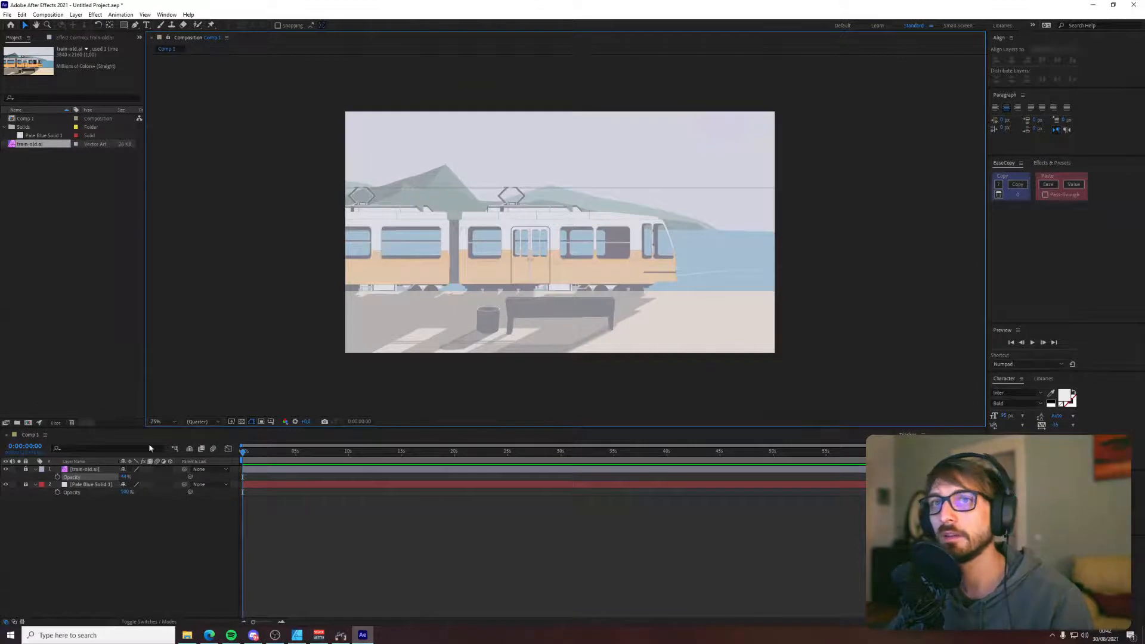
- Add sun.png from the Train piece folder to Comp 1 and place it over the reference sun in the sky
{"action": "left_click", "coordinate": [187, 635]}
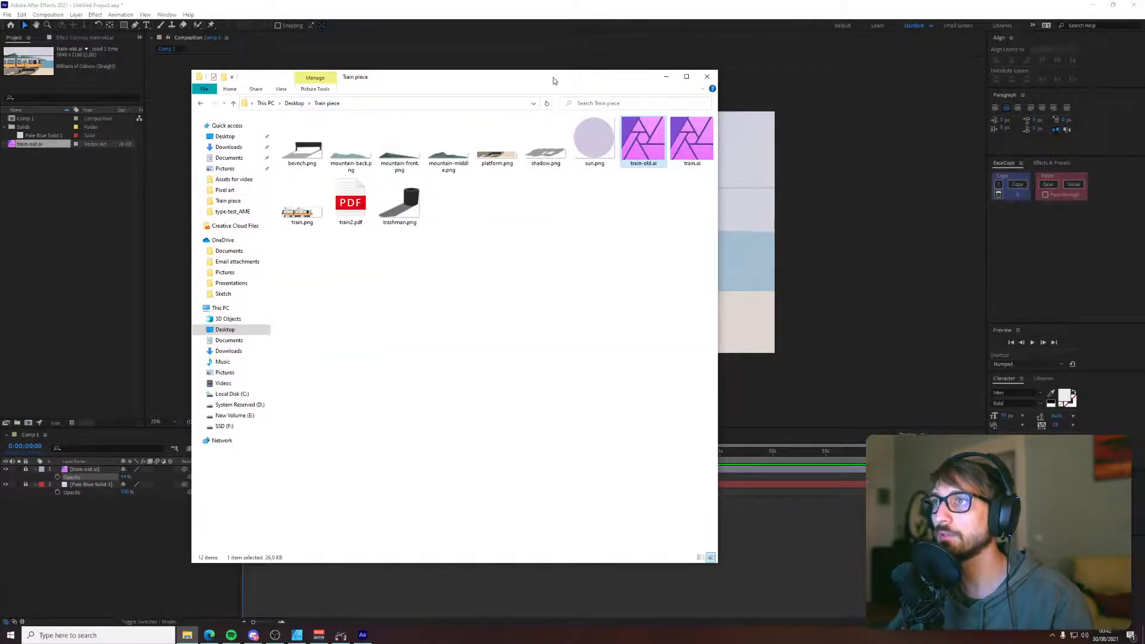
{"action": "left_click_drag", "start_coordinate": [552, 78], "coordinate": [404, 95]}
{"action": "left_click", "coordinate": [448, 166]}
{"action": "left_click_drag", "start_coordinate": [647, 142], "coordinate": [708, 148]}
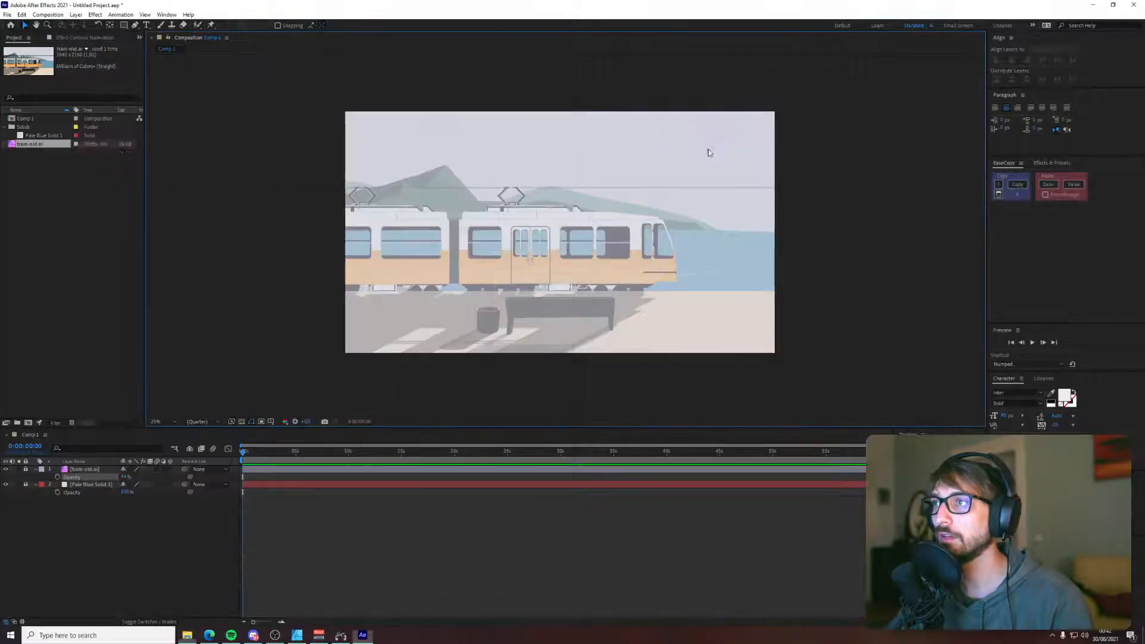
{"action": "left_click_drag", "start_coordinate": [563, 239], "coordinate": [703, 131]}
{"action": "key", "text": "Return"}
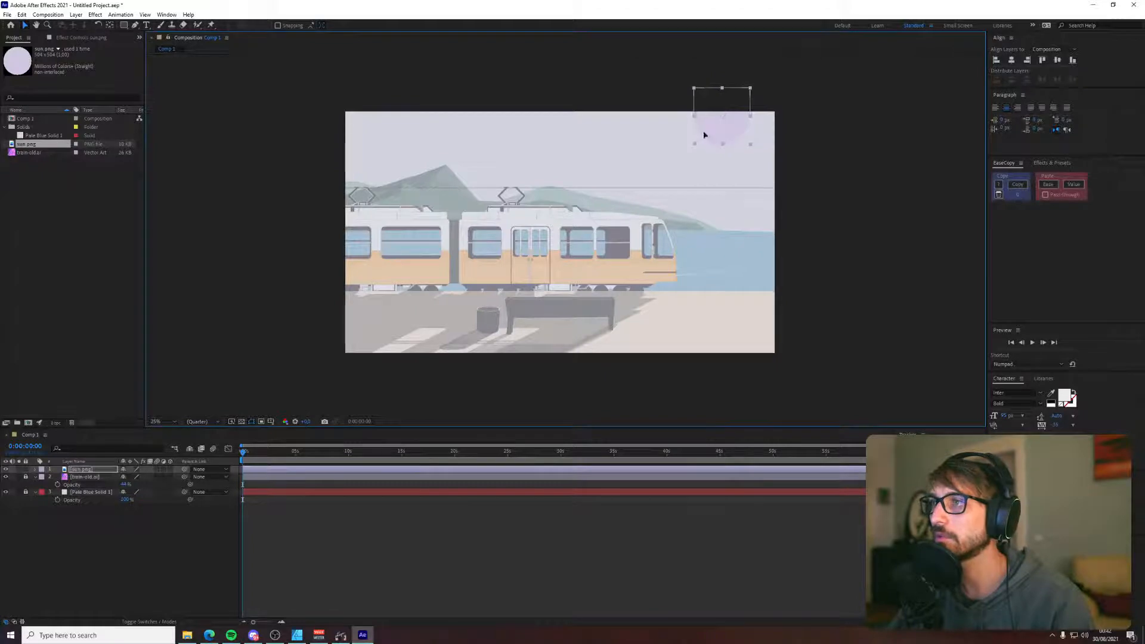
{"action": "left_click", "coordinate": [817, 141]}
- Preview shadow.png from the Train piece folder in Photos and close it
{"action": "key", "text": "alt+Tab"}
{"action": "key", "text": "Left"}
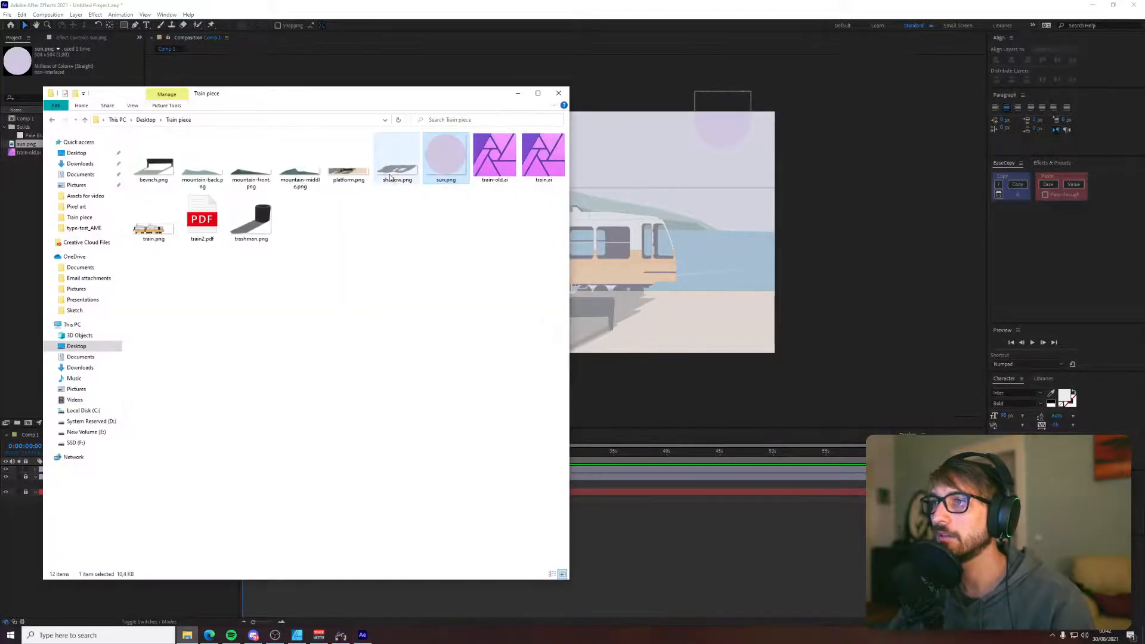
{"action": "key", "text": "Return"}
{"action": "left_click", "coordinate": [642, 277]}
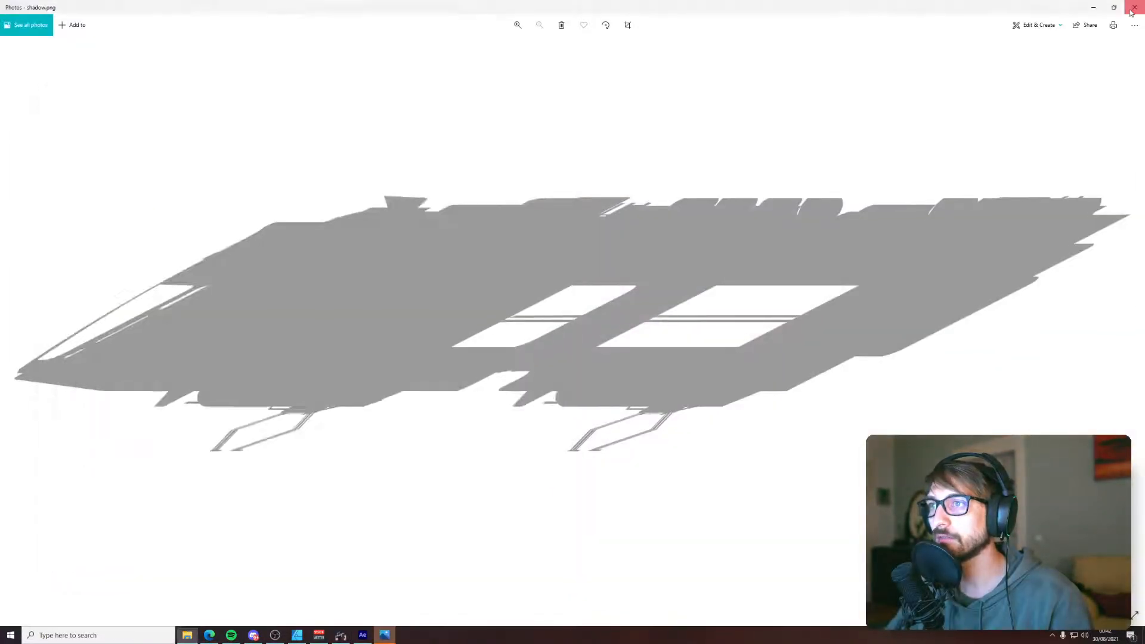
{"action": "key", "text": "alt+F4"}
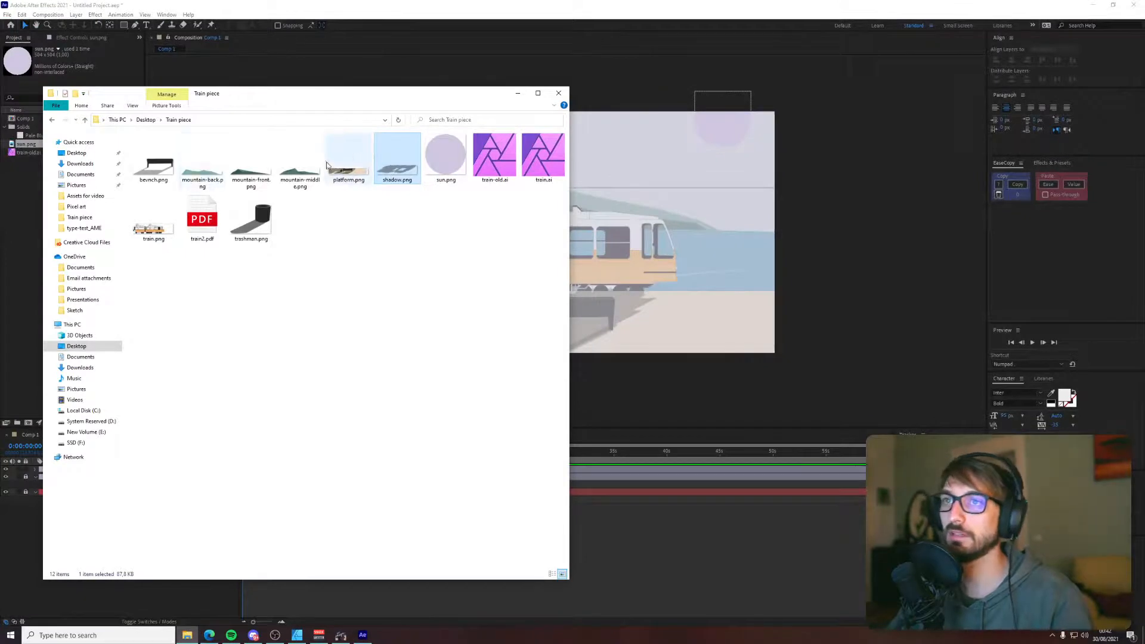
- Add the bench, three mountain, platform, shadow, train and trash can PNGs to Comp 1 and hide their layers
{"action": "left_click", "coordinate": [147, 175], "text": "shift"}
{"action": "left_click", "coordinate": [148, 230], "text": "ctrl"}
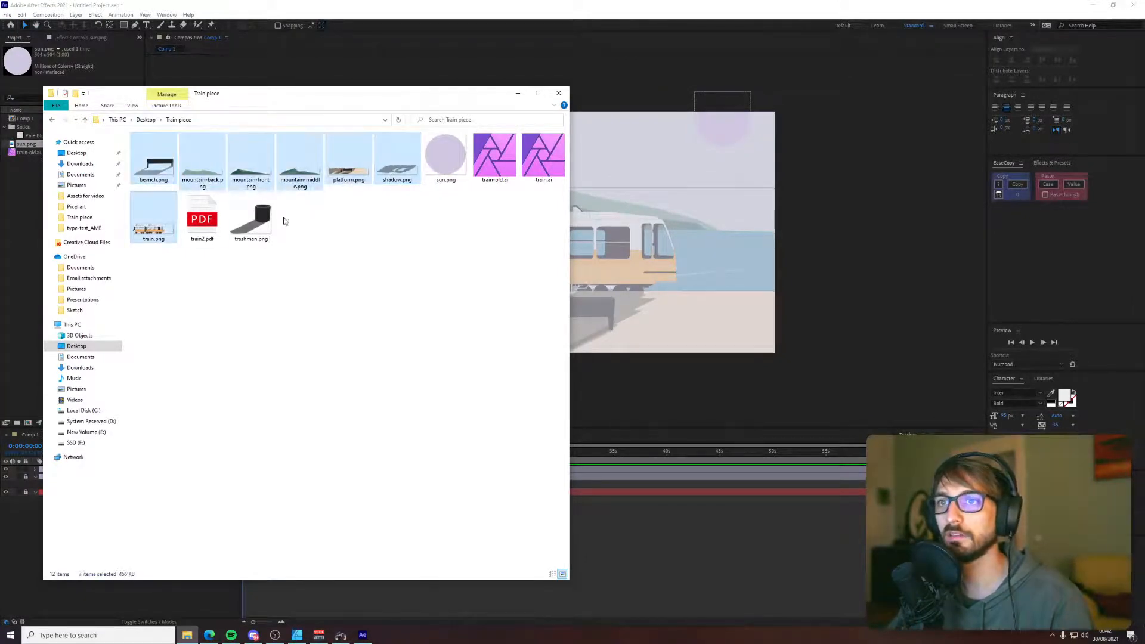
{"action": "left_click", "coordinate": [251, 225], "text": "ctrl"}
{"action": "left_click_drag", "start_coordinate": [249, 227], "coordinate": [627, 248]}
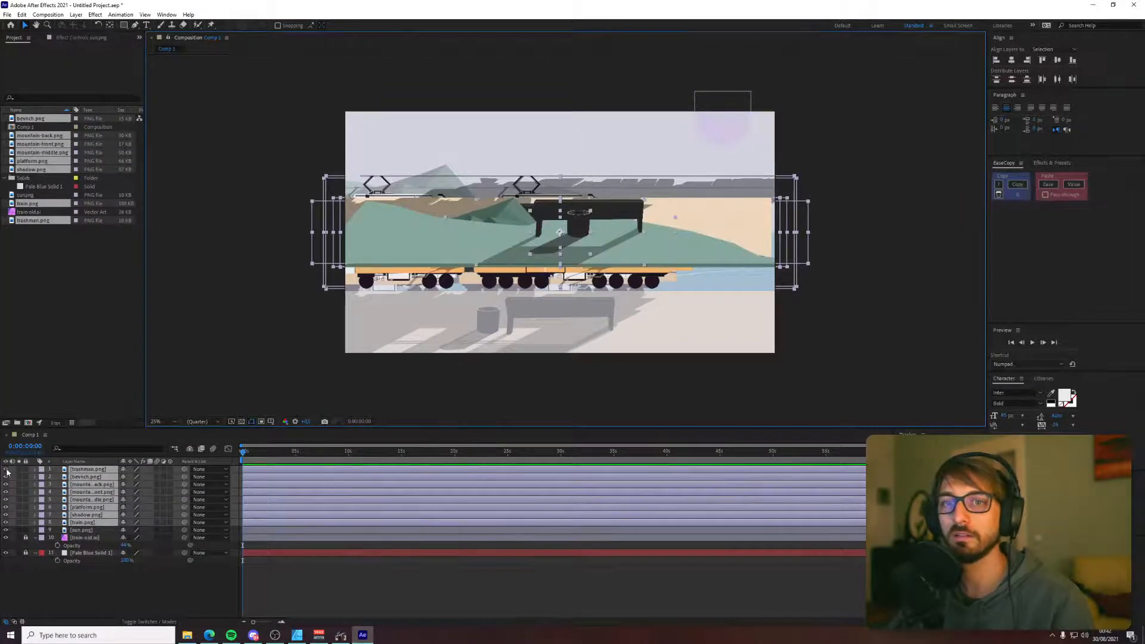
{"action": "left_click_drag", "start_coordinate": [7, 470], "coordinate": [8, 473]}
{"action": "left_click_drag", "start_coordinate": [7, 526], "coordinate": [6, 526]}
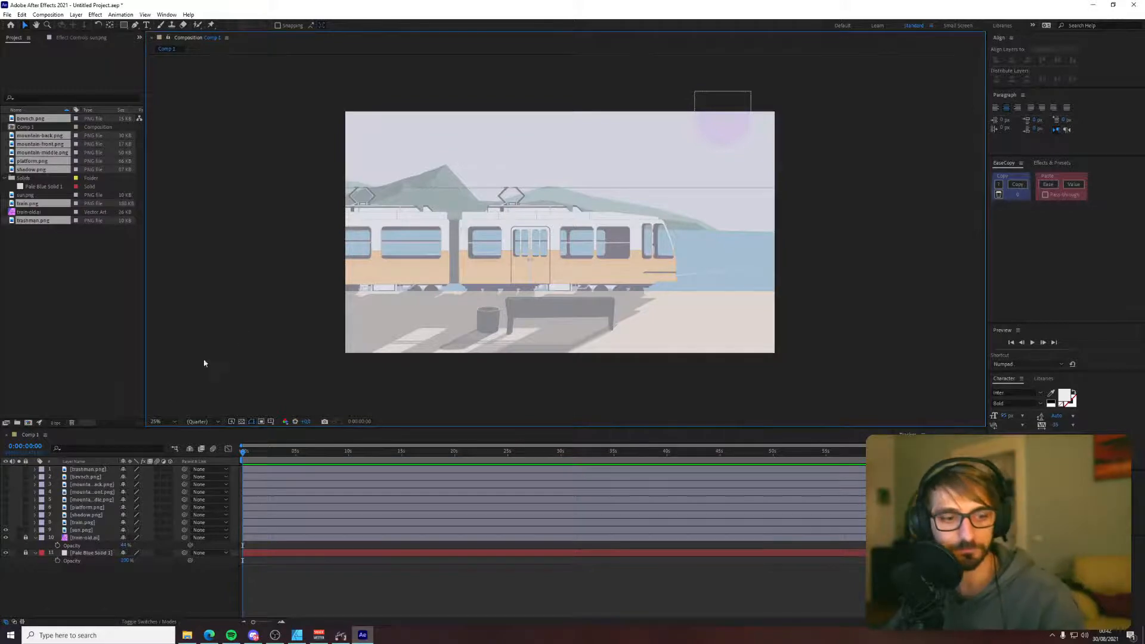
- Show the train.png layer, align it exactly with the train in the faded reference, and lock it
{"action": "left_click", "coordinate": [6, 524]}
{"action": "left_click", "coordinate": [448, 251]}
{"action": "scroll", "coordinate": [453, 232], "scroll_direction": "up", "scroll_amount": 3}
{"action": "scroll", "coordinate": [453, 232], "scroll_direction": "down", "scroll_amount": 1}
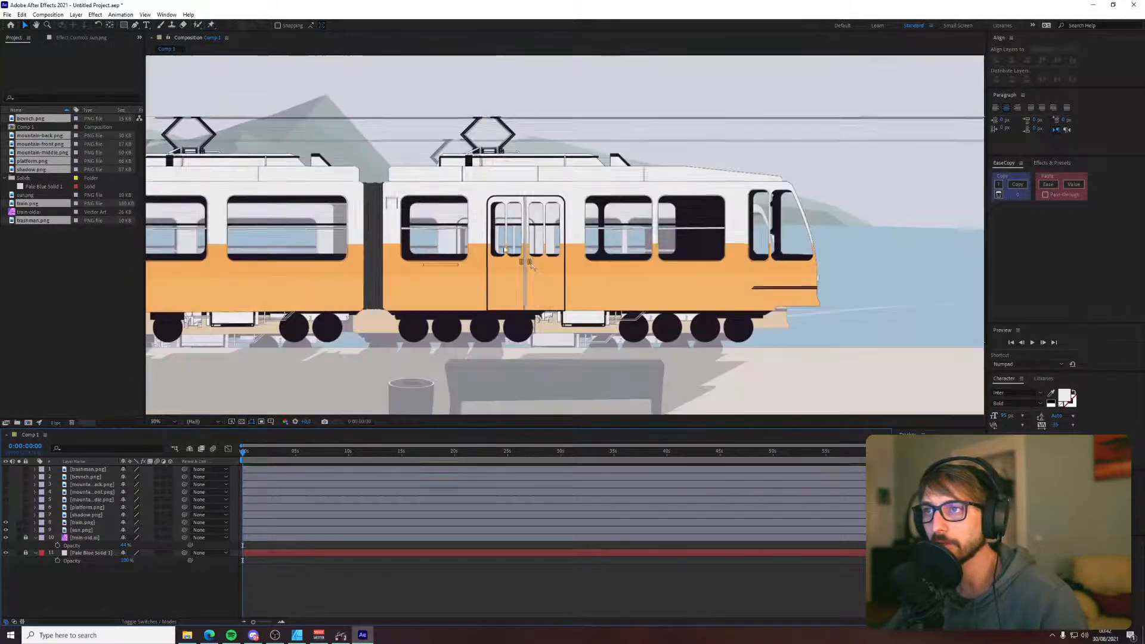
{"action": "left_click_drag", "start_coordinate": [510, 294], "coordinate": [512, 295]}
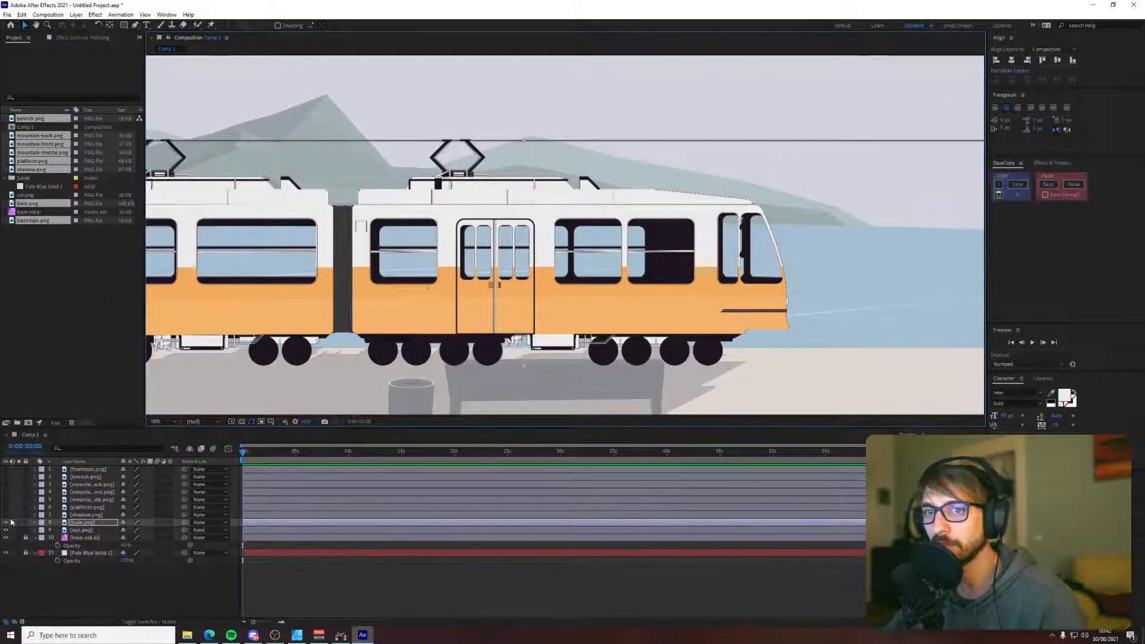
{"action": "scroll", "coordinate": [265, 406], "scroll_direction": "down", "scroll_amount": 4}
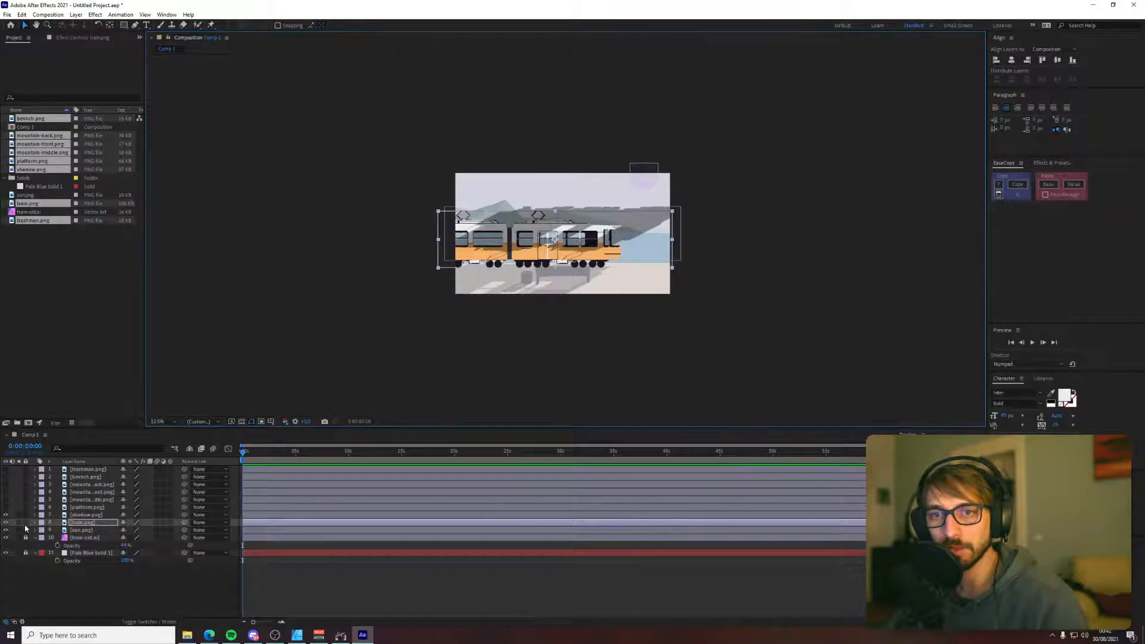
{"action": "left_click", "coordinate": [25, 522]}
- Move the shadow.png layer beneath the train to match the reference shadow, and lock it
{"action": "left_click", "coordinate": [634, 245]}
{"action": "left_click_drag", "start_coordinate": [634, 245], "coordinate": [566, 272]}
{"action": "key", "text": "period"}
{"action": "key", "text": "period"}
{"action": "key", "text": "period"}
{"action": "key", "text": "comma"}
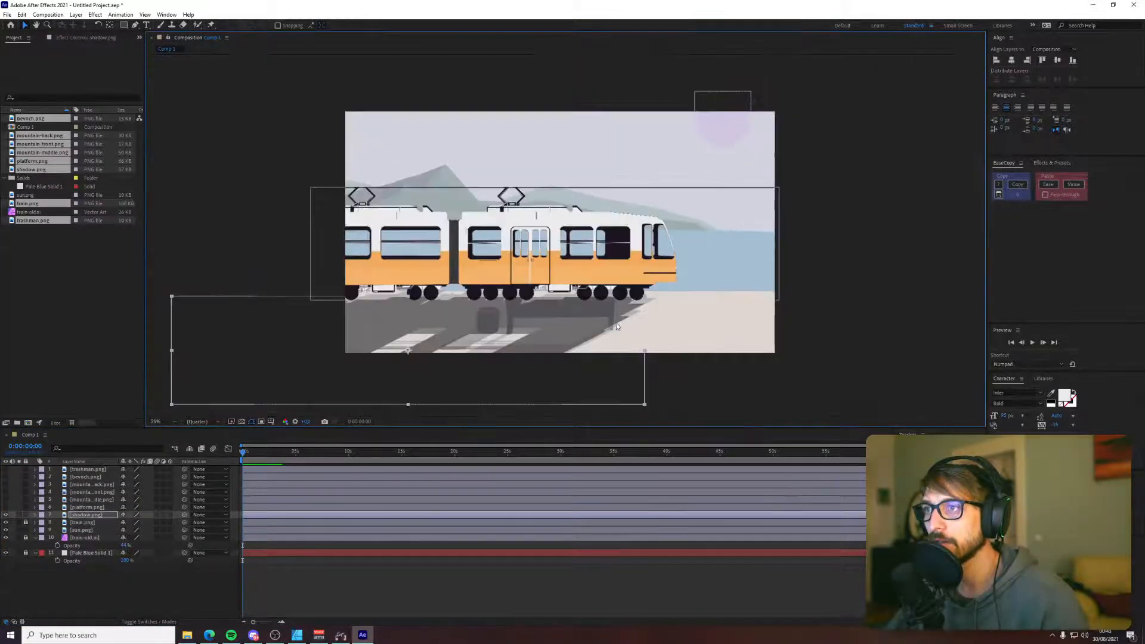
{"action": "left_click_drag", "start_coordinate": [579, 313], "coordinate": [582, 307]}
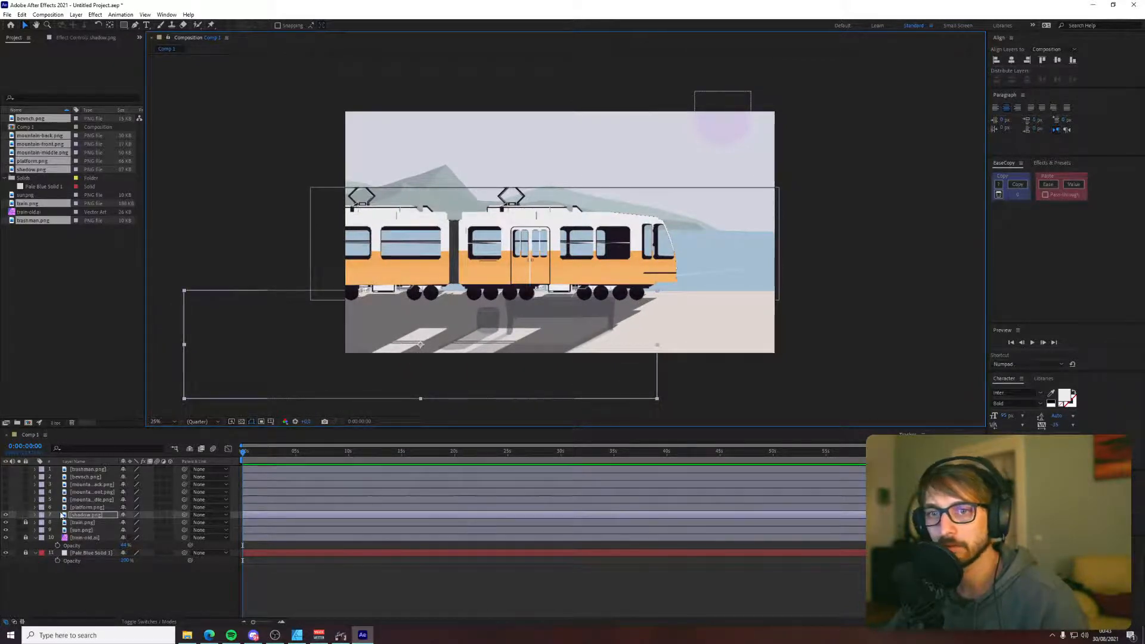
{"action": "left_click", "coordinate": [25, 514]}
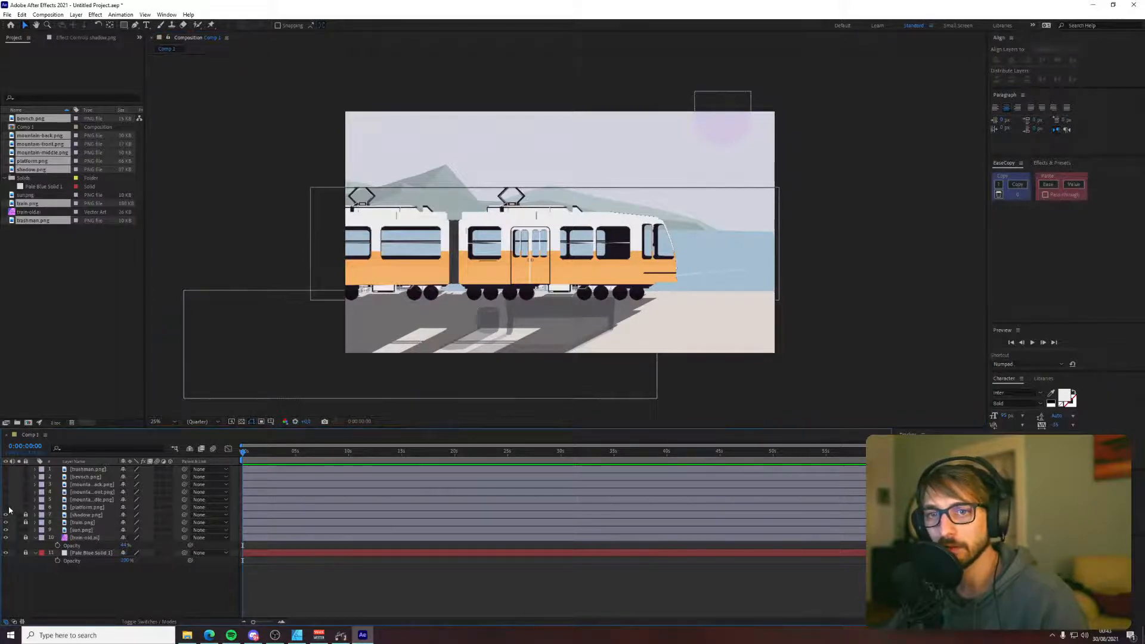
- Show the platform.png layer, try aligning it with the reference platform, and delete it from Comp 1
{"action": "left_click", "coordinate": [6, 507]}
{"action": "left_click", "coordinate": [699, 324]}
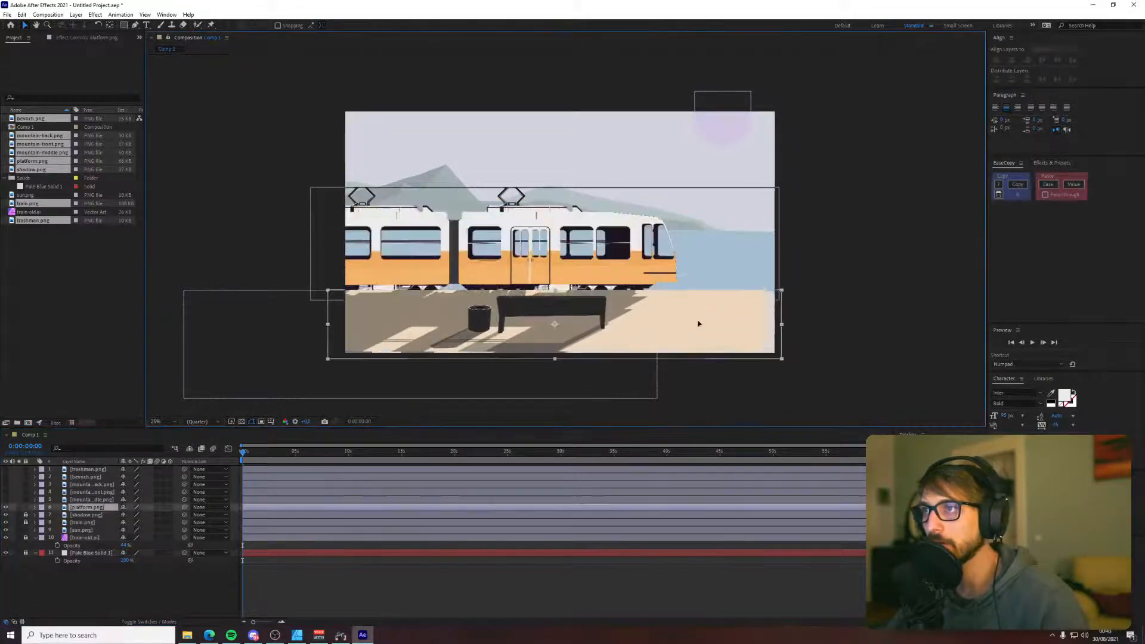
{"action": "mouse_move", "coordinate": [699, 324]}
{"action": "left_mouse_down"}
{"action": "mouse_move", "coordinate": [690, 342]}
{"action": "mouse_move", "coordinate": [761, 307]}
{"action": "mouse_move", "coordinate": [679, 324]}
{"action": "mouse_move", "coordinate": [707, 323]}
{"action": "left_mouse_up"}
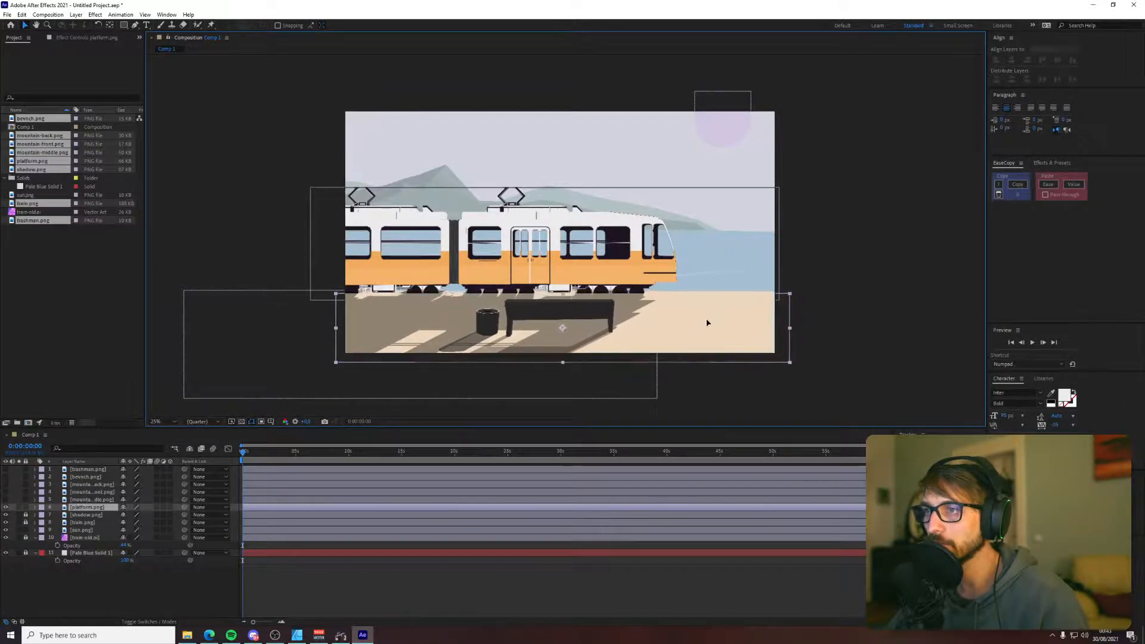
{"action": "key", "text": "Delete"}
{"action": "key", "text": "super+Tab"}
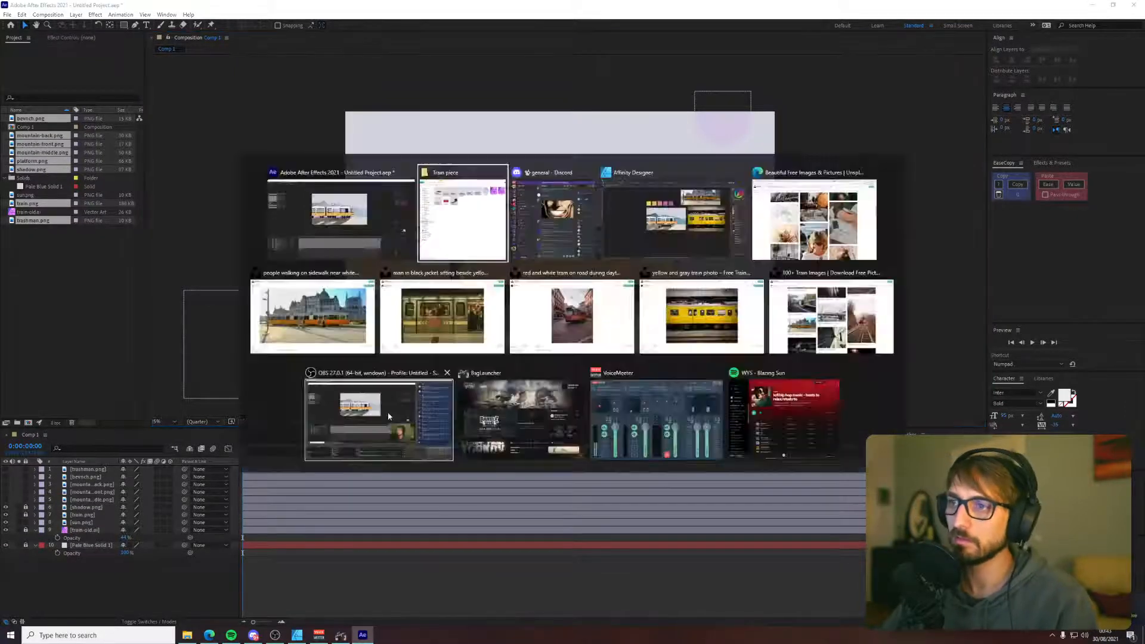
- Switch to Affinity Designer and export only the selected platform curve as a PNG, overwriting platform.png in the Train piece folder
{"action": "left_click", "coordinate": [462, 214]}
{"action": "key", "text": "alt+Tab"}
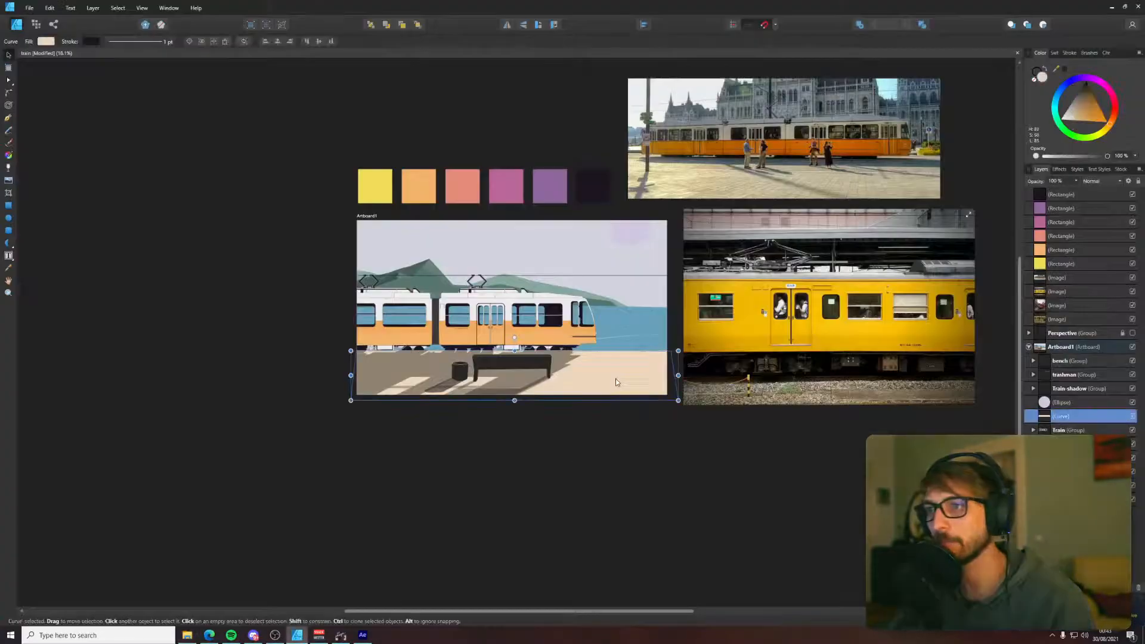
{"action": "left_click", "coordinate": [28, 7]}
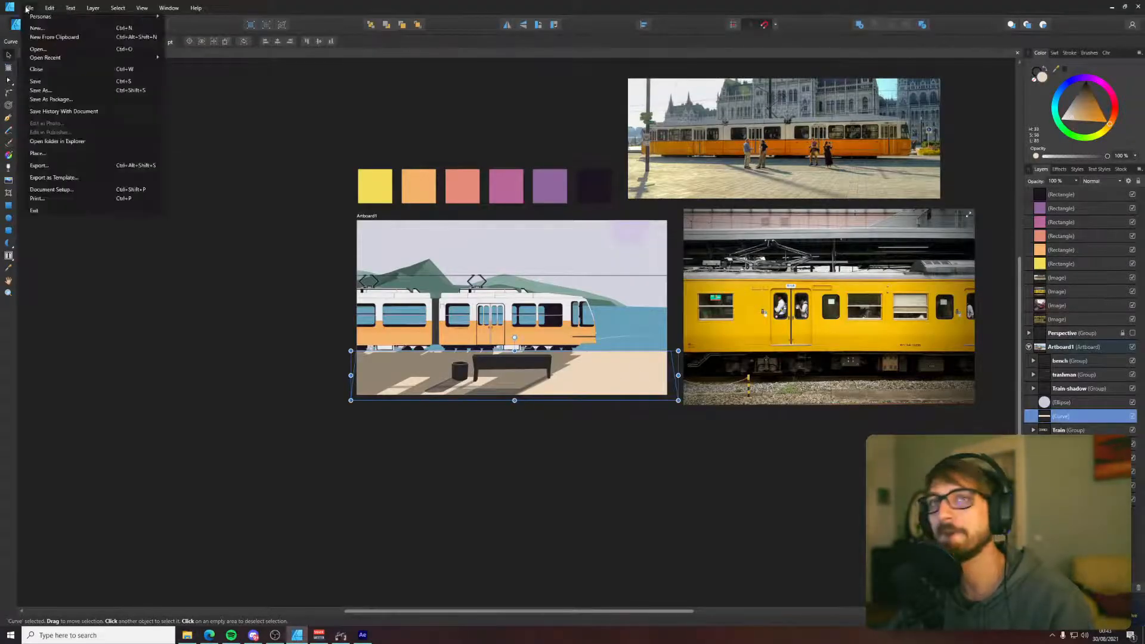
{"action": "left_click", "coordinate": [52, 170]}
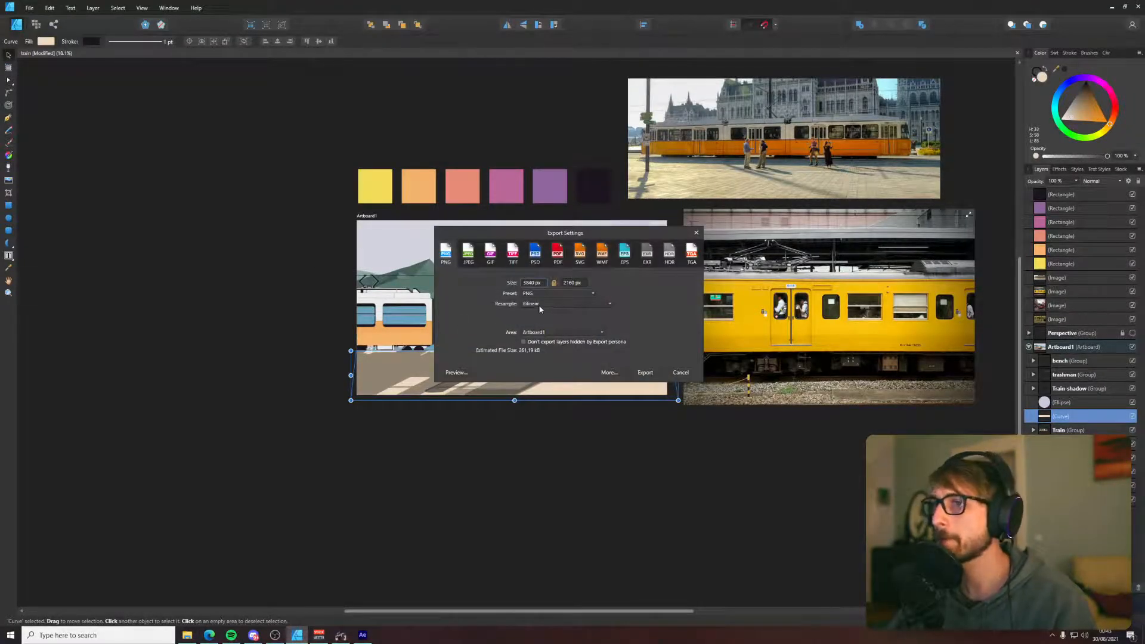
{"action": "left_click", "coordinate": [540, 332]}
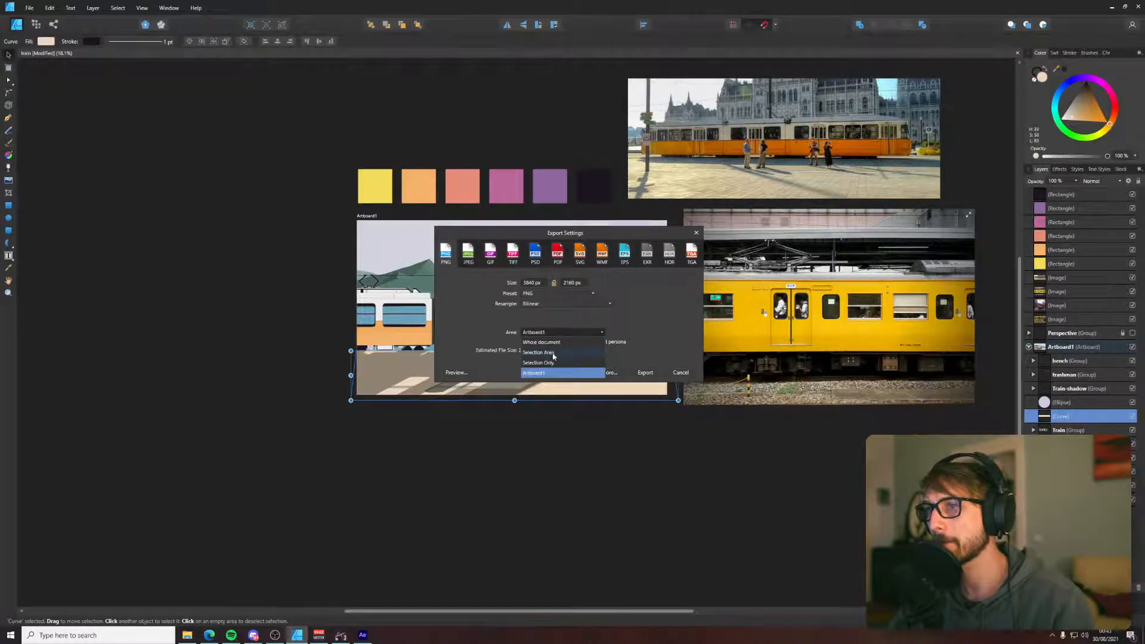
{"action": "left_click", "coordinate": [588, 363]}
{"action": "left_click", "coordinate": [645, 372]}
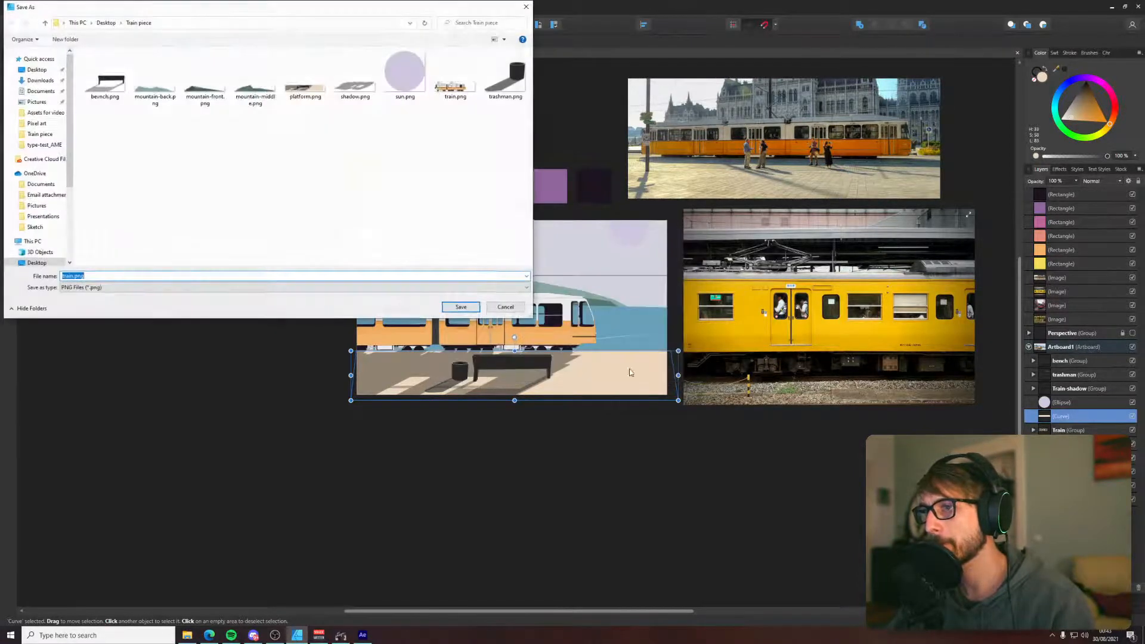
{"action": "left_click", "coordinate": [309, 89]}
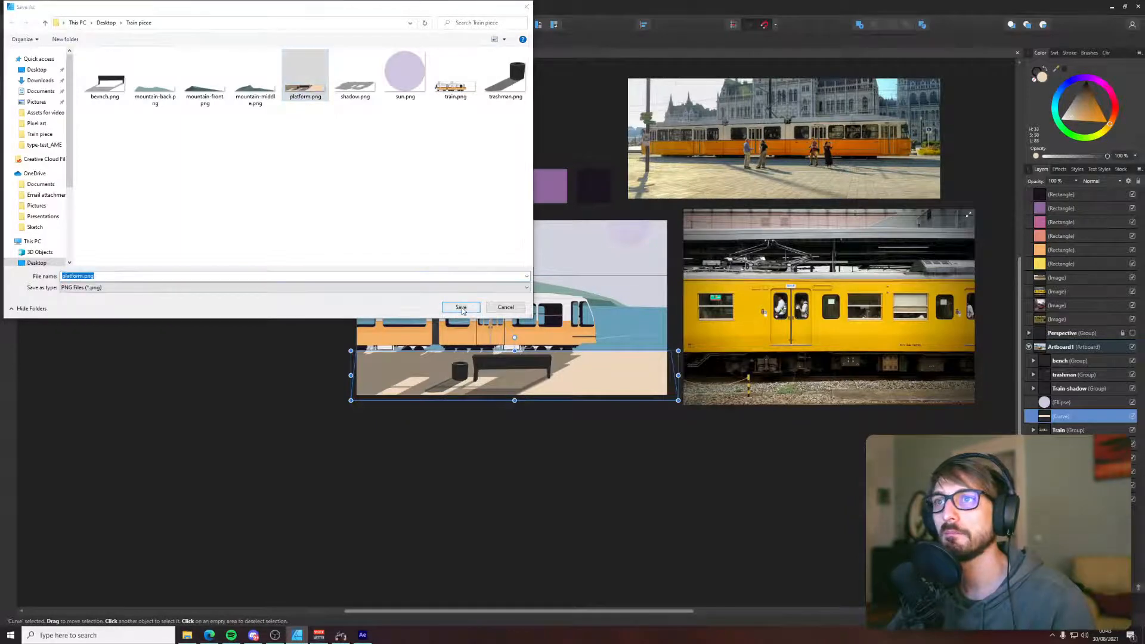
{"action": "left_click", "coordinate": [461, 306]}
{"action": "left_click", "coordinate": [603, 354]}
- Return to After Effects, add the re-exported platform.png to Comp 1 aligned with the reference, place its layer directly above shadow.png, and lock it
{"action": "left_click", "coordinate": [362, 635]}
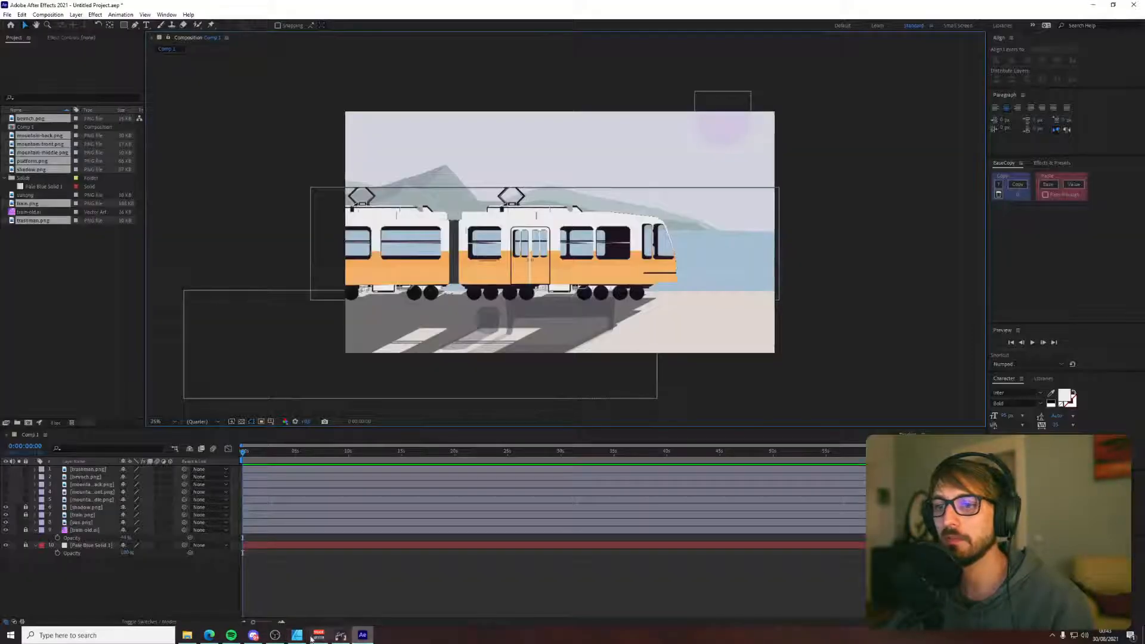
{"action": "left_click", "coordinate": [188, 635]}
{"action": "left_click", "coordinate": [349, 160]}
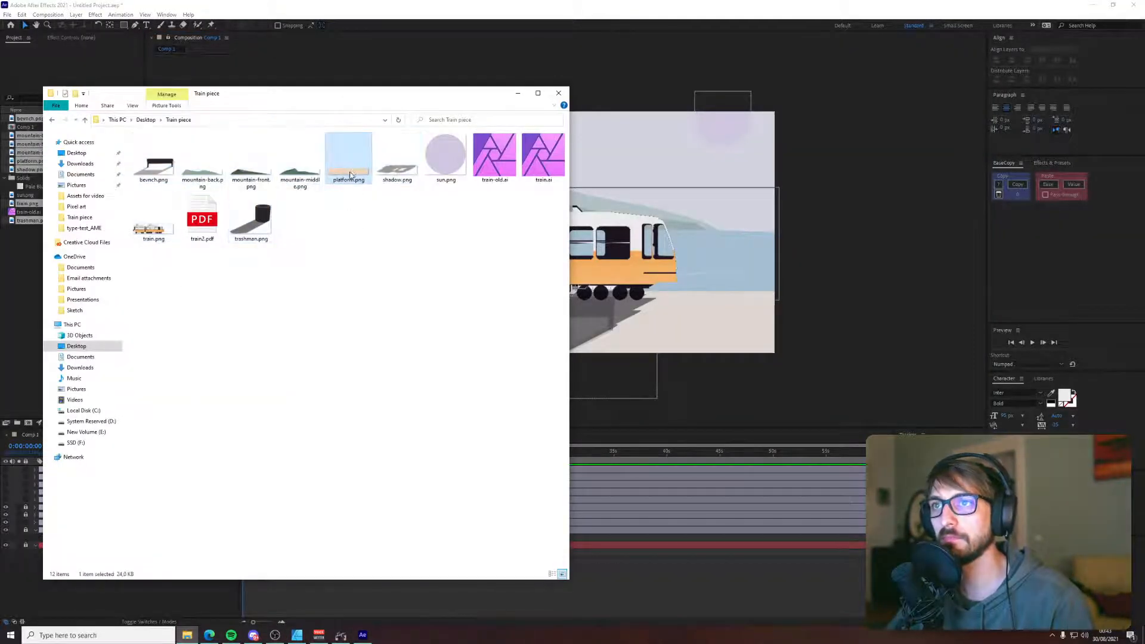
{"action": "left_click_drag", "start_coordinate": [350, 170], "coordinate": [702, 327]}
{"action": "left_click_drag", "start_coordinate": [86, 470], "coordinate": [80, 511]}
{"action": "left_click", "coordinate": [26, 506]}
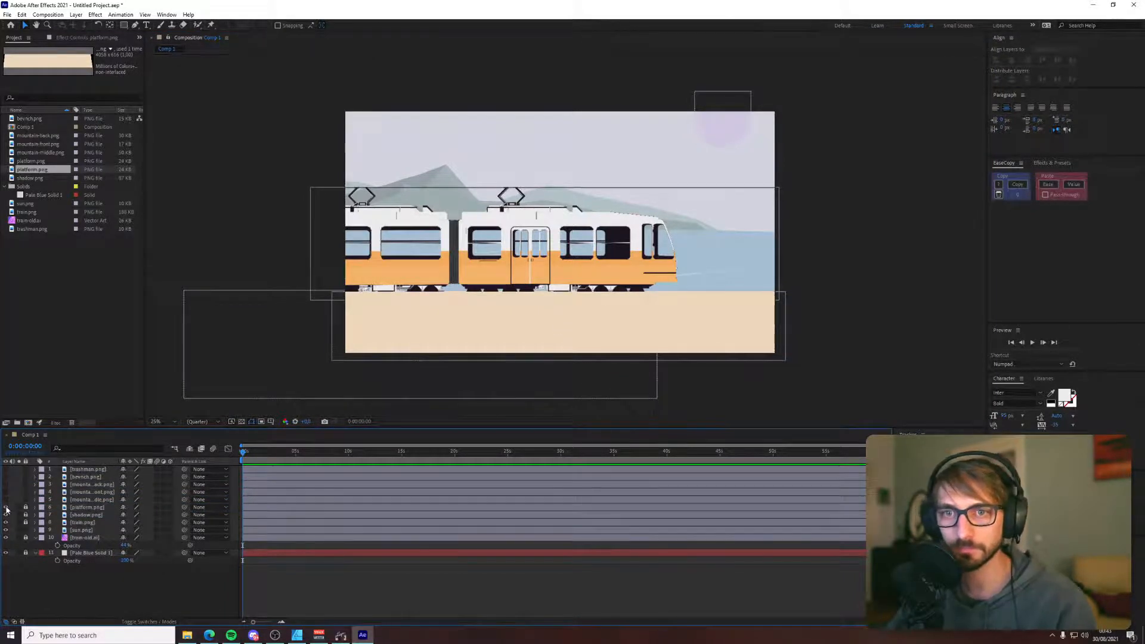
- Hide the platform, shadow, train and sun layers, keeping the faded train-old.ai reference shown
{"action": "left_click", "coordinate": [6, 508]}
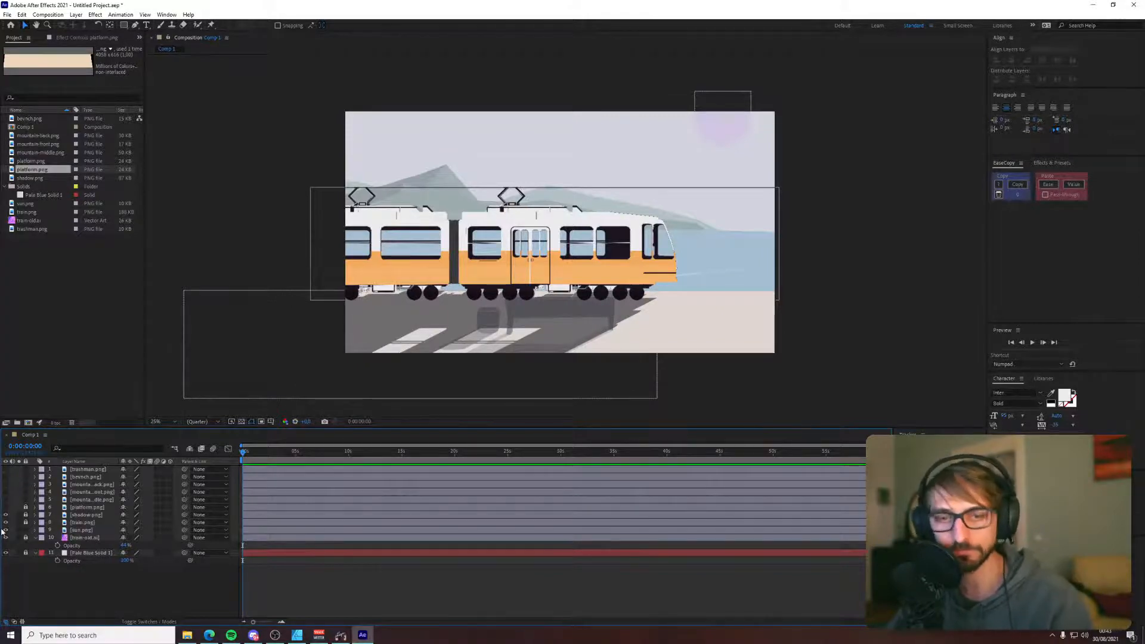
{"action": "left_click", "coordinate": [83, 501]}
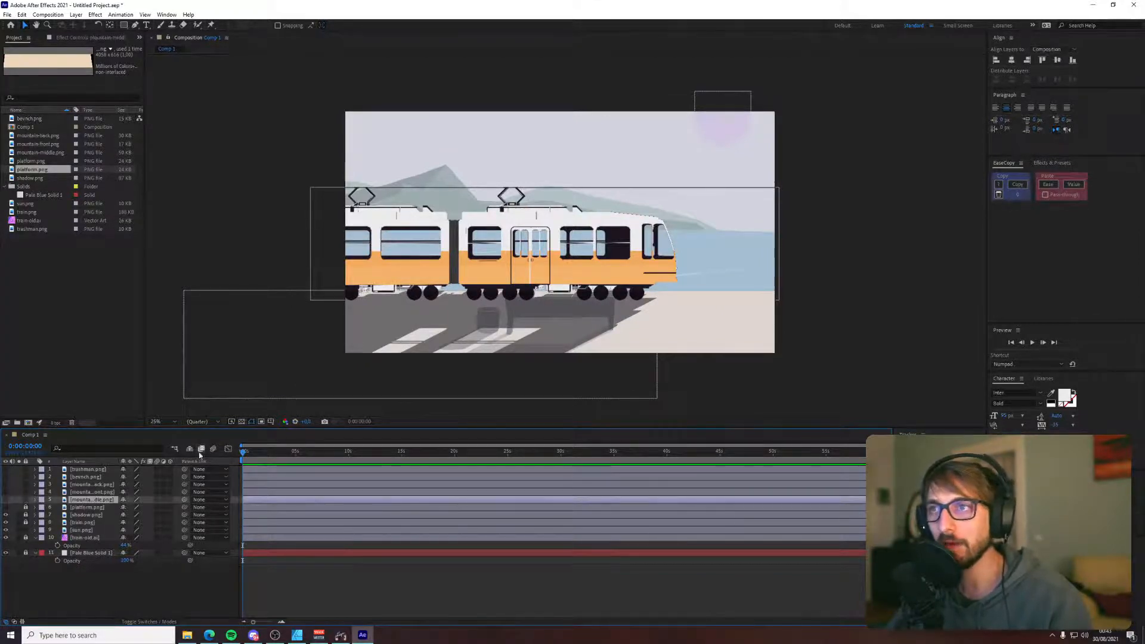
{"action": "left_click_drag", "start_coordinate": [5, 516], "coordinate": [6, 538]}
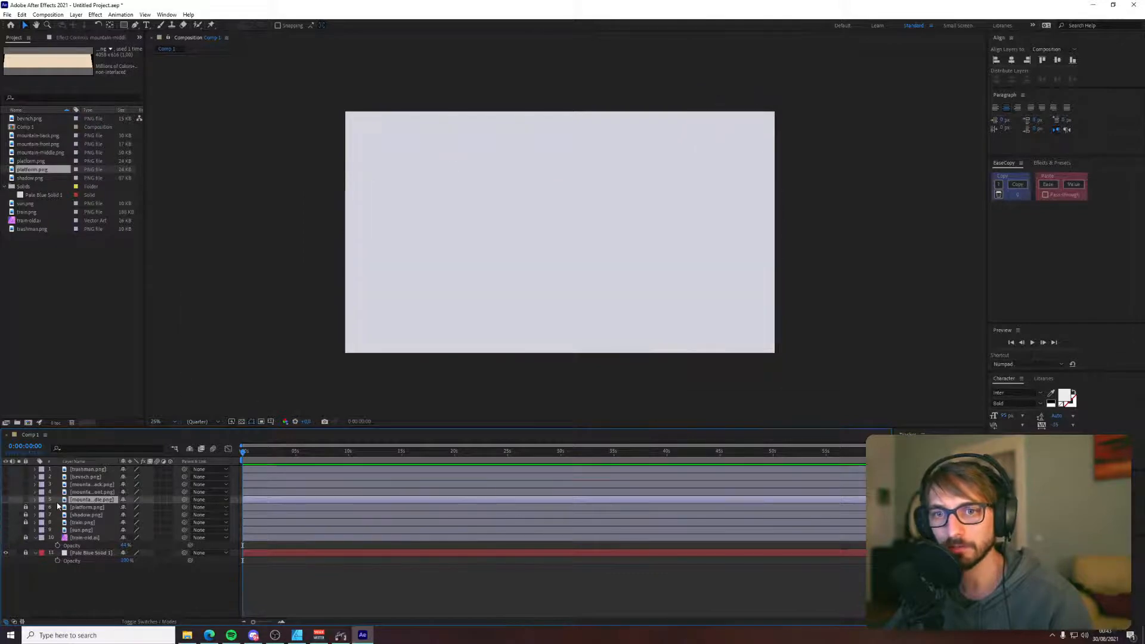
{"action": "left_click", "coordinate": [5, 537]}
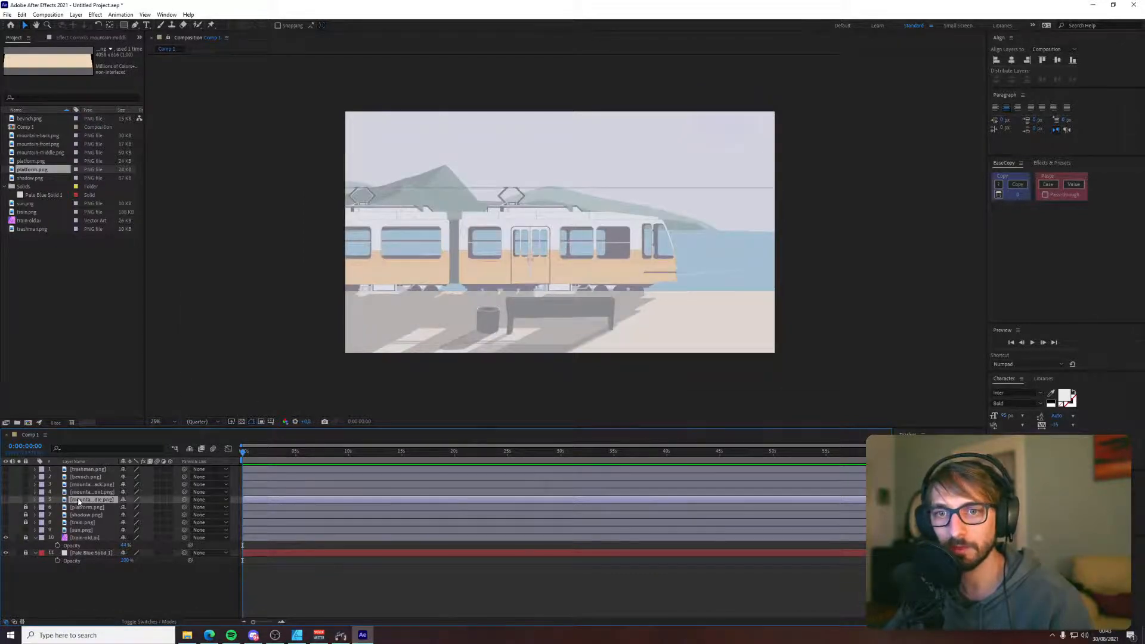
- Show the mountain-middle.png layer, align it with the middle mountain in the reference, and then hide and lock it
{"action": "key", "text": "period"}
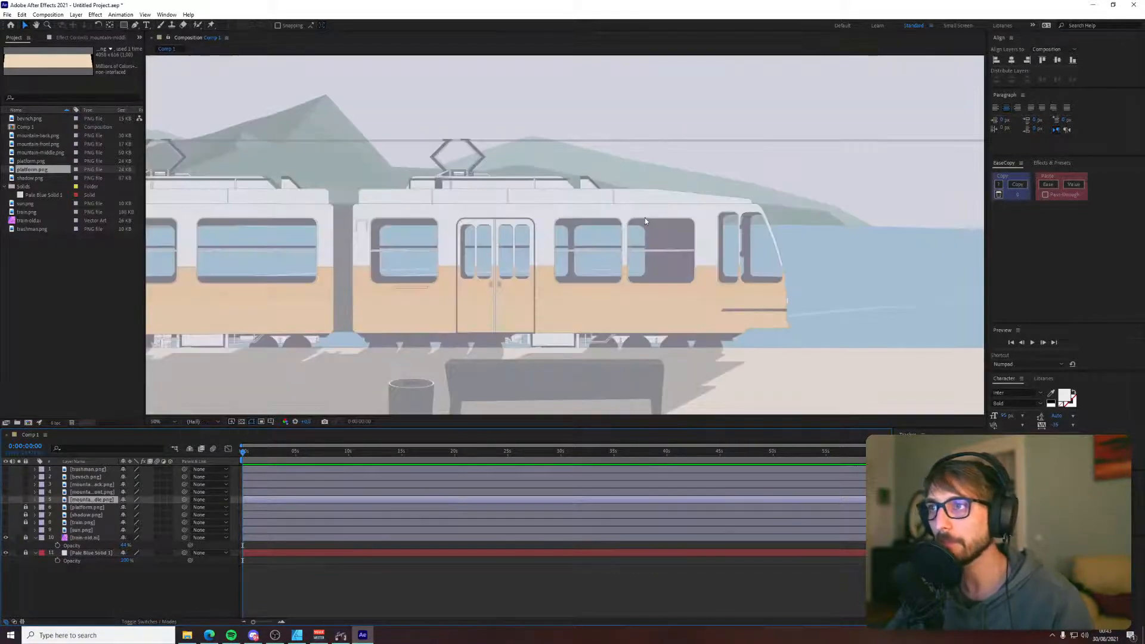
{"action": "left_click", "coordinate": [5, 499]}
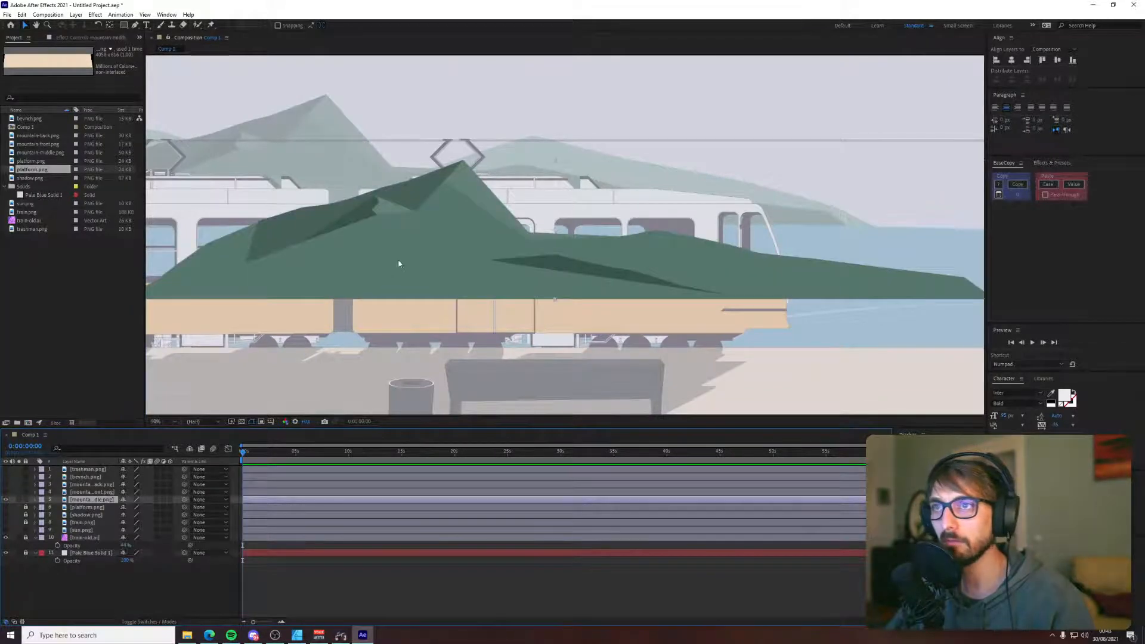
{"action": "left_click_drag", "start_coordinate": [399, 263], "coordinate": [260, 197]}
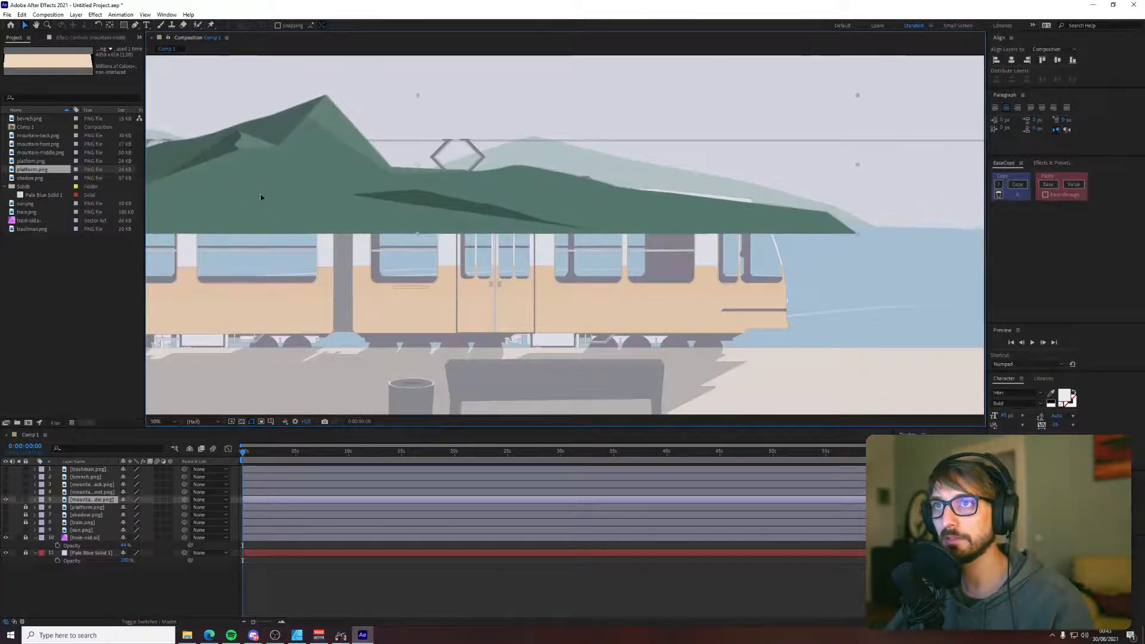
{"action": "left_click", "coordinate": [6, 499]}
{"action": "left_click", "coordinate": [25, 499]}
- Show the mountain-front.png layer, move it onto the front mountain in the reference, and then lock and hide it
{"action": "left_click", "coordinate": [26, 492]}
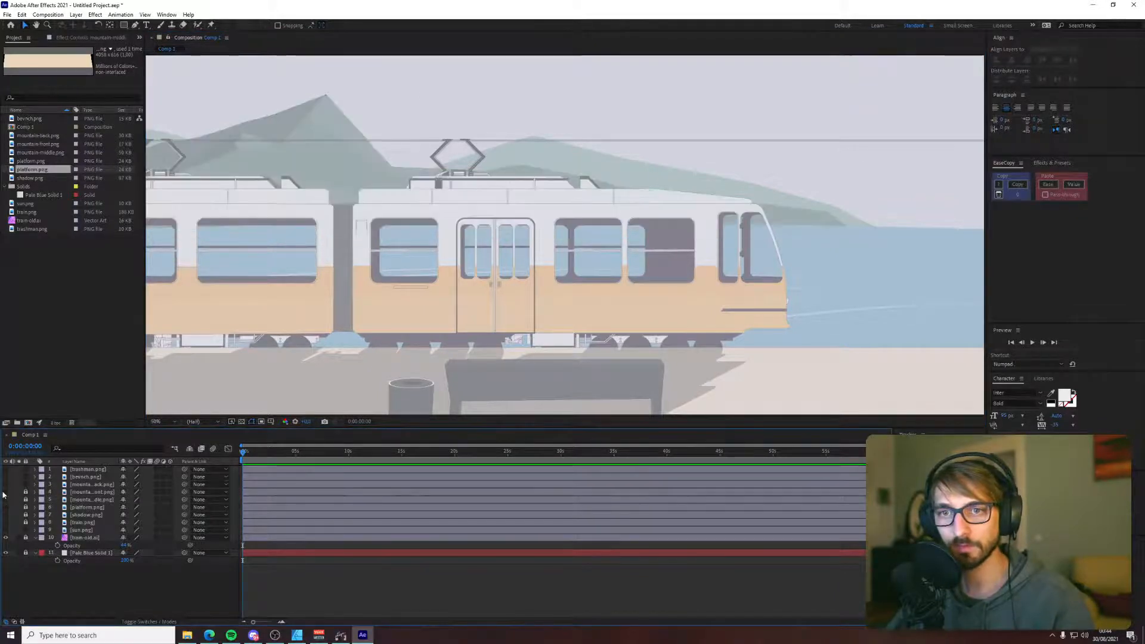
{"action": "left_click", "coordinate": [5, 492]}
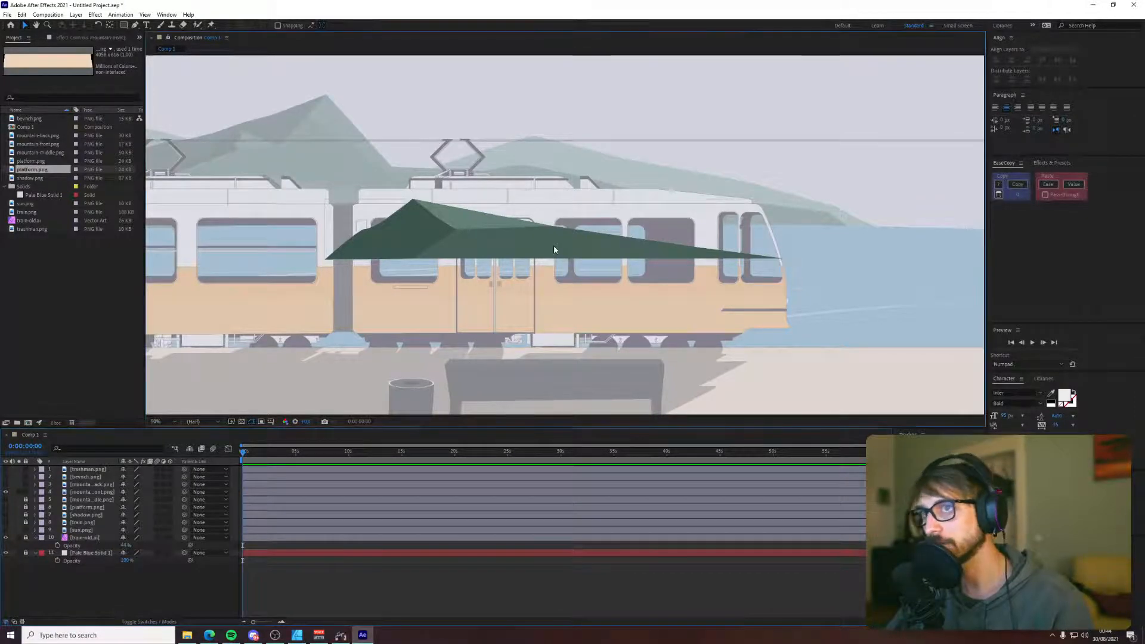
{"action": "left_click_drag", "start_coordinate": [554, 245], "coordinate": [483, 213]}
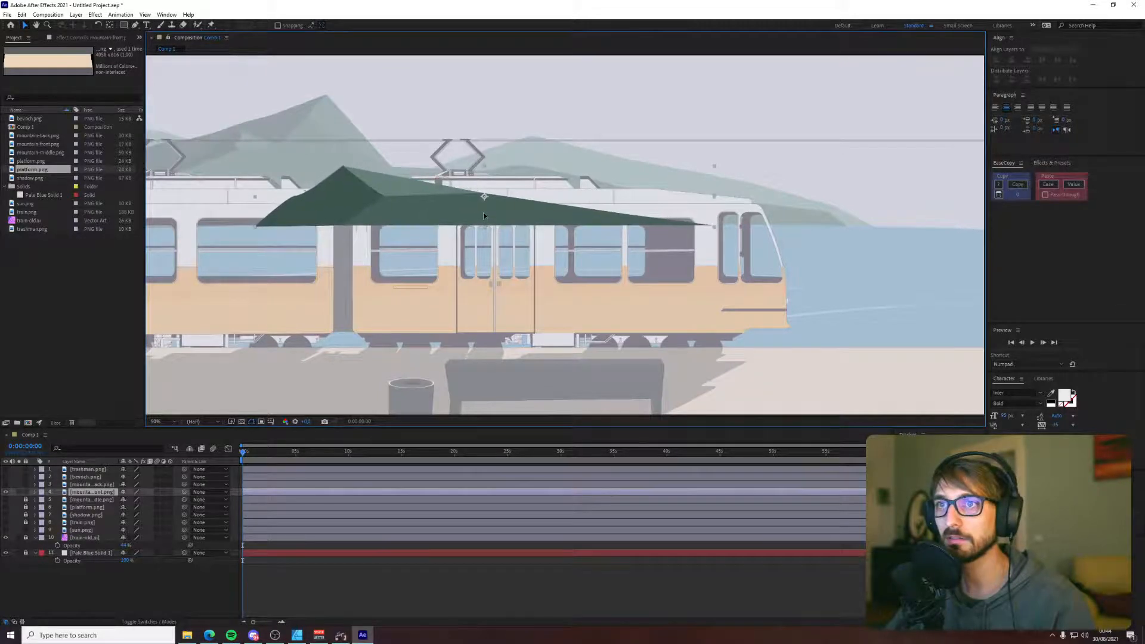
{"action": "left_click", "coordinate": [26, 492]}
{"action": "left_click", "coordinate": [6, 493]}
- Show the mountain-back.png layer, align it with the back mountain in the reference, and then lock and hide it
{"action": "left_click", "coordinate": [26, 485]}
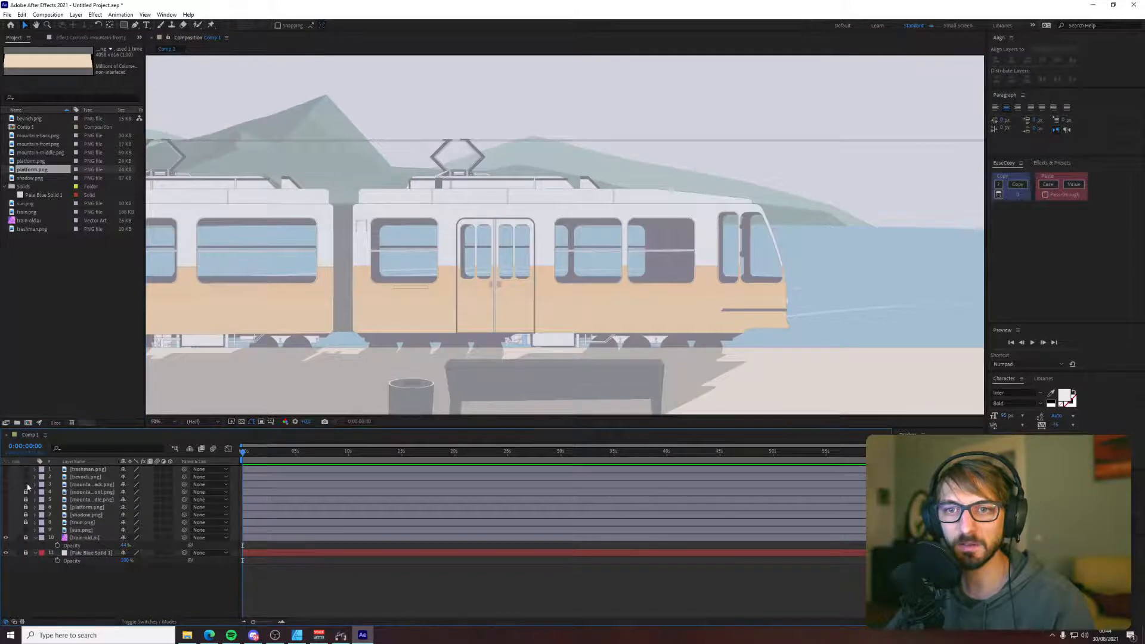
{"action": "left_click", "coordinate": [6, 484]}
{"action": "left_click_drag", "start_coordinate": [353, 255], "coordinate": [291, 217]}
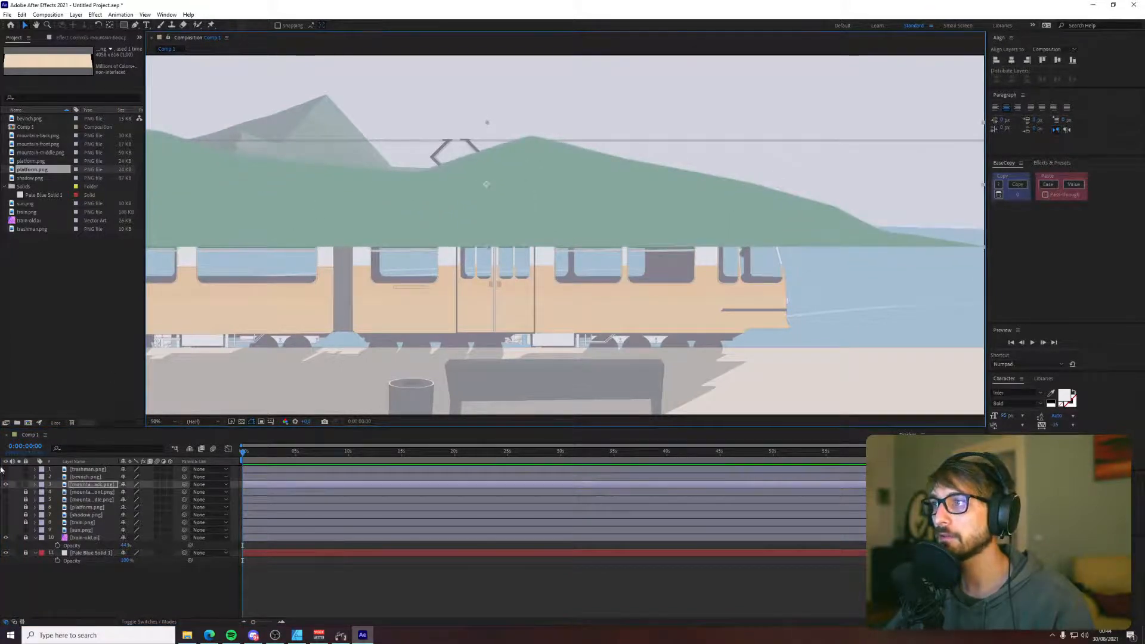
{"action": "left_click", "coordinate": [26, 484]}
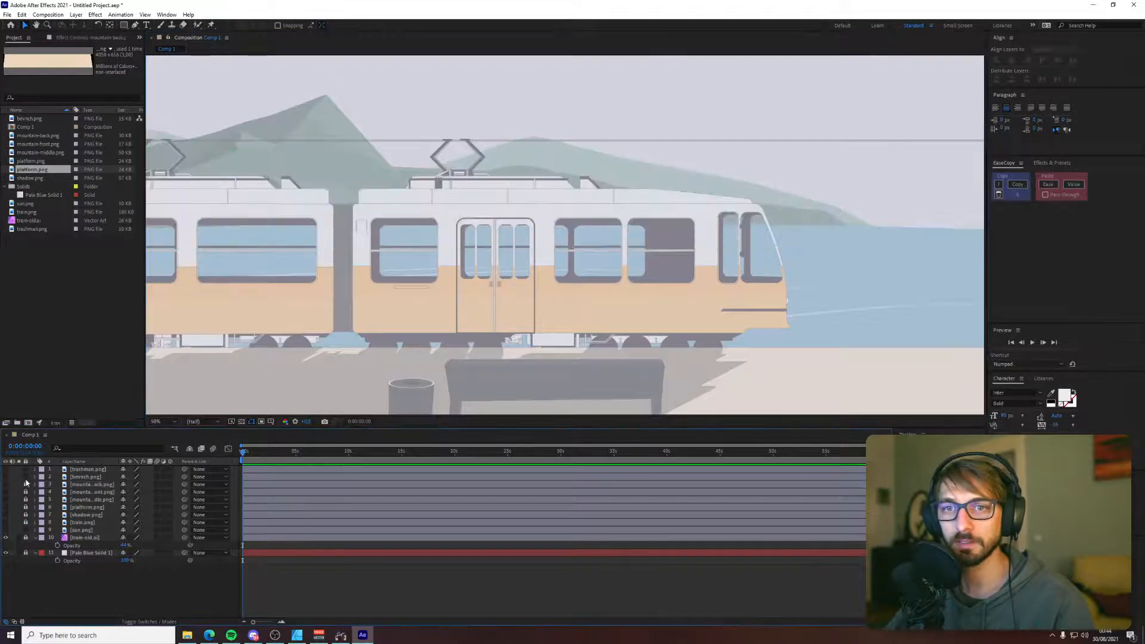
- Show the bench layer, position it over the reference bench, and then lock and hide it
{"action": "left_click", "coordinate": [6, 477]}
{"action": "key", "text": "comma"}
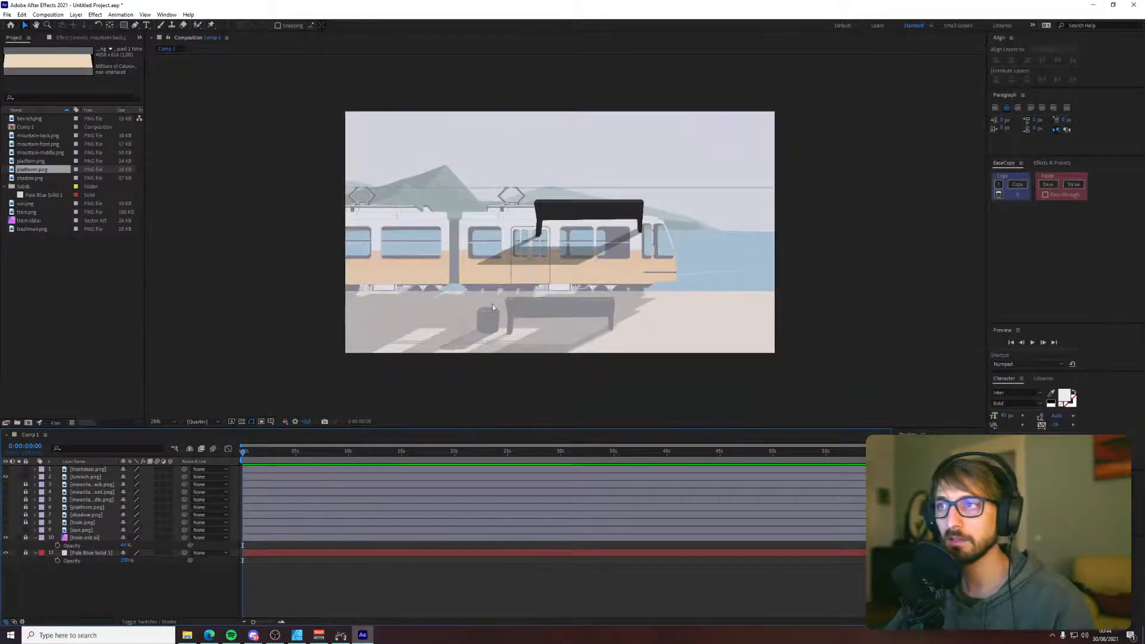
{"action": "left_click_drag", "start_coordinate": [571, 219], "coordinate": [541, 317]}
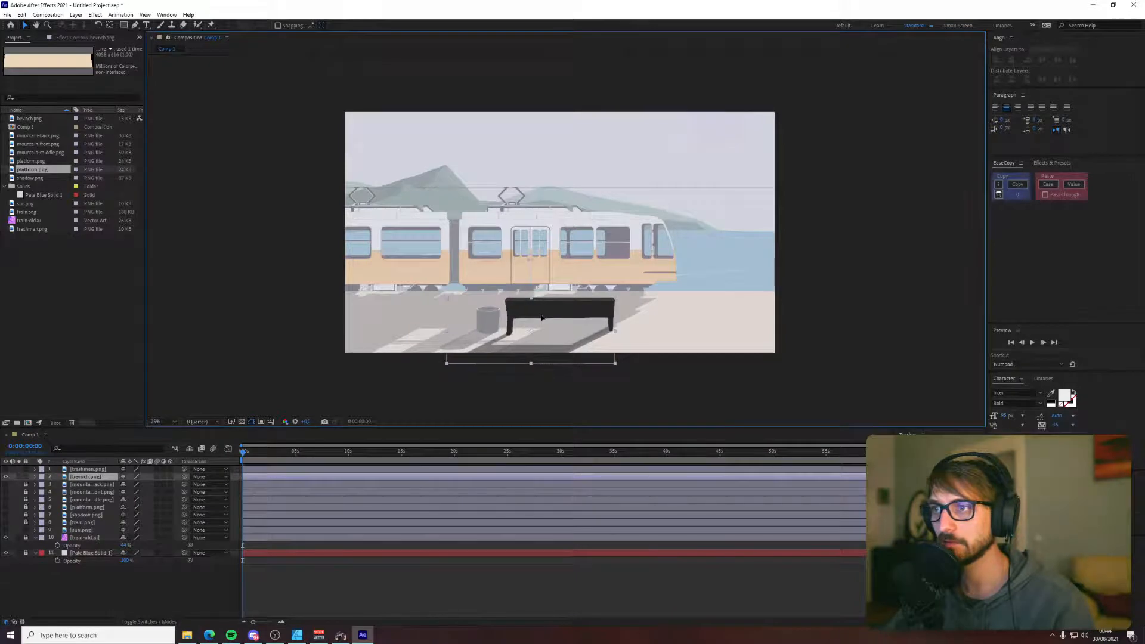
{"action": "left_click", "coordinate": [25, 477]}
{"action": "left_click", "coordinate": [5, 477]}
- Show the trash can layer, position it over the reference trash can, and then lock and hide it
{"action": "left_click", "coordinate": [26, 469]}
{"action": "left_click", "coordinate": [7, 470]}
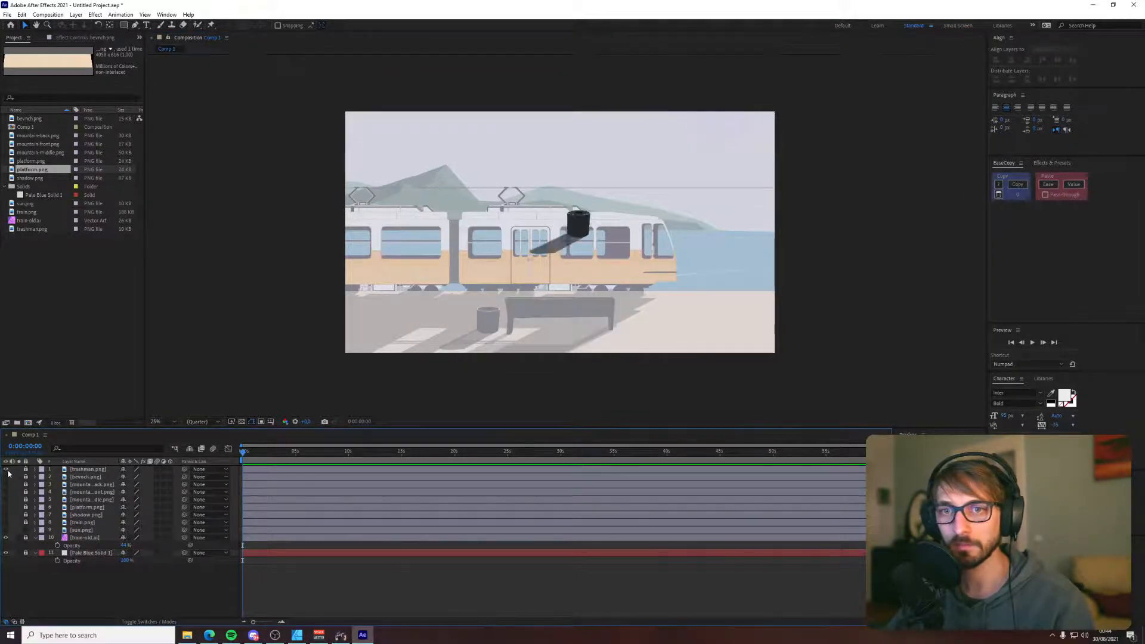
{"action": "left_click_drag", "start_coordinate": [576, 228], "coordinate": [483, 323]}
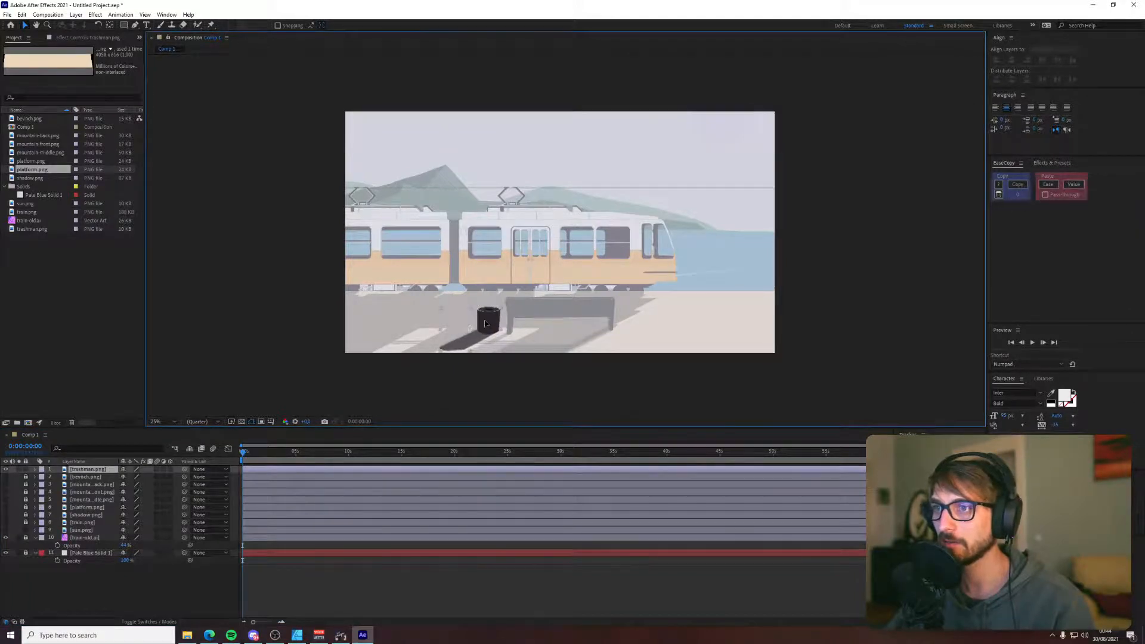
{"action": "left_click", "coordinate": [25, 470]}
{"action": "left_click", "coordinate": [7, 471]}
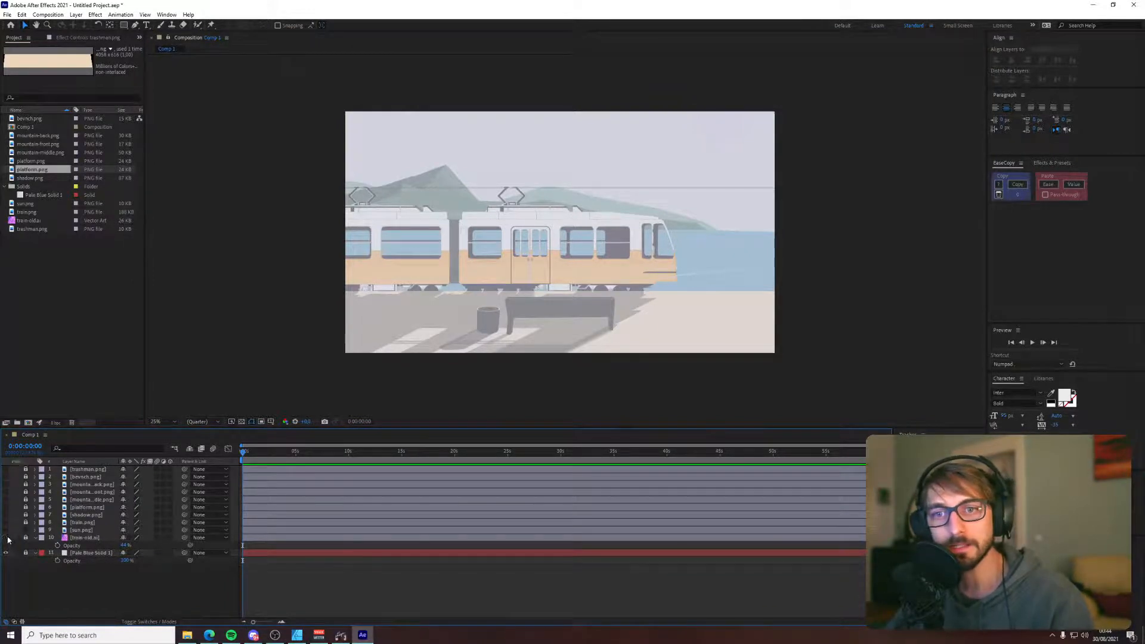
- Show and unlock all the PNG layers with the reference hidden, and move the three mountain layers beneath the sun layer
{"action": "left_click_drag", "start_coordinate": [6, 530], "coordinate": [6, 469]}
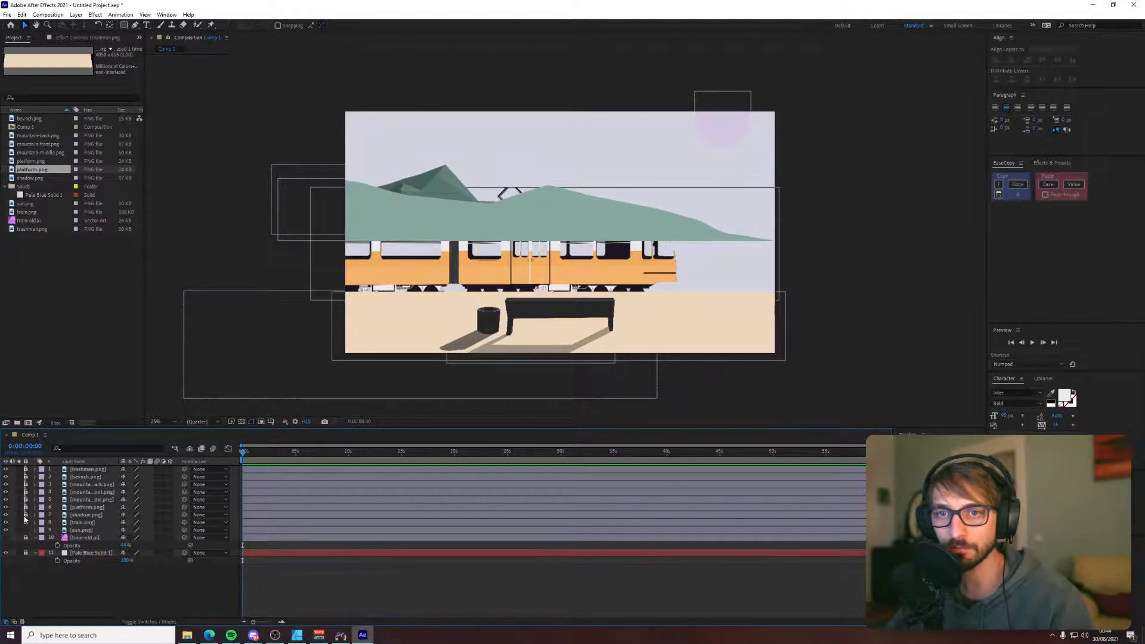
{"action": "left_click", "coordinate": [90, 499]}
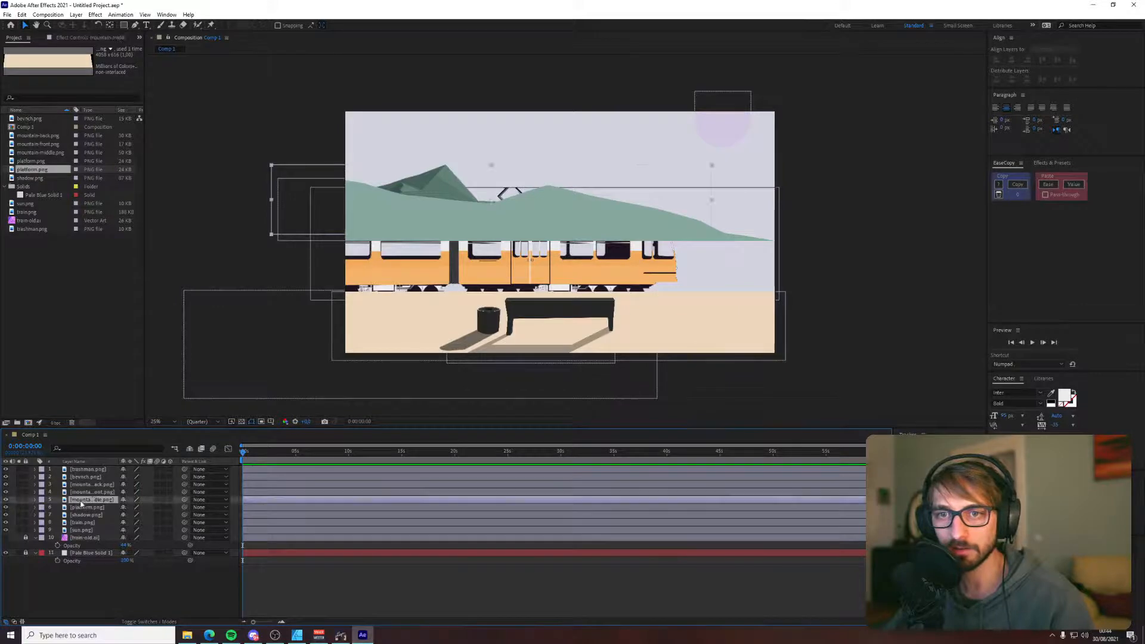
{"action": "left_click", "coordinate": [90, 484], "text": "shift"}
{"action": "left_click_drag", "start_coordinate": [89, 490], "coordinate": [89, 533]}
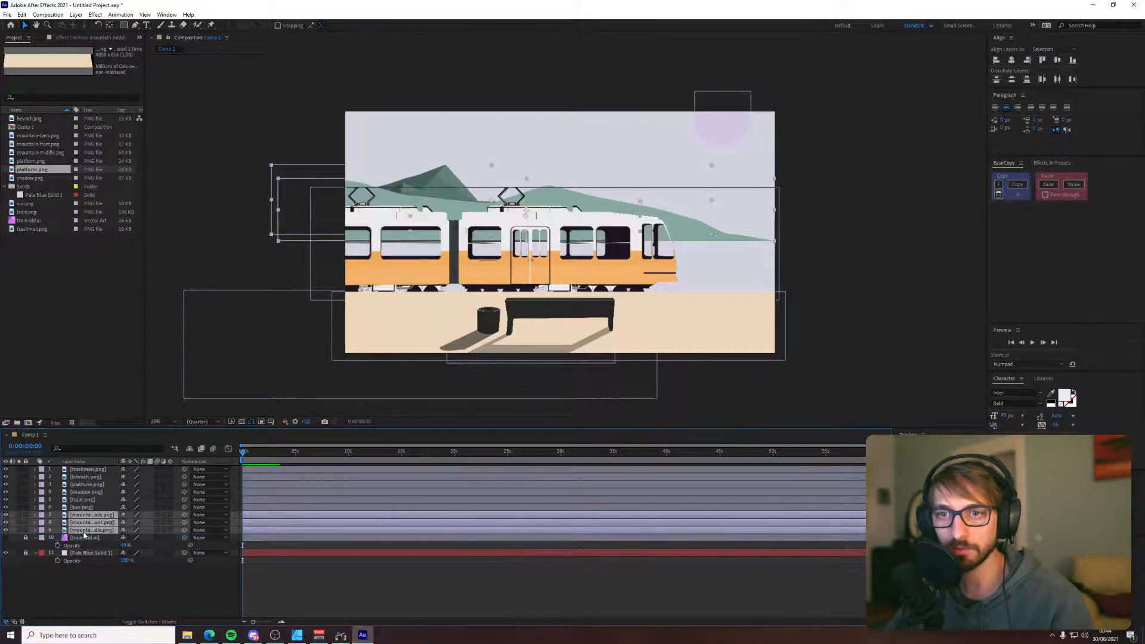
{"action": "left_click", "coordinate": [823, 274]}
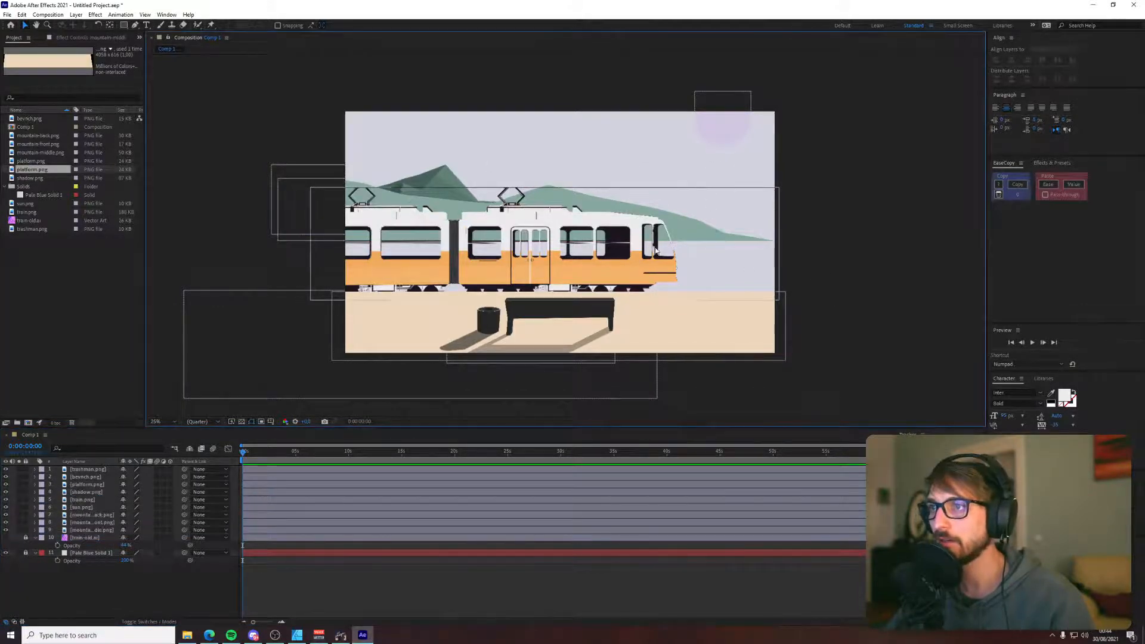
- Examine the assembled illustration up close, checking the train windows and the mountains behind the train
{"action": "key", "text": "period"}
{"action": "key", "text": "period"}
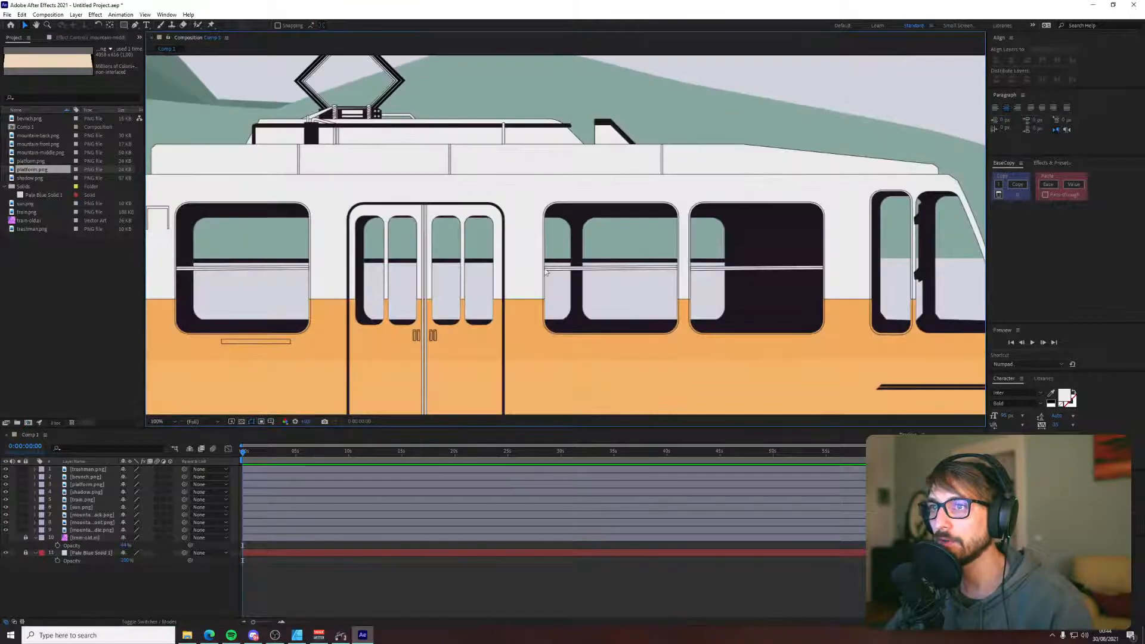
{"action": "key", "text": "comma"}
{"action": "key", "text": "comma"}
{"action": "key", "text": "period"}
{"action": "key", "text": "period"}
{"action": "key", "text": "period"}
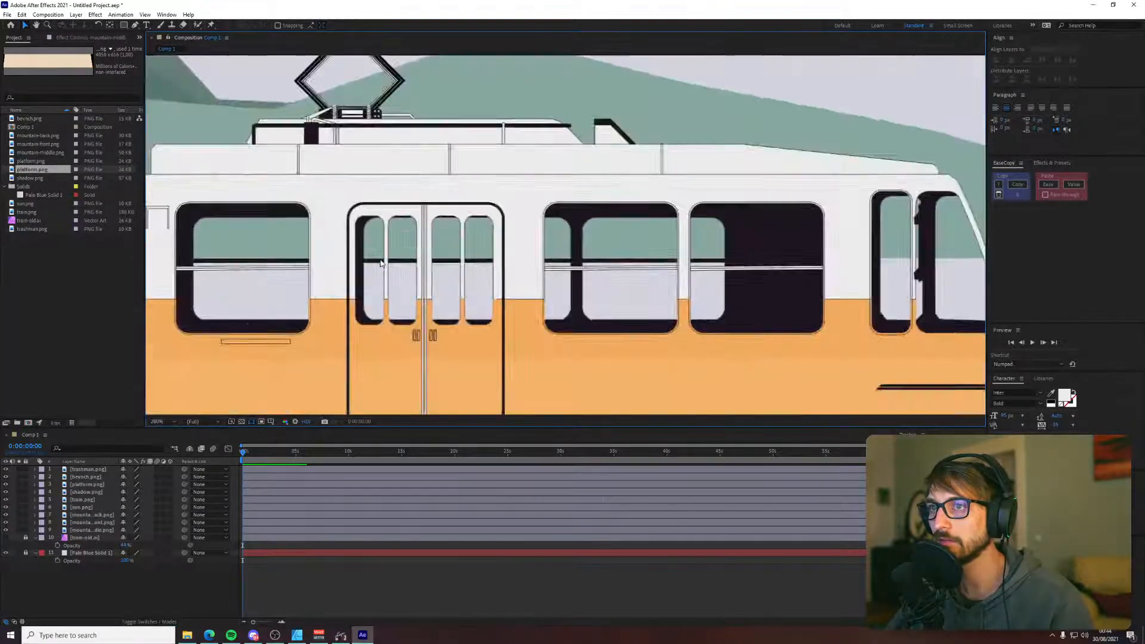
{"action": "key", "text": "period"}
{"action": "key", "text": "comma"}
{"action": "key", "text": "comma"}
{"action": "key", "text": "comma"}
{"action": "key", "text": "comma"}
{"action": "key", "text": "comma"}
{"action": "key", "text": "comma"}
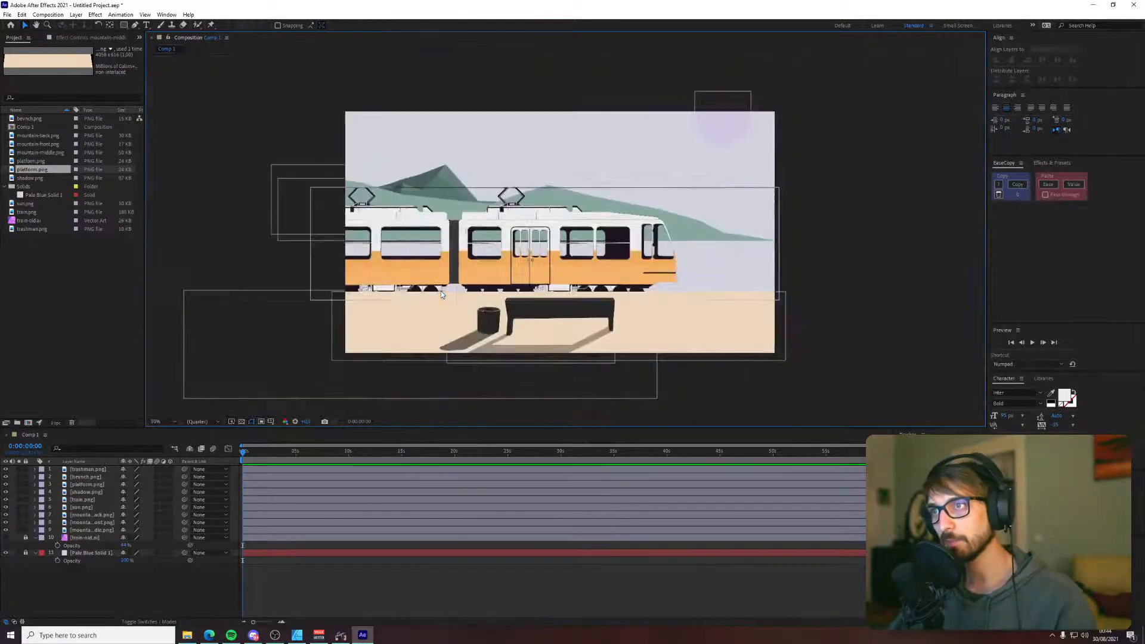
{"action": "key", "text": "period"}
{"action": "key", "text": "period"}
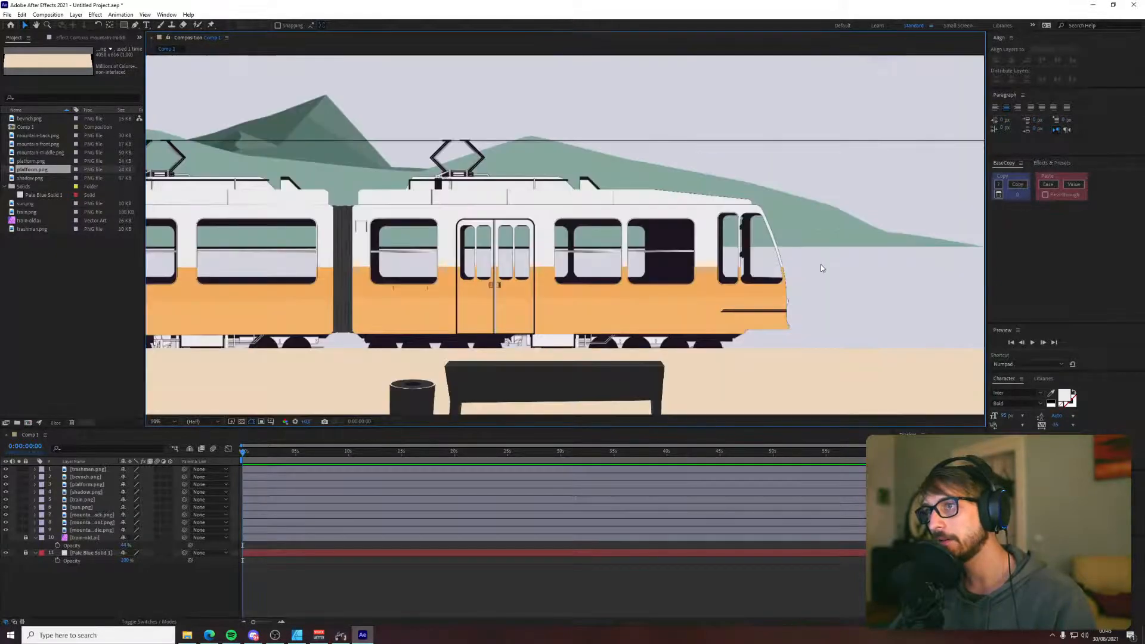
- Examine the front of the train, the bench and trash can, and the background beside the train for missing artwork
{"action": "key", "text": "period"}
{"action": "key", "text": "period"}
{"action": "key", "text": "period"}
{"action": "key", "text": "period"}
{"action": "key", "text": "period"}
{"action": "key", "text": "period"}
{"action": "scroll", "coordinate": [799, 270], "scroll_direction": "down", "scroll_amount": 6}
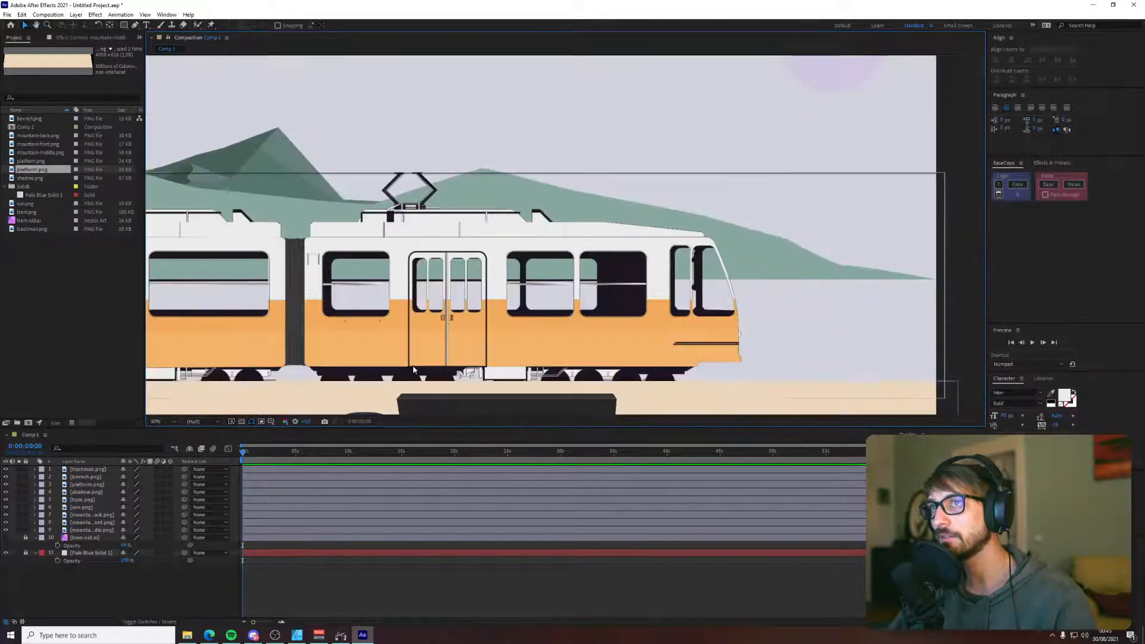
{"action": "left_click_drag", "start_coordinate": [413, 370], "coordinate": [301, 303]}
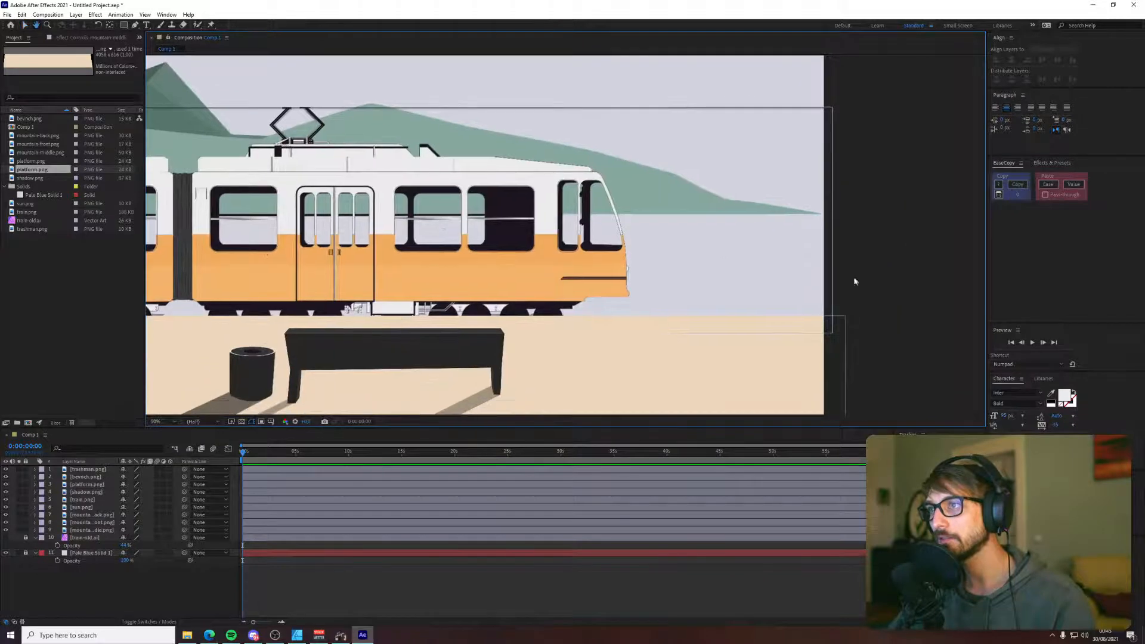
{"action": "left_click_drag", "start_coordinate": [819, 281], "coordinate": [995, 143]}
{"action": "left_click_drag", "start_coordinate": [570, 217], "coordinate": [660, 317]}
{"action": "key", "text": "v"}
{"action": "key", "text": "comma"}
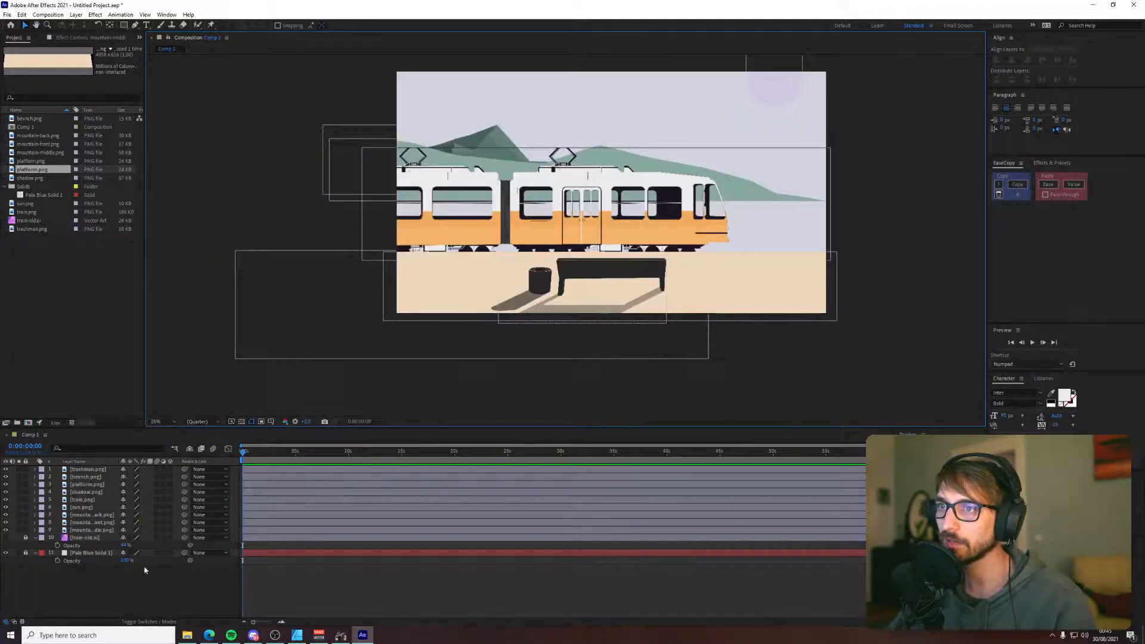
- Move the platform and train layers beneath the mountain layers so that the shadow layer sits above the platform
{"action": "left_click", "coordinate": [83, 492]}
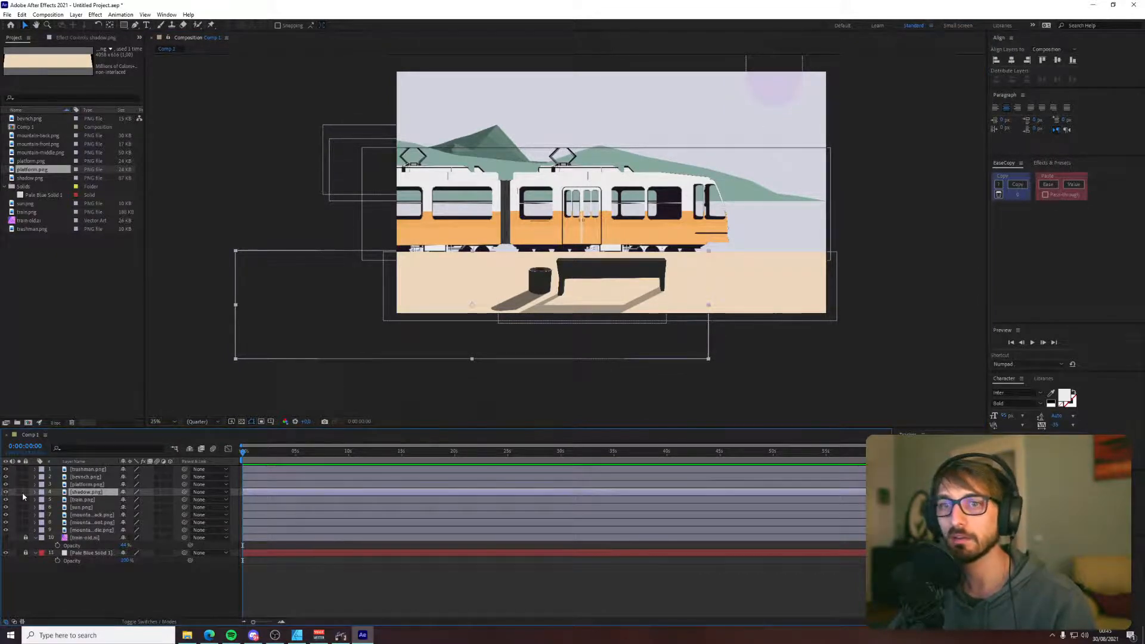
{"action": "left_click_drag", "start_coordinate": [81, 492], "coordinate": [78, 533]}
{"action": "left_click", "coordinate": [82, 493]}
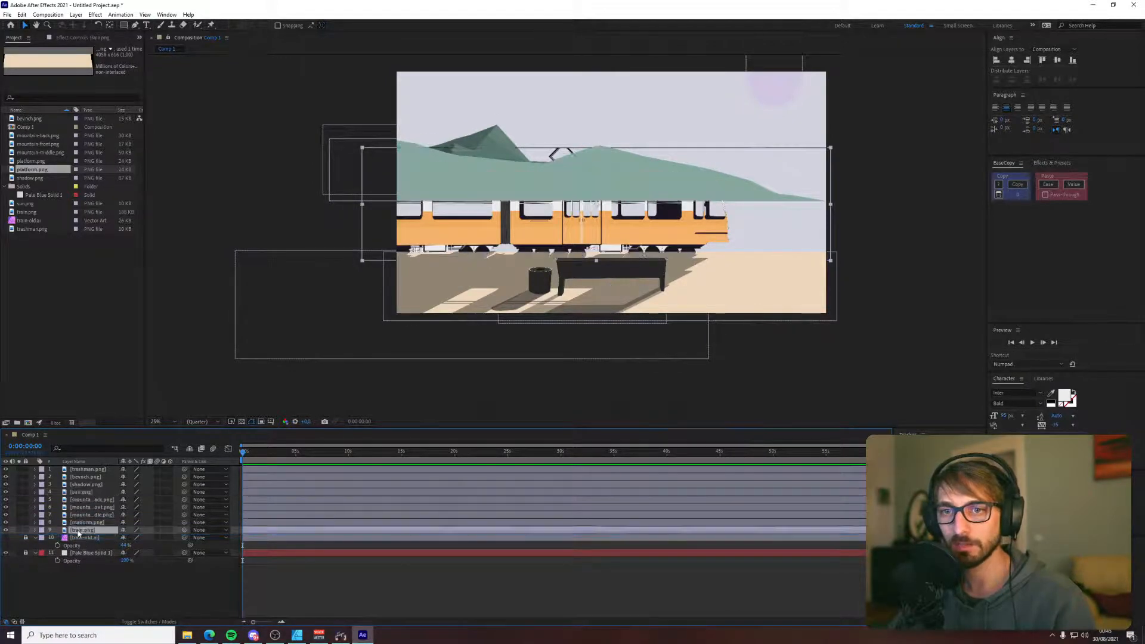
- Move the three mountain layers beneath the train layer, directly above the train-old.ai reference, and deselect them
{"action": "left_click", "coordinate": [86, 500]}
{"action": "left_click", "coordinate": [87, 507], "text": "ctrl"}
{"action": "left_click", "coordinate": [84, 514], "text": "ctrl"}
{"action": "left_click_drag", "start_coordinate": [84, 515], "coordinate": [80, 534]}
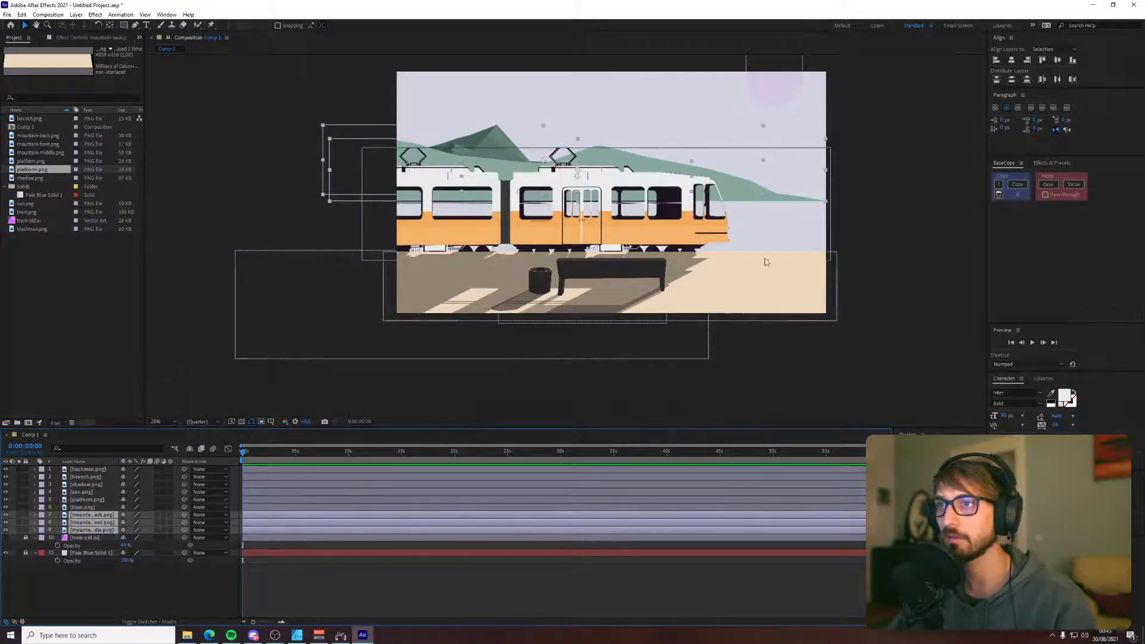
{"action": "left_click", "coordinate": [921, 238]}
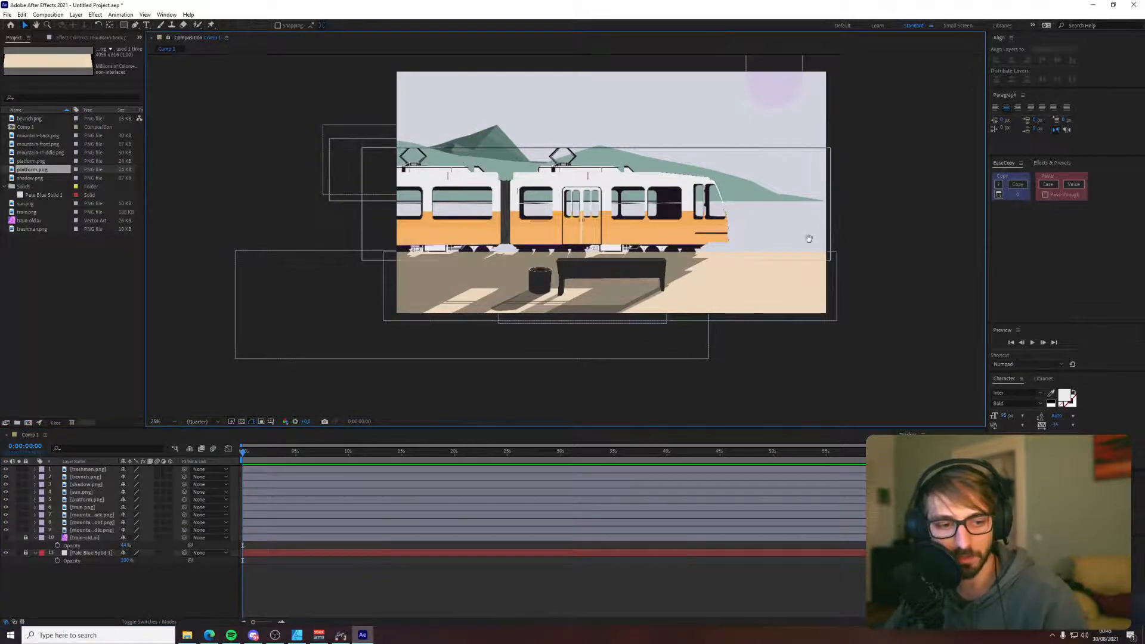
{"action": "left_click_drag", "start_coordinate": [810, 240], "coordinate": [813, 308]}
{"action": "key", "text": "v"}
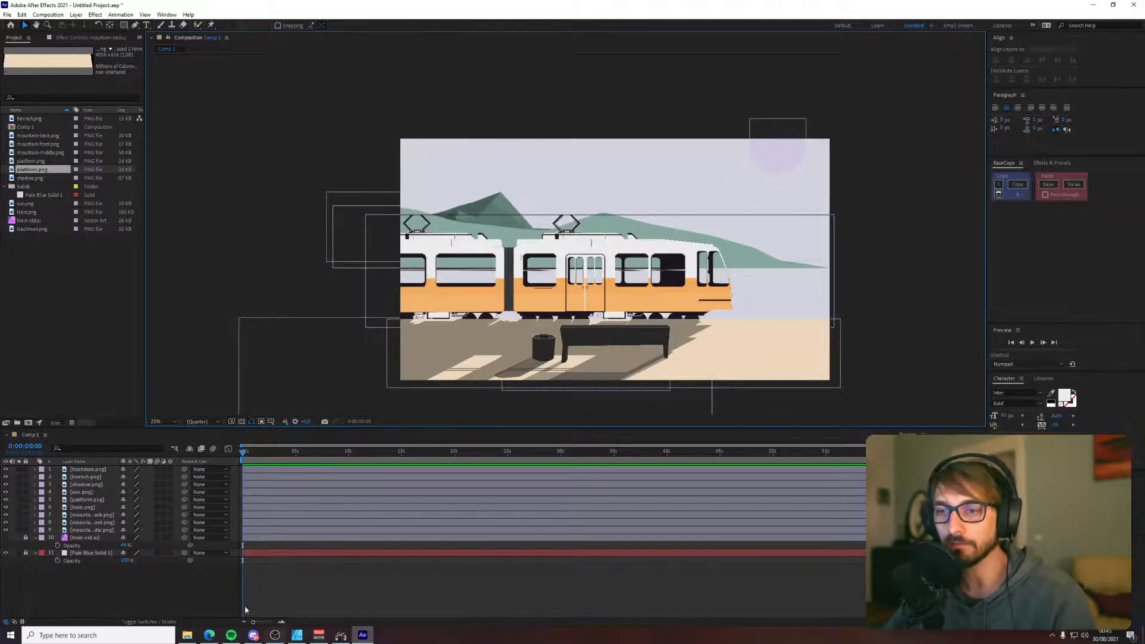
- Switch to Affinity Designer and export only the blue water shape as water.png to the Train piece folder
{"action": "left_click", "coordinate": [189, 635]}
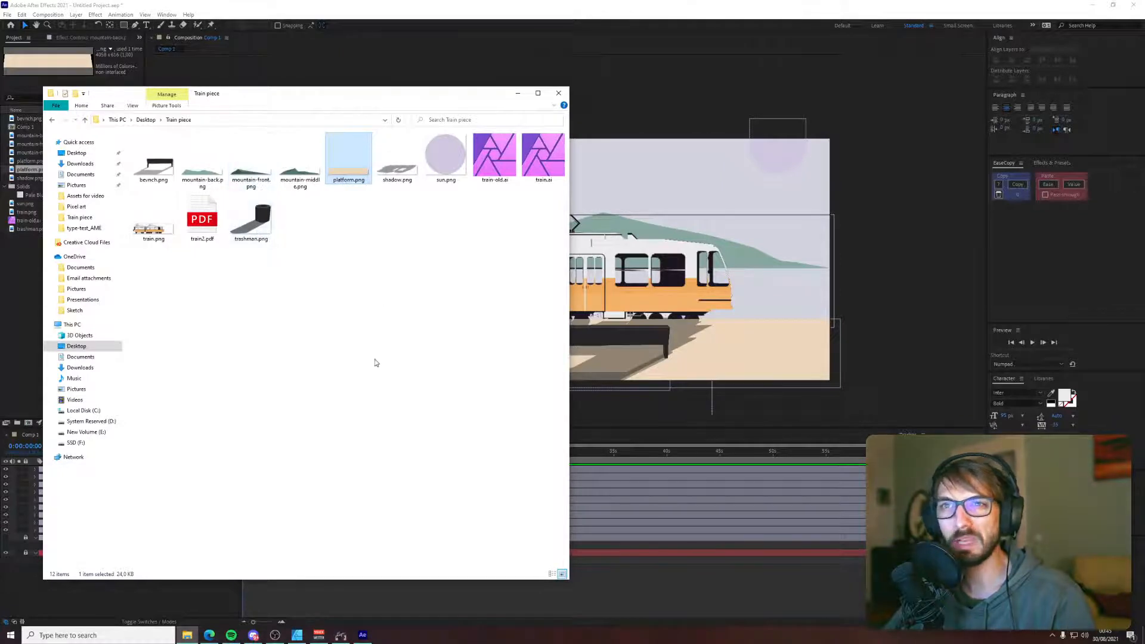
{"action": "left_click", "coordinate": [297, 636]}
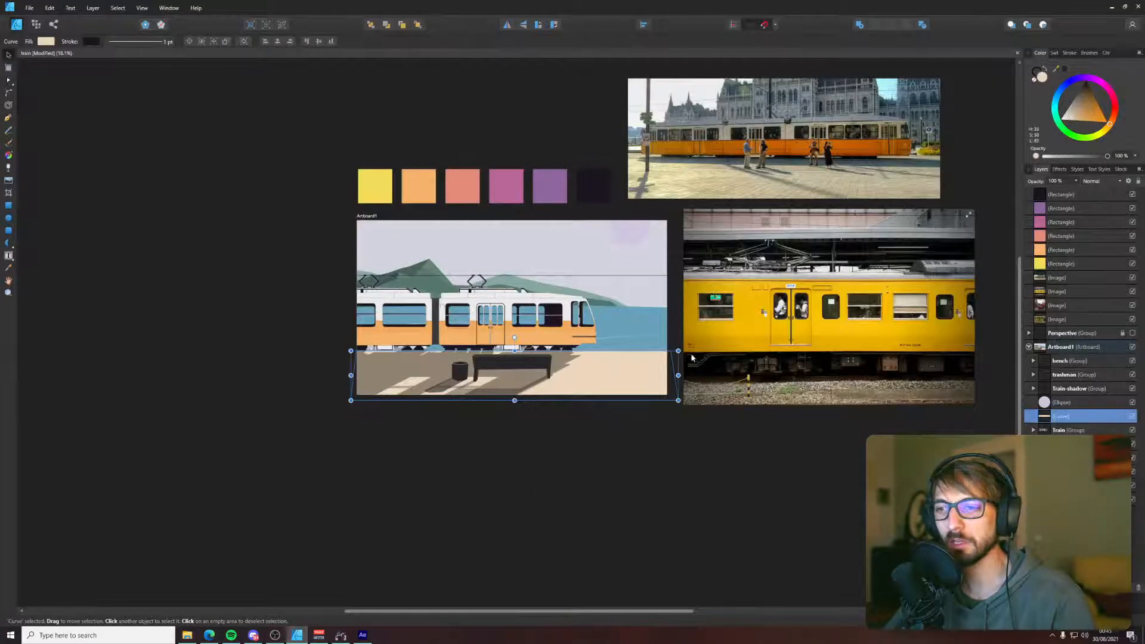
{"action": "left_click", "coordinate": [628, 338]}
{"action": "left_click", "coordinate": [644, 318]}
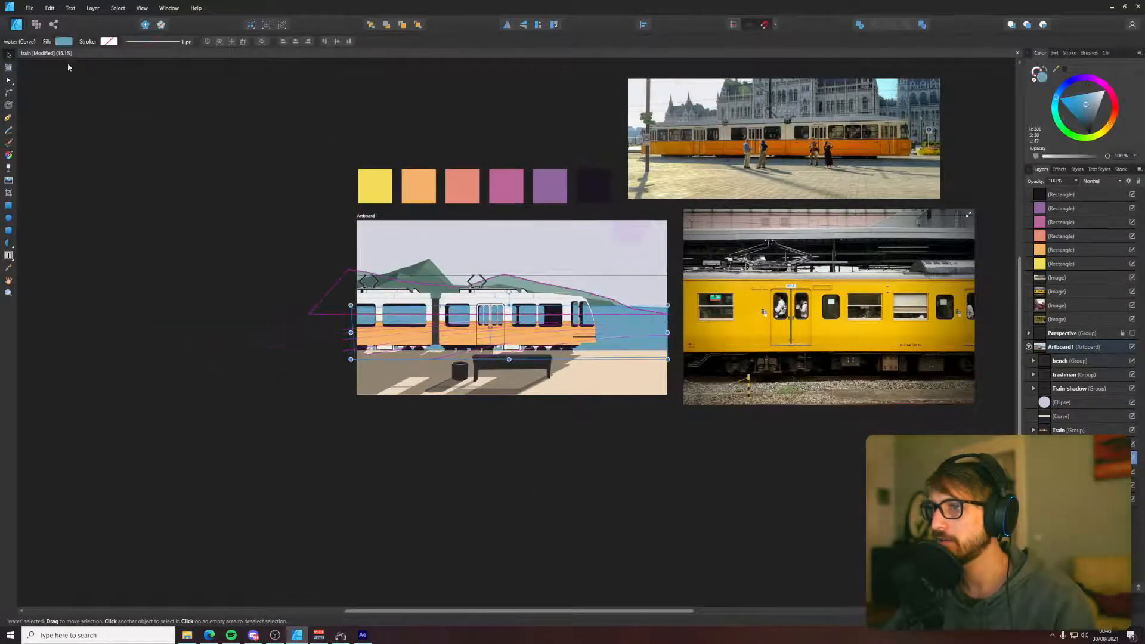
{"action": "left_click", "coordinate": [29, 7]}
{"action": "left_click", "coordinate": [39, 165]}
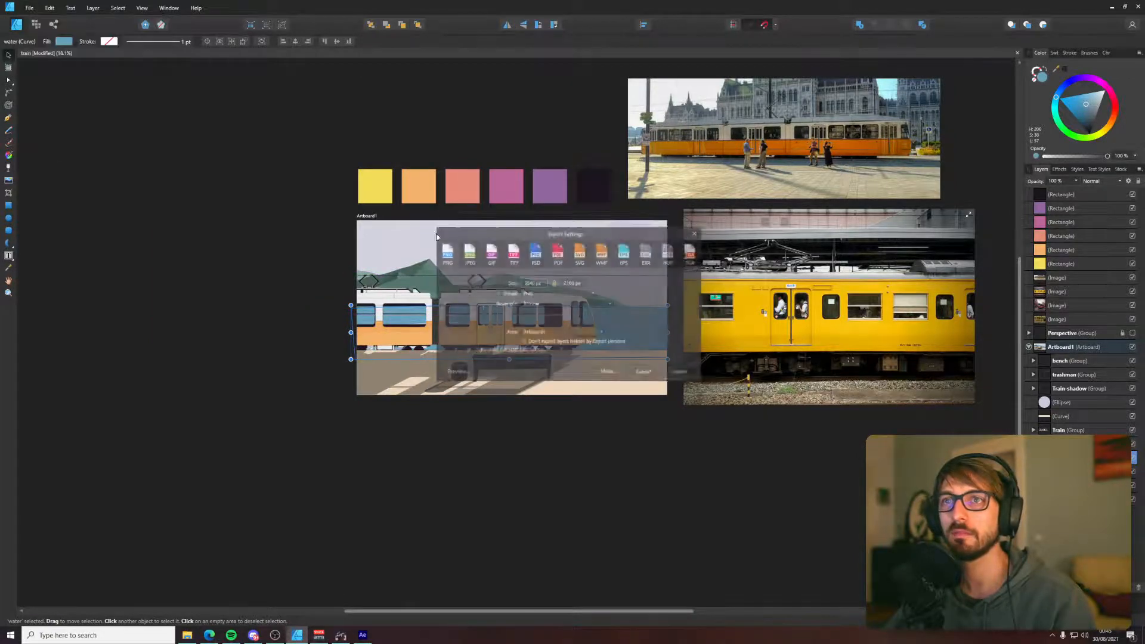
{"action": "left_click", "coordinate": [588, 332]}
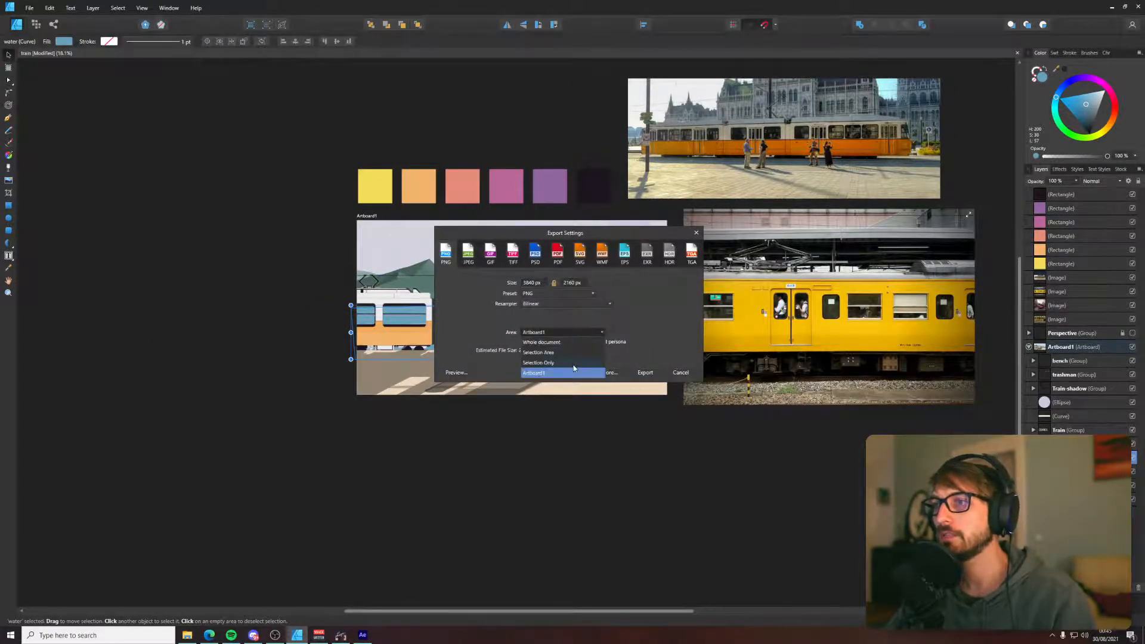
{"action": "left_click", "coordinate": [574, 363]}
{"action": "left_click", "coordinate": [647, 373]}
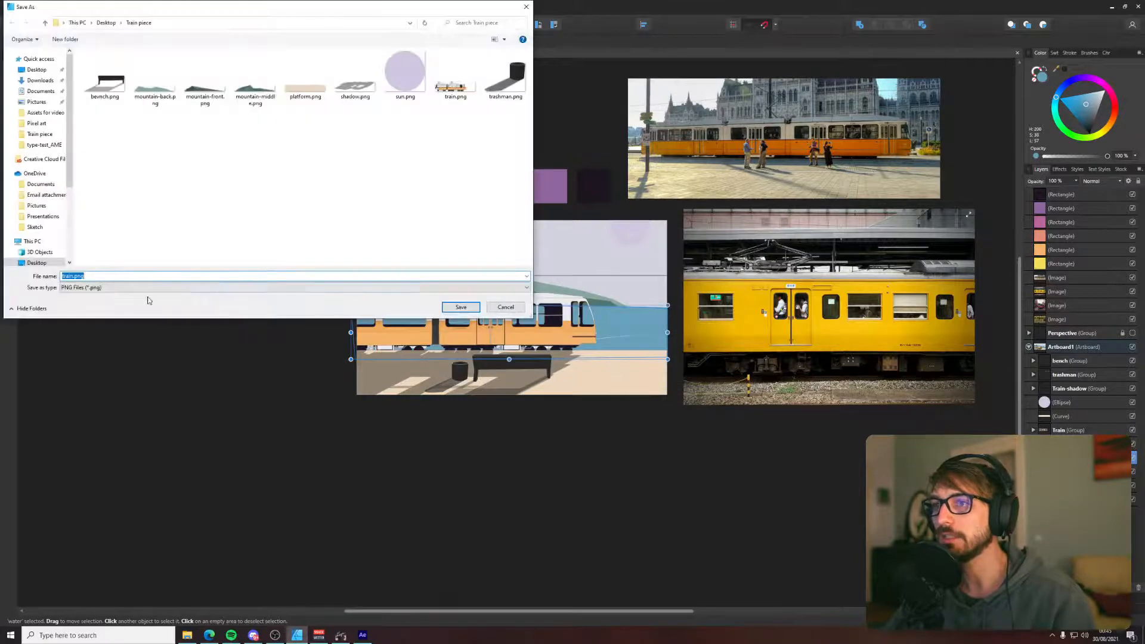
{"action": "type", "text": "wa"}
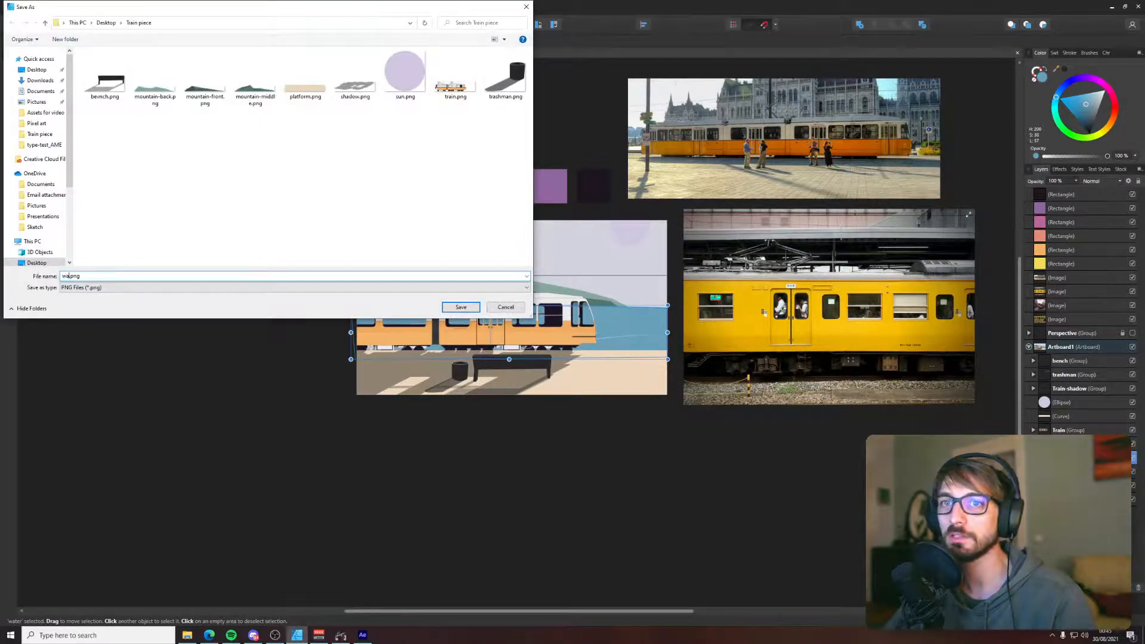
{"action": "type", "text": "ter"}
{"action": "left_click", "coordinate": [461, 307]}
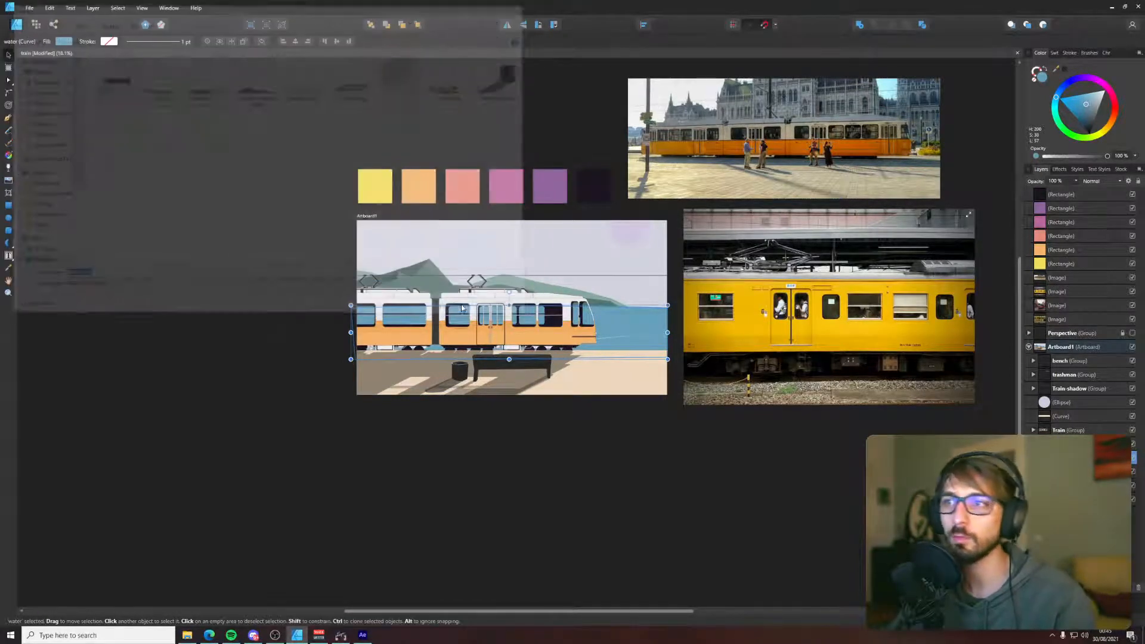
- Export the waves group on the water as a PNG to the Train piece folder, using the Selection Only area
{"action": "left_click", "coordinate": [640, 334]}
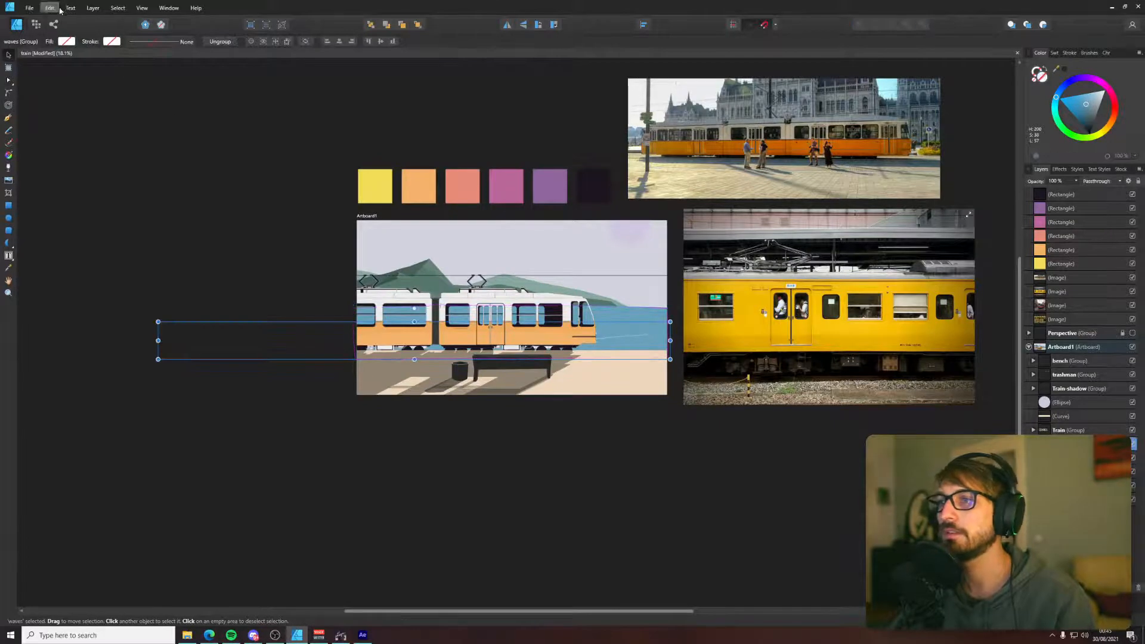
{"action": "left_click", "coordinate": [29, 8]}
{"action": "left_click", "coordinate": [59, 169]}
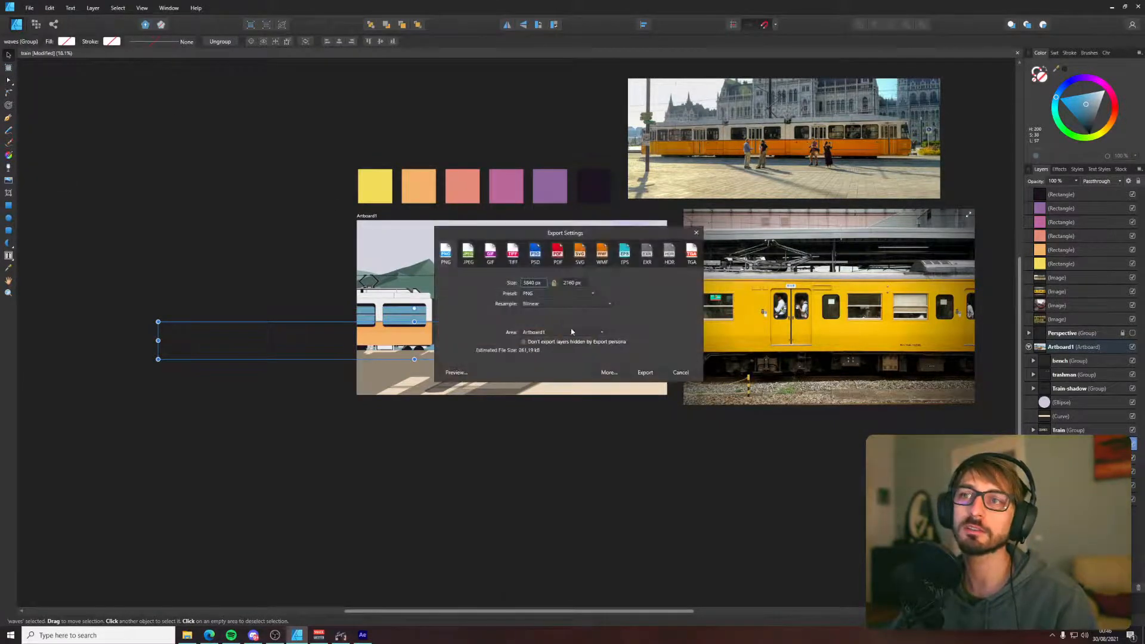
{"action": "left_click", "coordinate": [566, 334]}
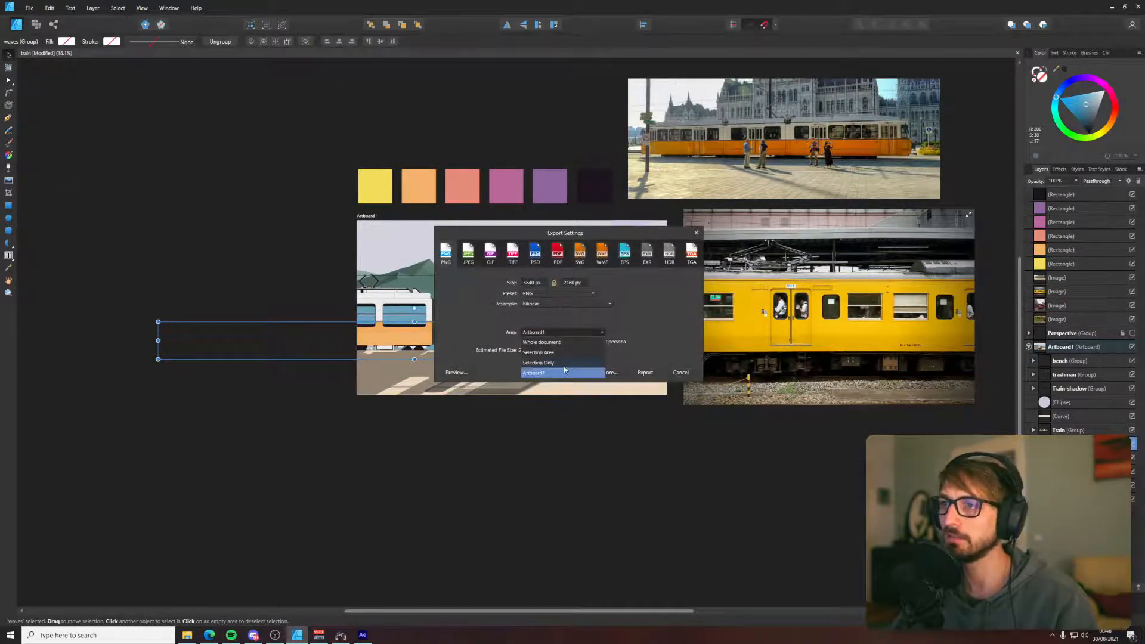
{"action": "left_click", "coordinate": [565, 362]}
{"action": "left_click", "coordinate": [643, 372]}
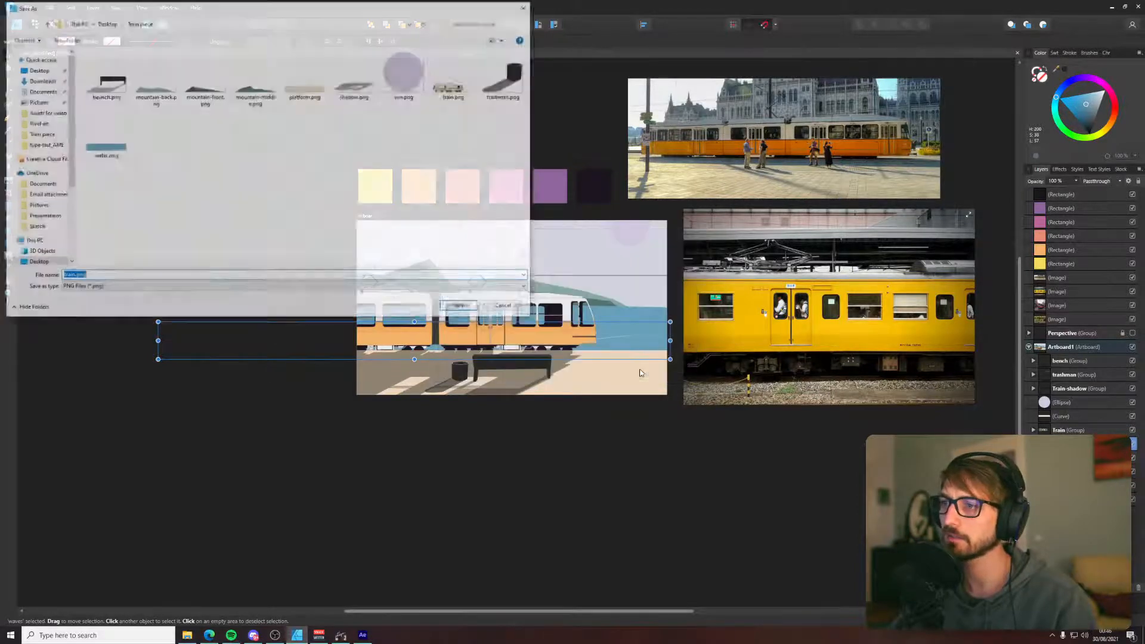
{"action": "left_click", "coordinate": [70, 276]}
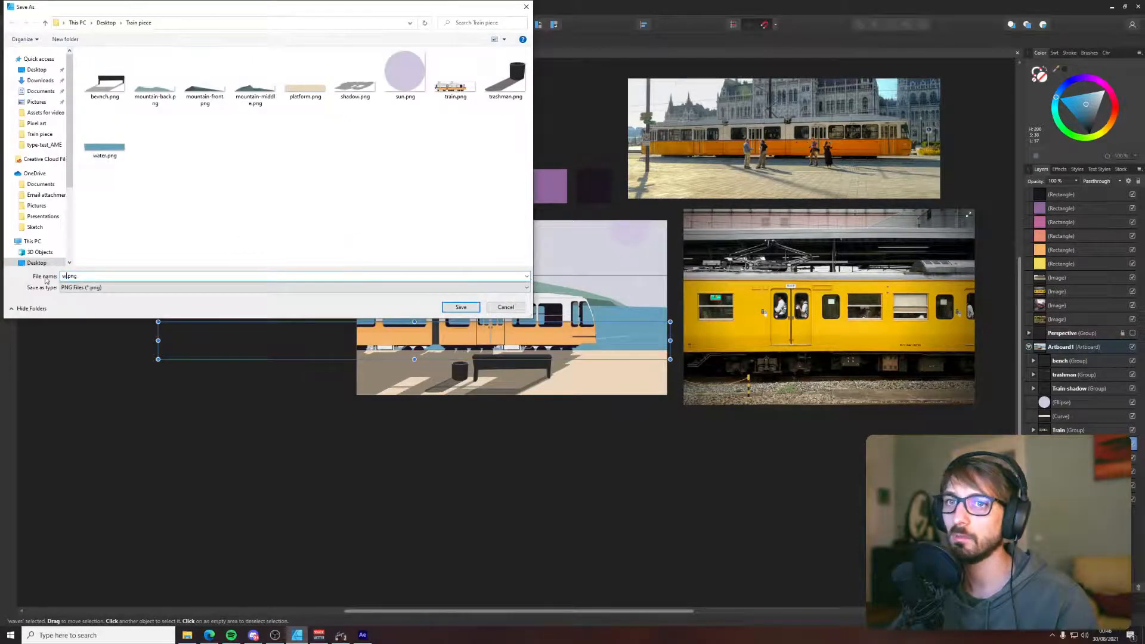
- Name the exported PNG waves.png and save it in the Train piece folder
{"action": "type", "text": "wabv"}
{"action": "key", "text": "BackSpace"}
{"action": "key", "text": "BackSpace"}
{"action": "type", "text": "ves"}
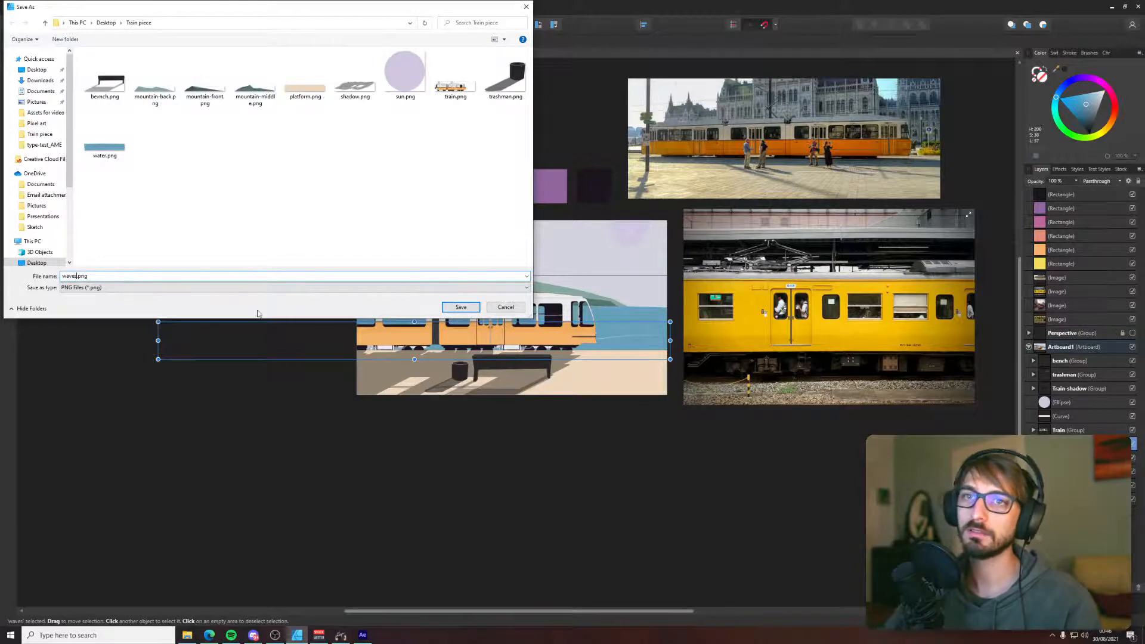
{"action": "left_click", "coordinate": [461, 308]}
- Switch to After Effects and add water.png and waves.png from the Train piece folder to the composition
{"action": "left_click", "coordinate": [362, 635]}
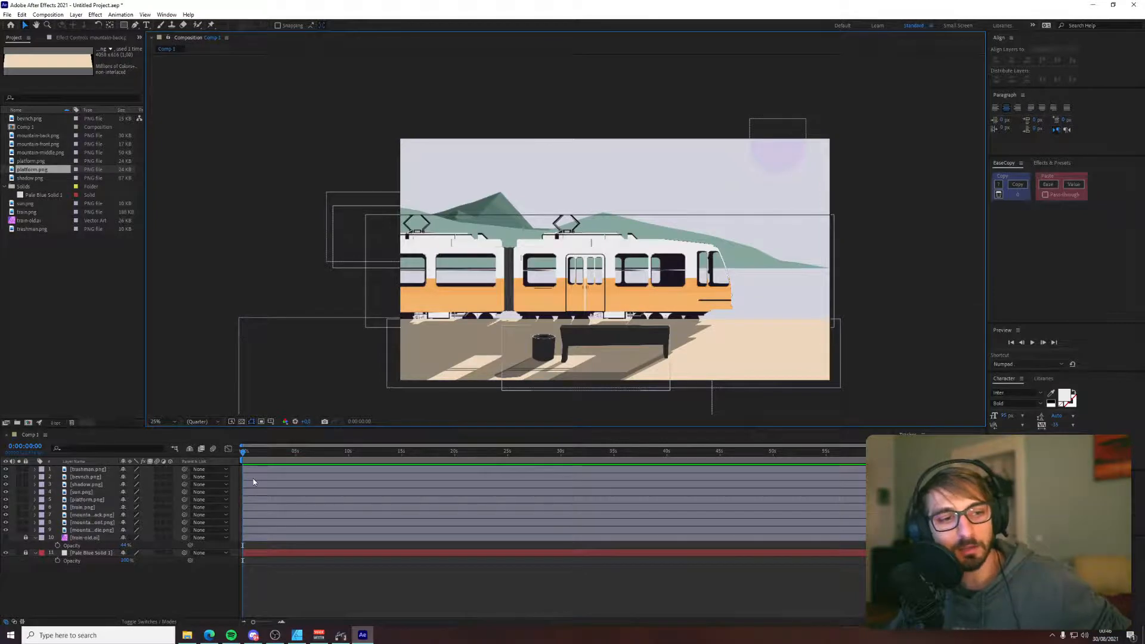
{"action": "left_click", "coordinate": [188, 636]}
{"action": "left_click", "coordinate": [300, 216]}
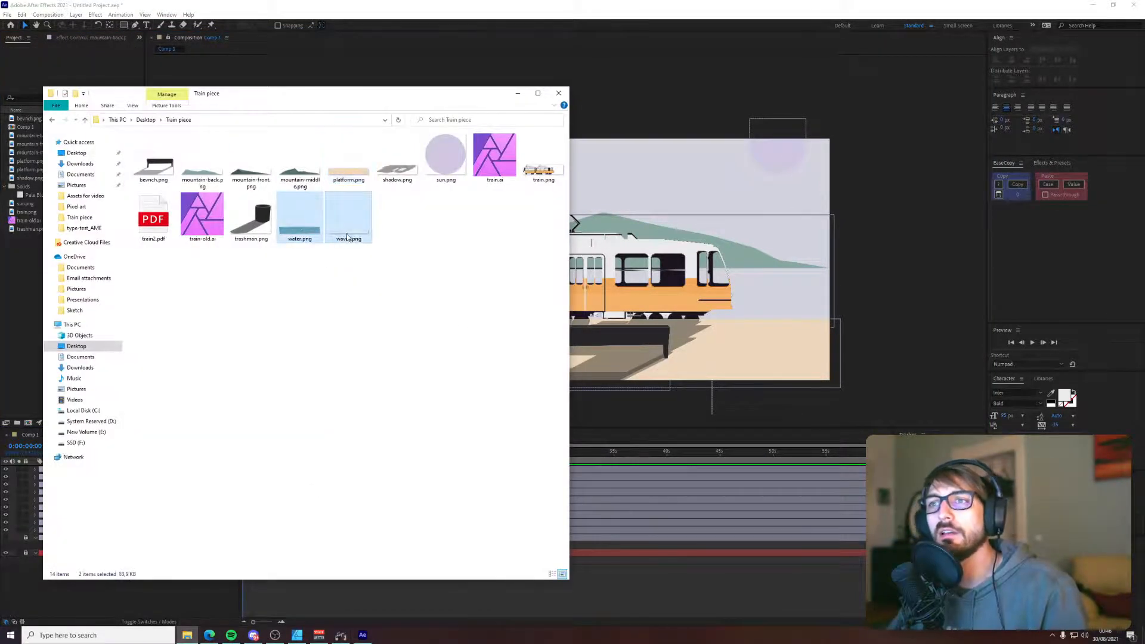
{"action": "left_click_drag", "start_coordinate": [347, 237], "coordinate": [724, 314]}
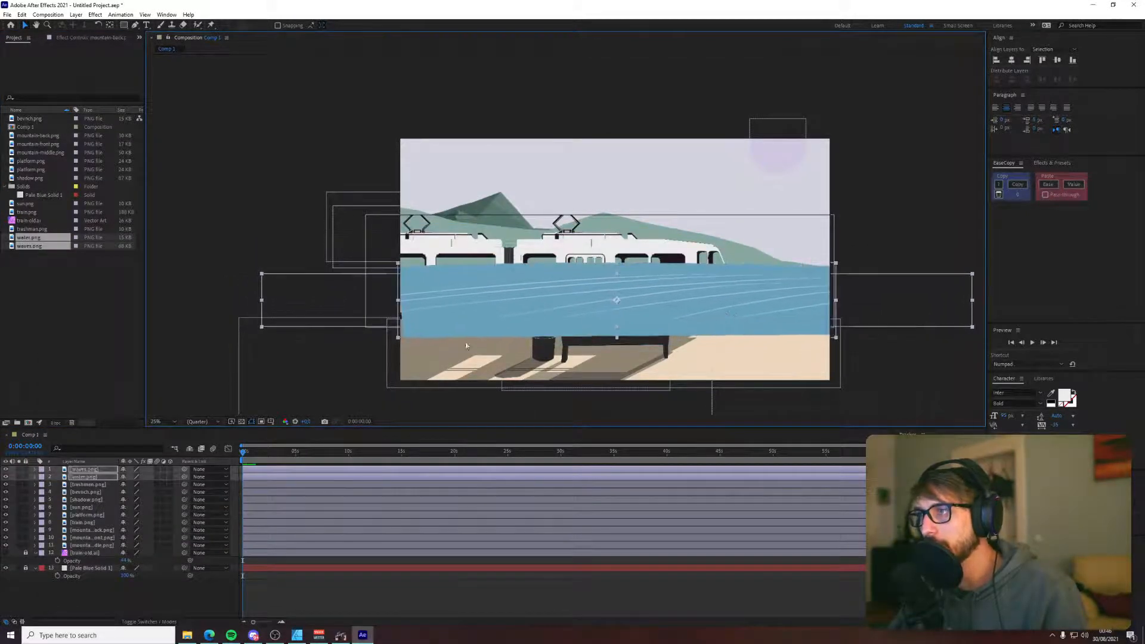
- Move the waves and water layers directly below the train layer and shift both slightly down and right in the scene
{"action": "left_click", "coordinate": [404, 338]}
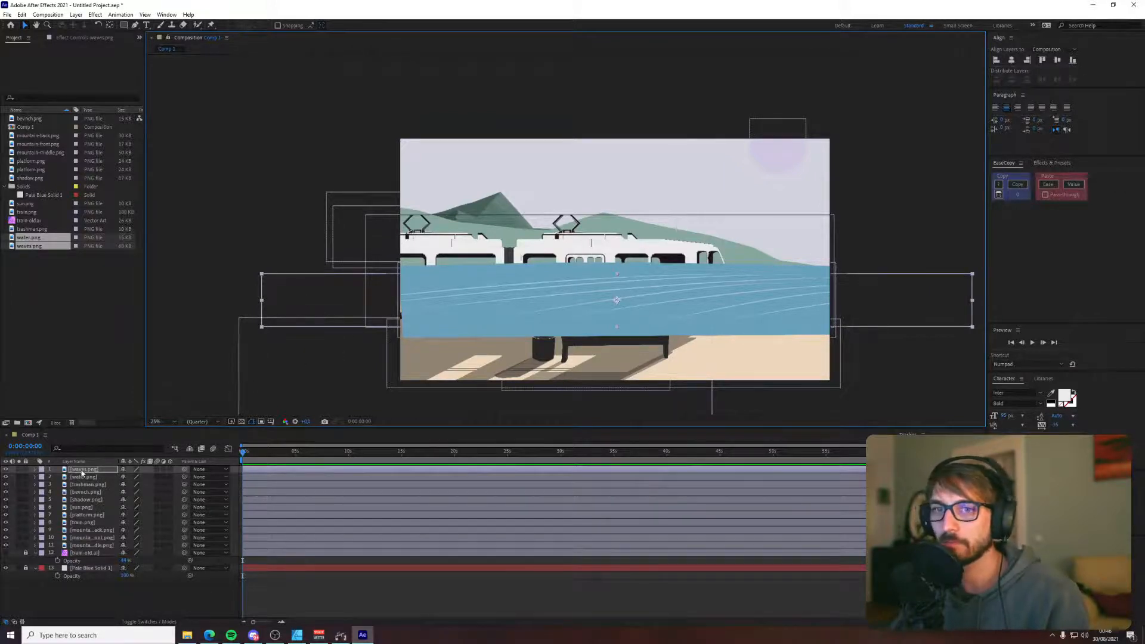
{"action": "left_click", "coordinate": [85, 478], "text": "shift"}
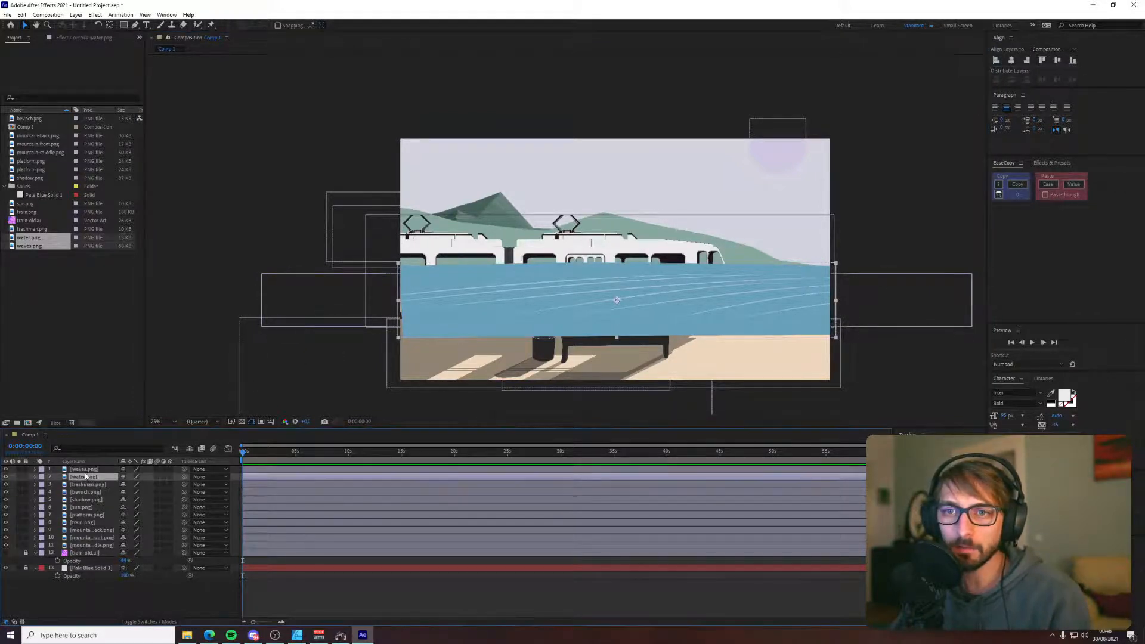
{"action": "left_click_drag", "start_coordinate": [86, 478], "coordinate": [123, 530]}
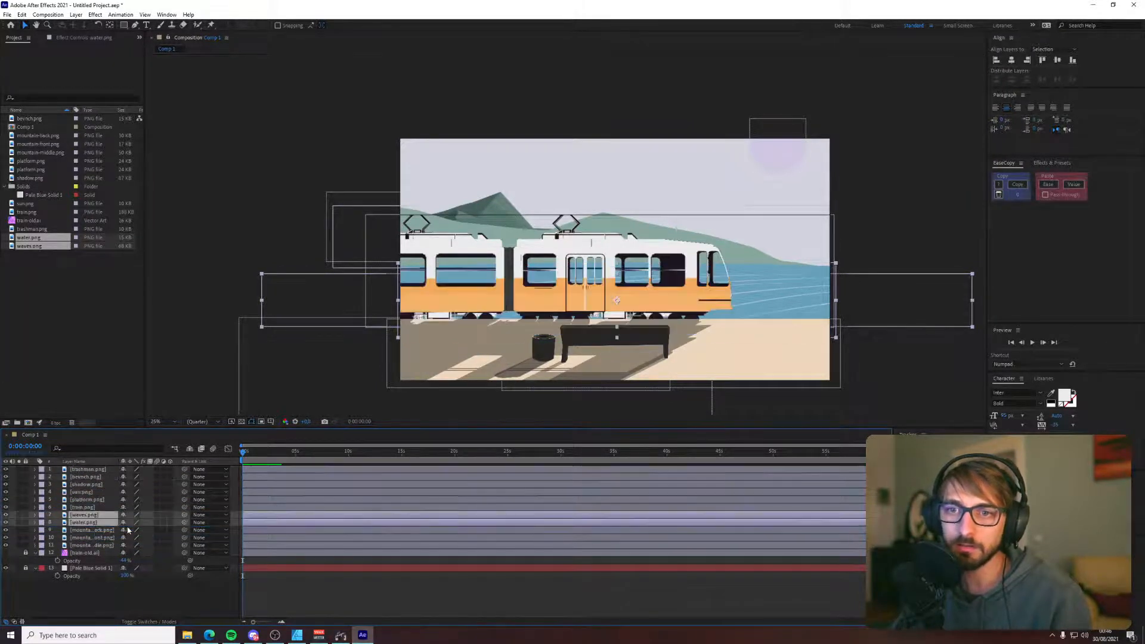
{"action": "mouse_move", "coordinate": [790, 291]}
{"action": "left_mouse_down"}
{"action": "mouse_move", "coordinate": [776, 293]}
{"action": "mouse_move", "coordinate": [791, 295]}
{"action": "left_mouse_up"}
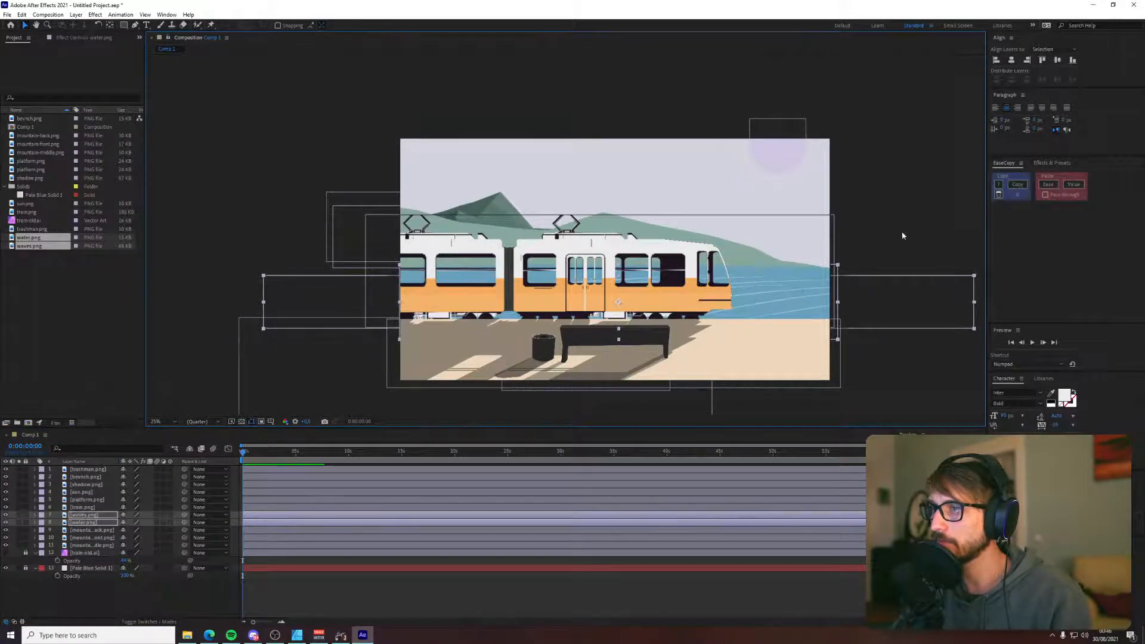
{"action": "left_click", "coordinate": [921, 219]}
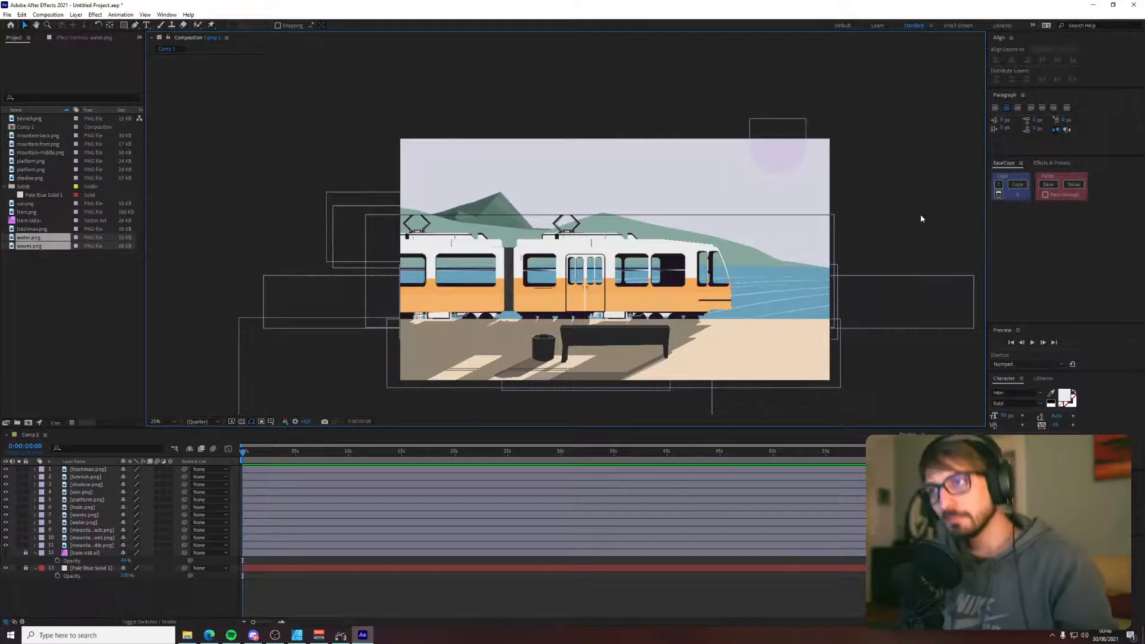
- Save the project in the Train piece folder as tr-tr-crane.aep
{"action": "key", "text": "ctrl+s"}
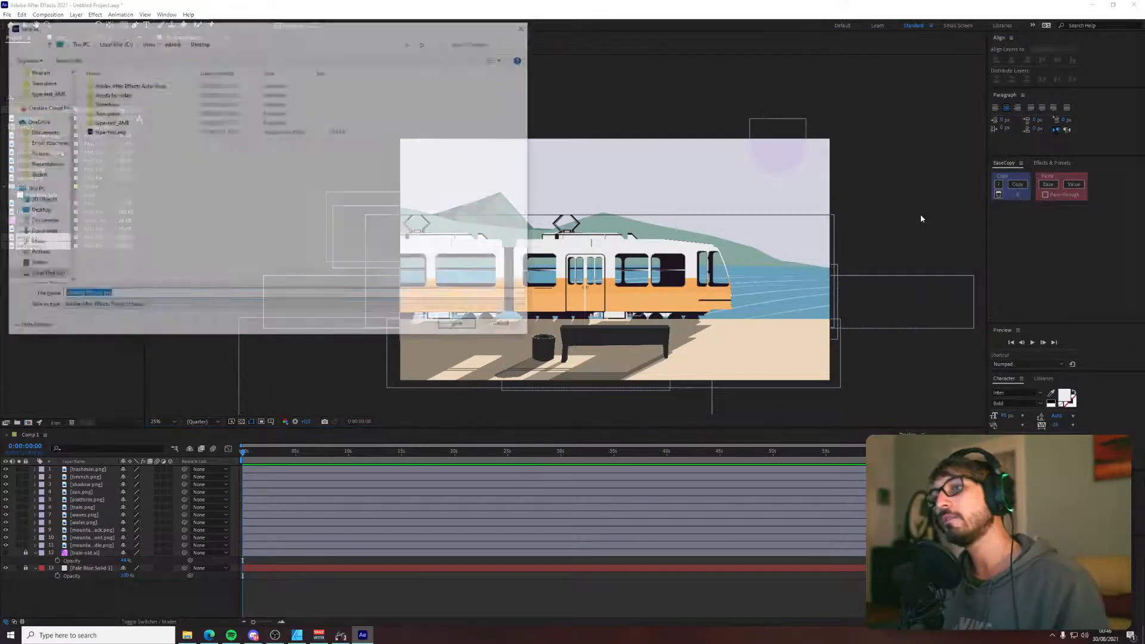
{"action": "scroll", "coordinate": [42, 125], "scroll_direction": "up", "scroll_amount": 3}
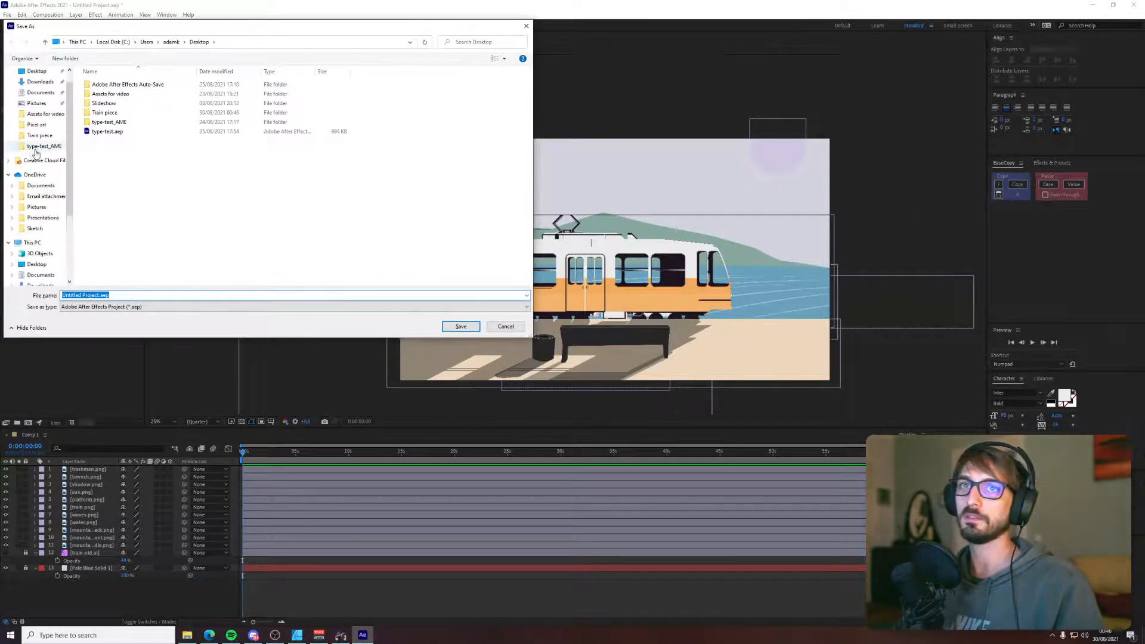
{"action": "double_click", "coordinate": [108, 113]}
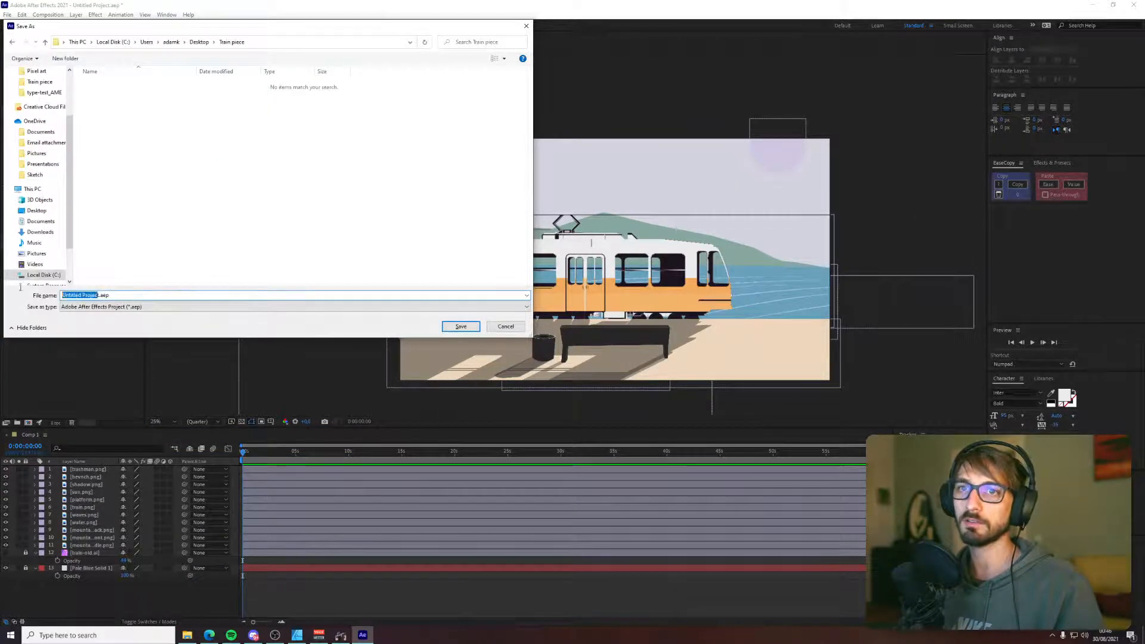
{"action": "key", "text": "BackSpace"}
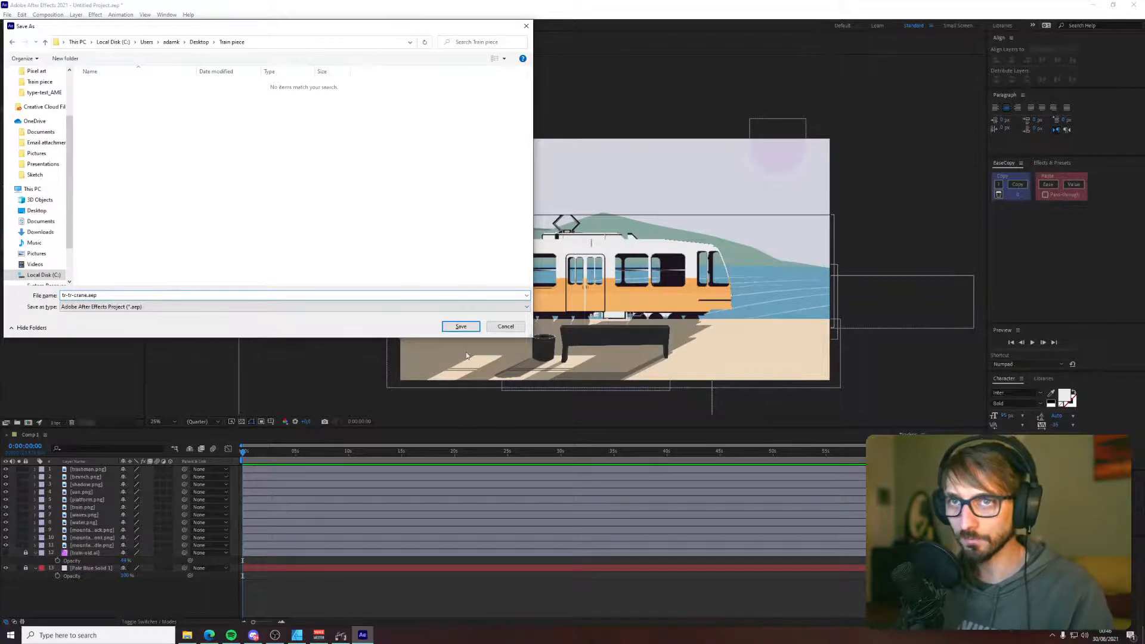
{"action": "left_click", "coordinate": [461, 326]}
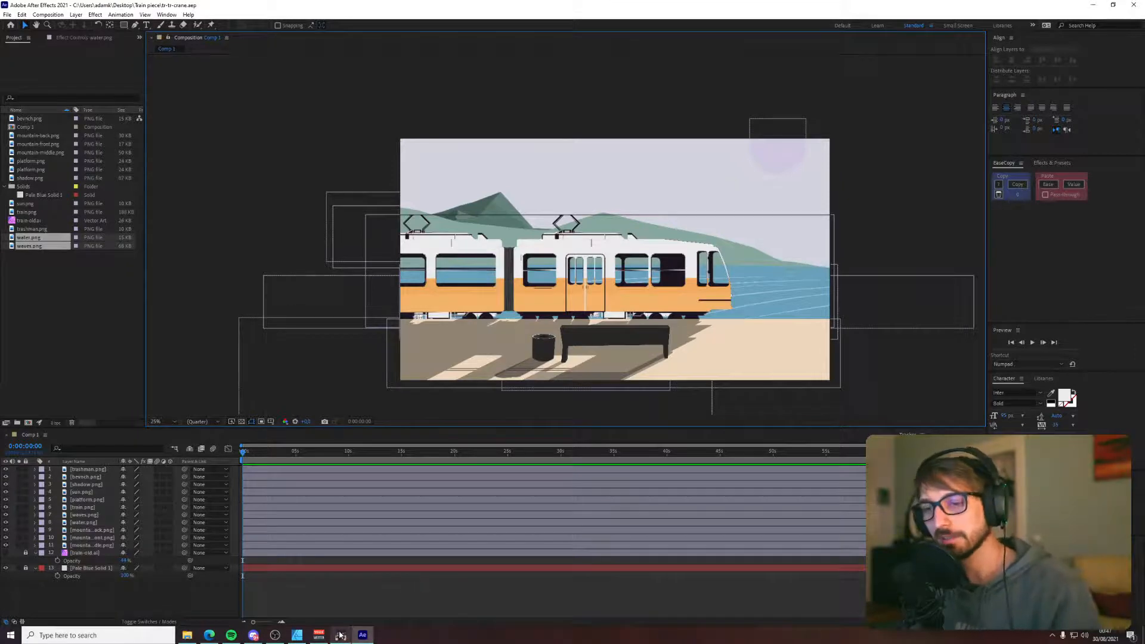
- Switch to Discord and open the WeTransfer link from the latest direct message in the browser
{"action": "left_click", "coordinate": [255, 636]}
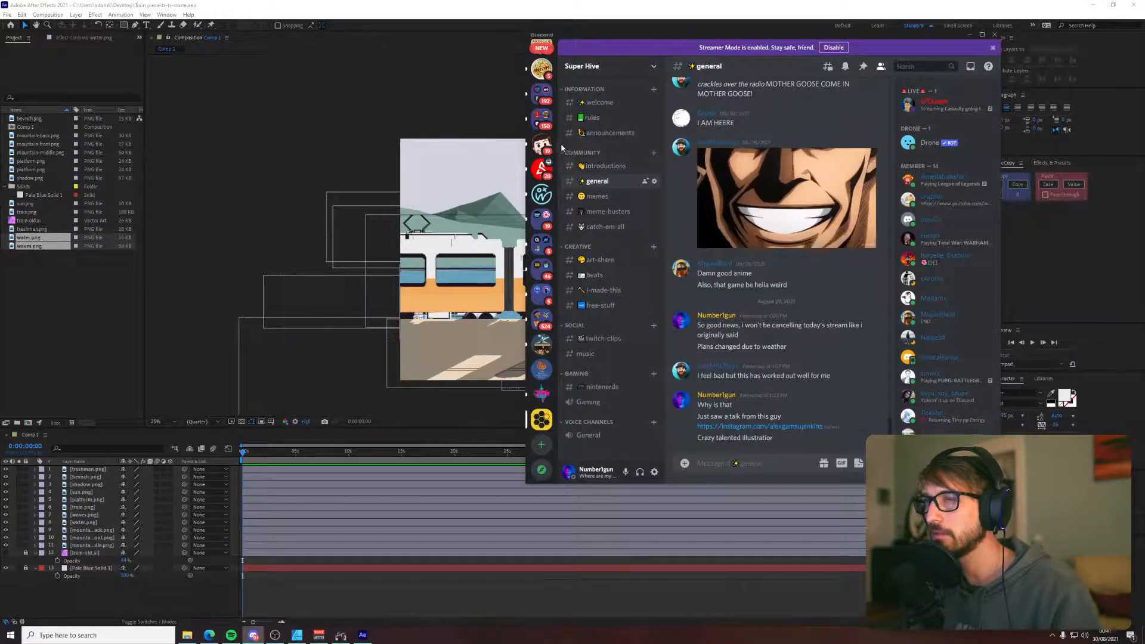
{"action": "scroll", "coordinate": [541, 179], "scroll_direction": "up", "scroll_amount": 5}
{"action": "left_click", "coordinate": [541, 52]}
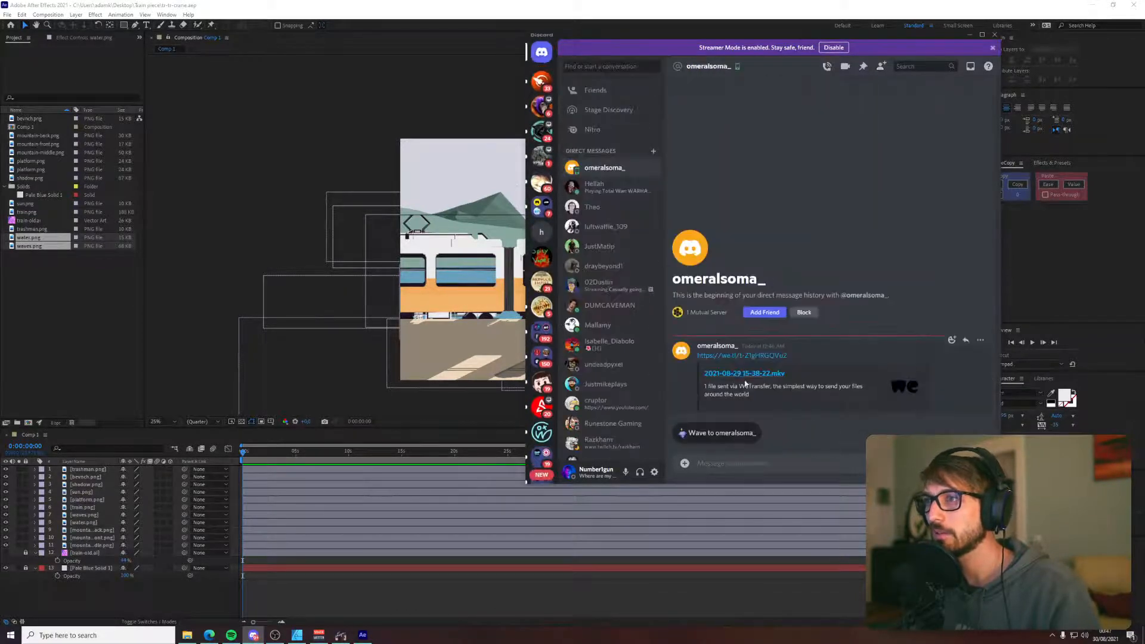
{"action": "left_click", "coordinate": [777, 358]}
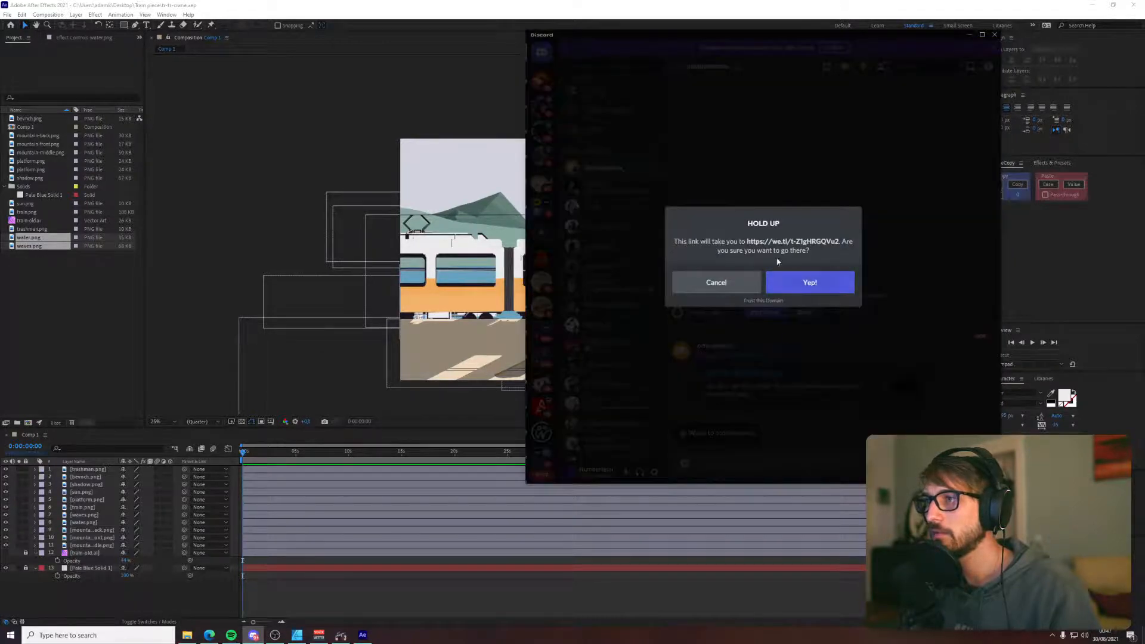
{"action": "left_click", "coordinate": [805, 285]}
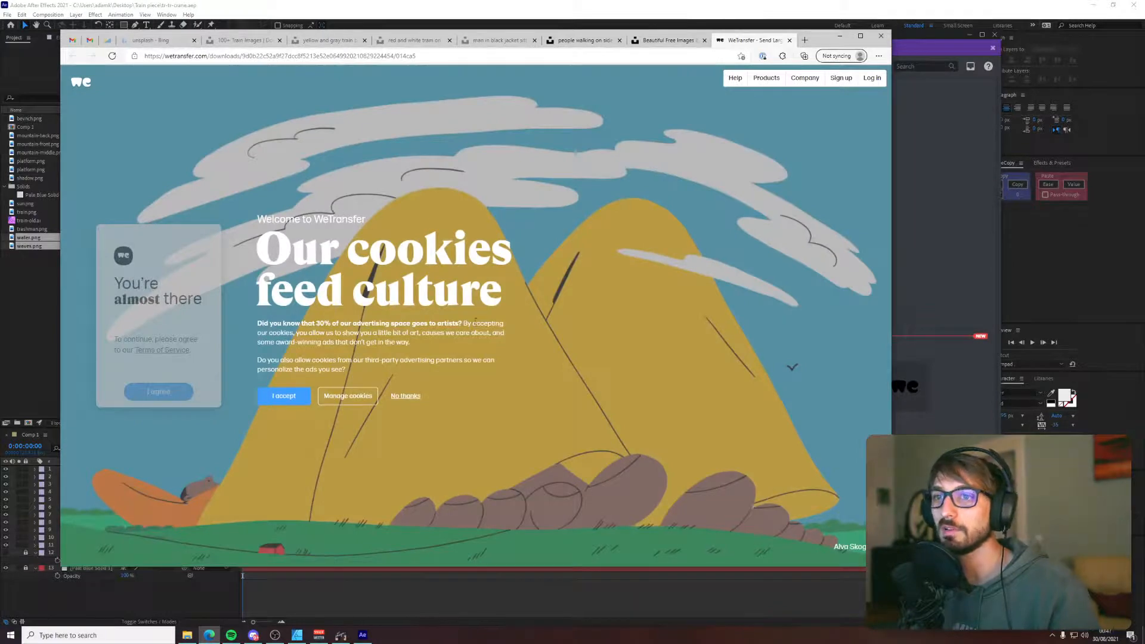
{"action": "left_click", "coordinate": [284, 395]}
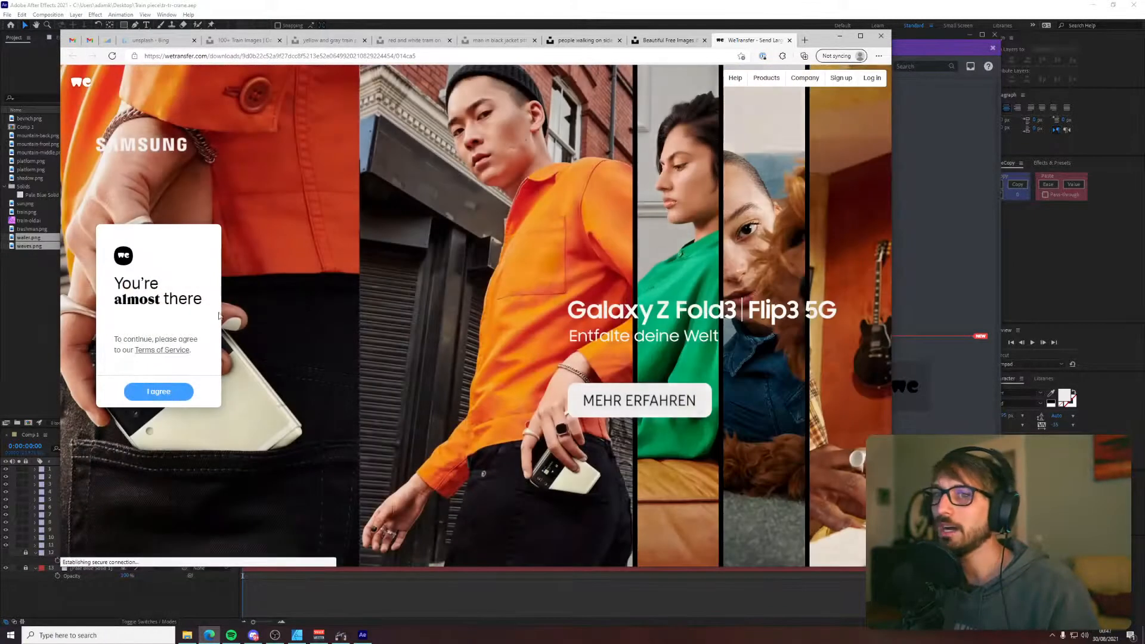
{"action": "left_click", "coordinate": [171, 396]}
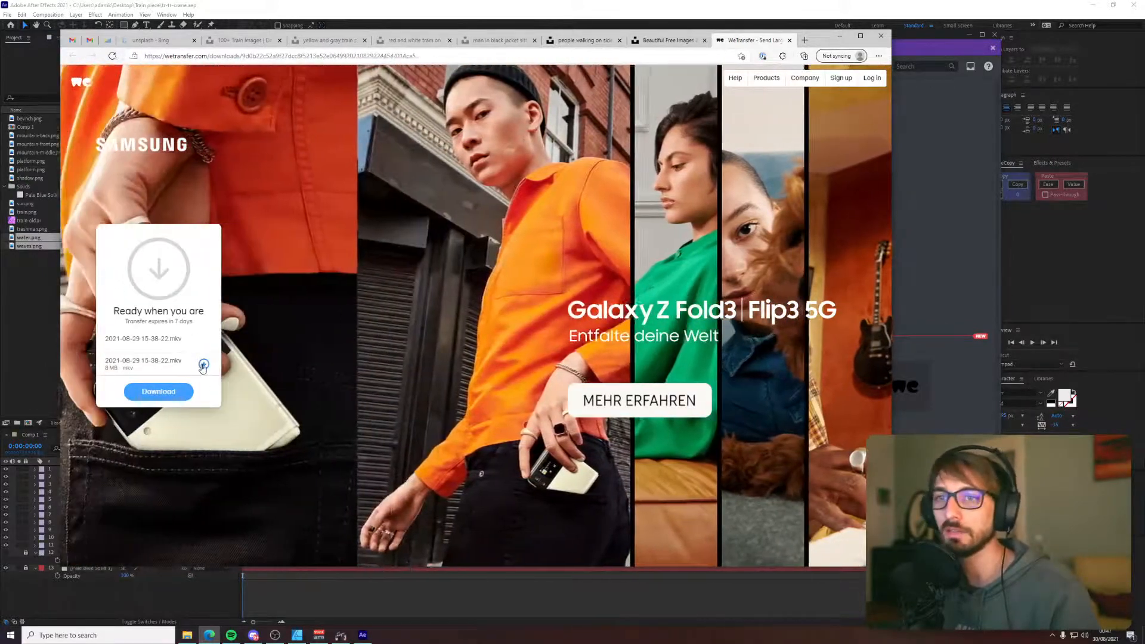
{"action": "left_click", "coordinate": [203, 365]}
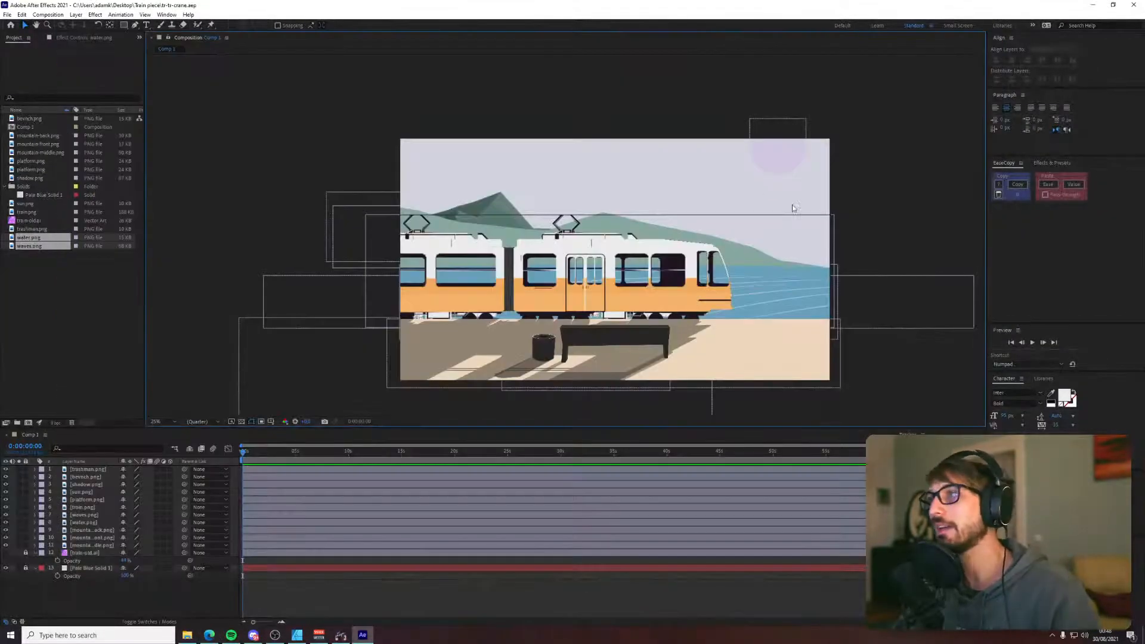
- Switch to Affinity Designer and group all layers inside Artboard1, starting from the bench group
{"action": "left_click", "coordinate": [301, 636]}
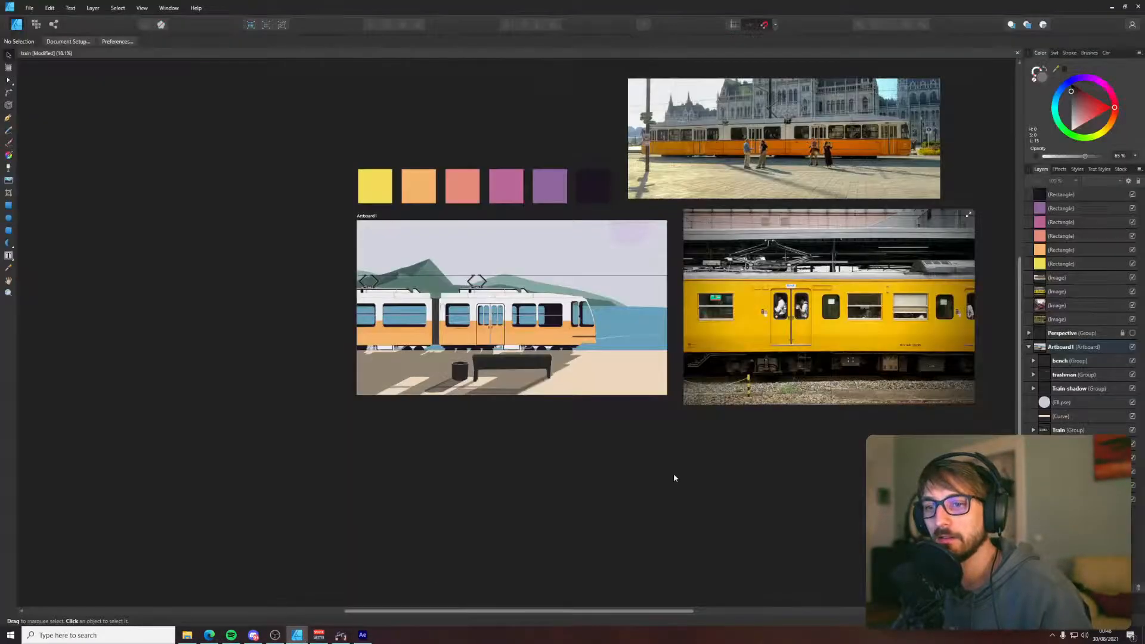
{"action": "left_click", "coordinate": [1064, 348]}
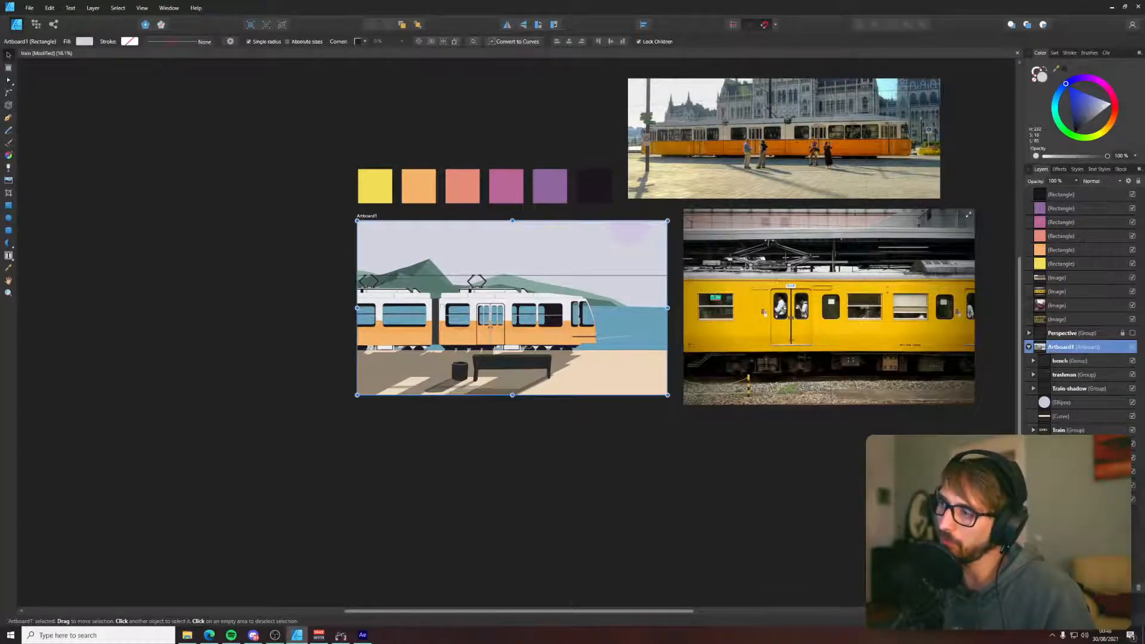
{"action": "left_click", "coordinate": [1061, 362]}
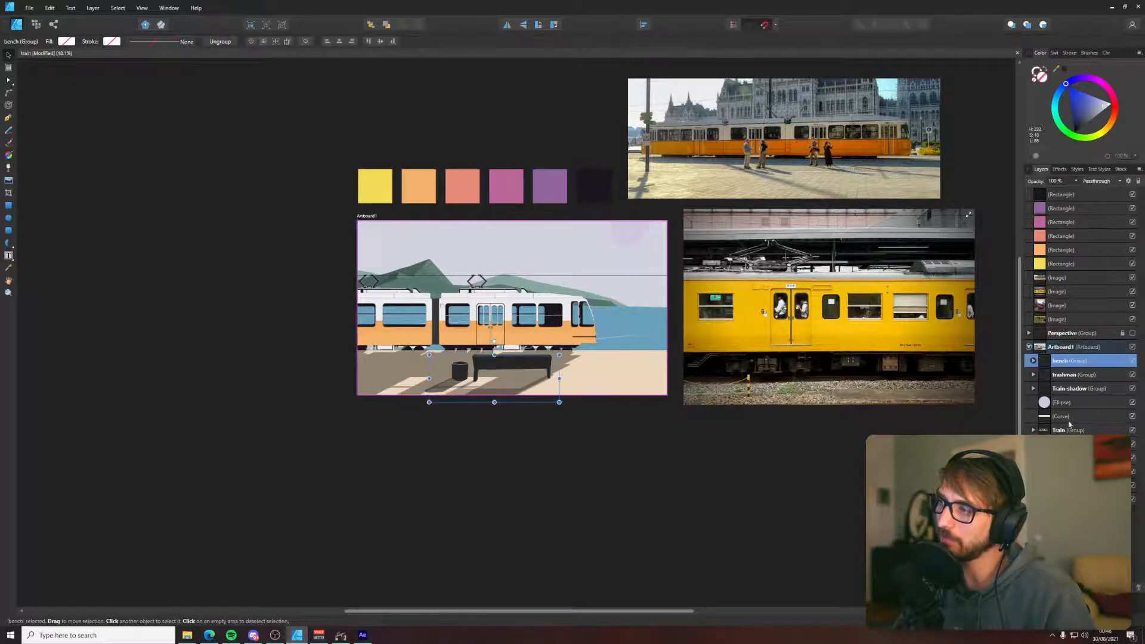
{"action": "left_click", "coordinate": [1068, 500], "text": "shift"}
{"action": "key", "text": "ctrl+g"}
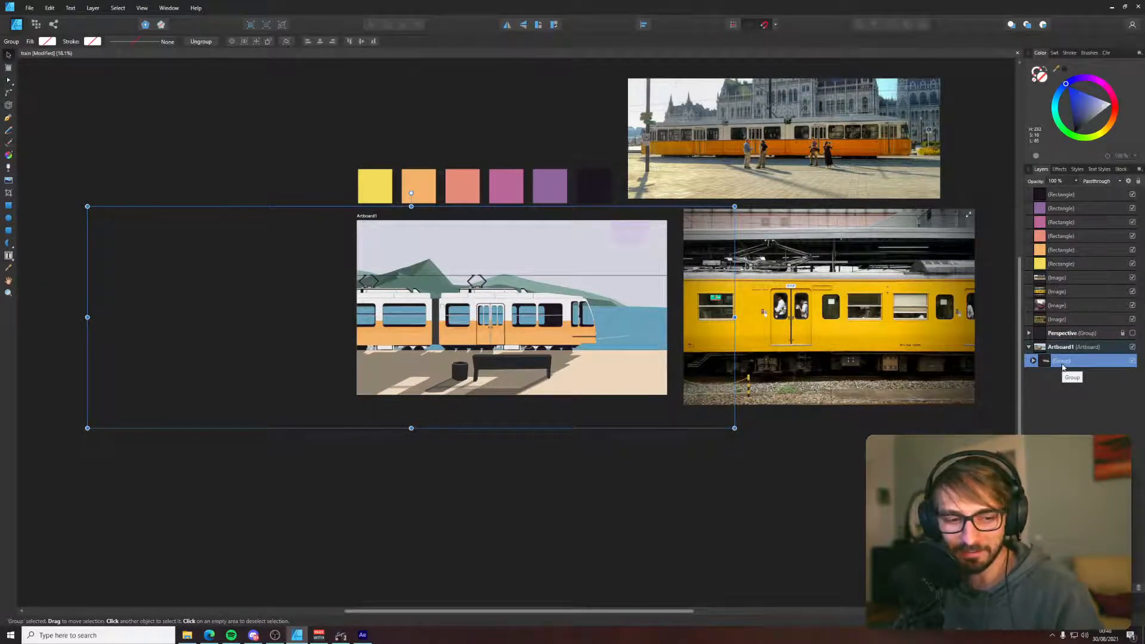
- Export the grouped artwork as a PDF with the area set to Selection Only, saving it in the Train piece folder
{"action": "left_click", "coordinate": [28, 7]}
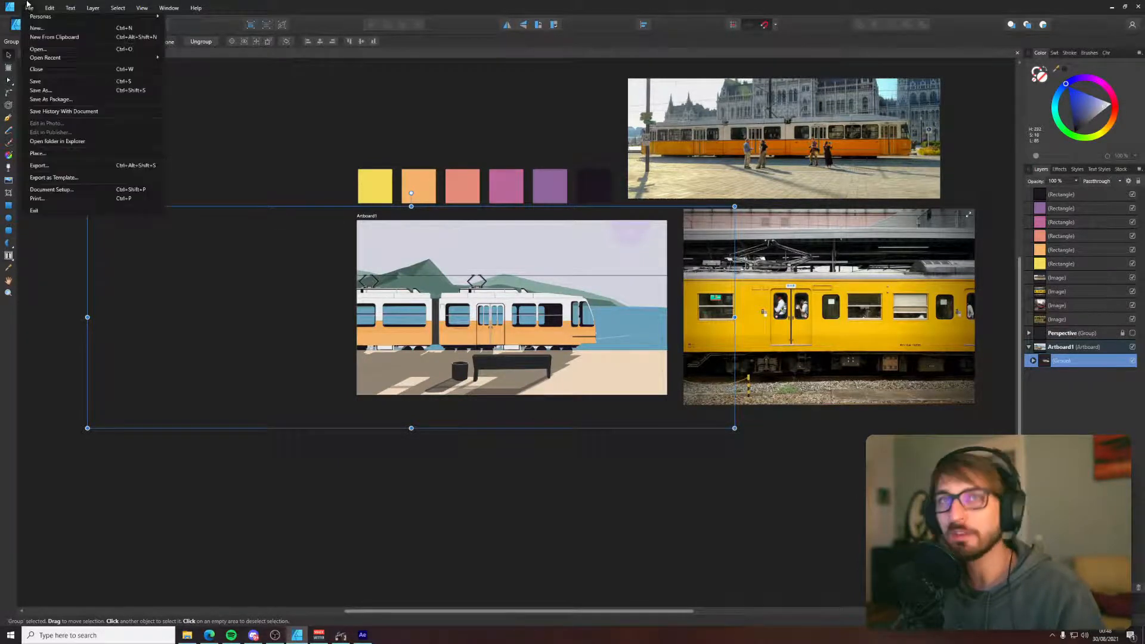
{"action": "left_click", "coordinate": [38, 165]}
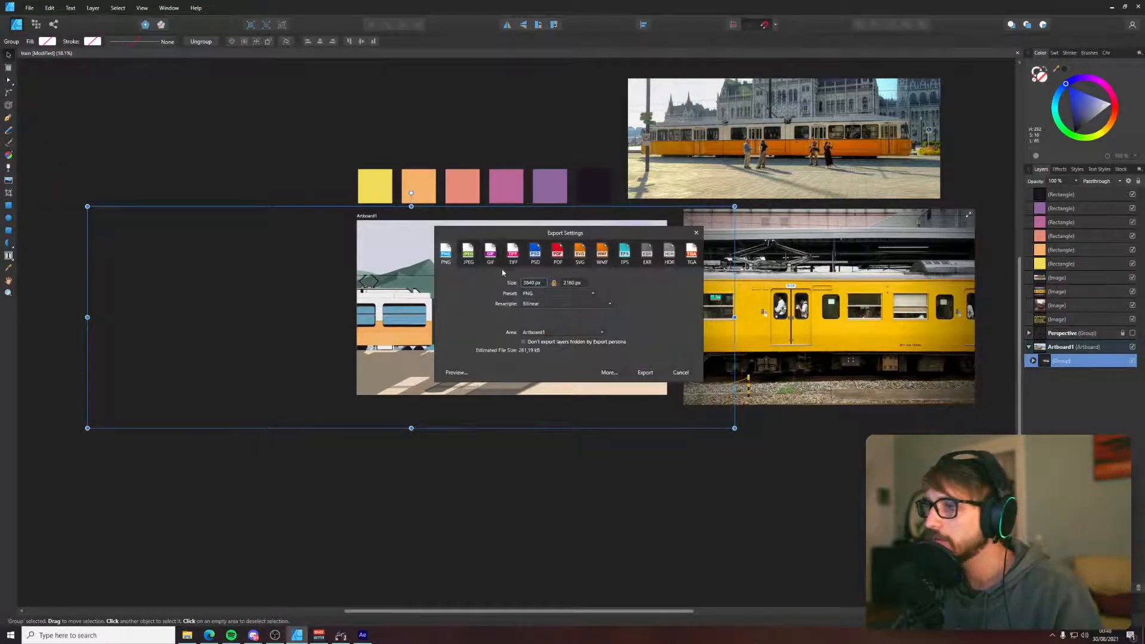
{"action": "left_click", "coordinate": [557, 256]}
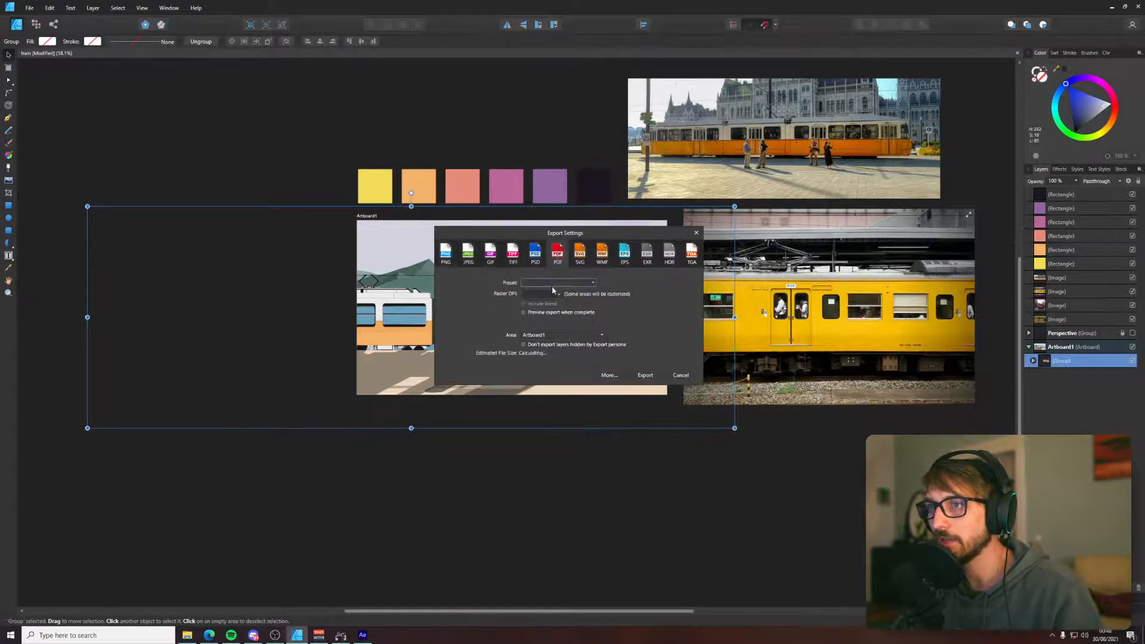
{"action": "left_click", "coordinate": [595, 337]}
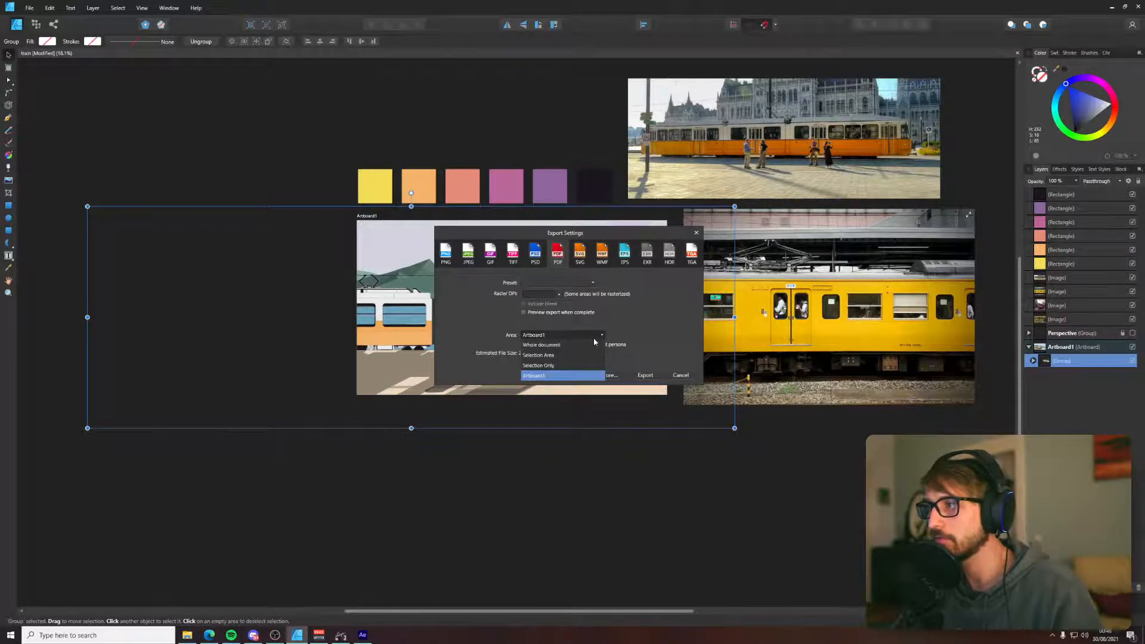
{"action": "left_click", "coordinate": [567, 365]}
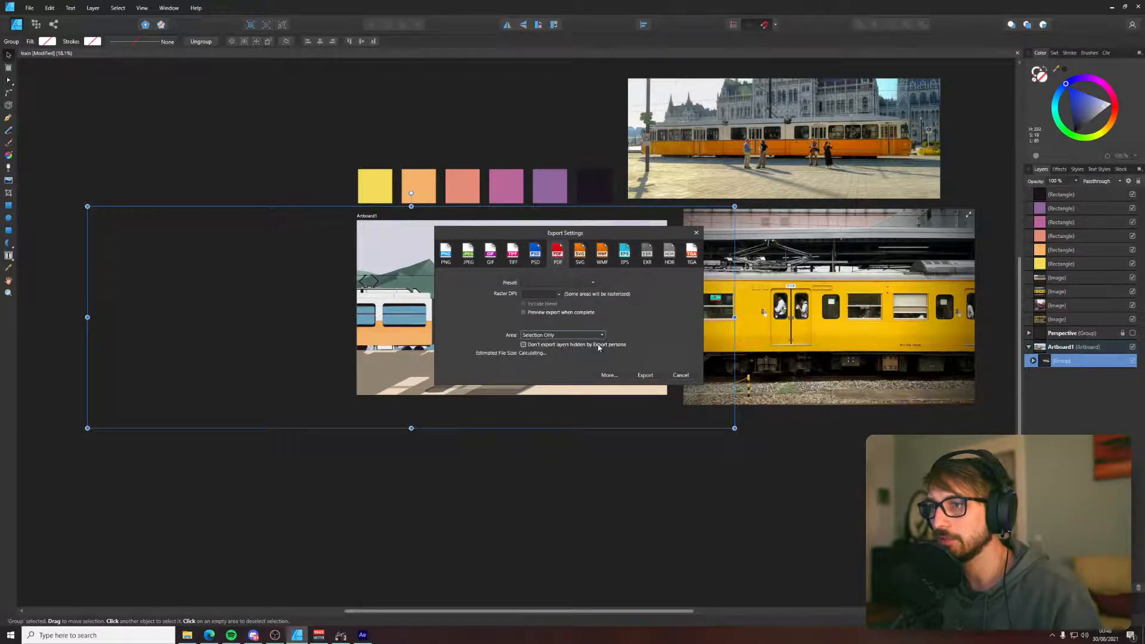
{"action": "left_click", "coordinate": [608, 375]}
{"action": "left_click", "coordinate": [621, 448]}
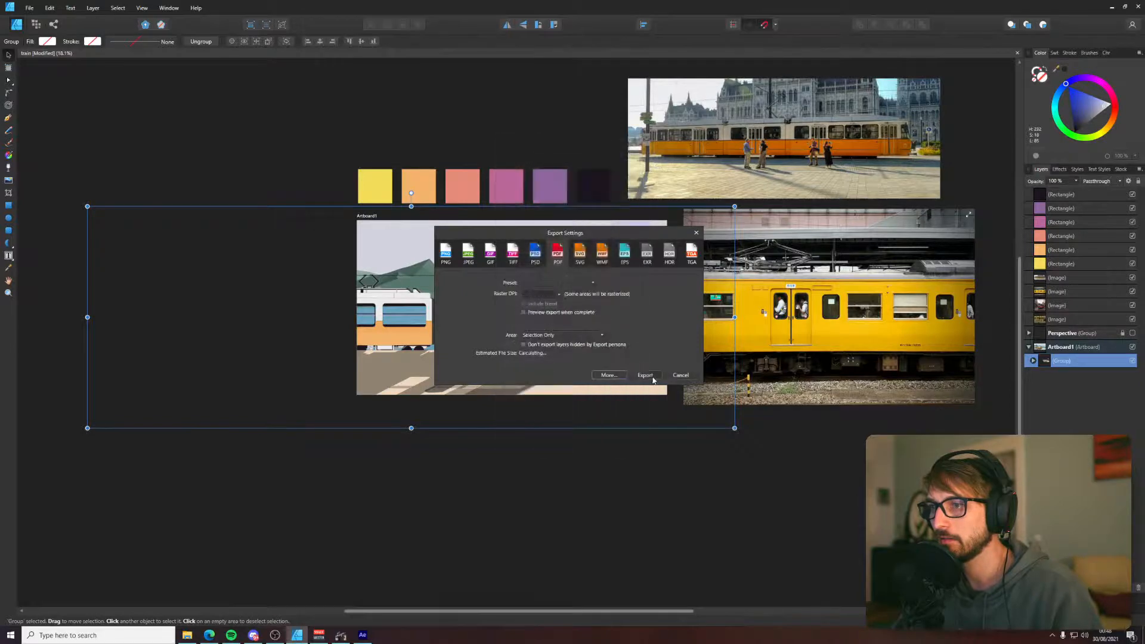
{"action": "left_click", "coordinate": [647, 375]}
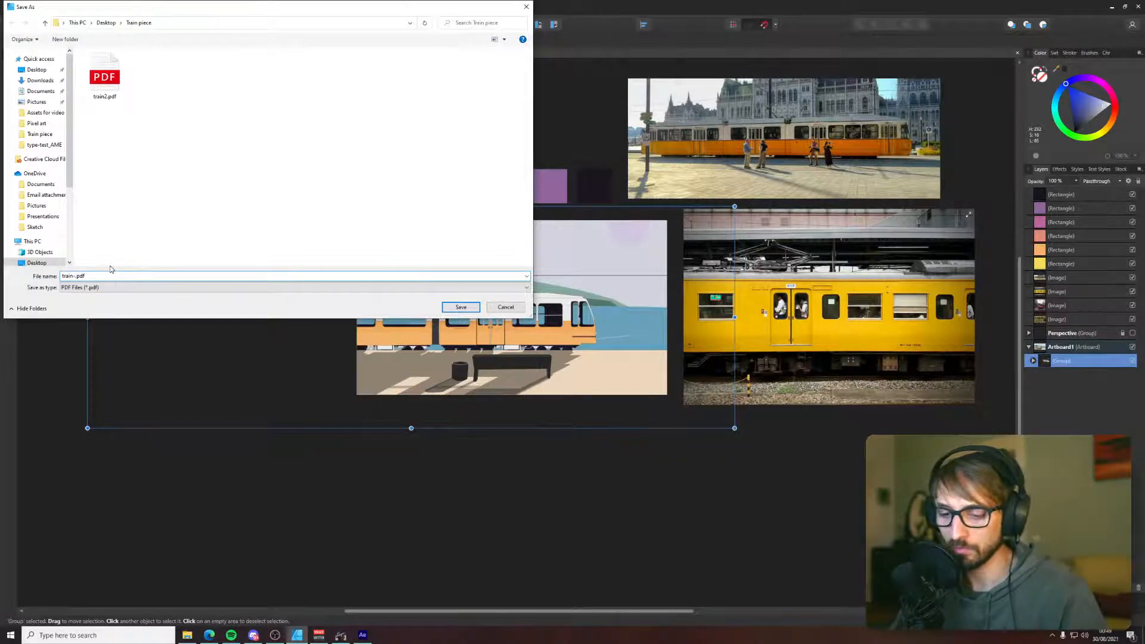
{"action": "key", "text": "Return"}
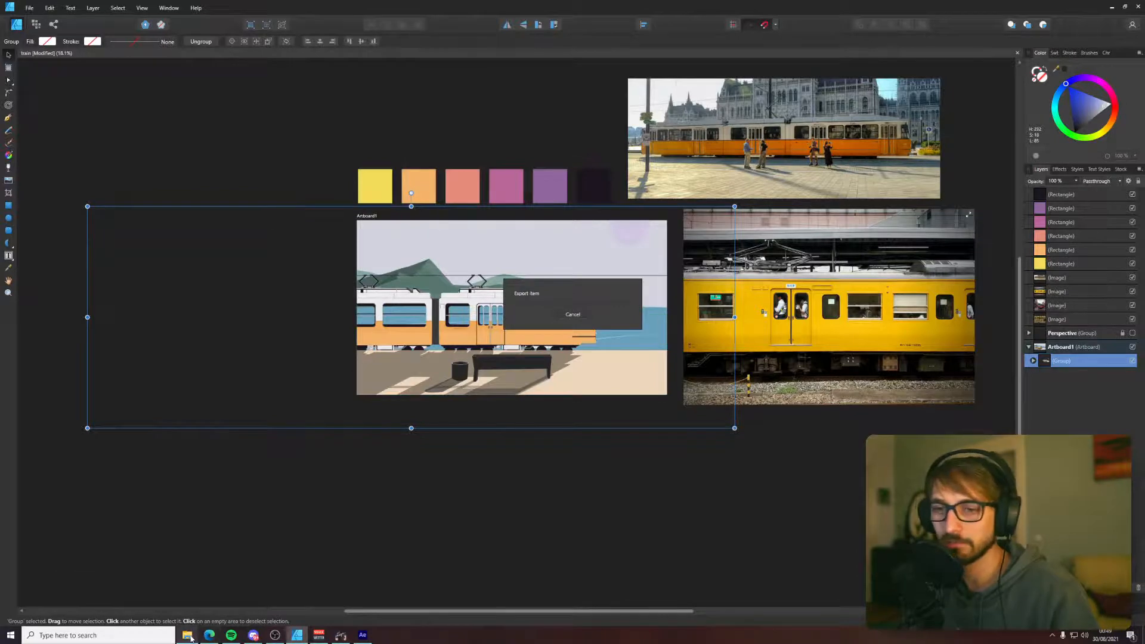
- Switch back to After Effects and clear the selection of the imported water and waves assets
{"action": "mouse_move", "coordinate": [187, 637]}
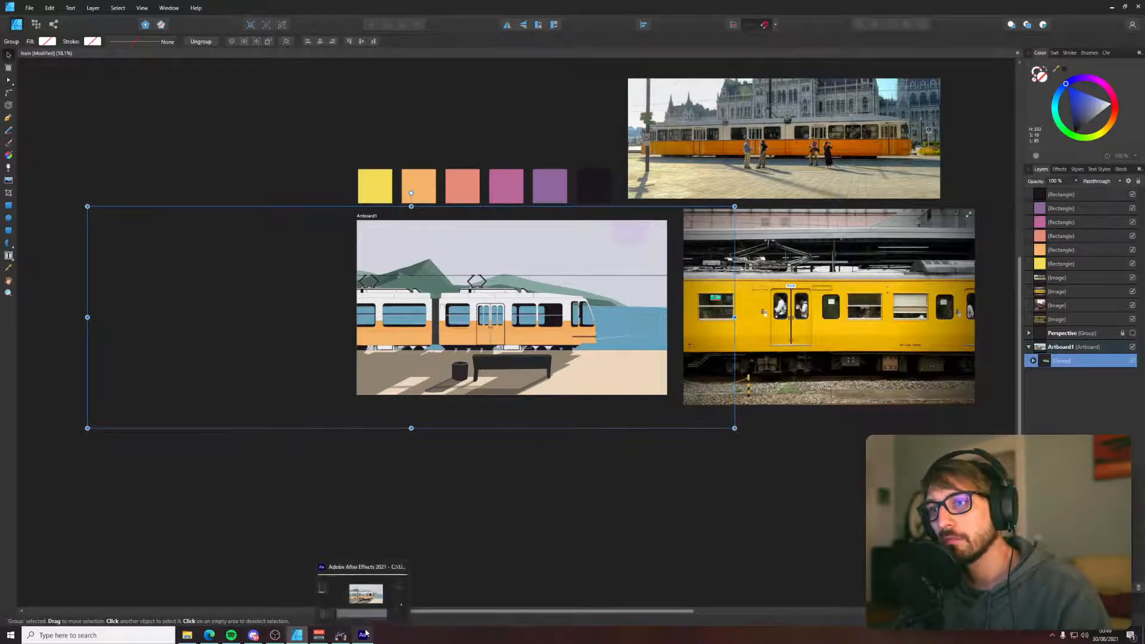
{"action": "left_click", "coordinate": [382, 582]}
{"action": "left_click", "coordinate": [82, 298]}
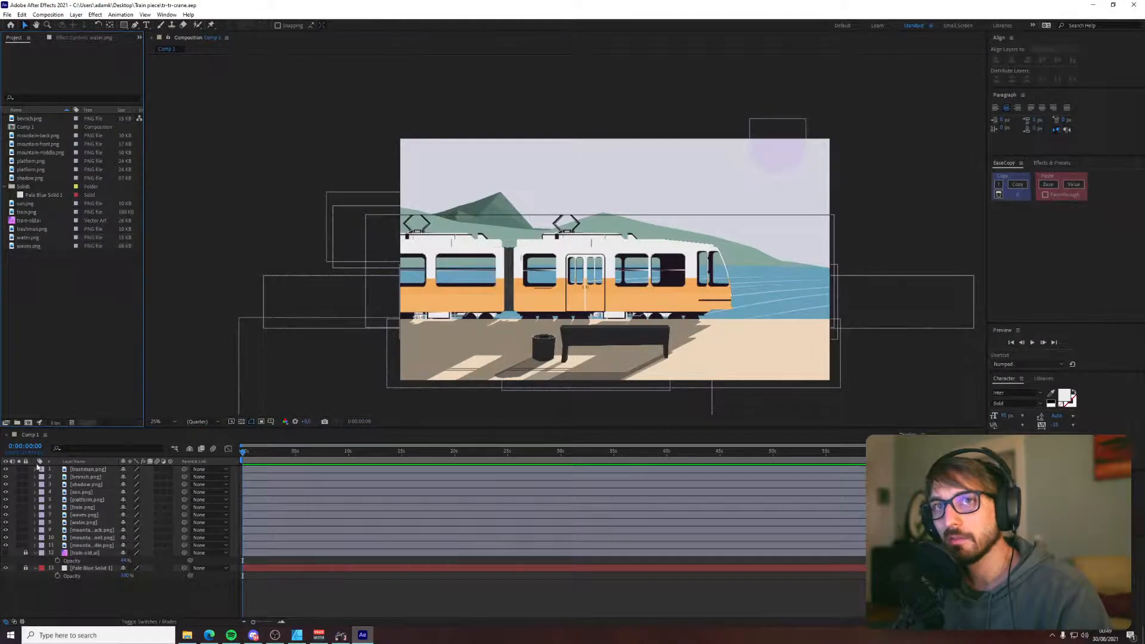
- Hide the artwork layers in Comp 1, and rename train-plane.pdf in the Train piece folder to train-plane.ai
{"action": "left_click_drag", "start_coordinate": [9, 469], "coordinate": [9, 504]}
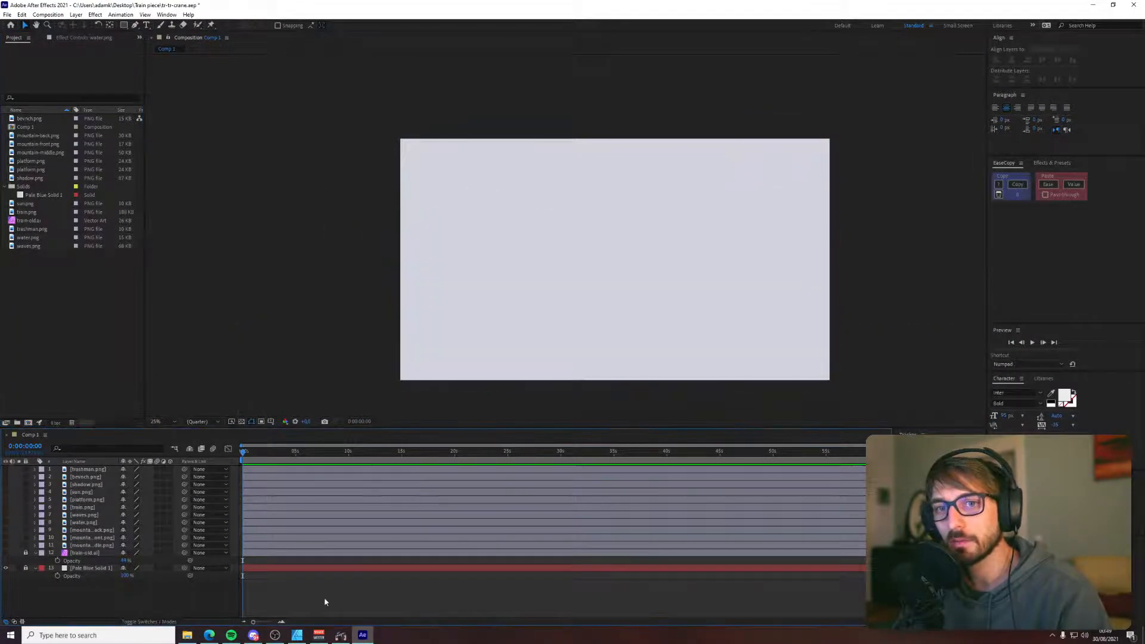
{"action": "left_click", "coordinate": [196, 635]}
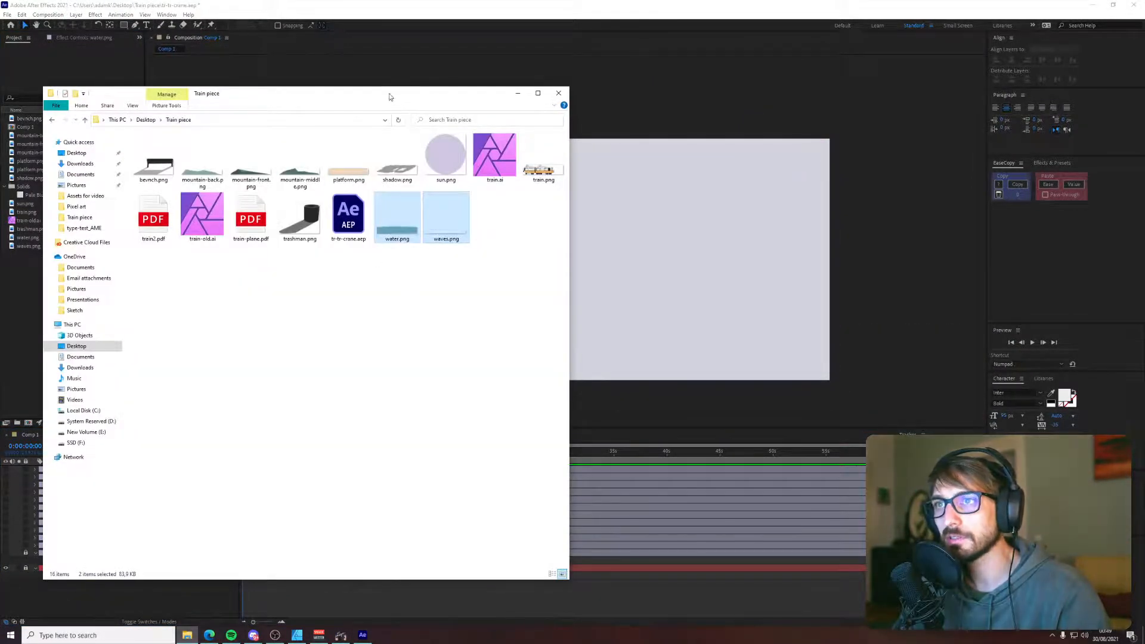
{"action": "left_click", "coordinate": [359, 75]}
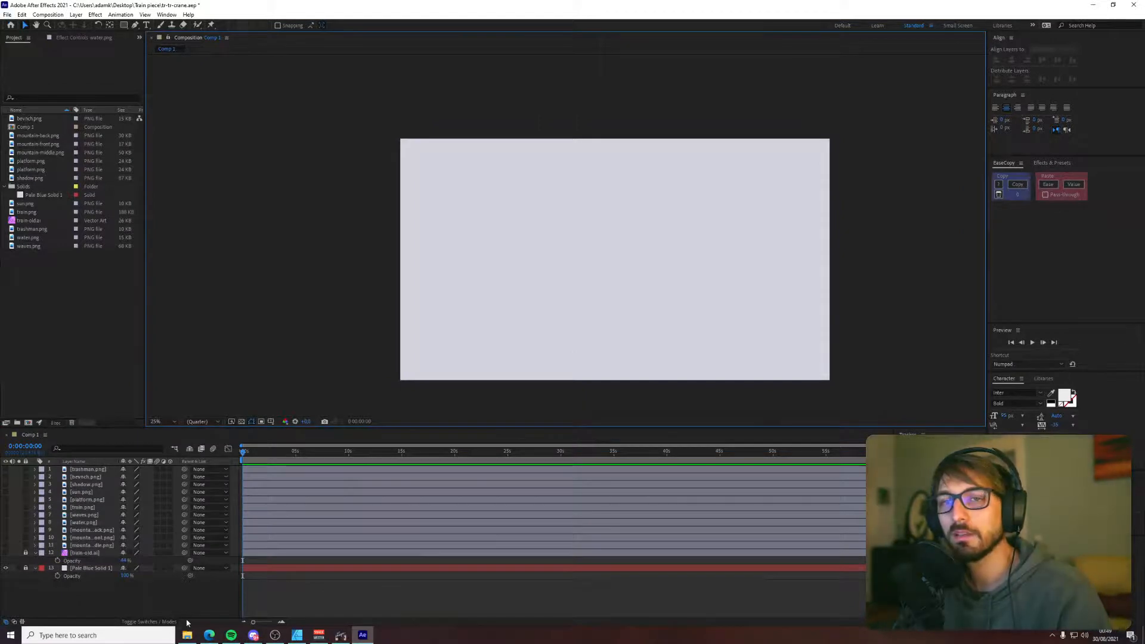
{"action": "left_click", "coordinate": [188, 635]}
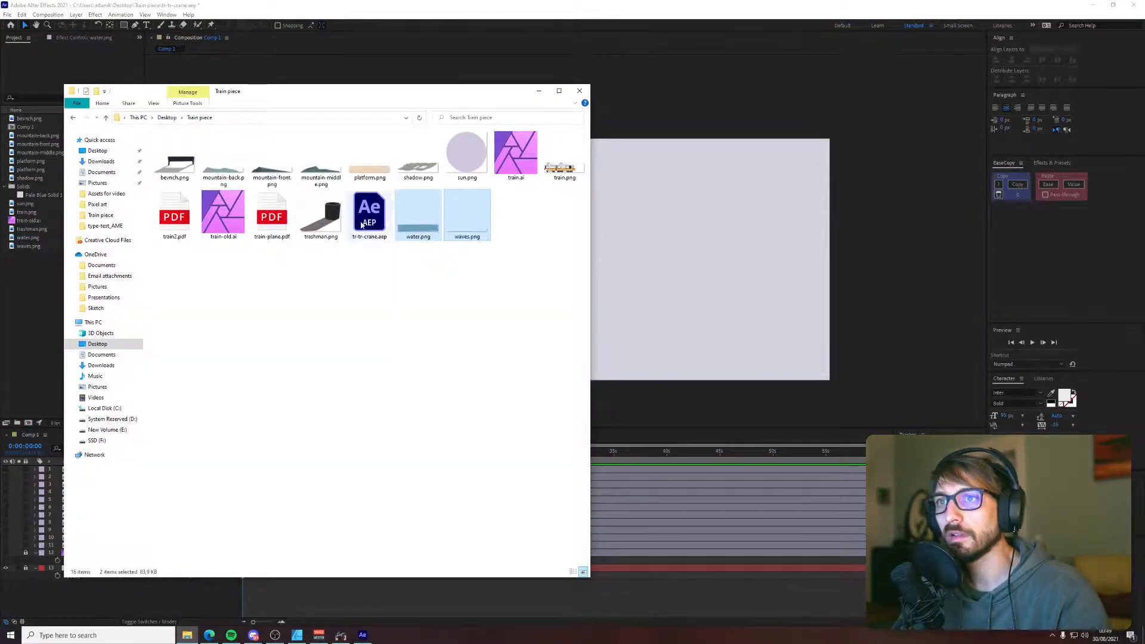
{"action": "left_click", "coordinate": [269, 238]}
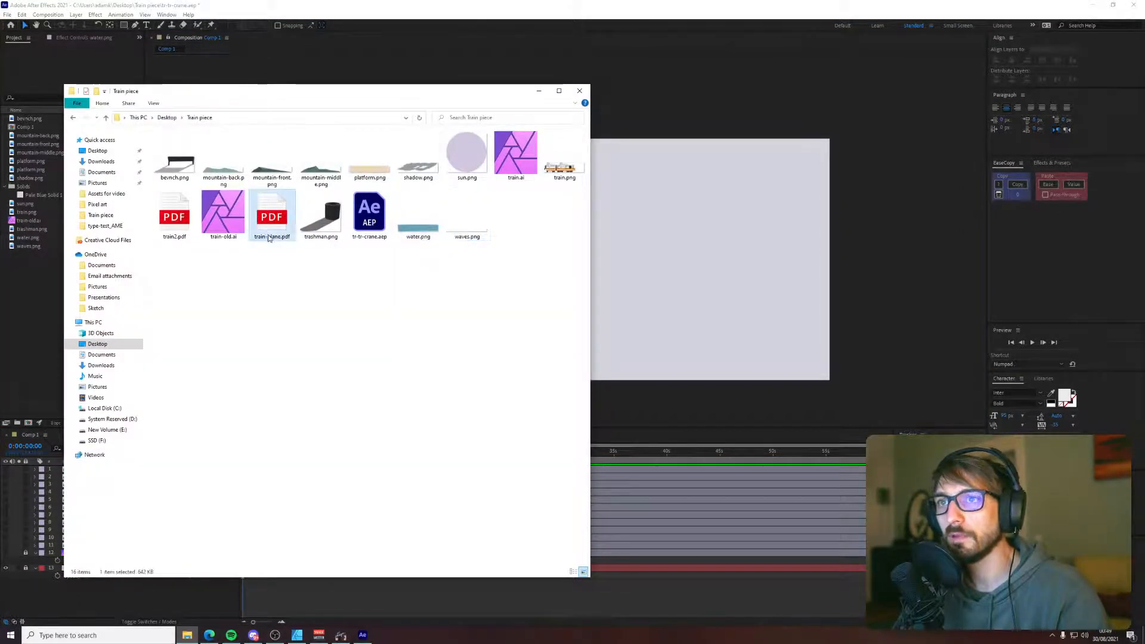
{"action": "left_click", "coordinate": [269, 237]}
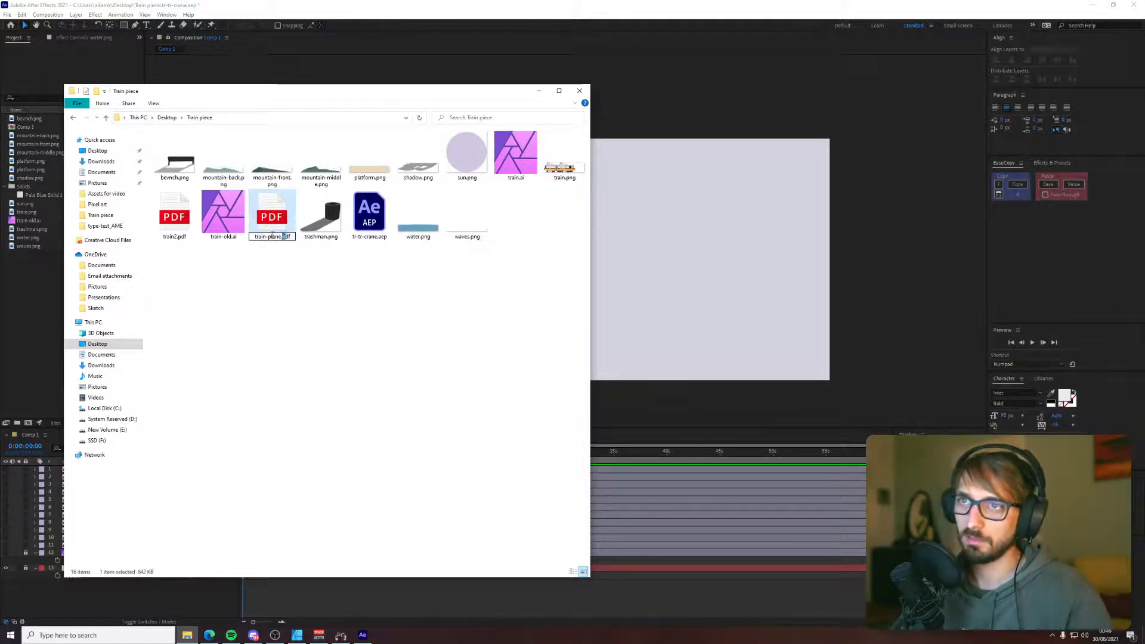
{"action": "type", "text": "ai"}
{"action": "key", "text": "Return"}
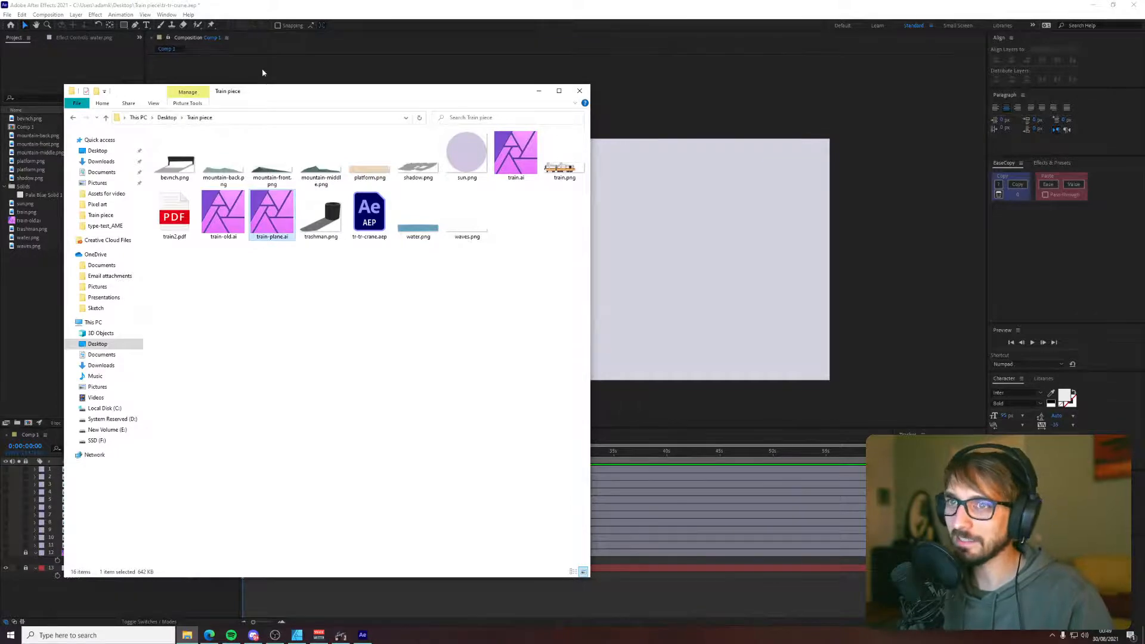
- Import train-plane.ai into the After Effects project with a composition created from it
{"action": "left_click", "coordinate": [7, 15]}
{"action": "mouse_move", "coordinate": [30, 142]}
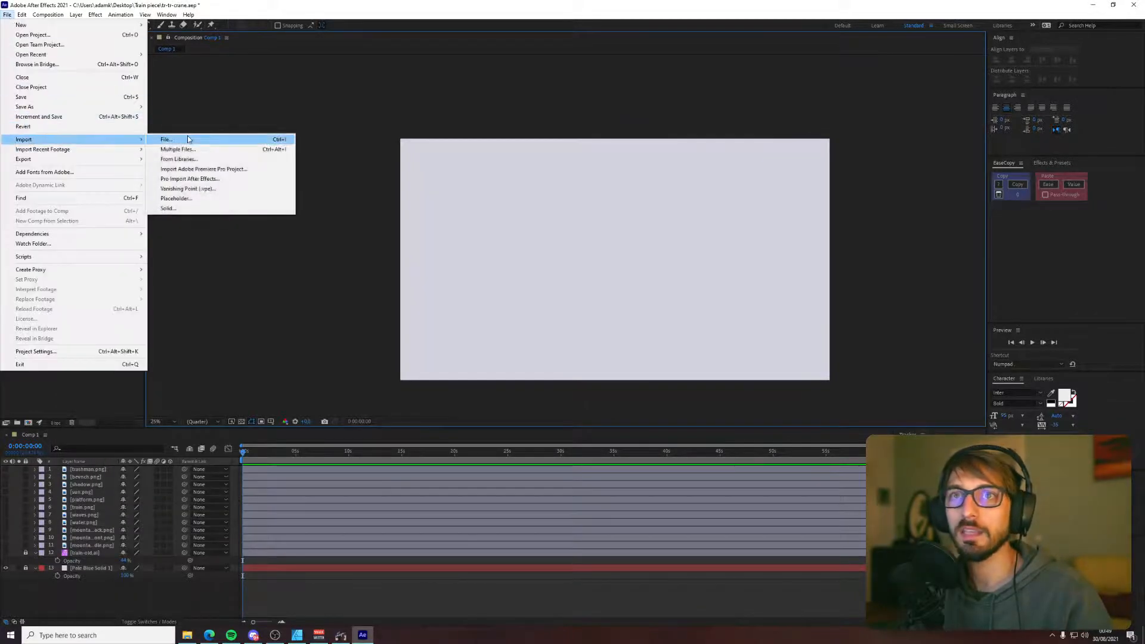
{"action": "left_click", "coordinate": [166, 139]}
{"action": "double_click", "coordinate": [199, 158]}
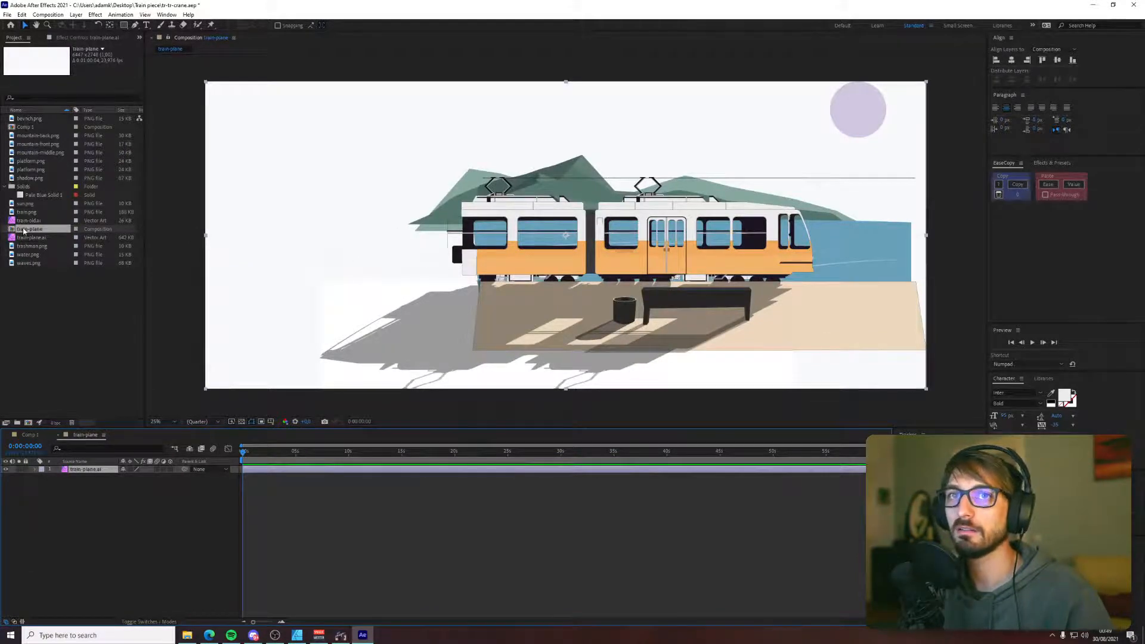
- Inspect the train-plane.ai layer in its own viewer, close the viewer, and delete the layer from the train-plane composition
{"action": "double_click", "coordinate": [391, 382]}
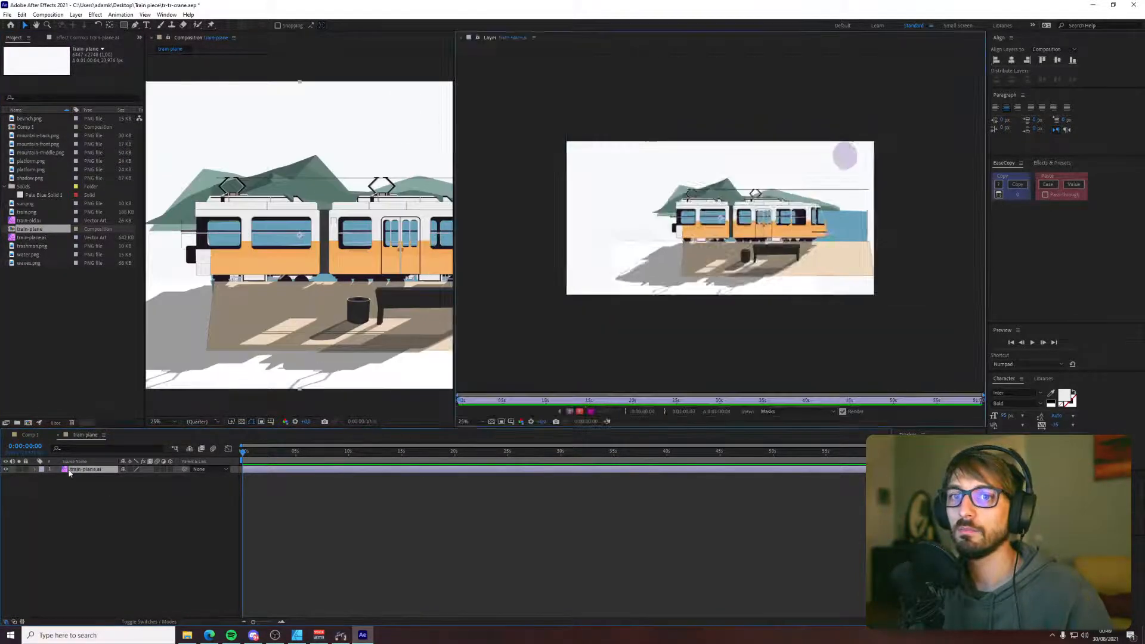
{"action": "key", "text": "ctrl+w"}
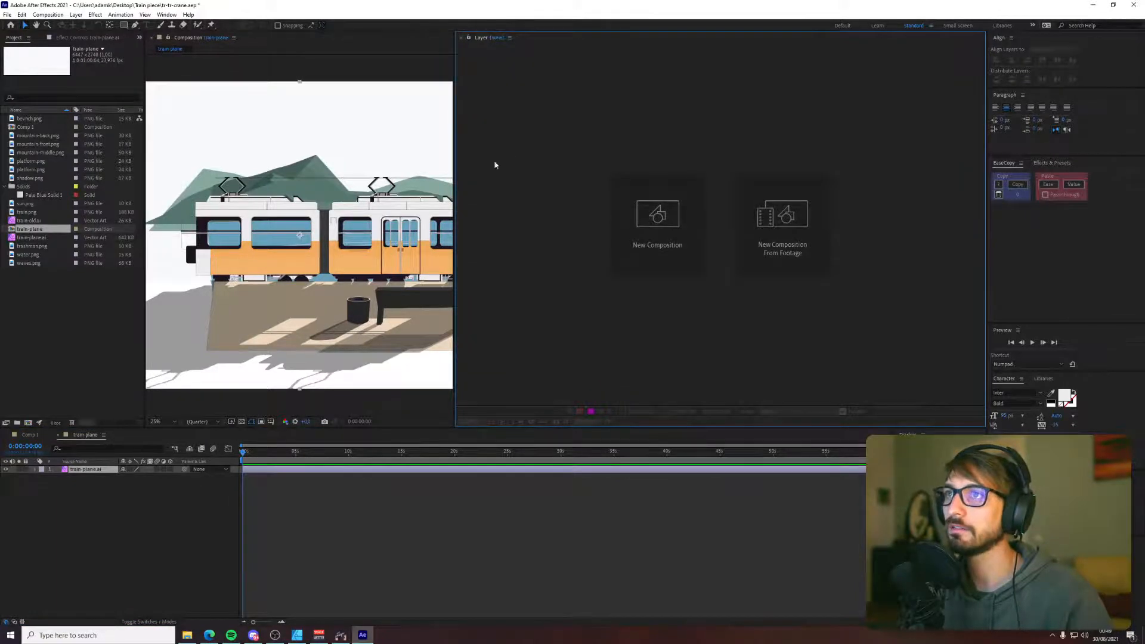
{"action": "left_click", "coordinate": [460, 38]}
{"action": "left_click_drag", "start_coordinate": [538, 232], "coordinate": [513, 257]}
{"action": "right_click", "coordinate": [514, 259]}
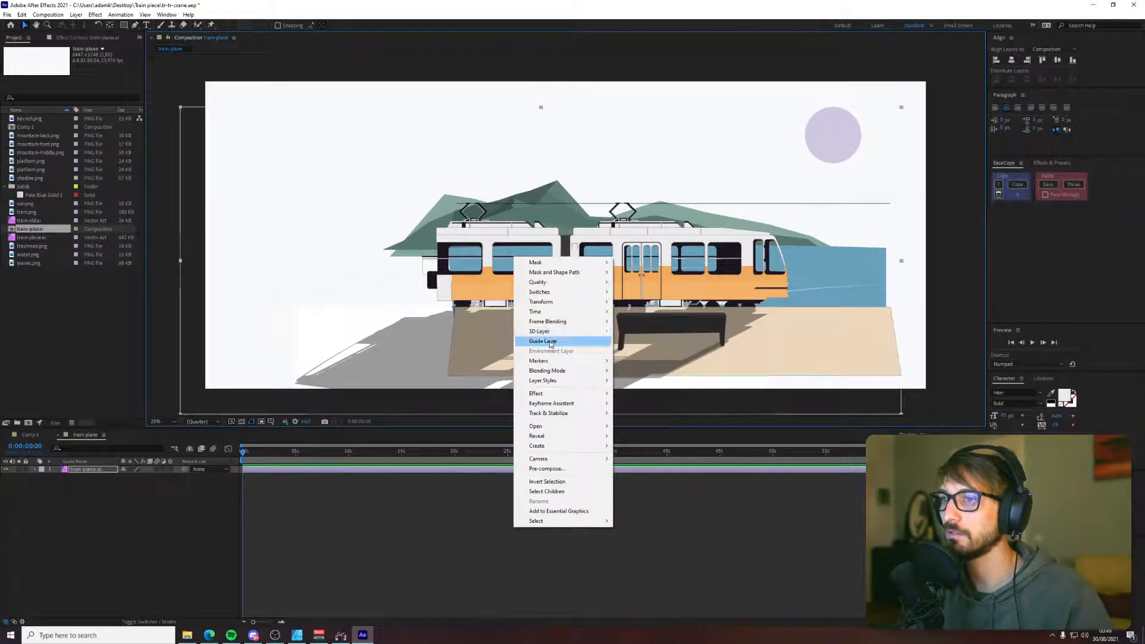
{"action": "key", "text": "Escape"}
{"action": "key", "text": "Delete"}
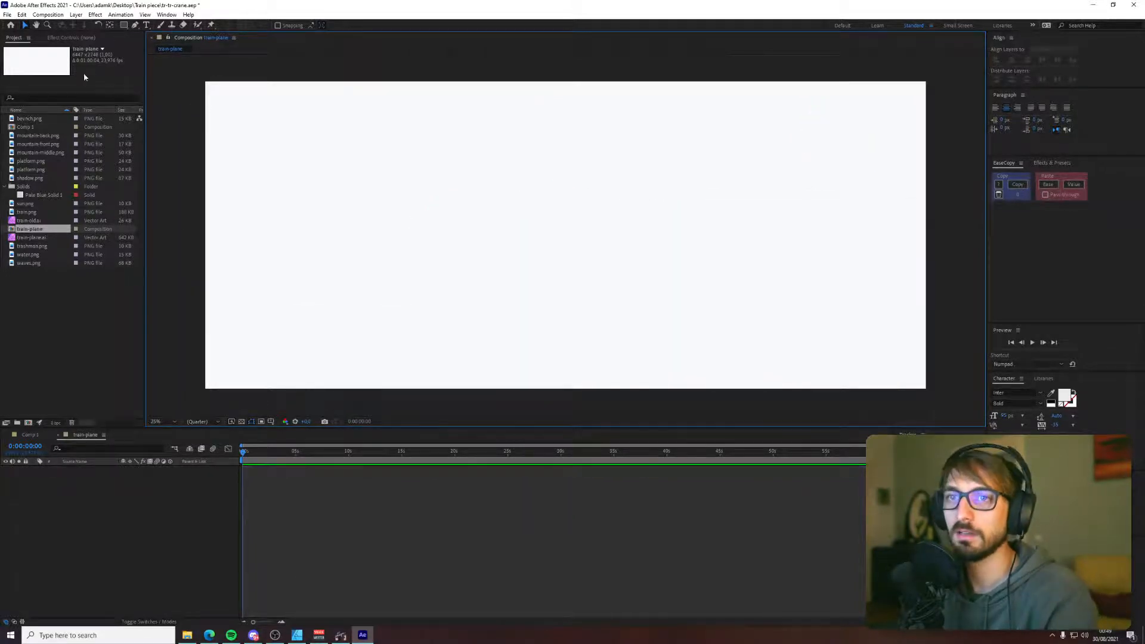
- Import train-plane.ai as Footage with Illustrator/PDF/EPS Sequence and Create Composition enabled
{"action": "left_click", "coordinate": [7, 15]}
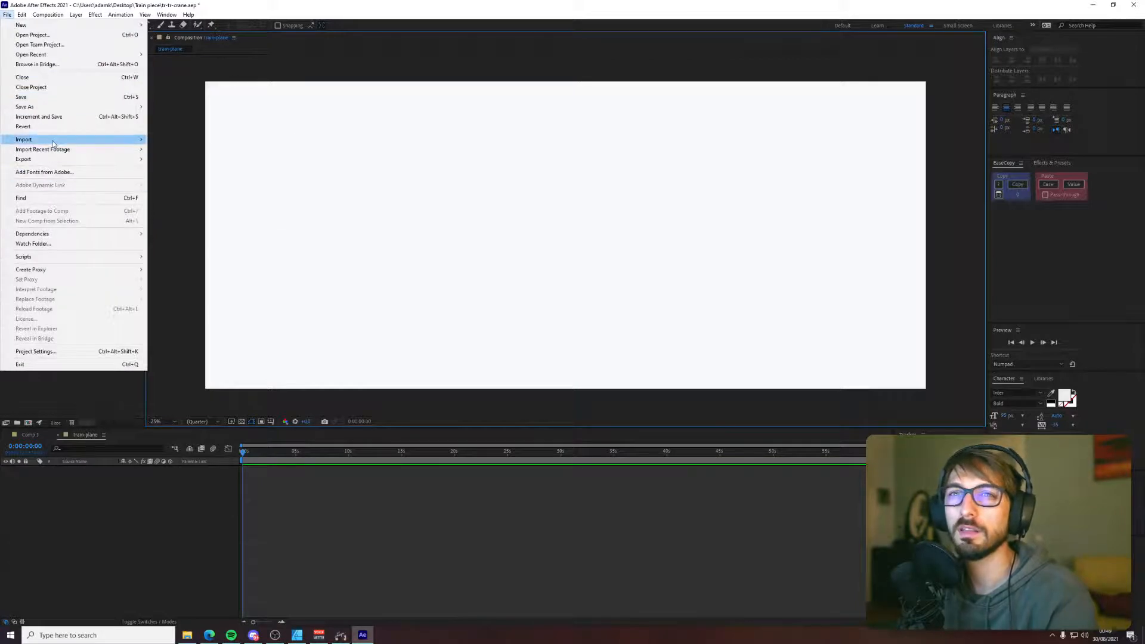
{"action": "mouse_move", "coordinate": [120, 140]}
{"action": "left_click", "coordinate": [176, 139]}
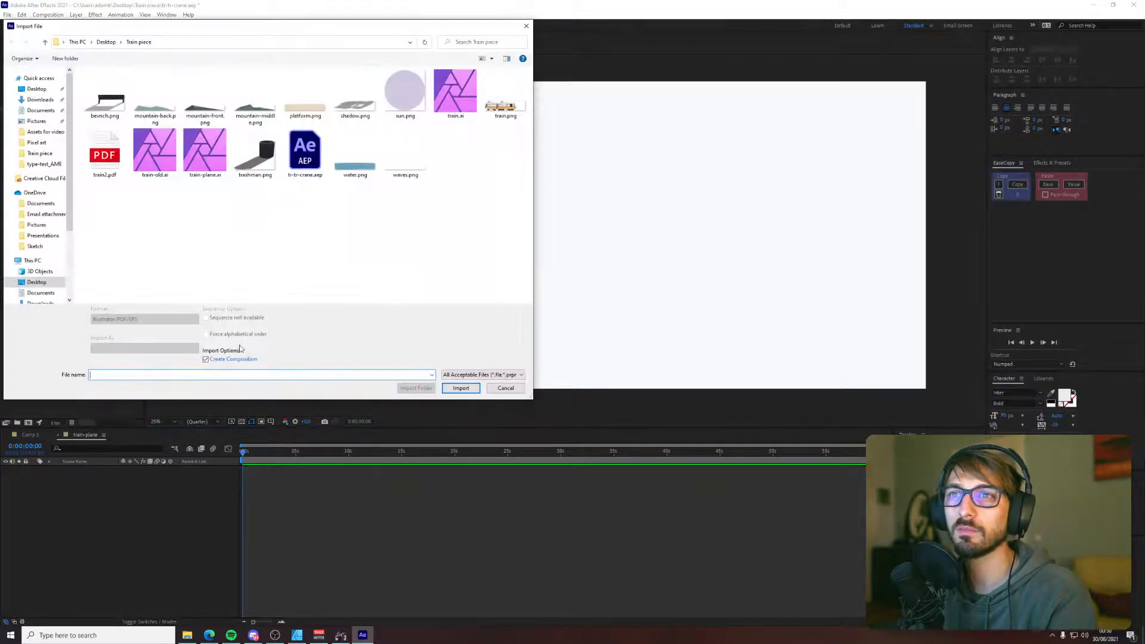
{"action": "left_click", "coordinate": [209, 177]}
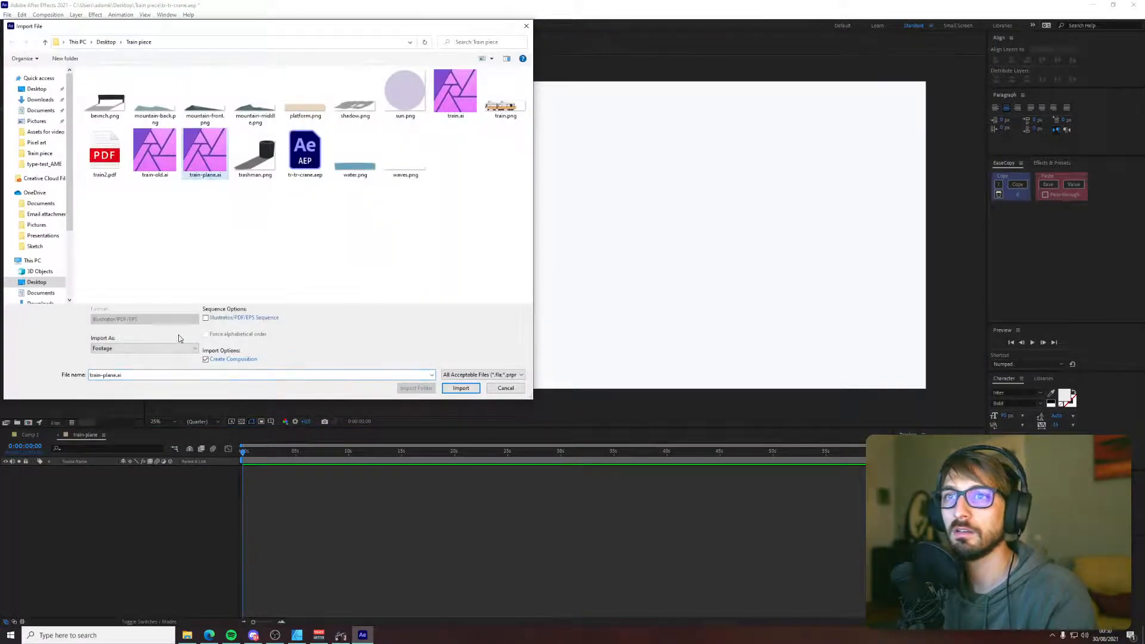
{"action": "left_click", "coordinate": [207, 318]}
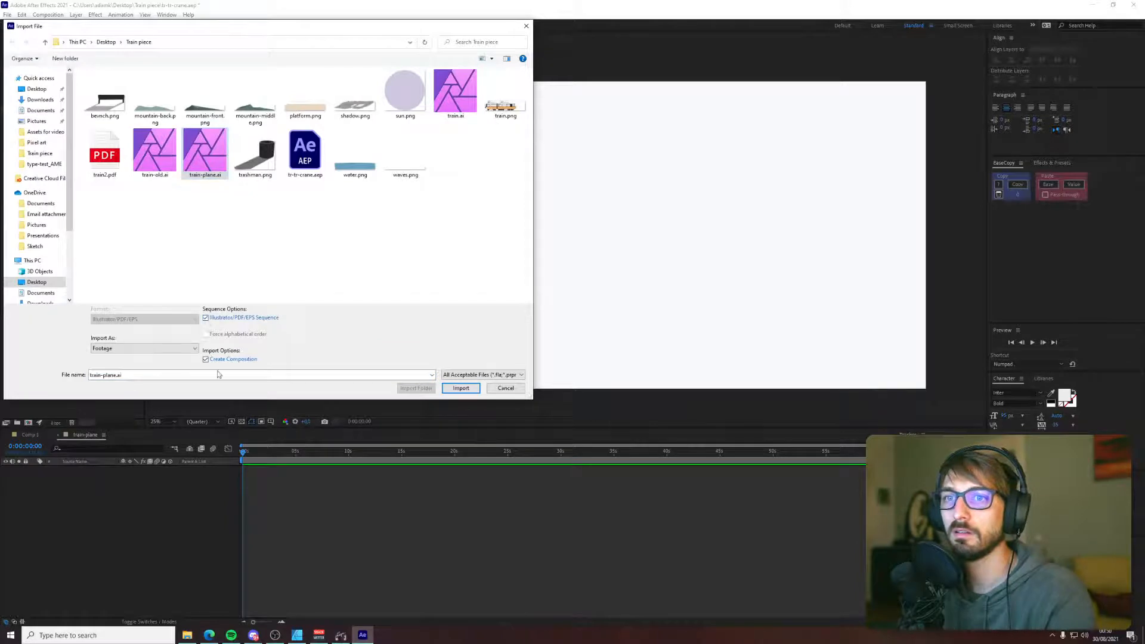
{"action": "left_click", "coordinate": [461, 388]}
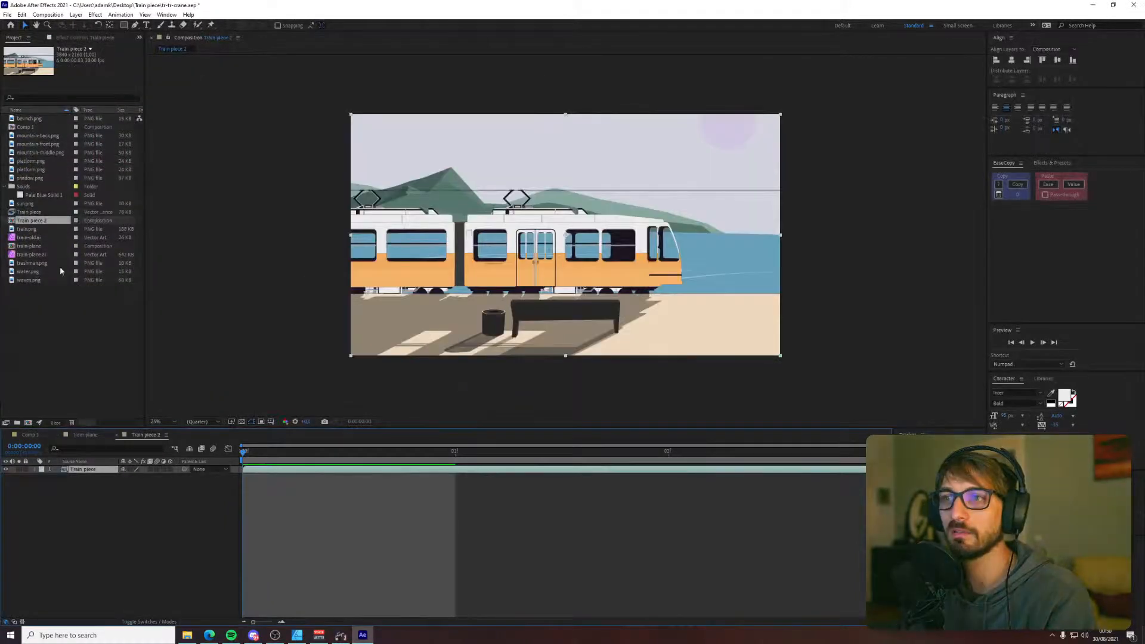
- Check whether the Train piece layer in Train piece 2 opens into separate layers, and close its viewer
{"action": "mouse_move", "coordinate": [599, 278]}
{"action": "left_mouse_down"}
{"action": "mouse_move", "coordinate": [592, 293]}
{"action": "mouse_move", "coordinate": [596, 273]}
{"action": "left_mouse_up"}
{"action": "key", "text": "Return"}
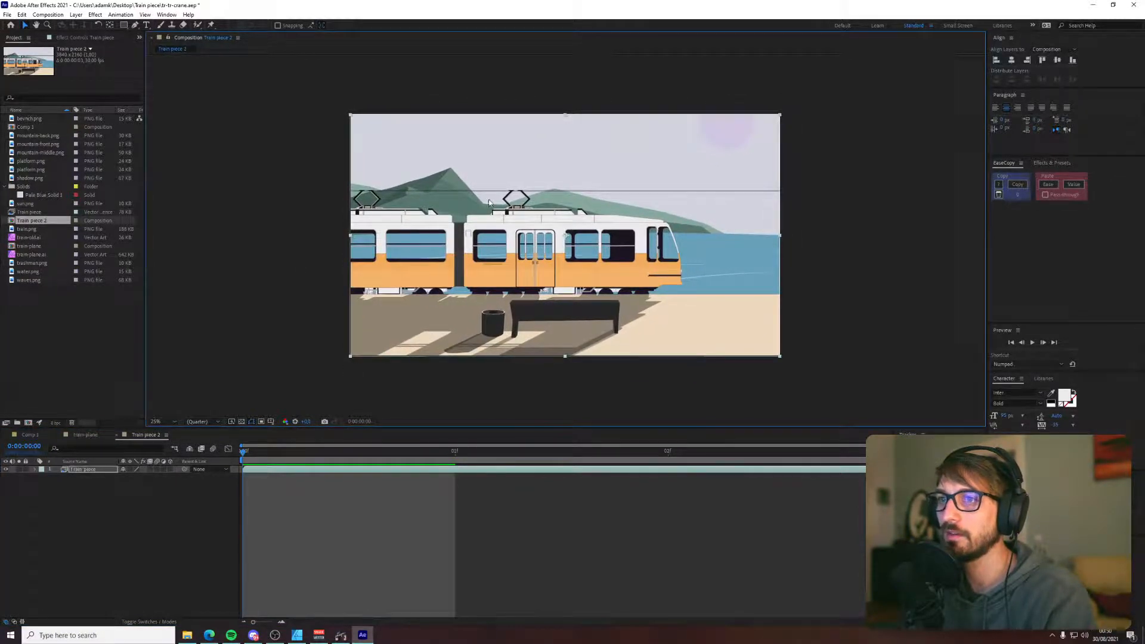
{"action": "double_click", "coordinate": [410, 207]}
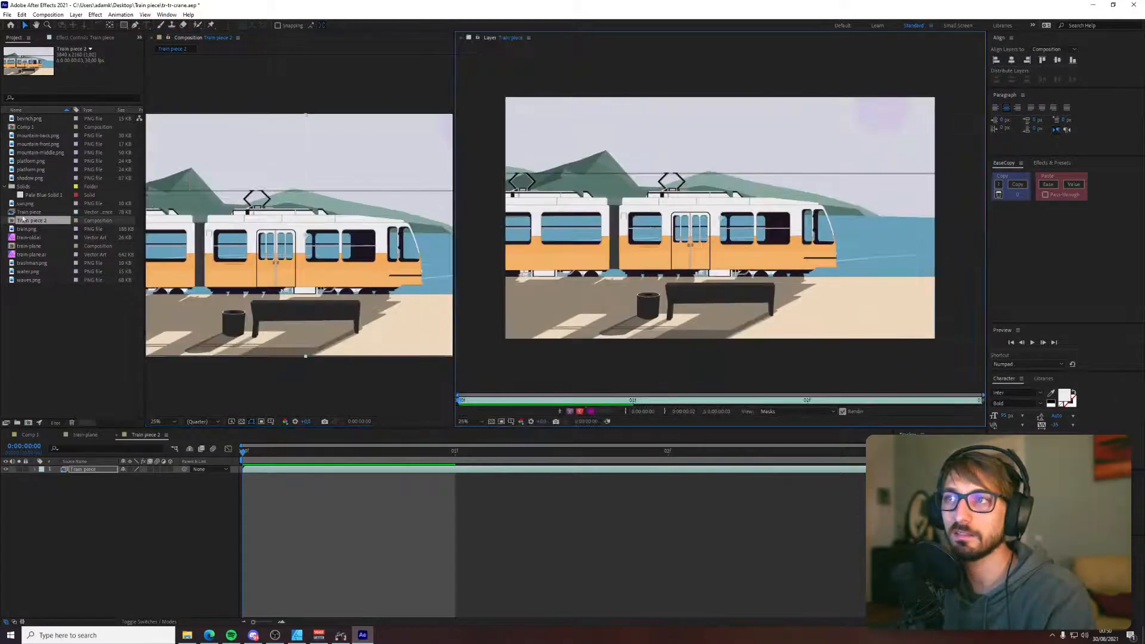
{"action": "key", "text": "ctrl+i"}
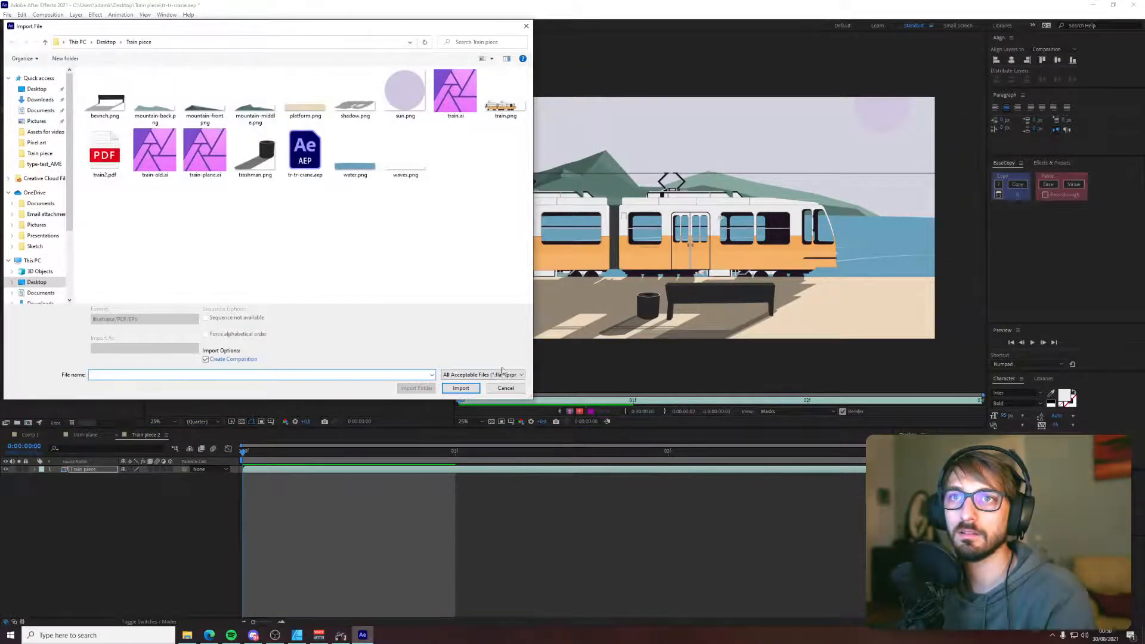
{"action": "left_click", "coordinate": [511, 389]}
{"action": "left_click", "coordinate": [25, 222]}
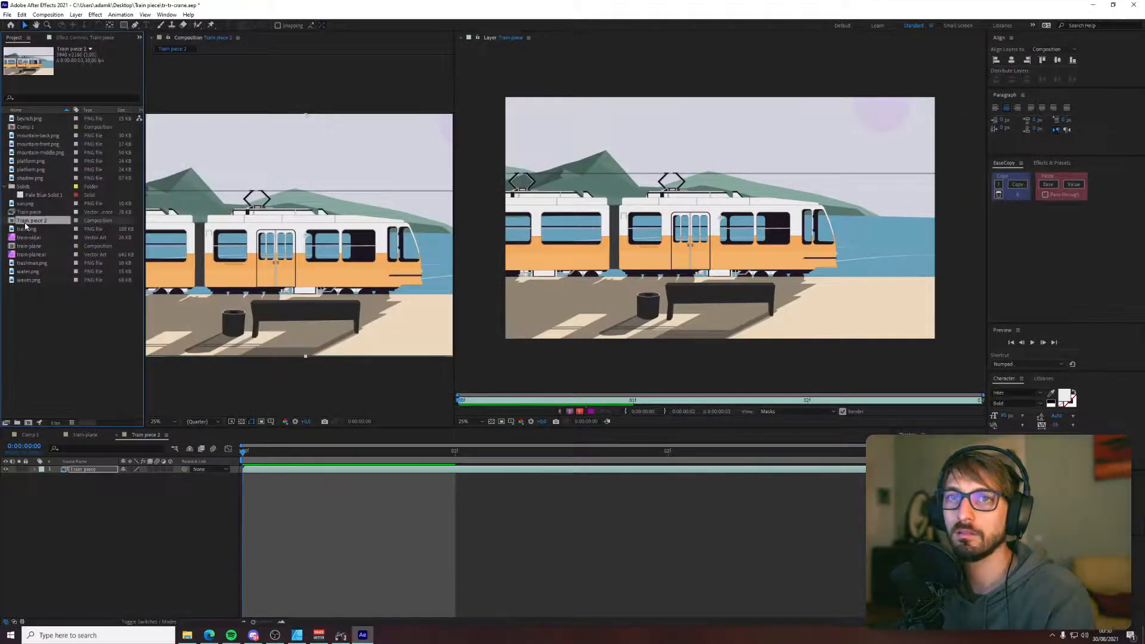
{"action": "left_click", "coordinate": [461, 38]}
- Delete train-plane.ai and the train-plane composition from the project, and remove the Train piece layer from Train piece 2
{"action": "left_click", "coordinate": [33, 251]}
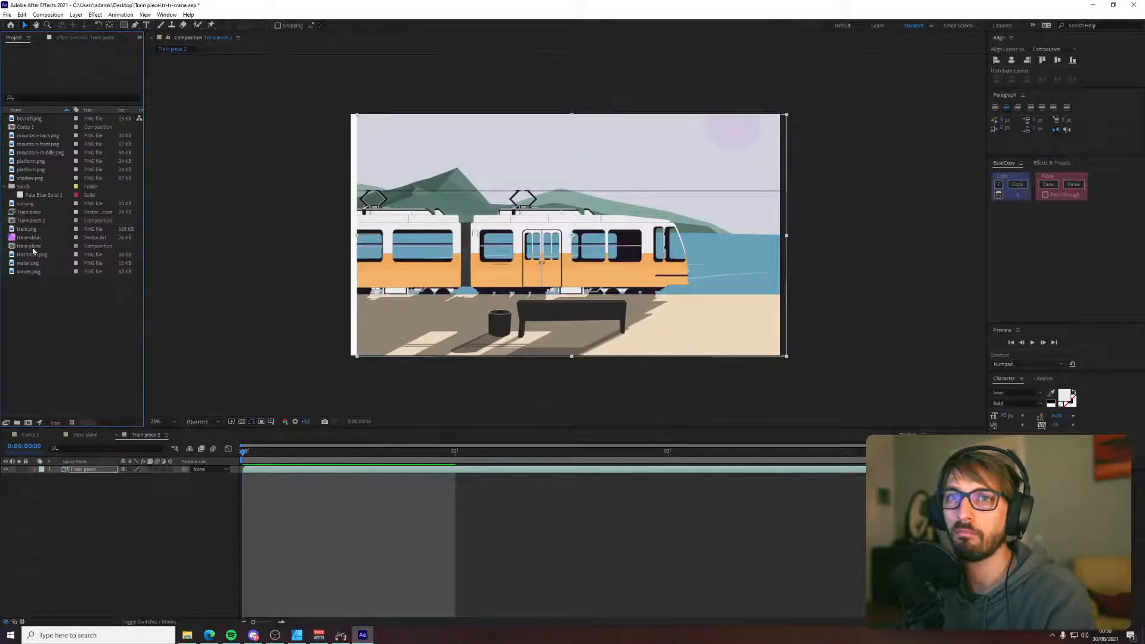
{"action": "left_click", "coordinate": [32, 247]}
{"action": "key", "text": "Delete"}
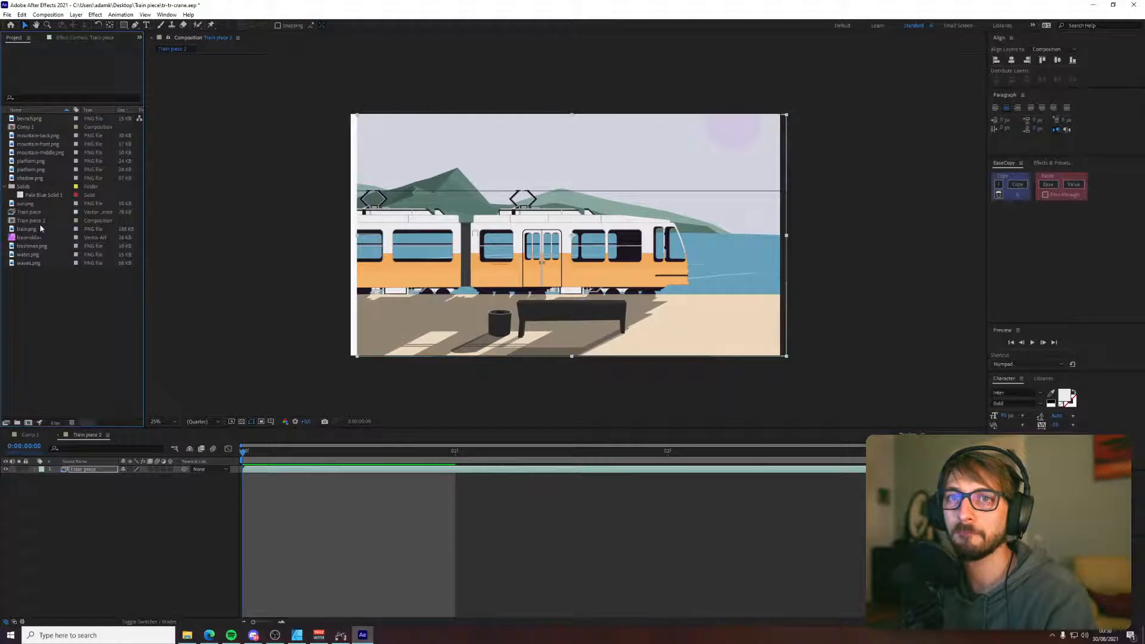
{"action": "left_click_drag", "start_coordinate": [469, 237], "coordinate": [464, 234]}
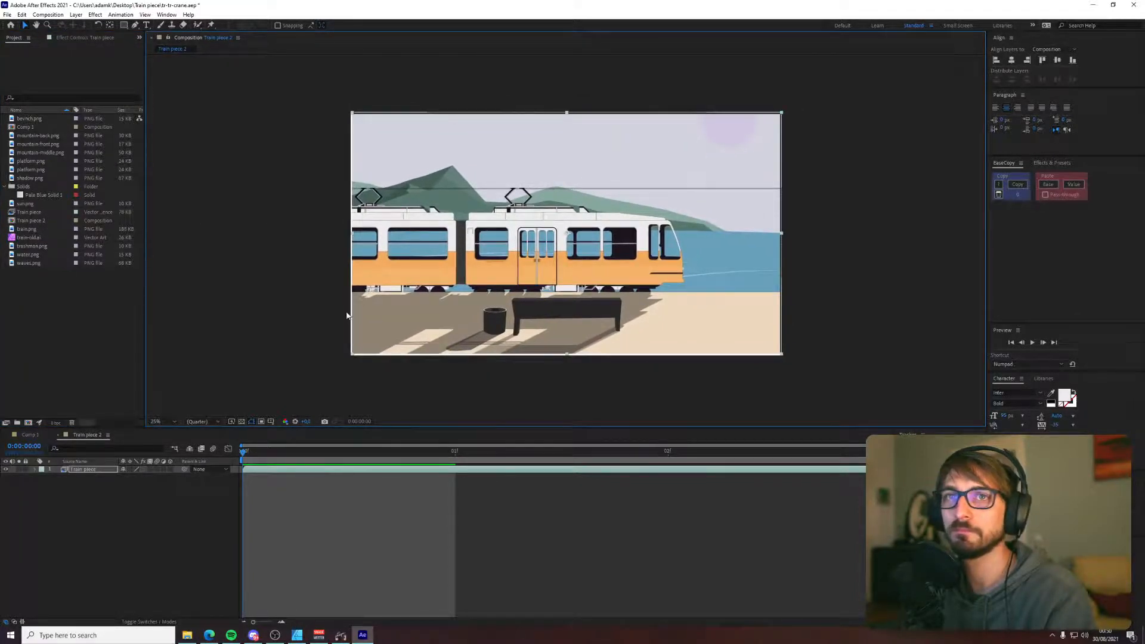
{"action": "key", "text": "Delete"}
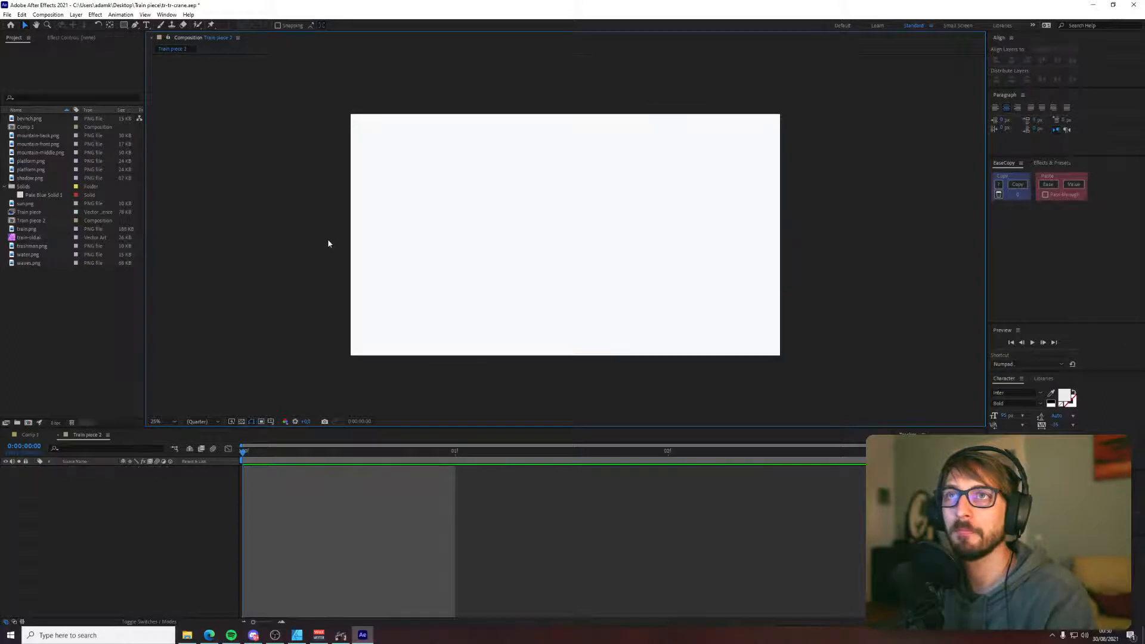
- View the Train piece footage beside Comp 1 with its artwork layers shown, and close the footage viewer
{"action": "double_click", "coordinate": [36, 213]}
{"action": "double_click", "coordinate": [26, 127]}
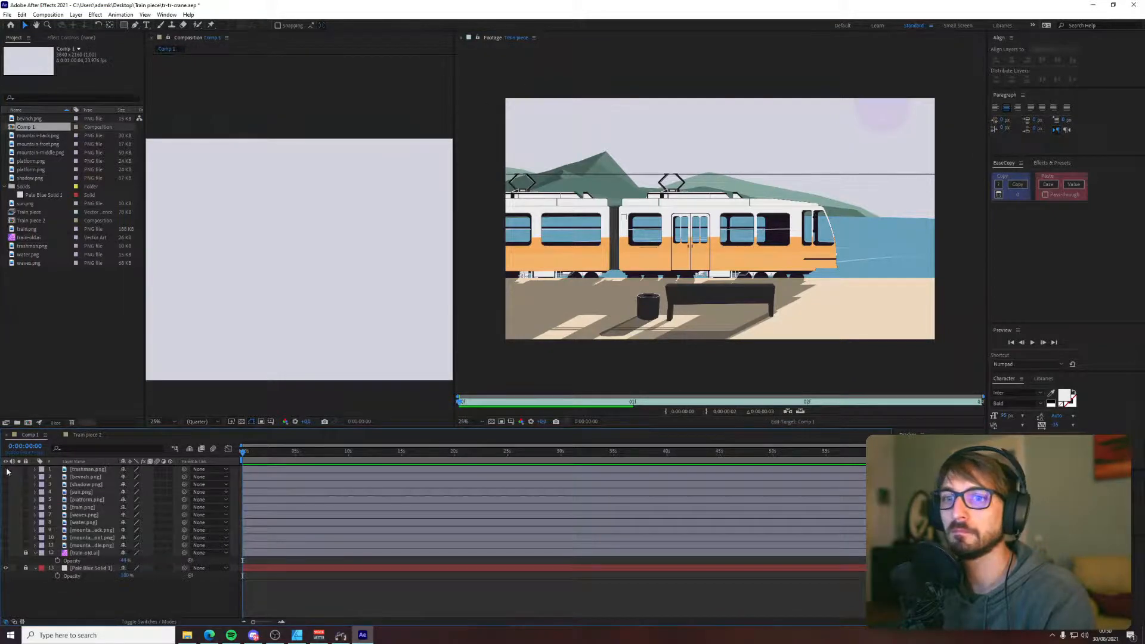
{"action": "left_click_drag", "start_coordinate": [7, 472], "coordinate": [2, 546]}
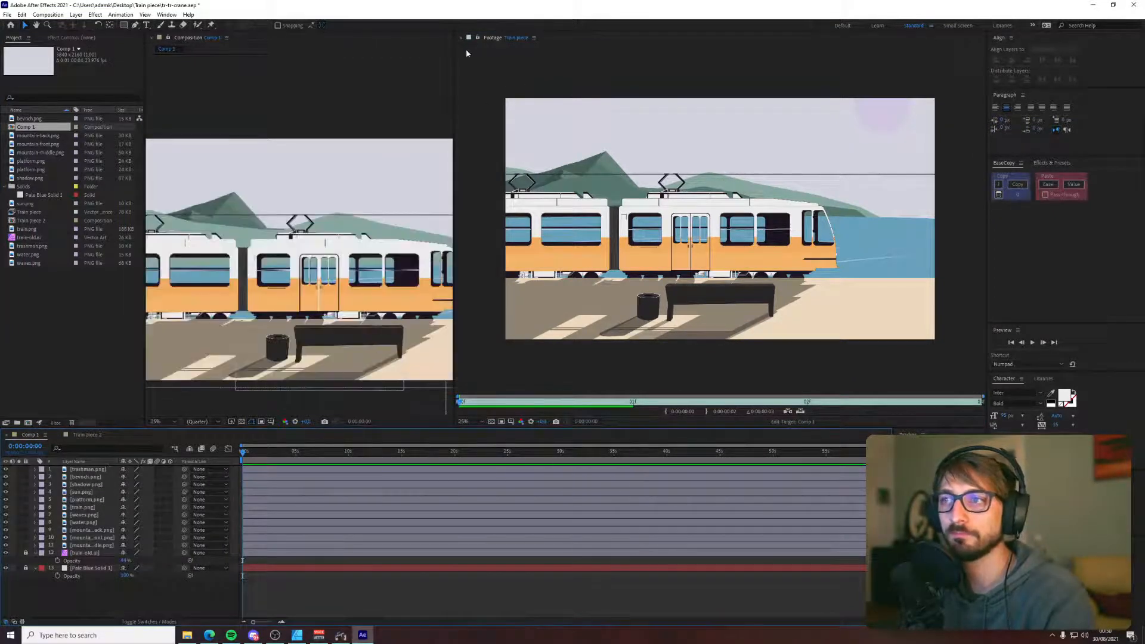
{"action": "left_click", "coordinate": [465, 38]}
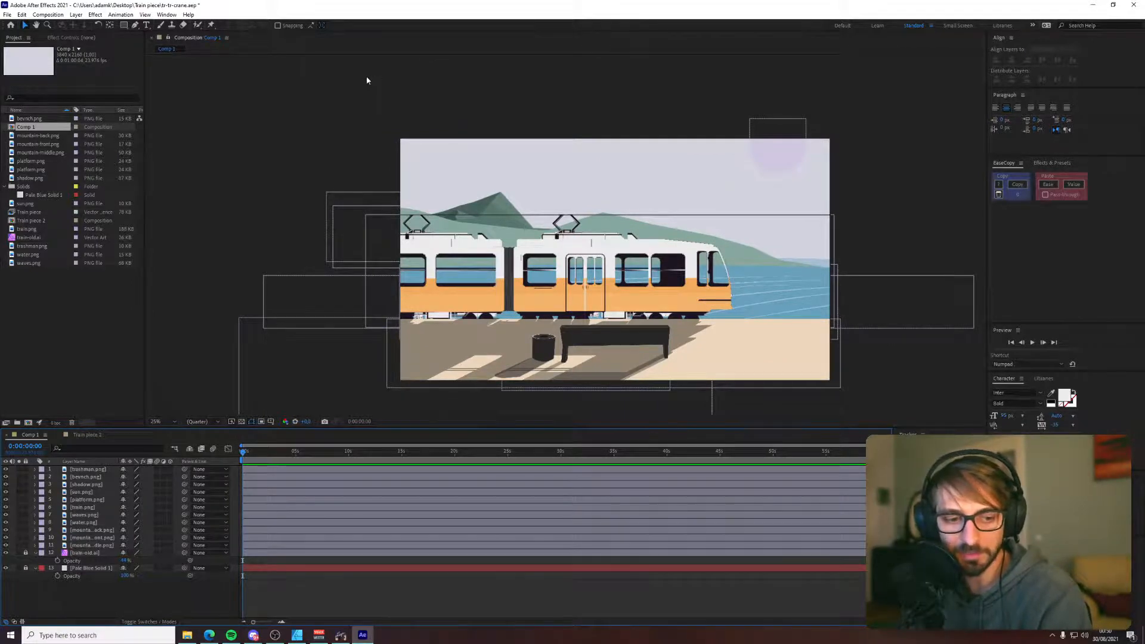
- Hide the artwork layers of Comp 1 again, leaving only the pale blue solid on, and clear the project selection
{"action": "left_click", "coordinate": [212, 100]}
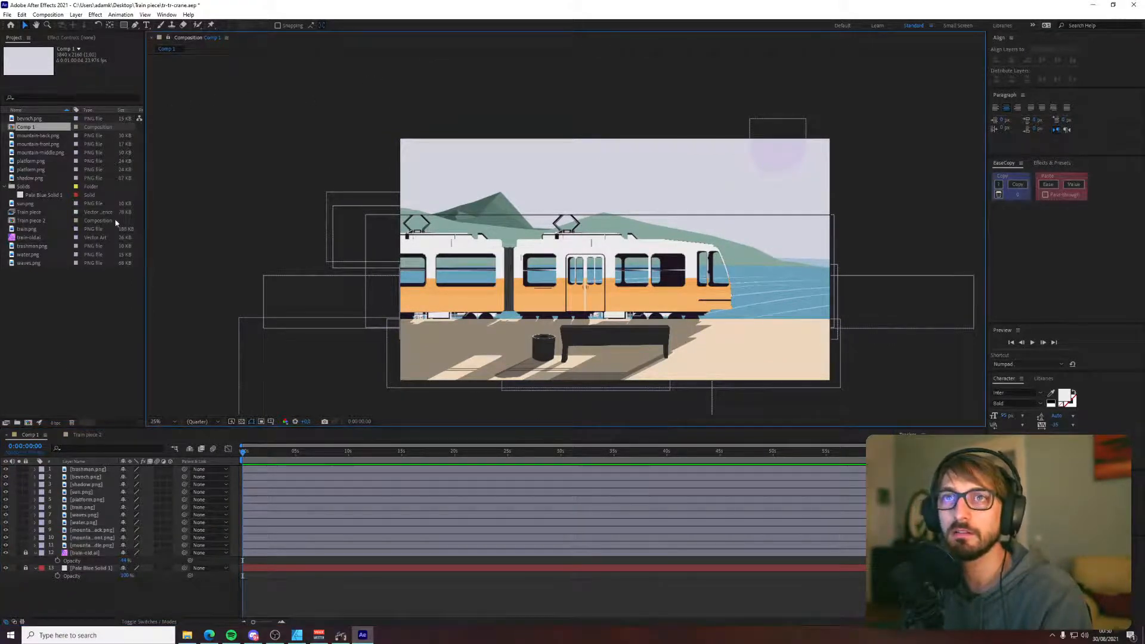
{"action": "left_click_drag", "start_coordinate": [6, 470], "coordinate": [4, 553]}
{"action": "left_click", "coordinate": [70, 356]}
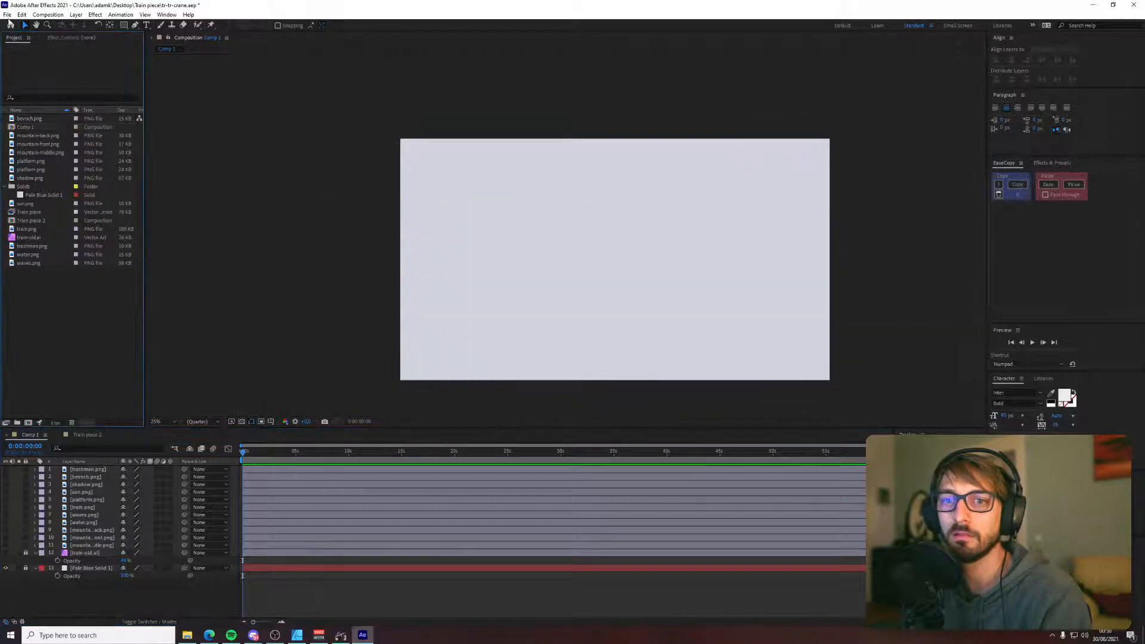
- Import train-plane.ai again as Footage with Create Composition enabled and the sequence option off
{"action": "left_click", "coordinate": [7, 15]}
{"action": "mouse_move", "coordinate": [34, 141]}
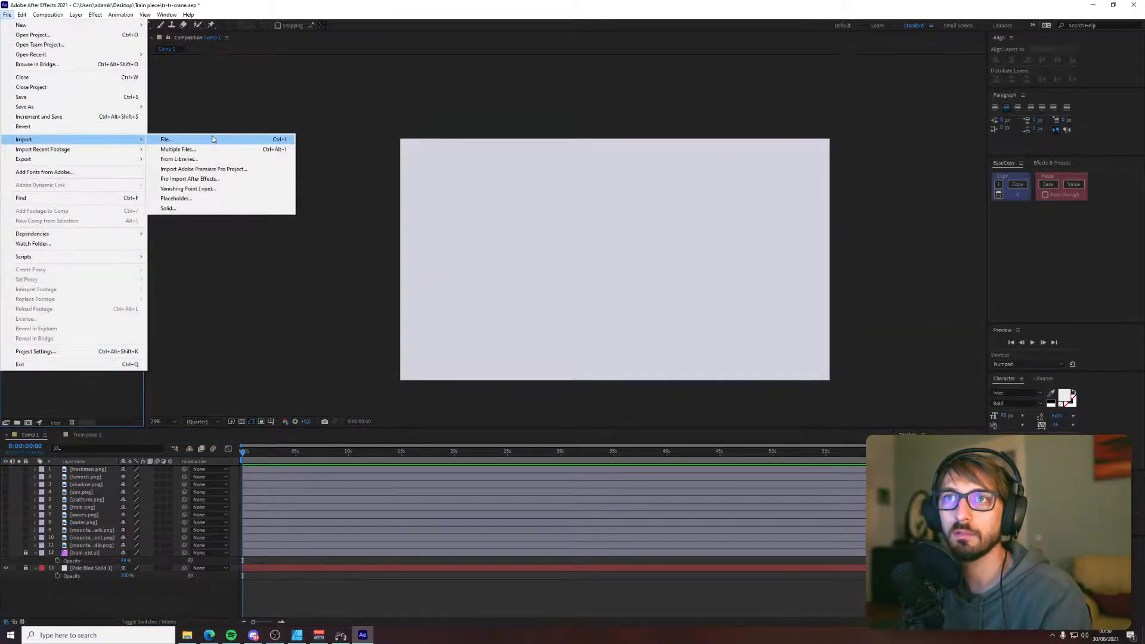
{"action": "left_click", "coordinate": [213, 139]}
{"action": "left_click", "coordinate": [205, 152]}
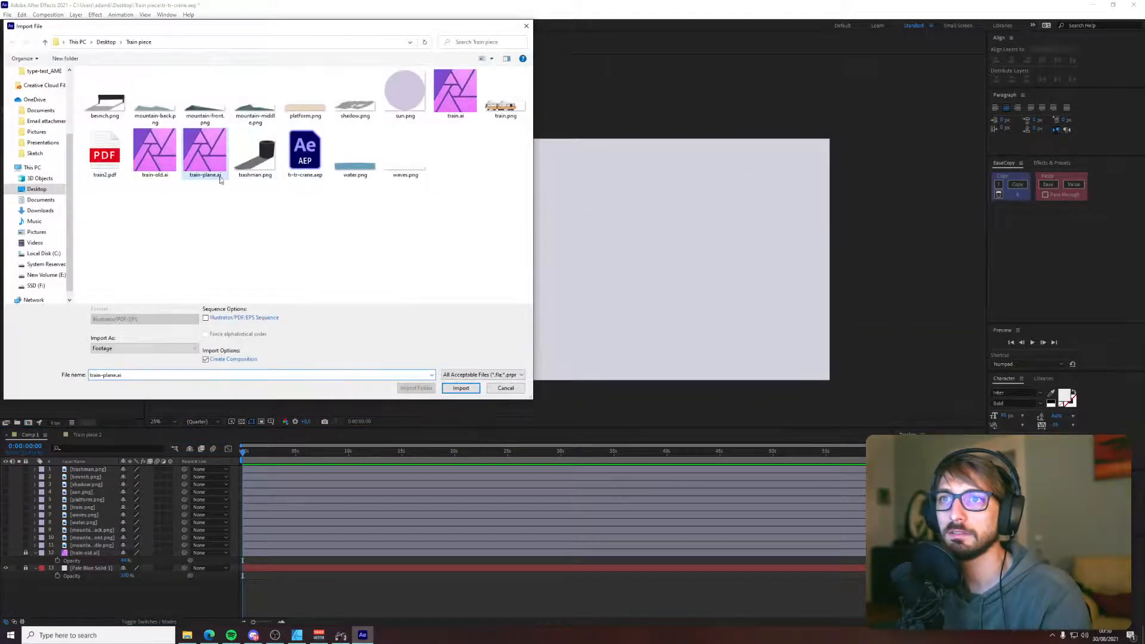
{"action": "left_click", "coordinate": [206, 359]}
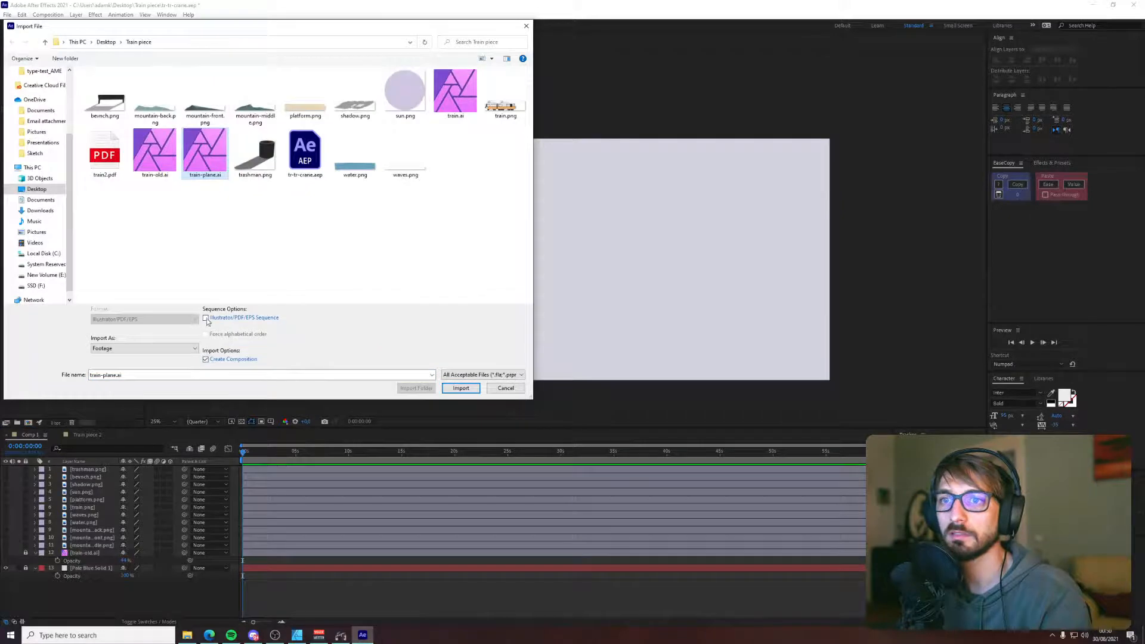
{"action": "left_click", "coordinate": [448, 389]}
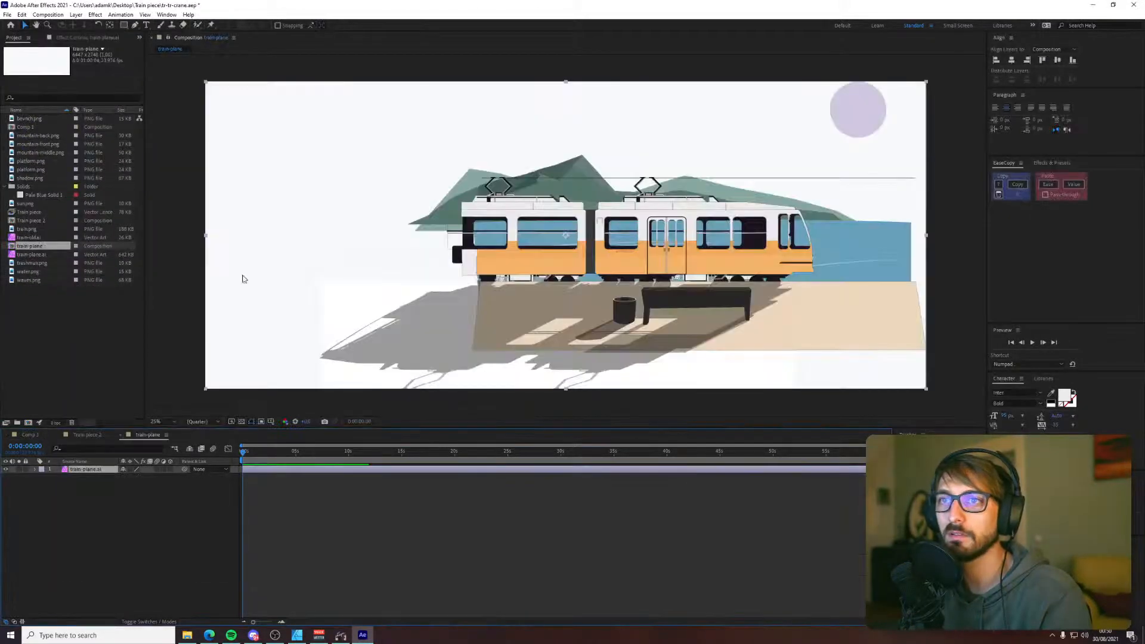
- Reveal the source of the train-plane.ai layer in the project
{"action": "right_click", "coordinate": [38, 247]}
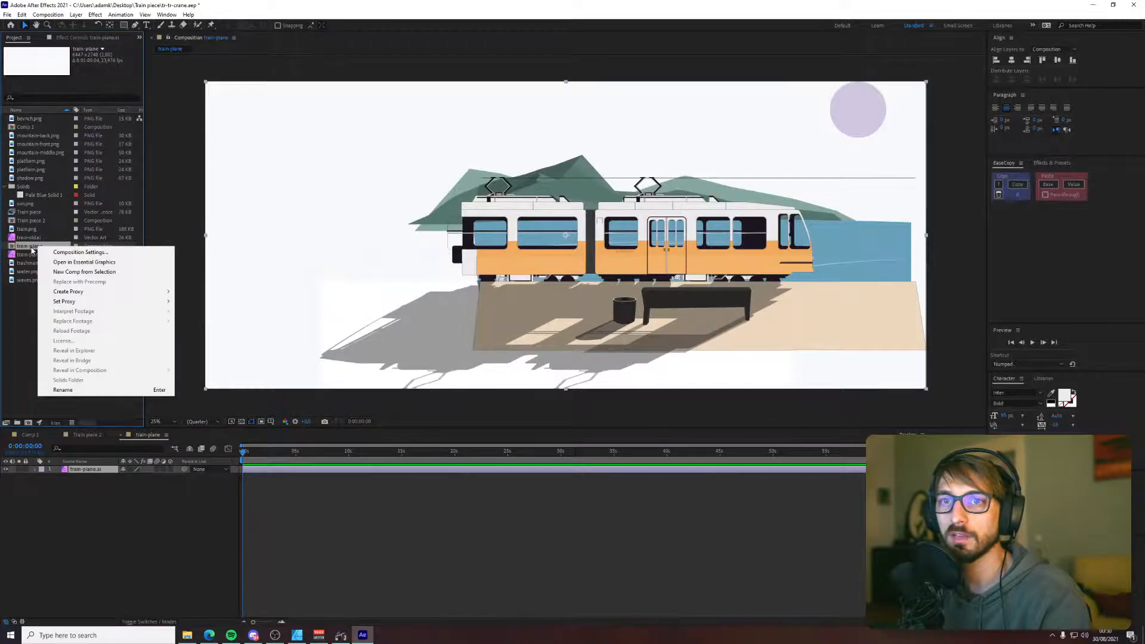
{"action": "left_click", "coordinate": [225, 231]}
{"action": "right_click", "coordinate": [520, 260]}
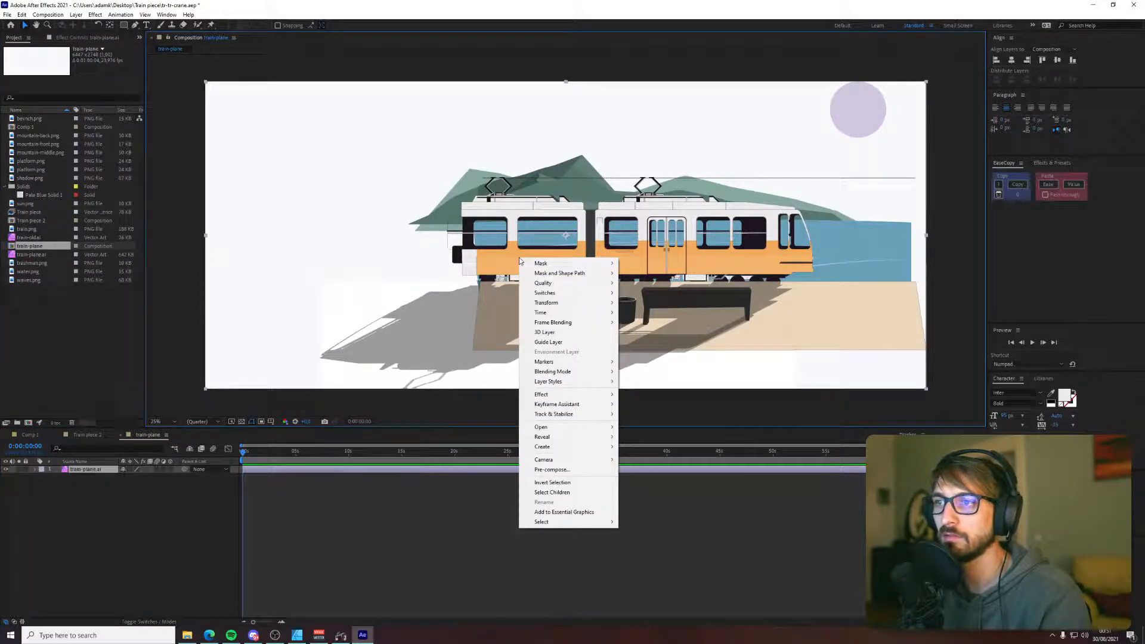
{"action": "mouse_move", "coordinate": [599, 439]}
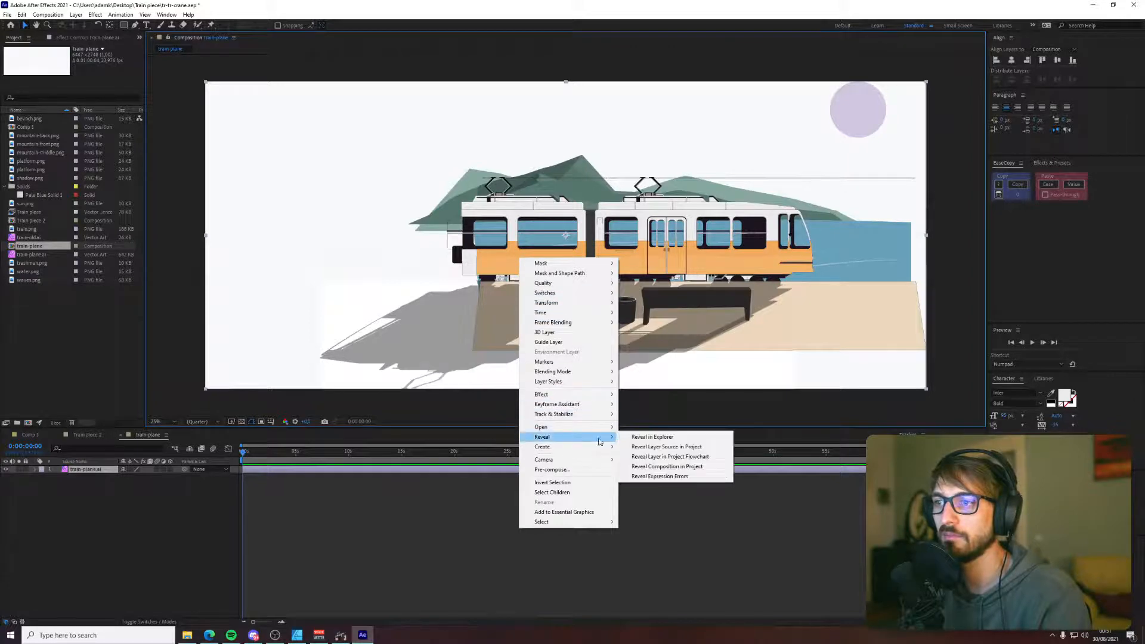
{"action": "left_click", "coordinate": [714, 447]}
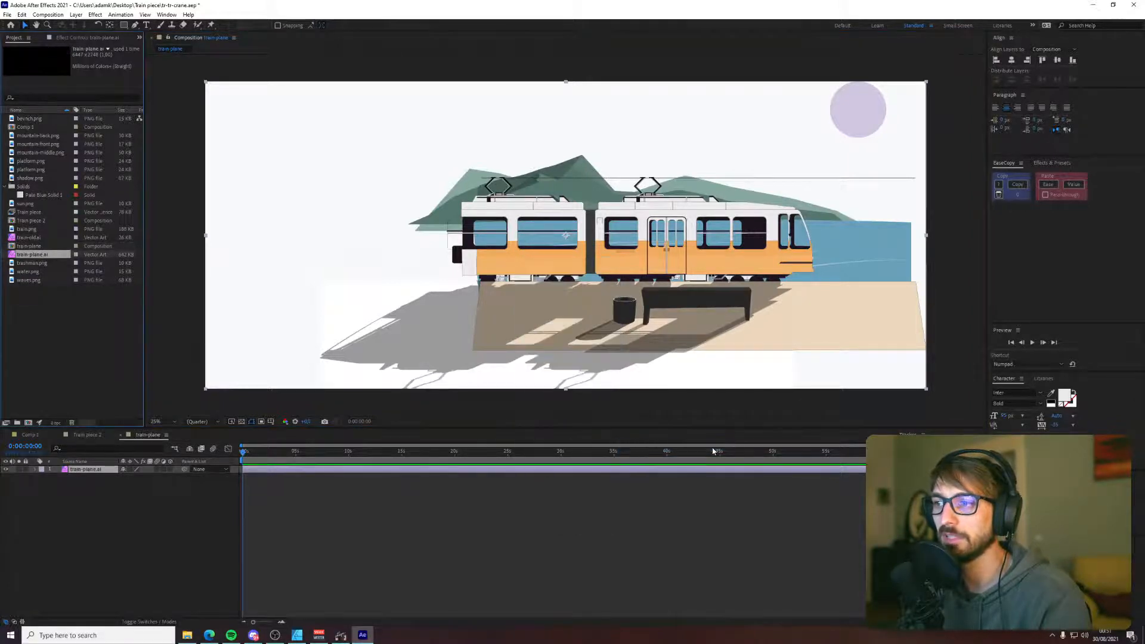
- View the train-plane.ai layer in its own layer viewer beside the composition, and close that viewer
{"action": "right_click", "coordinate": [67, 469]}
{"action": "mouse_move", "coordinate": [118, 390]}
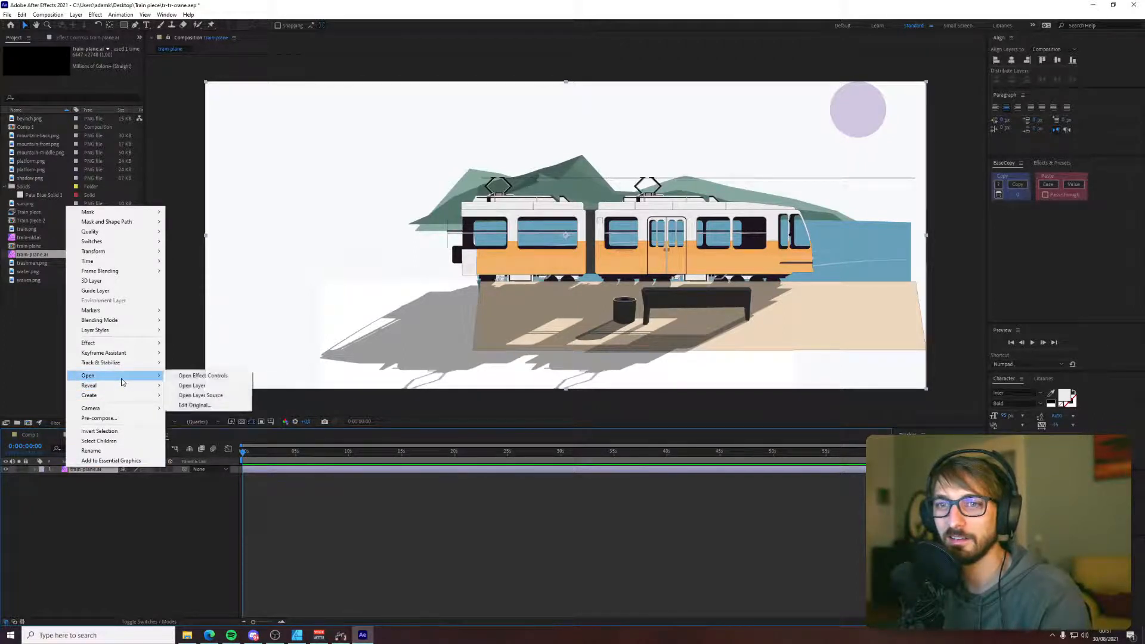
{"action": "left_click", "coordinate": [191, 385]}
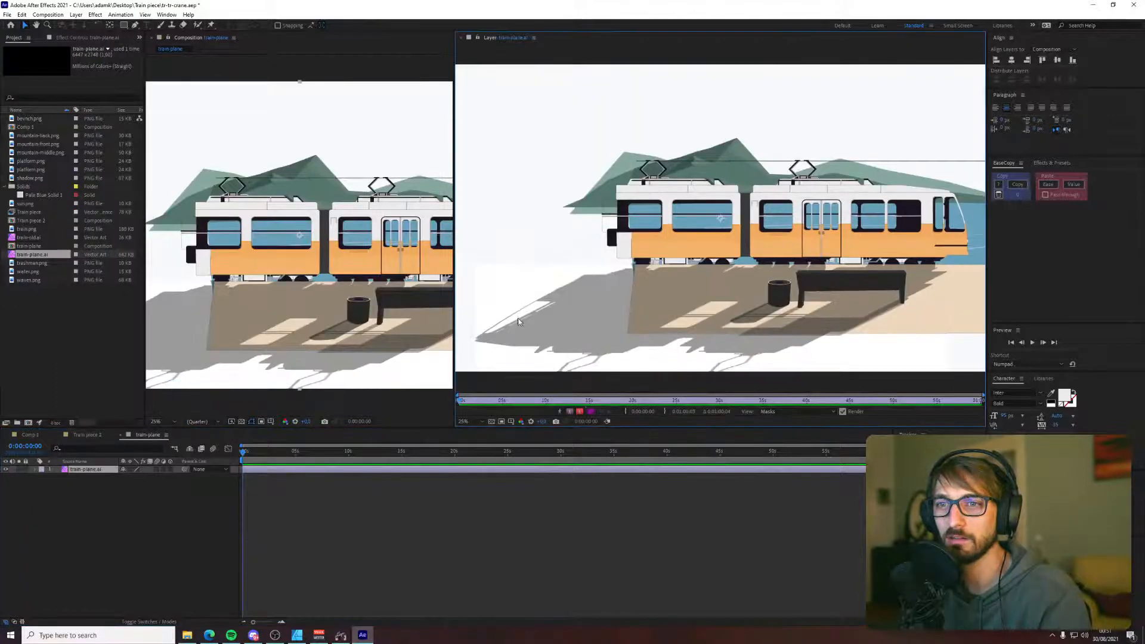
{"action": "right_click", "coordinate": [674, 194]}
{"action": "mouse_move", "coordinate": [713, 367]}
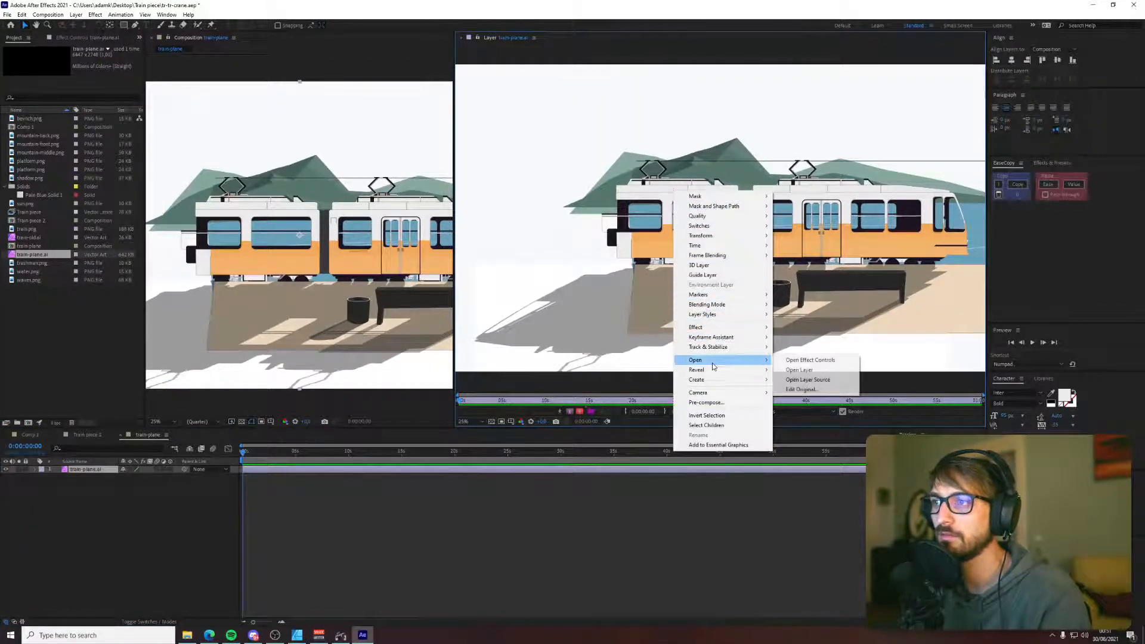
{"action": "left_click", "coordinate": [799, 370]}
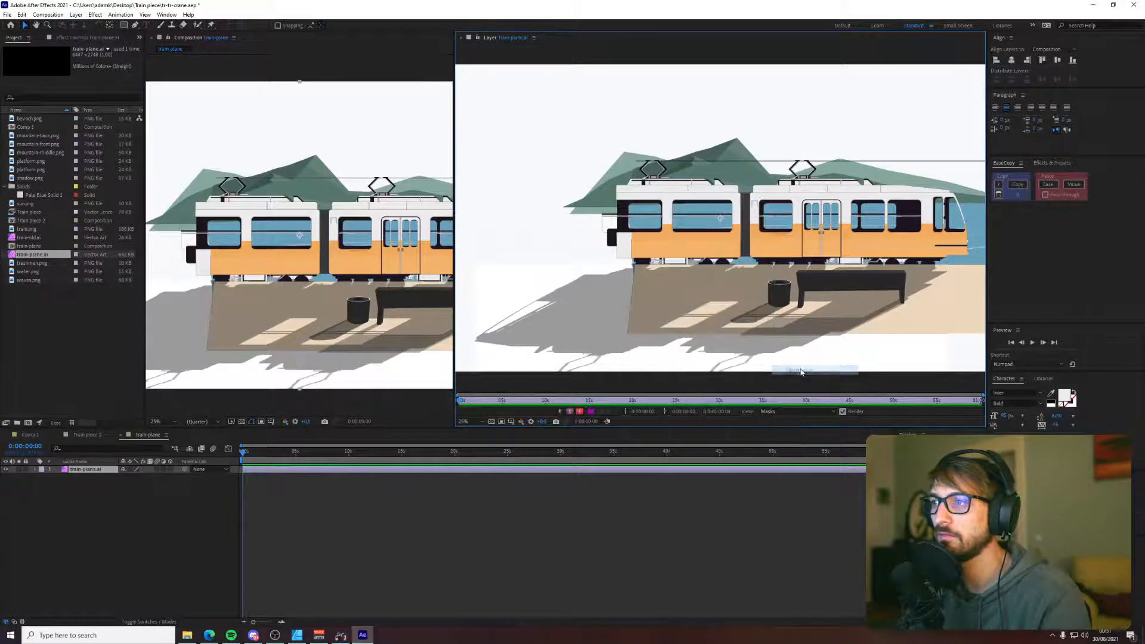
{"action": "left_click", "coordinate": [460, 38]}
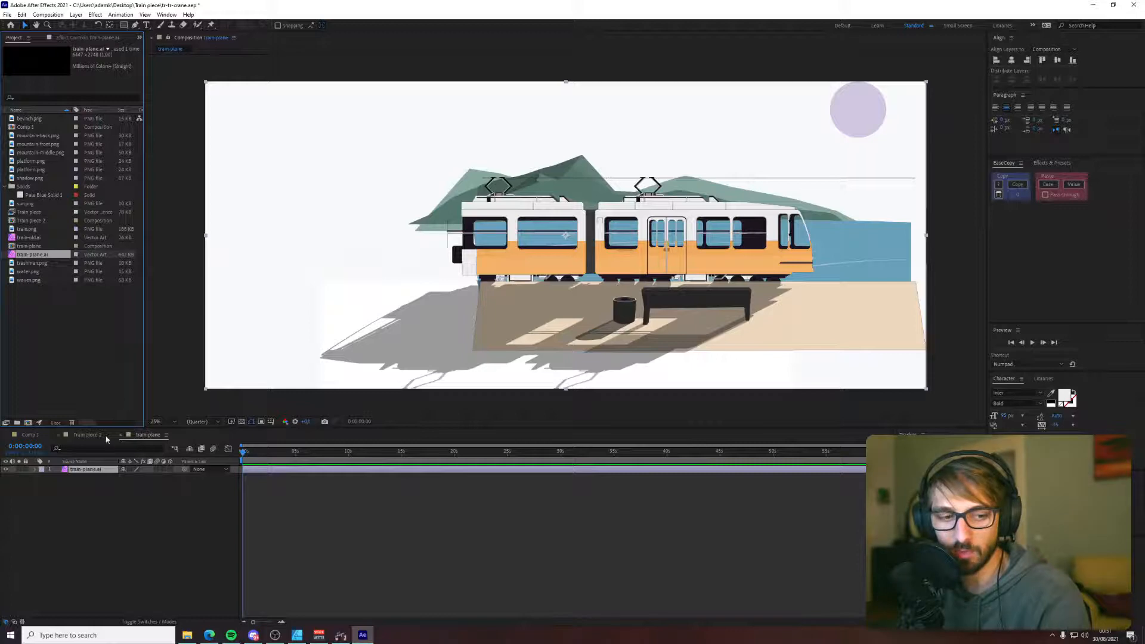
{"action": "right_click", "coordinate": [69, 470]}
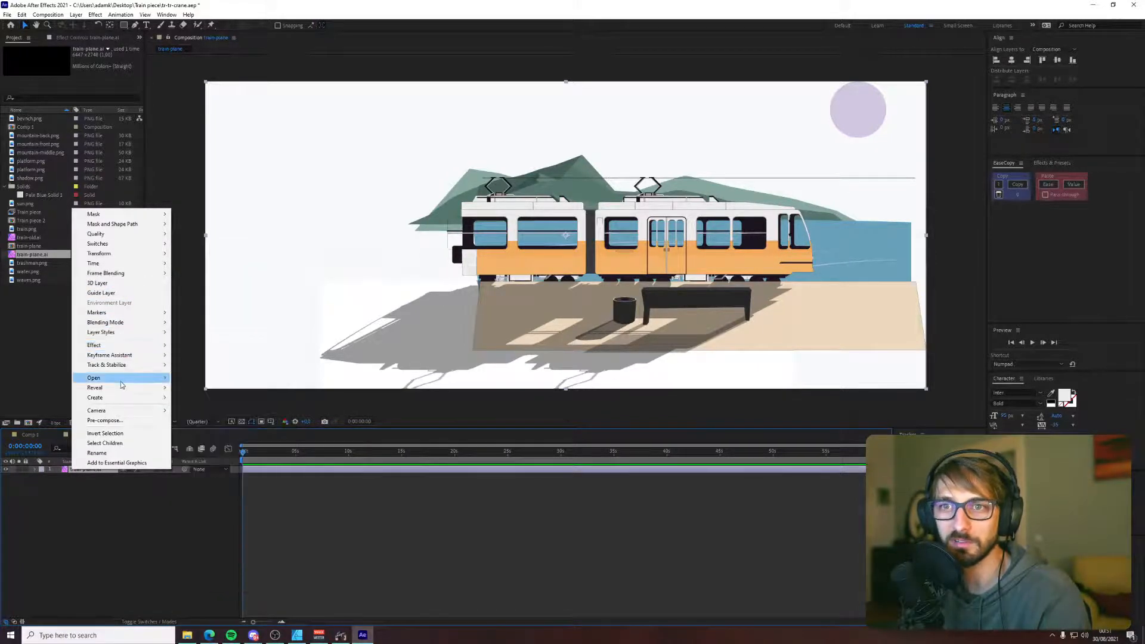
{"action": "mouse_move", "coordinate": [122, 388]}
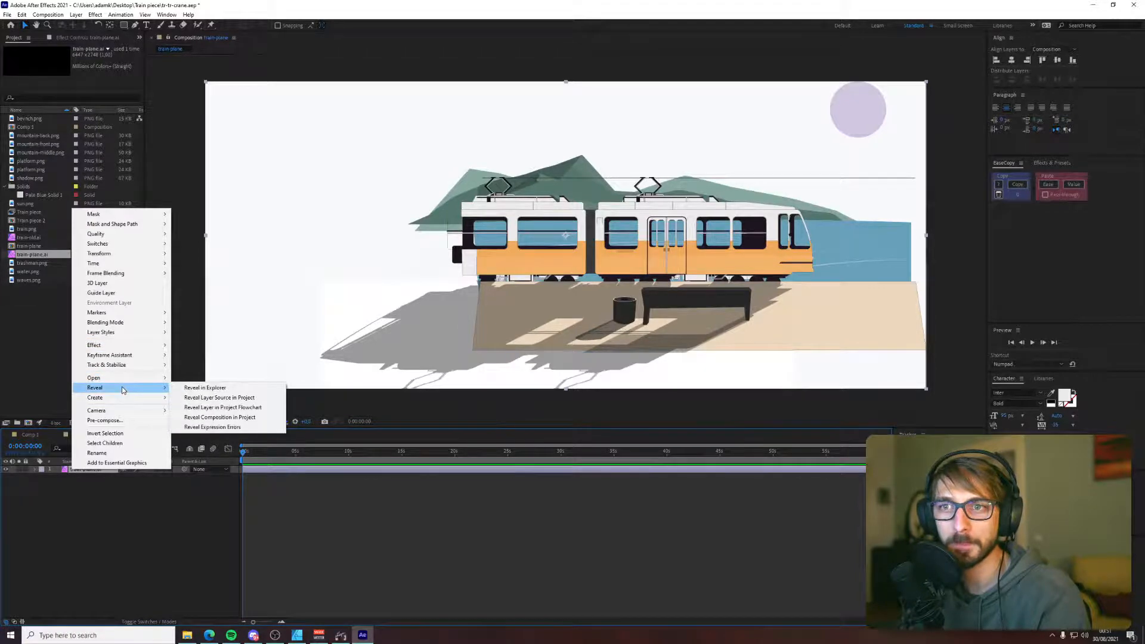
{"action": "mouse_move", "coordinate": [121, 413]}
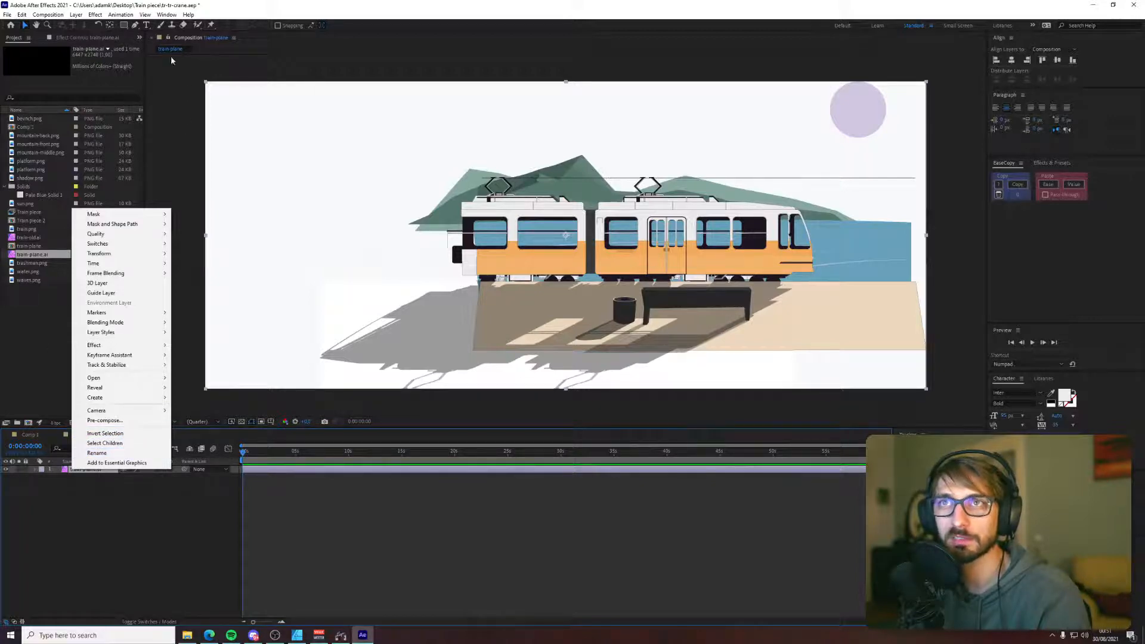
{"action": "left_click", "coordinate": [38, 473]}
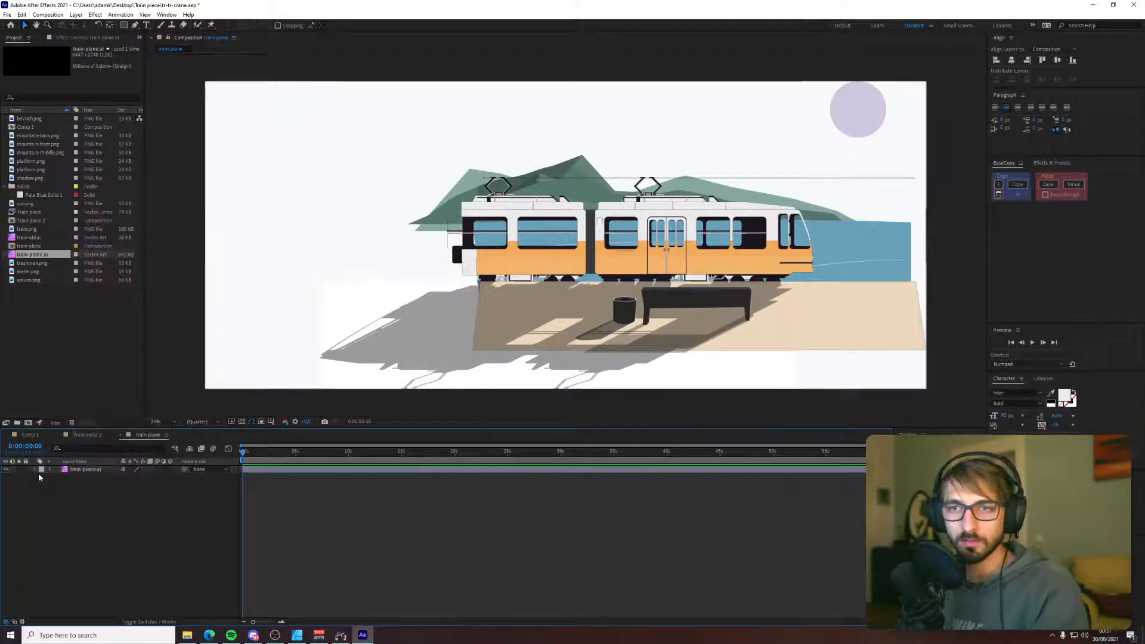
- Expand the Transform properties of the train-plane.ai layer and reveal its layer source in the project
{"action": "left_click", "coordinate": [36, 471]}
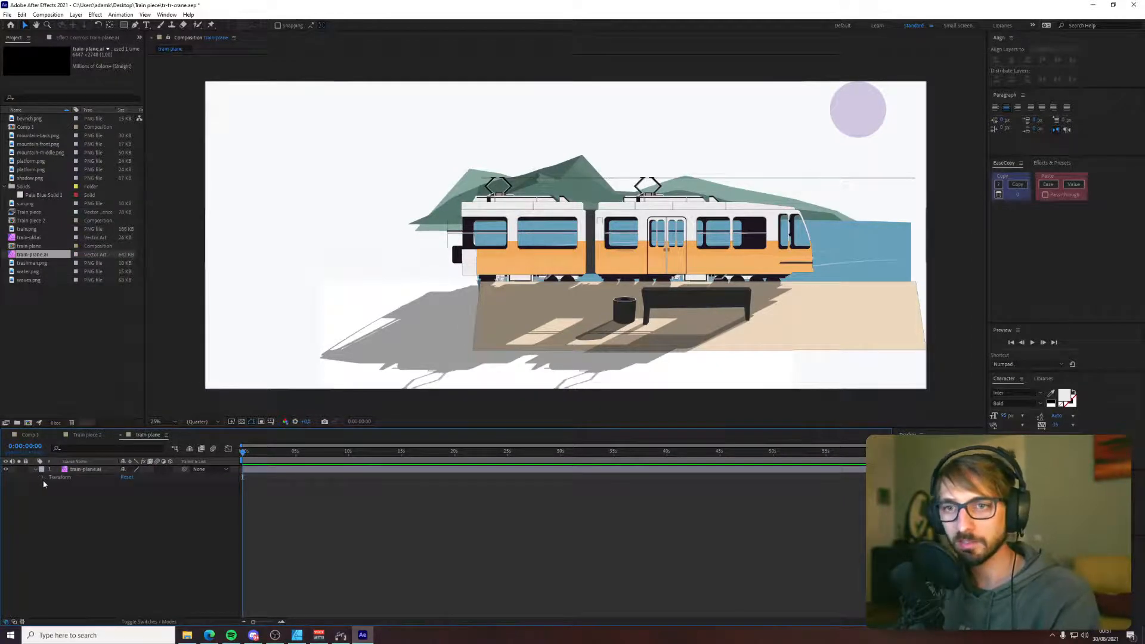
{"action": "left_click", "coordinate": [41, 477]}
{"action": "left_click", "coordinate": [101, 469]}
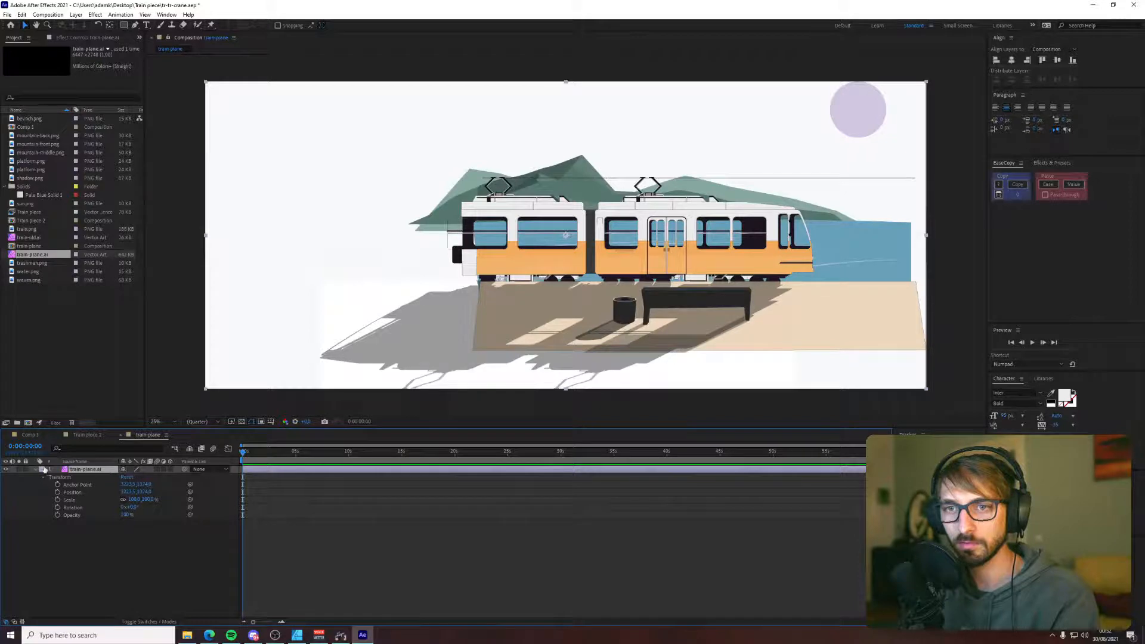
{"action": "right_click", "coordinate": [67, 471]}
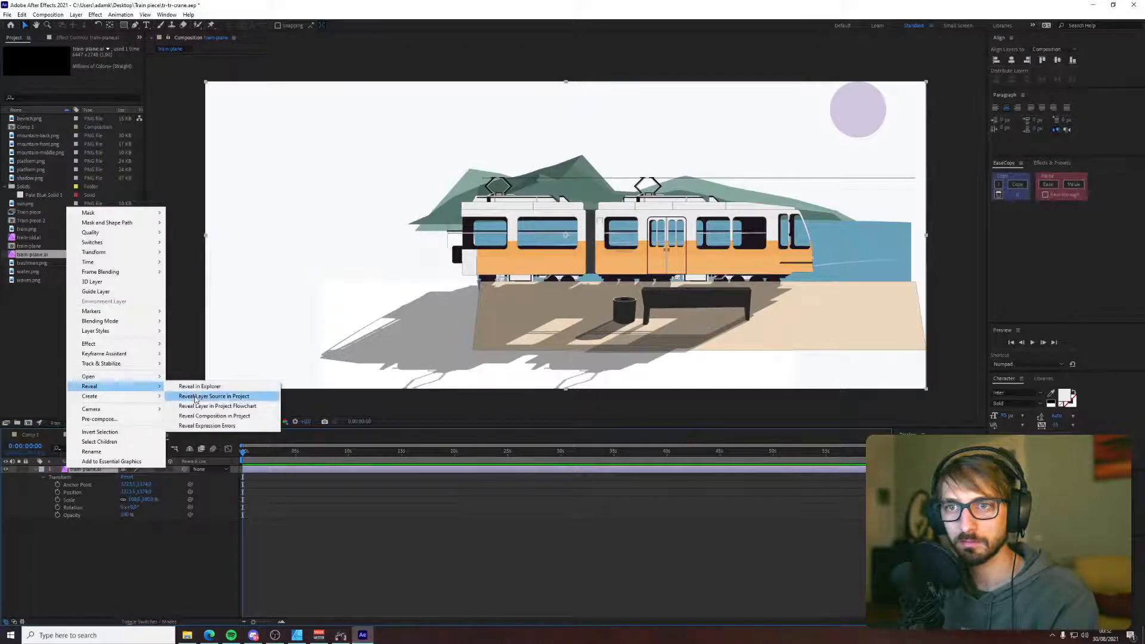
{"action": "left_click", "coordinate": [196, 397]}
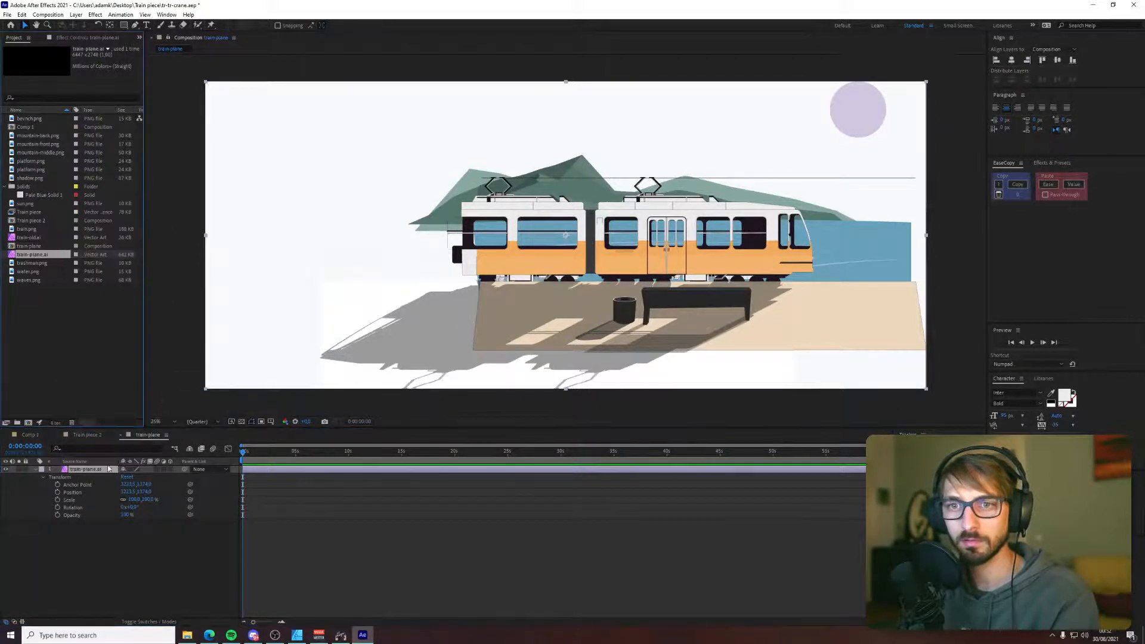
- Open the train-plane.ai layer for viewing, add a second layer viewer, and close both layer viewers
{"action": "double_click", "coordinate": [68, 470]}
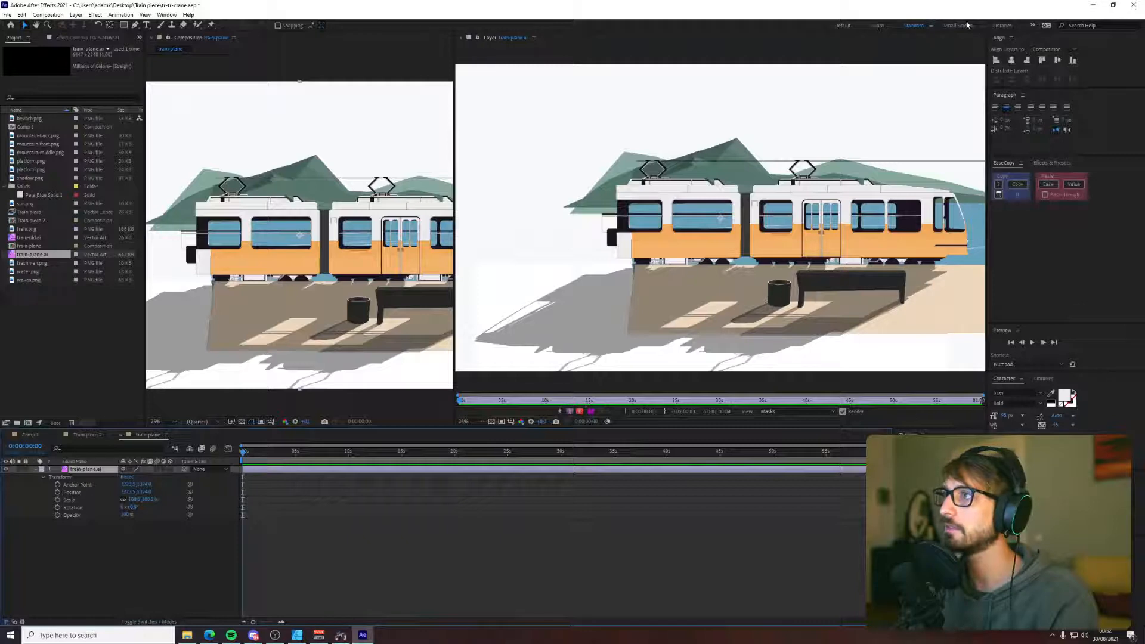
{"action": "right_click", "coordinate": [509, 37]}
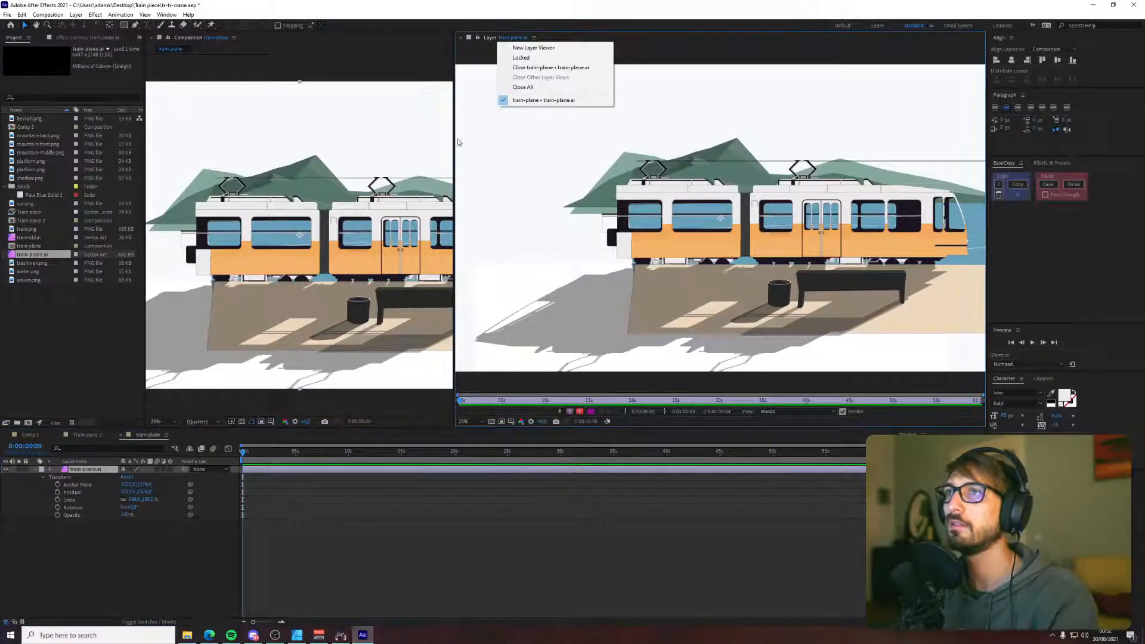
{"action": "left_click", "coordinate": [539, 49]}
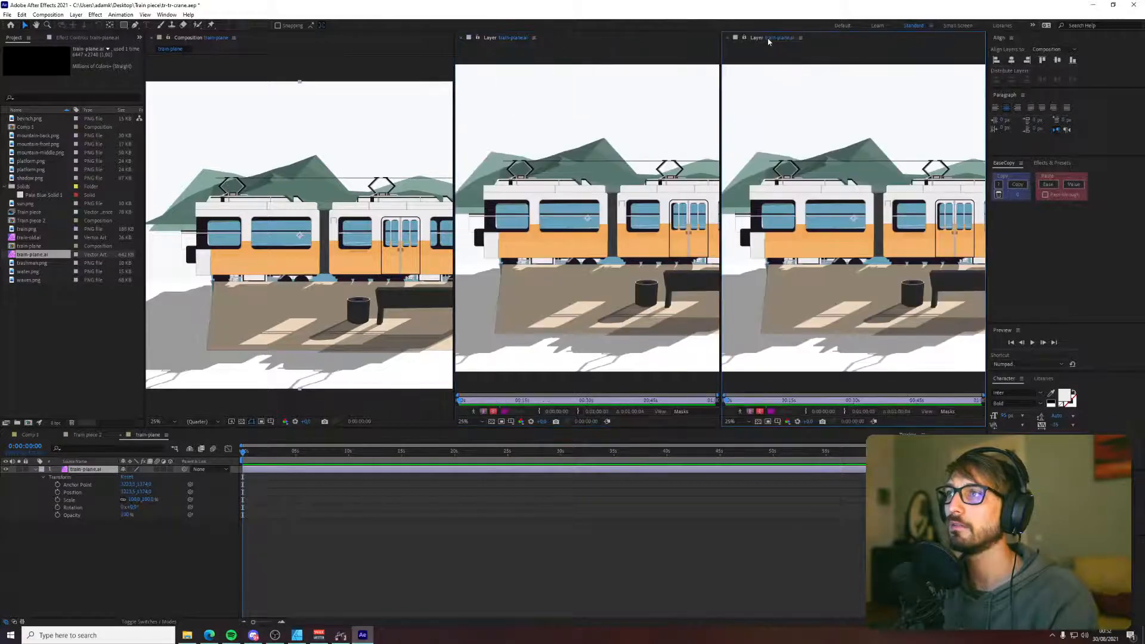
{"action": "left_click", "coordinate": [730, 38]}
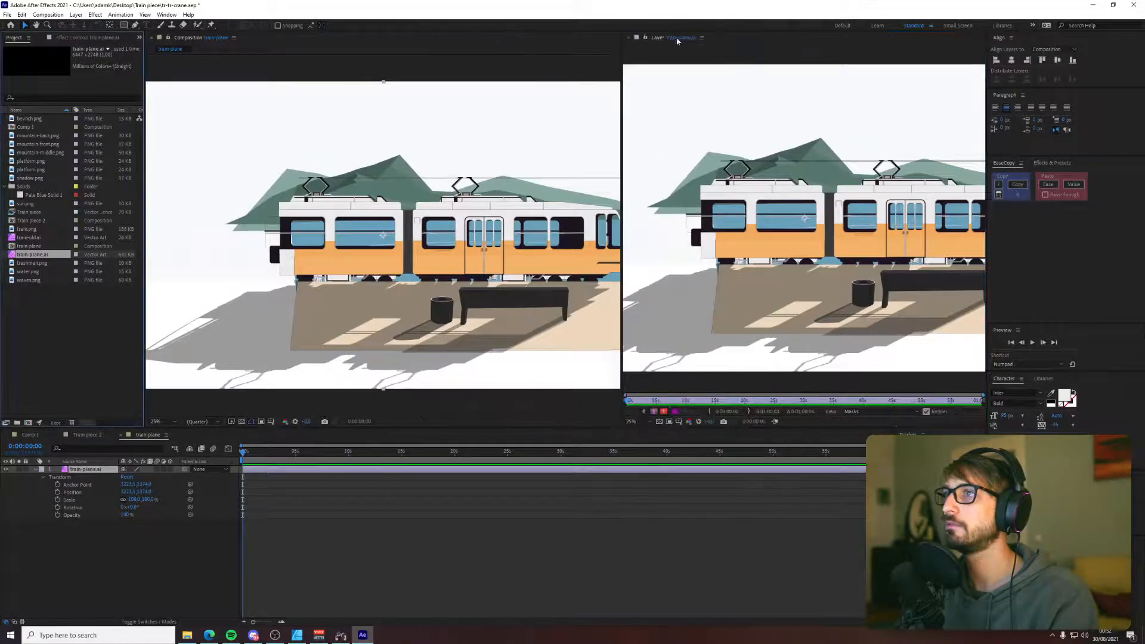
{"action": "left_click", "coordinate": [702, 37]}
{"action": "mouse_move", "coordinate": [740, 70]}
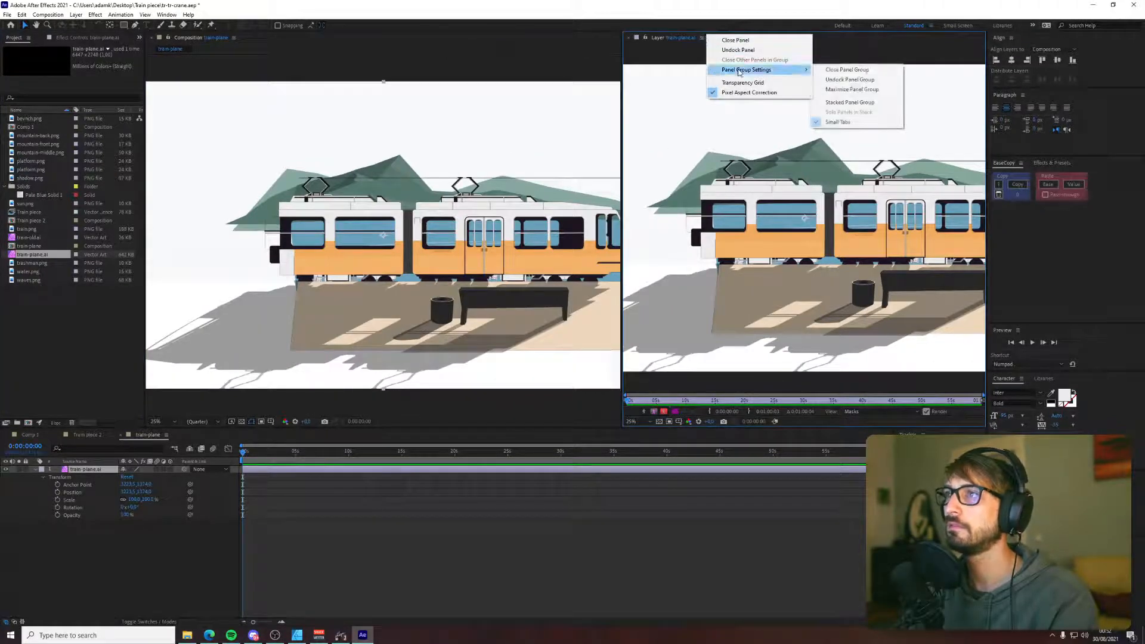
{"action": "left_click", "coordinate": [847, 70]}
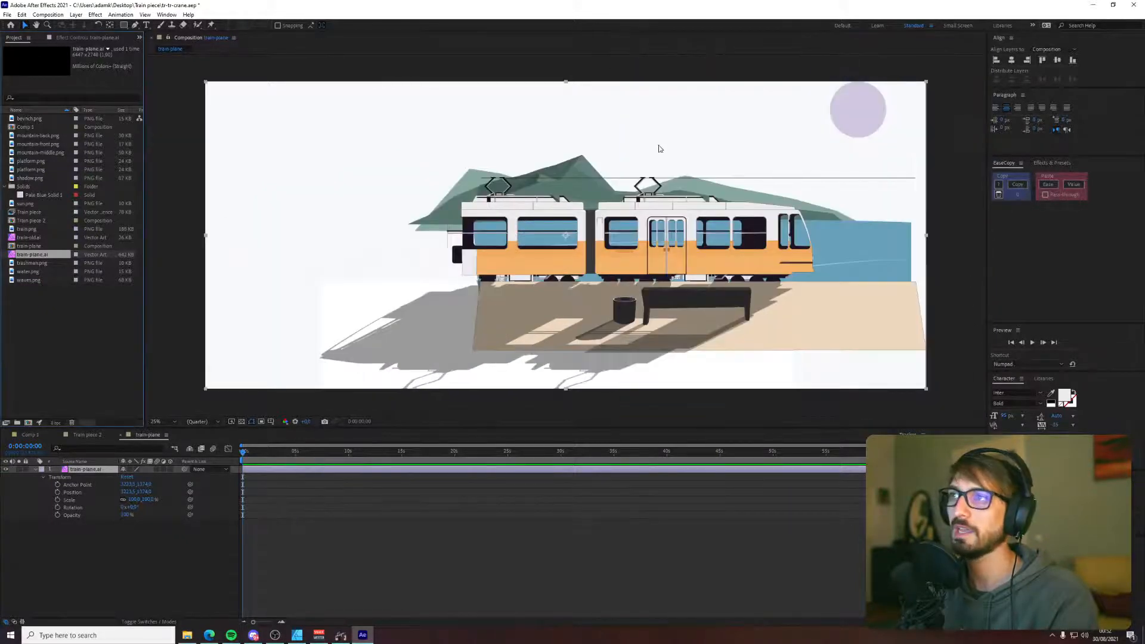
- Scale the train-plane.ai layer up to about 180% and reposition it so the train's front car fills most of the frame
{"action": "left_click_drag", "start_coordinate": [595, 280], "coordinate": [612, 328]}
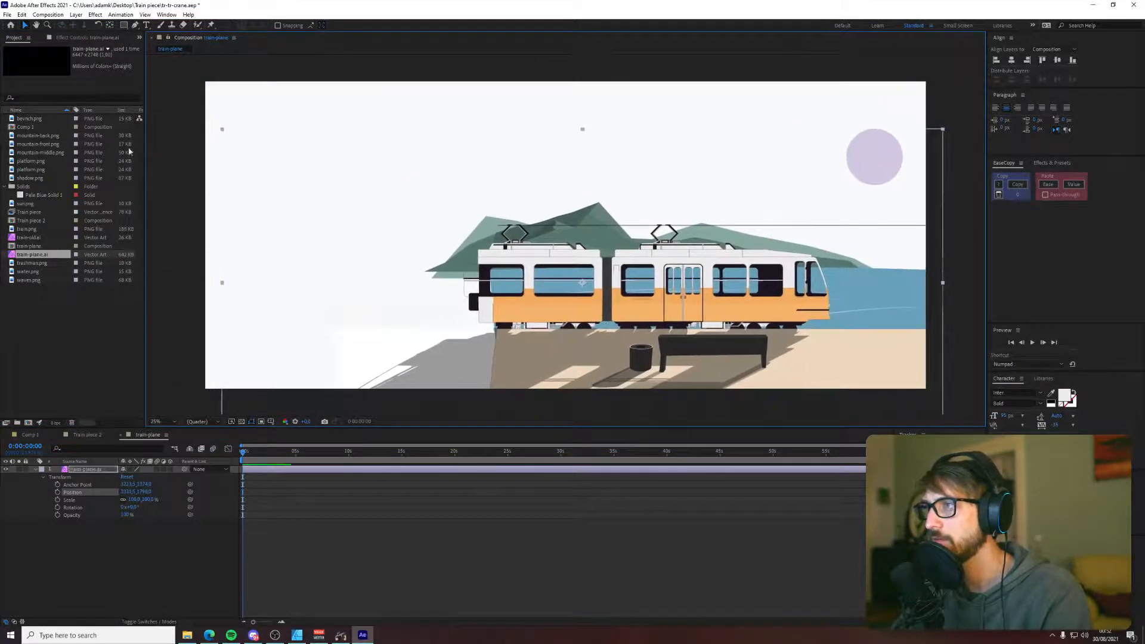
{"action": "left_click_drag", "start_coordinate": [222, 129], "coordinate": [230, 56]}
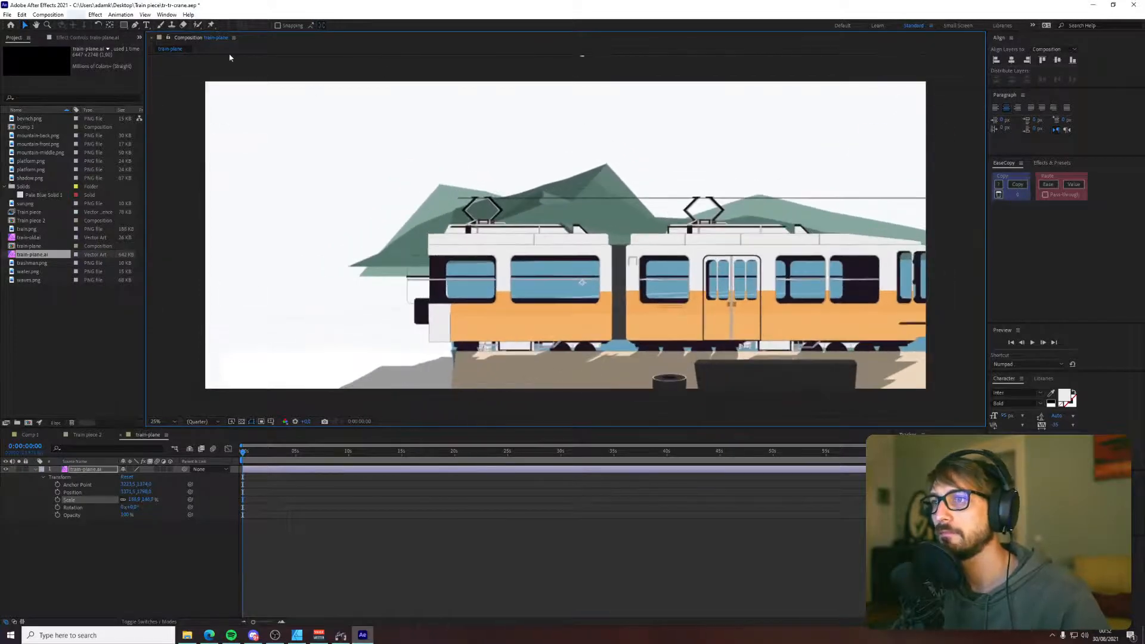
{"action": "left_click_drag", "start_coordinate": [604, 263], "coordinate": [363, 231]}
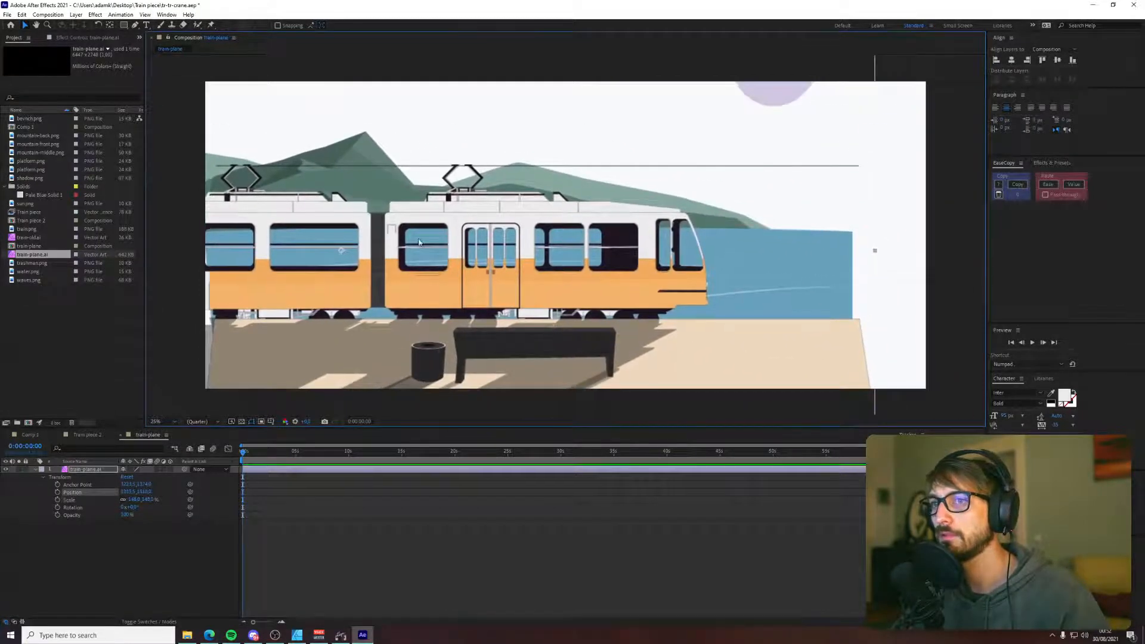
{"action": "scroll", "coordinate": [421, 242], "scroll_direction": "down", "scroll_amount": 1}
{"action": "left_click_drag", "start_coordinate": [721, 357], "coordinate": [777, 380]}
{"action": "left_click_drag", "start_coordinate": [623, 253], "coordinate": [630, 249]}
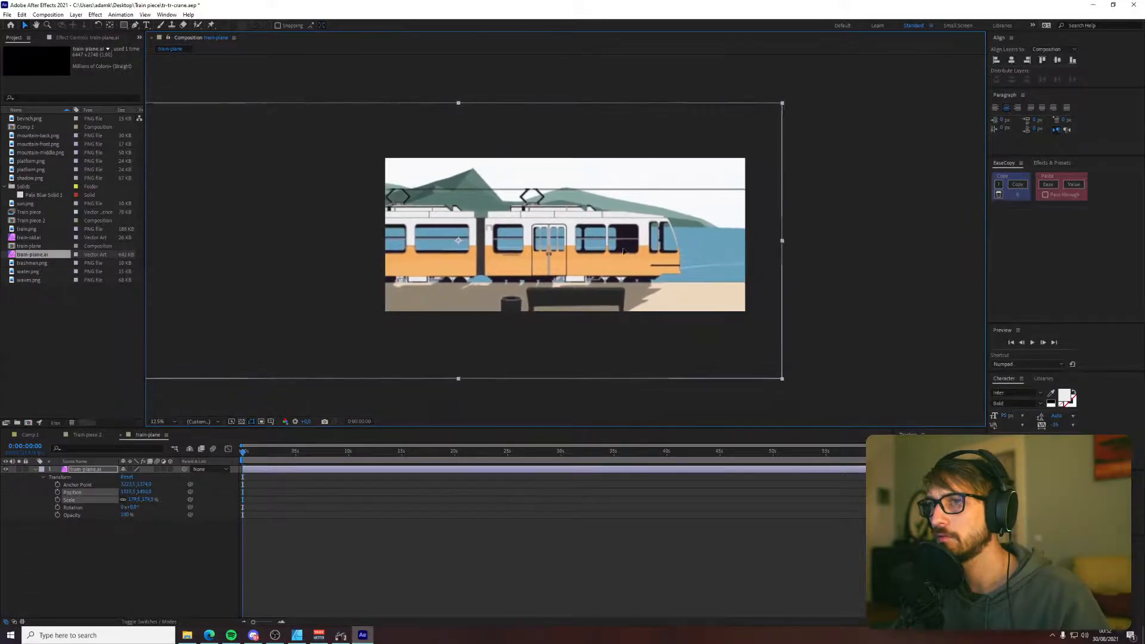
- Check the enlarged train's edges up close and turn on continuous rasterization for the train-plane.ai layer
{"action": "left_click", "coordinate": [860, 130]}
{"action": "scroll", "coordinate": [600, 263], "scroll_direction": "up", "scroll_amount": 3}
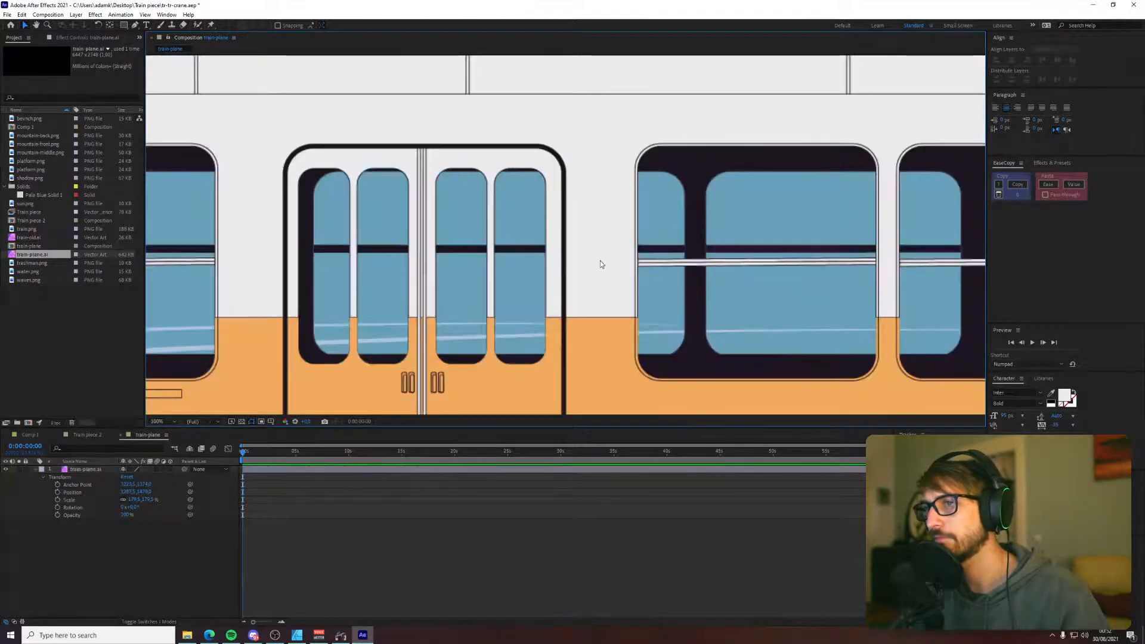
{"action": "scroll", "coordinate": [600, 260], "scroll_direction": "up", "scroll_amount": 1}
{"action": "scroll", "coordinate": [600, 260], "scroll_direction": "down", "scroll_amount": 7}
{"action": "scroll", "coordinate": [566, 238], "scroll_direction": "up", "scroll_amount": 2}
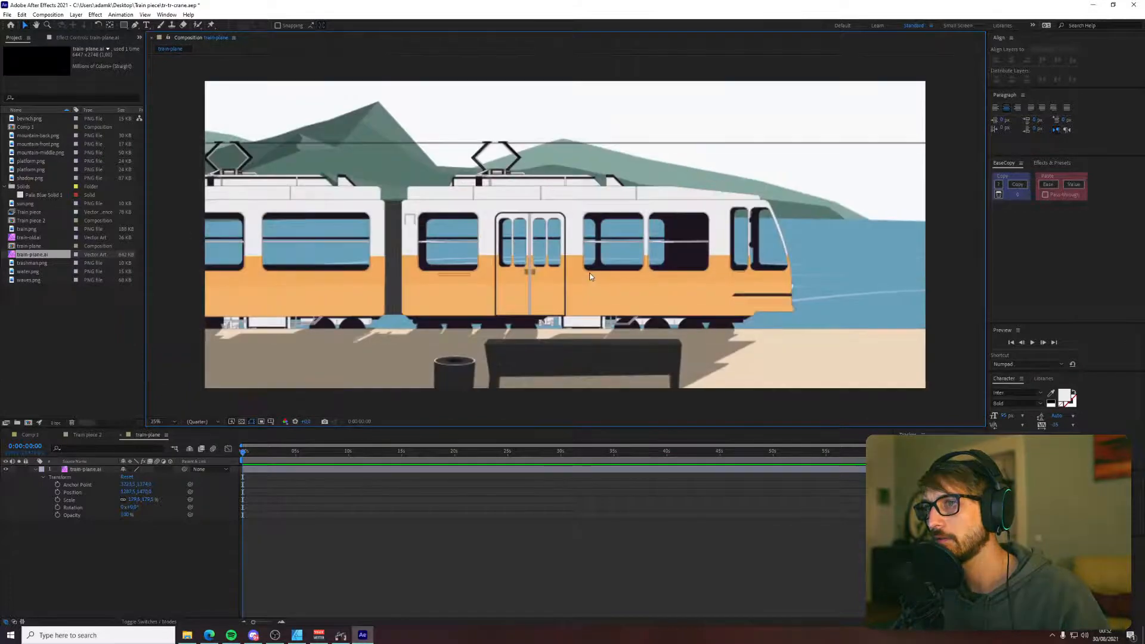
{"action": "left_click", "coordinate": [550, 269]}
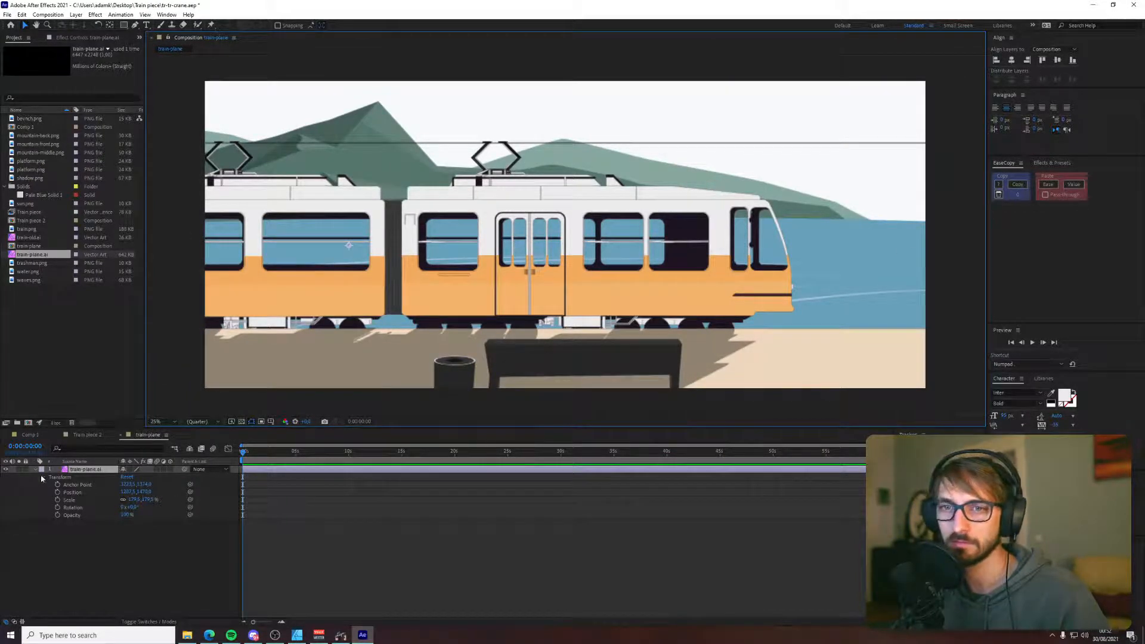
{"action": "left_click", "coordinate": [70, 469]}
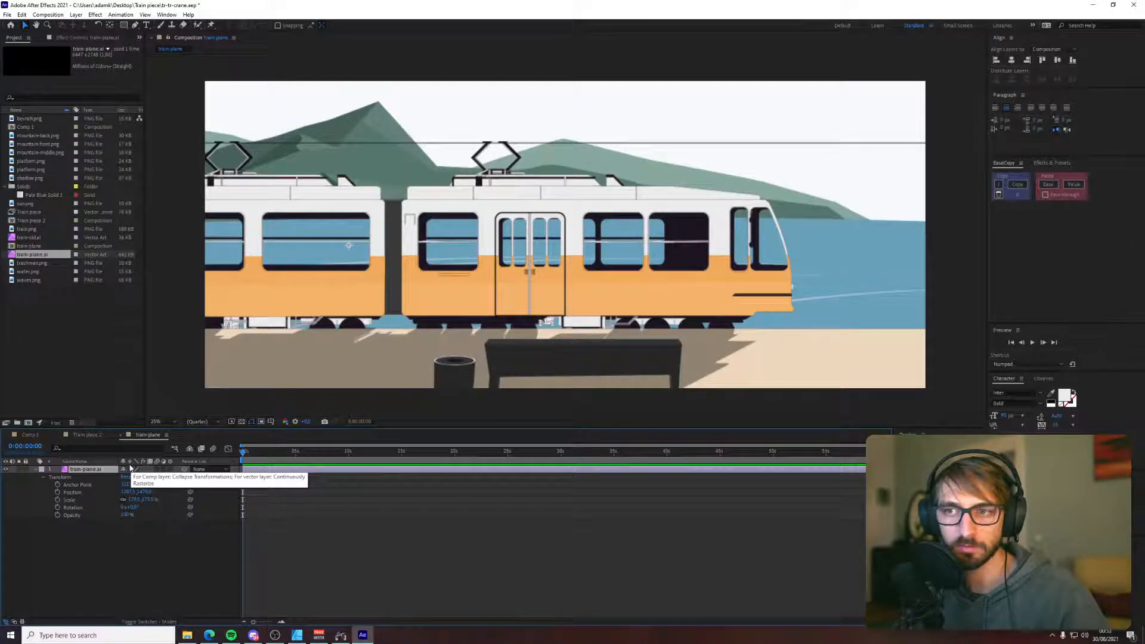
{"action": "left_click", "coordinate": [130, 469]}
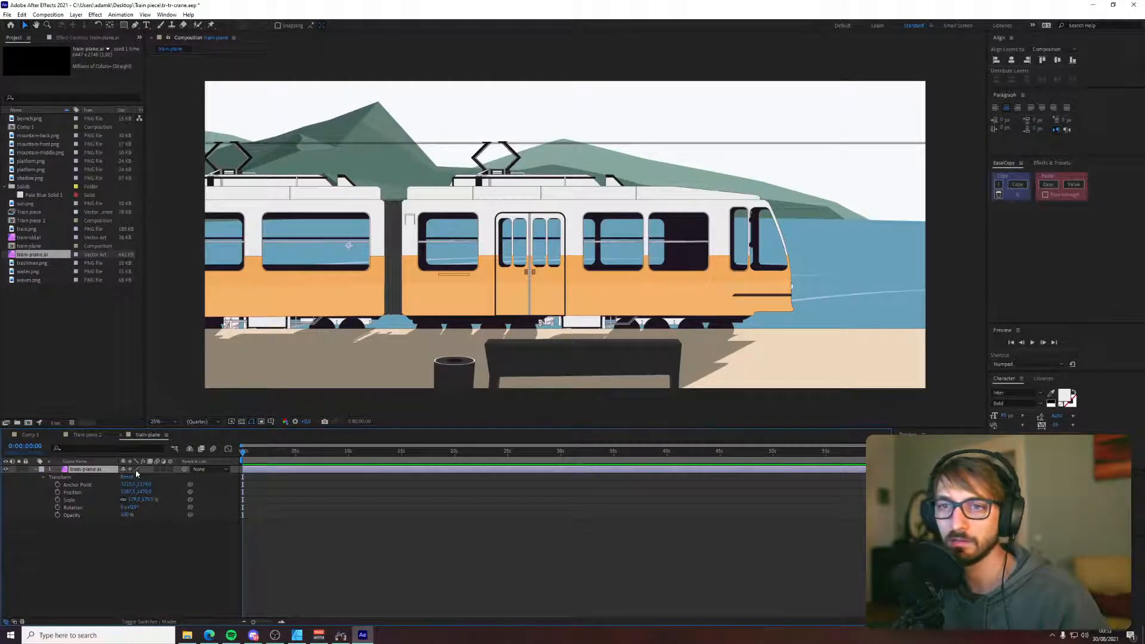
- Try to select the children of the train-plane.ai layer, and reselect the layer in the composition
{"action": "right_click", "coordinate": [66, 471]}
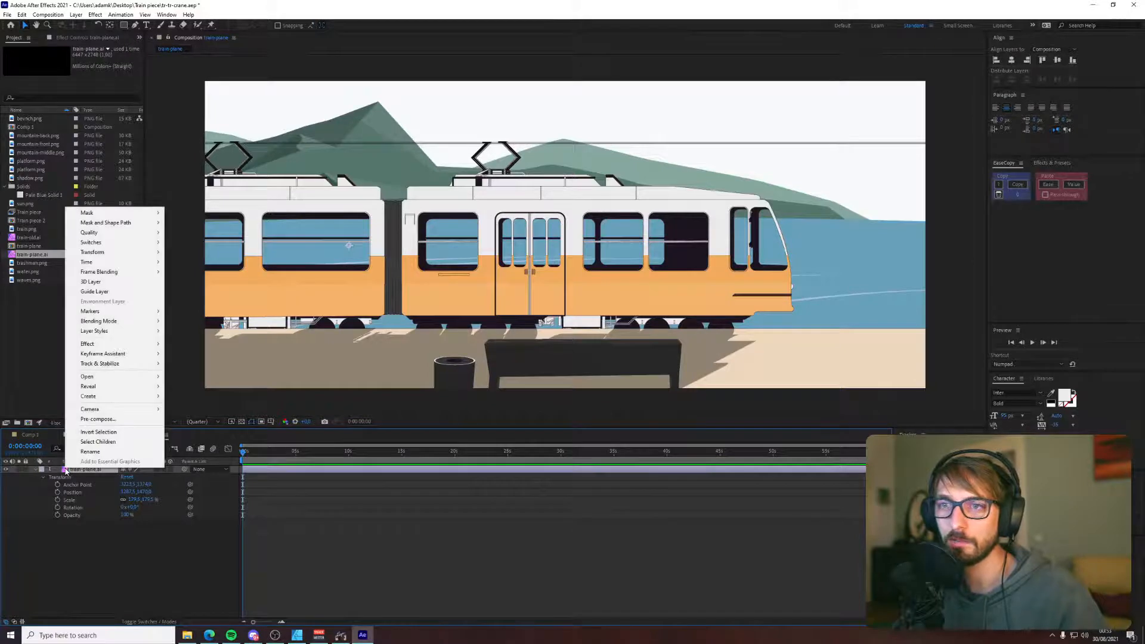
{"action": "left_click", "coordinate": [112, 442]}
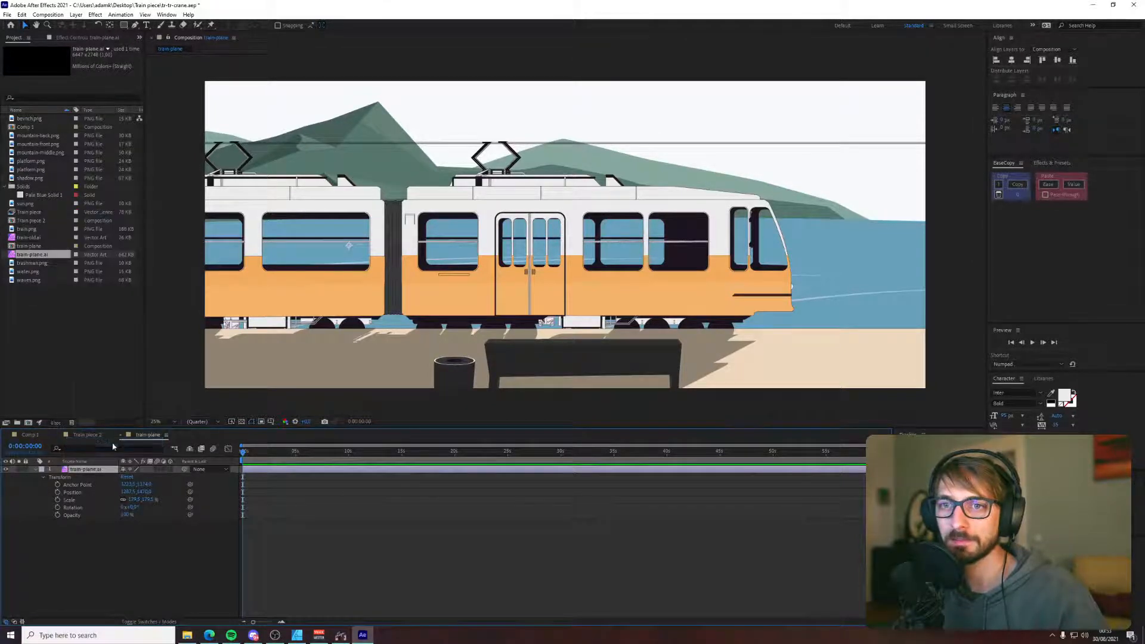
{"action": "left_click", "coordinate": [249, 309]}
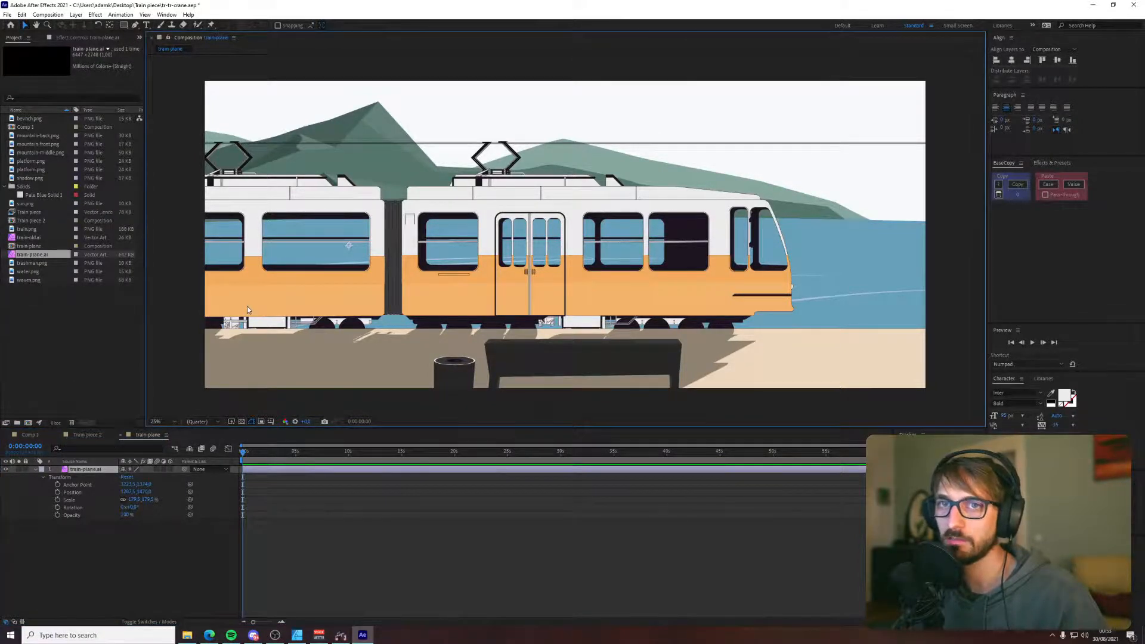
{"action": "right_click", "coordinate": [49, 258]}
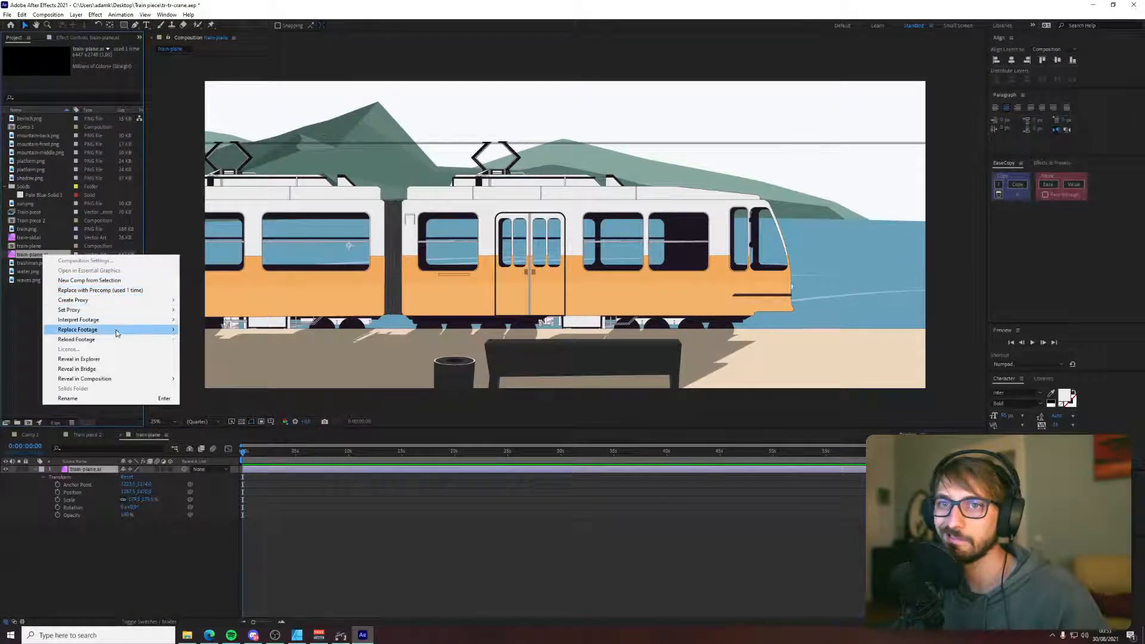
{"action": "mouse_move", "coordinate": [117, 333]}
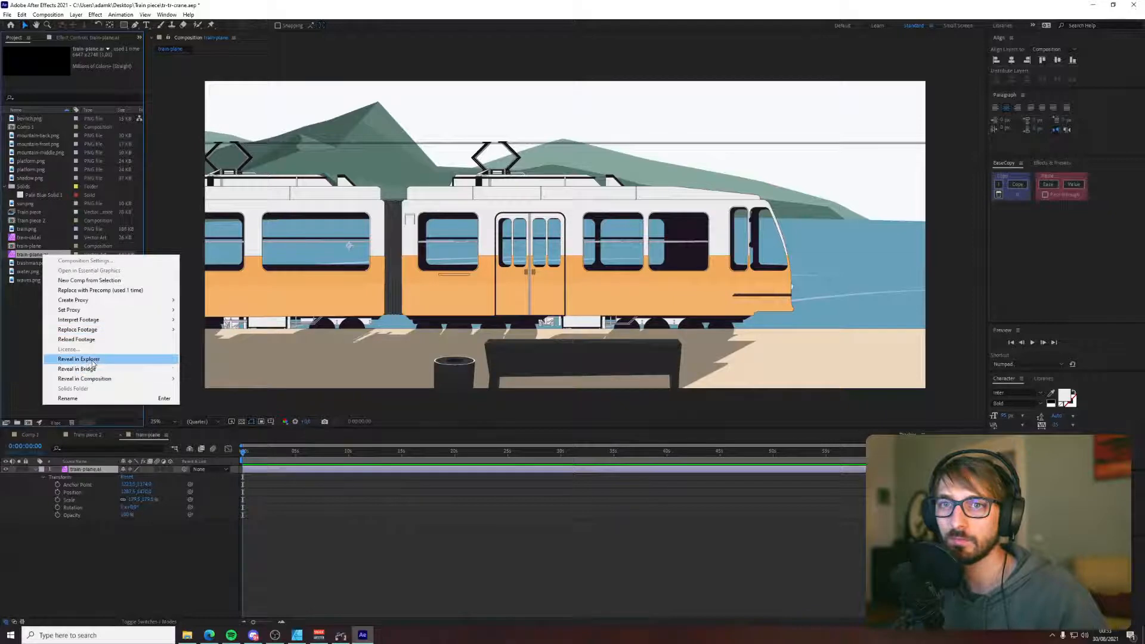
{"action": "mouse_move", "coordinate": [95, 378]}
{"action": "left_click", "coordinate": [20, 313]}
{"action": "left_click", "coordinate": [37, 240]}
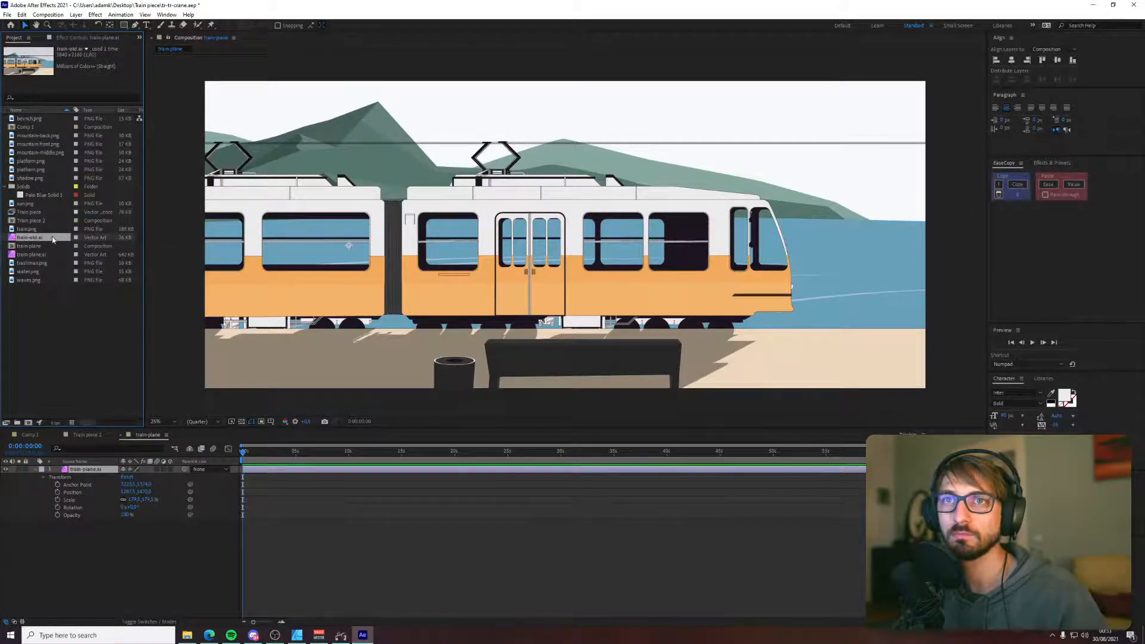
{"action": "left_click", "coordinate": [698, 311]}
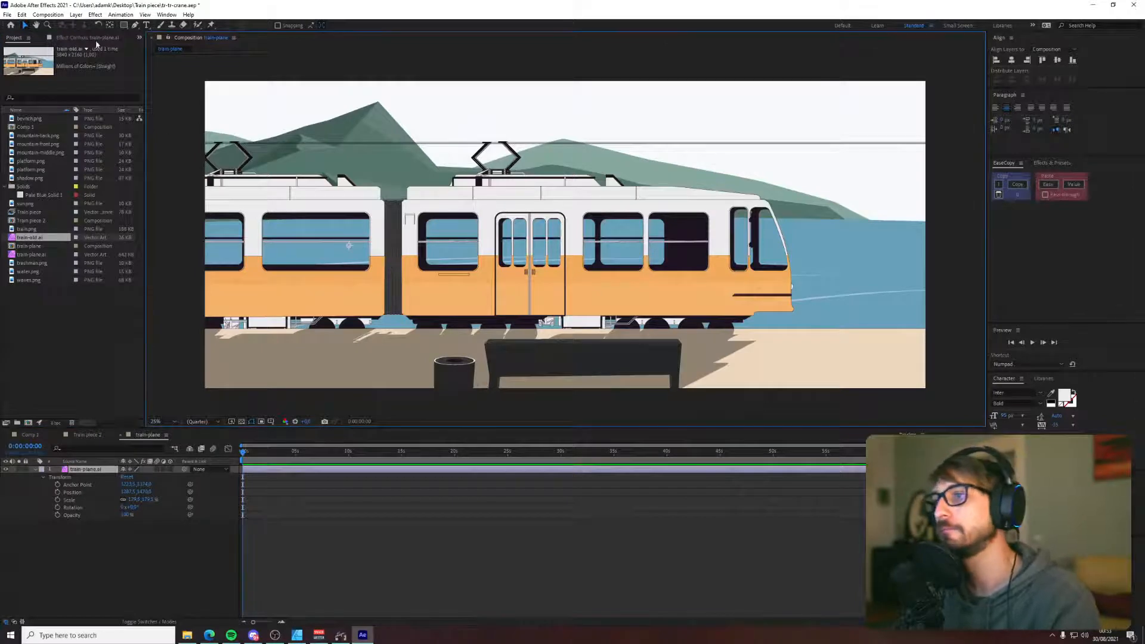
- Open Comp 1 and turn on visibility for all its layers from train-old.ai up to the topmost PNG layer
{"action": "double_click", "coordinate": [37, 127]}
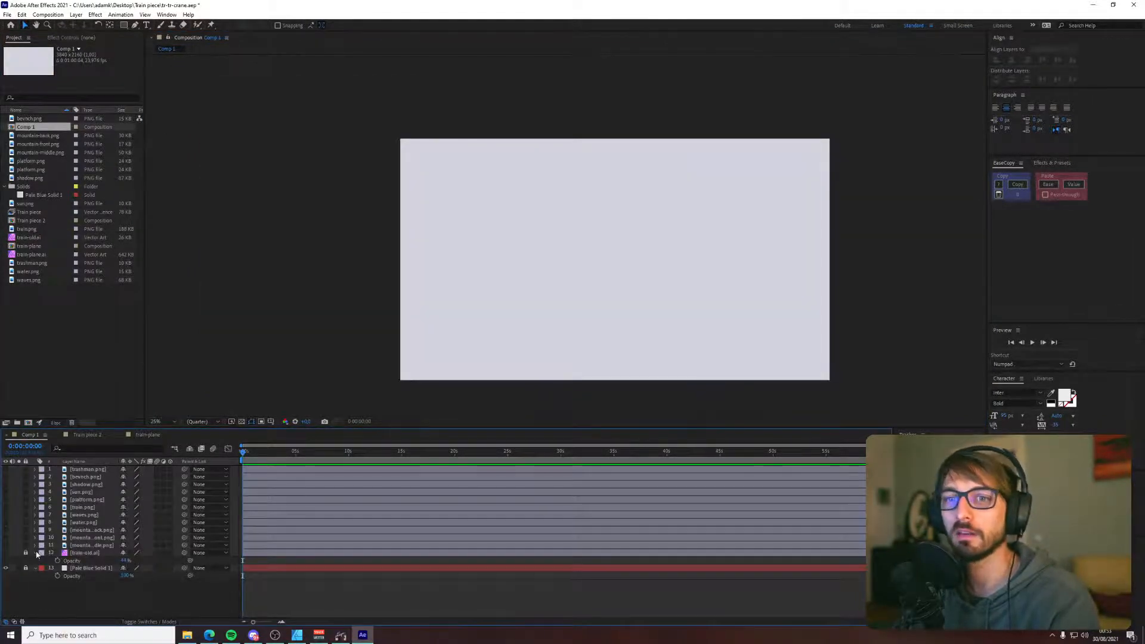
{"action": "left_click_drag", "start_coordinate": [5, 553], "coordinate": [5, 469]}
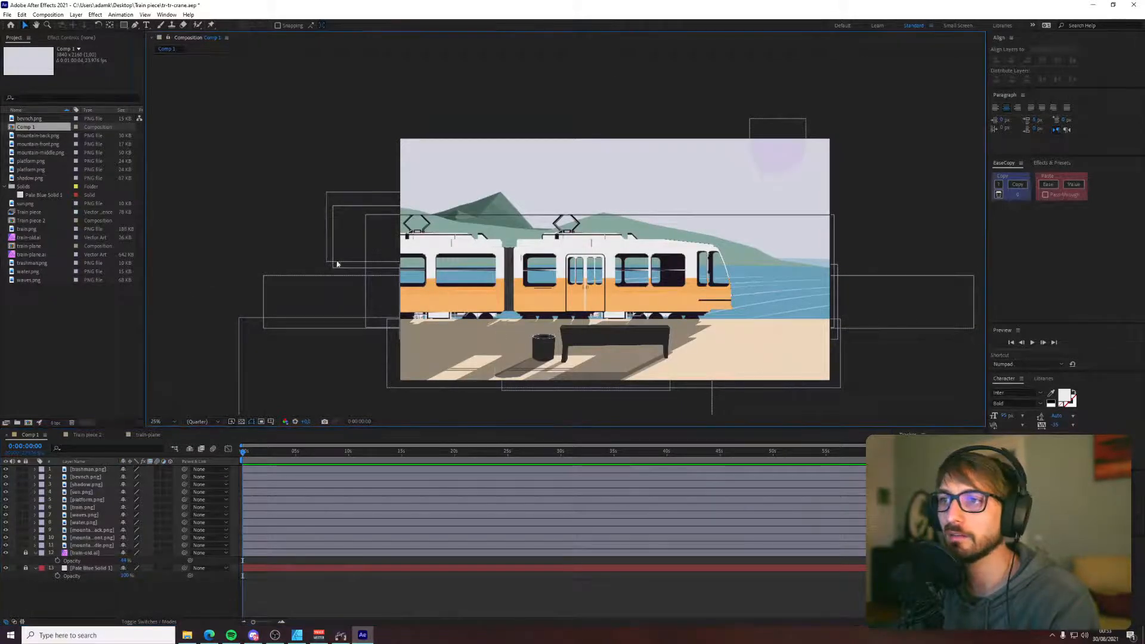
{"action": "scroll", "coordinate": [605, 281], "scroll_direction": "up", "scroll_amount": 2}
{"action": "scroll", "coordinate": [605, 282], "scroll_direction": "up", "scroll_amount": 4}
{"action": "scroll", "coordinate": [605, 281], "scroll_direction": "down", "scroll_amount": 6}
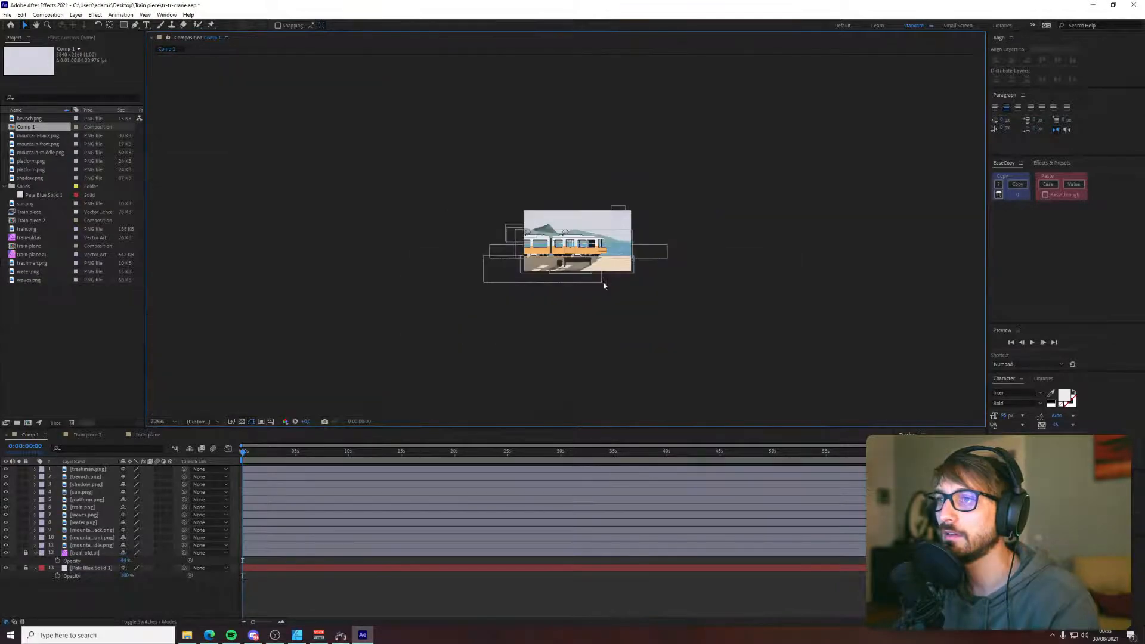
{"action": "scroll", "coordinate": [603, 280], "scroll_direction": "up", "scroll_amount": 1}
- Switch to the Edge browser and search the web in a new tab for "after effects import pdf illustrator layers"
{"action": "left_click", "coordinate": [209, 635]}
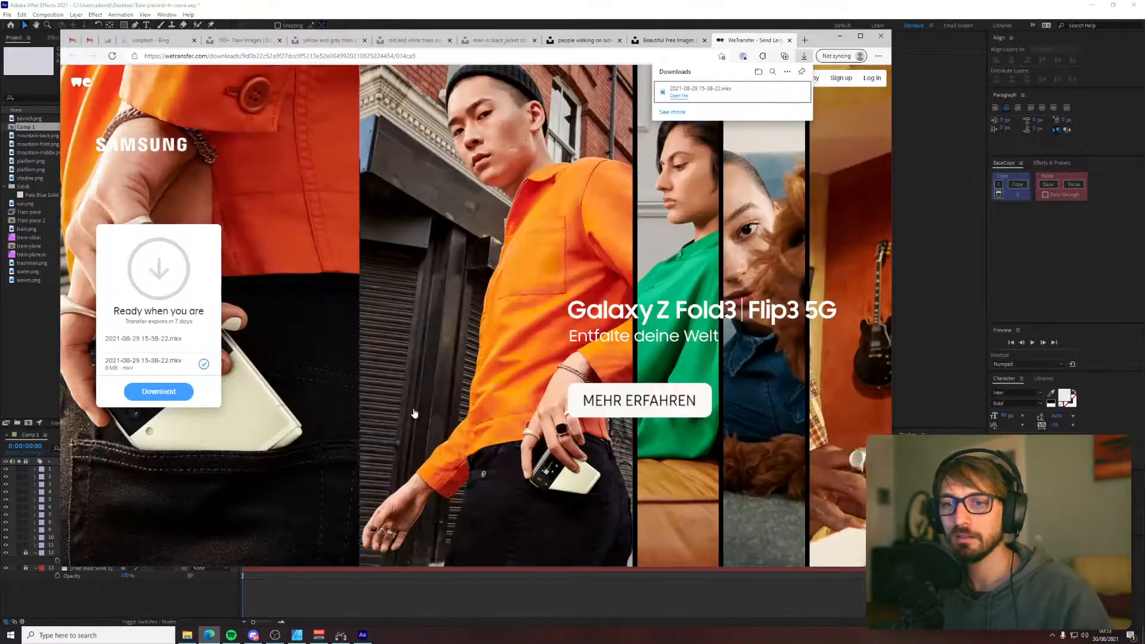
{"action": "key", "text": "ctrl+t"}
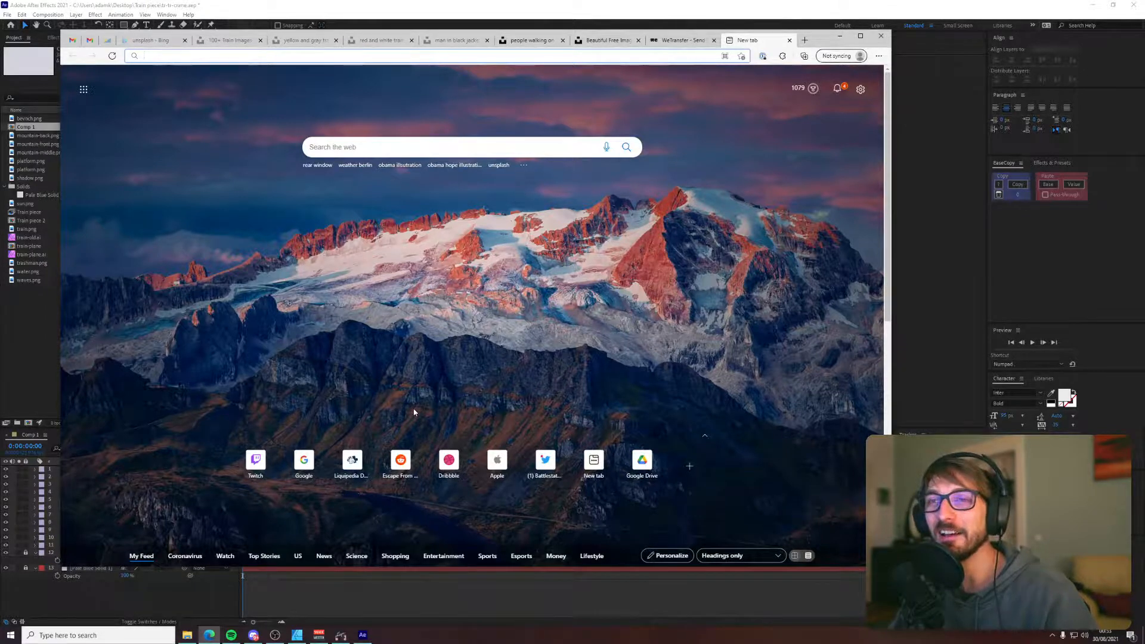
{"action": "type", "text": "after effects "}
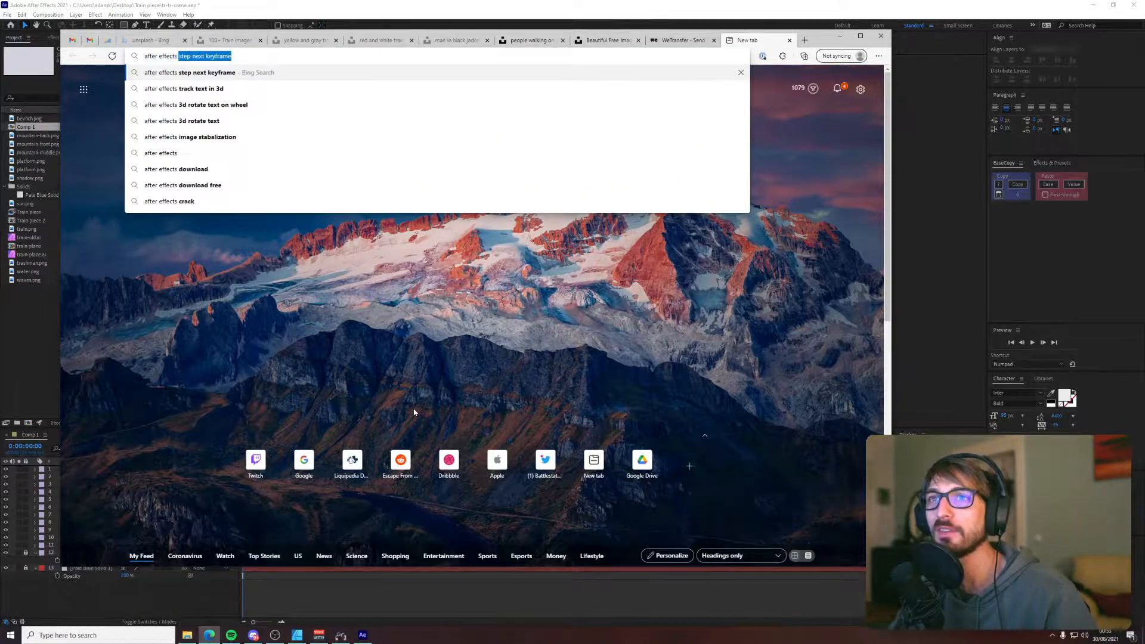
{"action": "type", "text": "import pdf"}
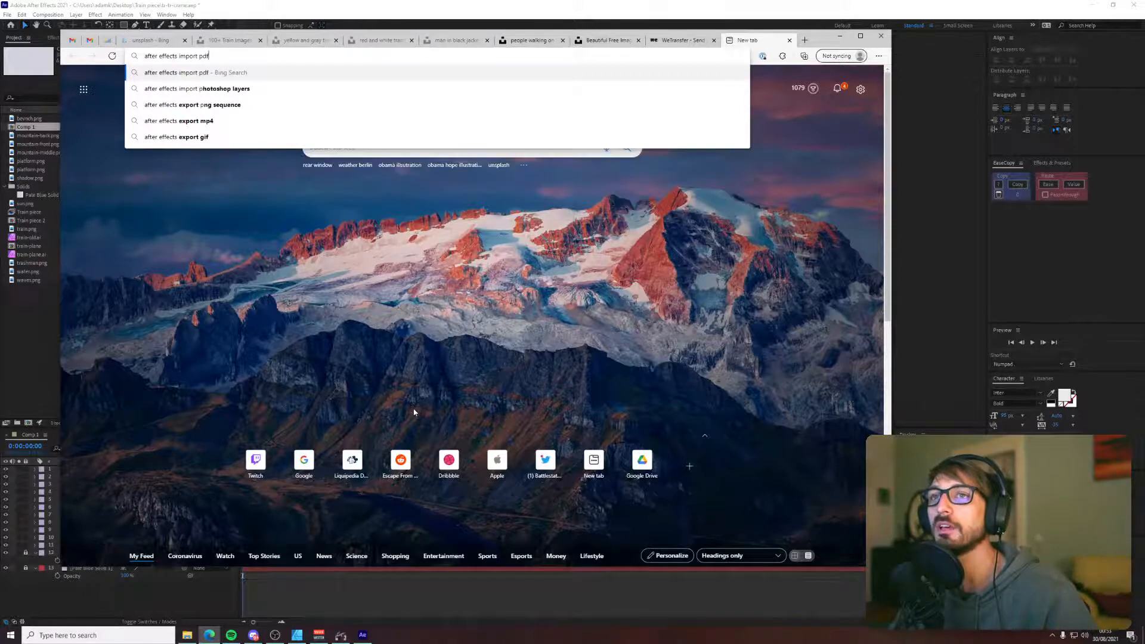
{"action": "type", "text": " illustr"}
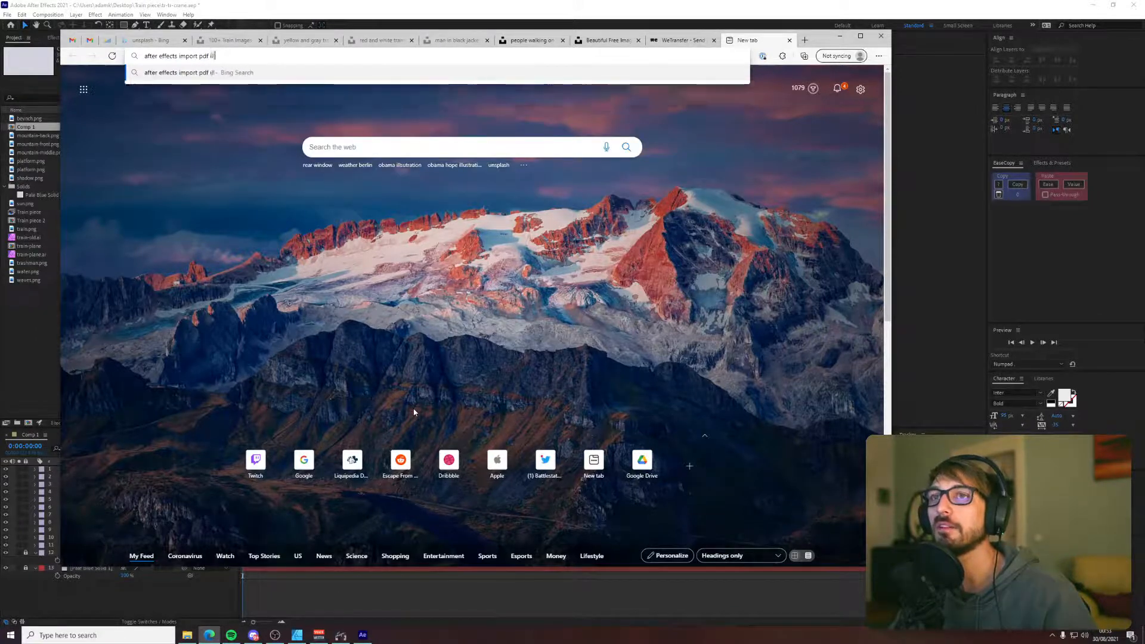
{"action": "type", "text": "ator layers"}
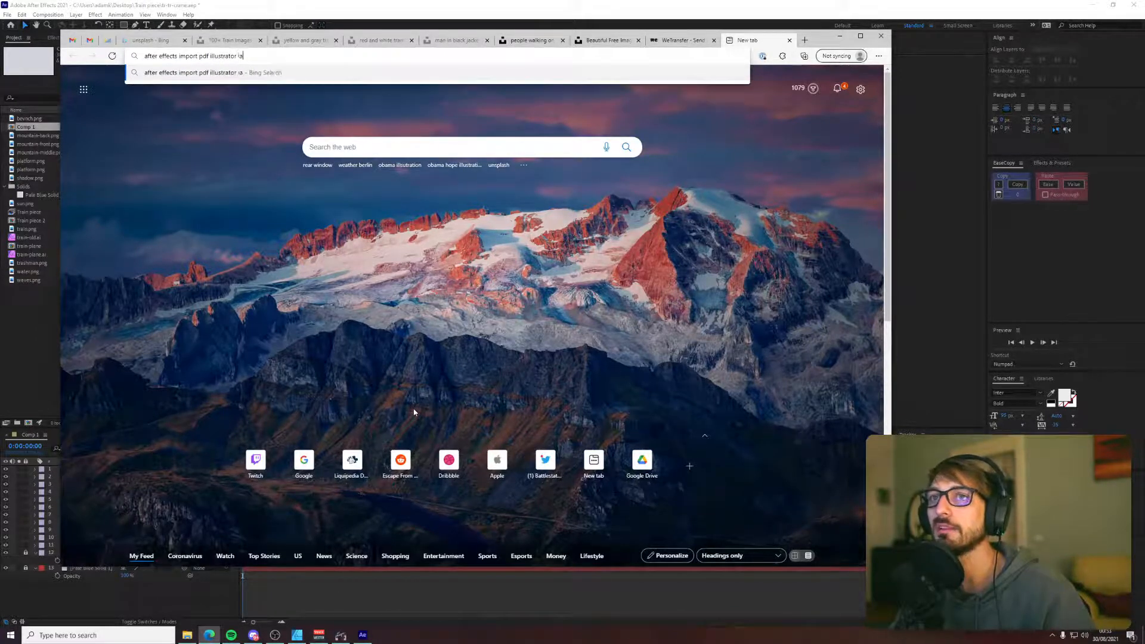
{"action": "key", "text": "Return"}
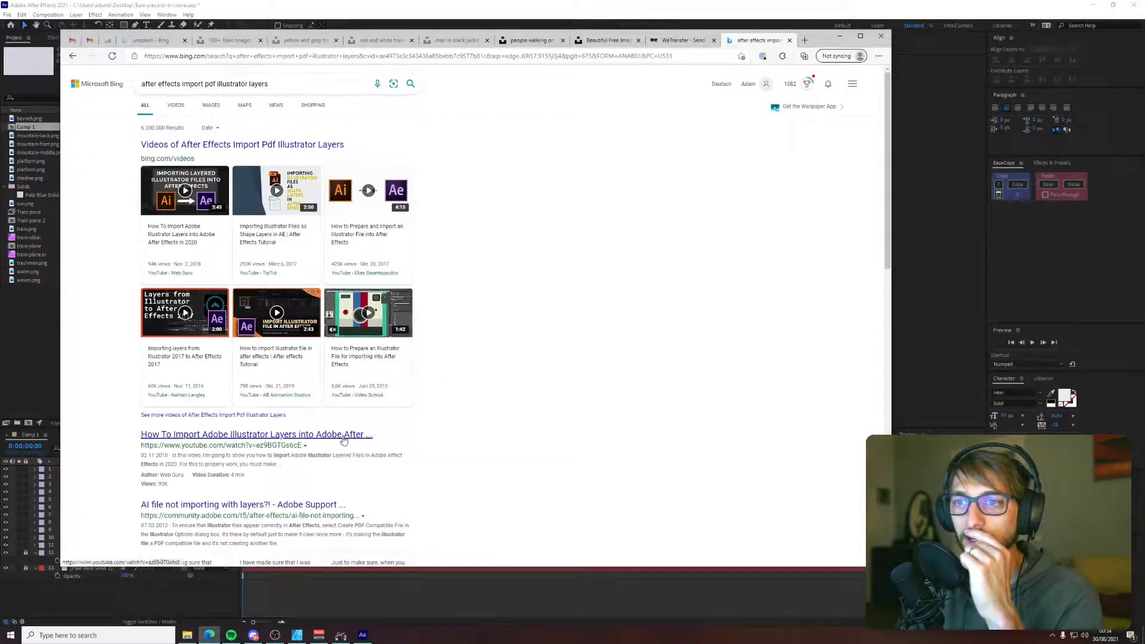
- Shorten the search to "after effects import pdf layers" and open the Adobe Support thread "AI file not importing with layers?!"
{"action": "double_click", "coordinate": [227, 84]}
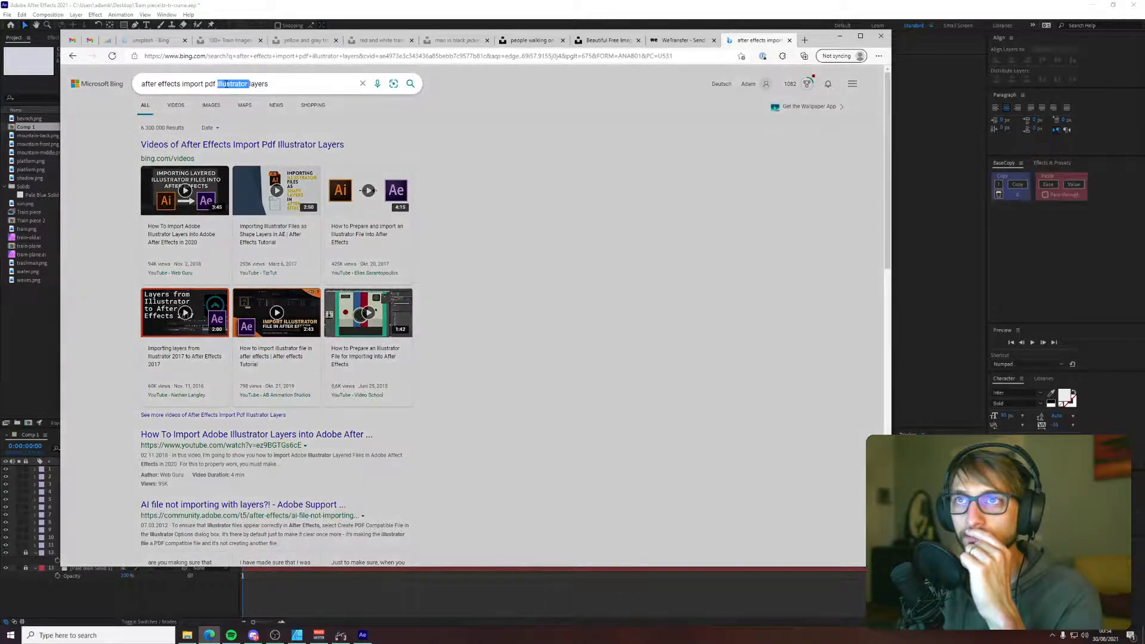
{"action": "key", "text": "BackSpace"}
{"action": "key", "text": "Return"}
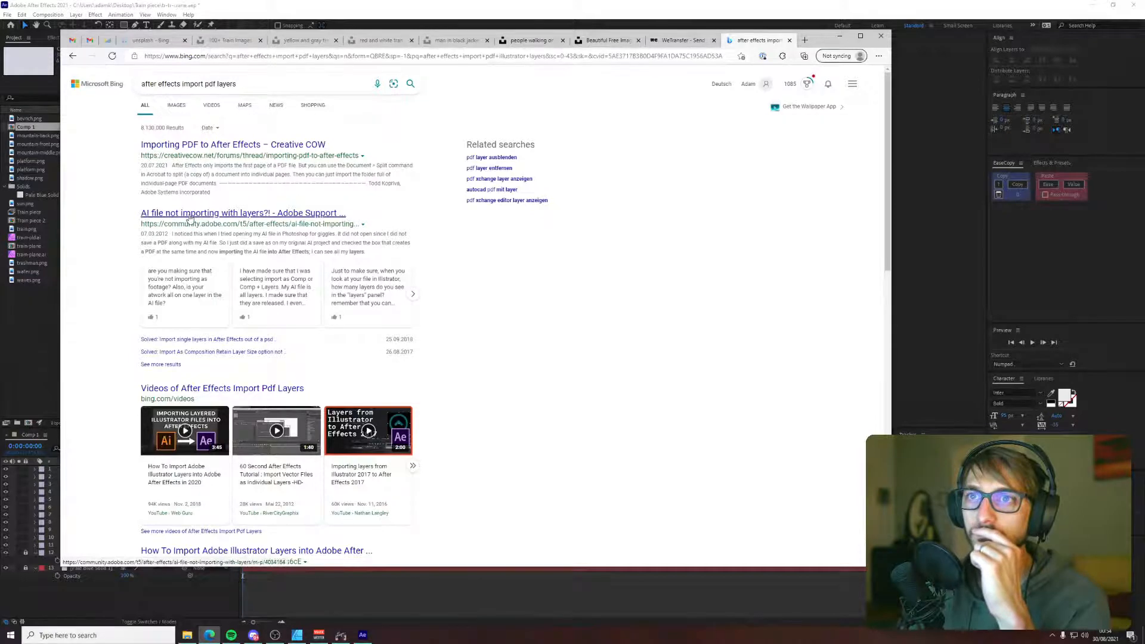
{"action": "left_click", "coordinate": [189, 215]}
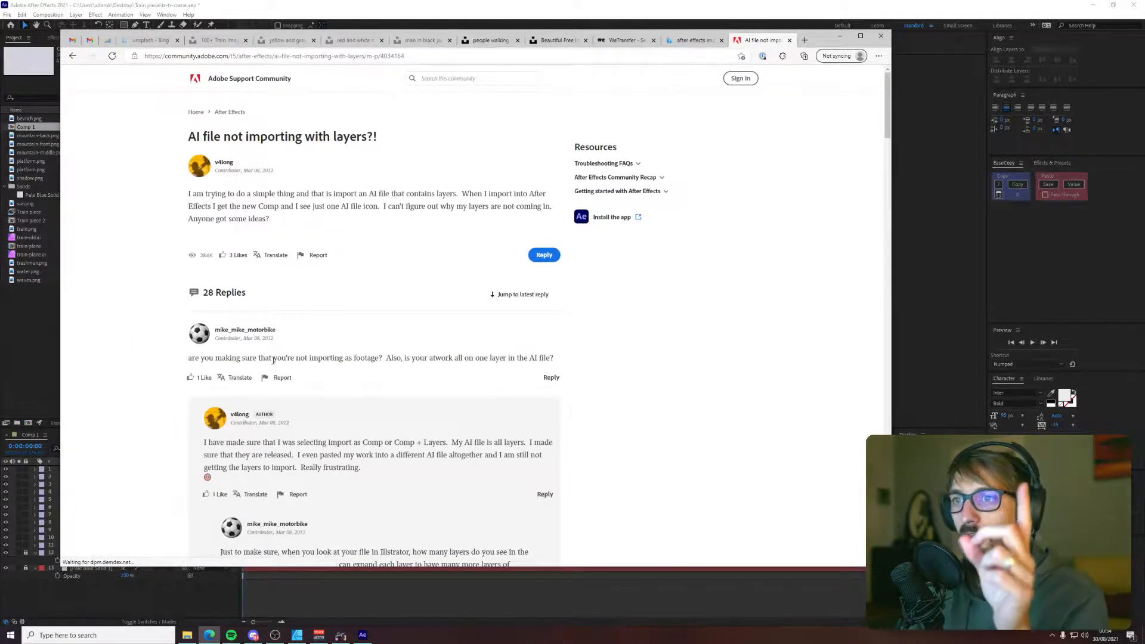
- Read the thread's early replies about importing as Comp, the Illustrator layer structure, RGB color mode and releasing layers
{"action": "left_click_drag", "start_coordinate": [272, 359], "coordinate": [360, 359]}
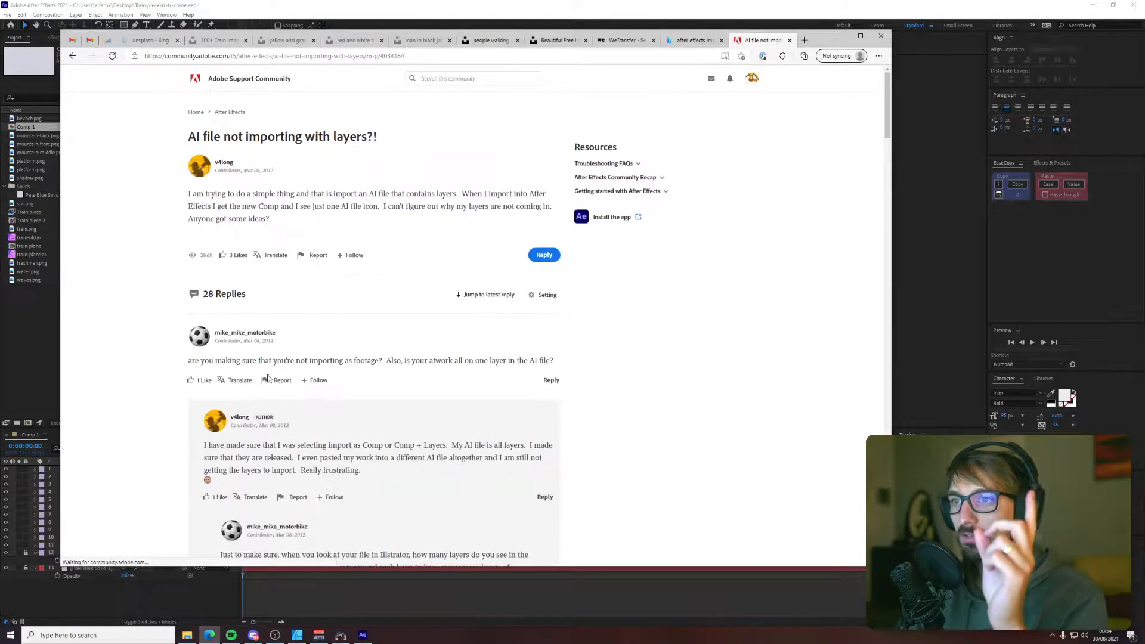
{"action": "scroll", "coordinate": [267, 378], "scroll_direction": "down", "scroll_amount": 1}
{"action": "left_click_drag", "start_coordinate": [270, 370], "coordinate": [428, 371]}
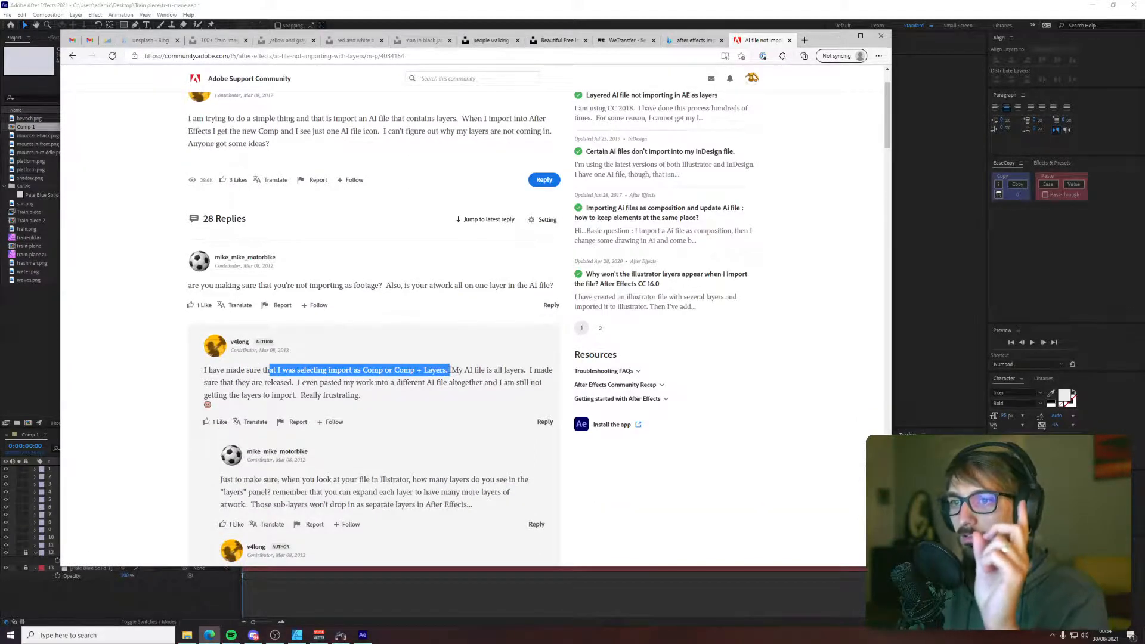
{"action": "scroll", "coordinate": [450, 369], "scroll_direction": "down", "scroll_amount": 1}
{"action": "left_click_drag", "start_coordinate": [371, 403], "coordinate": [476, 407]}
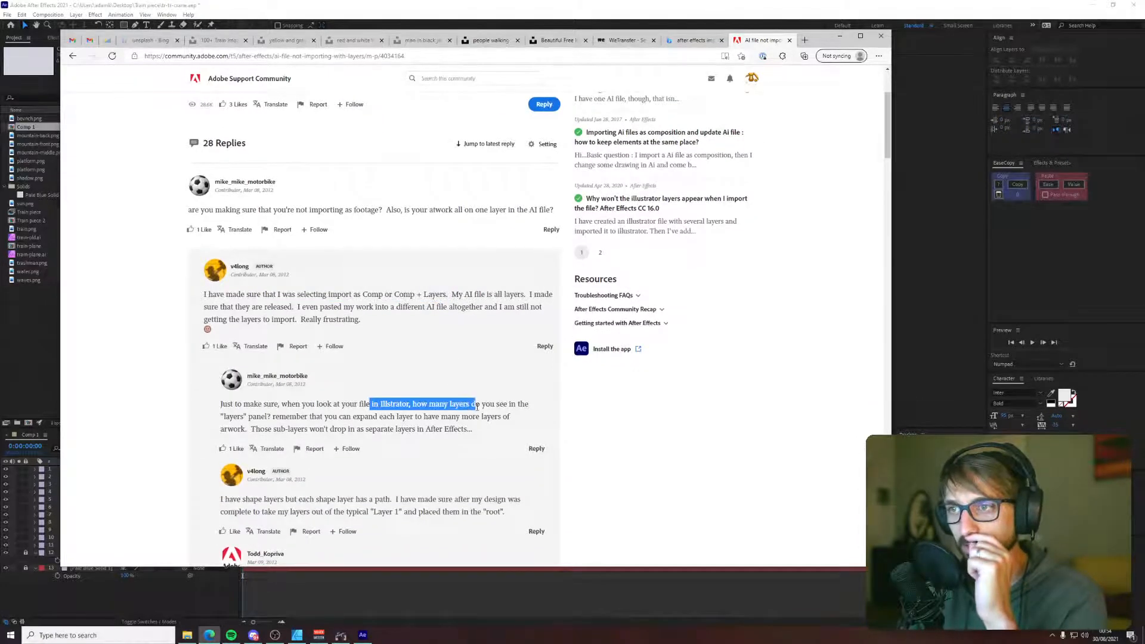
{"action": "scroll", "coordinate": [326, 418], "scroll_direction": "down", "scroll_amount": 2}
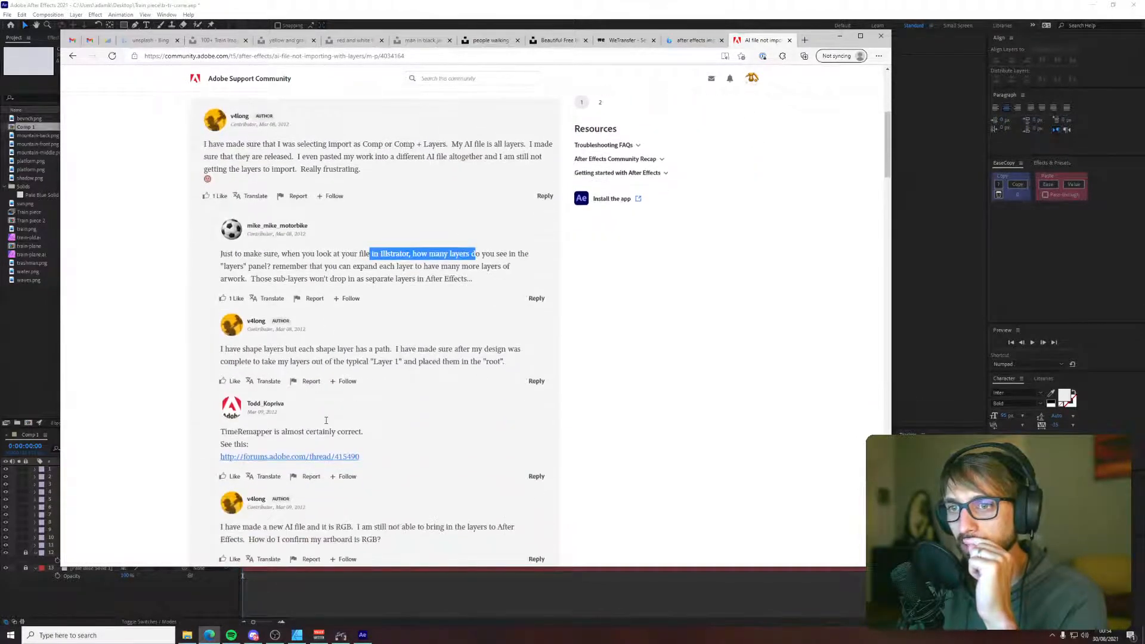
{"action": "scroll", "coordinate": [315, 429], "scroll_direction": "down", "scroll_amount": 7}
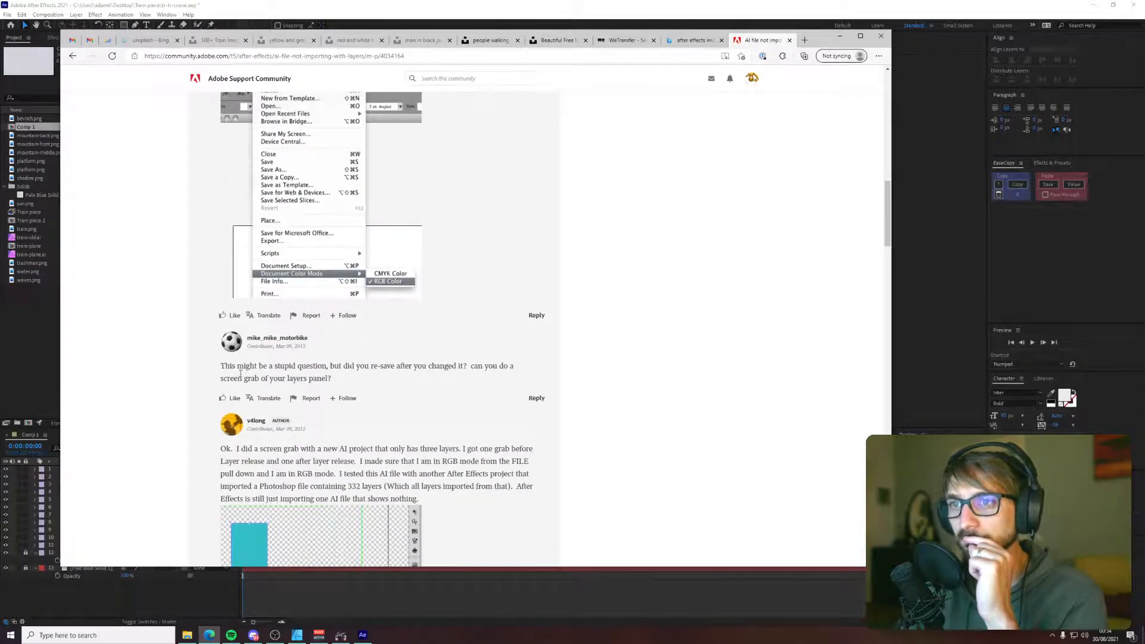
{"action": "left_click_drag", "start_coordinate": [240, 374], "coordinate": [371, 366]}
{"action": "left_click", "coordinate": [370, 366]}
{"action": "scroll", "coordinate": [305, 336], "scroll_direction": "down", "scroll_amount": 3}
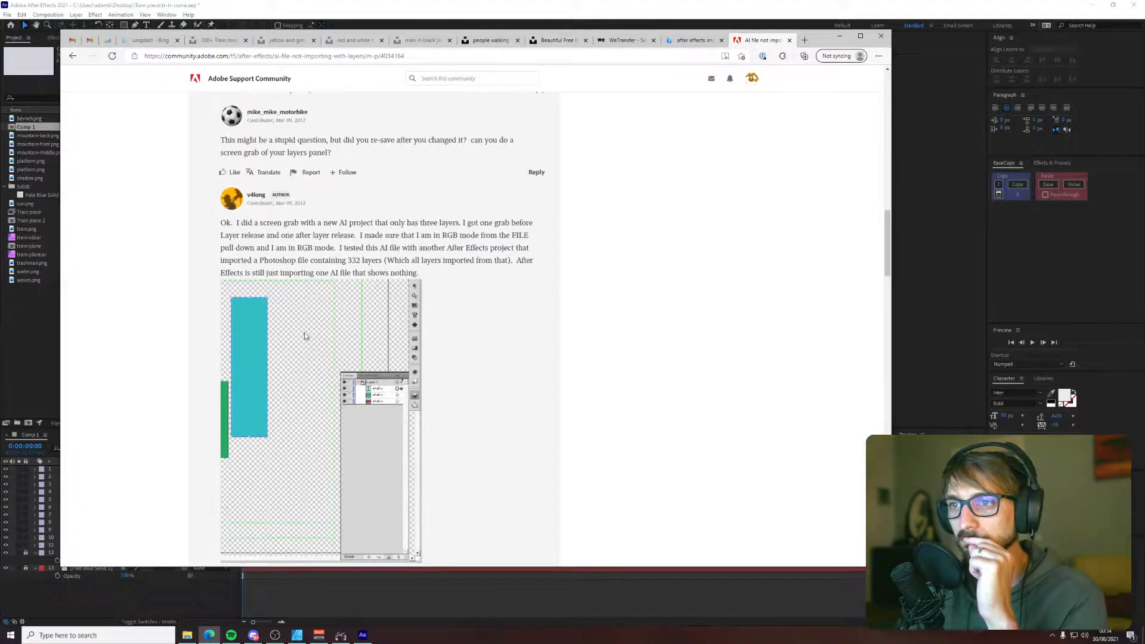
{"action": "left_click_drag", "start_coordinate": [245, 222], "coordinate": [400, 246]}
{"action": "left_click", "coordinate": [400, 246]}
{"action": "scroll", "coordinate": [400, 246], "scroll_direction": "down", "scroll_amount": 8}
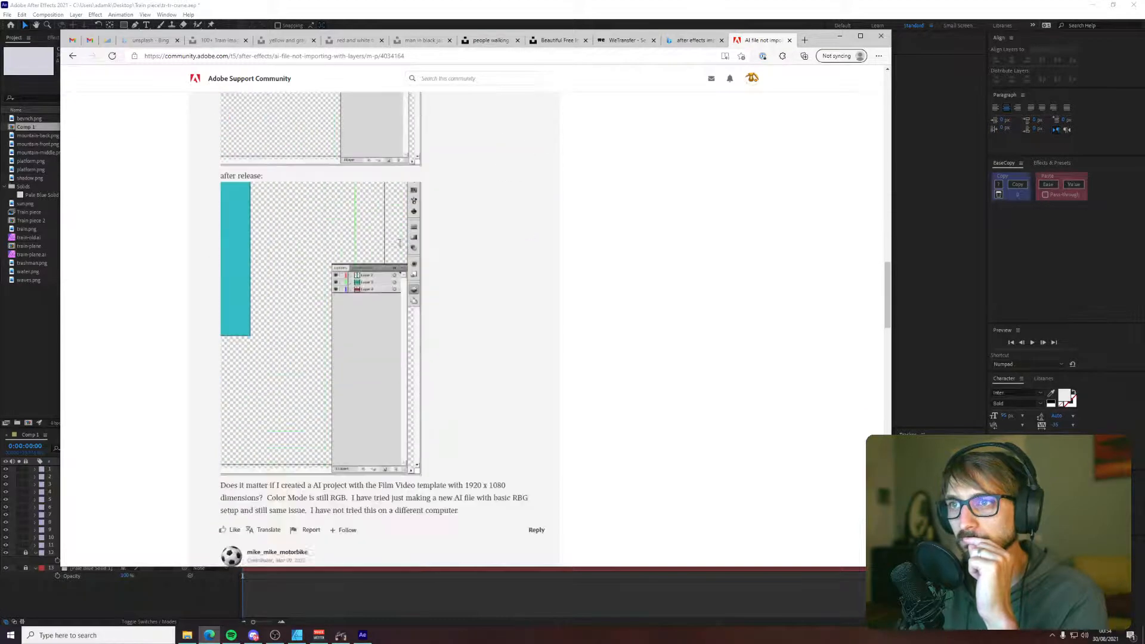
{"action": "left_click_drag", "start_coordinate": [280, 291], "coordinate": [374, 291]}
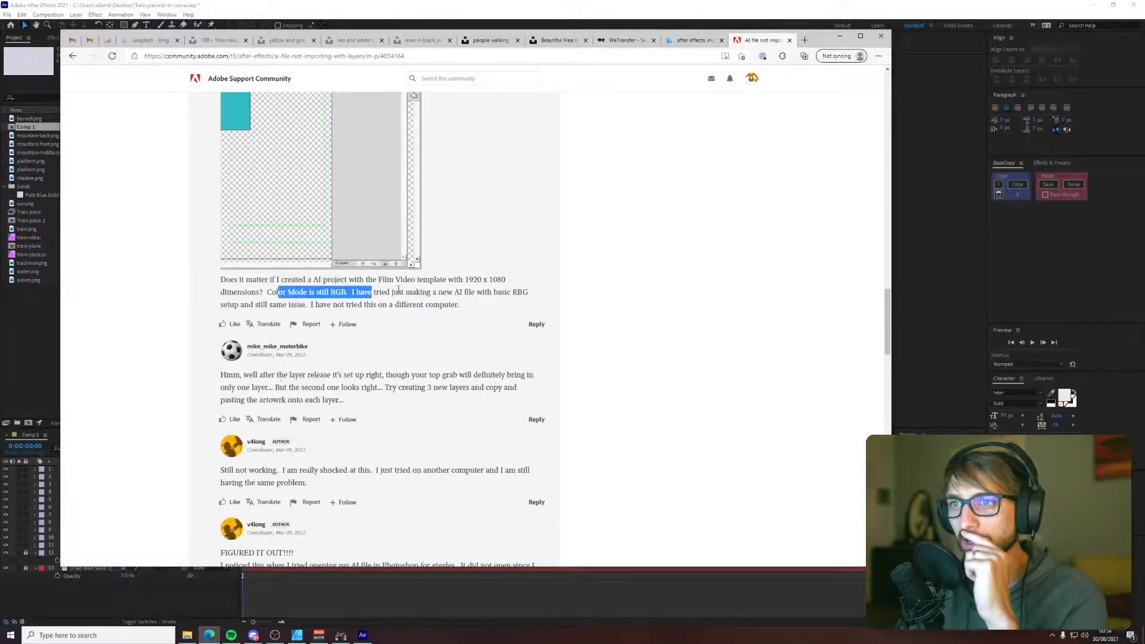
{"action": "left_click_drag", "start_coordinate": [279, 375], "coordinate": [300, 387]}
{"action": "scroll", "coordinate": [300, 387], "scroll_direction": "down", "scroll_amount": 3}
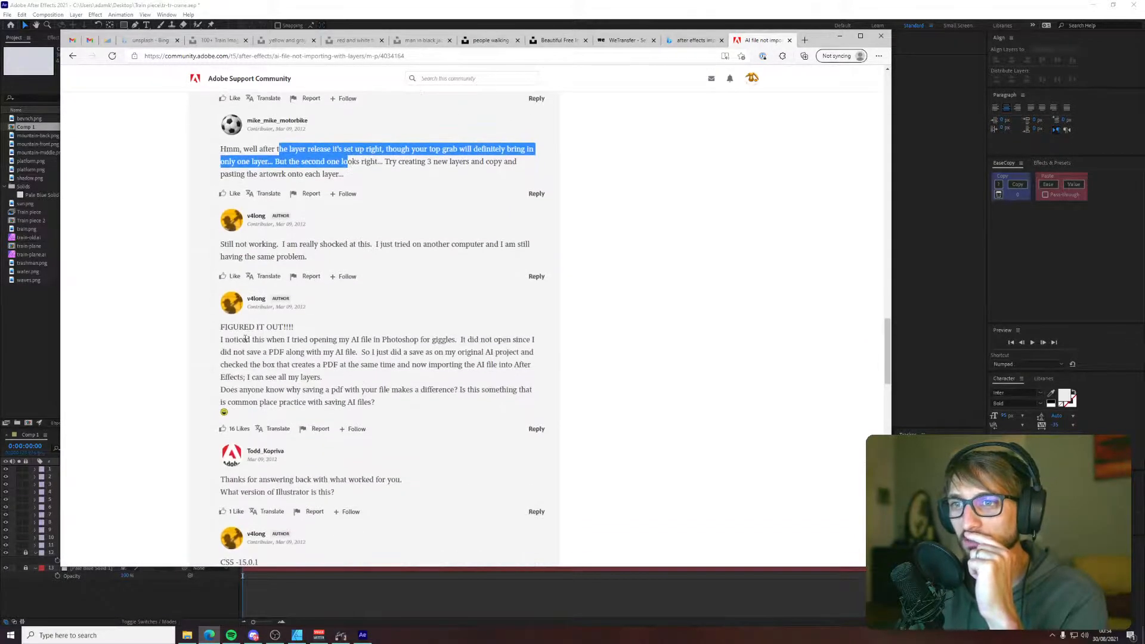
- Read the "FIGURED IT OUT" reply about saving a PDF with the AI file, and skim the follow-up replies
{"action": "left_click_drag", "start_coordinate": [246, 339], "coordinate": [441, 365]}
{"action": "left_click", "coordinate": [490, 339]}
{"action": "left_click", "coordinate": [437, 379]}
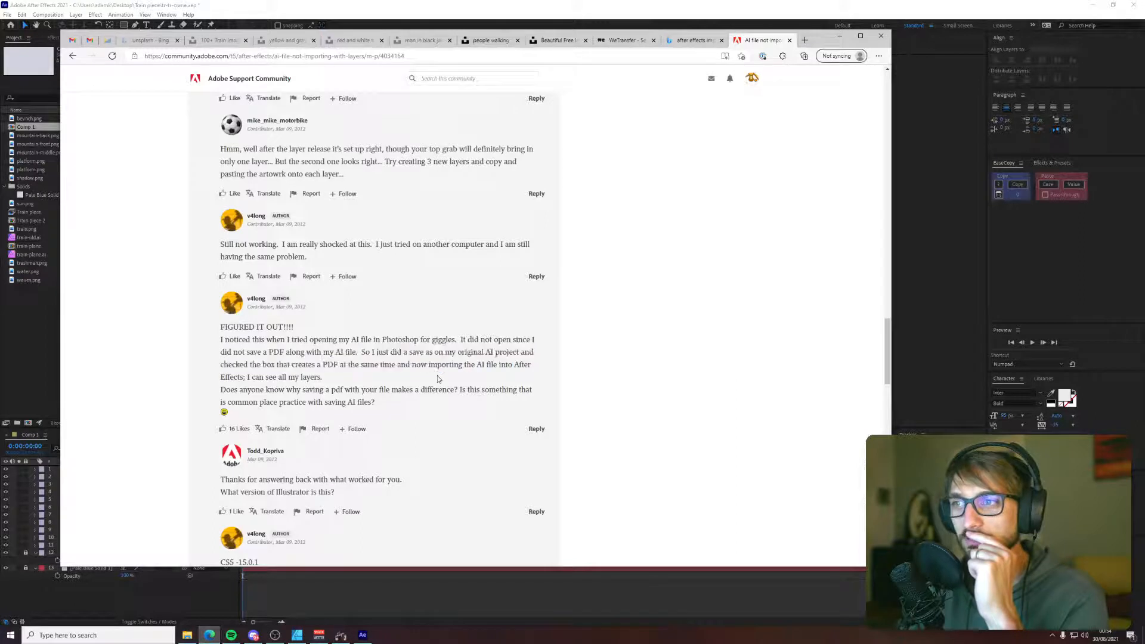
{"action": "left_click_drag", "start_coordinate": [296, 367], "coordinate": [405, 375]}
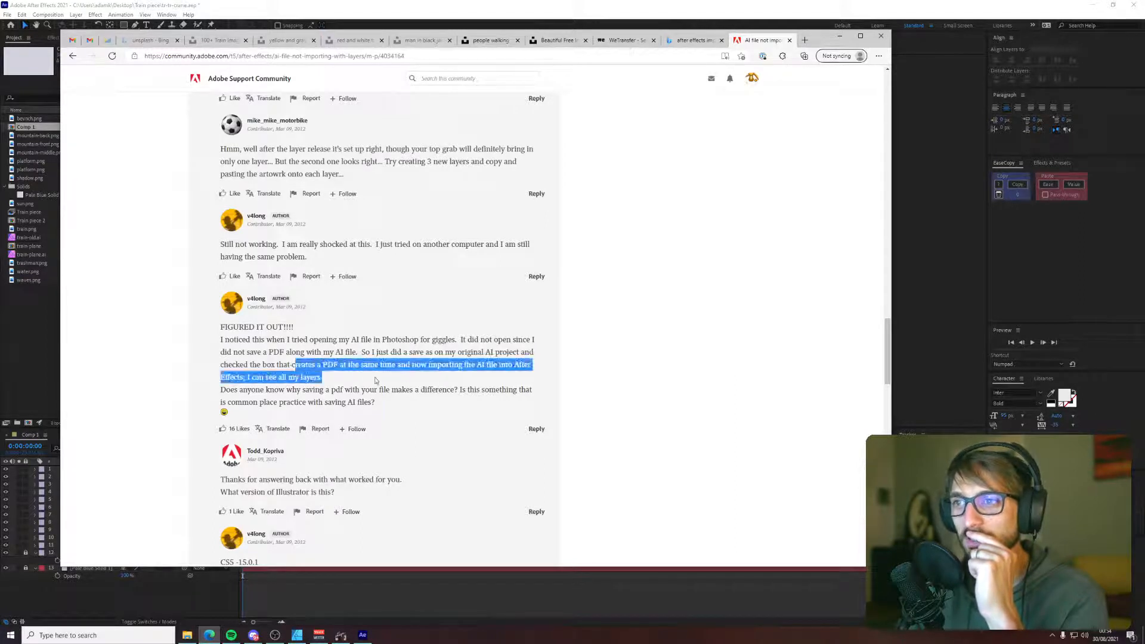
{"action": "left_click", "coordinate": [294, 375]}
{"action": "left_click_drag", "start_coordinate": [223, 388], "coordinate": [396, 404]}
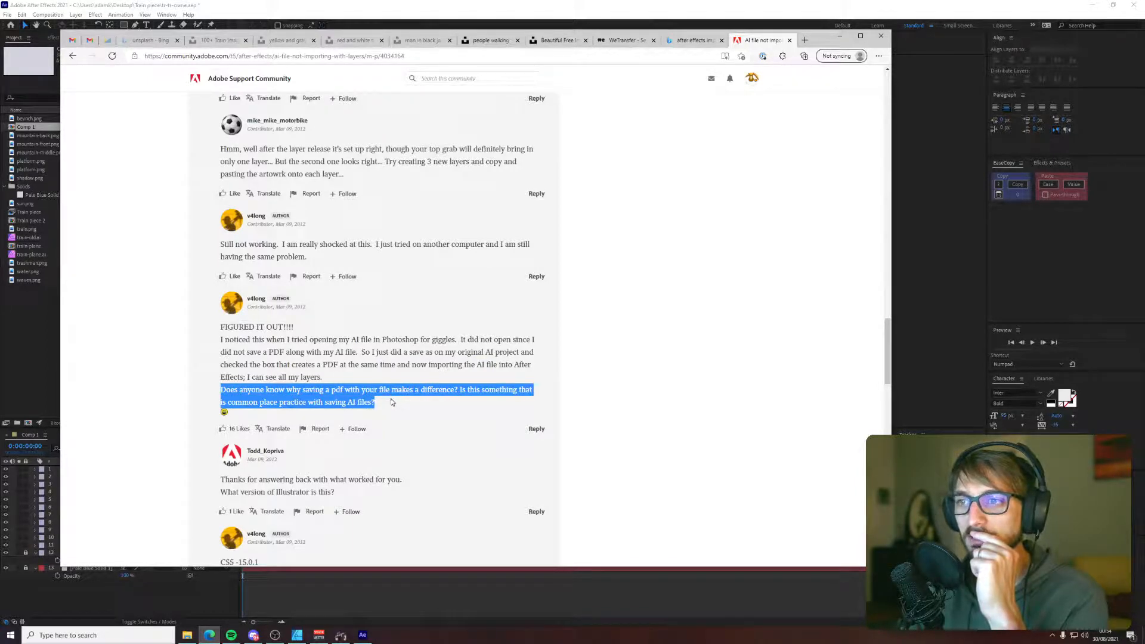
{"action": "scroll", "coordinate": [391, 401], "scroll_direction": "down", "scroll_amount": 3}
{"action": "scroll", "coordinate": [391, 401], "scroll_direction": "down", "scroll_amount": 5}
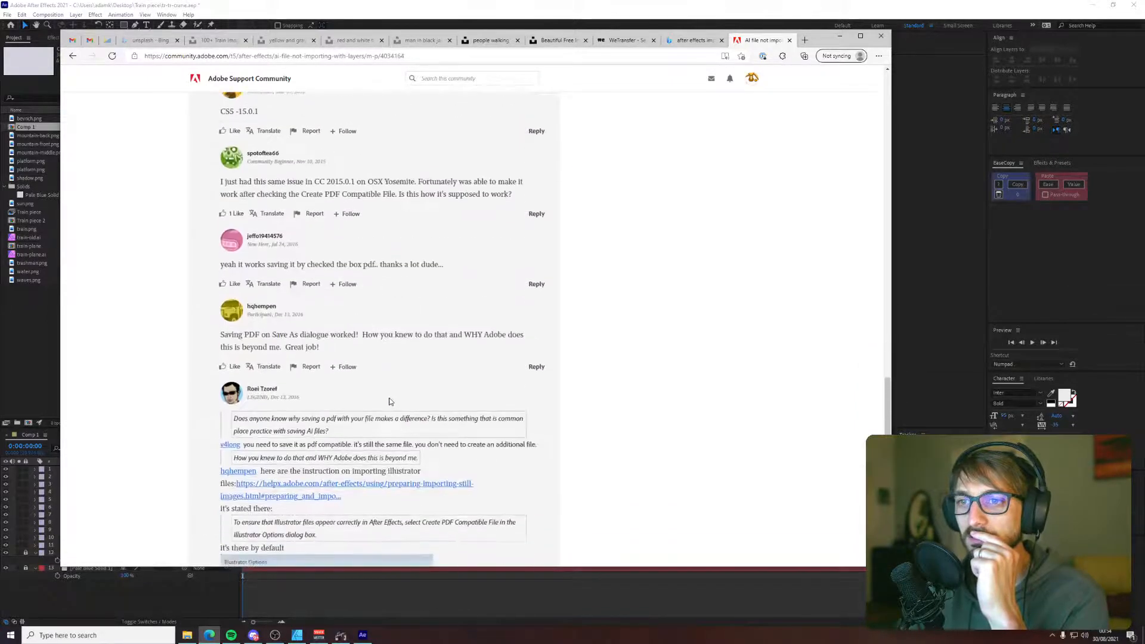
- Return to the search results and open the YouTube video "How To Import Adobe Illustrator Layers into Adobe After Effects in 2020"
{"action": "key", "text": "alt+Left"}
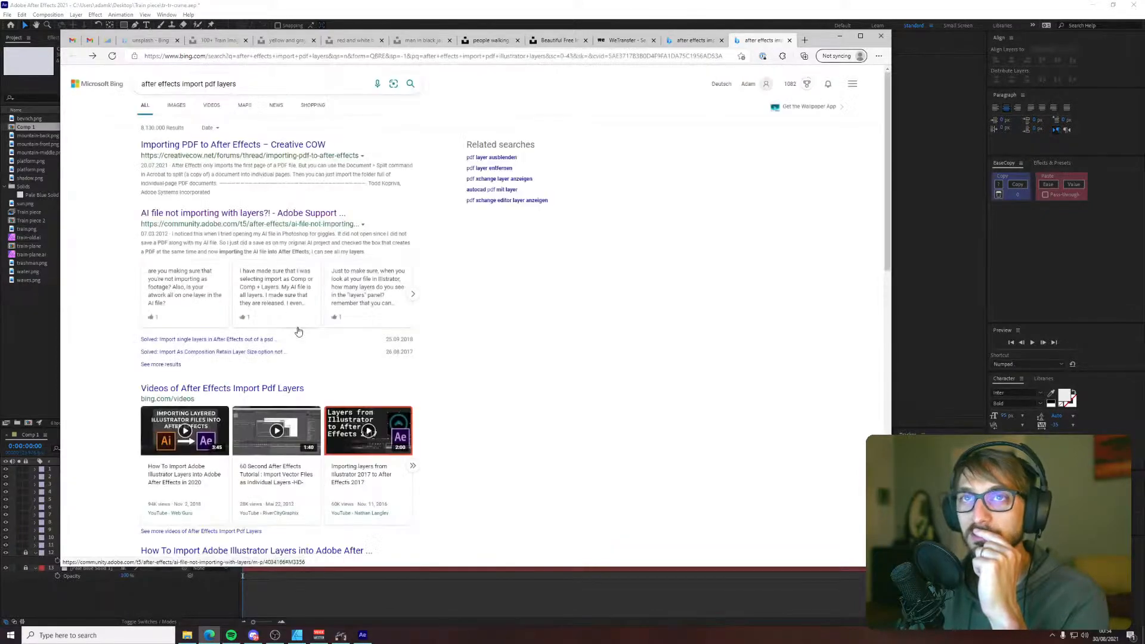
{"action": "scroll", "coordinate": [291, 331], "scroll_direction": "down", "scroll_amount": 5}
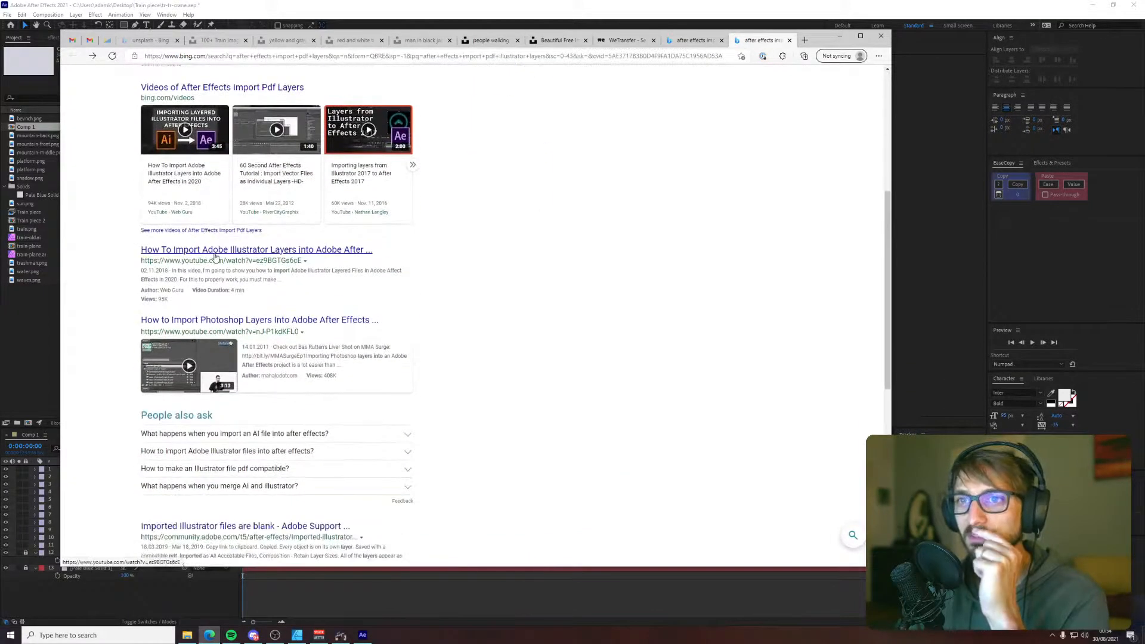
{"action": "left_click", "coordinate": [216, 255]}
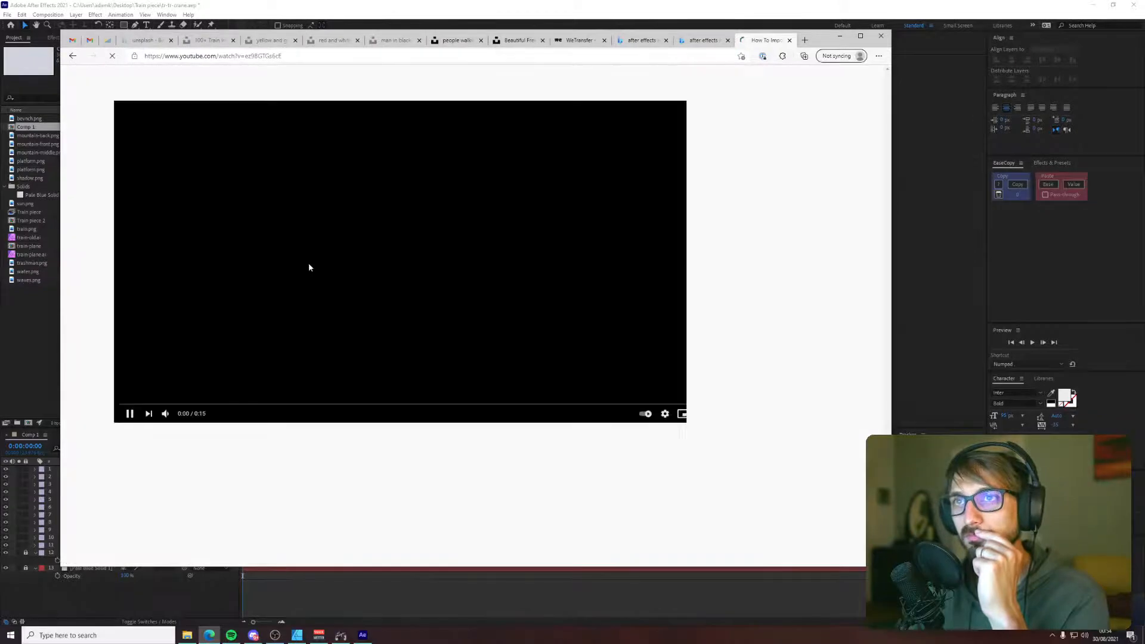
- Mute the tutorial video and look through its viewer comments
{"action": "scroll", "coordinate": [248, 295], "scroll_direction": "down", "scroll_amount": 4}
{"action": "scroll", "coordinate": [248, 294], "scroll_direction": "up", "scroll_amount": 3}
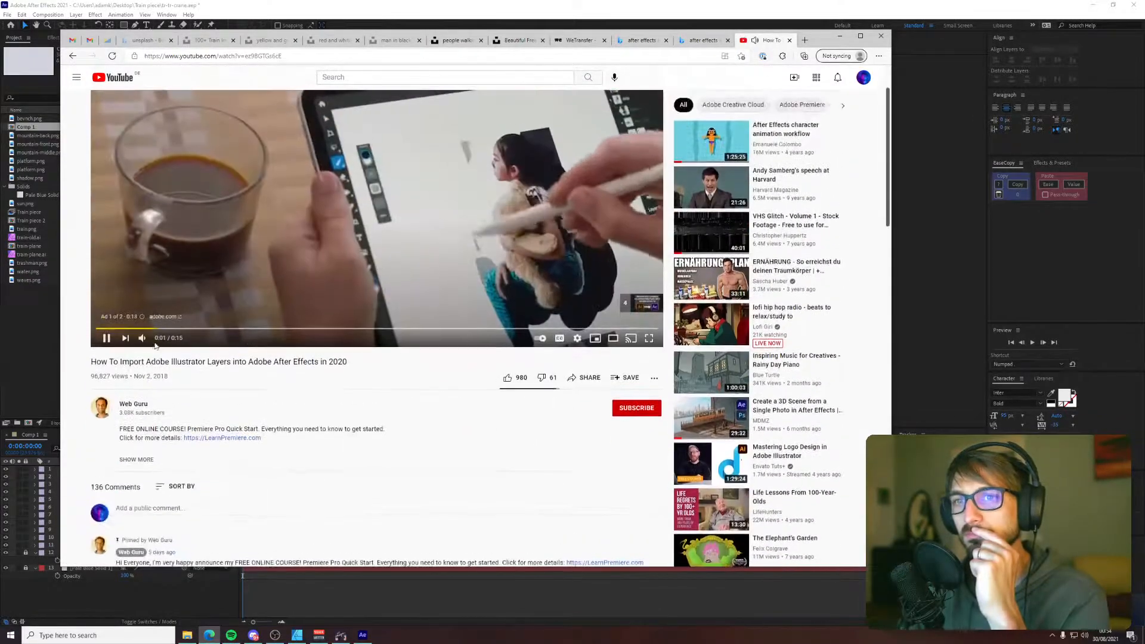
{"action": "left_click", "coordinate": [143, 338]}
{"action": "scroll", "coordinate": [210, 338], "scroll_direction": "down", "scroll_amount": 5}
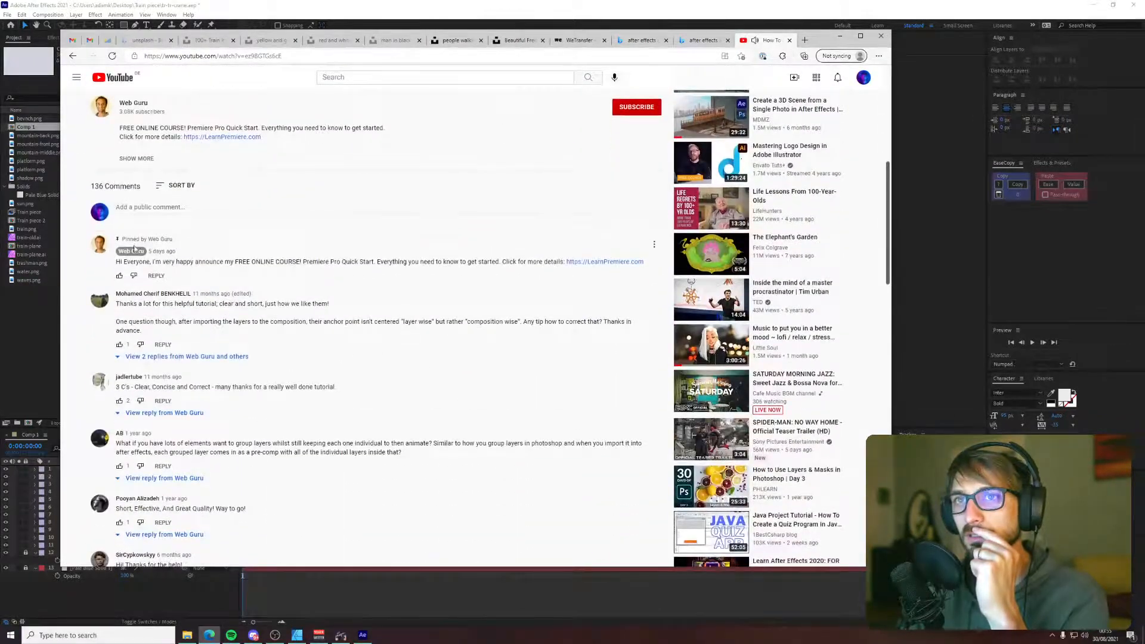
- Skip the advertisement before the Illustrator-layers tutorial video and turn its sound back on
{"action": "left_click_drag", "start_coordinate": [146, 262], "coordinate": [300, 263]}
{"action": "scroll", "coordinate": [301, 262], "scroll_direction": "up", "scroll_amount": 4}
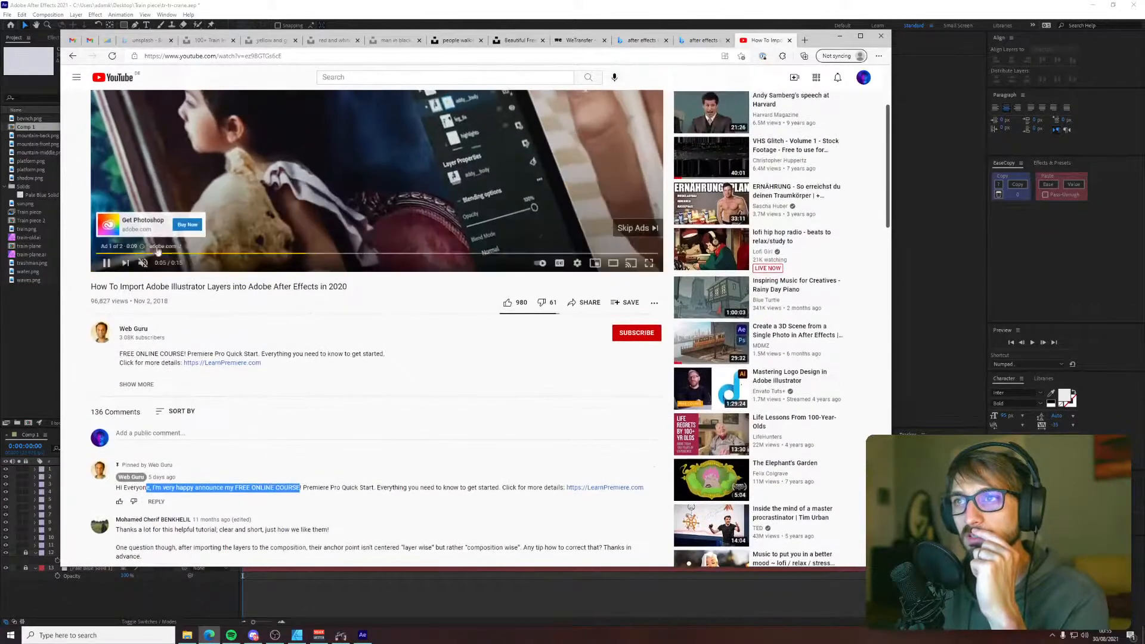
{"action": "left_click", "coordinate": [636, 228]}
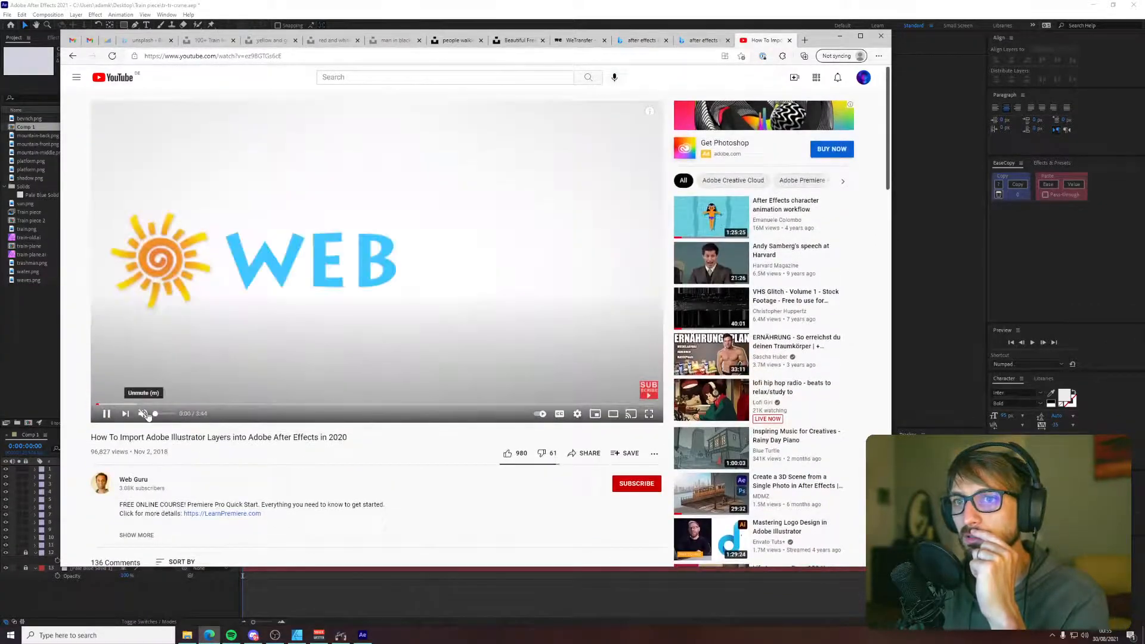
{"action": "left_click", "coordinate": [160, 417]}
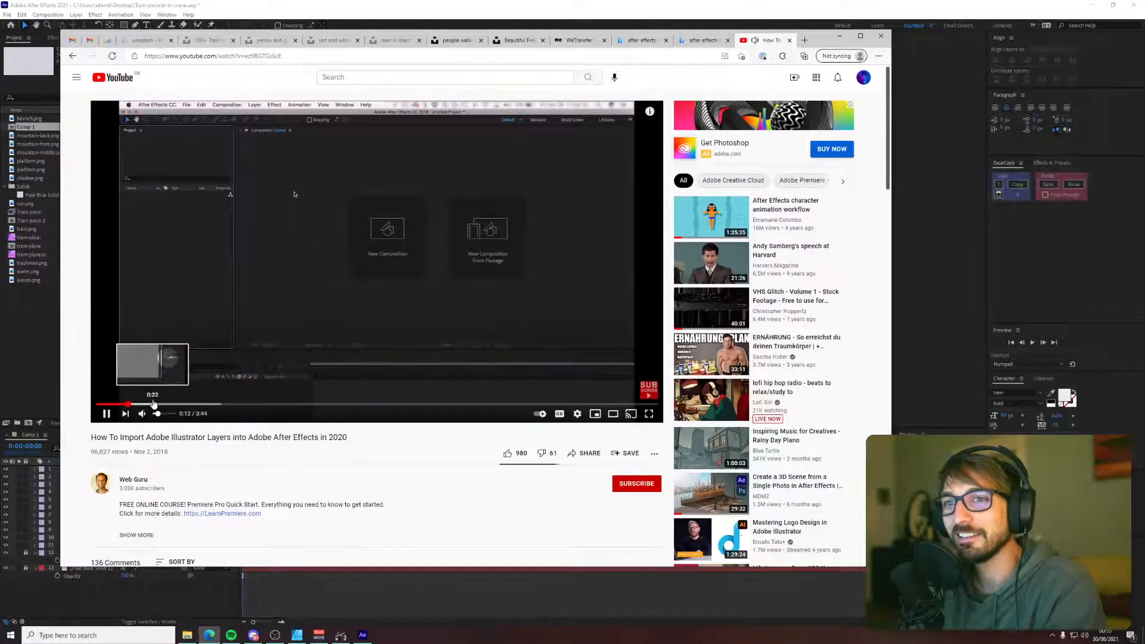
- Set the tutorial video's playback speed to 1.5
{"action": "left_click", "coordinate": [578, 414]}
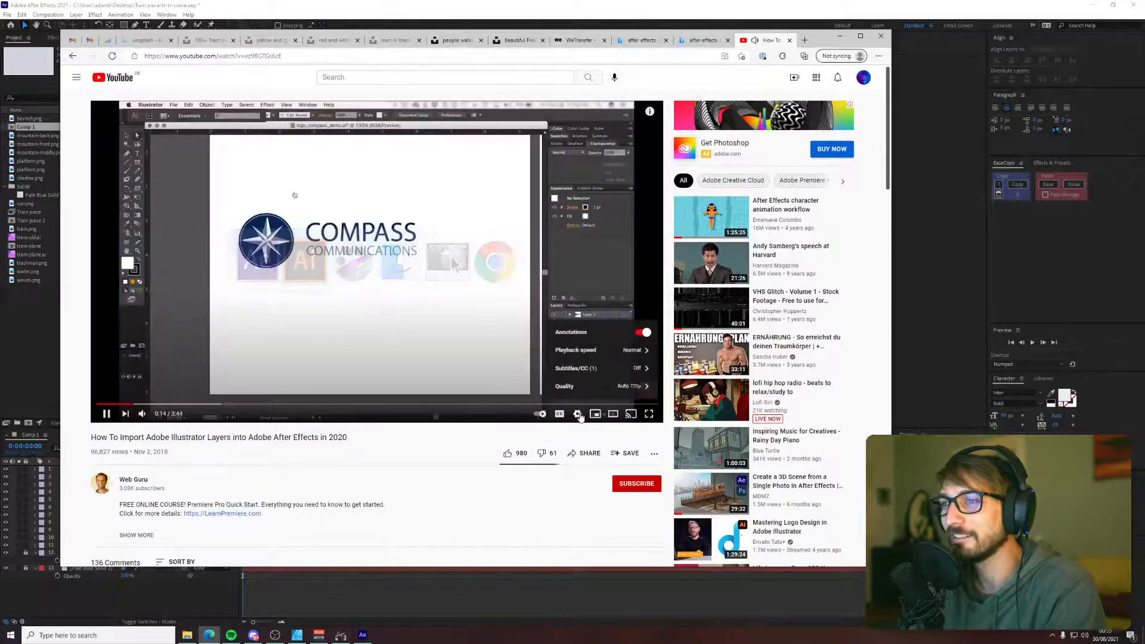
{"action": "left_click", "coordinate": [624, 352]}
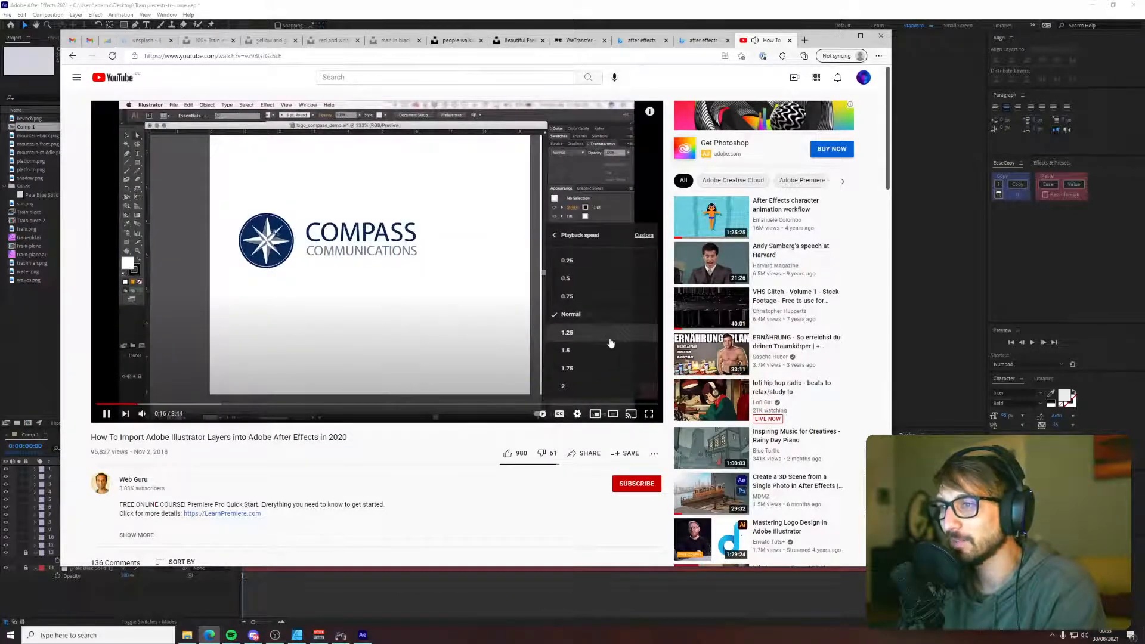
{"action": "left_click", "coordinate": [611, 341]}
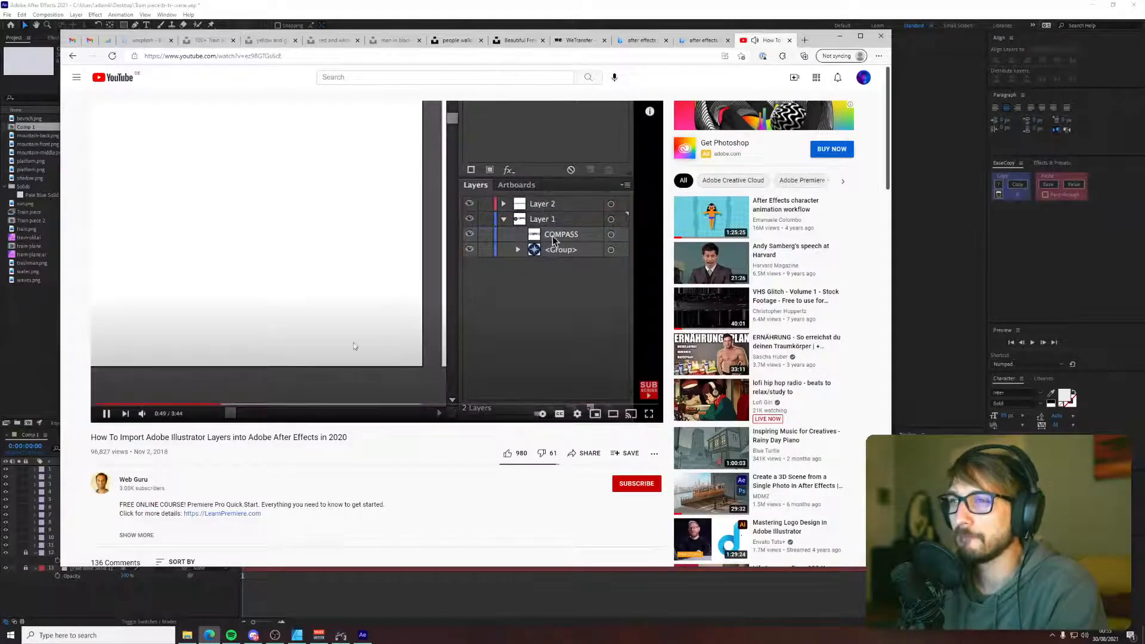
- Skim the tutorial video by jumping ahead through the Illustrator layer setup to the After Effects import part
{"action": "left_click", "coordinate": [249, 405]}
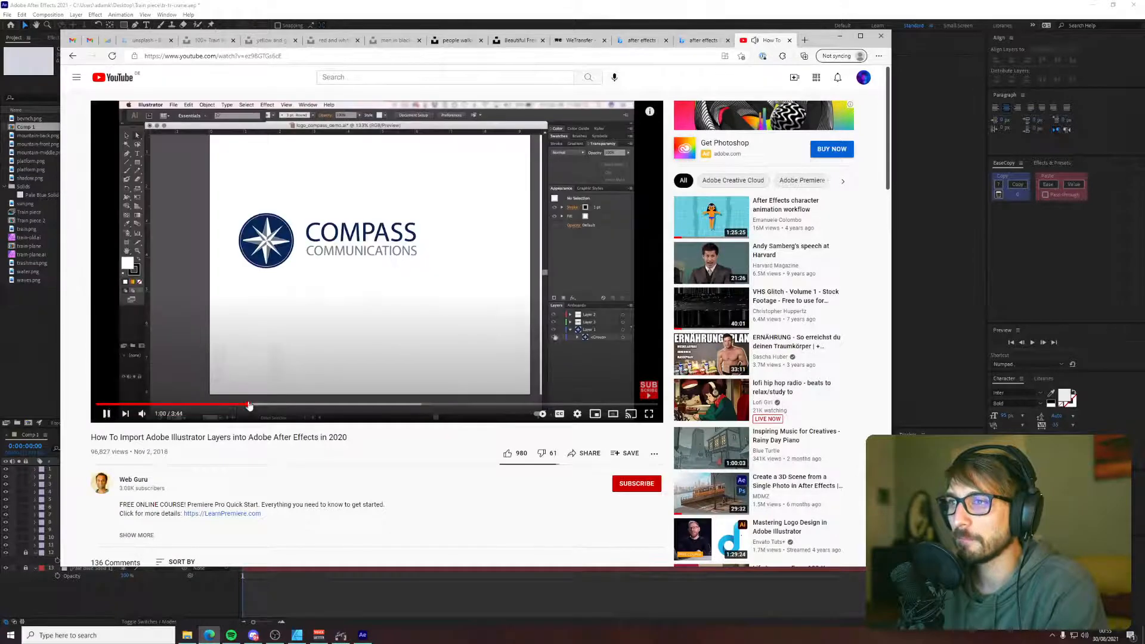
{"action": "left_click", "coordinate": [316, 405]}
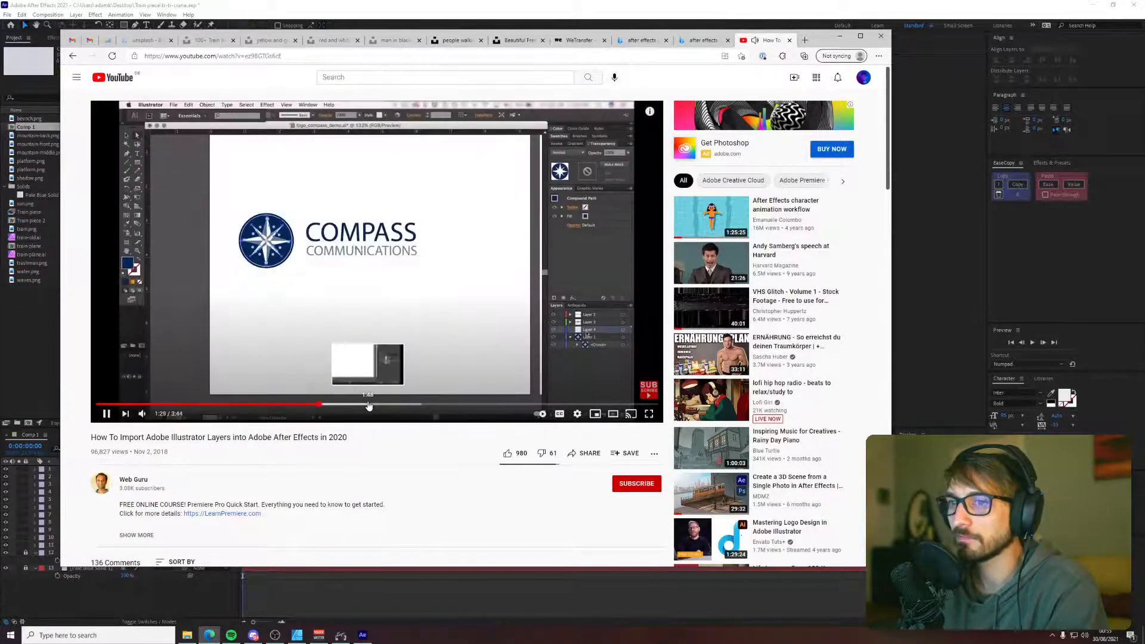
{"action": "left_click", "coordinate": [369, 406]}
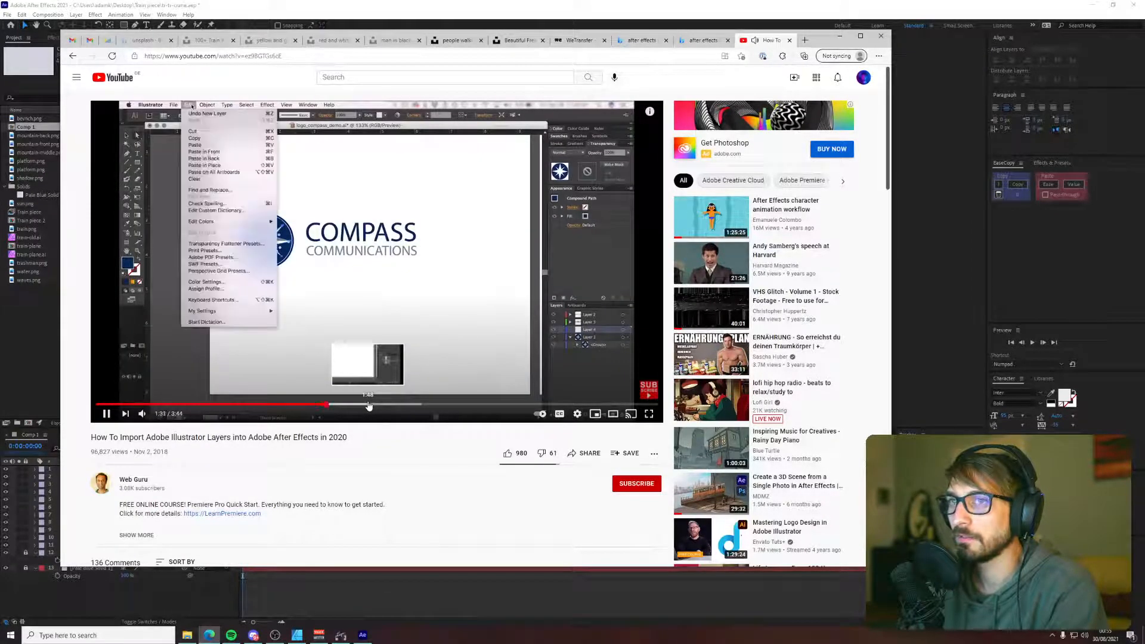
{"action": "left_click", "coordinate": [409, 405]}
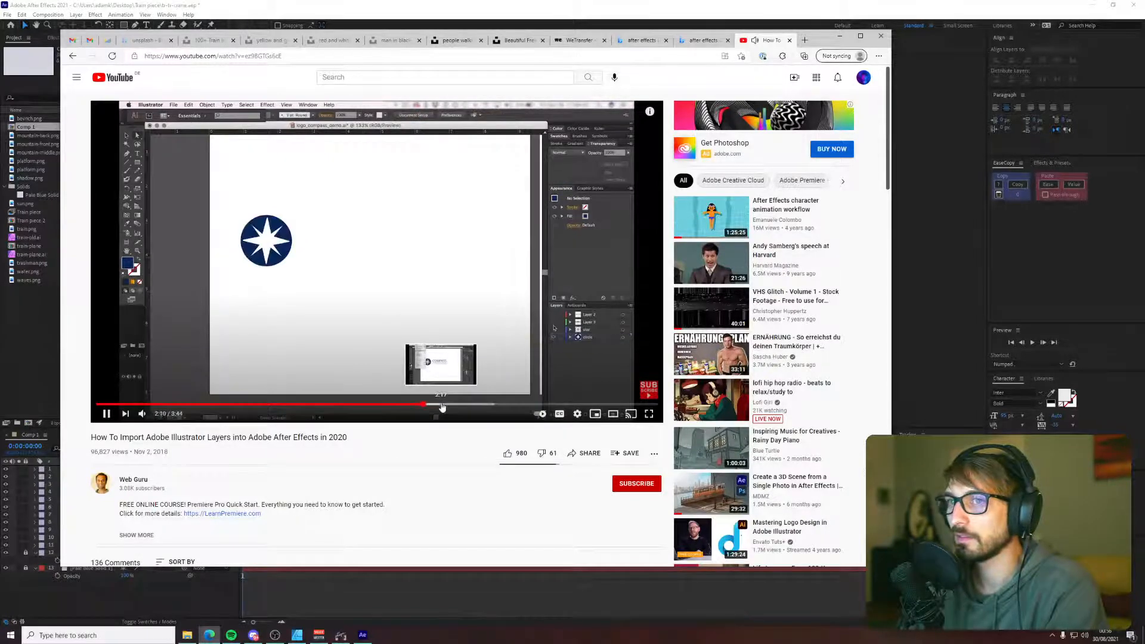
{"action": "left_click", "coordinate": [445, 406]}
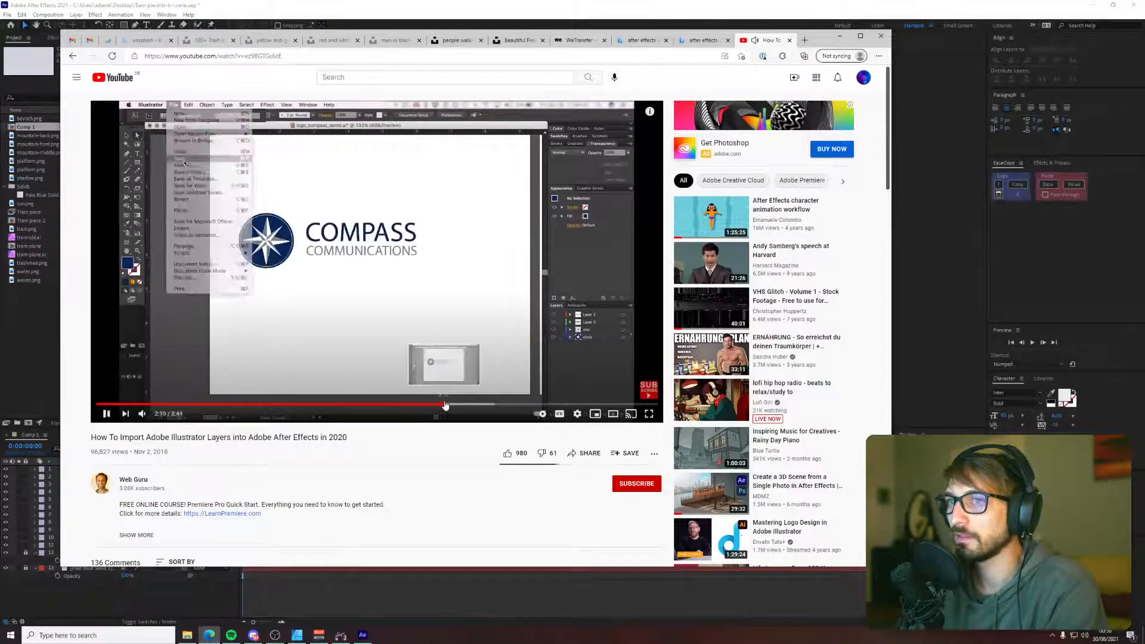
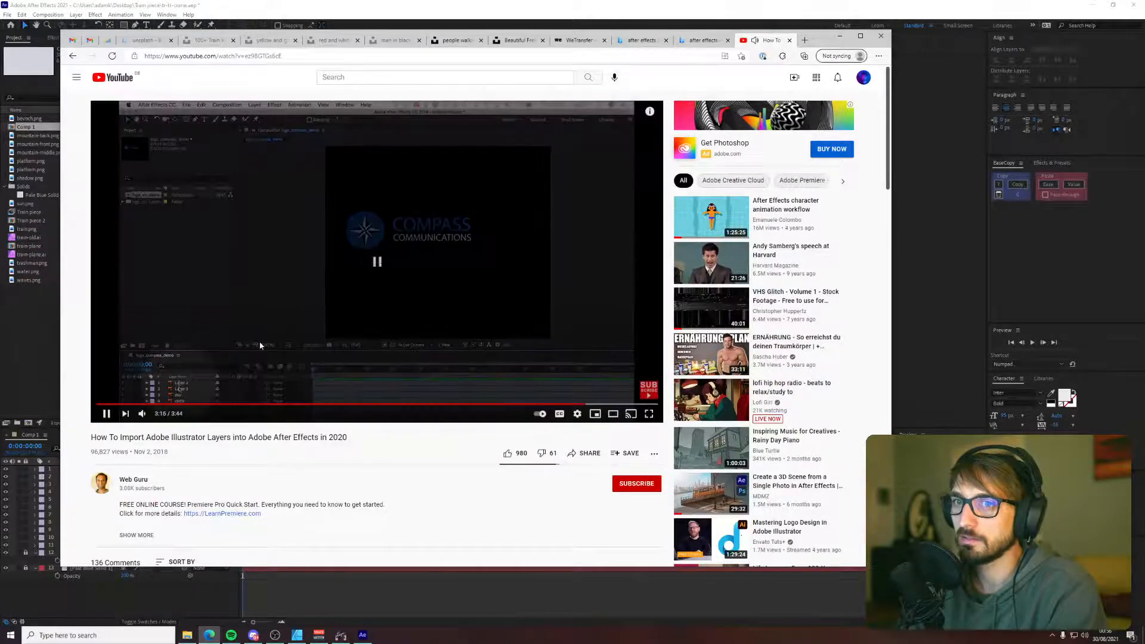
- Switch to Affinity Designer and ungroup the main group so its objects sit directly inside Artboard1
{"action": "key", "text": "alt+Tab"}
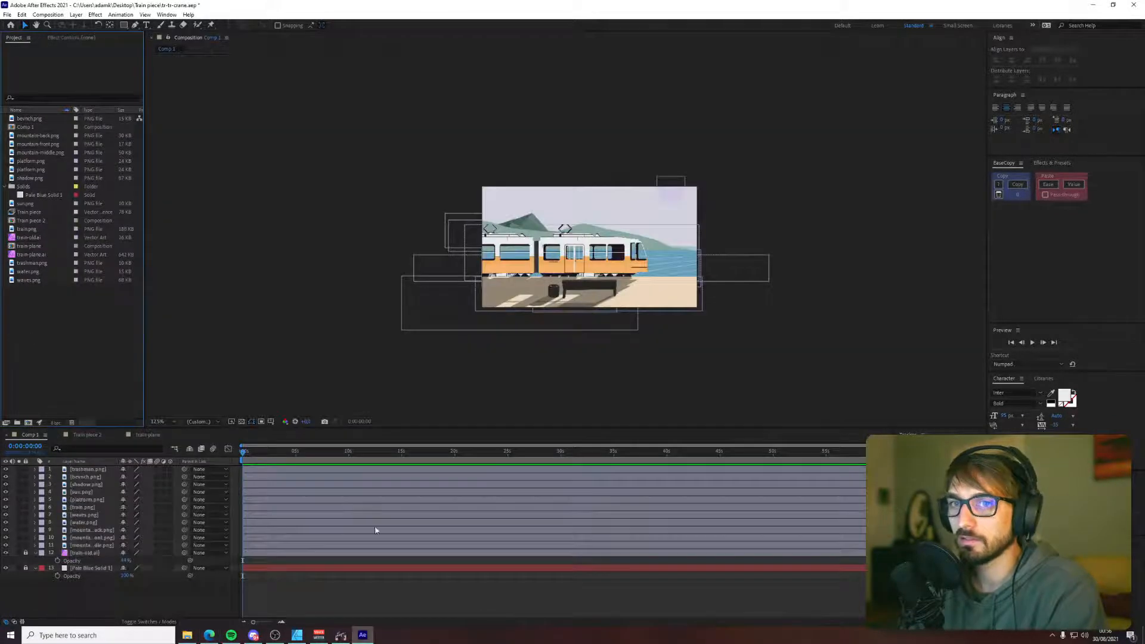
{"action": "left_click", "coordinate": [298, 636]}
{"action": "left_click", "coordinate": [1034, 361]}
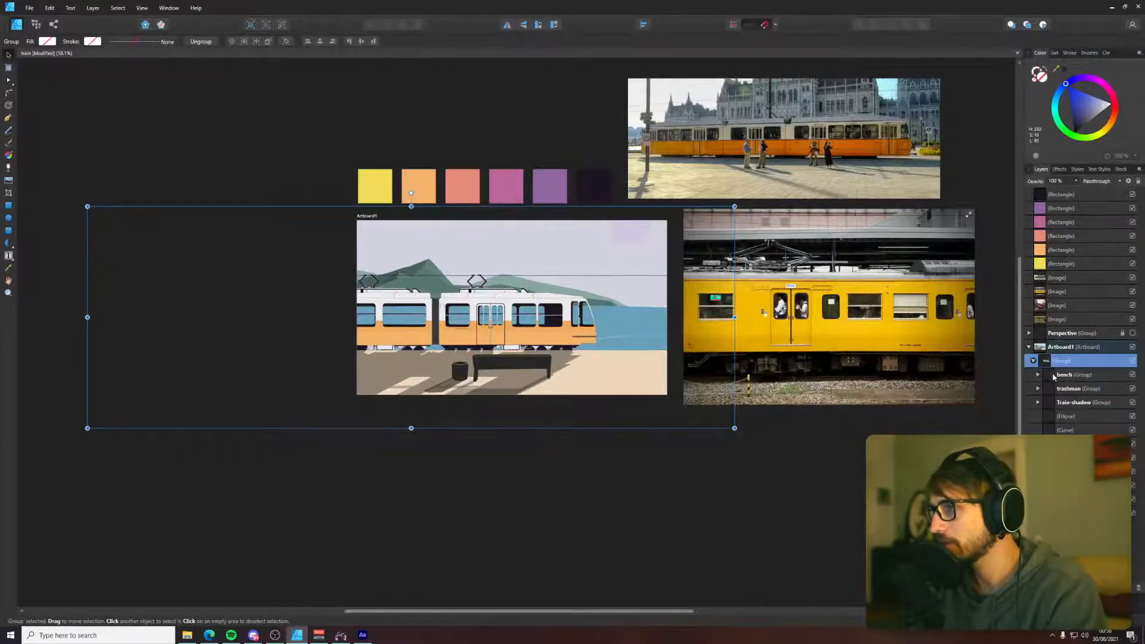
{"action": "left_click", "coordinate": [1061, 378]}
{"action": "key", "text": "ctrl+a"}
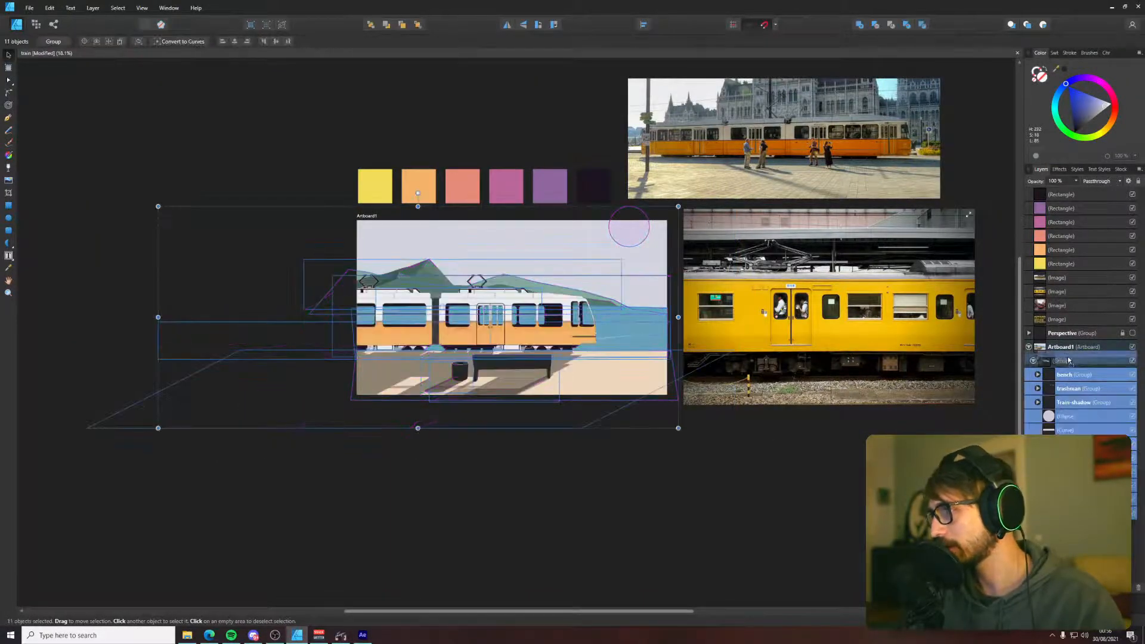
{"action": "key", "text": "ctrl+shift+g"}
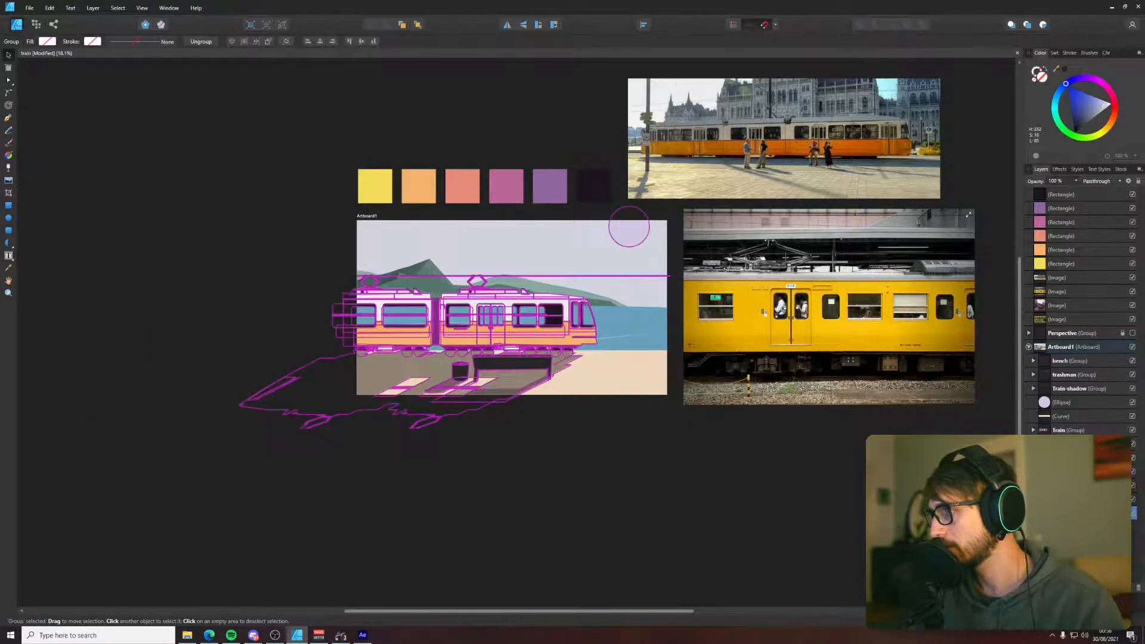
{"action": "left_click", "coordinate": [340, 300]}
{"action": "left_click", "coordinate": [1068, 350]}
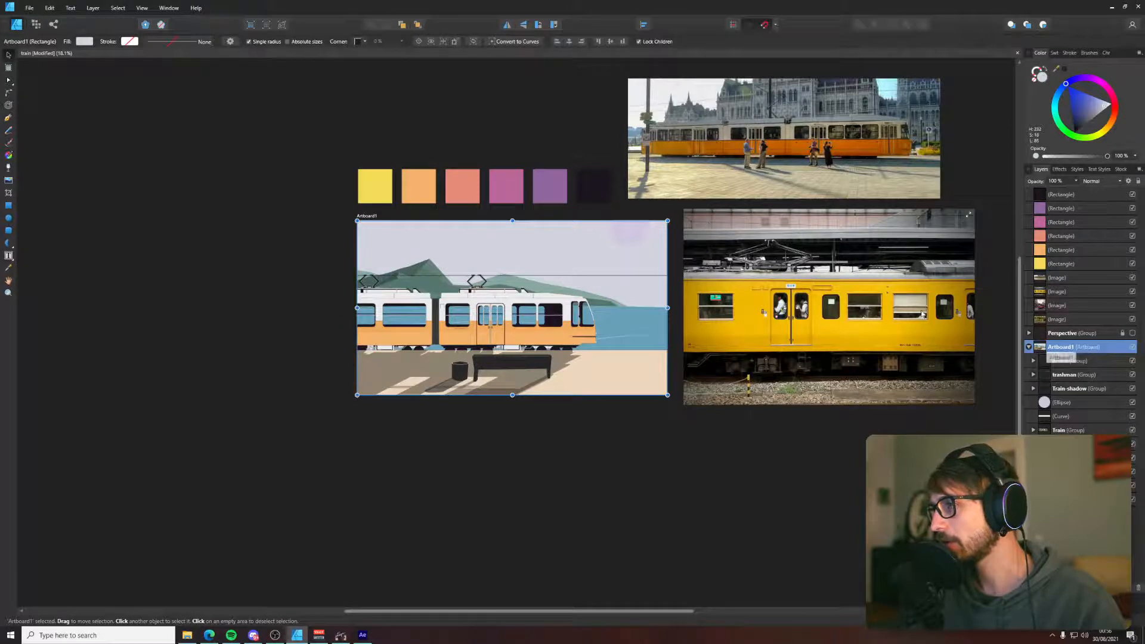
{"action": "left_click", "coordinate": [36, 12]}
{"action": "left_click", "coordinate": [56, 162]}
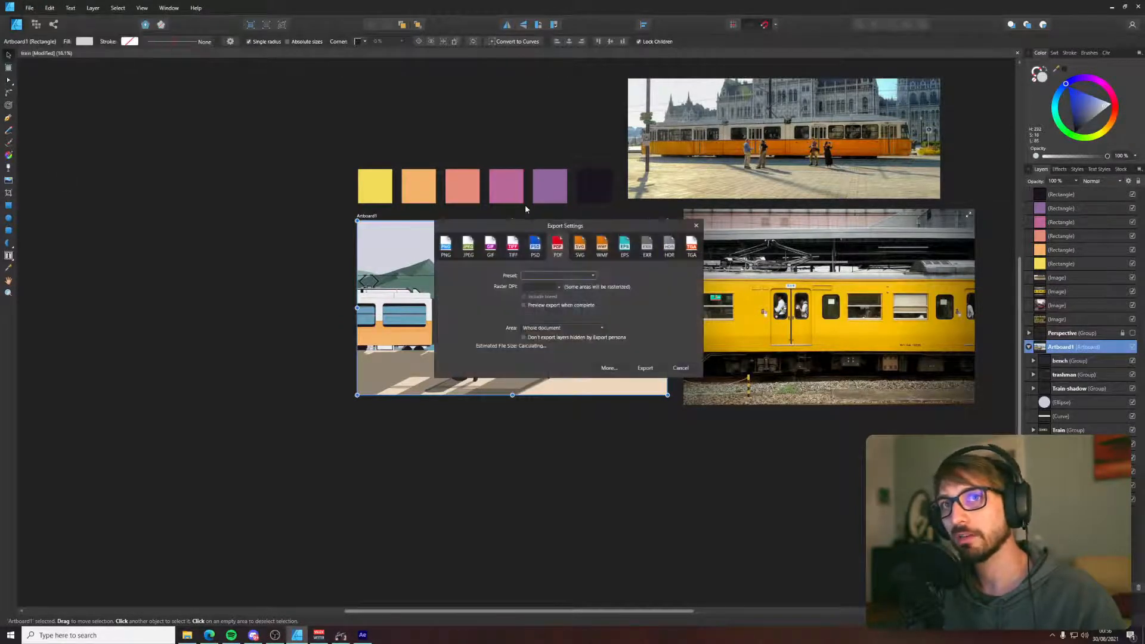
{"action": "left_click", "coordinate": [682, 368]}
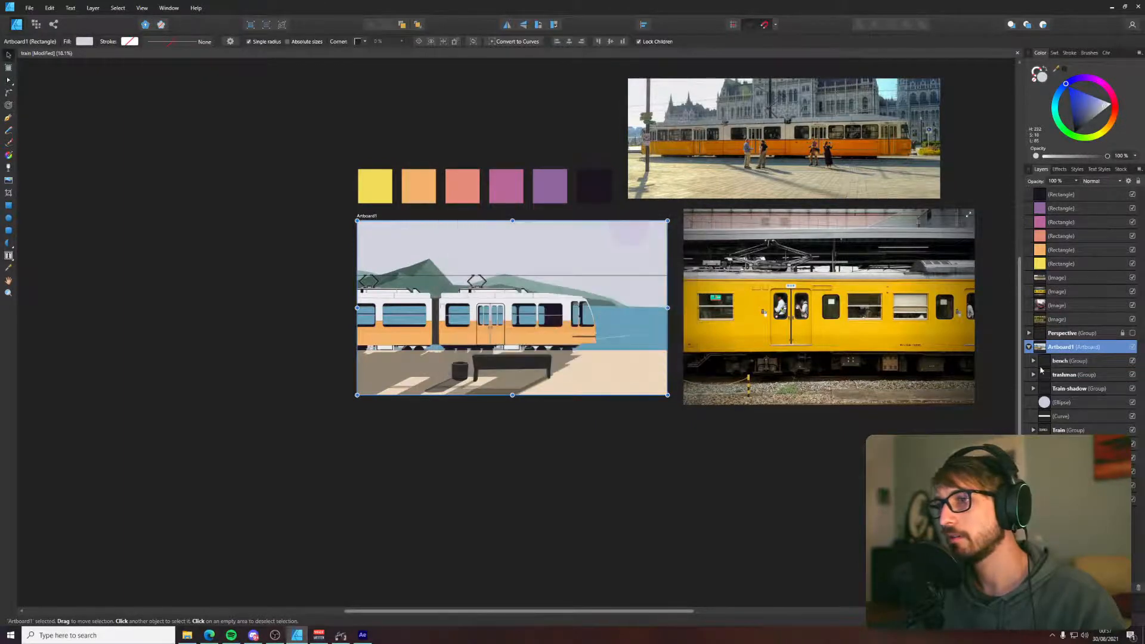
- Export all objects inside Artboard1 as a PDF named train-test.pdf, with the export area set to Selection Only
{"action": "left_click", "coordinate": [1070, 360]}
{"action": "left_click", "coordinate": [1068, 499], "text": "shift"}
{"action": "left_click", "coordinate": [29, 8]}
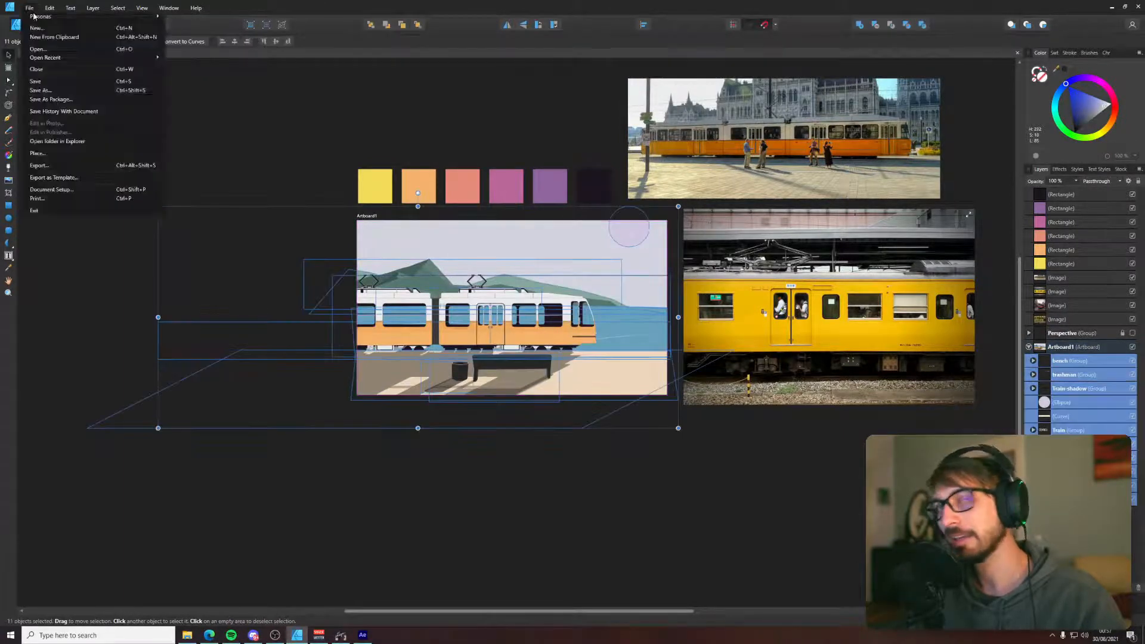
{"action": "left_click", "coordinate": [40, 166]}
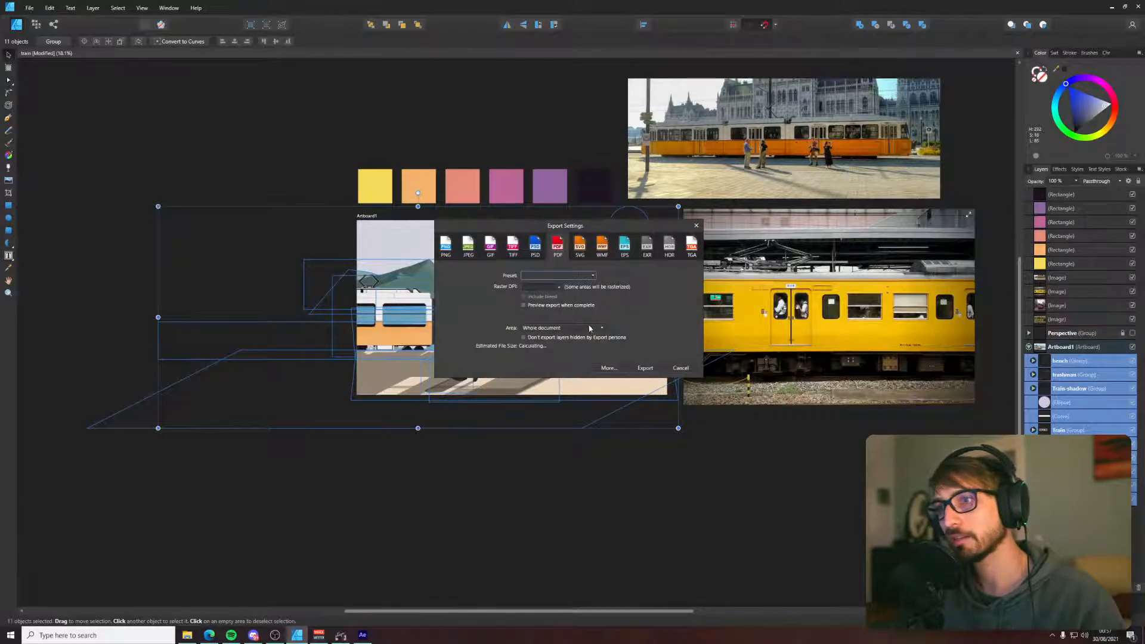
{"action": "left_click", "coordinate": [590, 329]}
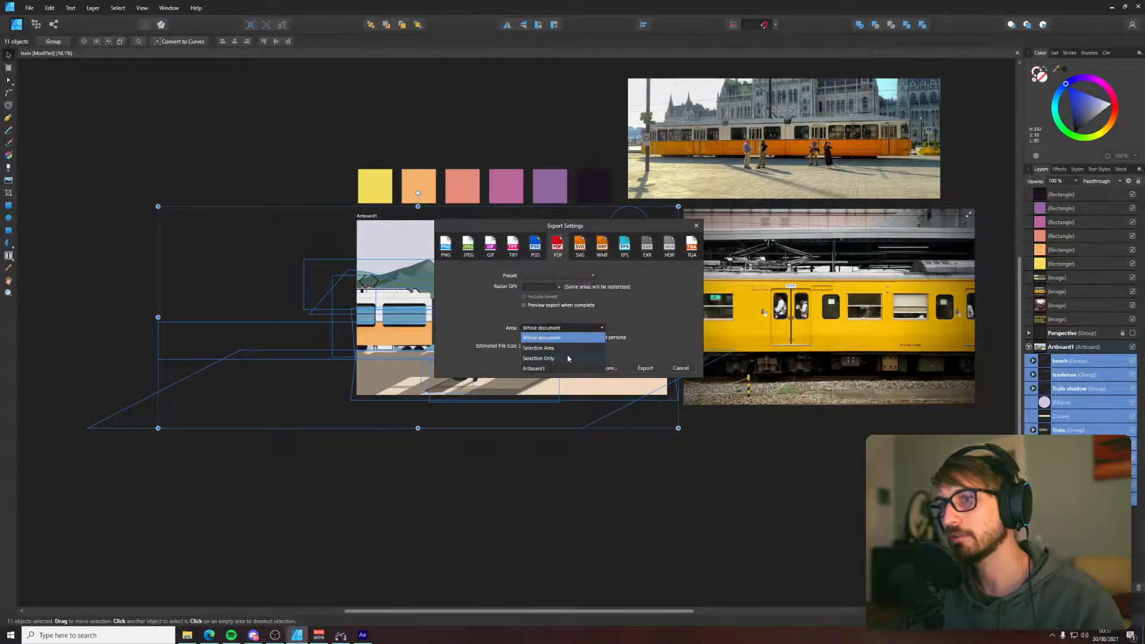
{"action": "left_click", "coordinate": [568, 358]}
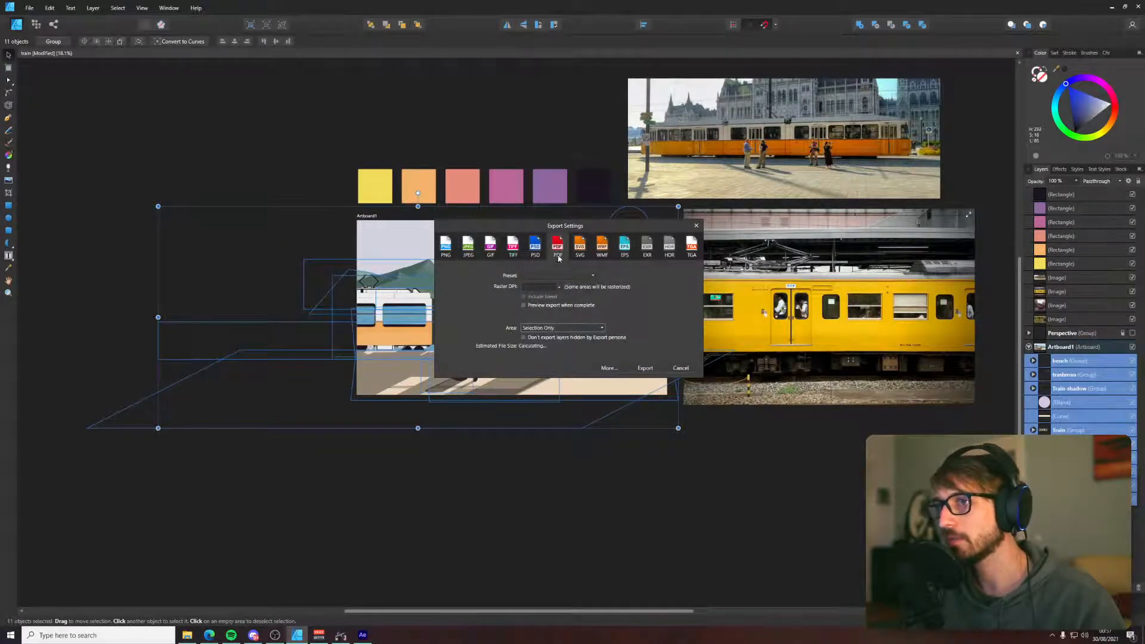
{"action": "left_click", "coordinate": [646, 368]}
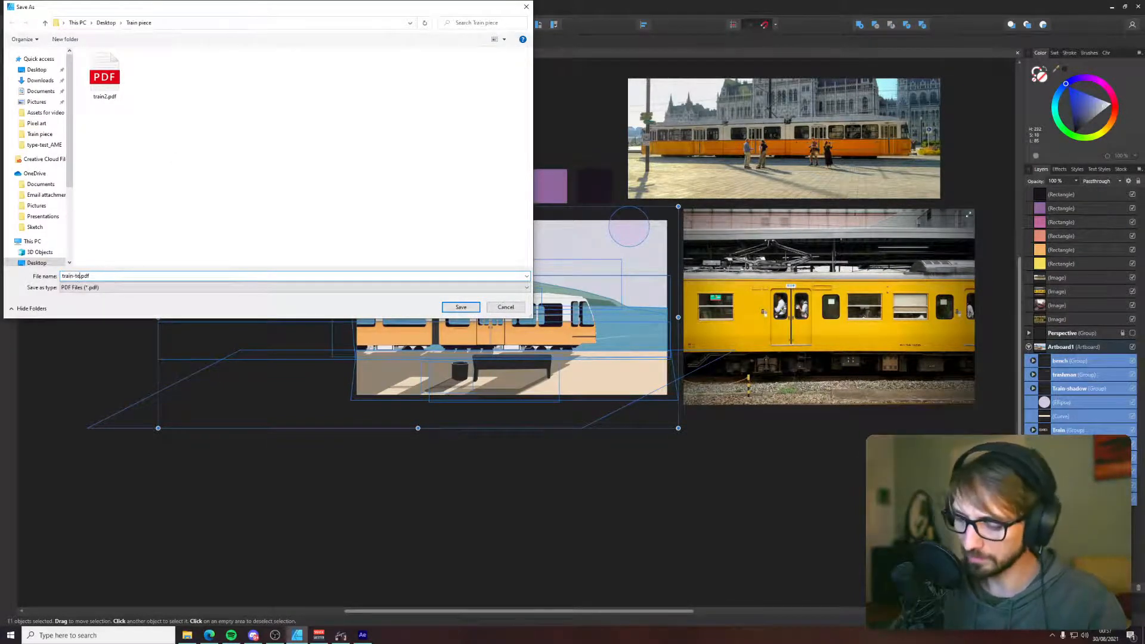
{"action": "key", "text": "Return"}
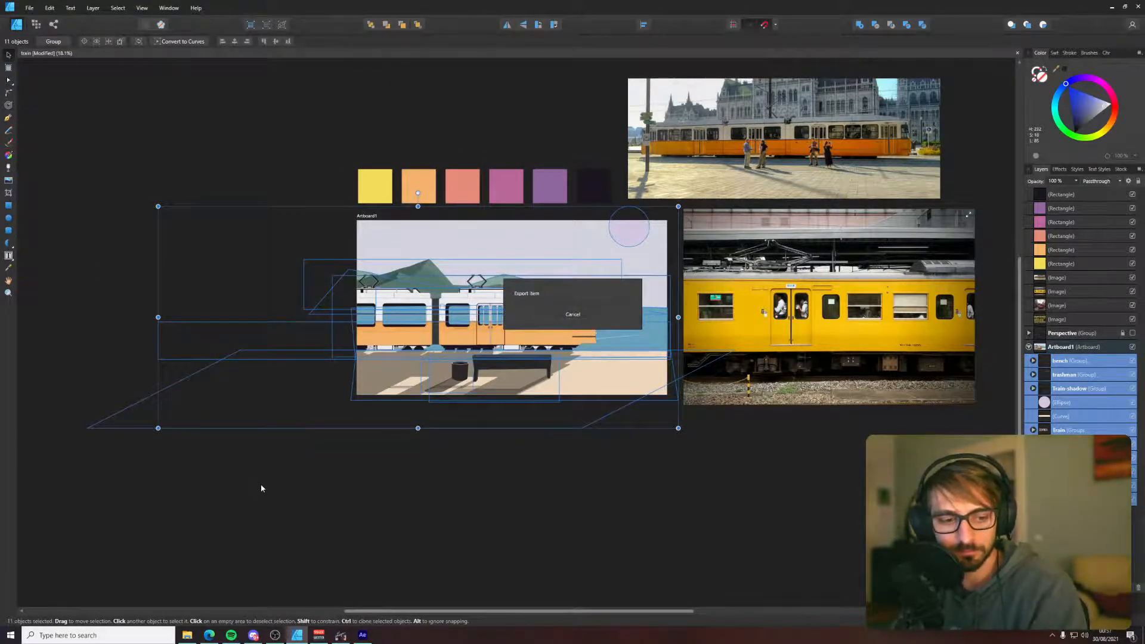
- Switch to After Effects and import train-test.pdf from the Train piece folder as Composition - Retain Layer Sizes
{"action": "left_click", "coordinate": [361, 634]}
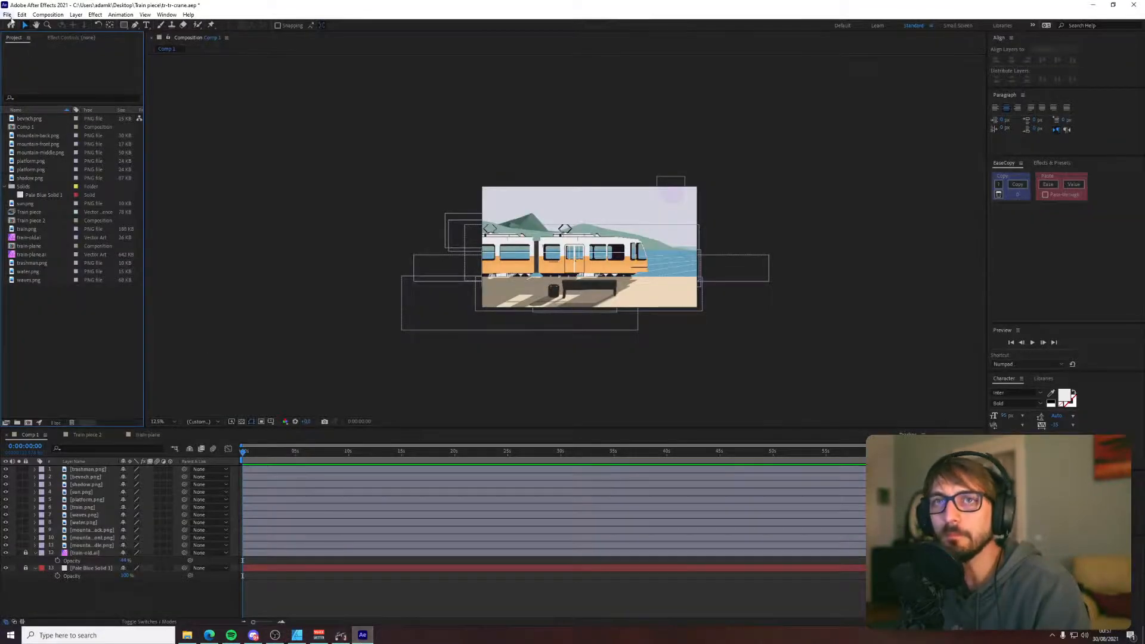
{"action": "left_click", "coordinate": [8, 15]}
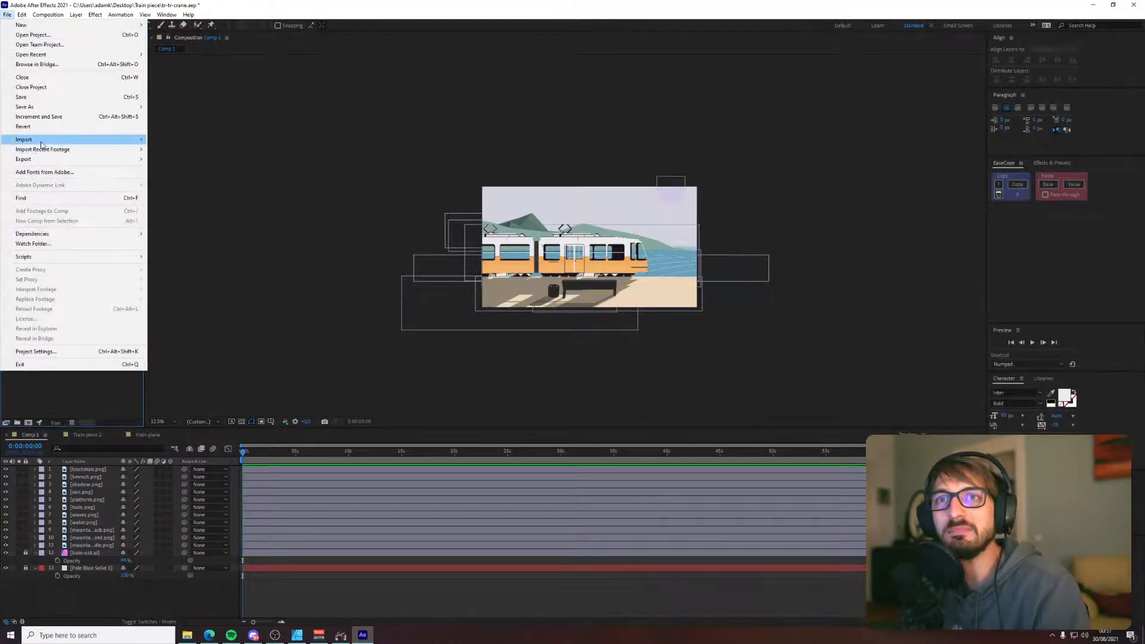
{"action": "mouse_move", "coordinate": [41, 141]}
{"action": "left_click", "coordinate": [167, 139]}
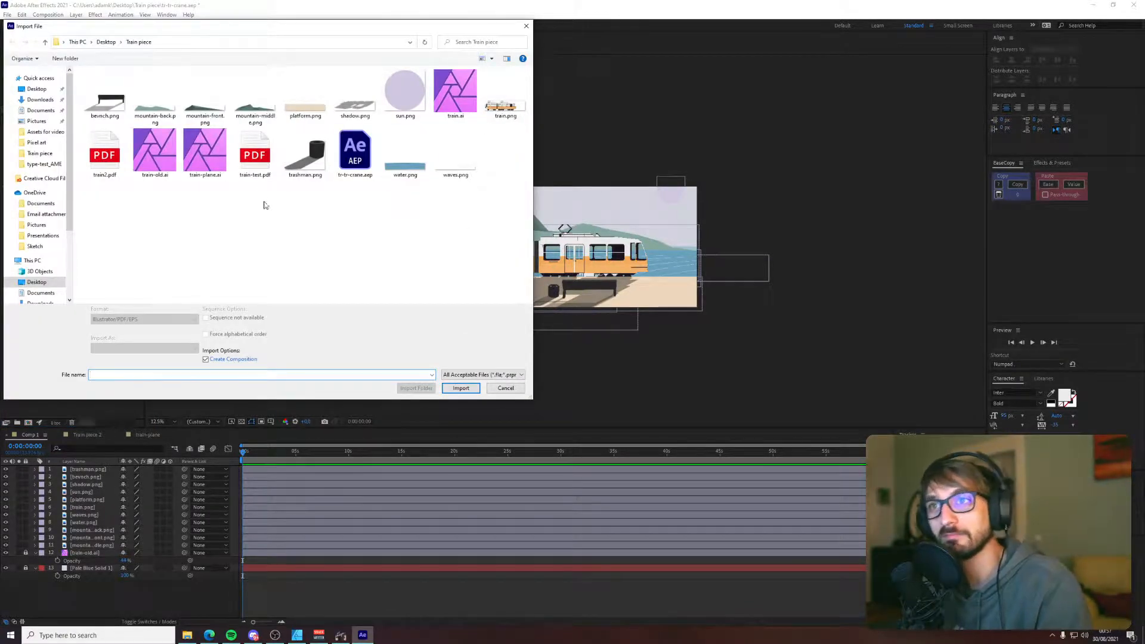
{"action": "left_click", "coordinate": [255, 154]}
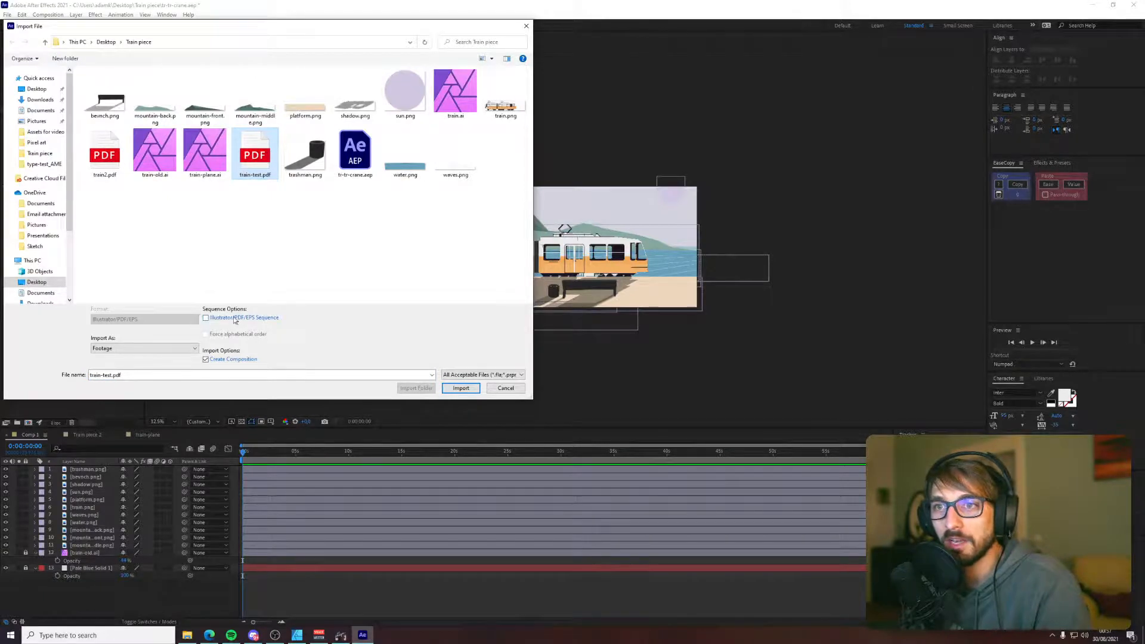
{"action": "left_click", "coordinate": [205, 358]}
{"action": "left_click", "coordinate": [191, 349]}
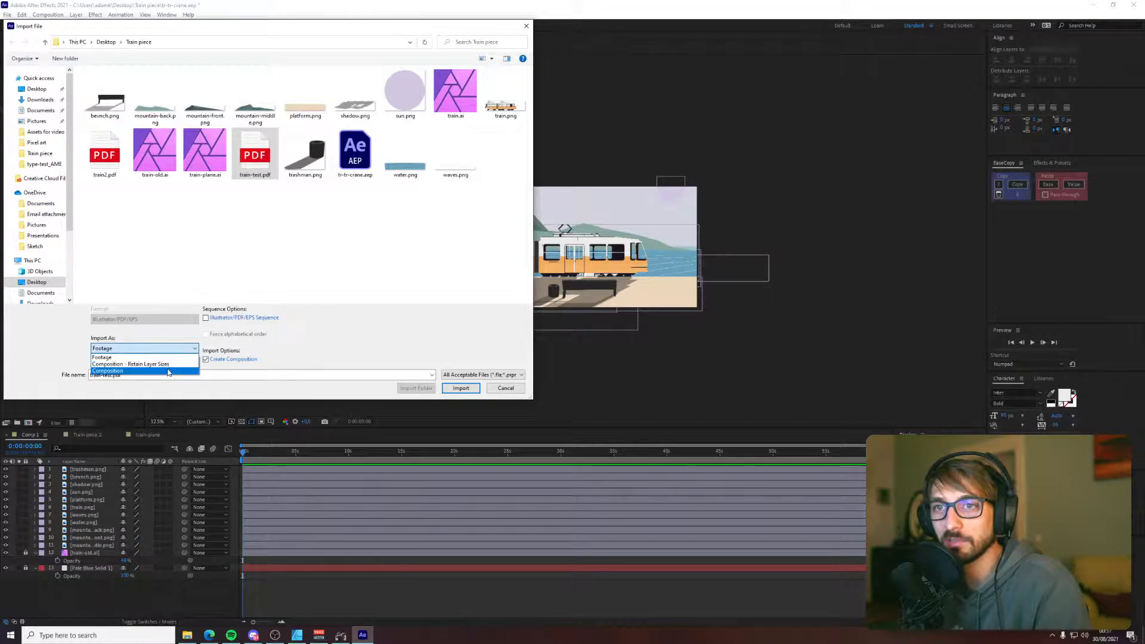
{"action": "left_click", "coordinate": [170, 370]}
{"action": "left_click", "coordinate": [167, 348]}
{"action": "left_click", "coordinate": [155, 363]}
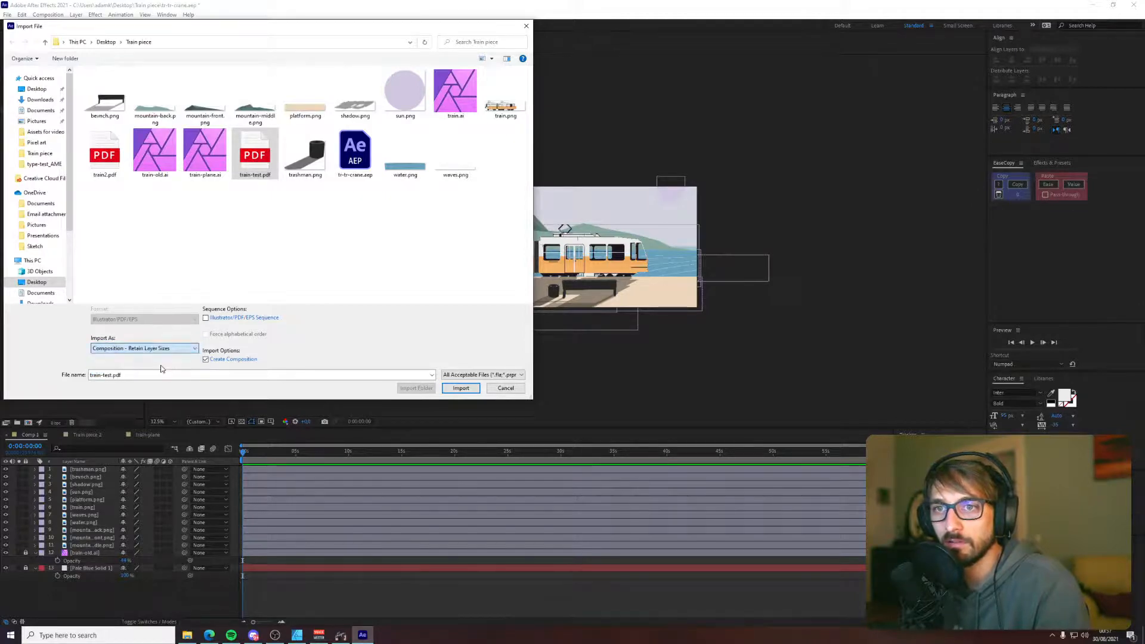
{"action": "left_click", "coordinate": [460, 388]}
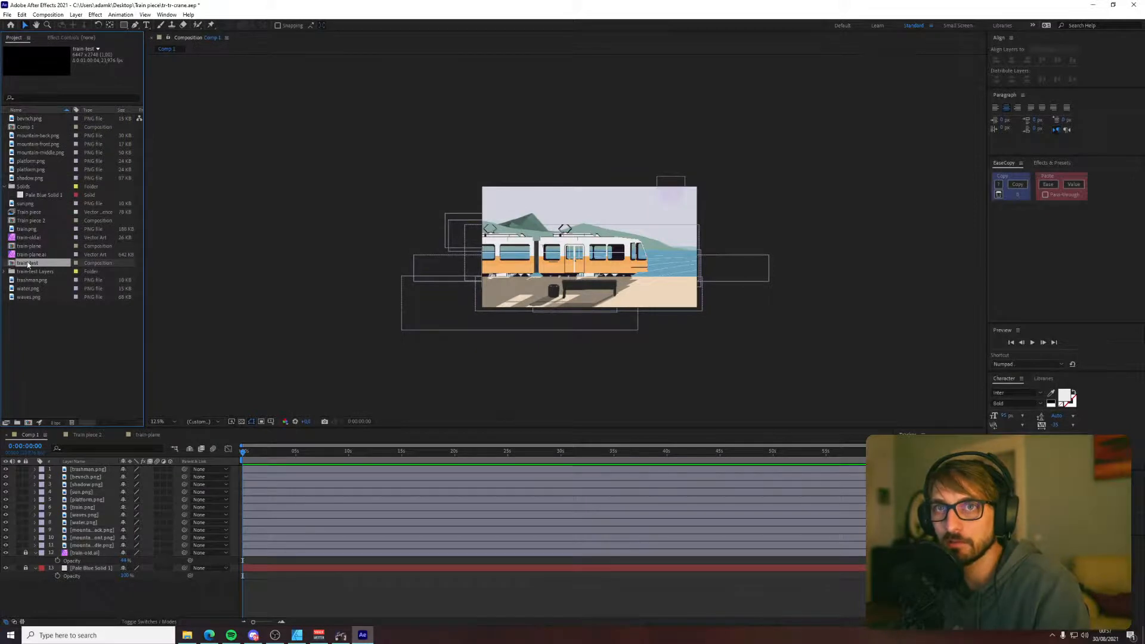
- Open the train-test composition, inspect its PDF layer and shift that layer's artwork slightly down and to the left
{"action": "double_click", "coordinate": [28, 264]}
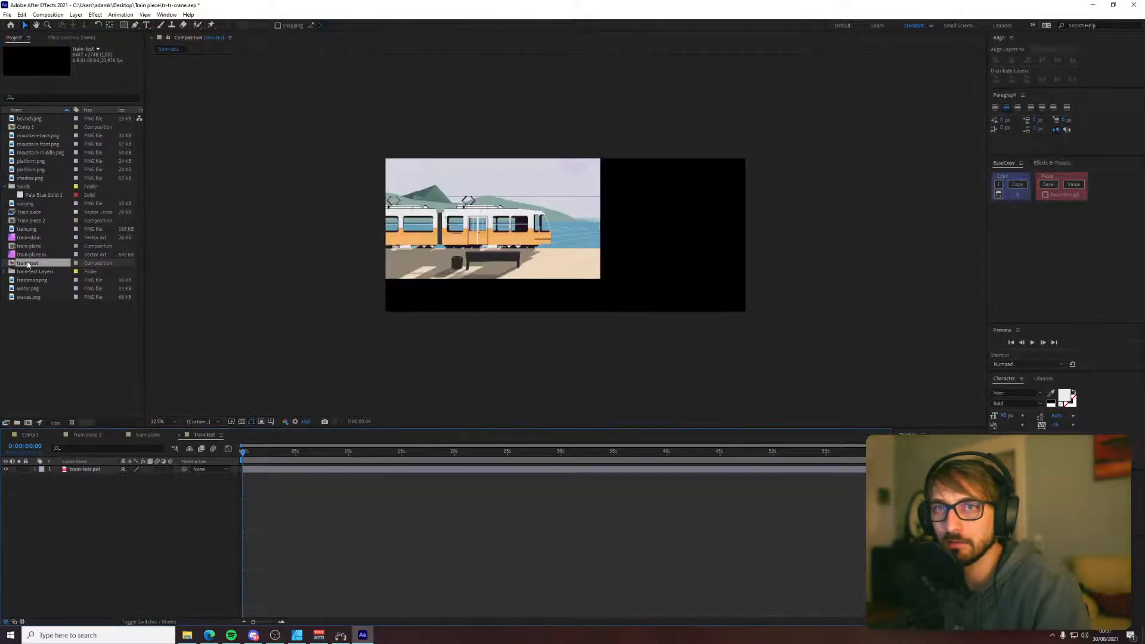
{"action": "left_click", "coordinate": [35, 470]}
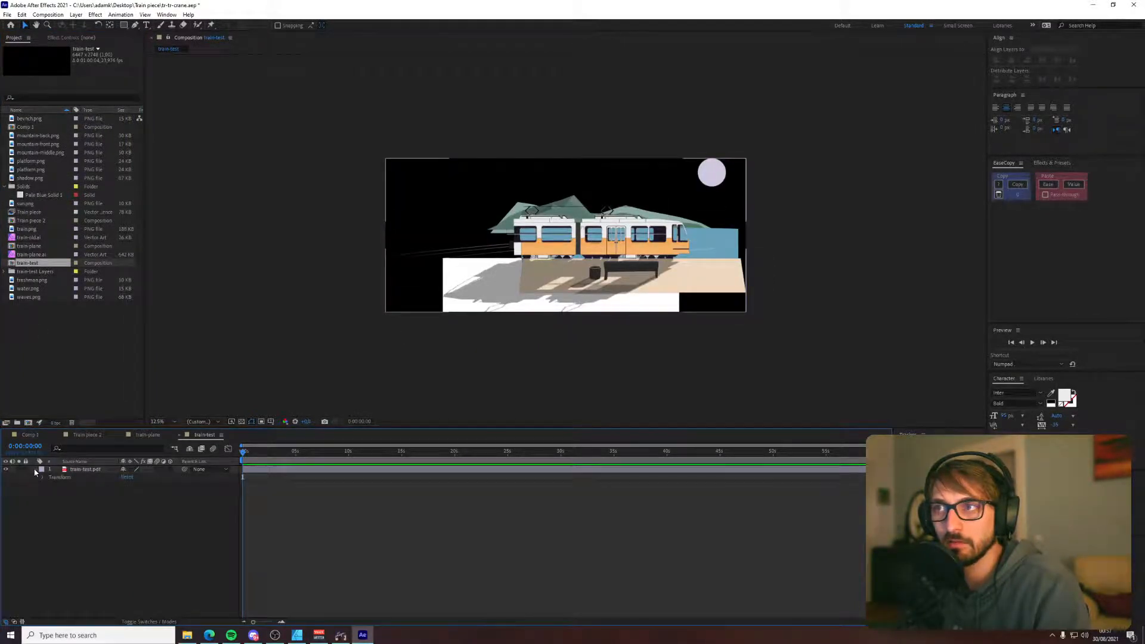
{"action": "left_click", "coordinate": [71, 470]}
{"action": "left_click_drag", "start_coordinate": [545, 280], "coordinate": [521, 286]}
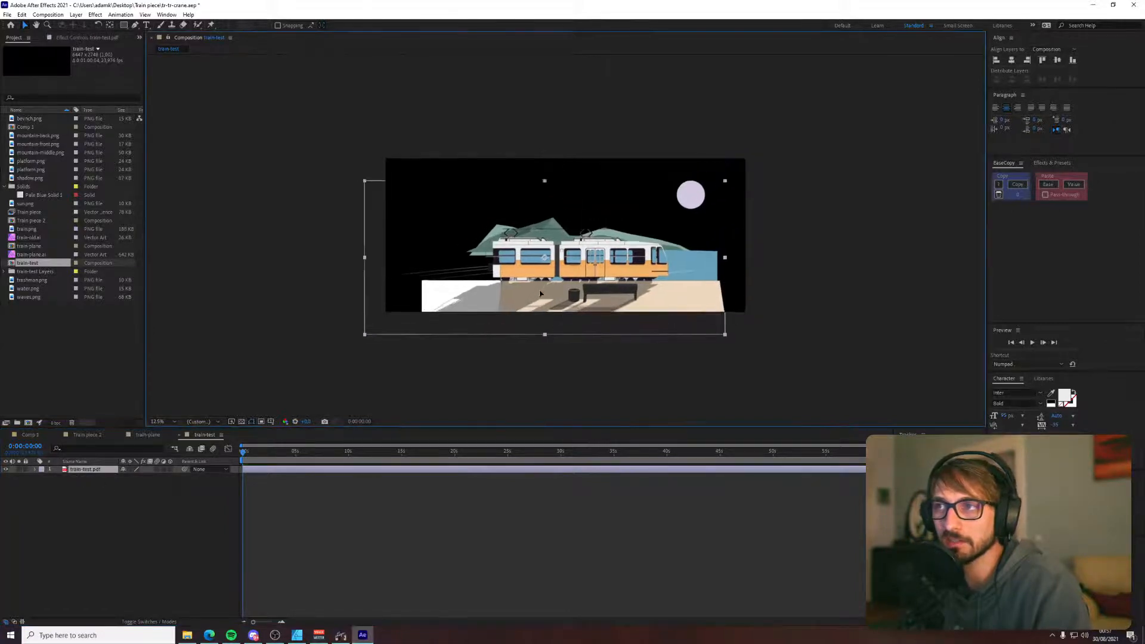
- Delete the train-test composition and the train-test Layers folder with its contents from the project
{"action": "key", "text": "Return"}
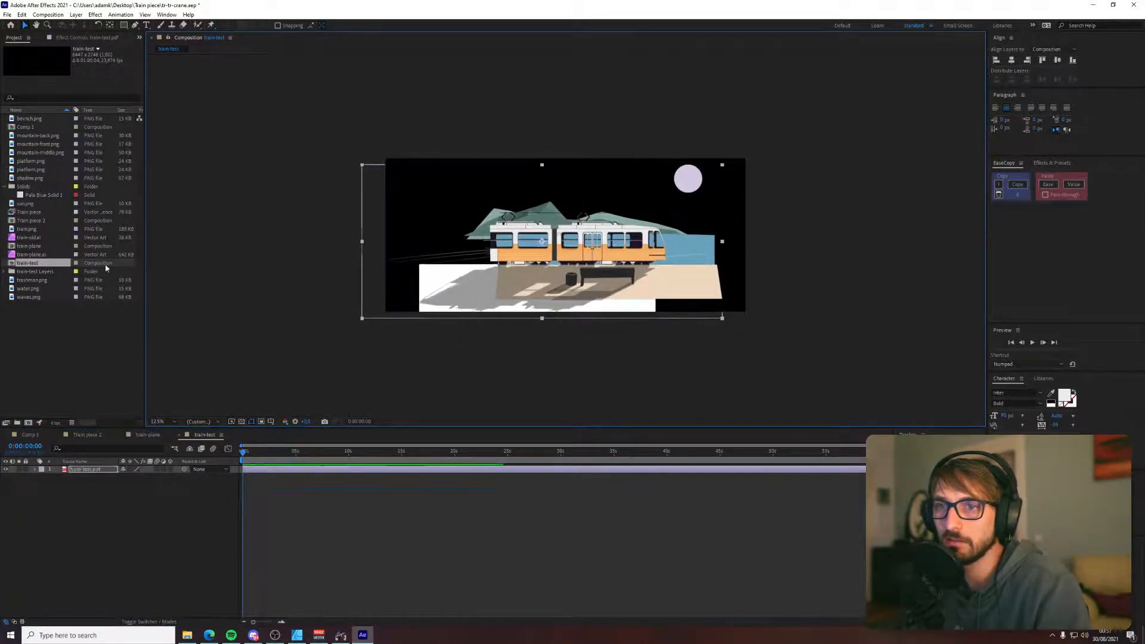
{"action": "key", "text": "Delete"}
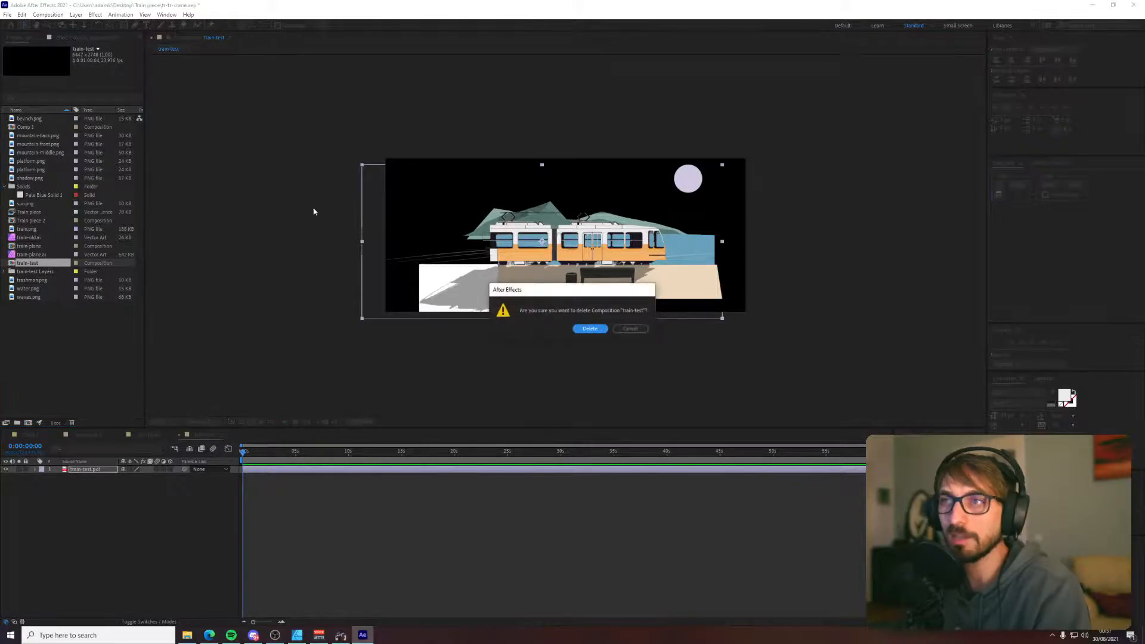
{"action": "left_click", "coordinate": [591, 329]}
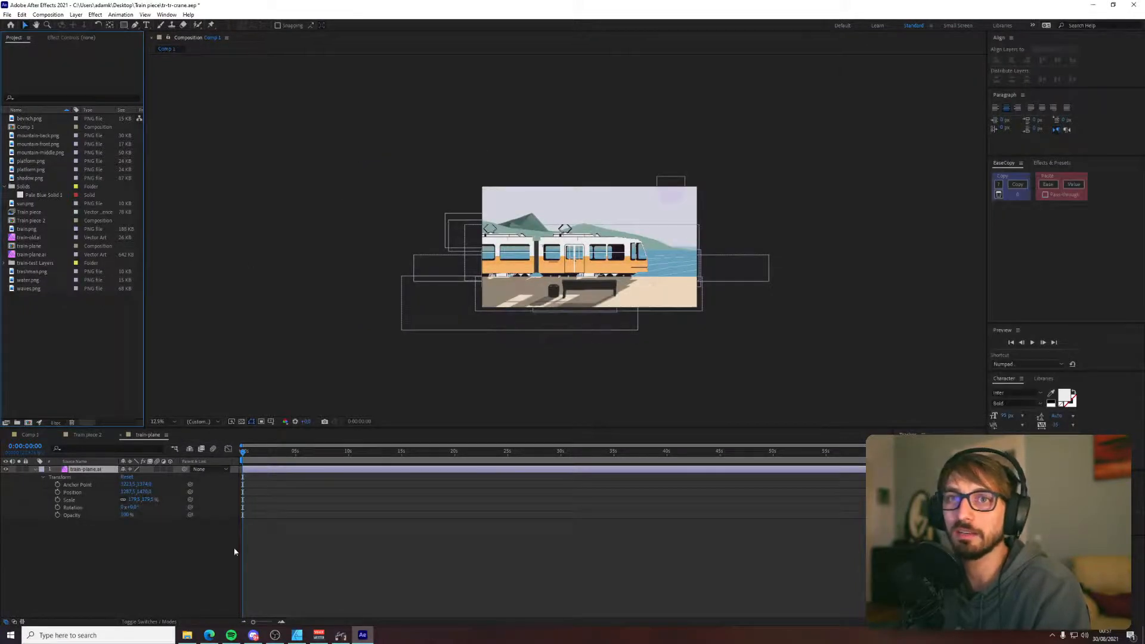
{"action": "left_click", "coordinate": [44, 263]}
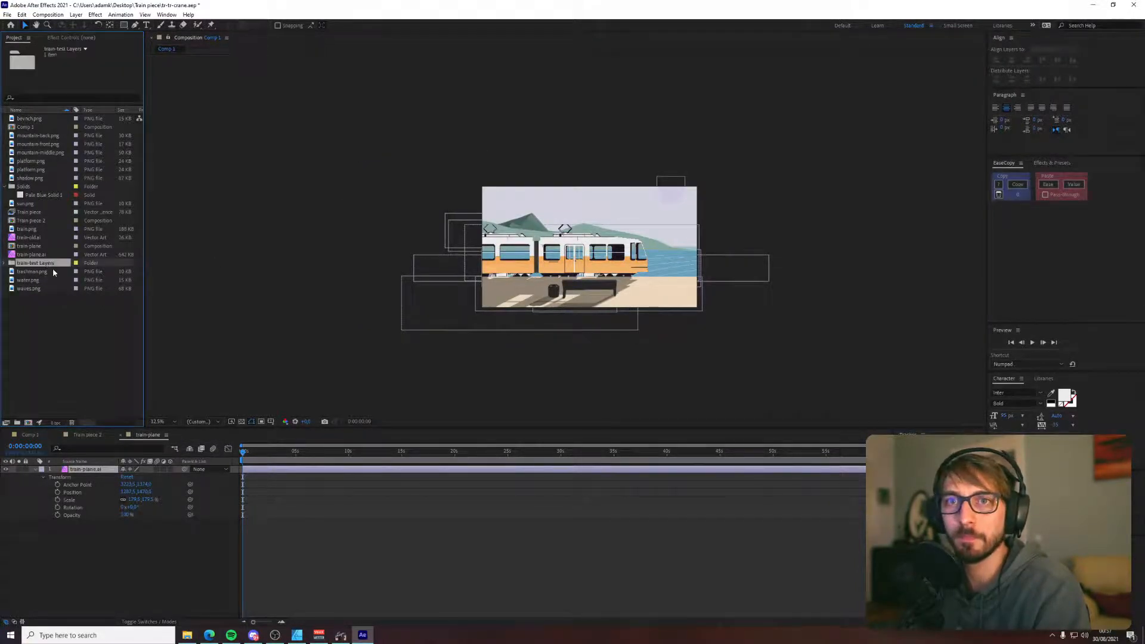
{"action": "left_click", "coordinate": [6, 263]}
{"action": "key", "text": "Delete"}
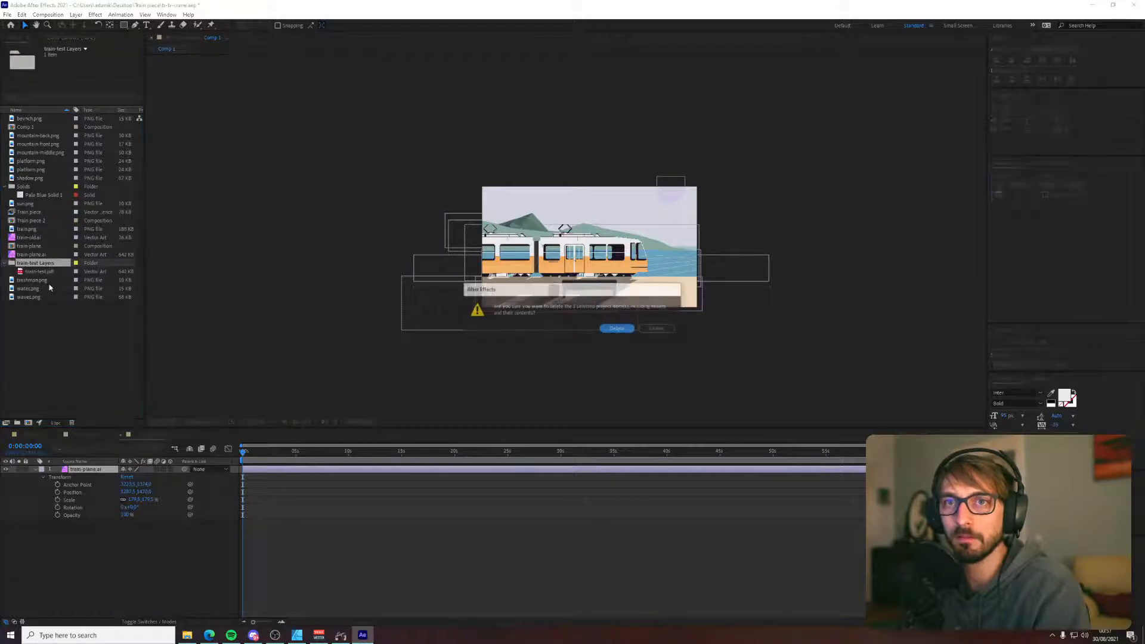
{"action": "left_click", "coordinate": [618, 329]}
- Switch to File Explorer and rename train-test.pdf in the Train piece folder as train-test.ai, accepting the extension change
{"action": "left_click", "coordinate": [186, 636]}
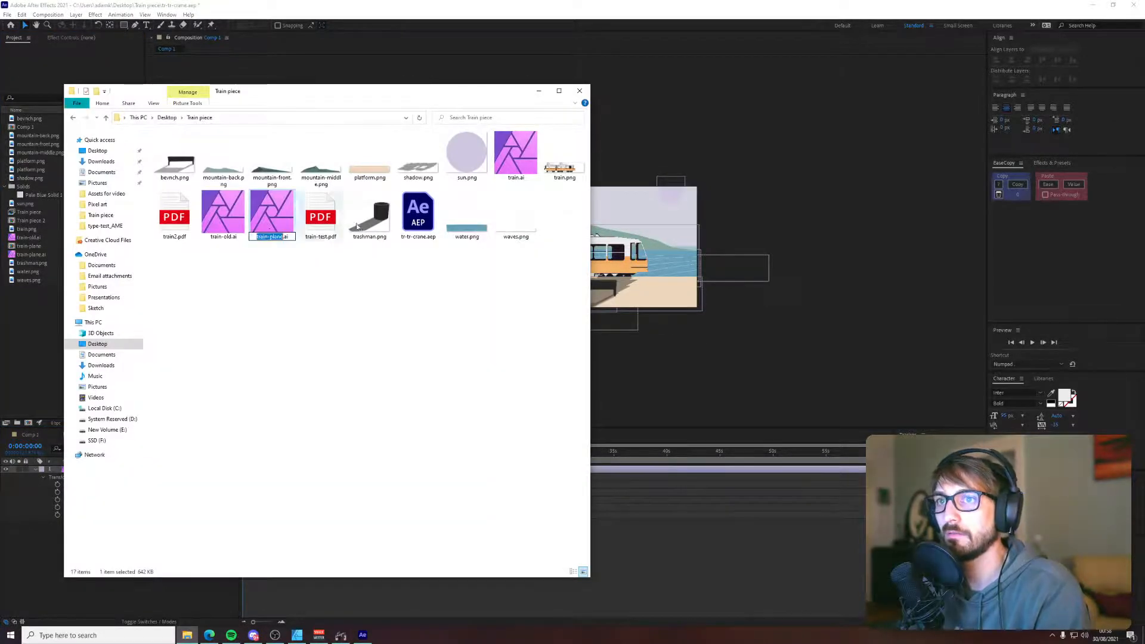
{"action": "left_click", "coordinate": [516, 216]}
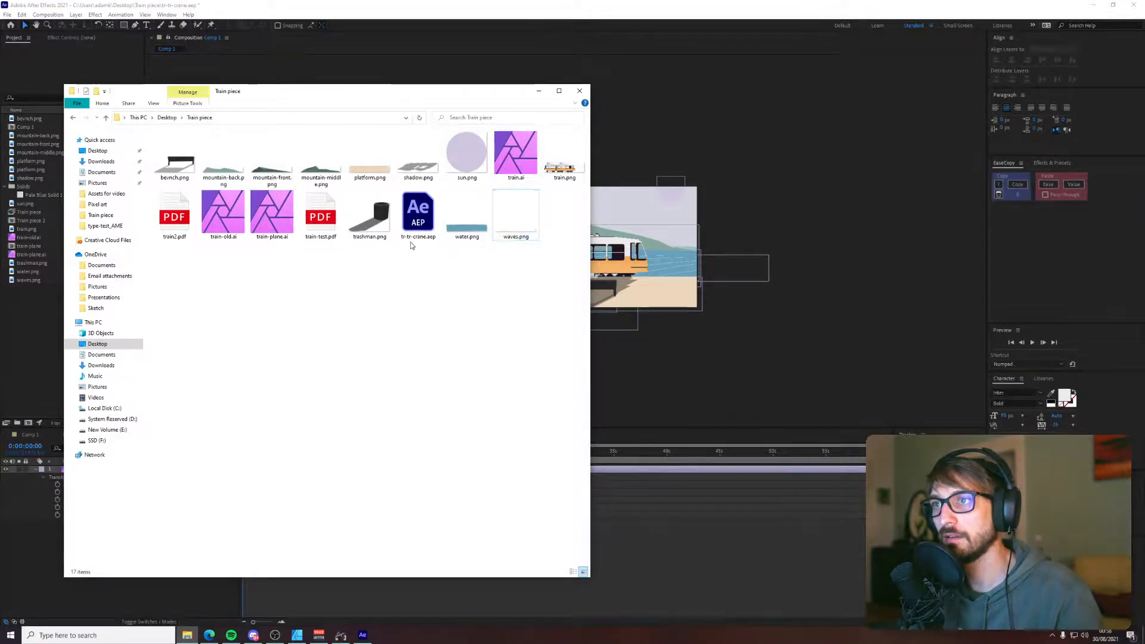
{"action": "left_click", "coordinate": [320, 240]}
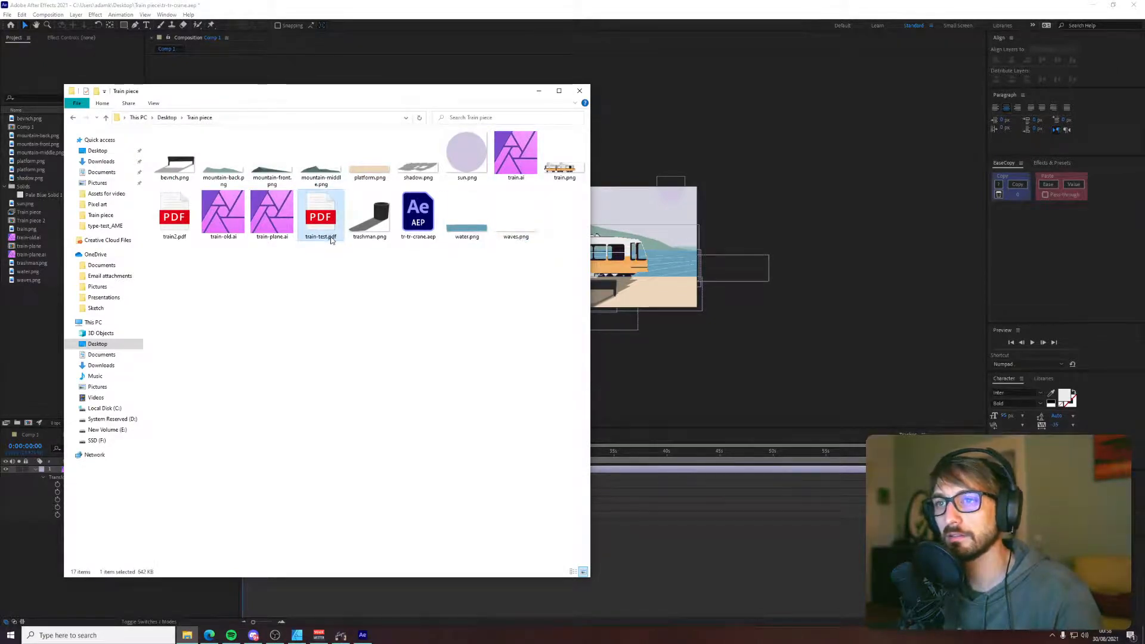
{"action": "left_click", "coordinate": [331, 238]}
{"action": "double_click", "coordinate": [330, 238]}
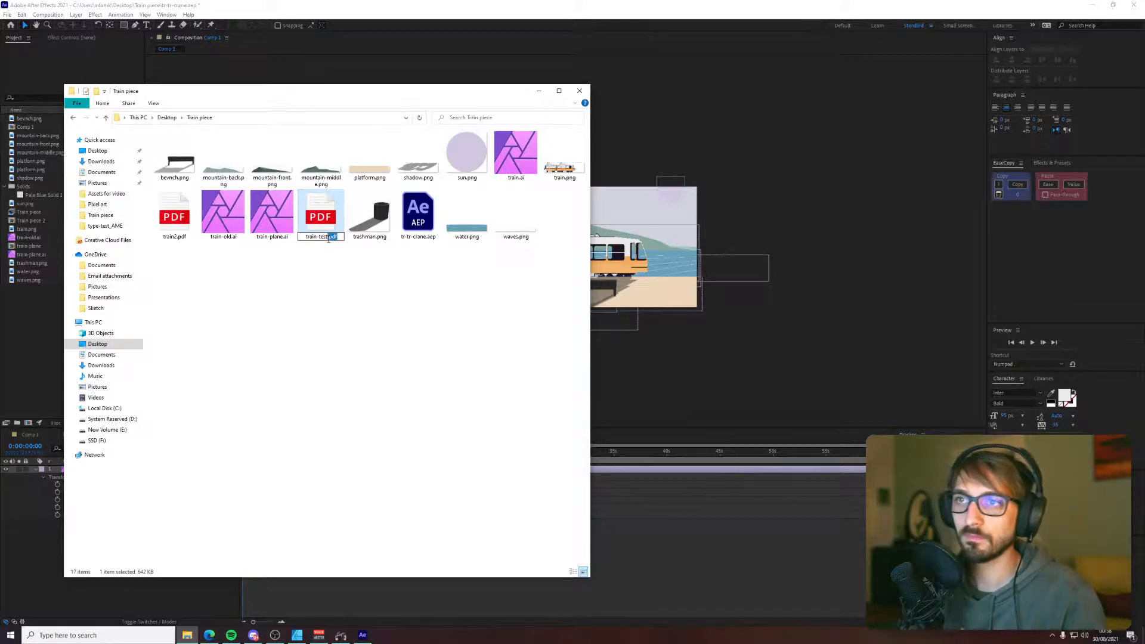
{"action": "type", "text": "ai"}
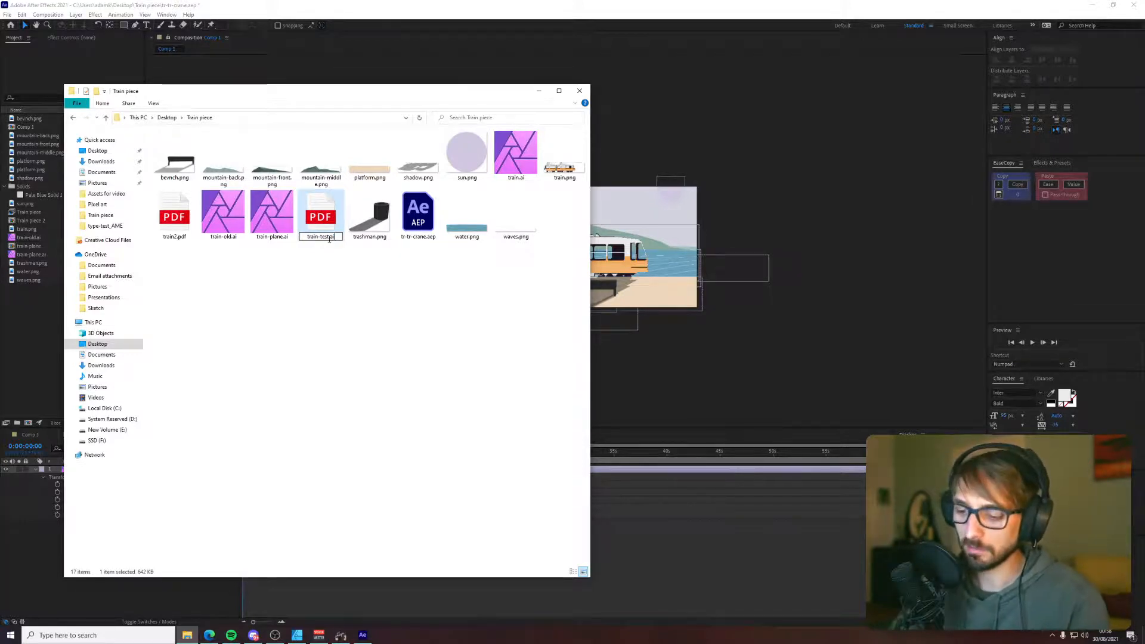
{"action": "key", "text": "Return"}
{"action": "left_click", "coordinate": [613, 321]}
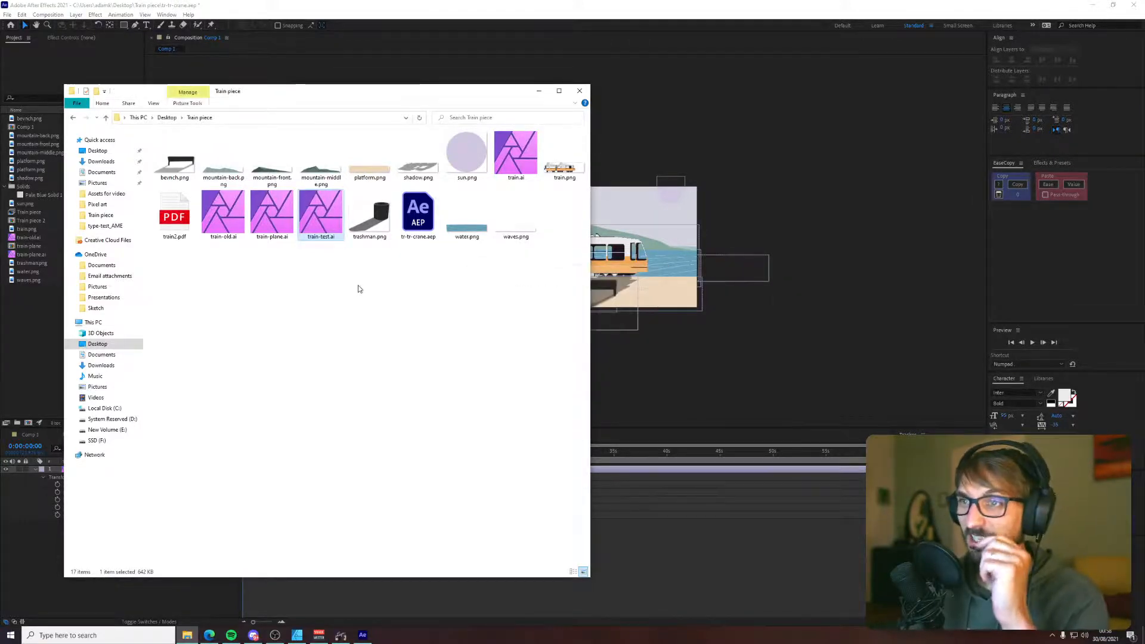
- Switch to After Effects and import train-test.ai from the Train piece folder as Composition - Retain Layer Sizes
{"action": "left_click", "coordinate": [335, 52]}
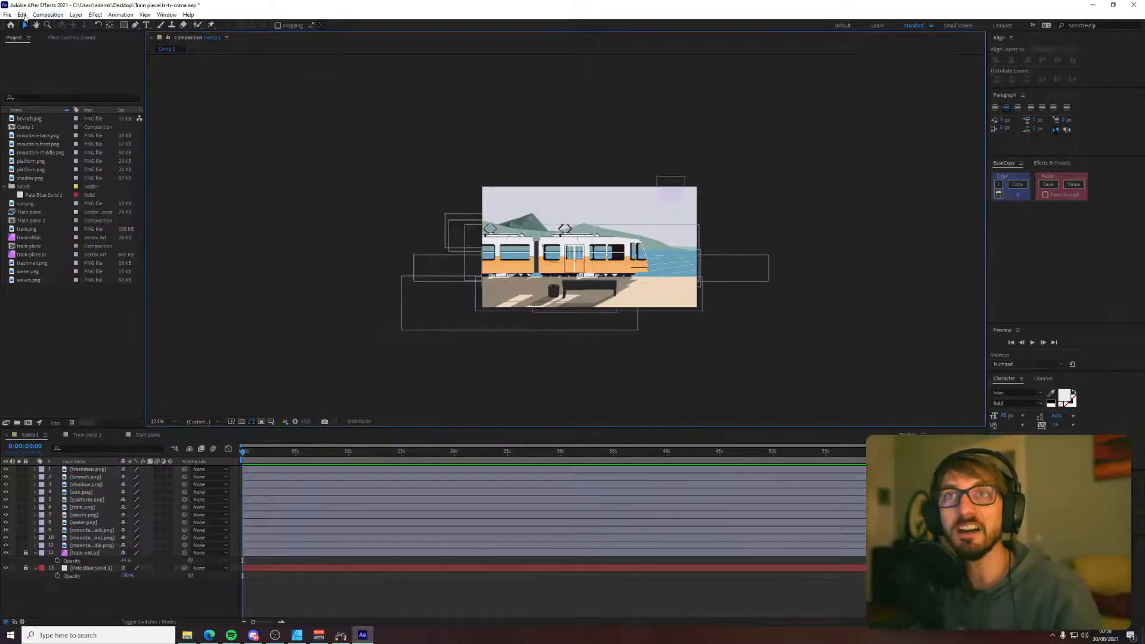
{"action": "left_click", "coordinate": [7, 14]}
{"action": "mouse_move", "coordinate": [35, 139]}
{"action": "left_click", "coordinate": [170, 139]}
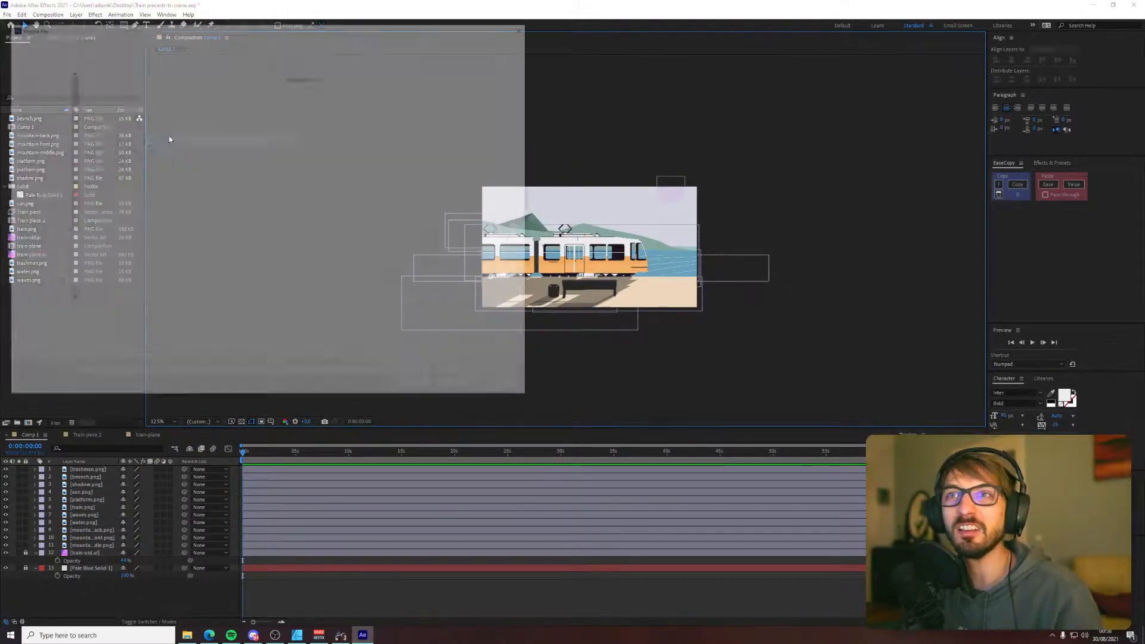
{"action": "left_click", "coordinate": [262, 164]}
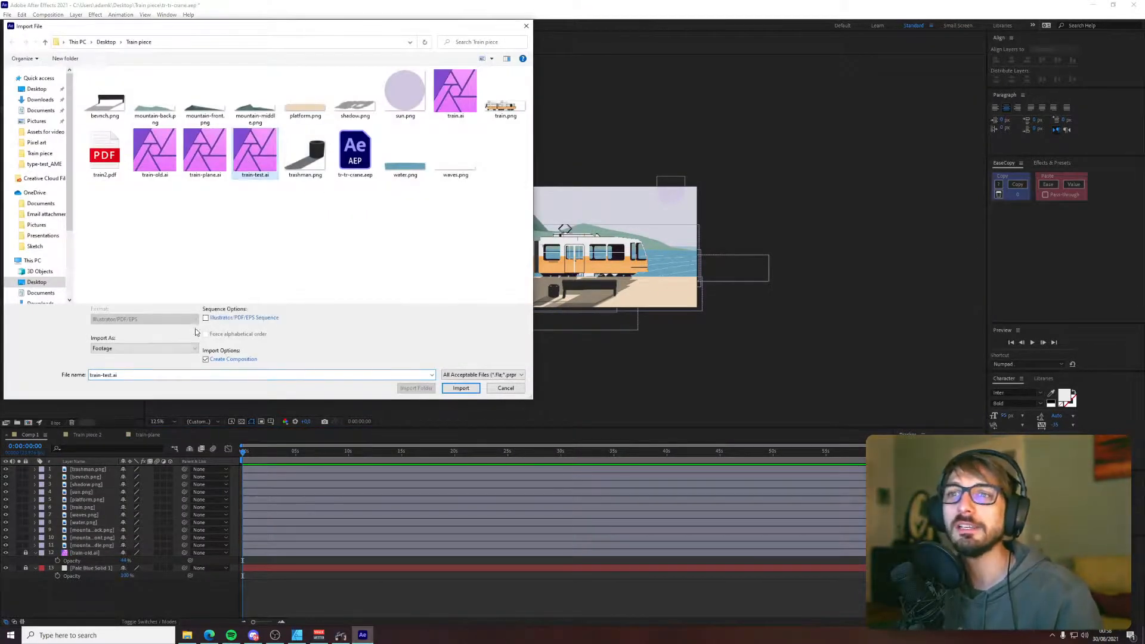
{"action": "left_click", "coordinate": [191, 348]}
{"action": "left_click", "coordinate": [158, 365]}
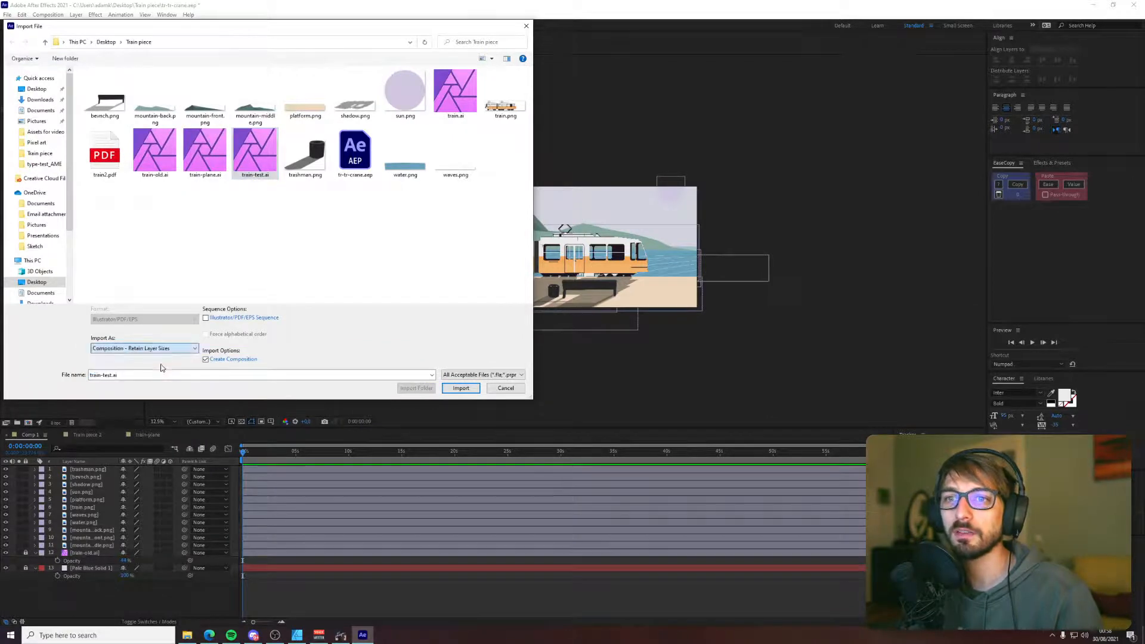
{"action": "left_click", "coordinate": [257, 170]}
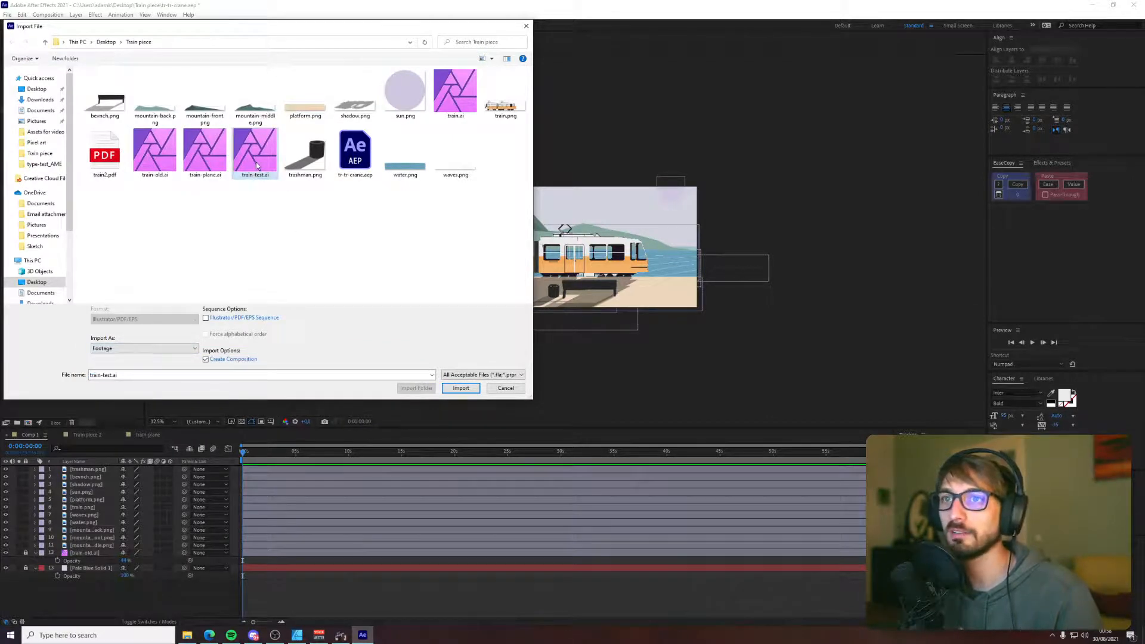
{"action": "left_click", "coordinate": [172, 346]}
{"action": "left_click", "coordinate": [154, 361]}
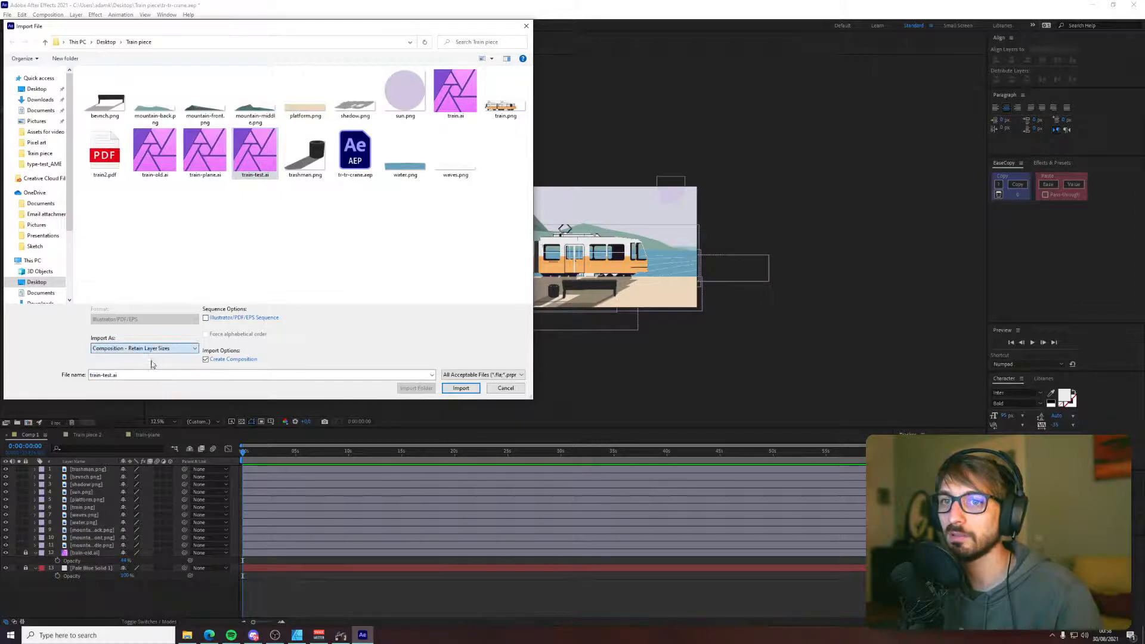
{"action": "left_click", "coordinate": [461, 388]}
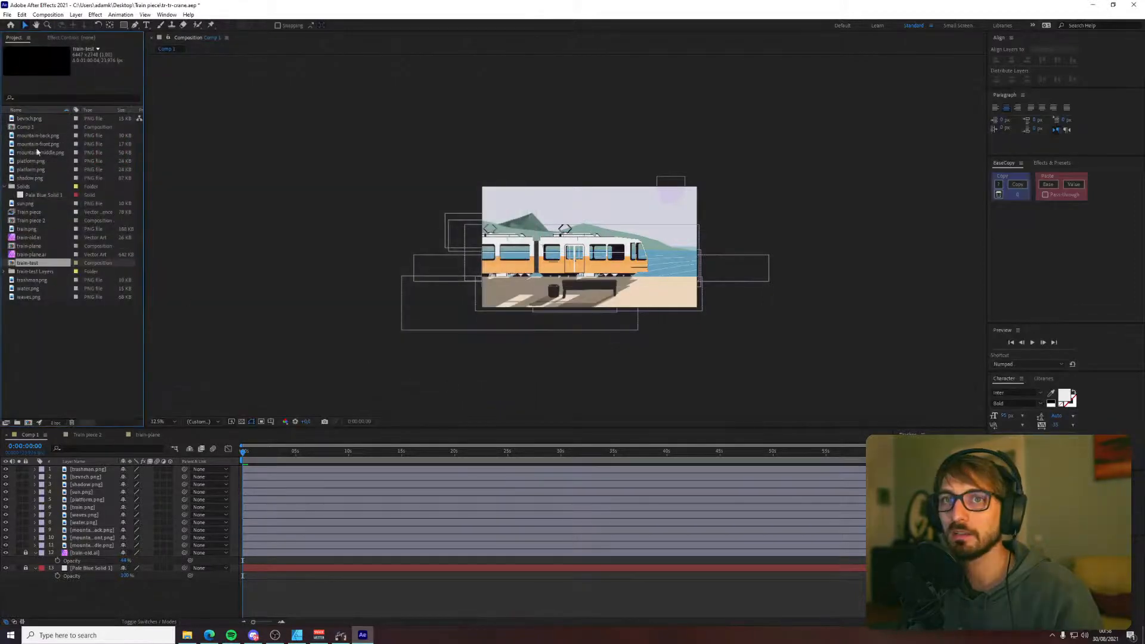
- Open the train-test composition and inspect its layer and the contents of the train-test Layers folder
{"action": "double_click", "coordinate": [13, 263]}
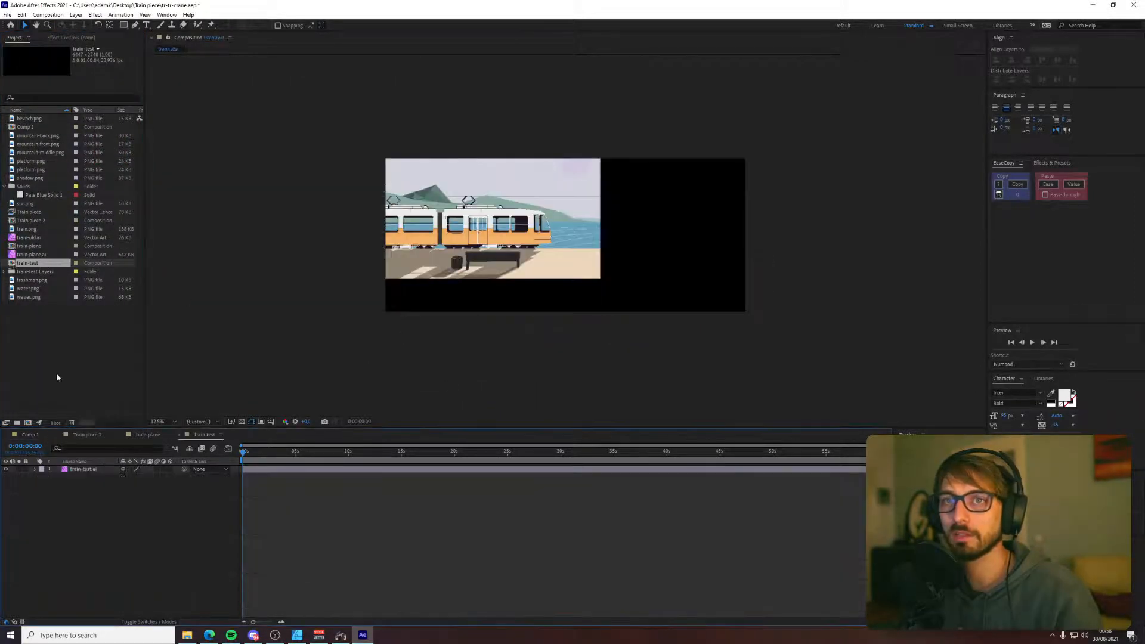
{"action": "left_click", "coordinate": [34, 470]}
{"action": "left_click", "coordinate": [34, 469]}
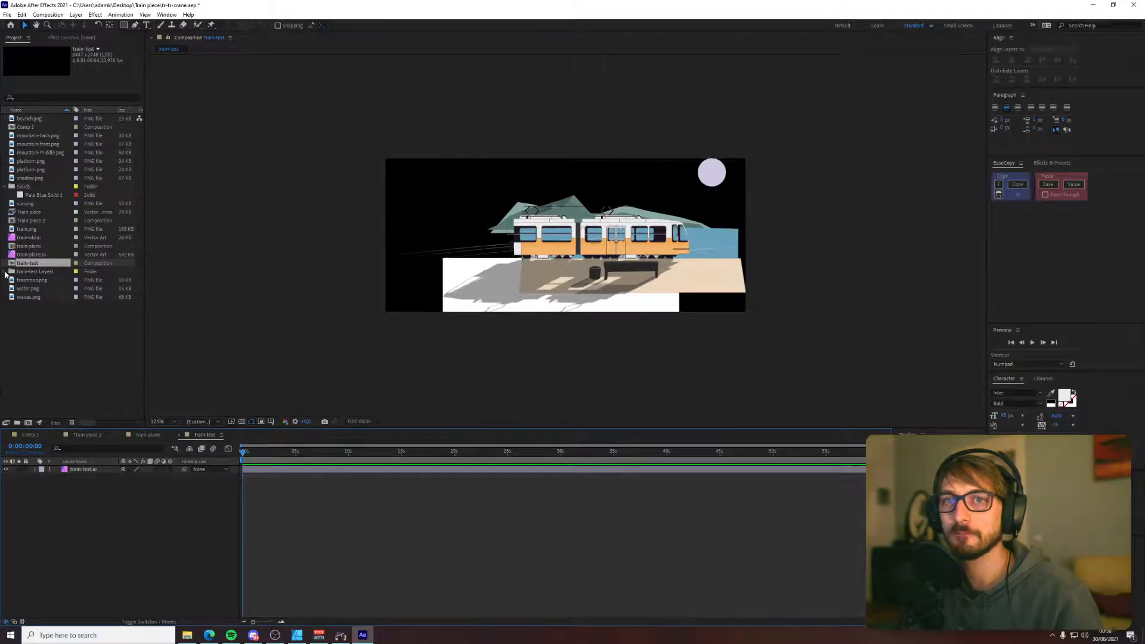
{"action": "left_click", "coordinate": [5, 272]}
{"action": "left_click", "coordinate": [15, 280]}
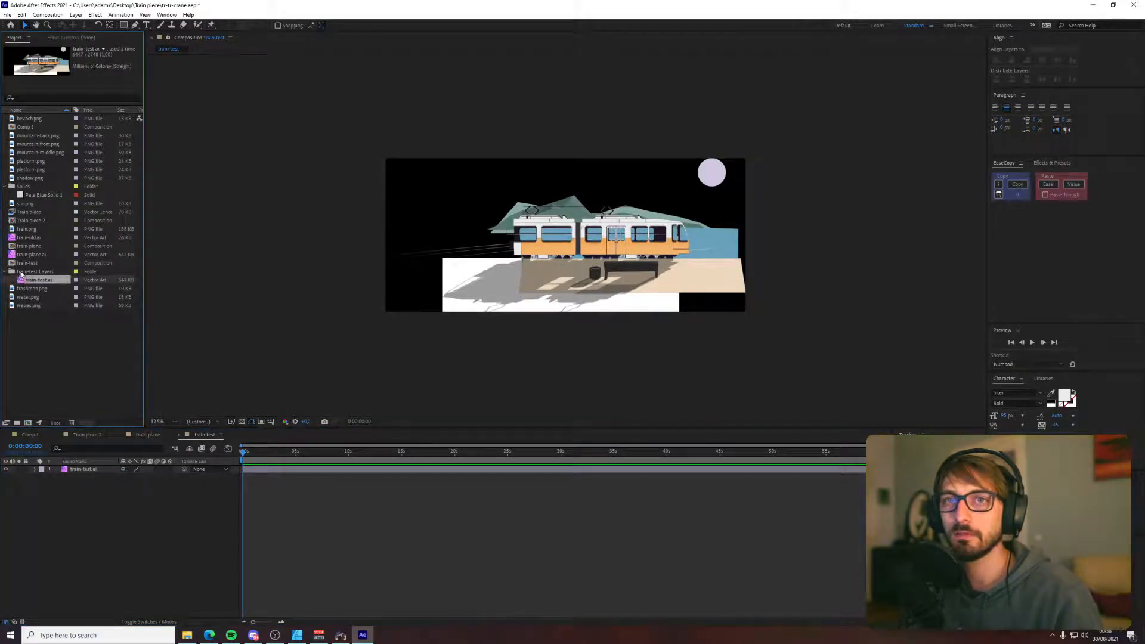
- Delete the train-test Layers folder with its train-test.ai footage, and remove the train-test composition from the project
{"action": "left_click", "coordinate": [21, 274]}
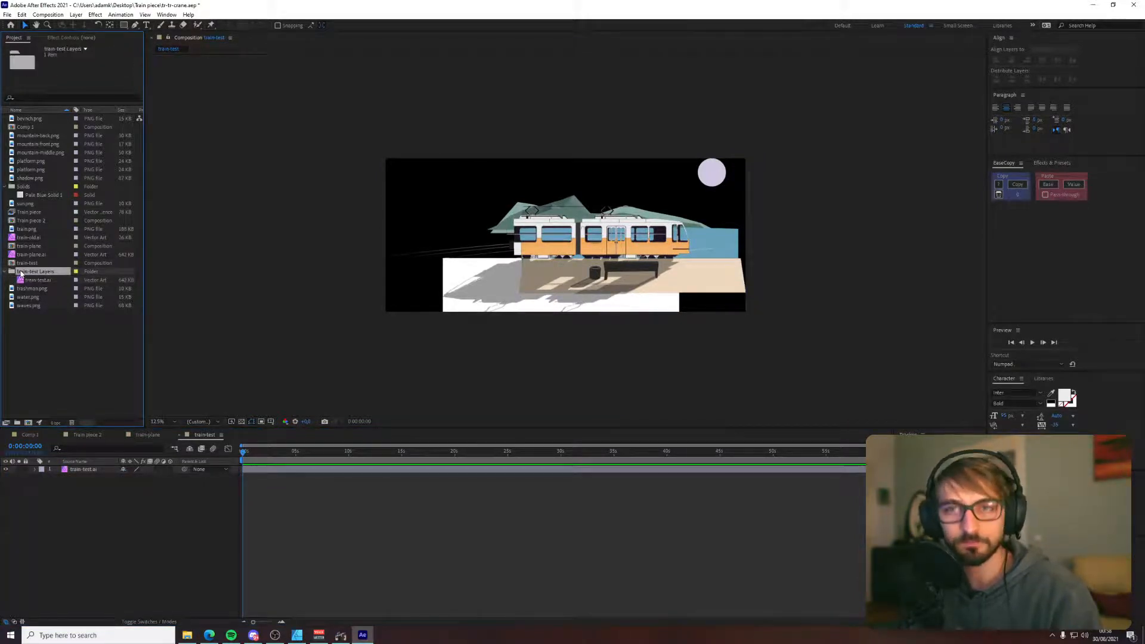
{"action": "key", "text": "Delete"}
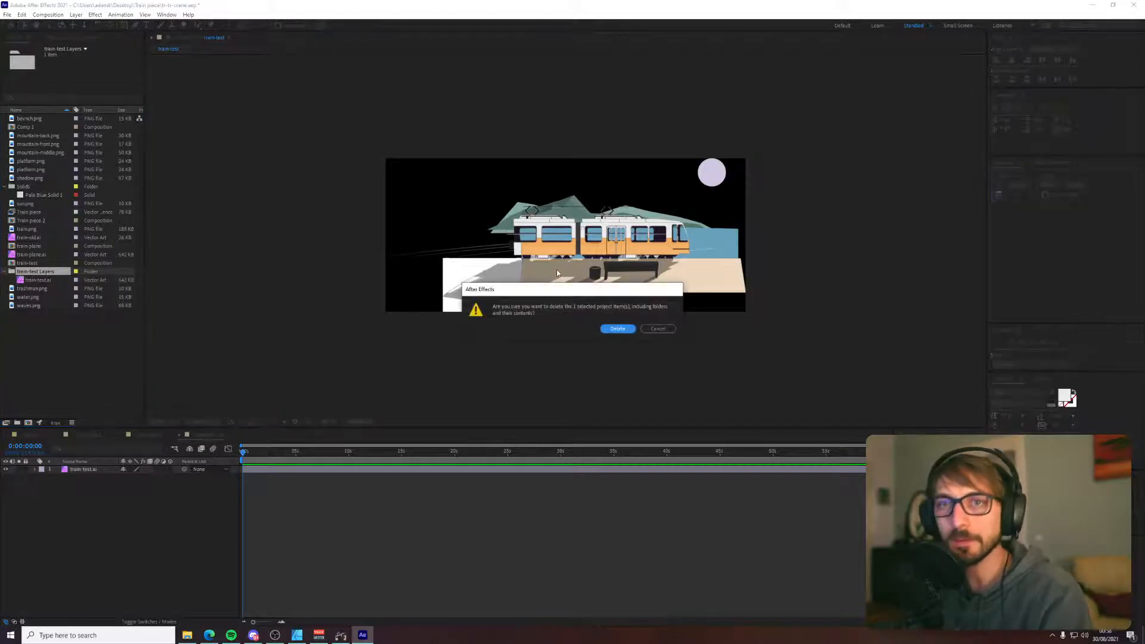
{"action": "left_click", "coordinate": [617, 328]}
{"action": "left_click", "coordinate": [37, 266]}
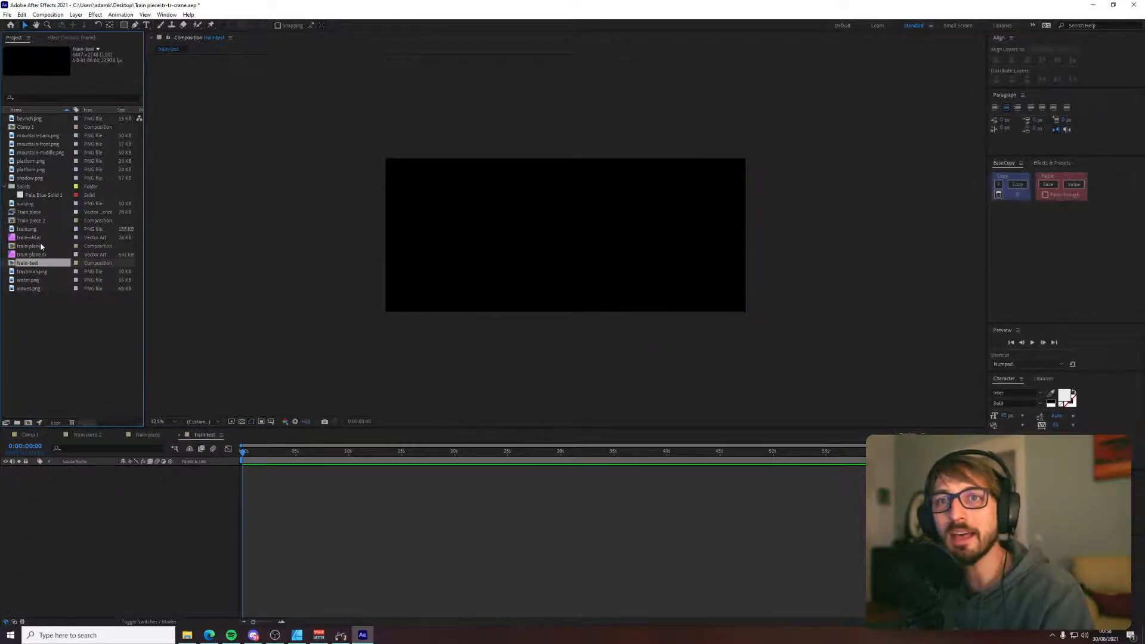
{"action": "key", "text": "ctrl+z"}
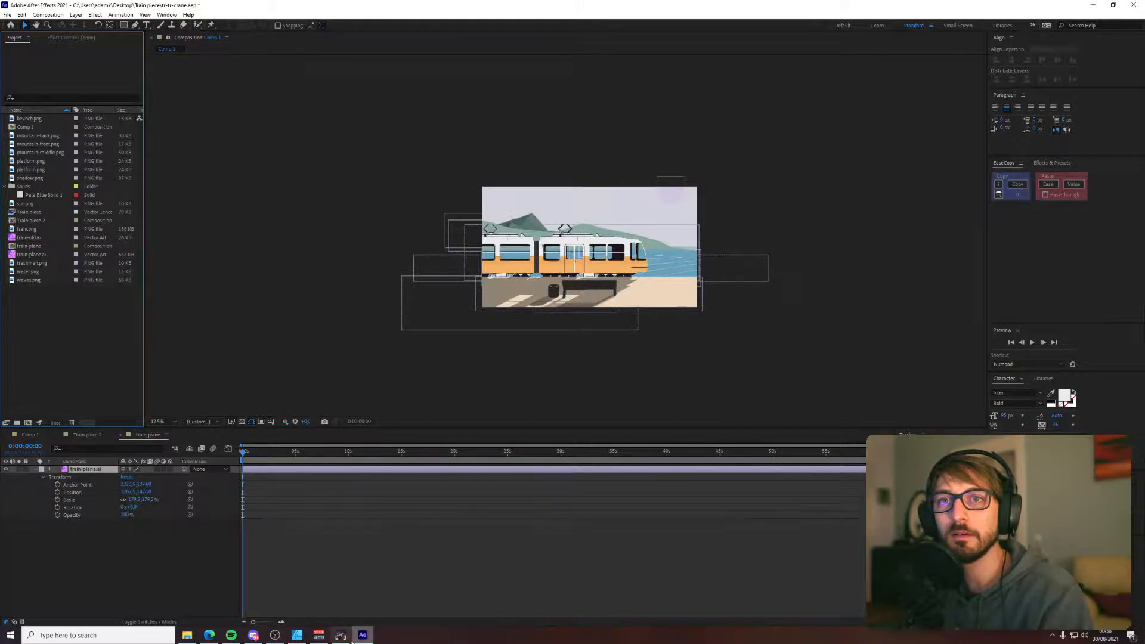
- Switch to Affinity Designer, add a new layer inside Artboard1, put the bench group in it and name the layer Bench
{"action": "left_click", "coordinate": [297, 636]}
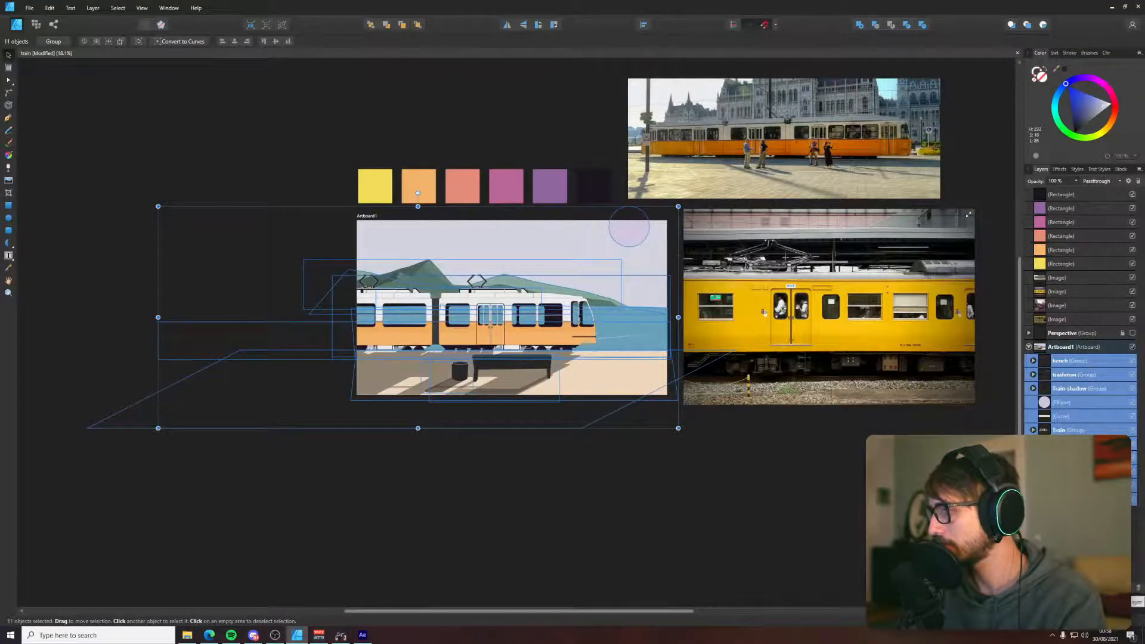
{"action": "left_click", "coordinate": [1127, 591]}
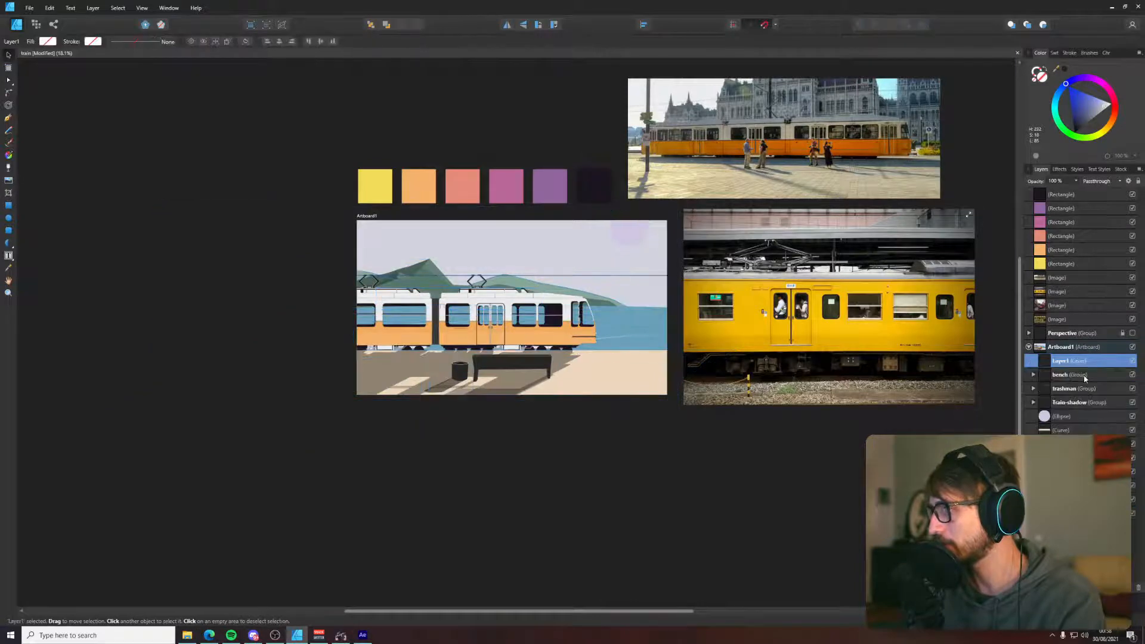
{"action": "left_click_drag", "start_coordinate": [1080, 378], "coordinate": [1065, 362]}
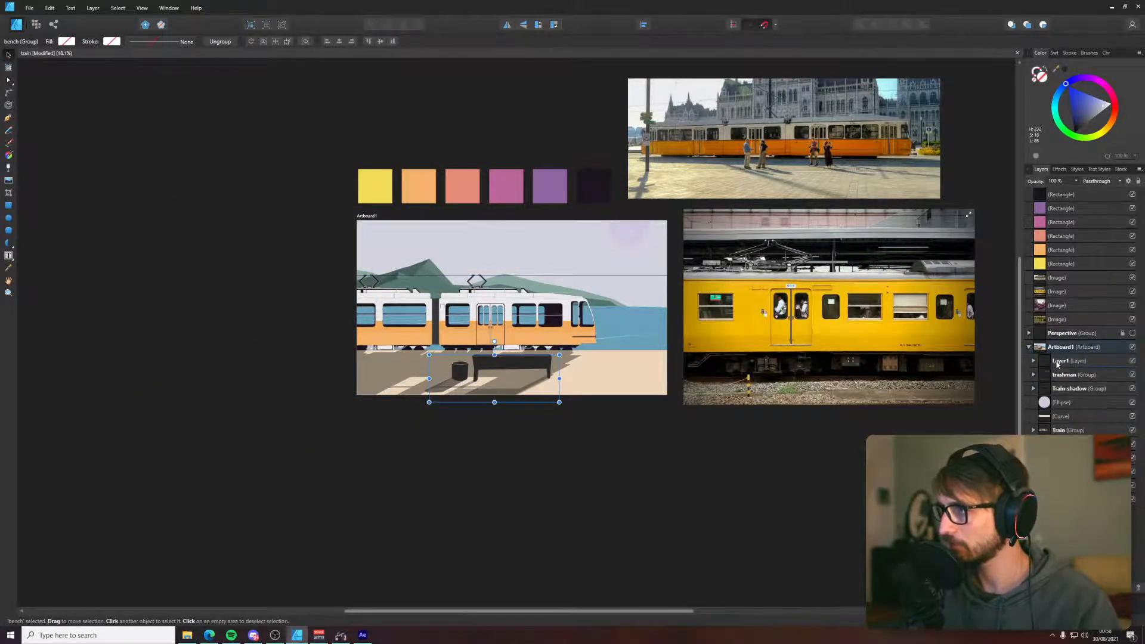
{"action": "left_click", "coordinate": [1033, 361]}
{"action": "double_click", "coordinate": [1062, 362]}
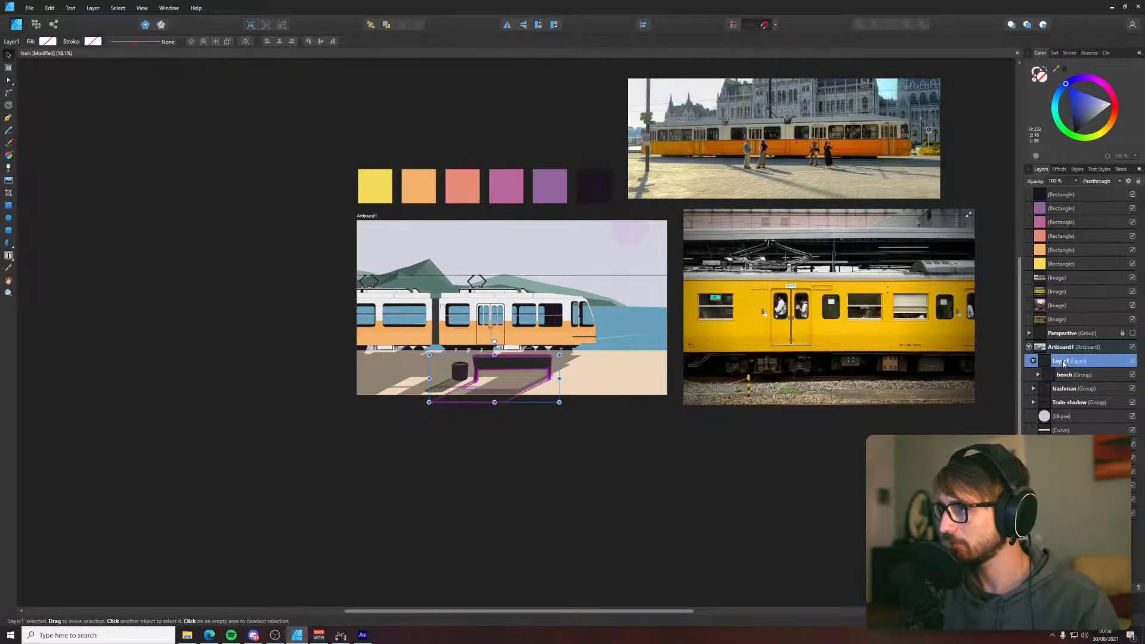
{"action": "type", "text": "Bench"}
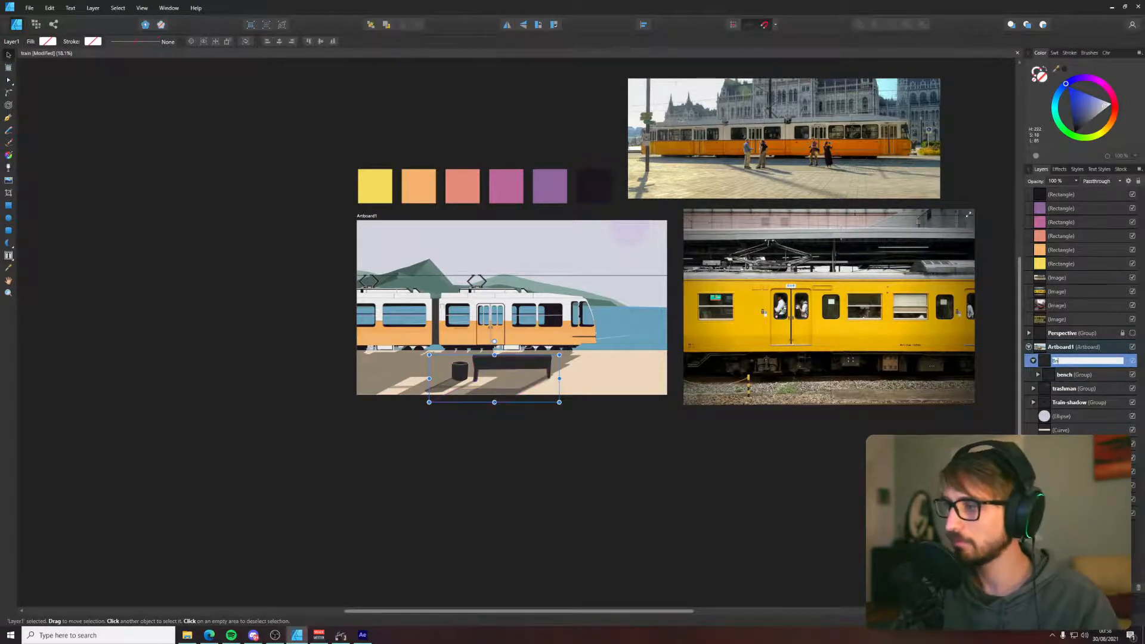
{"action": "key", "text": "Return"}
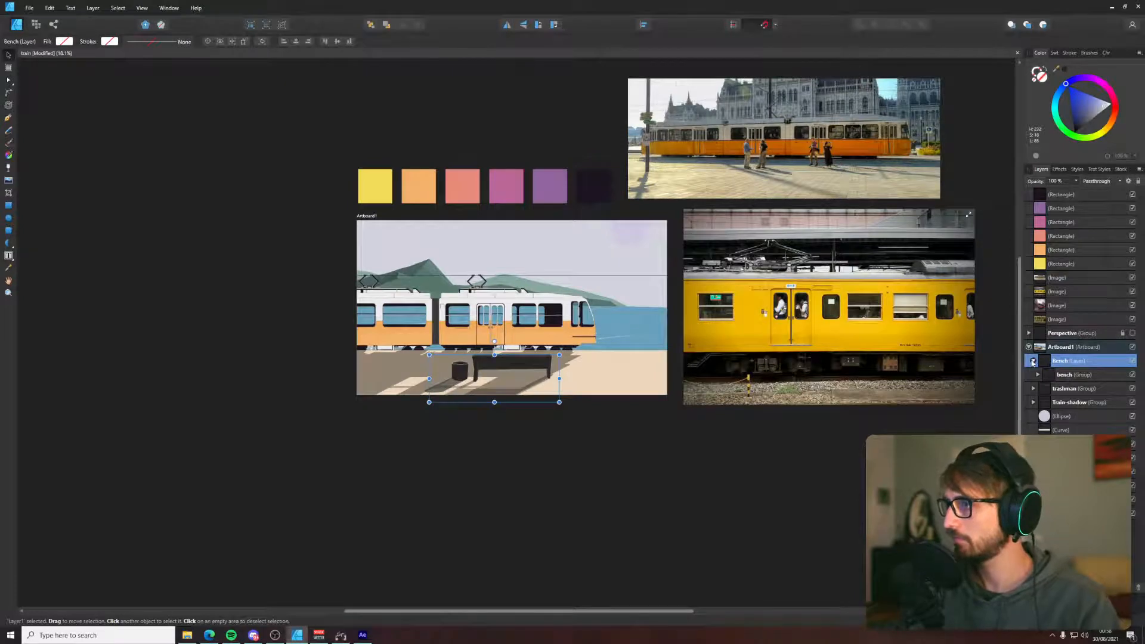
{"action": "left_click", "coordinate": [1034, 361]}
{"action": "left_click", "coordinate": [1078, 375]}
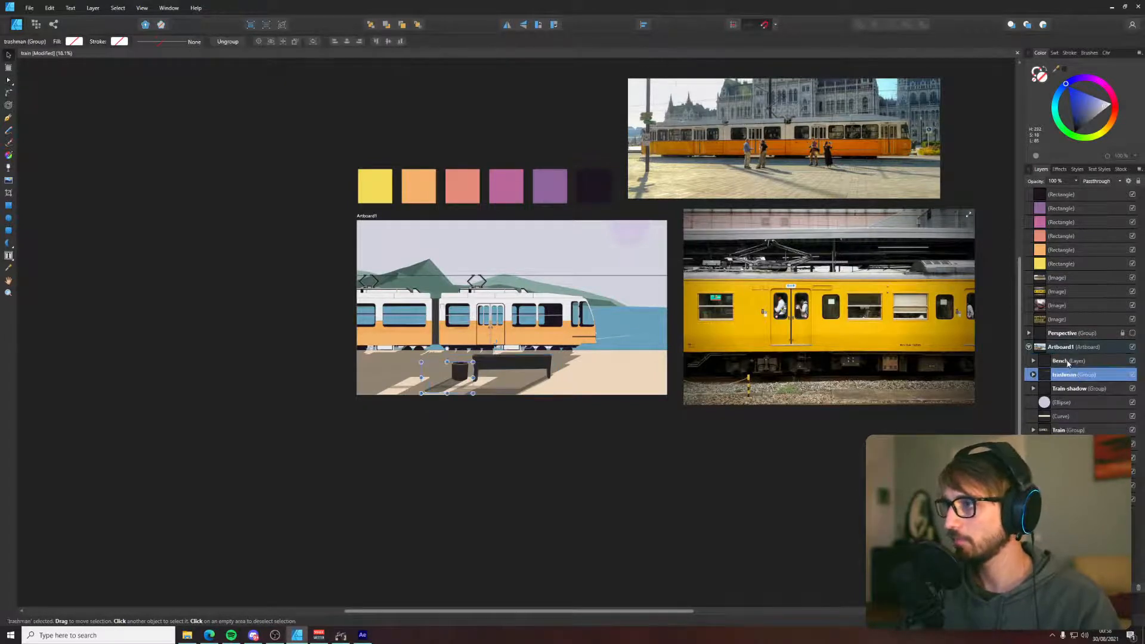
{"action": "left_click", "coordinate": [1067, 362]}
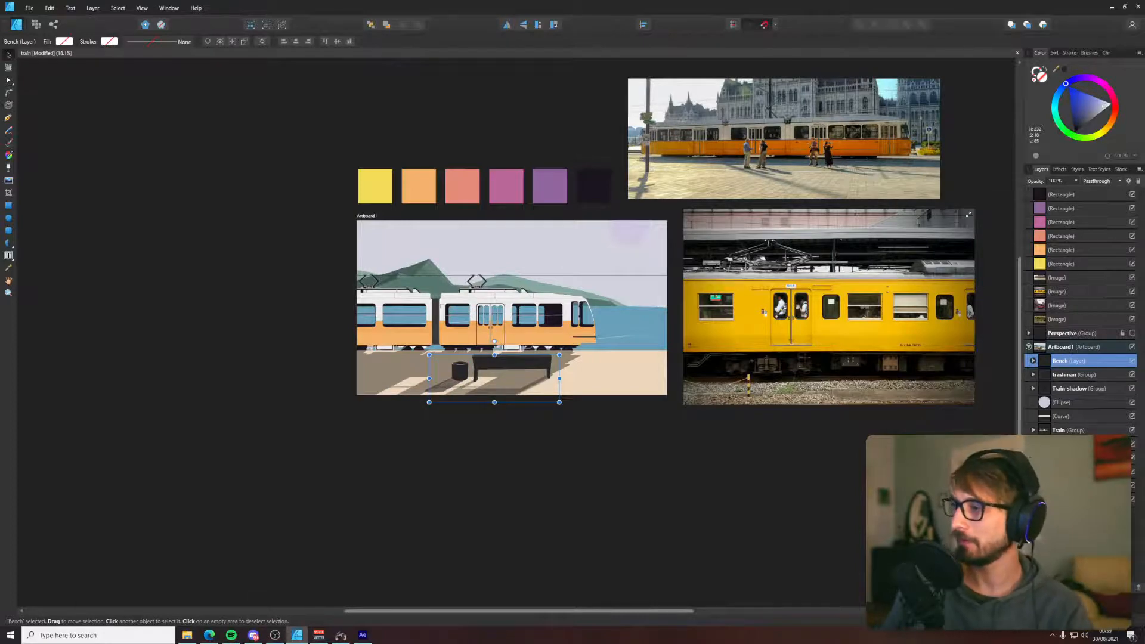
{"action": "key", "text": "ctrl+a"}
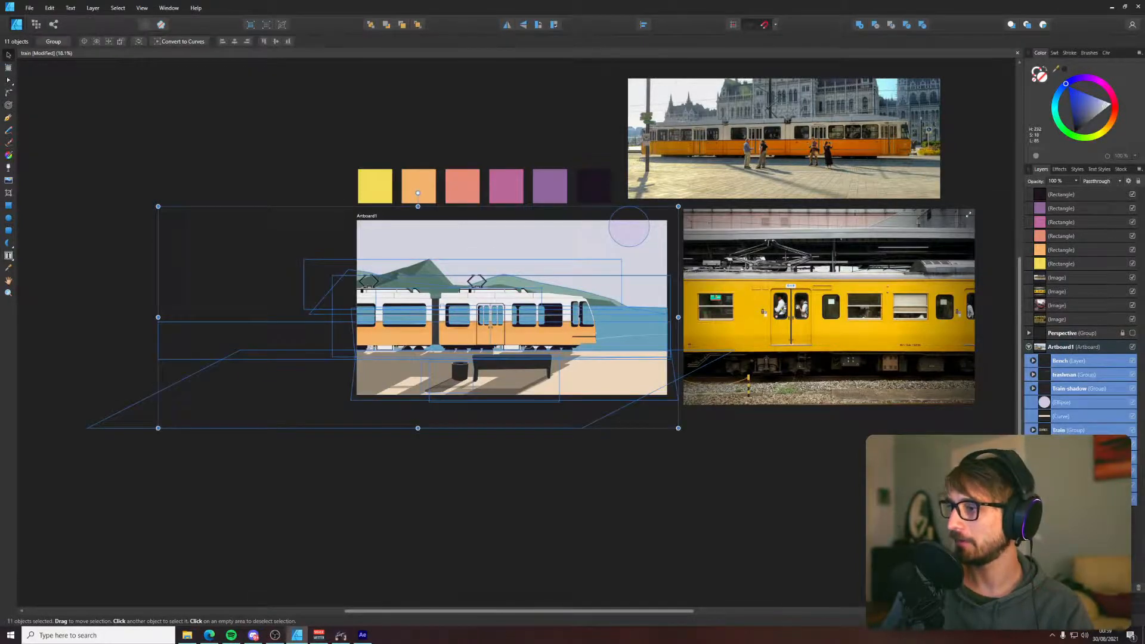
{"action": "left_click", "coordinate": [1089, 377]}
{"action": "right_click", "coordinate": [1089, 377]}
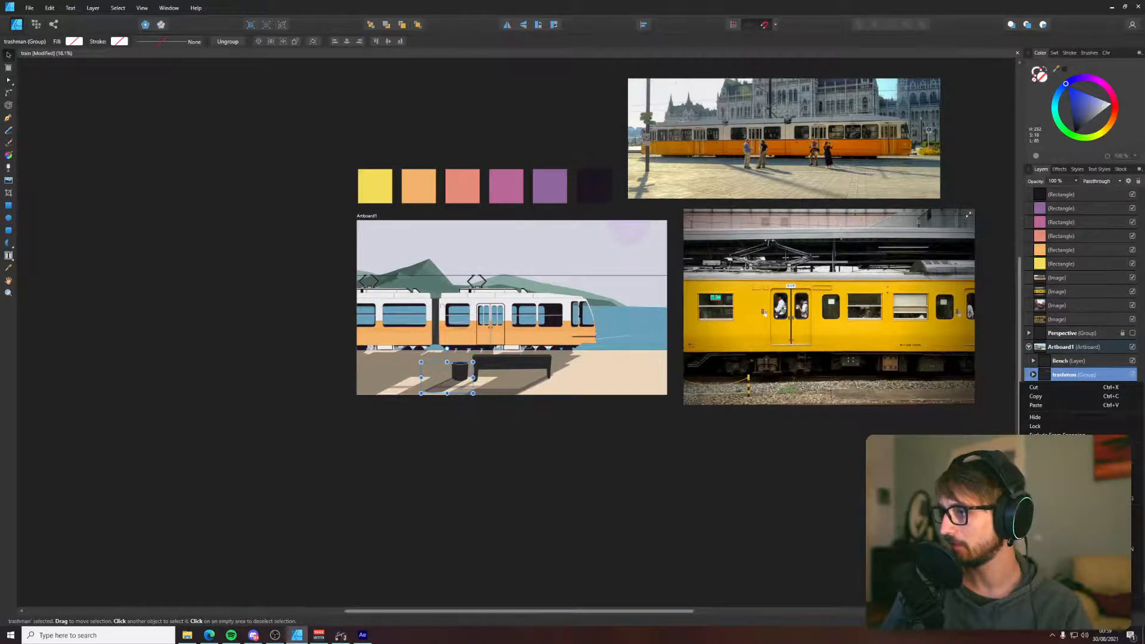
{"action": "key", "text": "ctrl+shift+n"}
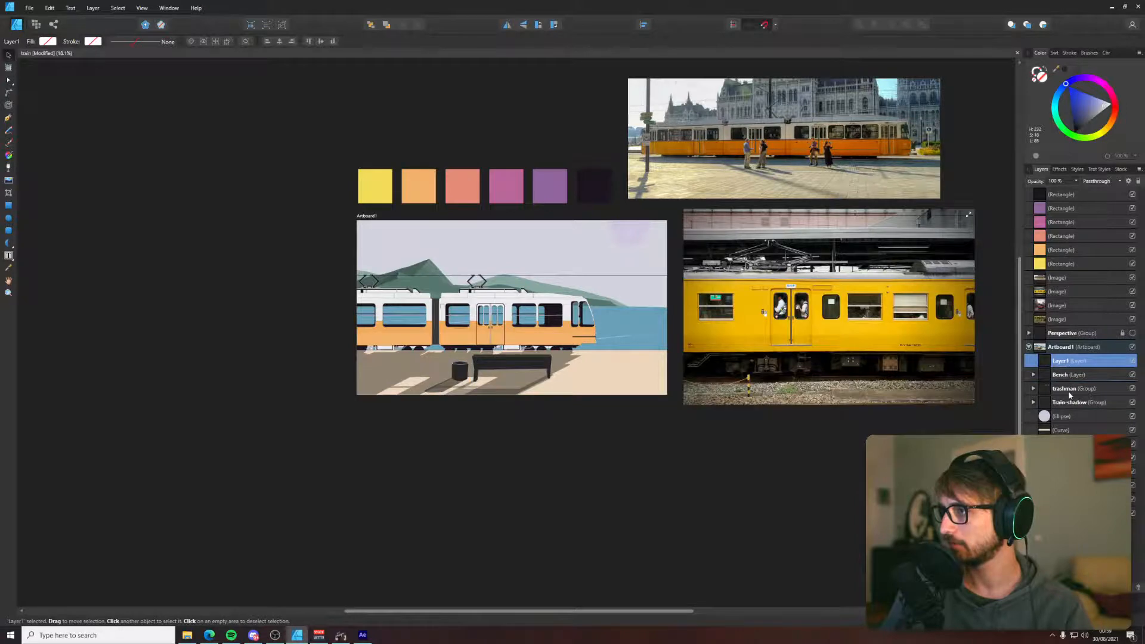
{"action": "key", "text": "ctrl+z"}
- Add a new layer inside Artboard1, name it trashman and put the trashman group in it
{"action": "right_click", "coordinate": [1074, 376]}
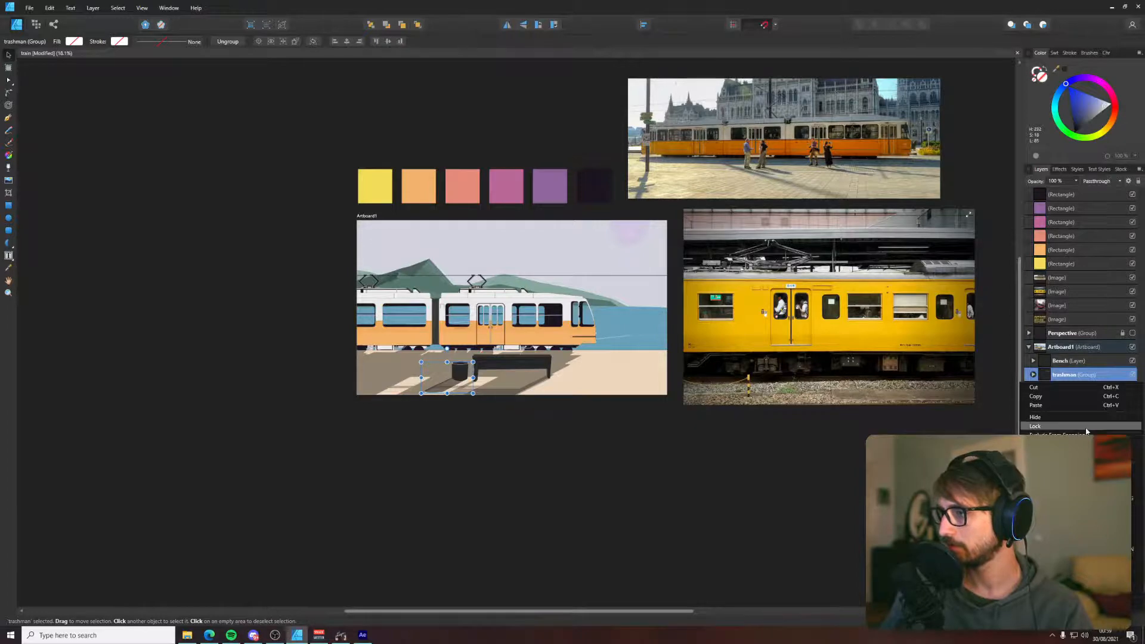
{"action": "key", "text": "Escape"}
{"action": "left_click", "coordinate": [1076, 376]}
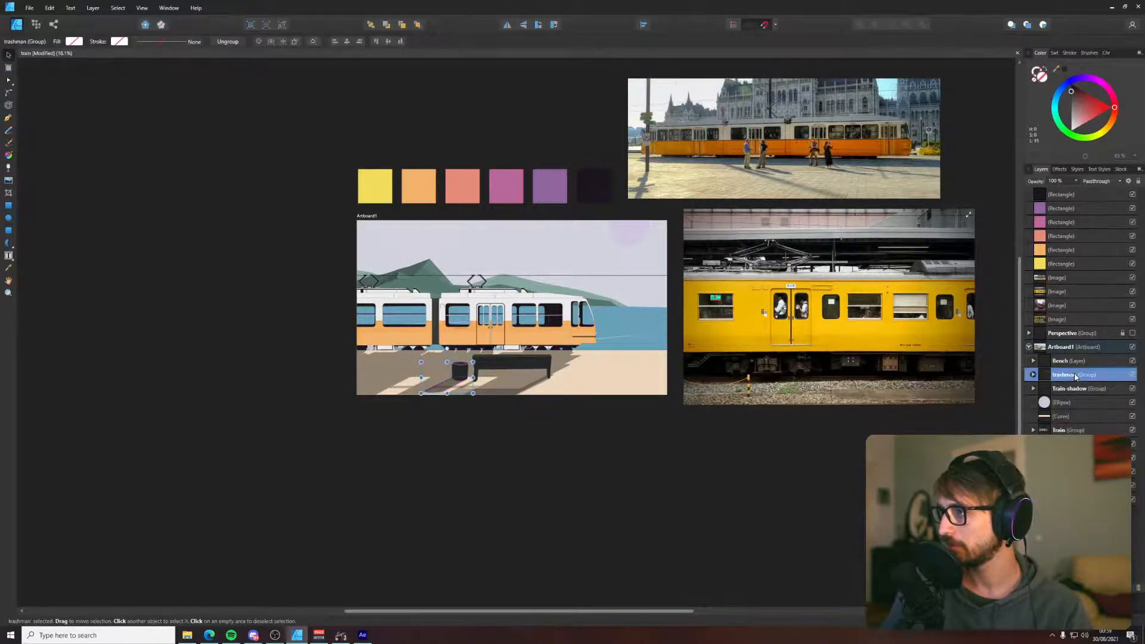
{"action": "right_click", "coordinate": [1076, 375]}
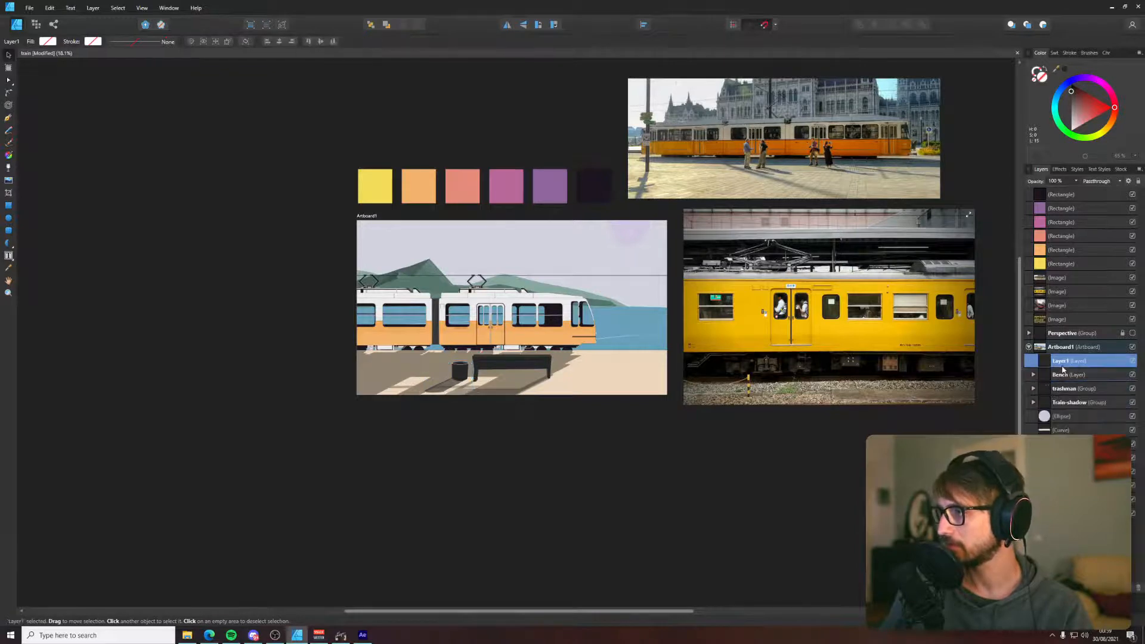
{"action": "double_click", "coordinate": [1063, 362]}
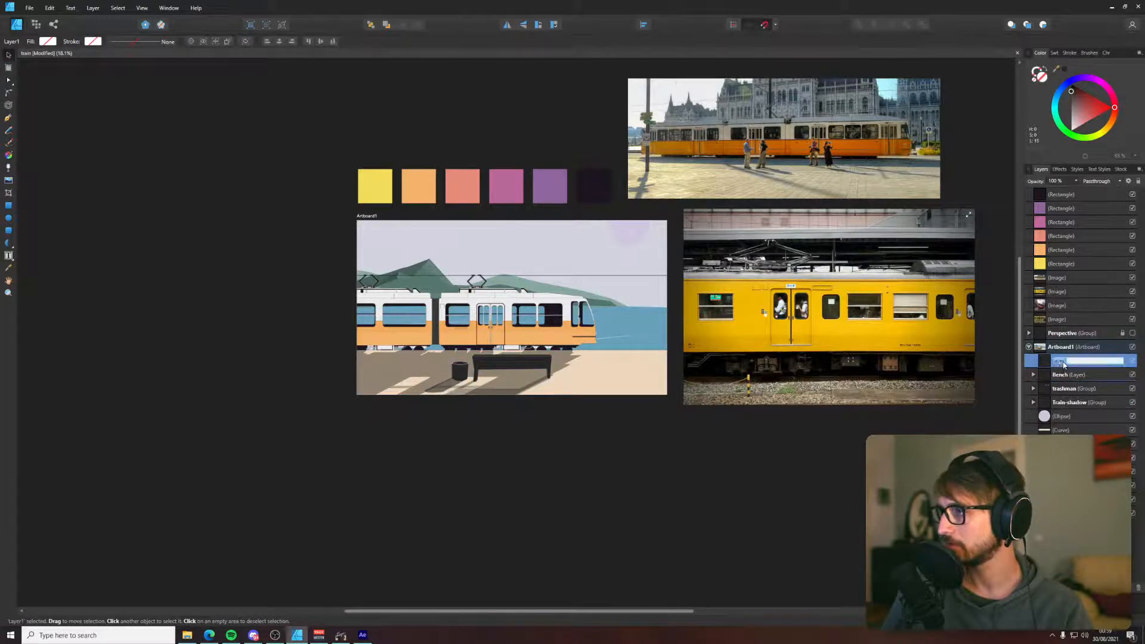
{"action": "type", "text": "tra"}
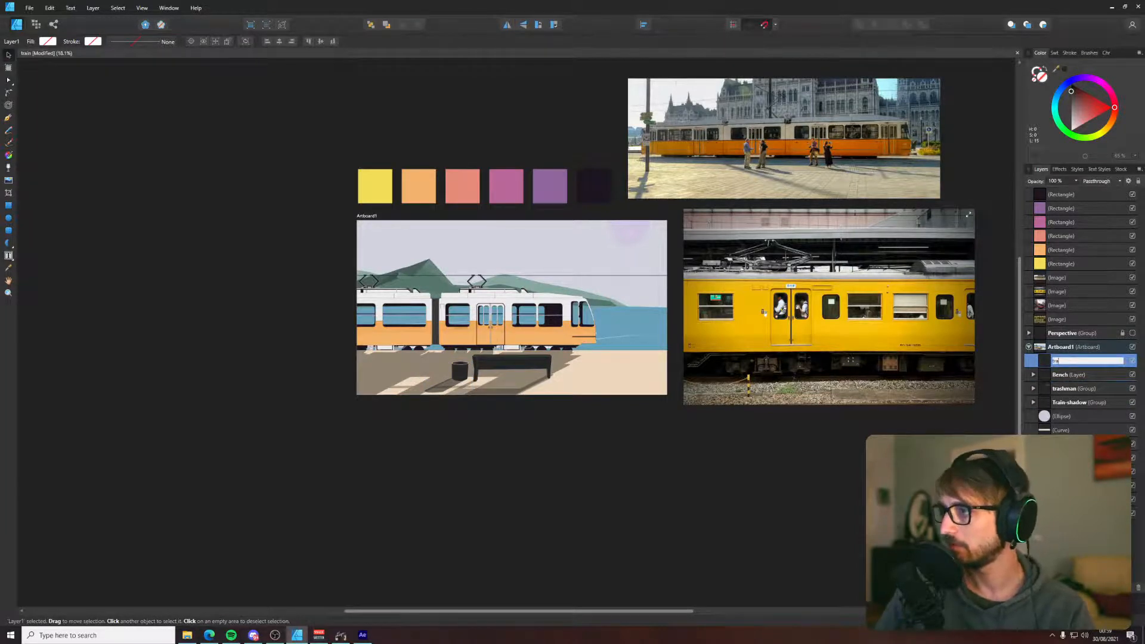
{"action": "type", "text": "shman"}
{"action": "key", "text": "Return"}
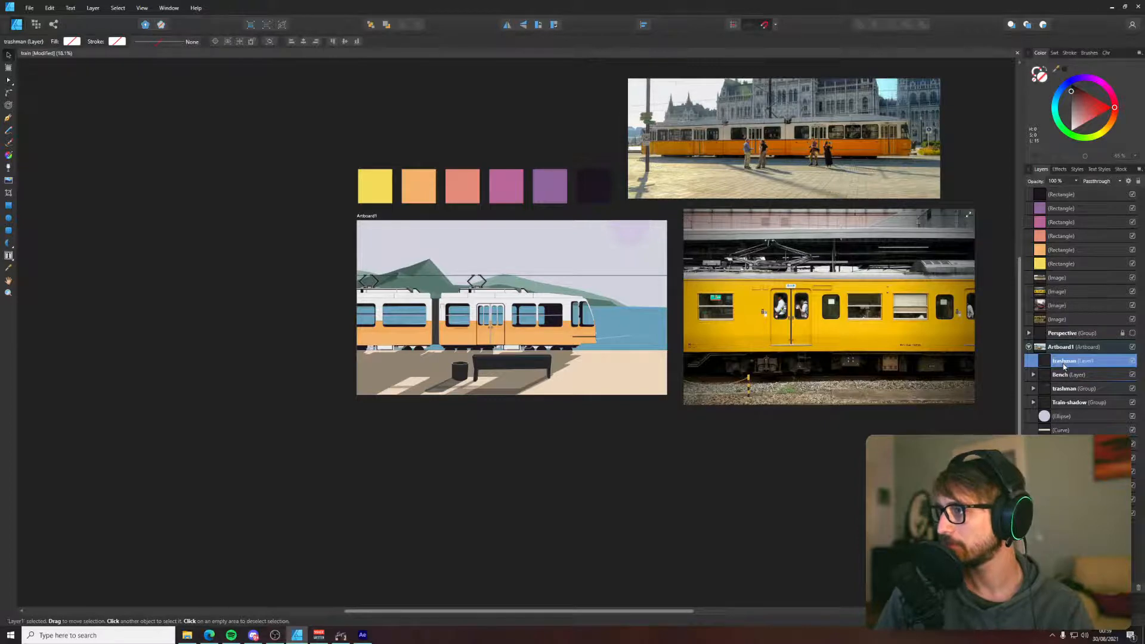
{"action": "left_click_drag", "start_coordinate": [1067, 389], "coordinate": [1074, 362]}
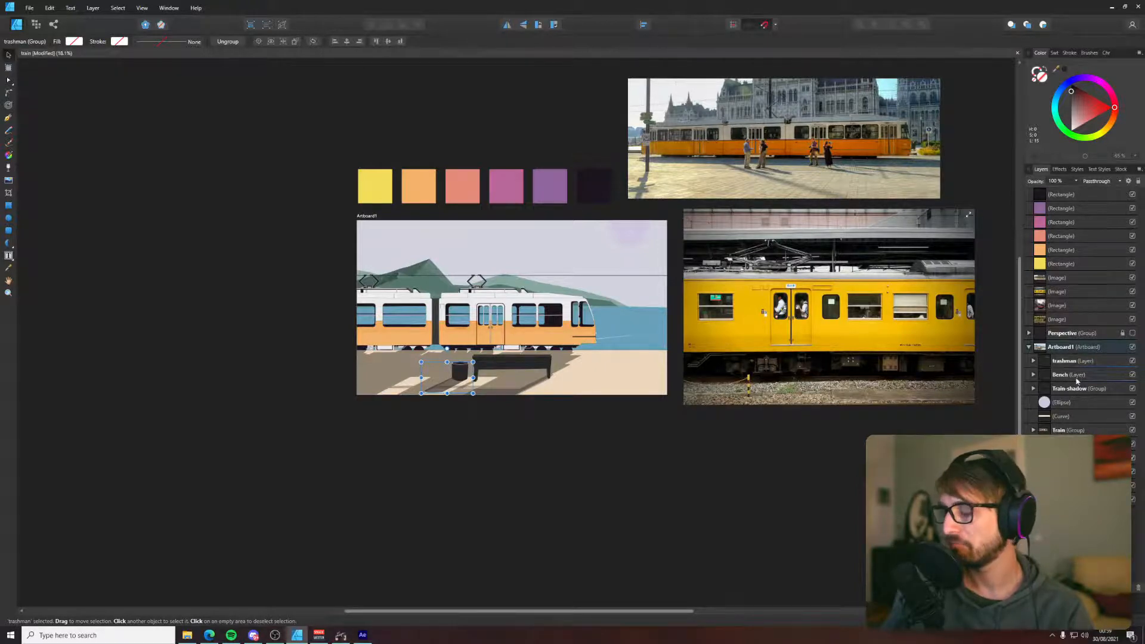
- Create a new layer named Train-shadow inside Artboard1 and move the Train-shadow group into it
{"action": "left_click", "coordinate": [1077, 389]}
{"action": "right_click", "coordinate": [1077, 390]}
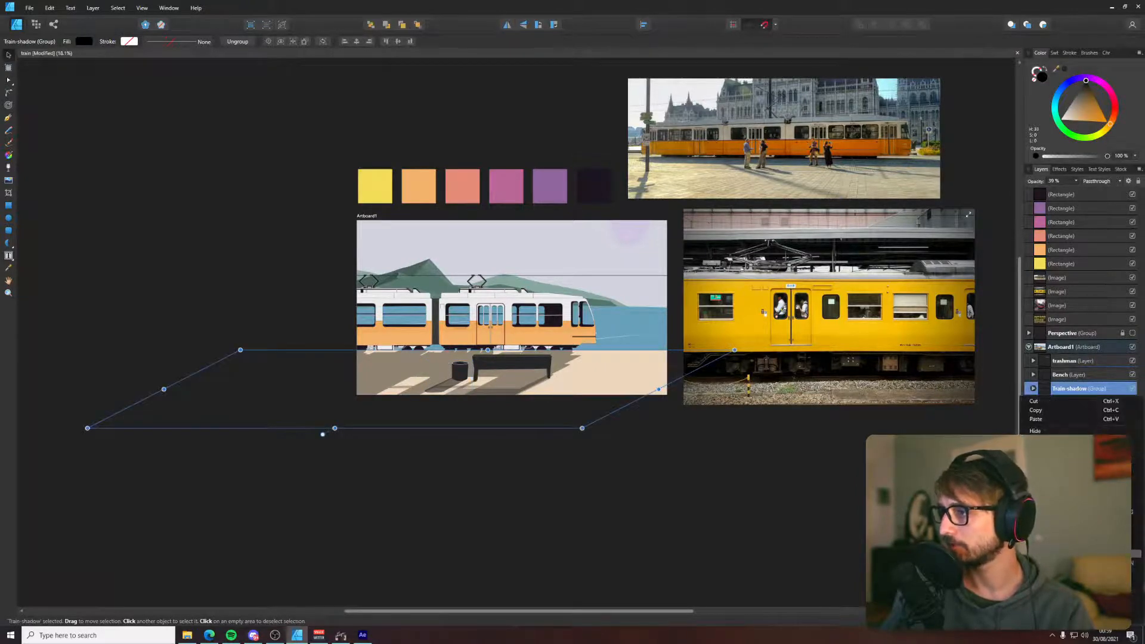
{"action": "left_click", "coordinate": [1064, 418]}
{"action": "double_click", "coordinate": [1066, 362]}
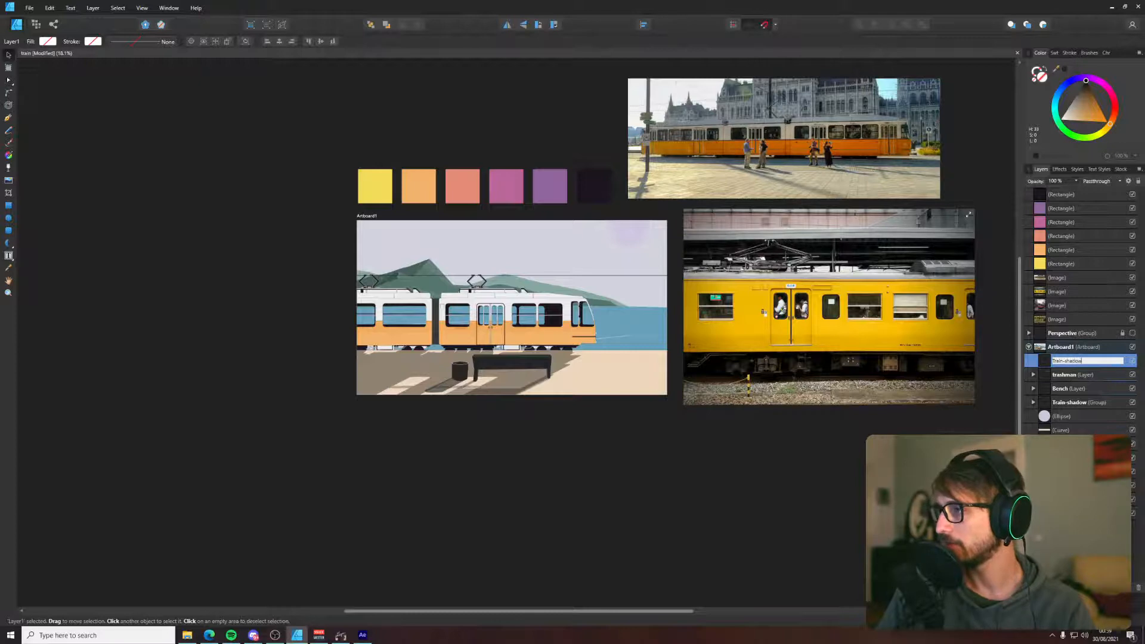
{"action": "type", "text": "Train-shadow"}
{"action": "key", "text": "Return"}
{"action": "left_click_drag", "start_coordinate": [1068, 403], "coordinate": [1074, 365]}
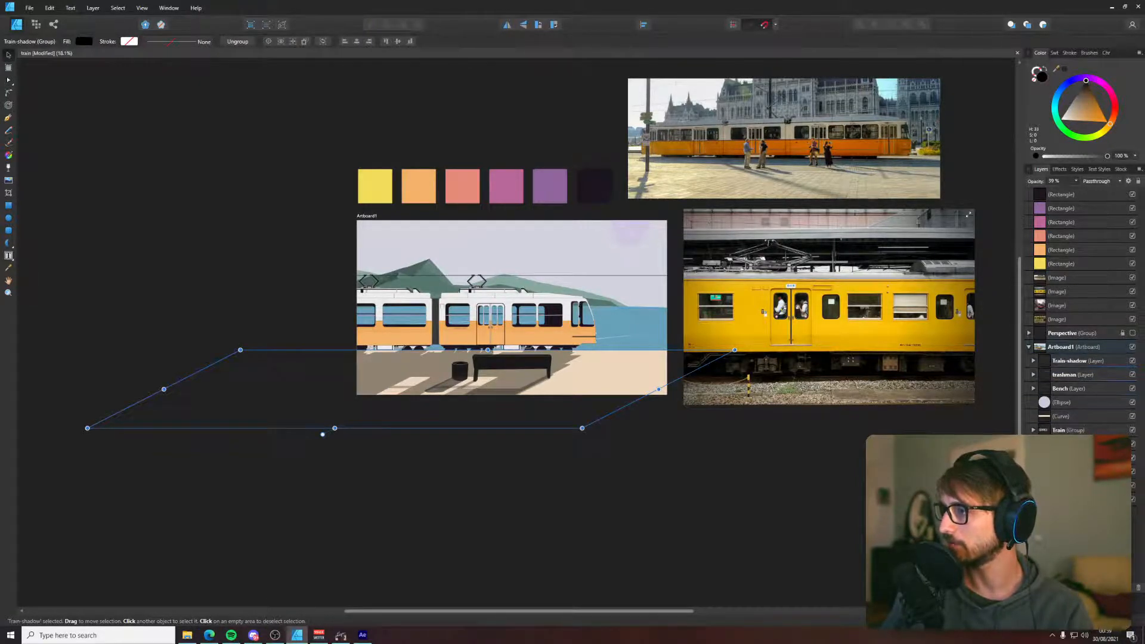
- Create a new layer named Sun inside Artboard1 and move the pale circle's ellipse into it
{"action": "right_click", "coordinate": [1068, 499]}
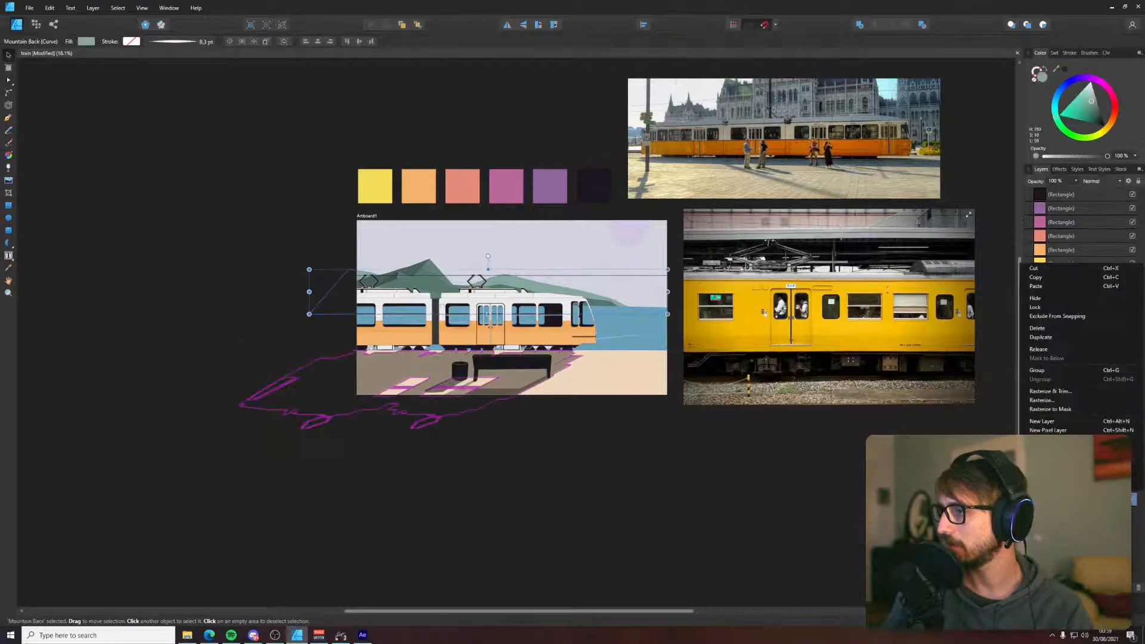
{"action": "left_click", "coordinate": [1056, 423]}
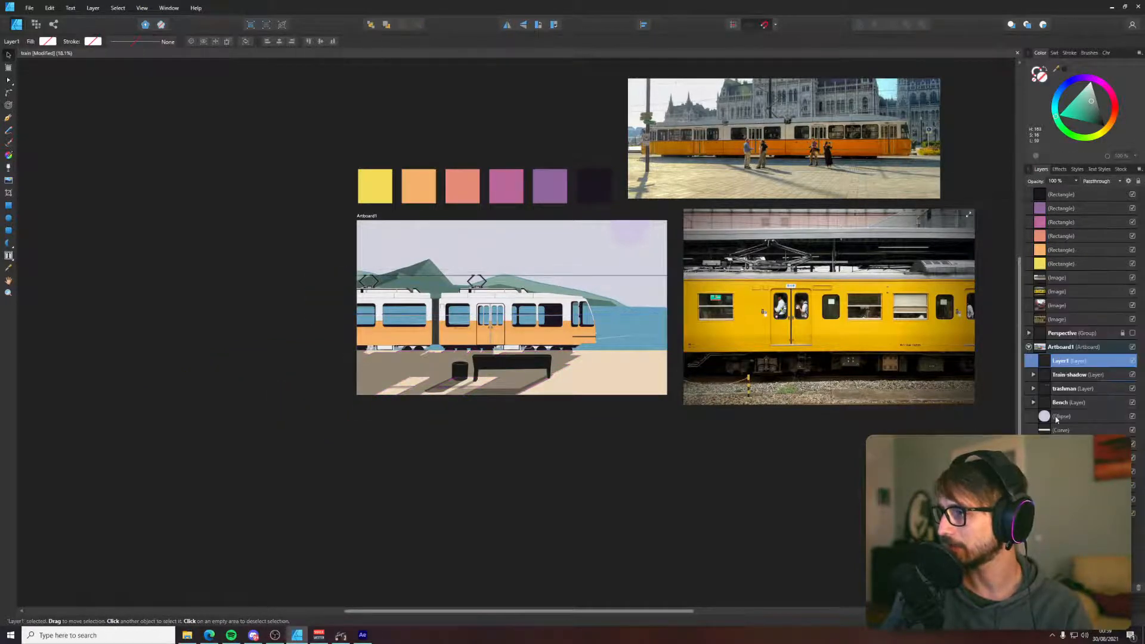
{"action": "double_click", "coordinate": [1062, 366]}
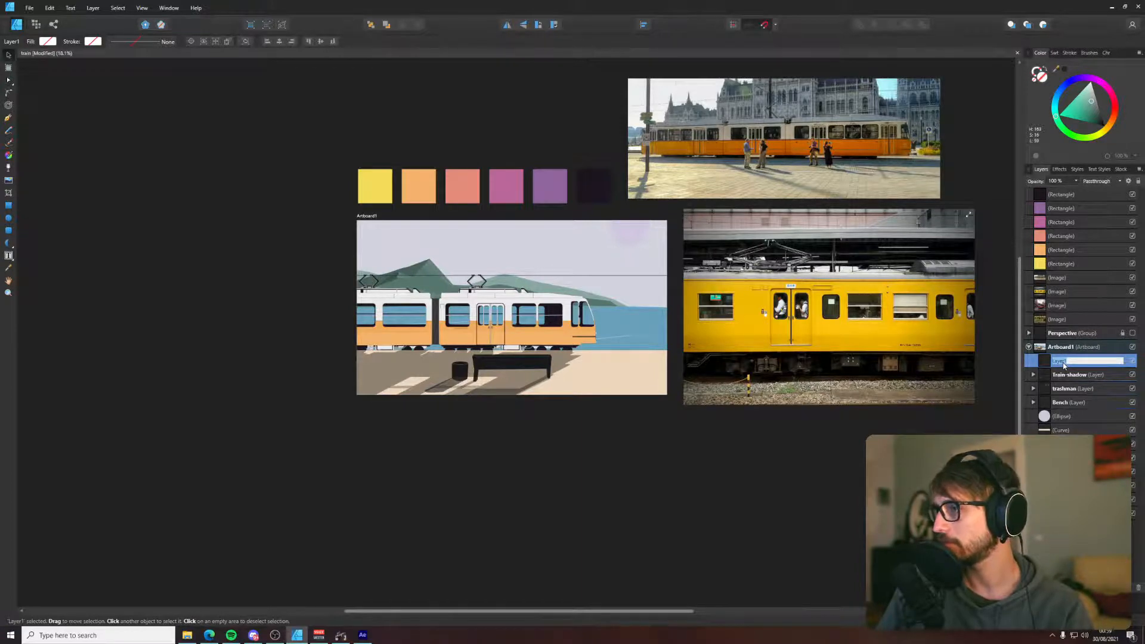
{"action": "type", "text": "Sun"}
{"action": "key", "text": "Return"}
{"action": "left_click", "coordinate": [1071, 413]}
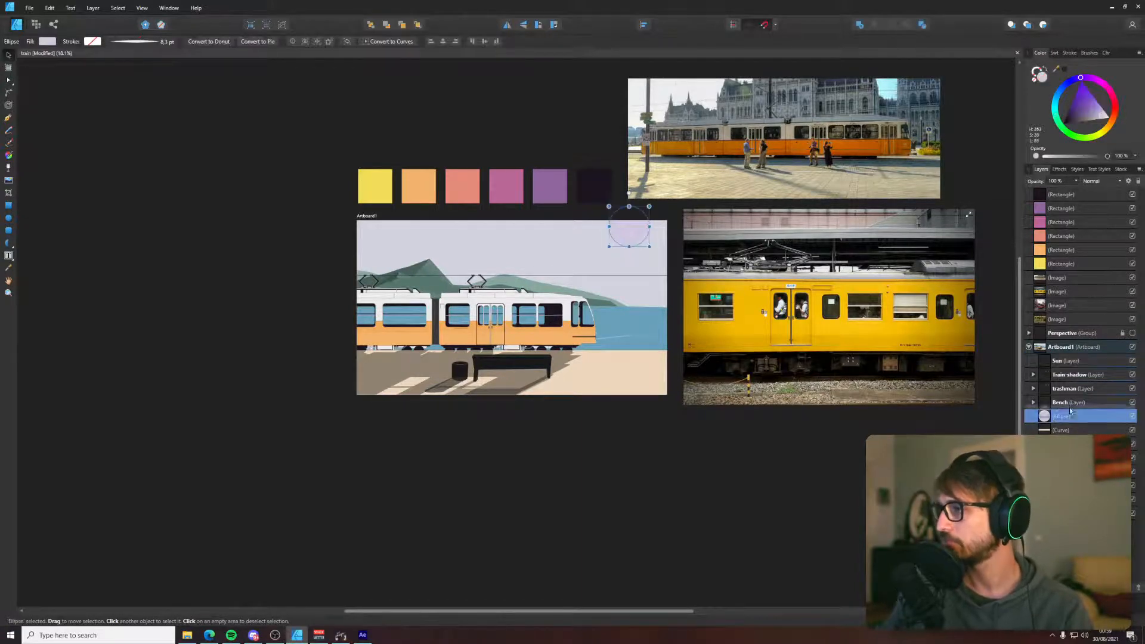
{"action": "left_click_drag", "start_coordinate": [1071, 410], "coordinate": [1073, 365]}
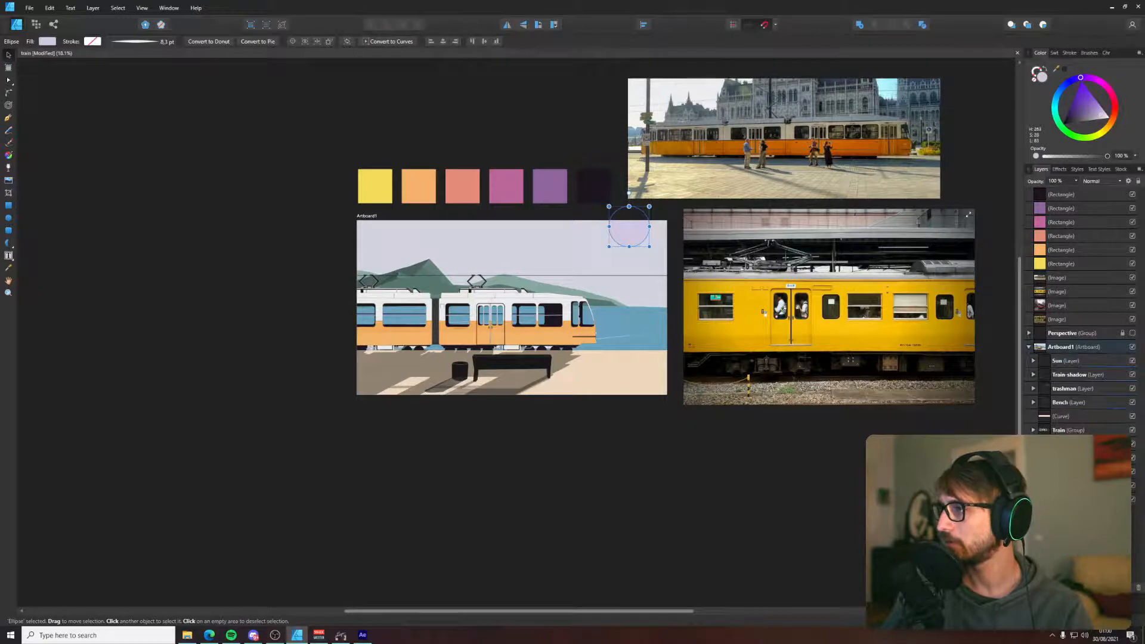
- Create a new layer named Platform inside Artboard1 and move the beige platform curve into it
{"action": "right_click", "coordinate": [1074, 365]}
{"action": "left_click", "coordinate": [1057, 405]}
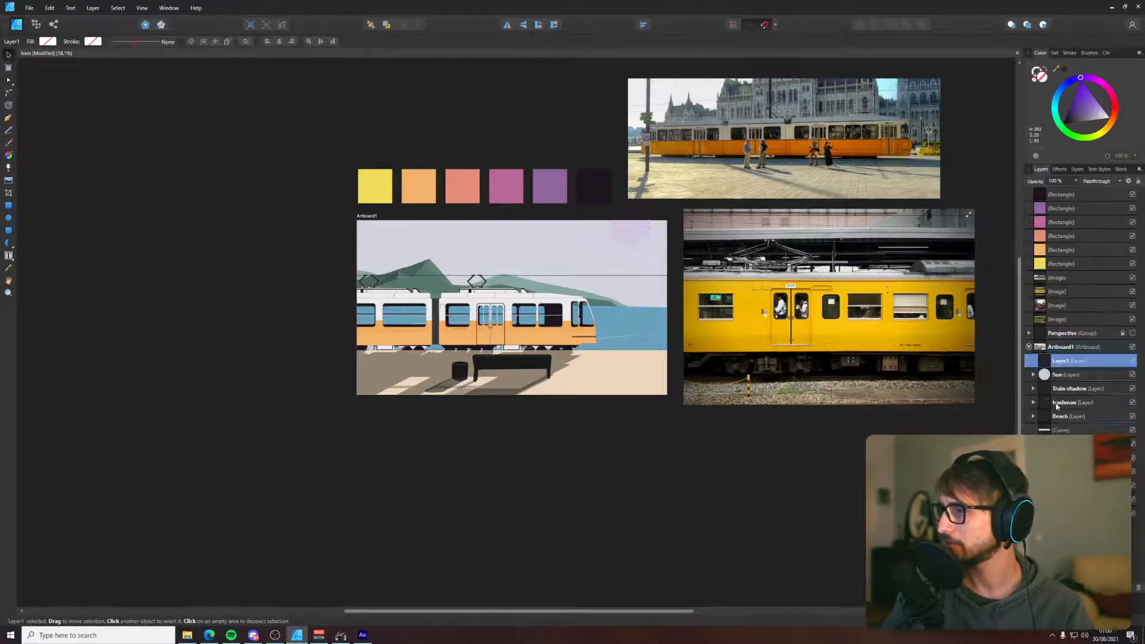
{"action": "double_click", "coordinate": [1070, 361]}
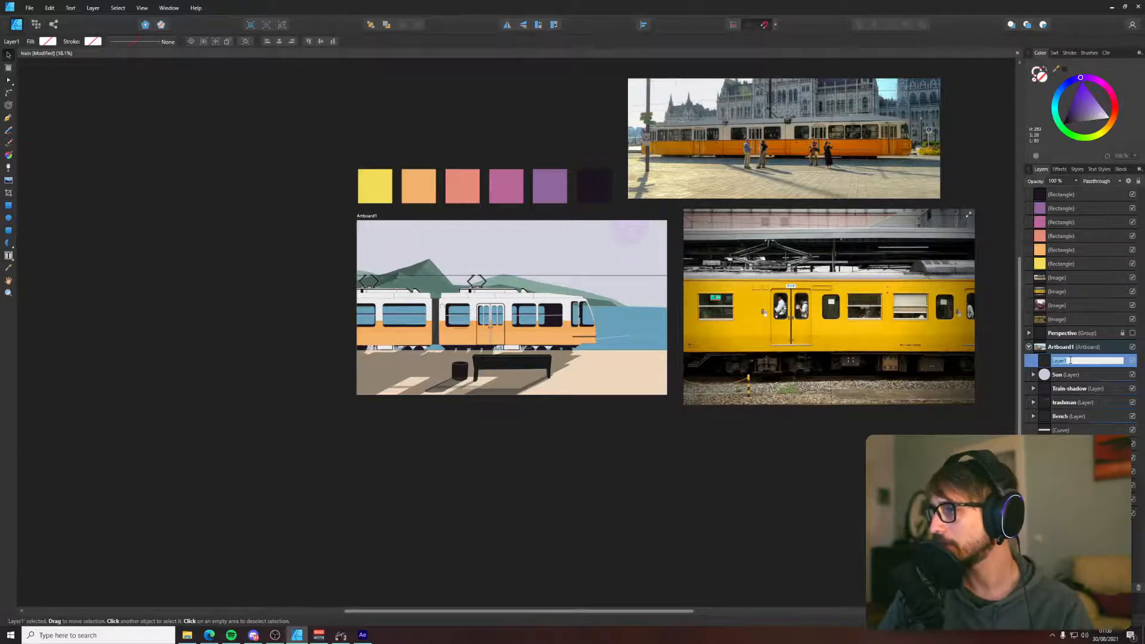
{"action": "type", "text": "S"}
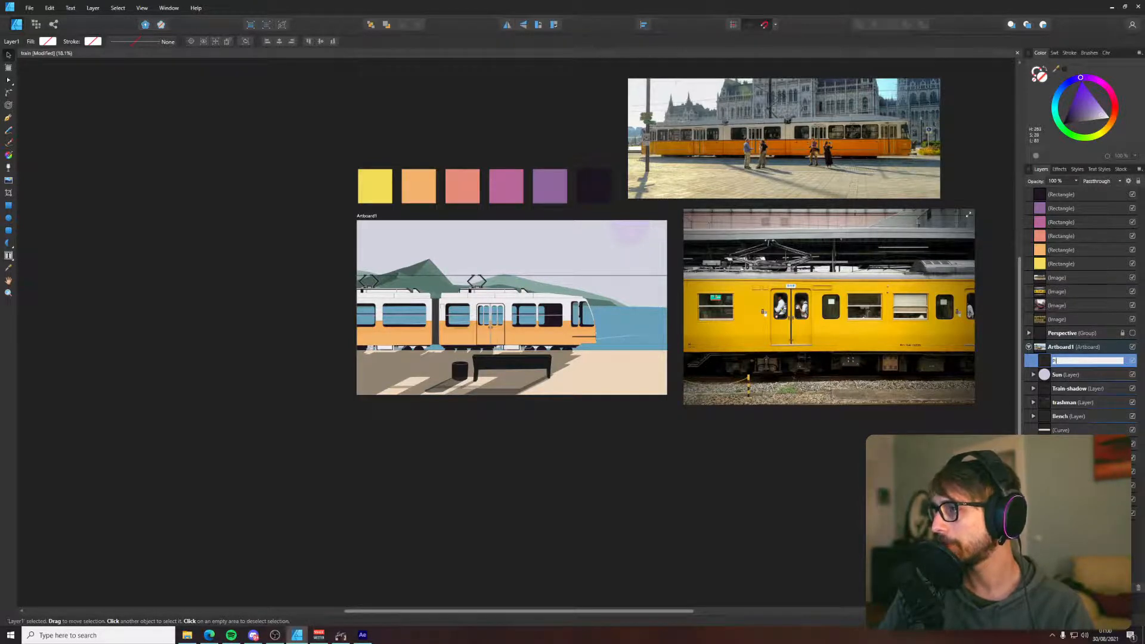
{"action": "type", "text": "latform"}
{"action": "key", "text": "Return"}
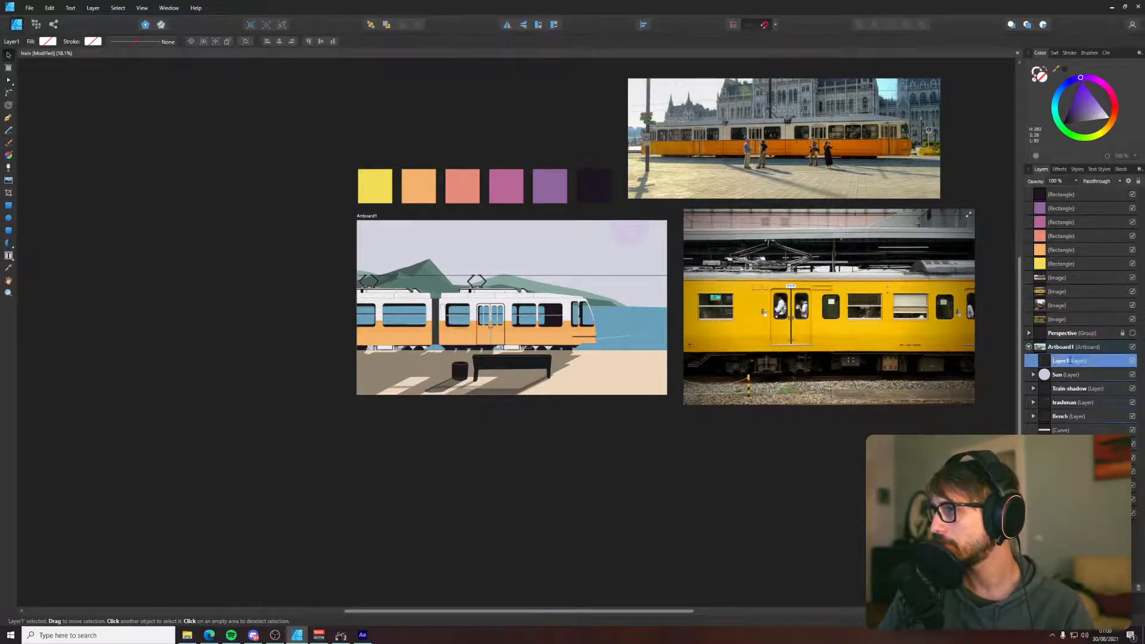
{"action": "left_click", "coordinate": [1067, 430]}
{"action": "left_click_drag", "start_coordinate": [1066, 431], "coordinate": [1072, 367]}
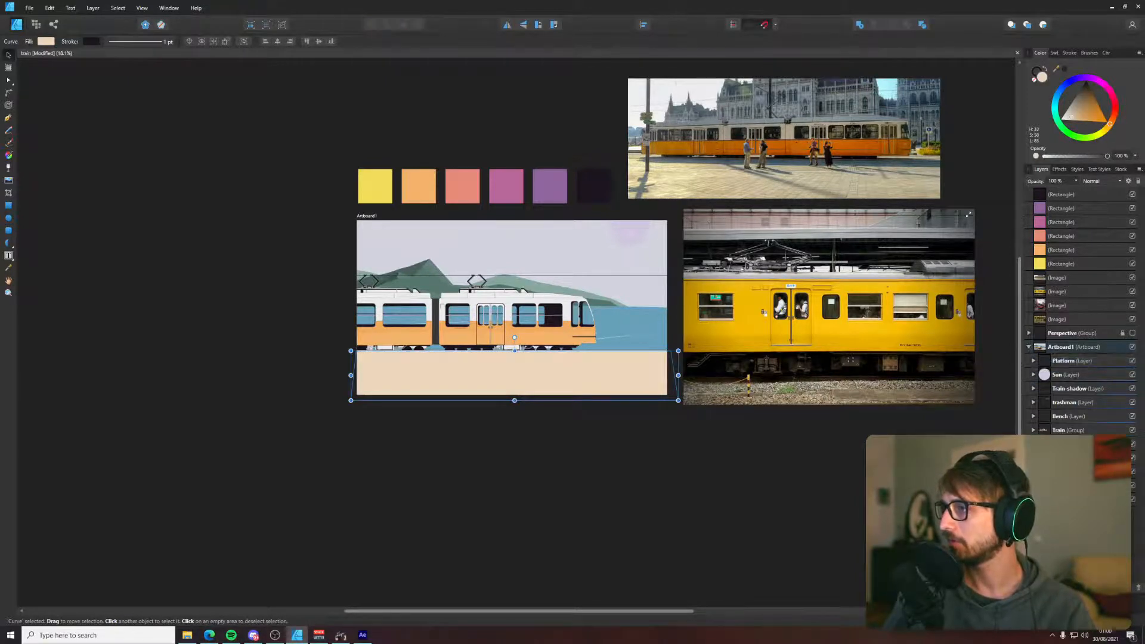
- Create a new layer named Train inside Artboard1 and move the Train group into it
{"action": "right_click", "coordinate": [1067, 422]}
{"action": "left_click", "coordinate": [1066, 422]}
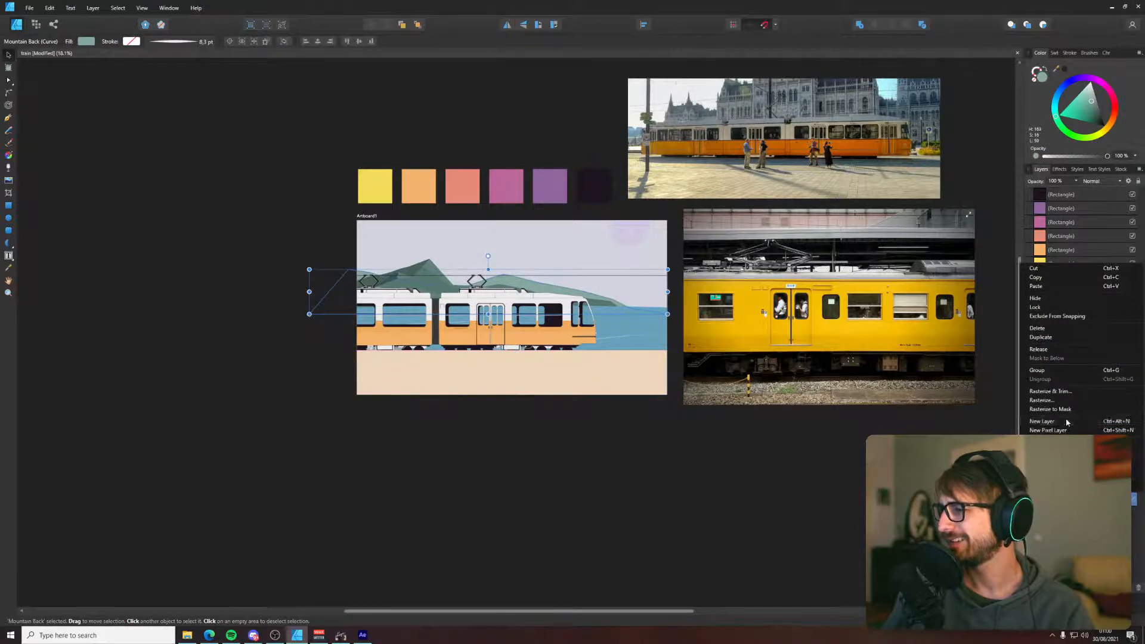
{"action": "double_click", "coordinate": [1073, 360]}
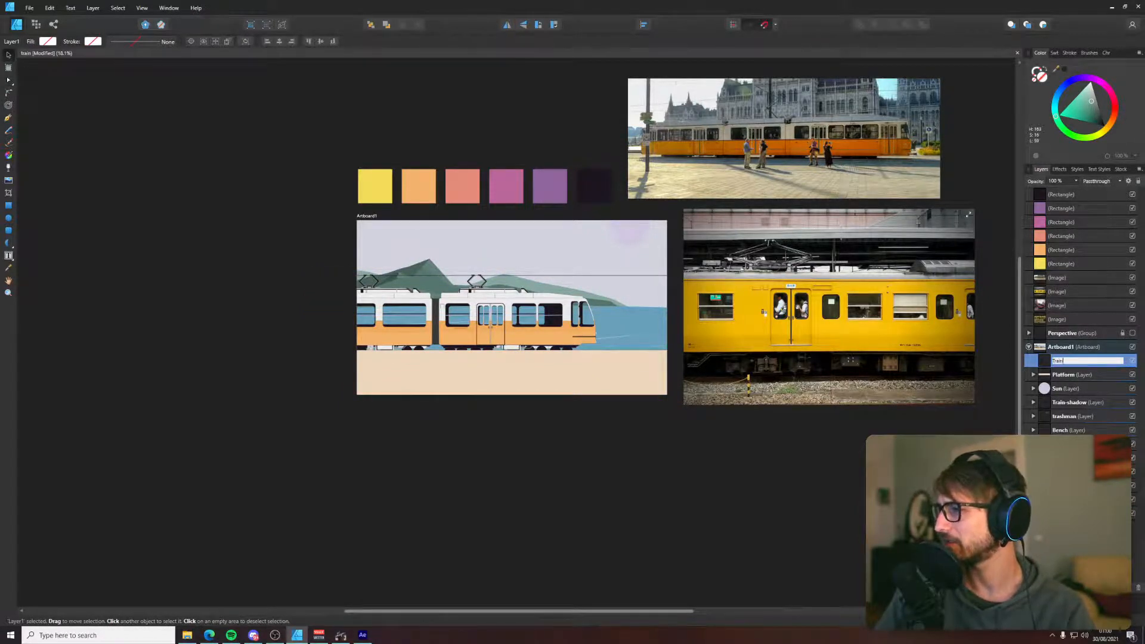
{"action": "key", "text": "Return"}
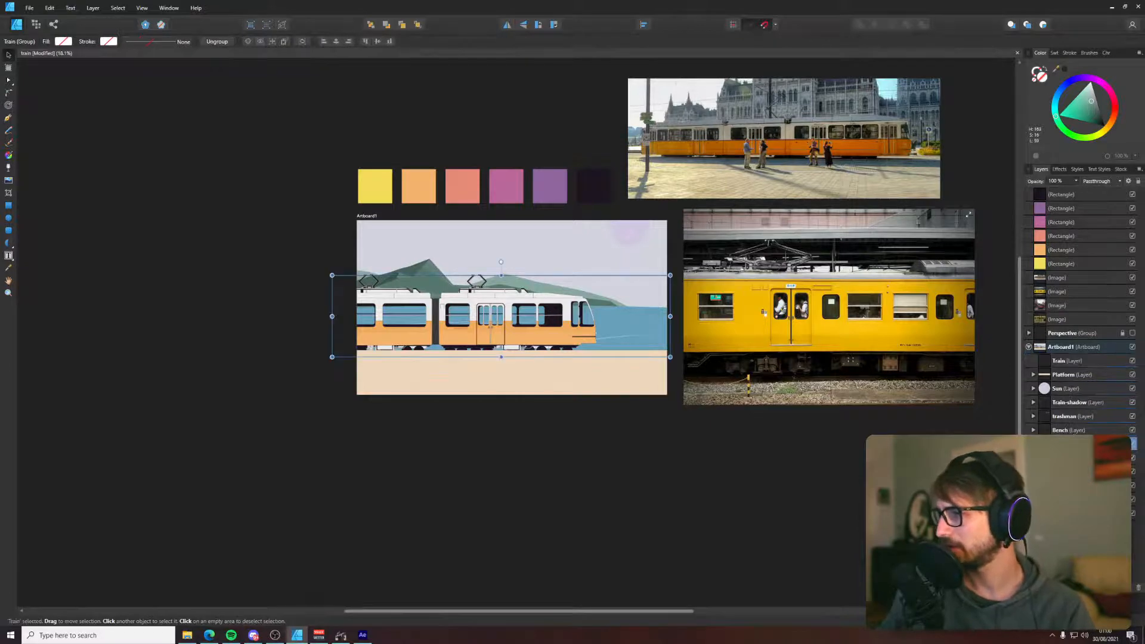
{"action": "left_click_drag", "start_coordinate": [1067, 444], "coordinate": [1068, 361]}
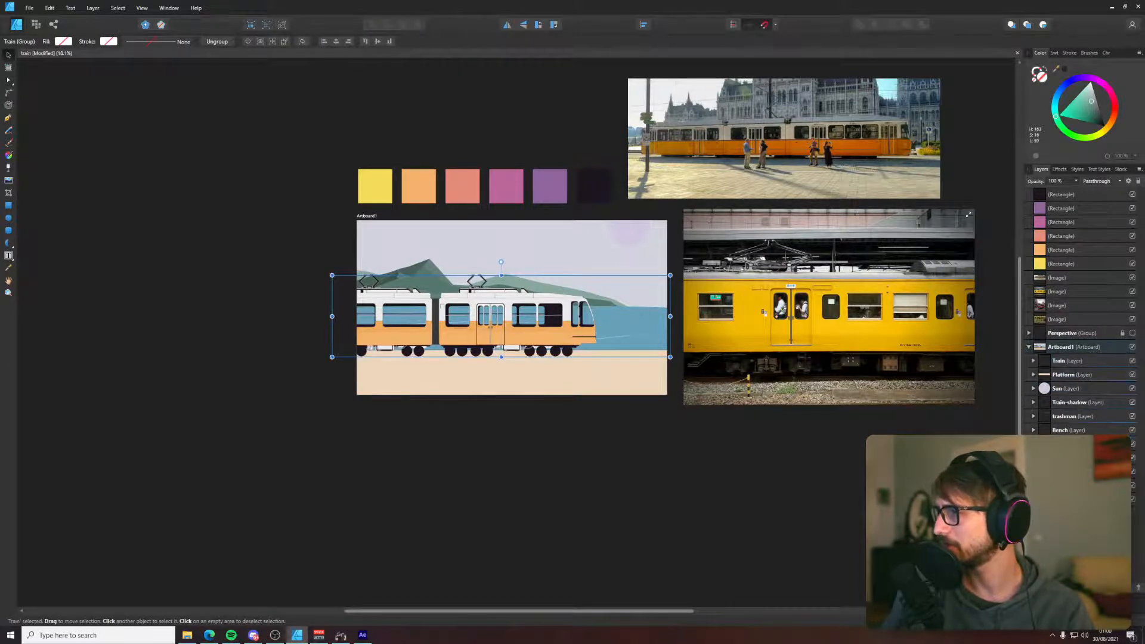
- Create a new layer named waves inside Artboard1 and move the waves group into it
{"action": "right_click", "coordinate": [1067, 361]}
{"action": "left_click", "coordinate": [1054, 421]}
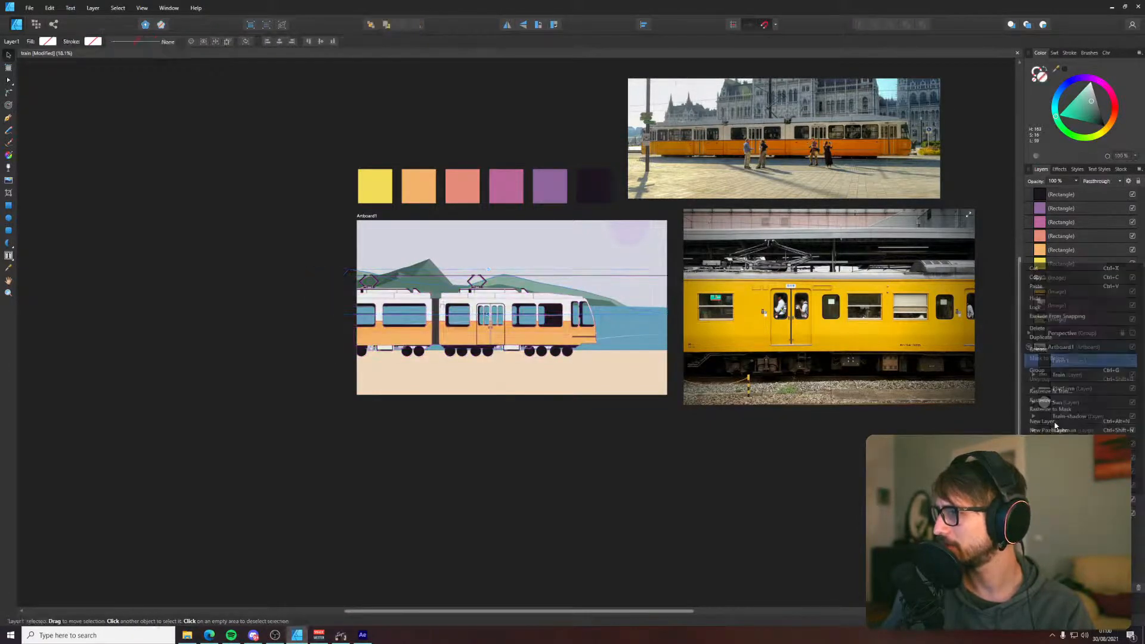
{"action": "double_click", "coordinate": [1067, 361]}
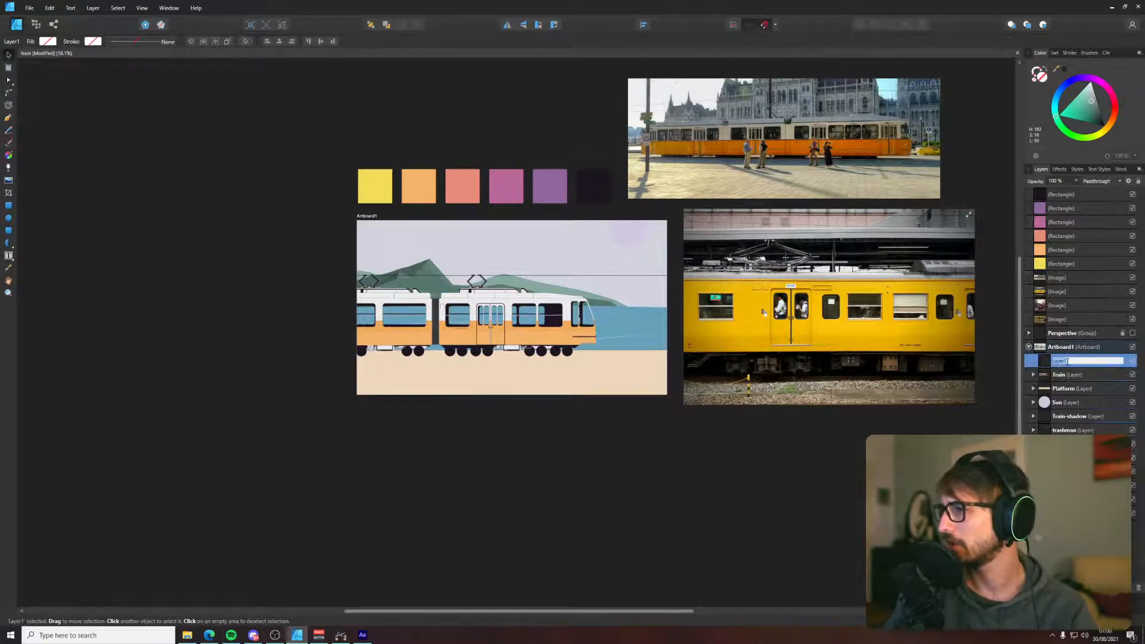
{"action": "type", "text": "w"}
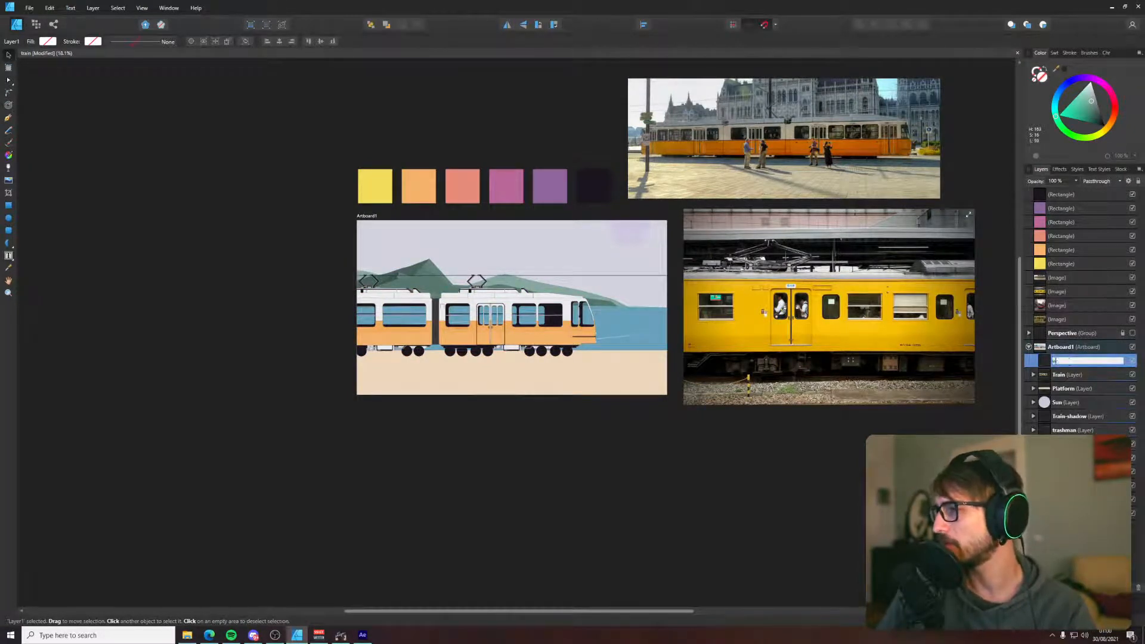
{"action": "type", "text": "aves"}
{"action": "key", "text": "Return"}
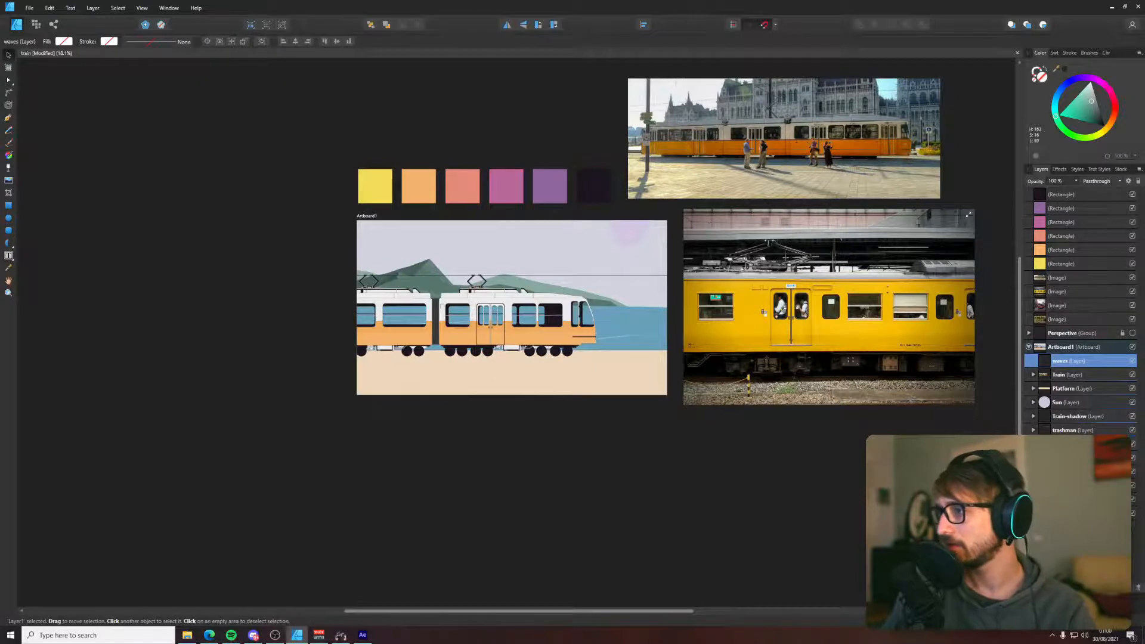
{"action": "key", "text": "ctrl+v"}
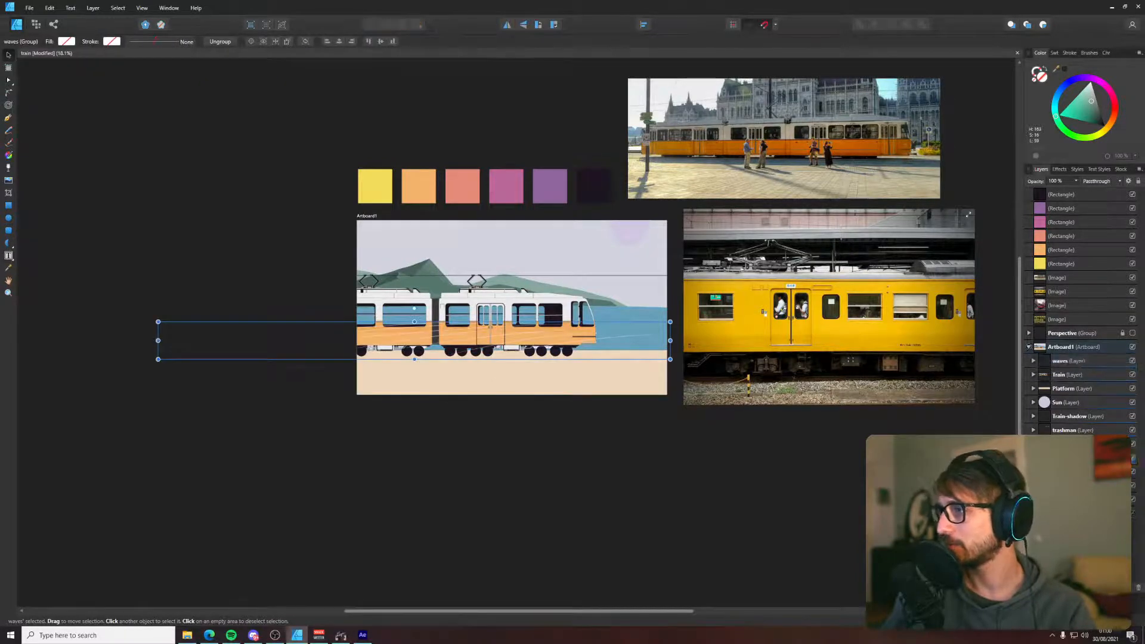
- Create a new layer named Water inside Artboard1 and move the blue water curve into it
{"action": "right_click", "coordinate": [1028, 498]}
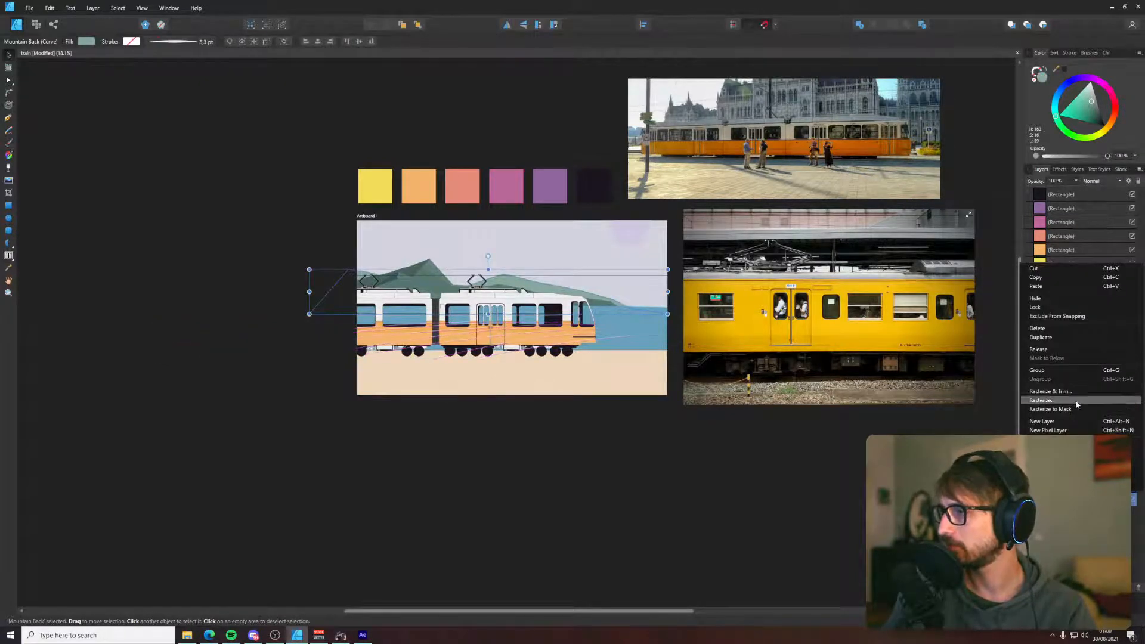
{"action": "left_click", "coordinate": [1049, 421]}
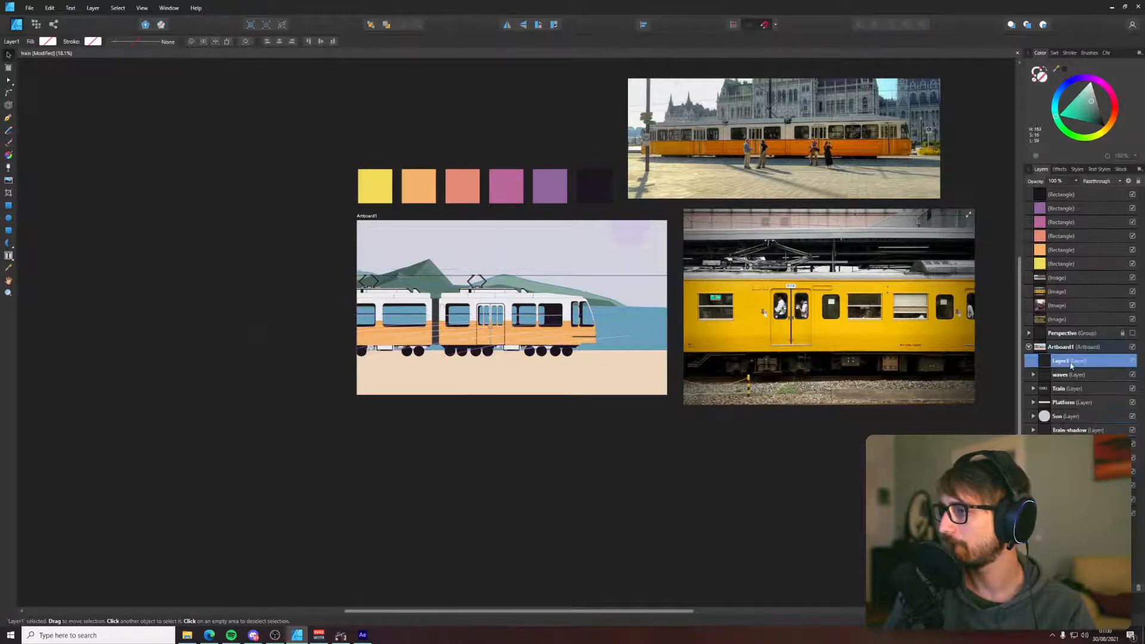
{"action": "double_click", "coordinate": [1071, 363]}
{"action": "type", "text": "Wat"}
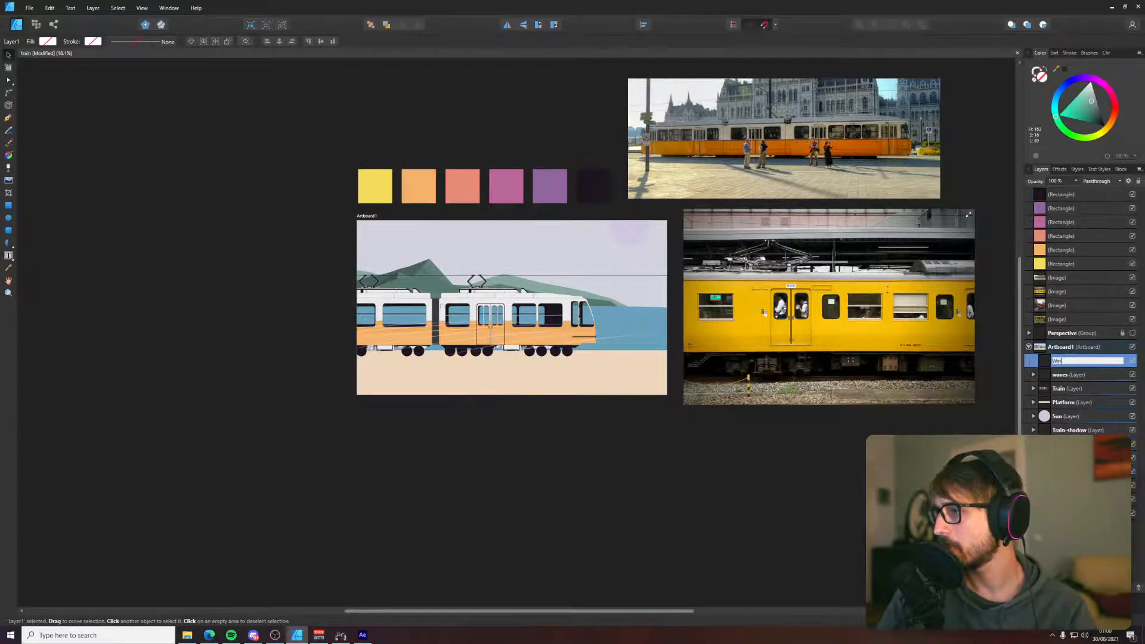
{"action": "type", "text": "er"}
{"action": "key", "text": "Return"}
{"action": "left_click", "coordinate": [1073, 457]}
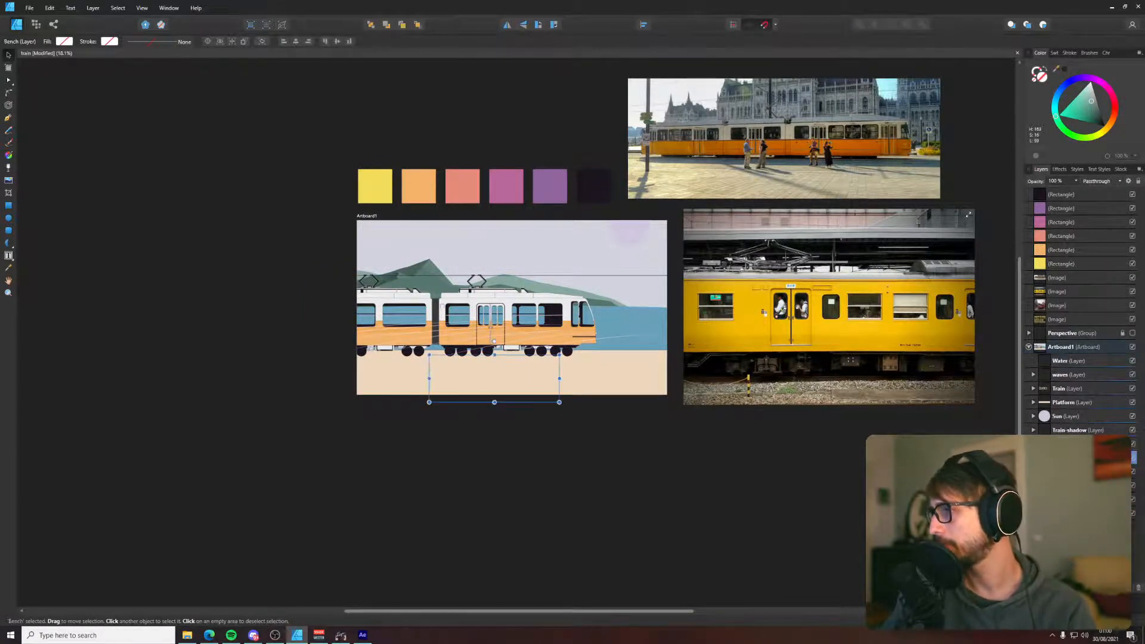
{"action": "left_click_drag", "start_coordinate": [1073, 471], "coordinate": [1075, 365]}
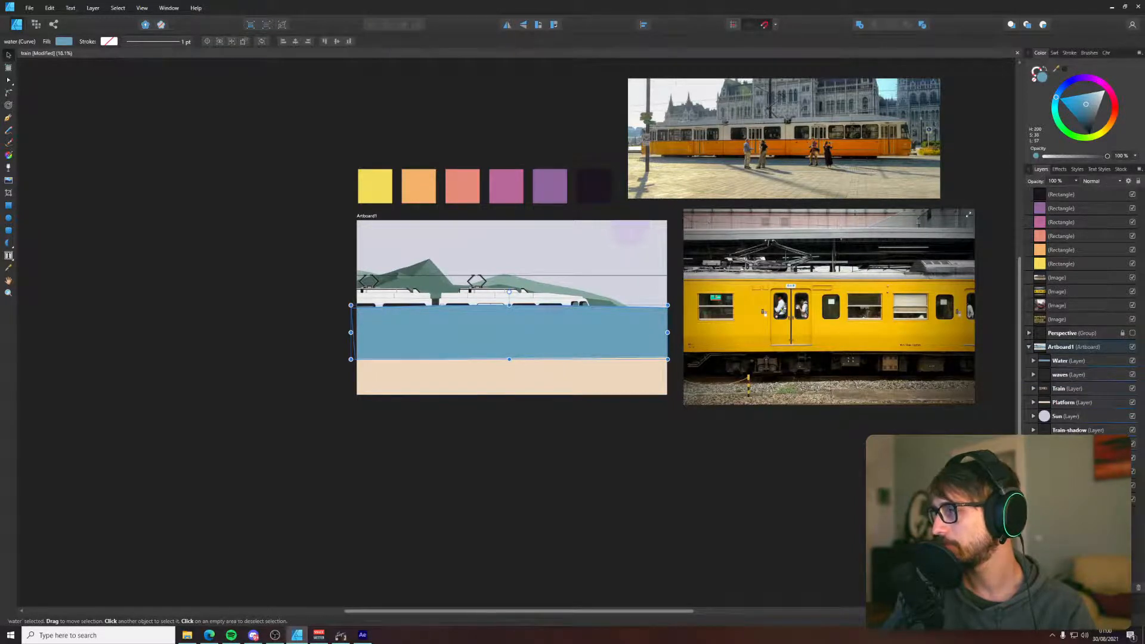
- Create a new layer named Mountain Front inside Artboard1 and move the Mountain Front group into it
{"action": "right_click", "coordinate": [1021, 264]}
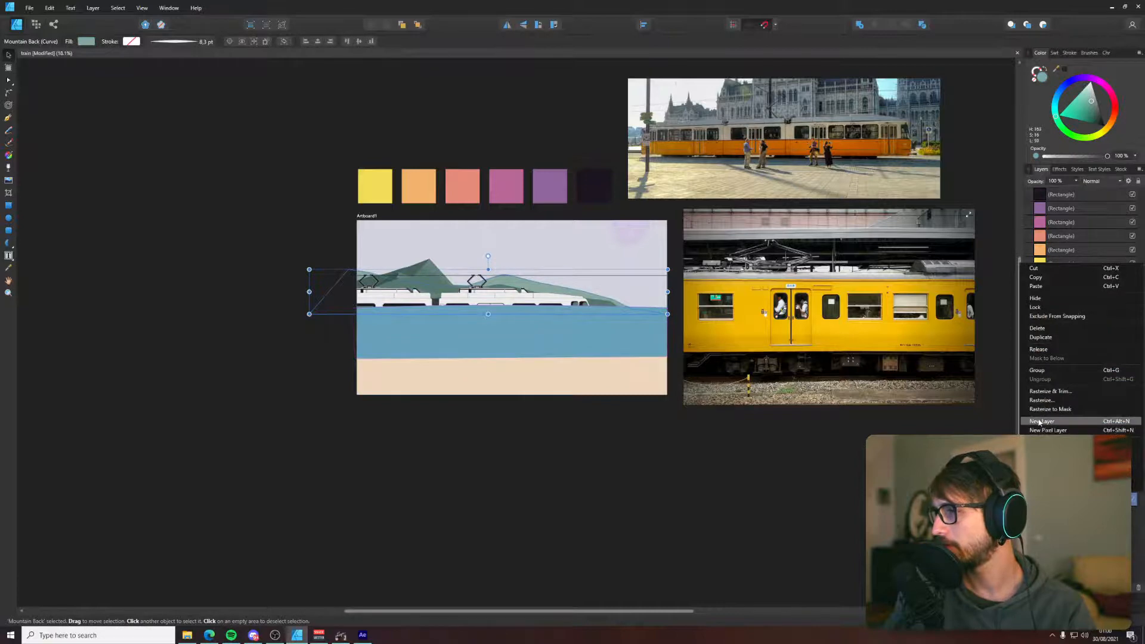
{"action": "left_click", "coordinate": [1040, 420]}
{"action": "double_click", "coordinate": [1067, 361]}
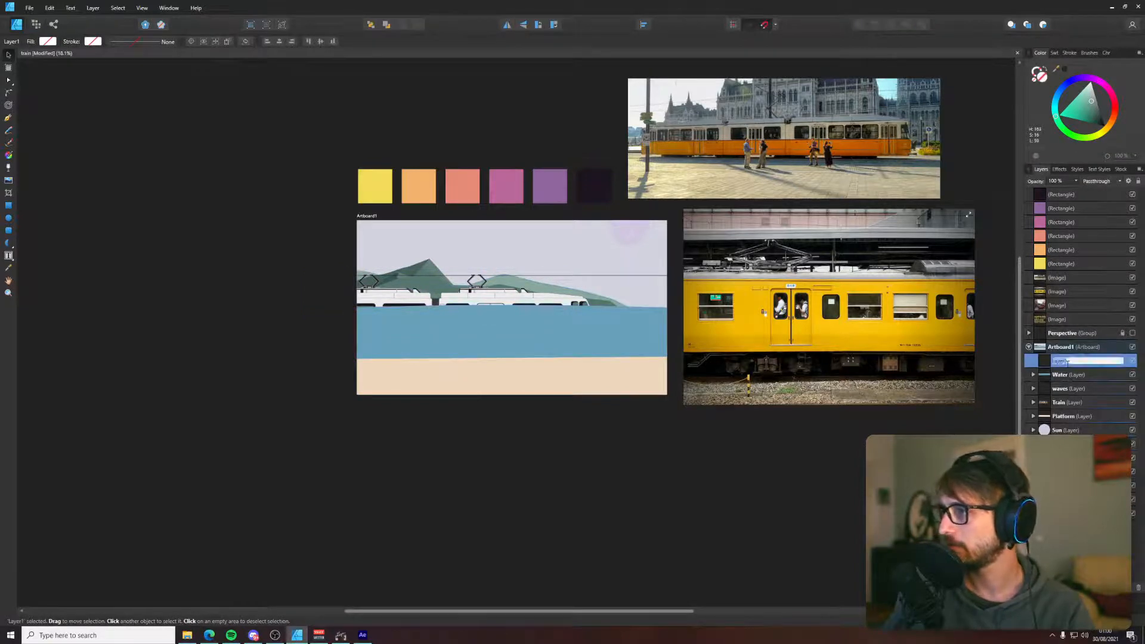
{"action": "type", "text": "Mountain Front"}
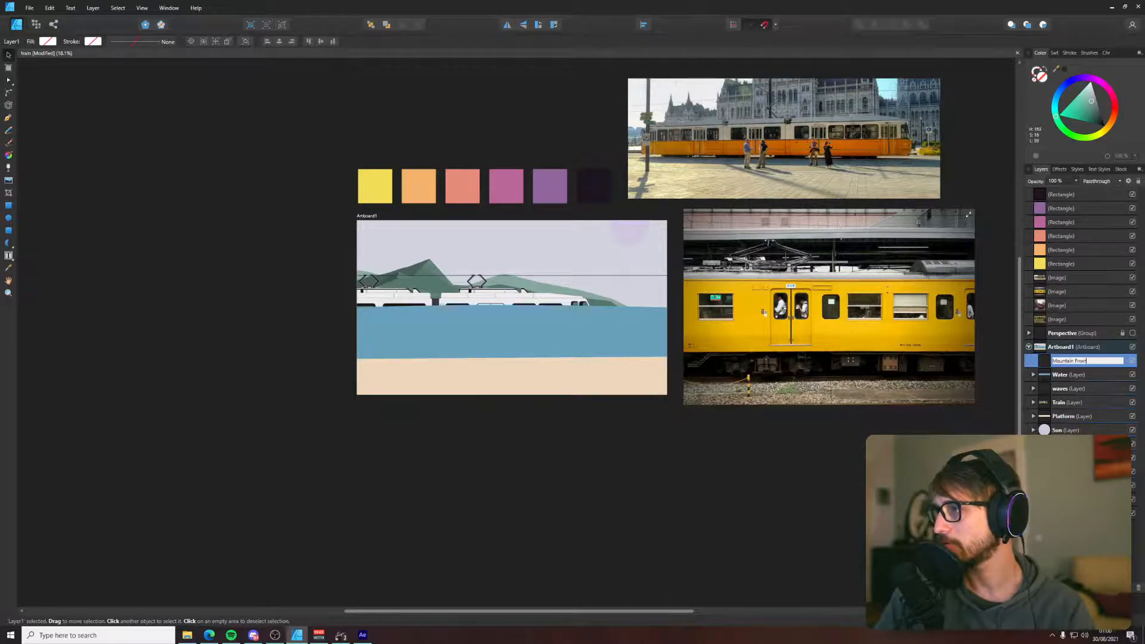
{"action": "key", "text": "Return"}
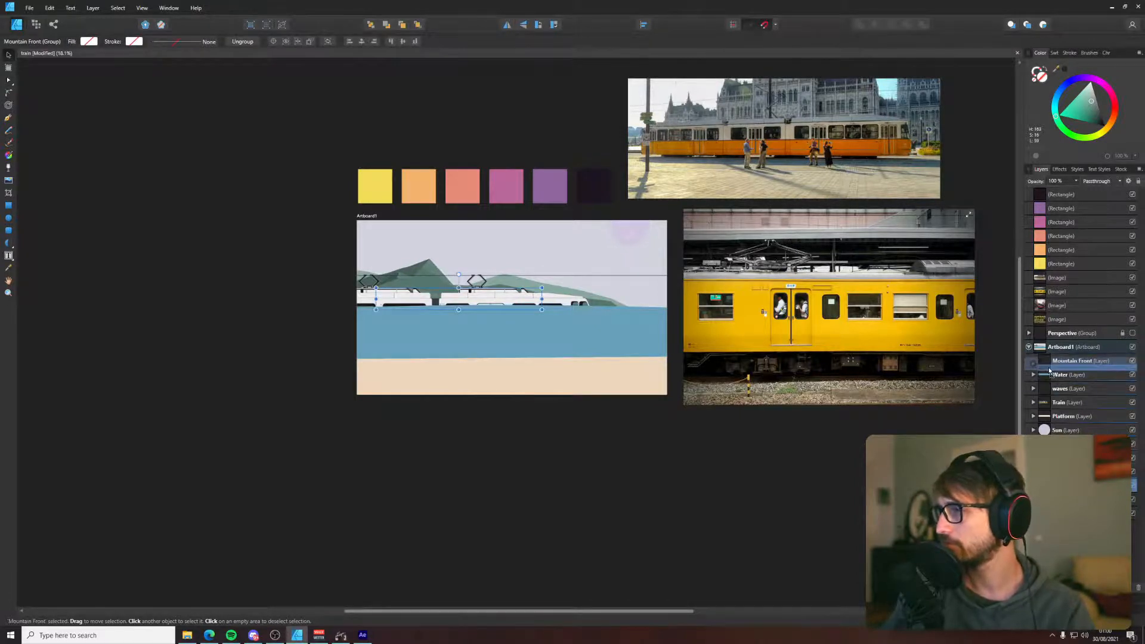
{"action": "left_click_drag", "start_coordinate": [1049, 371], "coordinate": [1050, 370]}
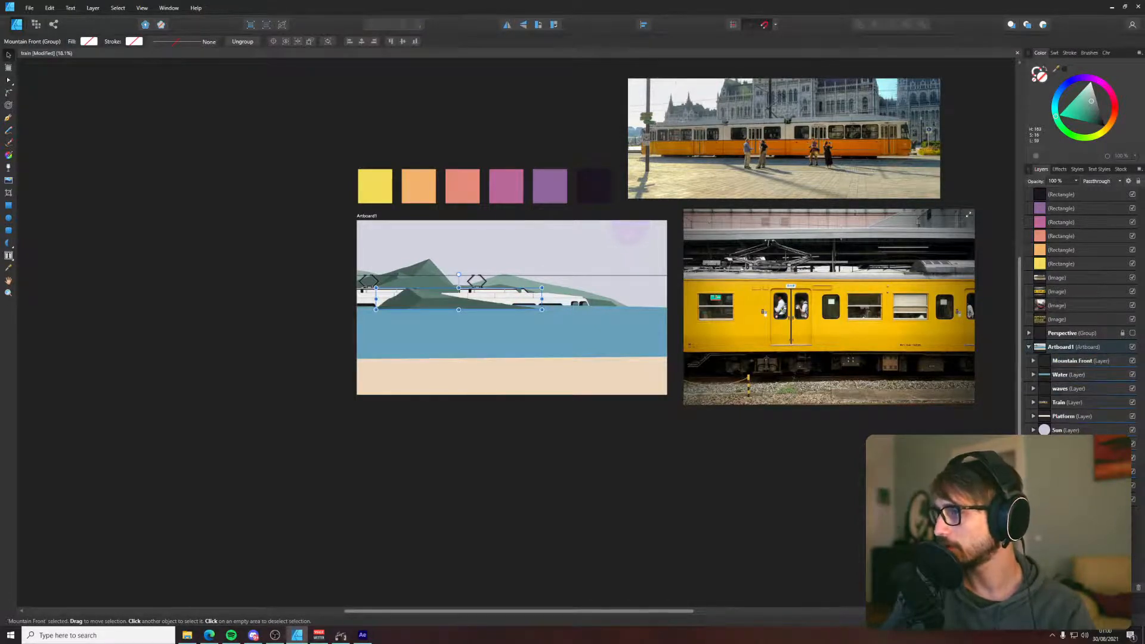
- Create a new layer named Mountain middle inside Artboard1 and move the middle mountain artwork into it
{"action": "right_click", "coordinate": [1062, 458]}
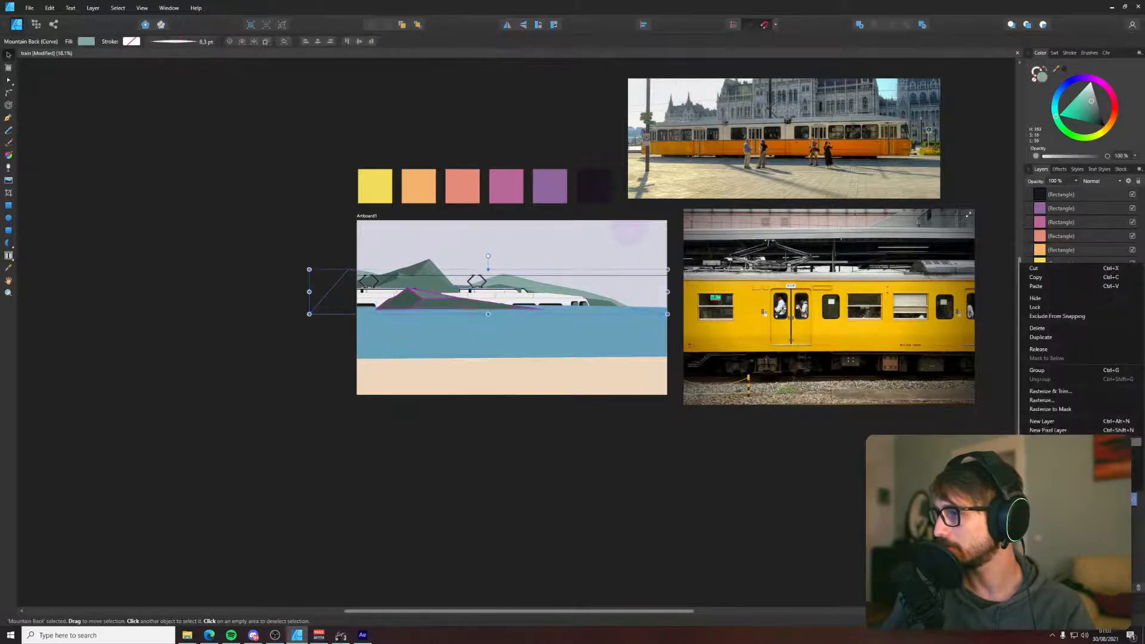
{"action": "left_click", "coordinate": [1056, 423]}
{"action": "double_click", "coordinate": [1057, 361]}
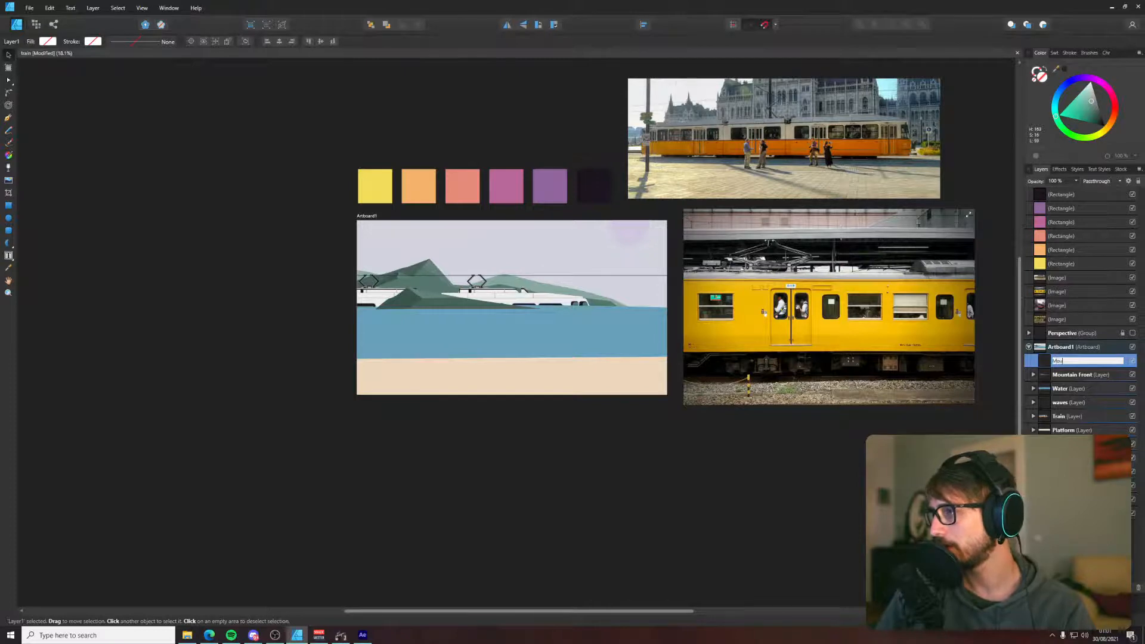
{"action": "type", "text": "Mountain middle"}
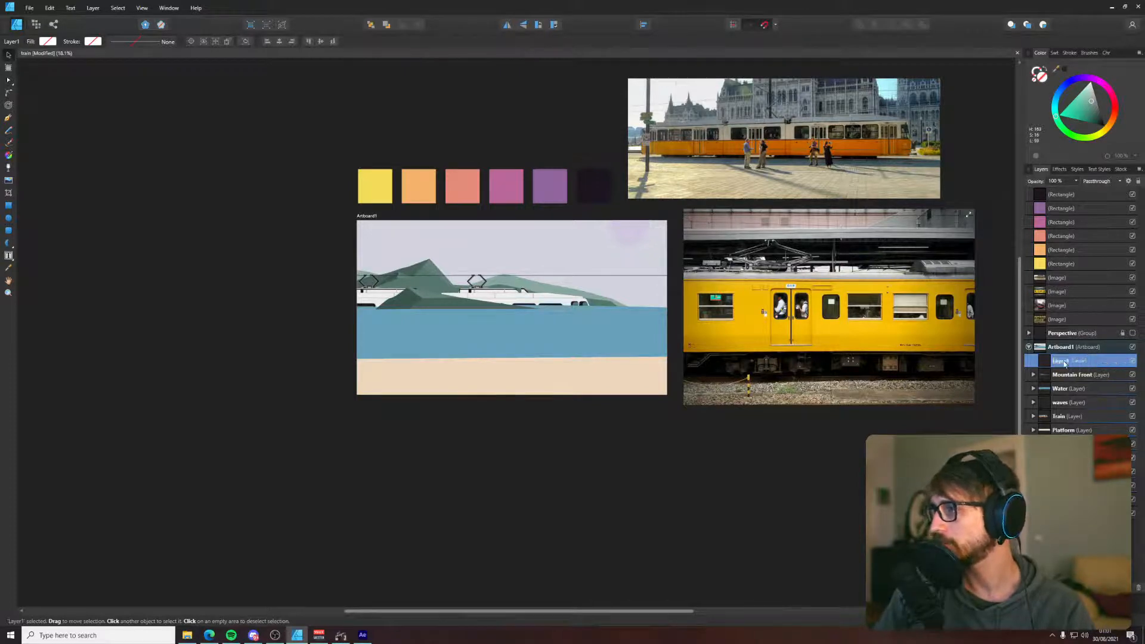
{"action": "key", "text": "Return"}
{"action": "left_click_drag", "start_coordinate": [1085, 361], "coordinate": [1078, 366]}
- Create a new layer above the trashman layer, move the Mountain Back curve into it, and clear the selection
{"action": "right_click", "coordinate": [1058, 469]}
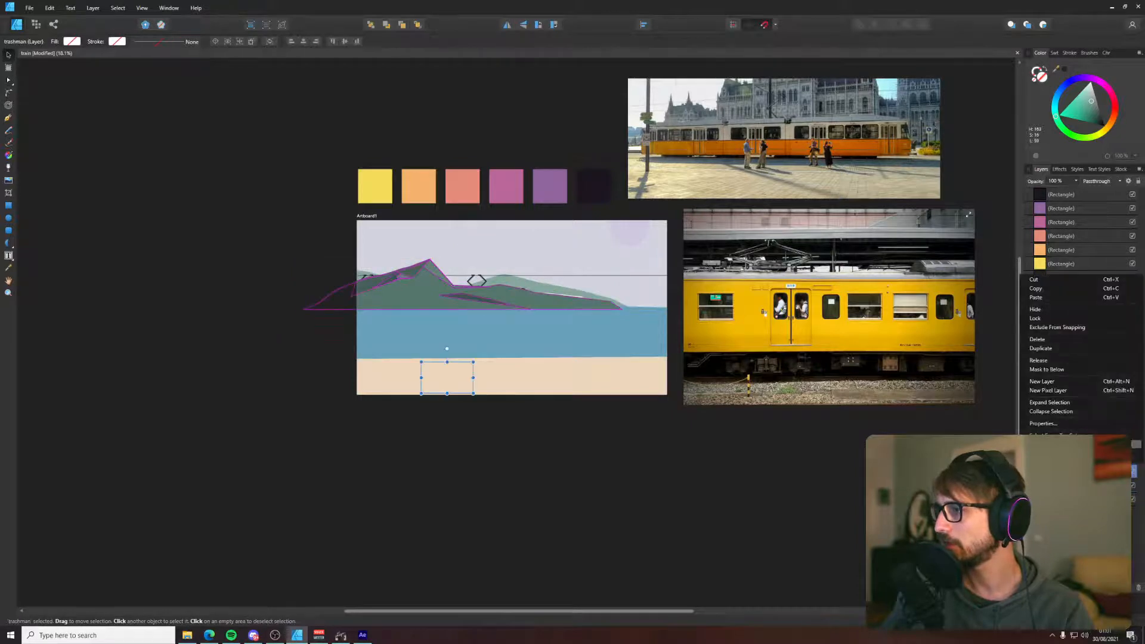
{"action": "left_click", "coordinate": [1052, 382]}
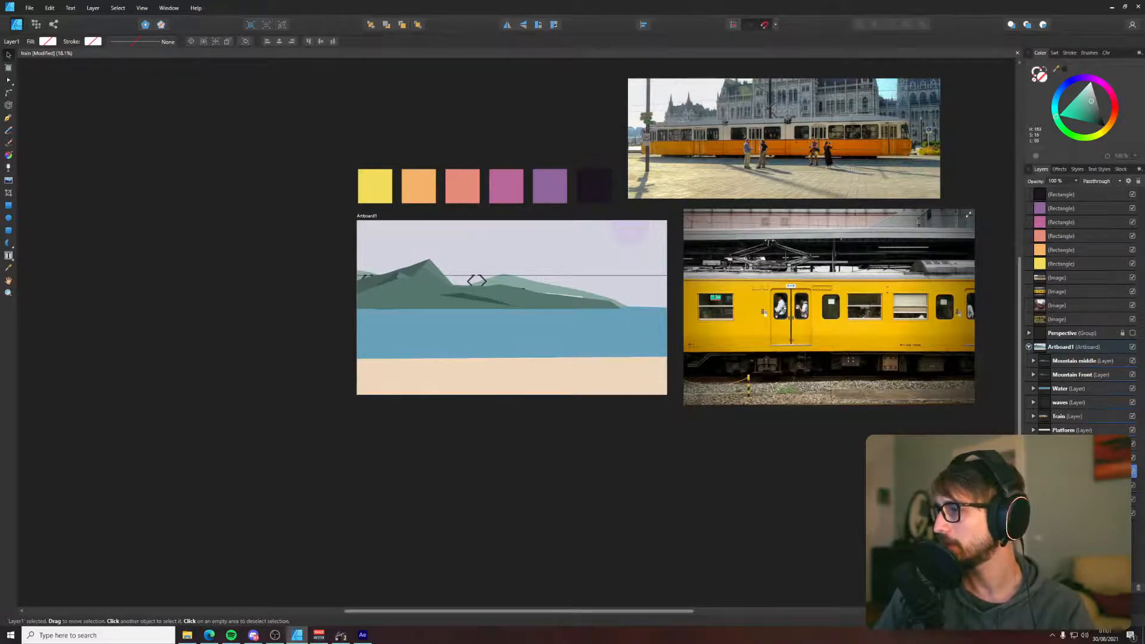
{"action": "key", "text": "Return"}
{"action": "left_click", "coordinate": [1071, 513]}
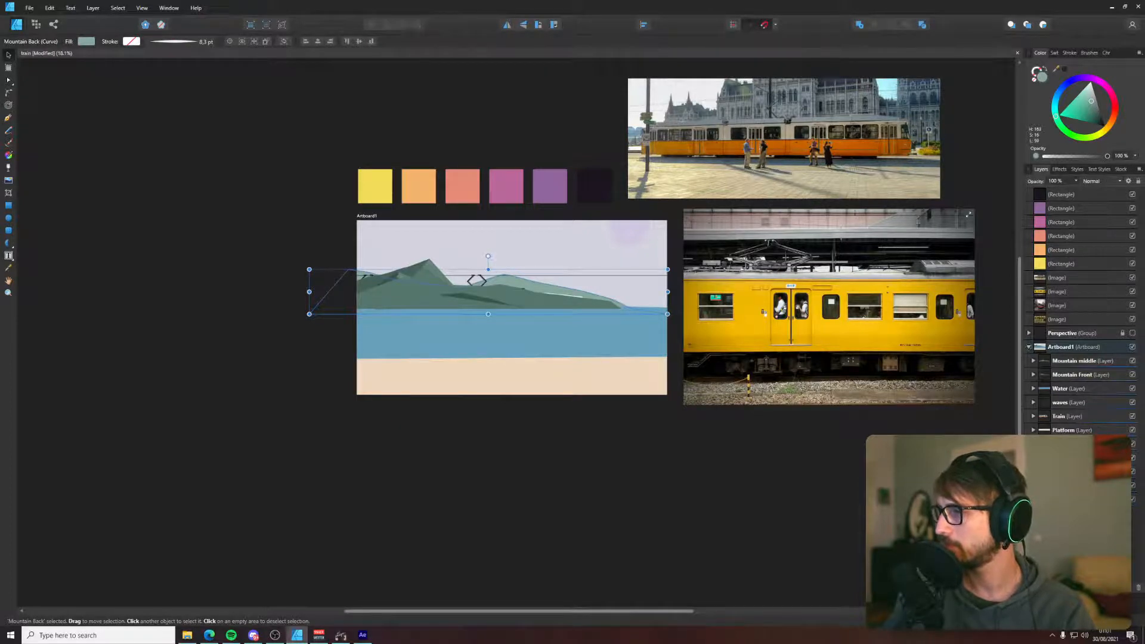
{"action": "left_click", "coordinate": [594, 469]}
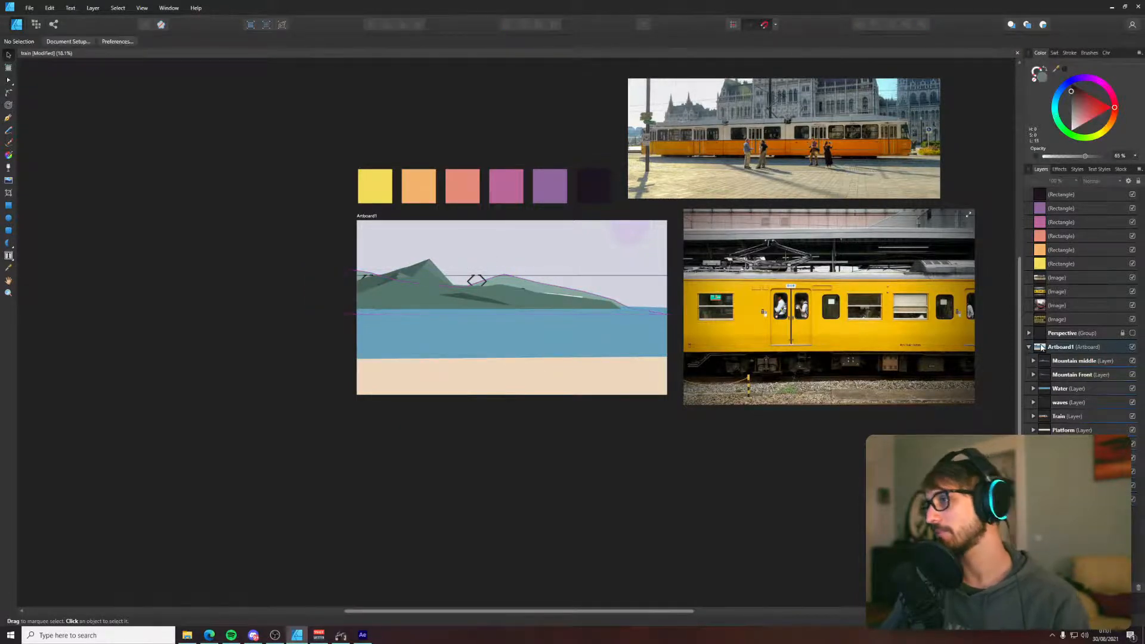
- Select all the layers inside Artboard1 and set up a PDF export with the area limited to Selection Only
{"action": "left_click", "coordinate": [1073, 348]}
{"action": "left_click", "coordinate": [1074, 361]}
{"action": "key", "text": "ctrl+a"}
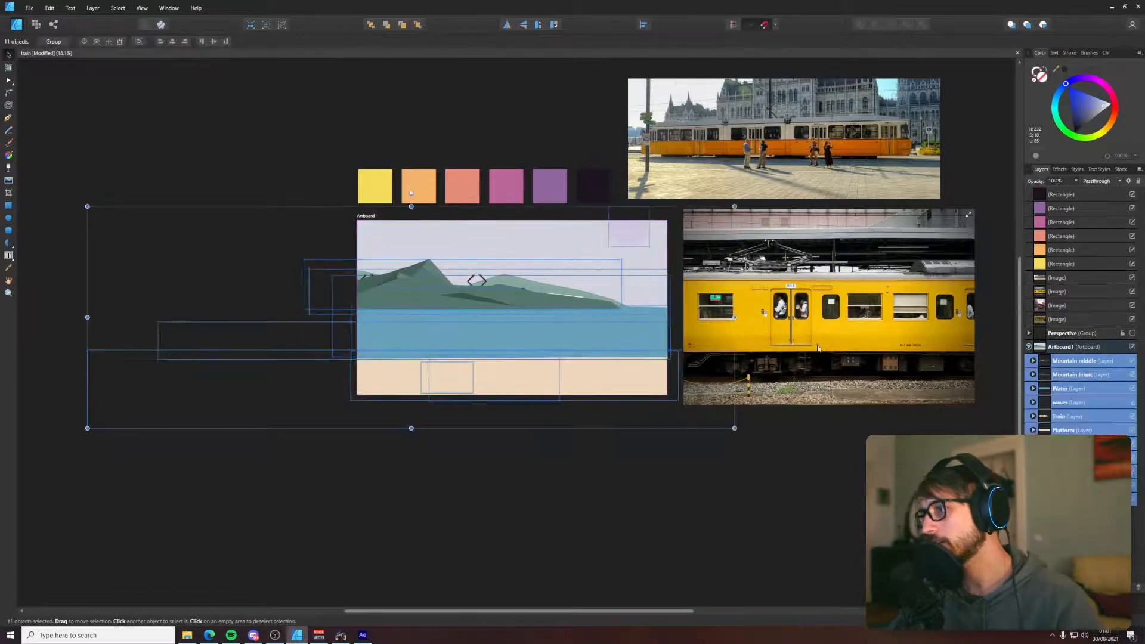
{"action": "left_click", "coordinate": [29, 7]}
{"action": "left_click", "coordinate": [39, 165]}
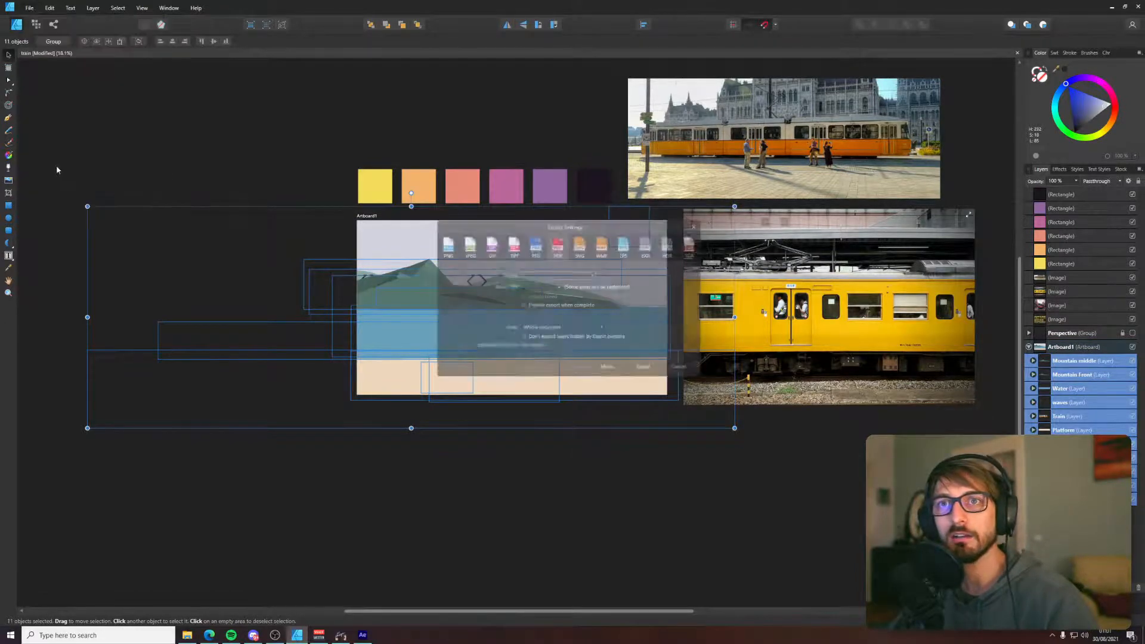
{"action": "left_click", "coordinate": [584, 328]}
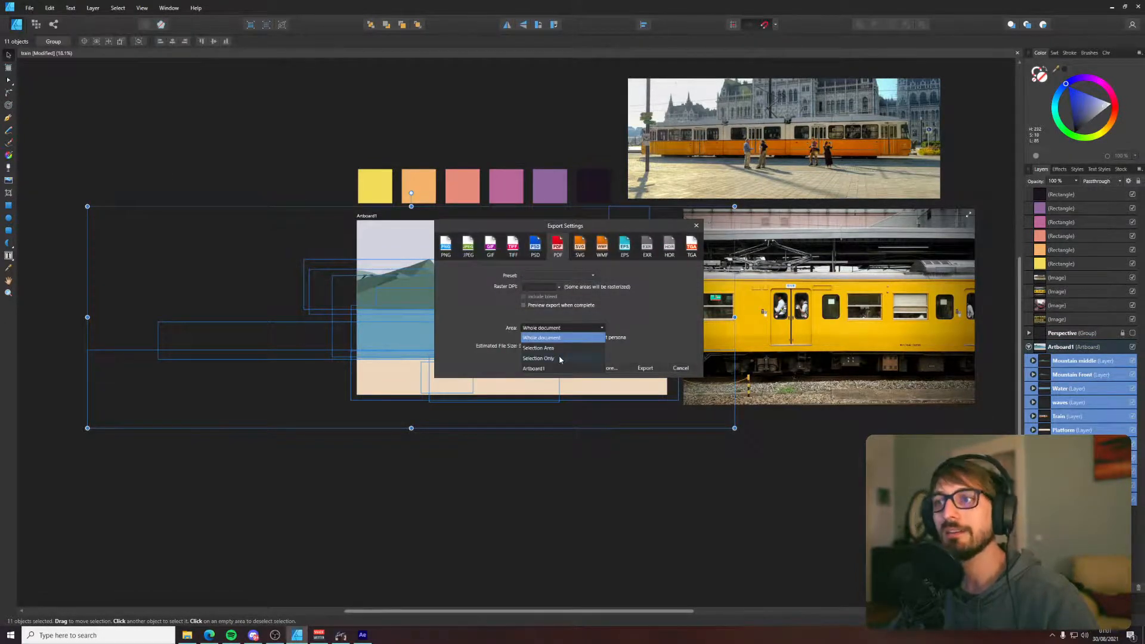
{"action": "left_click", "coordinate": [560, 359]}
- Export the selected layers as train-test.pdf in the Train piece folder
{"action": "left_click", "coordinate": [644, 369]}
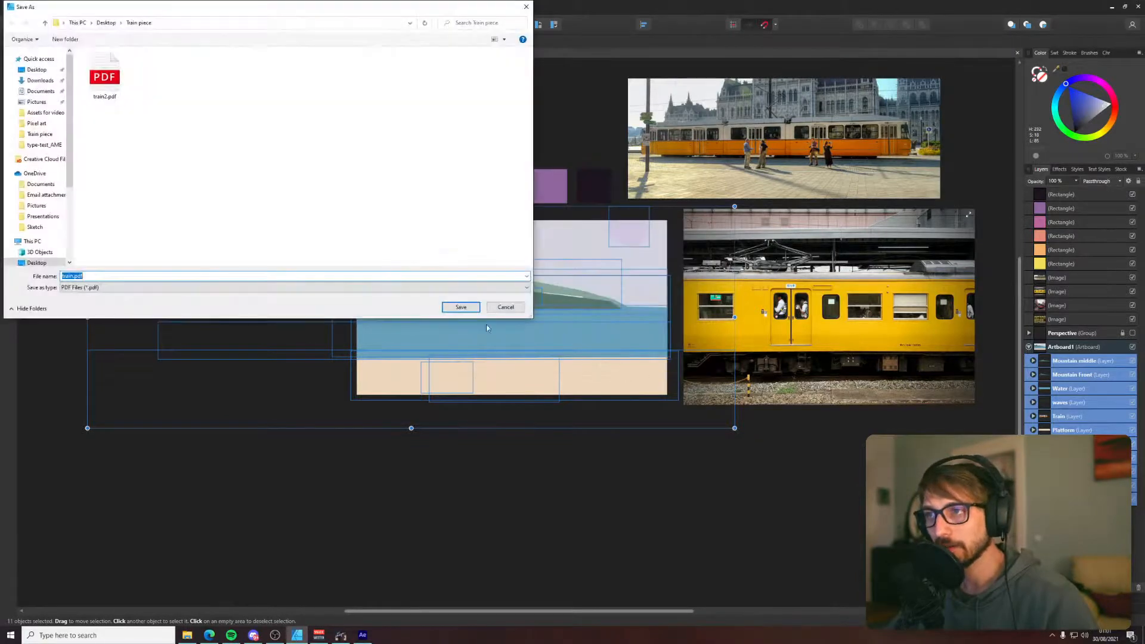
{"action": "left_click", "coordinate": [73, 276]}
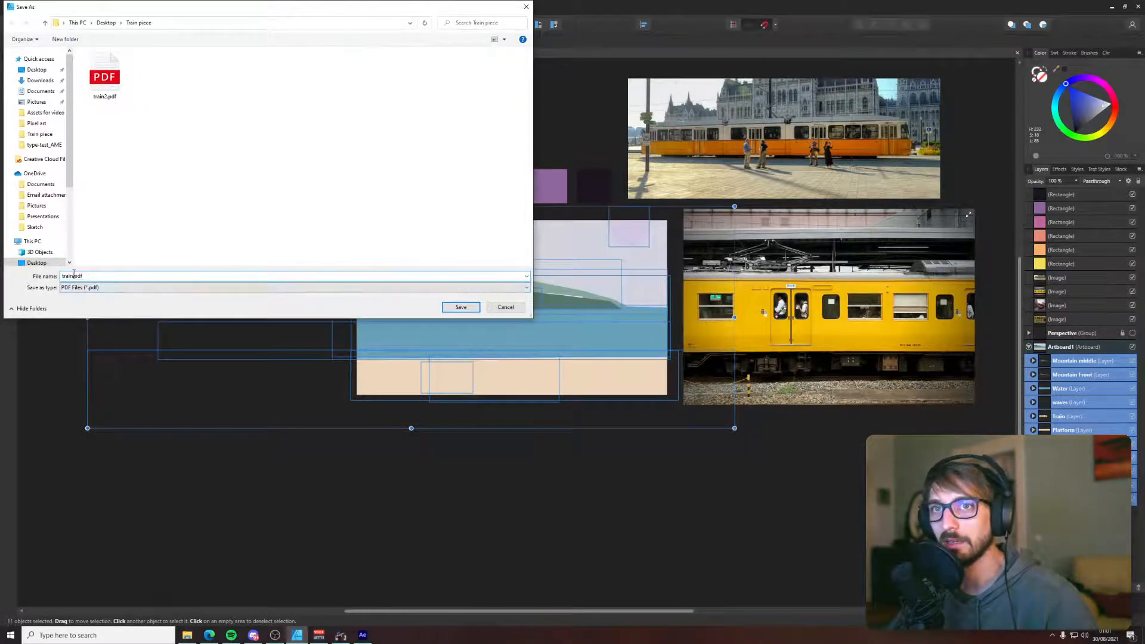
{"action": "type", "text": "demo"}
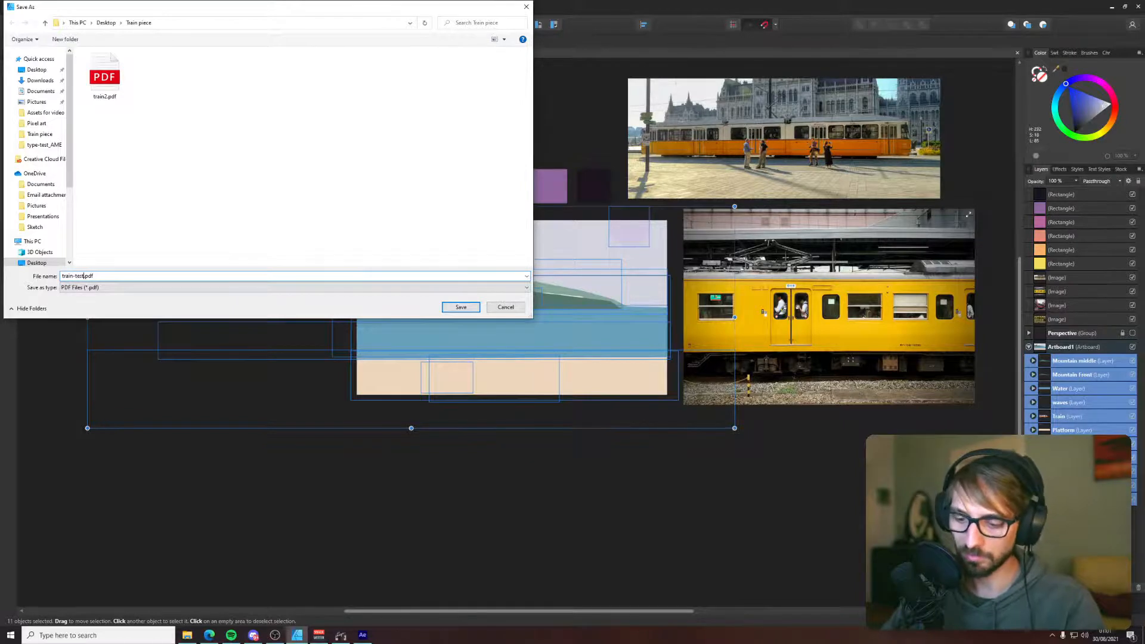
{"action": "key", "text": "Return"}
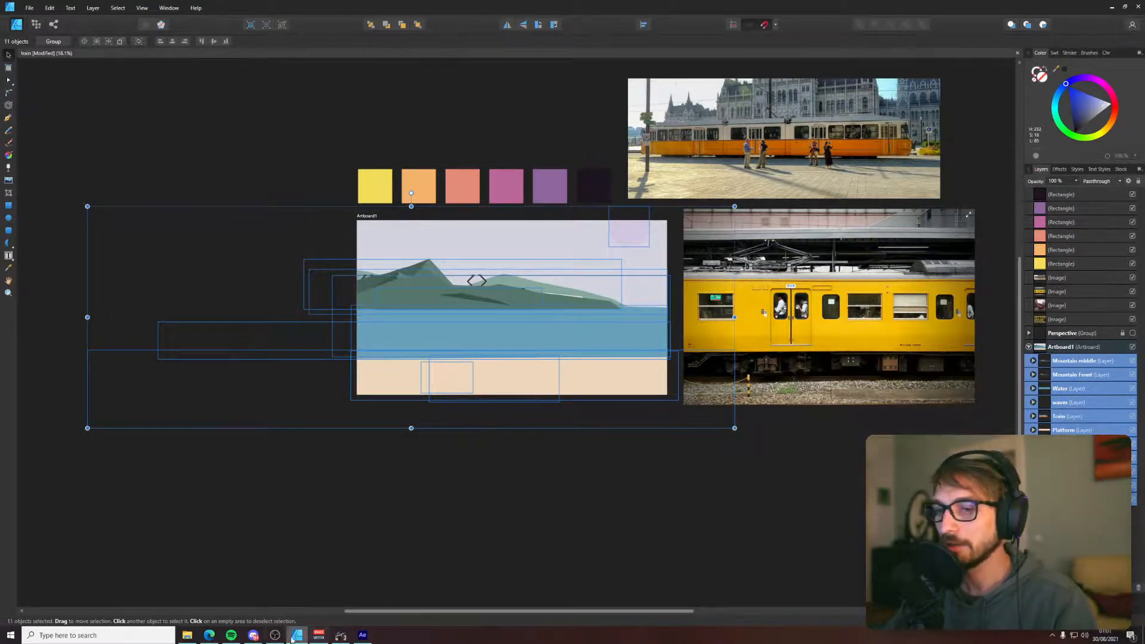
- Switch to After Effects, select train-piece.ai in the project, and bring Comp 1 to the front
{"action": "left_click", "coordinate": [363, 635]}
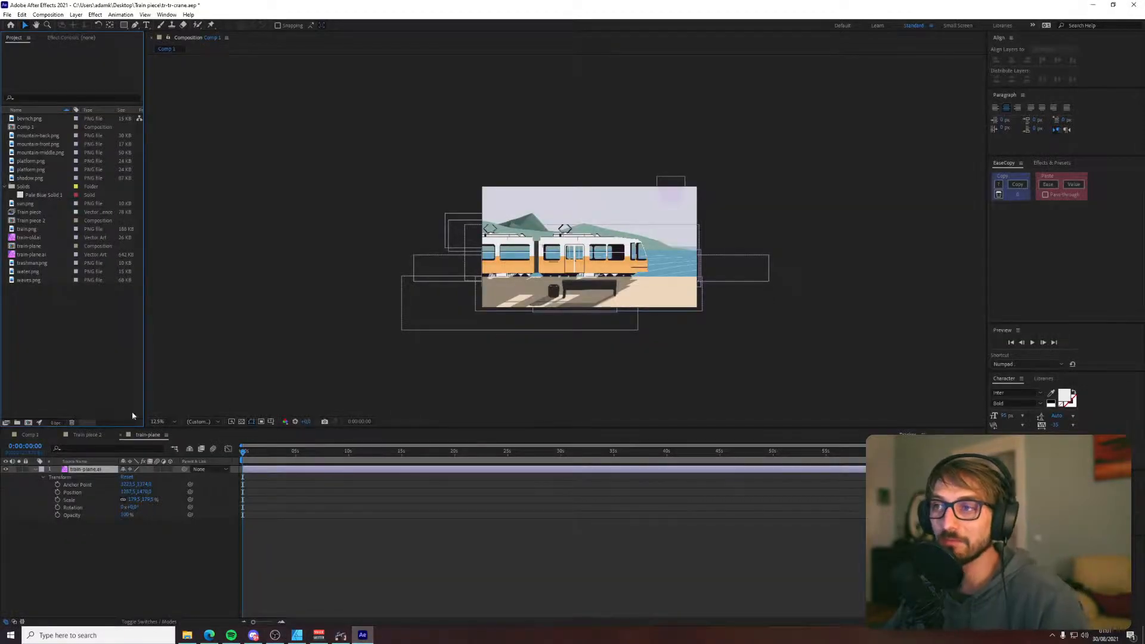
{"action": "left_click", "coordinate": [36, 257]}
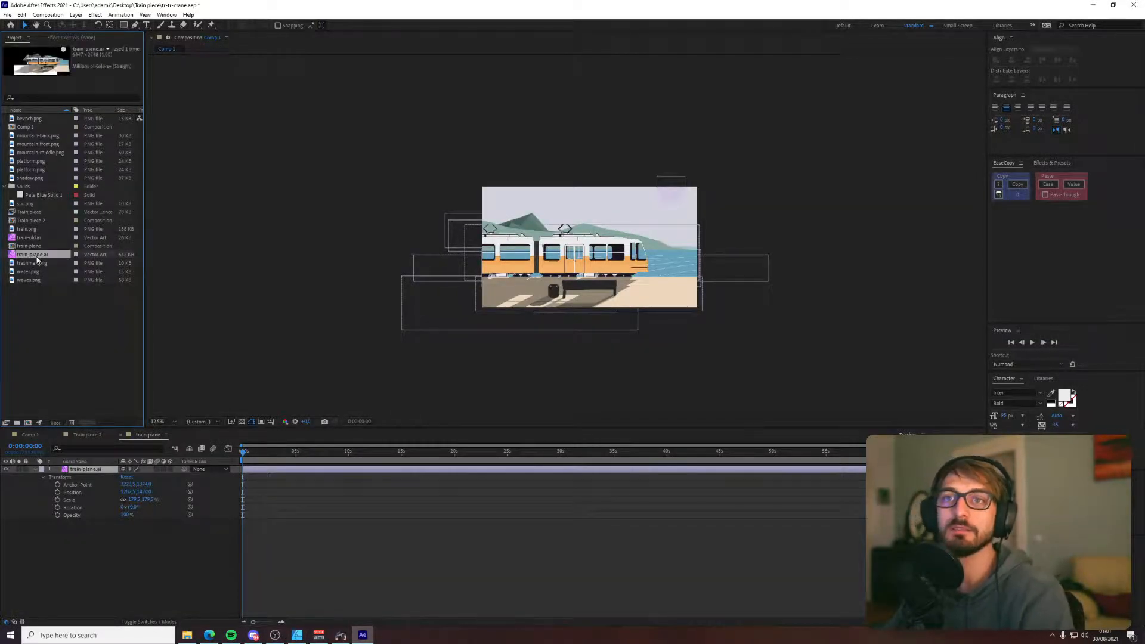
{"action": "left_click", "coordinate": [38, 238]}
{"action": "left_click", "coordinate": [43, 253]}
{"action": "left_click", "coordinate": [194, 80]}
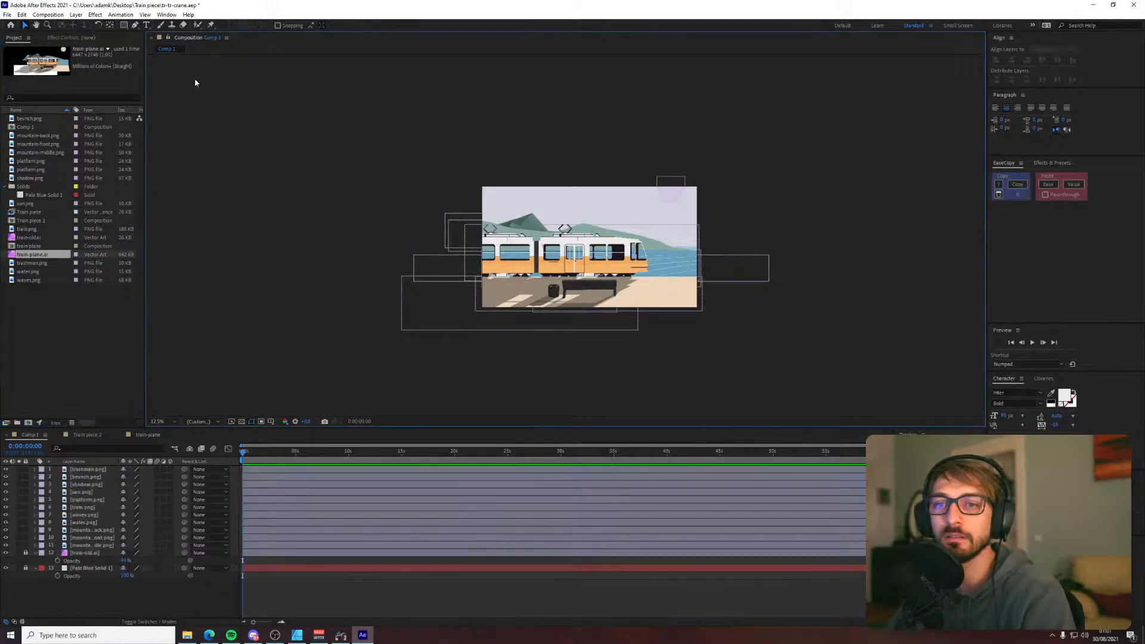
{"action": "left_click", "coordinate": [48, 258]}
{"action": "left_click", "coordinate": [40, 239]}
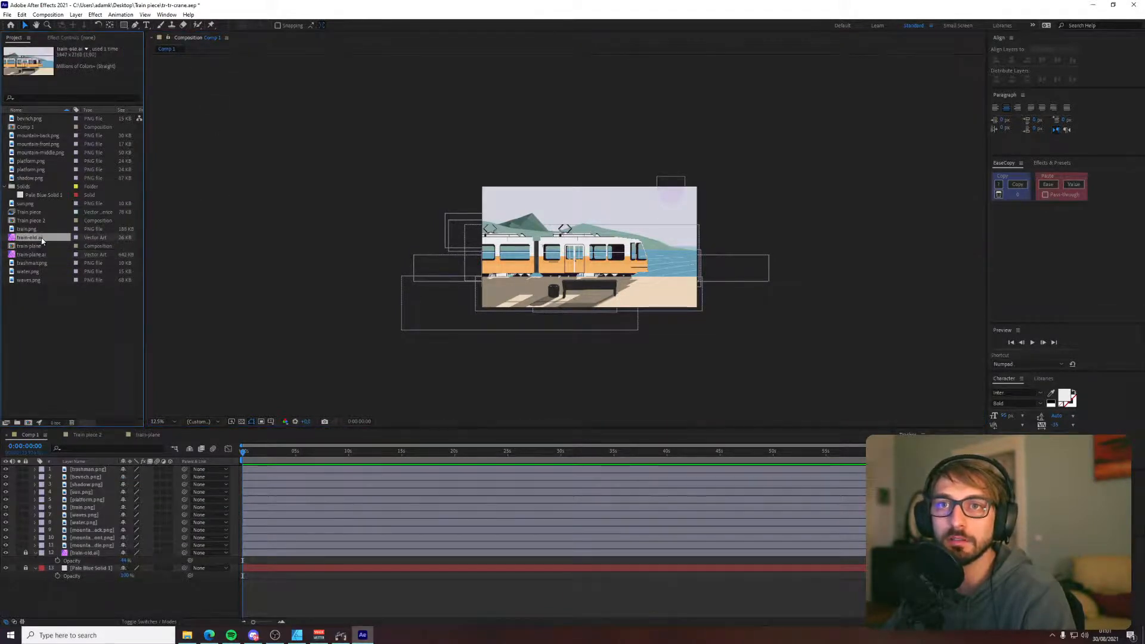
{"action": "key", "text": "Delete"}
{"action": "left_click", "coordinate": [658, 329]}
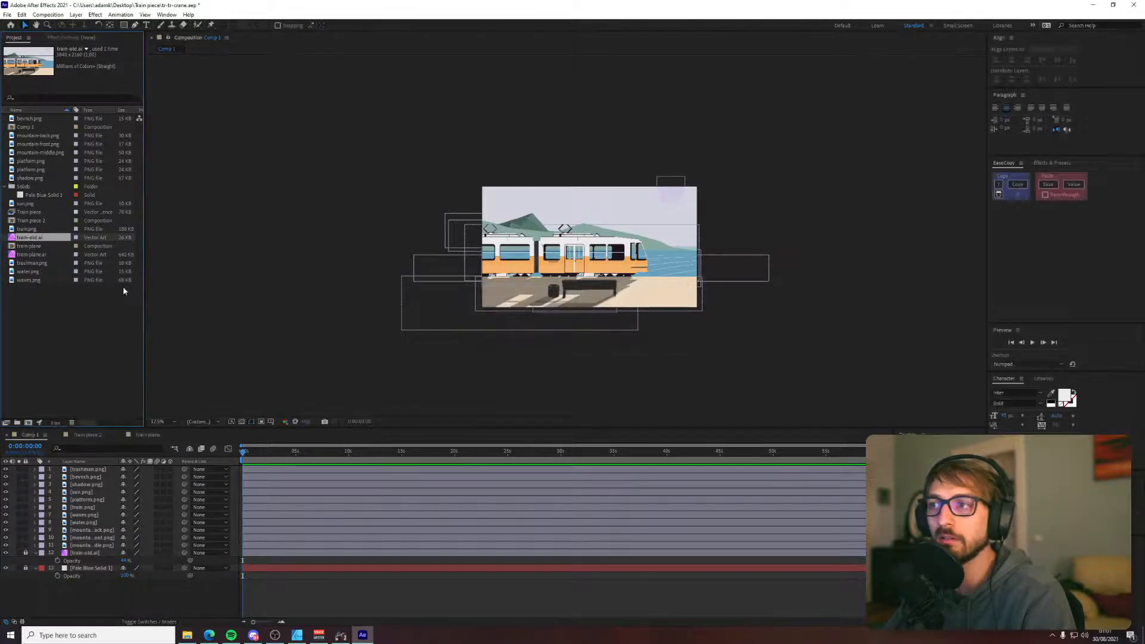
- Delete train-piece.ai, the Train piece footage item and the Train piece 2 composition from the project
{"action": "left_click", "coordinate": [35, 255]}
{"action": "key", "text": "Delete"}
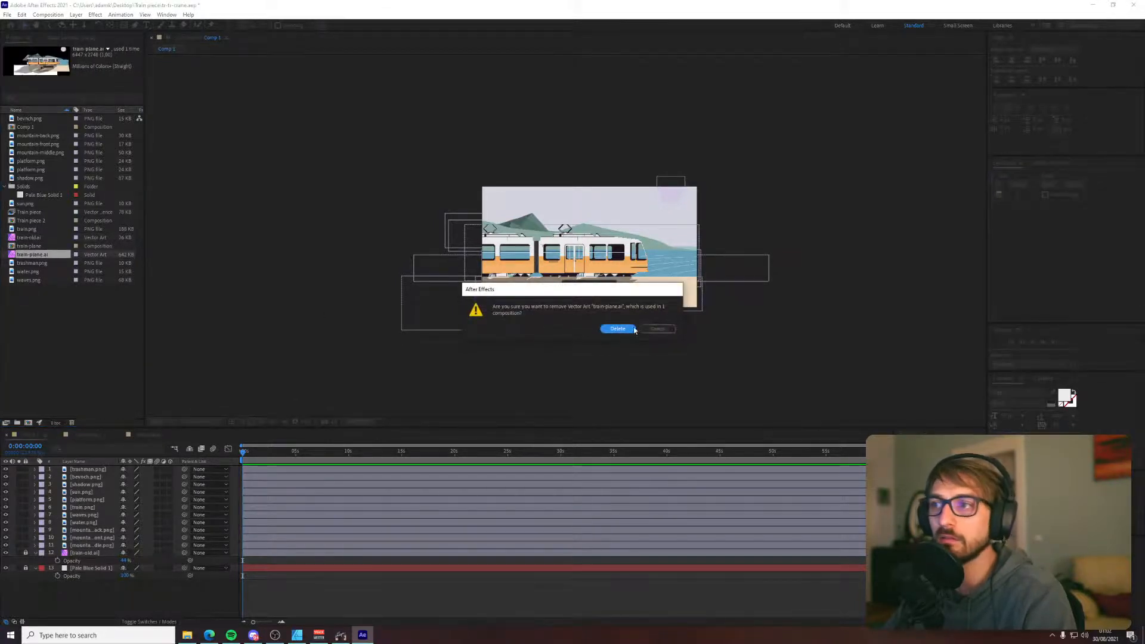
{"action": "left_click", "coordinate": [634, 329]}
{"action": "left_click", "coordinate": [48, 256]}
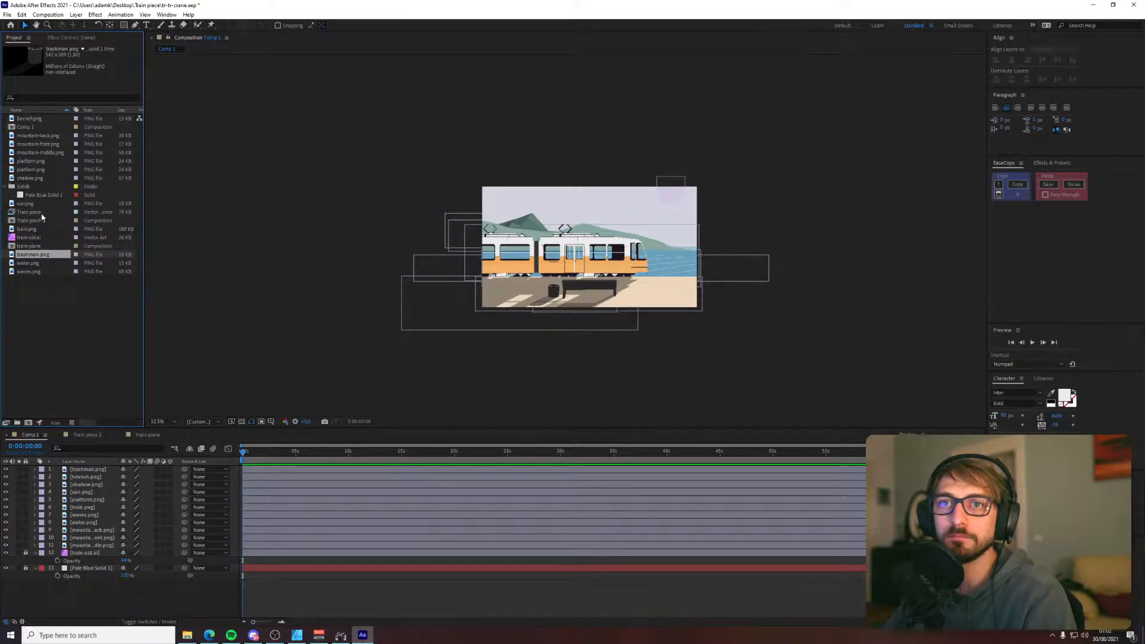
{"action": "left_click", "coordinate": [41, 213]}
{"action": "key", "text": "Delete"}
{"action": "left_click", "coordinate": [42, 213]}
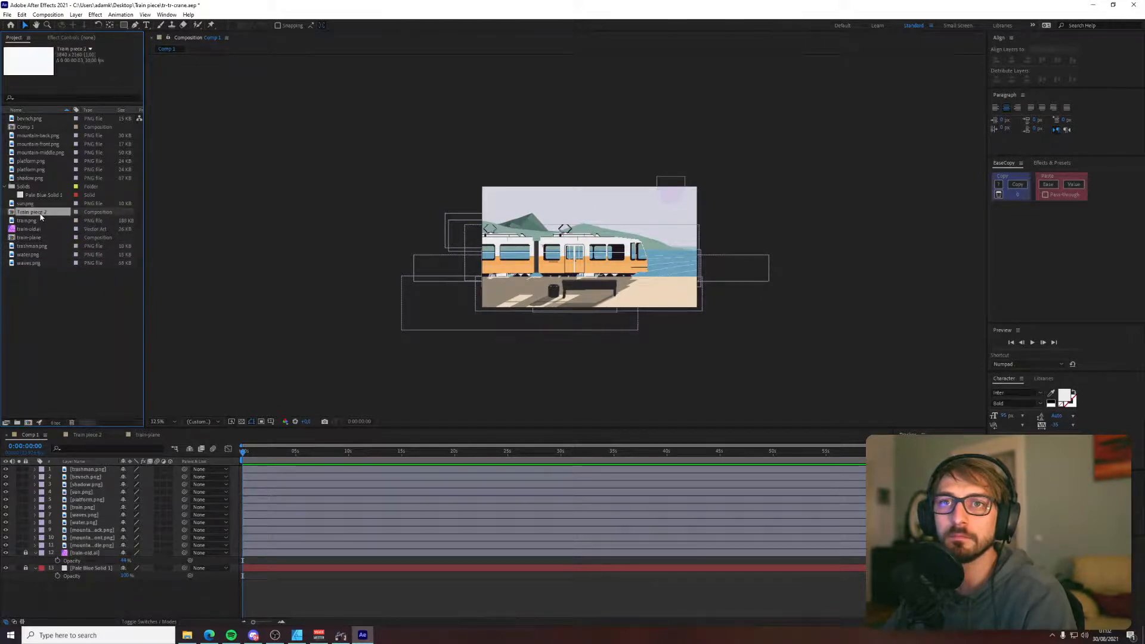
{"action": "key", "text": "Delete"}
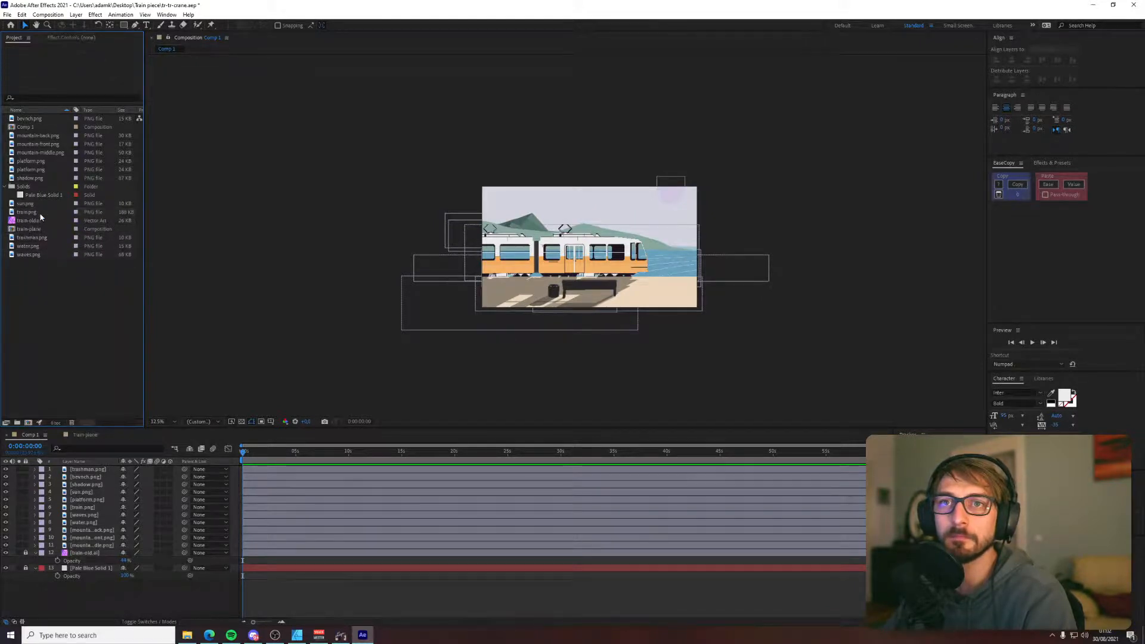
{"action": "left_click", "coordinate": [7, 186]}
{"action": "left_click", "coordinate": [7, 14]}
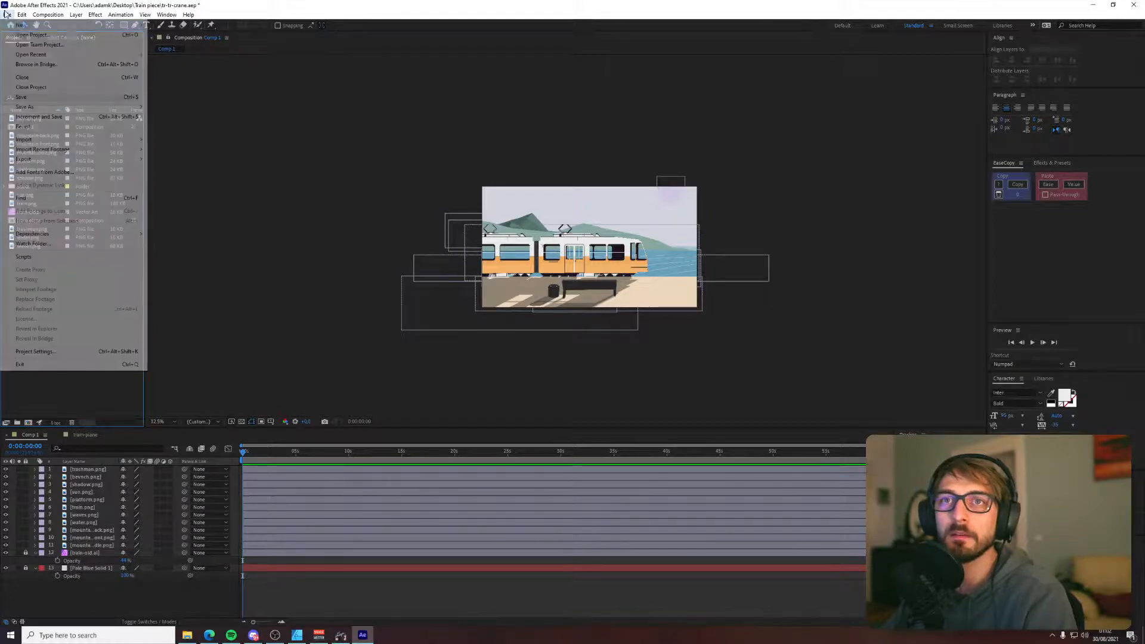
{"action": "mouse_move", "coordinate": [50, 143]}
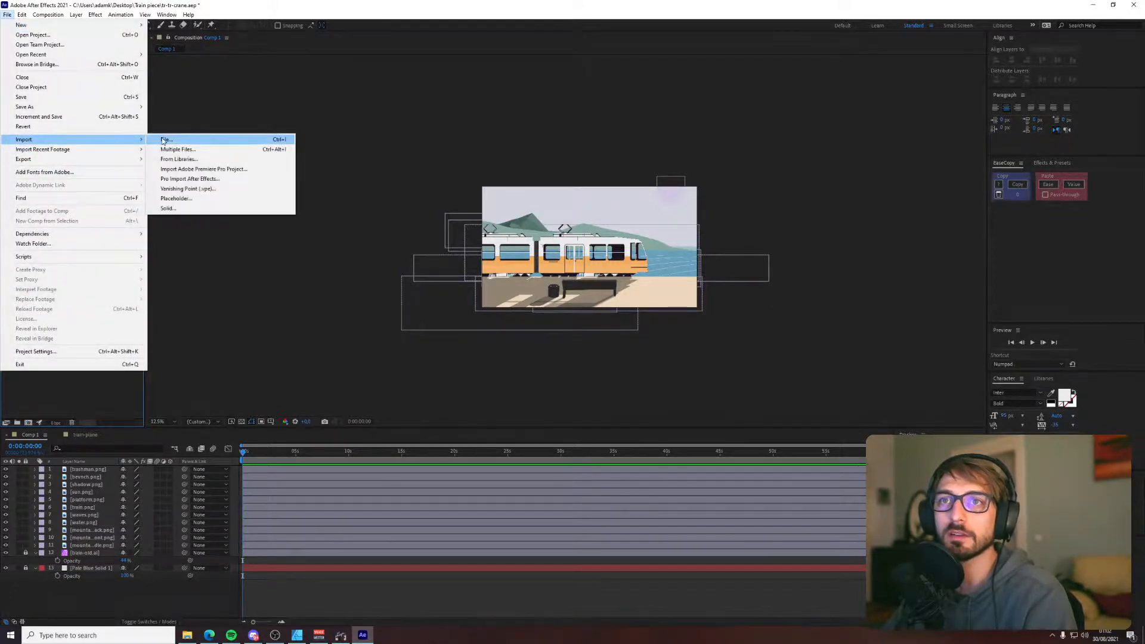
{"action": "left_click", "coordinate": [164, 139]}
{"action": "left_click", "coordinate": [311, 167]}
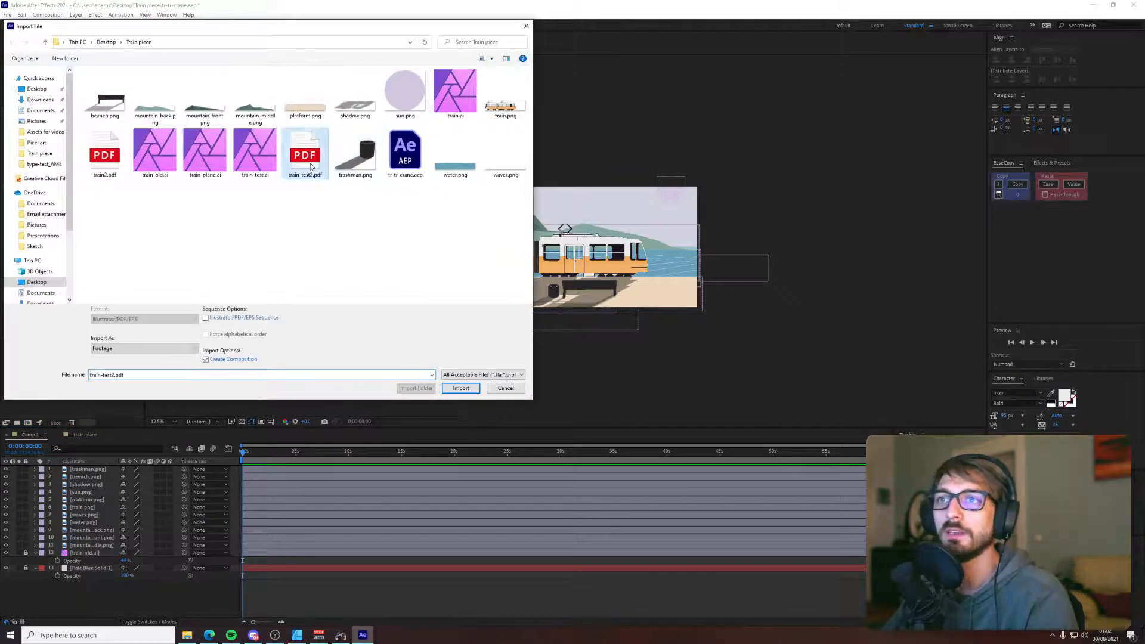
{"action": "left_click", "coordinate": [478, 389]}
- Switch to File Explorer and rename train-test2.pdf in the Train piece folder to train-test2.ai, accepting the extension change
{"action": "left_click", "coordinate": [187, 635]}
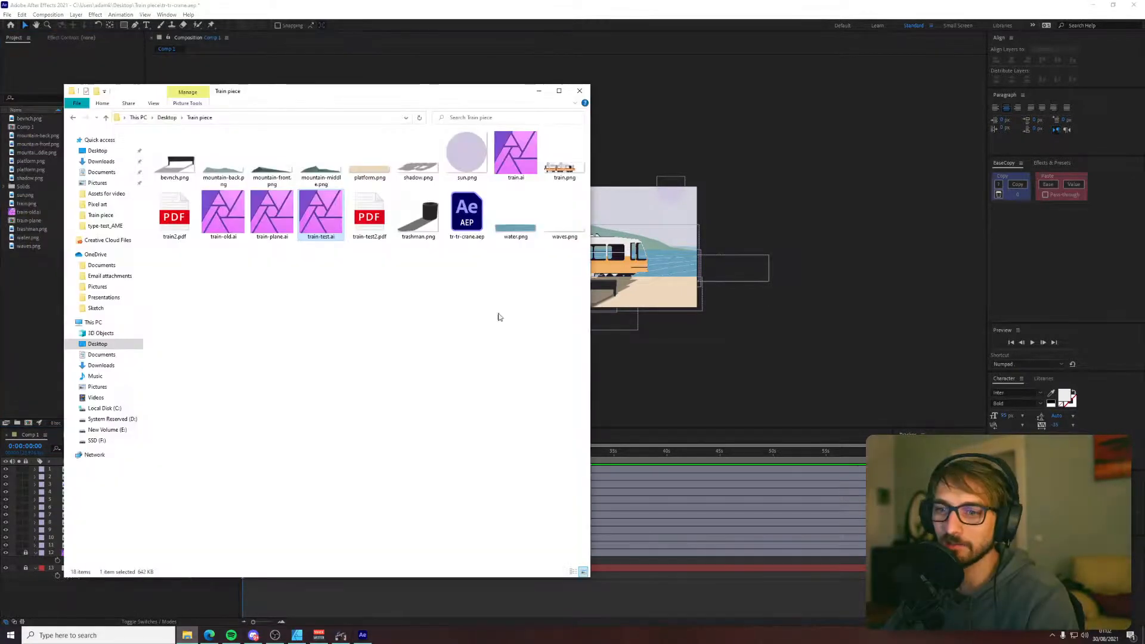
{"action": "left_click", "coordinate": [371, 221]}
{"action": "left_click", "coordinate": [374, 240]}
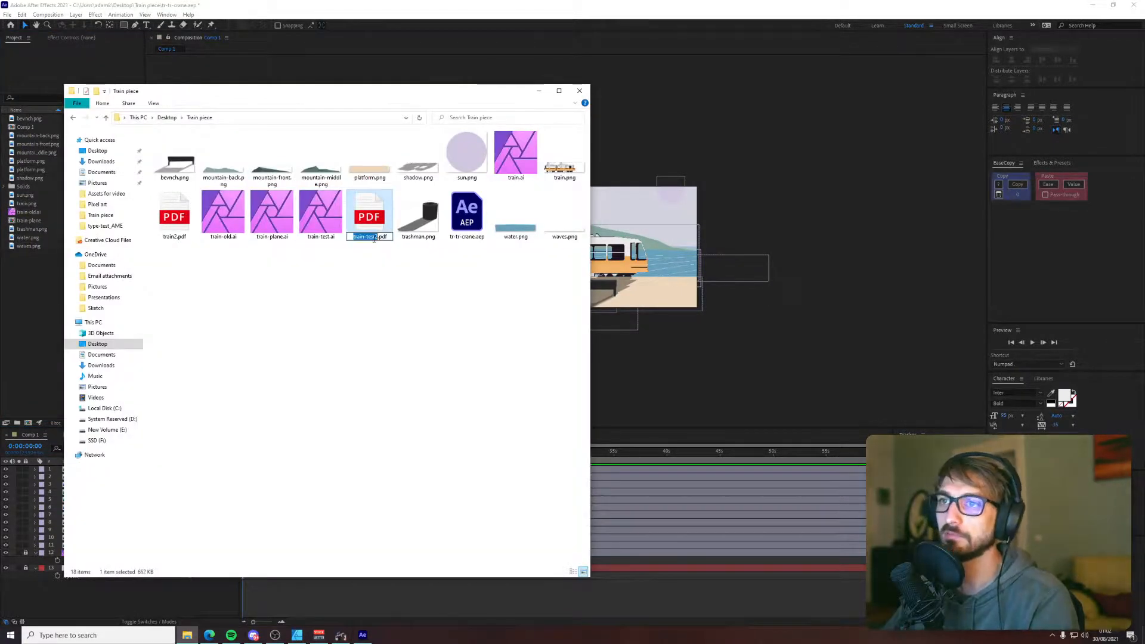
{"action": "key", "text": "Right"}
{"action": "key", "text": "Right"}
{"action": "key", "text": "shift+Right"}
{"action": "key", "text": "shift+Right"}
{"action": "key", "text": "shift+Right"}
{"action": "type", "text": "ai"}
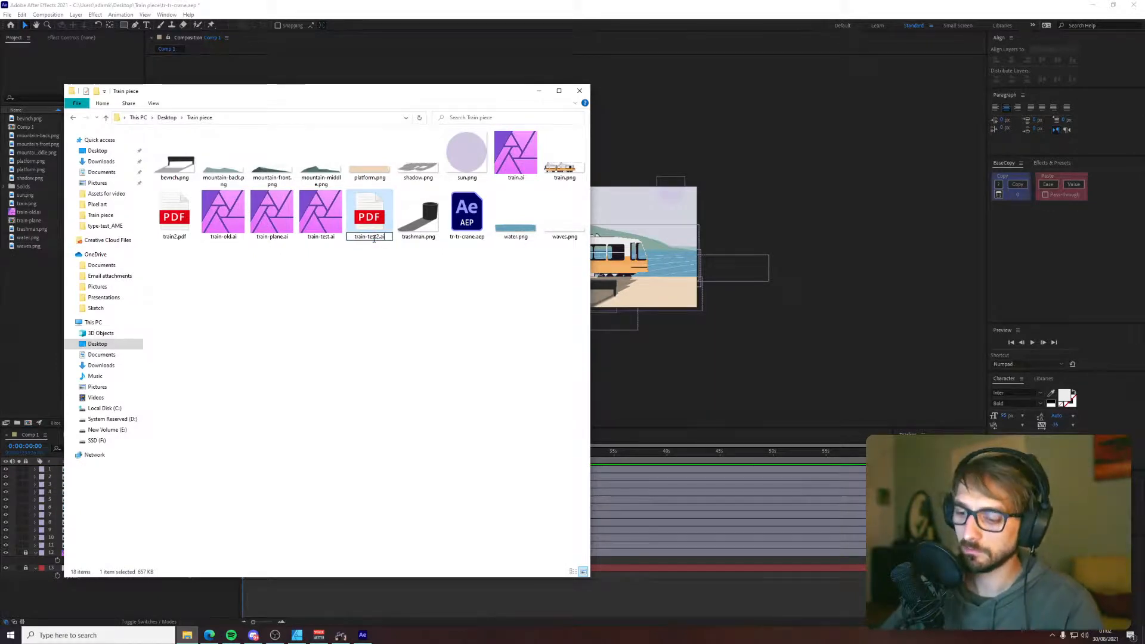
{"action": "key", "text": "Return"}
{"action": "left_click", "coordinate": [617, 324]}
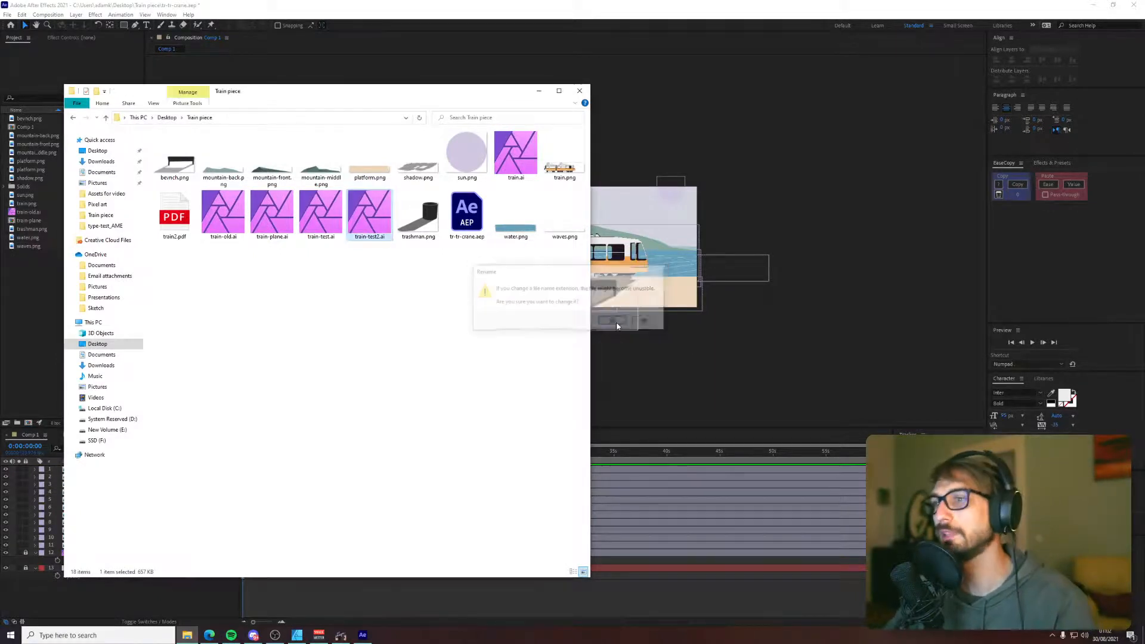
- Back in After Effects, import train-test2.ai as Composition - Retain Layer Sizes
{"action": "left_click", "coordinate": [657, 357]}
{"action": "left_click", "coordinate": [7, 14]}
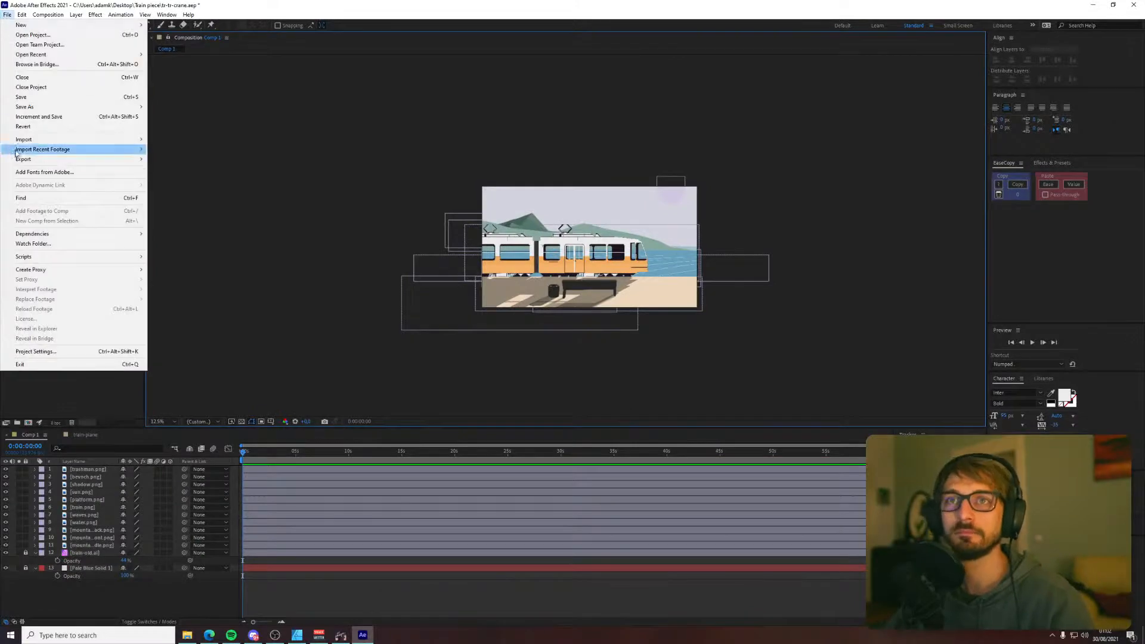
{"action": "mouse_move", "coordinate": [24, 140]}
{"action": "left_click", "coordinate": [191, 141]}
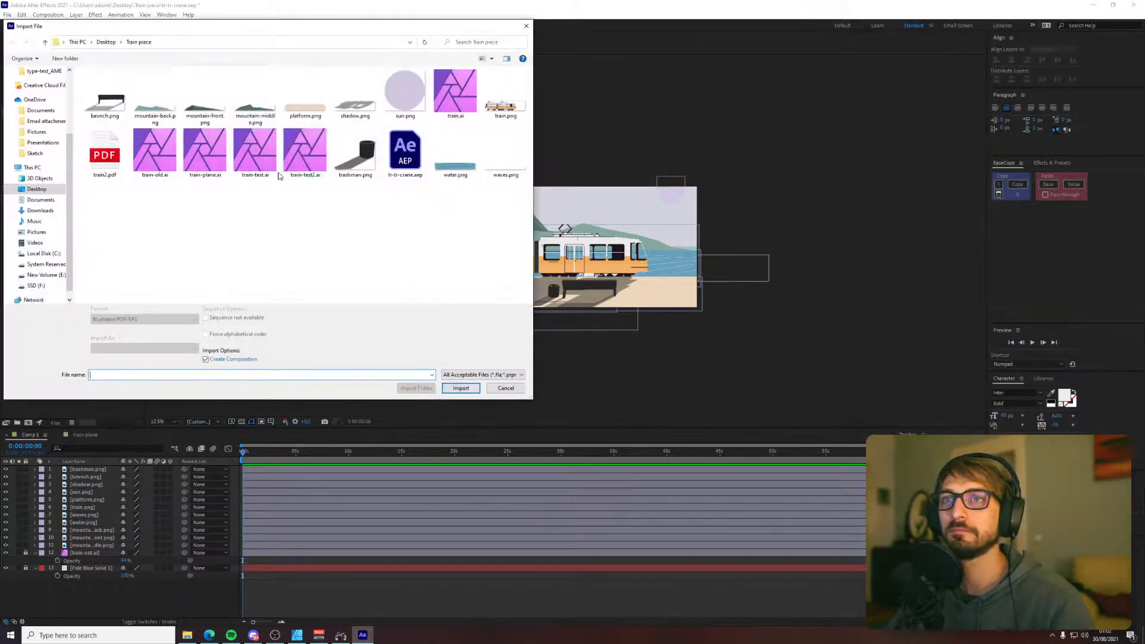
{"action": "left_click", "coordinate": [304, 152]}
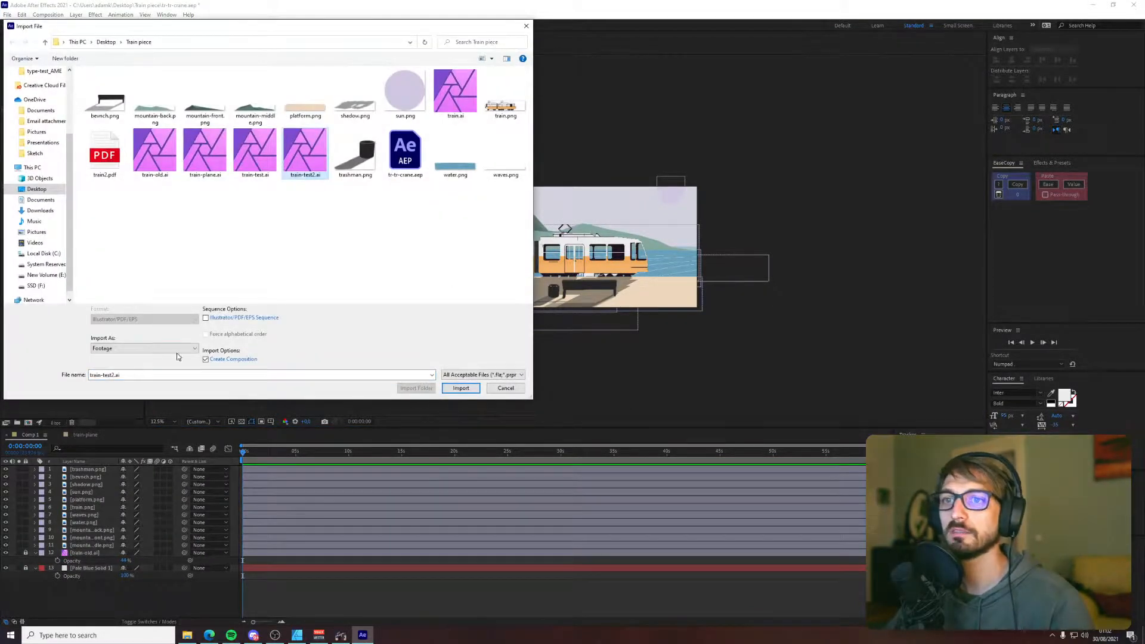
{"action": "left_click", "coordinate": [179, 349]}
{"action": "left_click", "coordinate": [168, 370]}
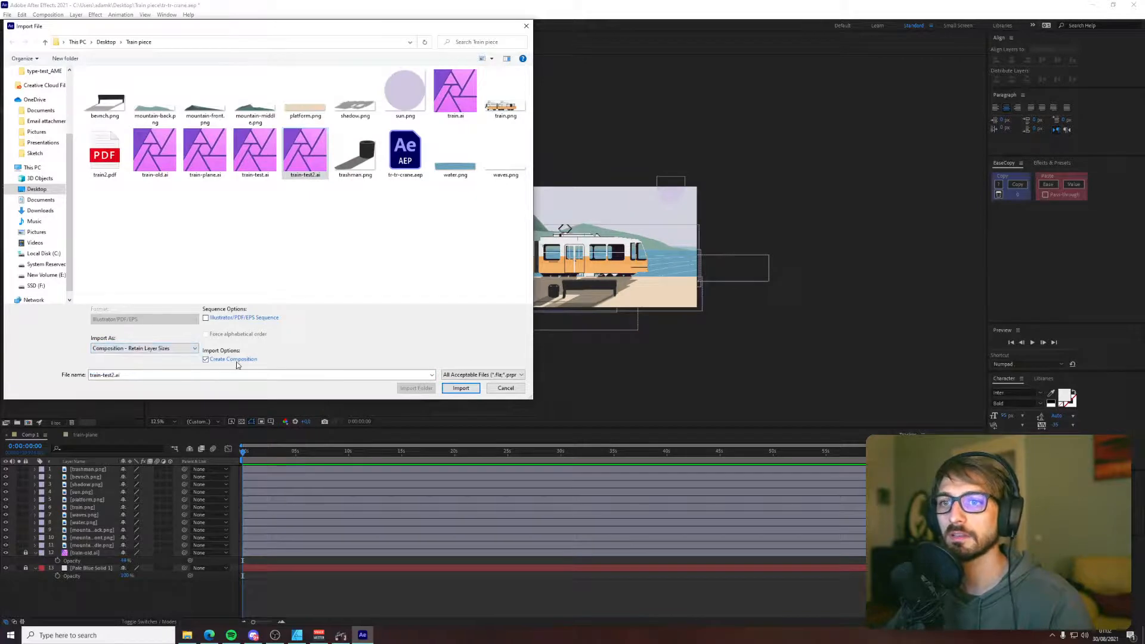
{"action": "left_click", "coordinate": [454, 389]}
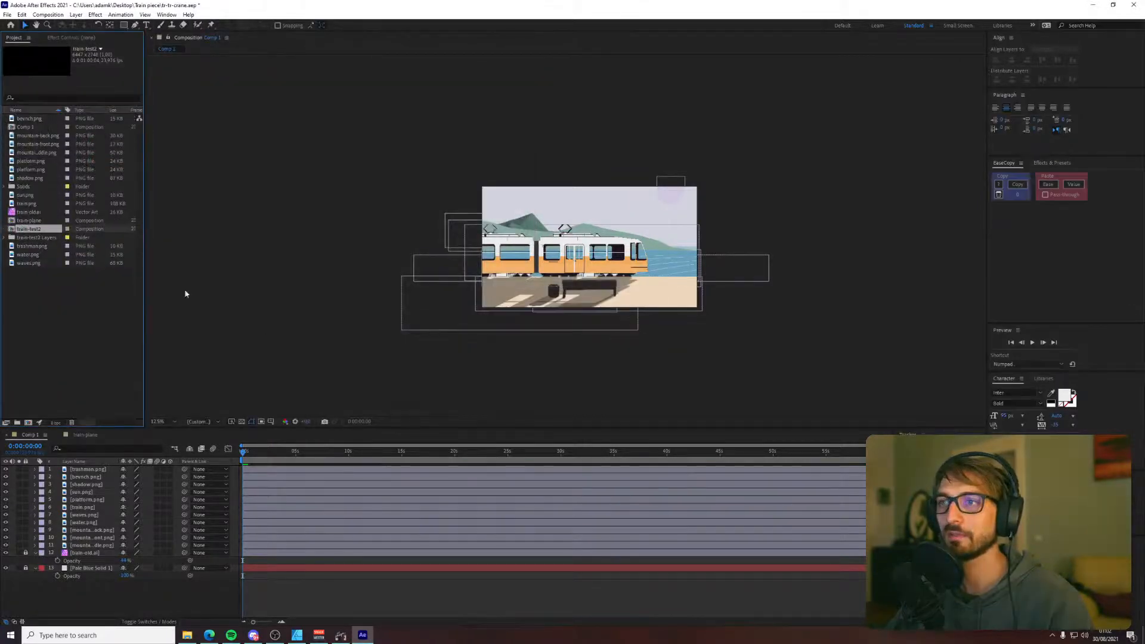
- Open the train-test2 composition and inspect how its imported layers are stacked
{"action": "double_click", "coordinate": [96, 275]}
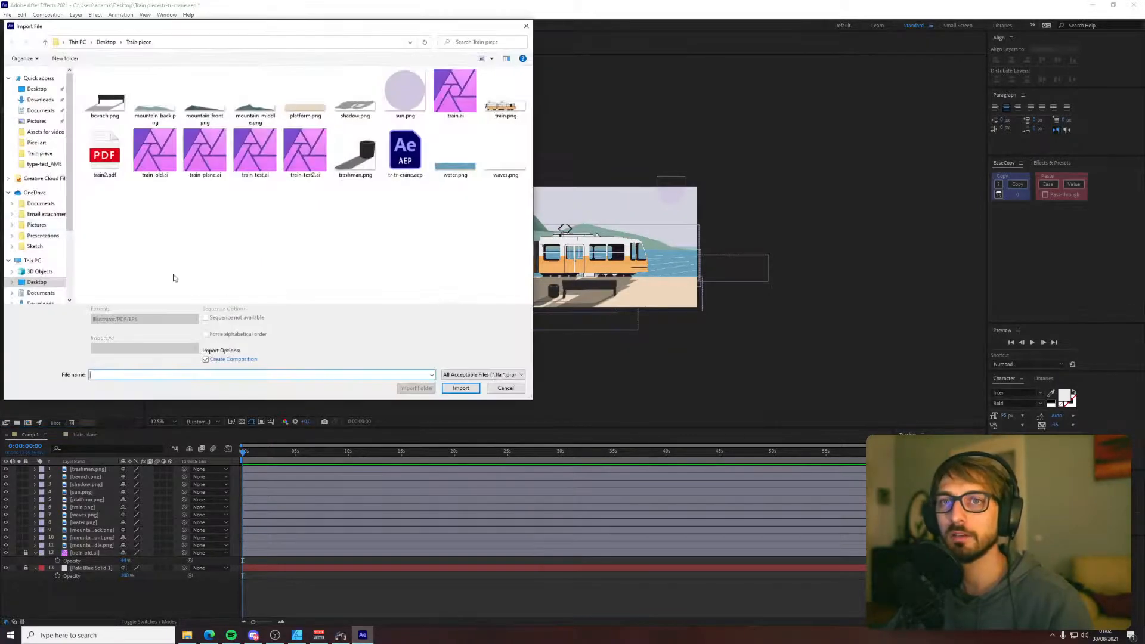
{"action": "left_click", "coordinate": [498, 388]}
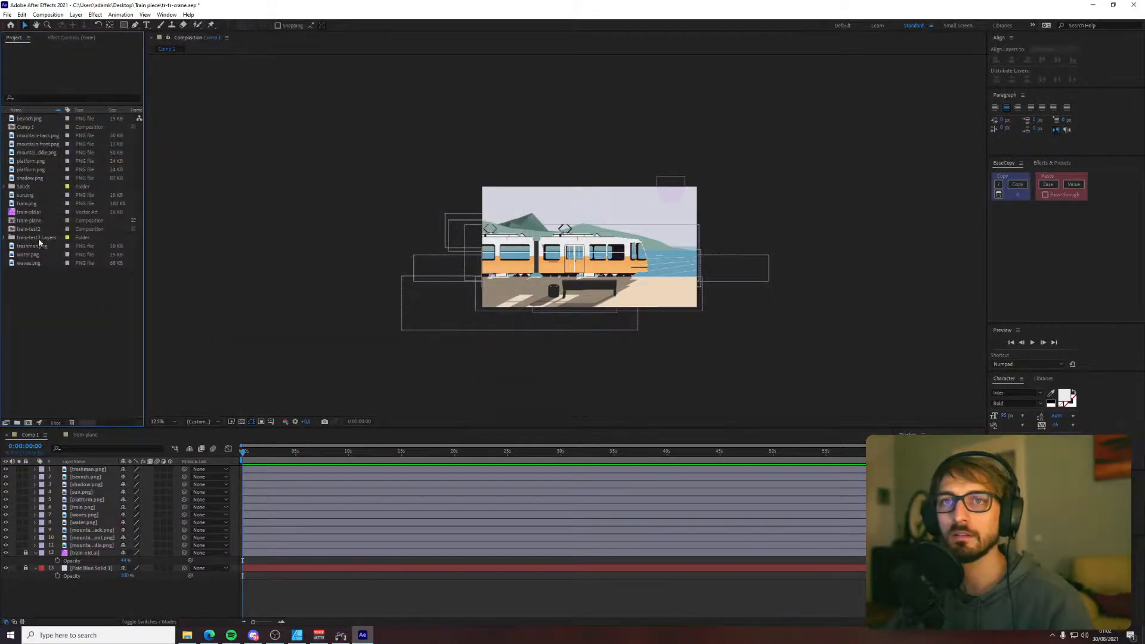
{"action": "left_click", "coordinate": [32, 230]}
{"action": "double_click", "coordinate": [33, 231]}
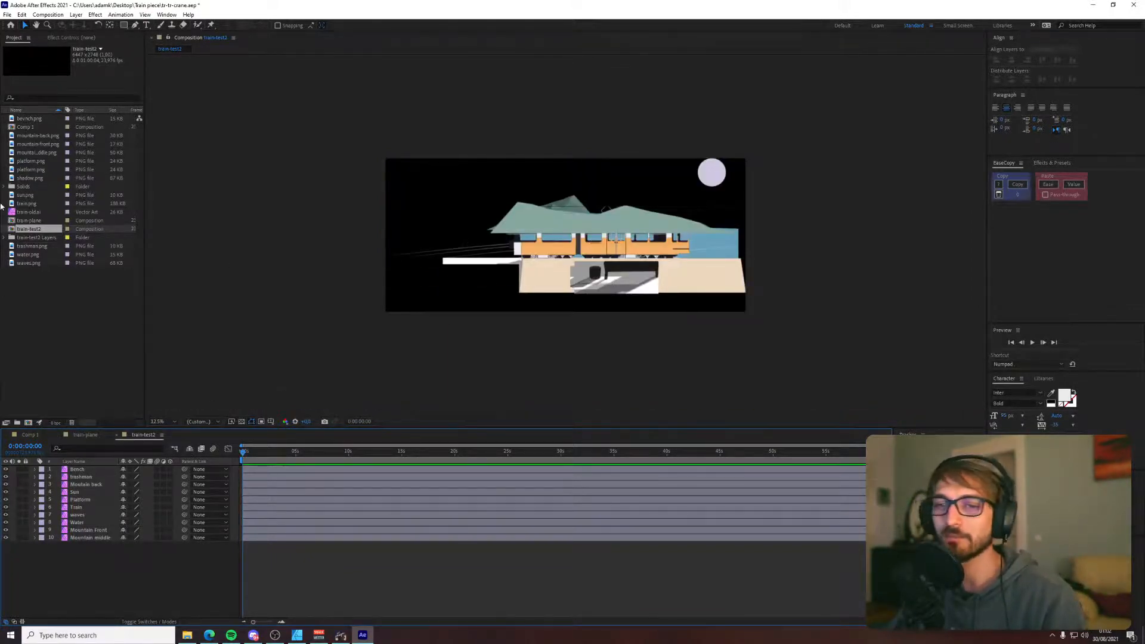
{"action": "left_click", "coordinate": [632, 238]}
{"action": "left_click", "coordinate": [226, 232]}
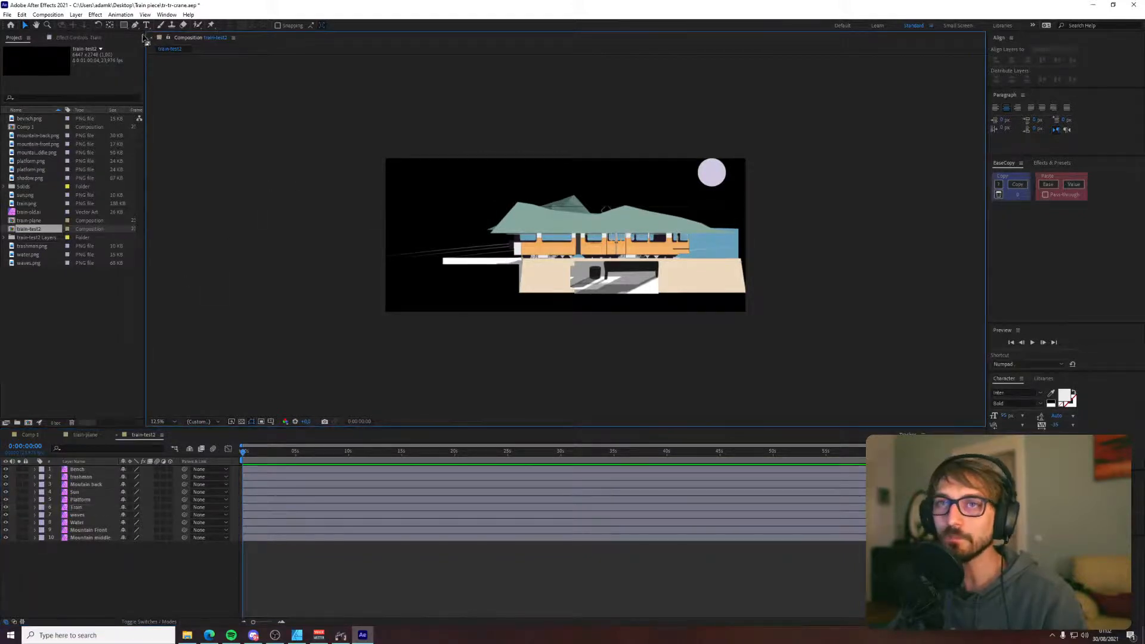
- Delete all the PNG layers from Comp 1 and select the train-test2 composition in the project
{"action": "double_click", "coordinate": [42, 127]}
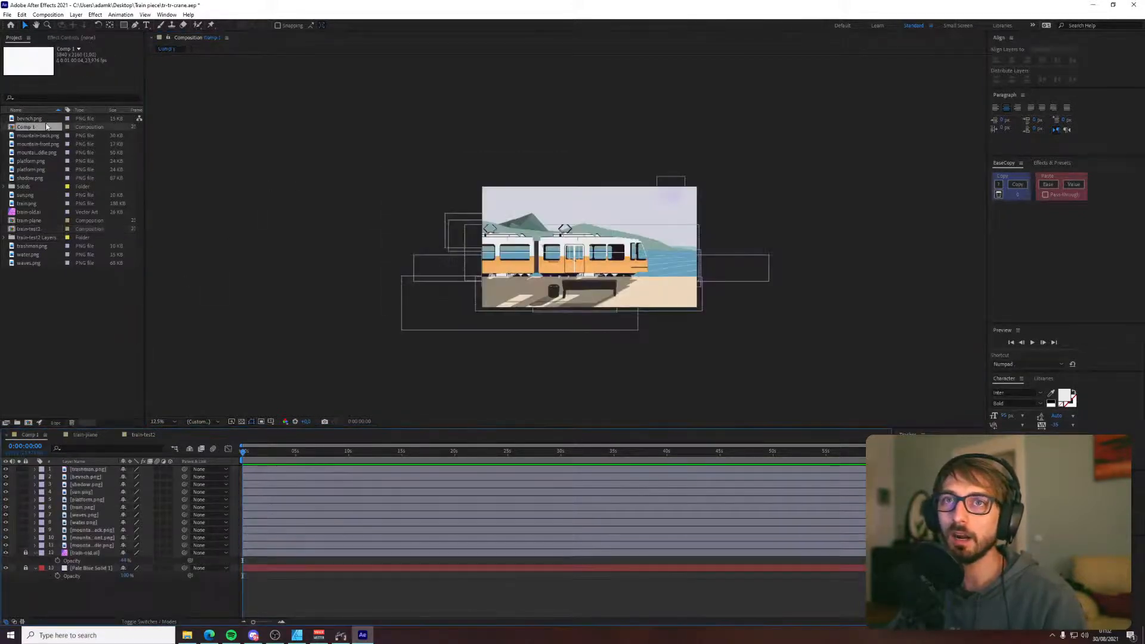
{"action": "left_click", "coordinate": [88, 469]}
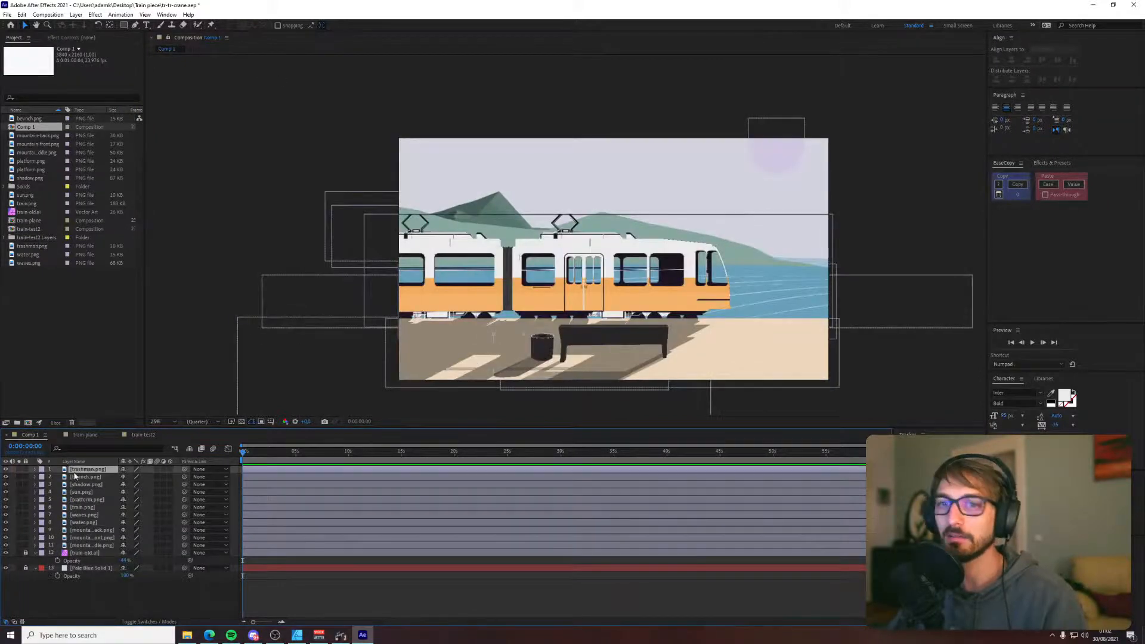
{"action": "left_click", "coordinate": [92, 547], "text": "shift"}
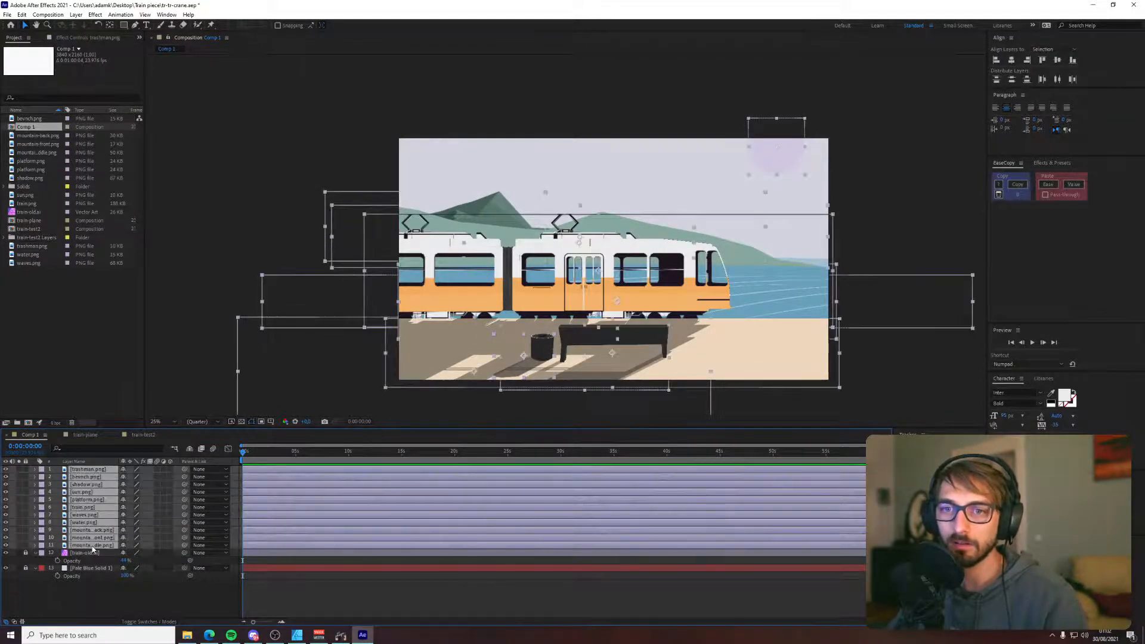
{"action": "key", "text": "Delete"}
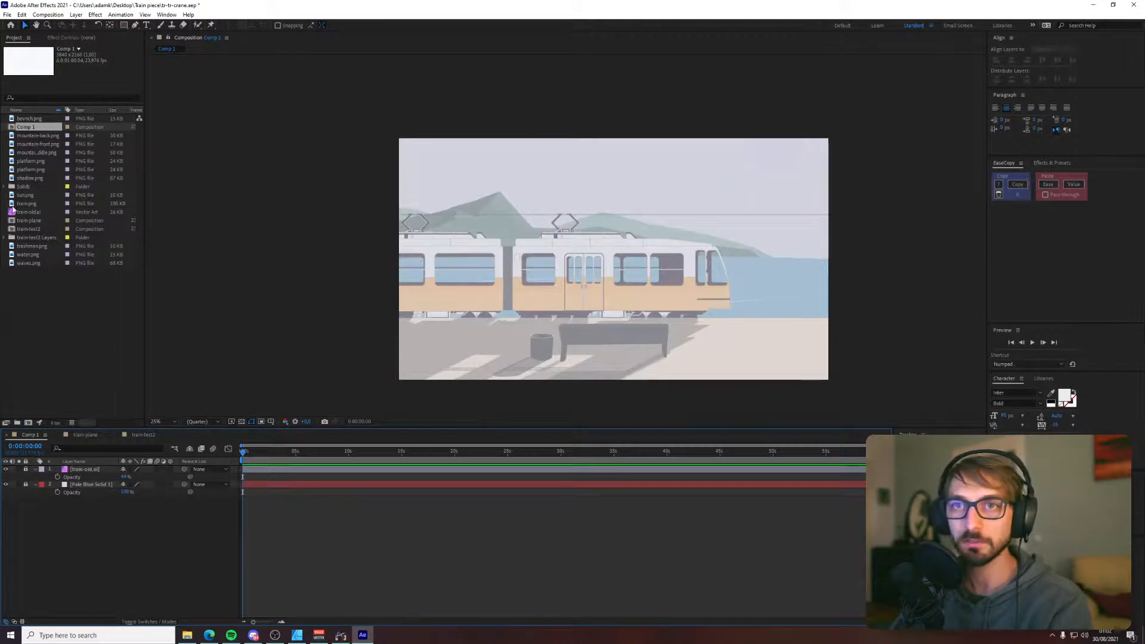
{"action": "left_click", "coordinate": [35, 229]}
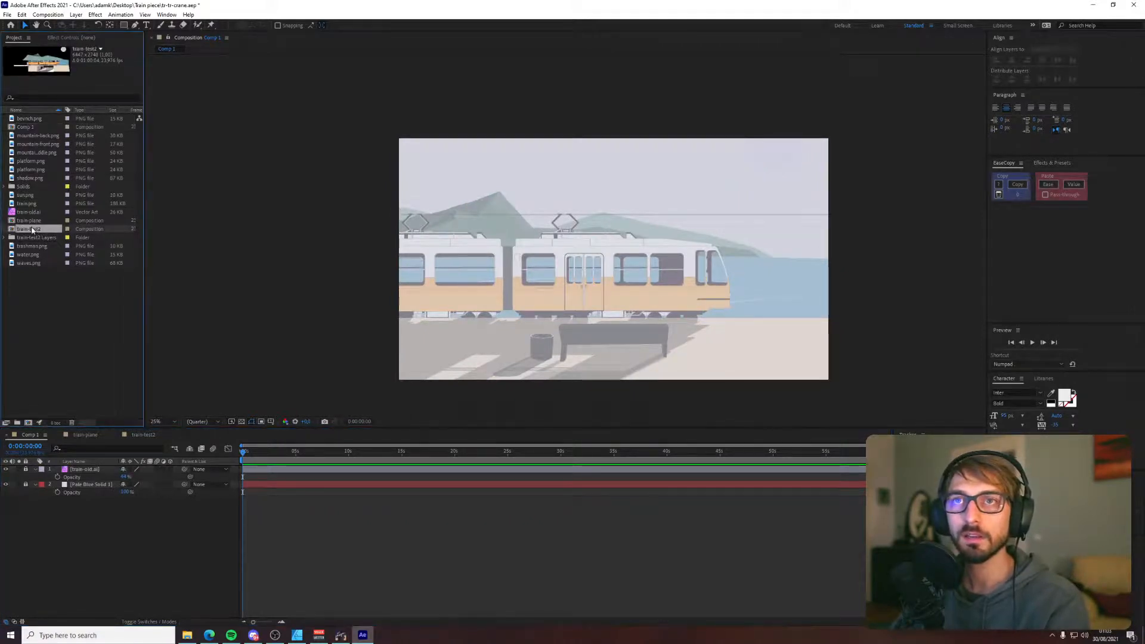
- Switch to Affinity Designer and move the trashman layer directly below Mountain middle in Artboard1
{"action": "left_click", "coordinate": [297, 635]}
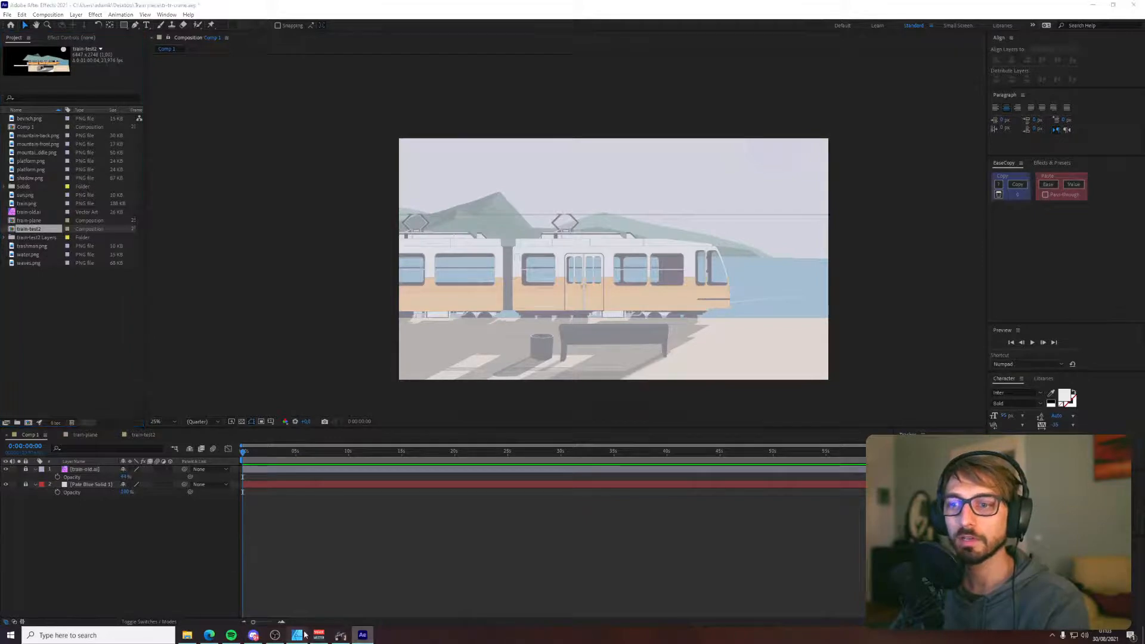
{"action": "left_click", "coordinate": [1062, 444]}
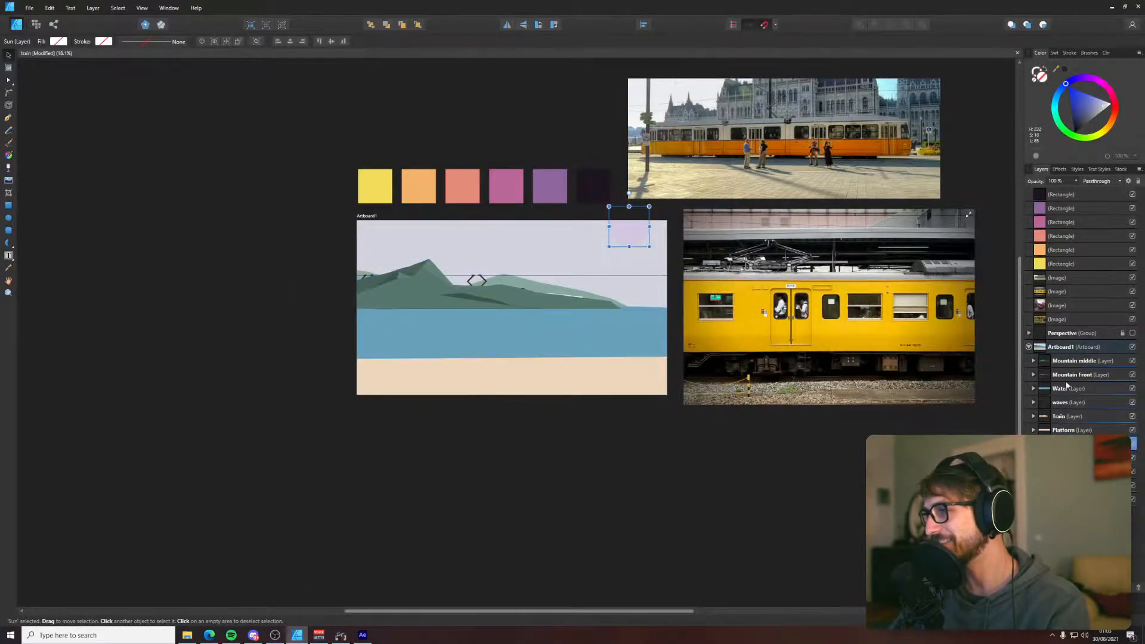
{"action": "left_click", "coordinate": [1068, 485]}
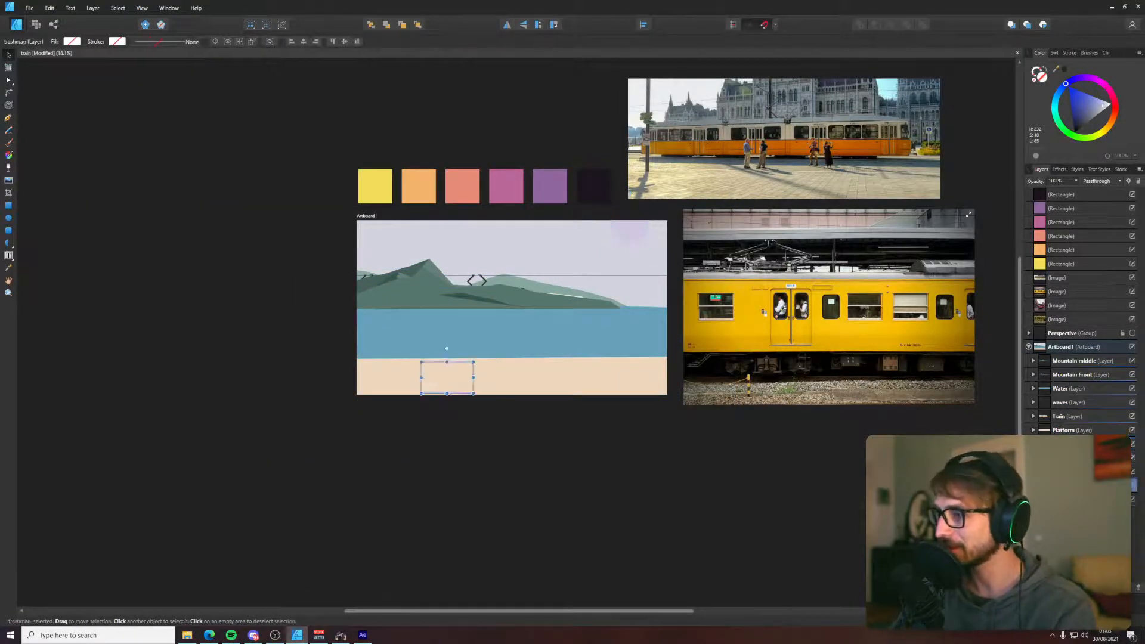
{"action": "left_click_drag", "start_coordinate": [1068, 484], "coordinate": [1068, 368]}
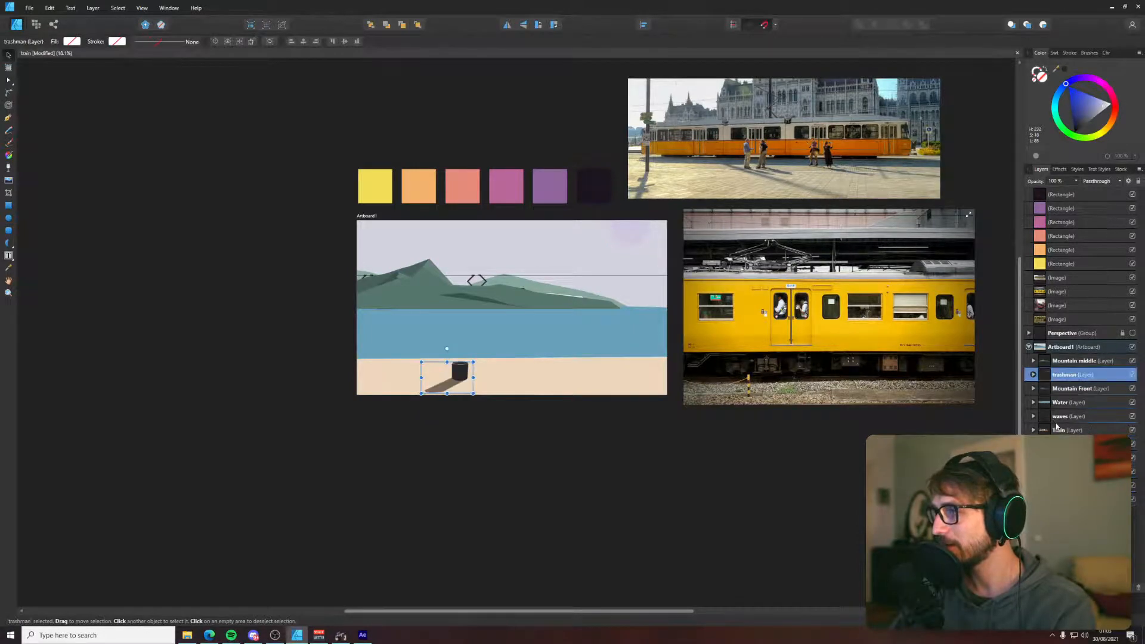
- Move the Platform, Mountain Front and Mountain middle layers below the Sun layer in Artboard1's layer order
{"action": "left_click", "coordinate": [1068, 443]}
{"action": "left_click", "coordinate": [1132, 485]}
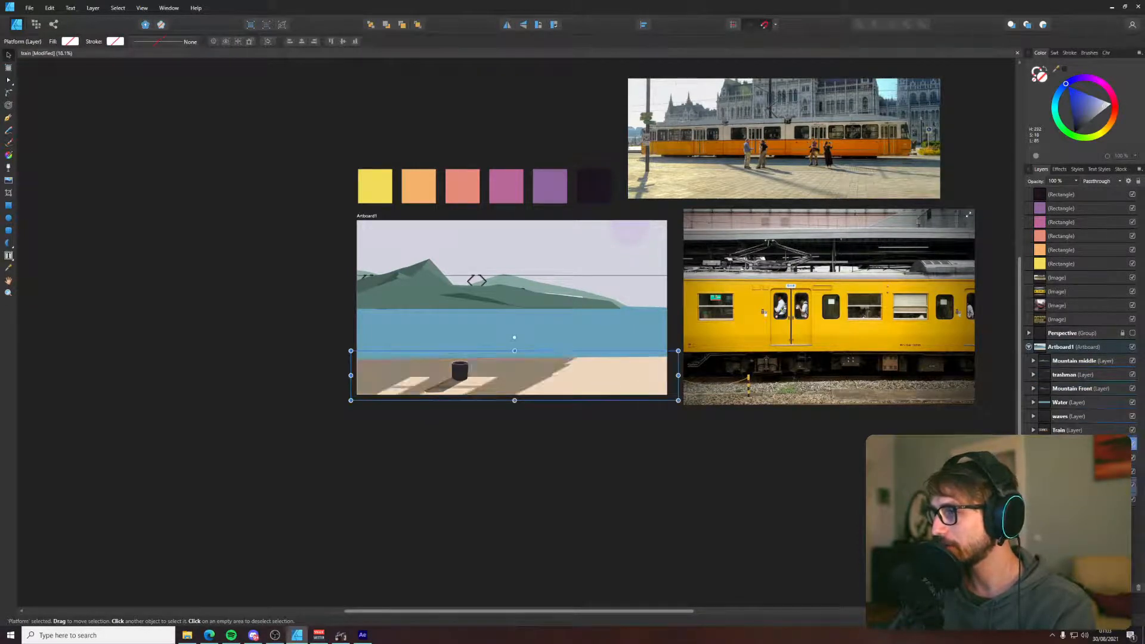
{"action": "left_click", "coordinate": [1133, 472]}
{"action": "left_click", "coordinate": [1133, 472]}
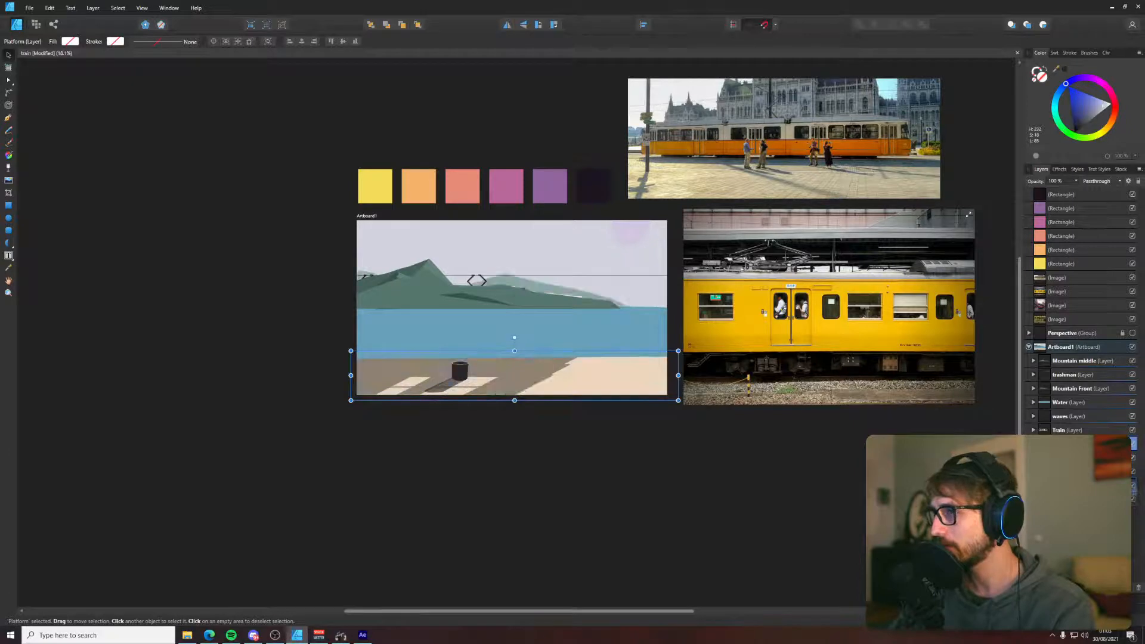
{"action": "left_click", "coordinate": [1103, 444]}
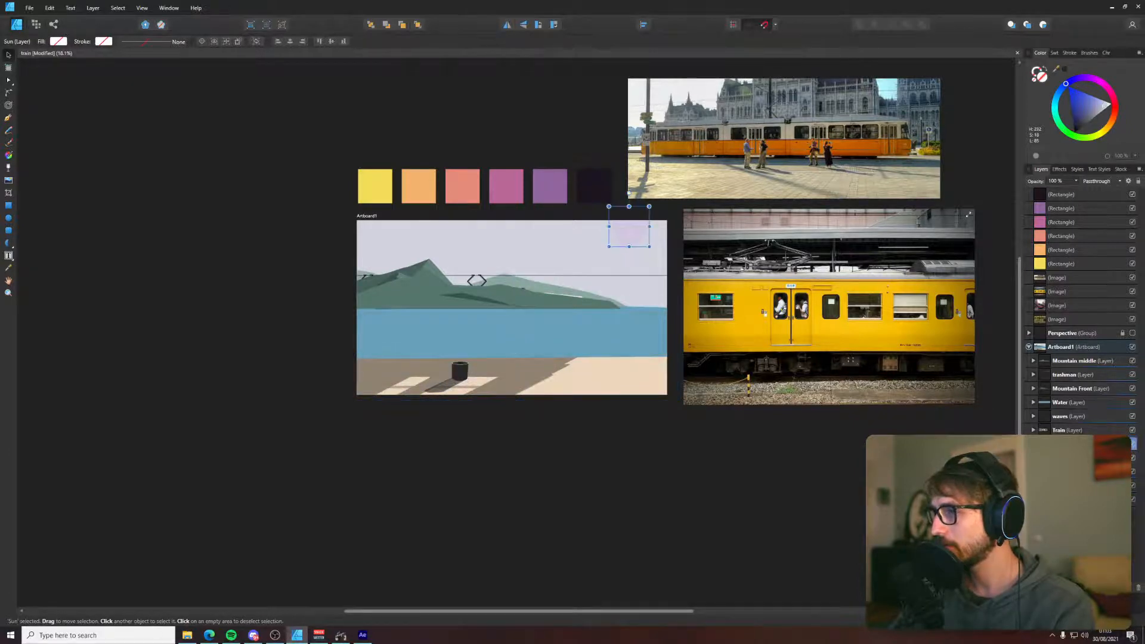
{"action": "left_click", "coordinate": [1068, 387]}
{"action": "left_click", "coordinate": [1133, 471]}
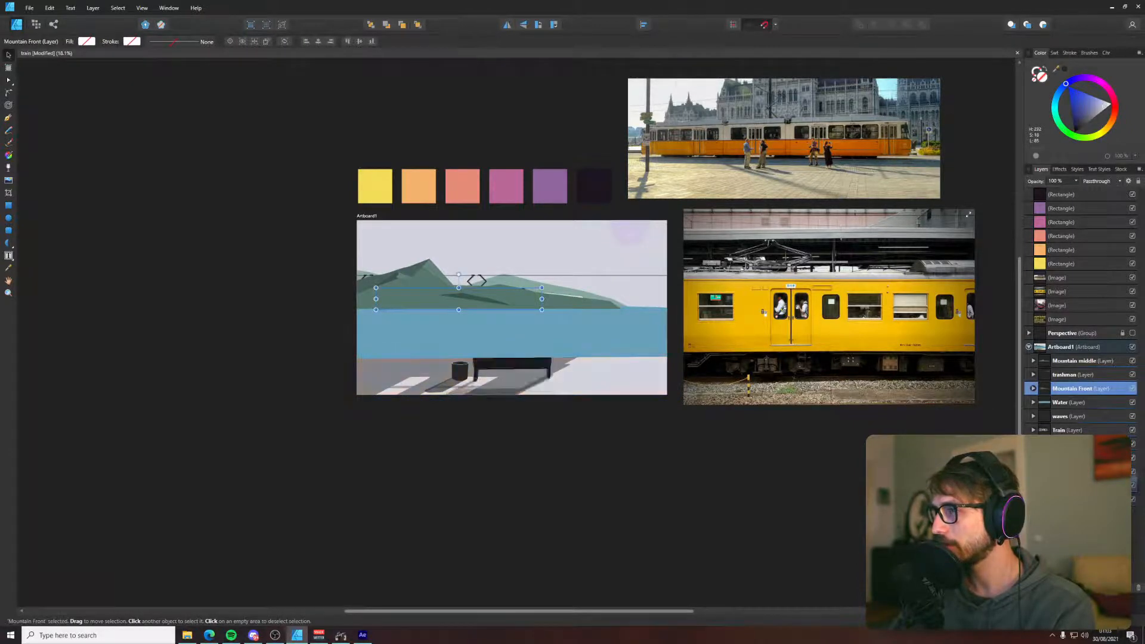
{"action": "left_click", "coordinate": [1133, 472]}
{"action": "left_click_drag", "start_coordinate": [1068, 388], "coordinate": [1074, 458]}
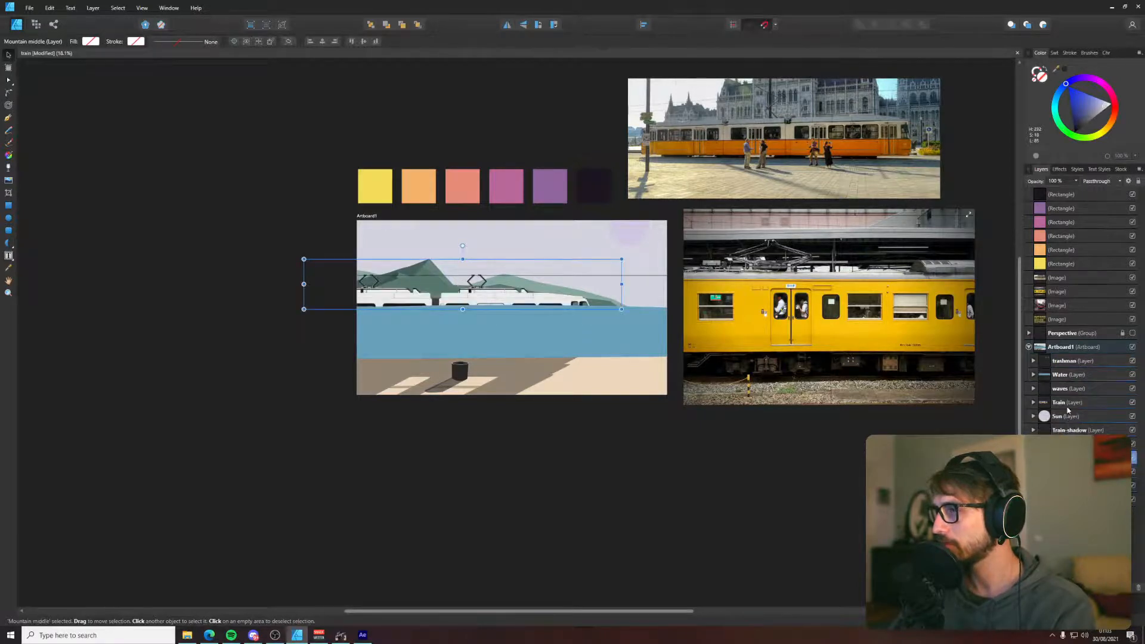
- Reorder Artboard1's layers so that Bench, Train-shadow, Platform, Train, waves and Water follow trashman in that order
{"action": "left_click", "coordinate": [1067, 403]}
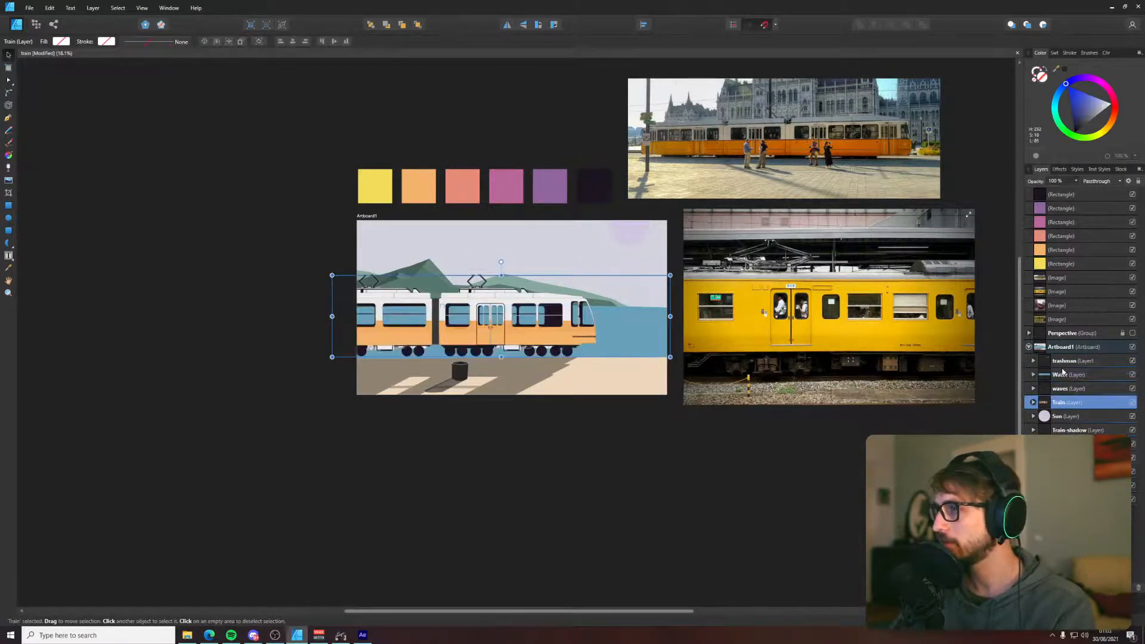
{"action": "left_click_drag", "start_coordinate": [1065, 403], "coordinate": [1065, 388]}
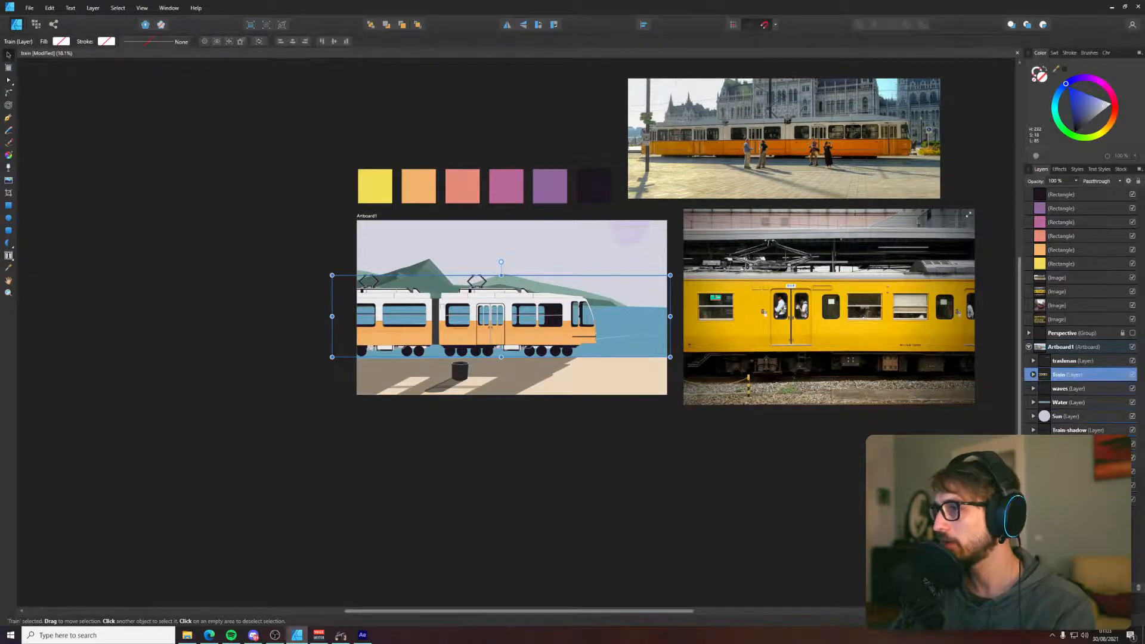
{"action": "left_click", "coordinate": [1067, 484]}
{"action": "left_click_drag", "start_coordinate": [1067, 485], "coordinate": [1053, 379]}
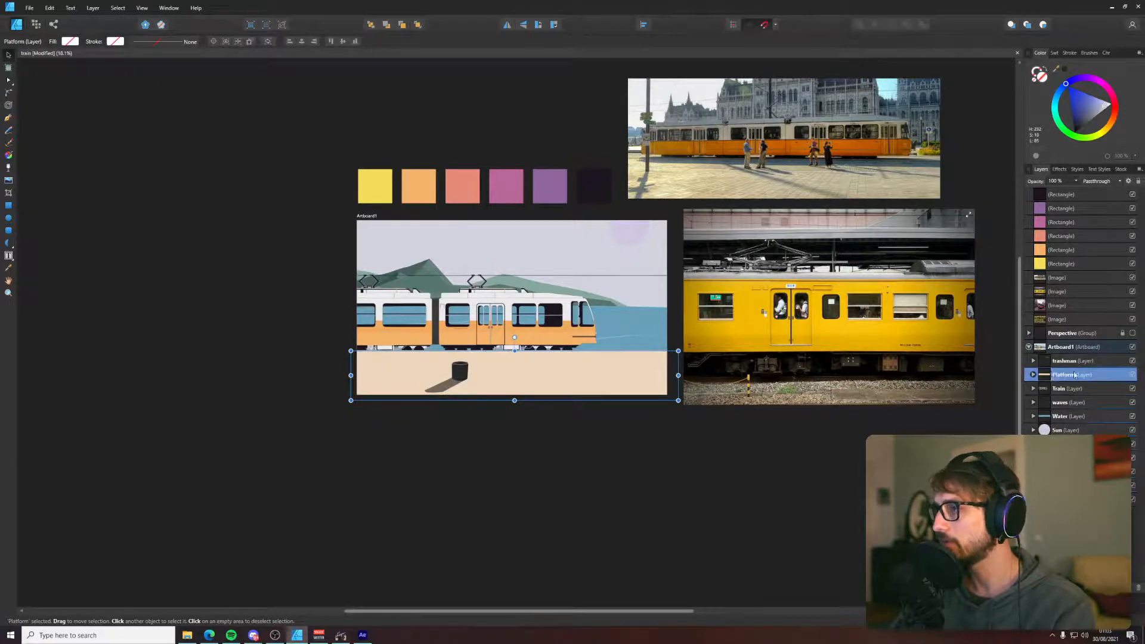
{"action": "left_click_drag", "start_coordinate": [1068, 485], "coordinate": [1062, 376]}
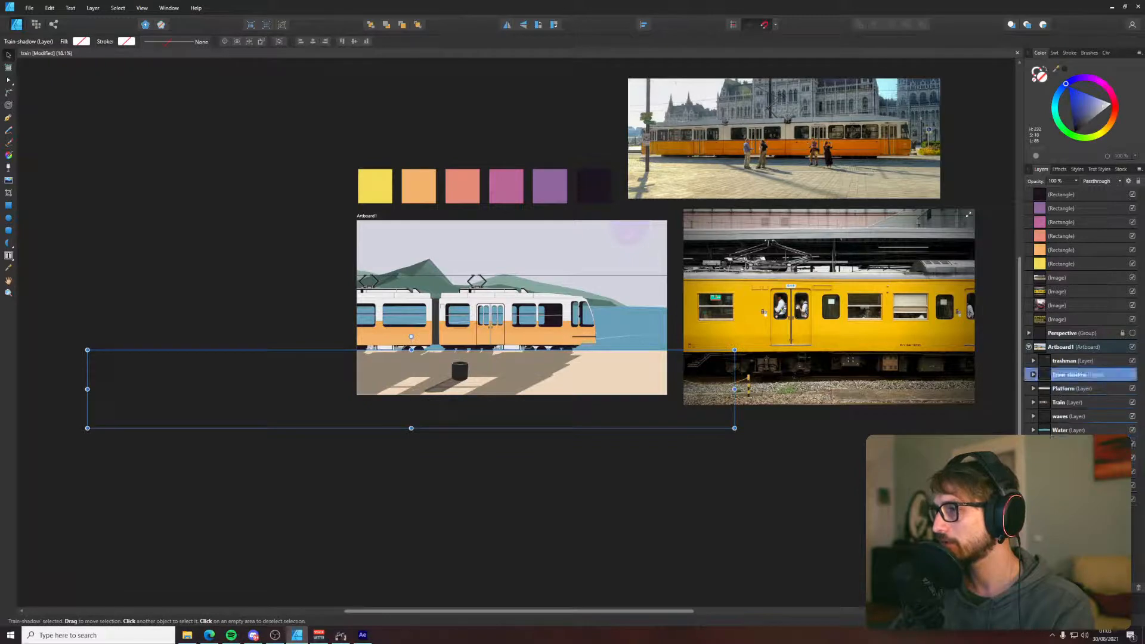
{"action": "left_click_drag", "start_coordinate": [1068, 485], "coordinate": [1072, 376]}
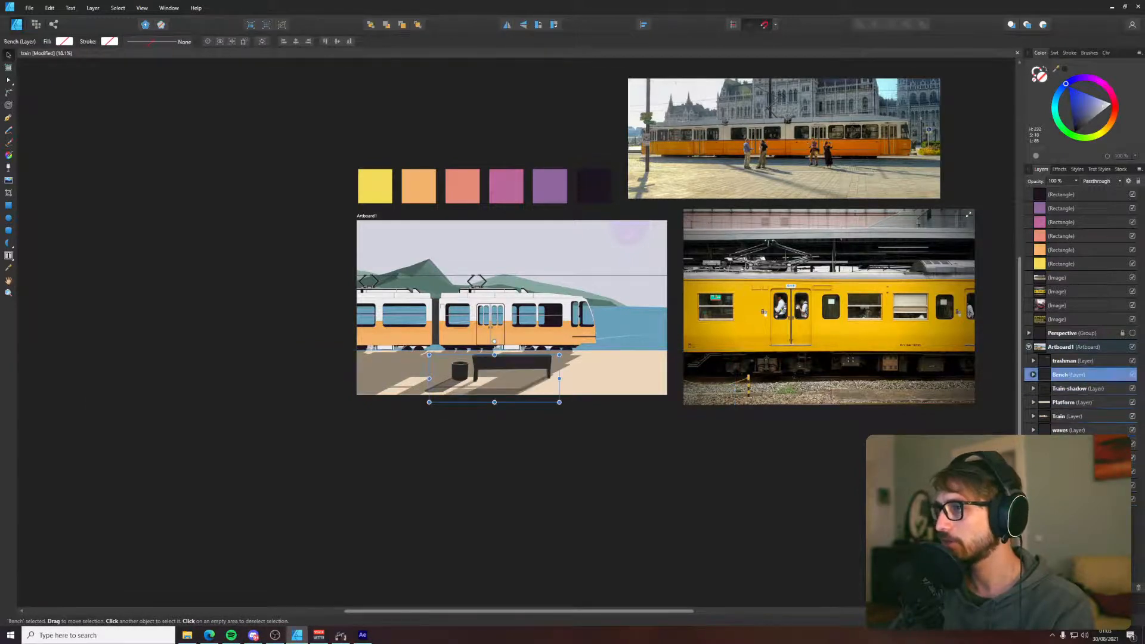
- Select all the layers inside Artboard1, export them as train.pdf to the Train piece folder, and open that folder in File Explorer
{"action": "key", "text": "ctrl+d"}
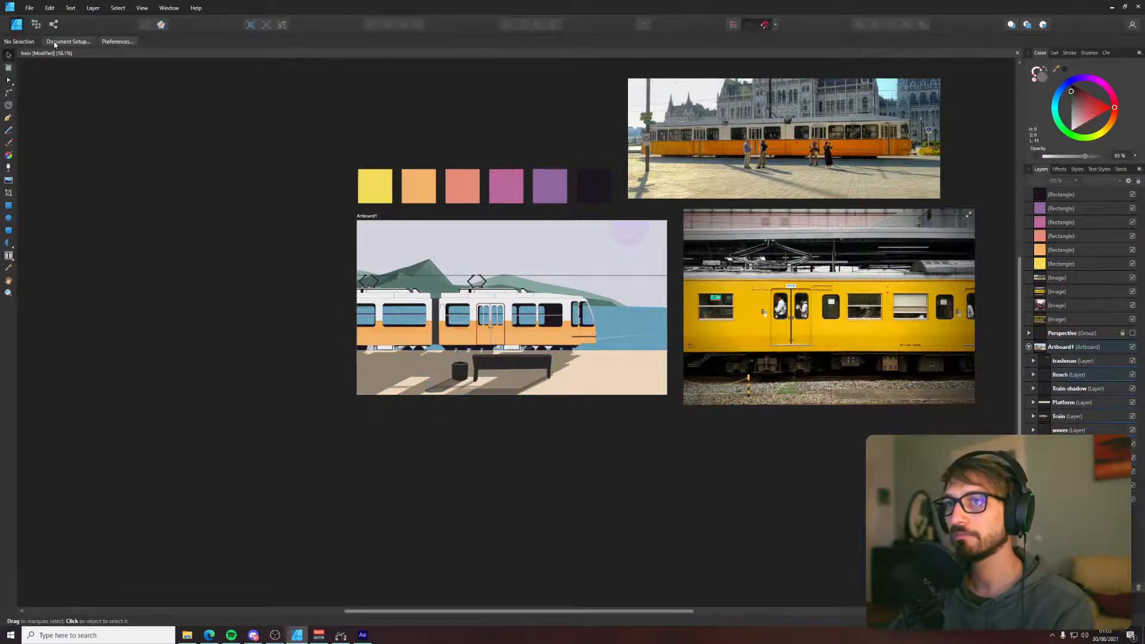
{"action": "left_click", "coordinate": [1078, 362]}
{"action": "left_click", "coordinate": [1073, 499], "text": "shift"}
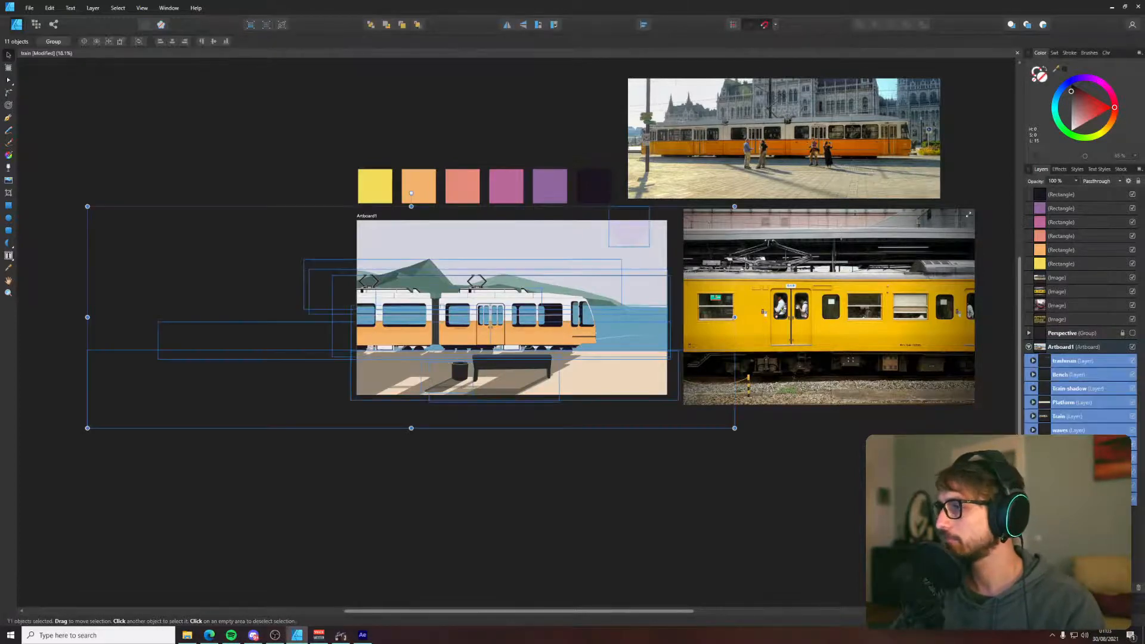
{"action": "left_click", "coordinate": [29, 8]}
{"action": "left_click", "coordinate": [40, 166]}
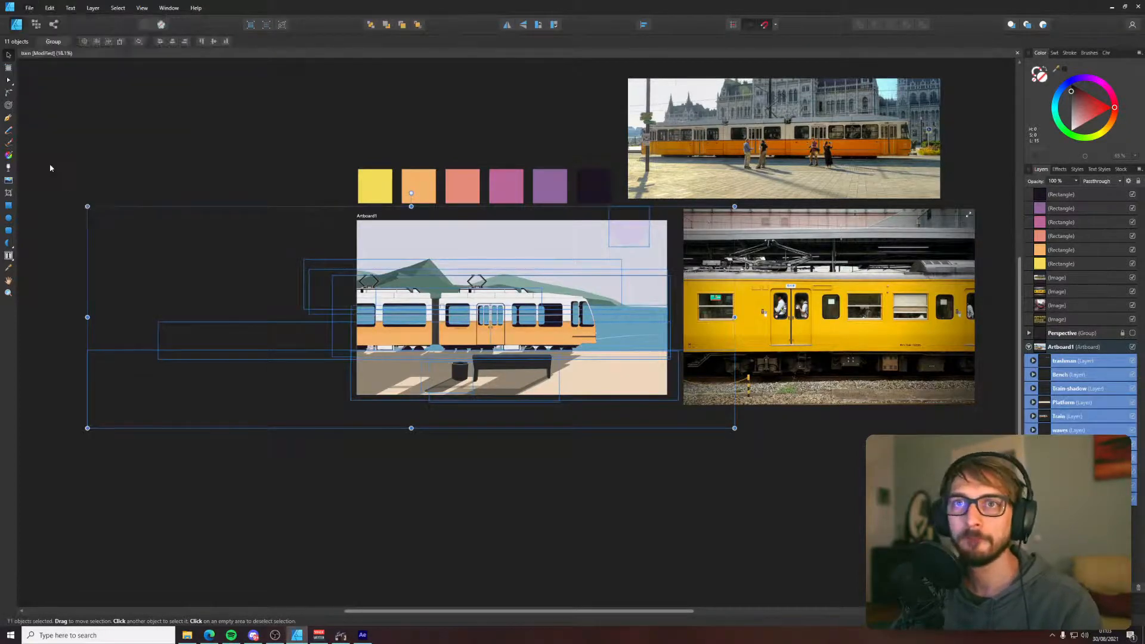
{"action": "left_click", "coordinate": [645, 367]}
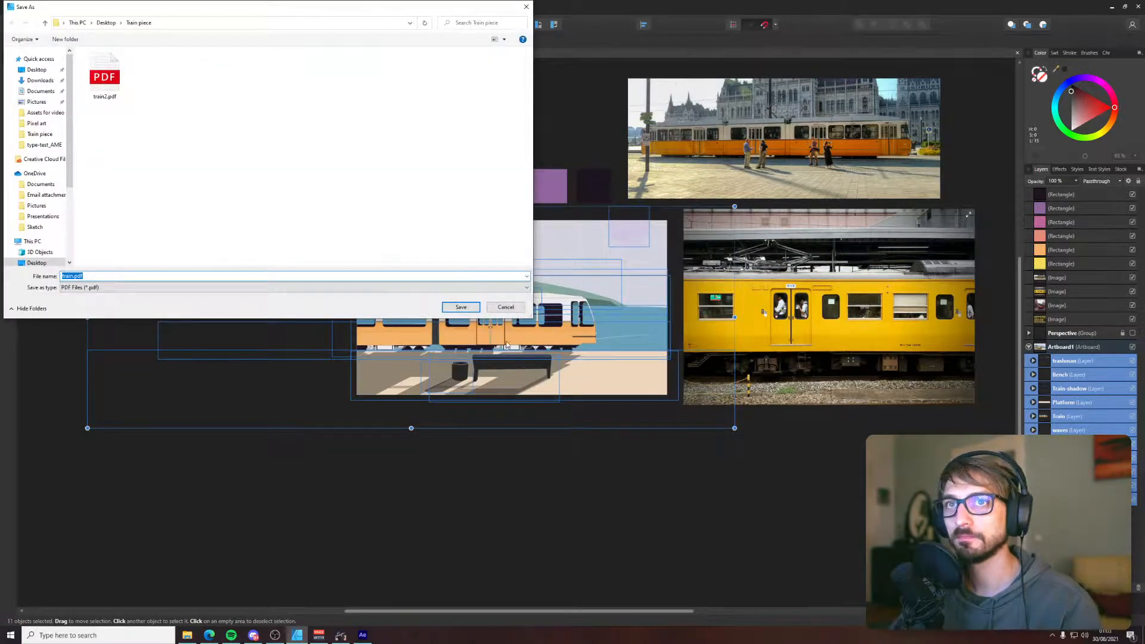
{"action": "left_click", "coordinate": [461, 307]}
{"action": "left_click", "coordinate": [184, 636]}
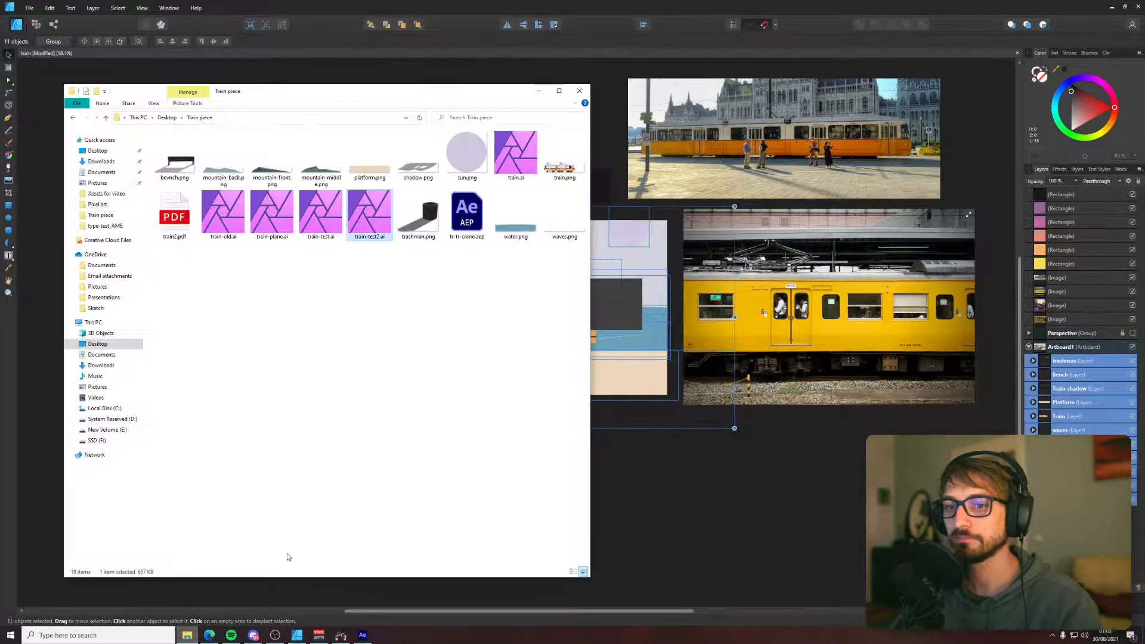
{"action": "left_click", "coordinate": [320, 211], "text": "ctrl"}
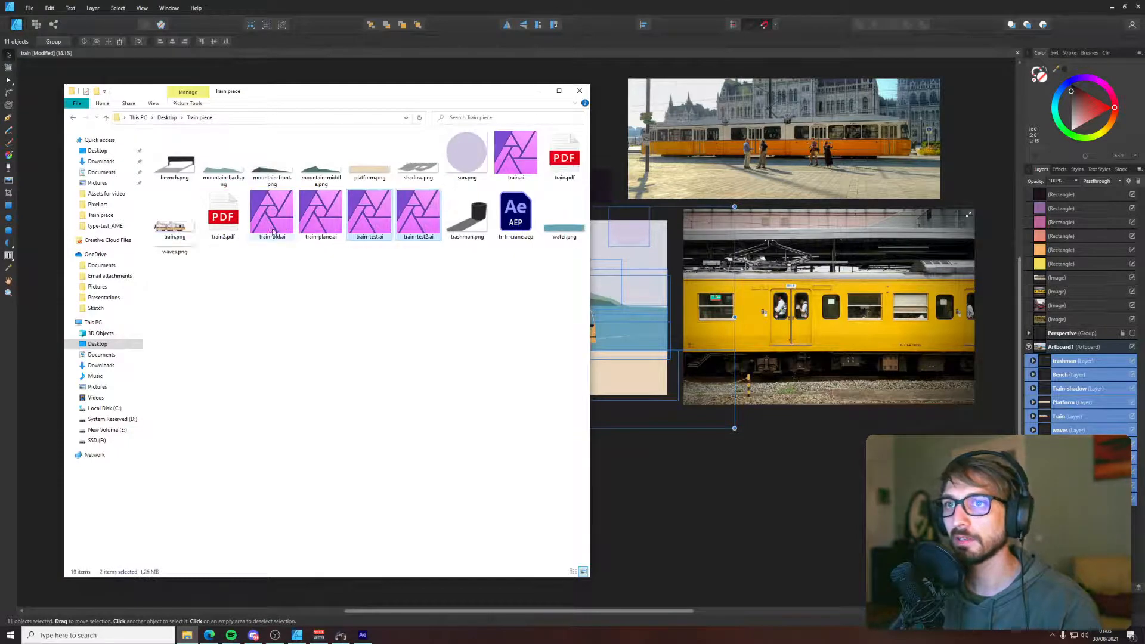
{"action": "left_click", "coordinate": [321, 212], "text": "ctrl"}
{"action": "left_click", "coordinate": [271, 212], "text": "ctrl"}
{"action": "left_click", "coordinate": [564, 157], "text": "ctrl"}
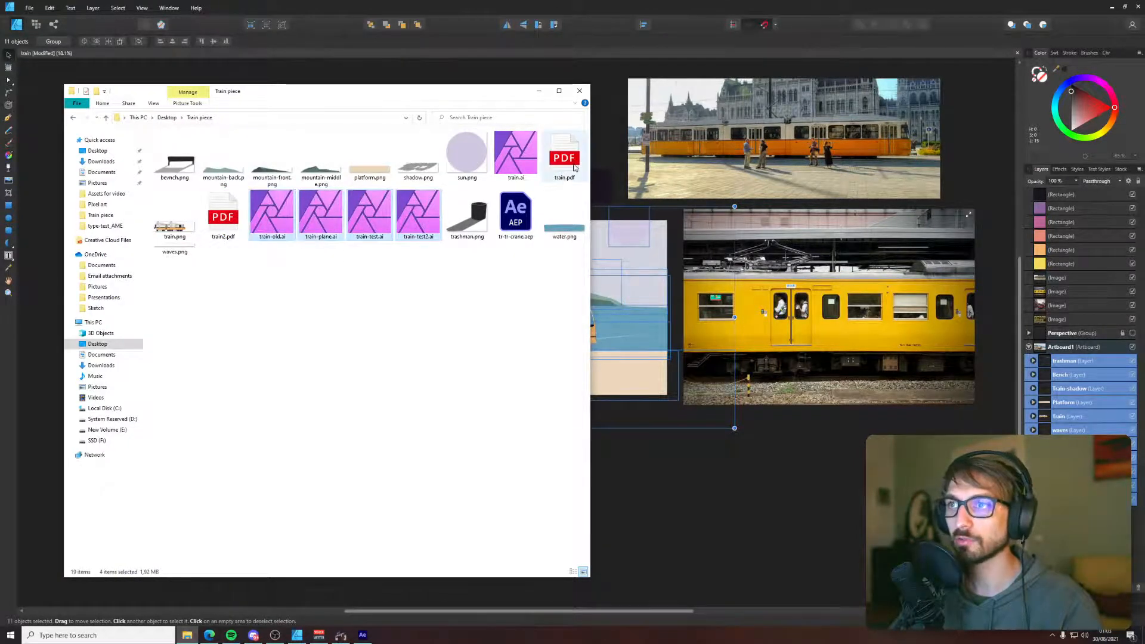
{"action": "left_click", "coordinate": [561, 169], "text": "ctrl"}
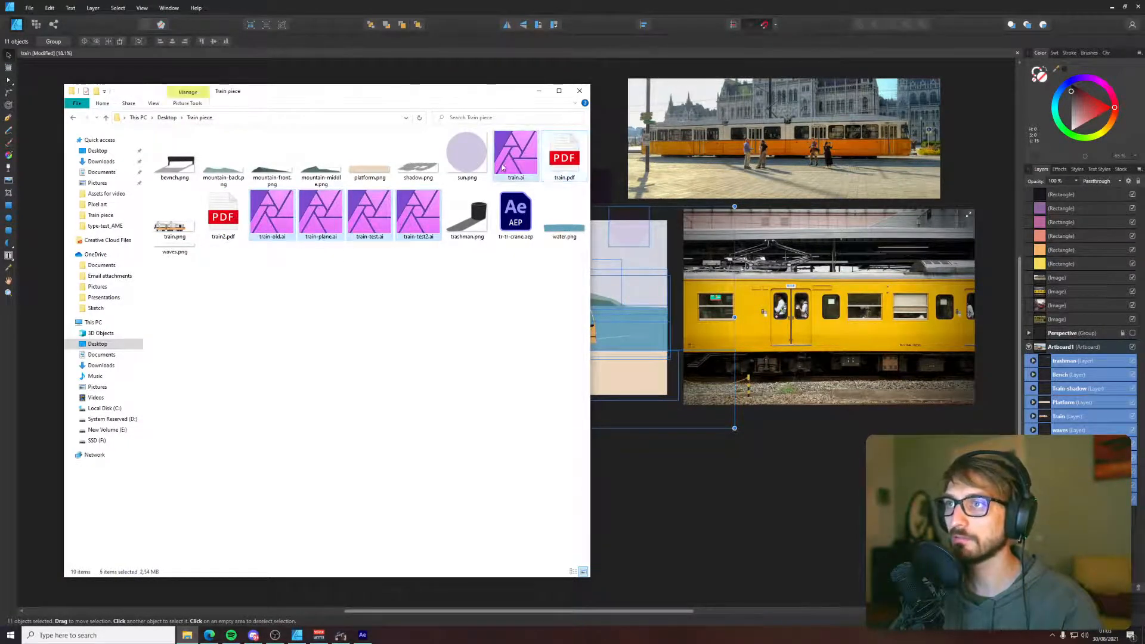
{"action": "right_click", "coordinate": [518, 161]}
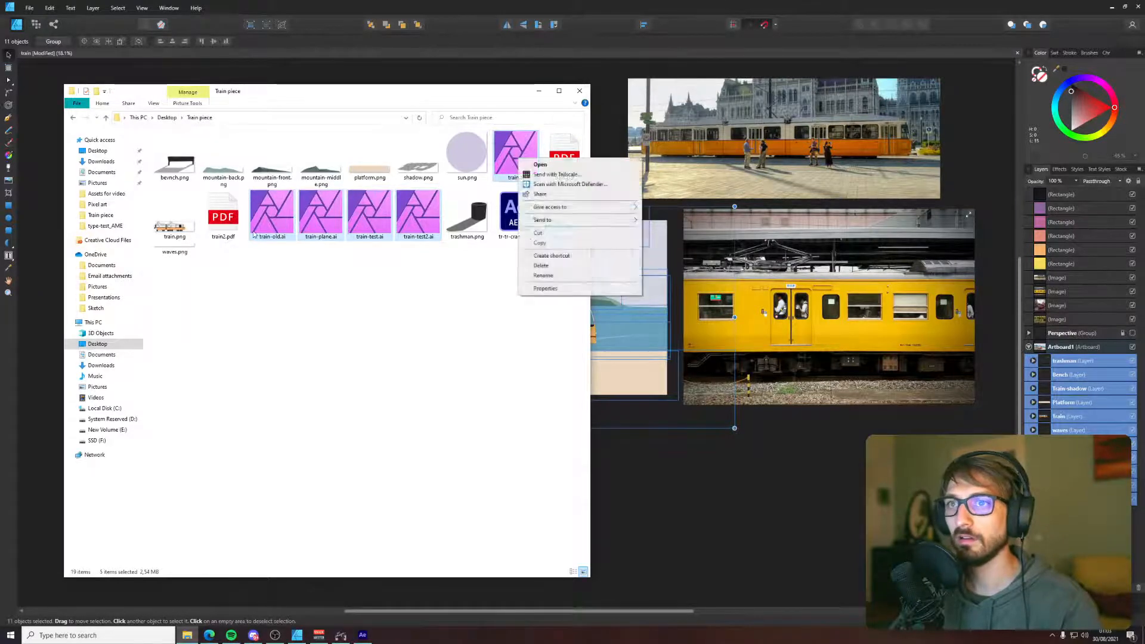
{"action": "left_click", "coordinate": [357, 281]}
- Delete train2.pdf, train-old.ai, train-plane.ai, train-test.ai, train-test2.ai and train.ai from the Train piece folder
{"action": "left_click", "coordinate": [223, 214], "text": "ctrl"}
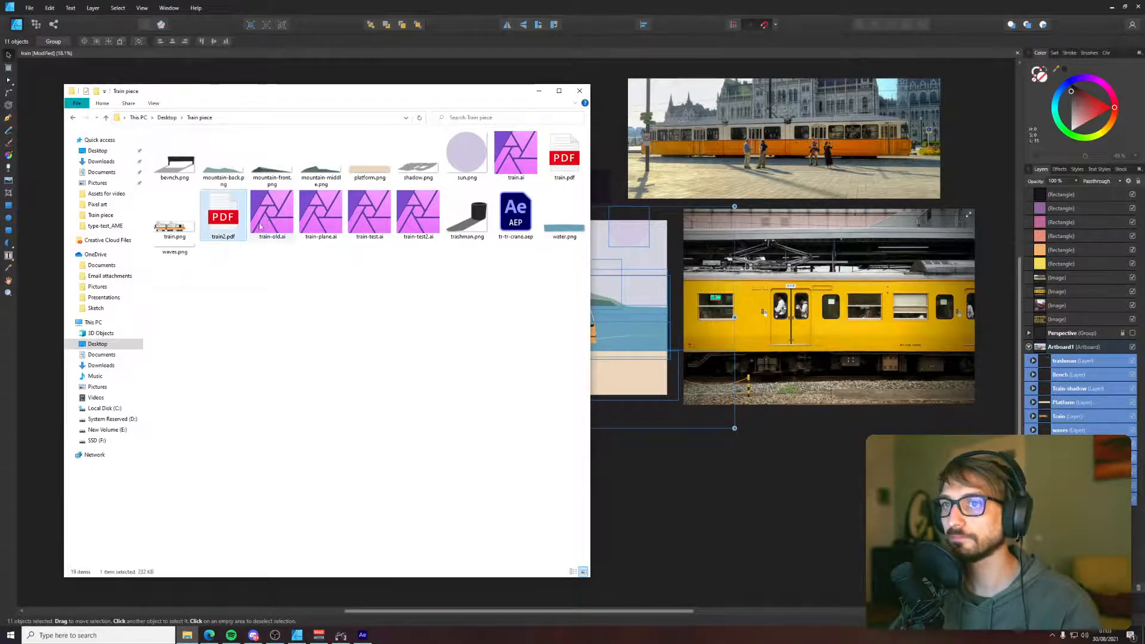
{"action": "left_click", "coordinate": [272, 214], "text": "ctrl"}
{"action": "left_click", "coordinate": [321, 215], "text": "ctrl"}
{"action": "left_click", "coordinate": [369, 215], "text": "ctrl"}
{"action": "left_click", "coordinate": [417, 214], "text": "ctrl"}
{"action": "left_click", "coordinate": [507, 154], "text": "ctrl"}
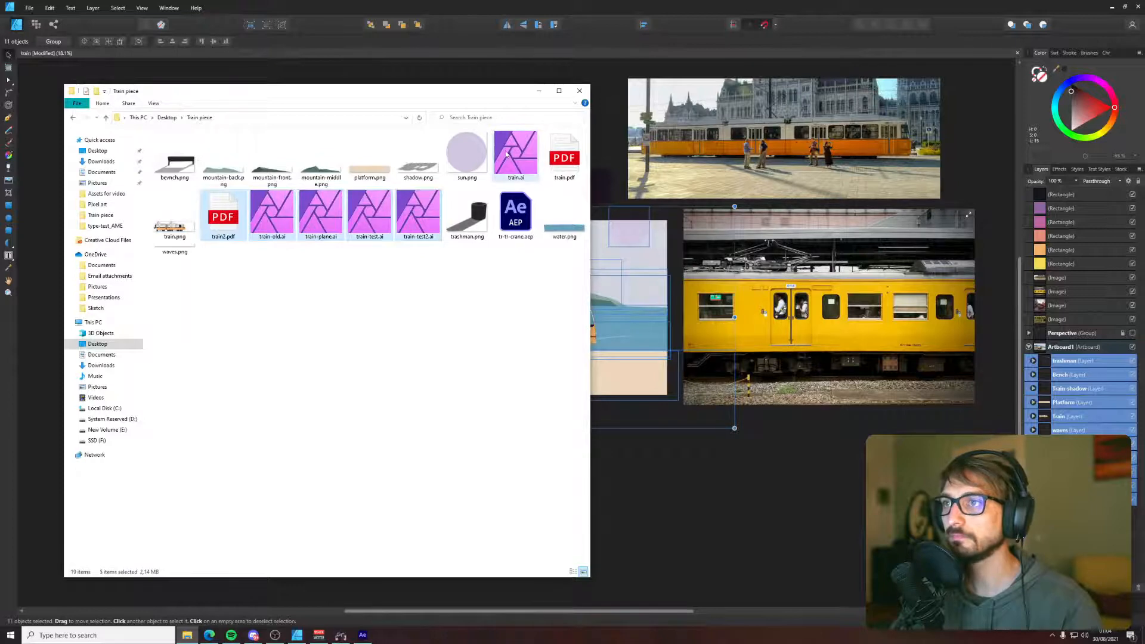
{"action": "right_click", "coordinate": [527, 158]}
{"action": "left_click", "coordinate": [575, 261]}
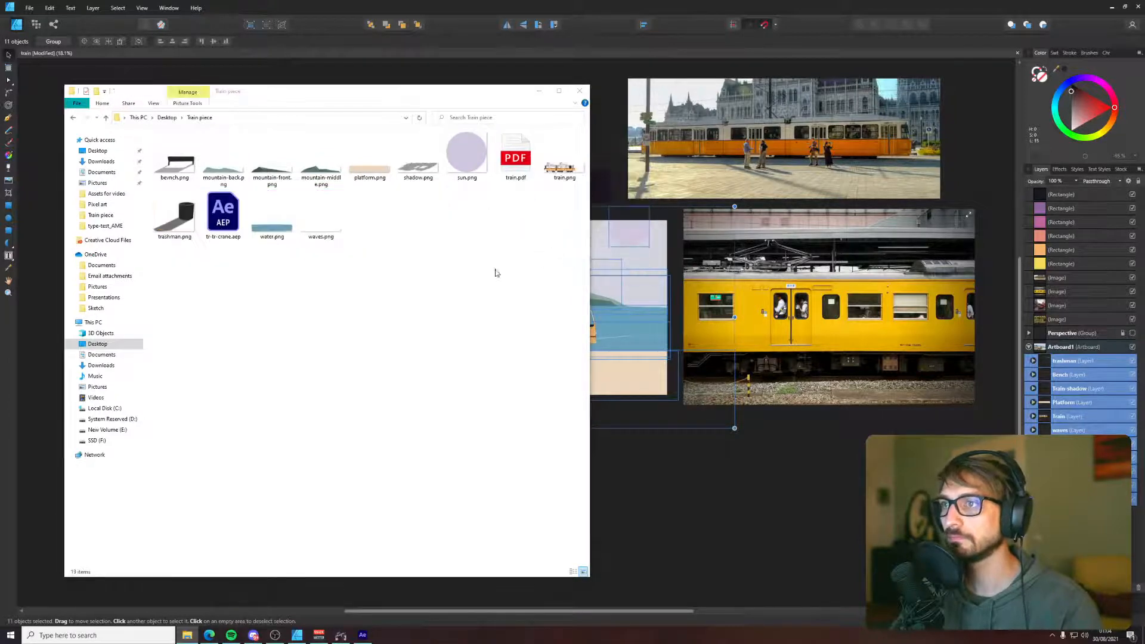
- Rename train.pdf as train.ai and accept the file extension change
{"action": "left_click", "coordinate": [517, 178]}
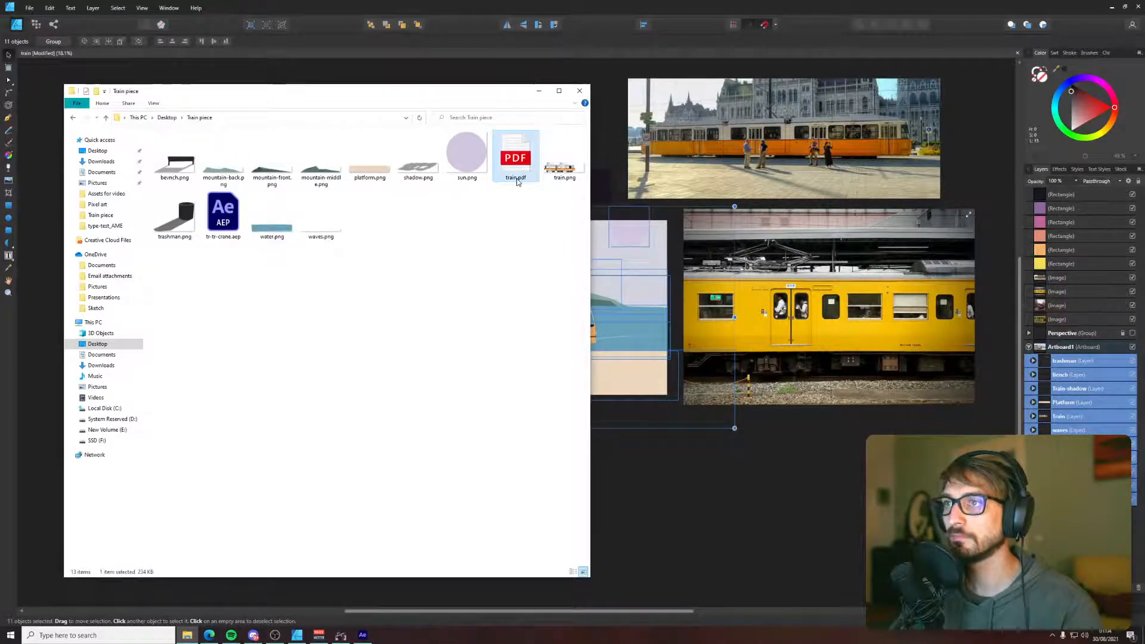
{"action": "left_click", "coordinate": [517, 178]}
{"action": "left_click", "coordinate": [517, 177]}
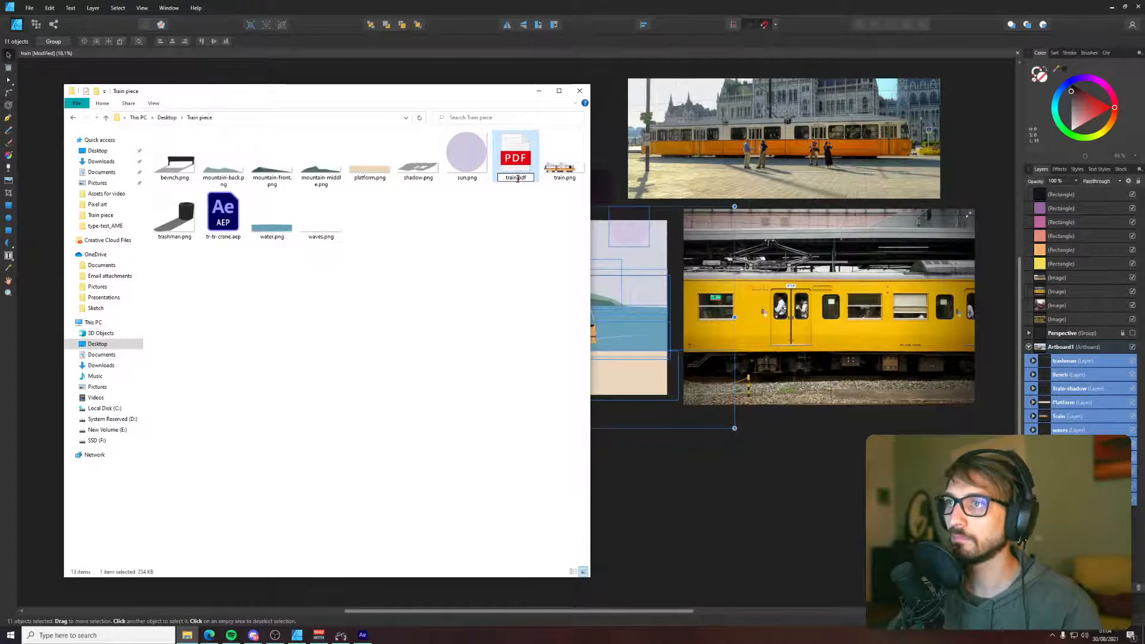
{"action": "key", "text": "shift+End"}
{"action": "type", "text": ".ai"}
{"action": "key", "text": "Return"}
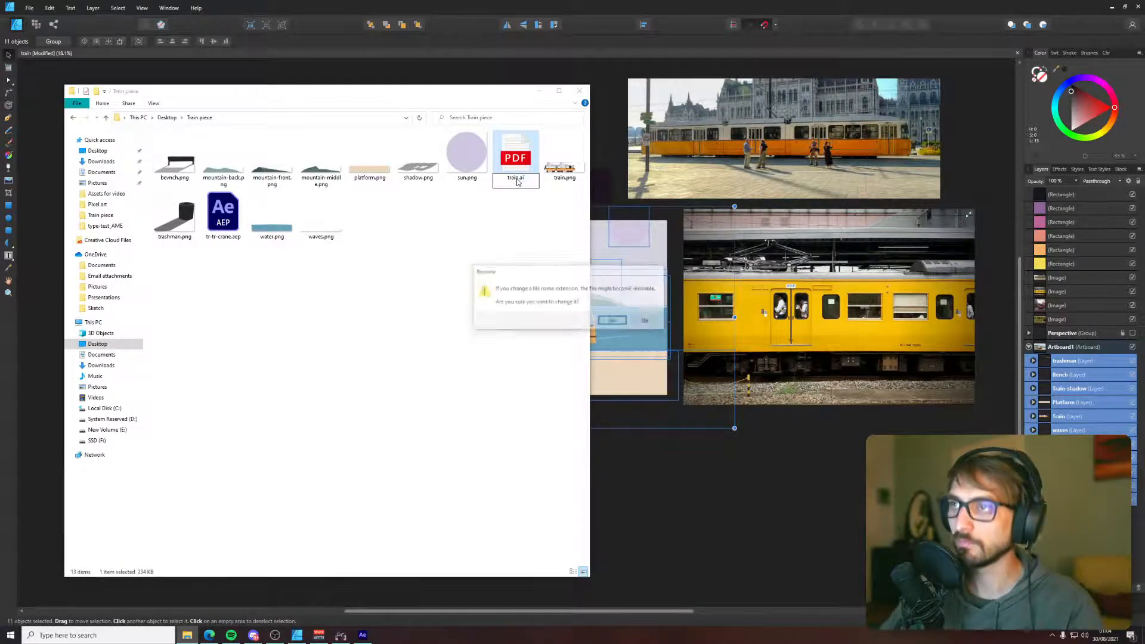
{"action": "left_click", "coordinate": [613, 321]}
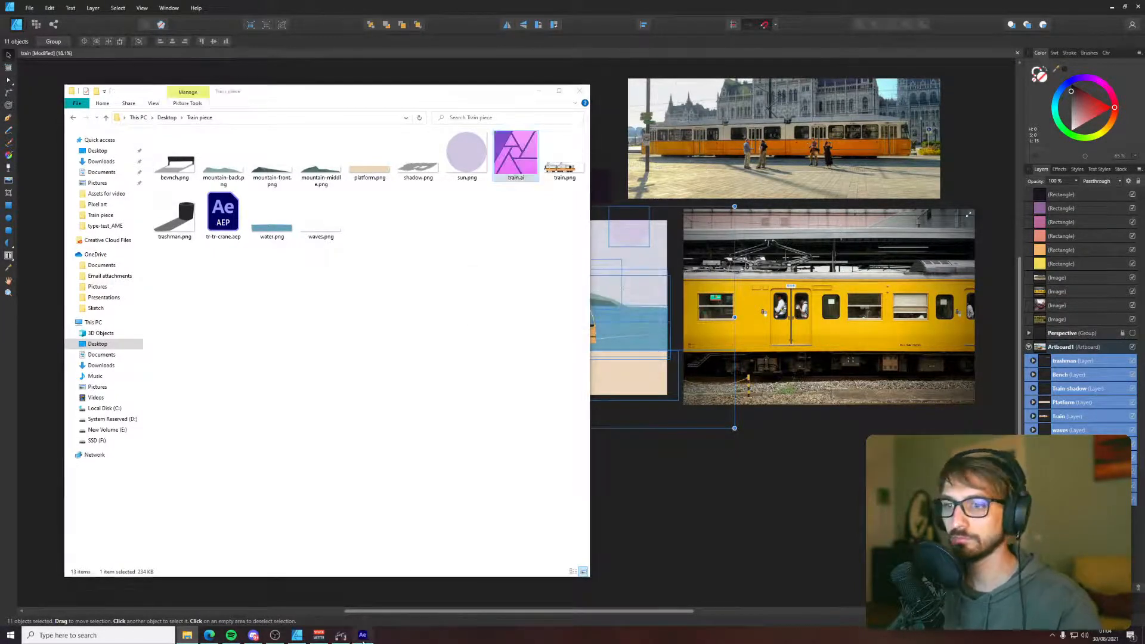
- Switch to After Effects and delete the train-old.ai footage and the train-plane composition from the project
{"action": "left_click", "coordinate": [362, 635]}
{"action": "left_click", "coordinate": [681, 389]}
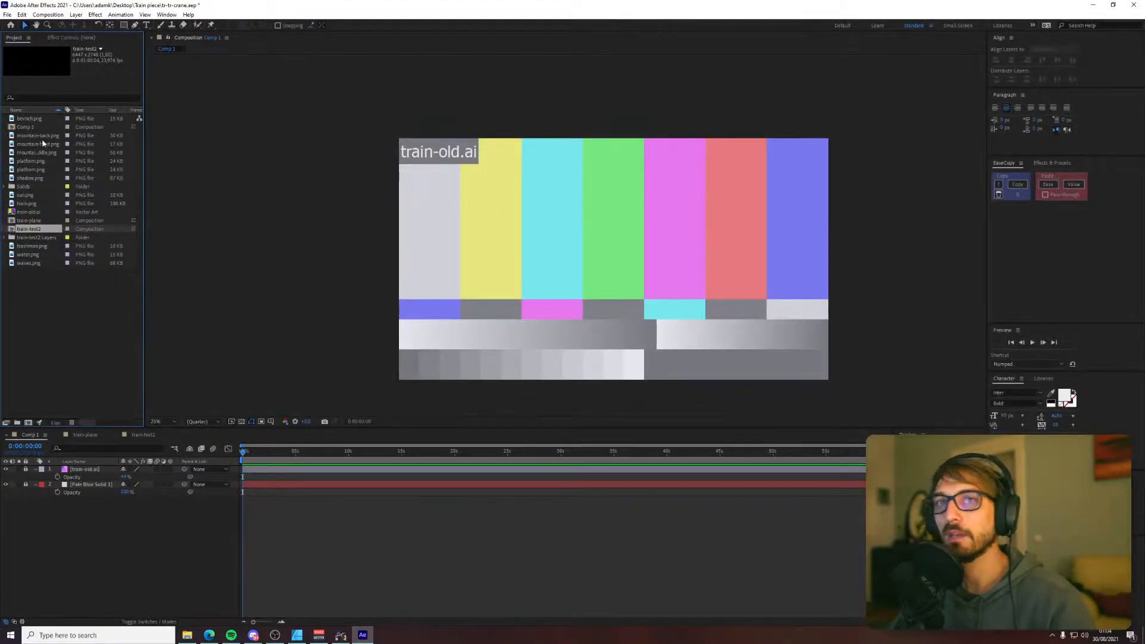
{"action": "left_click", "coordinate": [27, 127]}
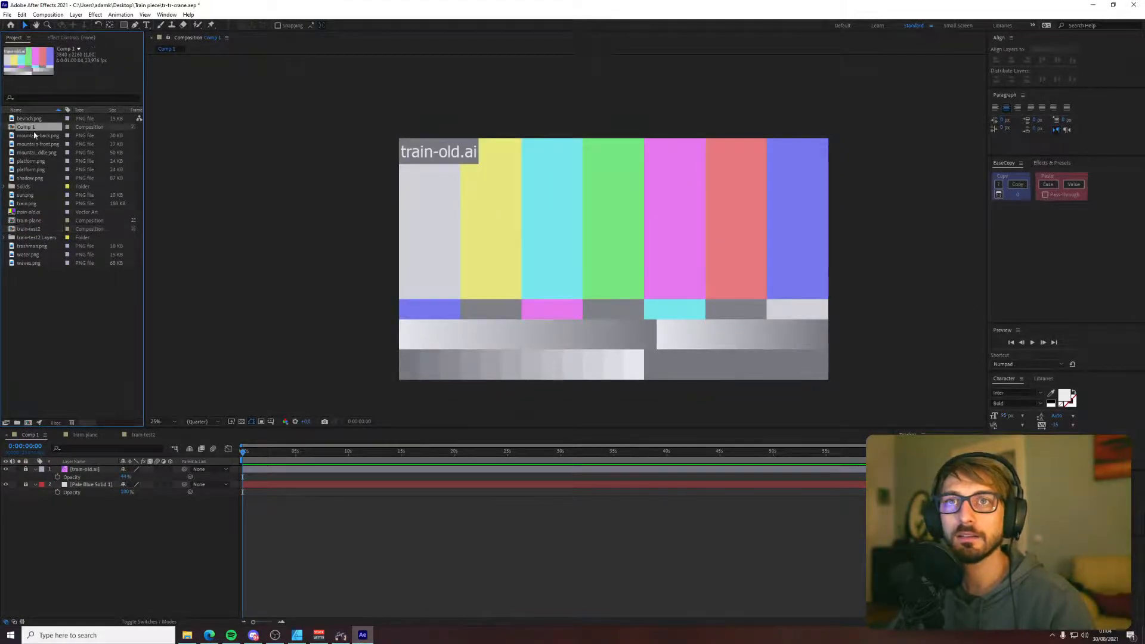
{"action": "left_click", "coordinate": [27, 195]}
{"action": "left_click", "coordinate": [35, 212]}
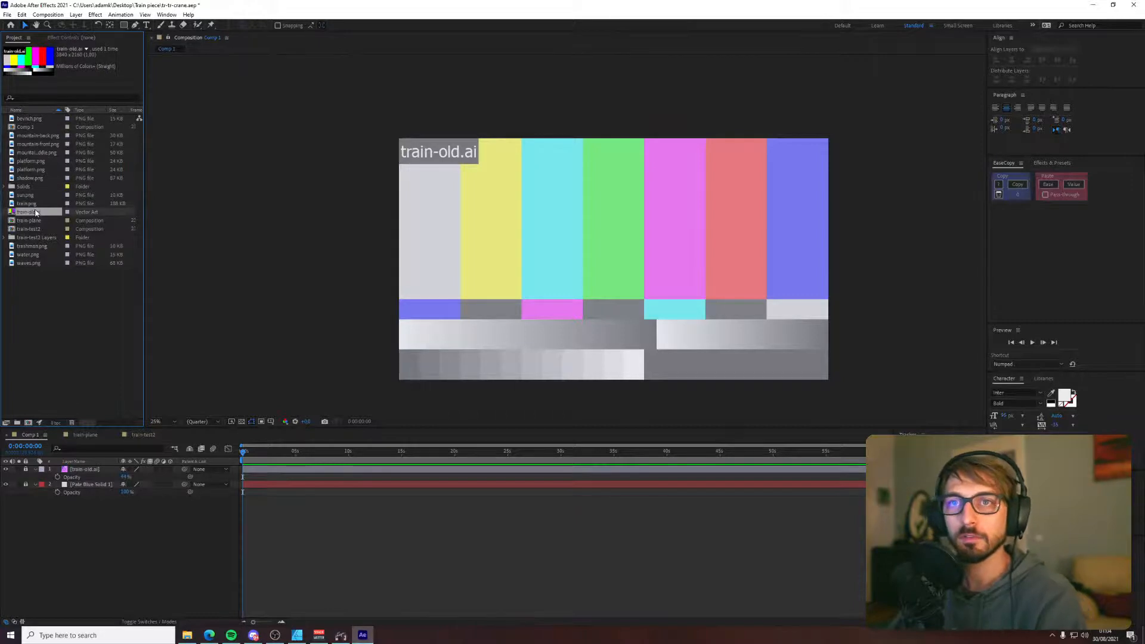
{"action": "key", "text": "Delete"}
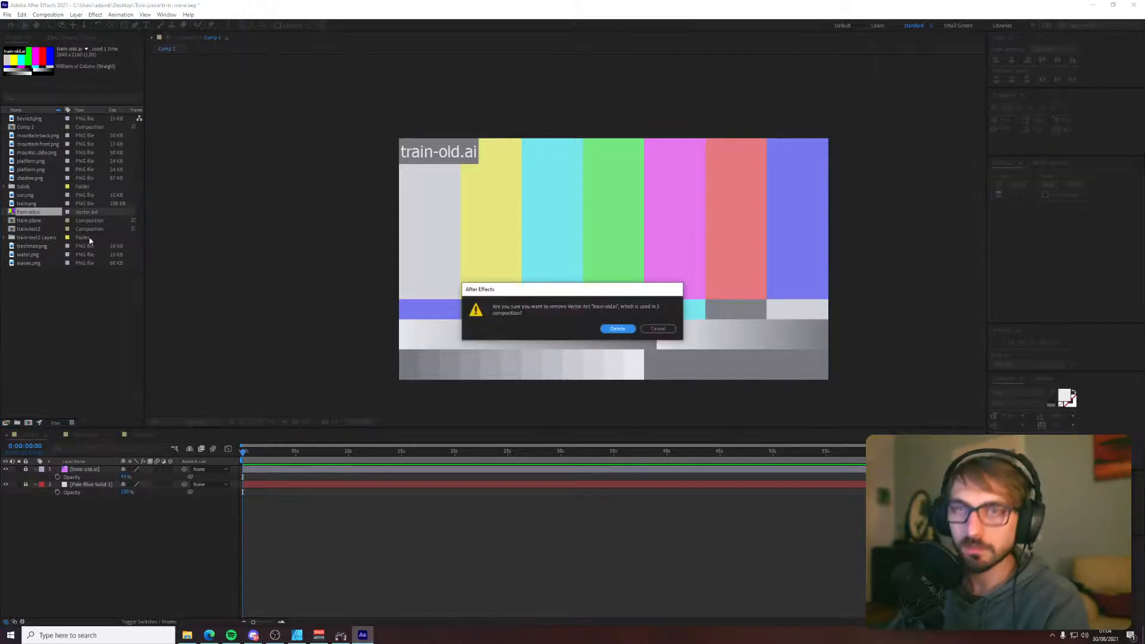
{"action": "left_click", "coordinate": [617, 329]}
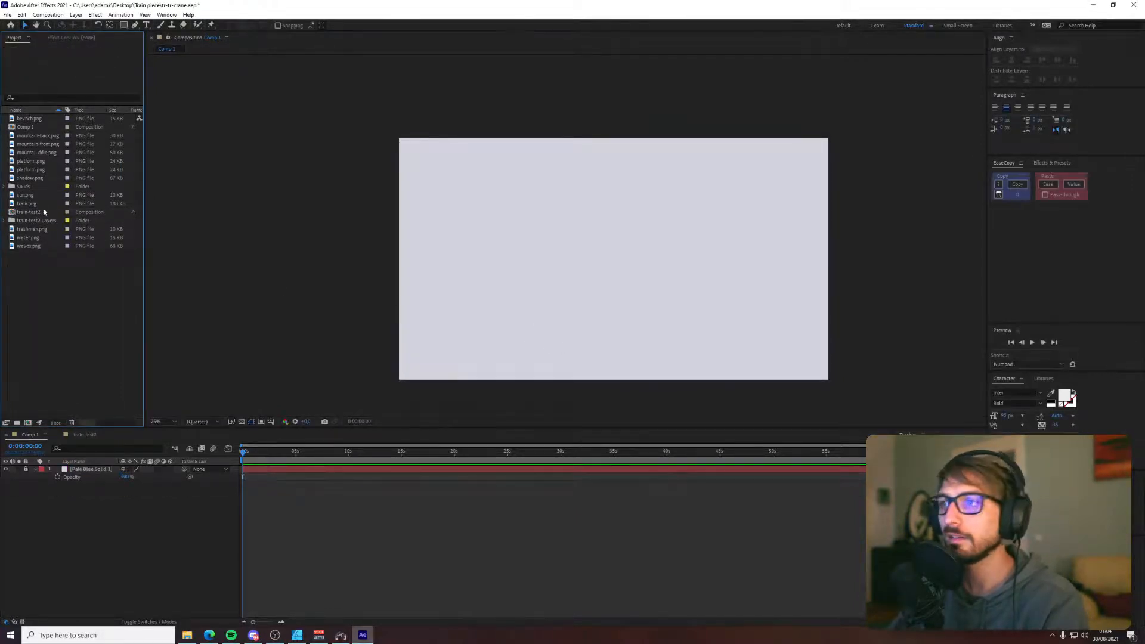
- Delete the train-test2 composition and the train-test2 Layers folder from the project
{"action": "left_click", "coordinate": [44, 212]}
{"action": "key", "text": "Delete"}
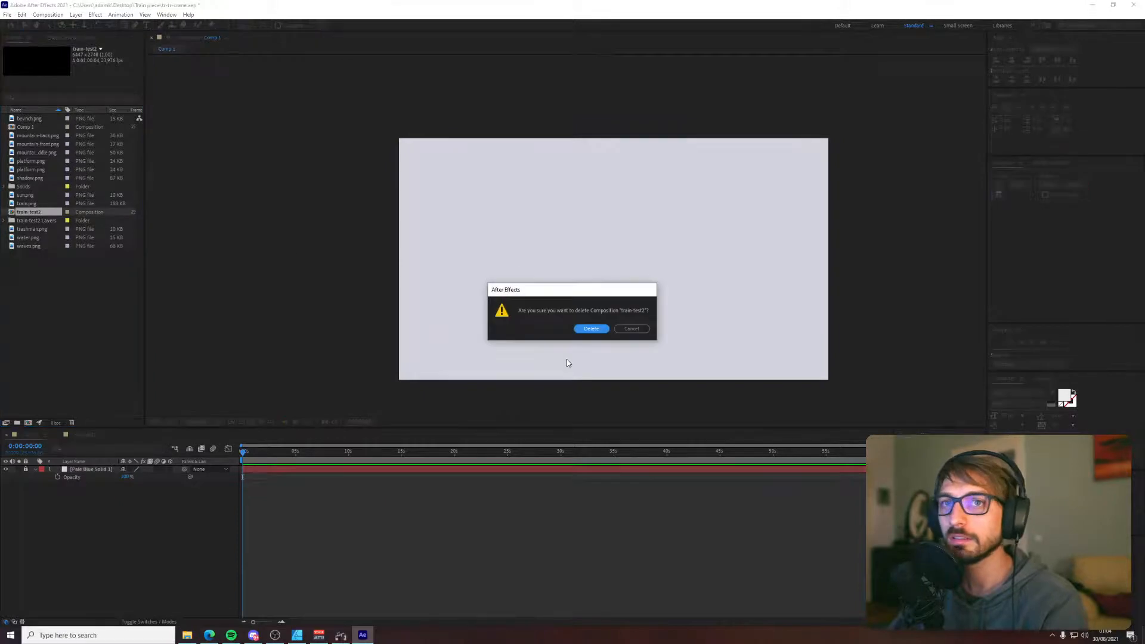
{"action": "left_click", "coordinate": [602, 334]}
{"action": "left_click", "coordinate": [42, 213]}
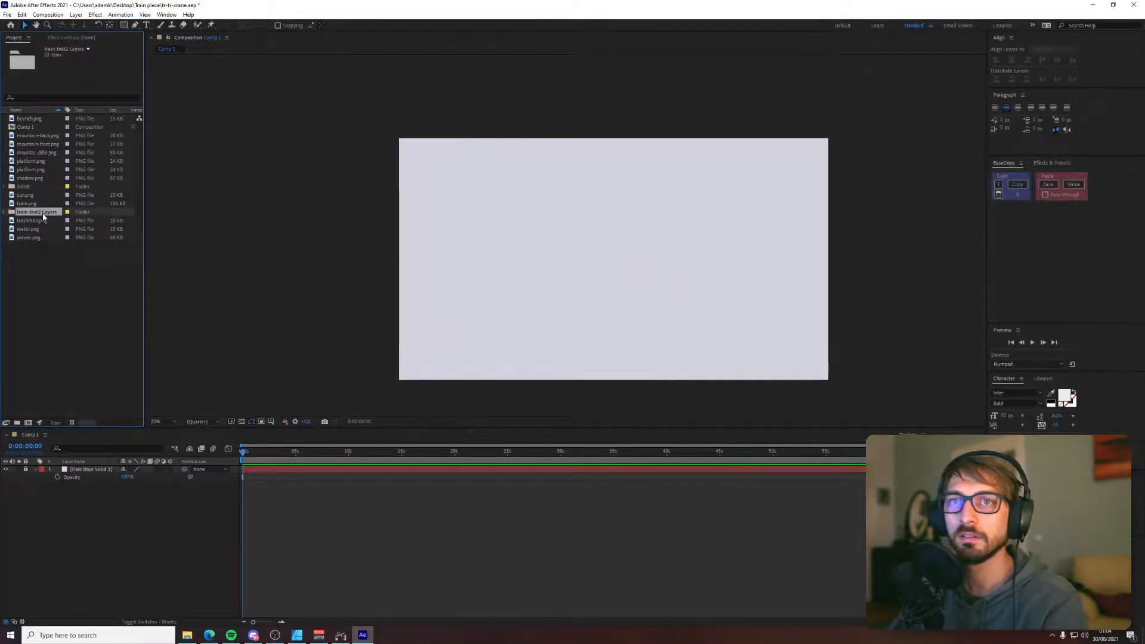
{"action": "key", "text": "Delete"}
{"action": "left_click", "coordinate": [622, 331]}
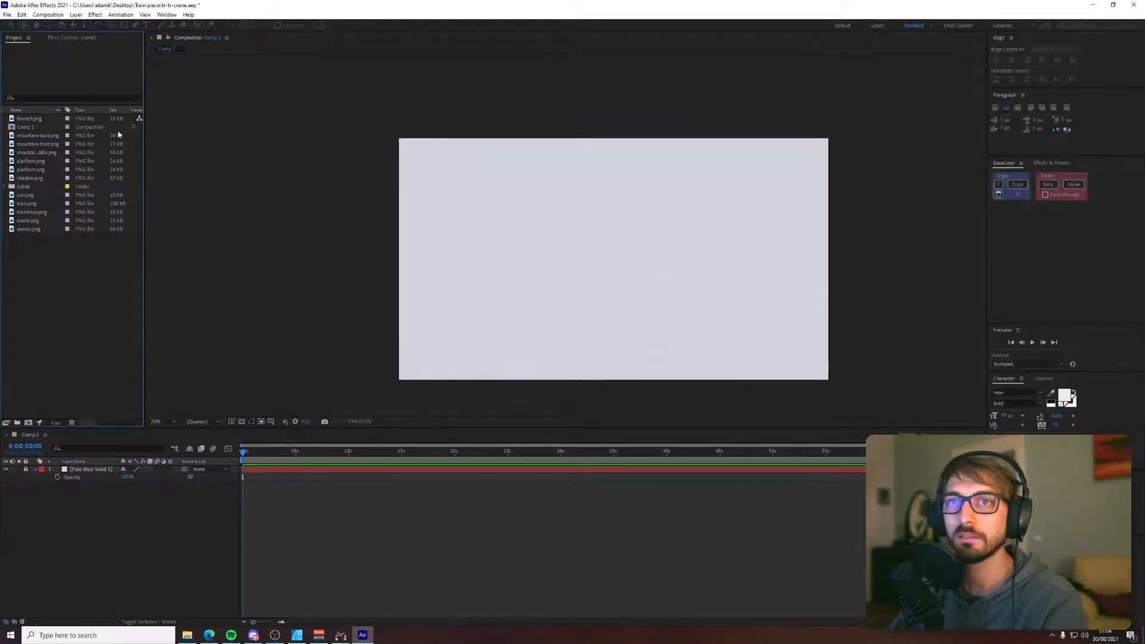
- Import train.ai as Composition - Retain Layer Sizes
{"action": "left_click", "coordinate": [8, 14]}
{"action": "mouse_move", "coordinate": [26, 139]}
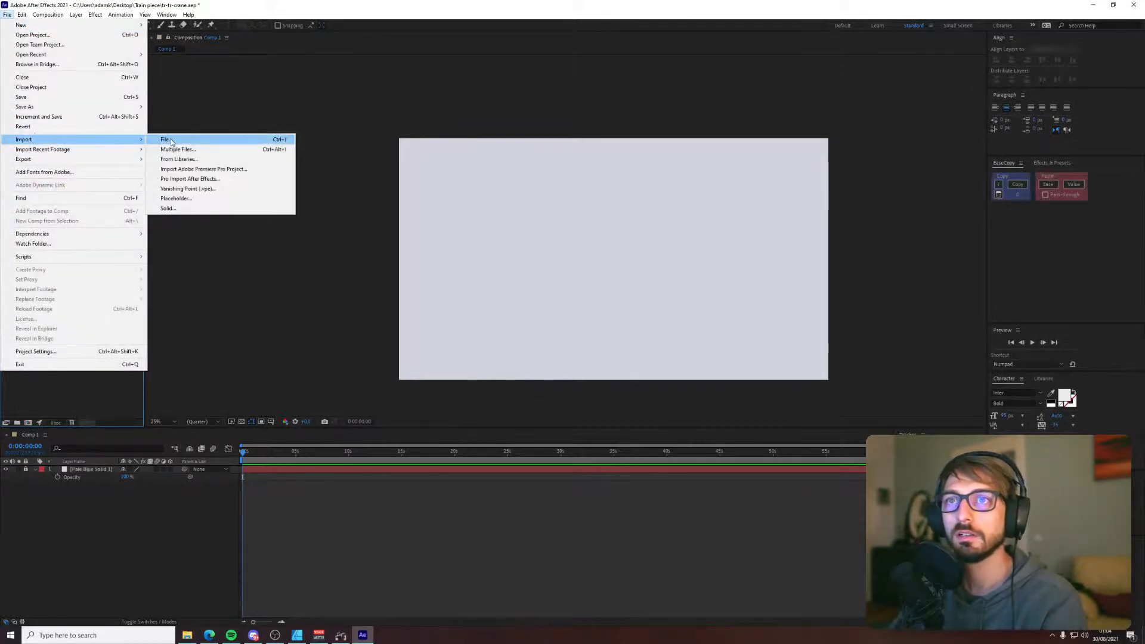
{"action": "left_click", "coordinate": [170, 141]}
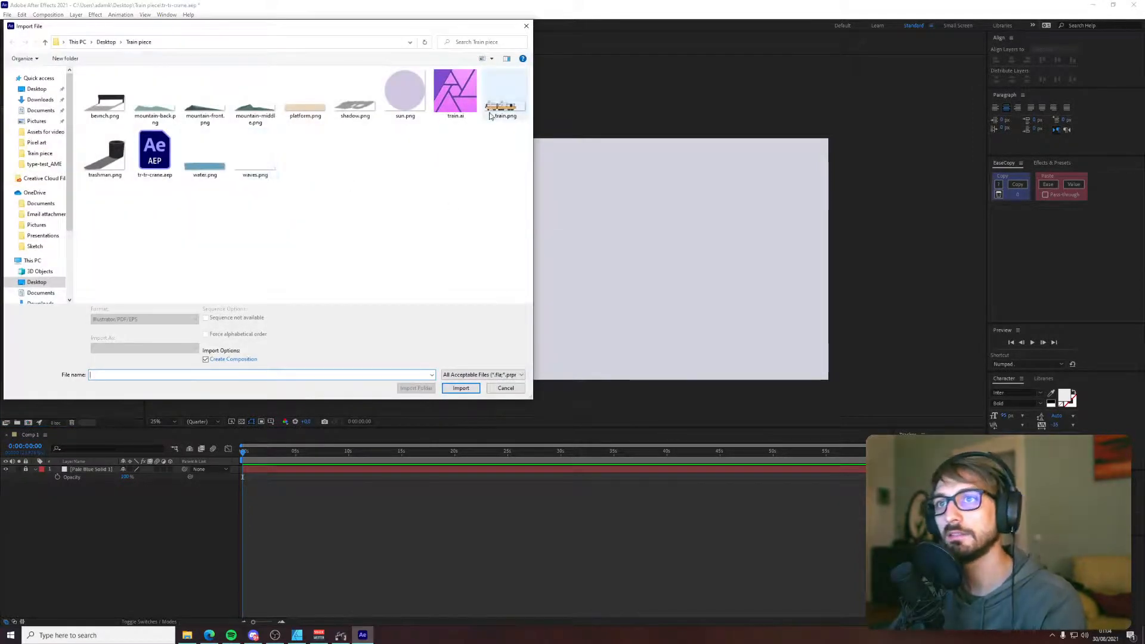
{"action": "left_click", "coordinate": [442, 113]}
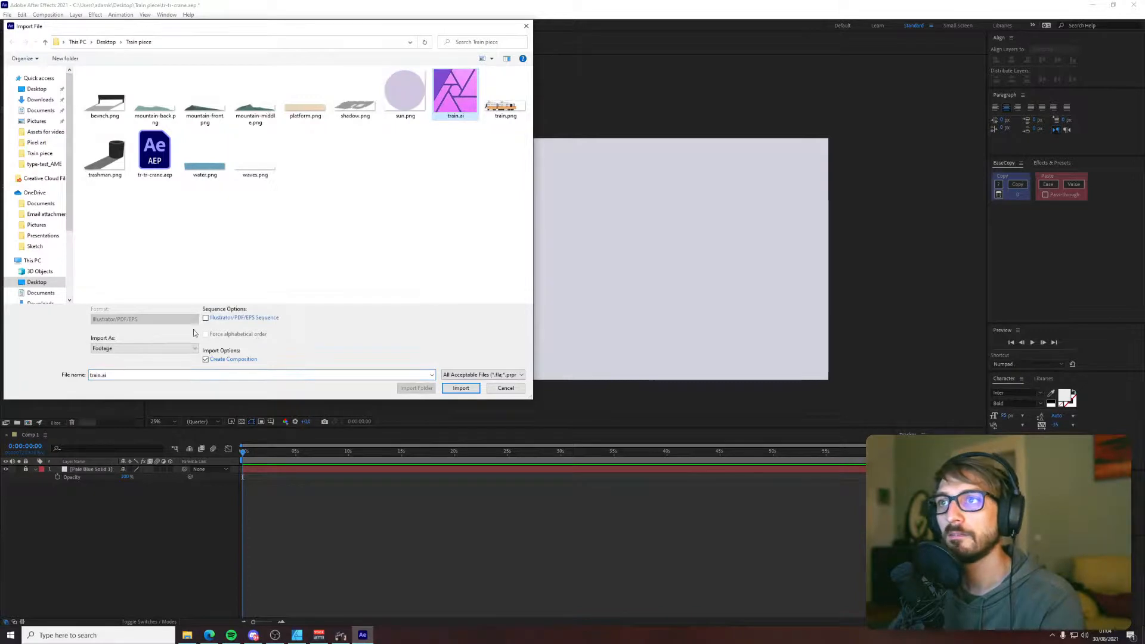
{"action": "left_click", "coordinate": [158, 348]}
{"action": "left_click", "coordinate": [137, 366]}
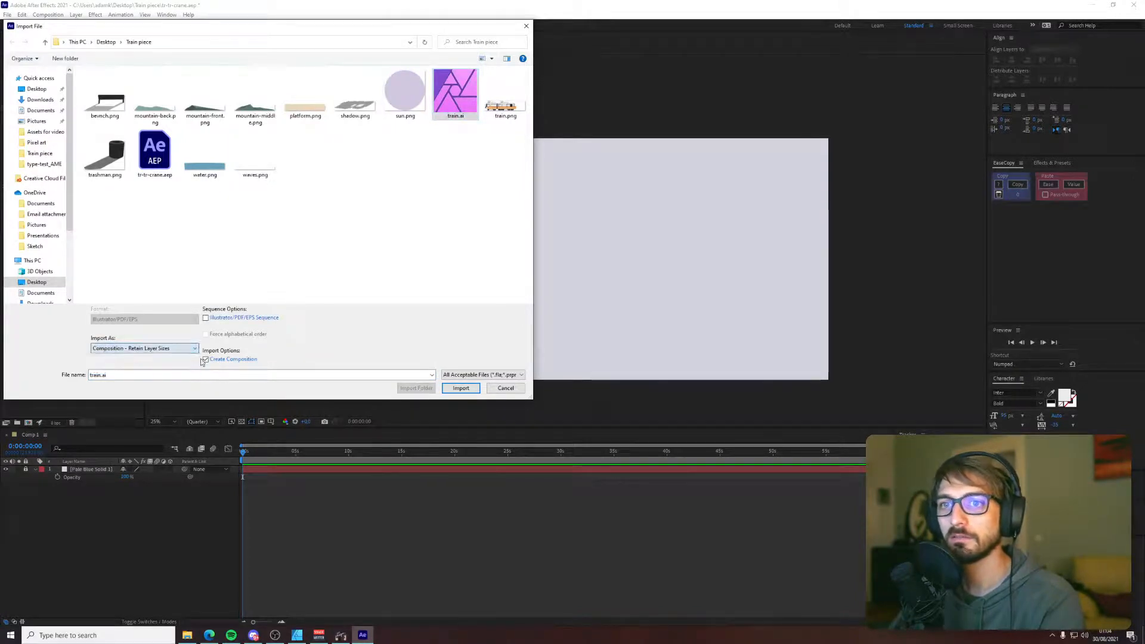
{"action": "left_click", "coordinate": [460, 389]}
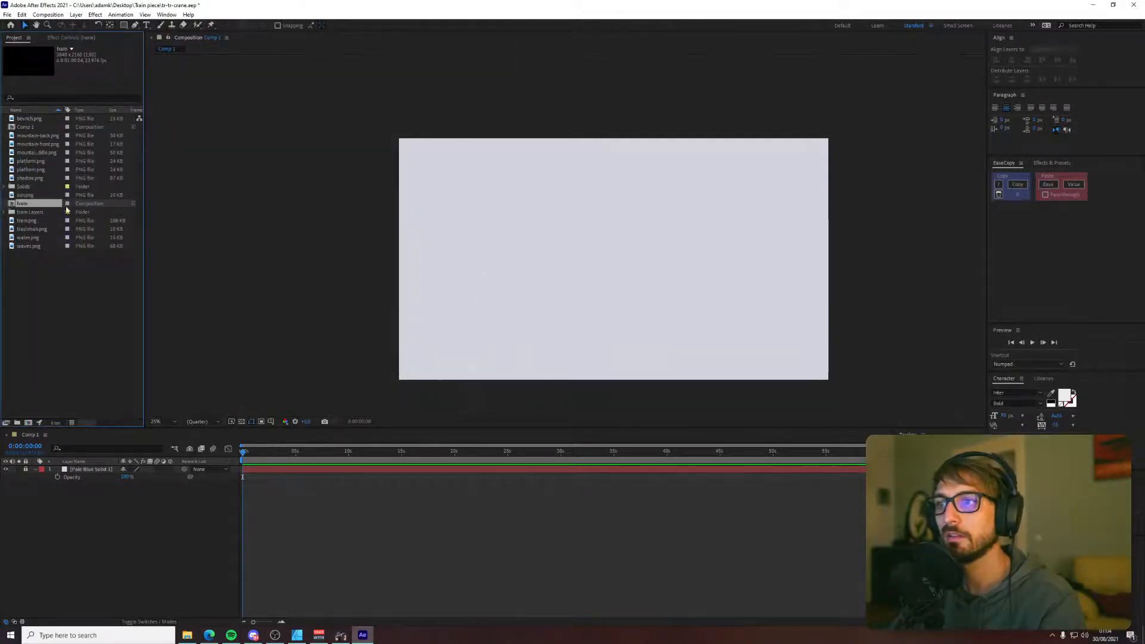
- Add the imported train composition to Comp 1 and open it to access its individual layers
{"action": "left_click_drag", "start_coordinate": [36, 204], "coordinate": [614, 262]}
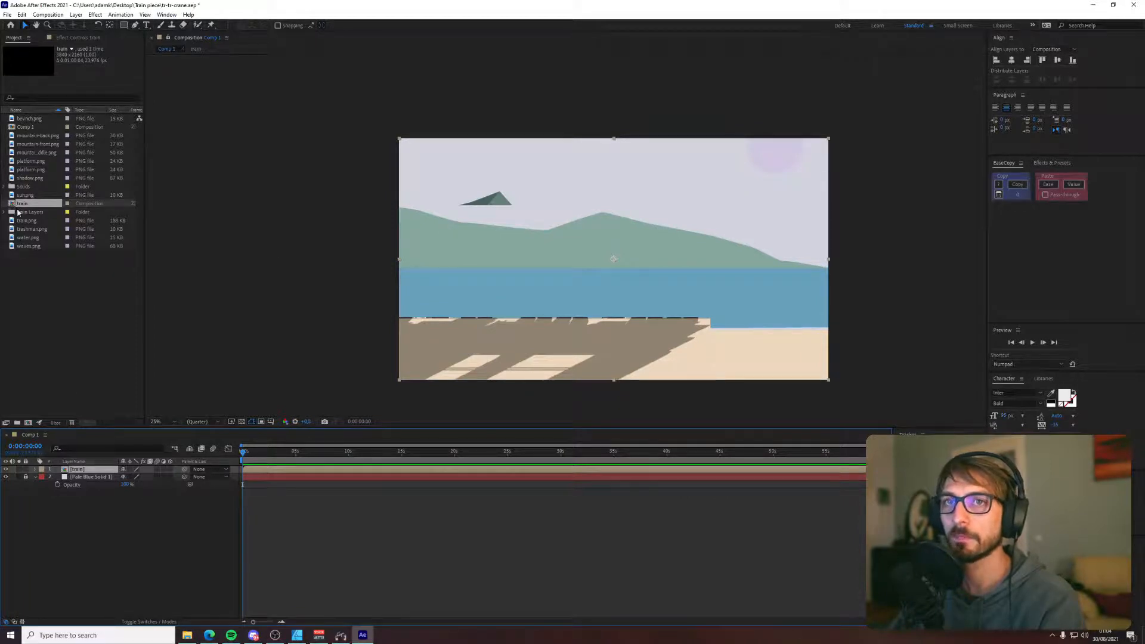
{"action": "double_click", "coordinate": [533, 222]}
{"action": "left_click", "coordinate": [91, 476]}
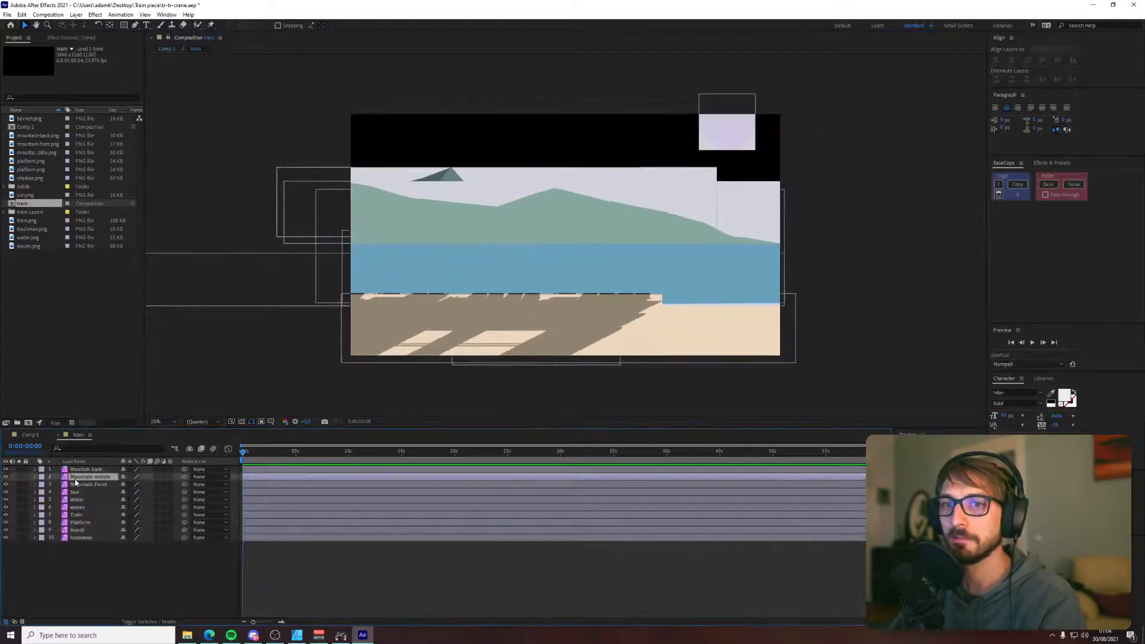
- Move Mountain back and Mountain middle to the end of the train composition's layer stack and trashman to its front
{"action": "left_click", "coordinate": [87, 470]}
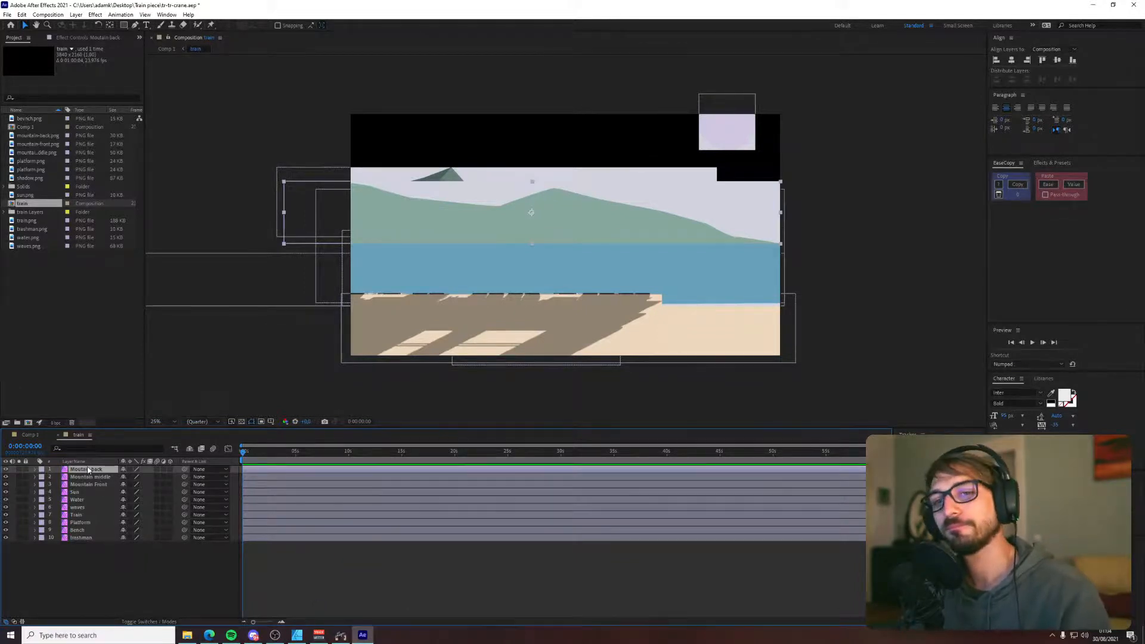
{"action": "left_click_drag", "start_coordinate": [87, 469], "coordinate": [90, 532]}
{"action": "left_click", "coordinate": [87, 531]}
{"action": "left_click", "coordinate": [90, 470]}
{"action": "left_click", "coordinate": [100, 471]}
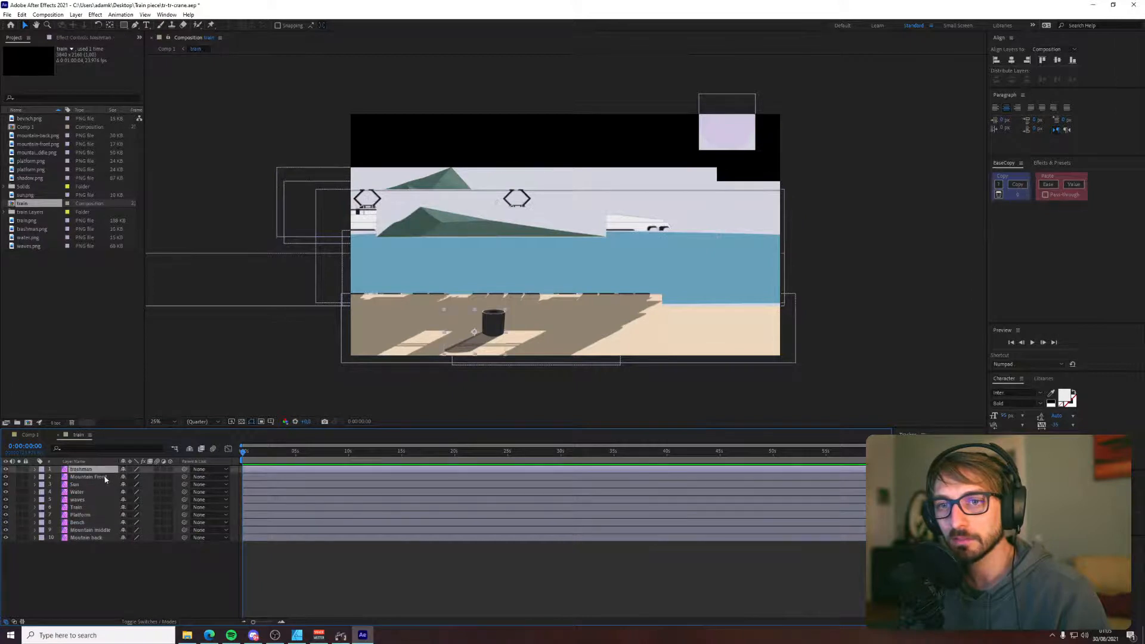
- Reorder the remaining train composition layers as Sun, trashman, Bench, Platform, Train, Water, waves and Mountain Front, above Mountain middle
{"action": "mouse_move", "coordinate": [102, 481]}
{"action": "left_mouse_down"}
{"action": "mouse_move", "coordinate": [94, 529]}
{"action": "mouse_move", "coordinate": [78, 508]}
{"action": "mouse_move", "coordinate": [87, 476]}
{"action": "left_mouse_up"}
{"action": "left_click", "coordinate": [77, 516]}
{"action": "left_click_drag", "start_coordinate": [76, 515], "coordinate": [96, 497]}
{"action": "left_click", "coordinate": [82, 493]}
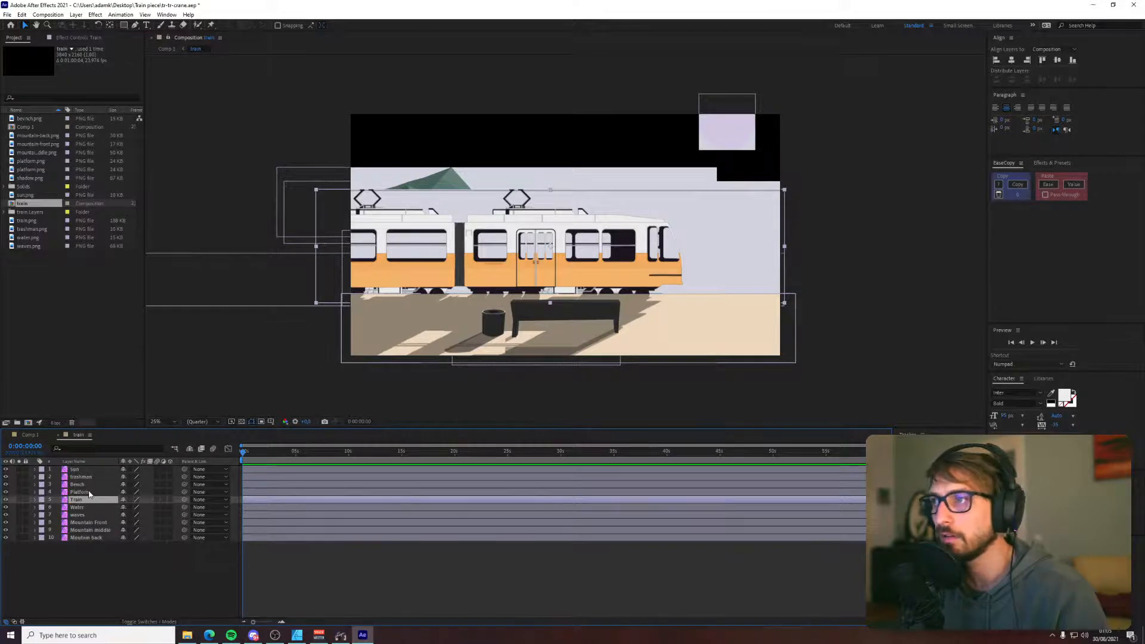
{"action": "left_click", "coordinate": [90, 494]}
{"action": "left_click", "coordinate": [91, 499]}
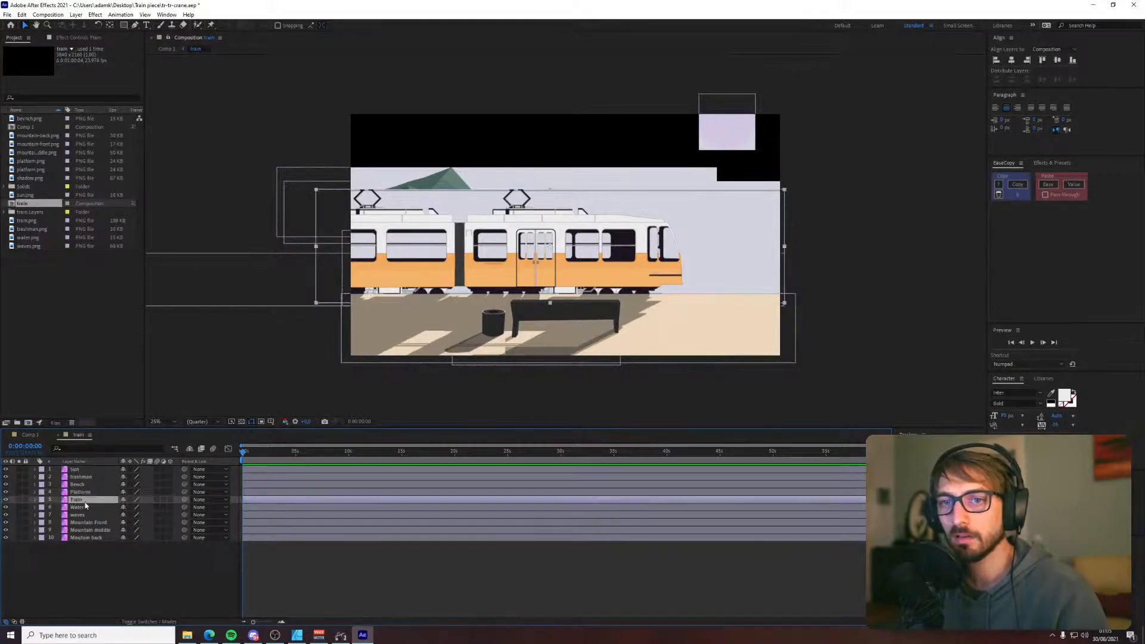
- Open the Train layer on its own and compare its extent and background with the original train artwork in Affinity Designer
{"action": "left_click", "coordinate": [87, 508]}
{"action": "left_click", "coordinate": [103, 501]}
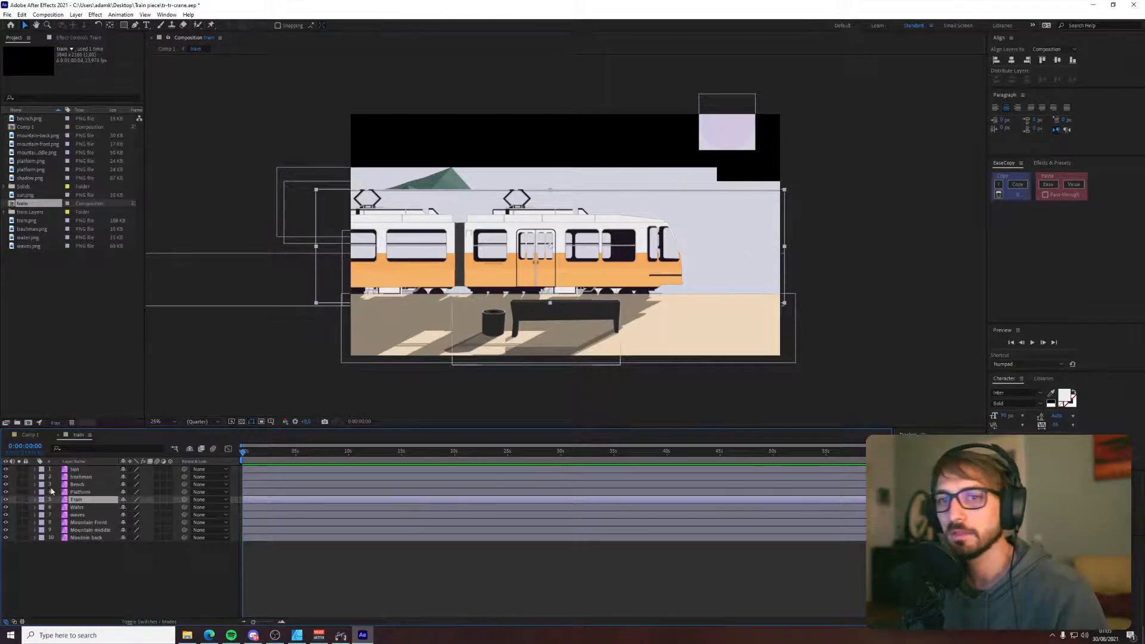
{"action": "double_click", "coordinate": [66, 499]}
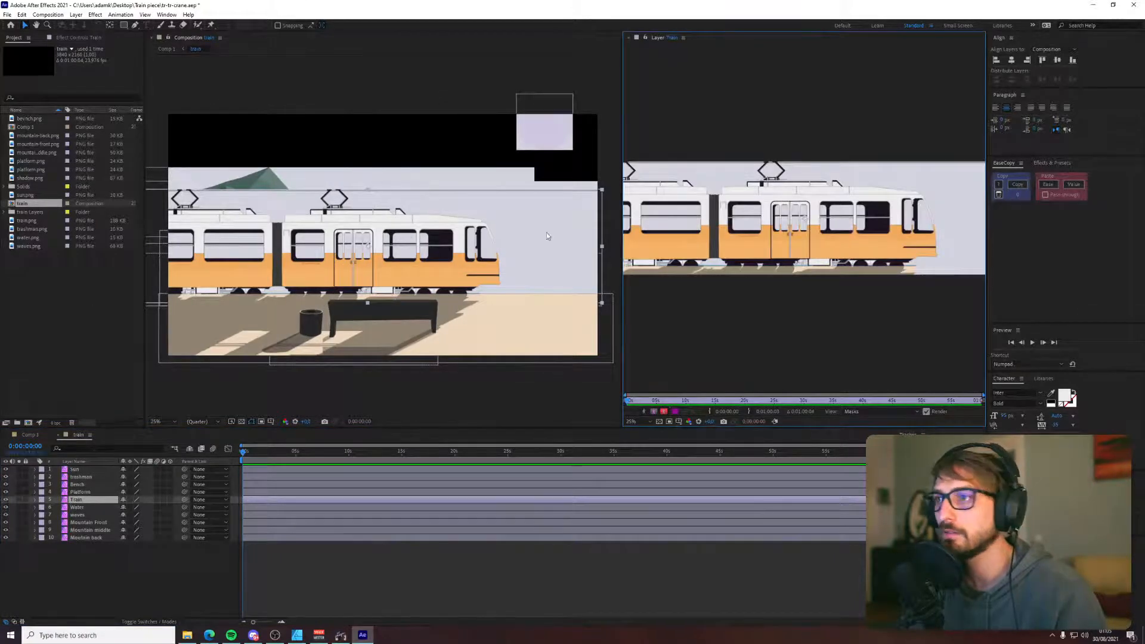
{"action": "left_click", "coordinate": [337, 628]}
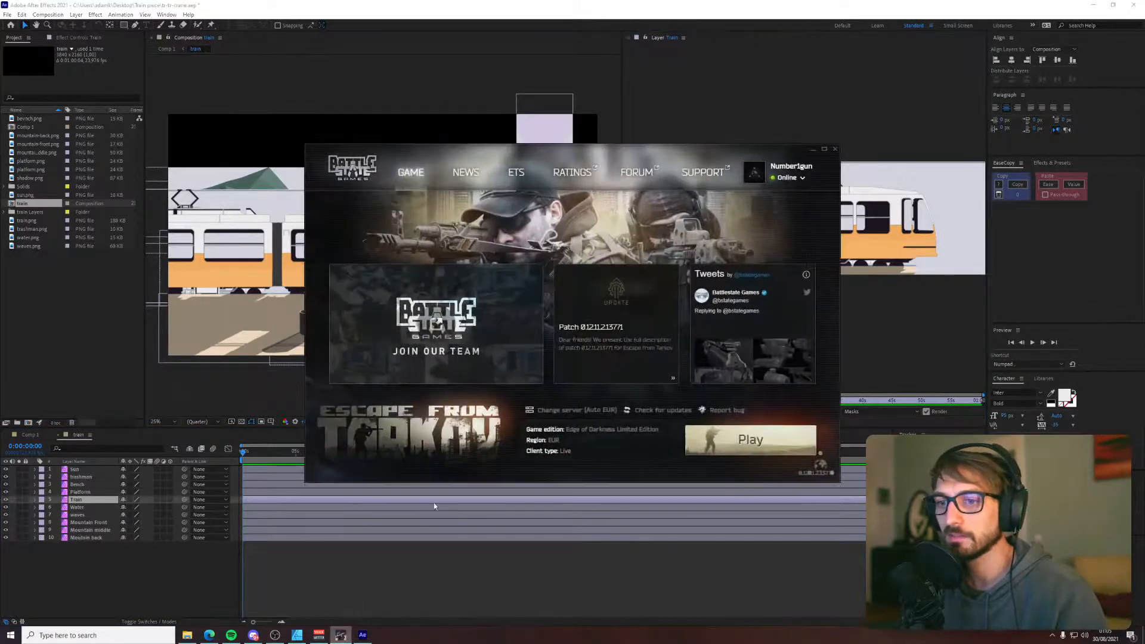
{"action": "left_click", "coordinate": [447, 565]}
{"action": "left_click", "coordinate": [298, 636]}
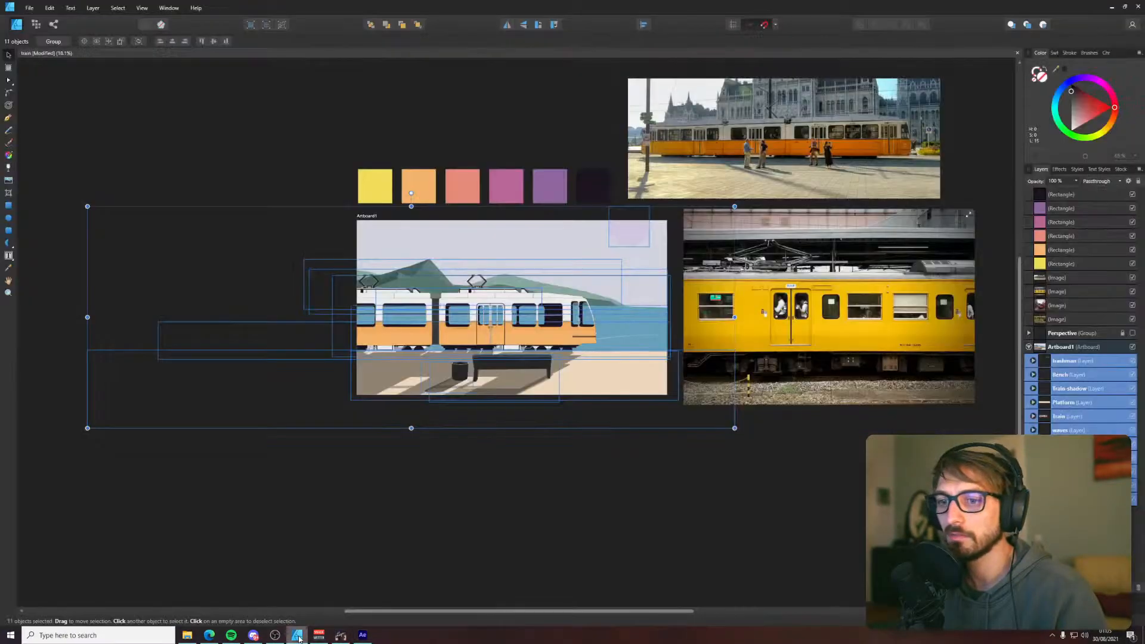
{"action": "key", "text": "ctrl+d"}
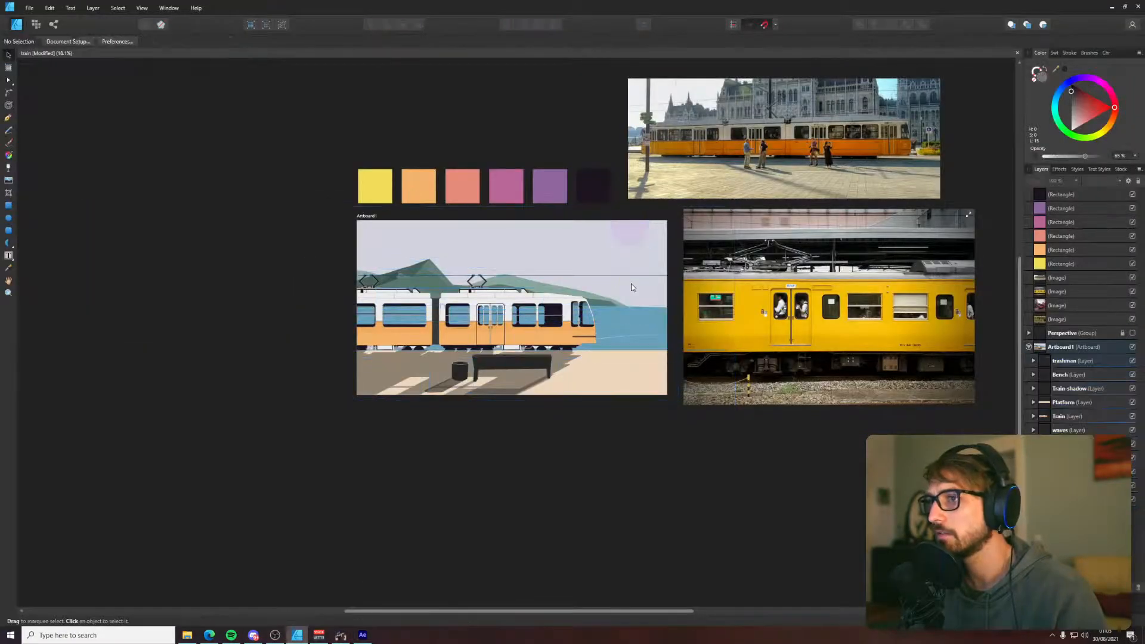
{"action": "left_click", "coordinate": [577, 306]}
{"action": "left_click", "coordinate": [568, 470]}
{"action": "key", "text": "alt+Tab"}
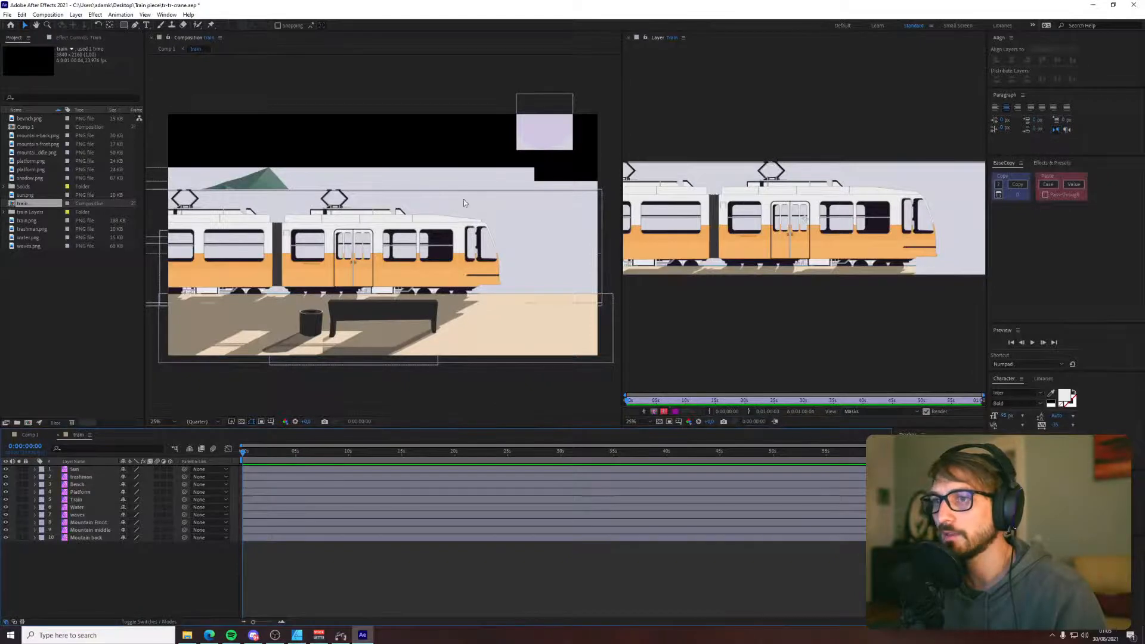
- Turn on continuous rasterization for all layers of the train composition, from Sun to Mountain back
{"action": "left_click", "coordinate": [462, 203]}
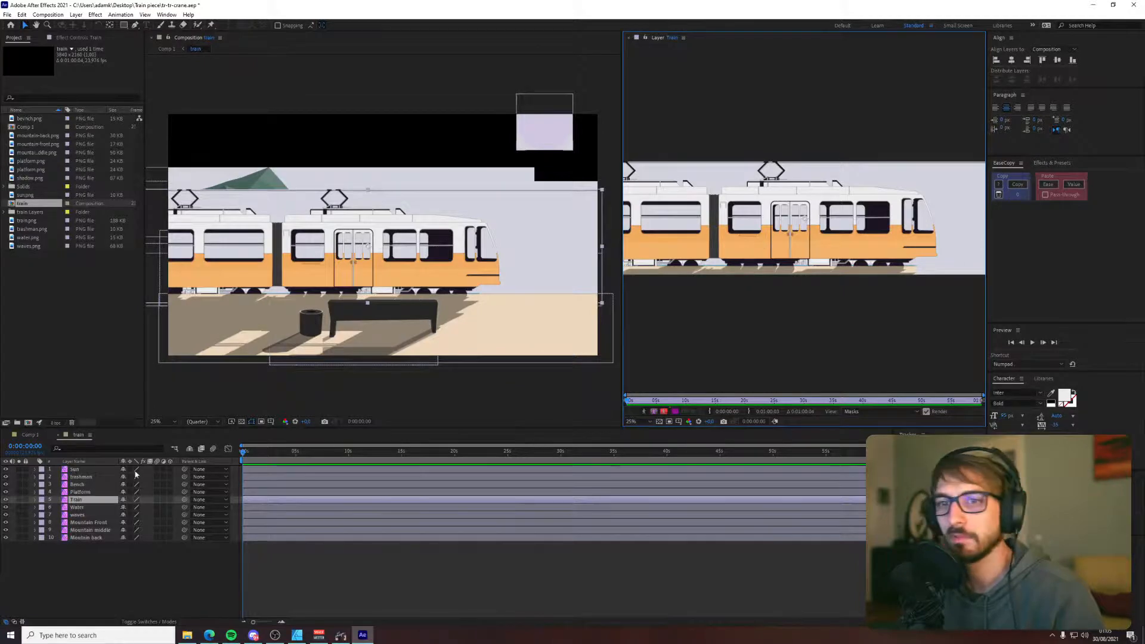
{"action": "left_click_drag", "start_coordinate": [130, 470], "coordinate": [129, 539]}
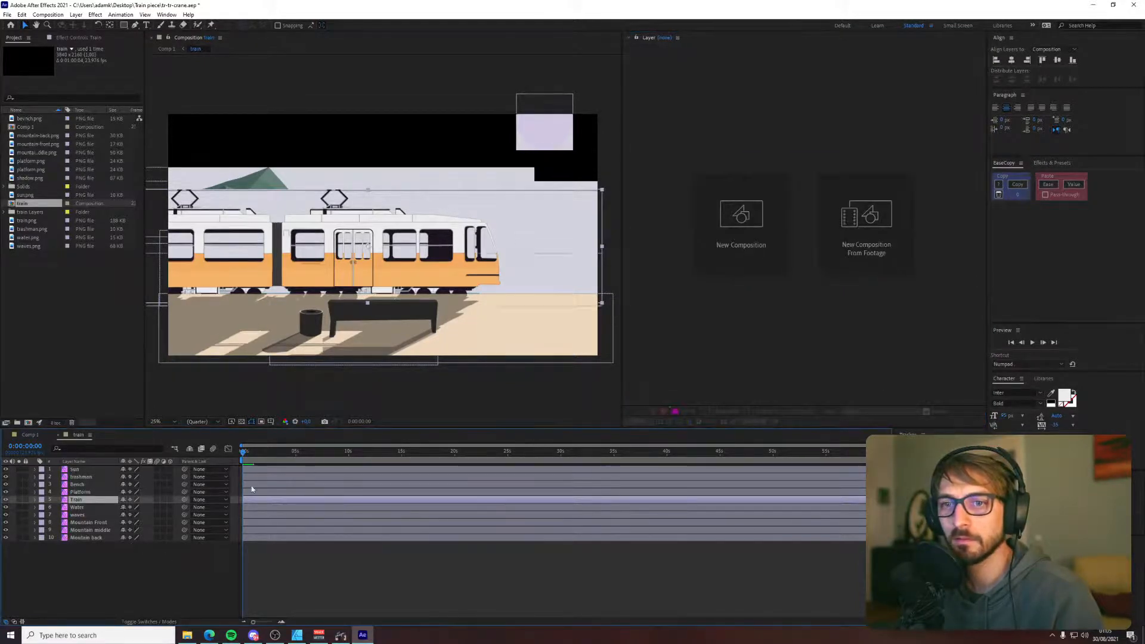
{"action": "left_click", "coordinate": [253, 210]}
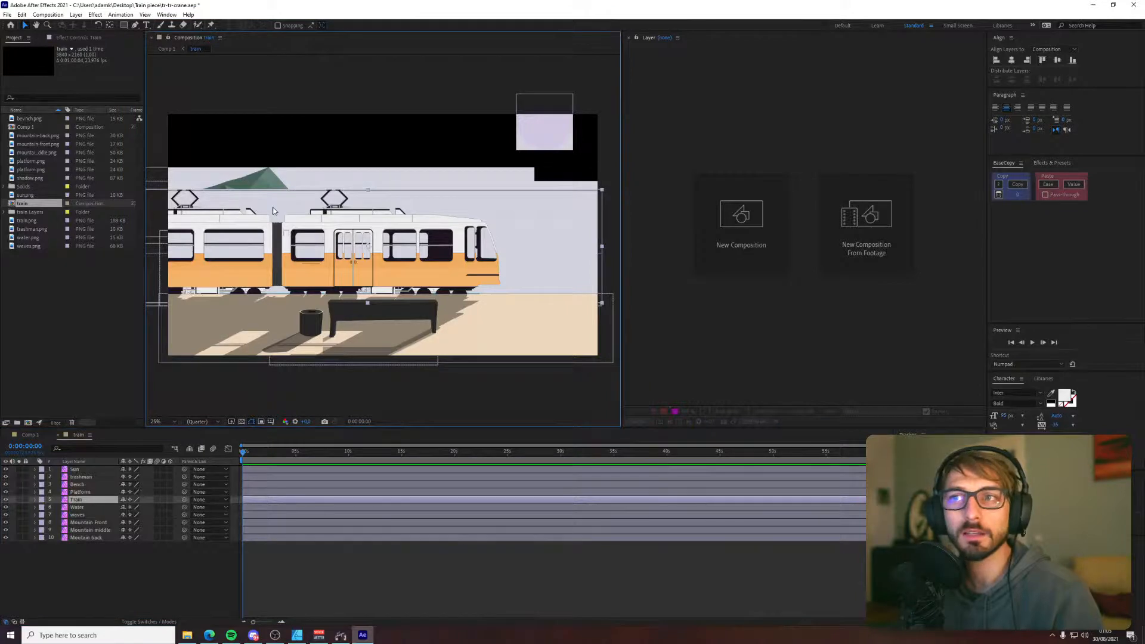
- Expand the train Layers folder and inspect the Train/train.ai footage on its own
{"action": "left_click", "coordinate": [5, 212]}
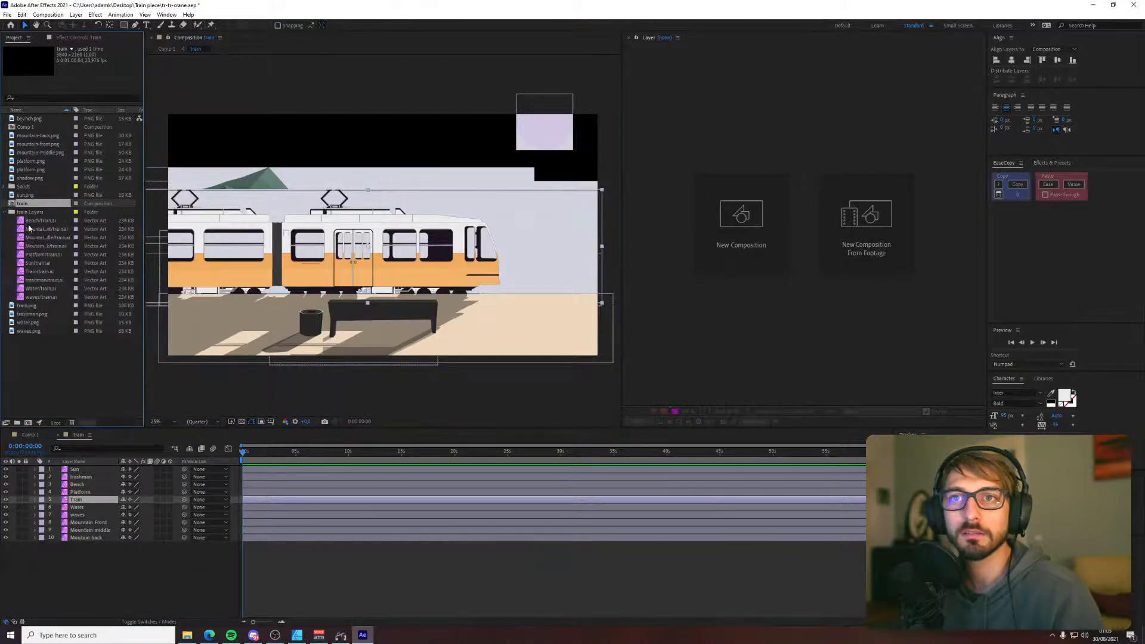
{"action": "left_click", "coordinate": [39, 272]}
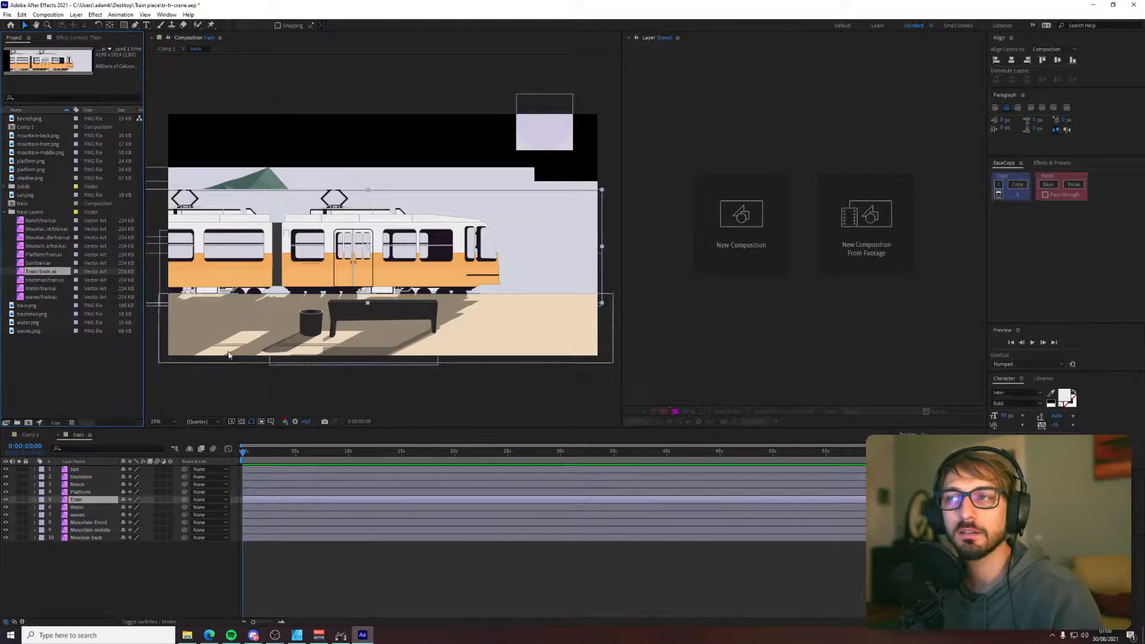
{"action": "double_click", "coordinate": [35, 274]}
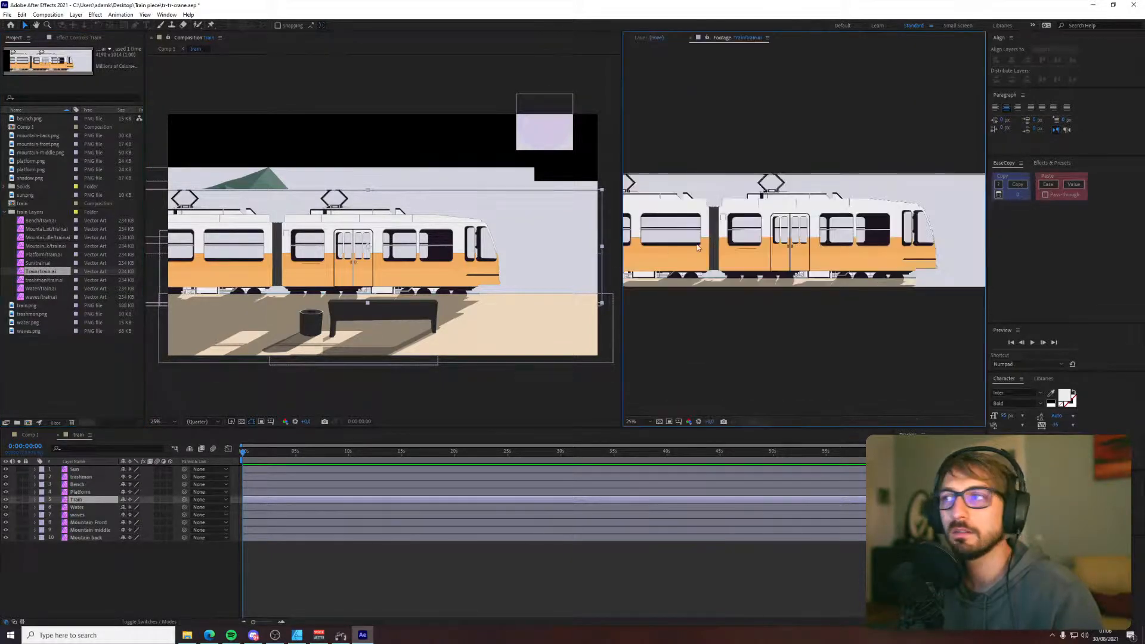
{"action": "left_click", "coordinate": [690, 38]}
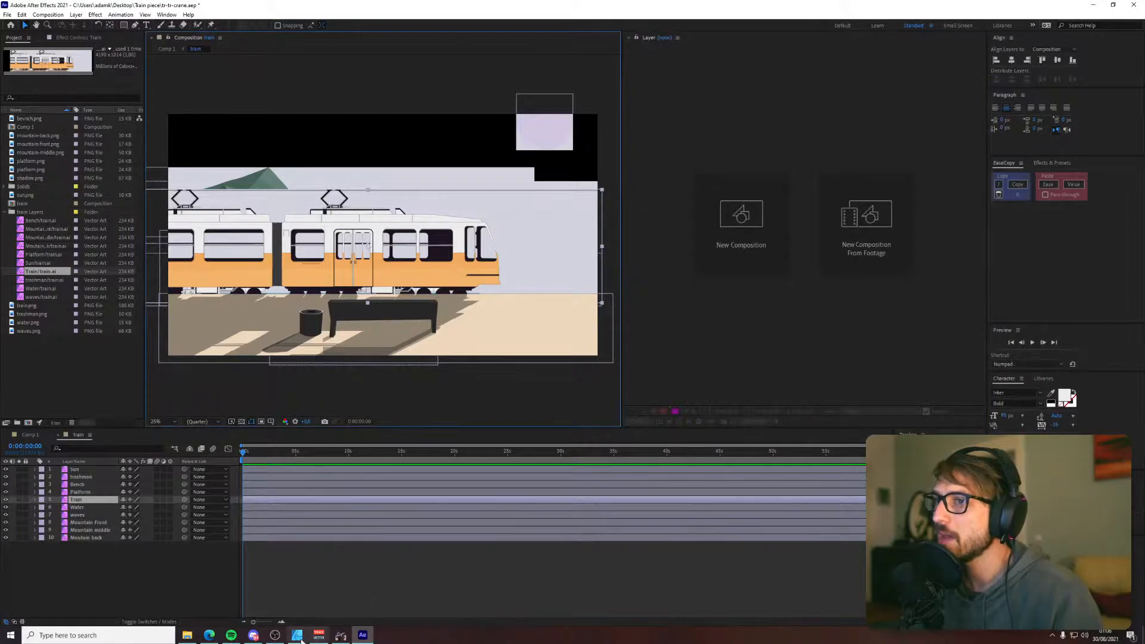
- Switch to Affinity Designer and examine how far the Train group's bounds extend around the train
{"action": "left_click", "coordinate": [297, 635]}
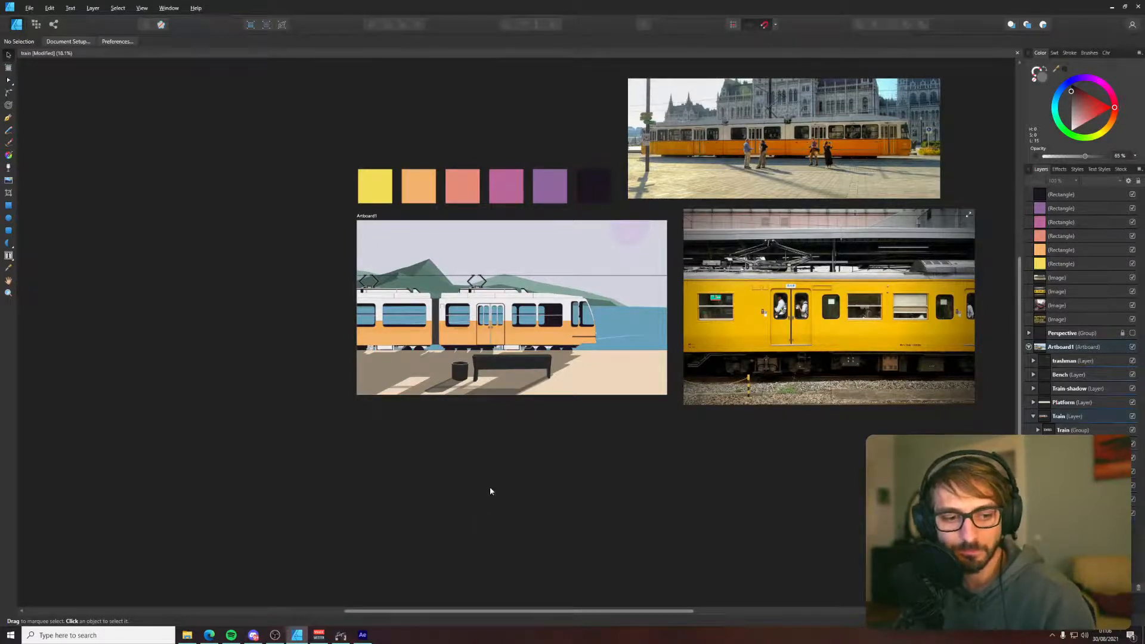
{"action": "scroll", "coordinate": [634, 347], "scroll_direction": "up", "scroll_amount": 3}
{"action": "left_click", "coordinate": [562, 302]}
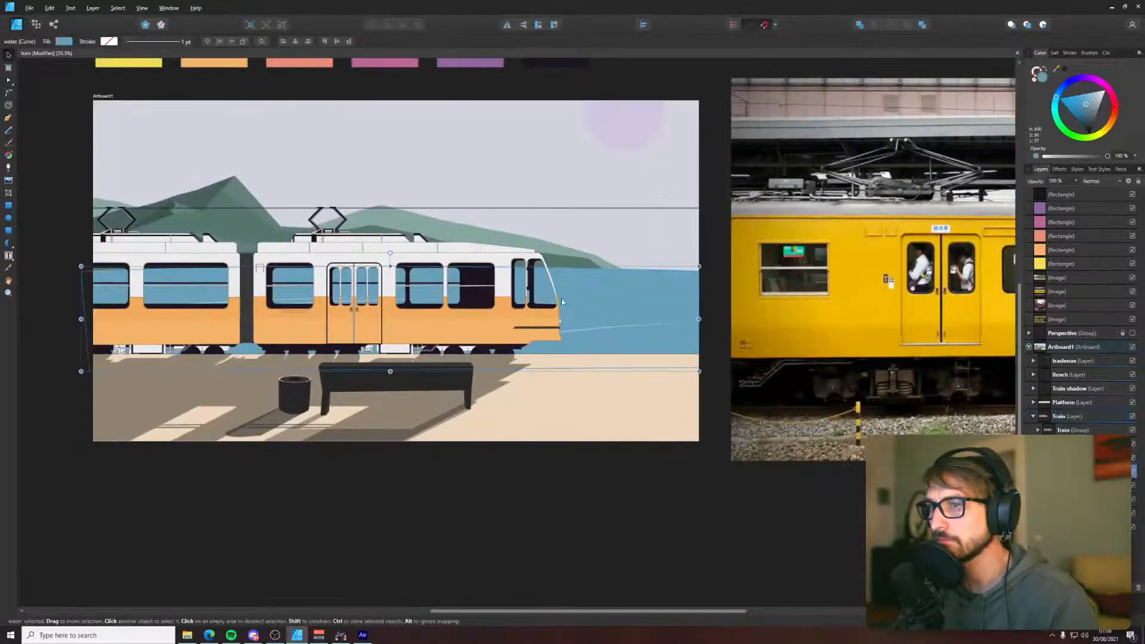
{"action": "left_click", "coordinate": [520, 250]}
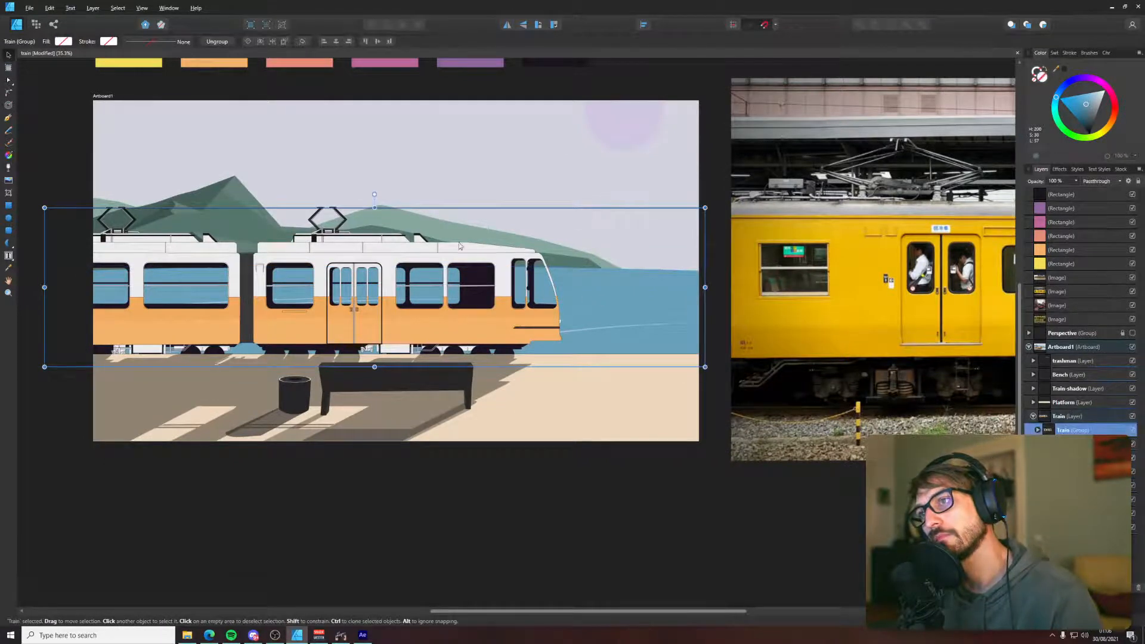
- Move the four overhead cable curves out of the Train layer to directly above it and group them
{"action": "double_click", "coordinate": [600, 209]}
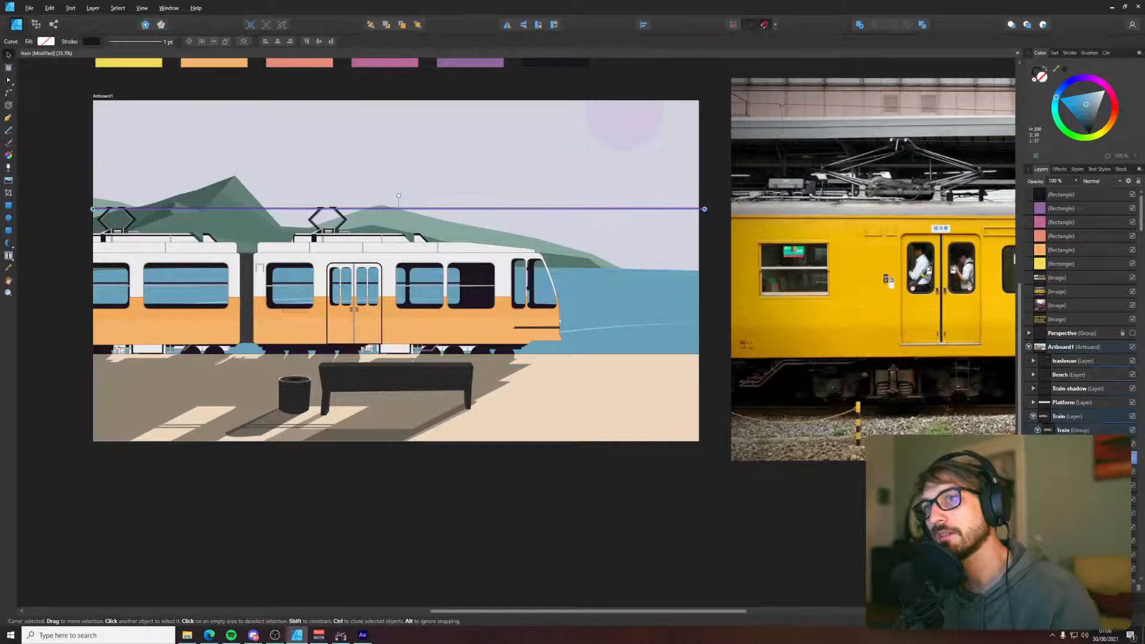
{"action": "left_click", "coordinate": [381, 209], "text": "shift"}
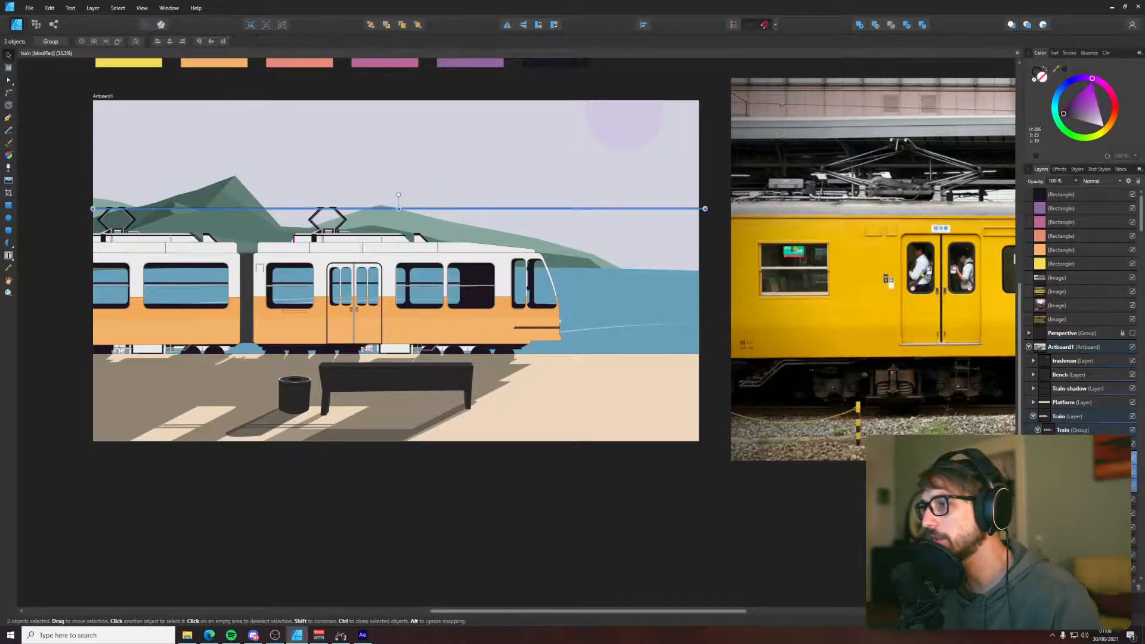
{"action": "scroll", "coordinate": [380, 213], "scroll_direction": "up", "scroll_amount": 1}
{"action": "scroll", "coordinate": [380, 213], "scroll_direction": "up", "scroll_amount": 3}
{"action": "scroll", "coordinate": [453, 213], "scroll_direction": "up", "scroll_amount": 2}
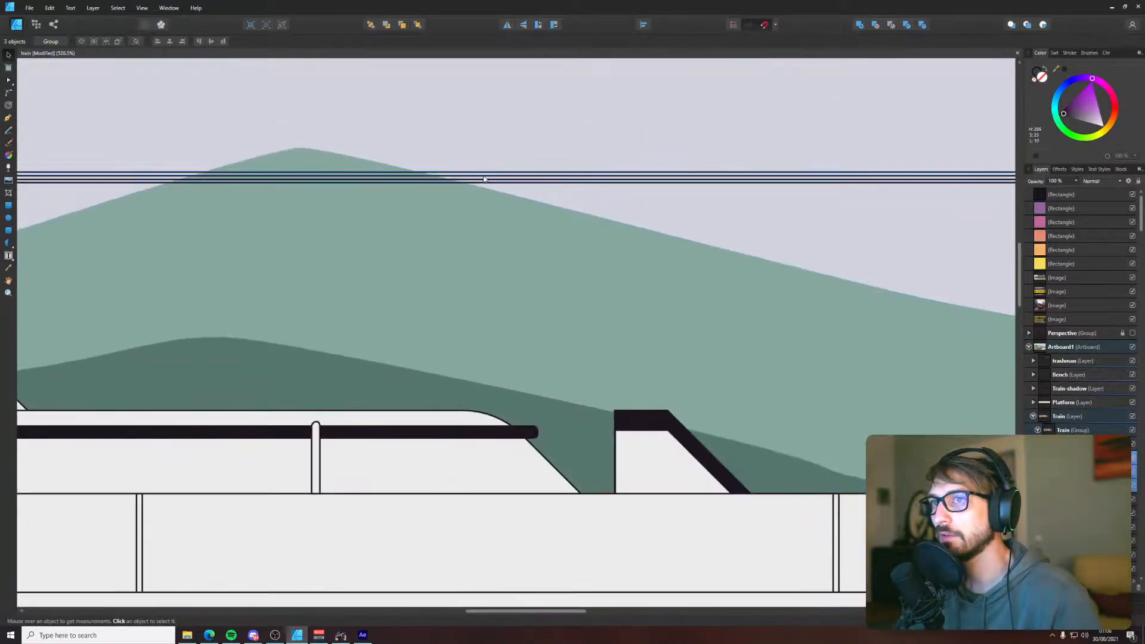
{"action": "left_click", "coordinate": [928, 376], "text": "shift"}
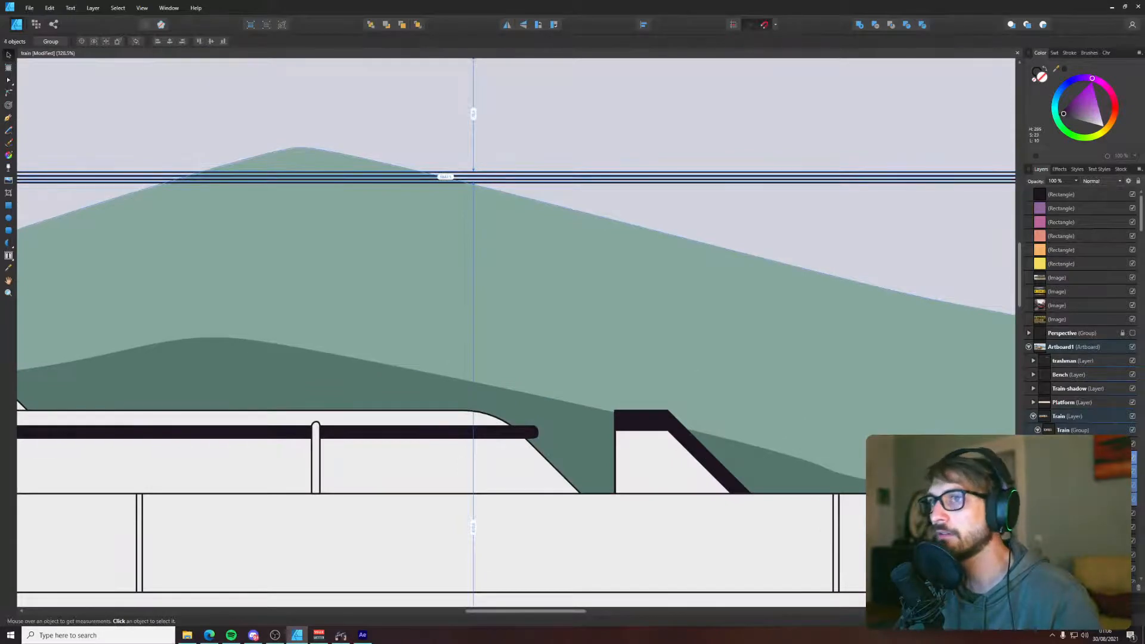
{"action": "left_click", "coordinate": [248, 527], "text": "shift"}
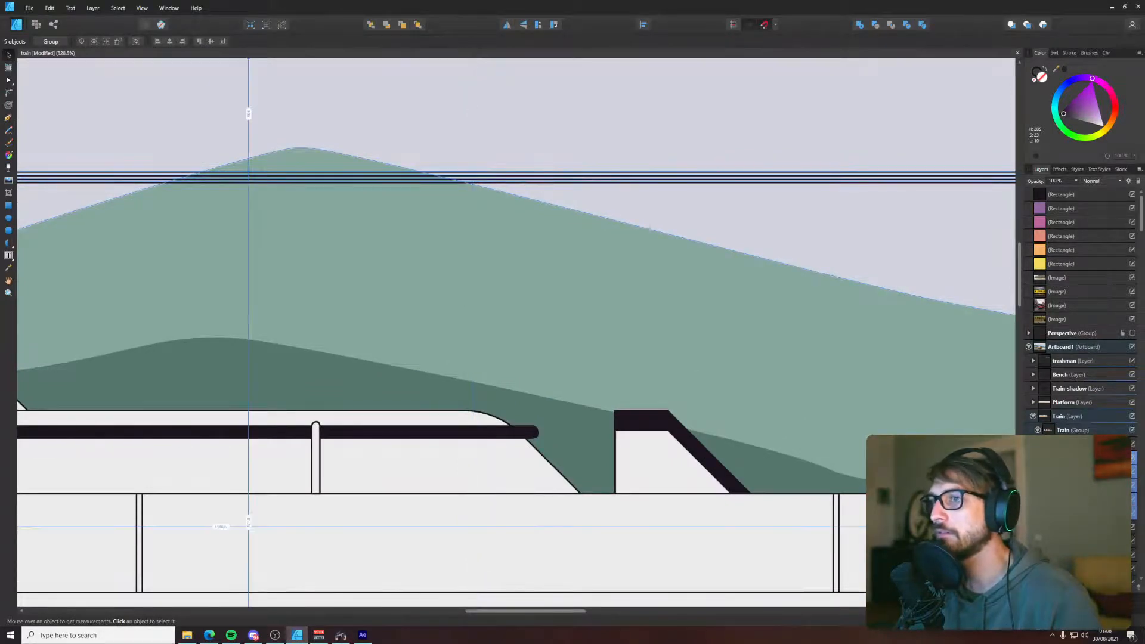
{"action": "left_click", "coordinate": [248, 525], "text": "shift"}
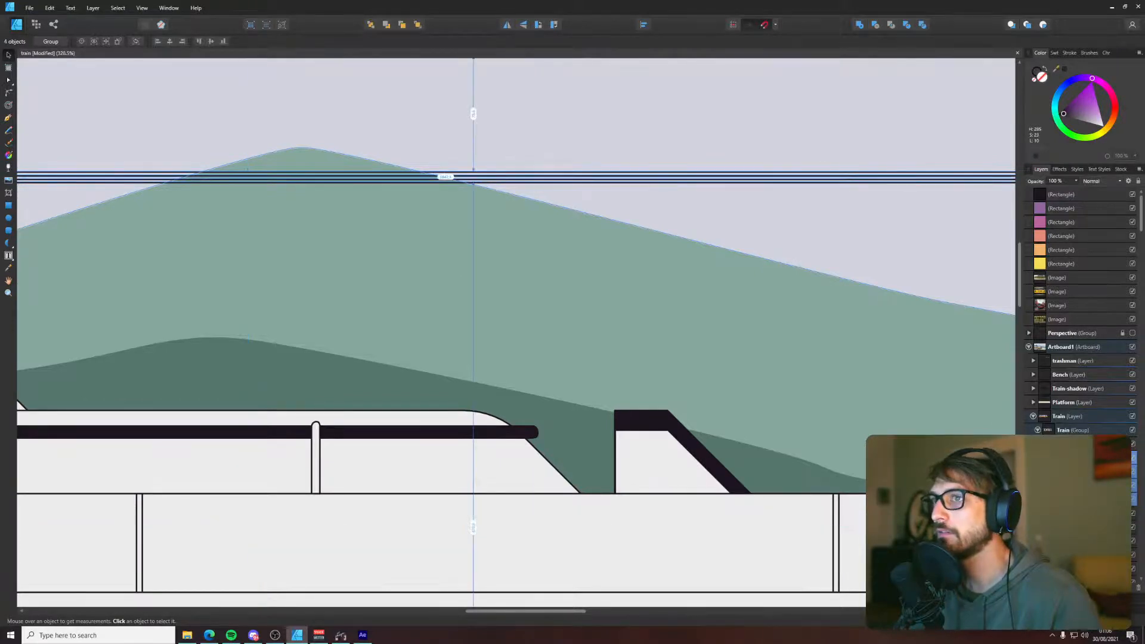
{"action": "scroll", "coordinate": [809, 378], "scroll_direction": "down", "scroll_amount": 10}
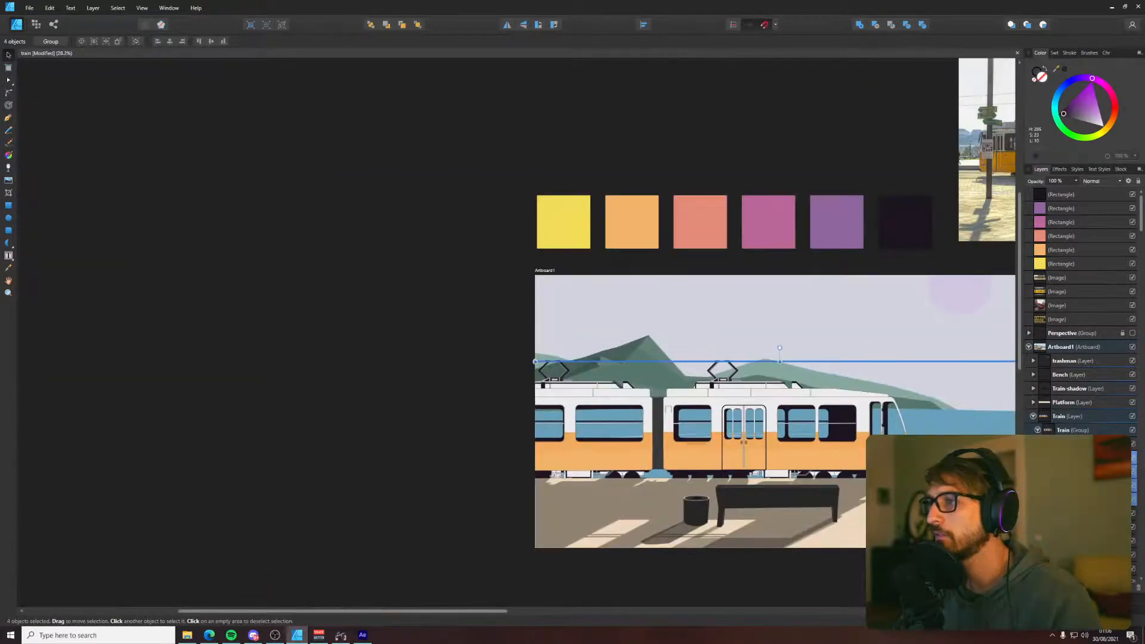
{"action": "left_click_drag", "start_coordinate": [1058, 425], "coordinate": [1051, 416]}
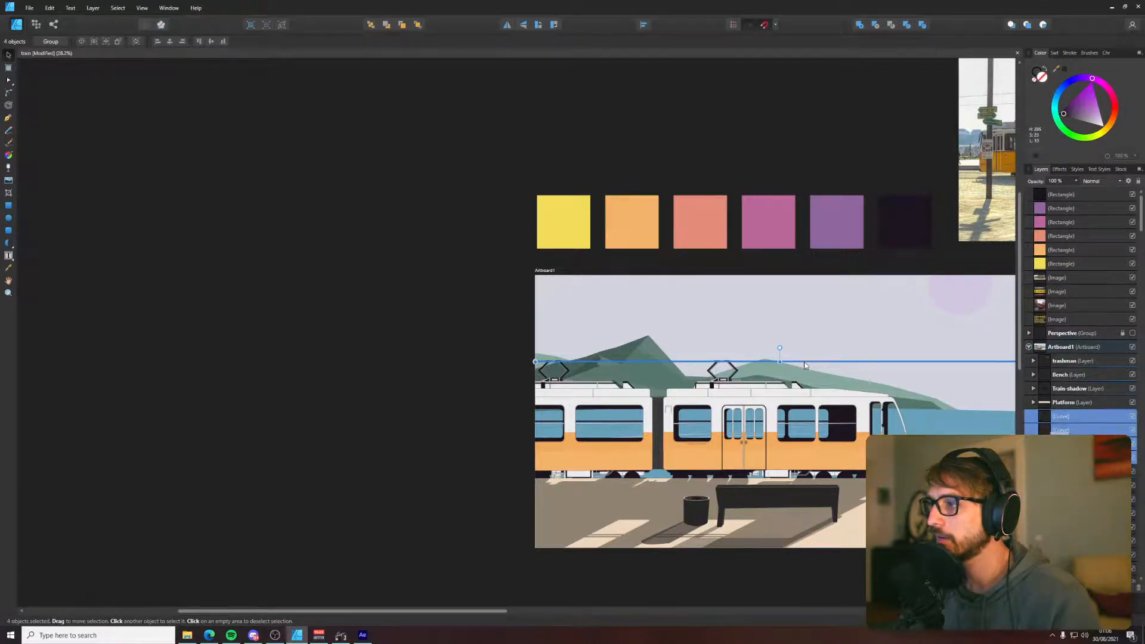
{"action": "scroll", "coordinate": [529, 327], "scroll_direction": "right", "scroll_amount": 5}
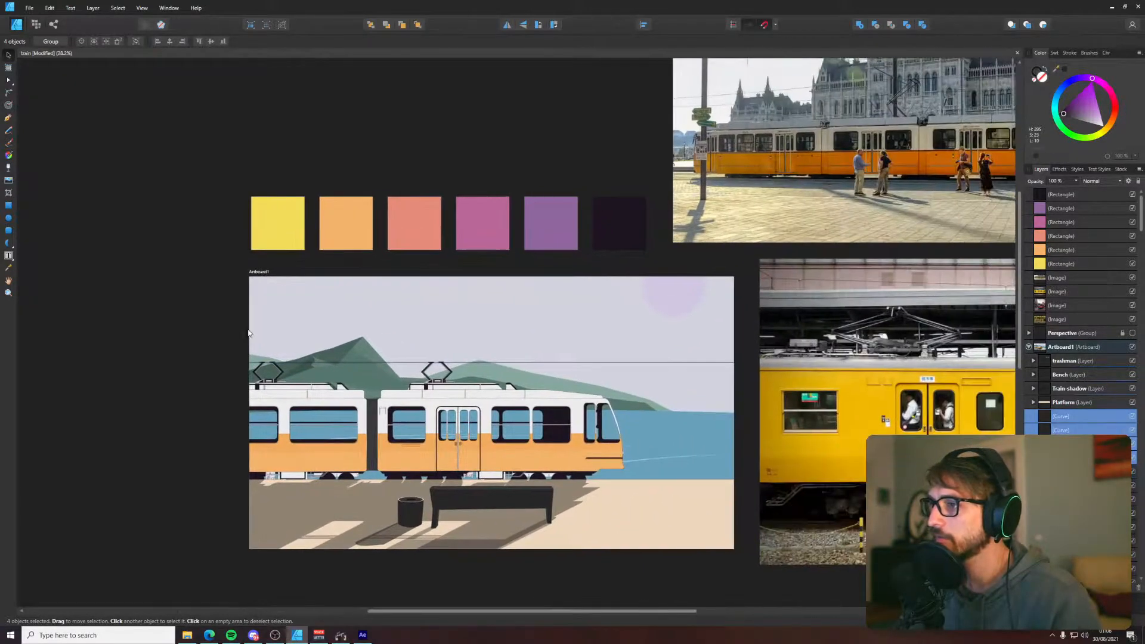
{"action": "key", "text": "ctrl+g"}
- Create a new layer named Cables in Artboard1 and move the cable group into it
{"action": "right_click", "coordinate": [1067, 417]}
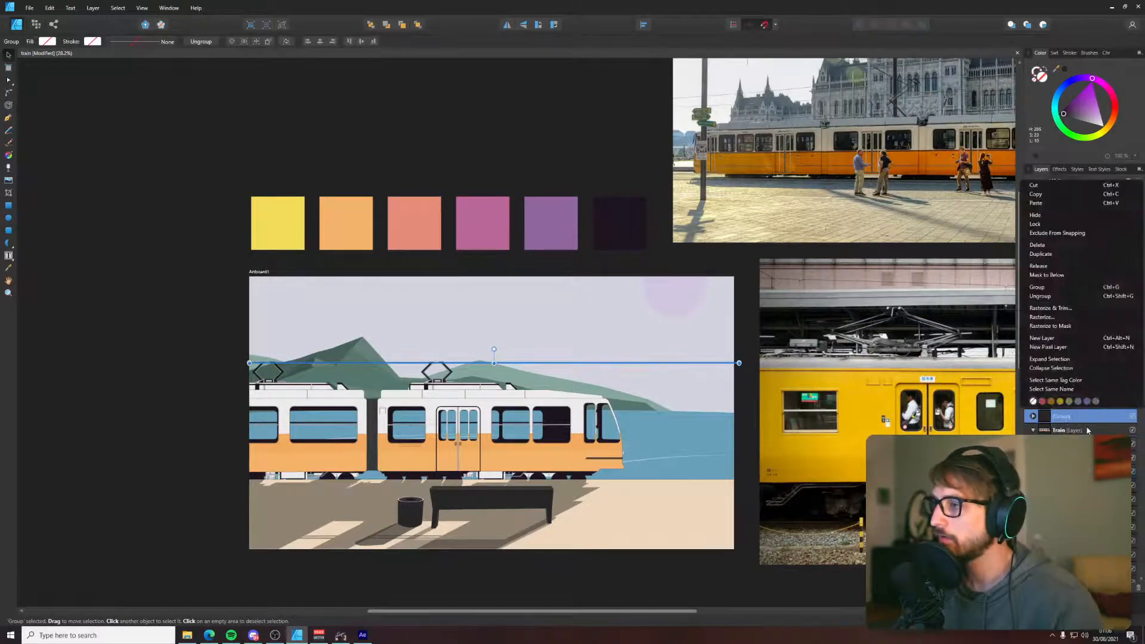
{"action": "left_click", "coordinate": [1041, 338]}
{"action": "double_click", "coordinate": [1065, 362]}
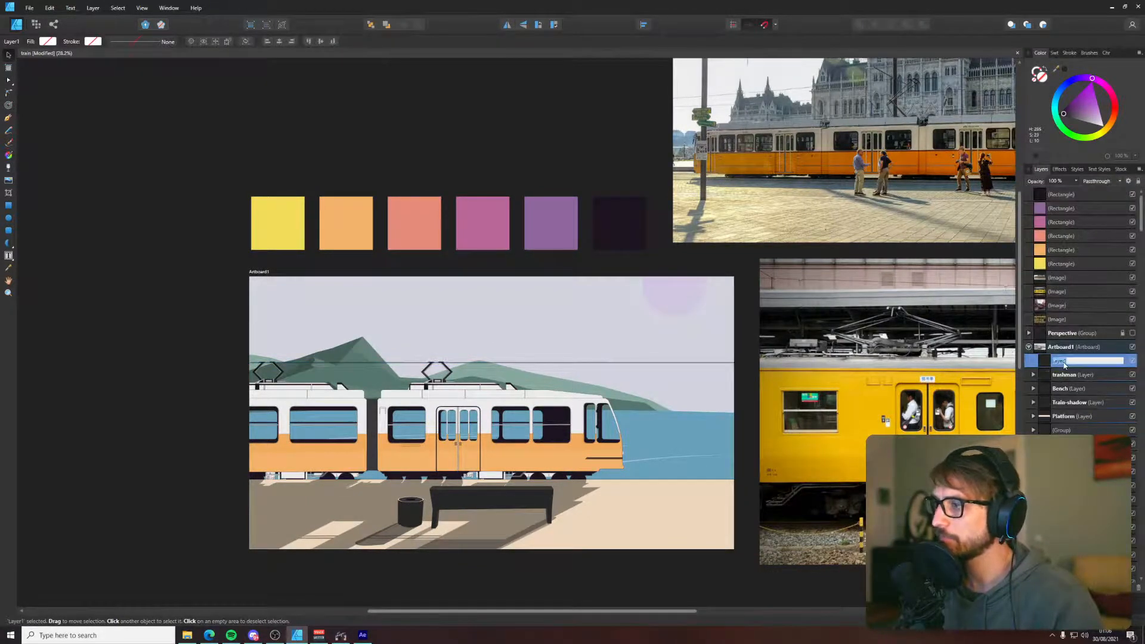
{"action": "type", "text": "Cables"}
{"action": "key", "text": "Return"}
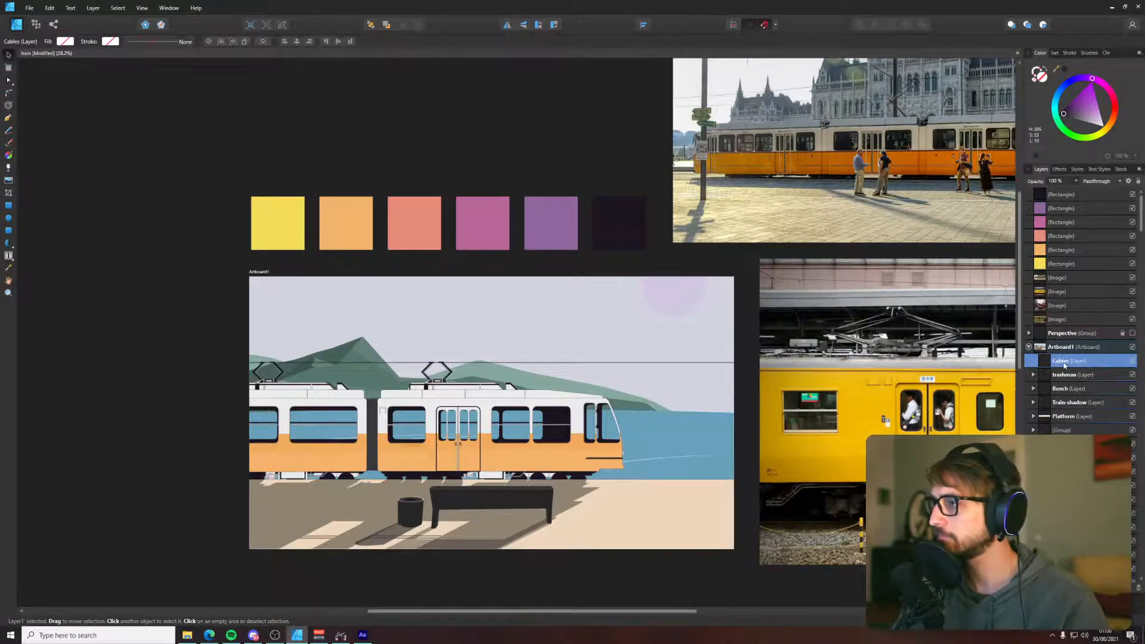
{"action": "left_click", "coordinate": [1061, 430]}
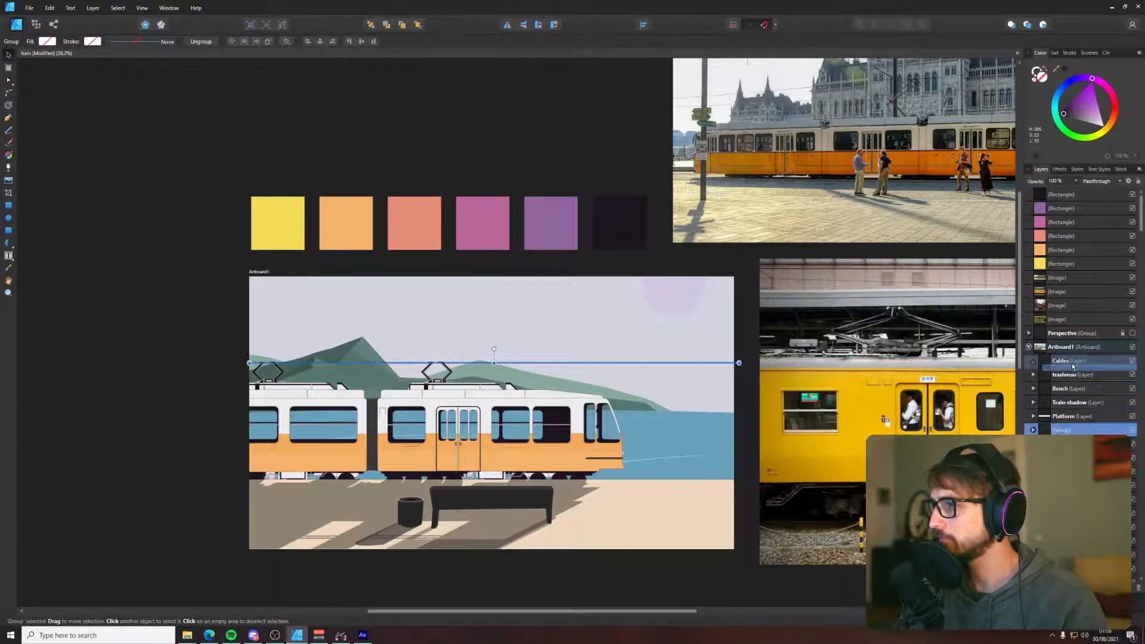
- Move the overhead cable line's group into the Cables layer of Artboard1 and clear the selection
{"action": "left_click_drag", "start_coordinate": [1073, 367], "coordinate": [1073, 368]}
{"action": "left_click", "coordinate": [162, 363]}
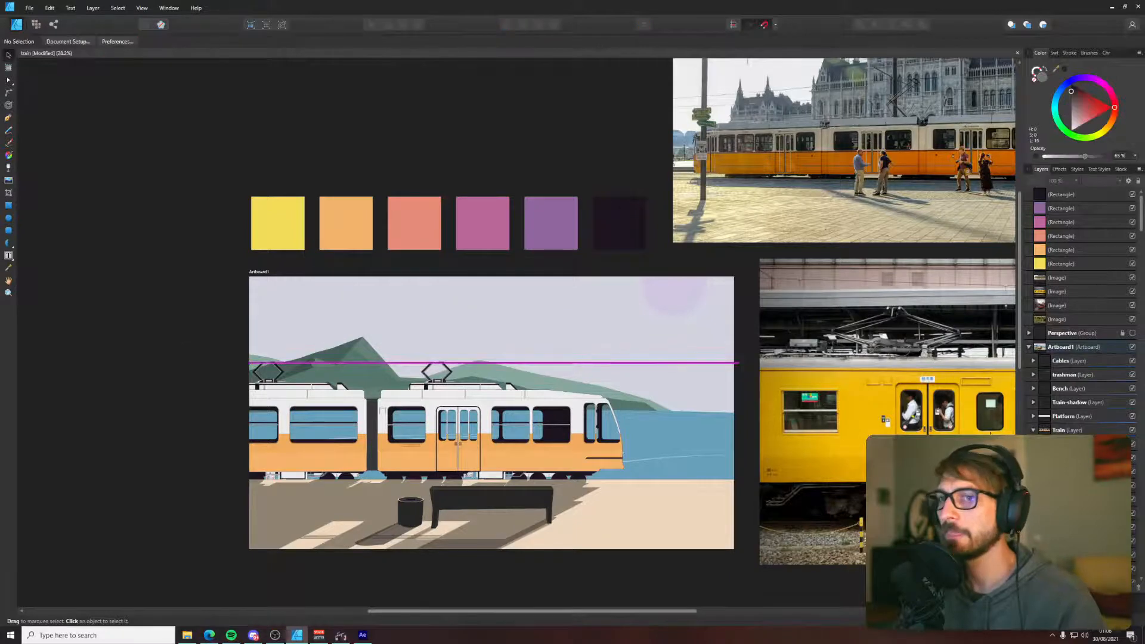
{"action": "left_click", "coordinate": [451, 378]}
{"action": "left_click", "coordinate": [154, 353]}
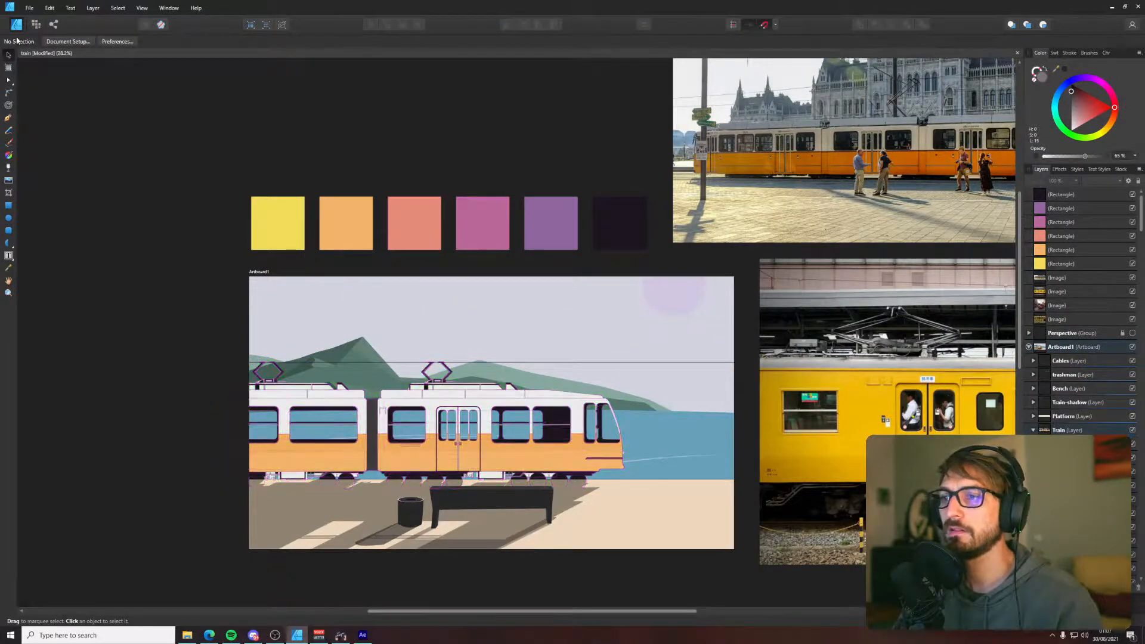
- With all of the artboard's layers selected, export the whole document as train2.pdf into the Train piece folder
{"action": "left_click", "coordinate": [29, 8]}
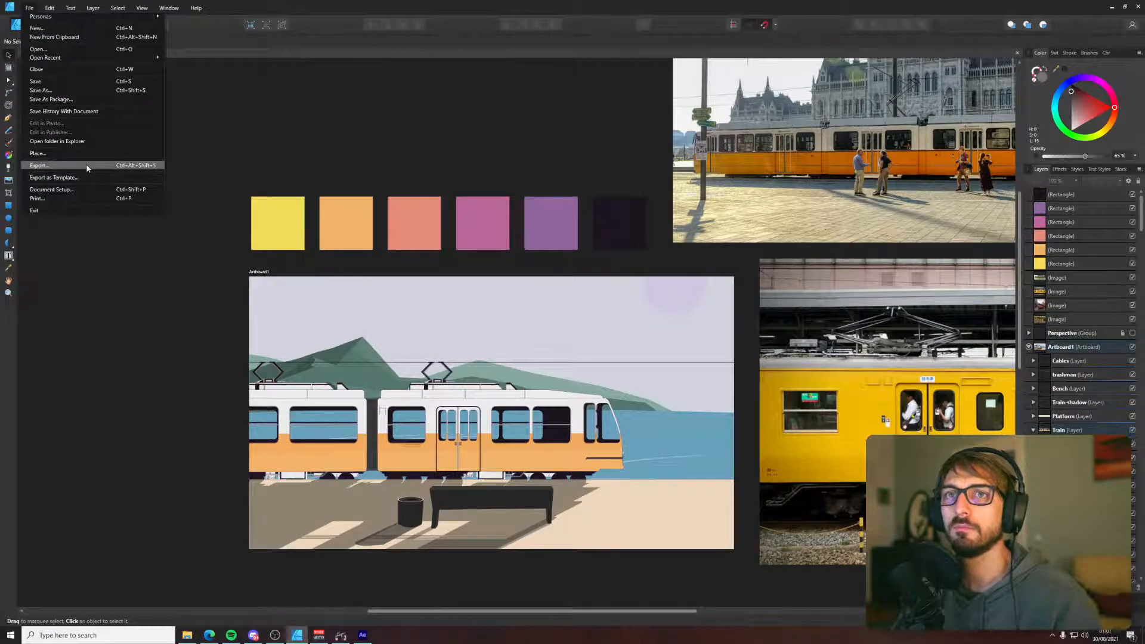
{"action": "left_click", "coordinate": [1070, 361]}
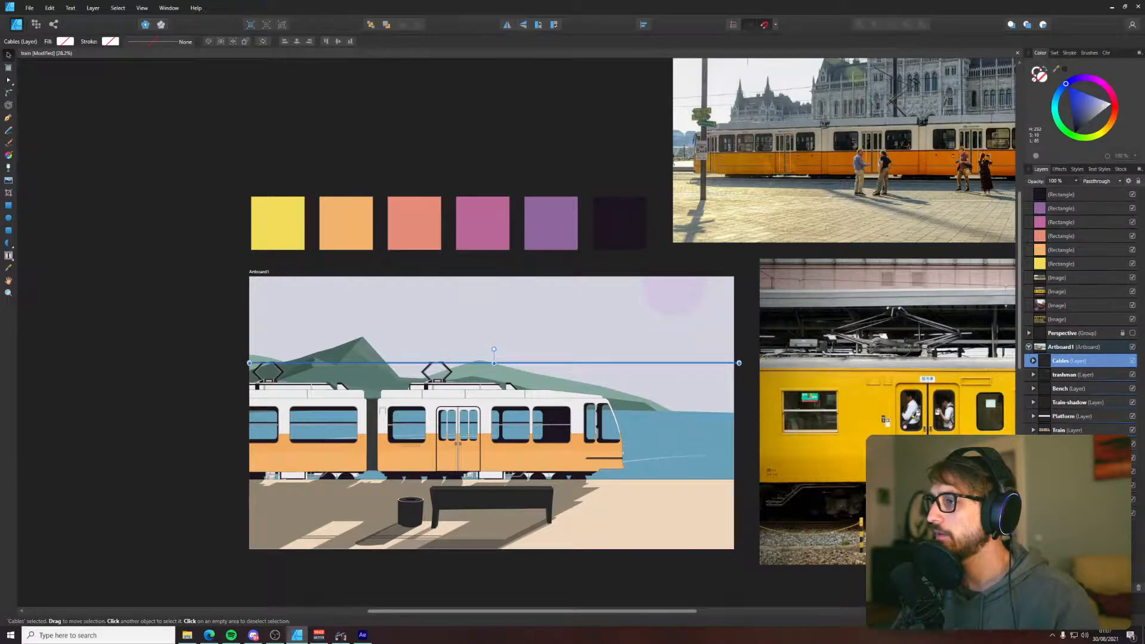
{"action": "key", "text": "ctrl+a"}
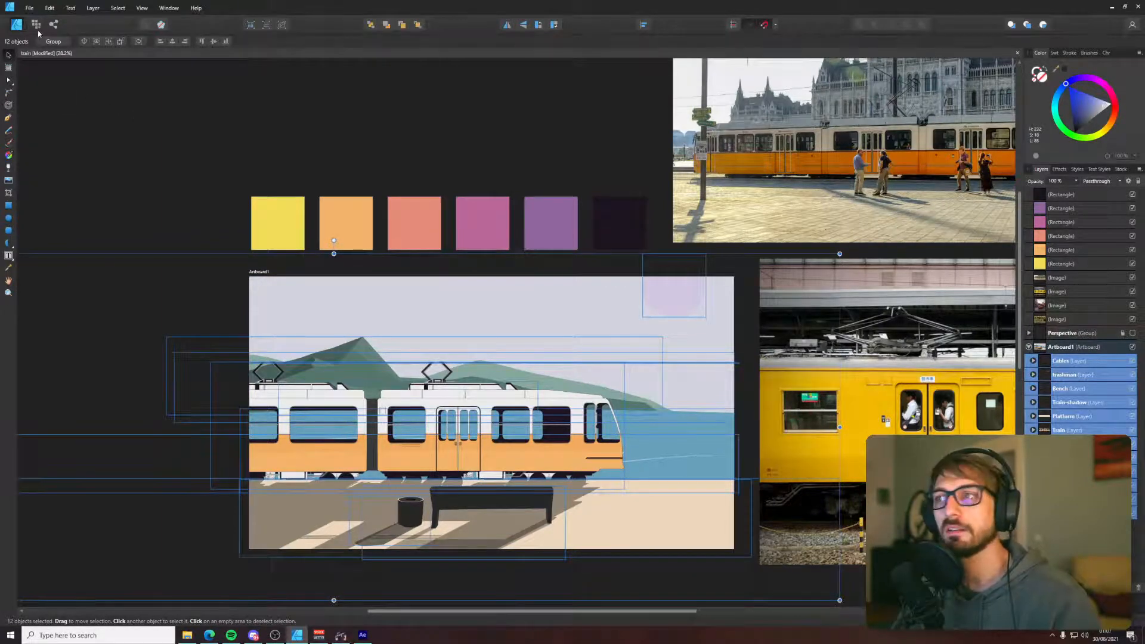
{"action": "left_click", "coordinate": [29, 8]}
{"action": "left_click", "coordinate": [56, 166]}
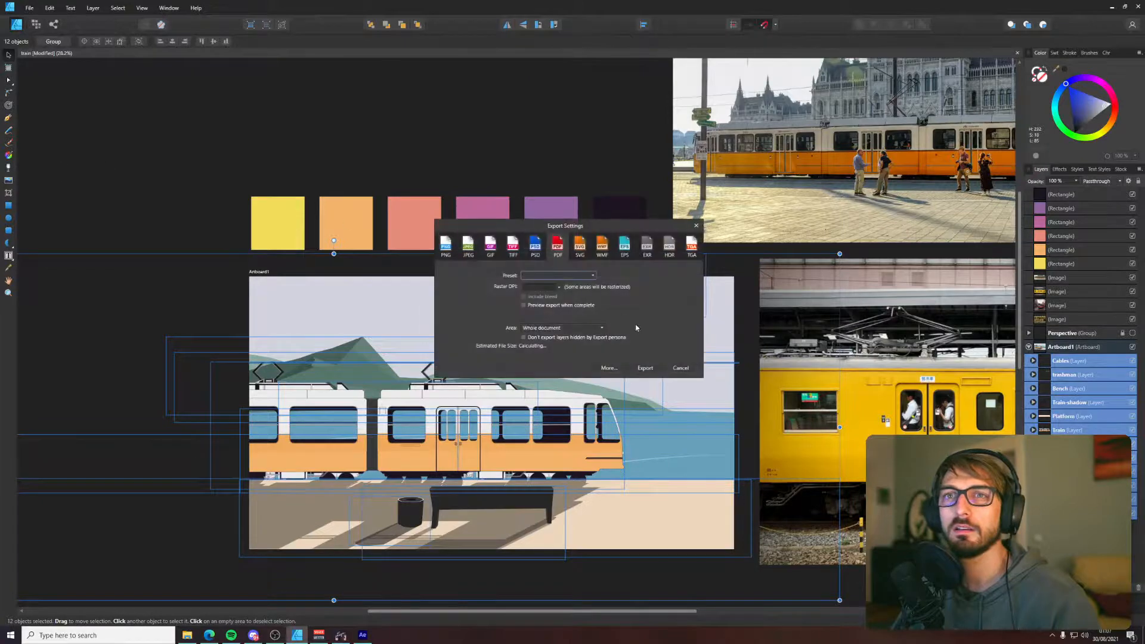
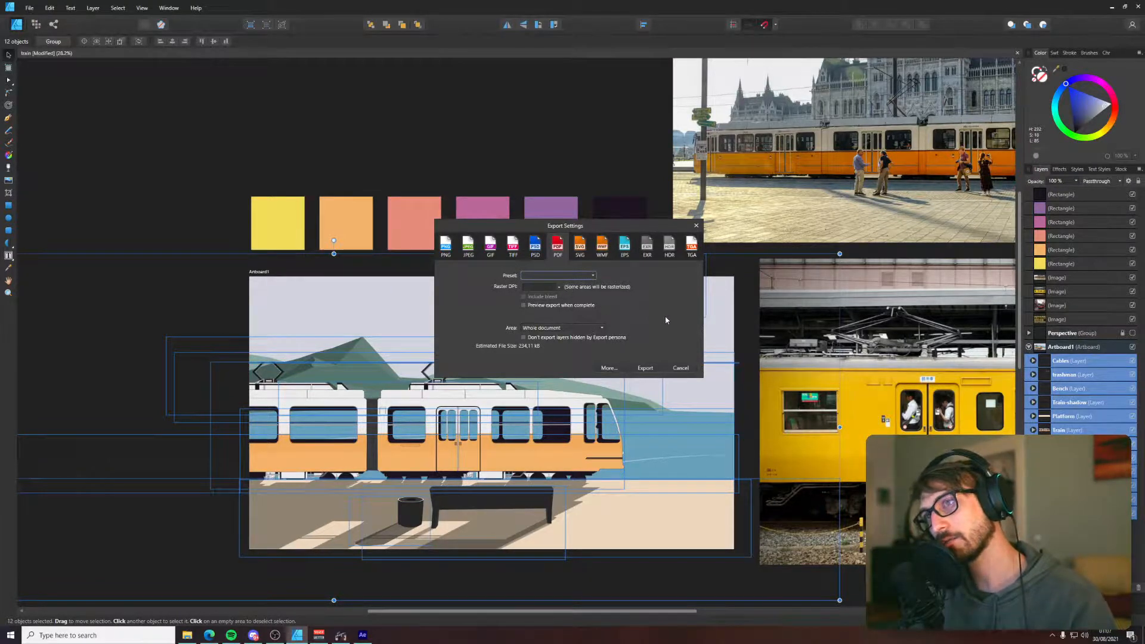
{"action": "left_click", "coordinate": [646, 370]}
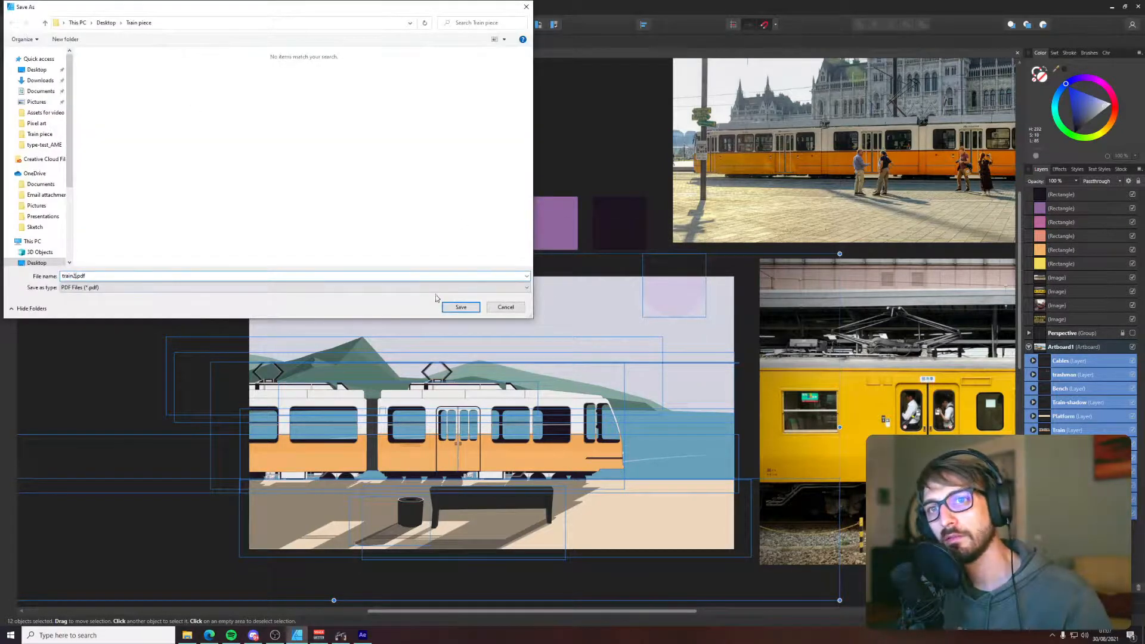
{"action": "left_click", "coordinate": [460, 307]}
- Switch to File Explorer and rename train2.pdf in the Train piece folder to train2.ai, accepting the extension change
{"action": "left_click", "coordinate": [187, 636]}
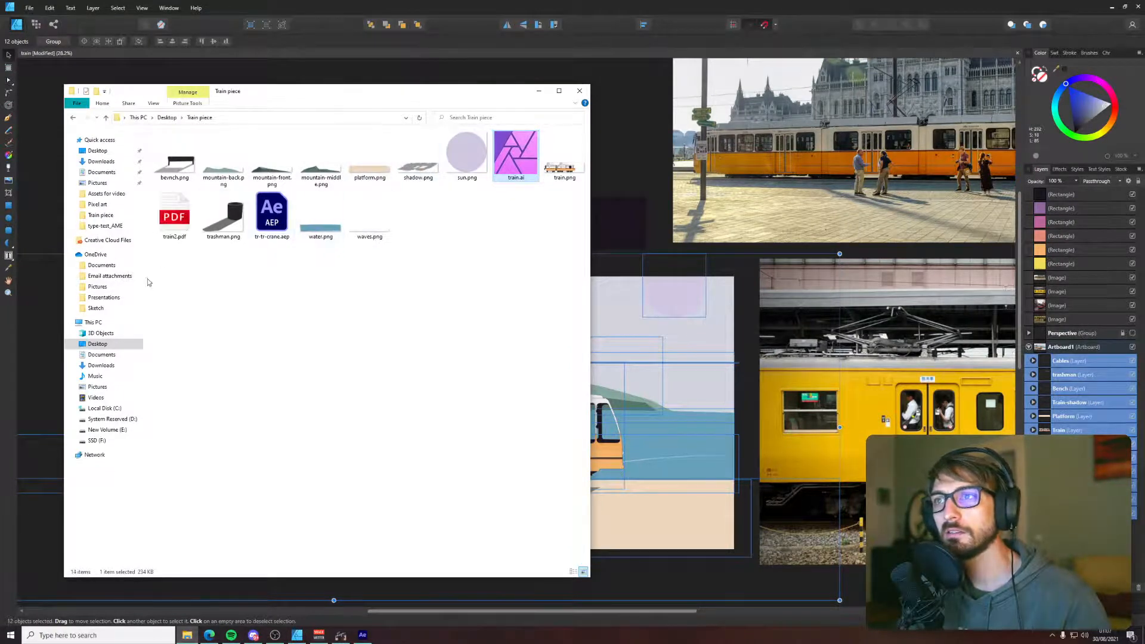
{"action": "left_click", "coordinate": [176, 238]}
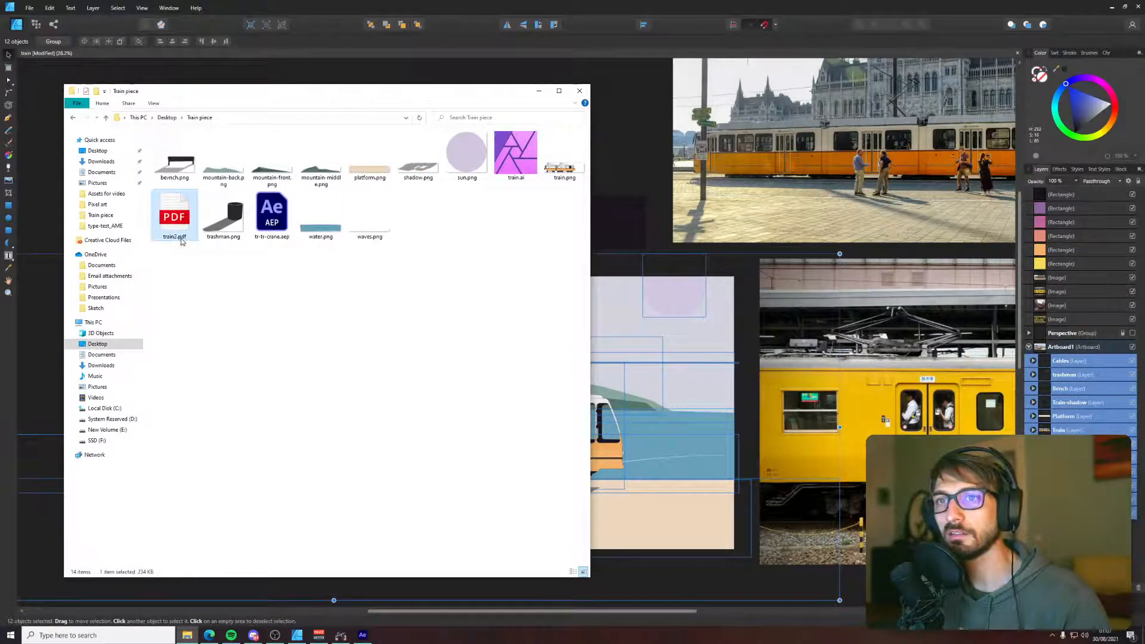
{"action": "left_click", "coordinate": [184, 237]}
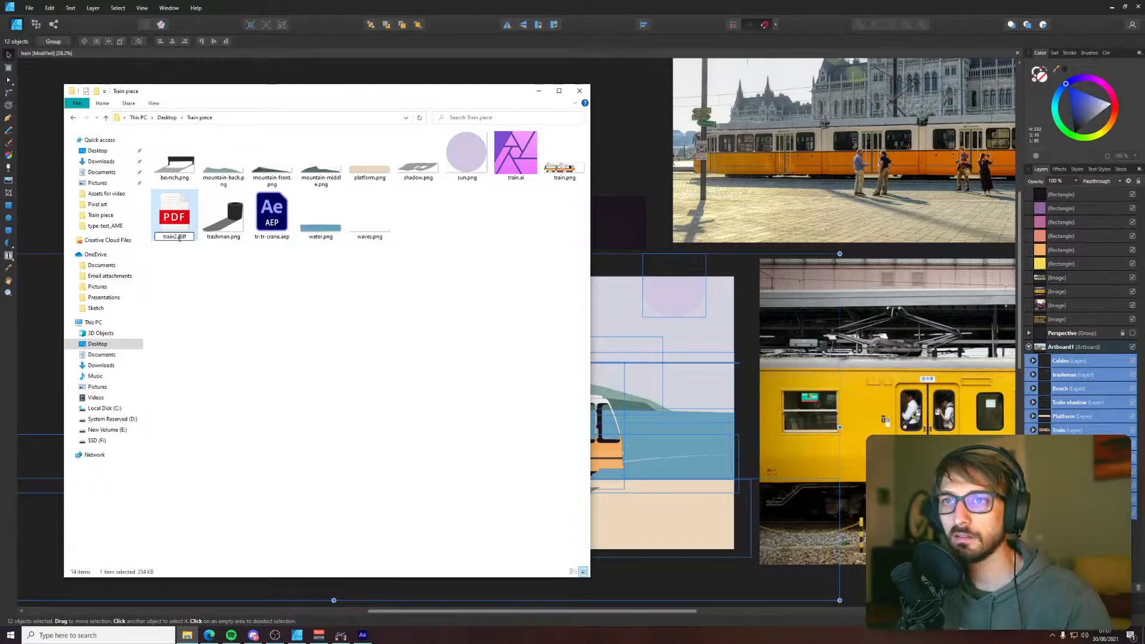
{"action": "key", "text": "End"}
{"action": "key", "text": "BackSpace"}
{"action": "key", "text": "BackSpace"}
{"action": "key", "text": "BackSpace"}
{"action": "type", "text": "ai"}
{"action": "key", "text": "Return"}
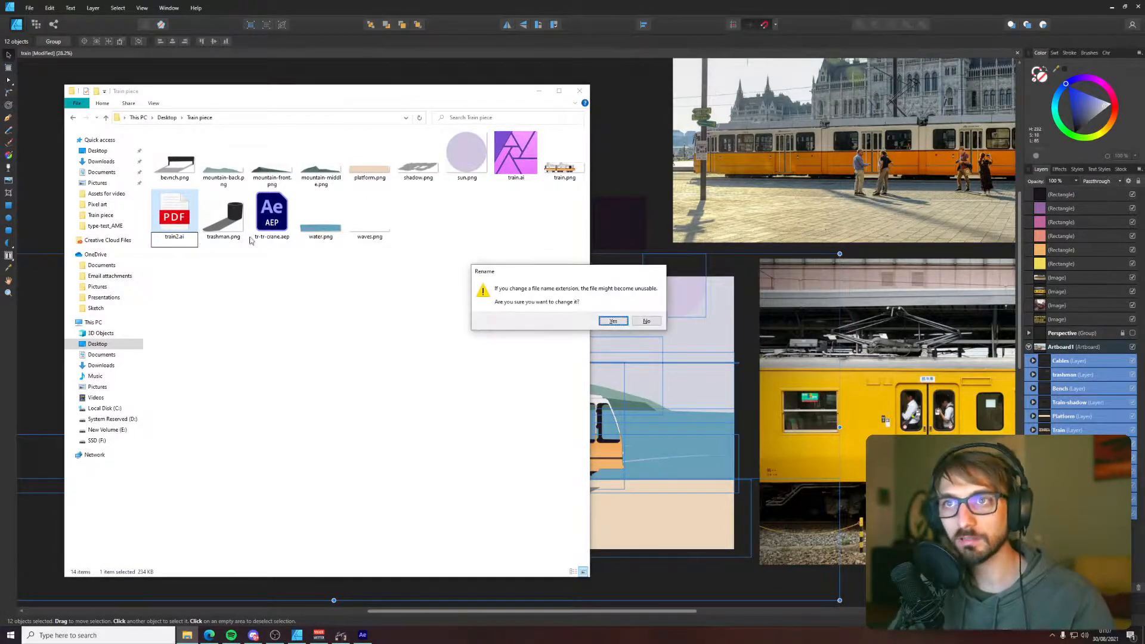
{"action": "left_click", "coordinate": [612, 321]}
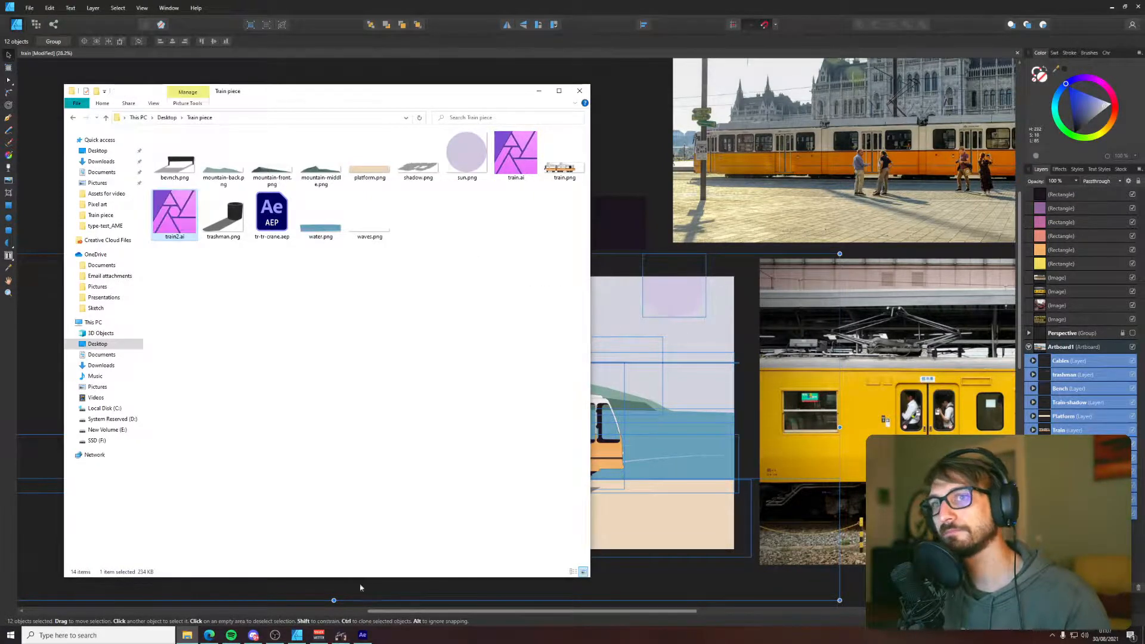
- Switch to After Effects, close the empty Layer viewer and delete the train Layers folder with its contents from the project
{"action": "left_click", "coordinate": [362, 636]}
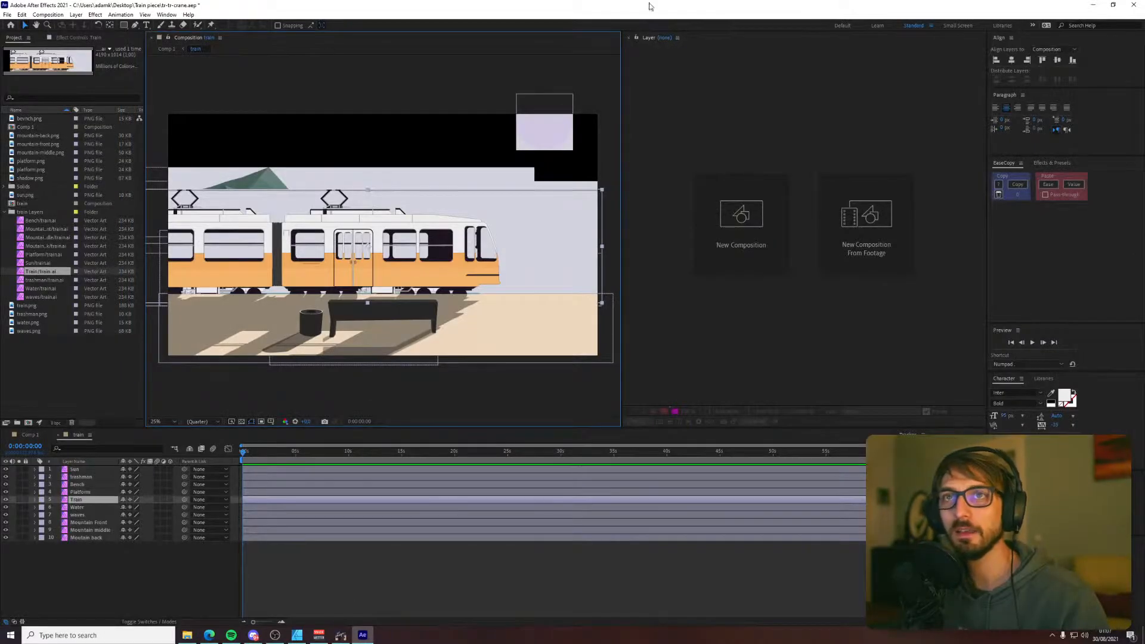
{"action": "left_click", "coordinate": [629, 35]}
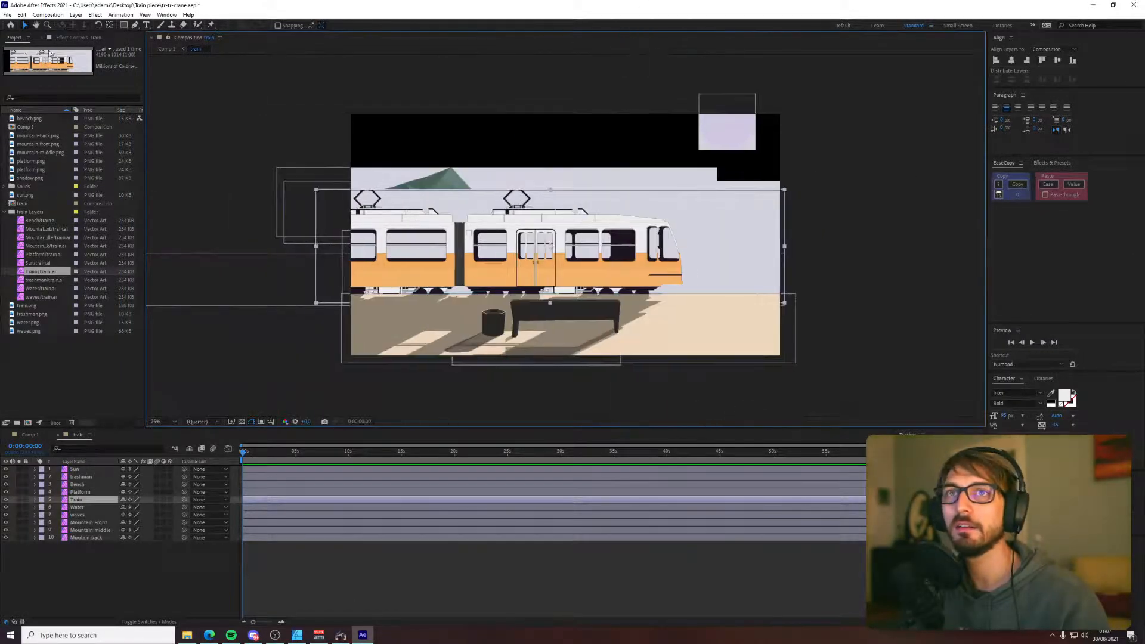
{"action": "left_click", "coordinate": [24, 213]}
{"action": "key", "text": "Delete"}
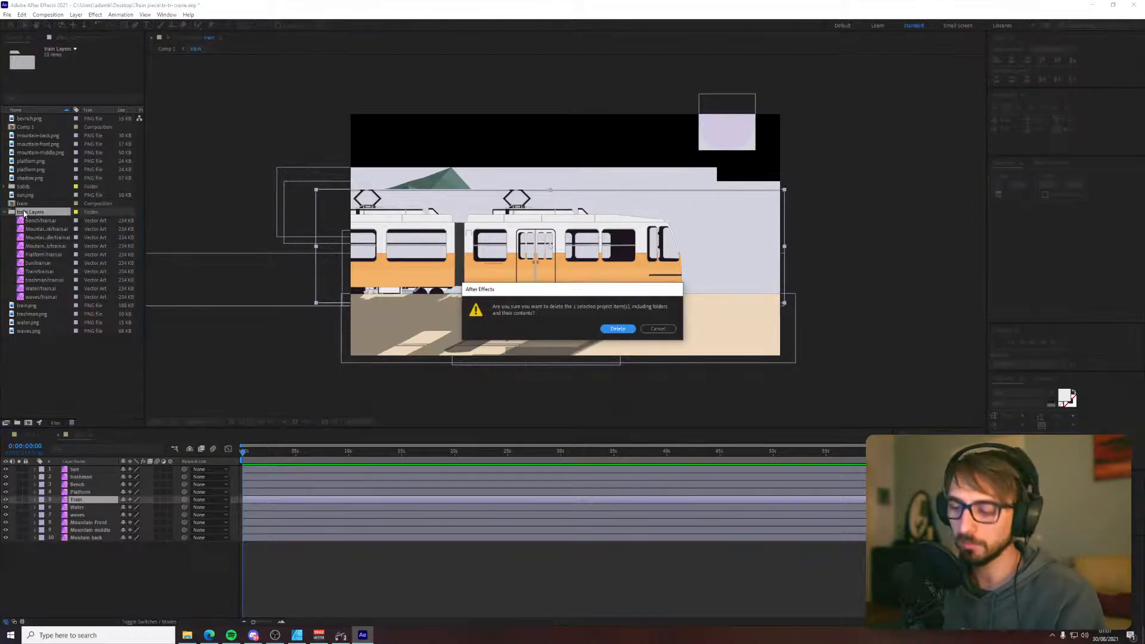
{"action": "left_click", "coordinate": [595, 327]}
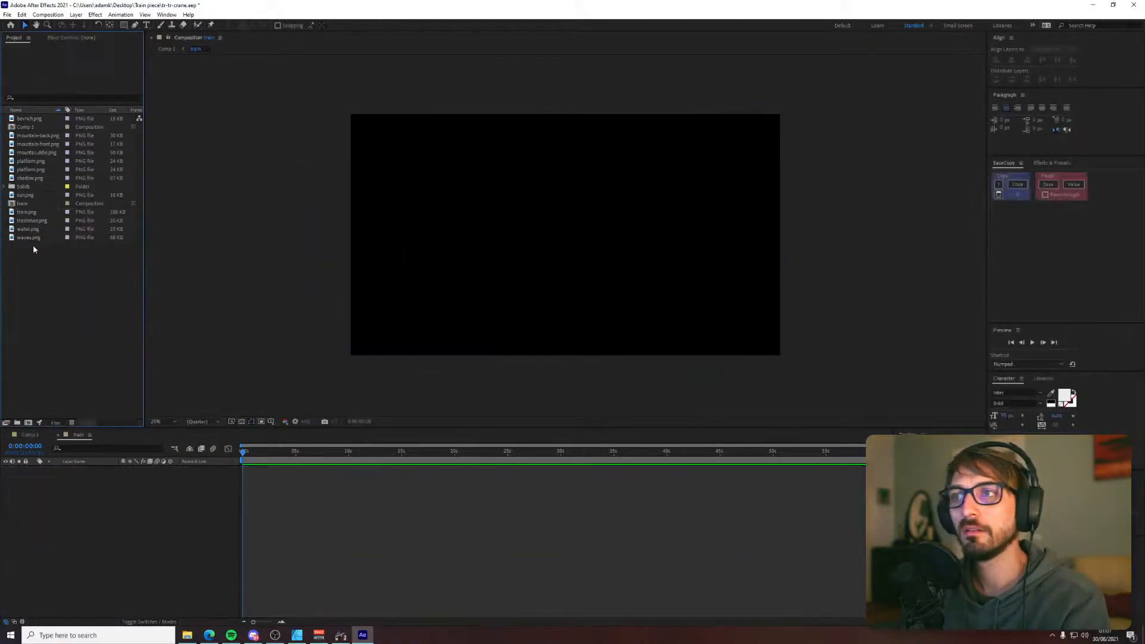
- Delete the old train composition from the project
{"action": "left_click", "coordinate": [24, 204]}
{"action": "key", "text": "Delete"}
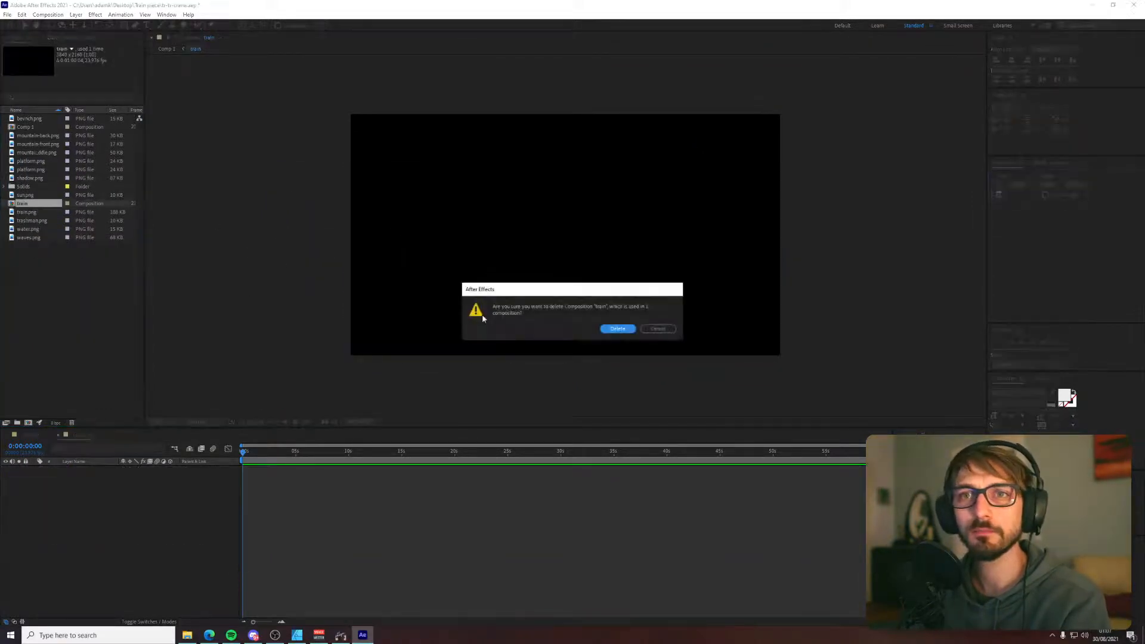
{"action": "left_click", "coordinate": [614, 327]}
- Import train2.ai from the Train piece folder as a composition instead of footage
{"action": "left_click", "coordinate": [7, 14]}
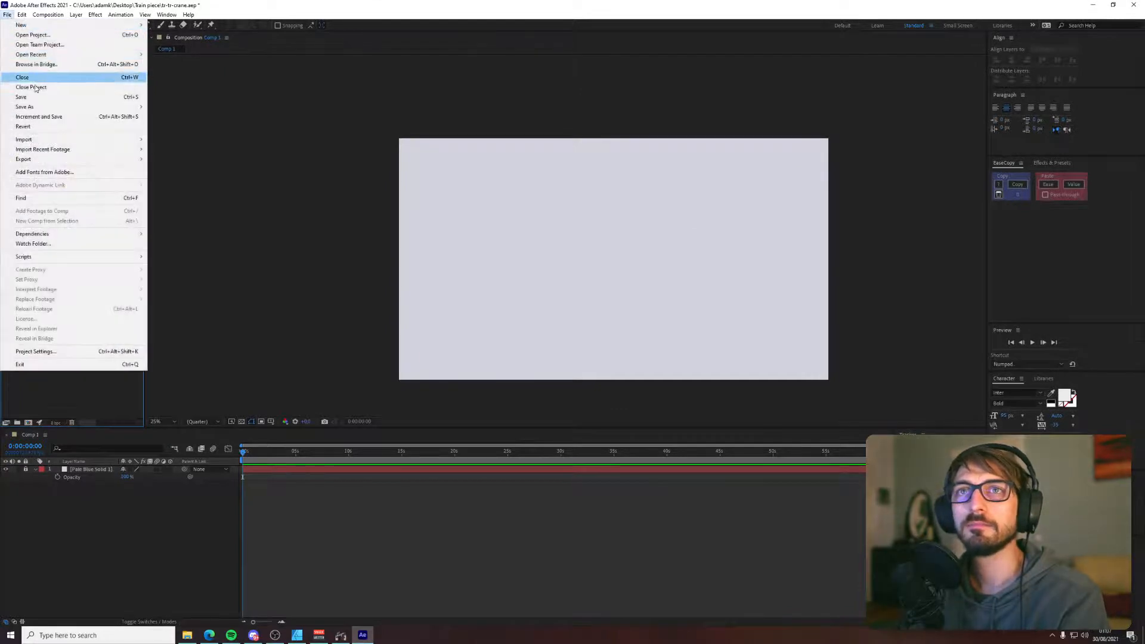
{"action": "mouse_move", "coordinate": [43, 146]}
{"action": "left_click", "coordinate": [190, 141]}
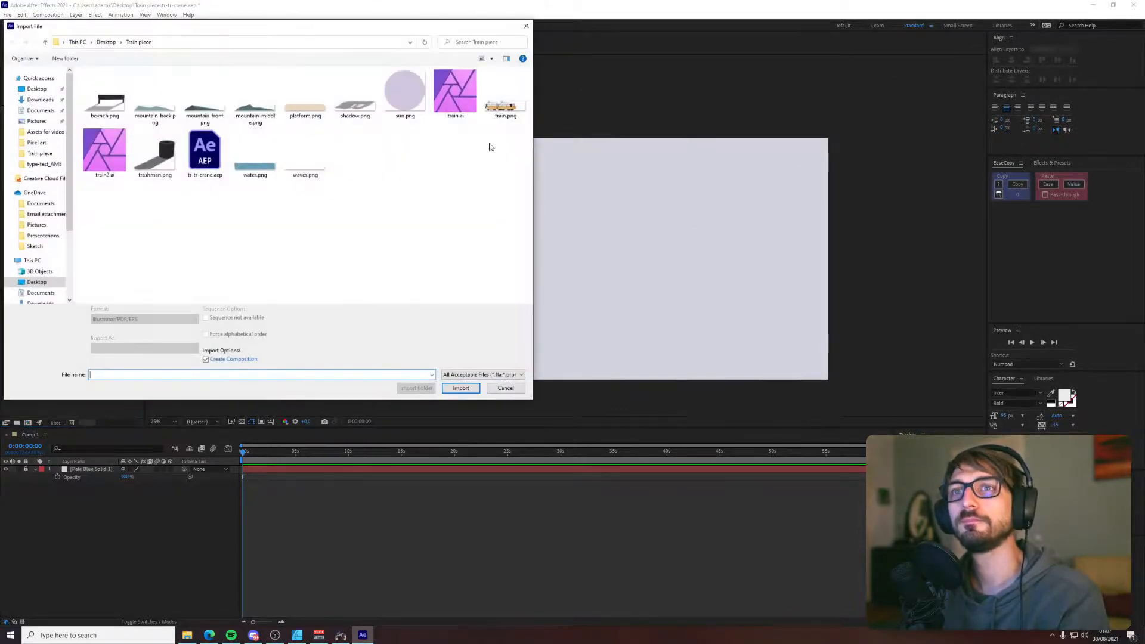
{"action": "left_click", "coordinate": [104, 152]}
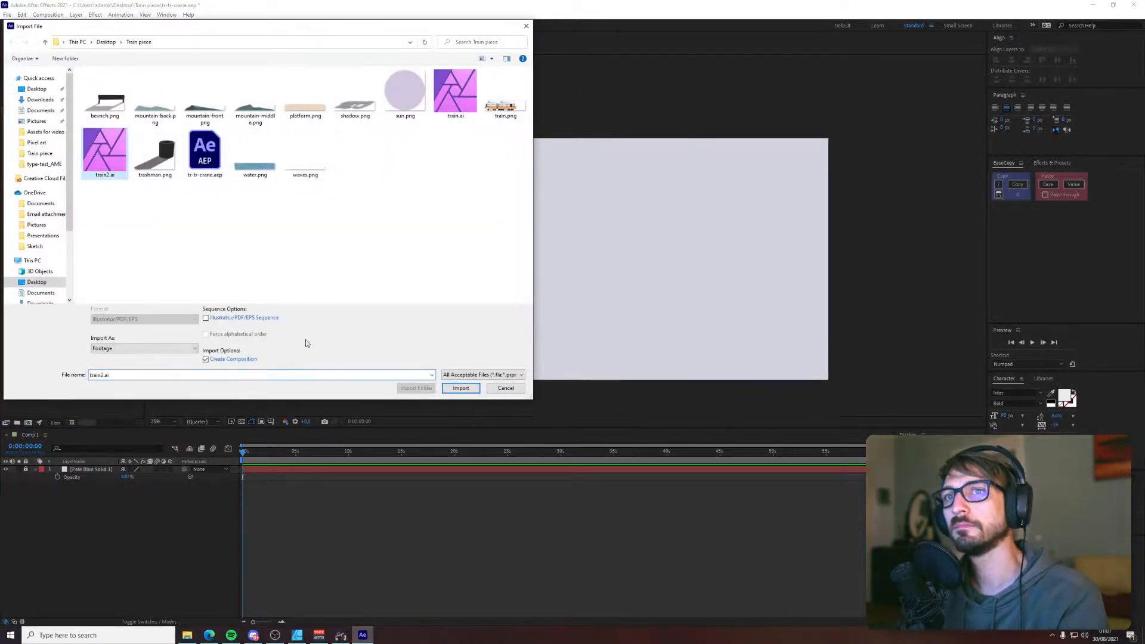
{"action": "left_click", "coordinate": [146, 348]}
{"action": "left_click", "coordinate": [181, 355]}
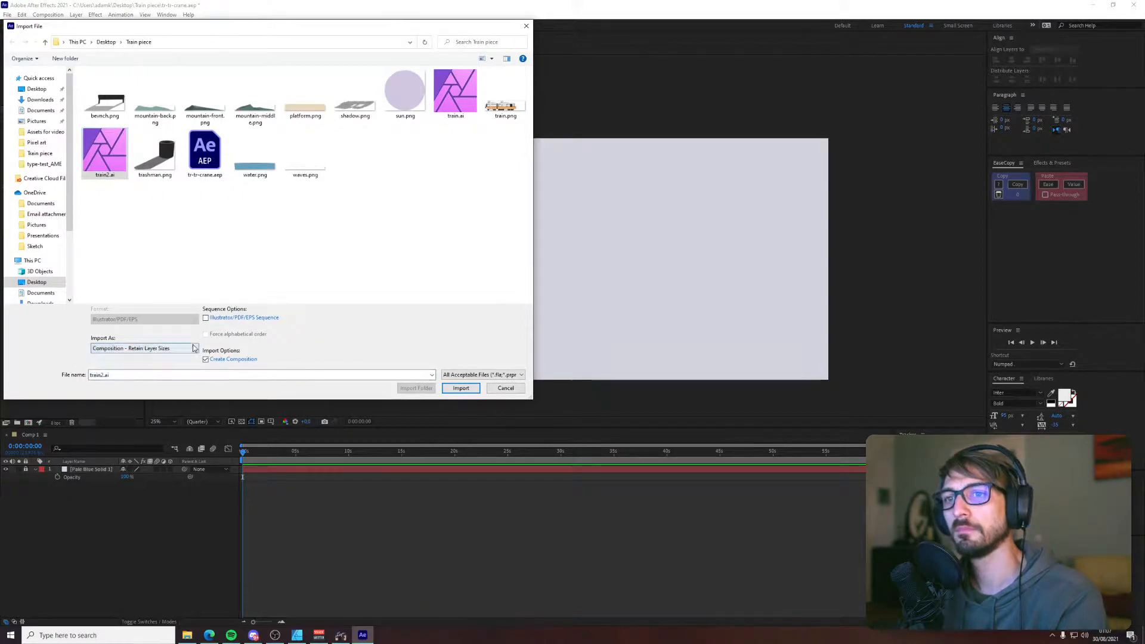
{"action": "left_click", "coordinate": [173, 348]}
{"action": "left_click", "coordinate": [143, 362]}
{"action": "left_click", "coordinate": [460, 388]}
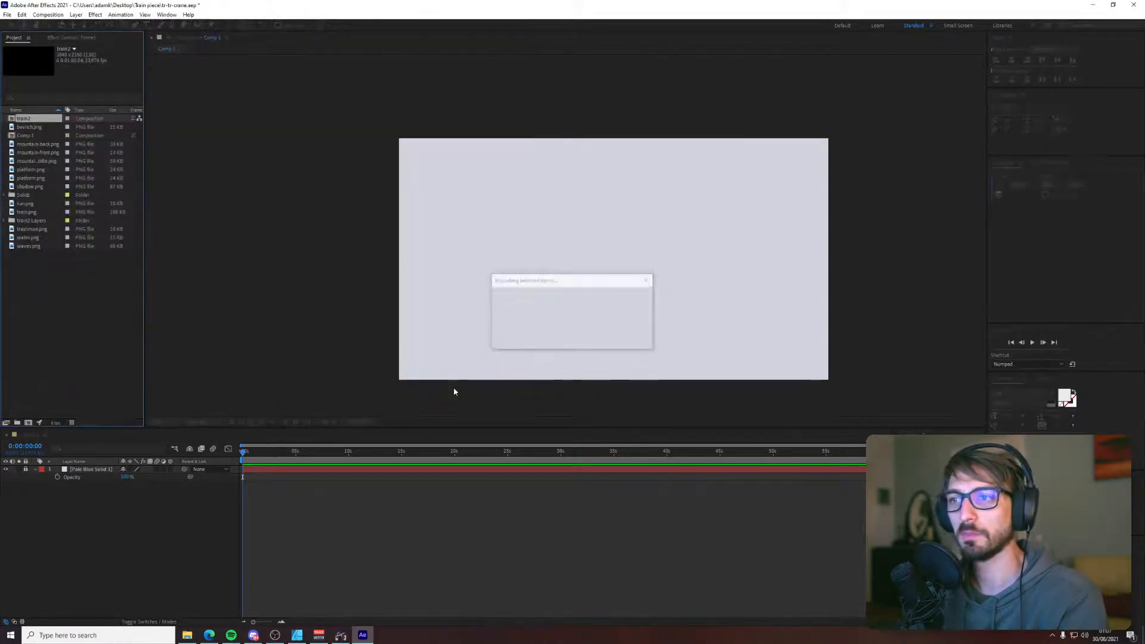
- Add the imported train2 composition to Comp 1 above the pale blue solid and open it
{"action": "left_click_drag", "start_coordinate": [24, 207], "coordinate": [616, 262]}
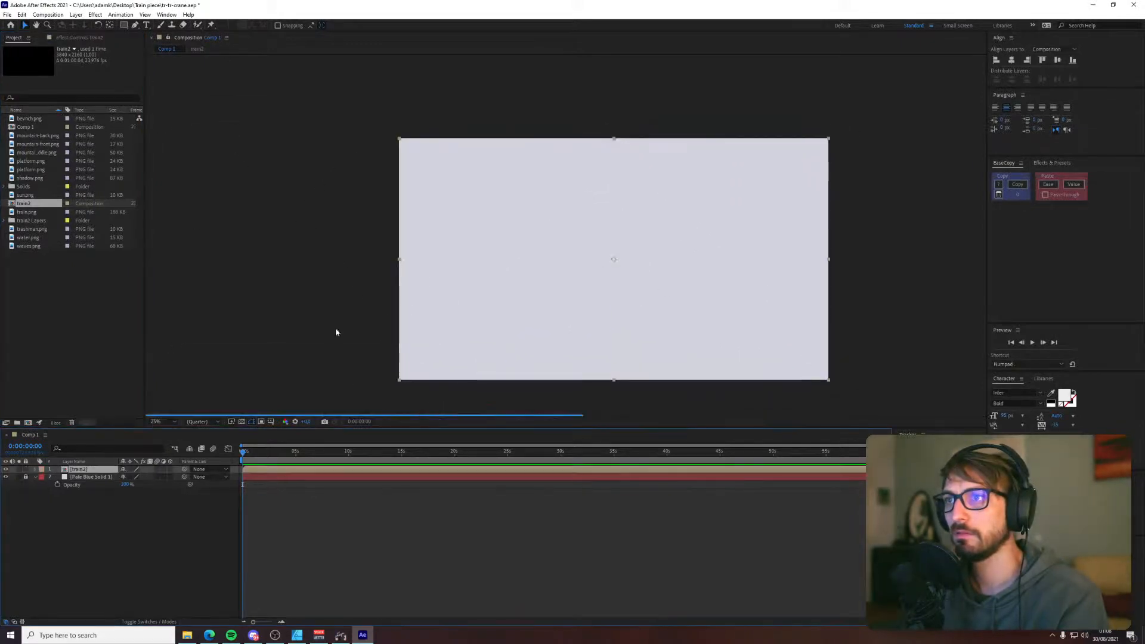
{"action": "double_click", "coordinate": [71, 471]}
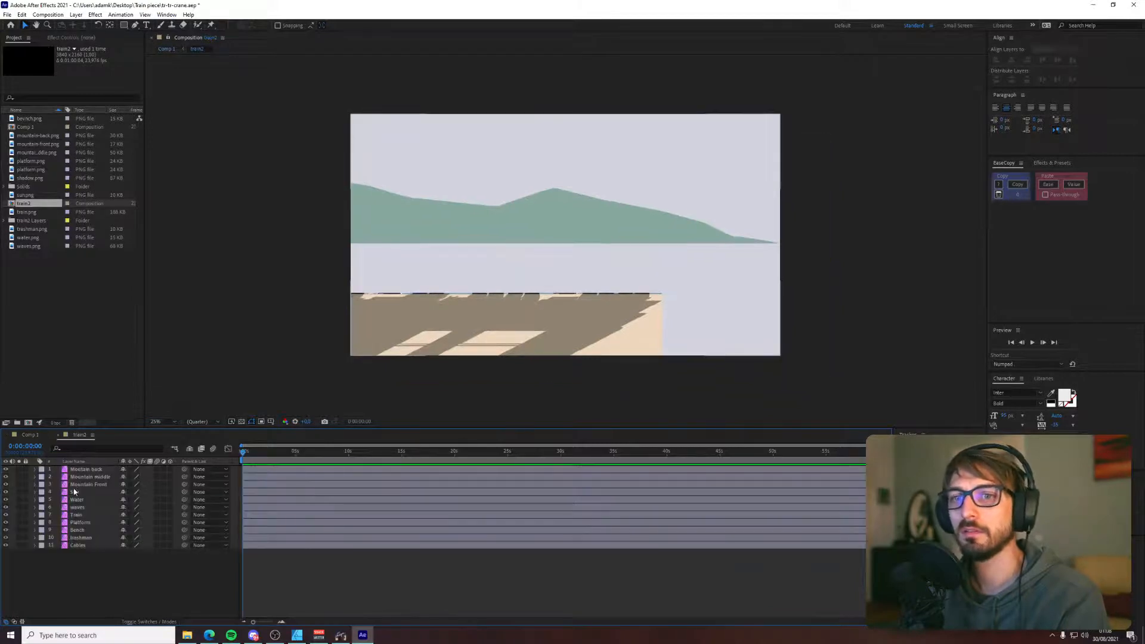
- Move the Train layer to the top of the train2 composition's layer stack
{"action": "left_click", "coordinate": [83, 484]}
{"action": "left_click", "coordinate": [73, 515]}
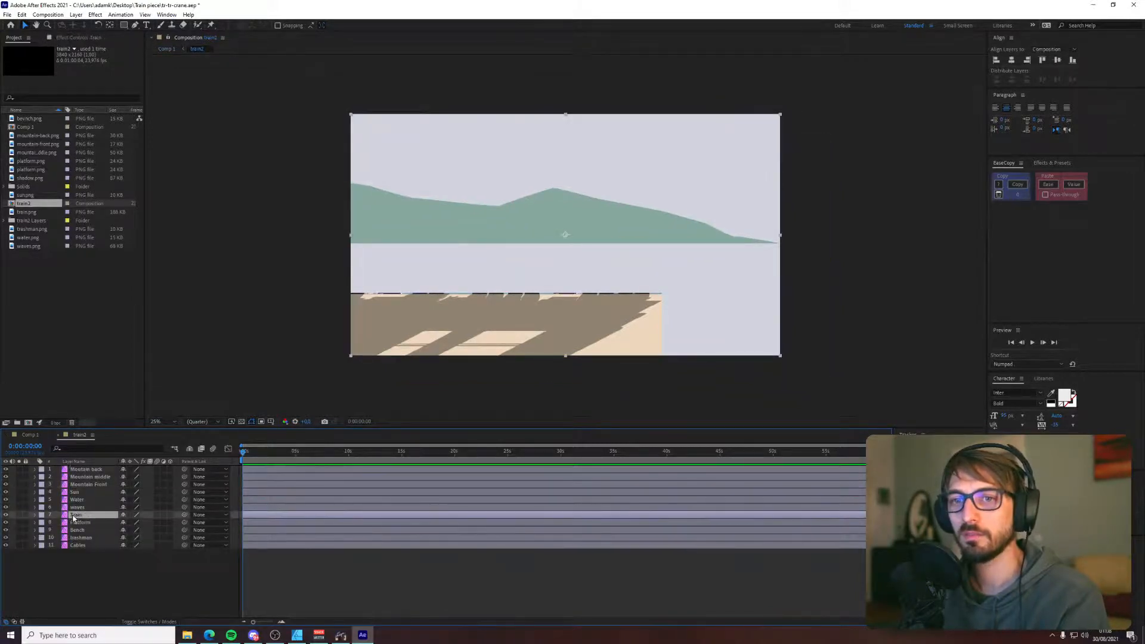
{"action": "left_click_drag", "start_coordinate": [82, 464], "coordinate": [83, 470]}
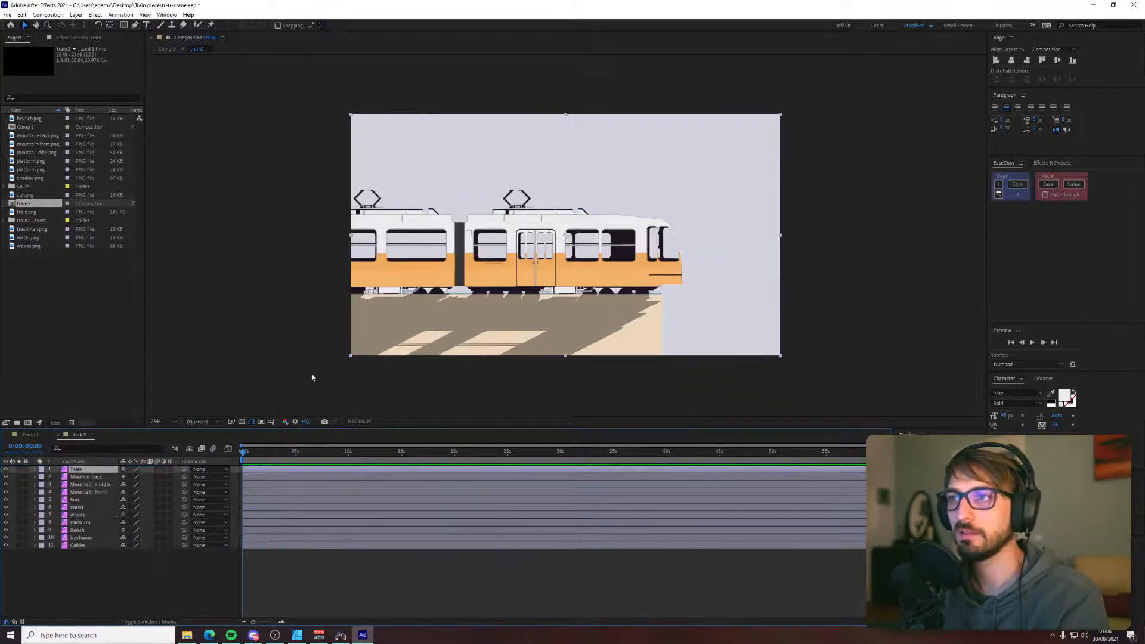
- Shift the Train layer aside to check how its artwork is cropped, and return it to its original position
{"action": "left_click_drag", "start_coordinate": [510, 276], "coordinate": [248, 407]}
{"action": "left_click_drag", "start_coordinate": [363, 341], "coordinate": [505, 281]}
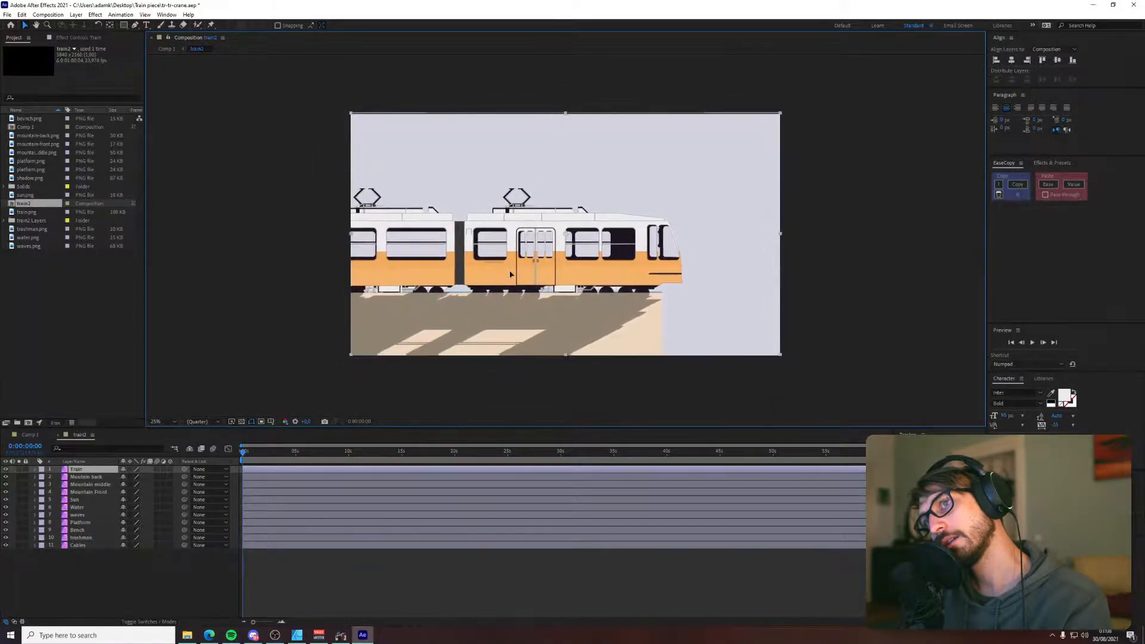
{"action": "left_click", "coordinate": [291, 293]}
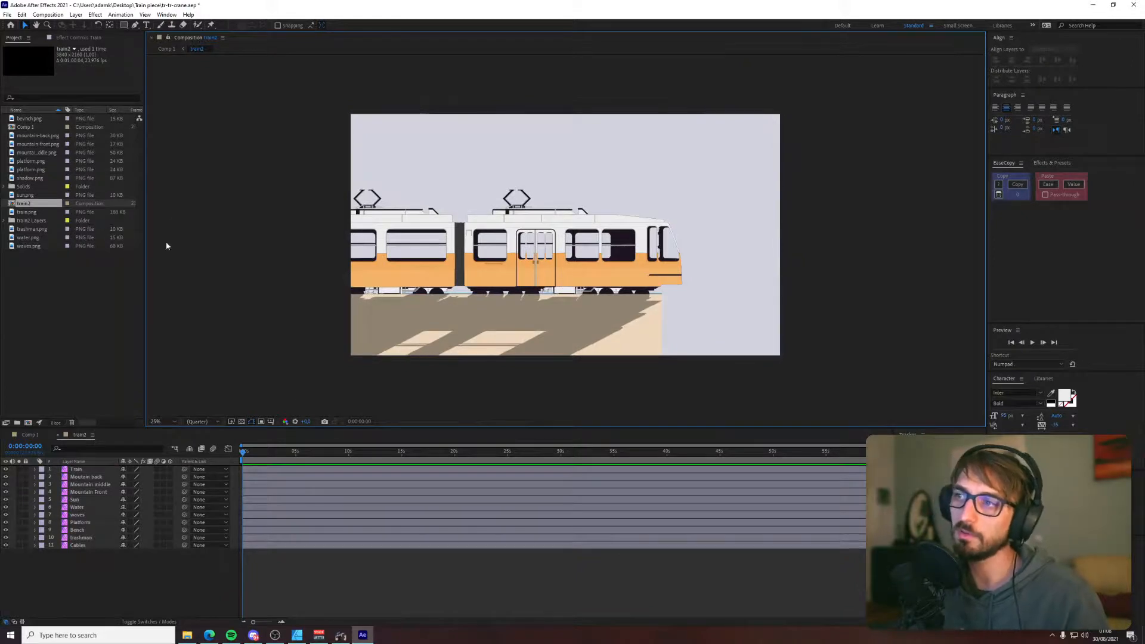
- Switch back to Affinity Designer and remove the fill colour from Artboard1, leaving its background transparent
{"action": "left_click", "coordinate": [362, 636]}
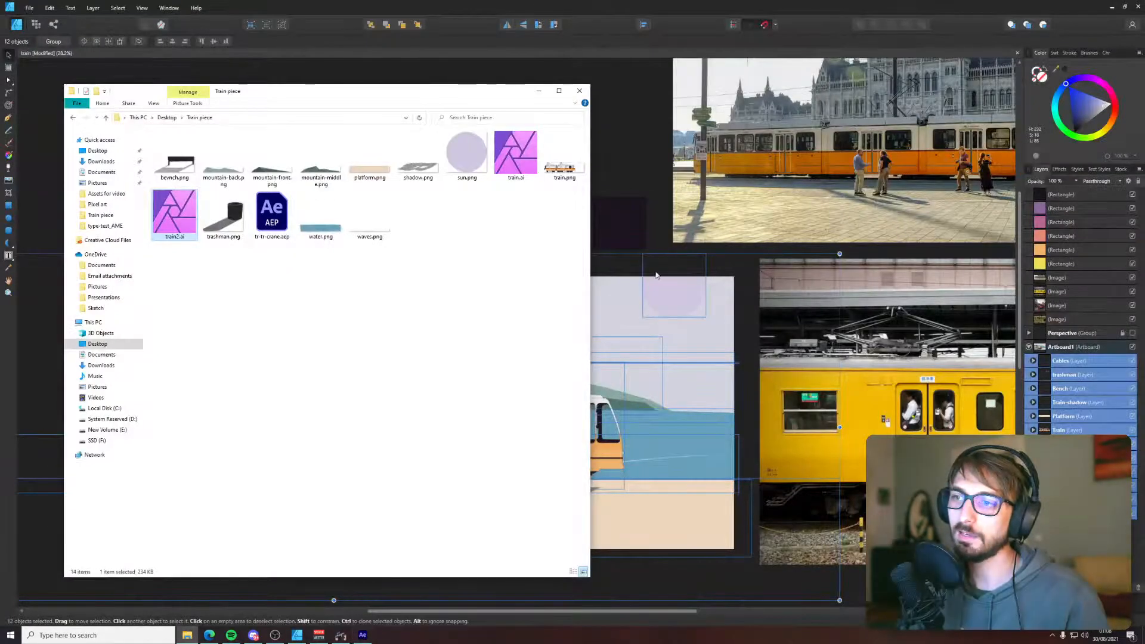
{"action": "left_click", "coordinate": [646, 168]}
{"action": "left_click", "coordinate": [266, 273]}
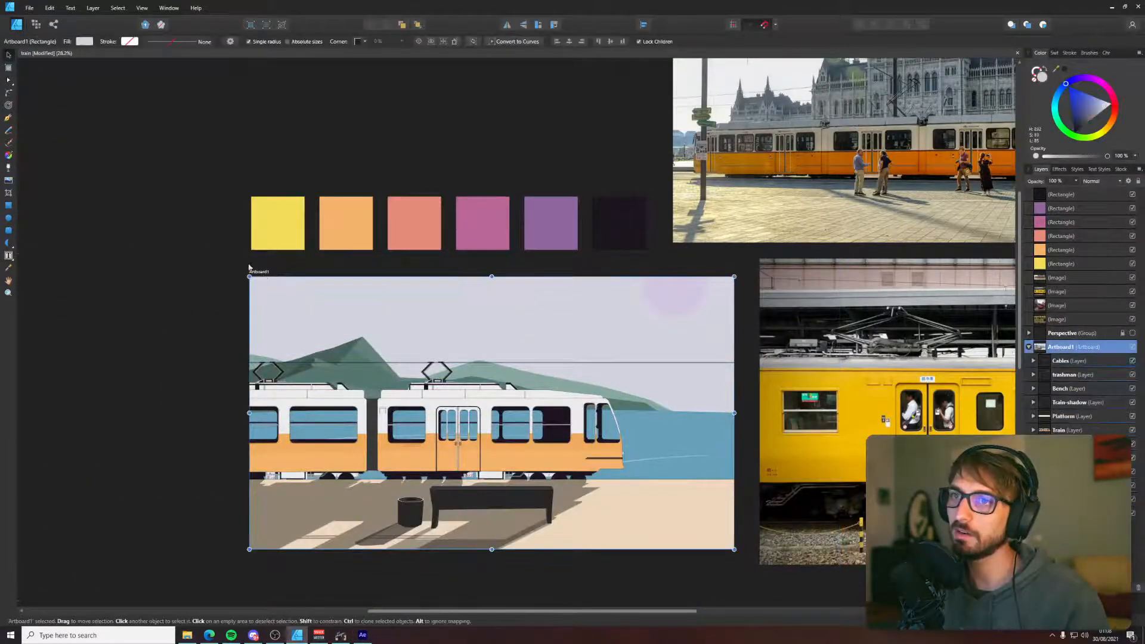
{"action": "left_click", "coordinate": [84, 42]}
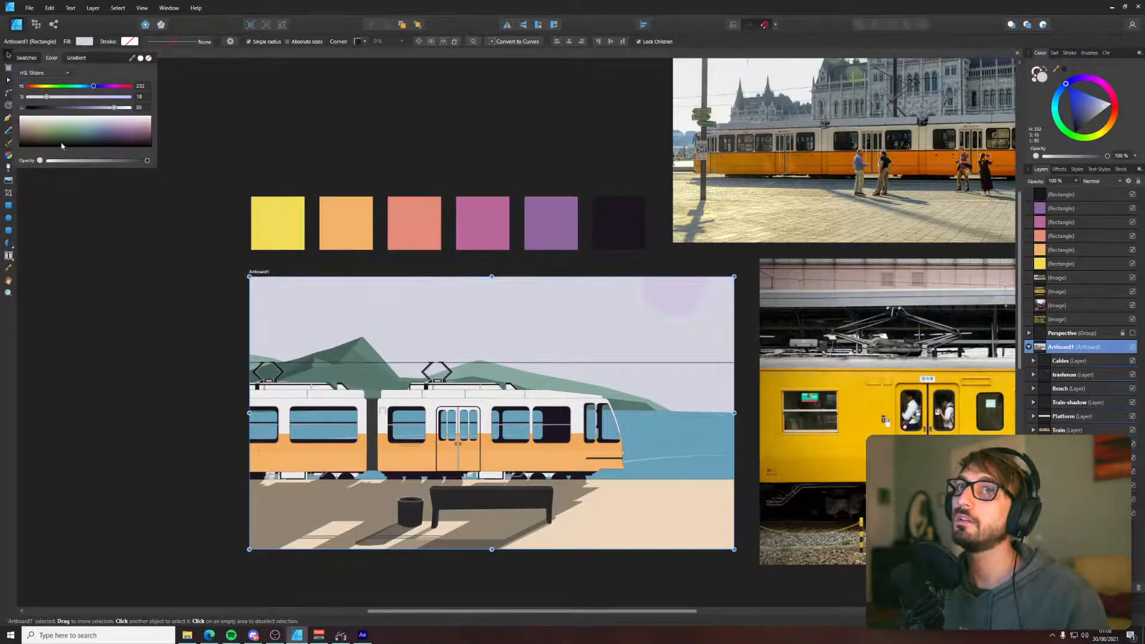
{"action": "left_click", "coordinate": [149, 60]}
{"action": "left_click", "coordinate": [155, 284]}
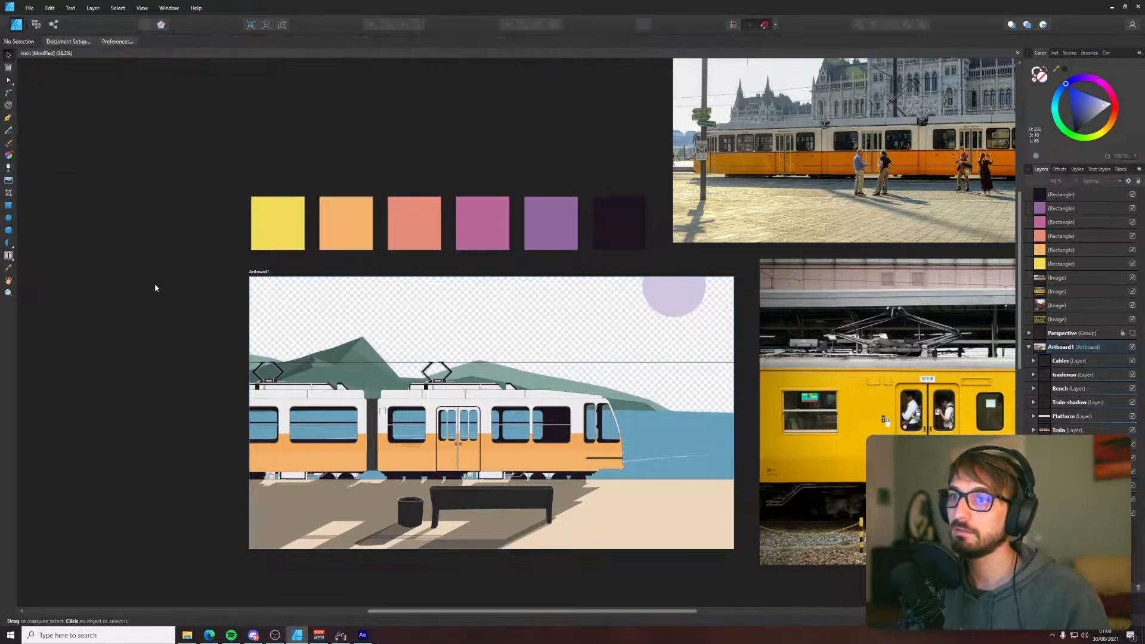
- Select all the layers nested inside Artboard1
{"action": "left_click", "coordinate": [260, 272]}
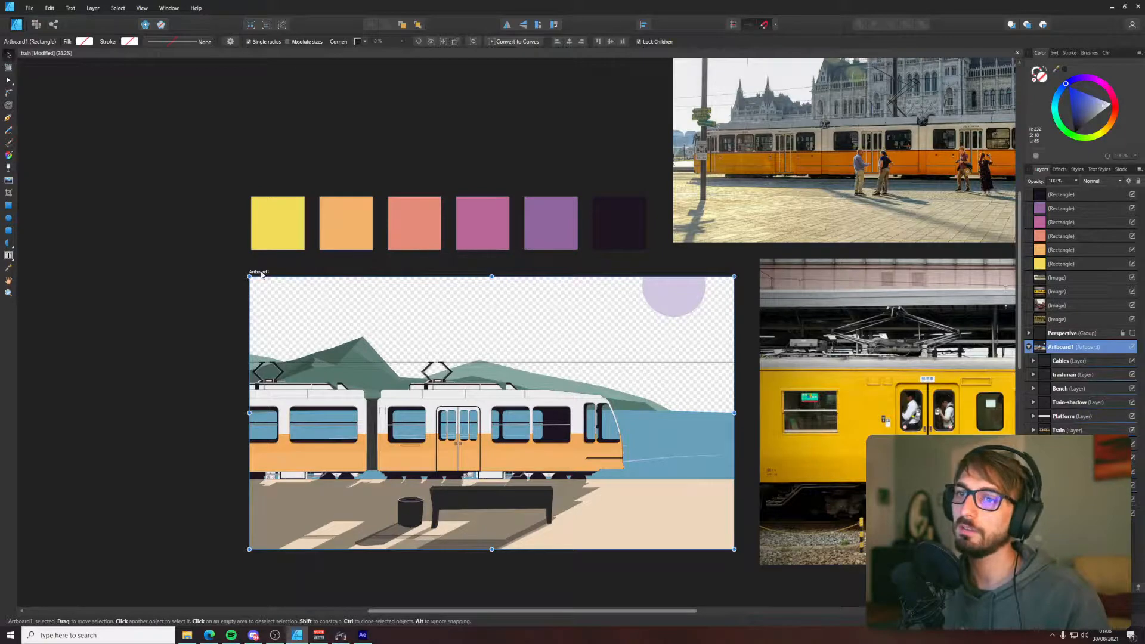
{"action": "left_click", "coordinate": [29, 8]}
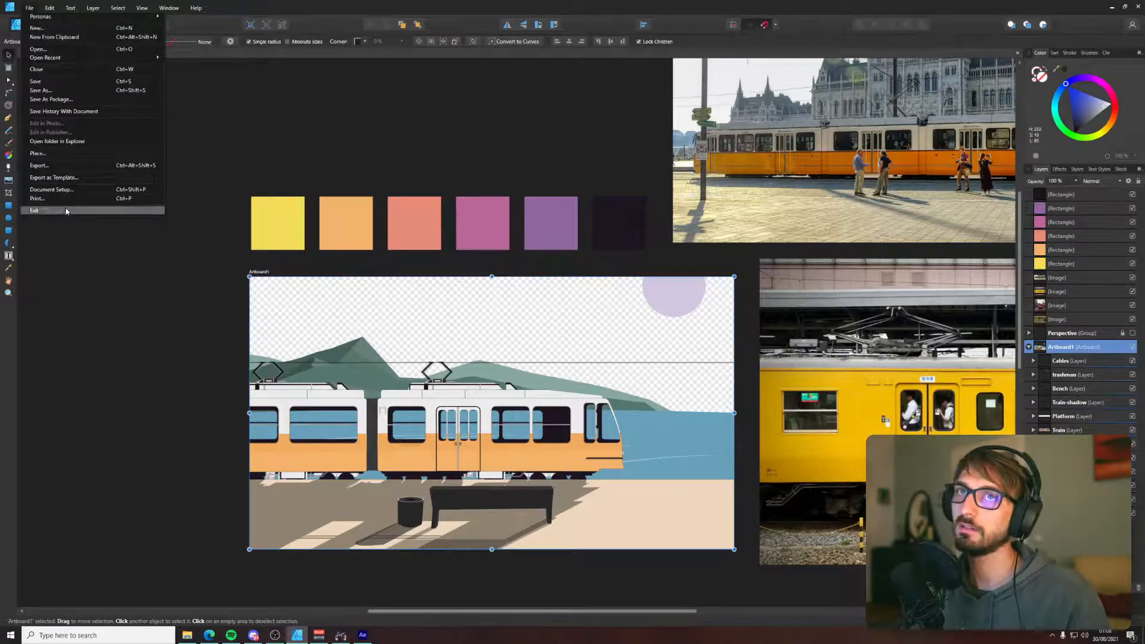
{"action": "left_click", "coordinate": [1094, 358]}
{"action": "left_click", "coordinate": [1084, 364]}
{"action": "key", "text": "ctrl+a"}
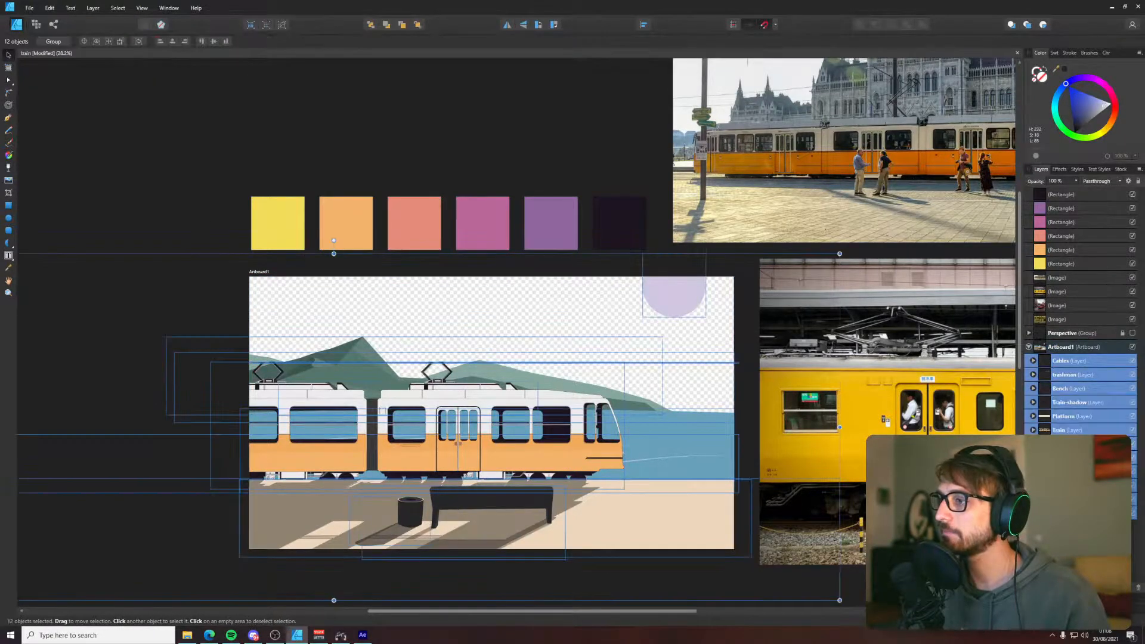
- Export the artwork as a PDF into the Train piece folder
{"action": "left_click", "coordinate": [30, 7]}
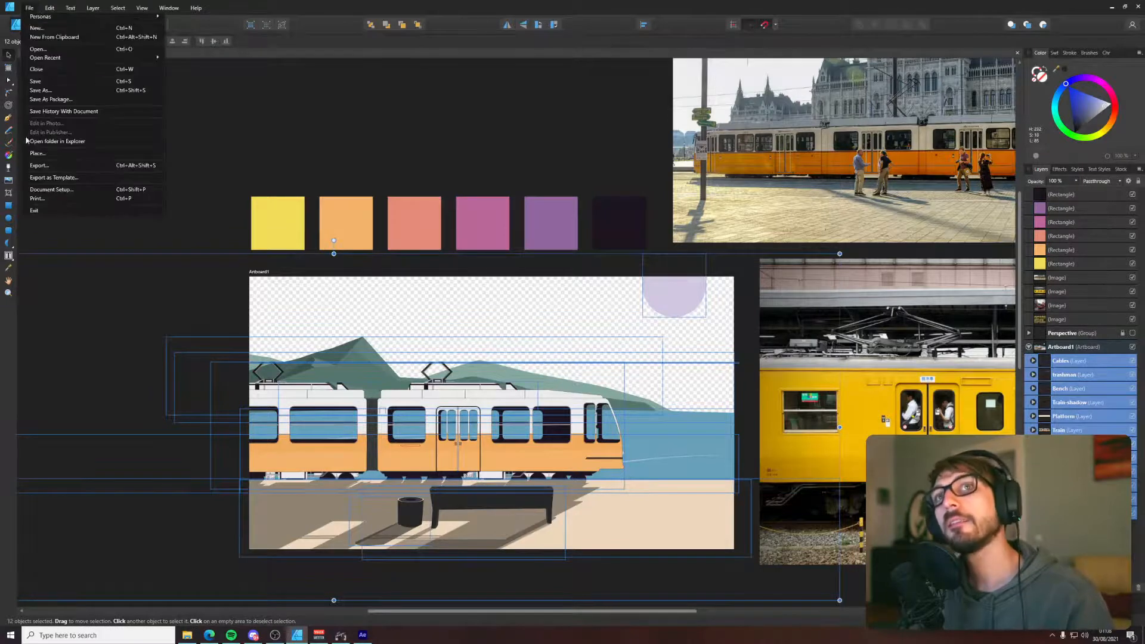
{"action": "left_click", "coordinate": [44, 166]}
{"action": "left_click", "coordinate": [644, 368]}
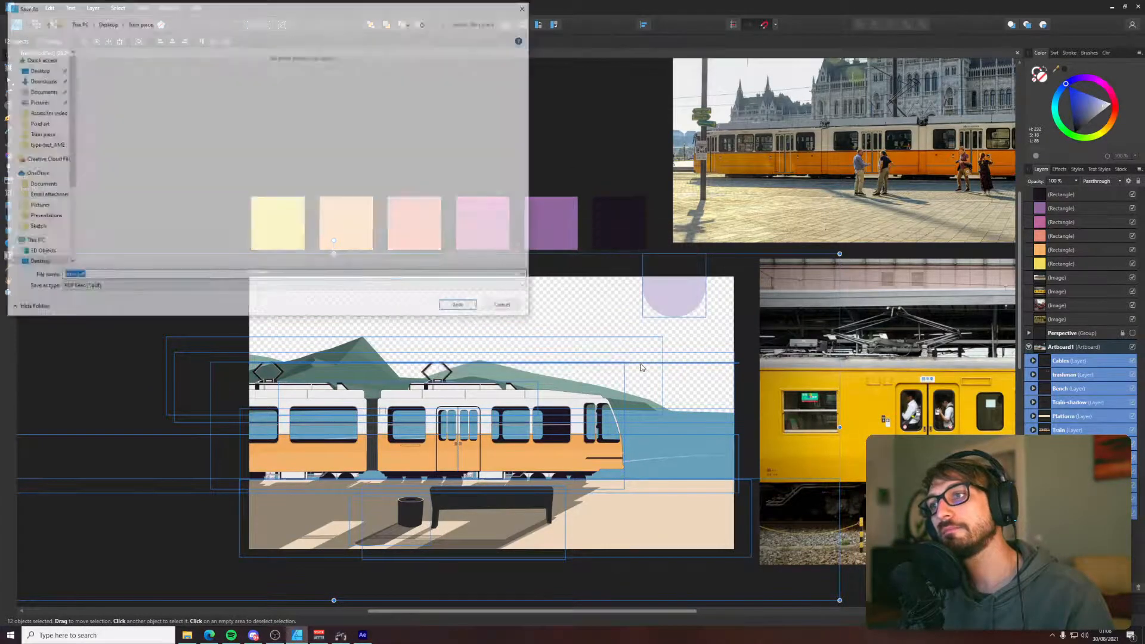
{"action": "left_click", "coordinate": [456, 305]}
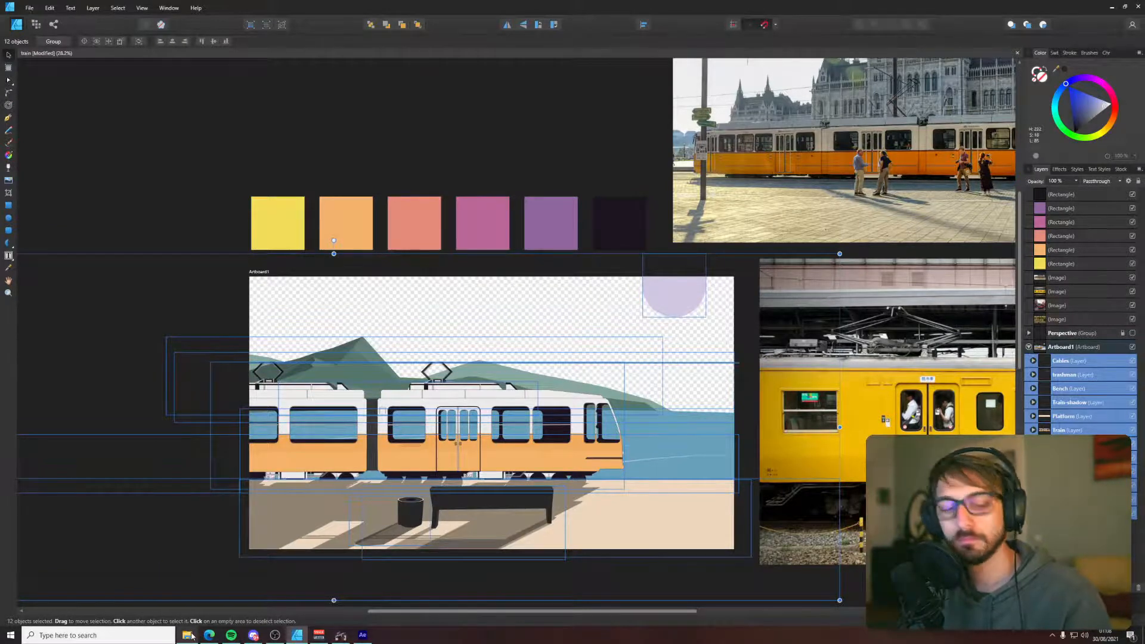
- Switch to File Explorer and delete the old train.ai and train2.ai files from the Train piece folder
{"action": "left_click", "coordinate": [187, 635]}
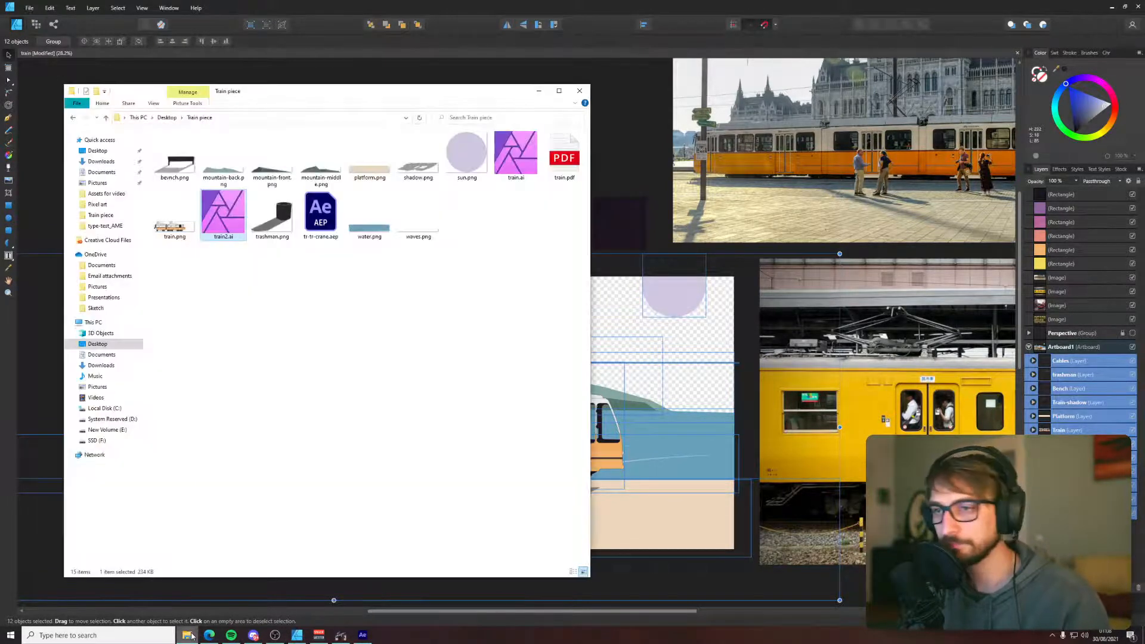
{"action": "left_click", "coordinate": [515, 143], "text": "ctrl"}
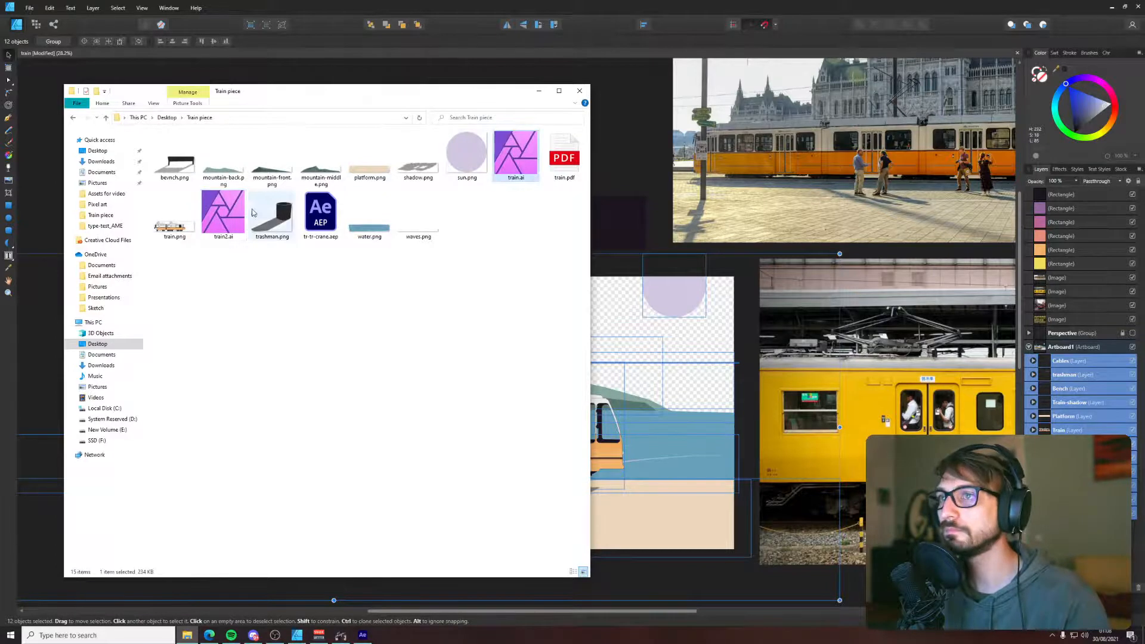
{"action": "right_click", "coordinate": [519, 147]}
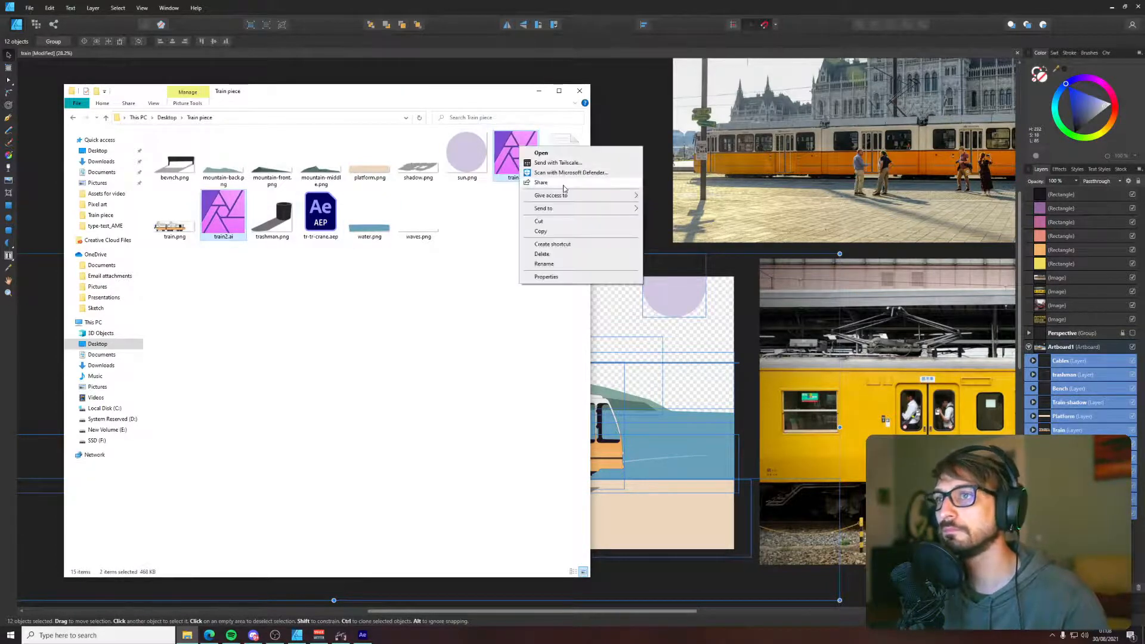
{"action": "left_click", "coordinate": [541, 254]}
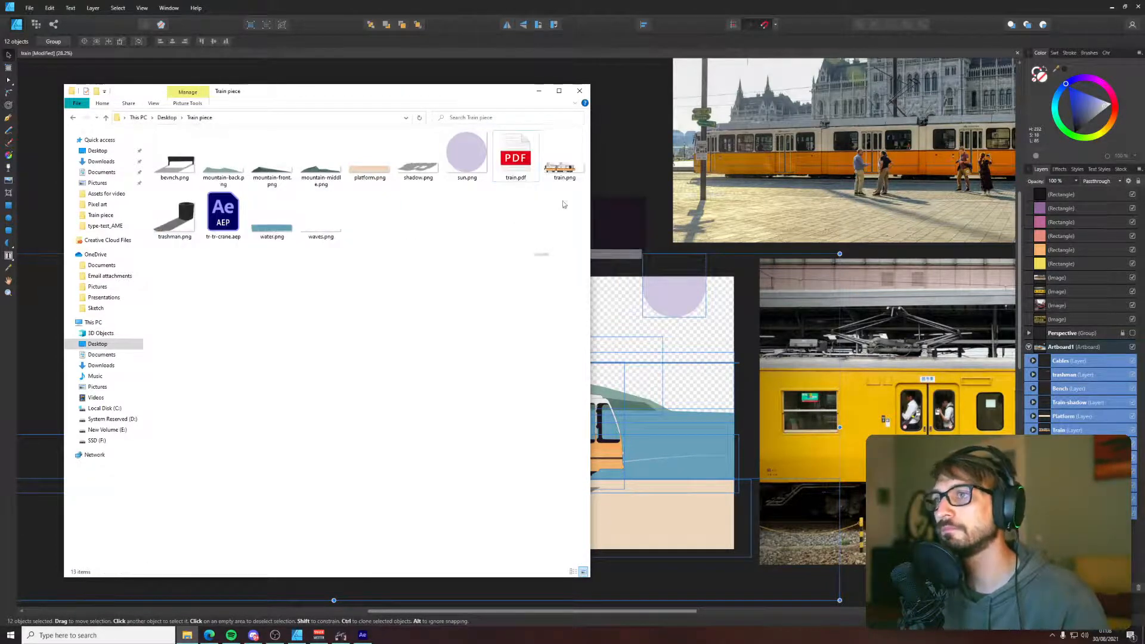
- Rename train.pdf to train.ai and accept the file extension change
{"action": "left_click", "coordinate": [523, 179]}
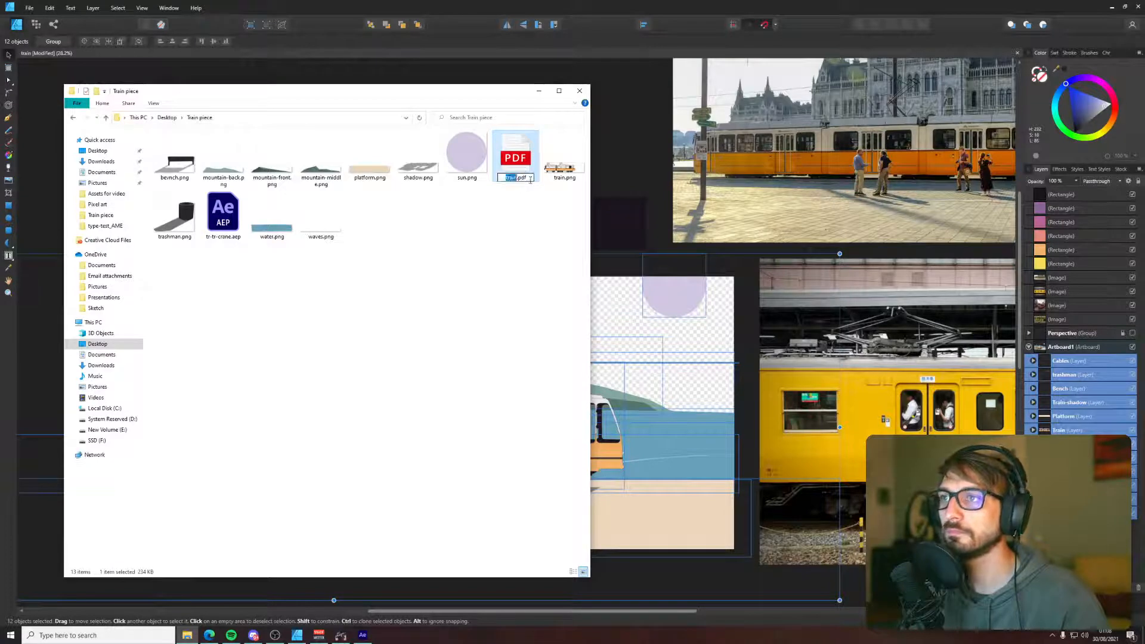
{"action": "key", "text": "Right"}
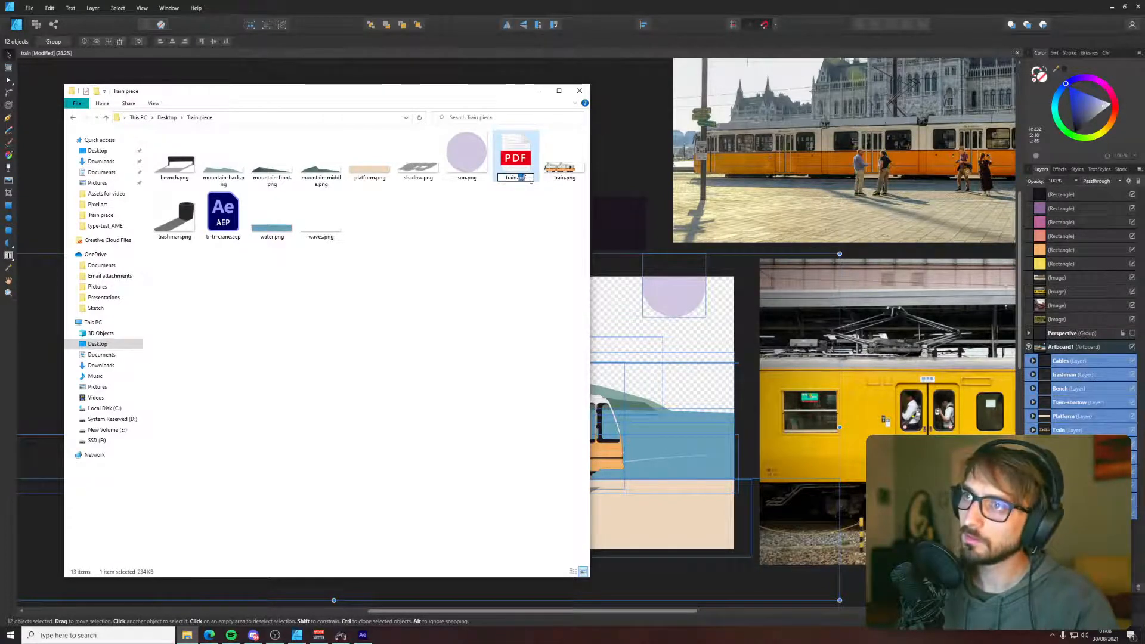
{"action": "type", "text": "ai"}
{"action": "key", "text": "Return"}
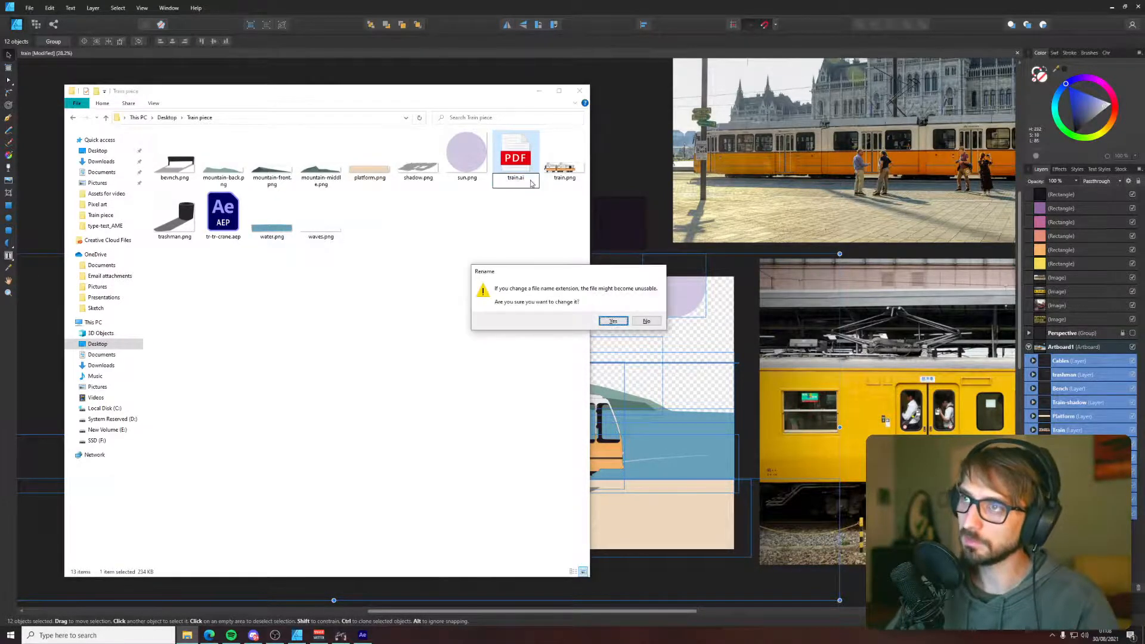
{"action": "left_click", "coordinate": [613, 321]}
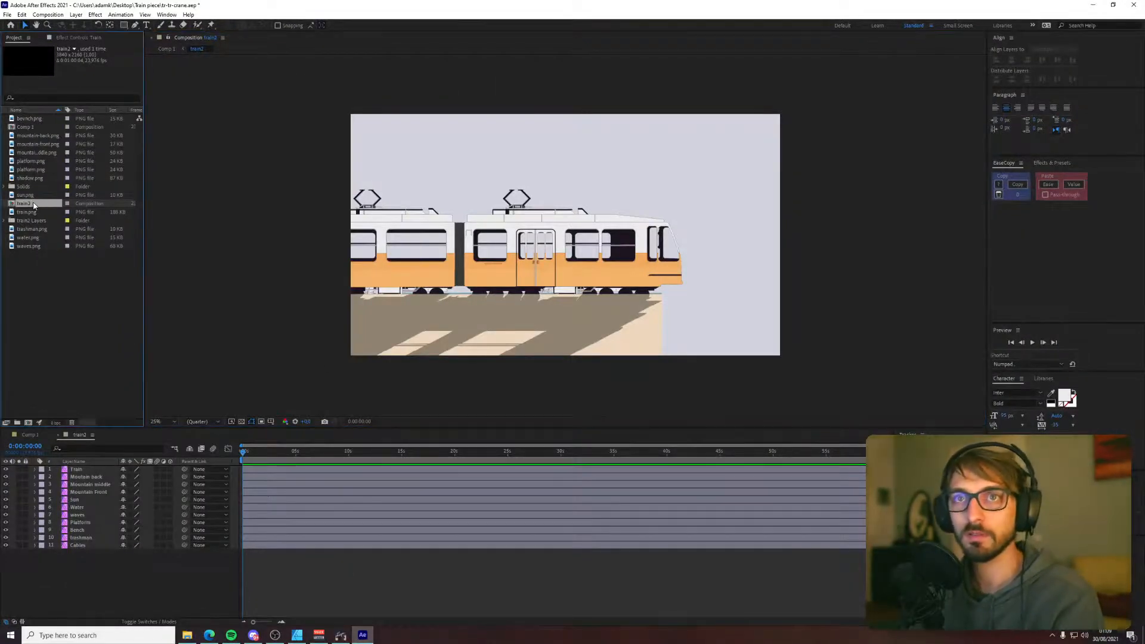
- In After Effects, delete the train2 composition and the train2 Layers folder from the project
{"action": "key", "text": "Delete"}
{"action": "left_click", "coordinate": [618, 328]}
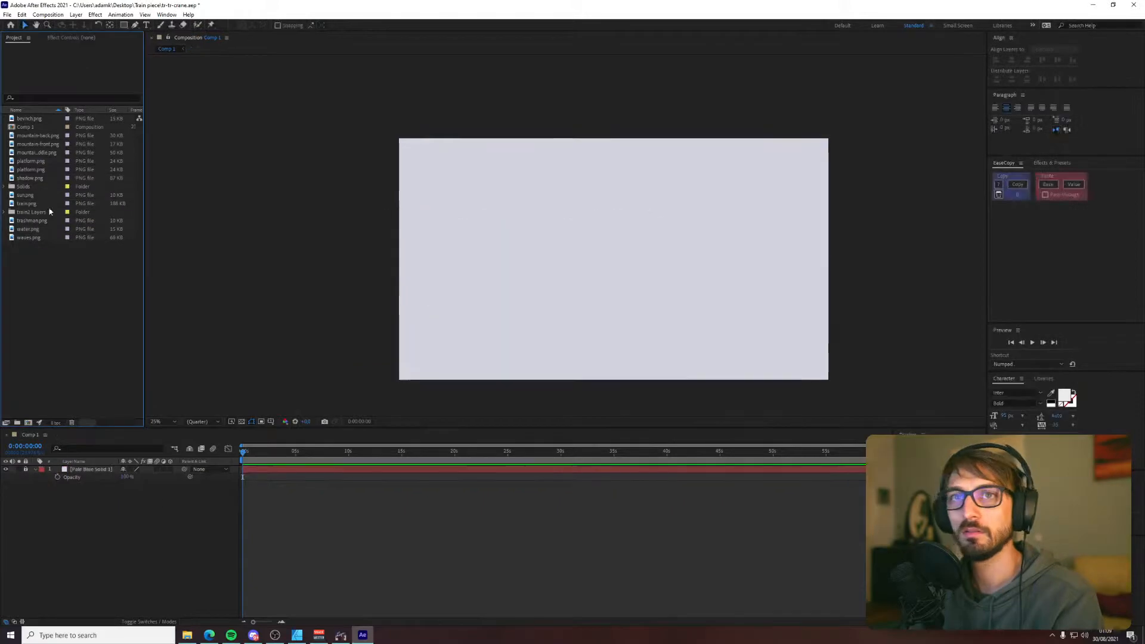
{"action": "left_click", "coordinate": [37, 204]}
{"action": "left_click", "coordinate": [36, 213]}
{"action": "key", "text": "Delete"}
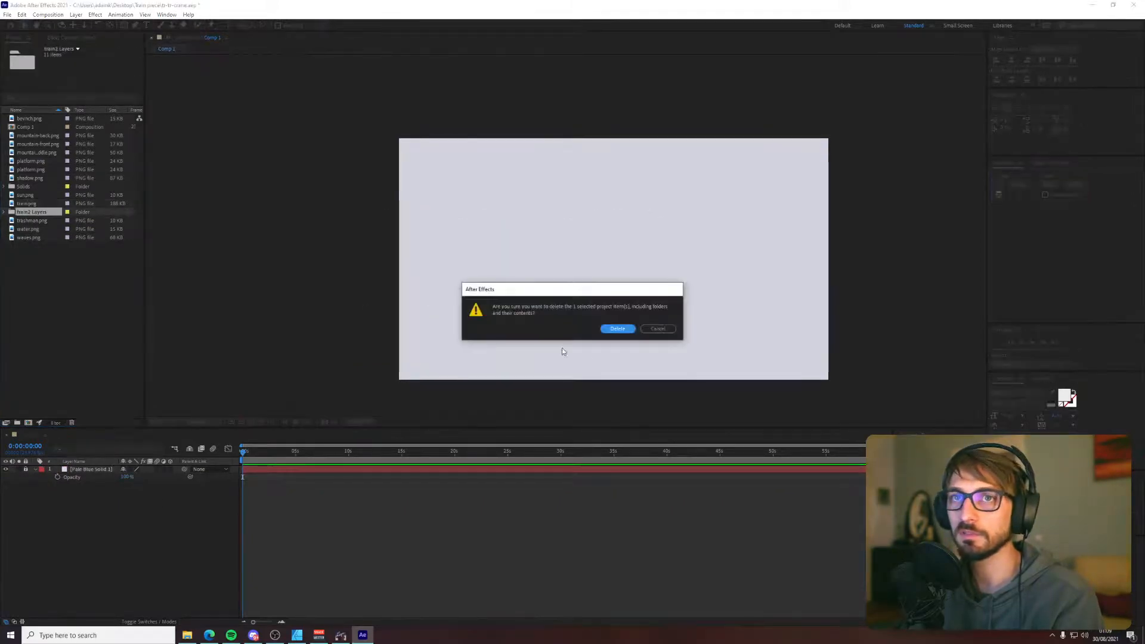
{"action": "left_click", "coordinate": [617, 328]}
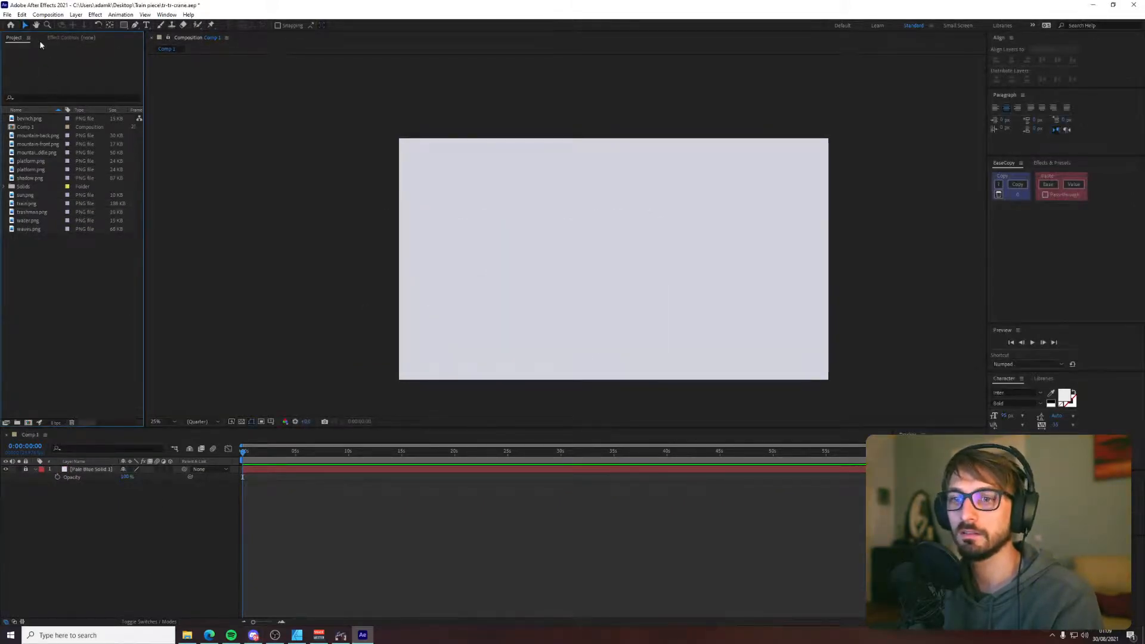
{"action": "left_click", "coordinate": [8, 14]}
{"action": "mouse_move", "coordinate": [60, 139]}
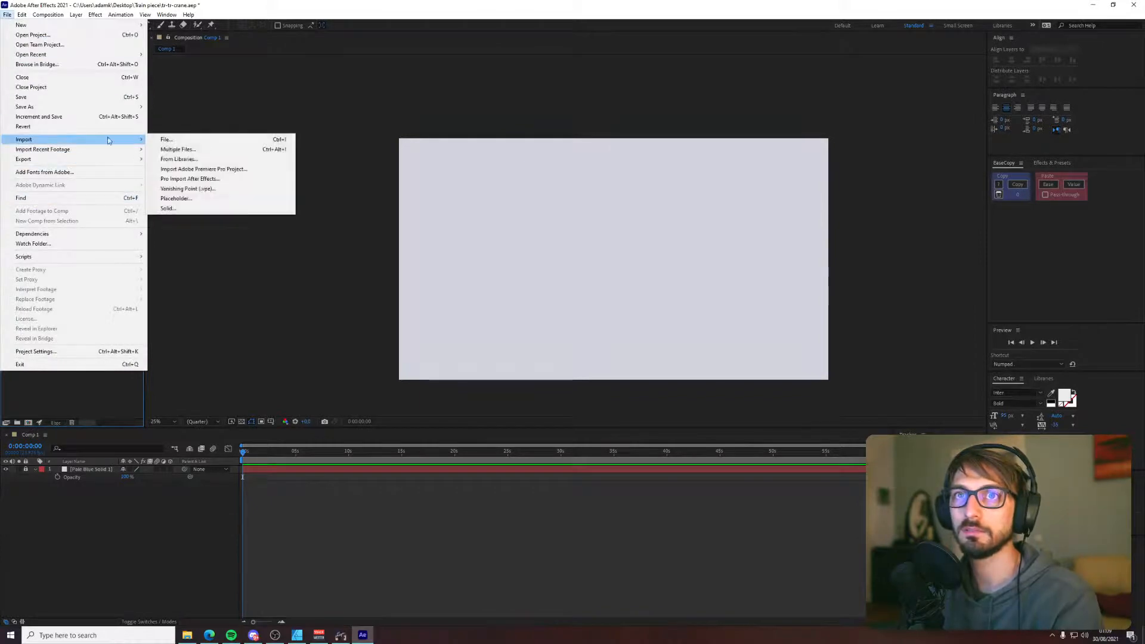
{"action": "left_click", "coordinate": [205, 145]}
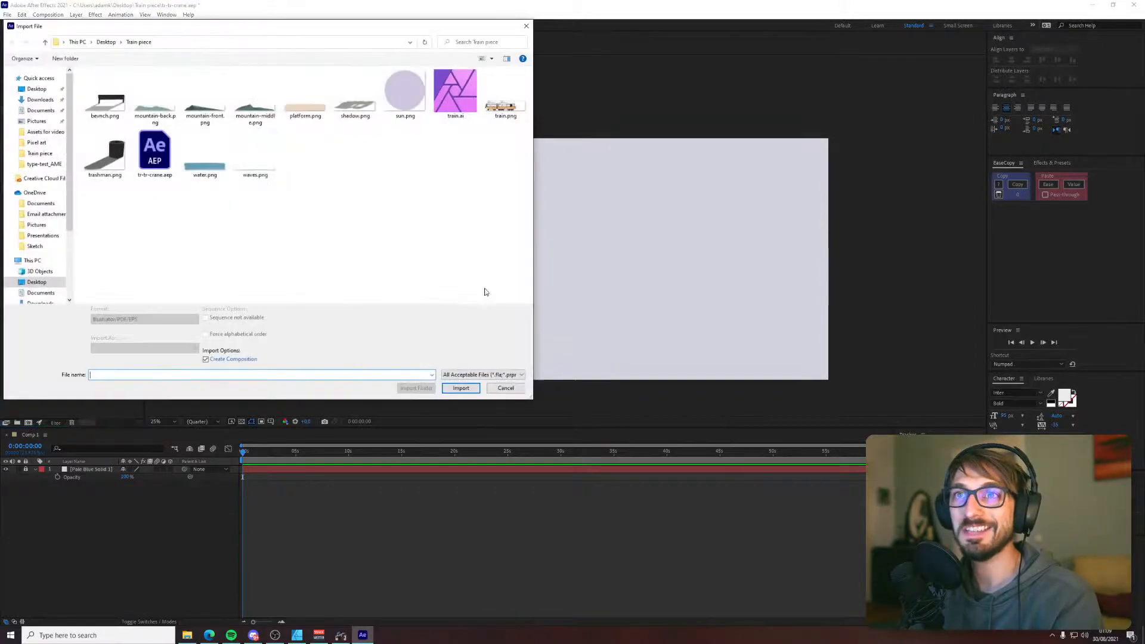
{"action": "double_click", "coordinate": [463, 106]}
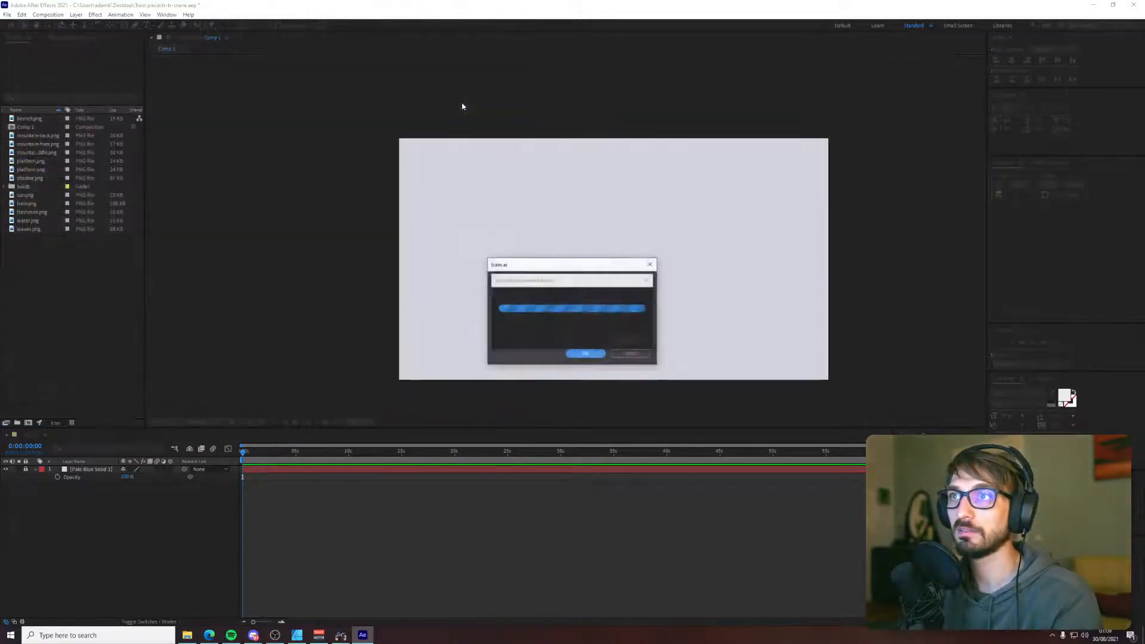
{"action": "left_click", "coordinate": [624, 353]}
- Import train.ai from the Train piece folder as a Composition
{"action": "left_click", "coordinate": [7, 14]}
{"action": "mouse_move", "coordinate": [52, 142]}
{"action": "left_click", "coordinate": [179, 140]}
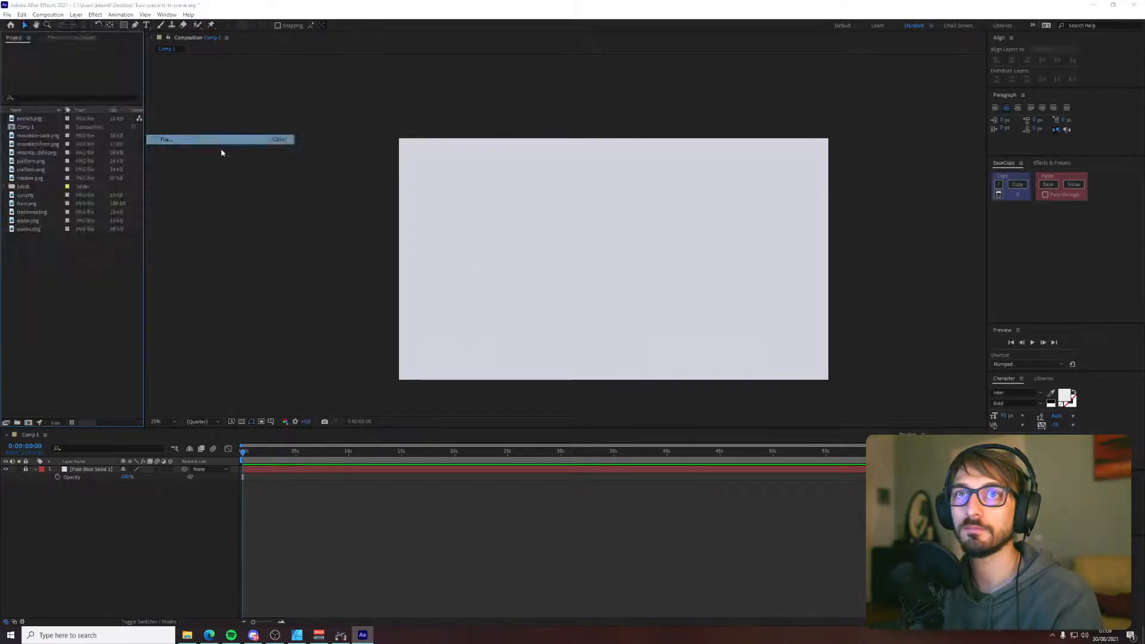
{"action": "left_click", "coordinate": [170, 345]}
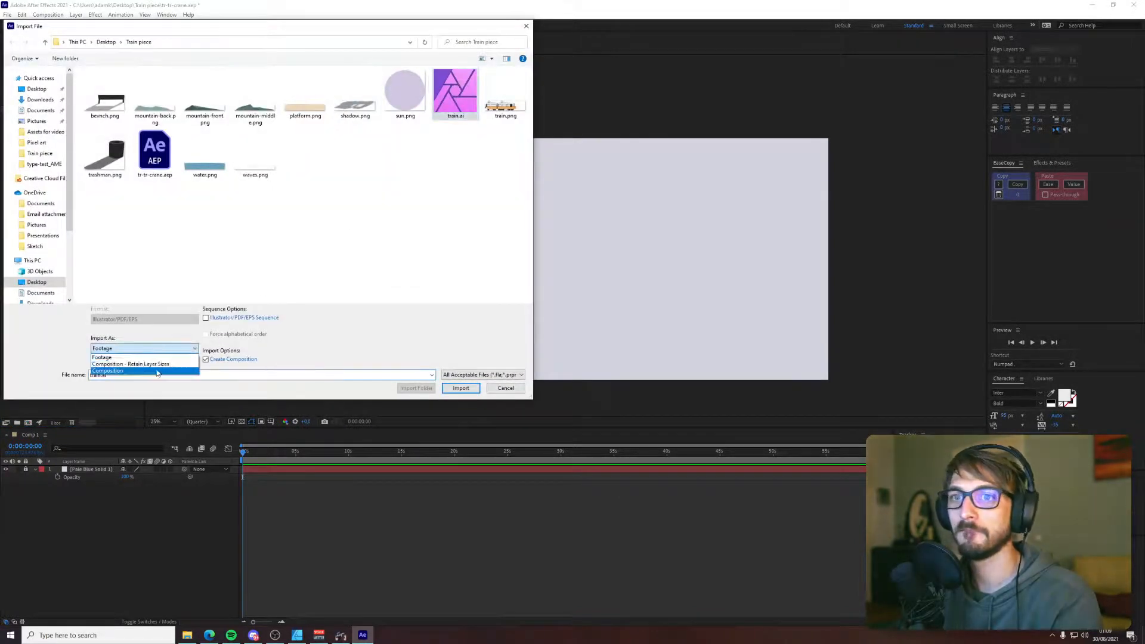
{"action": "left_click", "coordinate": [162, 371]}
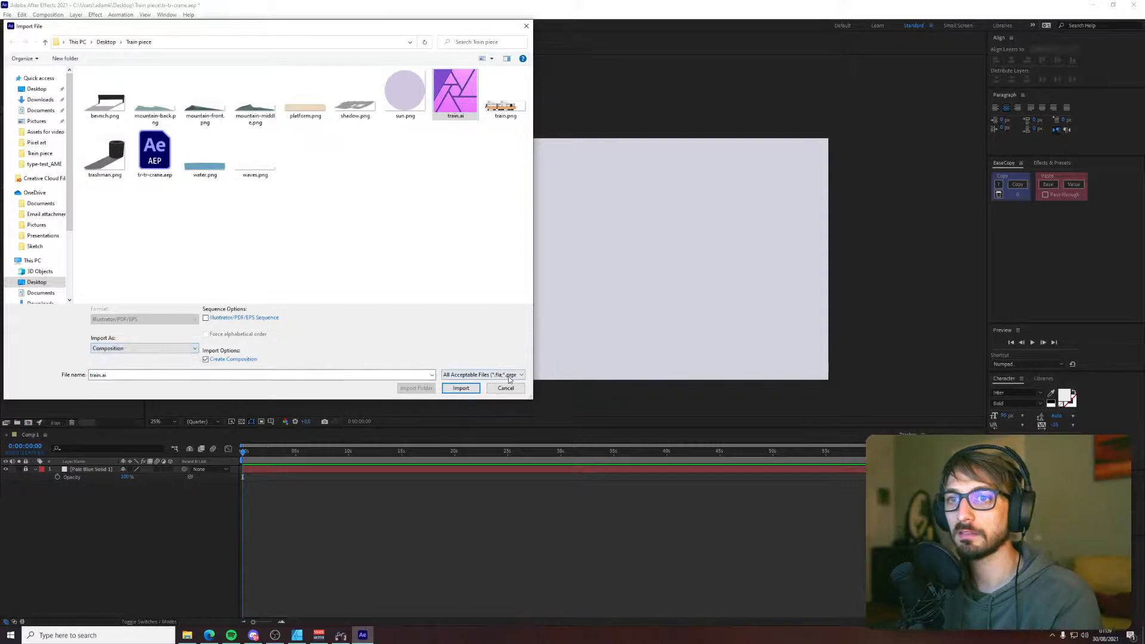
{"action": "left_click", "coordinate": [458, 388]}
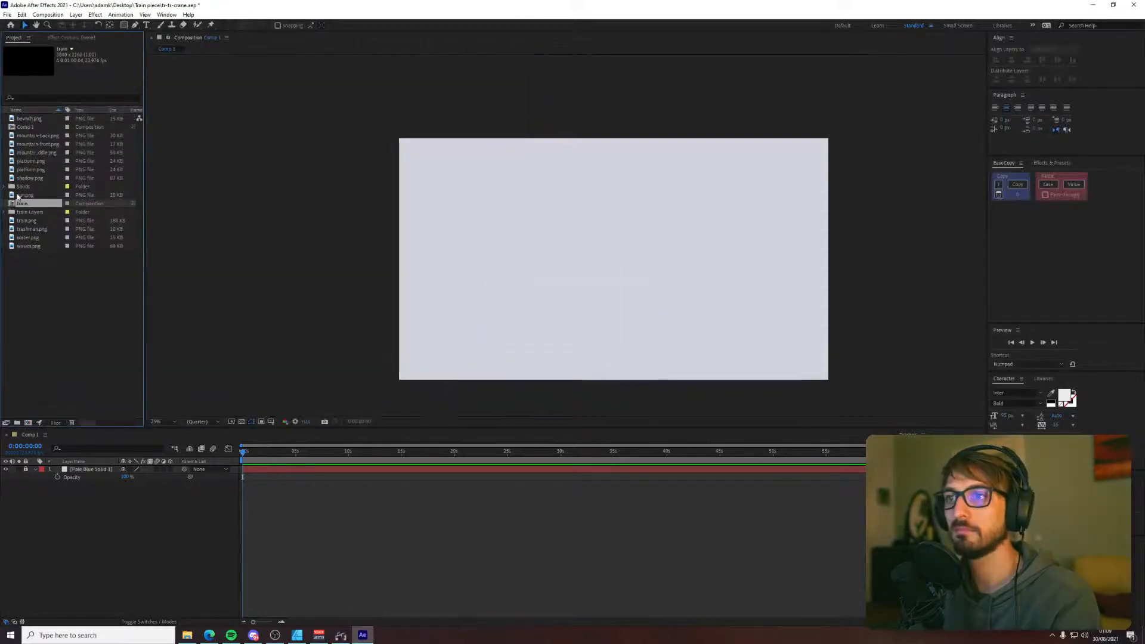
- Add the imported train composition to Comp 1 above the pale blue solid, open it and show its layers' source names
{"action": "left_click_drag", "start_coordinate": [29, 205], "coordinate": [610, 260]}
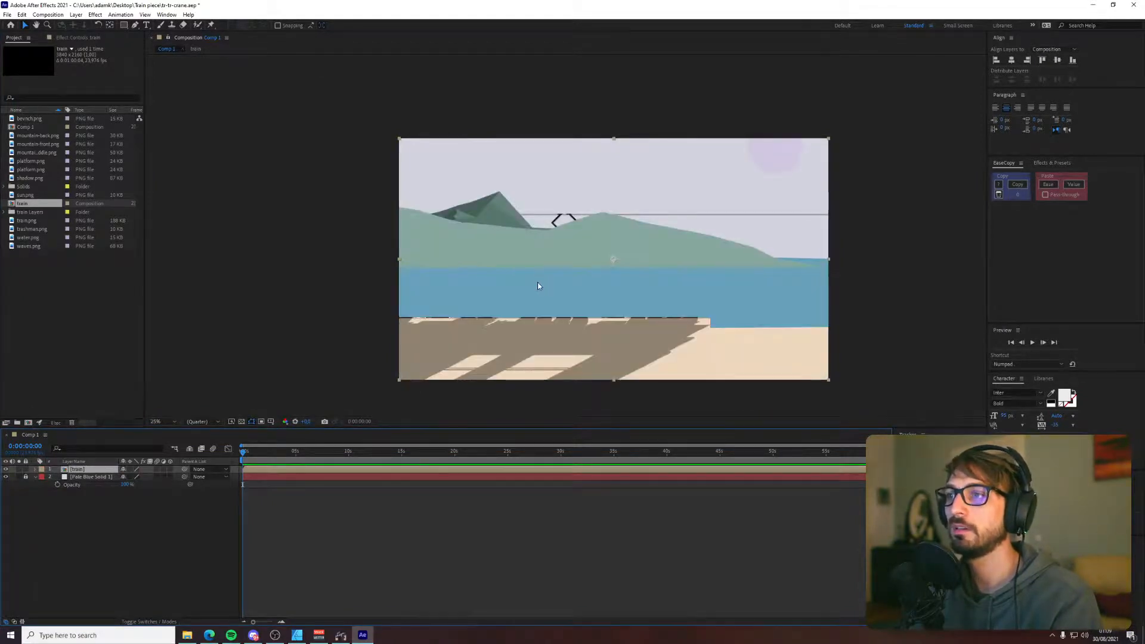
{"action": "double_click", "coordinate": [546, 321]}
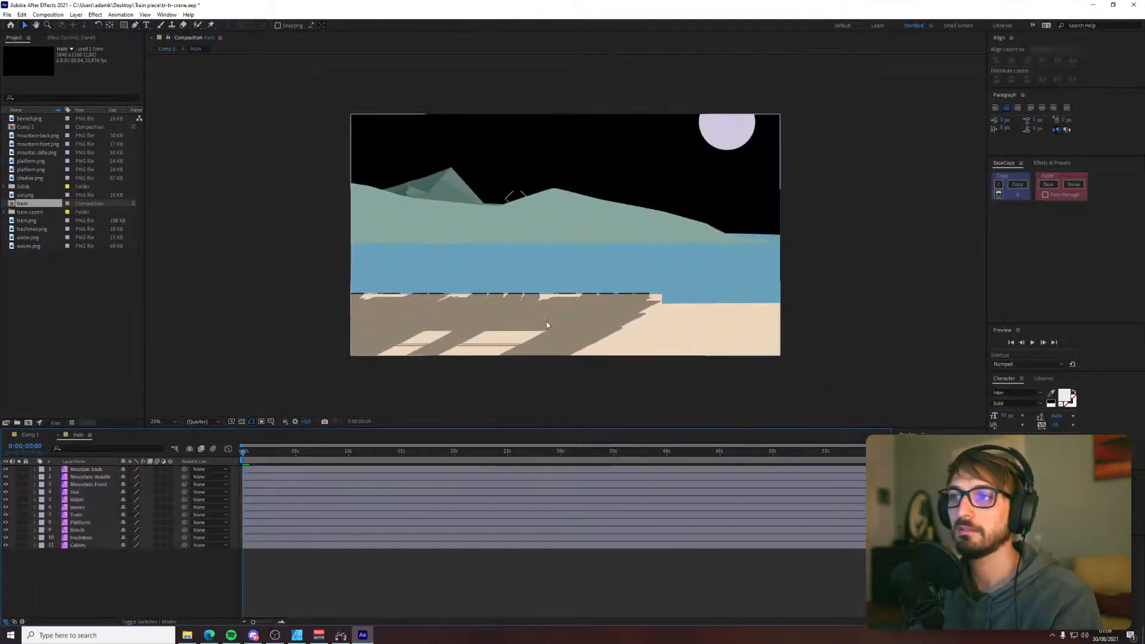
{"action": "left_click", "coordinate": [79, 537]}
{"action": "left_click", "coordinate": [83, 485]}
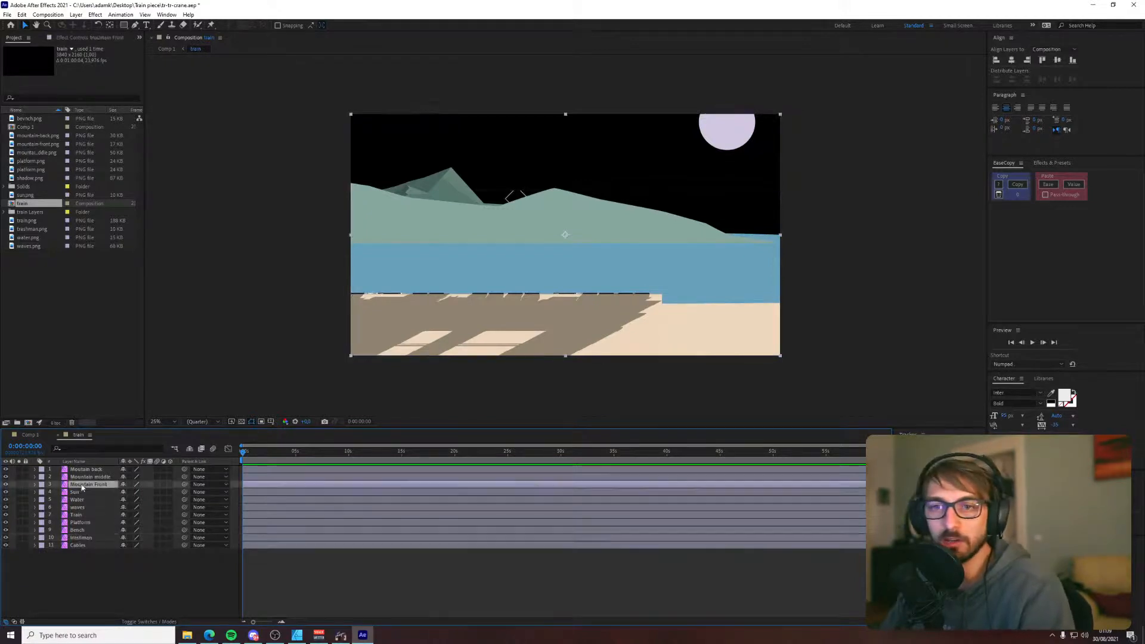
{"action": "left_click", "coordinate": [74, 461]}
- Move the mountain layers to the bottom of the train composition's stack, with Mountain Front above Mountain middle and Mountain back lowest
{"action": "left_click", "coordinate": [86, 469]}
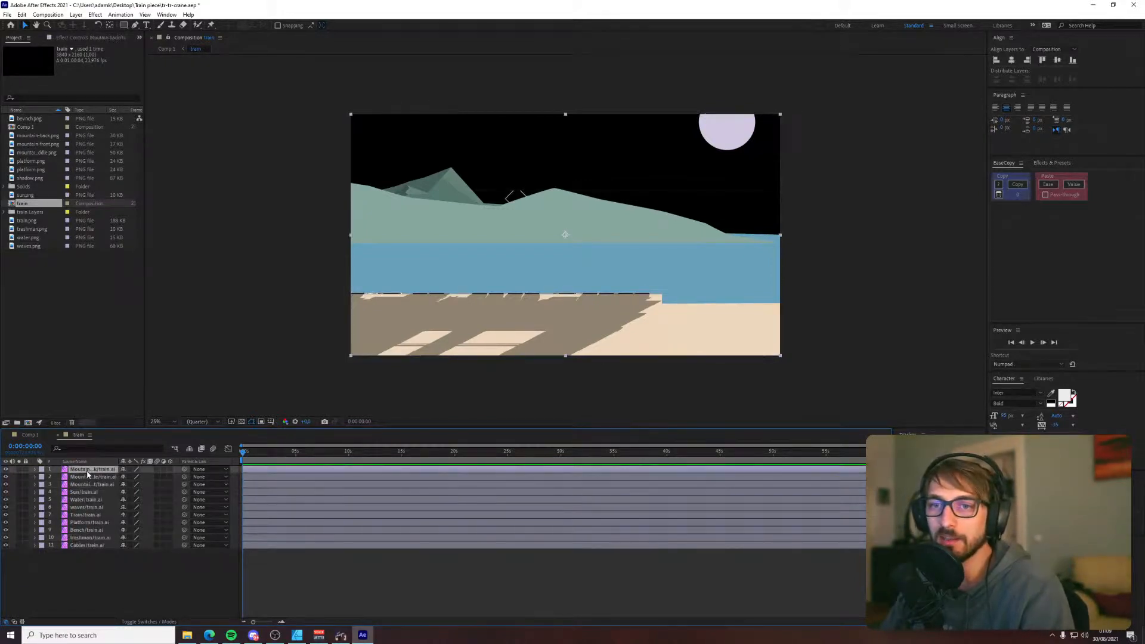
{"action": "left_click_drag", "start_coordinate": [89, 470], "coordinate": [92, 548]}
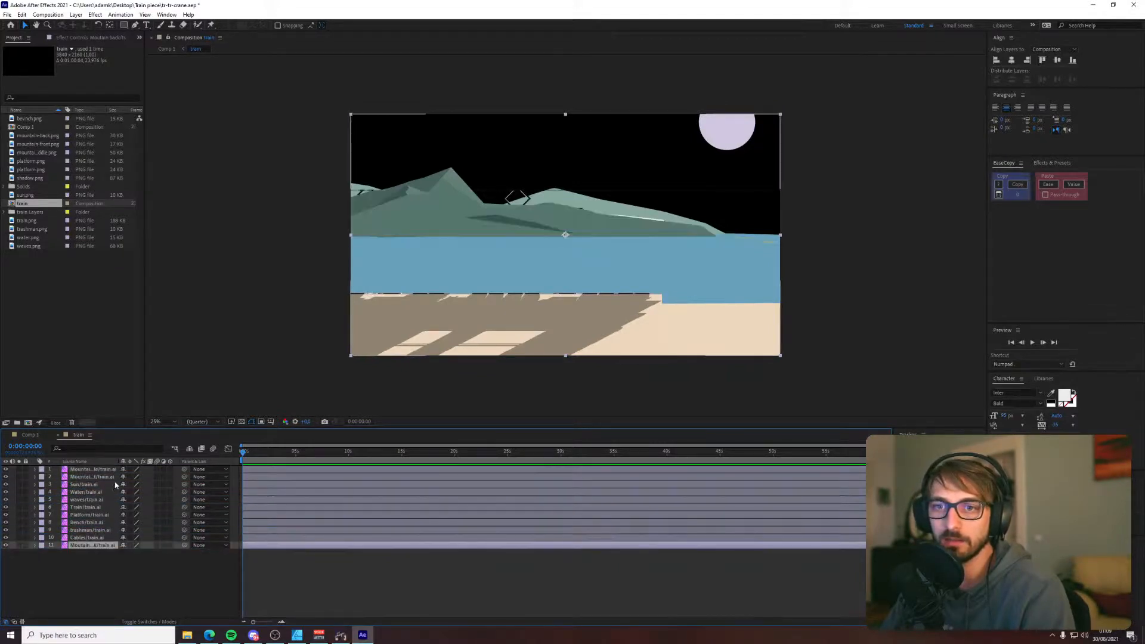
{"action": "left_click", "coordinate": [118, 477]}
{"action": "left_click_drag", "start_coordinate": [128, 471], "coordinate": [108, 540]}
{"action": "left_click", "coordinate": [116, 470]}
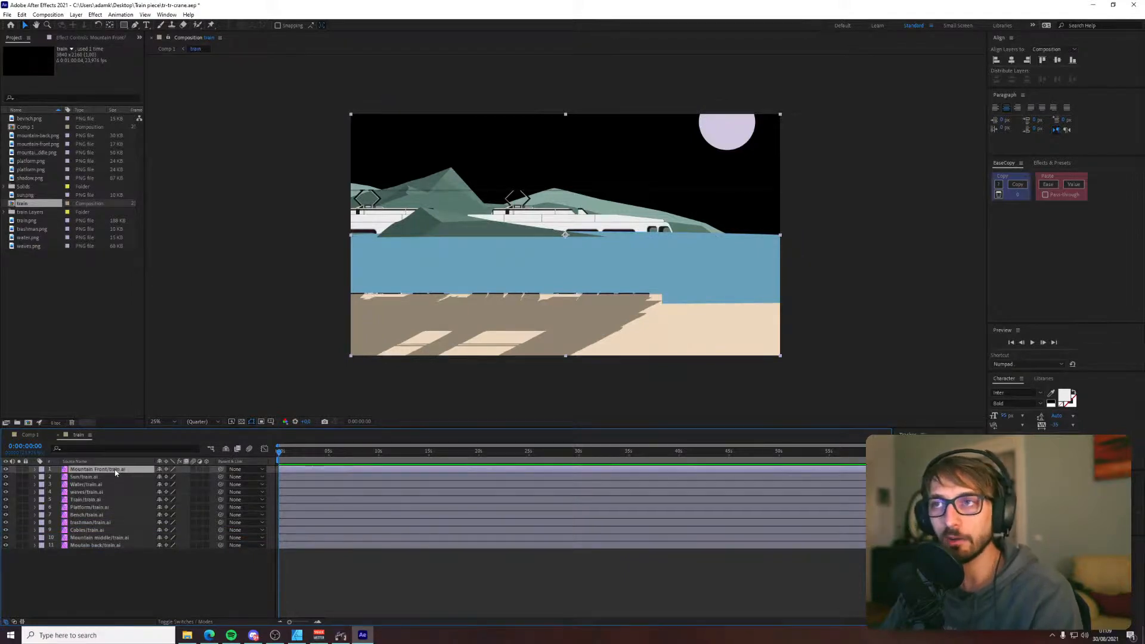
{"action": "left_click_drag", "start_coordinate": [116, 472], "coordinate": [124, 532]}
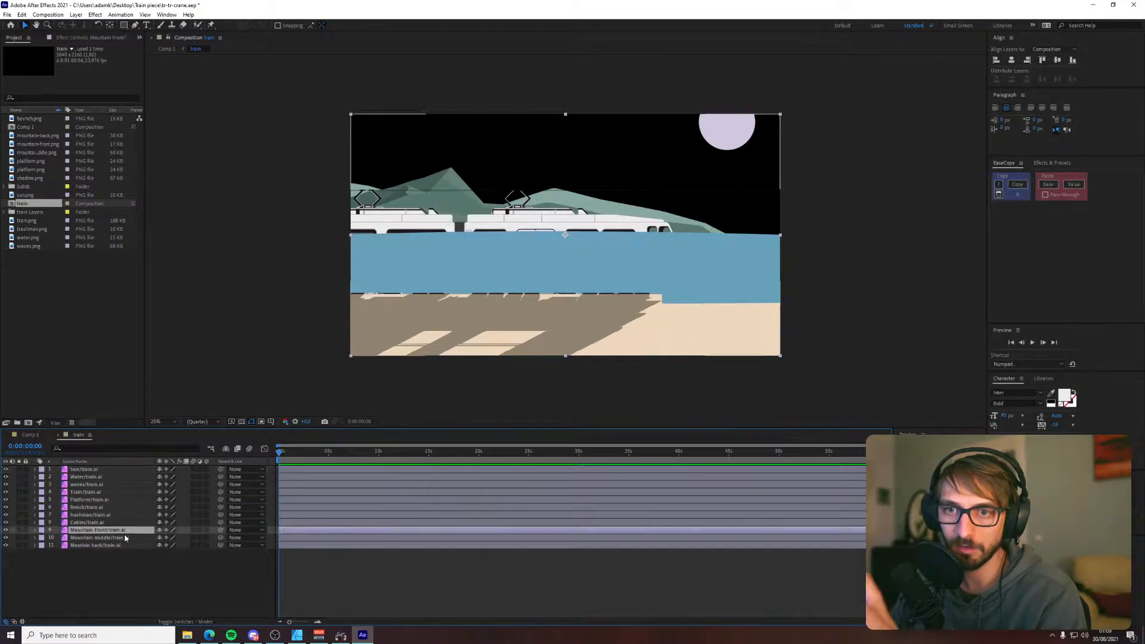
- Reorder the layers above the mountains as Sun, Cables, Train, Bench, trashman, Platform, waves and Water, and check the result in Comp 1
{"action": "left_click", "coordinate": [95, 477]}
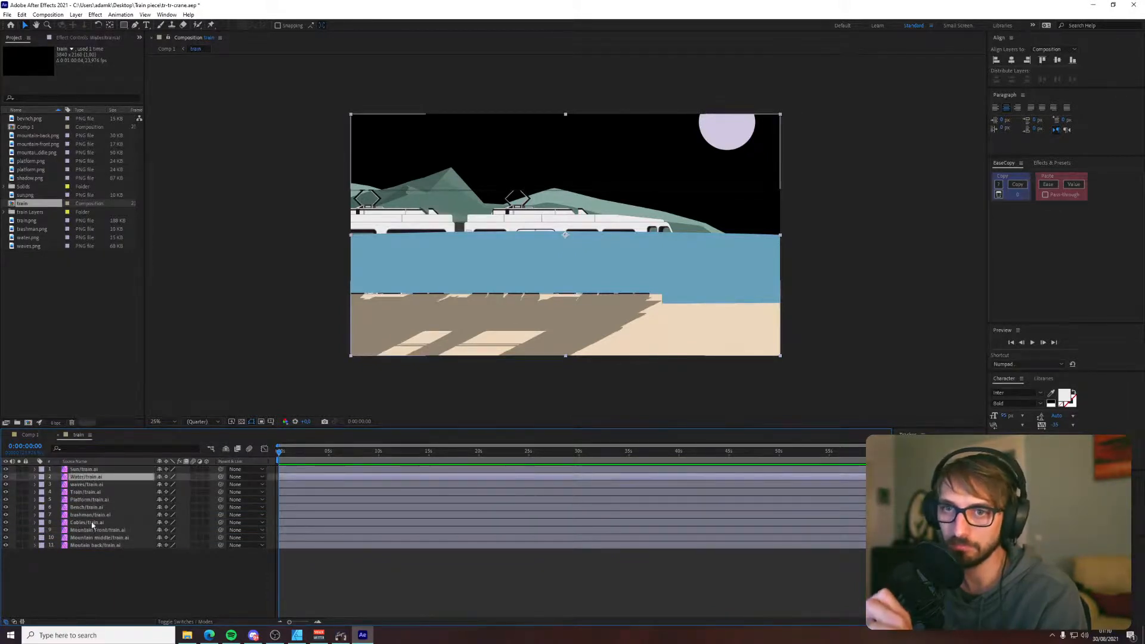
{"action": "left_click", "coordinate": [92, 522]}
{"action": "left_click", "coordinate": [89, 499]}
{"action": "left_click_drag", "start_coordinate": [89, 498], "coordinate": [101, 473]}
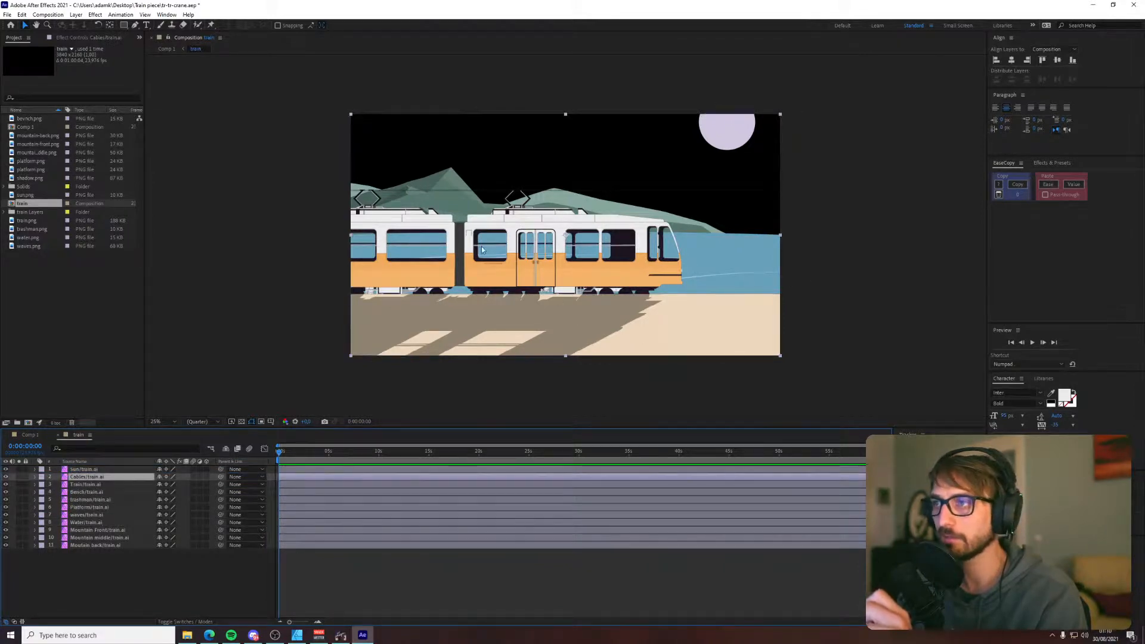
{"action": "left_click", "coordinate": [30, 436]}
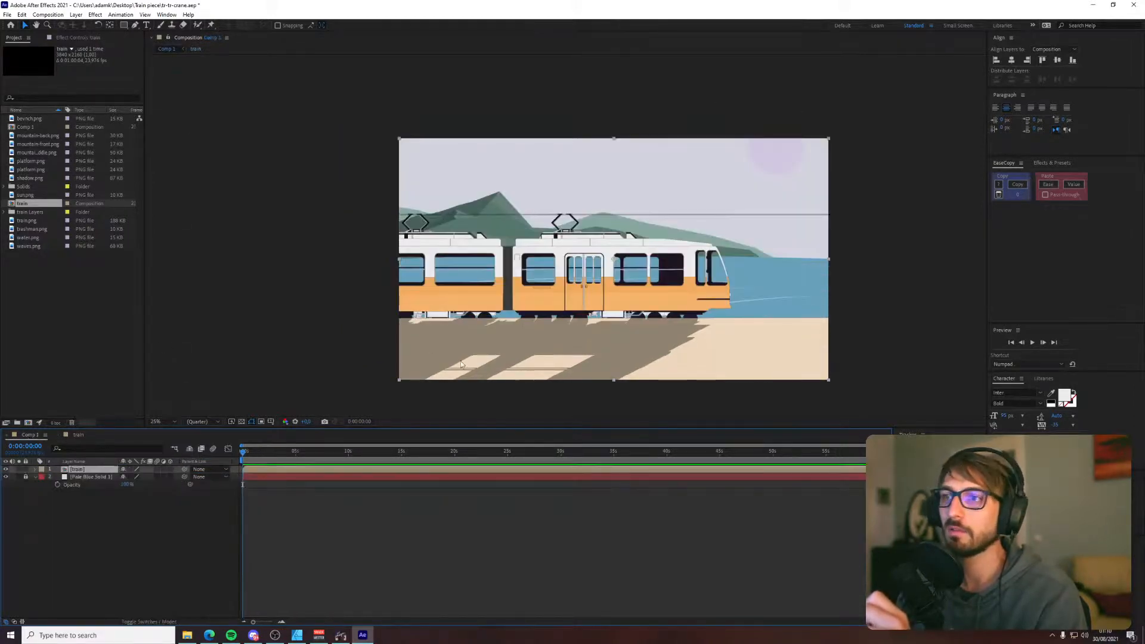
{"action": "left_click", "coordinate": [67, 441]}
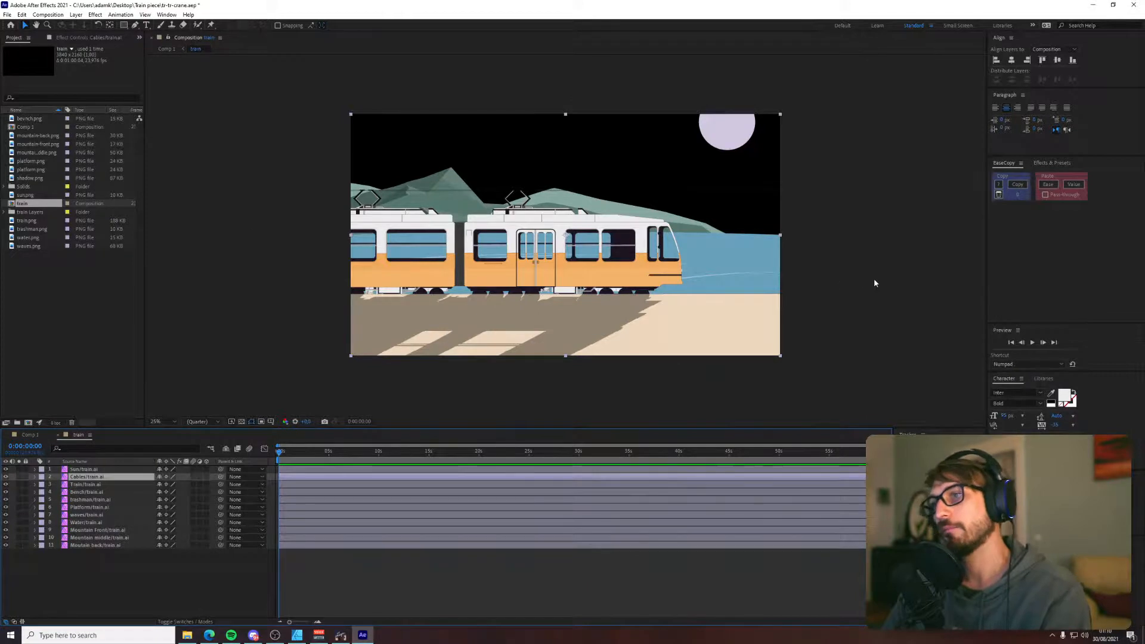
- Move the Bench layer directly above the Train layer in the train composition
{"action": "left_click", "coordinate": [29, 435]}
{"action": "left_click", "coordinate": [67, 435]}
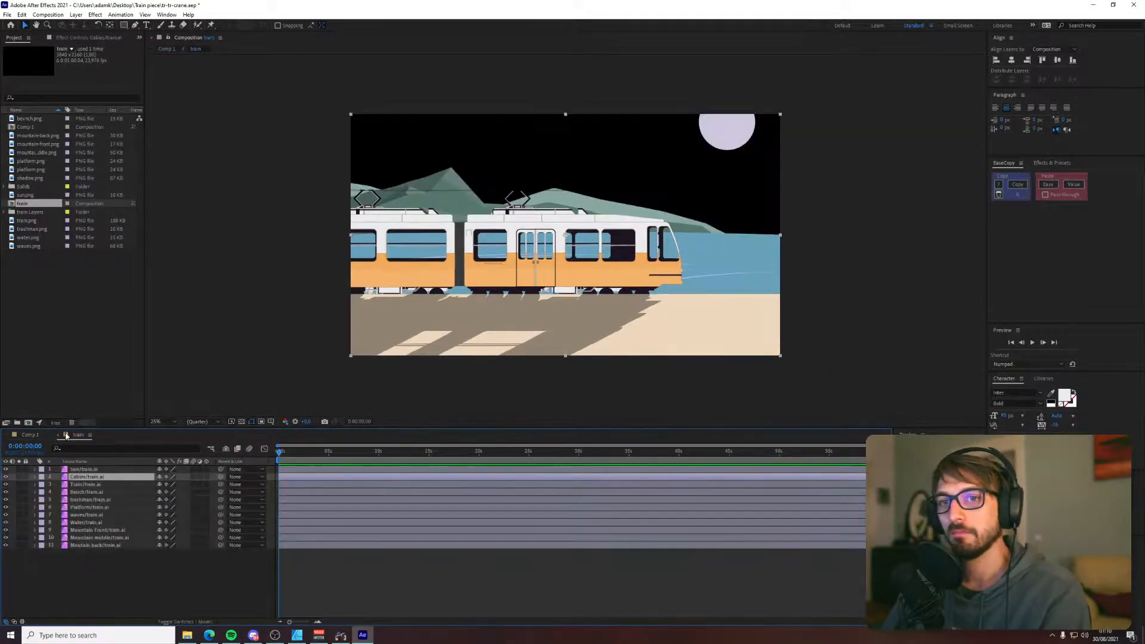
{"action": "left_click", "coordinate": [88, 493]}
{"action": "left_click_drag", "start_coordinate": [83, 494], "coordinate": [84, 481]}
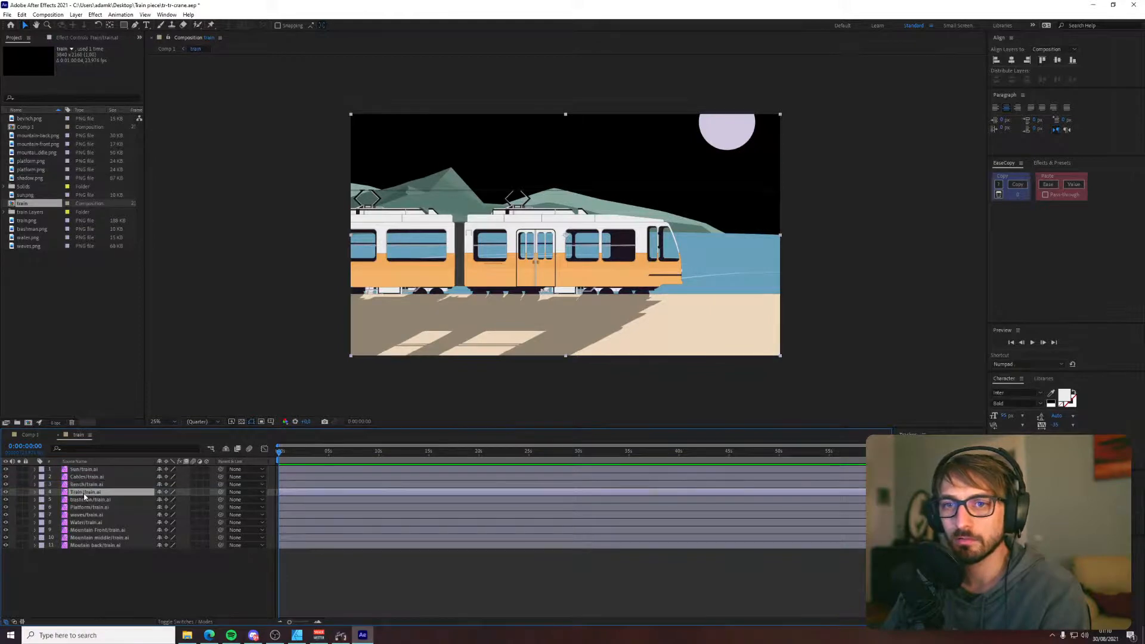
{"action": "left_click", "coordinate": [82, 493]}
{"action": "left_click", "coordinate": [84, 485]}
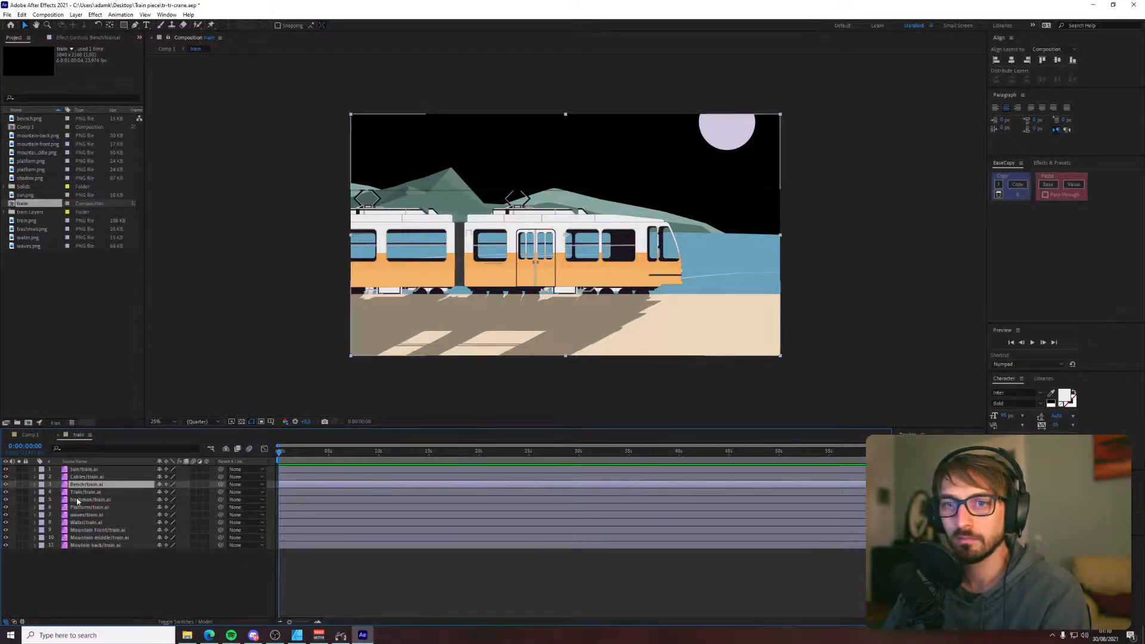
- Move the trashman layer between the Bench and Train layers
{"action": "left_click", "coordinate": [84, 494]}
{"action": "left_click", "coordinate": [95, 503]}
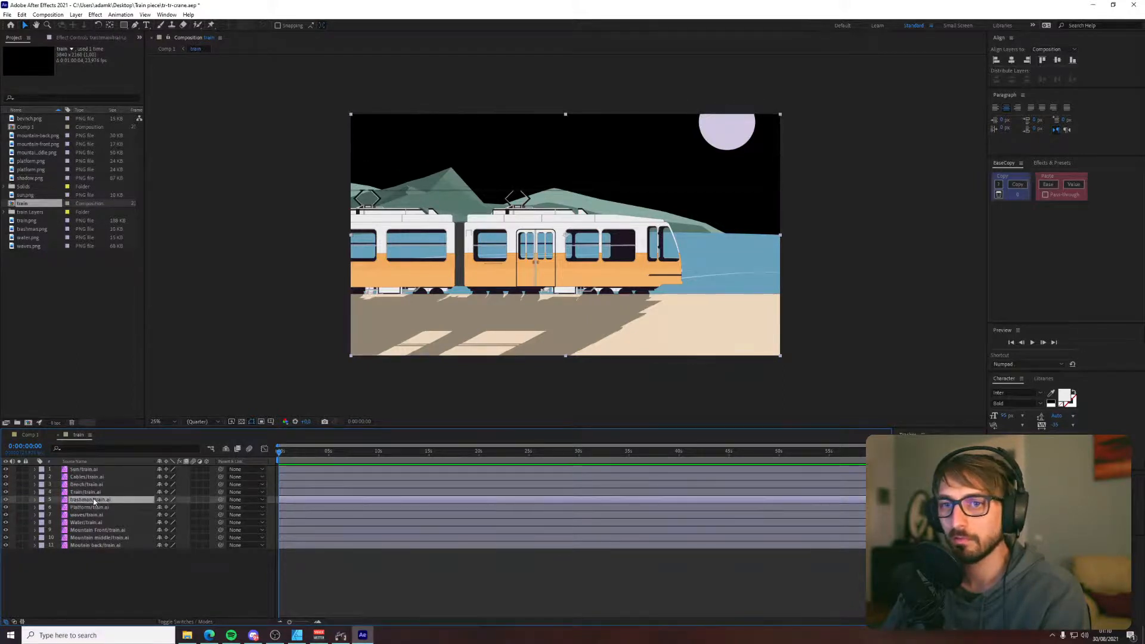
{"action": "left_click", "coordinate": [97, 484]}
{"action": "left_click", "coordinate": [100, 476]}
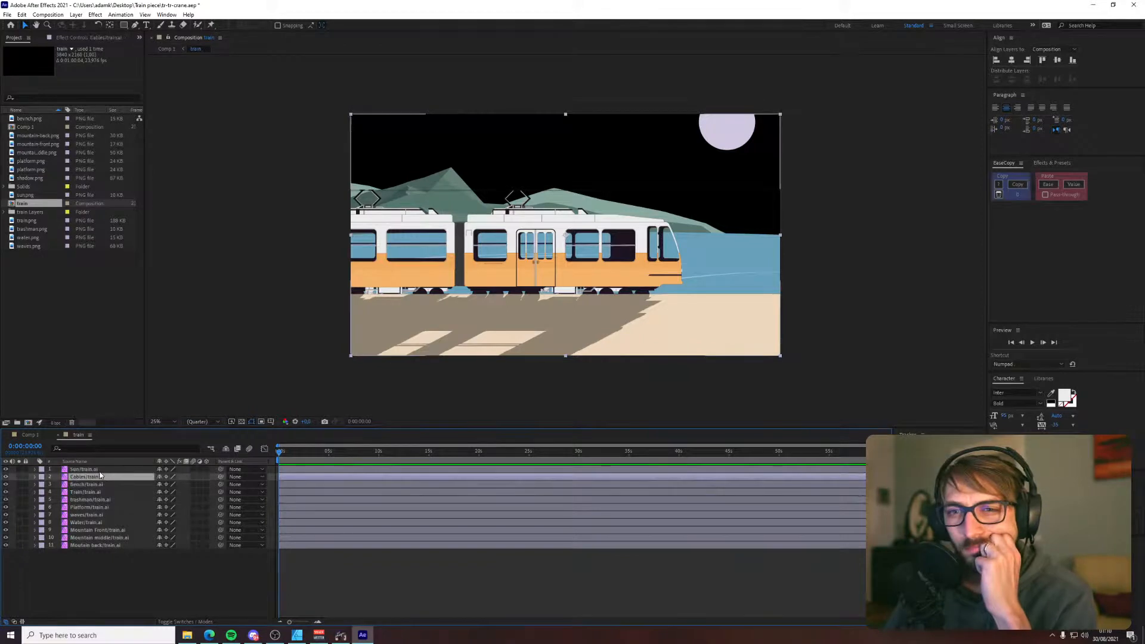
{"action": "left_click", "coordinate": [97, 469]}
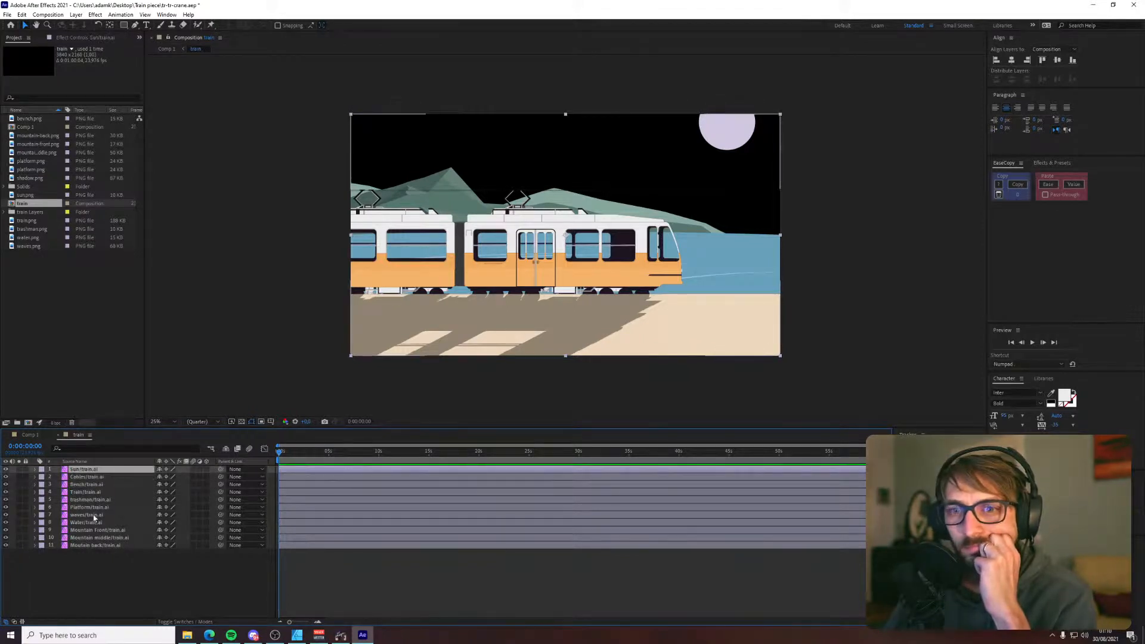
{"action": "left_click_drag", "start_coordinate": [106, 499], "coordinate": [94, 494]}
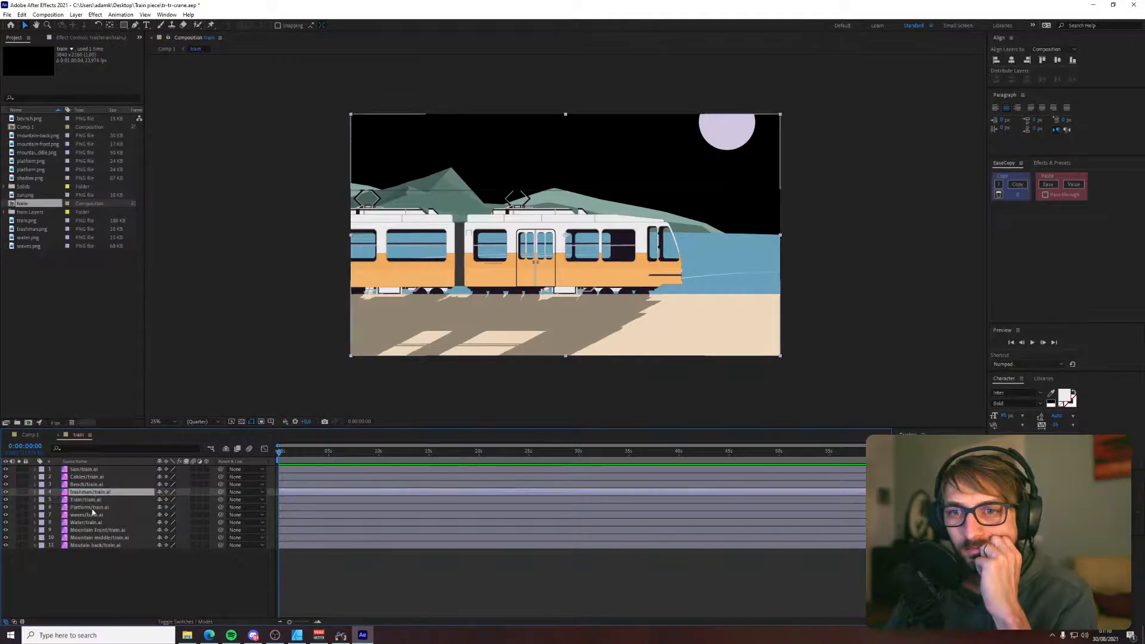
- Toggle the Platform layer's visibility off and on, and examine the Platform and mountain layers for missing artwork
{"action": "left_click", "coordinate": [8, 508]}
{"action": "left_click", "coordinate": [8, 507]}
{"action": "left_click", "coordinate": [9, 507]}
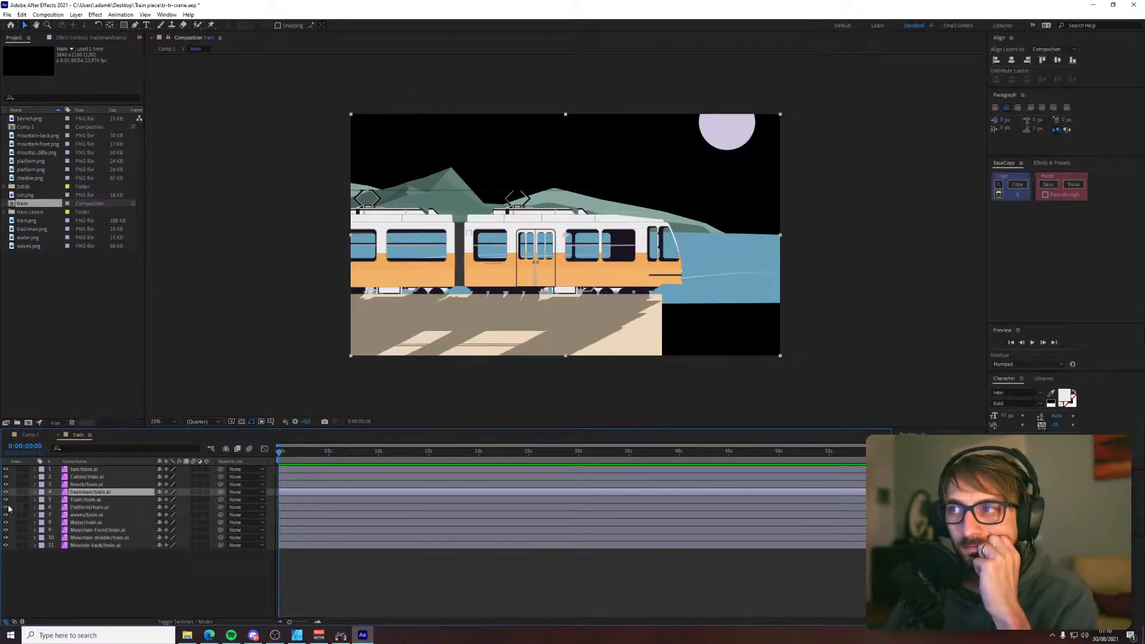
{"action": "left_click", "coordinate": [9, 508]}
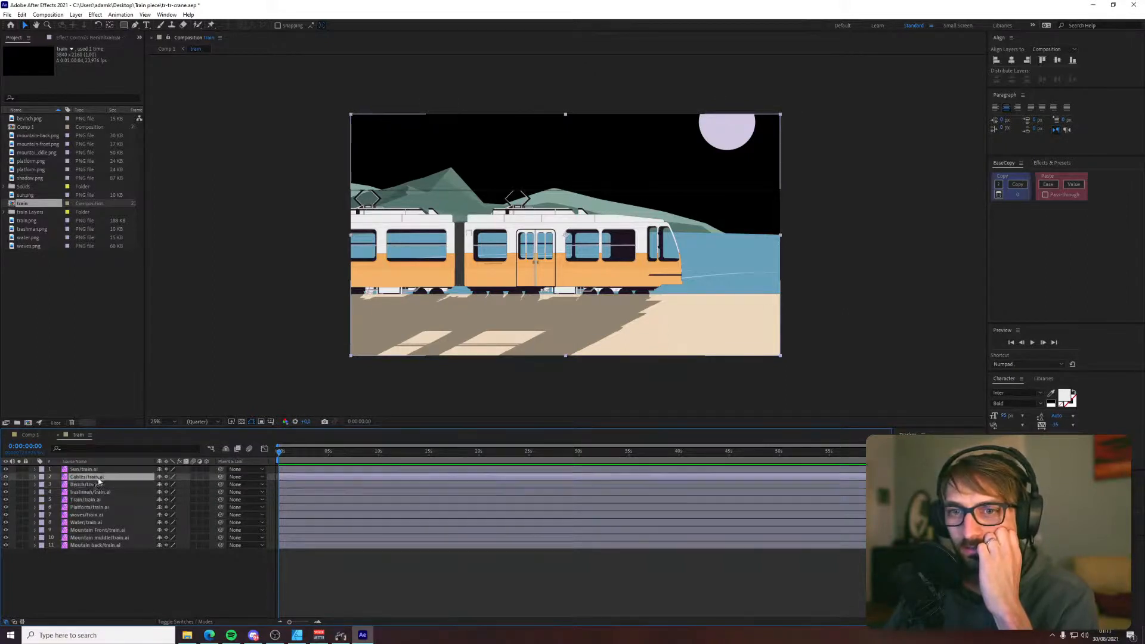
{"action": "left_click", "coordinate": [95, 507]}
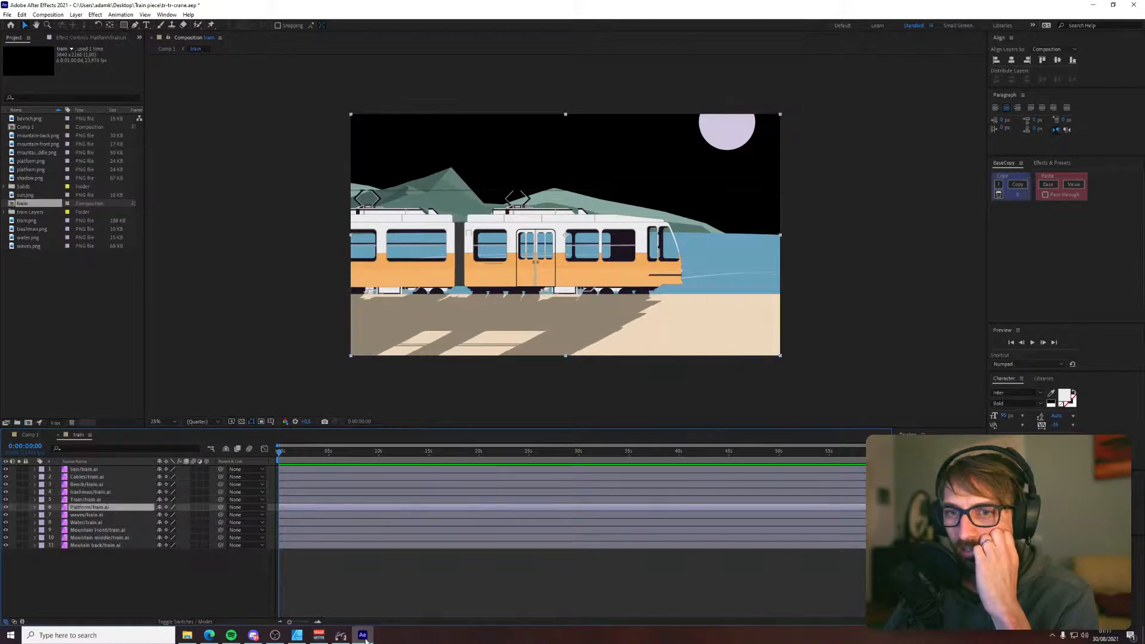
{"action": "mouse_move", "coordinate": [292, 638]}
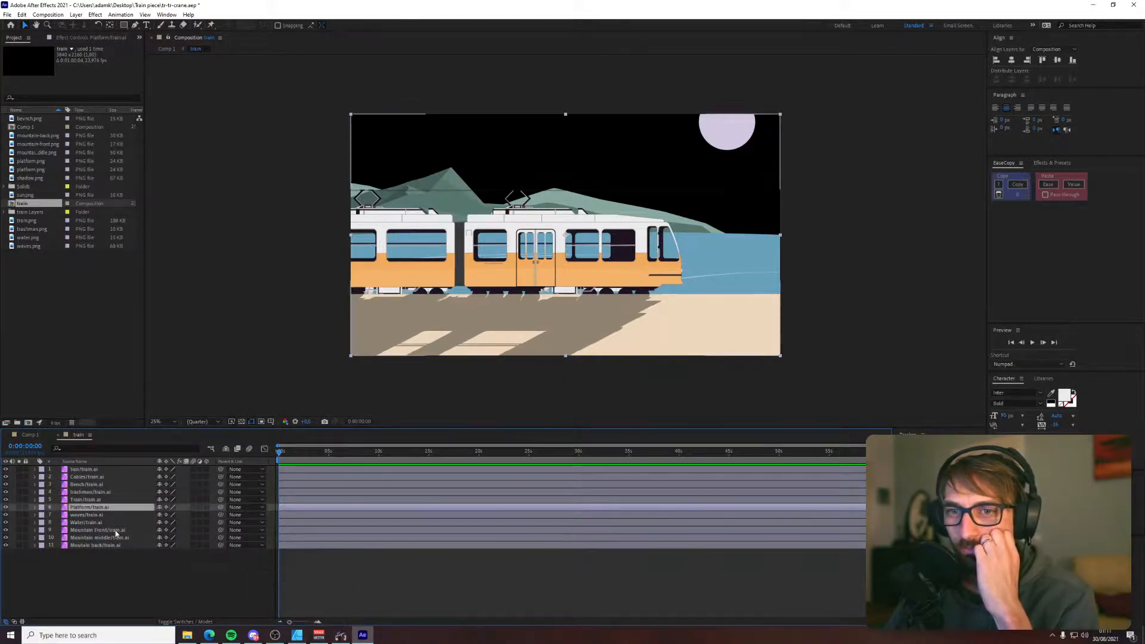
{"action": "left_click", "coordinate": [125, 531]}
{"action": "left_click", "coordinate": [132, 538]}
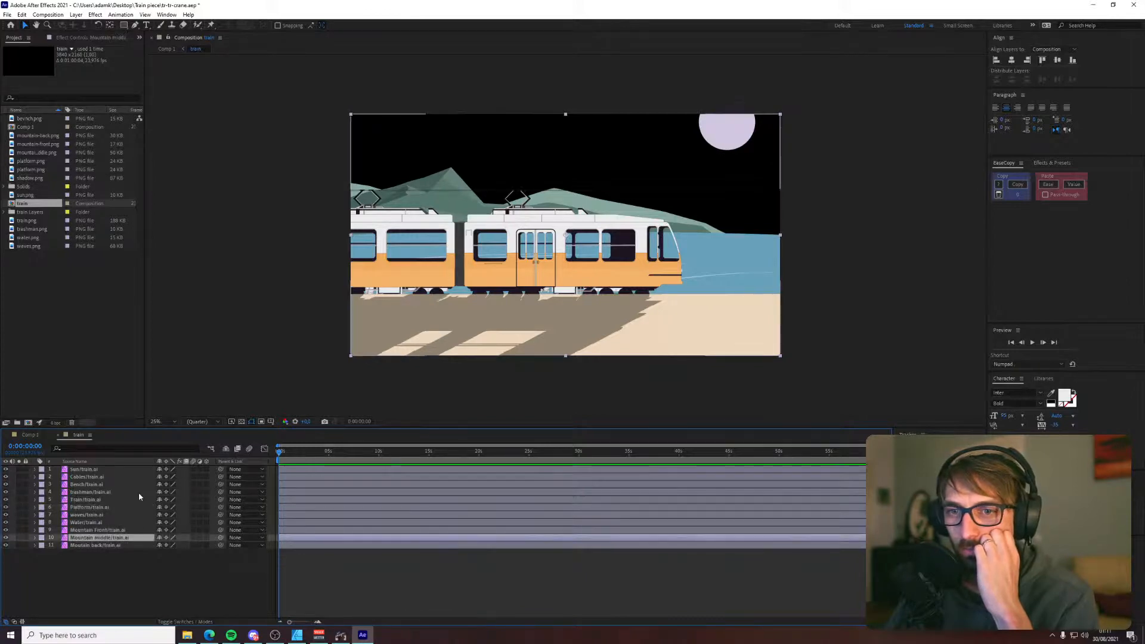
- Switch to Affinity Designer, inspect the Train-shadow layer and compare it with the After Effects layer stack
{"action": "left_click", "coordinate": [303, 635]}
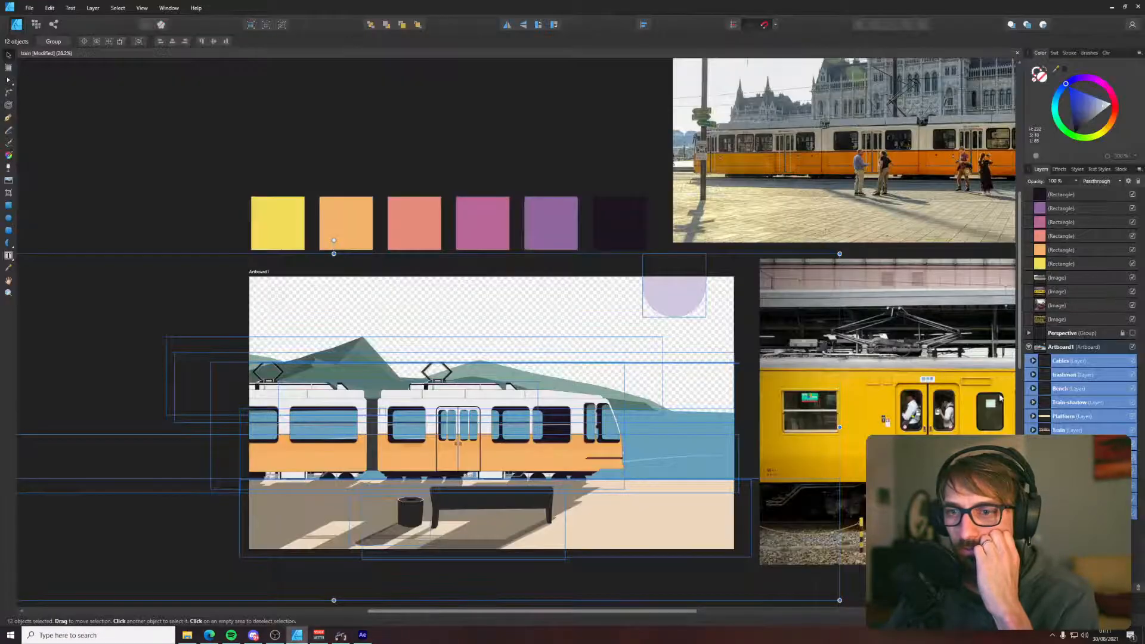
{"action": "left_click", "coordinate": [1069, 404]}
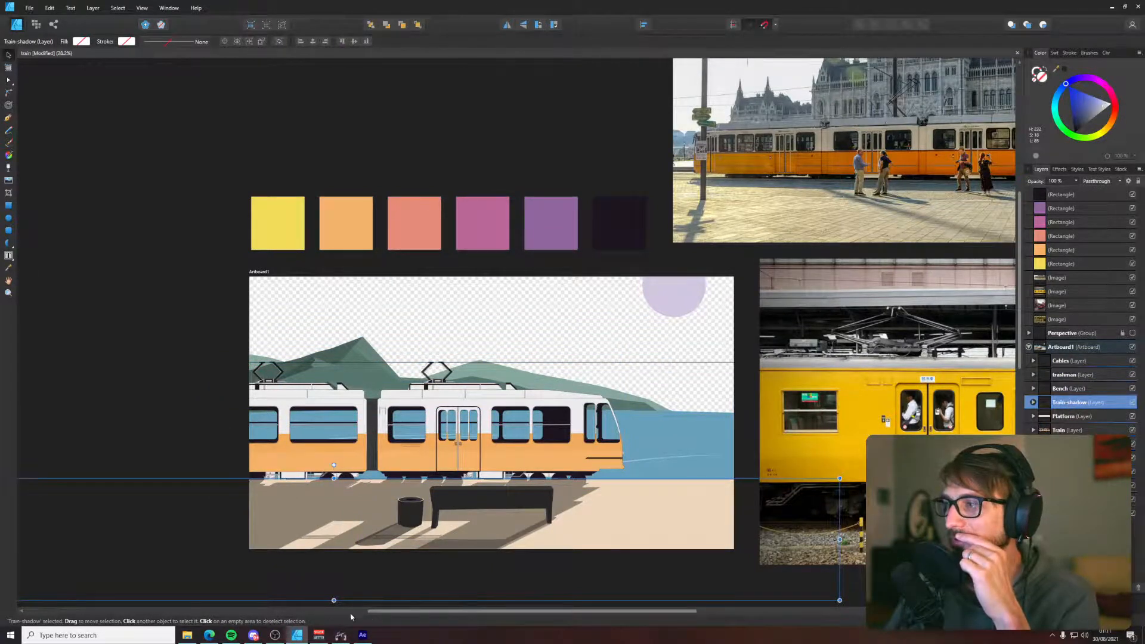
{"action": "left_click", "coordinate": [362, 634]}
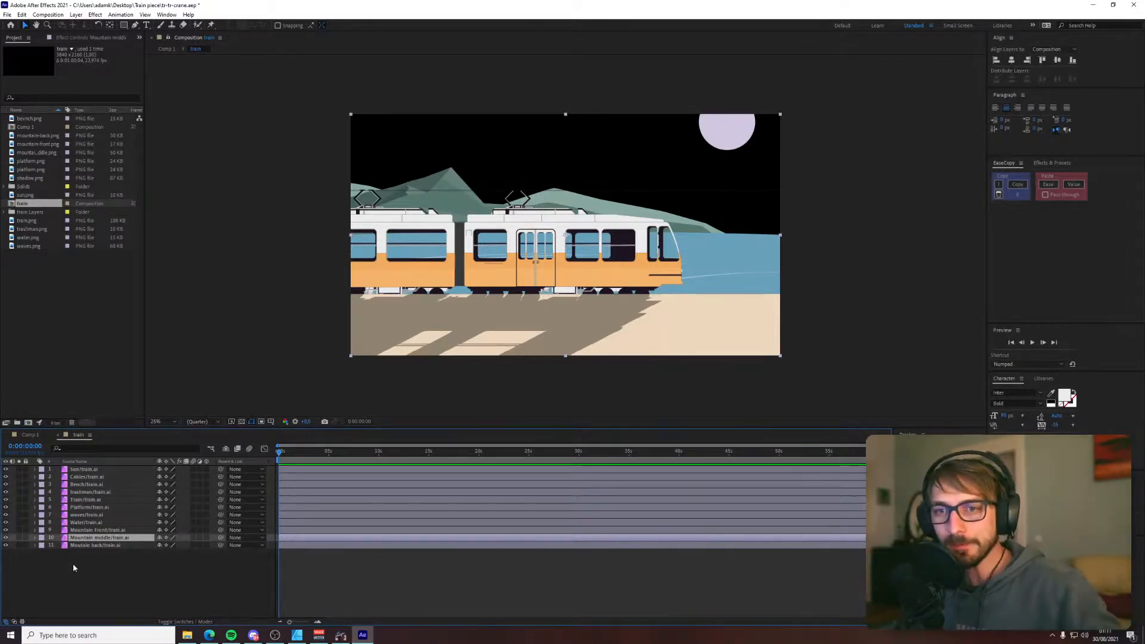
{"action": "left_click", "coordinate": [98, 493]}
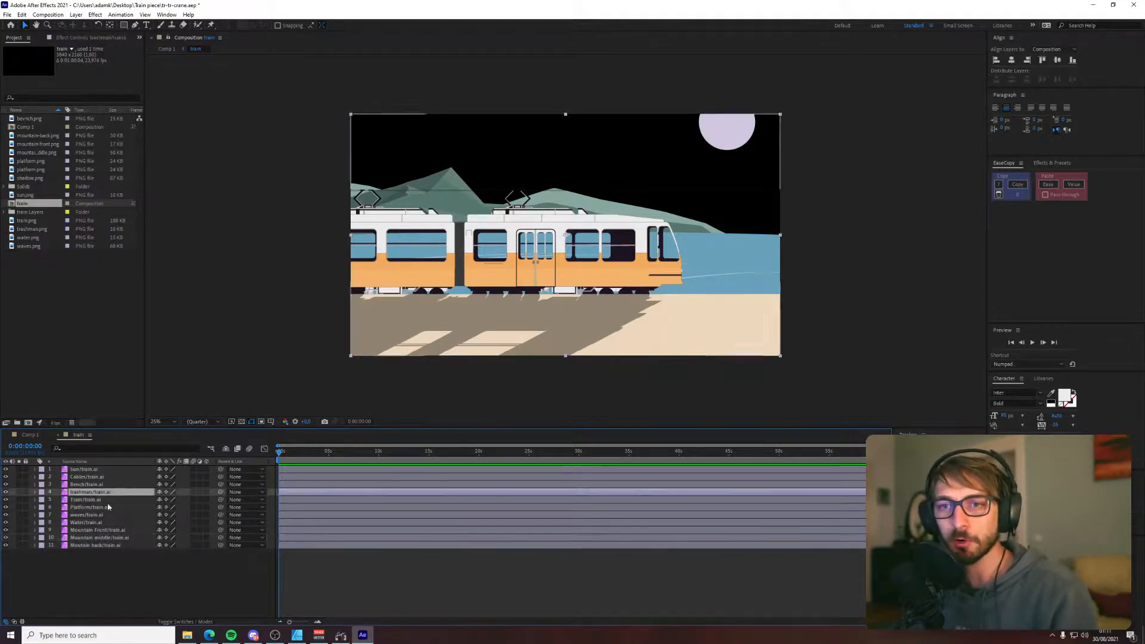
- In Affinity Designer, select all Artboard1 layers from Cables down and export them as train.pdf with the area set to Selection Only
{"action": "left_click", "coordinate": [294, 636]}
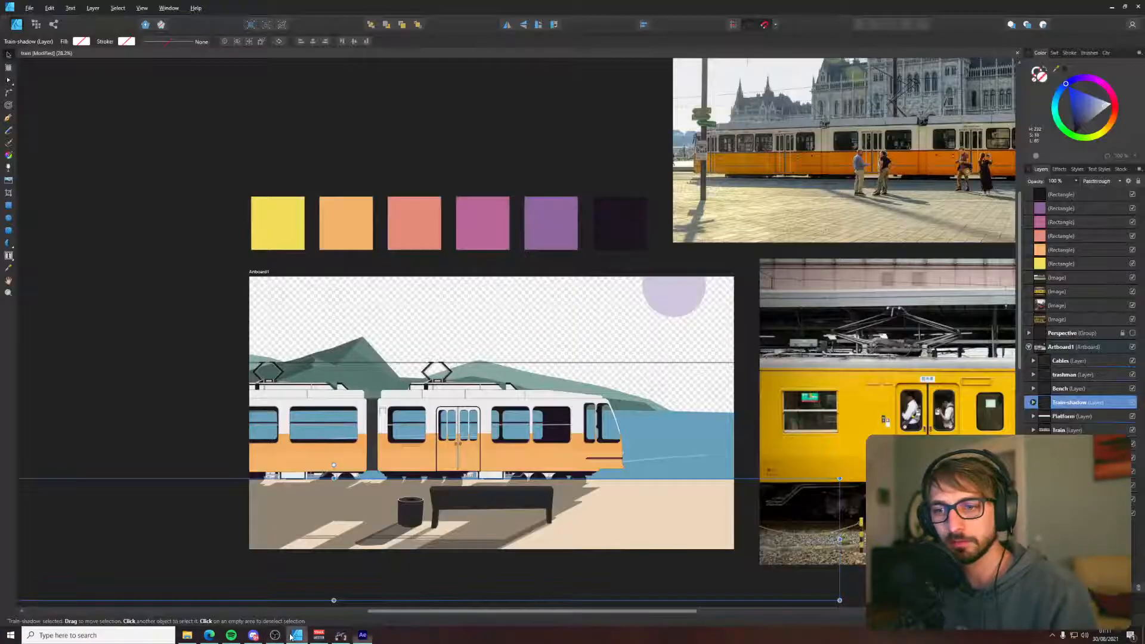
{"action": "left_click", "coordinate": [1067, 361]}
{"action": "left_click", "coordinate": [1067, 513], "text": "shift"}
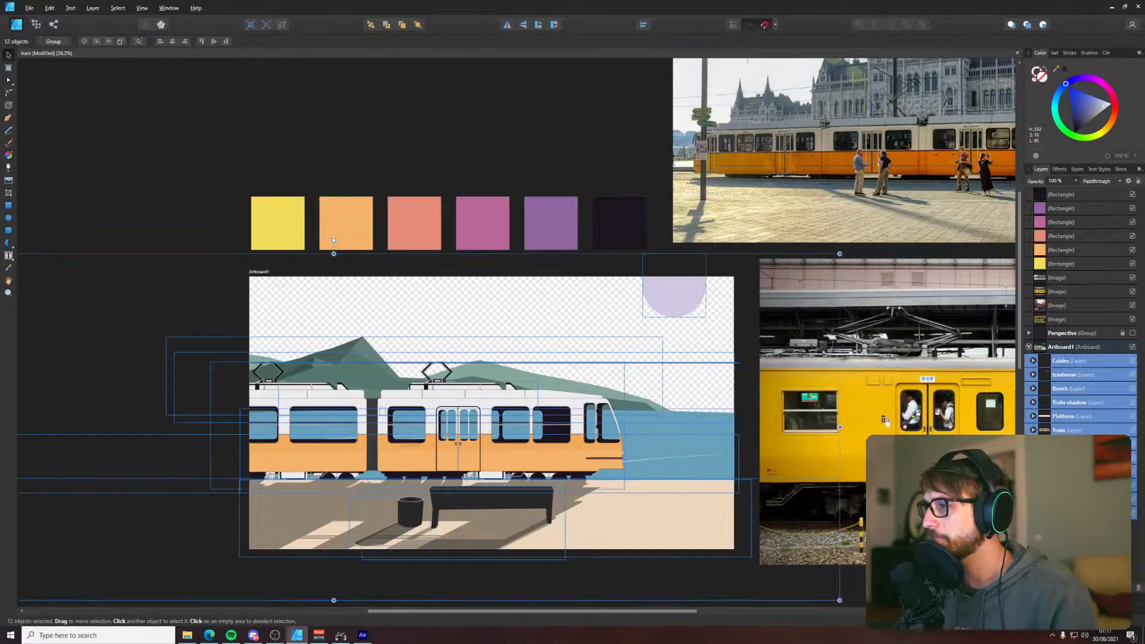
{"action": "left_click", "coordinate": [29, 9]}
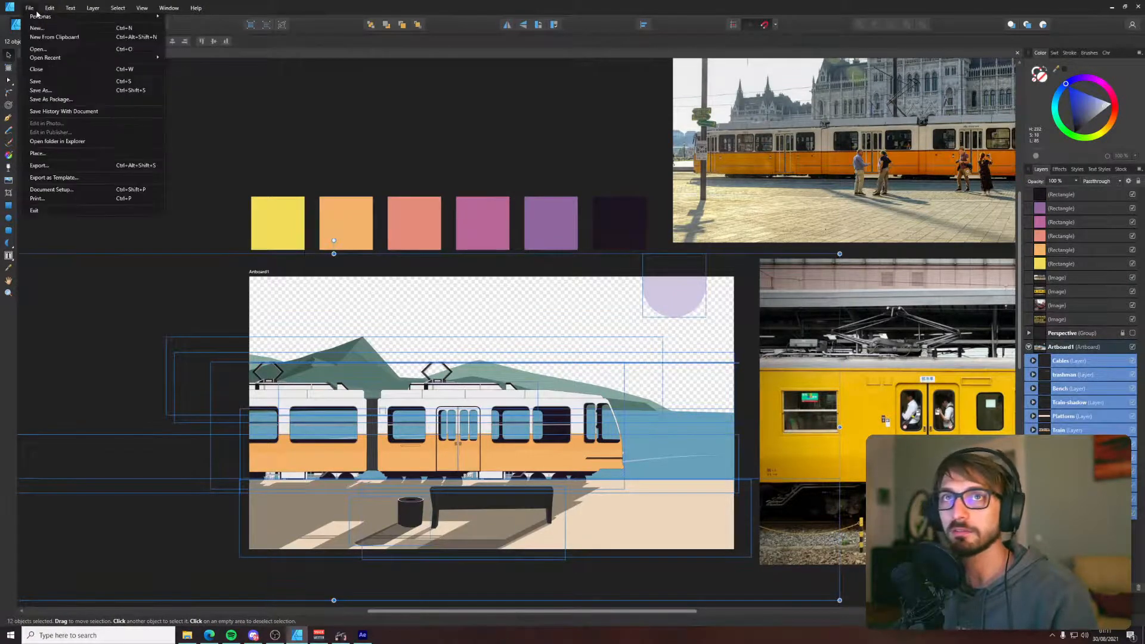
{"action": "left_click", "coordinate": [52, 166]}
{"action": "left_click", "coordinate": [584, 328]}
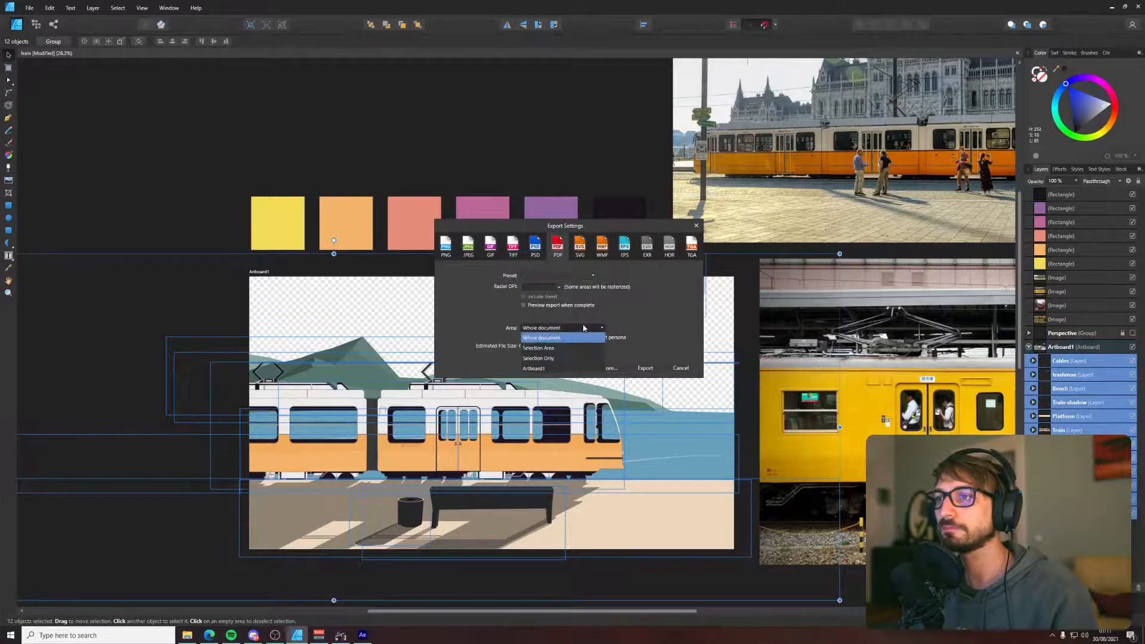
{"action": "left_click", "coordinate": [577, 358]}
{"action": "left_click", "coordinate": [645, 368]}
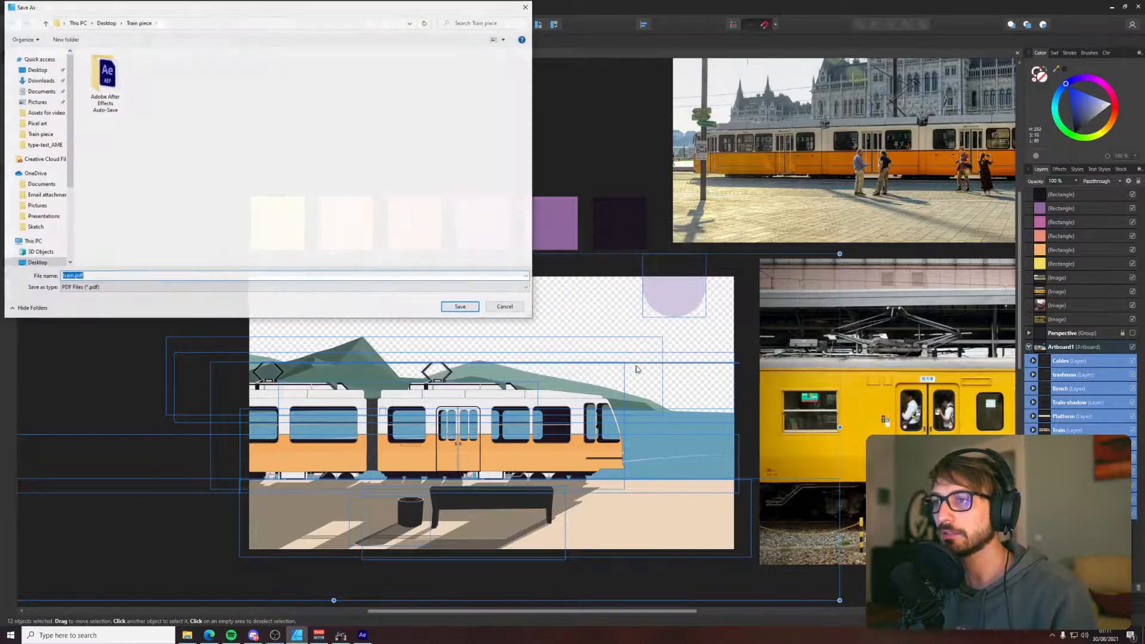
{"action": "left_click", "coordinate": [461, 307]}
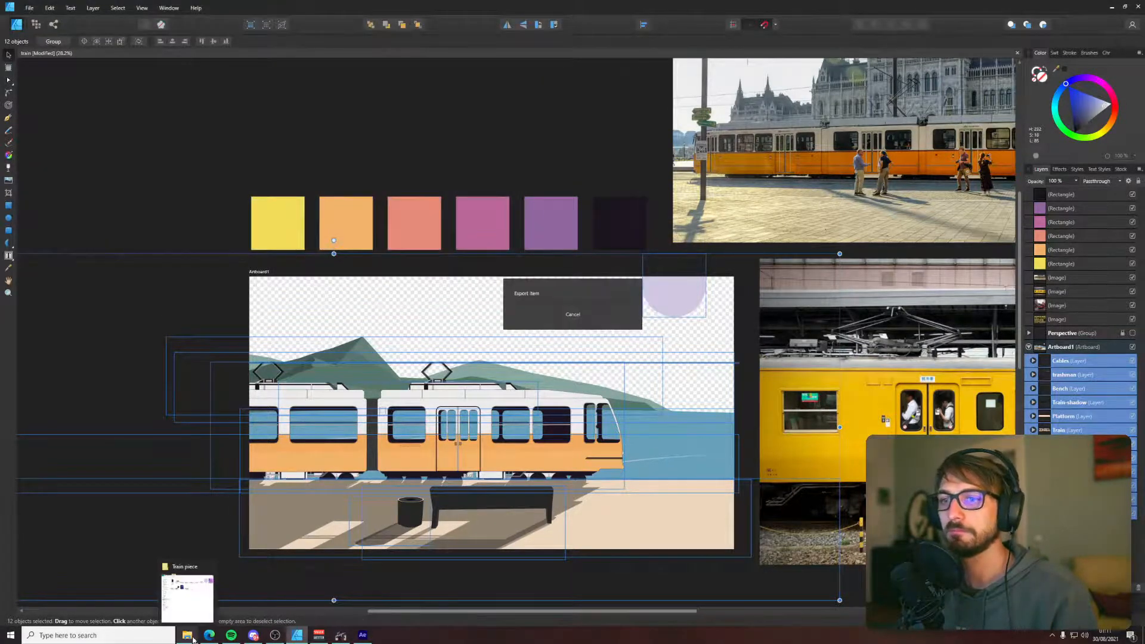
- Return to After Effects, open Comp 1 and delete its train layer above the pale blue solid
{"action": "left_click", "coordinate": [188, 635]}
{"action": "left_click", "coordinate": [362, 636]}
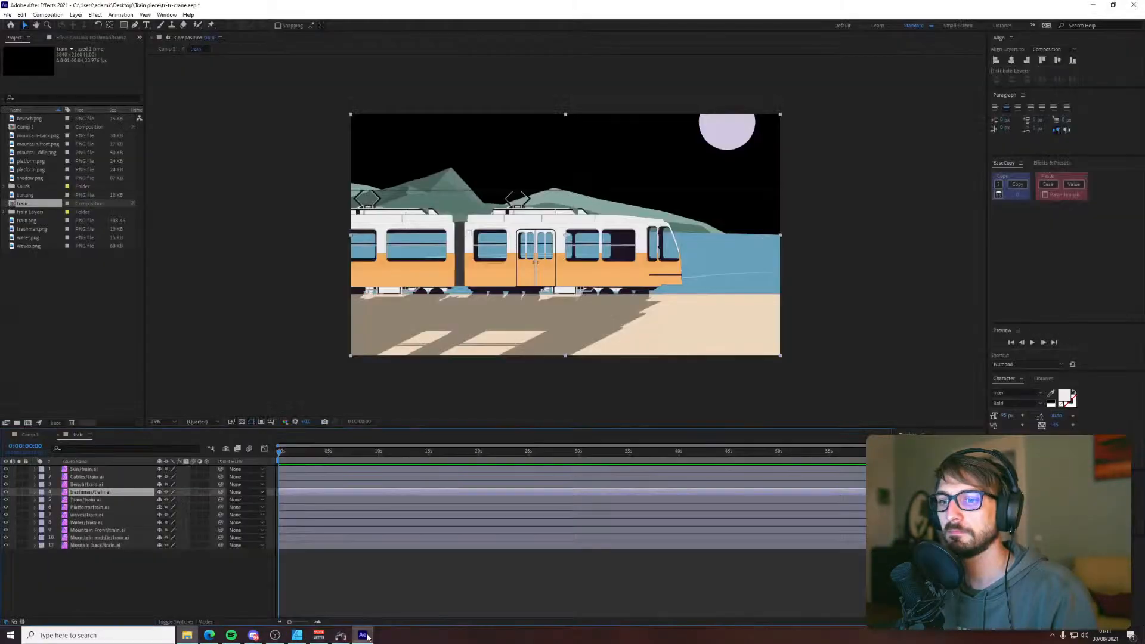
{"action": "left_click", "coordinate": [153, 38]}
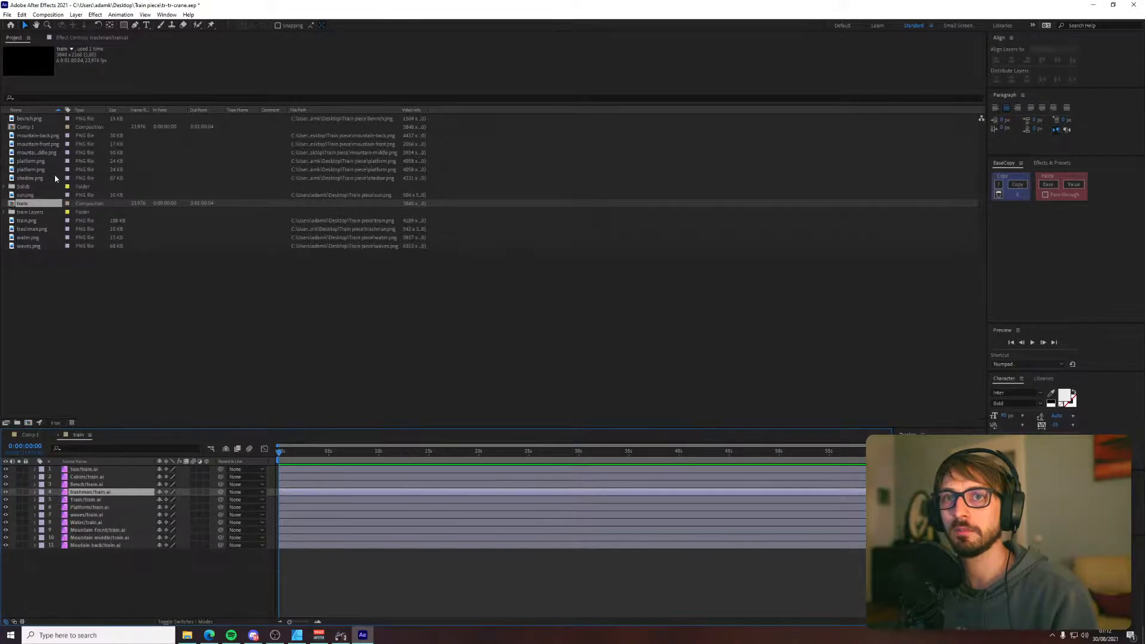
{"action": "double_click", "coordinate": [28, 206]}
{"action": "double_click", "coordinate": [24, 127]}
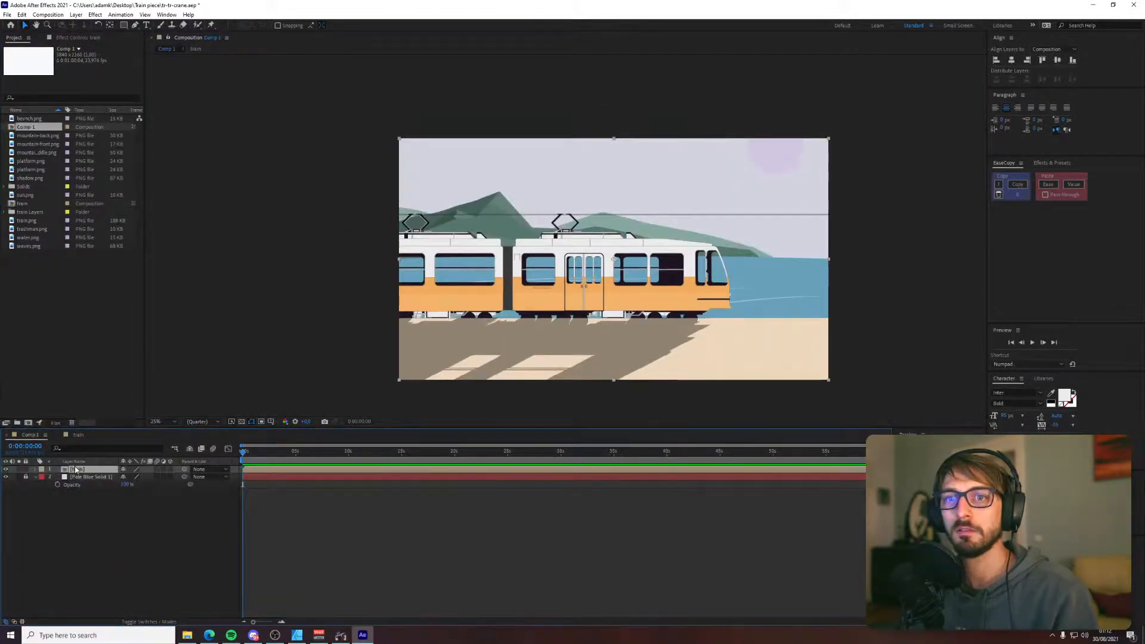
{"action": "key", "text": "Delete"}
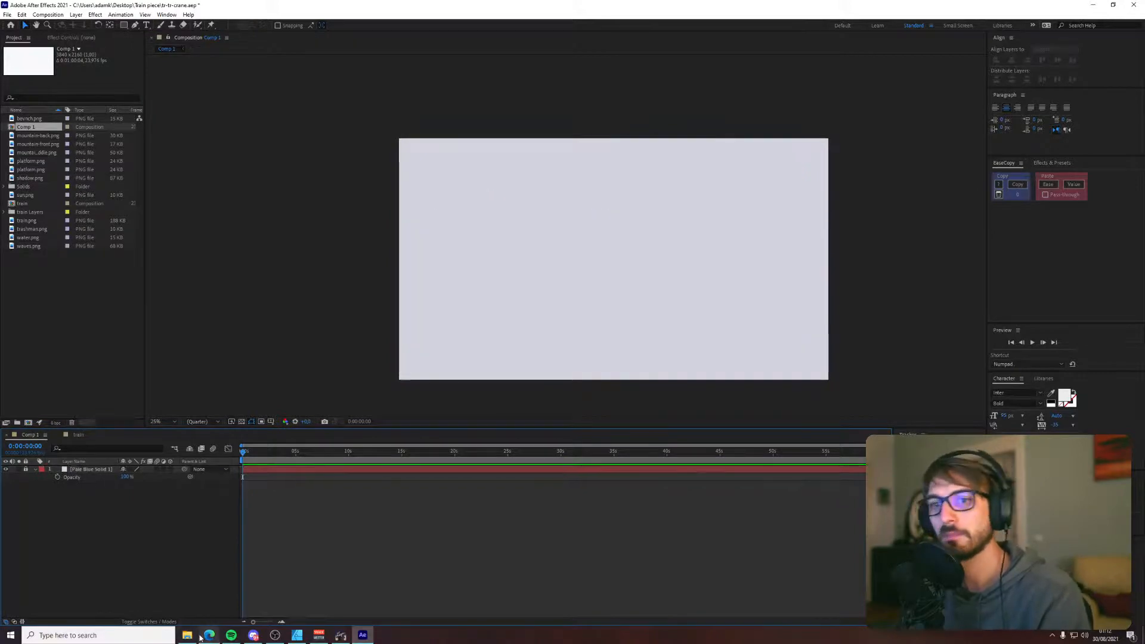
- Delete the train composition and the train Layers folder from the project
{"action": "left_click", "coordinate": [22, 203]}
{"action": "key", "text": "Delete"}
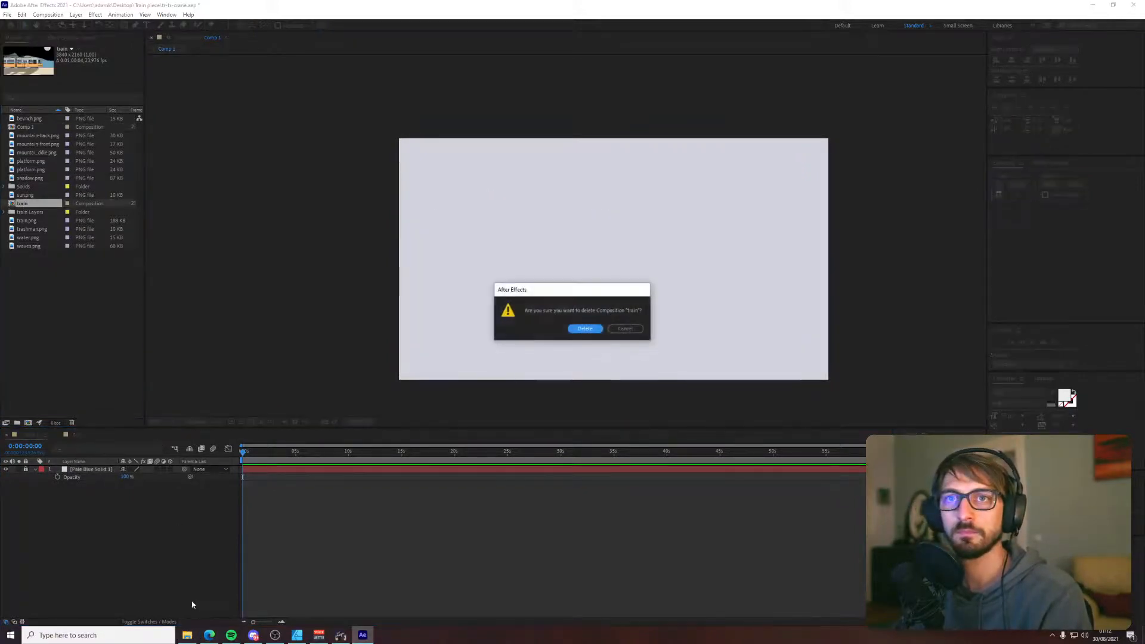
{"action": "left_click", "coordinate": [586, 328]}
{"action": "left_click", "coordinate": [187, 635]}
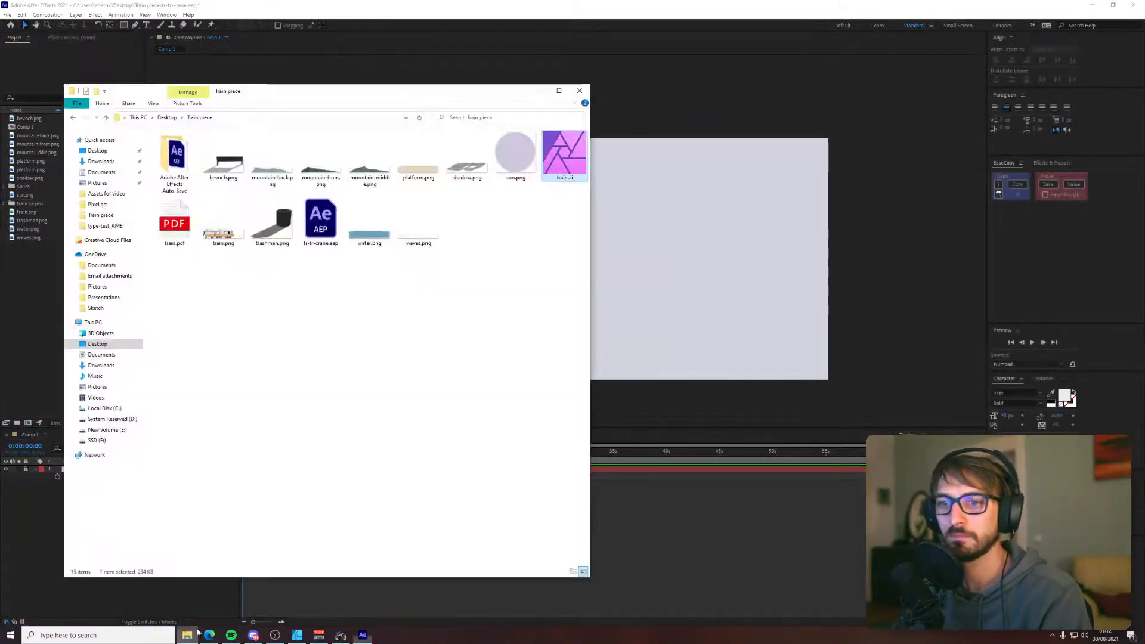
{"action": "left_click", "coordinate": [50, 202]}
{"action": "key", "text": "Delete"}
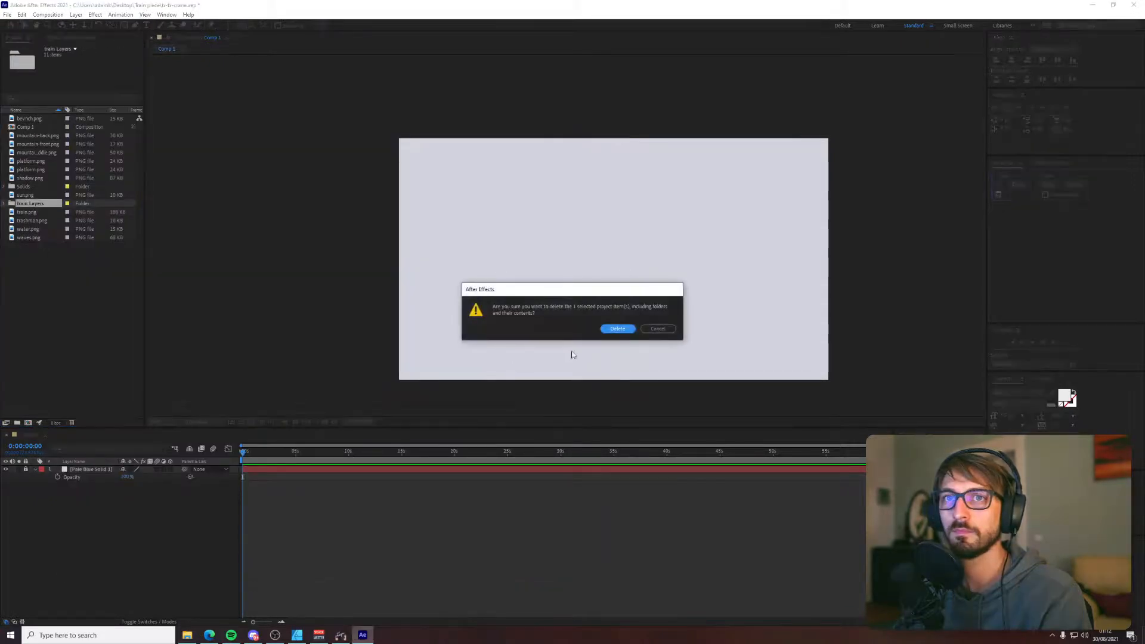
{"action": "left_click", "coordinate": [617, 329]}
- Delete the old train.ai file from the Train piece folder in File Explorer
{"action": "left_click", "coordinate": [187, 635]}
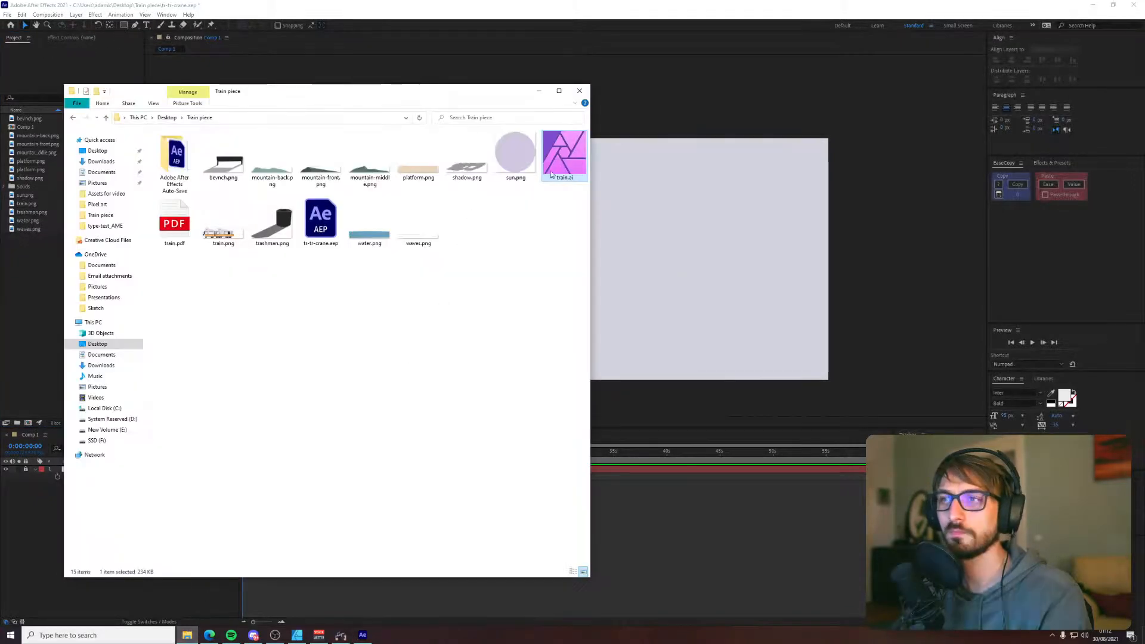
{"action": "right_click", "coordinate": [566, 156]}
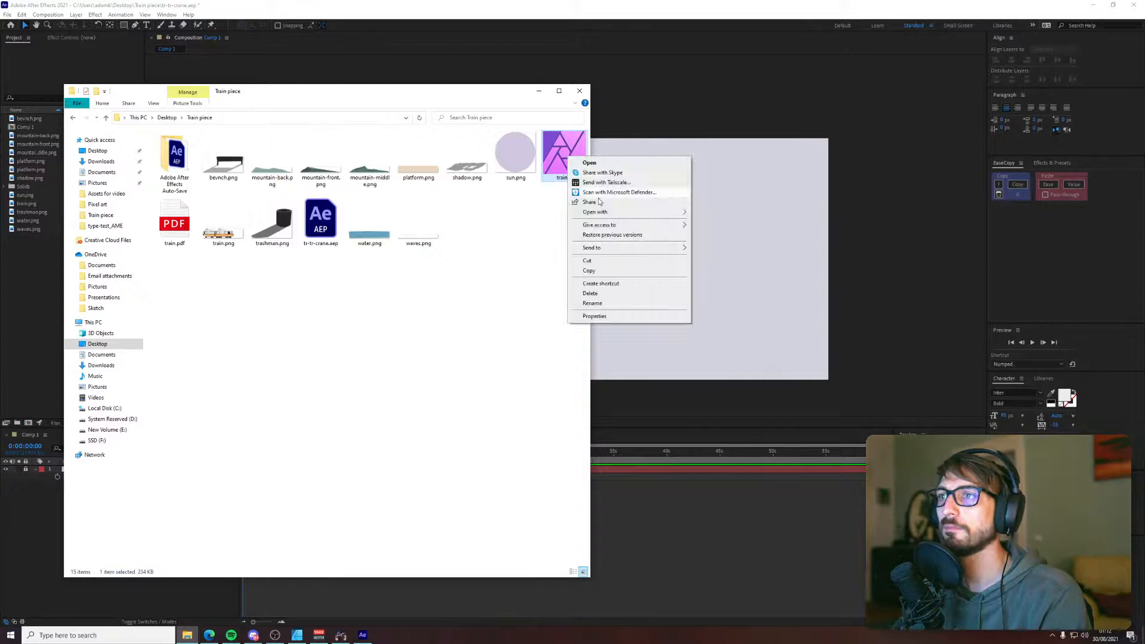
{"action": "left_click", "coordinate": [614, 295]}
- Rename train.pdf as train.ai and accept the file extension change
{"action": "left_click", "coordinate": [570, 179]}
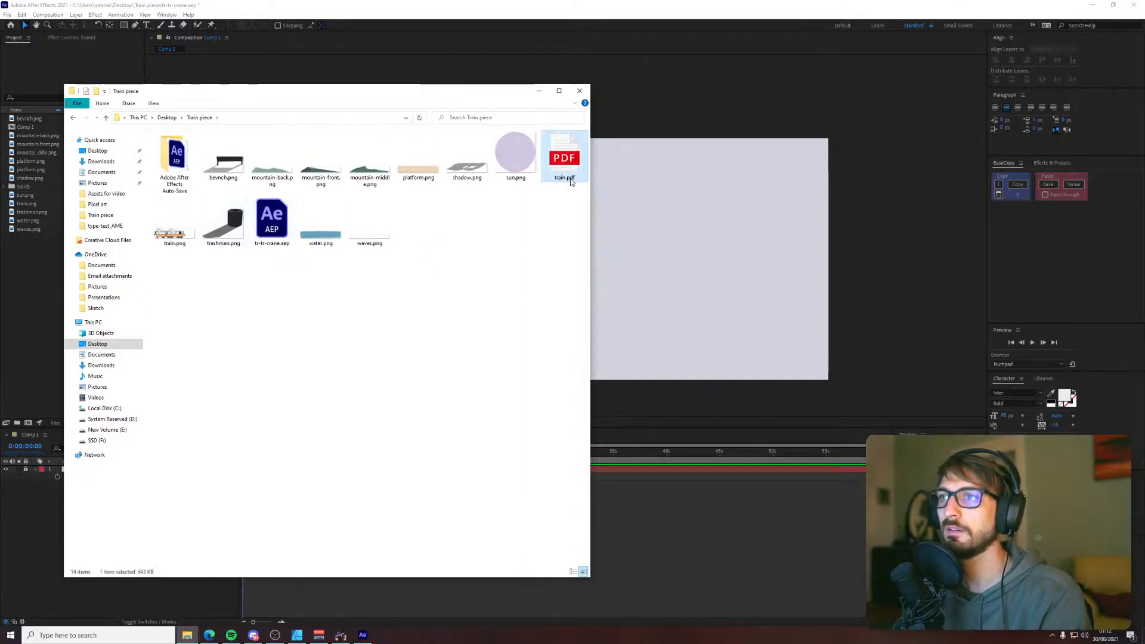
{"action": "left_click", "coordinate": [571, 179]}
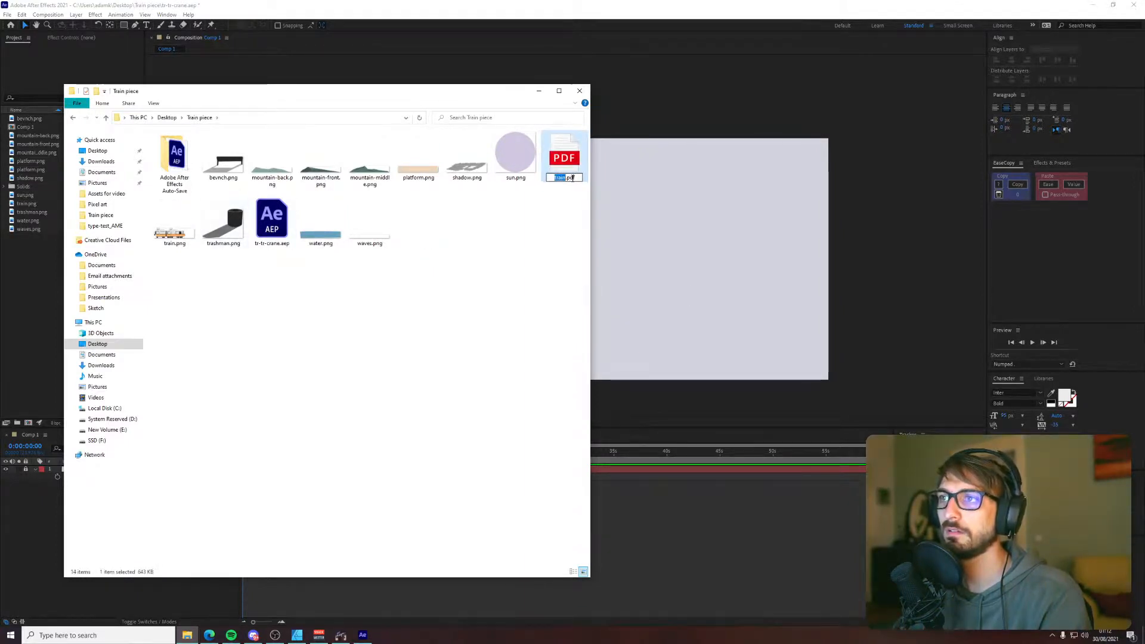
{"action": "key", "text": "BackSpace"}
{"action": "key", "text": "BackSpace"}
{"action": "key", "text": "BackSpace"}
{"action": "type", "text": "ai"}
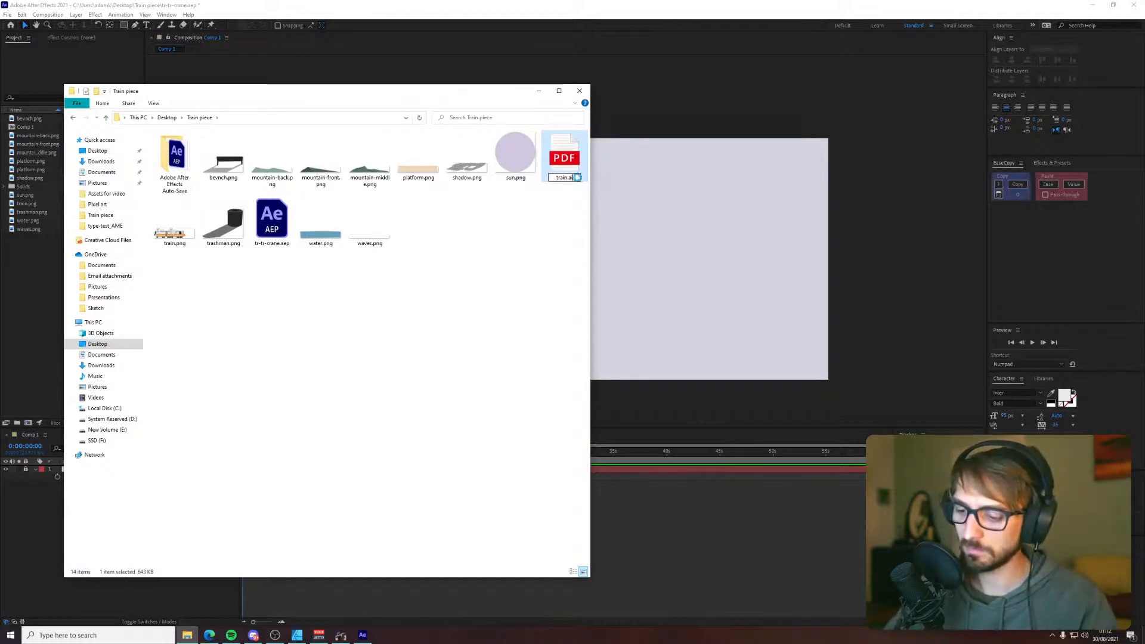
{"action": "key", "text": "Return"}
{"action": "key", "text": "Return"}
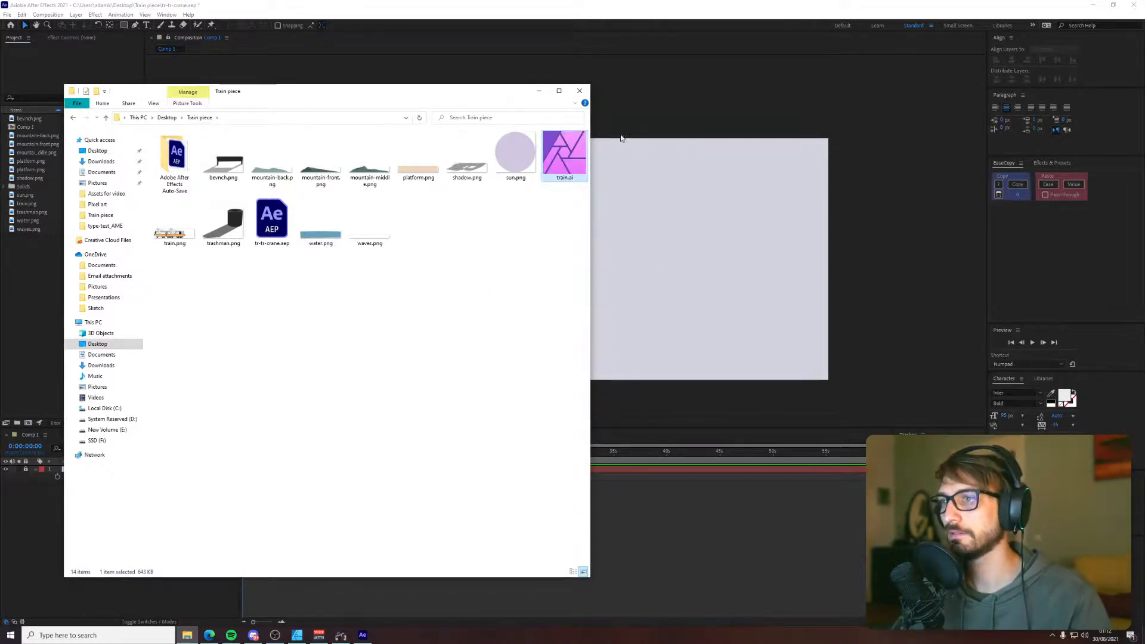
- Import train.ai from the Train piece folder into the After Effects project as a Composition with Document Size footage dimensions
{"action": "left_click_drag", "start_coordinate": [564, 148], "coordinate": [27, 280]}
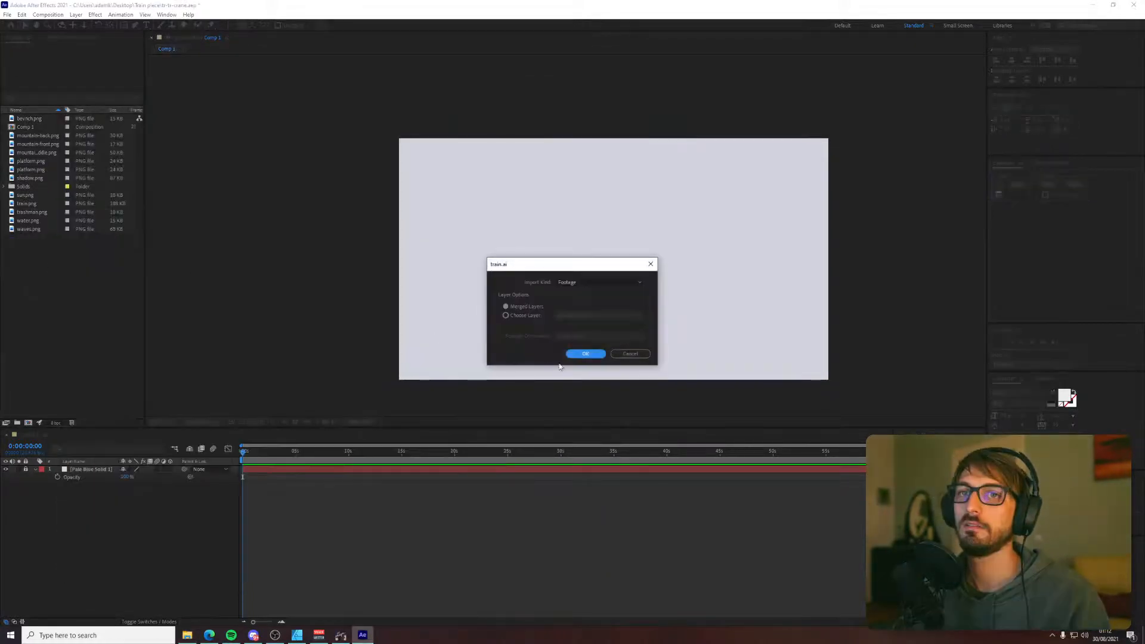
{"action": "left_click", "coordinate": [567, 284]}
{"action": "left_click", "coordinate": [558, 296]}
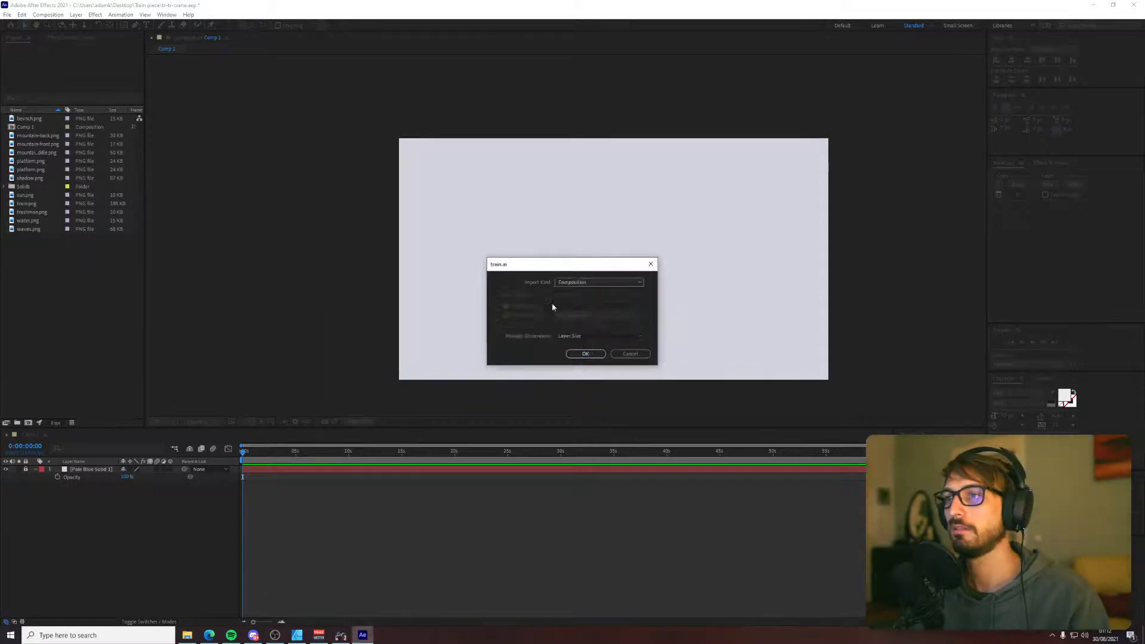
{"action": "left_click", "coordinate": [604, 337]}
{"action": "left_click", "coordinate": [595, 355]}
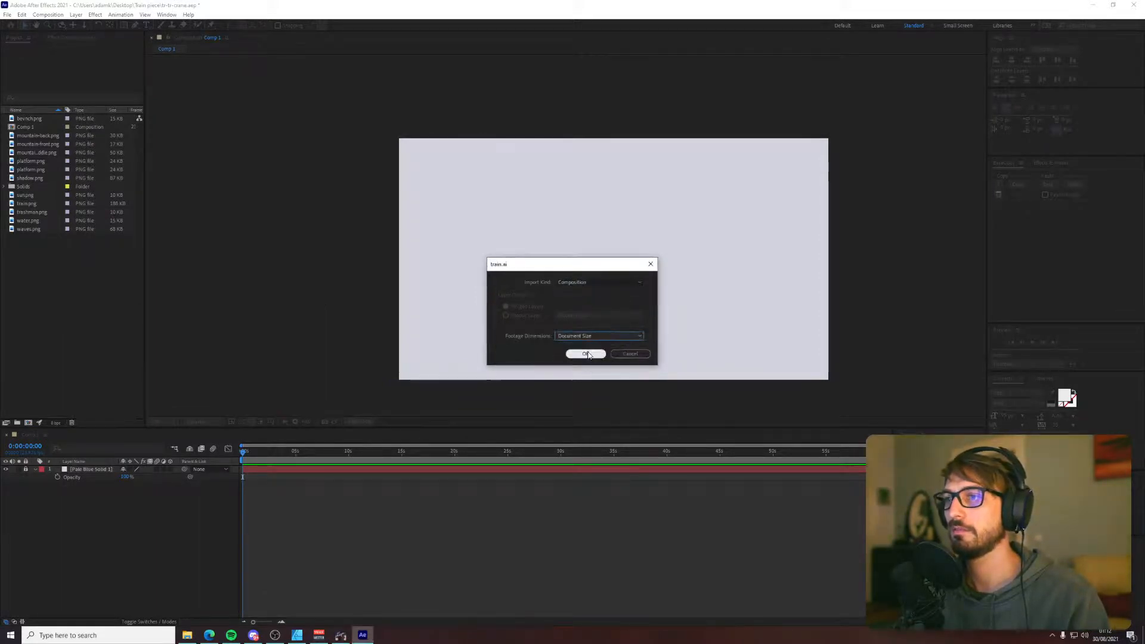
{"action": "left_click", "coordinate": [587, 353]}
- Add the train composition to Comp 1 and shift it left until the platform and mountains fill the frame
{"action": "left_click_drag", "start_coordinate": [23, 205], "coordinate": [595, 253]}
{"action": "scroll", "coordinate": [606, 252], "scroll_direction": "down", "scroll_amount": 2}
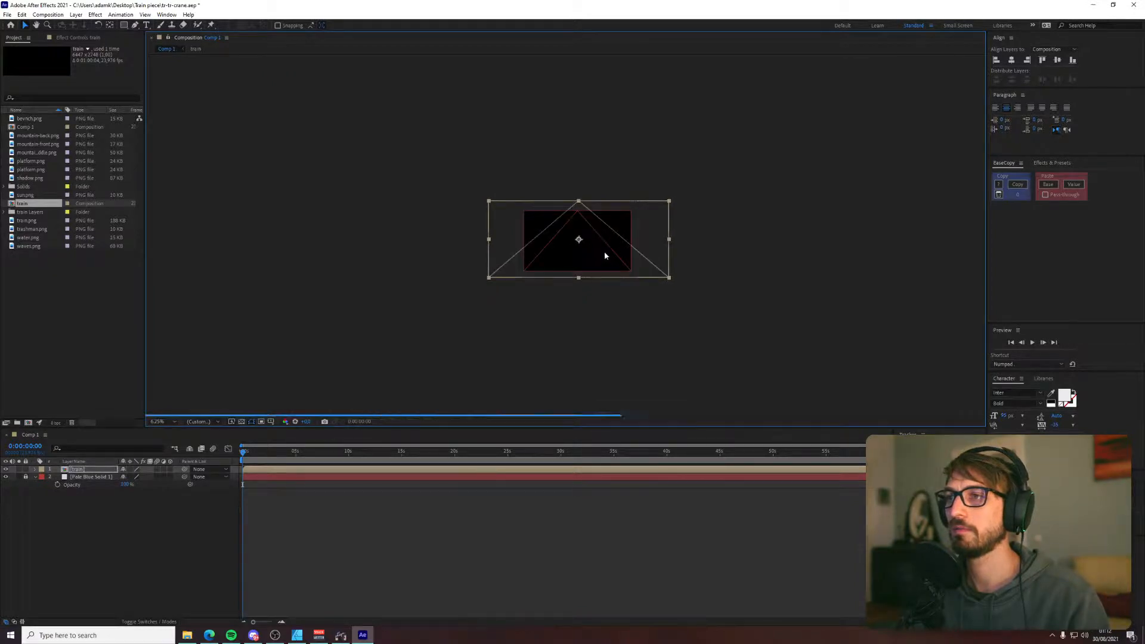
{"action": "key", "text": "period"}
{"action": "key", "text": "period"}
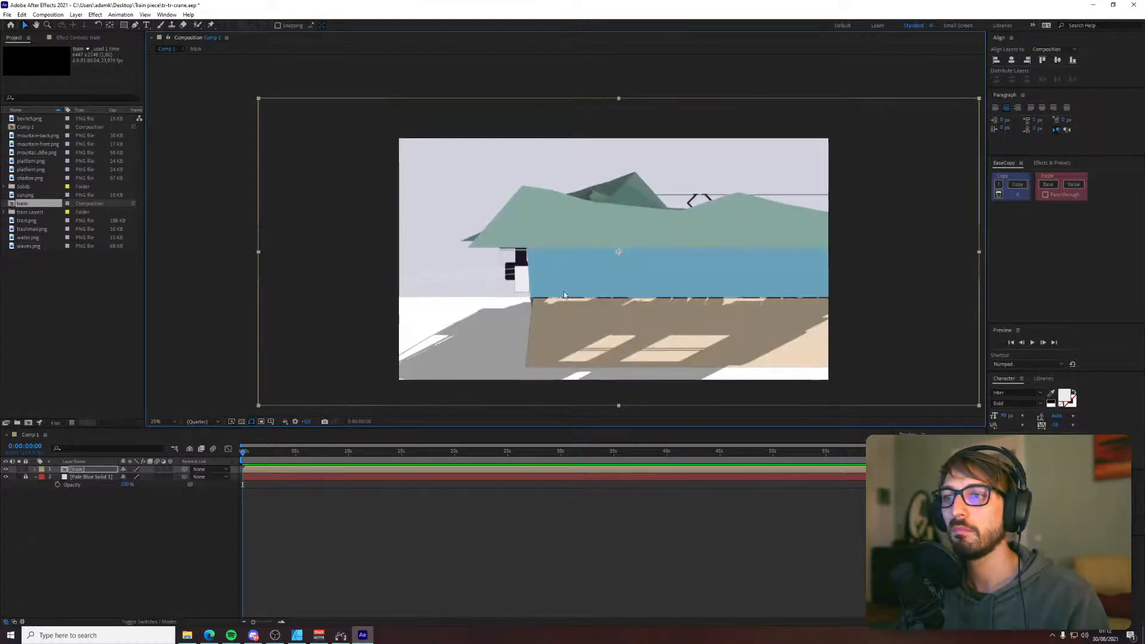
{"action": "left_click_drag", "start_coordinate": [601, 315], "coordinate": [467, 327]}
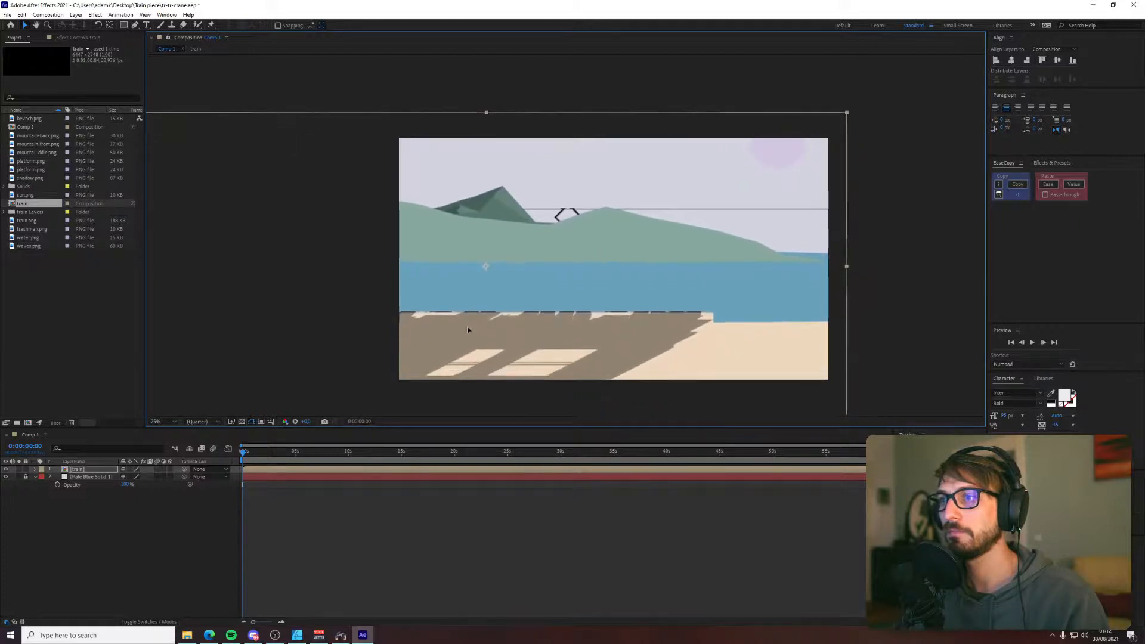
- Open the train composition, check the Train layer and move the Bench layer to the top of the stack
{"action": "double_click", "coordinate": [75, 471]}
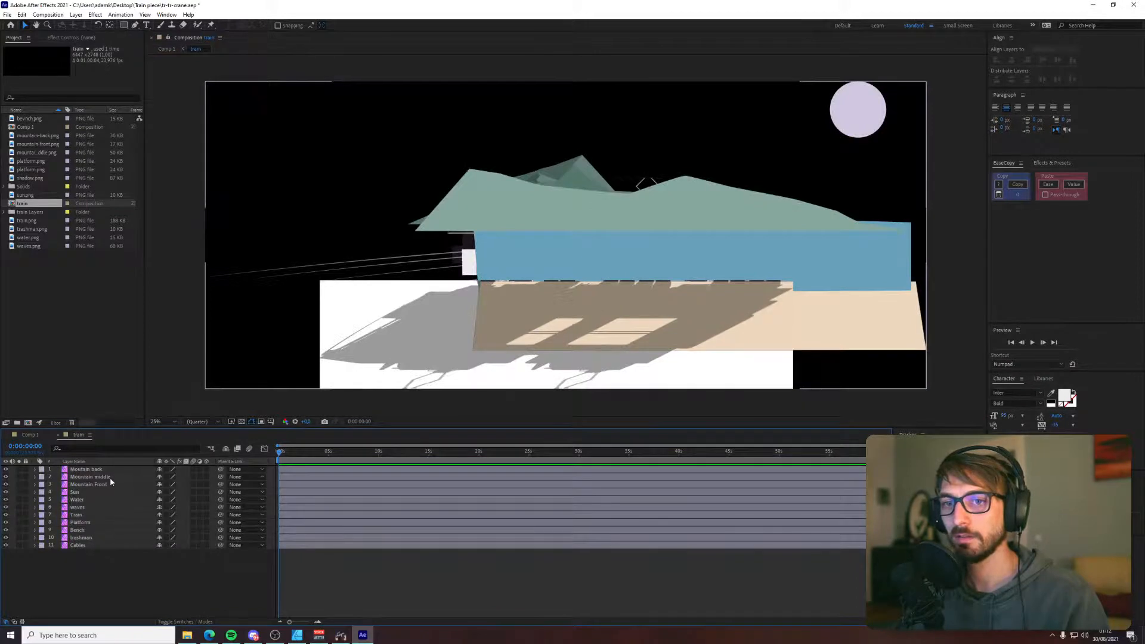
{"action": "left_click", "coordinate": [92, 517]}
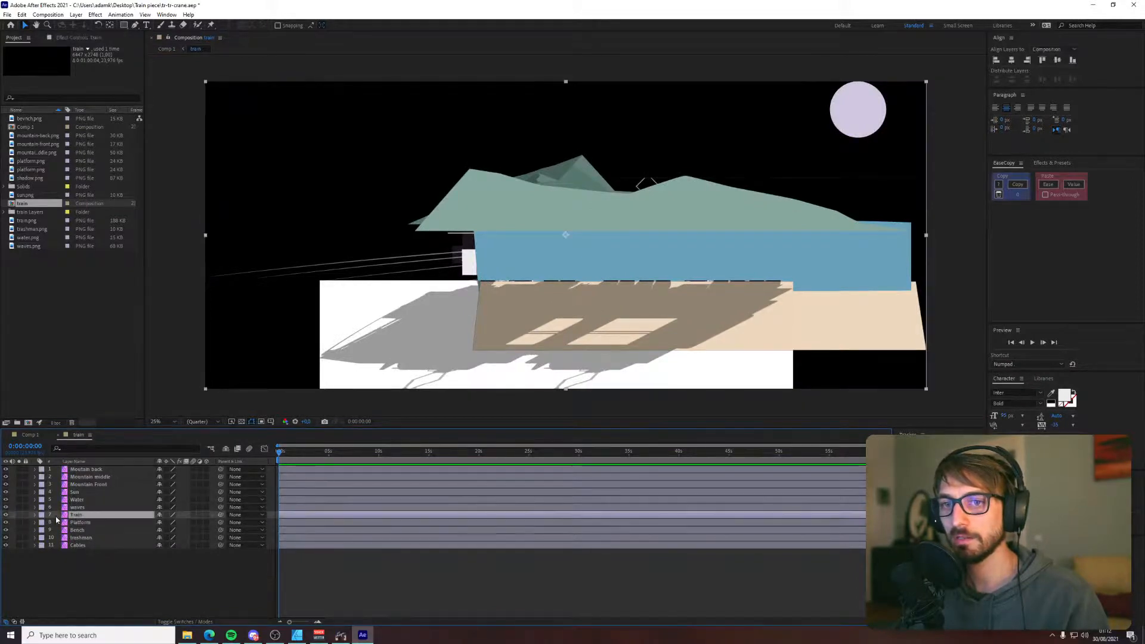
{"action": "left_click", "coordinate": [34, 517]}
{"action": "left_click", "coordinate": [34, 515]}
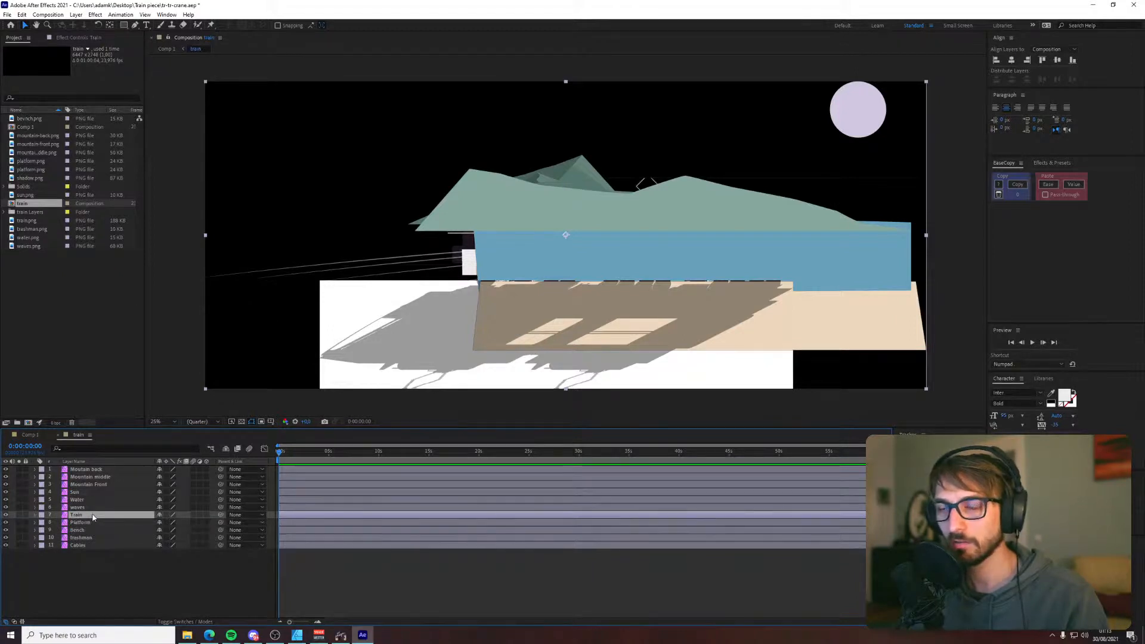
{"action": "left_click", "coordinate": [88, 523]}
{"action": "left_click", "coordinate": [82, 530]}
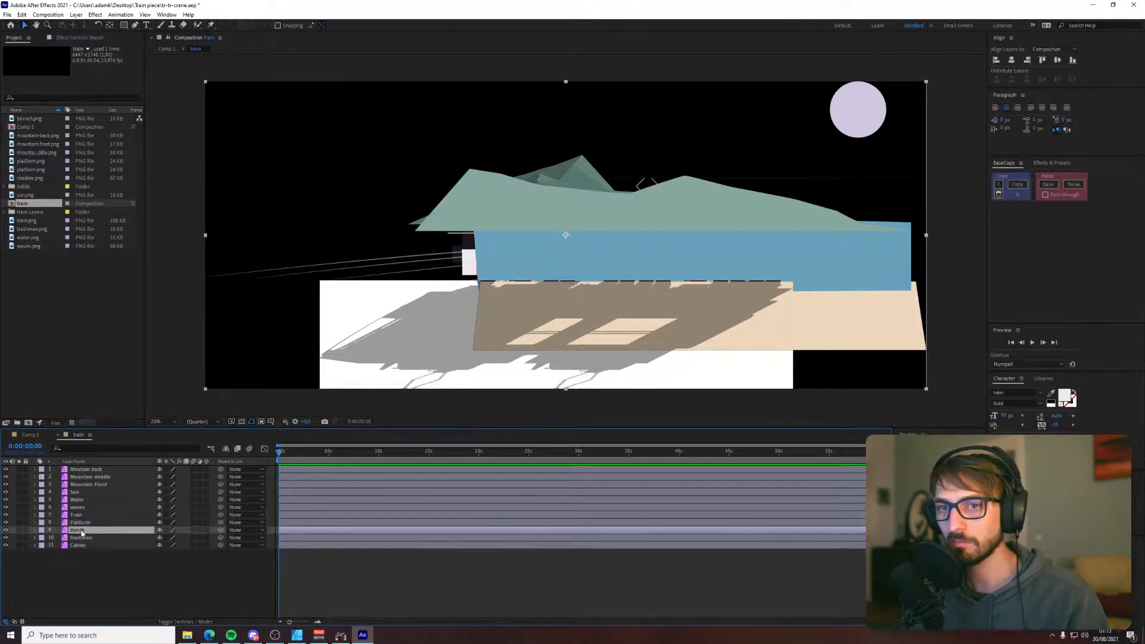
{"action": "left_click_drag", "start_coordinate": [81, 530], "coordinate": [140, 468]}
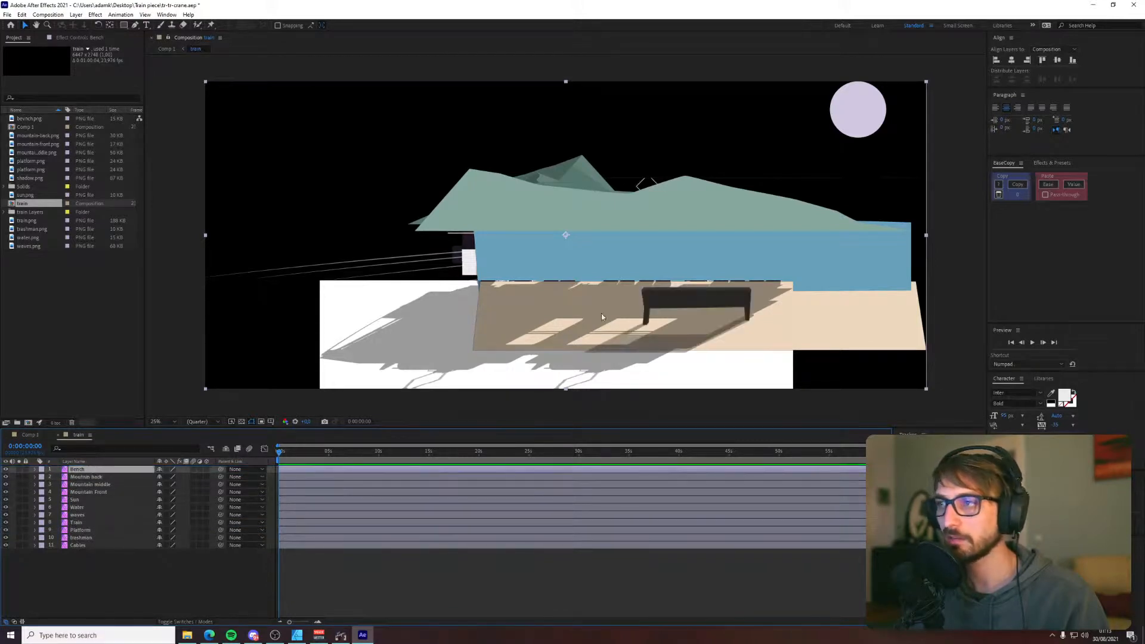
- Move the trashman layer to the top of the stack and shift its artwork left in the train composition
{"action": "left_click", "coordinate": [86, 546]}
{"action": "left_click_drag", "start_coordinate": [87, 539], "coordinate": [115, 468]}
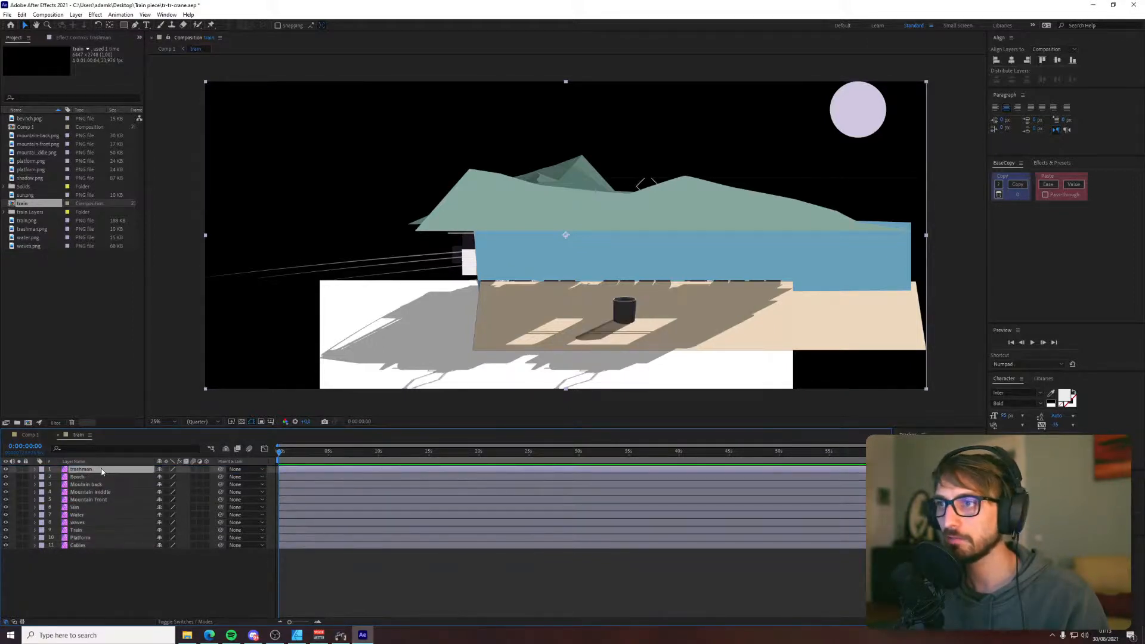
{"action": "left_click_drag", "start_coordinate": [629, 318], "coordinate": [429, 308]}
- Switch to Affinity Designer and examine the structure of the Cables layer and its group, and the trashman group
{"action": "key", "text": "alt+Tab"}
{"action": "key", "text": "alt+Tab"}
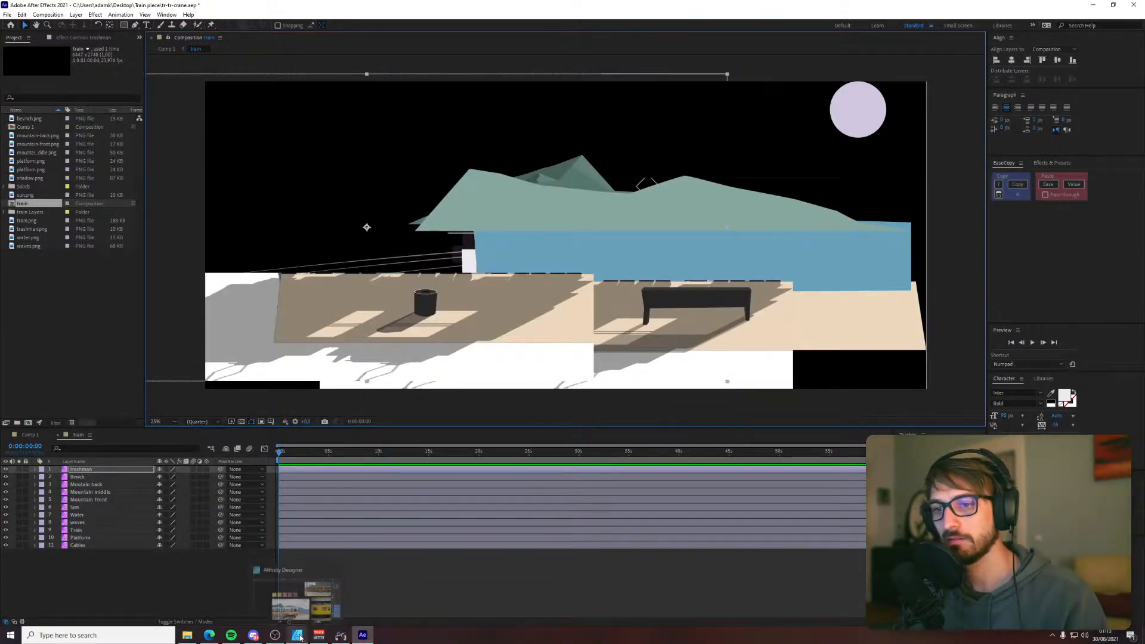
{"action": "left_click", "coordinate": [294, 636]}
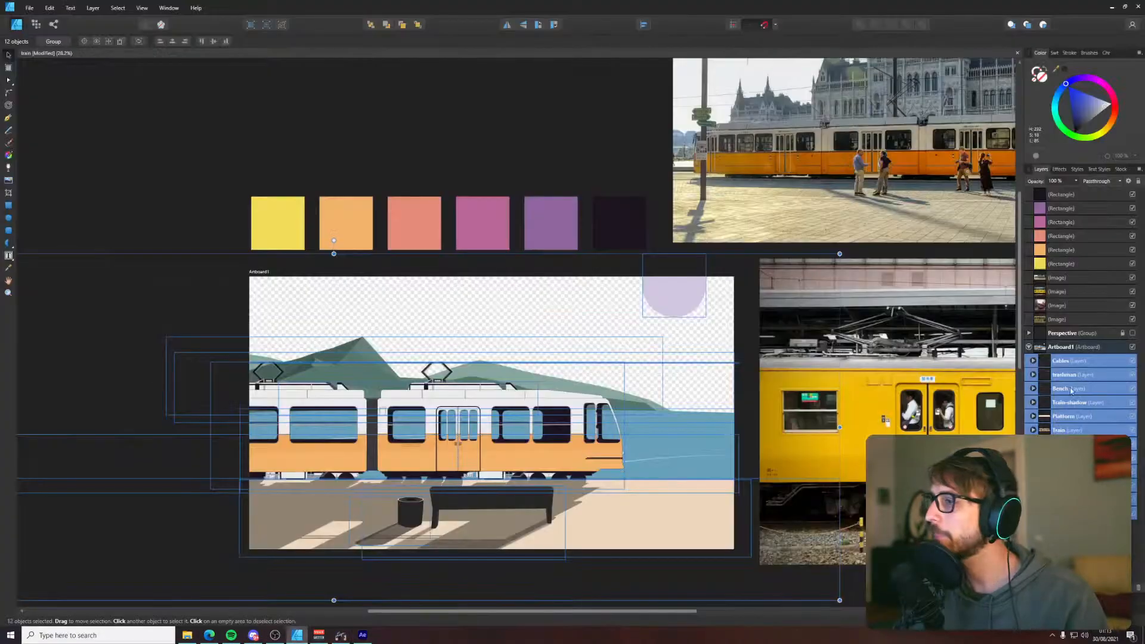
{"action": "left_click", "coordinate": [1067, 367]}
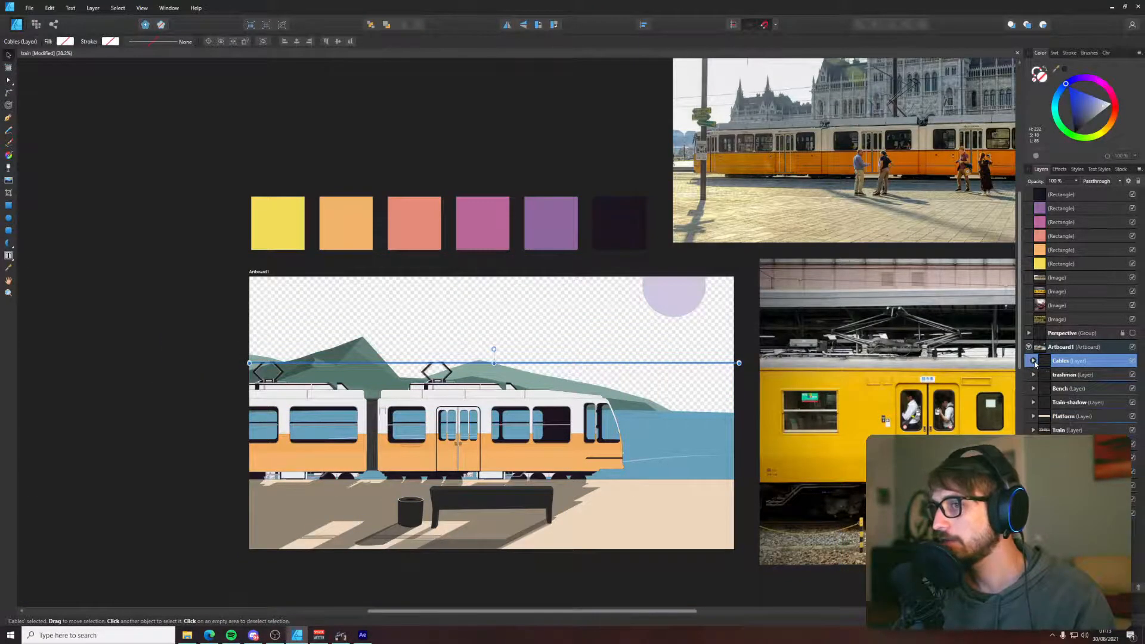
{"action": "left_click", "coordinate": [1034, 361]}
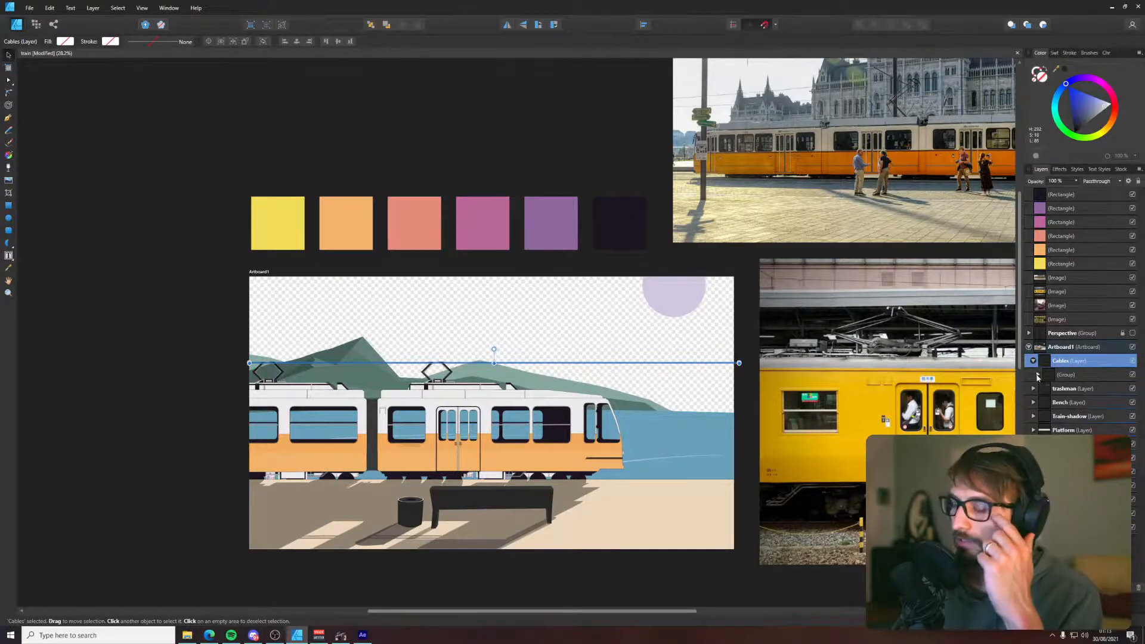
{"action": "left_click", "coordinate": [1037, 375]}
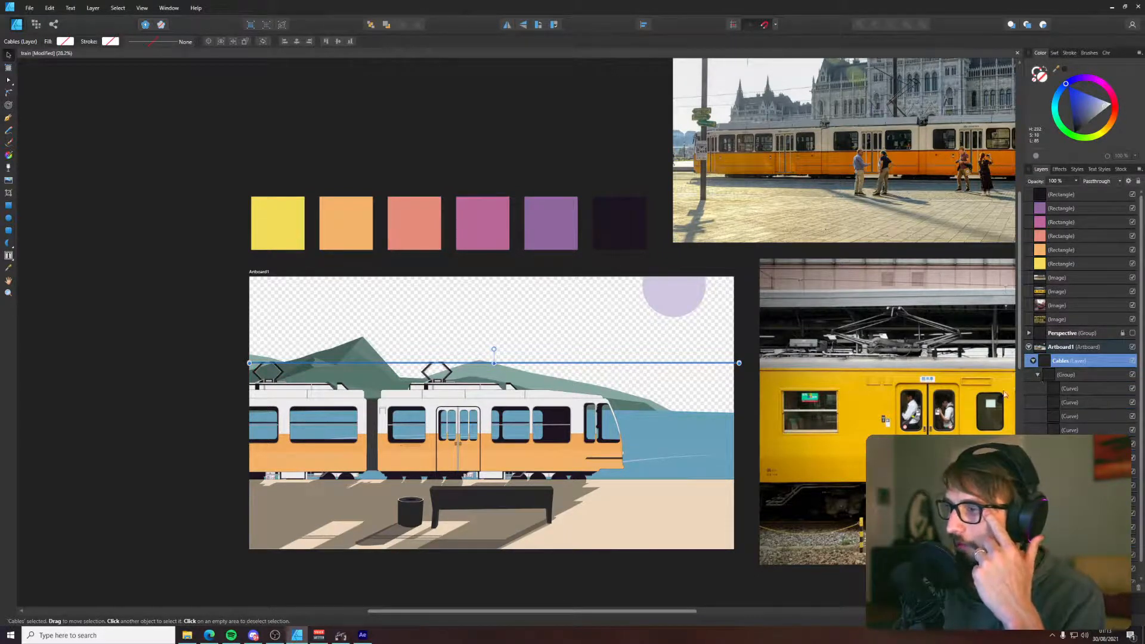
{"action": "left_click", "coordinate": [401, 523]}
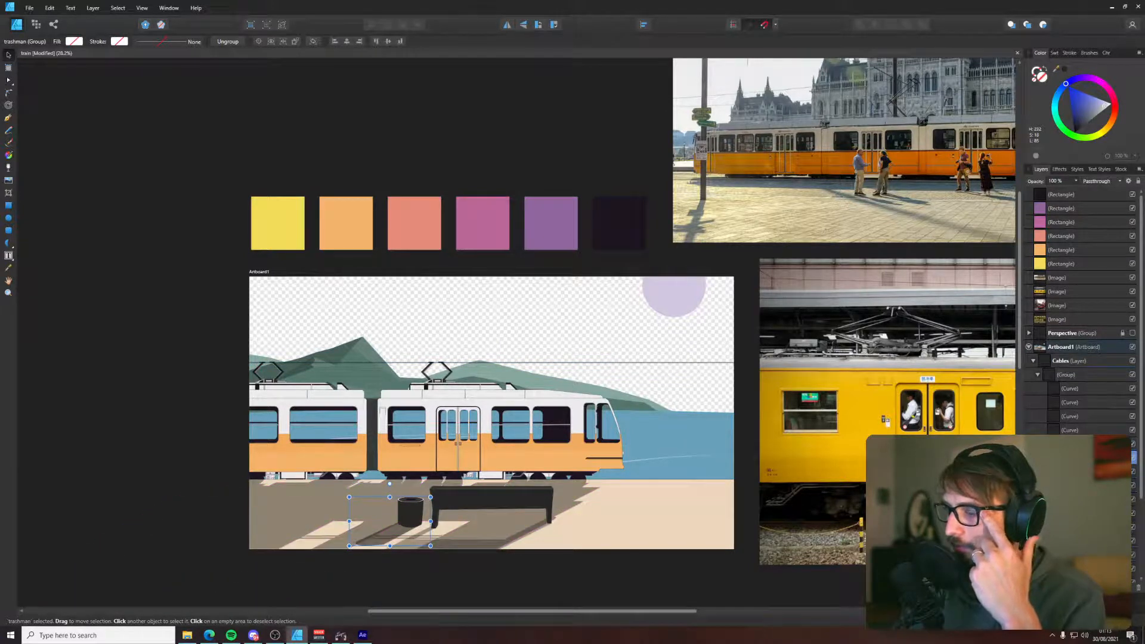
{"action": "left_click", "coordinate": [195, 478]}
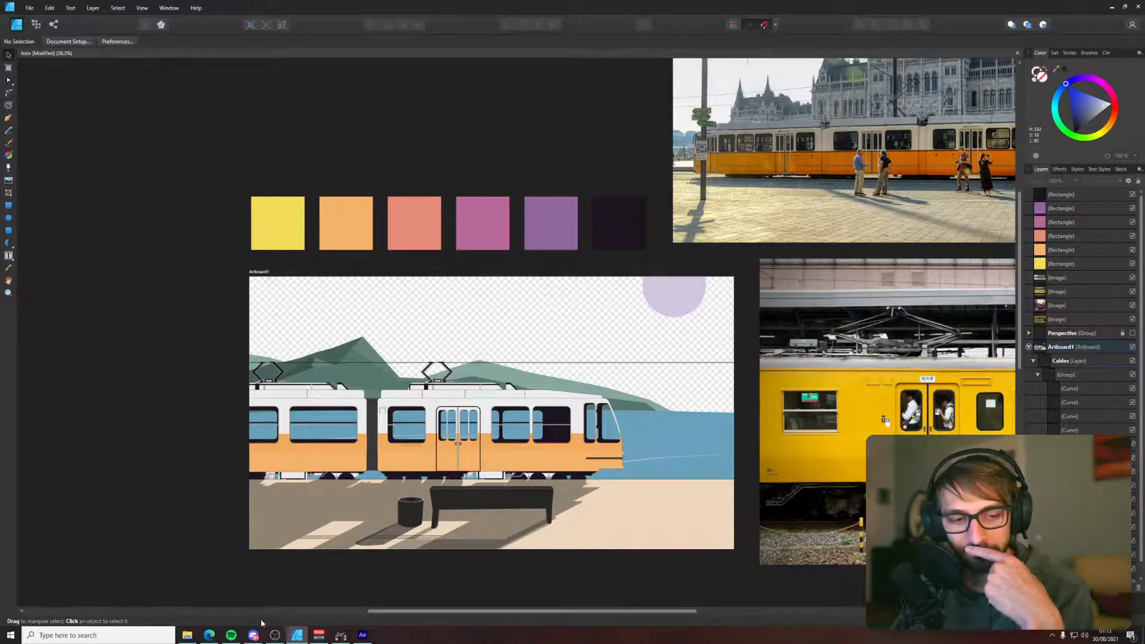
- Return to After Effects and delete the train composition from the project, keeping the train Layers folder
{"action": "left_click", "coordinate": [363, 635]}
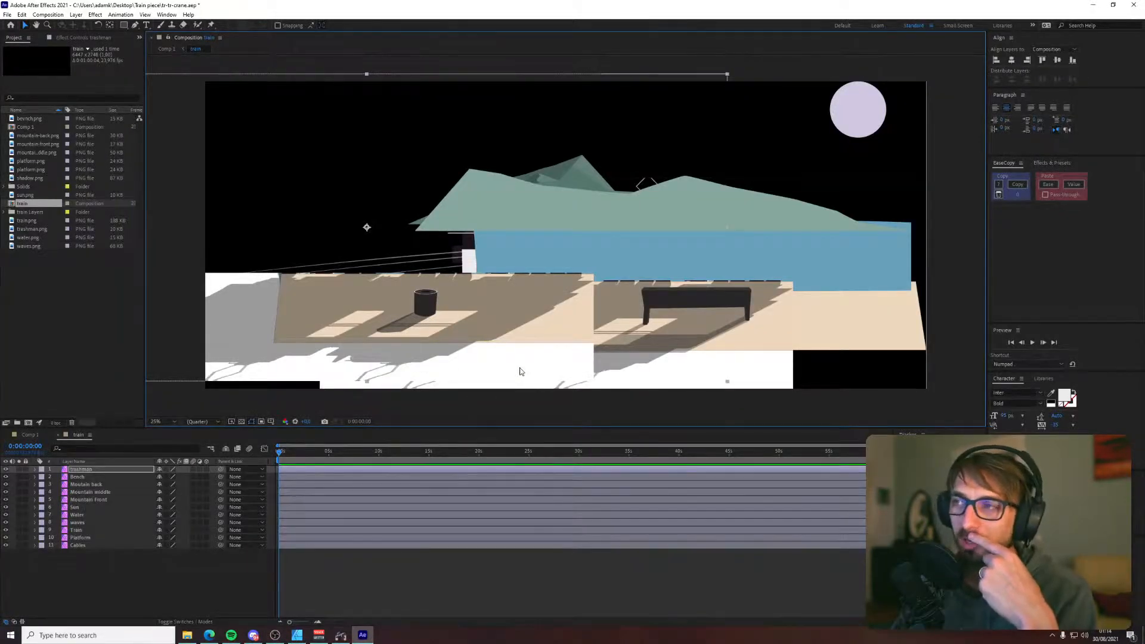
{"action": "key", "text": "grave"}
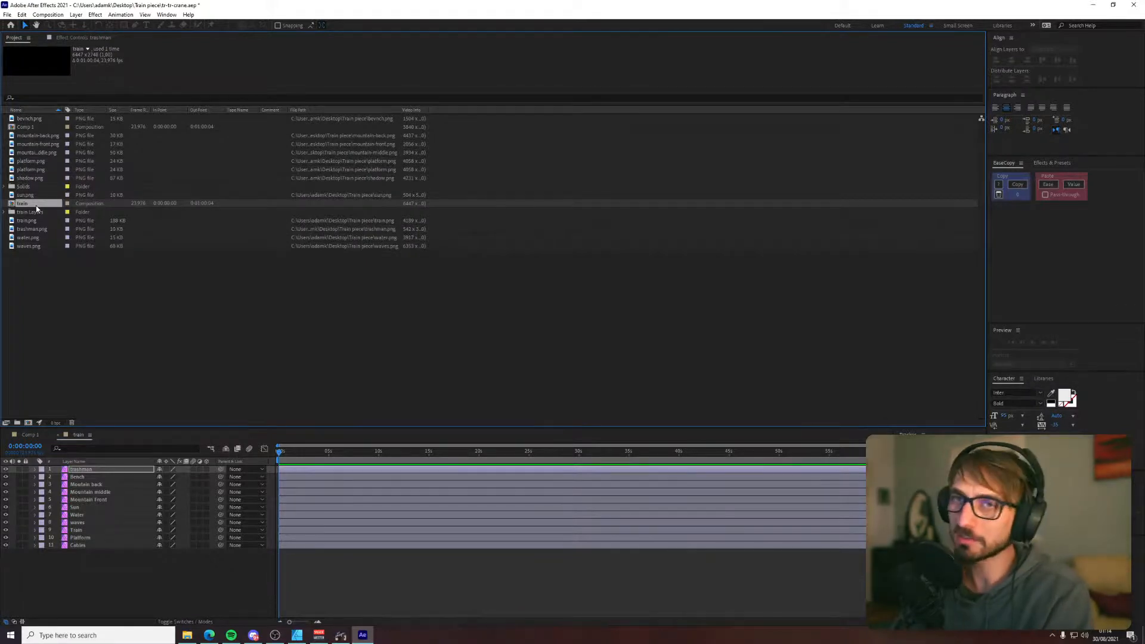
{"action": "key", "text": "Delete"}
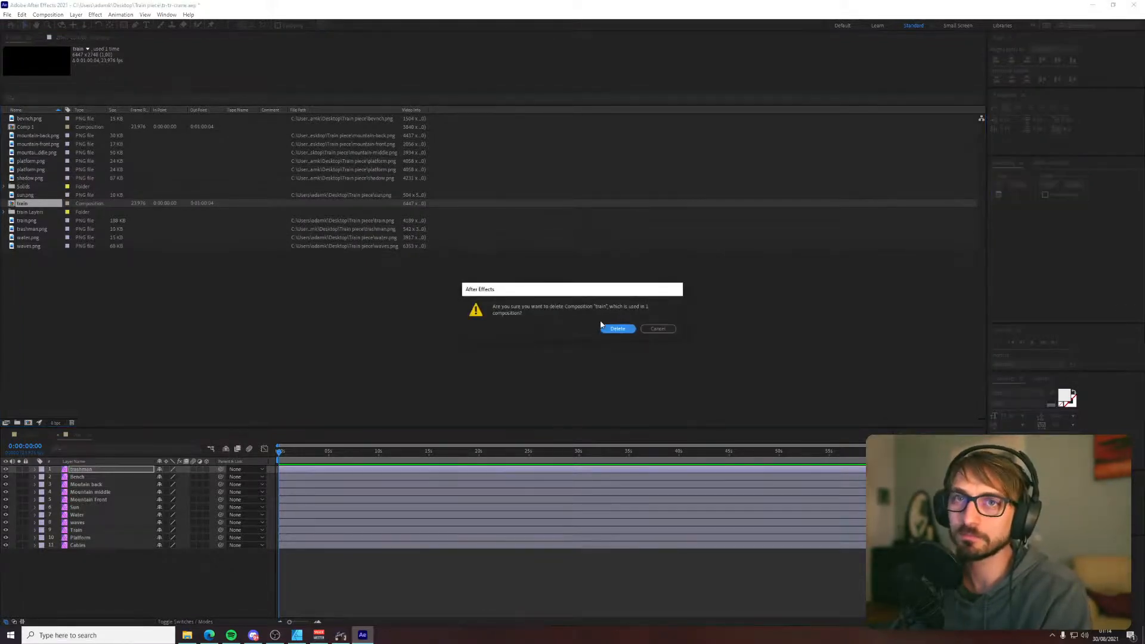
{"action": "left_click", "coordinate": [665, 330]}
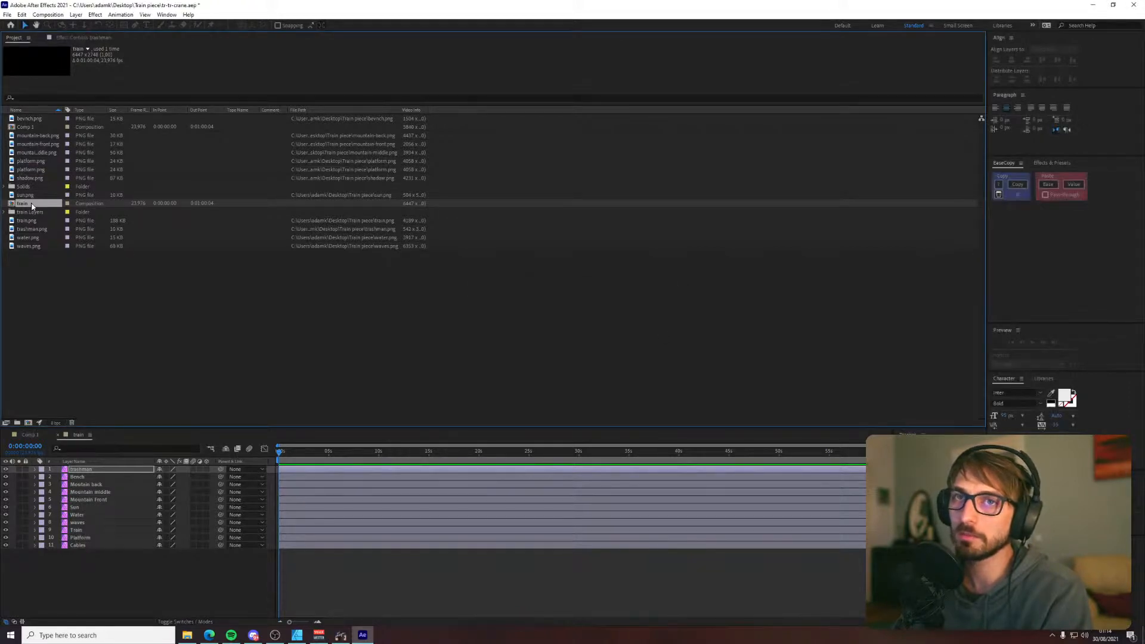
{"action": "key", "text": "Delete"}
{"action": "left_click", "coordinate": [614, 330]}
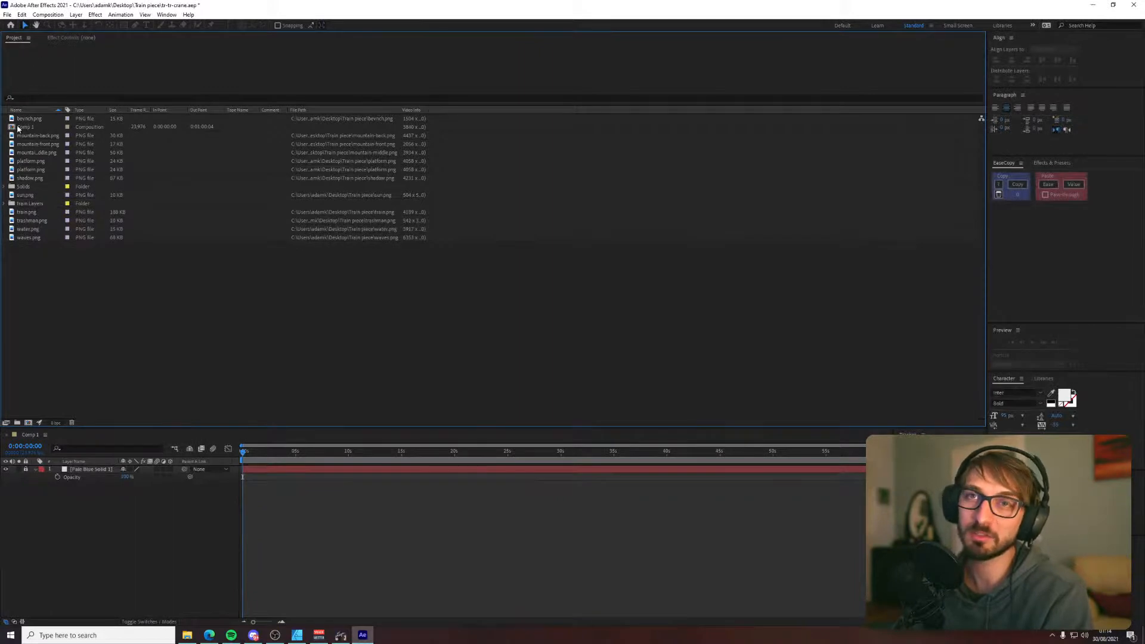
- Open Comp 1 and add the Train/train.ai layer from the train Layers folder below the pale blue solid
{"action": "left_click", "coordinate": [26, 145]}
{"action": "left_click", "coordinate": [29, 136]}
{"action": "left_click", "coordinate": [34, 154]}
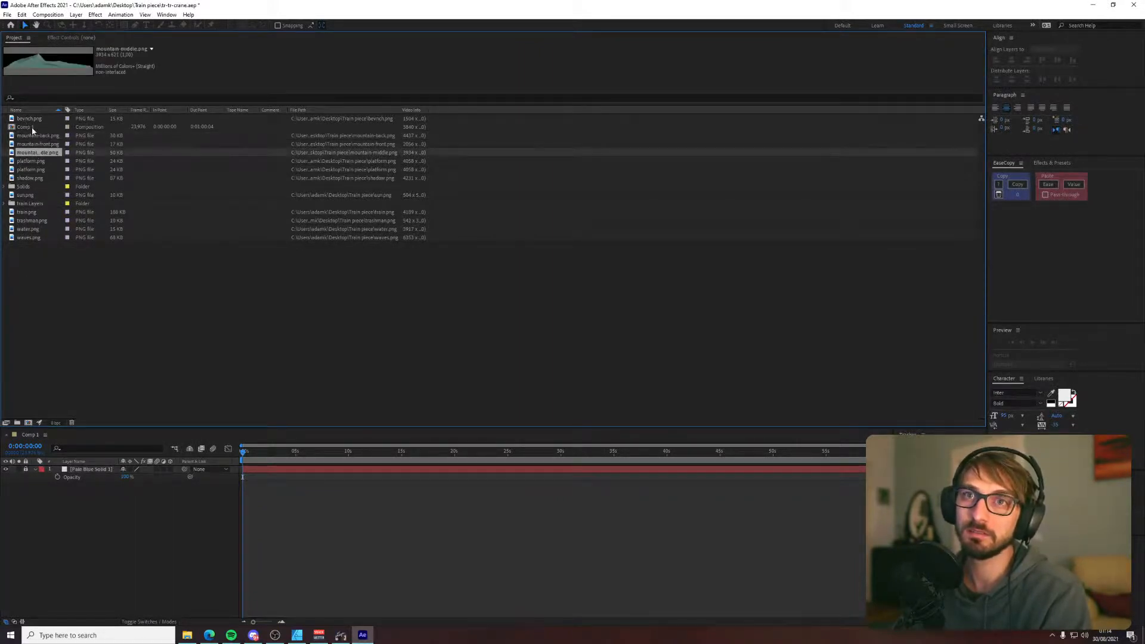
{"action": "double_click", "coordinate": [32, 129]}
{"action": "left_click", "coordinate": [5, 204]}
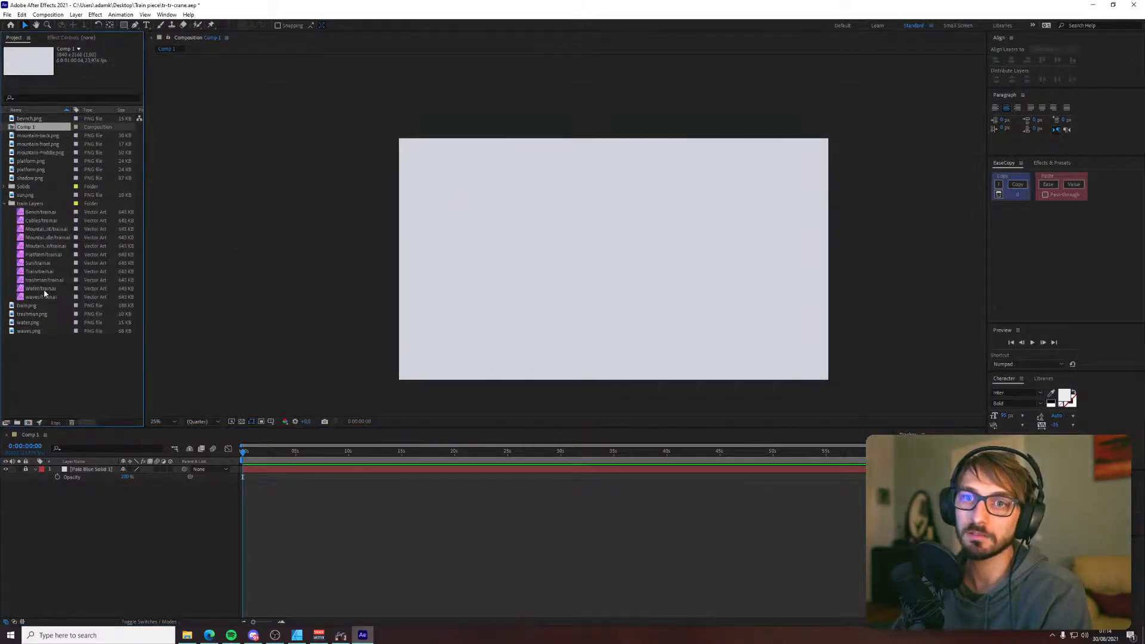
{"action": "left_click_drag", "start_coordinate": [39, 272], "coordinate": [165, 502]}
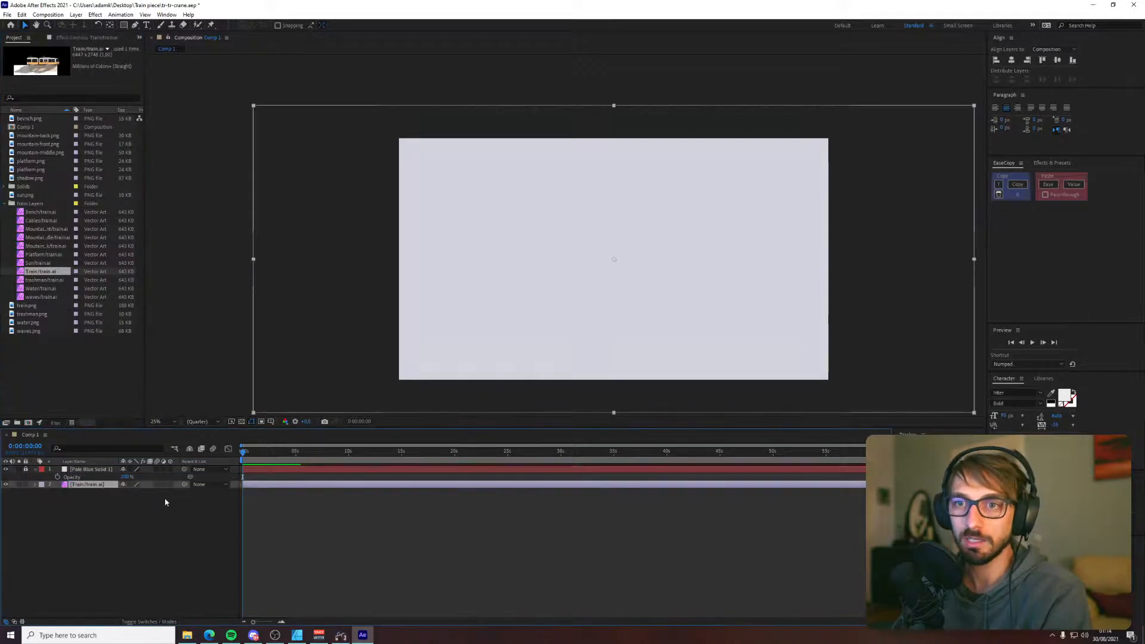
- Check the previews of the individual train.ai layers in the train Layers folder, including water, waves, mountains, cables and bench
{"action": "left_click", "coordinate": [42, 289]}
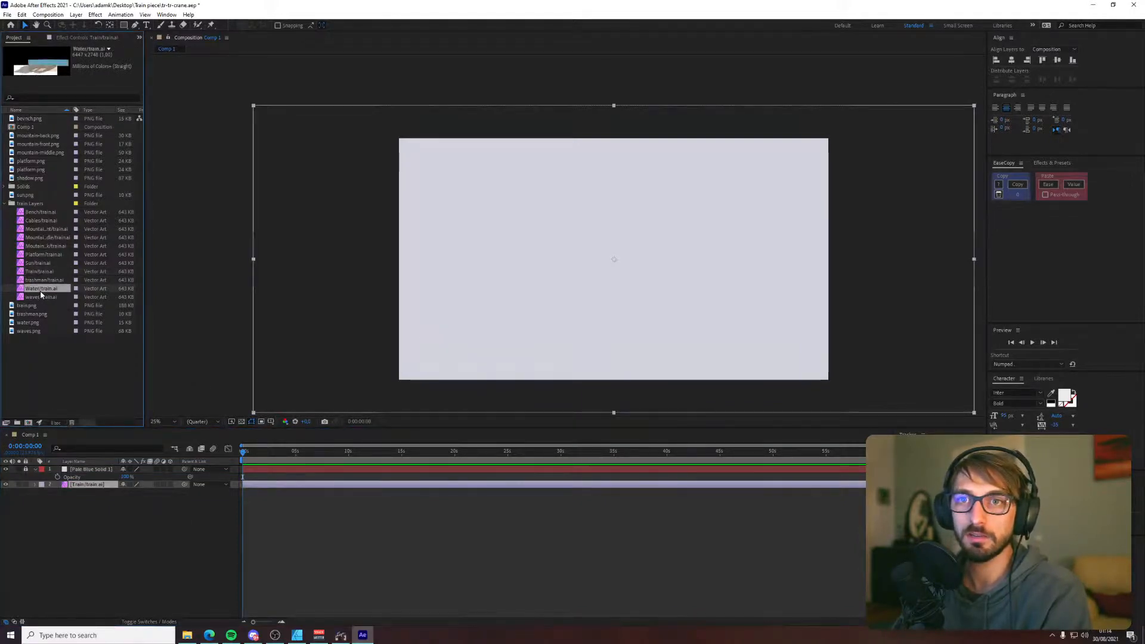
{"action": "left_click", "coordinate": [40, 297]}
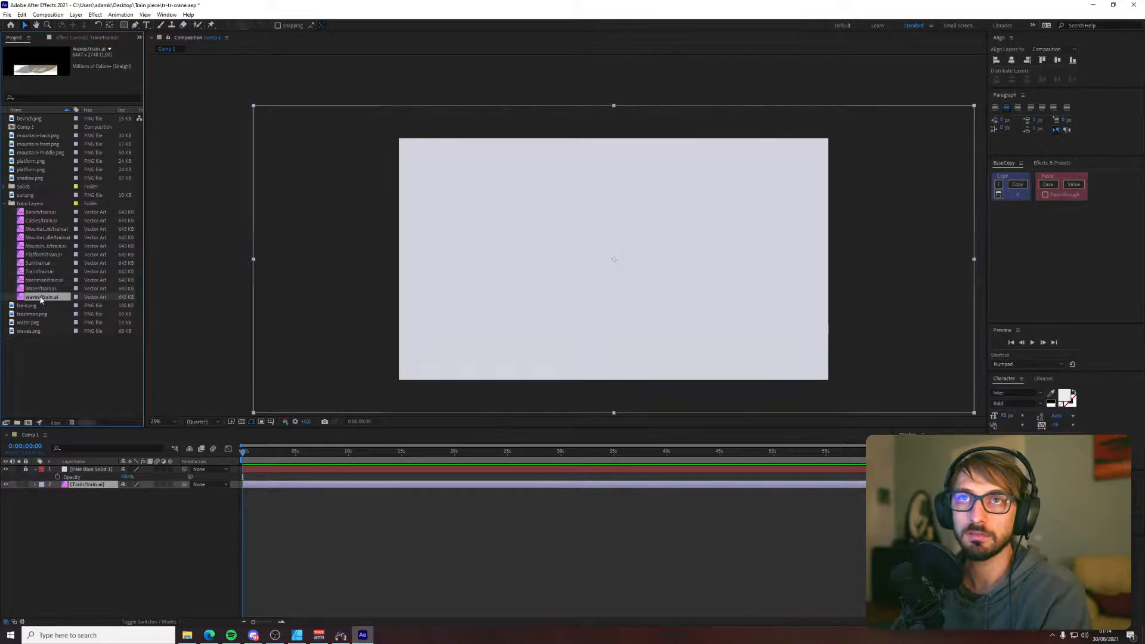
{"action": "left_click", "coordinate": [41, 264]}
{"action": "left_click", "coordinate": [42, 254]}
{"action": "left_click", "coordinate": [43, 247]}
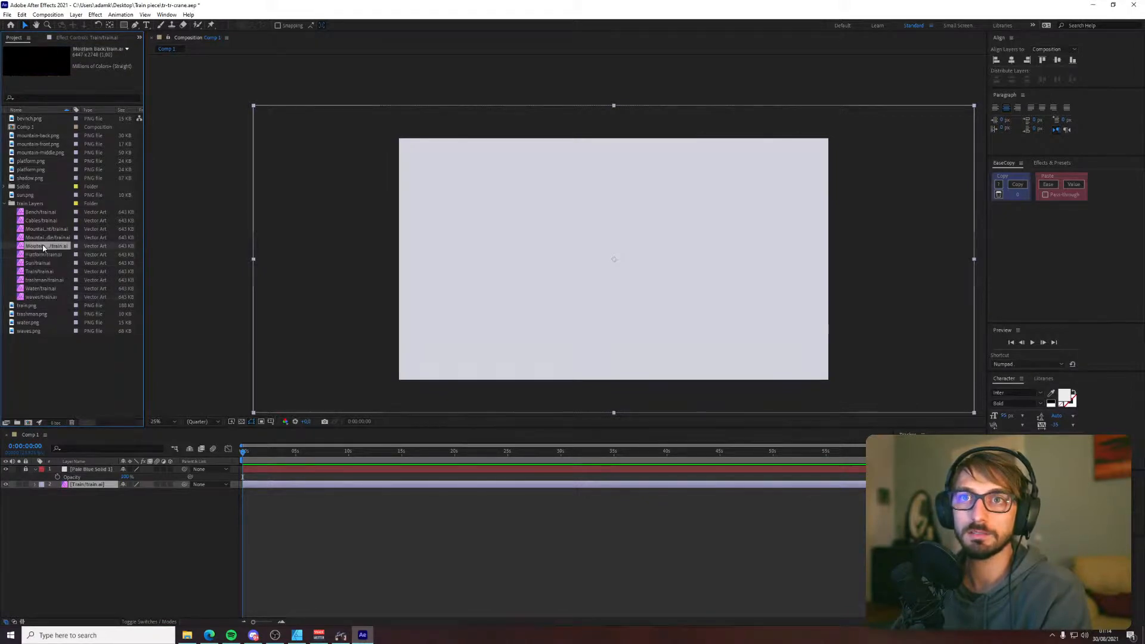
{"action": "left_click", "coordinate": [44, 238]}
{"action": "left_click", "coordinate": [48, 230]}
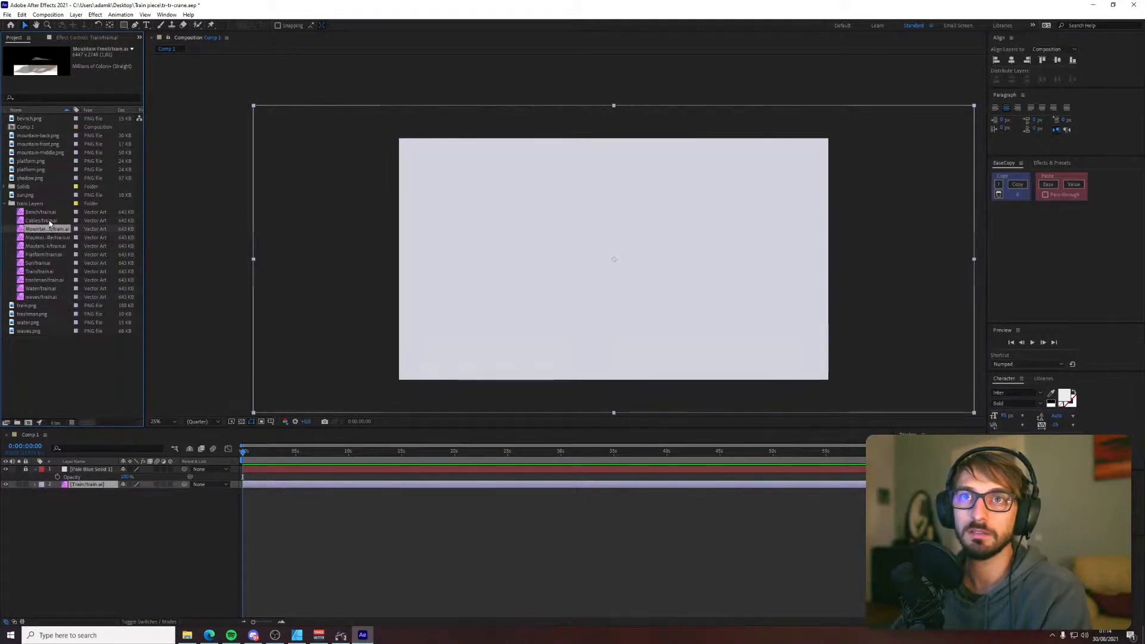
{"action": "left_click", "coordinate": [49, 222]}
{"action": "left_click", "coordinate": [45, 212]}
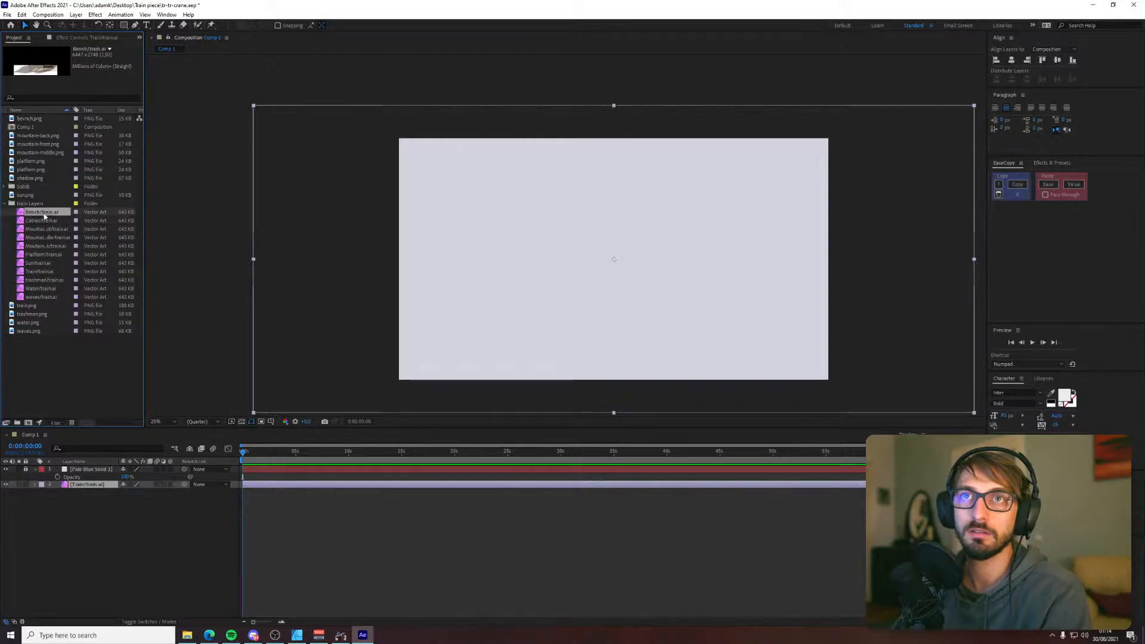
{"action": "left_click", "coordinate": [37, 221]}
{"action": "left_click", "coordinate": [35, 230]}
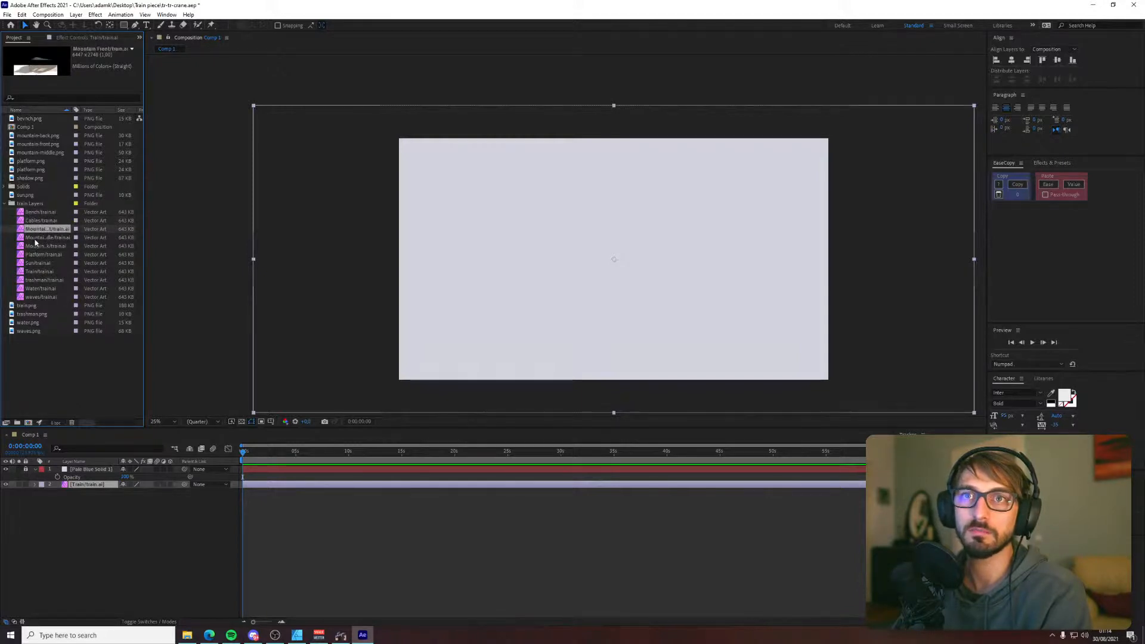
- Collapse the train Layers folder, place the Train layer above the pale blue solid and shift its artwork left in the frame
{"action": "left_click", "coordinate": [5, 205]}
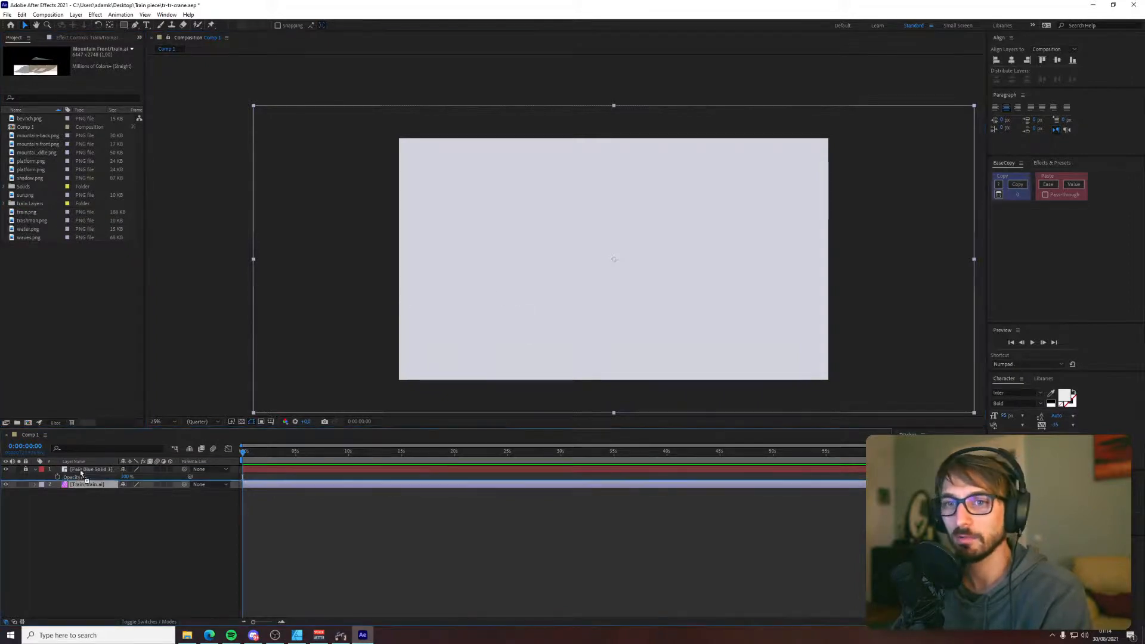
{"action": "left_click_drag", "start_coordinate": [81, 471], "coordinate": [81, 487]}
{"action": "left_click_drag", "start_coordinate": [608, 304], "coordinate": [512, 309]}
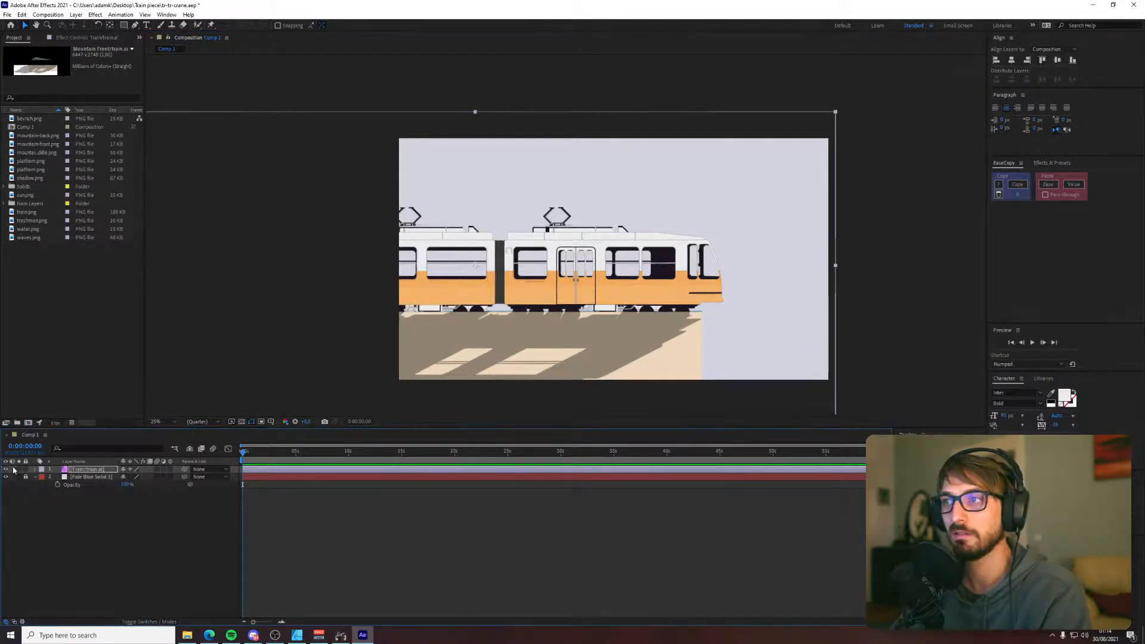
- Hide the Train/train.ai layer in Comp 1
{"action": "left_click", "coordinate": [32, 470]}
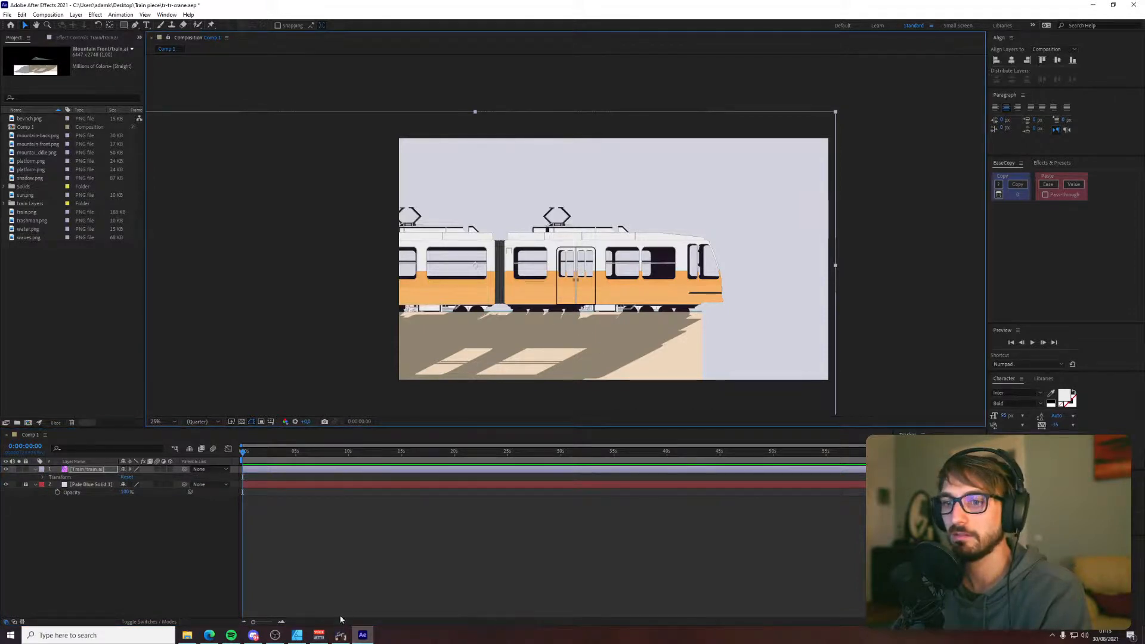
{"action": "mouse_move", "coordinate": [301, 640]}
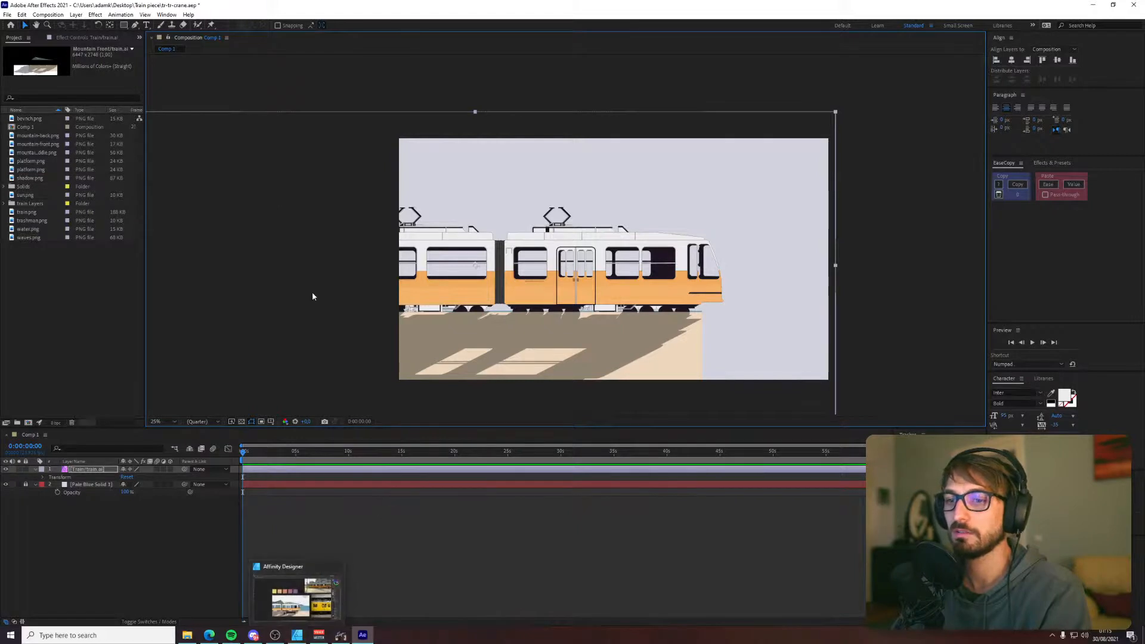
{"action": "left_click", "coordinate": [48, 205]}
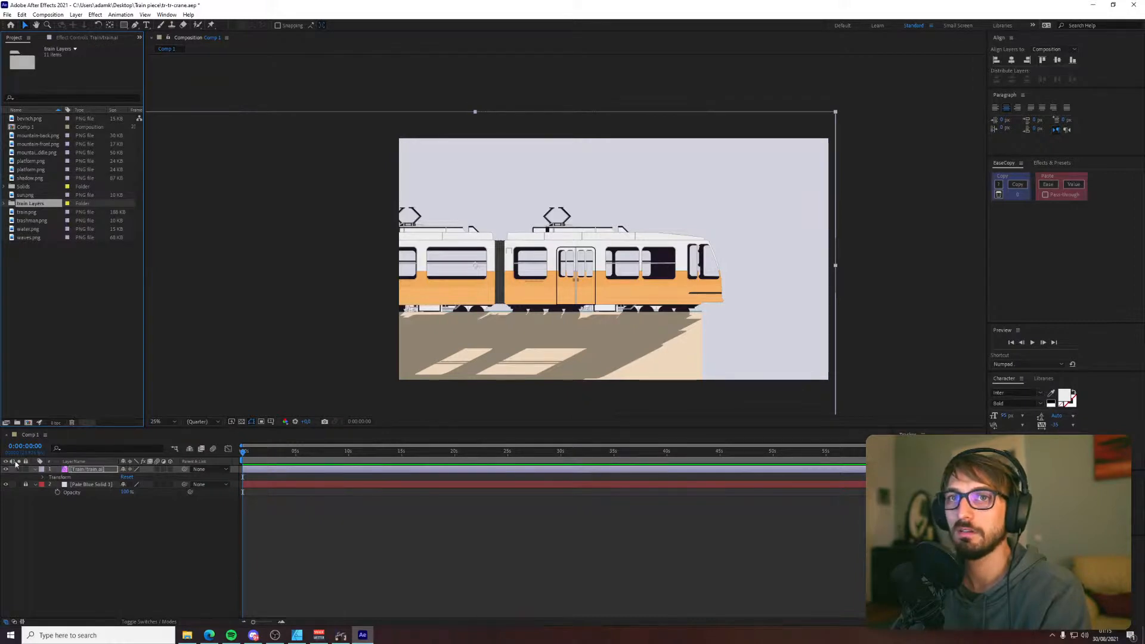
{"action": "left_click", "coordinate": [6, 470]}
- Add all the PNG artwork files from the project, without the Solids and train Layers folders, above the Train layer in Comp 1
{"action": "left_click", "coordinate": [29, 119]}
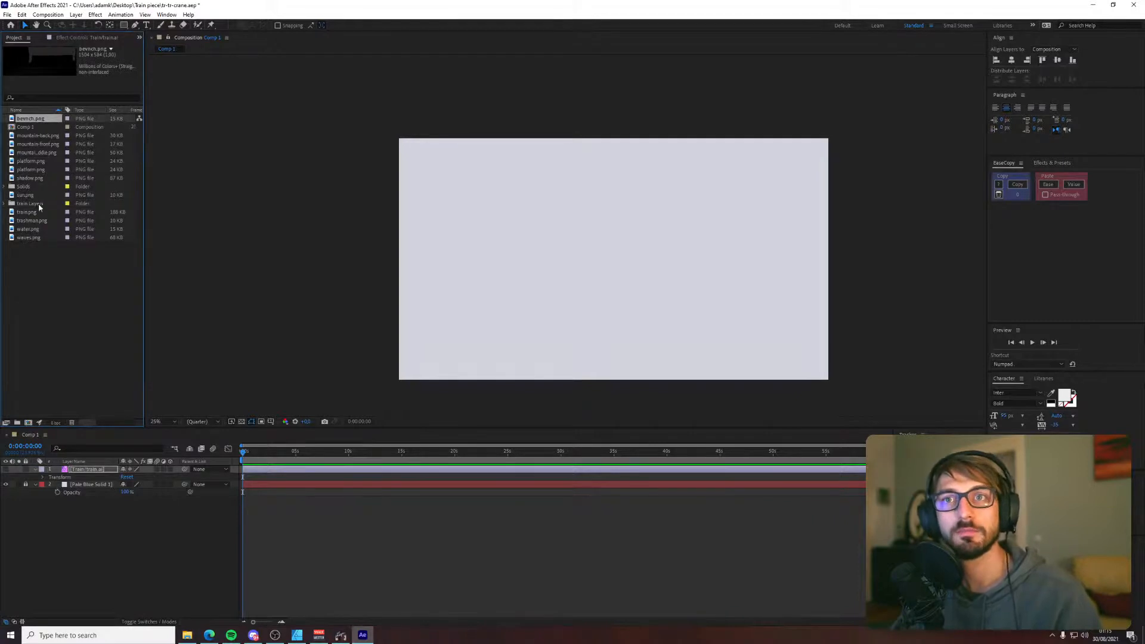
{"action": "left_click", "coordinate": [30, 238], "text": "shift"}
{"action": "left_click", "coordinate": [27, 203], "text": "ctrl"}
{"action": "left_click", "coordinate": [25, 187], "text": "ctrl"}
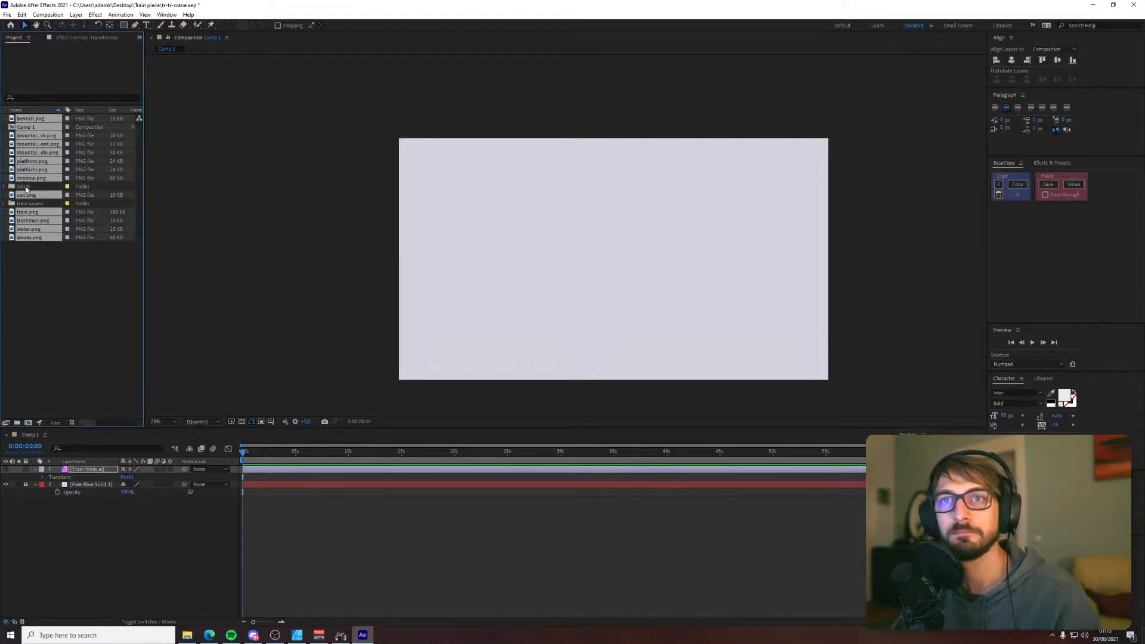
{"action": "left_click_drag", "start_coordinate": [28, 134], "coordinate": [97, 467]}
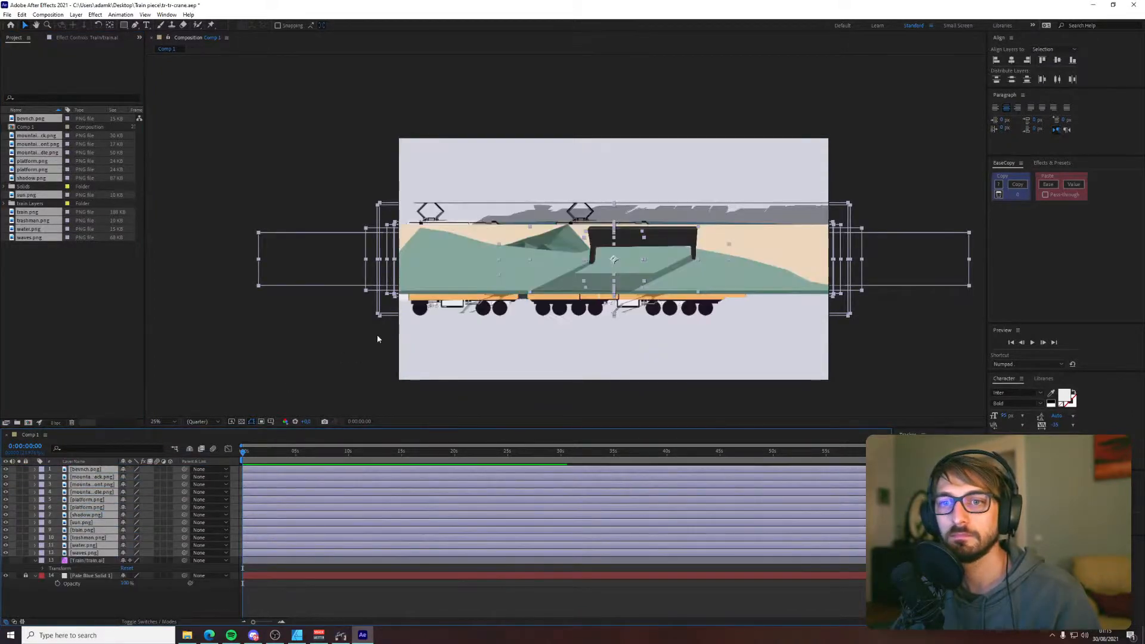
- Try shifting the mountain-back layer slightly up and left in the frame, and undo the move
{"action": "left_click", "coordinate": [522, 269]}
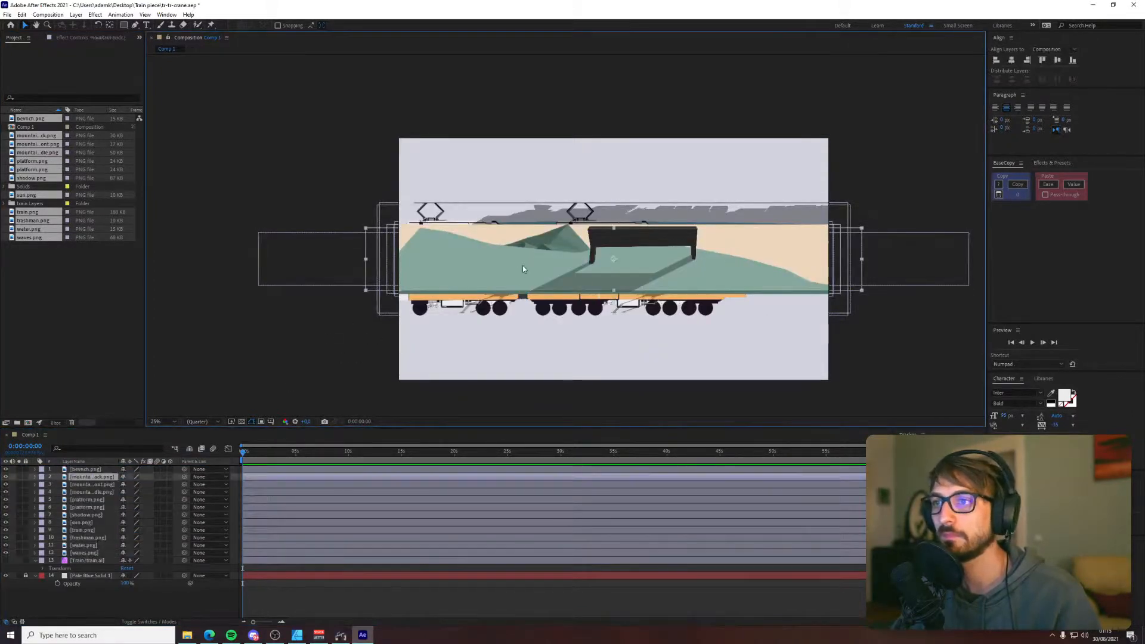
{"action": "left_click_drag", "start_coordinate": [522, 269], "coordinate": [508, 234]}
{"action": "key", "text": "ctrl+z"}
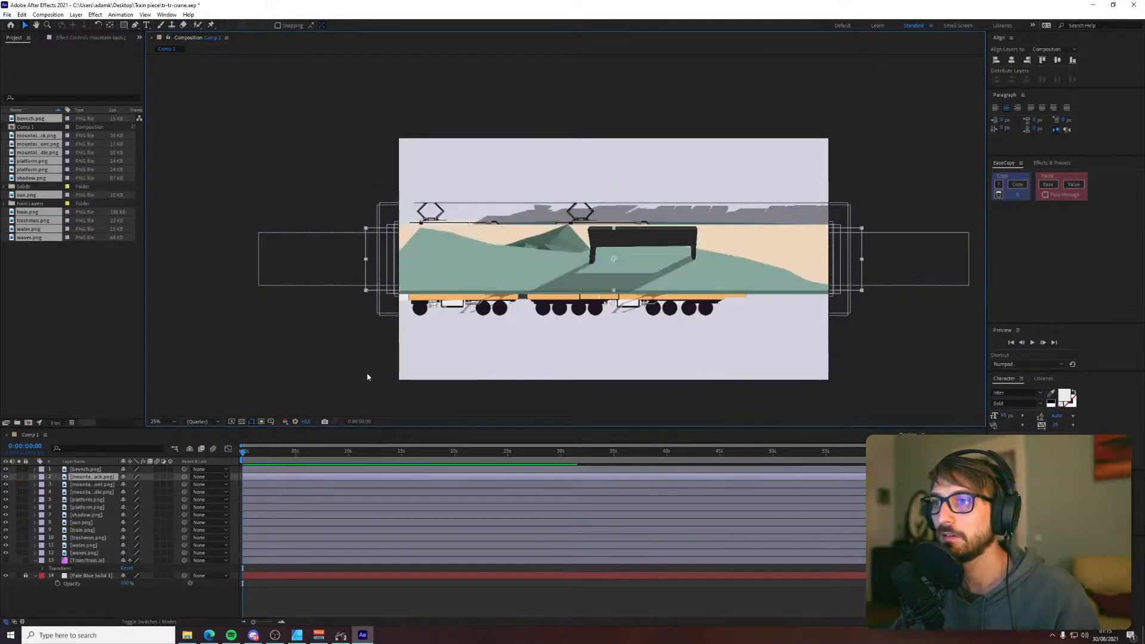
- Check the train artwork on Artboard1 in Affinity Designer against the comp, and return to After Effects
{"action": "left_click", "coordinate": [187, 635]}
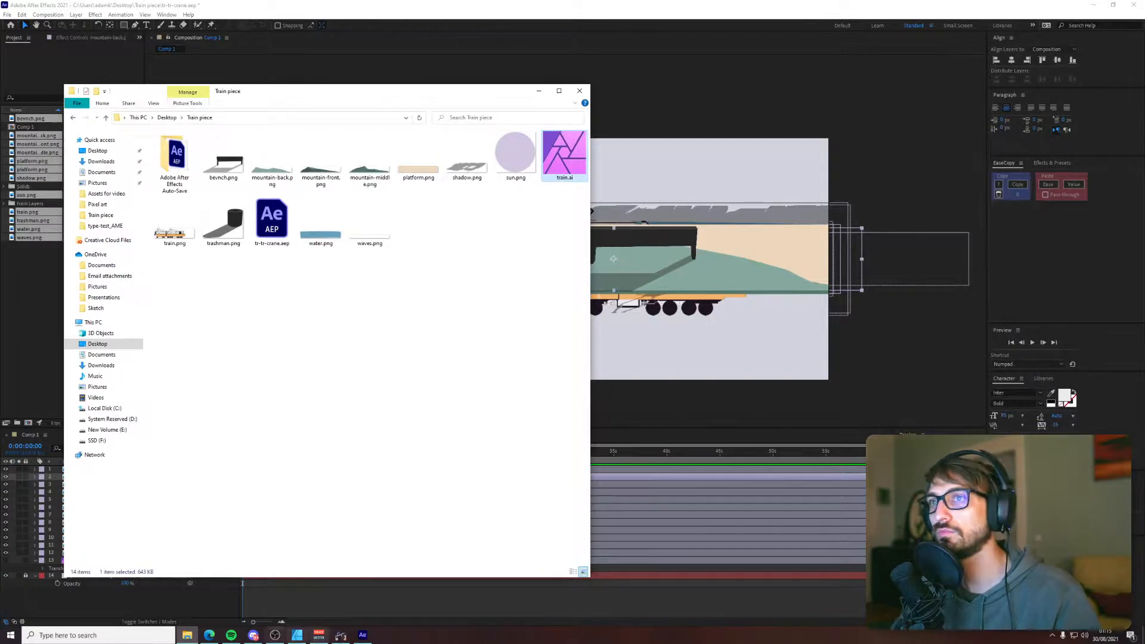
{"action": "left_click", "coordinate": [296, 635]}
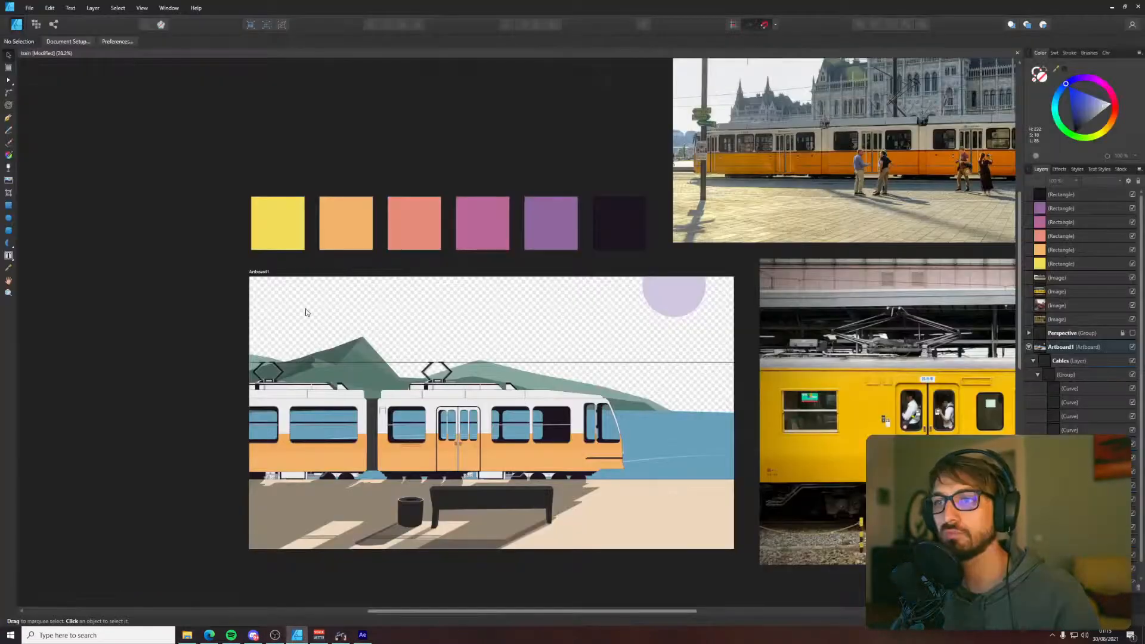
{"action": "left_click", "coordinate": [264, 274]}
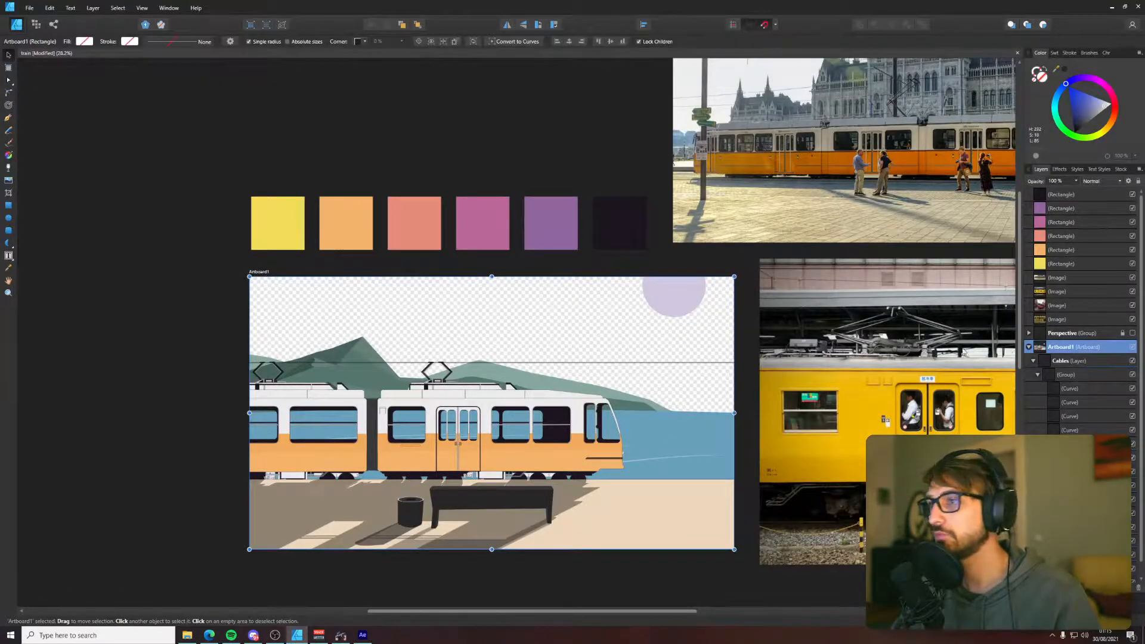
{"action": "left_click", "coordinate": [420, 114]}
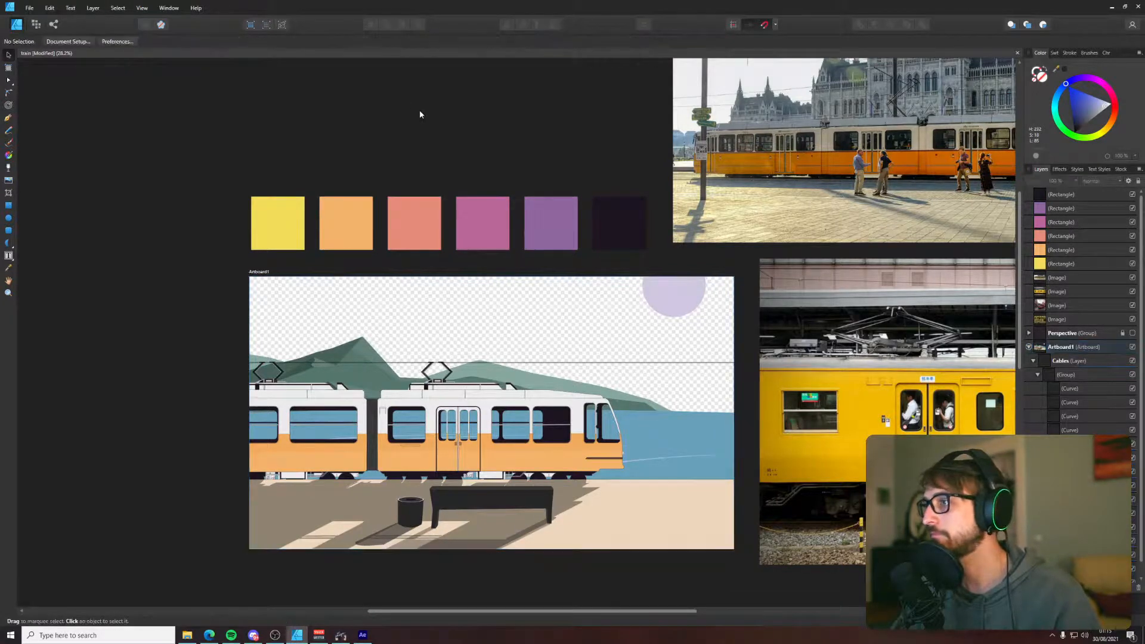
{"action": "left_click", "coordinate": [247, 273]}
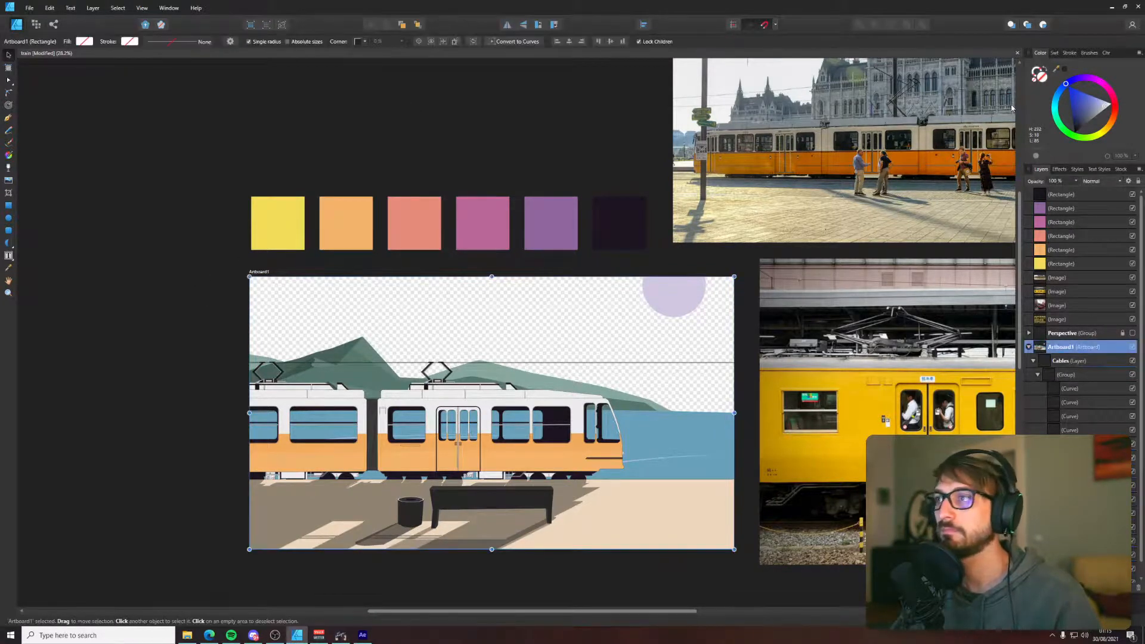
{"action": "key", "text": "alt+Tab"}
{"action": "left_click", "coordinate": [296, 635]}
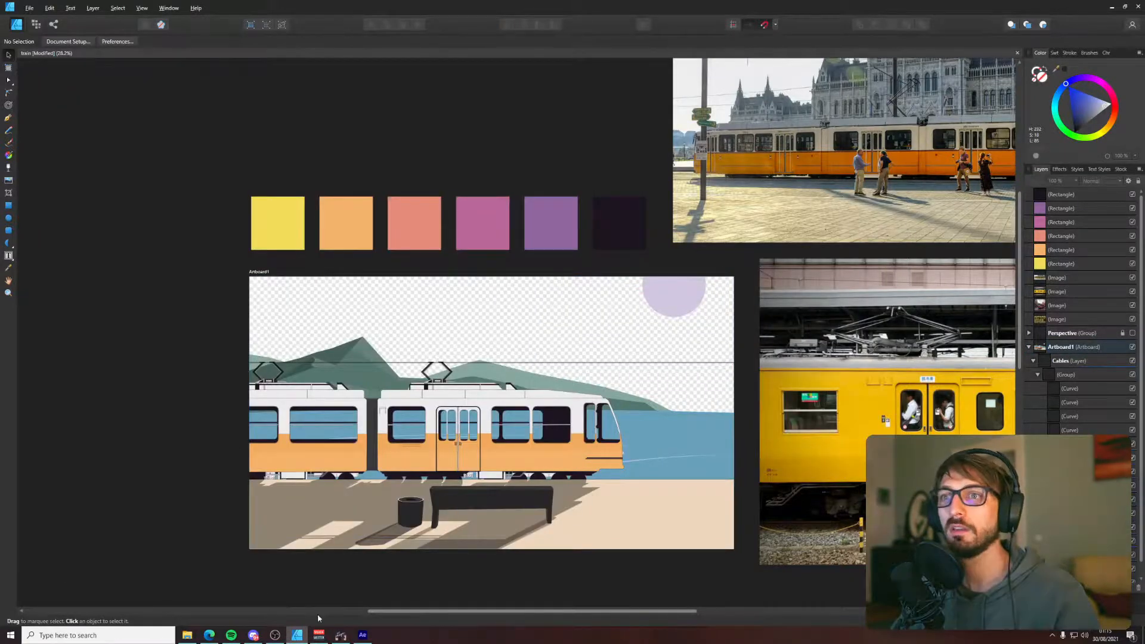
{"action": "left_click", "coordinate": [363, 636]}
{"action": "left_click", "coordinate": [432, 362]}
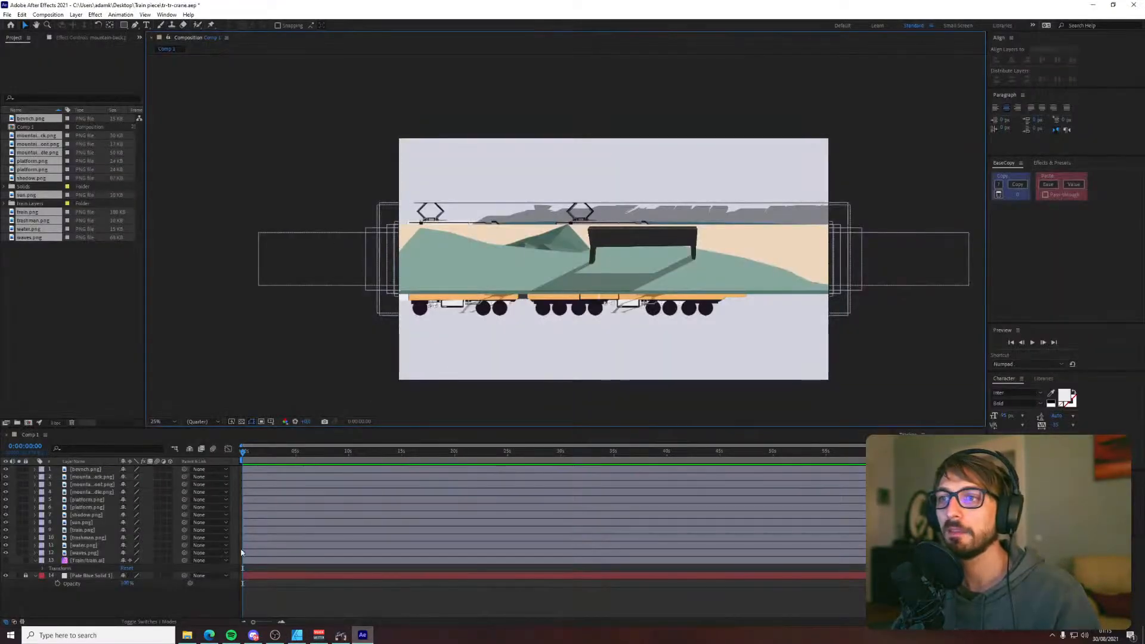
- Unlock and select the Pale Blue Solid 1 layer in Comp 1, closing its separate layer view
{"action": "left_click", "coordinate": [86, 579]}
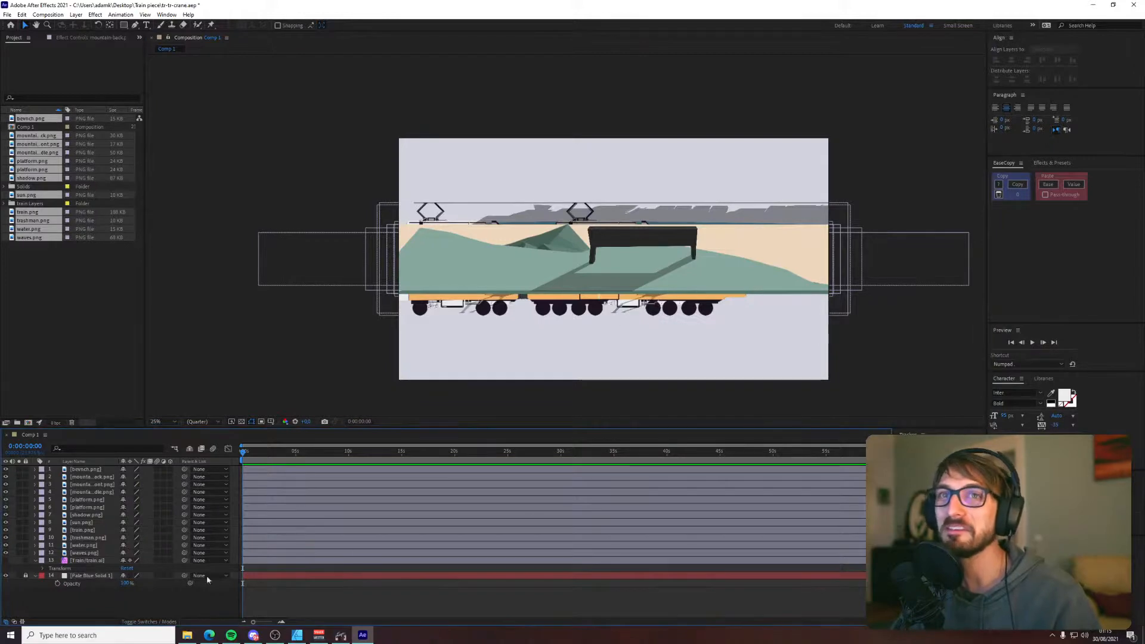
{"action": "left_click", "coordinate": [26, 576]}
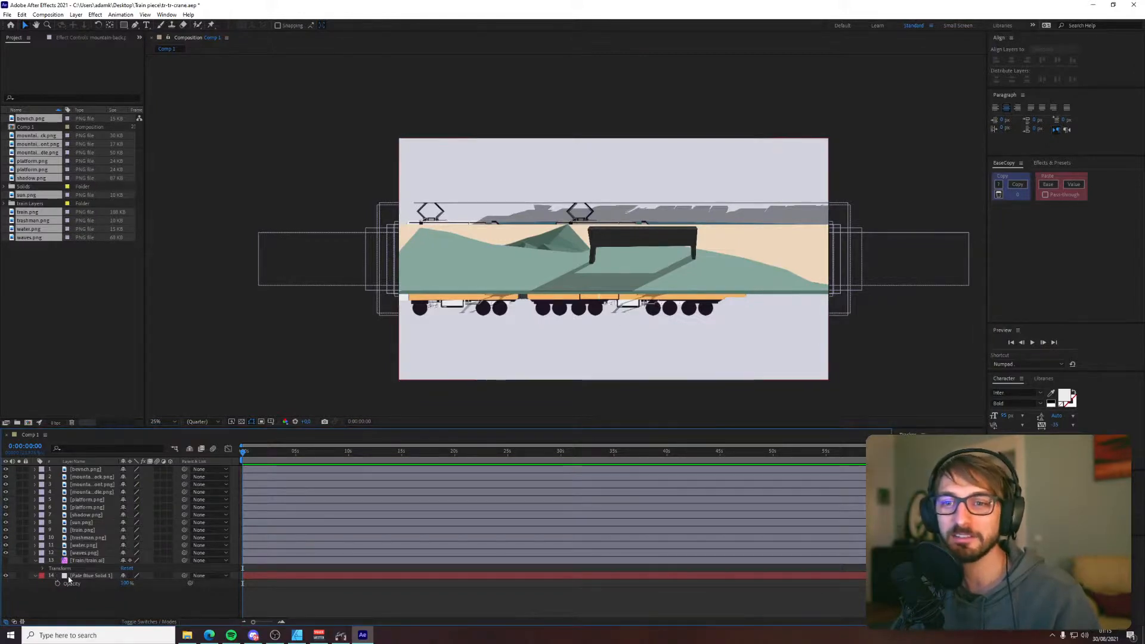
{"action": "double_click", "coordinate": [68, 577]}
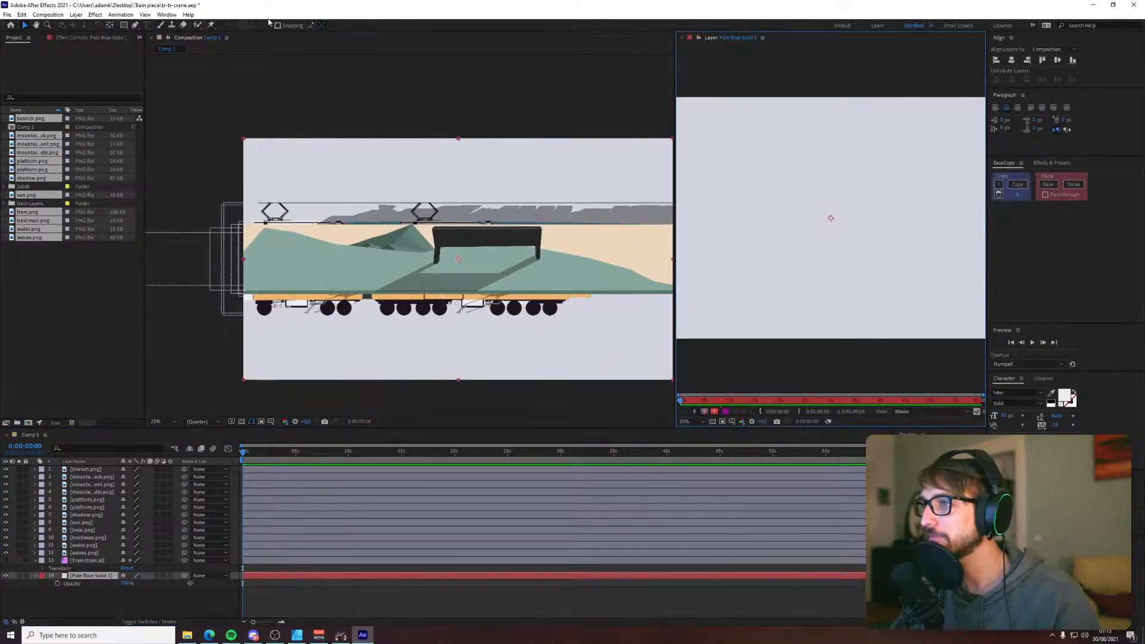
{"action": "left_click", "coordinate": [684, 37]}
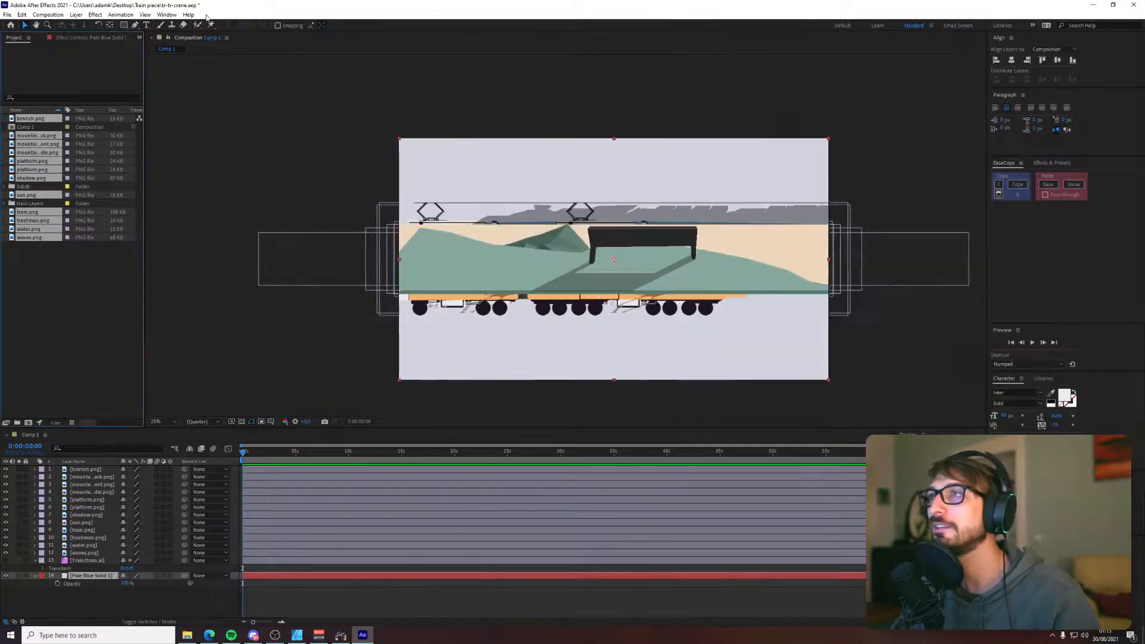
{"action": "left_click", "coordinate": [110, 16]}
{"action": "left_click", "coordinate": [62, 604]}
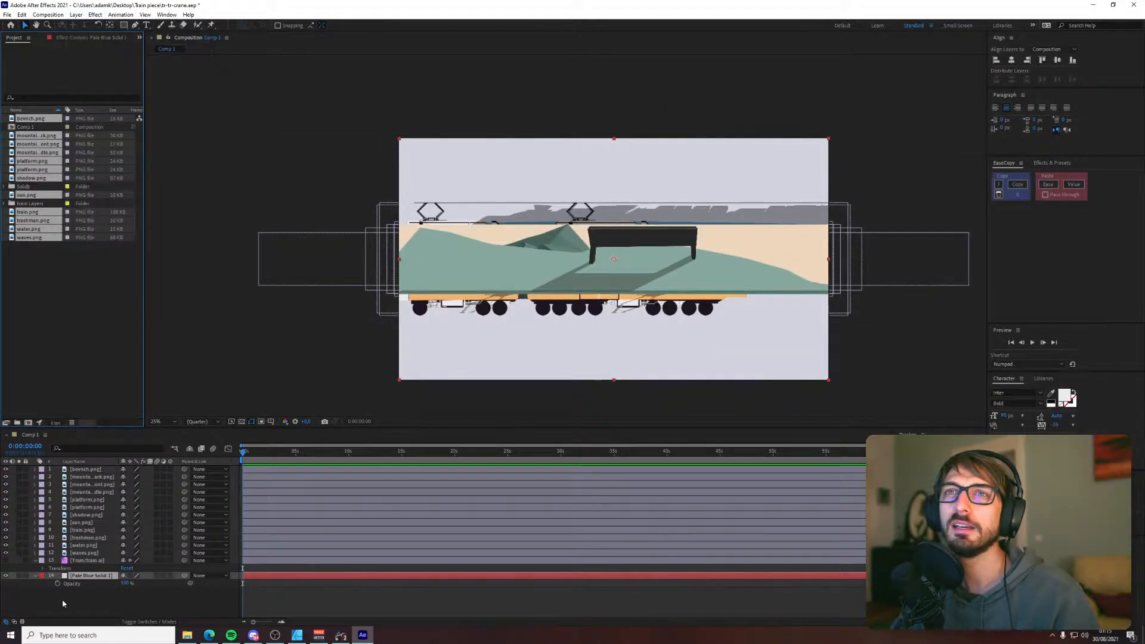
- Inspect the colour of Pale Blue Solid 1 in its Solid Settings
{"action": "left_click", "coordinate": [76, 14]}
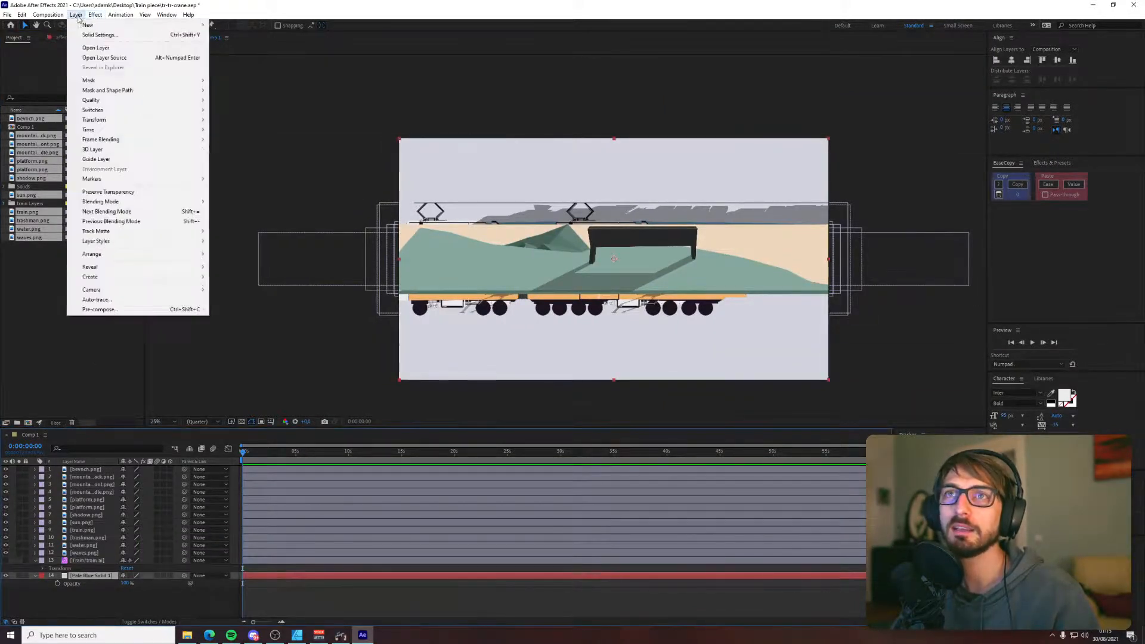
{"action": "left_click", "coordinate": [100, 35]}
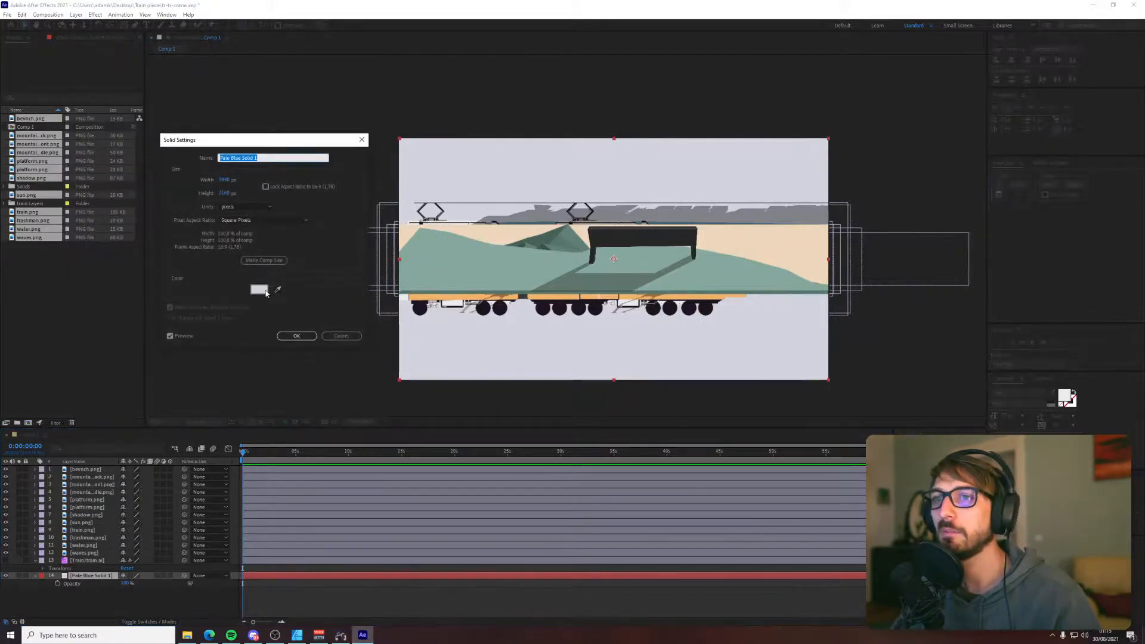
{"action": "left_click", "coordinate": [259, 291]}
{"action": "left_click", "coordinate": [385, 230]}
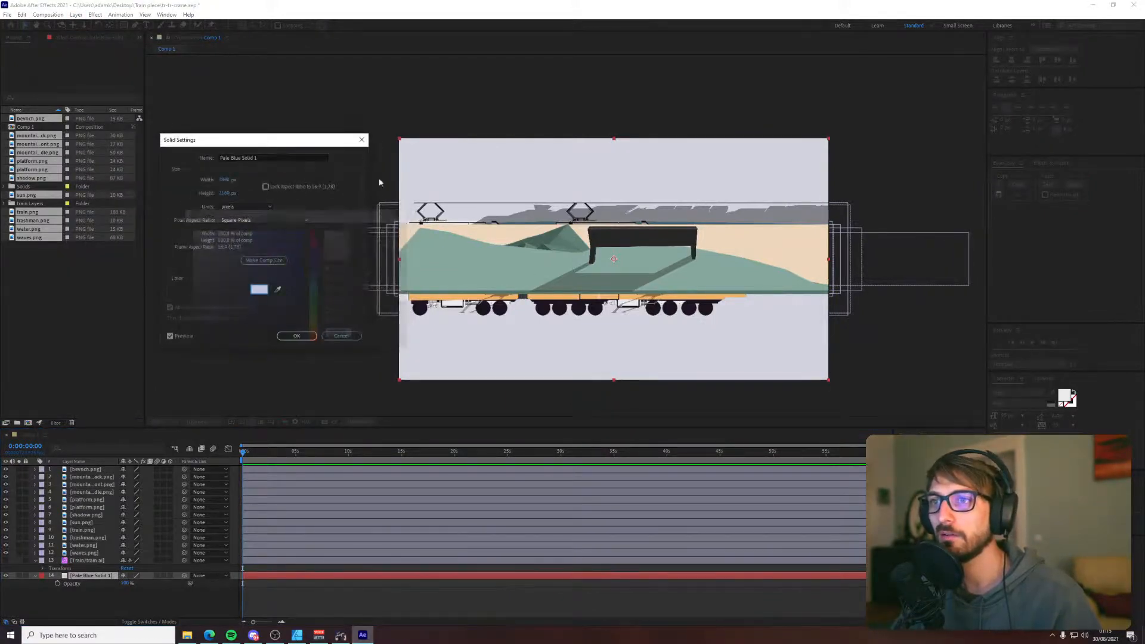
- Switch to Affinity Designer and fill Artboard1 with the pale blue background colour
{"action": "left_click", "coordinate": [296, 635]}
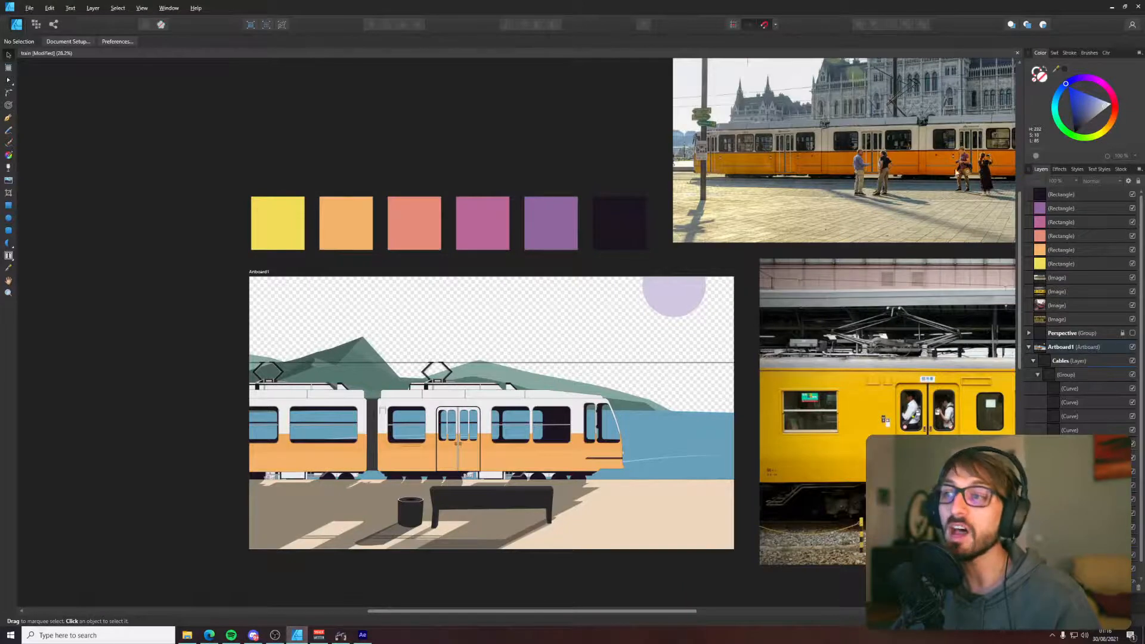
{"action": "left_click", "coordinate": [265, 272]}
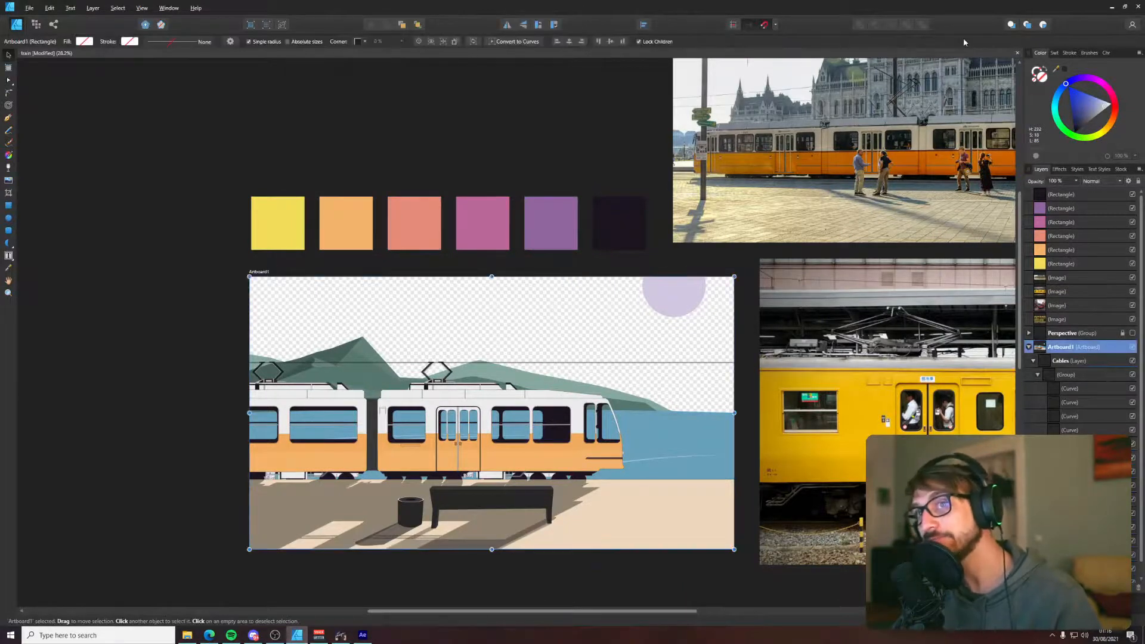
{"action": "double_click", "coordinate": [1043, 77]}
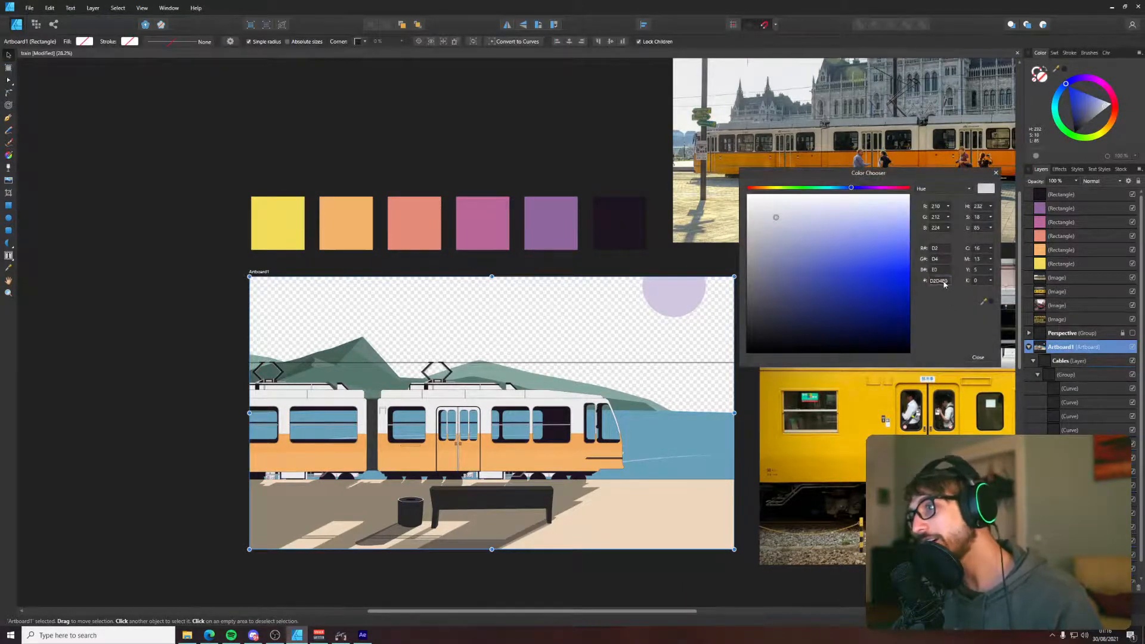
{"action": "left_click", "coordinate": [978, 357]}
{"action": "left_click", "coordinate": [97, 286]}
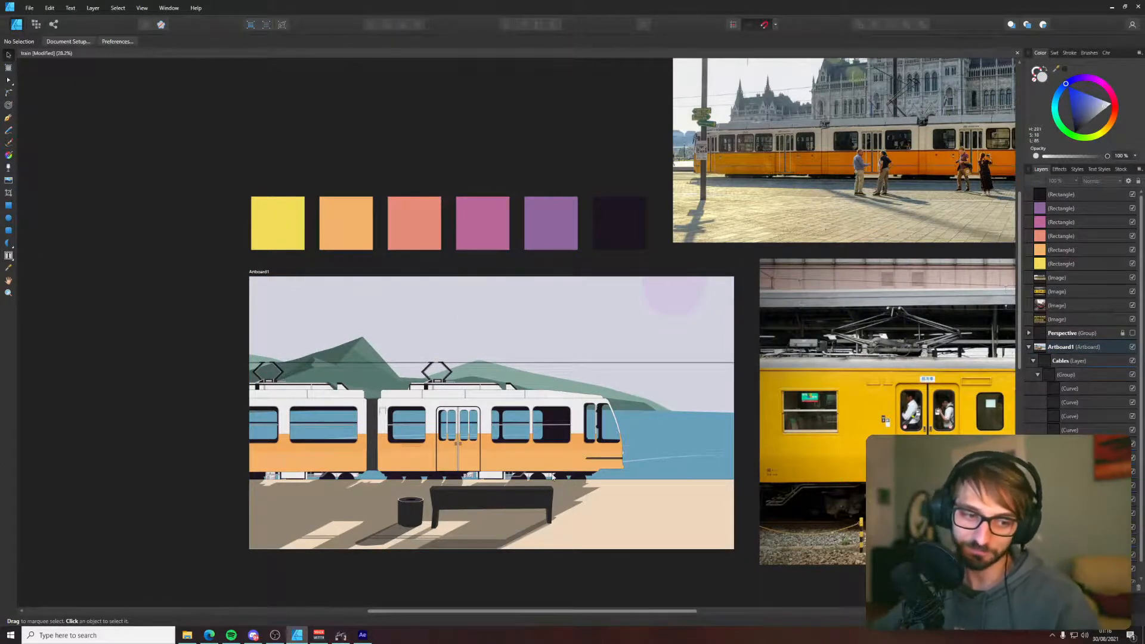
- Select the Train group and export the artwork in SVG format as train.svg to the Train piece folder
{"action": "scroll", "coordinate": [584, 147], "scroll_direction": "up", "scroll_amount": 4}
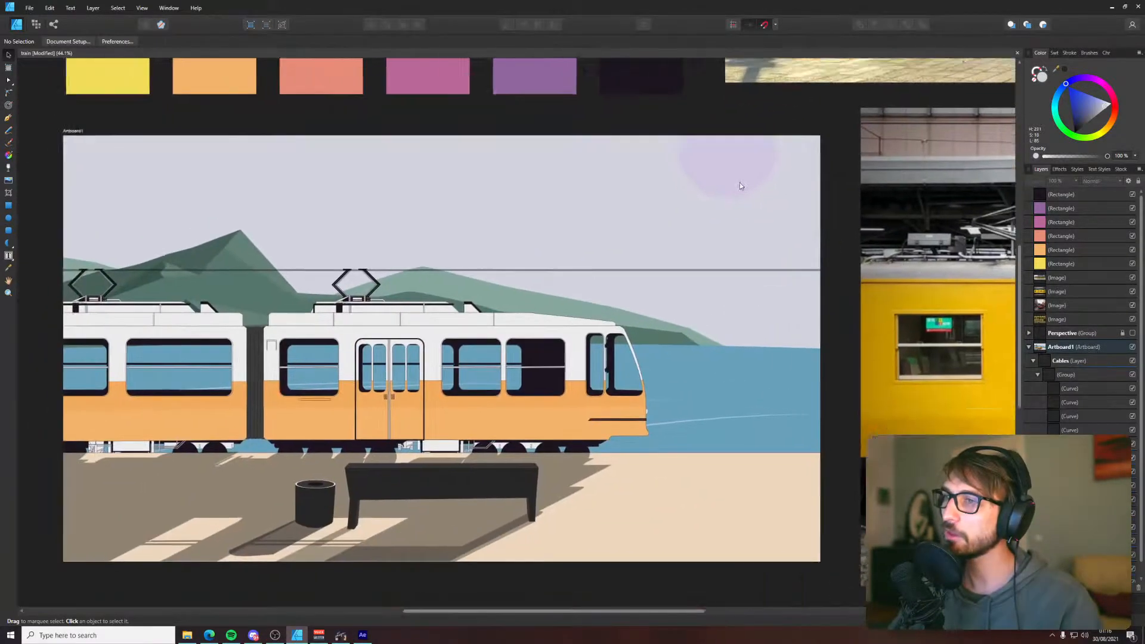
{"action": "left_click_drag", "start_coordinate": [740, 182], "coordinate": [773, 156]}
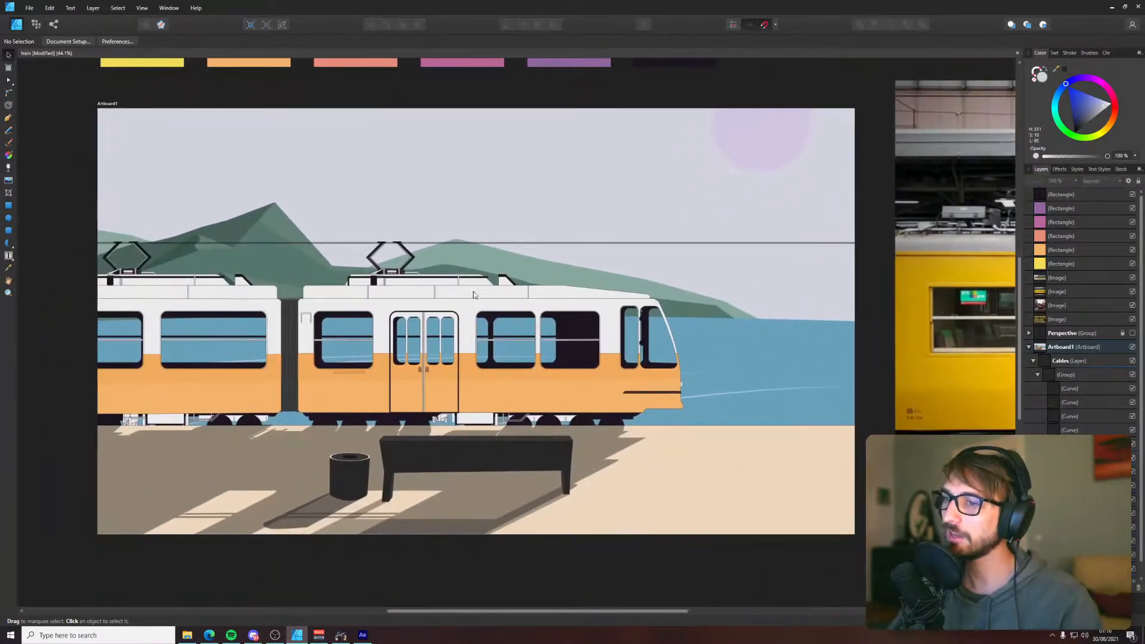
{"action": "left_click", "coordinate": [454, 317]}
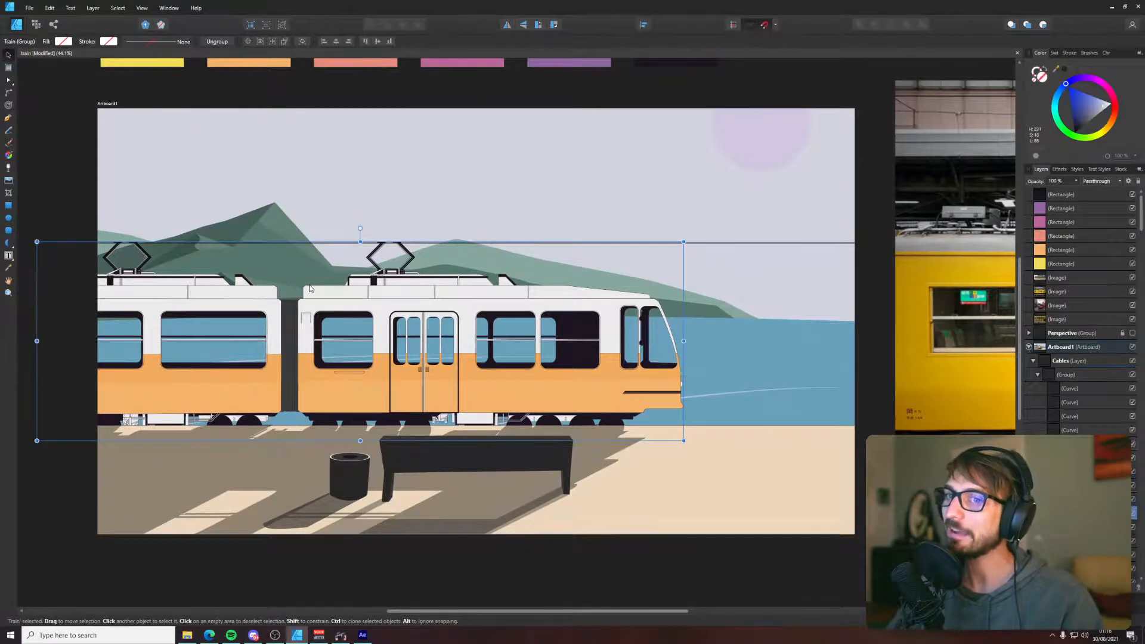
{"action": "left_click", "coordinate": [36, 8]}
{"action": "left_click", "coordinate": [48, 158]}
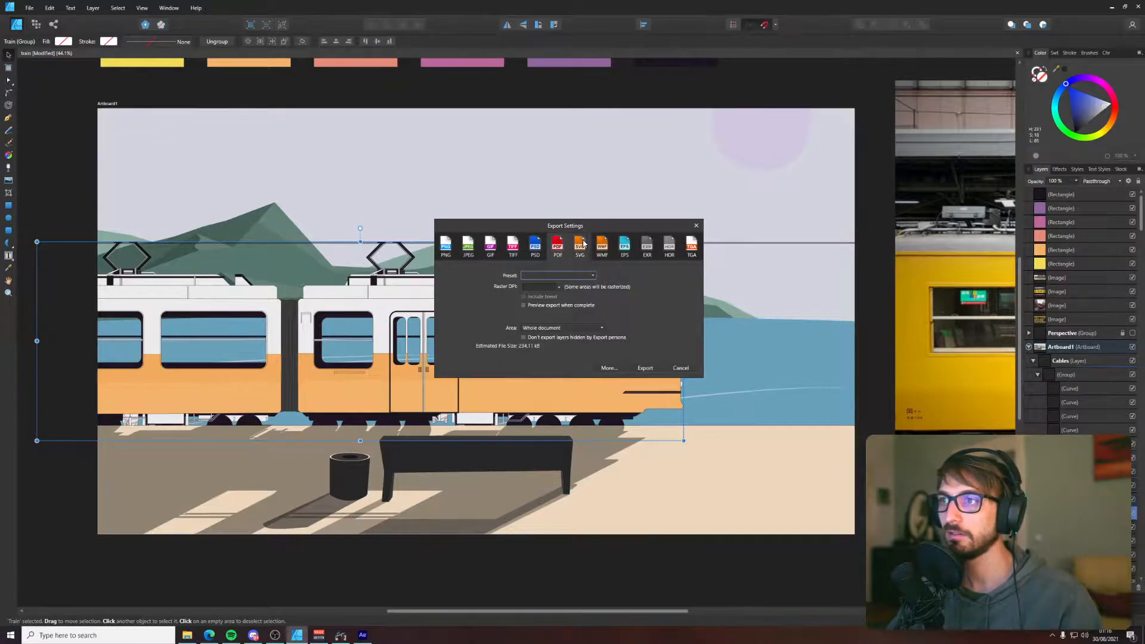
{"action": "left_click", "coordinate": [579, 247]}
{"action": "left_click", "coordinate": [637, 362]}
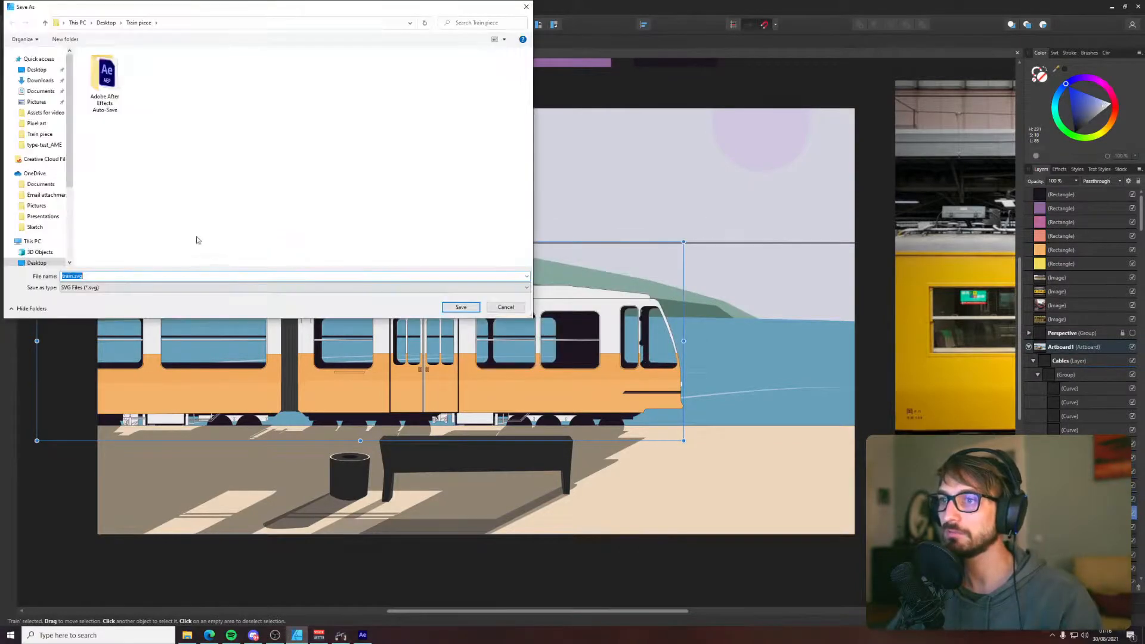
{"action": "left_click", "coordinate": [461, 307]}
- Return to After Effects and delete all the PNG layers, from the bench through the waves, from Comp 1
{"action": "left_click", "coordinate": [363, 635]}
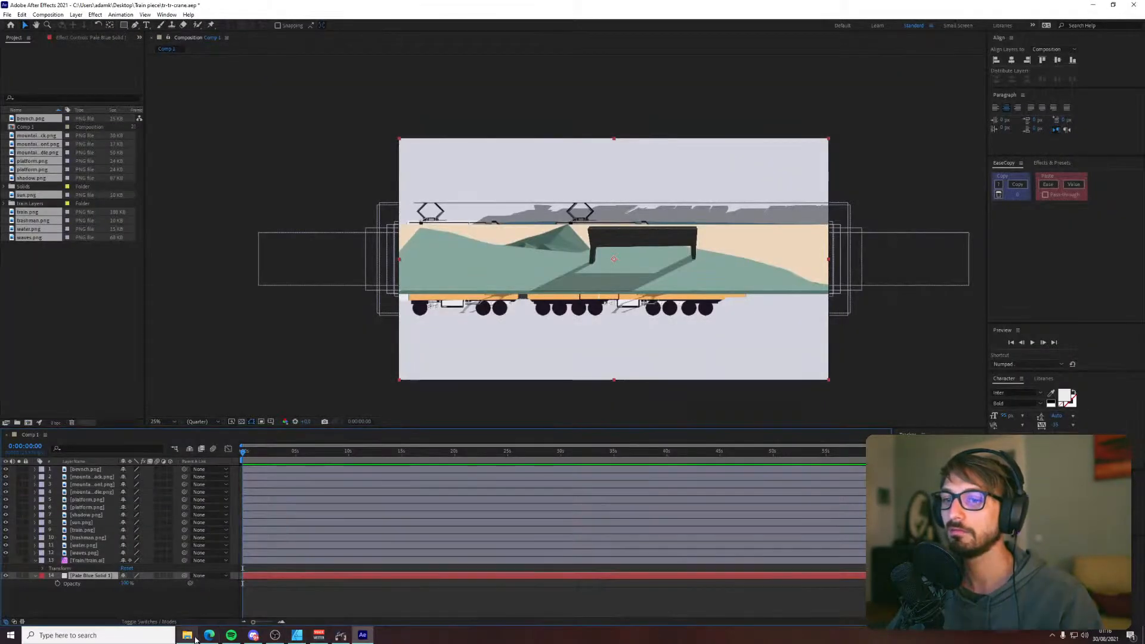
{"action": "left_click", "coordinate": [84, 553]}
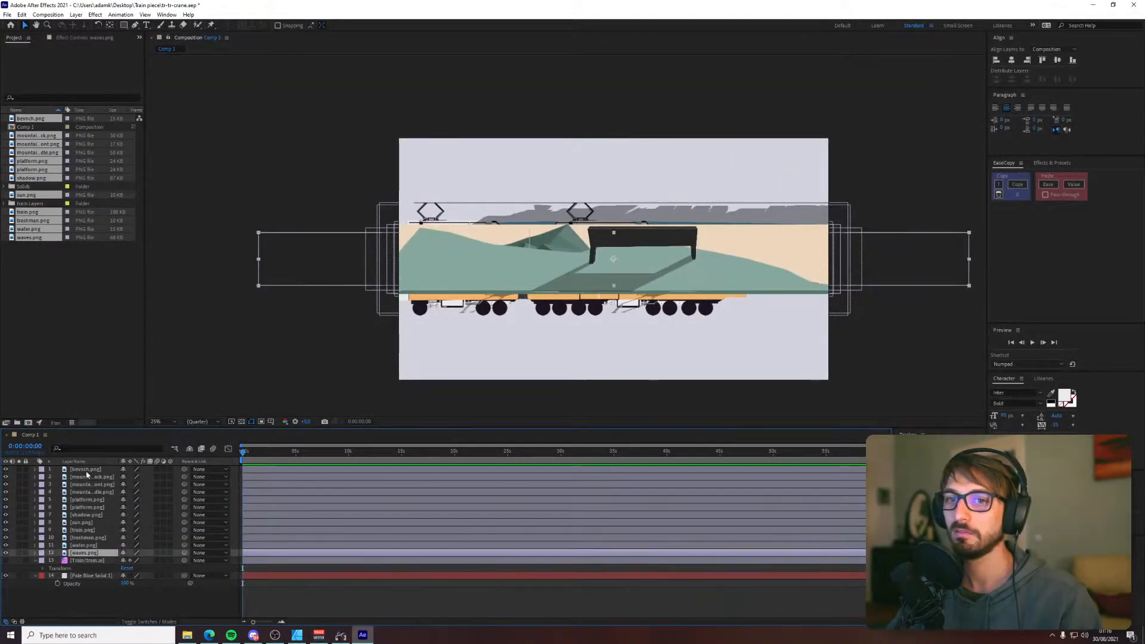
{"action": "left_click", "coordinate": [88, 470], "text": "shift"}
{"action": "key", "text": "Delete"}
- Try to add train.svg from the Train piece folder to Comp 1
{"action": "key", "text": "super+e"}
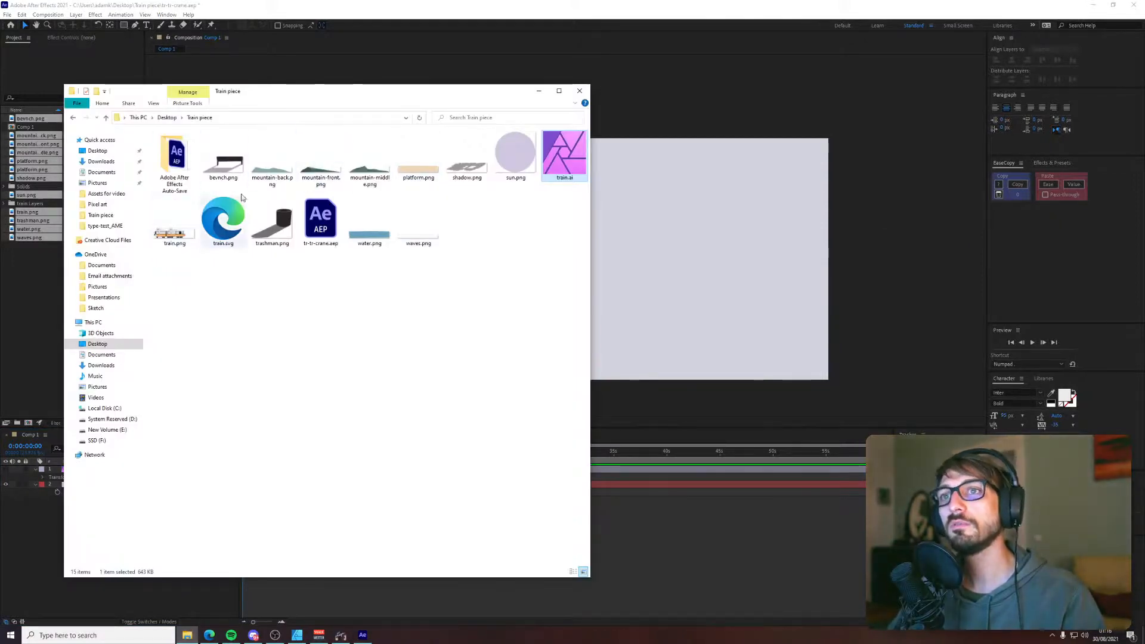
{"action": "left_click_drag", "start_coordinate": [223, 221], "coordinate": [703, 272]}
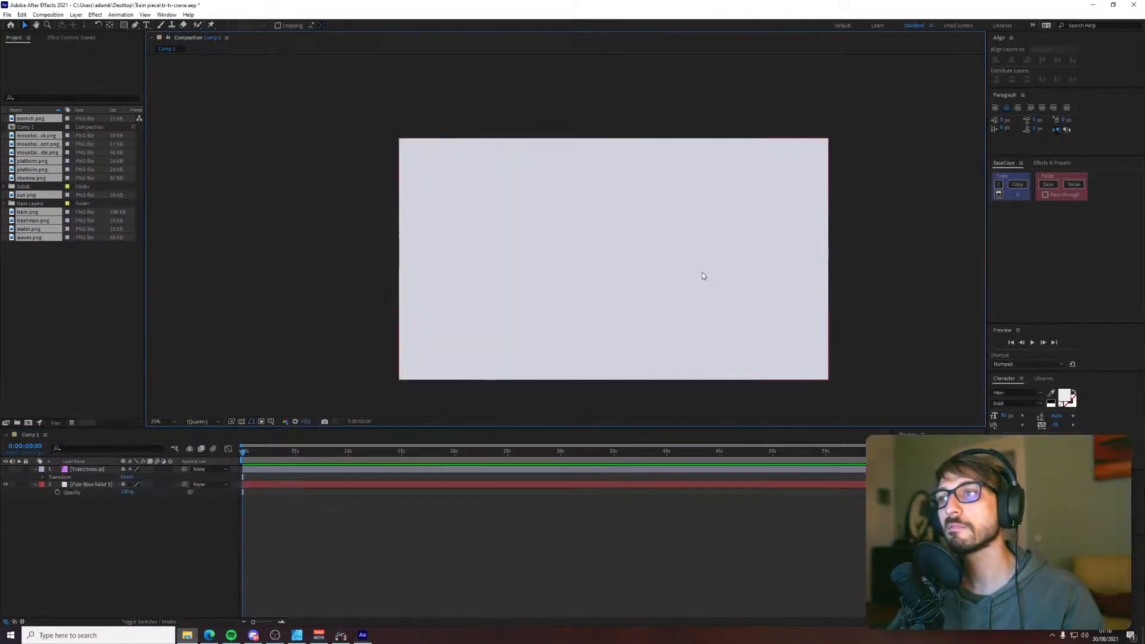
{"action": "left_click", "coordinate": [649, 270]}
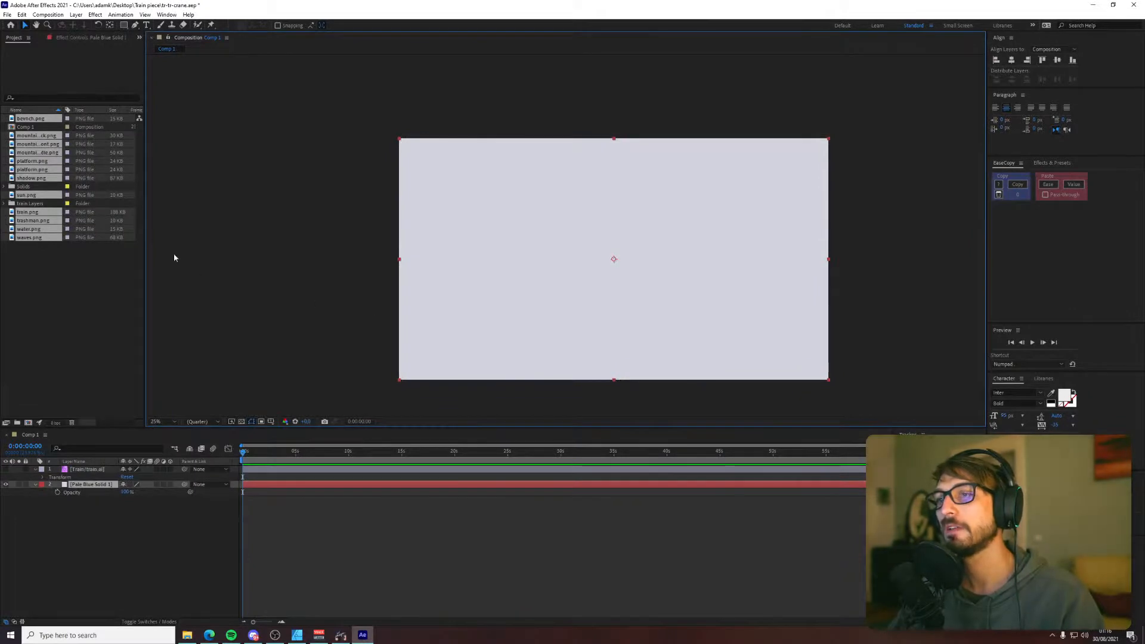
{"action": "scroll", "coordinate": [627, 273], "scroll_direction": "down", "scroll_amount": 2}
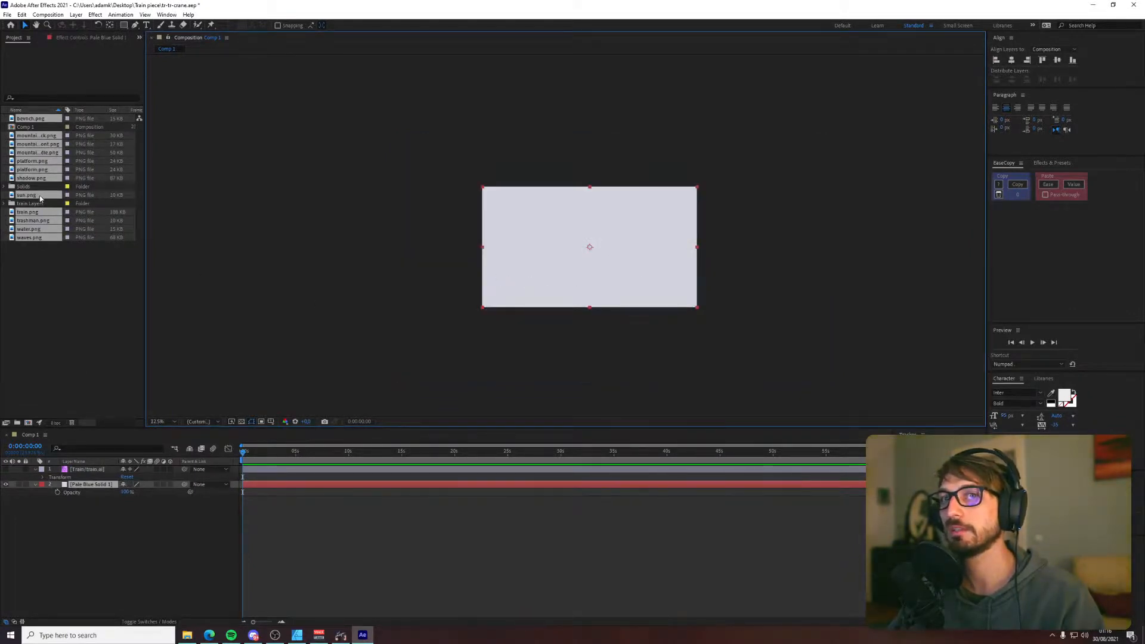
{"action": "left_click", "coordinate": [37, 279]}
{"action": "key", "text": "alt+Tab"}
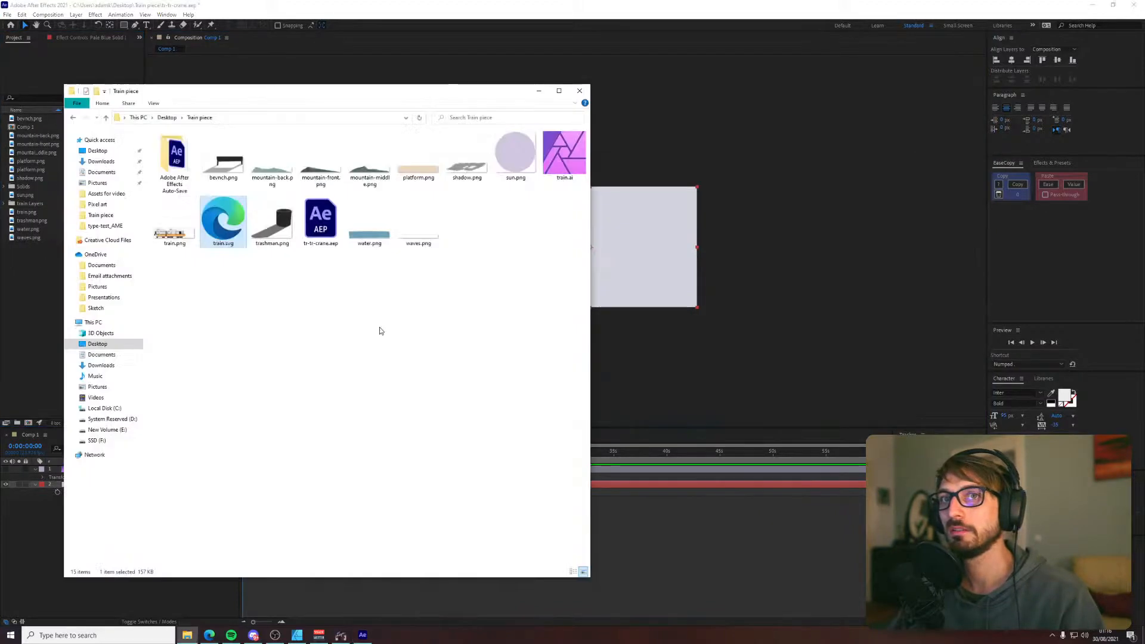
{"action": "key", "text": "alt+Tab"}
{"action": "left_click_drag", "start_coordinate": [222, 221], "coordinate": [572, 264]}
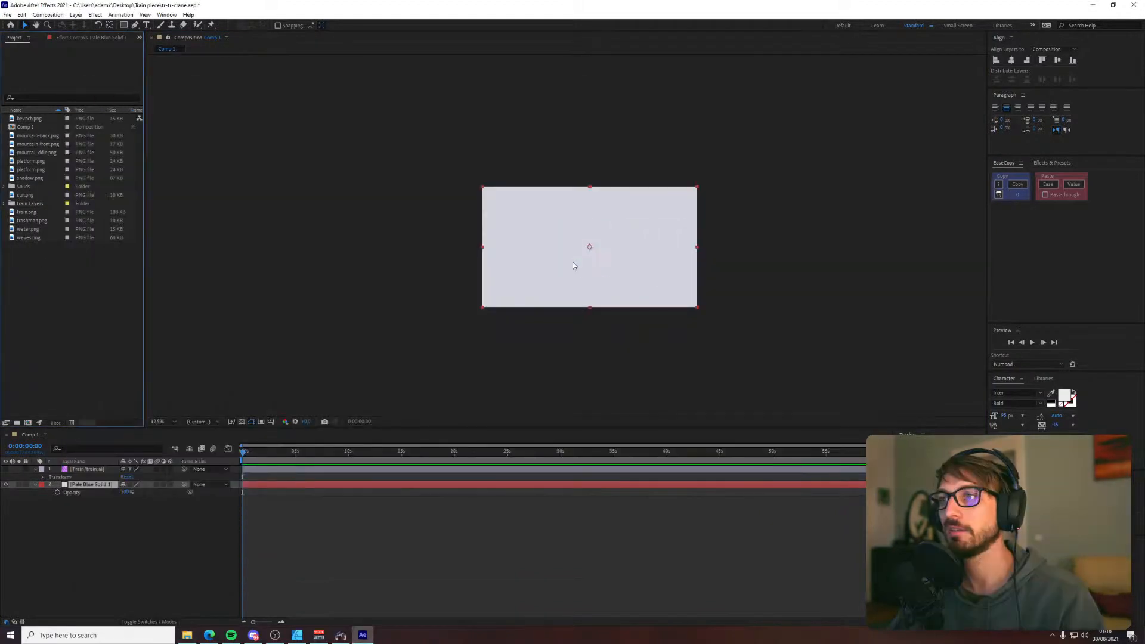
- Try to bring train.svg from the Train piece folder into the project's footage list
{"action": "left_click", "coordinate": [78, 471]}
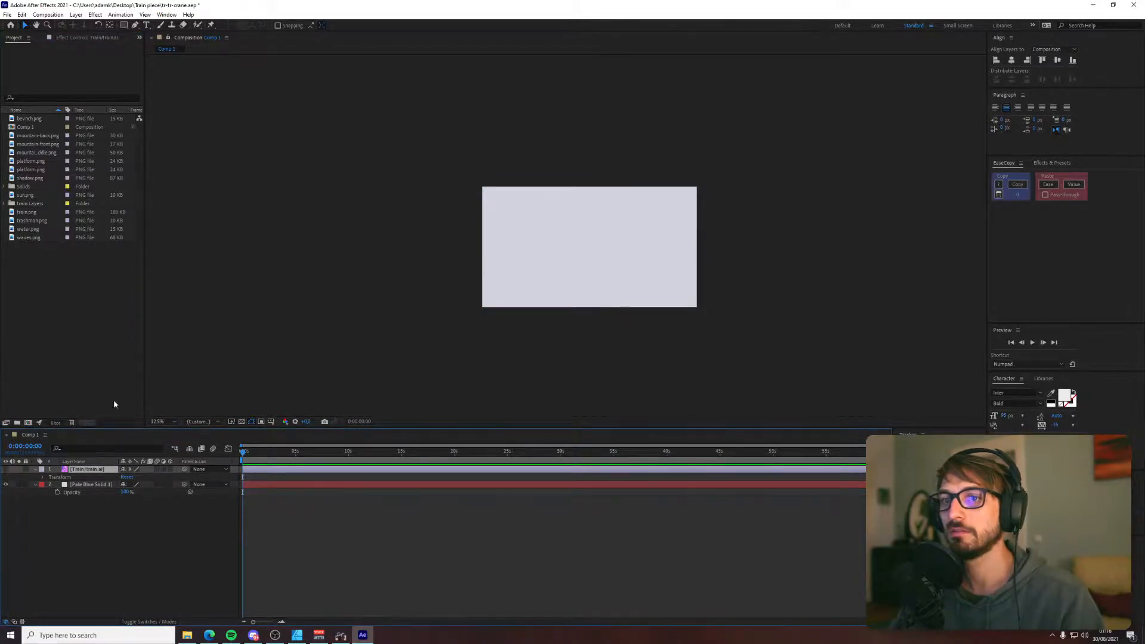
{"action": "key", "text": "period"}
{"action": "key", "text": "alt+Tab"}
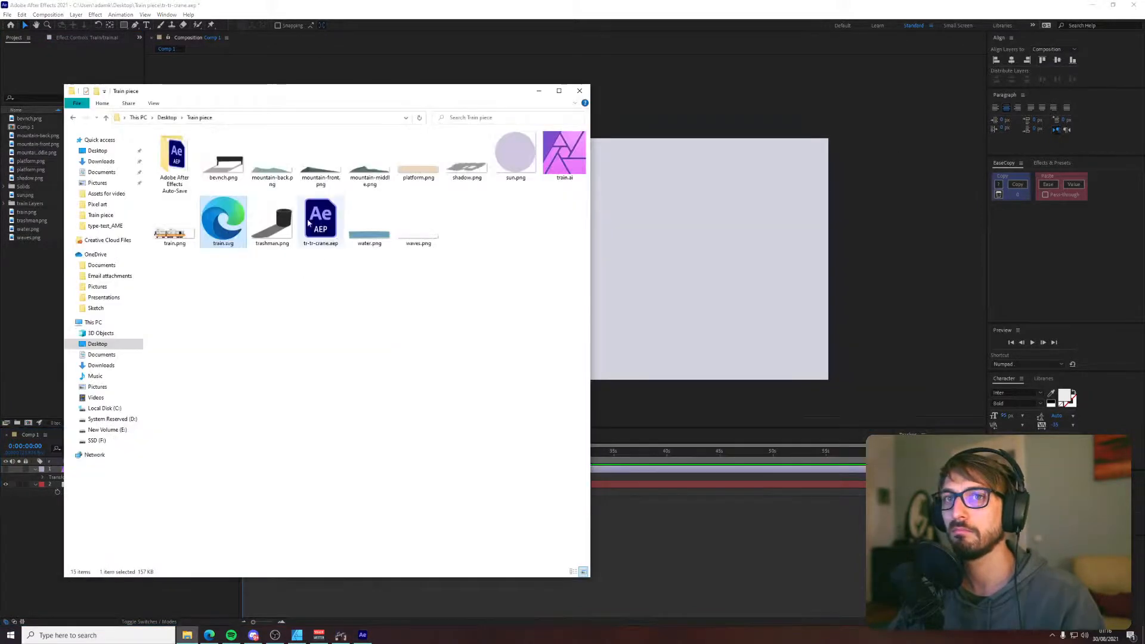
{"action": "left_click_drag", "start_coordinate": [223, 221], "coordinate": [31, 282]}
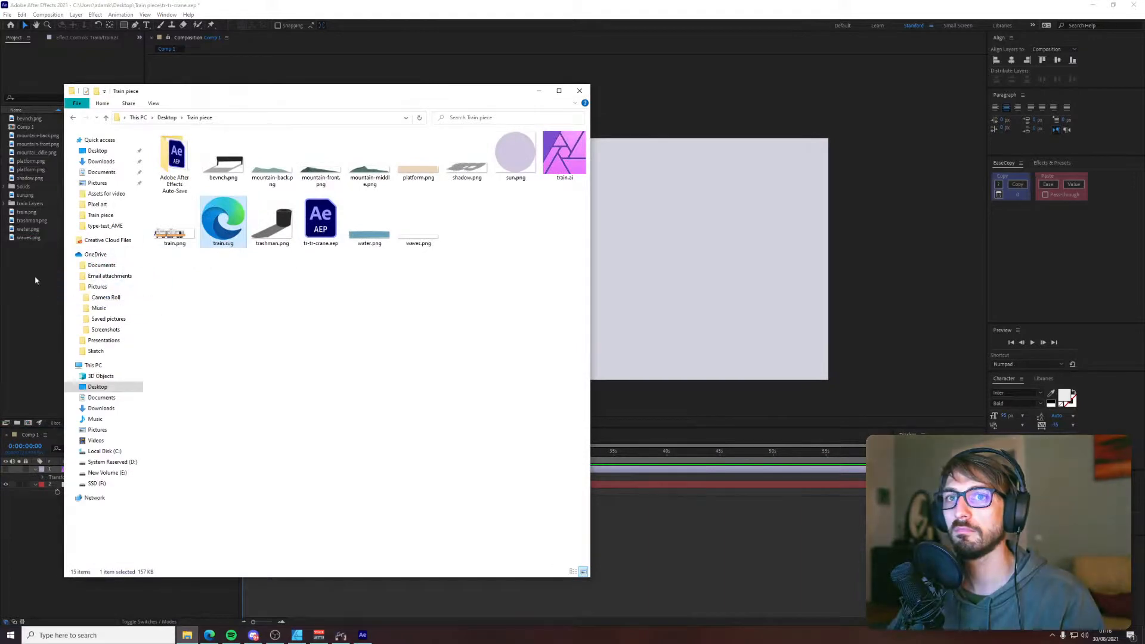
{"action": "left_click", "coordinate": [34, 271]}
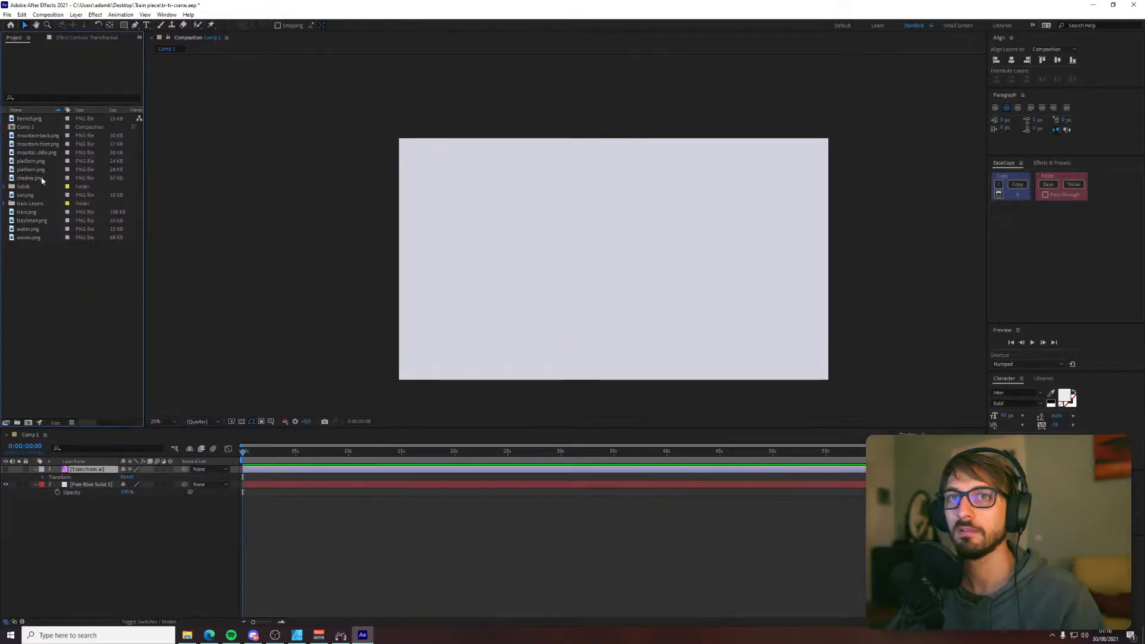
{"action": "key", "text": "alt+Tab"}
{"action": "key", "text": "alt+Tab"}
- Delete the train.ai layer from Comp 1 and the train Layers folder from the project
{"action": "left_click", "coordinate": [49, 236]}
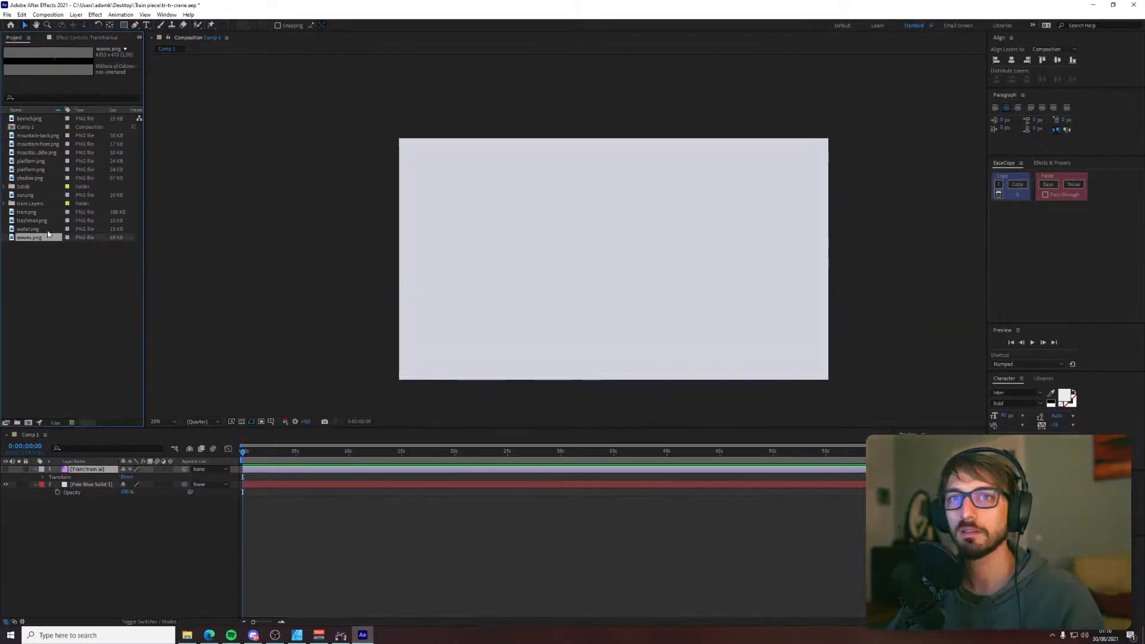
{"action": "left_click", "coordinate": [44, 212]}
{"action": "left_click", "coordinate": [44, 195]}
{"action": "left_click", "coordinate": [419, 245]}
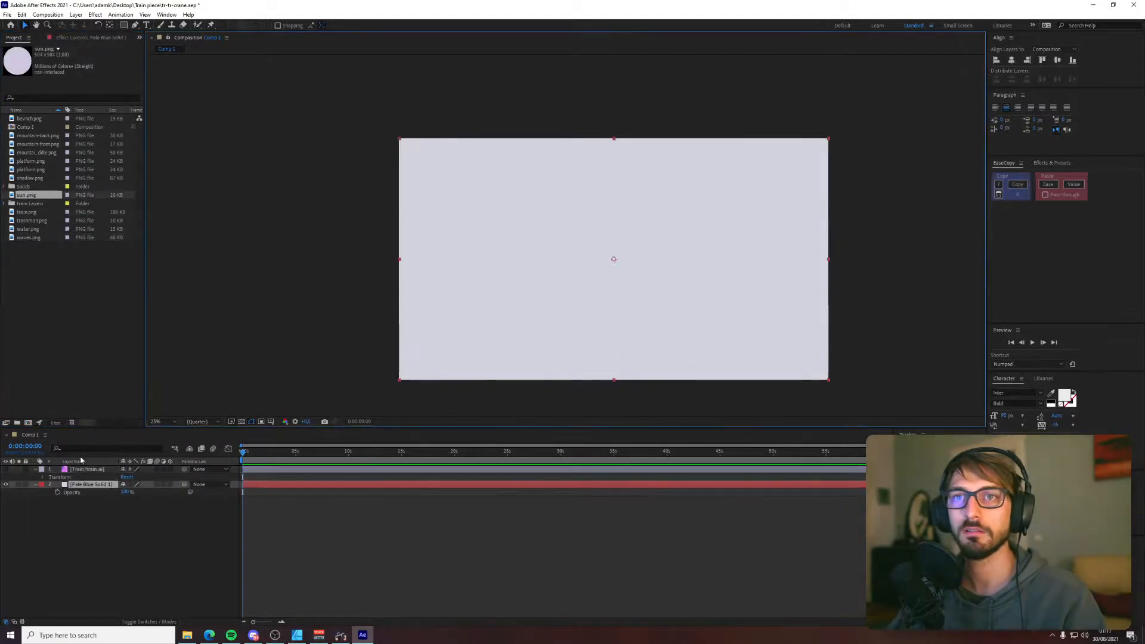
{"action": "left_click", "coordinate": [87, 470]}
{"action": "key", "text": "Delete"}
{"action": "left_click", "coordinate": [42, 204]}
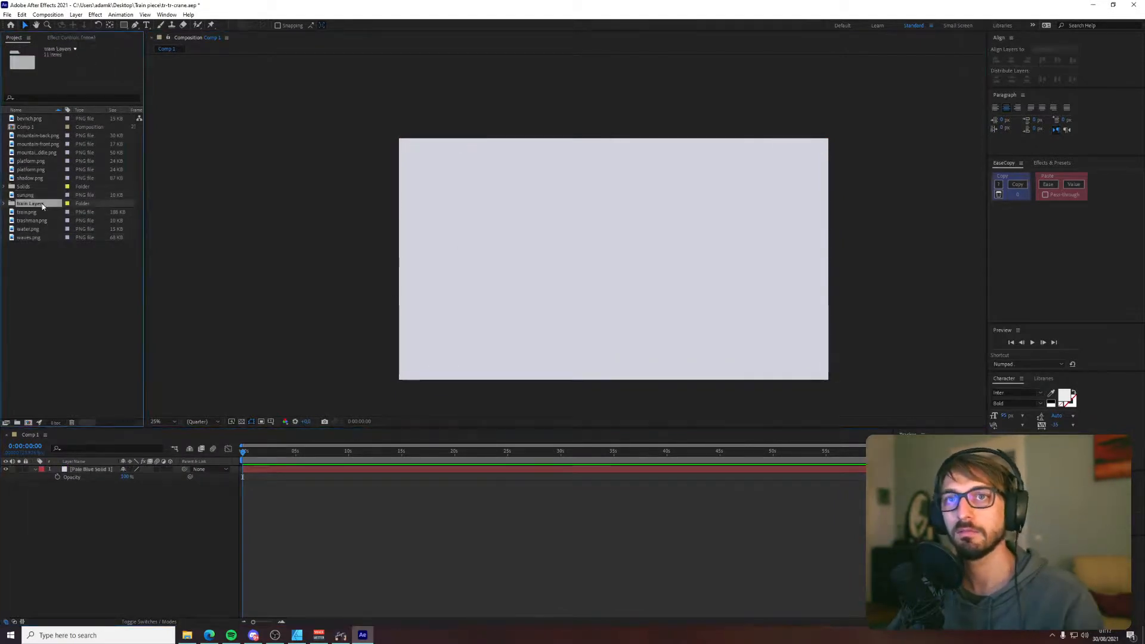
{"action": "key", "text": "Delete"}
{"action": "left_click", "coordinate": [612, 329]}
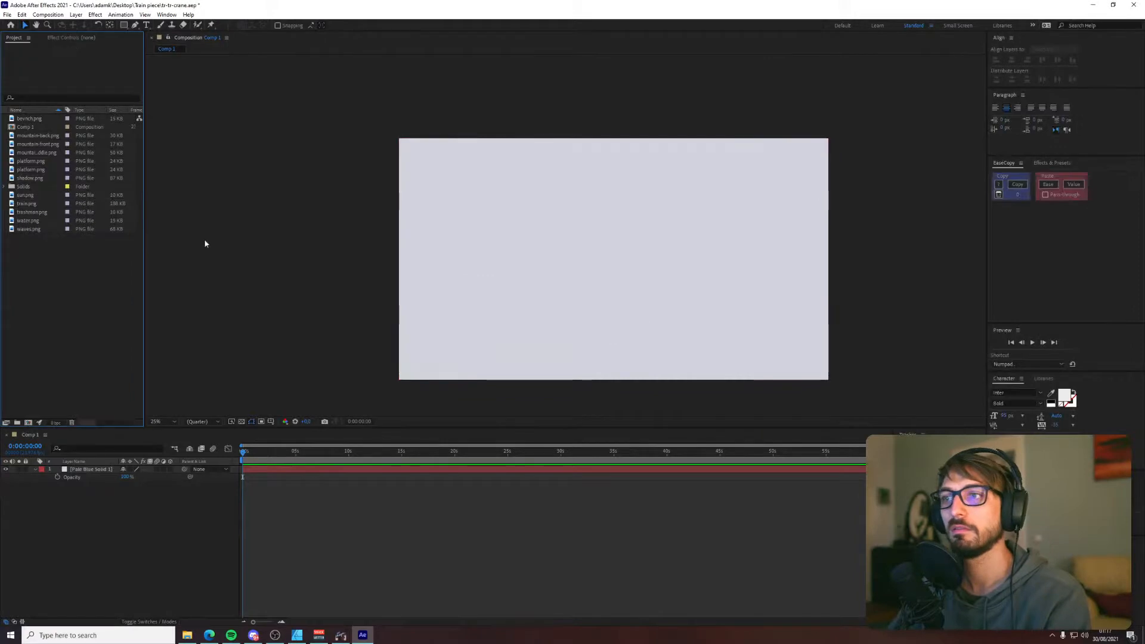
- Try train.svg in Comp 1 again, and check the list of importable file formats for SVG
{"action": "left_click", "coordinate": [186, 635]}
{"action": "left_click_drag", "start_coordinate": [223, 221], "coordinate": [656, 242]}
{"action": "left_click", "coordinate": [7, 14]}
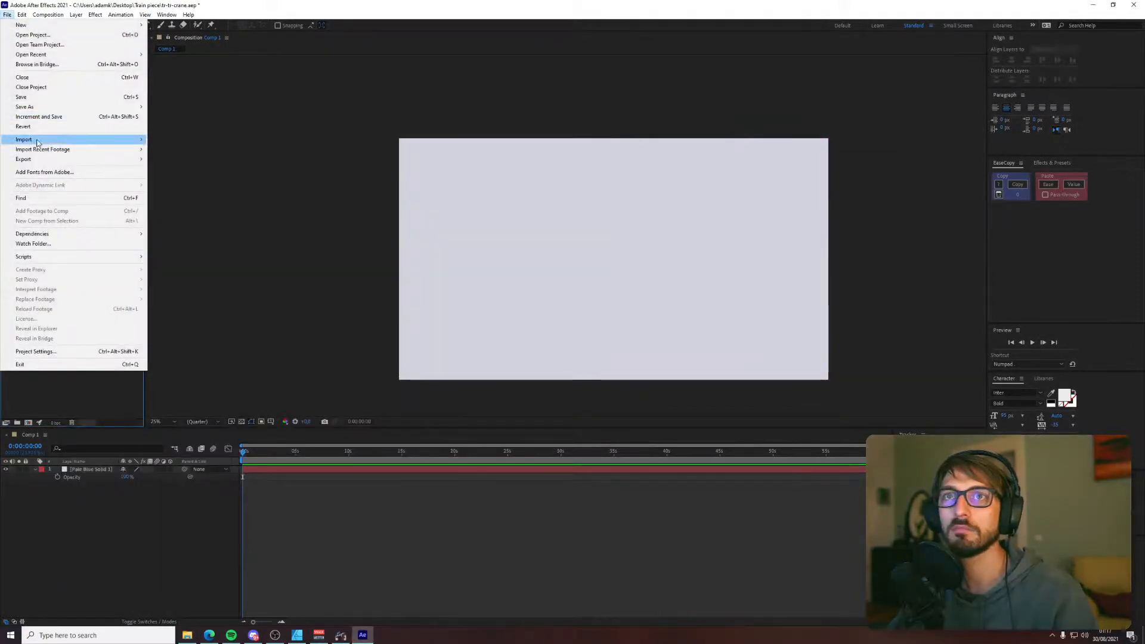
{"action": "mouse_move", "coordinate": [37, 142]}
{"action": "left_click", "coordinate": [173, 141]}
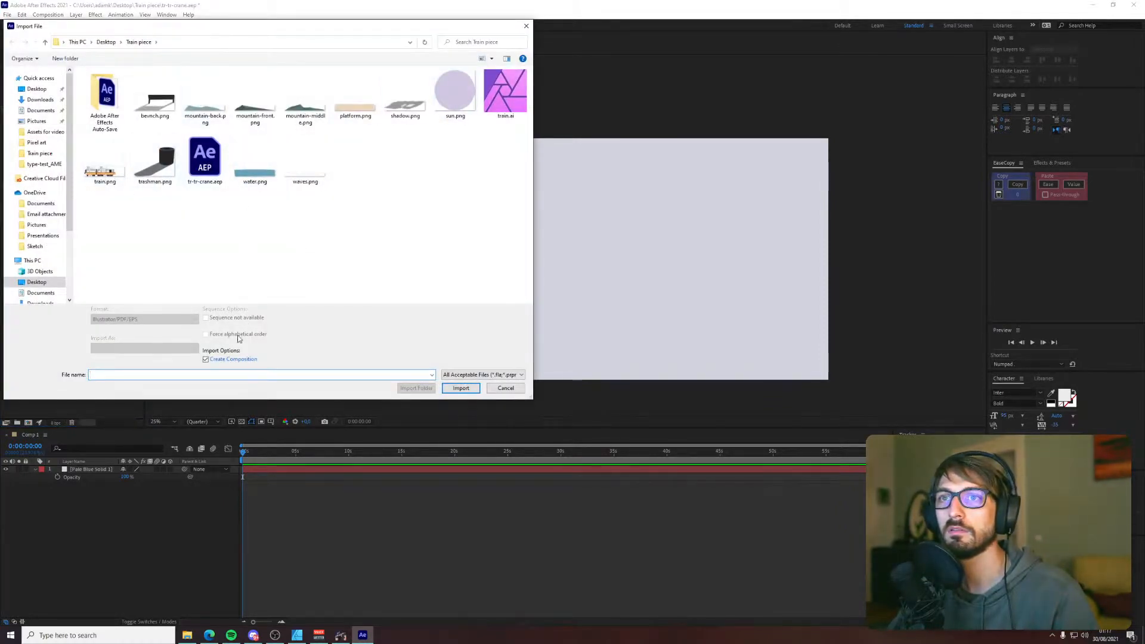
{"action": "left_click", "coordinate": [498, 375]}
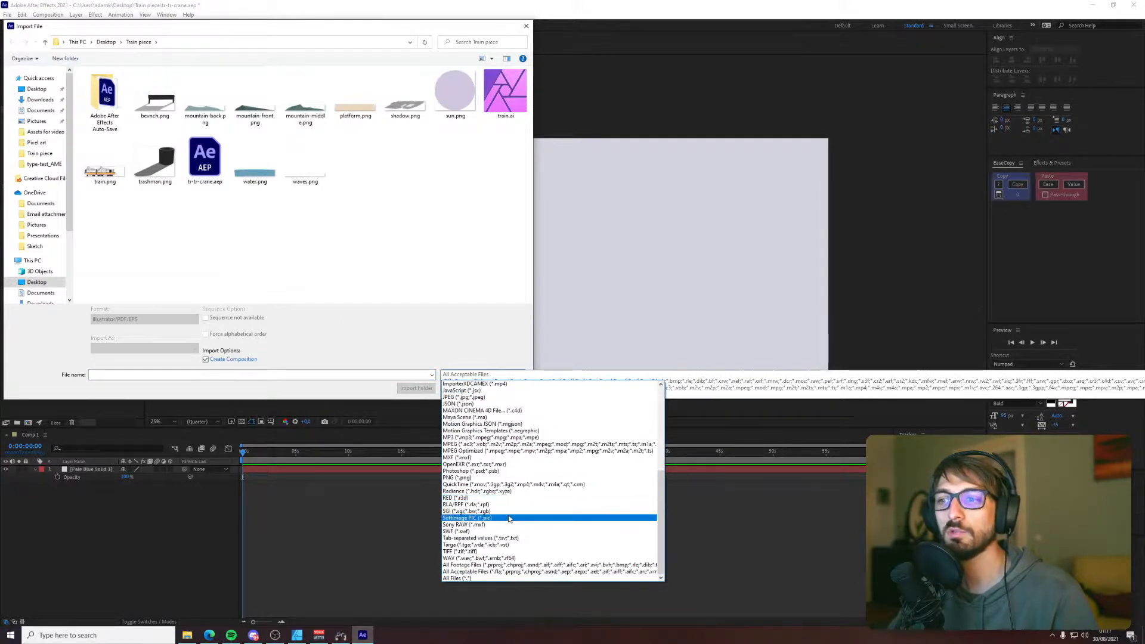
{"action": "left_click", "coordinate": [467, 312]}
{"action": "left_click", "coordinate": [511, 391]}
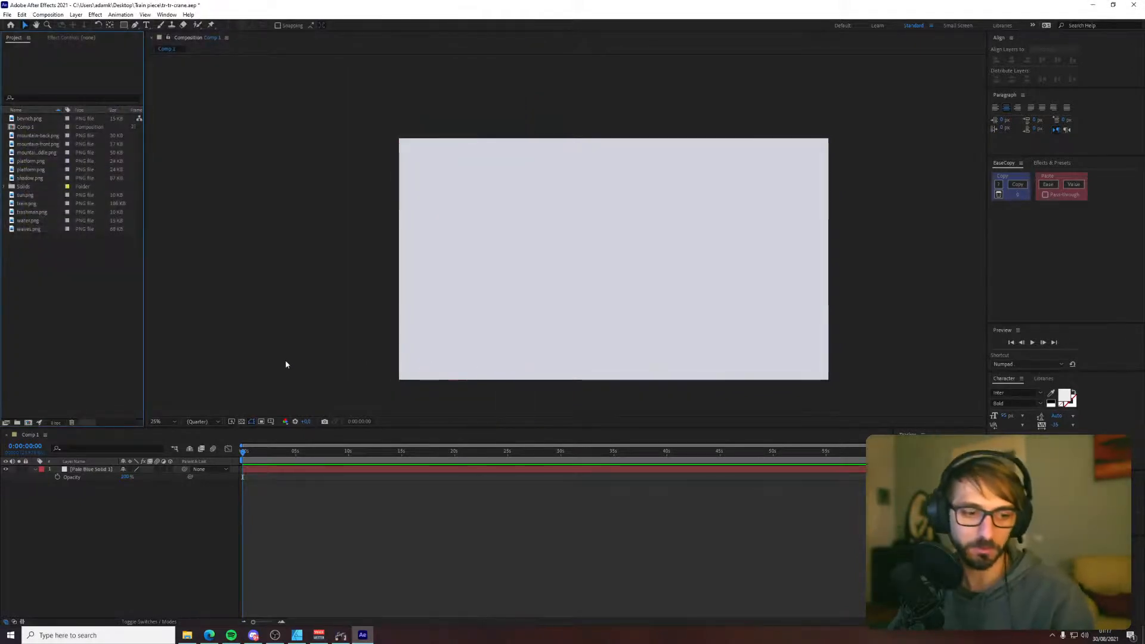
- Check the import options and look for train.svg among the importable files in the Train piece folder
{"action": "left_click", "coordinate": [7, 15]}
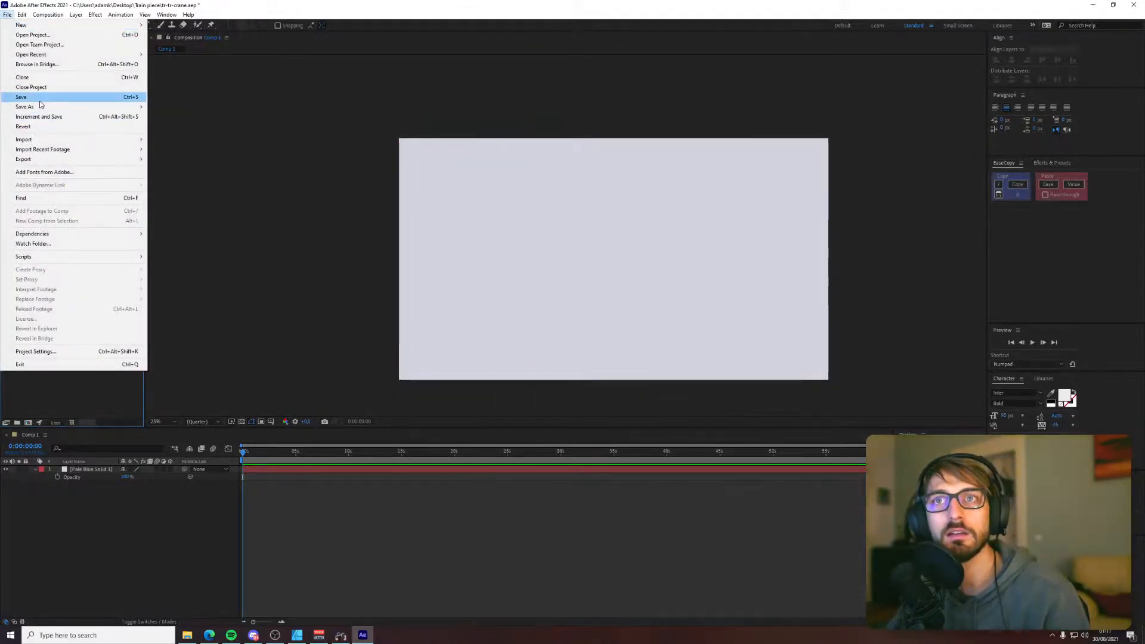
{"action": "mouse_move", "coordinate": [46, 141]}
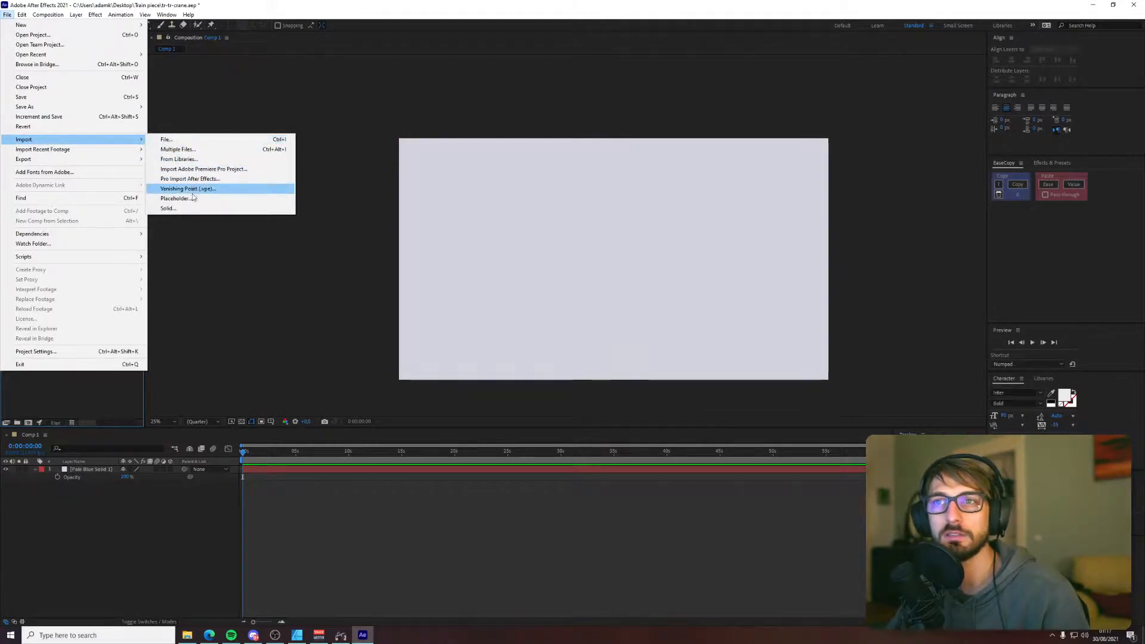
{"action": "left_click", "coordinate": [180, 139]}
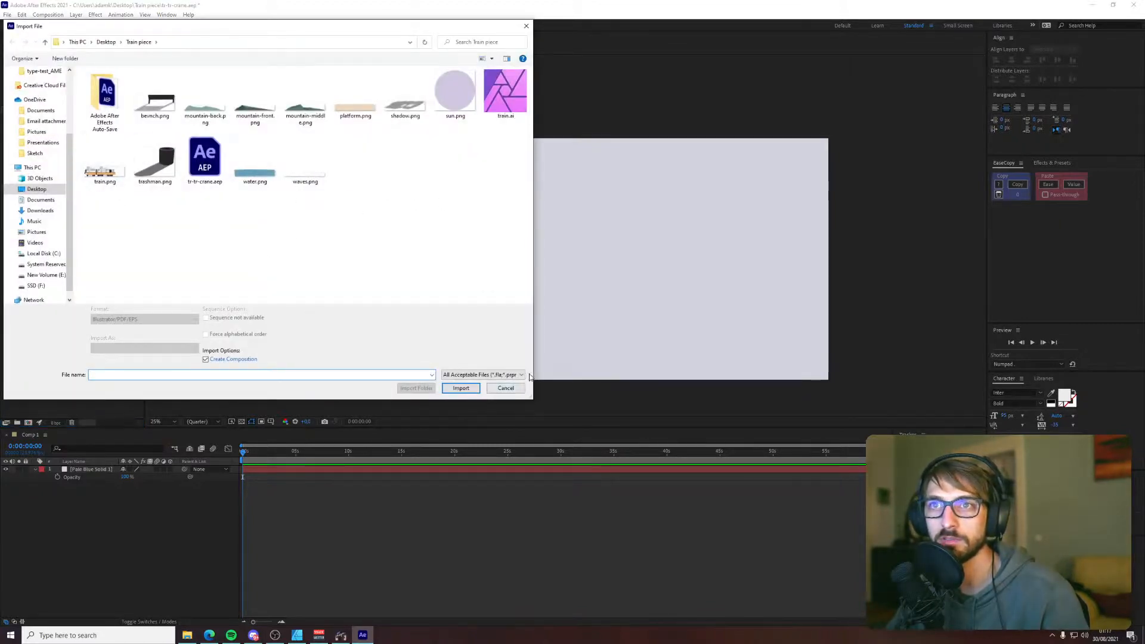
{"action": "left_click", "coordinate": [509, 389]}
{"action": "left_click", "coordinate": [296, 635]}
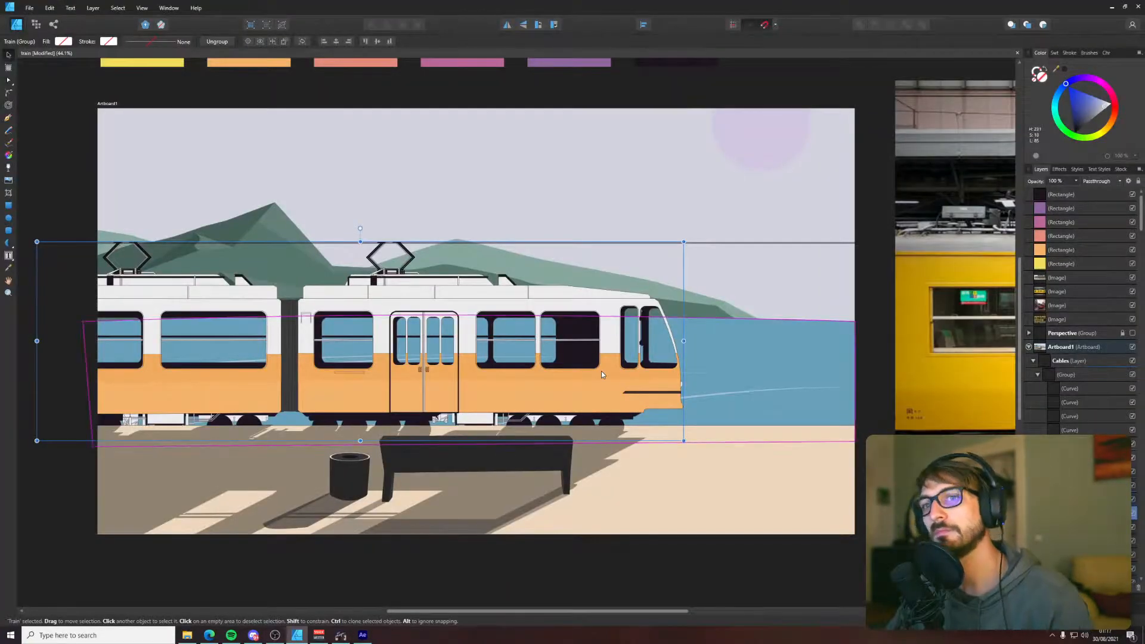
{"action": "key", "text": "alt+Tab"}
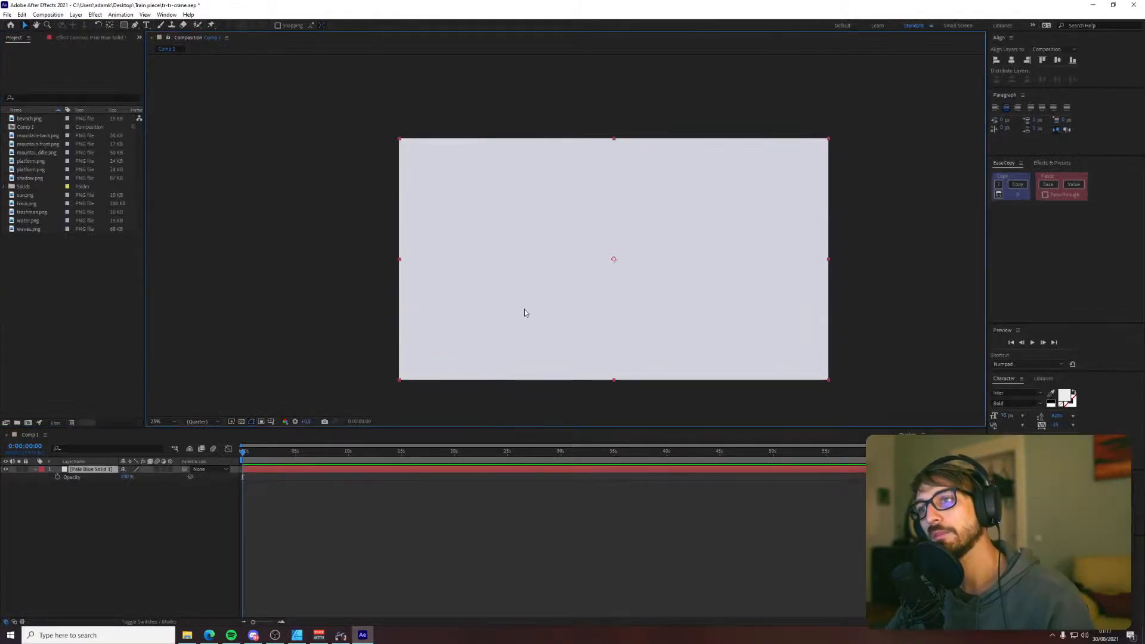
{"action": "left_click", "coordinate": [292, 294]}
{"action": "left_click", "coordinate": [453, 301]}
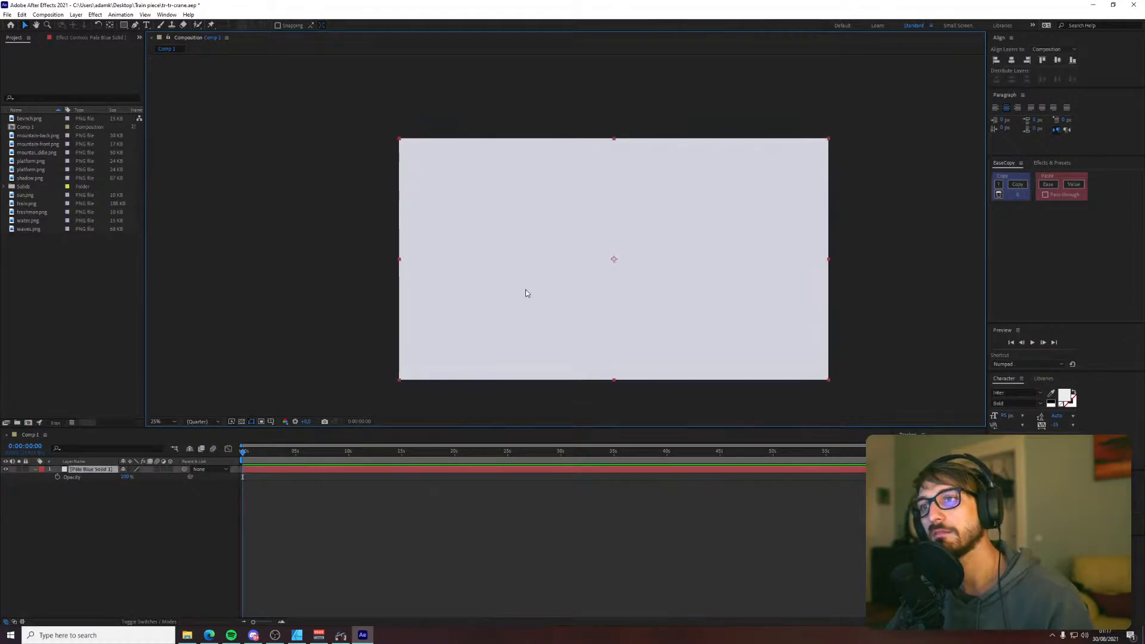
{"action": "left_click", "coordinate": [381, 176]}
- Switch to Affinity Designer and open the export settings for the train artwork
{"action": "key", "text": "alt+Tab"}
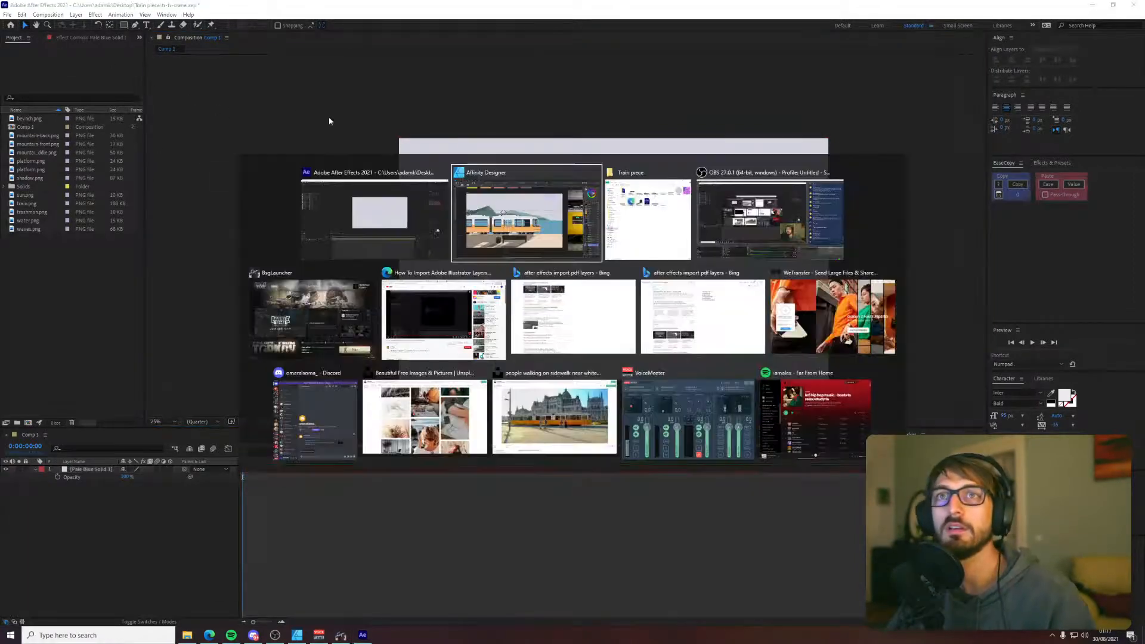
{"action": "left_click", "coordinate": [28, 8]}
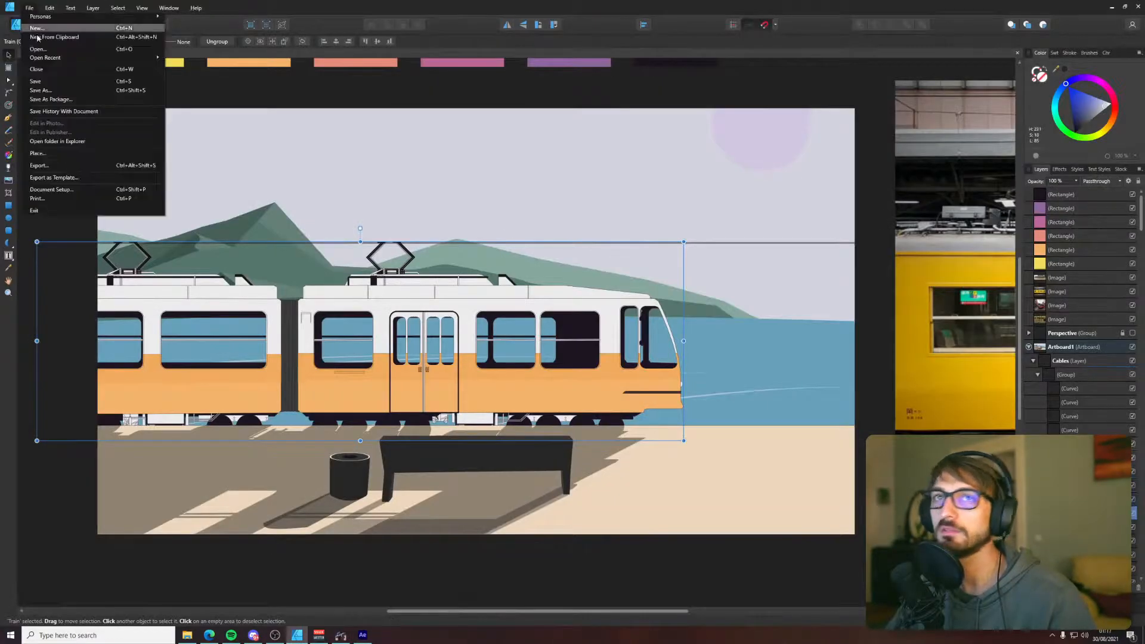
{"action": "left_click", "coordinate": [54, 165]}
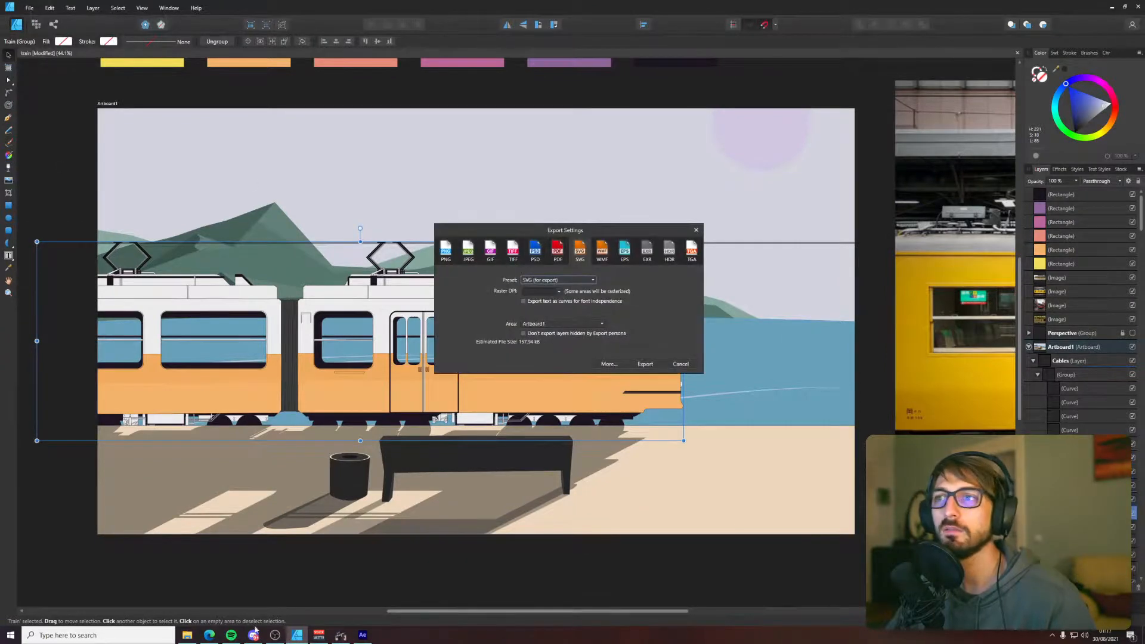
- View the exported train.svg from the Train piece folder in Microsoft Edge to check what it contains
{"action": "left_click", "coordinate": [186, 635]}
{"action": "double_click", "coordinate": [223, 221]}
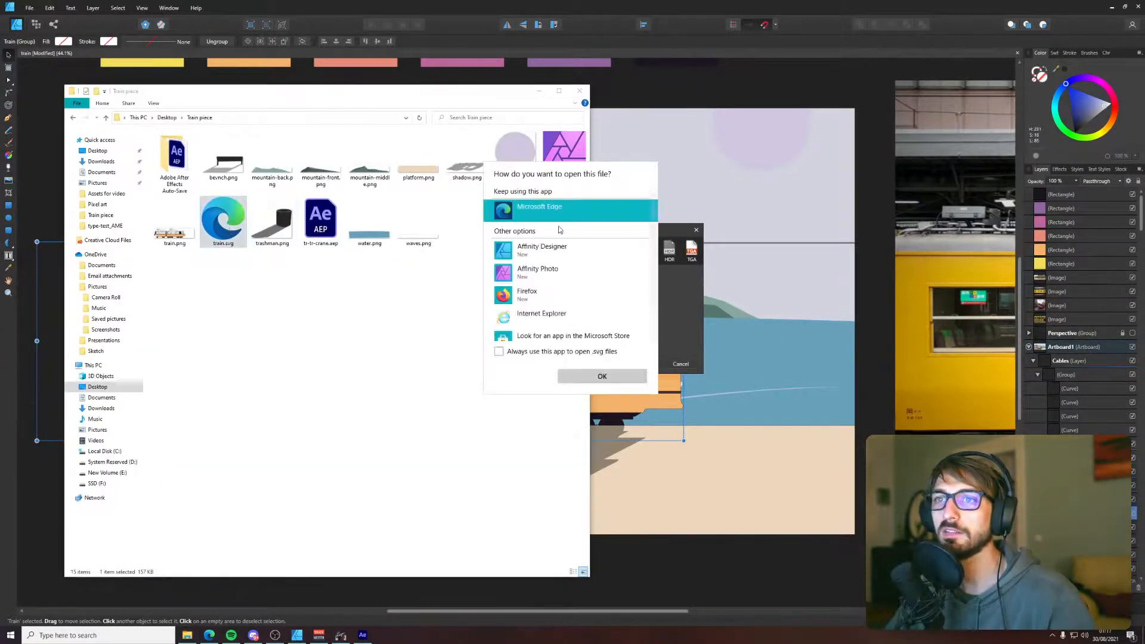
{"action": "left_click", "coordinate": [602, 376]}
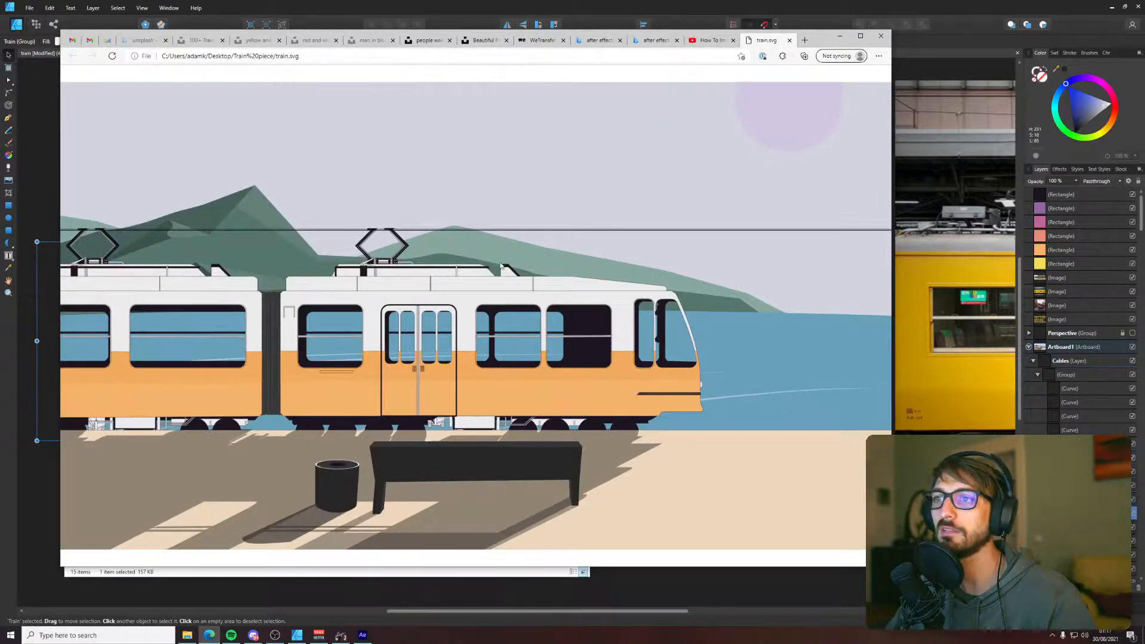
{"action": "key", "text": "alt+Tab"}
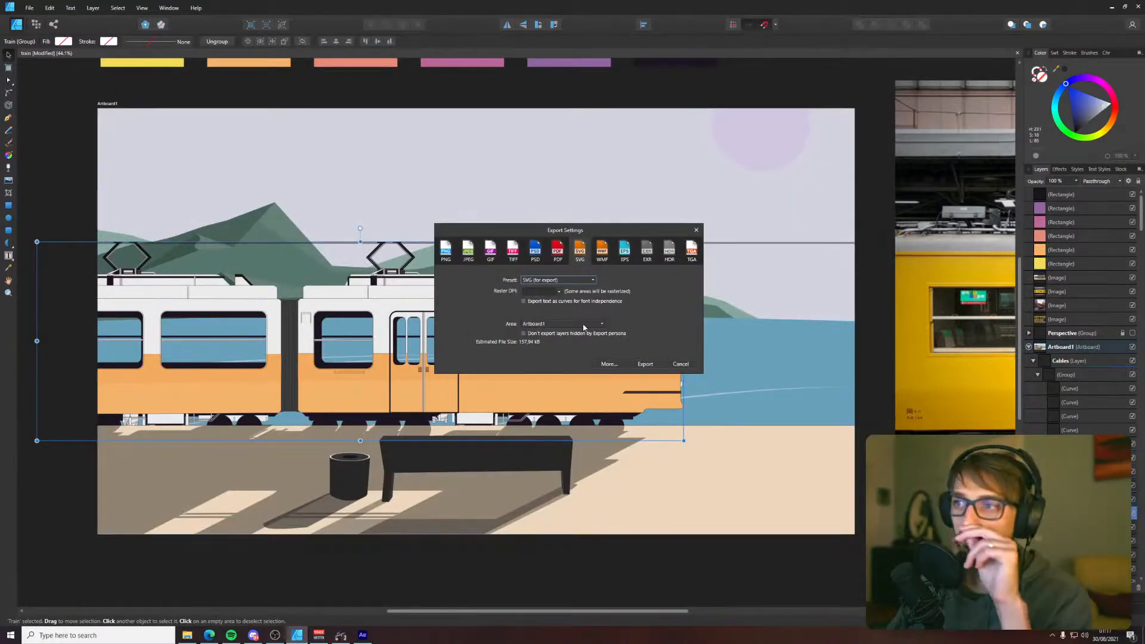
- Export only the selected Train group as SVG, overwriting train.svg in the Train piece folder
{"action": "left_click", "coordinate": [563, 323]}
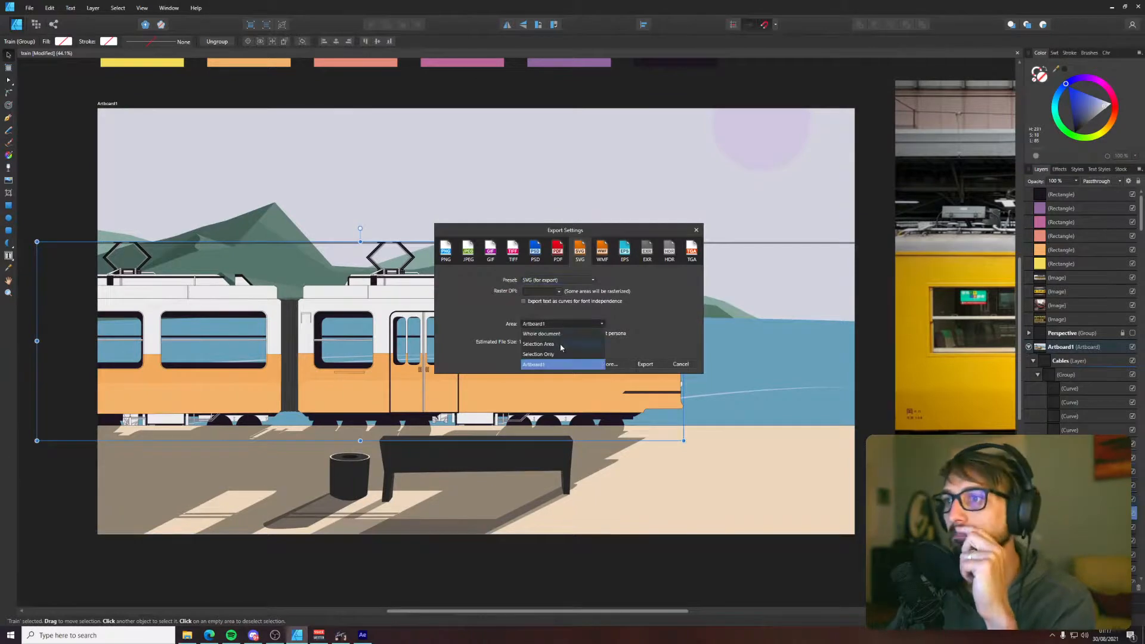
{"action": "left_click", "coordinate": [562, 354]}
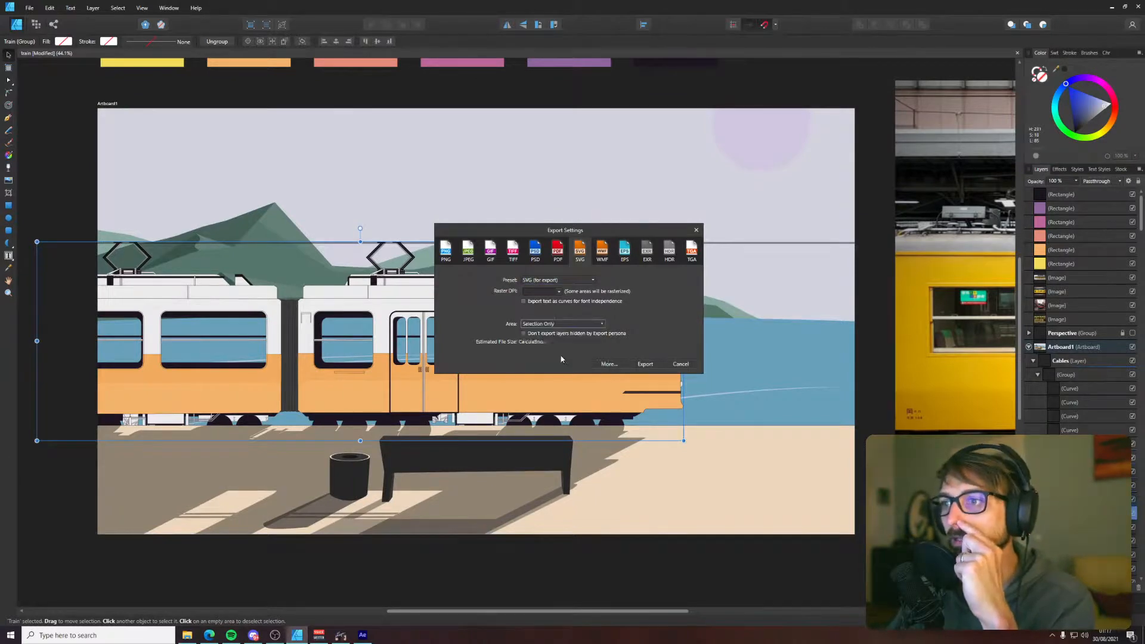
{"action": "left_click", "coordinate": [657, 365]}
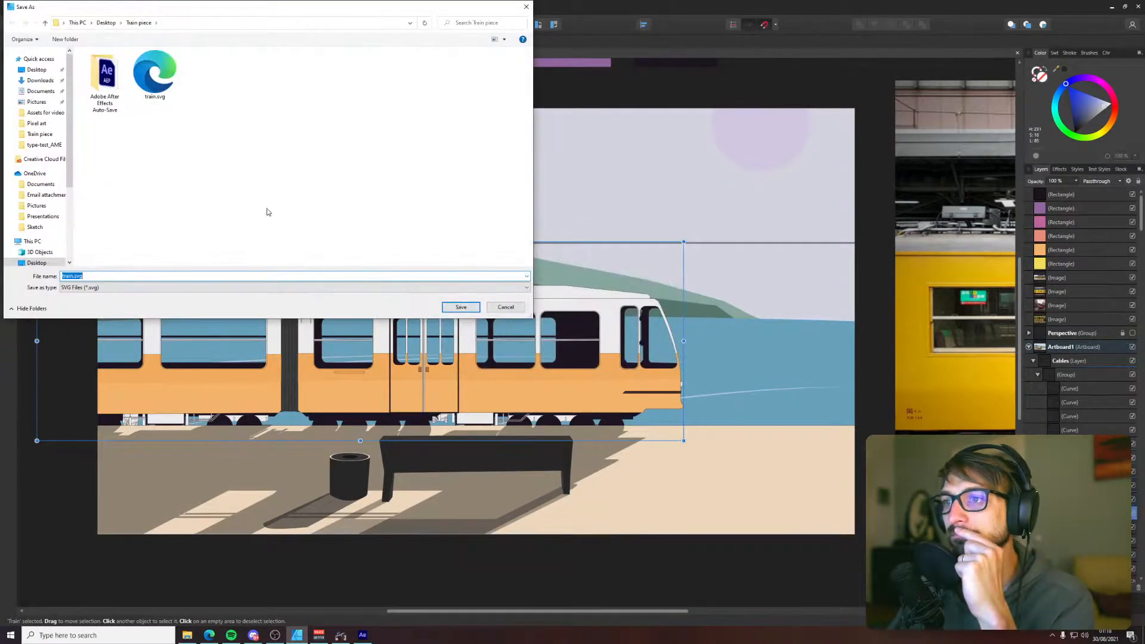
{"action": "left_click", "coordinate": [461, 308]}
{"action": "left_click", "coordinate": [612, 349]}
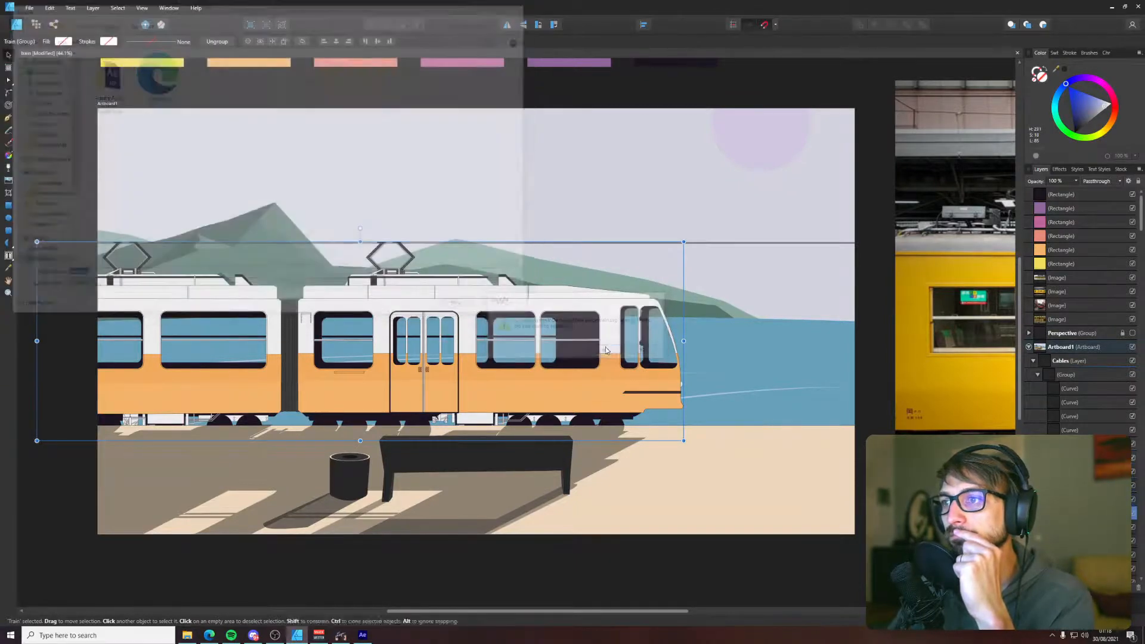
- Switch to After Effects and try adding train.svg and platform.png from the Train piece folder, removing the placed platform layer again
{"action": "left_click", "coordinate": [363, 635]}
{"action": "left_click", "coordinate": [187, 635]}
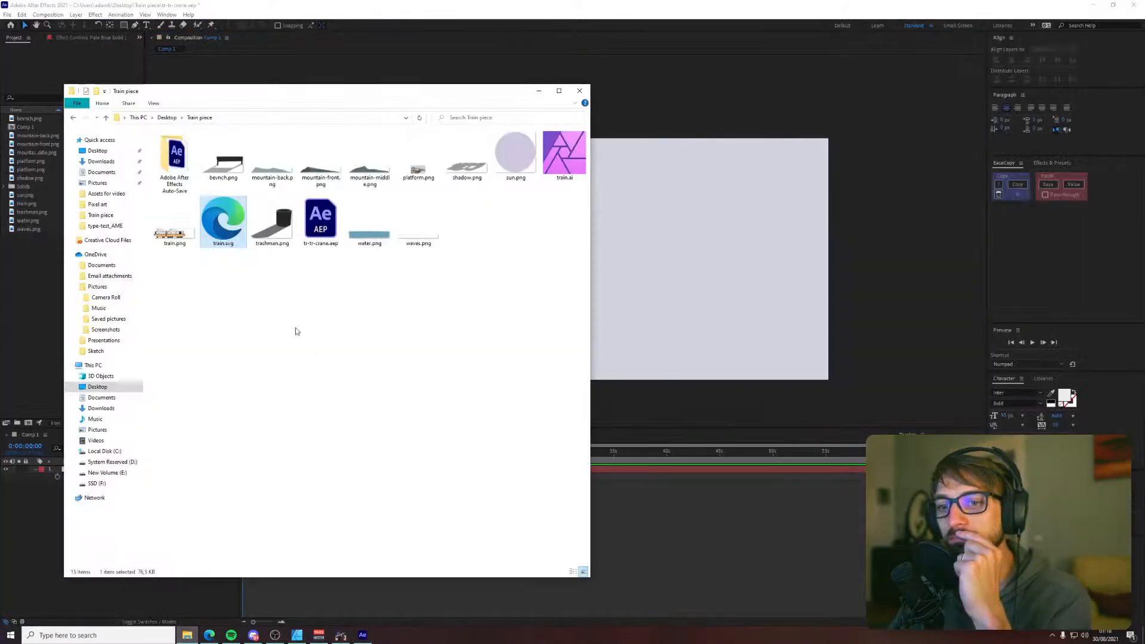
{"action": "left_click_drag", "start_coordinate": [223, 221], "coordinate": [30, 222]}
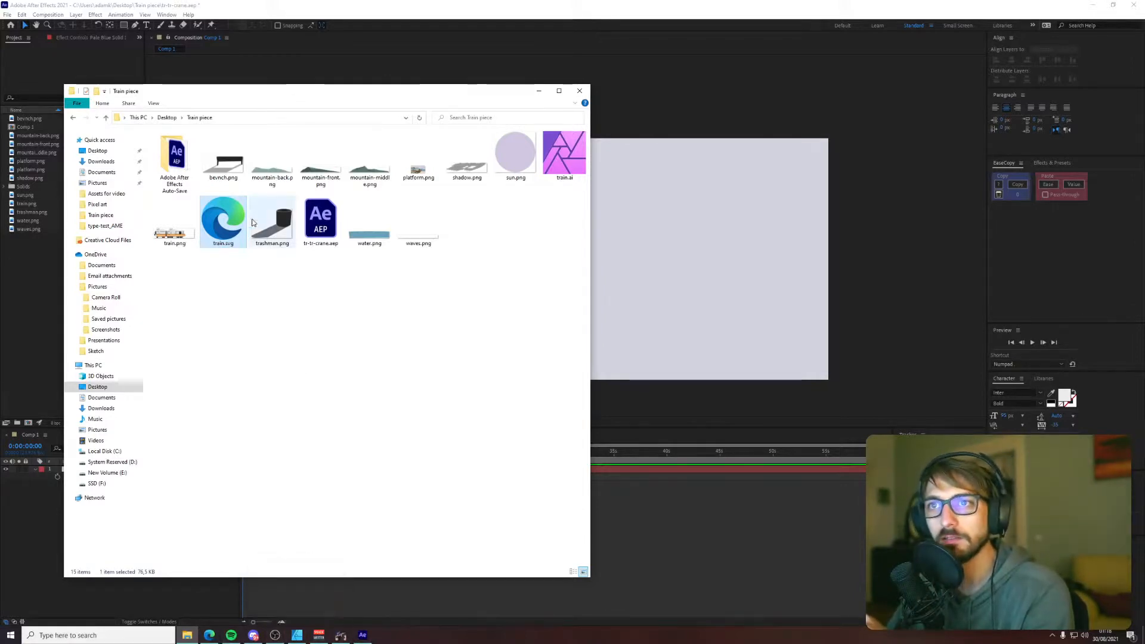
{"action": "left_click_drag", "start_coordinate": [420, 185], "coordinate": [682, 334]}
{"action": "key", "text": "Delete"}
- View platform.png from the Train piece folder in Photos to check what the exported image contains
{"action": "left_click", "coordinate": [188, 635]}
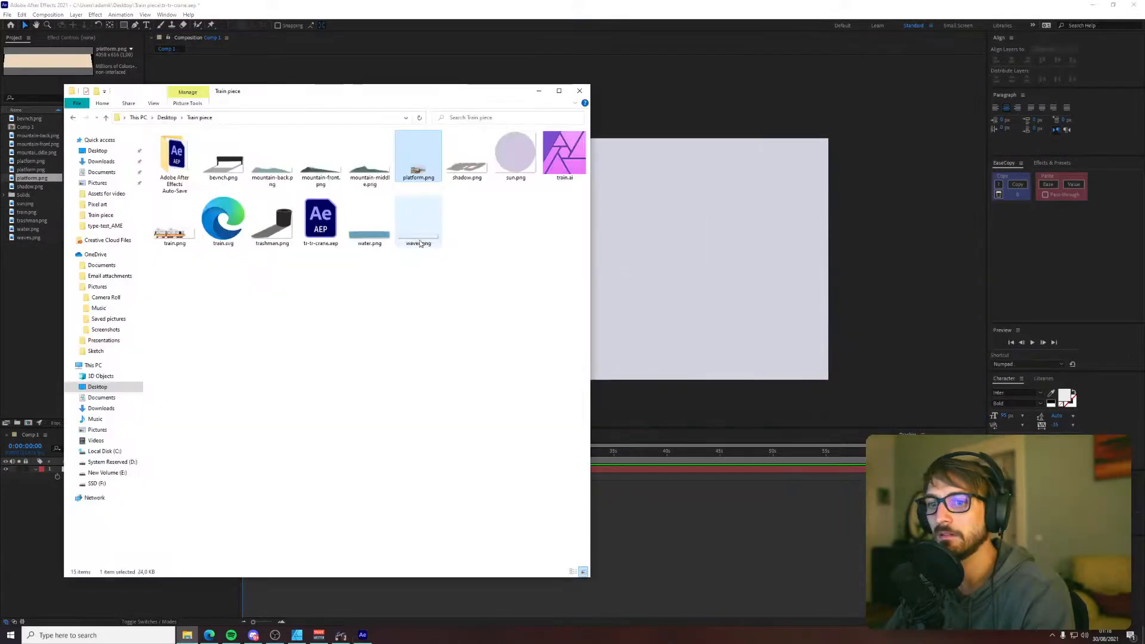
{"action": "double_click", "coordinate": [408, 178]}
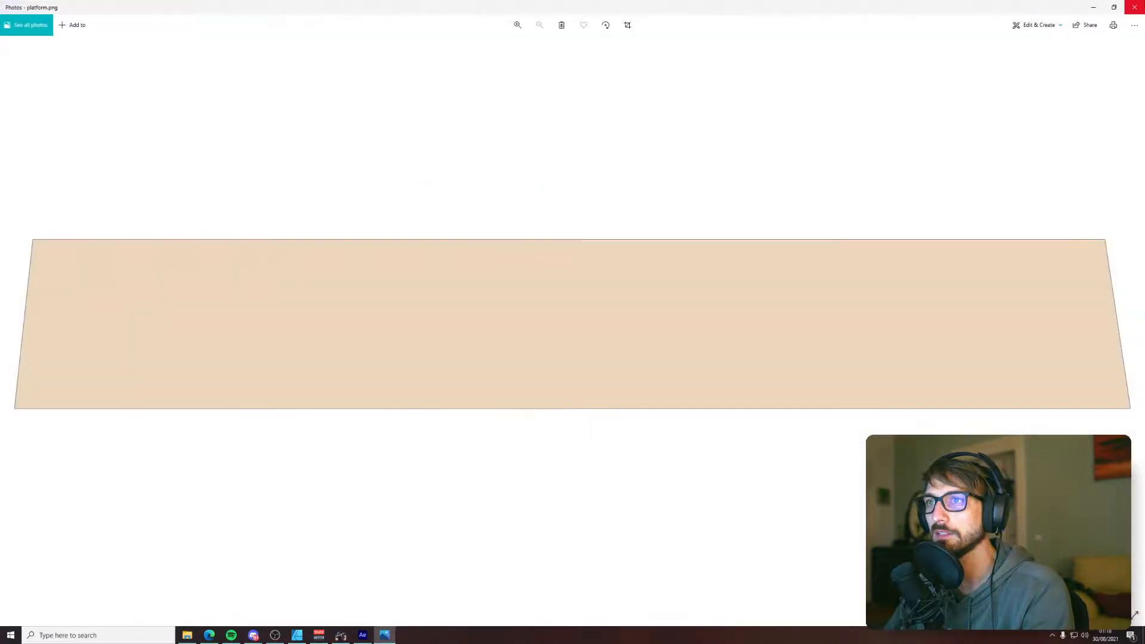
{"action": "left_click", "coordinate": [1136, 4]}
- Switch to Affinity Designer and export the whole Artboard1 as a PNG named train-complete.png in the Train piece folder
{"action": "left_click", "coordinate": [297, 634]}
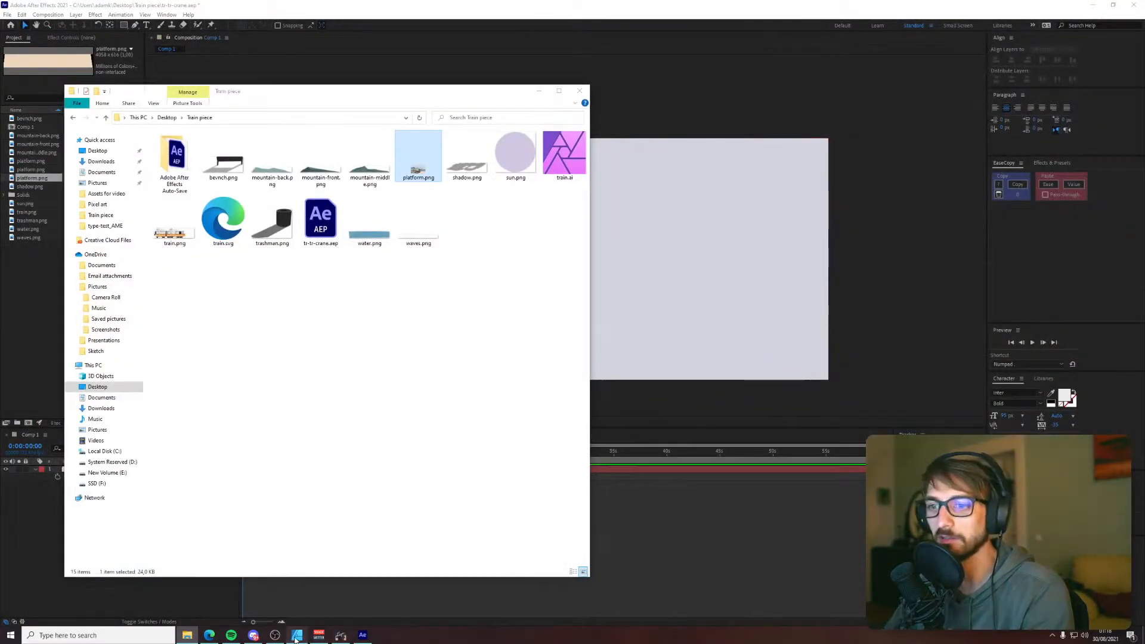
{"action": "left_click", "coordinate": [120, 105]}
{"action": "left_click", "coordinate": [29, 7]}
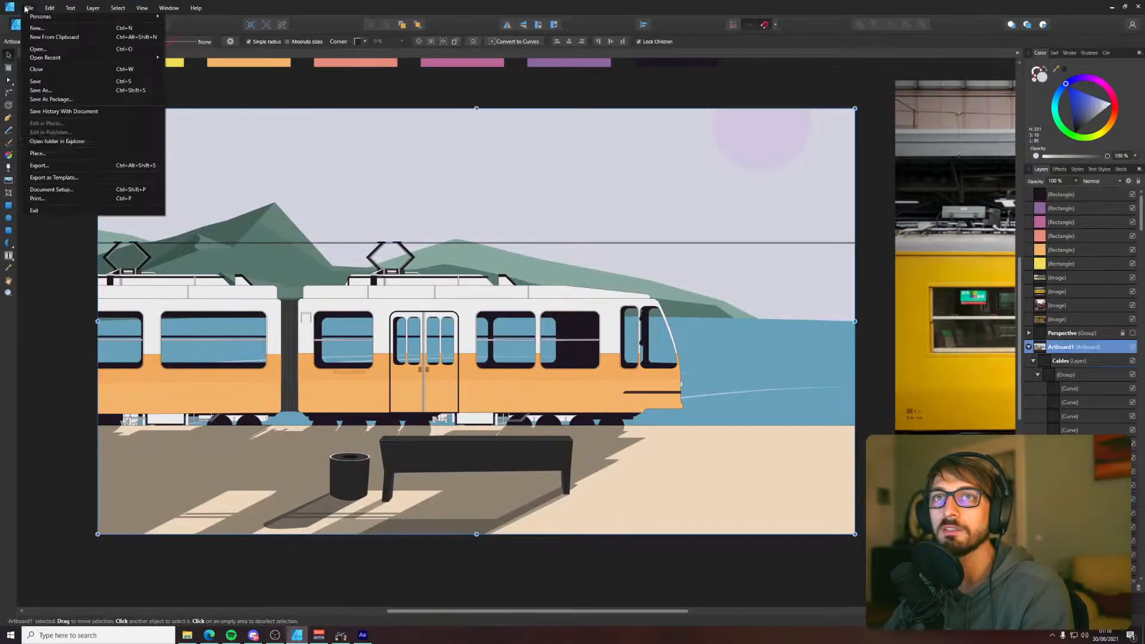
{"action": "left_click", "coordinate": [39, 165]}
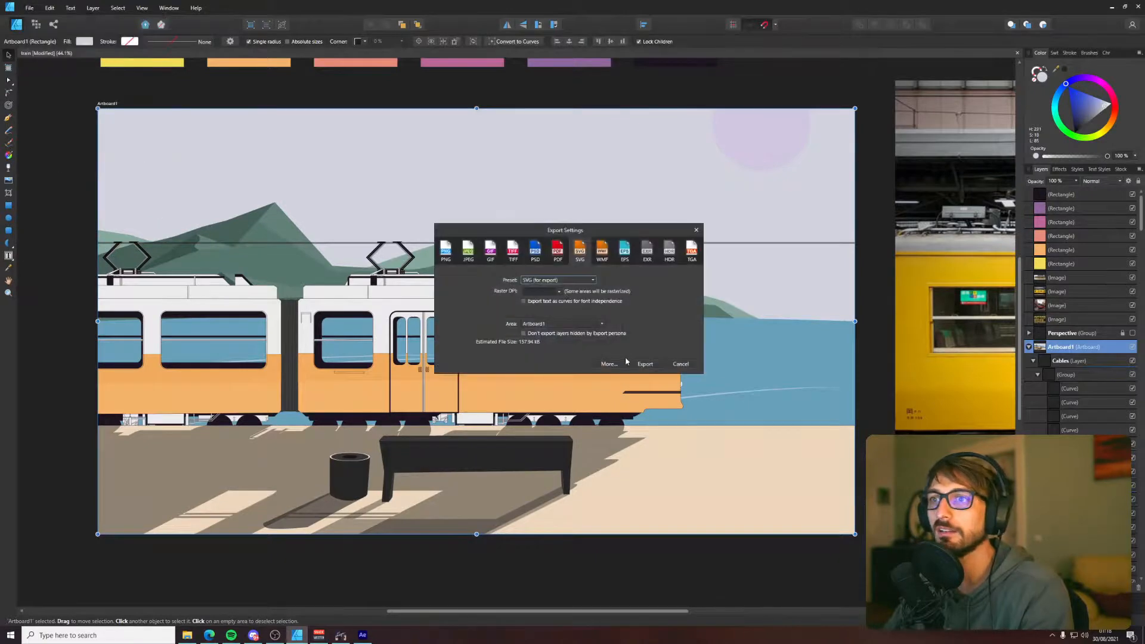
{"action": "left_click", "coordinate": [452, 253]}
{"action": "left_click", "coordinate": [645, 370]}
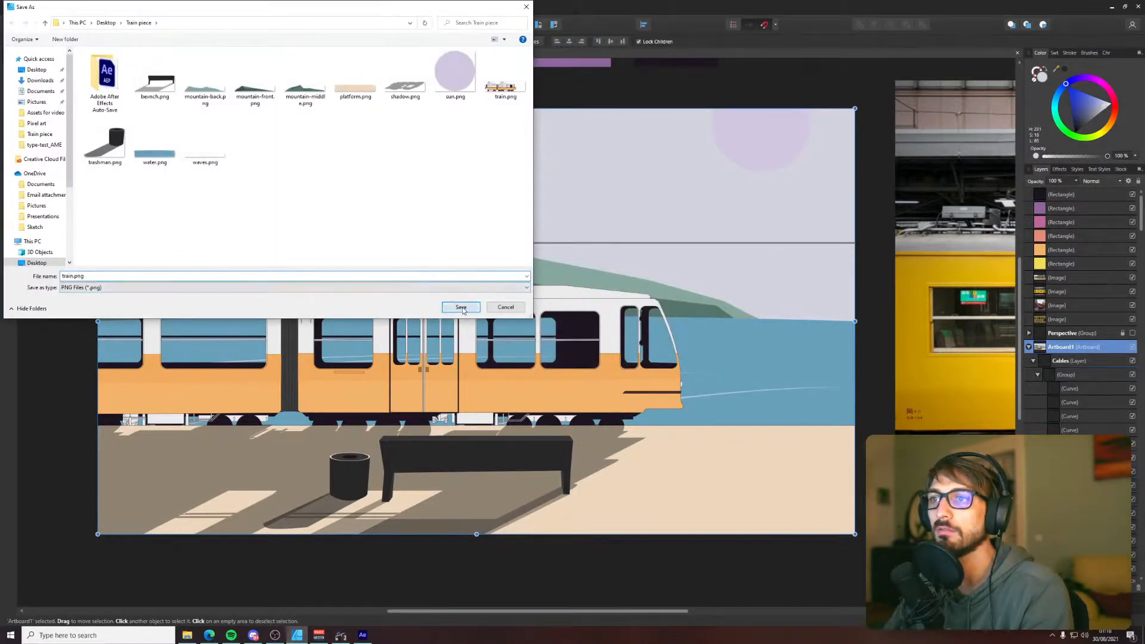
{"action": "left_click", "coordinate": [462, 308]}
{"action": "left_click", "coordinate": [635, 351]}
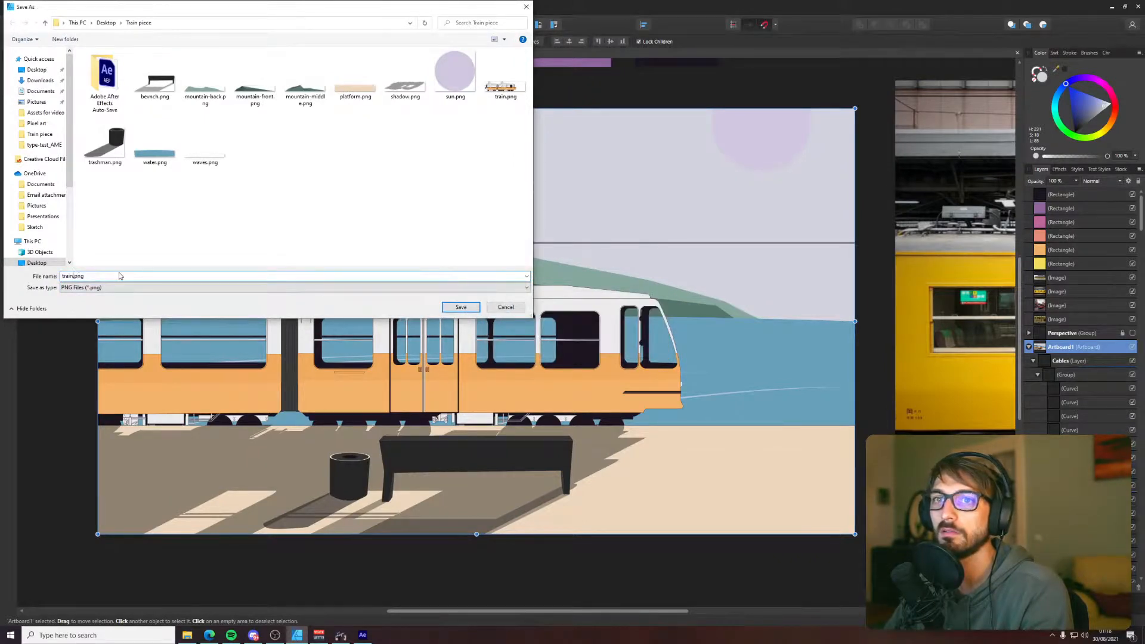
{"action": "type", "text": "-complete"}
{"action": "key", "text": "Return"}
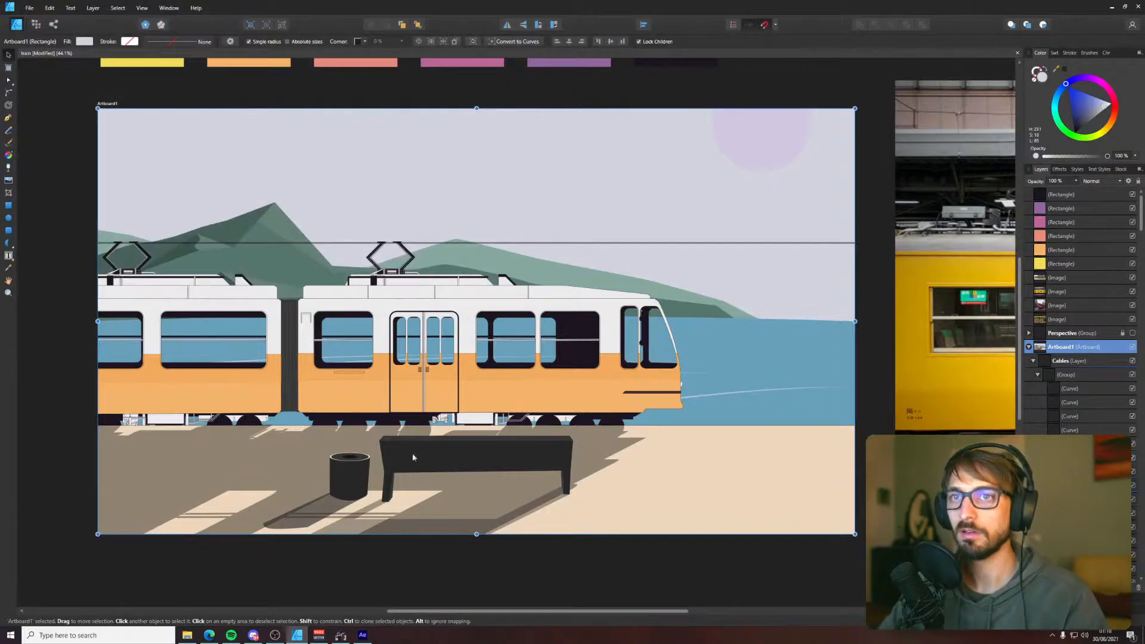
- Return to After Effects and import train-complete.png from the Train piece folder into Comp 1 above the pale blue solid
{"action": "left_click", "coordinate": [362, 635]}
{"action": "left_click", "coordinate": [187, 635]}
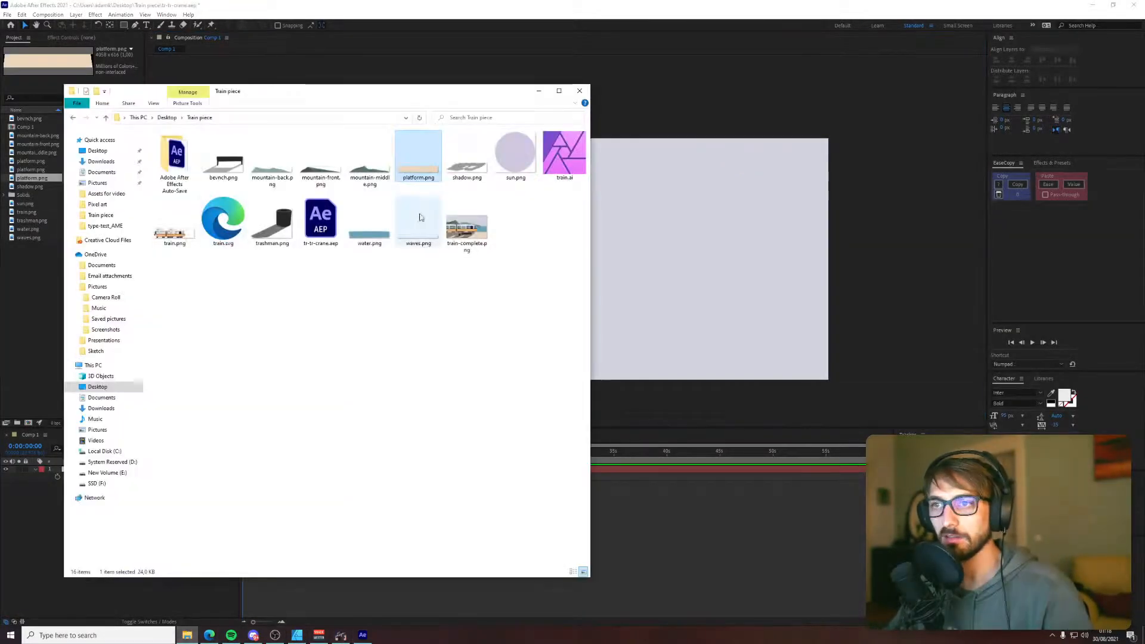
{"action": "left_click_drag", "start_coordinate": [467, 227], "coordinate": [699, 262]}
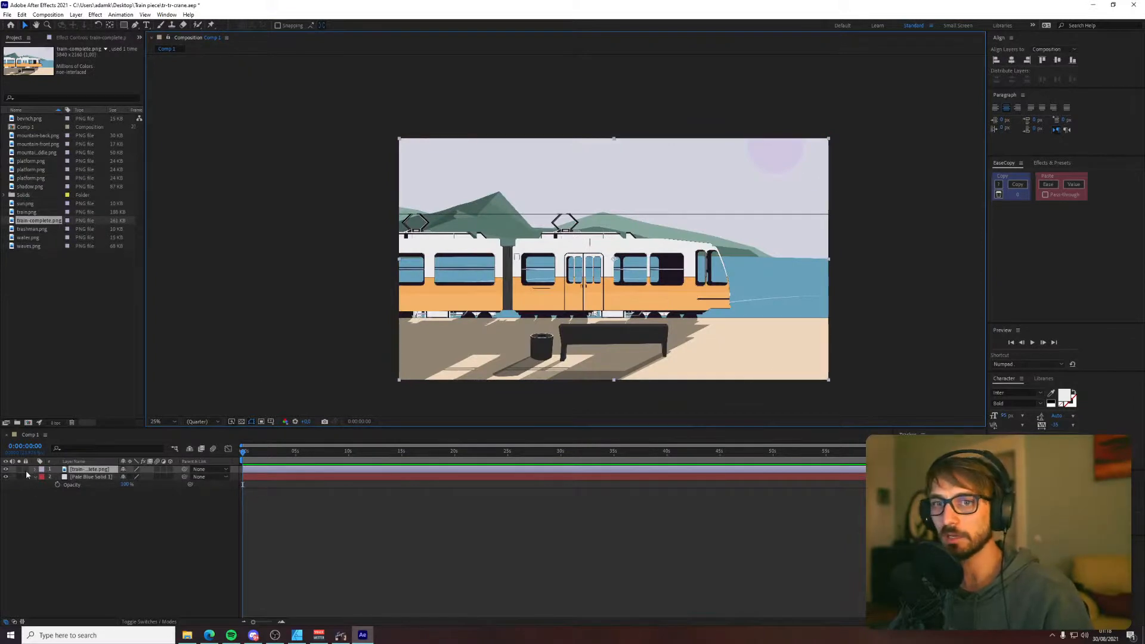
- Lower the train-complete.png layer's opacity to 27% and lock the layer as a placement reference
{"action": "key", "text": "t"}
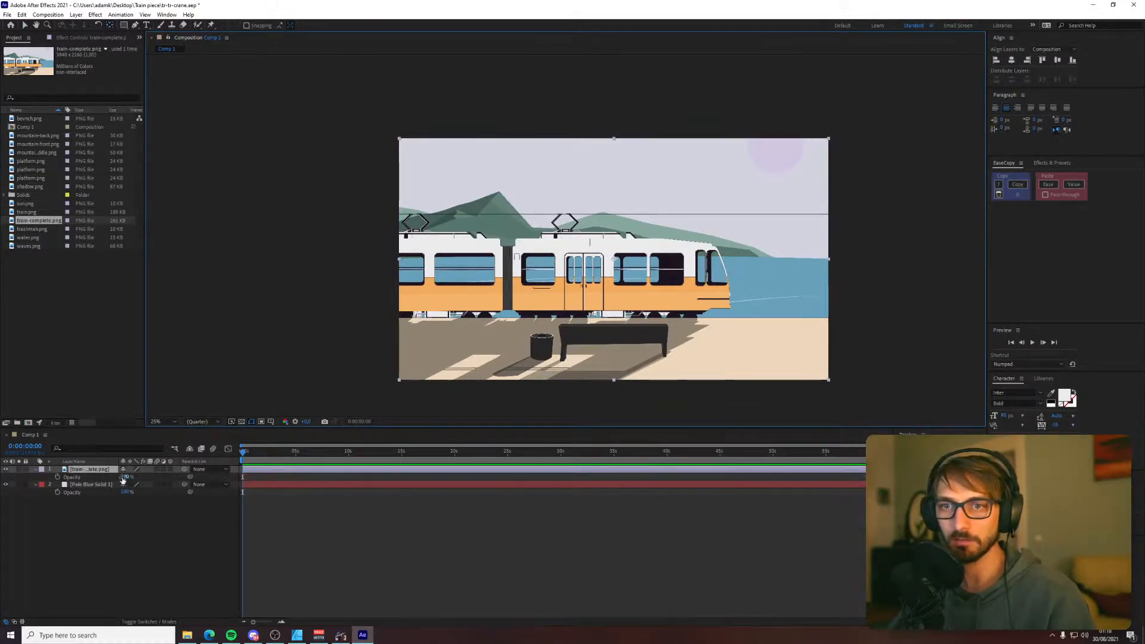
{"action": "left_click_drag", "start_coordinate": [123, 477], "coordinate": [68, 484]}
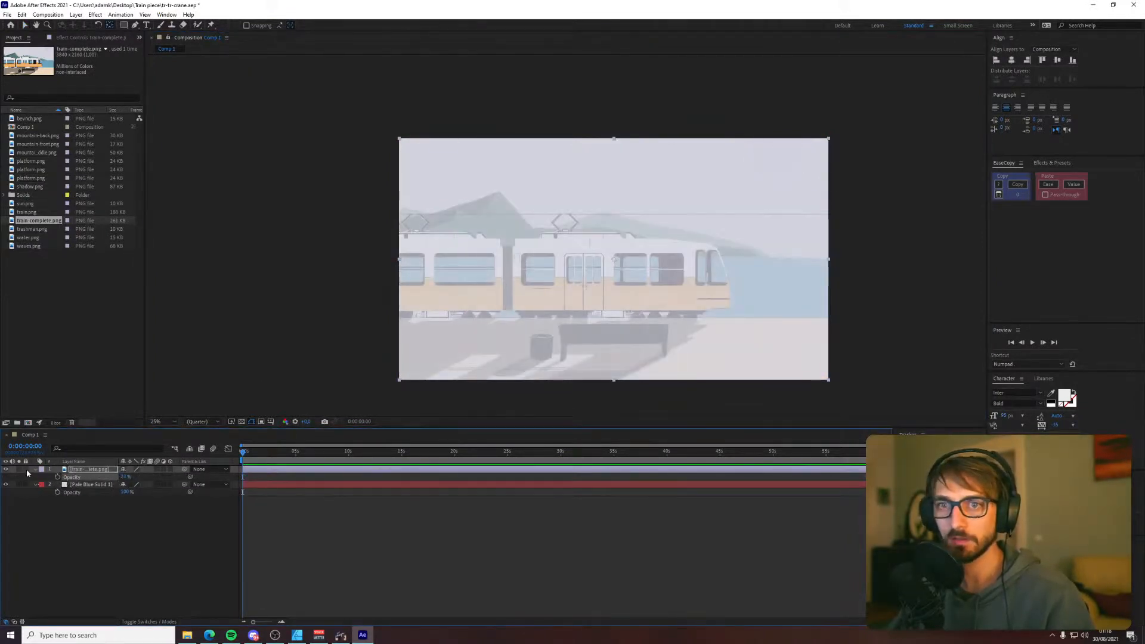
{"action": "key", "text": "ctrl+l"}
- Add all project PNGs except train-complete.png to Comp 1 and move them up together until the train lines up with the reference
{"action": "left_click", "coordinate": [30, 246]}
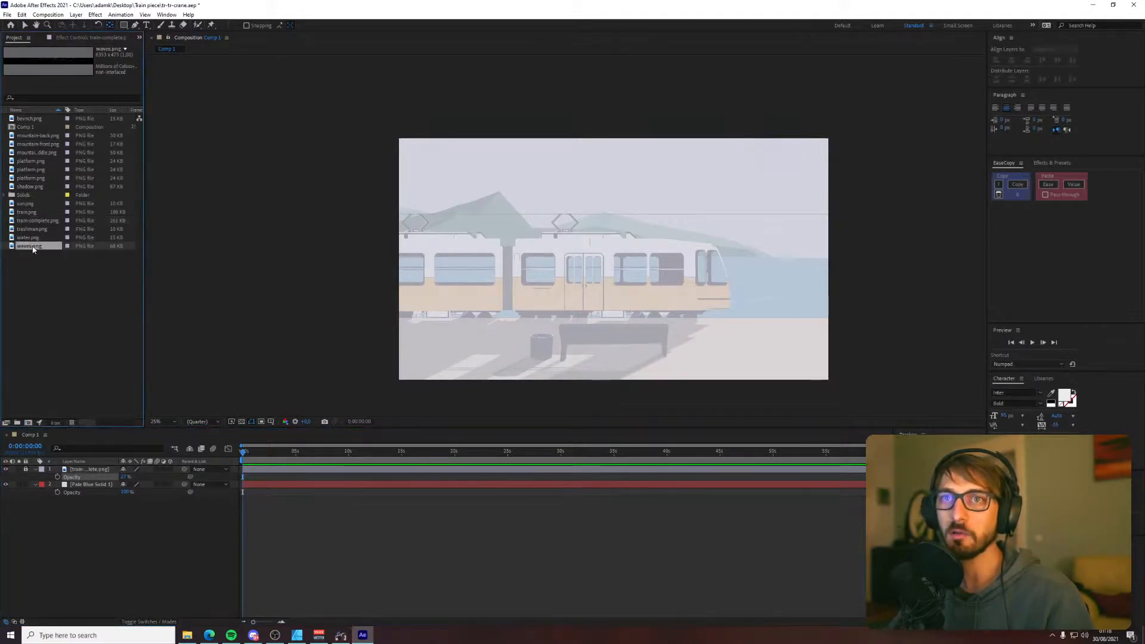
{"action": "left_click", "coordinate": [34, 118], "text": "shift"}
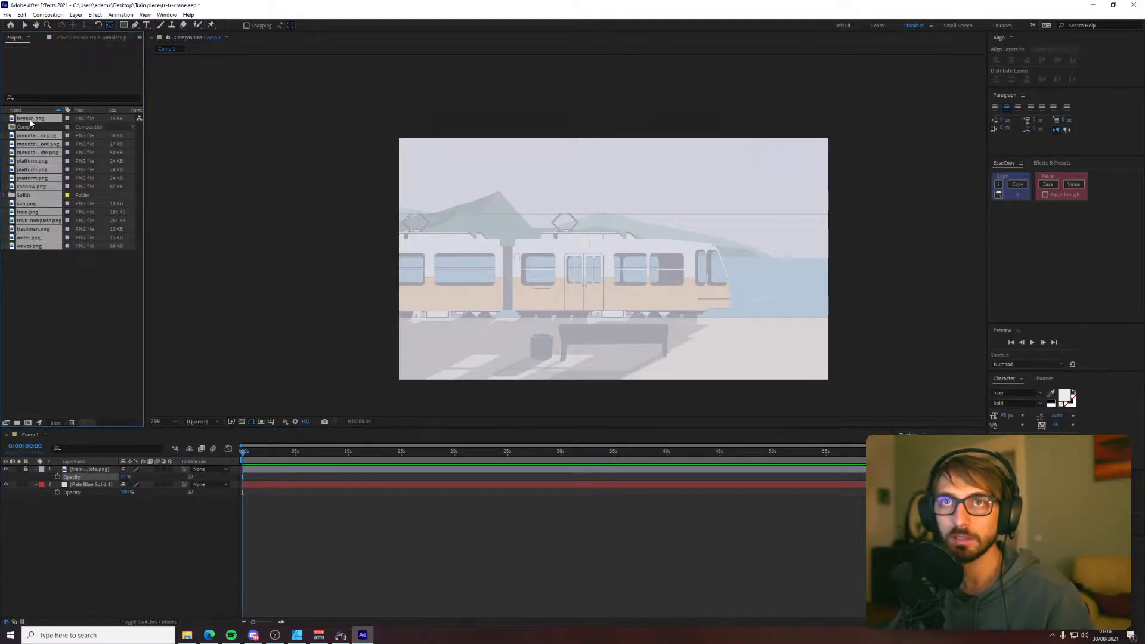
{"action": "left_click", "coordinate": [22, 195], "text": "ctrl"}
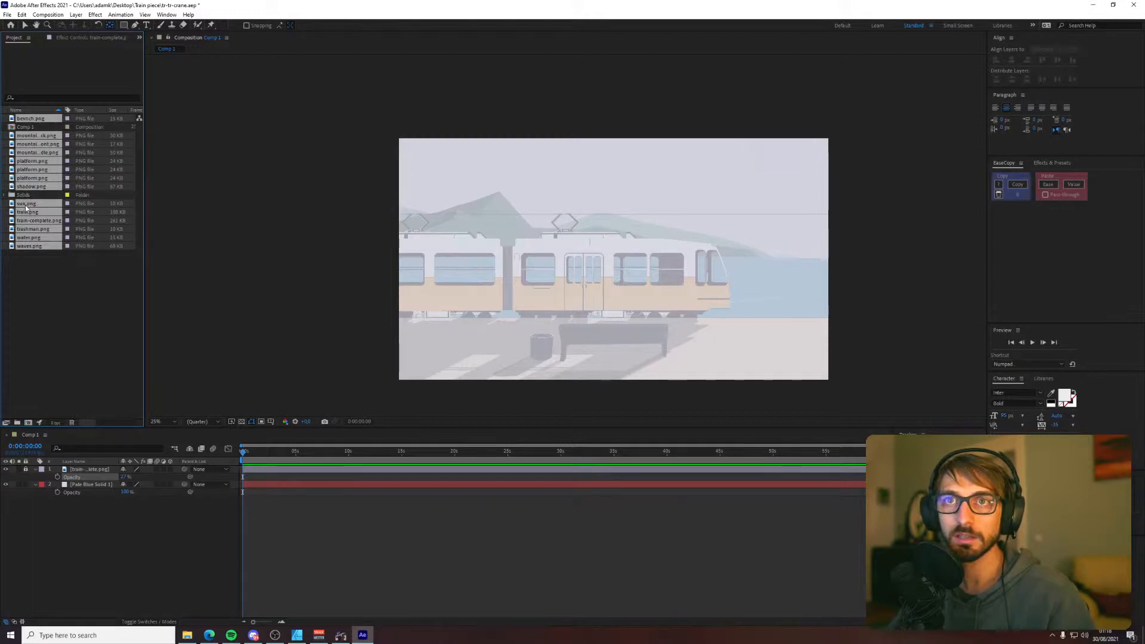
{"action": "left_click", "coordinate": [38, 220], "text": "ctrl"}
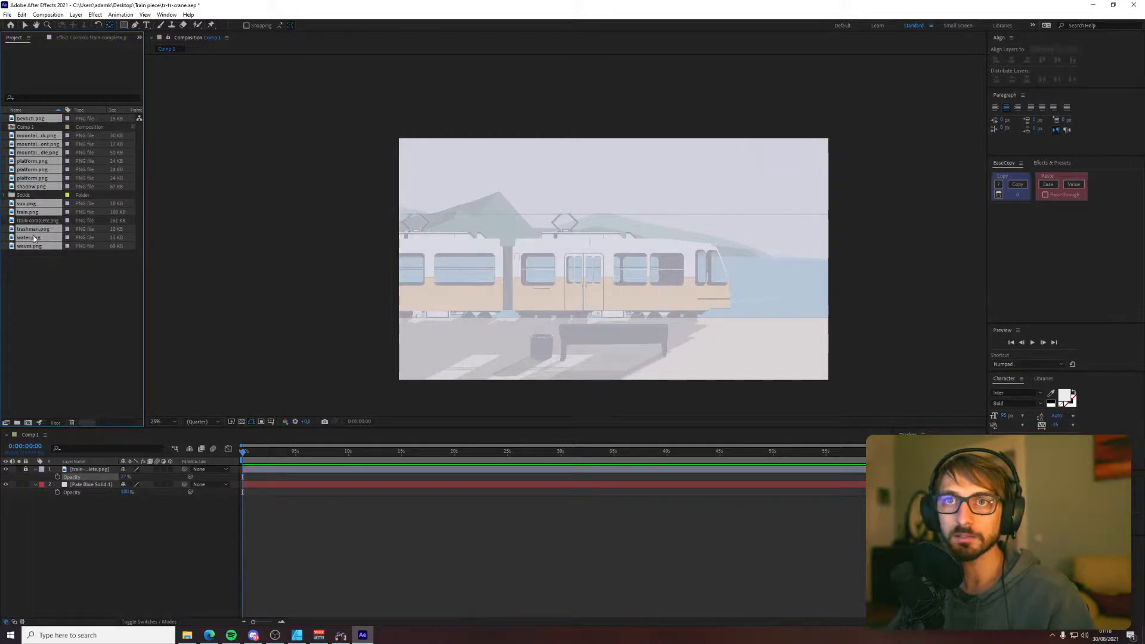
{"action": "left_click_drag", "start_coordinate": [33, 239], "coordinate": [605, 324]}
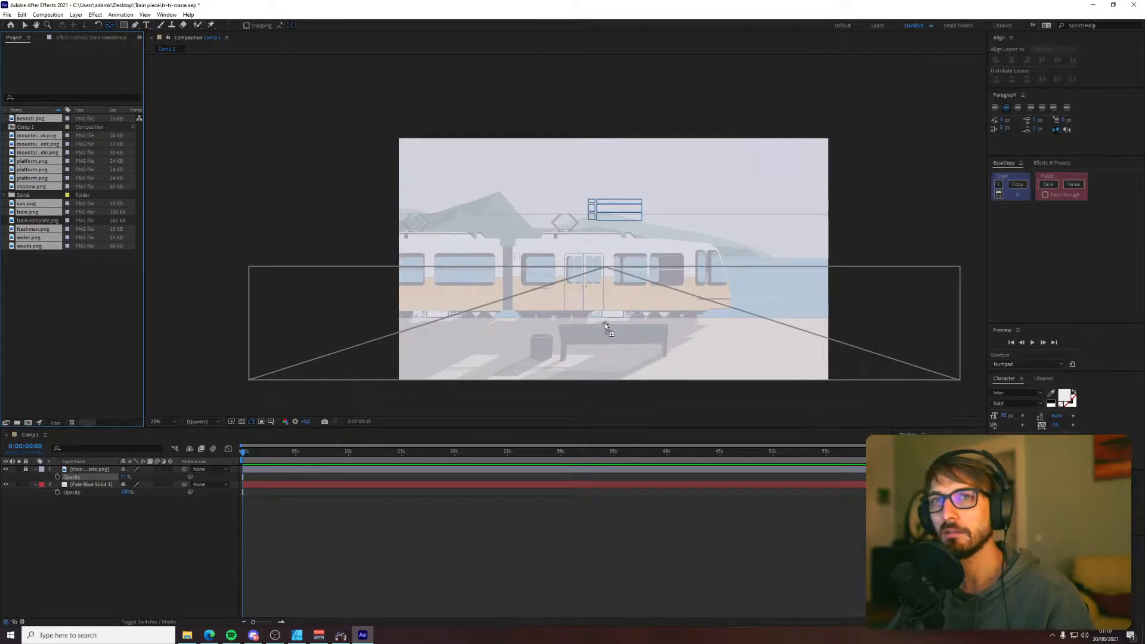
{"action": "left_click_drag", "start_coordinate": [604, 323], "coordinate": [605, 323]}
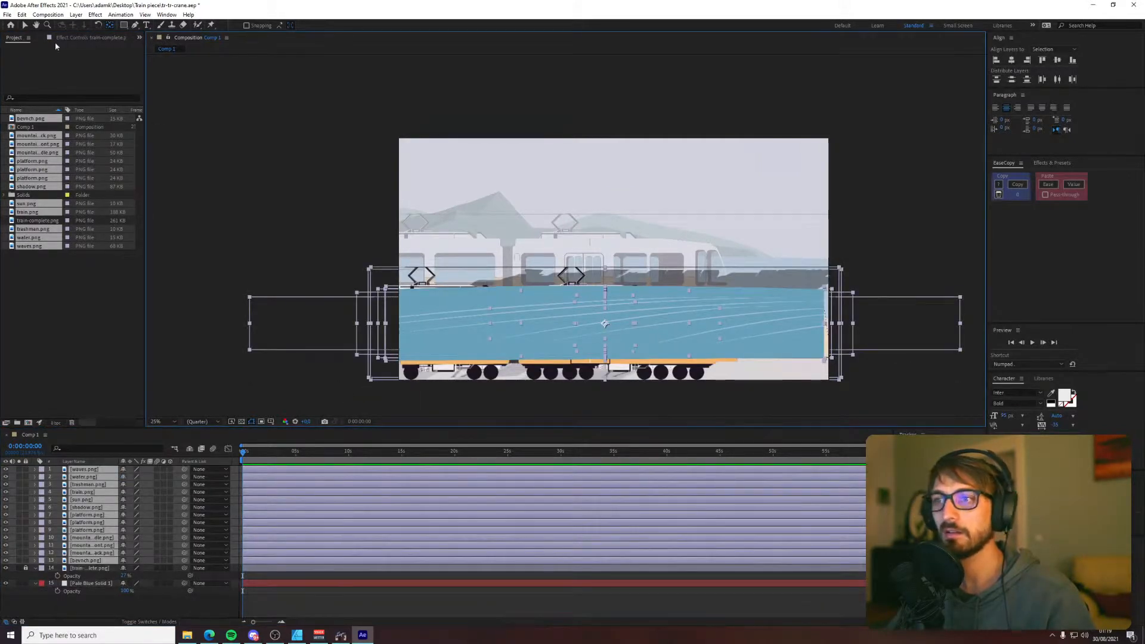
{"action": "left_click", "coordinate": [25, 26]}
{"action": "left_click_drag", "start_coordinate": [671, 369], "coordinate": [664, 295]}
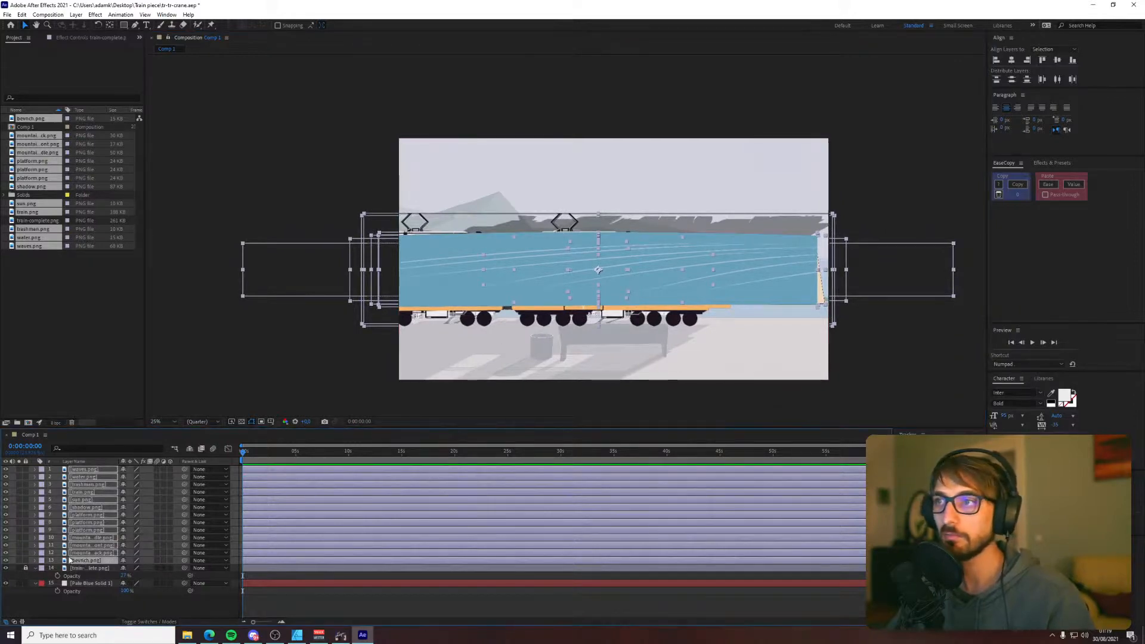
- Move the bench layer to the top of the Comp 1 layer stack
{"action": "left_click", "coordinate": [87, 569]}
{"action": "left_click", "coordinate": [87, 561]}
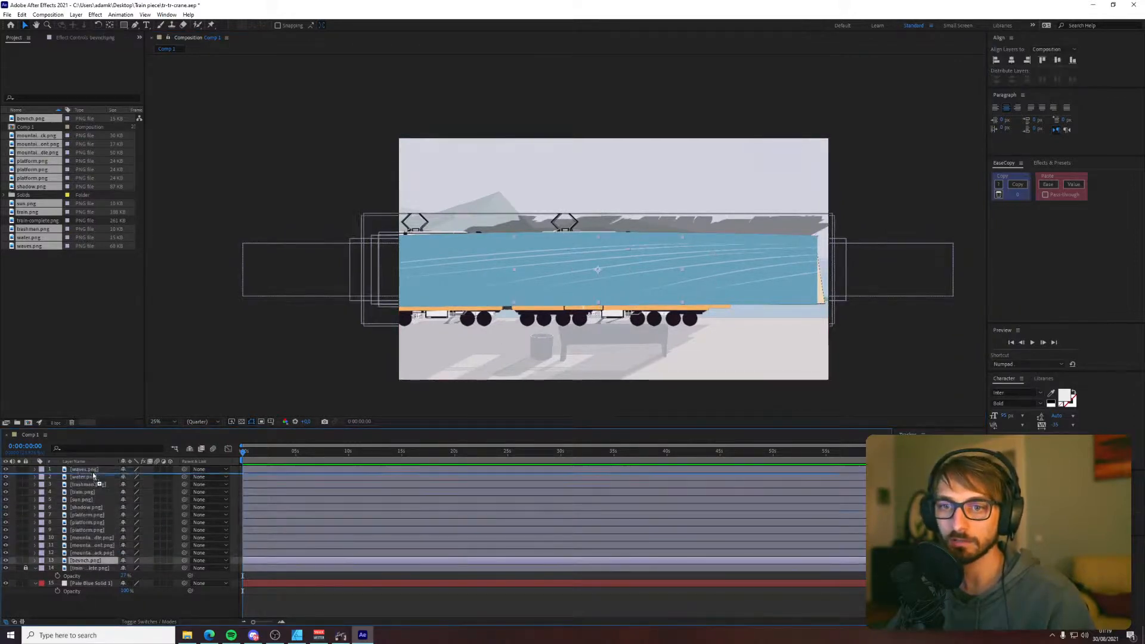
{"action": "left_click_drag", "start_coordinate": [95, 471], "coordinate": [95, 472]}
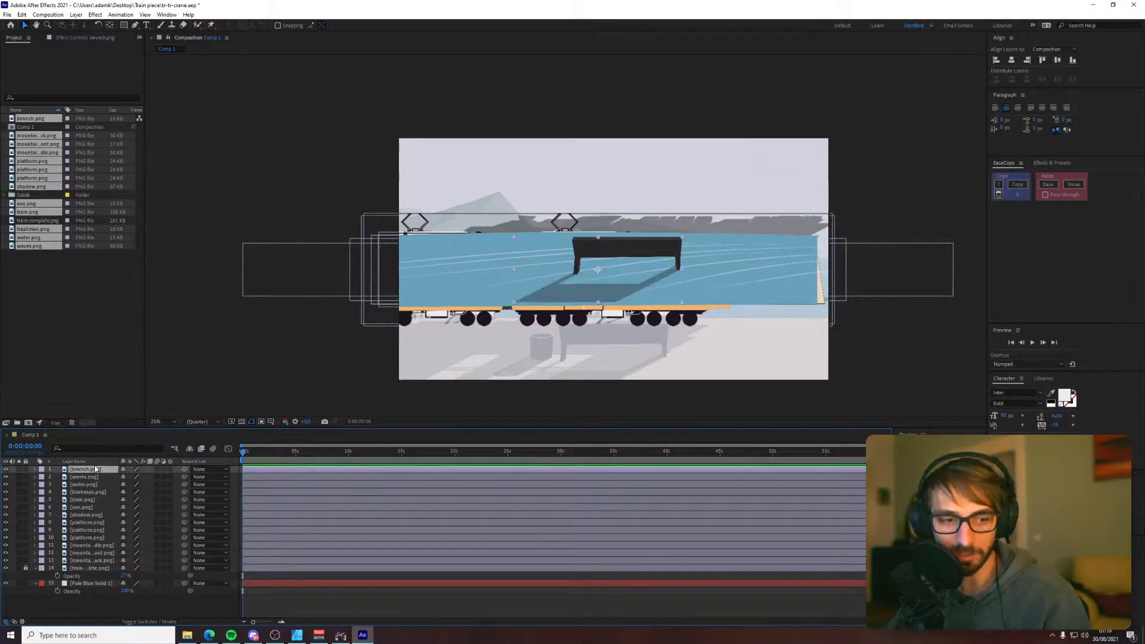
- Widen the layer name column to read the full names and place mountain-middle.png between mountain-front.png and mountain-back.png
{"action": "left_click", "coordinate": [88, 561]}
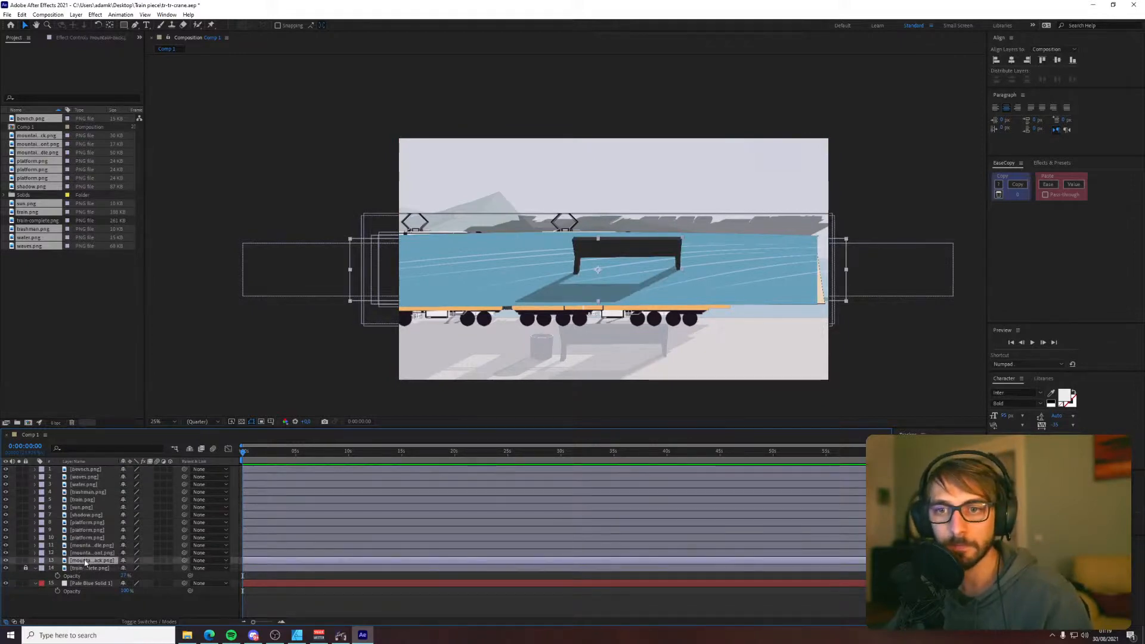
{"action": "left_click", "coordinate": [95, 553]}
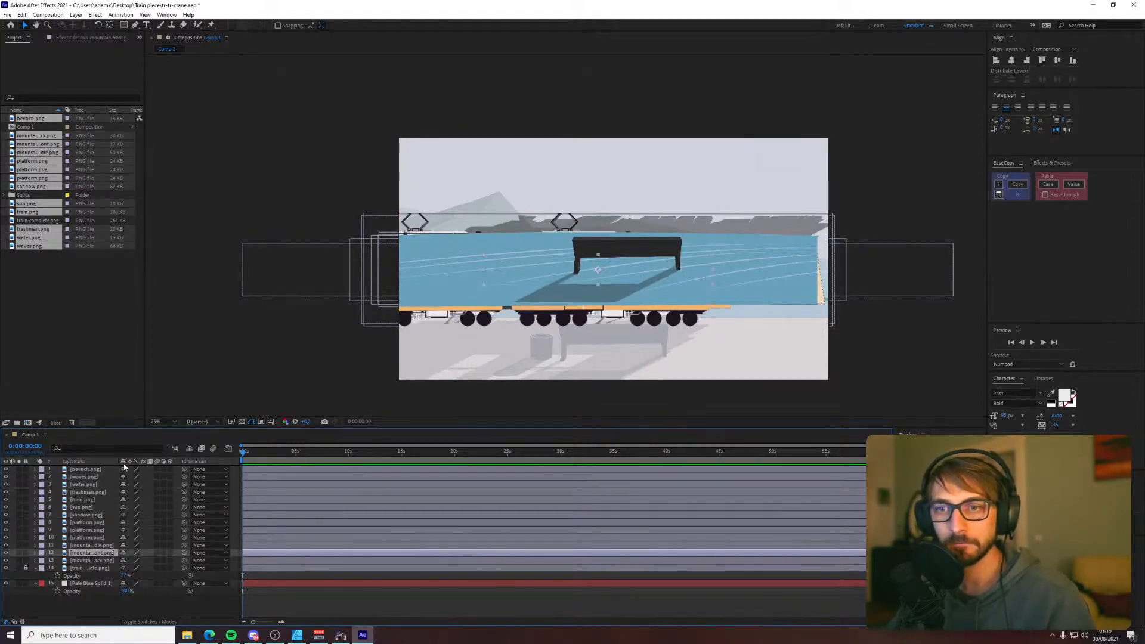
{"action": "left_click_drag", "start_coordinate": [117, 461], "coordinate": [156, 461]}
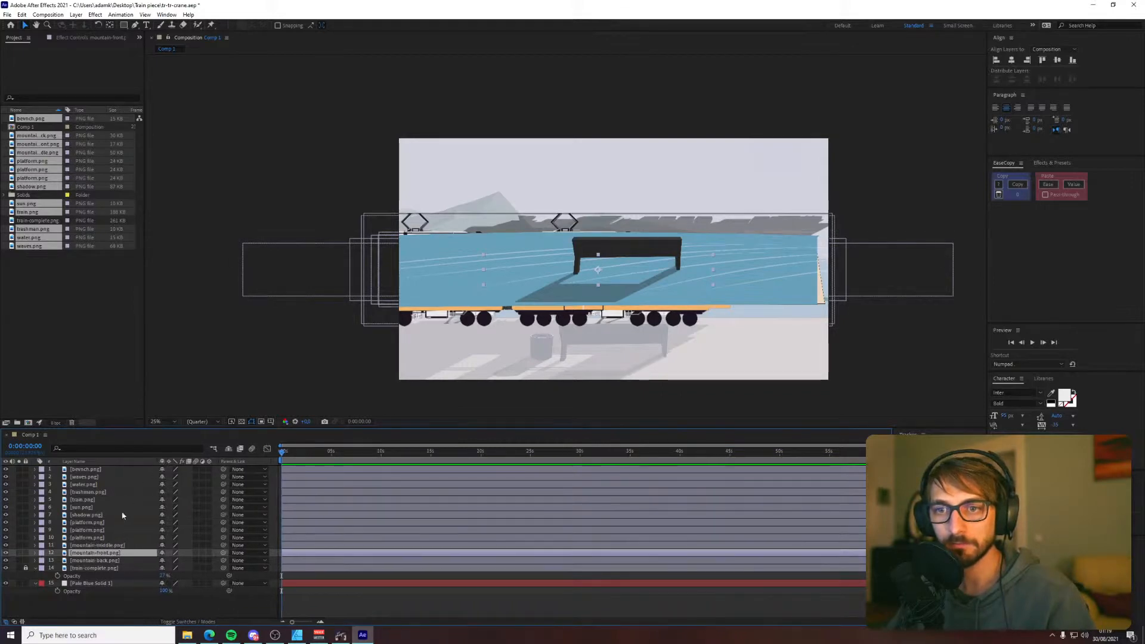
{"action": "left_click", "coordinate": [102, 561]}
{"action": "left_click_drag", "start_coordinate": [106, 545], "coordinate": [111, 558]}
- Move the waves.png and water.png layers below the platform layers, directly above mountain-front.png
{"action": "left_click", "coordinate": [89, 537]}
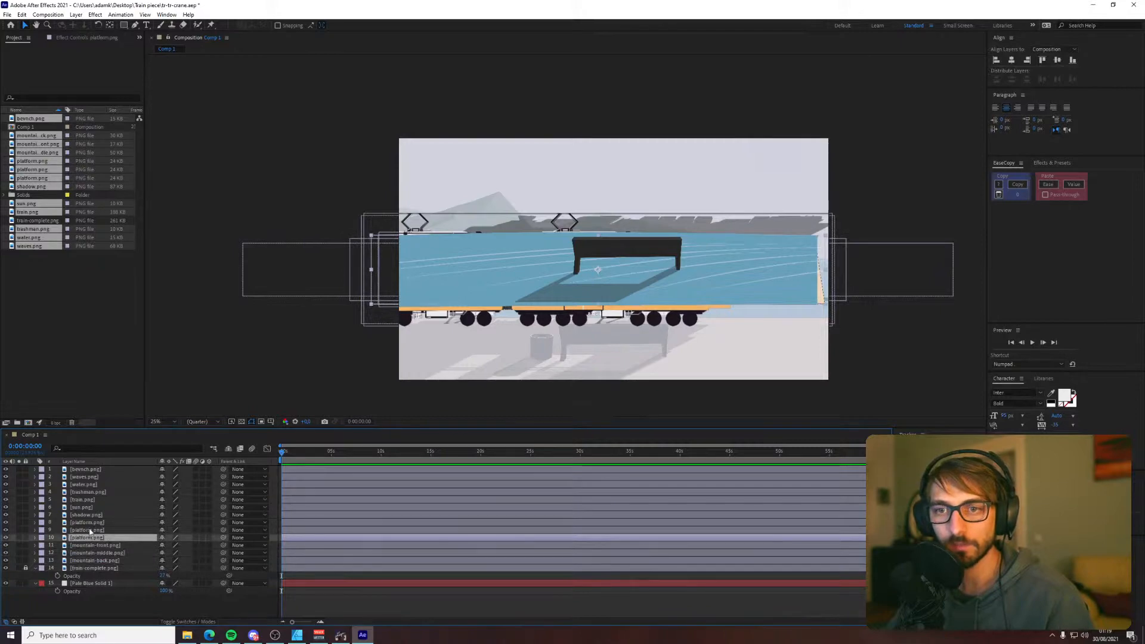
{"action": "left_click", "coordinate": [91, 530]}
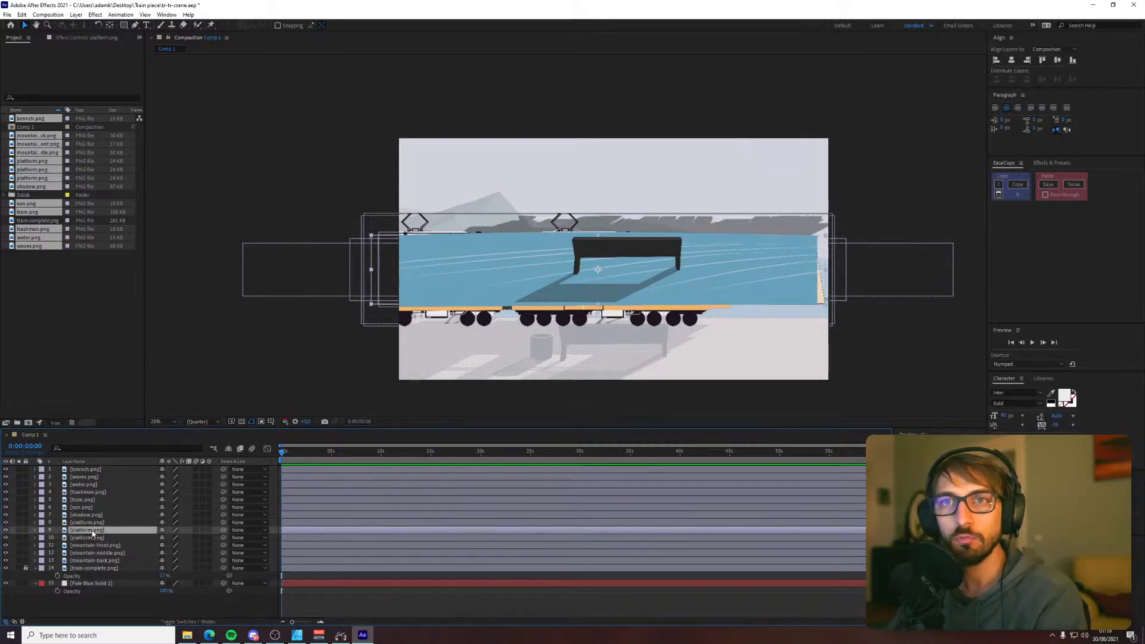
{"action": "left_click", "coordinate": [100, 525]}
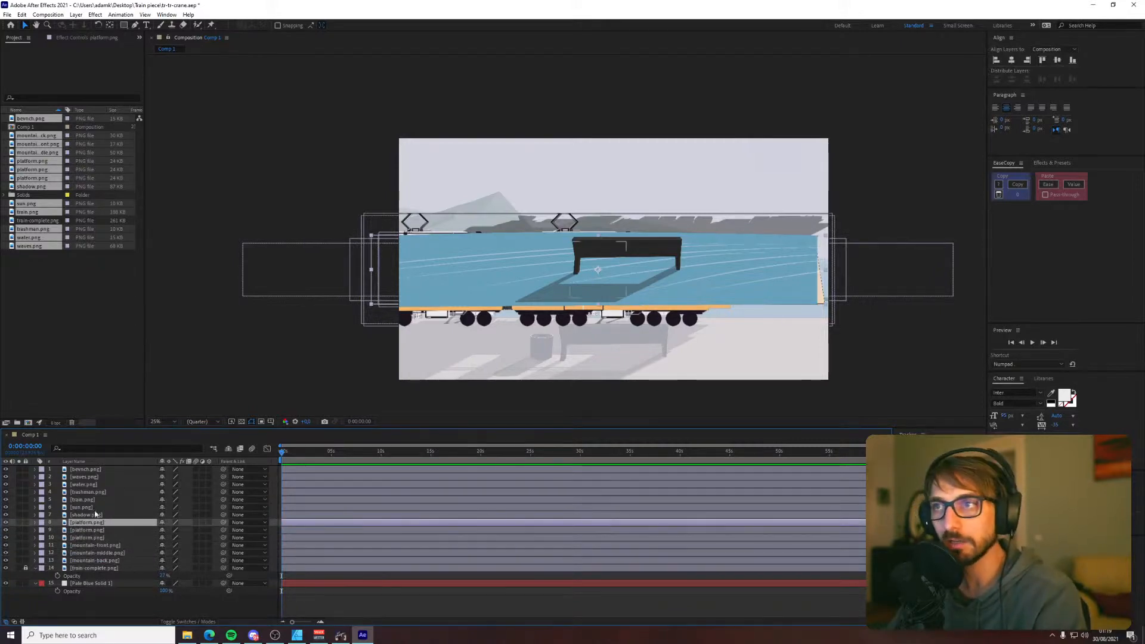
{"action": "left_click", "coordinate": [88, 510]}
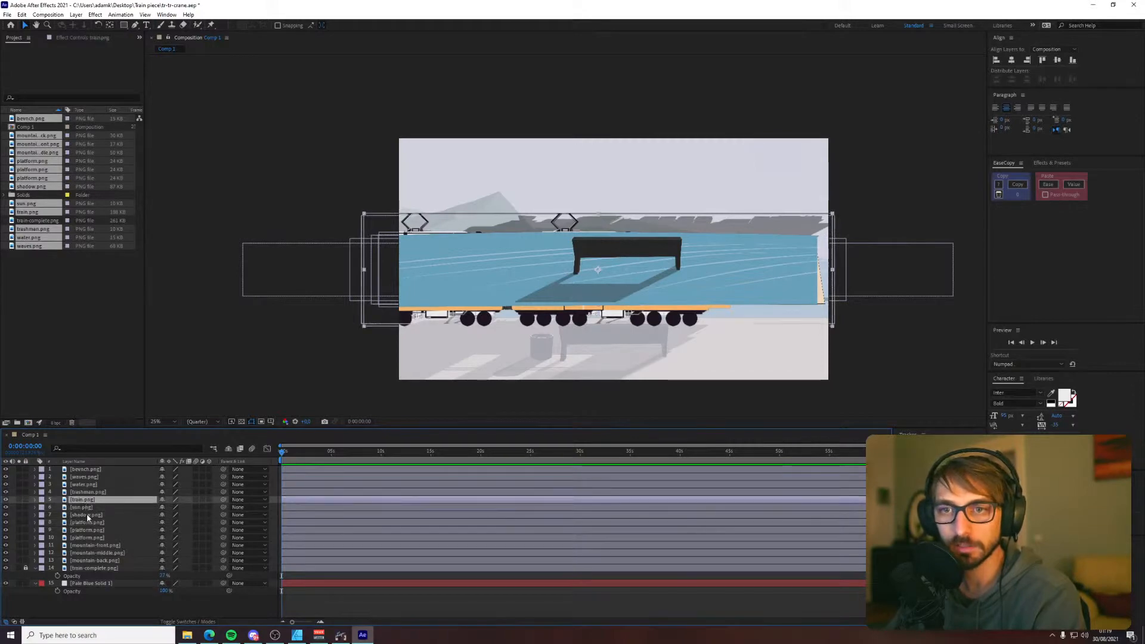
{"action": "left_click", "coordinate": [88, 515]}
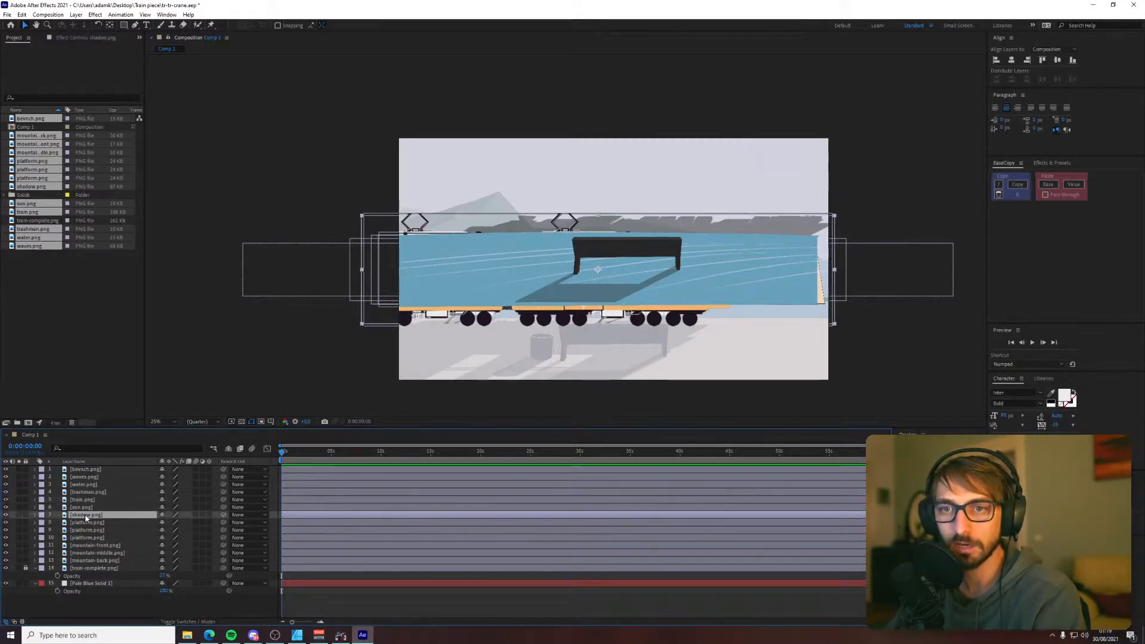
{"action": "left_click", "coordinate": [84, 477]}
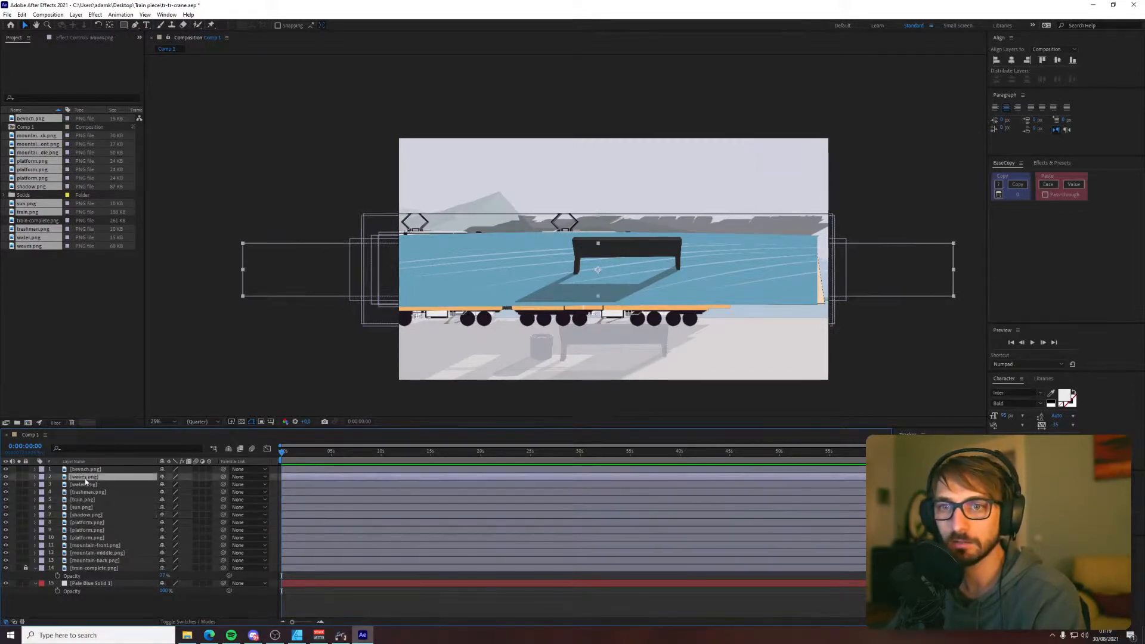
{"action": "left_click_drag", "start_coordinate": [82, 484], "coordinate": [93, 533]}
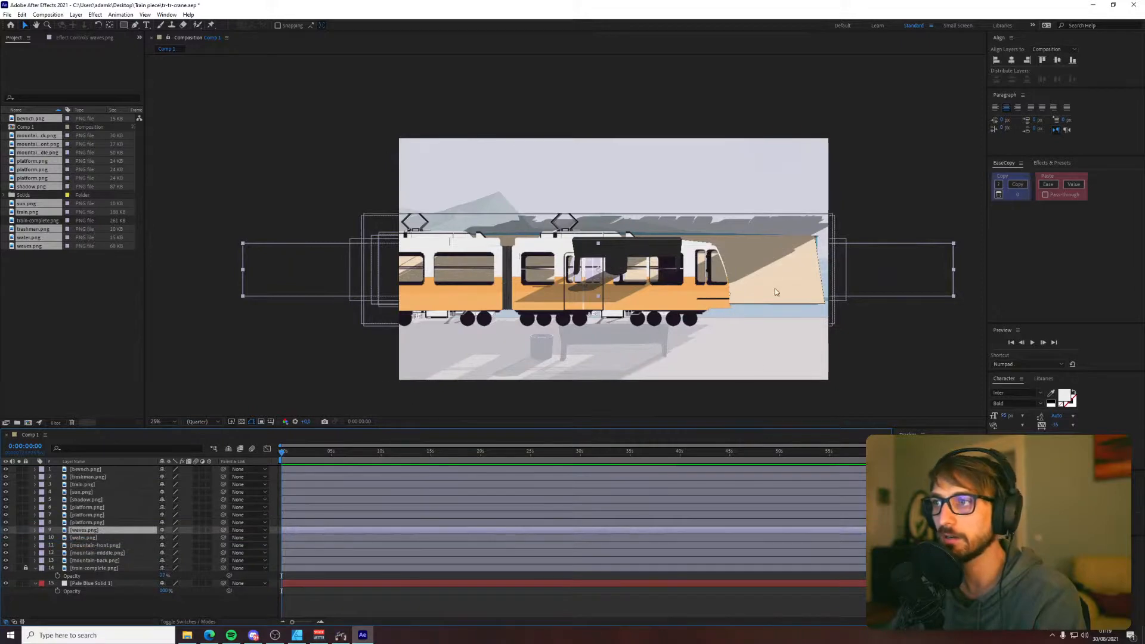
- Move one platform.png layer down over the reference's foreground platform and delete the train.png layer
{"action": "left_click", "coordinate": [760, 278]}
{"action": "left_click", "coordinate": [90, 518]}
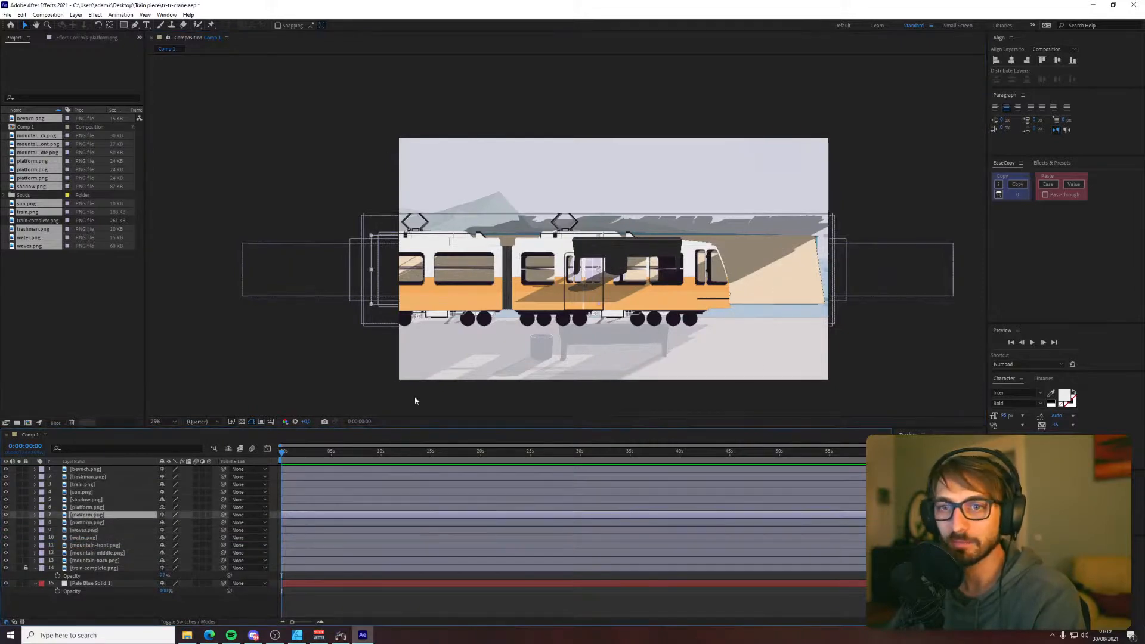
{"action": "left_click_drag", "start_coordinate": [750, 277], "coordinate": [761, 362]}
{"action": "left_click", "coordinate": [812, 278]}
{"action": "key", "text": "Delete"}
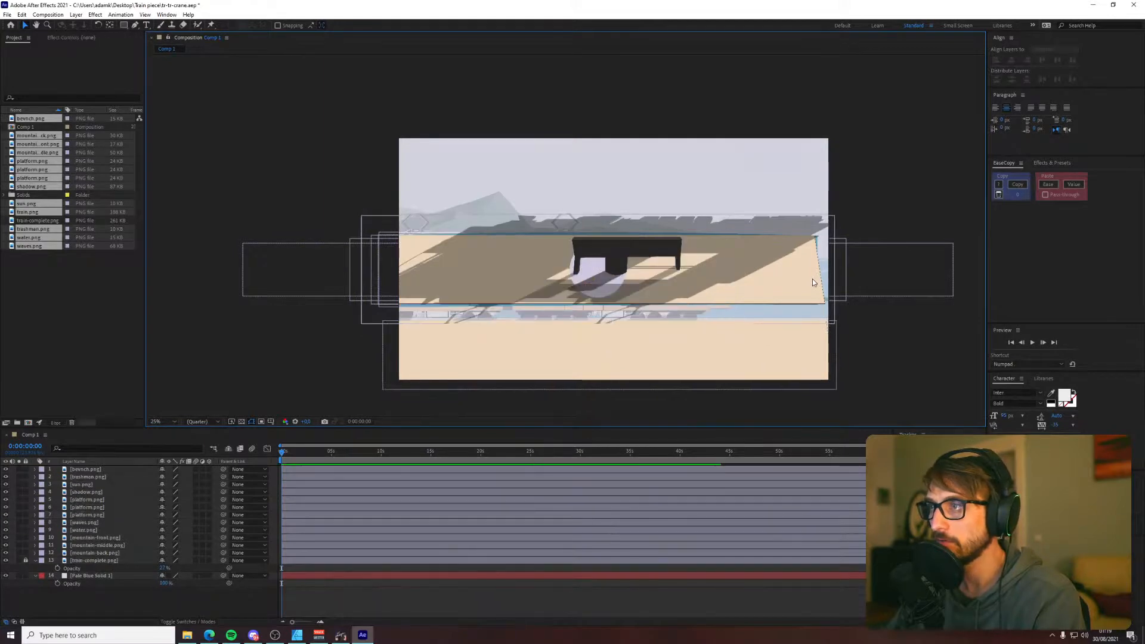
- Undo the train.png deletion and delete two of the duplicate platform.png layers, keeping the one over the foreground platform
{"action": "key", "text": "ctrl+z"}
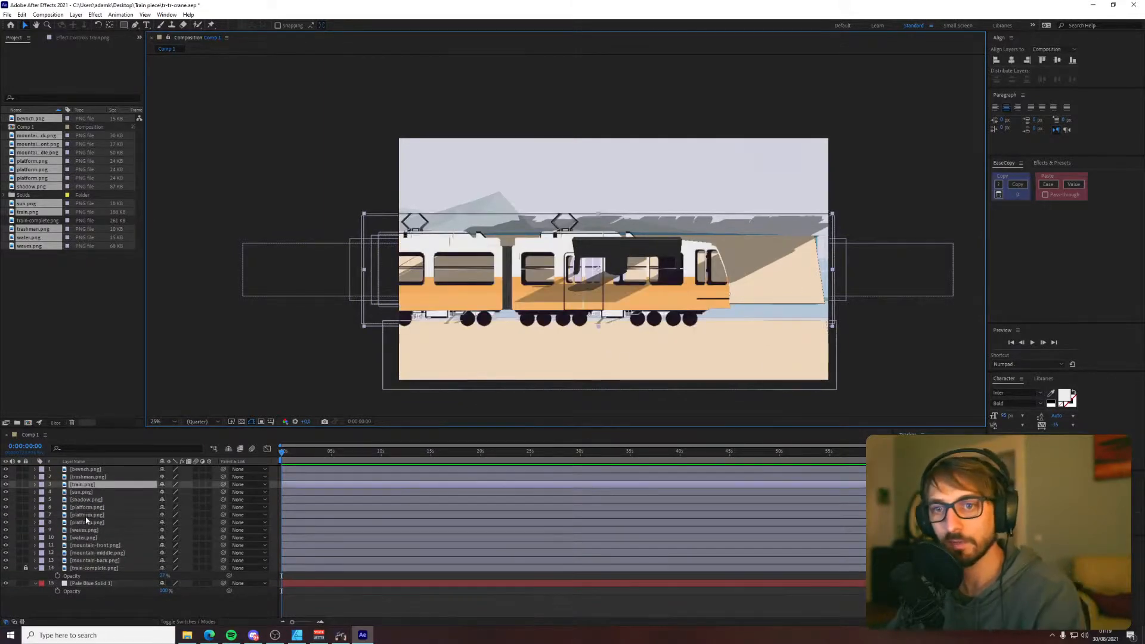
{"action": "left_click", "coordinate": [86, 516]}
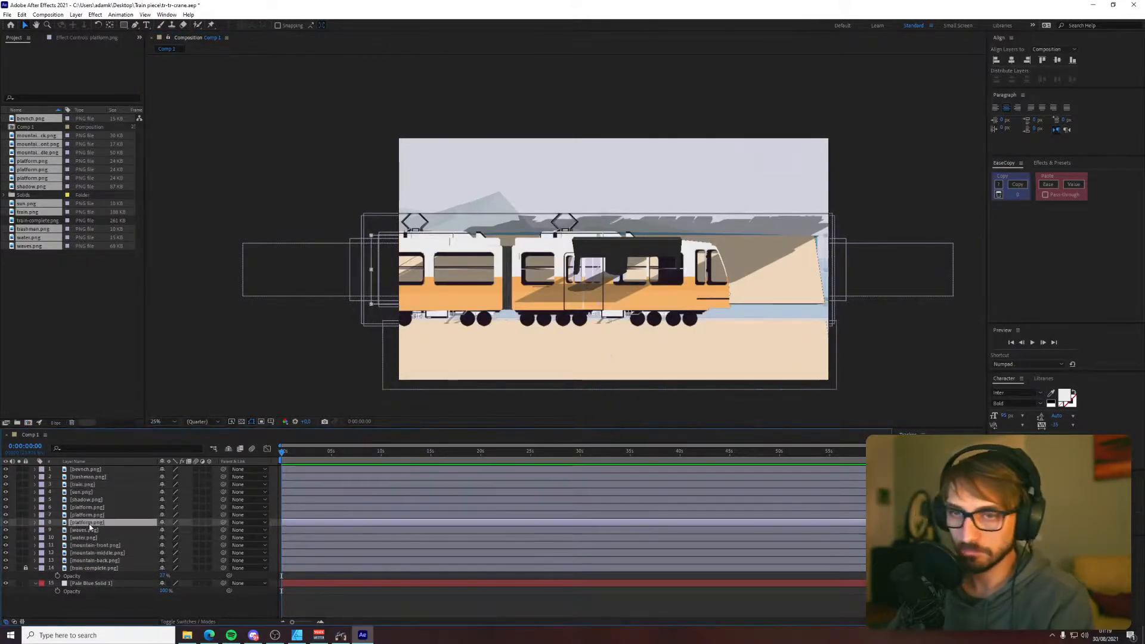
{"action": "key", "text": "Delete"}
{"action": "left_click", "coordinate": [104, 508]}
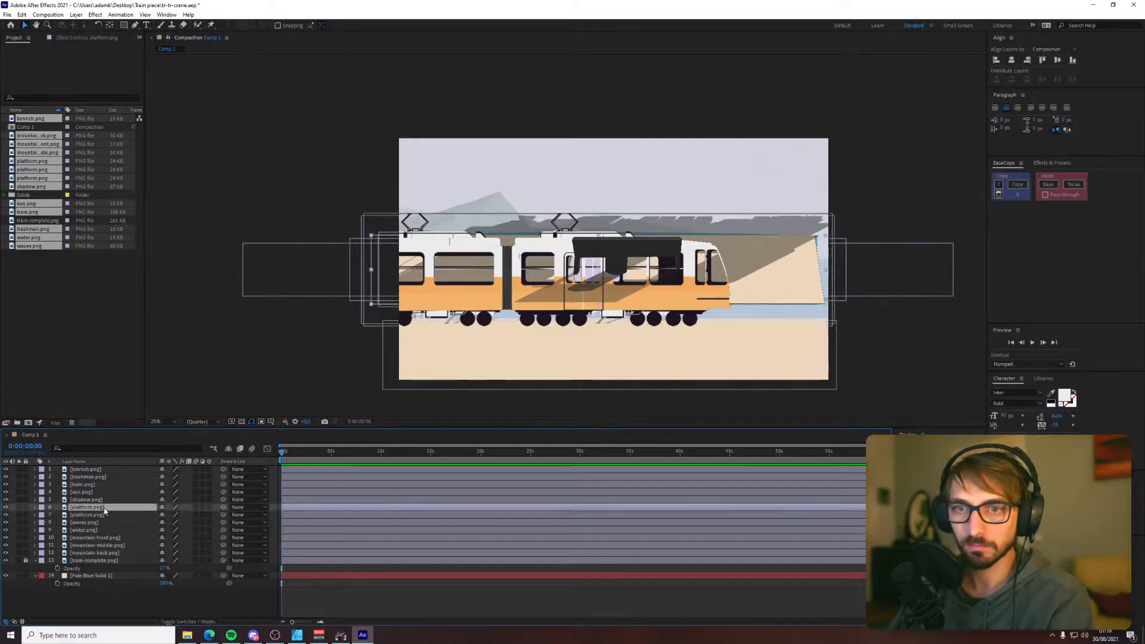
{"action": "left_click", "coordinate": [101, 516]}
{"action": "key", "text": "Delete"}
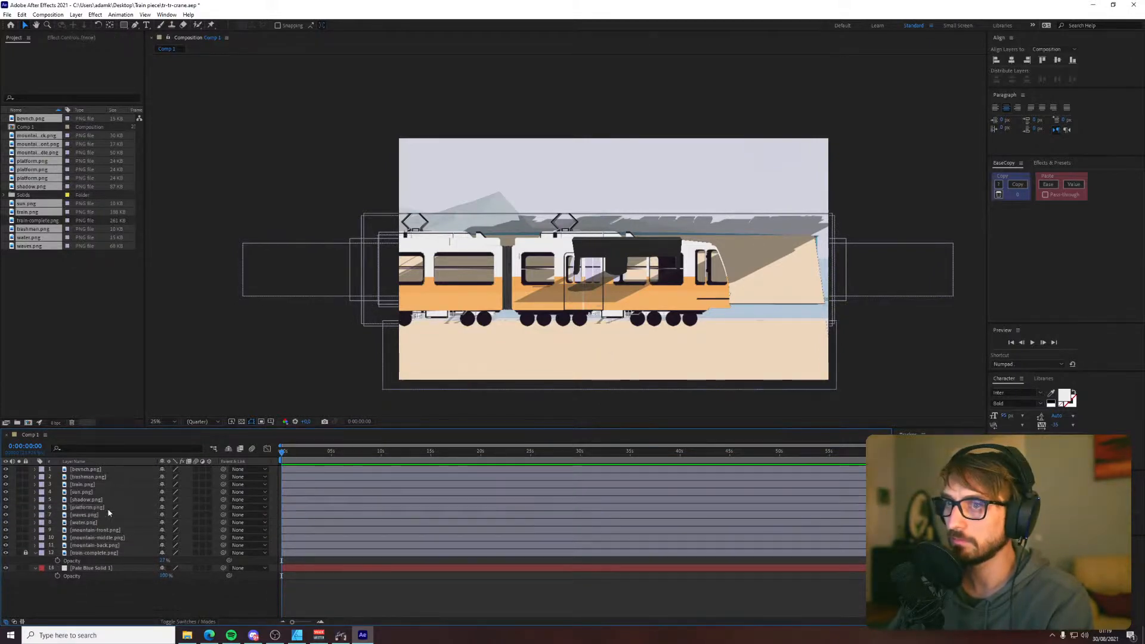
- Move the waves.png artwork down and left over the sea area and lock the train.png layer
{"action": "left_click", "coordinate": [782, 292]}
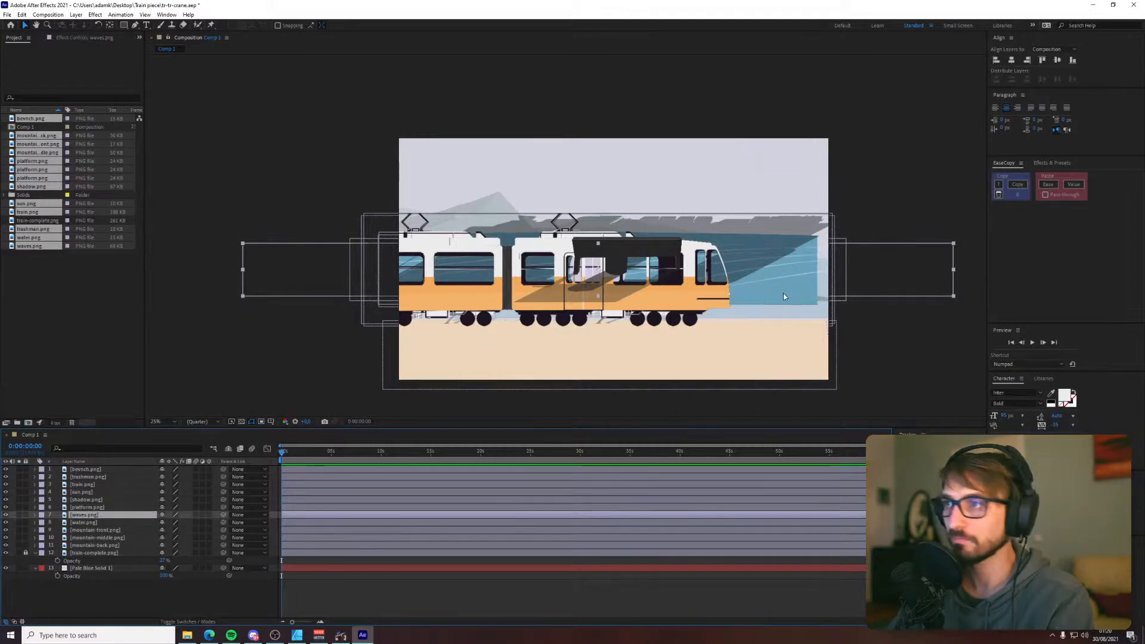
{"action": "left_click_drag", "start_coordinate": [782, 292], "coordinate": [738, 333]}
{"action": "left_click", "coordinate": [792, 264]}
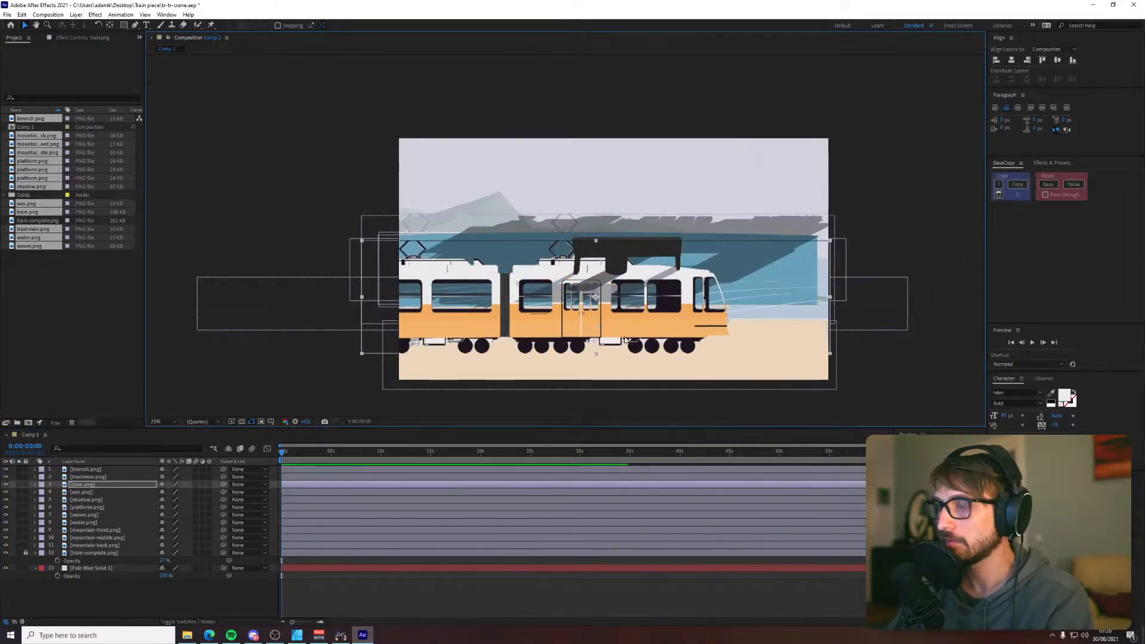
{"action": "left_click", "coordinate": [26, 485]}
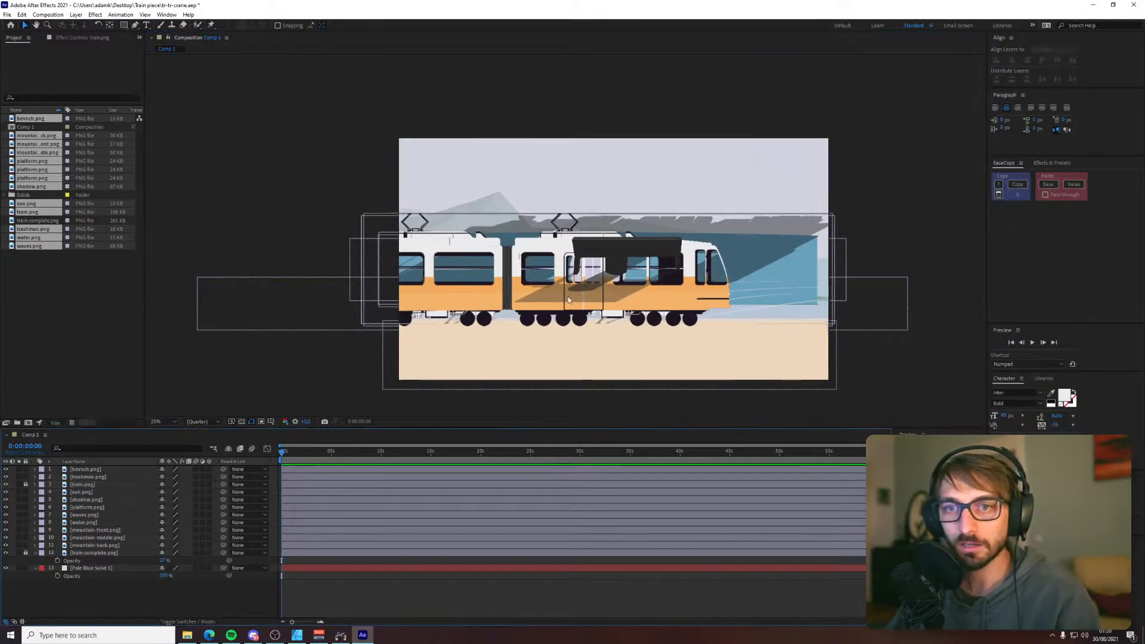
- Move the bench onto the foreground platform and raise the shadow.png and platform.png layers above train.png
{"action": "left_click_drag", "start_coordinate": [661, 282], "coordinate": [639, 346]}
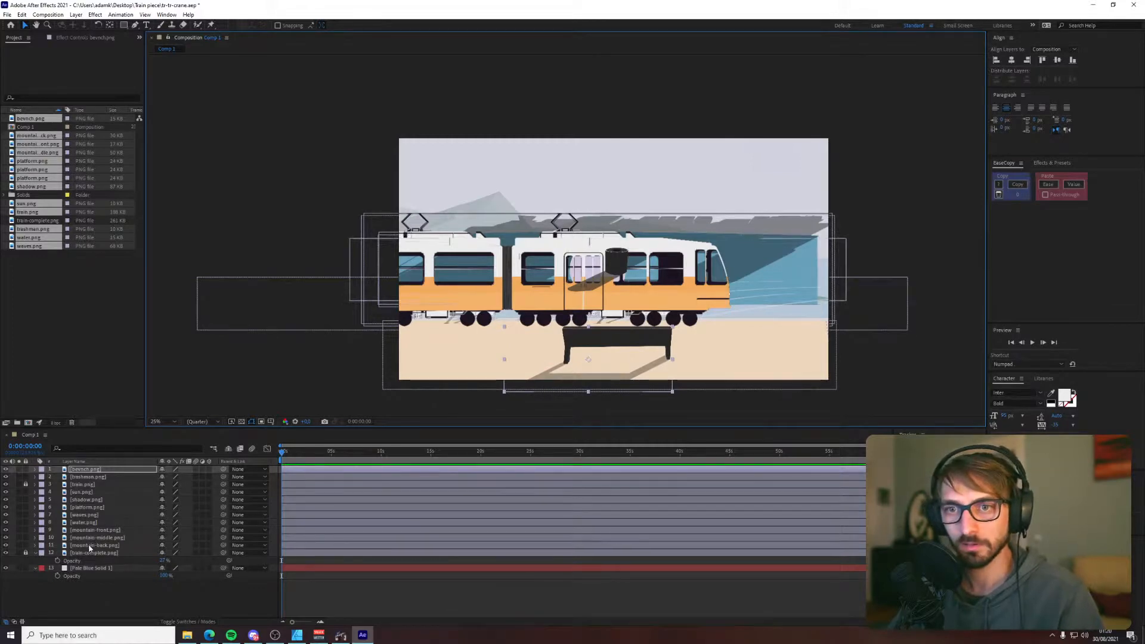
{"action": "mouse_move", "coordinate": [90, 508]}
{"action": "left_mouse_down"}
{"action": "mouse_move", "coordinate": [102, 477]}
{"action": "mouse_move", "coordinate": [96, 486]}
{"action": "left_mouse_up"}
{"action": "left_click", "coordinate": [88, 509]}
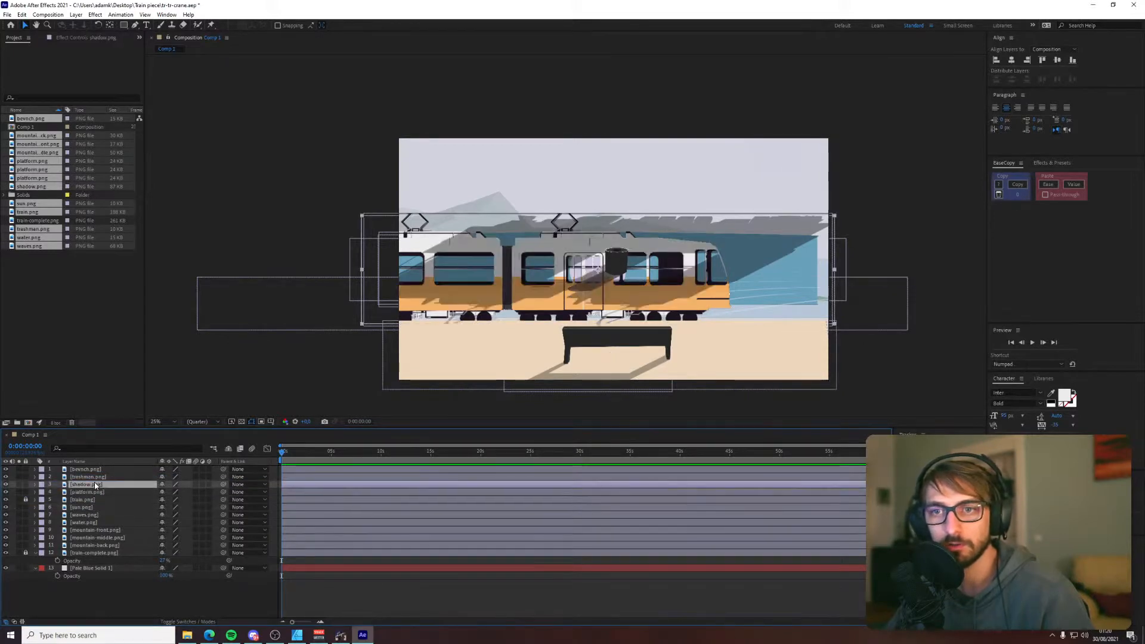
- Move the shadow down over the foreground platform and lock it, and place the trash can just left of the bench
{"action": "left_click_drag", "start_coordinate": [494, 235], "coordinate": [400, 359]}
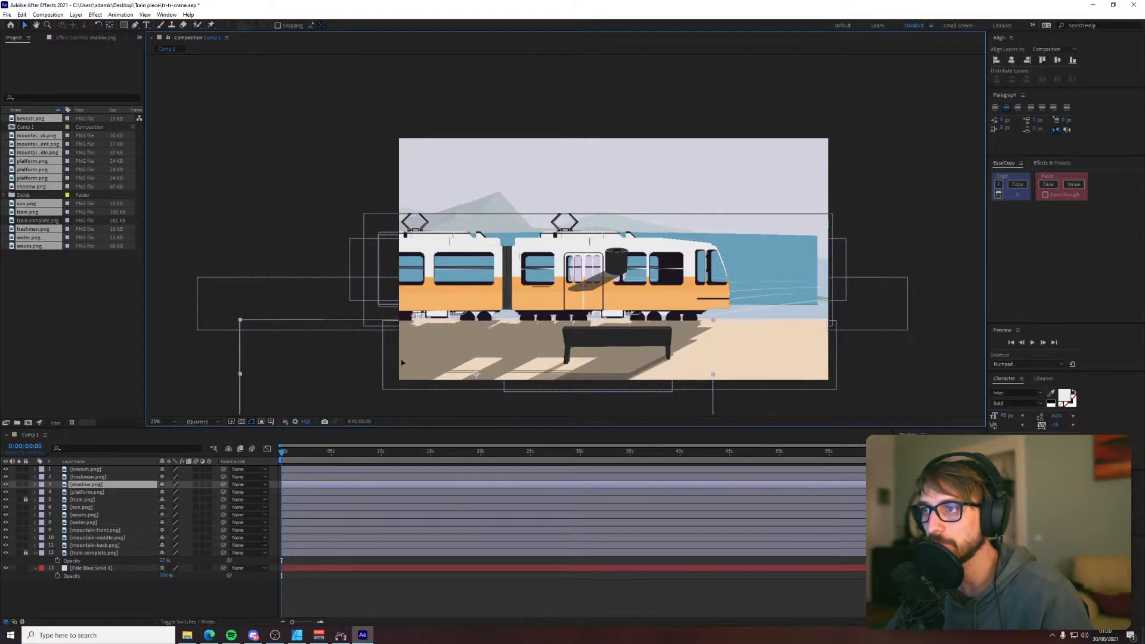
{"action": "left_click", "coordinate": [25, 484]}
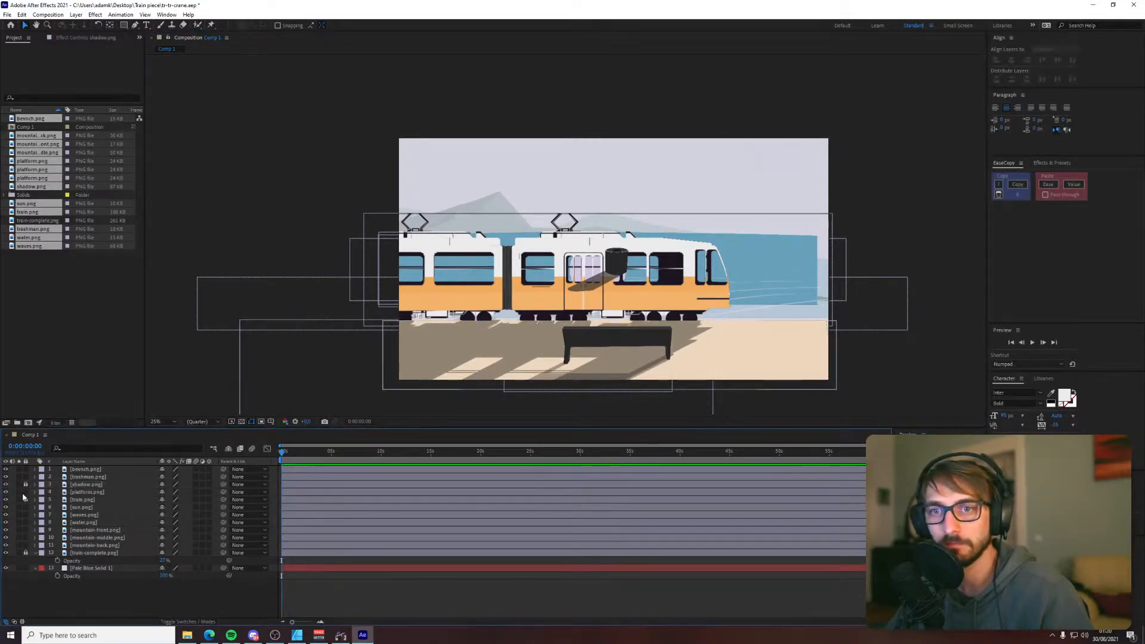
{"action": "left_click", "coordinate": [83, 477]}
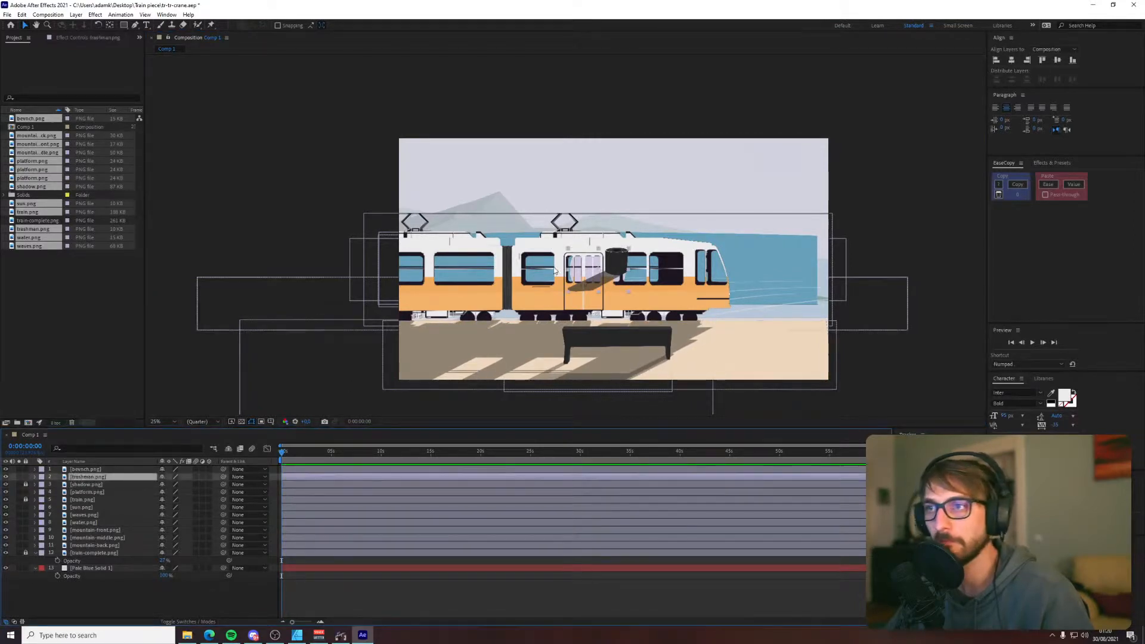
{"action": "left_click", "coordinate": [618, 268]}
{"action": "left_click_drag", "start_coordinate": [617, 267], "coordinate": [546, 351]}
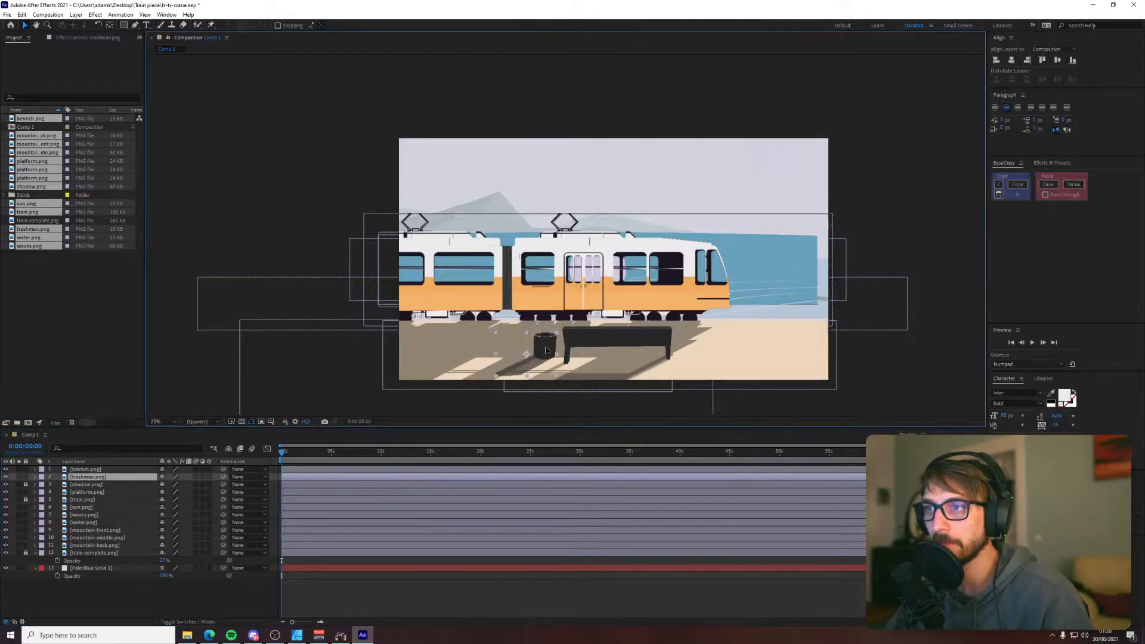
{"action": "left_click", "coordinate": [90, 470]}
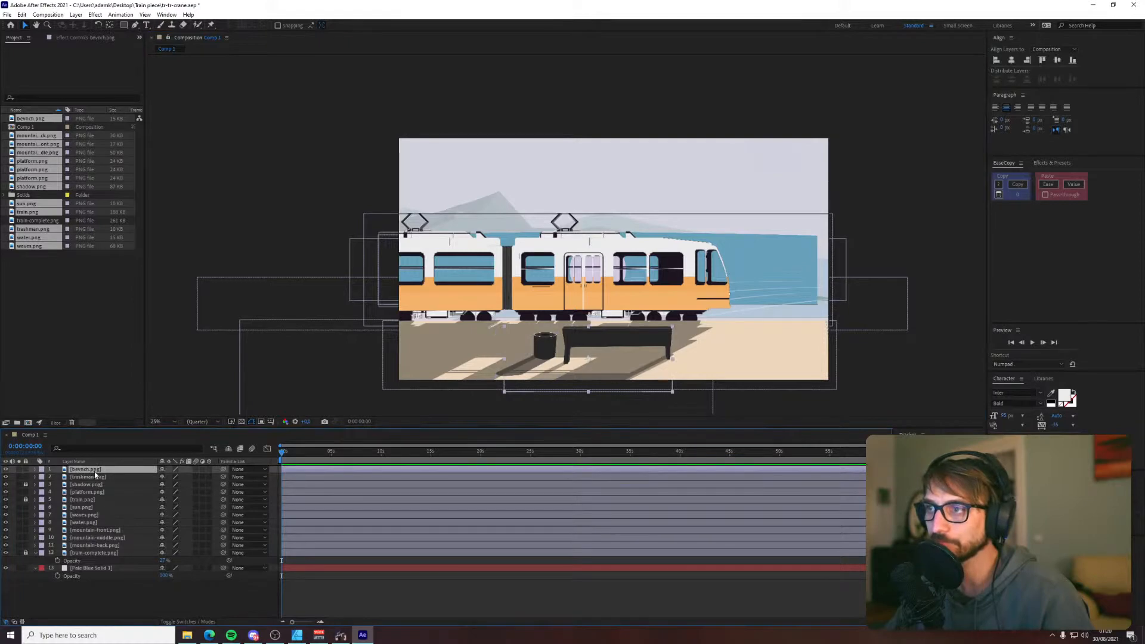
- Move the sun into the upper-right sky and the water down so it fills the area behind the train
{"action": "left_click", "coordinate": [83, 508]}
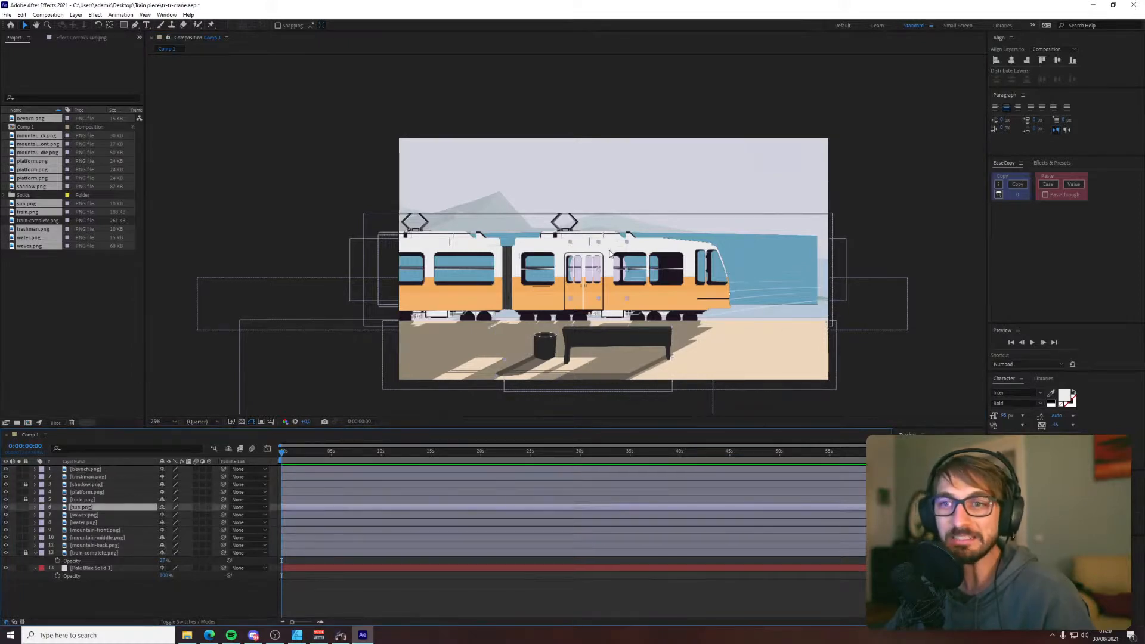
{"action": "left_click_drag", "start_coordinate": [597, 276], "coordinate": [780, 162]}
{"action": "left_click", "coordinate": [769, 252]}
{"action": "left_click_drag", "start_coordinate": [770, 252], "coordinate": [793, 281]}
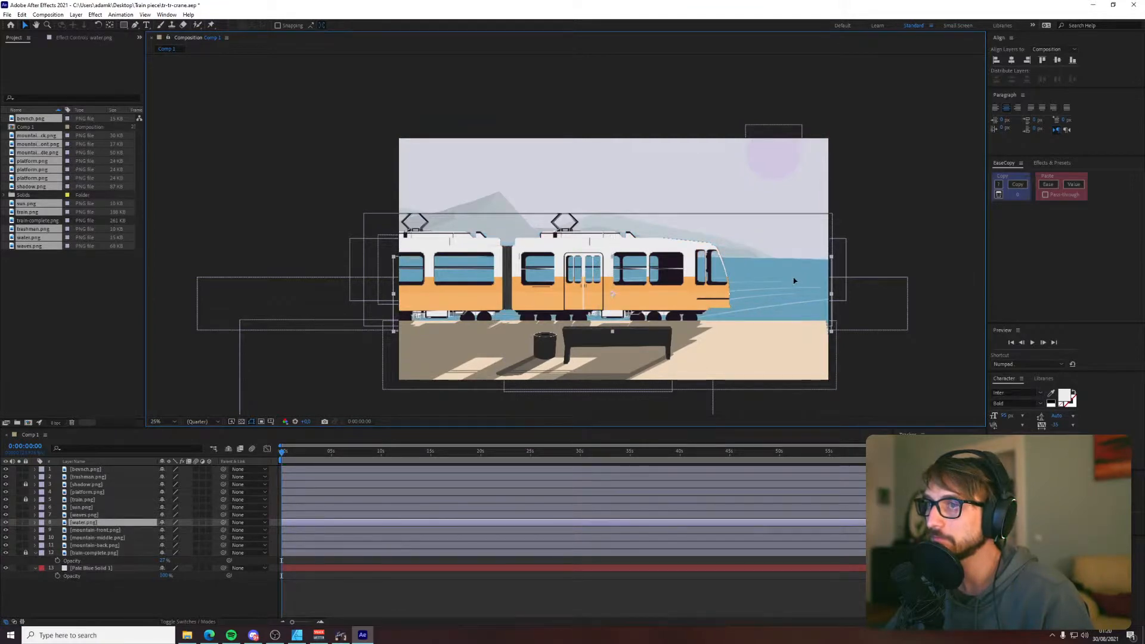
{"action": "left_click", "coordinate": [920, 219]}
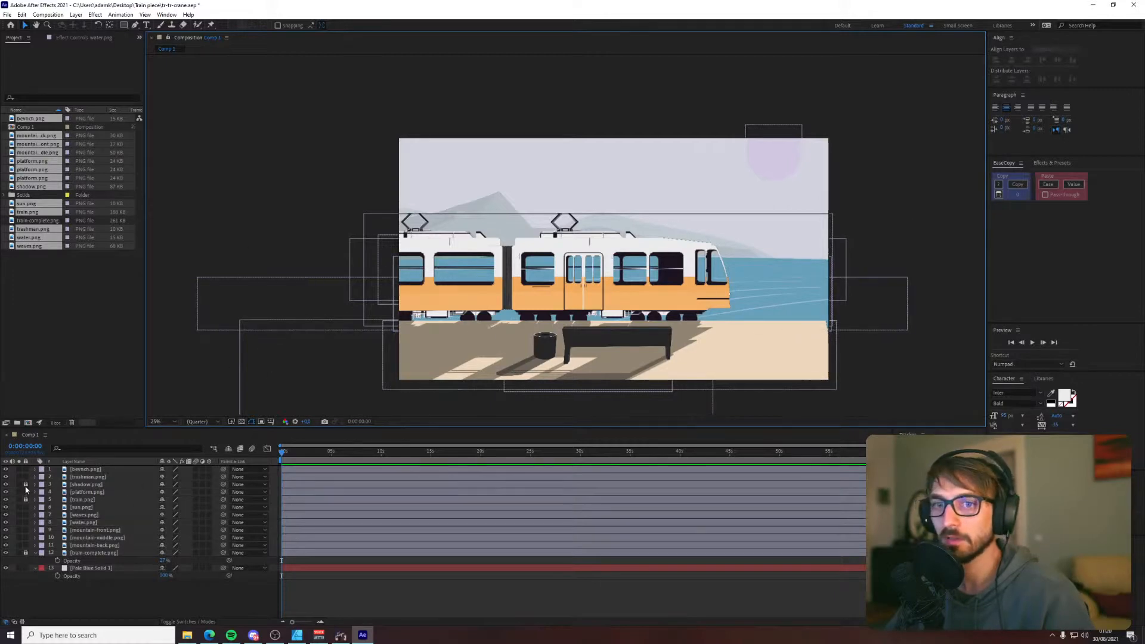
- Unlock the shadow.png and train.png layers and shift the train slightly down and to the right
{"action": "left_click_drag", "start_coordinate": [25, 484], "coordinate": [25, 499]}
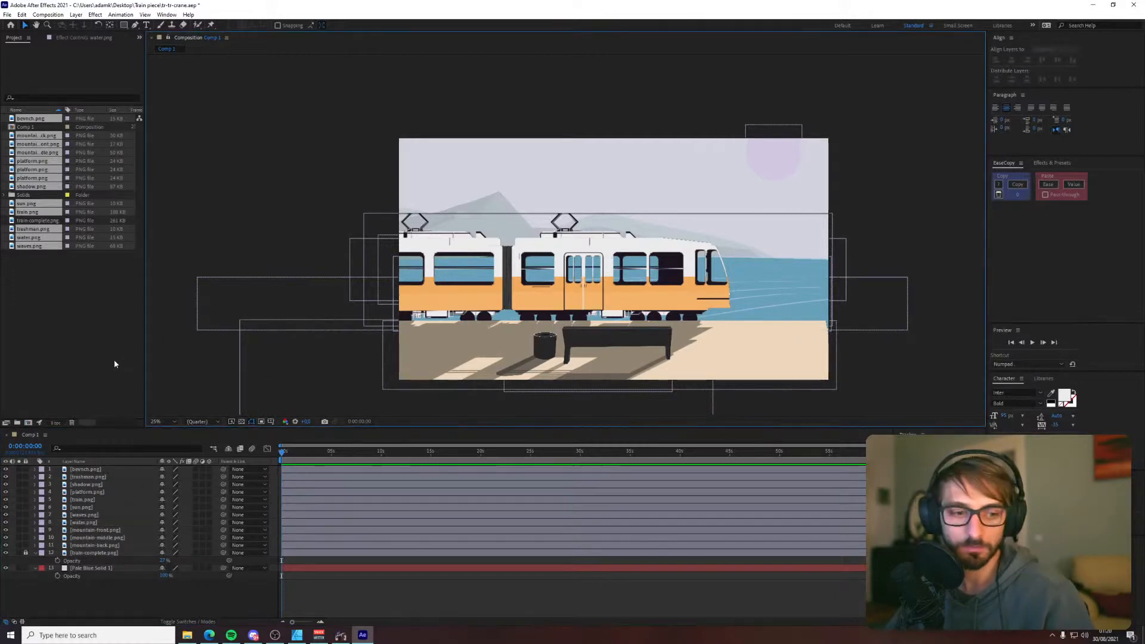
{"action": "key", "text": "period"}
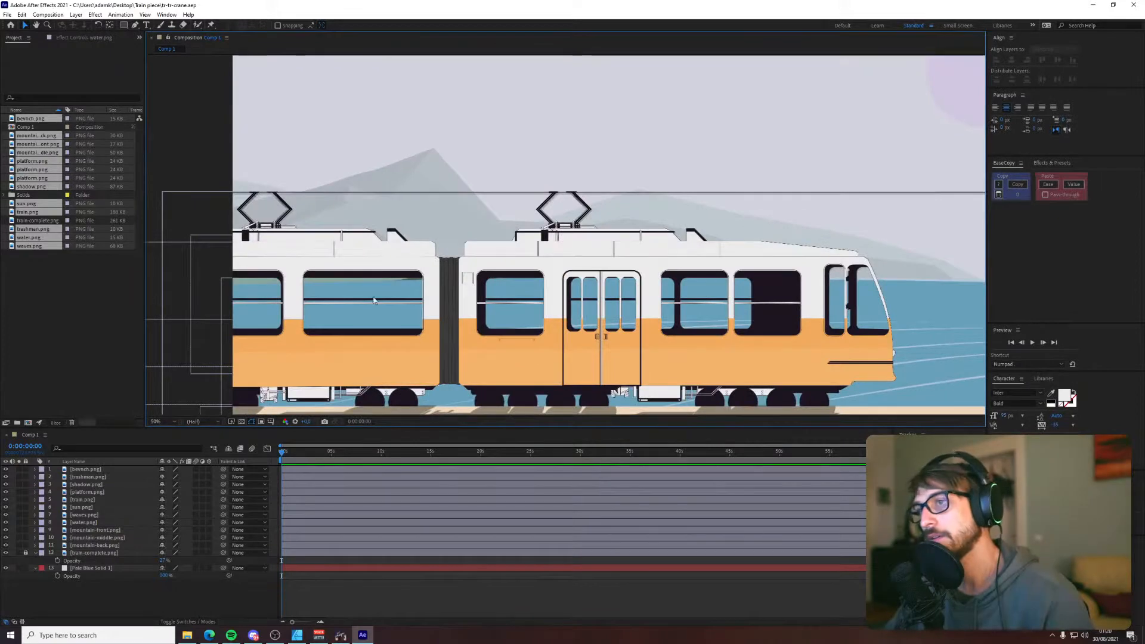
{"action": "key", "text": "comma"}
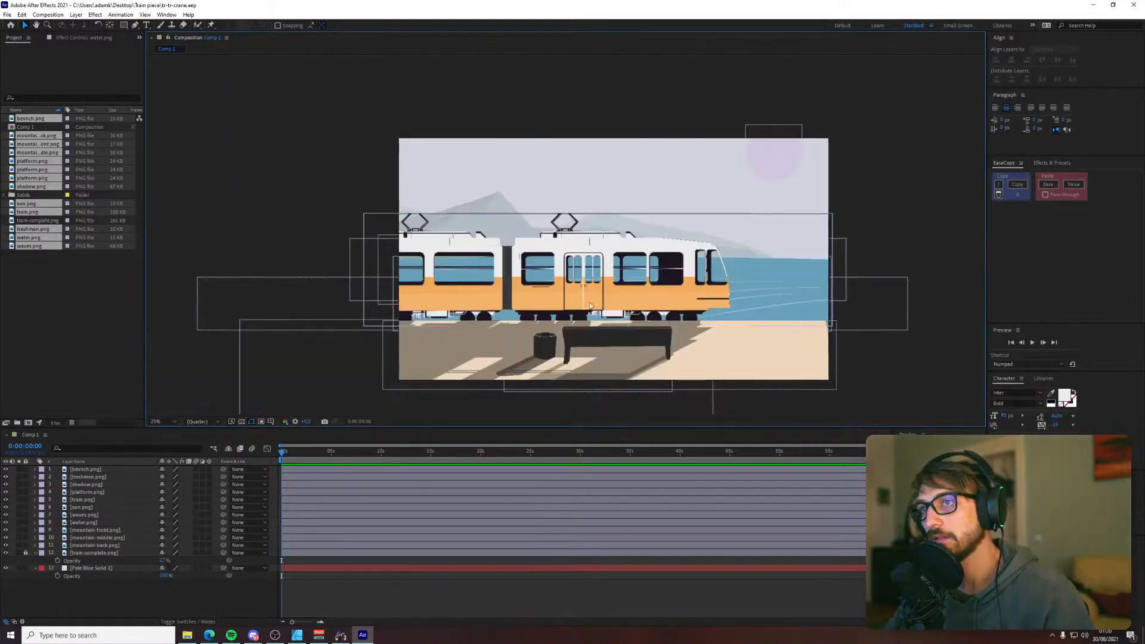
{"action": "left_click_drag", "start_coordinate": [583, 301], "coordinate": [585, 303]}
{"action": "key", "text": "Up"}
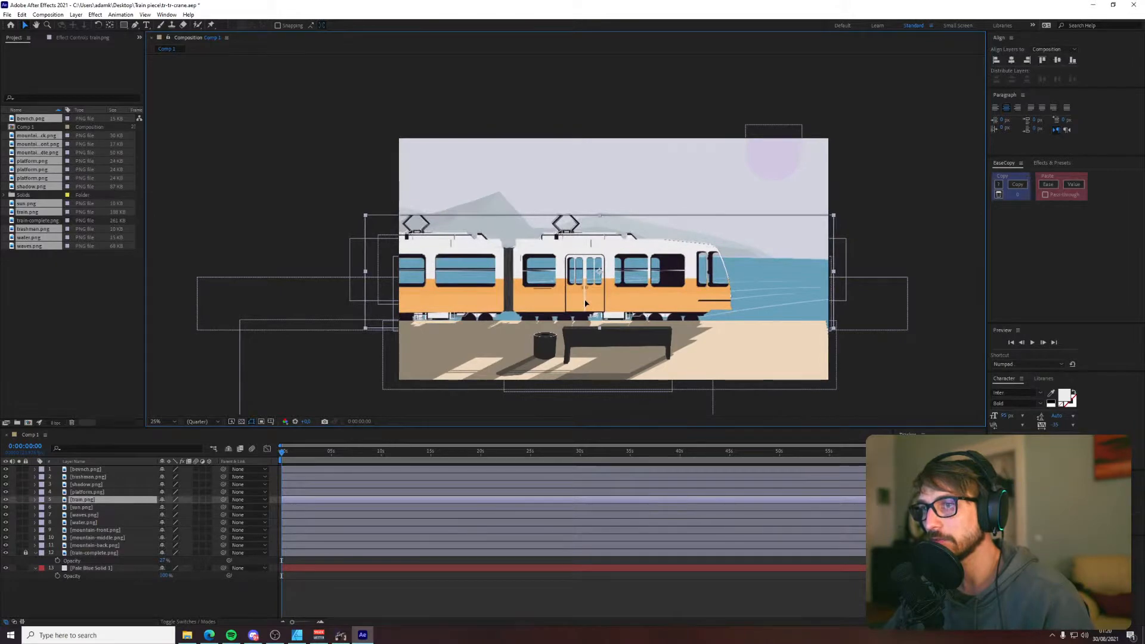
{"action": "key", "text": "ctrl+shift+a"}
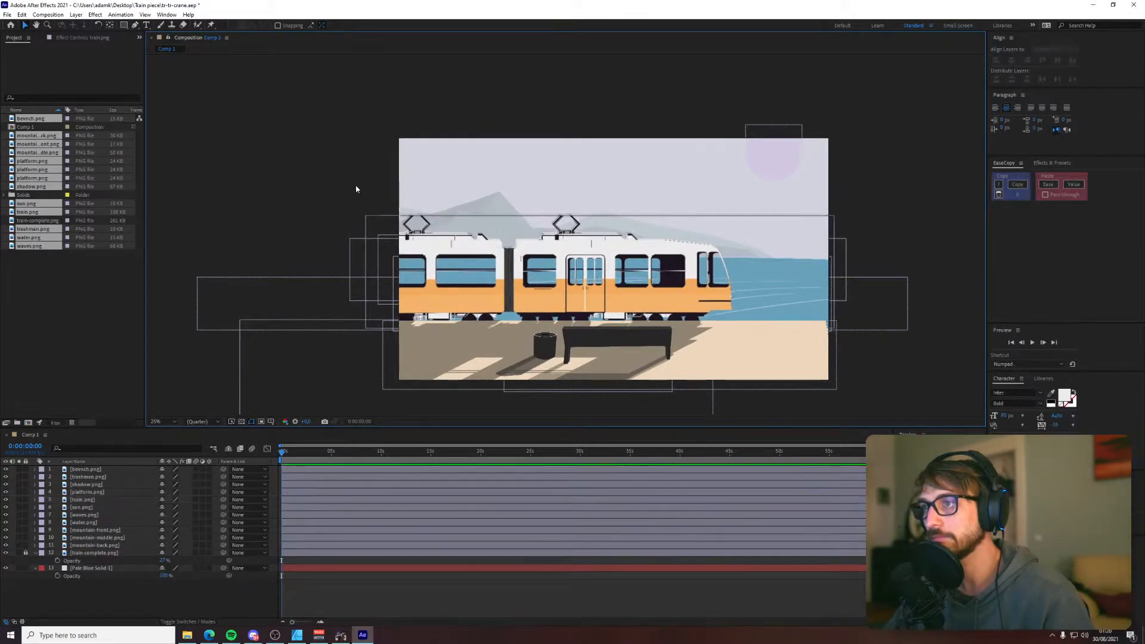
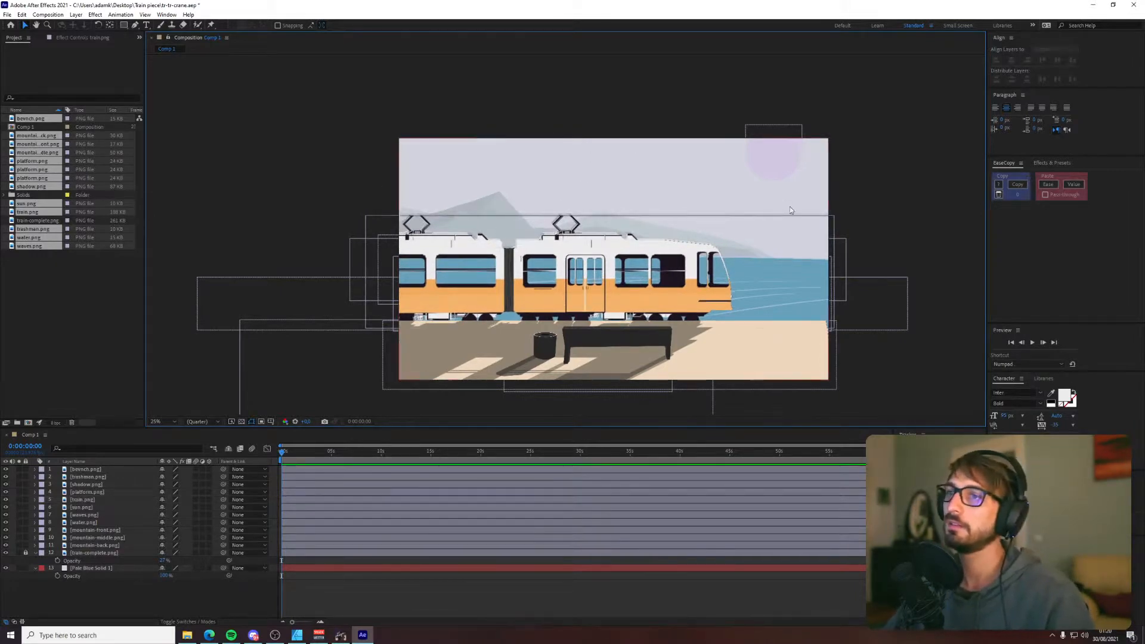
- Hide the train-complete.png reference layer and compare the scene with and without it
{"action": "left_click", "coordinate": [41, 127]}
{"action": "key", "text": "period"}
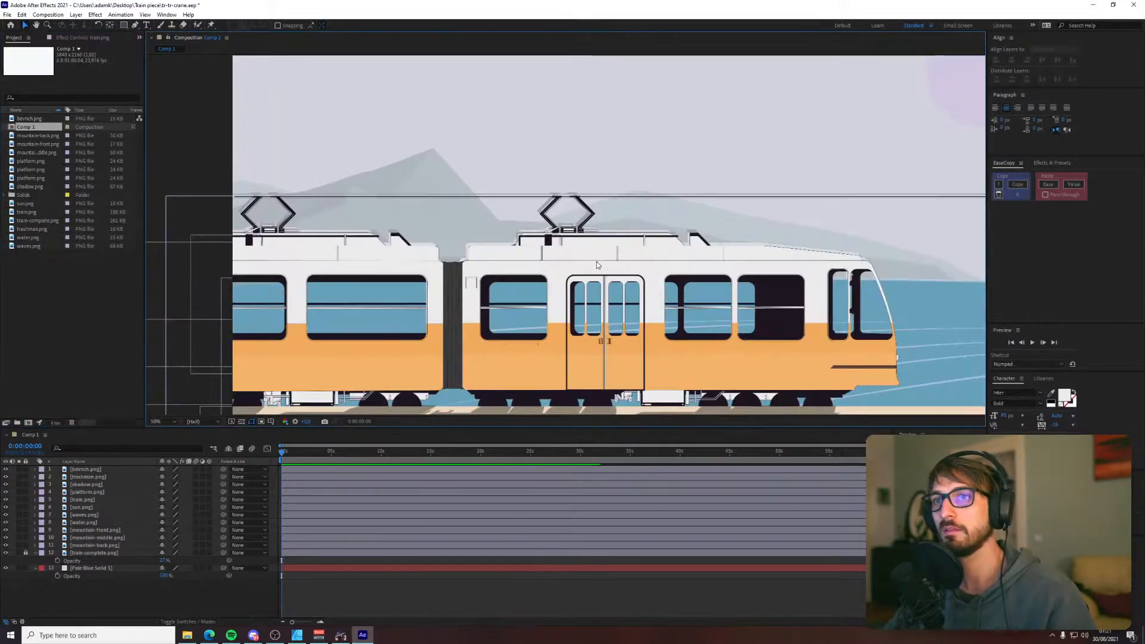
{"action": "left_click", "coordinate": [6, 553]}
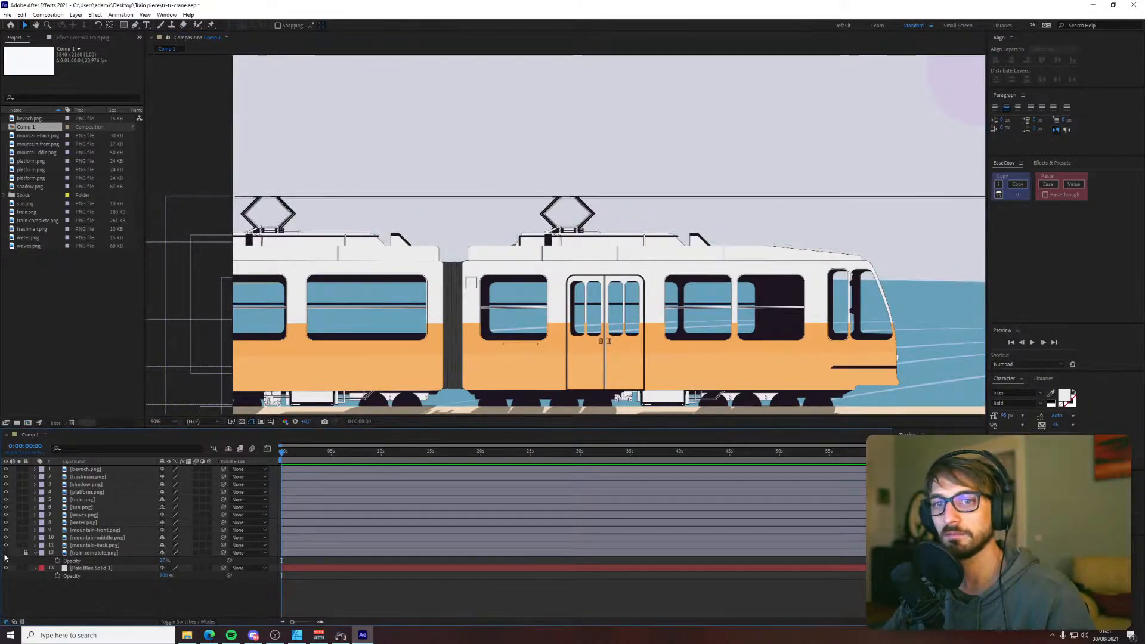
{"action": "key", "text": "comma"}
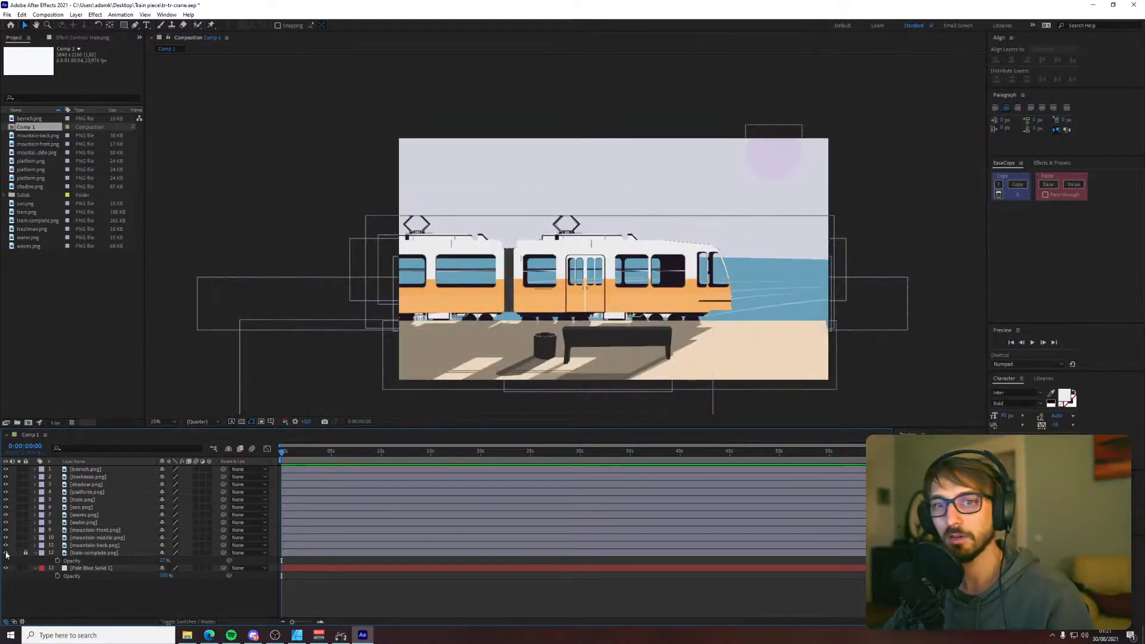
{"action": "left_click", "coordinate": [6, 553]}
{"action": "left_click", "coordinate": [6, 553]}
- Select the mountain-front, mountain-middle and mountain-back layers and move them above waves.png, directly below sun.png
{"action": "left_click", "coordinate": [76, 539]}
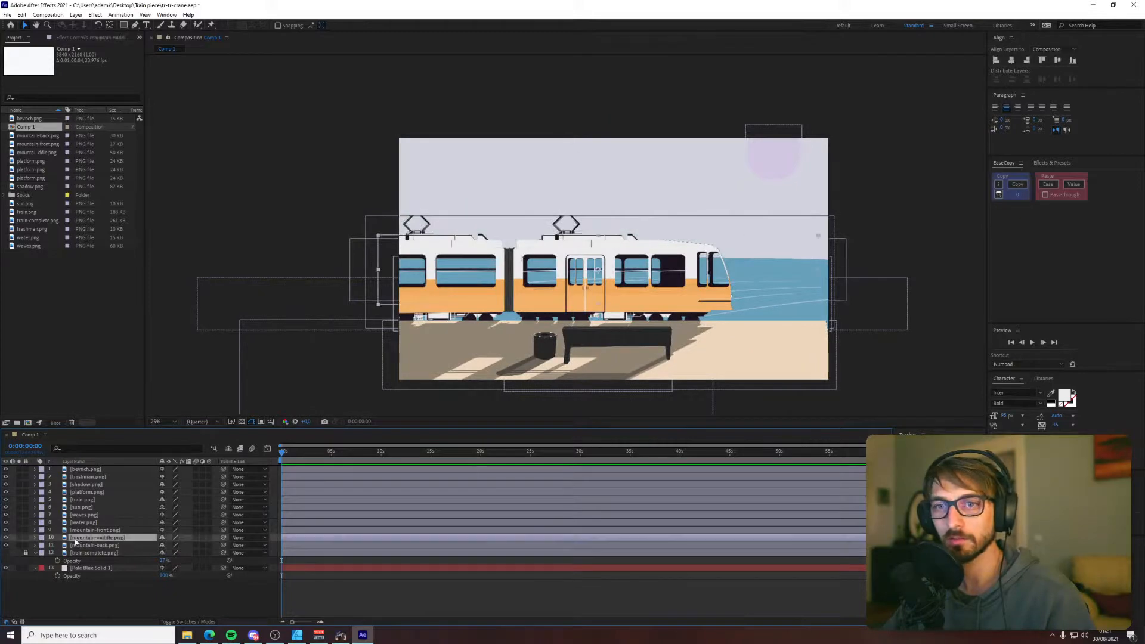
{"action": "left_click", "coordinate": [85, 568]}
{"action": "left_click", "coordinate": [98, 546]}
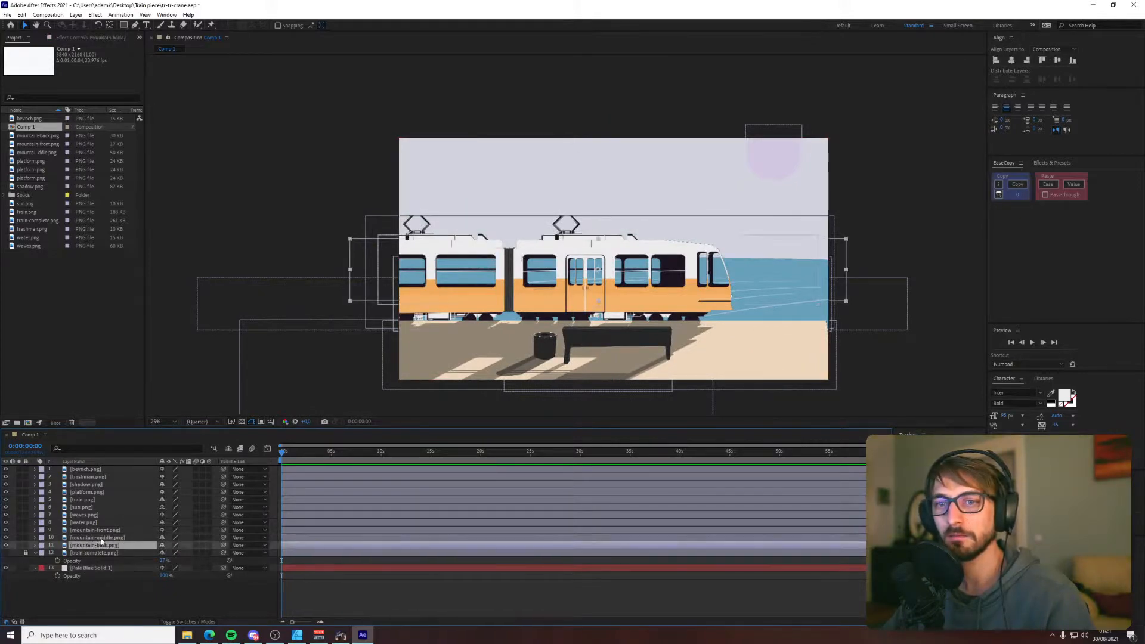
{"action": "left_click", "coordinate": [102, 539]}
{"action": "left_click", "coordinate": [99, 547]}
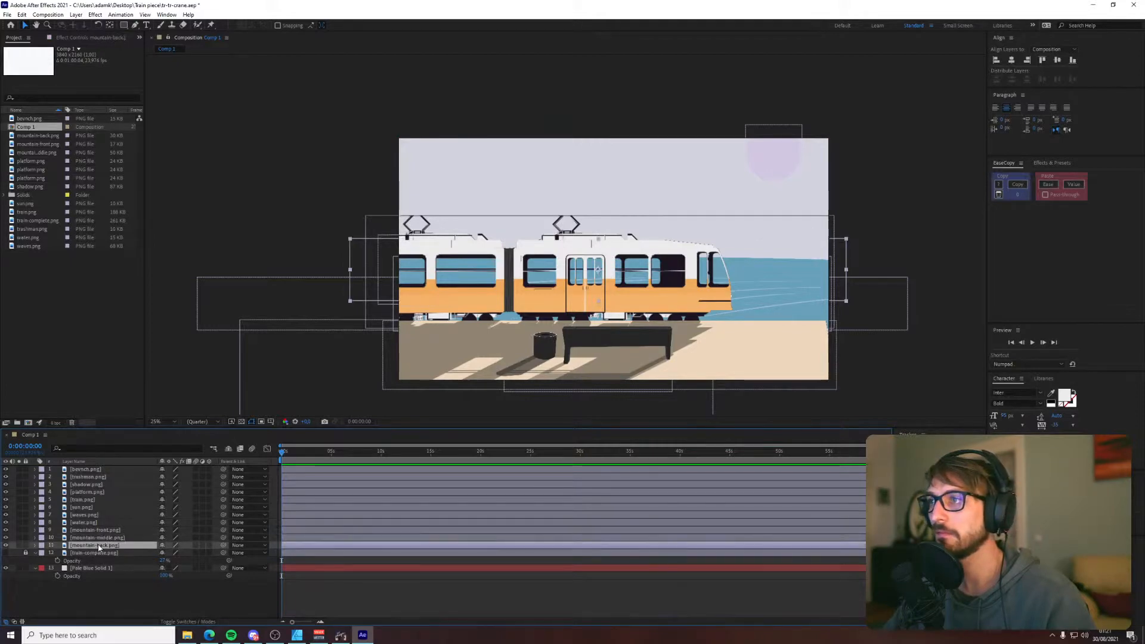
{"action": "left_click", "coordinate": [96, 530], "text": "shift"}
{"action": "left_click_drag", "start_coordinate": [95, 530], "coordinate": [109, 510]}
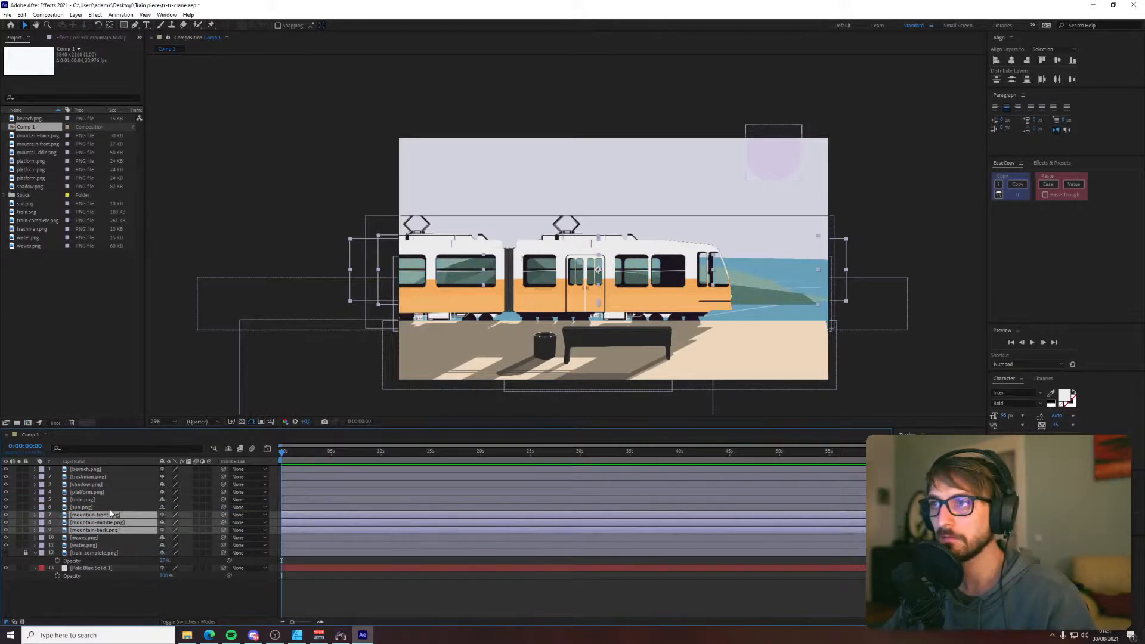
- Move the three mountains up behind the train at the horizon and return their layers below water.png
{"action": "mouse_move", "coordinate": [762, 245]}
{"action": "left_mouse_down"}
{"action": "mouse_move", "coordinate": [764, 210]}
{"action": "mouse_move", "coordinate": [763, 236]}
{"action": "left_mouse_up"}
{"action": "left_click_drag", "start_coordinate": [106, 523], "coordinate": [105, 549]}
{"action": "left_click", "coordinate": [239, 246]}
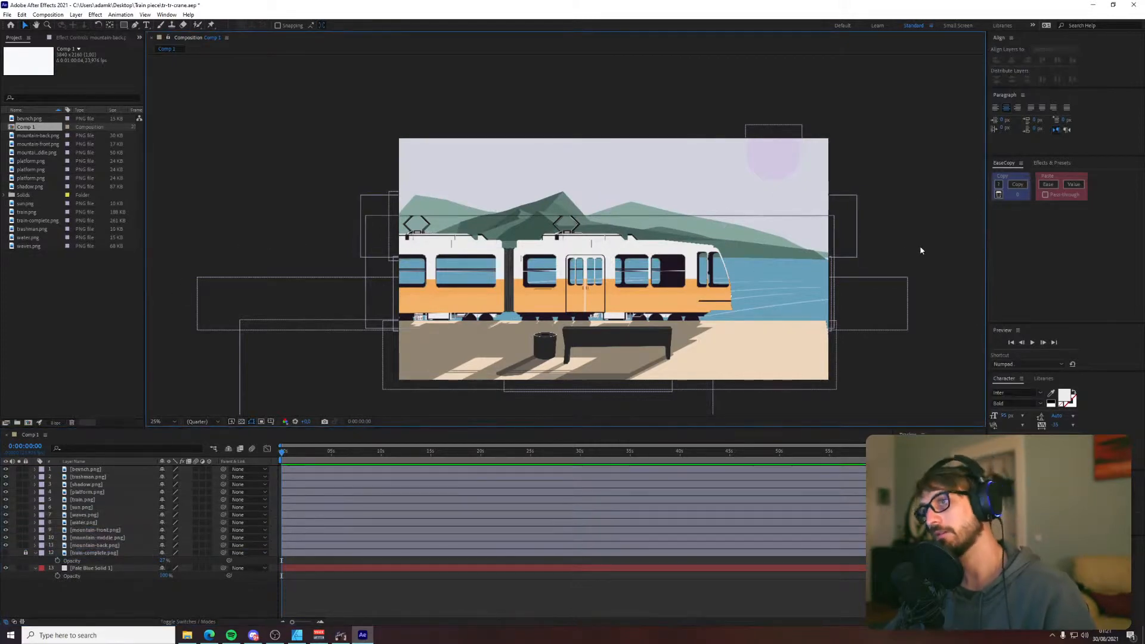
- Shift mountain-middle.png slightly to the right and nudge mountain-back.png slightly down and to the left
{"action": "left_click", "coordinate": [793, 248]}
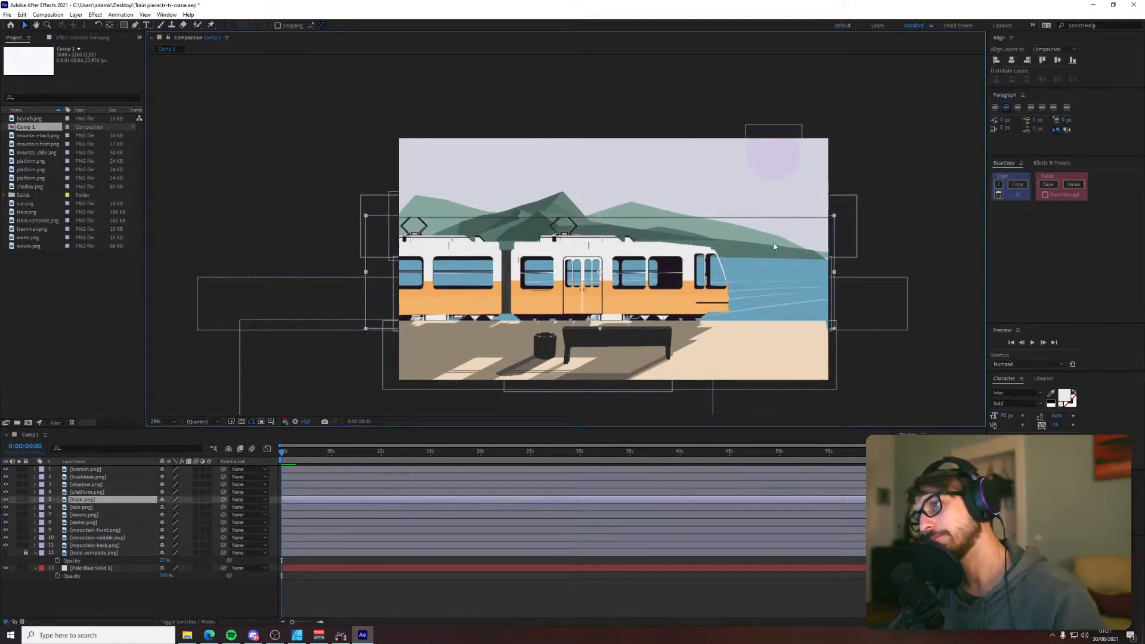
{"action": "mouse_move", "coordinate": [638, 206]}
{"action": "left_mouse_down"}
{"action": "mouse_move", "coordinate": [650, 201]}
{"action": "mouse_move", "coordinate": [643, 208]}
{"action": "left_mouse_up"}
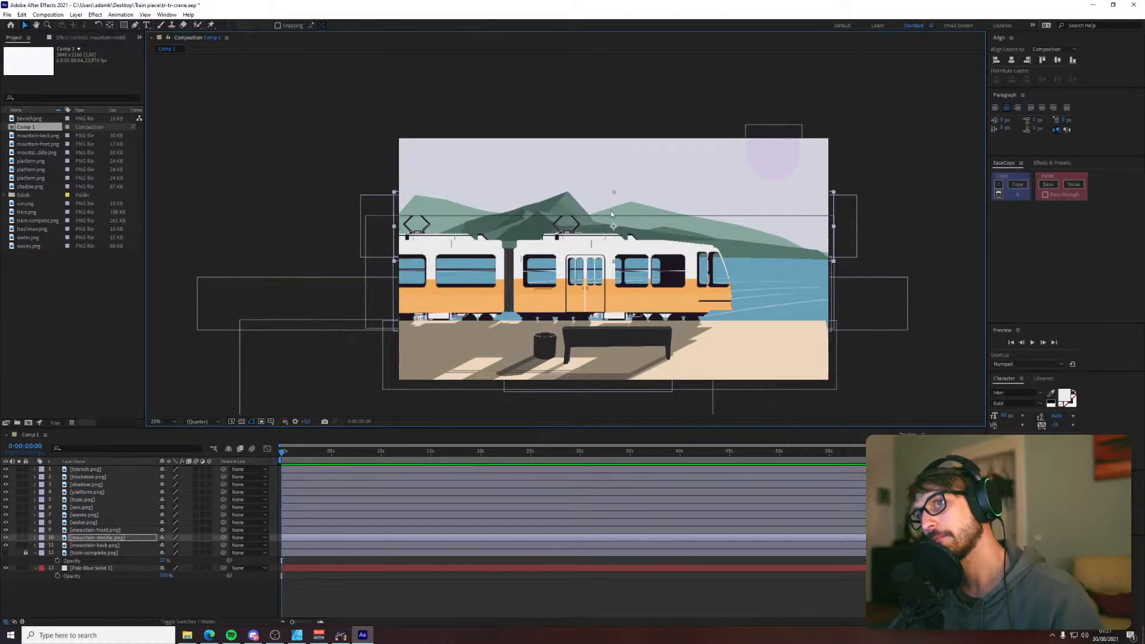
{"action": "left_click", "coordinate": [94, 545]}
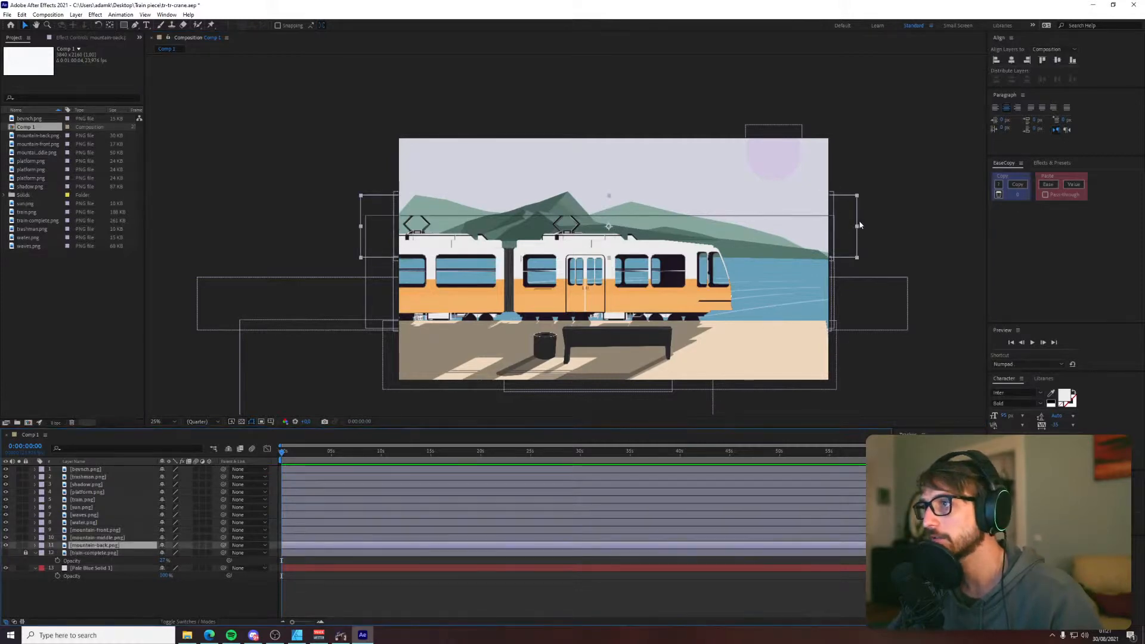
{"action": "key", "text": "shift+Down"}
{"action": "key", "text": "shift+Left"}
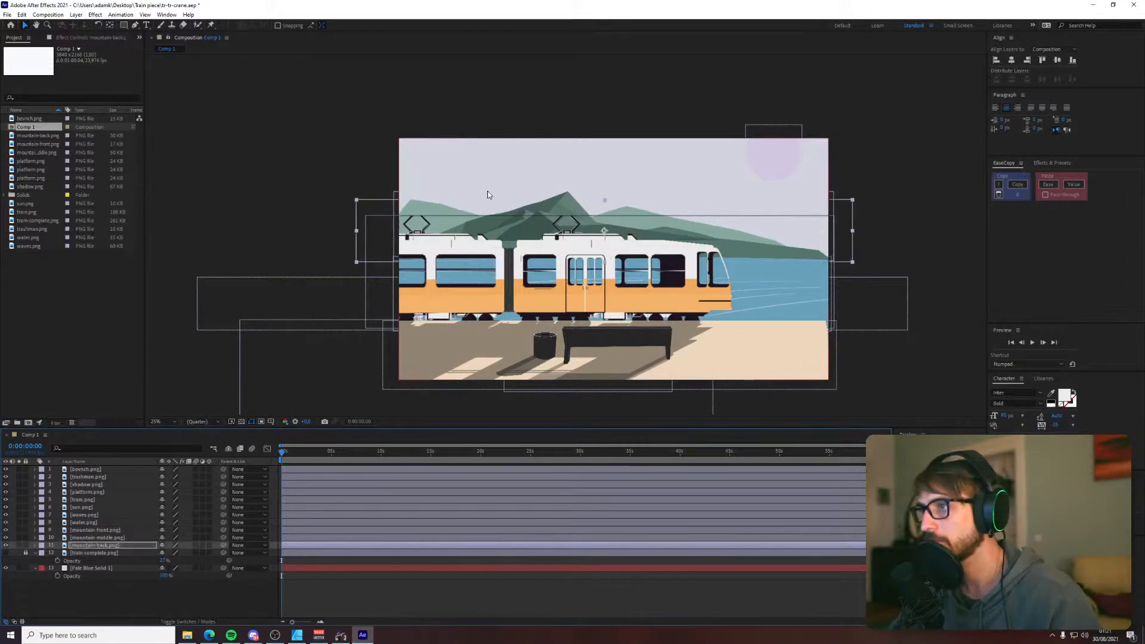
- Nudge mountain-back.png slightly to the right and save the project
{"action": "key", "text": "shift+Right"}
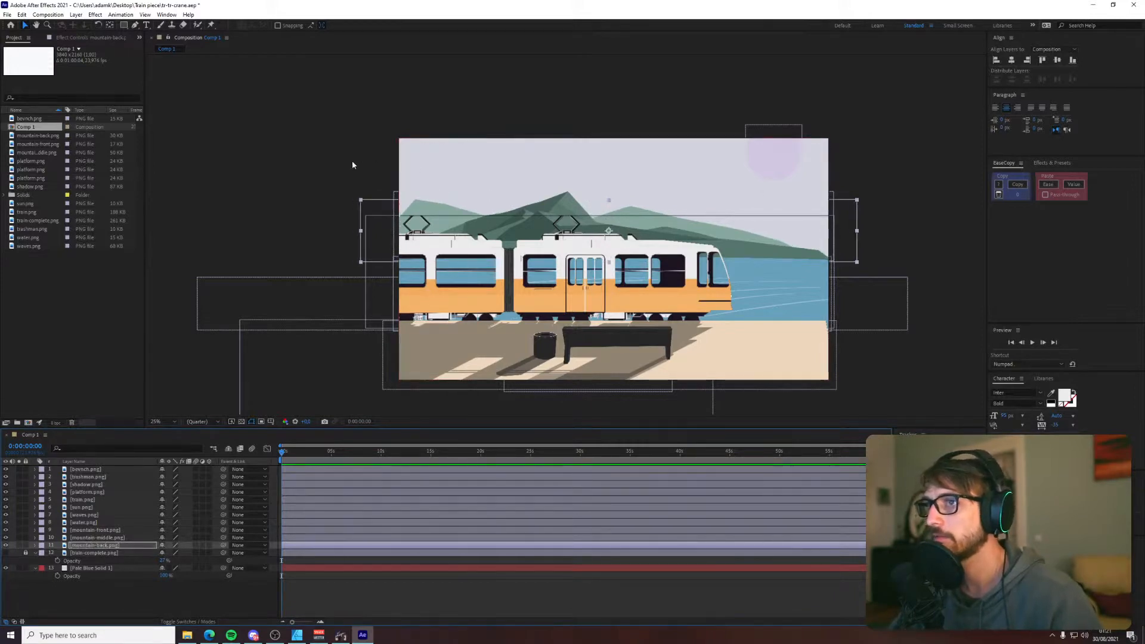
{"action": "left_click", "coordinate": [350, 173]}
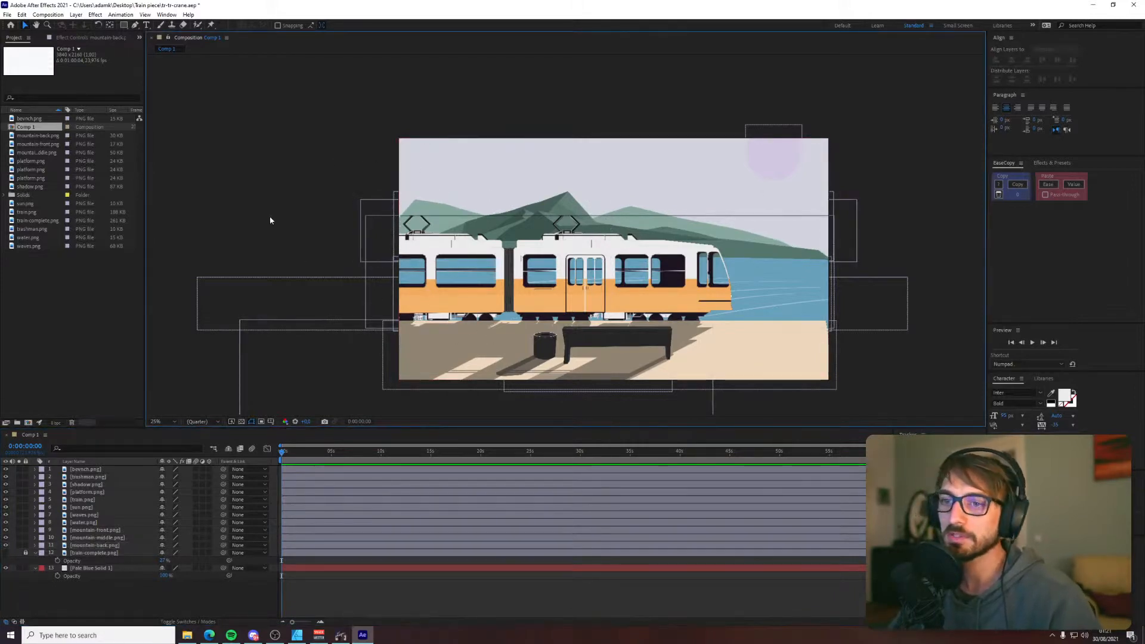
{"action": "key", "text": "ctrl+s"}
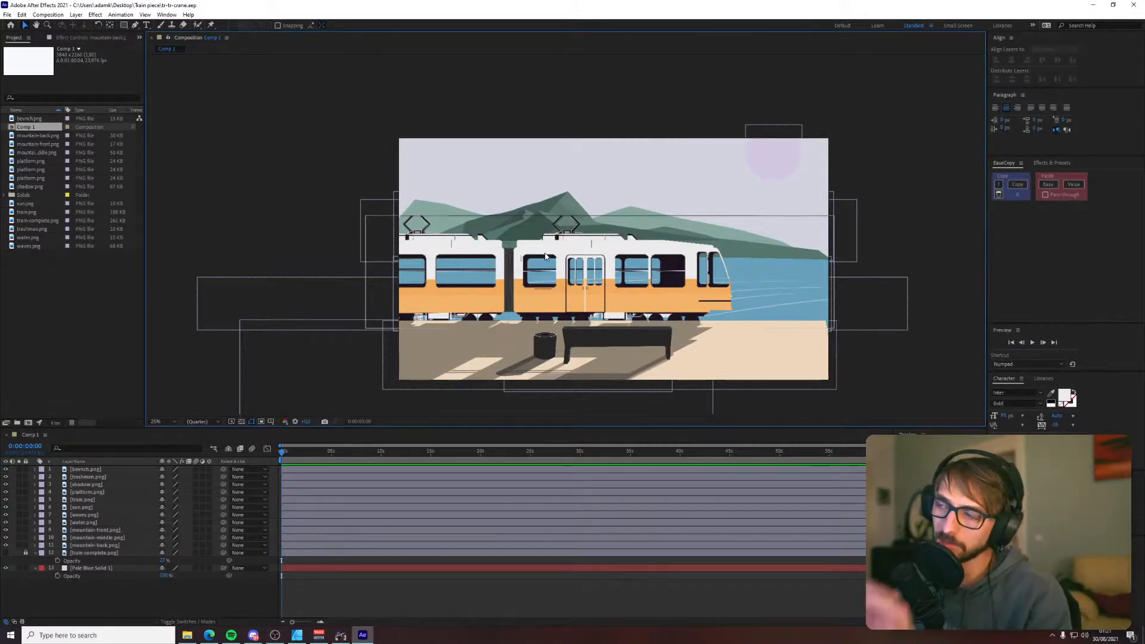
- Start animating train.png's position and place its first position keyframe at about 5 seconds
{"action": "left_click", "coordinate": [634, 310]}
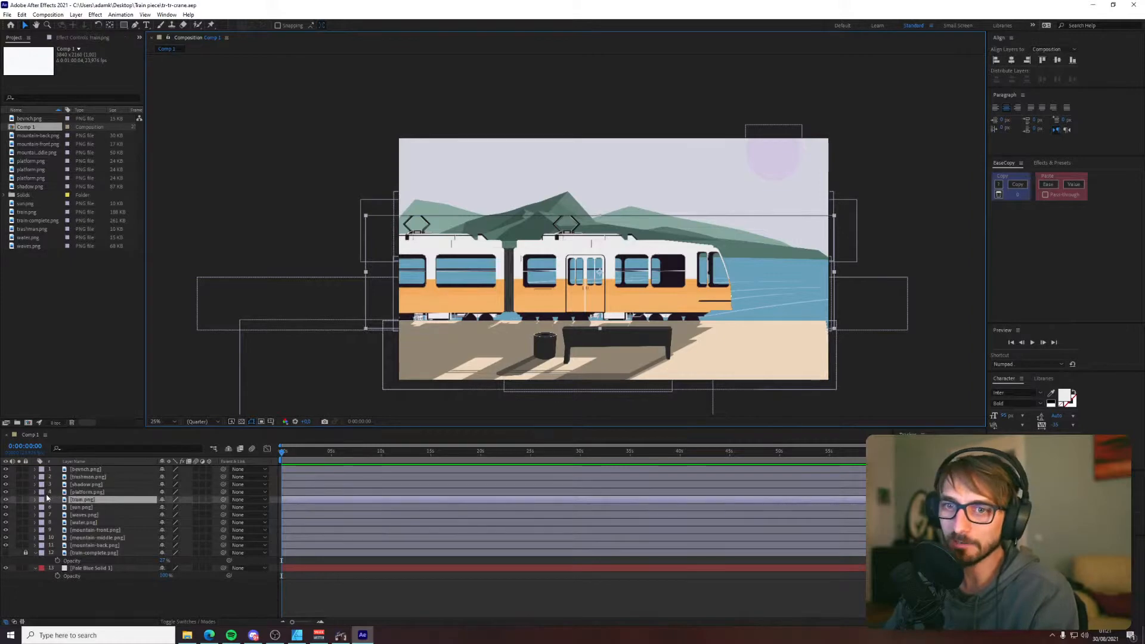
{"action": "key", "text": "p"}
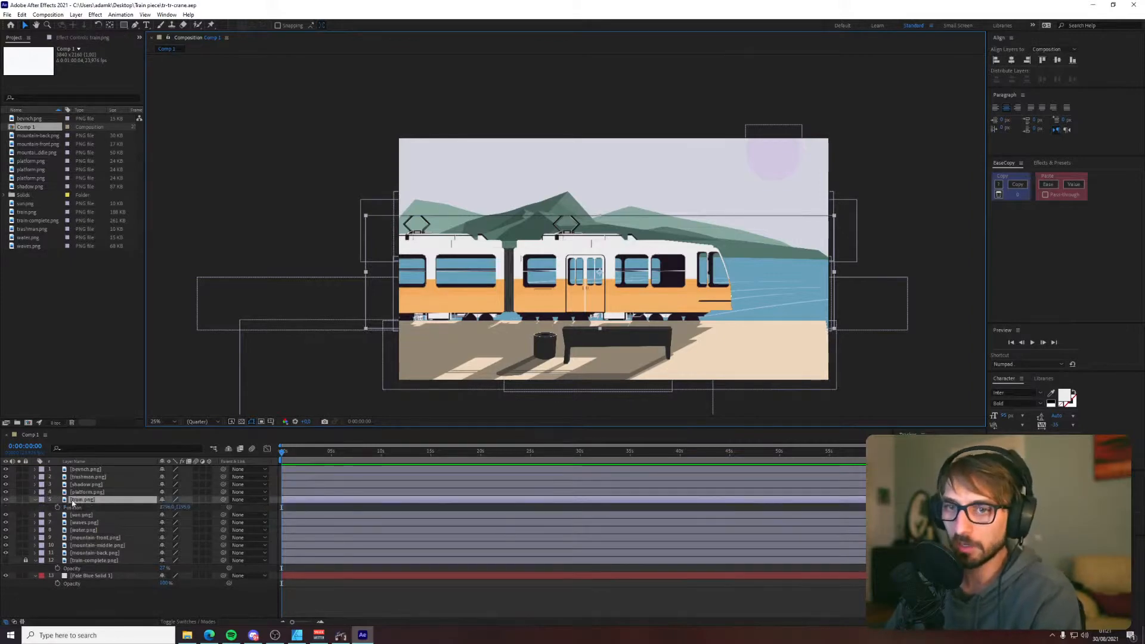
{"action": "left_click", "coordinate": [371, 453]}
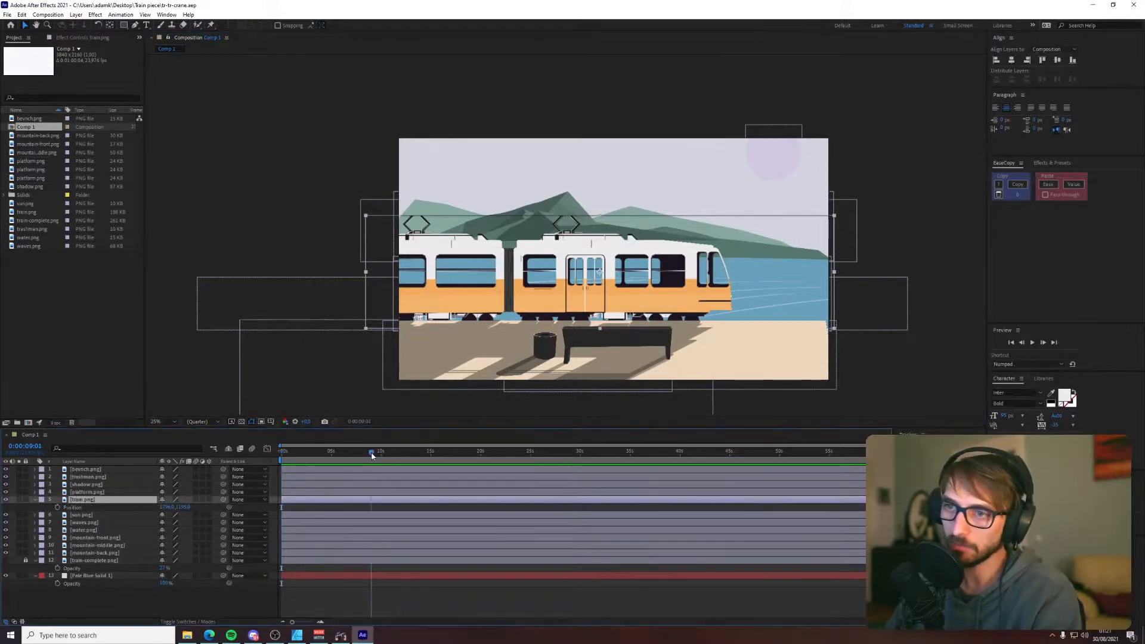
{"action": "left_click_drag", "start_coordinate": [358, 454], "coordinate": [341, 453]}
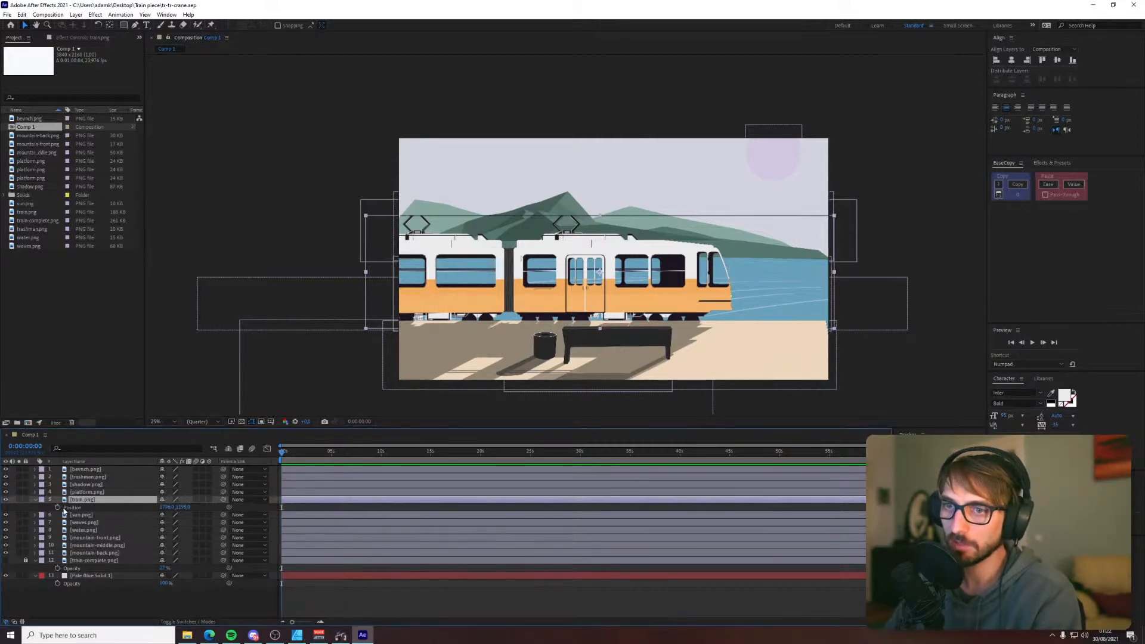
{"action": "left_click", "coordinate": [58, 508]}
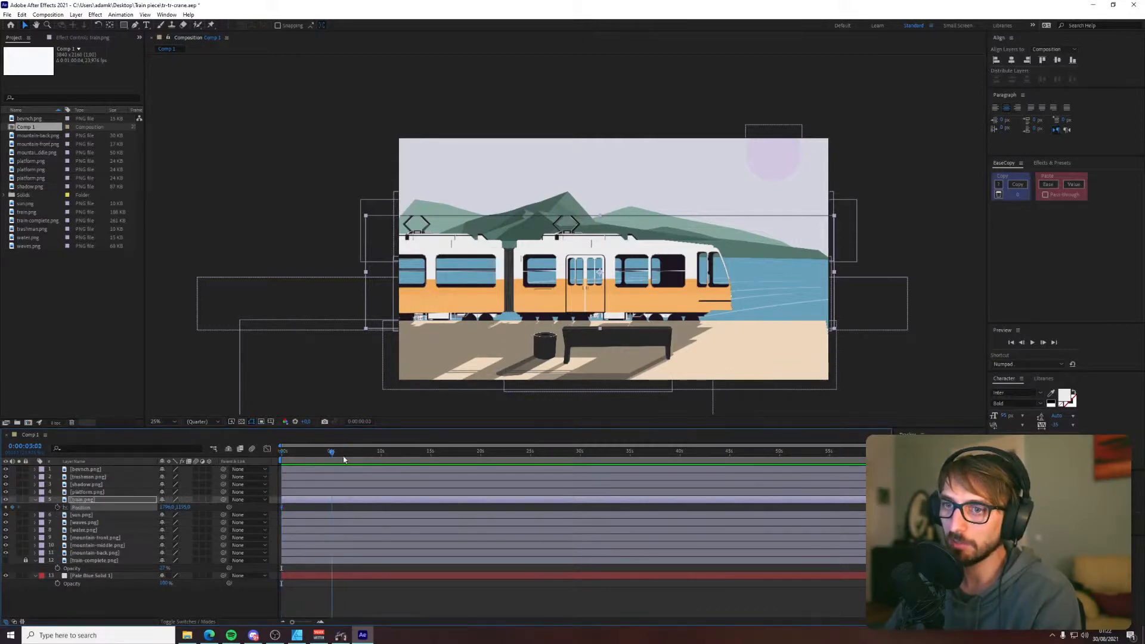
{"action": "left_click_drag", "start_coordinate": [344, 460], "coordinate": [391, 459]}
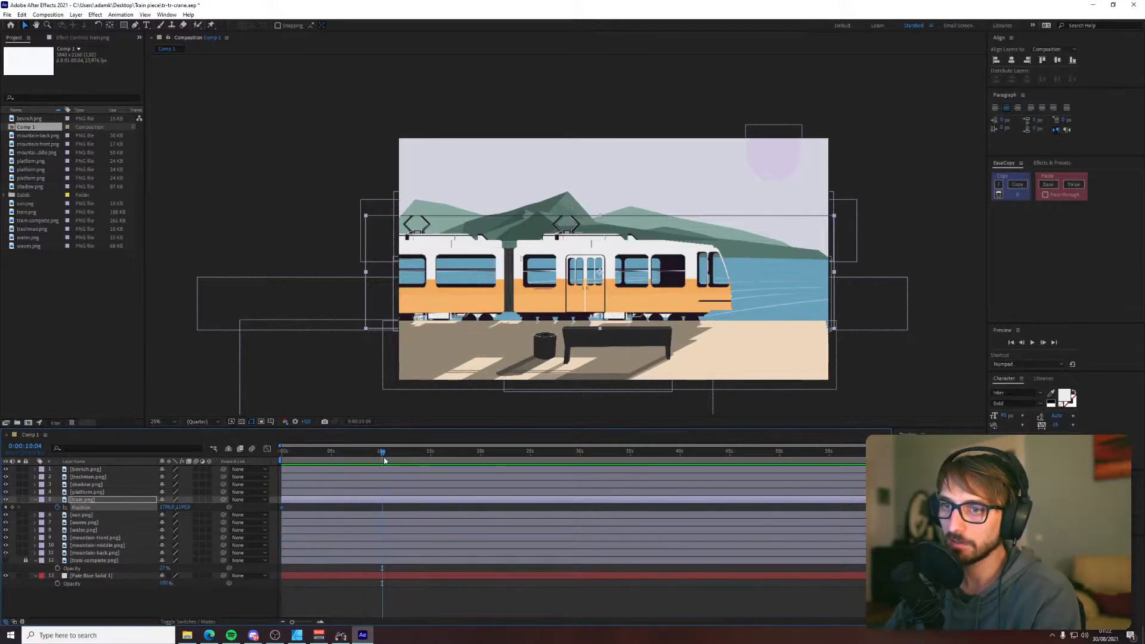
{"action": "left_click_drag", "start_coordinate": [283, 512], "coordinate": [330, 508]}
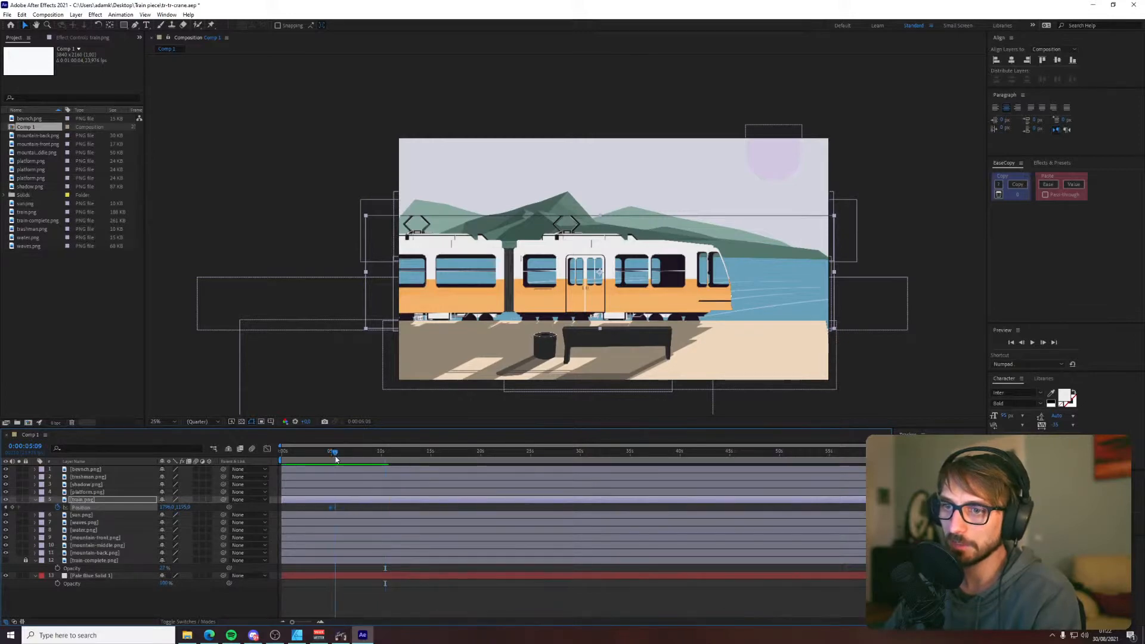
- Keyframe a slight vertical bump in train.png's position at 0:00:05:09 and 0:00:05:19, and preview the motion
{"action": "left_click", "coordinate": [182, 507]}
{"action": "left_click_drag", "start_coordinate": [182, 507], "coordinate": [181, 507]}
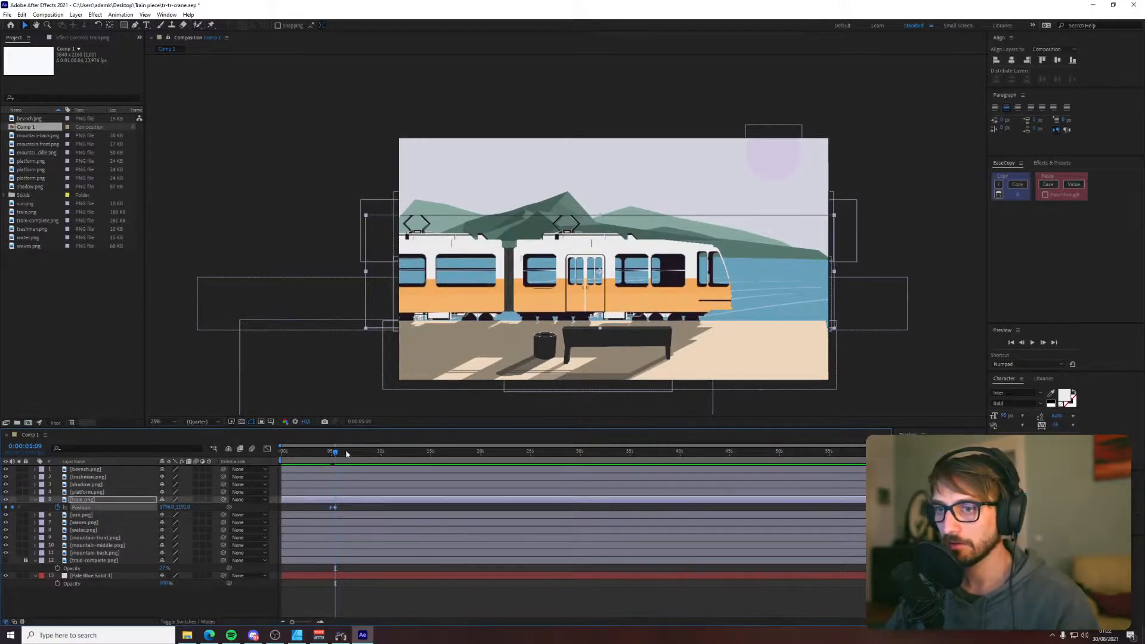
{"action": "left_click_drag", "start_coordinate": [290, 621], "coordinate": [306, 621]}
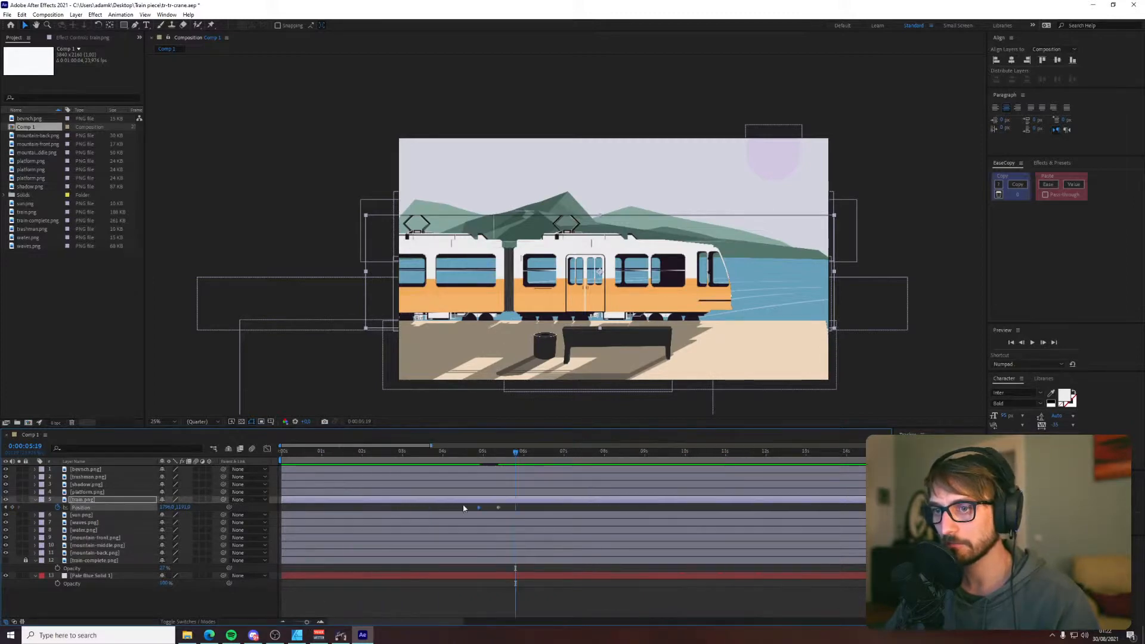
{"action": "left_click", "coordinate": [456, 451]}
{"action": "key", "text": "space"}
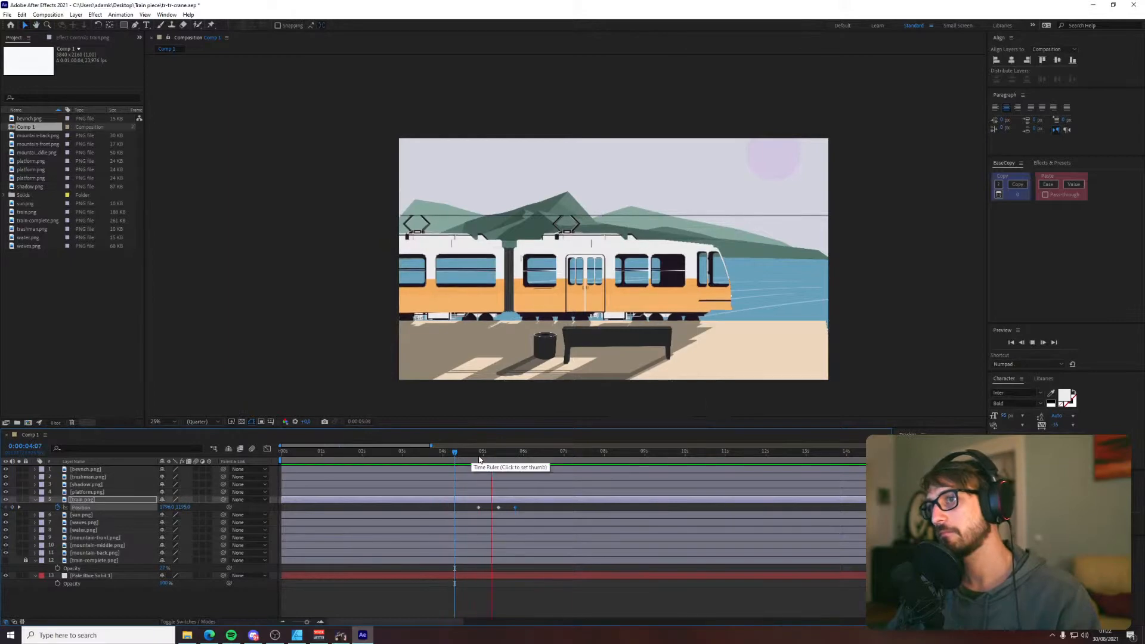
- Move train.png's position keyframes closer together for a quicker bump and preview it again
{"action": "key", "text": "space"}
{"action": "left_click_drag", "start_coordinate": [498, 508], "coordinate": [495, 509]}
{"action": "left_click", "coordinate": [469, 452]}
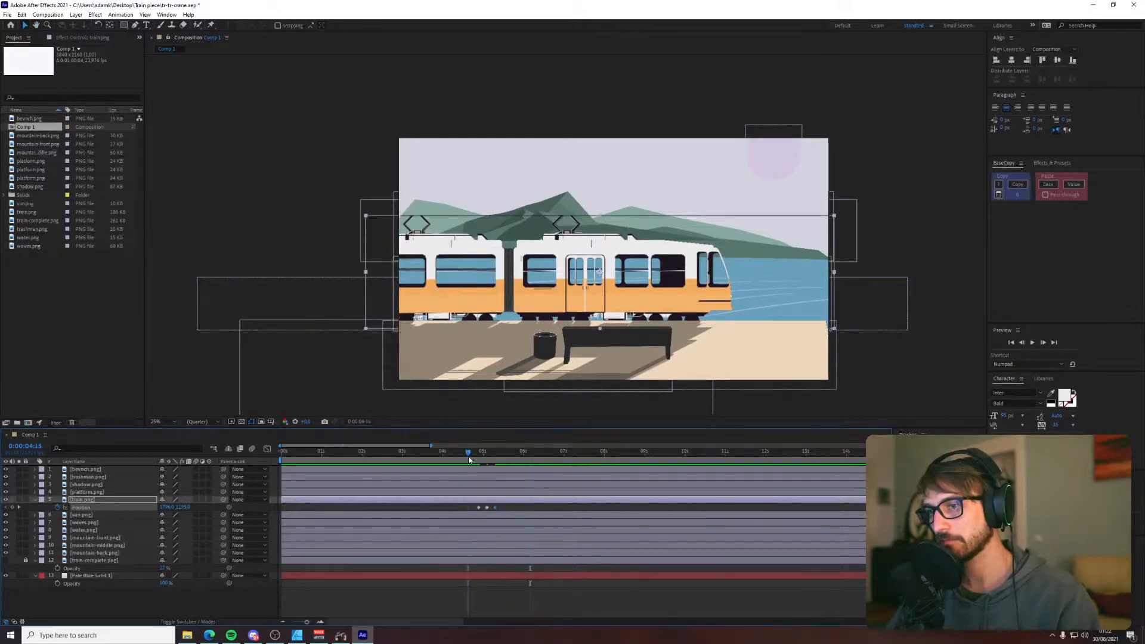
{"action": "key", "text": "space"}
{"action": "left_click", "coordinate": [503, 460]}
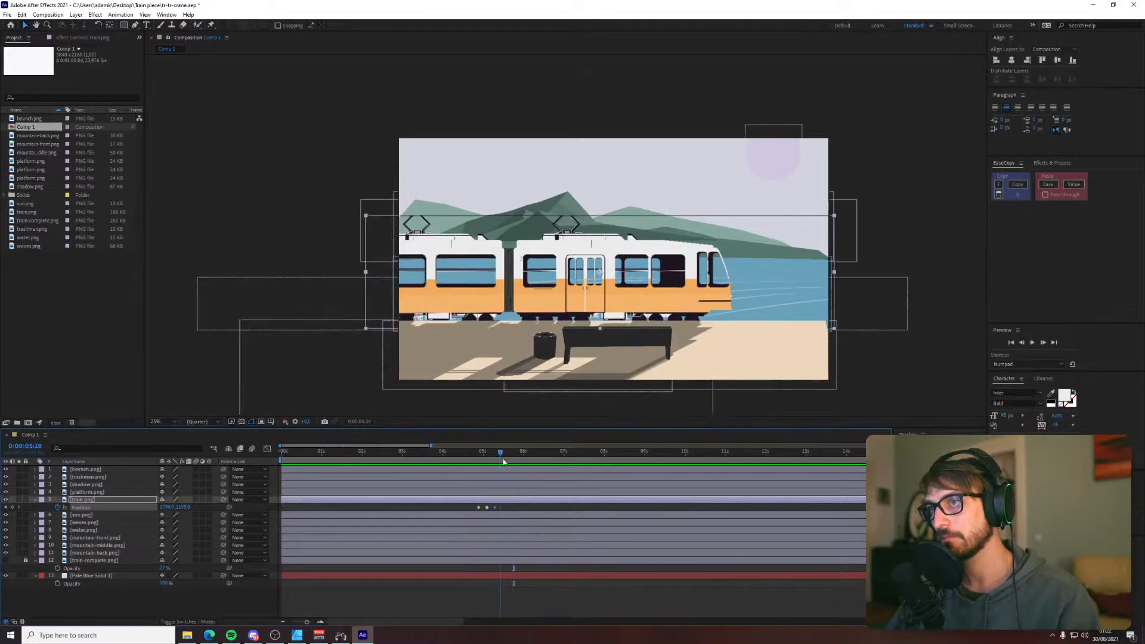
{"action": "mouse_move", "coordinate": [527, 475]}
{"action": "left_mouse_down"}
{"action": "mouse_move", "coordinate": [467, 480]}
{"action": "mouse_move", "coordinate": [505, 478]}
{"action": "left_mouse_up"}
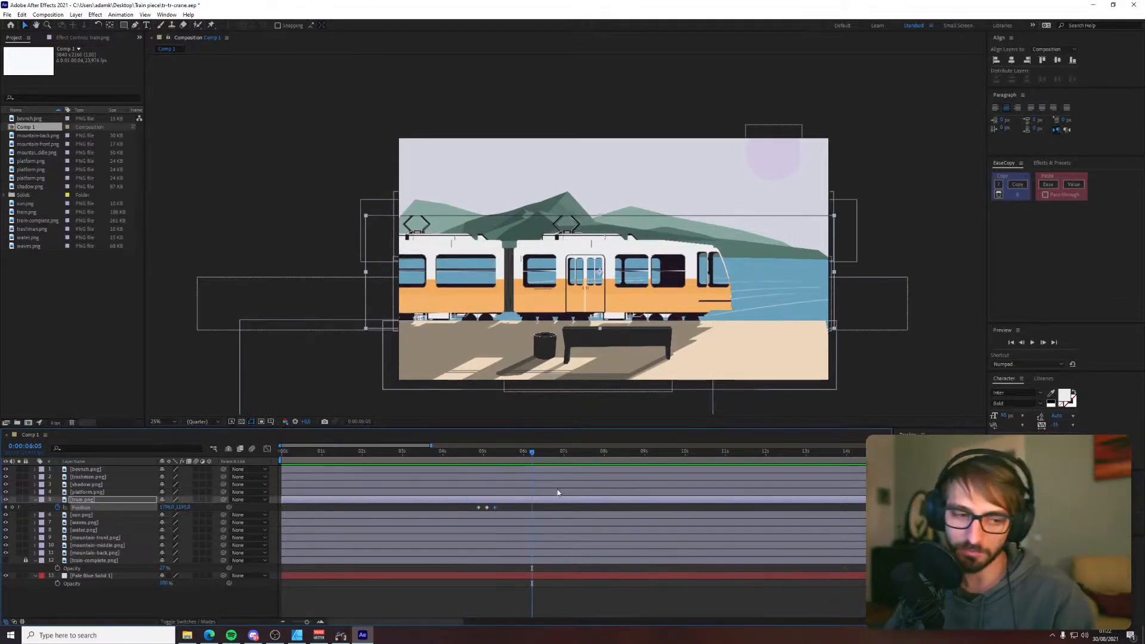
- Parent the bench layer to the trashman.png layer
{"action": "key", "text": "comma"}
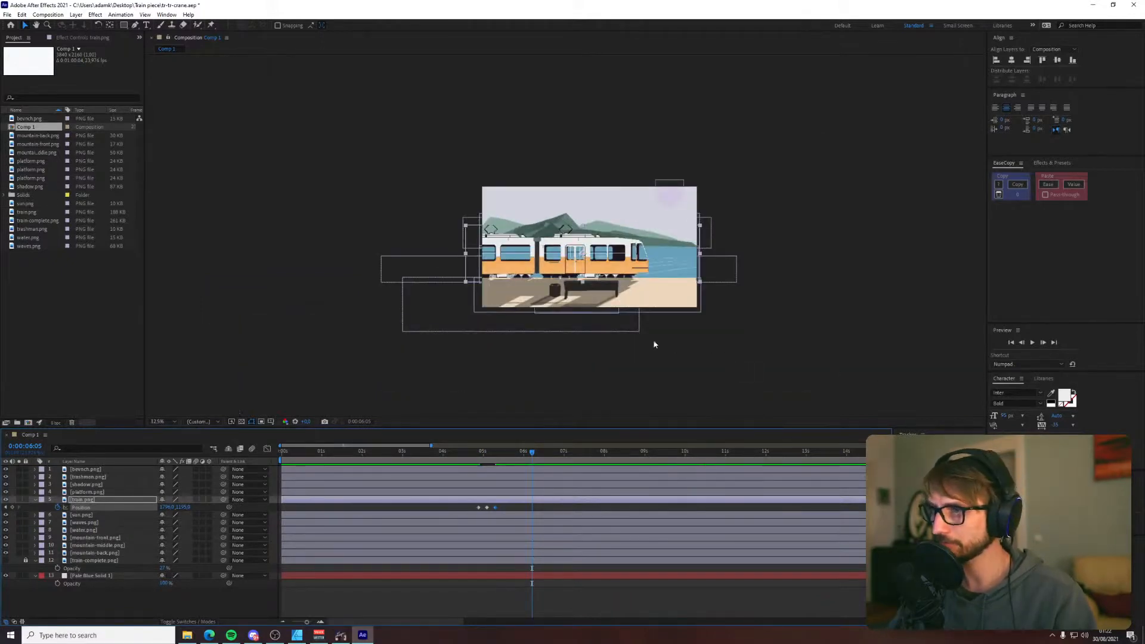
{"action": "left_click", "coordinate": [94, 470]}
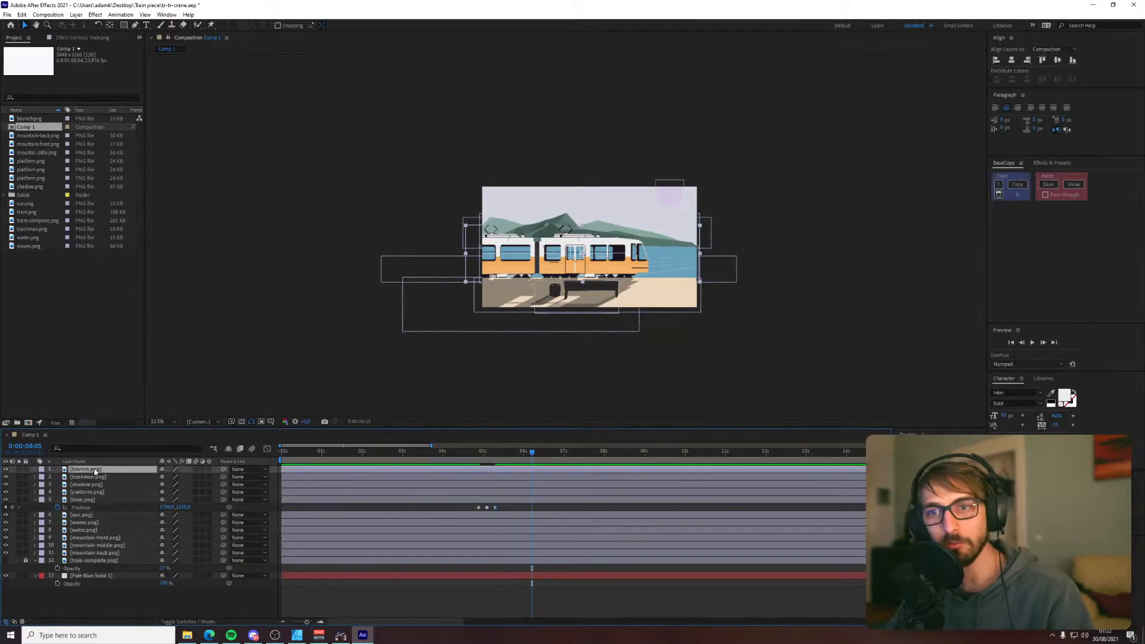
{"action": "left_click", "coordinate": [99, 477], "text": "shift"}
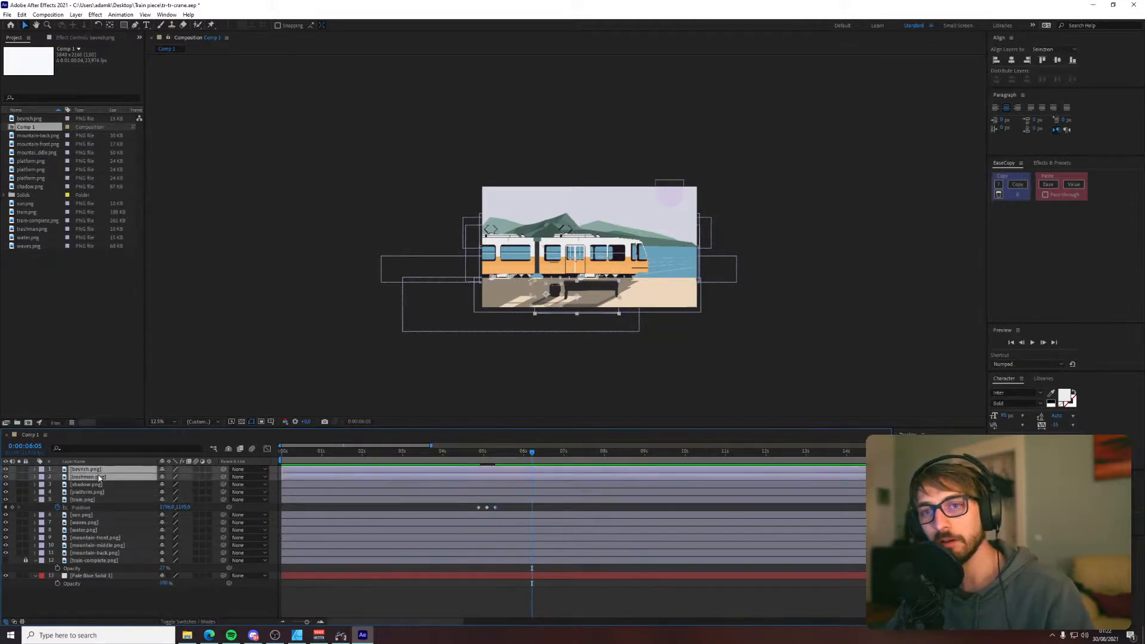
{"action": "left_click", "coordinate": [317, 357]}
{"action": "left_click_drag", "start_coordinate": [224, 469], "coordinate": [90, 482]}
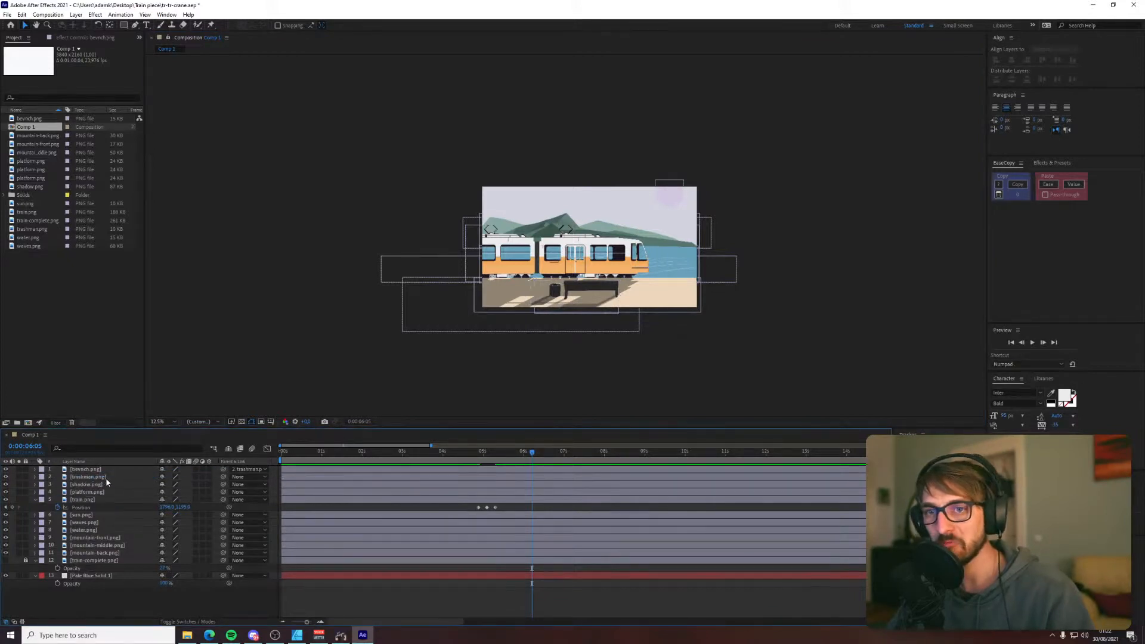
- Reveal the position of the bench and trashman.png layers and set the current time to 0:00:04:23
{"action": "left_click", "coordinate": [94, 471]}
{"action": "left_click", "coordinate": [92, 478], "text": "shift"}
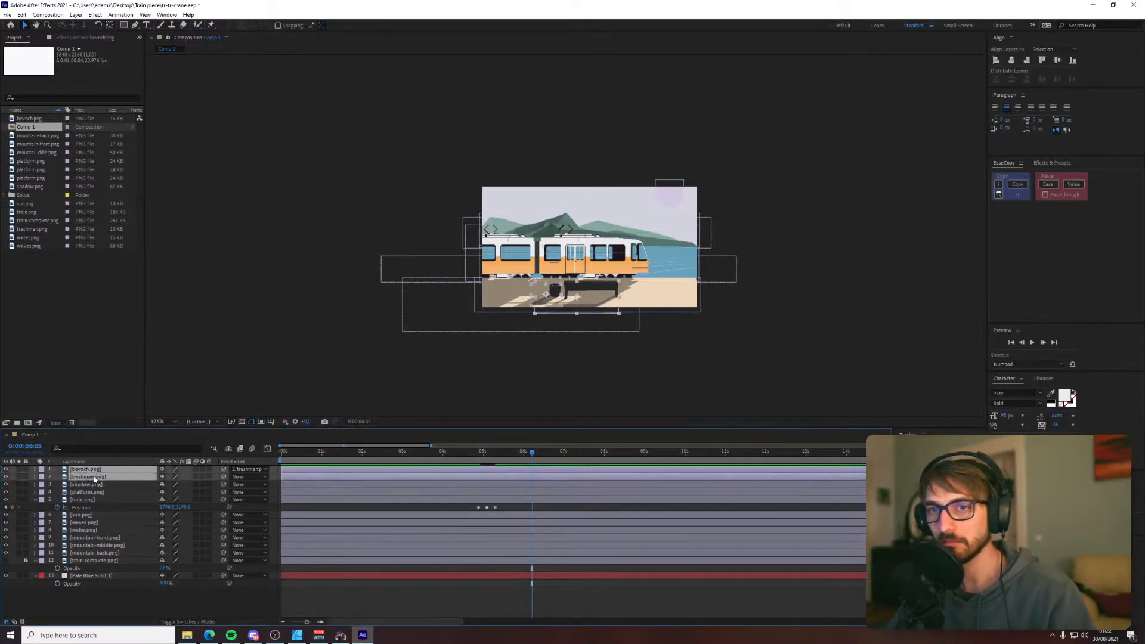
{"action": "key", "text": "p"}
{"action": "left_click", "coordinate": [407, 455]}
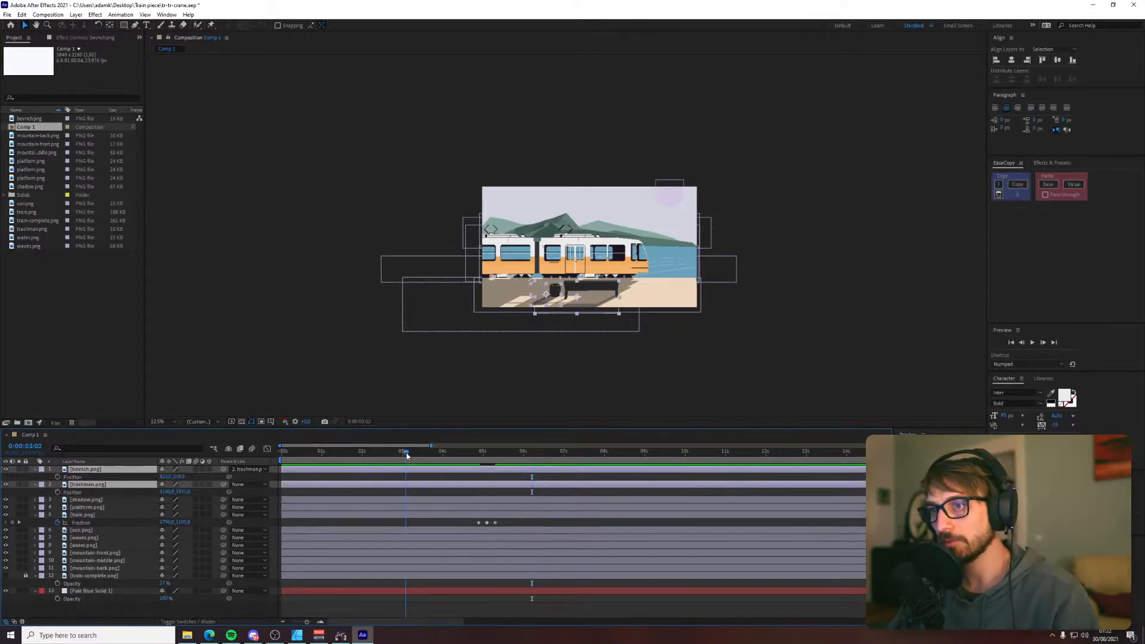
{"action": "left_click_drag", "start_coordinate": [442, 457], "coordinate": [634, 461]}
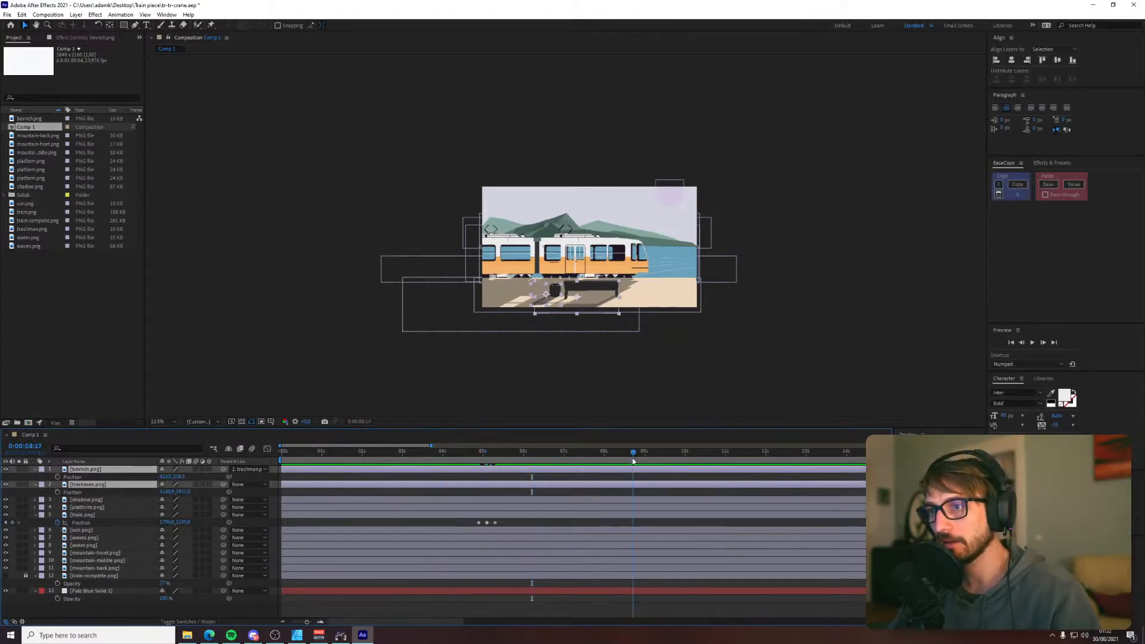
{"action": "left_click_drag", "start_coordinate": [424, 454], "coordinate": [482, 453]}
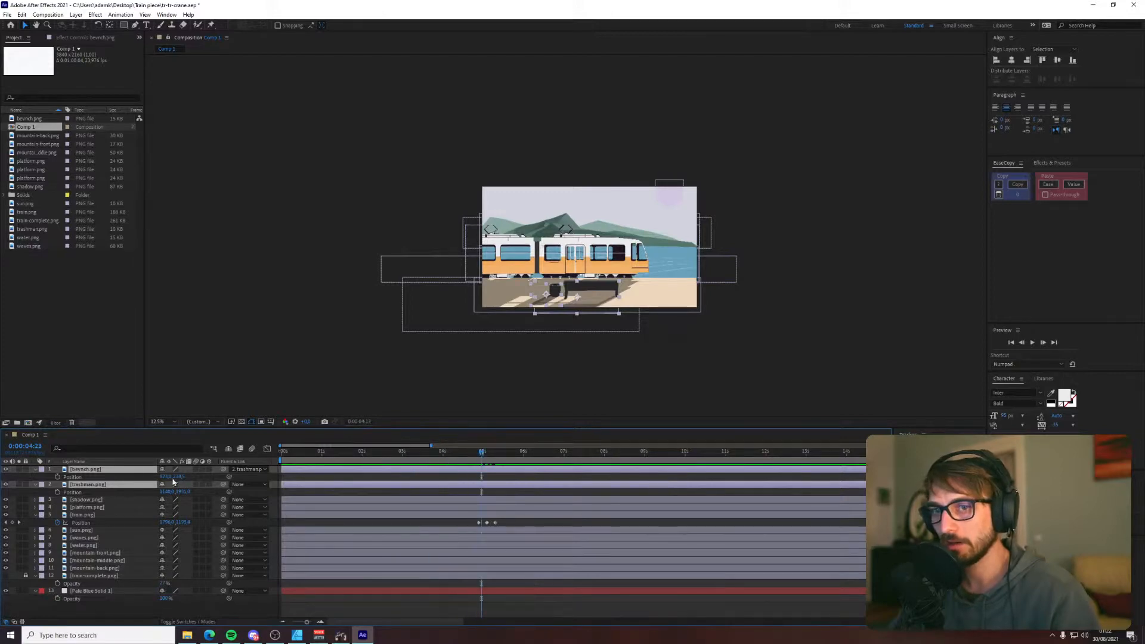
- Move trashman.png with its parented bench beyond the scene's right edge, to a horizontal position of about 4200
{"action": "mouse_move", "coordinate": [168, 479]}
{"action": "left_mouse_down"}
{"action": "mouse_move", "coordinate": [486, 477]}
{"action": "mouse_move", "coordinate": [179, 478]}
{"action": "mouse_move", "coordinate": [163, 497]}
{"action": "left_mouse_up"}
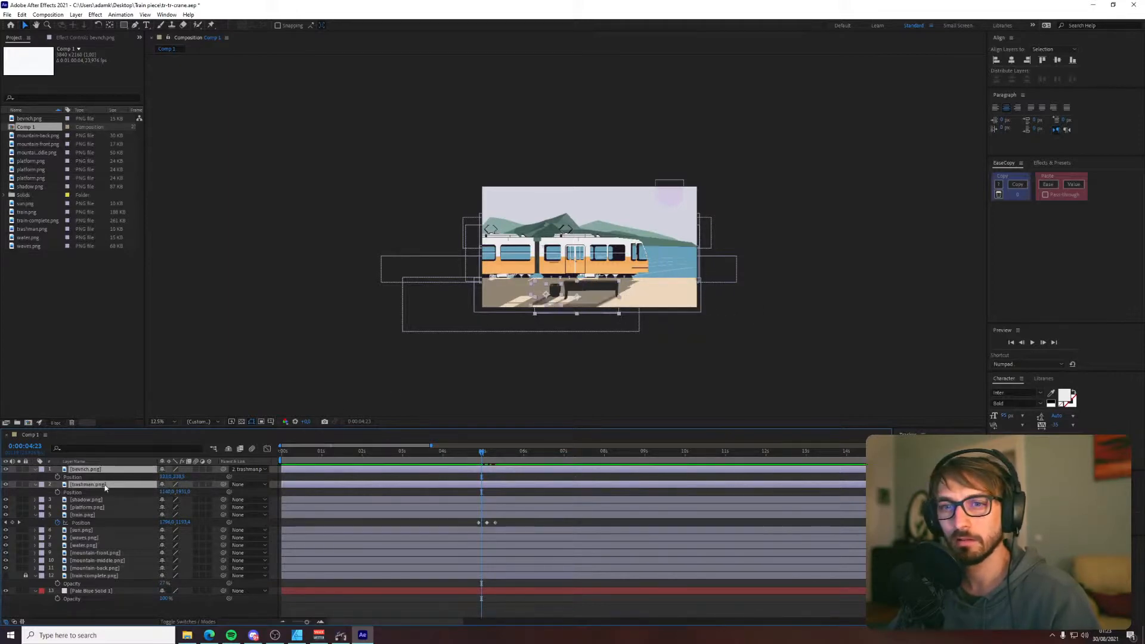
{"action": "key", "text": "F2"}
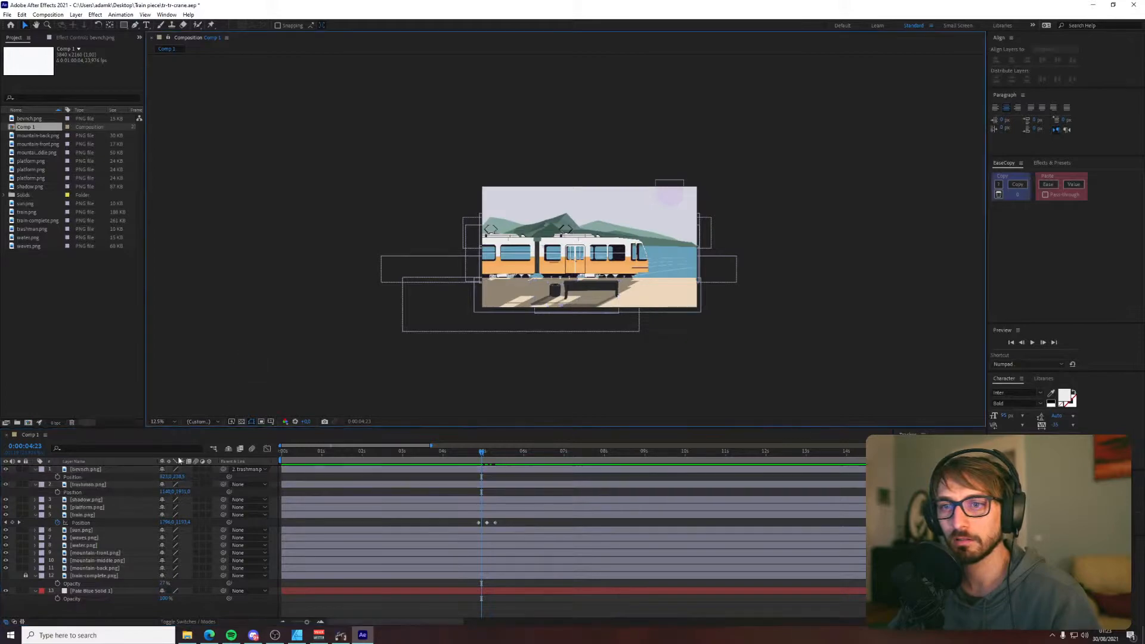
{"action": "left_click", "coordinate": [131, 486]}
{"action": "left_click_drag", "start_coordinate": [168, 492], "coordinate": [679, 456]}
{"action": "left_click_drag", "start_coordinate": [164, 492], "coordinate": [412, 467]}
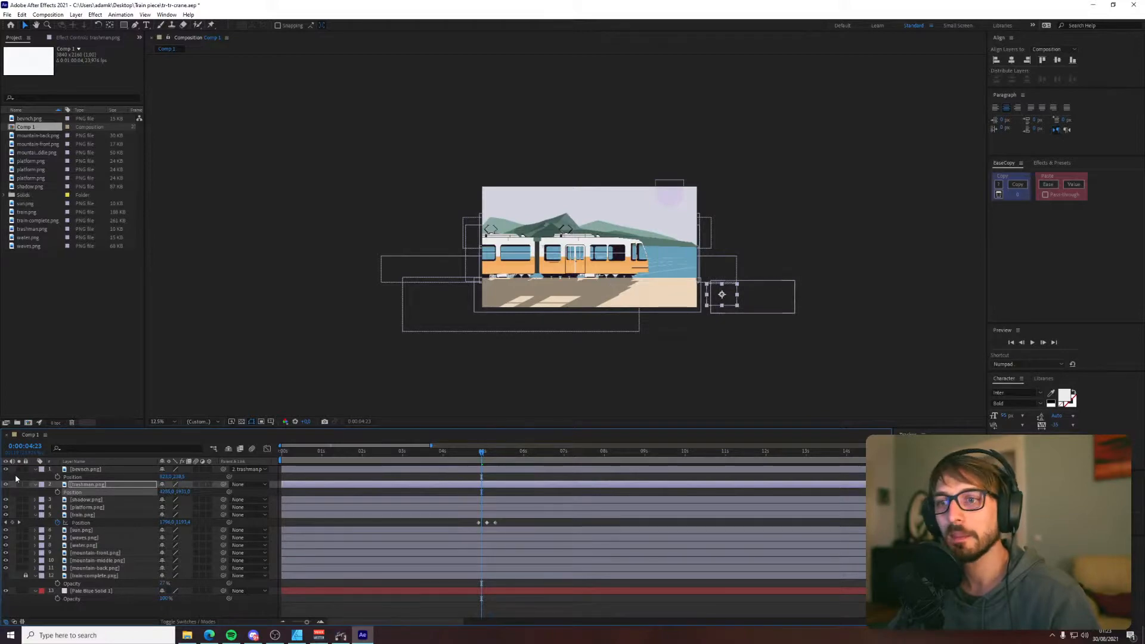
- Start position keyframes for the bench and trashman.png at 0:00:04:23 and move the current time to 0:00:05:11
{"action": "left_click", "coordinate": [58, 479]}
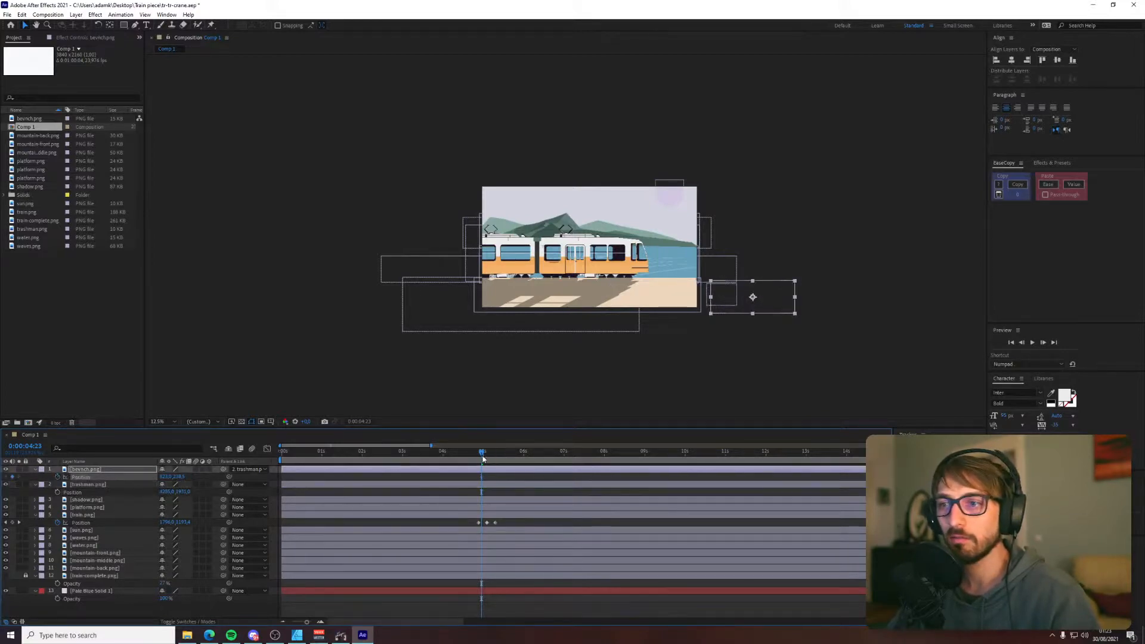
{"action": "left_click", "coordinate": [71, 493]}
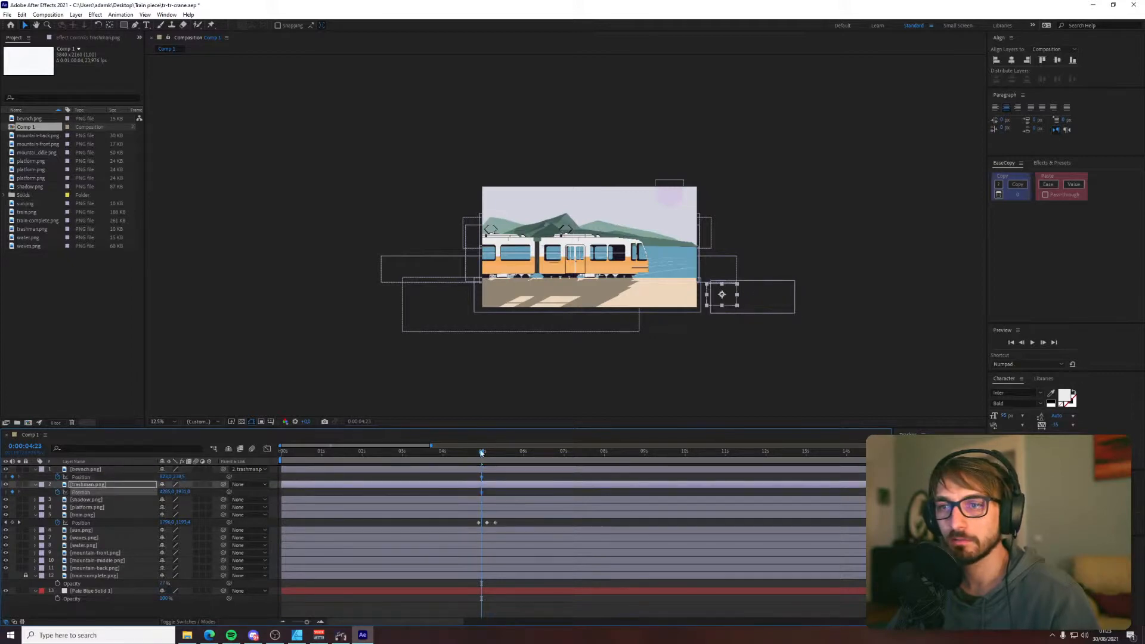
{"action": "left_click_drag", "start_coordinate": [481, 453], "coordinate": [502, 455]}
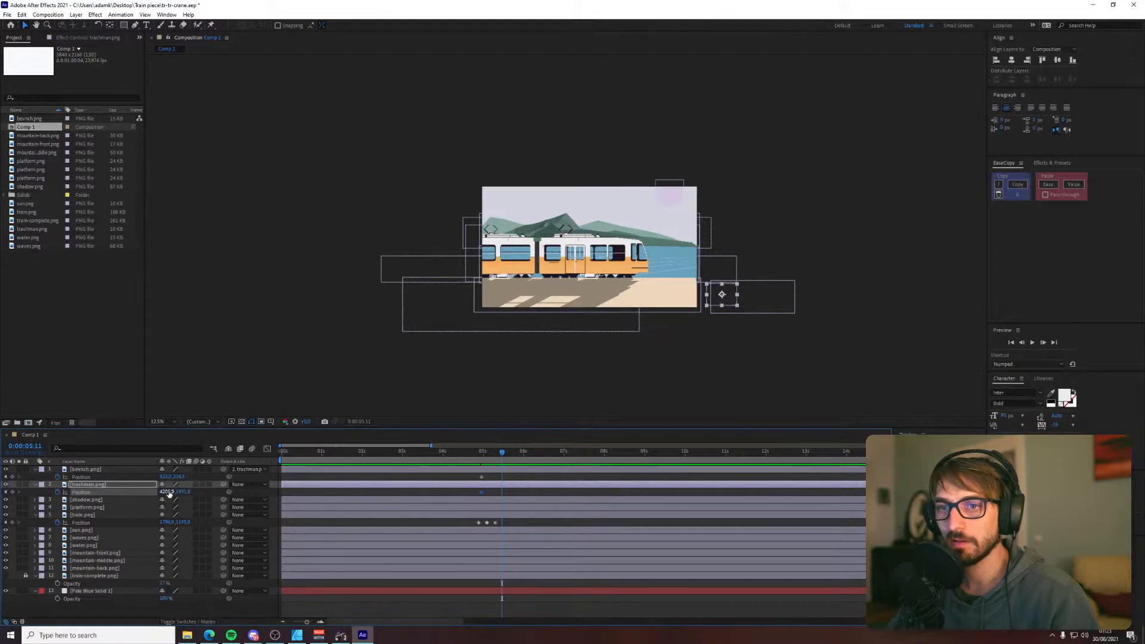
{"action": "left_click_drag", "start_coordinate": [169, 494], "coordinate": [94, 446]}
{"action": "left_click_drag", "start_coordinate": [168, 493], "coordinate": [2, 452]}
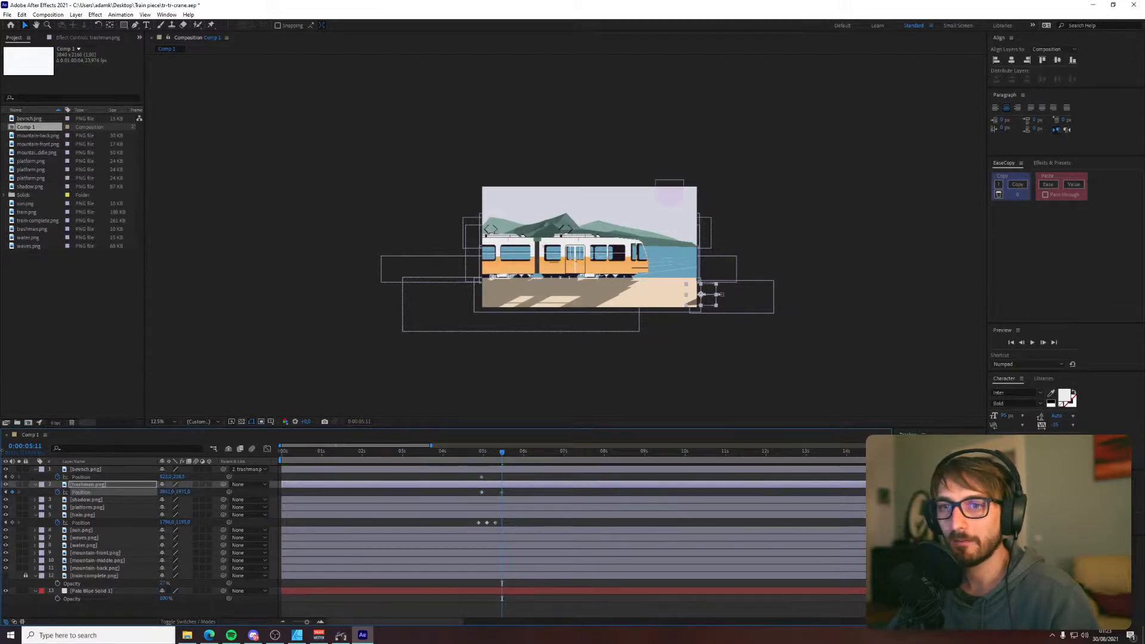
{"action": "key", "text": "ctrl+z"}
{"action": "left_click_drag", "start_coordinate": [171, 493], "coordinate": [21, 437]}
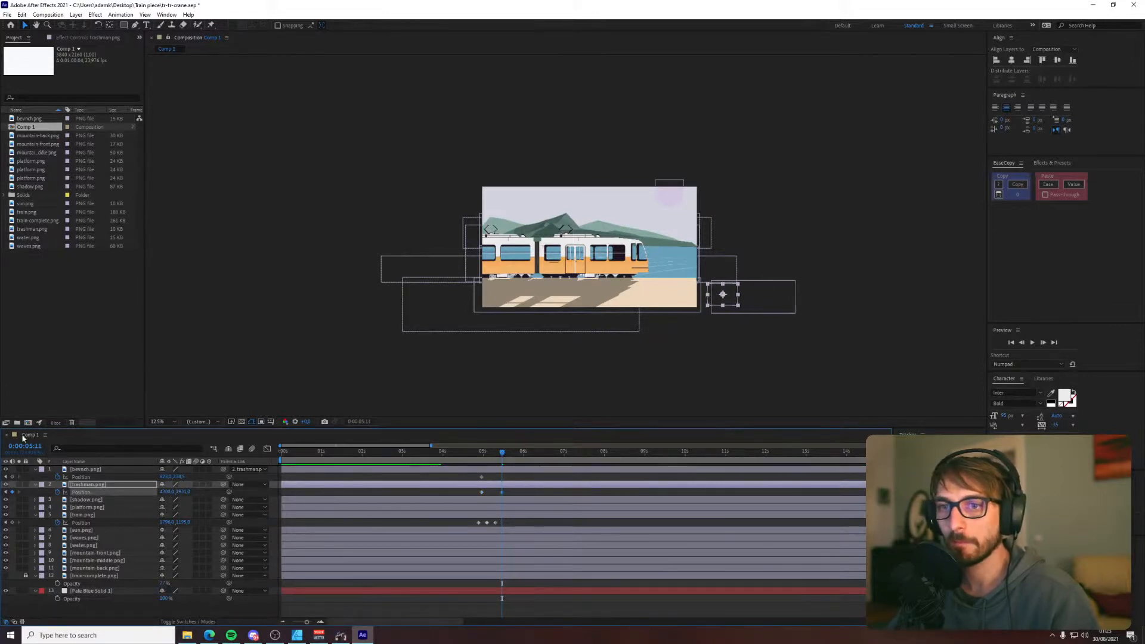
{"action": "left_click", "coordinate": [732, 303]}
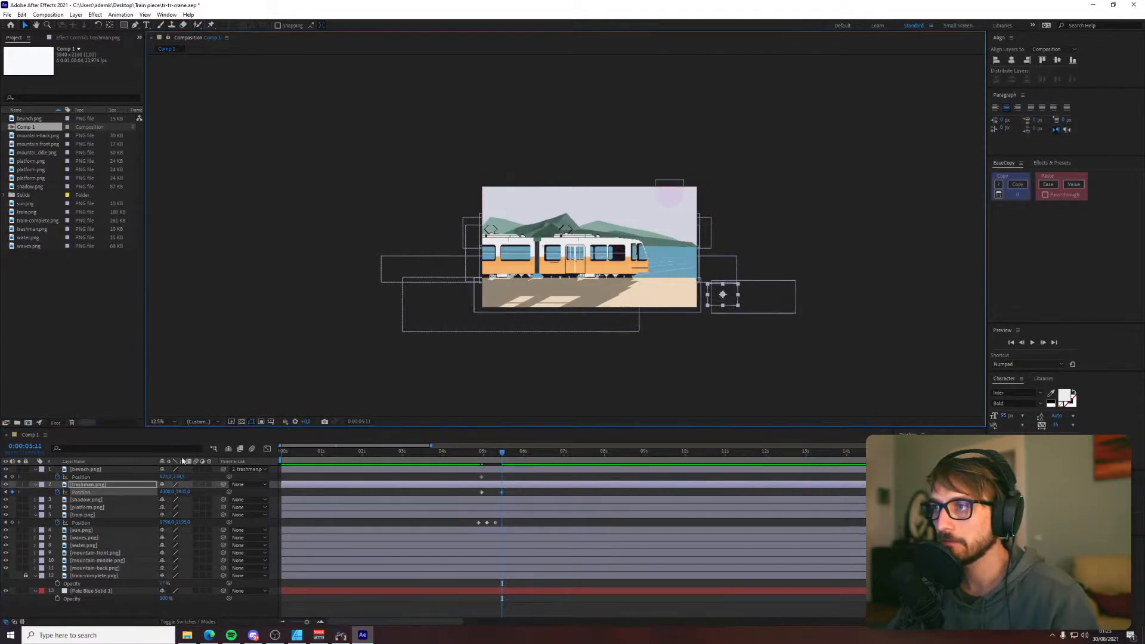
{"action": "left_click_drag", "start_coordinate": [167, 492], "coordinate": [164, 491]}
- Set trashman.png's horizontal position to 3000 at 0:00:05:11
{"action": "left_click", "coordinate": [167, 492]}
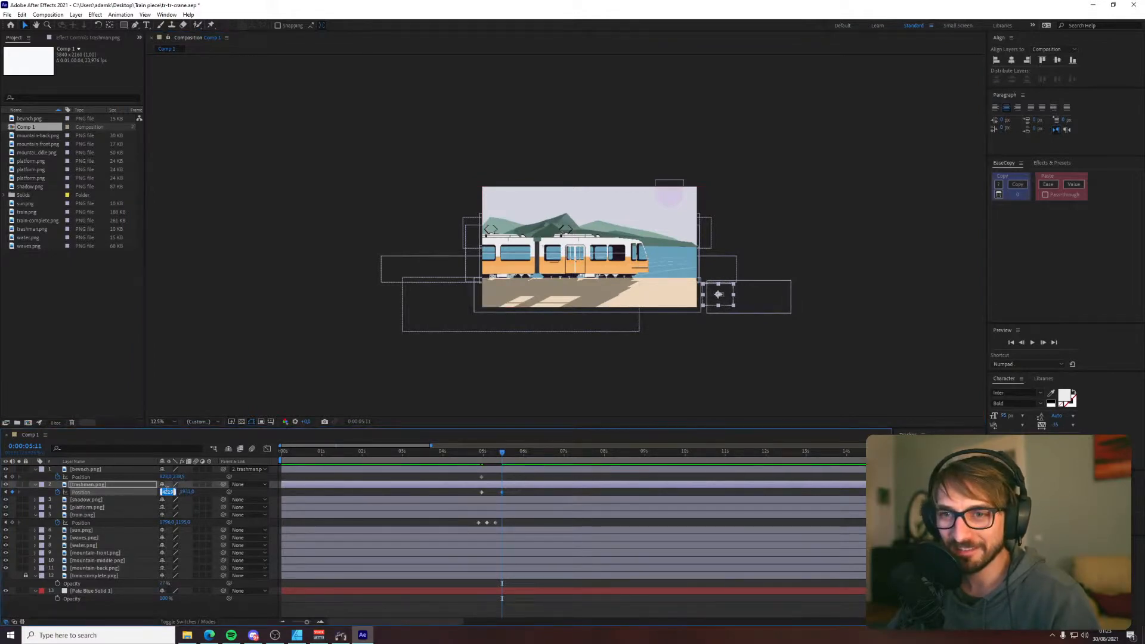
{"action": "type", "text": "3000"}
{"action": "key", "text": "Return"}
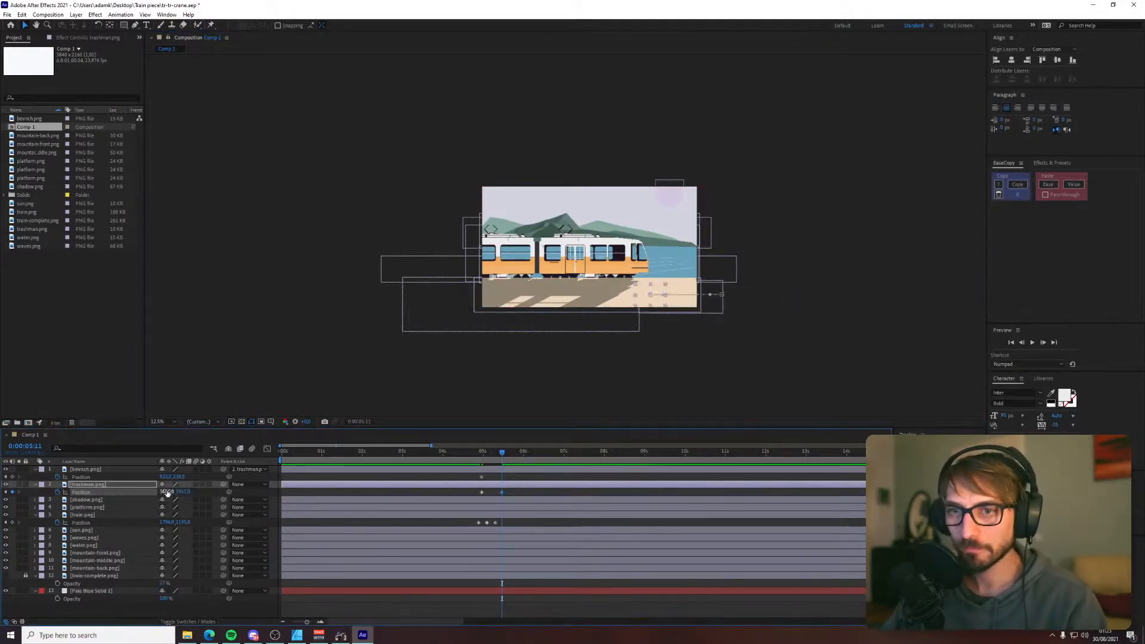
- Set trashman.png's horizontal position at 0:00:05:11 to about -1530 so it ends beyond the scene's left edge
{"action": "left_click", "coordinate": [167, 492]}
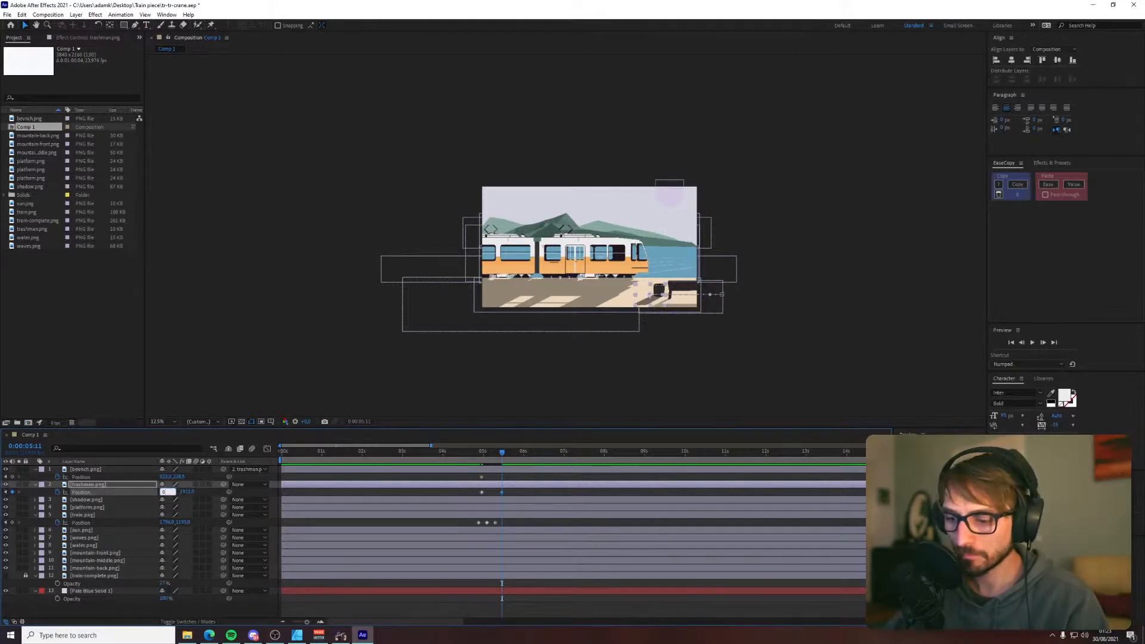
{"action": "type", "text": "-3000"}
{"action": "key", "text": "Return"}
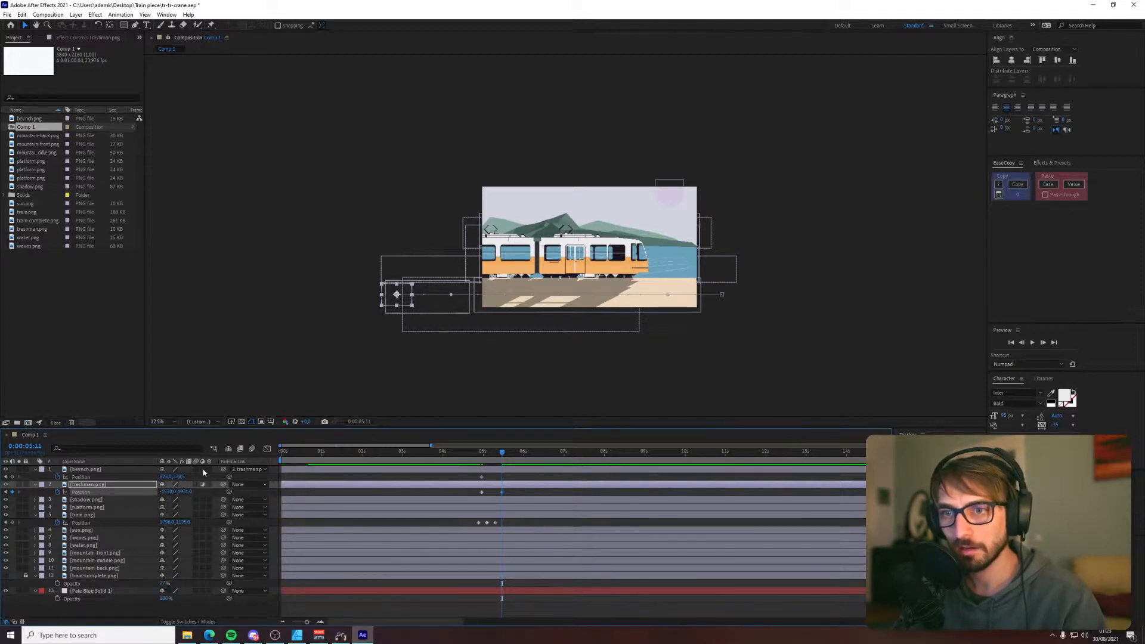
- Enable motion blur for the bench and trashman.png layers and preview their pass around the 5-second mark
{"action": "left_click", "coordinate": [205, 488]}
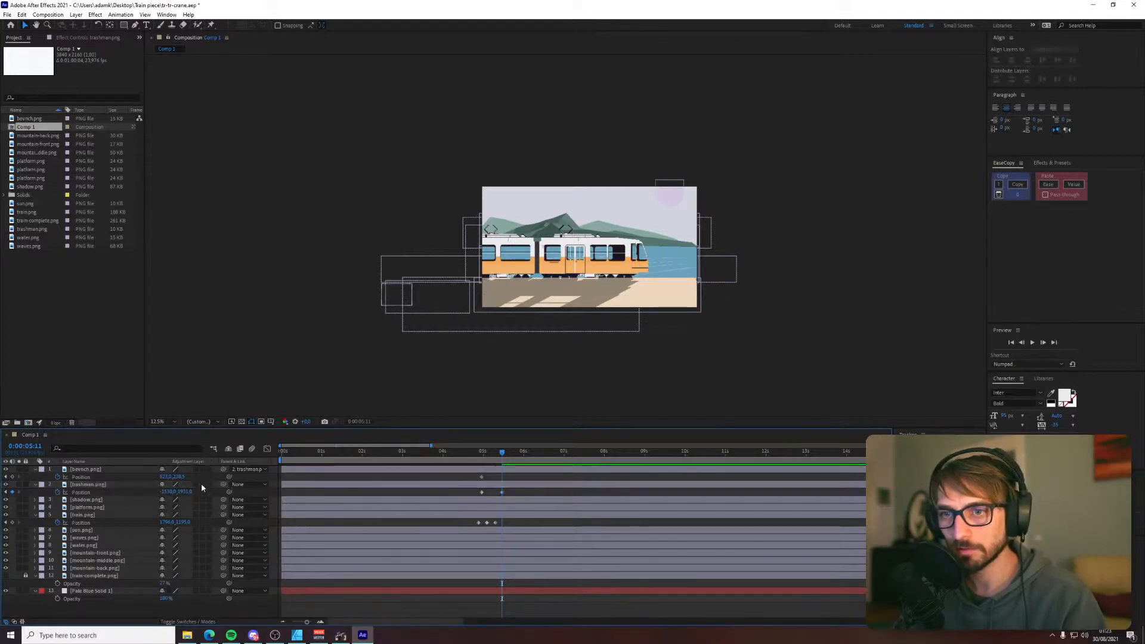
{"action": "left_click", "coordinate": [473, 453]}
{"action": "key", "text": "space"}
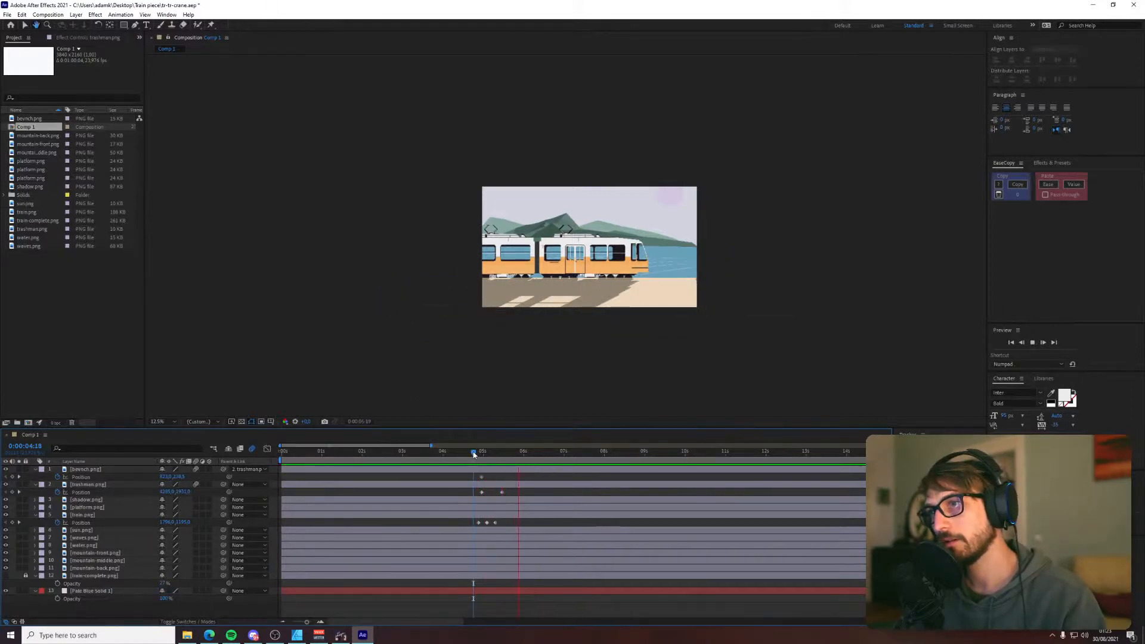
{"action": "mouse_move", "coordinate": [475, 455]}
{"action": "left_mouse_down"}
{"action": "mouse_move", "coordinate": [497, 455]}
{"action": "mouse_move", "coordinate": [487, 459]}
{"action": "left_mouse_up"}
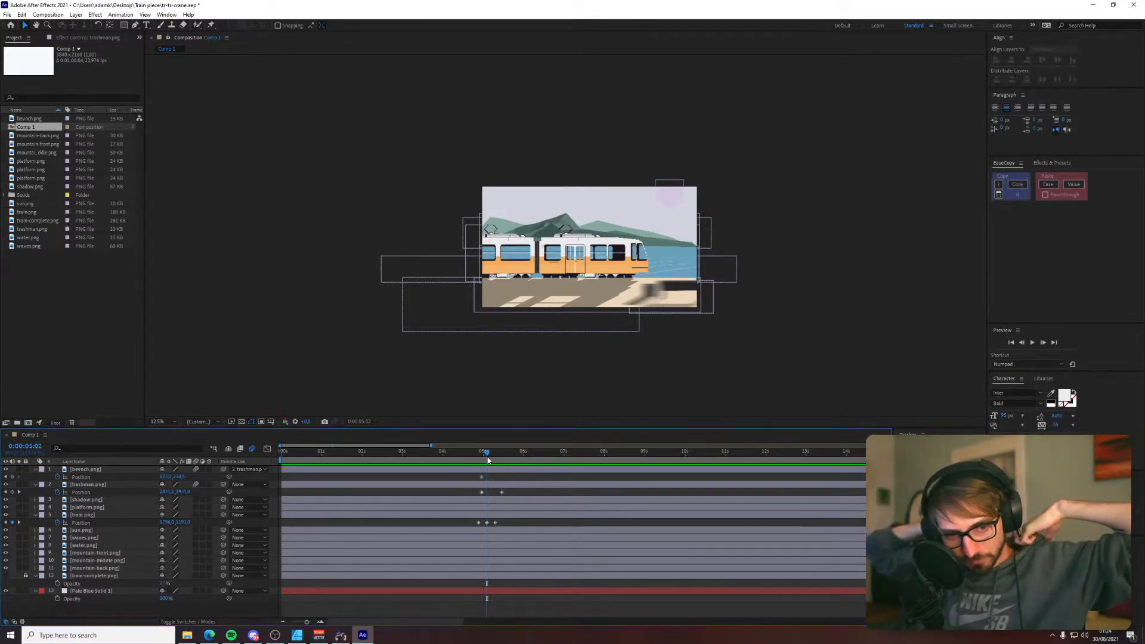
{"action": "left_click_drag", "start_coordinate": [478, 452], "coordinate": [483, 452]}
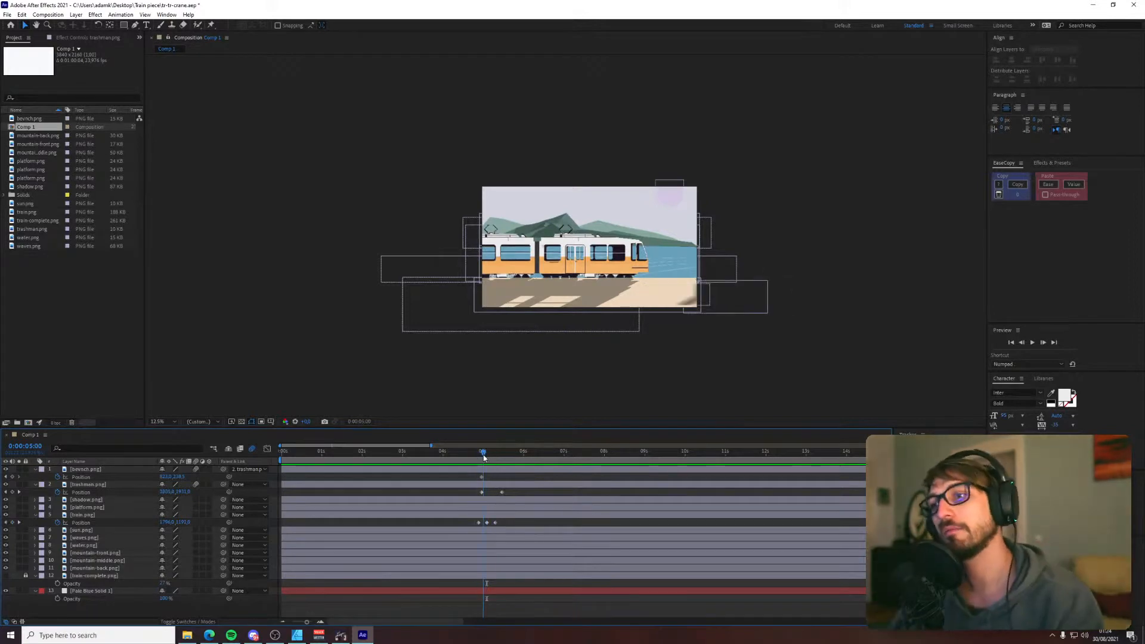
- Try moving trashman.png's second position keyframe a few frames earlier and preview the faster pass
{"action": "left_click_drag", "start_coordinate": [504, 491], "coordinate": [492, 459]}
{"action": "left_click", "coordinate": [478, 457]}
{"action": "key", "text": "space"}
{"action": "left_click", "coordinate": [693, 365]}
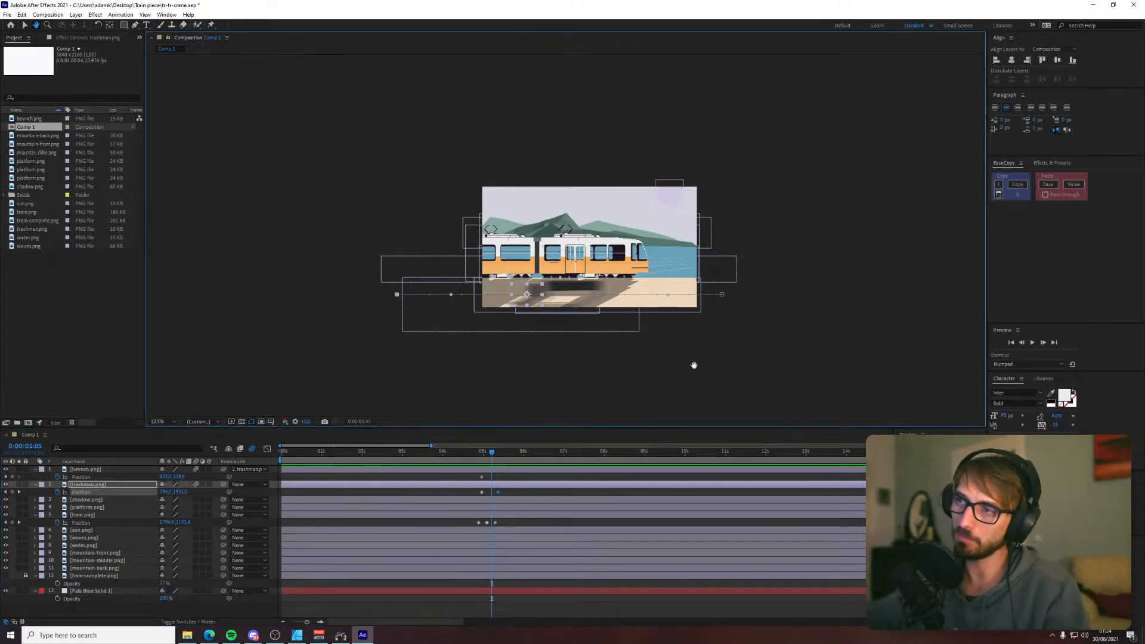
{"action": "mouse_move", "coordinate": [488, 459]}
{"action": "left_mouse_down"}
{"action": "mouse_move", "coordinate": [476, 459]}
{"action": "mouse_move", "coordinate": [496, 460]}
{"action": "left_mouse_up"}
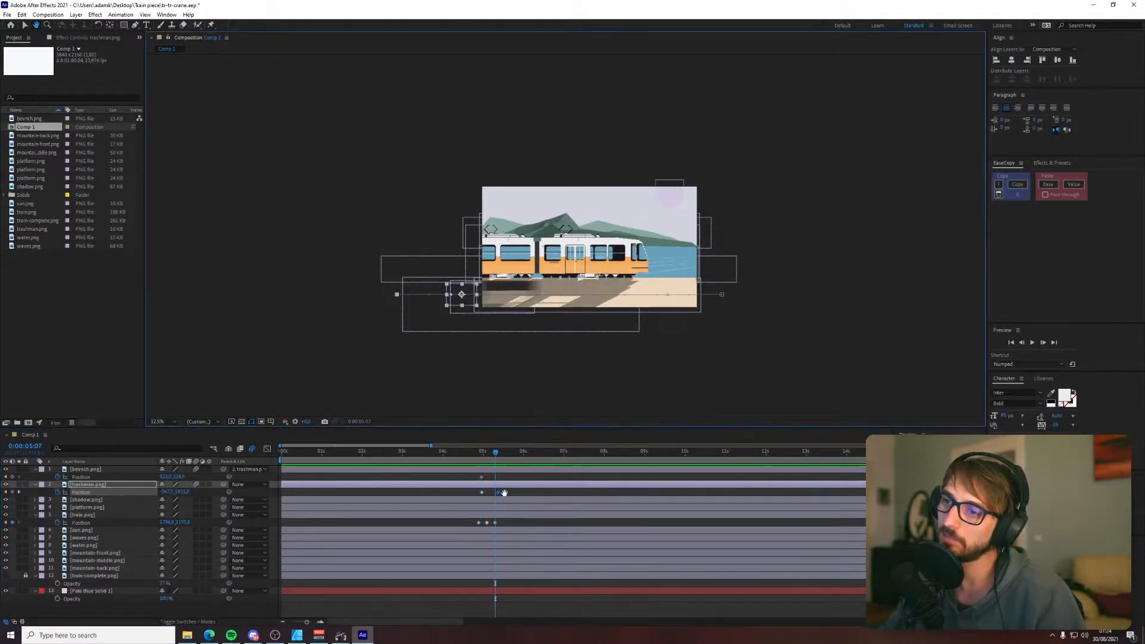
- Move trashman.png's second position keyframe to about two thirds of the way between 5 s and 6 s and preview the slower pass
{"action": "key", "text": "v"}
{"action": "left_click", "coordinate": [501, 494]}
{"action": "left_click_drag", "start_coordinate": [498, 493], "coordinate": [509, 494]}
{"action": "left_click", "coordinate": [476, 454]}
{"action": "key", "text": "space"}
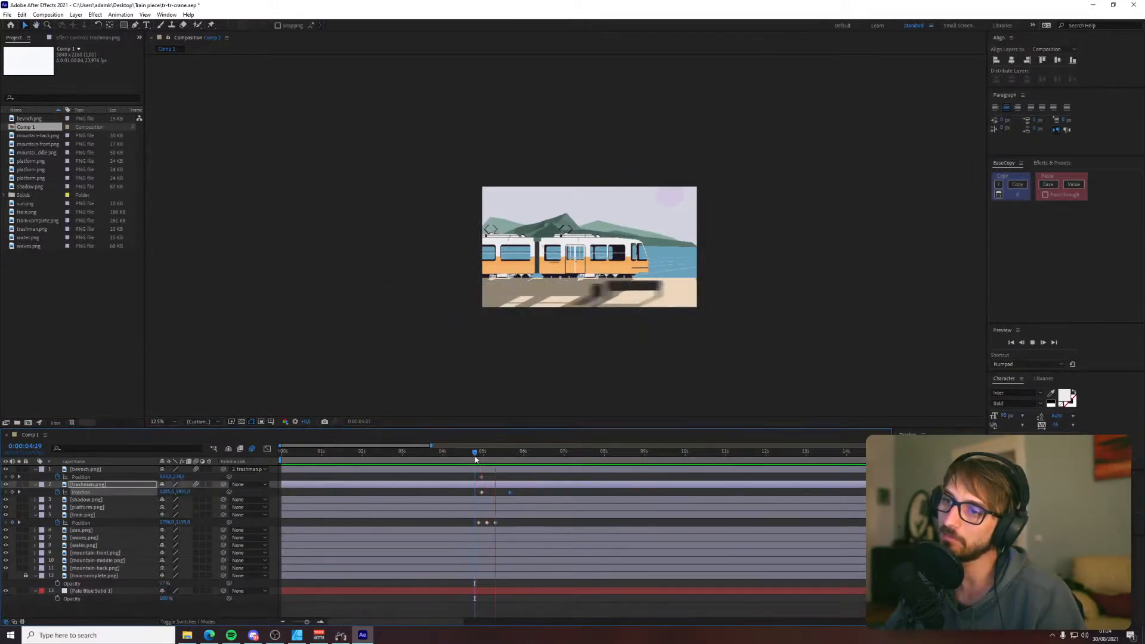
{"action": "left_click", "coordinate": [687, 341]}
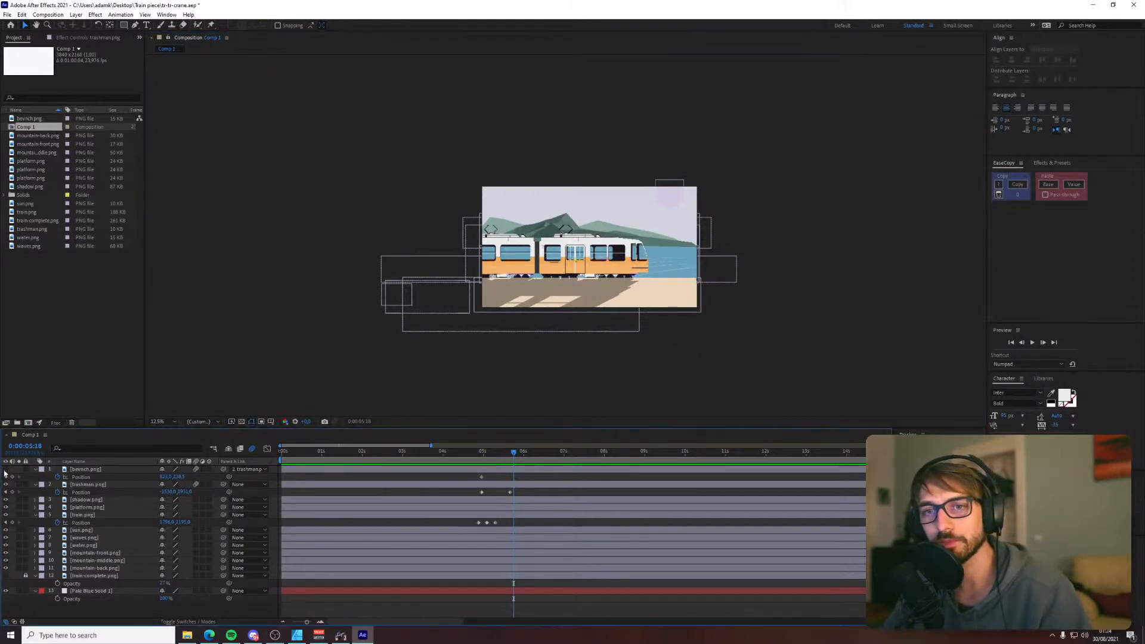
- Hide the bench and trashman.png layers and reveal the position of the front, middle and back mountain layers
{"action": "left_click", "coordinate": [83, 537]}
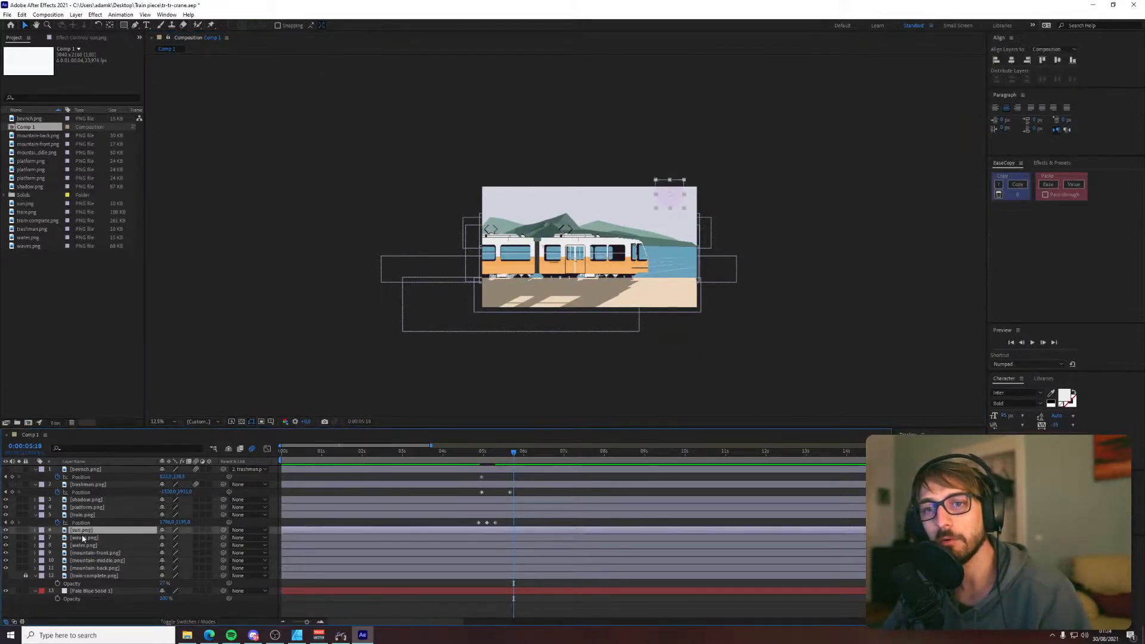
{"action": "left_click", "coordinate": [84, 545]}
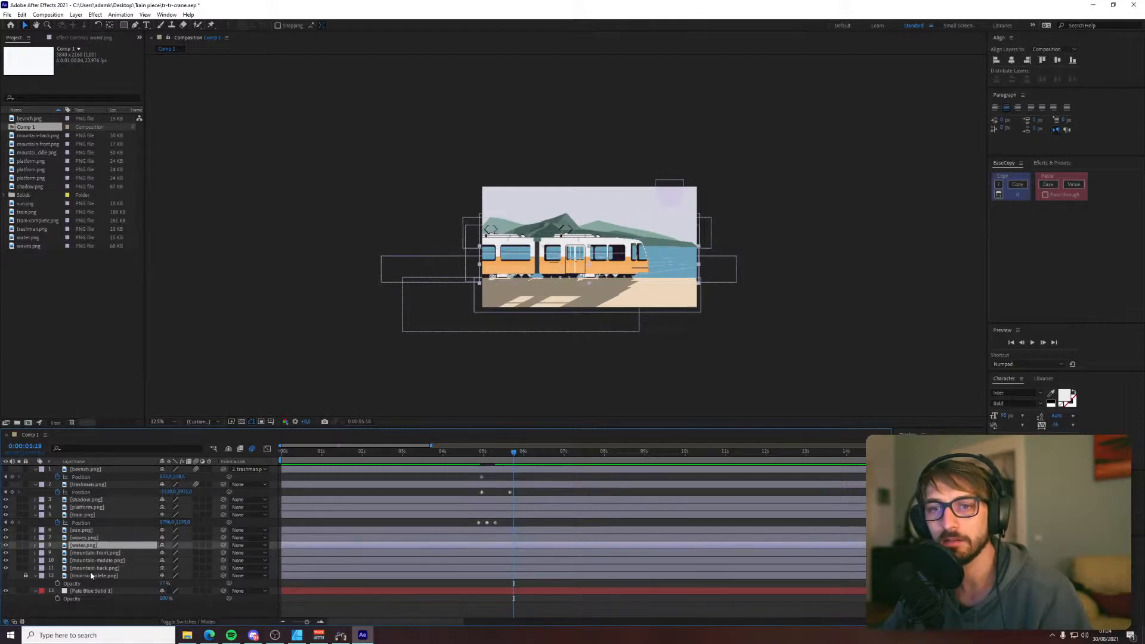
{"action": "left_click", "coordinate": [99, 568]}
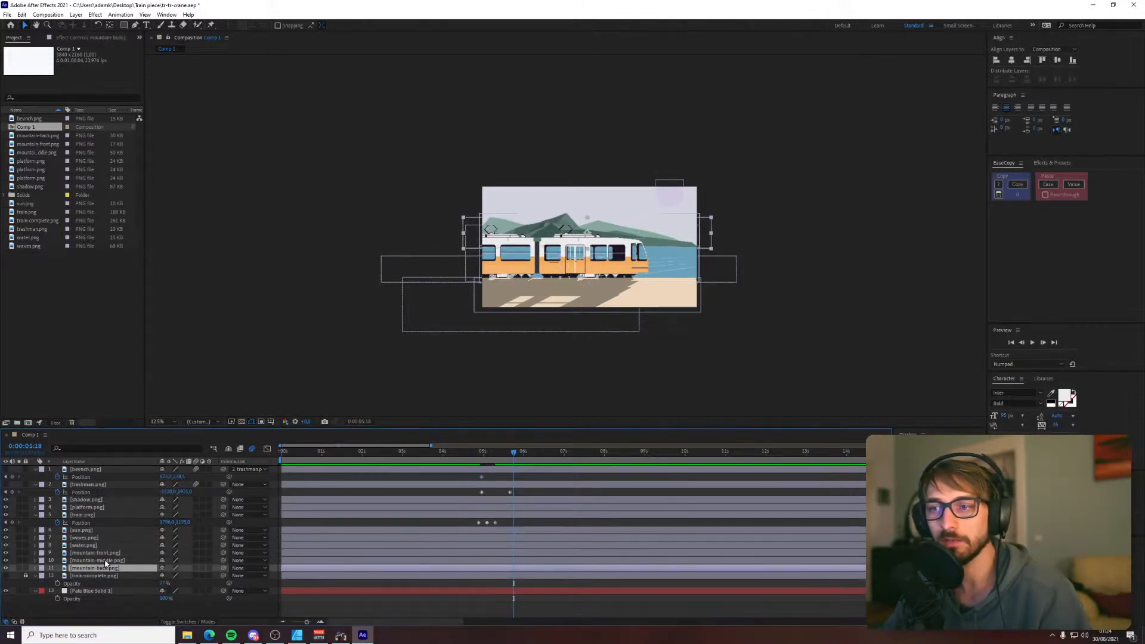
{"action": "left_click", "coordinate": [103, 553], "text": "shift"}
{"action": "key", "text": "p"}
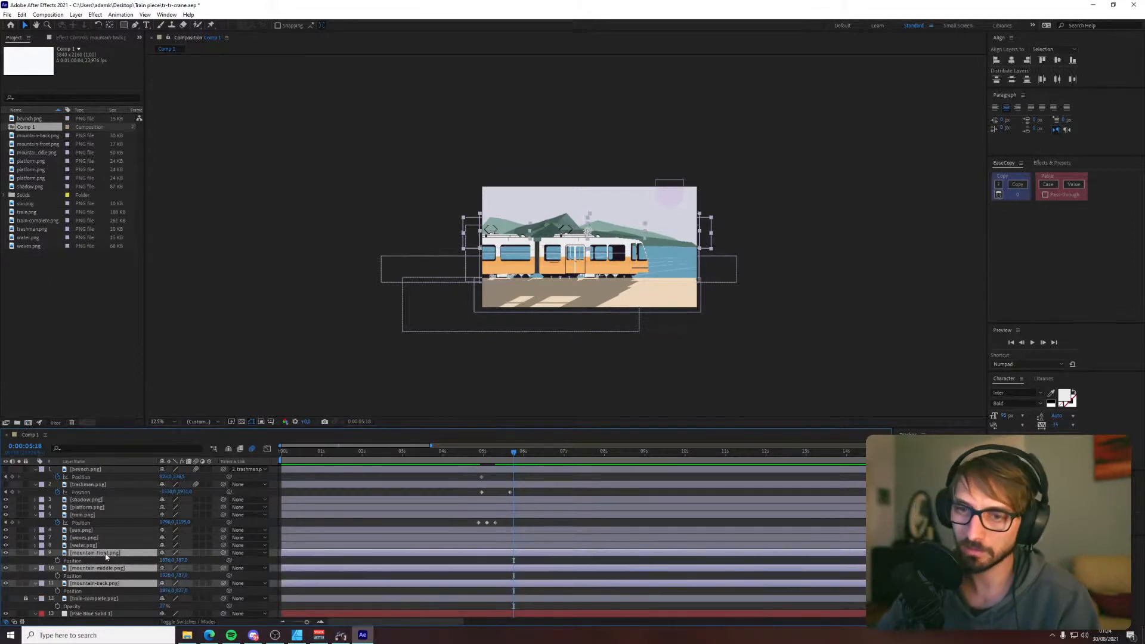
- Start position keyframes for the mountain-back layer at 0:00:00:00
{"action": "left_click", "coordinate": [66, 592]}
{"action": "key", "text": "Home"}
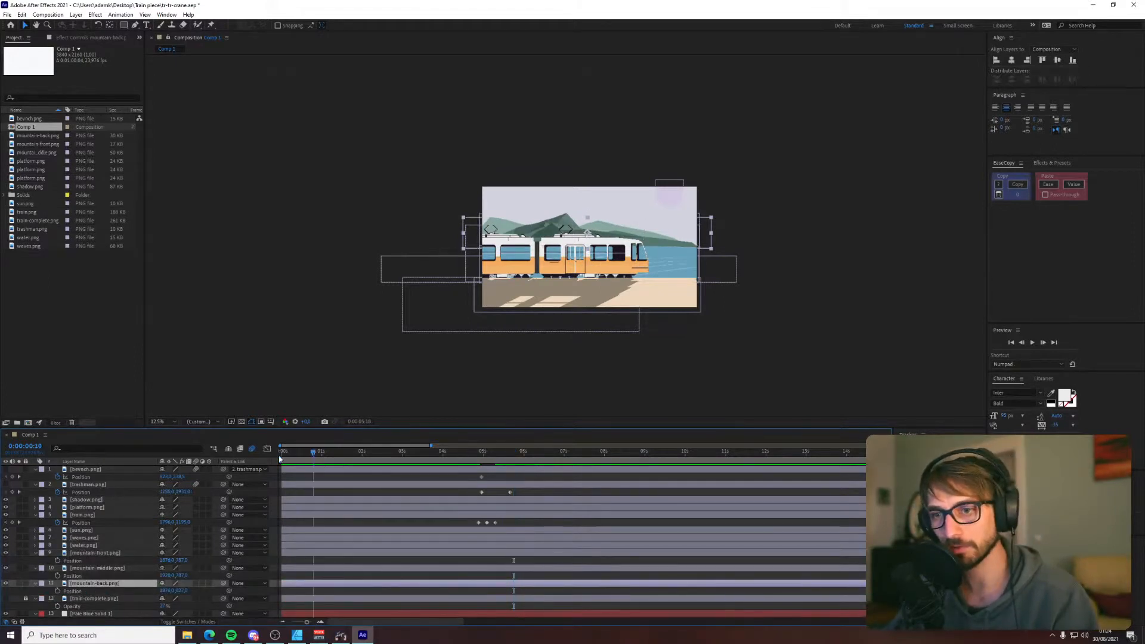
{"action": "left_click", "coordinate": [57, 590]}
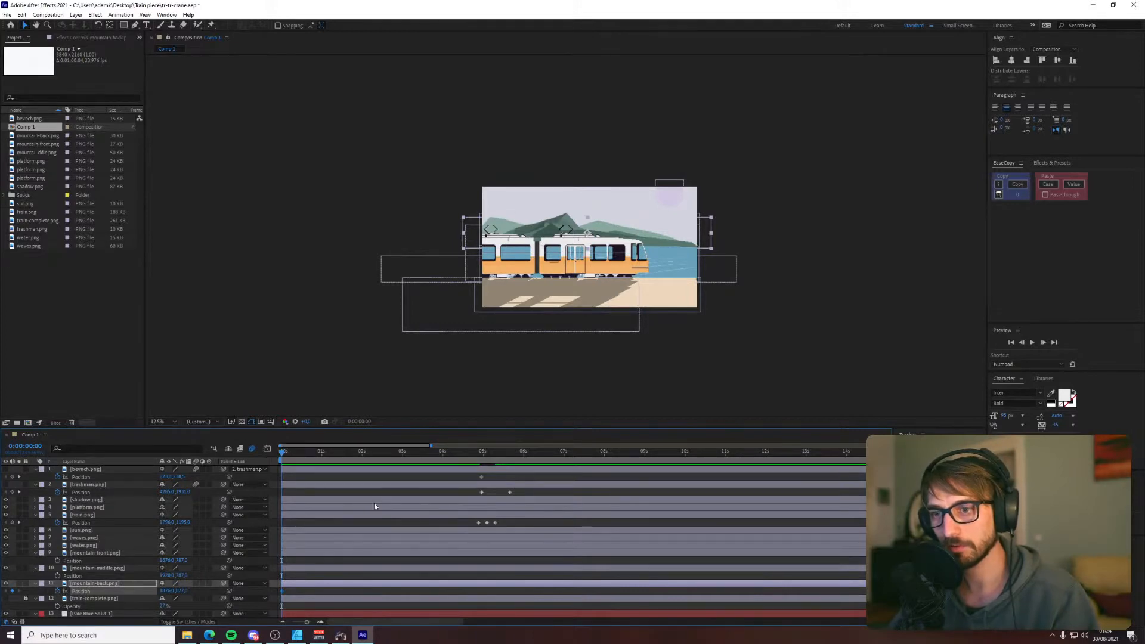
- At 0:01:00:03, move the mountain-back layer left to a horizontal position of about 1198
{"action": "left_click_drag", "start_coordinate": [306, 623], "coordinate": [295, 624]}
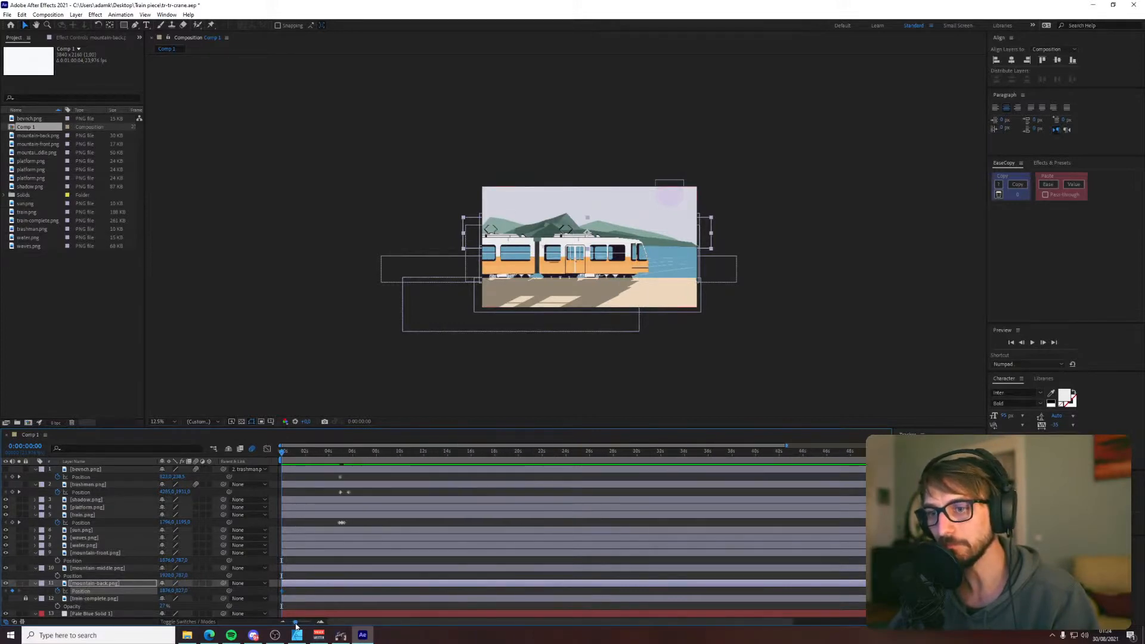
{"action": "left_click_drag", "start_coordinate": [388, 621], "coordinate": [703, 588]}
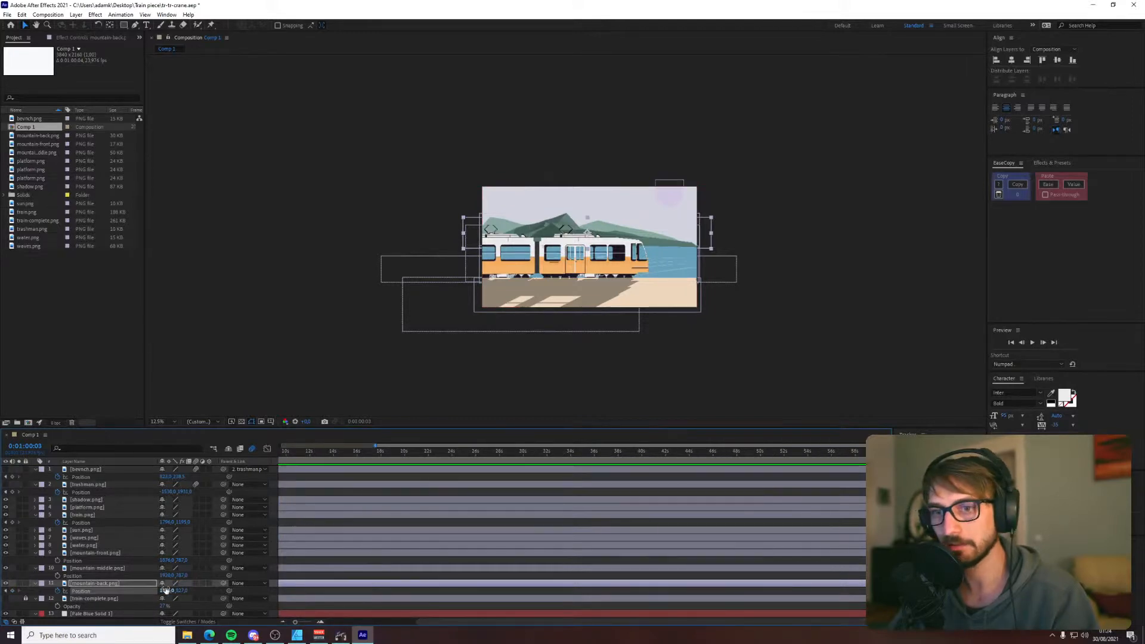
{"action": "left_click_drag", "start_coordinate": [166, 591], "coordinate": [149, 590]}
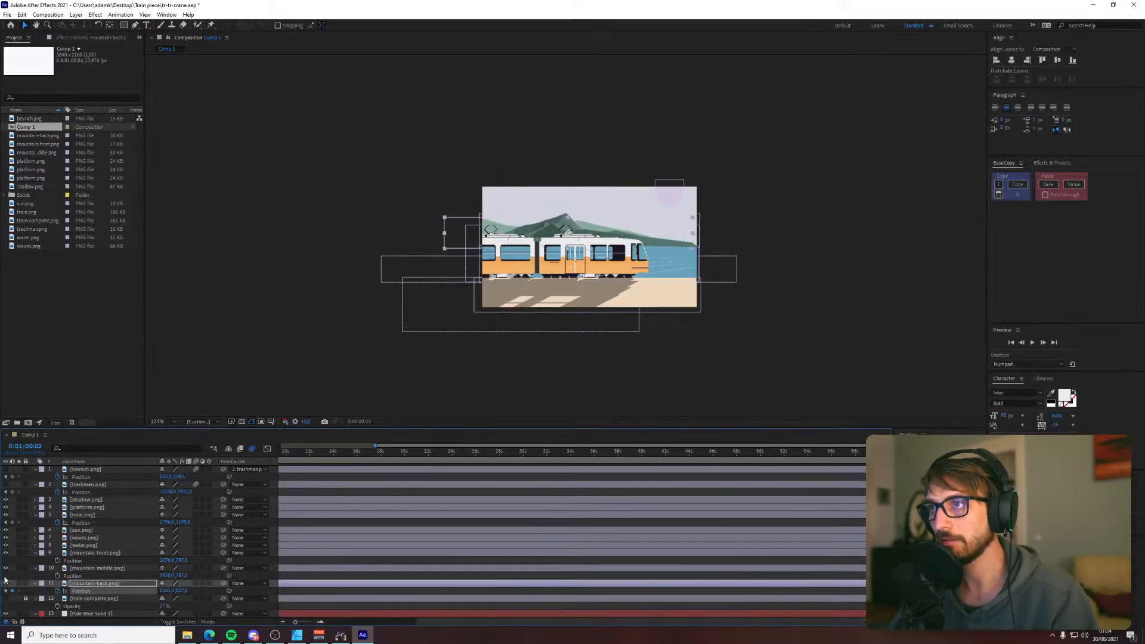
{"action": "key", "text": "ctrl+z"}
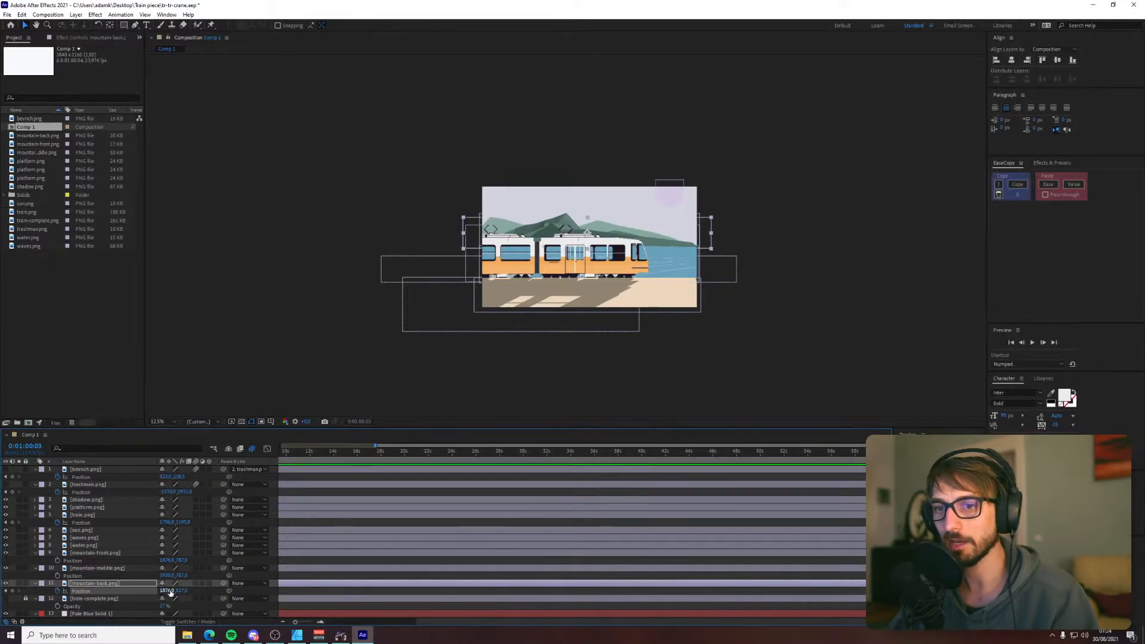
{"action": "left_click_drag", "start_coordinate": [170, 591], "coordinate": [97, 599]}
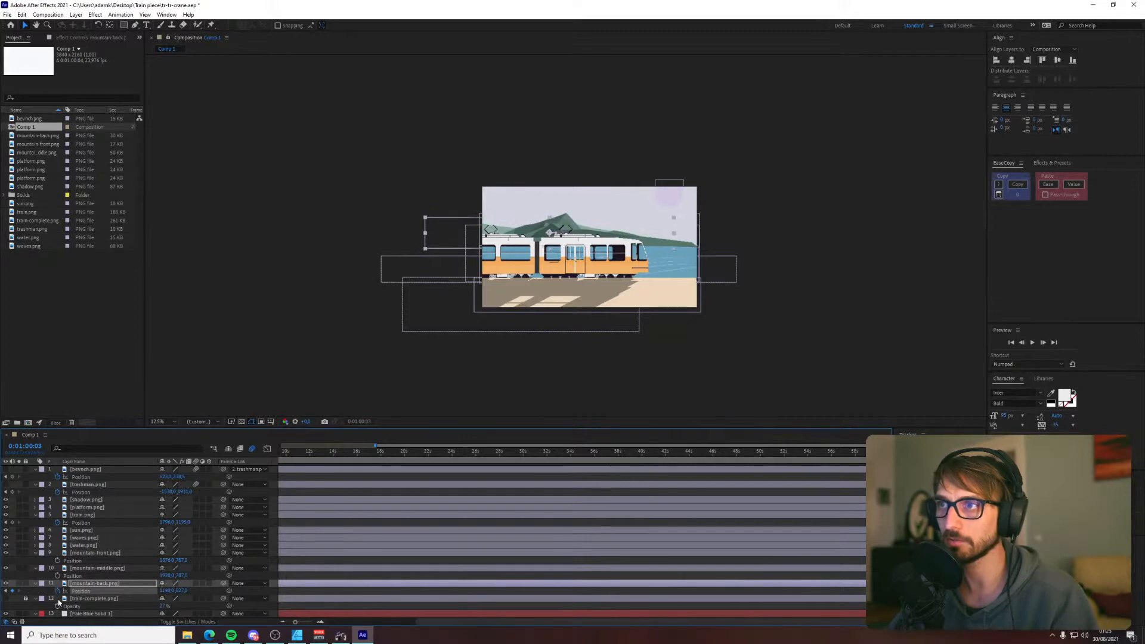
- Start position keyframes for the mountain-middle layer at 0:01:00:03 and move it left to a horizontal position of about 1514
{"action": "left_click", "coordinate": [89, 569]}
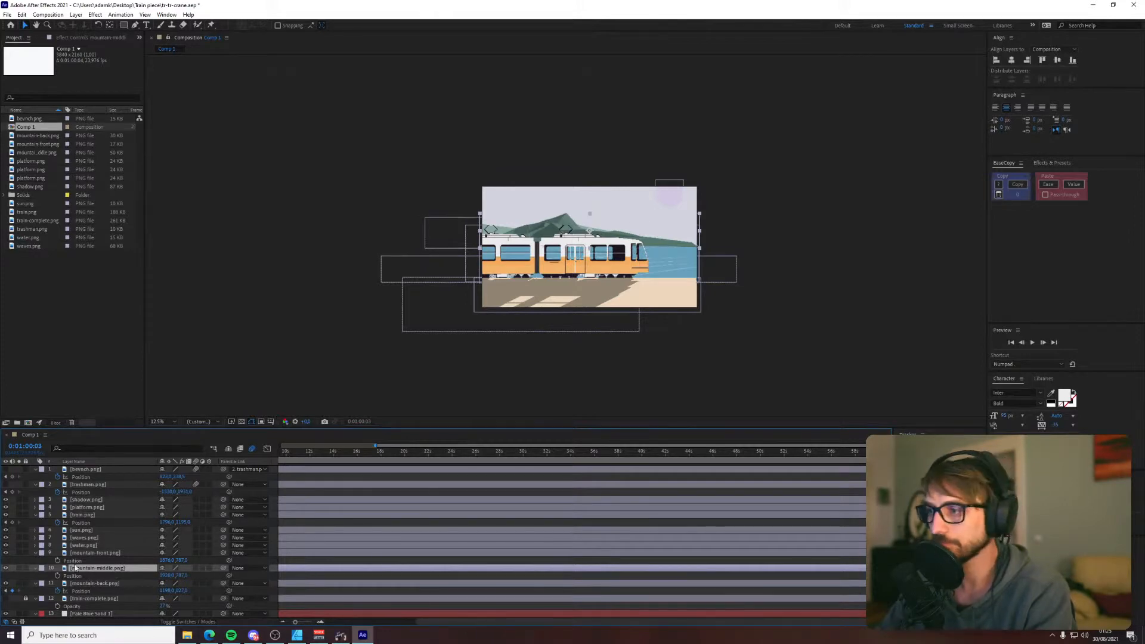
{"action": "left_click", "coordinate": [58, 576]}
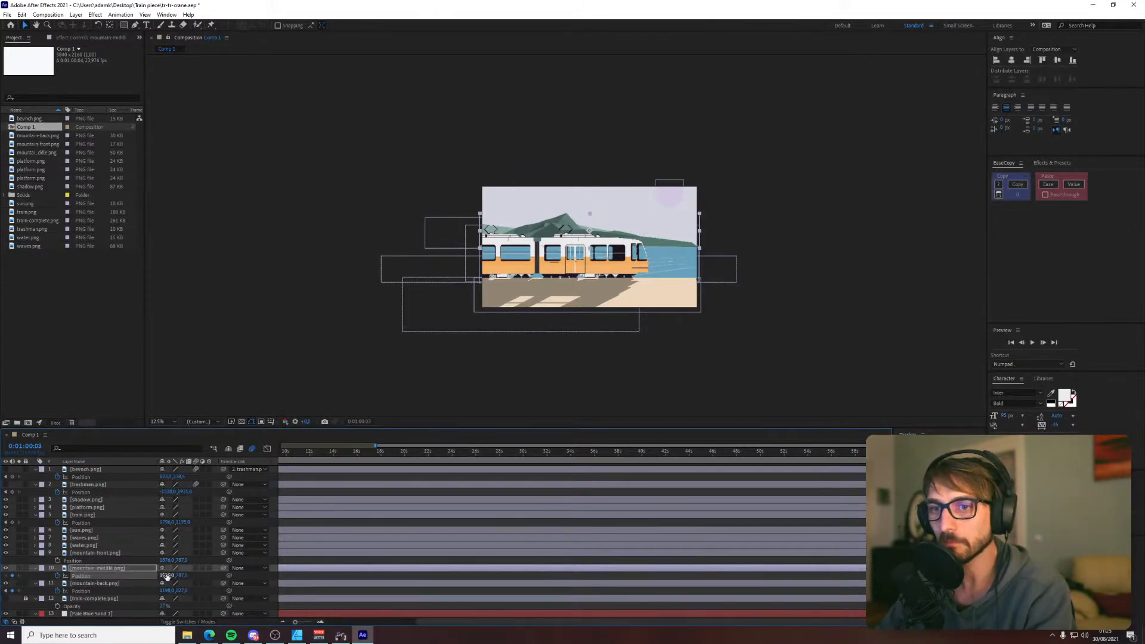
{"action": "left_click_drag", "start_coordinate": [167, 576], "coordinate": [131, 576]}
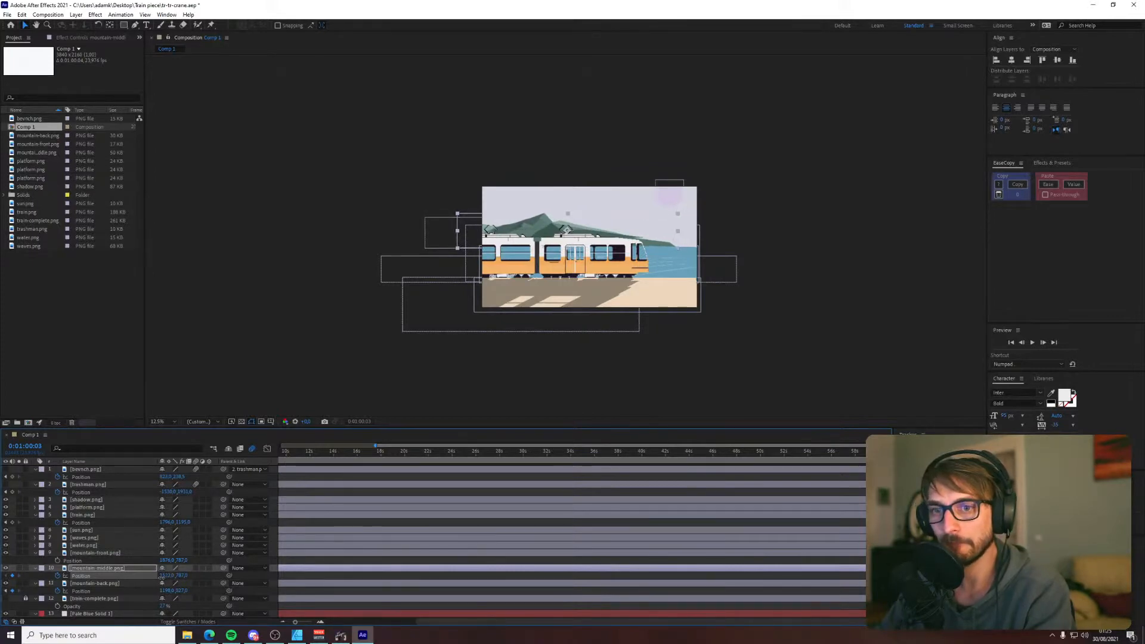
- Move the mountain-front layer left to a horizontal position of about 980, lower it slightly, and start its position keyframes at 0:01:00:03
{"action": "left_click", "coordinate": [116, 552]}
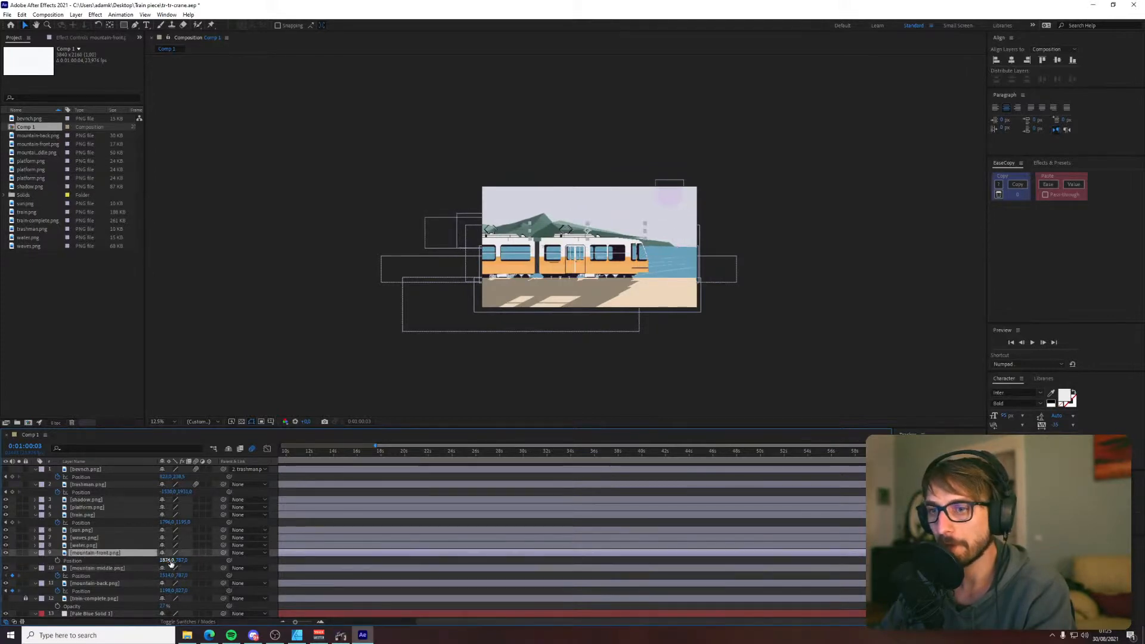
{"action": "left_click_drag", "start_coordinate": [166, 561], "coordinate": [56, 558]}
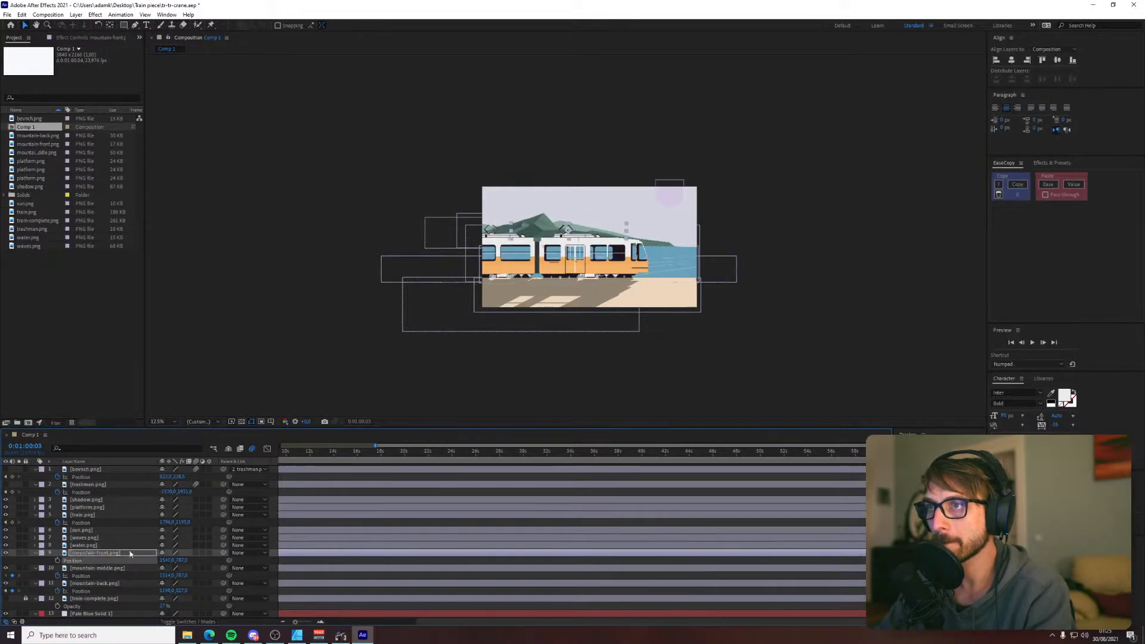
{"action": "left_click_drag", "start_coordinate": [170, 561], "coordinate": [2, 555]}
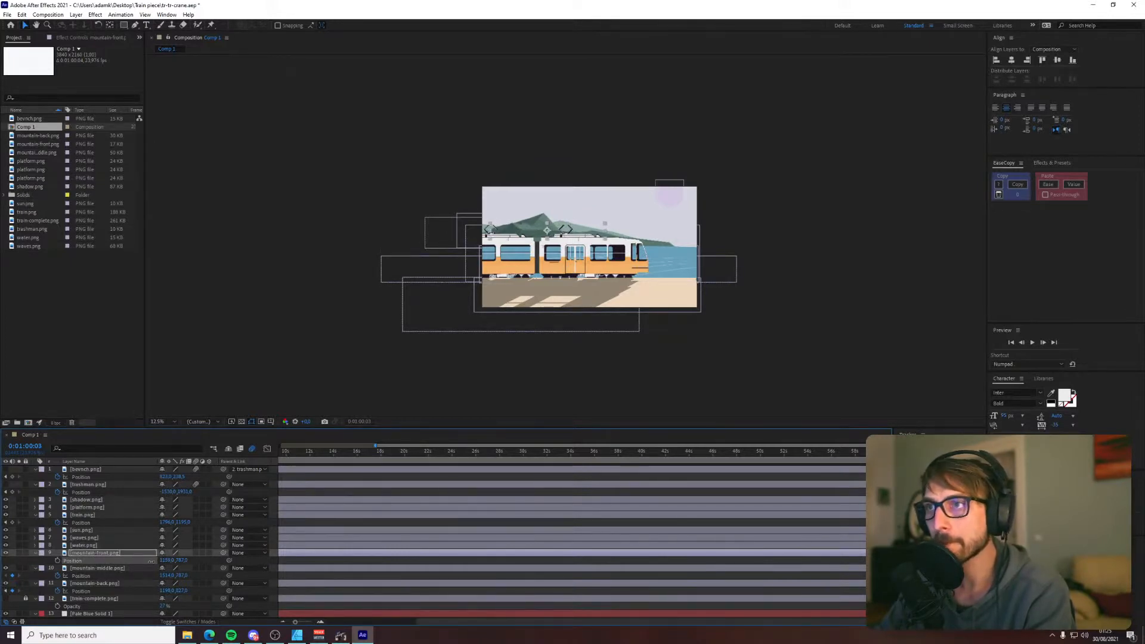
{"action": "left_click_drag", "start_coordinate": [151, 562], "coordinate": [79, 560]}
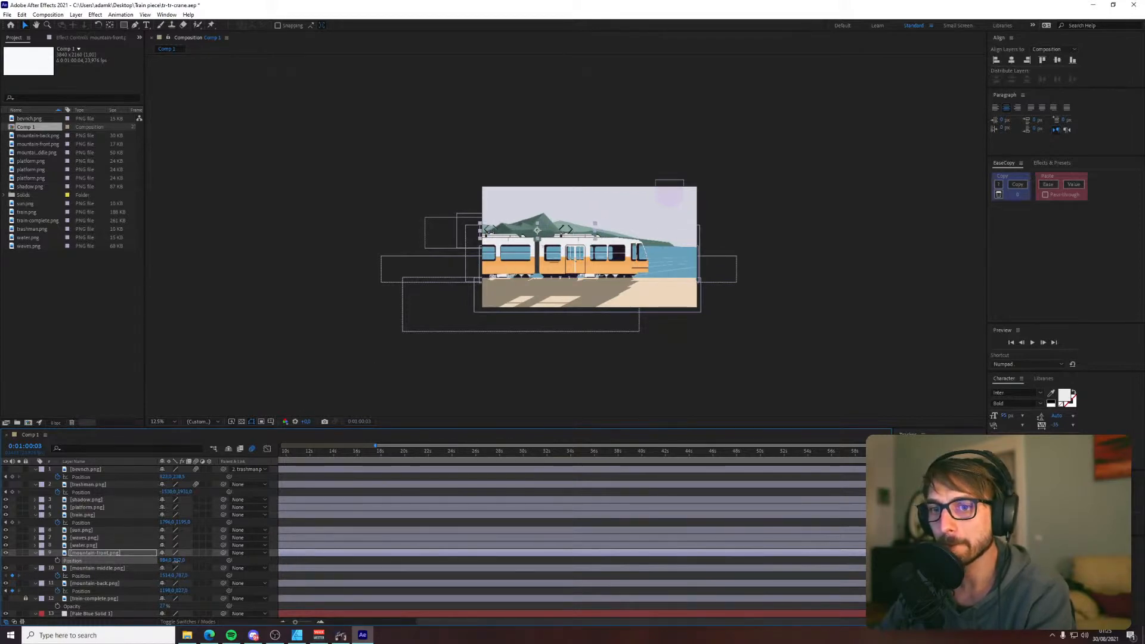
{"action": "left_click_drag", "start_coordinate": [179, 560], "coordinate": [230, 567]}
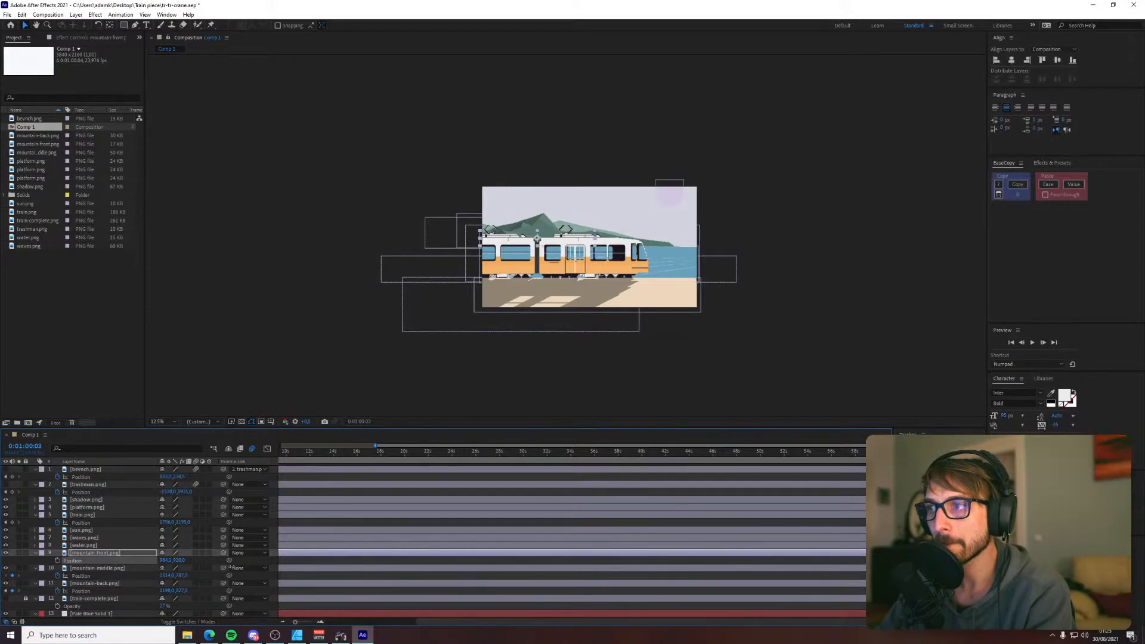
{"action": "left_click", "coordinate": [180, 561]}
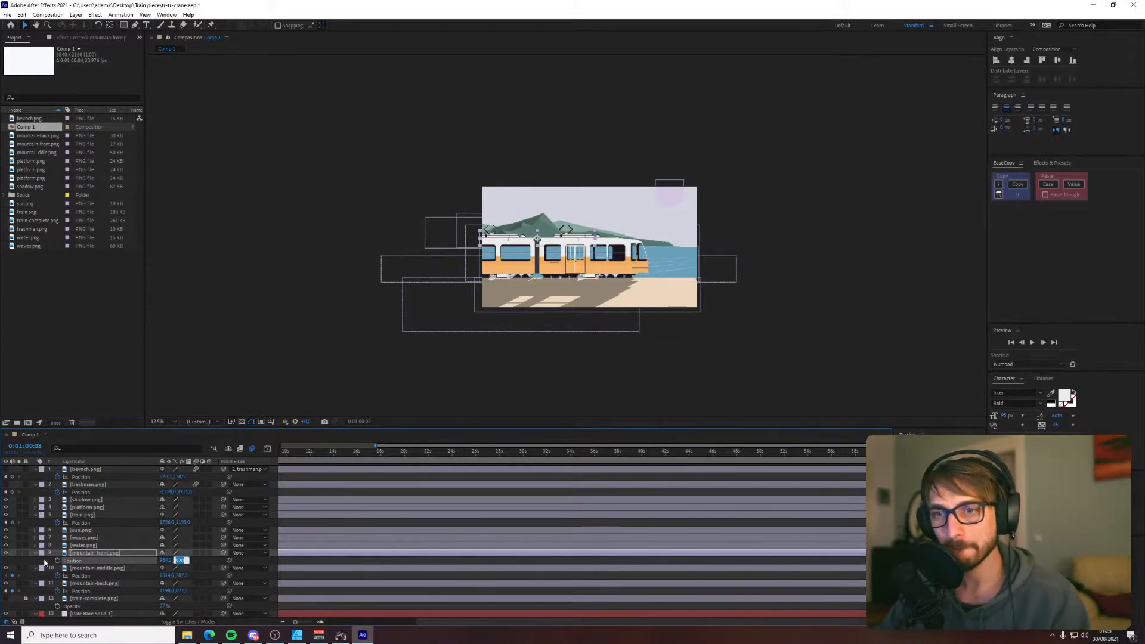
{"action": "left_click", "coordinate": [58, 561]}
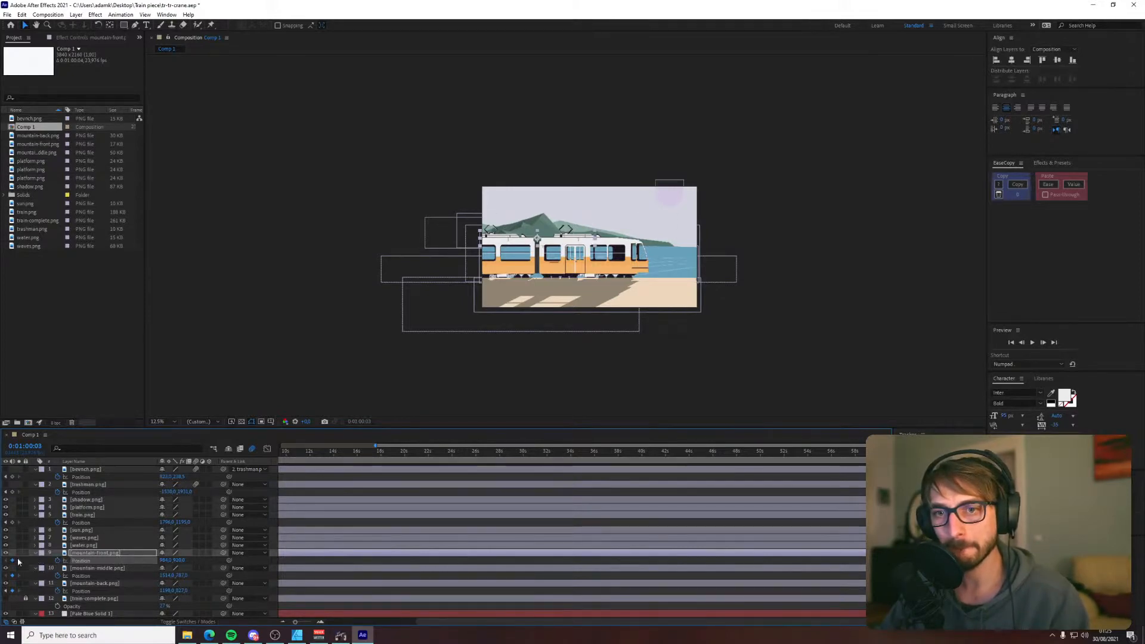
- At 0:00:00:00, set the mountain-front layer's horizontal position to about 1872 and preview the mountain movement
{"action": "left_click_drag", "start_coordinate": [333, 452], "coordinate": [22, 444]}
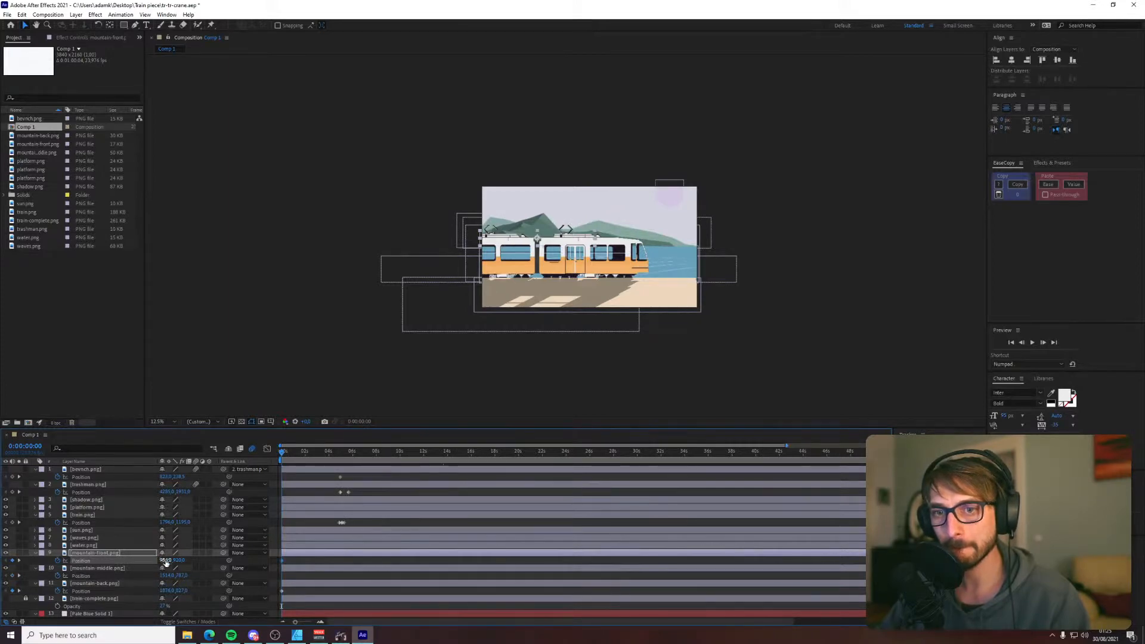
{"action": "left_click_drag", "start_coordinate": [166, 562], "coordinate": [450, 555]}
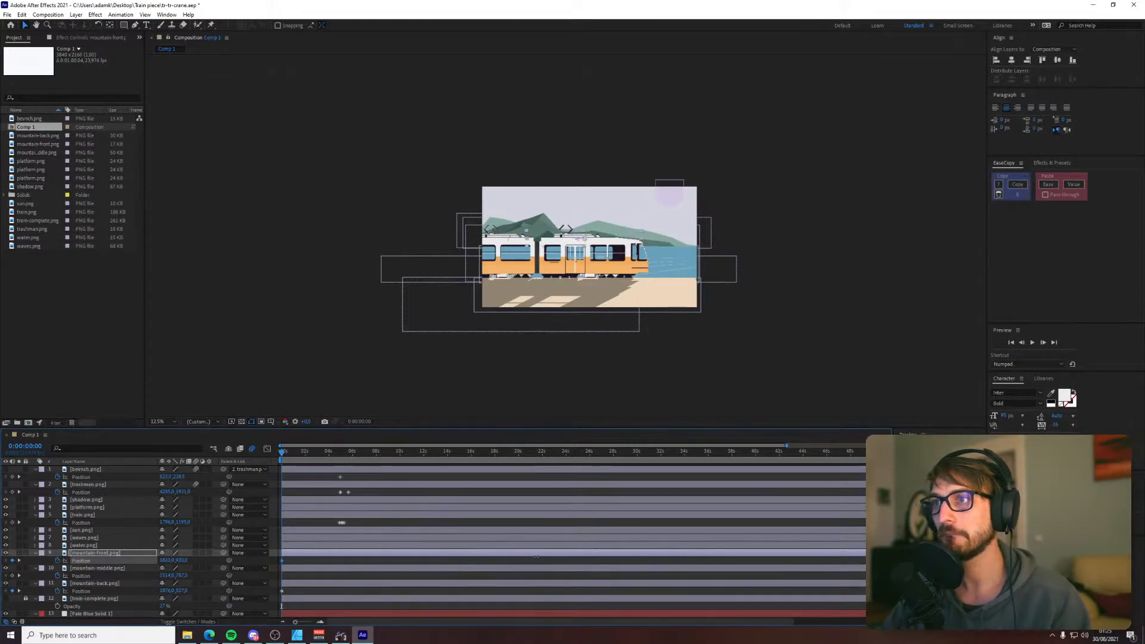
{"action": "key", "text": "space"}
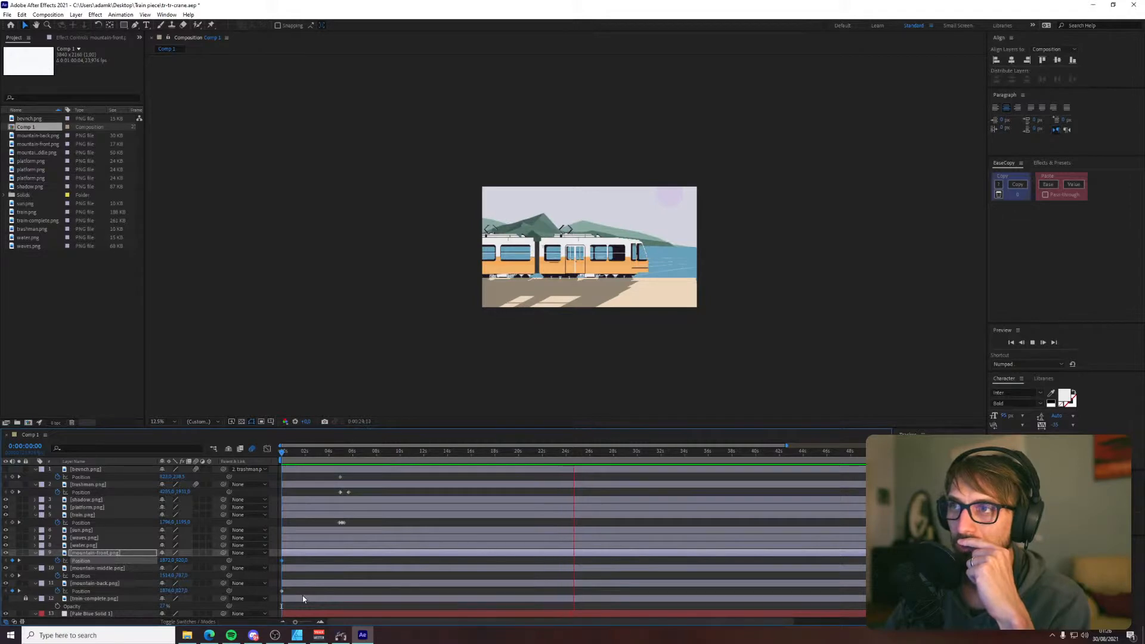
{"action": "left_click", "coordinate": [655, 290]}
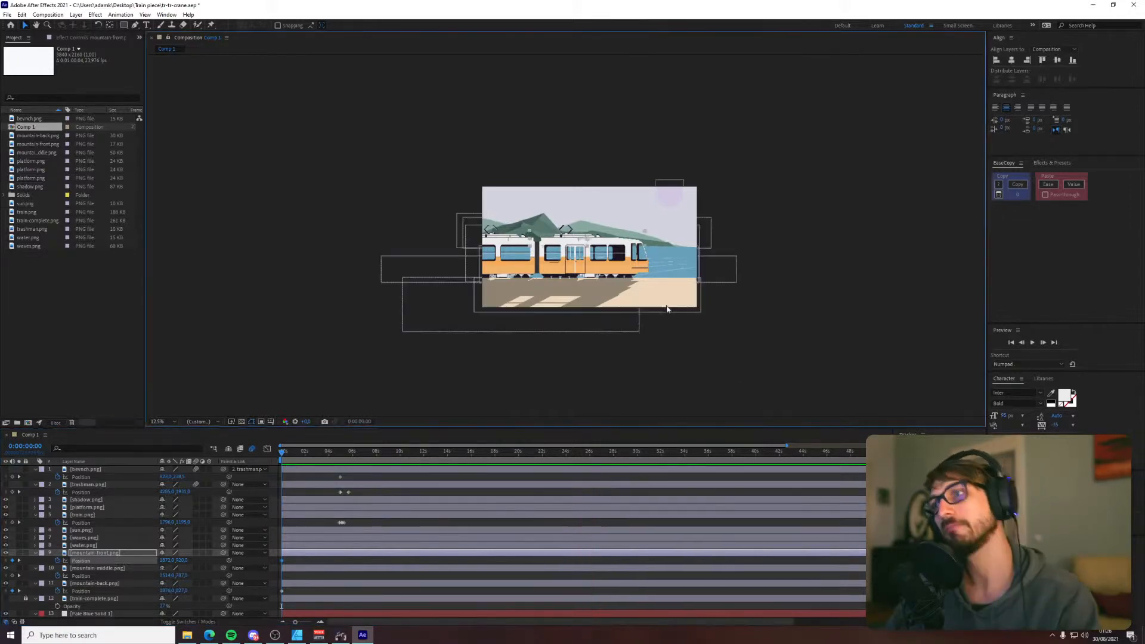
- Play back the mountain movement and examine the mountains and train closely in the composition
{"action": "key", "text": "space"}
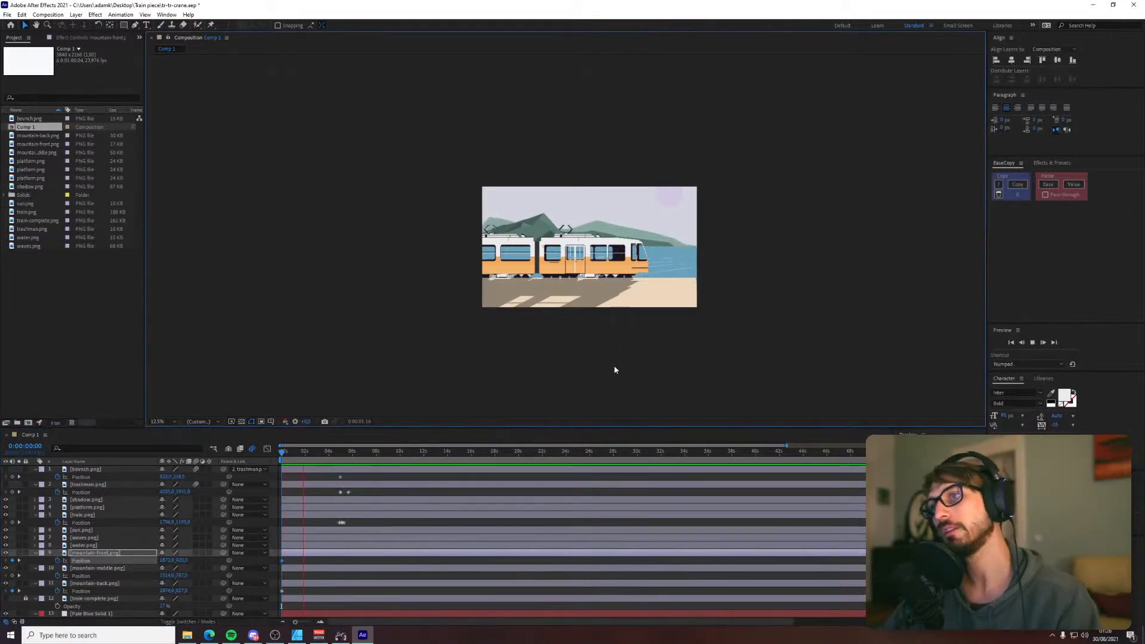
{"action": "scroll", "coordinate": [635, 291], "scroll_direction": "up", "scroll_amount": 4}
{"action": "scroll", "coordinate": [635, 291], "scroll_direction": "down", "scroll_amount": 2}
{"action": "scroll", "coordinate": [636, 292], "scroll_direction": "up", "scroll_amount": 4}
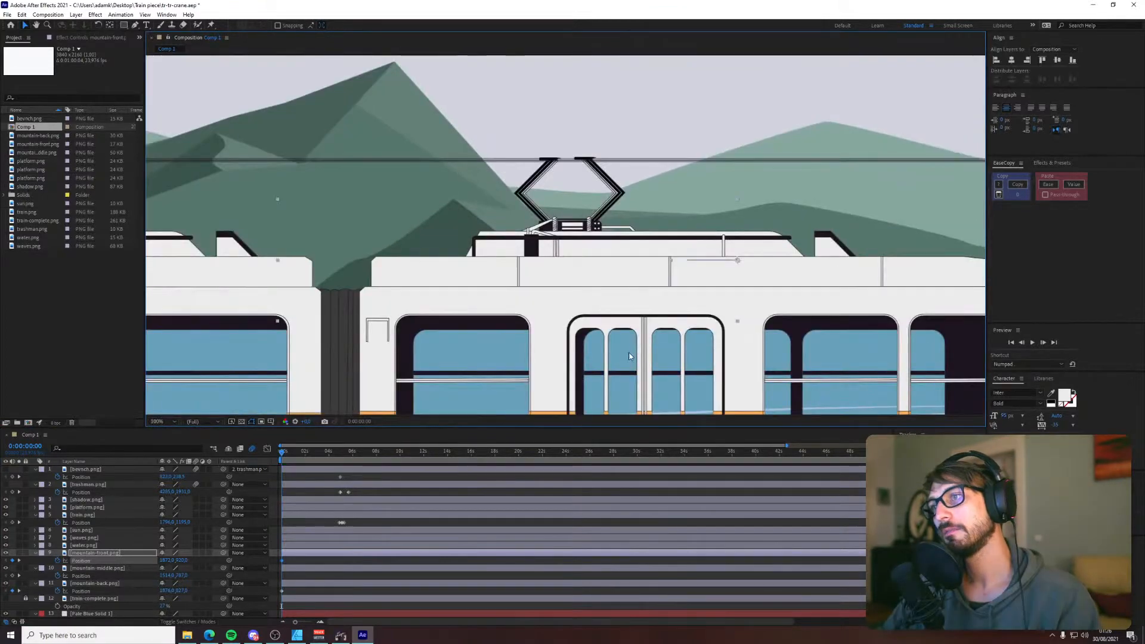
{"action": "scroll", "coordinate": [628, 355], "scroll_direction": "down", "scroll_amount": 5}
{"action": "scroll", "coordinate": [620, 337], "scroll_direction": "up", "scroll_amount": 3}
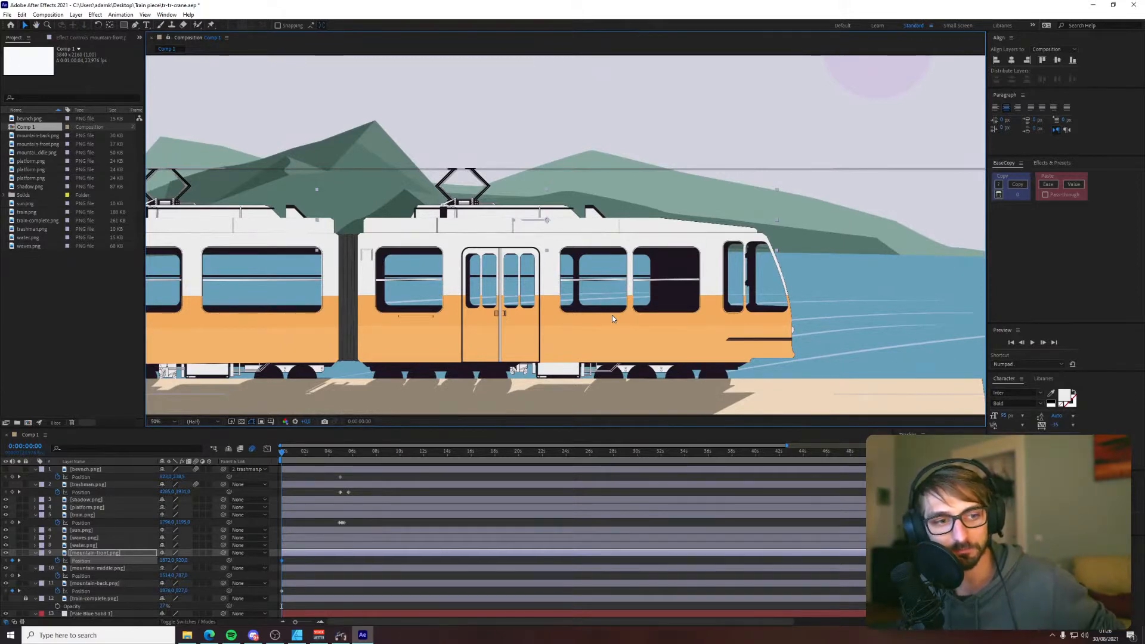
{"action": "left_click_drag", "start_coordinate": [612, 318], "coordinate": [546, 310]}
{"action": "key", "text": "comma"}
{"action": "key", "text": "comma"}
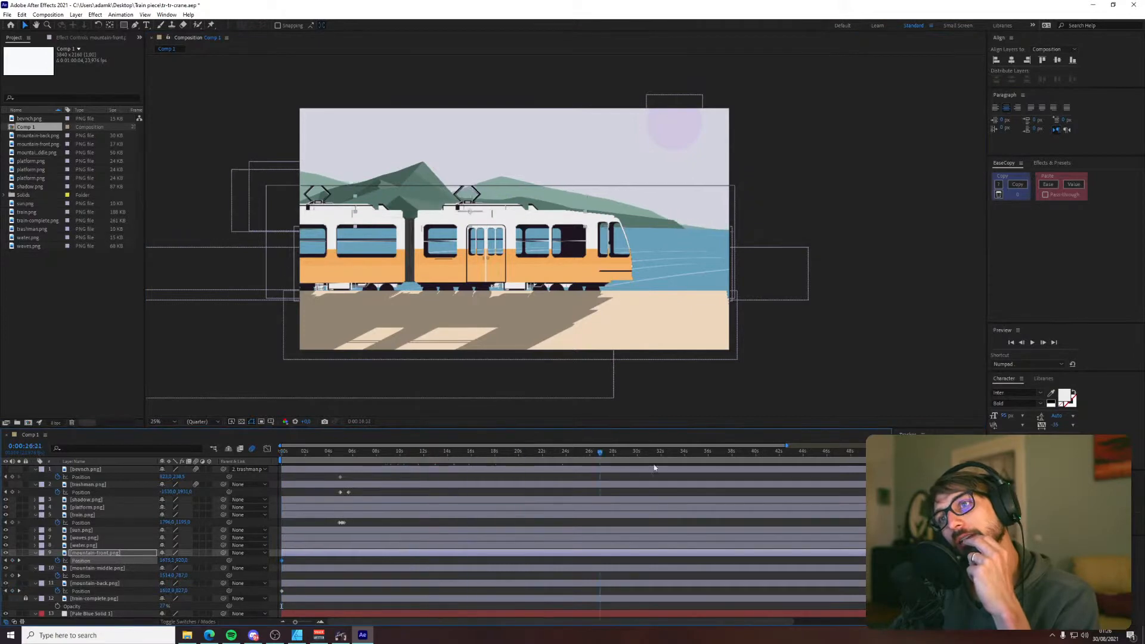
- Compare the mountain positions at both ends of the timeline, and move the mountain-middle layer left to about 1245 horizontally at 0:01:00:03
{"action": "left_click", "coordinate": [90, 583]}
{"action": "key", "text": "End"}
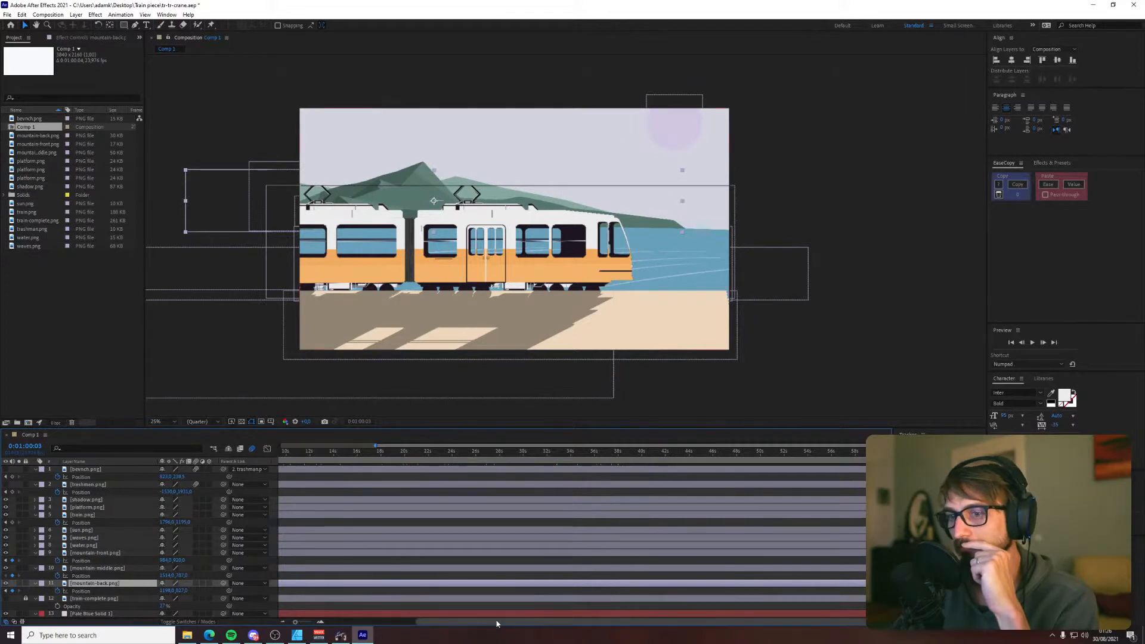
{"action": "left_click_drag", "start_coordinate": [497, 622], "coordinate": [201, 609]}
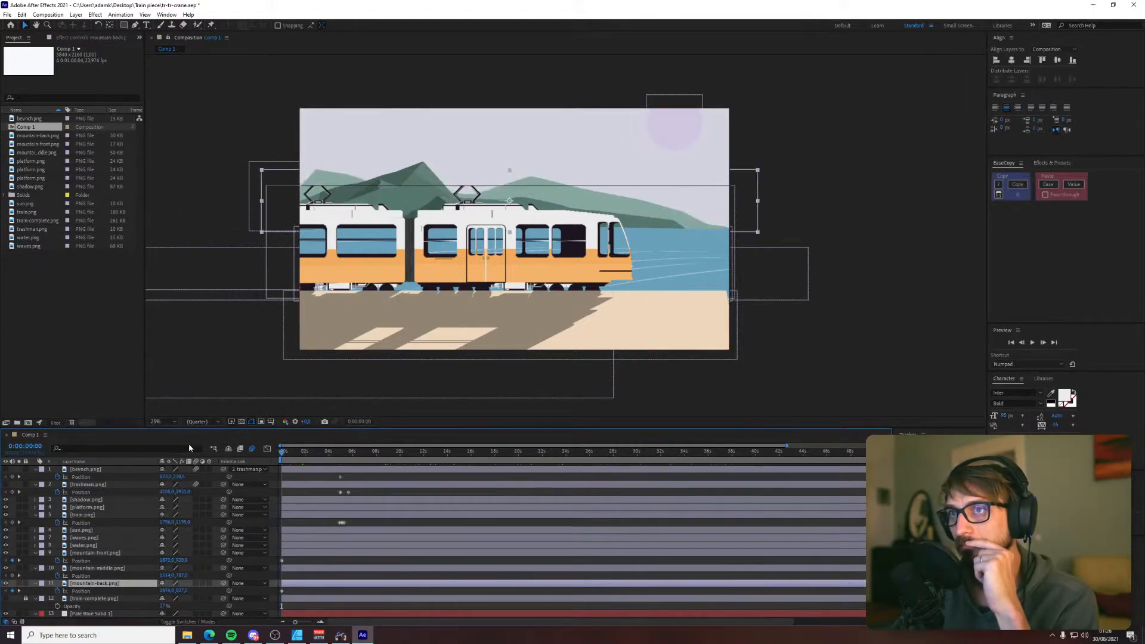
{"action": "key", "text": "End"}
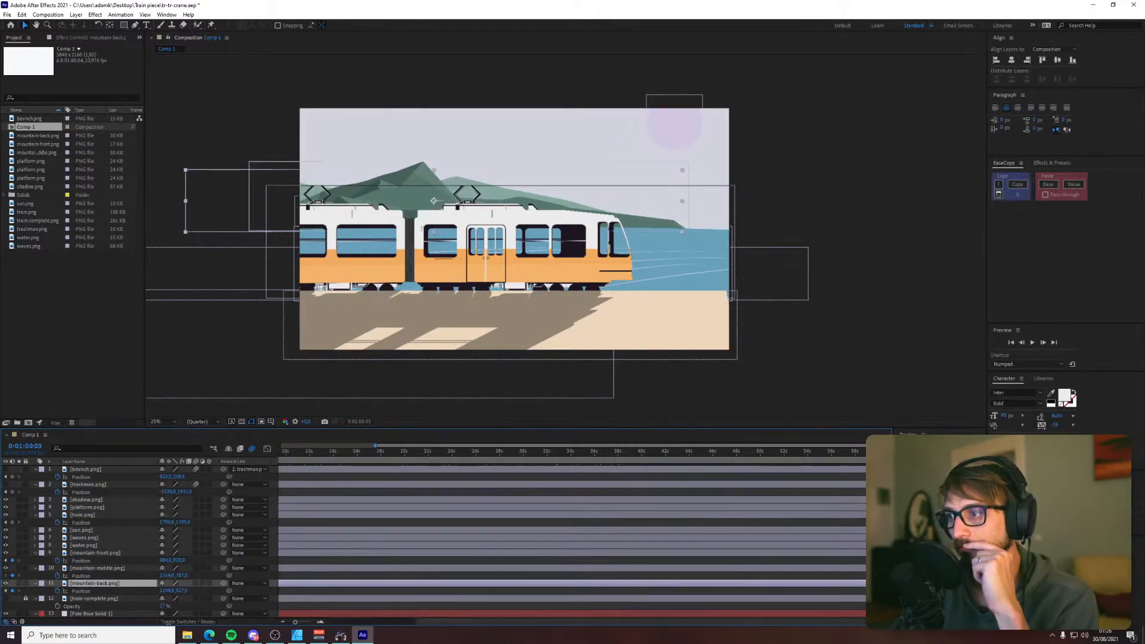
{"action": "left_click", "coordinate": [472, 568]}
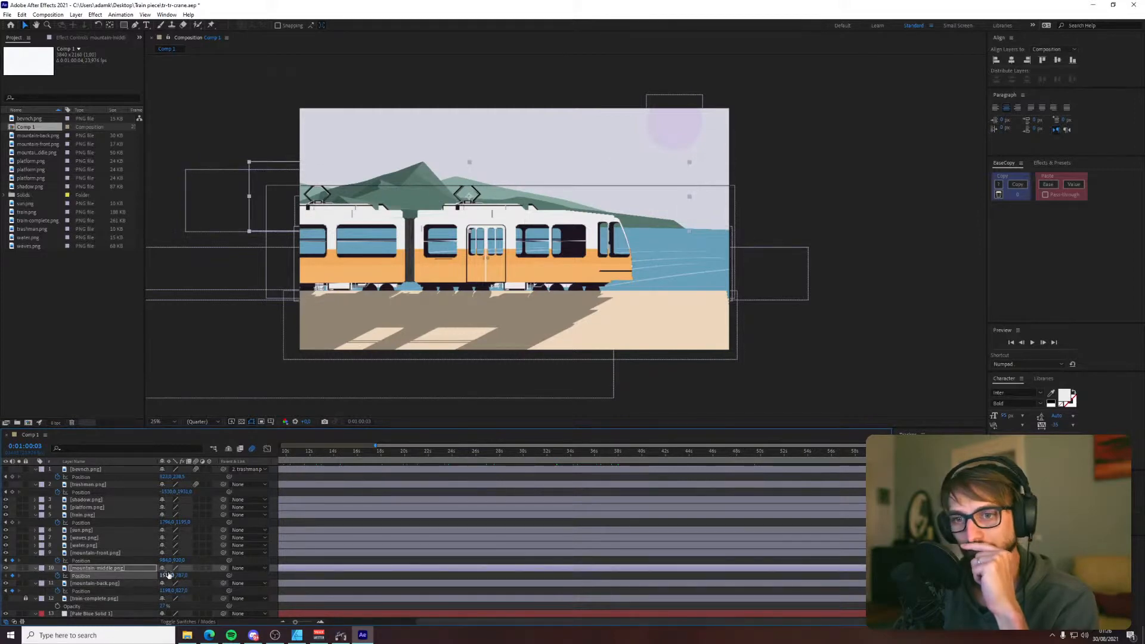
{"action": "left_click_drag", "start_coordinate": [169, 574], "coordinate": [43, 567]}
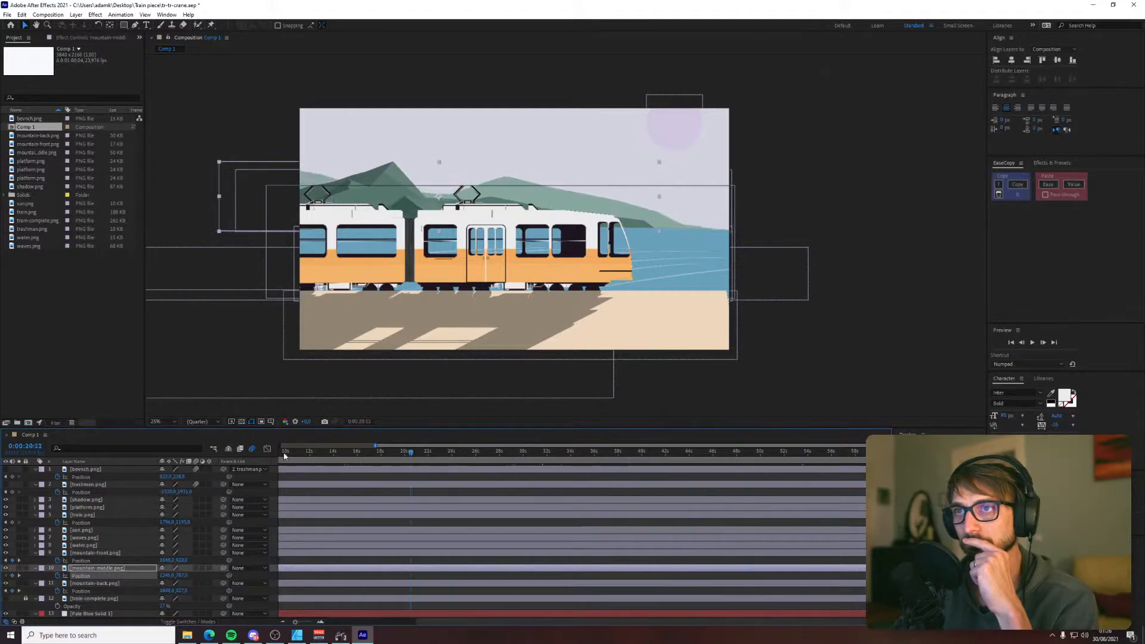
- At 0:00:00:00, set the mountain-middle layer's horizontal position to about 1823 and preview the parallax
{"action": "key", "text": "Home"}
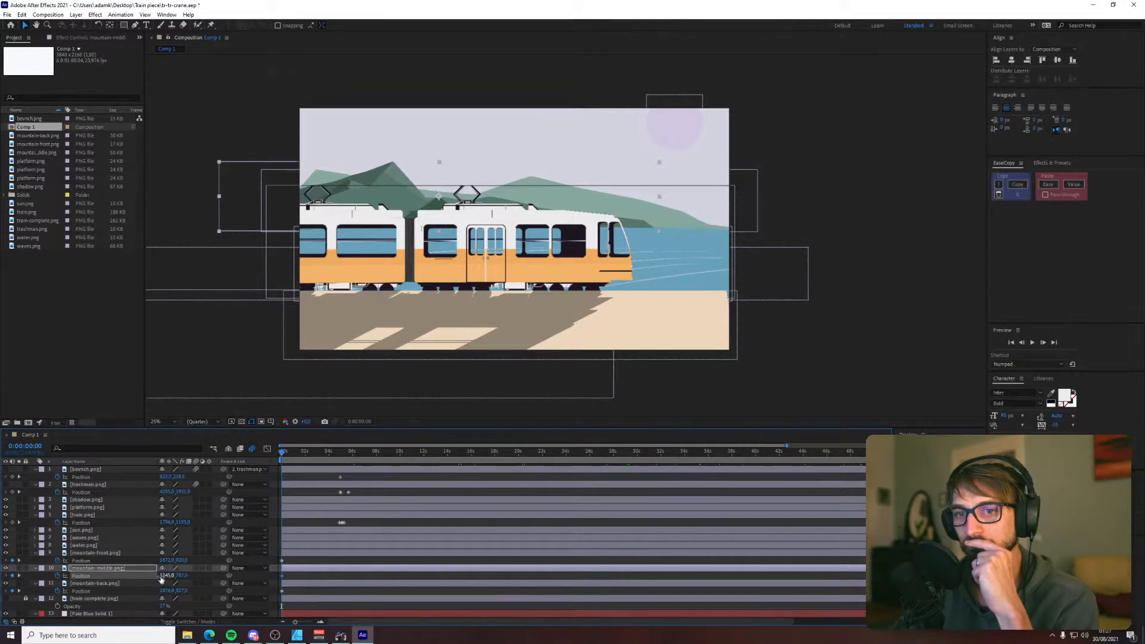
{"action": "left_click_drag", "start_coordinate": [161, 578], "coordinate": [397, 549]}
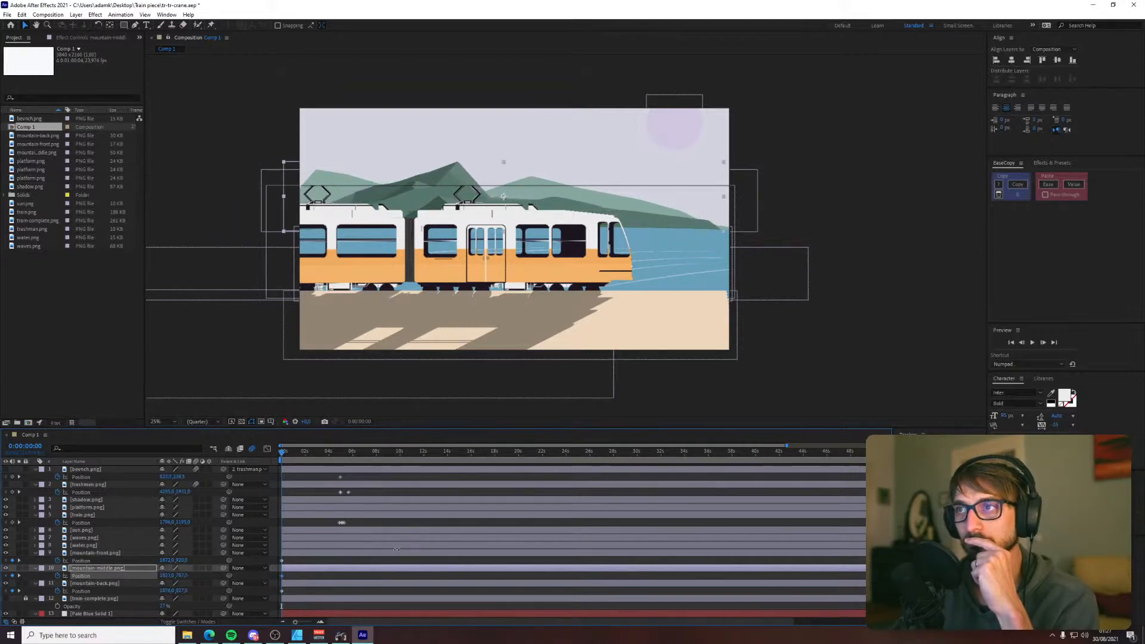
{"action": "key", "text": "space"}
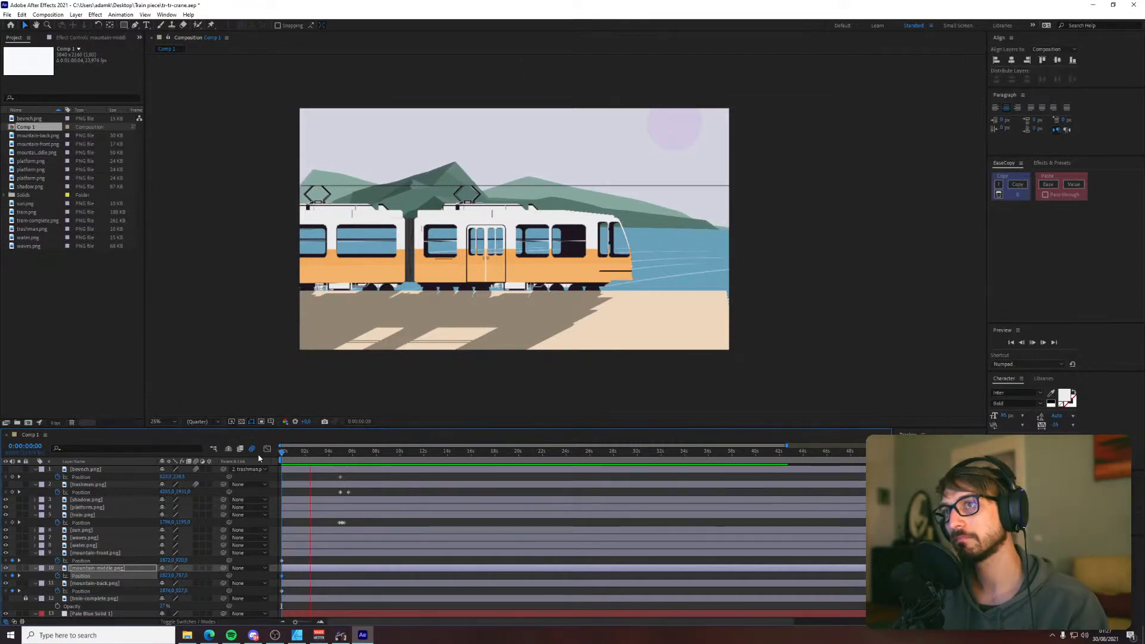
{"action": "key", "text": "space"}
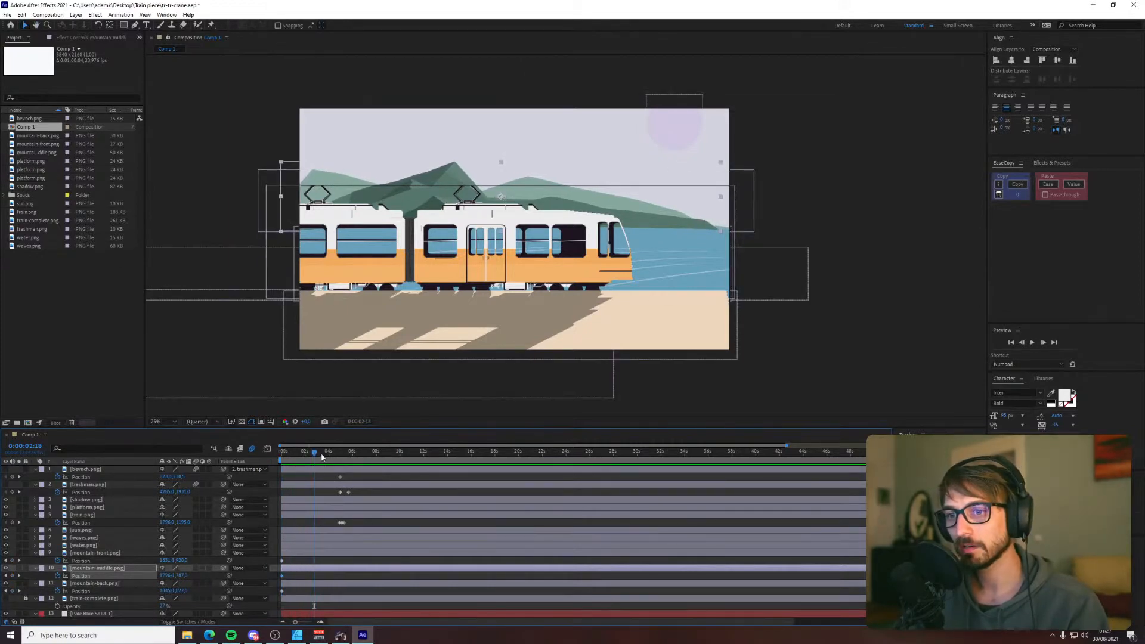
- At 0:01:00:03, set the mountain-middle layer's horizontal position to about 1350 and scrub back to the start to check the drift
{"action": "left_click_drag", "start_coordinate": [322, 458], "coordinate": [954, 459]}
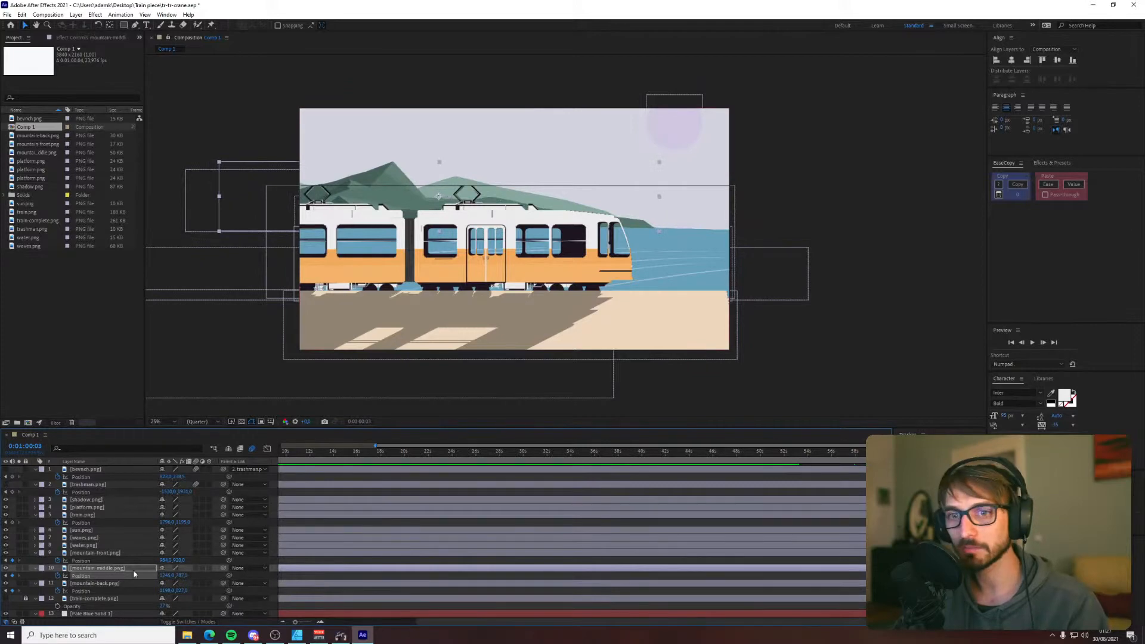
{"action": "left_click_drag", "start_coordinate": [163, 575], "coordinate": [250, 552]}
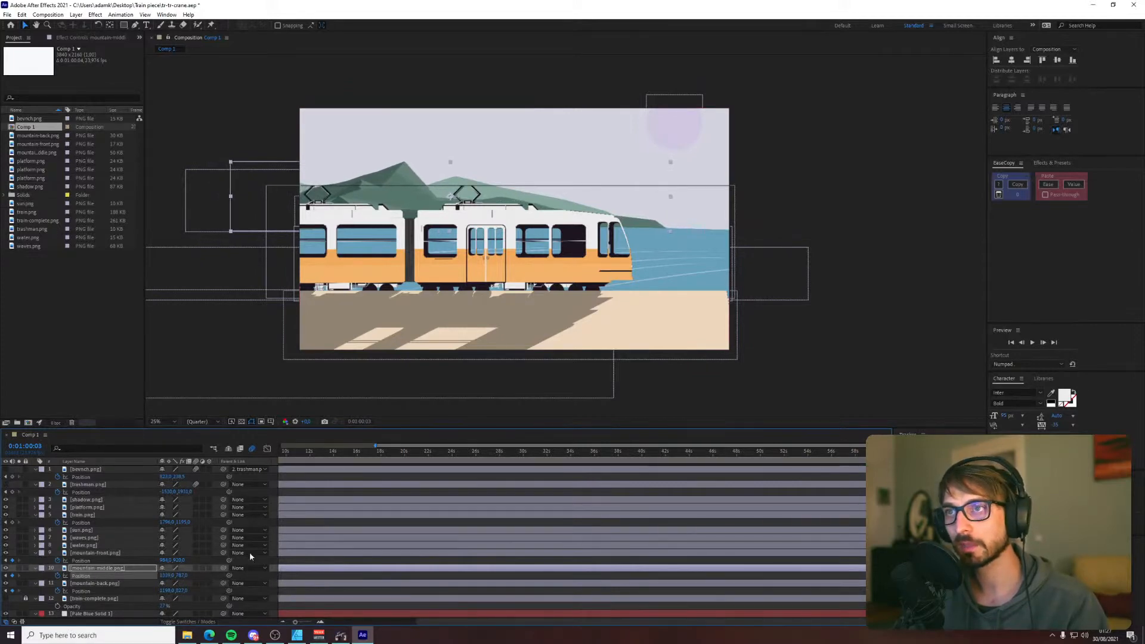
{"action": "left_click_drag", "start_coordinate": [318, 454], "coordinate": [248, 456]}
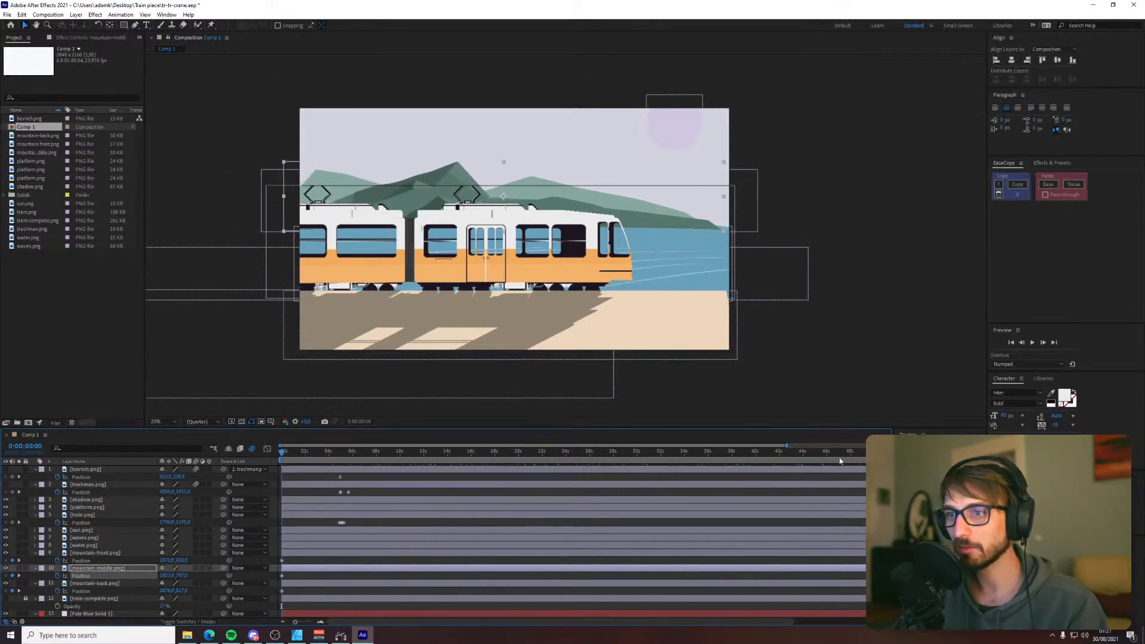
- At 0:01:00:03, move the mountain-back layer right to shorten its drift, and scrub through the timeline to review the parallax
{"action": "left_click_drag", "start_coordinate": [840, 459], "coordinate": [906, 461]}
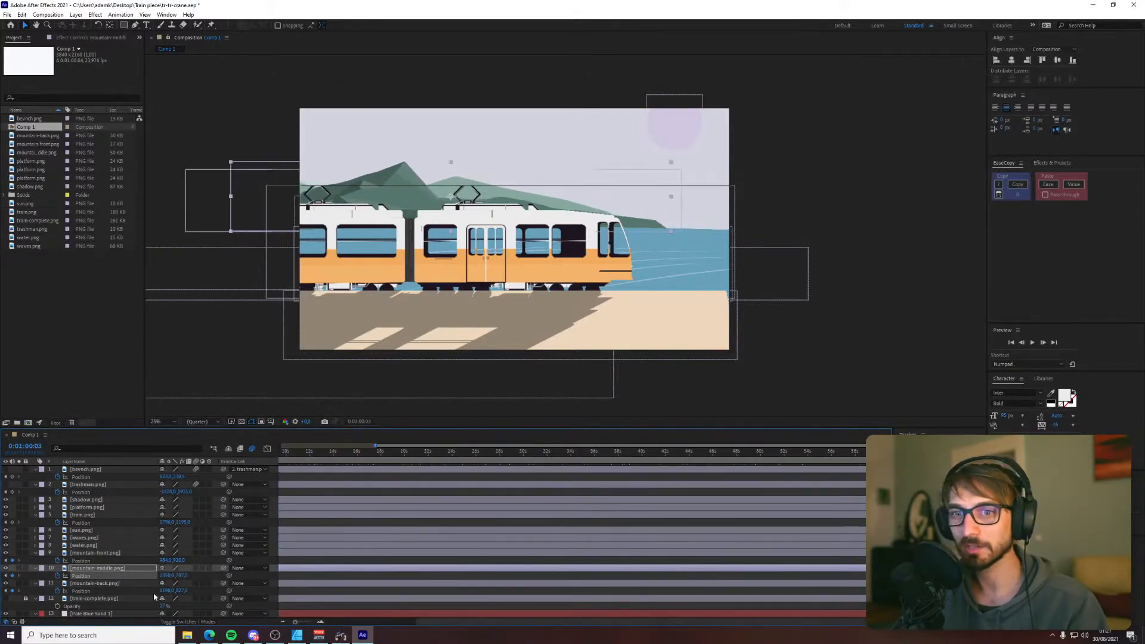
{"action": "left_click_drag", "start_coordinate": [169, 590], "coordinate": [324, 452]}
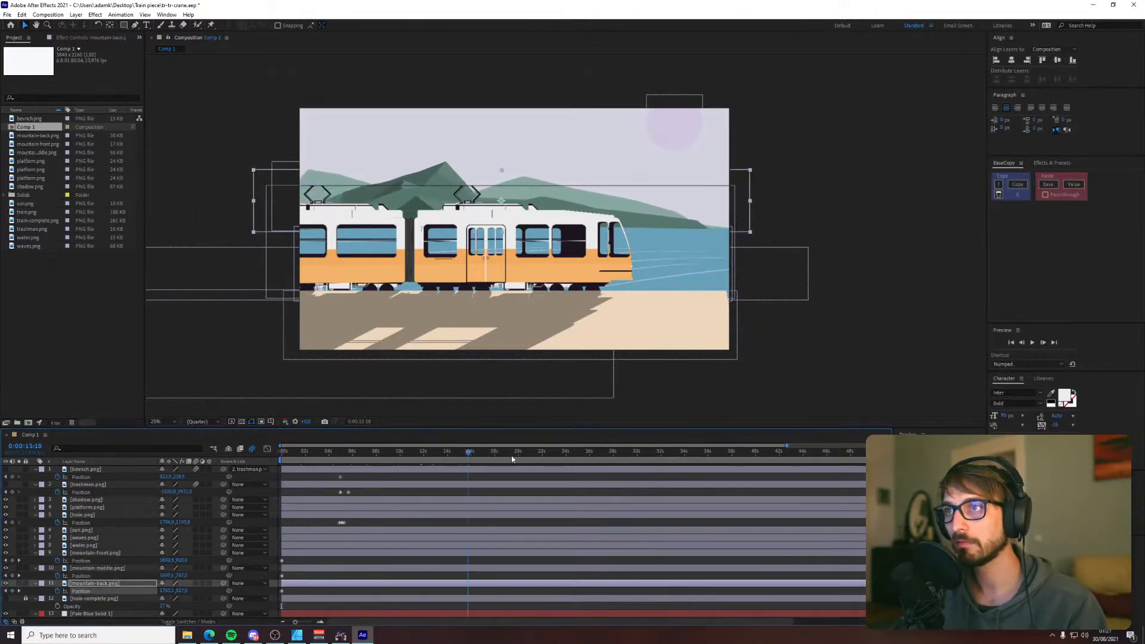
{"action": "left_click_drag", "start_coordinate": [627, 457], "coordinate": [494, 431]}
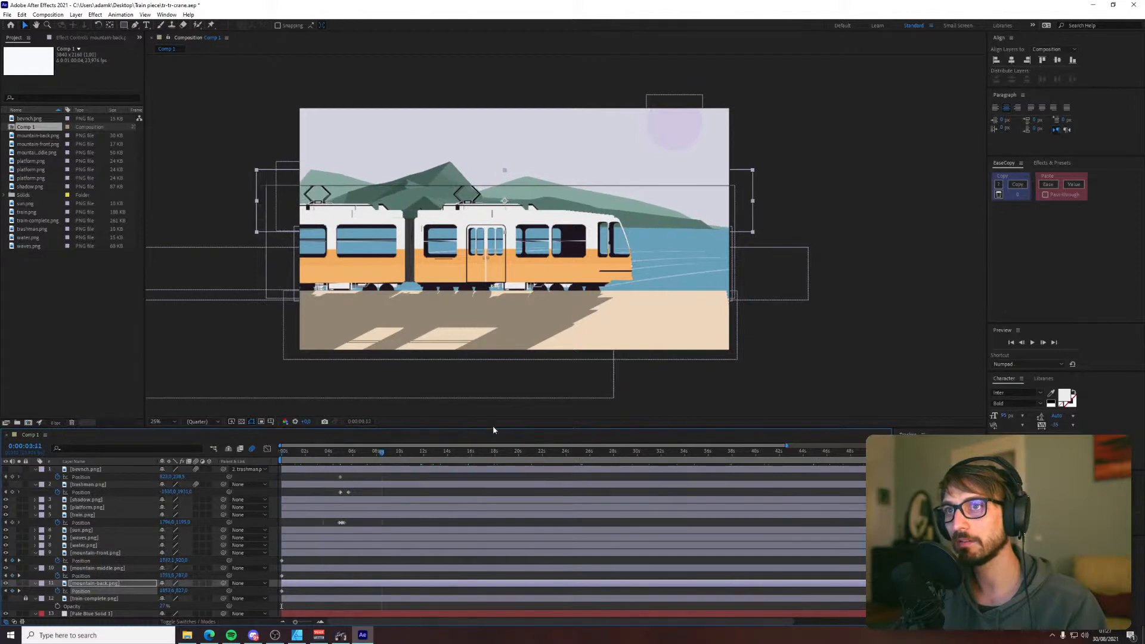
{"action": "left_click_drag", "start_coordinate": [853, 444], "coordinate": [193, 595]}
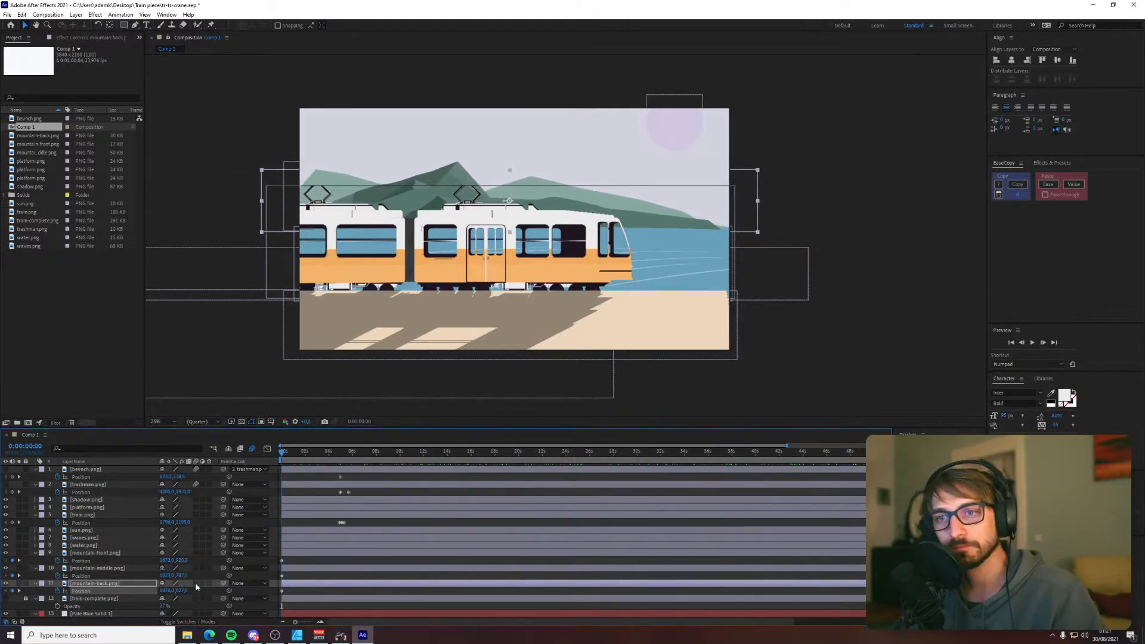
{"action": "scroll", "coordinate": [314, 463], "scroll_direction": "down", "scroll_amount": 1}
{"action": "left_click_drag", "start_coordinate": [310, 457], "coordinate": [245, 439]}
{"action": "left_click", "coordinate": [831, 213]}
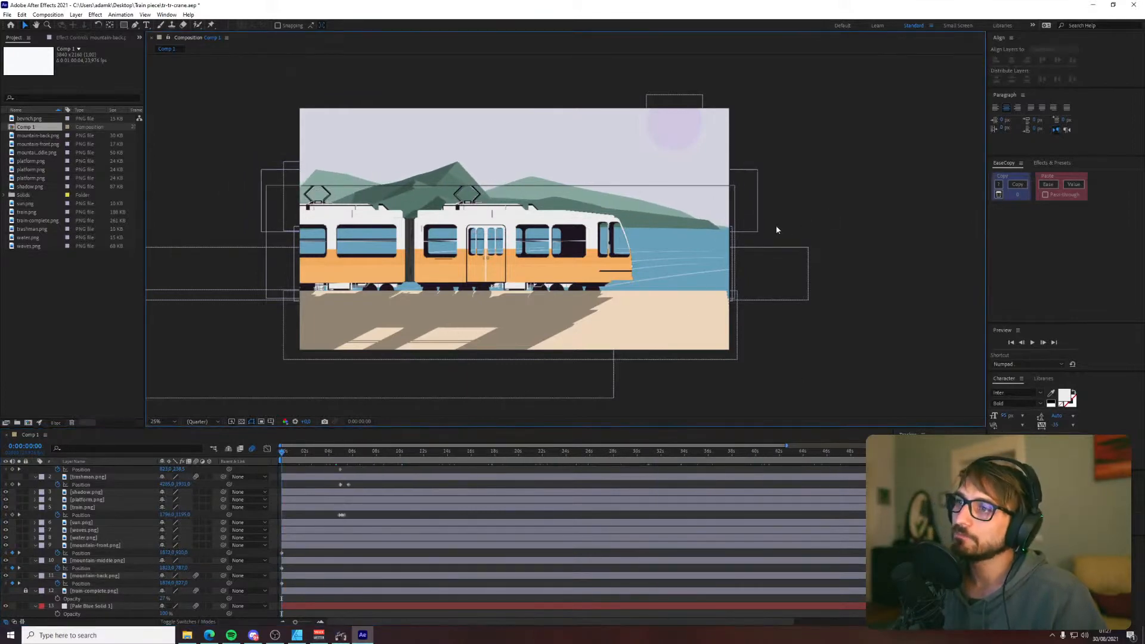
- Examine the train scene up close, and switch to Affinity Designer to review the original artwork on Artboard1
{"action": "scroll", "coordinate": [616, 227], "scroll_direction": "up", "scroll_amount": 2}
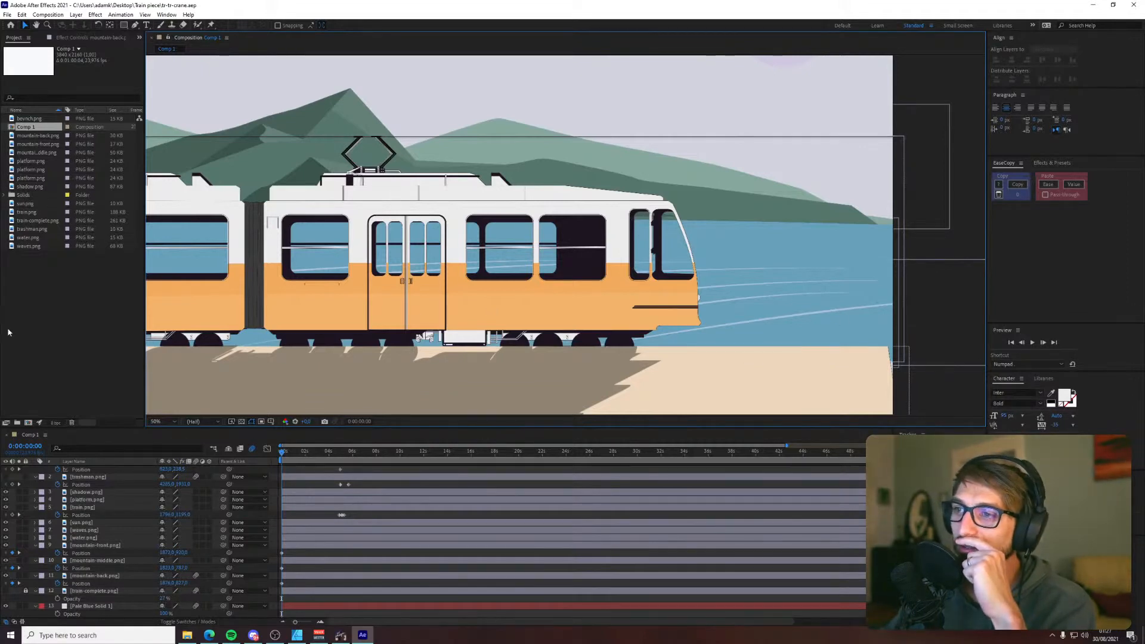
{"action": "left_click_drag", "start_coordinate": [437, 305], "coordinate": [555, 298]}
{"action": "left_click", "coordinate": [296, 635]}
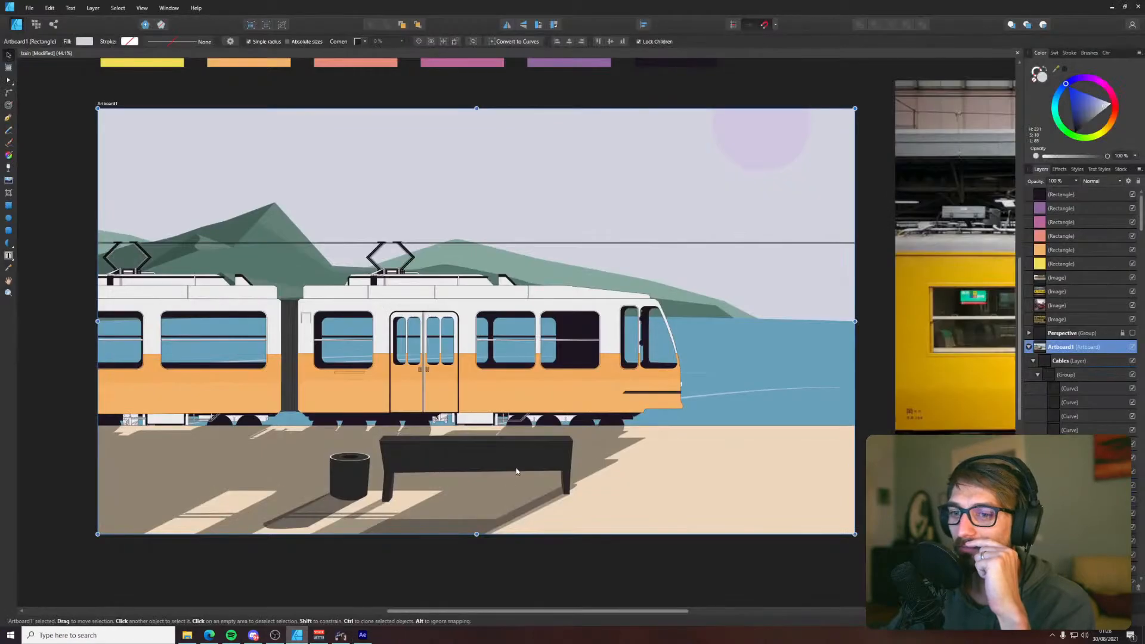
{"action": "left_click_drag", "start_coordinate": [611, 398], "coordinate": [597, 424]}
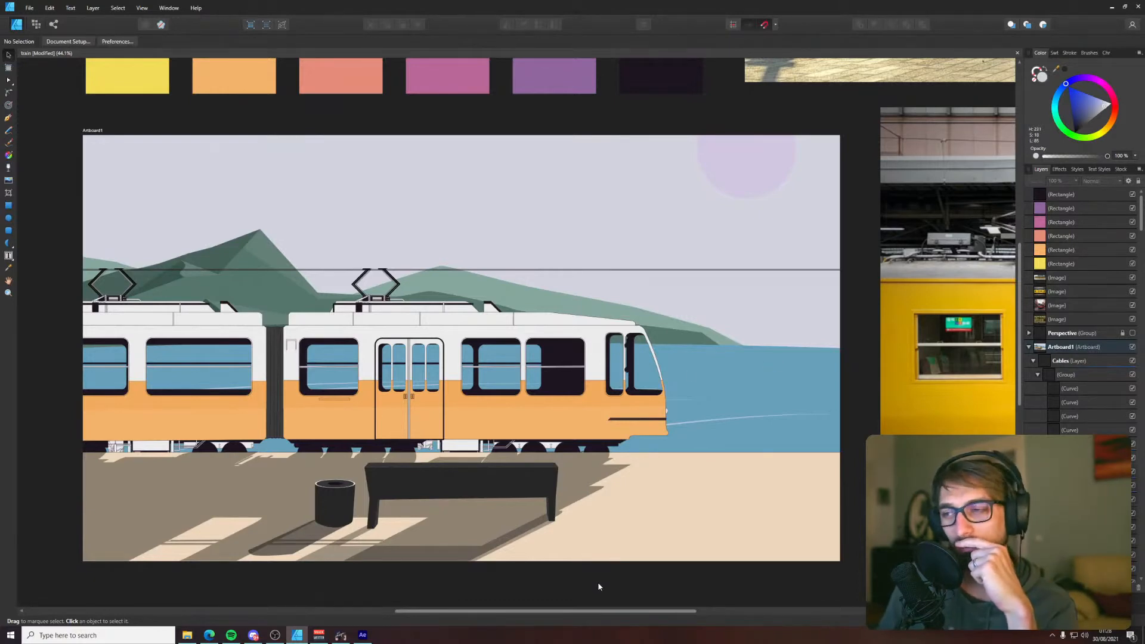
{"action": "scroll", "coordinate": [599, 586], "scroll_direction": "up", "scroll_amount": 1}
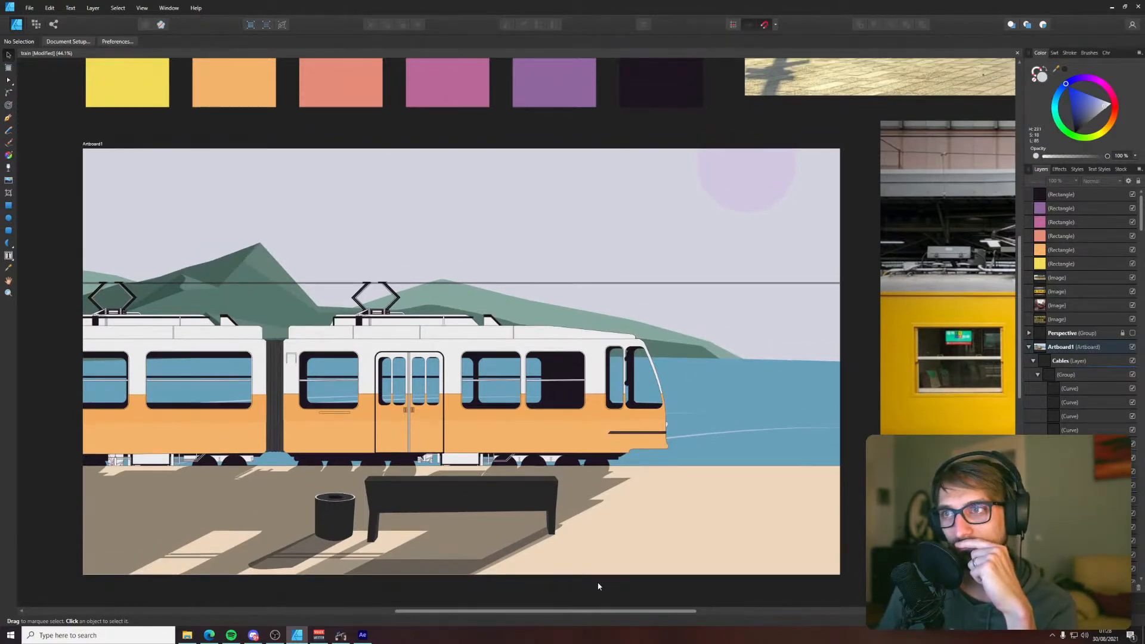